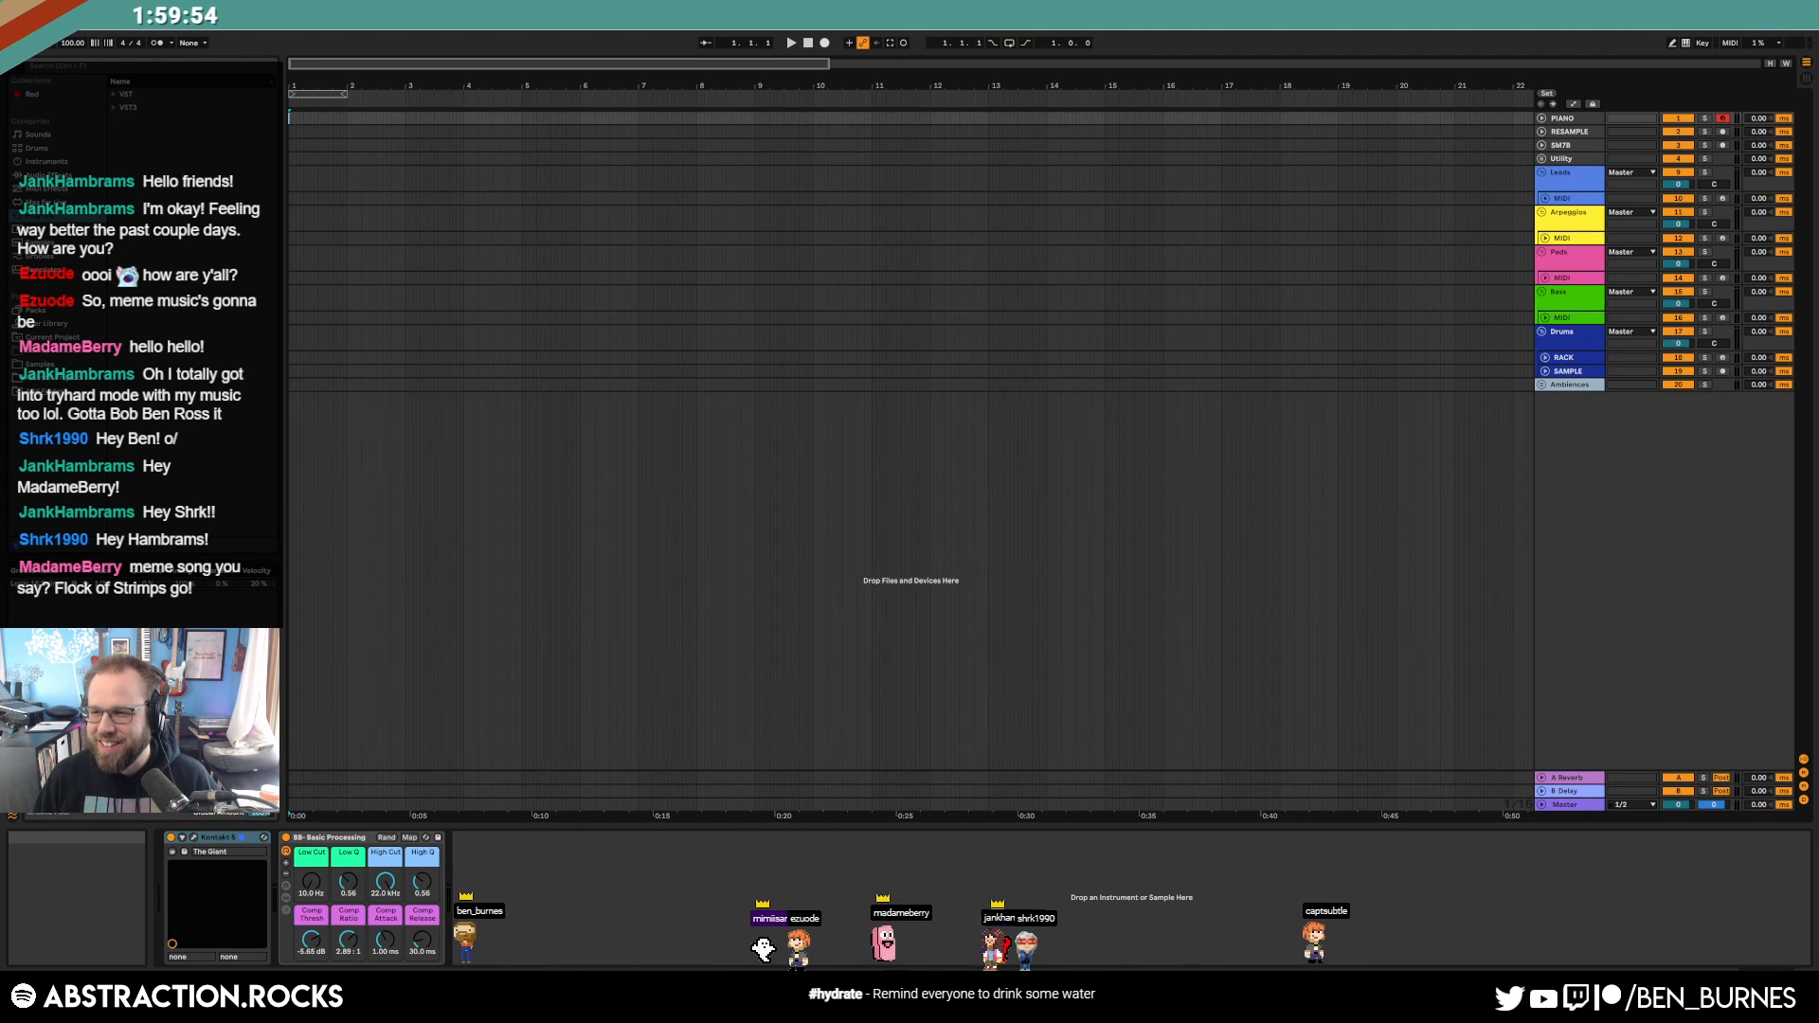
Unfold the Arpeggios group's MIDI track and shorten the decay and release of its Operator envelope.
{"action": "left_click", "coordinate": [1544, 239]}
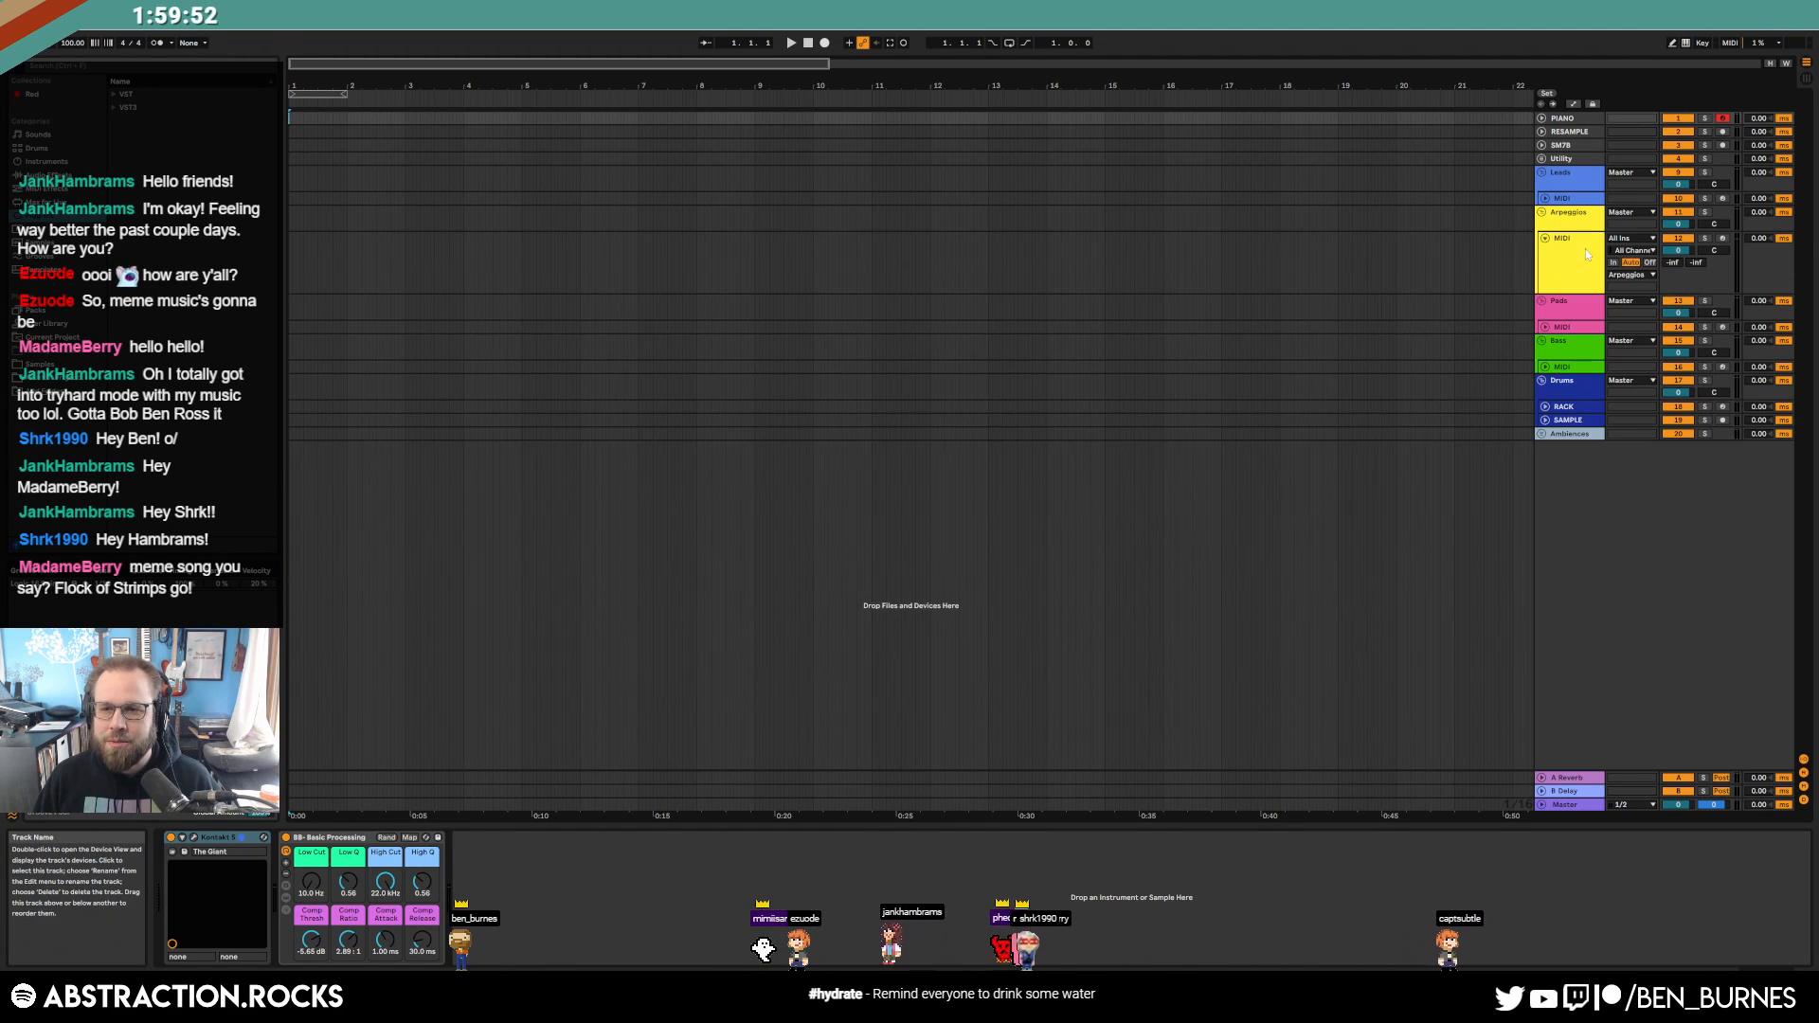
{"action": "left_click", "coordinate": [1573, 265]}
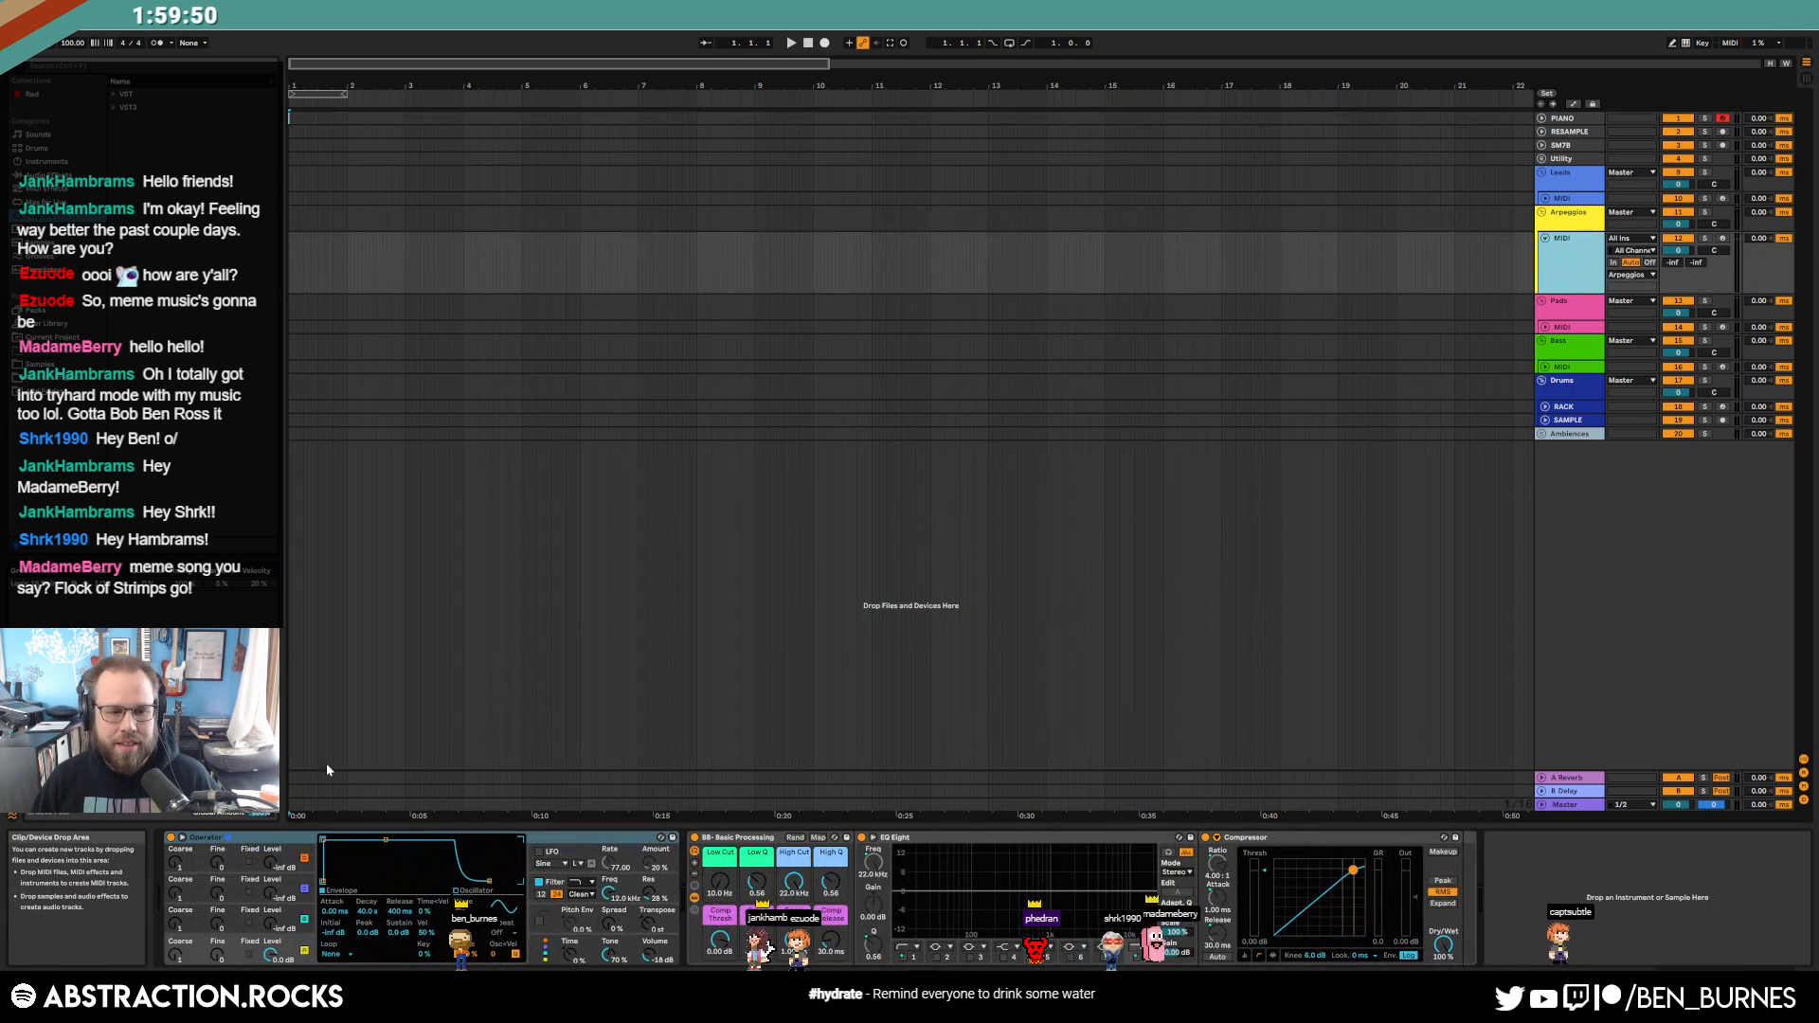
{"action": "left_click_drag", "start_coordinate": [386, 840], "coordinate": [346, 841]}
{"action": "left_click_drag", "start_coordinate": [489, 881], "coordinate": [480, 881]}
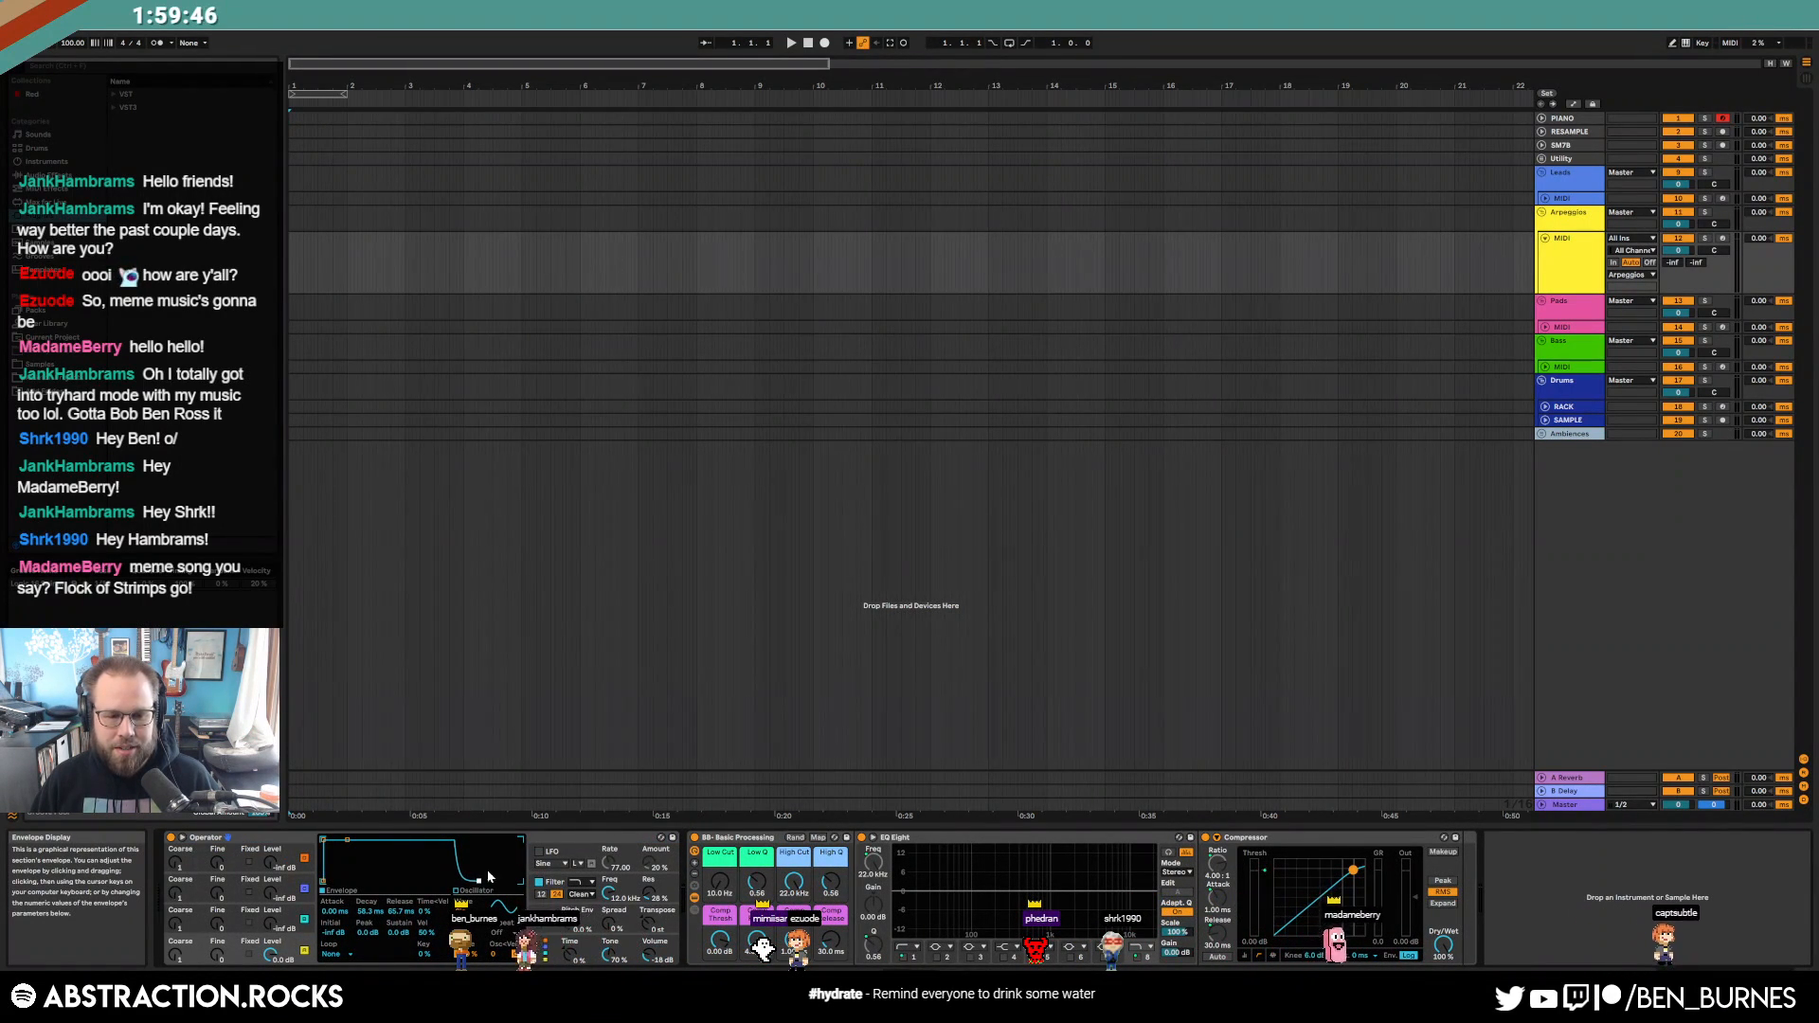
Insert an empty MIDI clip in bar 1 of the Arpeggios MIDI track and raise the track's reverb send.
{"action": "left_click", "coordinate": [1570, 269]}
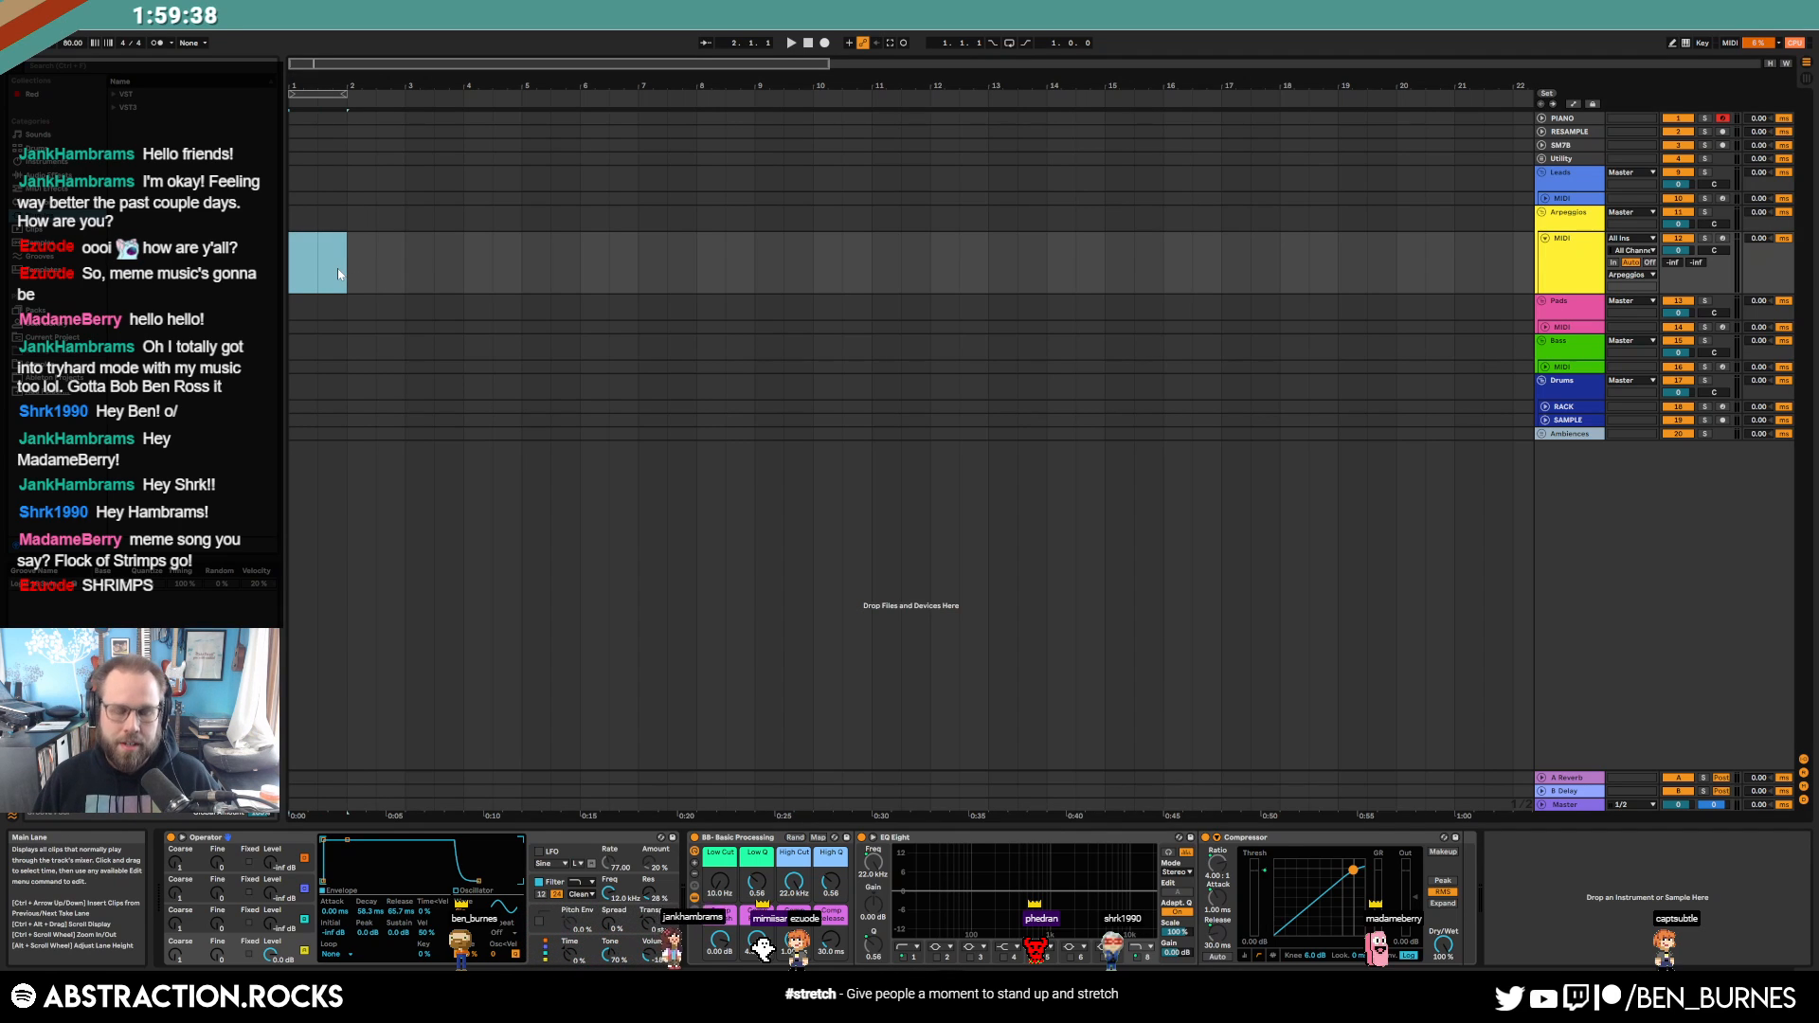
{"action": "key", "text": "ctrl+shift+m"}
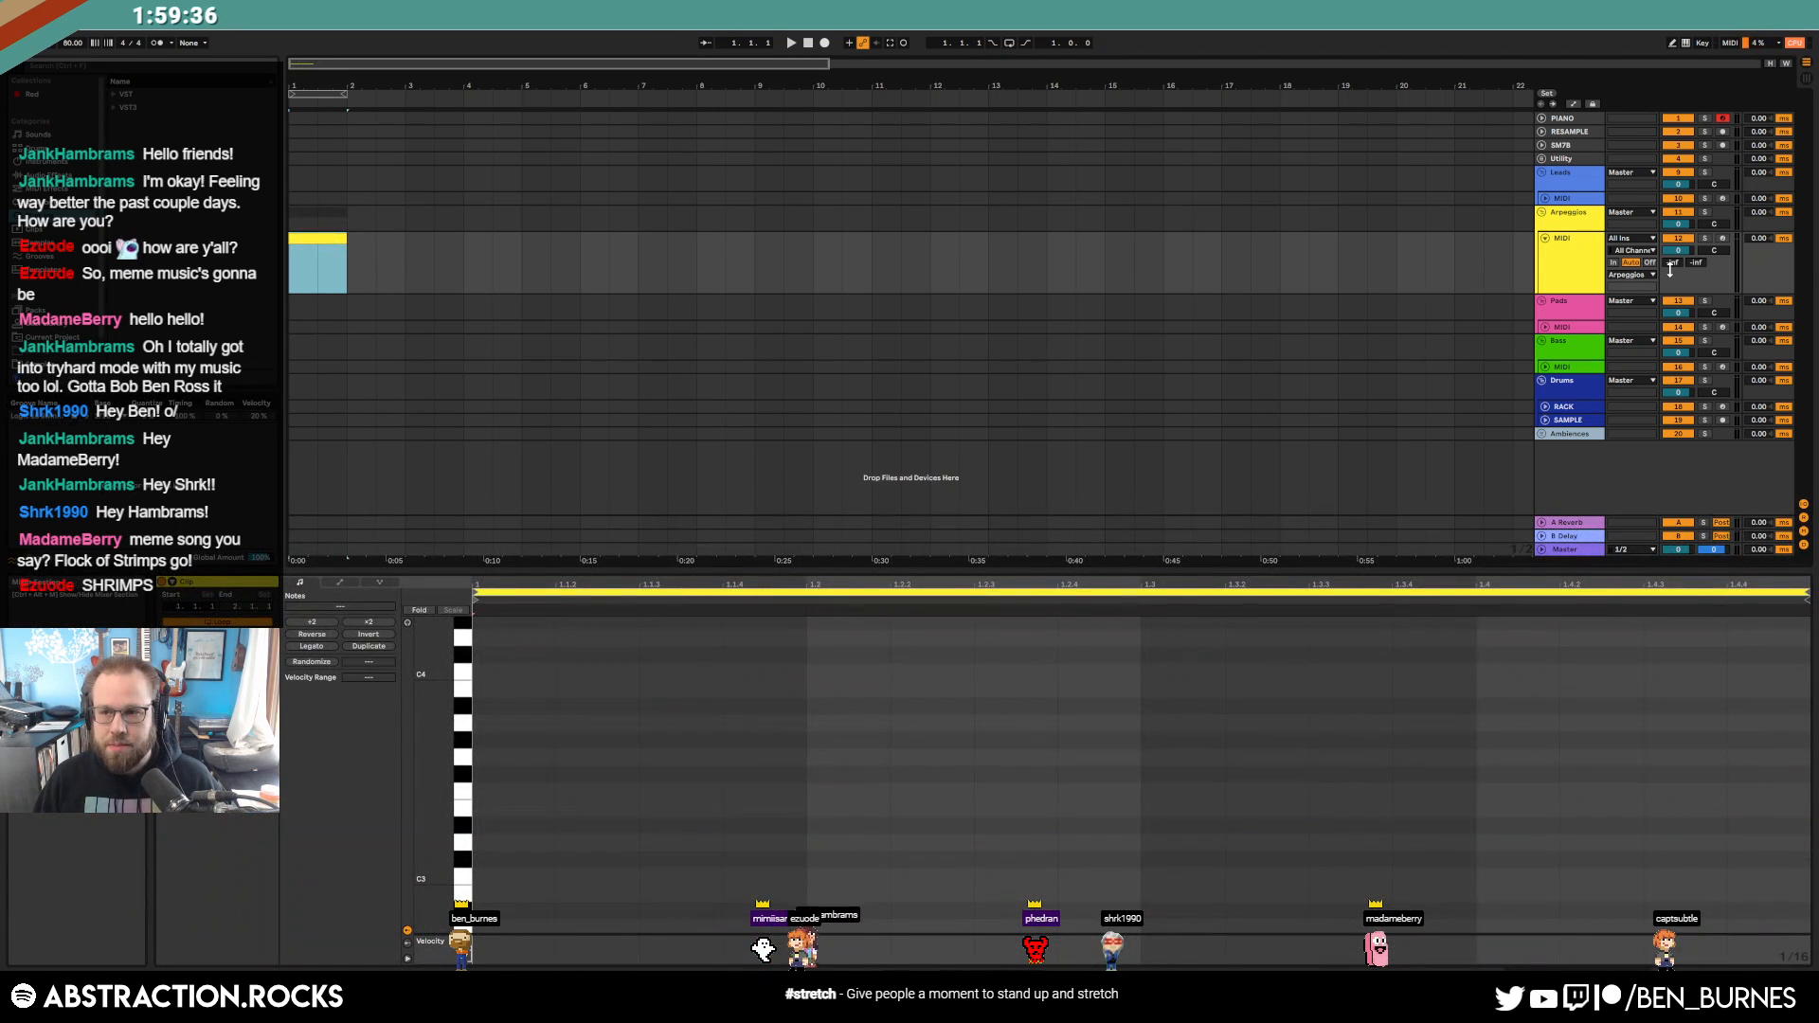
{"action": "left_click_drag", "start_coordinate": [1674, 266], "coordinate": [1674, 256]}
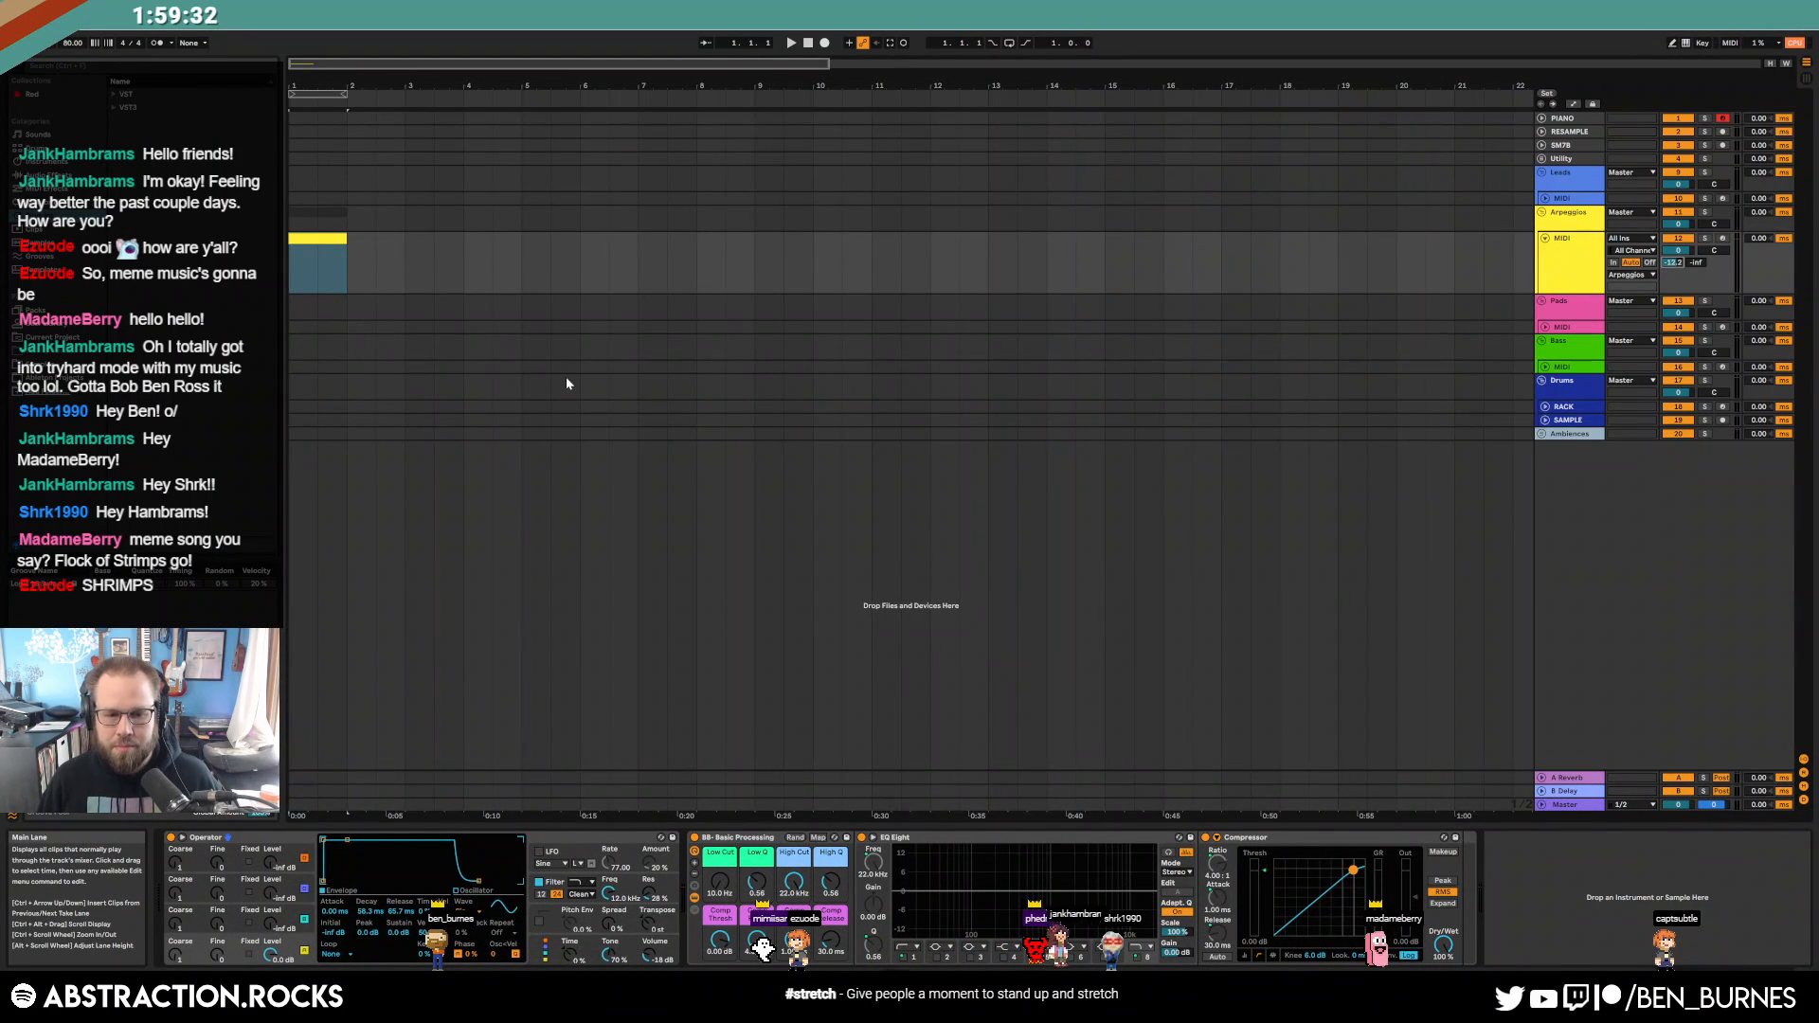
Add the ValhallaSupermassive VST to the Arpeggios MIDI track, directly after Operator.
{"action": "left_click", "coordinate": [115, 108]}
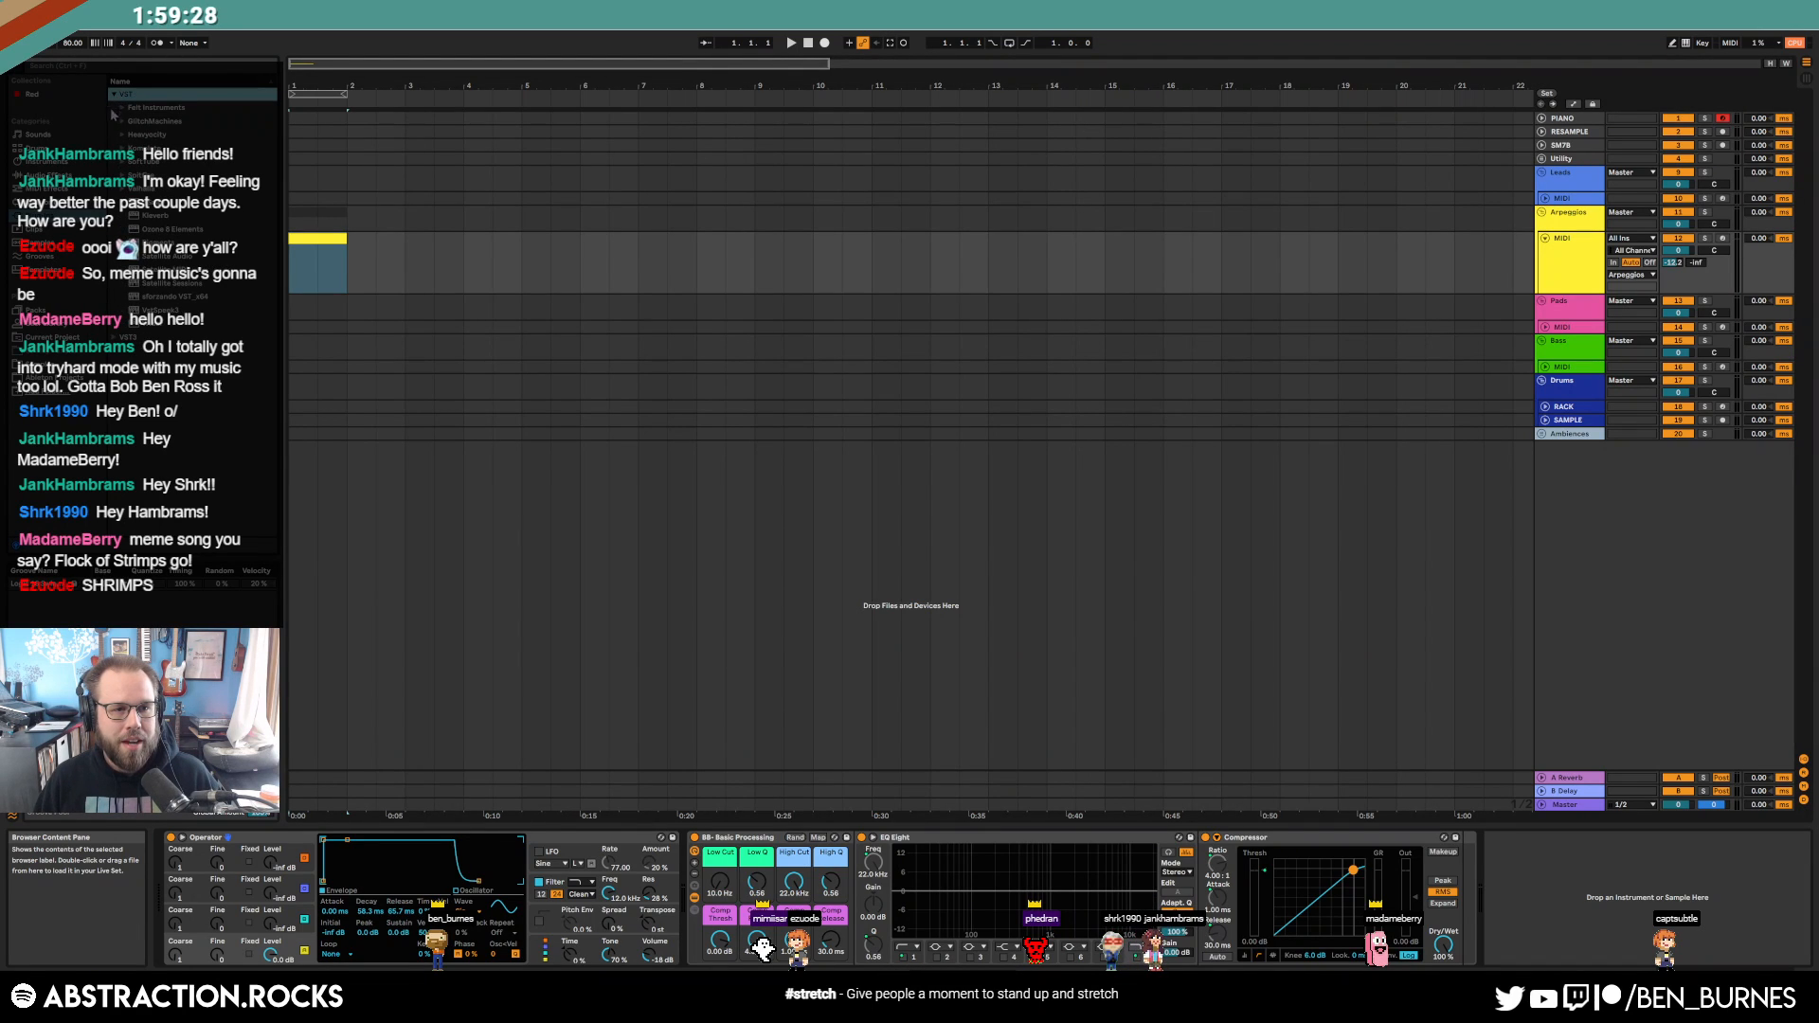
{"action": "left_click", "coordinate": [123, 189]}
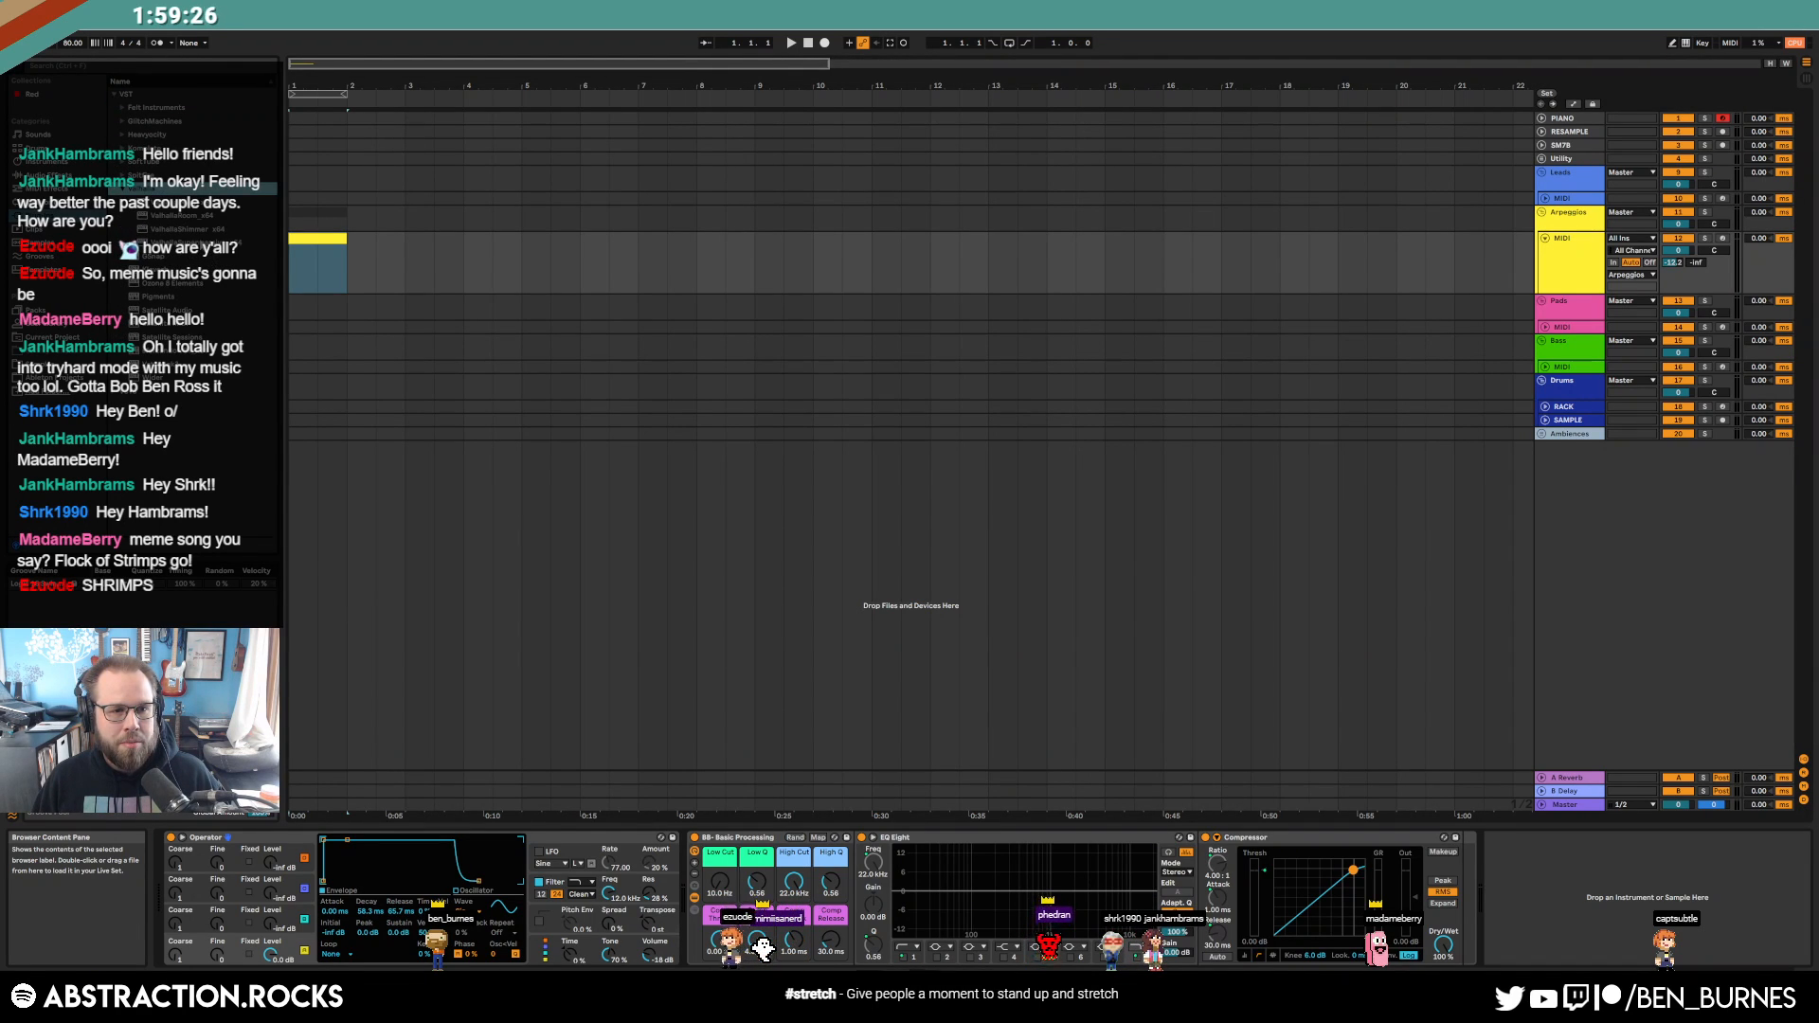
{"action": "left_click_drag", "start_coordinate": [190, 242], "coordinate": [644, 860]}
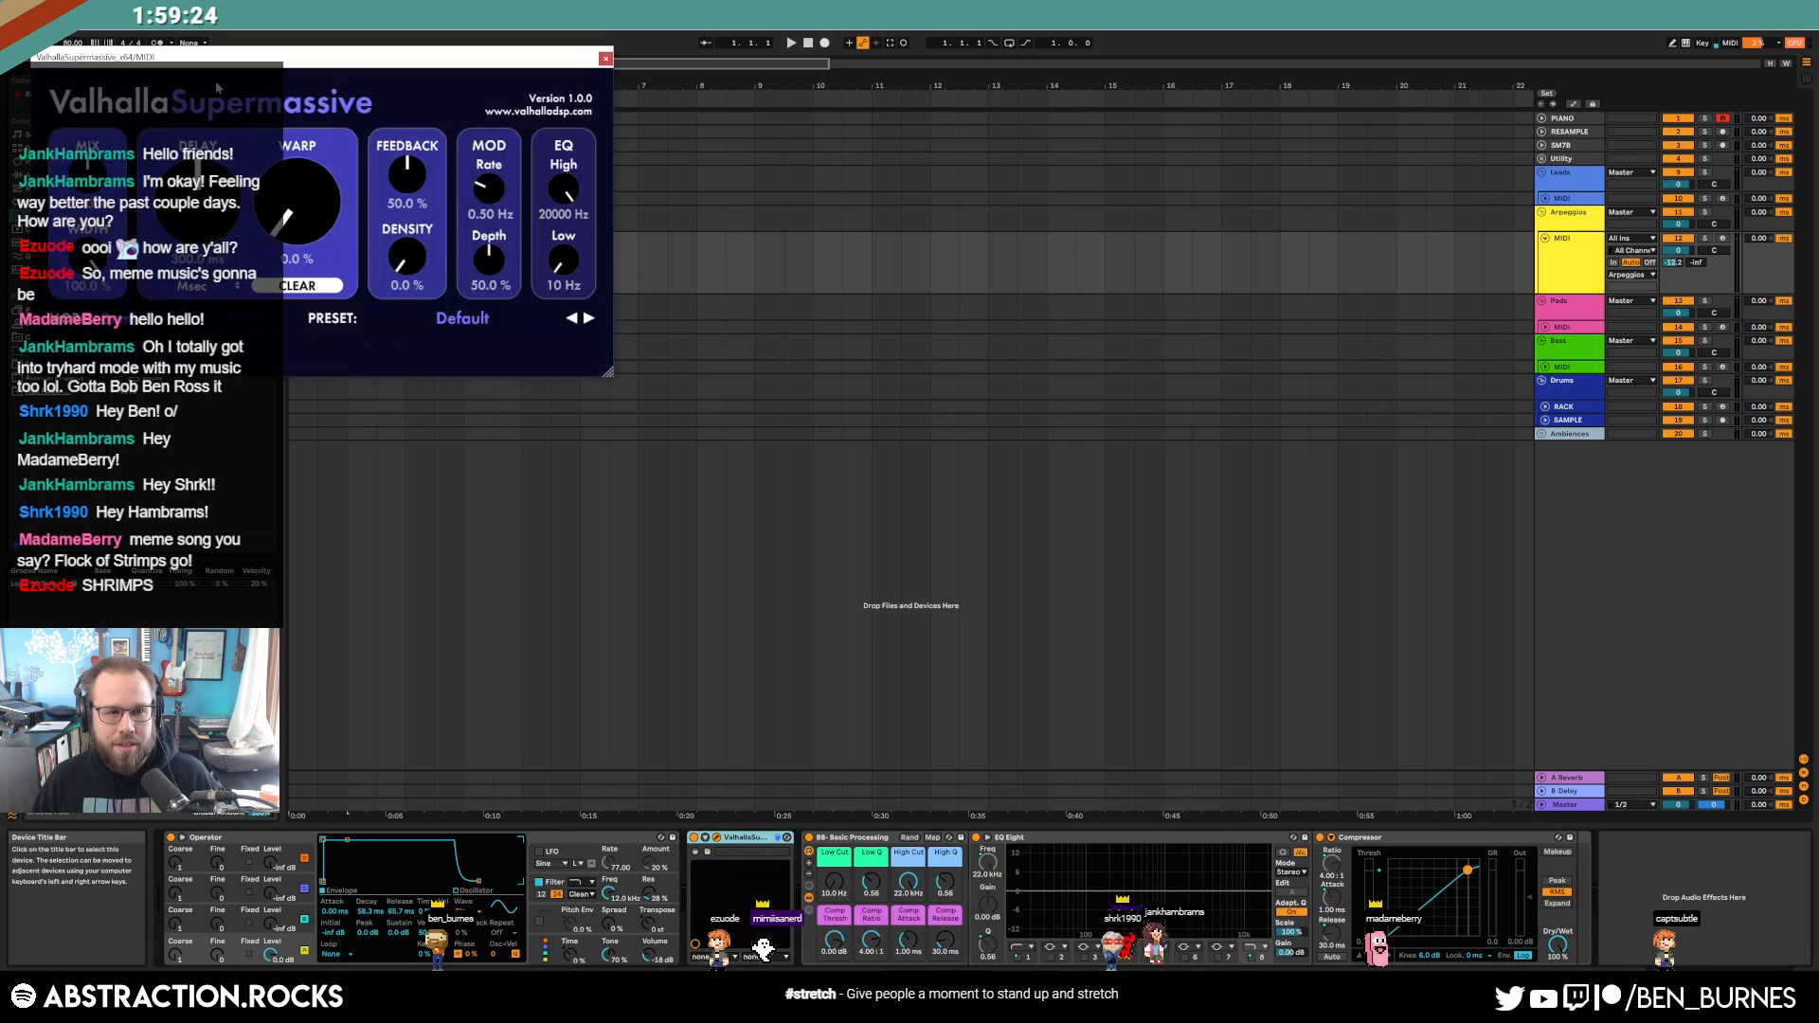
Adjust ValhallaSupermassive's delay timing, lower its feedback and mix, and close the plugin window.
{"action": "left_click", "coordinate": [937, 561]}
{"action": "left_click", "coordinate": [938, 589]}
{"action": "left_click", "coordinate": [940, 562]}
{"action": "left_click", "coordinate": [936, 603]}
{"action": "scroll", "coordinate": [928, 464], "scroll_direction": "up", "scroll_amount": 1}
{"action": "left_click_drag", "start_coordinate": [1142, 447], "coordinate": [1142, 467]}
{"action": "left_click_drag", "start_coordinate": [822, 447], "coordinate": [823, 455]}
{"action": "left_click", "coordinate": [1340, 330]}
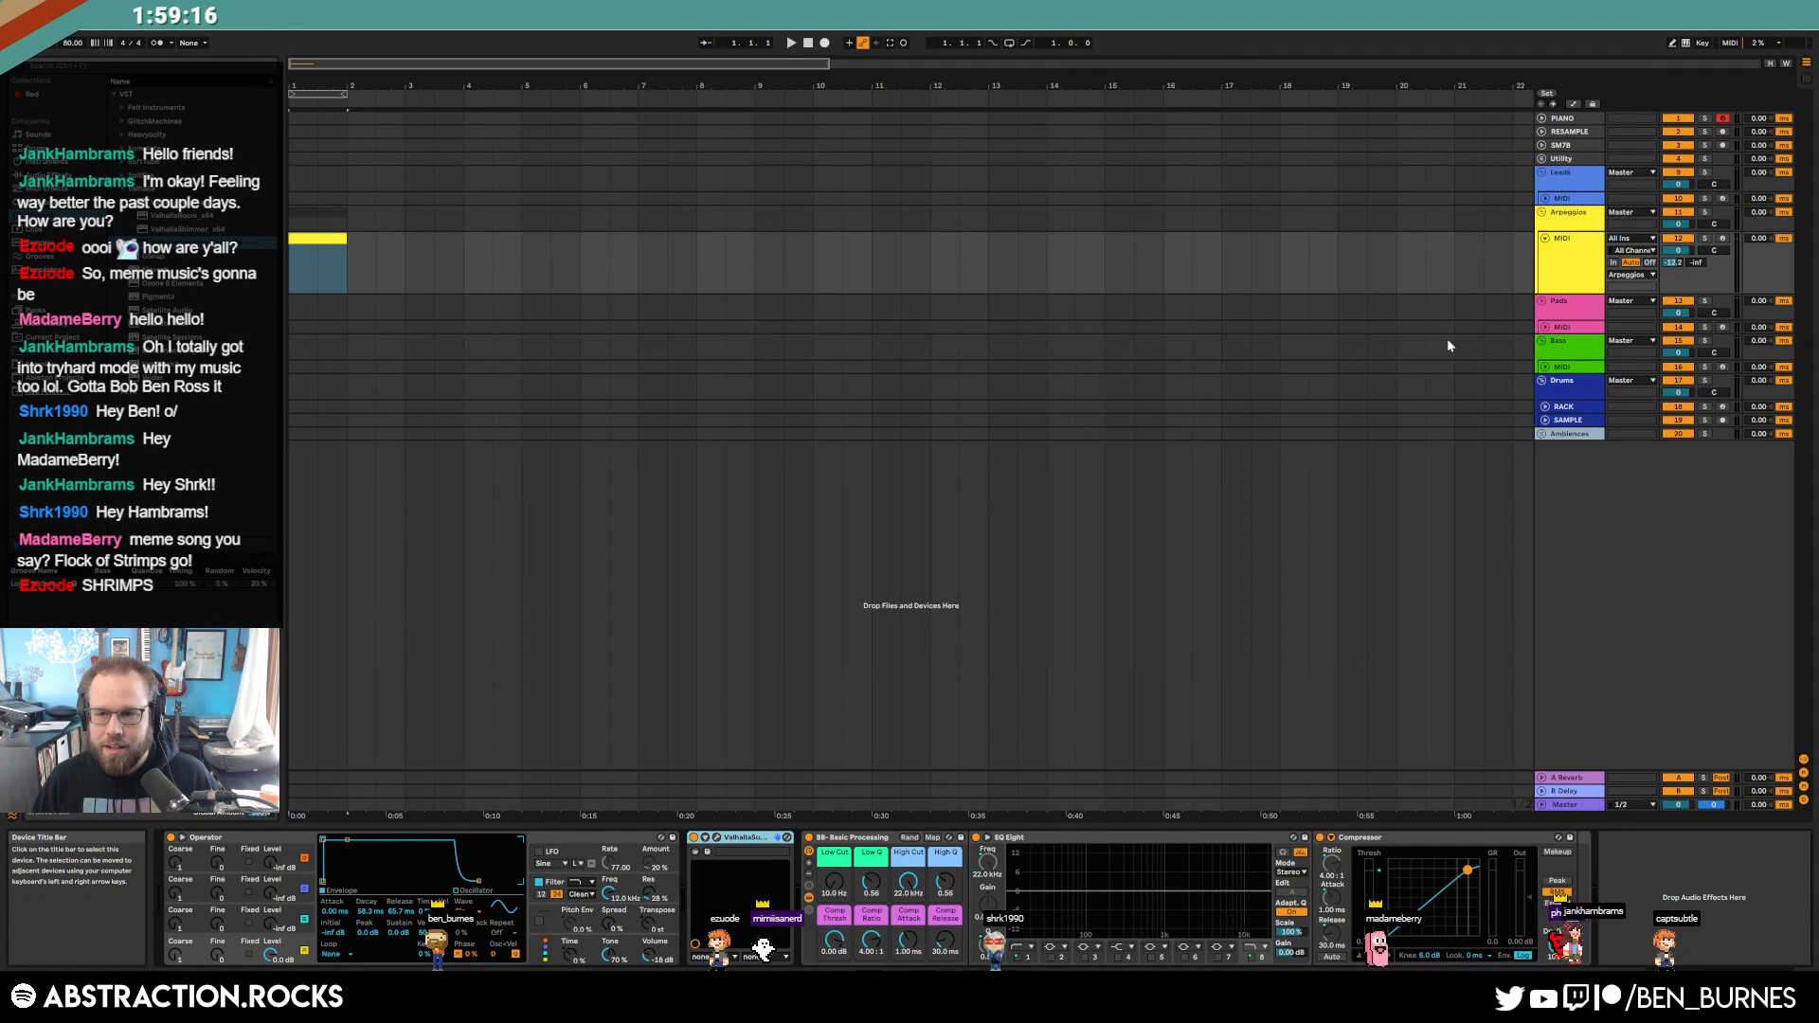
Arm the Arpeggios MIDI track for recording and reduce its reverb send to -18.0 dB.
{"action": "left_click", "coordinate": [1722, 238]}
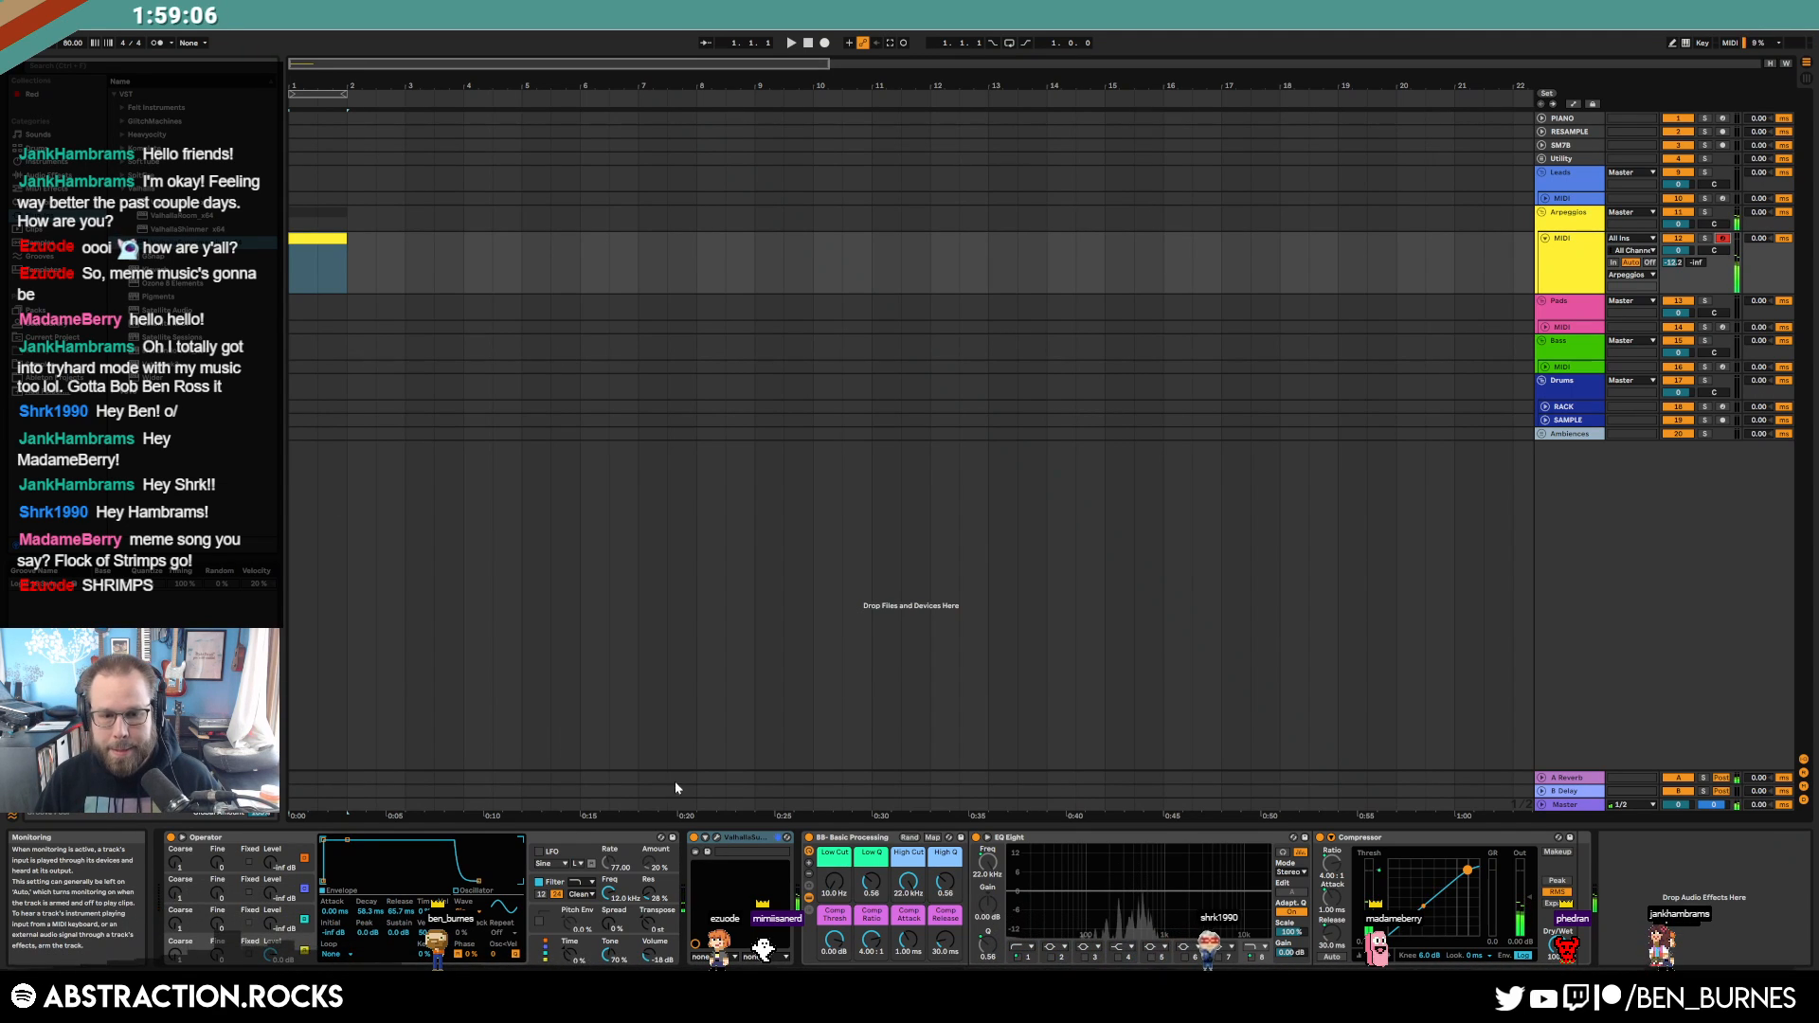
{"action": "left_click_drag", "start_coordinate": [1673, 263], "coordinate": [1673, 281]}
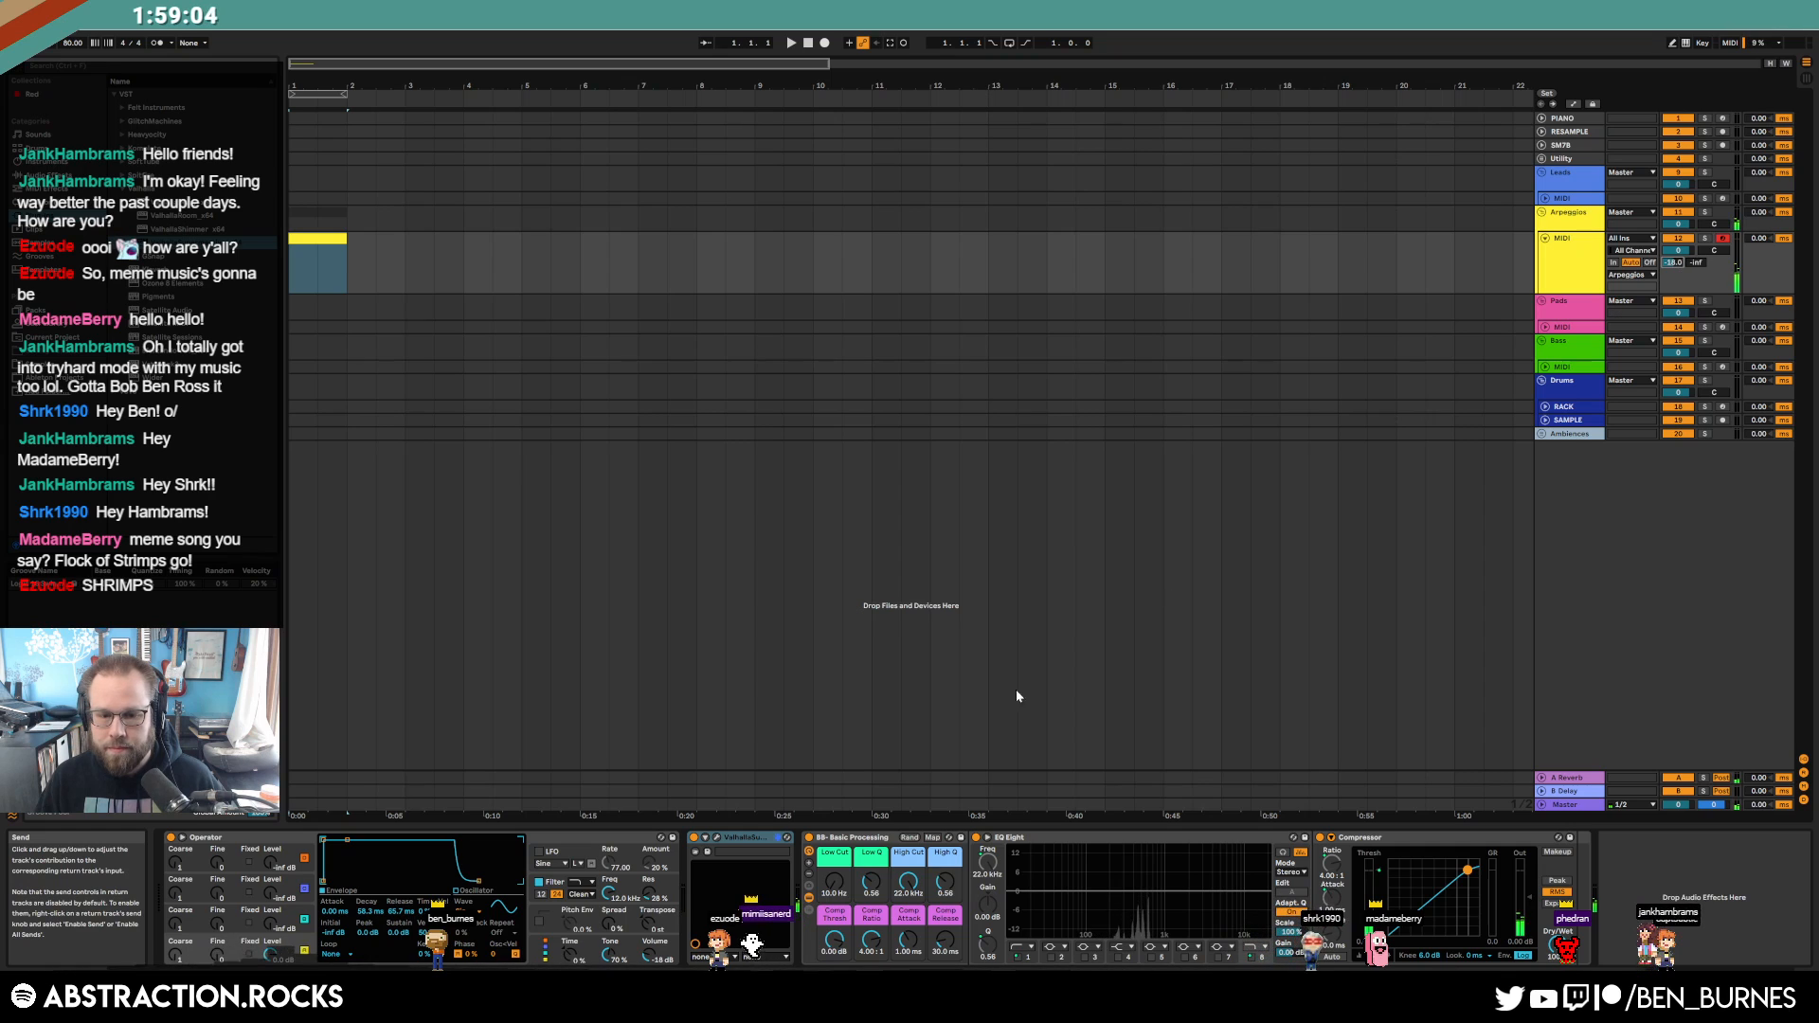
Reopen ValhallaSupermassive, lower its feedback further and close the plugin window.
{"action": "left_click", "coordinate": [717, 838]}
{"action": "left_click_drag", "start_coordinate": [1141, 445], "coordinate": [1140, 452]}
{"action": "left_click", "coordinate": [1339, 331]}
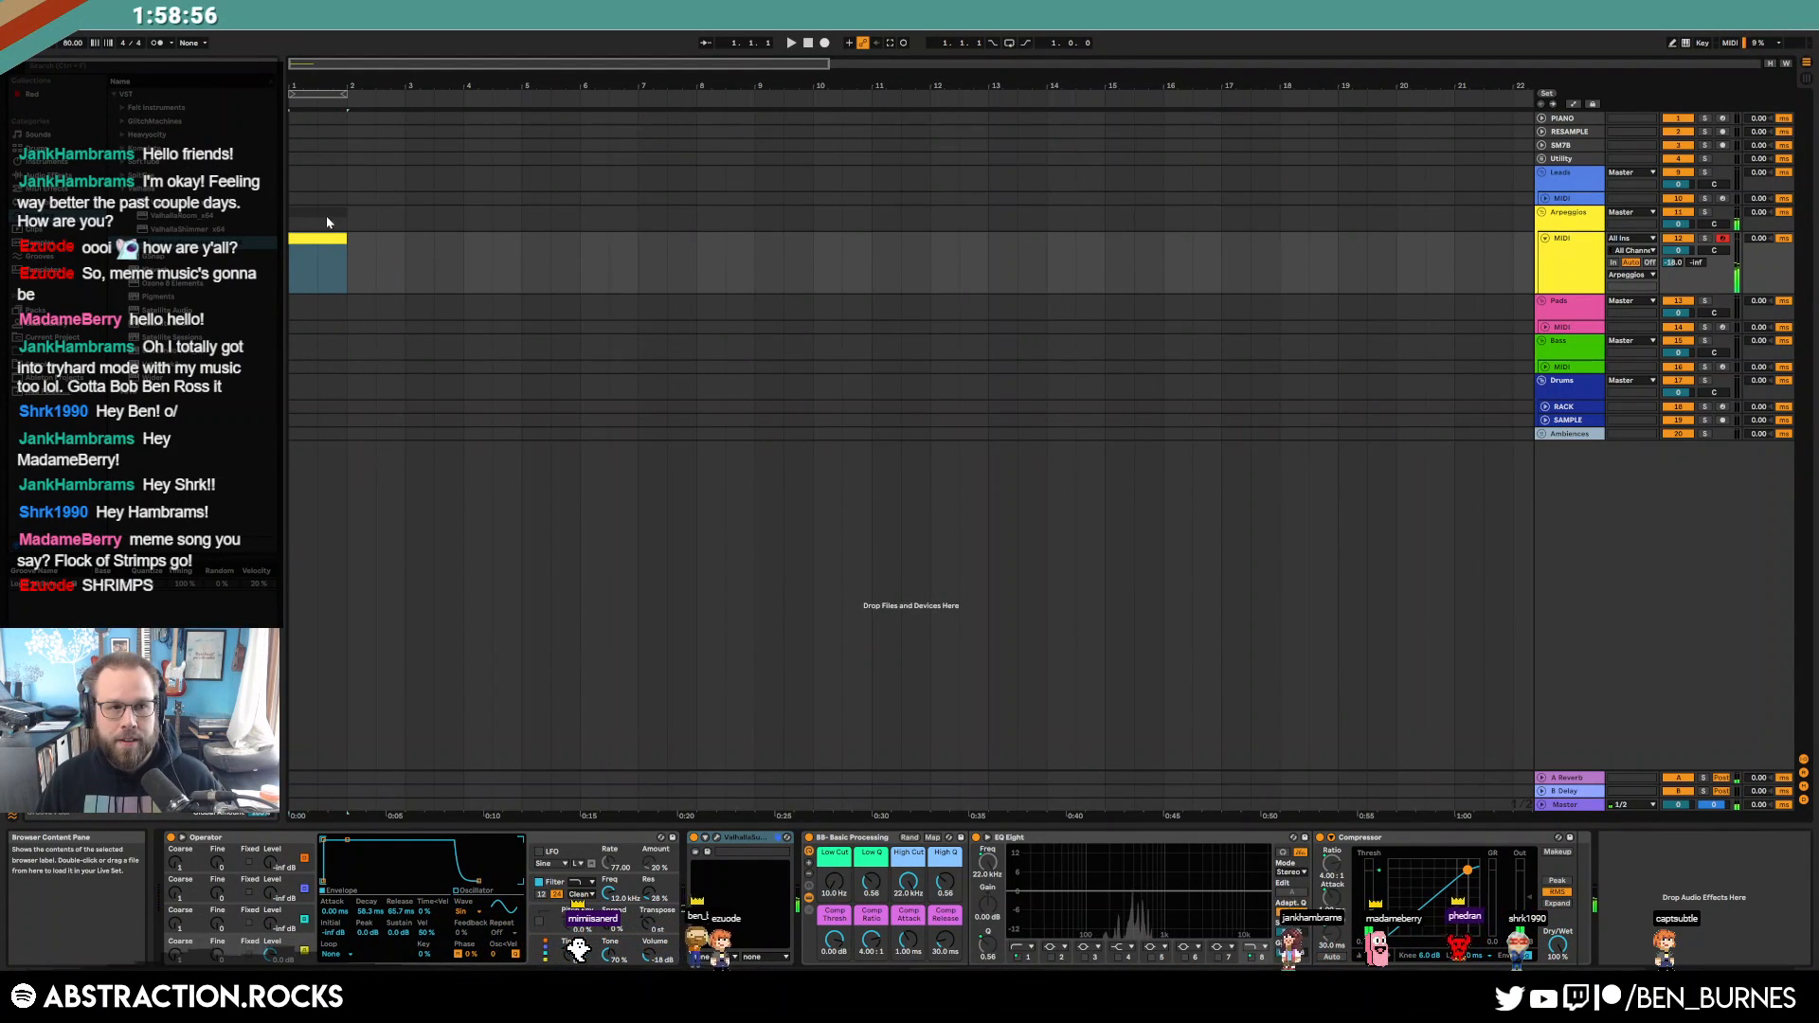
Set the song tempo to 60 BPM.
{"action": "left_click", "coordinate": [52, 50]}
{"action": "left_click", "coordinate": [52, 50]}
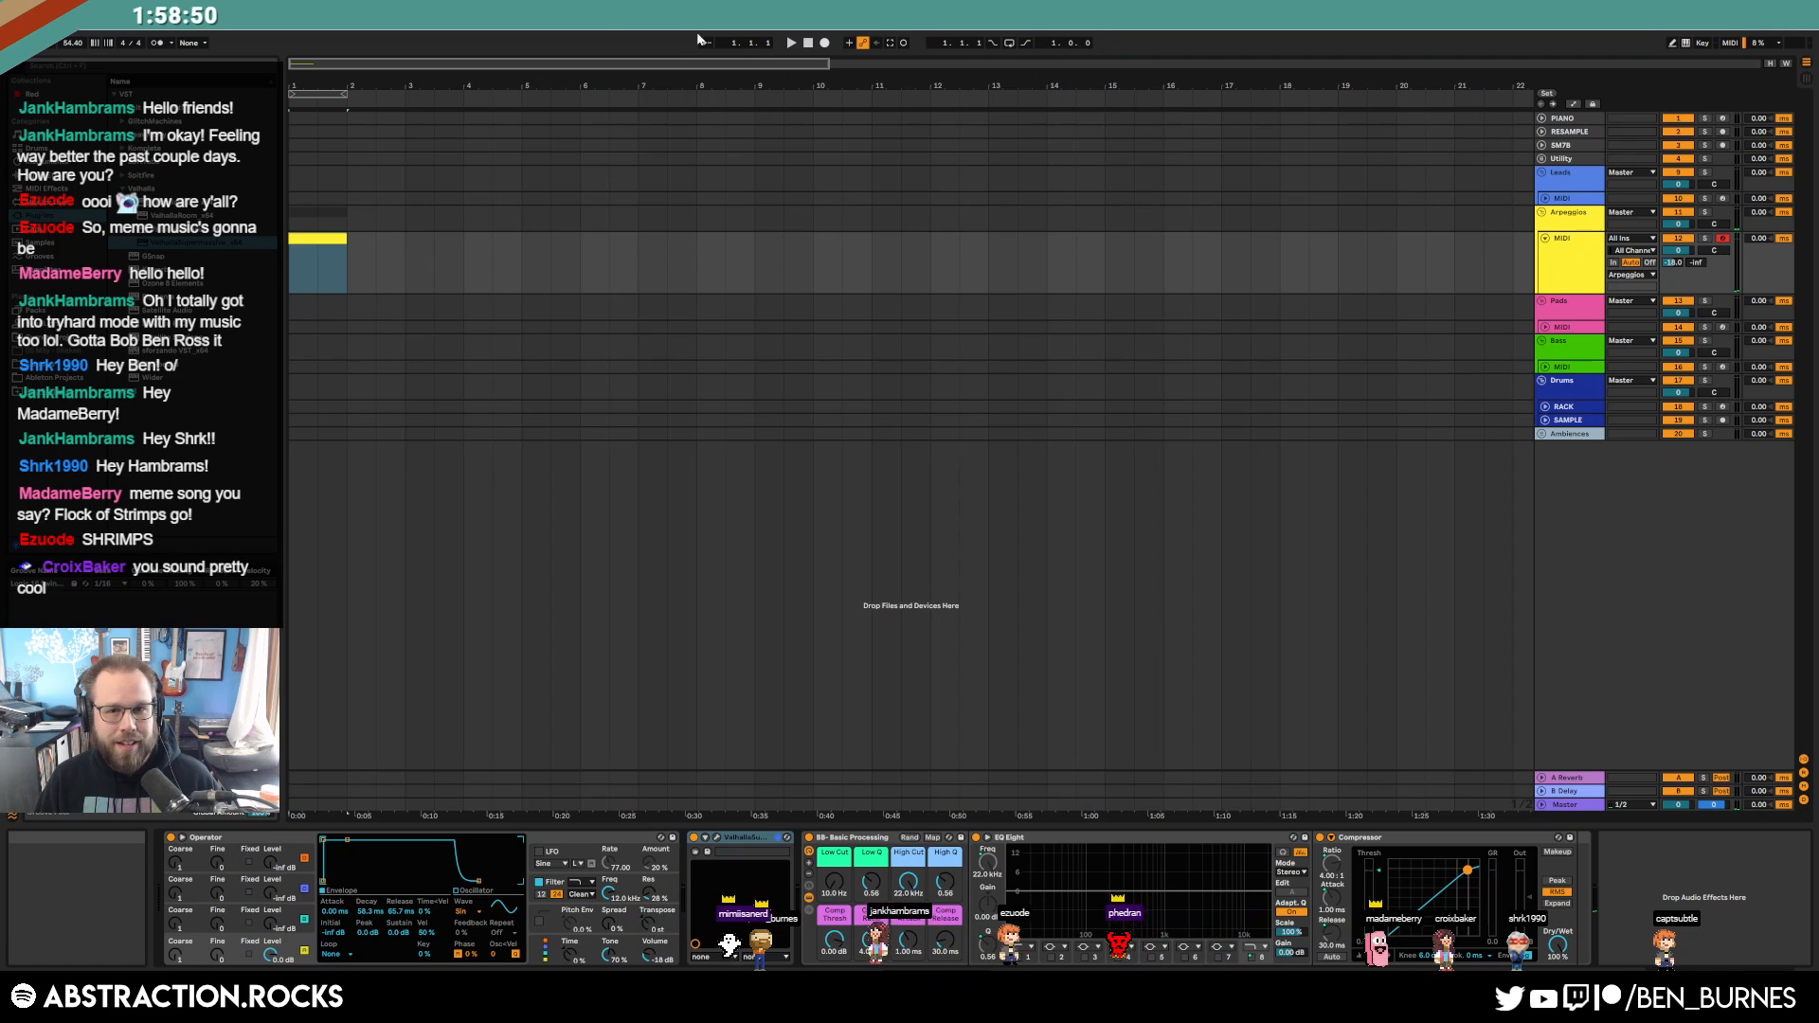
{"action": "left_click", "coordinate": [811, 44]}
{"action": "left_click", "coordinate": [73, 43]}
{"action": "type", "text": "60"}
{"action": "key", "text": "Return"}
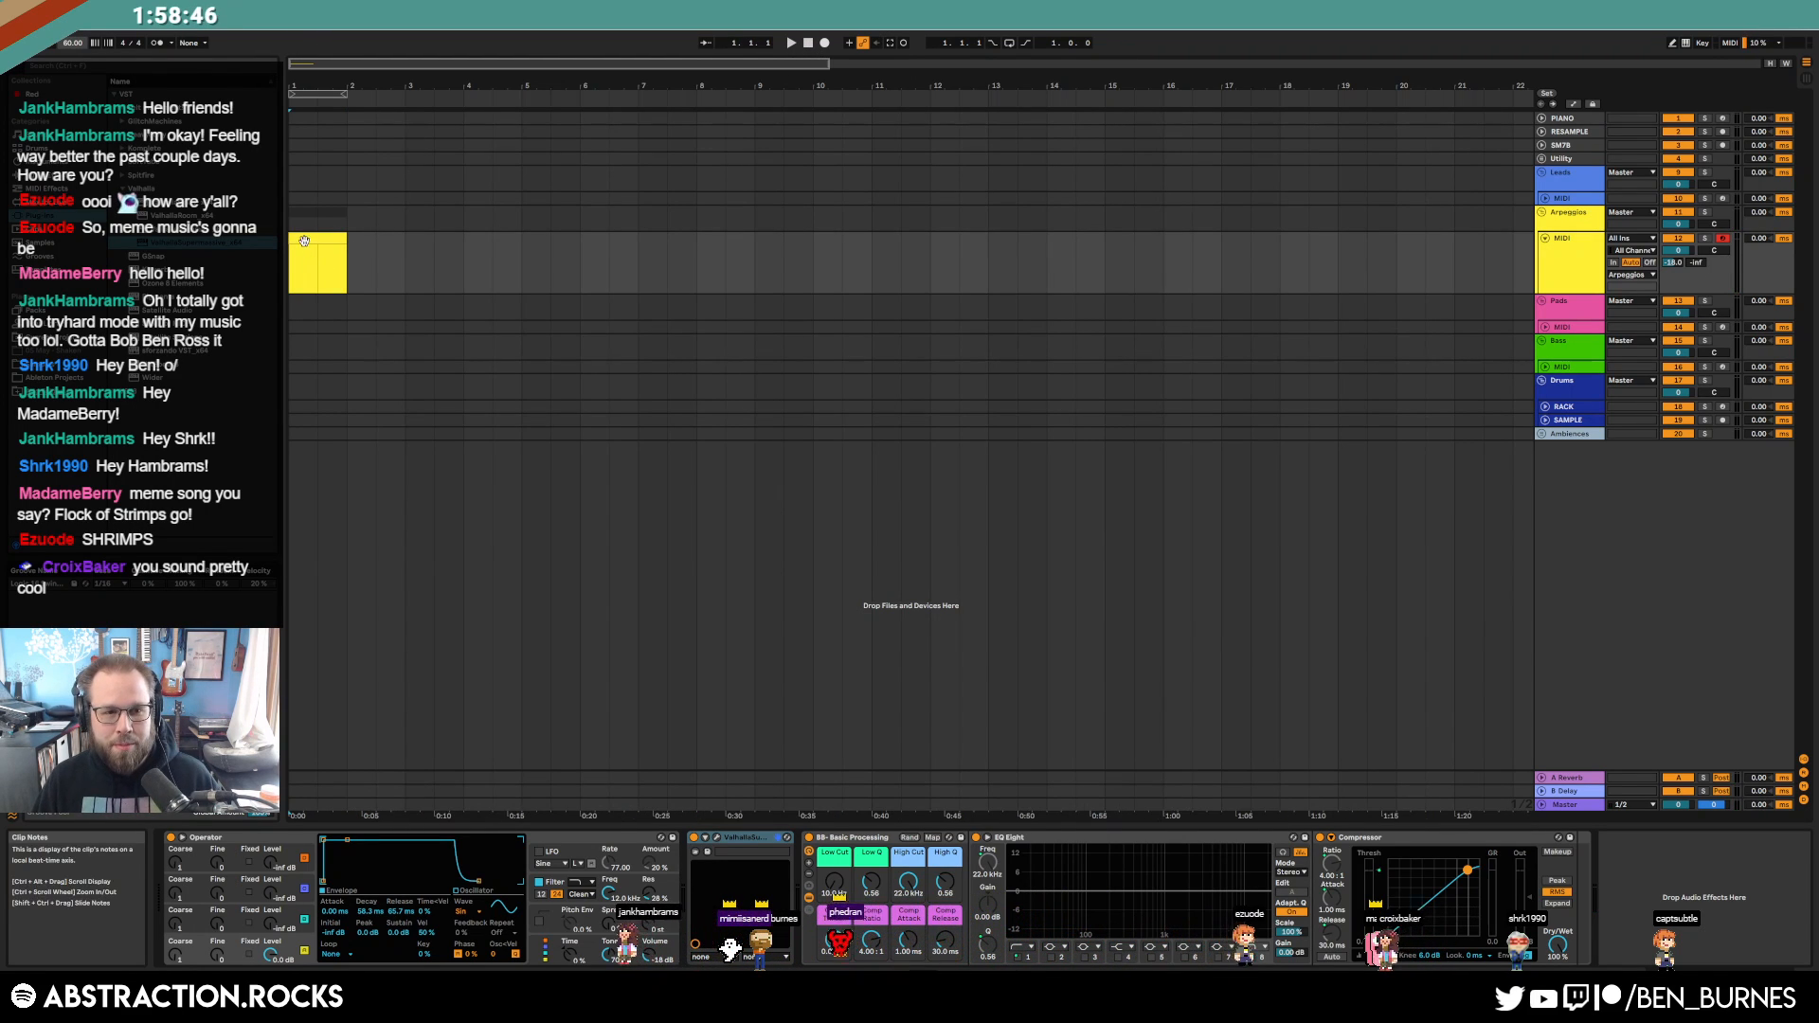
Record a short arpeggio phrase in bar 1 of the Arpeggios MIDI track and make it a looped two-bar clip.
{"action": "left_click", "coordinate": [824, 44]}
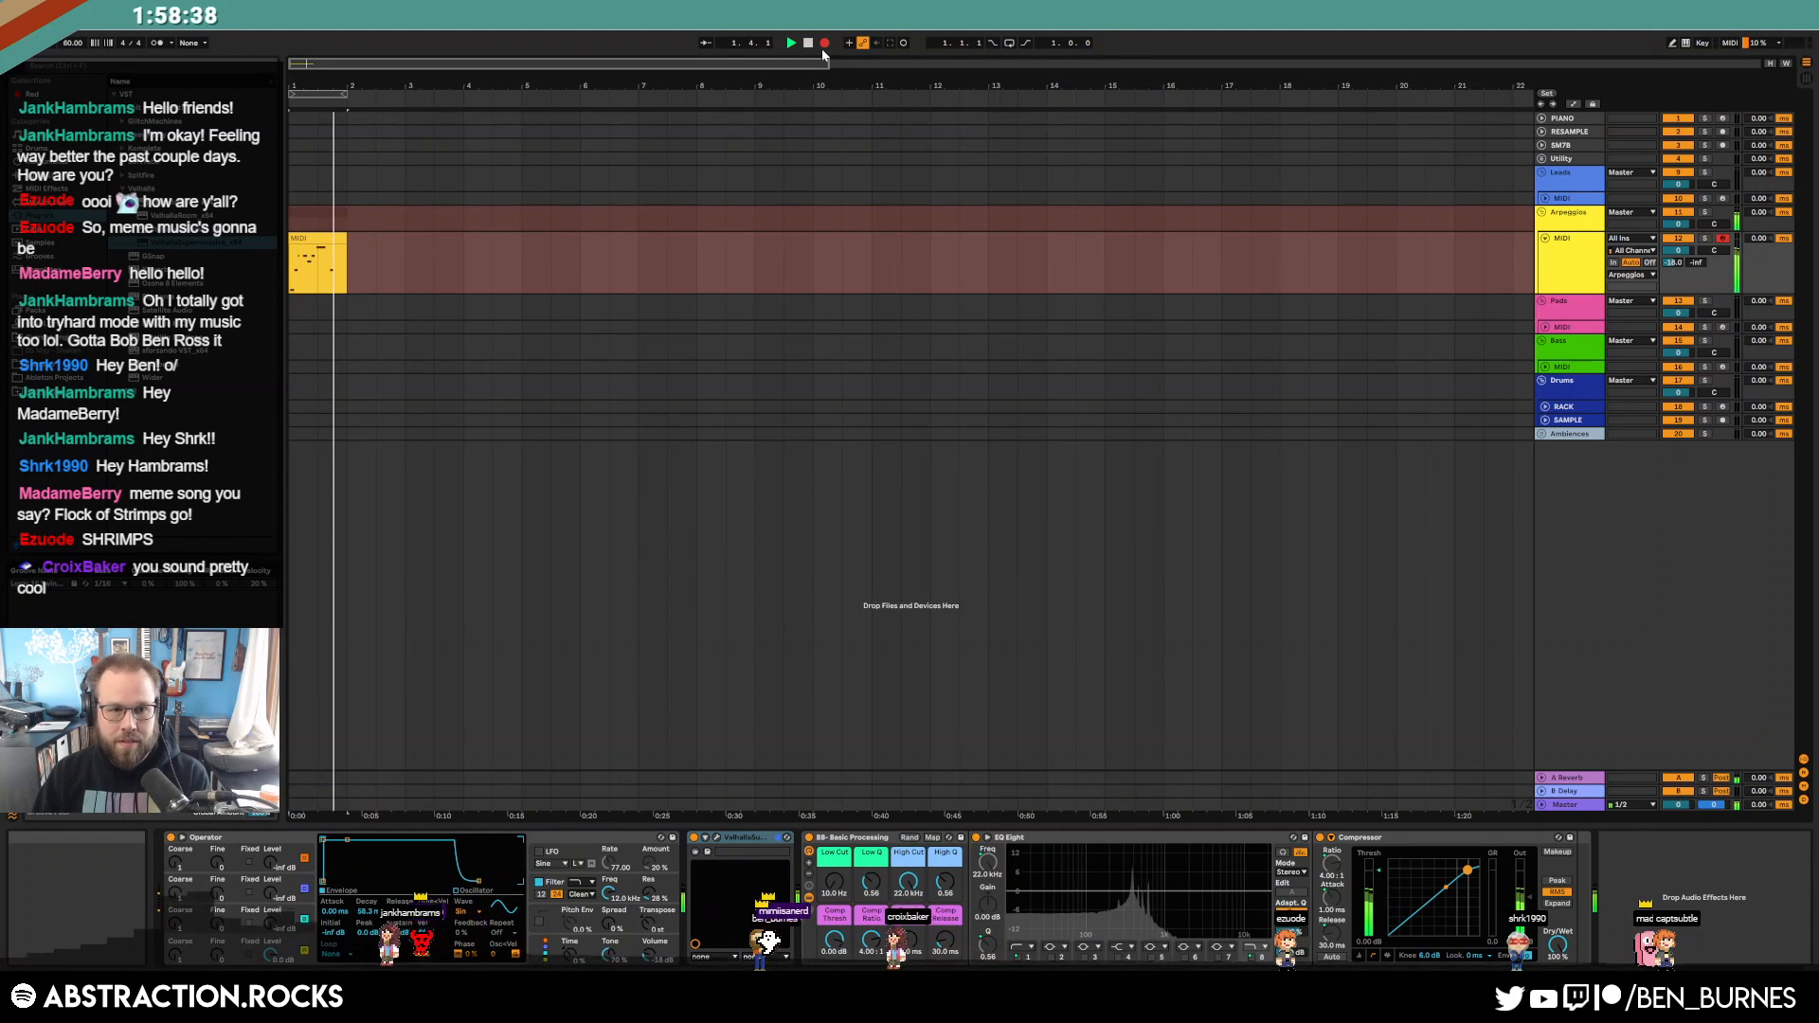
{"action": "left_click", "coordinate": [823, 46]}
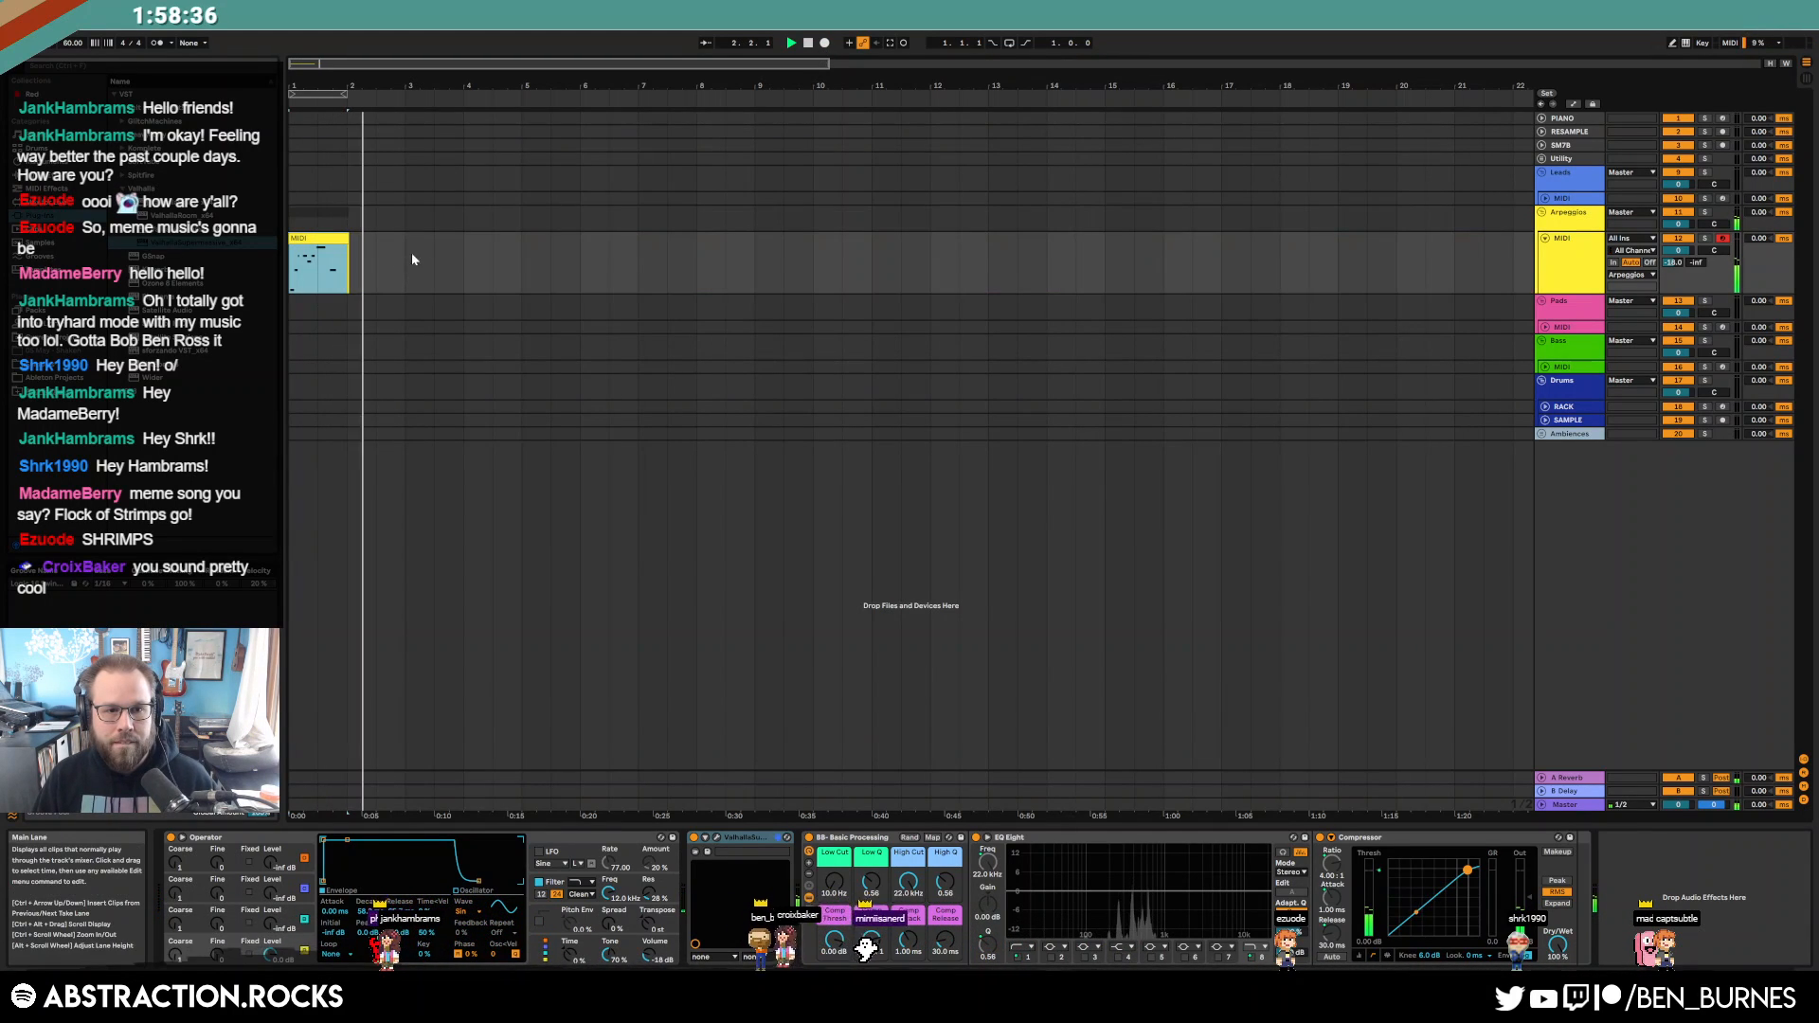
{"action": "left_click_drag", "start_coordinate": [390, 255], "coordinate": [305, 255]}
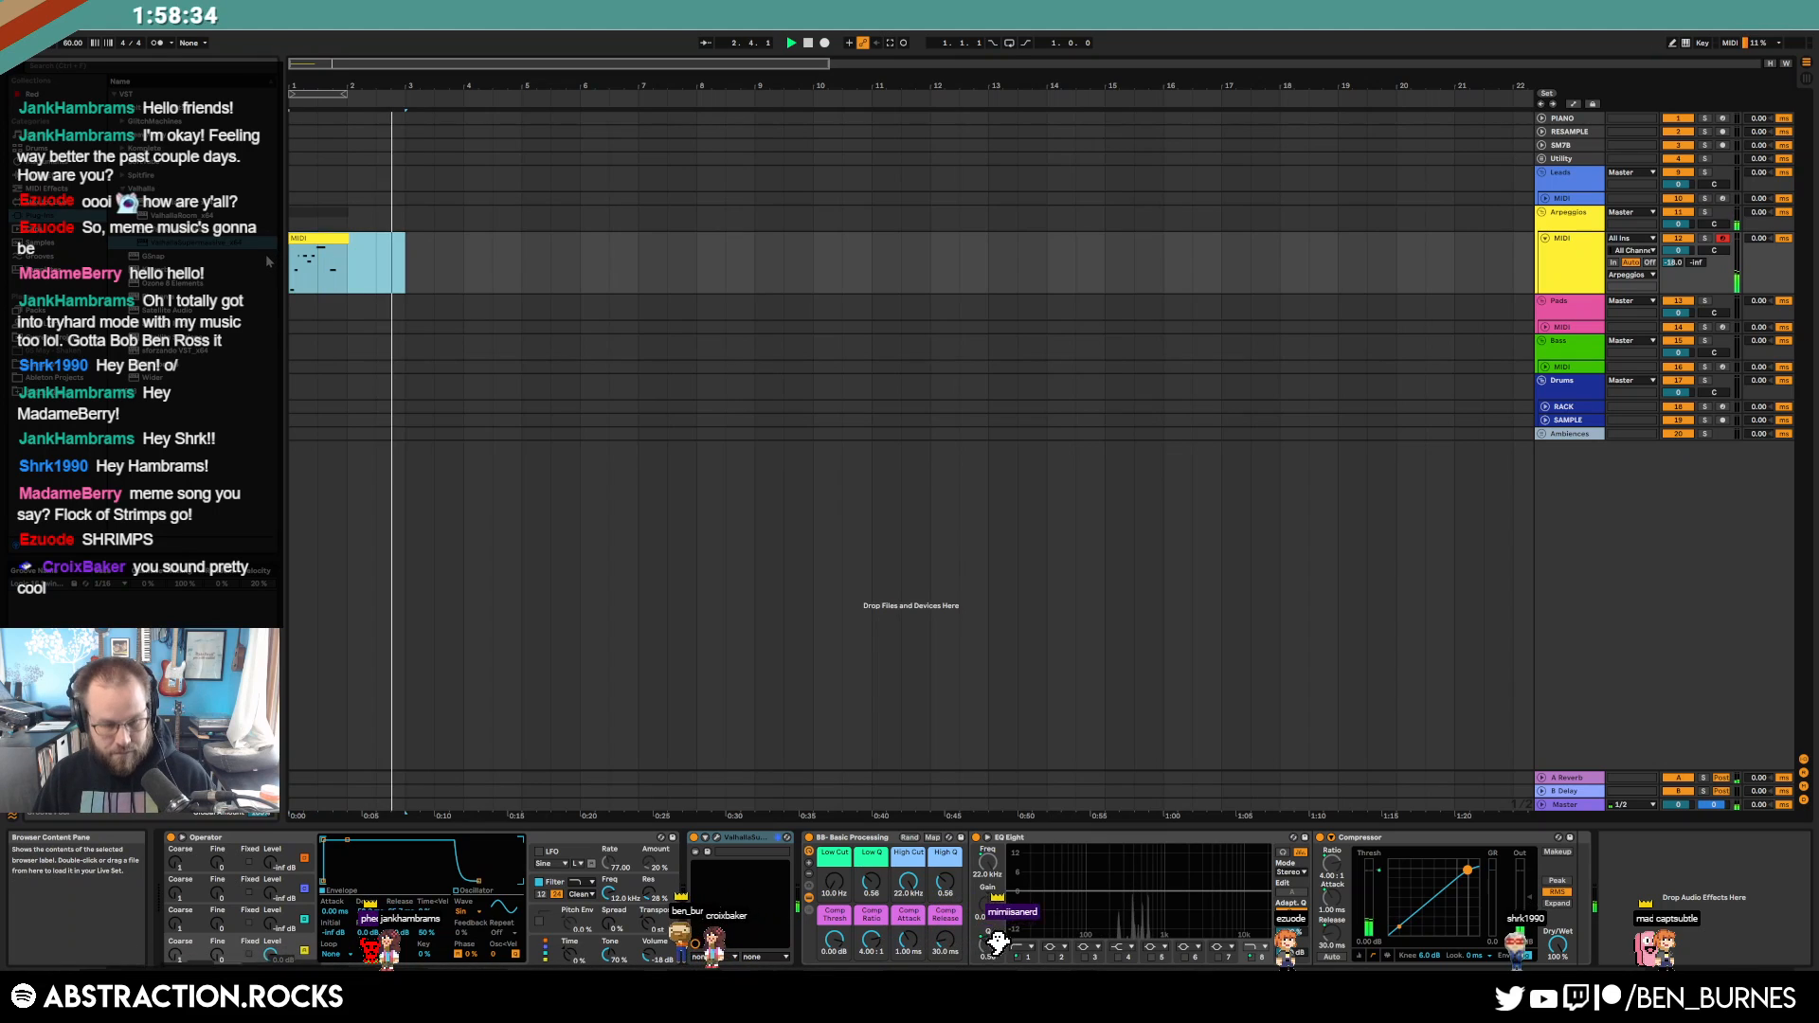
{"action": "key", "text": "ctrl+l"}
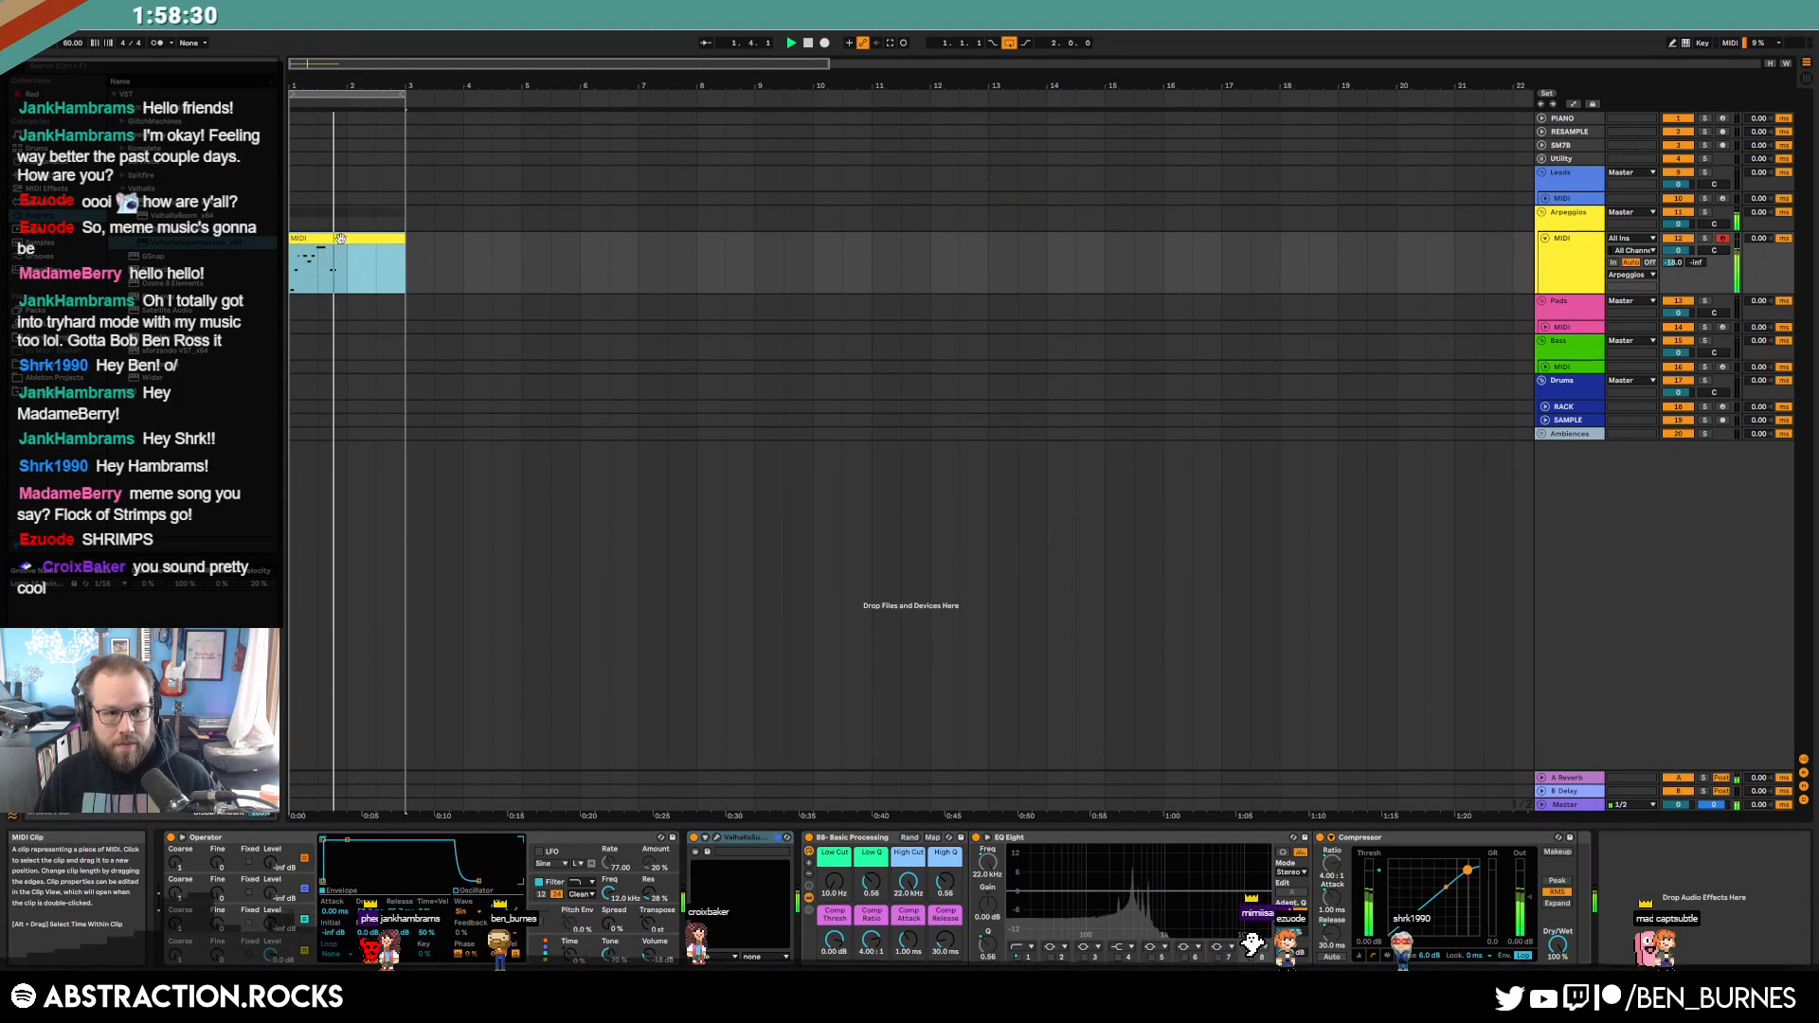
Open the recorded arpeggio clip for editing and move its last G3 note up to D4 and slightly earlier.
{"action": "double_click", "coordinate": [340, 238]}
{"action": "left_click", "coordinate": [1012, 781]}
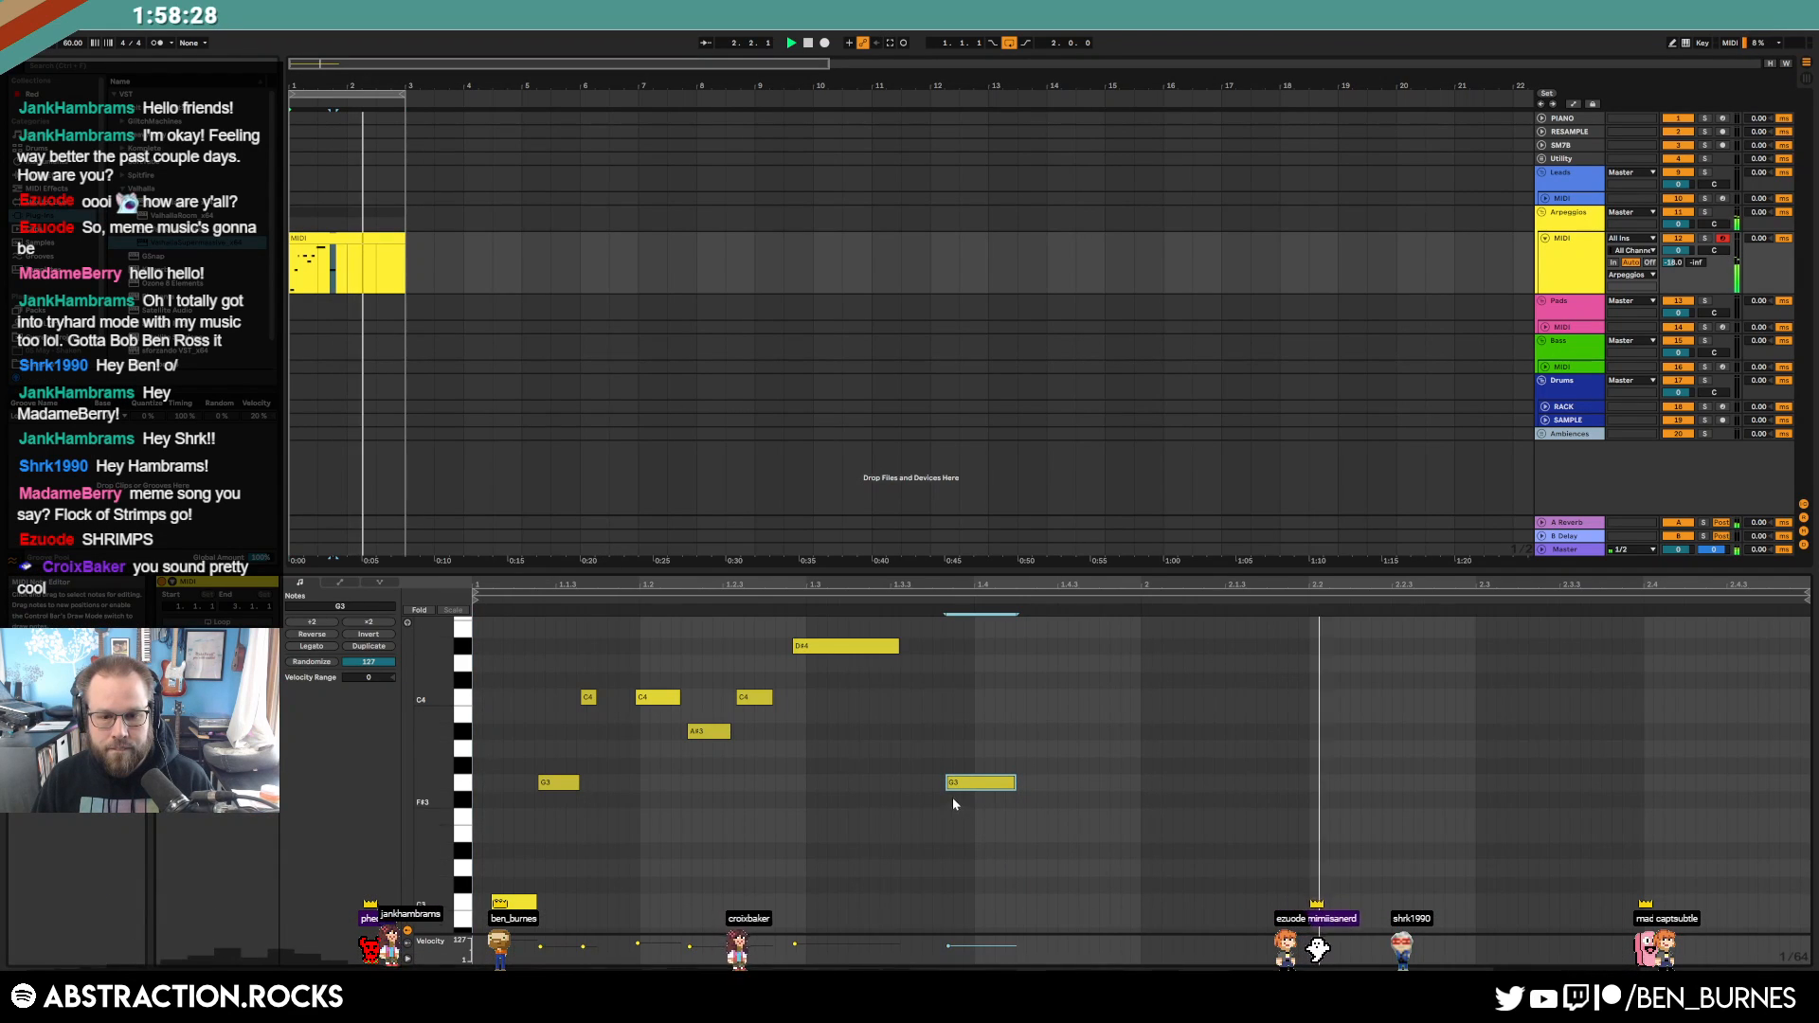
{"action": "left_click_drag", "start_coordinate": [966, 775], "coordinate": [940, 672]}
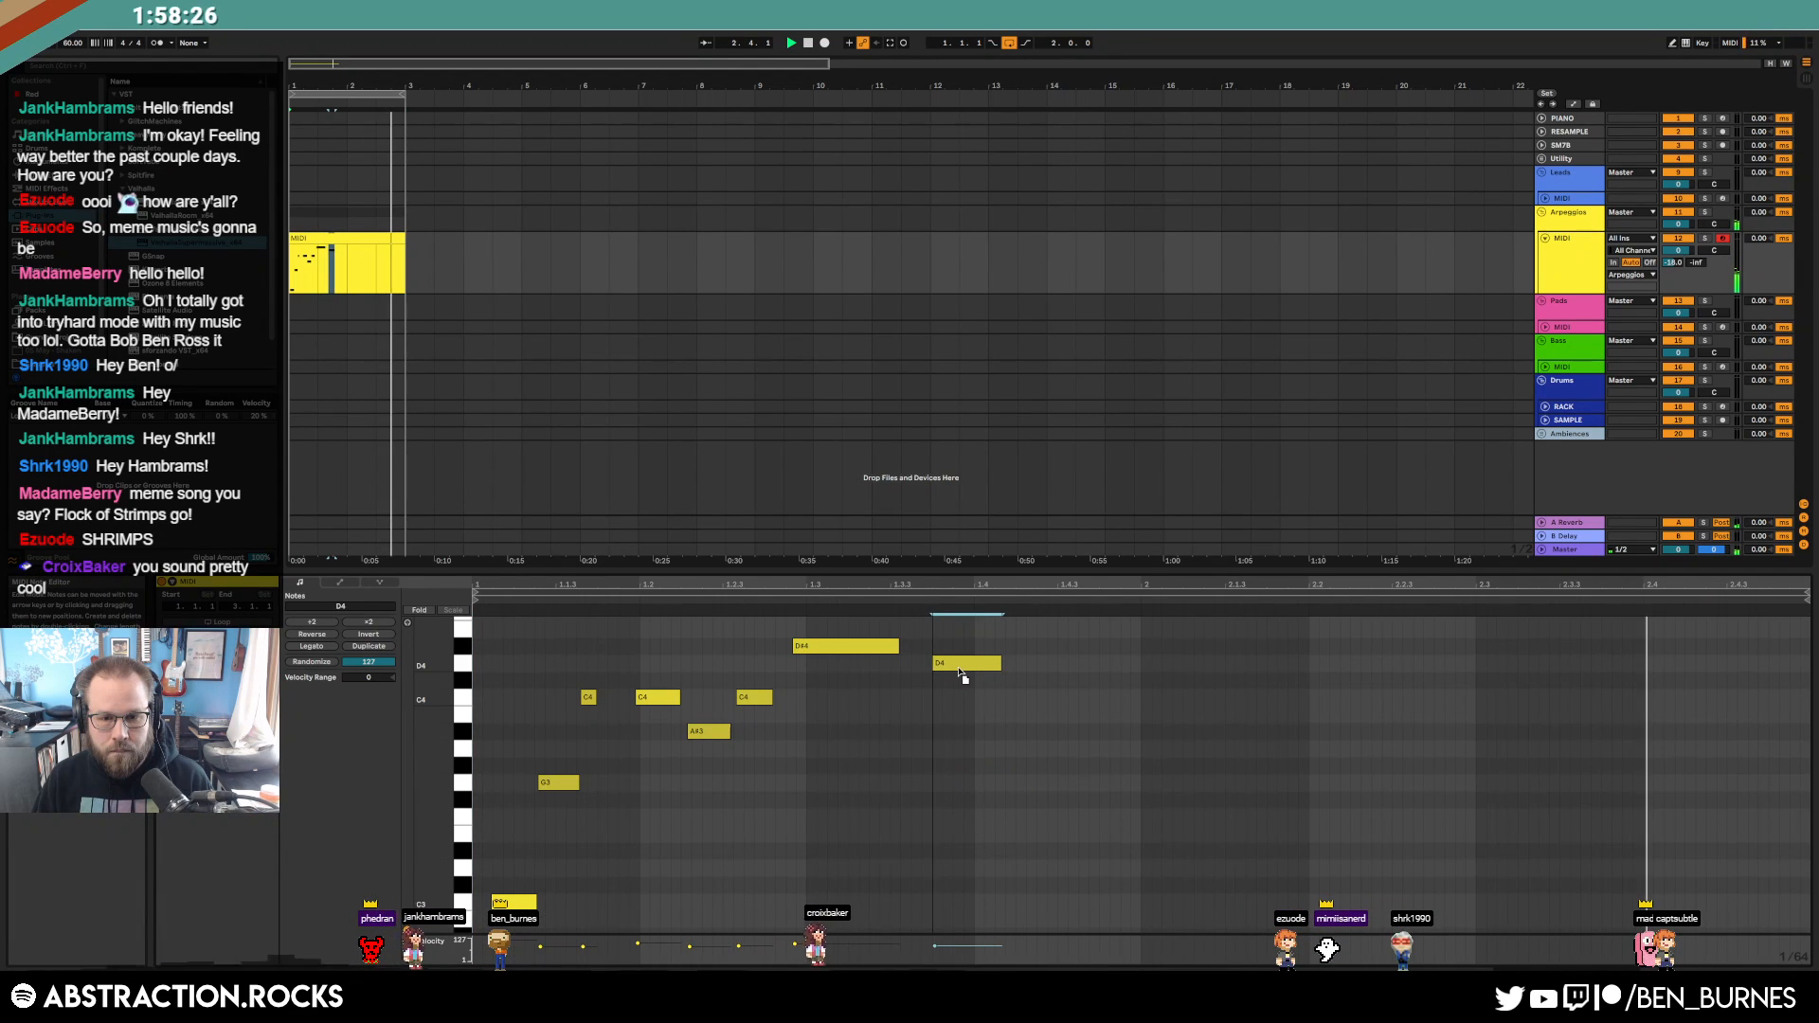
{"action": "key", "text": "space"}
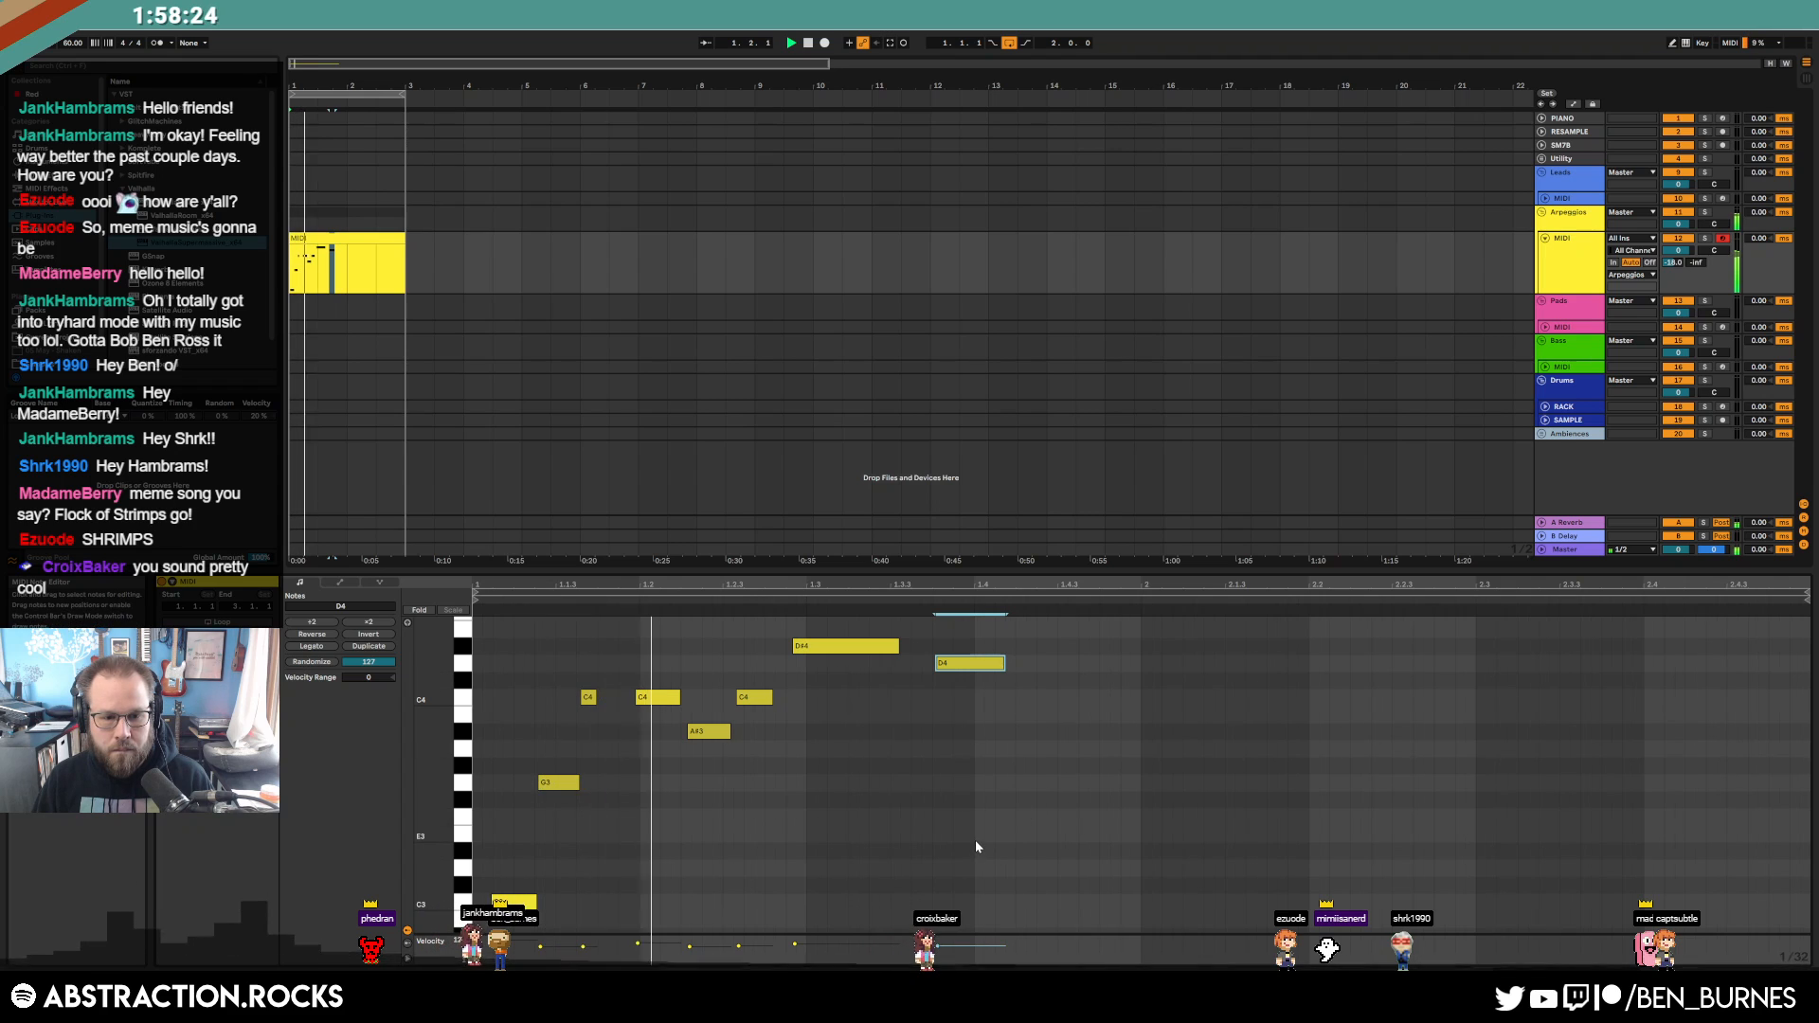
Align the recorded notes with the grid, placing the D#4 note on beat 1.3.
{"action": "left_click", "coordinate": [553, 778]}
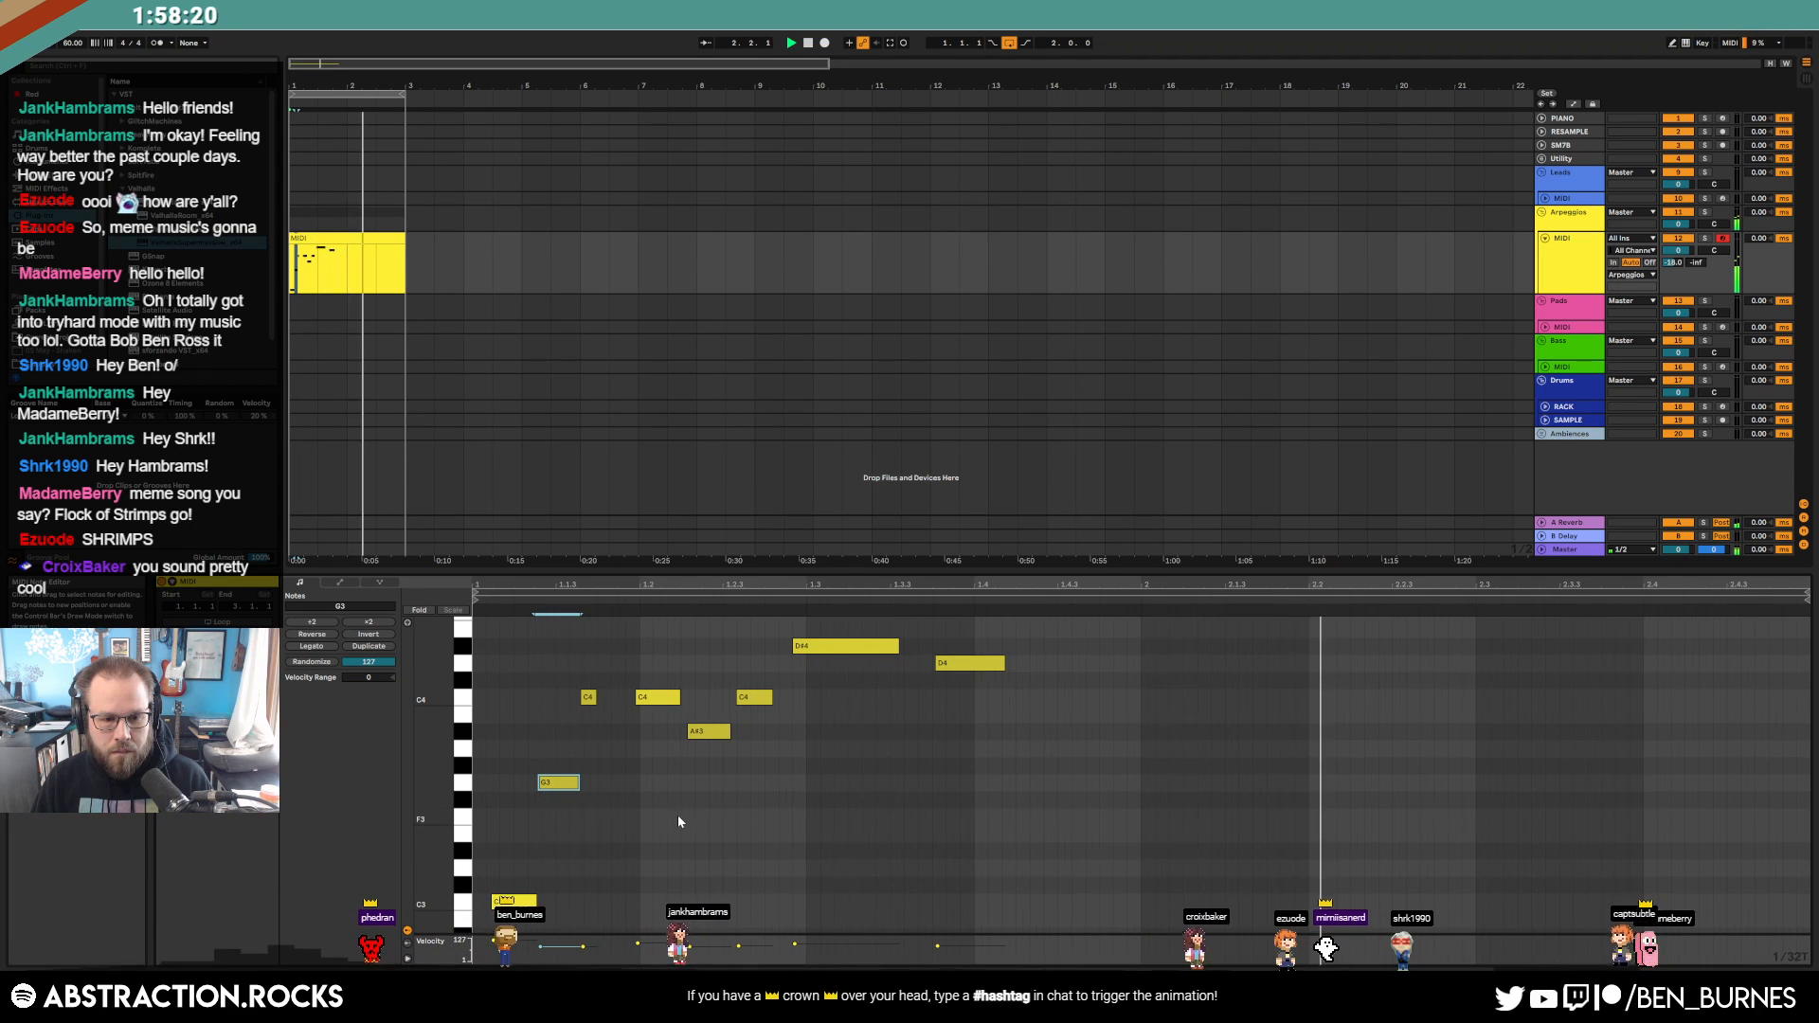
{"action": "left_click_drag", "start_coordinate": [564, 798], "coordinate": [564, 800]}
{"action": "key", "text": "ctrl+u"}
{"action": "left_click", "coordinate": [591, 717]}
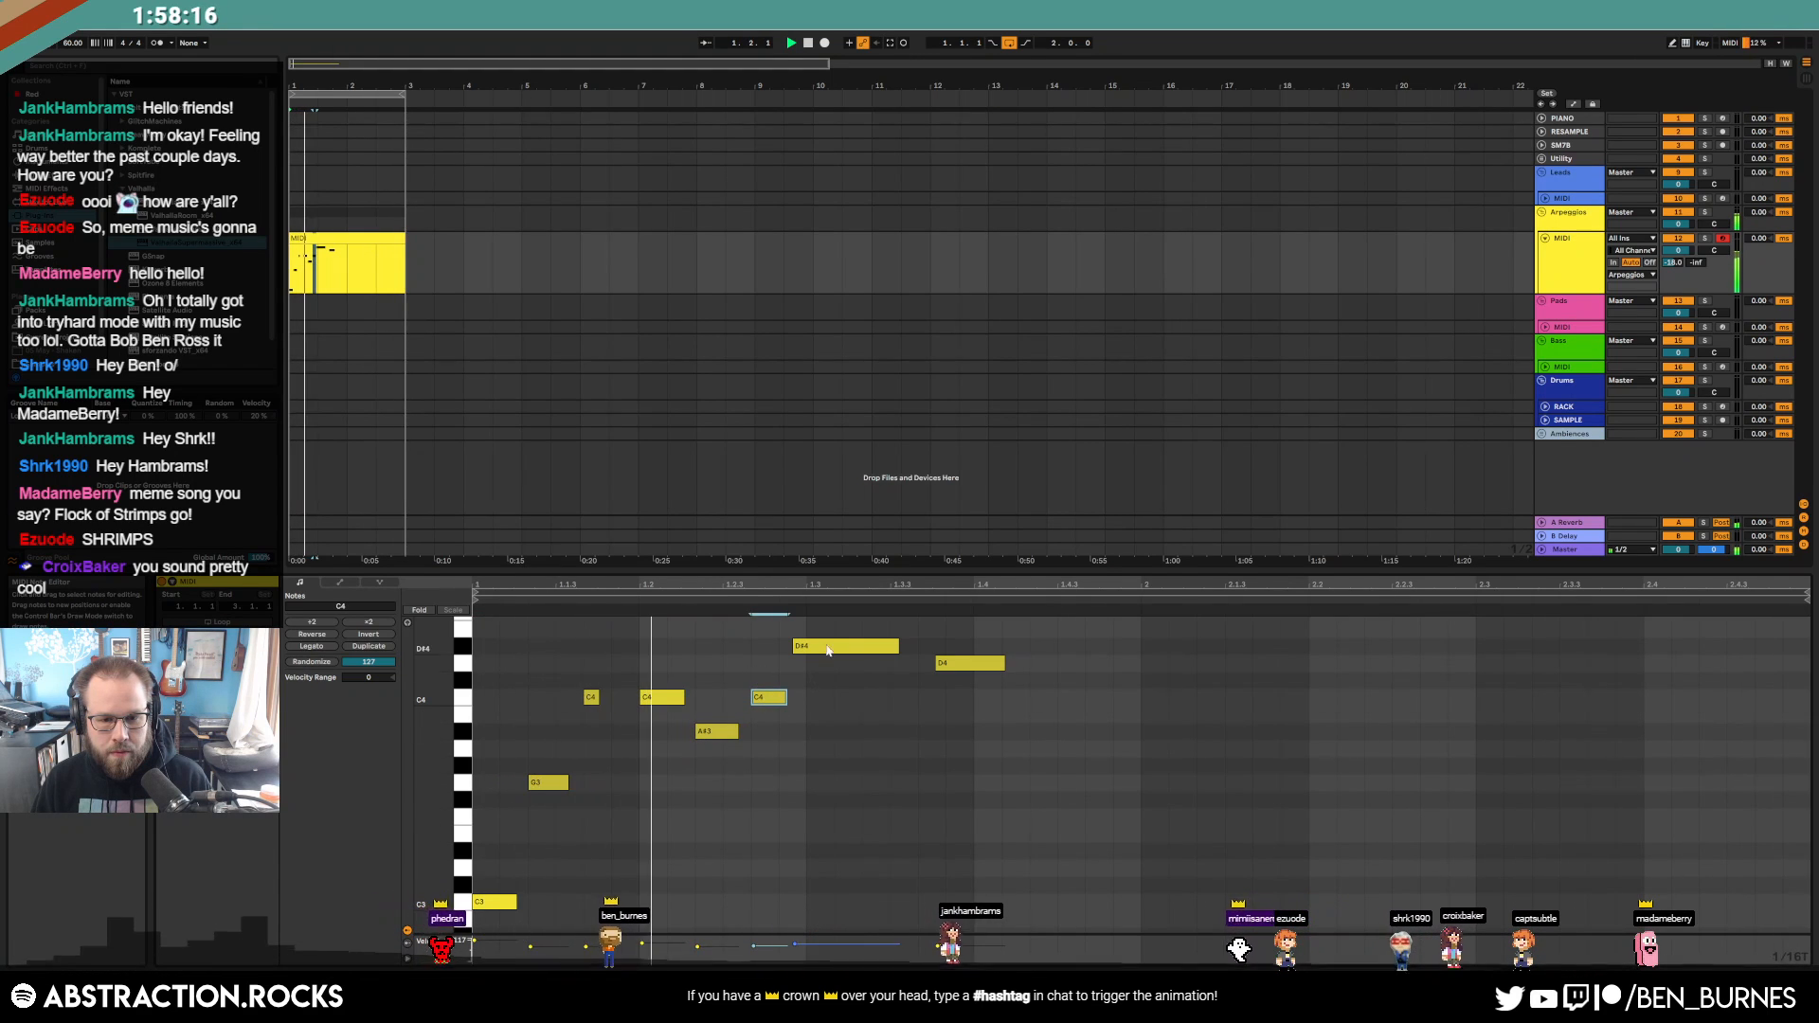
{"action": "left_click_drag", "start_coordinate": [882, 645], "coordinate": [897, 645]}
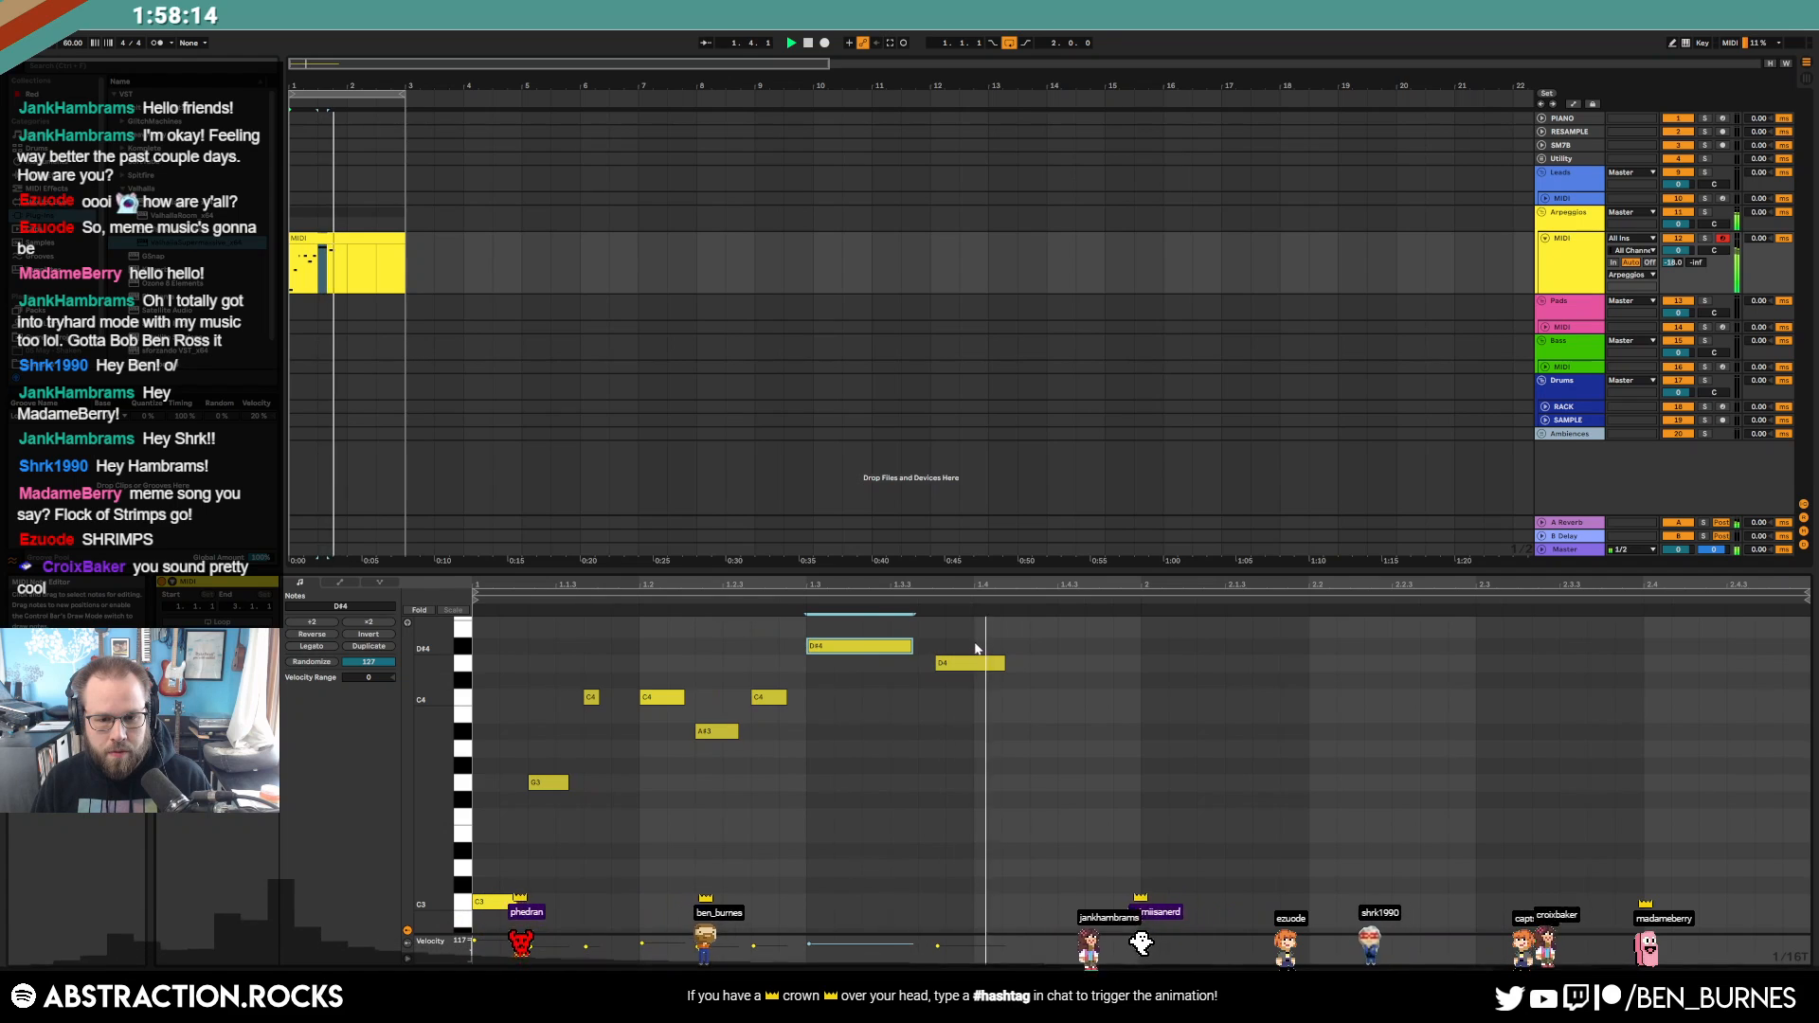
Nudge the final D4 note to the right so that it starts on beat 1.4.
{"action": "left_click", "coordinate": [972, 663]}
{"action": "key", "text": "Left"}
{"action": "key", "text": "Right"}
{"action": "key", "text": "Right"}
Shorten the D#4, G3, C3 and D4 notes of the arpeggio slightly.
{"action": "left_click", "coordinate": [895, 645]}
{"action": "left_click_drag", "start_coordinate": [903, 647], "coordinate": [885, 650]}
{"action": "key", "text": "ctrl+a"}
{"action": "left_click_drag", "start_coordinate": [569, 781], "coordinate": [560, 781]}
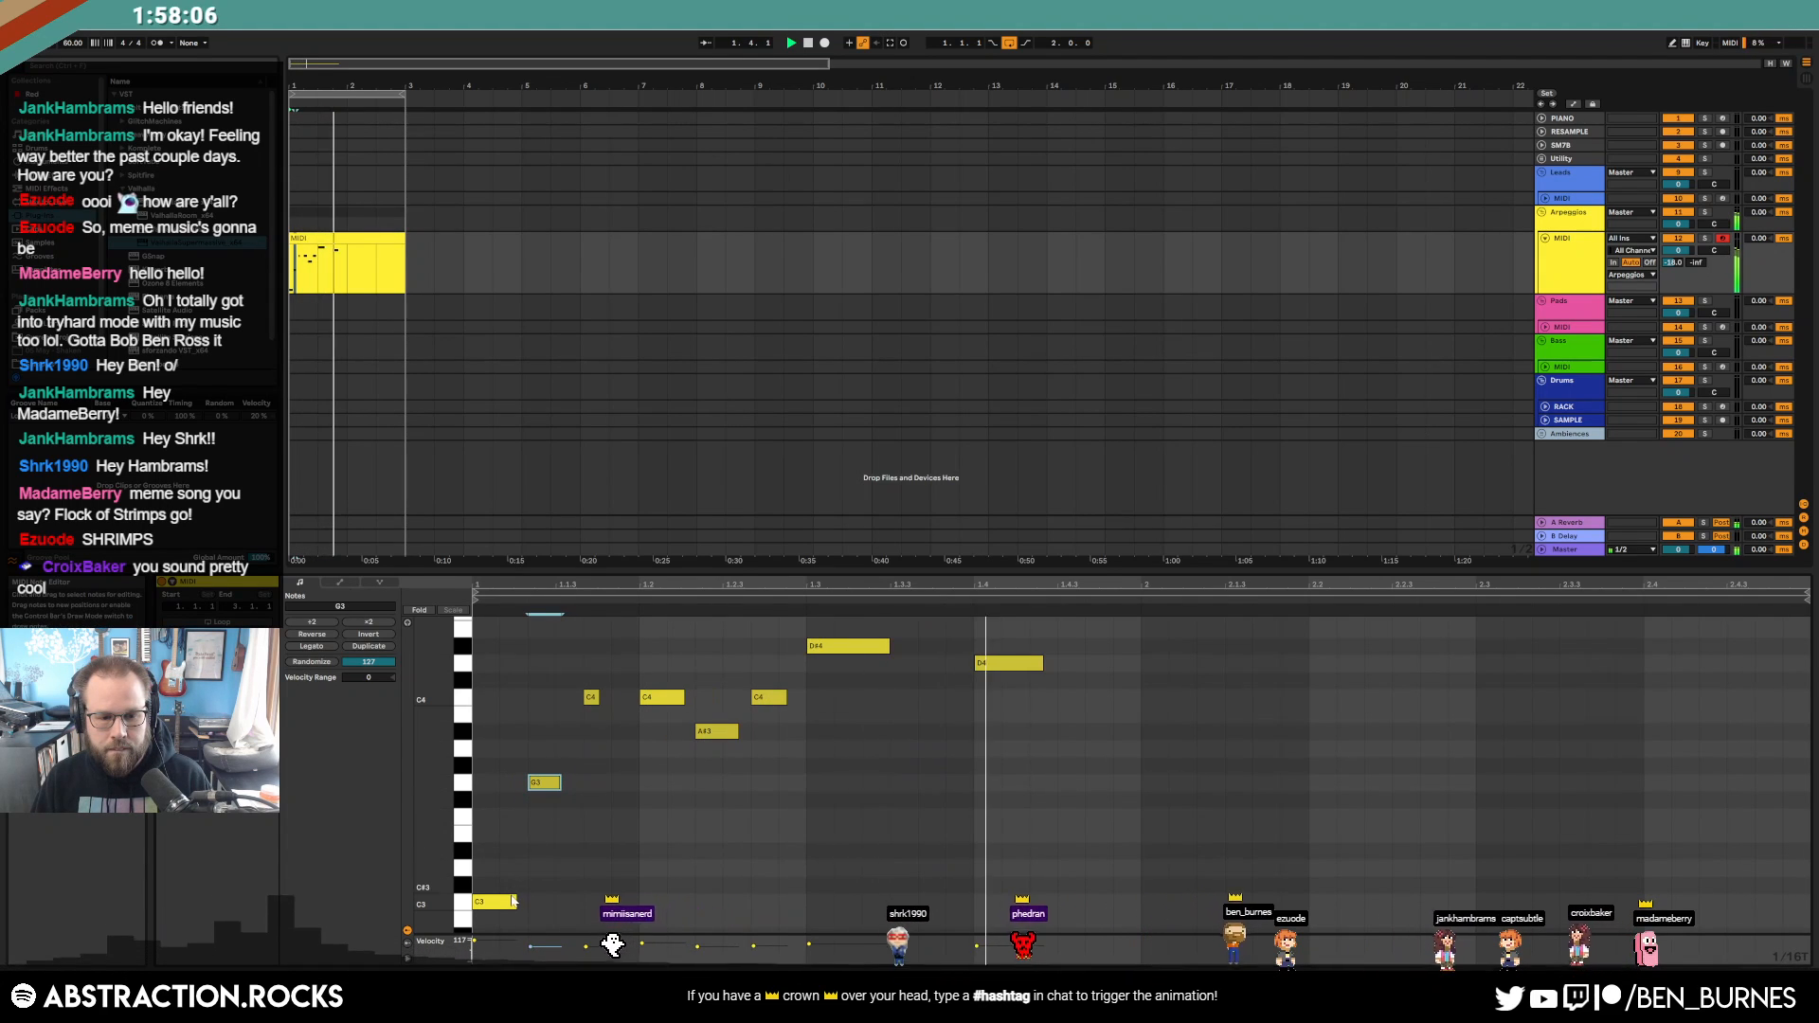
{"action": "key", "text": "ctrl+a"}
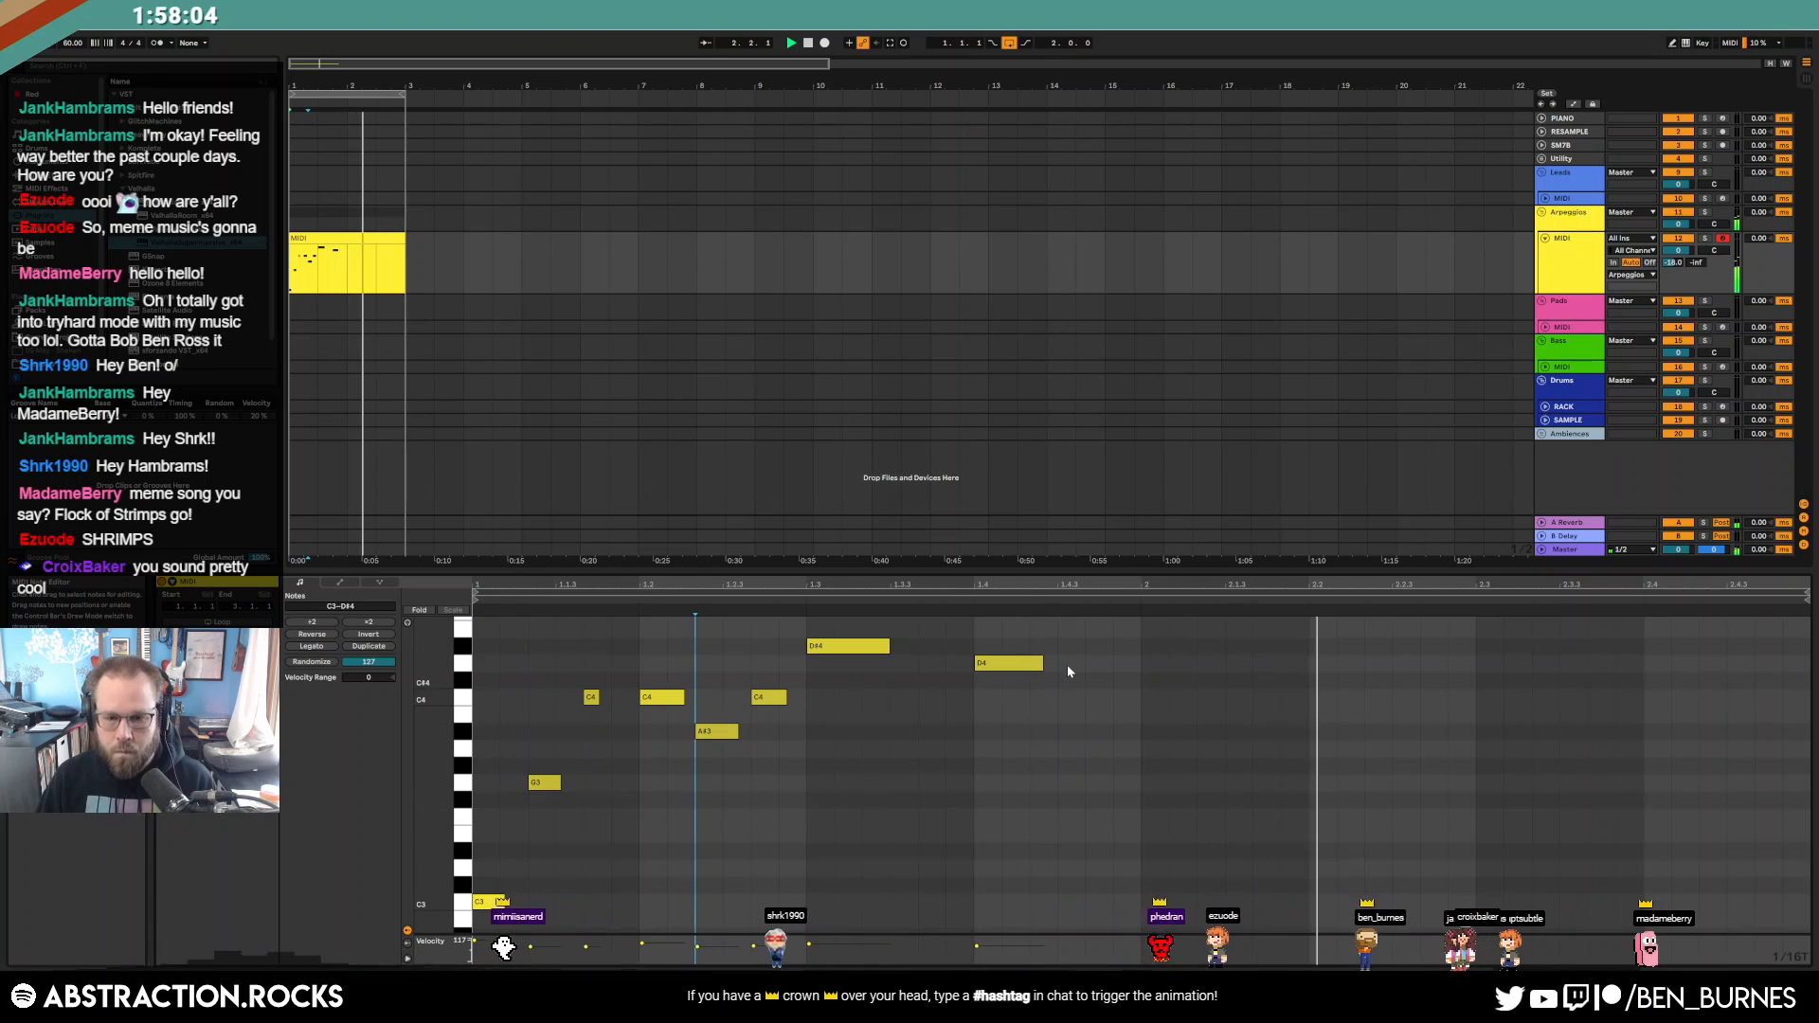
{"action": "left_click_drag", "start_coordinate": [1043, 663], "coordinate": [1029, 663]}
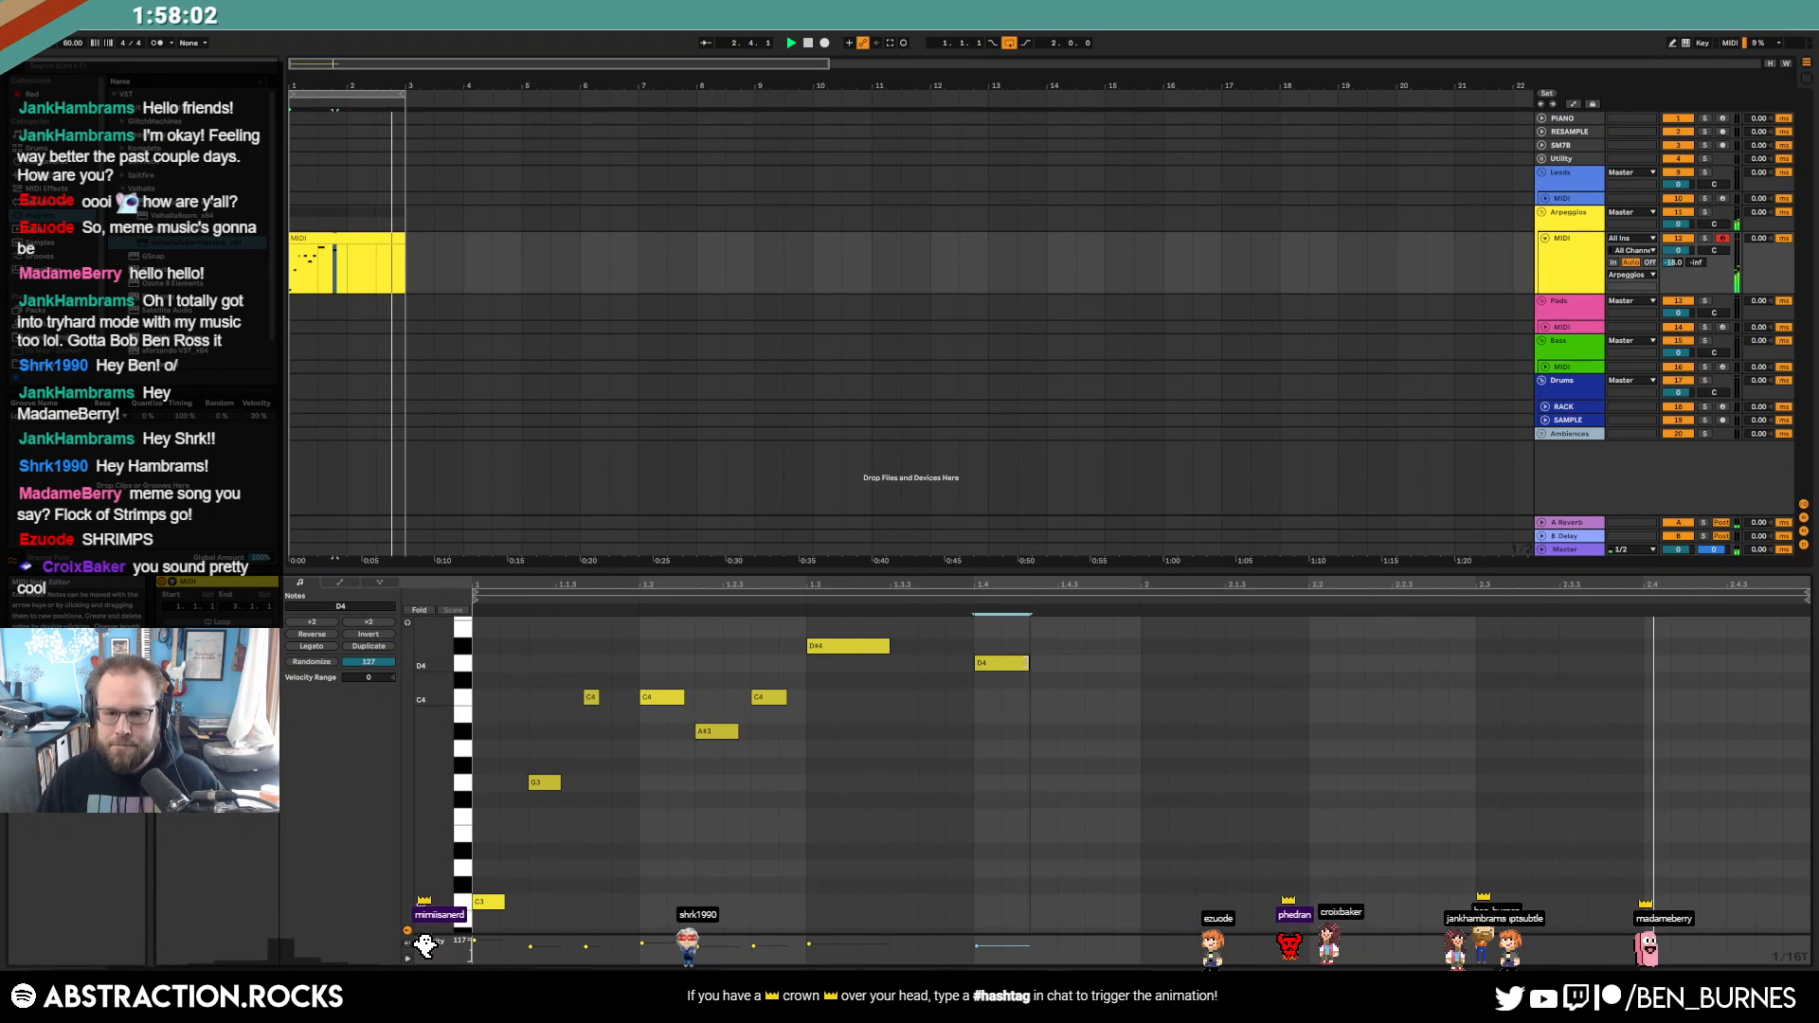
Unfold the Bass group's MIDI track and arm it for recording.
{"action": "key", "text": "shift+Tab"}
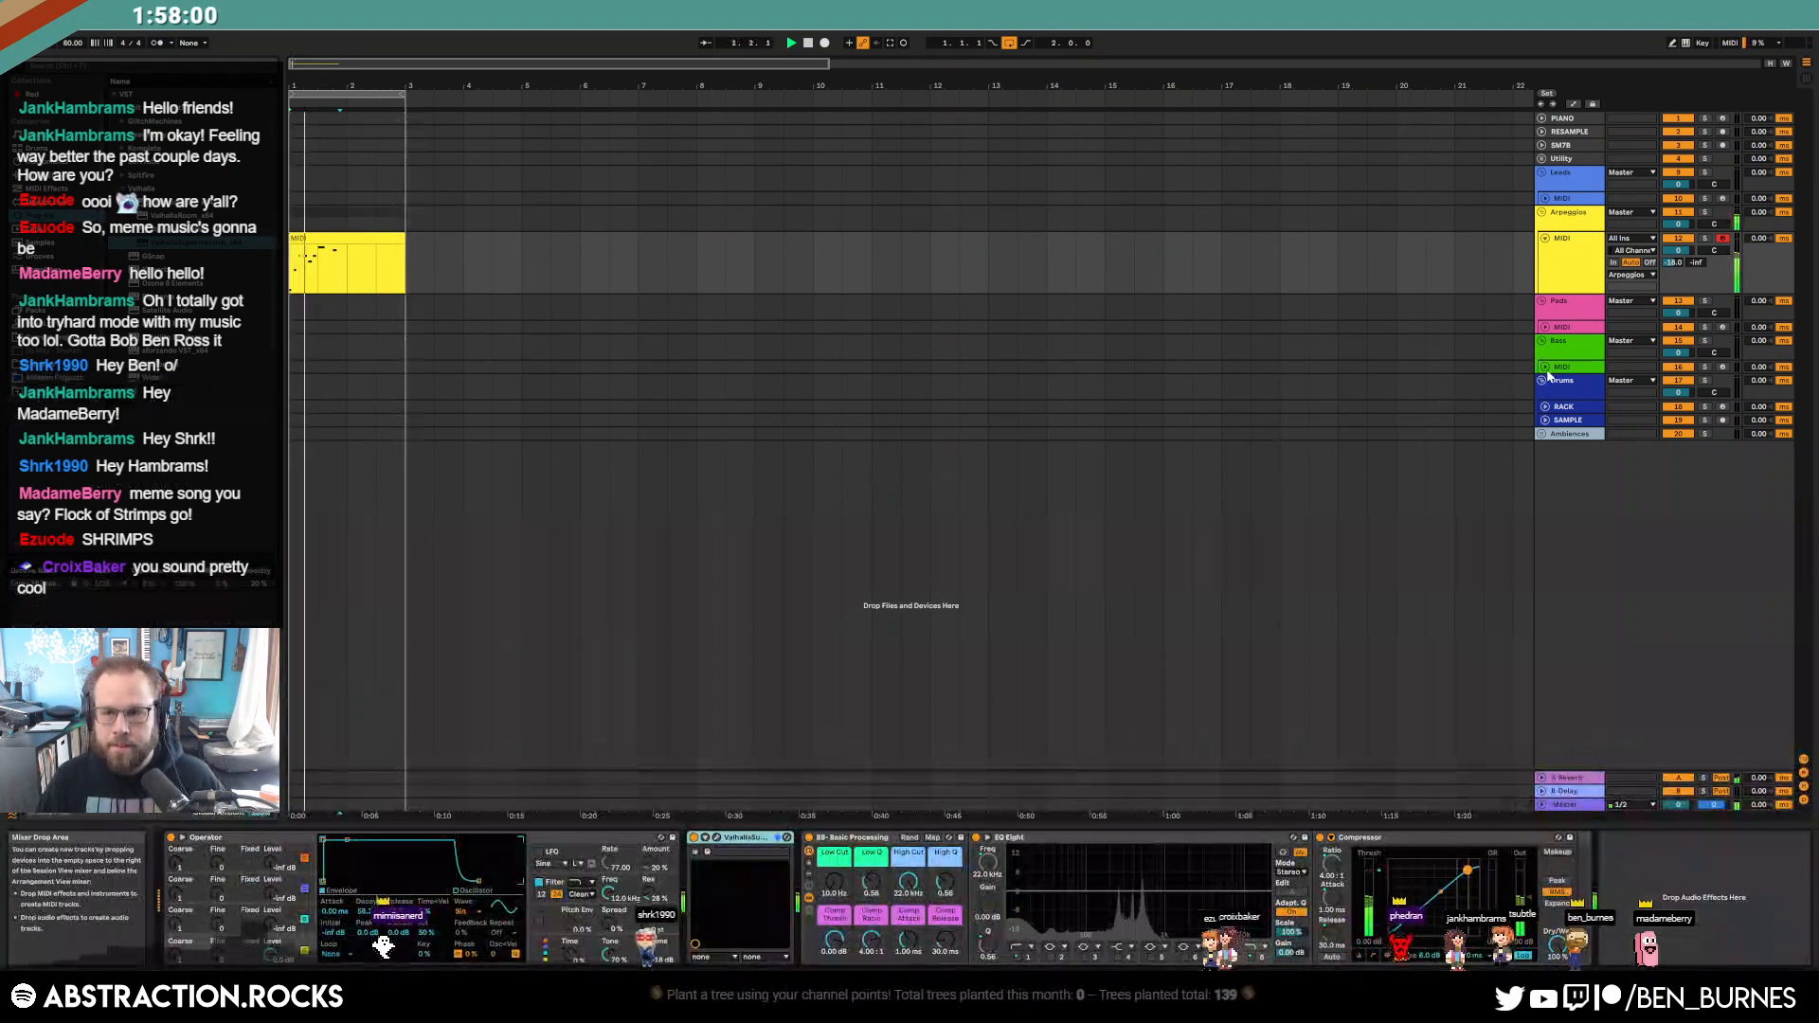
{"action": "left_click", "coordinate": [1570, 380]}
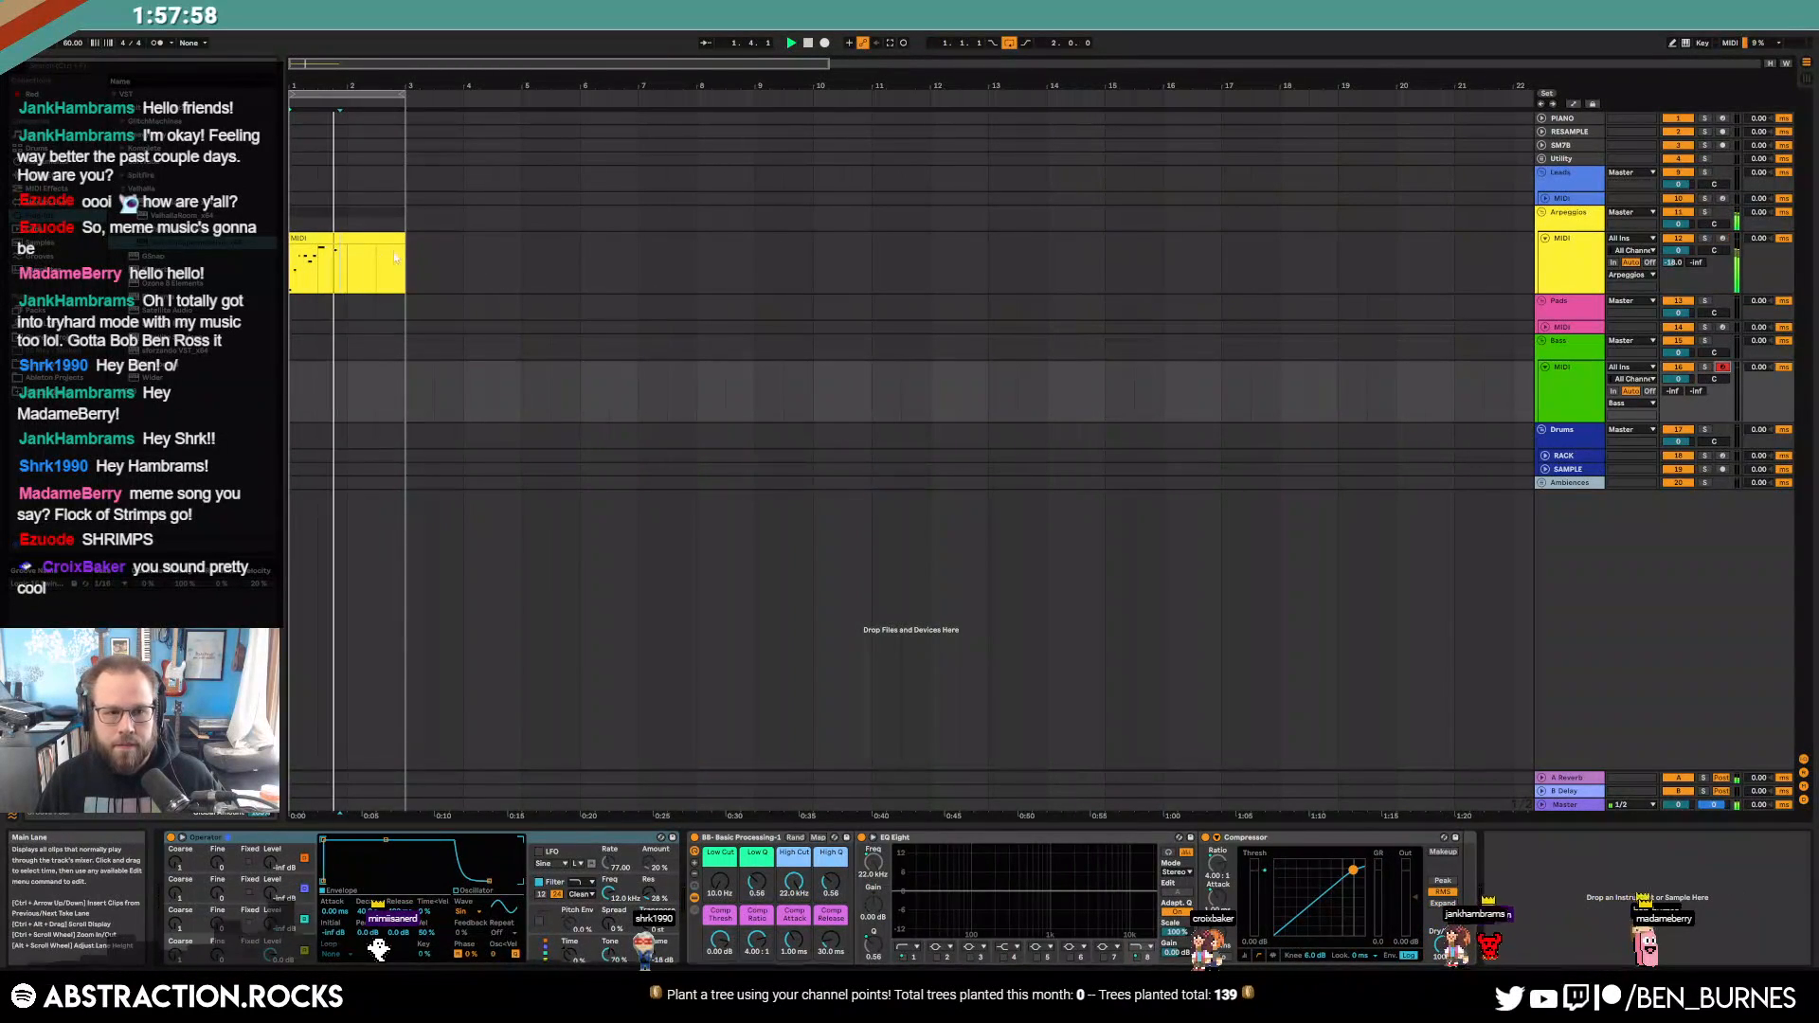
In the arpeggio clip, lengthen the first C4, shorten the G3, second C4 and A#3, and lower the last note to C4.
{"action": "double_click", "coordinate": [376, 243]}
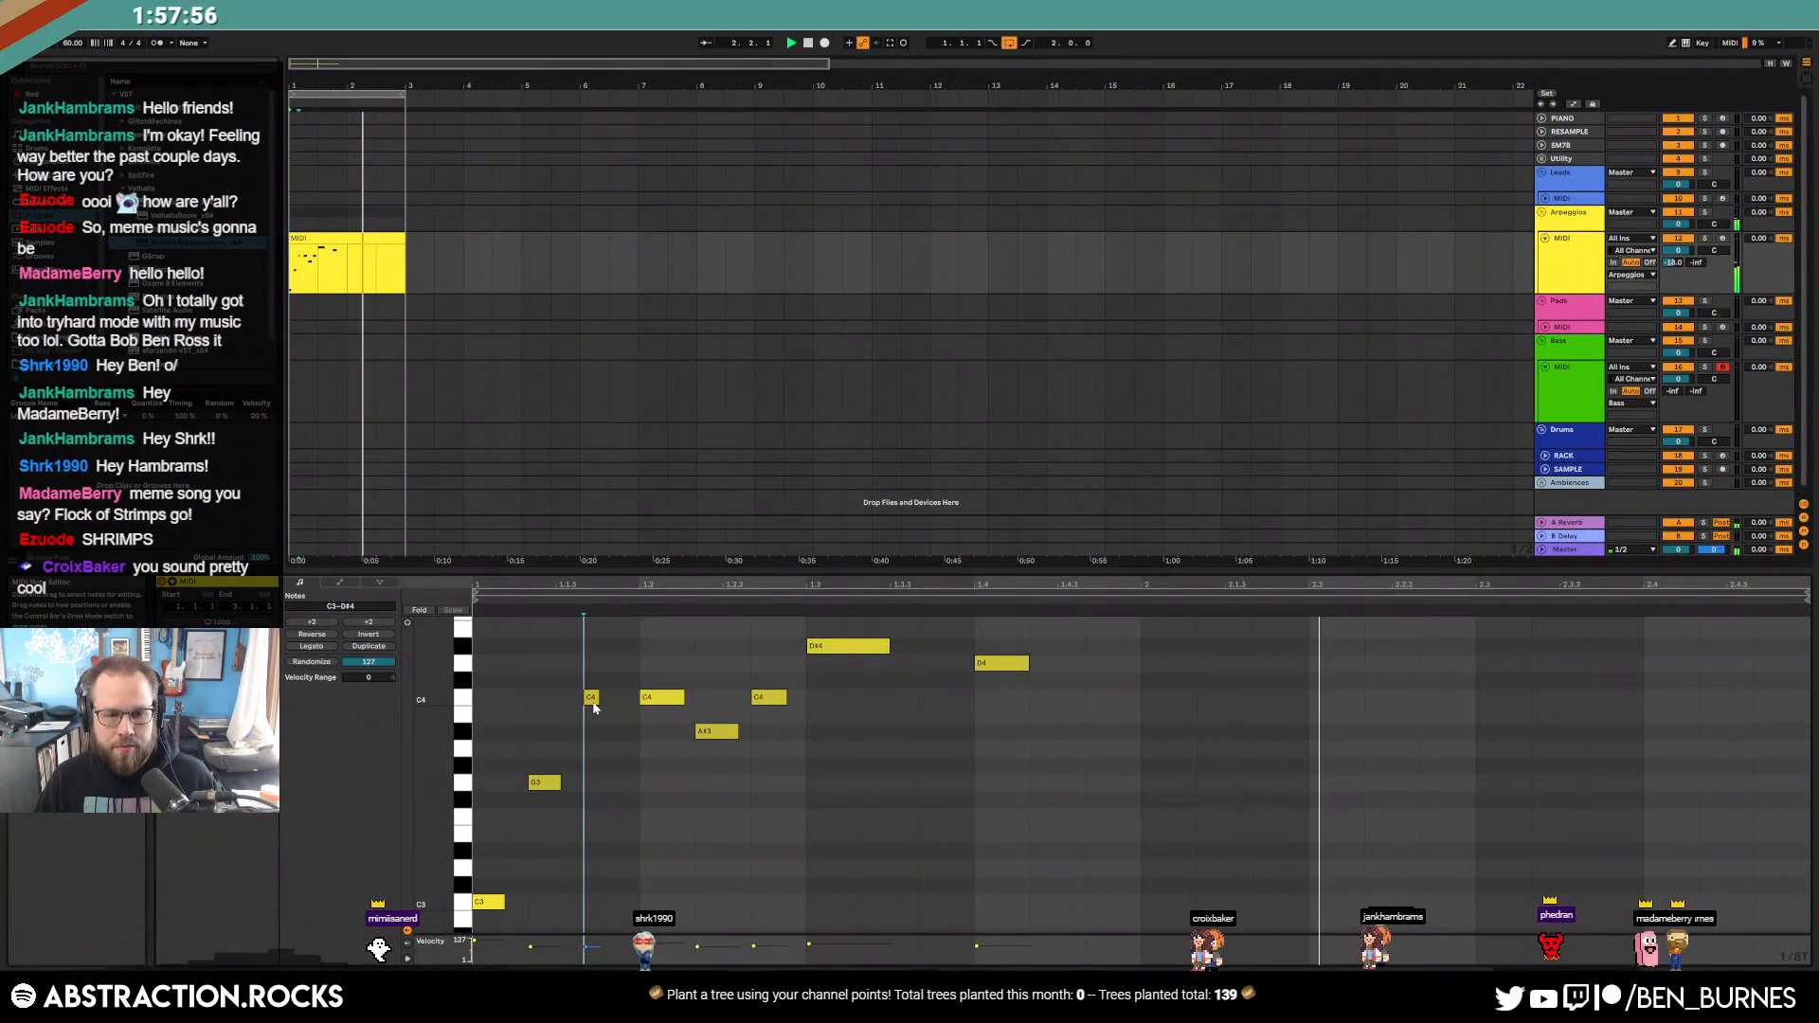
{"action": "left_click_drag", "start_coordinate": [597, 697], "coordinate": [610, 697]}
{"action": "left_click_drag", "start_coordinate": [560, 783], "coordinate": [556, 782]}
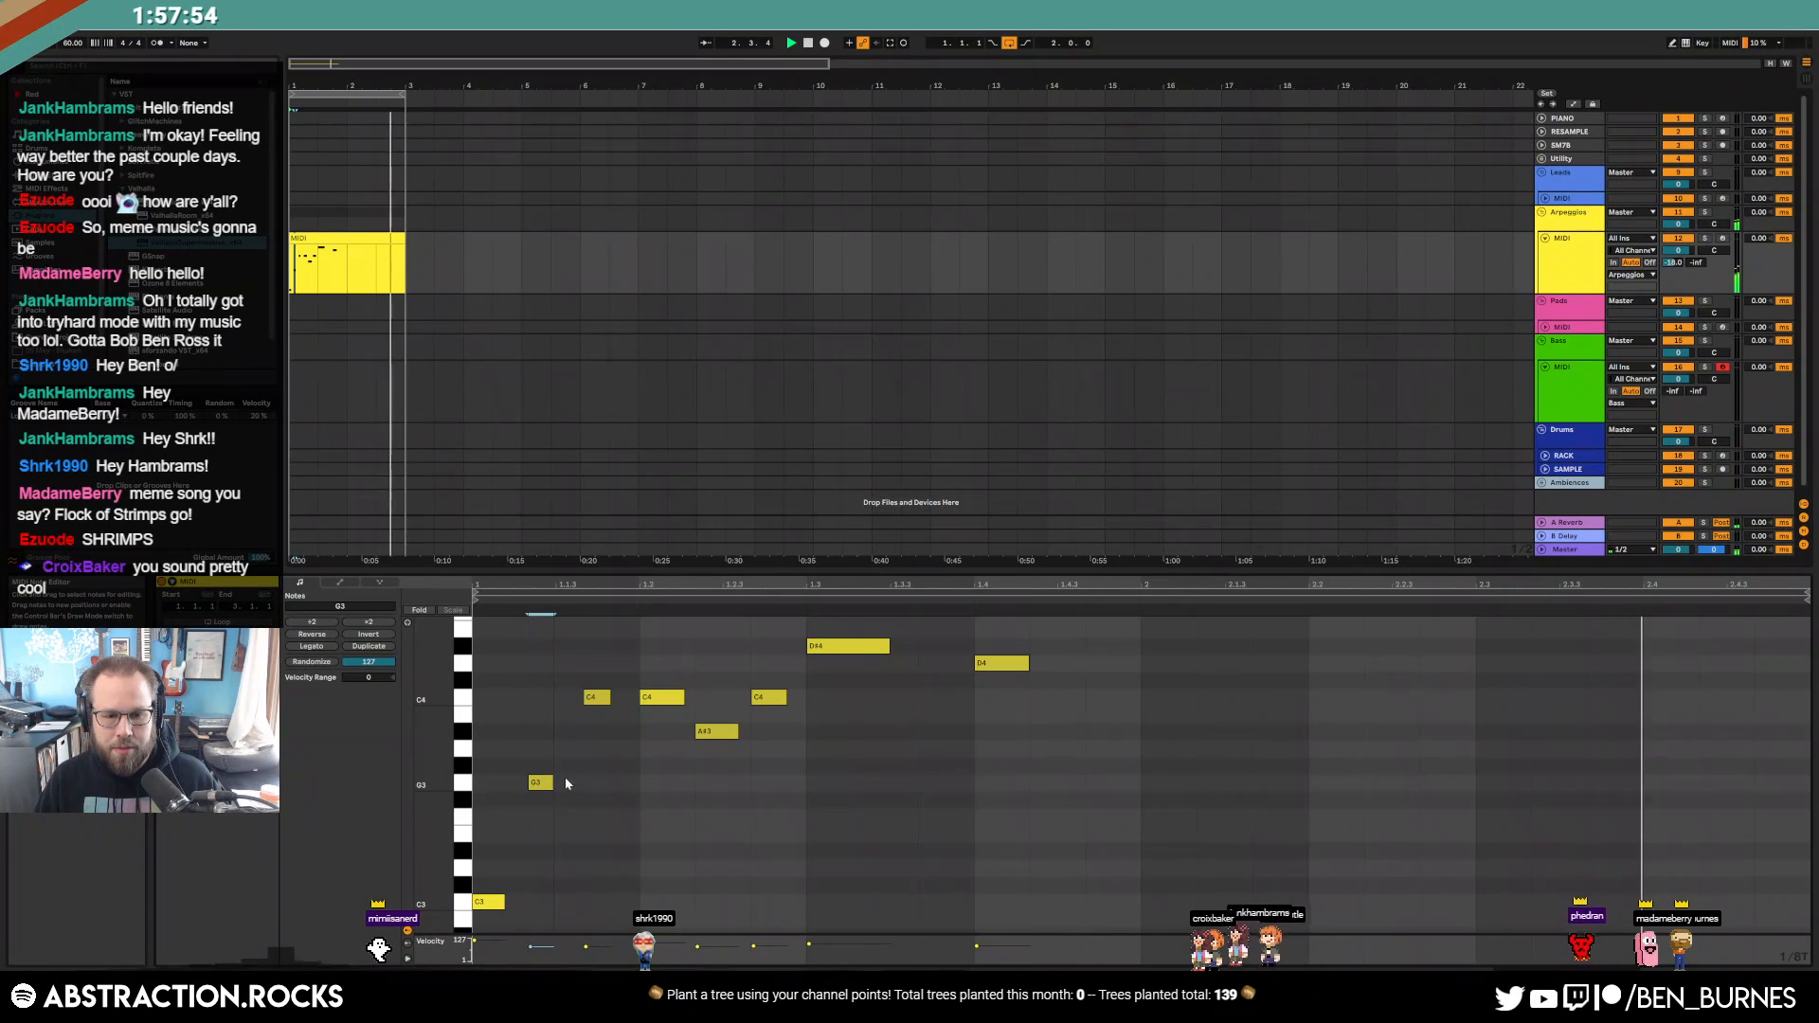
{"action": "left_click_drag", "start_coordinate": [684, 697], "coordinate": [667, 696]}
{"action": "left_click", "coordinate": [739, 732]}
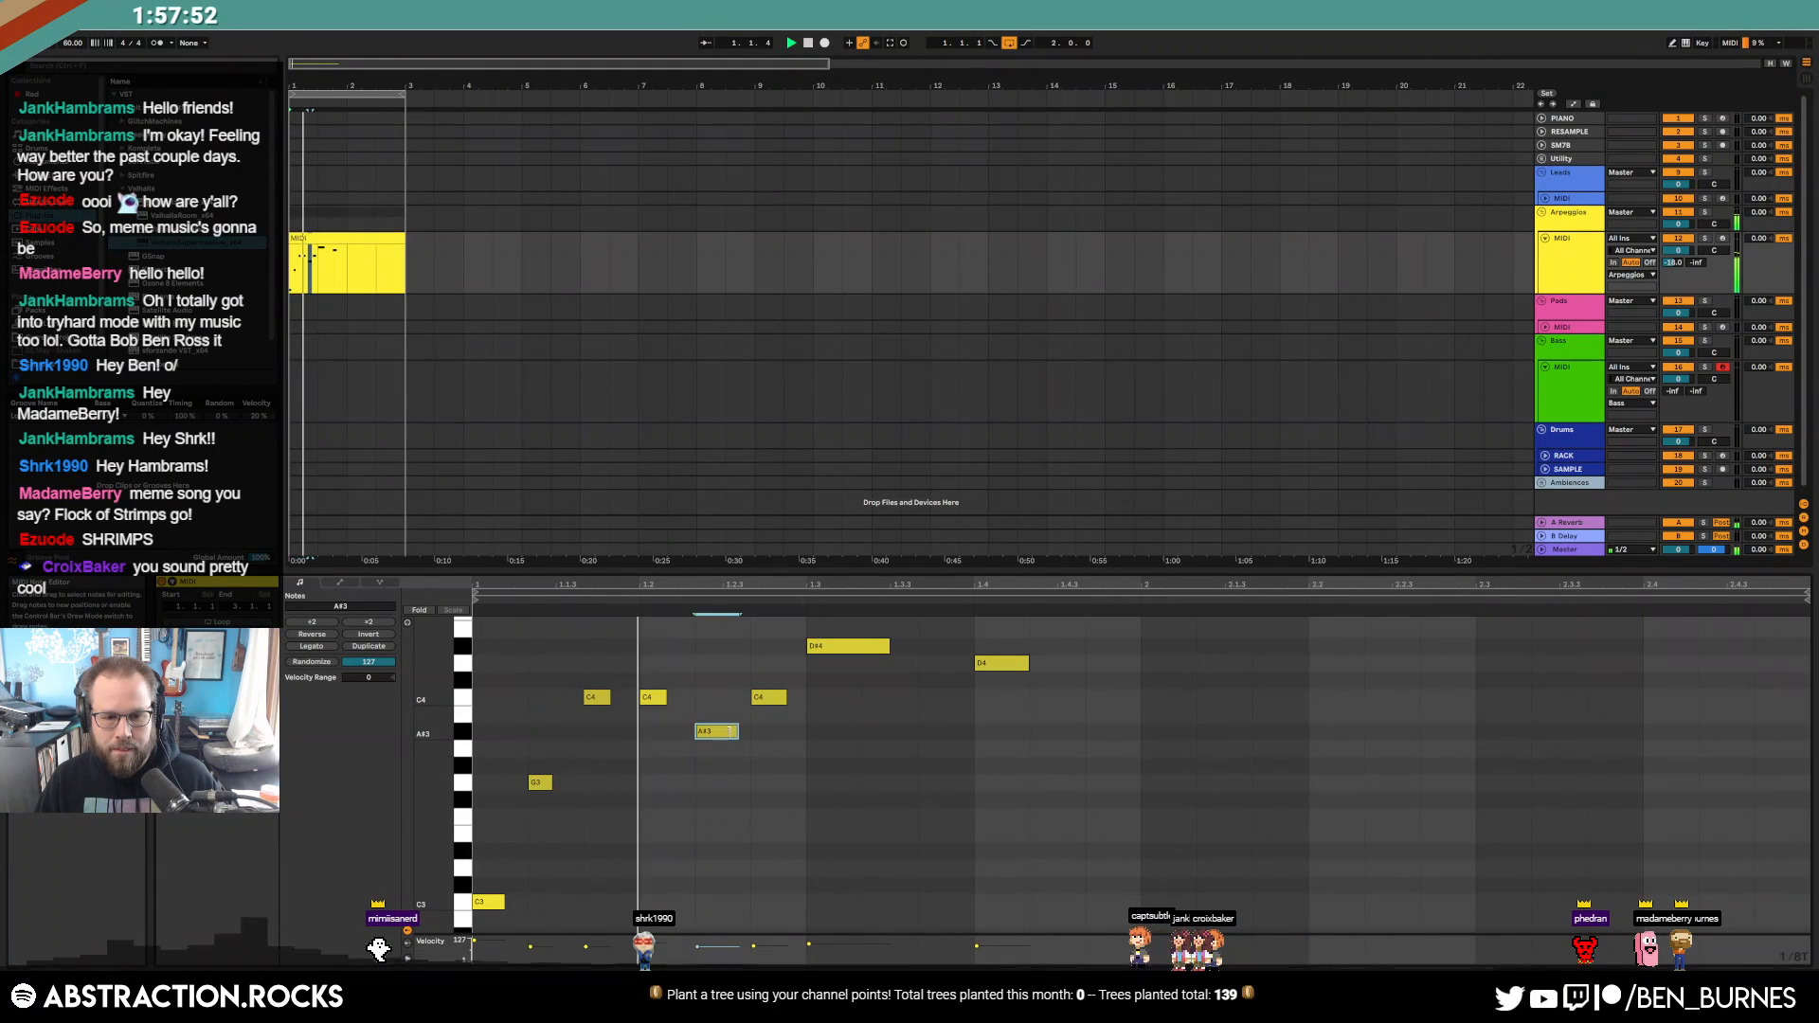
{"action": "left_click_drag", "start_coordinate": [719, 735], "coordinate": [673, 701]}
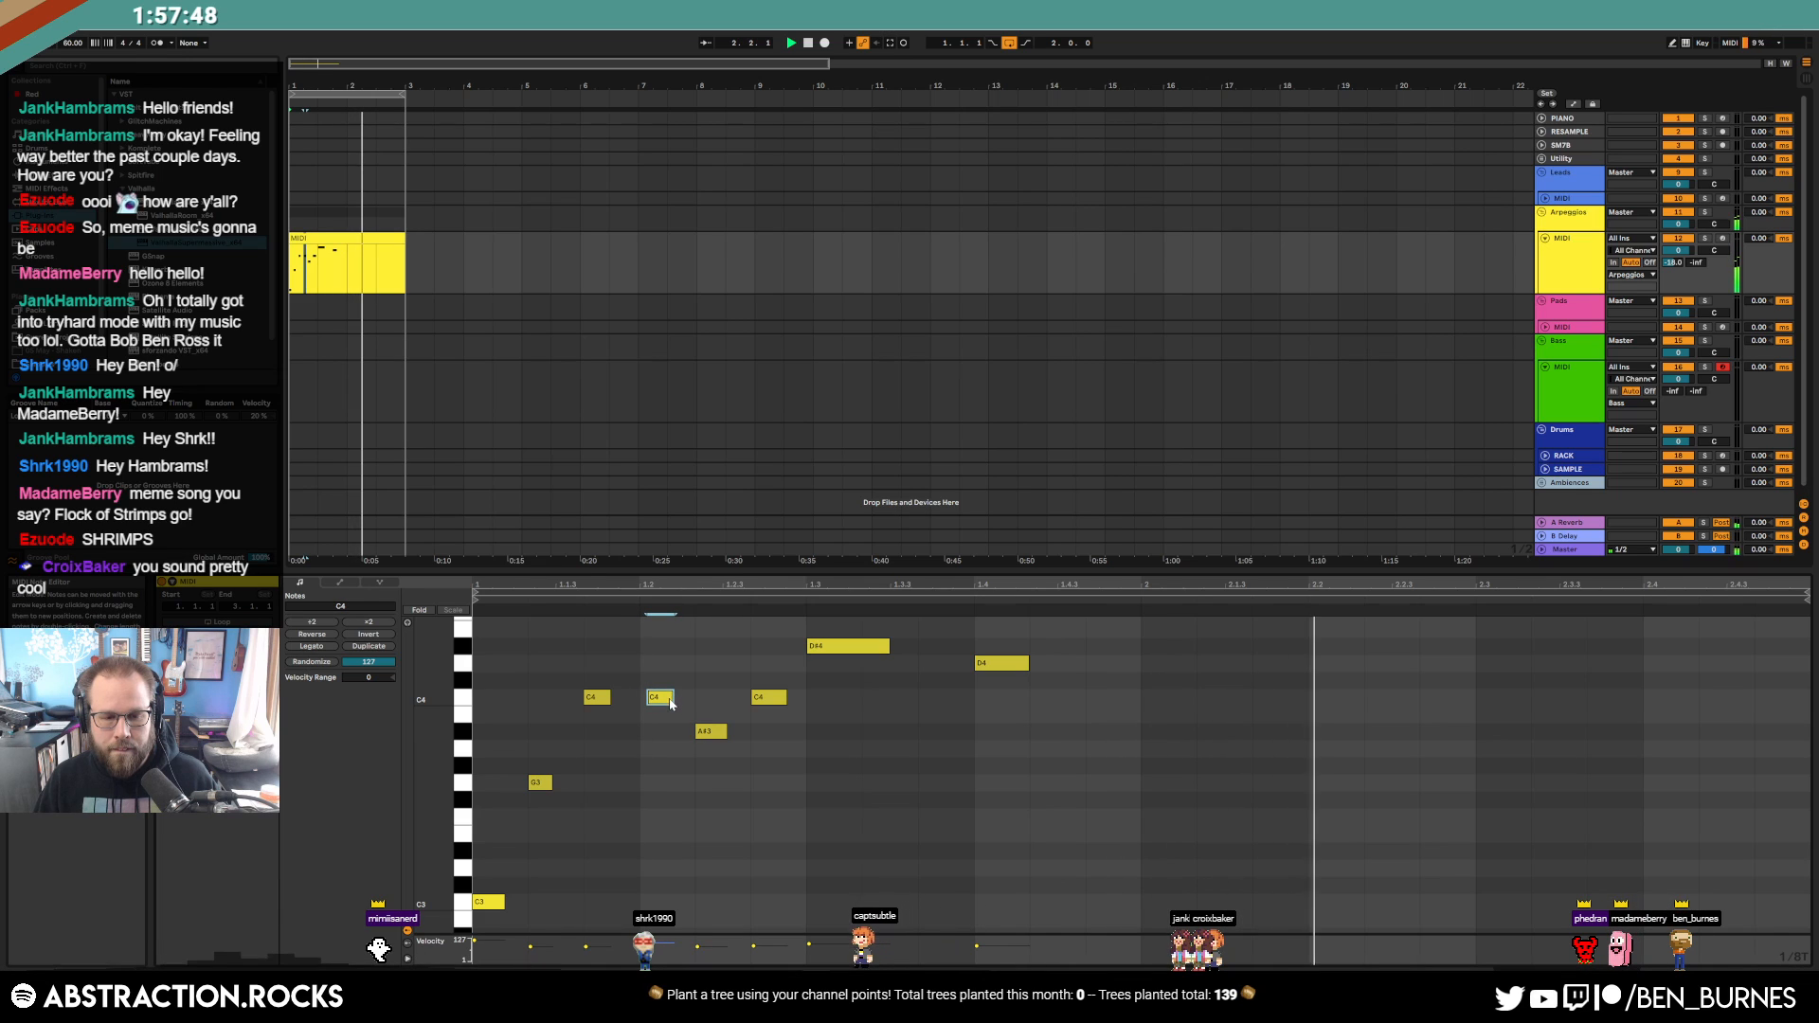
{"action": "left_click_drag", "start_coordinate": [994, 663], "coordinate": [997, 692]}
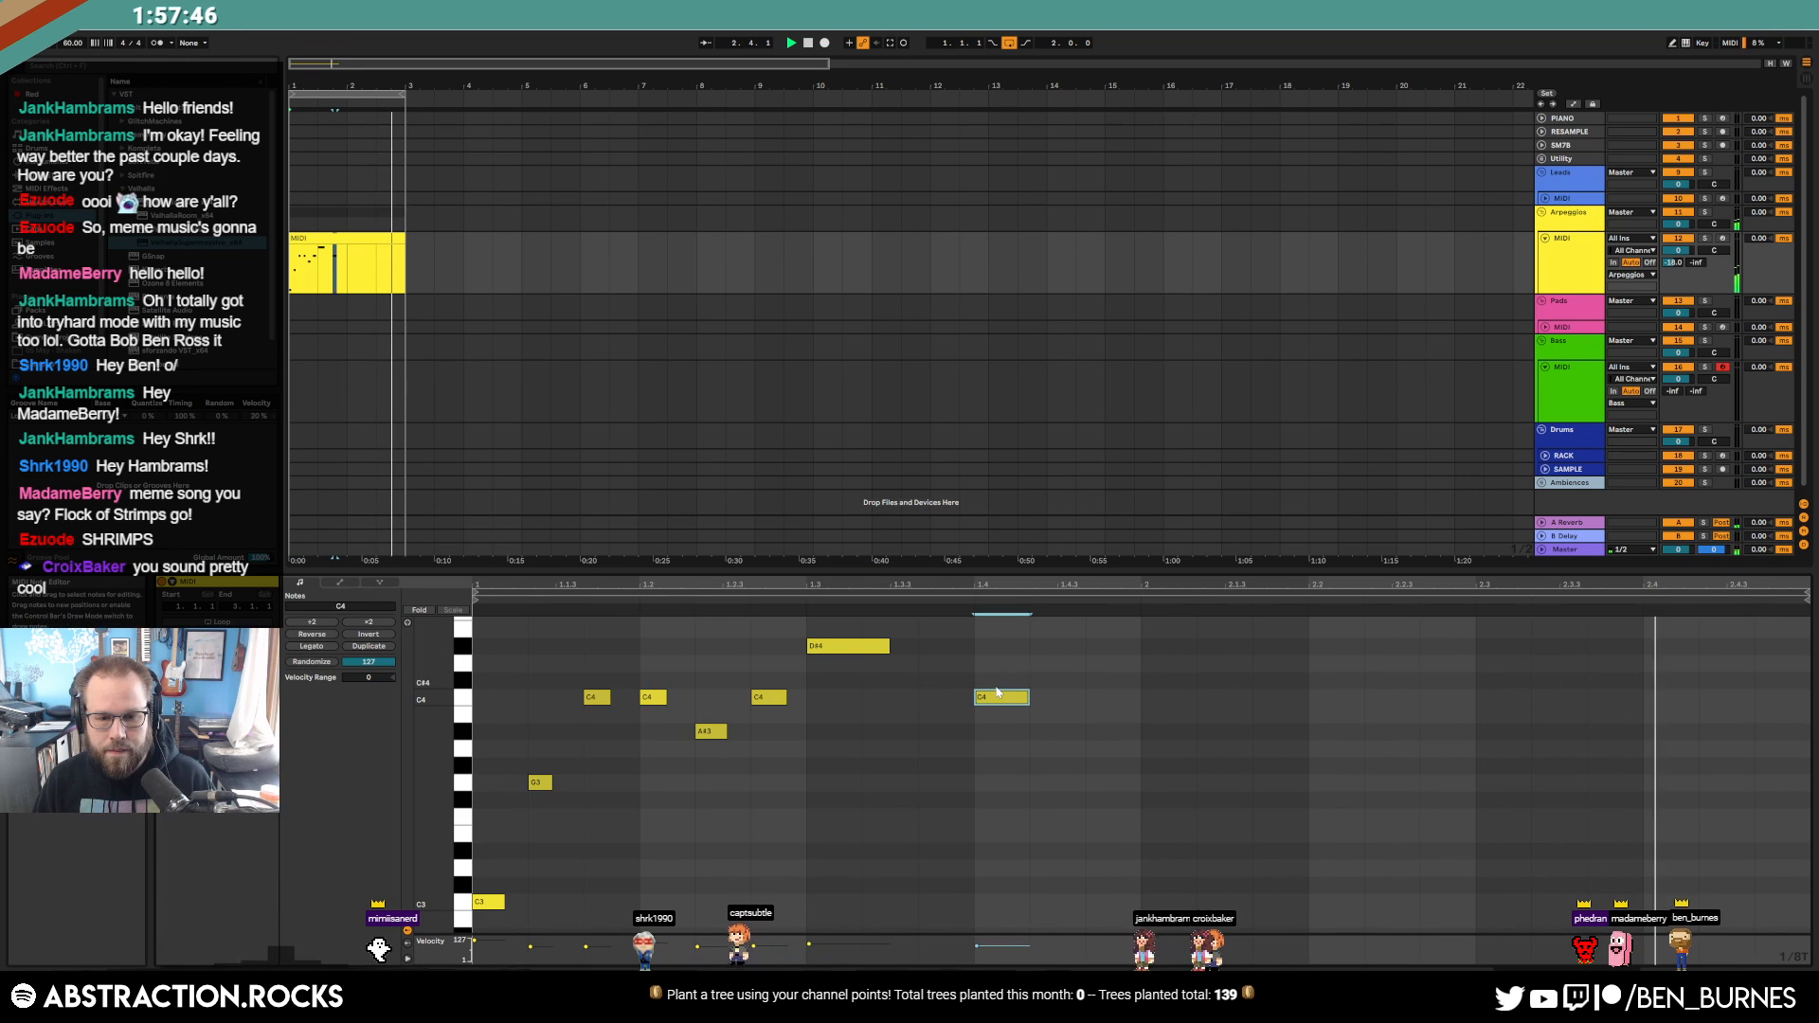
Unfold the RACK track in the Drums group, arm it for recording and select it to show its Drum Rack.
{"action": "key", "text": "shift+Tab"}
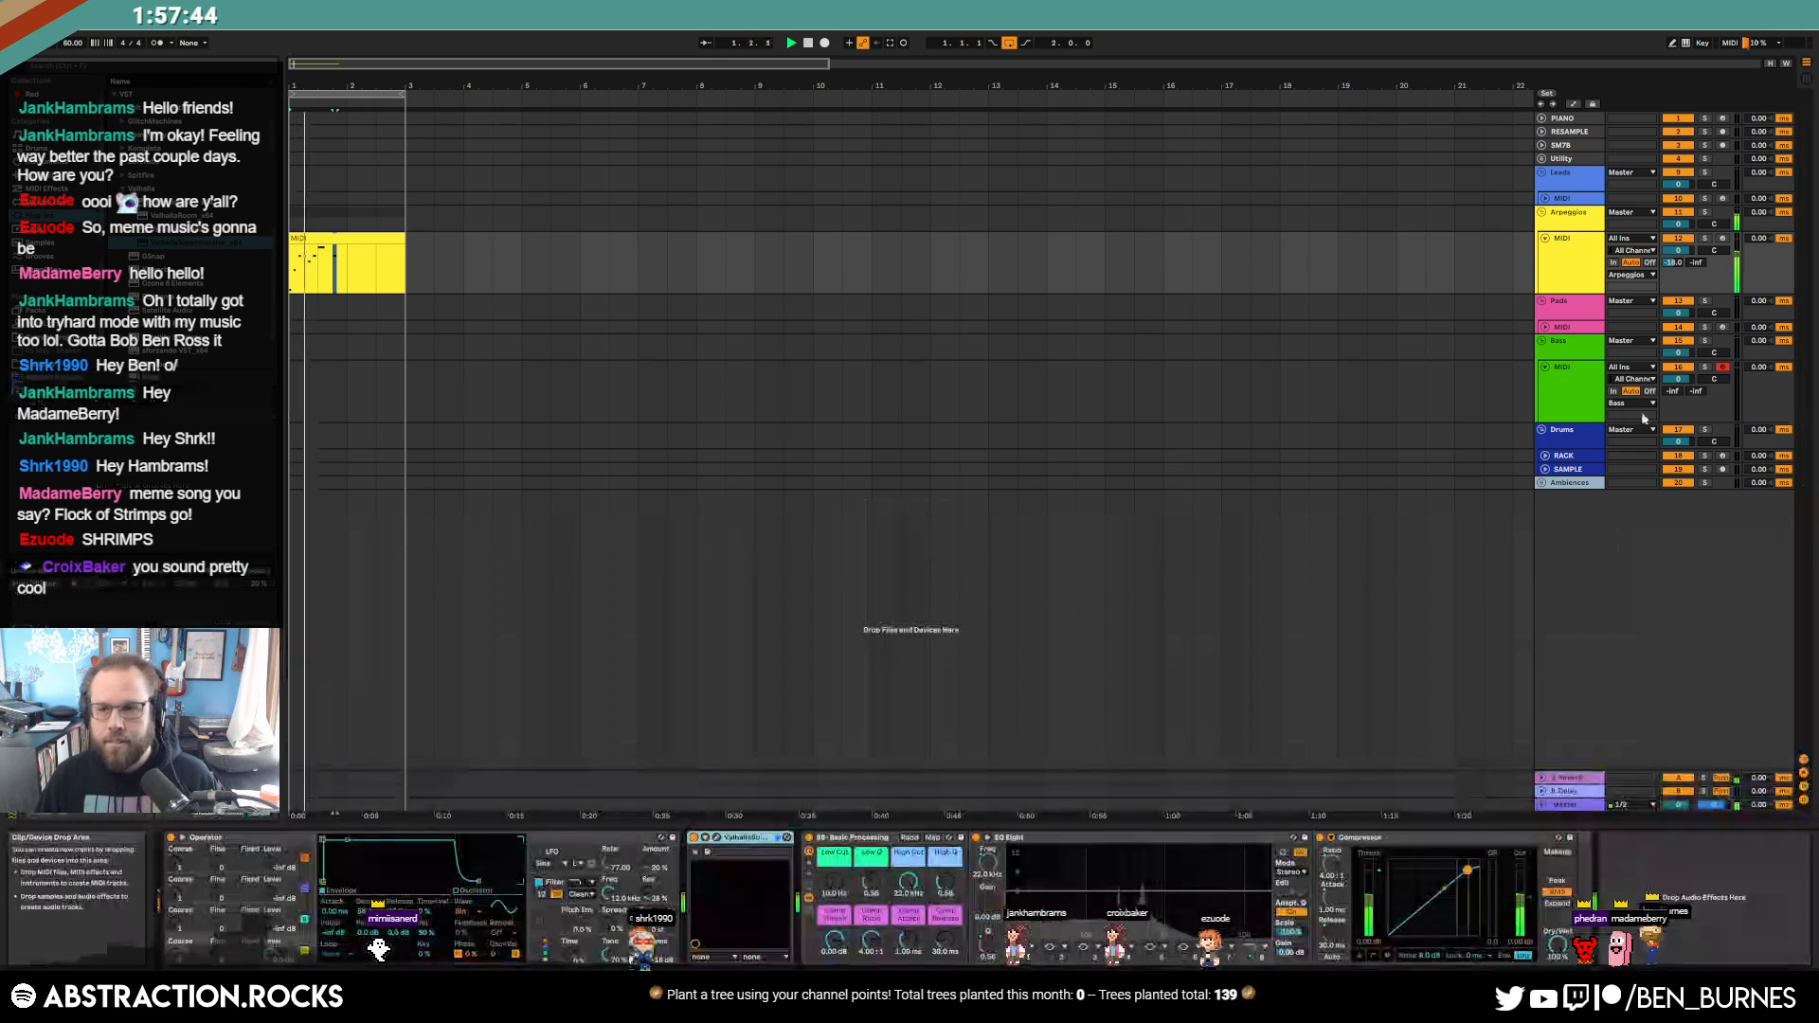
{"action": "left_click", "coordinate": [1719, 456]}
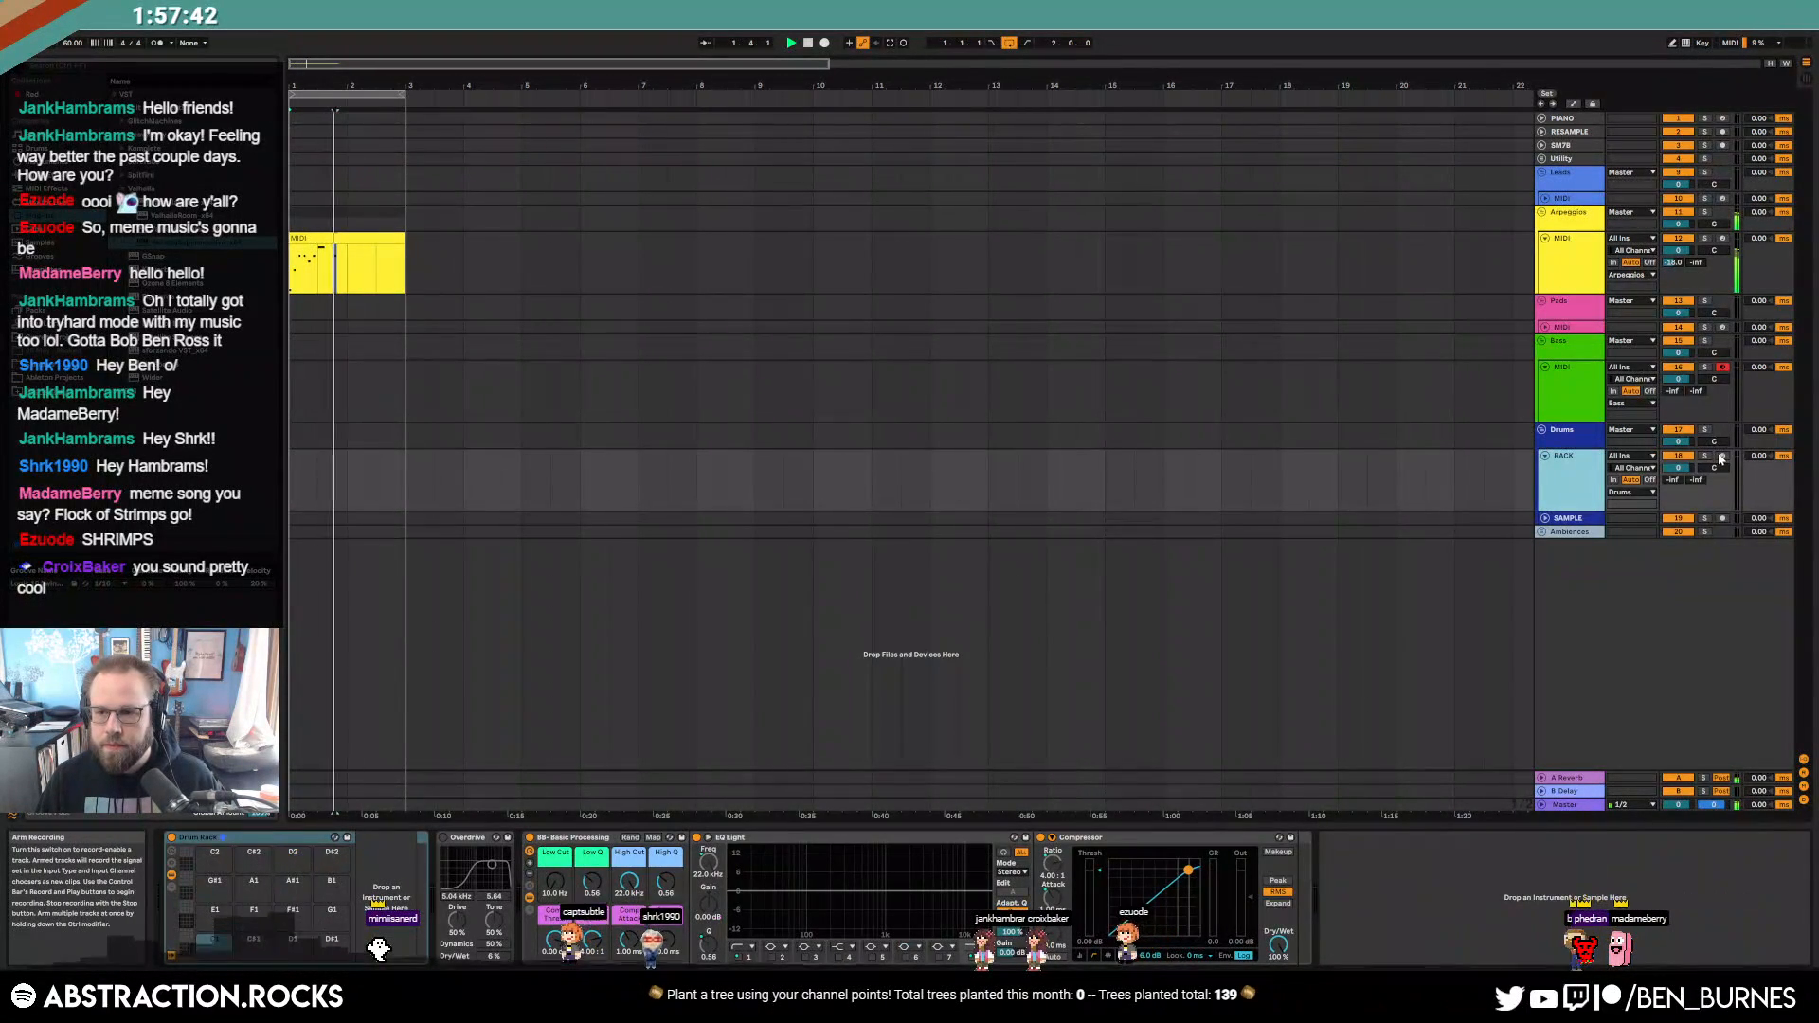
{"action": "left_click", "coordinate": [1719, 456]}
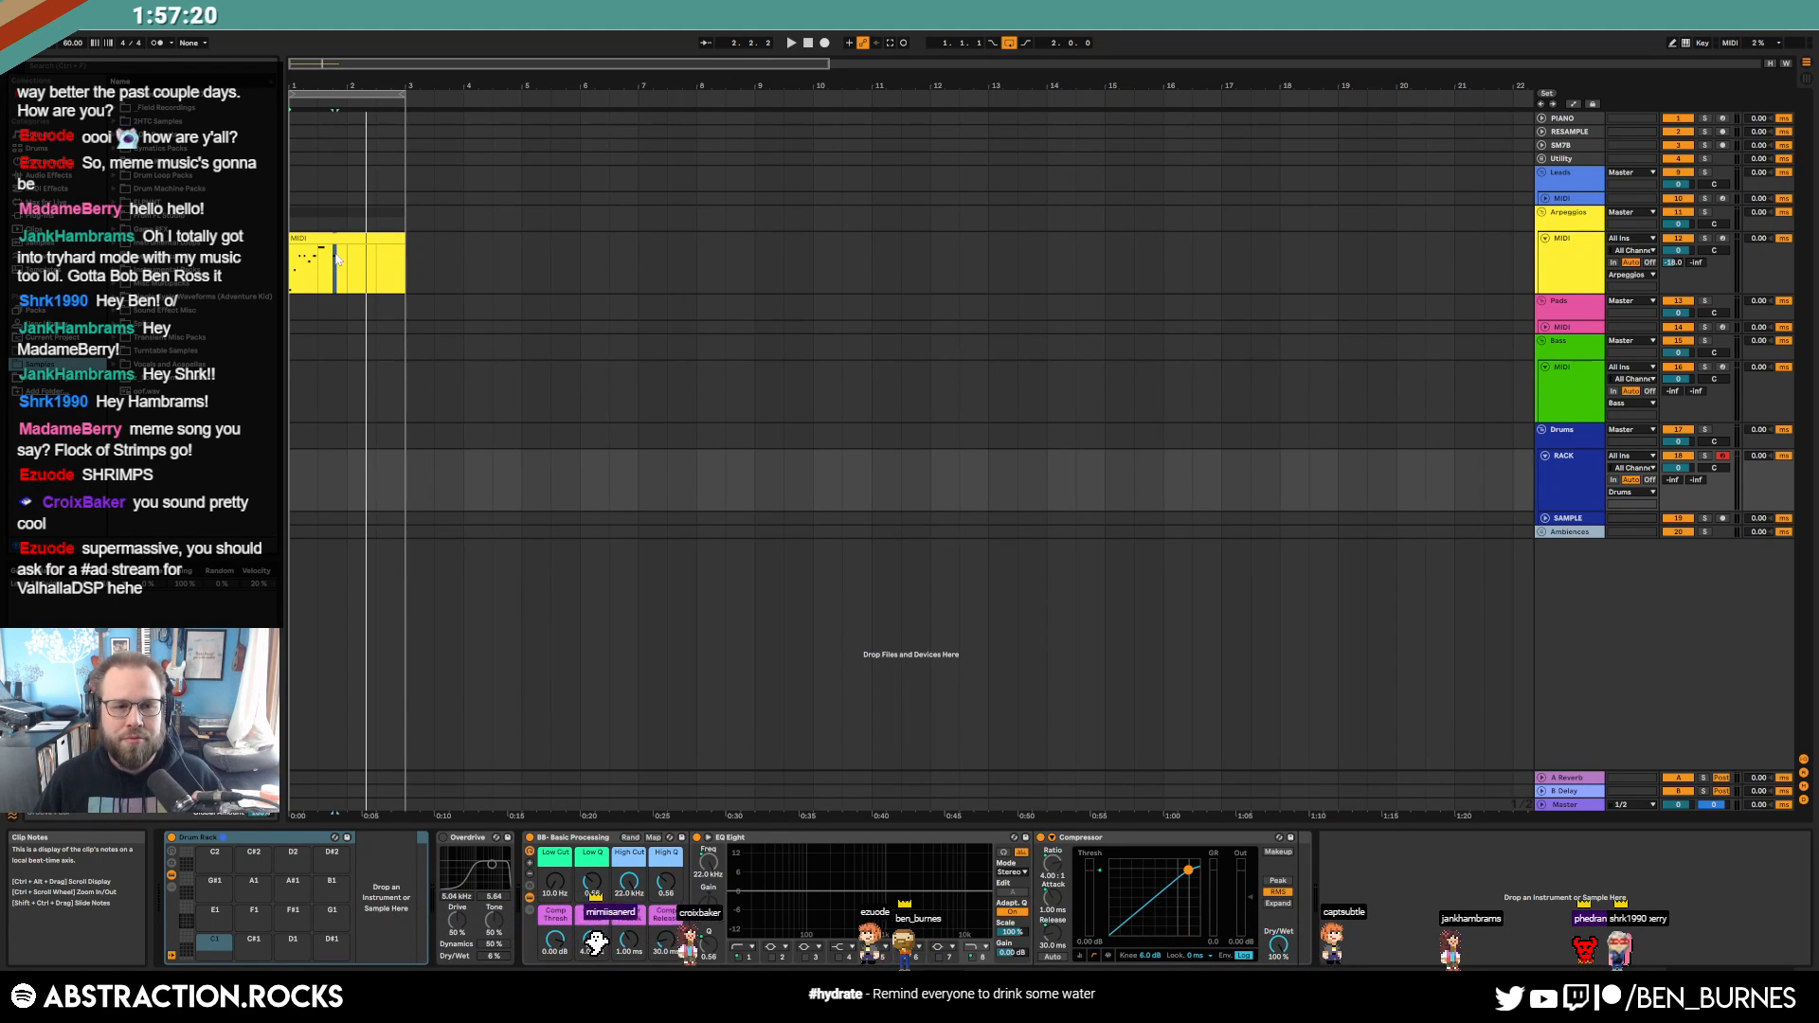
{"action": "left_click", "coordinate": [1591, 465]}
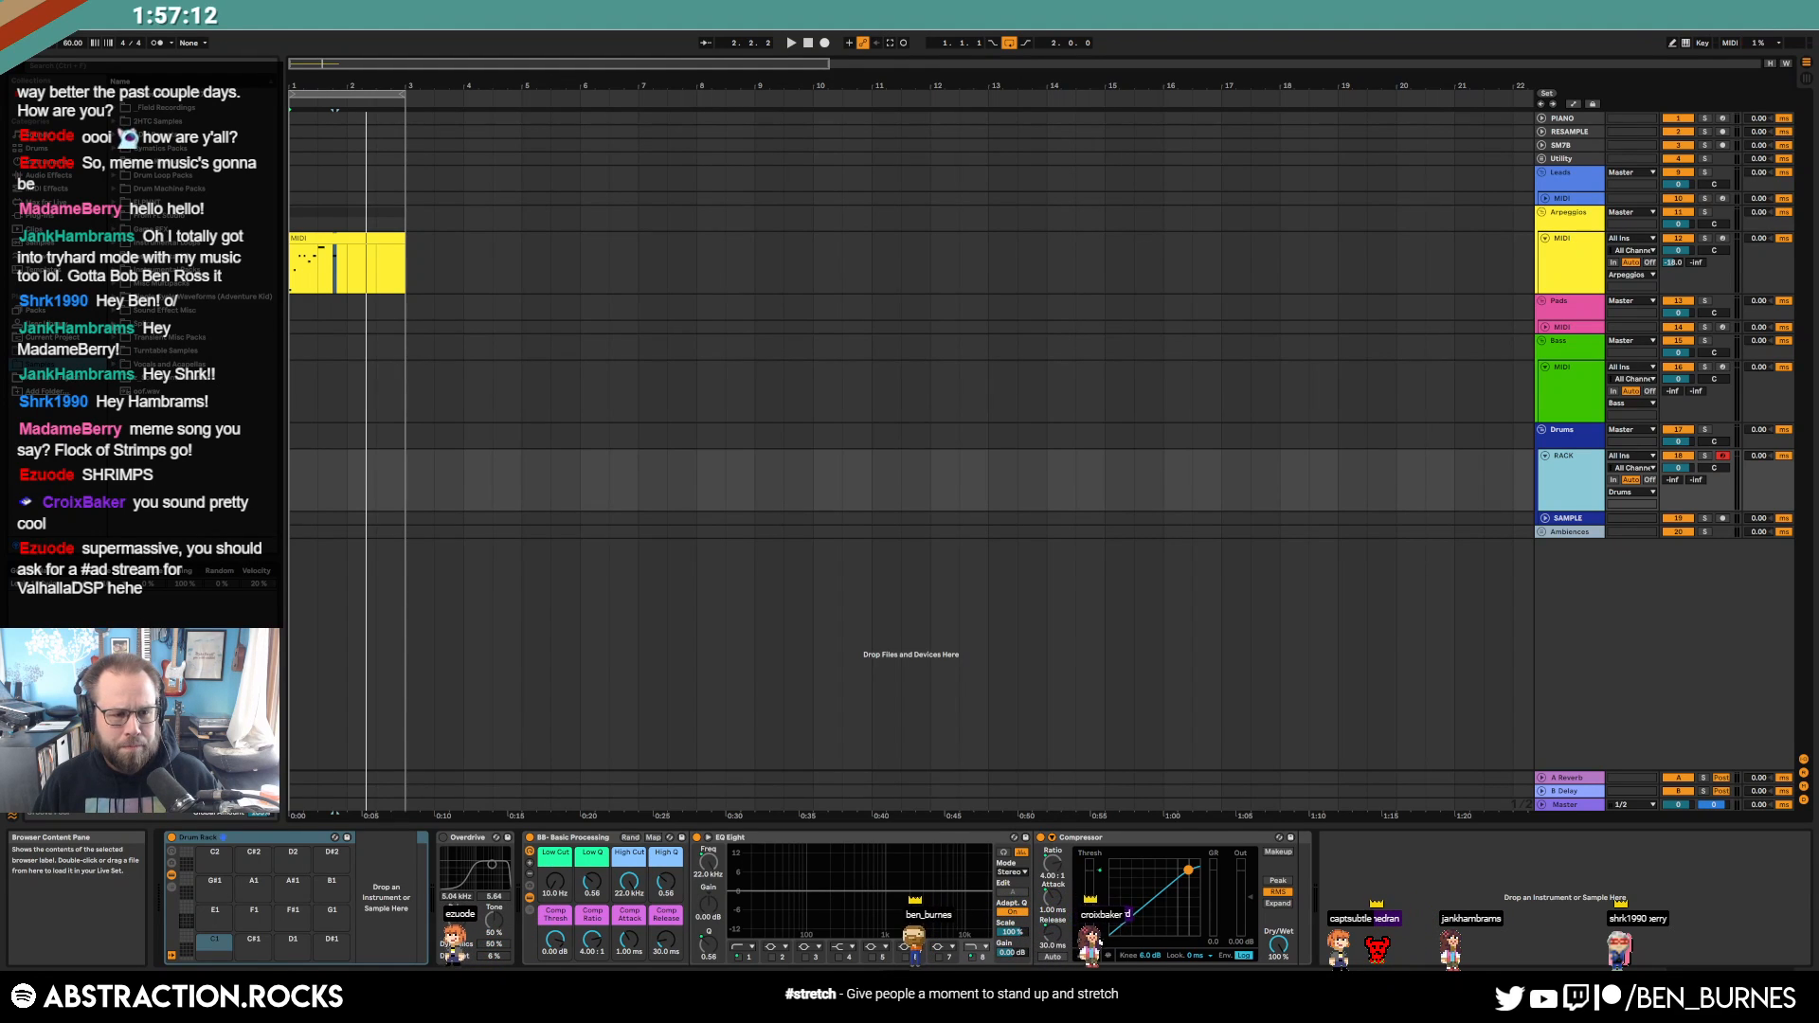
Browse the Vengeance samples for a kick and load VMH1 Bassdrums 072 onto the C1 pad of the Drum Rack.
{"action": "left_click", "coordinate": [112, 285]}
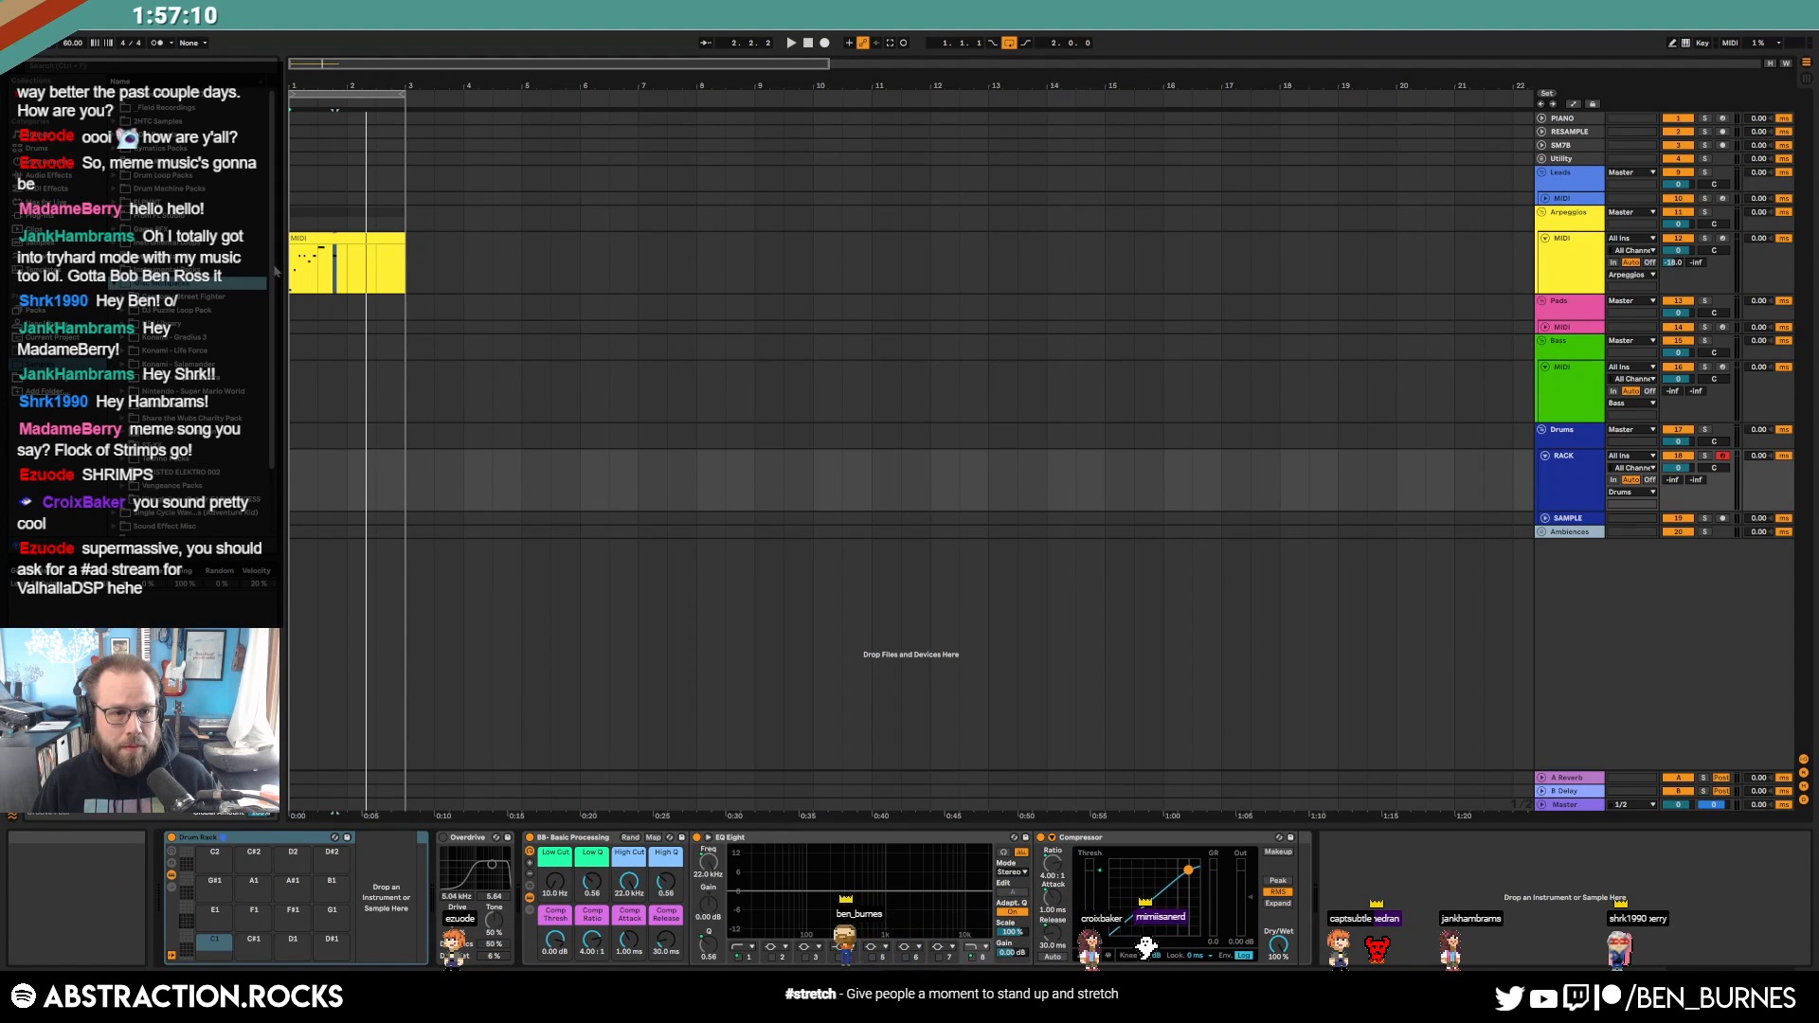
{"action": "scroll", "coordinate": [273, 348], "scroll_direction": "down", "scroll_amount": 3}
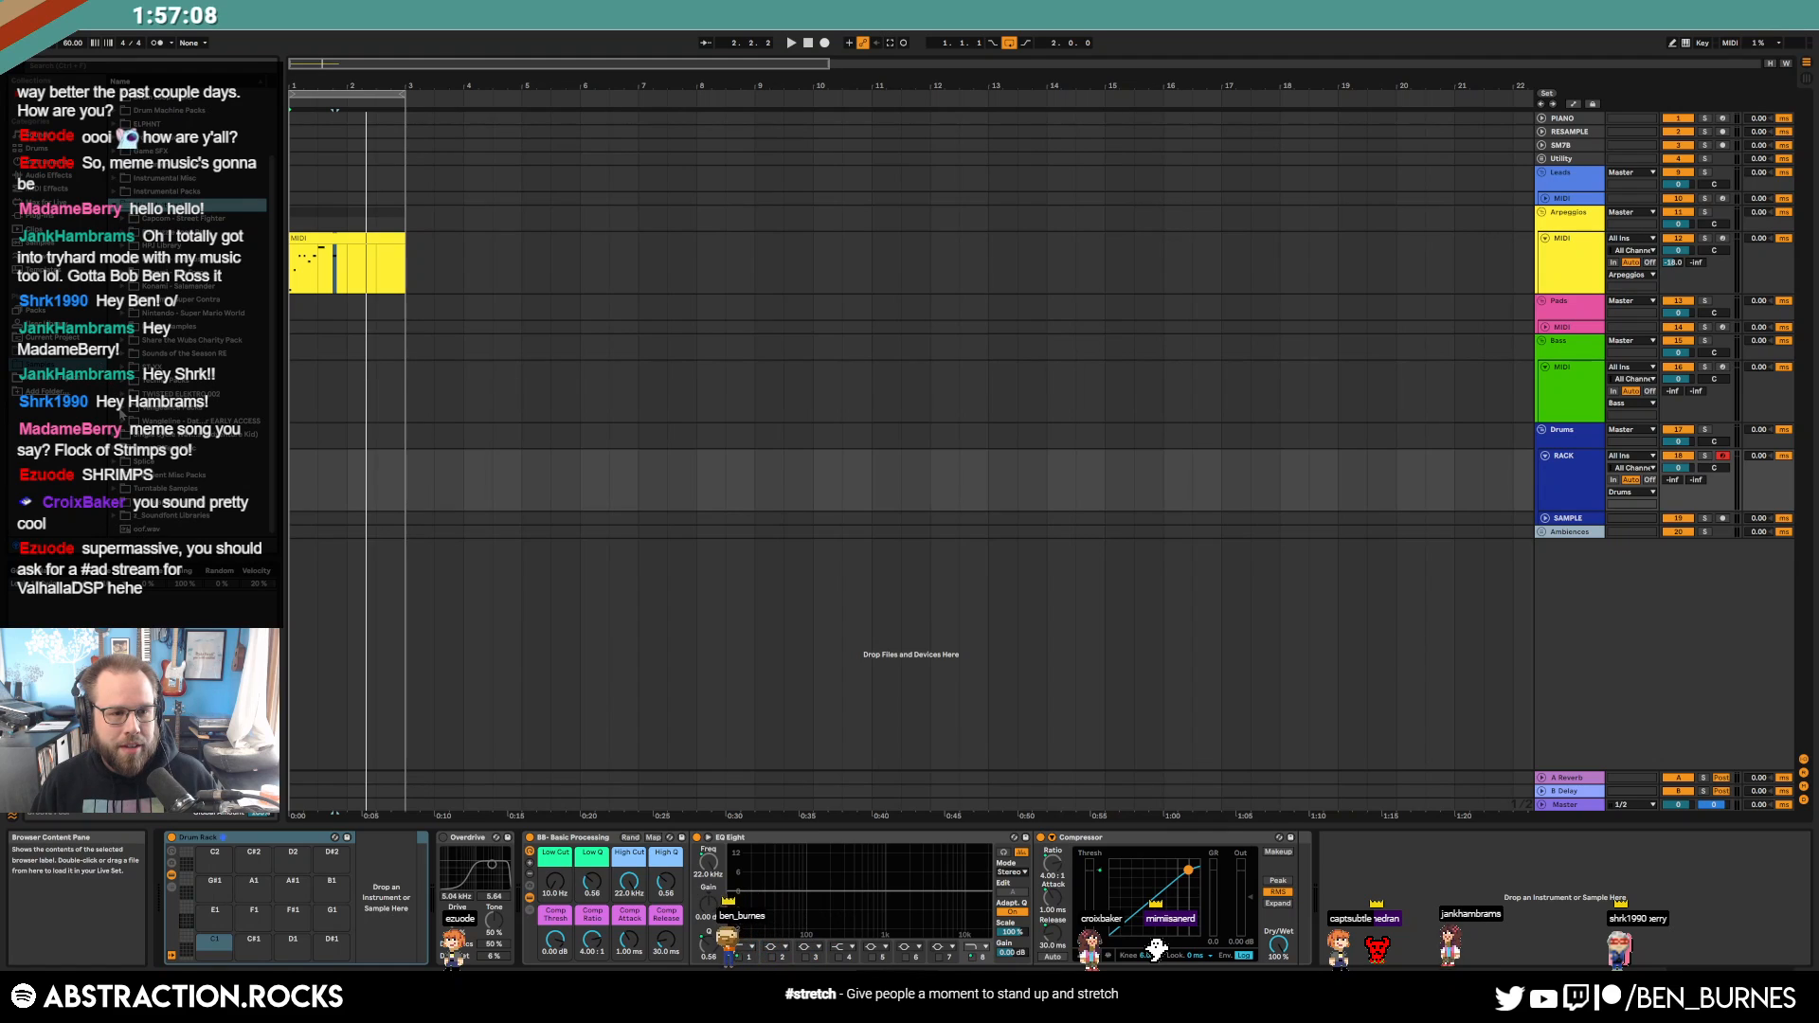
{"action": "left_click", "coordinate": [121, 409]}
{"action": "scroll", "coordinate": [188, 360], "scroll_direction": "down", "scroll_amount": 5}
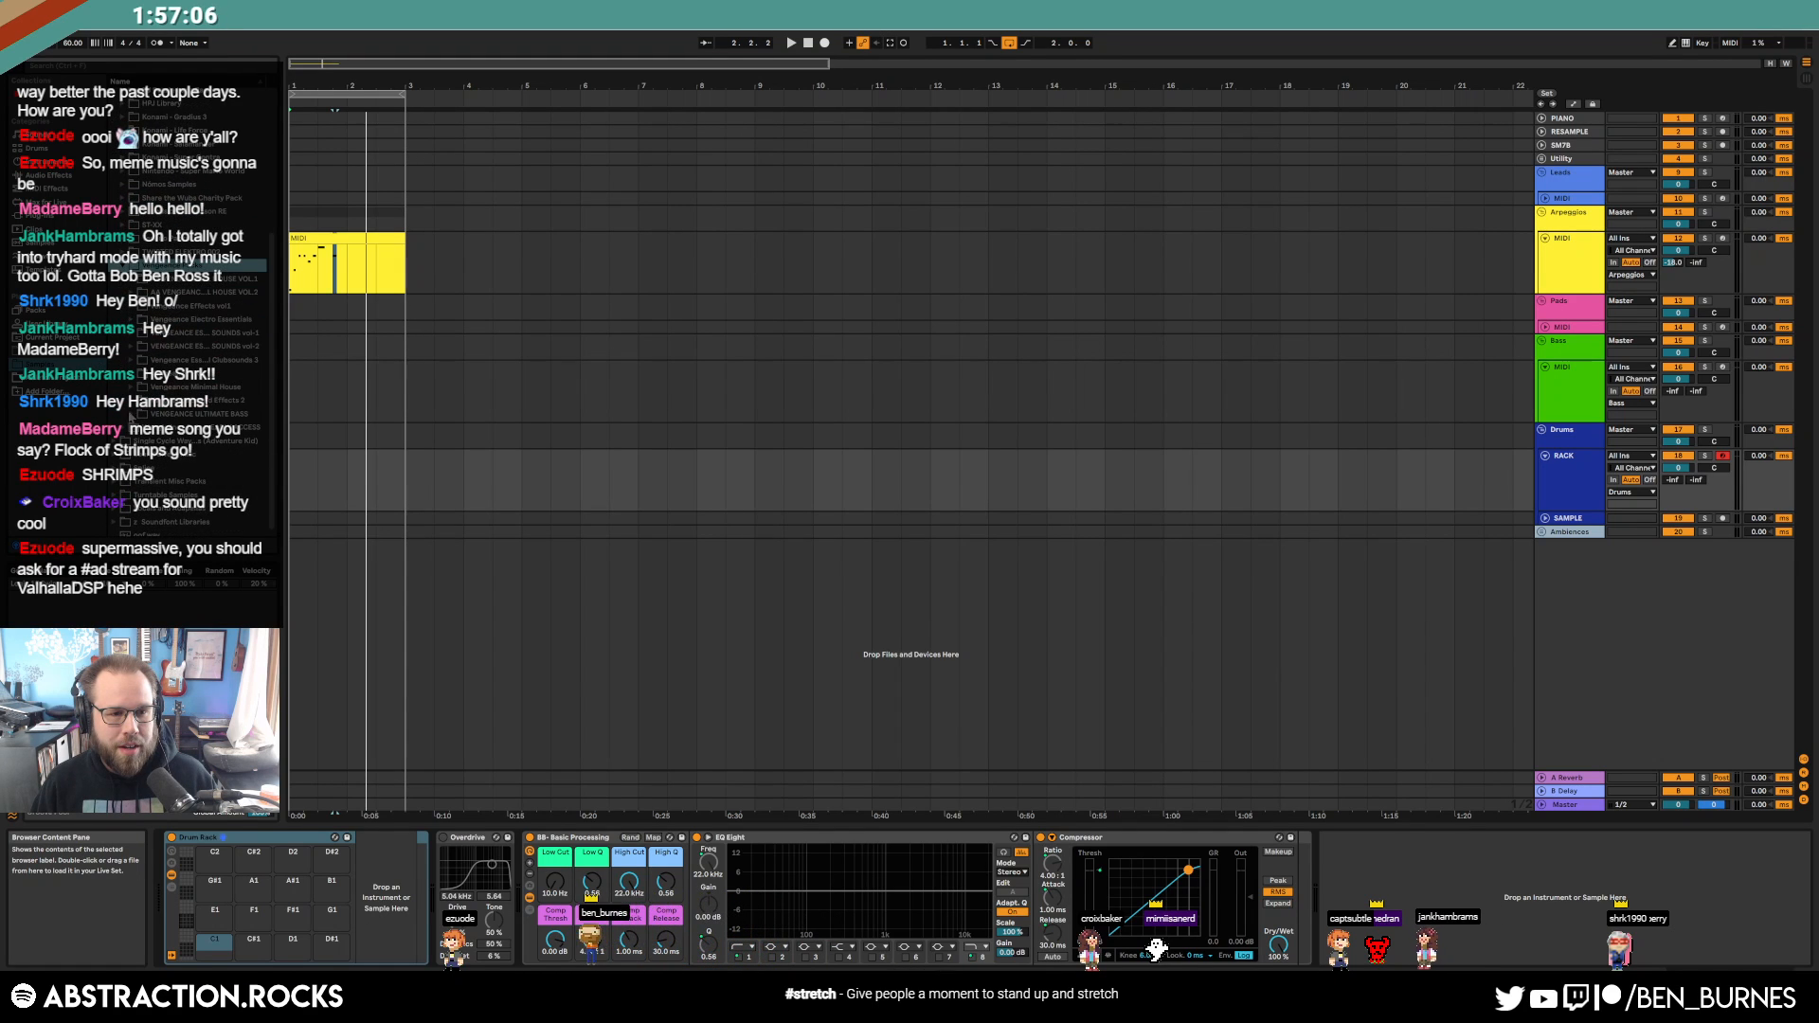
{"action": "left_click", "coordinate": [132, 389]}
{"action": "scroll", "coordinate": [137, 387], "scroll_direction": "down", "scroll_amount": 4}
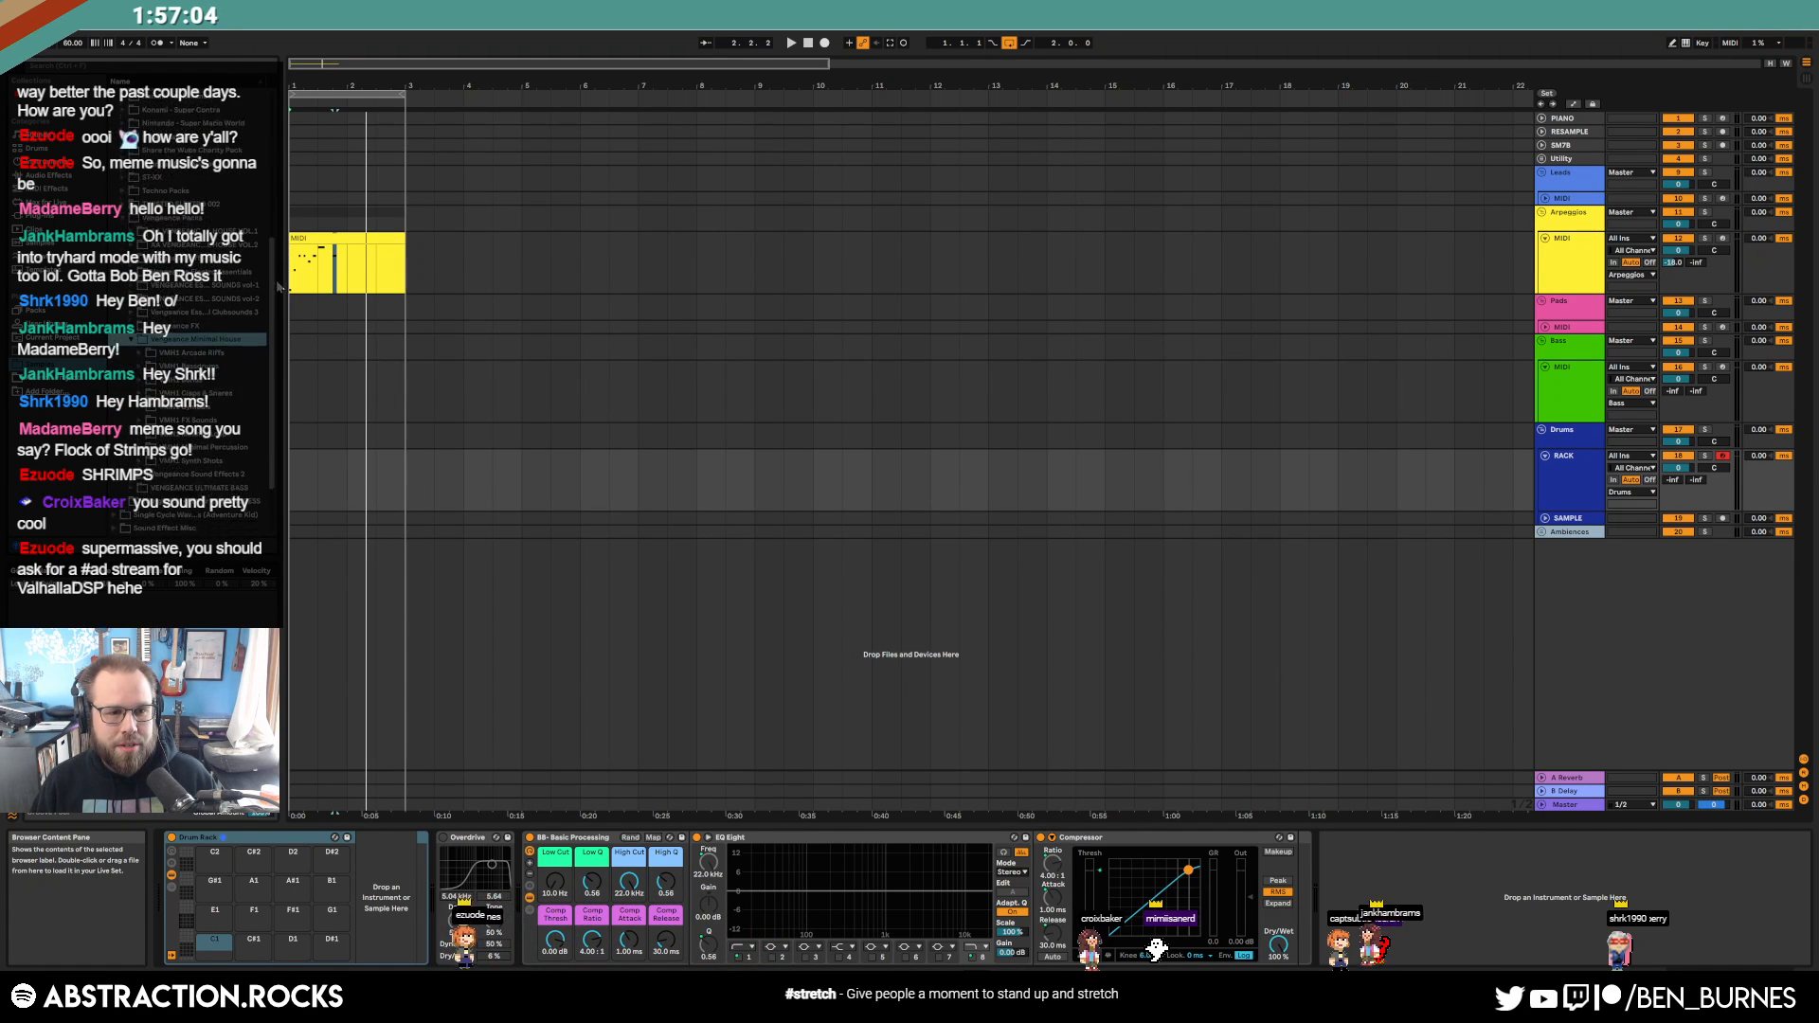
{"action": "left_click", "coordinate": [265, 303]}
{"action": "scroll", "coordinate": [273, 217], "scroll_direction": "down", "scroll_amount": 2}
{"action": "scroll", "coordinate": [273, 208], "scroll_direction": "down", "scroll_amount": 15}
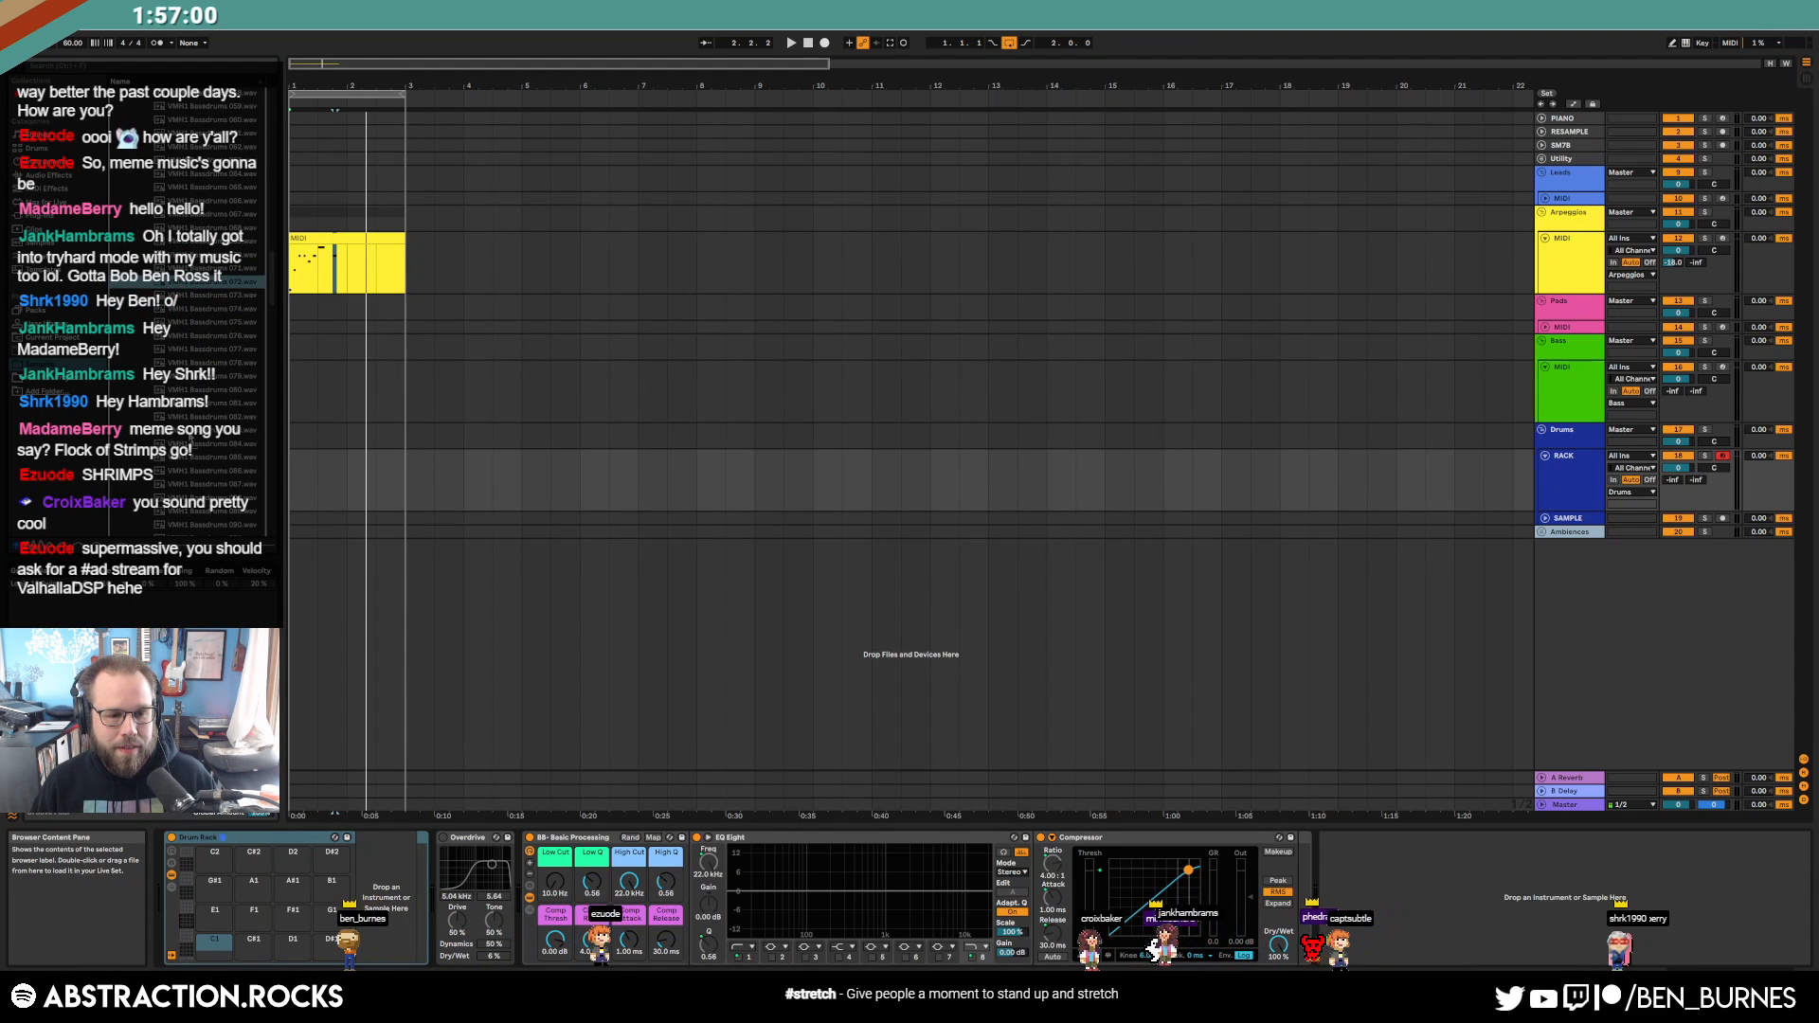
{"action": "left_click_drag", "start_coordinate": [210, 963], "coordinate": [214, 938]}
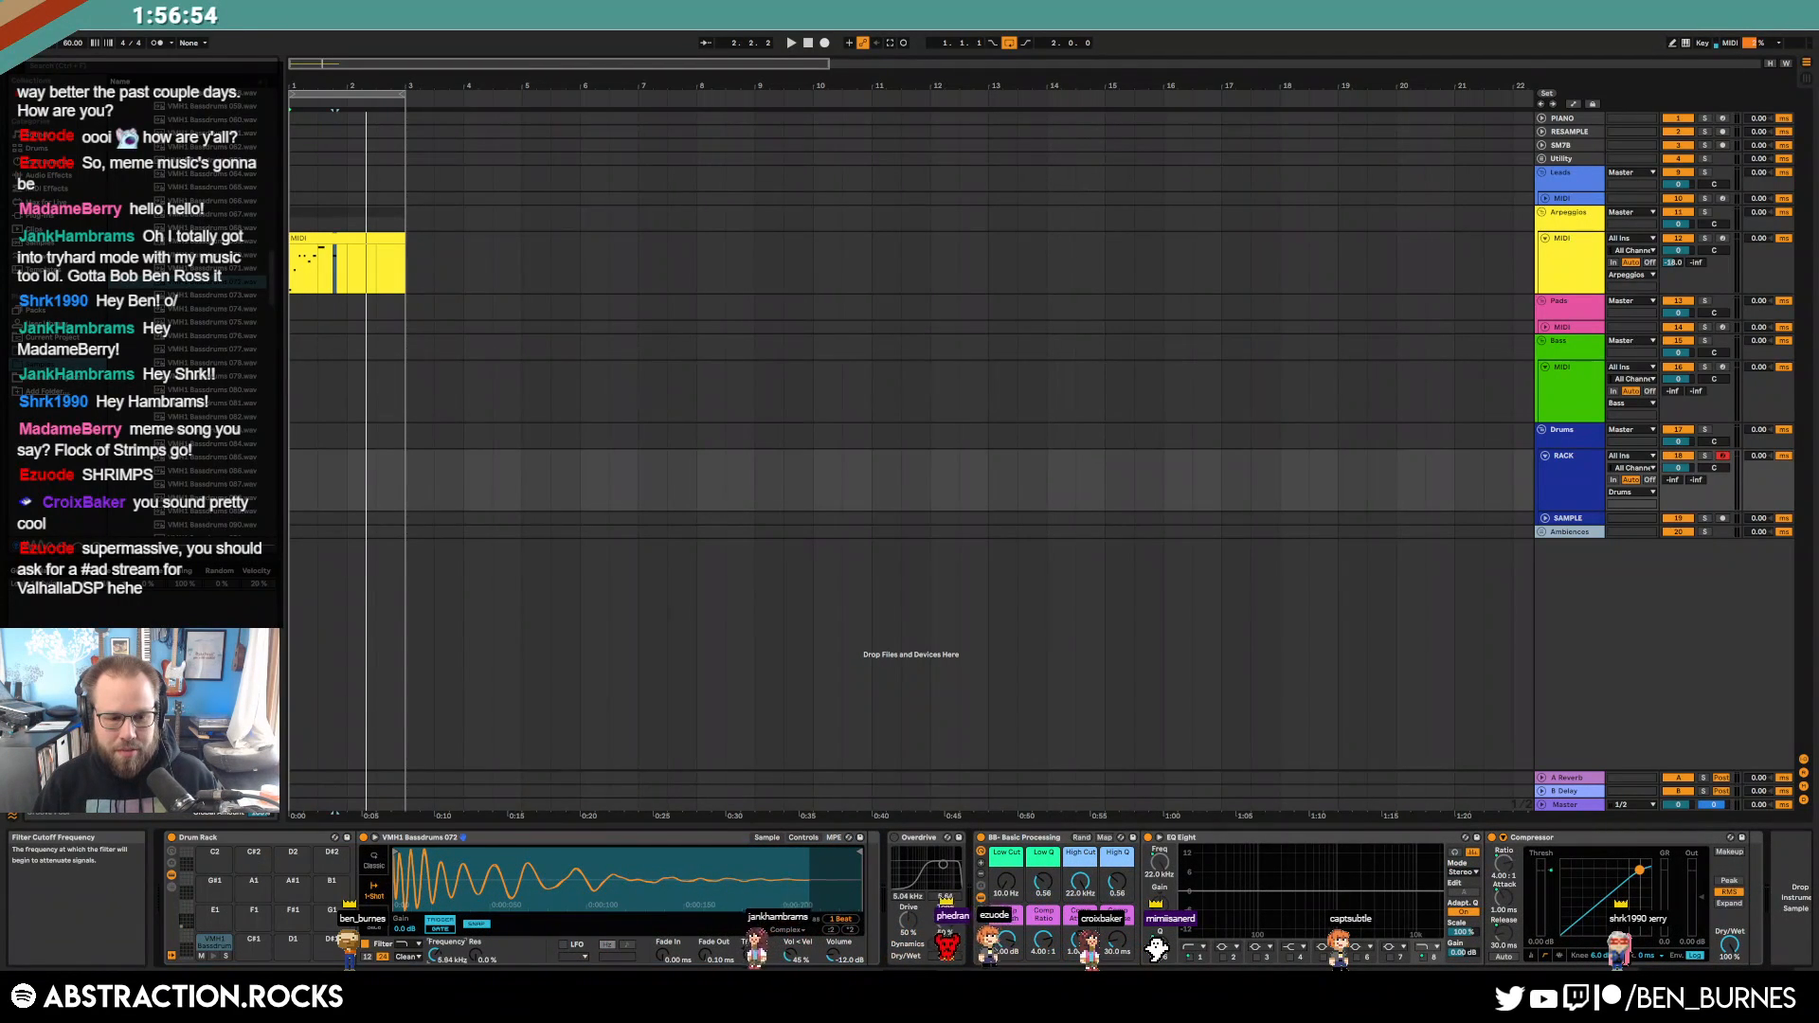
Create a MIDI clip over bars 1 and 2 of the RACK track and place kick notes on all four beats.
{"action": "left_click_drag", "start_coordinate": [294, 463], "coordinate": [408, 473]}
{"action": "key", "text": "ctrl+shift+m"}
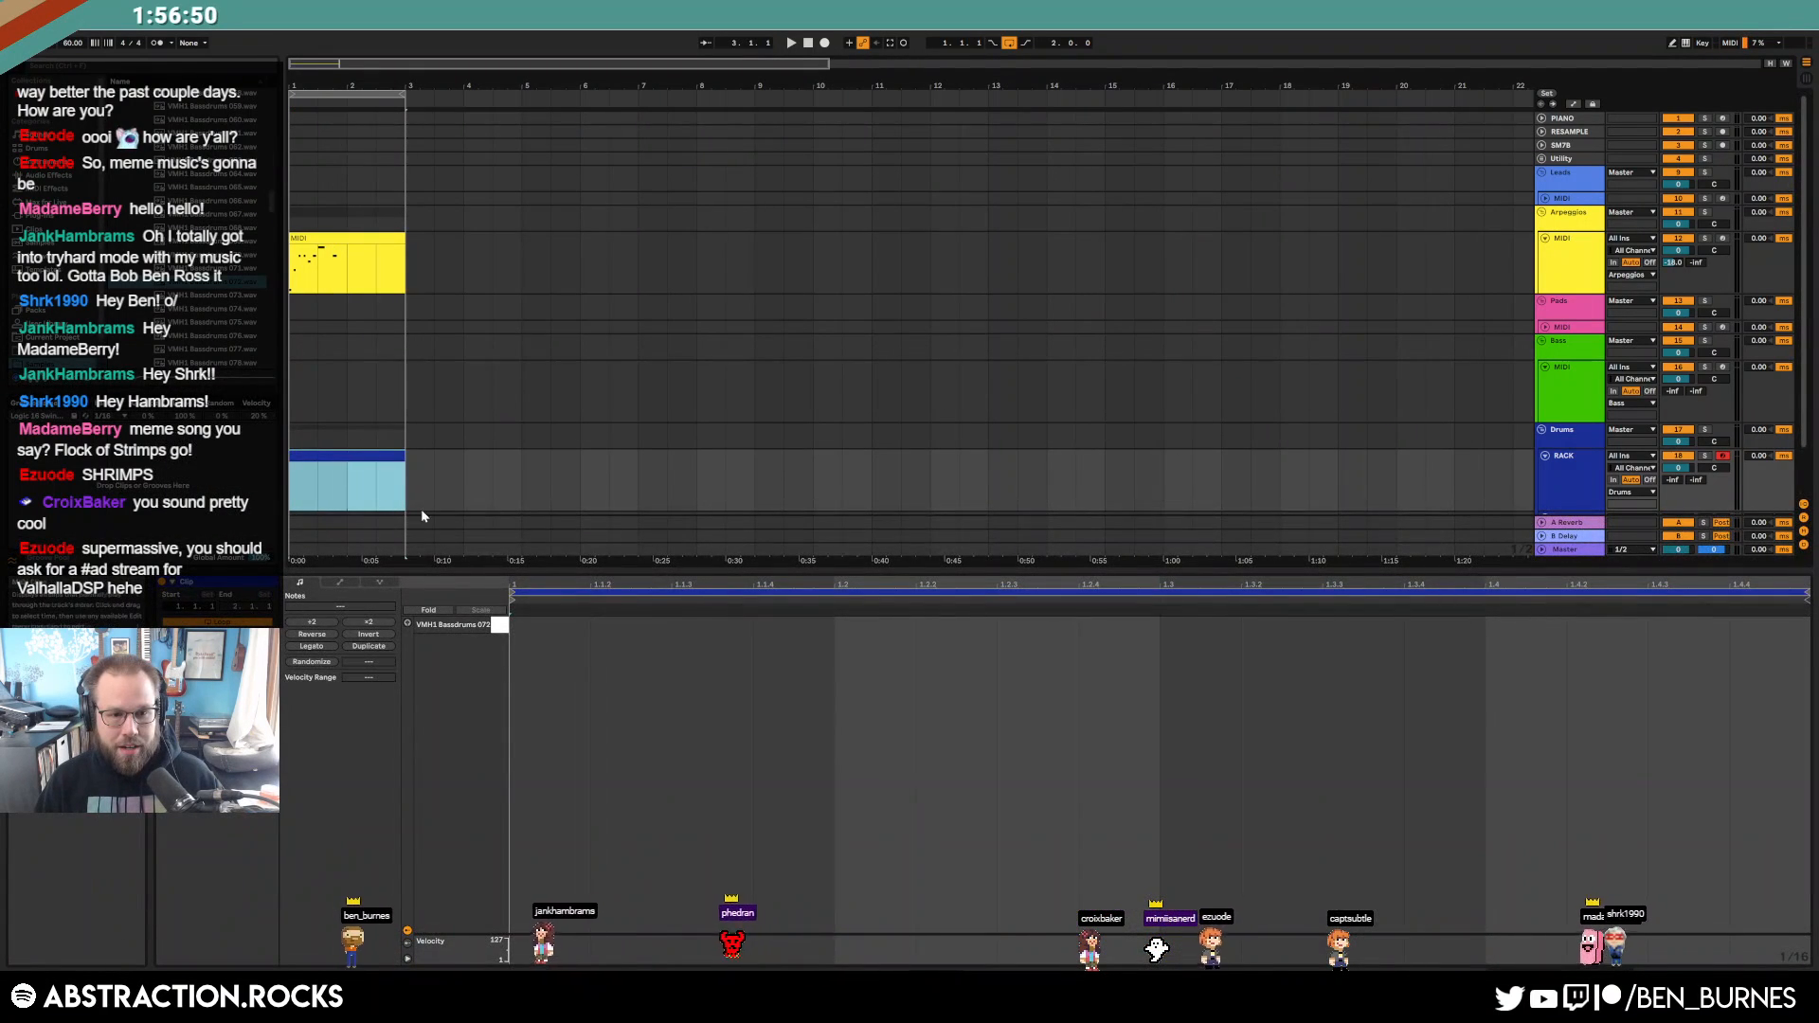
{"action": "left_click", "coordinate": [532, 624]}
{"action": "left_click", "coordinate": [857, 624]}
{"action": "left_click", "coordinate": [1177, 624]}
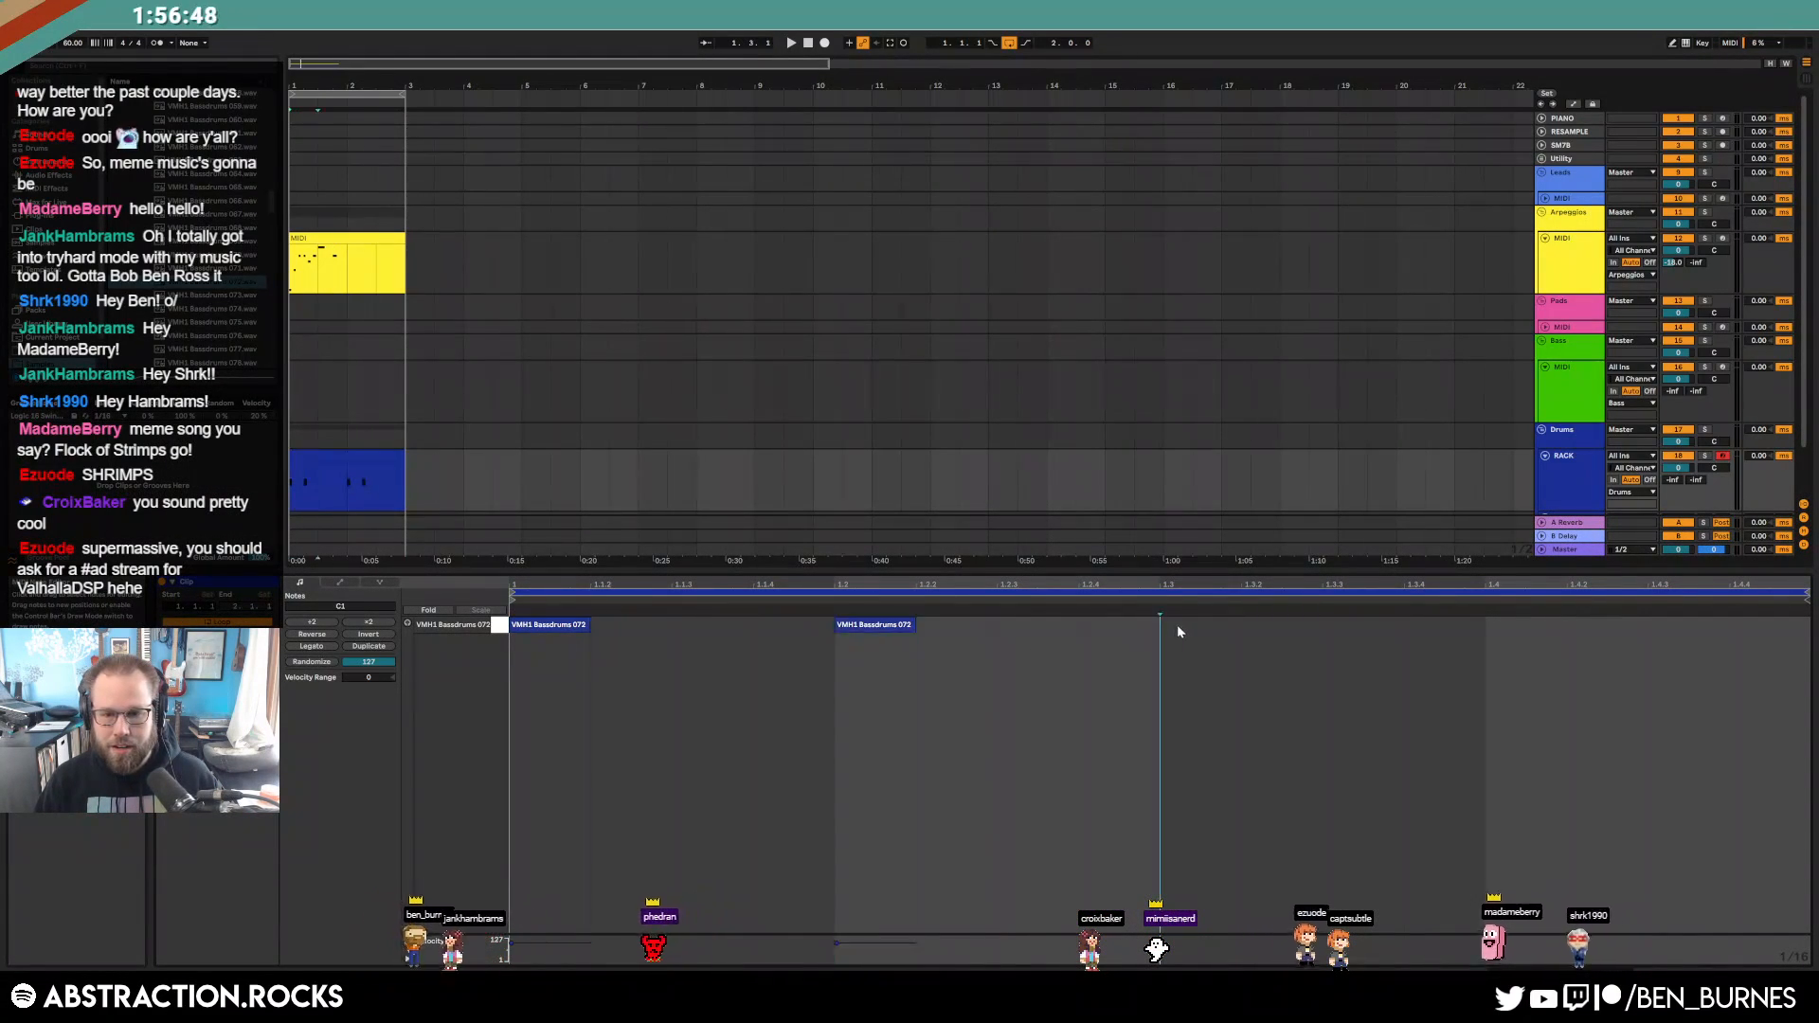
{"action": "left_click", "coordinate": [1530, 627]}
Play the loop with the kick clip deactivated and reactivate the clip during playback.
{"action": "key", "text": "0"}
{"action": "key", "text": "space"}
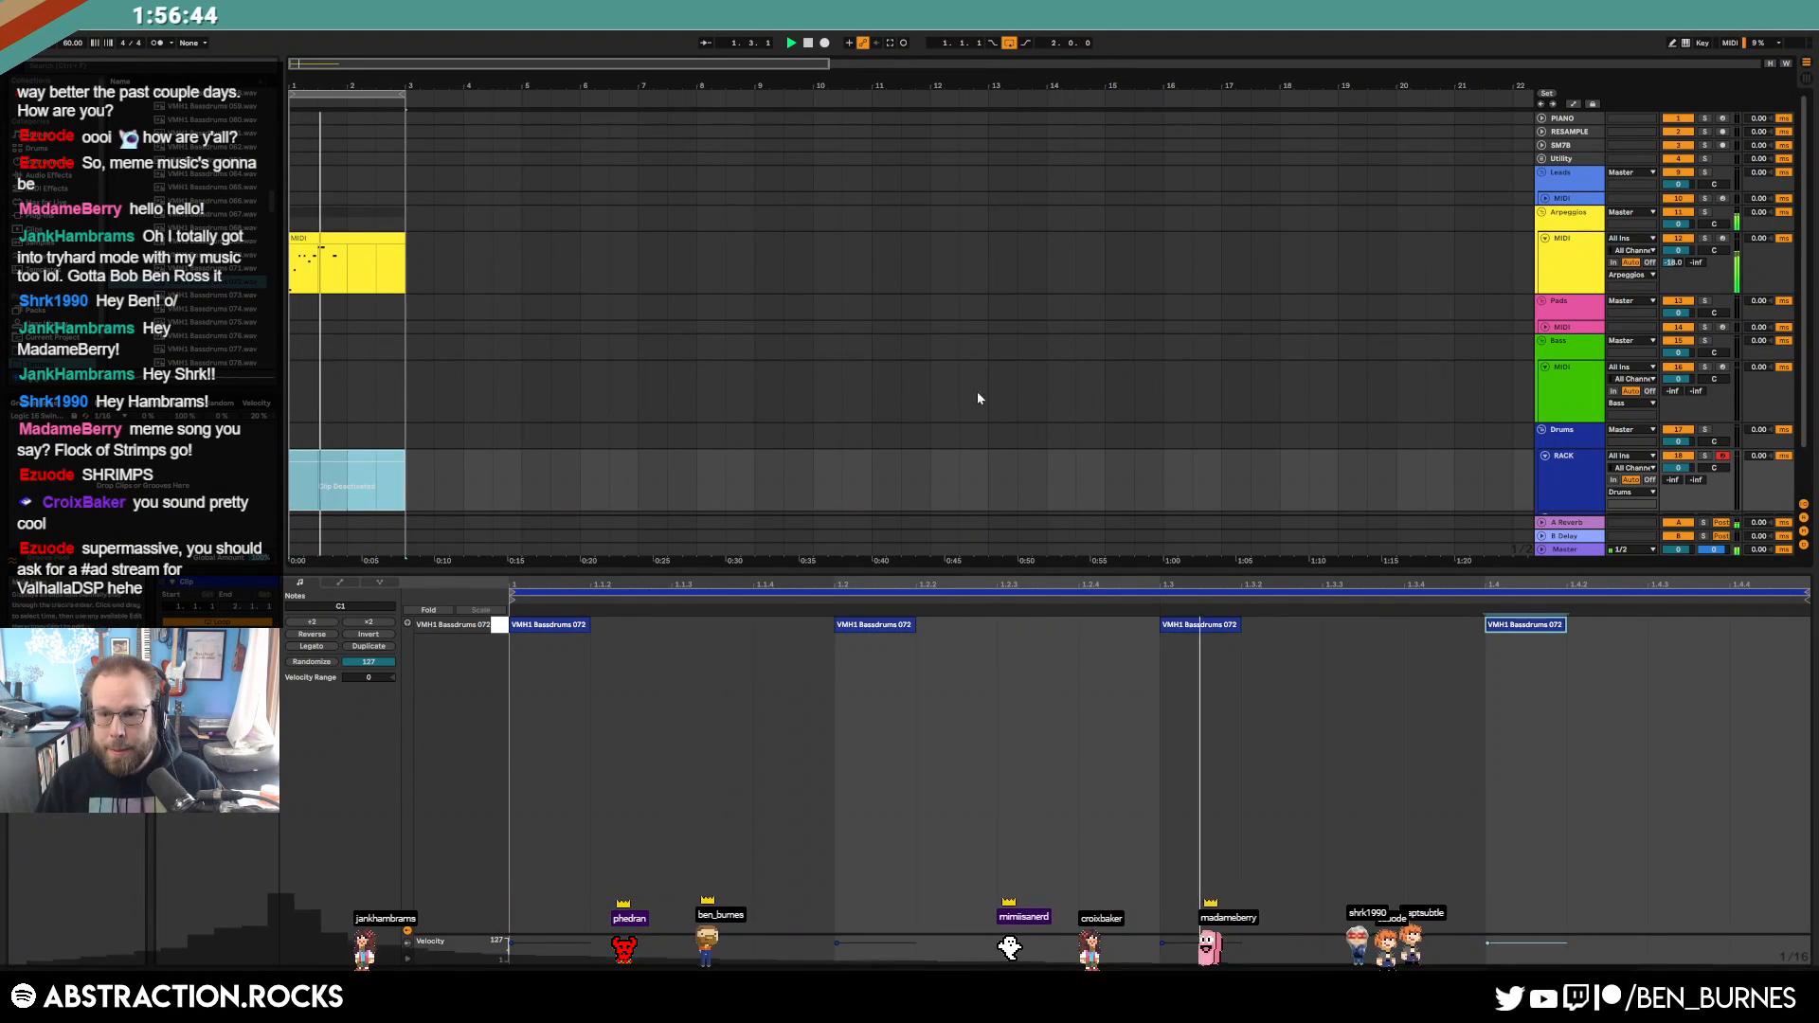
{"action": "left_click_drag", "start_coordinate": [1616, 727], "coordinate": [559, 648]}
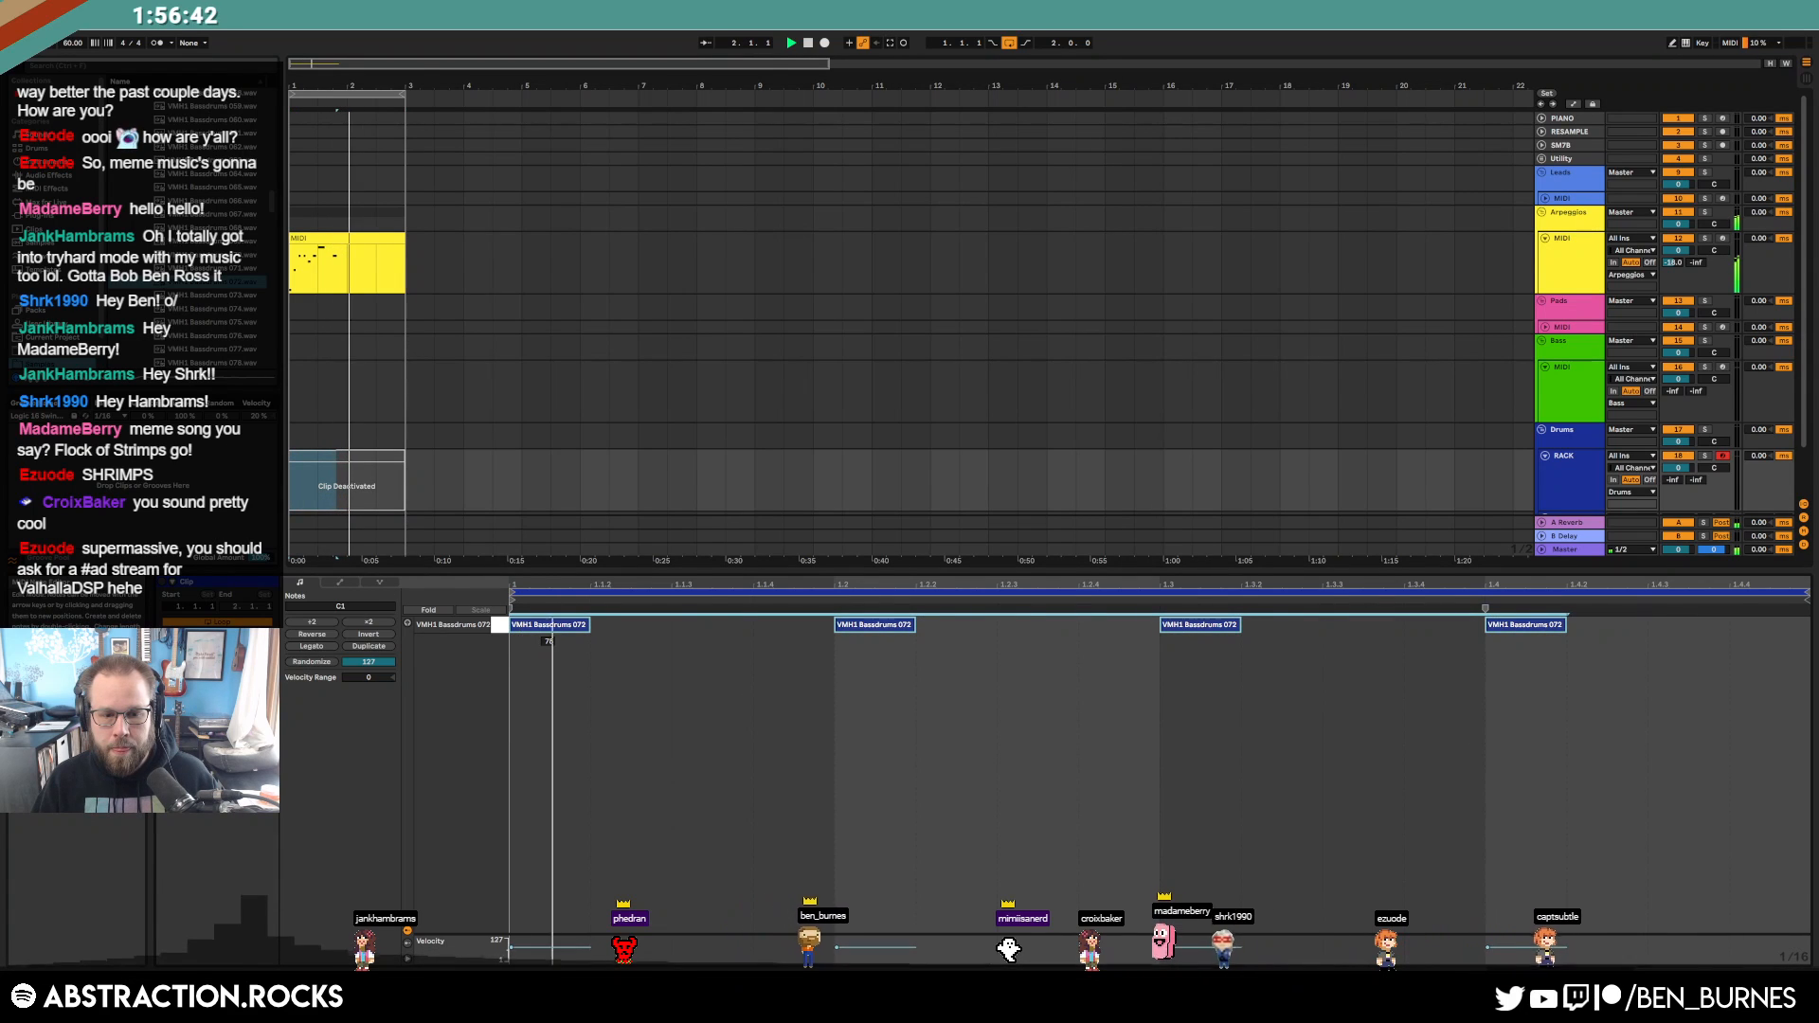
{"action": "left_click", "coordinate": [320, 456]}
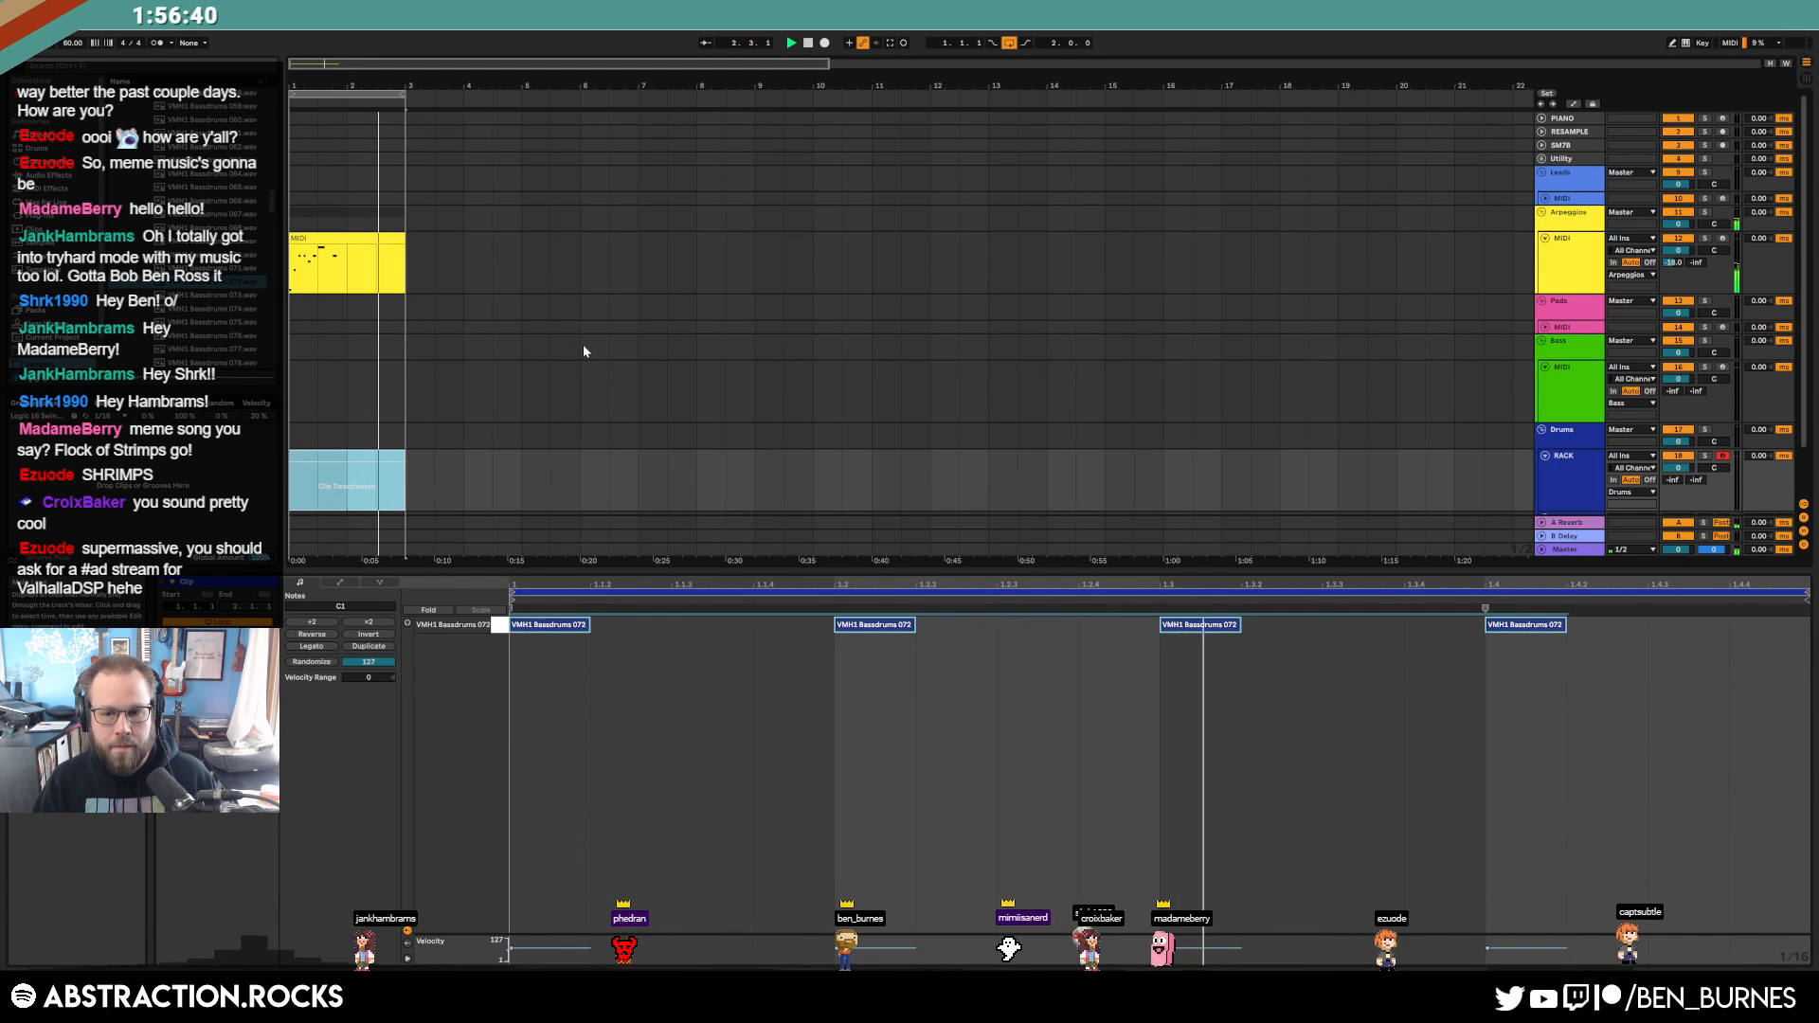
{"action": "key", "text": "0"}
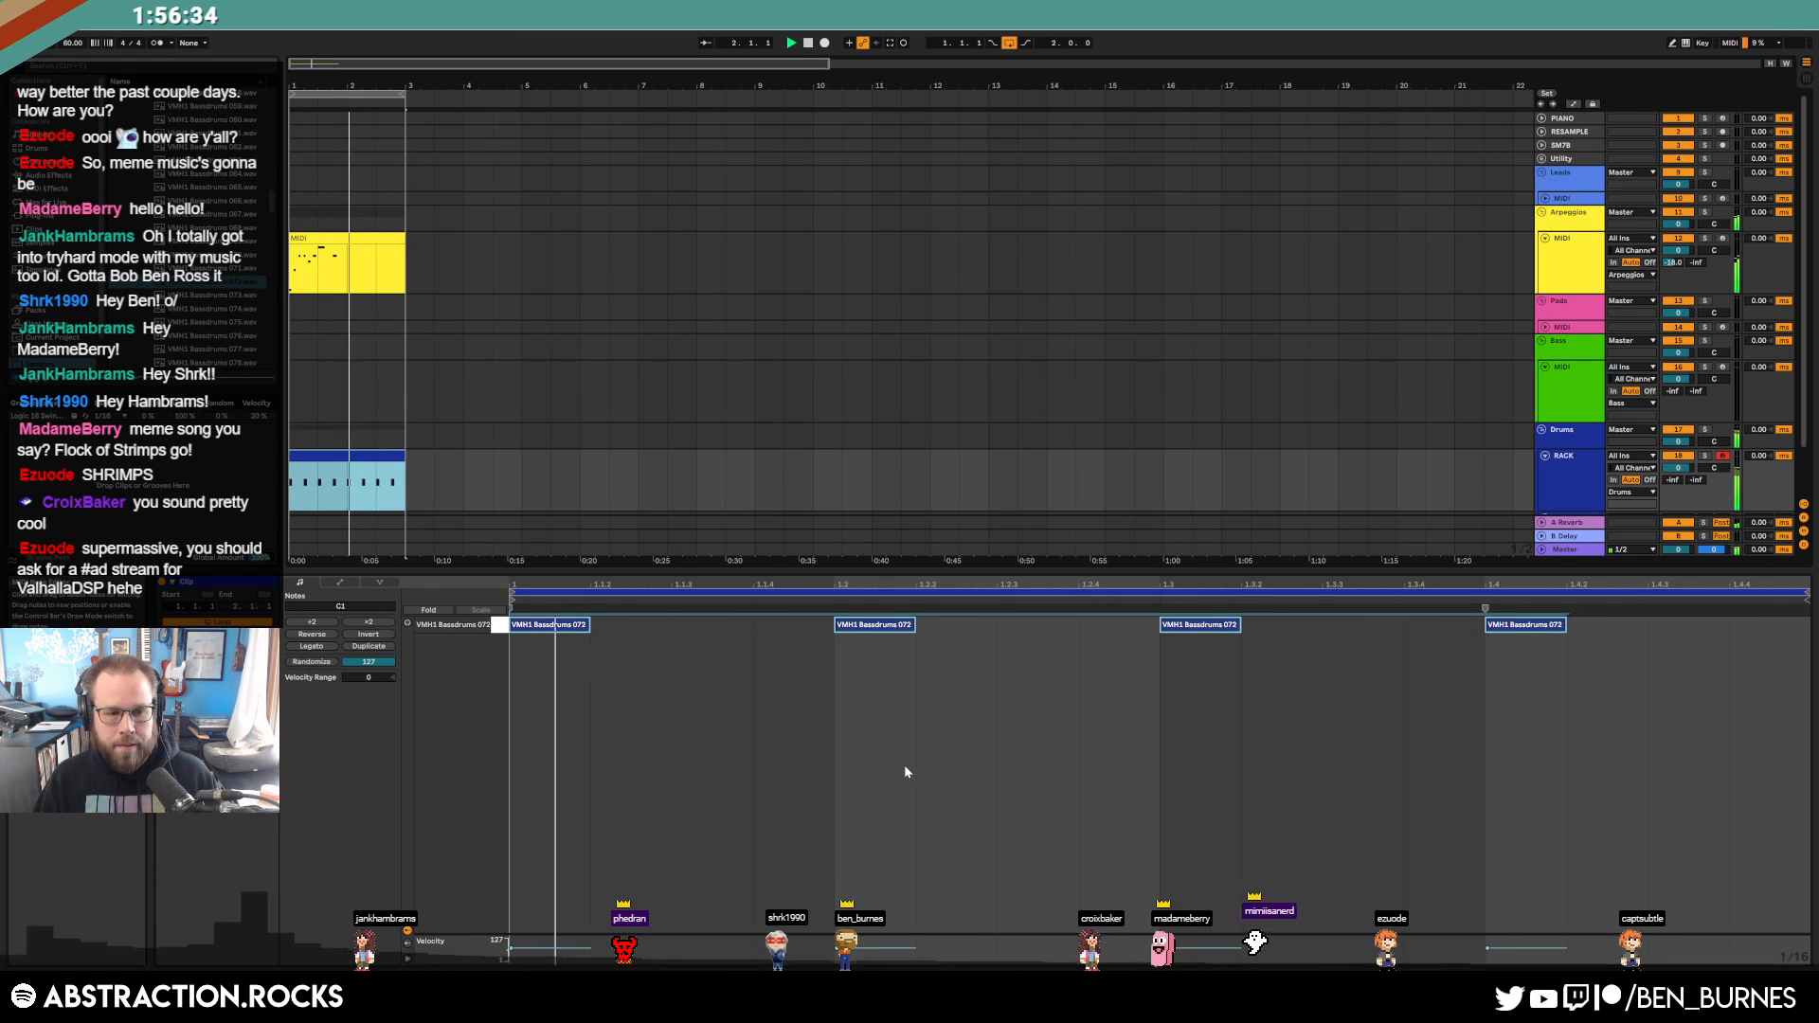
Return to the RACK track's device chain and open the closed hats folder of the VMH1 sample pack.
{"action": "key", "text": "shift+Tab"}
{"action": "left_click", "coordinate": [369, 235]}
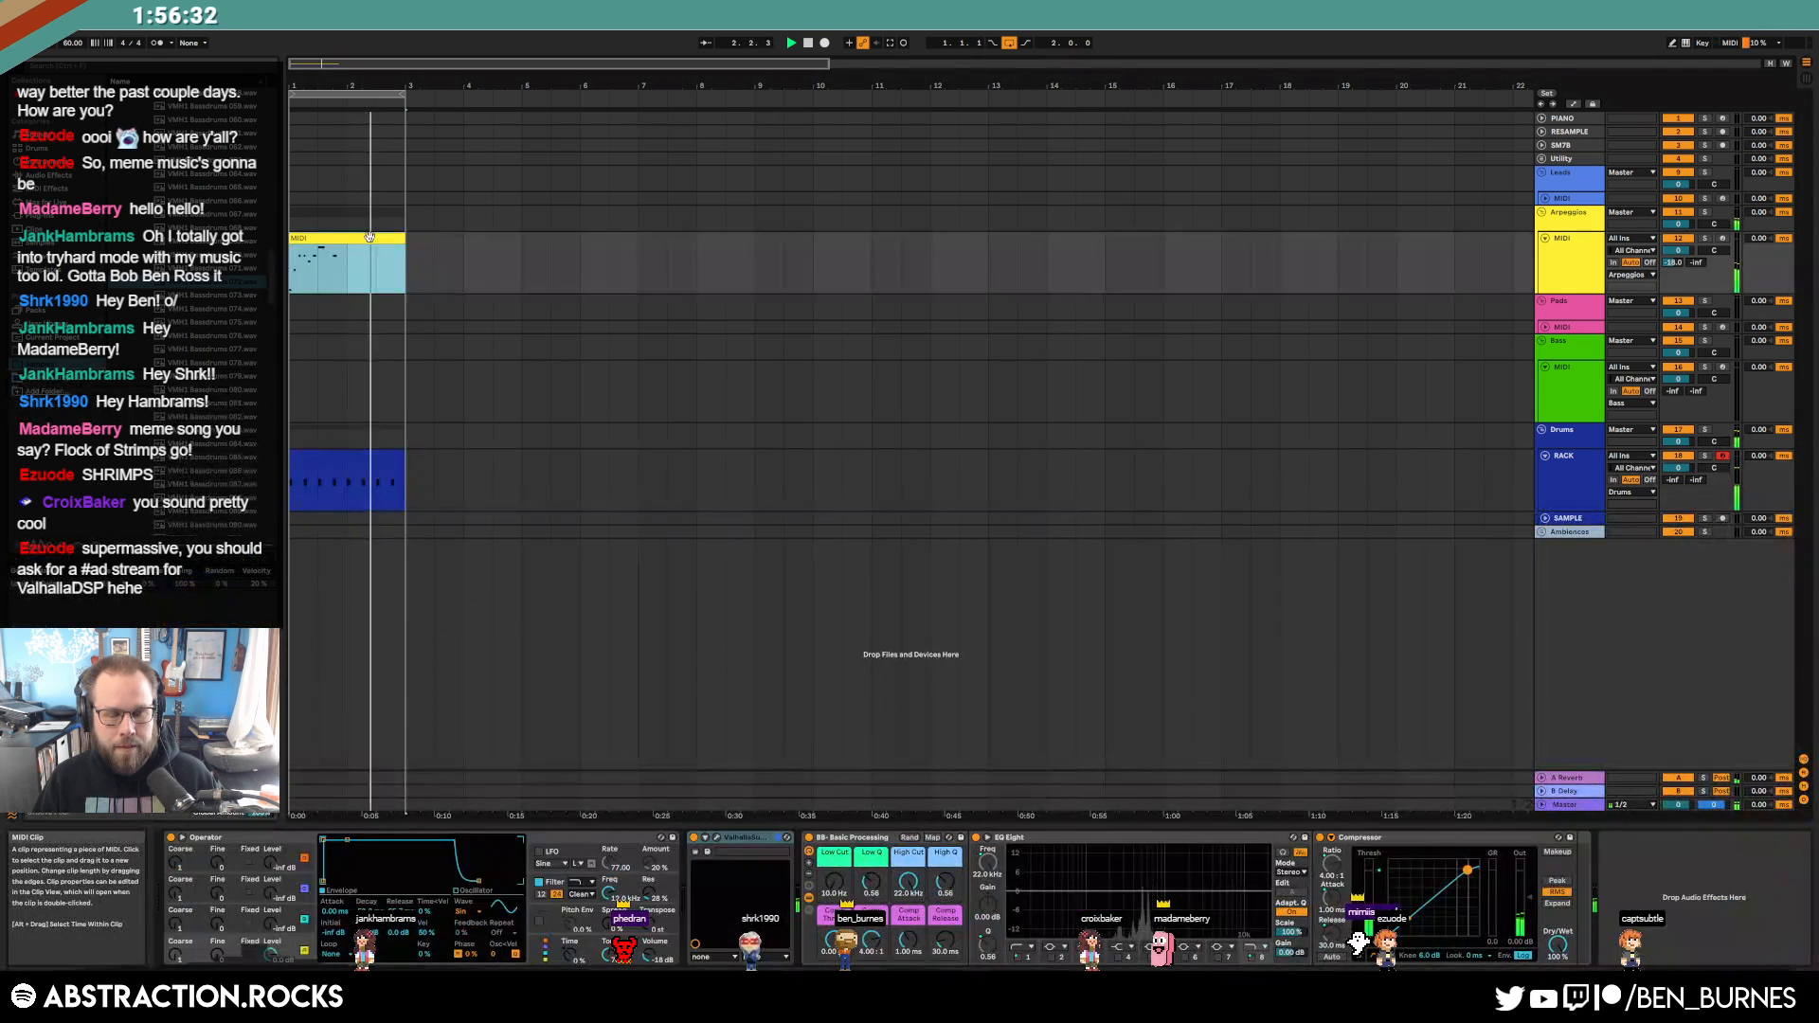
{"action": "left_click", "coordinate": [404, 475]}
{"action": "left_click_drag", "start_coordinate": [276, 270], "coordinate": [282, 154]}
{"action": "left_click", "coordinate": [138, 313]}
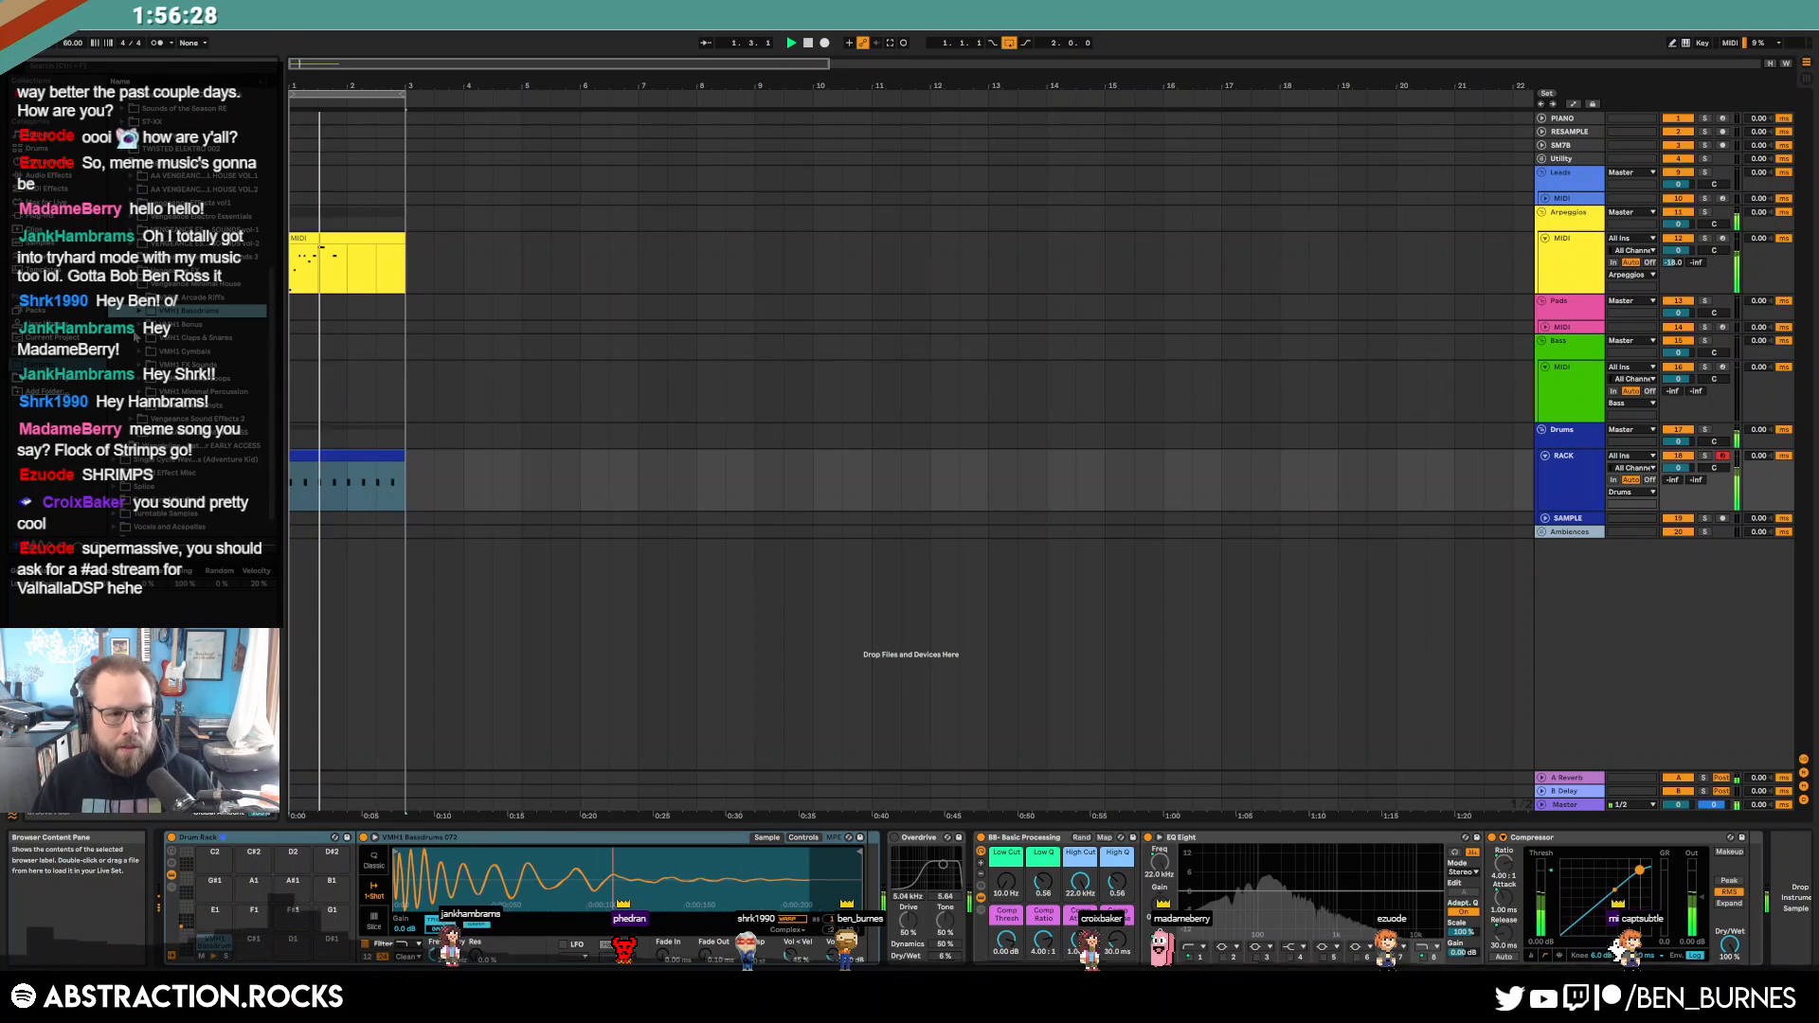
{"action": "left_click", "coordinate": [138, 351]}
{"action": "left_click", "coordinate": [148, 365]}
{"action": "scroll", "coordinate": [176, 455], "scroll_direction": "down", "scroll_amount": 20}
{"action": "left_click", "coordinate": [178, 477]}
Audition several closed hat samples and load VMH1 Closed Hats 100 onto the E1 pad of the Drum Rack.
{"action": "left_click", "coordinate": [212, 505]}
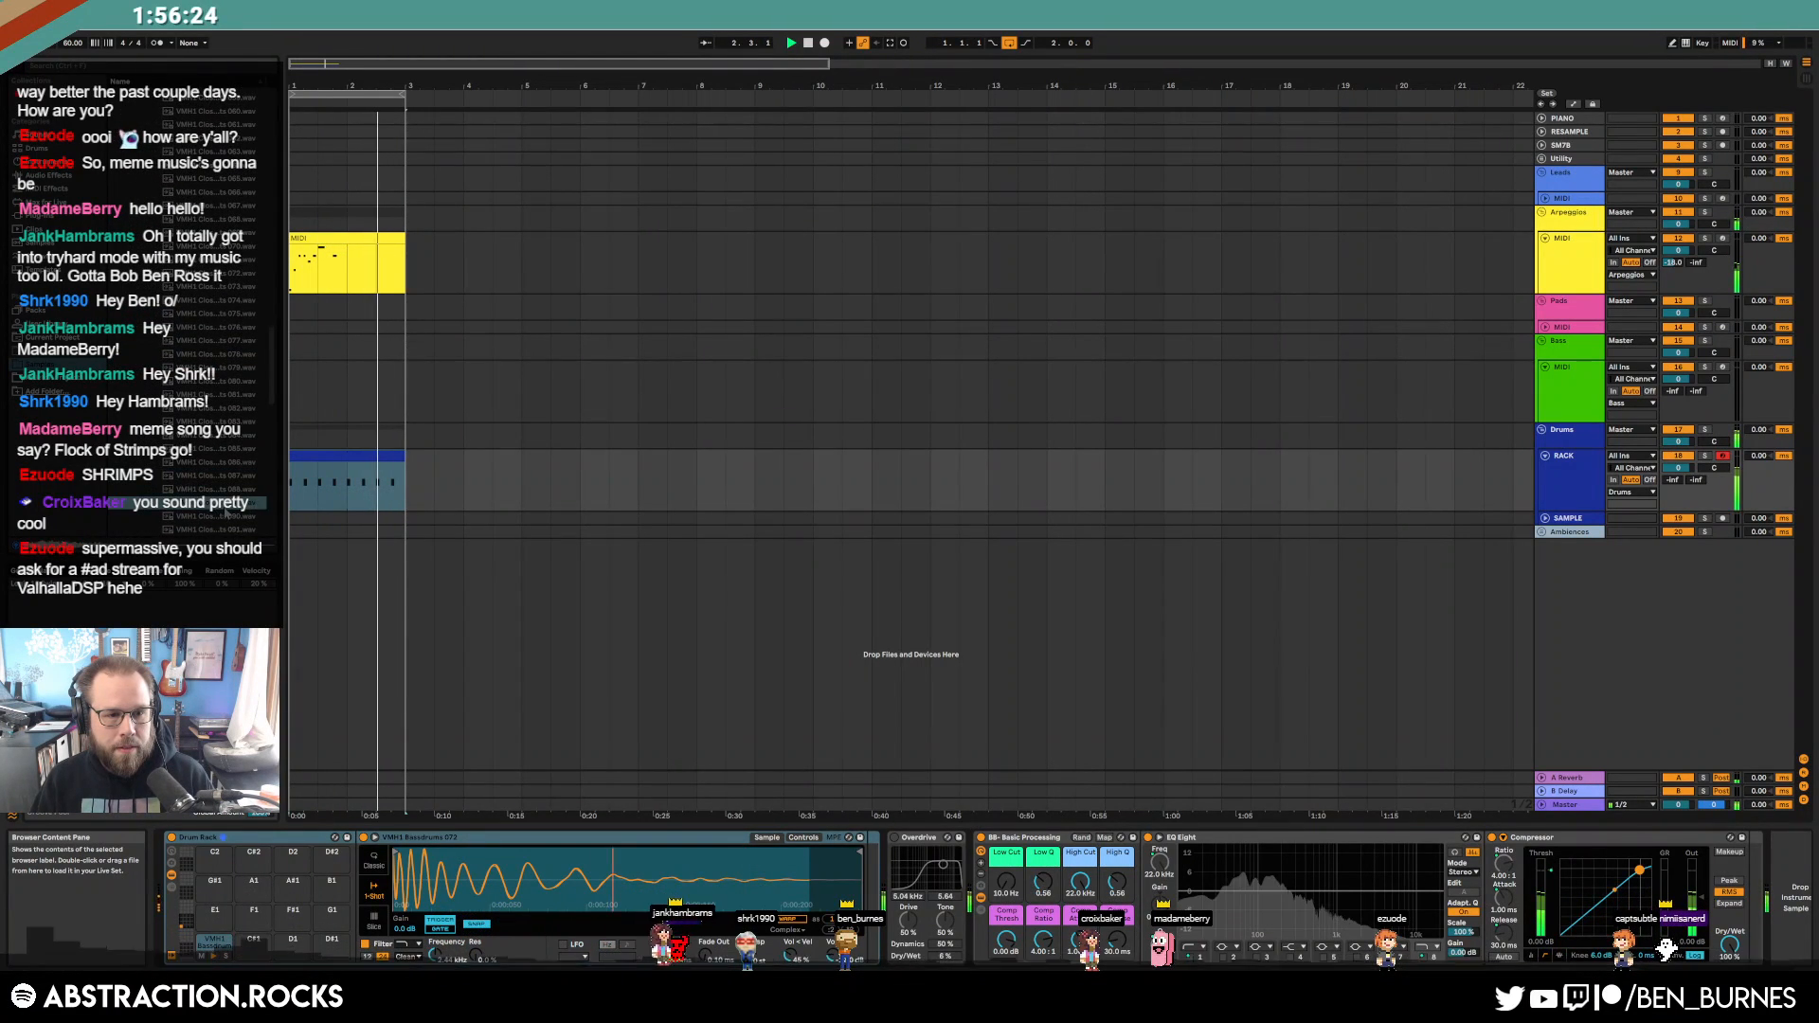
{"action": "scroll", "coordinate": [216, 507], "scroll_direction": "down", "scroll_amount": 2}
{"action": "left_click", "coordinate": [220, 510]}
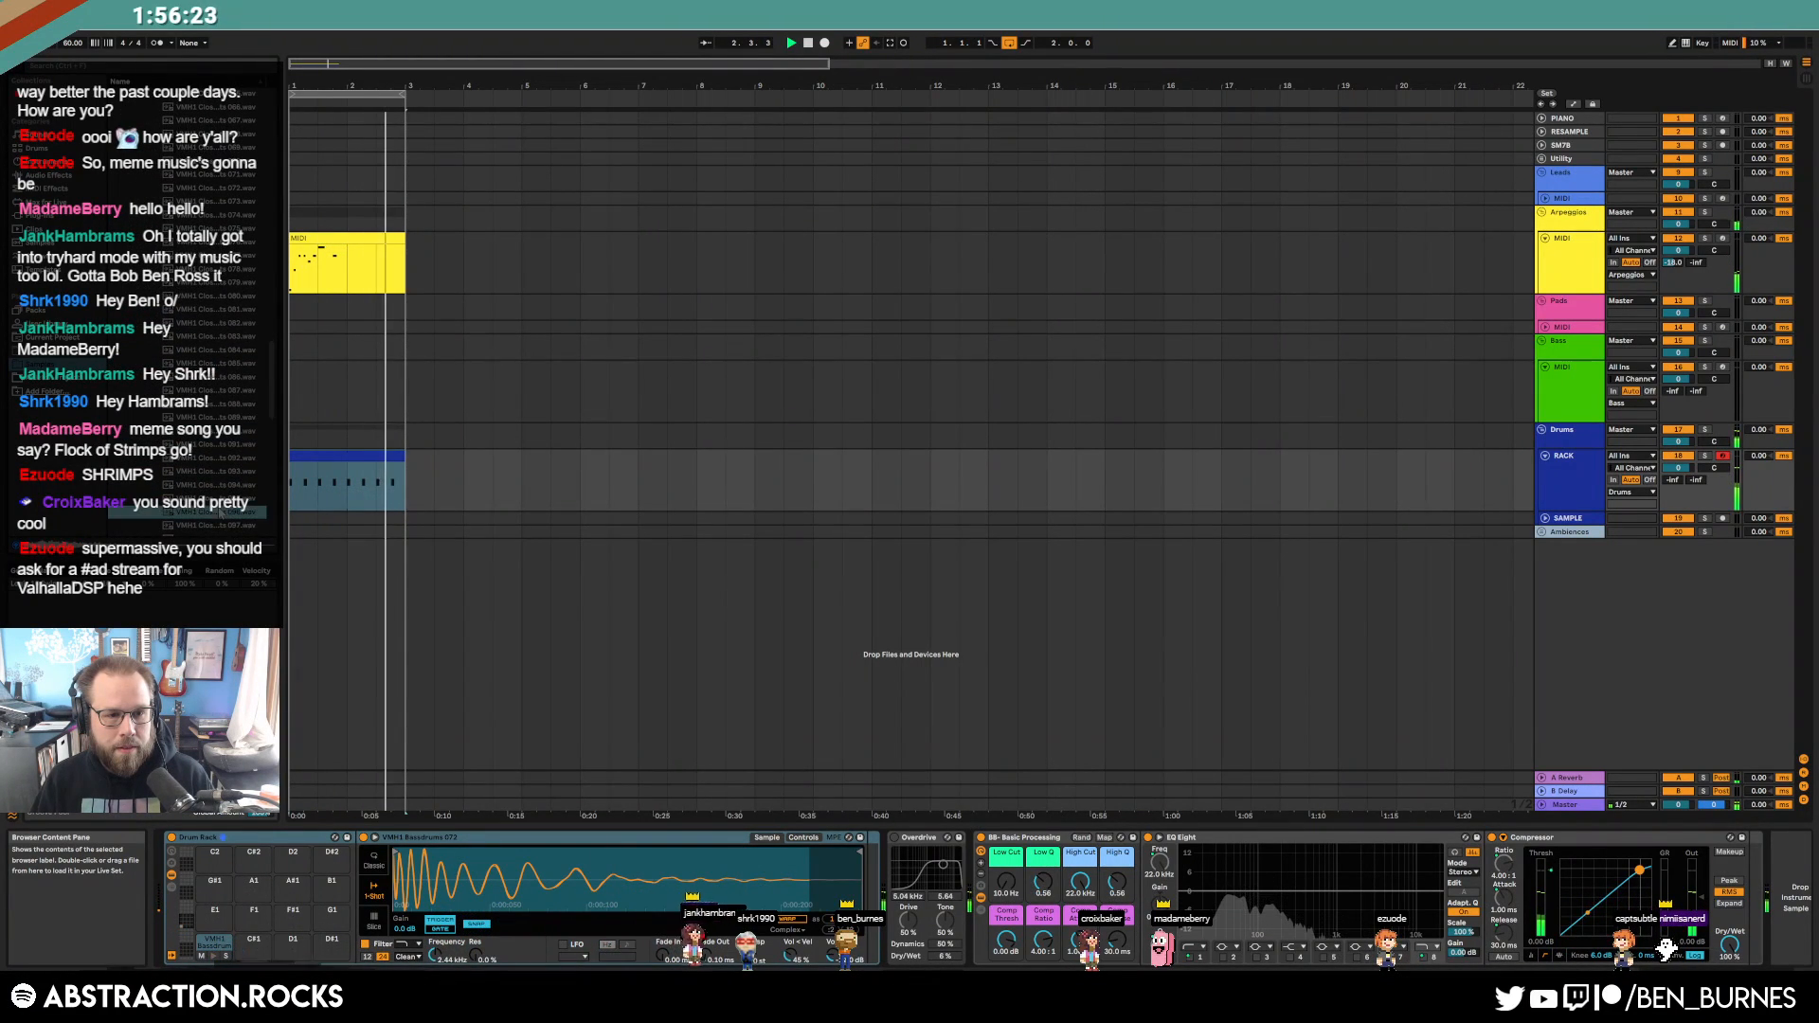
{"action": "left_click", "coordinate": [203, 486]}
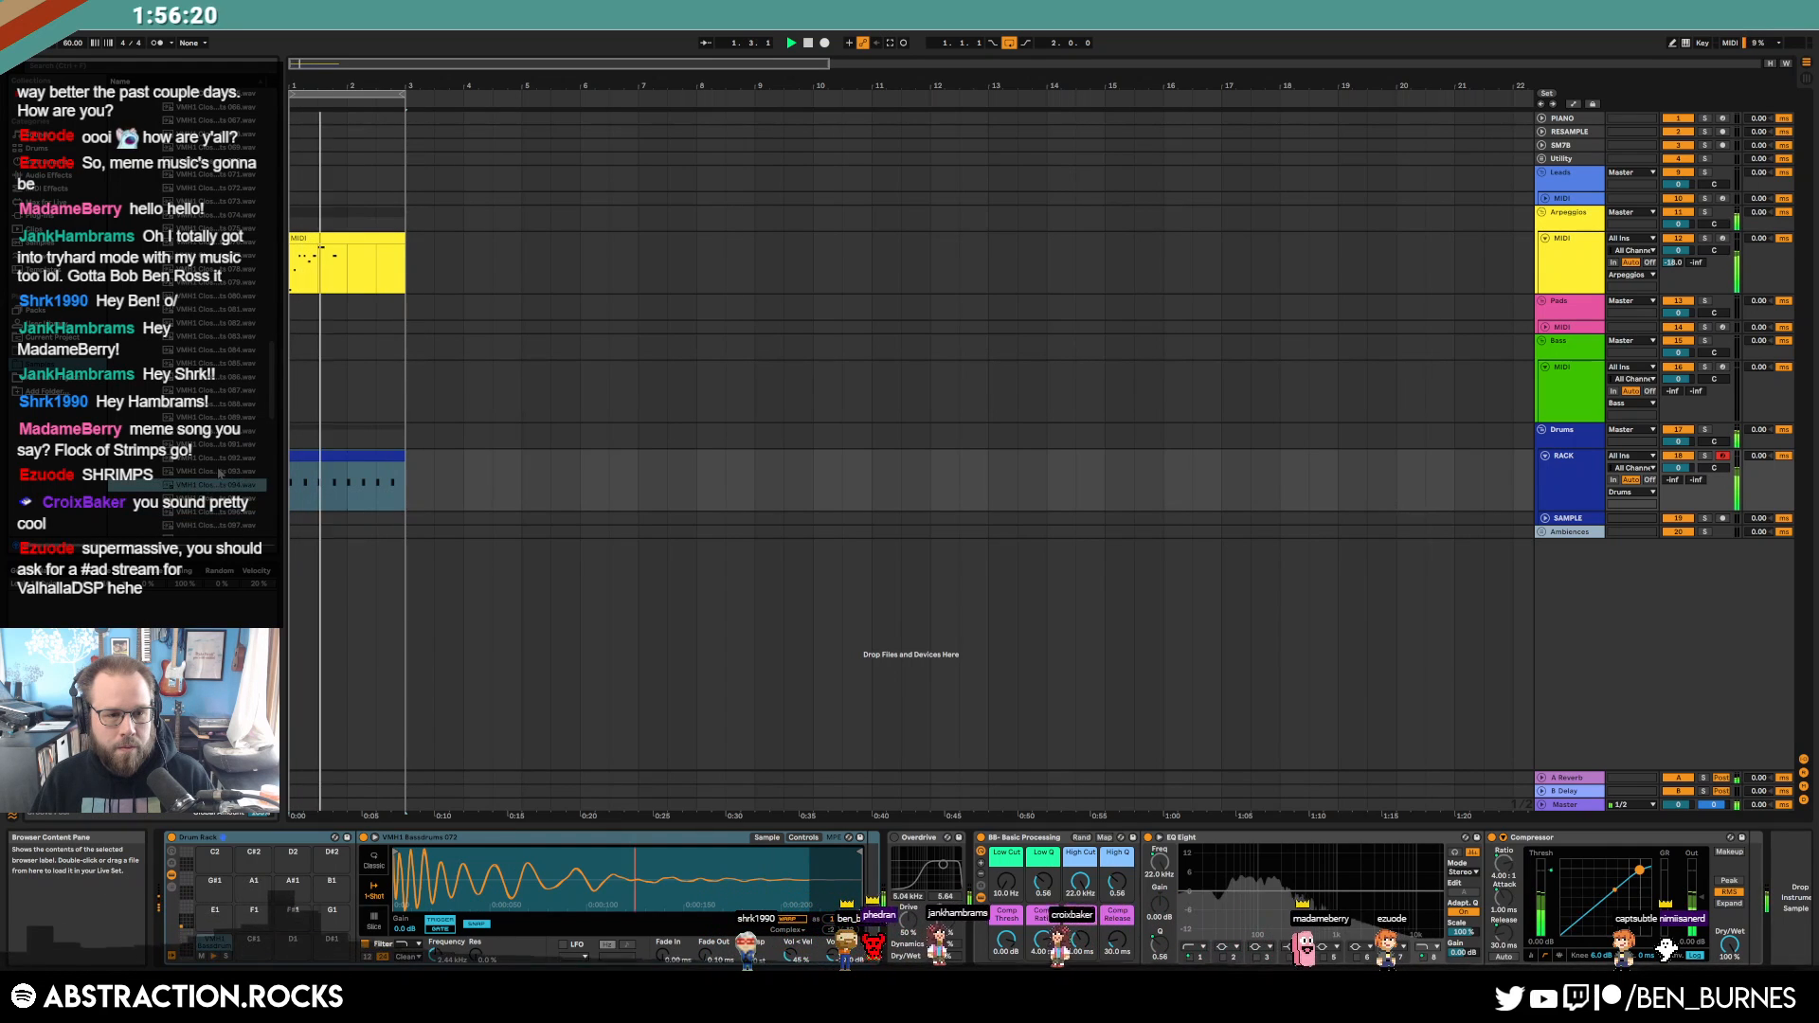
{"action": "left_click", "coordinate": [228, 513]}
{"action": "scroll", "coordinate": [226, 510], "scroll_direction": "down", "scroll_amount": 2}
{"action": "left_click", "coordinate": [214, 483]}
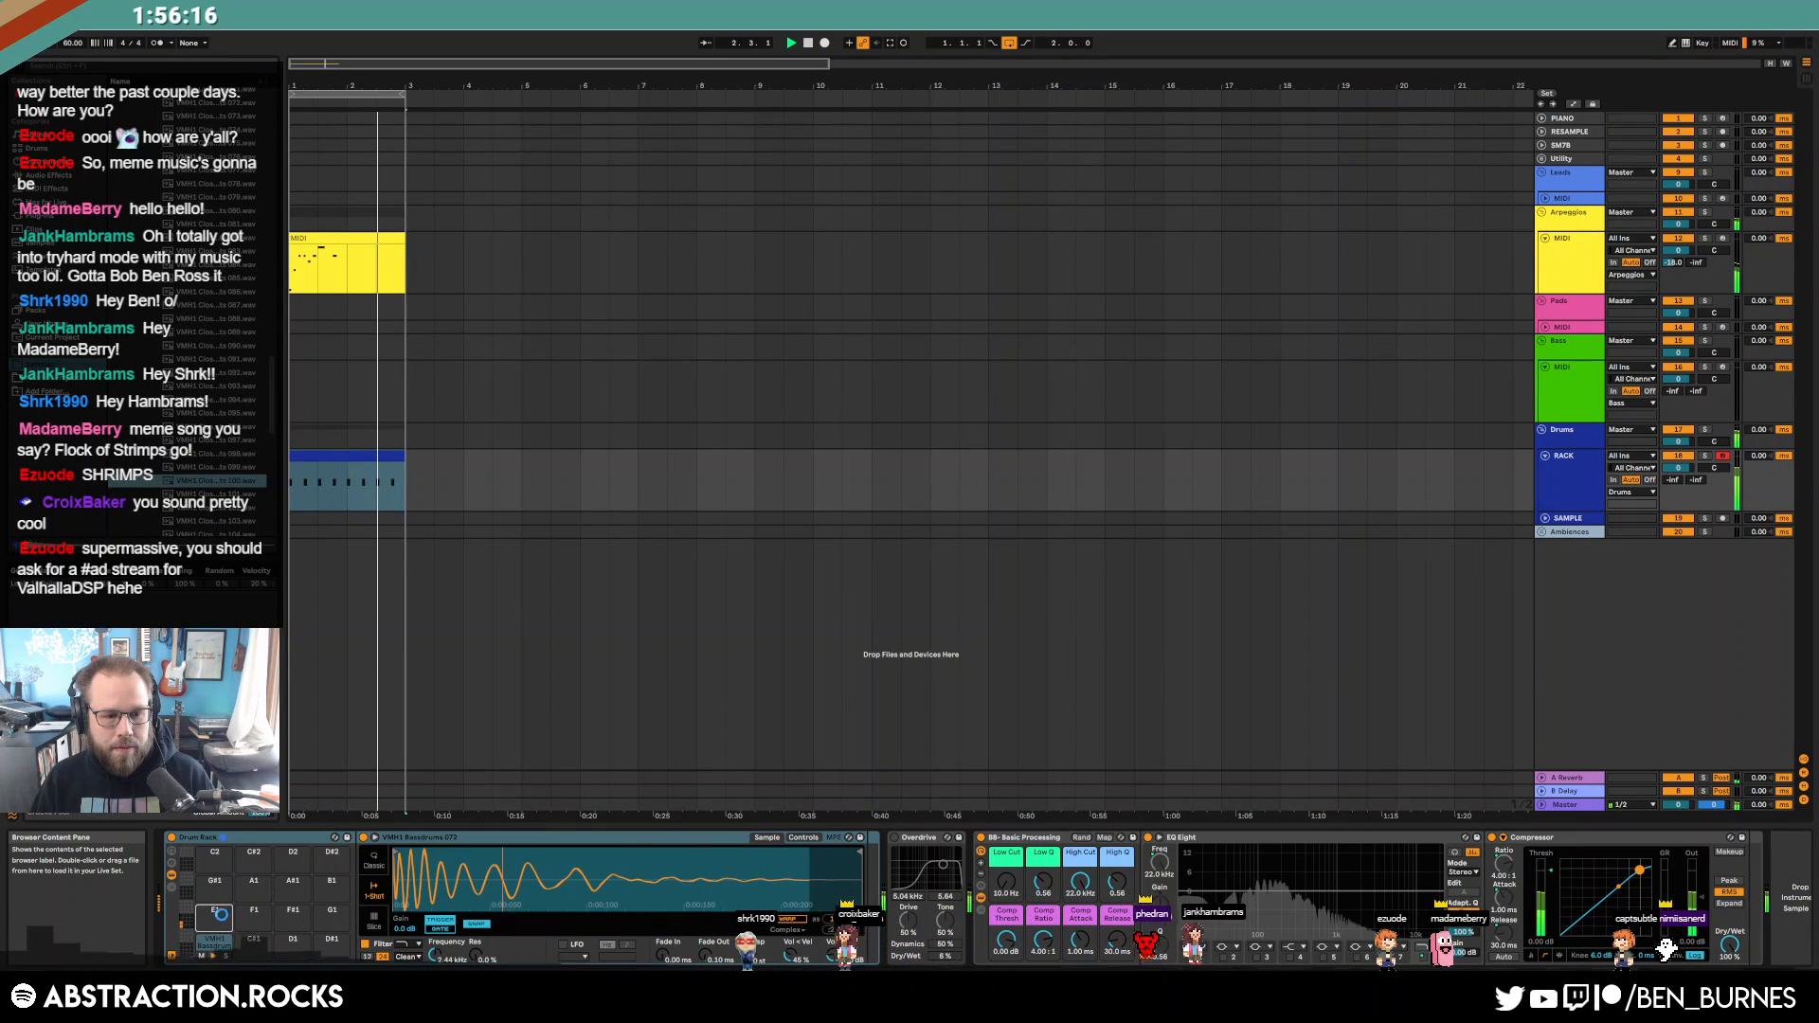
Place six evenly spaced closed hat notes across the one-bar drum pattern on the 1/16T grid.
{"action": "double_click", "coordinate": [355, 463]}
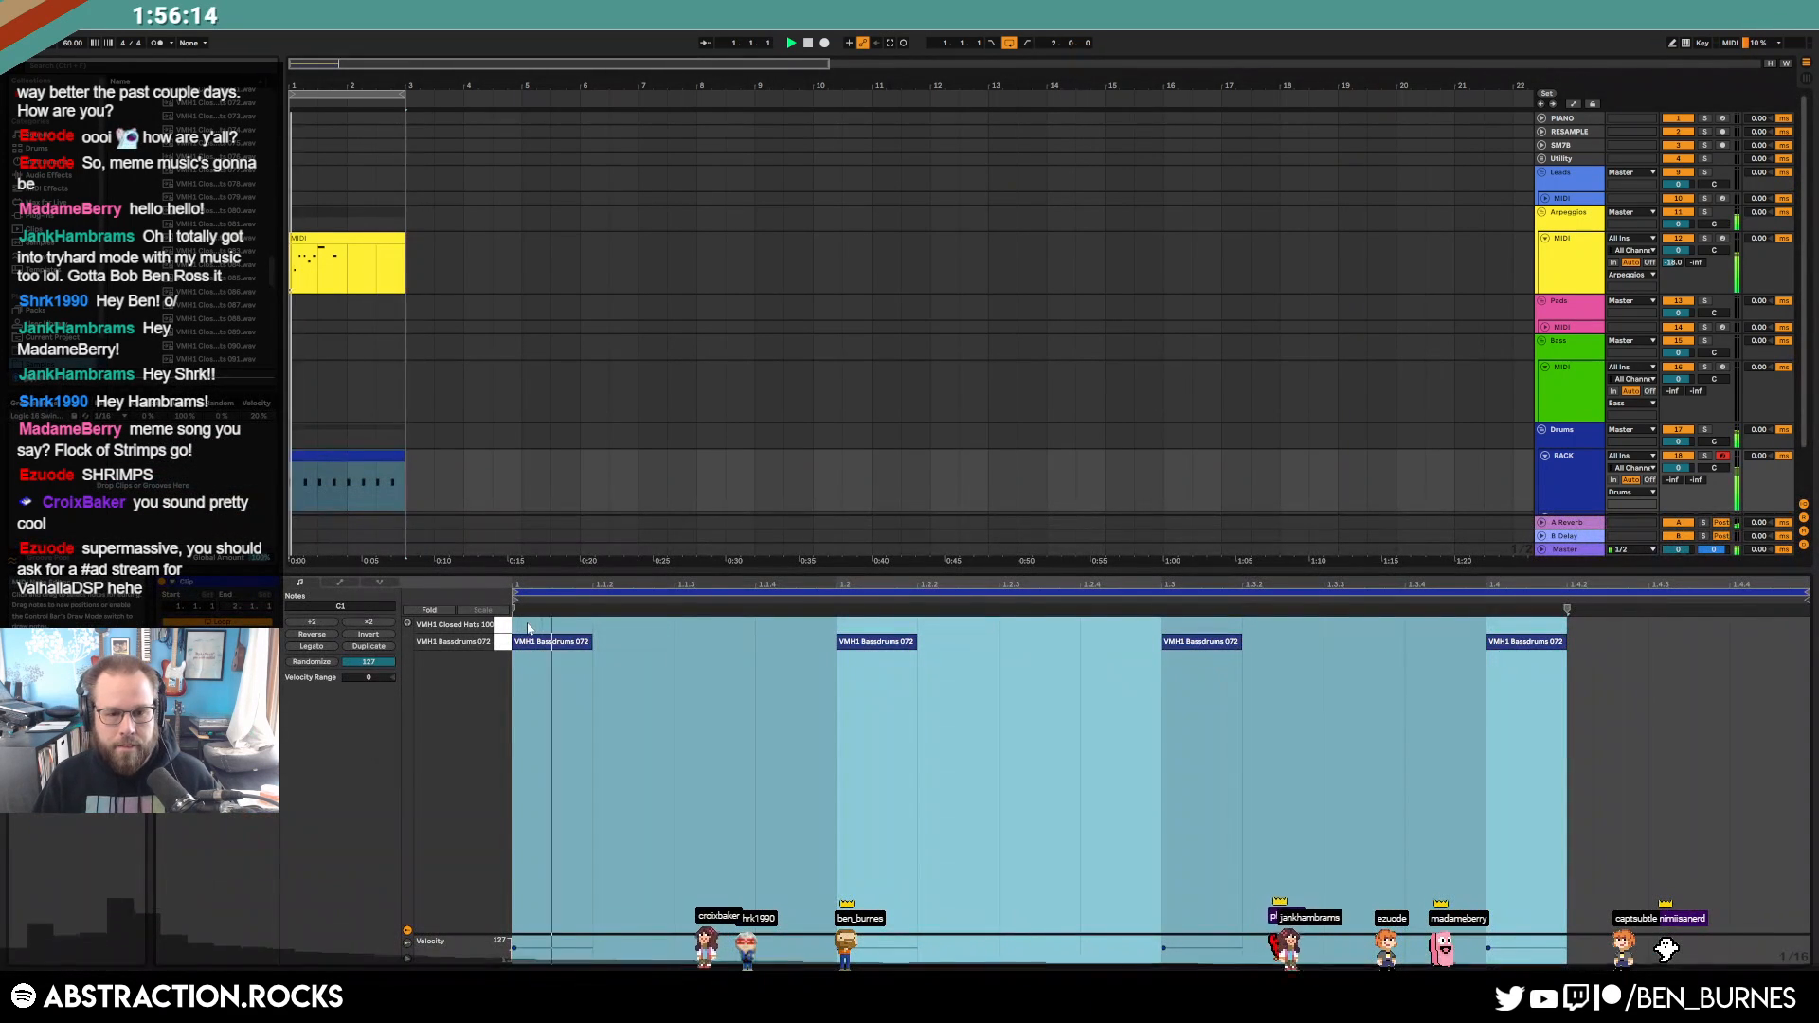
{"action": "left_click_drag", "start_coordinate": [528, 627], "coordinate": [528, 633]}
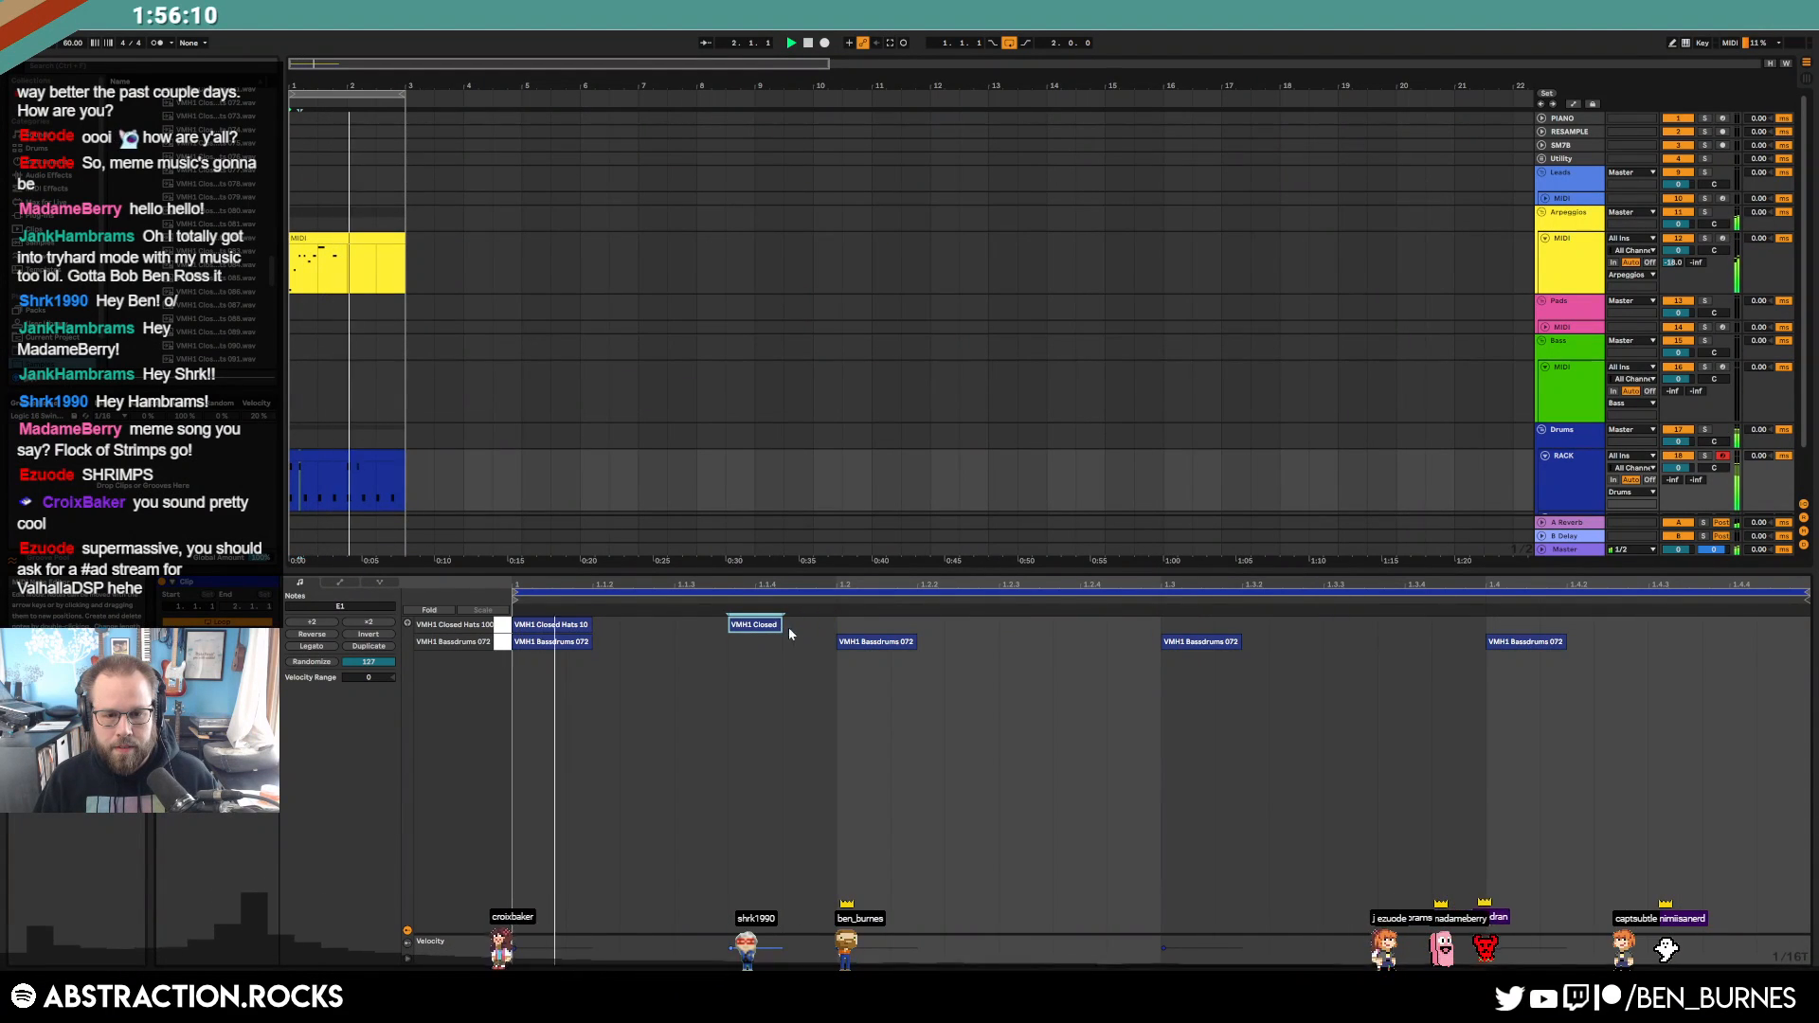
{"action": "left_click_drag", "start_coordinate": [822, 630], "coordinate": [562, 618]}
{"action": "left_click", "coordinate": [890, 652]}
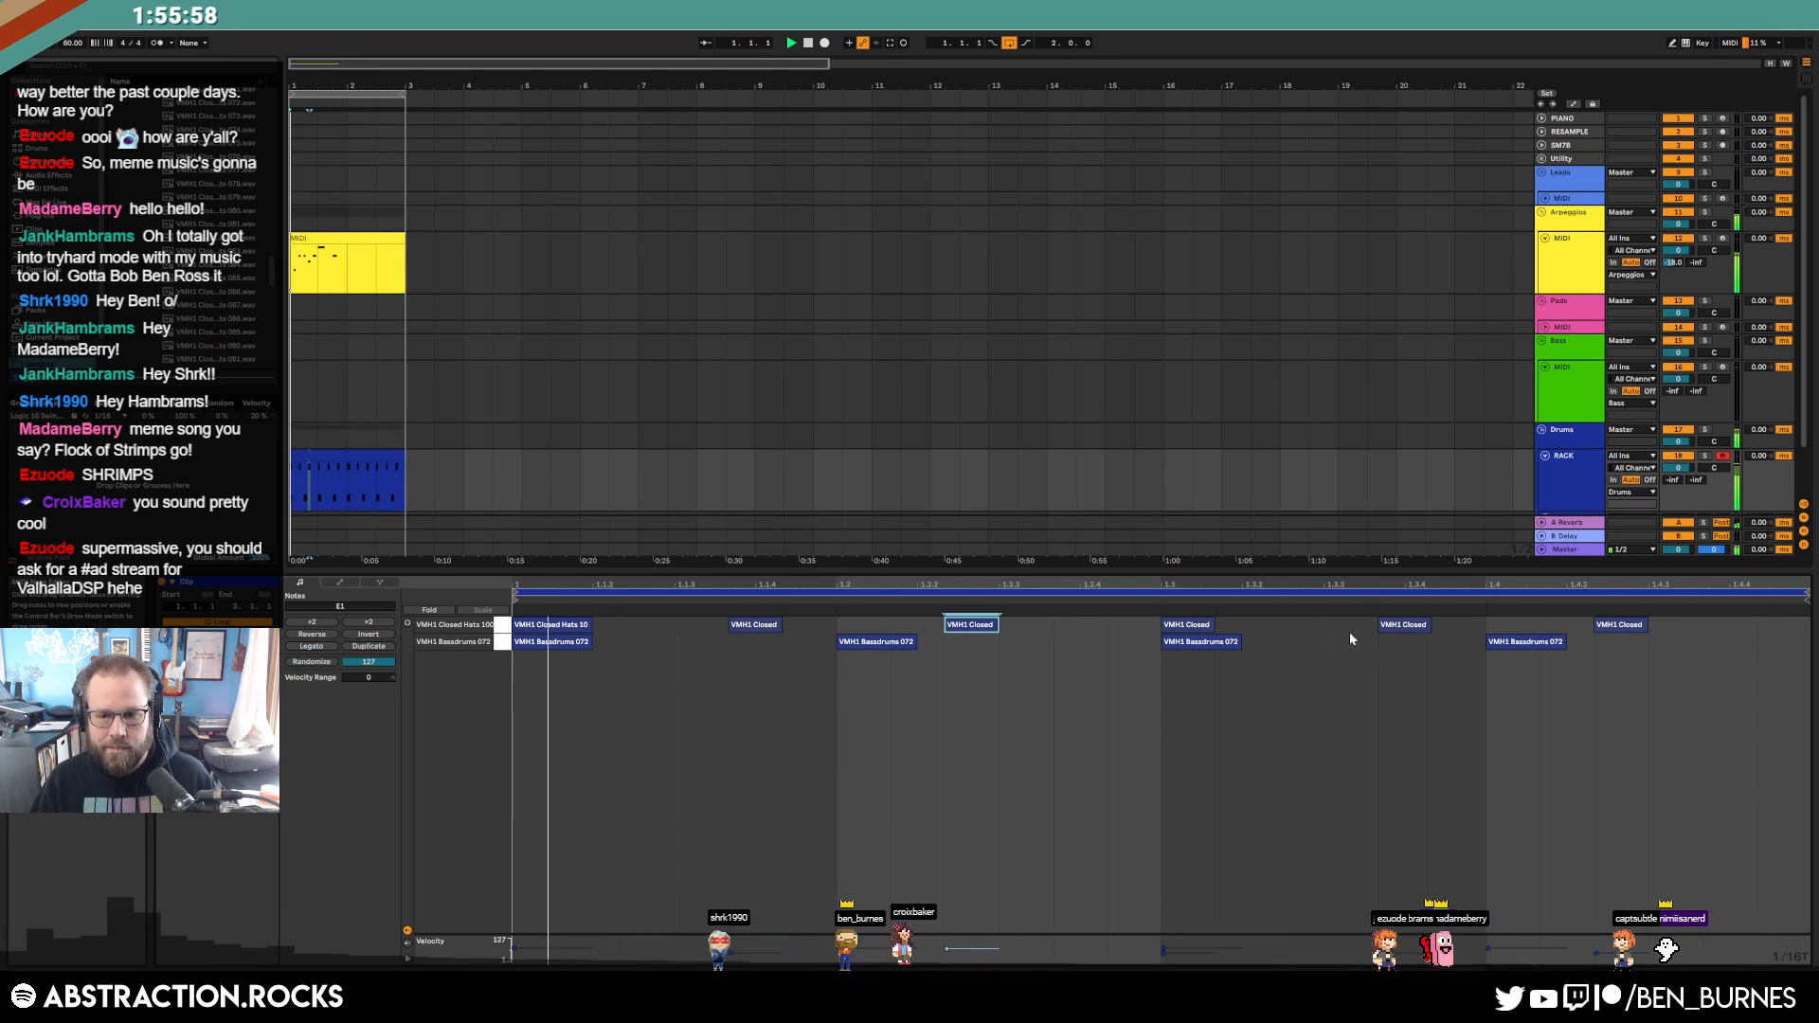
{"action": "left_click", "coordinate": [1178, 626]}
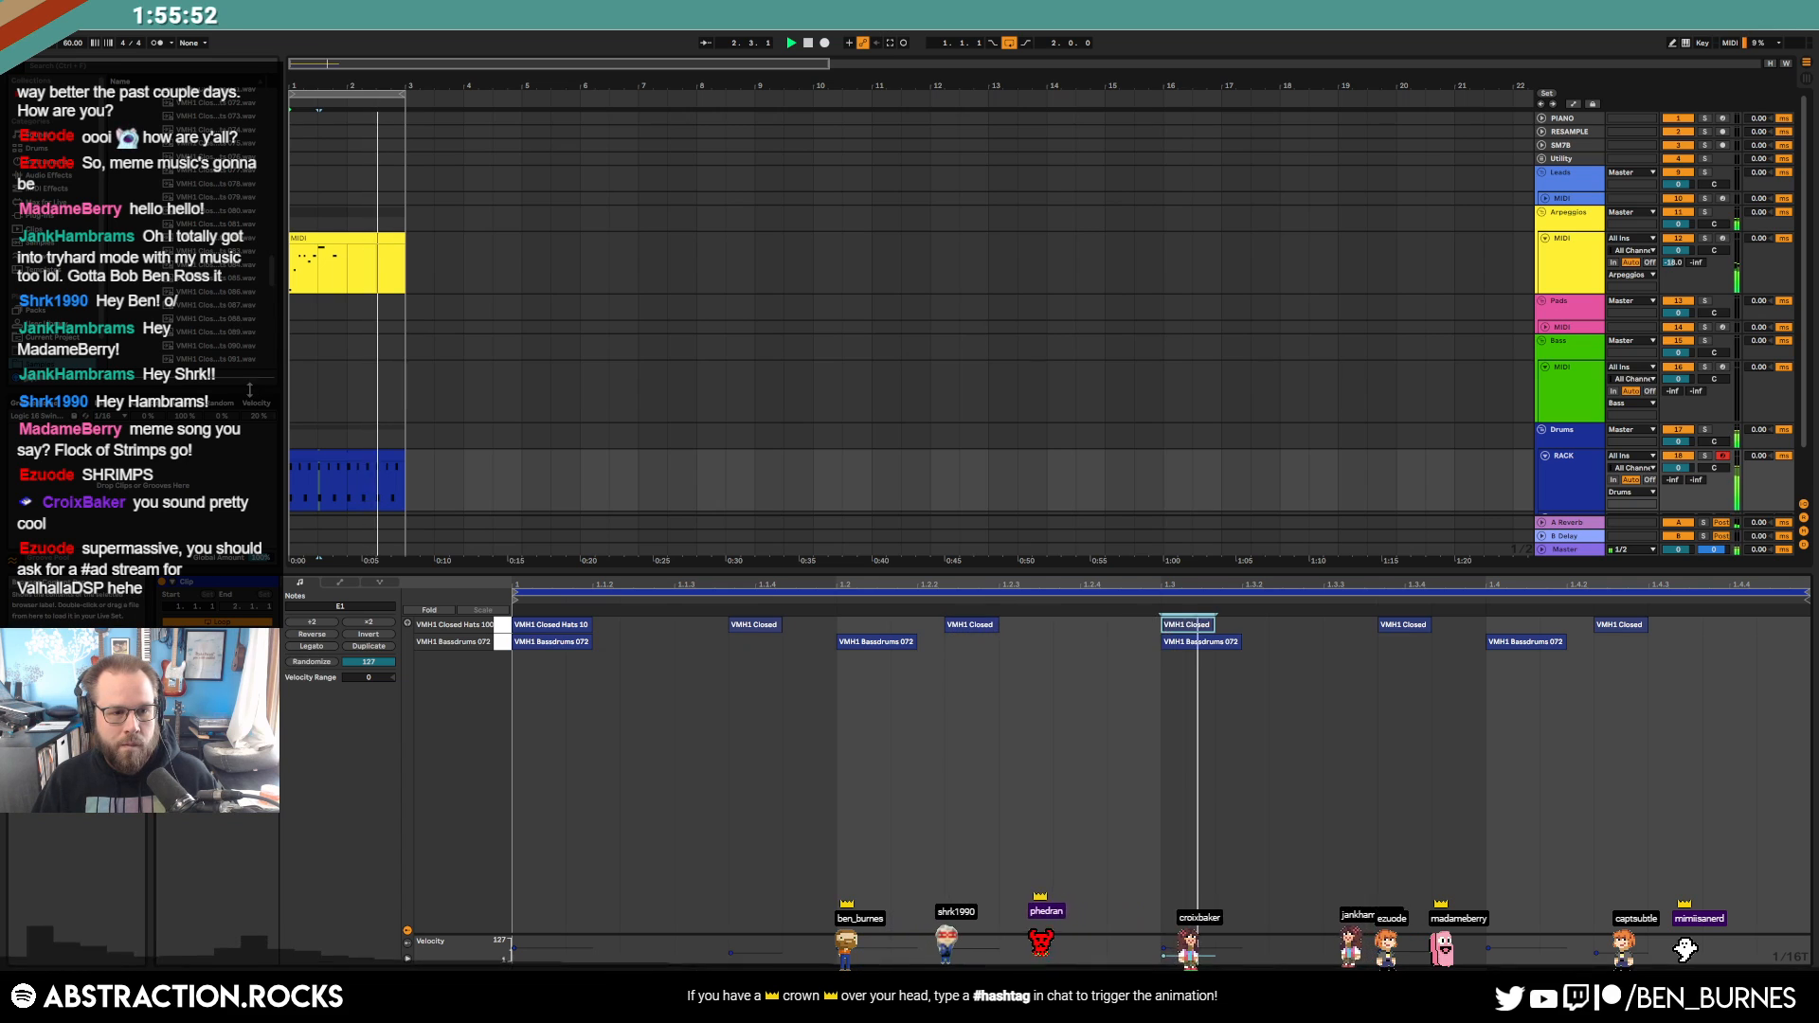
Add a Phaser-Flanger audio effect directly after the closed hat sample inside the Drum Rack.
{"action": "key", "text": "shift+Tab"}
{"action": "left_click", "coordinate": [48, 175]}
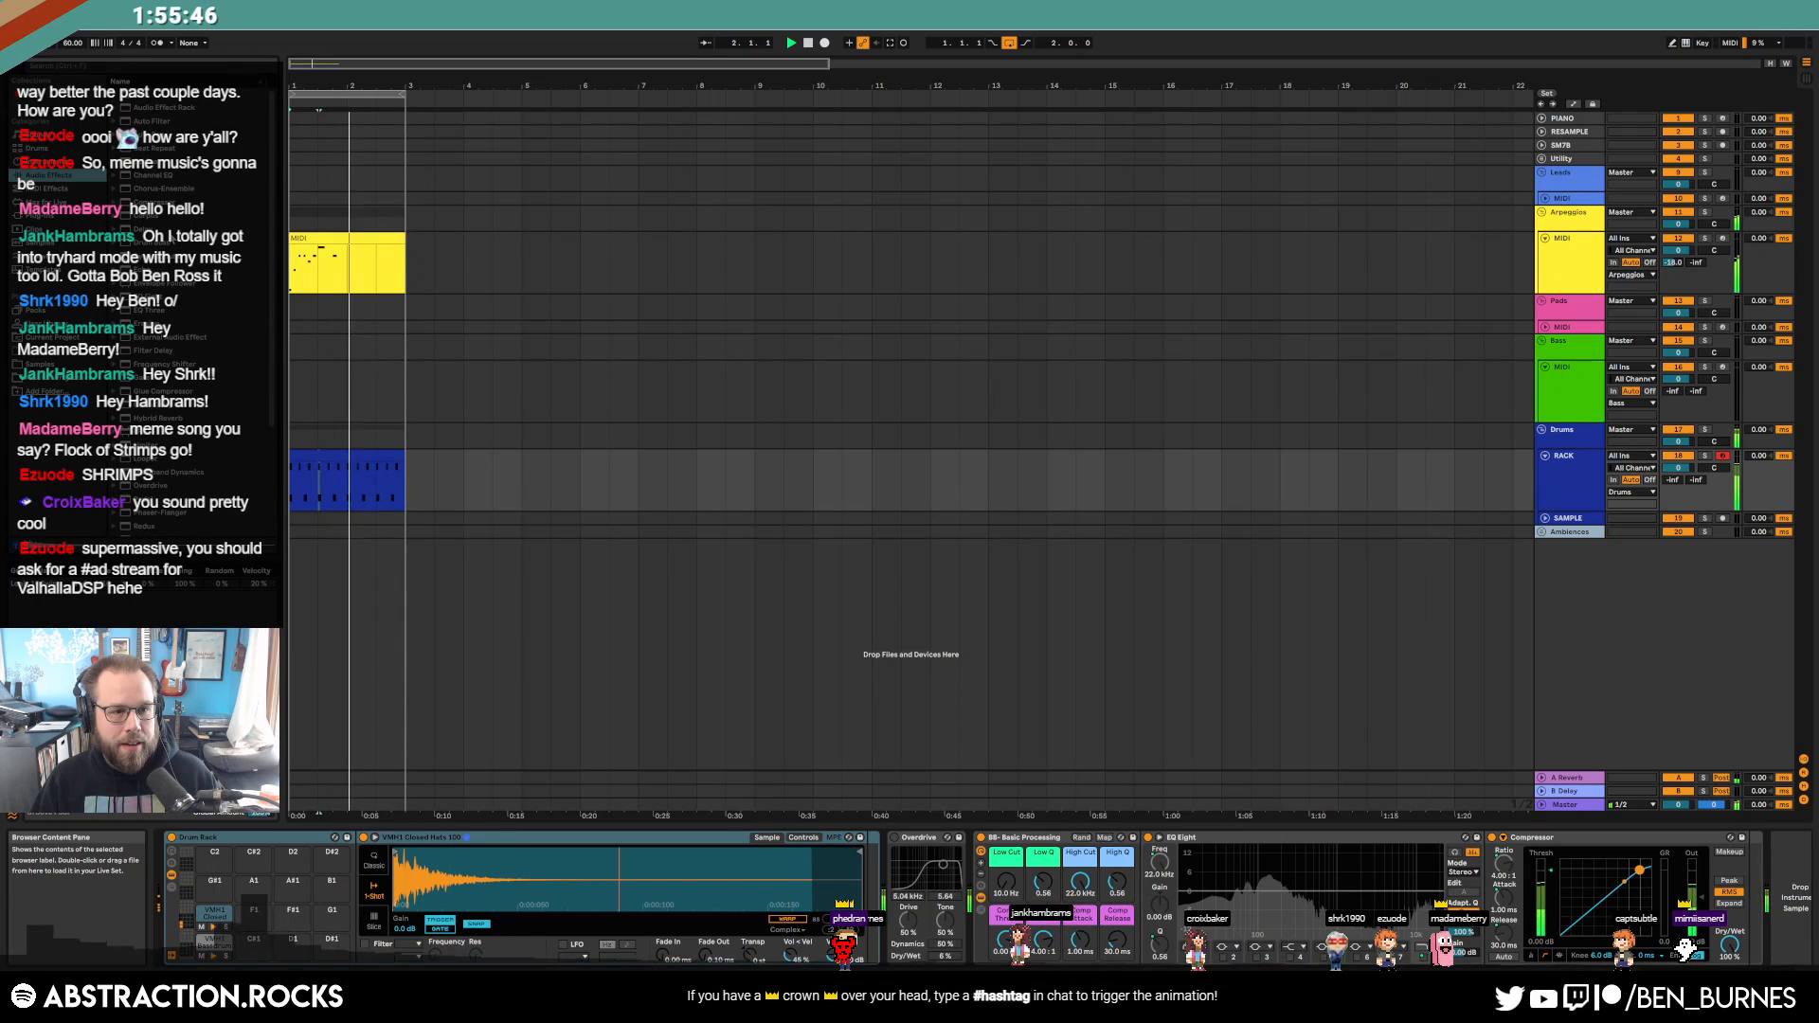
{"action": "scroll", "coordinate": [144, 464], "scroll_direction": "down", "scroll_amount": 1}
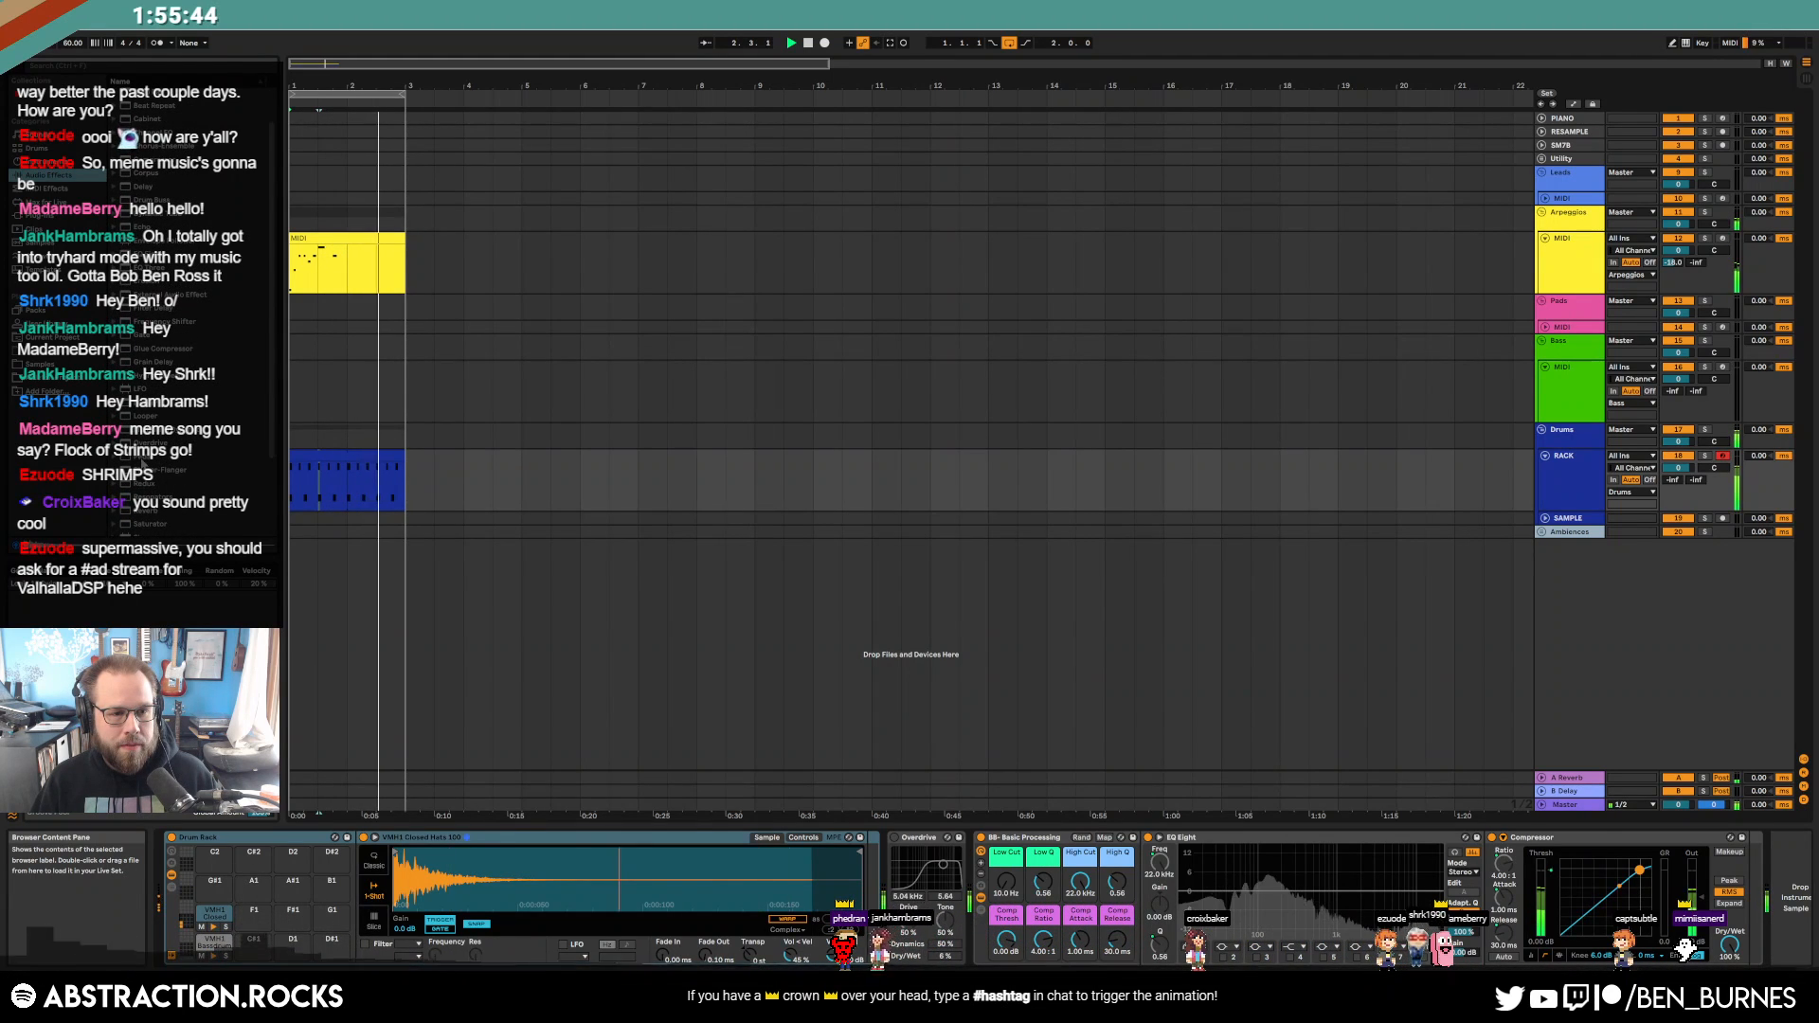
{"action": "left_click_drag", "start_coordinate": [147, 470], "coordinate": [891, 872]}
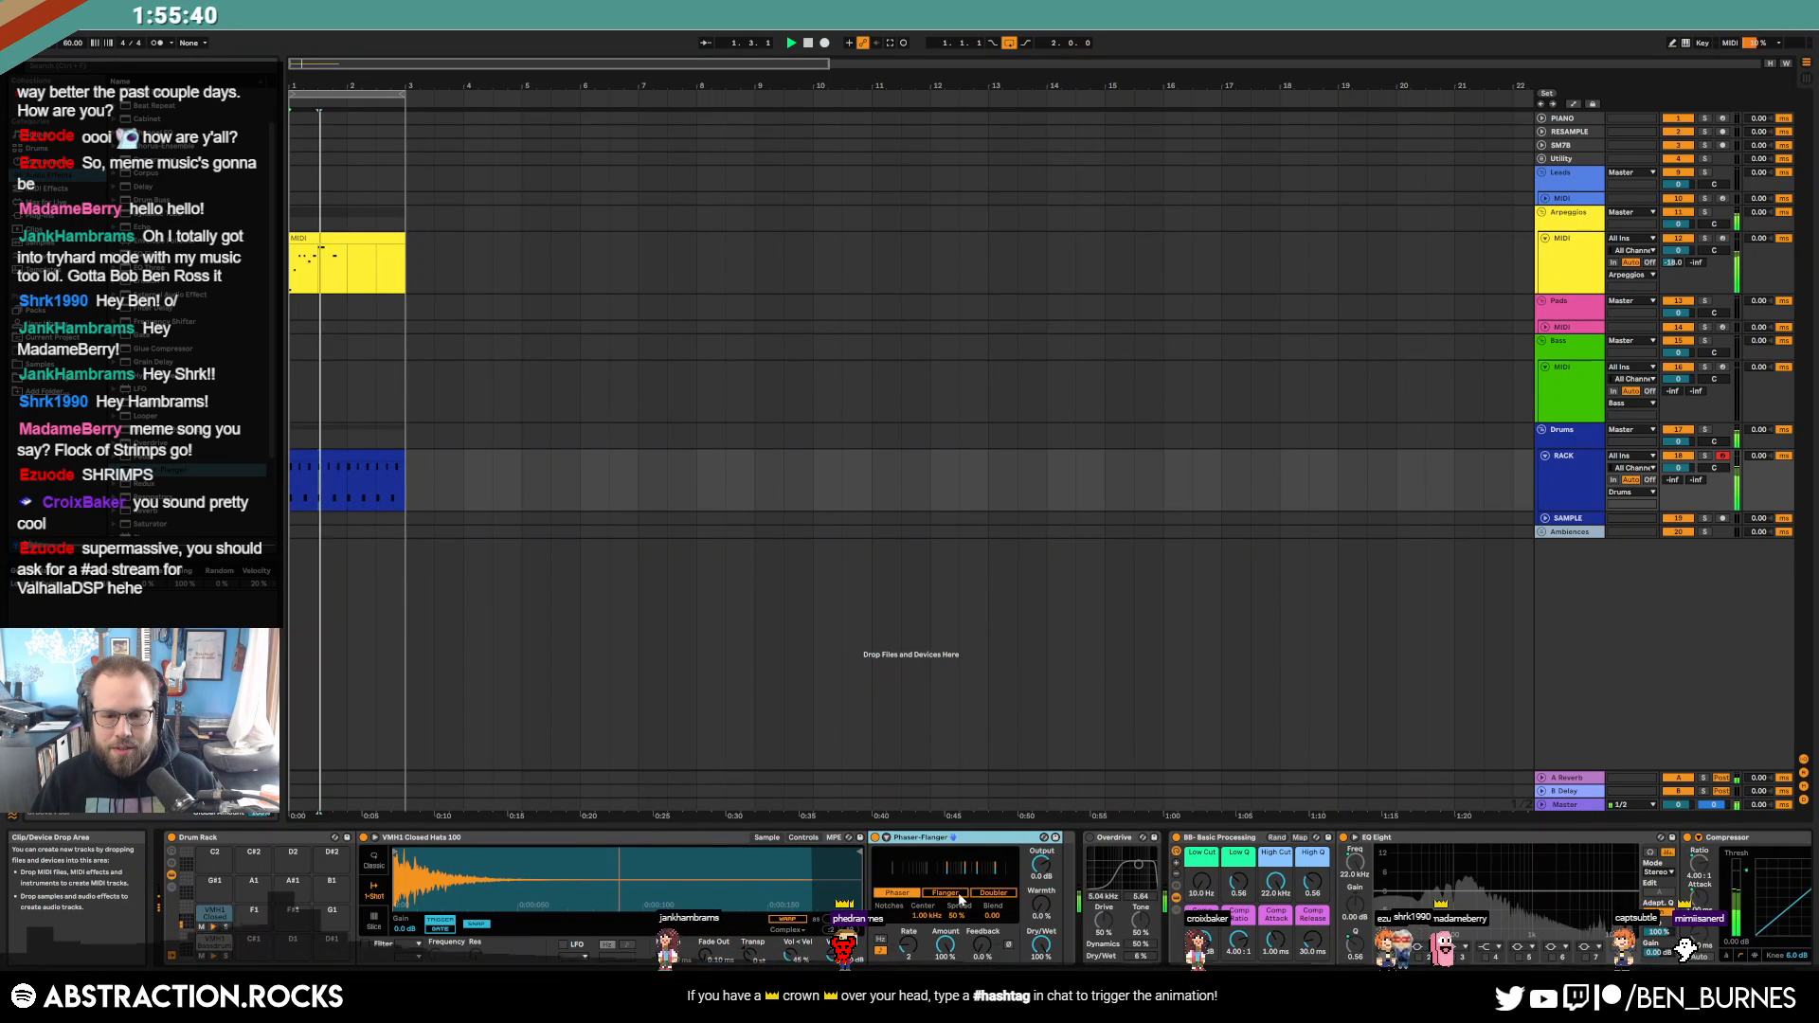
Set the Phaser-Flanger to Flanger mode with about 68% amount, 44% feedback and 0.0 dB output, and play the loop.
{"action": "left_click_drag", "start_coordinate": [1040, 903], "coordinate": [1041, 855]}
{"action": "left_click_drag", "start_coordinate": [982, 945], "coordinate": [982, 881]}
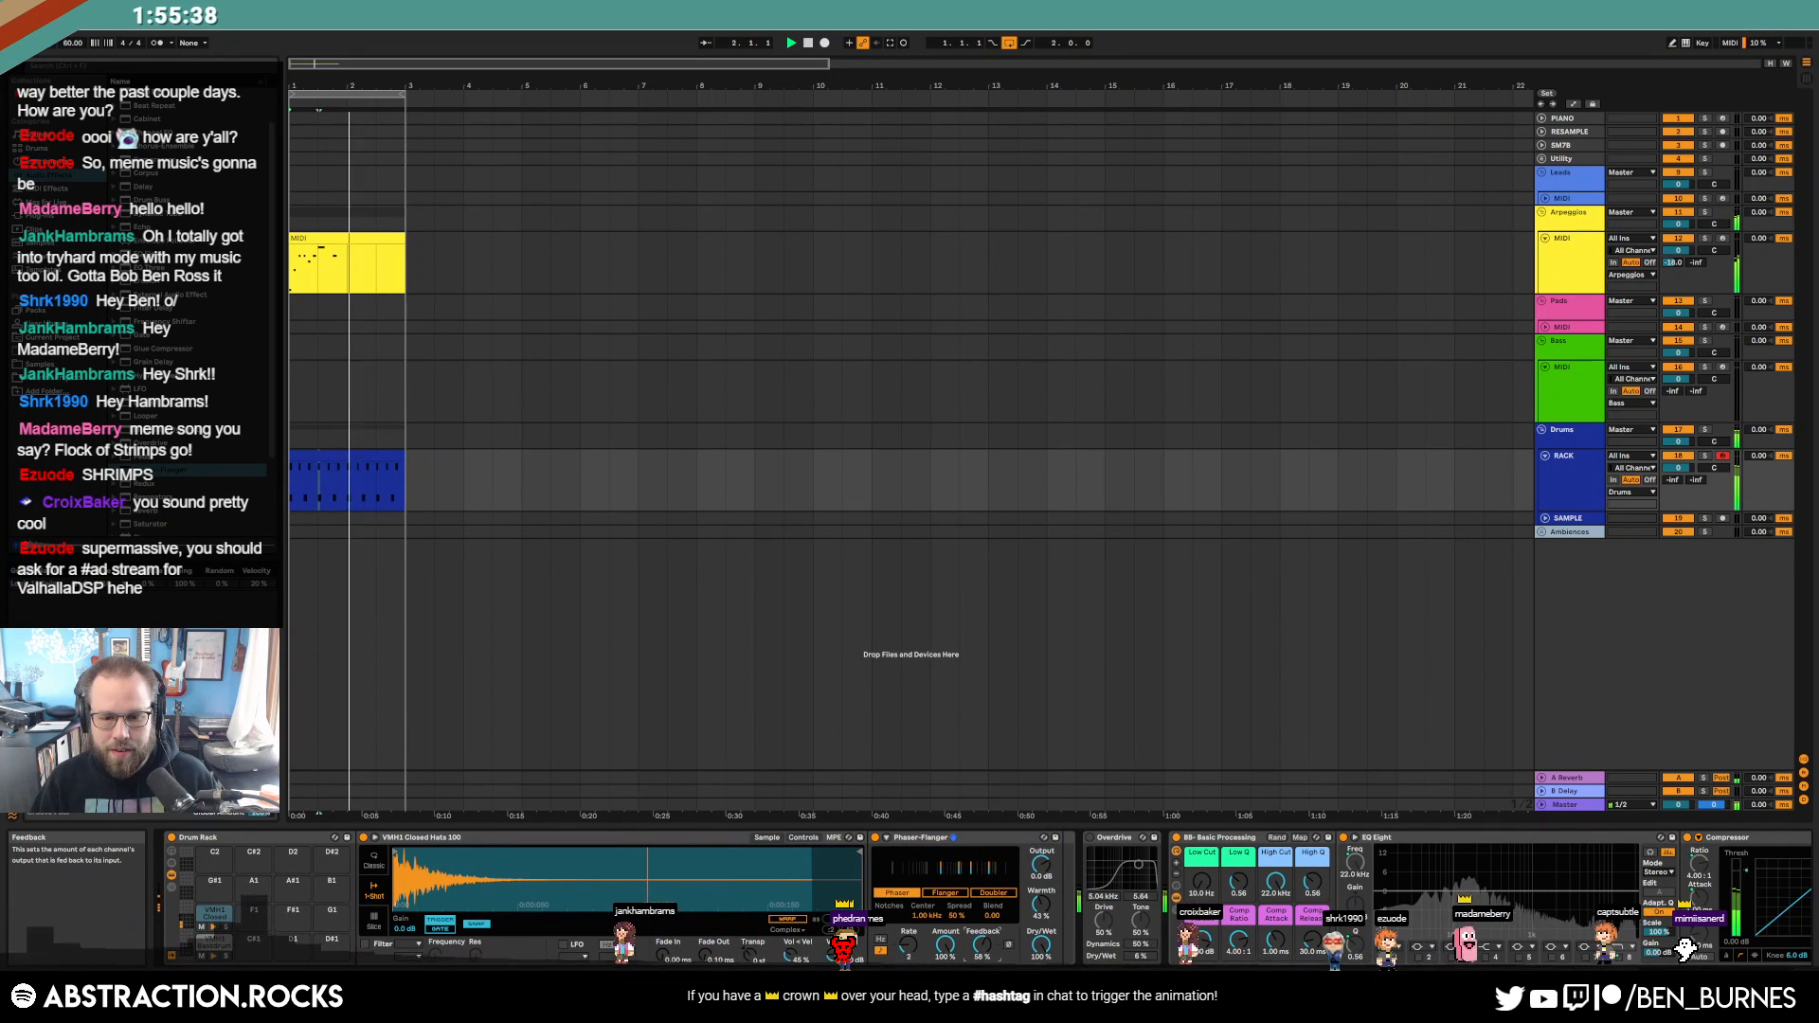
{"action": "left_click_drag", "start_coordinate": [982, 944], "coordinate": [982, 946]}
{"action": "left_click_drag", "start_coordinate": [1041, 864], "coordinate": [1041, 881]}
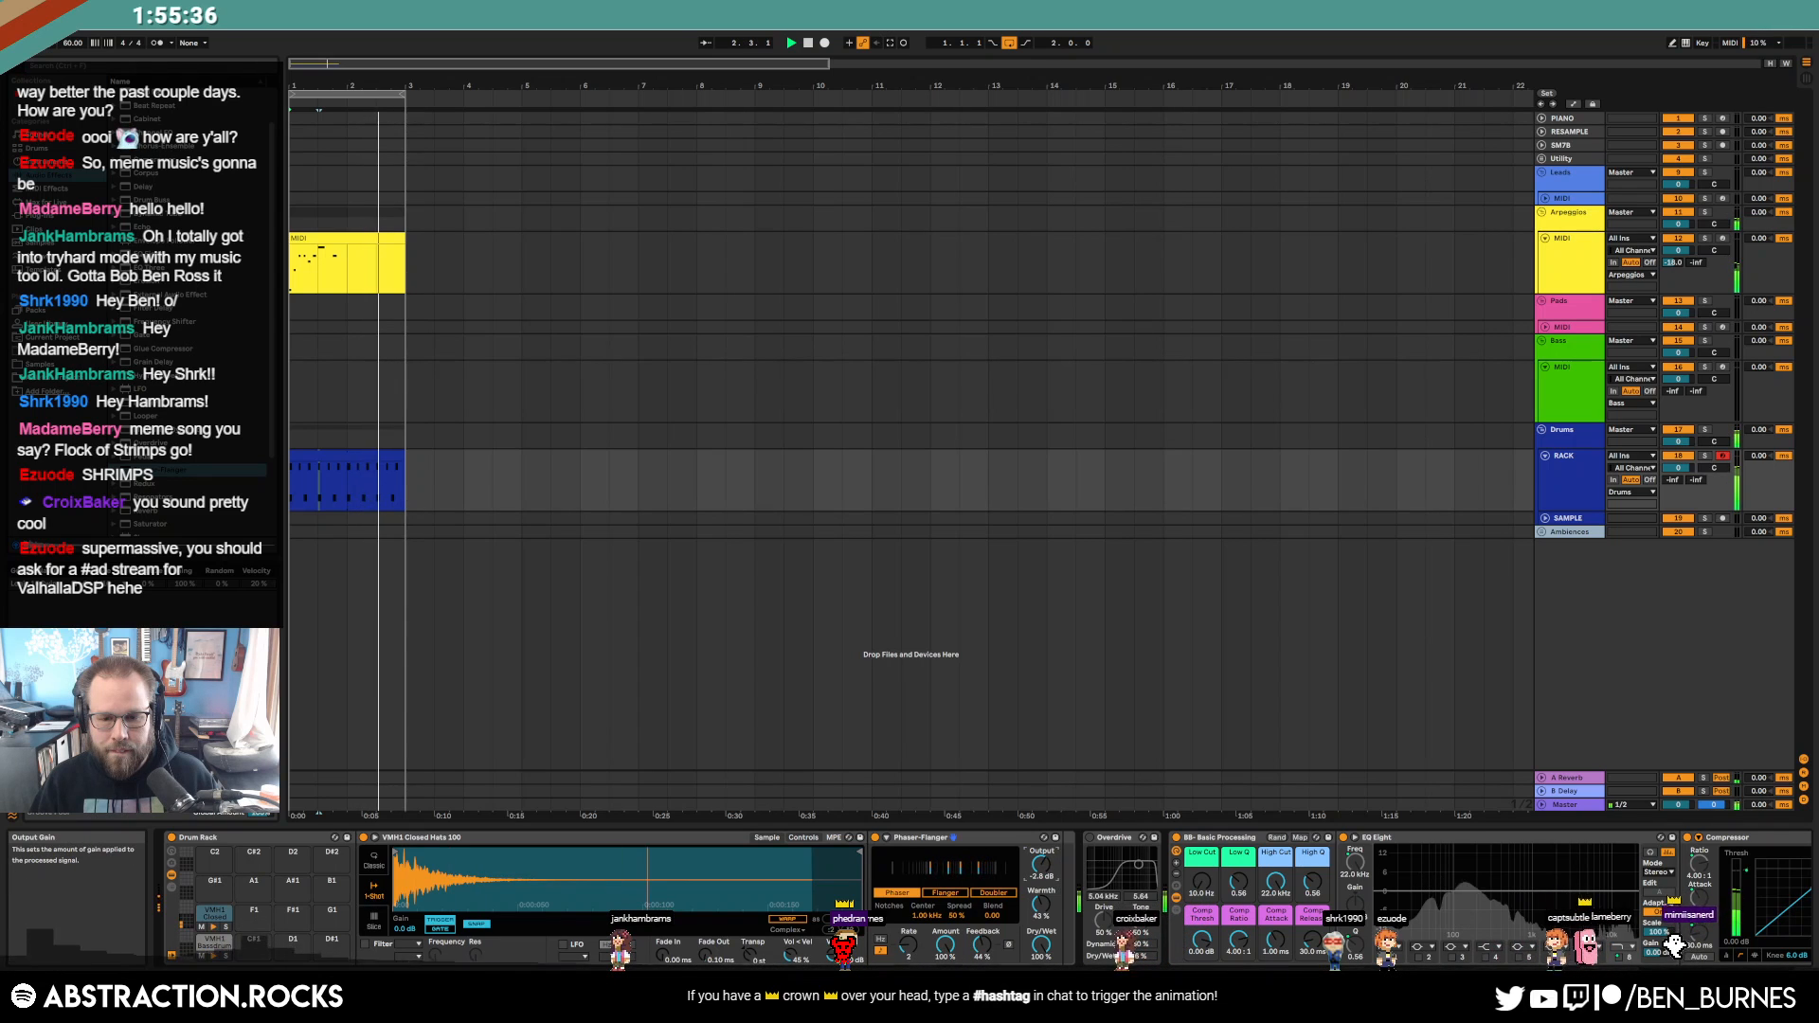
{"action": "double_click", "coordinate": [1041, 864]}
{"action": "mouse_move", "coordinate": [945, 945]}
{"action": "left_mouse_down"}
{"action": "mouse_move", "coordinate": [945, 970]}
{"action": "mouse_move", "coordinate": [944, 949]}
{"action": "left_mouse_up"}
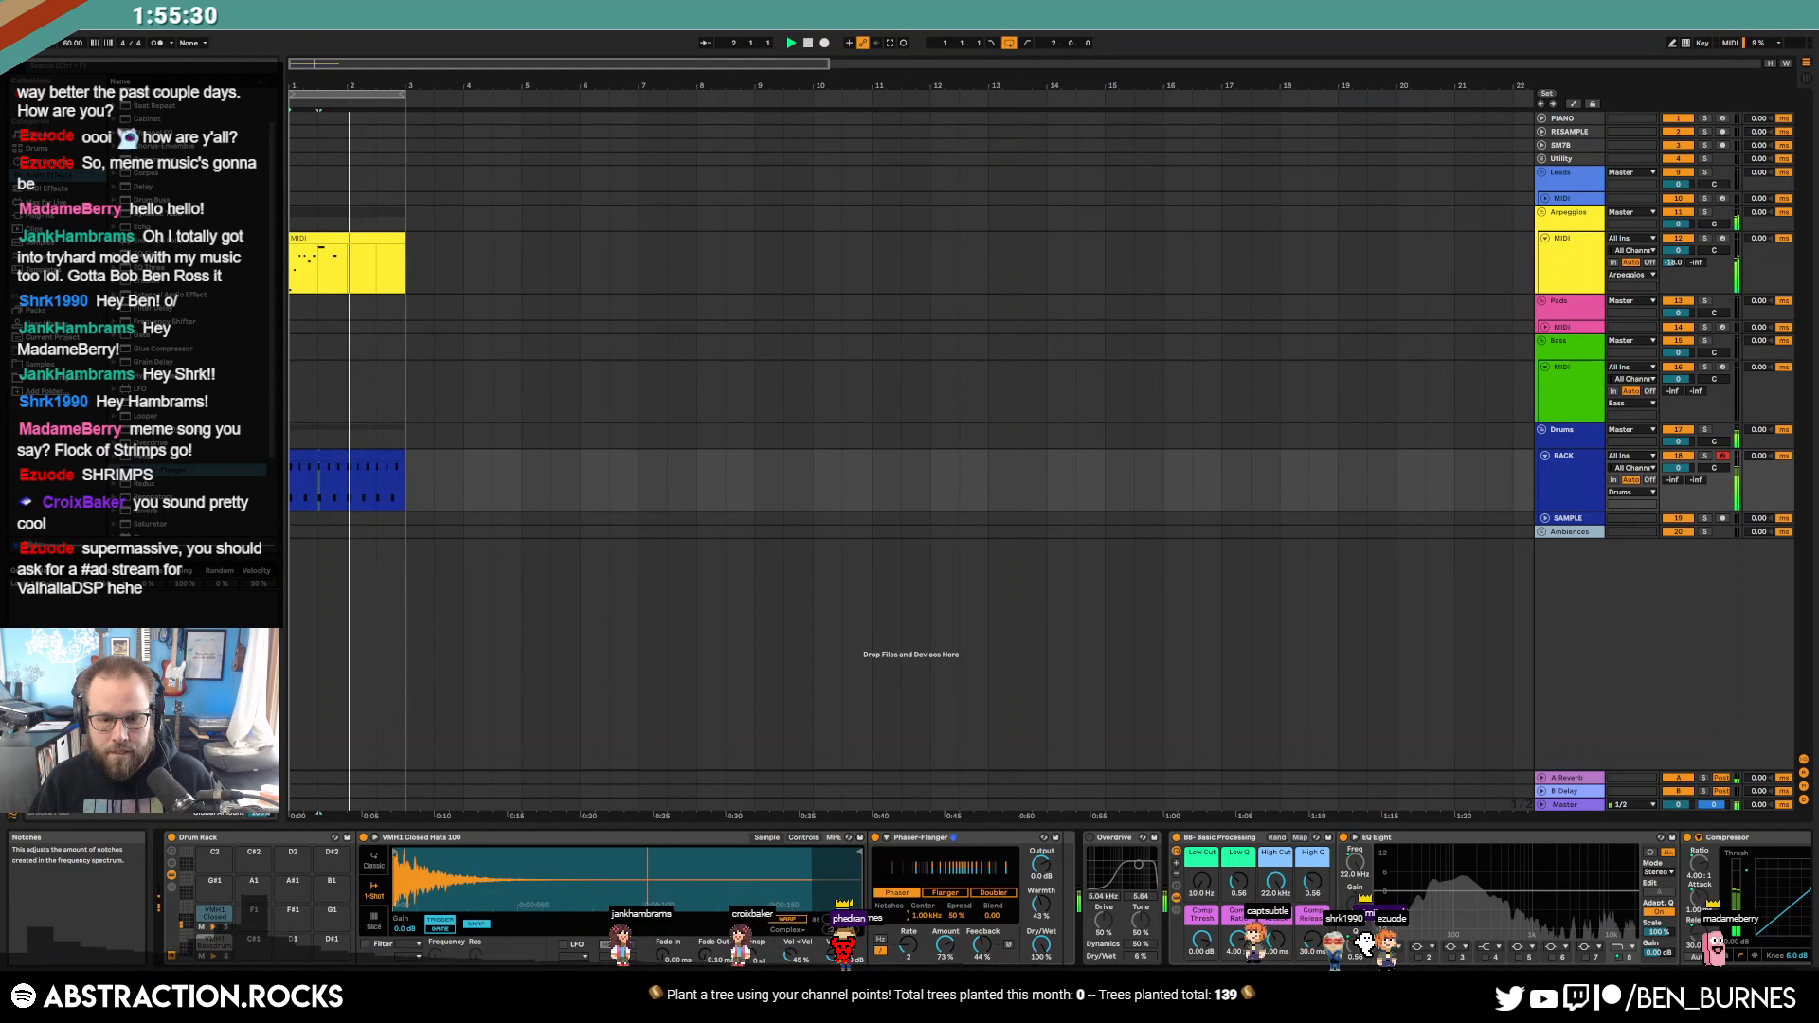
{"action": "left_click", "coordinate": [944, 893]}
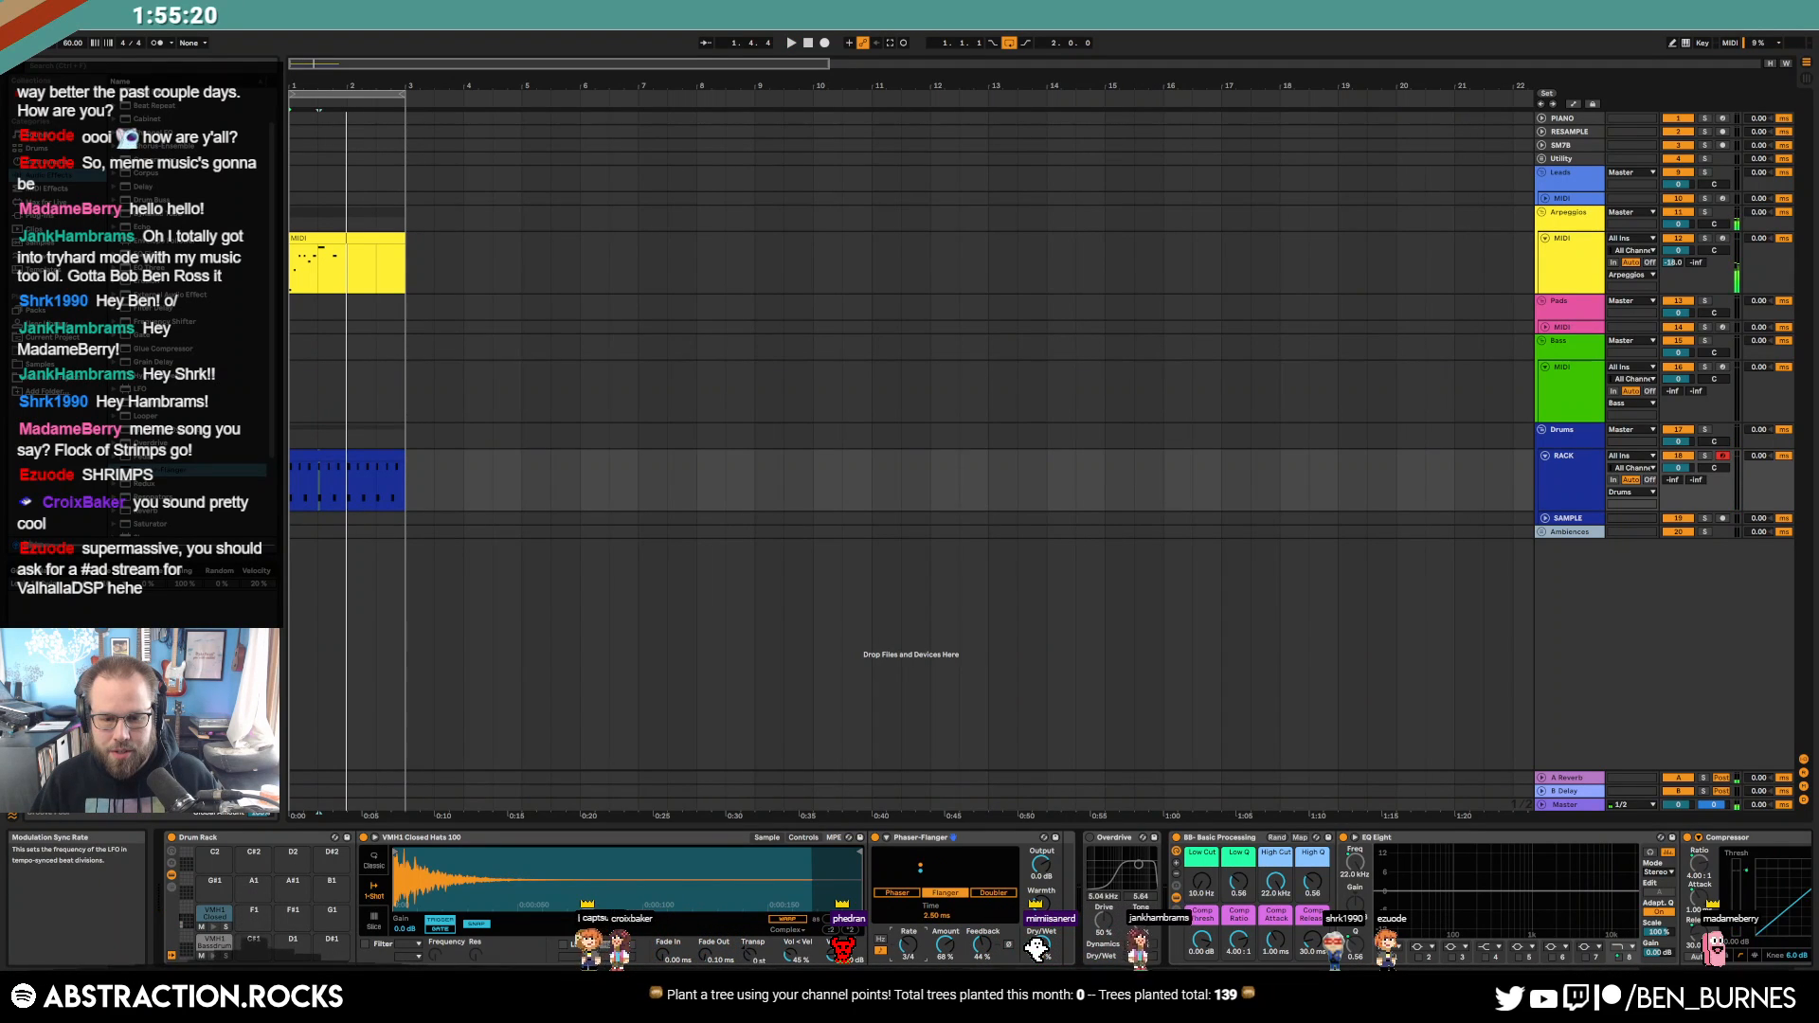
{"action": "key", "text": "space"}
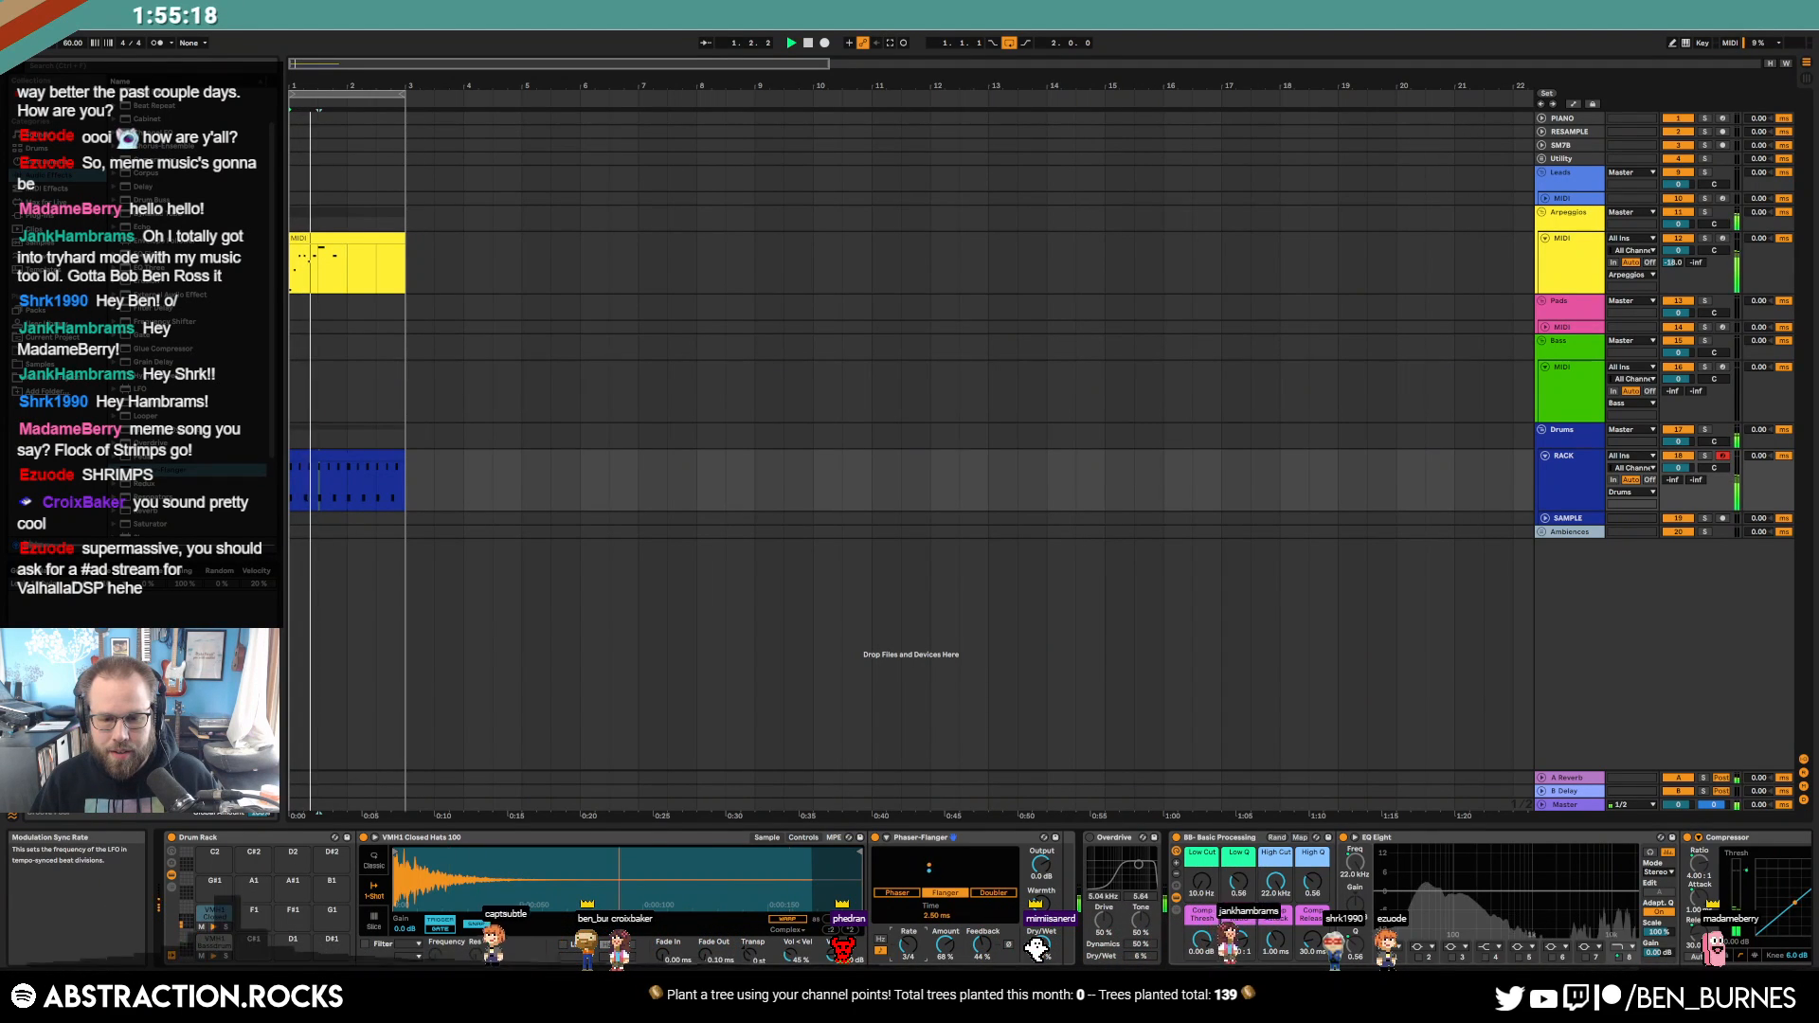
In the arpeggio's Operator, set oscillator B to the Sine 4 Bit wave, give it a short-decay envelope, and set its level to -20 dB.
{"action": "double_click", "coordinate": [389, 240]}
{"action": "key", "text": "shift+Tab"}
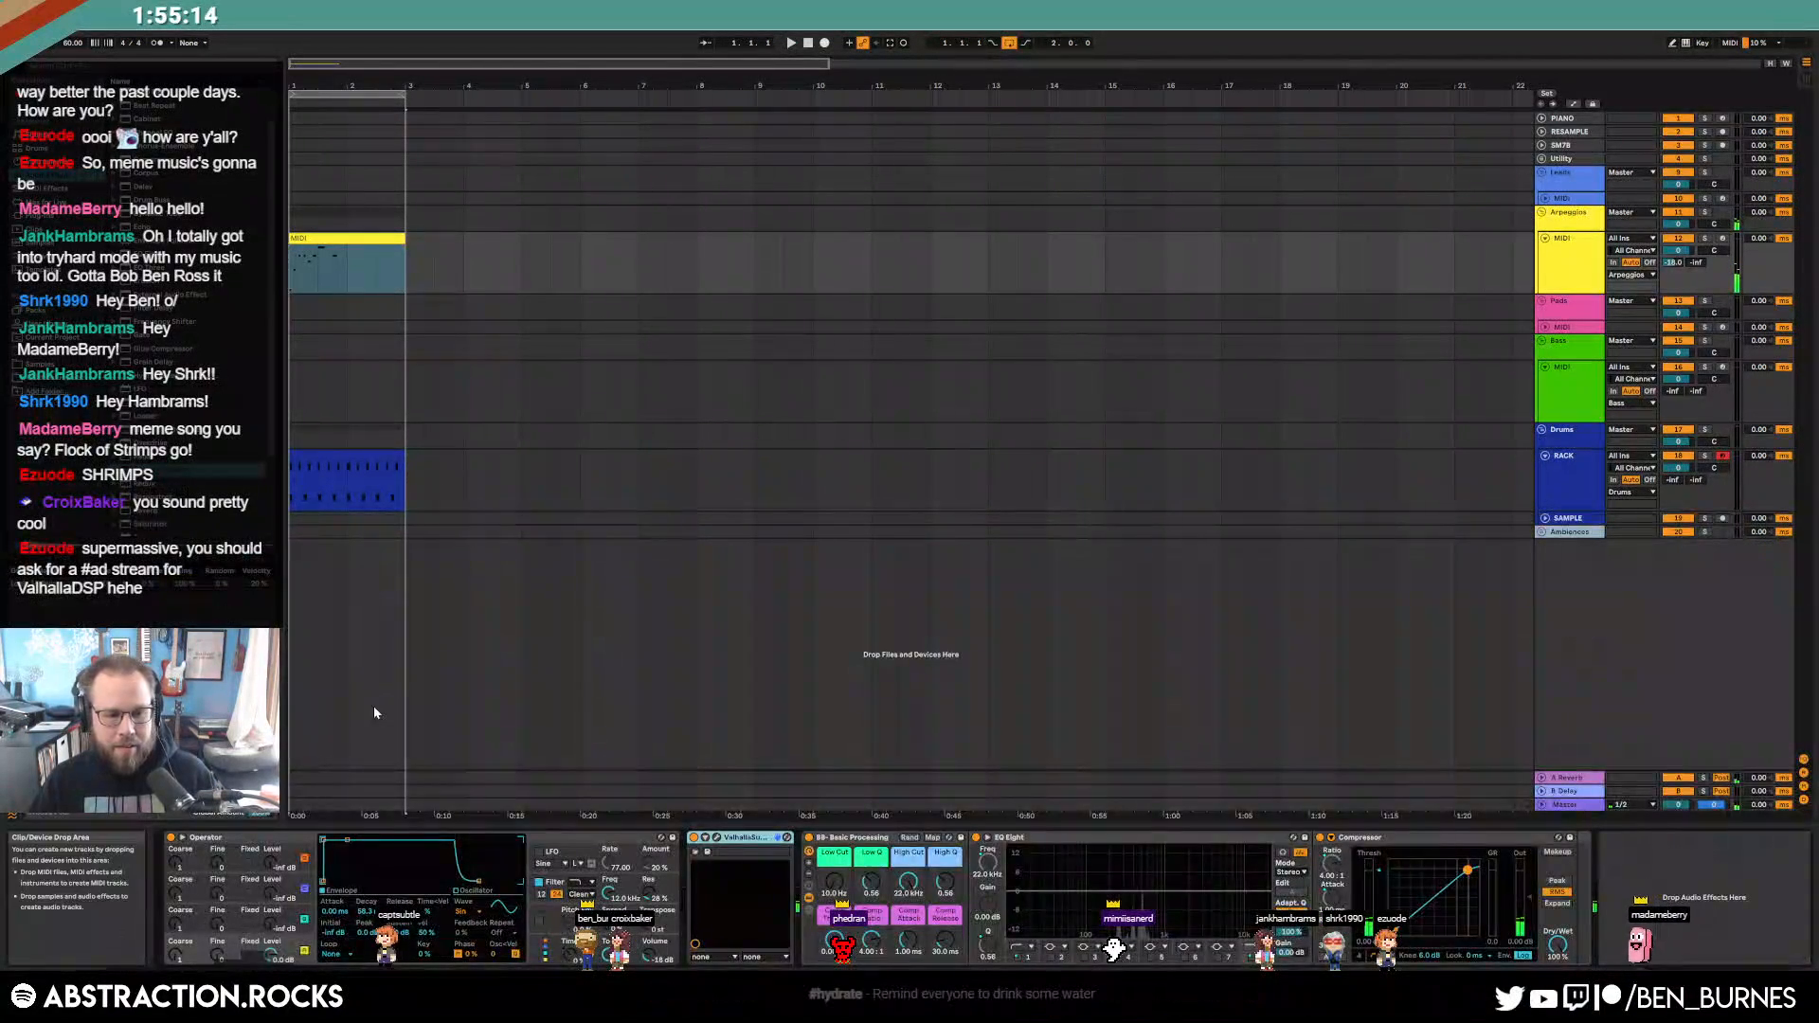
{"action": "left_click", "coordinate": [199, 911]}
{"action": "left_click", "coordinate": [472, 911]}
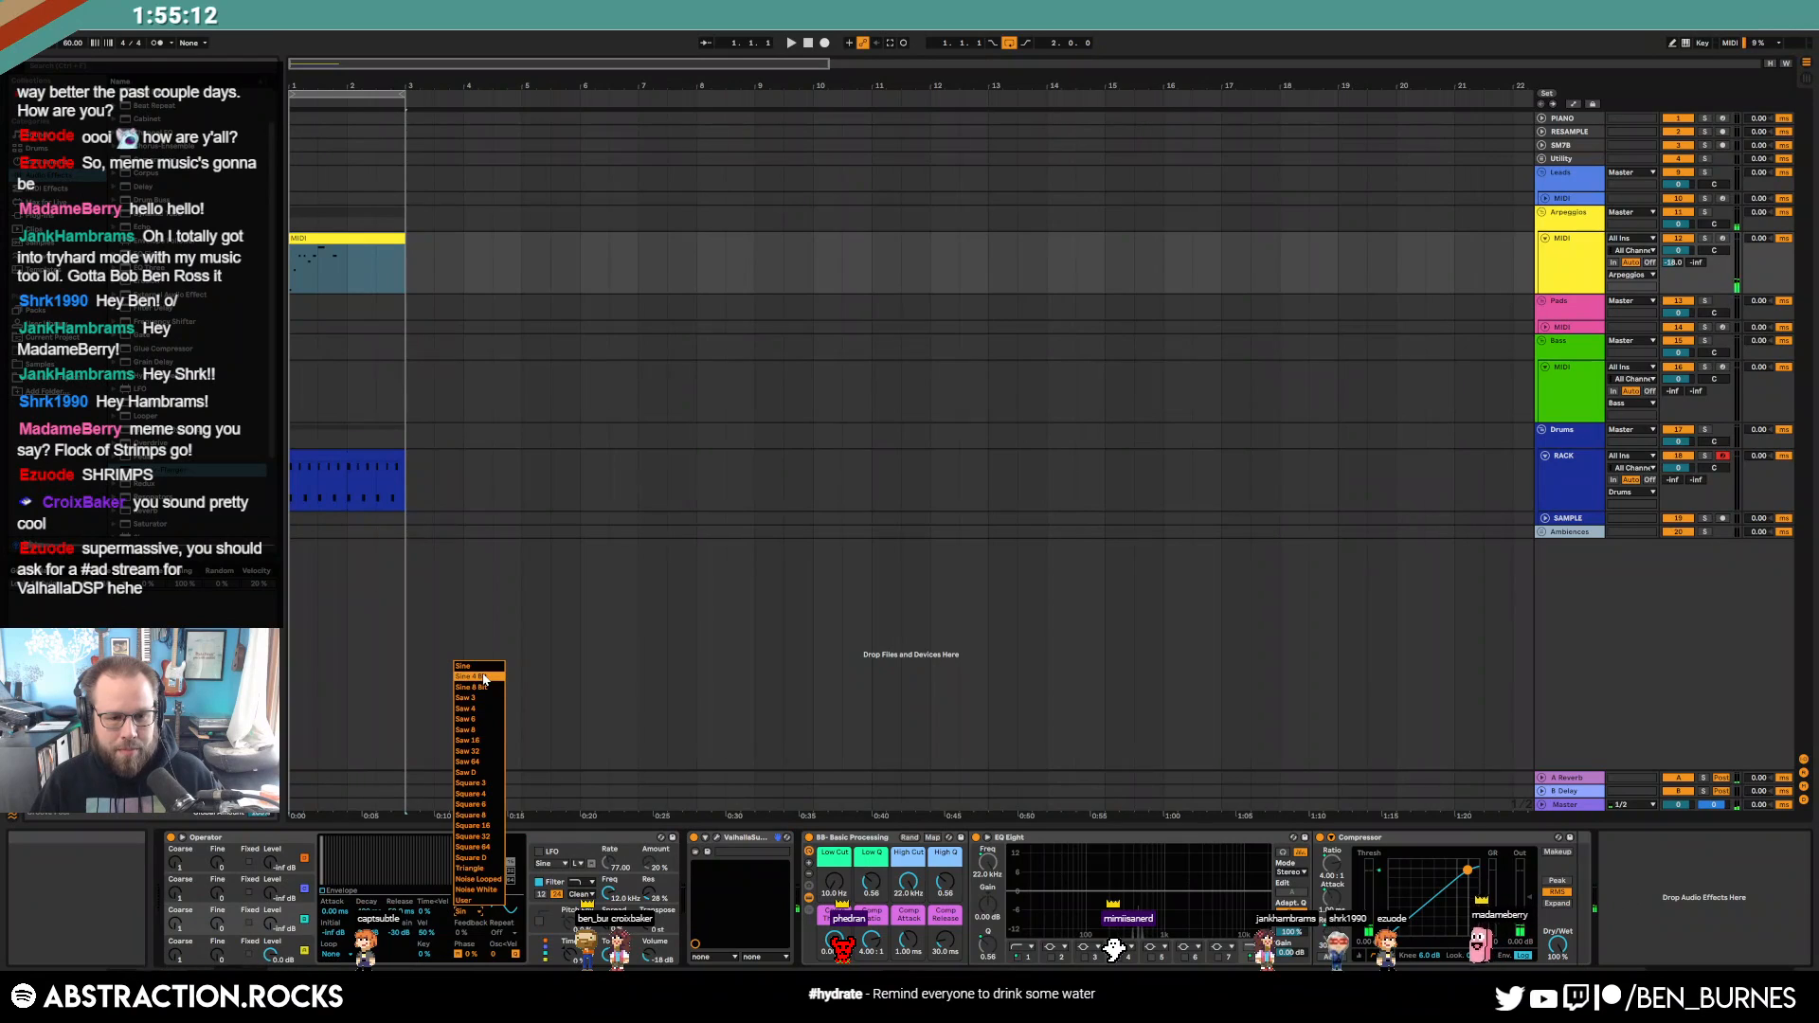
{"action": "left_click", "coordinate": [484, 678]}
{"action": "left_click", "coordinate": [337, 891]}
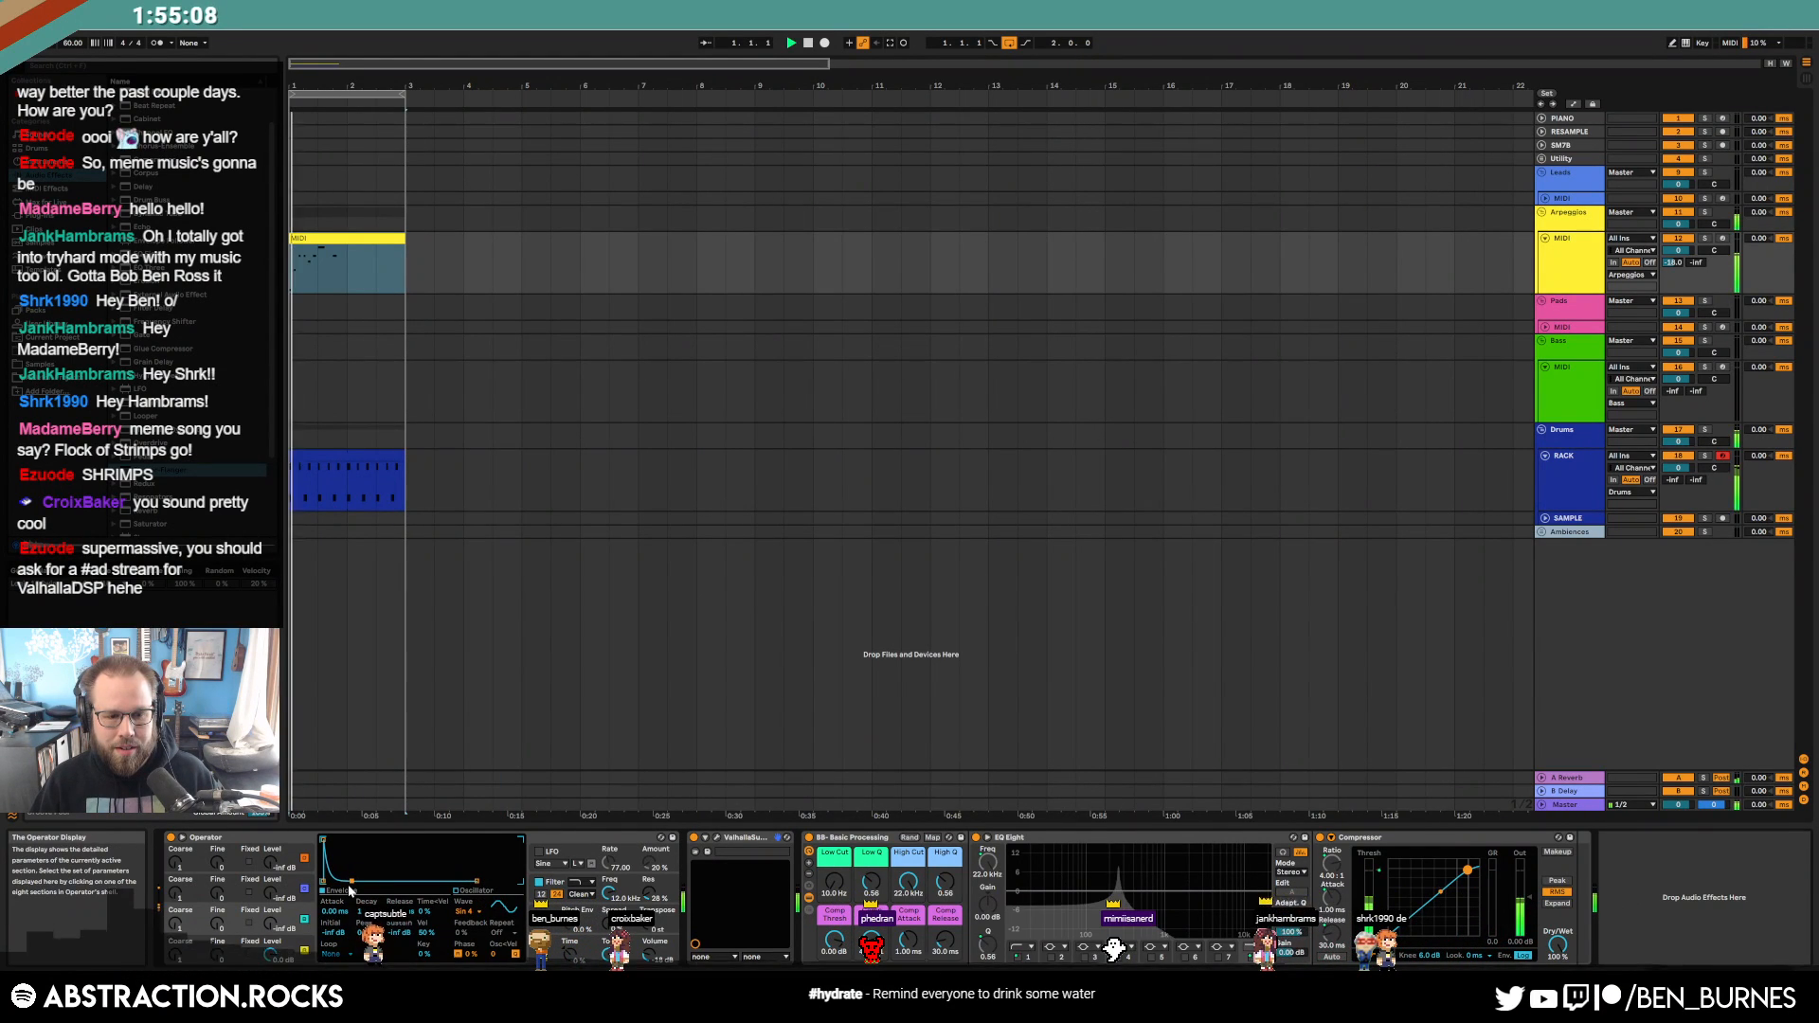
{"action": "left_click_drag", "start_coordinate": [270, 925], "coordinate": [270, 896]}
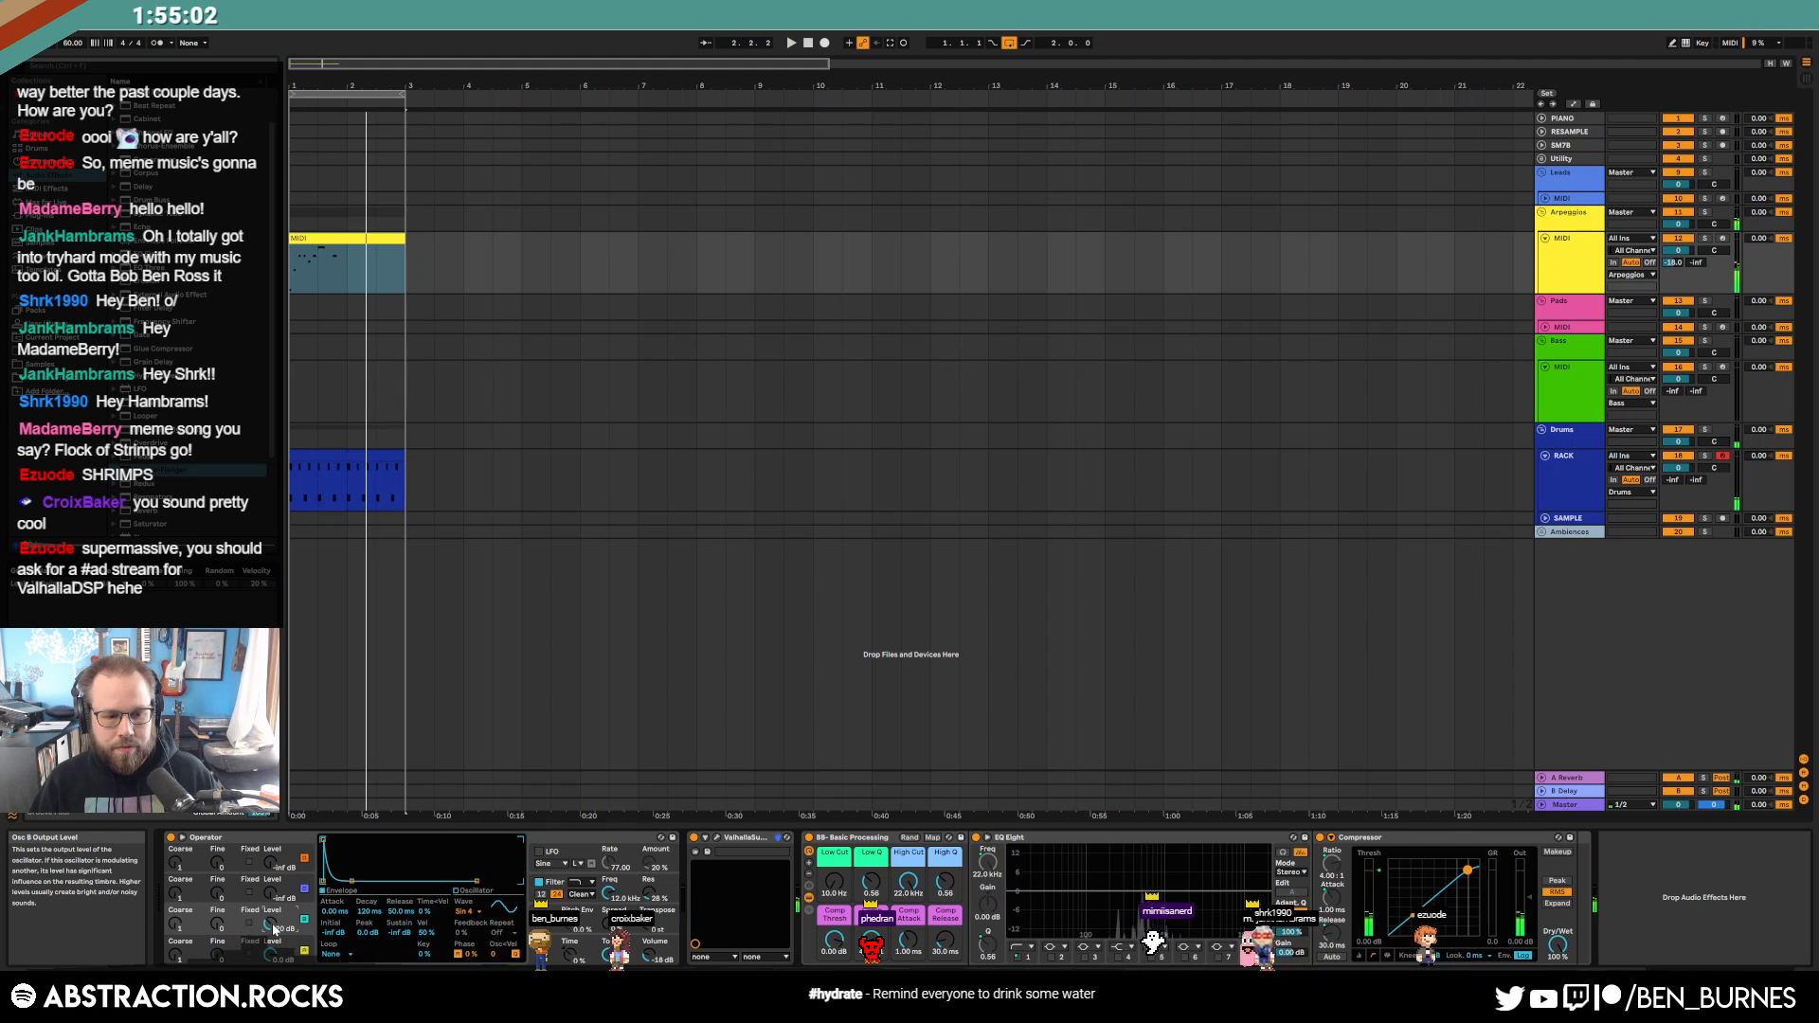
Automate Operator's Osc-B Level on the arpeggio track with a fade from -20 dB to -inf dB, and play it.
{"action": "key", "text": "a"}
{"action": "key", "text": "space"}
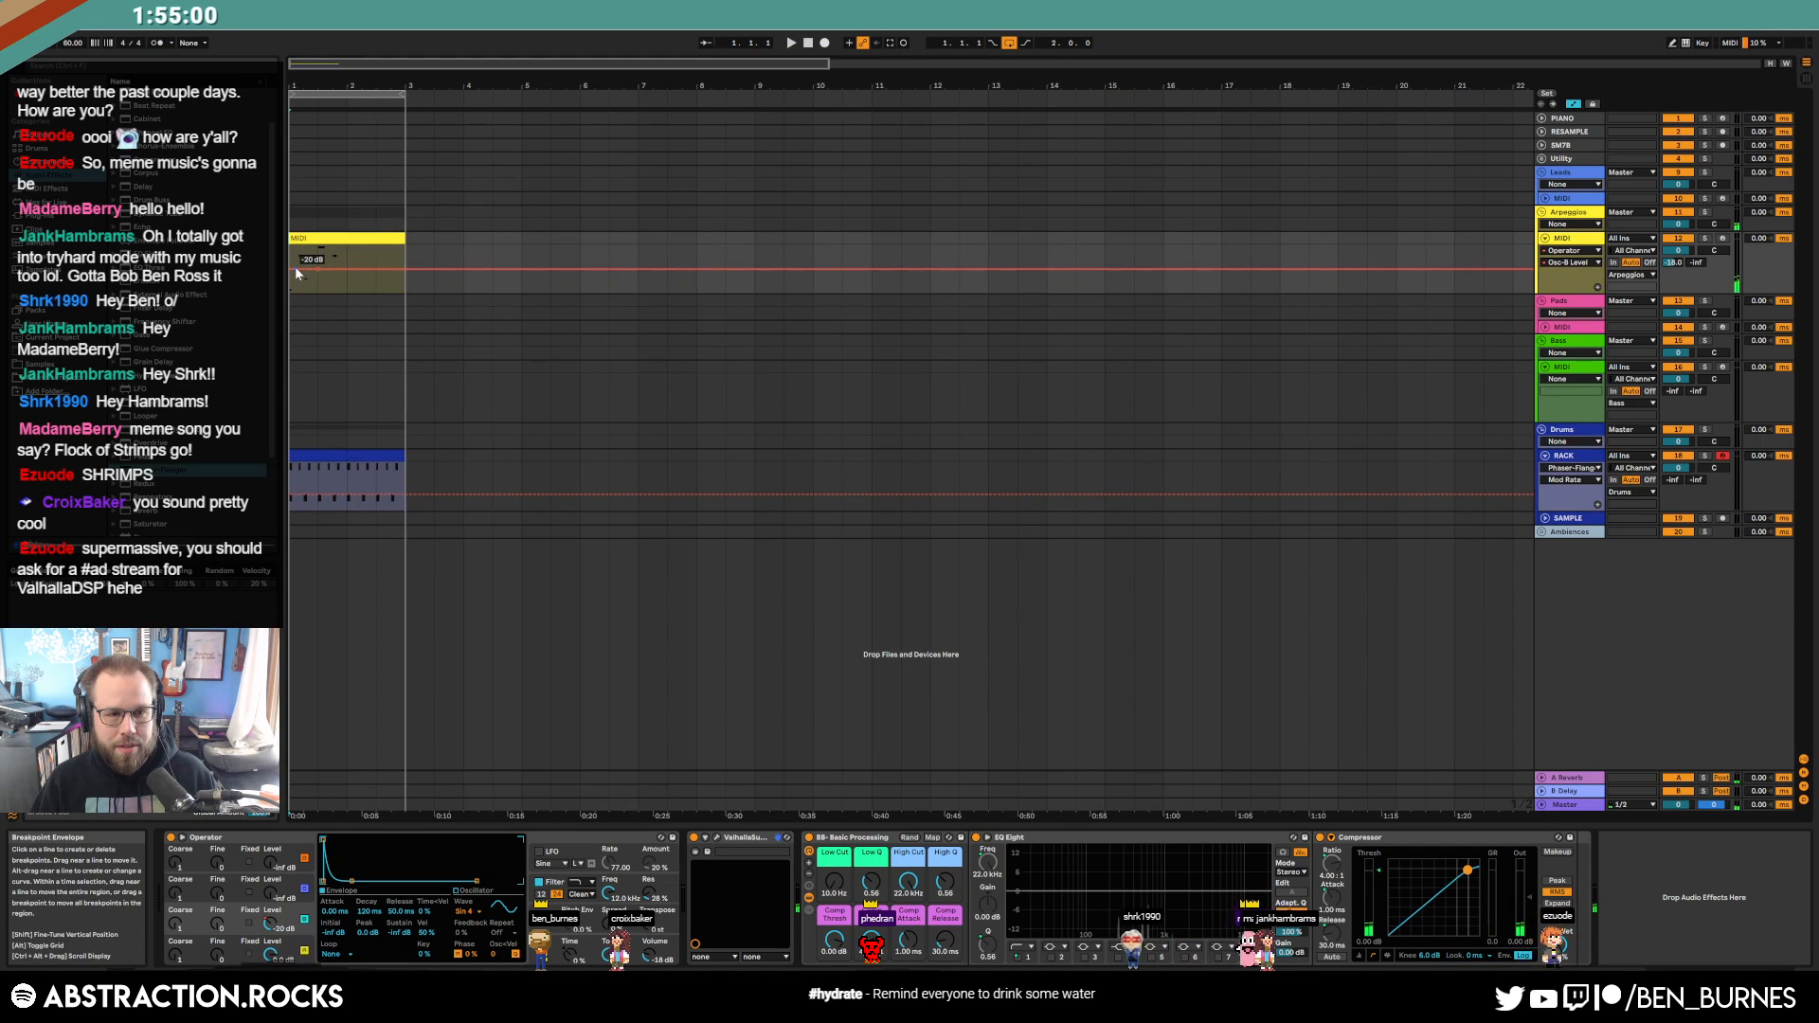
{"action": "left_click_drag", "start_coordinate": [314, 273], "coordinate": [318, 292]}
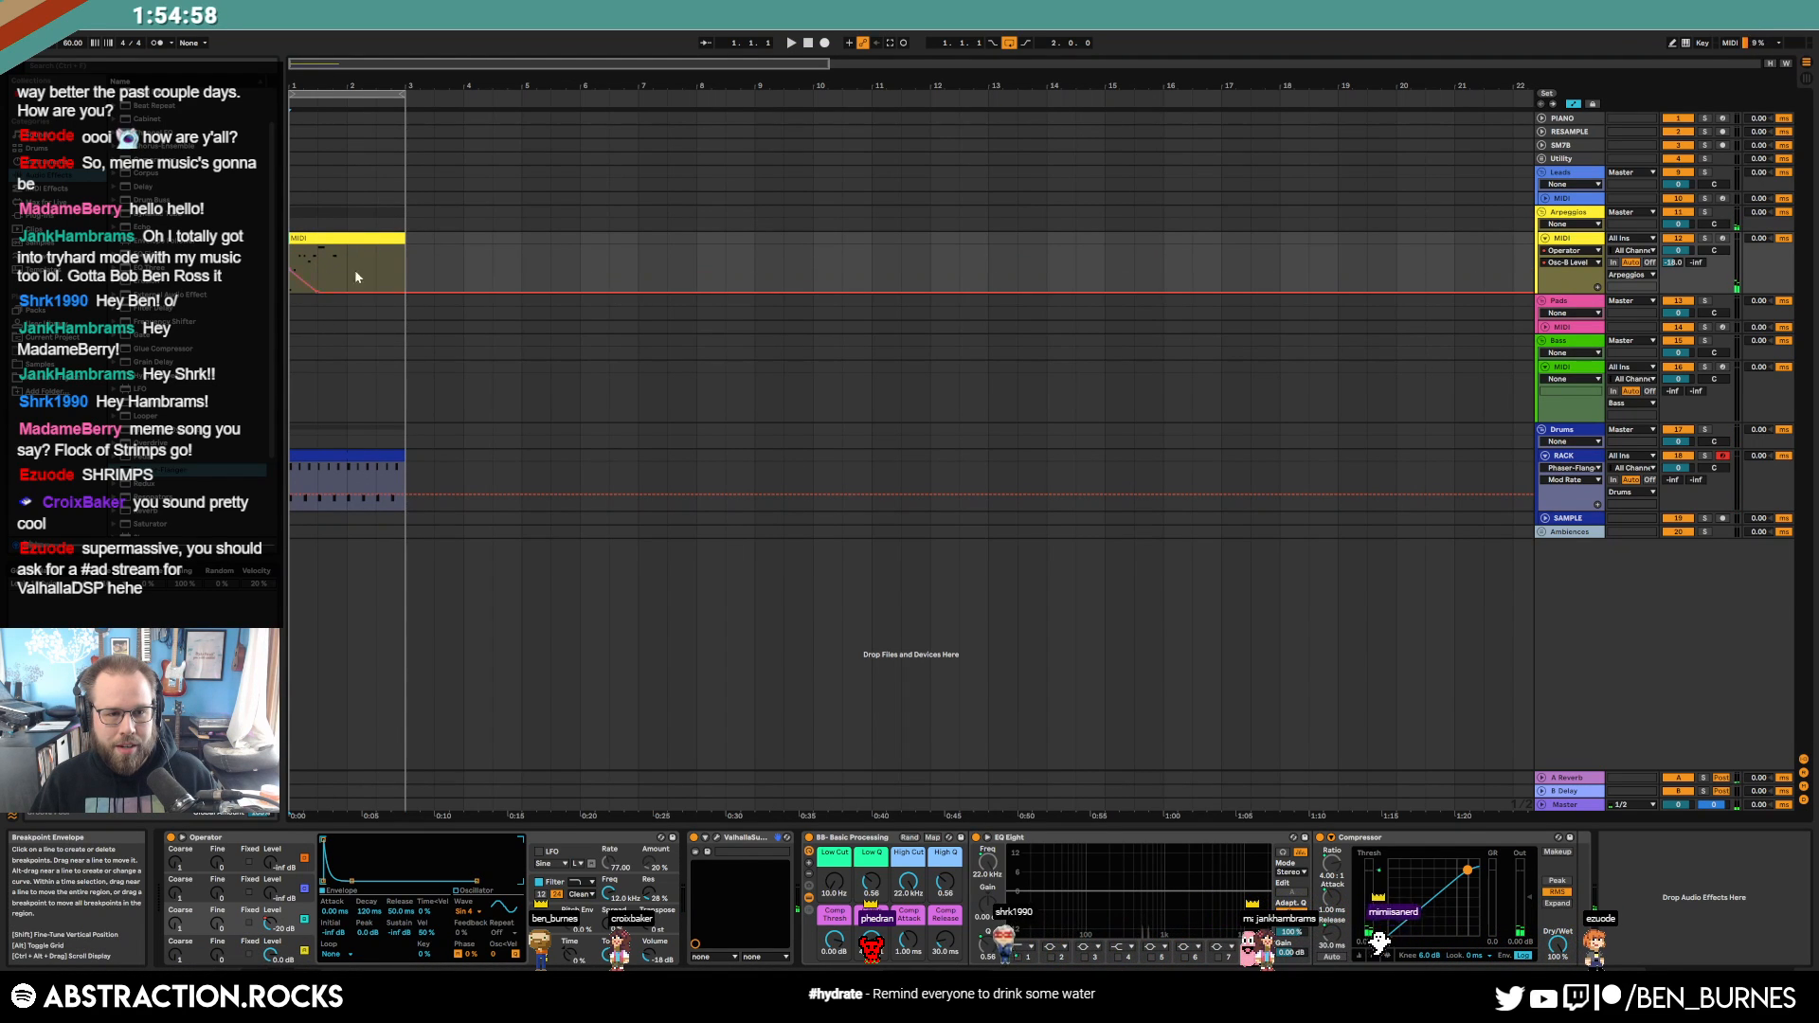
{"action": "key", "text": "space"}
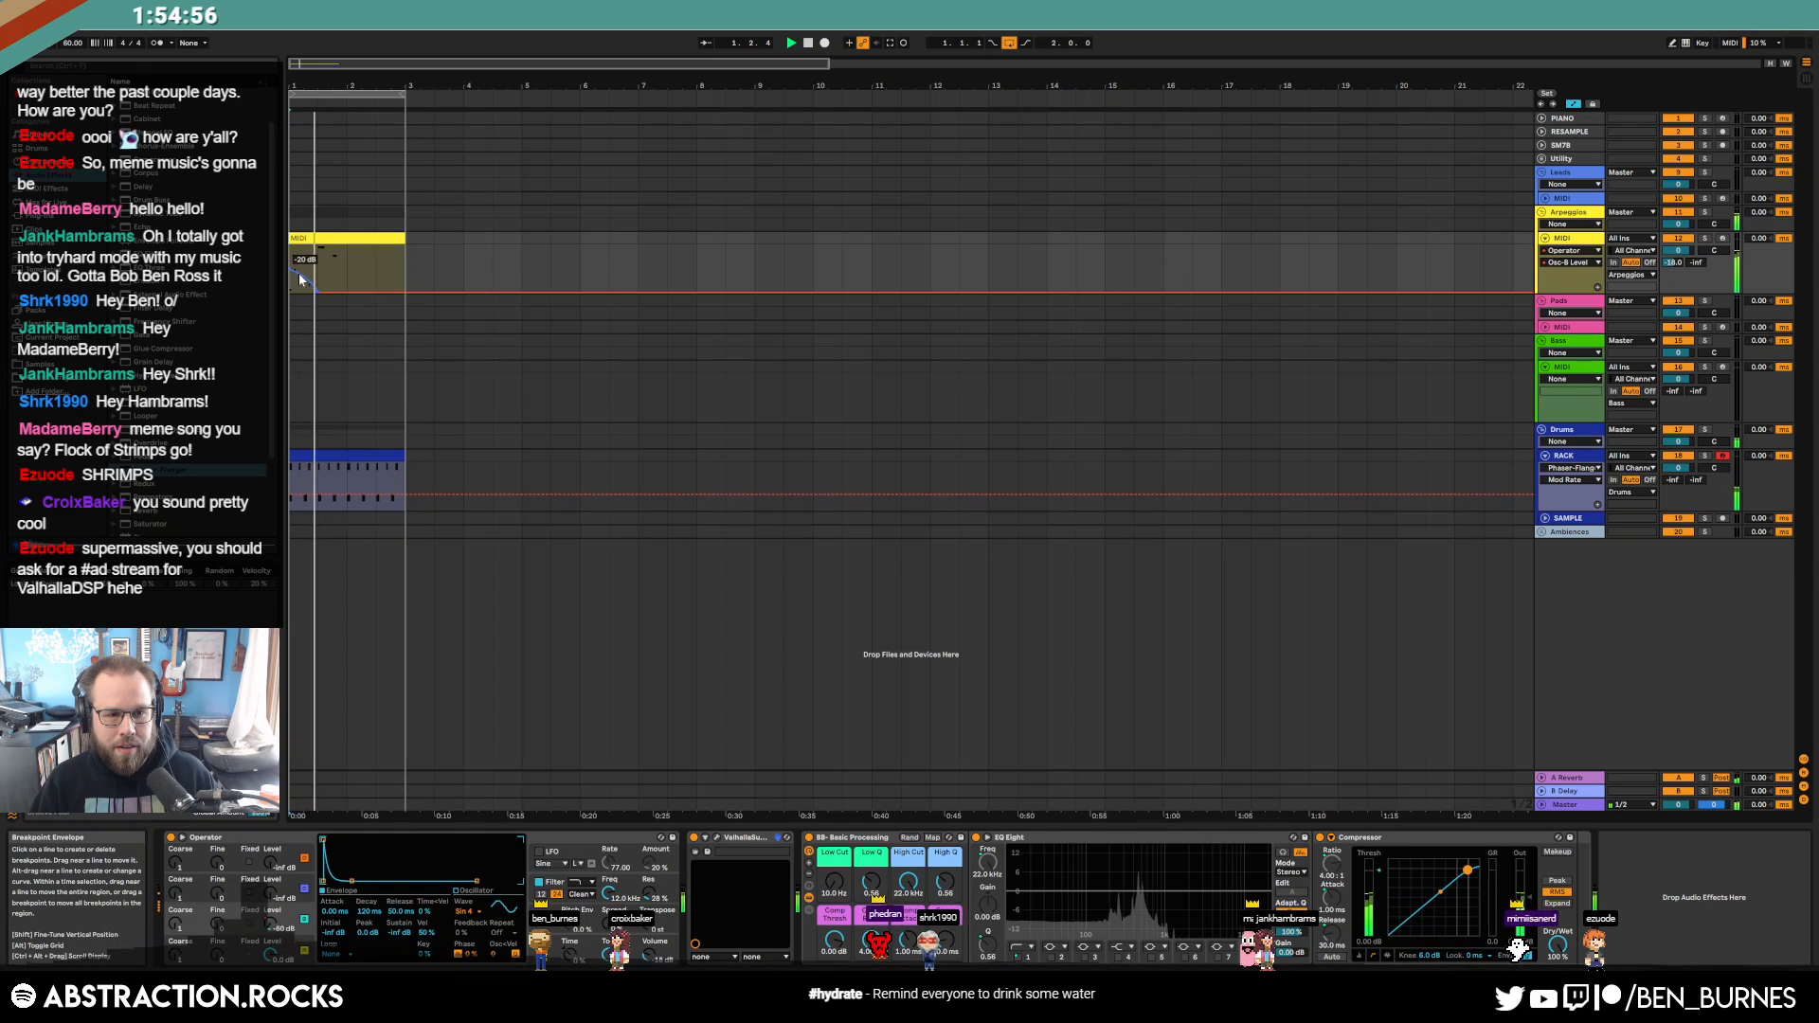
Lengthen the Osc-B Level fade to end at about three quarters of bar 1, and bend it into a gradual downward curve.
{"action": "left_click_drag", "start_coordinate": [319, 291], "coordinate": [347, 293]}
{"action": "key", "text": "space"}
{"action": "left_click_drag", "start_coordinate": [345, 87], "coordinate": [343, 151]}
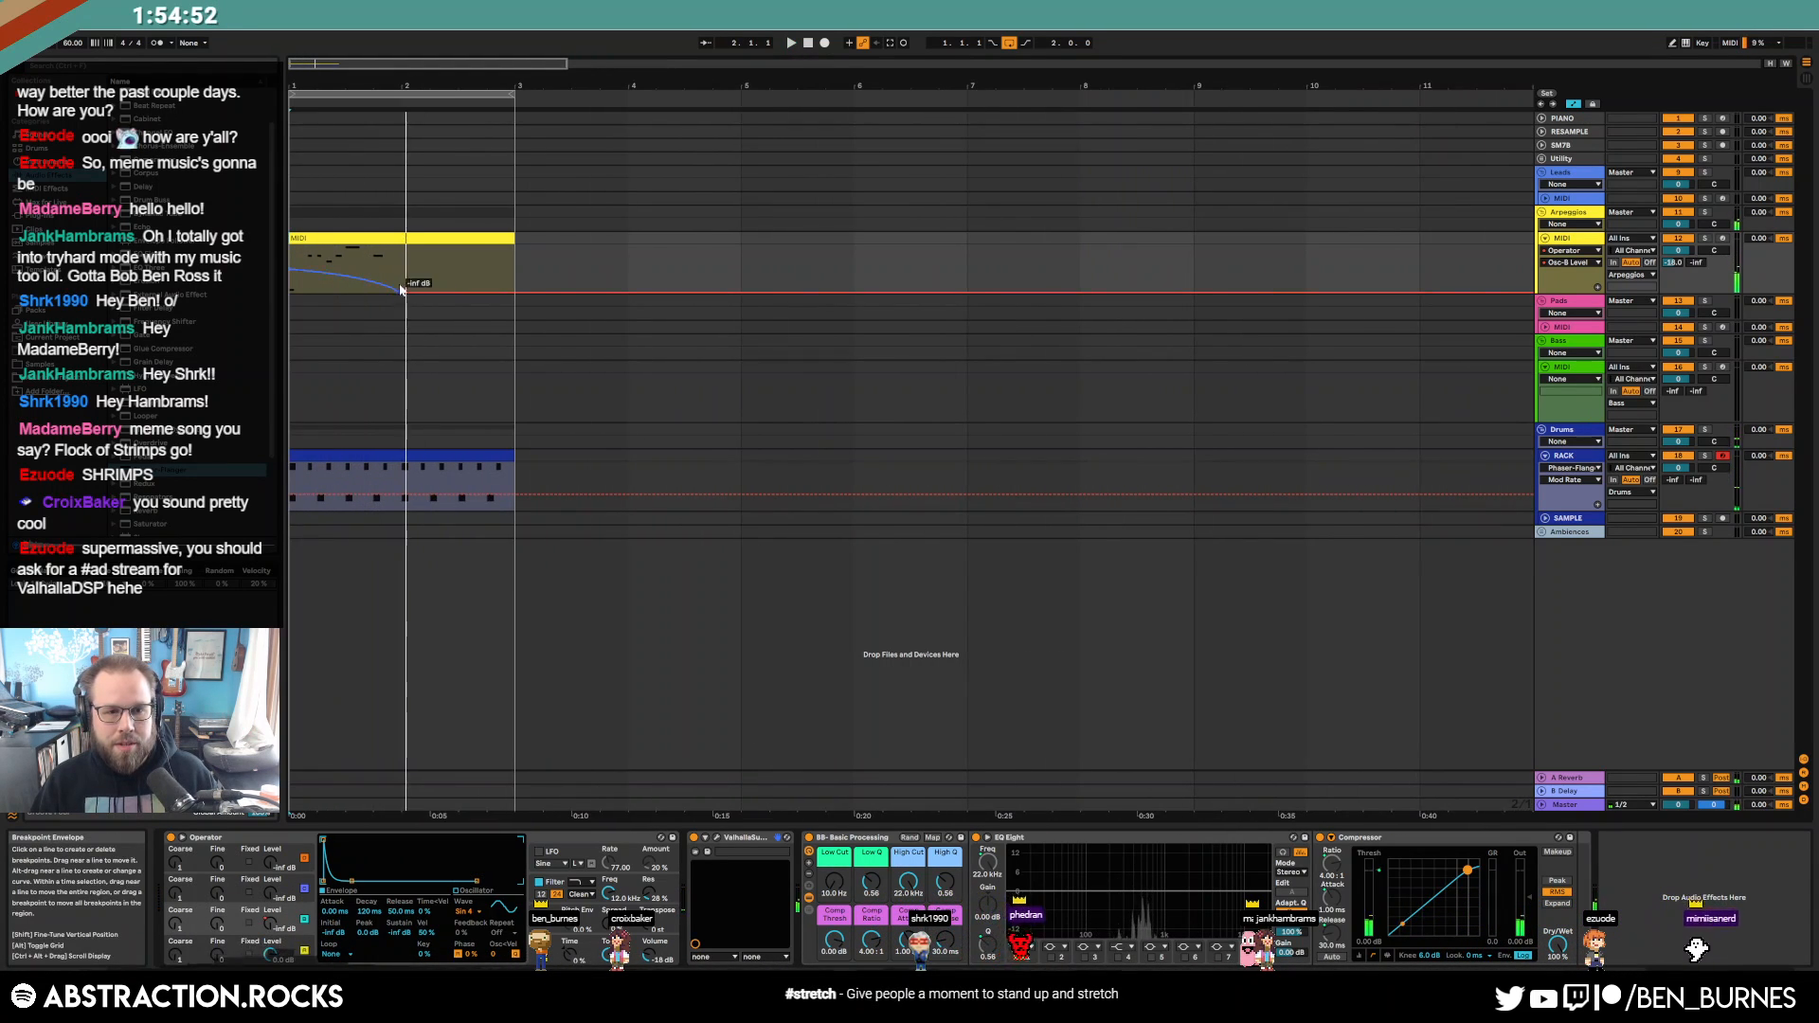
{"action": "left_click", "coordinate": [371, 310]}
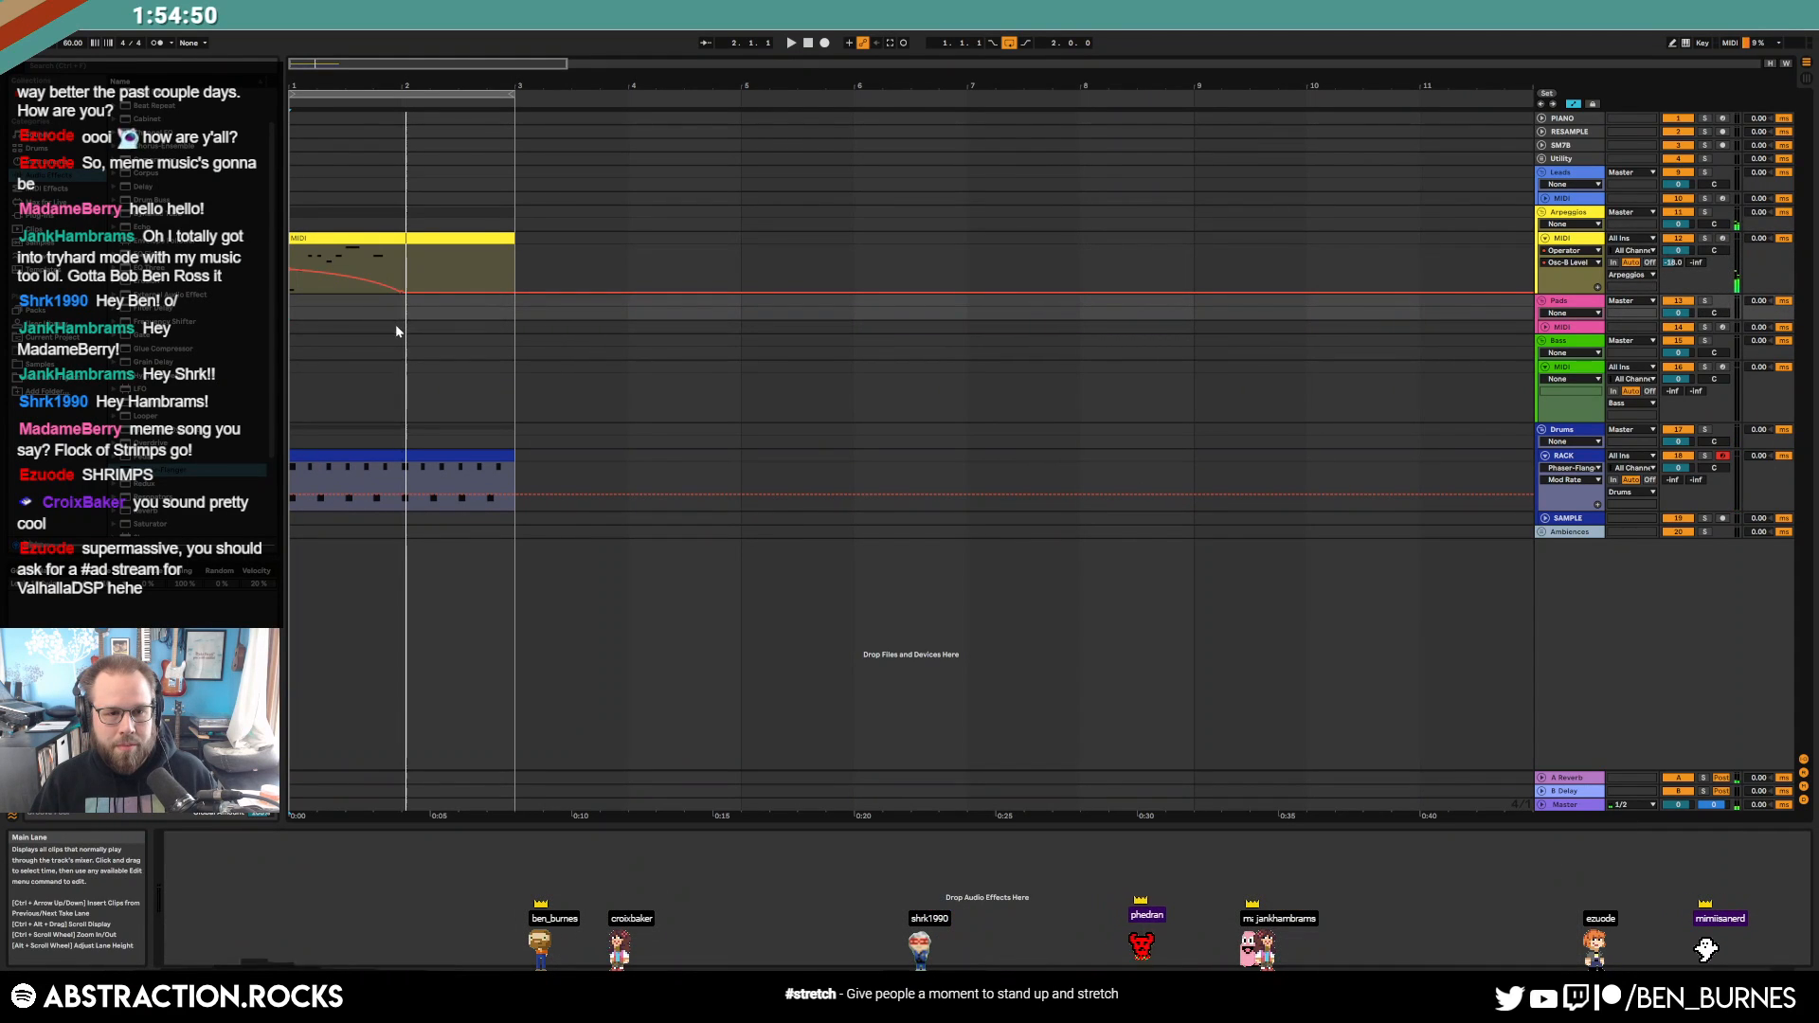
{"action": "left_click", "coordinate": [396, 275]}
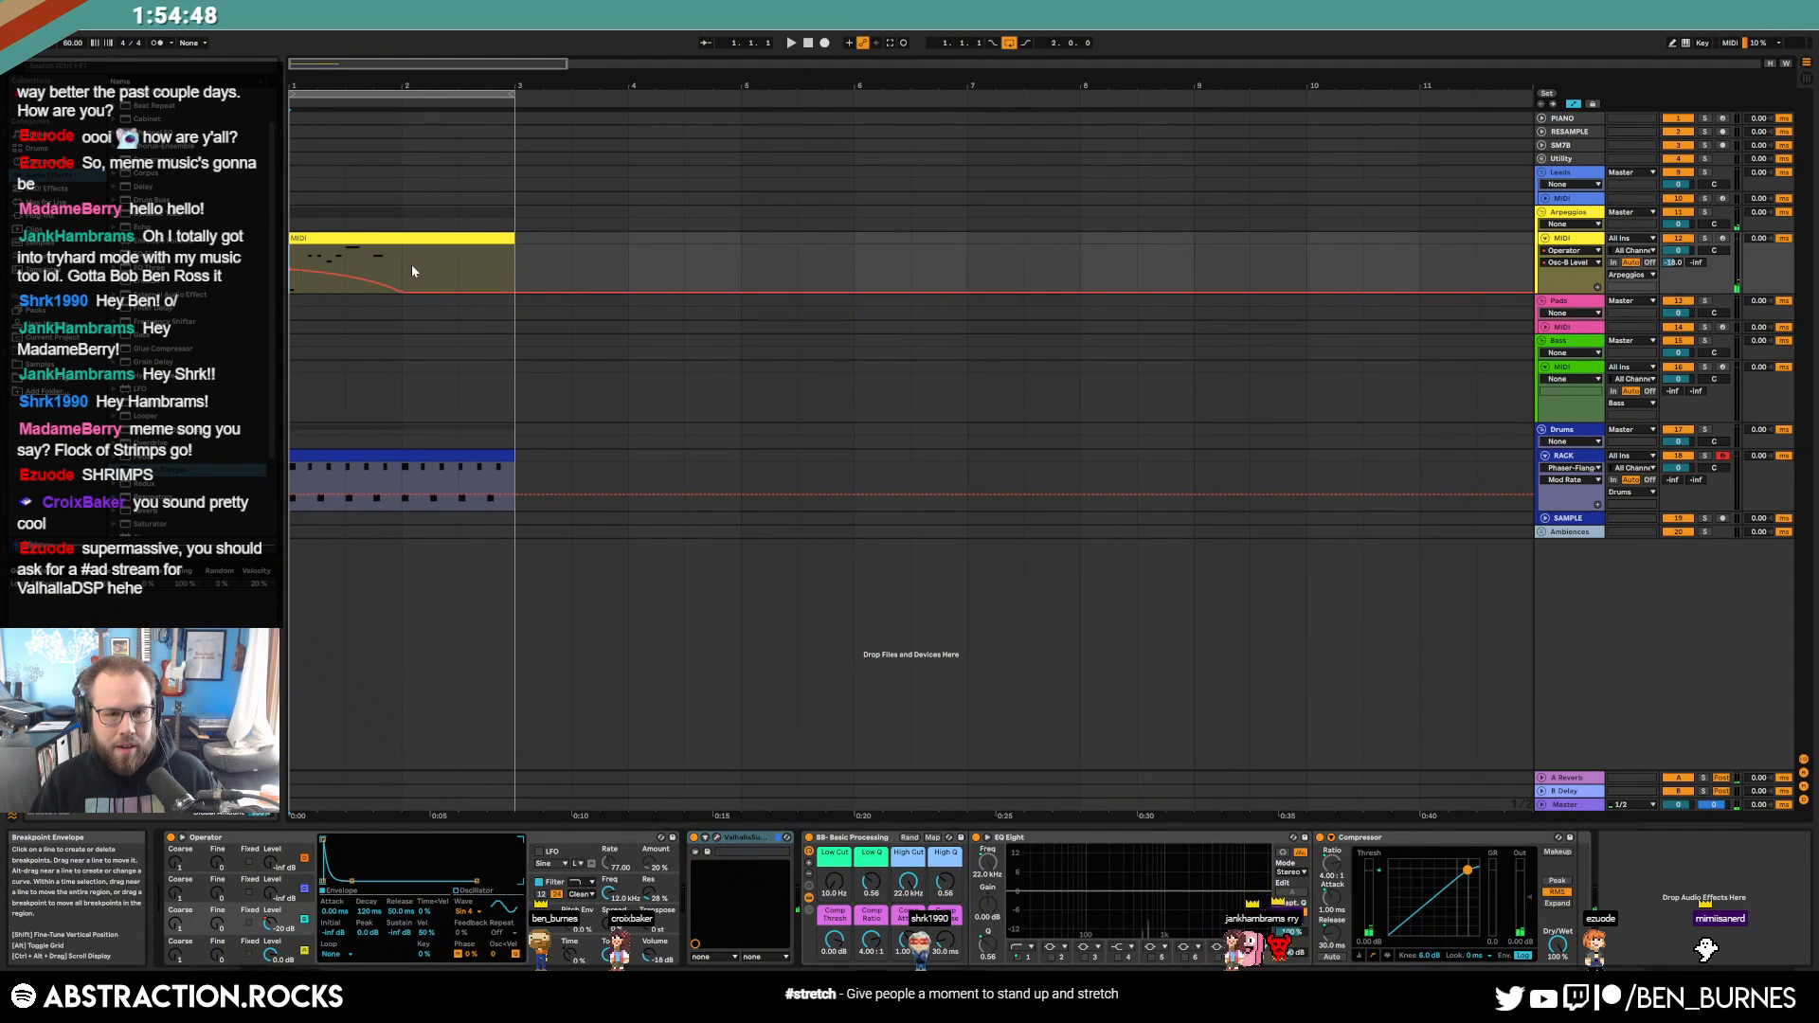
{"action": "left_click_drag", "start_coordinate": [402, 292], "coordinate": [292, 268]}
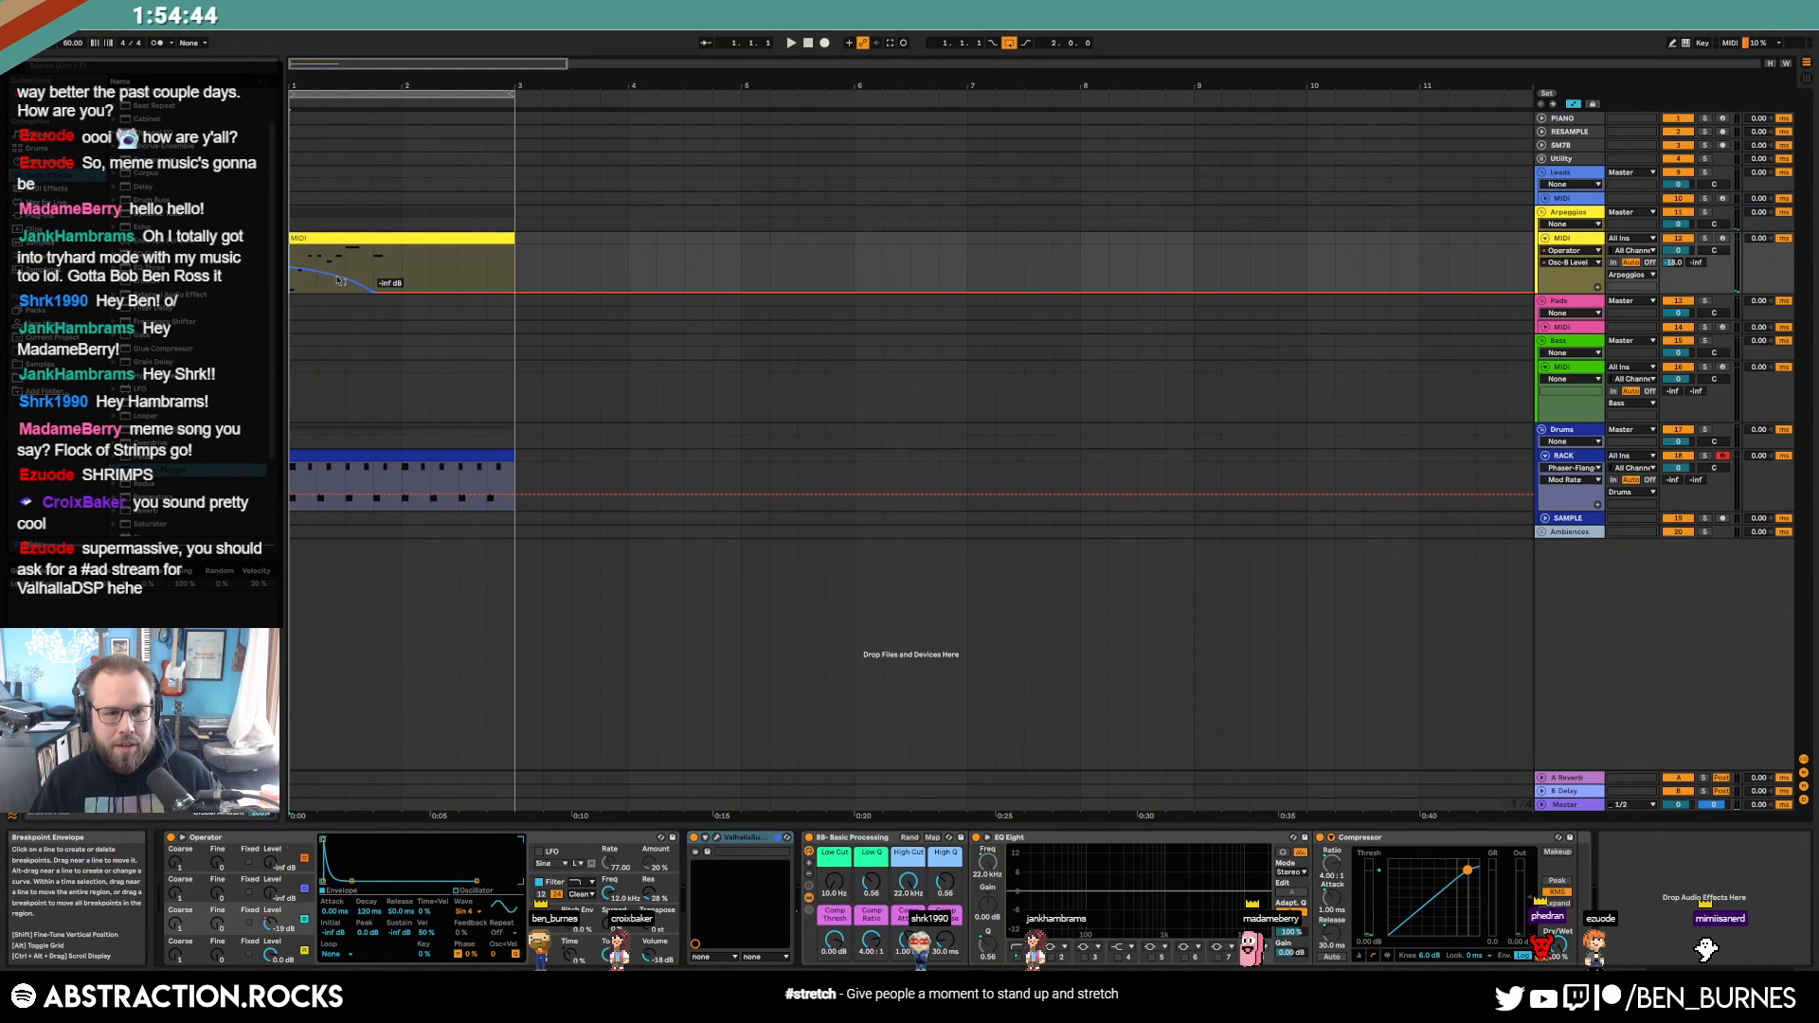
Duplicate the two-bar arpeggio clip with its automation directly after the original.
{"action": "left_click", "coordinate": [378, 235]}
{"action": "key", "text": "a"}
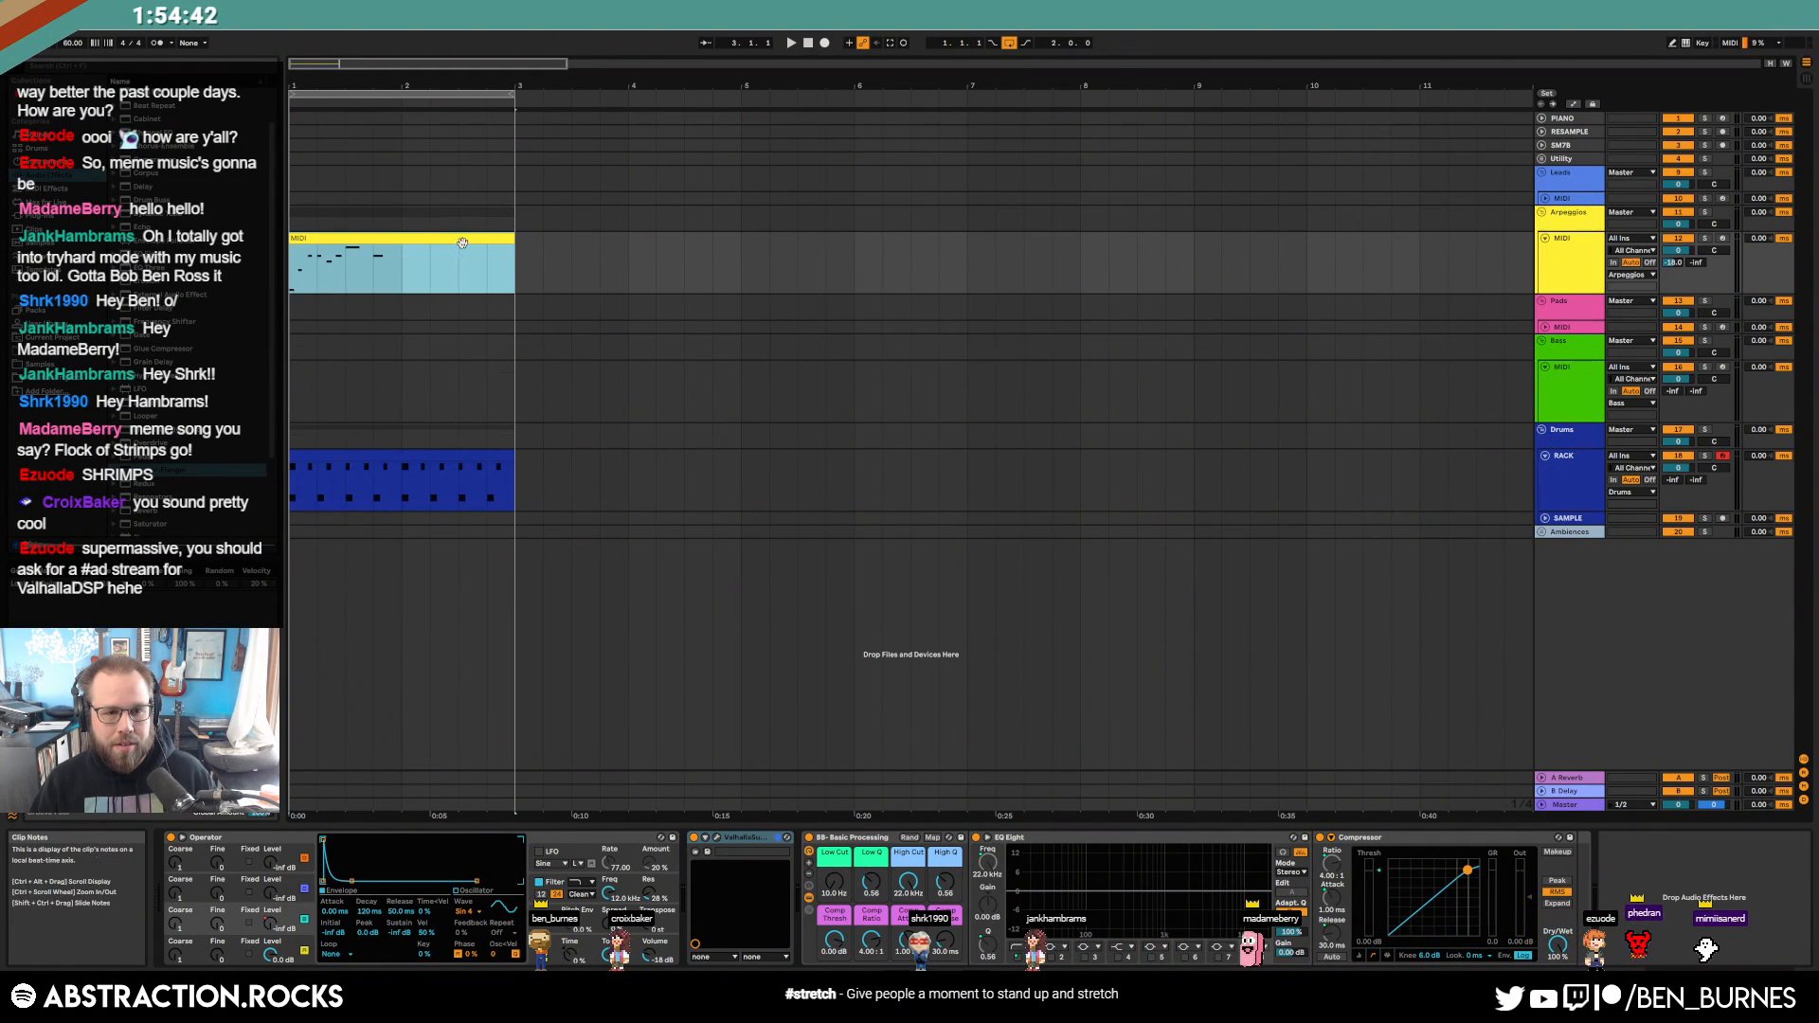
{"action": "key", "text": "ctrl+d"}
In the duplicated arpeggio clip, move the fourth note to D#4, the fifth to D4, and the long seventh note to G3.
{"action": "double_click", "coordinate": [584, 243]}
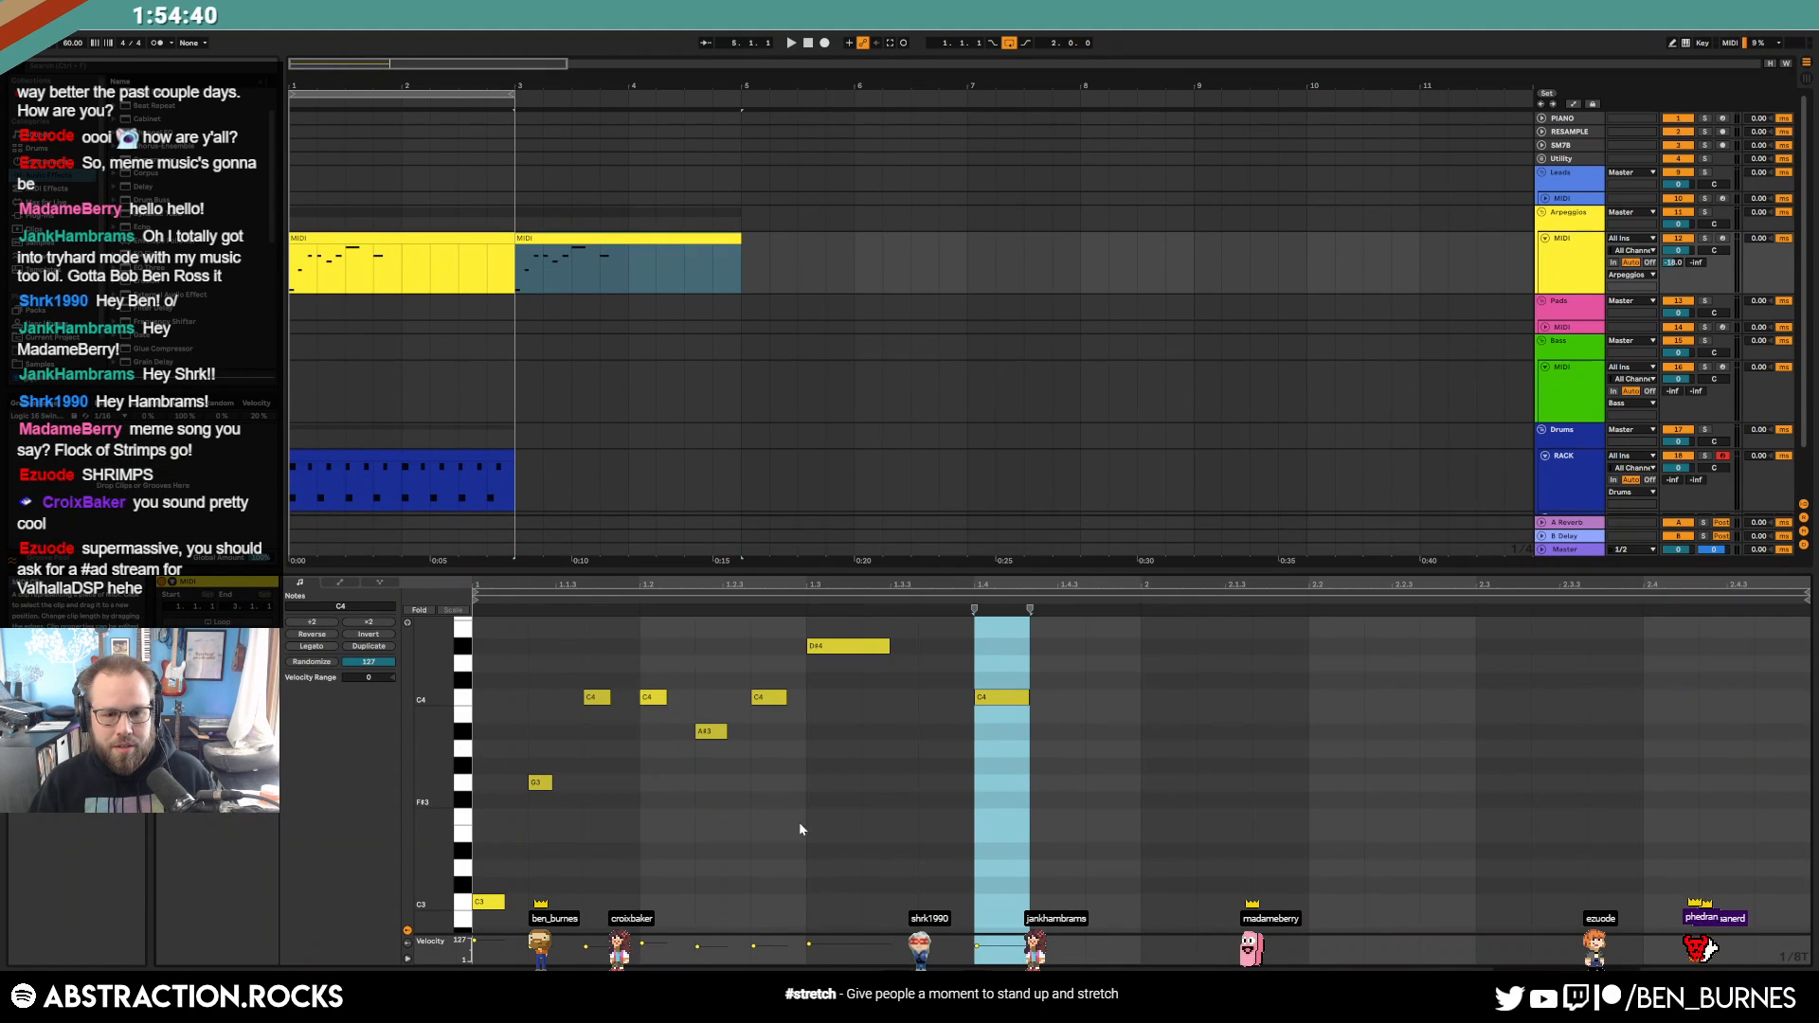
{"action": "left_click", "coordinate": [795, 818]}
{"action": "left_click", "coordinate": [715, 732]}
{"action": "key", "text": "Up"}
{"action": "key", "text": "Up"}
{"action": "key", "text": "Up"}
{"action": "key", "text": "Up"}
{"action": "left_click", "coordinate": [766, 699]}
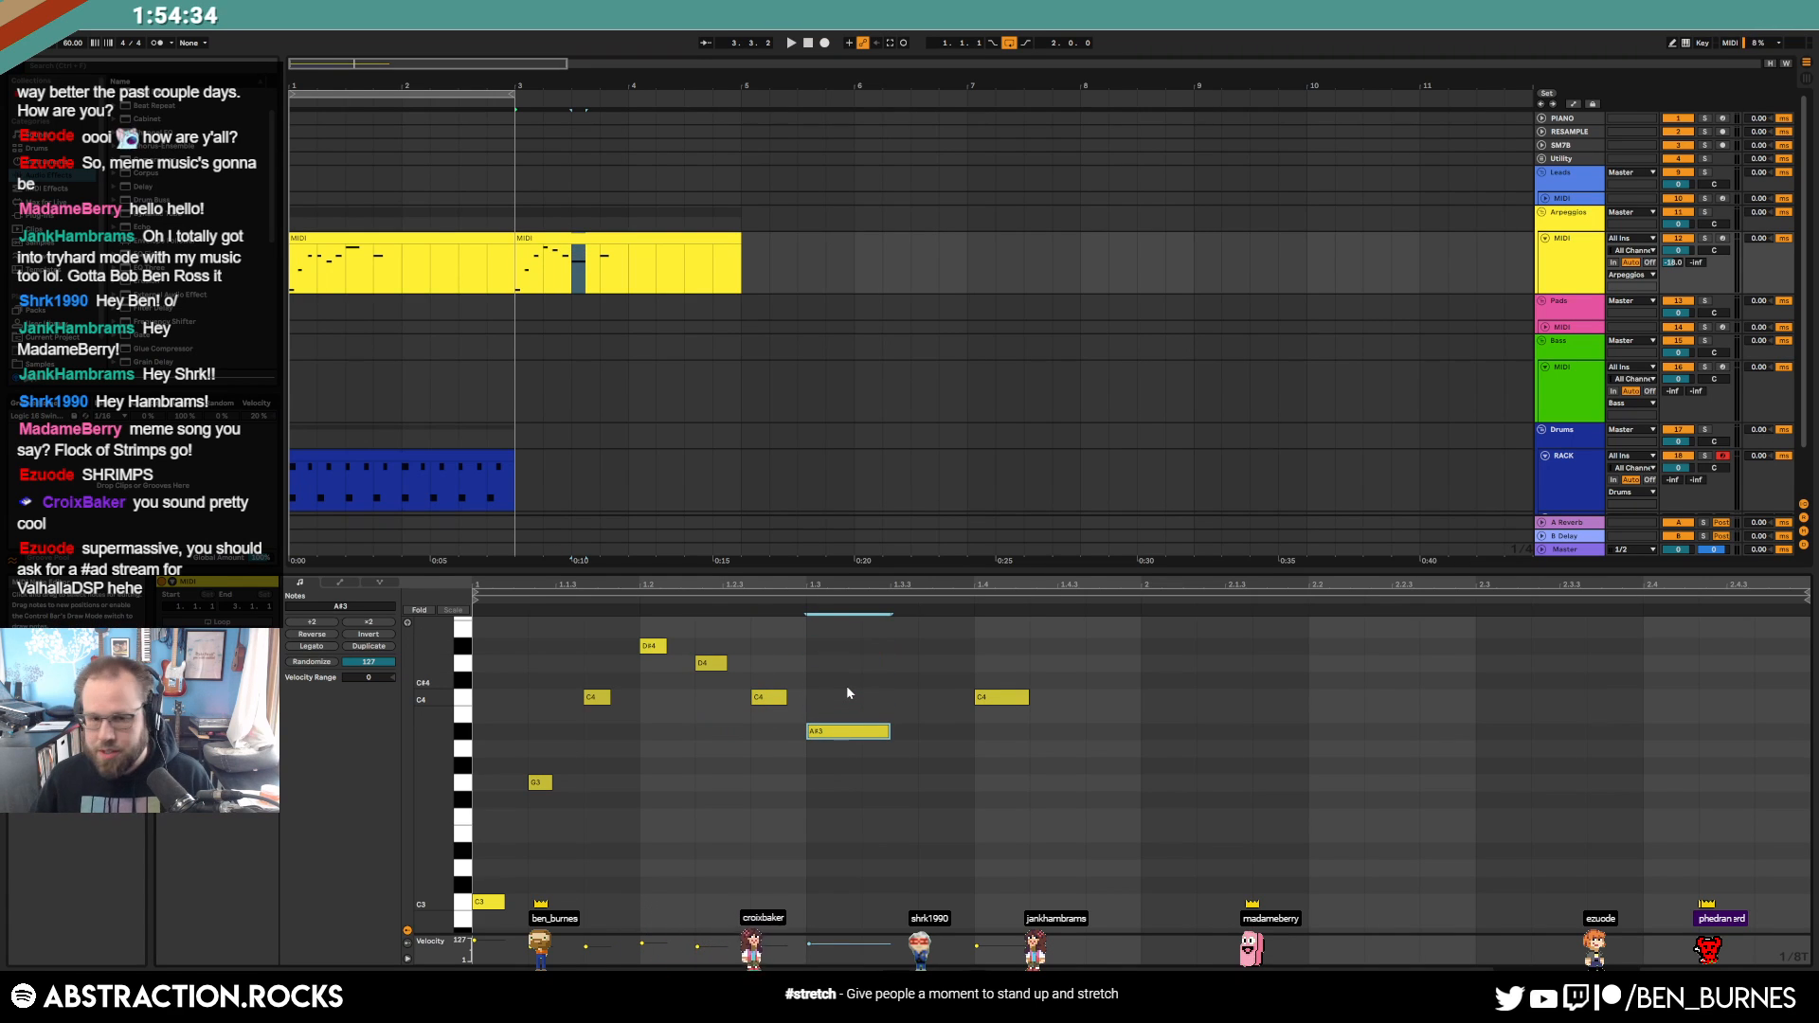
{"action": "key", "text": "Down"}
{"action": "key", "text": "Down"}
{"action": "key", "text": "Down"}
{"action": "left_click", "coordinate": [1002, 698]}
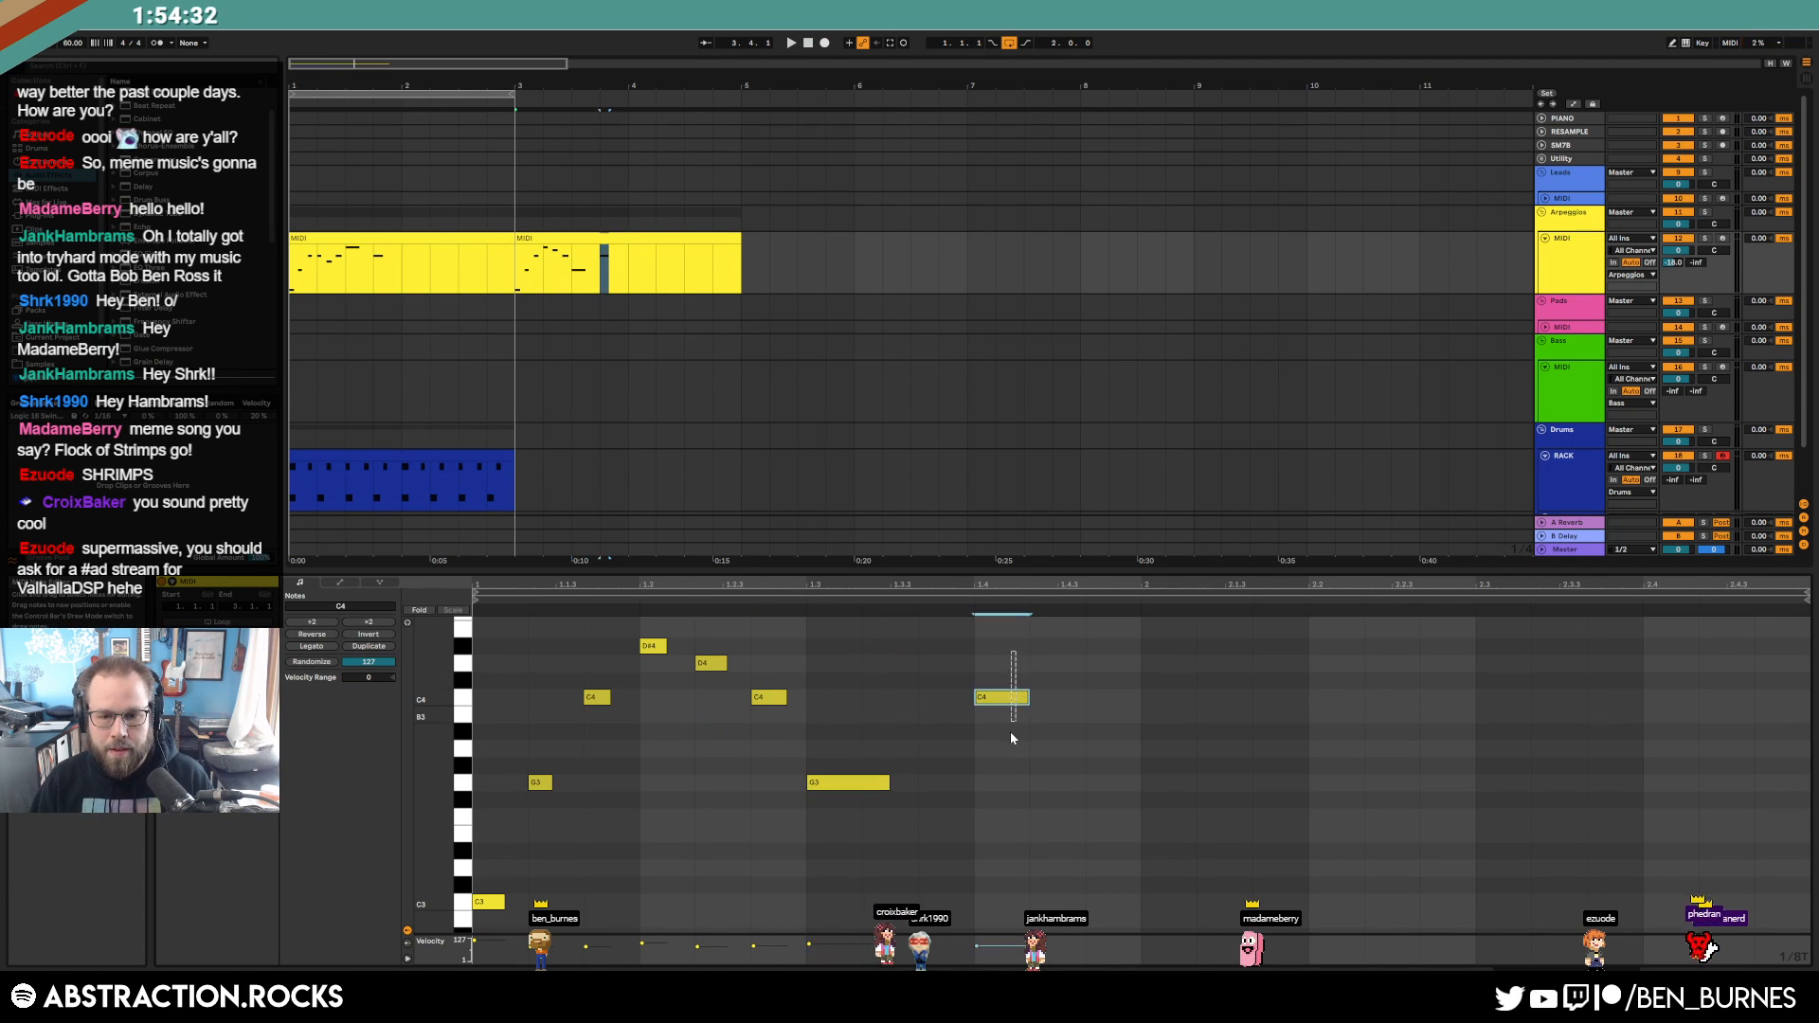
Extend the loop range and the drum clip to the end of bar 4, and play the four-bar loop.
{"action": "key", "text": "space"}
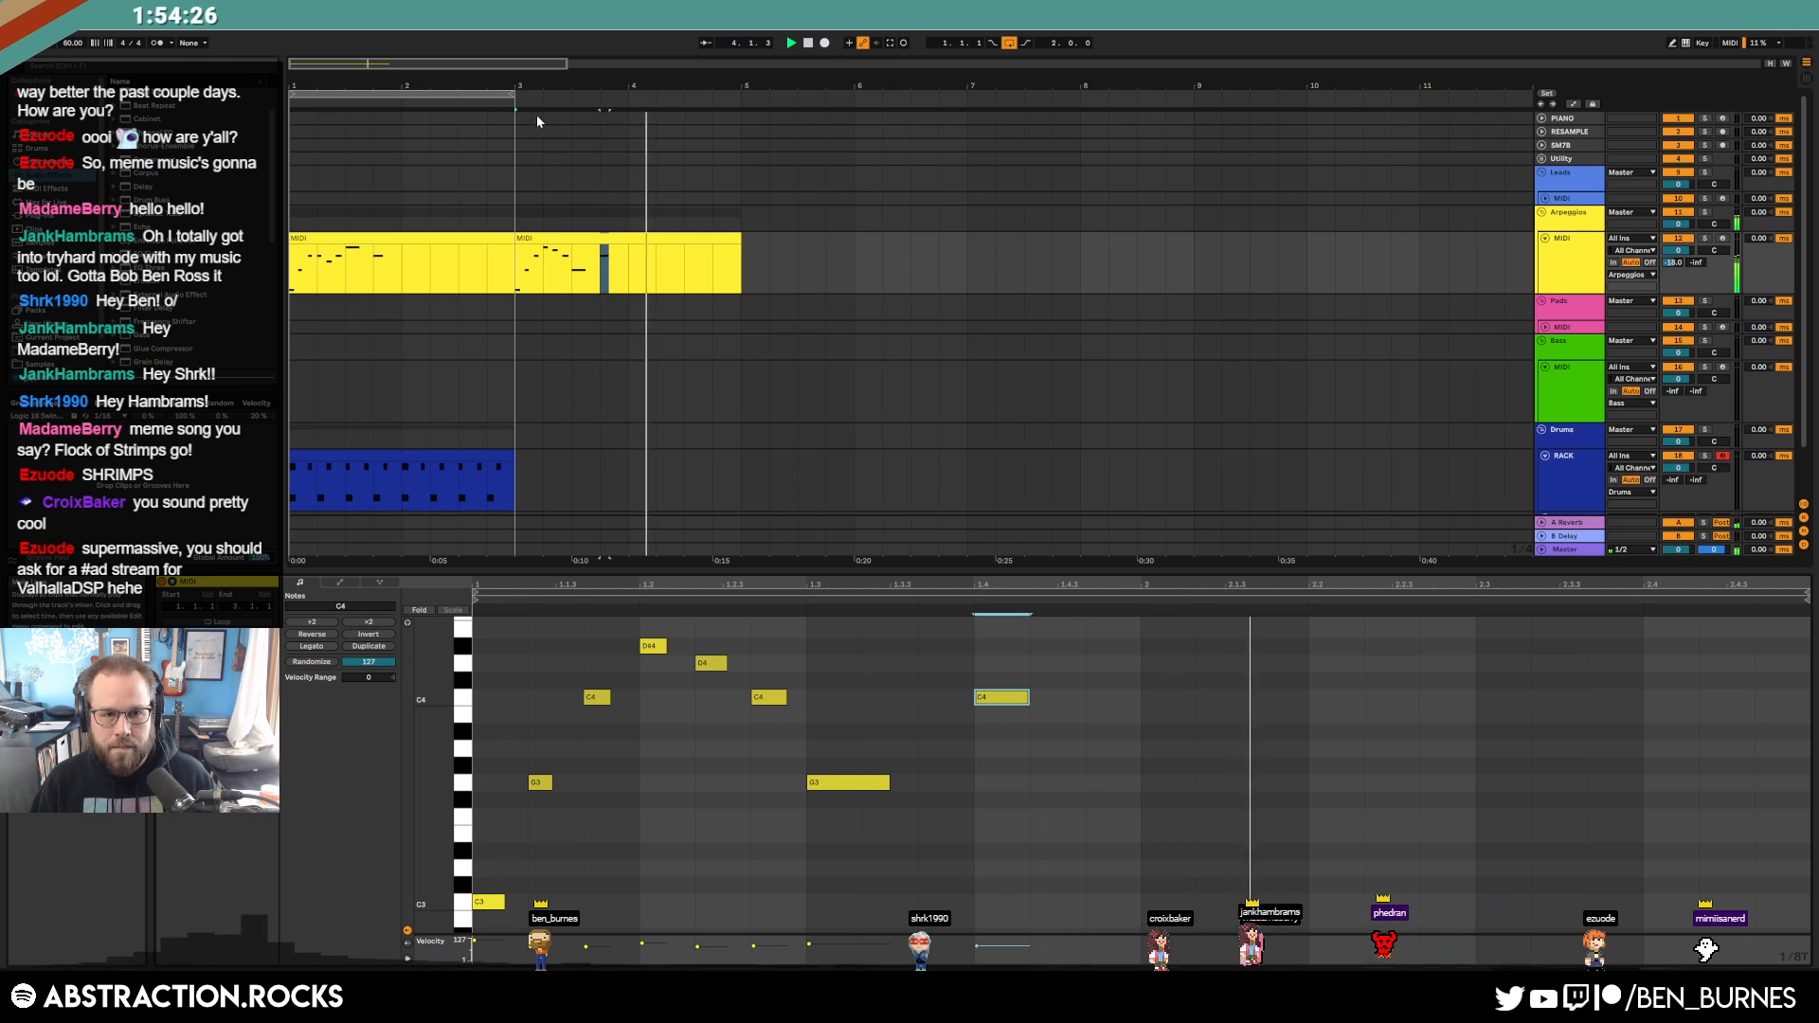
{"action": "left_click_drag", "start_coordinate": [510, 96], "coordinate": [737, 155]}
{"action": "left_click", "coordinate": [490, 458]}
{"action": "left_click_drag", "start_coordinate": [513, 457], "coordinate": [739, 464]}
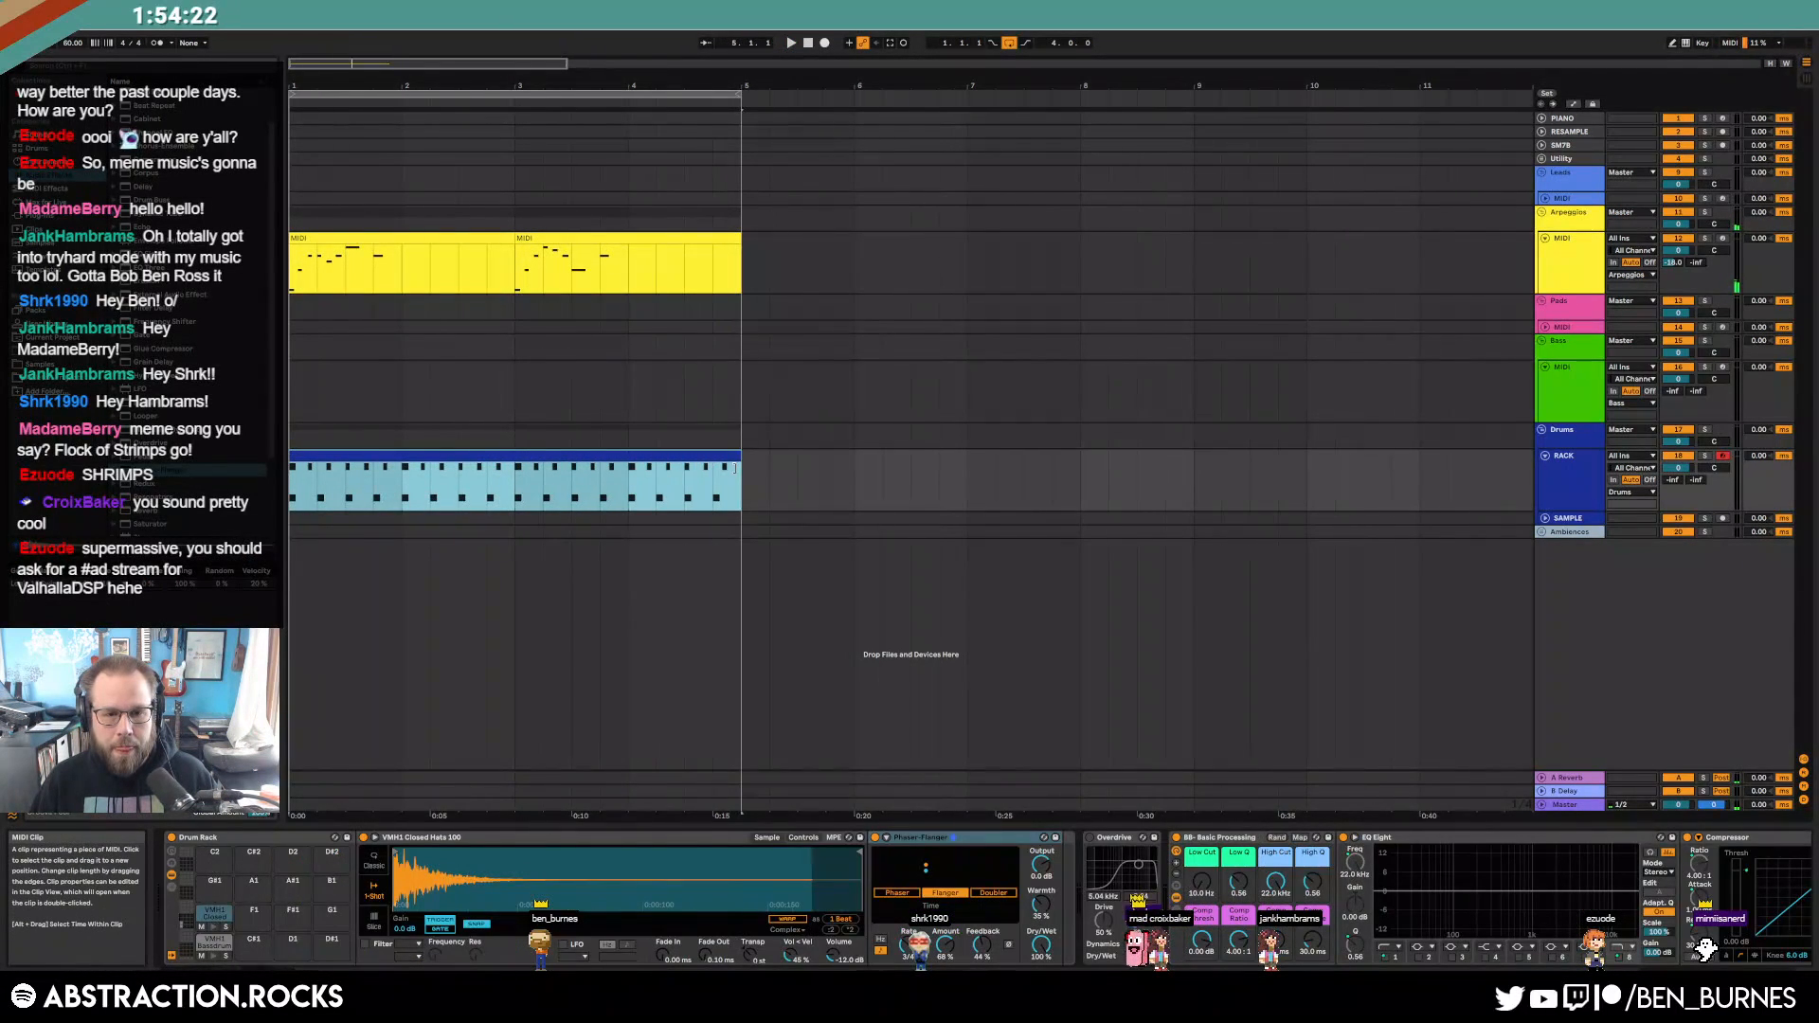
{"action": "key", "text": "a"}
{"action": "left_click", "coordinate": [809, 44]}
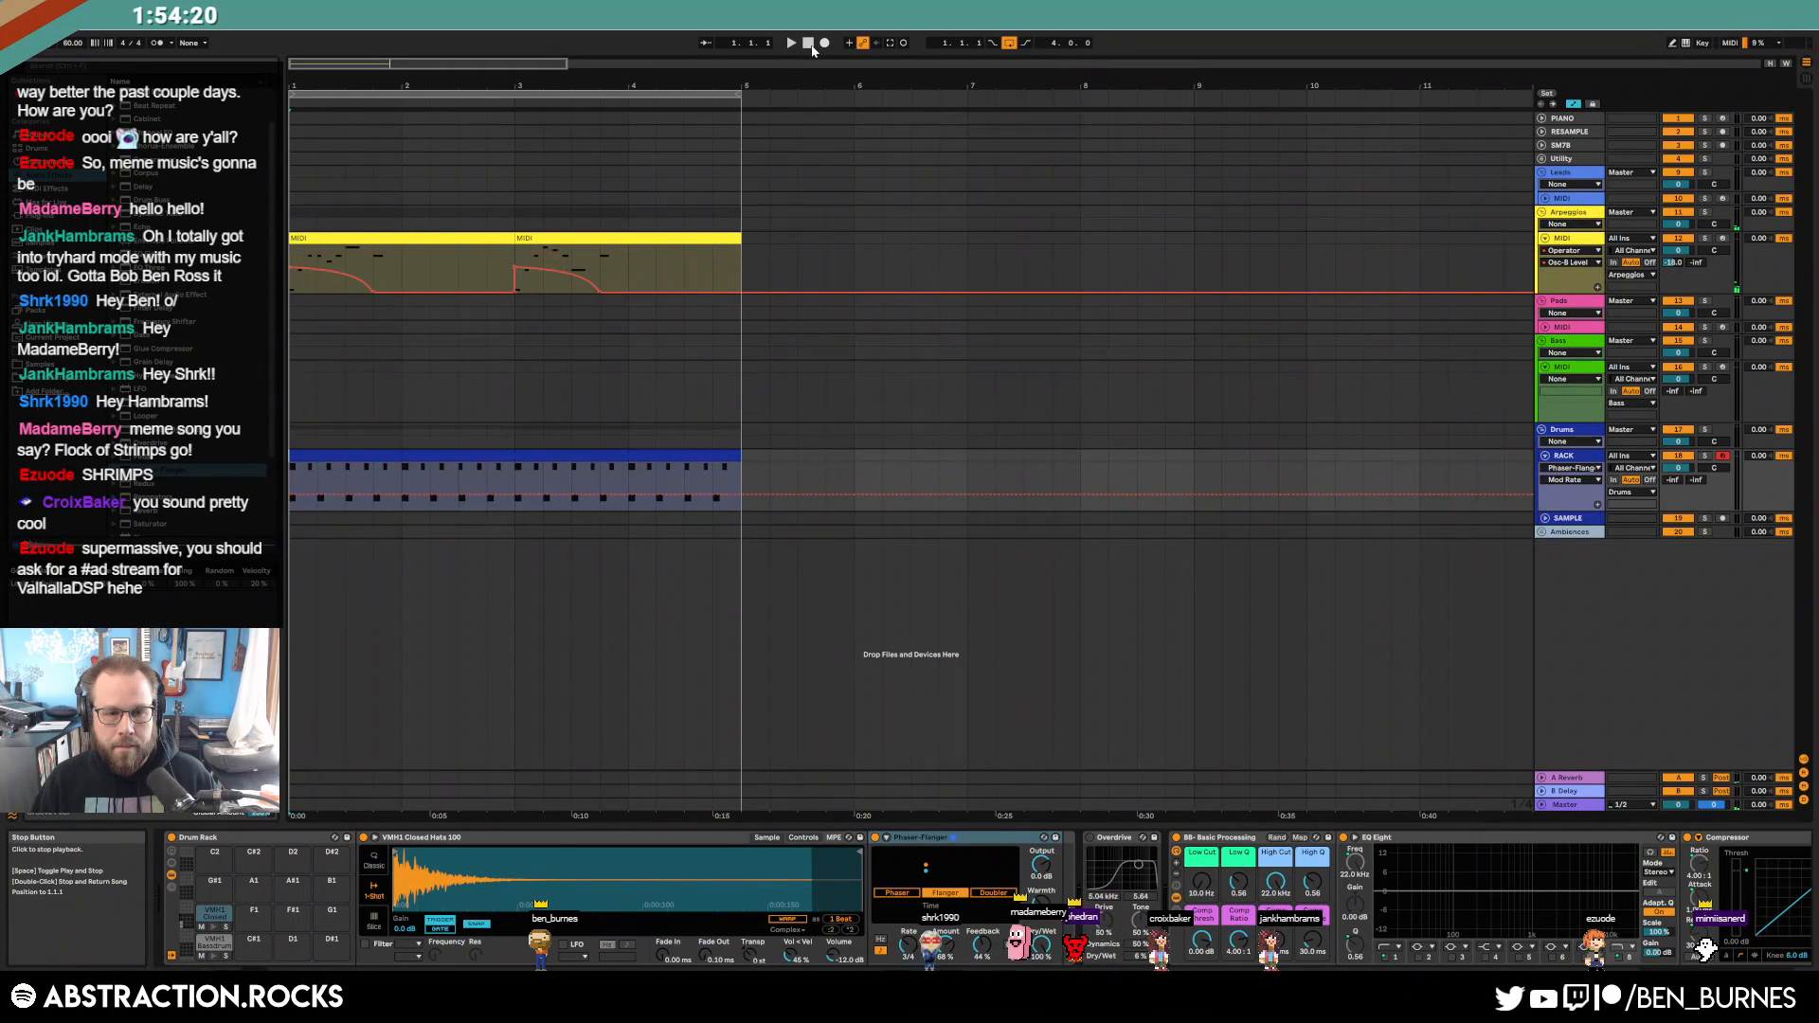
{"action": "key", "text": "space"}
{"action": "key", "text": "a"}
Adjust the decay portion of oscillator A's envelope in the arpeggio's Operator while the loop plays.
{"action": "left_click", "coordinate": [1570, 260]}
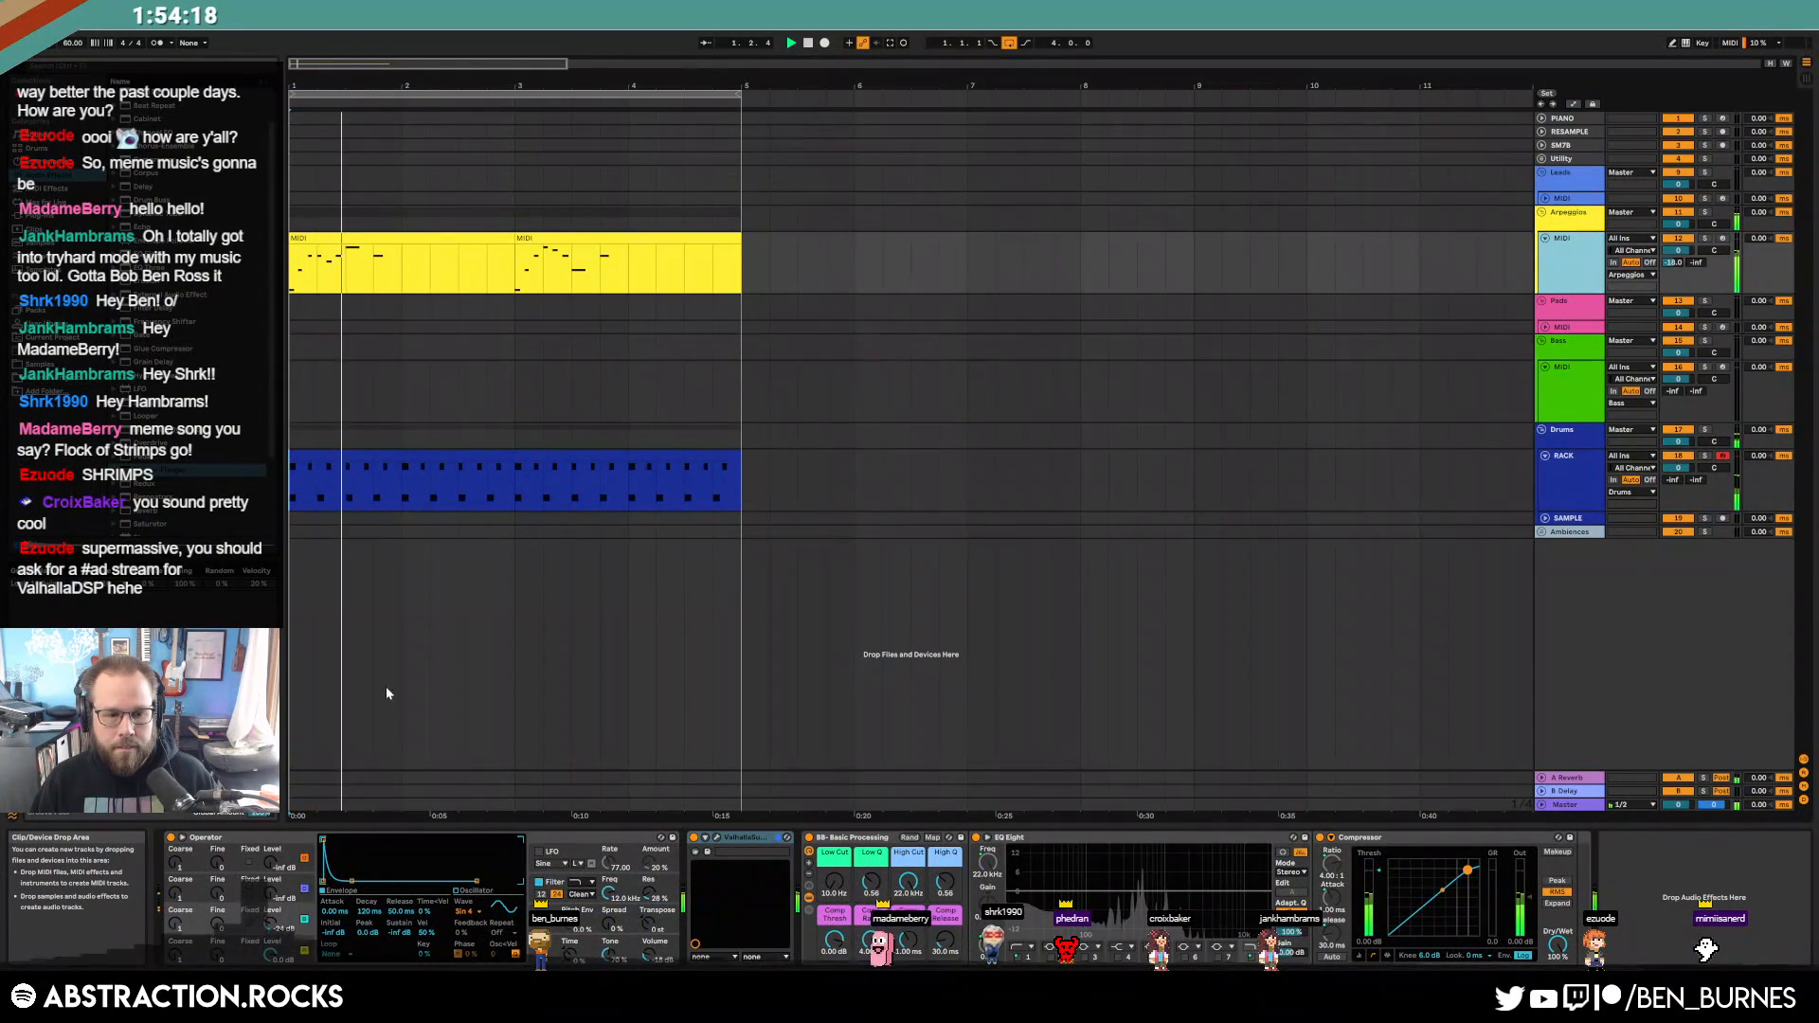
{"action": "left_click", "coordinate": [386, 238]}
{"action": "left_click", "coordinate": [269, 941]}
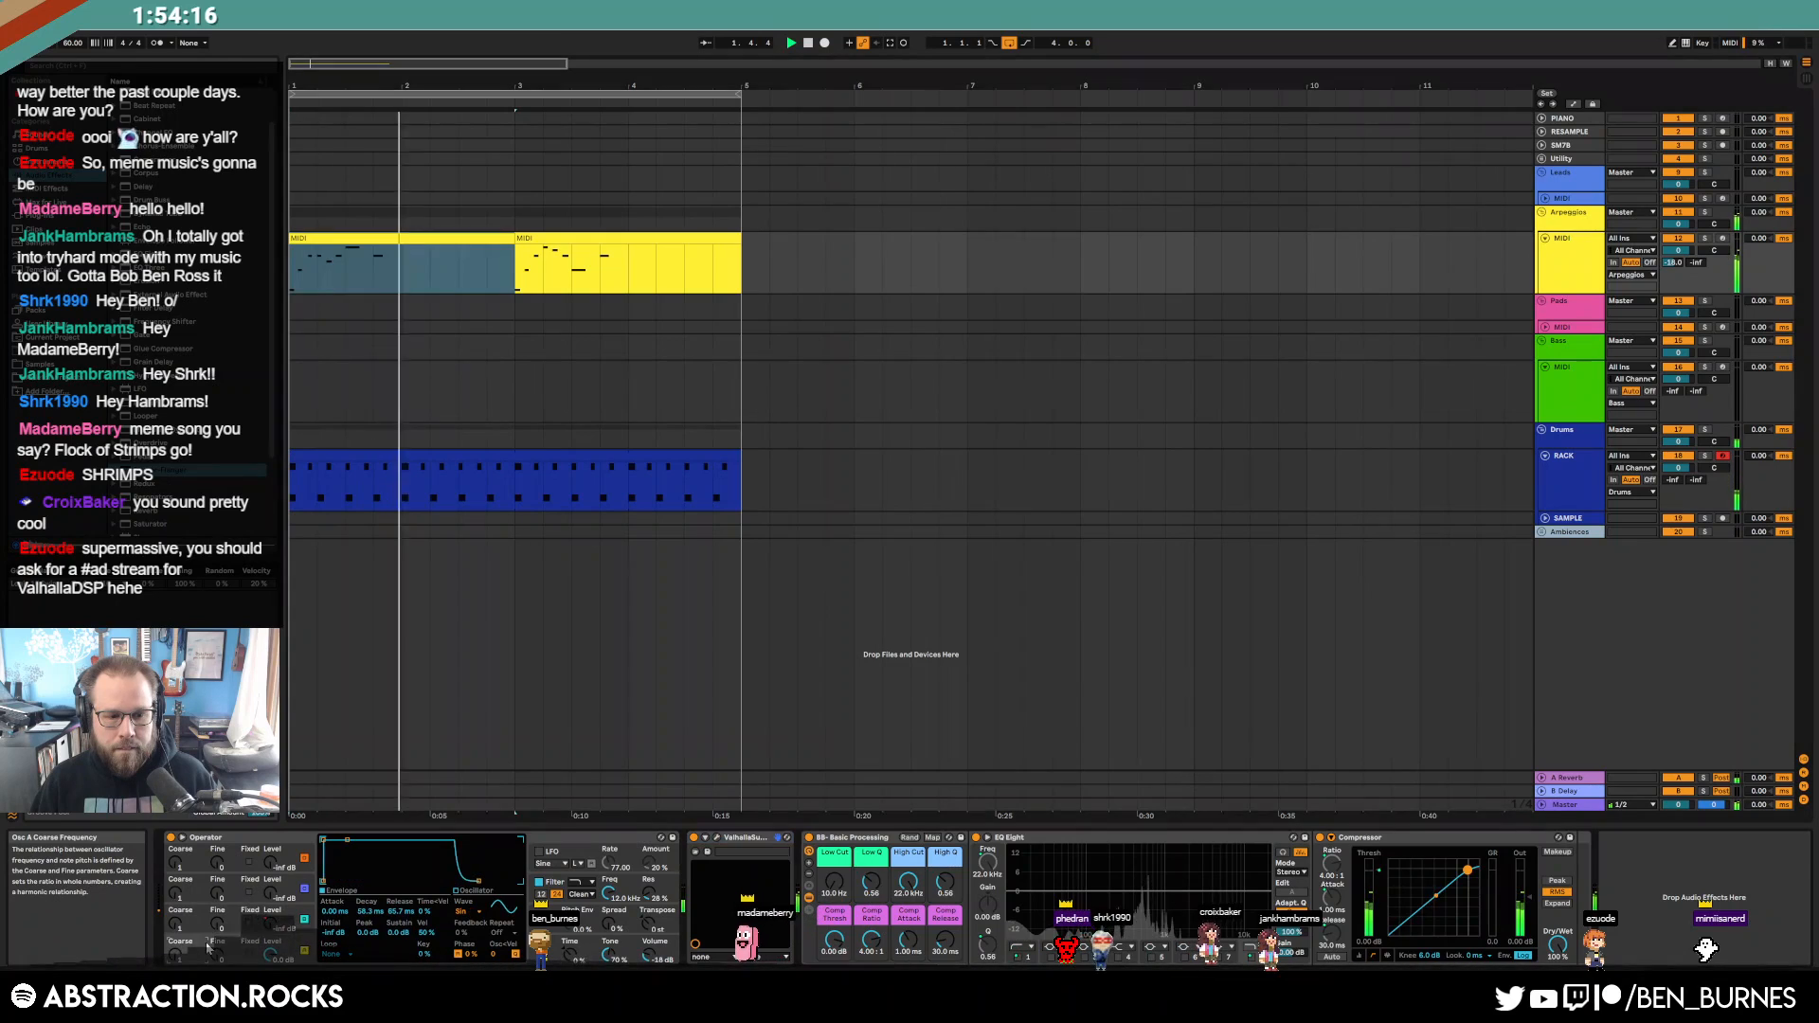
{"action": "left_click_drag", "start_coordinate": [348, 852], "coordinate": [360, 847]}
Audition the VMH1 Bassdrums 073 kick in the drum clip, and play the loop with the drum devices shown.
{"action": "double_click", "coordinate": [610, 449]}
{"action": "left_click", "coordinate": [516, 642]}
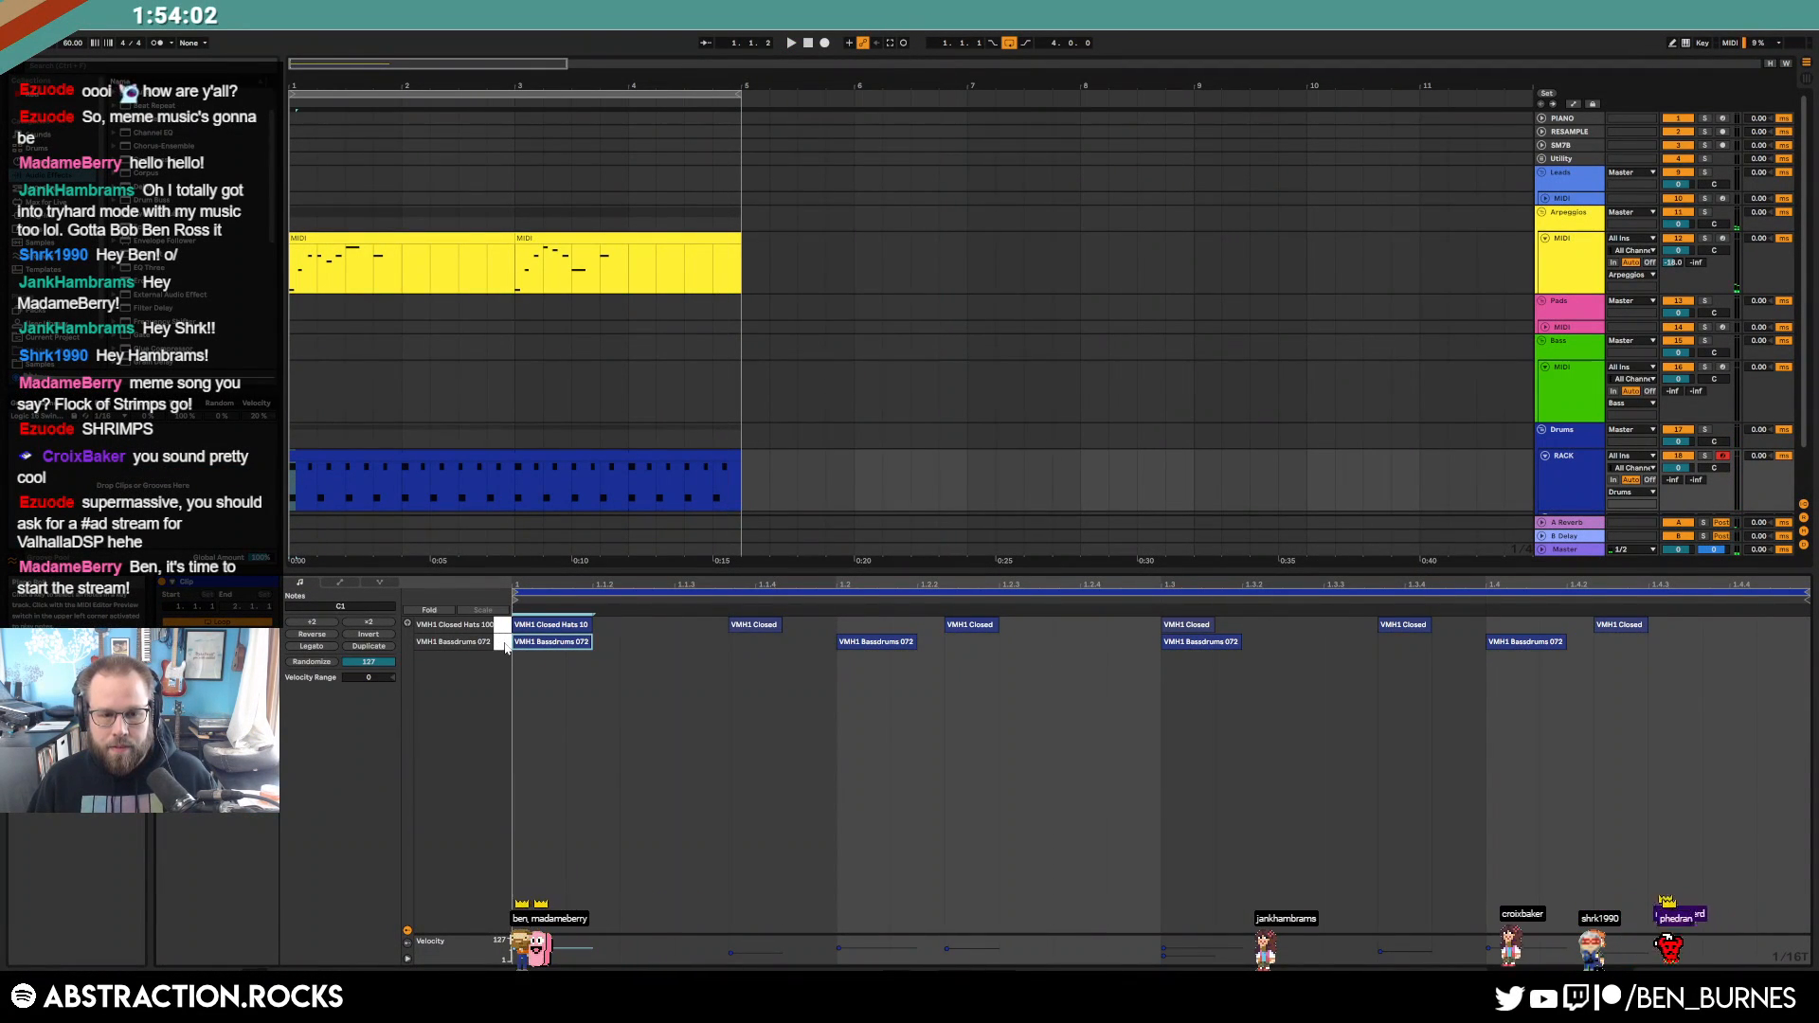
{"action": "left_click", "coordinate": [504, 643]}
{"action": "key", "text": "shift+Tab"}
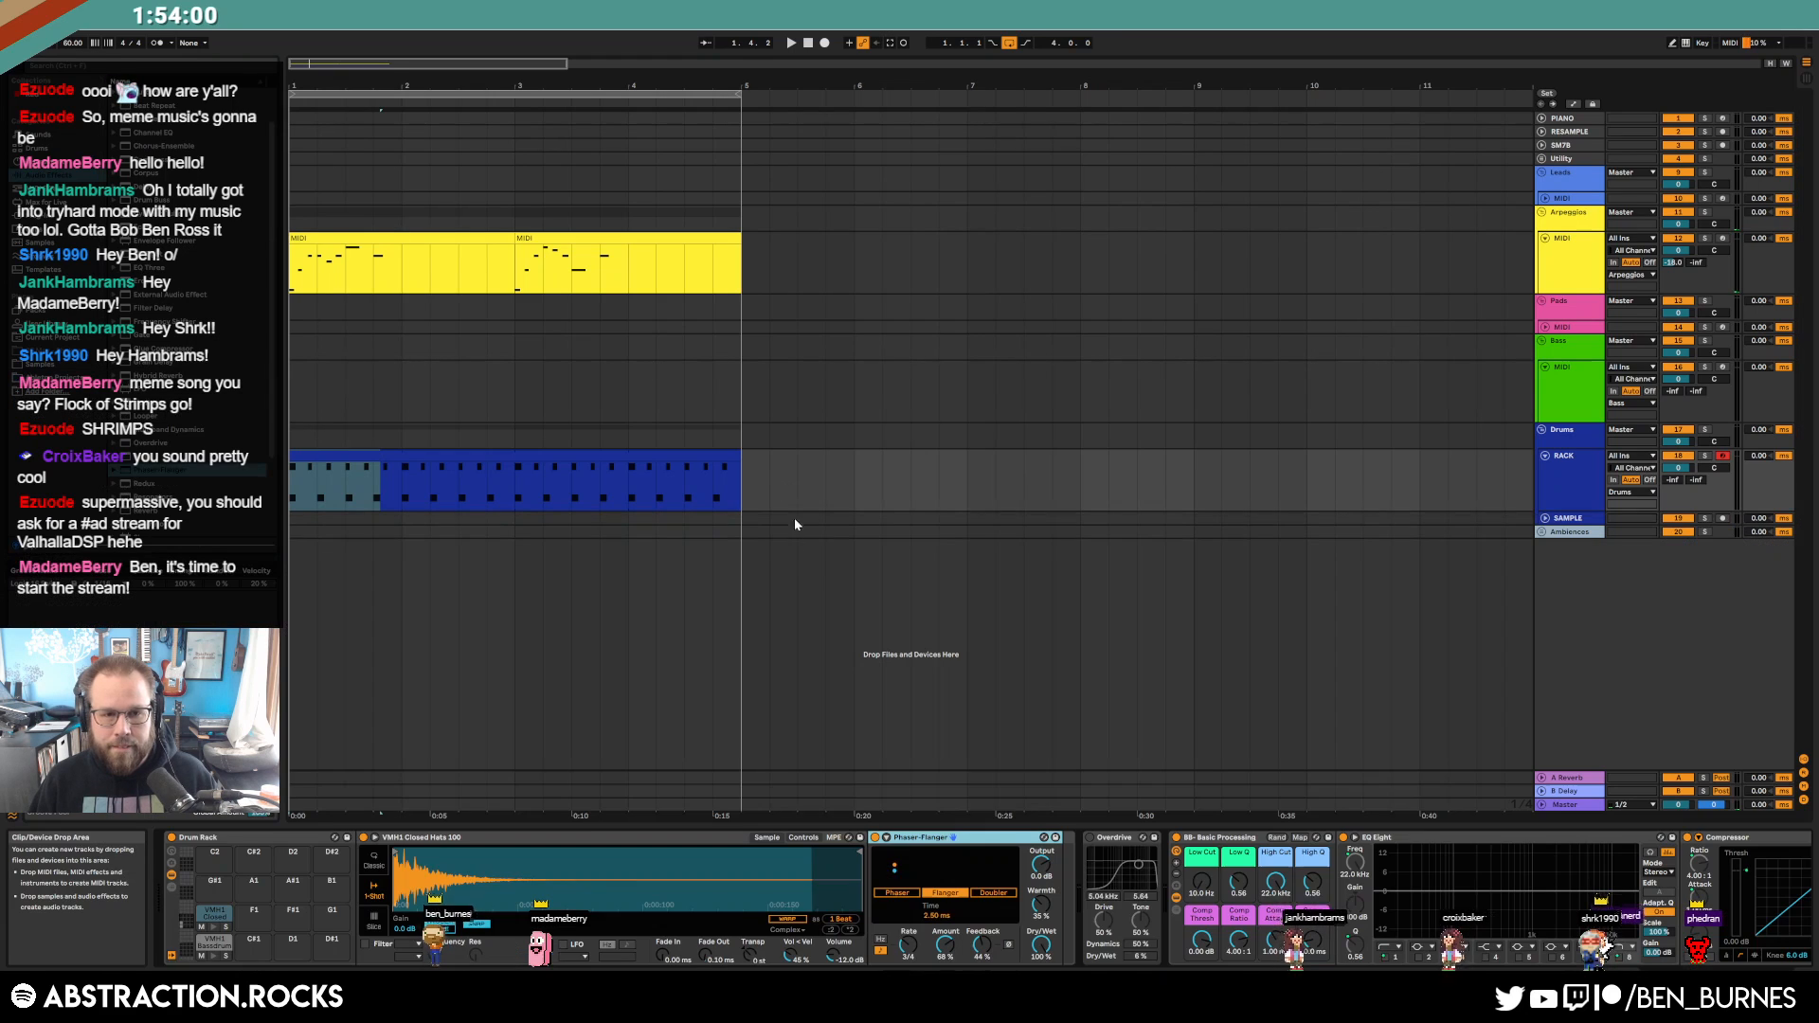
{"action": "key", "text": "space"}
{"action": "left_click", "coordinate": [384, 453]}
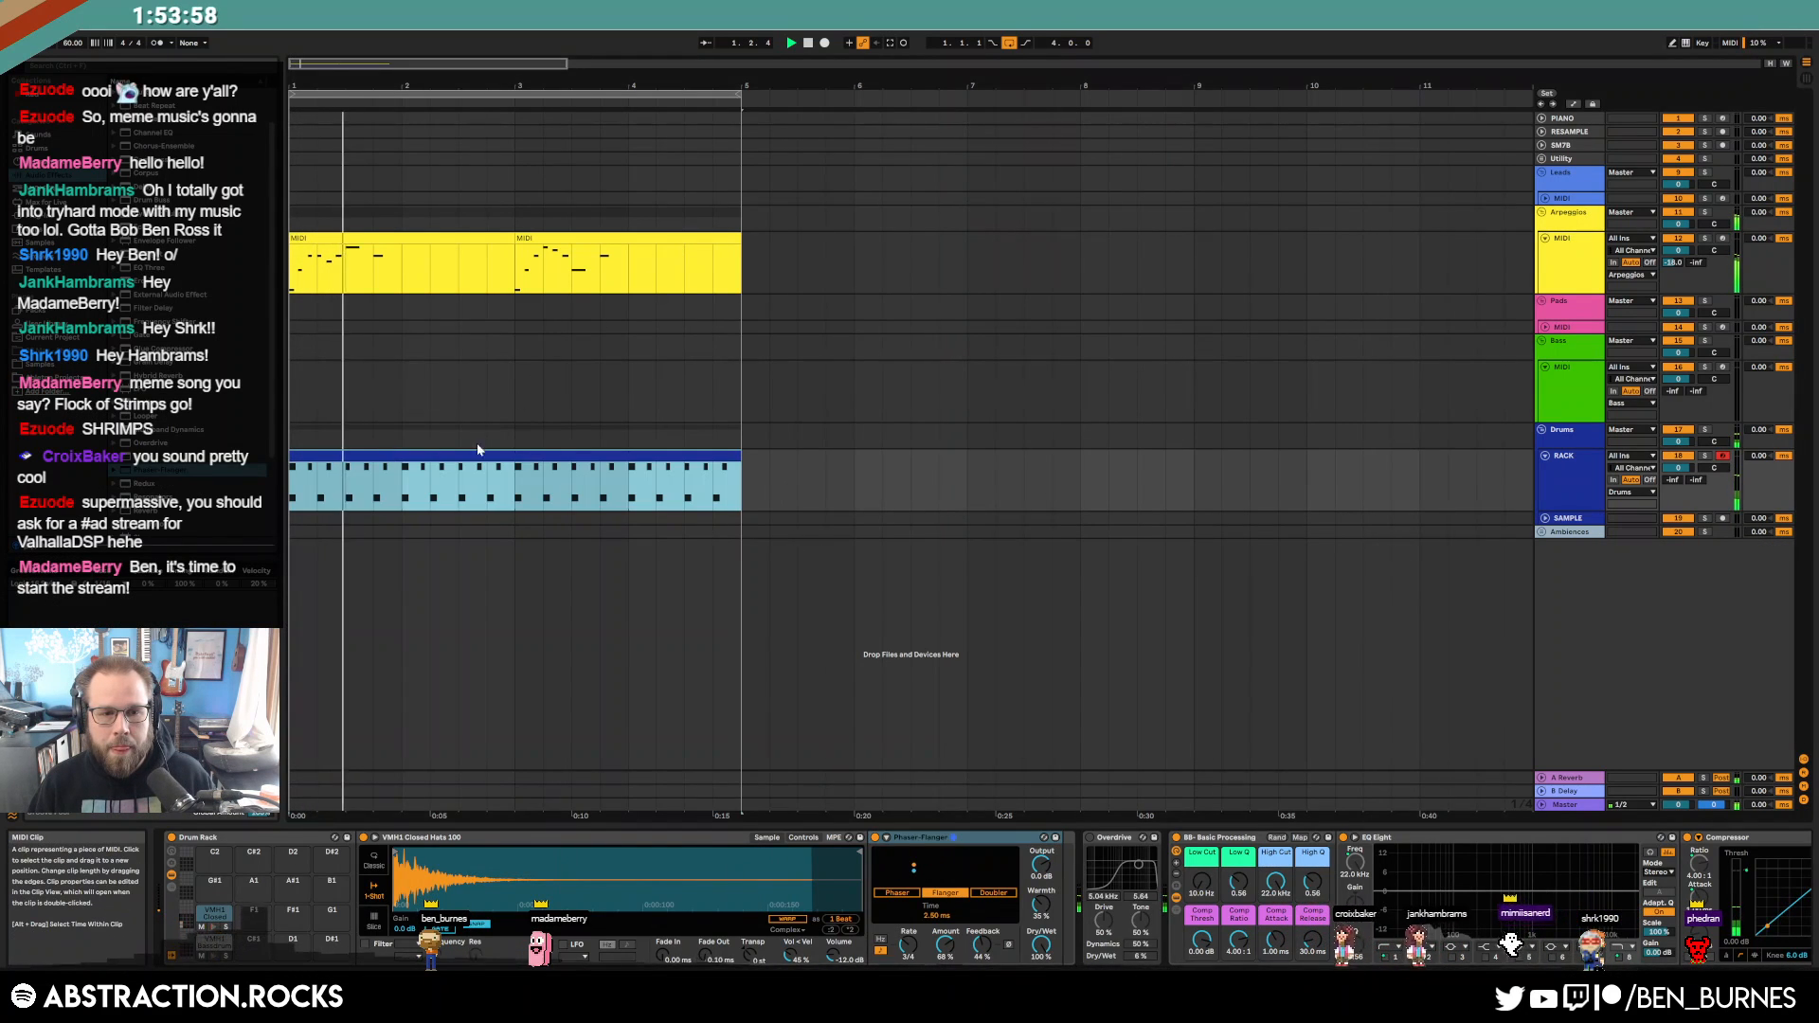
Arm the Pads MIDI track and load the third-party Pigments plug-in onto it in place of Operator.
{"action": "left_click", "coordinate": [1570, 328]}
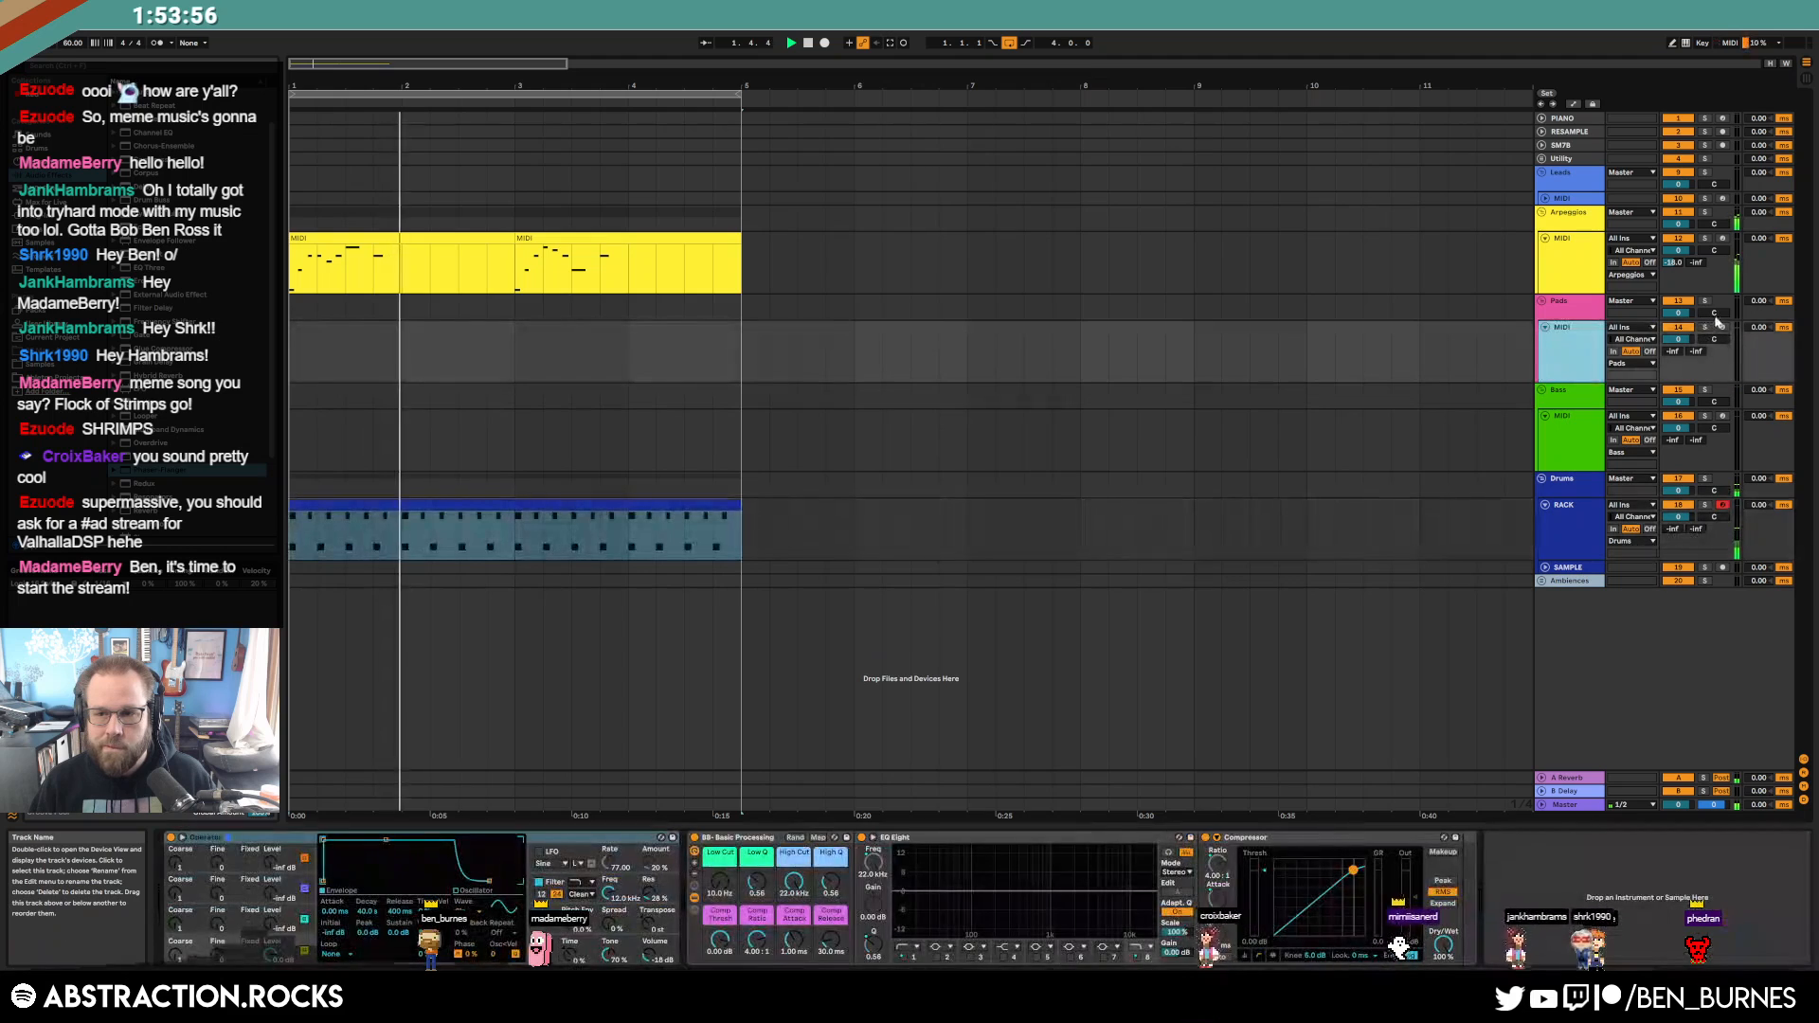
{"action": "left_click", "coordinate": [61, 215]}
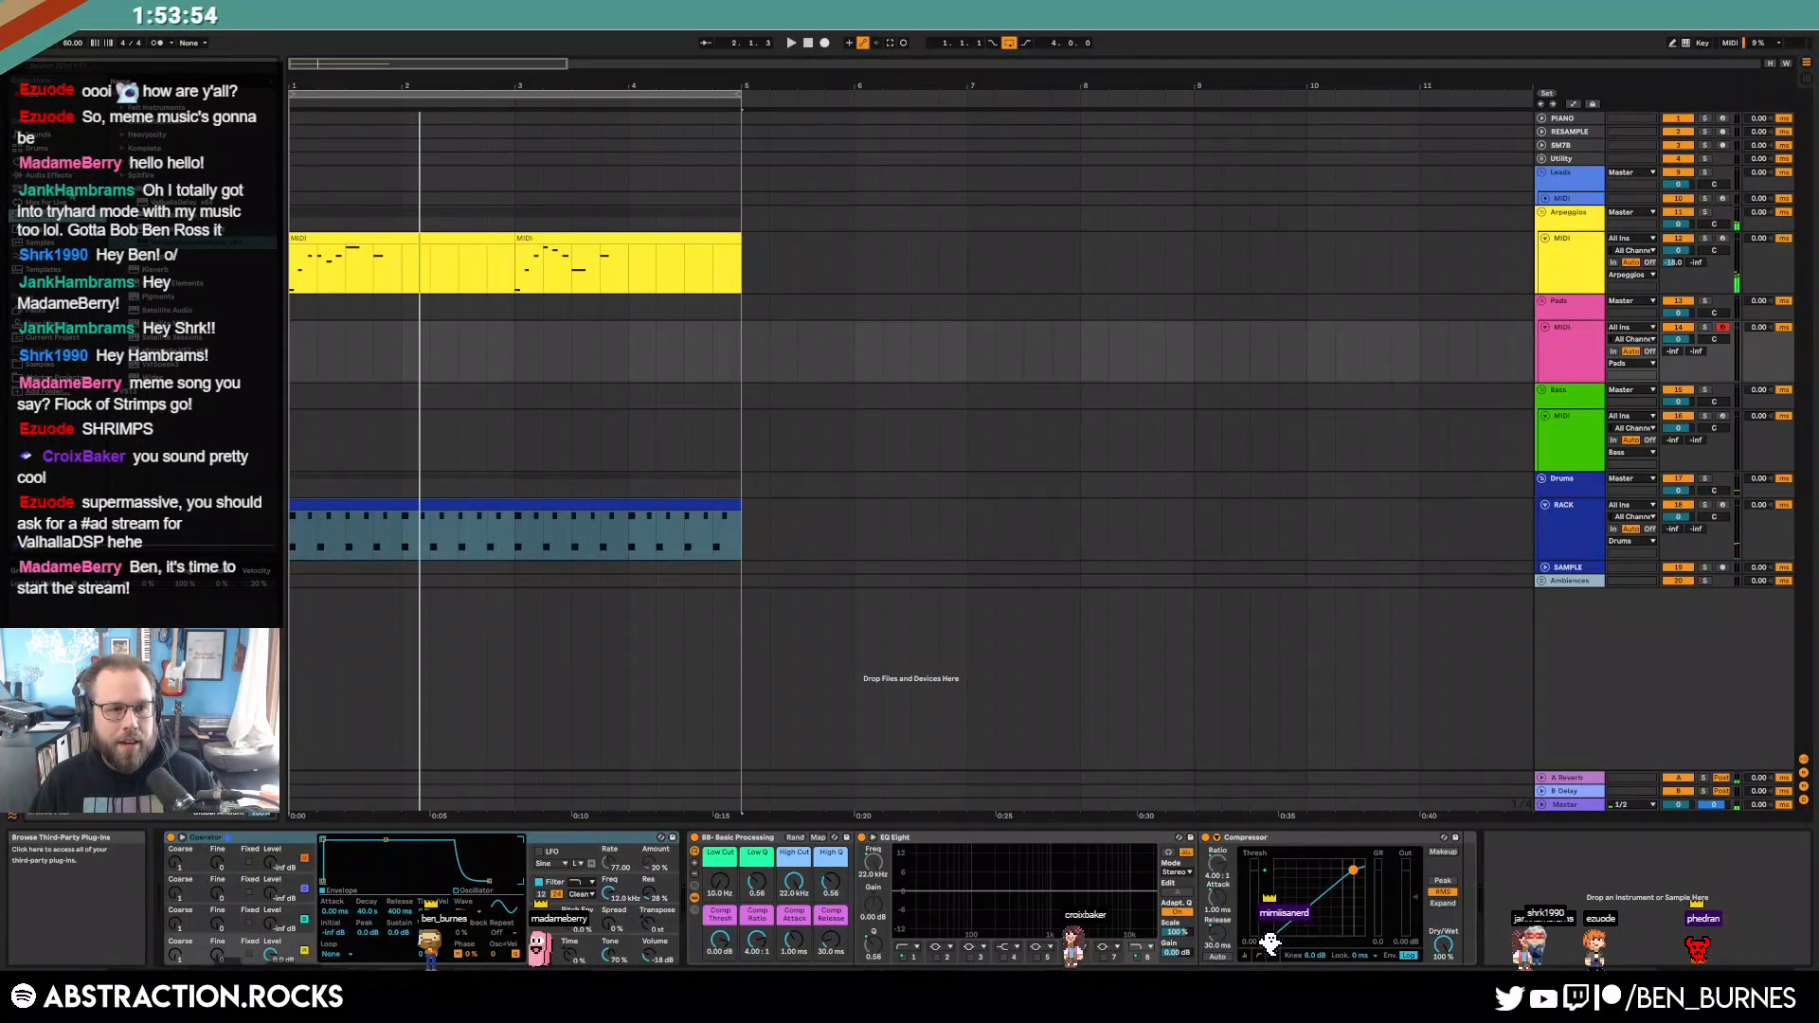
{"action": "left_click", "coordinate": [125, 192]}
{"action": "left_click", "coordinate": [115, 94]}
{"action": "left_click", "coordinate": [115, 107]}
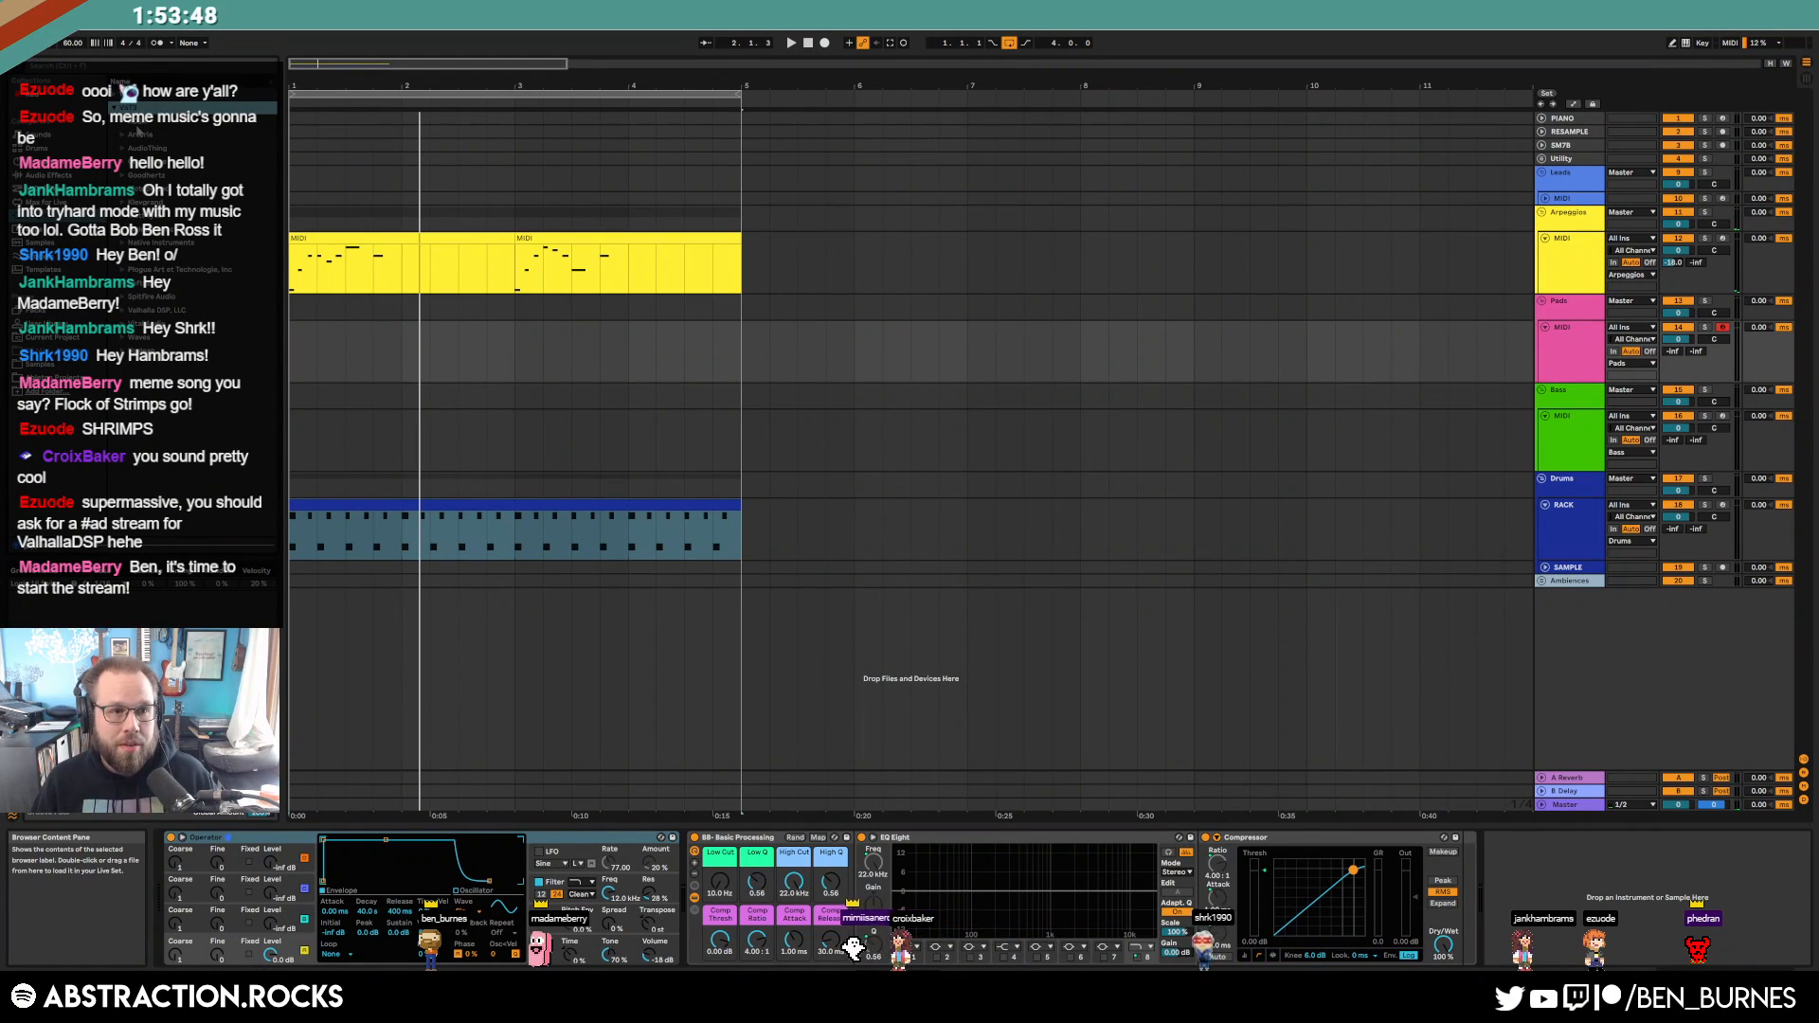
{"action": "left_click", "coordinate": [124, 135]}
{"action": "left_click_drag", "start_coordinate": [134, 148], "coordinate": [134, 290]}
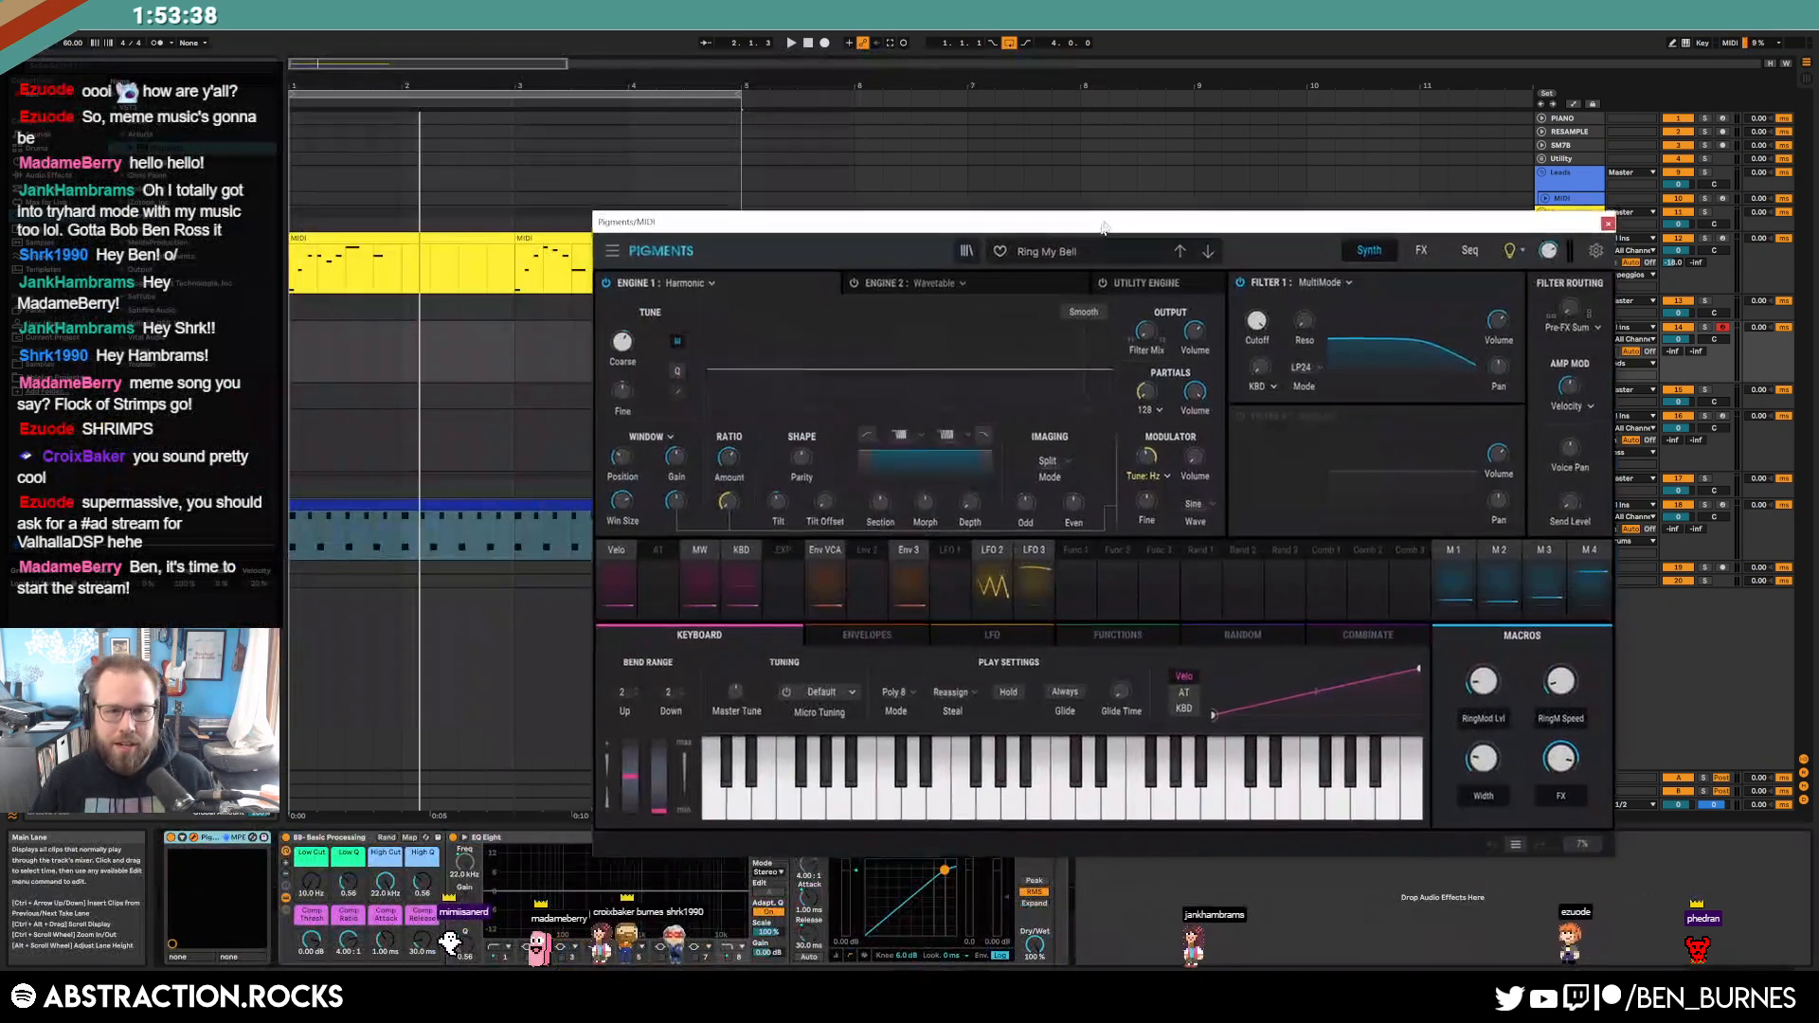
Start a new Default preset in Pigments, and look through the preset type list without choosing one.
{"action": "left_click", "coordinate": [584, 180]}
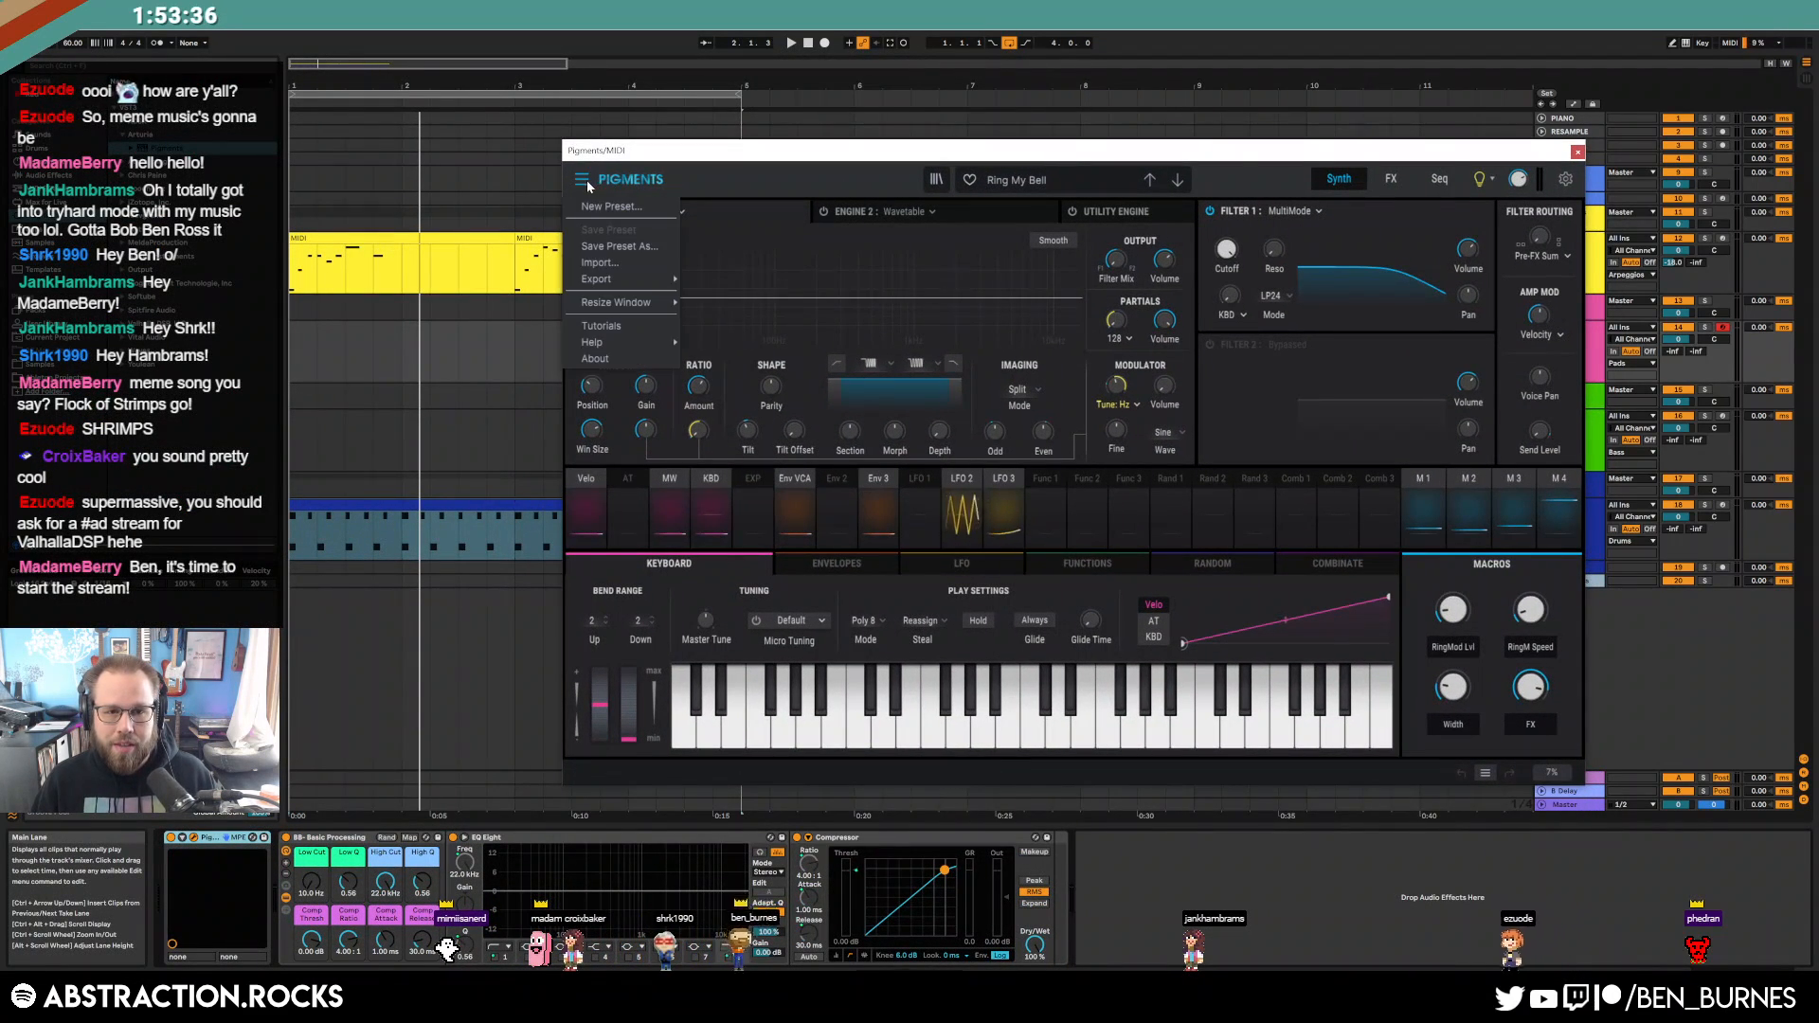
{"action": "left_click", "coordinate": [594, 205]}
{"action": "left_click", "coordinate": [1014, 180]}
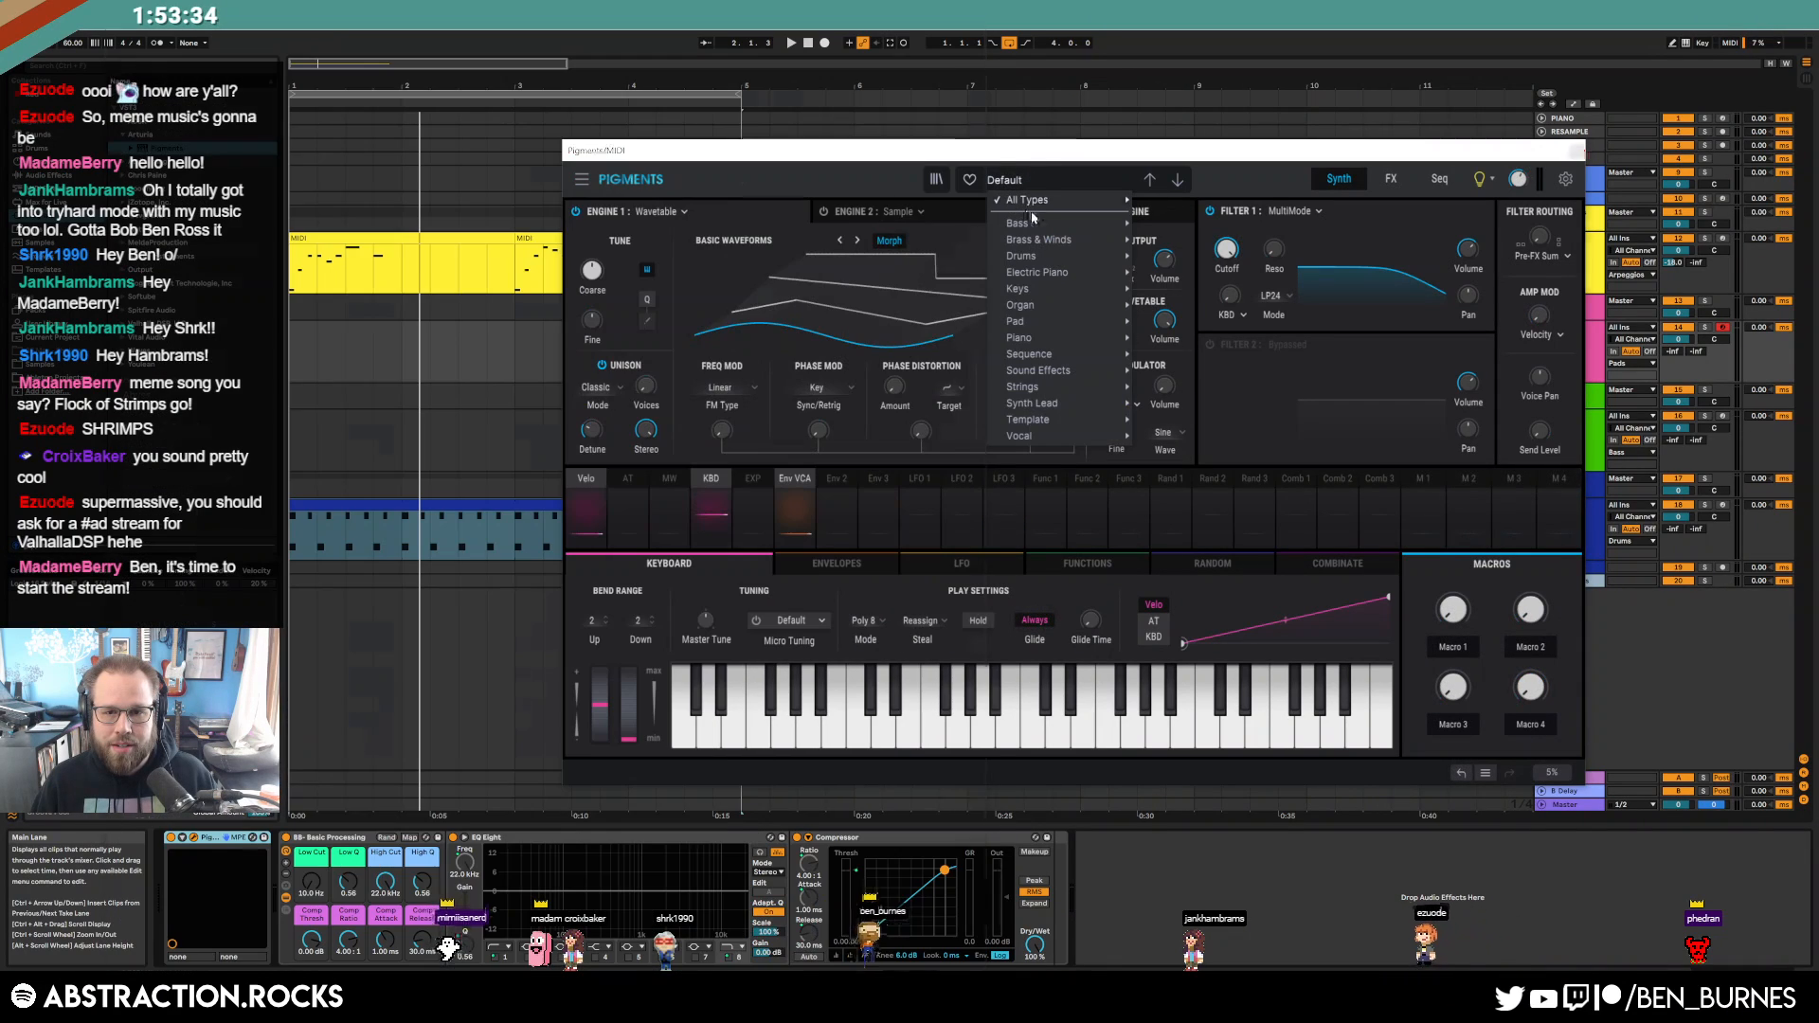
{"action": "mouse_move", "coordinate": [1059, 326]}
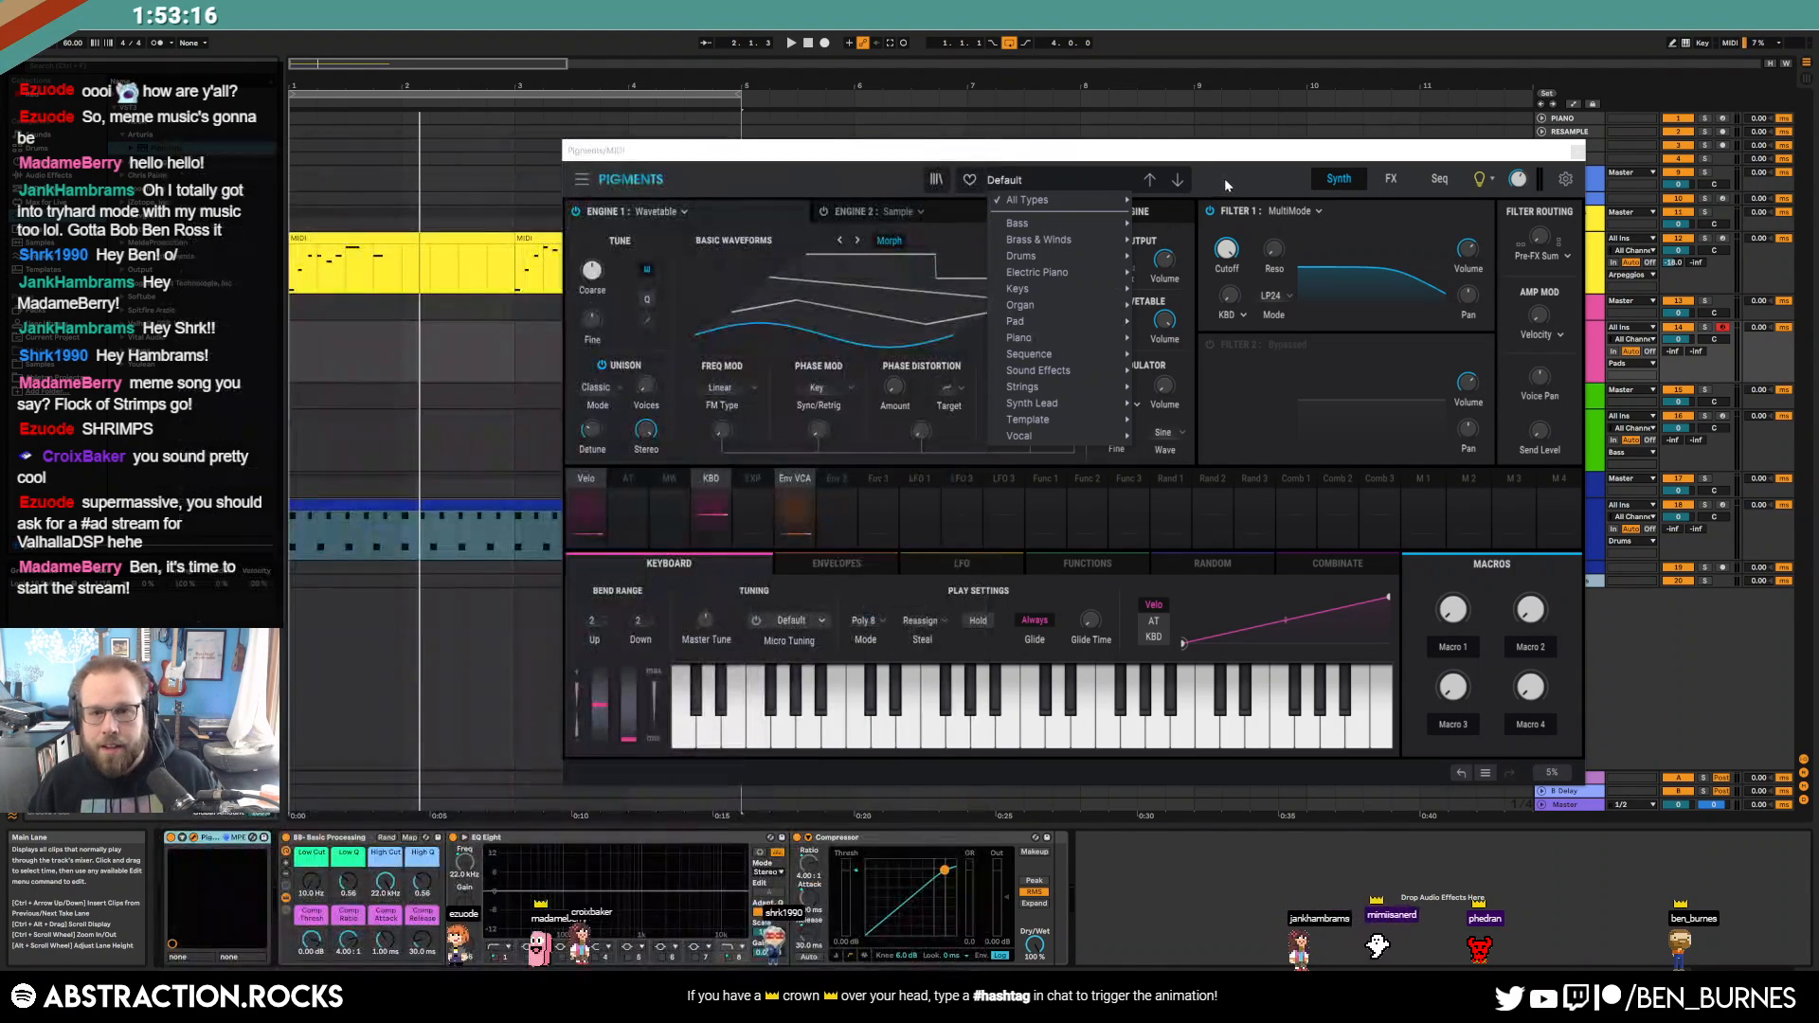
{"action": "left_click", "coordinate": [1224, 179]}
Set Engine 1's unison mode to Super, lengthen the Env VCA attack, and close the Pigments window.
{"action": "left_click", "coordinate": [617, 386]}
{"action": "left_click", "coordinate": [763, 444]}
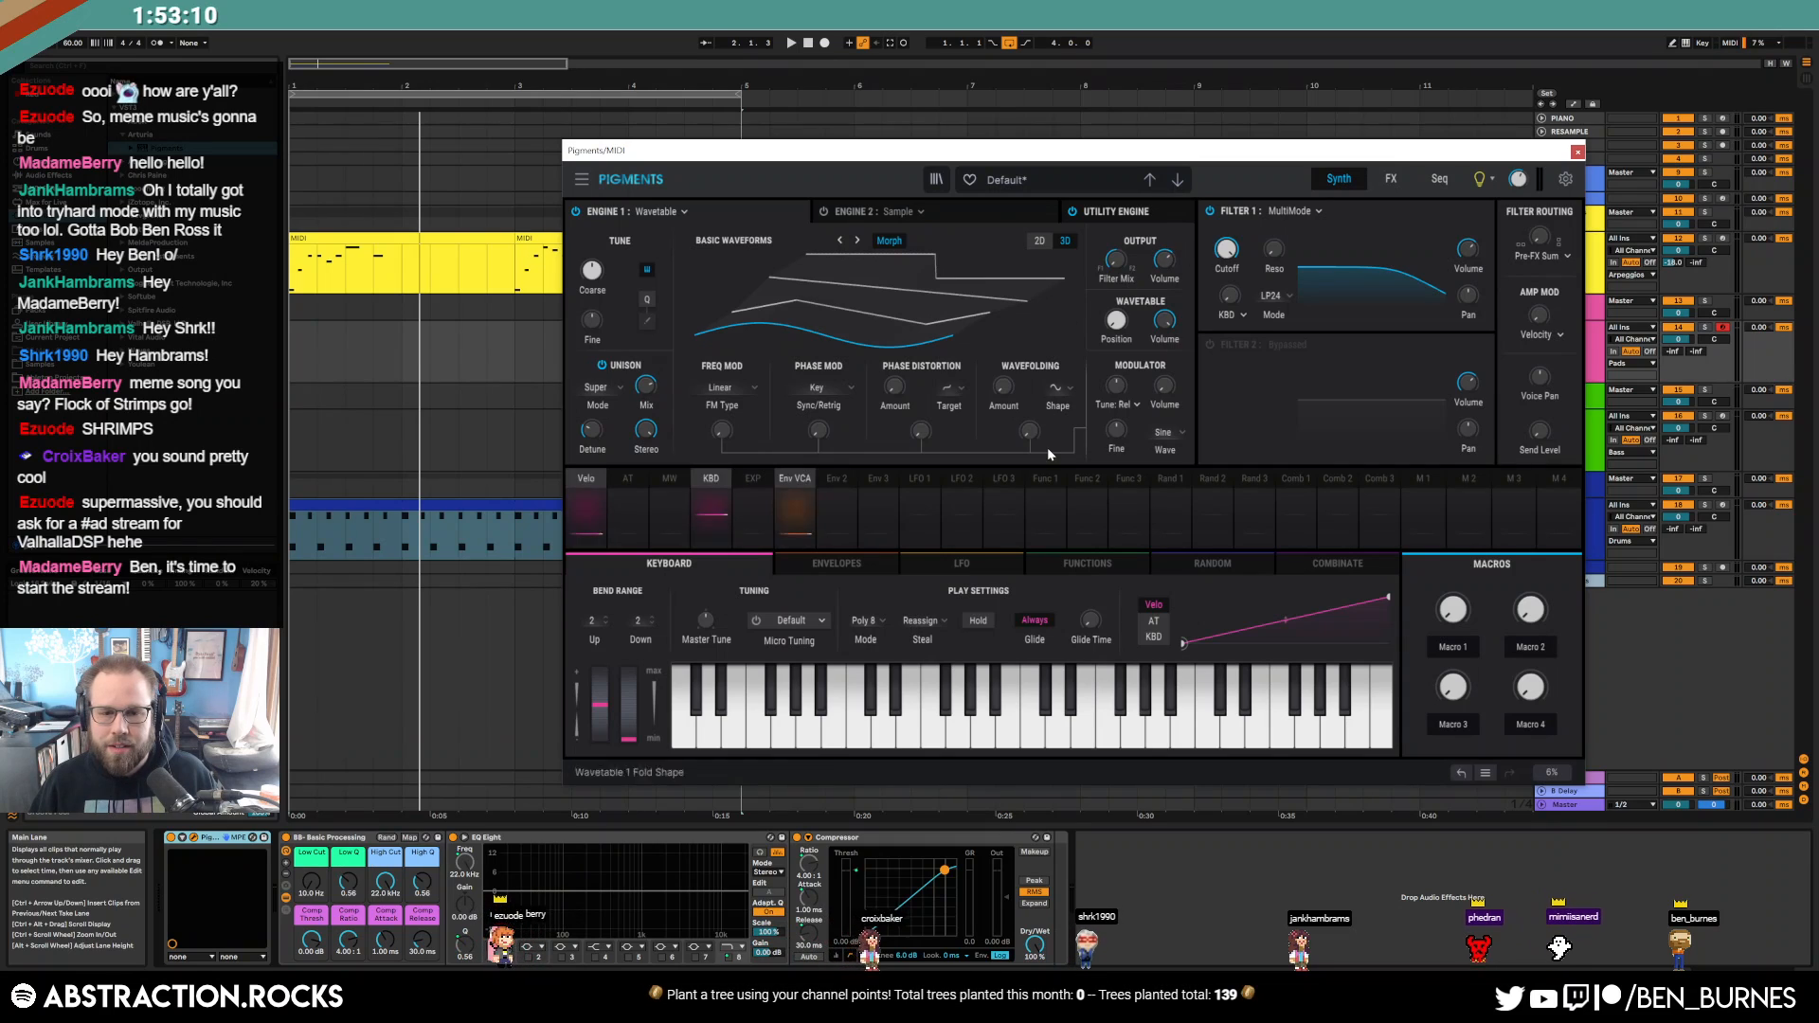
{"action": "left_click", "coordinate": [797, 562]}
{"action": "left_click_drag", "start_coordinate": [586, 597], "coordinate": [617, 573]}
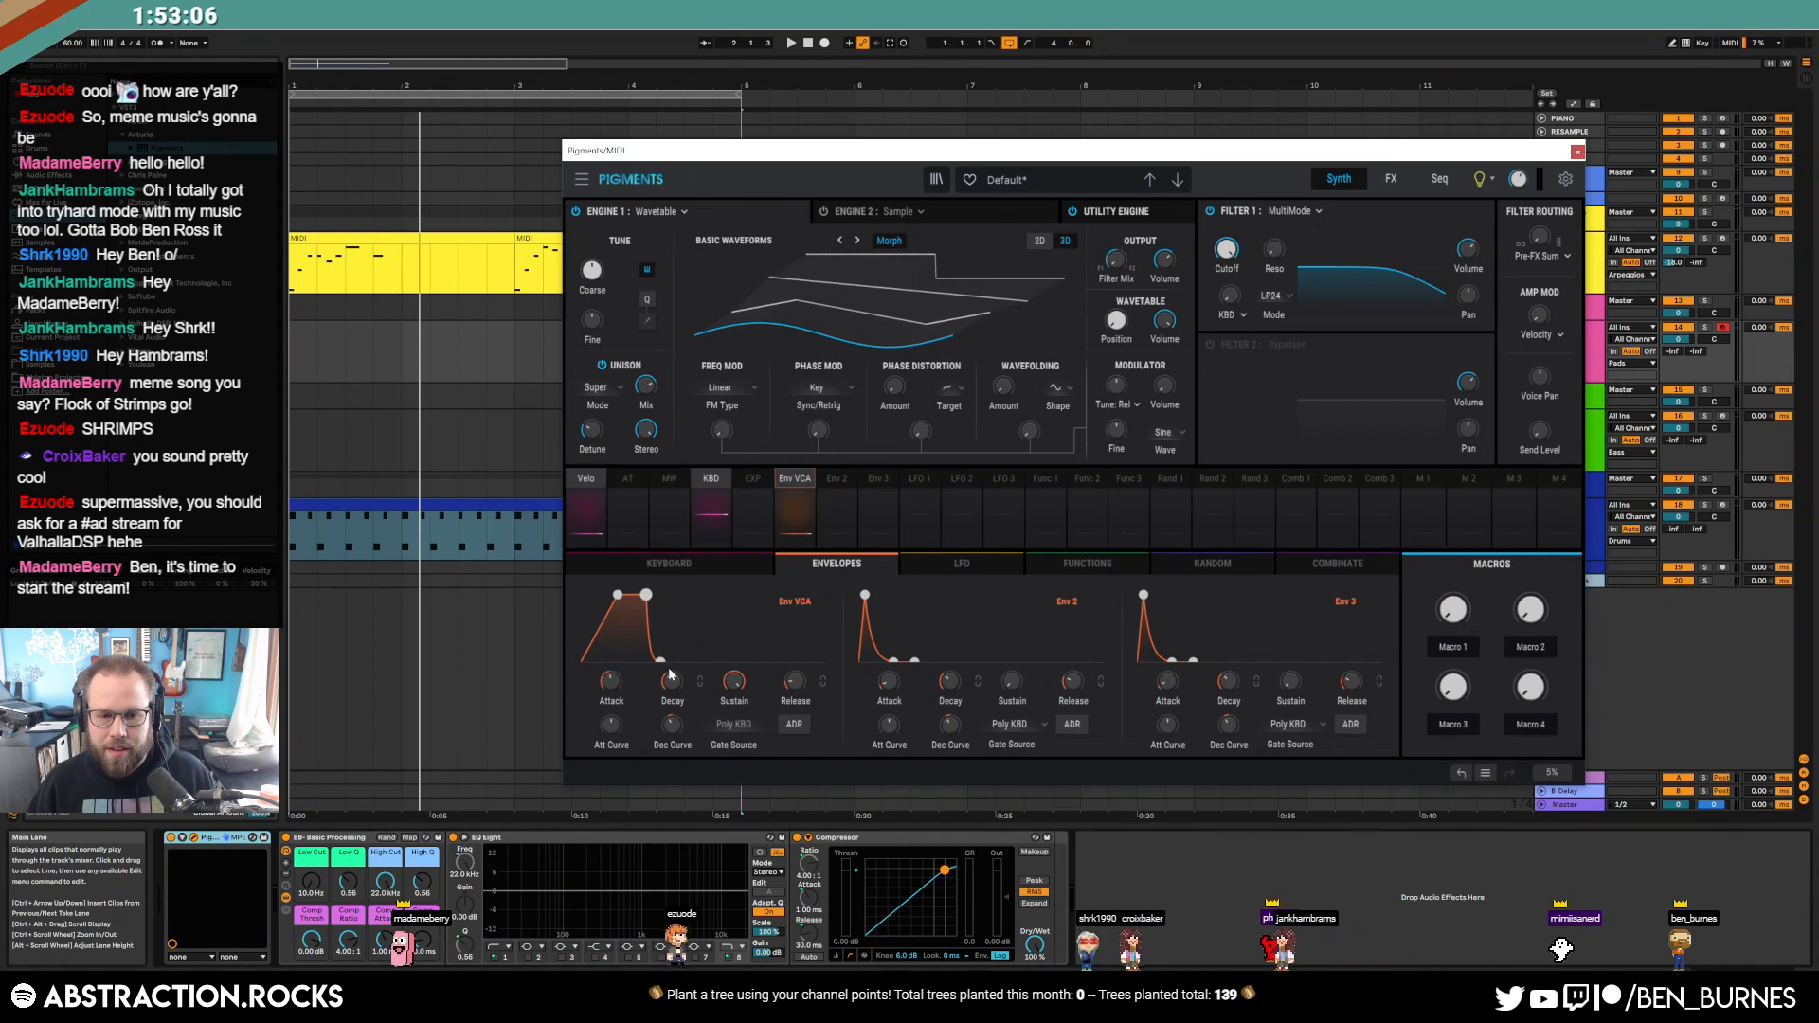
{"action": "left_click", "coordinate": [1577, 151]}
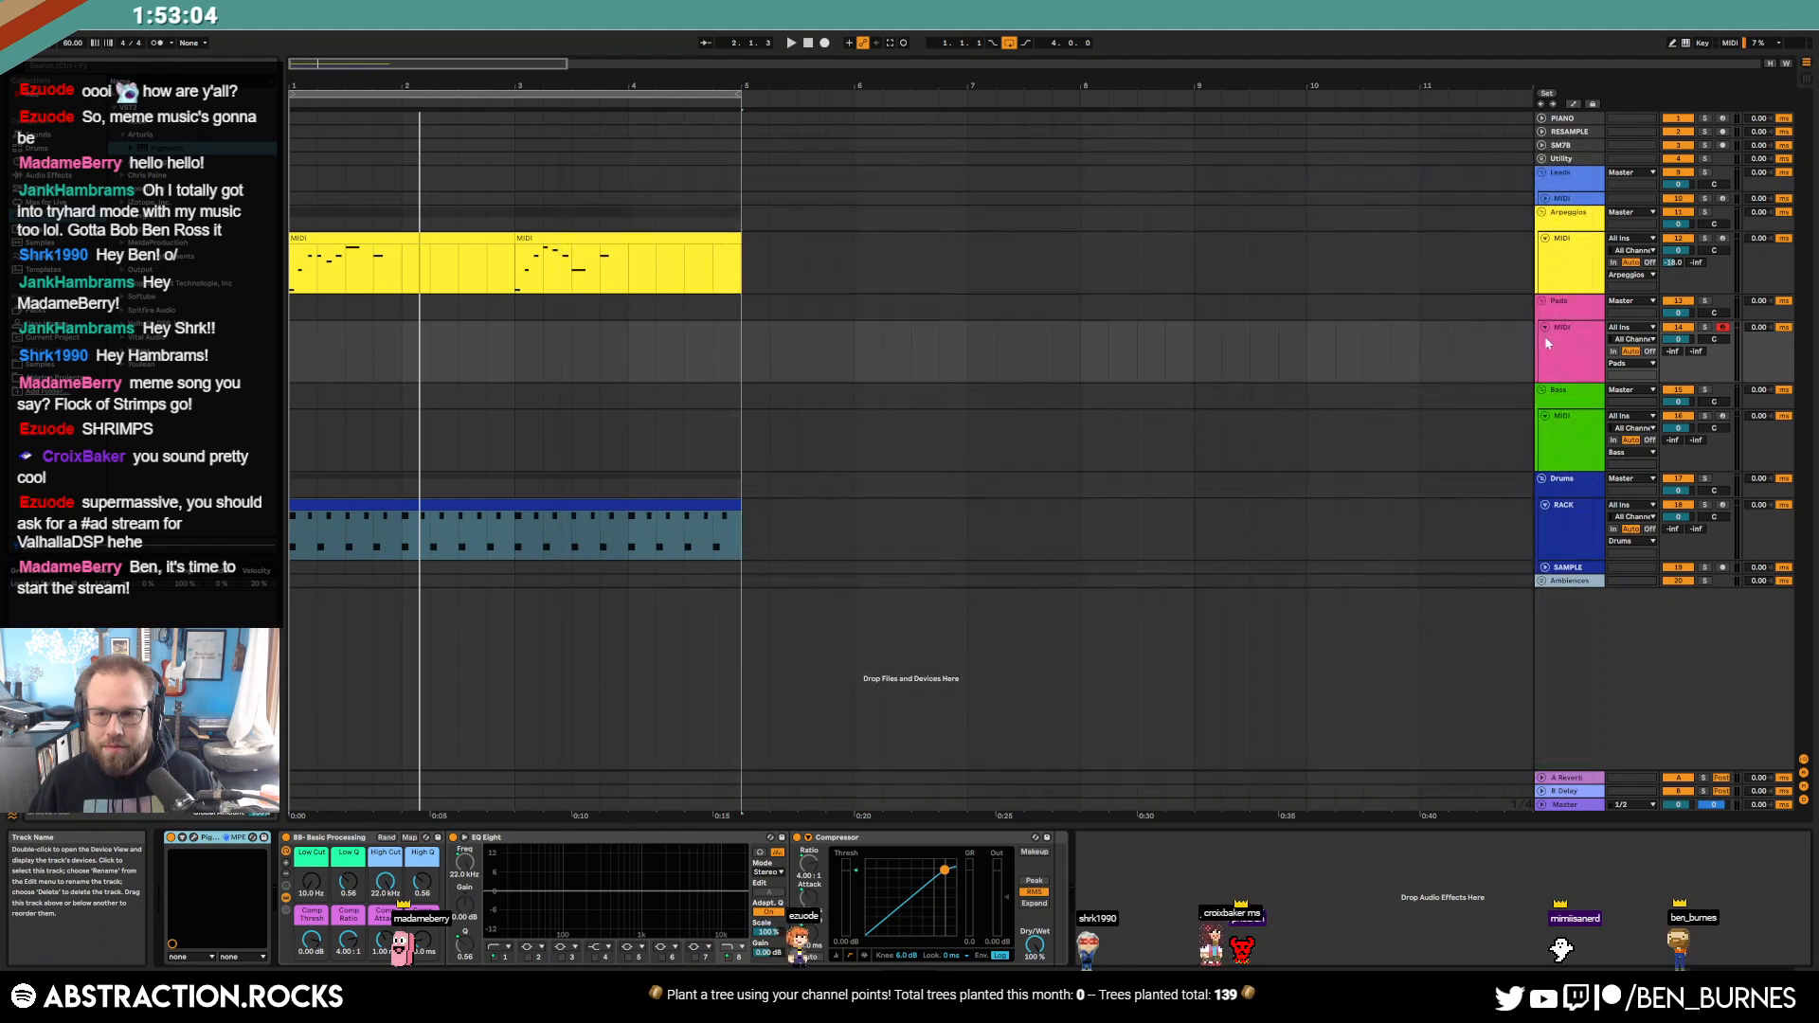
Stop playback, split the four-bar drum clip at bar 3, and open the notes of its first two bars.
{"action": "left_click", "coordinate": [808, 43]}
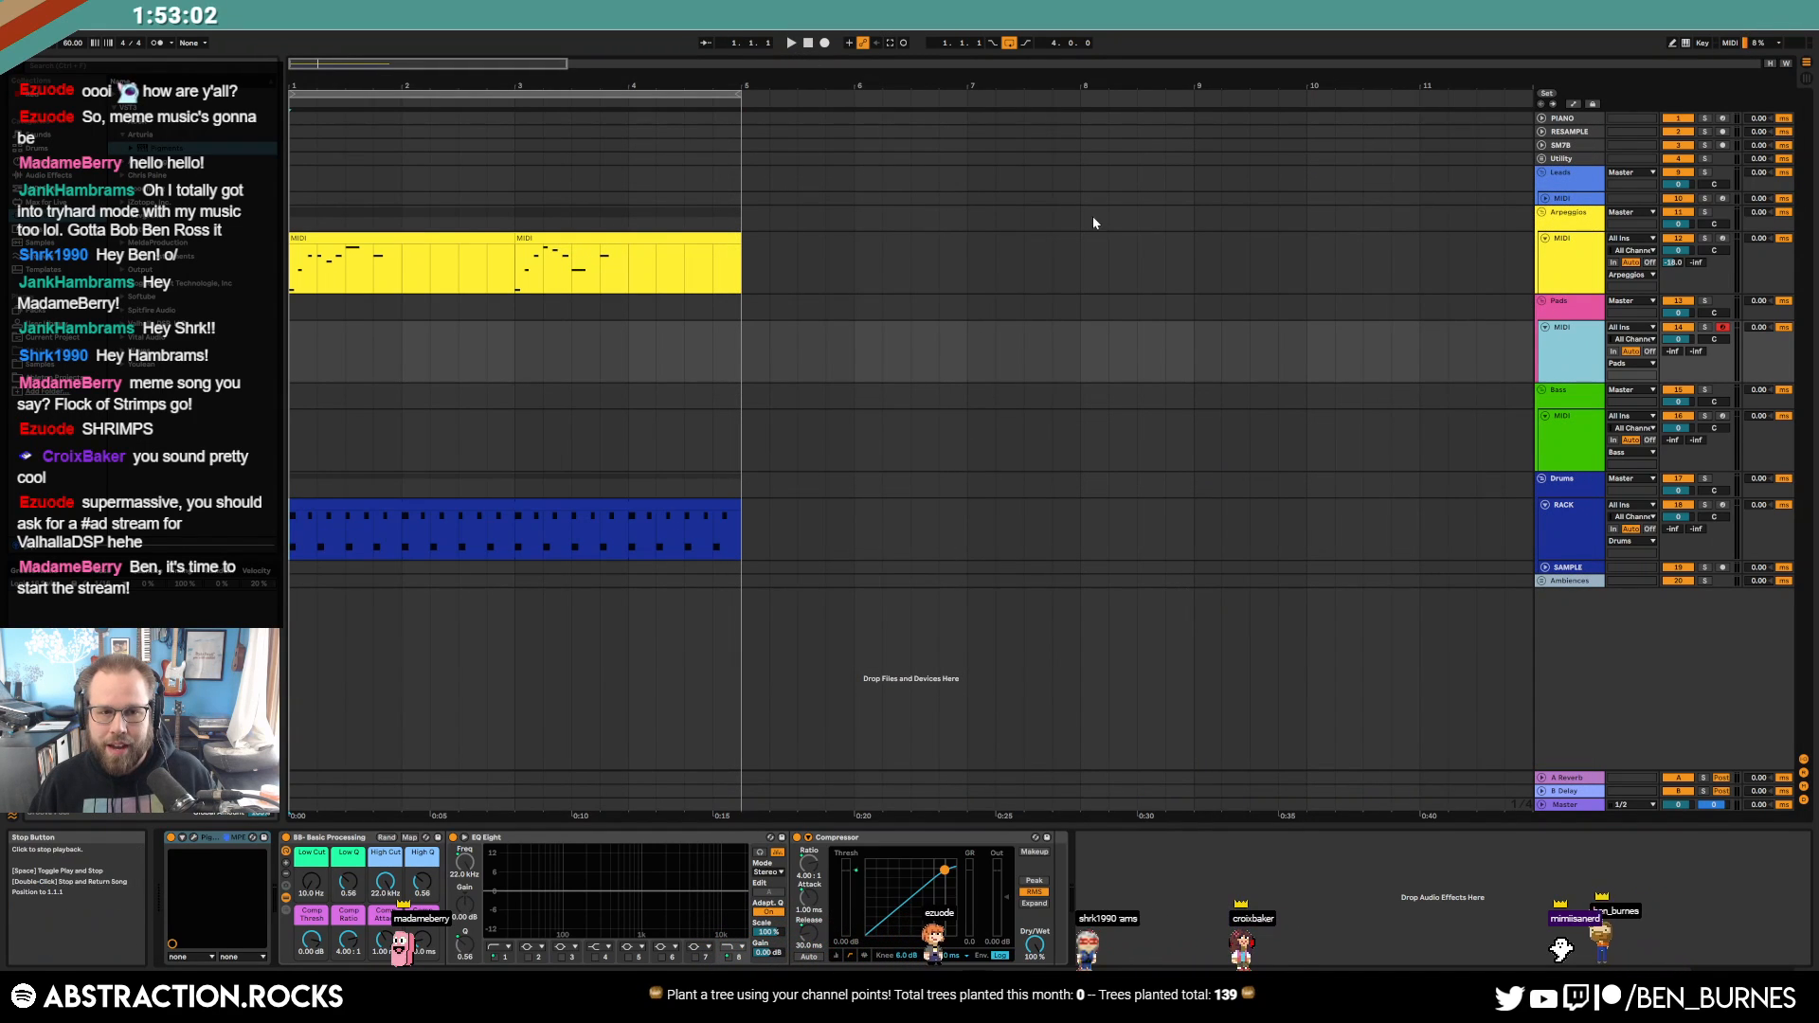
{"action": "left_click", "coordinate": [603, 504]}
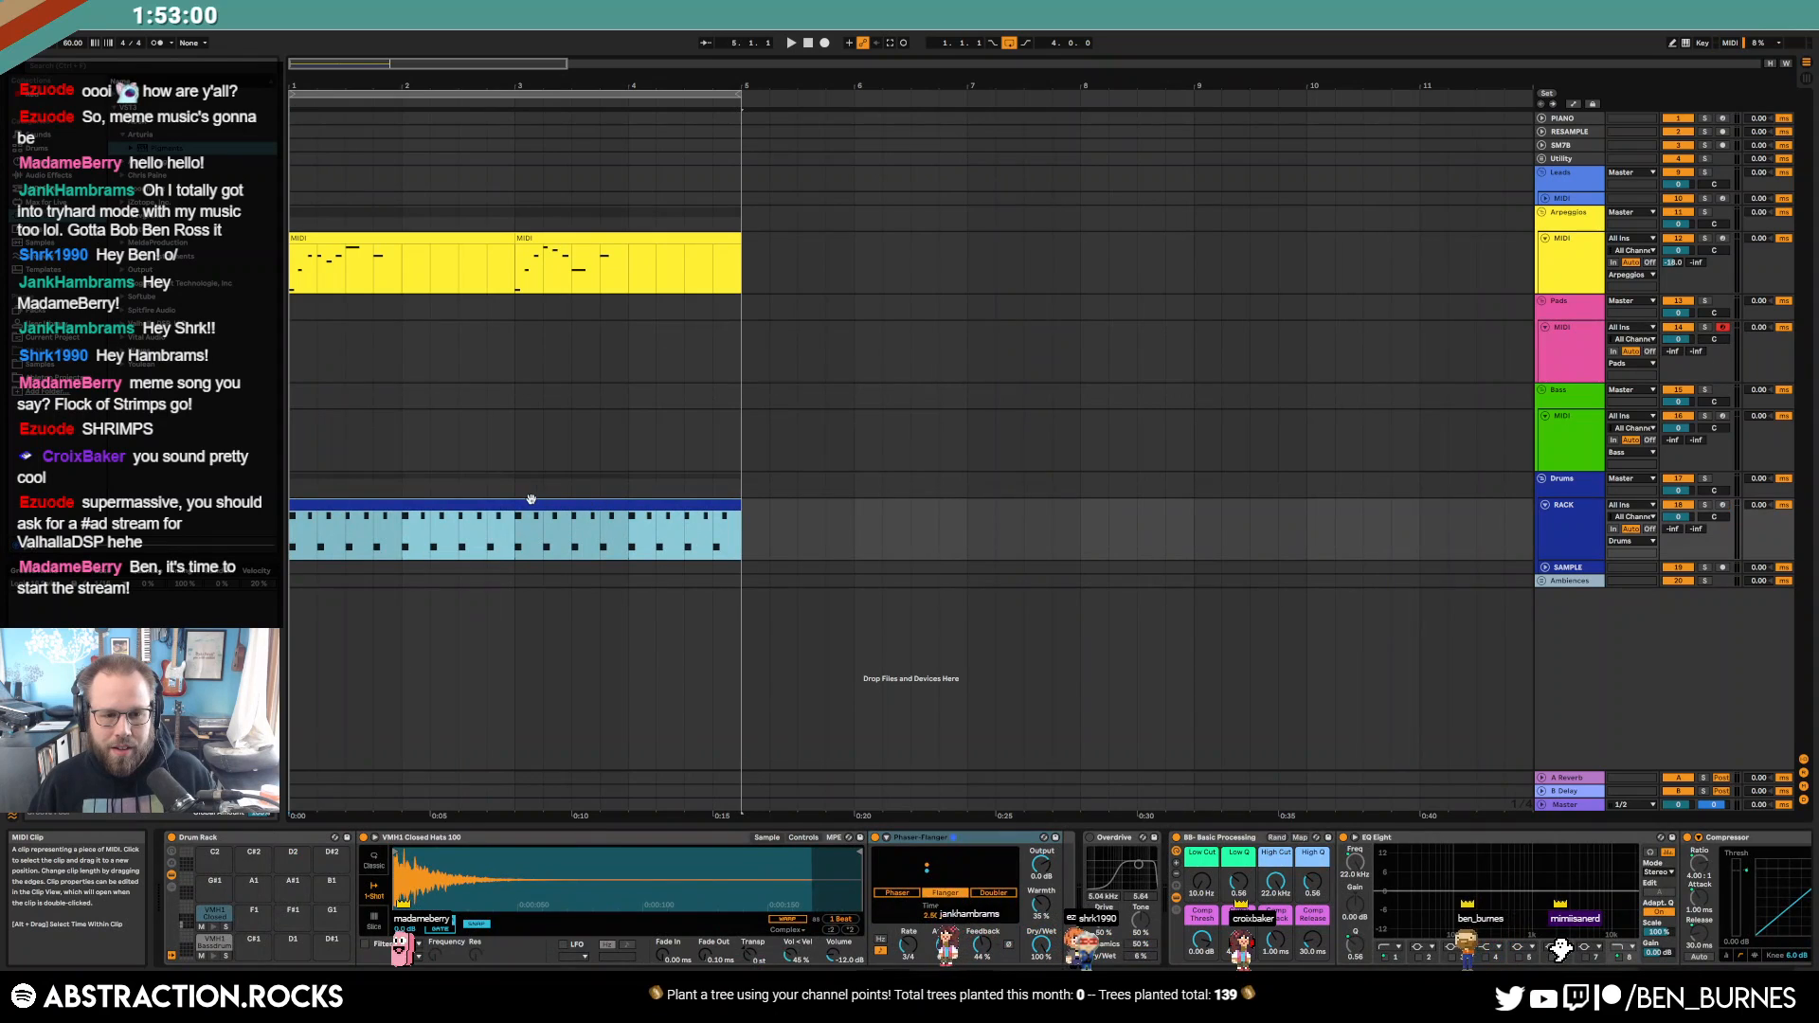
{"action": "double_click", "coordinate": [532, 499]}
{"action": "left_click", "coordinate": [960, 627]}
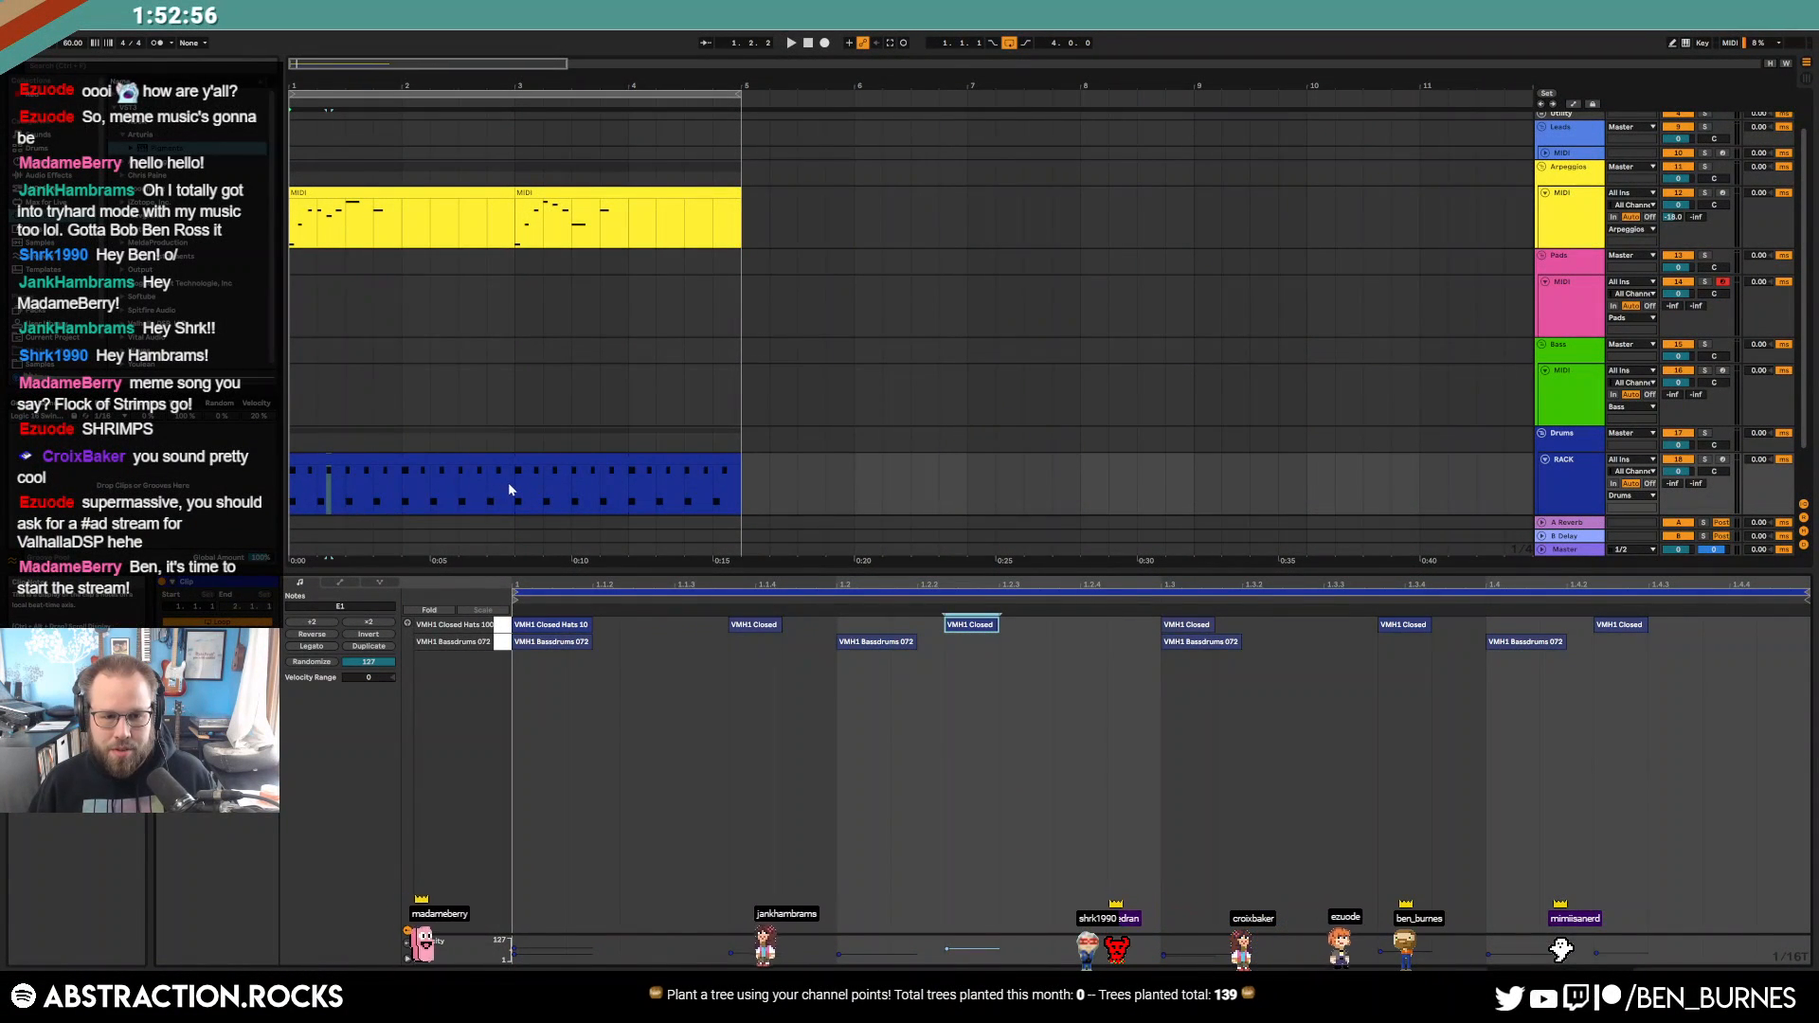
{"action": "left_click_drag", "start_coordinate": [511, 483], "coordinate": [293, 495]}
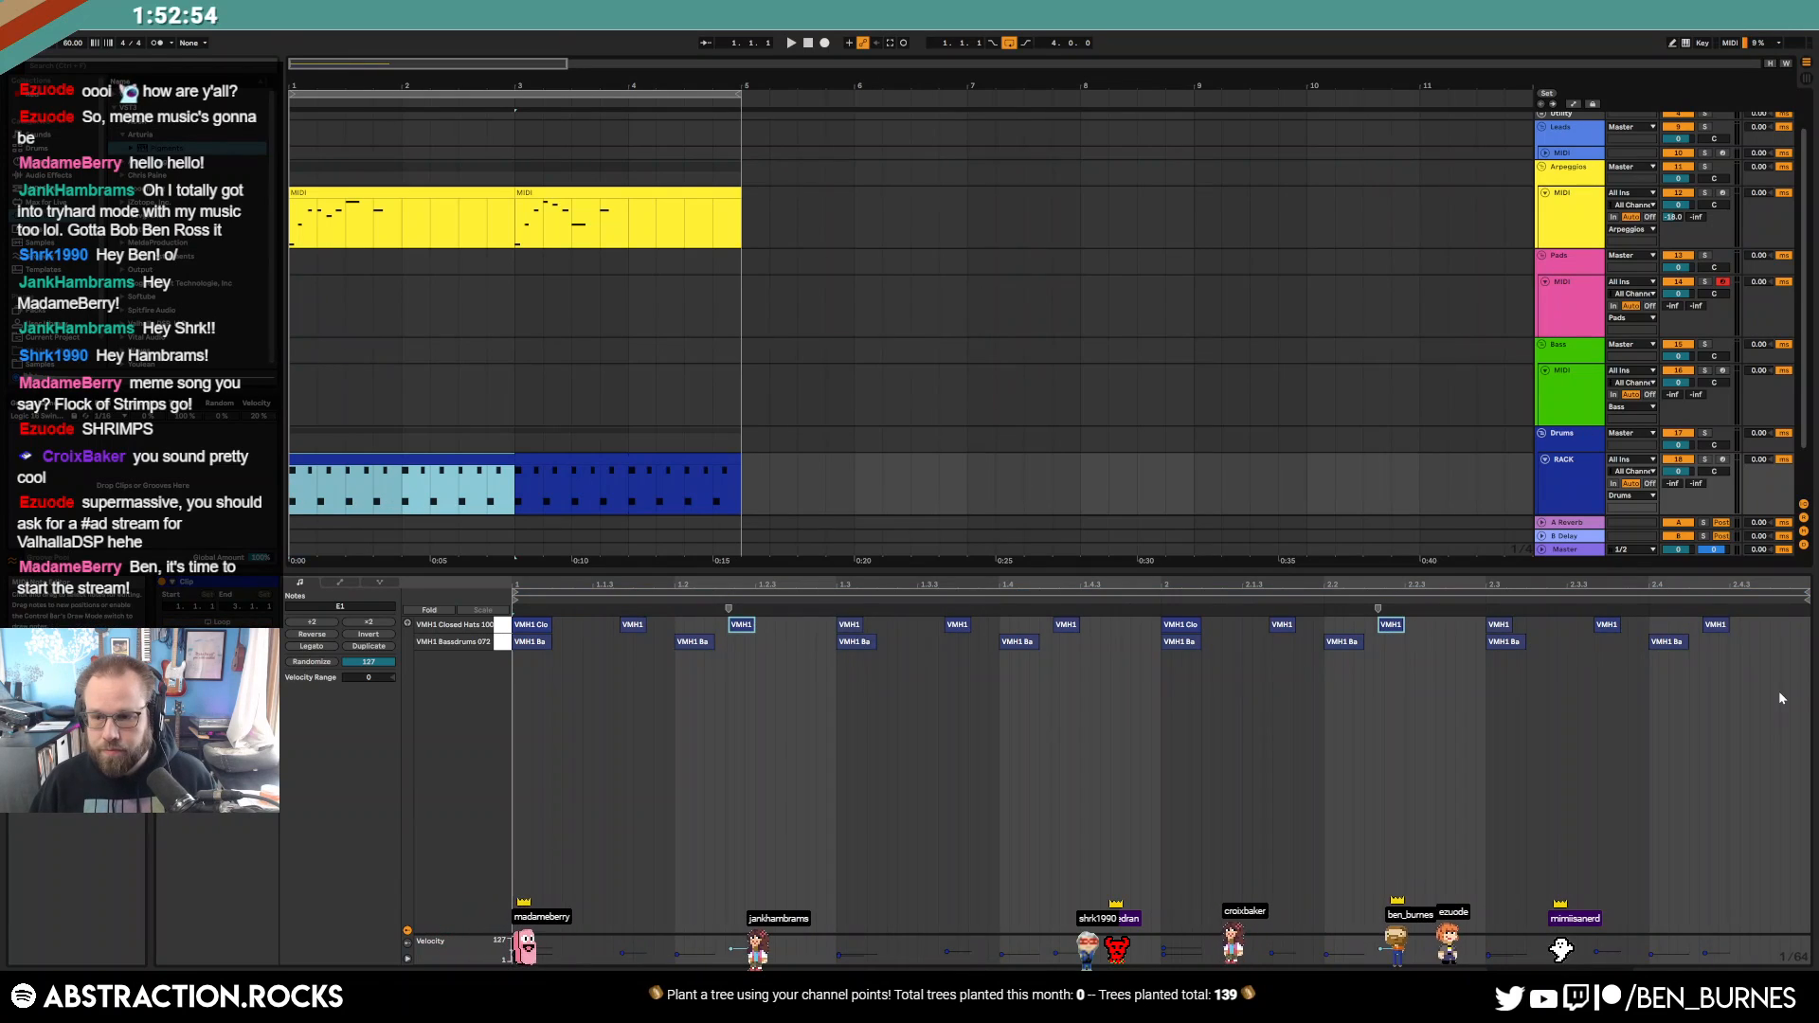
{"action": "left_click", "coordinate": [498, 483]}
{"action": "key", "text": "ctrl+z"}
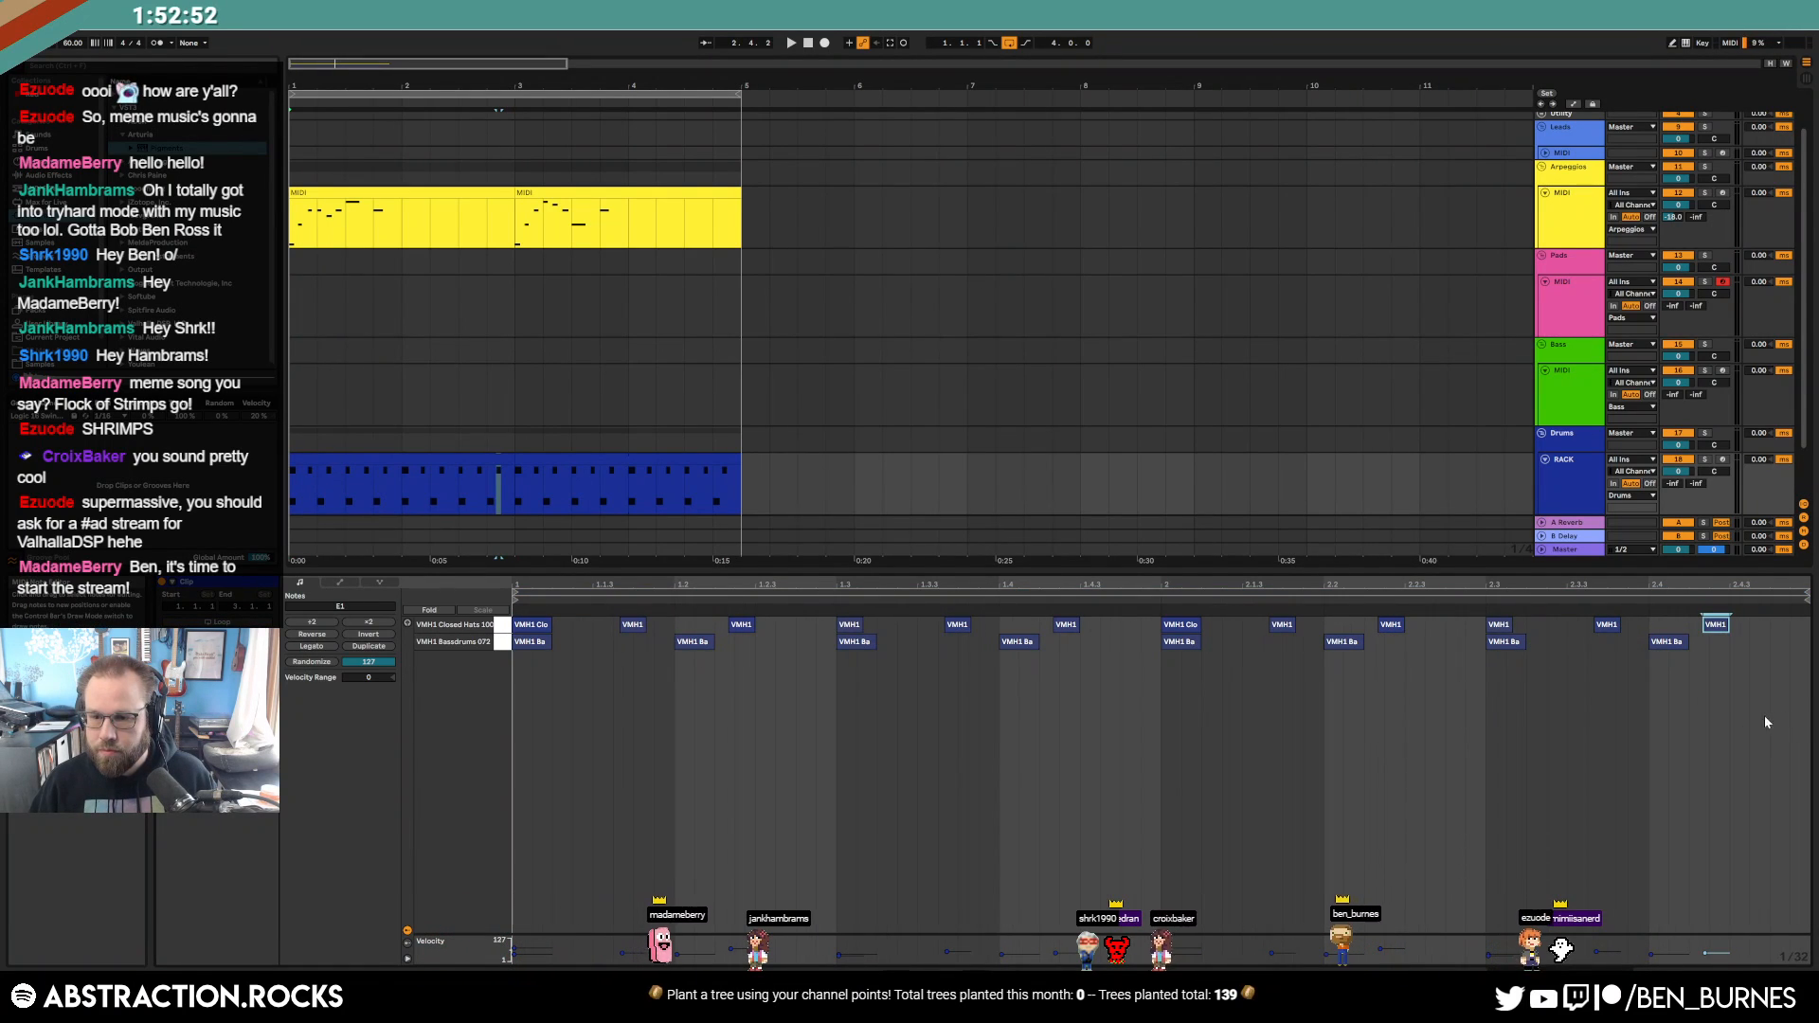
Copy the last closed hat note twice in the two-bar drum clip to add a quick fill at its end.
{"action": "key", "text": "ctrl+1"}
{"action": "key", "text": "ctrl+3"}
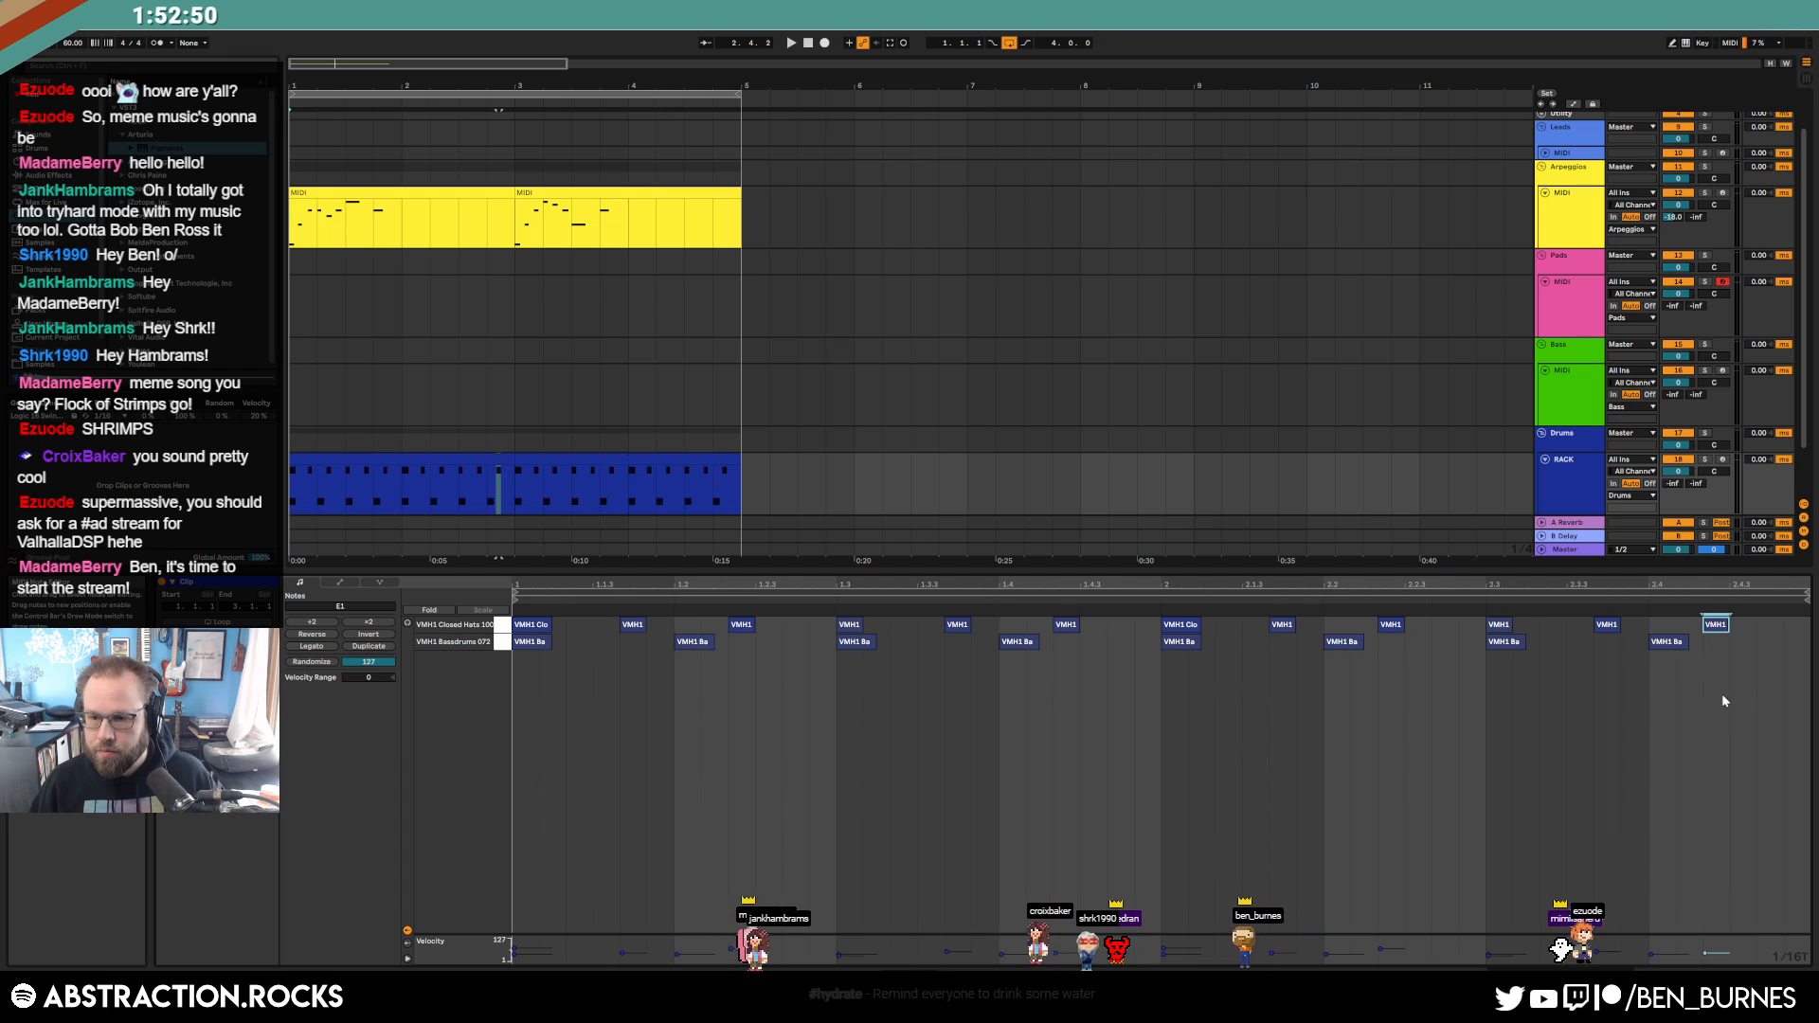
{"action": "left_click_drag", "start_coordinate": [1716, 628], "coordinate": [1775, 629]}
{"action": "key", "text": "ctrl+s"}
{"action": "key", "text": "Escape"}
{"action": "left_click_drag", "start_coordinate": [1773, 628], "coordinate": [1796, 629]}
{"action": "left_click", "coordinate": [1747, 697]}
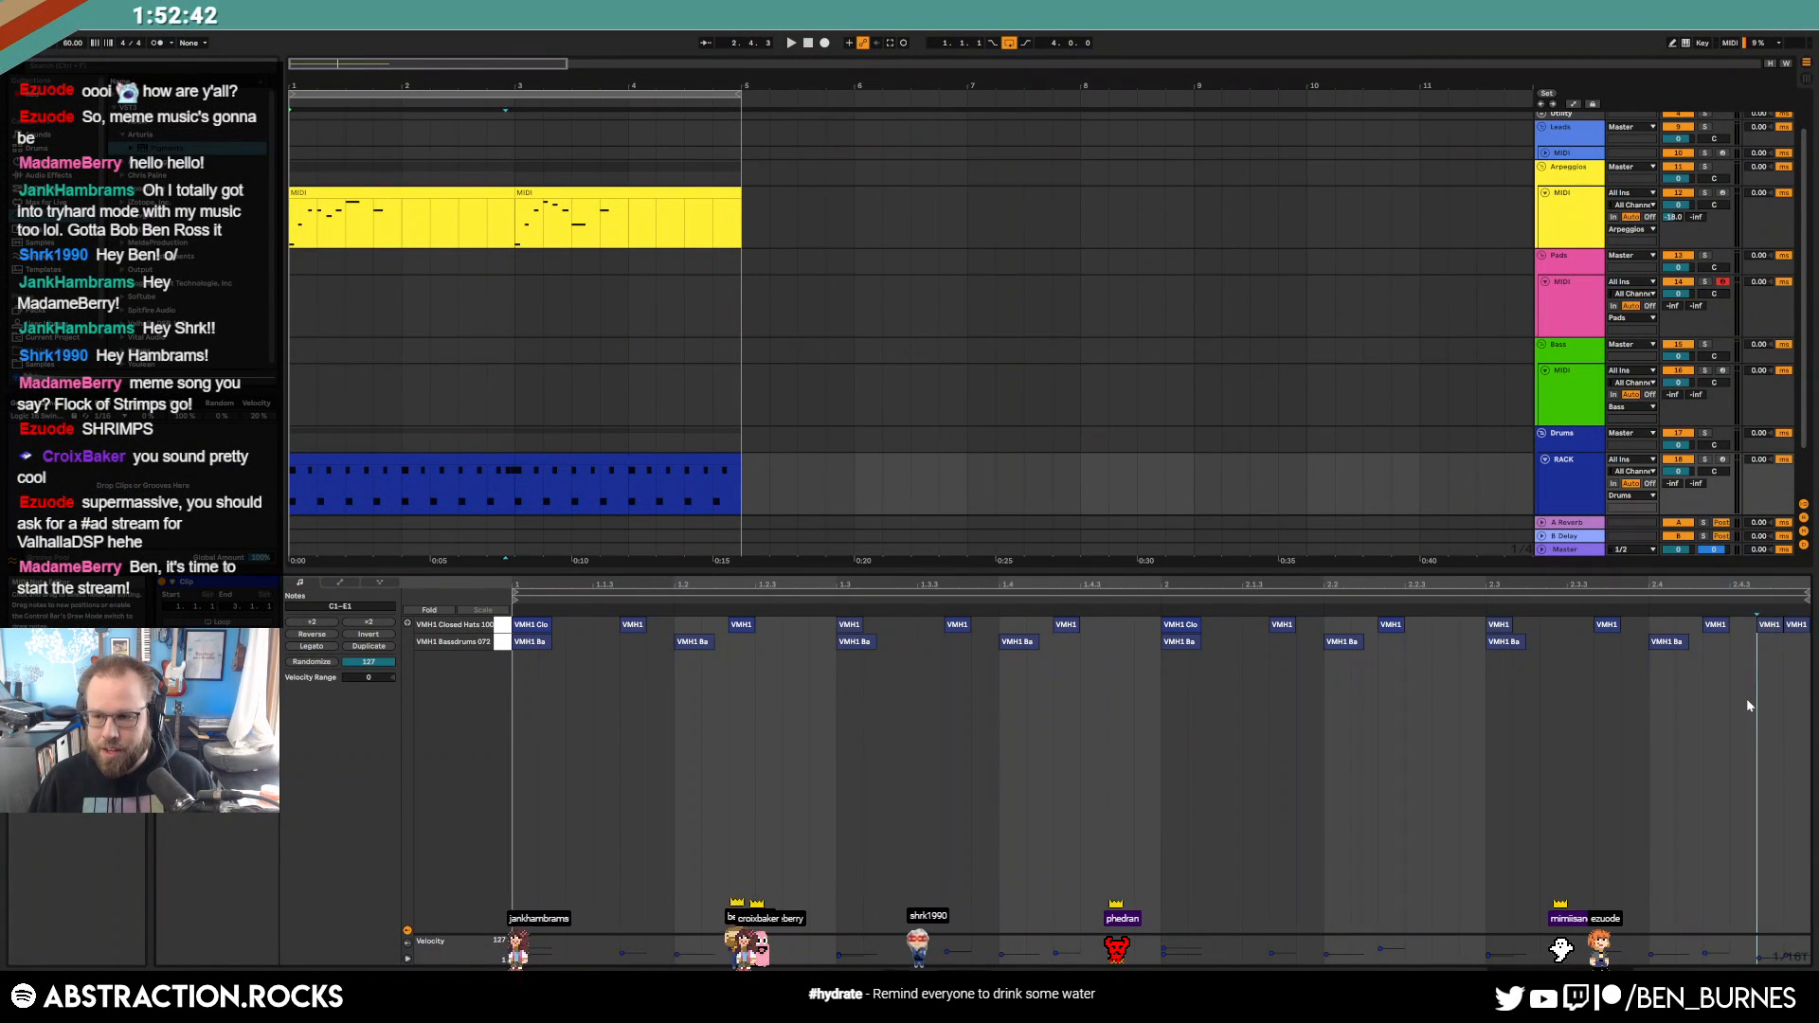
Repeat the edited two-bar drum clip over bars 3 and 4, replacing the plain second half.
{"action": "key", "text": "shift+Tab"}
{"action": "left_click", "coordinate": [478, 511]}
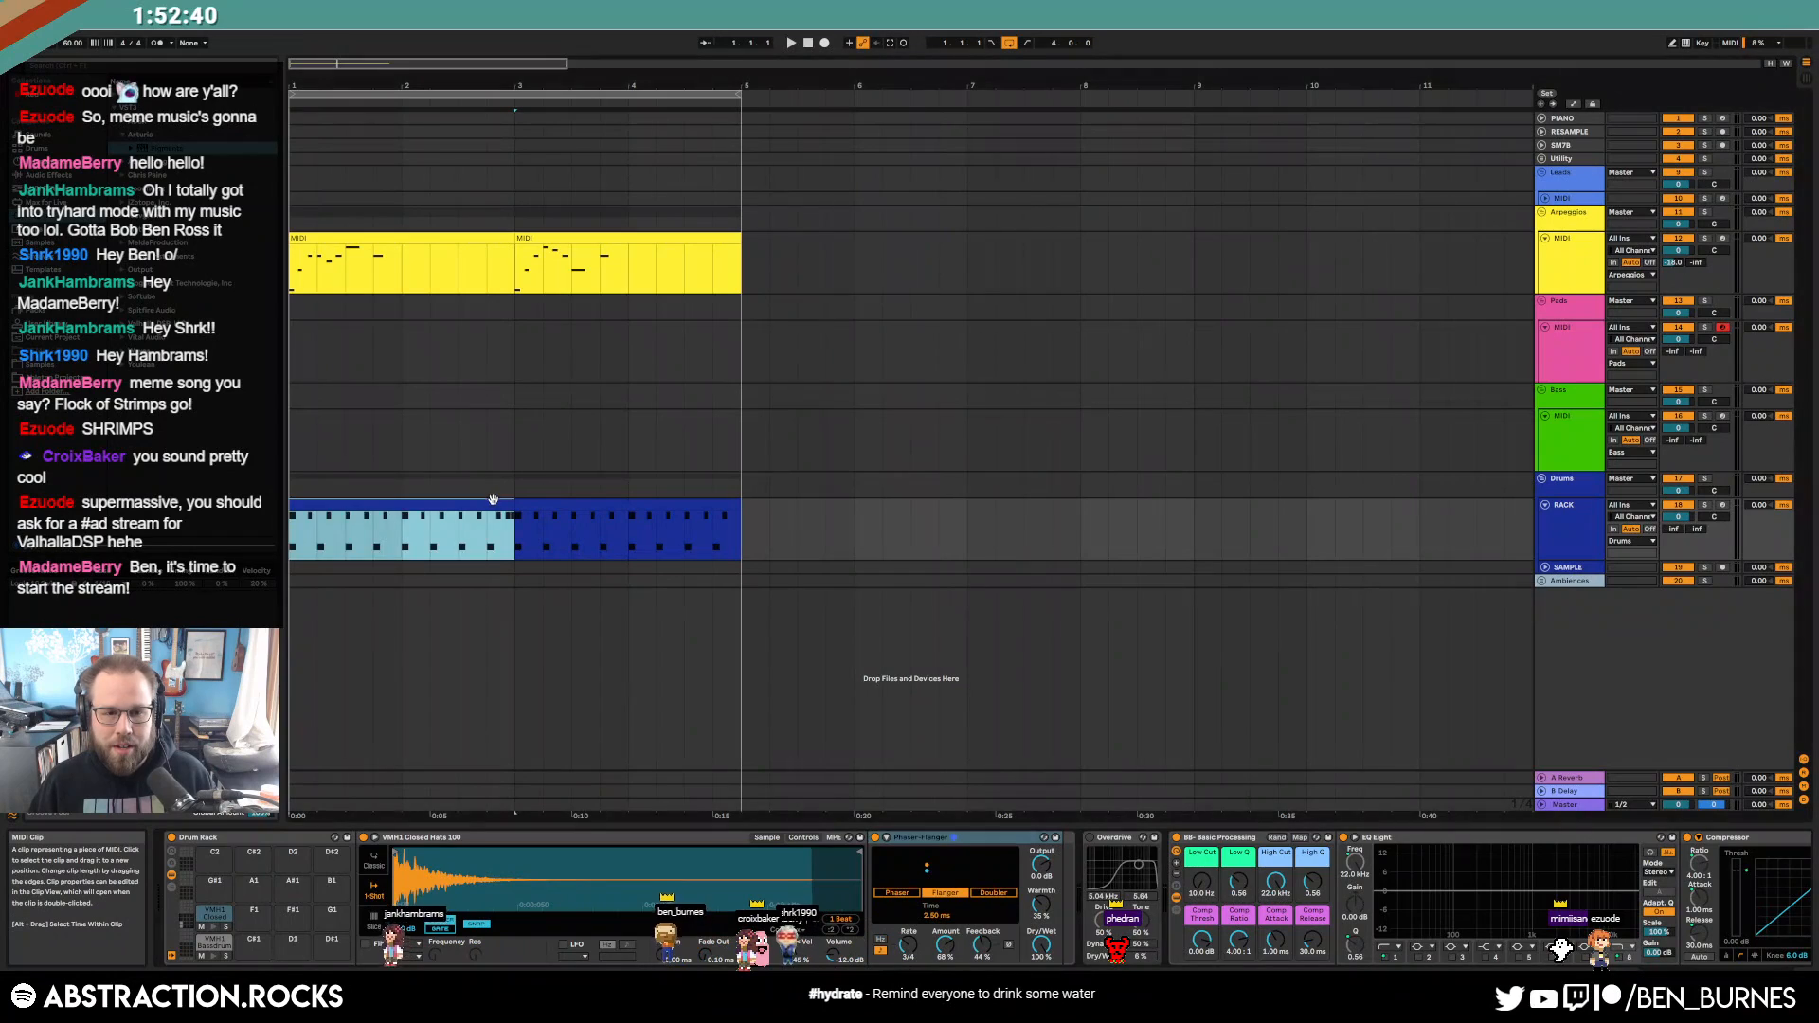
{"action": "key", "text": "shift+Tab"}
{"action": "left_click", "coordinate": [238, 623]}
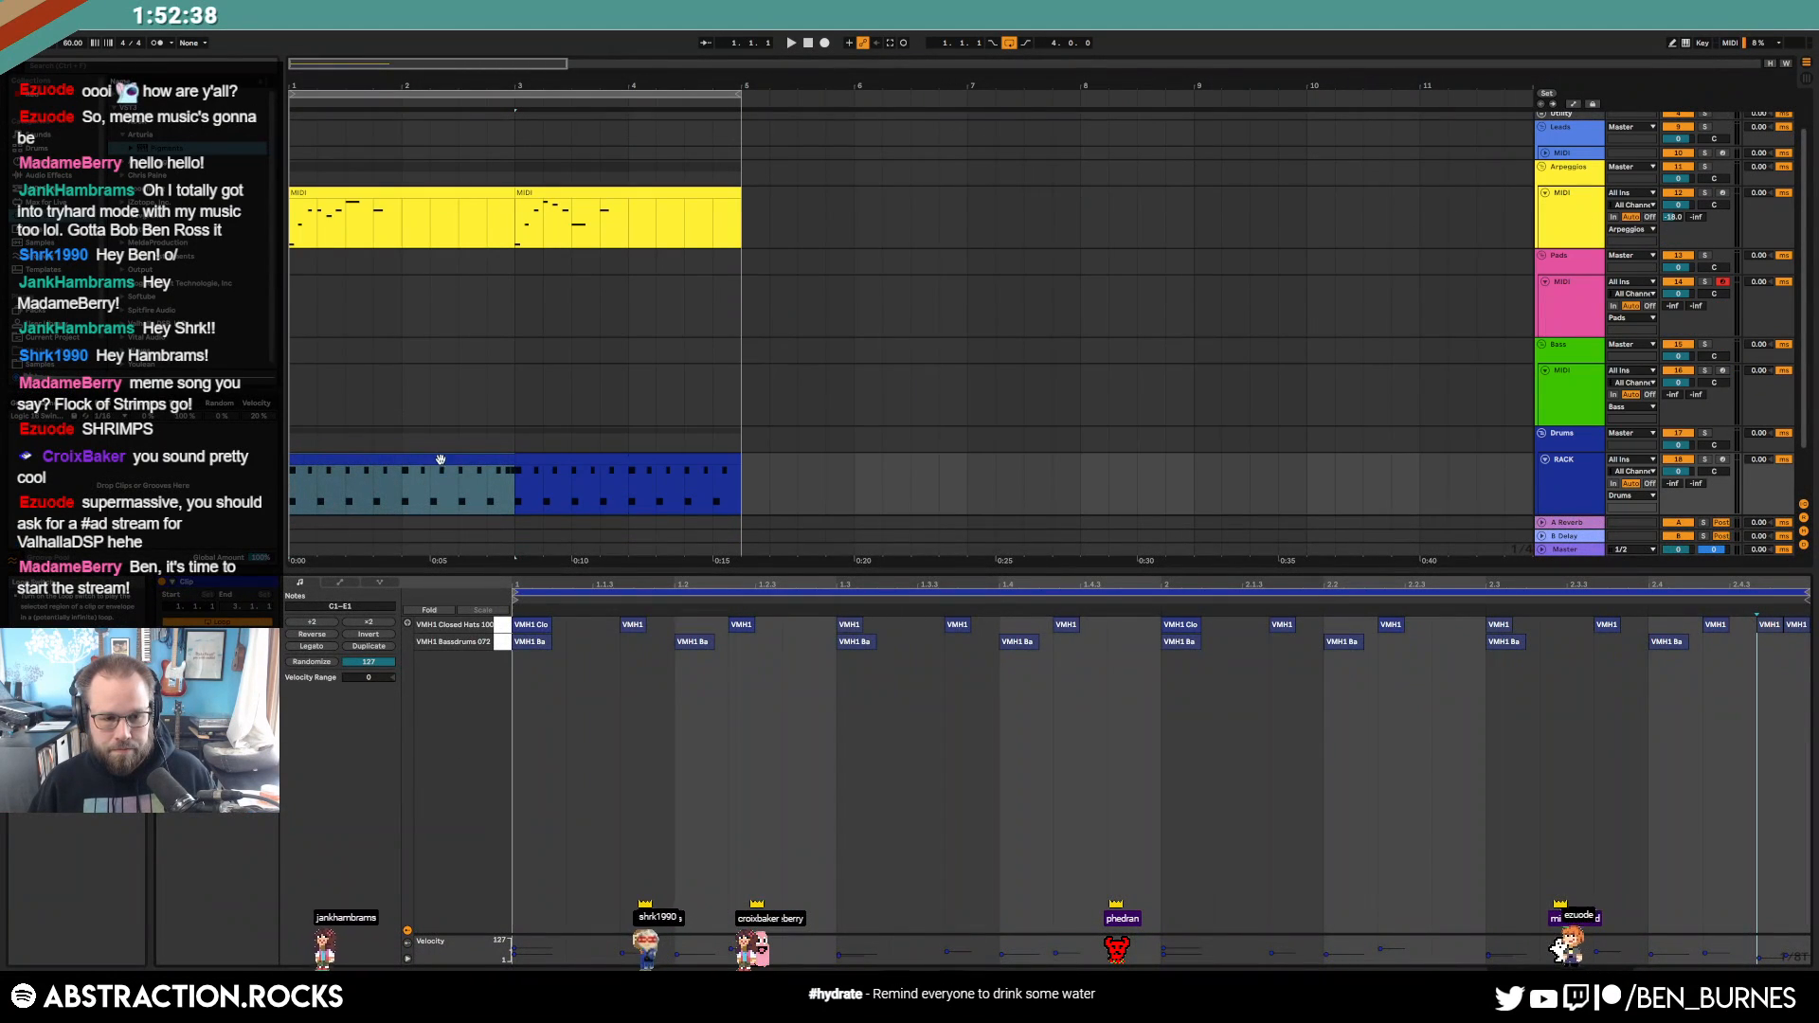
{"action": "left_click", "coordinate": [506, 460]}
{"action": "left_click", "coordinate": [546, 459]}
{"action": "key", "text": "shift+Tab"}
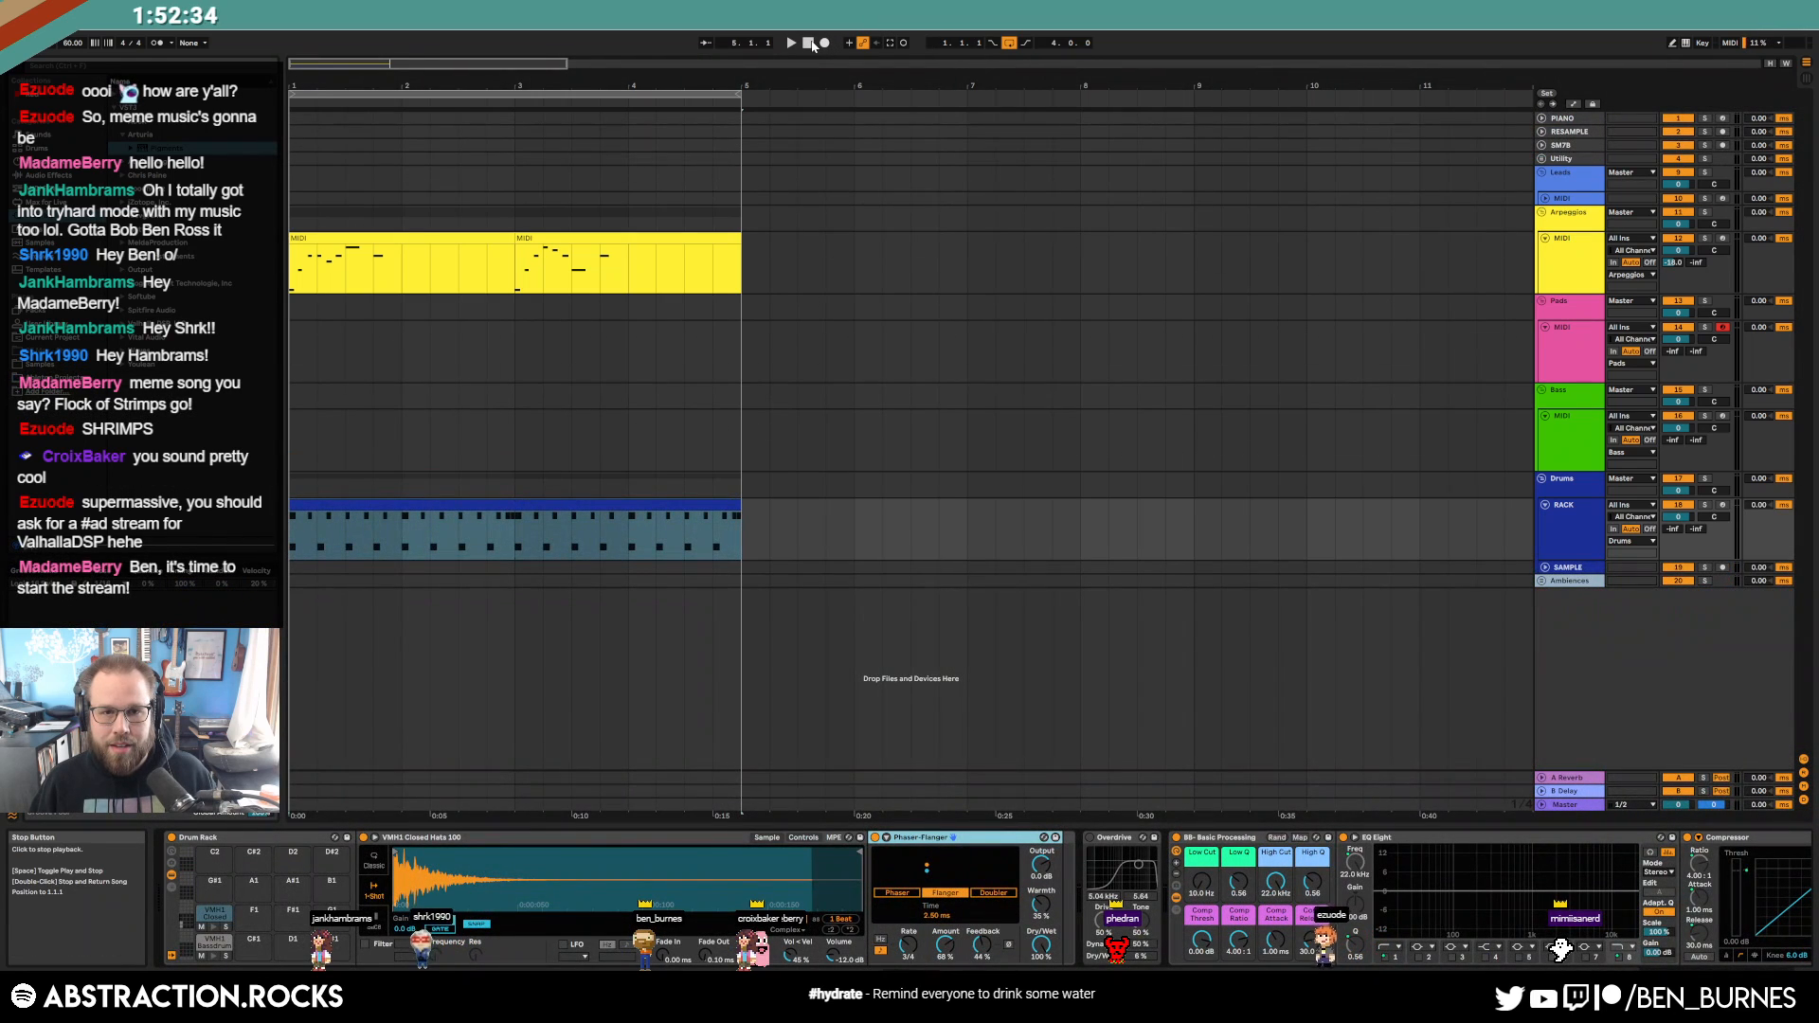
Join the two arpeggio clips into a single four-bar MIDI clip.
{"action": "left_click", "coordinate": [808, 43]}
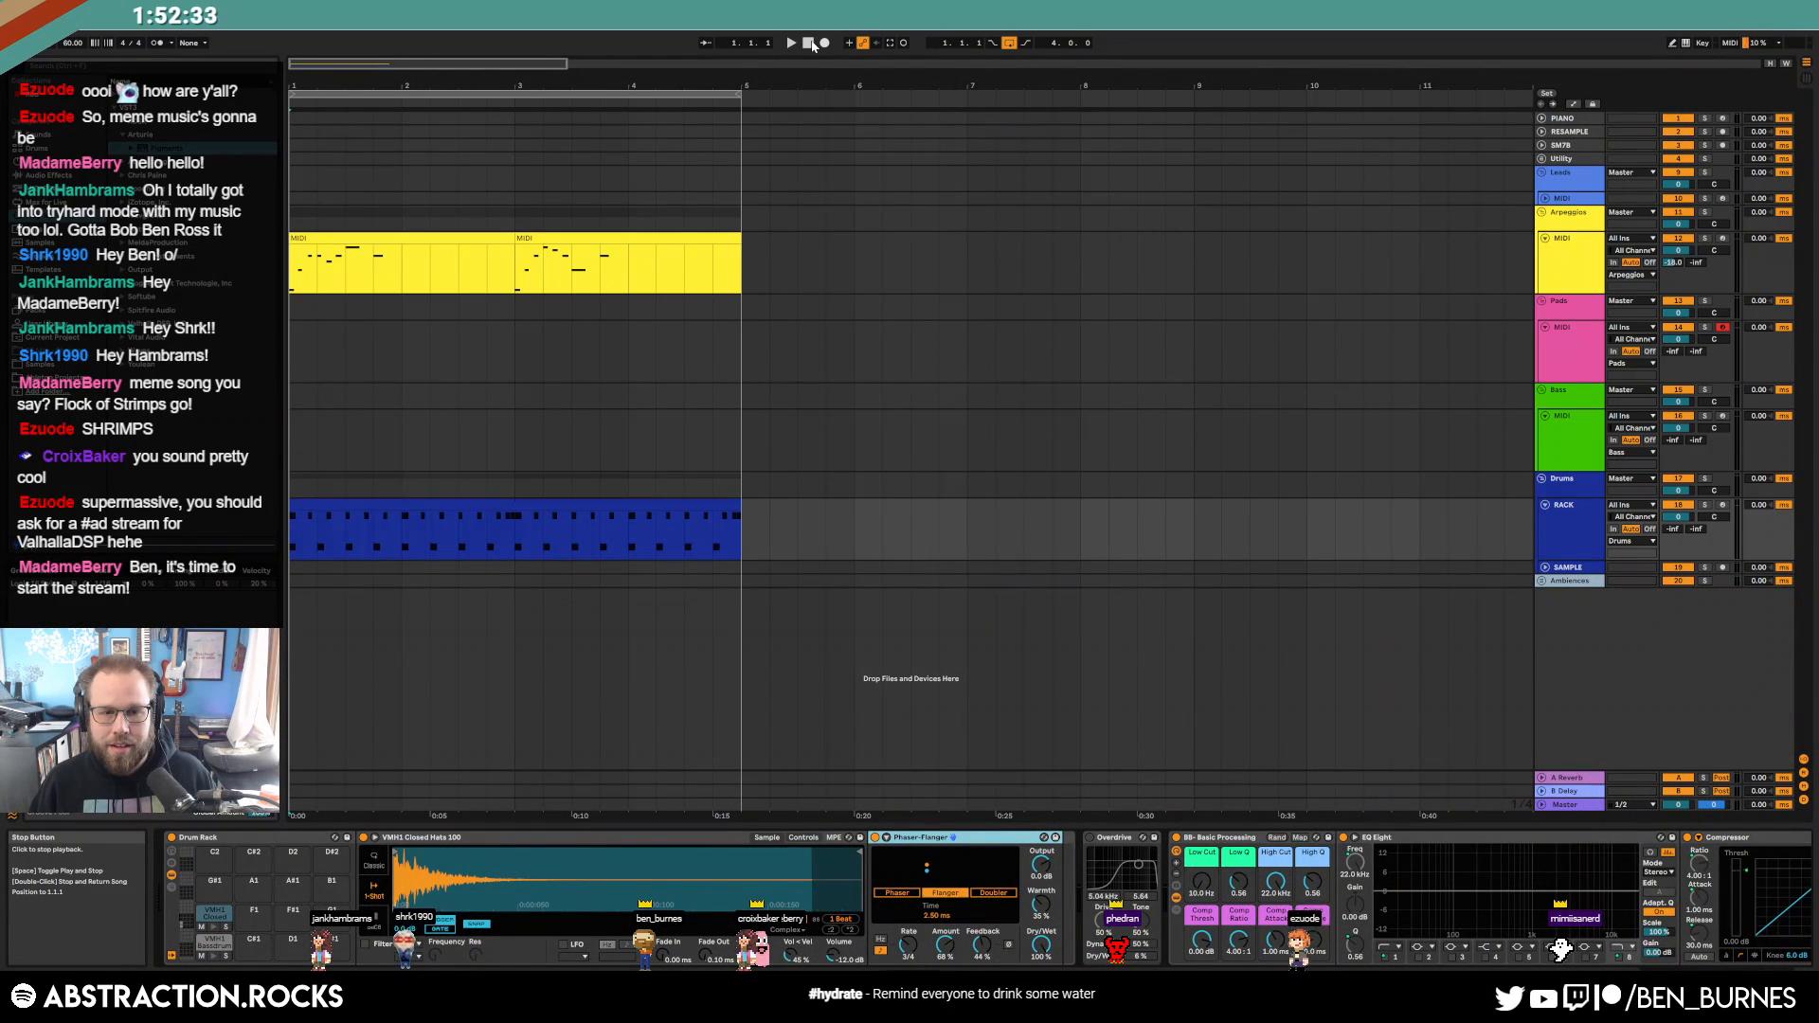
{"action": "left_click", "coordinate": [446, 242]}
{"action": "left_click", "coordinate": [524, 252], "text": "shift"}
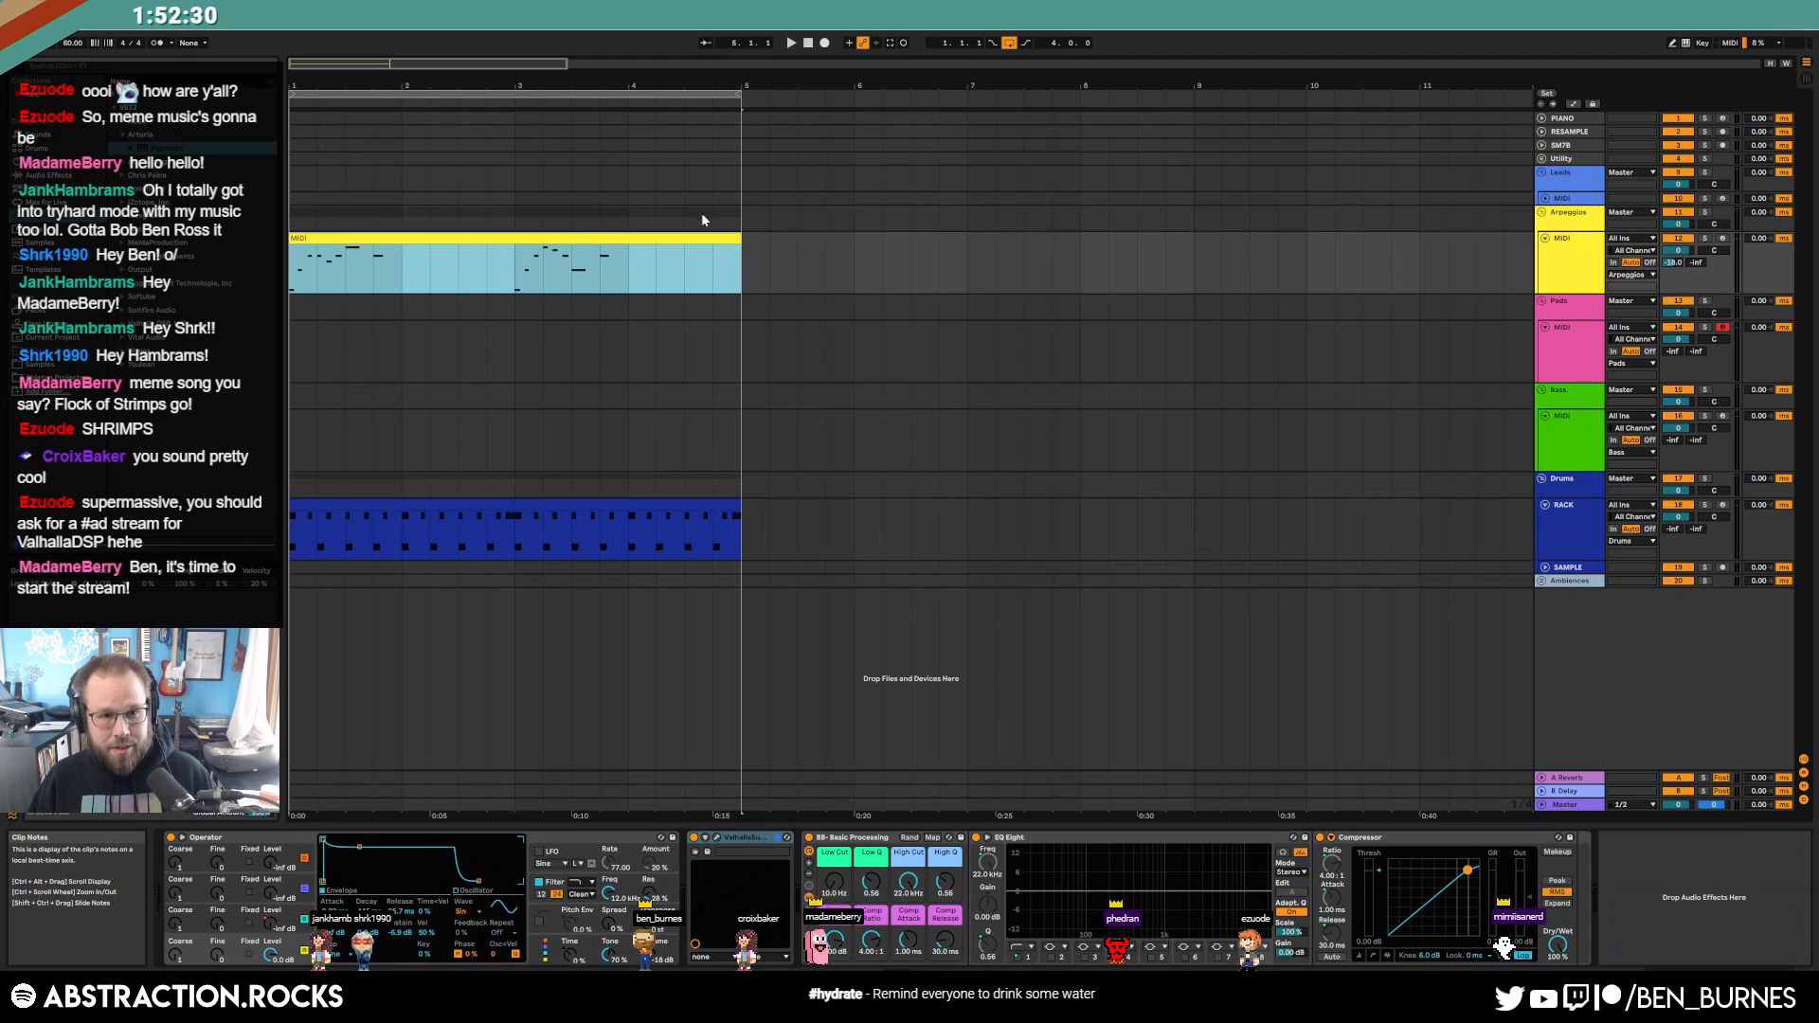
{"action": "left_click", "coordinate": [805, 45]}
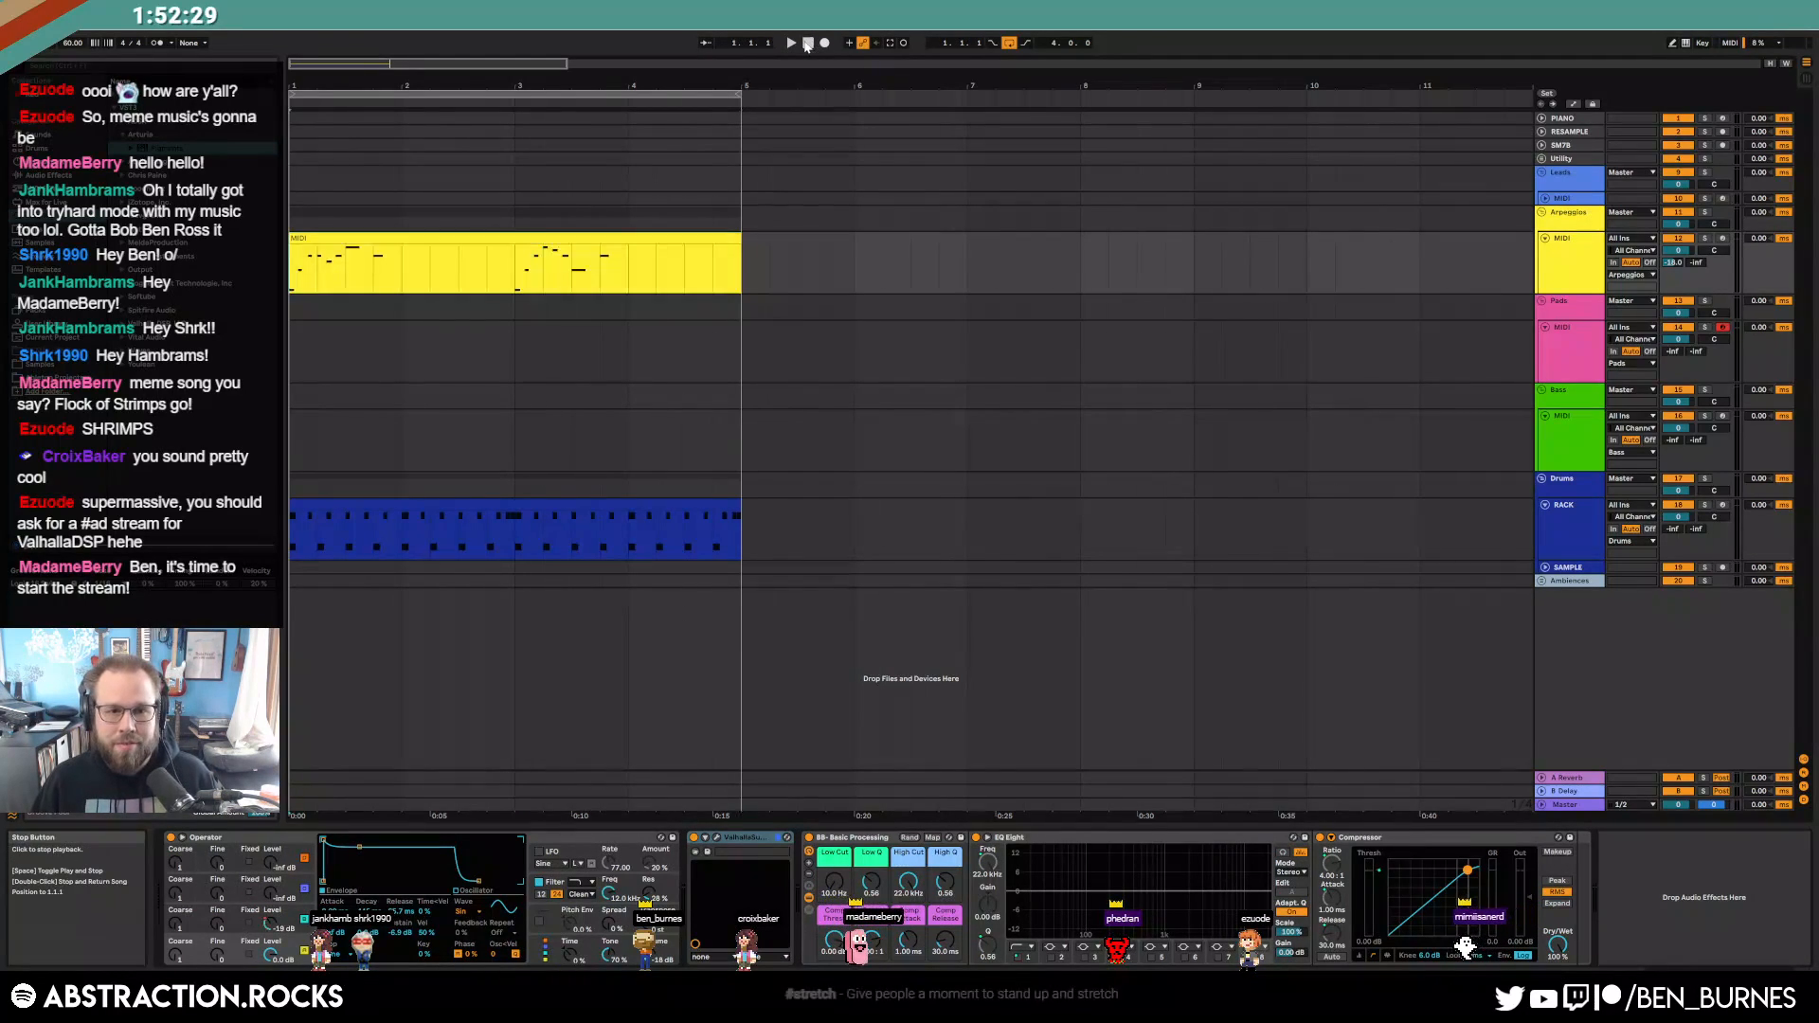
Set the Pads MIDI track's Reverb send to -9.0 and Delay send to -23.0, and try the pad over the playing loop.
{"action": "left_click", "coordinate": [1578, 357]}
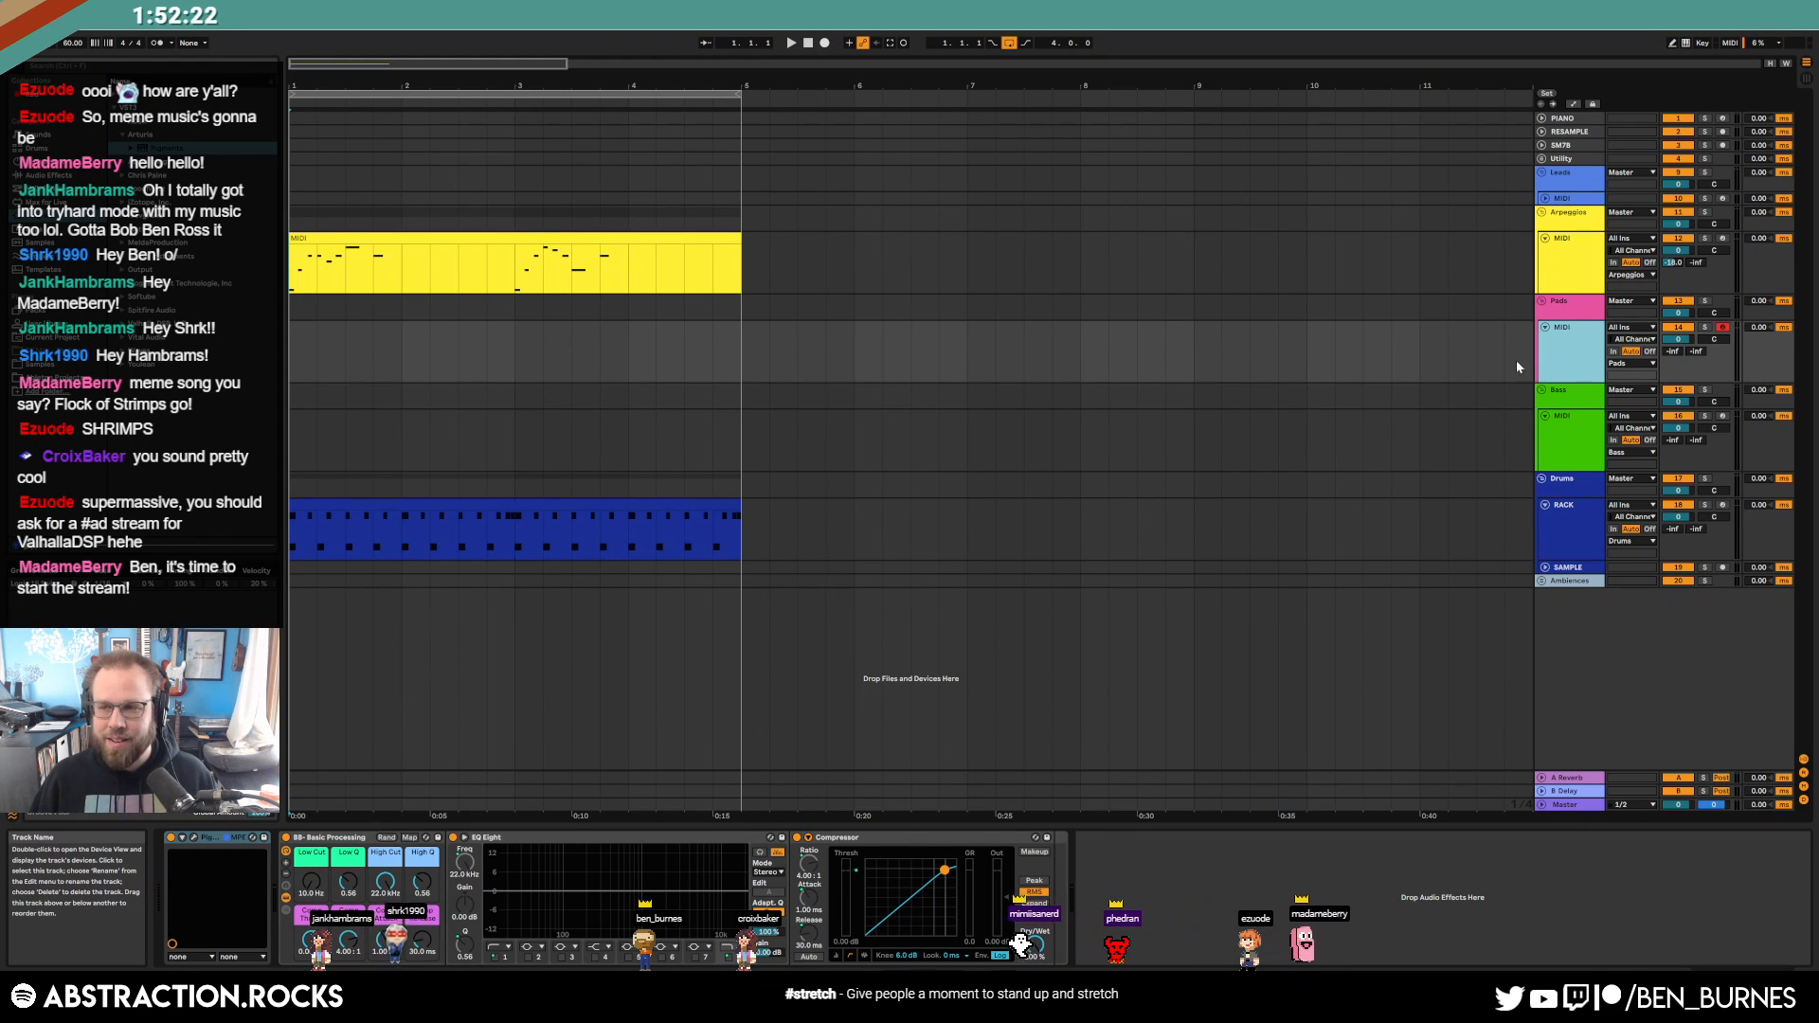
{"action": "left_click", "coordinate": [823, 44]}
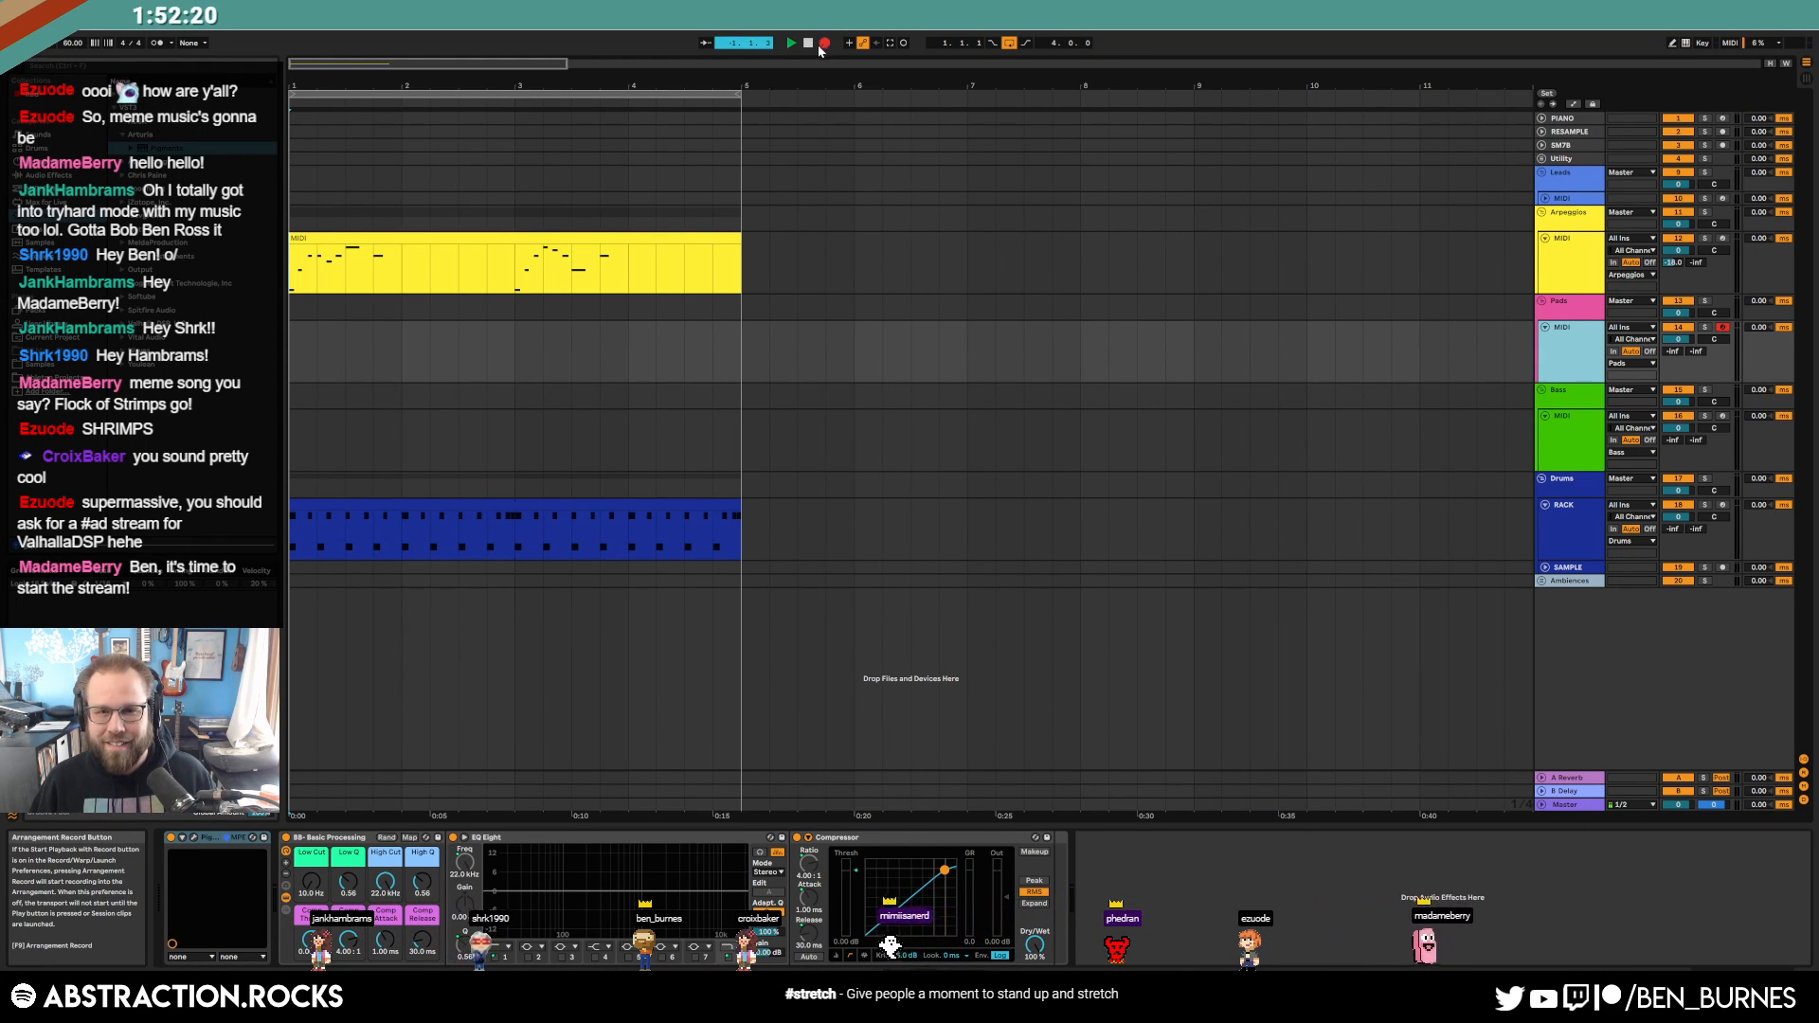
{"action": "left_click_drag", "start_coordinate": [1673, 352], "coordinate": [1673, 274]}
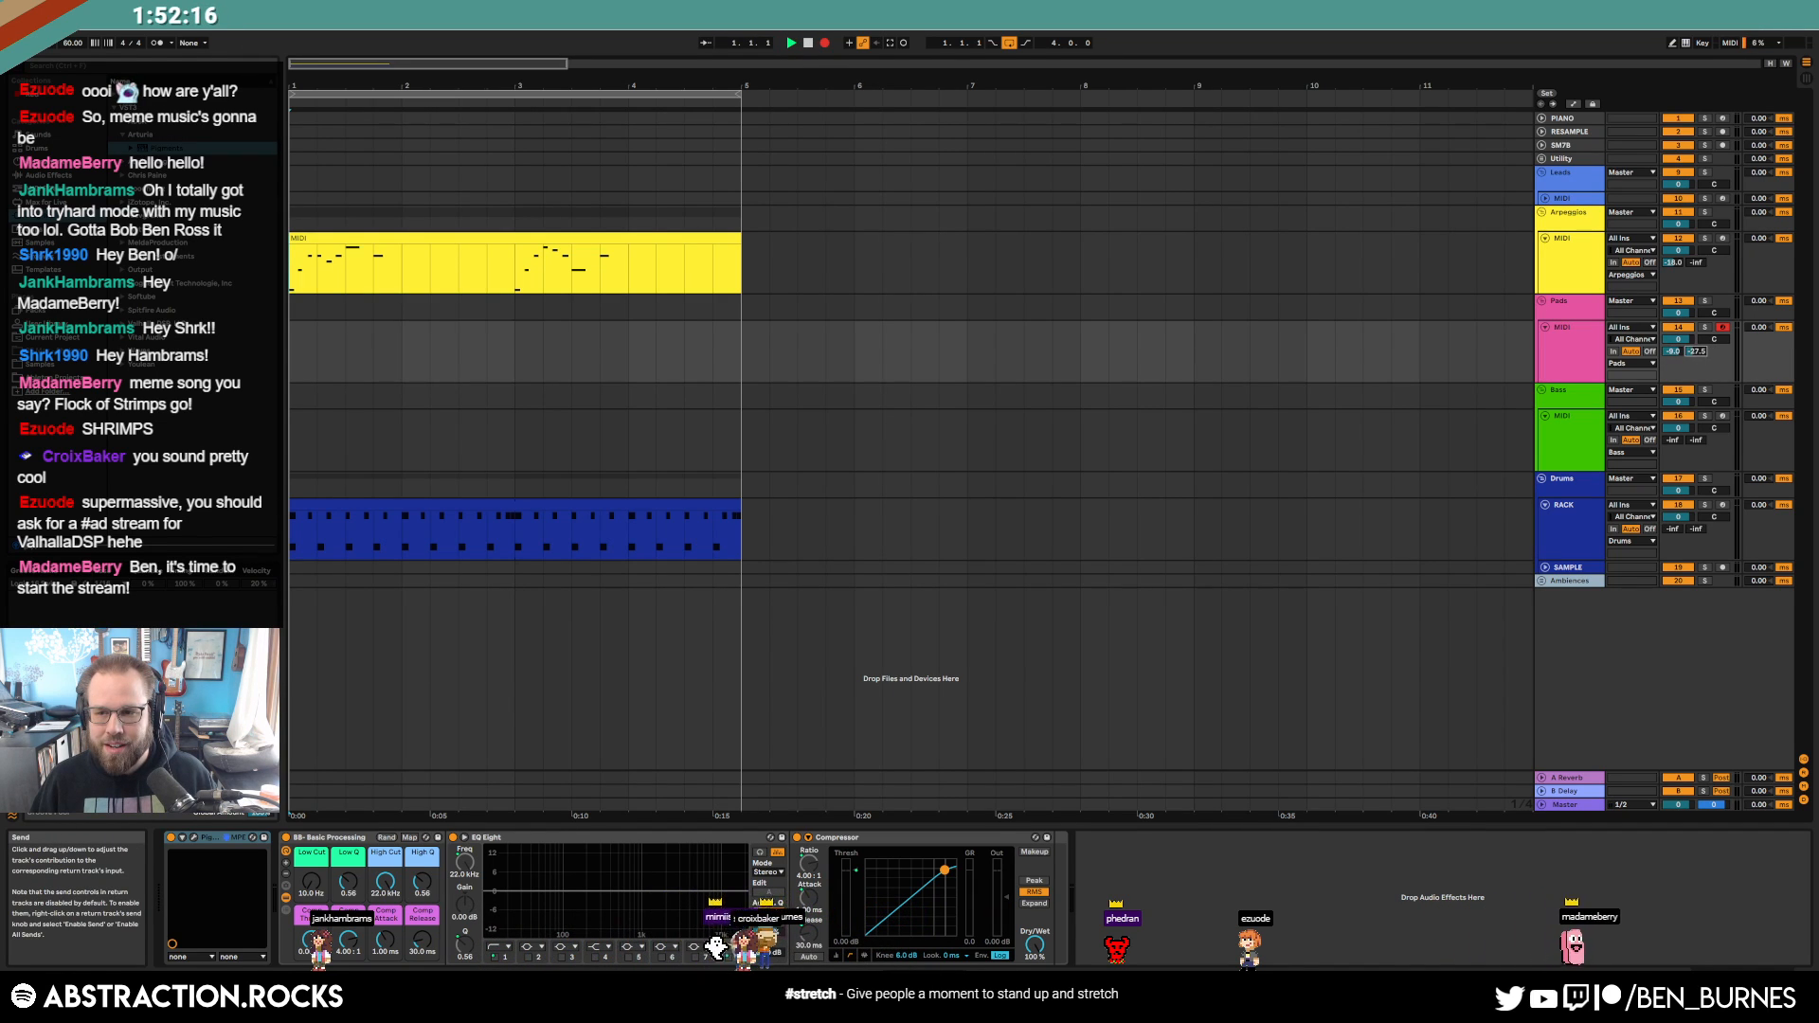
{"action": "left_click", "coordinate": [809, 43]}
{"action": "left_click", "coordinate": [792, 44]}
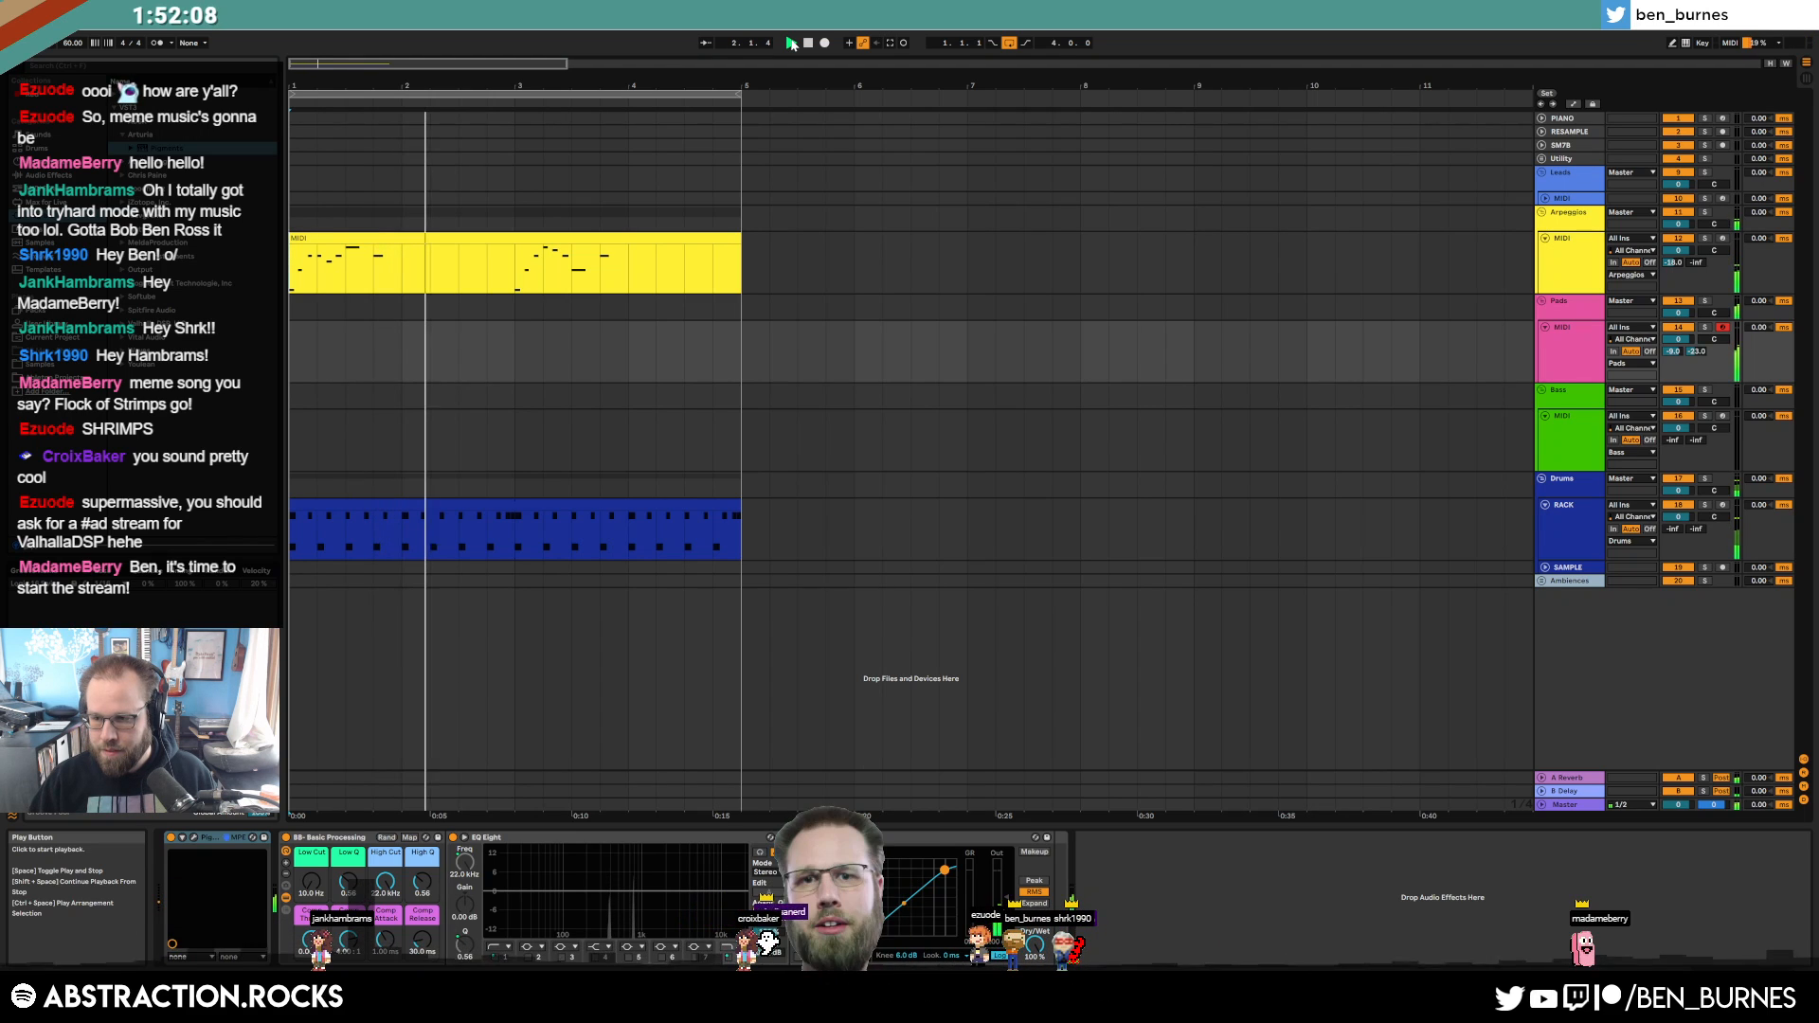
{"action": "key", "text": "space"}
Set the Pads track's Pigments play mode to Legato, lengthen its glide time, and close the plug-in window.
{"action": "left_click", "coordinate": [194, 840]}
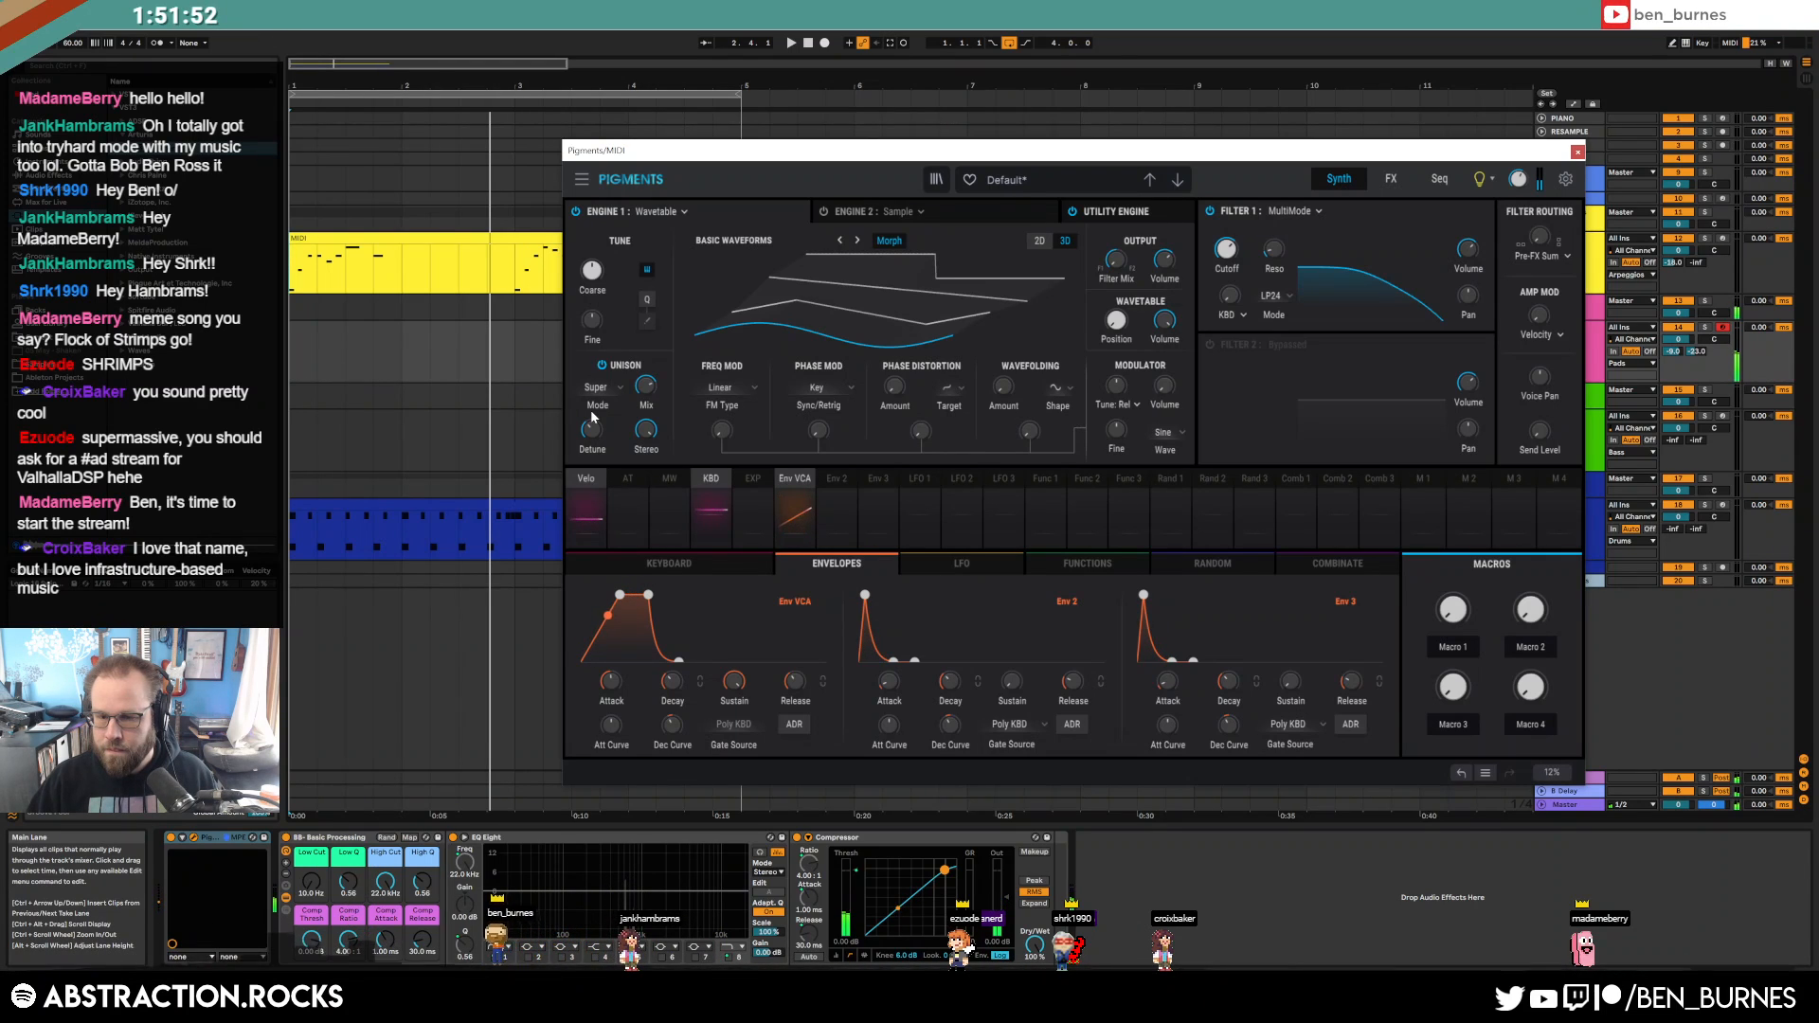
{"action": "left_click", "coordinate": [679, 564]}
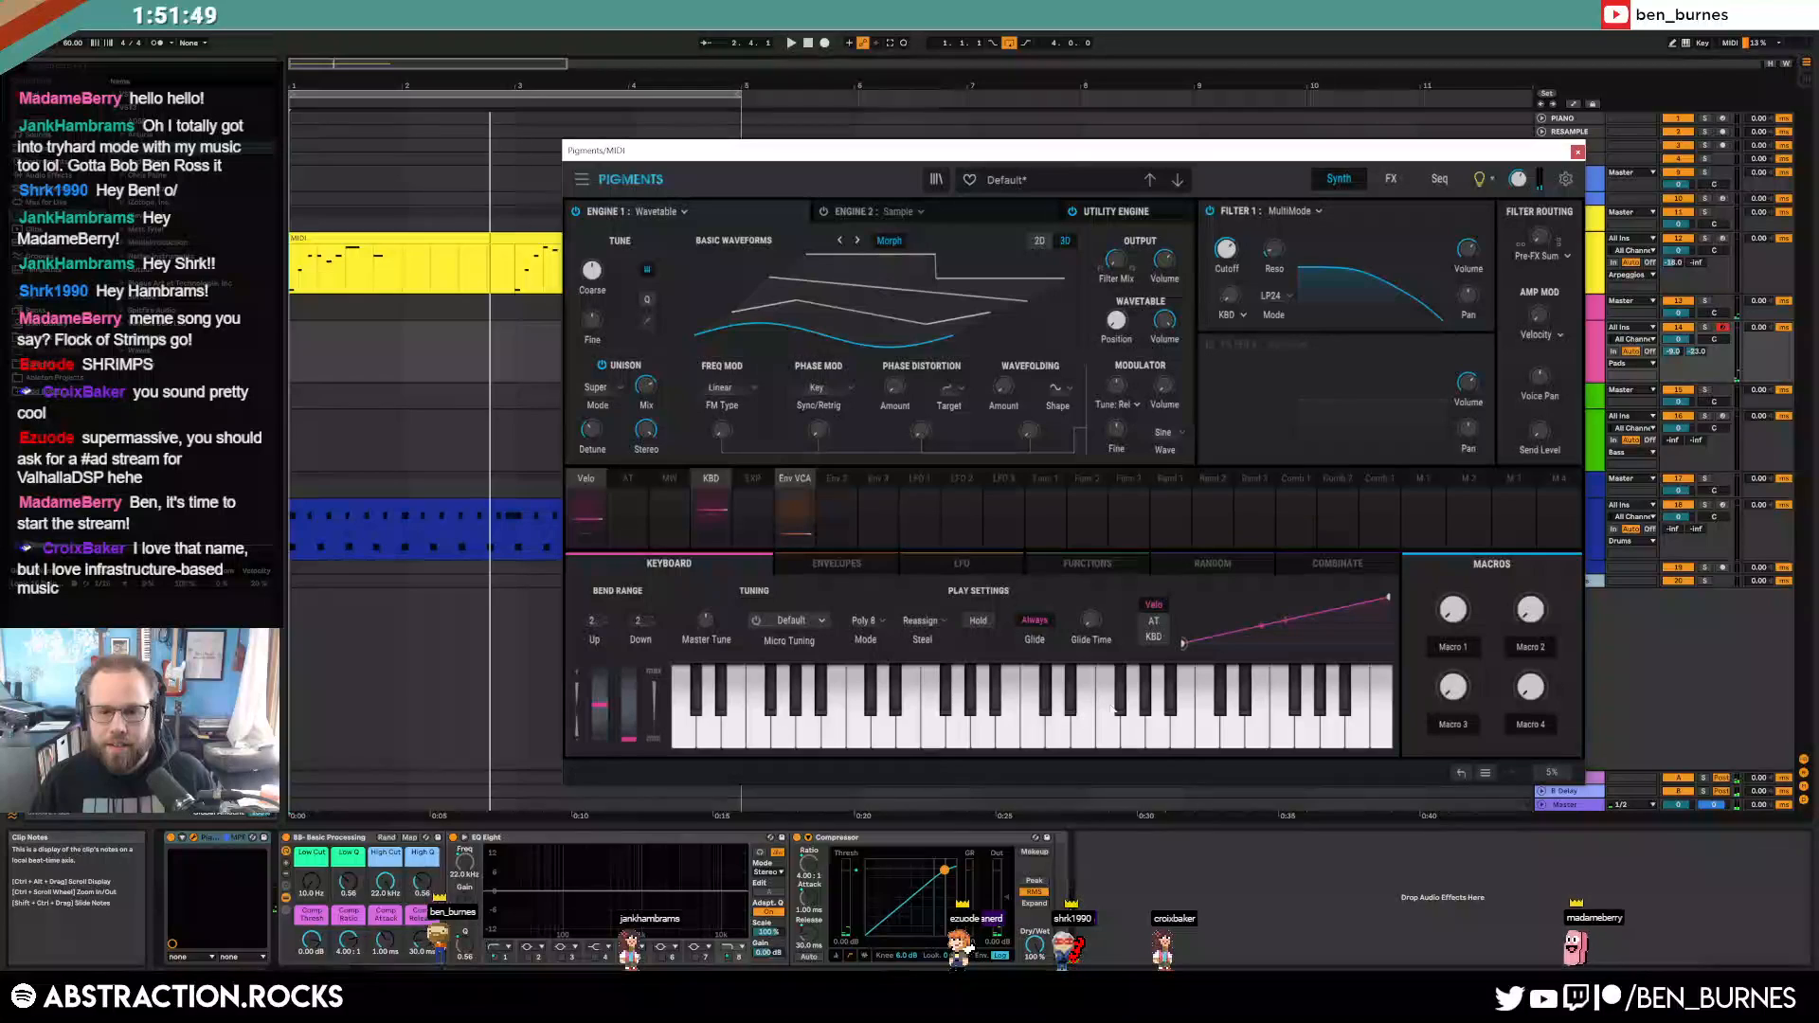
{"action": "left_click", "coordinate": [875, 621]}
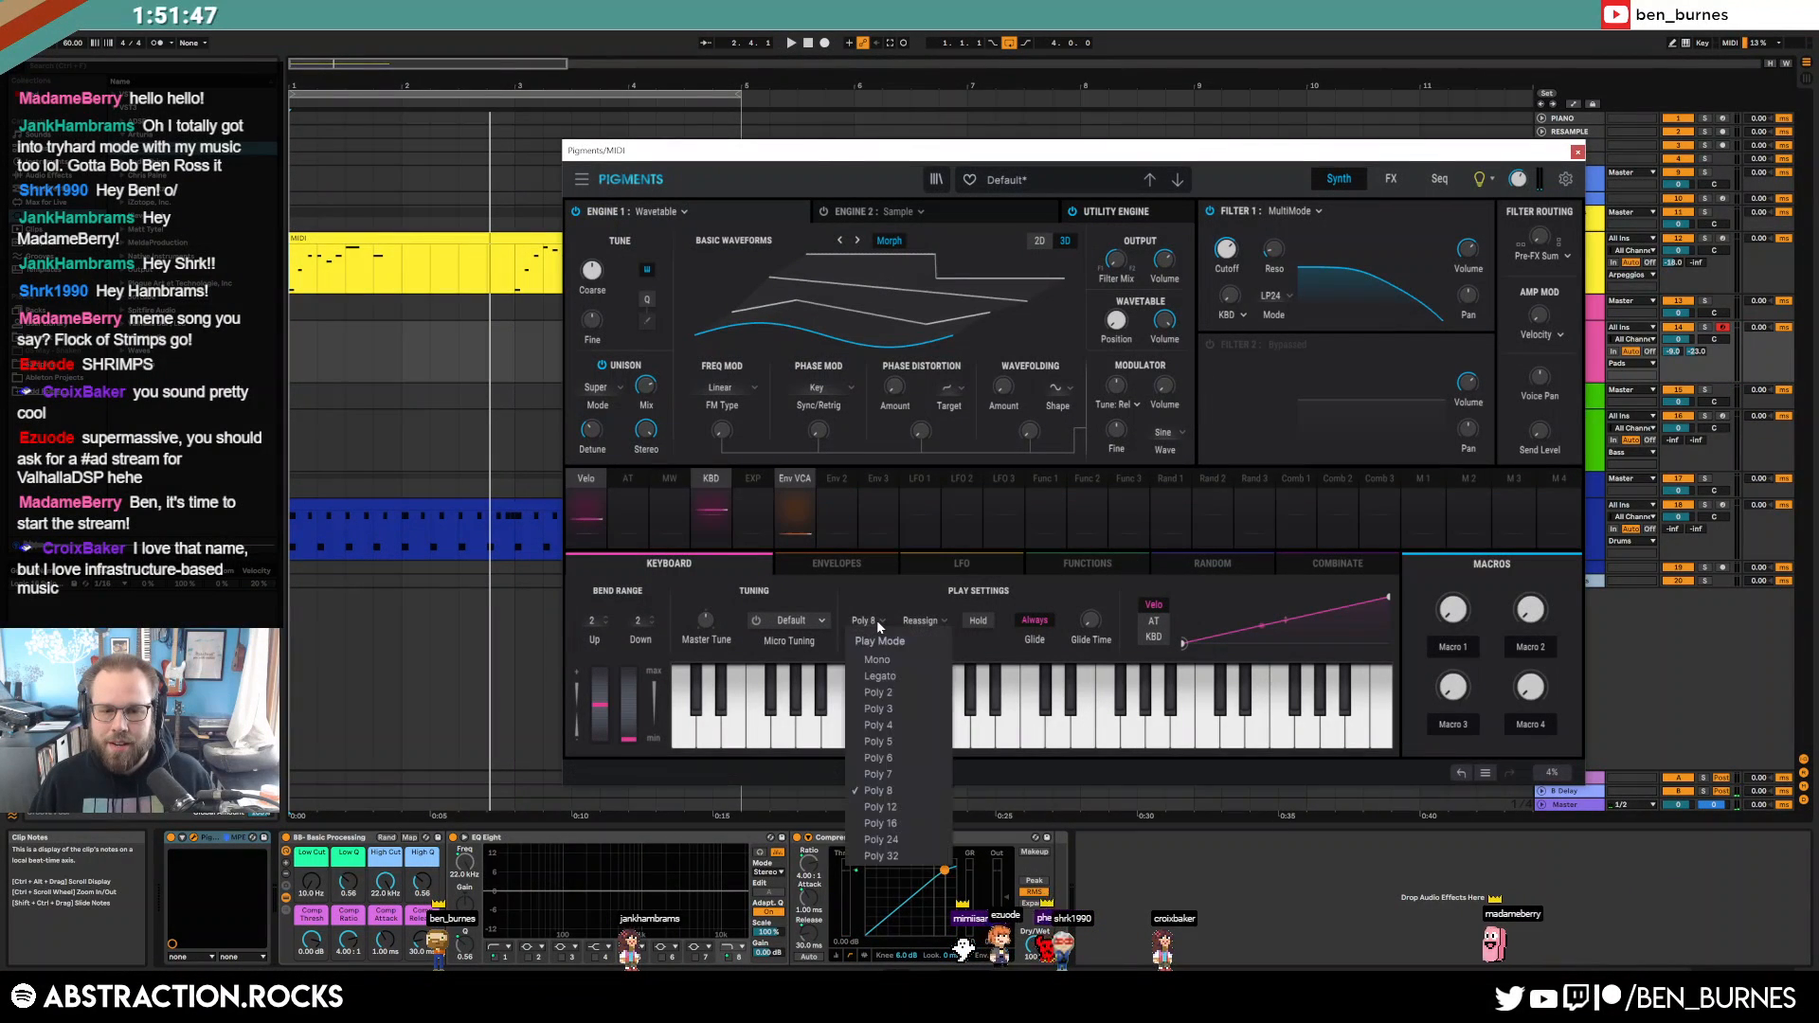
{"action": "left_click", "coordinate": [894, 678]}
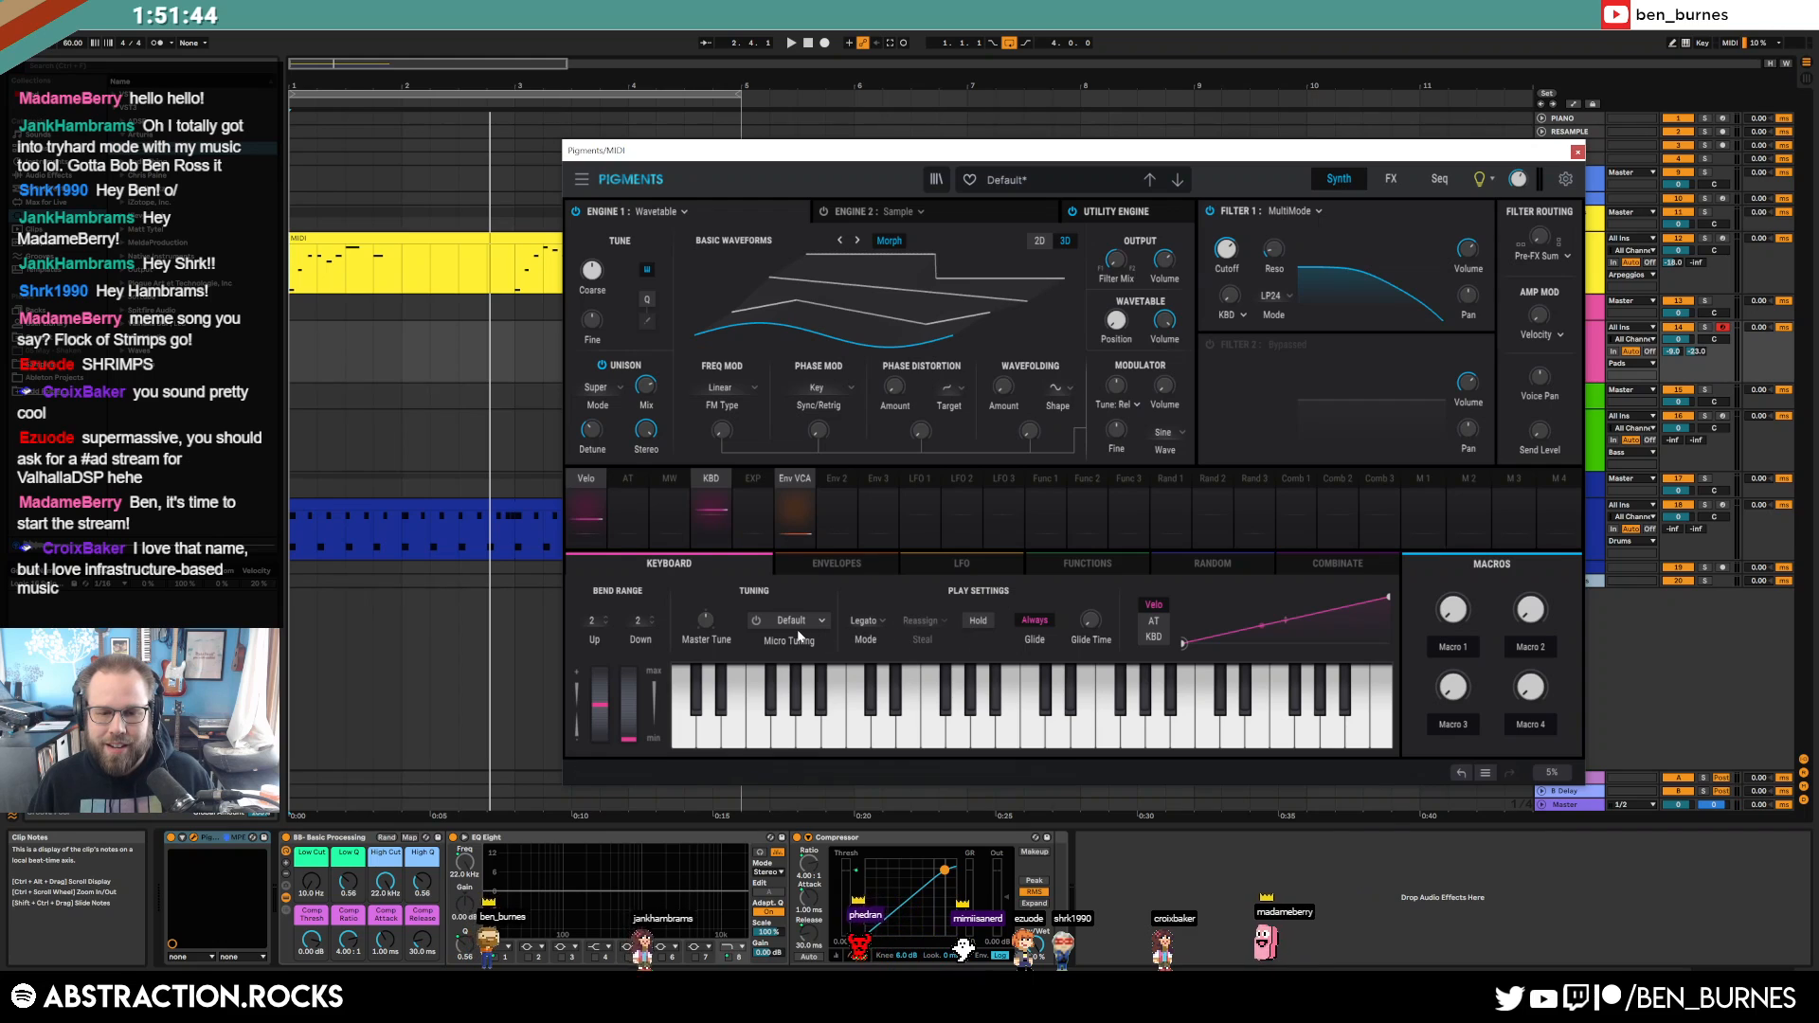
{"action": "mouse_move", "coordinate": [699, 626]}
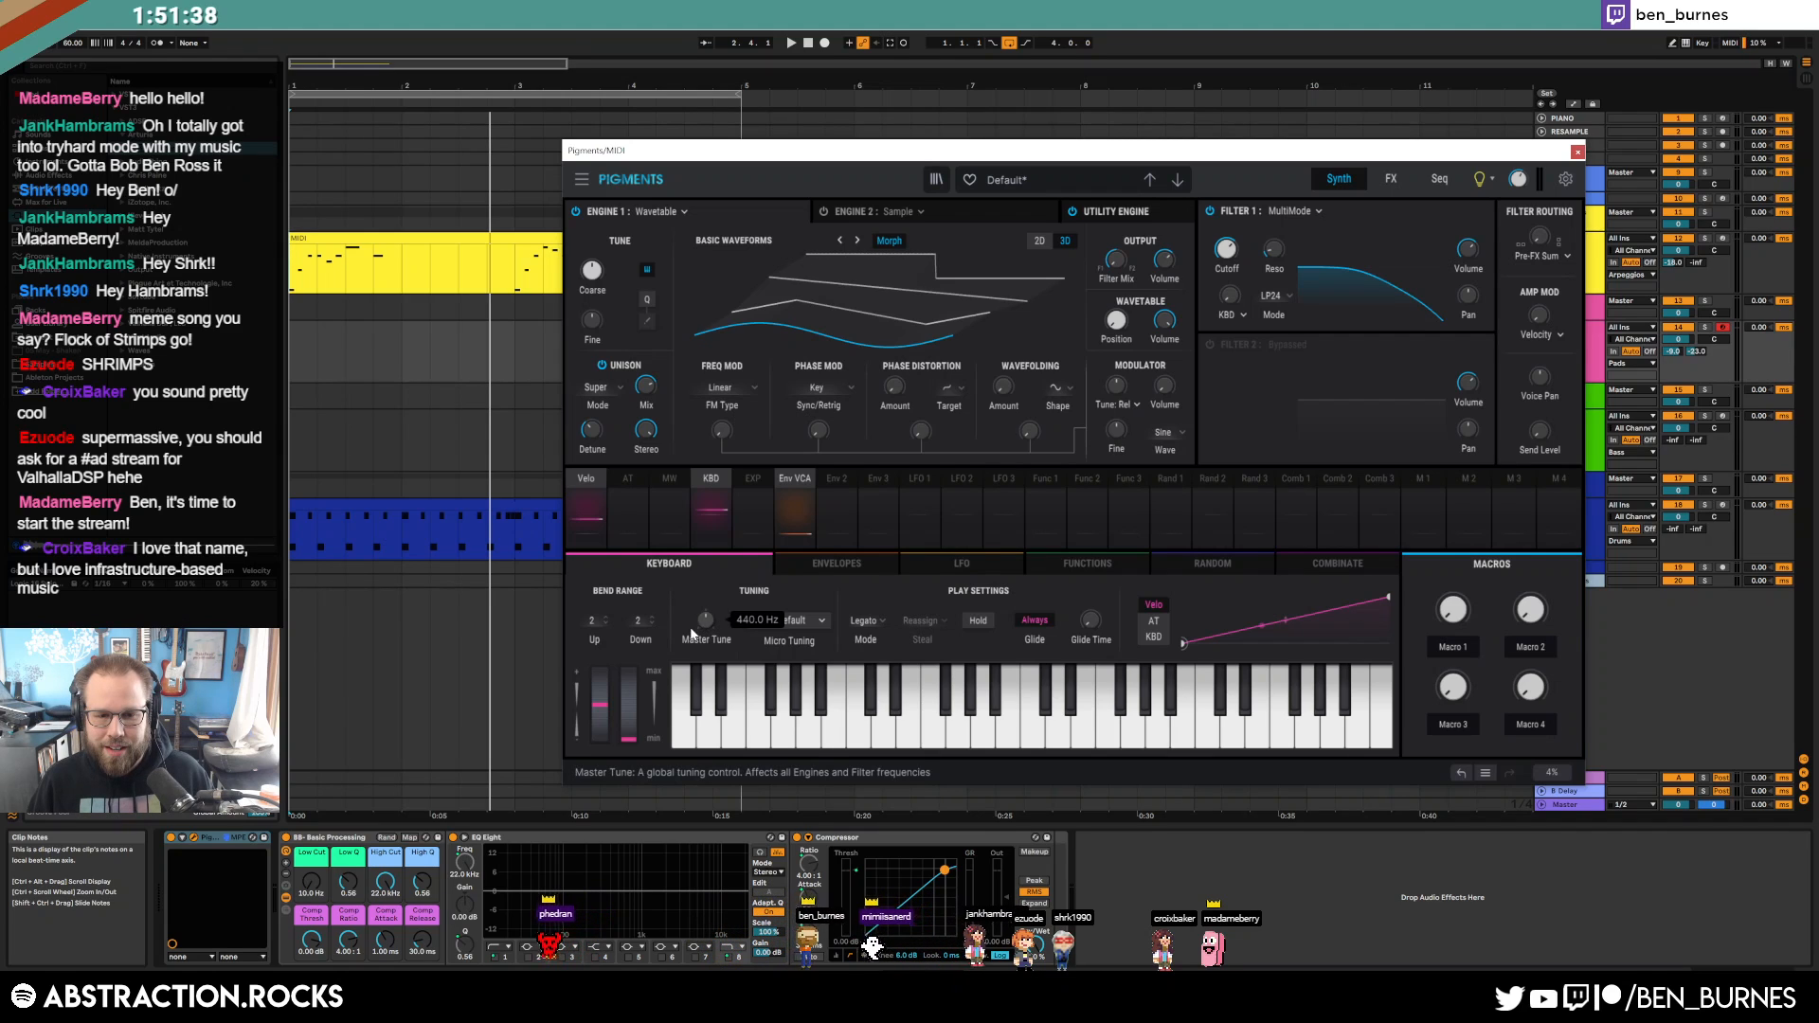
{"action": "mouse_move", "coordinate": [1087, 625]}
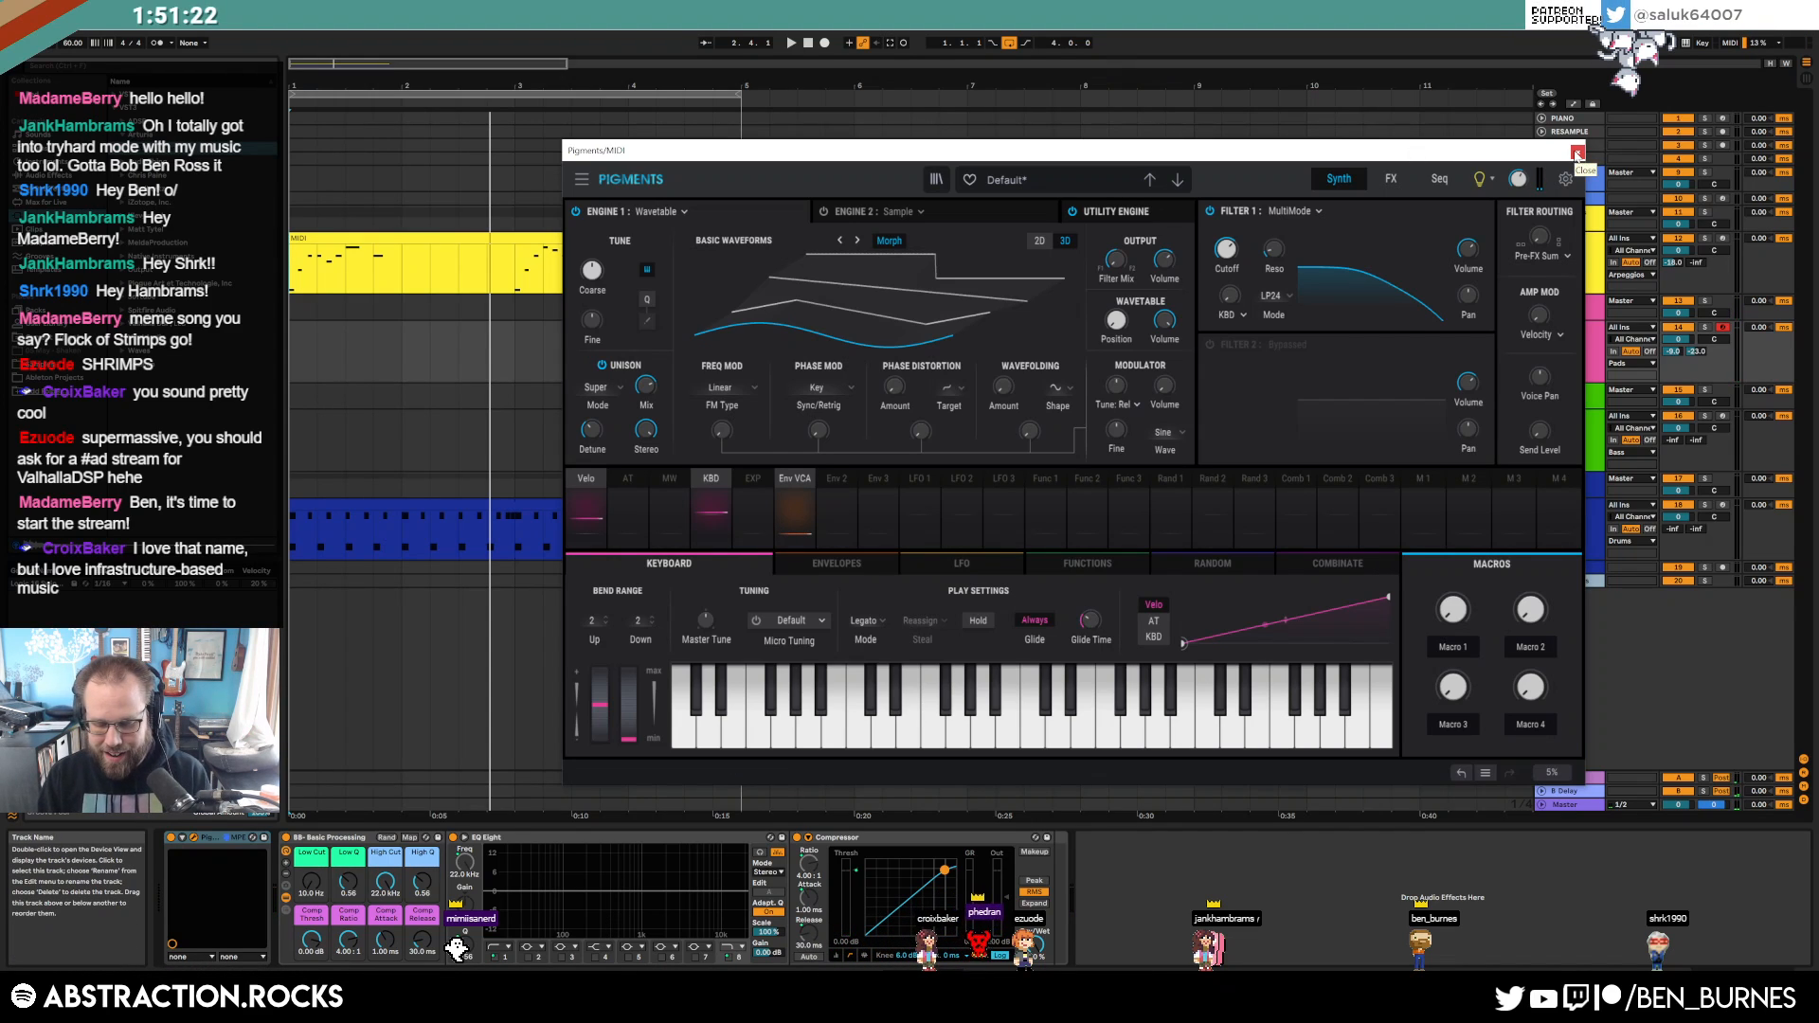
{"action": "left_click", "coordinate": [1576, 151]}
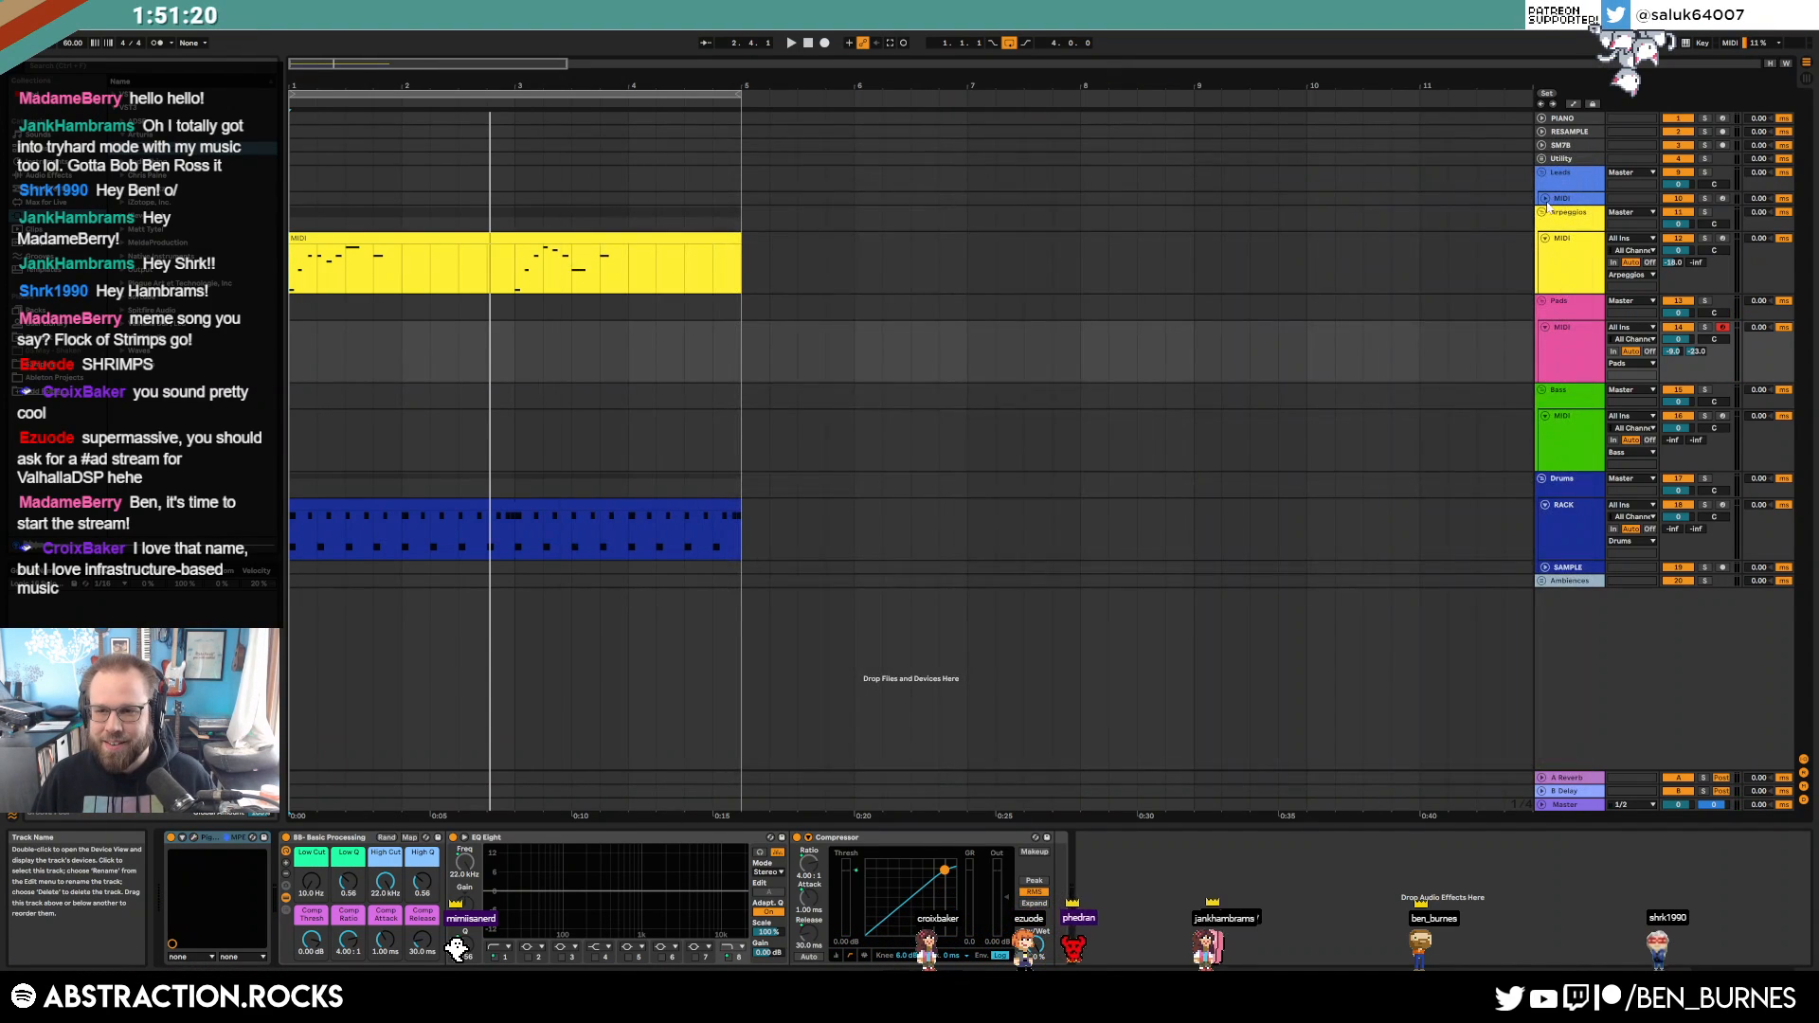
Unfold the MIDI track in the Leads group and insert a new MIDI track below it.
{"action": "left_click", "coordinate": [1566, 203]}
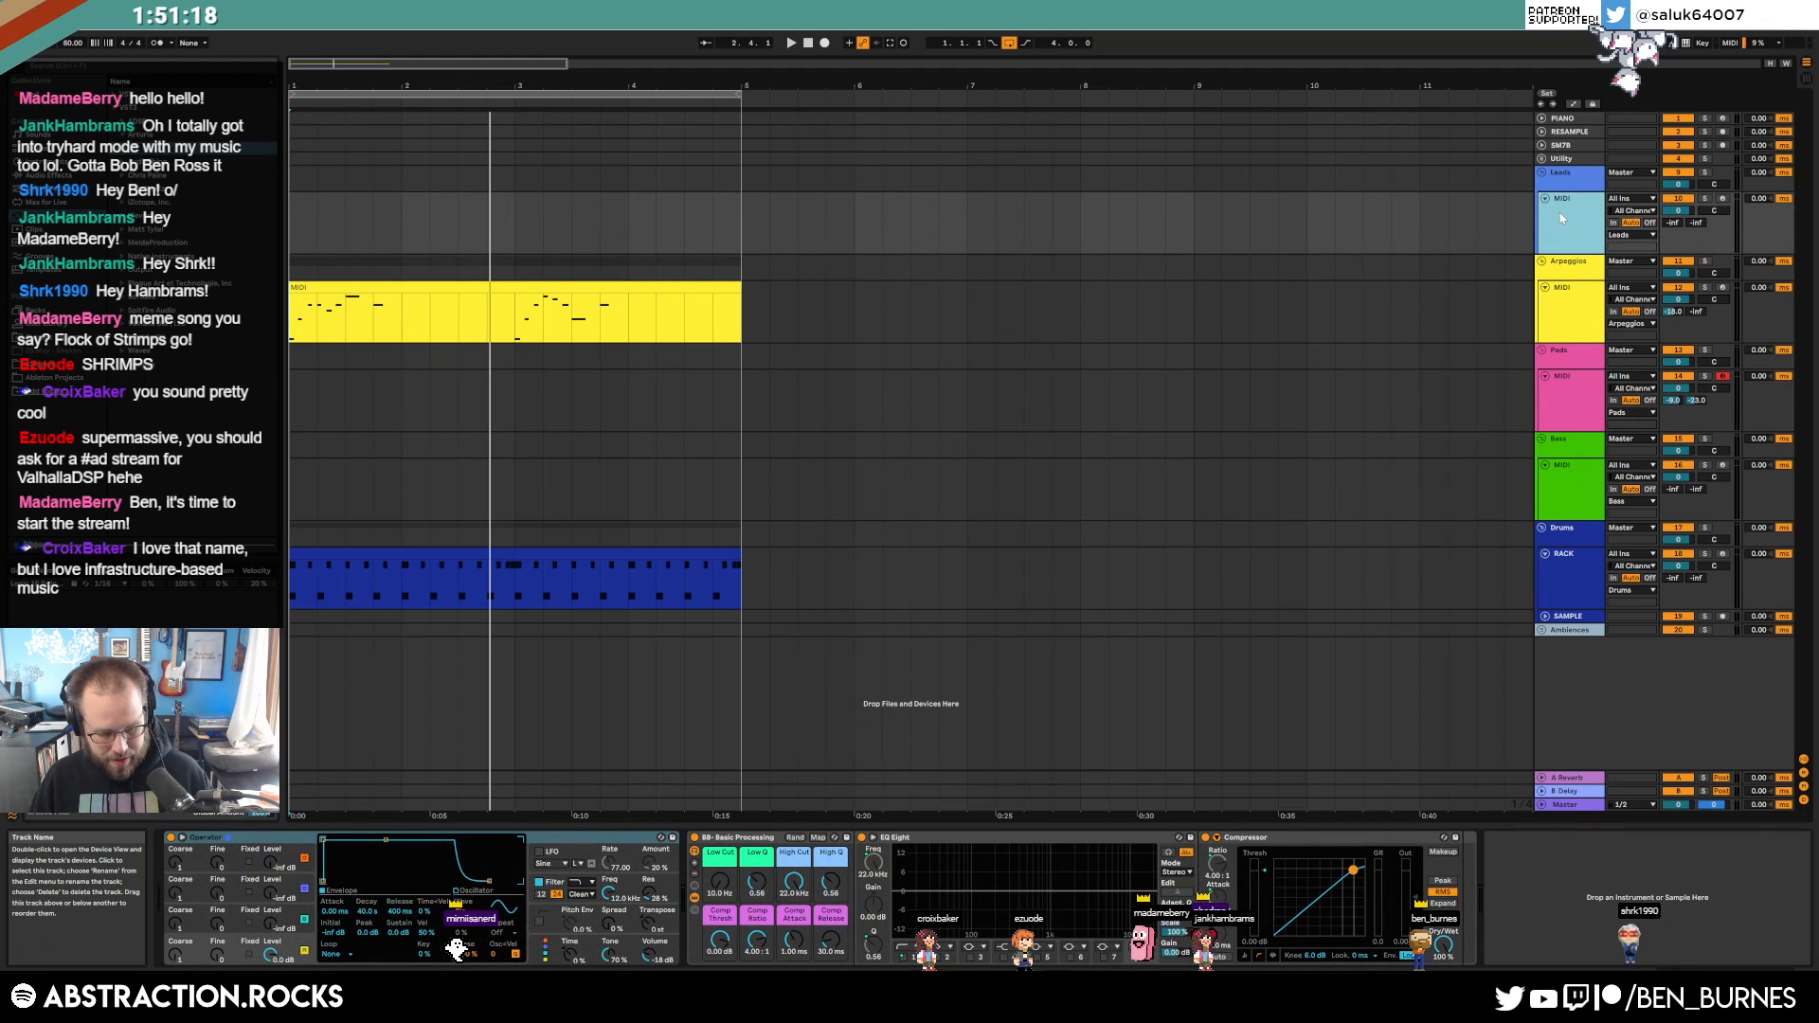
{"action": "key", "text": "ctrl+shift+t"}
Put the Pads track's Pigments on the first Leads MIDI track in place of Operator, and raise that track's Reverb and Delay sends.
{"action": "left_click", "coordinate": [1572, 405]}
{"action": "left_click", "coordinate": [238, 839]}
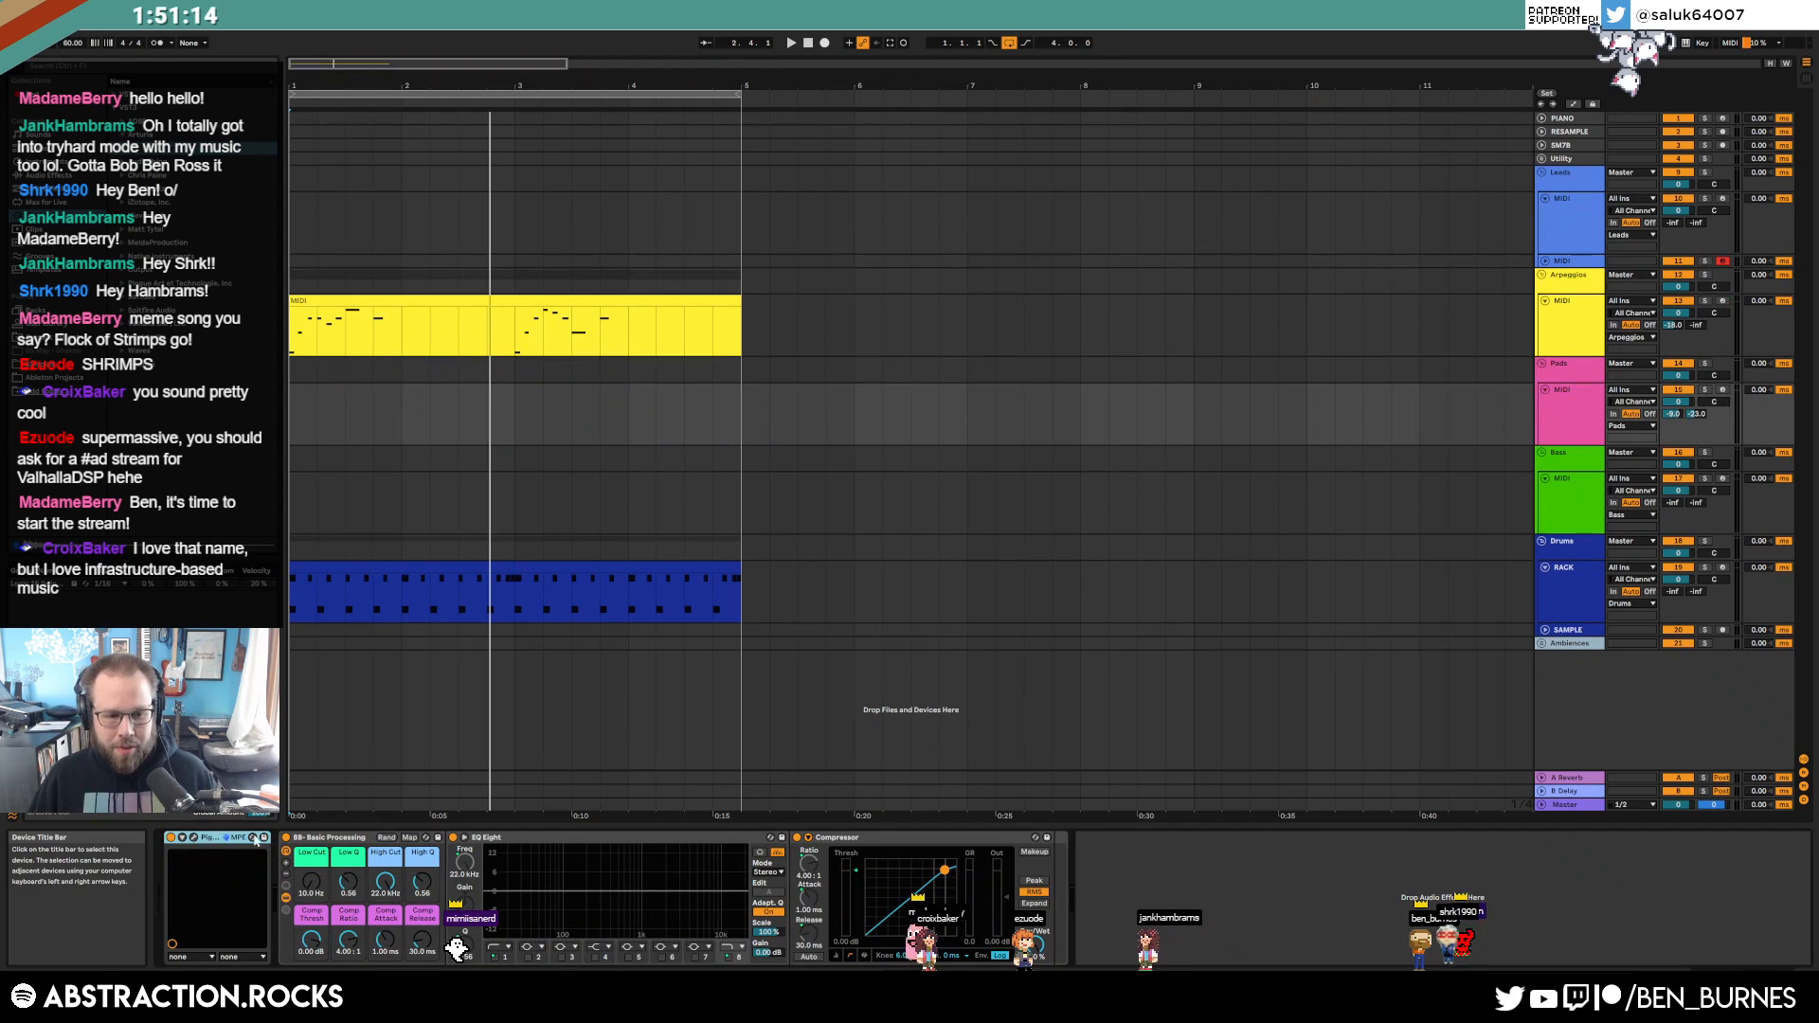
{"action": "left_click", "coordinate": [1547, 237]}
{"action": "left_click", "coordinate": [254, 846]}
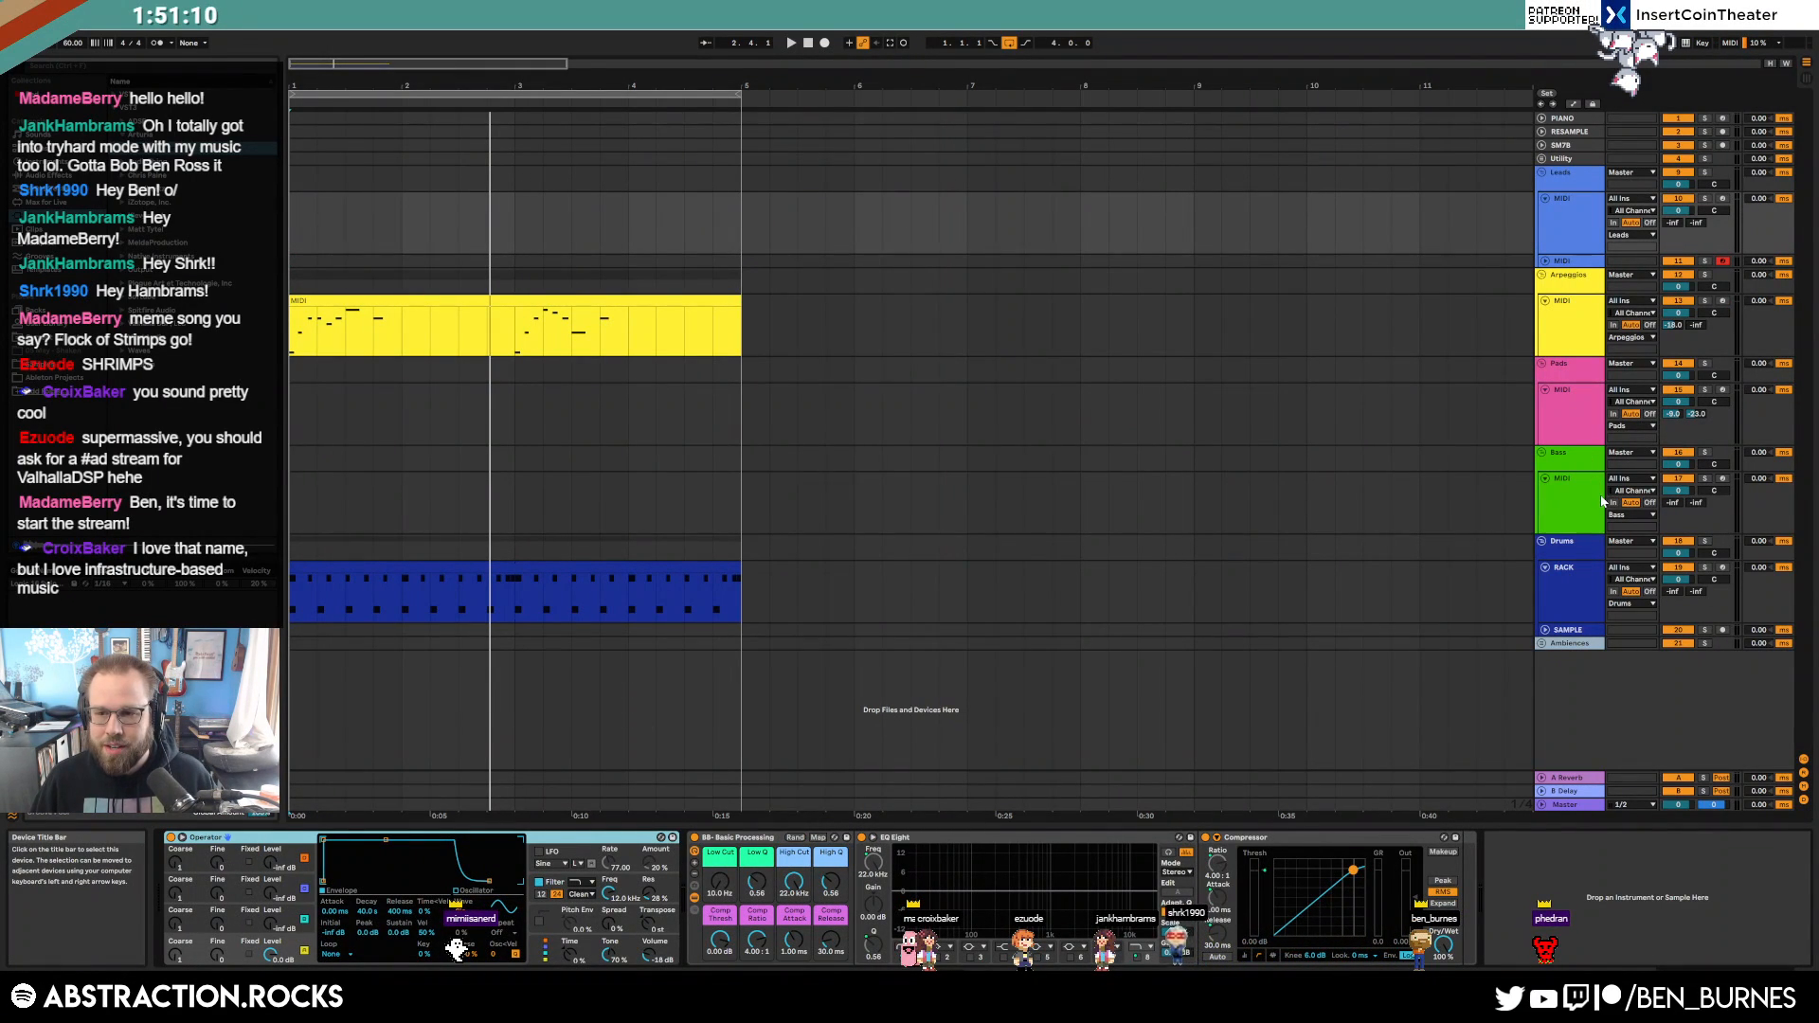
{"action": "mouse_move", "coordinate": [1672, 224]}
{"action": "left_mouse_down"}
{"action": "mouse_move", "coordinate": [1672, 203]}
{"action": "mouse_move", "coordinate": [1695, 217]}
{"action": "left_mouse_up"}
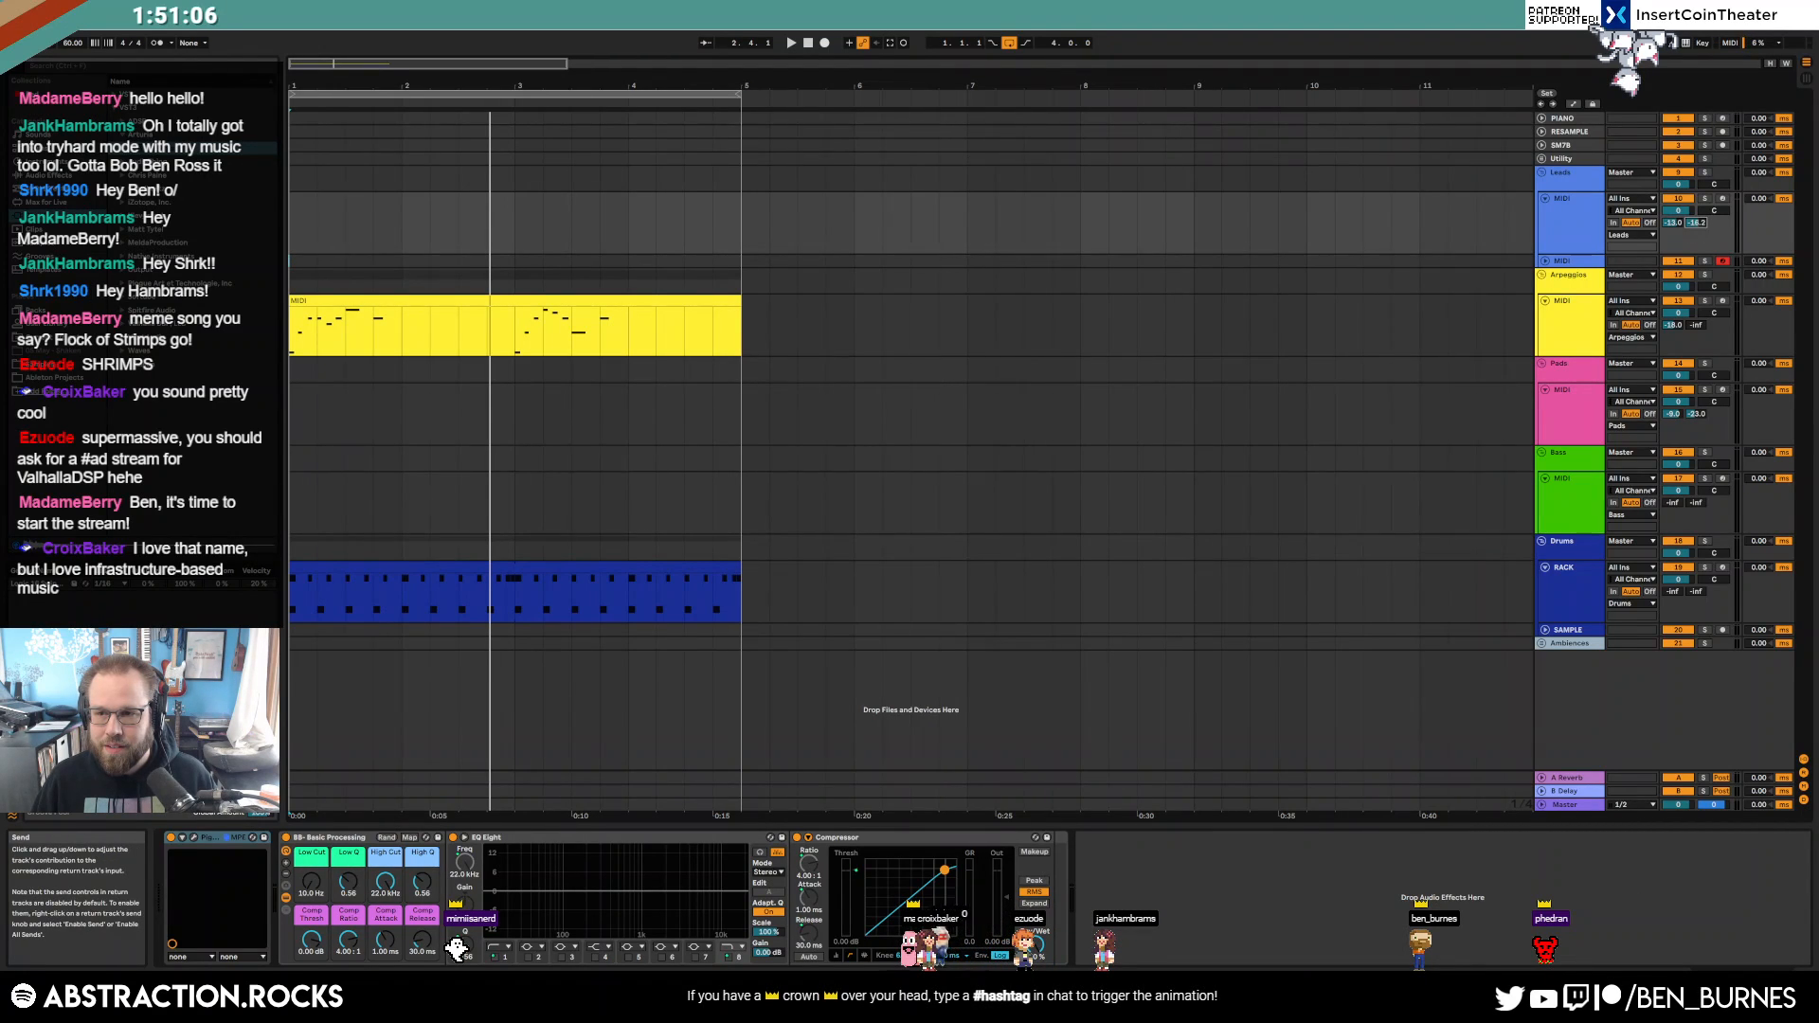
{"action": "left_click", "coordinate": [808, 44]}
{"action": "key", "text": "space"}
{"action": "left_click", "coordinate": [824, 42]}
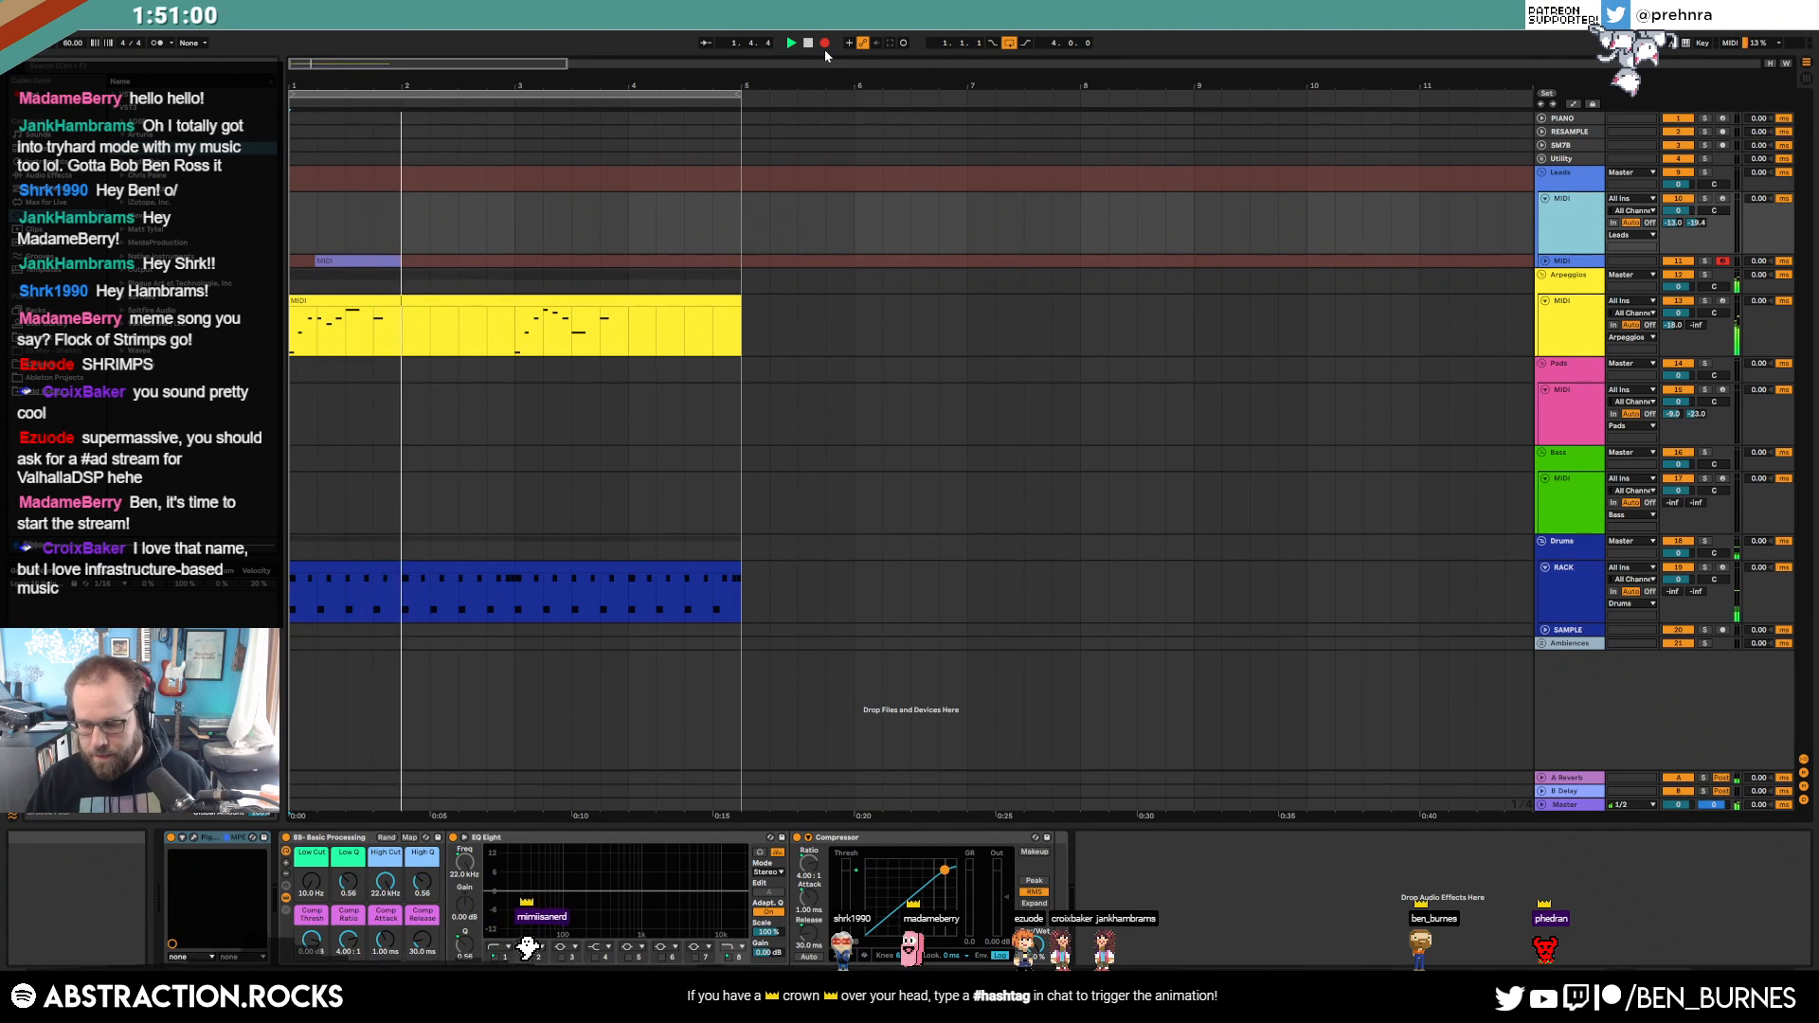
{"action": "key", "text": "space"}
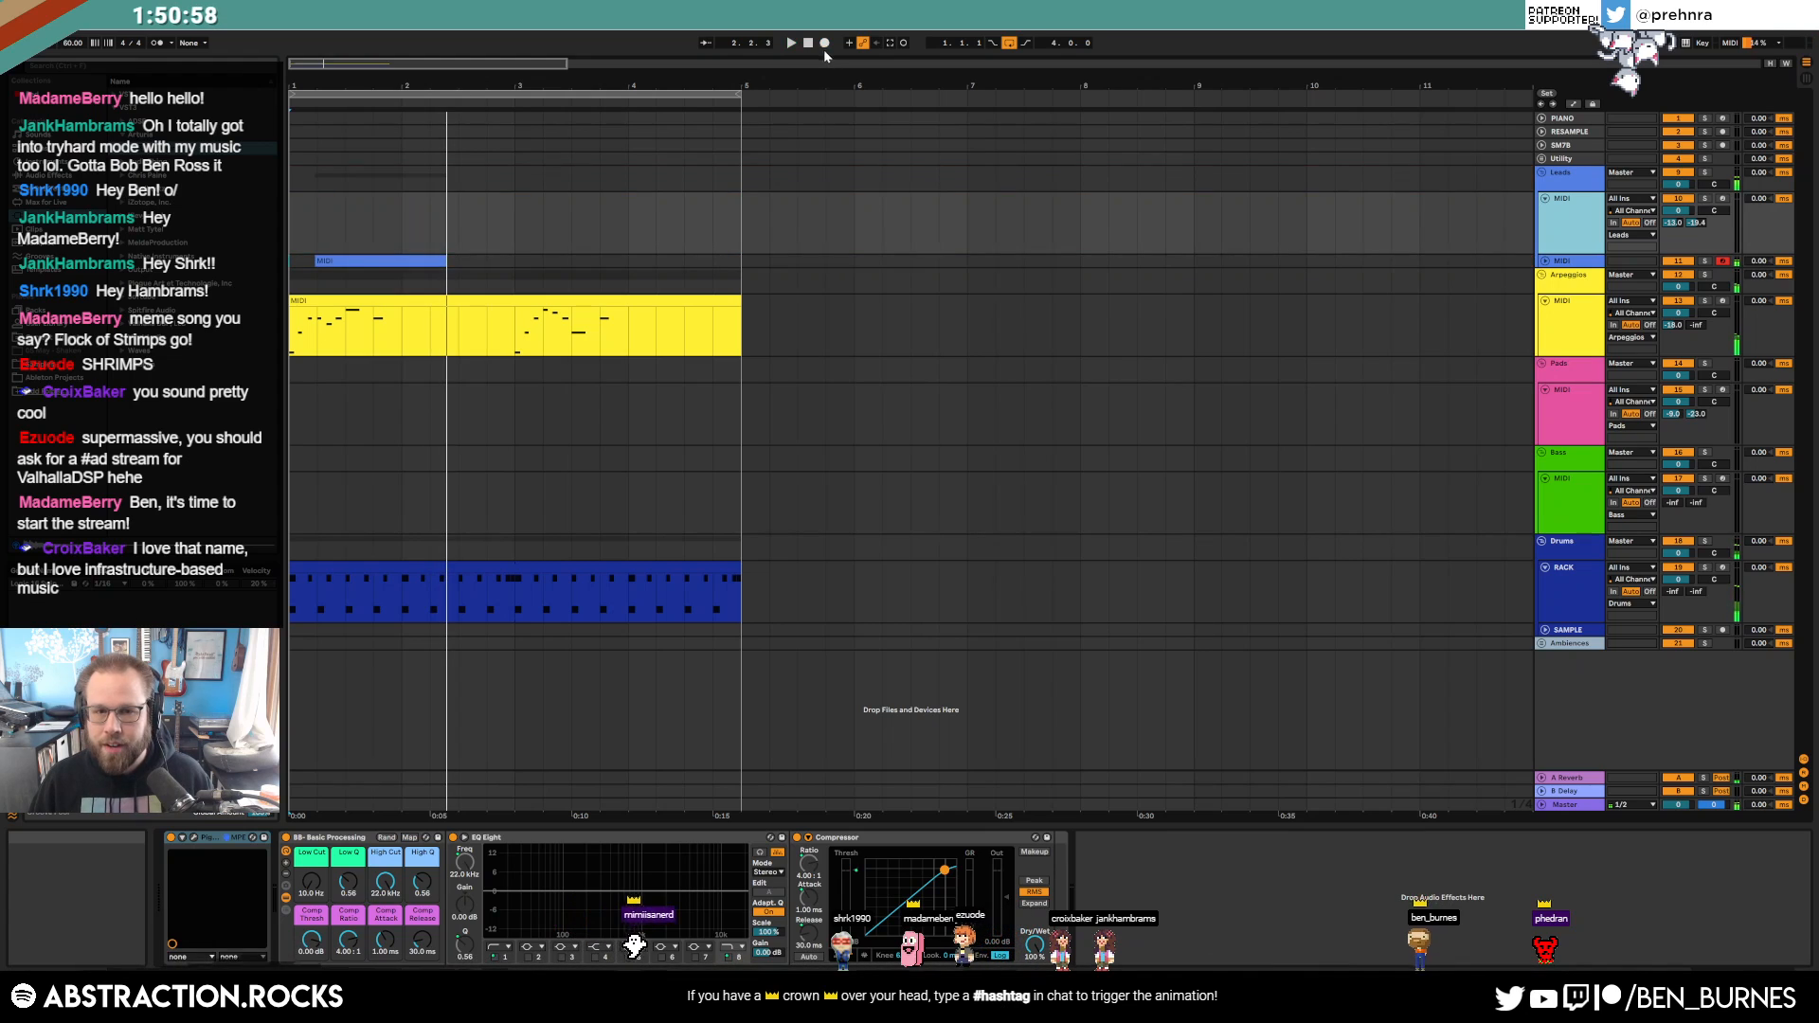
{"action": "key", "text": "ctrl+z"}
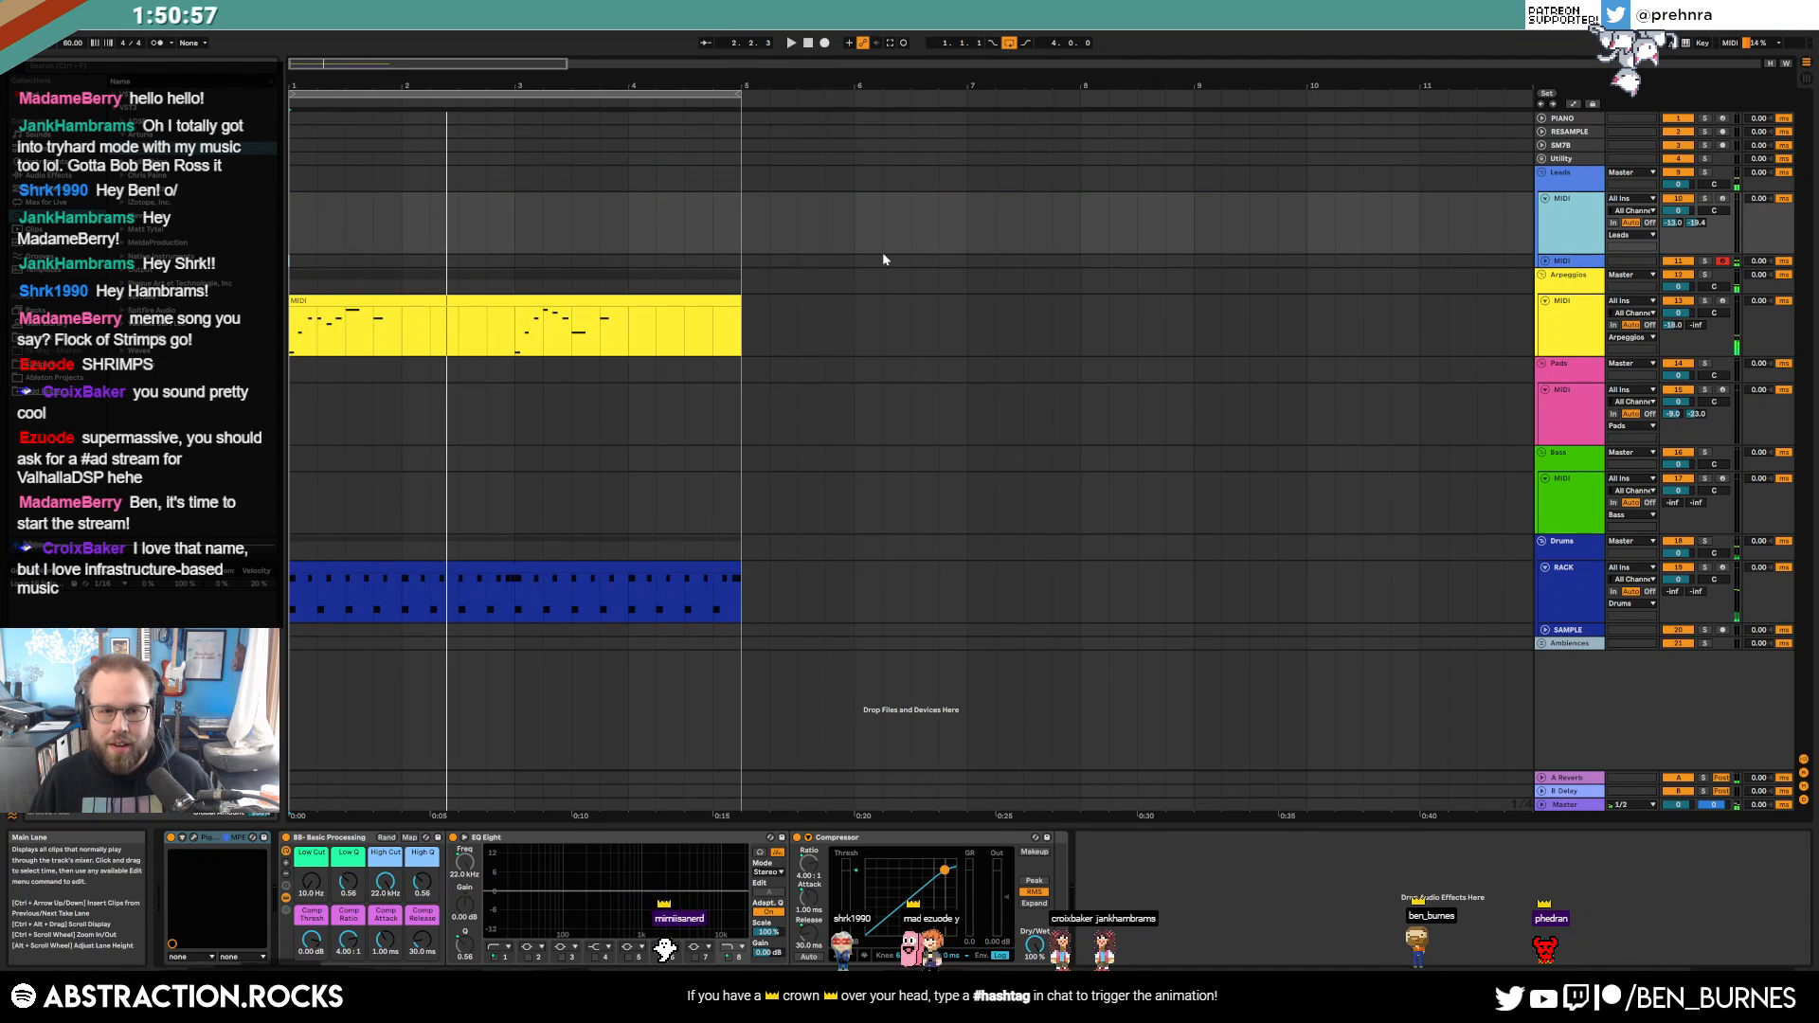
Arm the first Leads MIDI track for recording, check the drum clip's notes, and open the arpeggio clip's notes.
{"action": "left_click", "coordinate": [1722, 198]}
{"action": "double_click", "coordinate": [412, 327]}
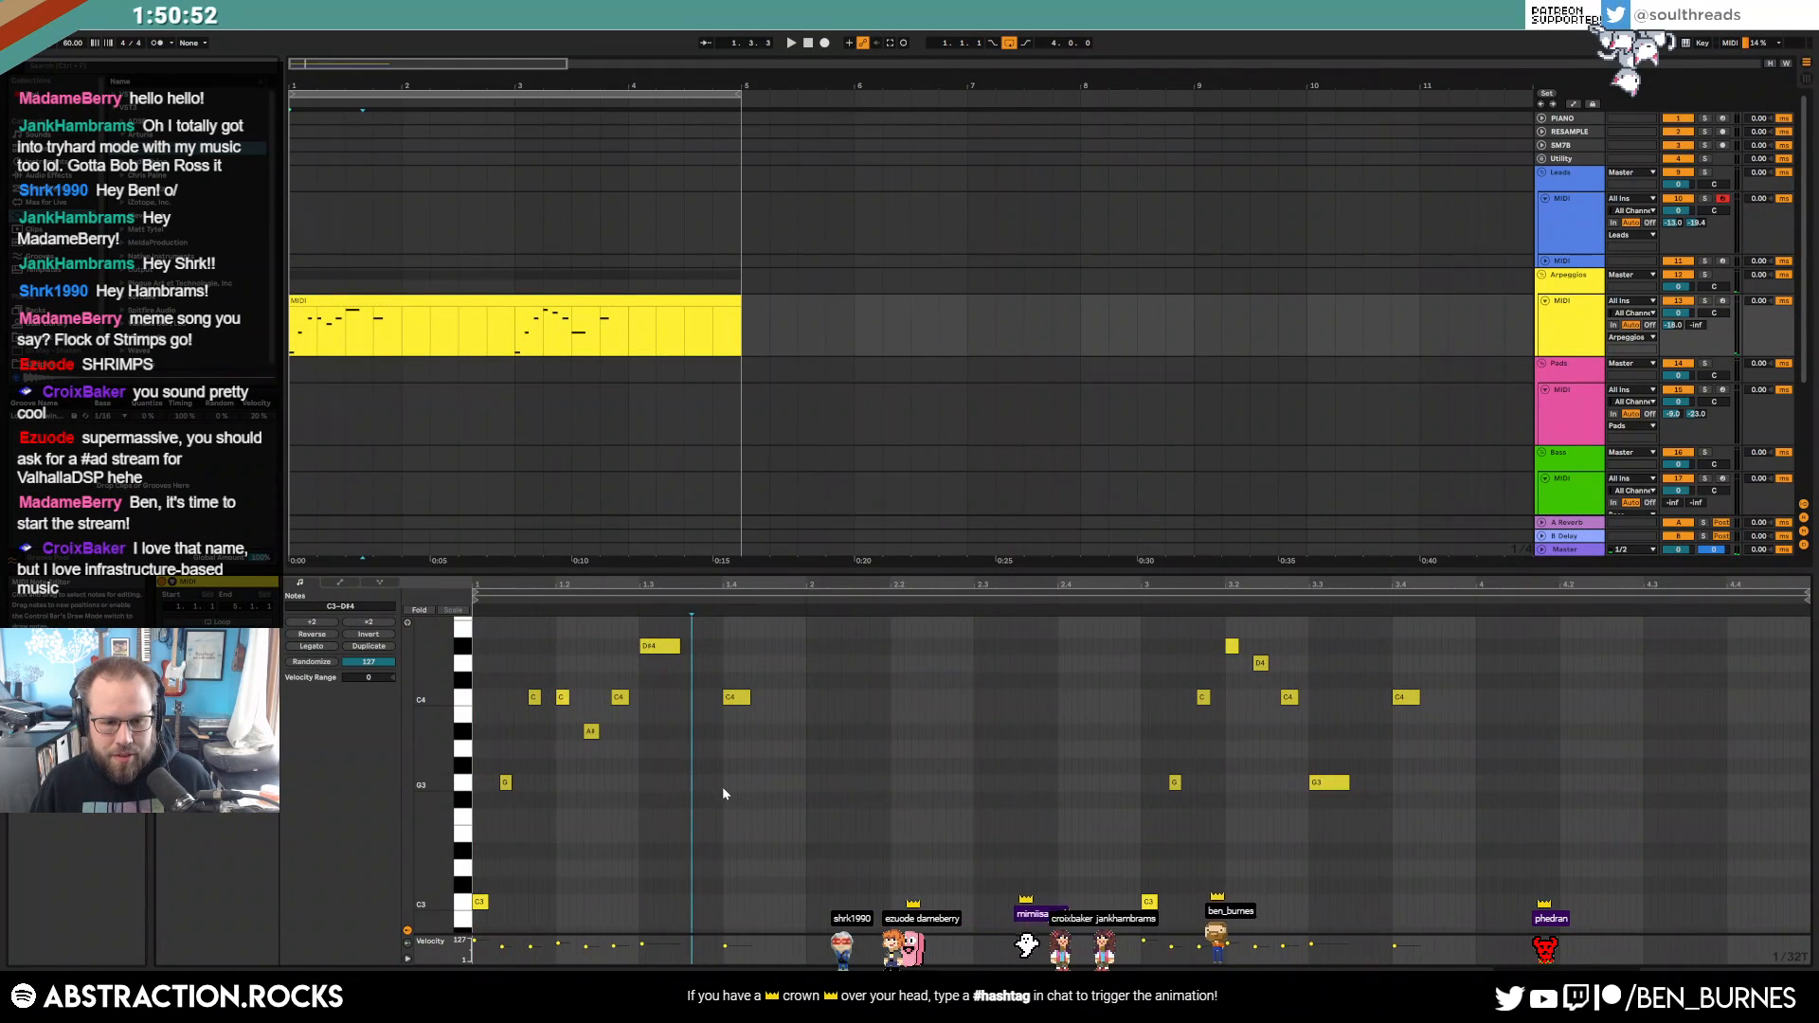
{"action": "scroll", "coordinate": [446, 339], "scroll_direction": "down", "scroll_amount": 3}
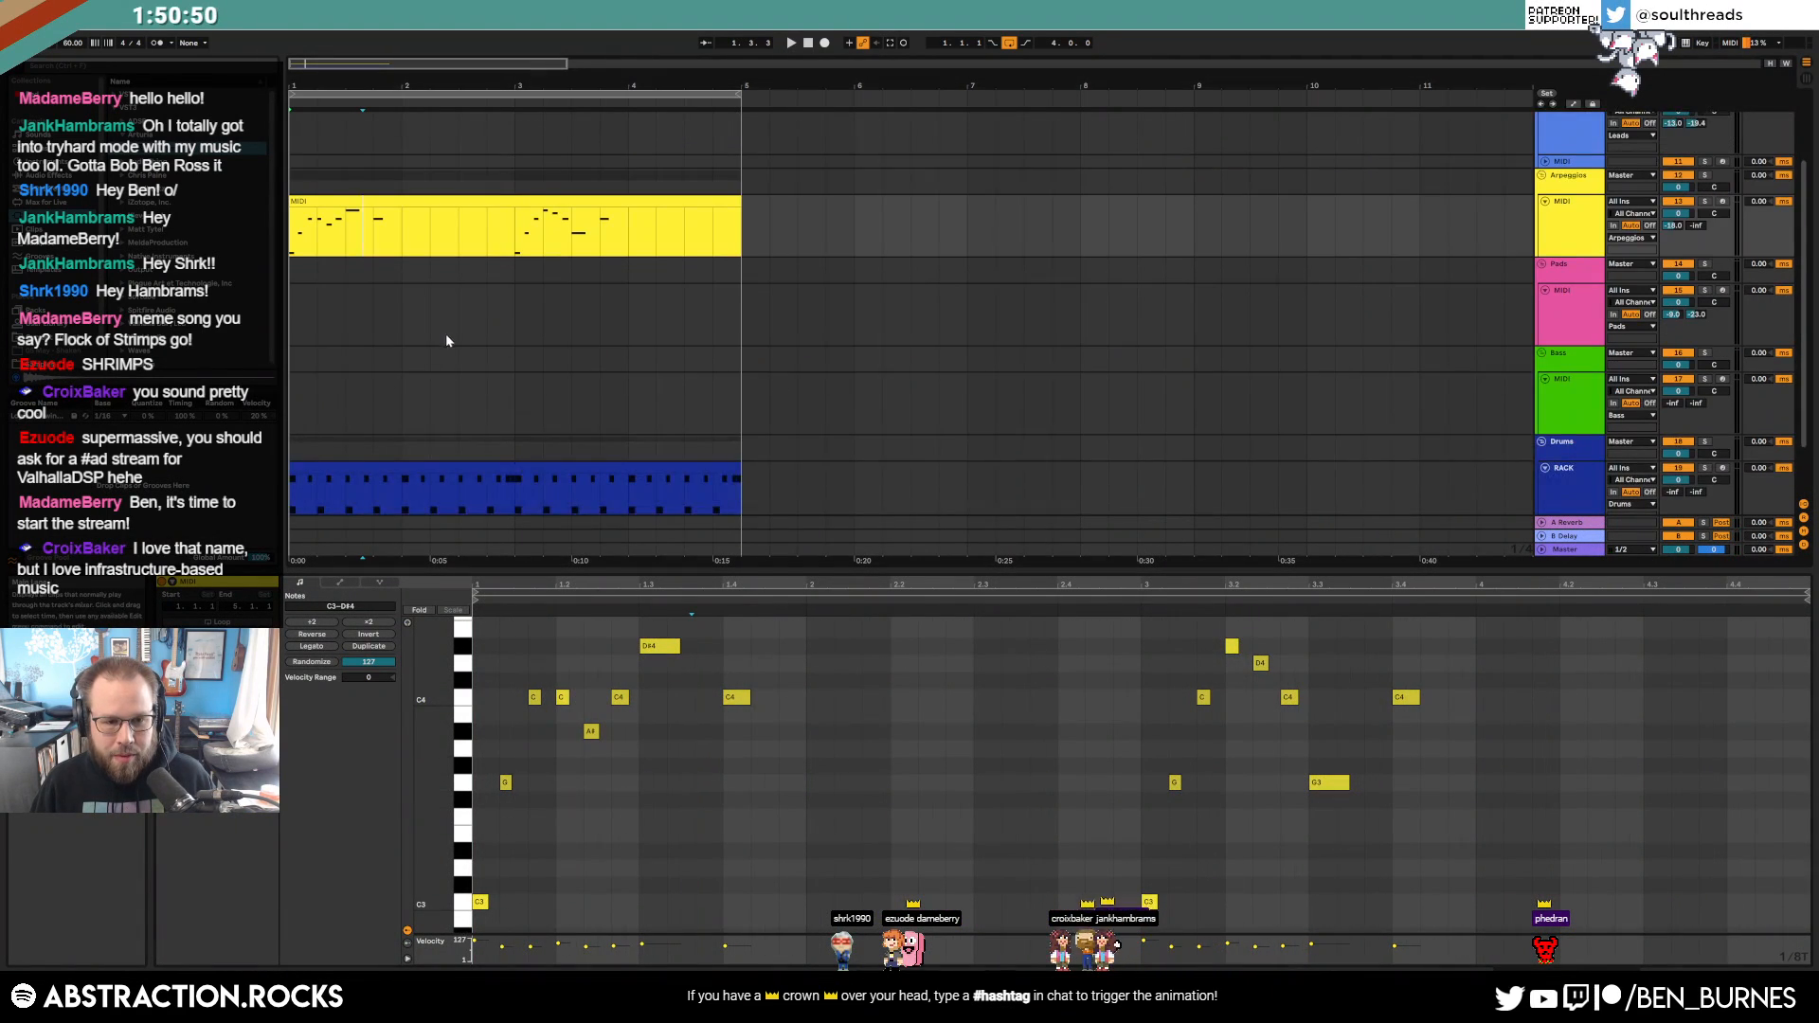
{"action": "scroll", "coordinate": [446, 339], "scroll_direction": "down", "scroll_amount": 2}
{"action": "left_click", "coordinate": [388, 426]}
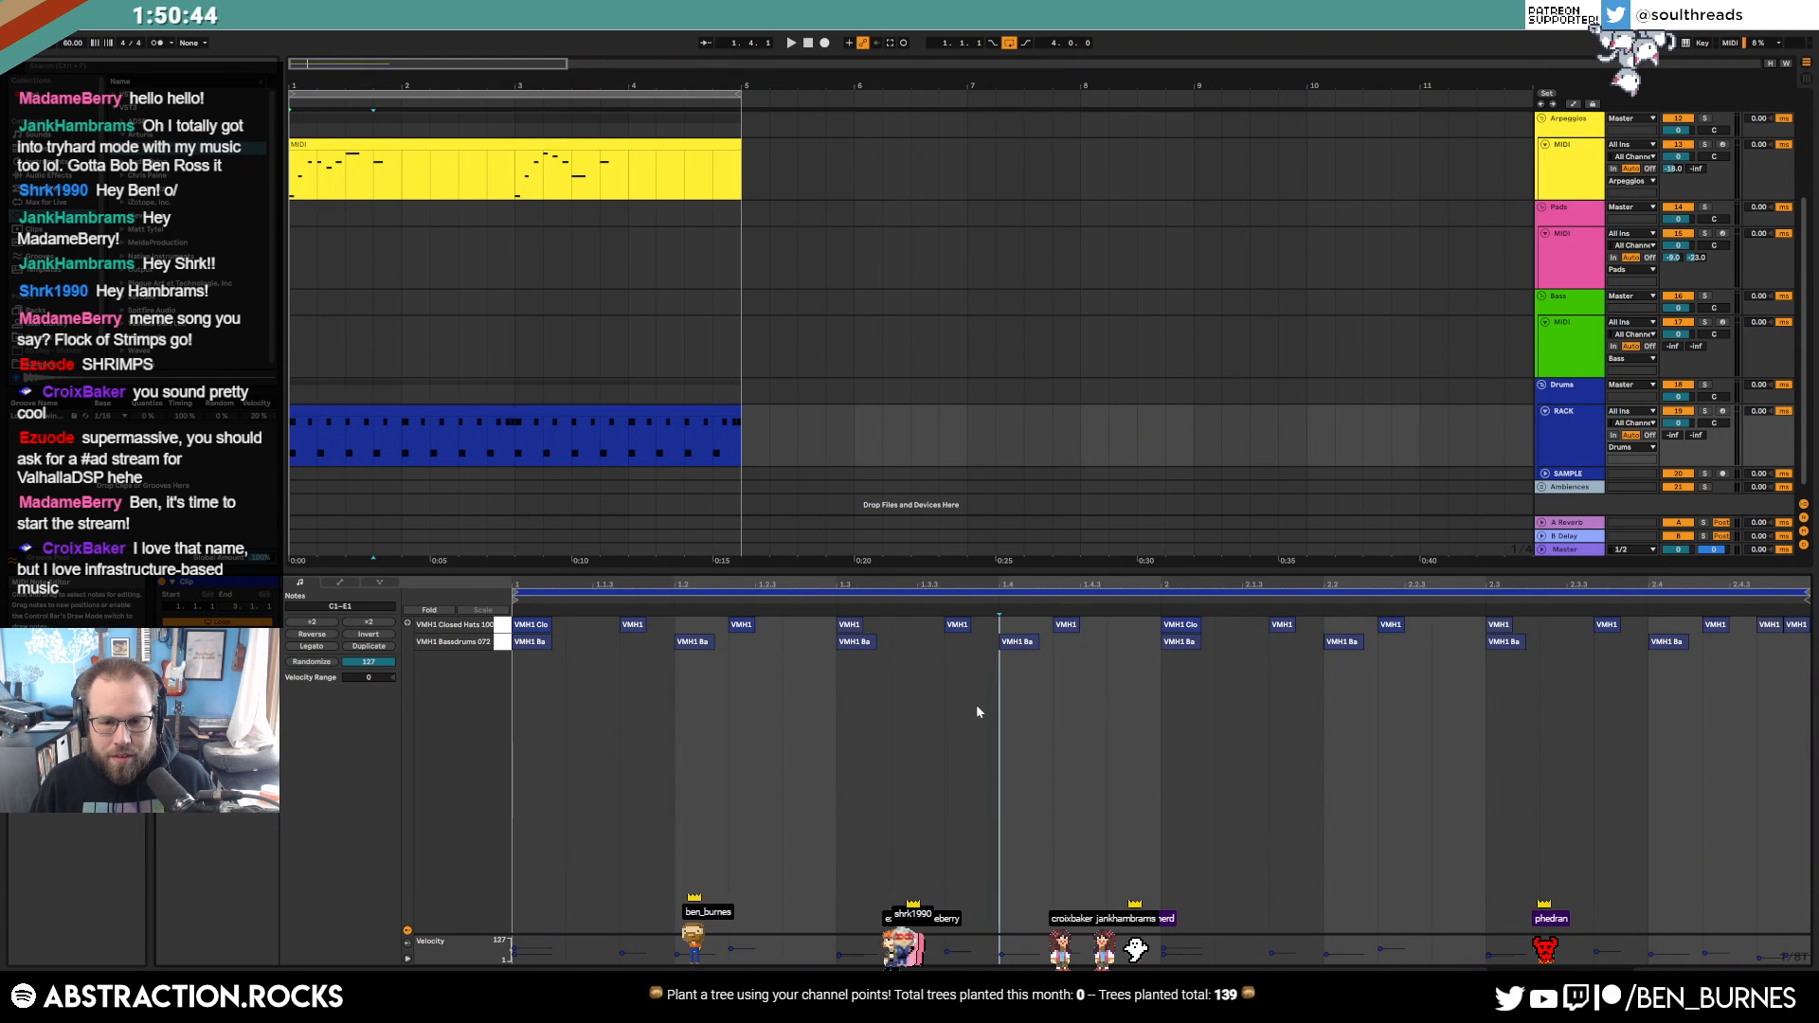
{"action": "left_click", "coordinate": [401, 144]}
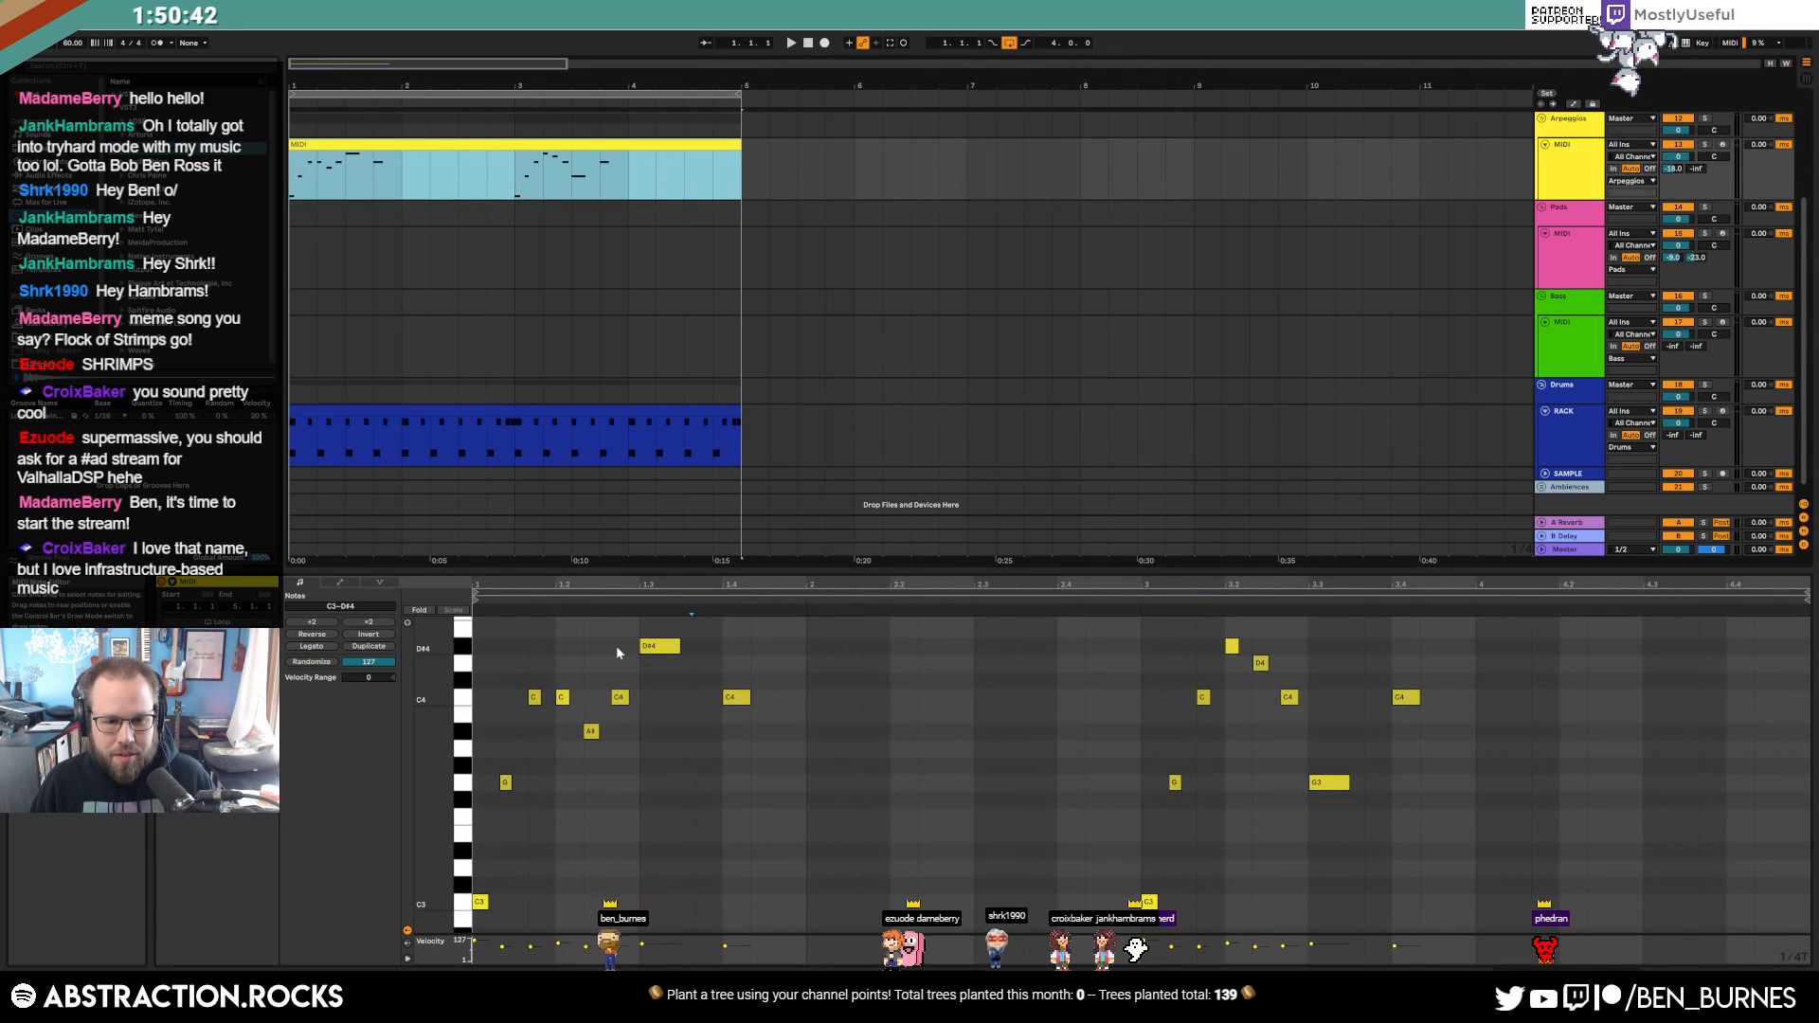
Play the loop from the arpeggio clip, open the Arpeggios track's ValhallaSupermassive, and try Note delay timing during playback.
{"action": "left_click", "coordinate": [640, 751]}
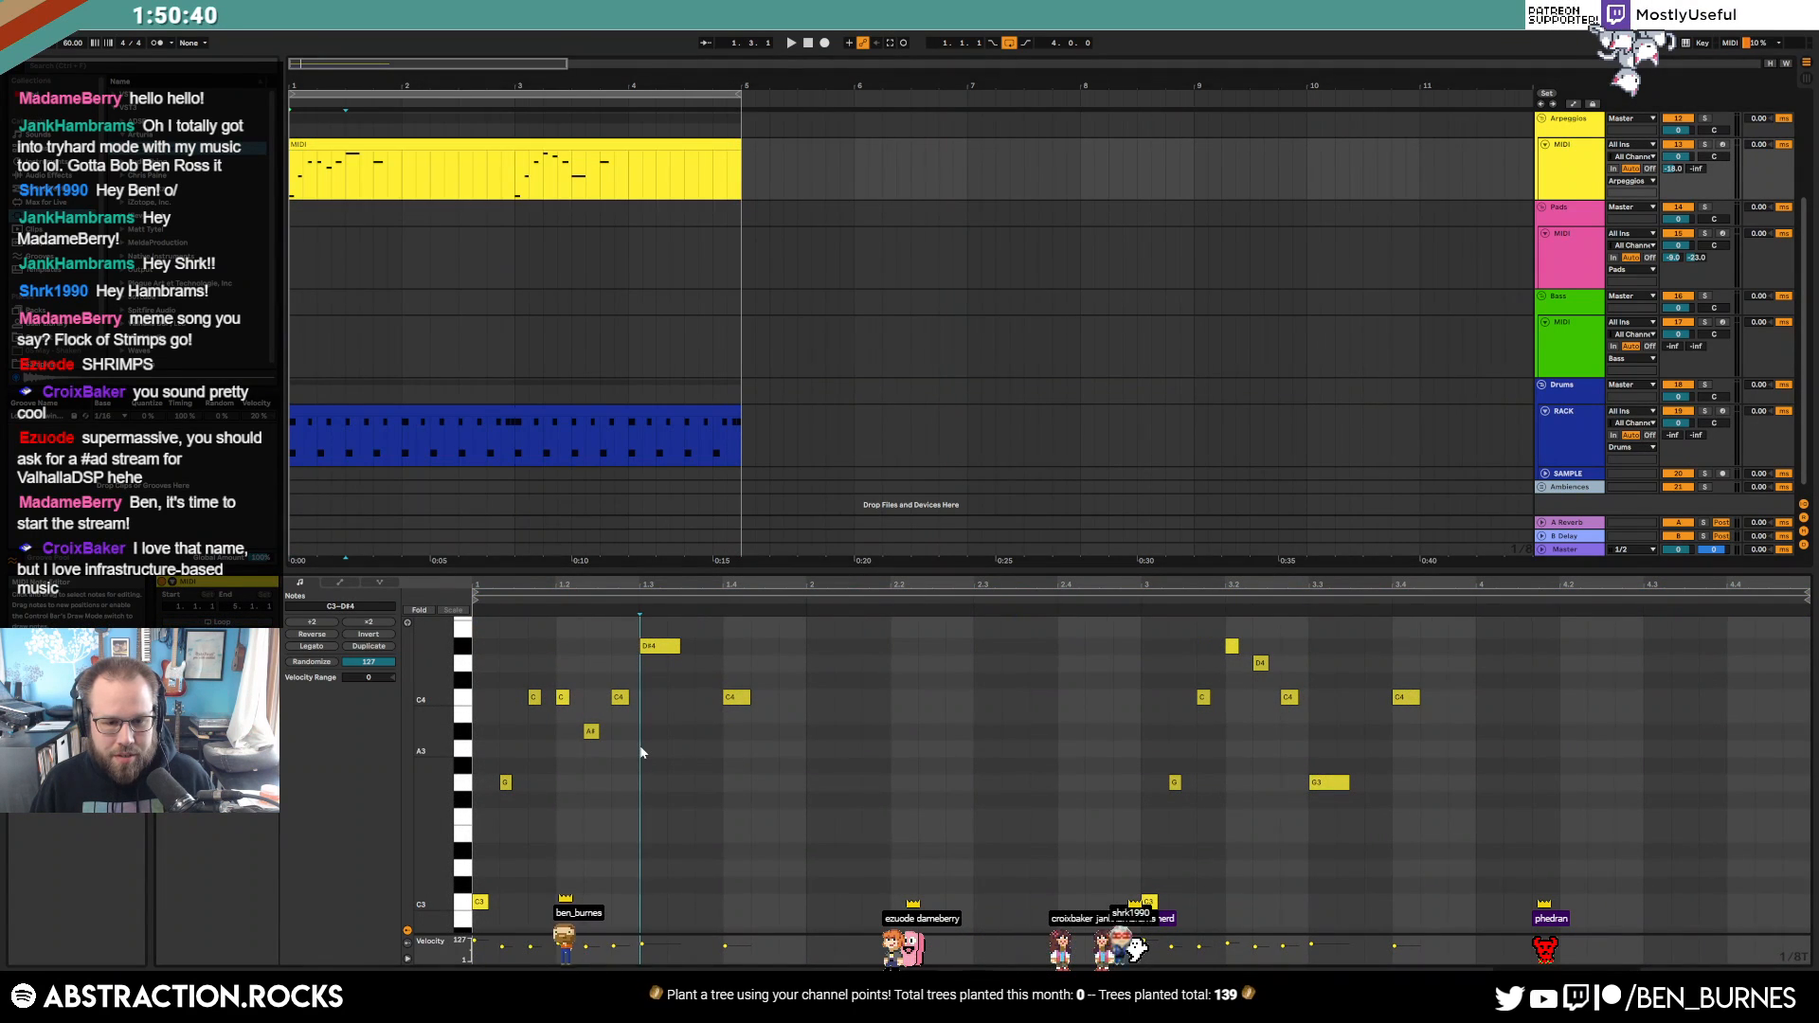
{"action": "key", "text": "space"}
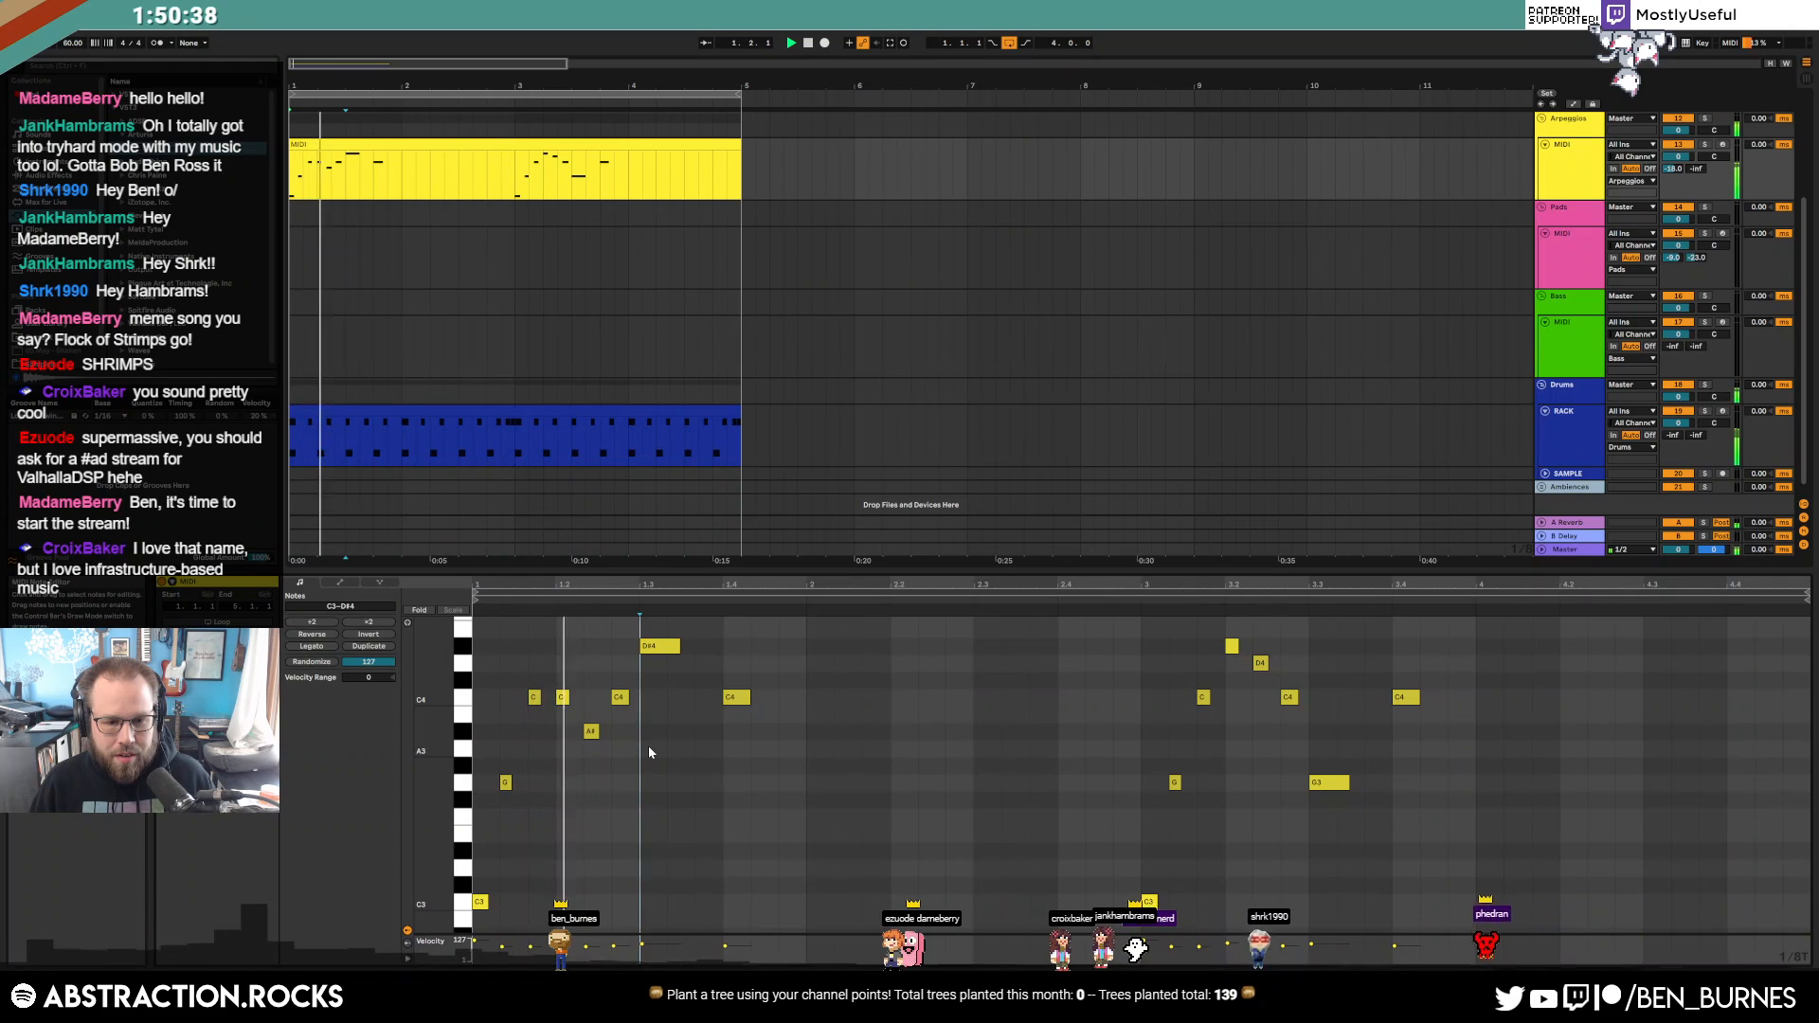
{"action": "key", "text": "shift+Tab"}
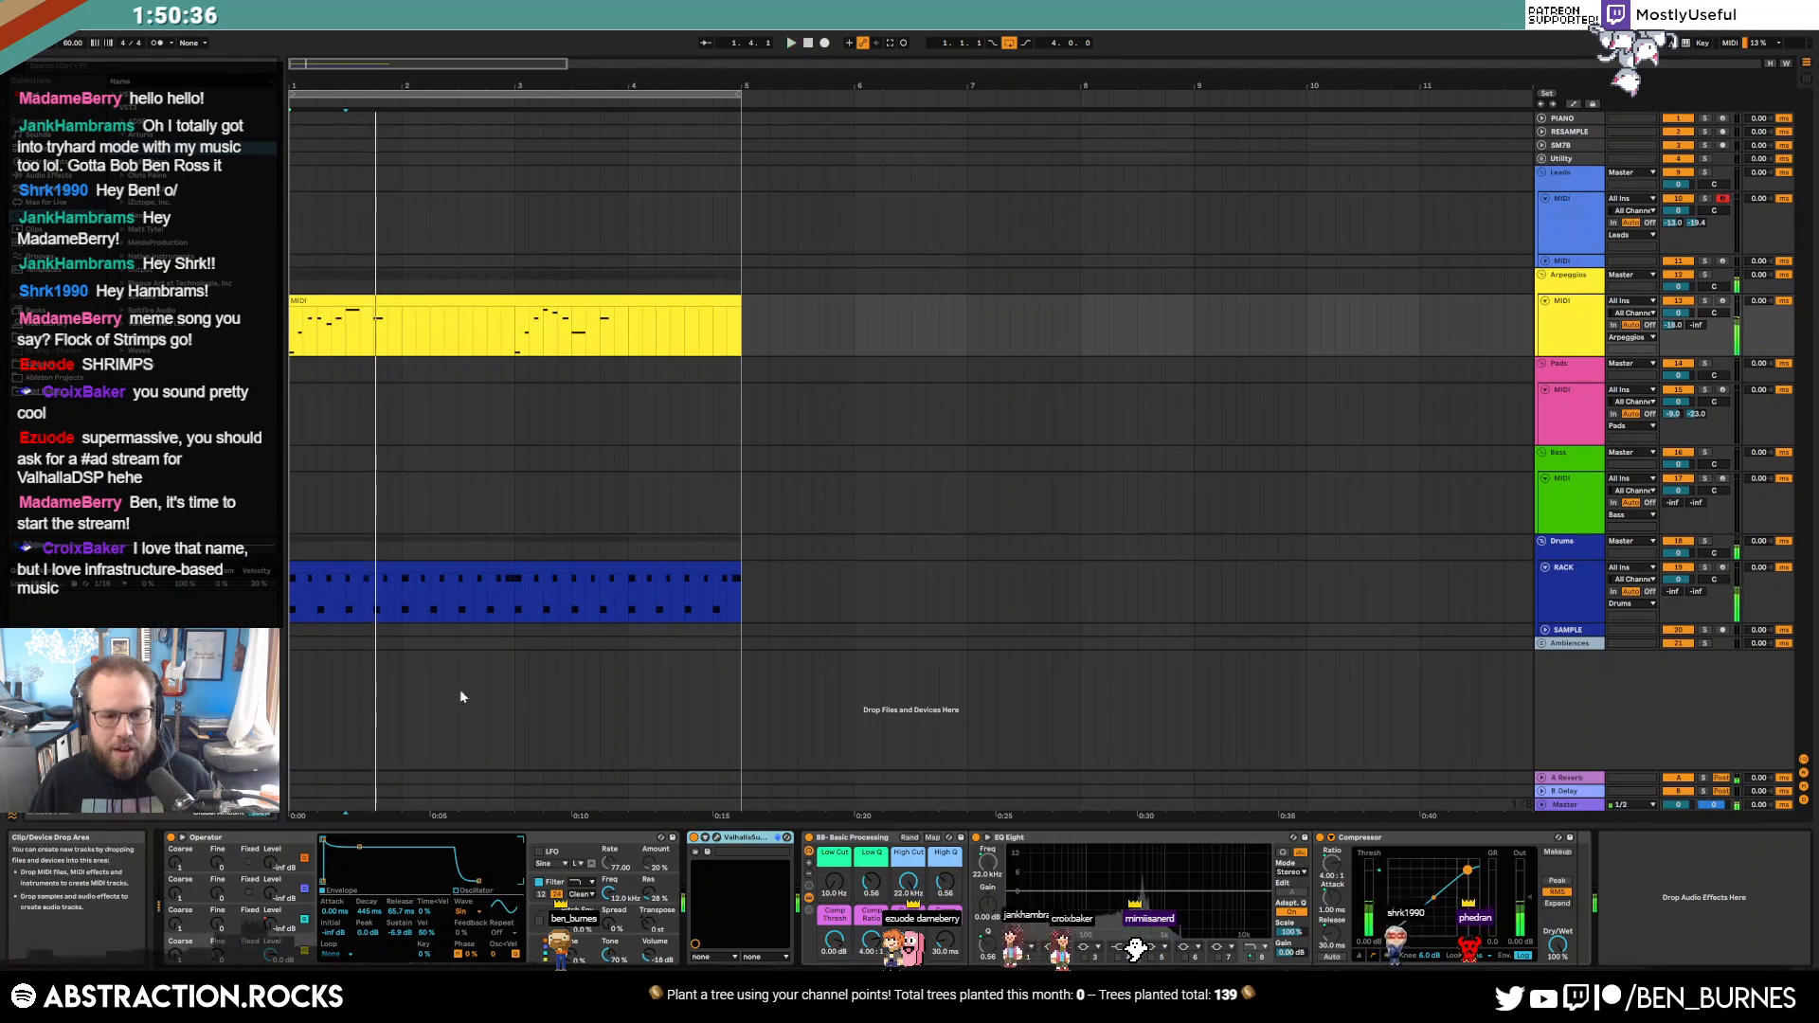
{"action": "left_click", "coordinate": [707, 842]}
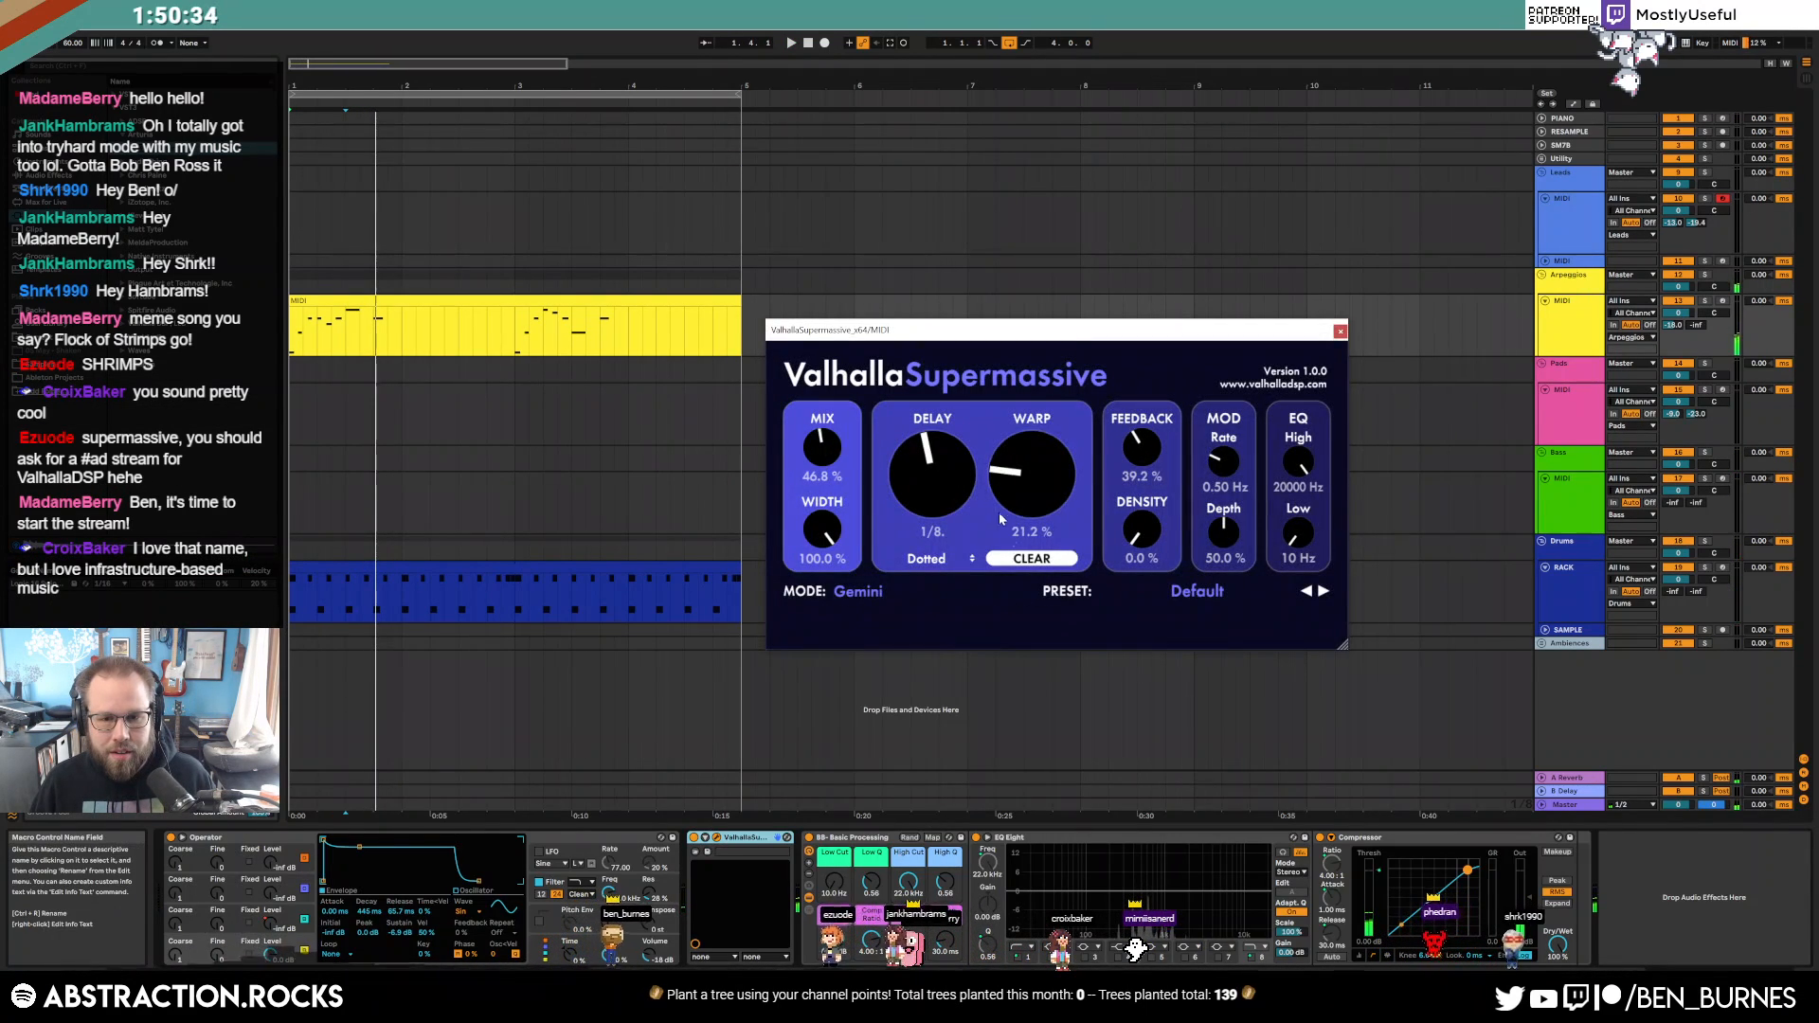
{"action": "left_click", "coordinate": [939, 565]}
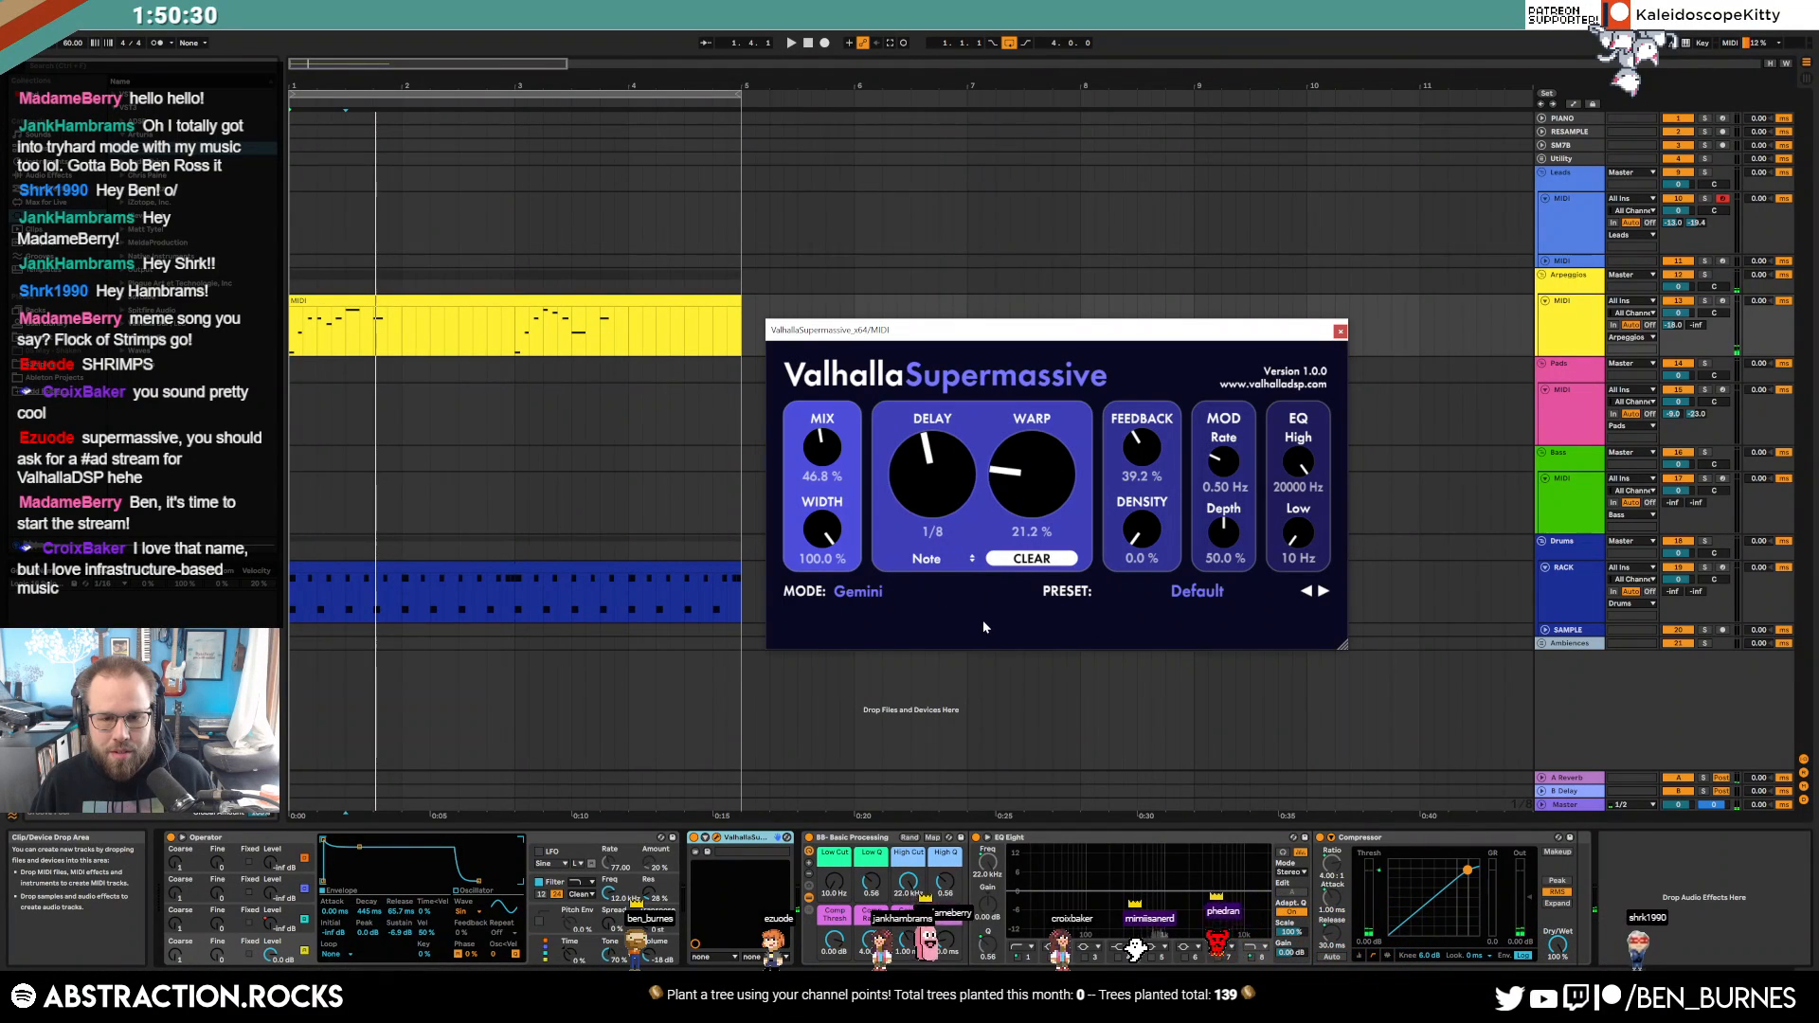
{"action": "key", "text": "space"}
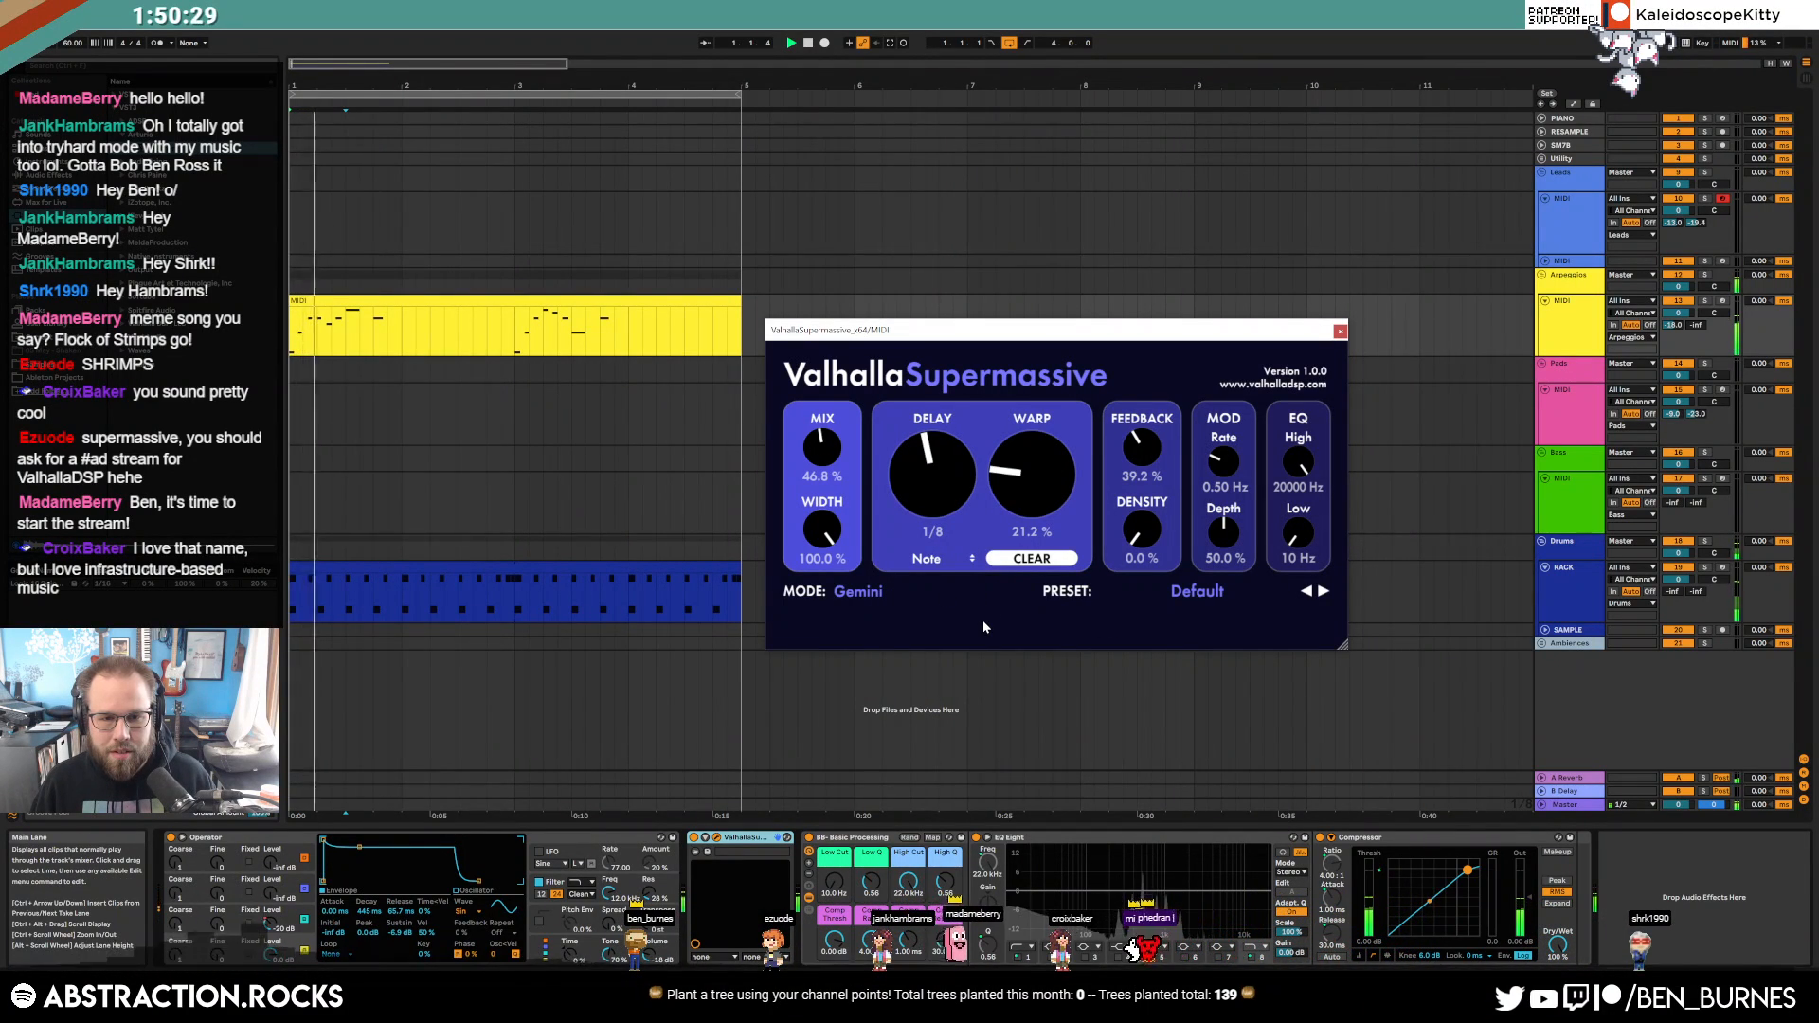
Set ValhallaSupermassive's delay timing to Triplet and listen to the result.
{"action": "left_click", "coordinate": [934, 552]}
{"action": "left_click", "coordinate": [924, 626]}
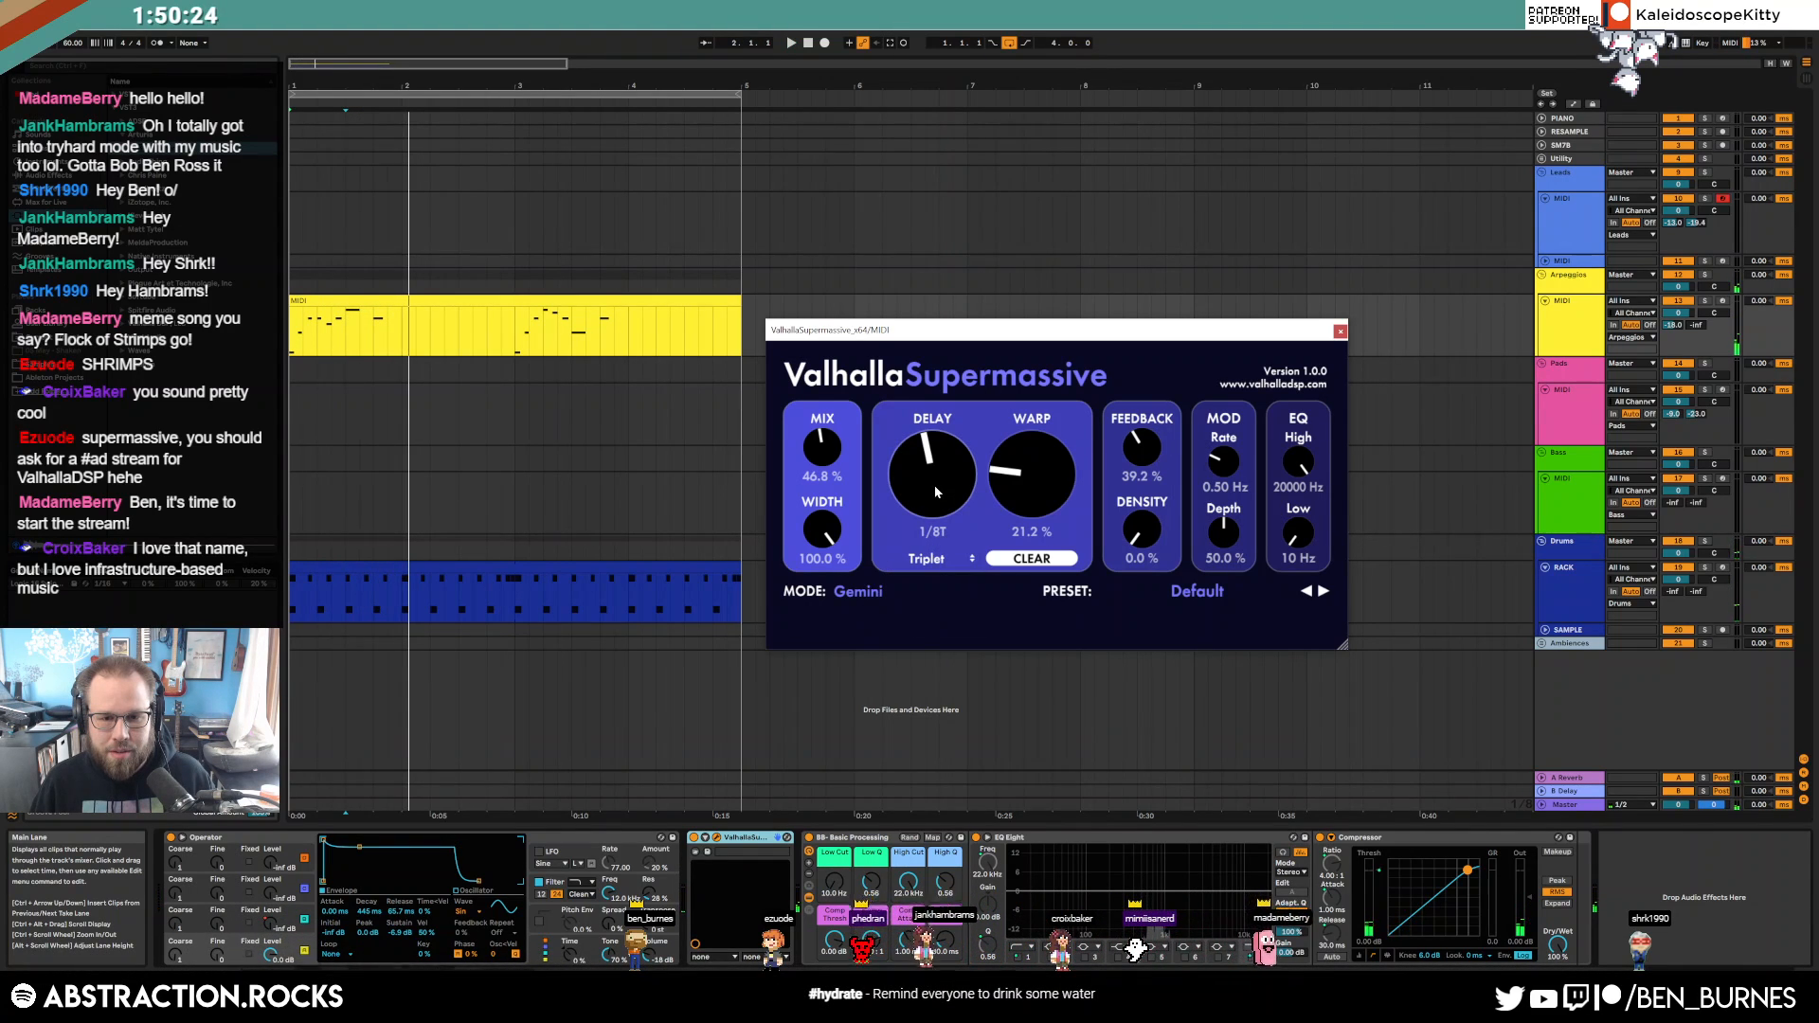
{"action": "key", "text": "space"}
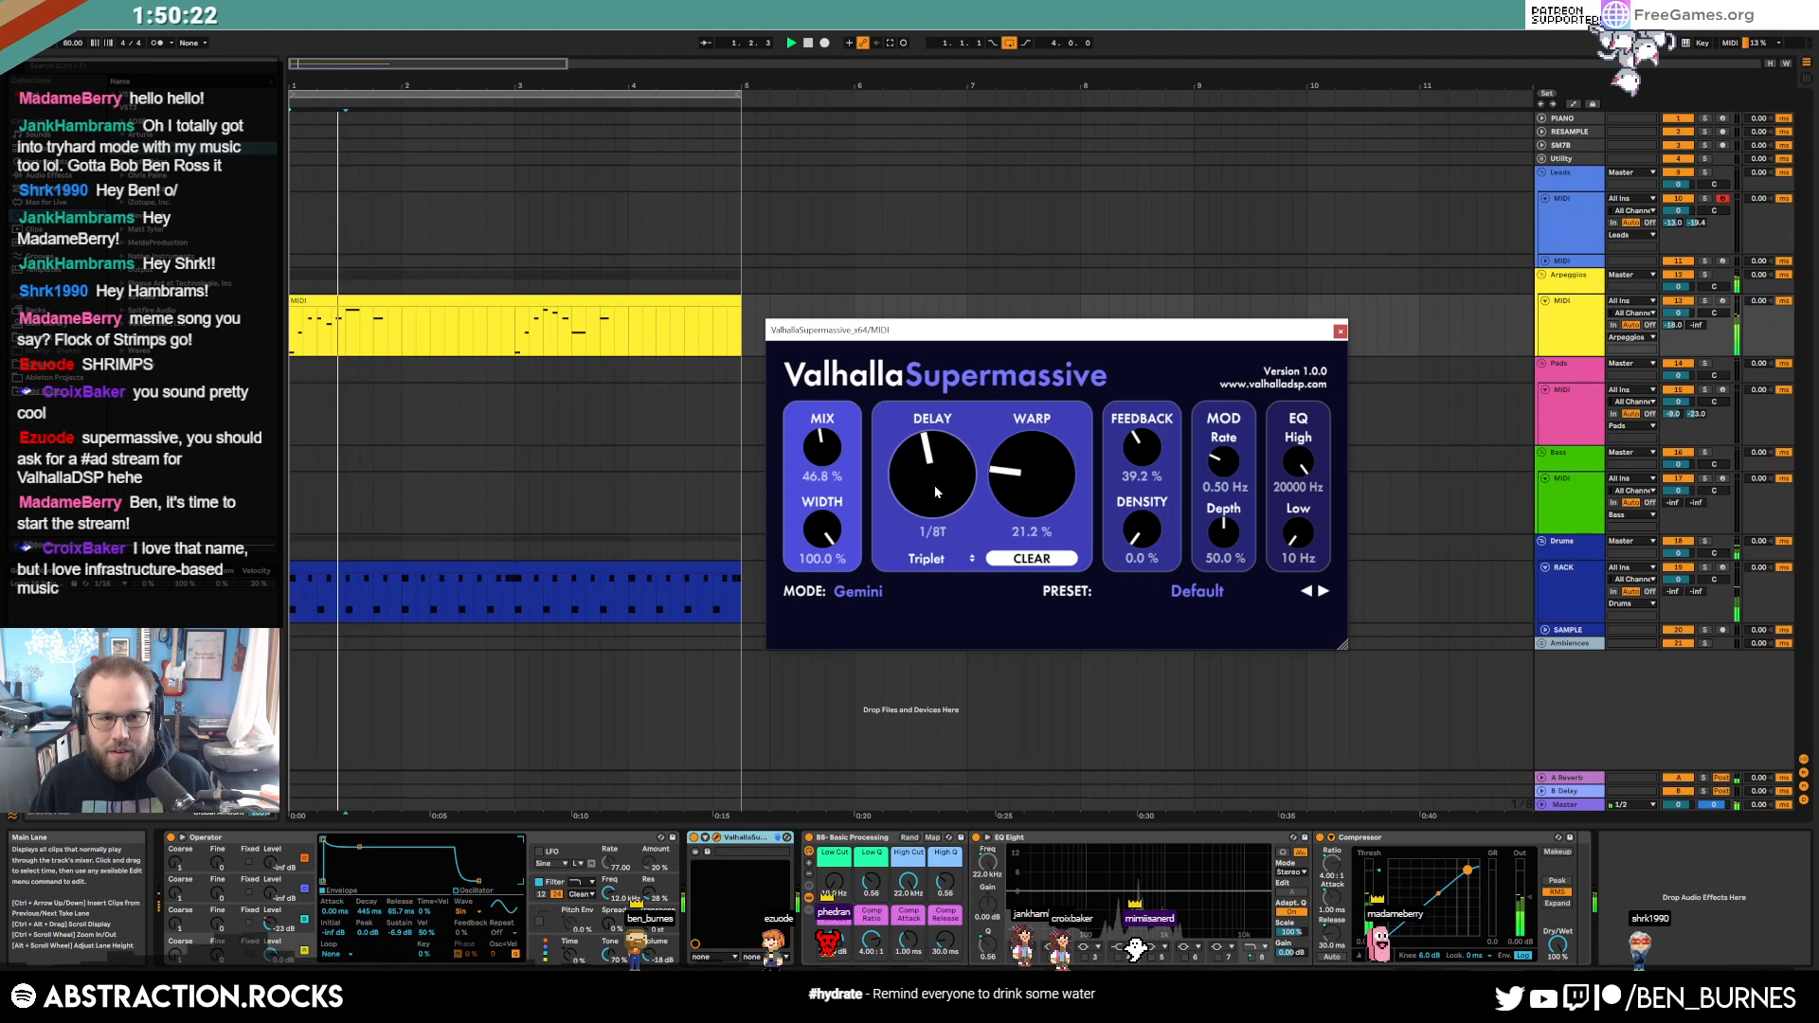
{"action": "key", "text": "space"}
Try Msec delay timing, restore Triplet, lower ValhallaSupermassive's mix to about 39%, and close the plug-in window.
{"action": "left_click", "coordinate": [932, 559]}
{"action": "left_click", "coordinate": [913, 575]}
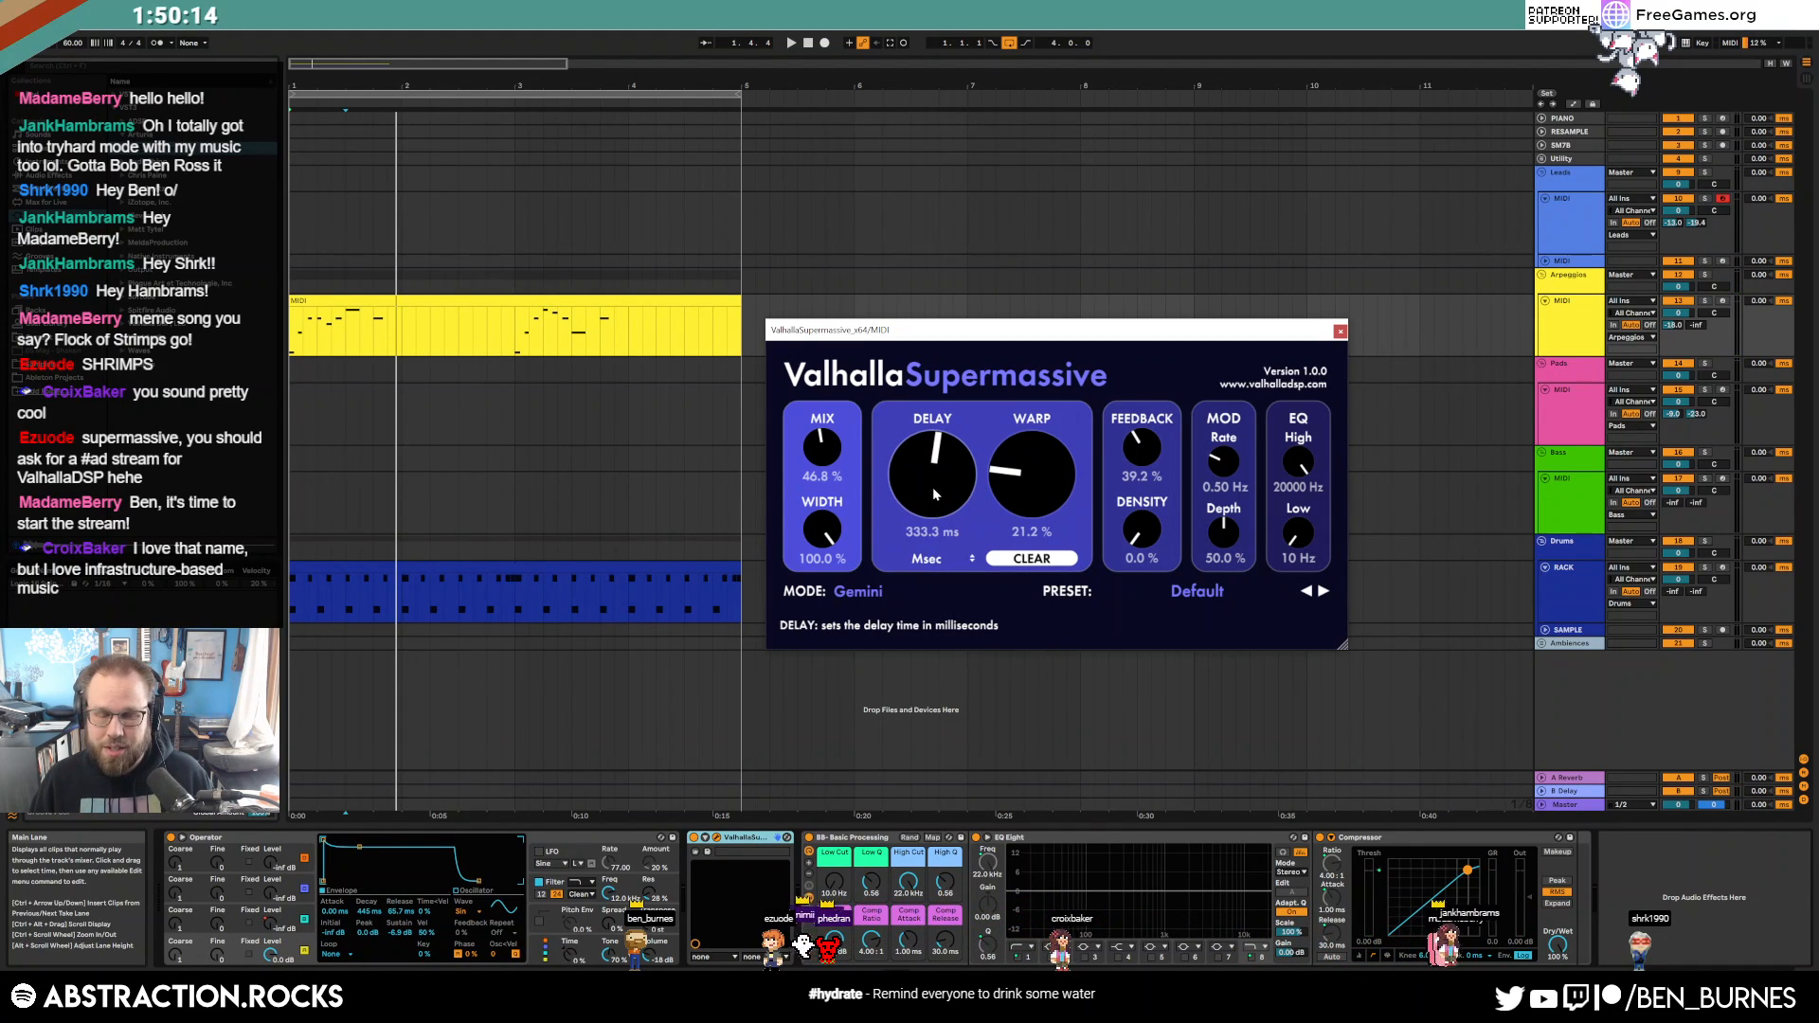
{"action": "left_click", "coordinate": [928, 559]}
{"action": "left_click", "coordinate": [929, 622]}
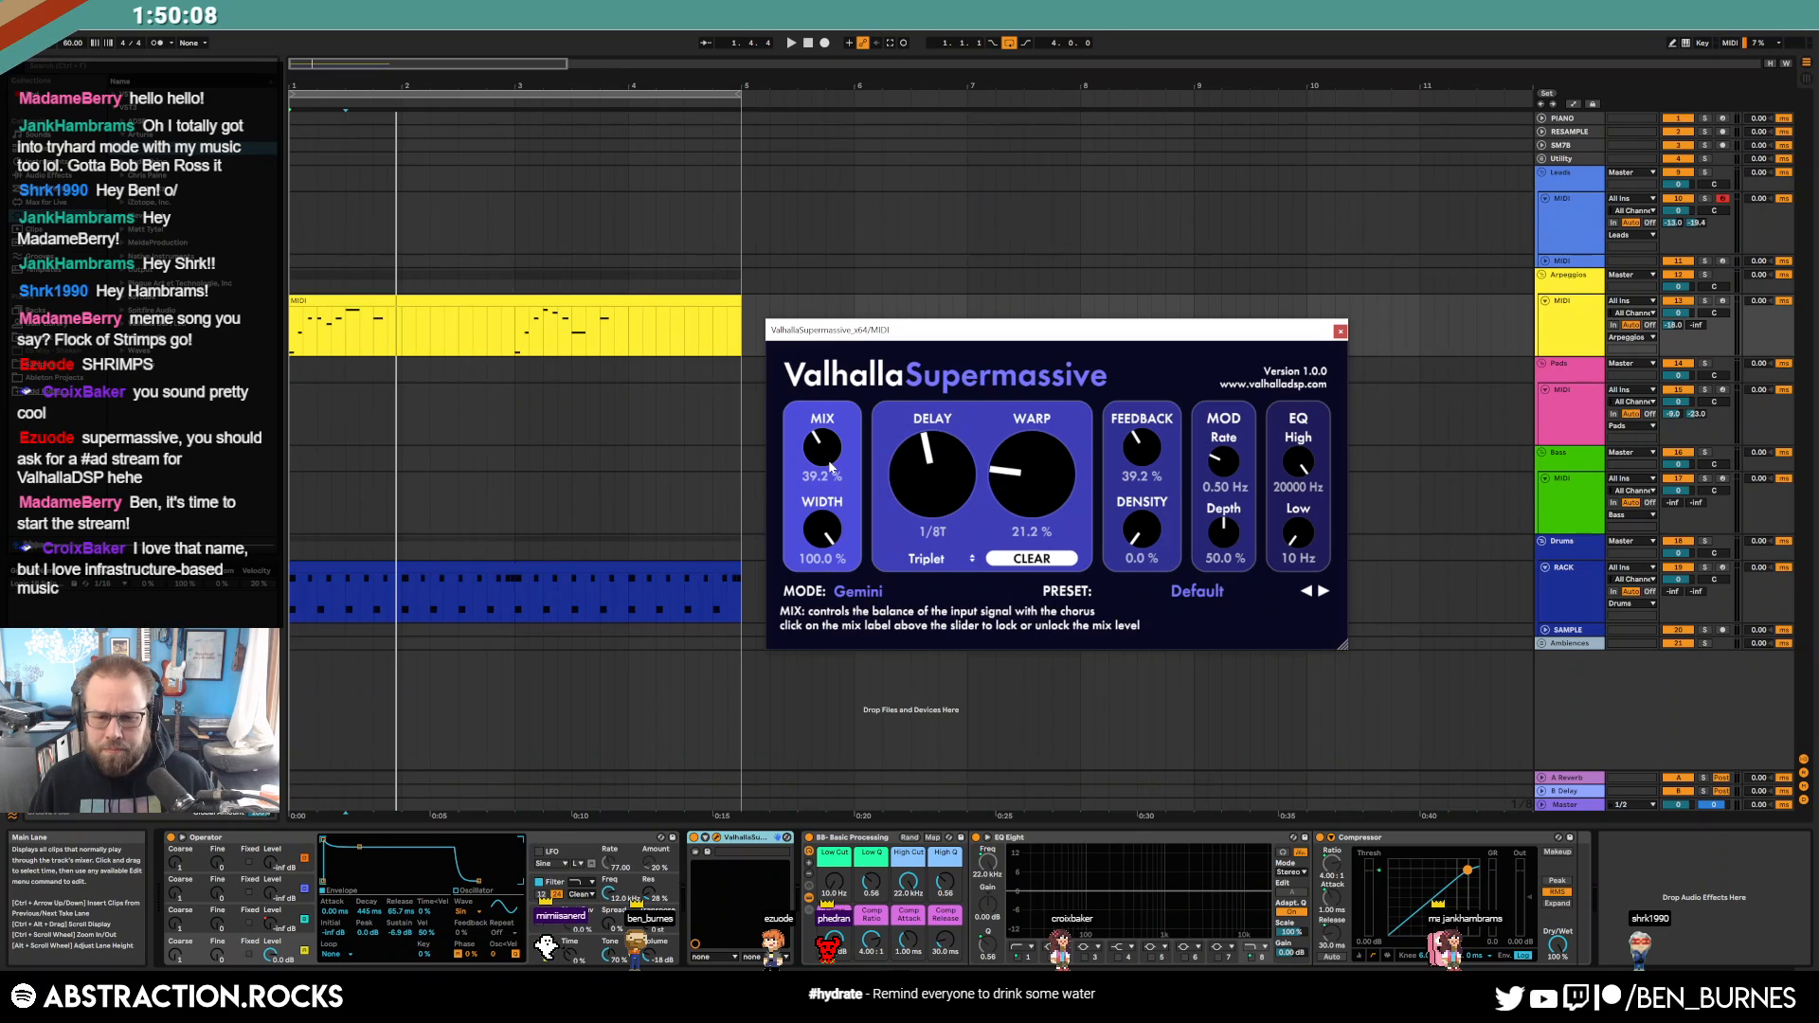
{"action": "left_click_drag", "start_coordinate": [808, 450], "coordinate": [808, 446]}
{"action": "left_click", "coordinate": [1340, 330]}
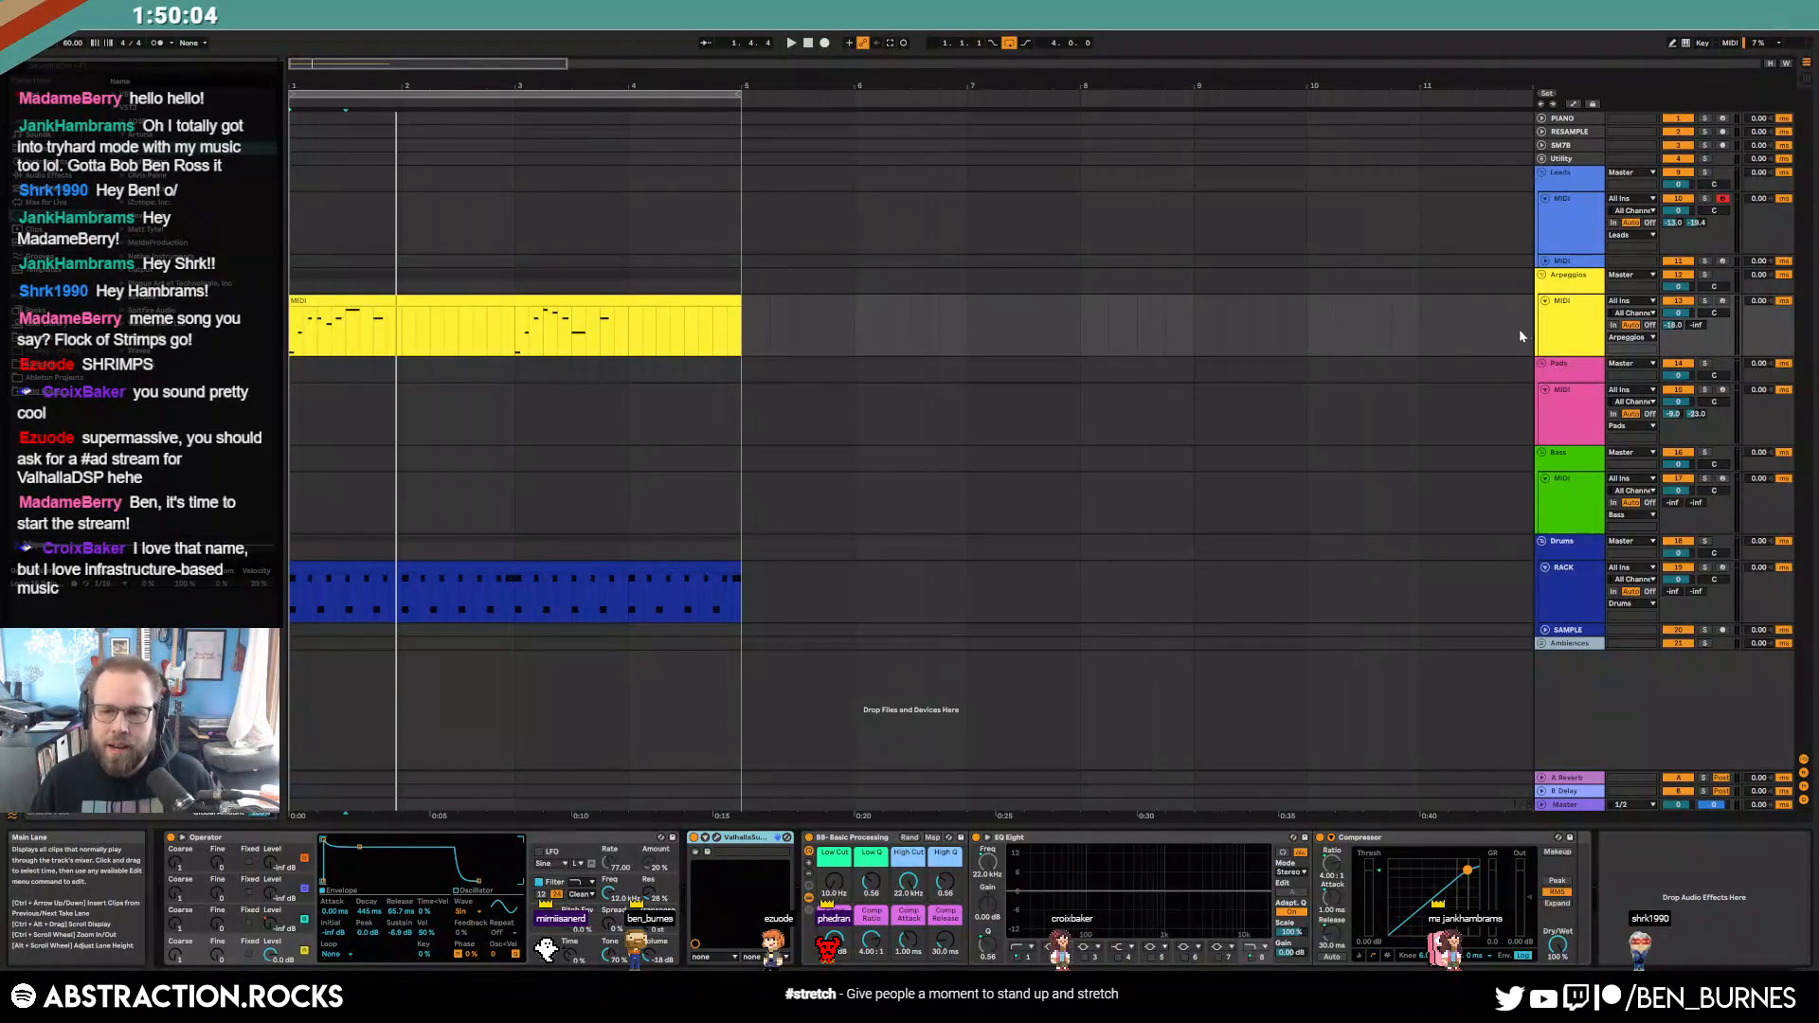
Check another oscillator's envelope in the arpeggio's Operator, and play the loop while trying out the first Leads MIDI track.
{"action": "left_click", "coordinate": [199, 946]}
{"action": "left_click", "coordinate": [609, 925]}
{"action": "key", "text": "space"}
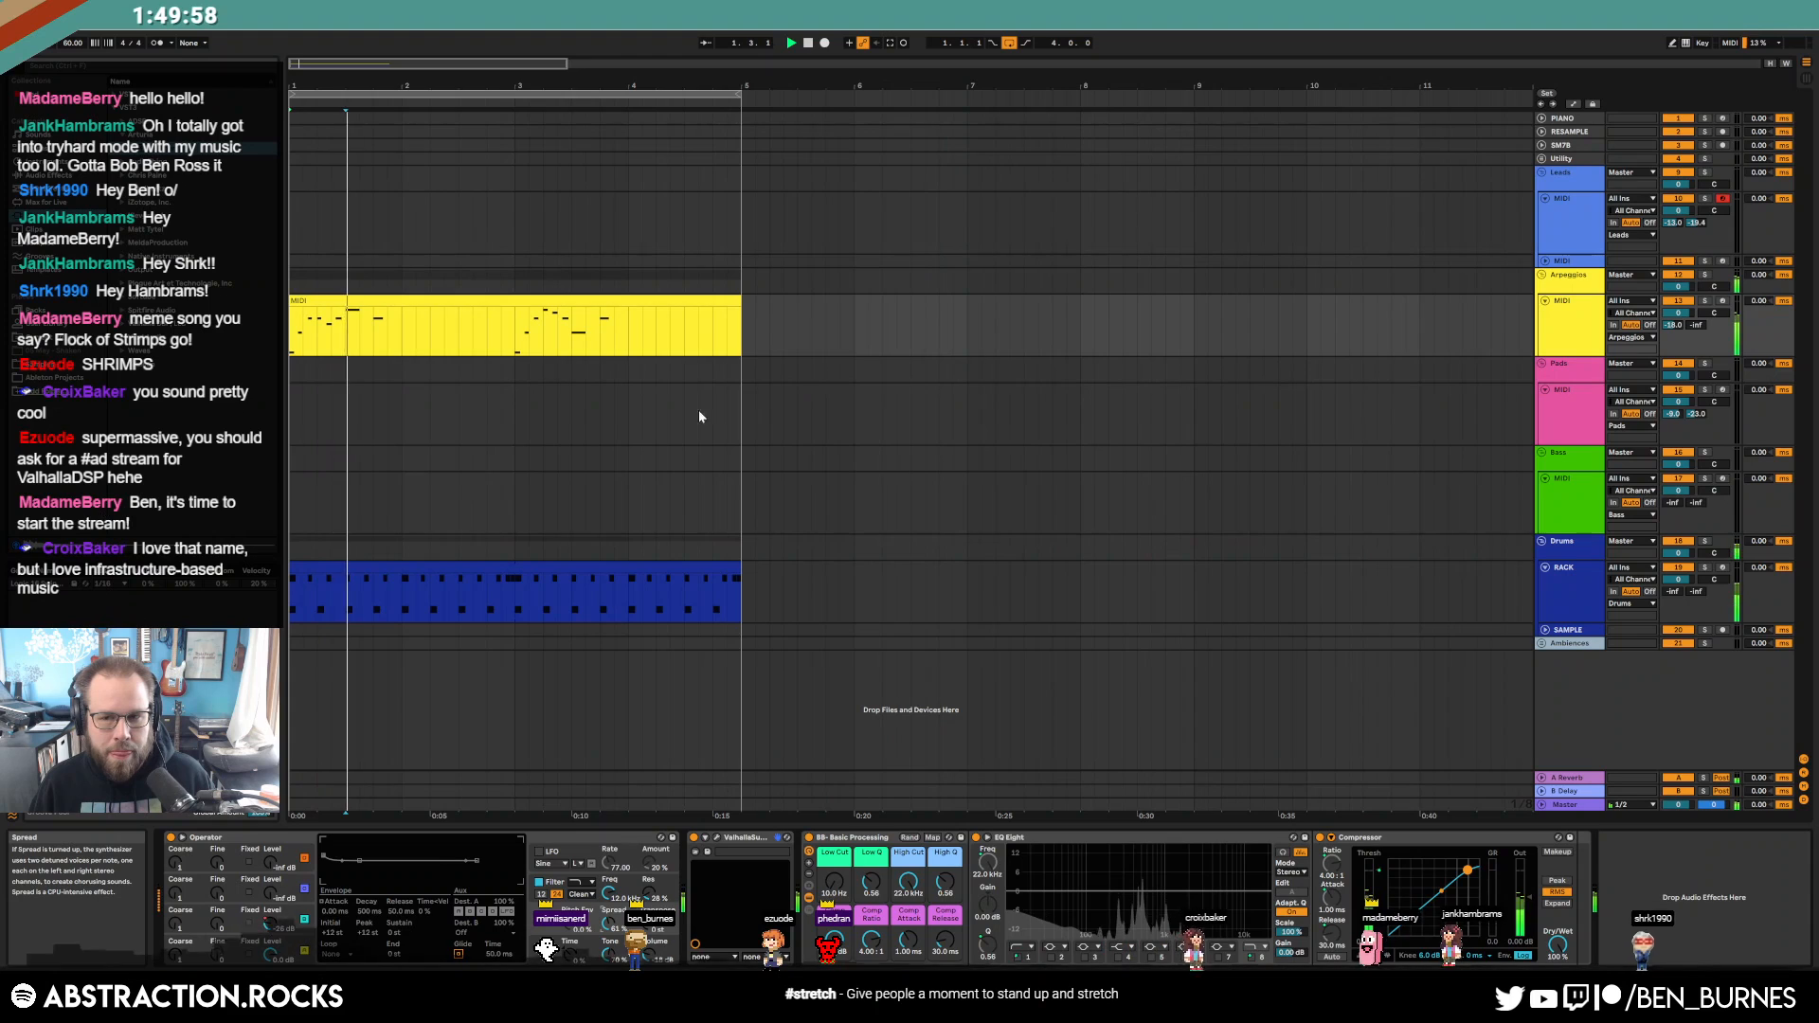
{"action": "left_click", "coordinate": [1601, 236]}
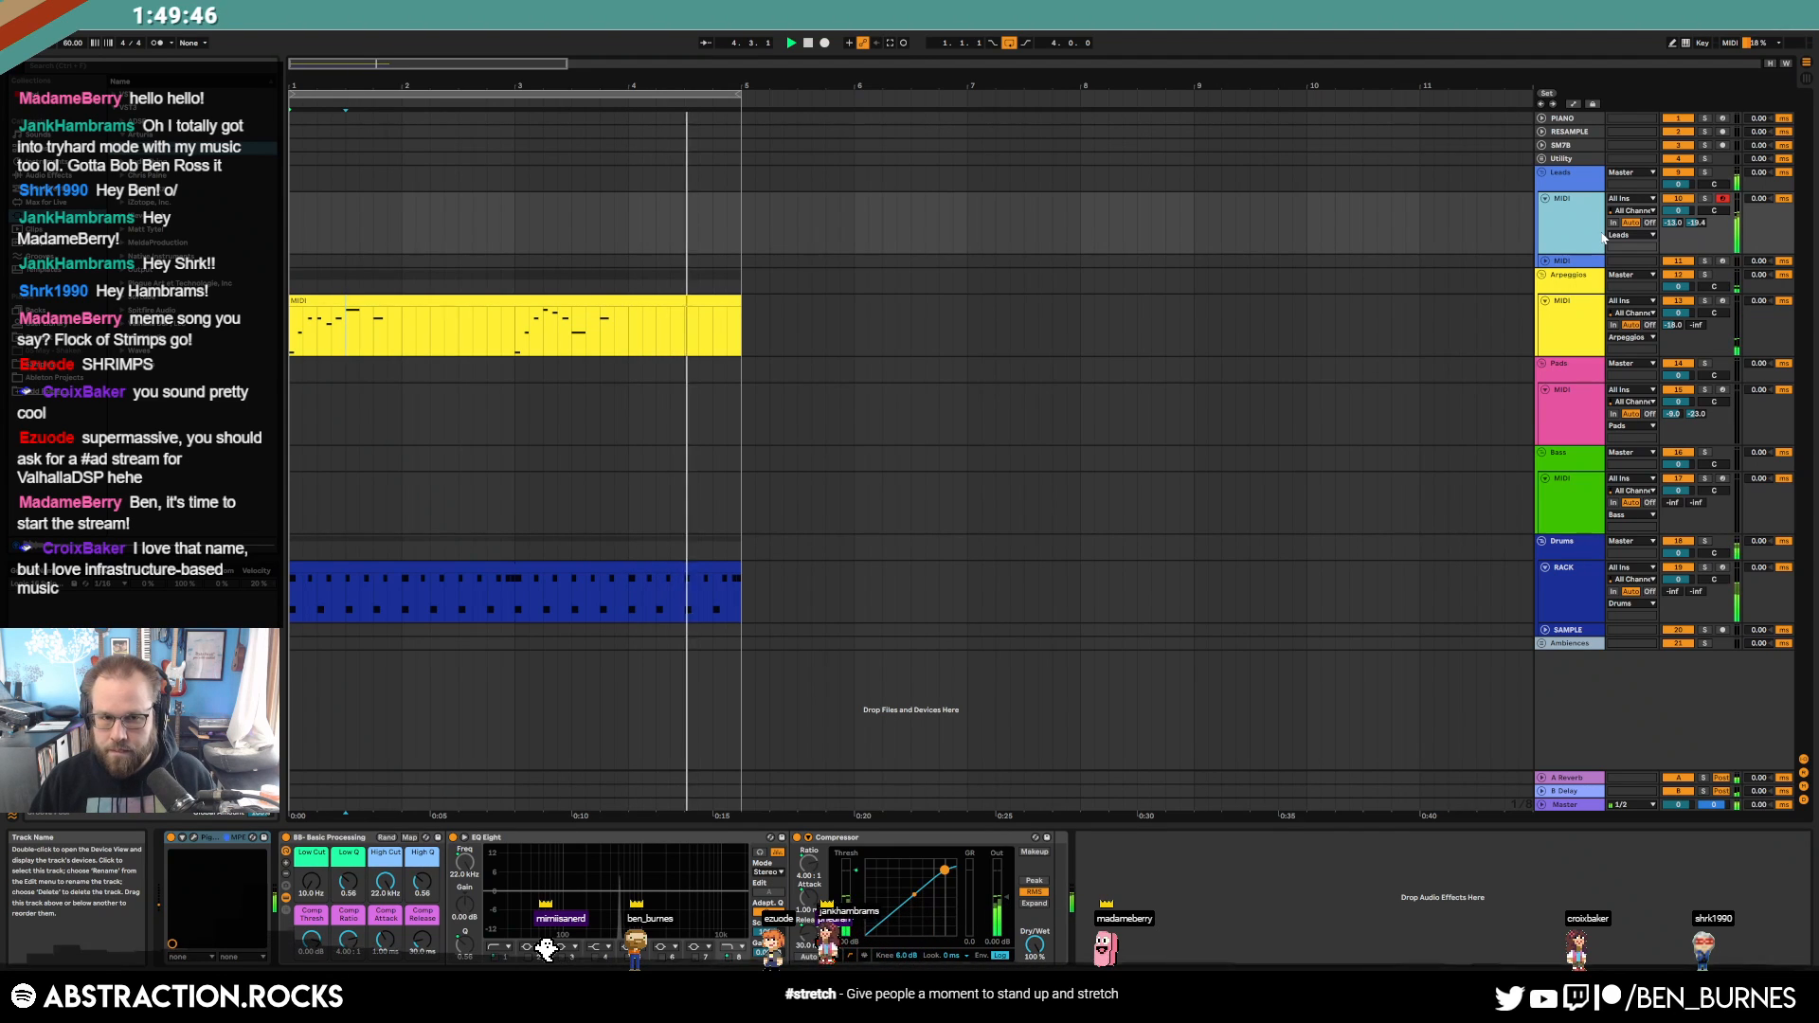
{"action": "key", "text": "space"}
Open Pigments on the first Leads MIDI track, set its glide time to about 114 ms, and raise the Phase Distortion amount.
{"action": "left_click", "coordinate": [644, 592]}
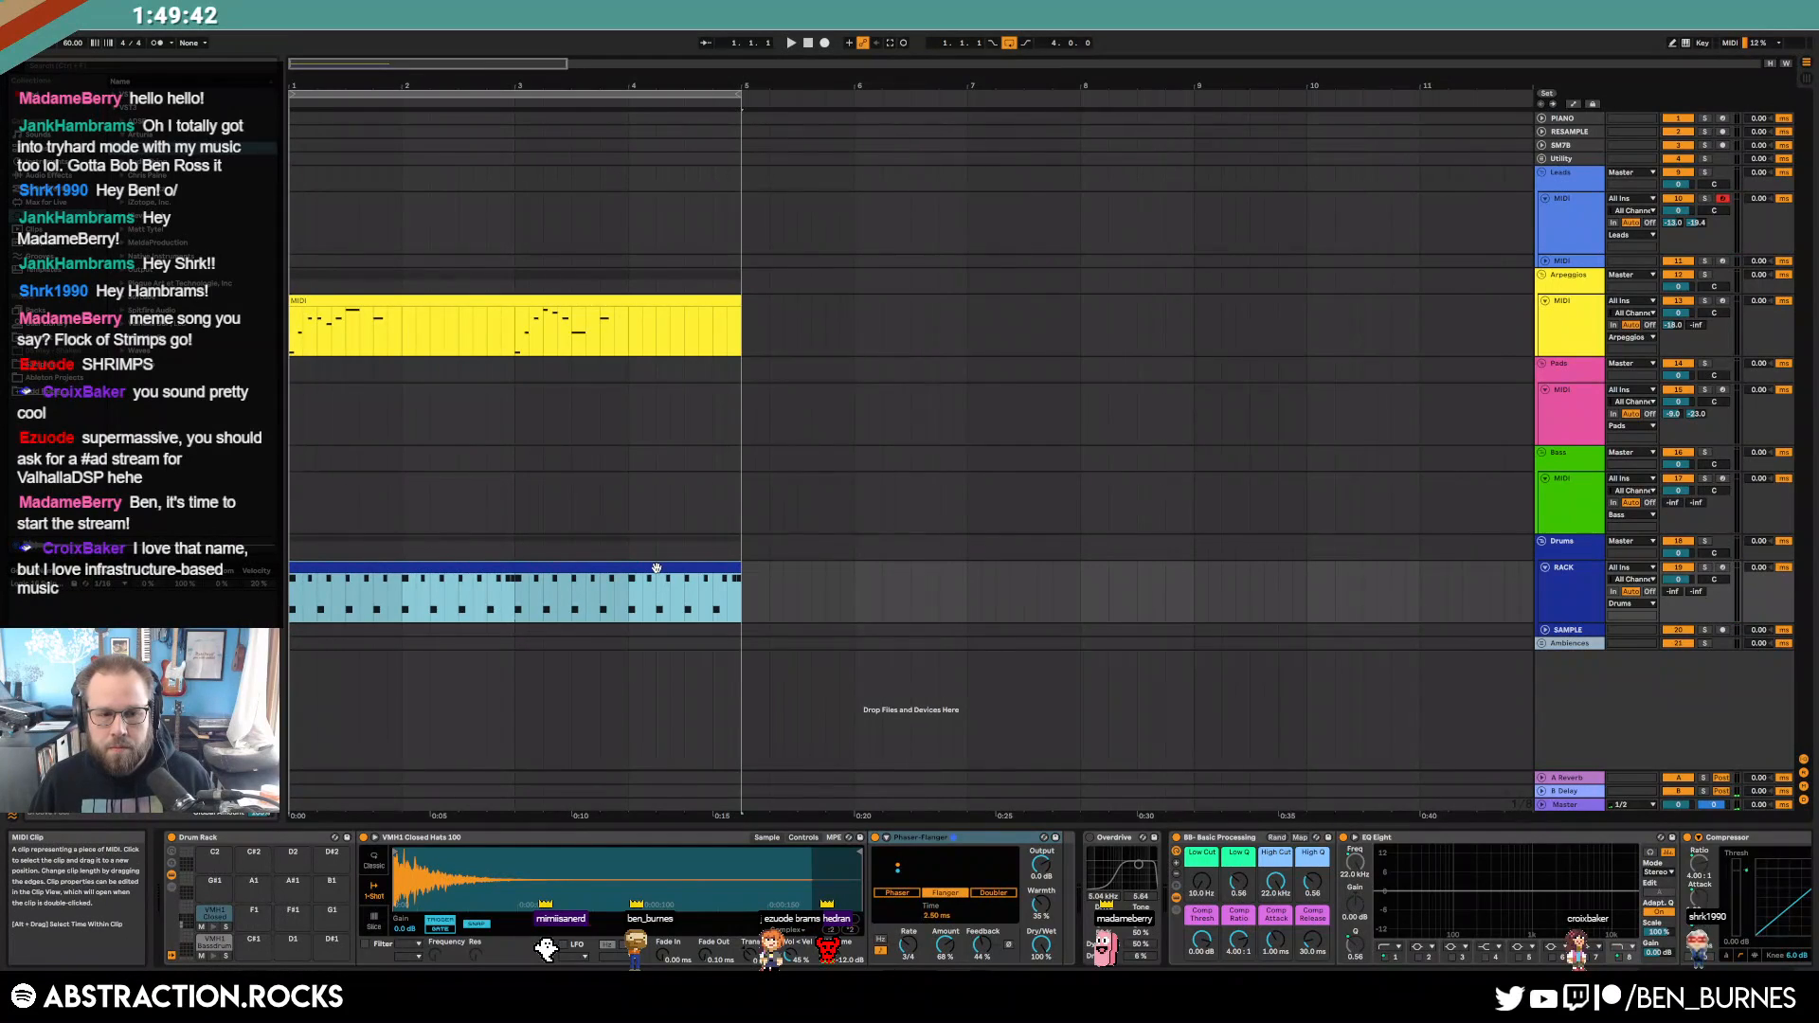
{"action": "left_click", "coordinate": [1559, 224]}
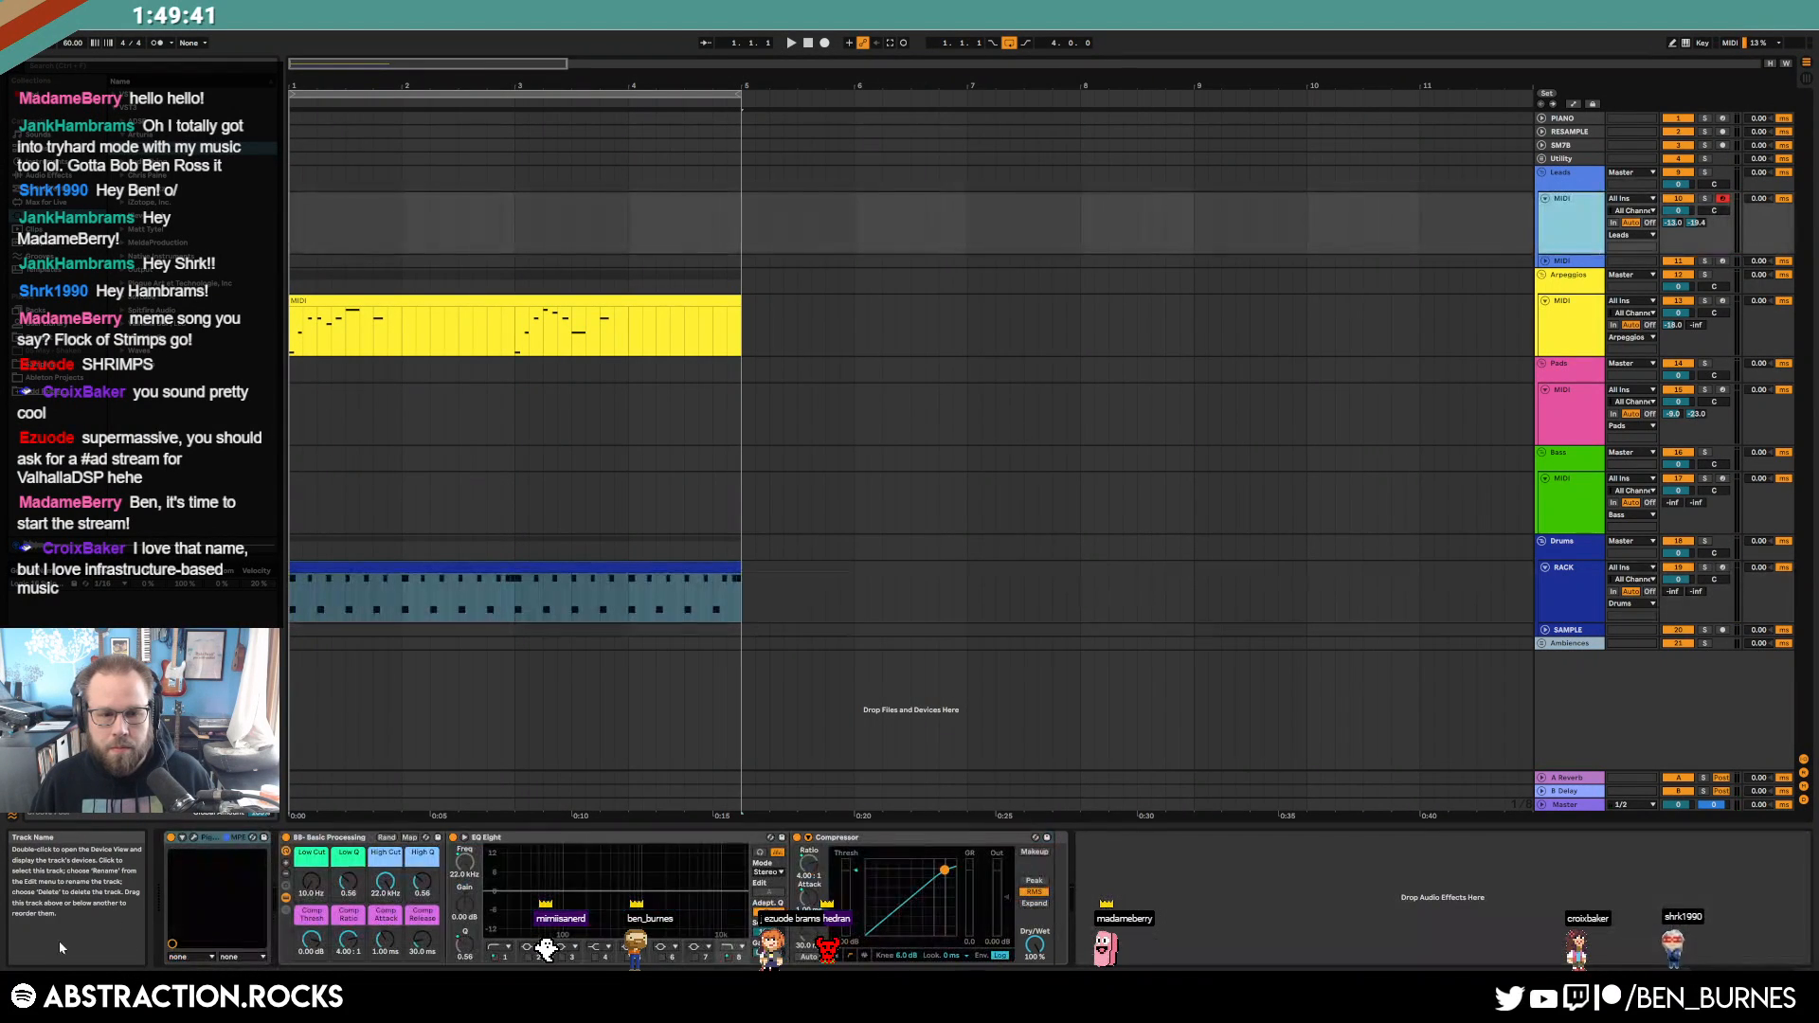
{"action": "left_click", "coordinate": [195, 837]}
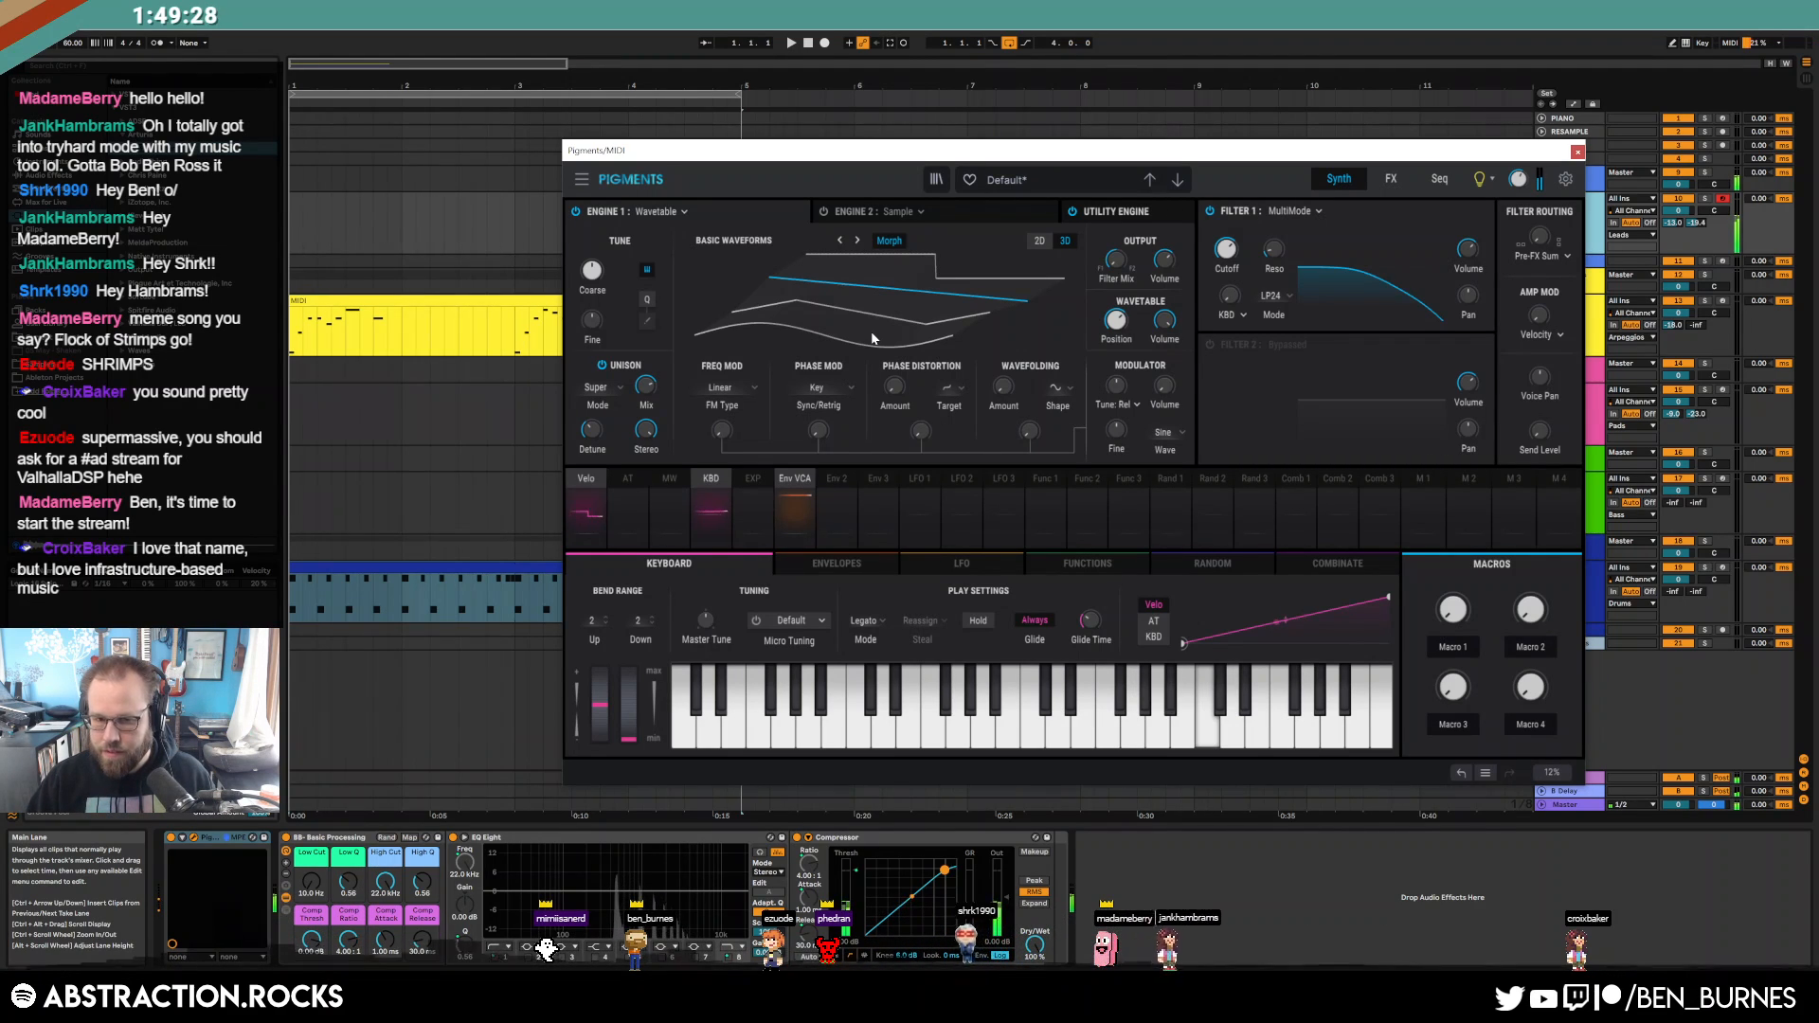
{"action": "left_click_drag", "start_coordinate": [1090, 620], "coordinate": [1090, 637]}
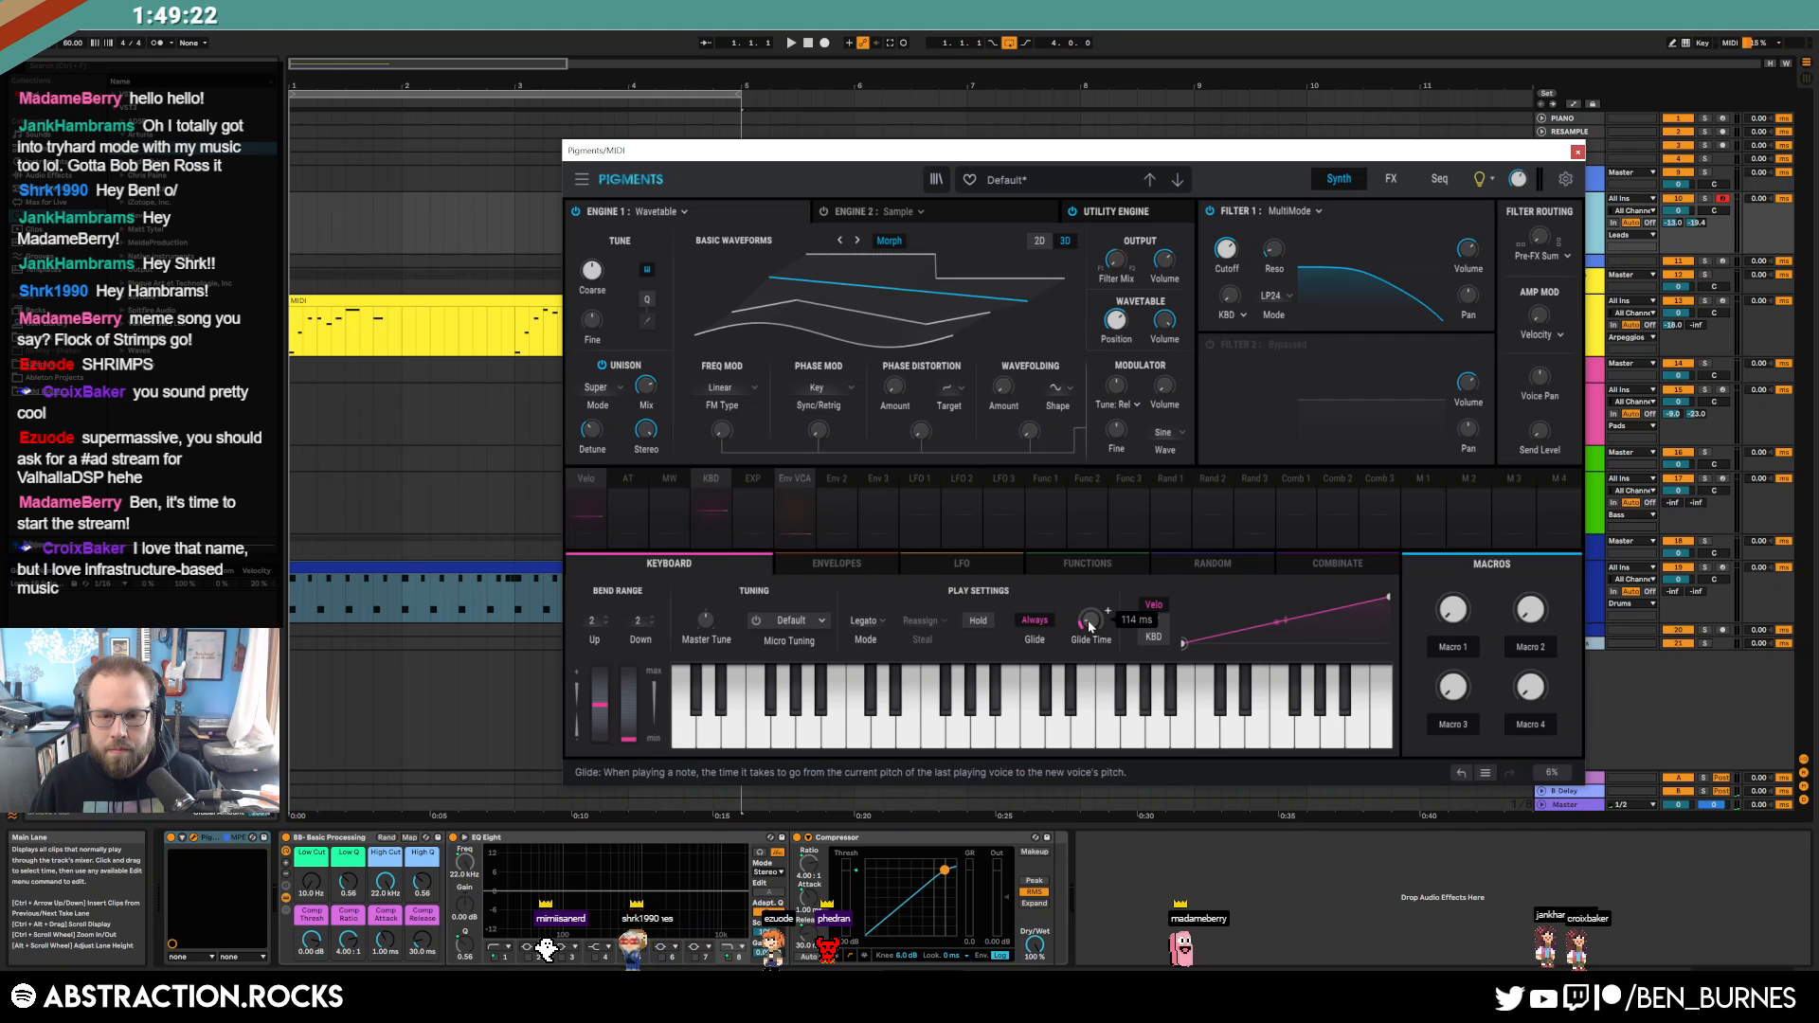
{"action": "left_click", "coordinate": [832, 567]}
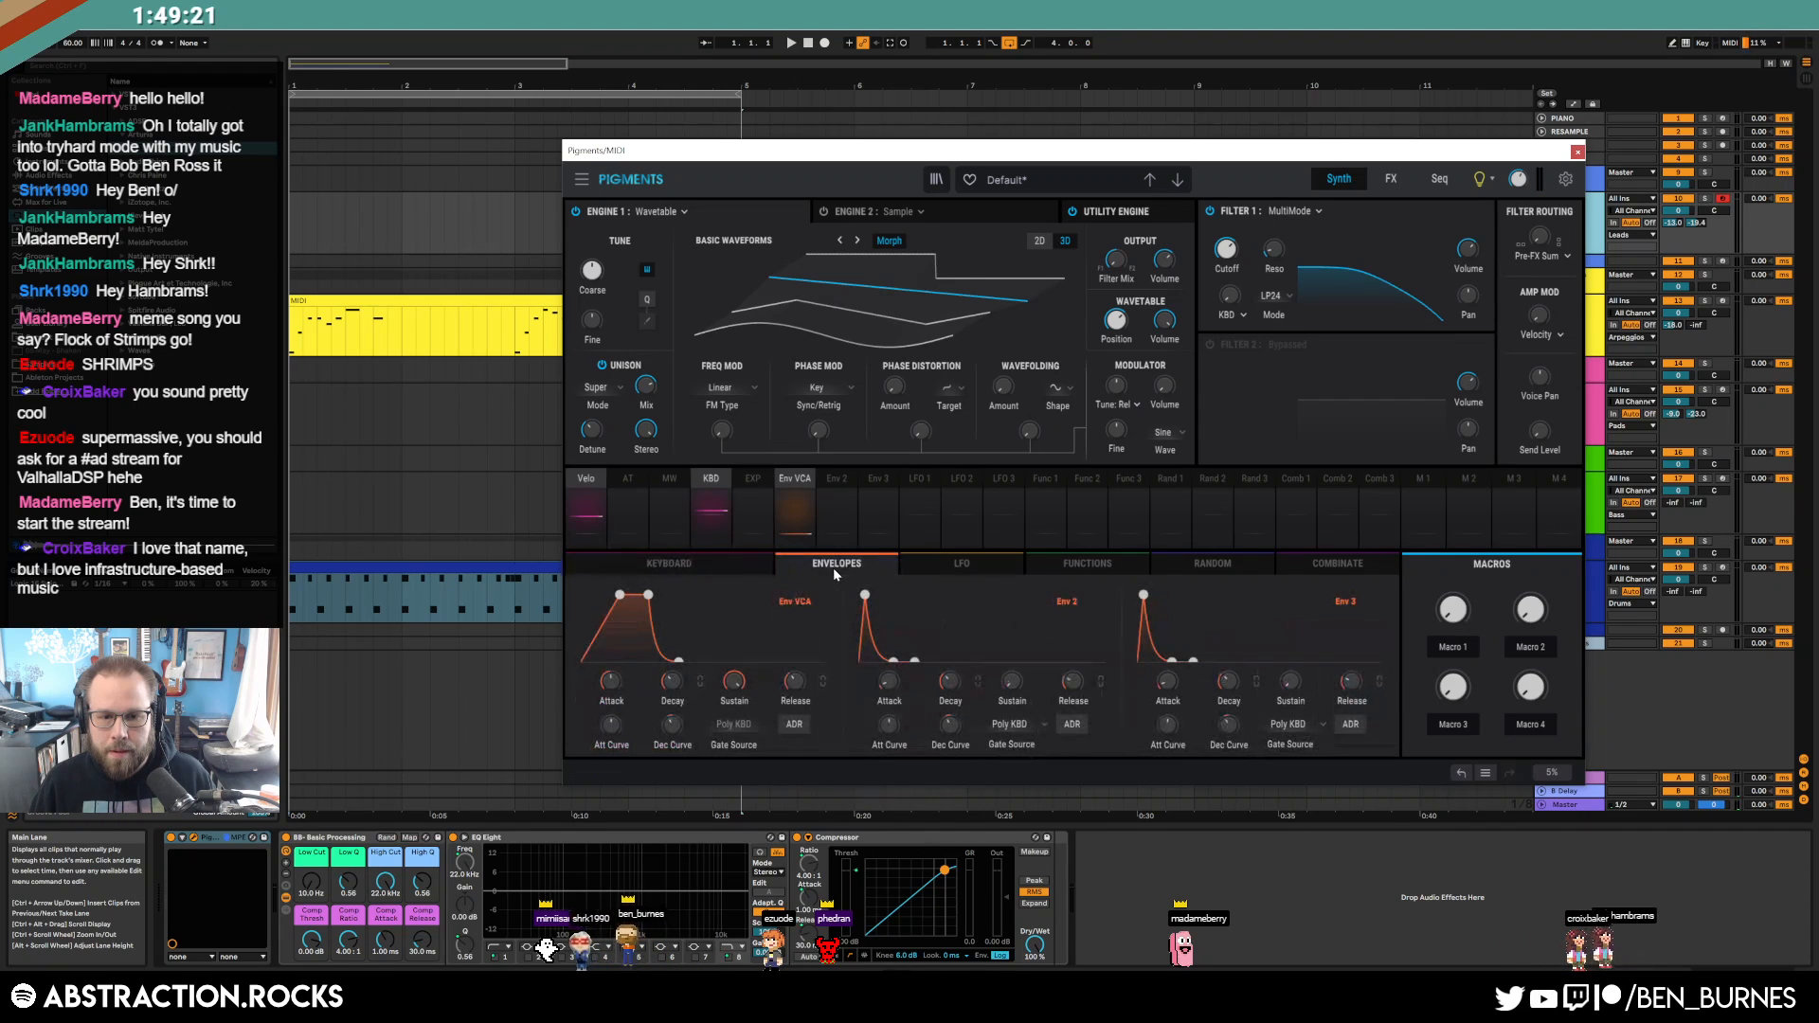
{"action": "left_click", "coordinate": [716, 566]}
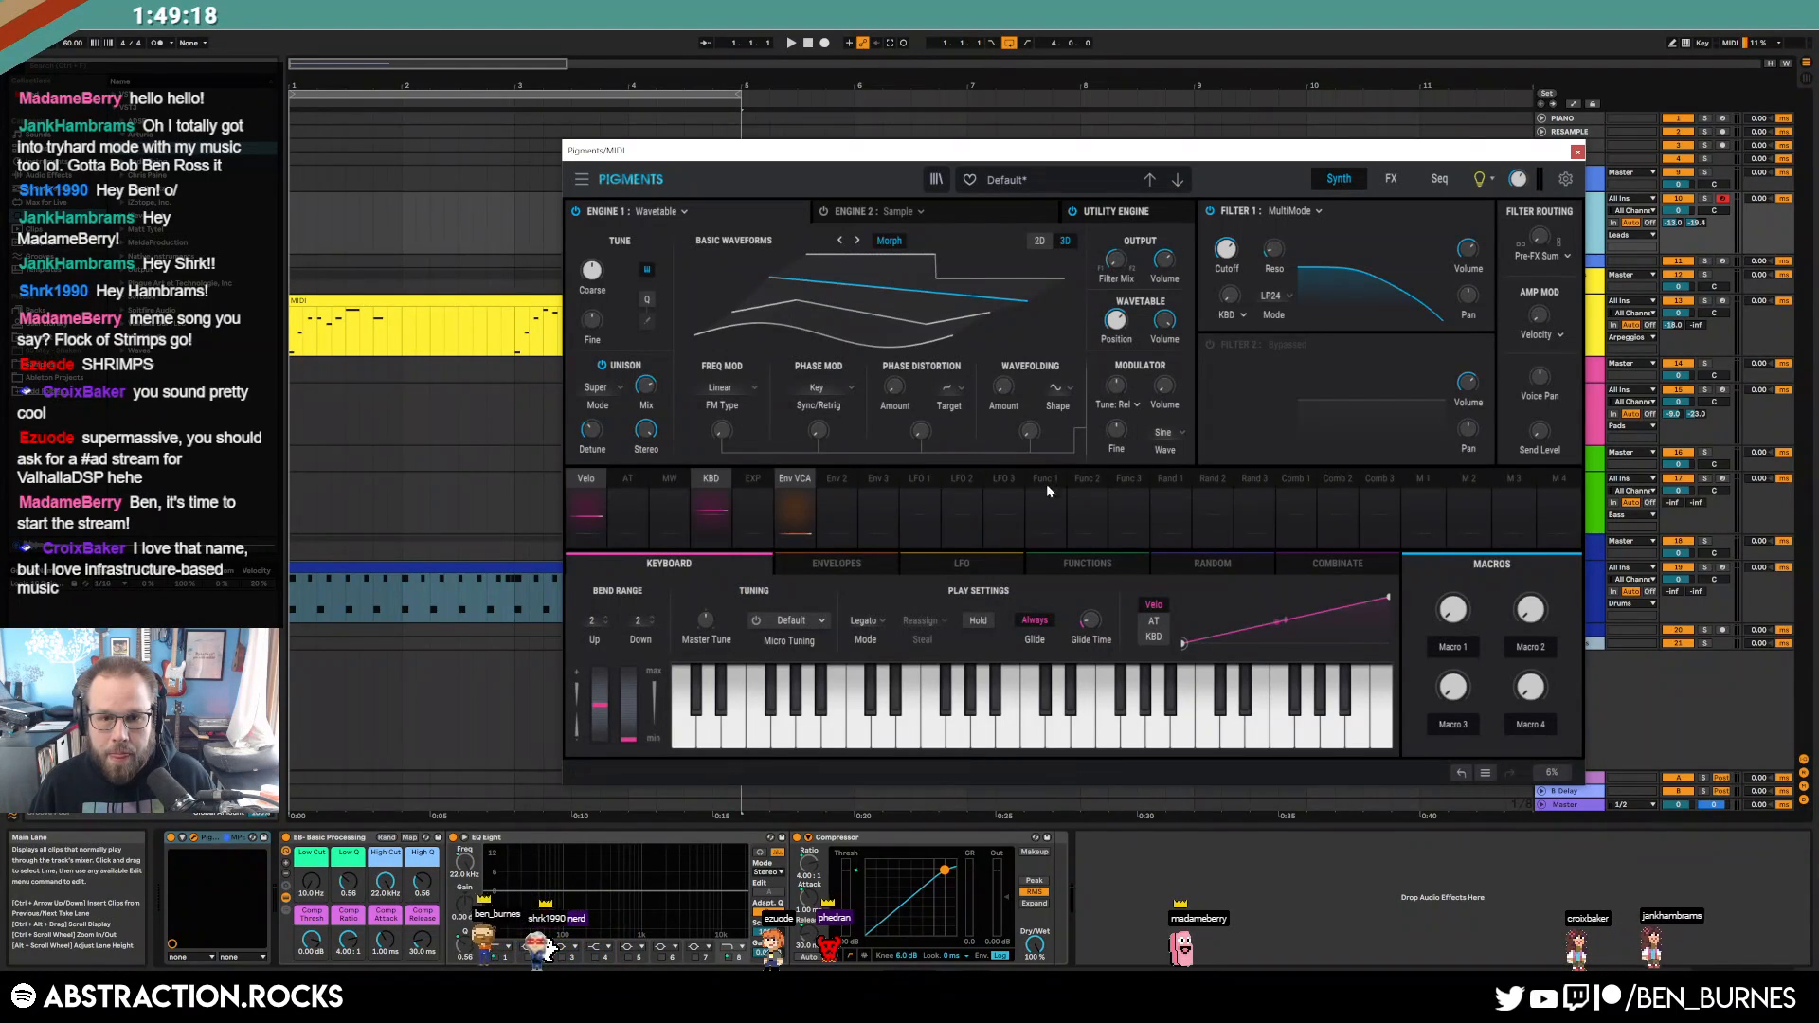
{"action": "left_click_drag", "start_coordinate": [893, 387], "coordinate": [916, 377]}
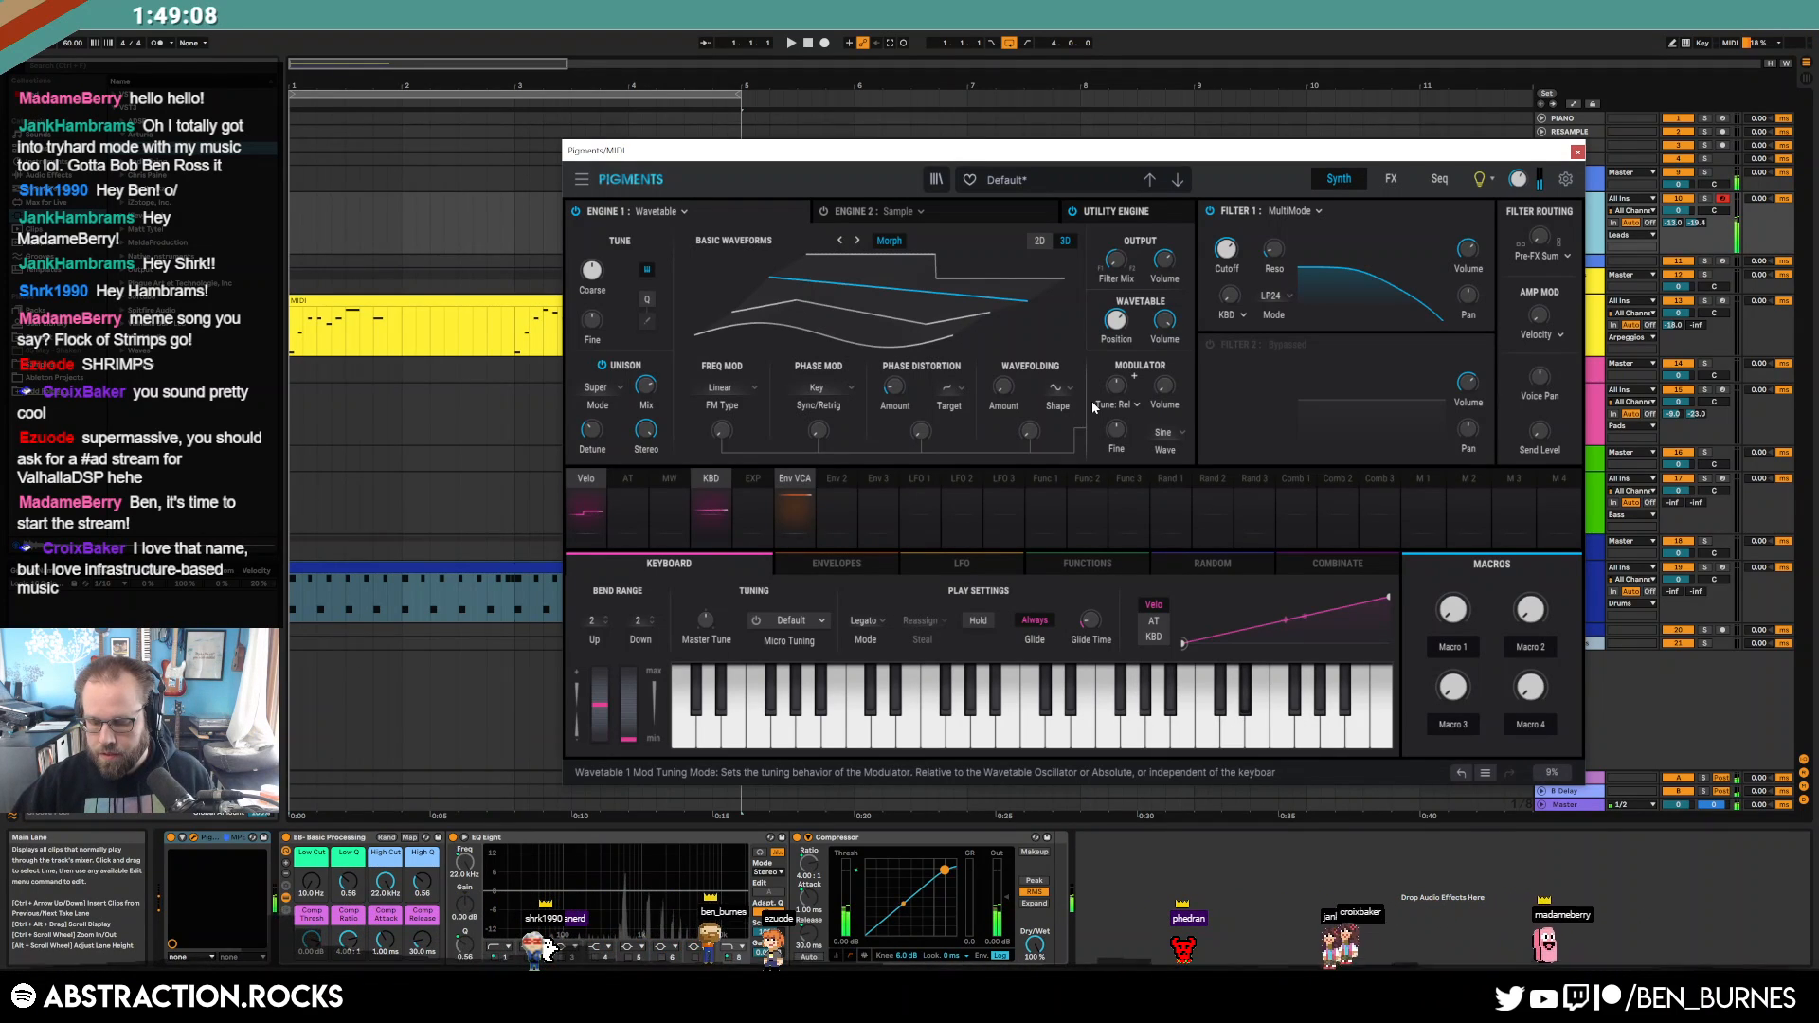
Record a lead melody over the four-bar loop on the first Leads MIDI track, closing Pigments and stopping playback at the end.
{"action": "left_click", "coordinate": [791, 42]}
{"action": "left_click", "coordinate": [825, 43]}
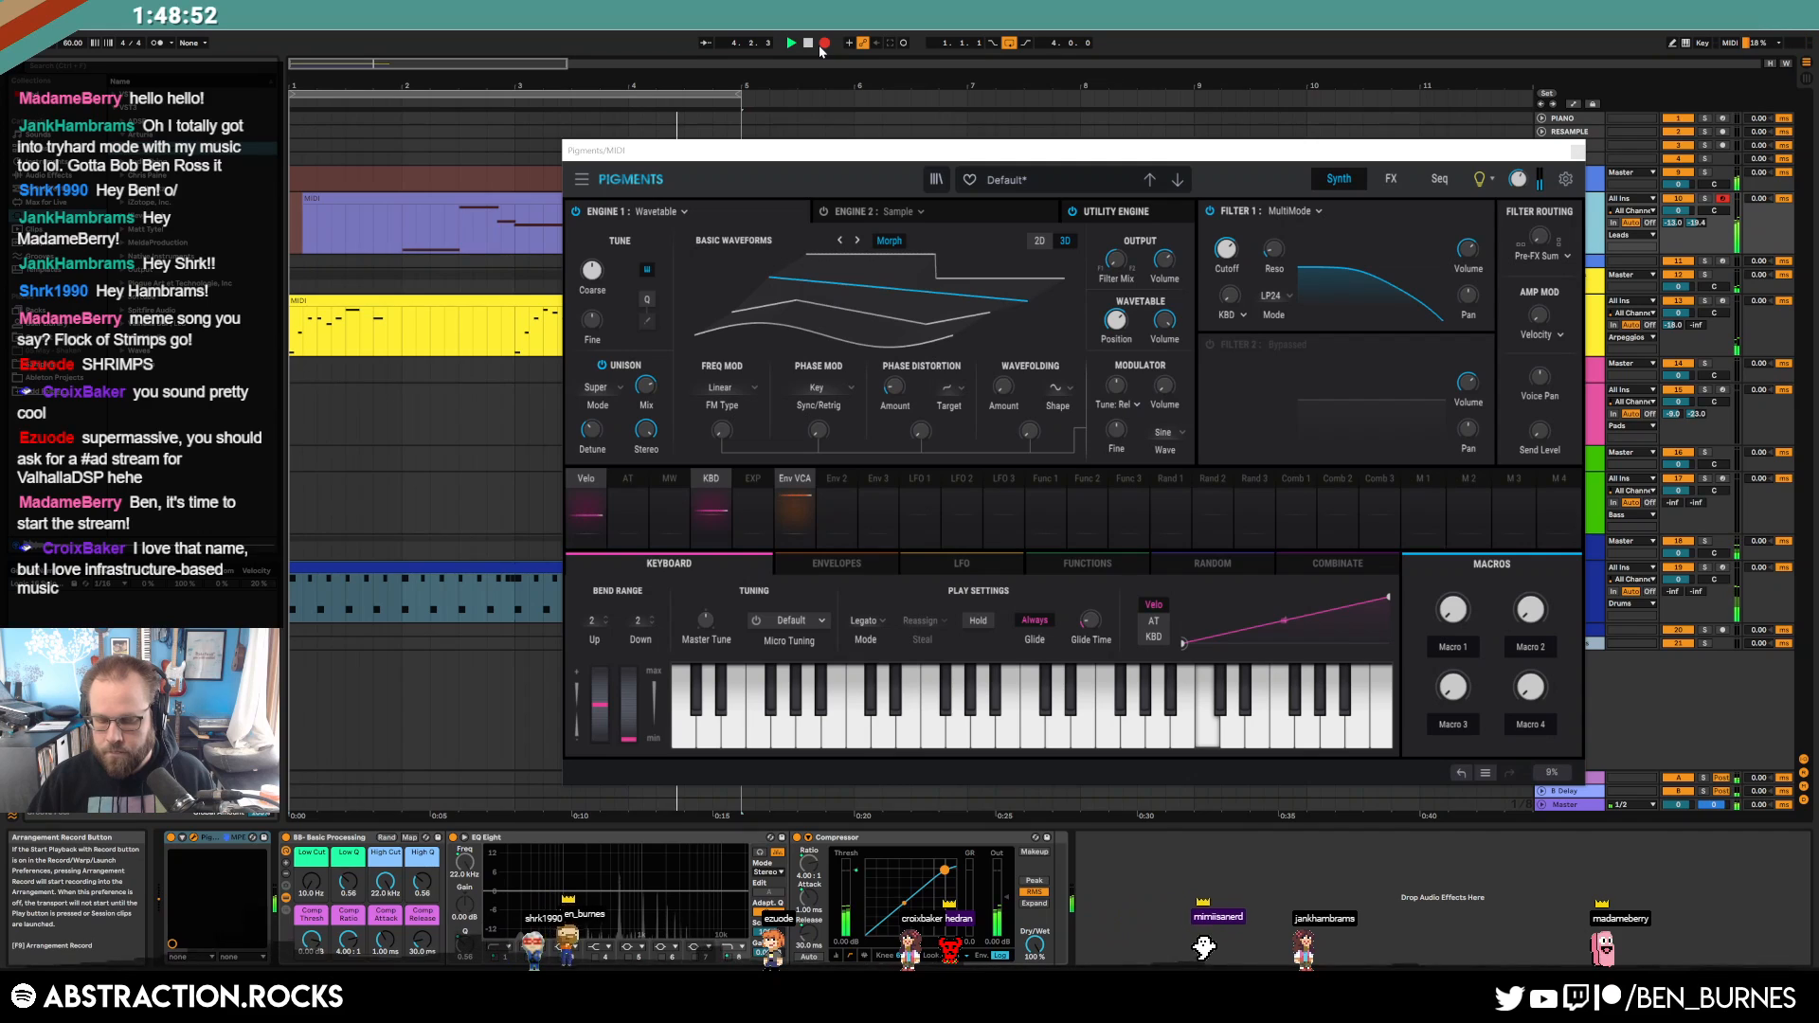
{"action": "left_click", "coordinate": [823, 44]}
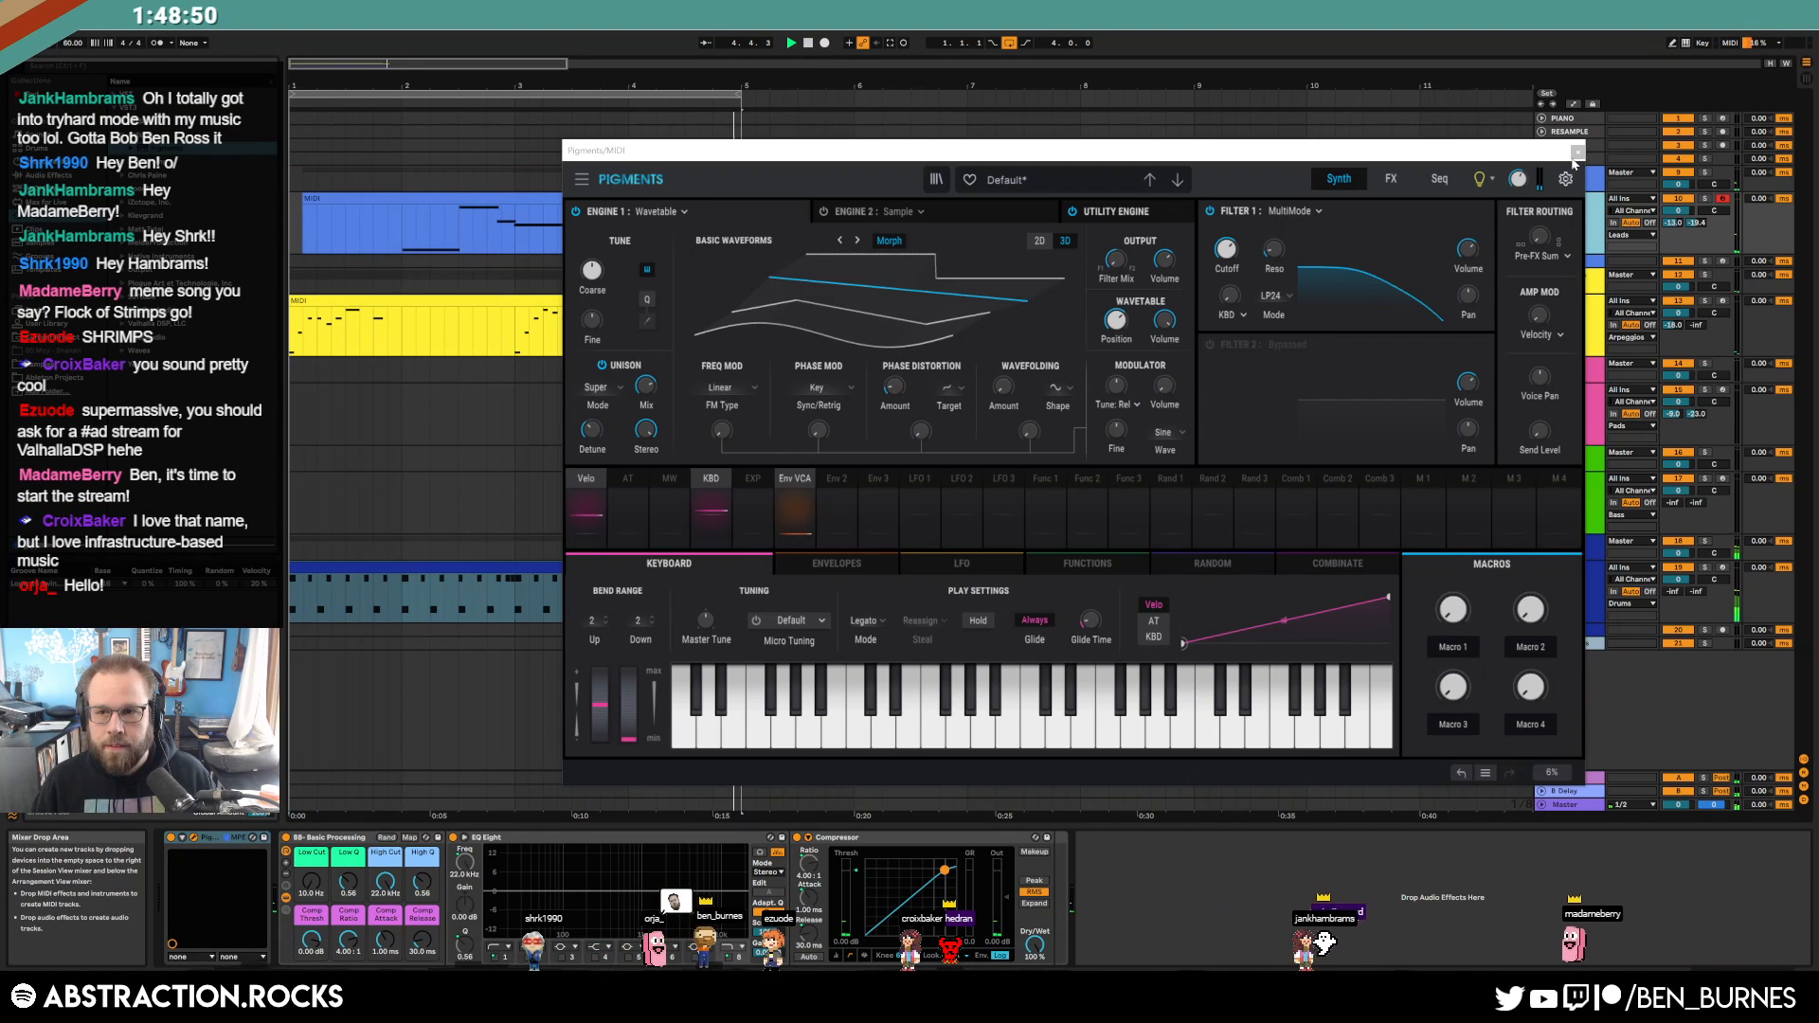
{"action": "left_click", "coordinate": [1578, 151]}
{"action": "key", "text": "space"}
Extend the start of the recorded lead clip back to bar 1 to fill the four-bar loop.
{"action": "left_click_drag", "start_coordinate": [303, 200], "coordinate": [291, 200]}
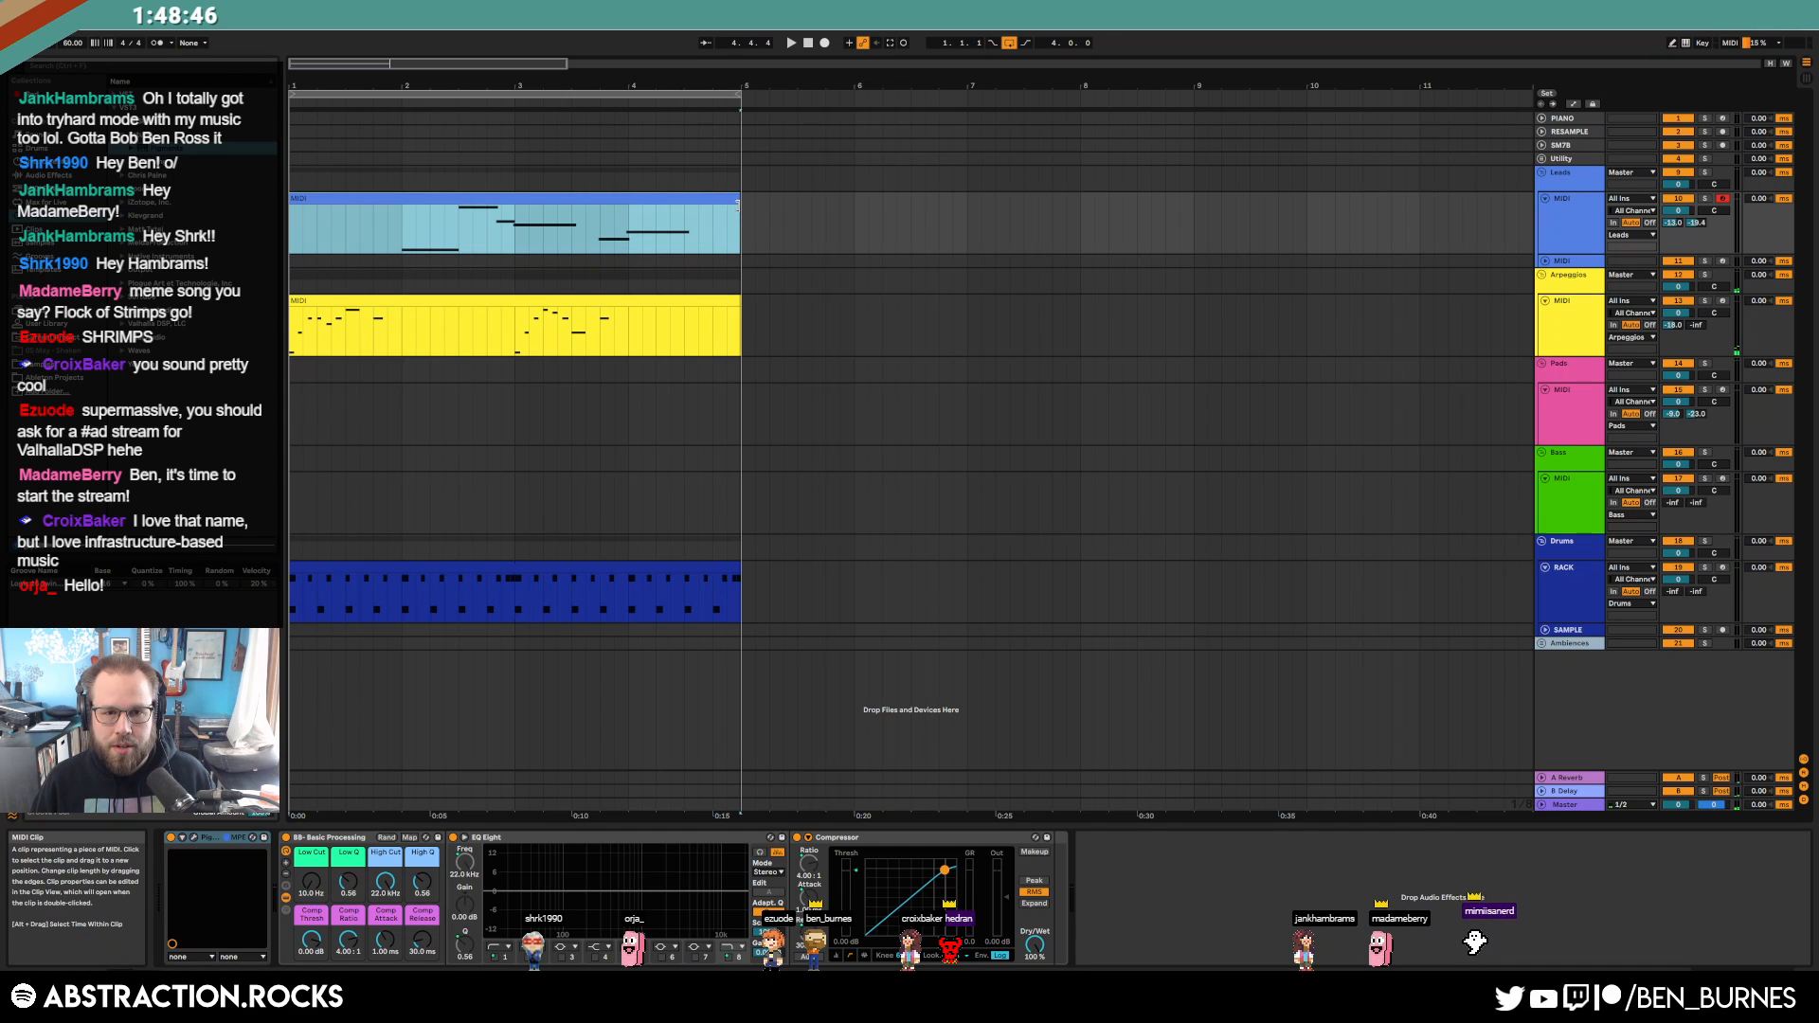
{"action": "left_click_drag", "start_coordinate": [743, 220], "coordinate": [273, 232]}
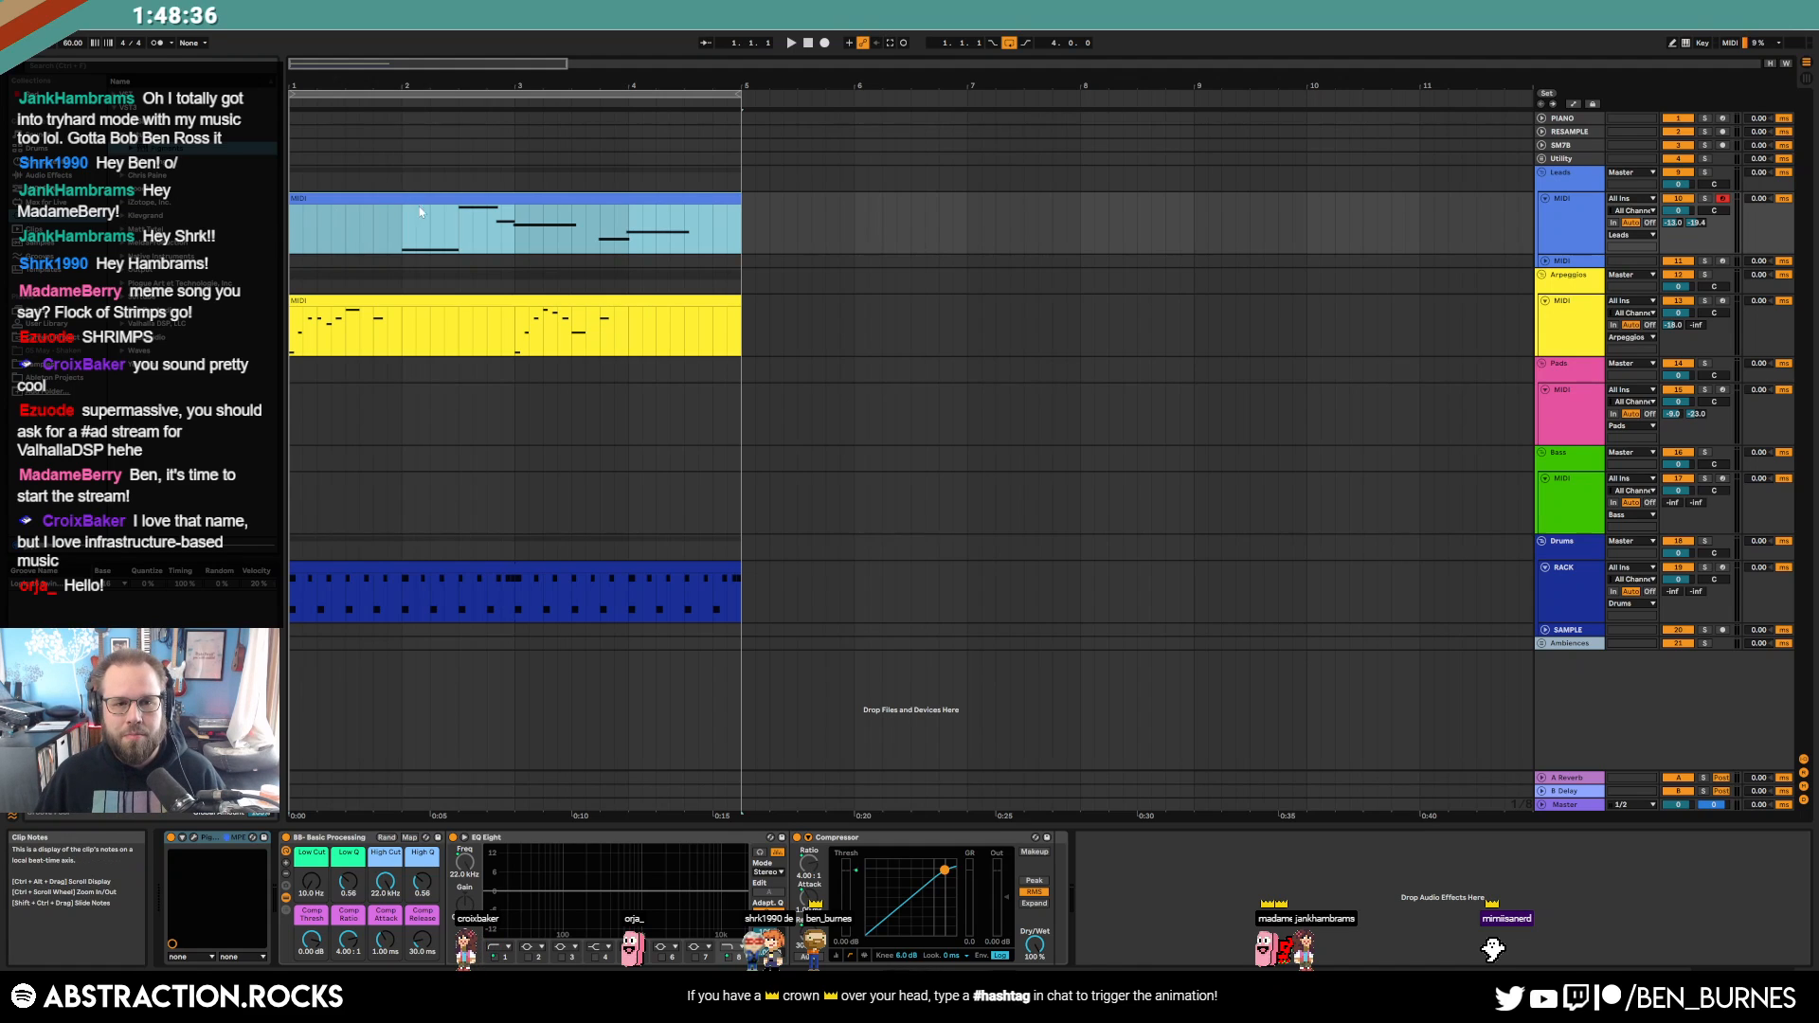
{"action": "left_click", "coordinate": [1567, 400]}
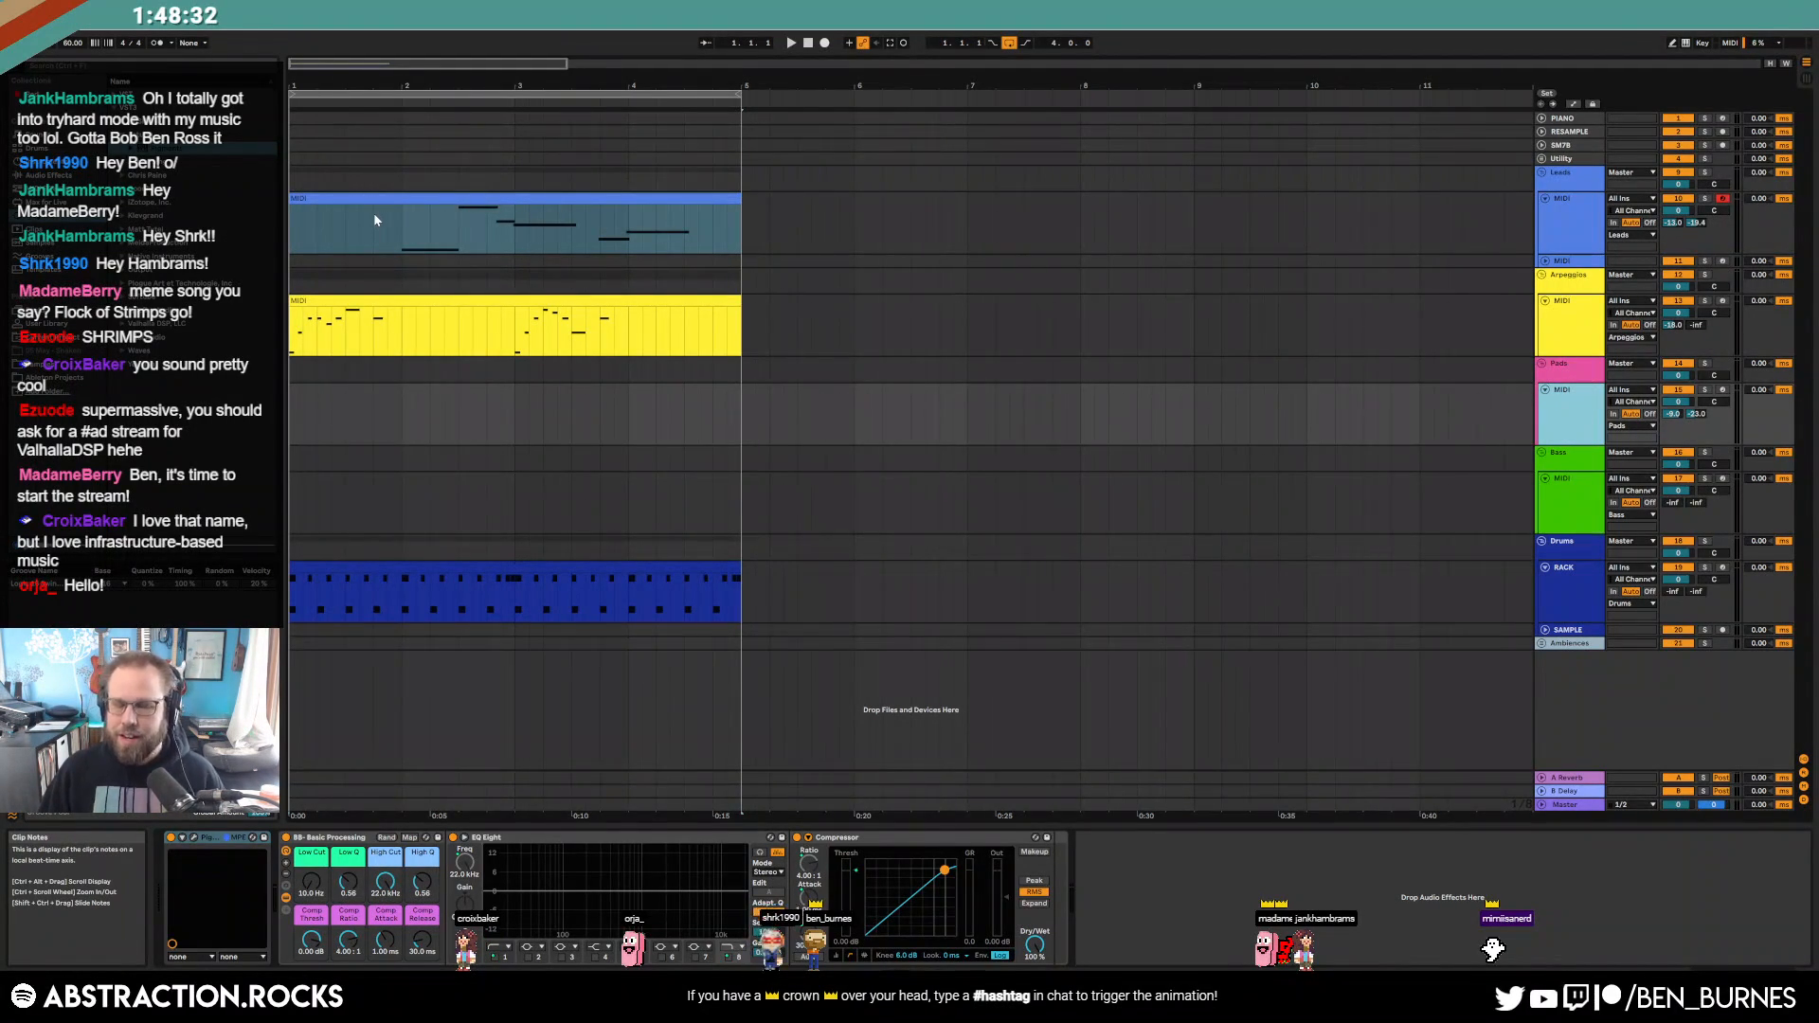
Check the drum clip's notes, return to the drum rack's devices, and audition VMH1 Closed Hats samples in the browser.
{"action": "double_click", "coordinate": [607, 566]}
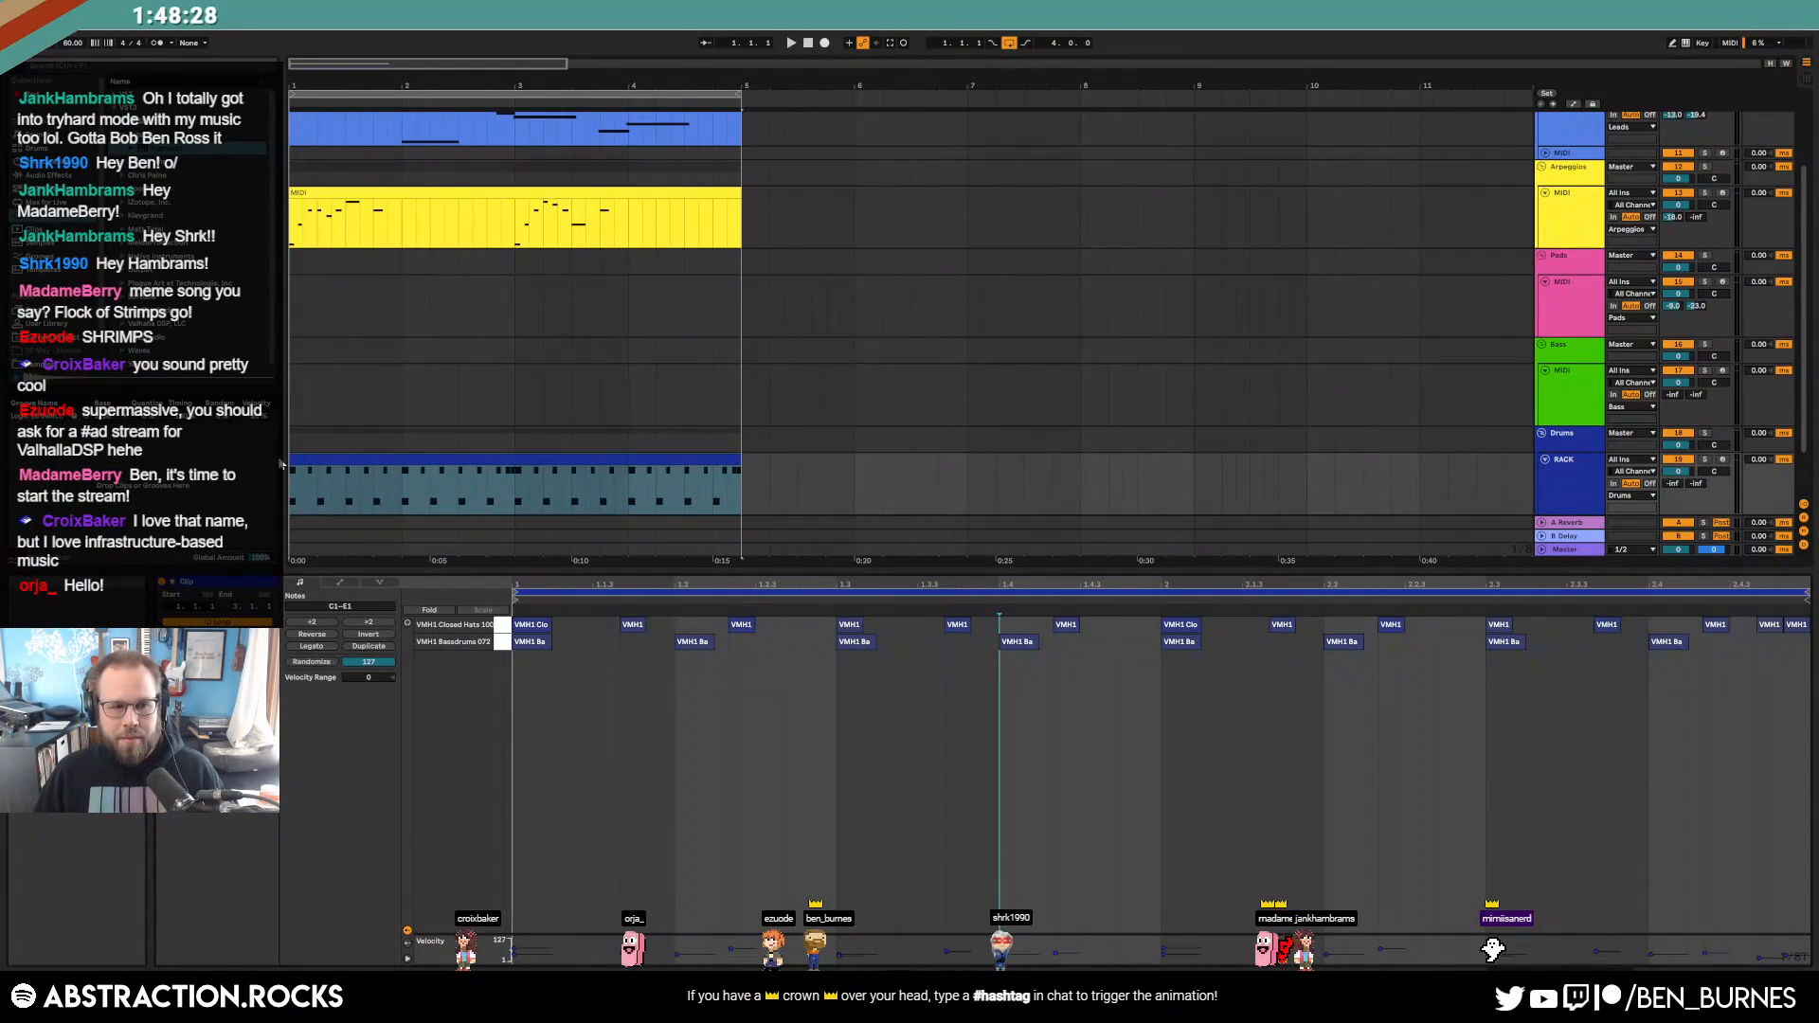
{"action": "key", "text": "shift+Tab"}
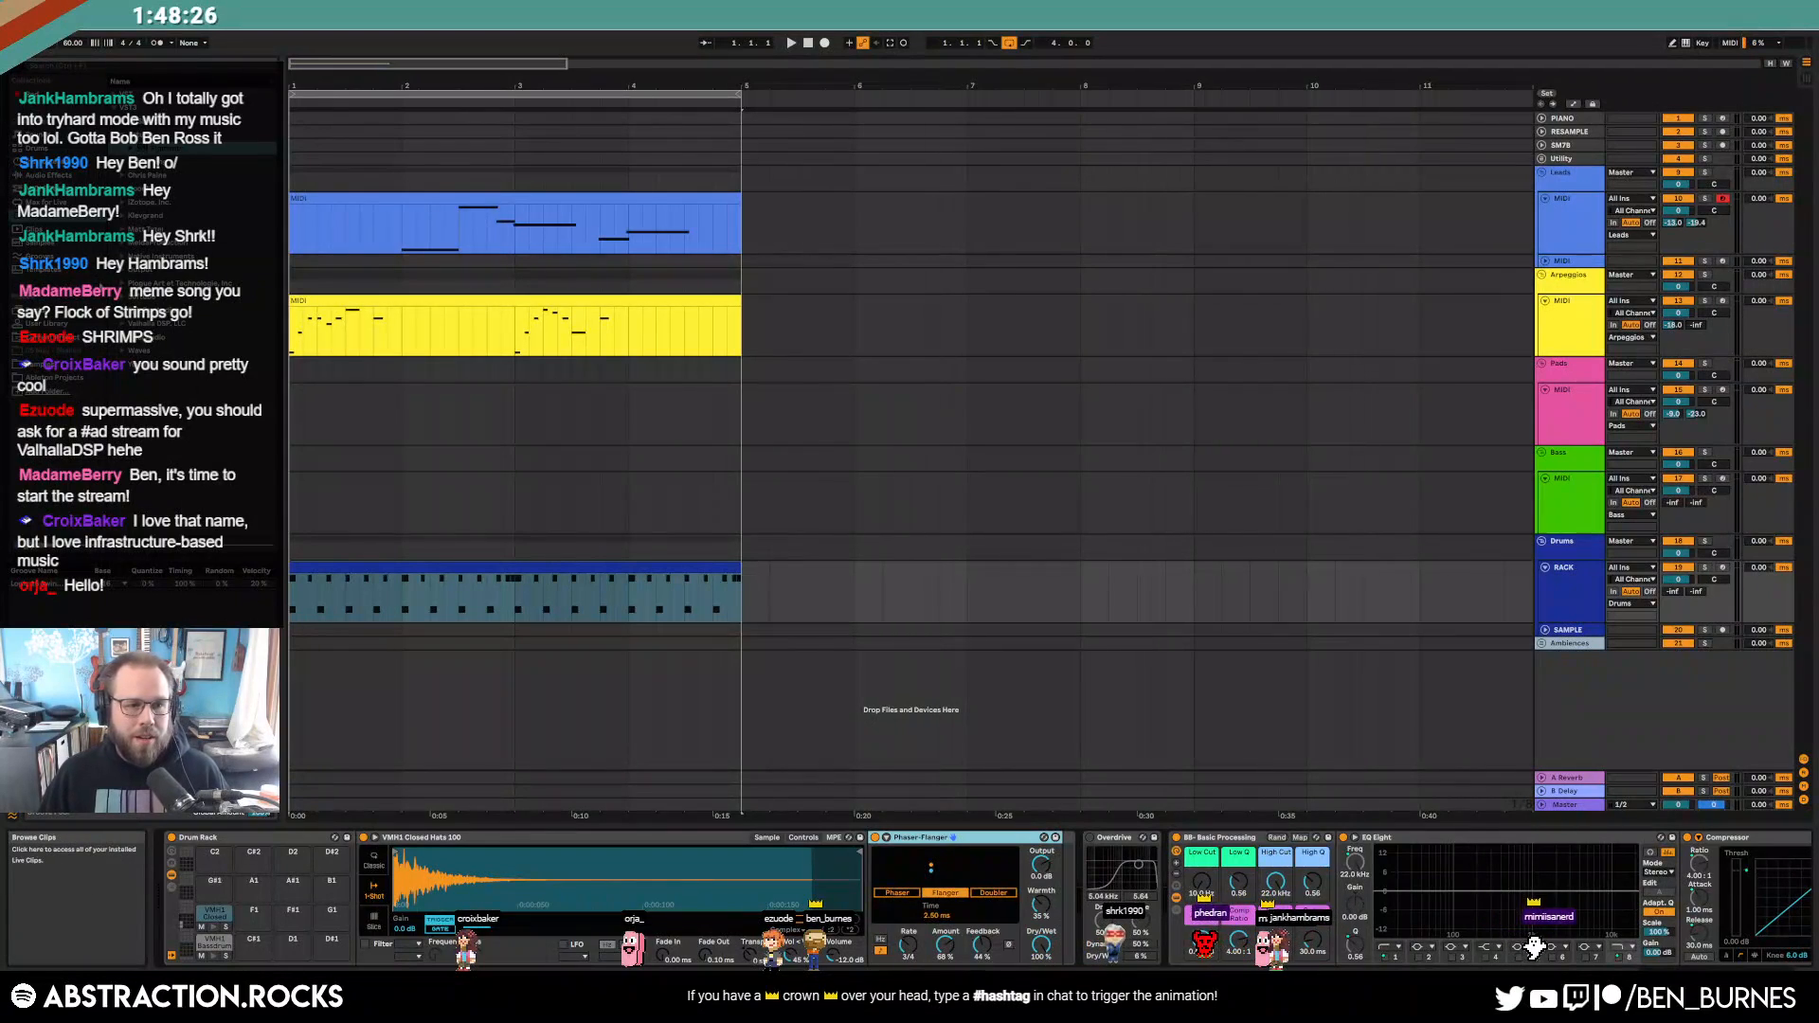
{"action": "left_click", "coordinate": [66, 368]}
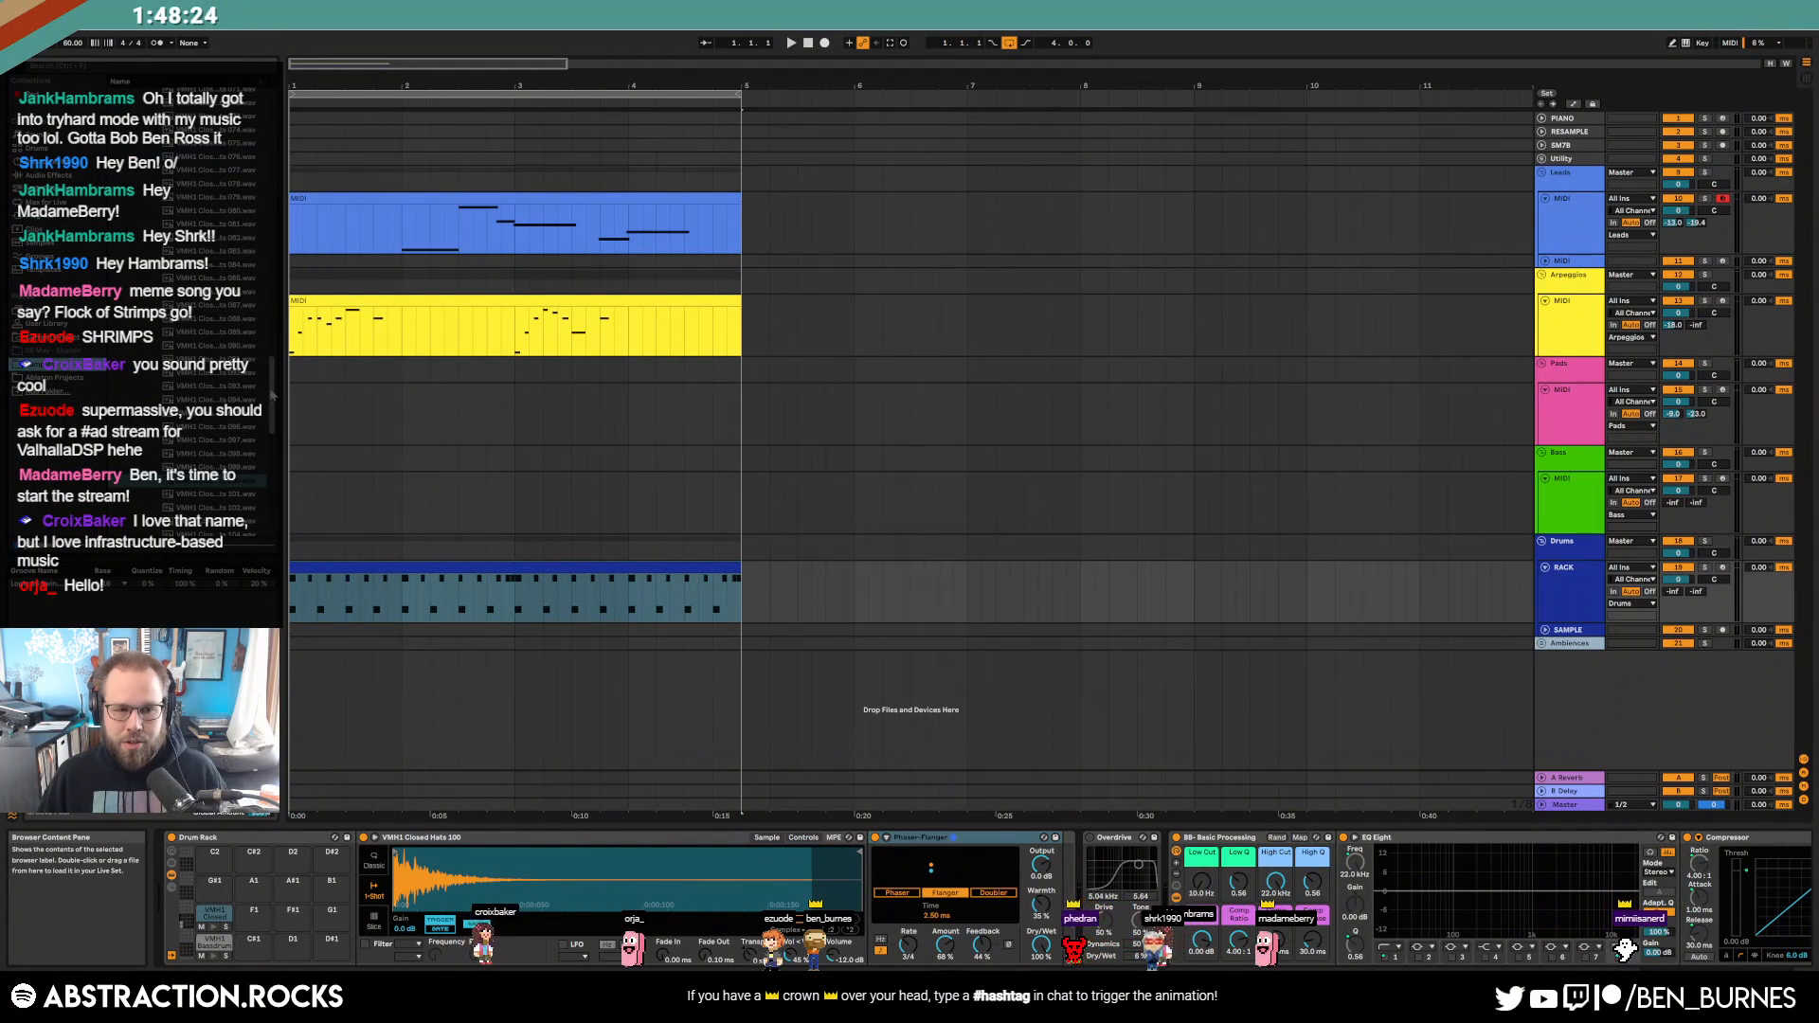
{"action": "scroll", "coordinate": [190, 378], "scroll_direction": "down", "scroll_amount": 5}
{"action": "left_click", "coordinate": [216, 338]}
{"action": "left_click", "coordinate": [218, 471]}
{"action": "scroll", "coordinate": [219, 468], "scroll_direction": "down", "scroll_amount": 5}
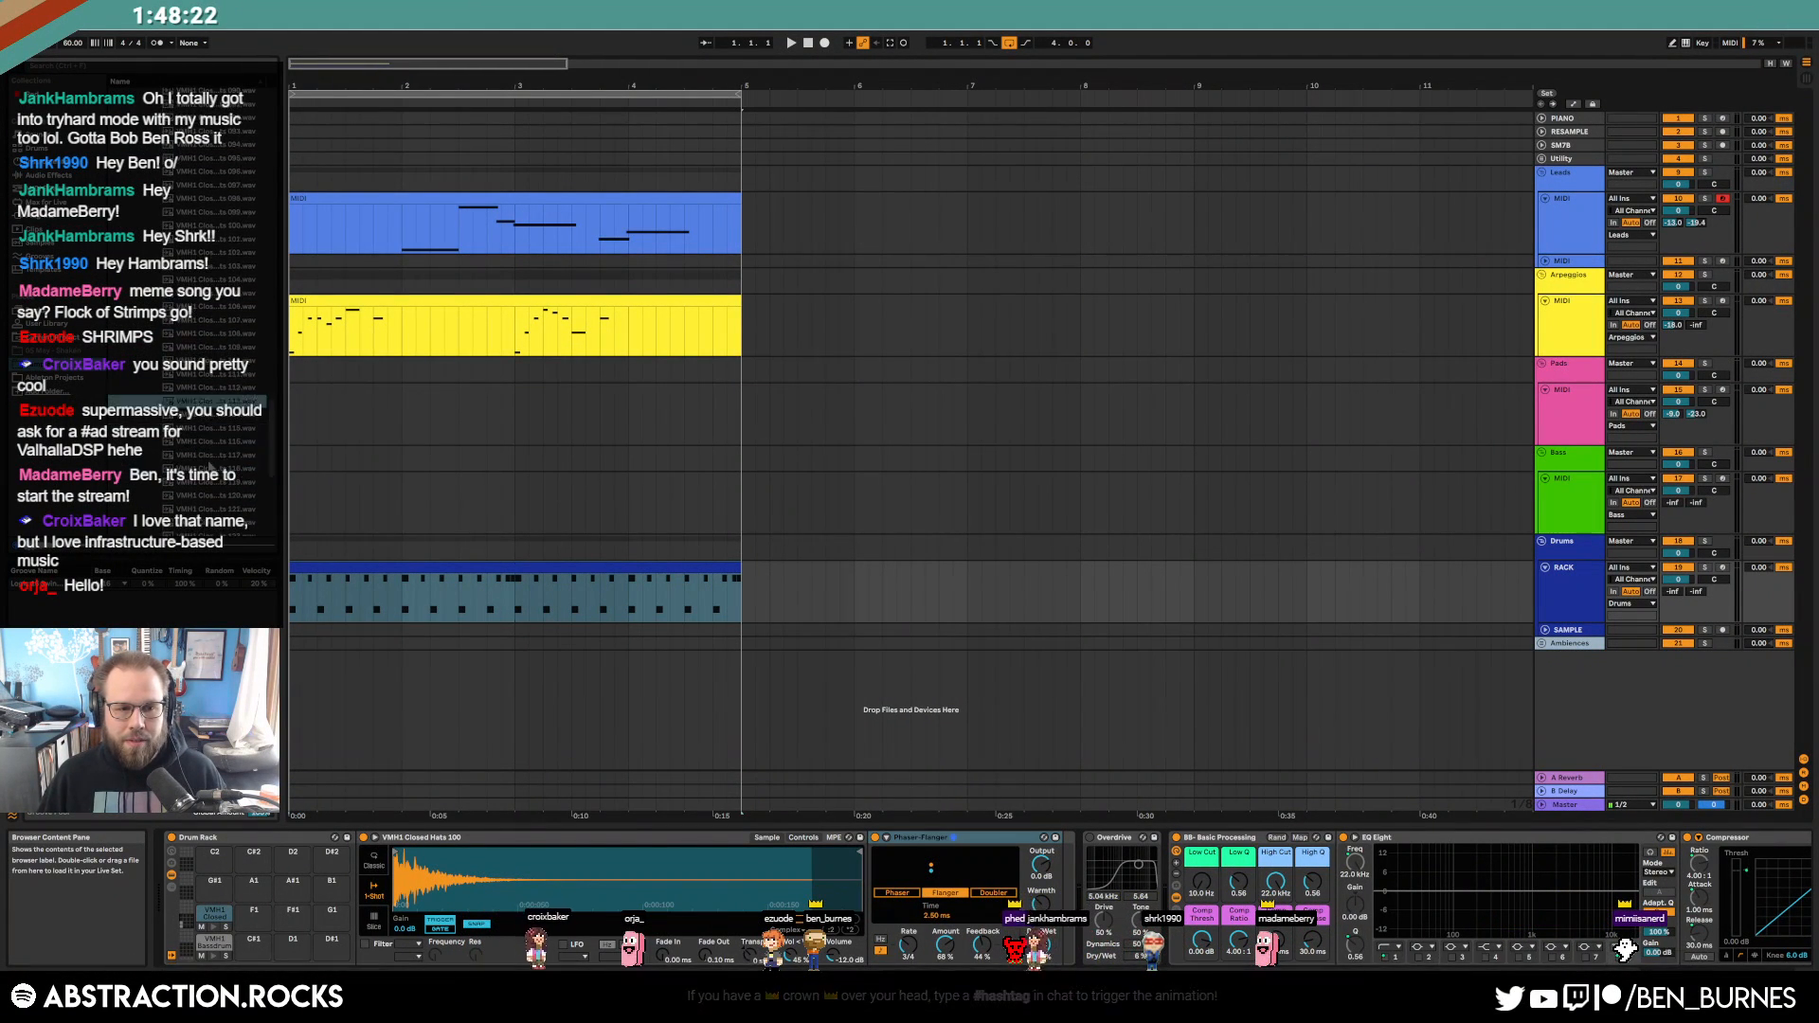
{"action": "left_click", "coordinate": [219, 464]}
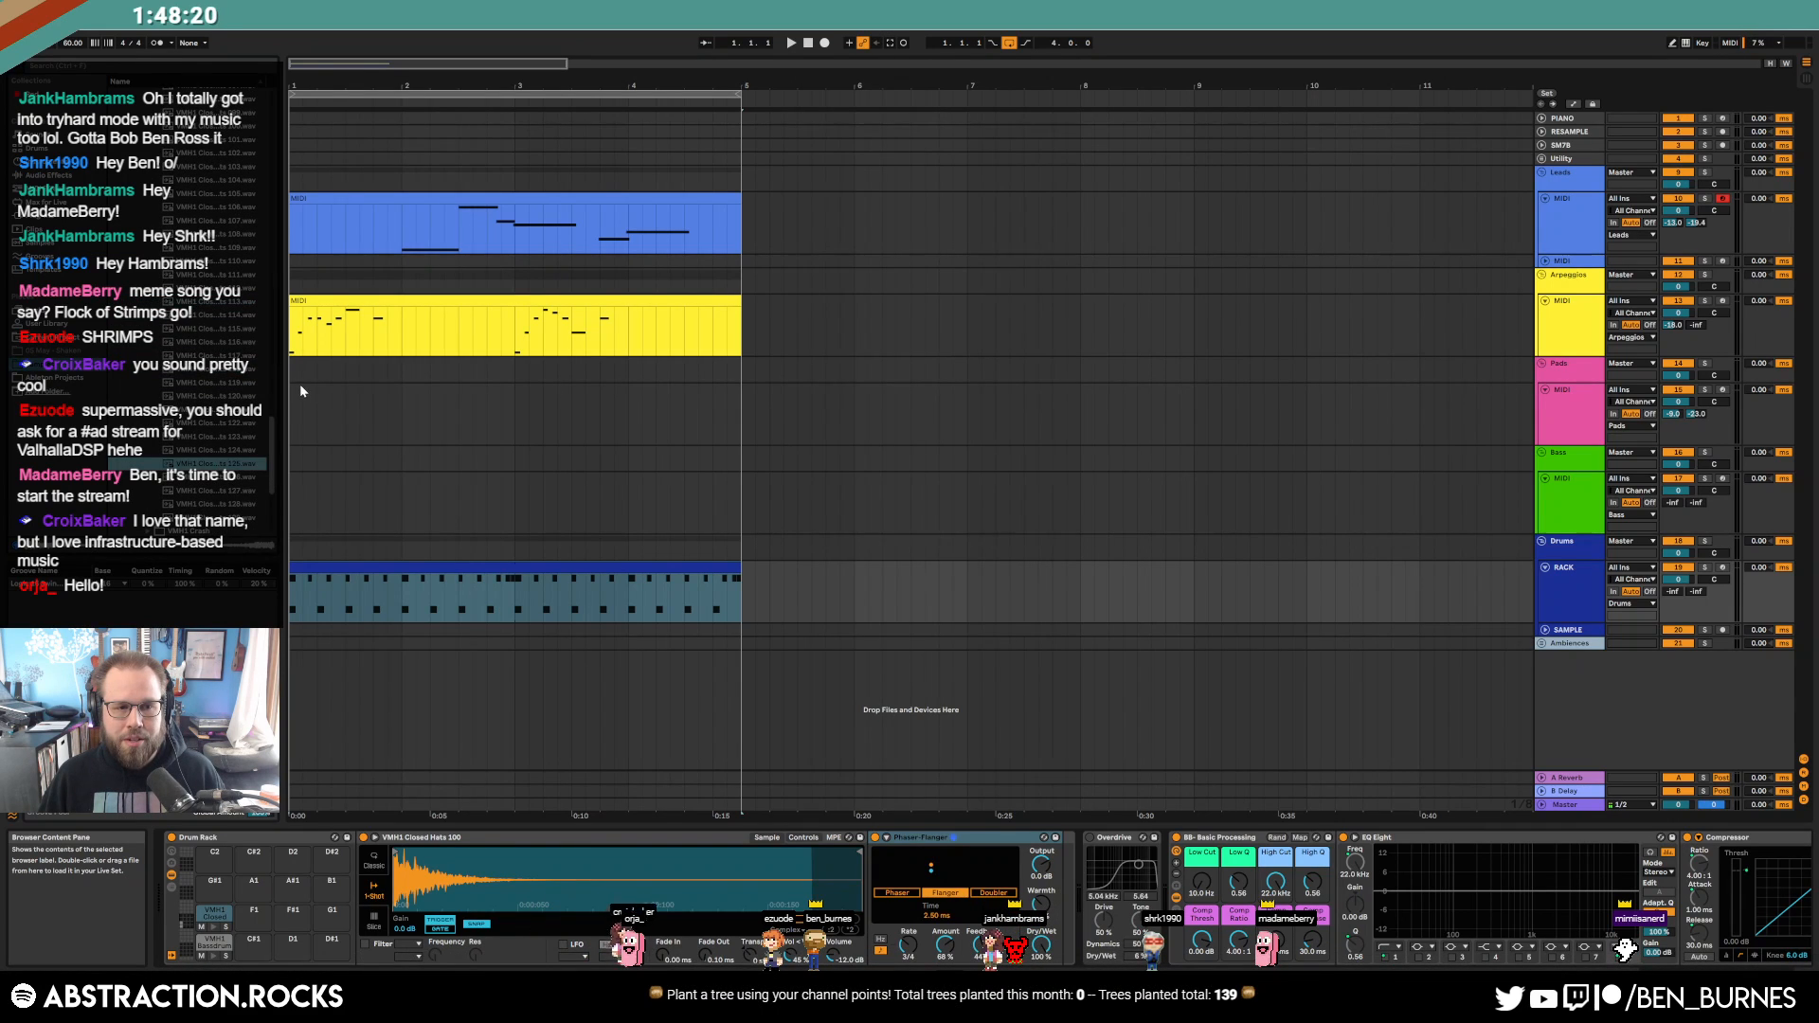
Audition lower-numbered closed hat samples and load VMH1 Closed Hats 008 onto an empty Drum Rack pad.
{"action": "left_click_drag", "start_coordinate": [282, 346], "coordinate": [274, 257]}
{"action": "left_click", "coordinate": [197, 275]}
{"action": "key", "text": "Up"}
{"action": "key", "text": "Up"}
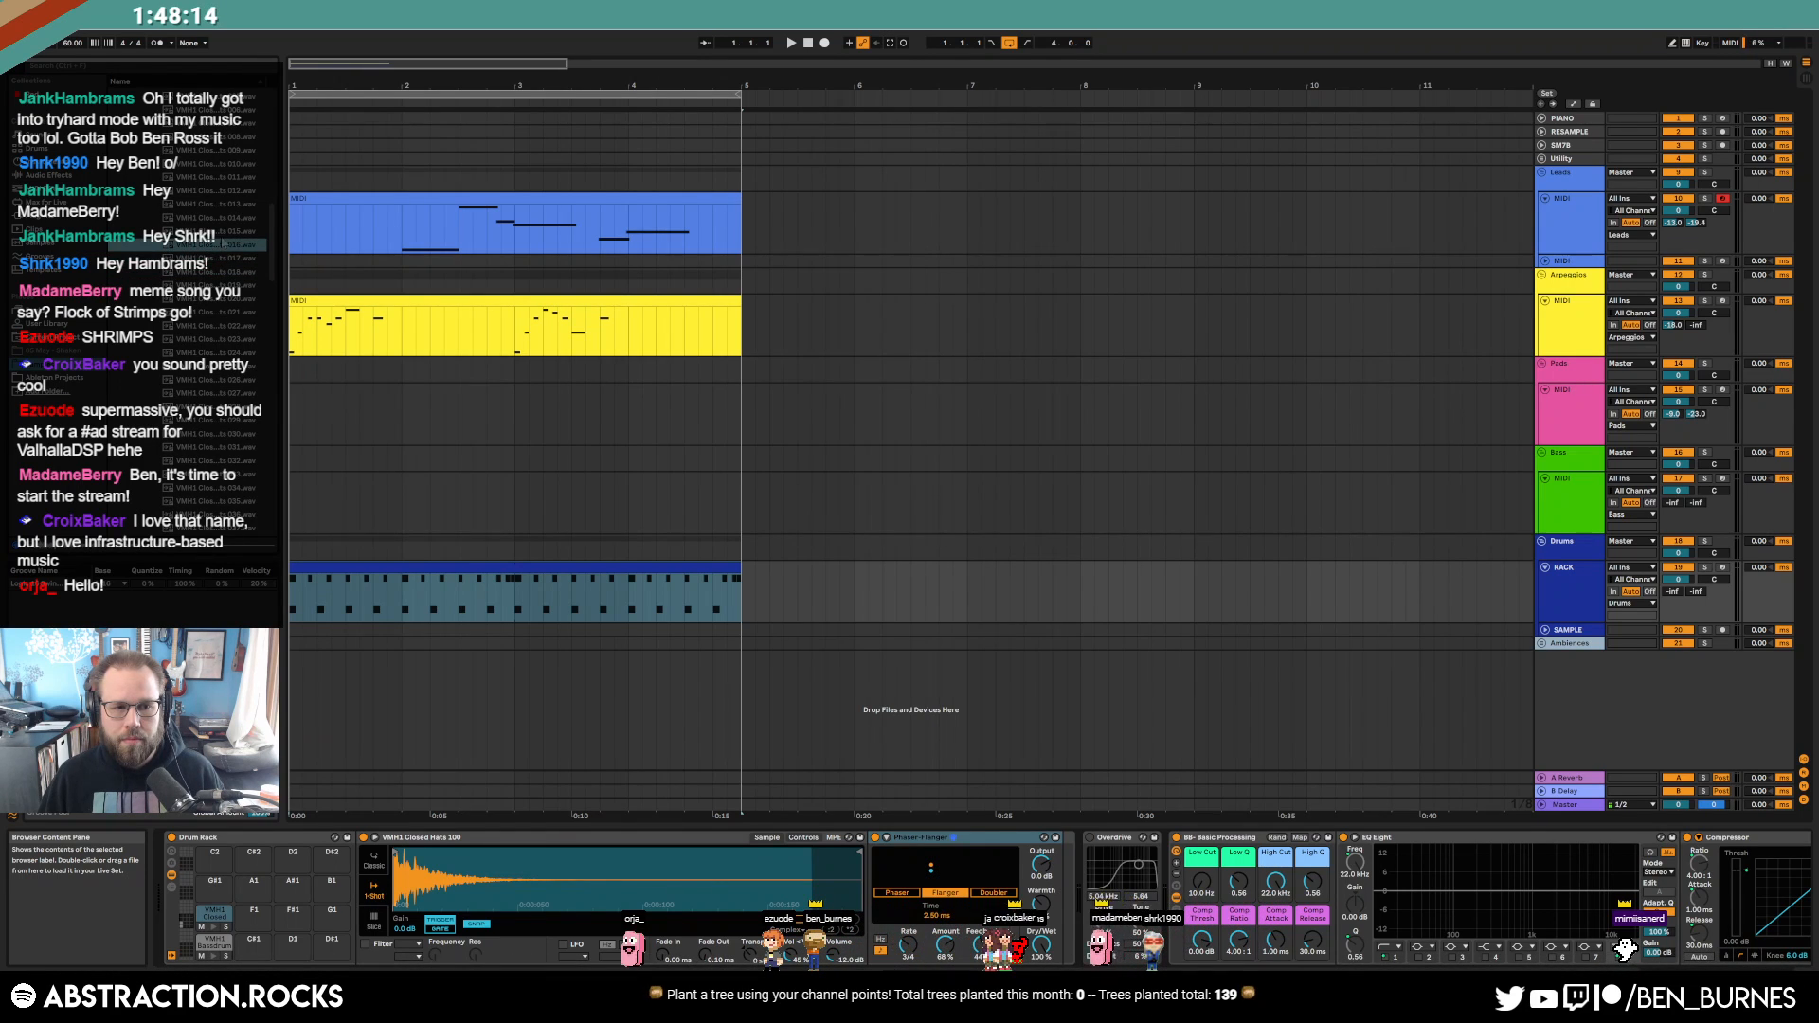
{"action": "key", "text": "Up"}
{"action": "key", "text": "Up"}
{"action": "key", "text": "Up"}
{"action": "key", "text": "Up"}
{"action": "key", "text": "Up"}
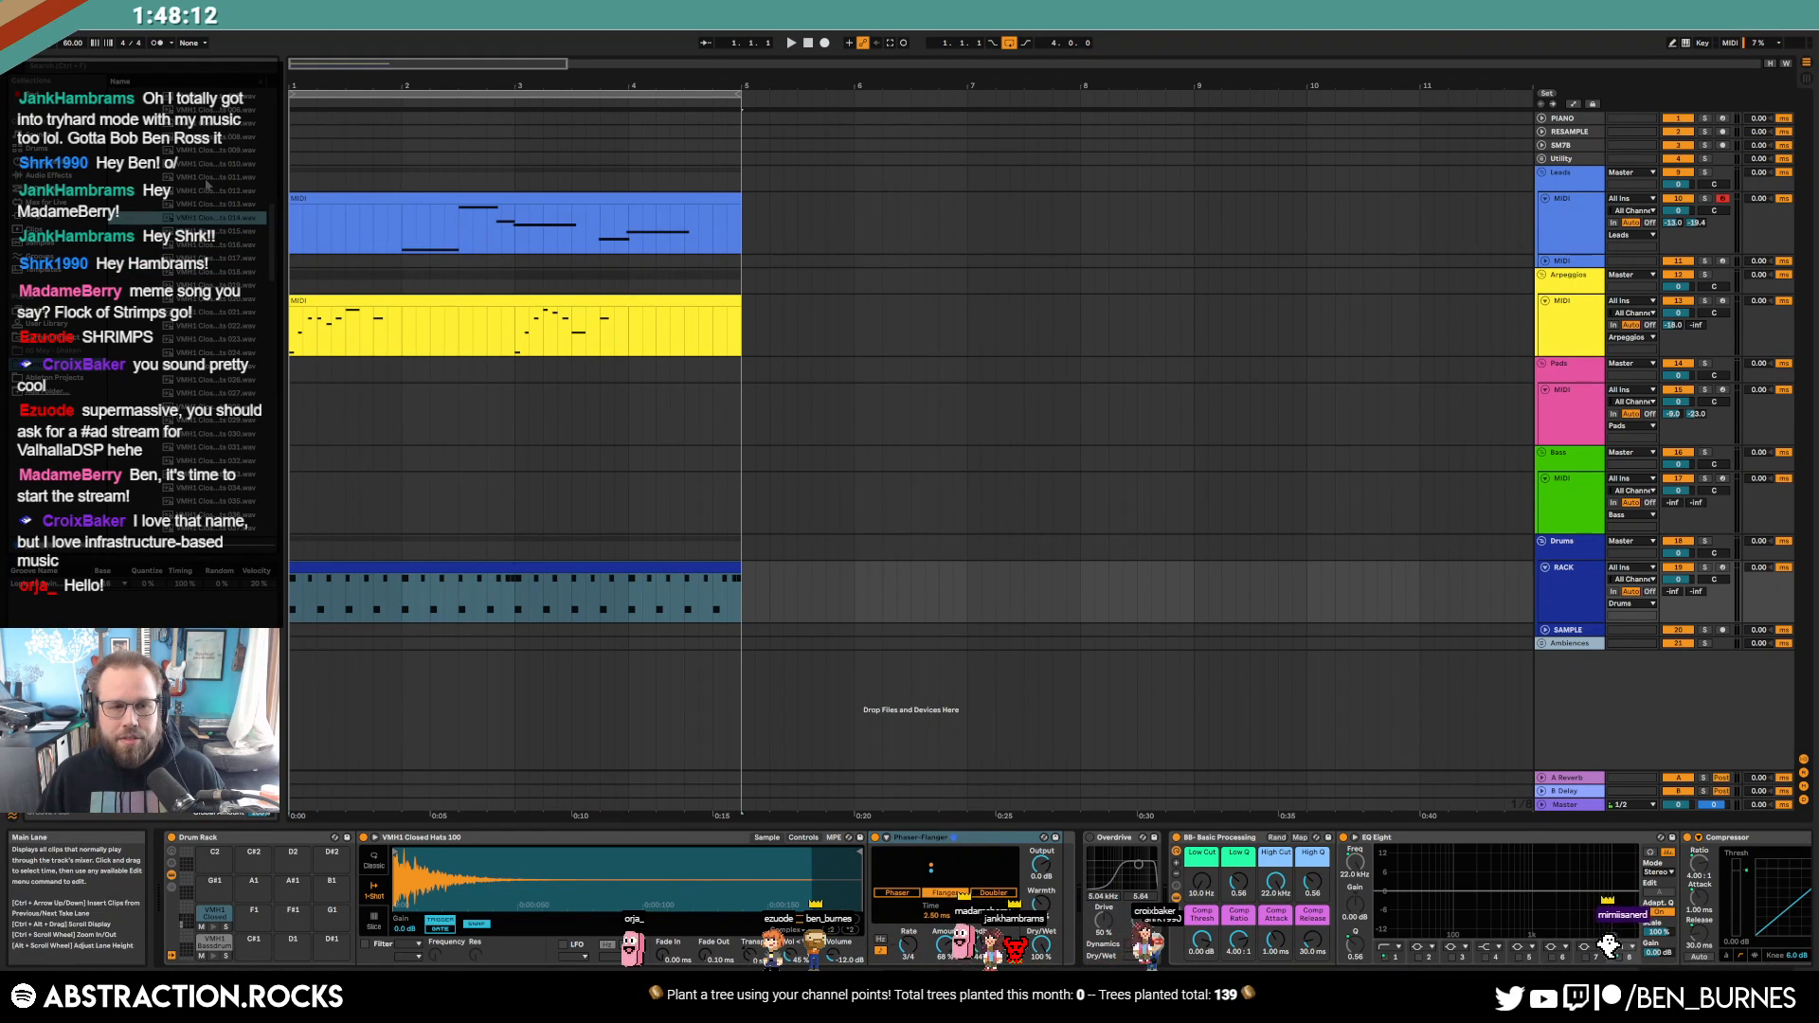
{"action": "left_click", "coordinate": [224, 194]}
{"action": "left_click", "coordinate": [220, 166]}
{"action": "left_click", "coordinate": [218, 153]}
{"action": "left_click", "coordinate": [216, 166]}
{"action": "key", "text": "Up"}
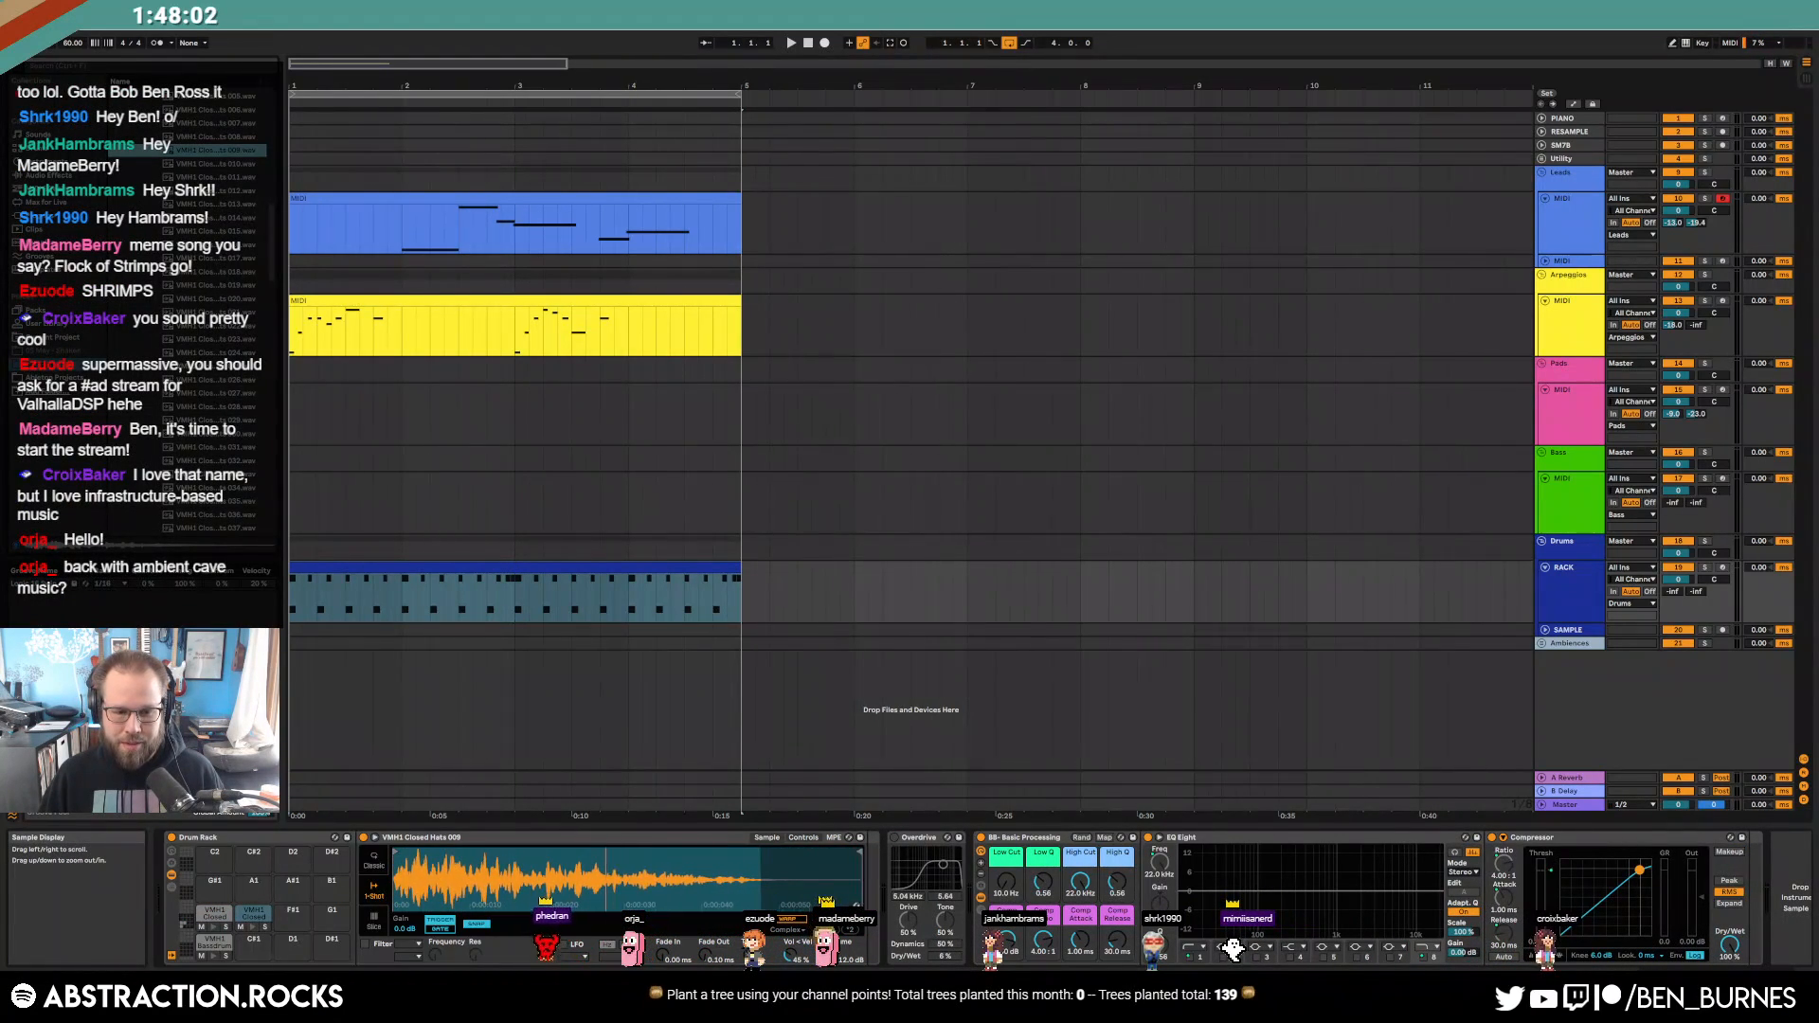
Lengthen the fade-out of VMH1 Closed Hats 008 and open the drum clip's notes.
{"action": "left_click_drag", "start_coordinate": [706, 957], "coordinate": [706, 898]}
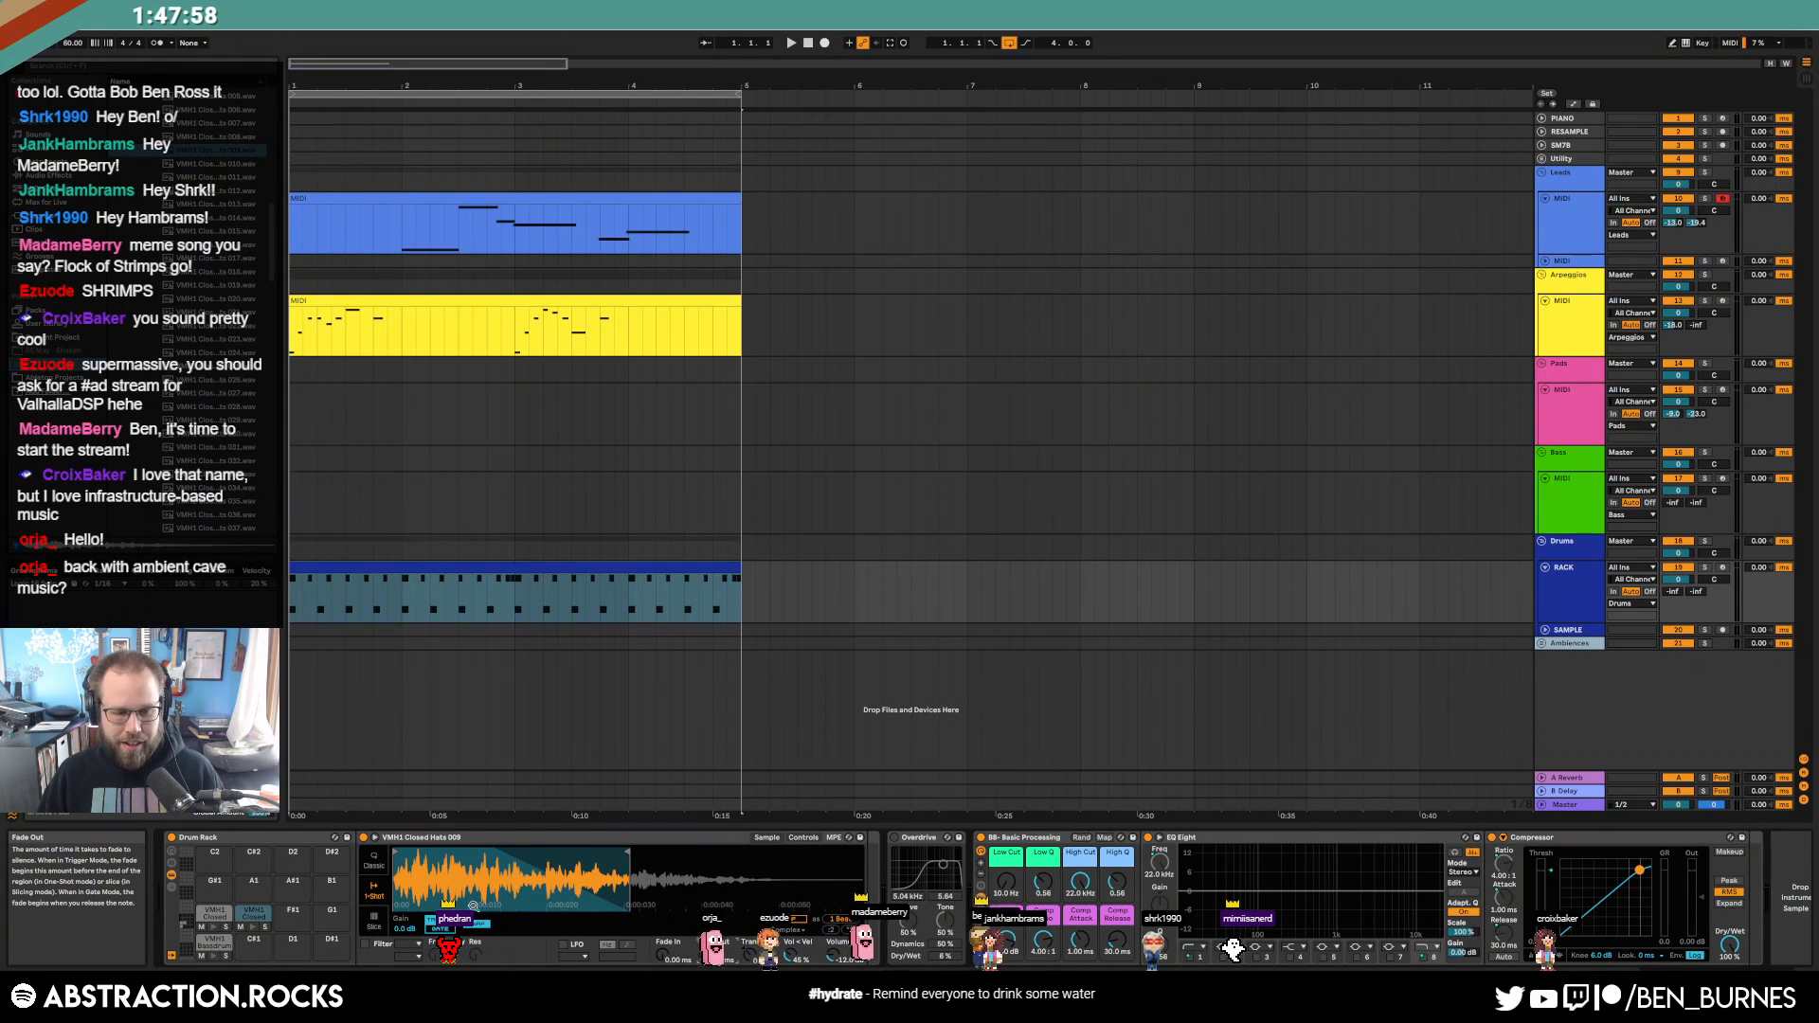
{"action": "double_click", "coordinate": [521, 592]}
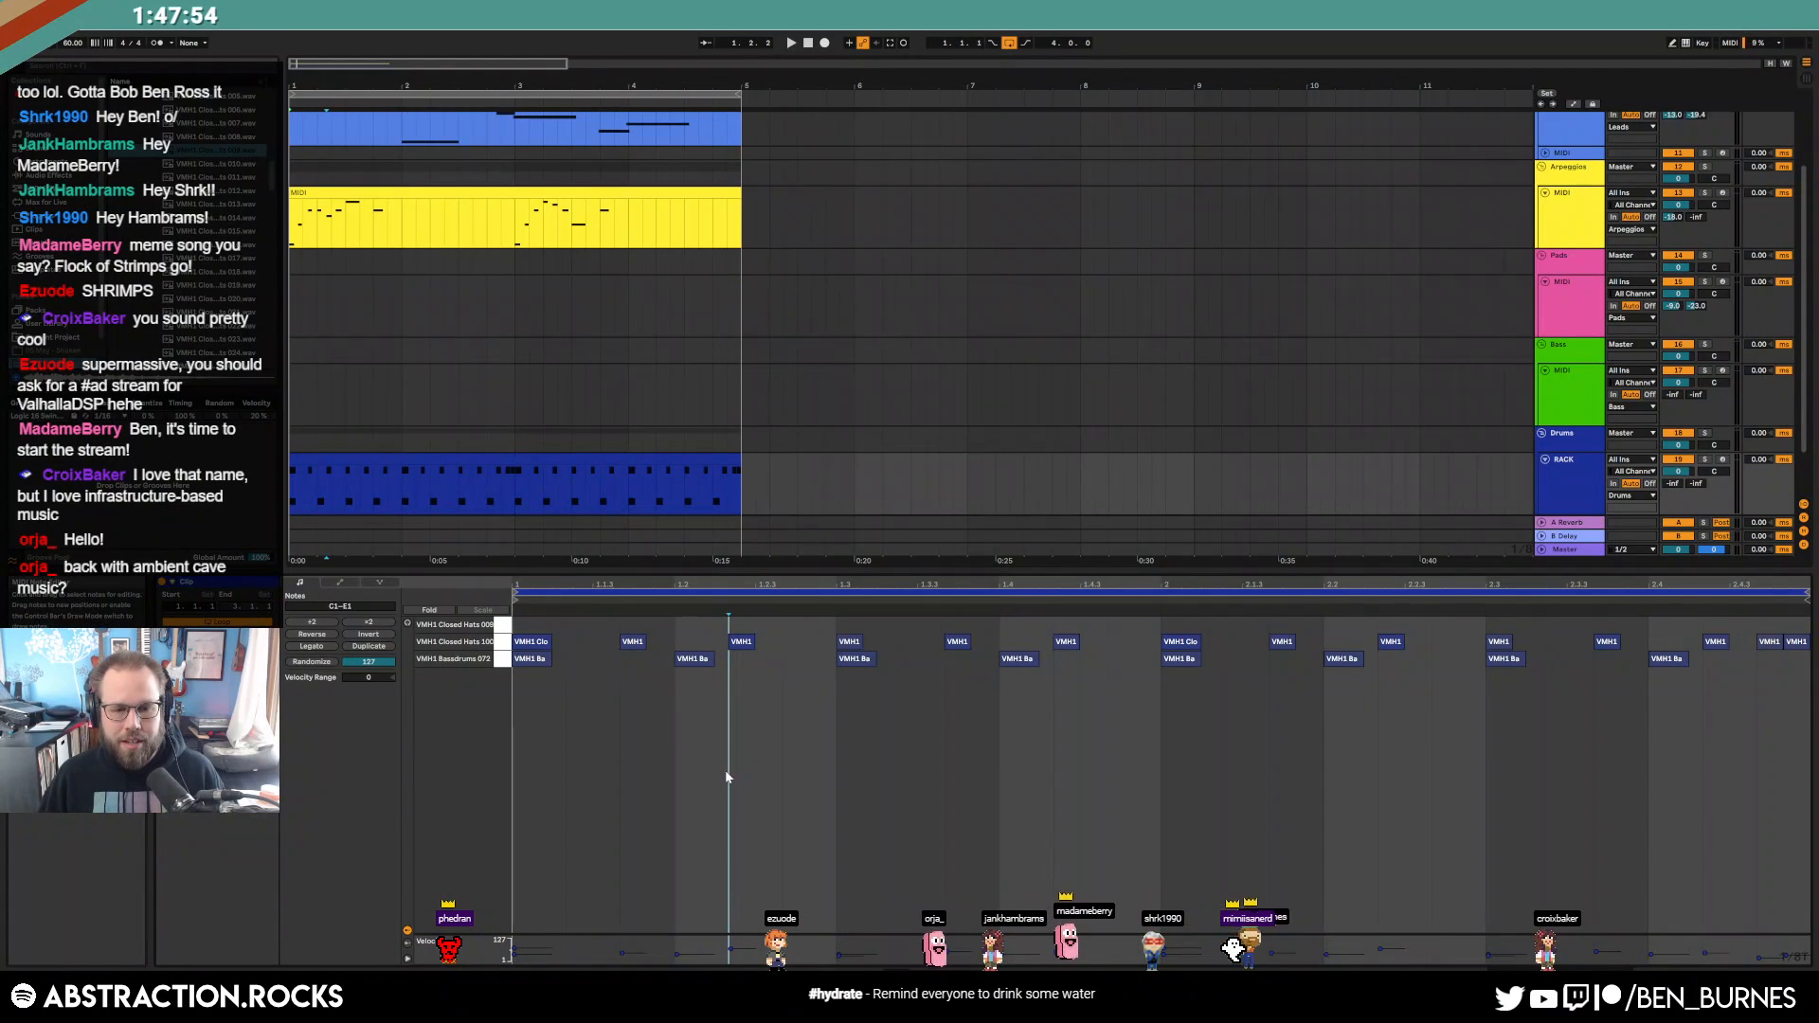
Draw four VMH1 Closed Hats 008 notes in the first beat of the drum clip.
{"action": "double_click", "coordinate": [524, 624]}
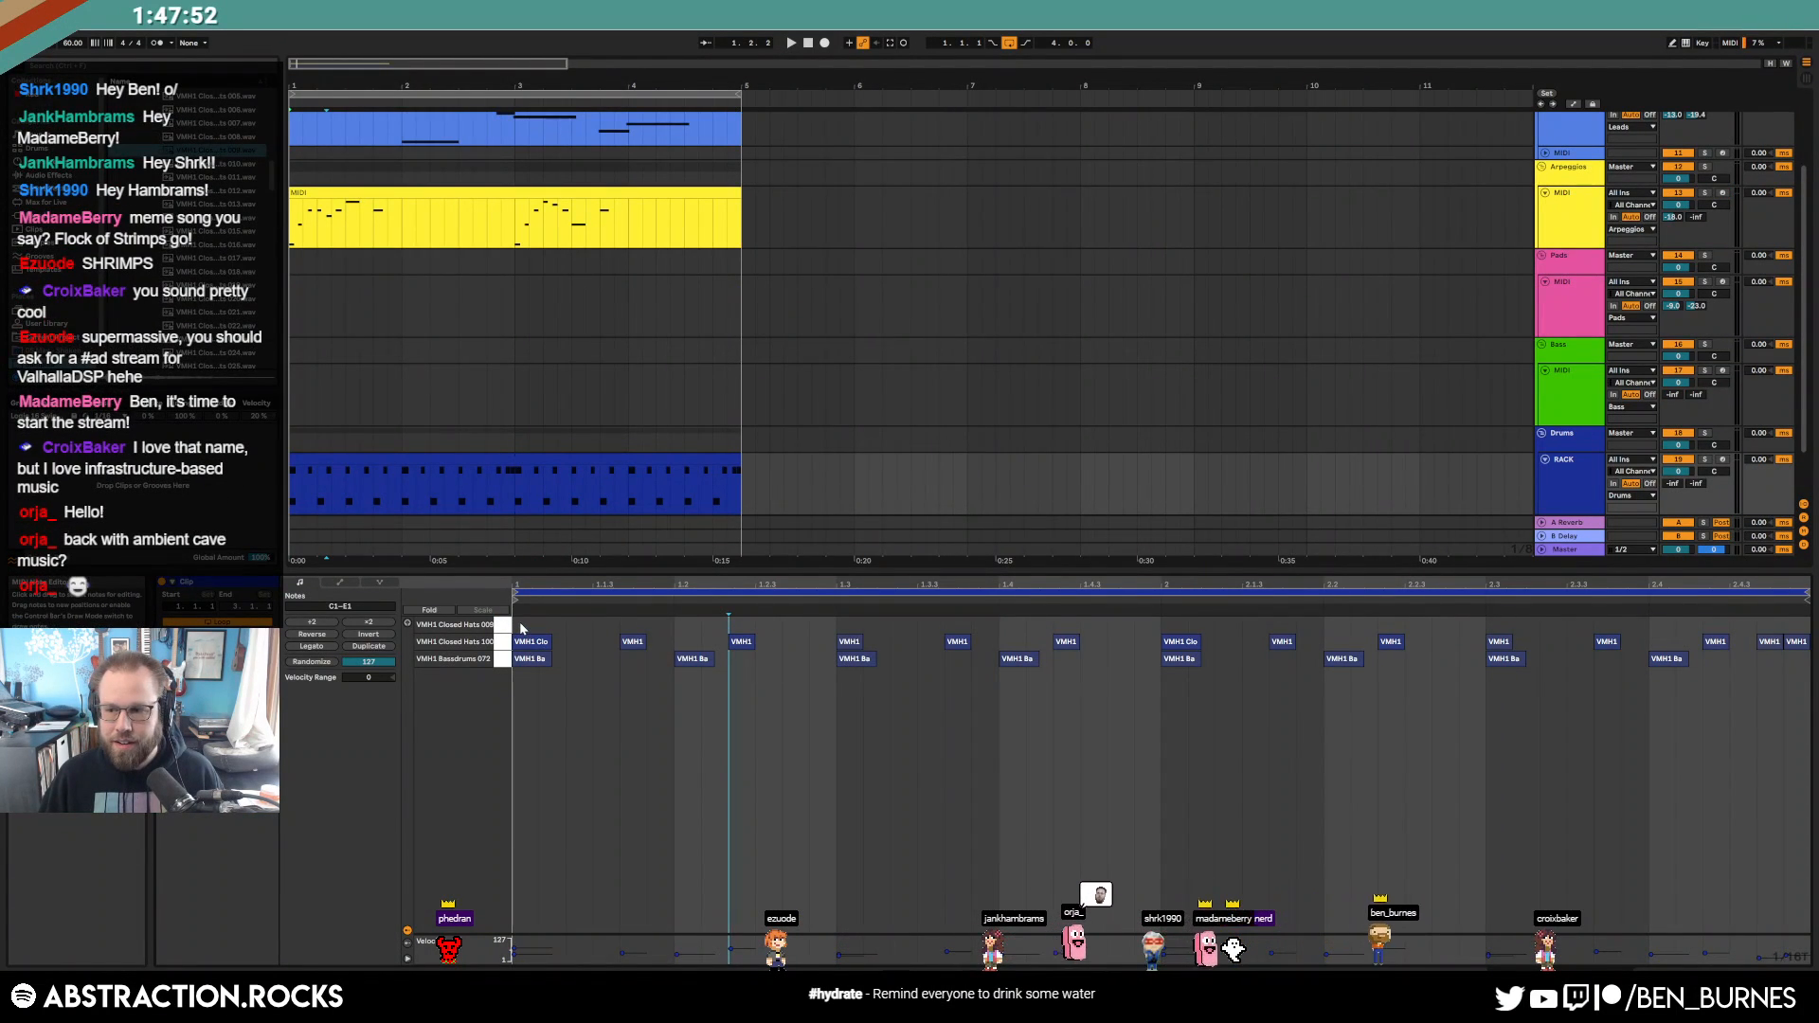
{"action": "double_click", "coordinate": [579, 624]}
{"action": "double_click", "coordinate": [632, 624]}
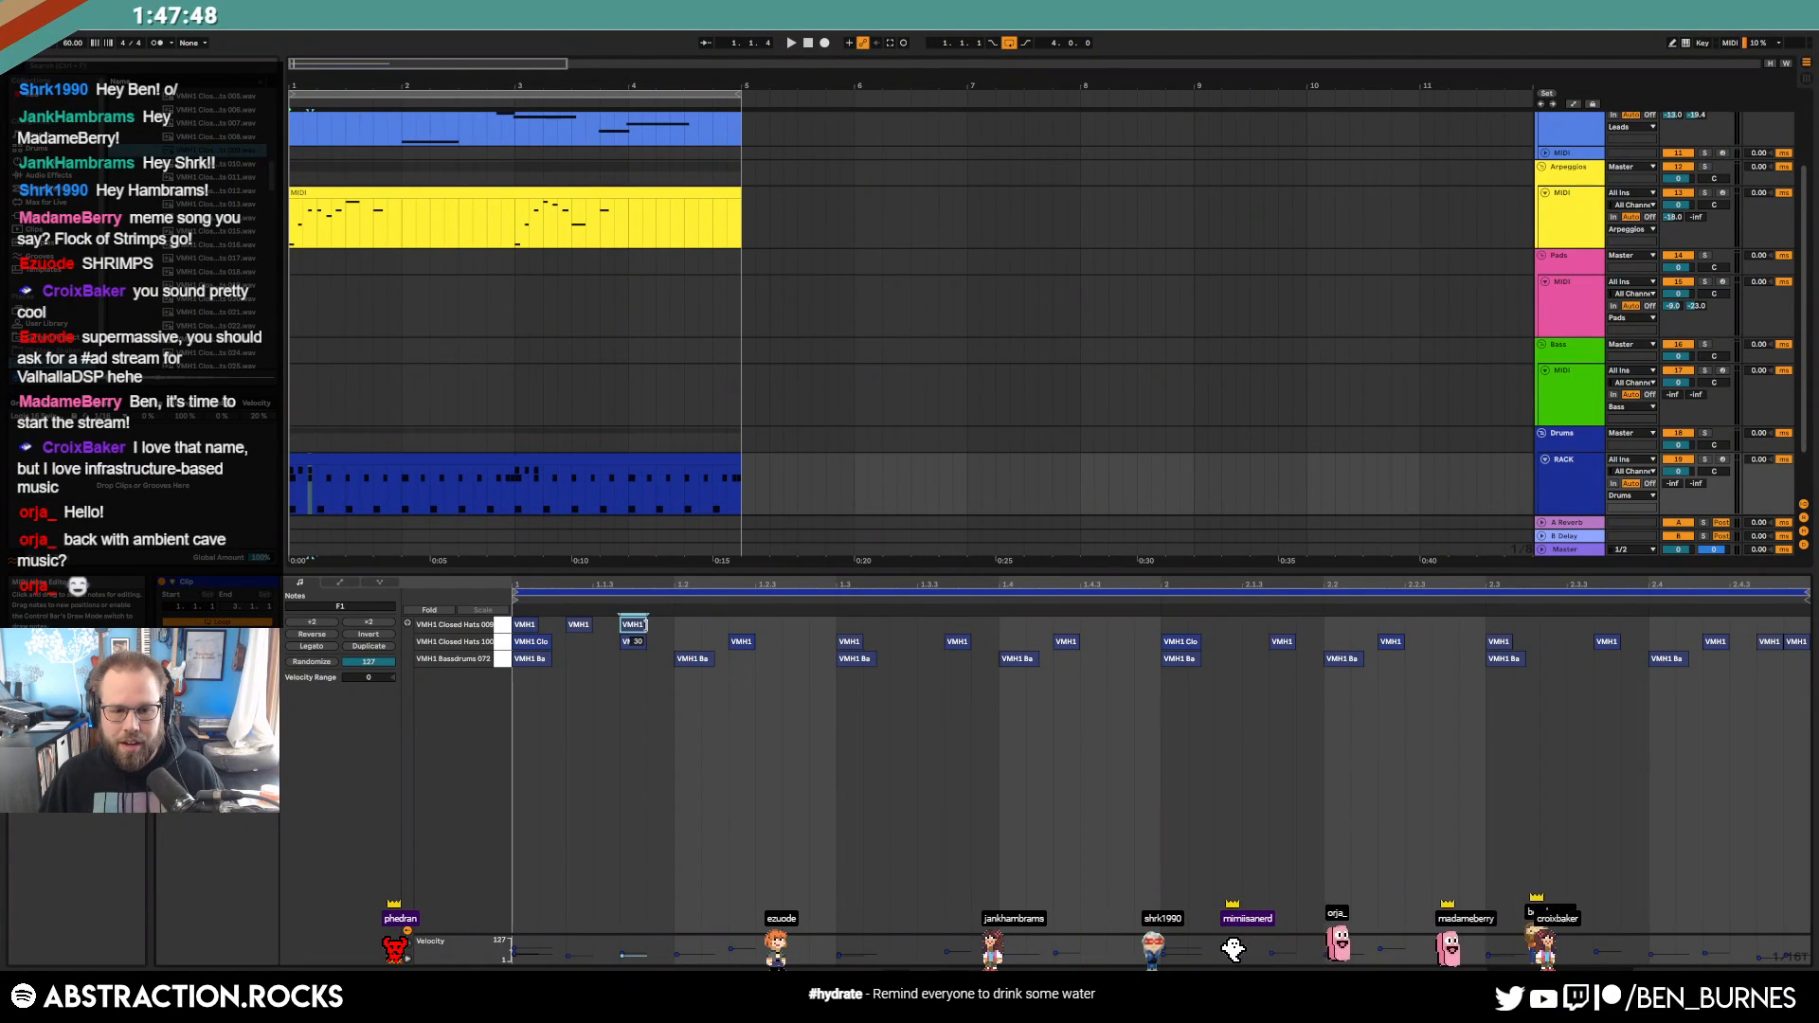
{"action": "double_click", "coordinate": [660, 625]}
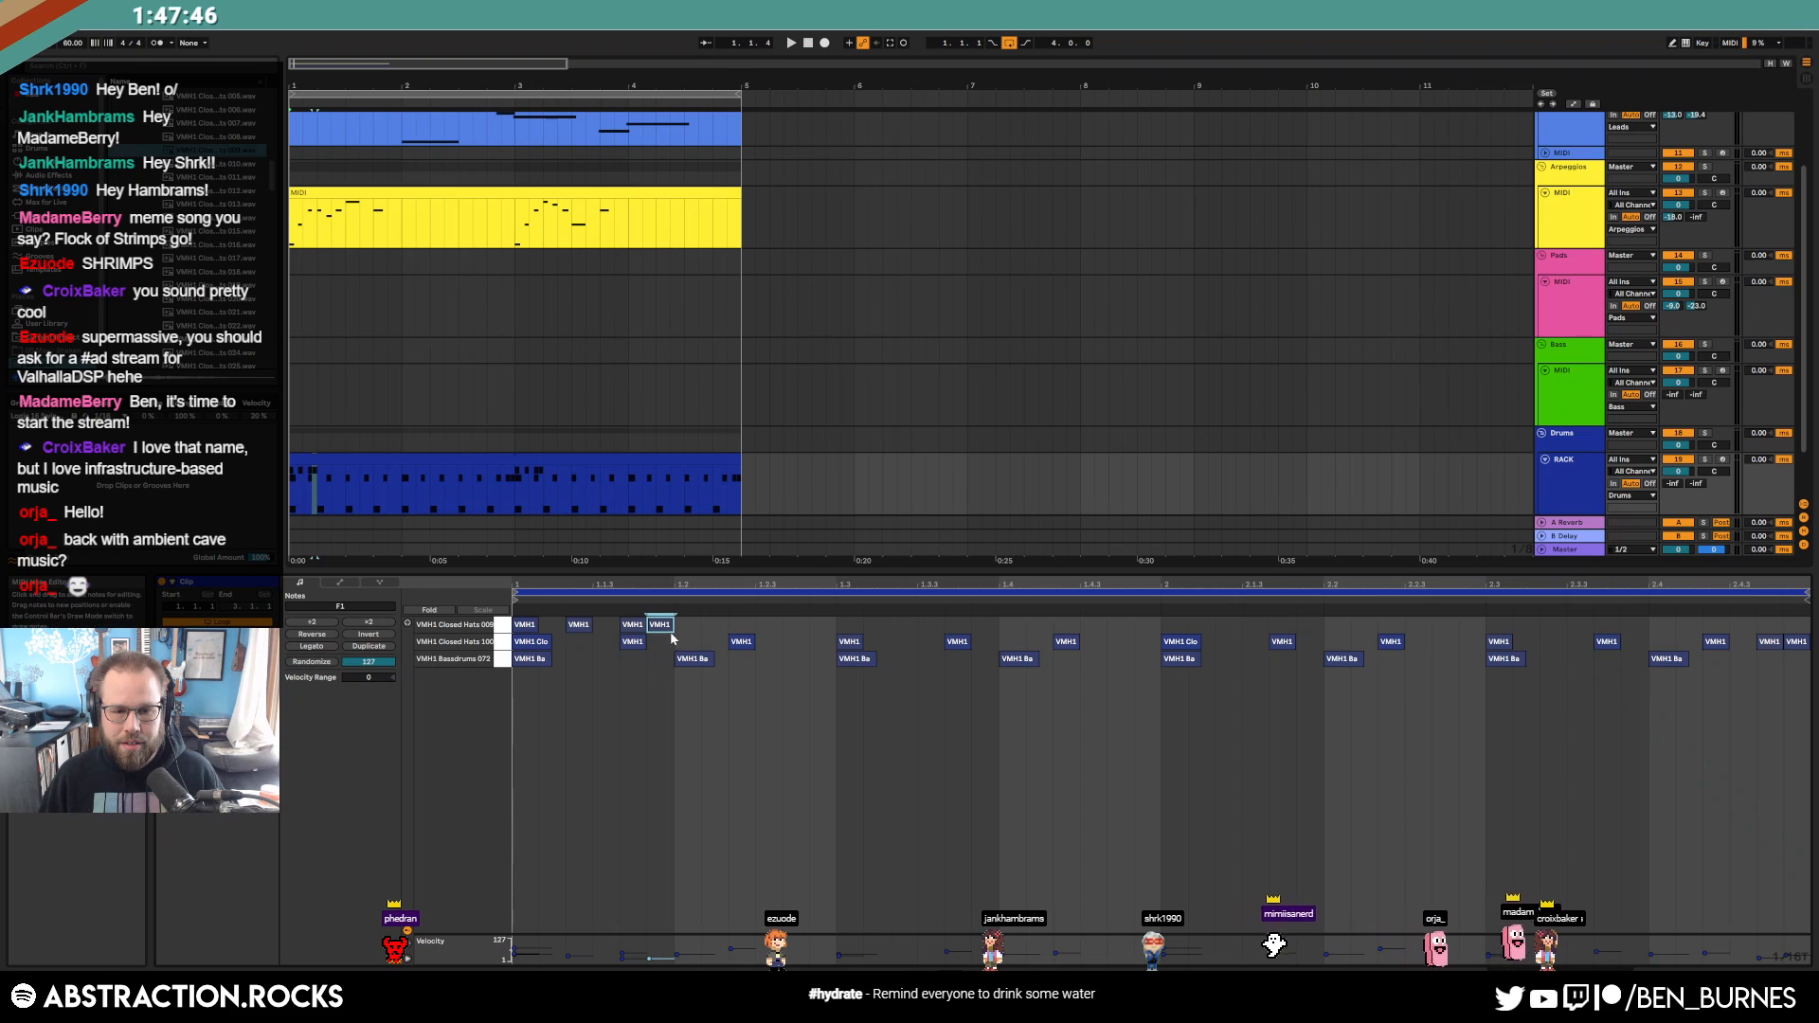
Duplicate the four VMH1 Closed Hats 008 notes beat by beat until they fill both bars of the drum clip.
{"action": "left_click", "coordinate": [638, 626], "text": "shift"}
{"action": "left_click", "coordinate": [578, 626], "text": "shift"}
{"action": "left_click", "coordinate": [529, 626], "text": "shift"}
{"action": "key", "text": "ctrl+d"}
{"action": "key", "text": "ctrl+d"}
{"action": "key", "text": "ctrl+d"}
{"action": "key", "text": "ctrl+d"}
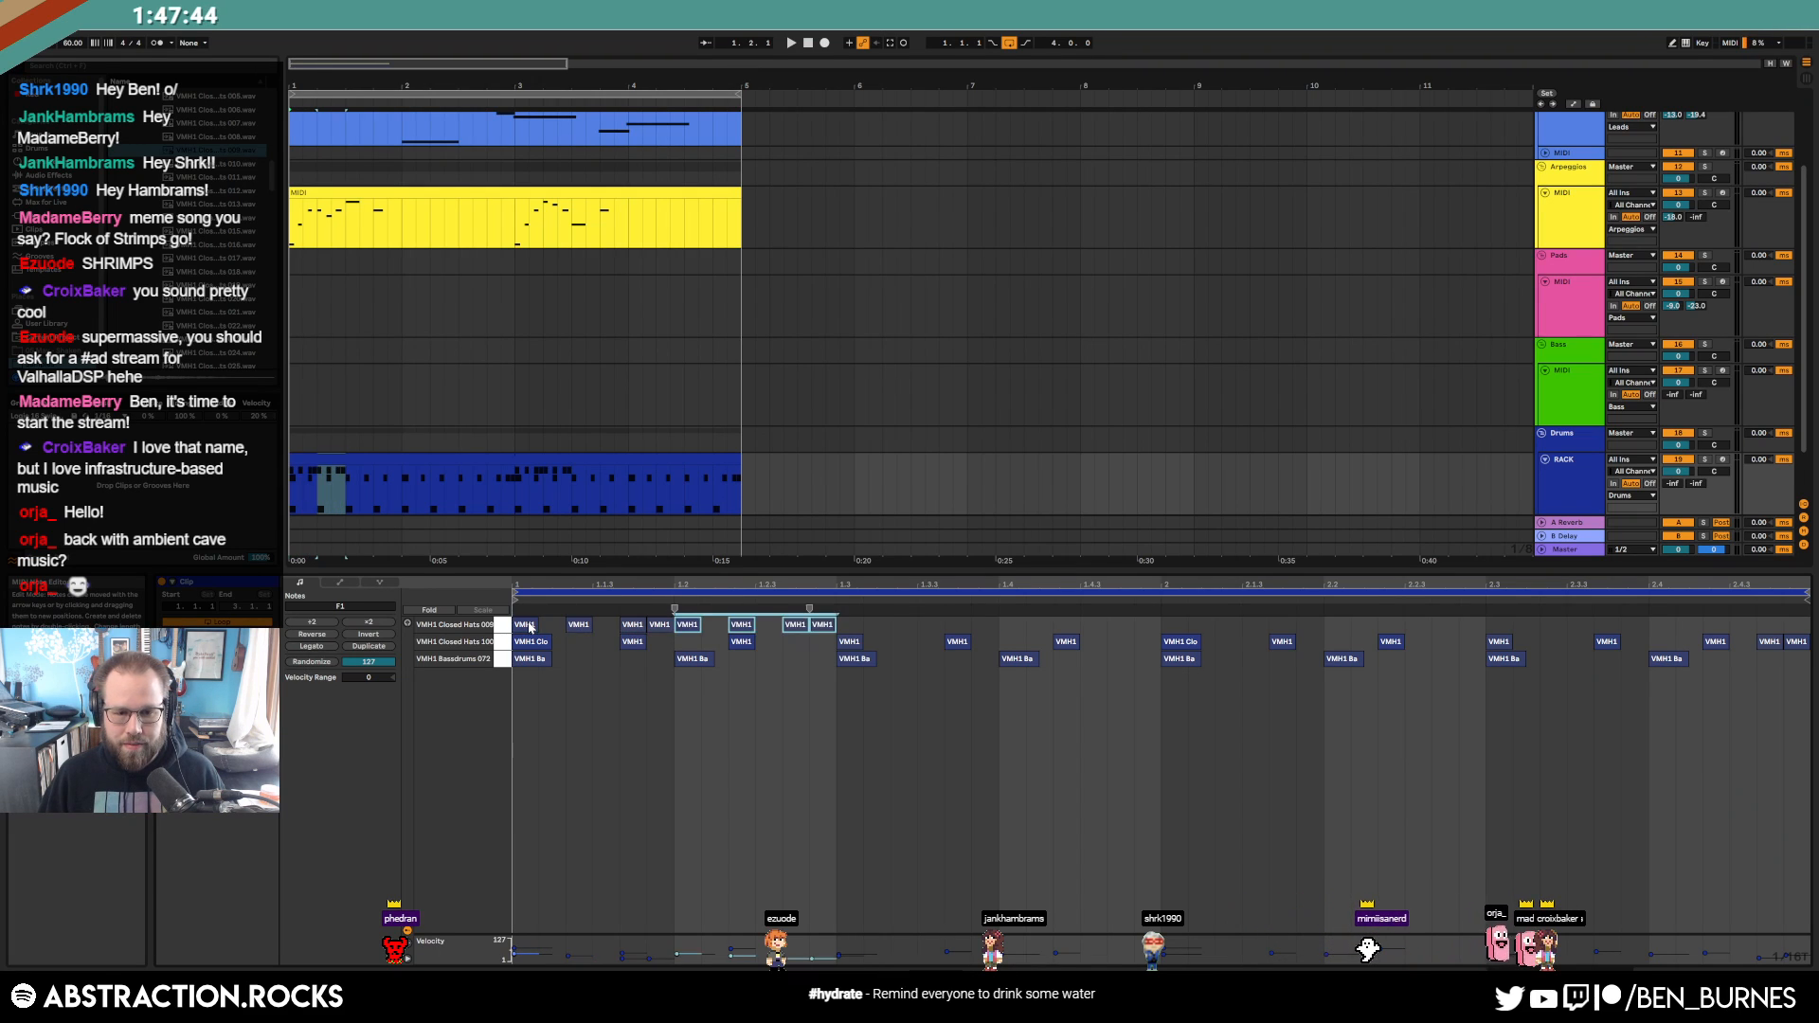
{"action": "key", "text": "ctrl+d"}
{"action": "key", "text": "ctrl+d"}
{"action": "key", "text": "ctrl+d"}
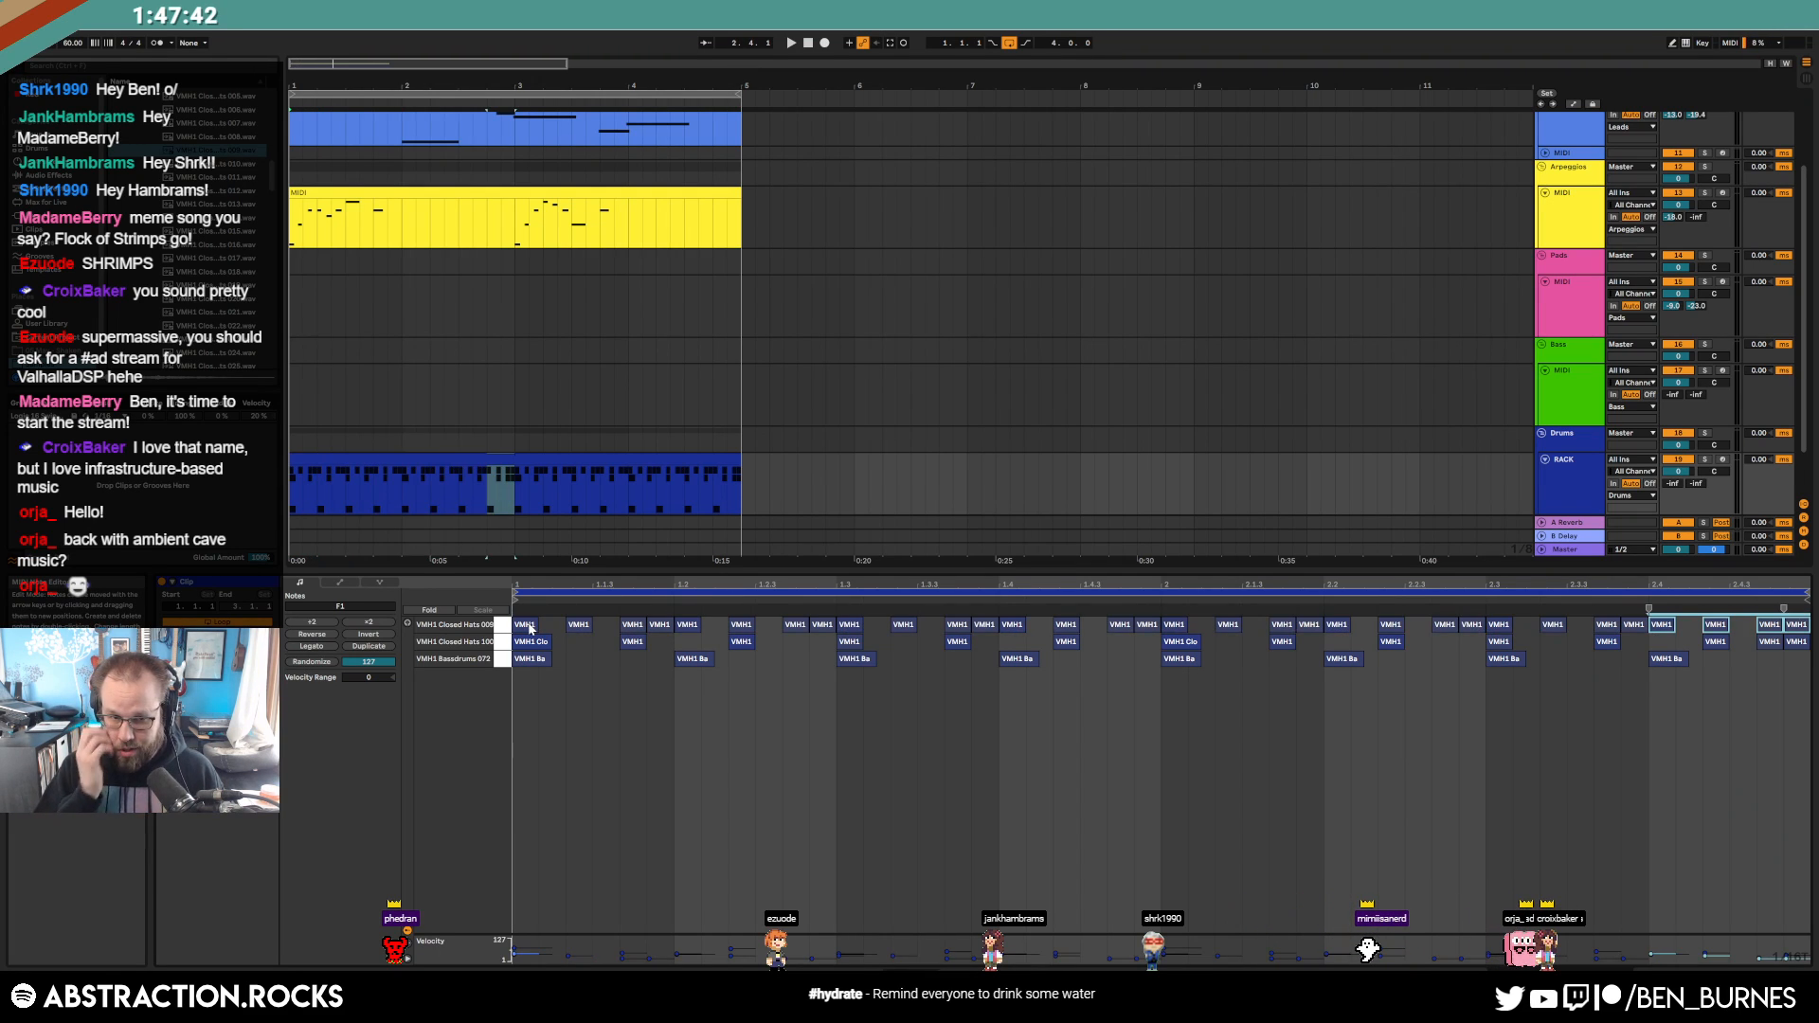
Select all VMH1 Closed Hats 008 notes, return to the drum rack's devices, and play the loop.
{"action": "left_click", "coordinate": [502, 627]}
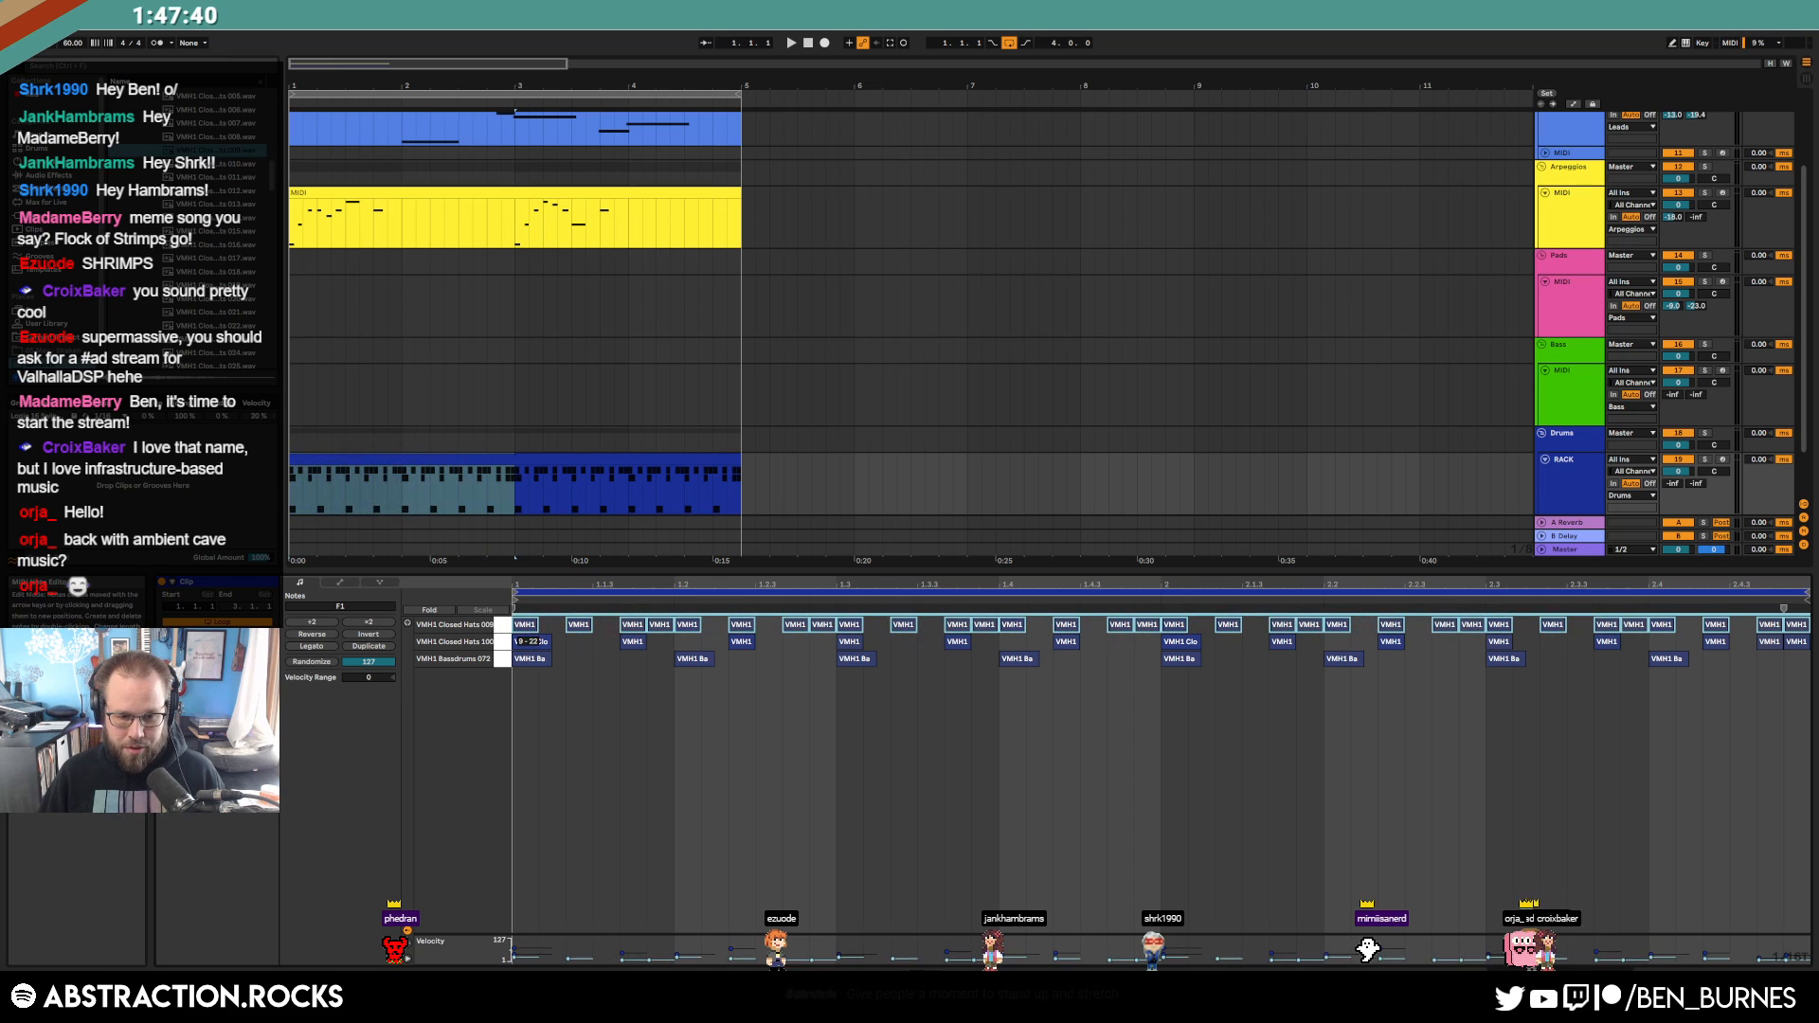
{"action": "key", "text": "shift+Tab"}
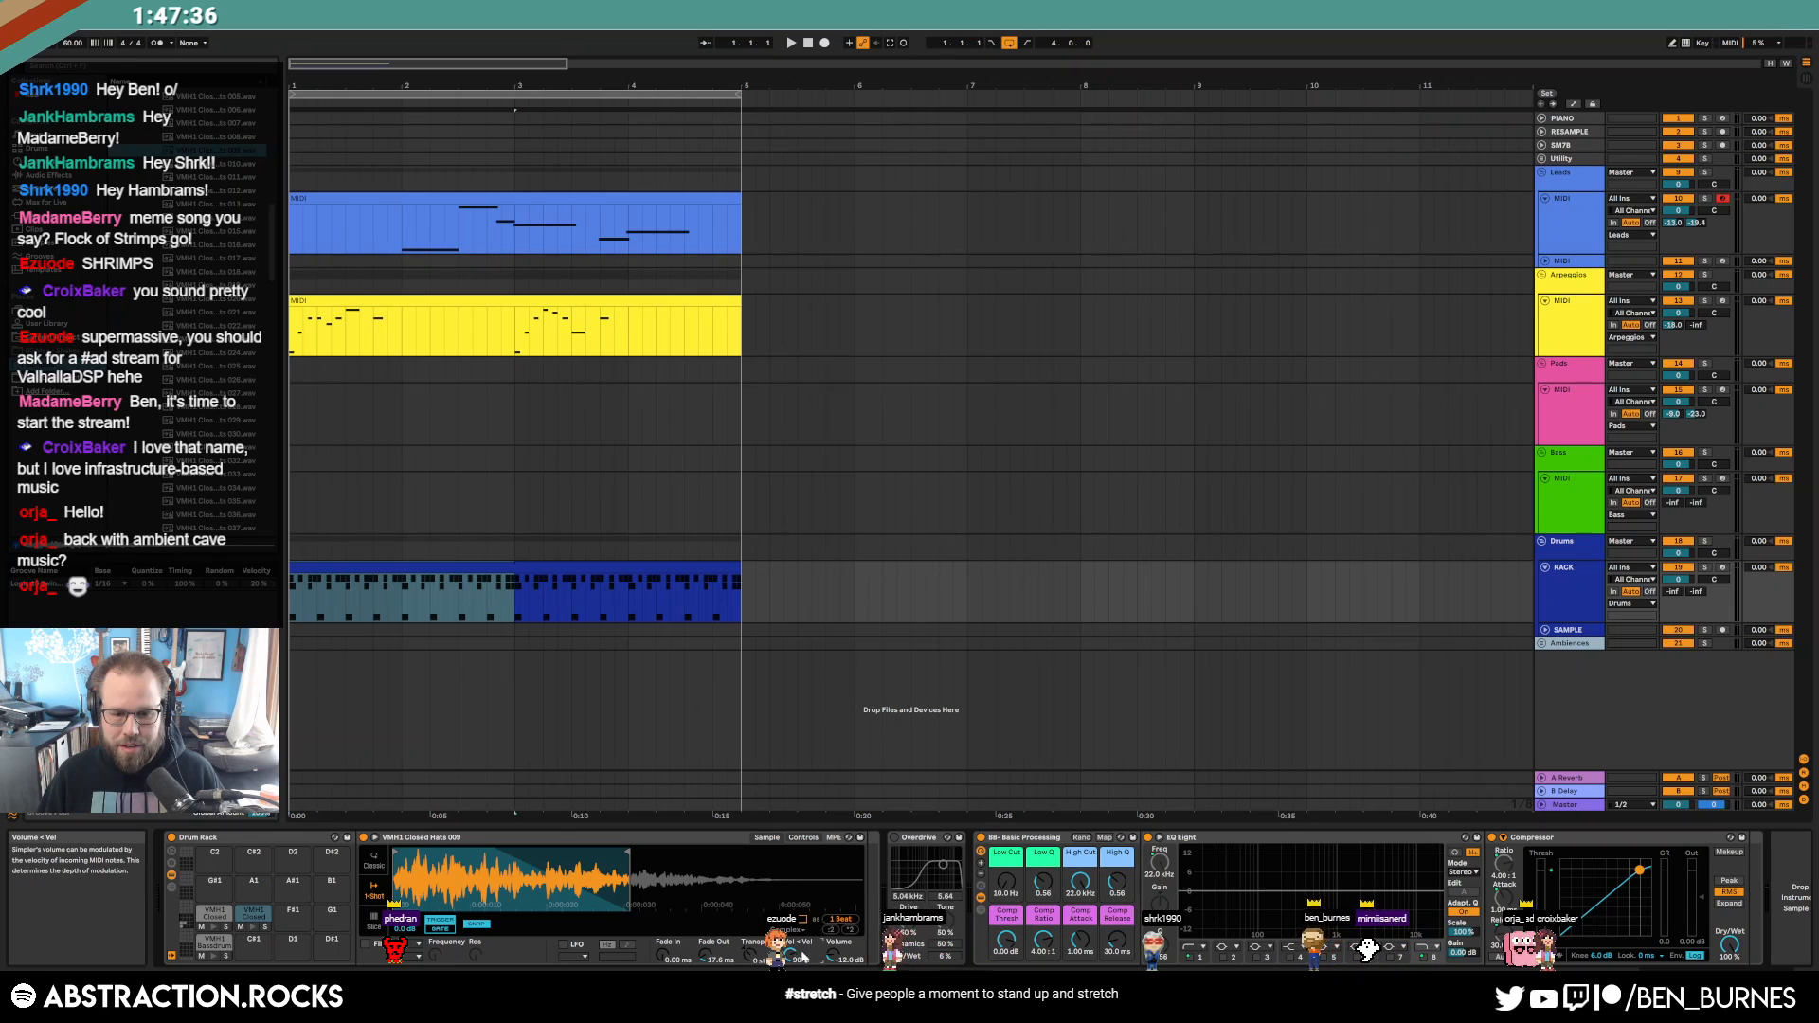
{"action": "key", "text": "space"}
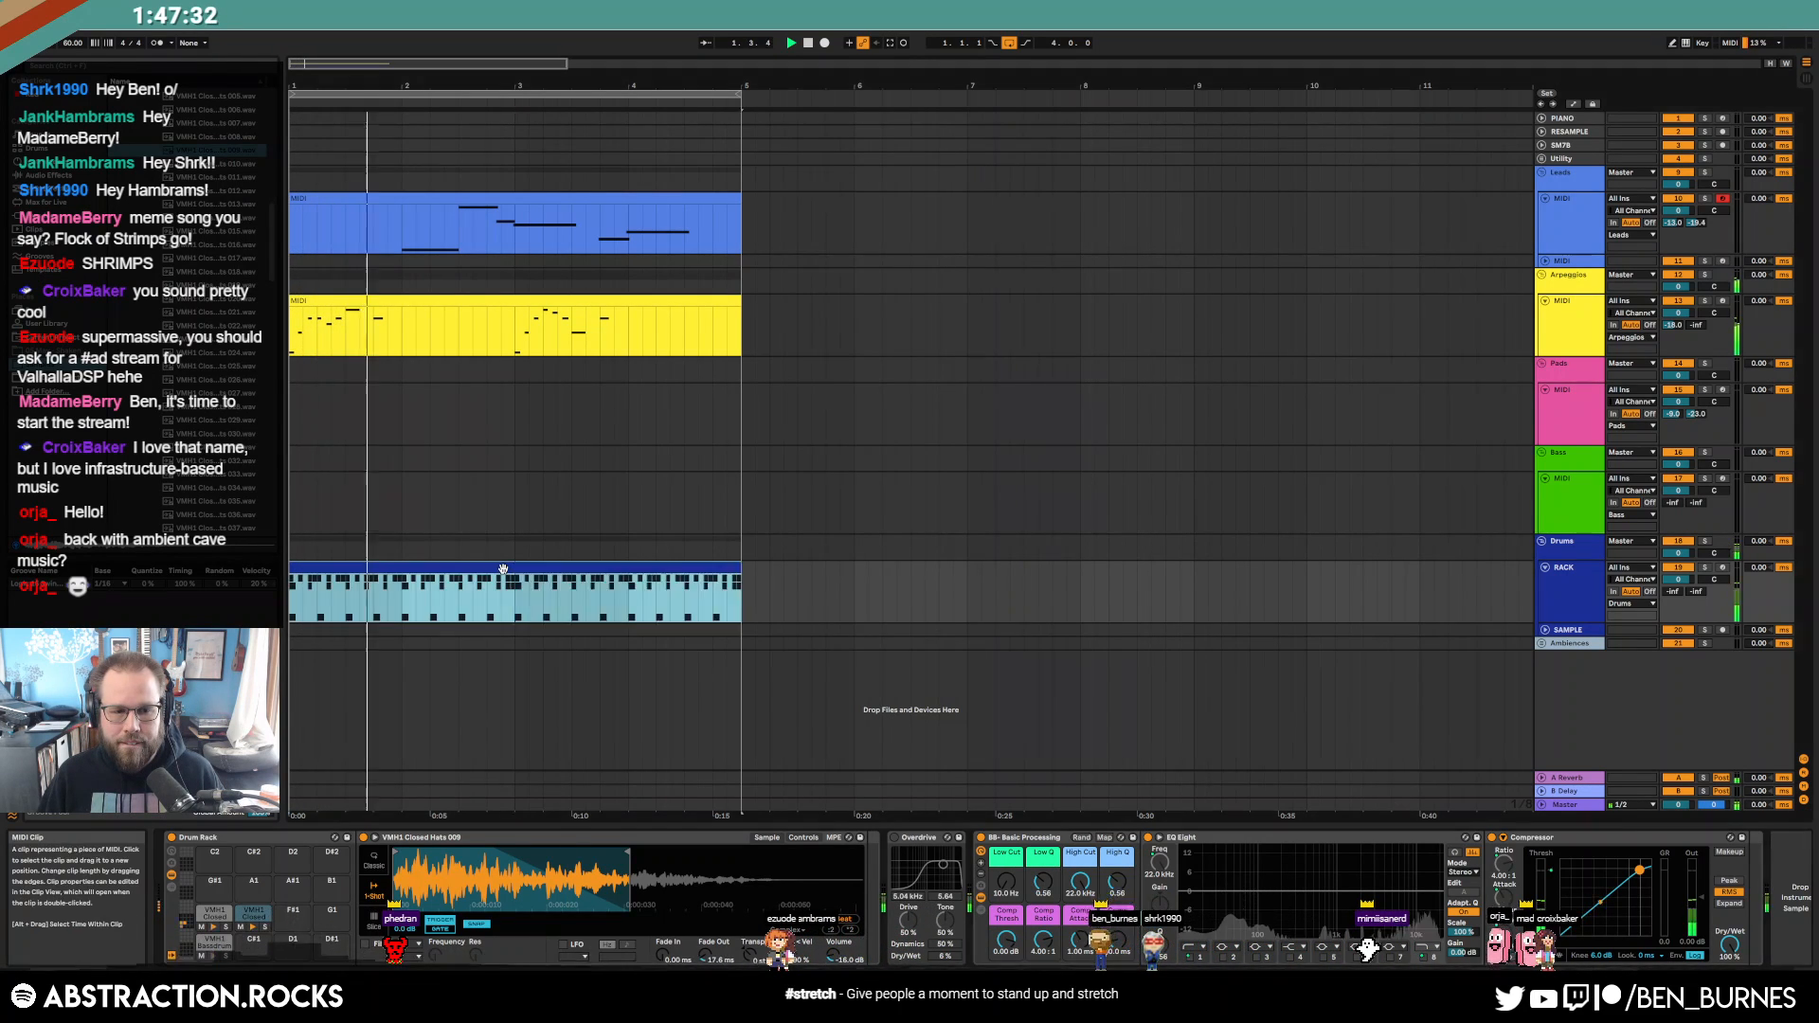
Add extra VMH1 Closed Hats 008 notes in beat 4 of bar 1 and delete most of those in bar 2.
{"action": "key", "text": "shift+Tab"}
{"action": "double_click", "coordinate": [1041, 626]}
{"action": "double_click", "coordinate": [1088, 623]}
{"action": "double_click", "coordinate": [1226, 625]}
{"action": "left_click_drag", "start_coordinate": [1226, 620], "coordinate": [1743, 629]}
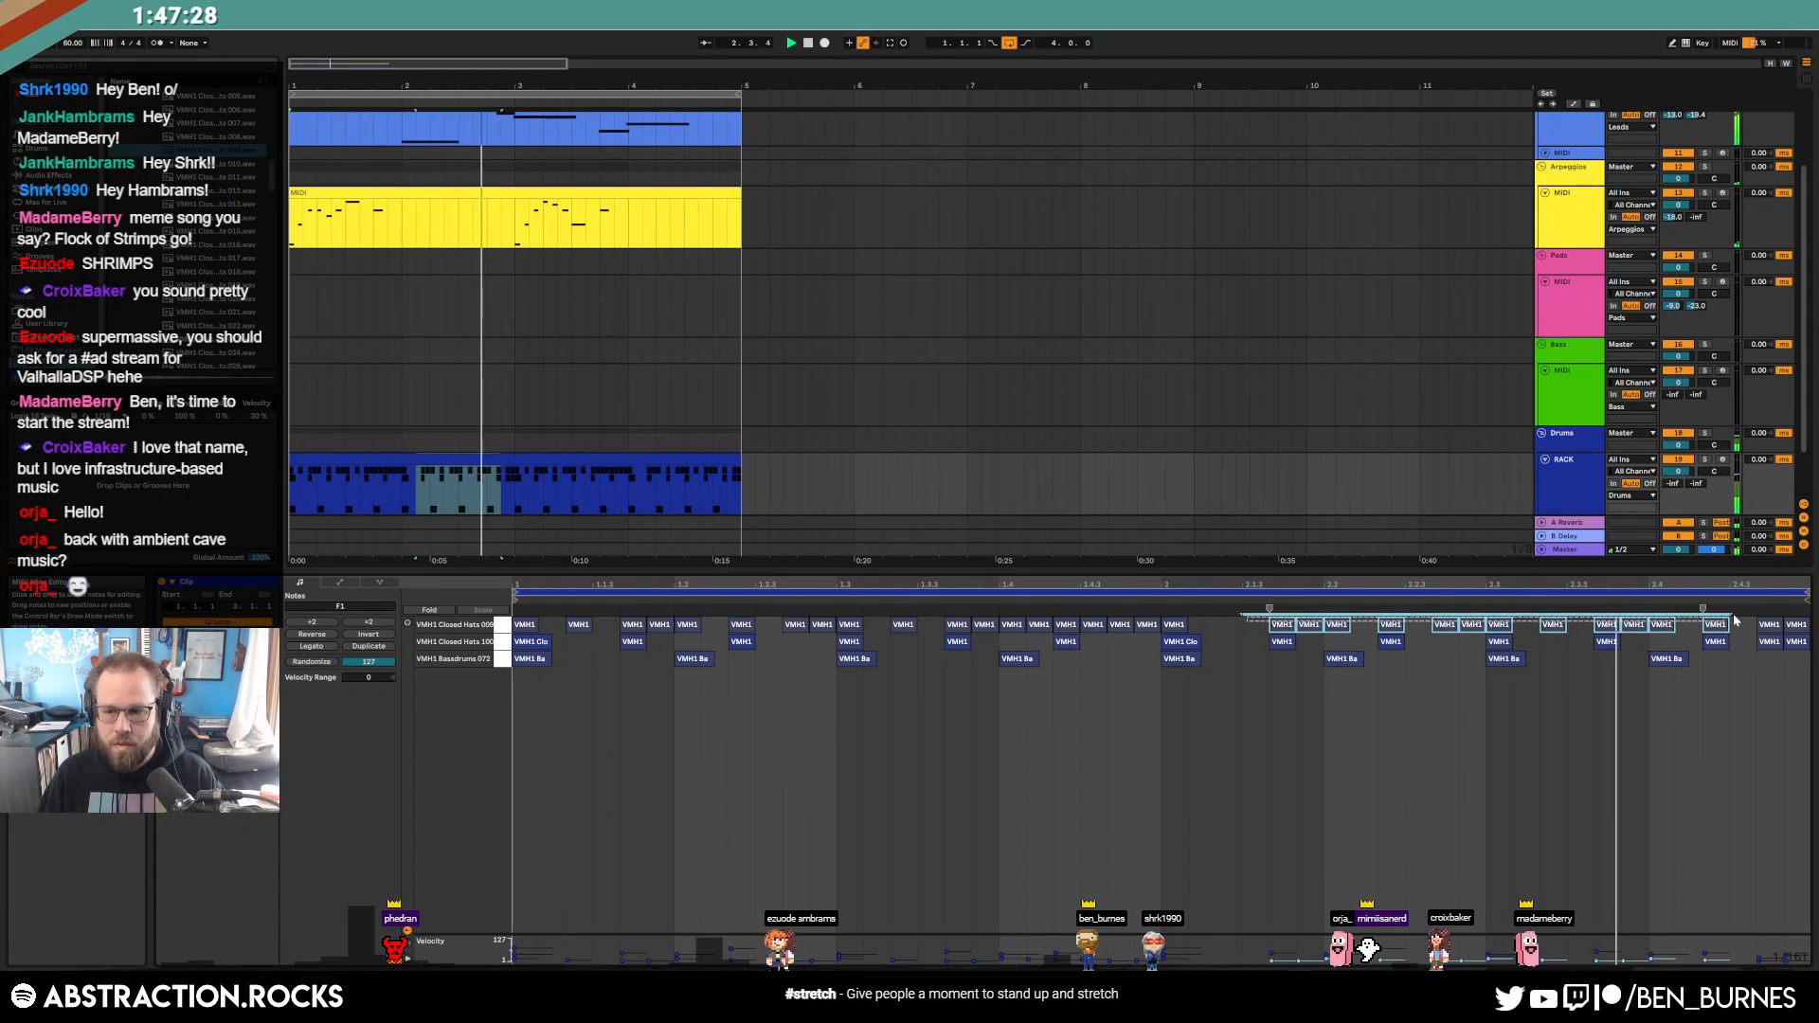
{"action": "key", "text": "Delete"}
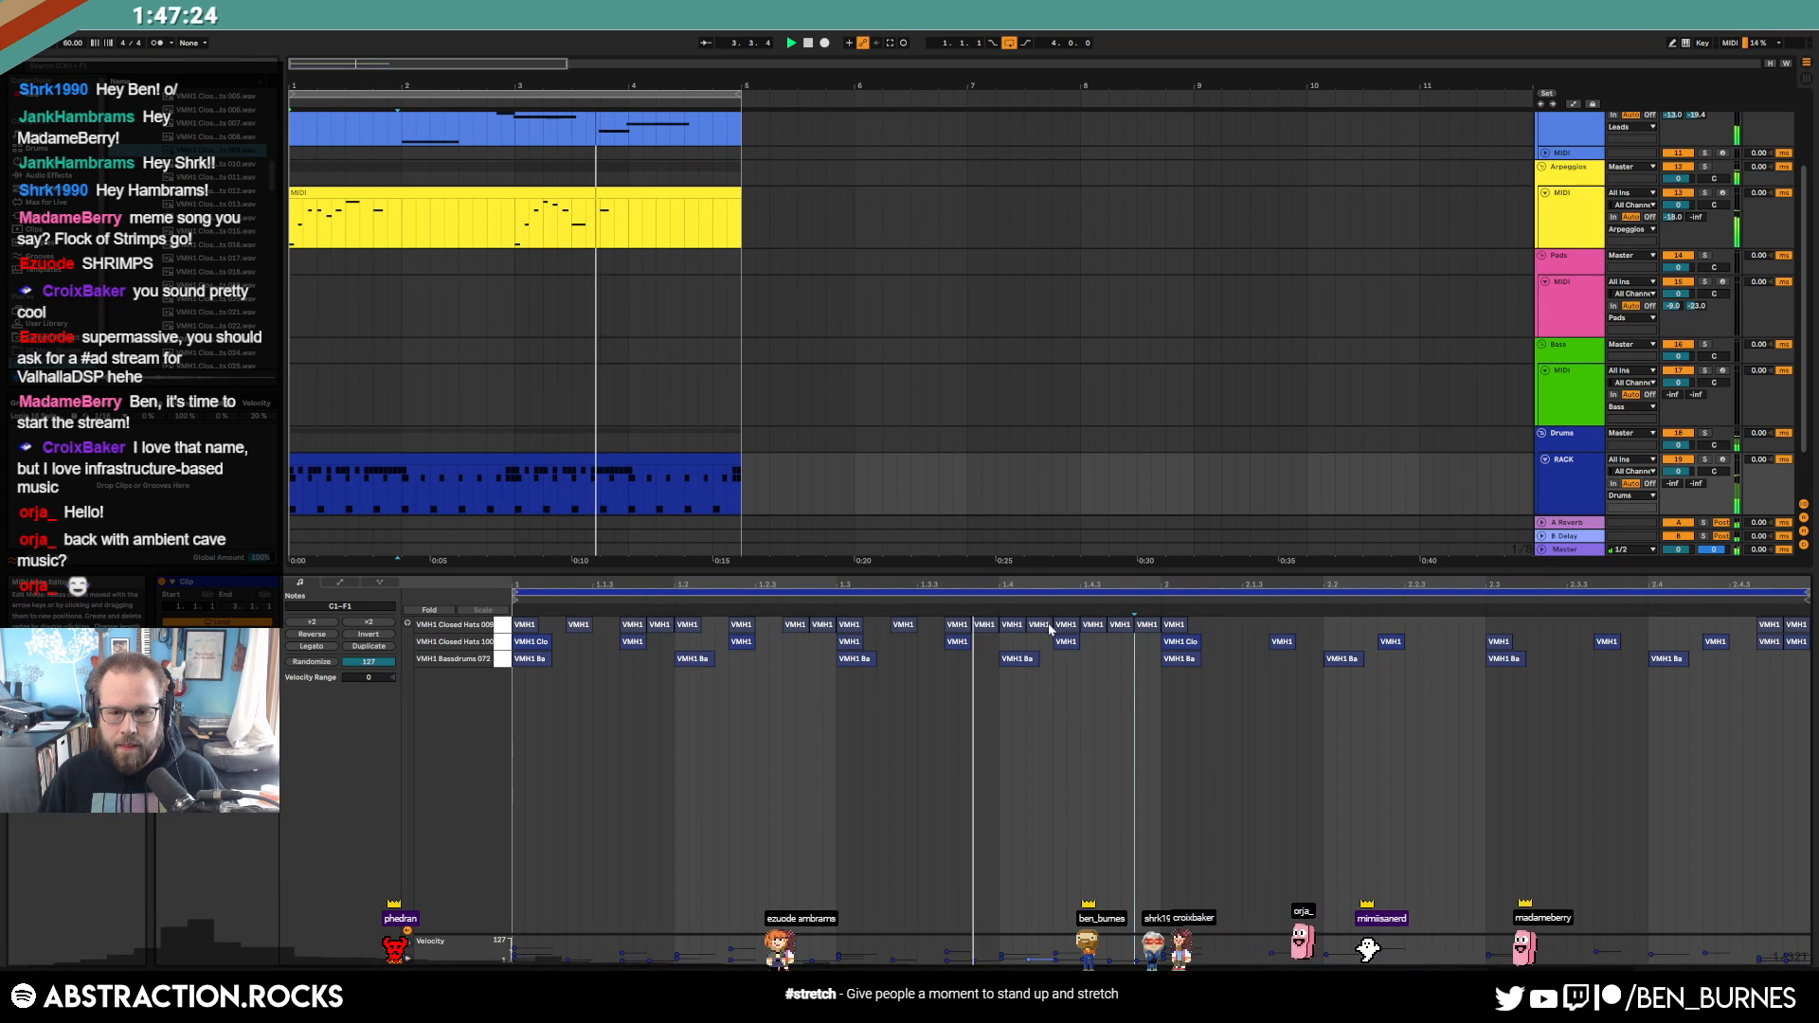
Turn two late bar 1 hats into quick double hits and add VMH1 Closed Hats 008 notes on beats 2, 3 and 4 of bar 2.
{"action": "left_click_drag", "start_coordinate": [1051, 625], "coordinate": [1040, 626]}
{"action": "key", "text": "ctrl+d"}
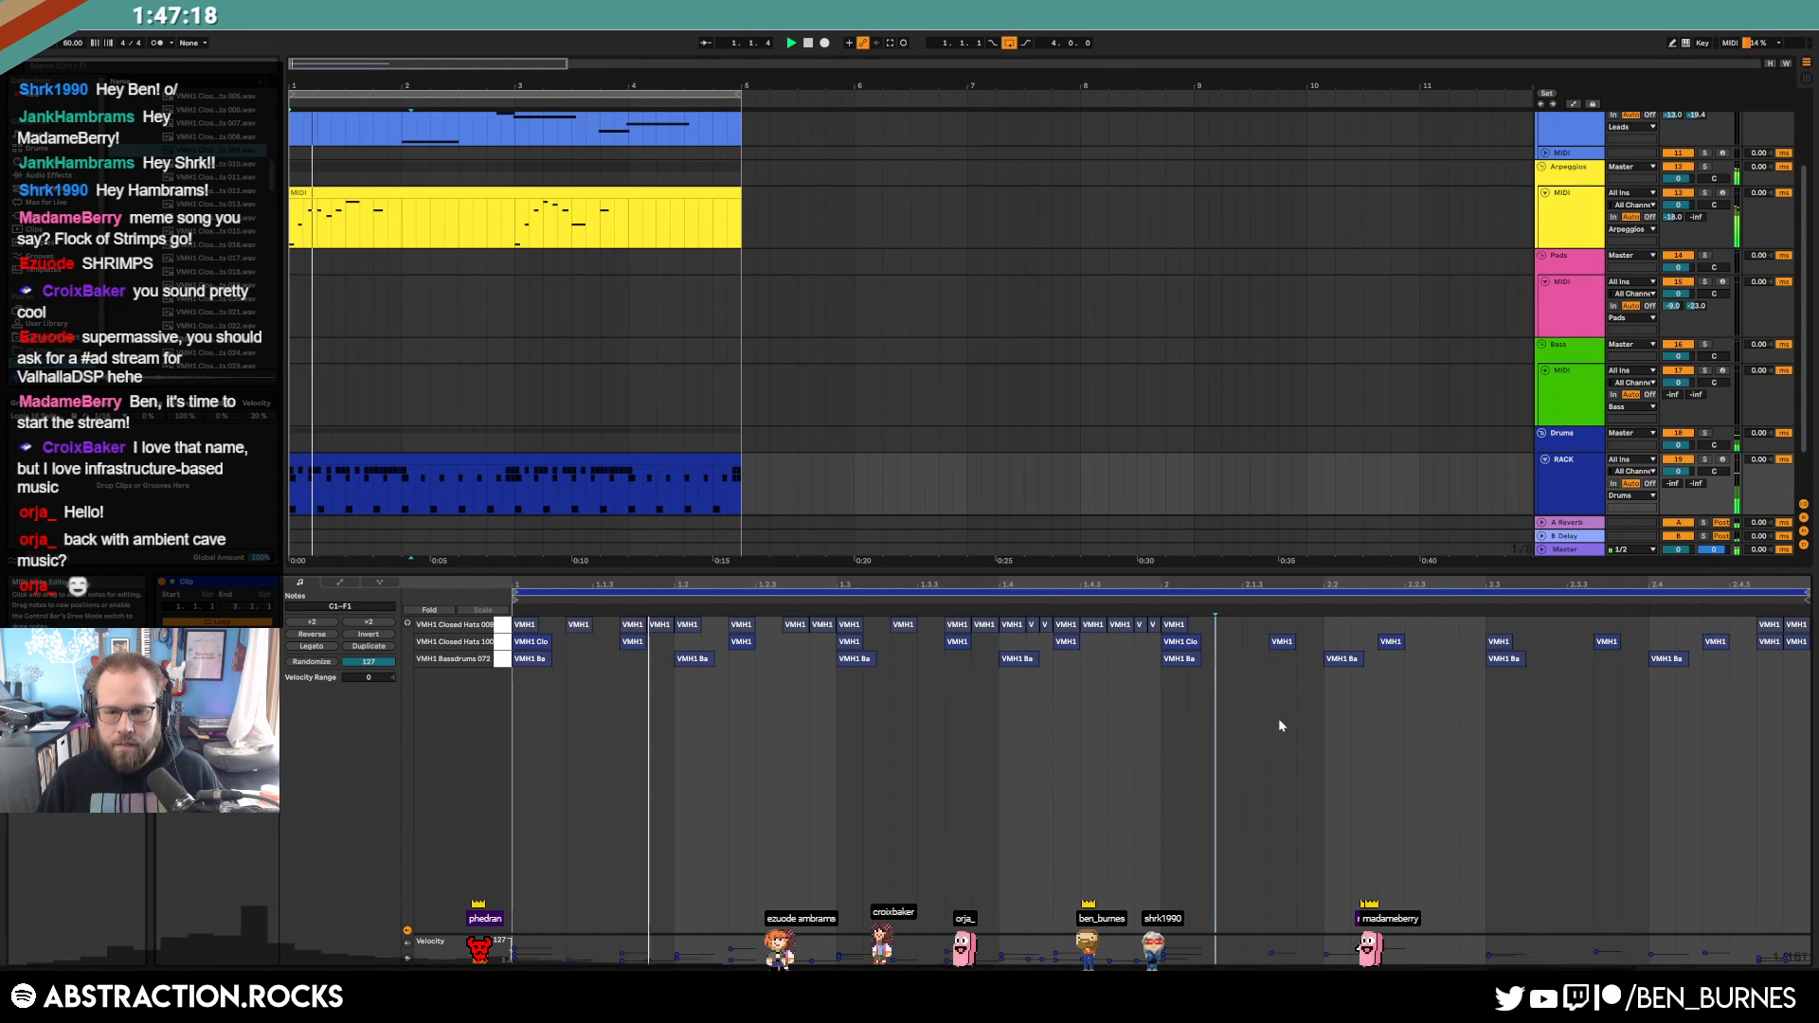
{"action": "left_click", "coordinate": [1328, 624]}
{"action": "left_click", "coordinate": [1501, 622]}
{"action": "left_click", "coordinate": [1661, 625]}
{"action": "left_click", "coordinate": [1282, 624]}
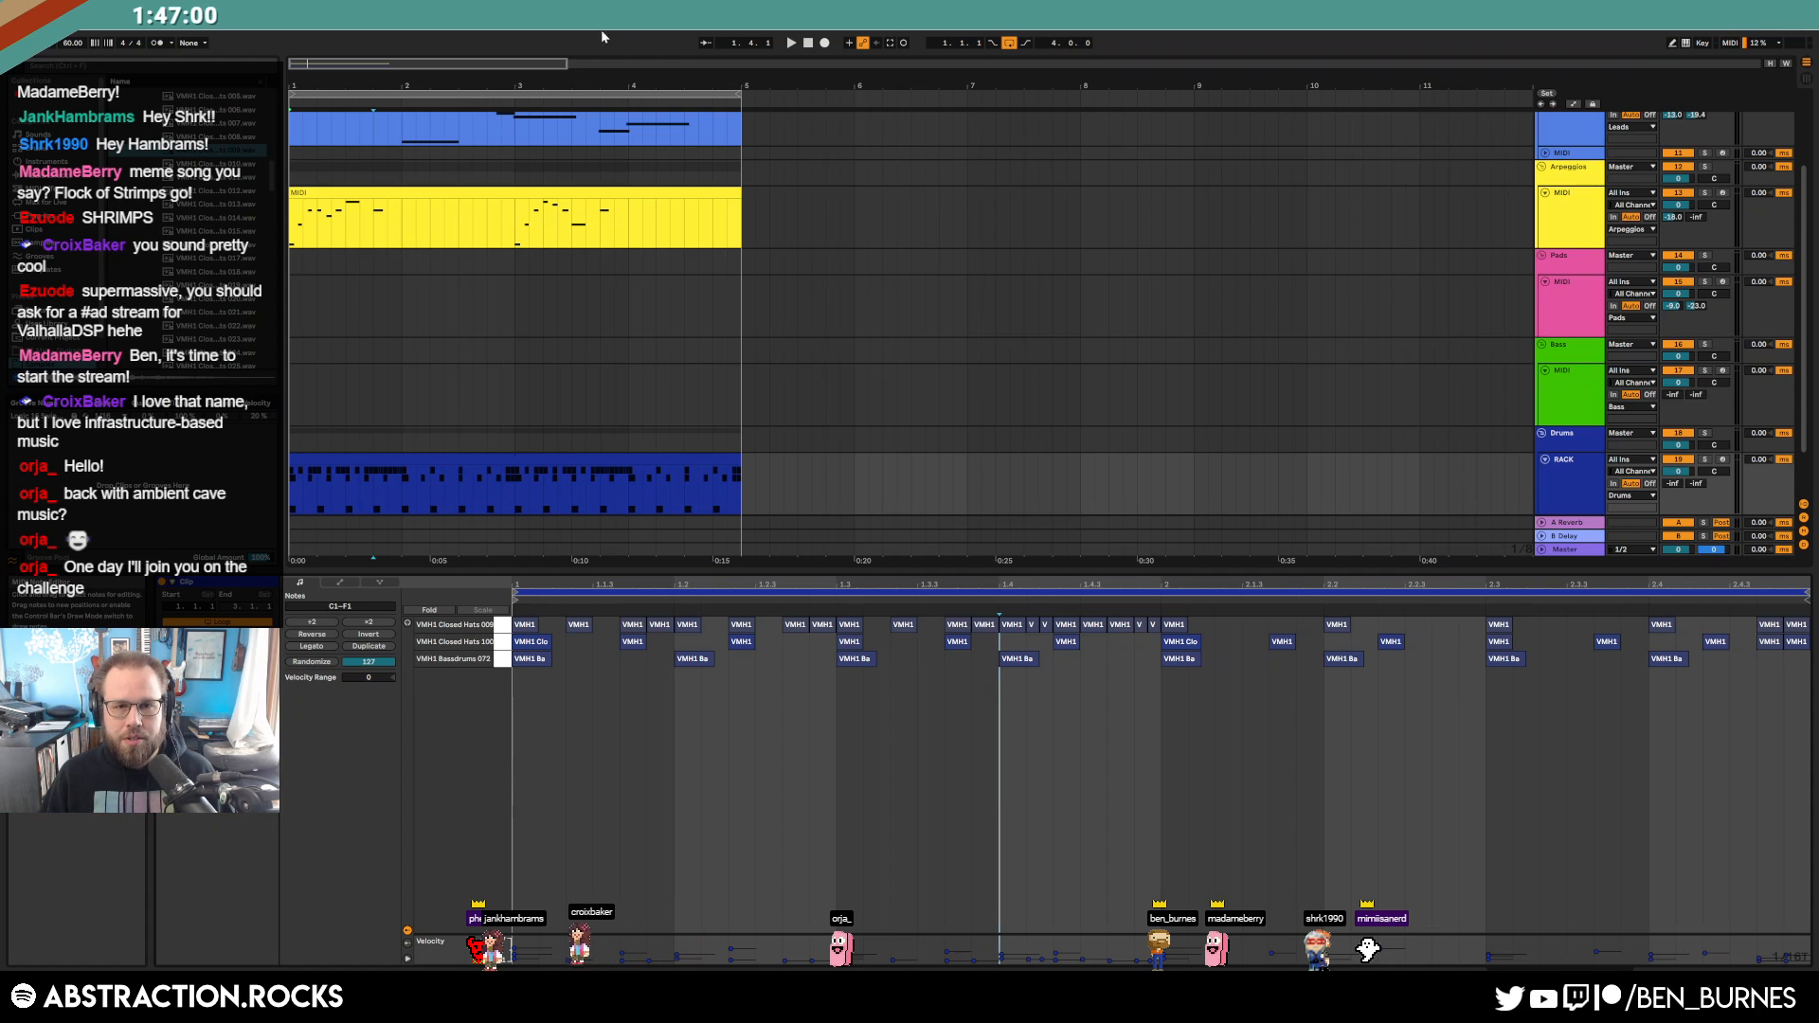
Unfold the second lead track and adjust an oscillator in the bass track's Operator.
{"action": "key", "text": "shift+Tab"}
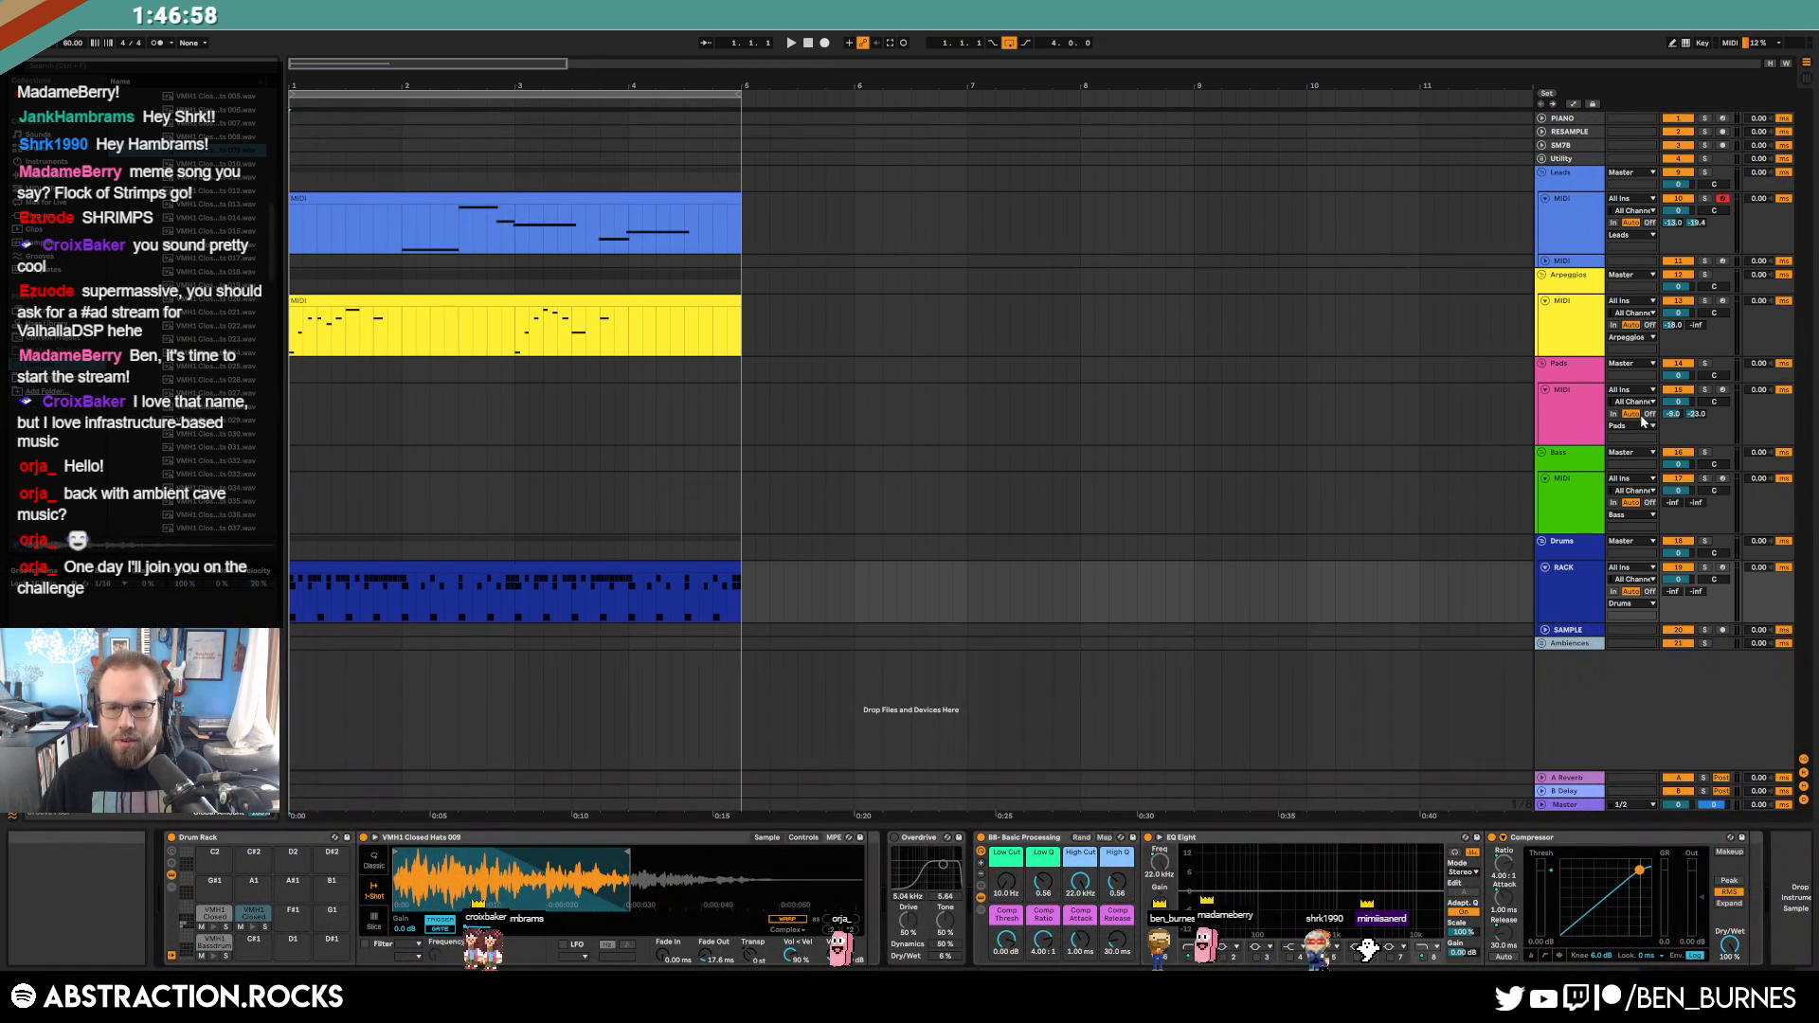
{"action": "left_click", "coordinate": [1563, 221]}
{"action": "left_click", "coordinate": [1544, 260]}
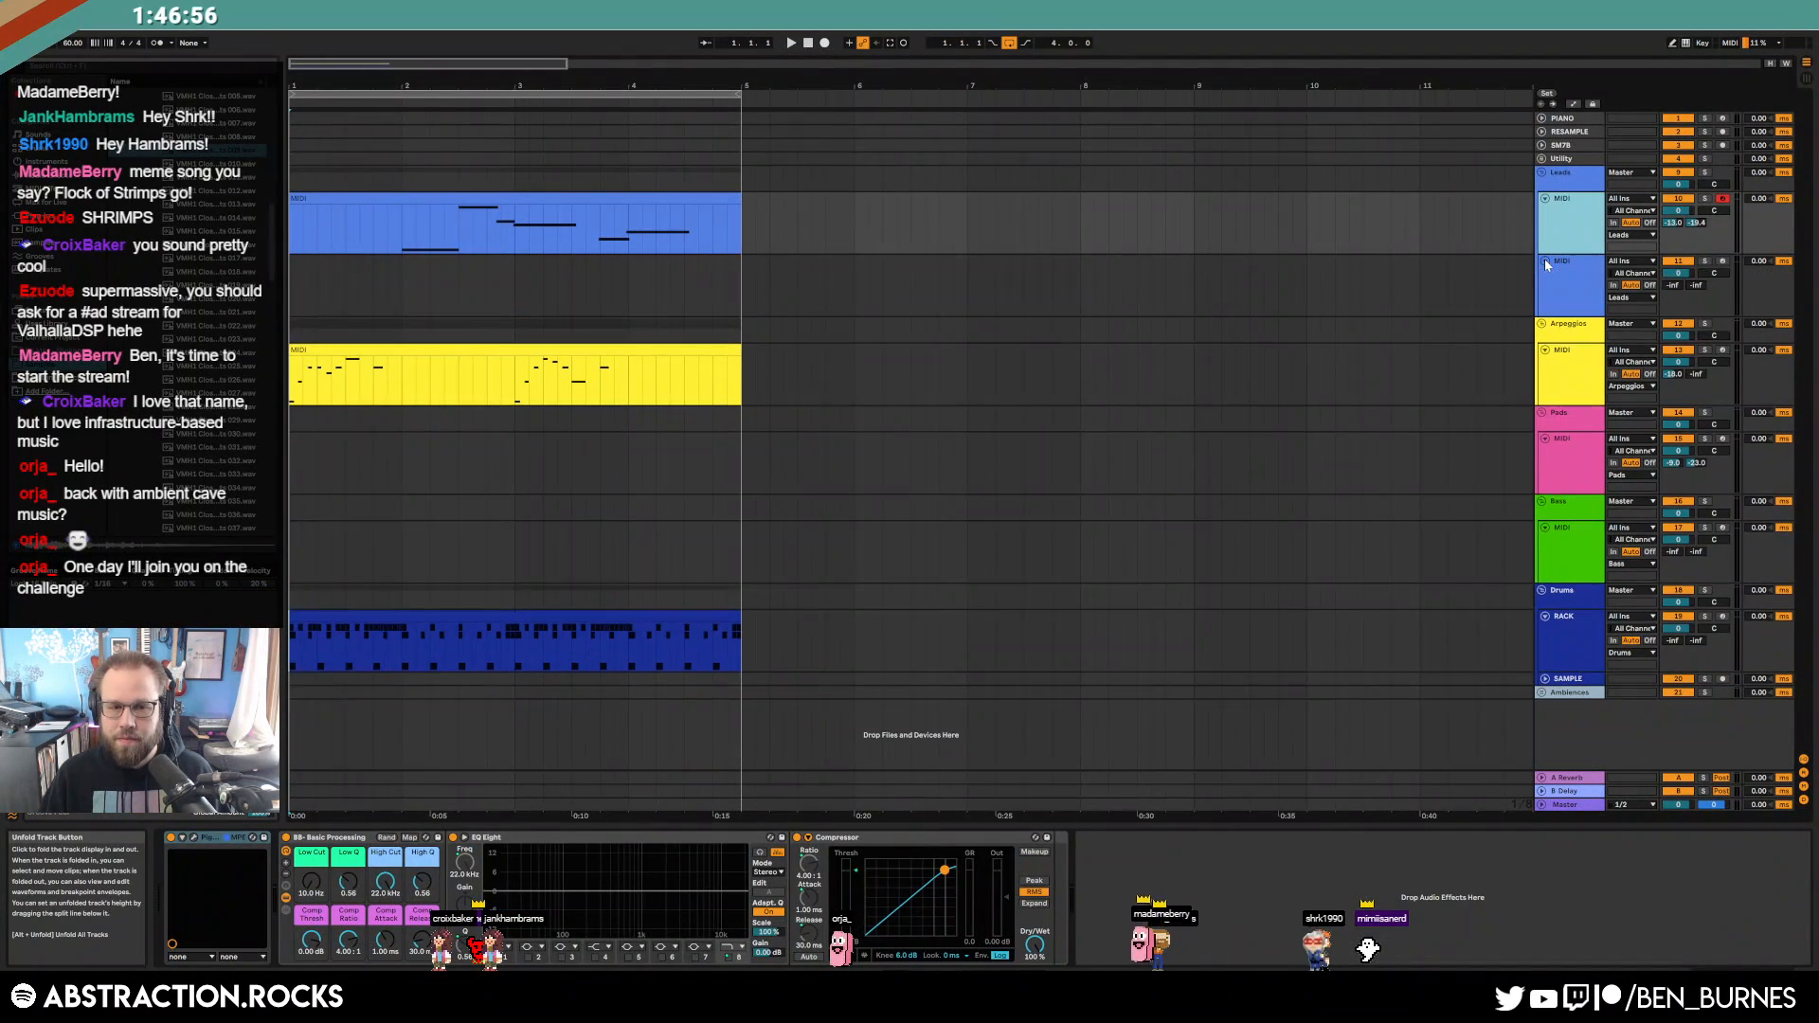
{"action": "left_click", "coordinate": [1572, 259]}
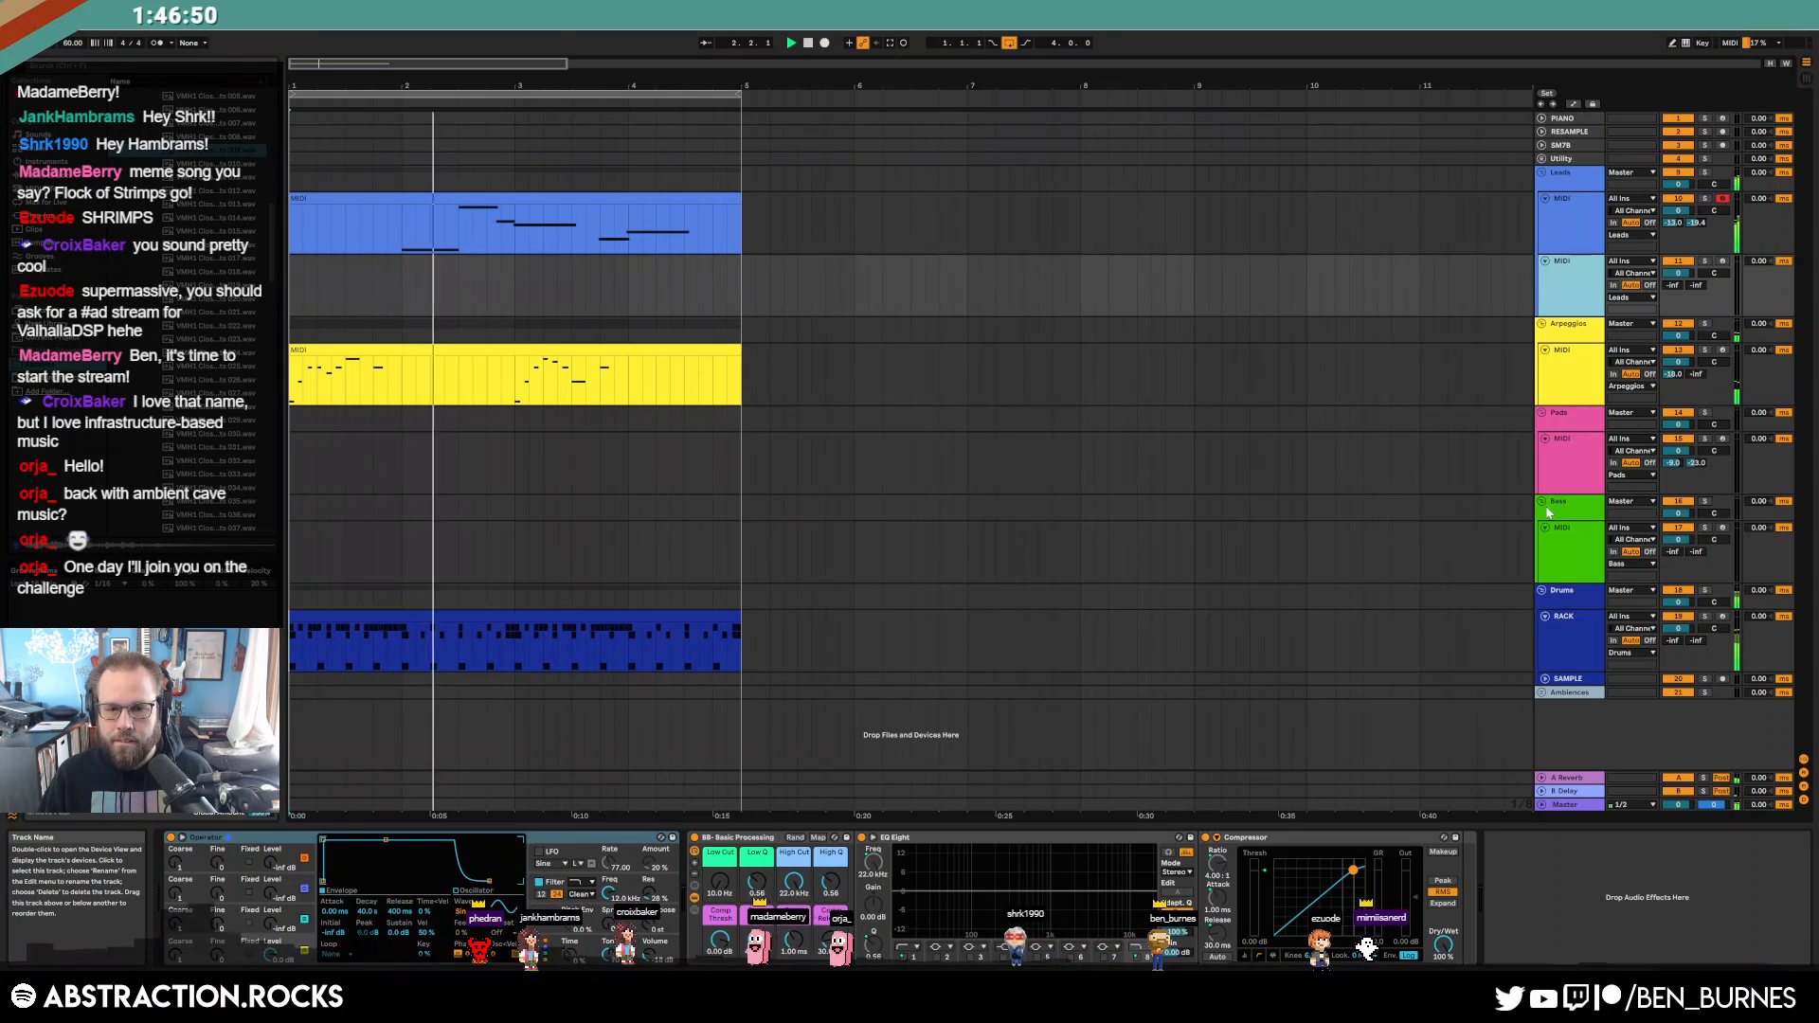
{"action": "left_click", "coordinate": [1578, 548]}
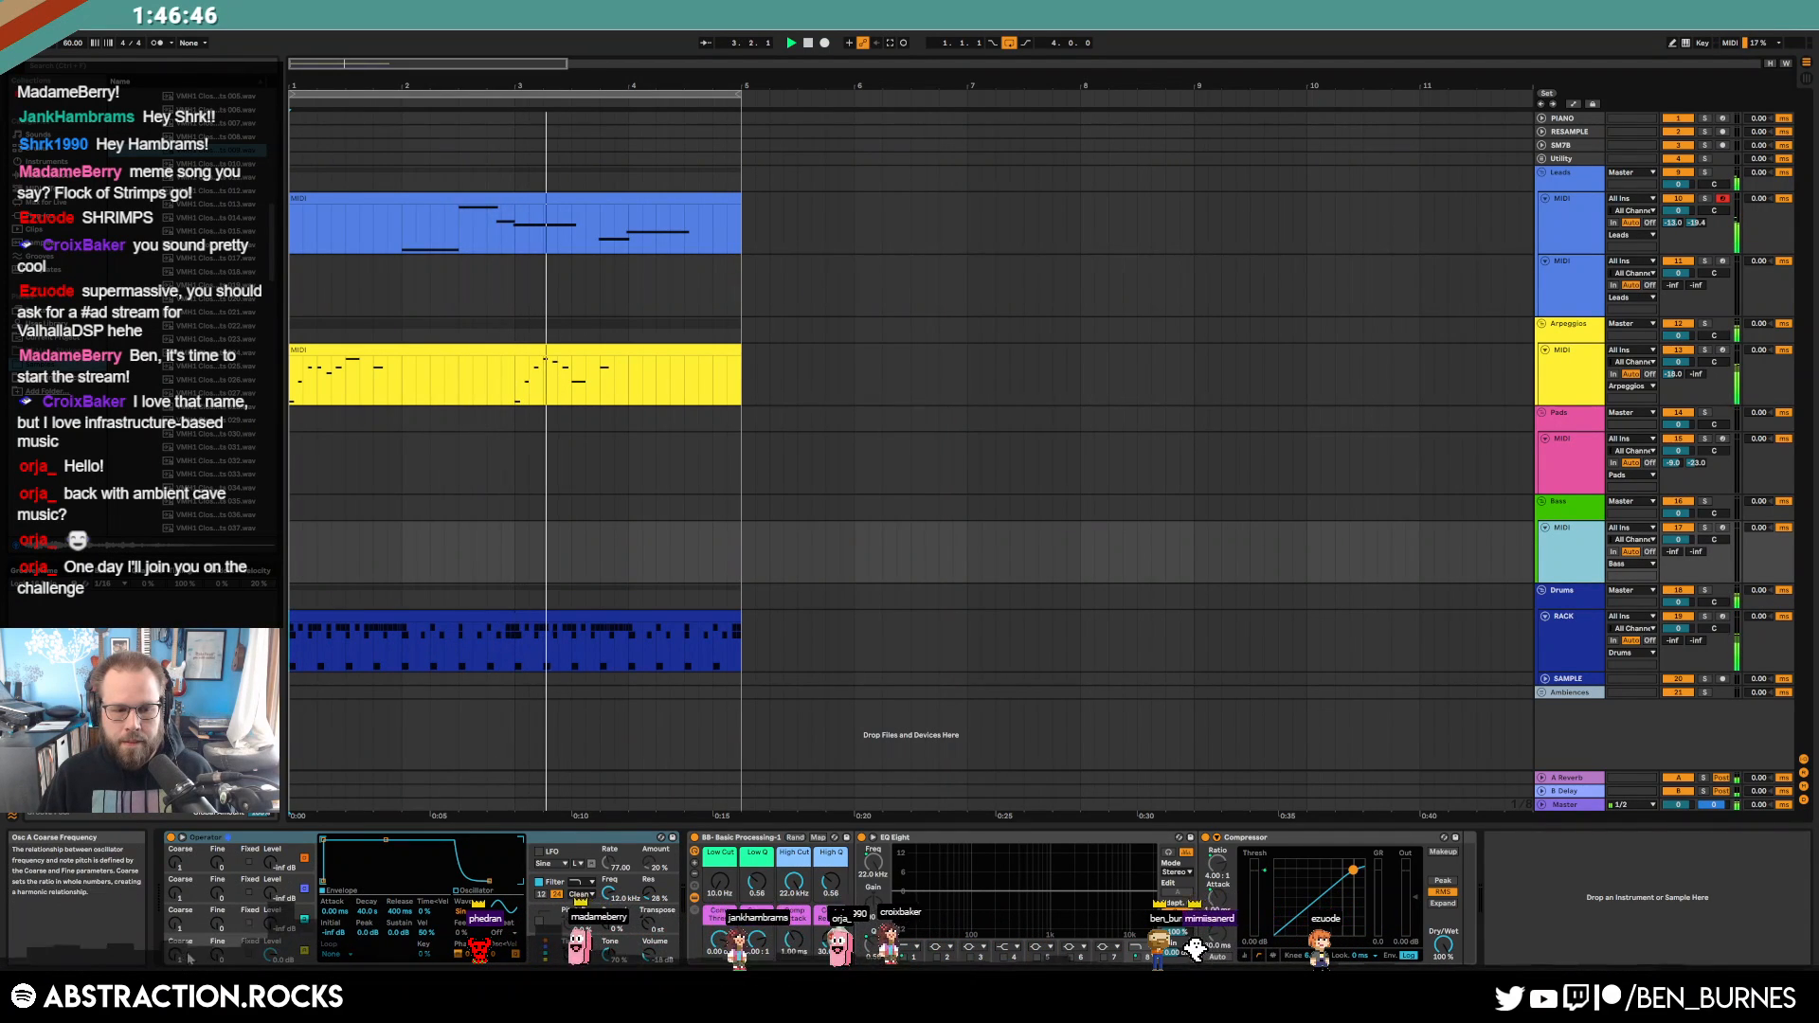
{"action": "left_click_drag", "start_coordinate": [178, 923], "coordinate": [253, 917]}
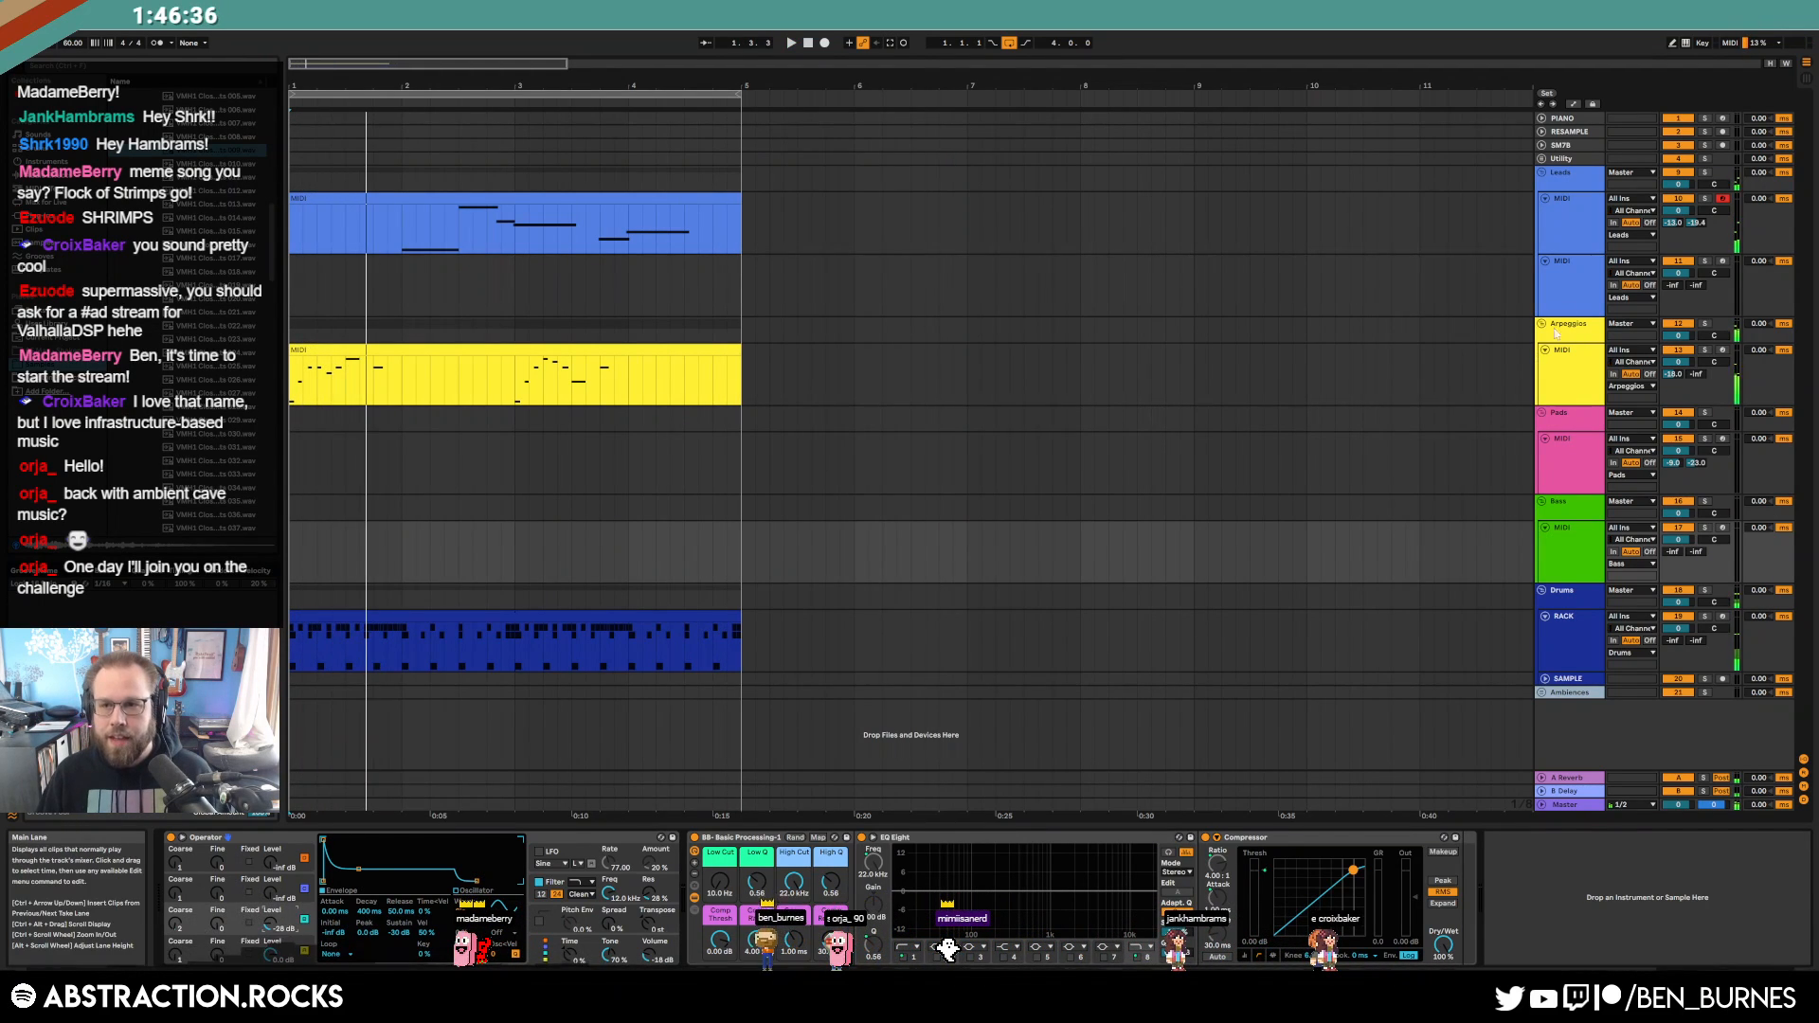
Copy the Pigments lead track into the Bass group and delete the spare duplicate from the Leads group.
{"action": "left_click", "coordinate": [1591, 228]}
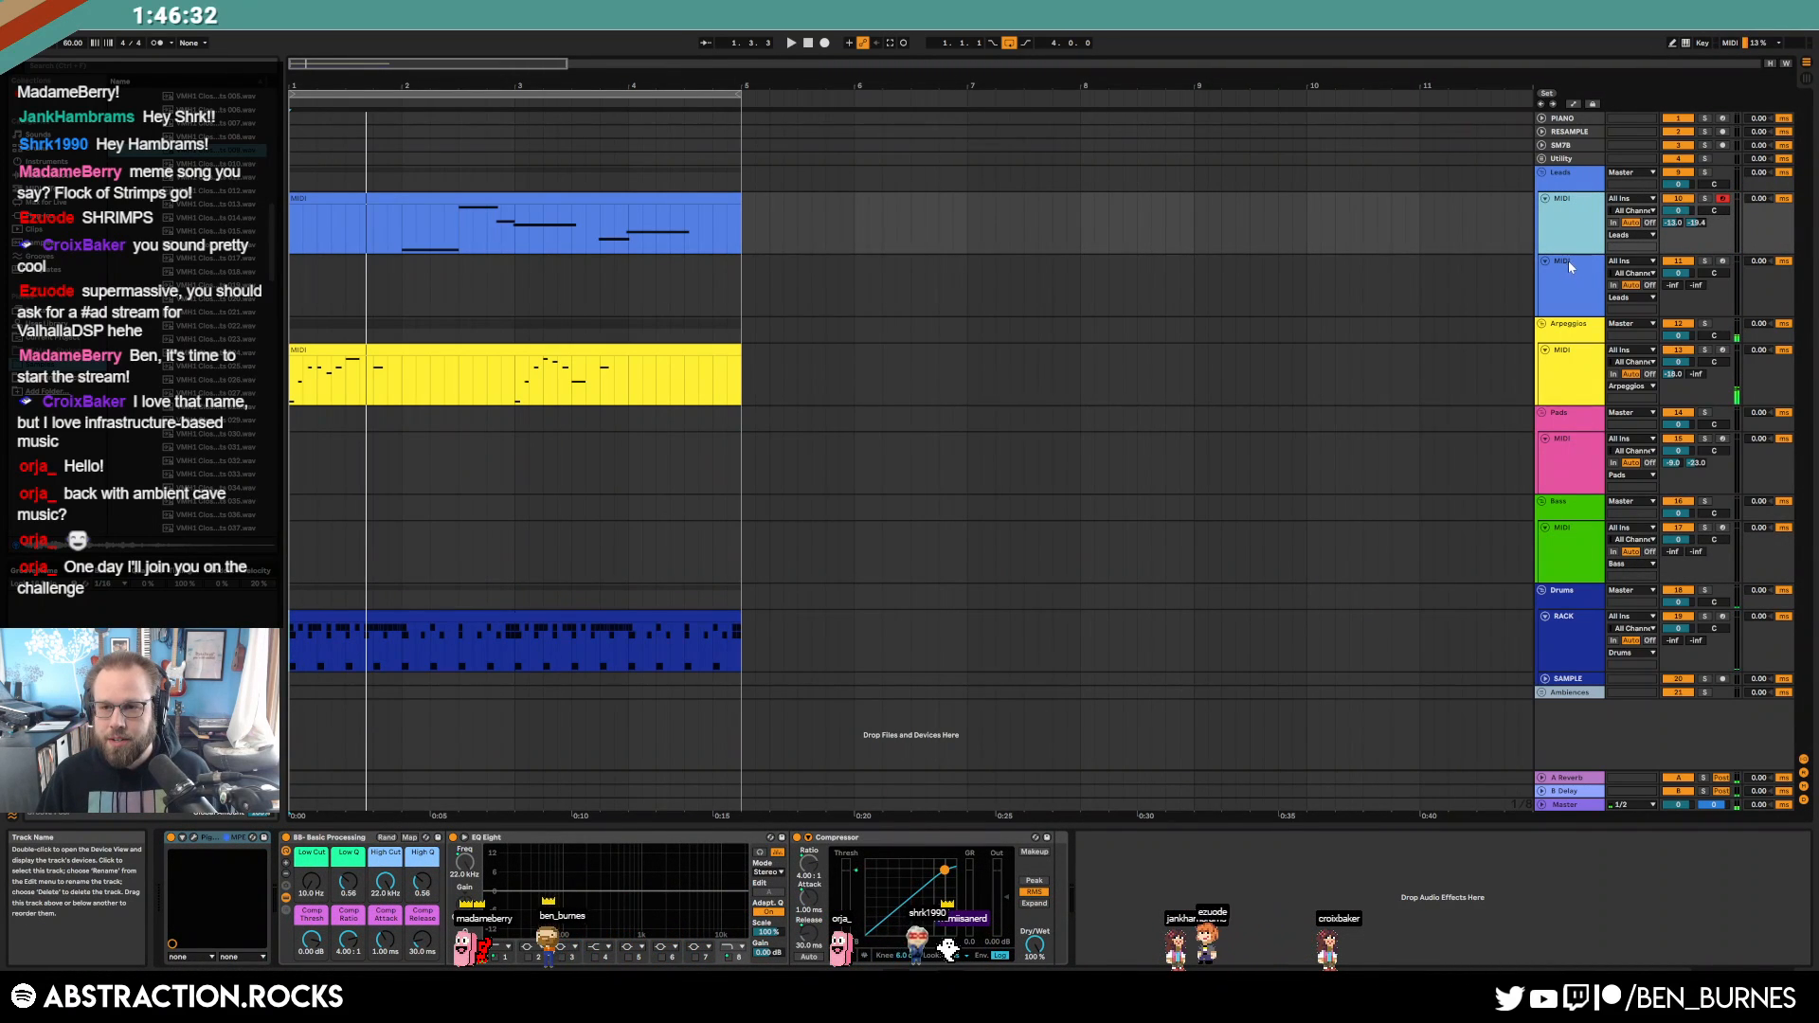
{"action": "key", "text": "ctrl+d"}
{"action": "left_click_drag", "start_coordinate": [1574, 281], "coordinate": [1575, 597]}
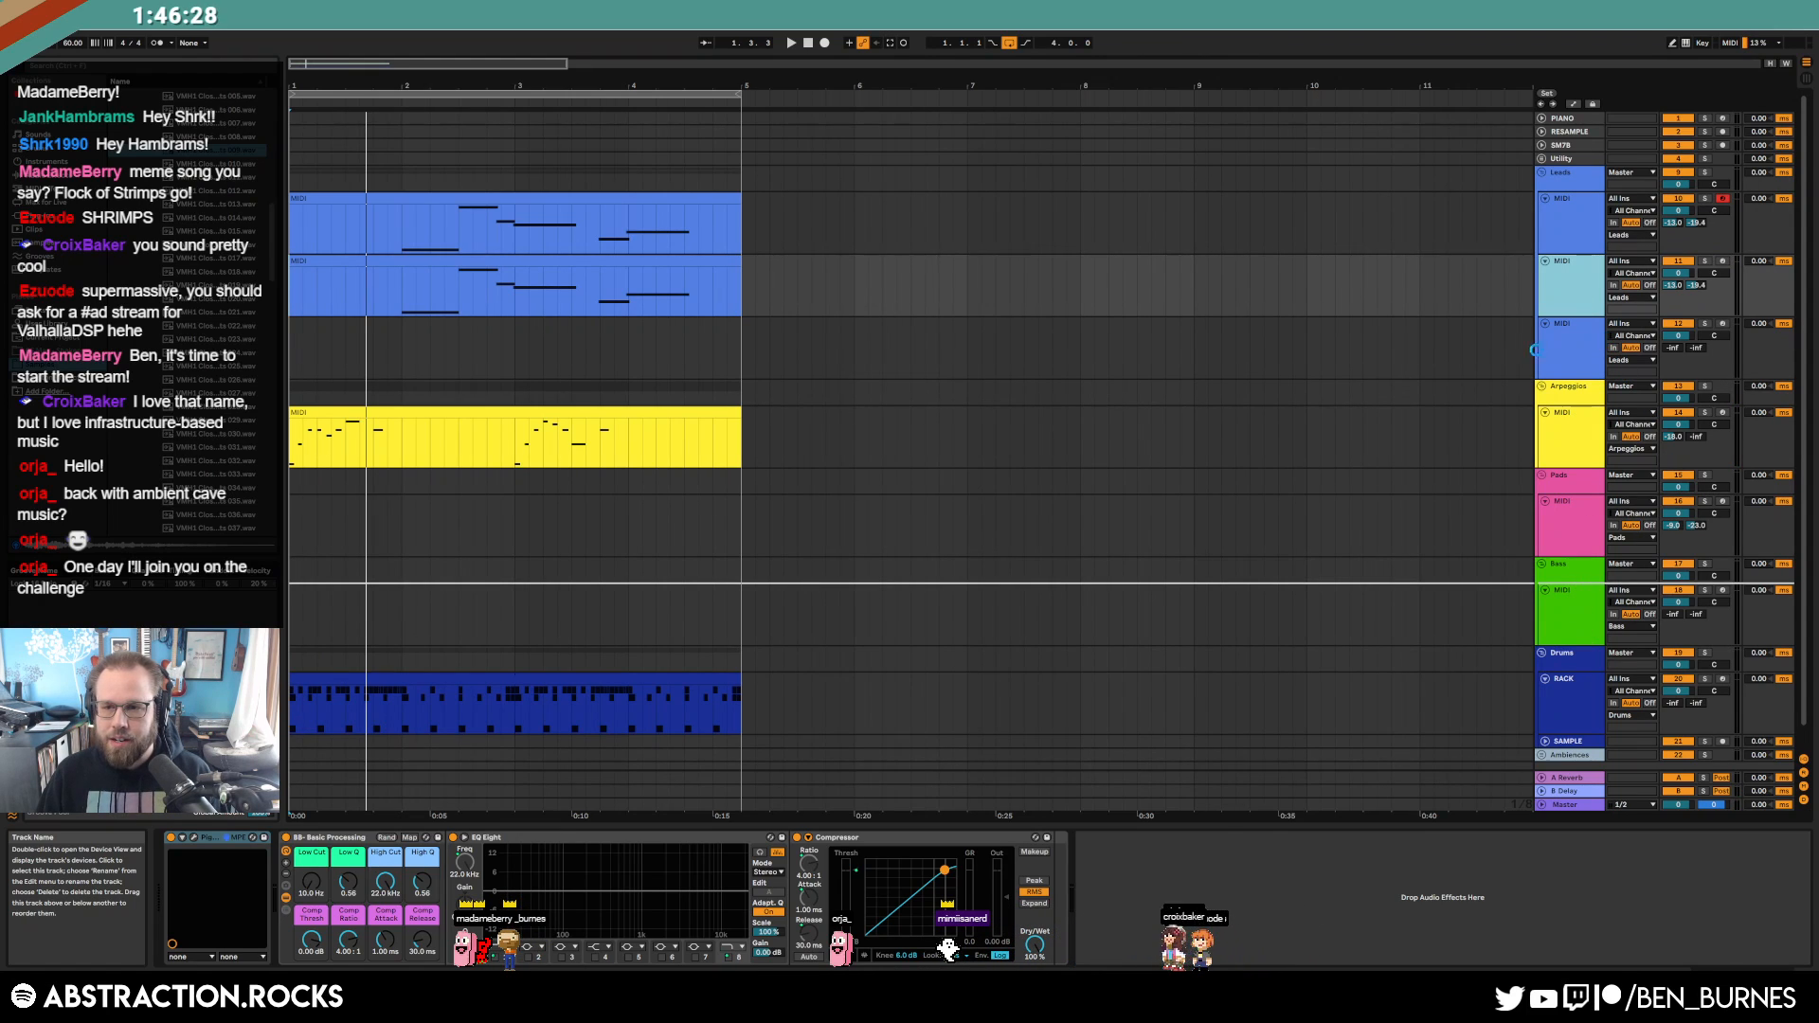
{"action": "left_click", "coordinate": [1570, 294]}
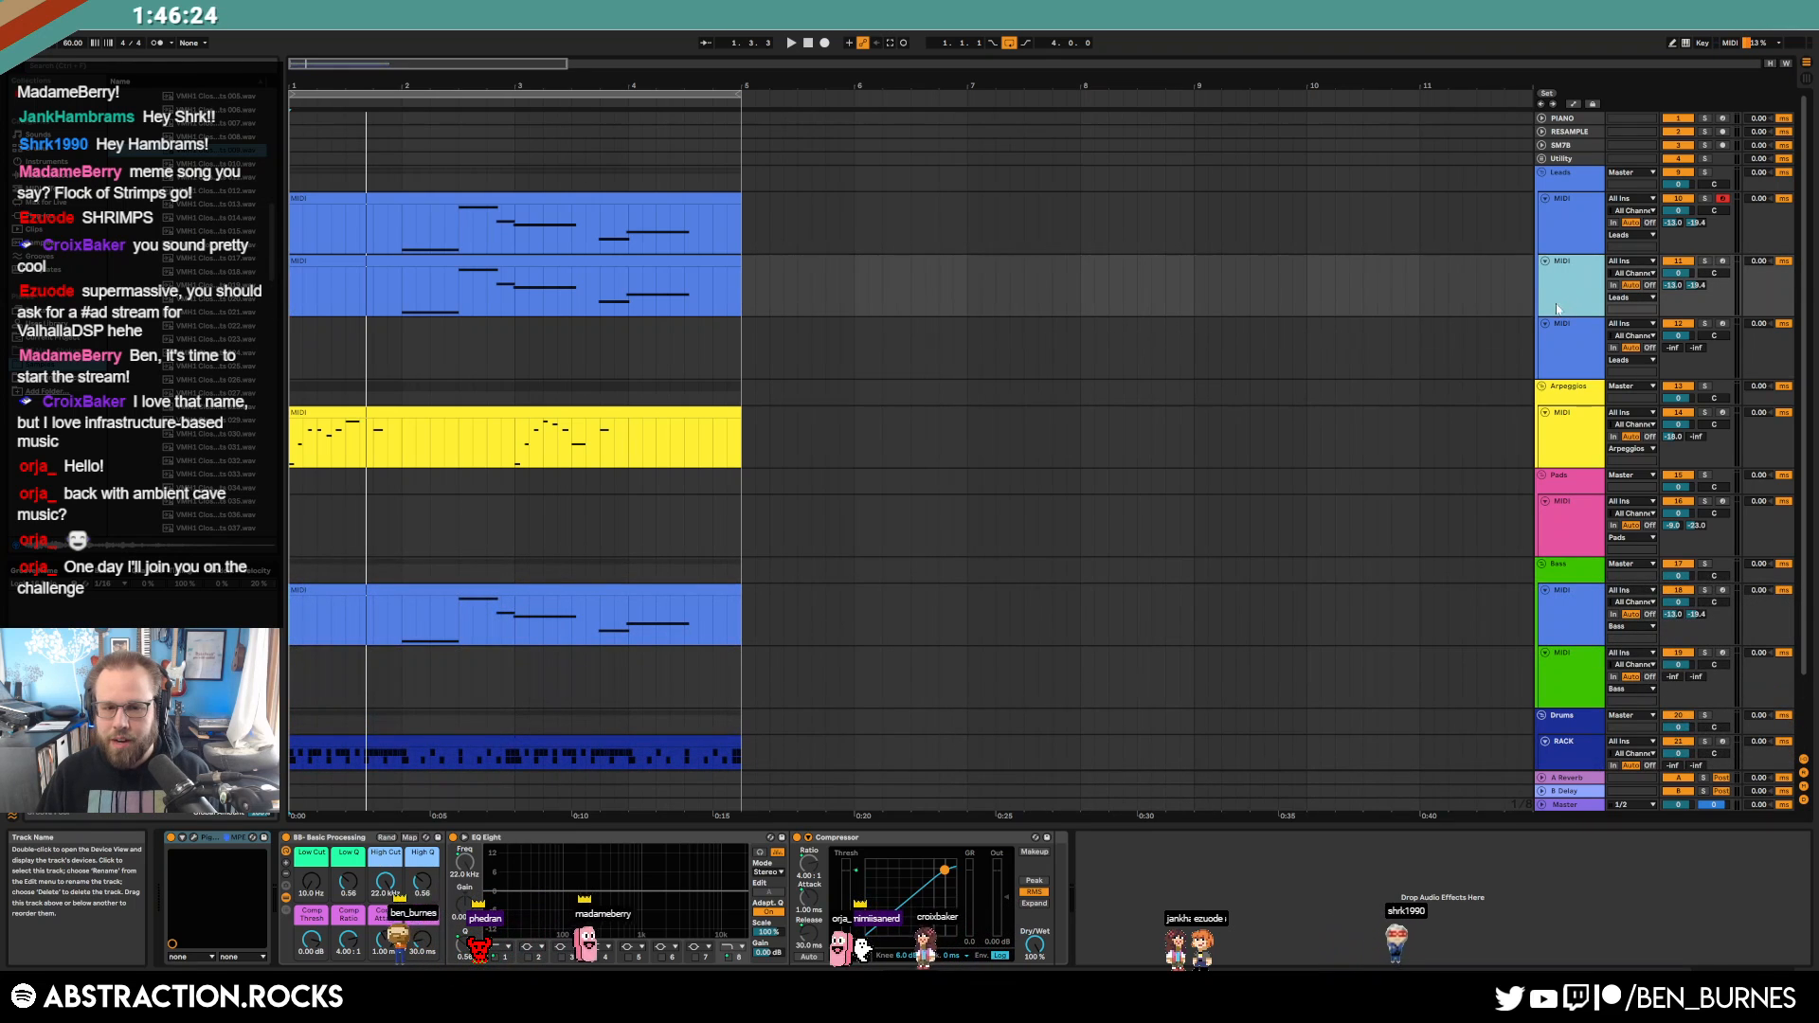
{"action": "key", "text": "Delete"}
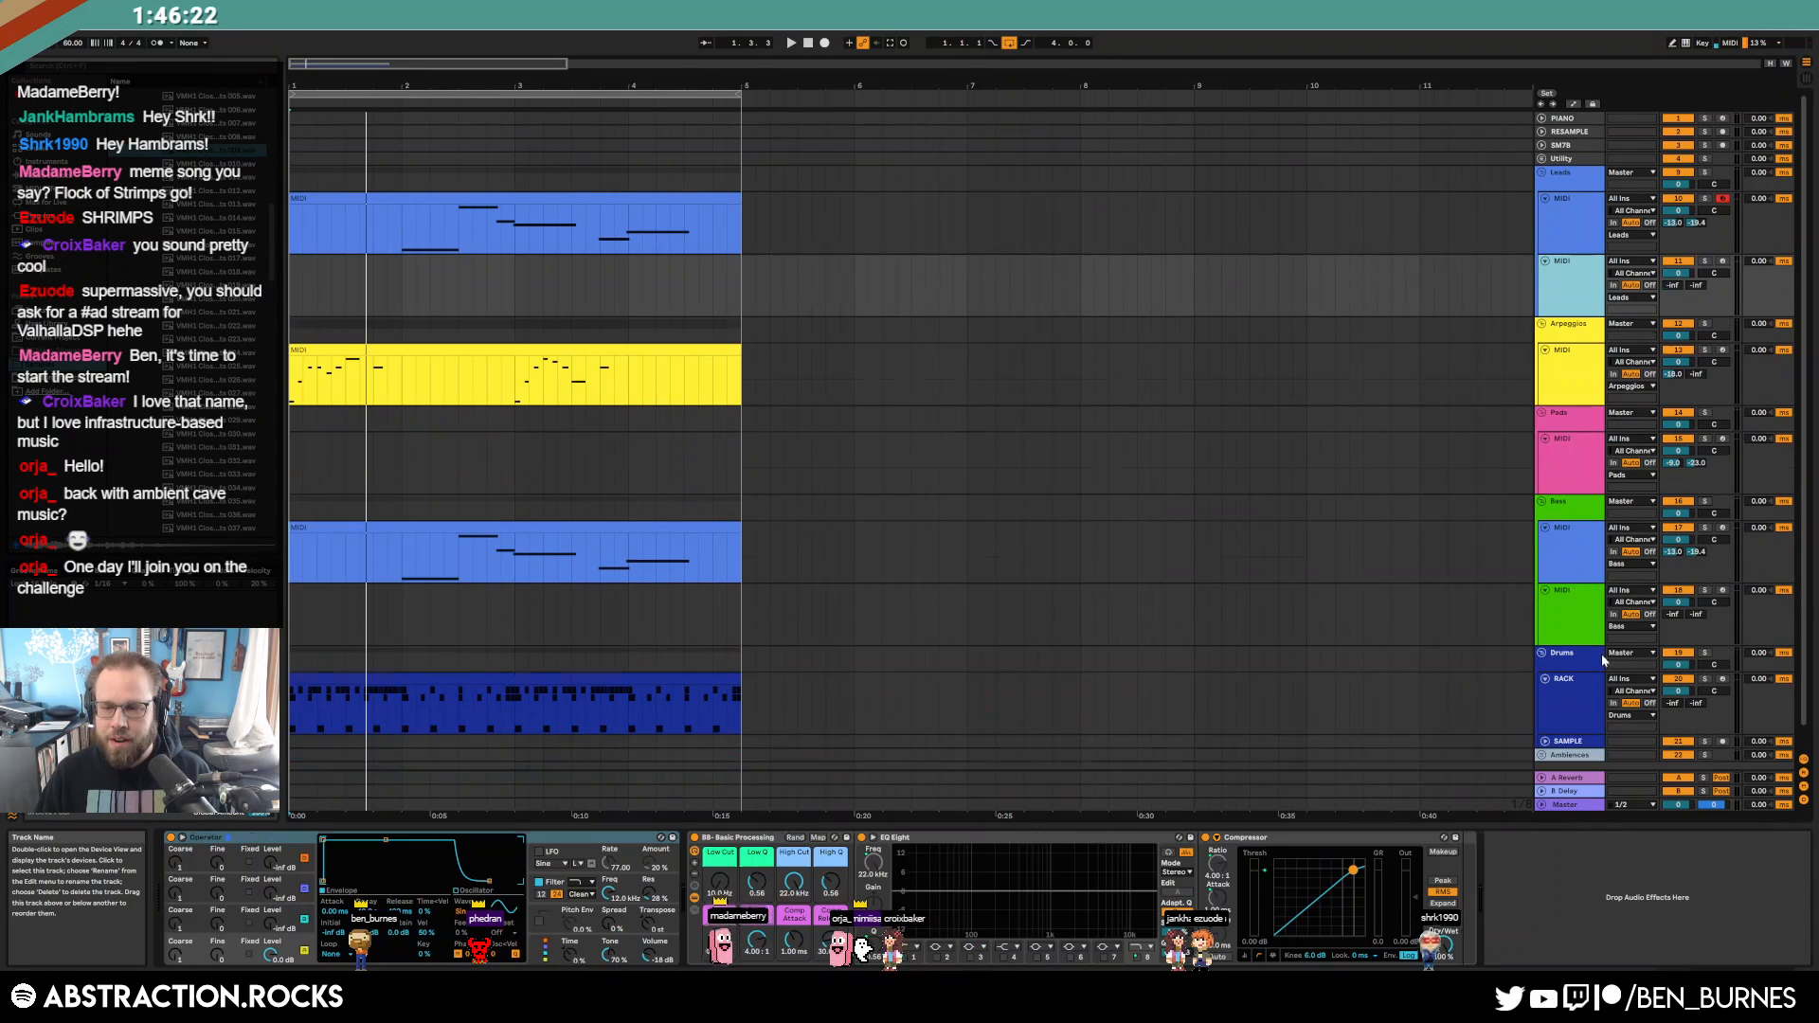
Colour the copied Pigments track in the Bass group green and delete its clip.
{"action": "left_click", "coordinate": [1570, 621]}
{"action": "left_click", "coordinate": [1574, 544], "text": "shift"}
{"action": "right_click", "coordinate": [1574, 544]}
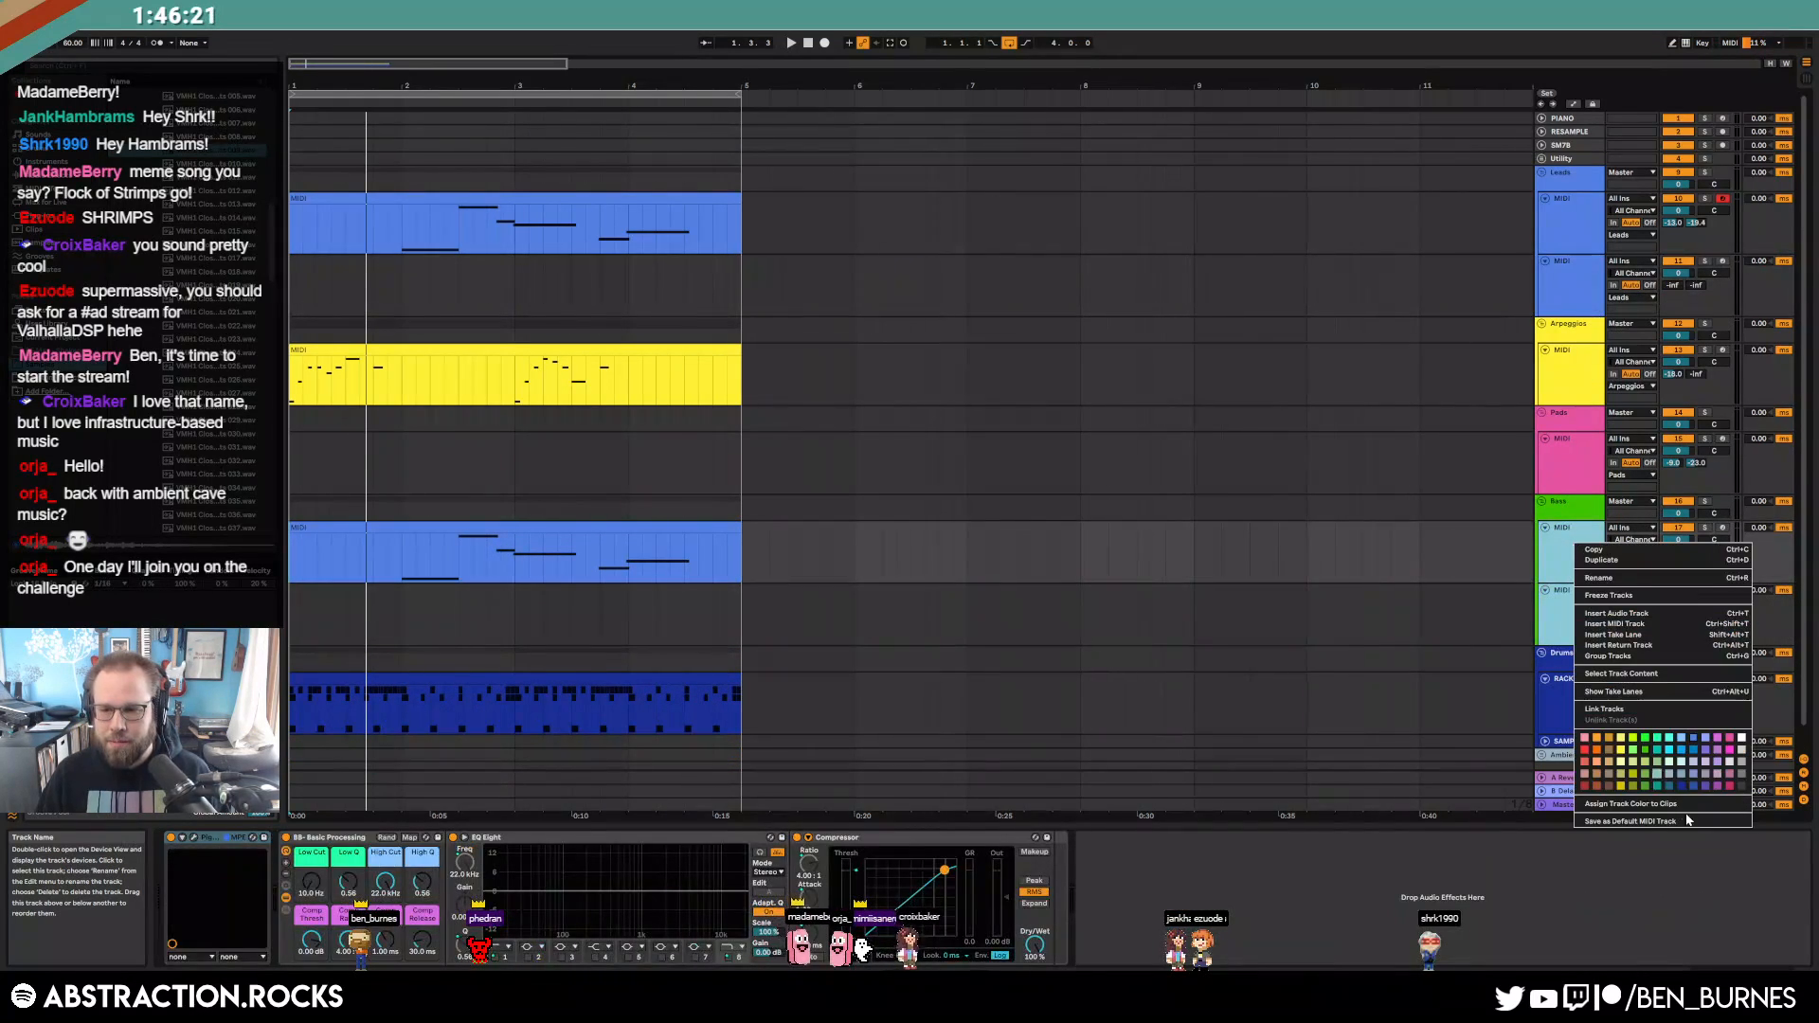
{"action": "left_click", "coordinate": [1645, 754]}
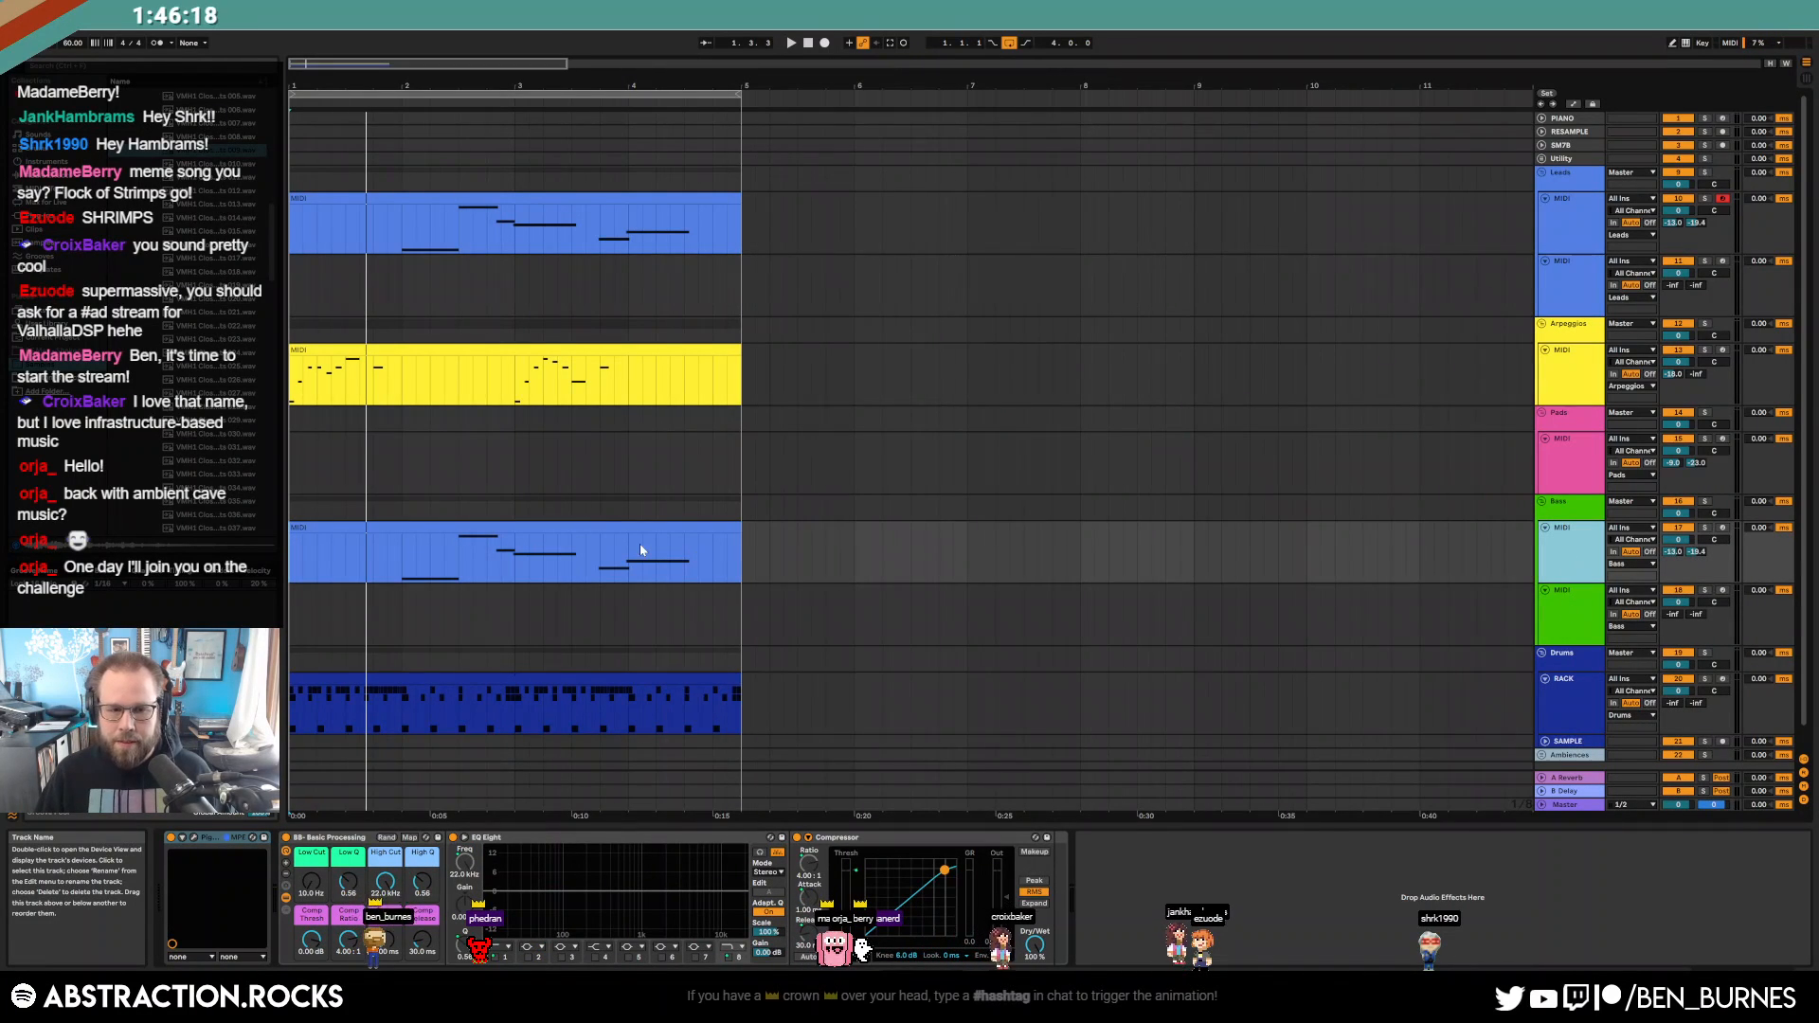
{"action": "left_click", "coordinate": [1570, 554]}
{"action": "key", "text": "Delete"}
Arm the new Pigments bass track and play the loop to try out a bass part.
{"action": "left_click", "coordinate": [1722, 527]}
{"action": "key", "text": "space"}
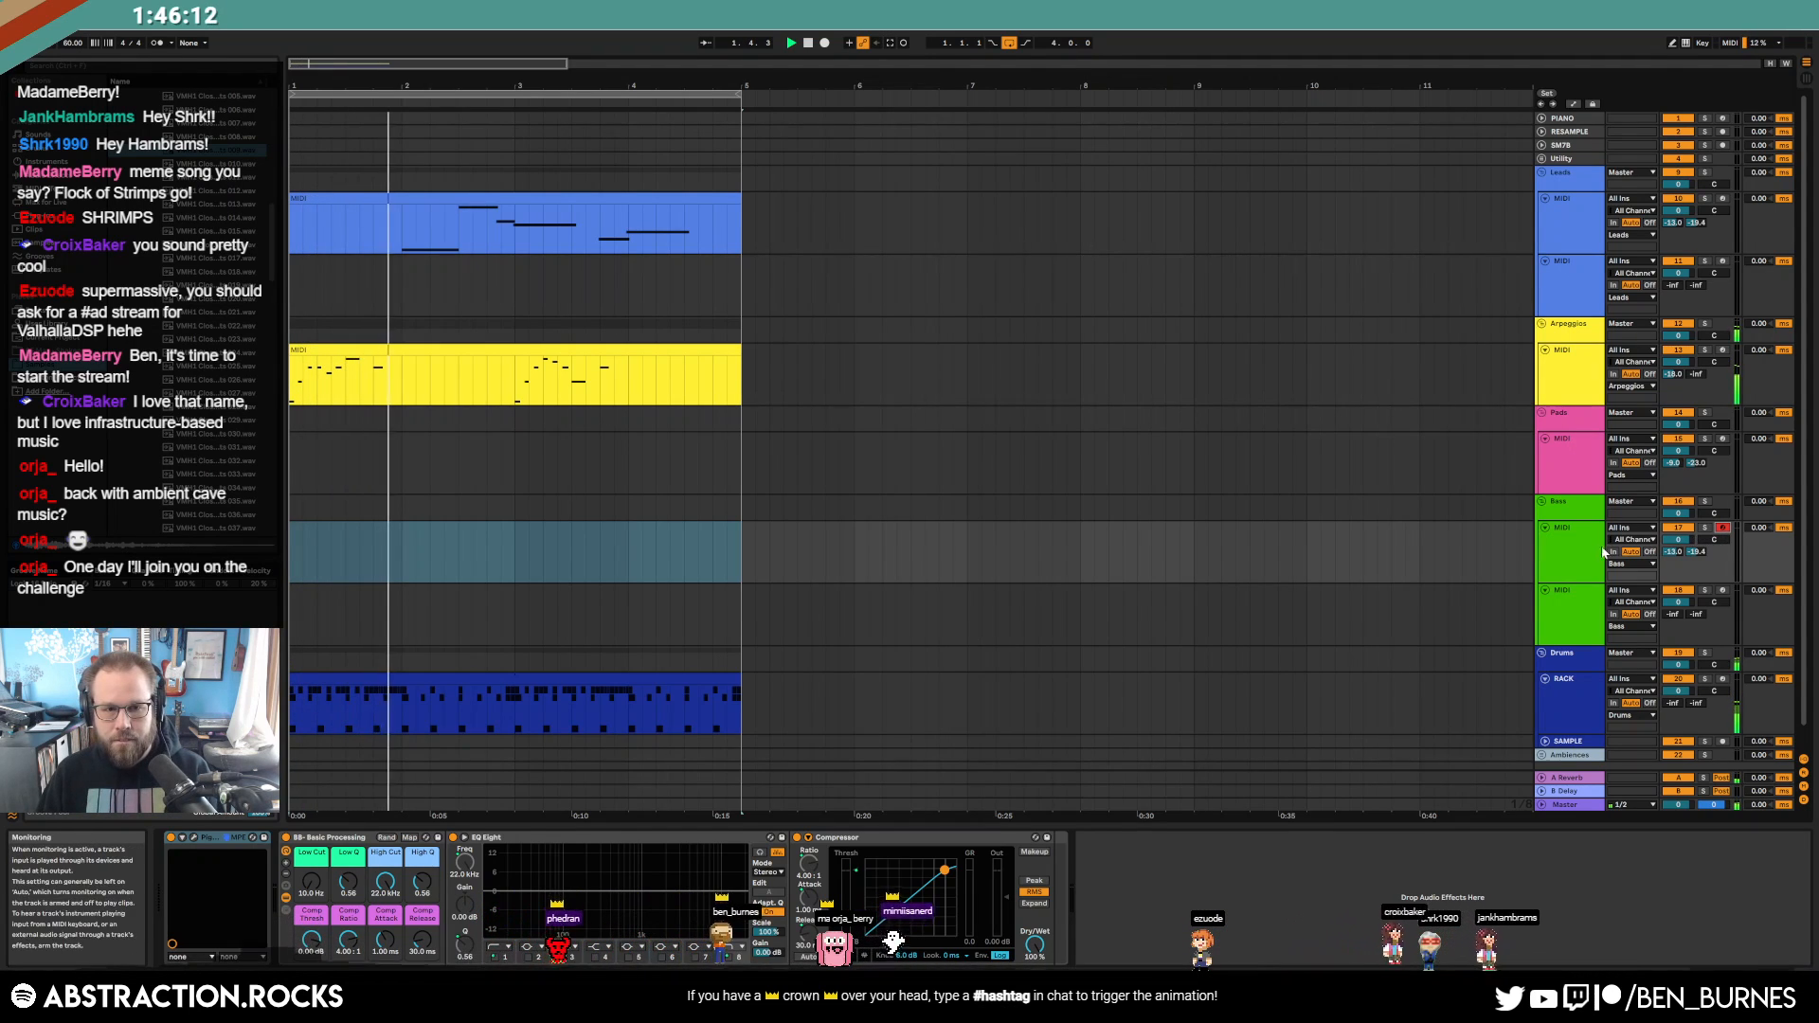
{"action": "left_click", "coordinate": [622, 105]}
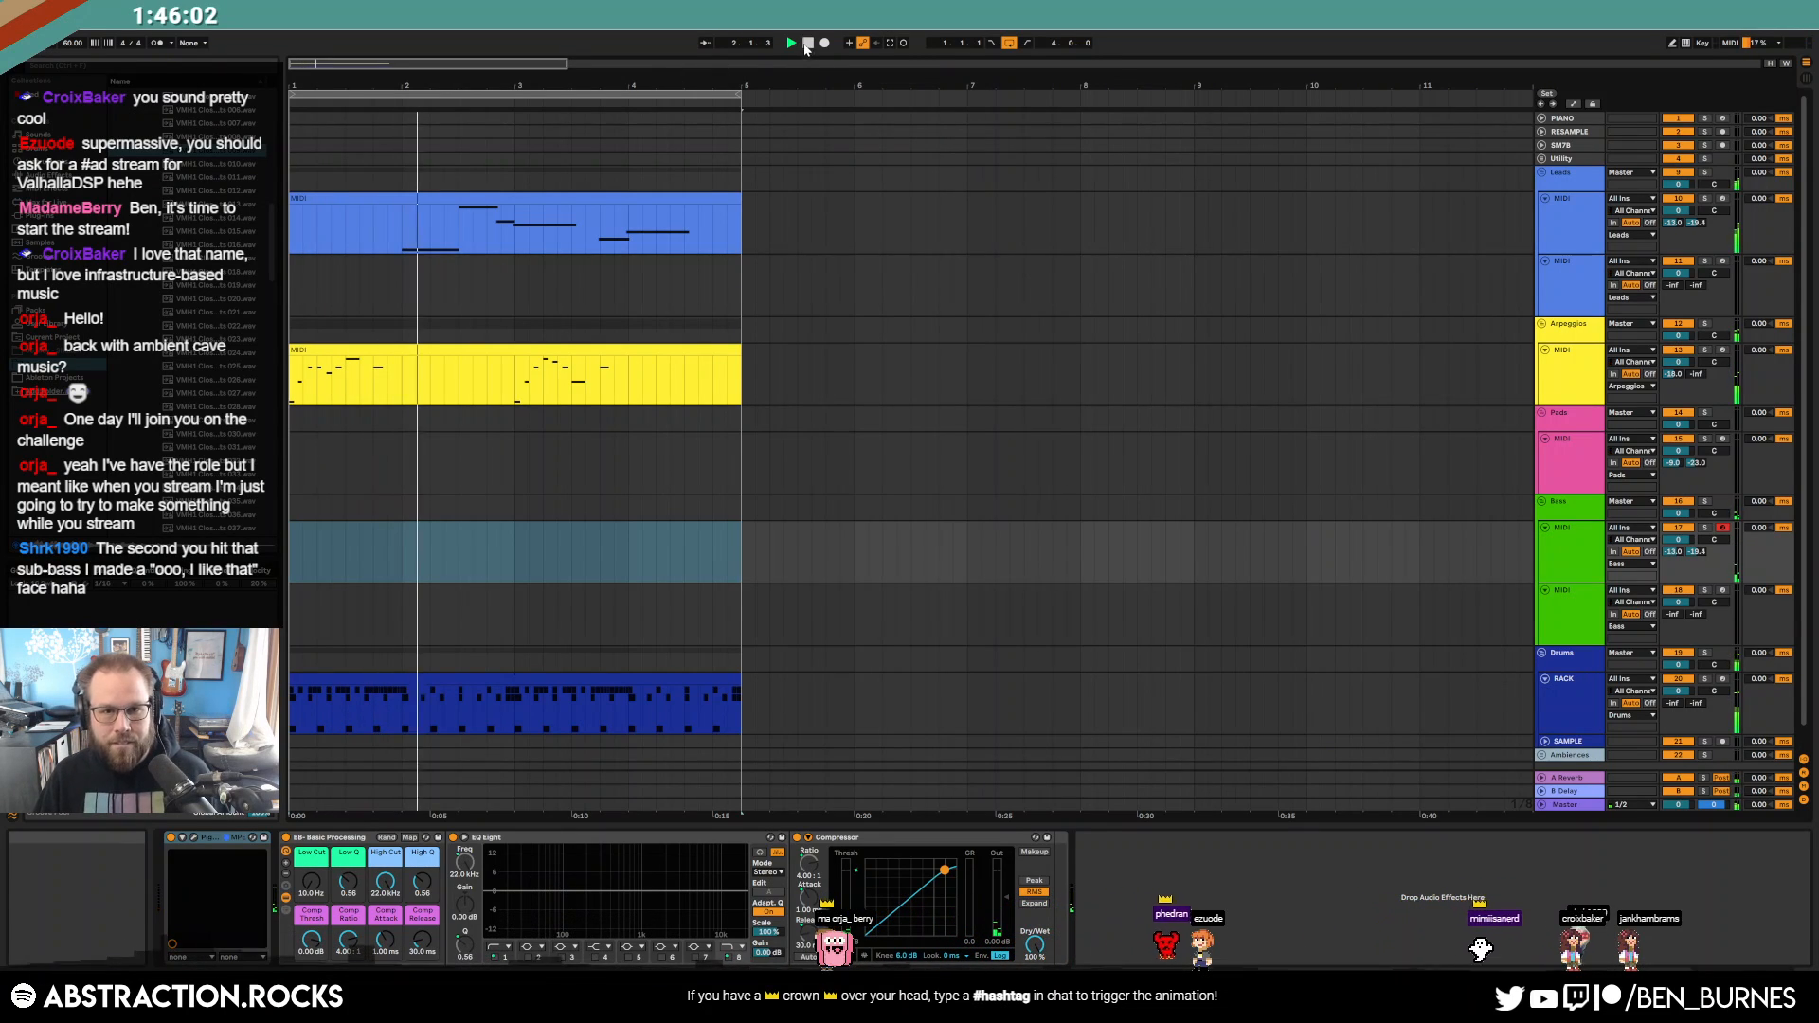
Open Pigments on the bass track and check its Env VCA envelope and keyboard settings.
{"action": "left_click", "coordinate": [196, 839]}
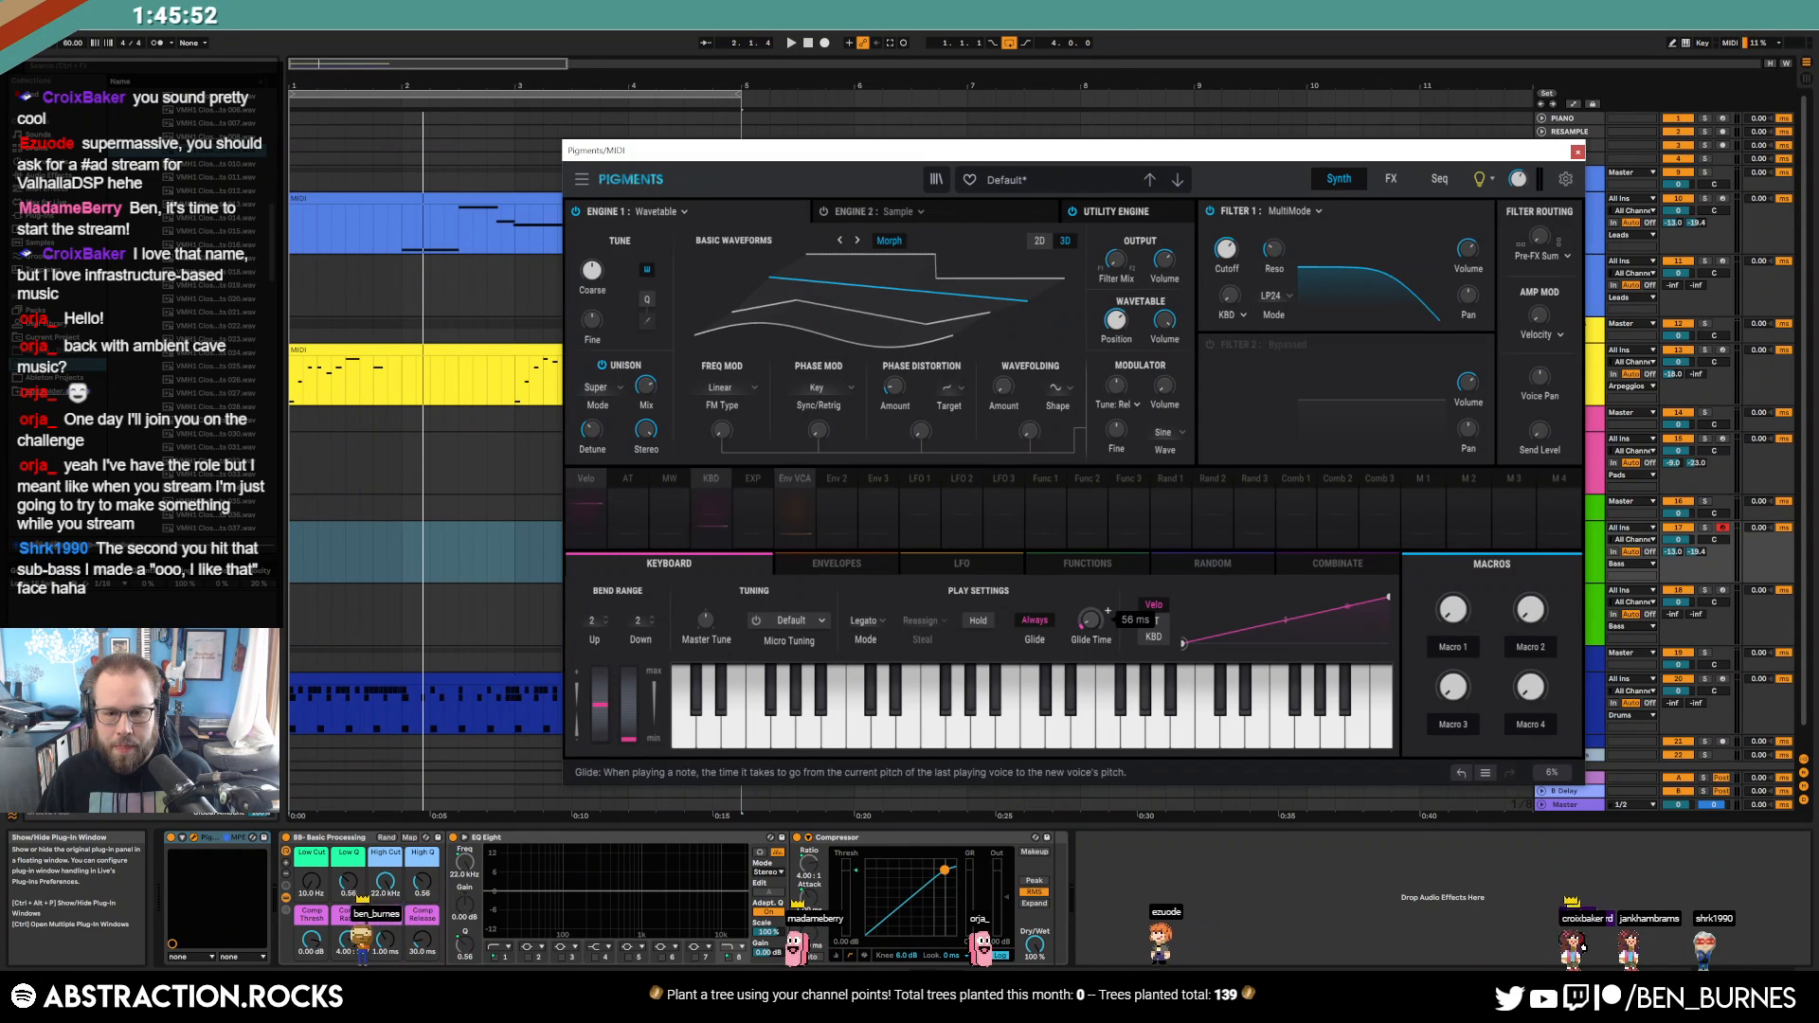
{"action": "left_click", "coordinate": [792, 477]}
{"action": "left_click", "coordinate": [792, 476]}
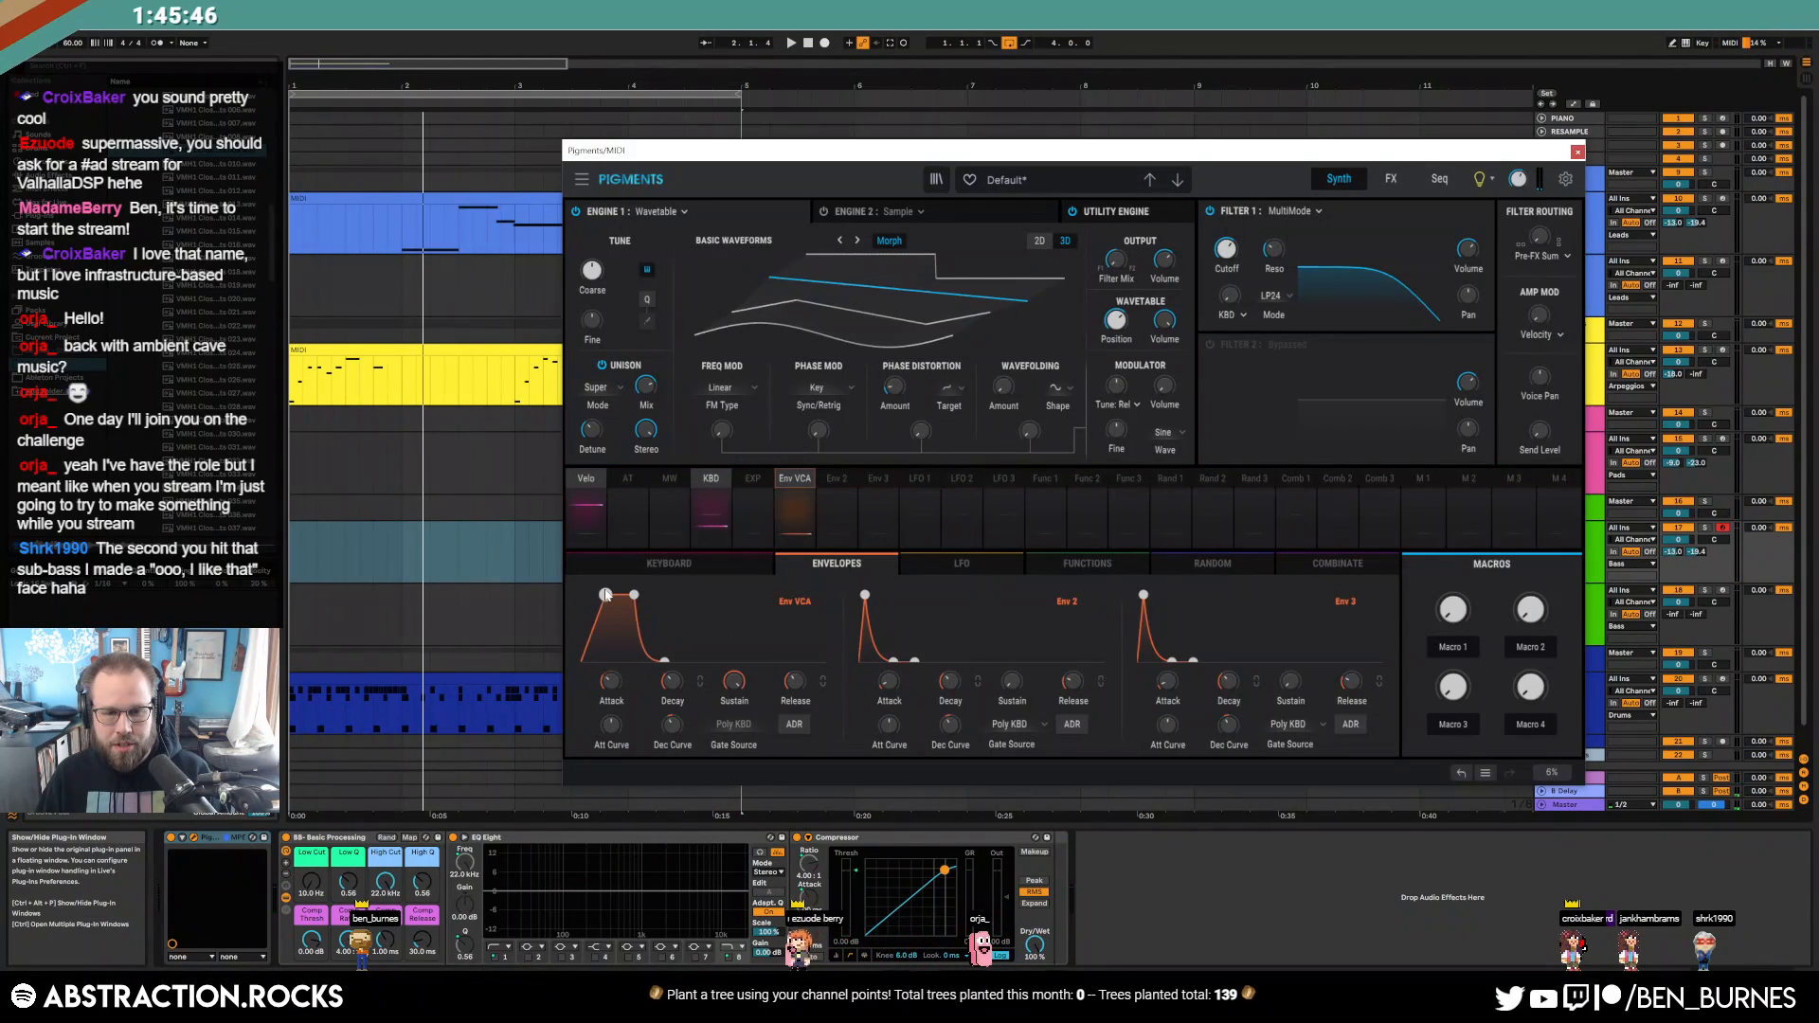
{"action": "left_click", "coordinate": [587, 517]}
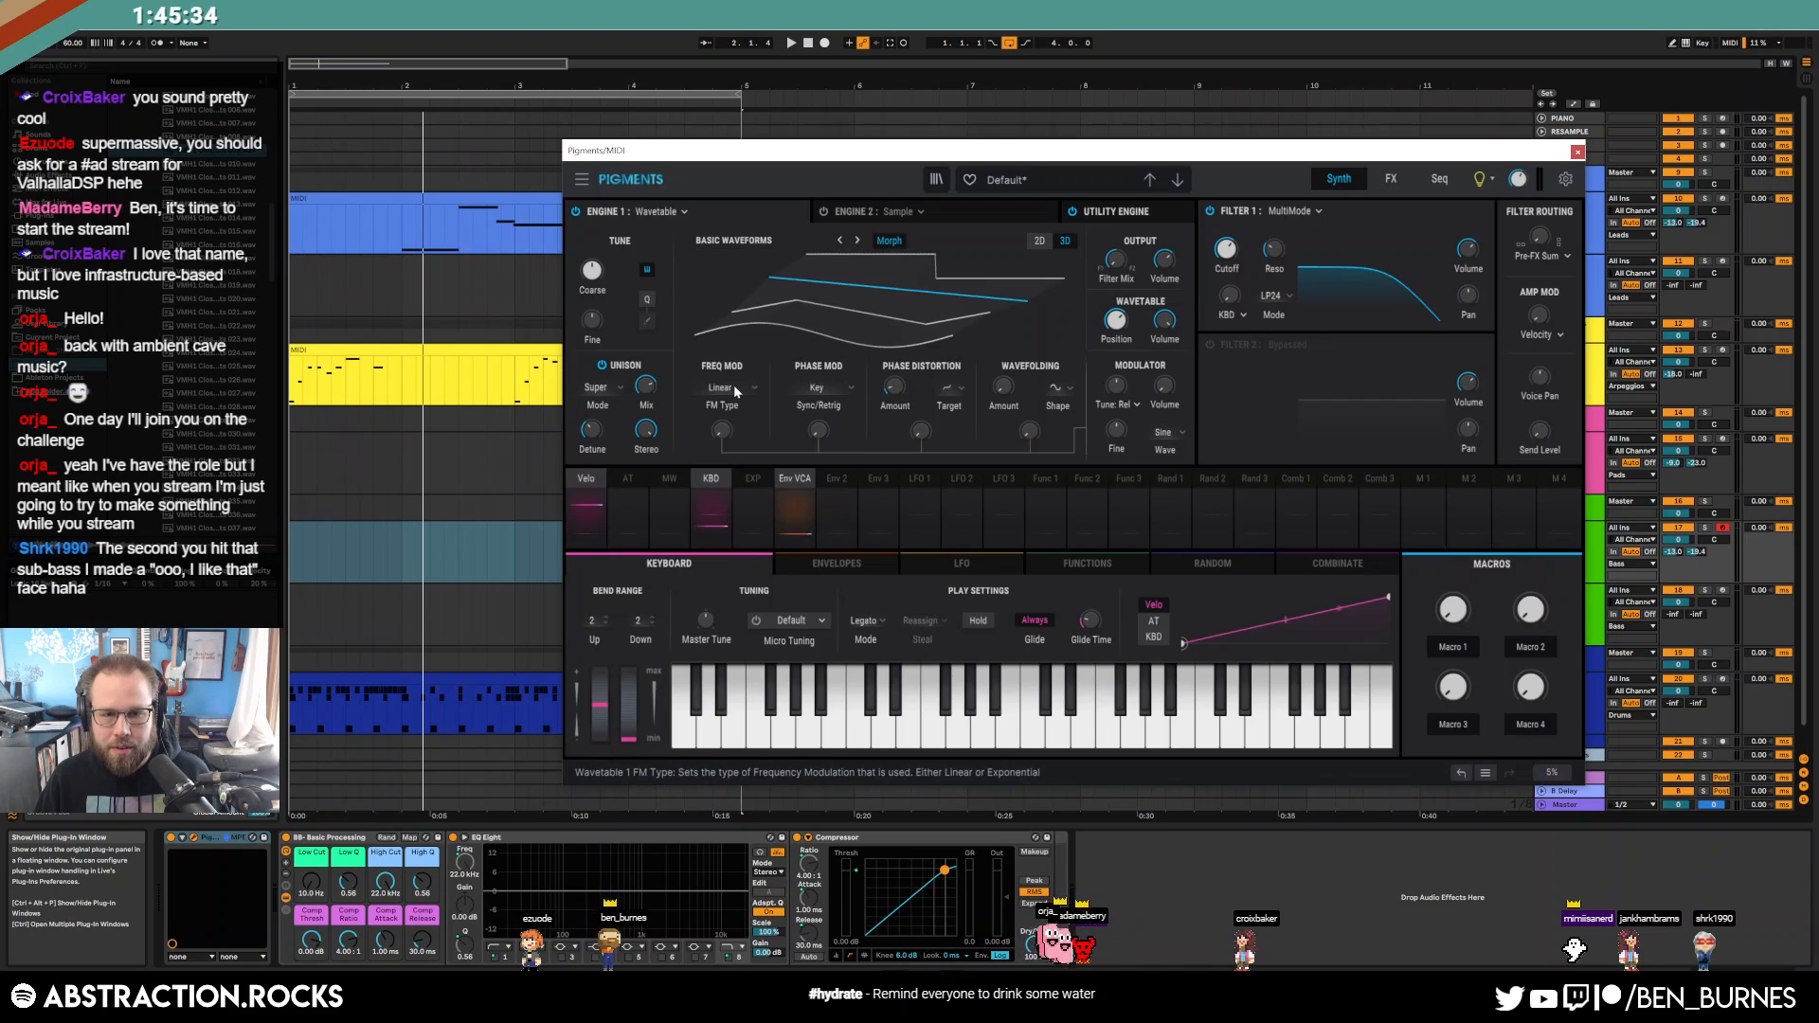
Switch on Pigments Engine 2 as a Wavetable tuned to -12 semitones, and close the plug-in window.
{"action": "left_click", "coordinate": [908, 214]}
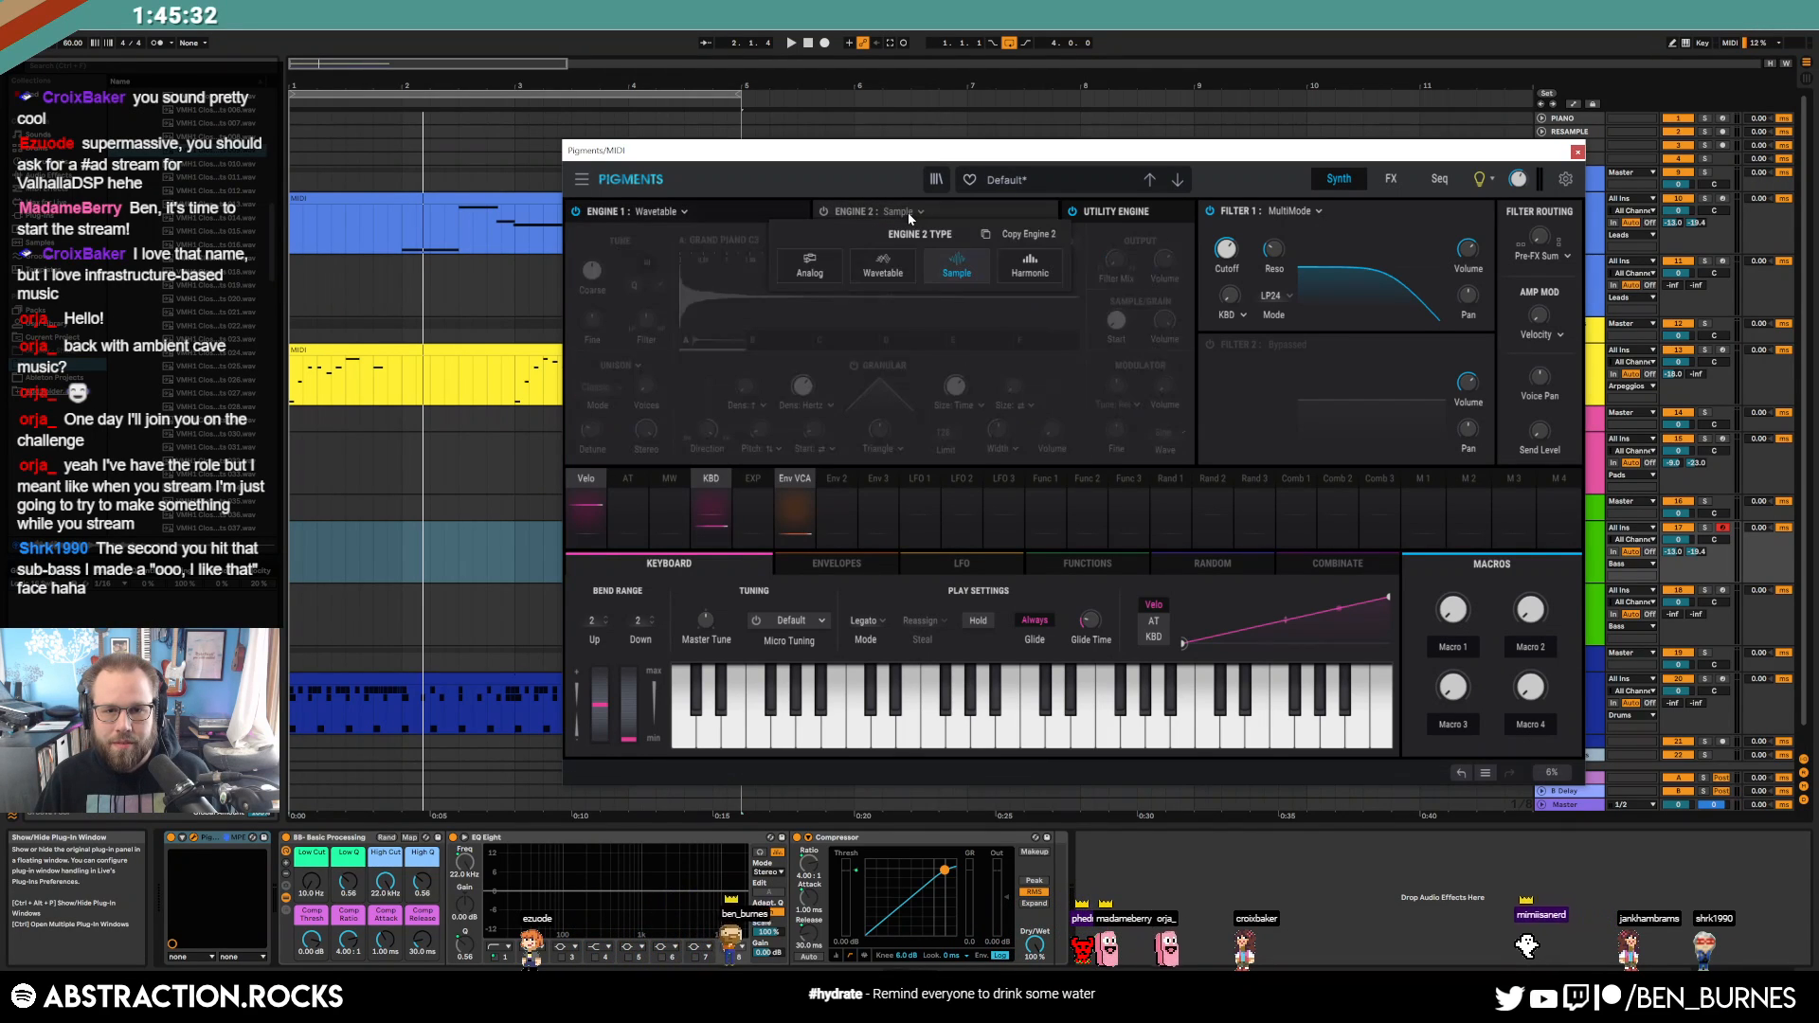
{"action": "left_click", "coordinate": [883, 267]}
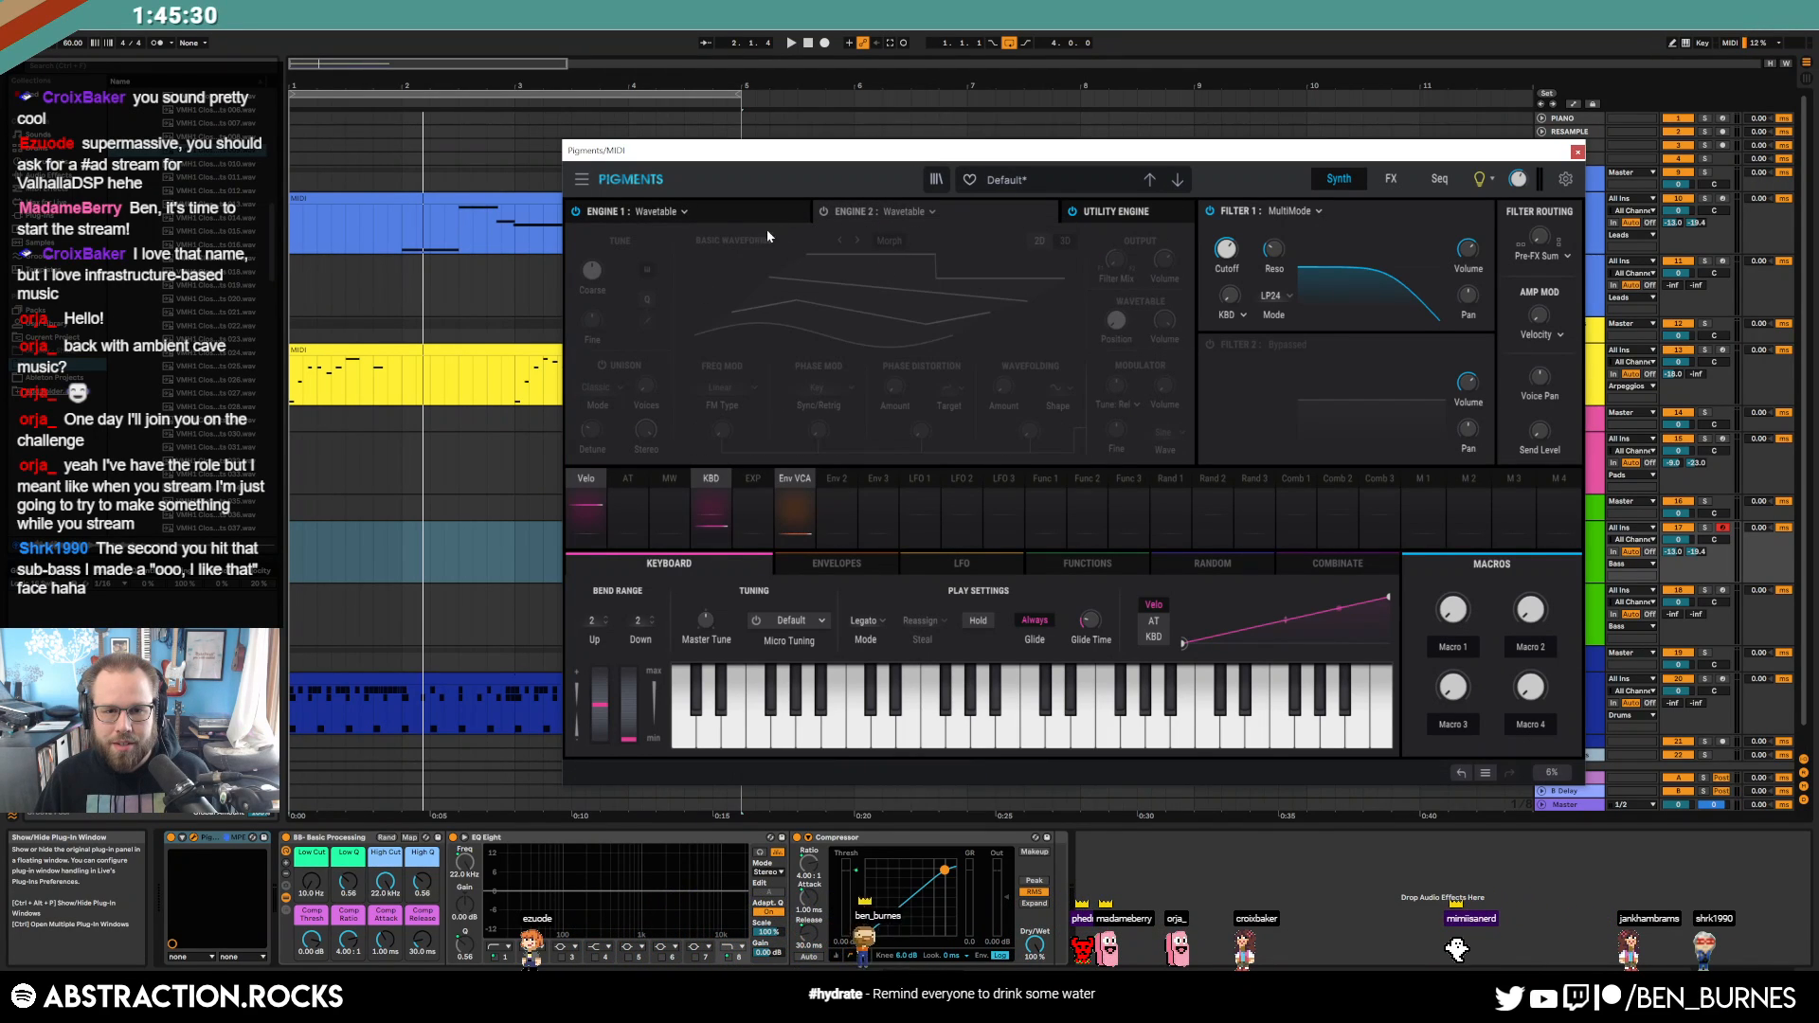
{"action": "left_click", "coordinate": [821, 212]}
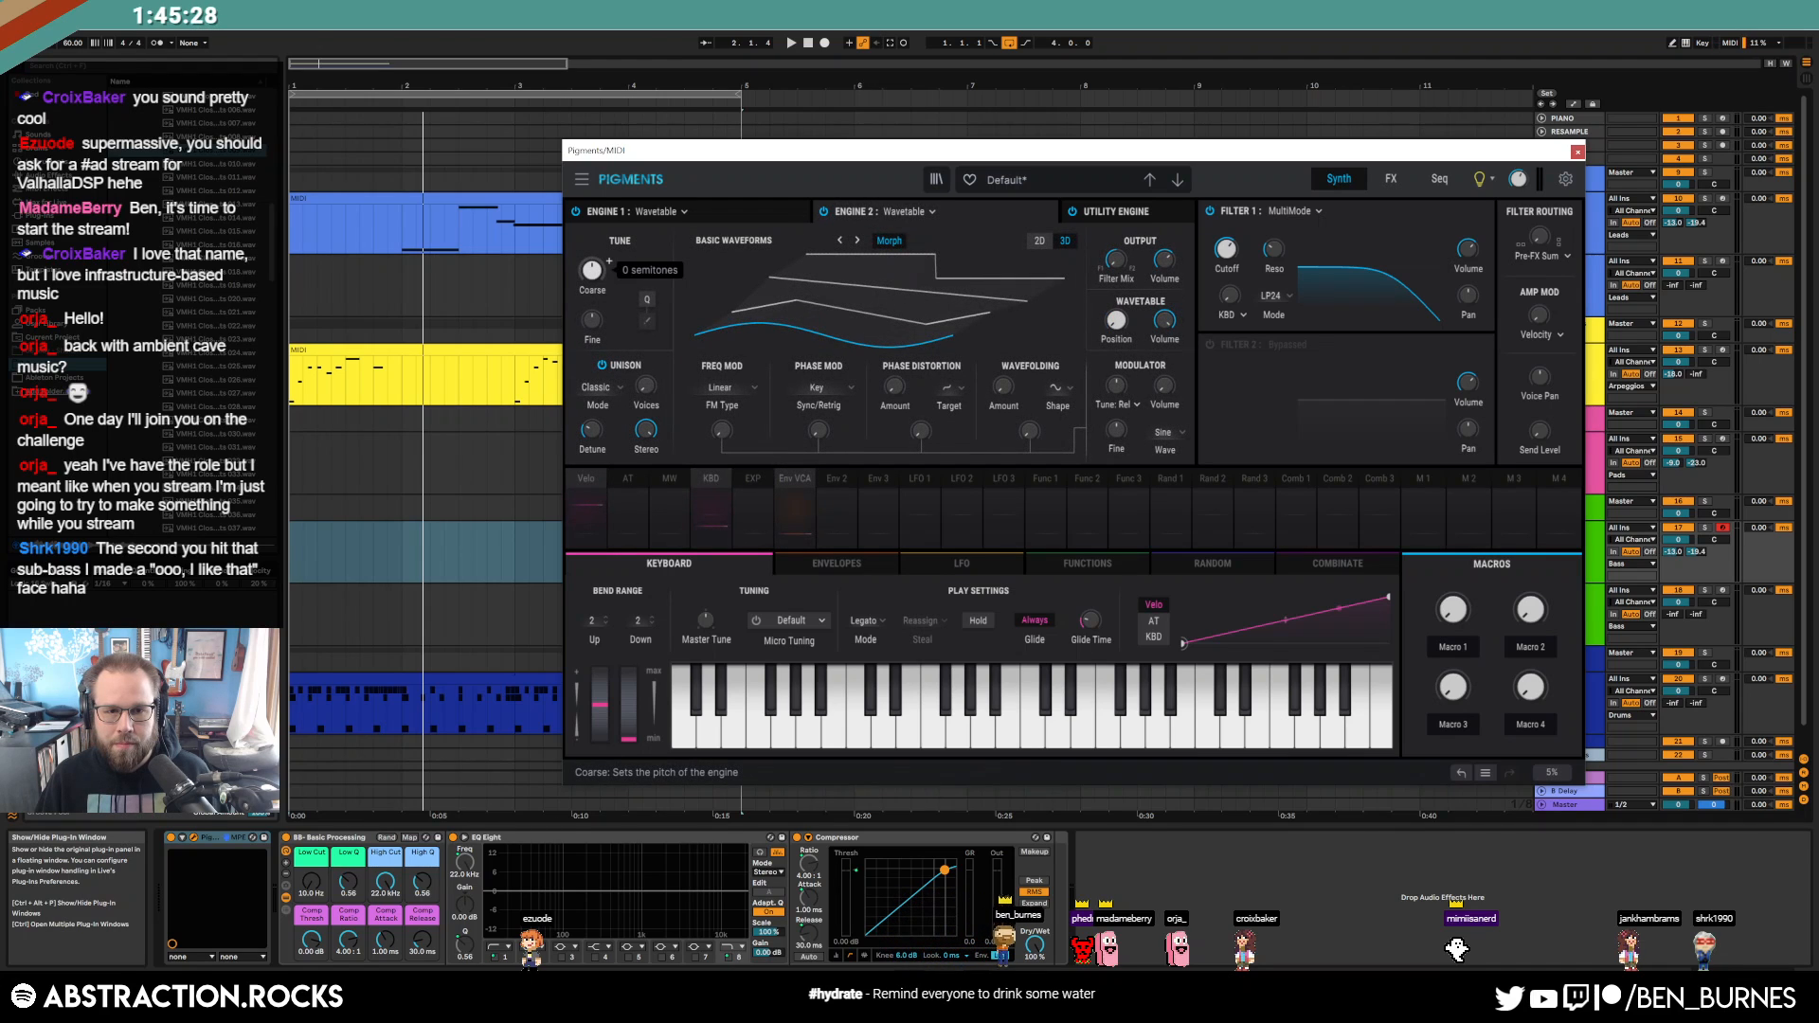
{"action": "left_click_drag", "start_coordinate": [591, 271], "coordinate": [592, 279]}
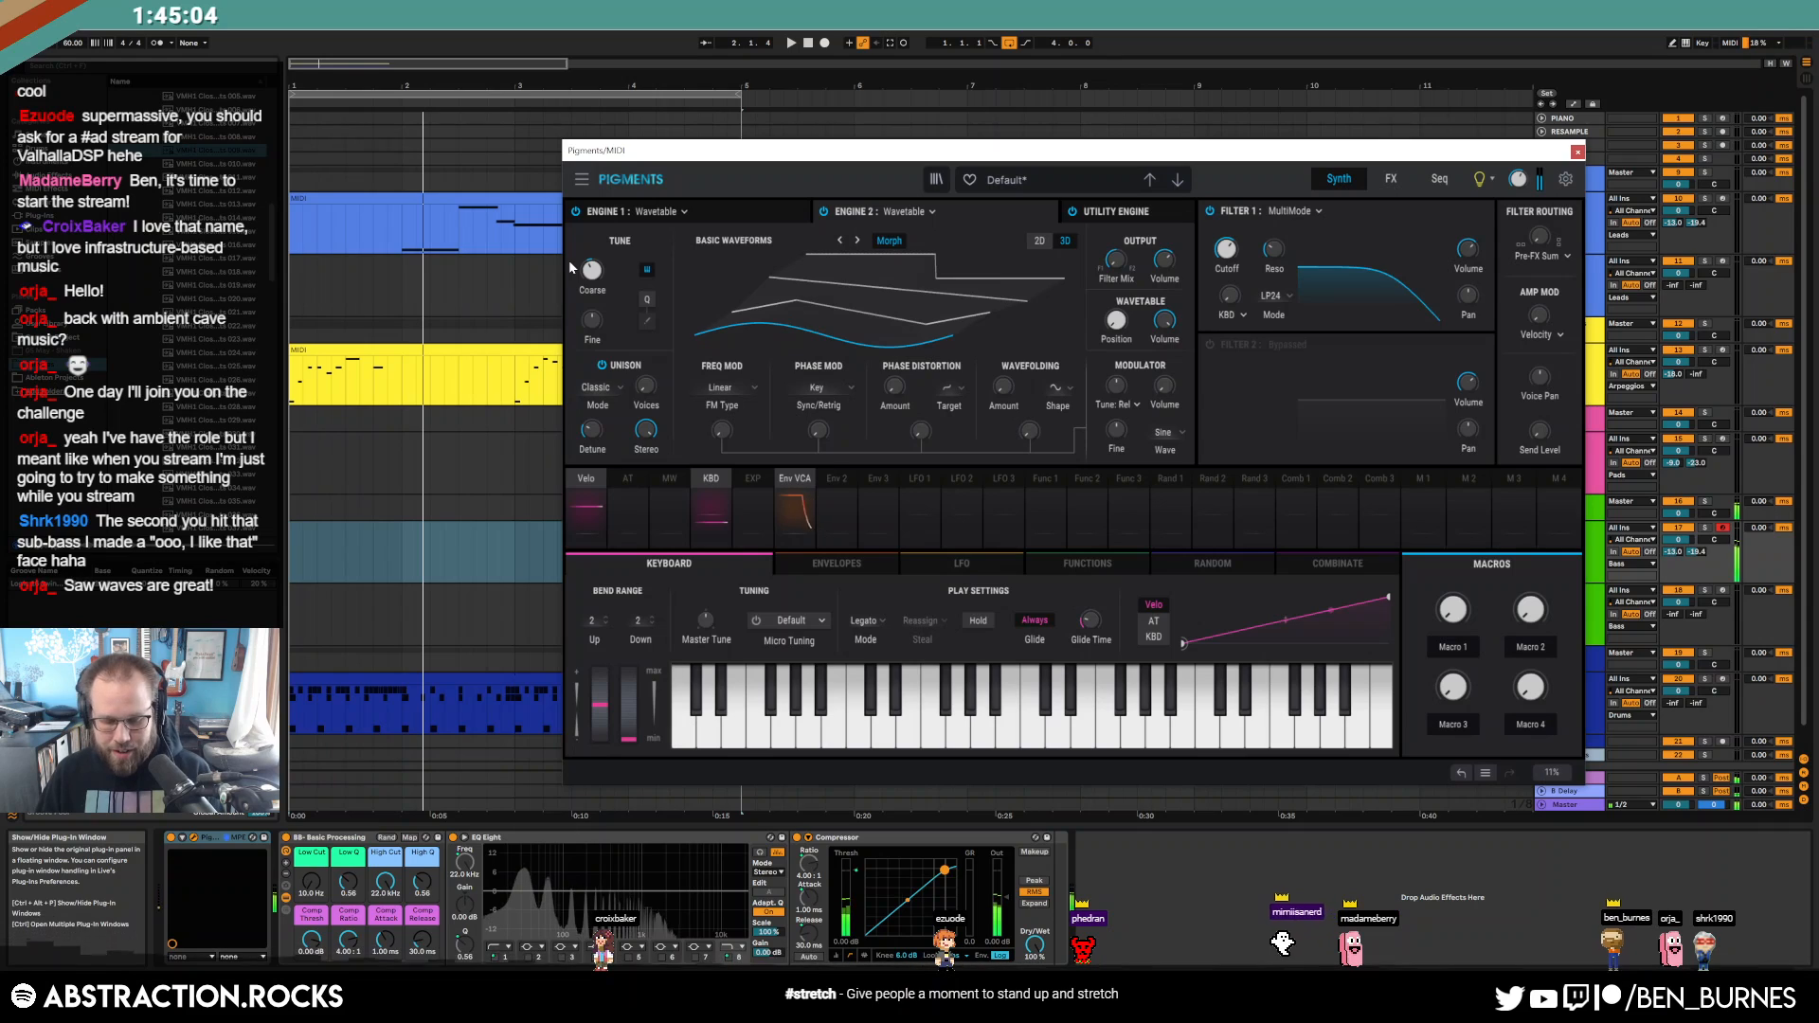
{"action": "mouse_move", "coordinate": [596, 270]}
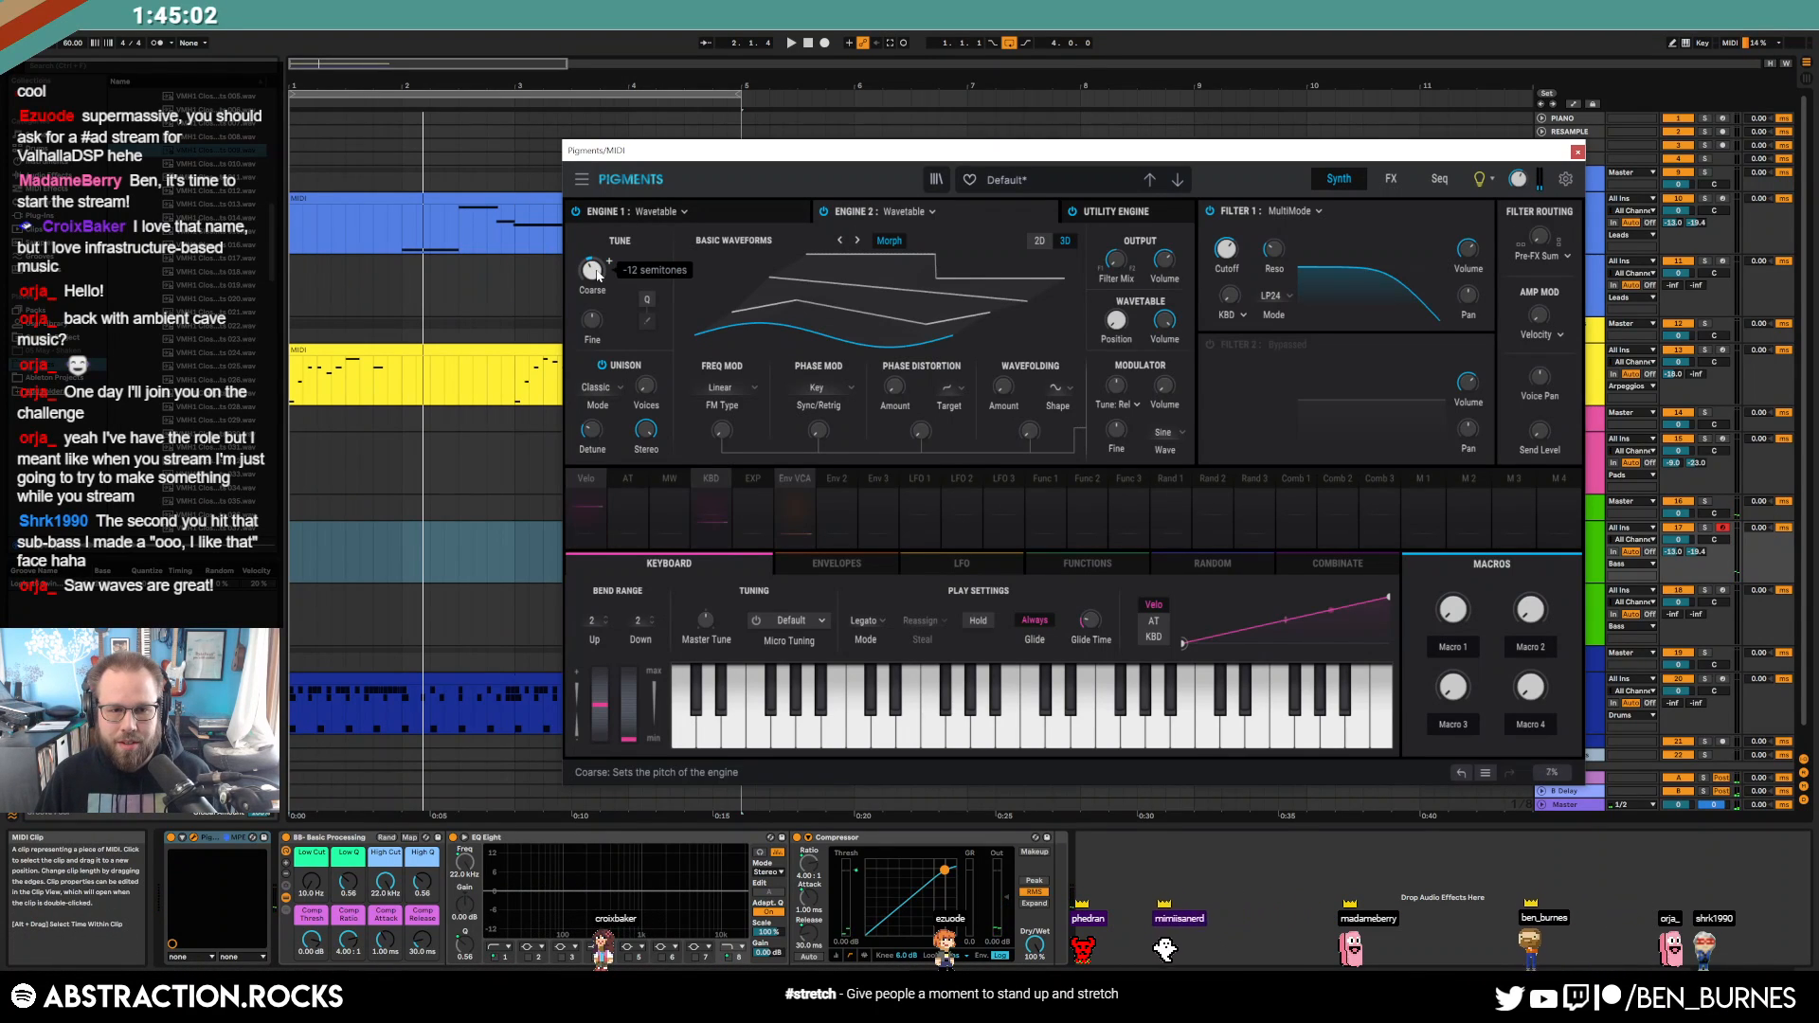
{"action": "left_click", "coordinate": [1576, 152]}
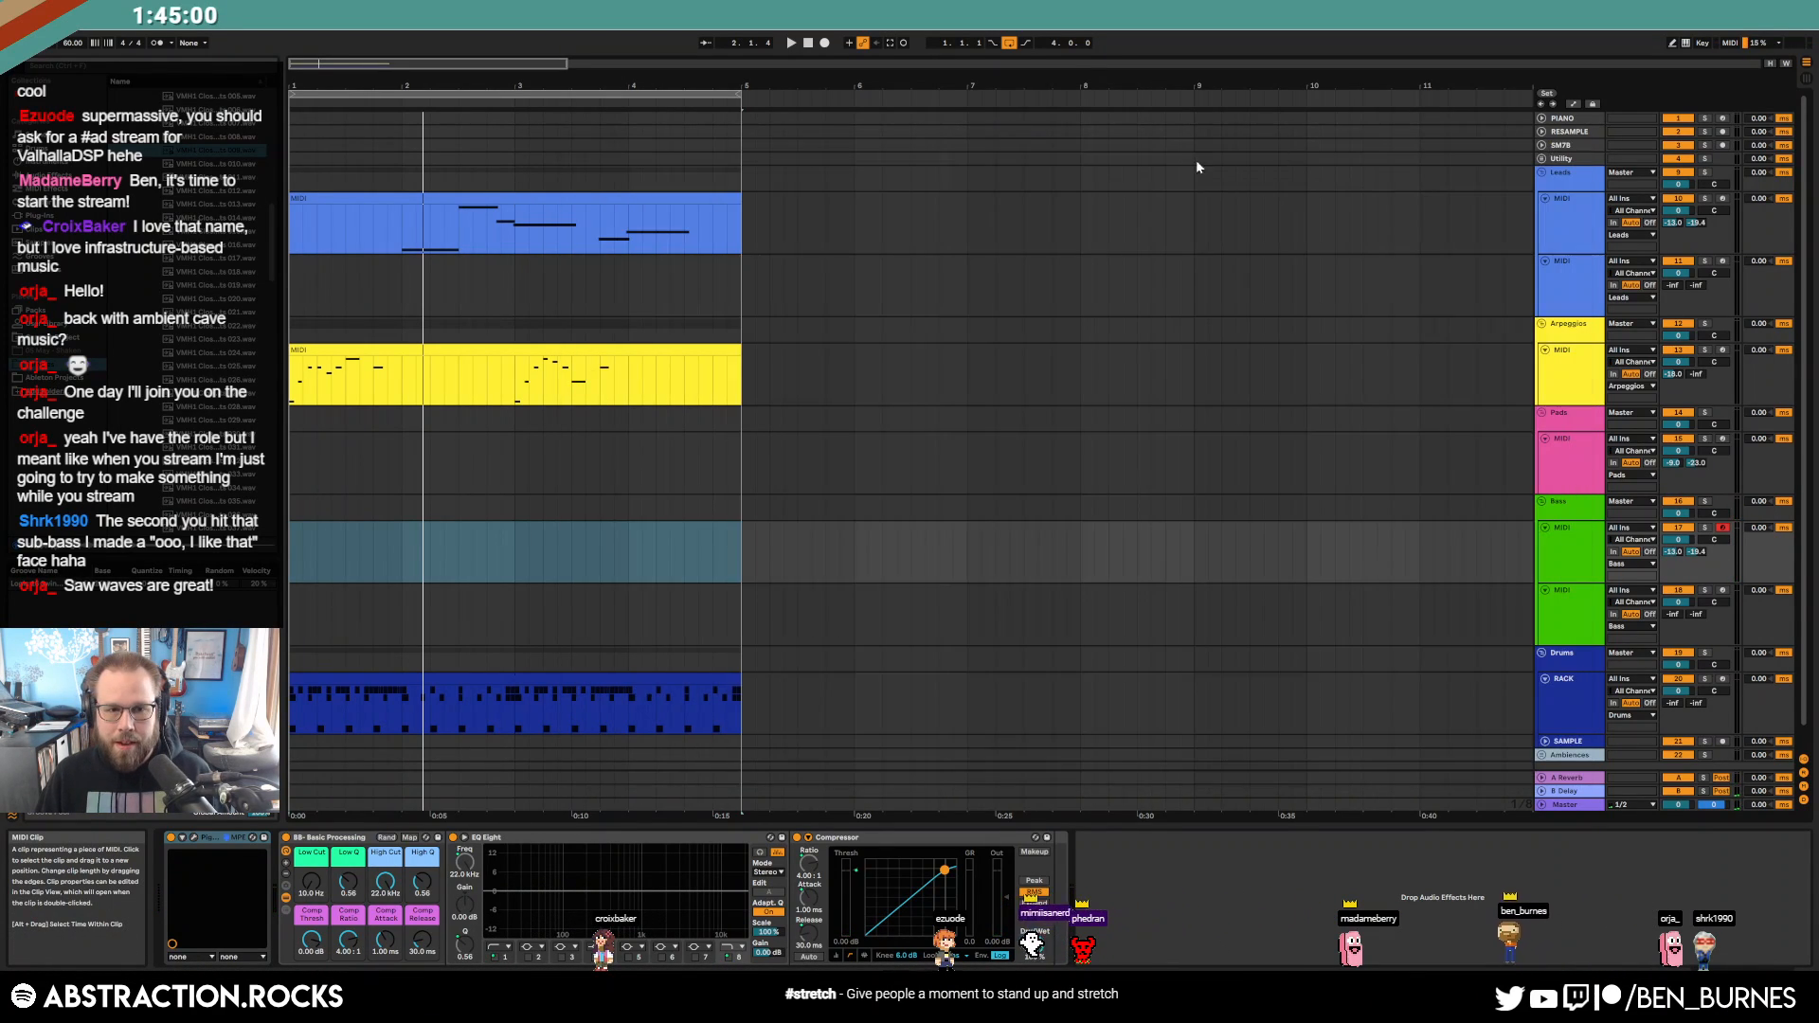
{"action": "left_click", "coordinate": [615, 575]}
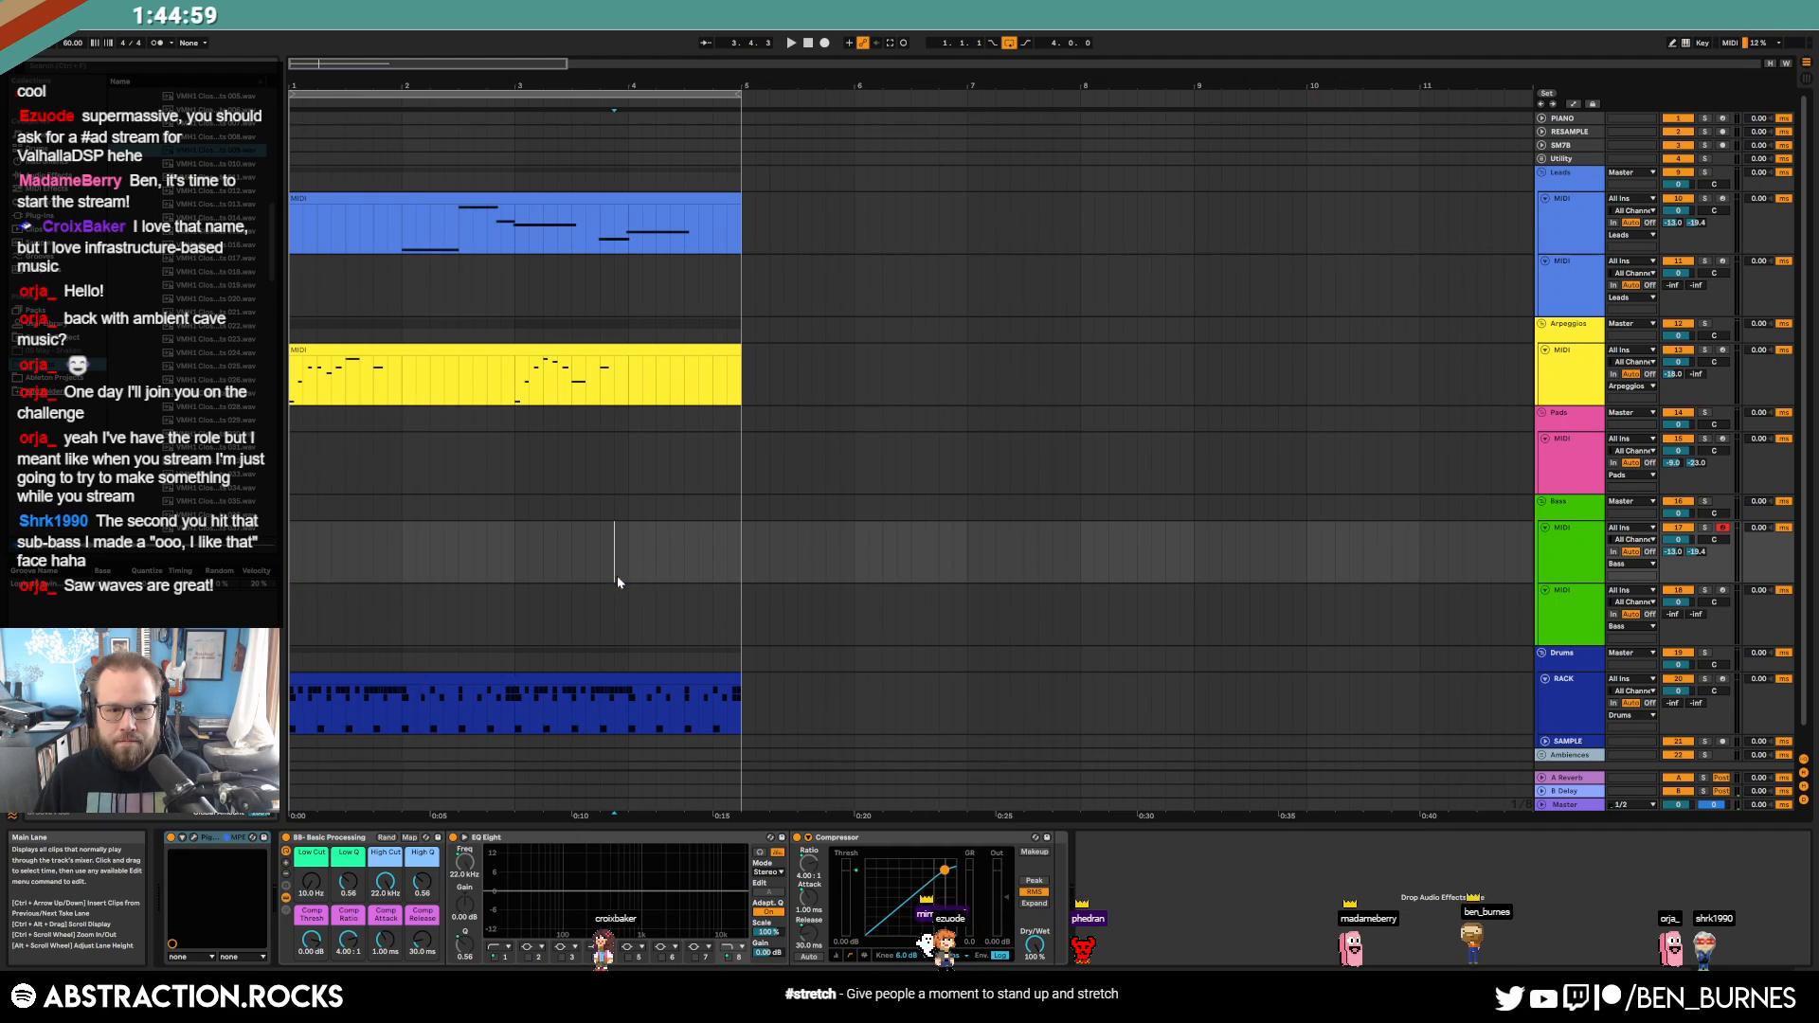
Duplicate the lead, arpeggio and drum clips so that they also fill bars 5 to 9.
{"action": "left_click", "coordinate": [588, 198]}
{"action": "key", "text": "ctrl+d"}
{"action": "left_click_drag", "start_coordinate": [738, 379], "coordinate": [296, 703]}
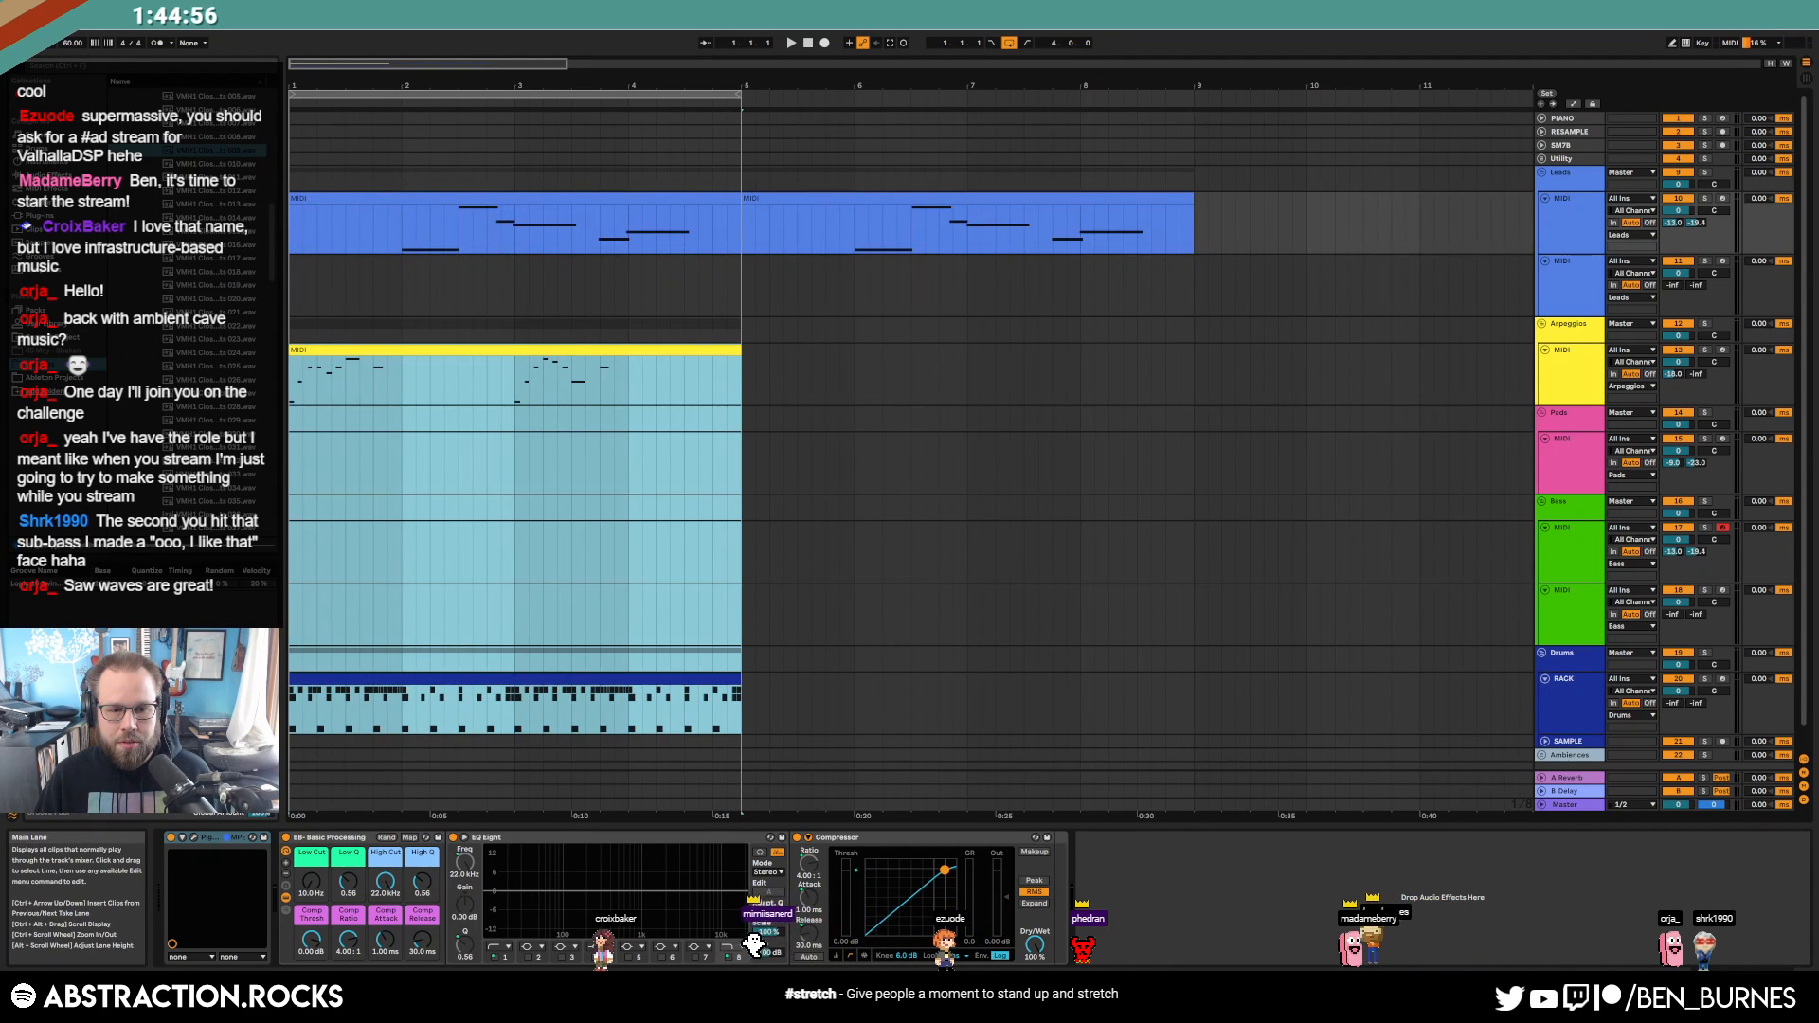
{"action": "key", "text": "ctrl+d"}
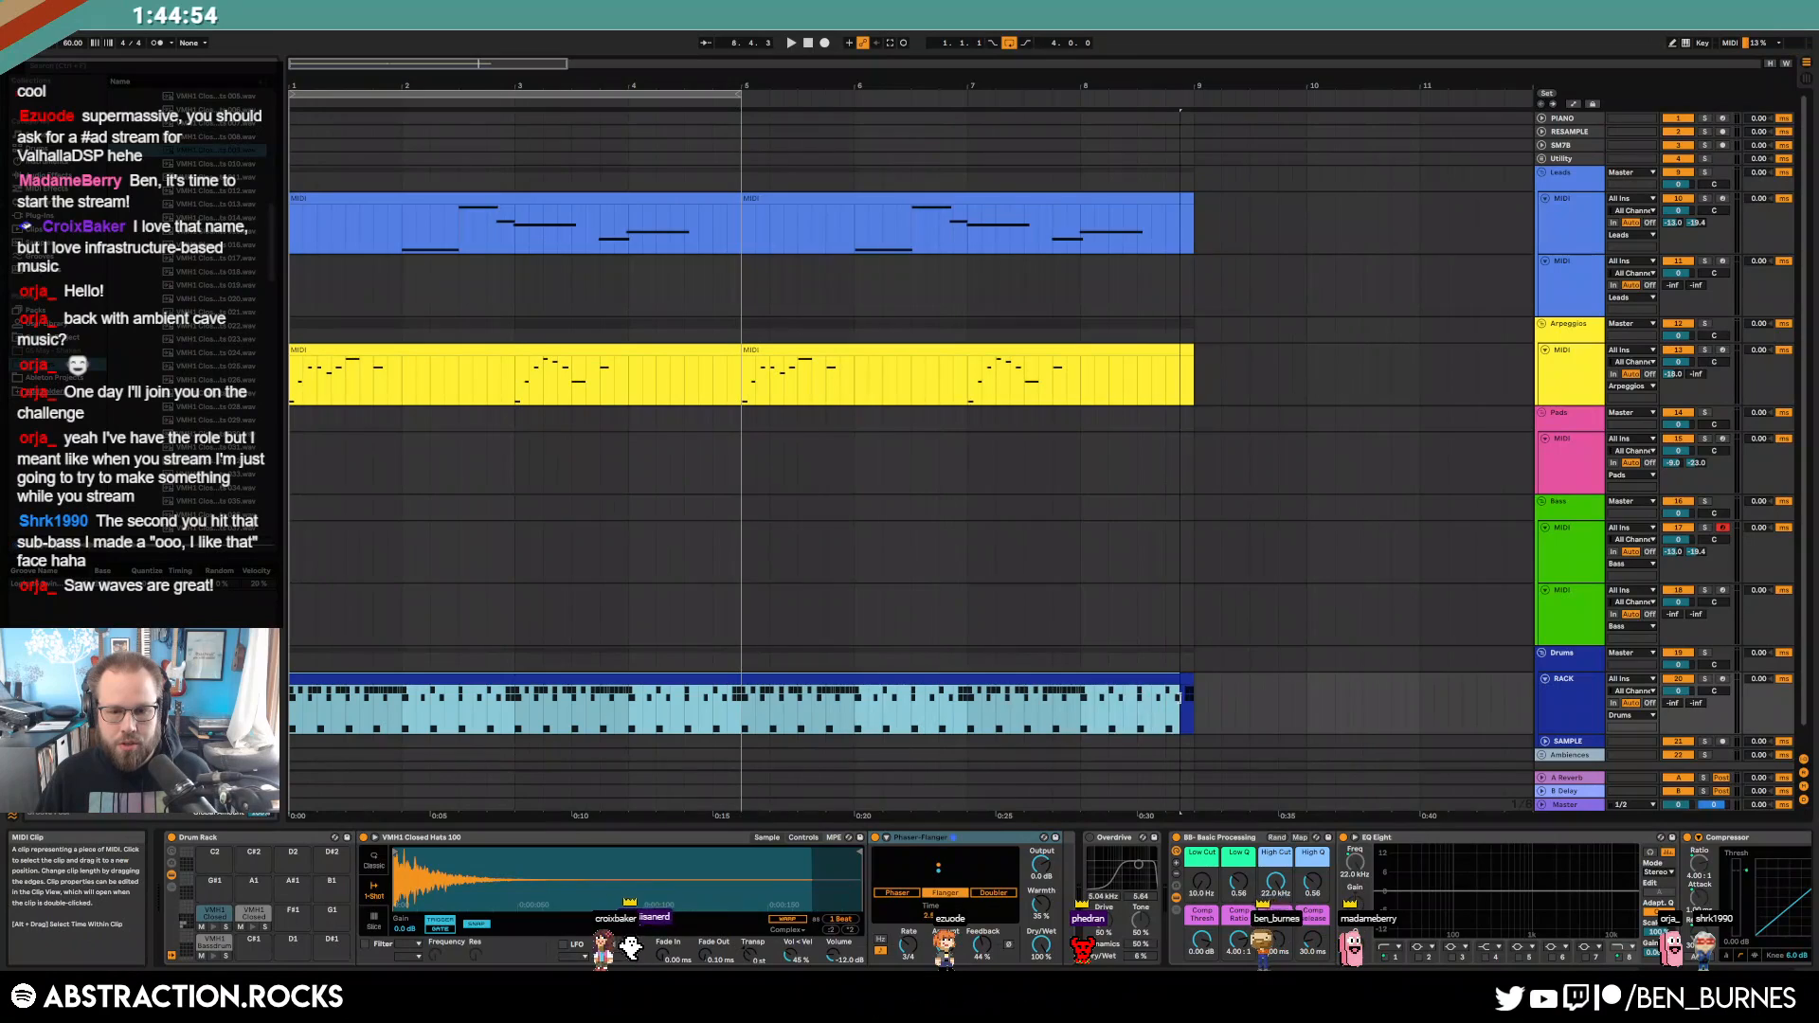
Loop the first arpeggio clip and extend it over its copy to bar 9.
{"action": "left_click", "coordinate": [734, 350]}
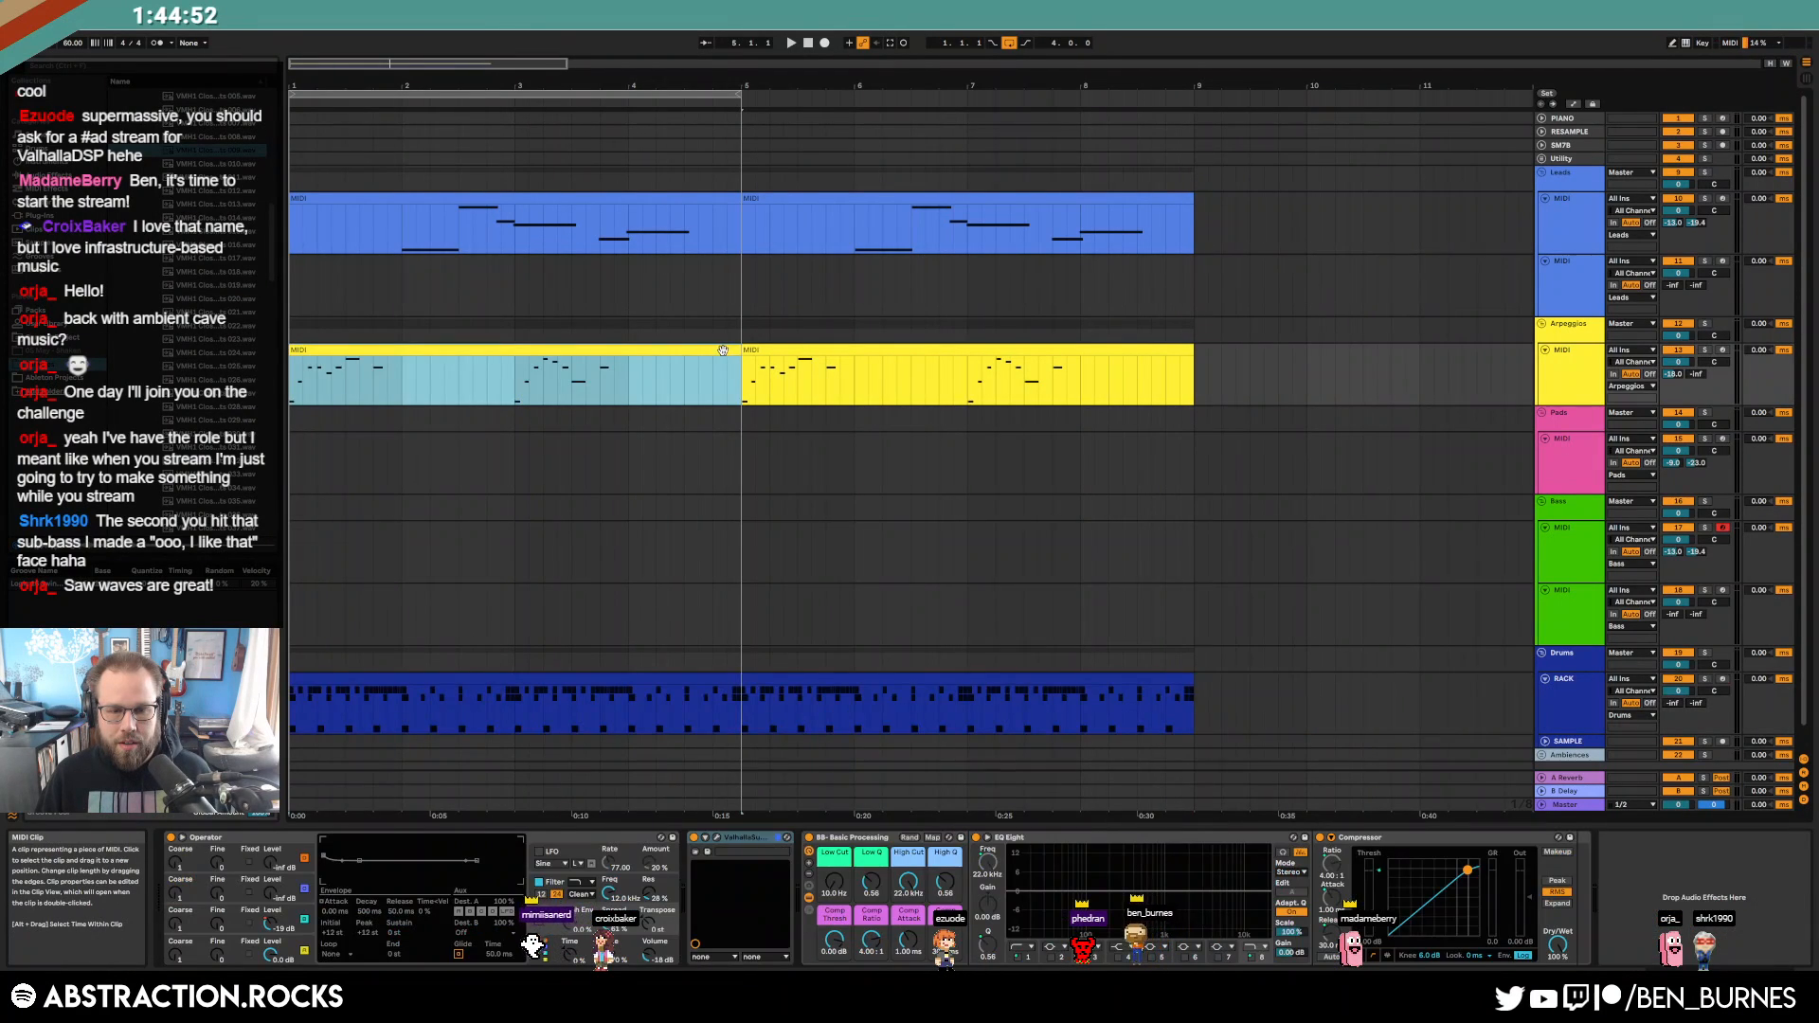
{"action": "double_click", "coordinate": [723, 350]}
{"action": "left_click", "coordinate": [218, 621]}
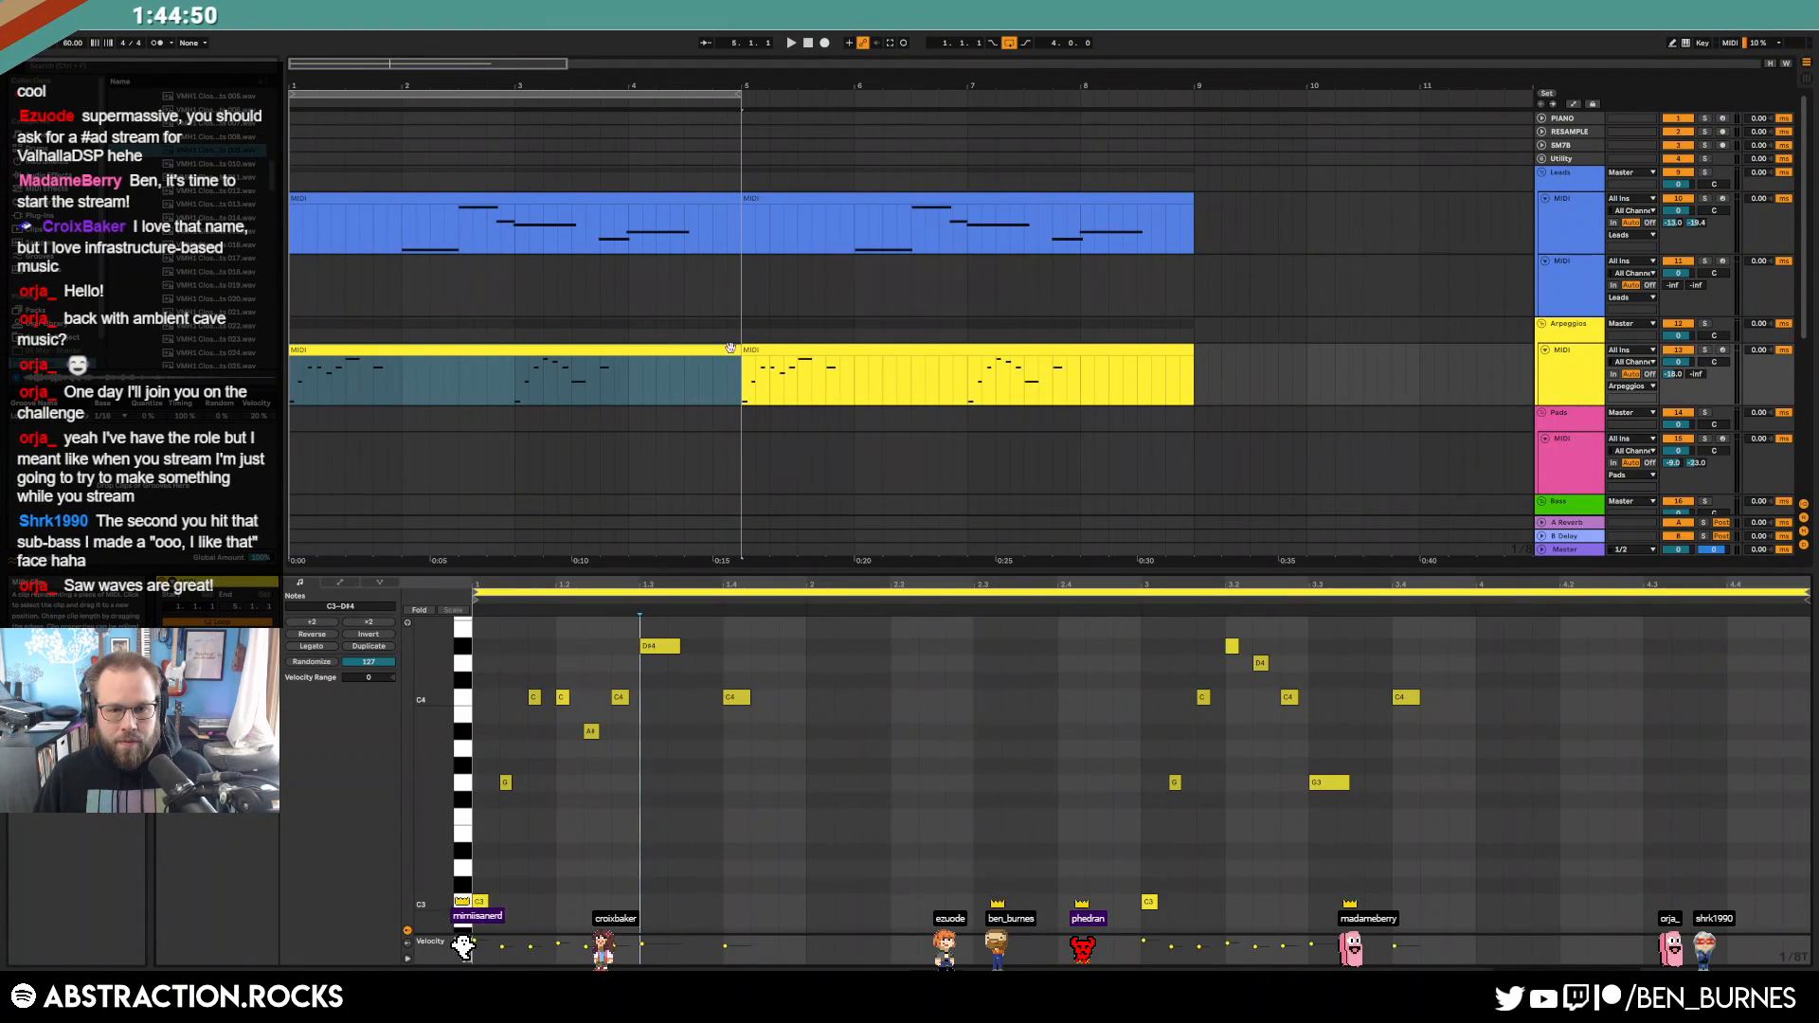
{"action": "left_click_drag", "start_coordinate": [736, 350], "coordinate": [1192, 377]}
Move the arrangement loop to bars 5 to 9 and record a bass part on the armed Pigments bass track.
{"action": "left_click_drag", "start_coordinate": [685, 90], "coordinate": [1137, 93]}
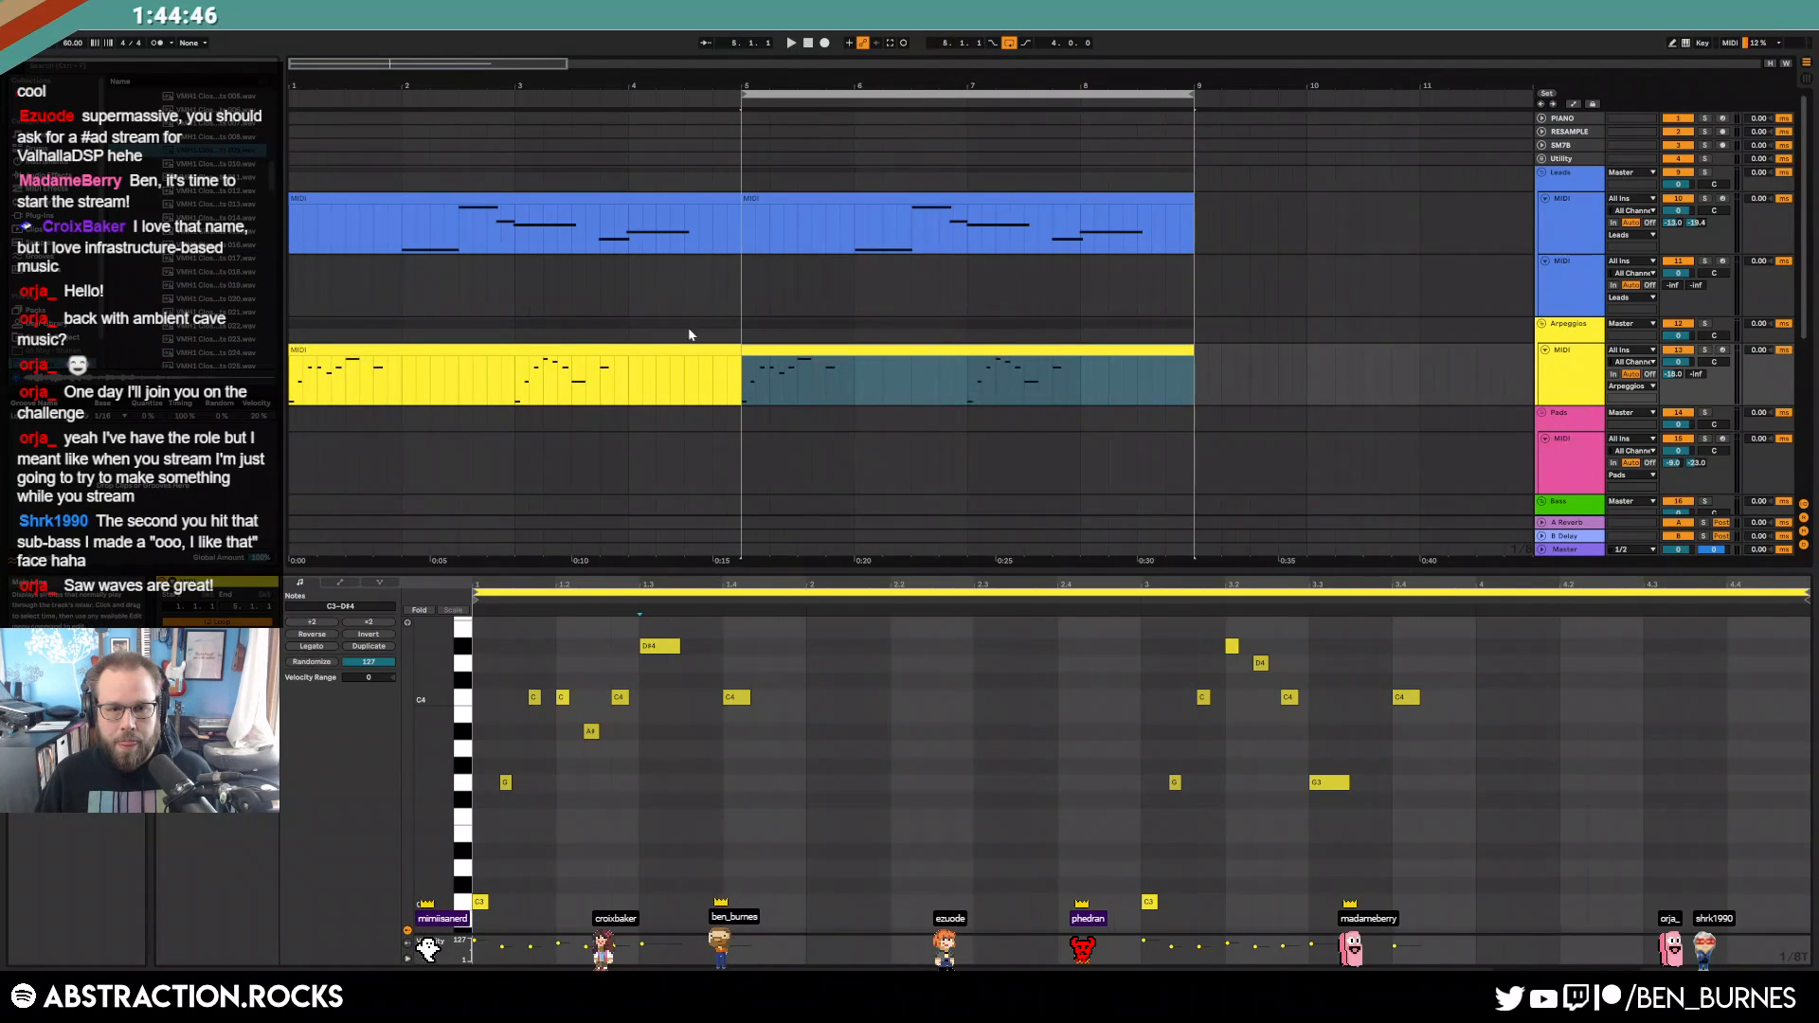
{"action": "left_click", "coordinate": [695, 369]}
{"action": "left_click", "coordinate": [628, 296]}
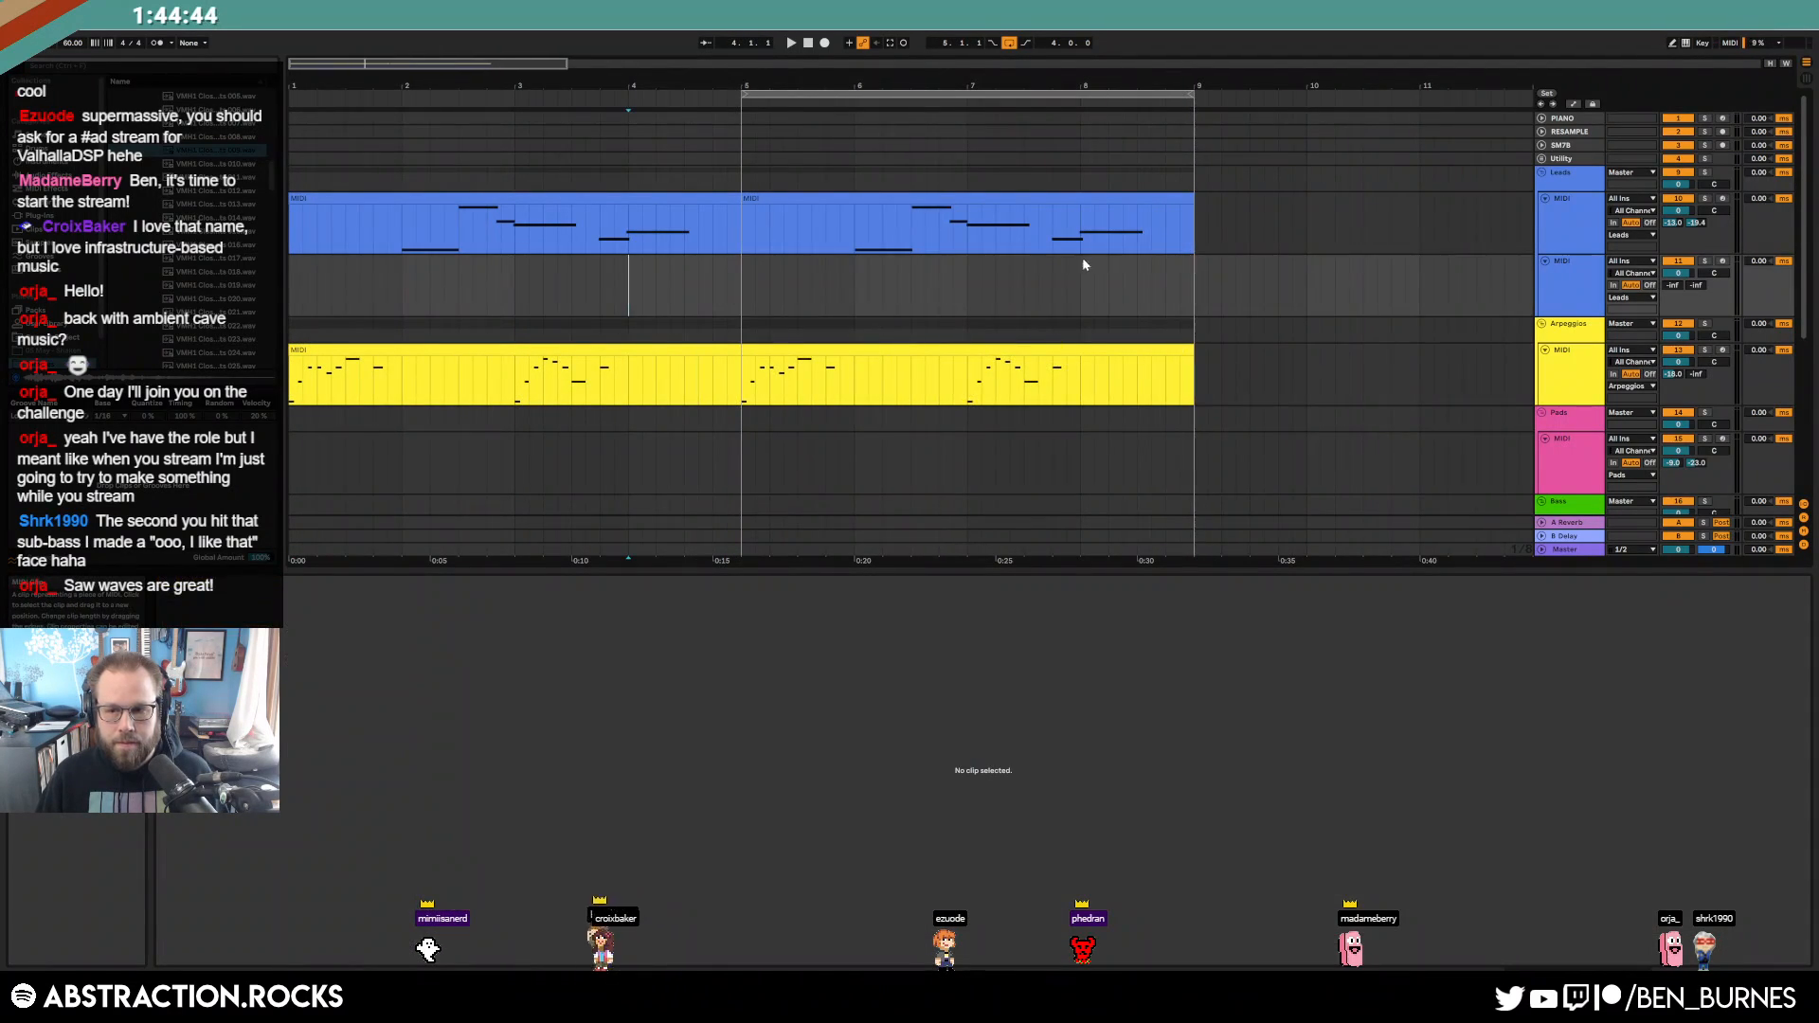
{"action": "scroll", "coordinate": [1214, 320], "scroll_direction": "down", "scroll_amount": 3}
{"action": "key", "text": "F9"}
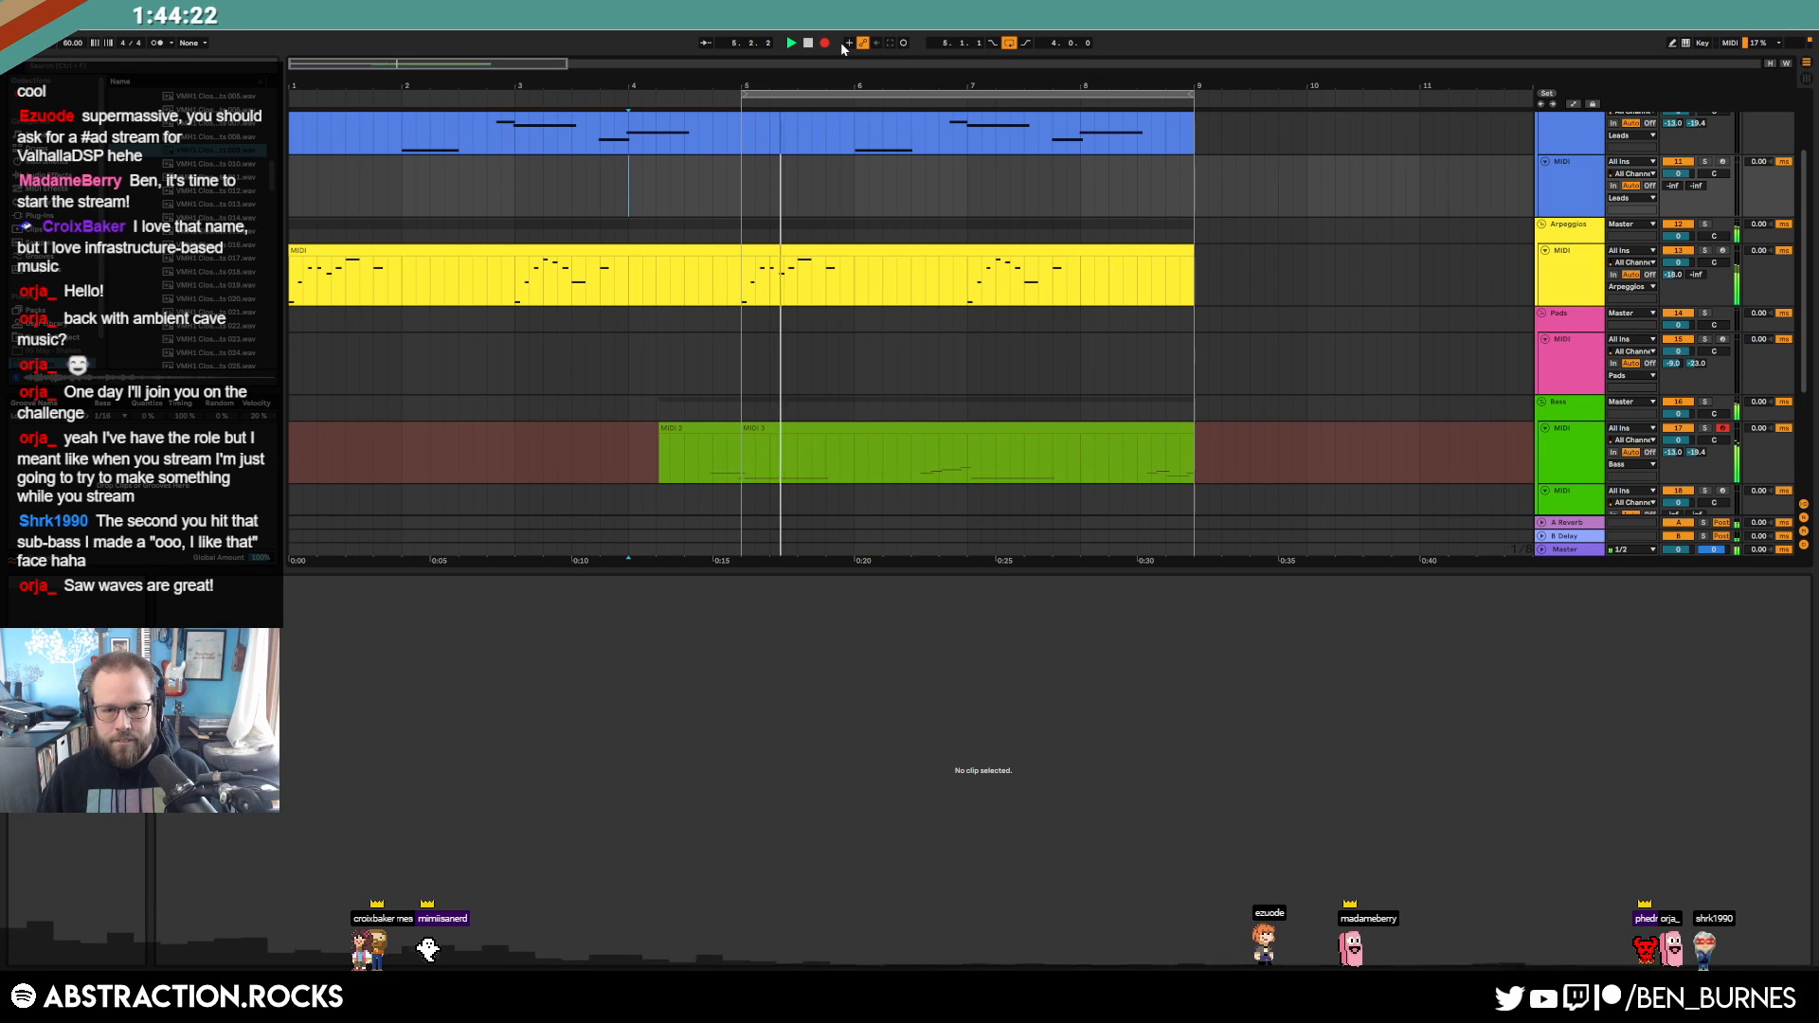
{"action": "left_click", "coordinate": [825, 43]}
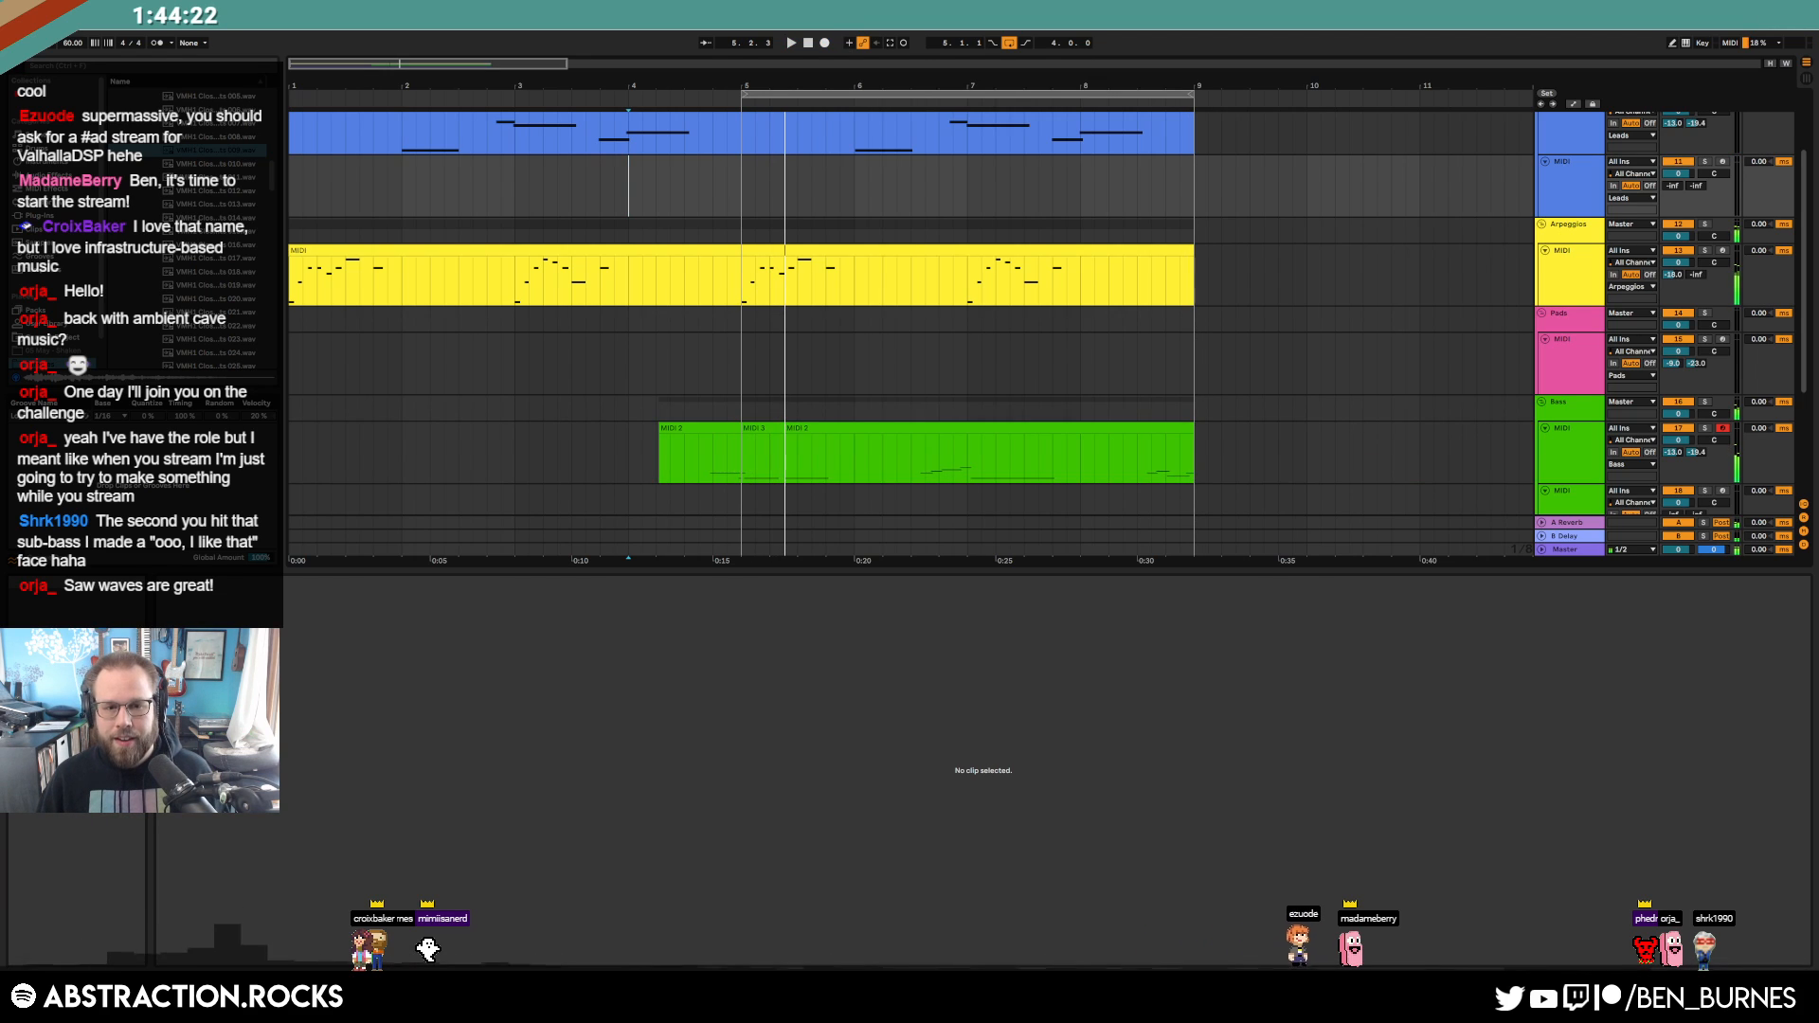
Open the recorded bass clip and shift its two long C0 notes onto the starts of bars 5 and 7.
{"action": "left_click", "coordinate": [720, 423]}
{"action": "left_click_drag", "start_coordinate": [739, 901], "coordinate": [746, 901]}
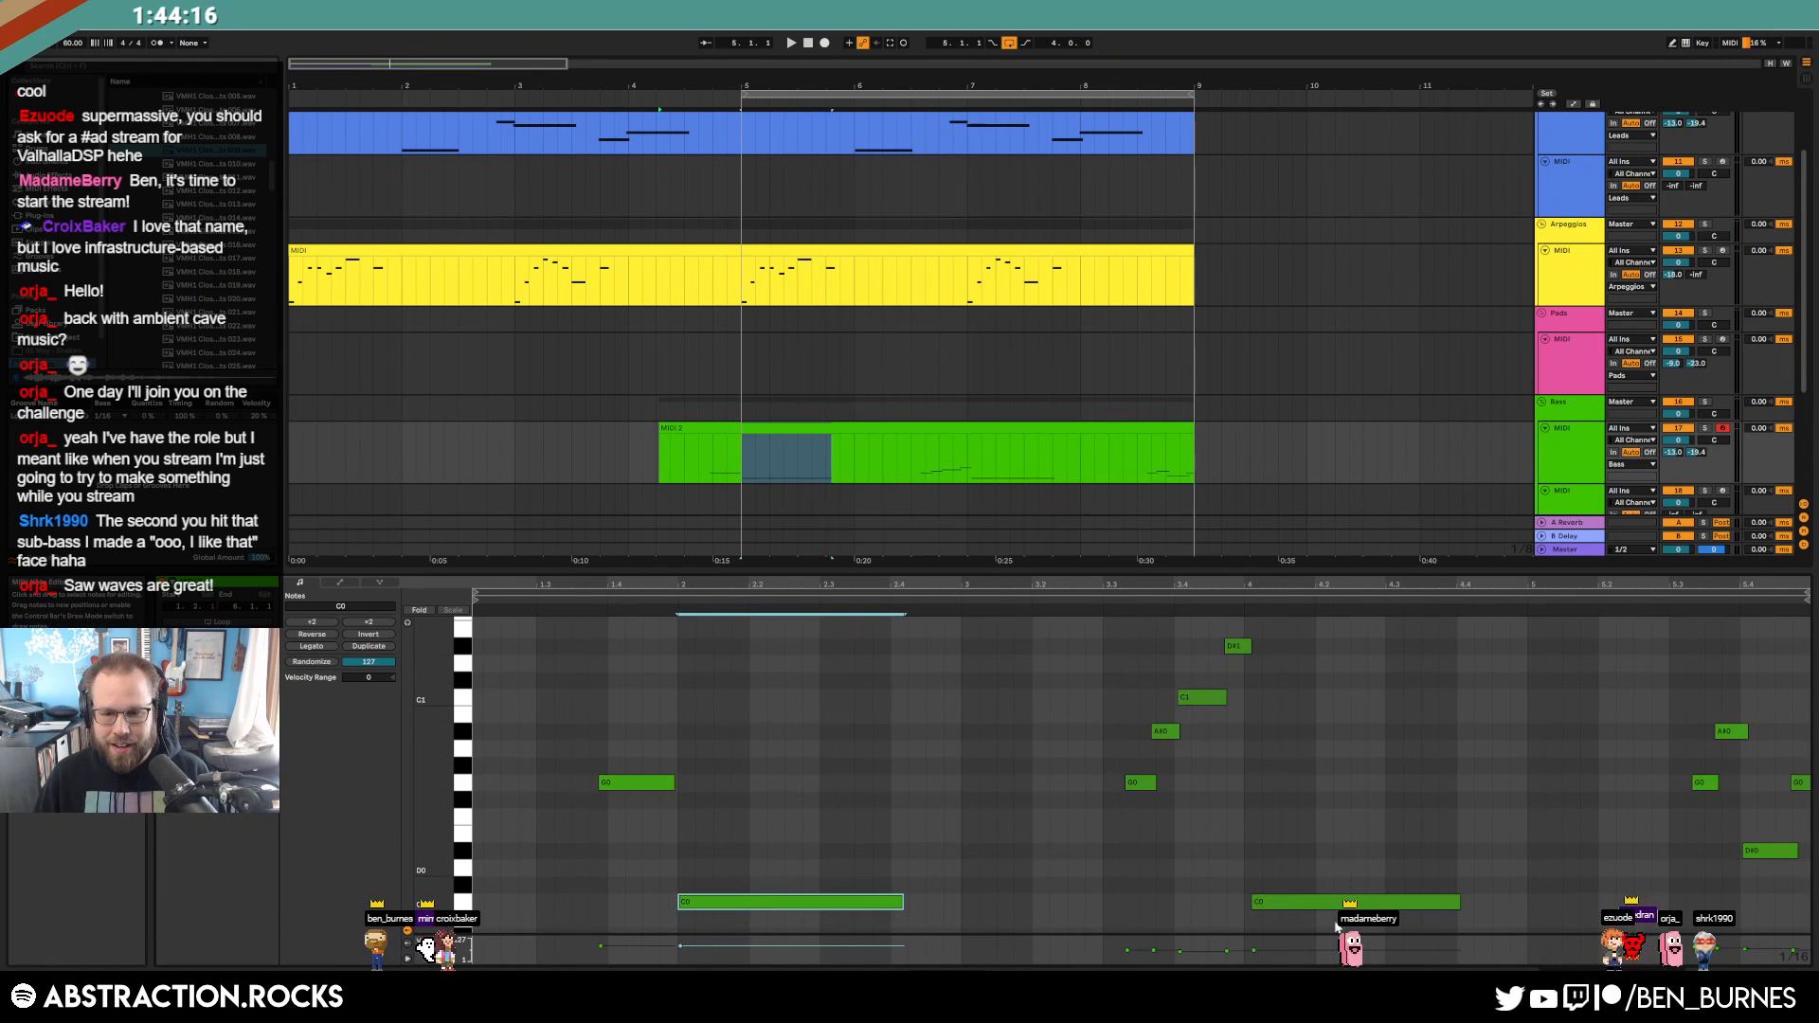
{"action": "left_click_drag", "start_coordinate": [1340, 907], "coordinate": [1333, 905]}
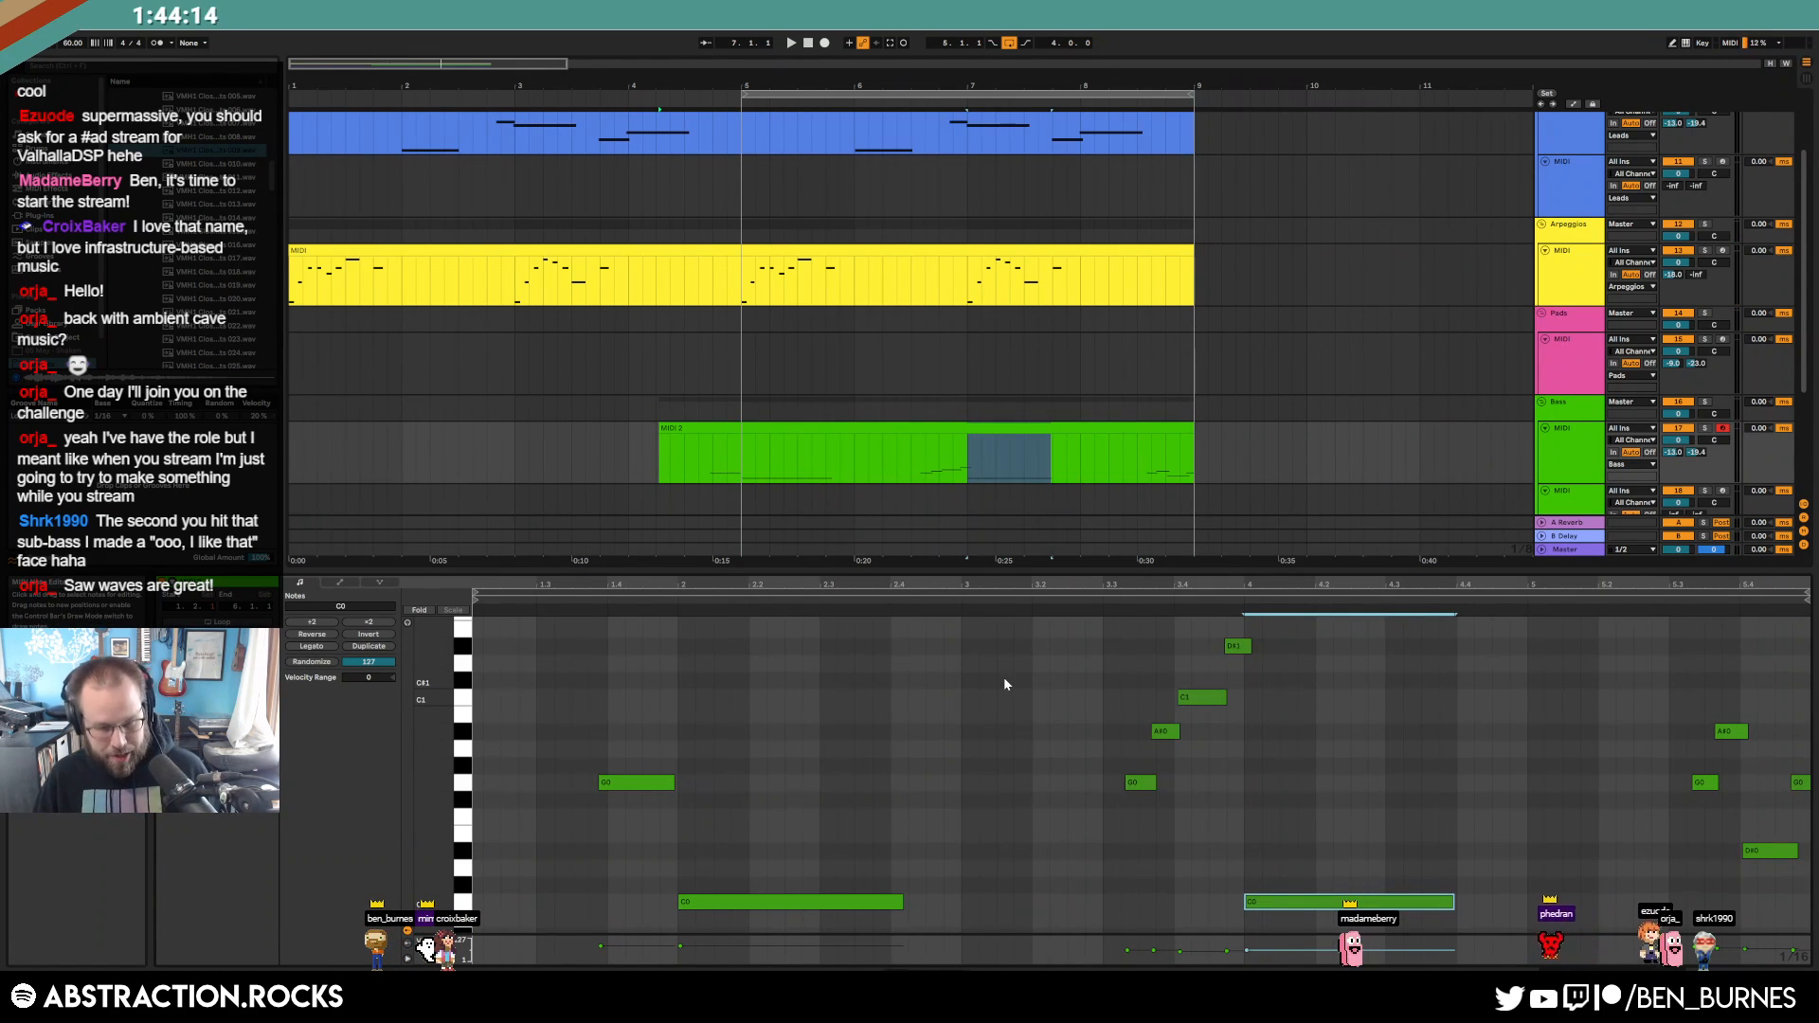
Open Pigments on the bass track and move Engine 2's wavetable position to the saw waveform.
{"action": "key", "text": "shift+Tab"}
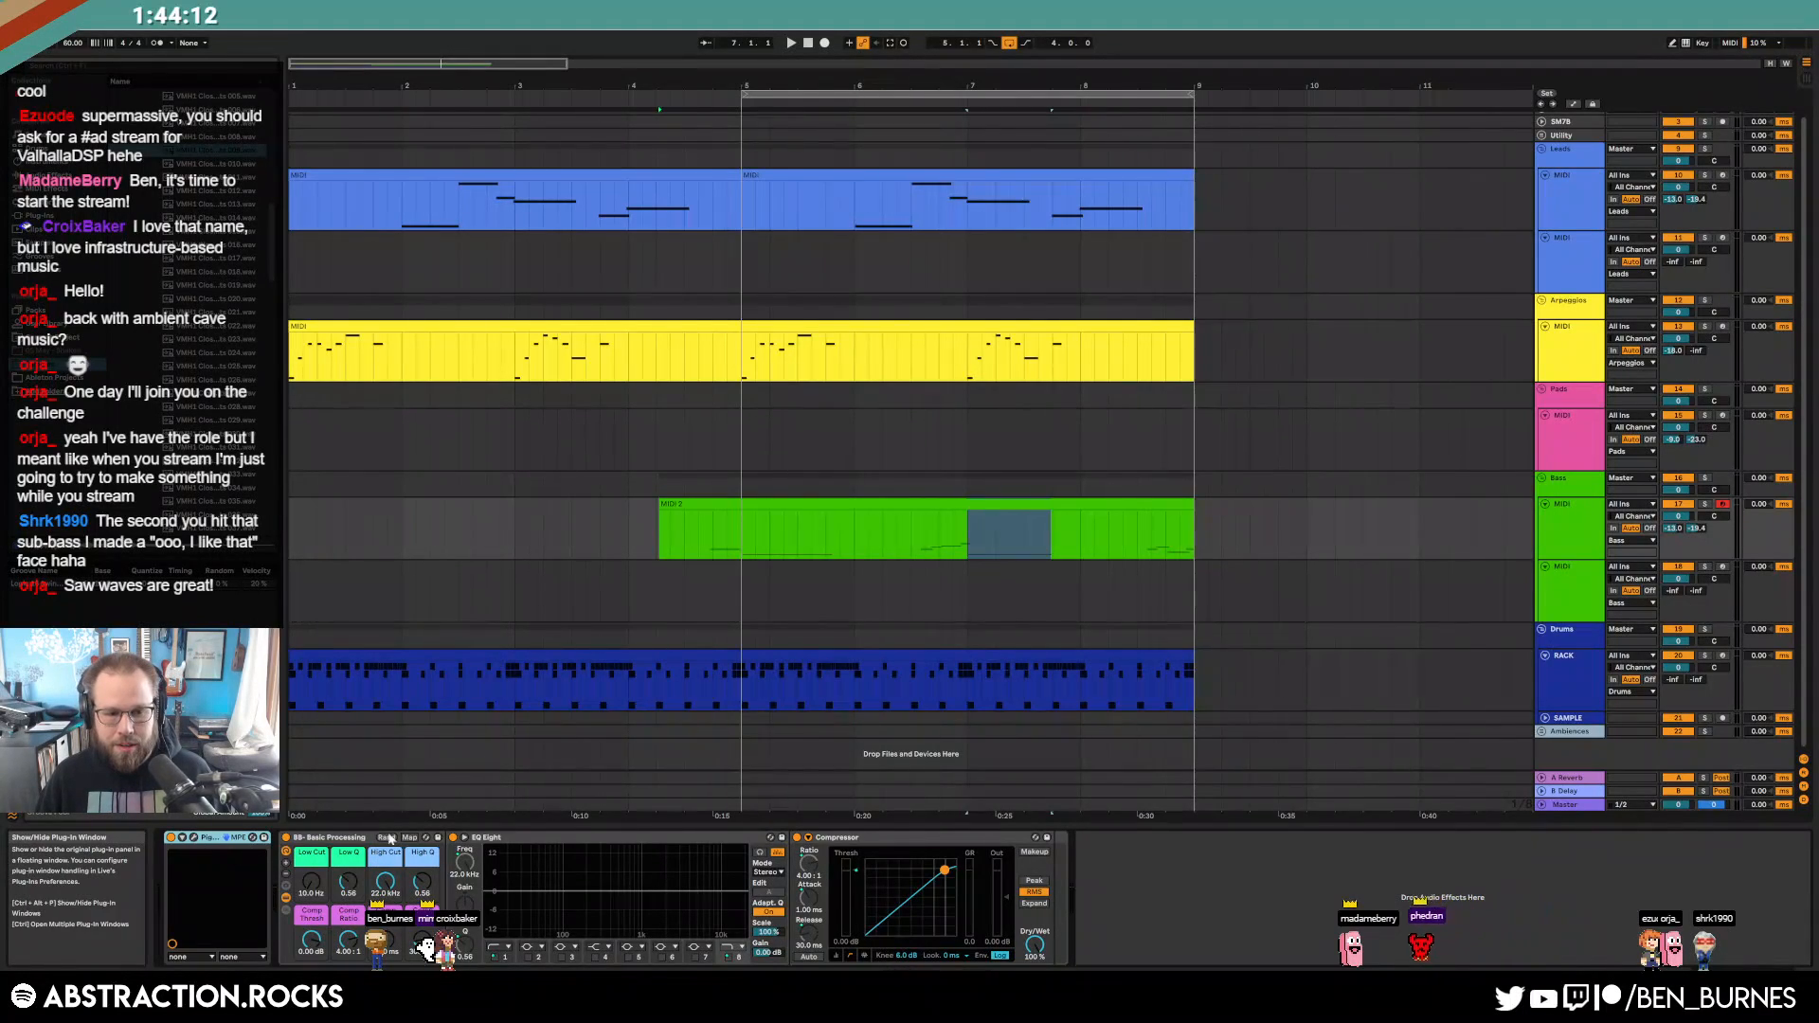
{"action": "left_click", "coordinate": [195, 837]}
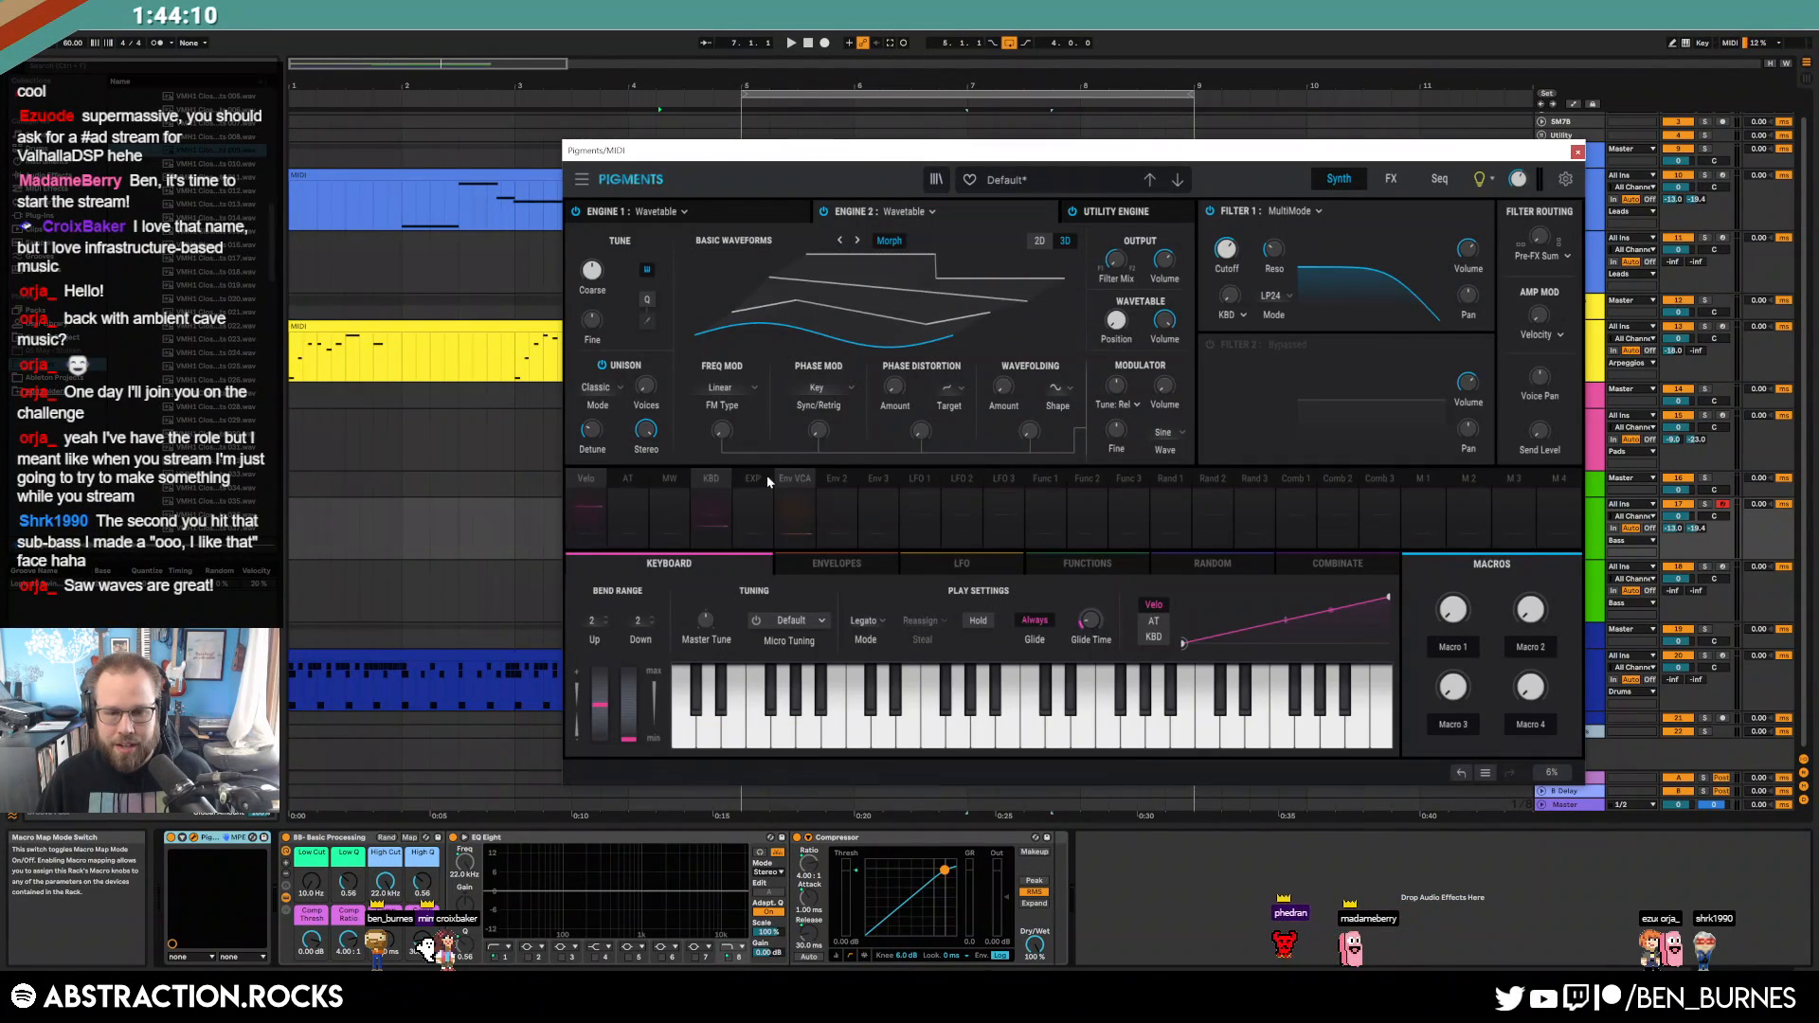
{"action": "left_click", "coordinate": [669, 211]}
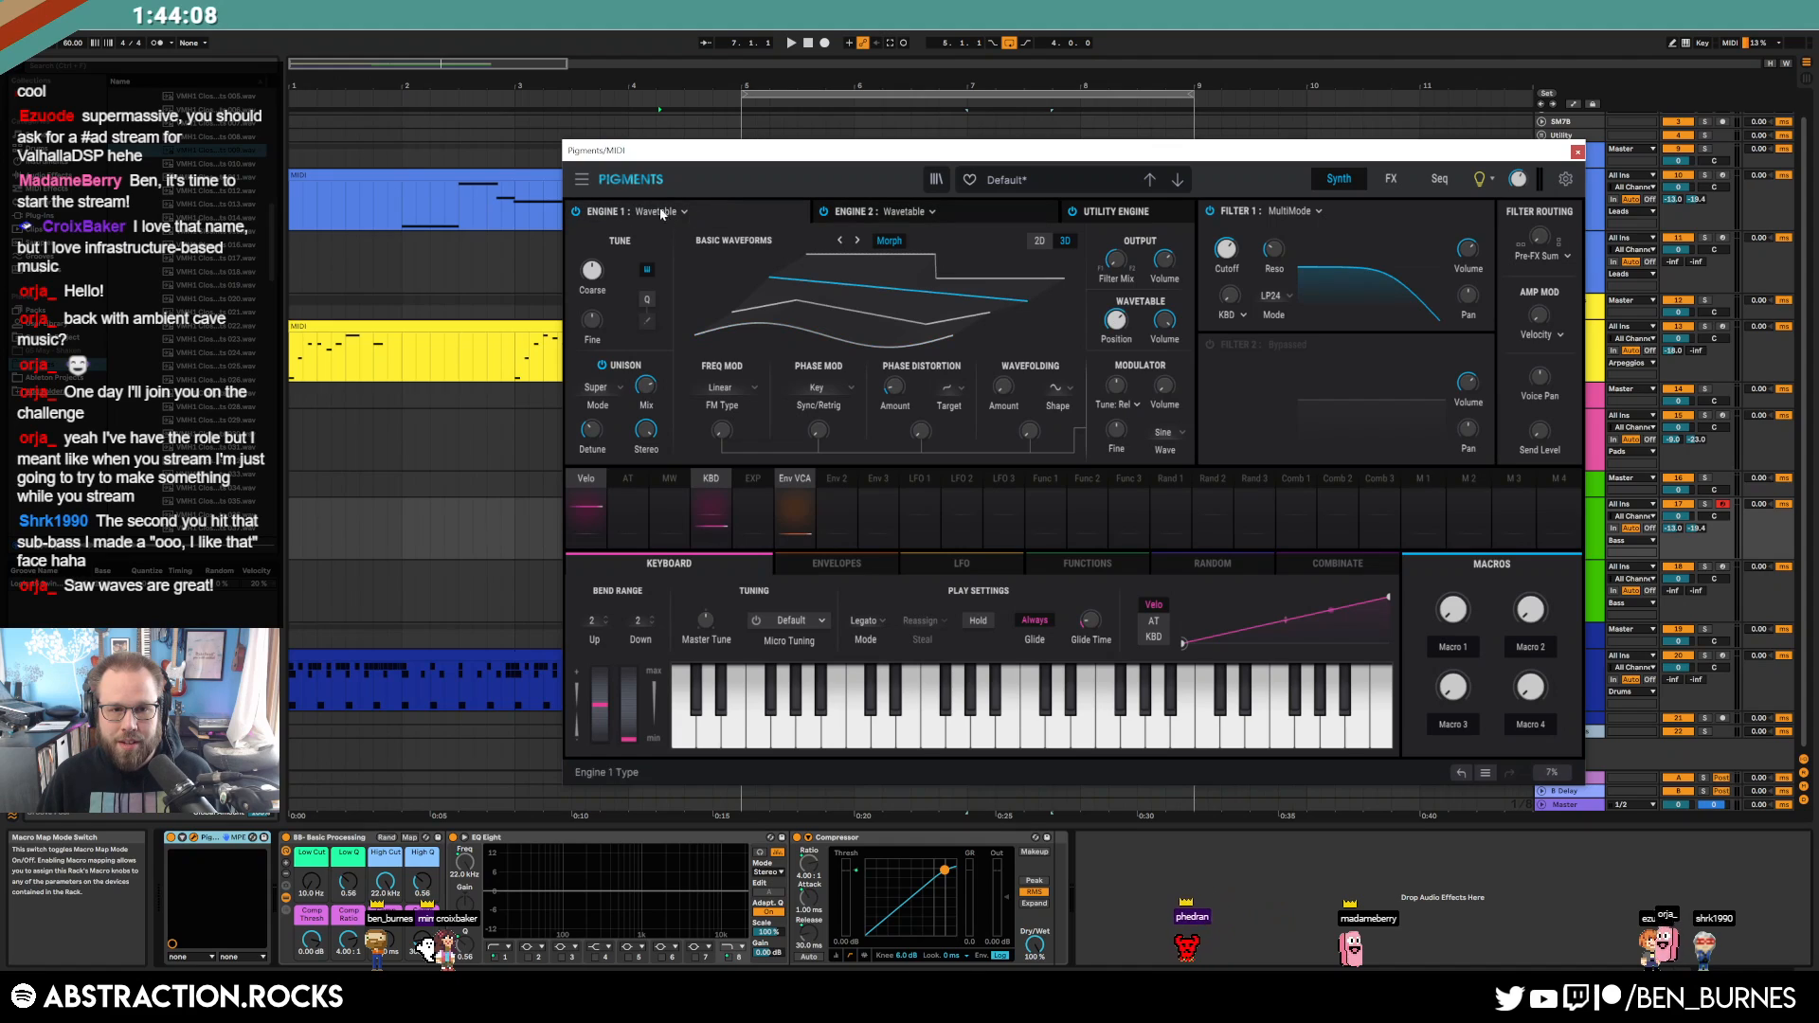
{"action": "left_click", "coordinate": [966, 214]}
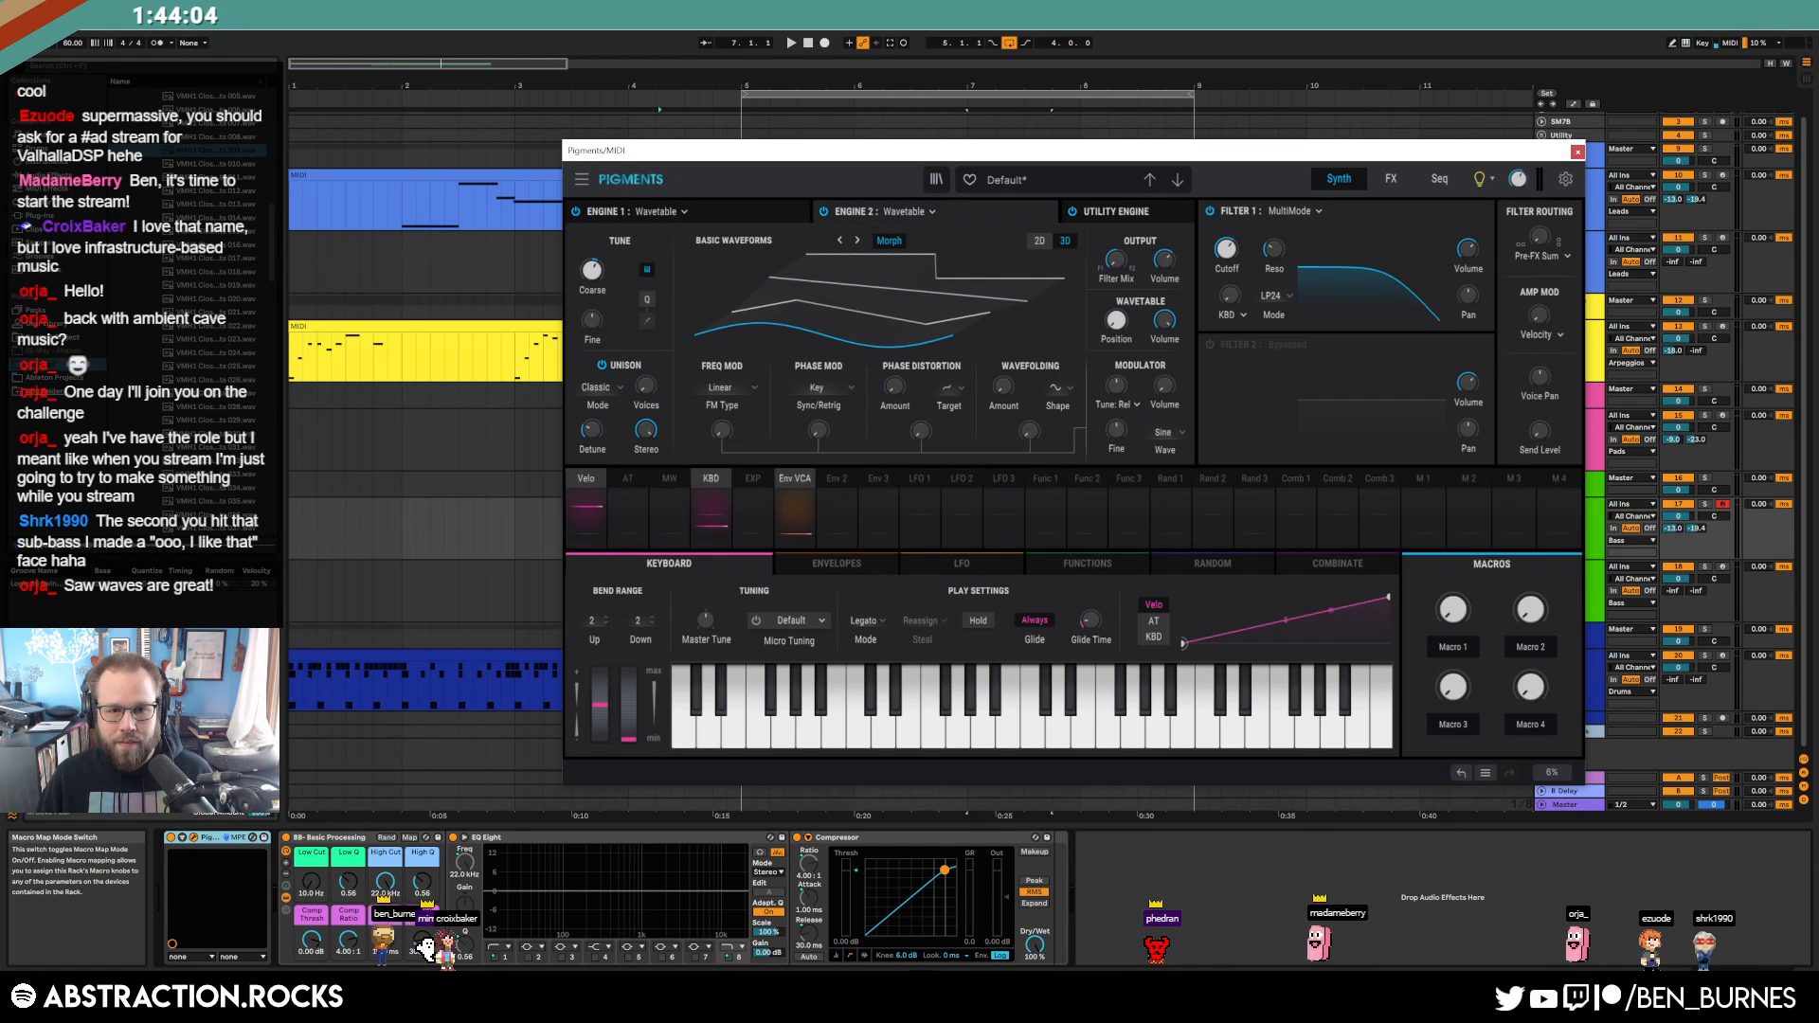
{"action": "left_click_drag", "start_coordinate": [1115, 320], "coordinate": [1115, 254]}
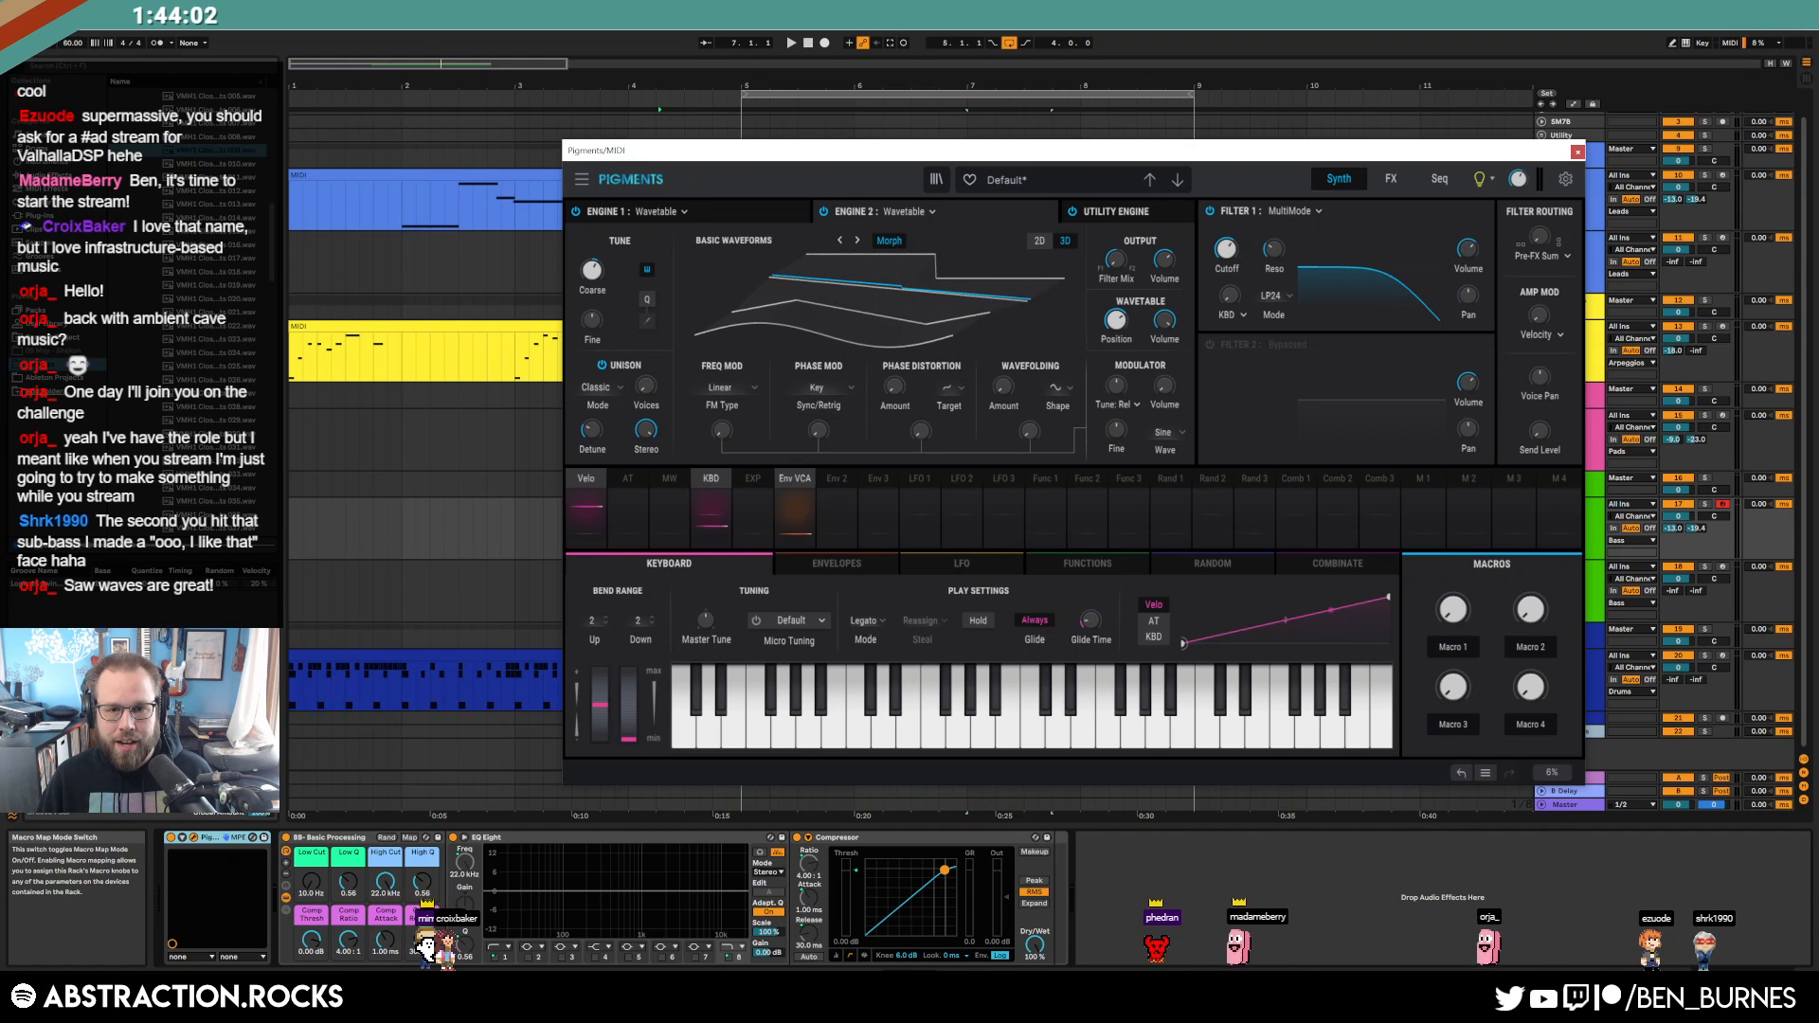
Play the loop while adjusting Engine 2's output volume, and close the Pigments window.
{"action": "key", "text": "space"}
{"action": "mouse_move", "coordinate": [1116, 161]}
{"action": "left_mouse_down"}
{"action": "mouse_move", "coordinate": [434, 194]}
{"action": "mouse_move", "coordinate": [1053, 416]}
{"action": "mouse_move", "coordinate": [1189, 289]}
{"action": "mouse_move", "coordinate": [1187, 245]}
{"action": "mouse_move", "coordinate": [1137, 228]}
{"action": "left_mouse_up"}
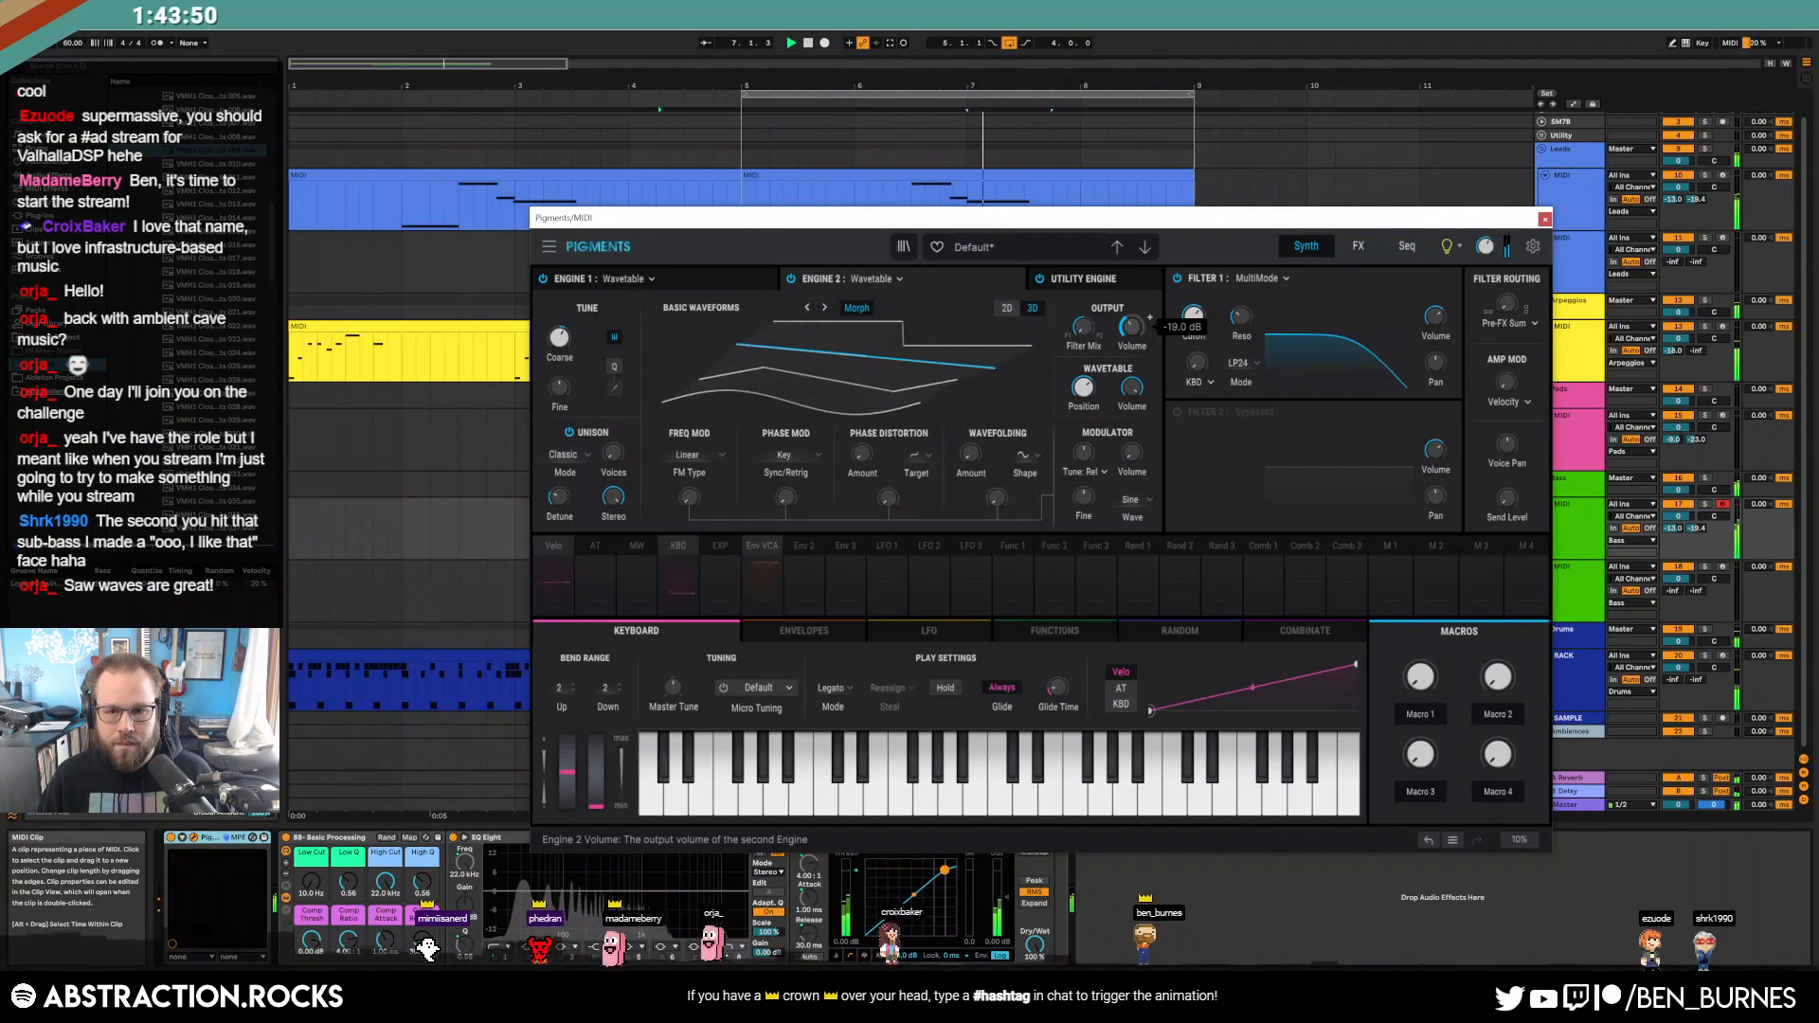
{"action": "left_click", "coordinate": [1545, 219]}
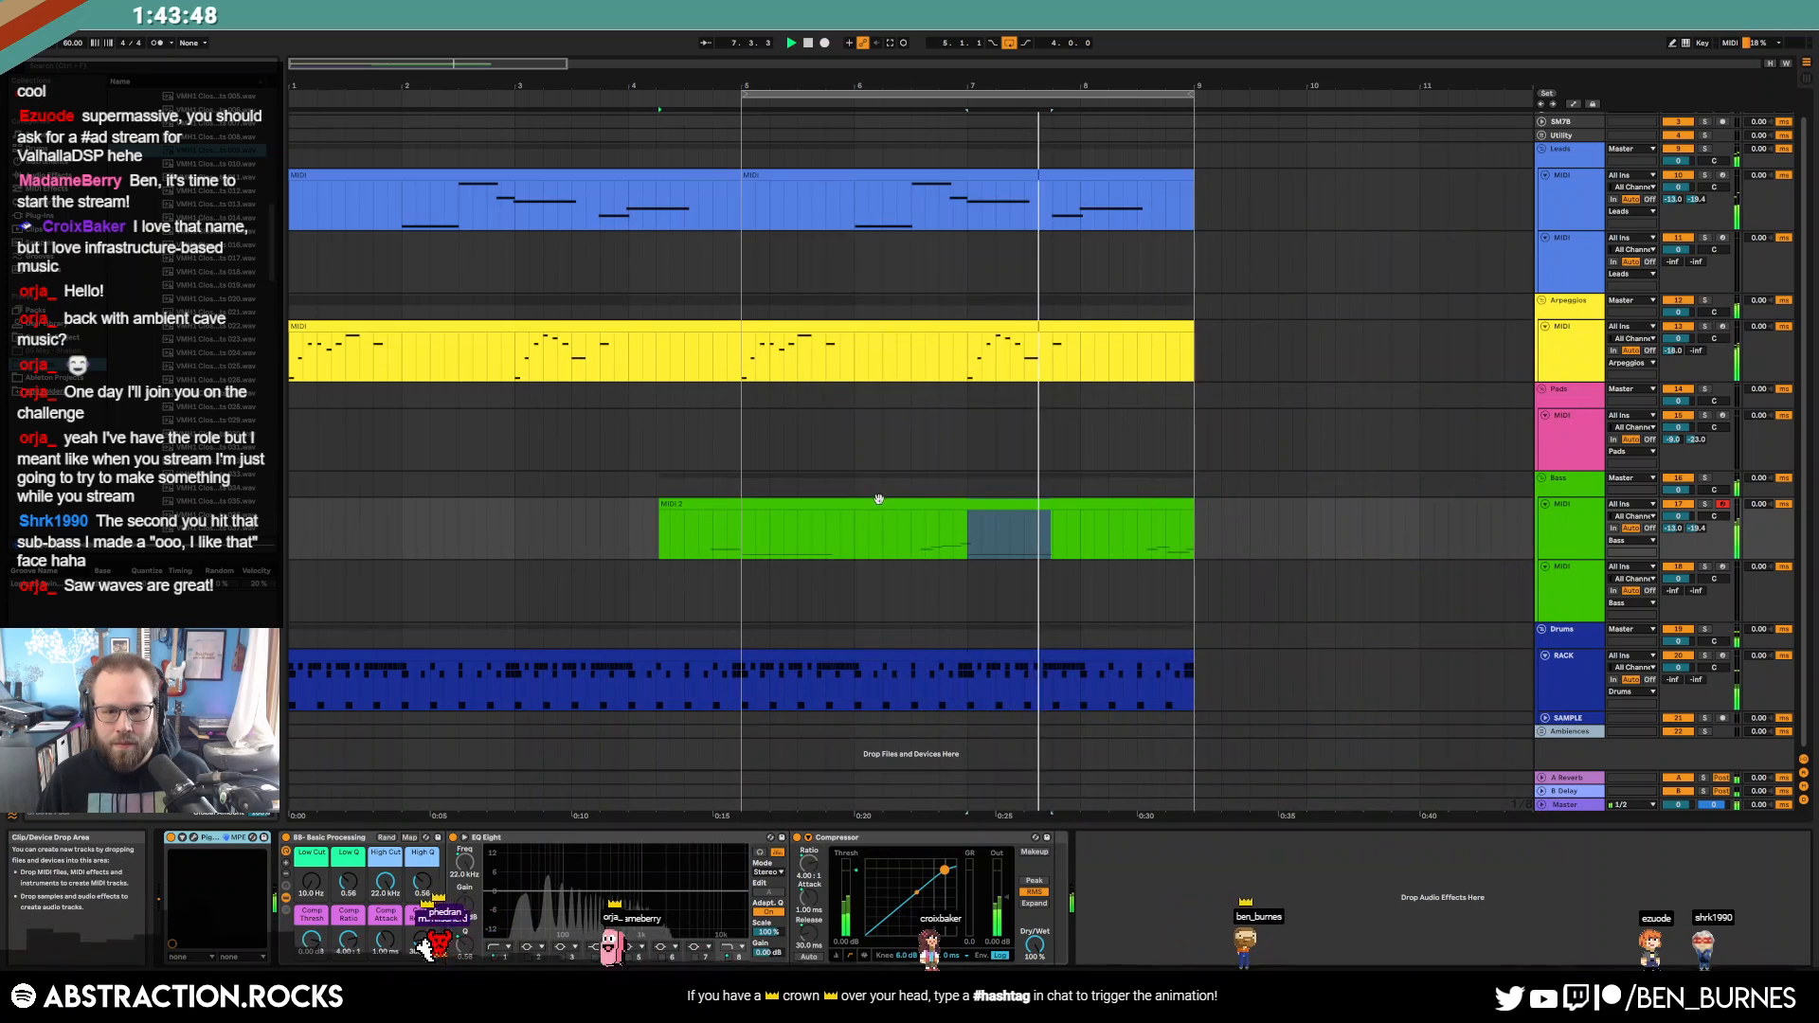
Reopen the bass clip and align the G0 pickup and the G0, A#0 and C1 notes of the rising run to the grid.
{"action": "double_click", "coordinate": [879, 498]}
{"action": "left_click_drag", "start_coordinate": [642, 821], "coordinate": [650, 820]}
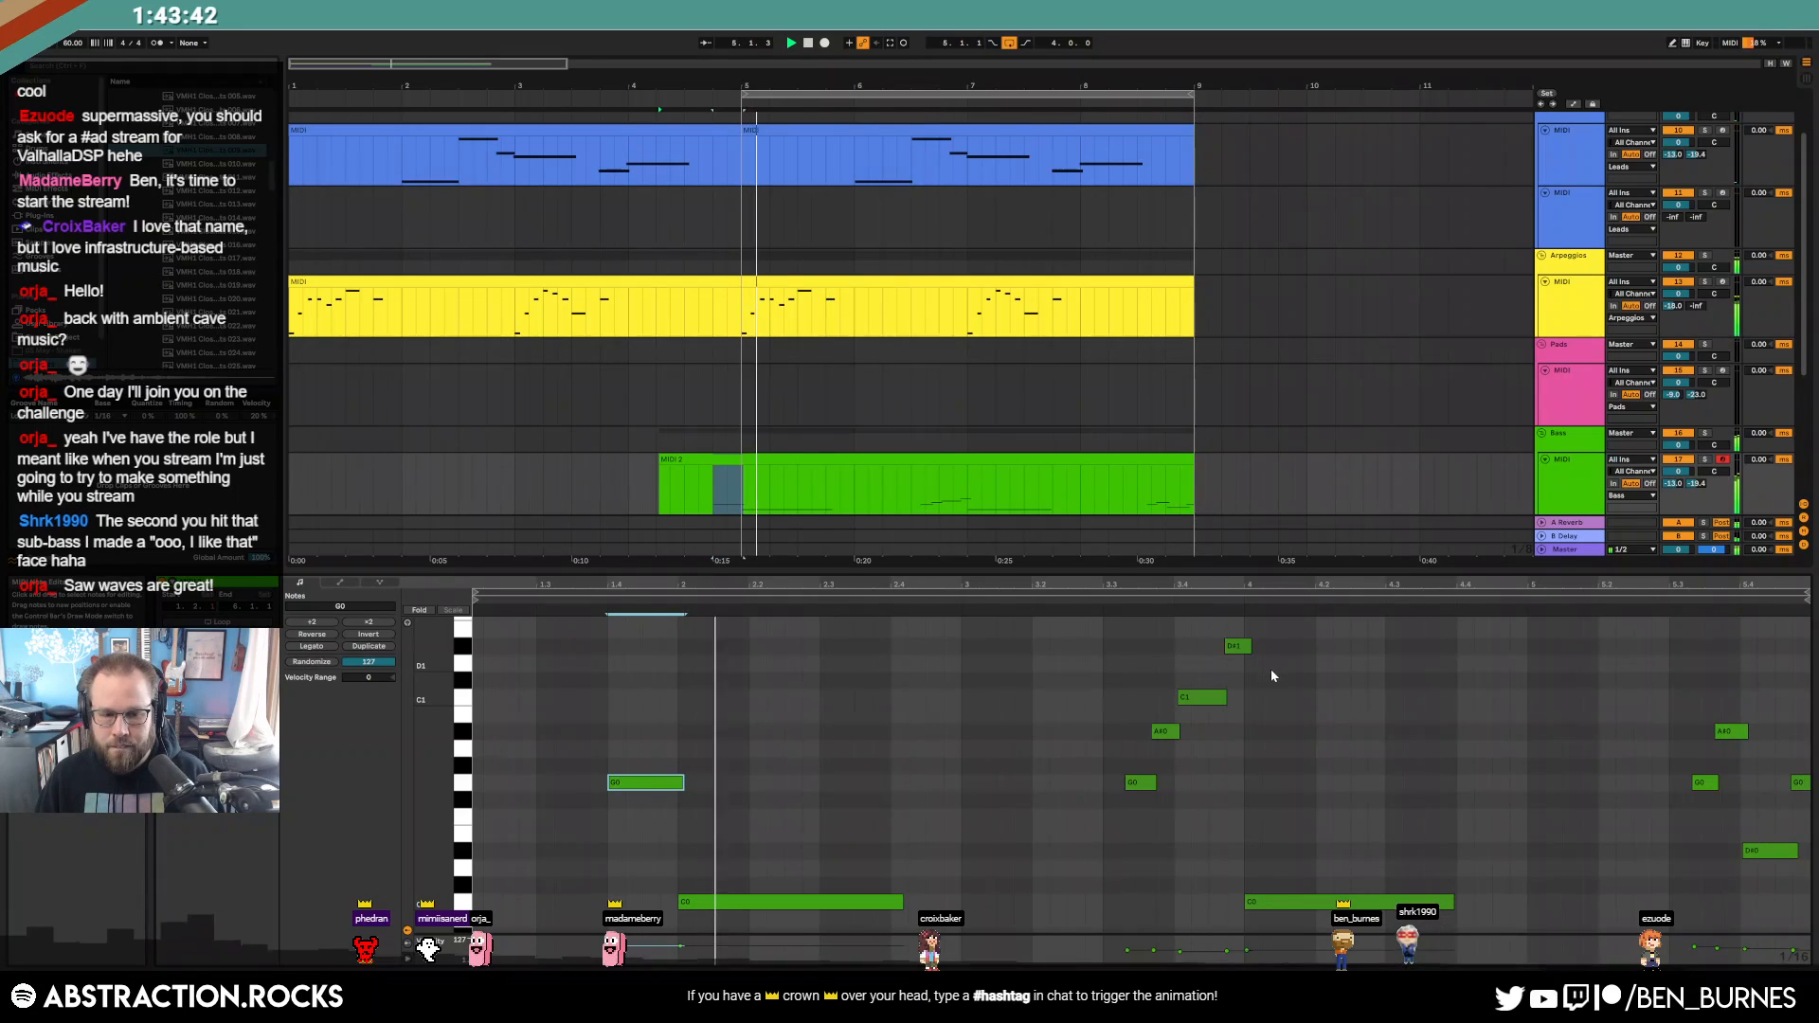
{"action": "left_click_drag", "start_coordinate": [1136, 781], "coordinate": [1133, 788]}
{"action": "left_click", "coordinate": [1162, 734]}
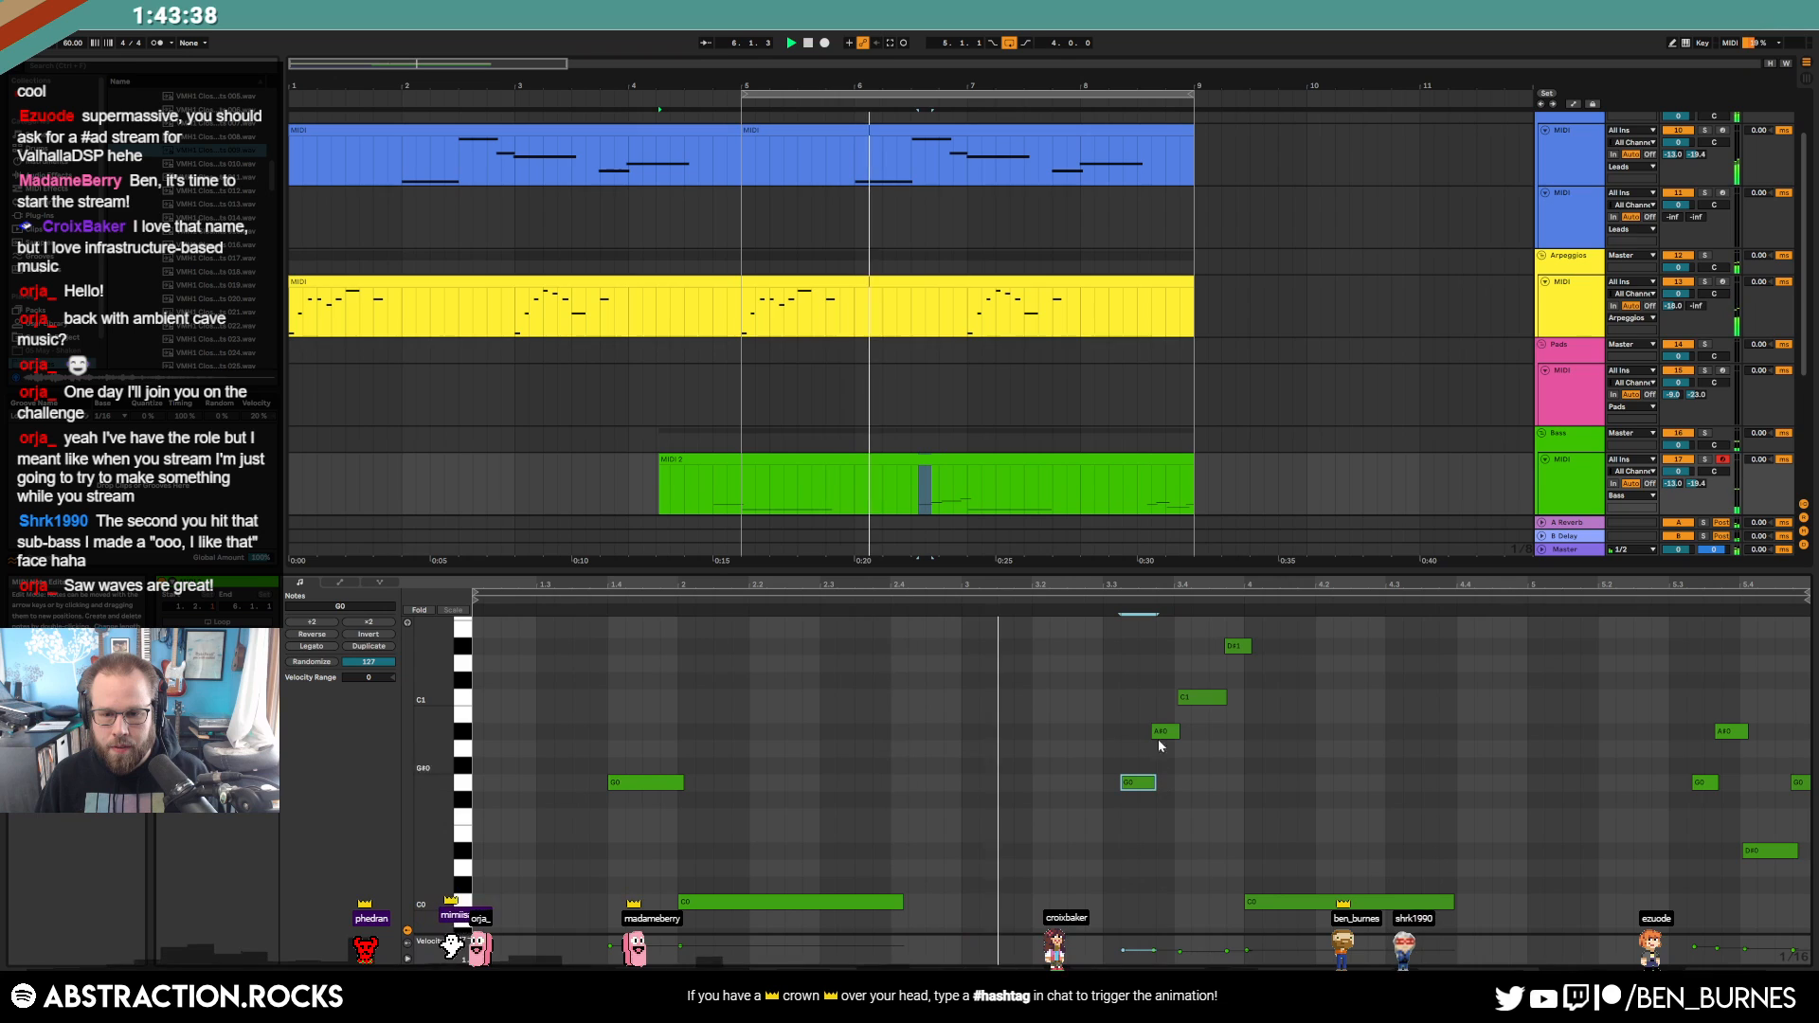
{"action": "key", "text": "ctrl+u"}
{"action": "left_click", "coordinate": [1190, 701]}
{"action": "key", "text": "ctrl+u"}
{"action": "left_click", "coordinate": [1237, 646]}
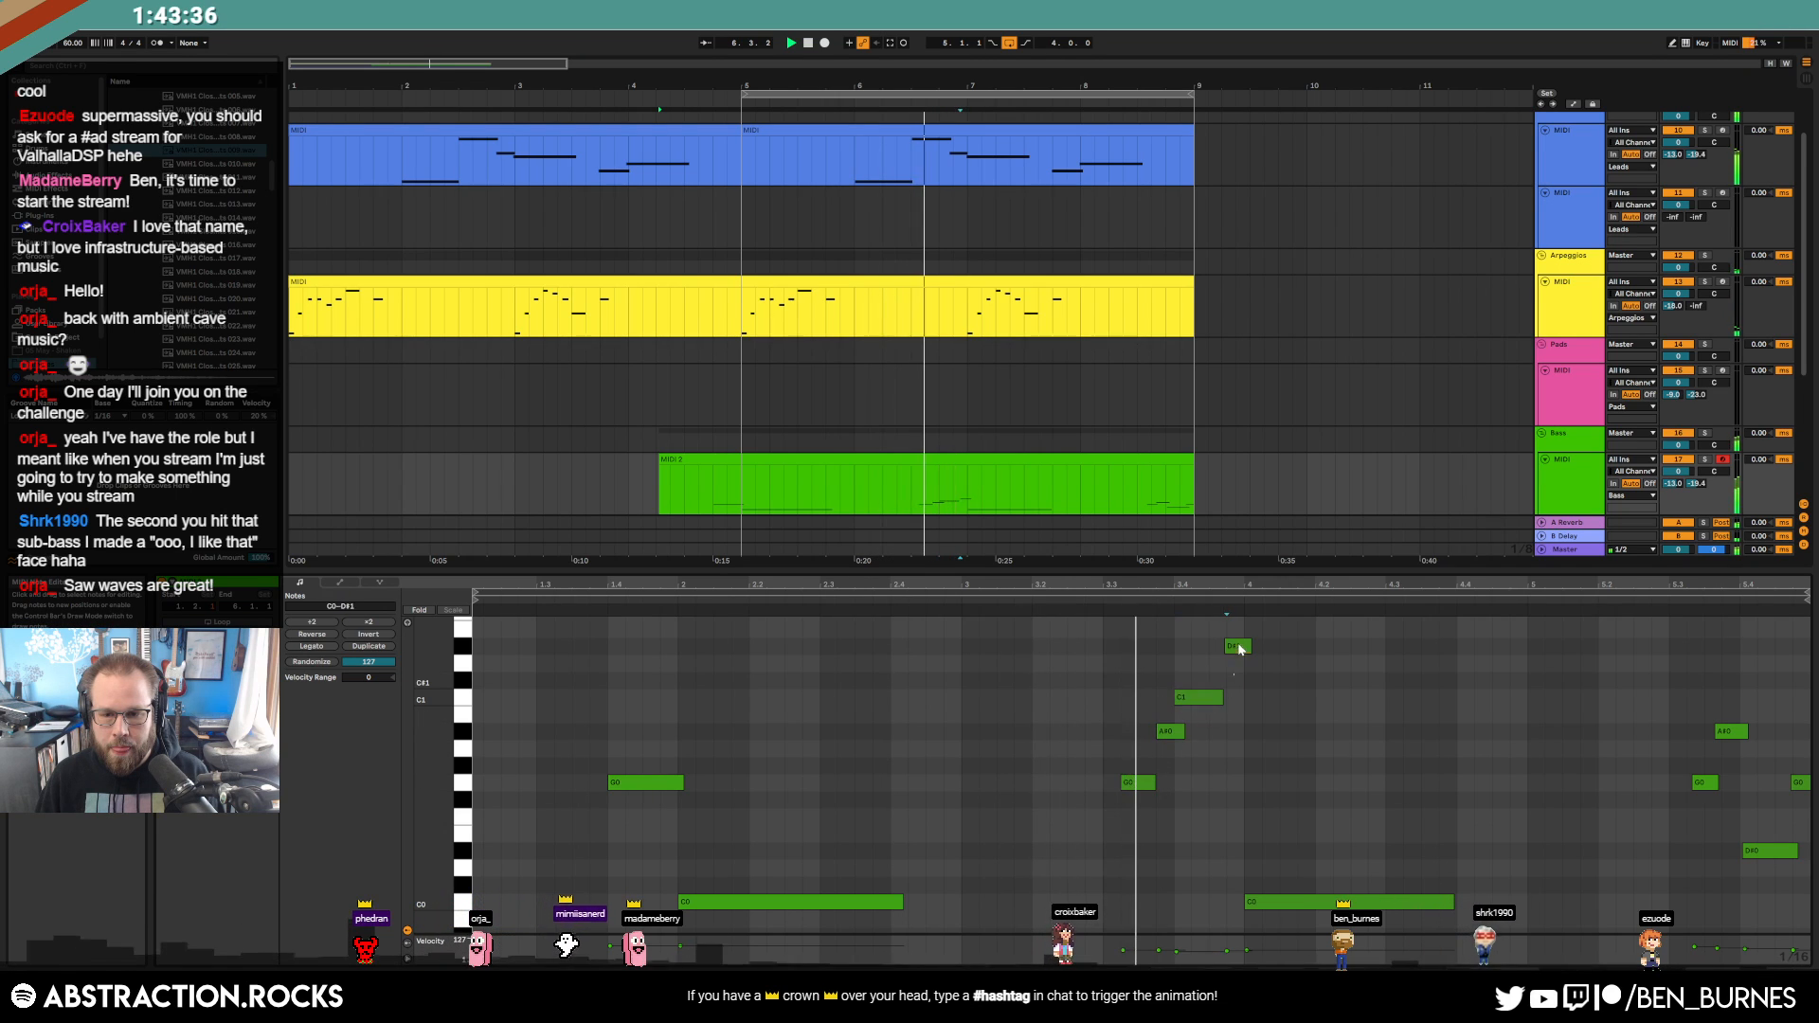
Lengthen the rising run's G0 and C1 notes slightly, and try shifting the second long C0 note earlier.
{"action": "left_click_drag", "start_coordinate": [1153, 784], "coordinate": [1161, 785]}
{"action": "left_click_drag", "start_coordinate": [1222, 699], "coordinate": [1230, 699]}
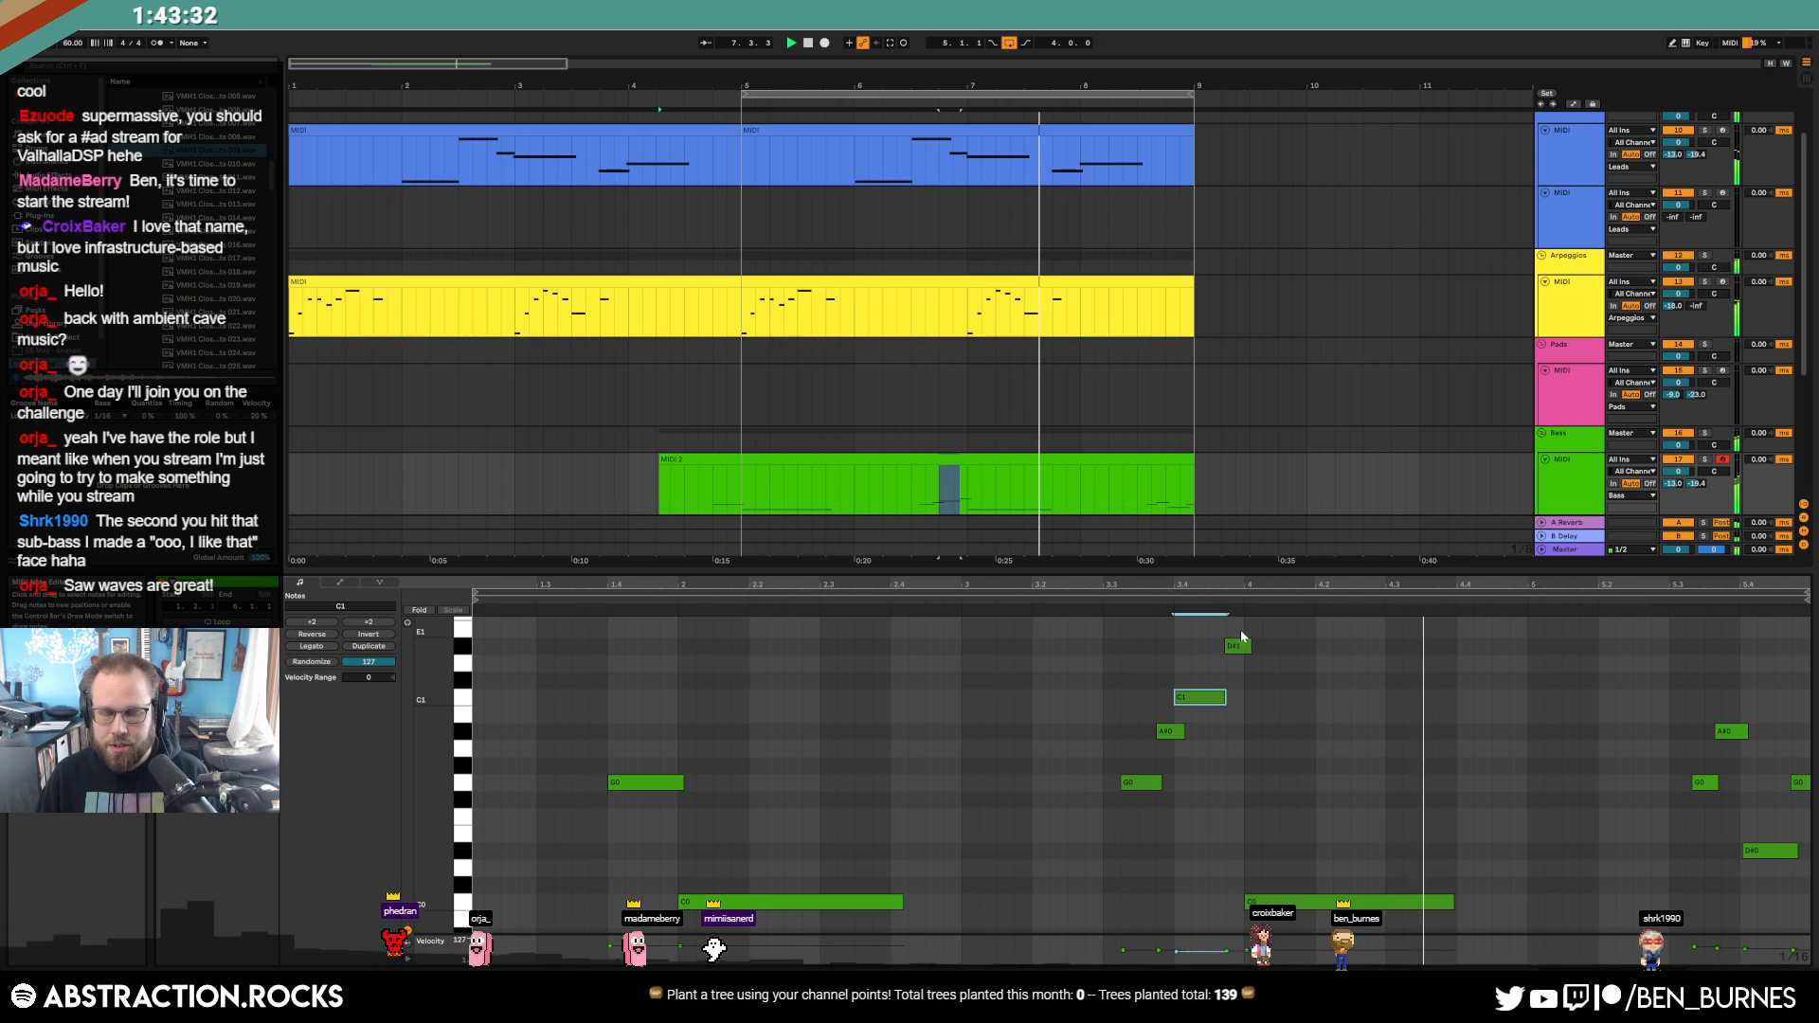
{"action": "left_click_drag", "start_coordinate": [1272, 912], "coordinate": [1259, 912]}
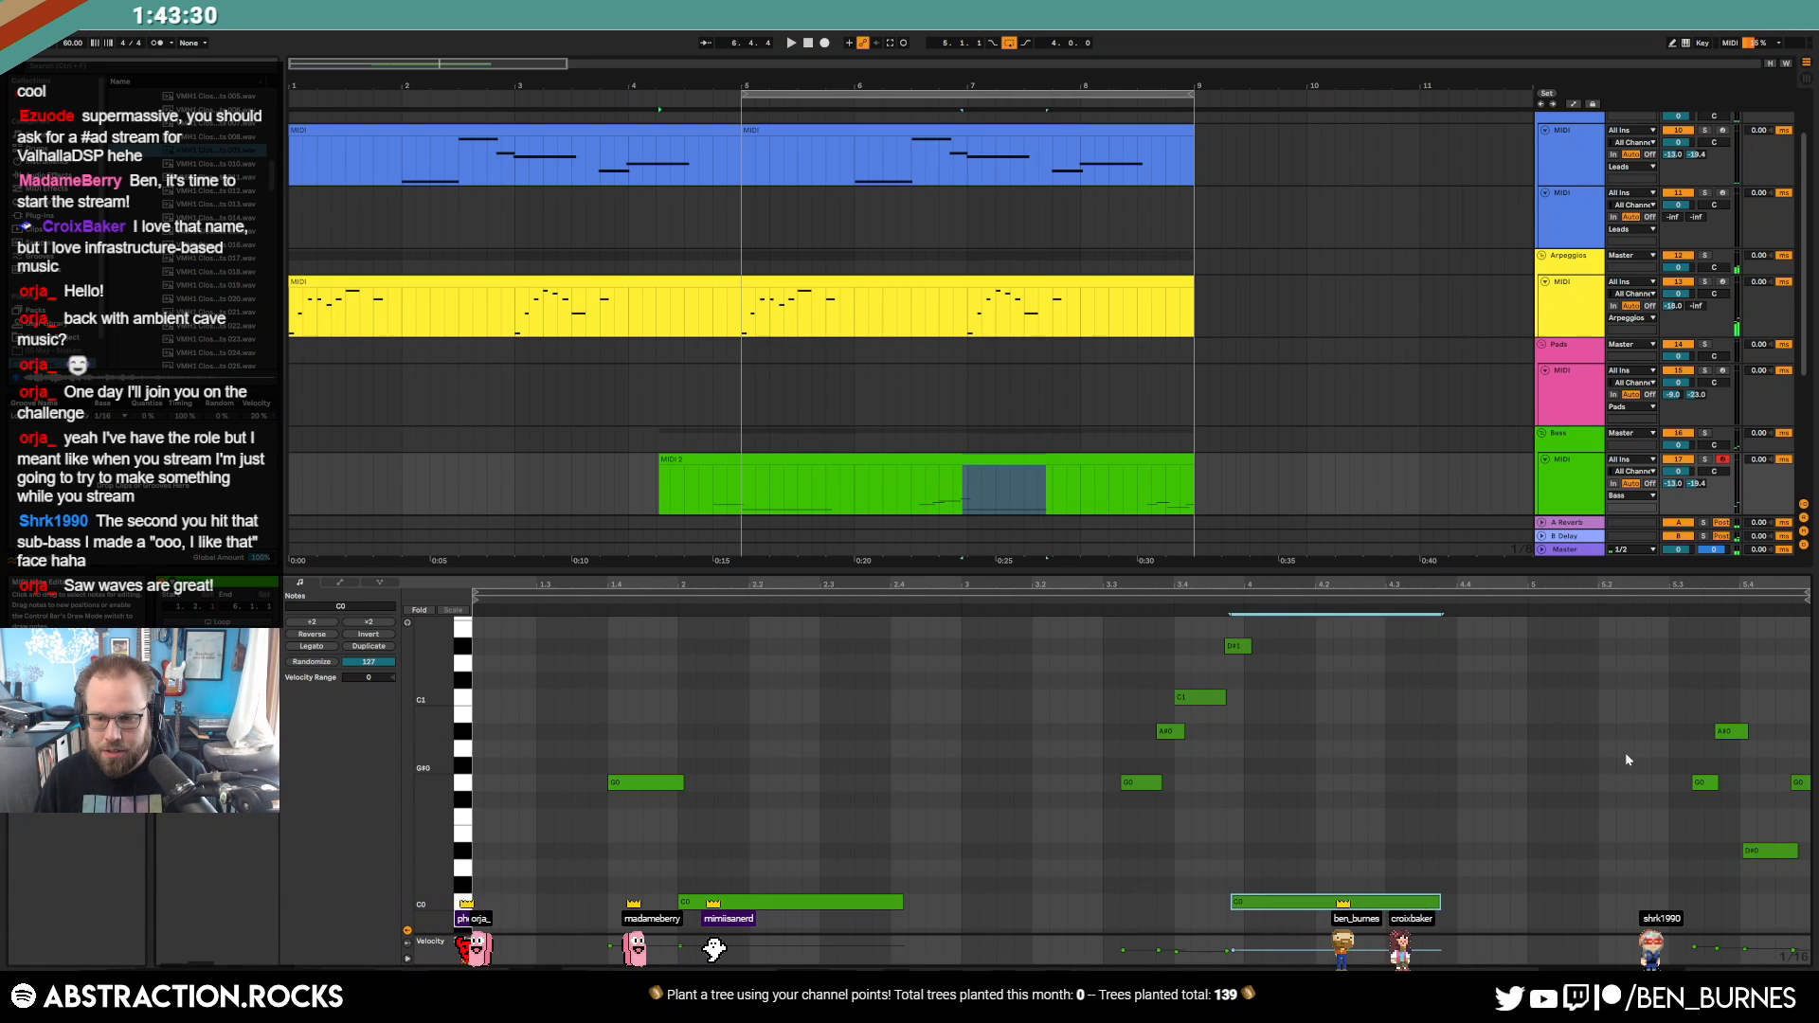
Tidy the timing and lengths of the G0, A#0 and D#0 notes in the bass clip's closing run.
{"action": "left_click", "coordinate": [1705, 785]}
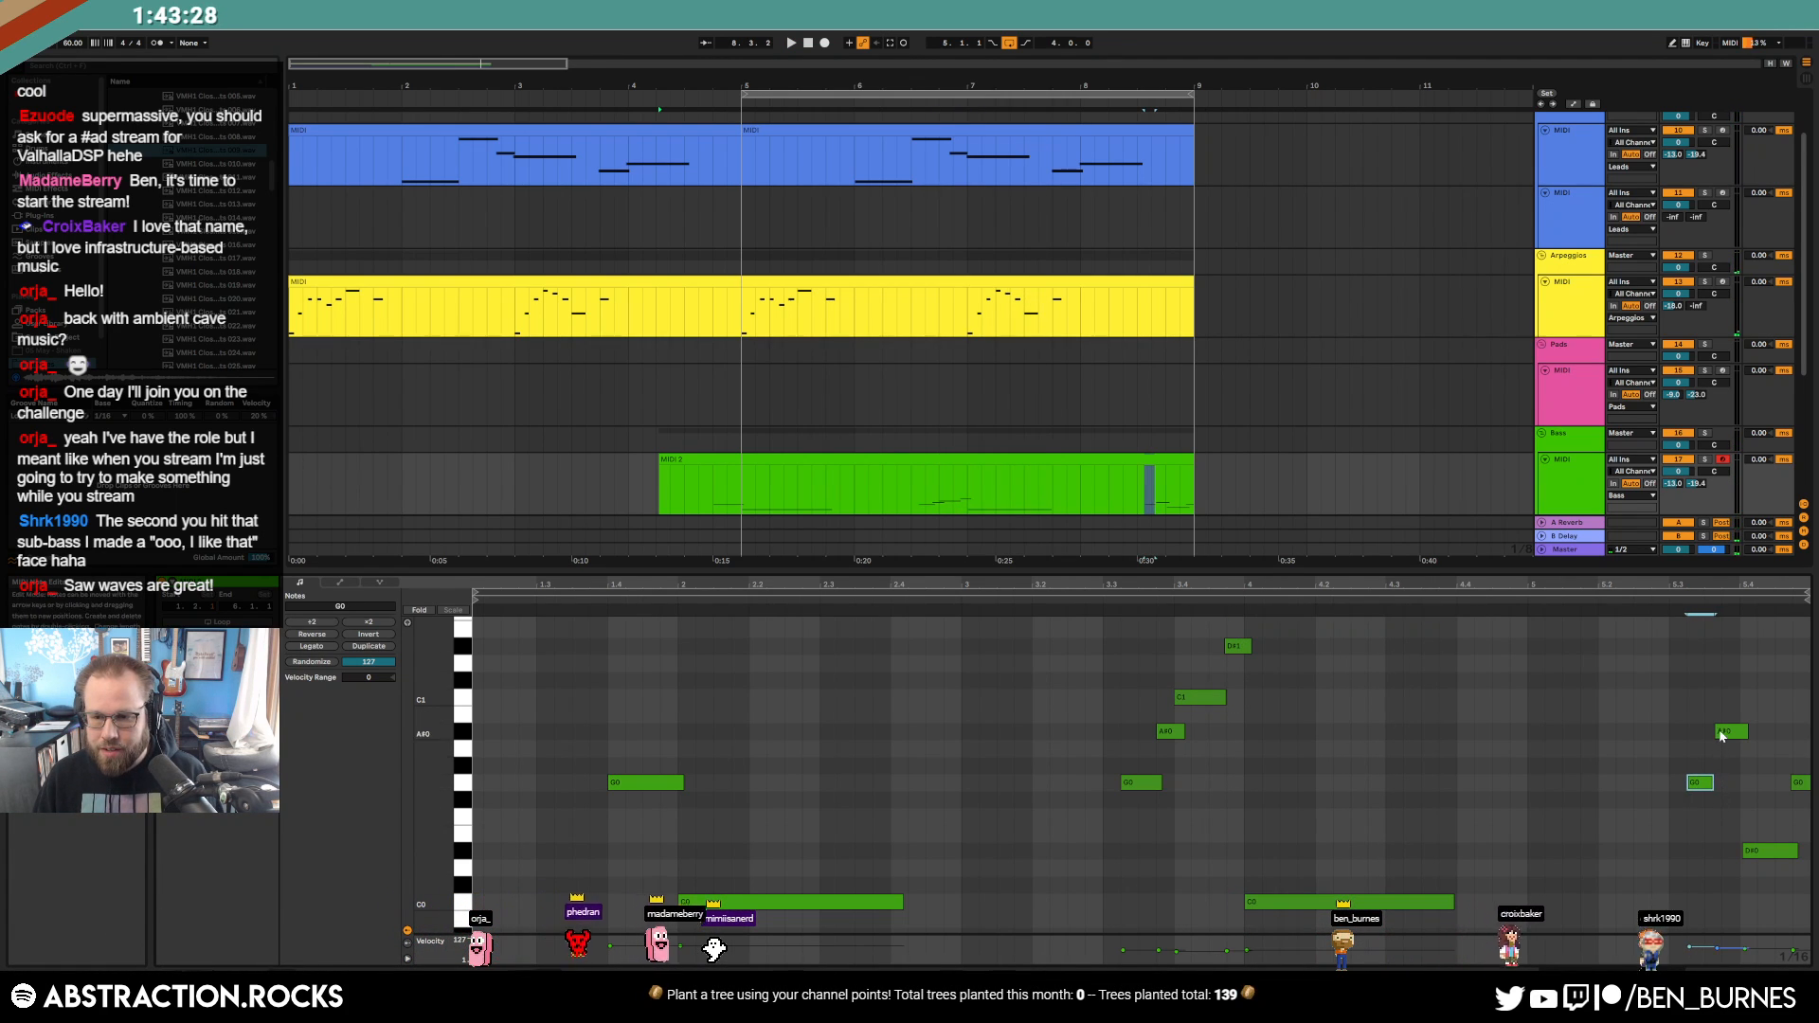
{"action": "left_click_drag", "start_coordinate": [1724, 734], "coordinate": [1728, 783]}
{"action": "left_click", "coordinate": [1800, 783]}
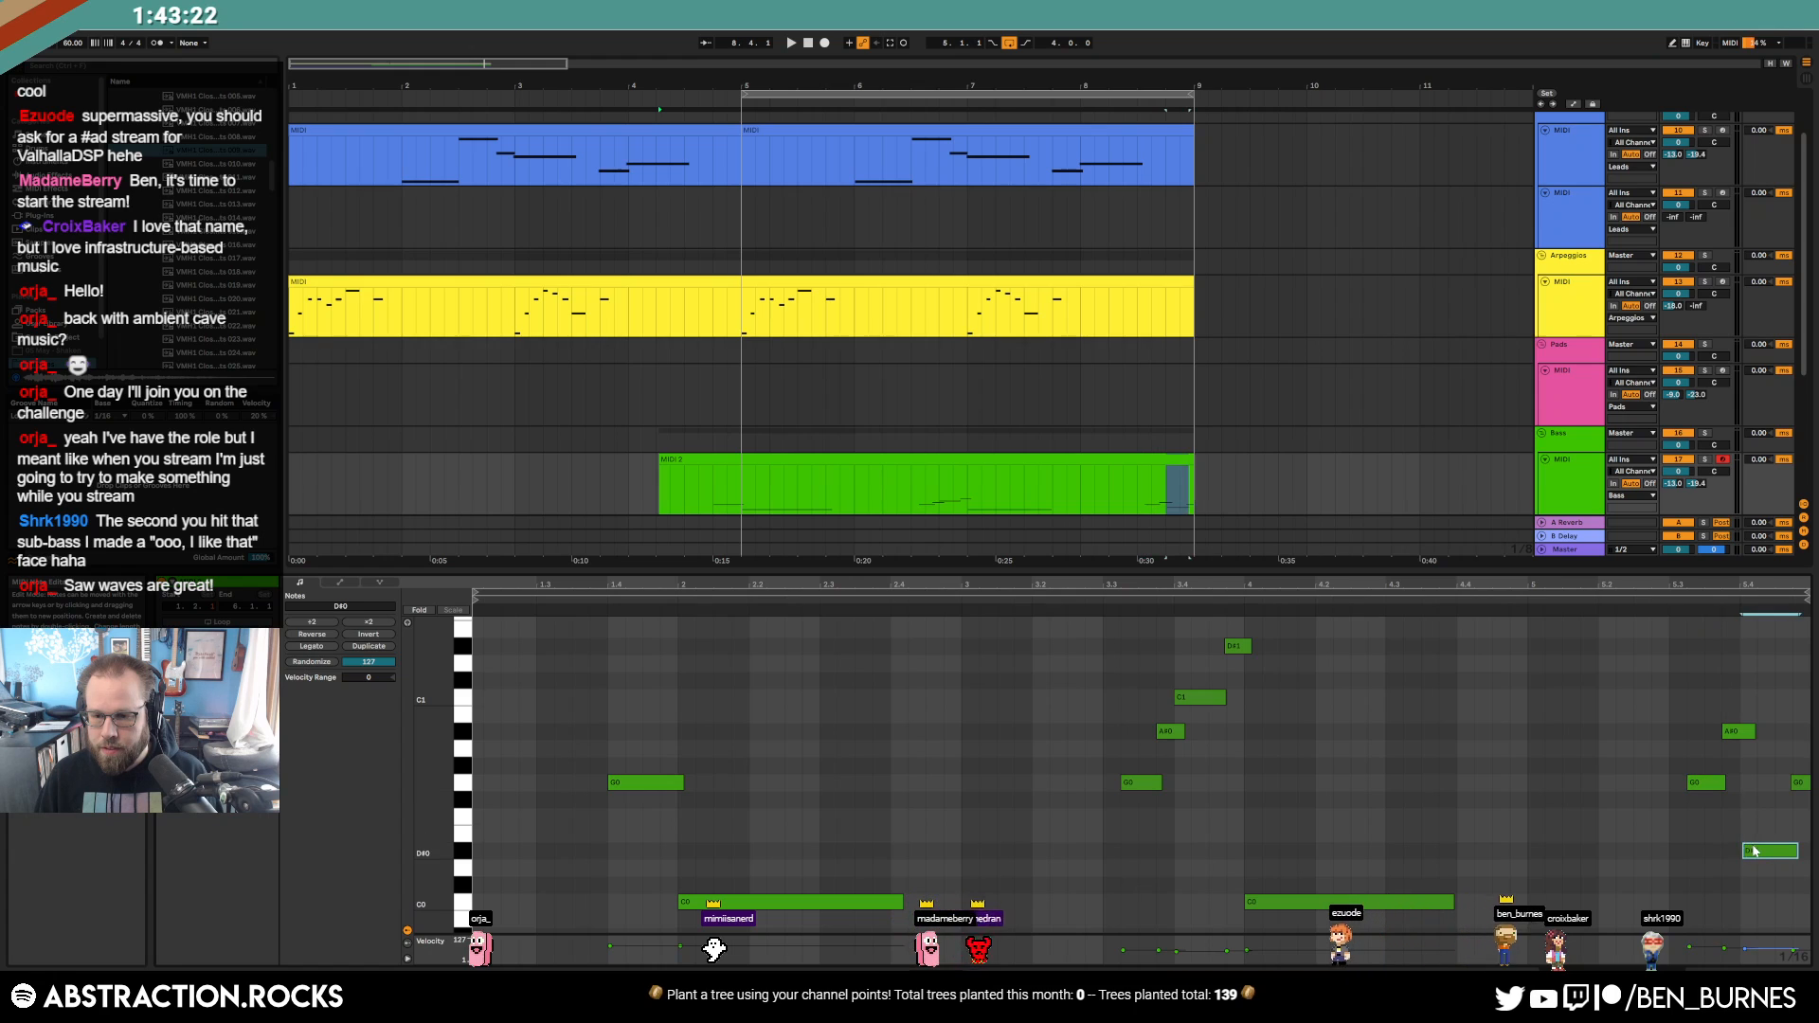
{"action": "left_click", "coordinate": [1793, 850]}
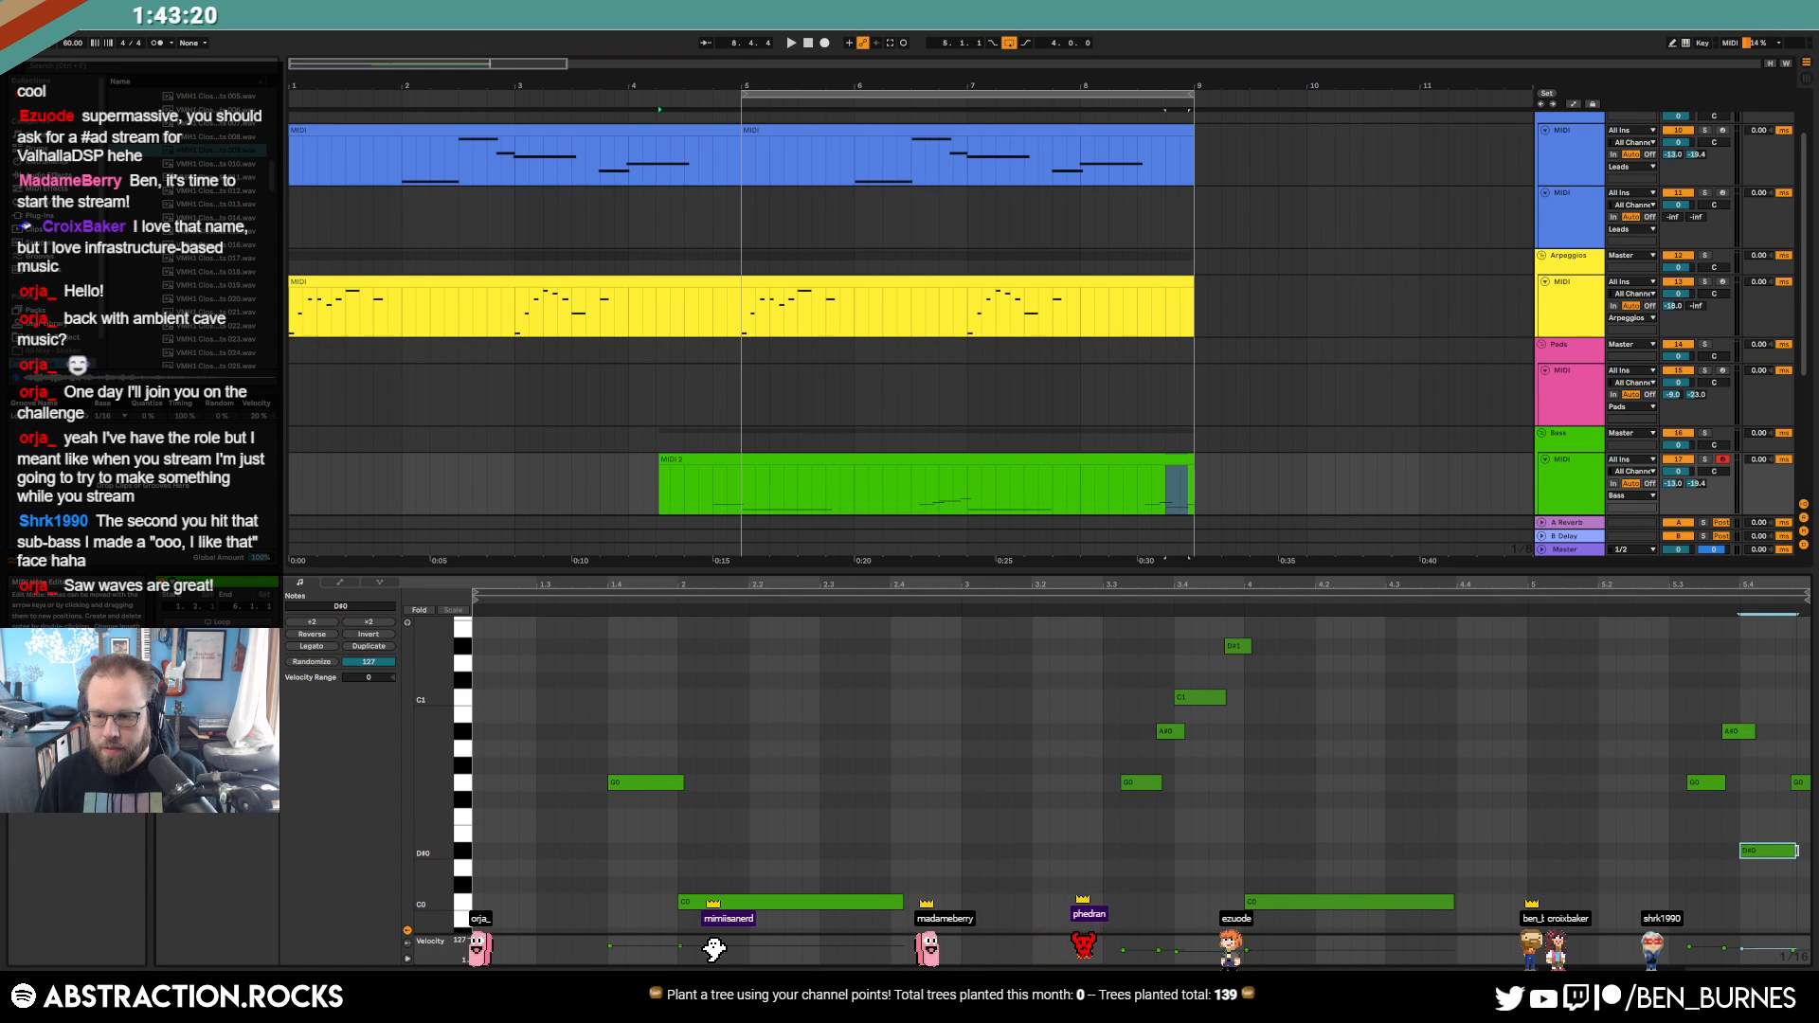
Play the loop, adjust the Glide Time in the bass track's Pigments, and close the plug-in window.
{"action": "left_click", "coordinate": [629, 601]}
{"action": "key", "text": "shift+Tab"}
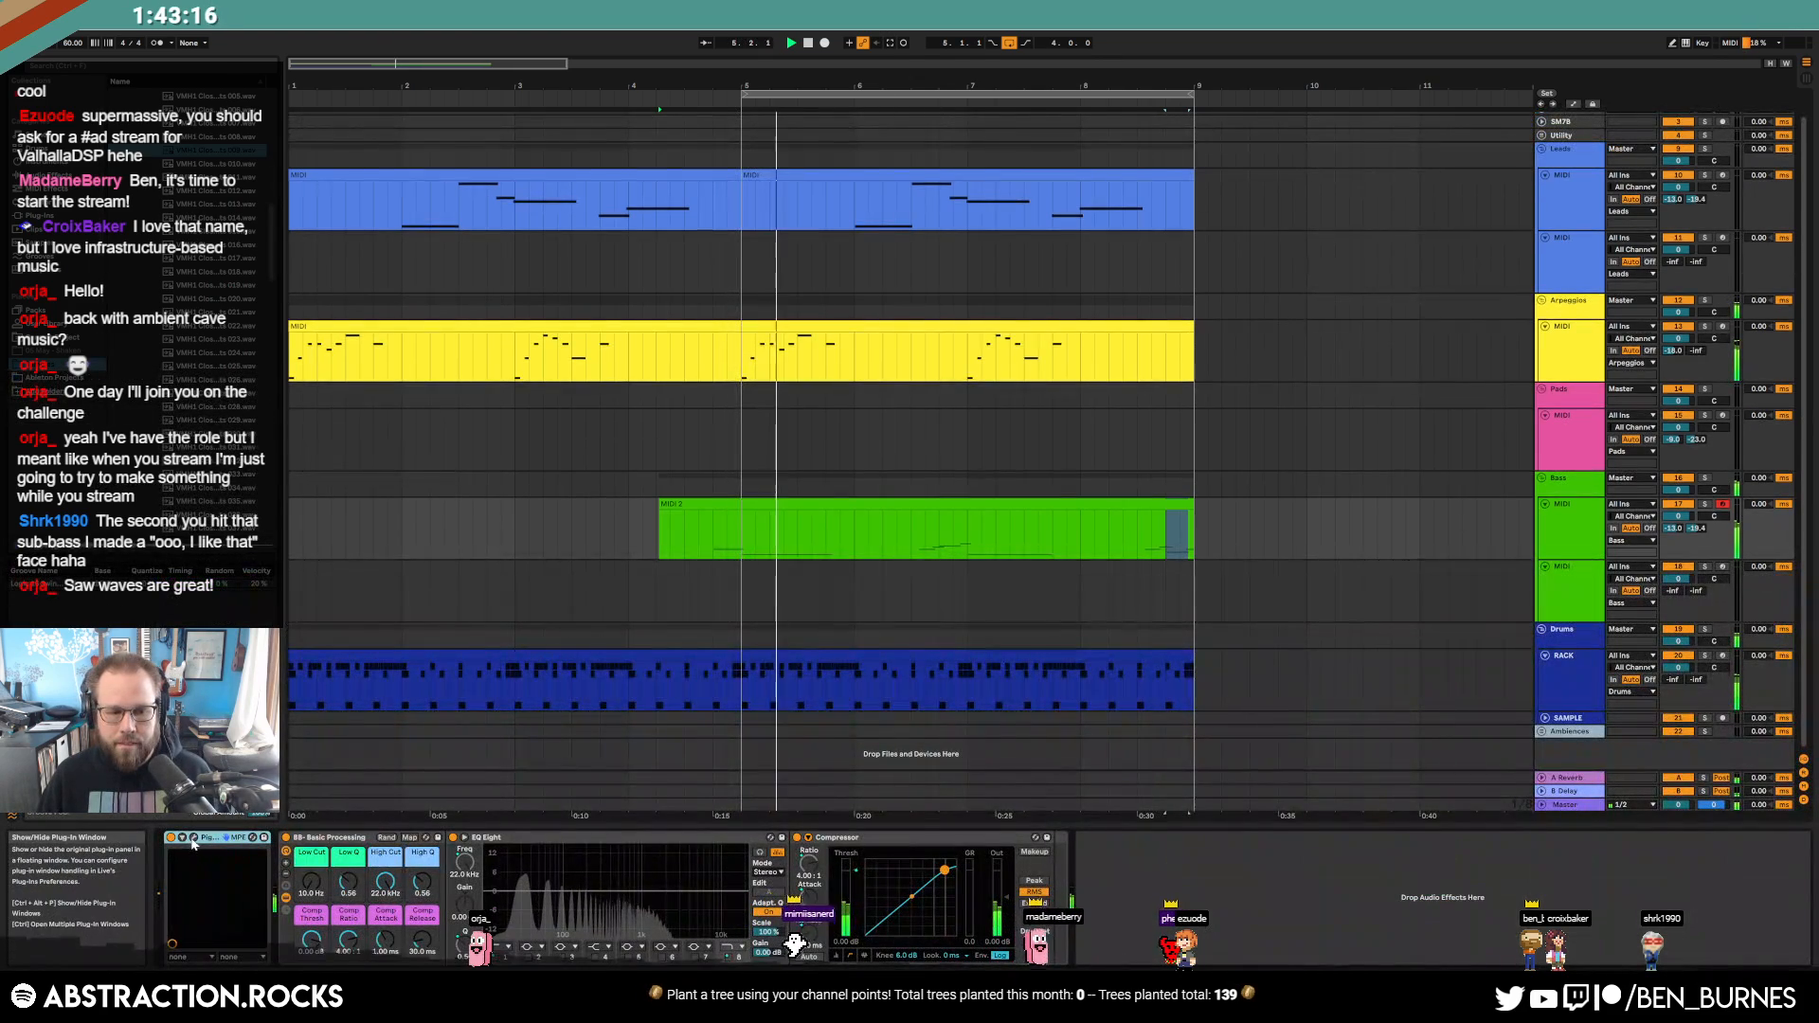
{"action": "left_click", "coordinate": [193, 837]}
{"action": "left_click_drag", "start_coordinate": [1057, 689], "coordinate": [1057, 663]}
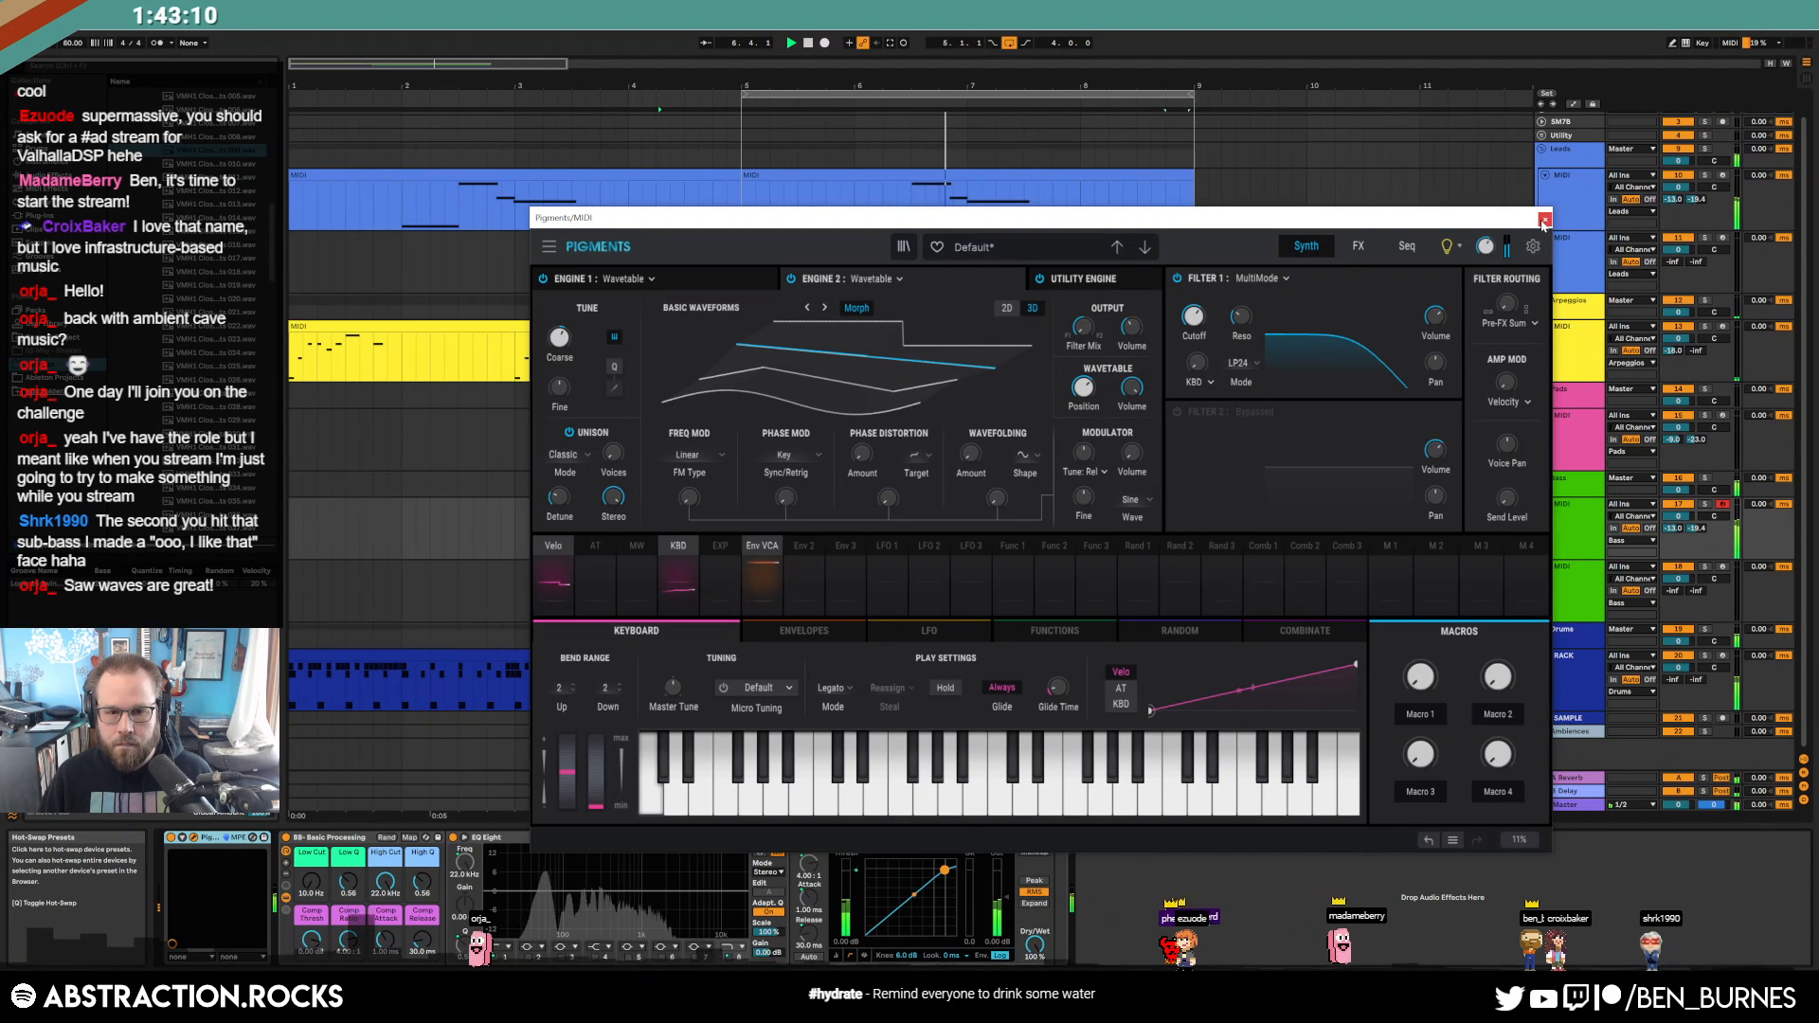
{"action": "left_click", "coordinate": [1543, 220]}
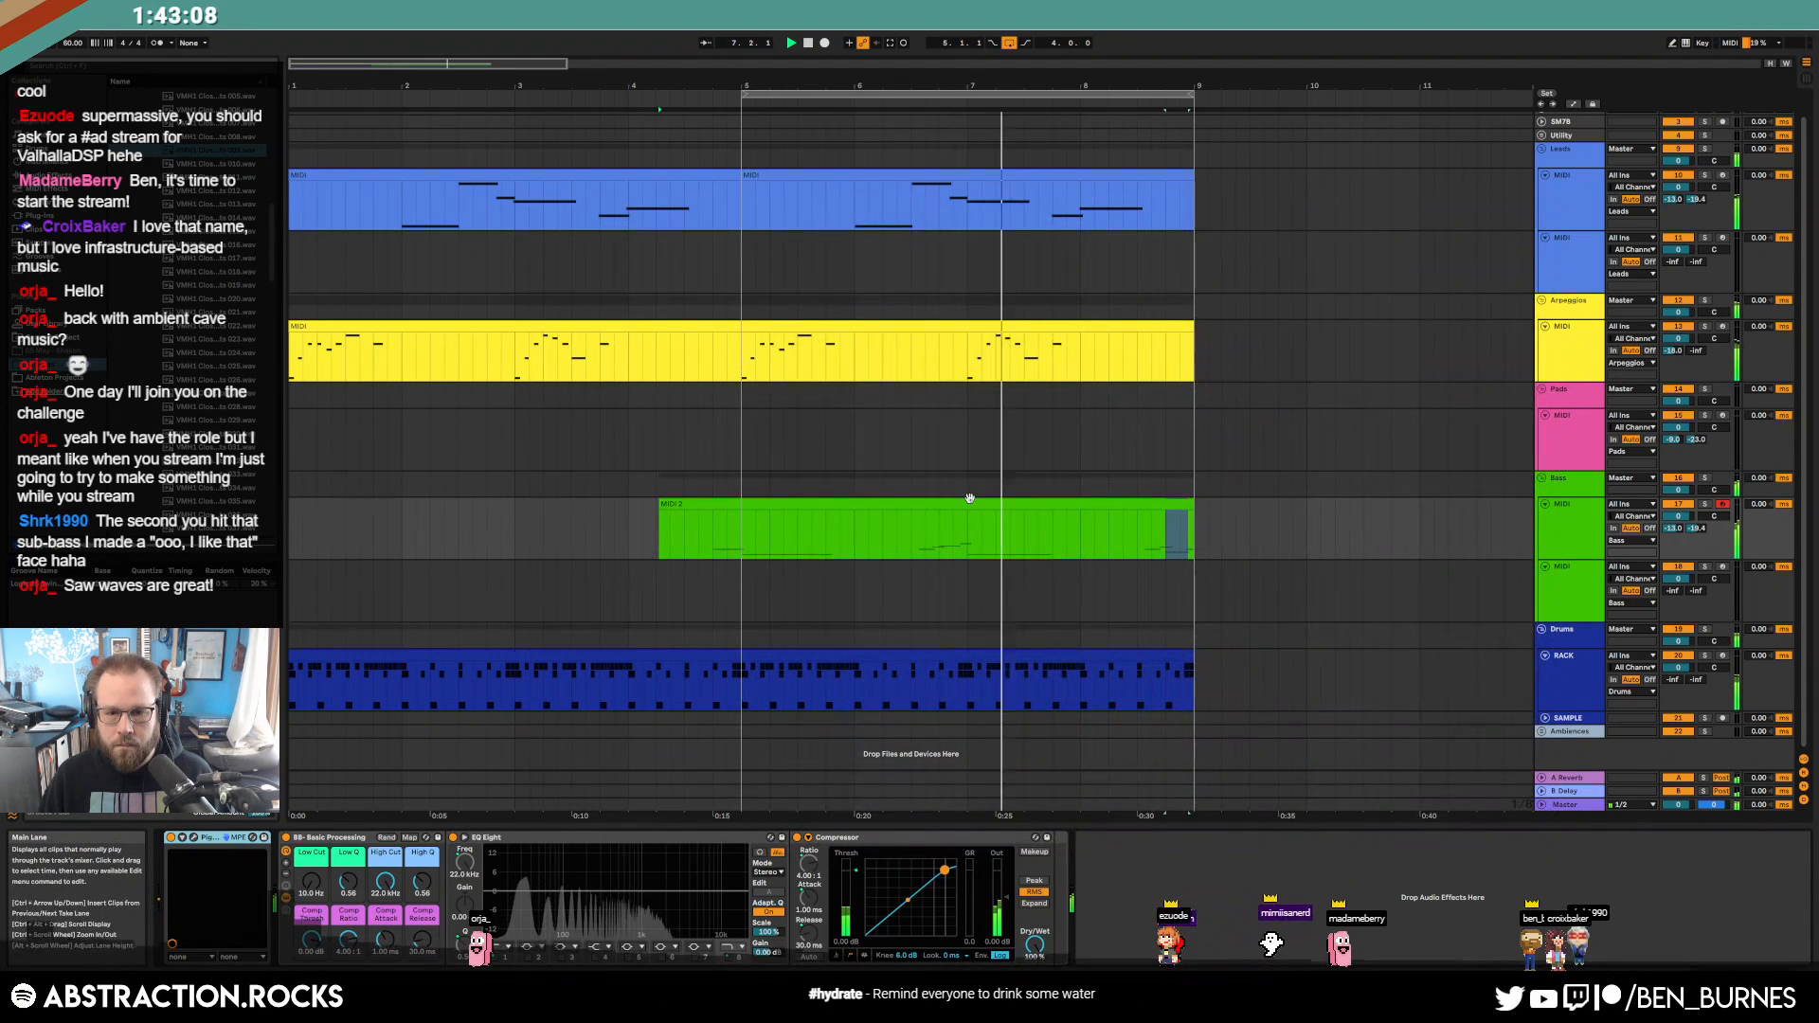
Open the arpeggio clip and add short G#4, G4 and G#4 notes at the start of its fourth bar.
{"action": "left_click", "coordinate": [969, 499]}
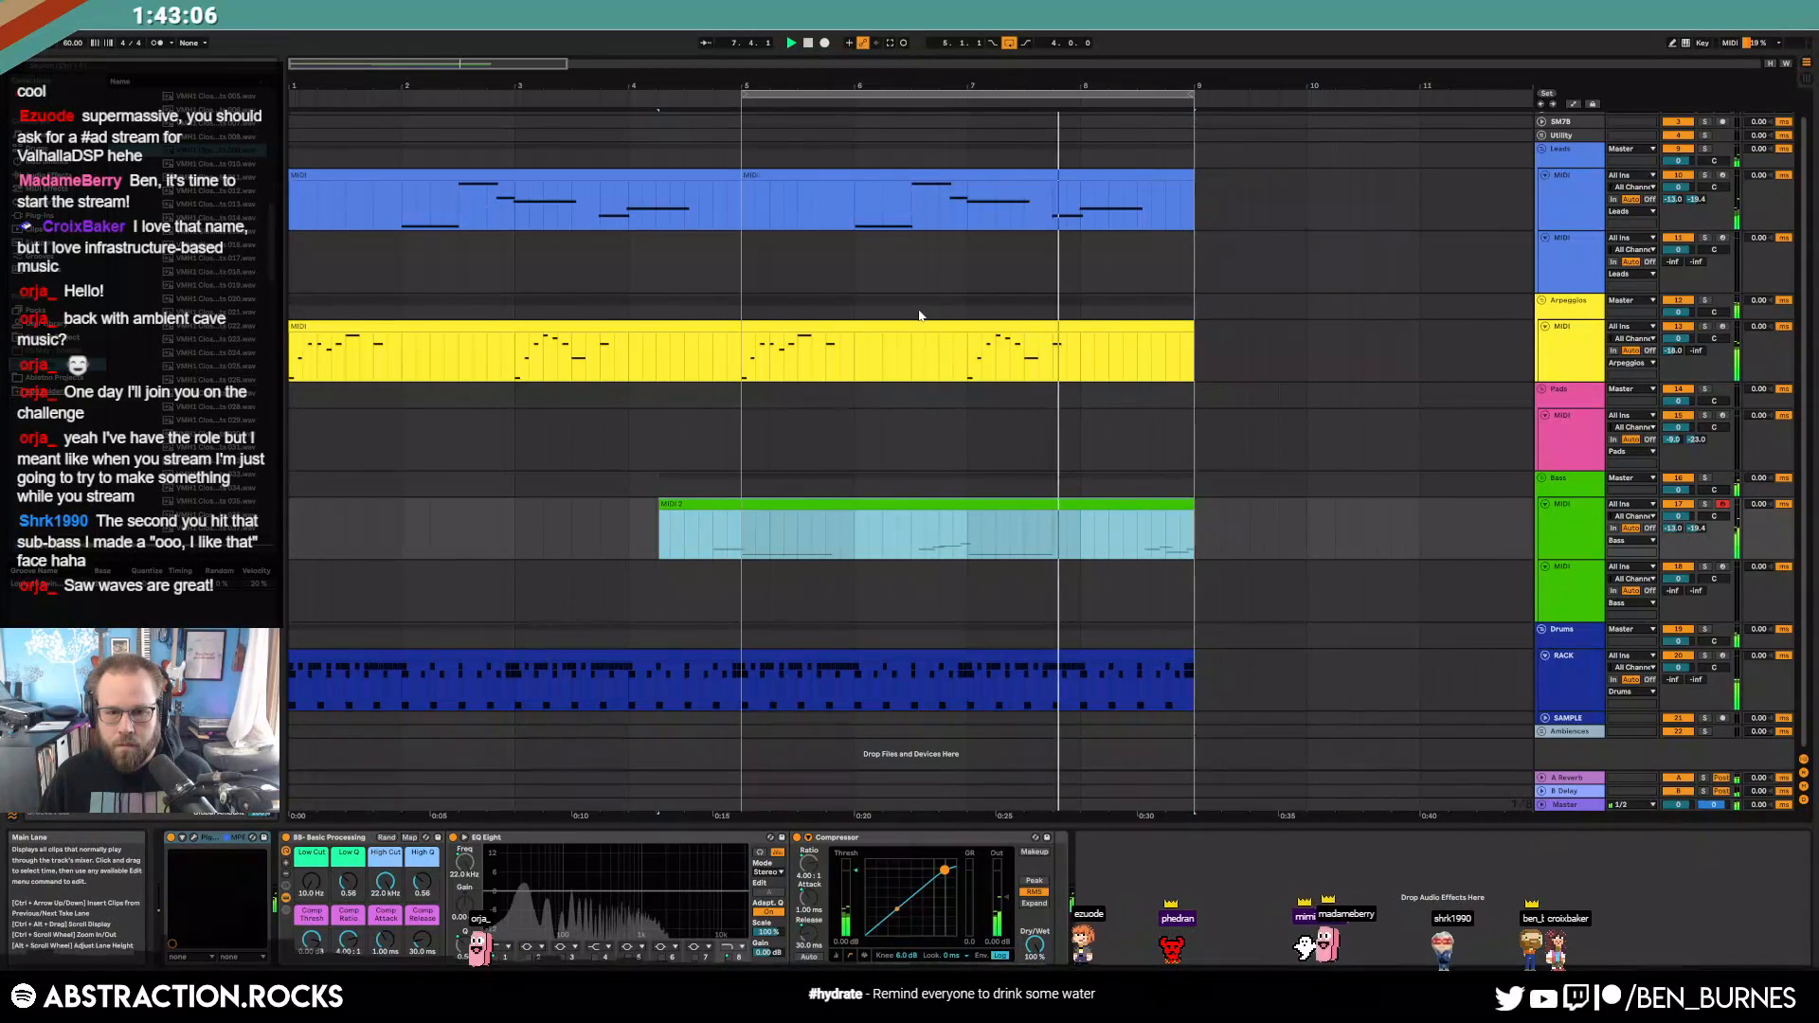
{"action": "double_click", "coordinate": [927, 325]}
{"action": "left_click", "coordinate": [1012, 748]}
{"action": "scroll", "coordinate": [1035, 757], "scroll_direction": "up", "scroll_amount": 2}
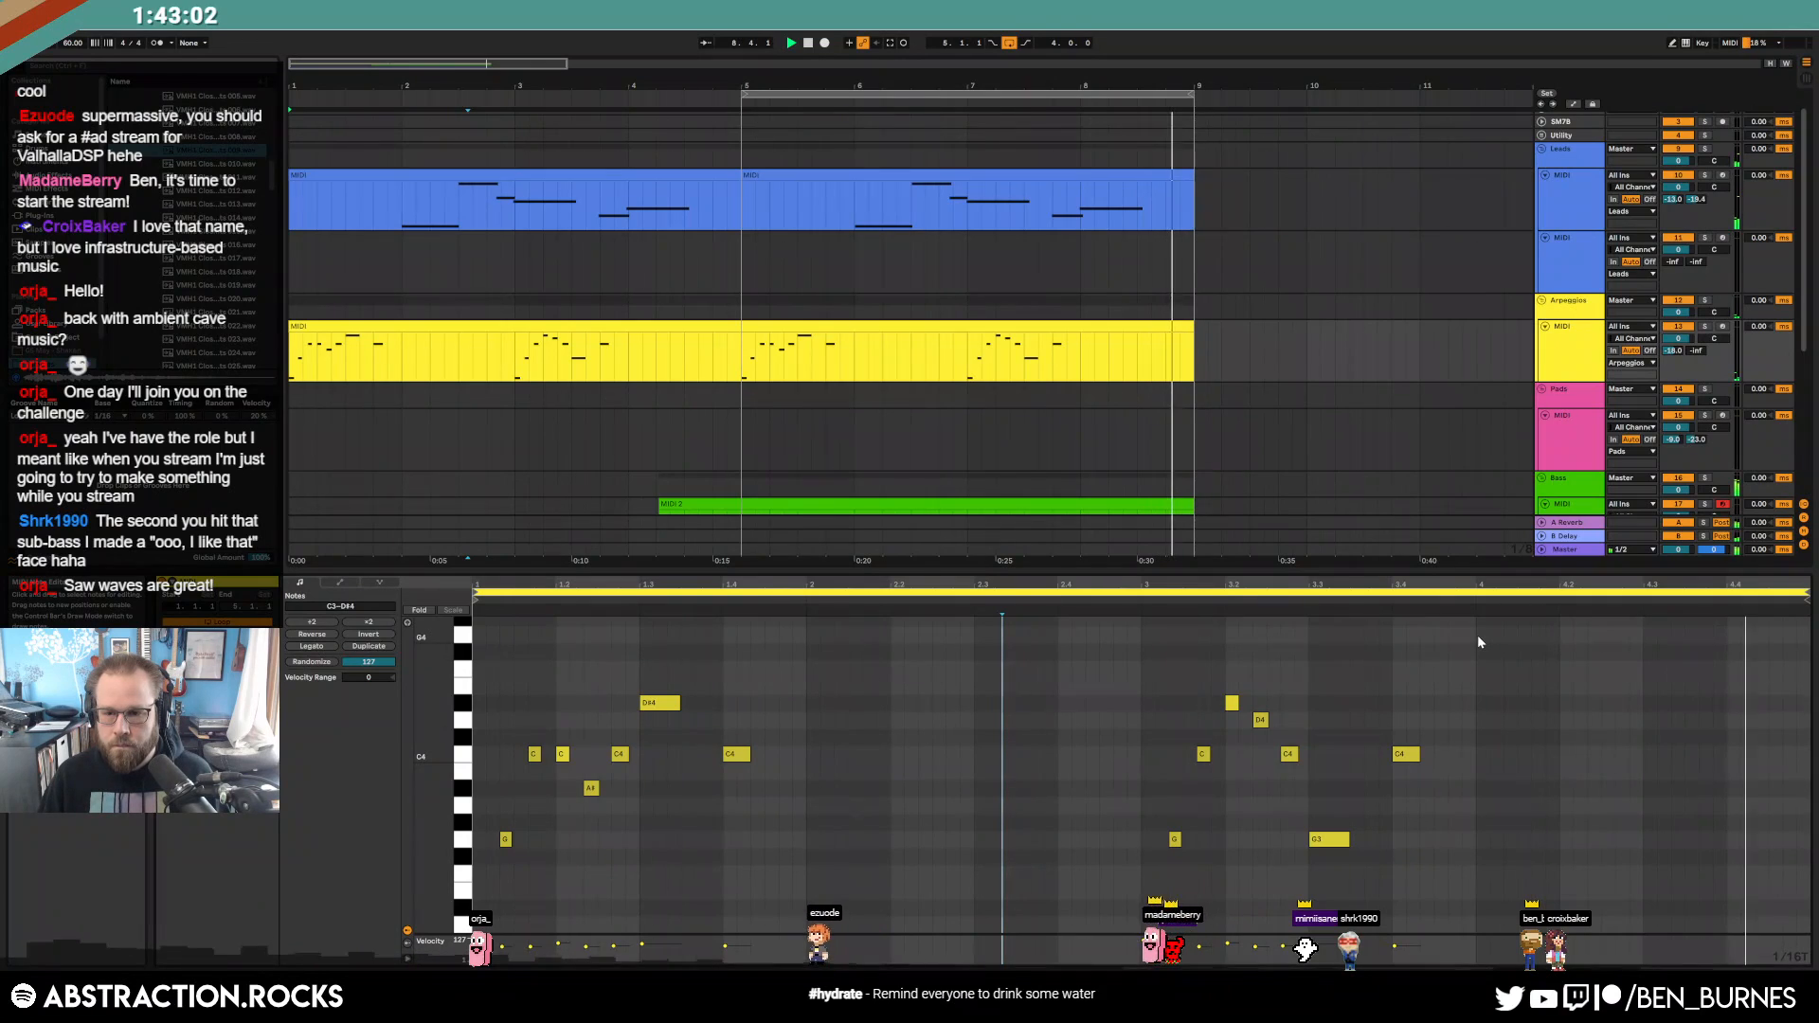
{"action": "scroll", "coordinate": [1478, 633], "scroll_direction": "up", "scroll_amount": 2}
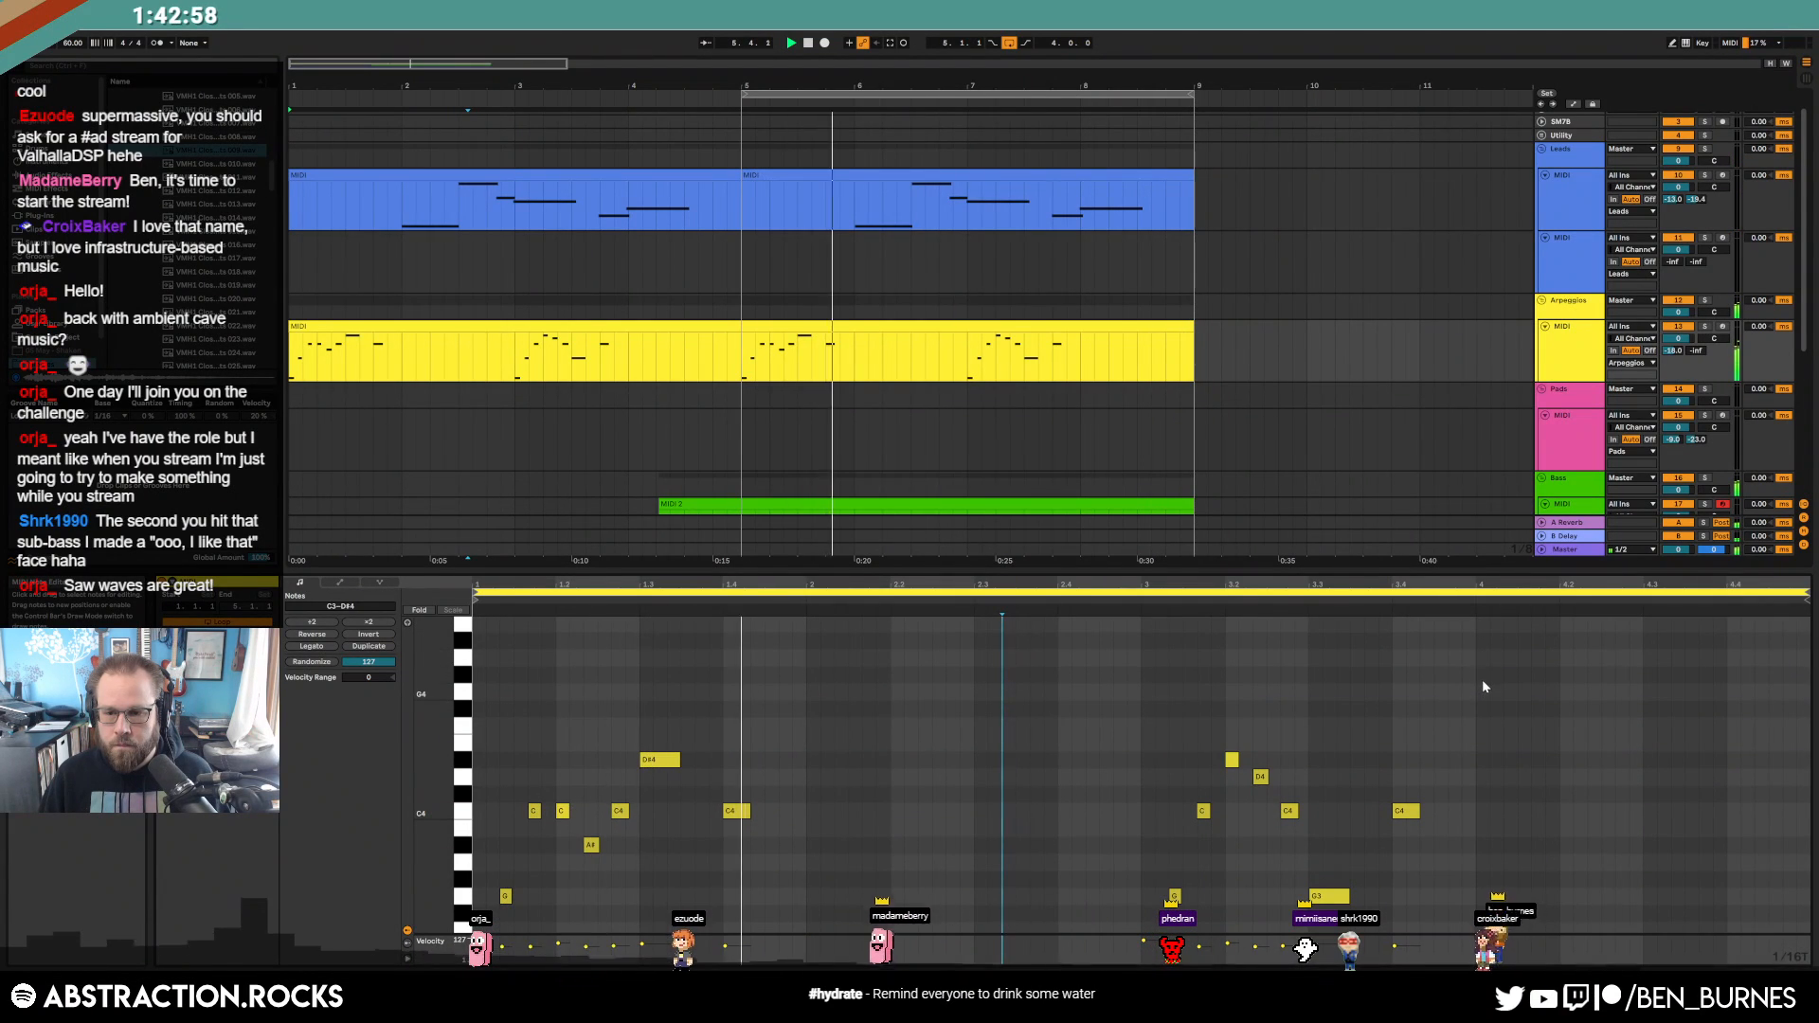
{"action": "double_click", "coordinate": [1483, 675]}
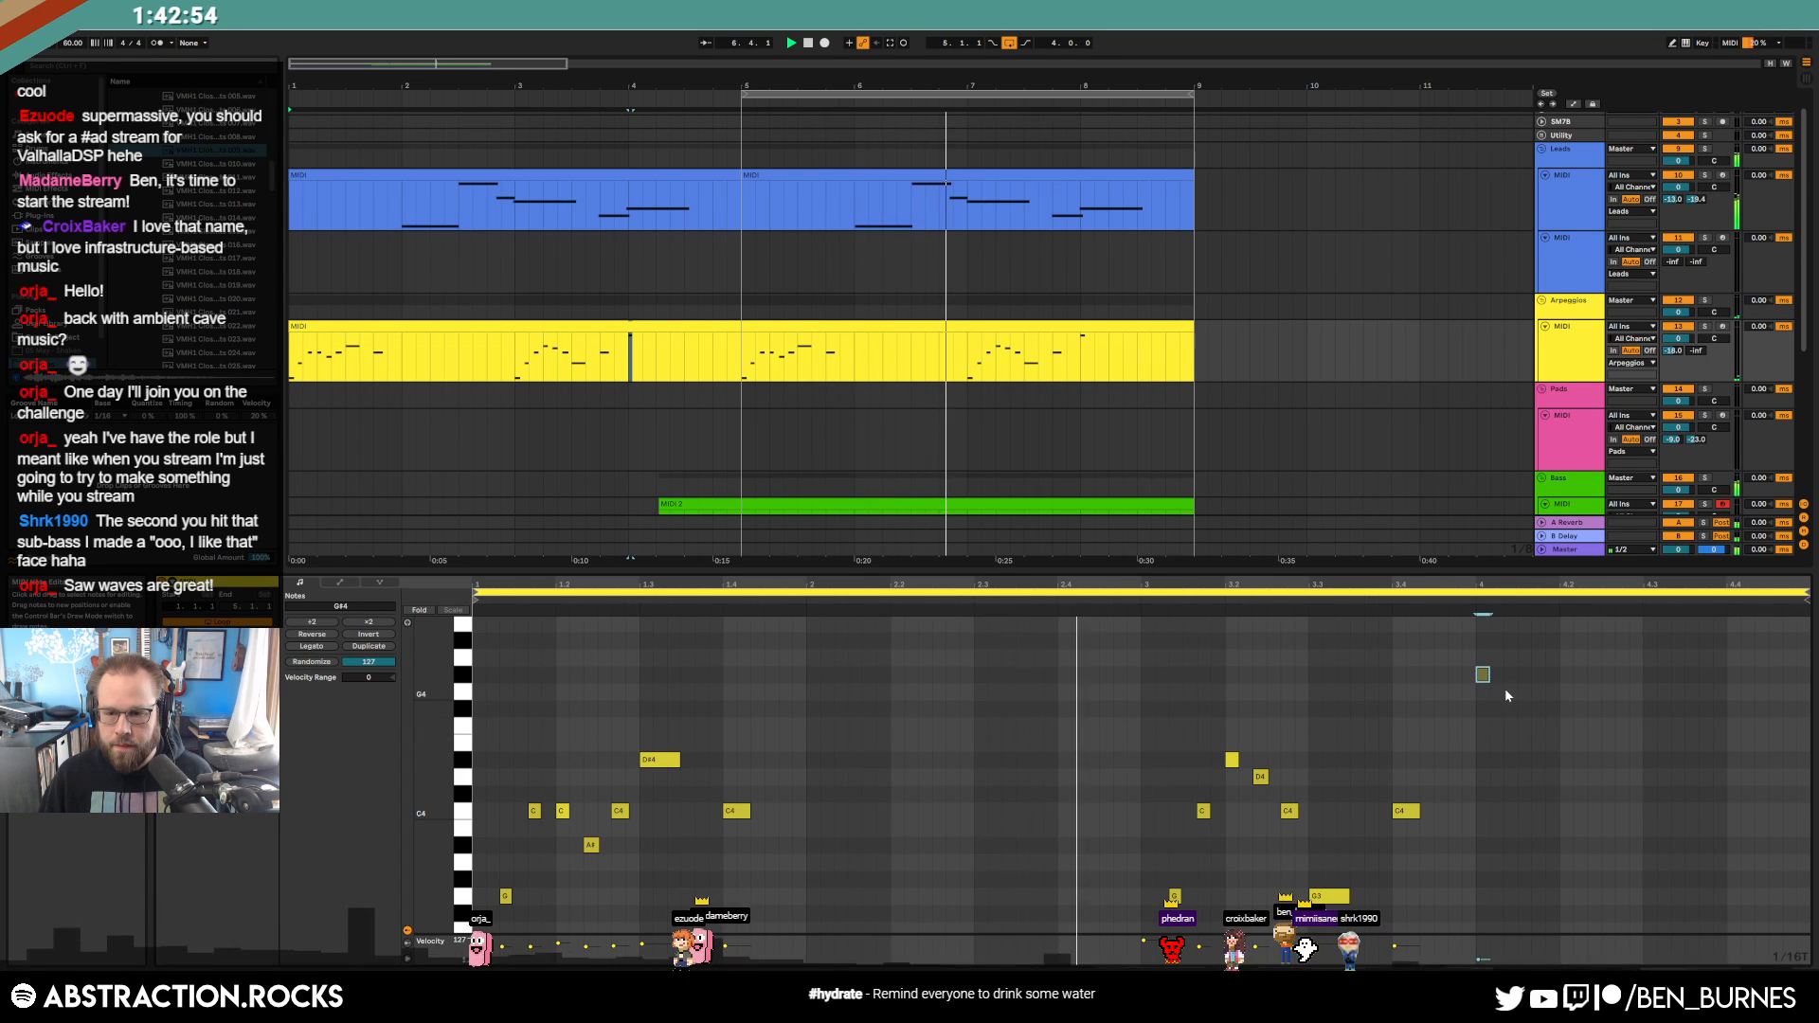
{"action": "double_click", "coordinate": [1508, 690]}
{"action": "double_click", "coordinate": [1537, 674]}
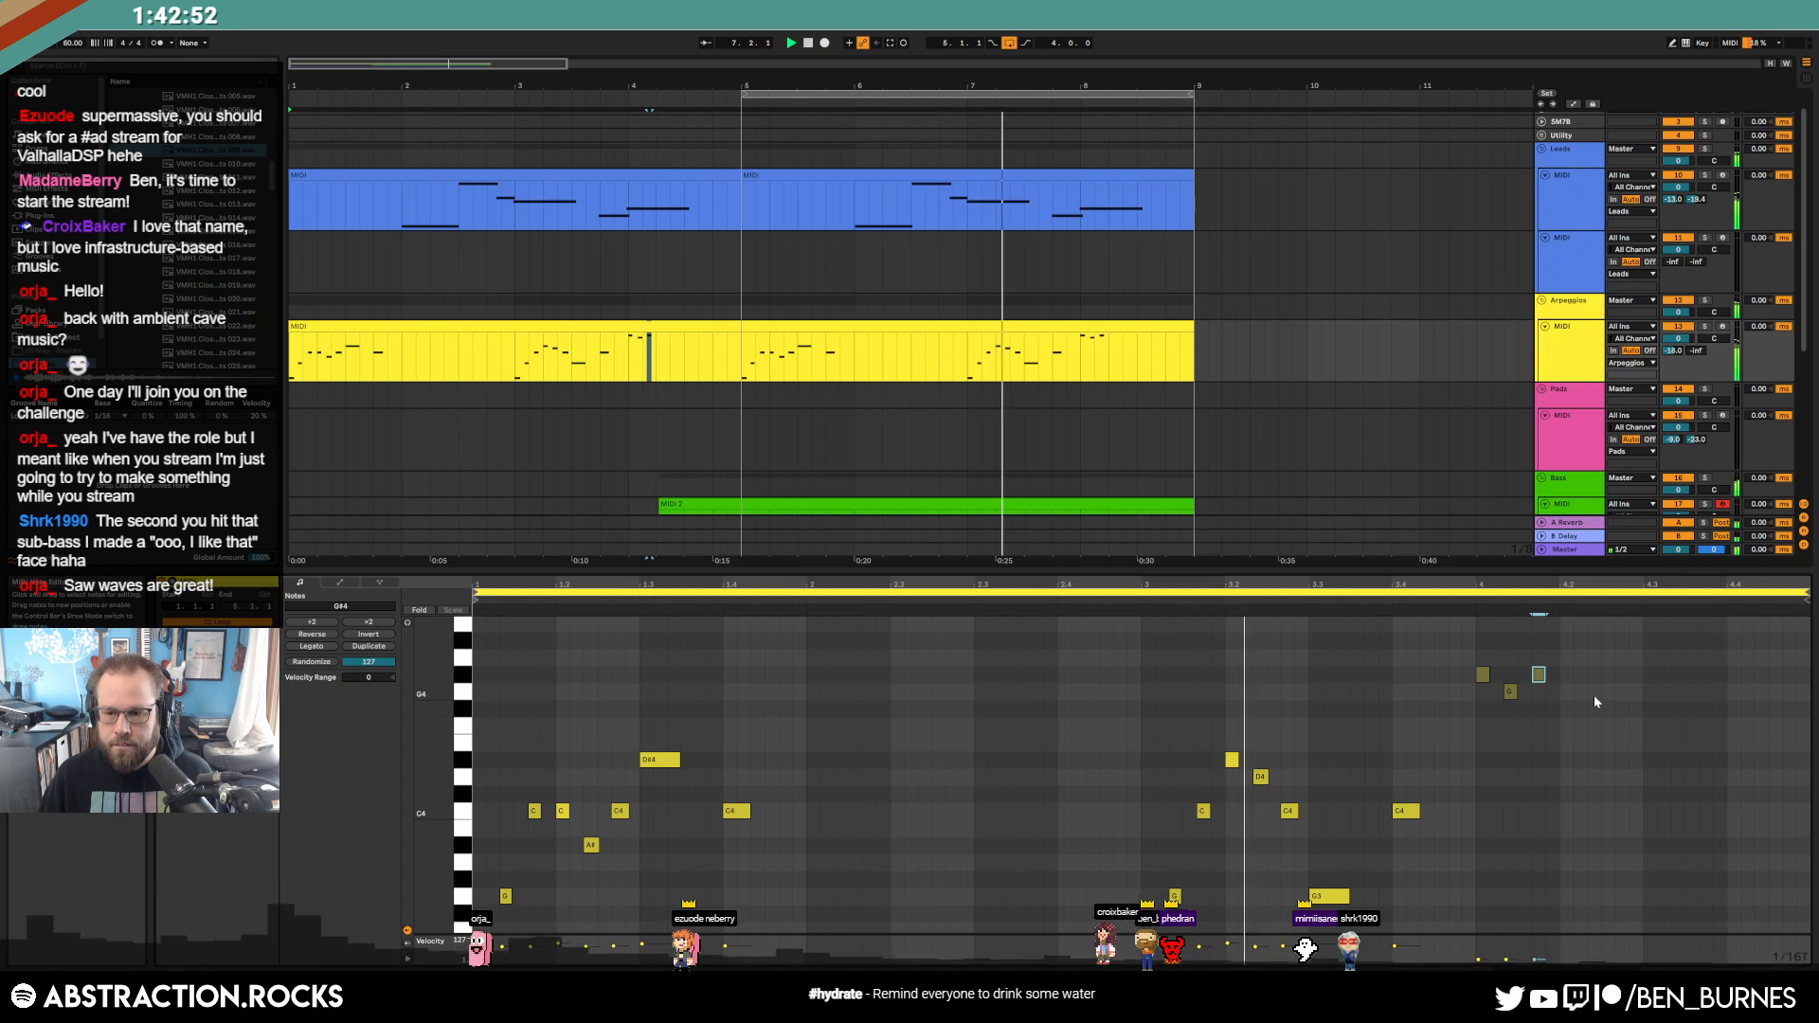
Continue the fourth-bar arpeggio run with short G4, G#4, G4, F4, D#4 and D4 notes.
{"action": "double_click", "coordinate": [1594, 691]}
{"action": "double_click", "coordinate": [1621, 674]}
{"action": "double_click", "coordinate": [1649, 691]}
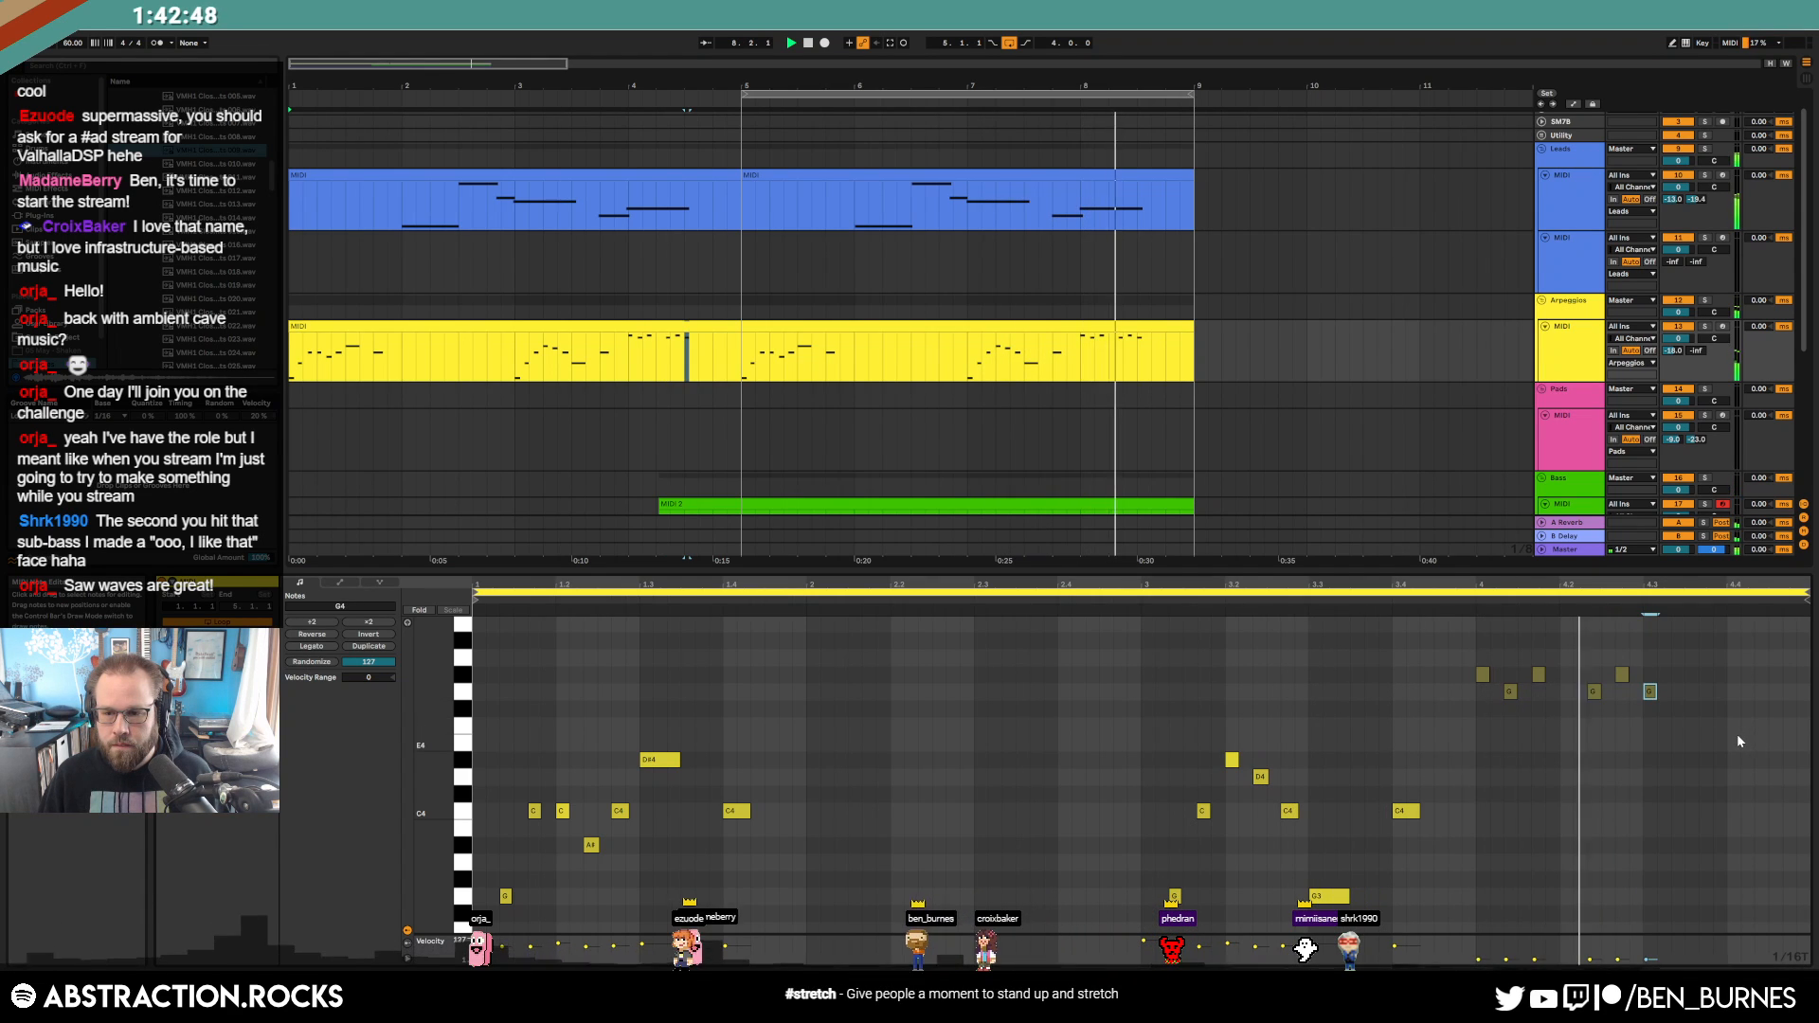
{"action": "double_click", "coordinate": [1677, 725]}
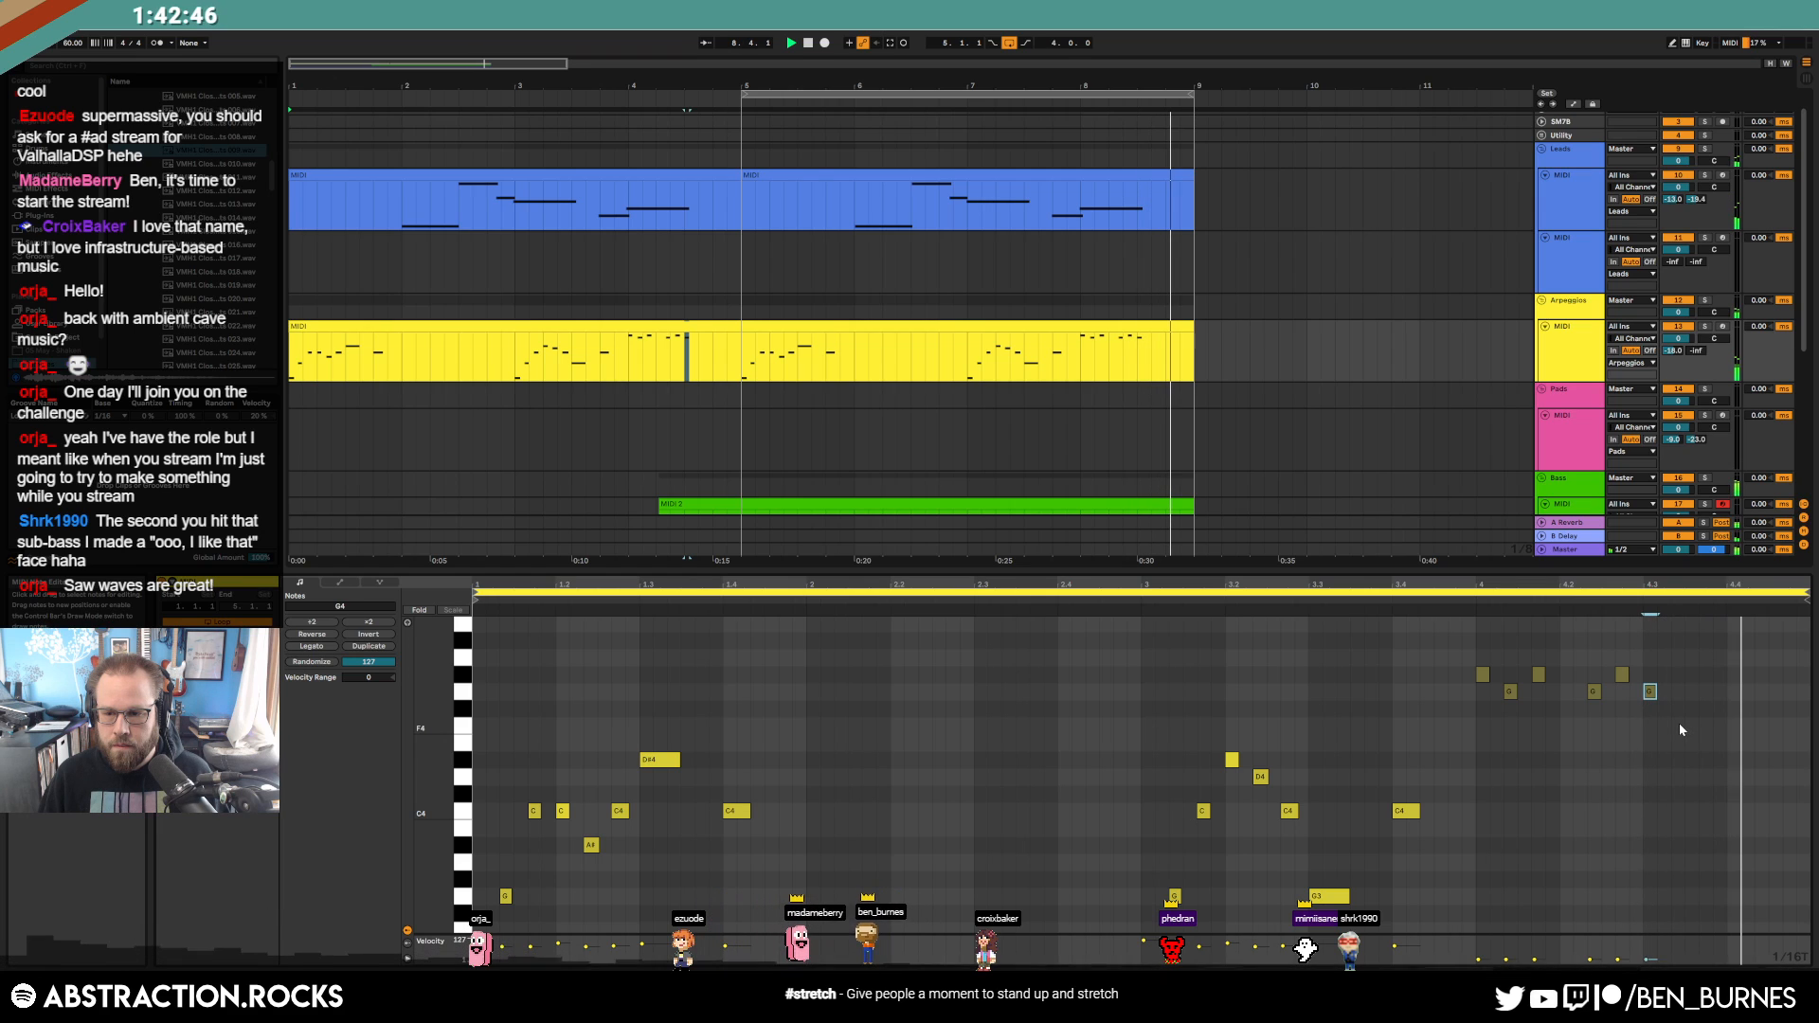
{"action": "double_click", "coordinate": [1707, 760]}
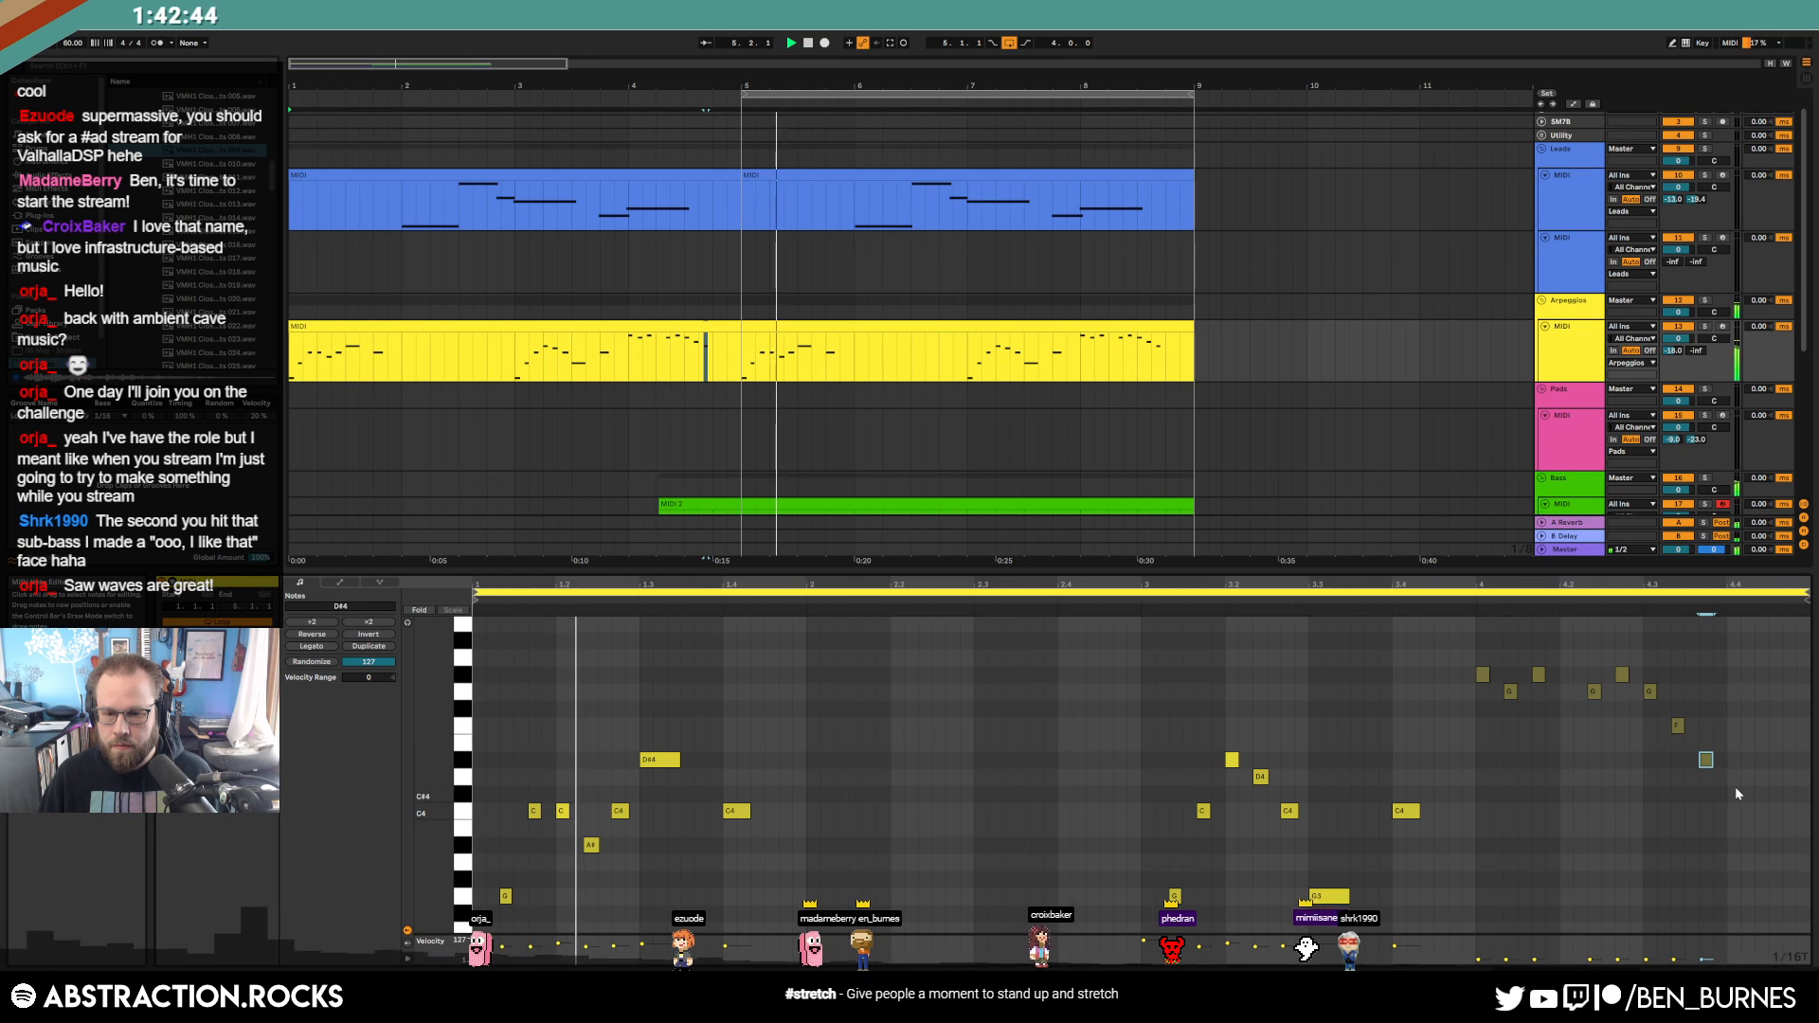
{"action": "double_click", "coordinate": [1733, 778]}
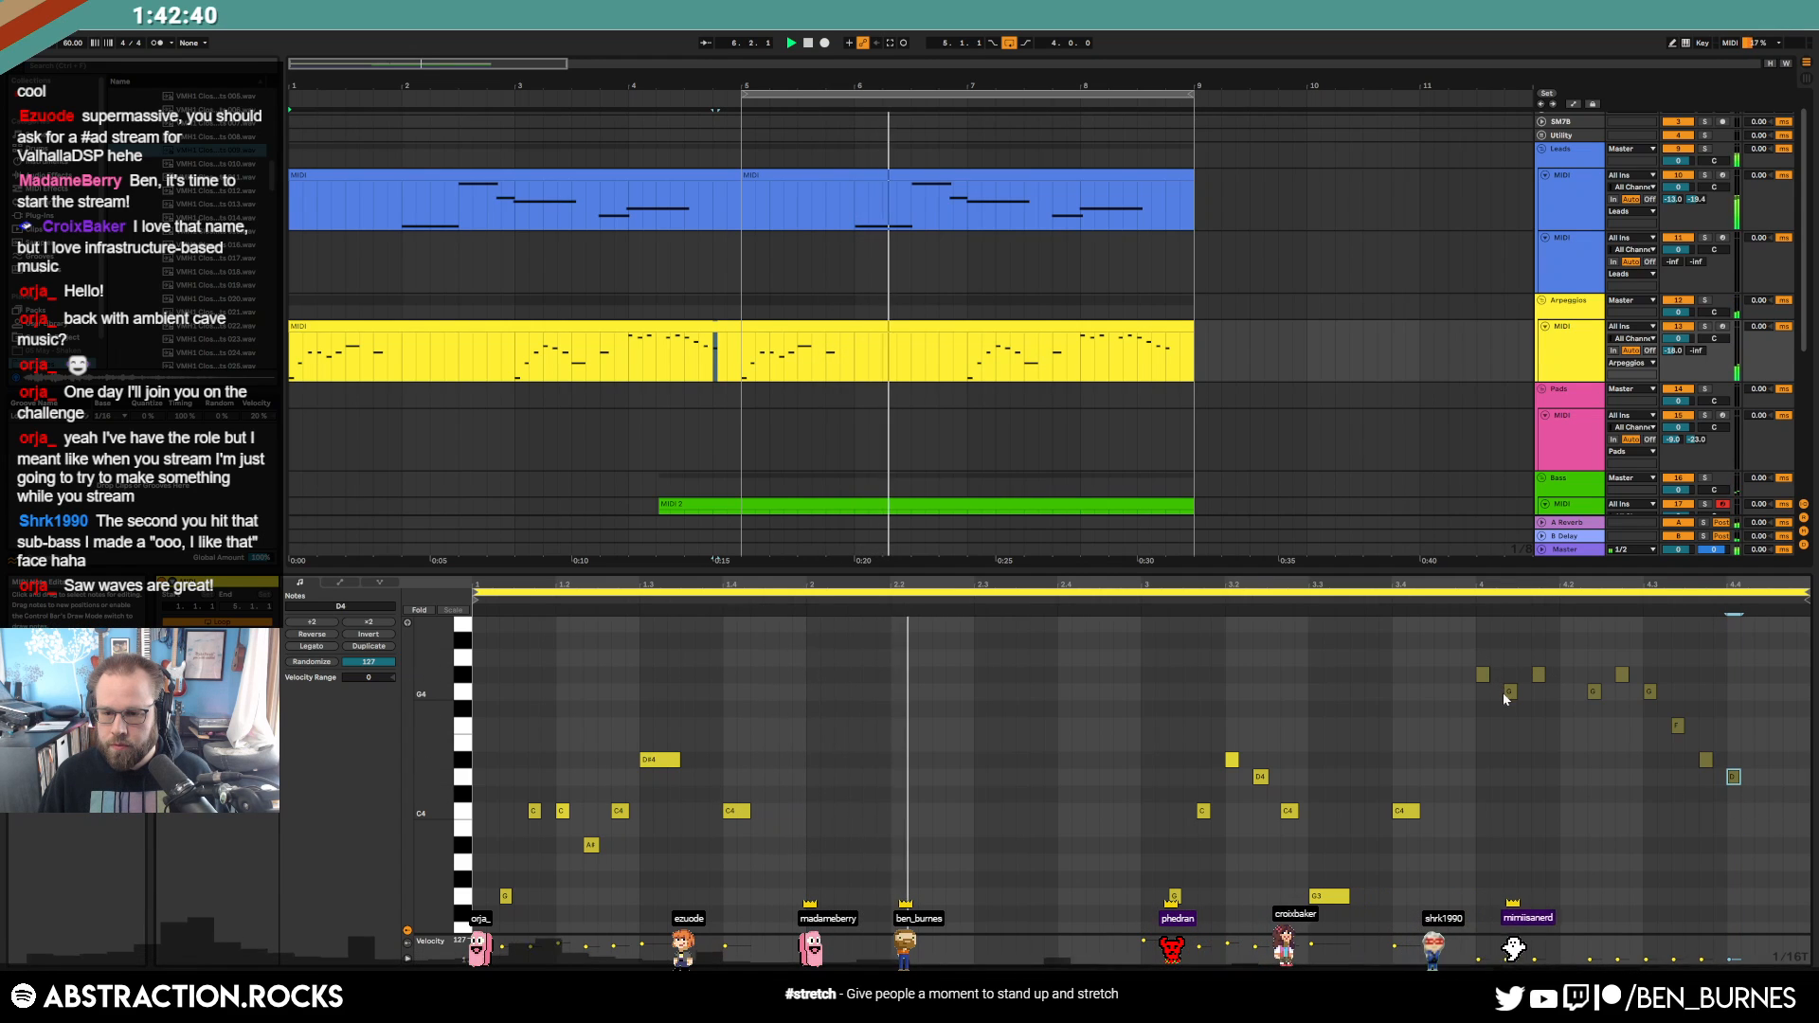
Ramp up the velocities across the run's last G4, F4, D#4 and D4 notes, and add a D#4 at the clip's end.
{"action": "left_click", "coordinate": [1593, 691]}
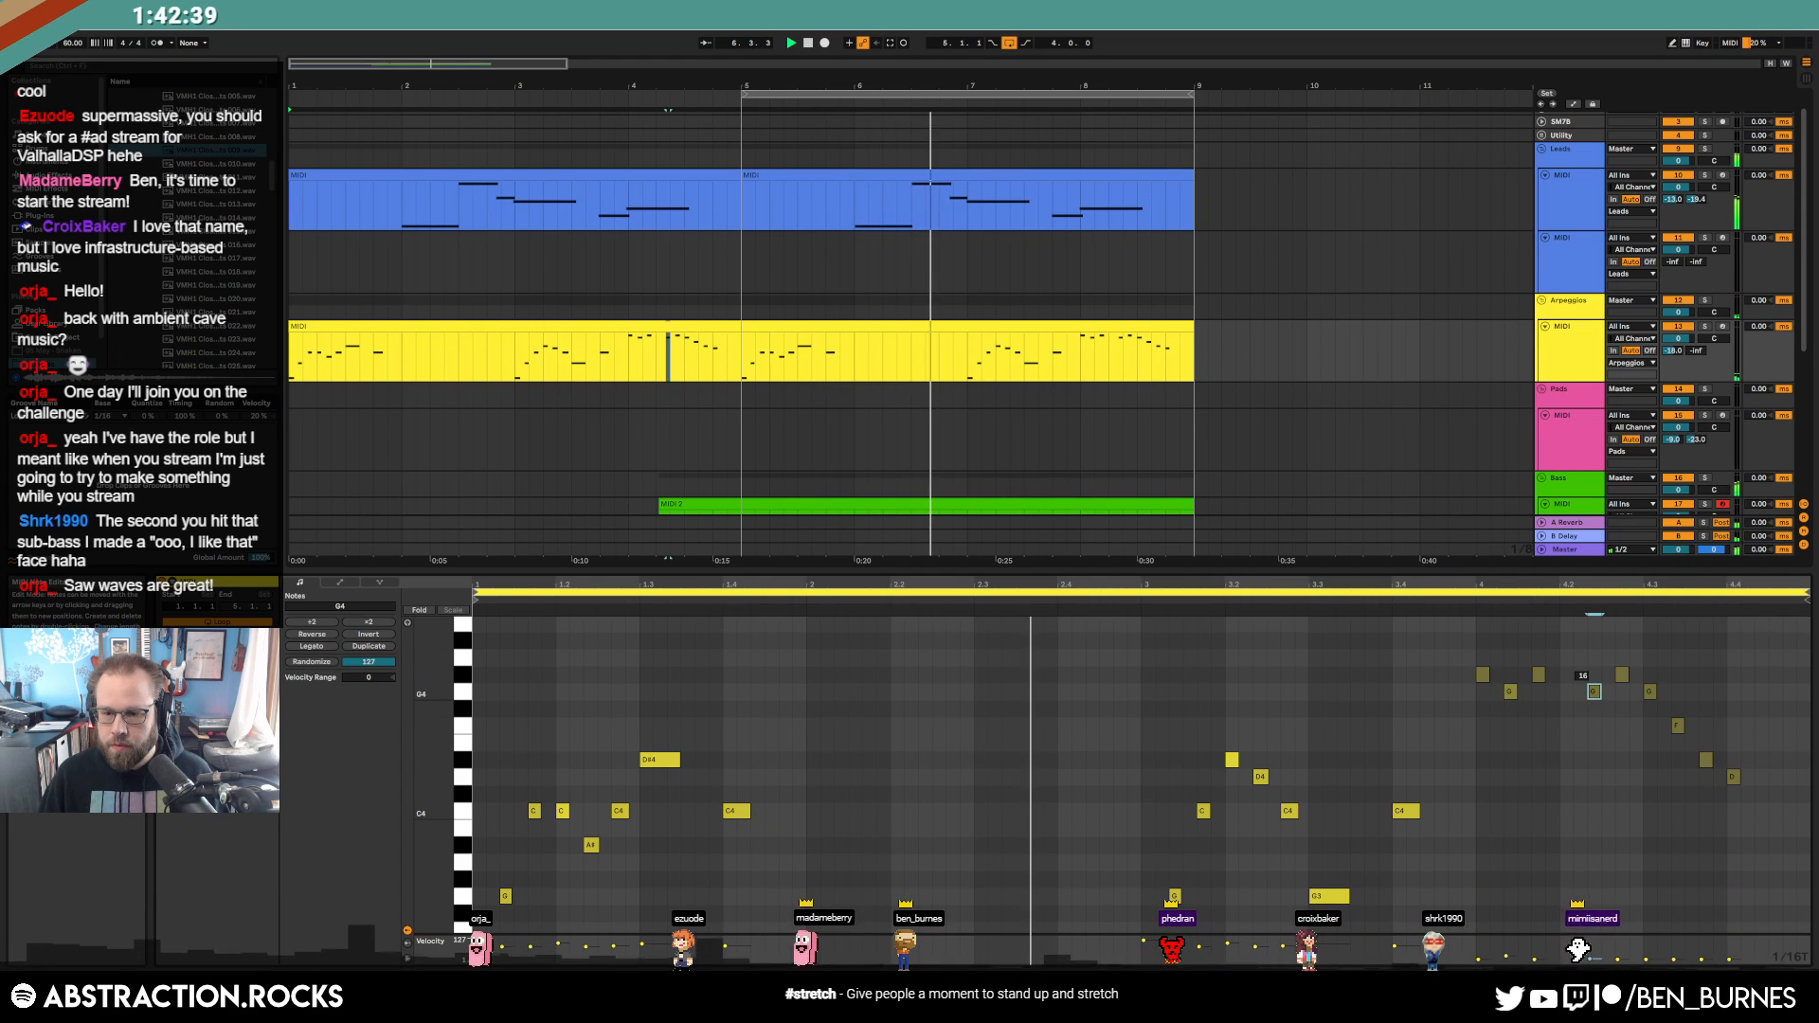
{"action": "left_click", "coordinate": [1621, 675]}
{"action": "left_click_drag", "start_coordinate": [1644, 664], "coordinate": [1809, 860]}
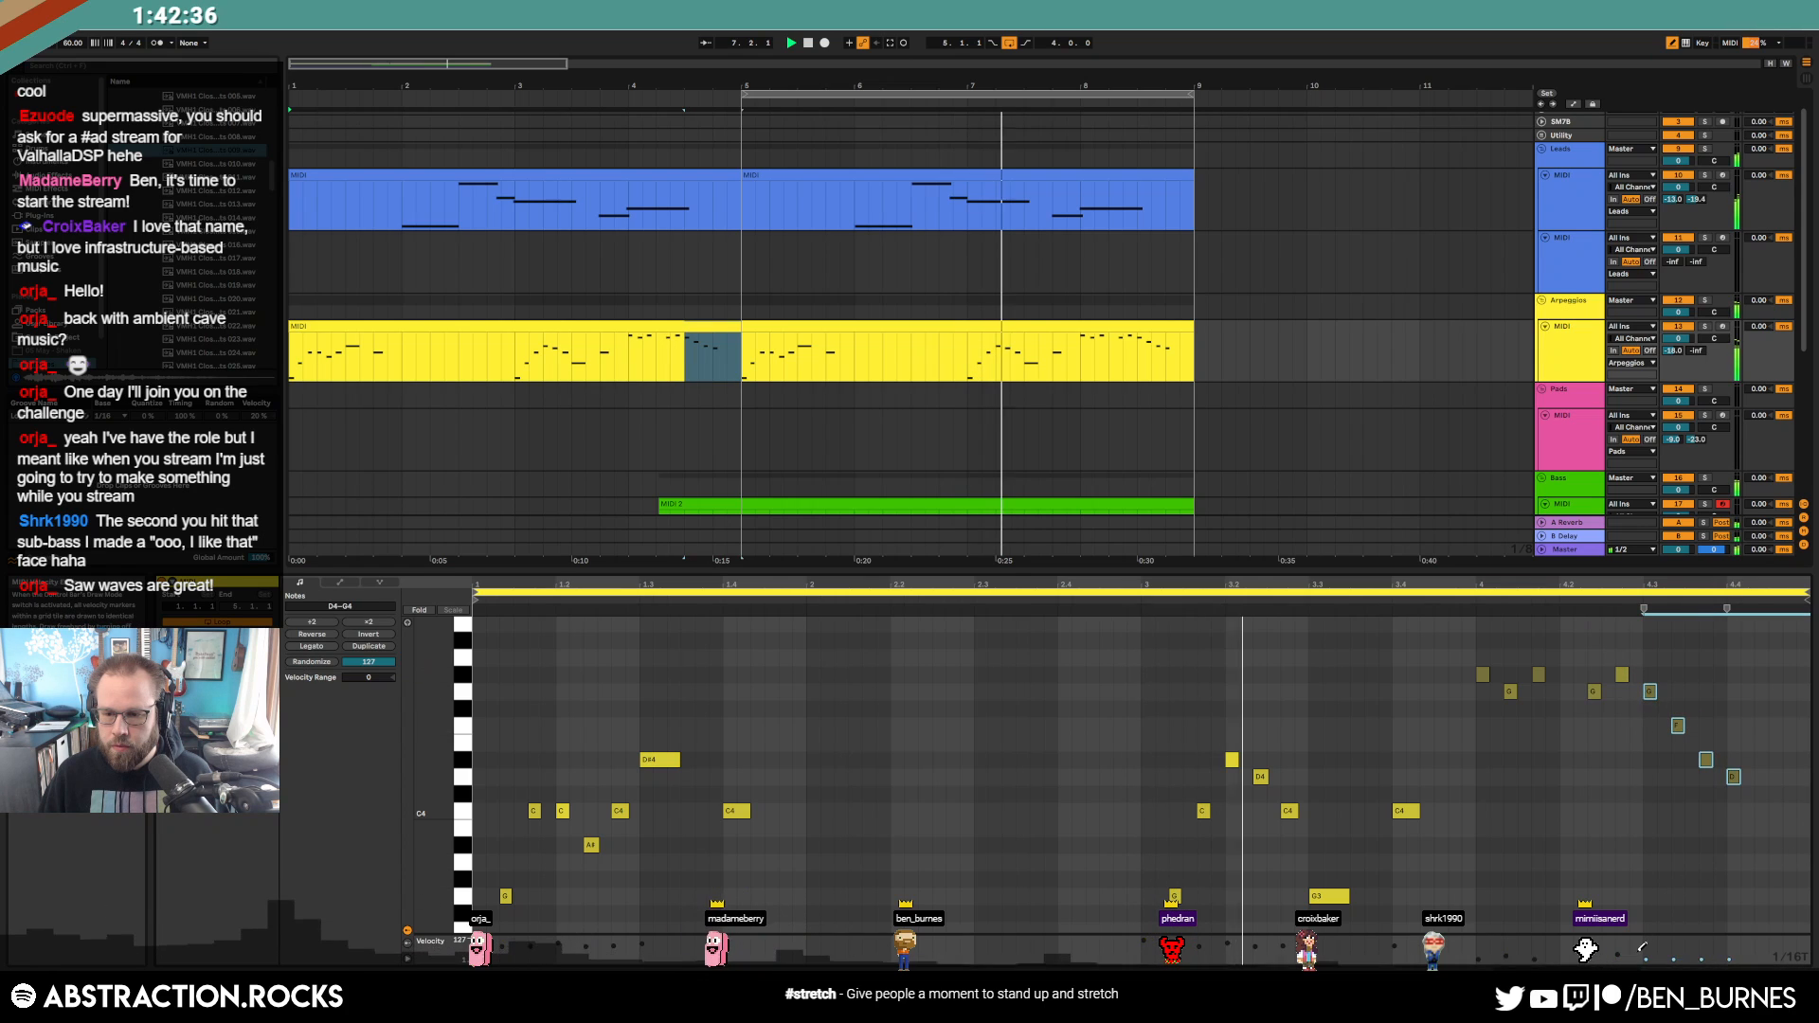
{"action": "left_click_drag", "start_coordinate": [1739, 940], "coordinate": [1738, 939]}
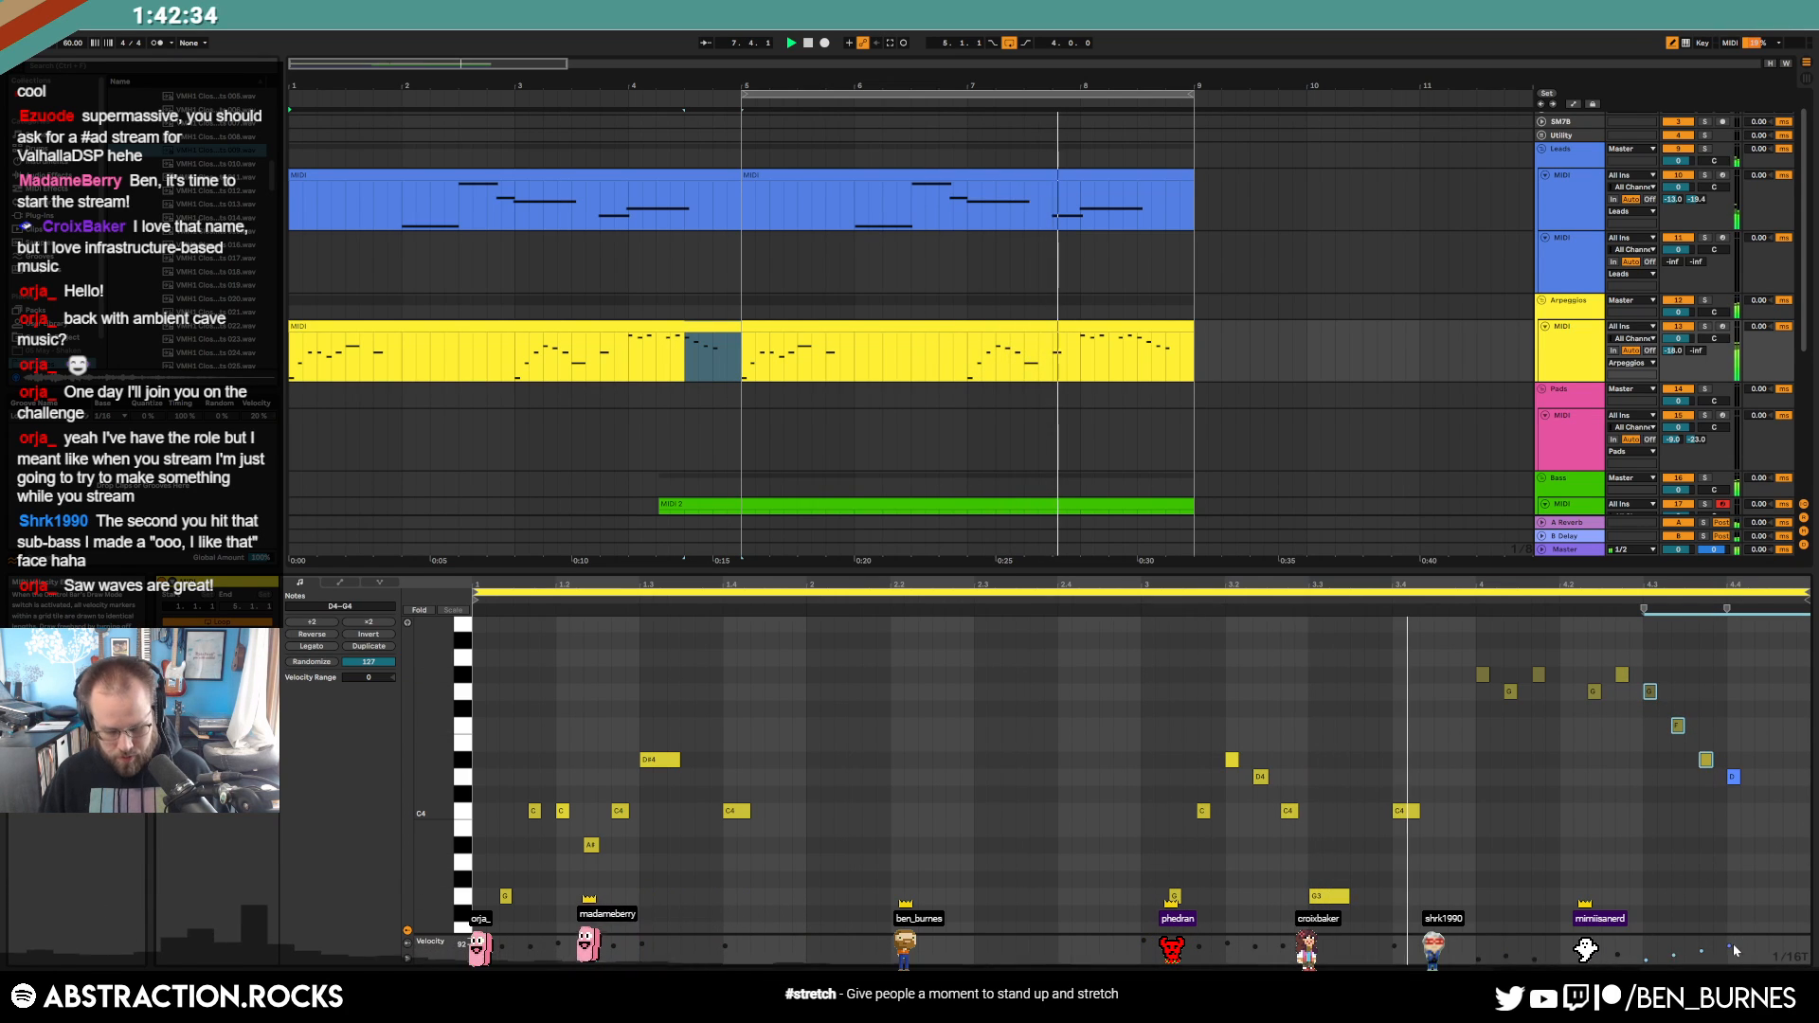
{"action": "left_click", "coordinate": [1630, 841]}
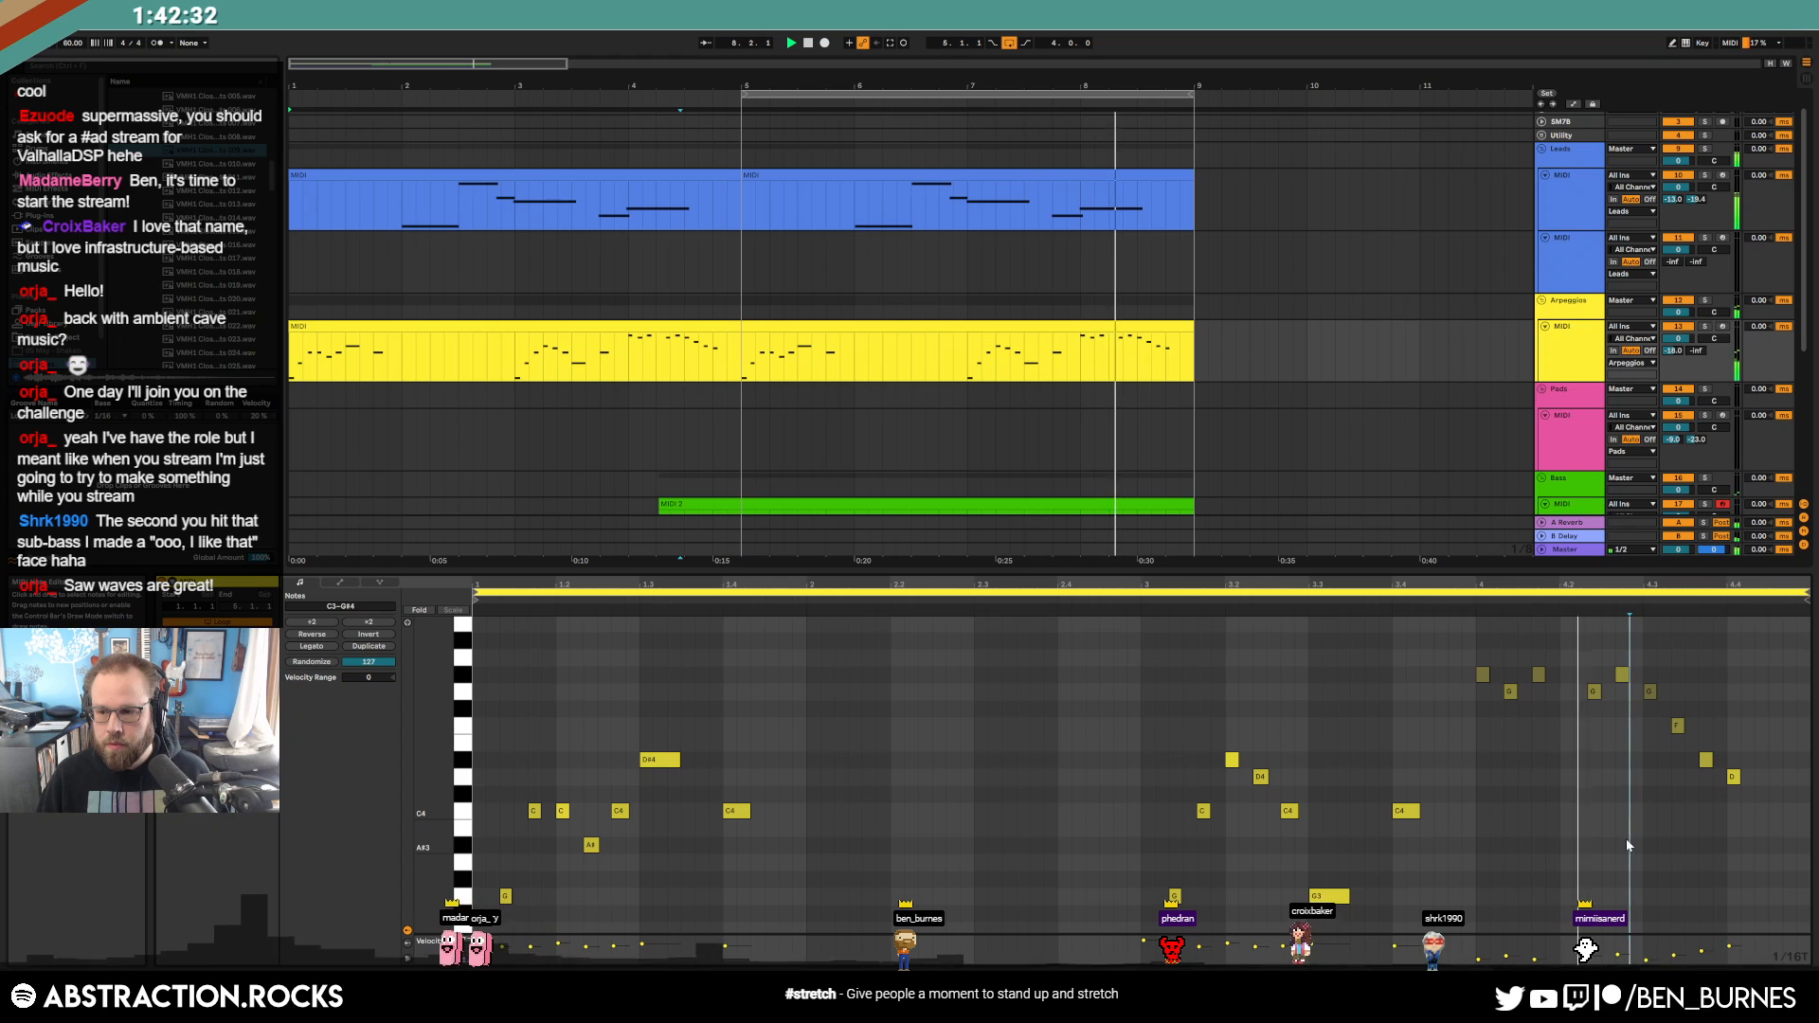
{"action": "double_click", "coordinate": [1789, 759]}
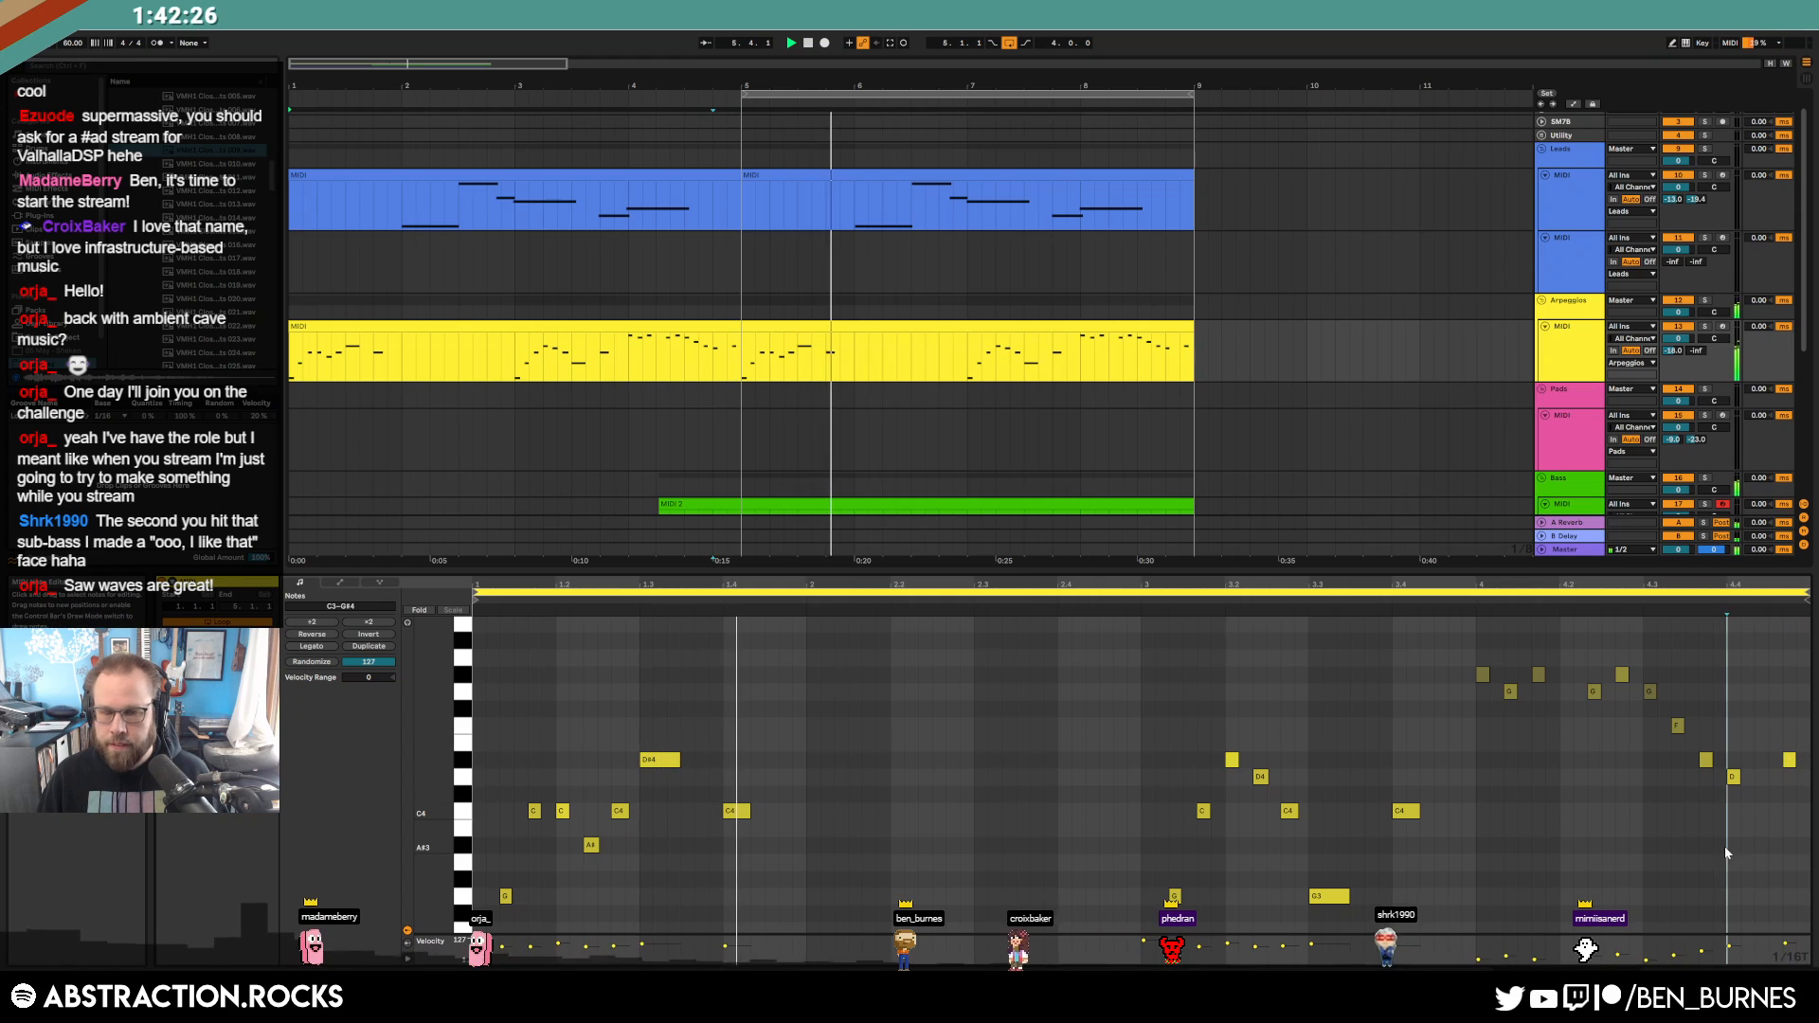
Delete the second lead clip covering bars 5 to 8 and arm the lead track for recording.
{"action": "key", "text": "shift+Tab"}
{"action": "left_click", "coordinate": [1033, 173]}
{"action": "key", "text": "space"}
{"action": "key", "text": "Delete"}
{"action": "left_click", "coordinate": [1722, 176]}
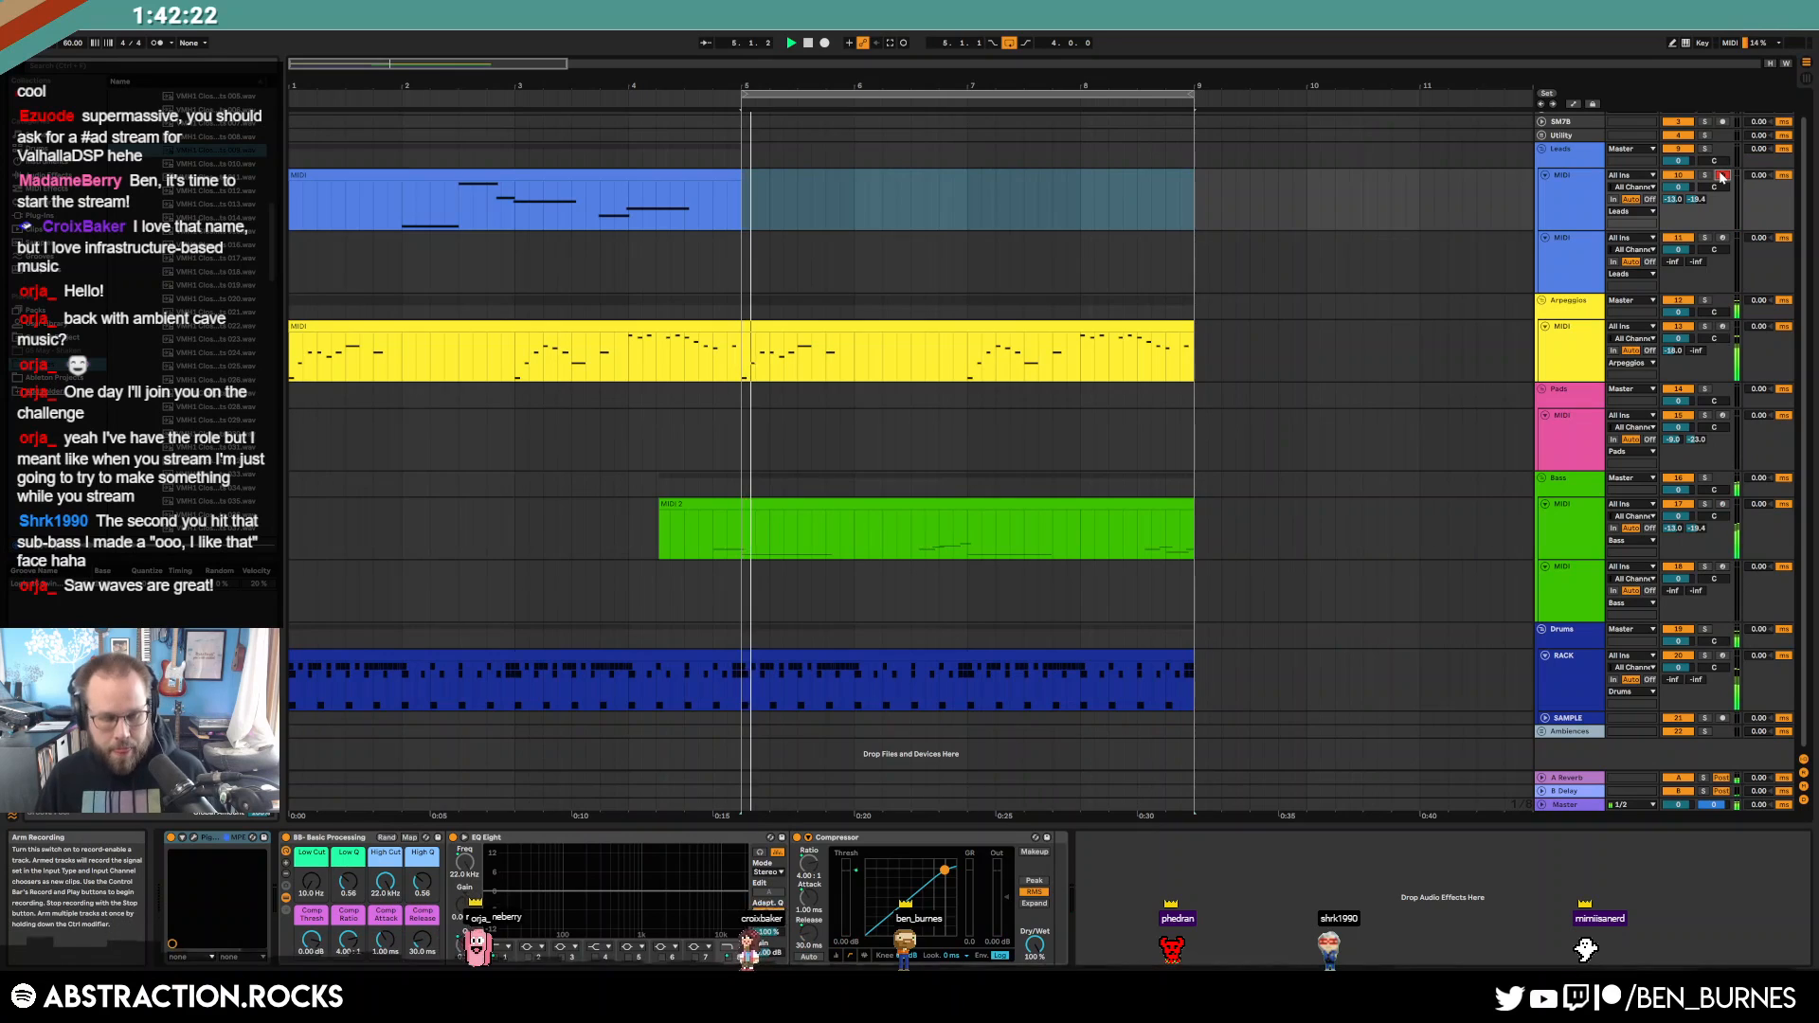
Try recording a new lead take from bar 5, undo it, and return the start position to bar 5.
{"action": "key", "text": "F9"}
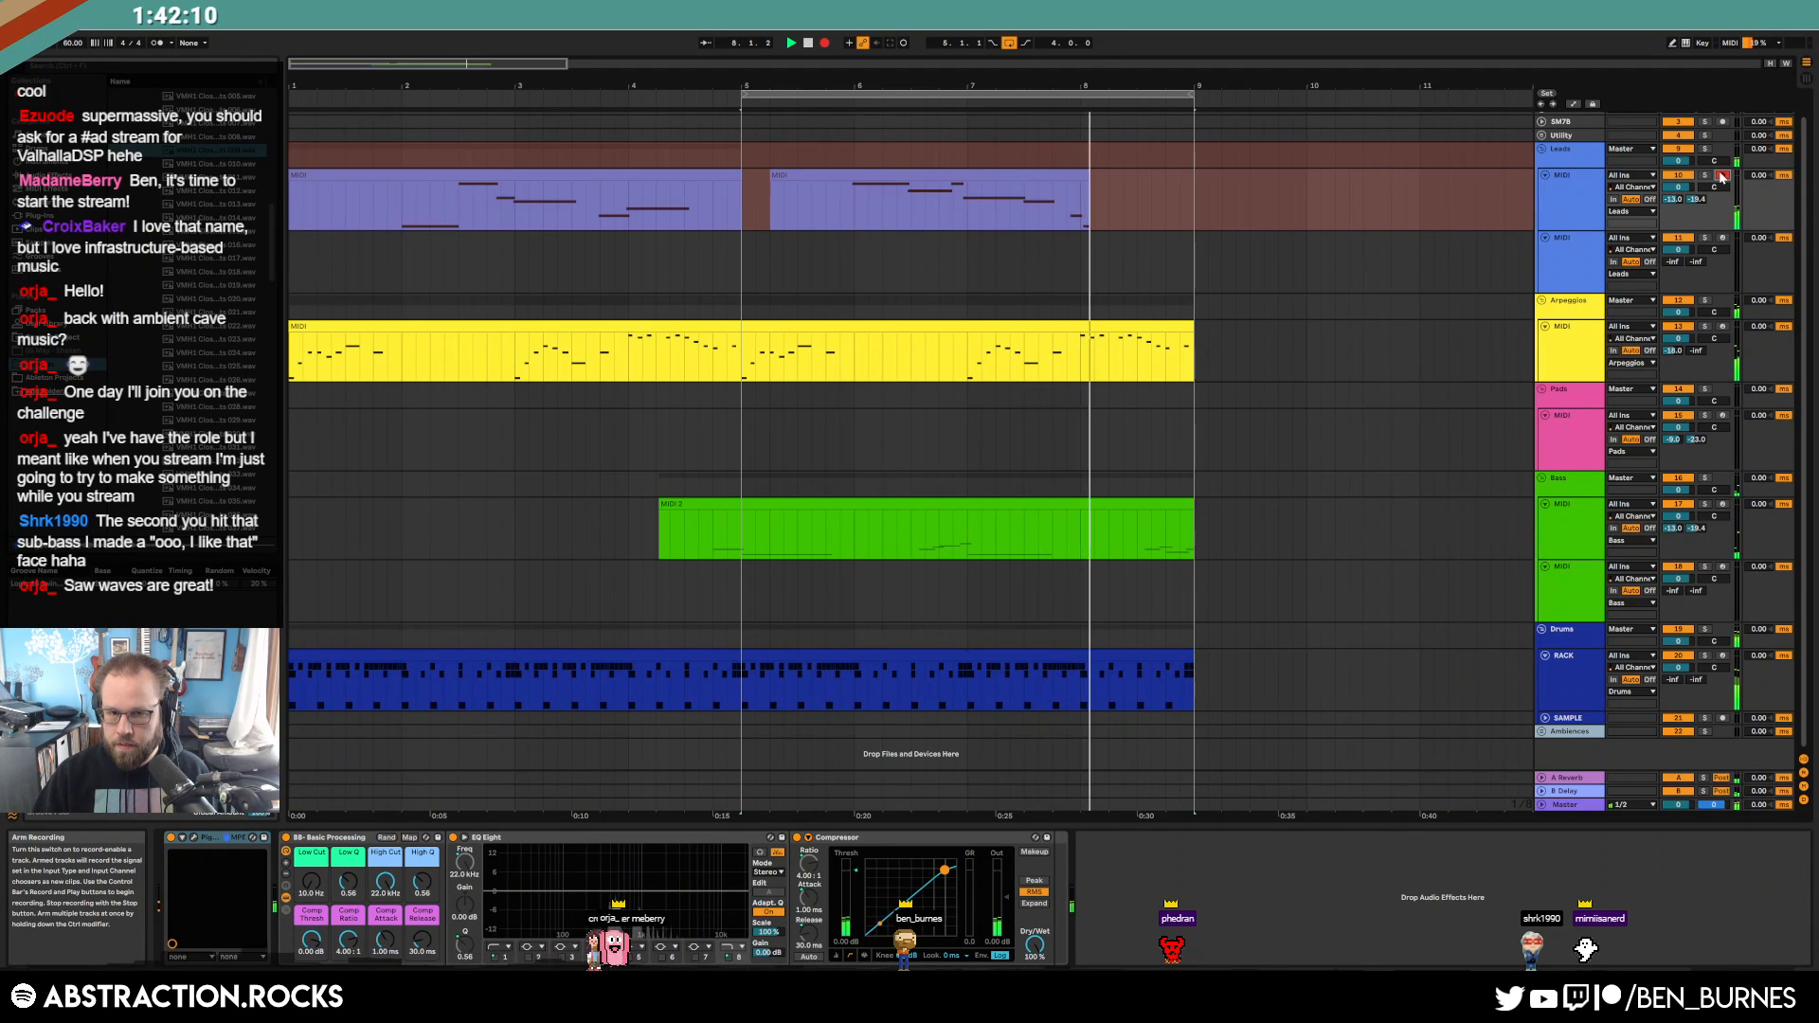
{"action": "key", "text": "space"}
{"action": "key", "text": "ctrl+z"}
{"action": "left_click", "coordinate": [744, 219]}
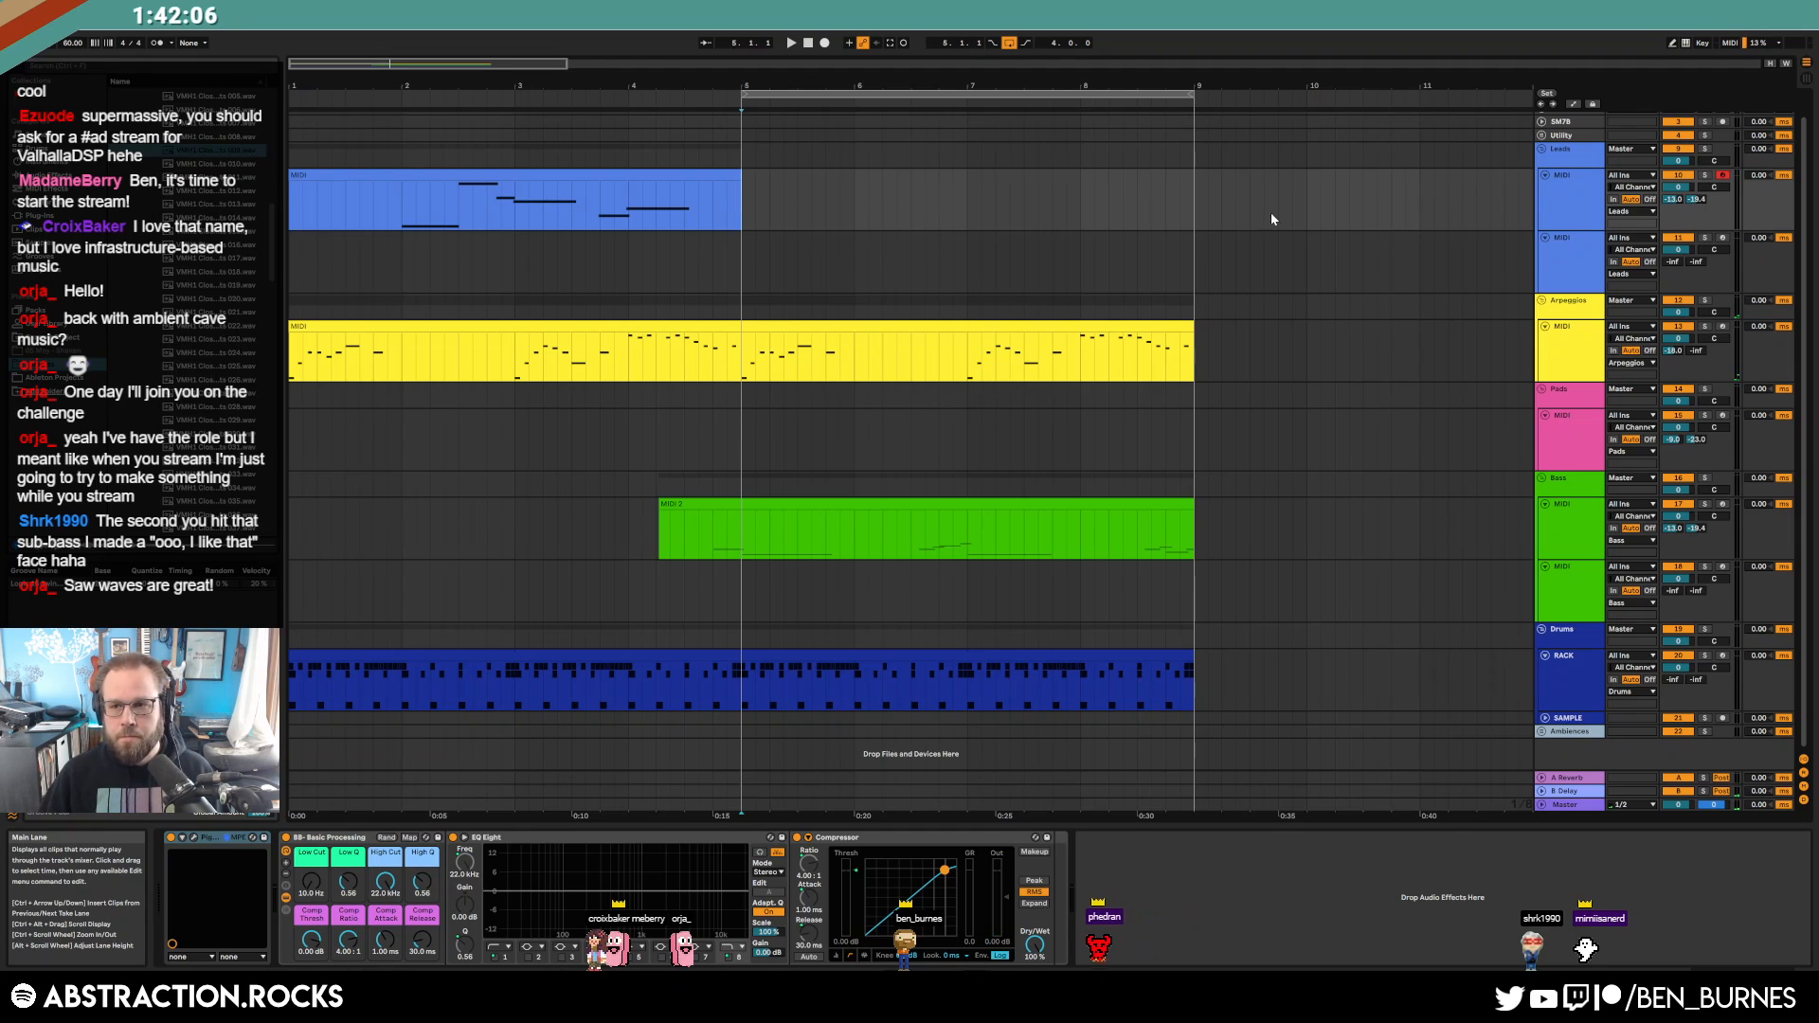
Try higher Low Cut macro settings on the lead track's processing rack, and return it to 10 Hz.
{"action": "left_click", "coordinate": [1595, 211]}
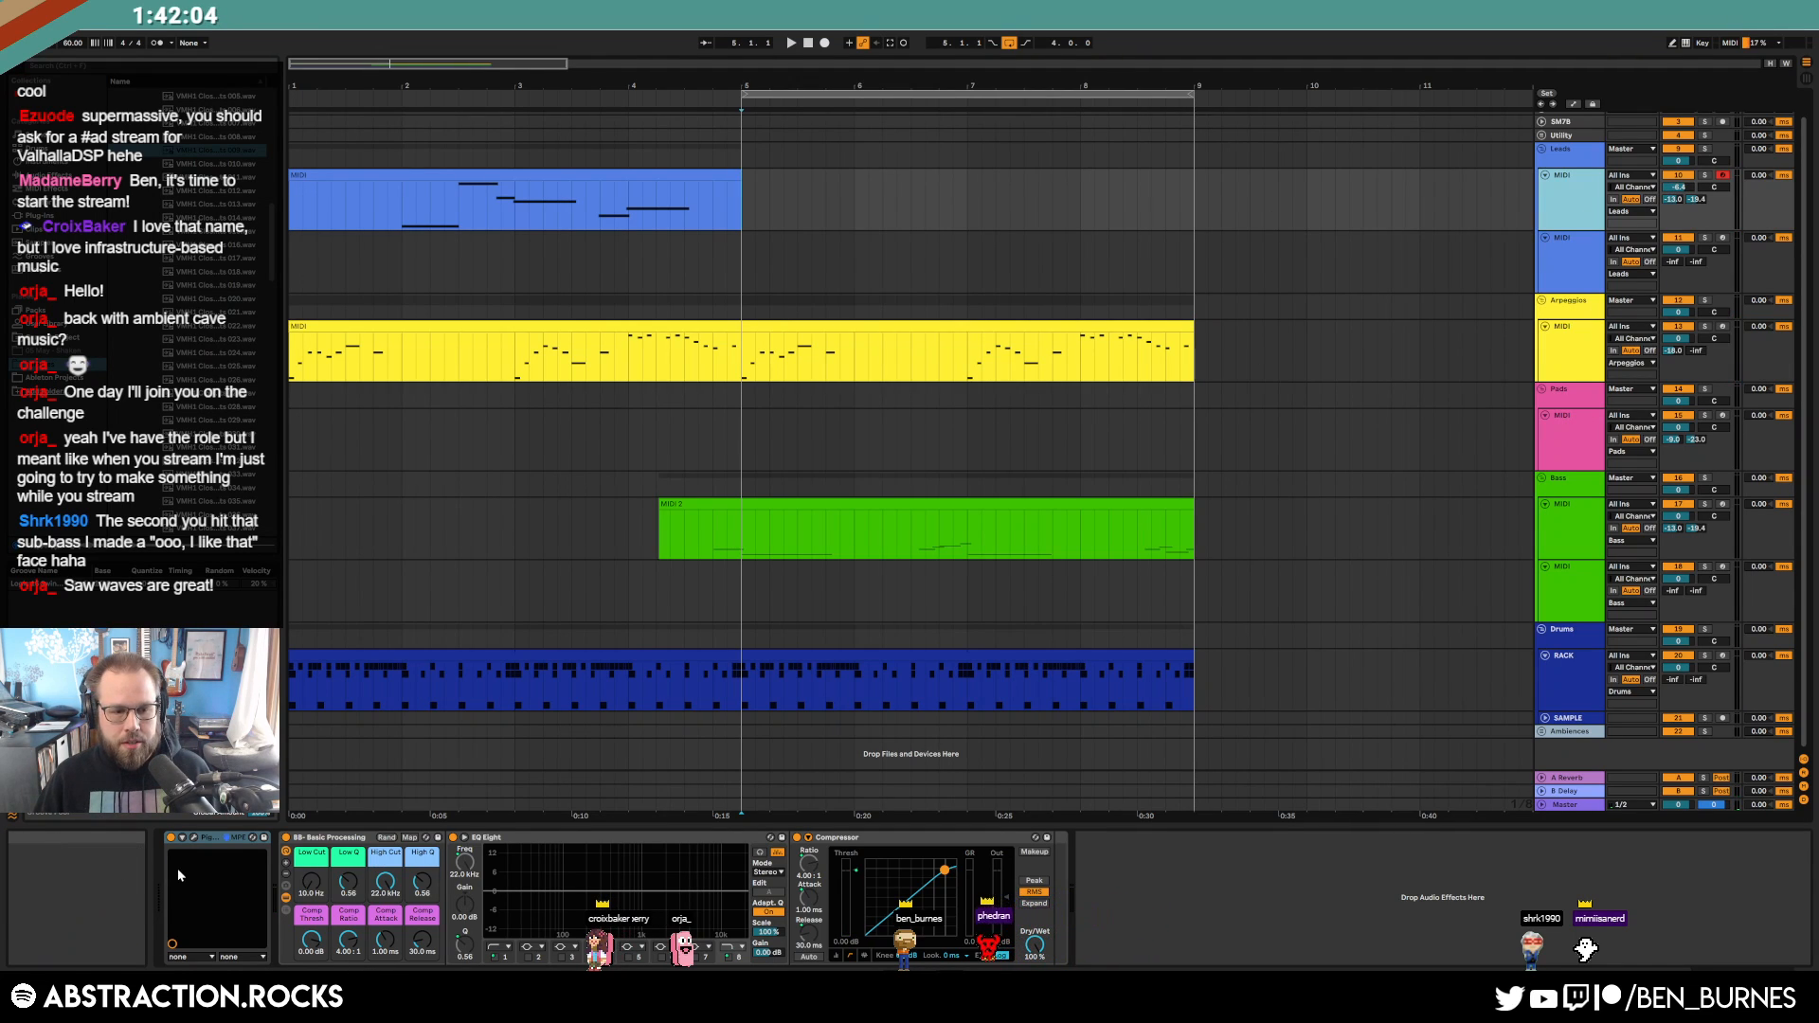
{"action": "left_click_drag", "start_coordinate": [310, 882], "coordinate": [311, 806]}
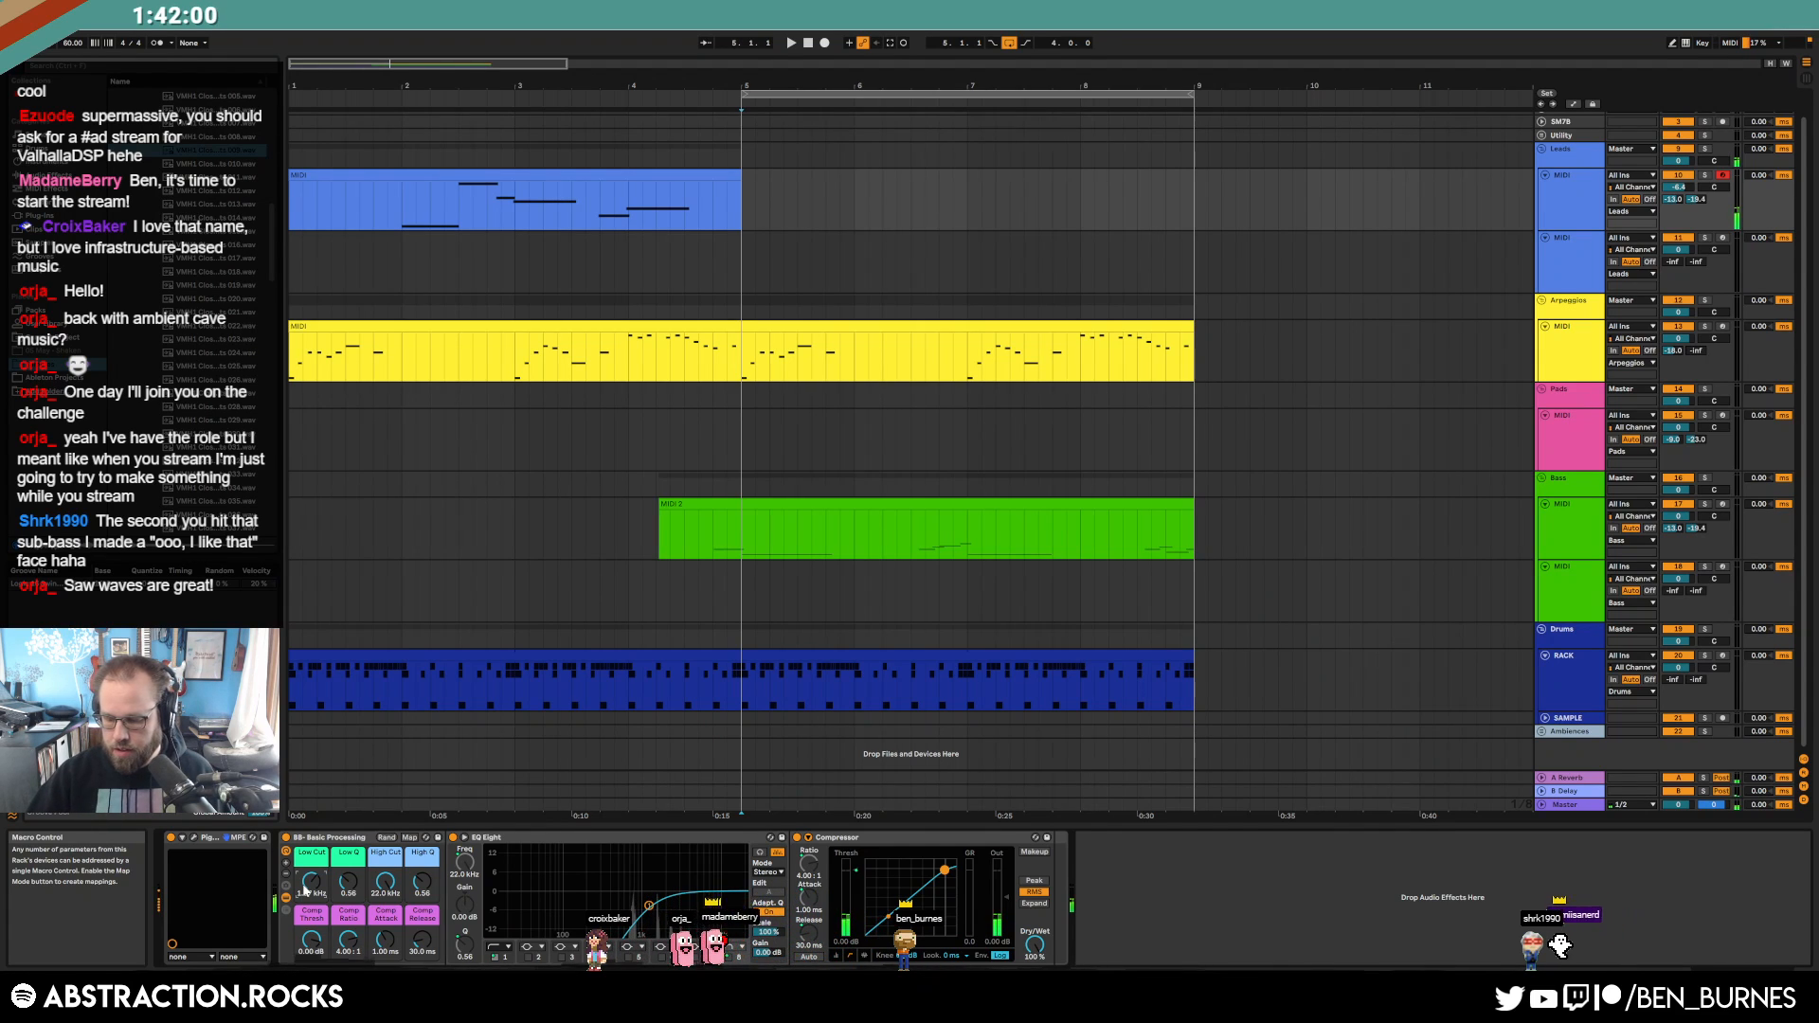
{"action": "mouse_move", "coordinate": [305, 891]}
{"action": "left_mouse_down"}
{"action": "mouse_move", "coordinate": [305, 938]}
{"action": "mouse_move", "coordinate": [311, 888]}
{"action": "left_mouse_up"}
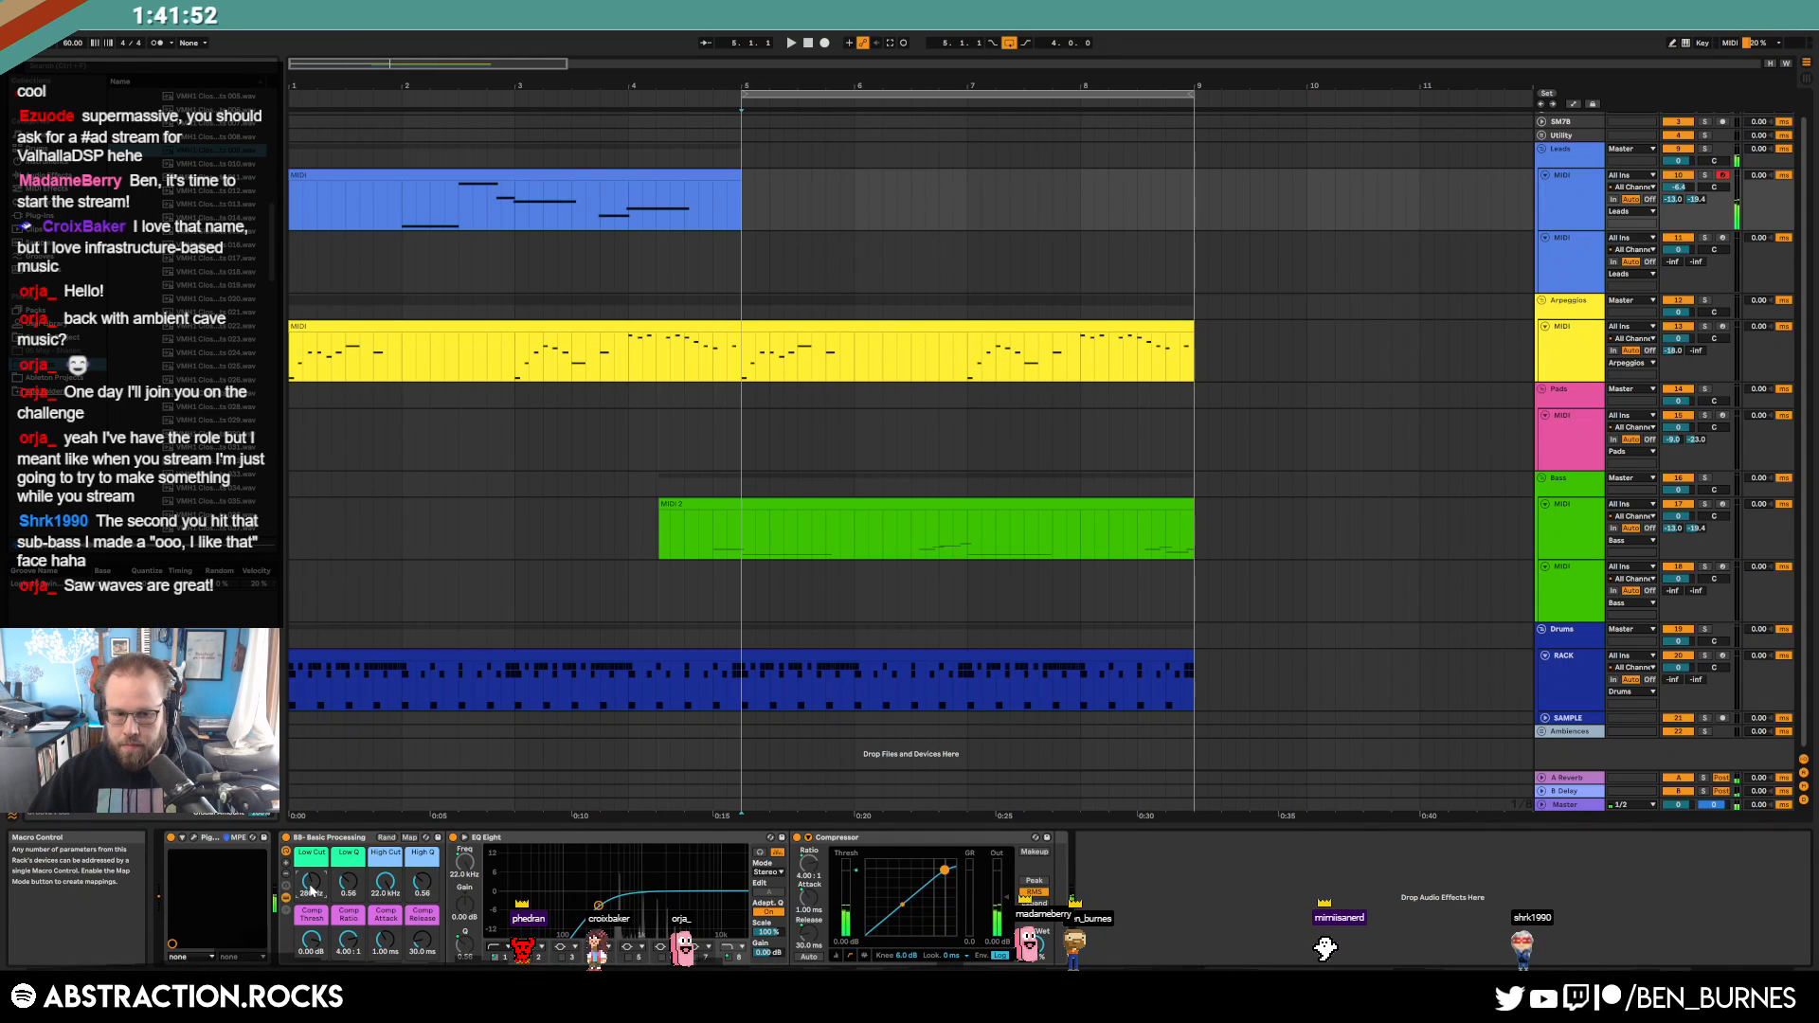
{"action": "left_click_drag", "start_coordinate": [311, 888], "coordinate": [311, 956]}
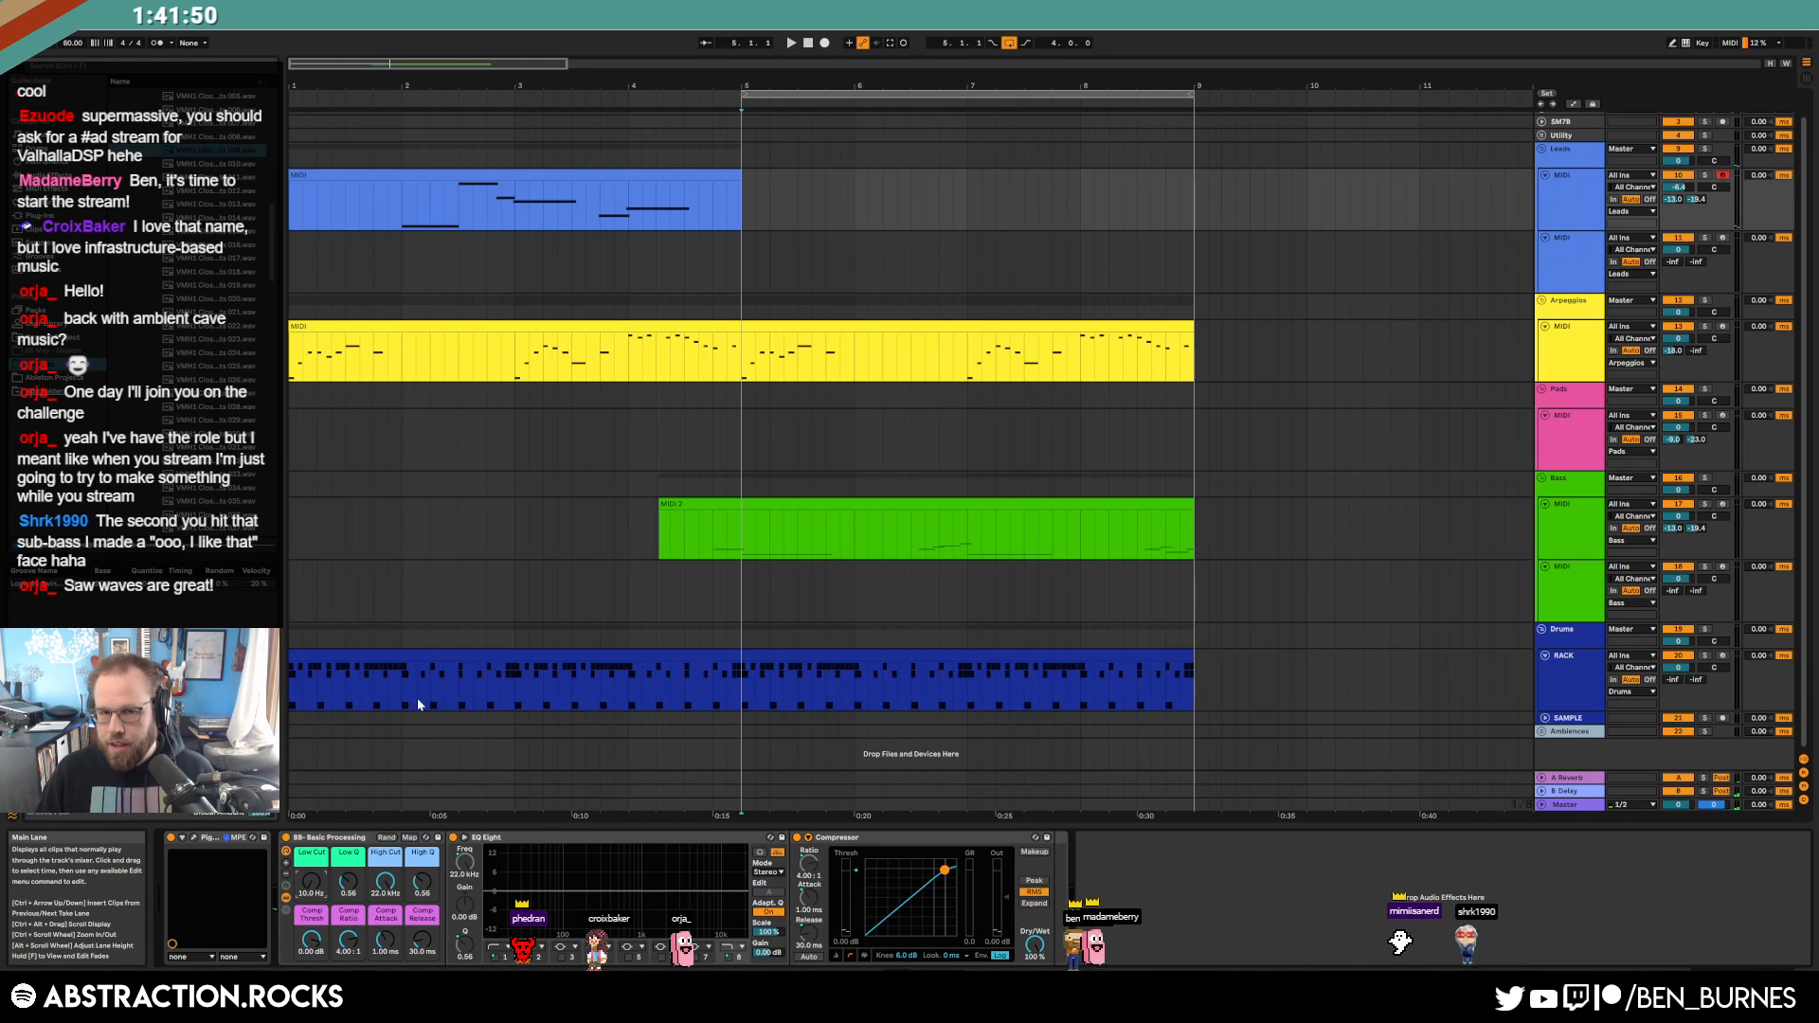
Play from bar 5 and start recording another lead take on the armed lead track.
{"action": "left_click", "coordinate": [707, 178]}
{"action": "left_click", "coordinate": [742, 205]}
{"action": "key", "text": "space"}
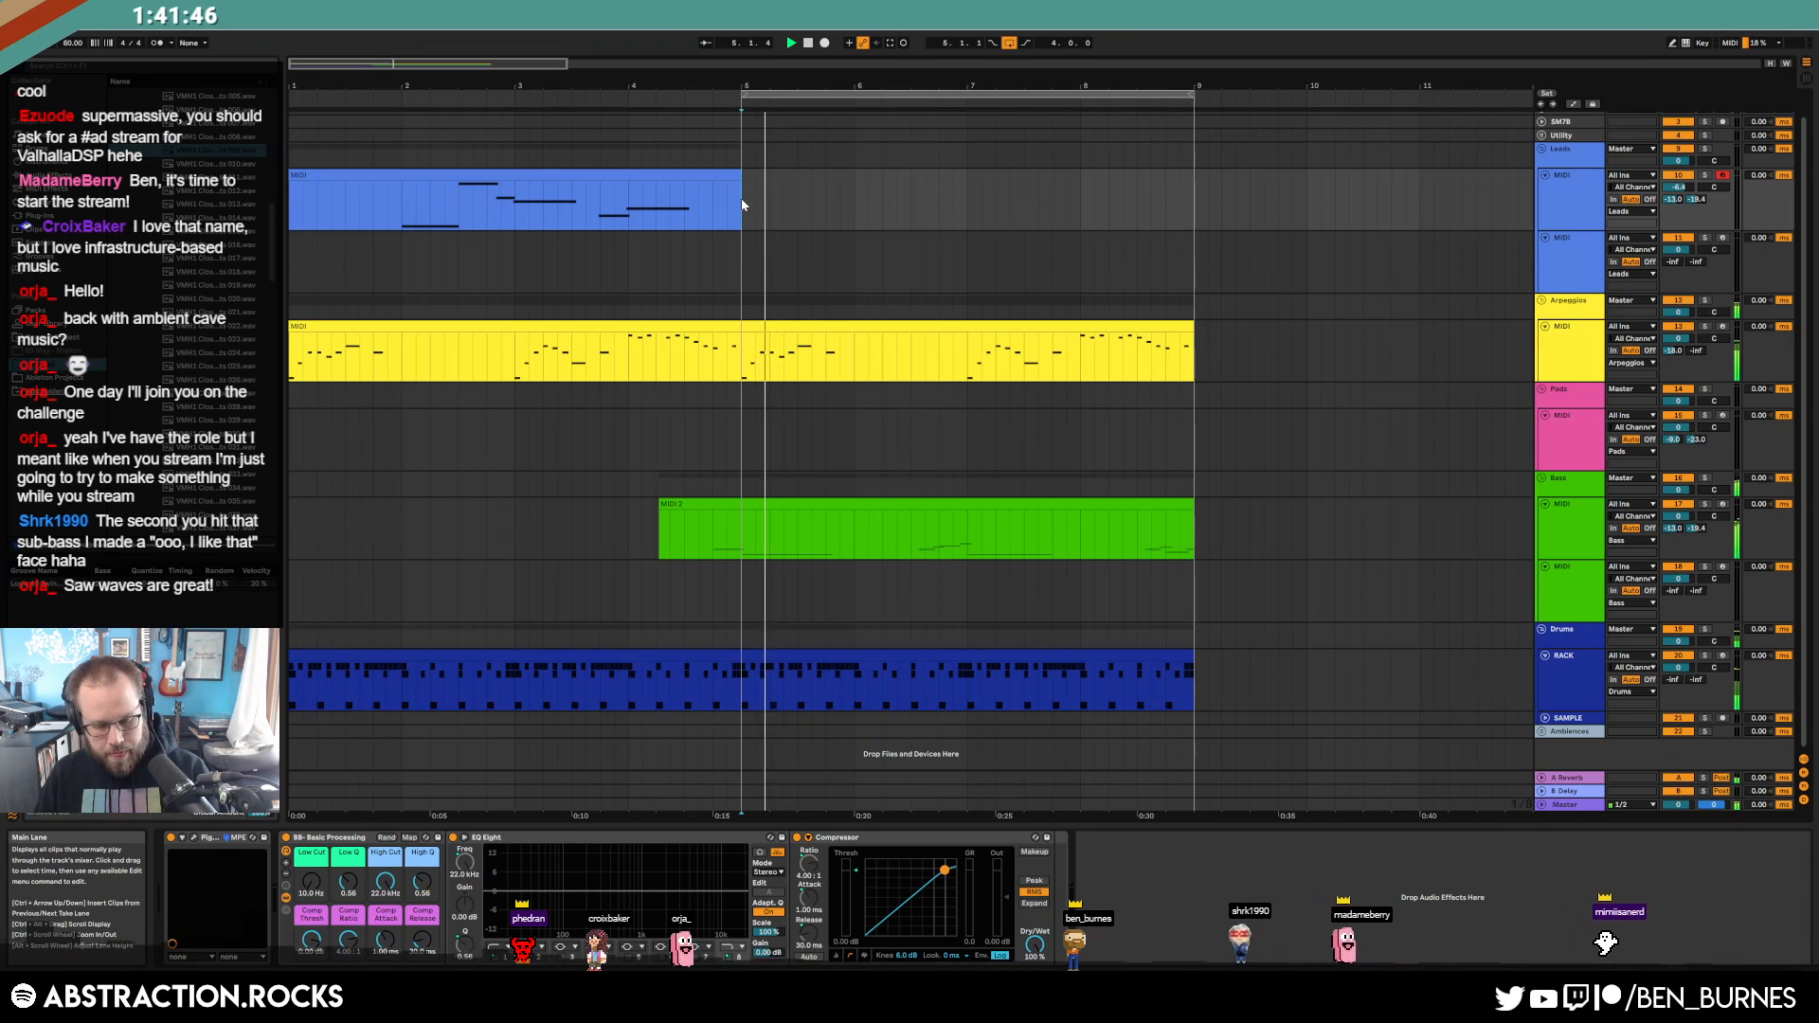
{"action": "key", "text": "F9"}
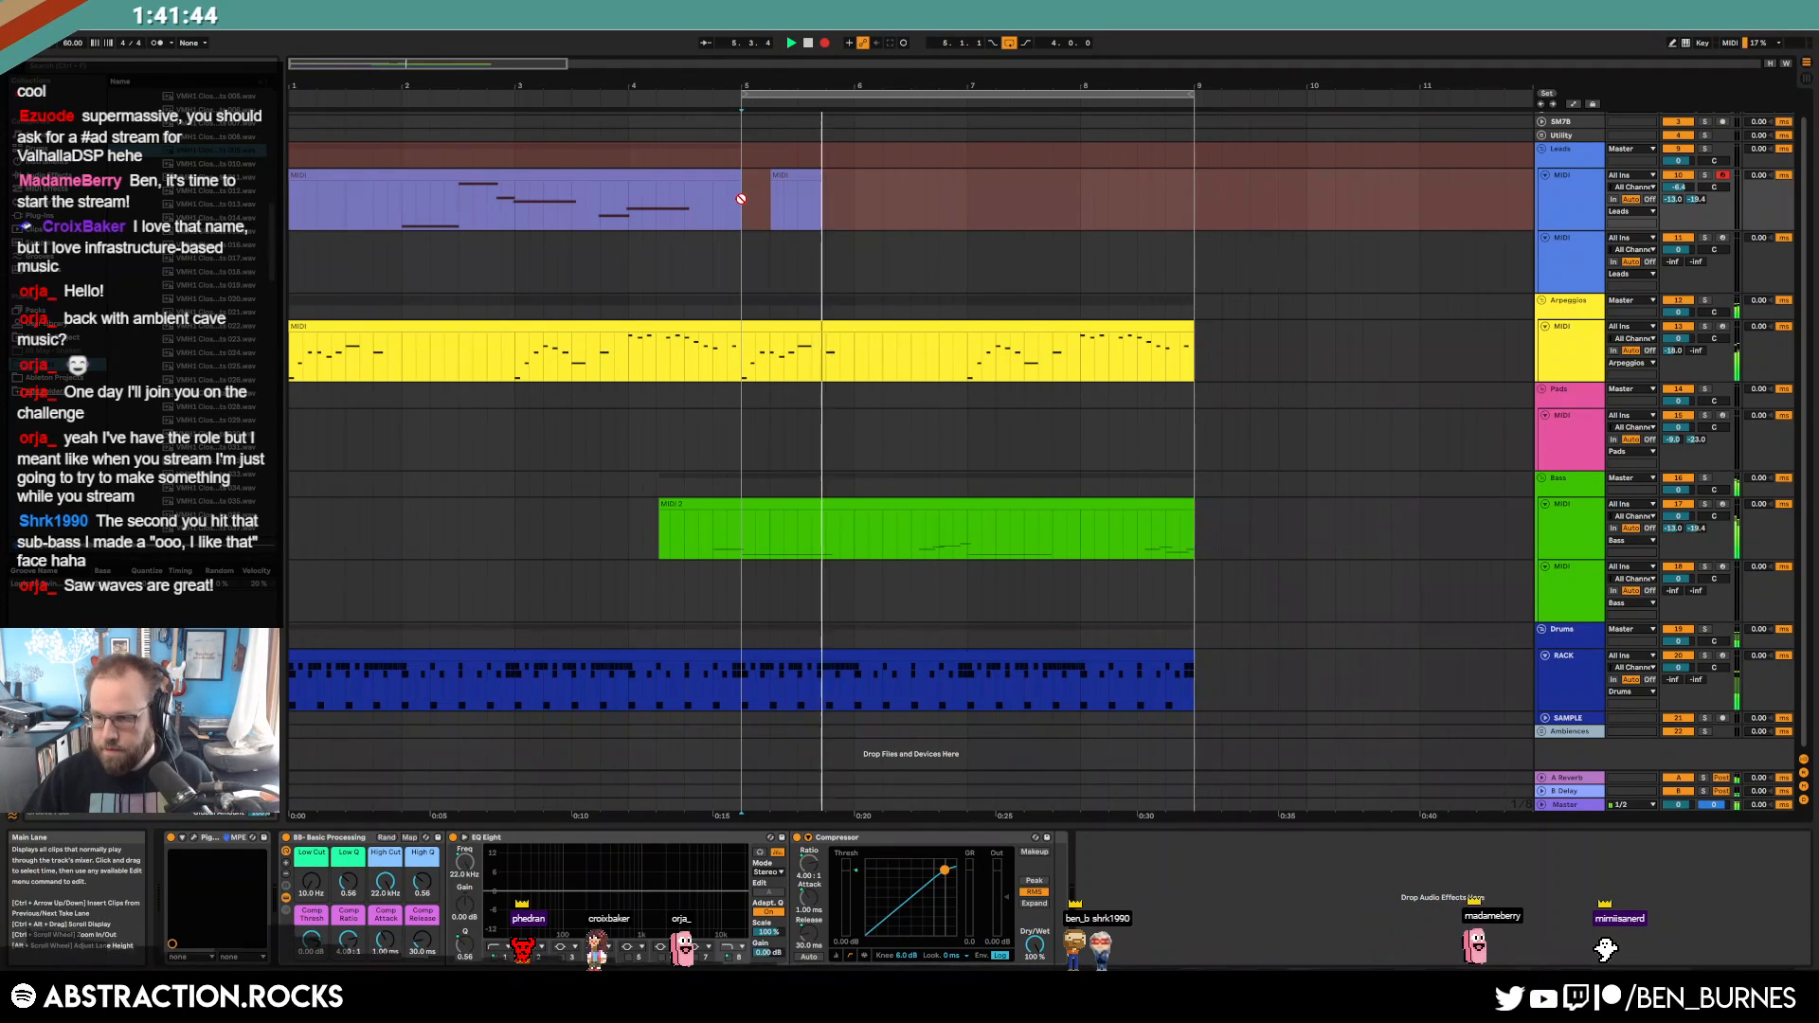
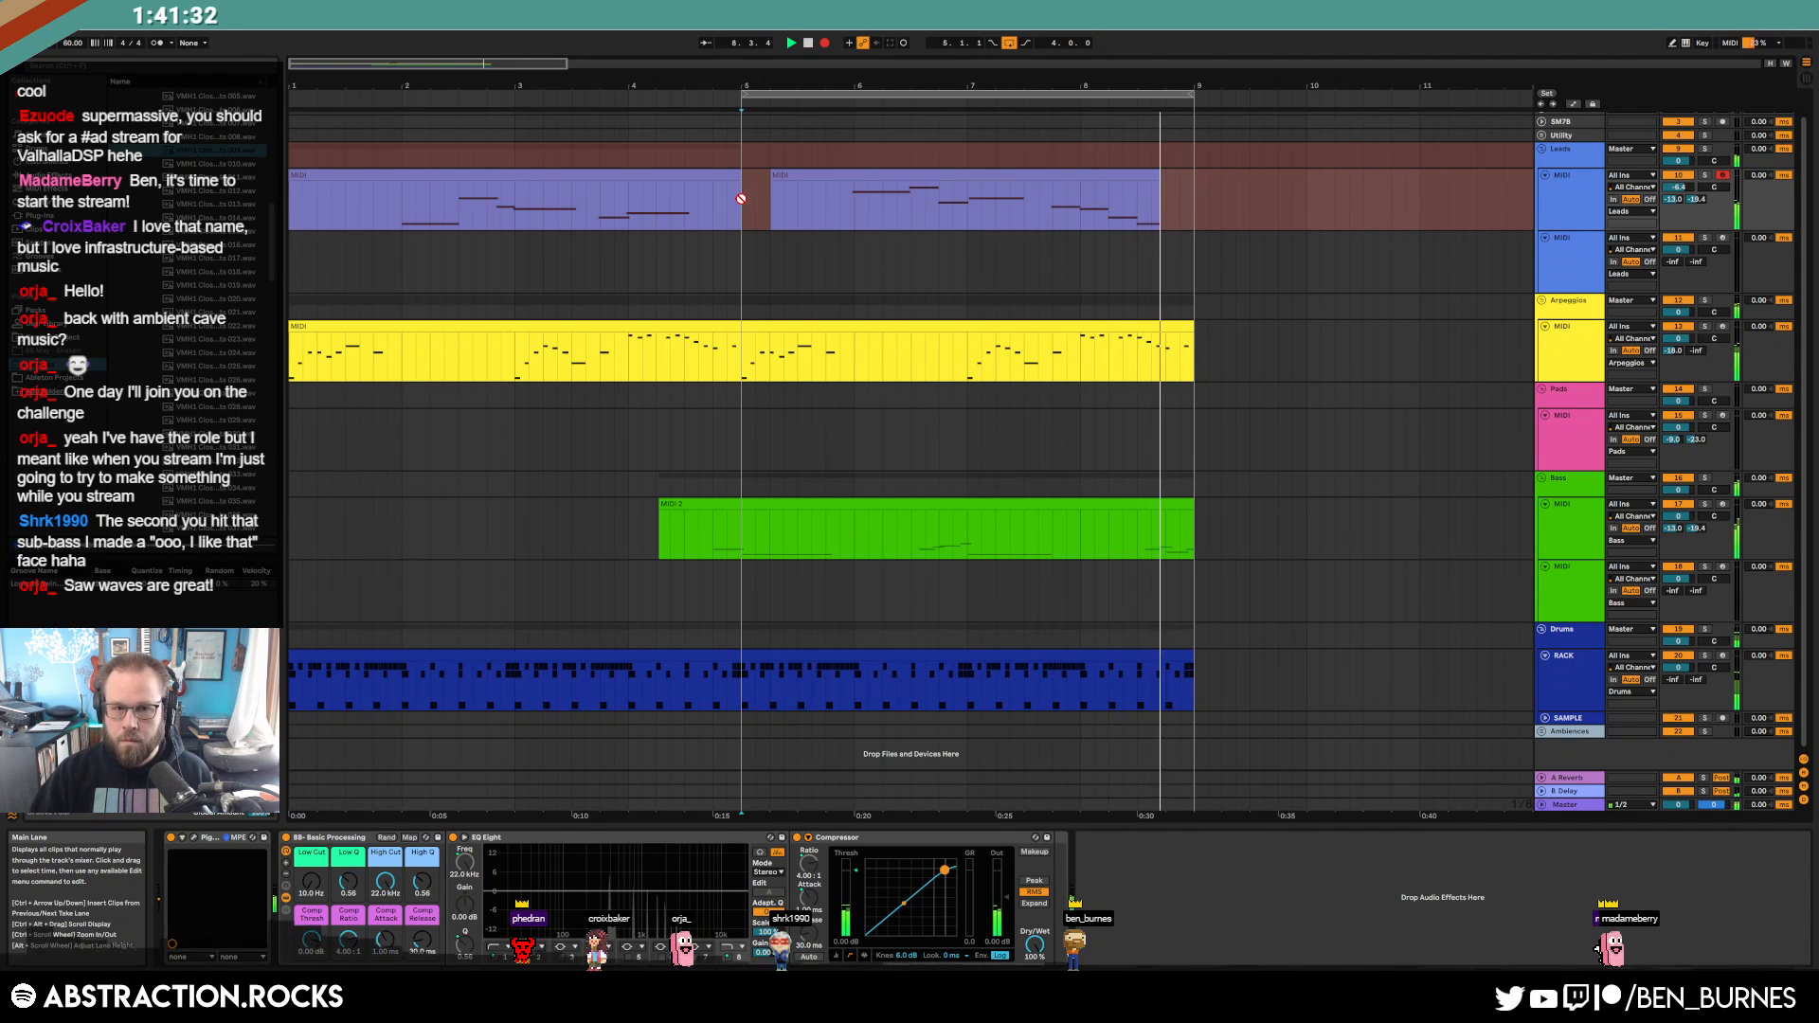
Stop recording and consolidate the lead clips across bars 1 to 8 into a single clip.
{"action": "left_click", "coordinate": [824, 43]}
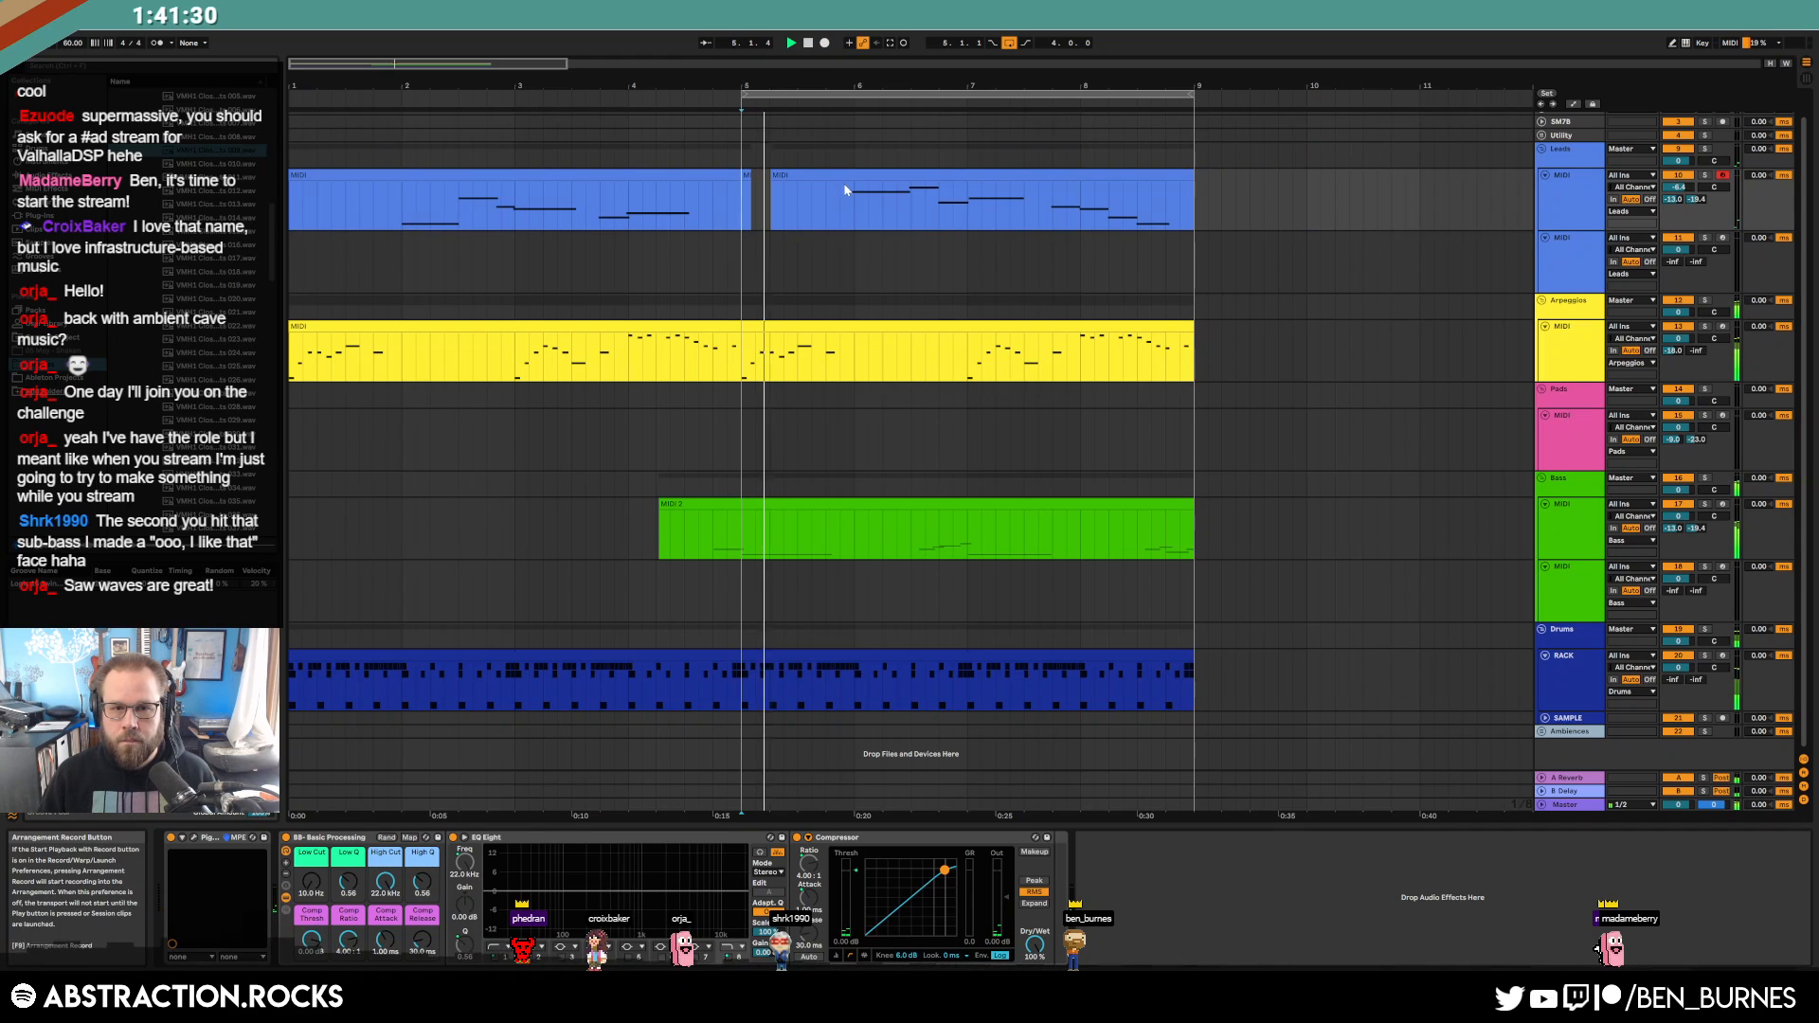
{"action": "left_click", "coordinate": [728, 179]}
{"action": "left_click", "coordinate": [1189, 184], "text": "shift"}
{"action": "key", "text": "ctrl+j"}
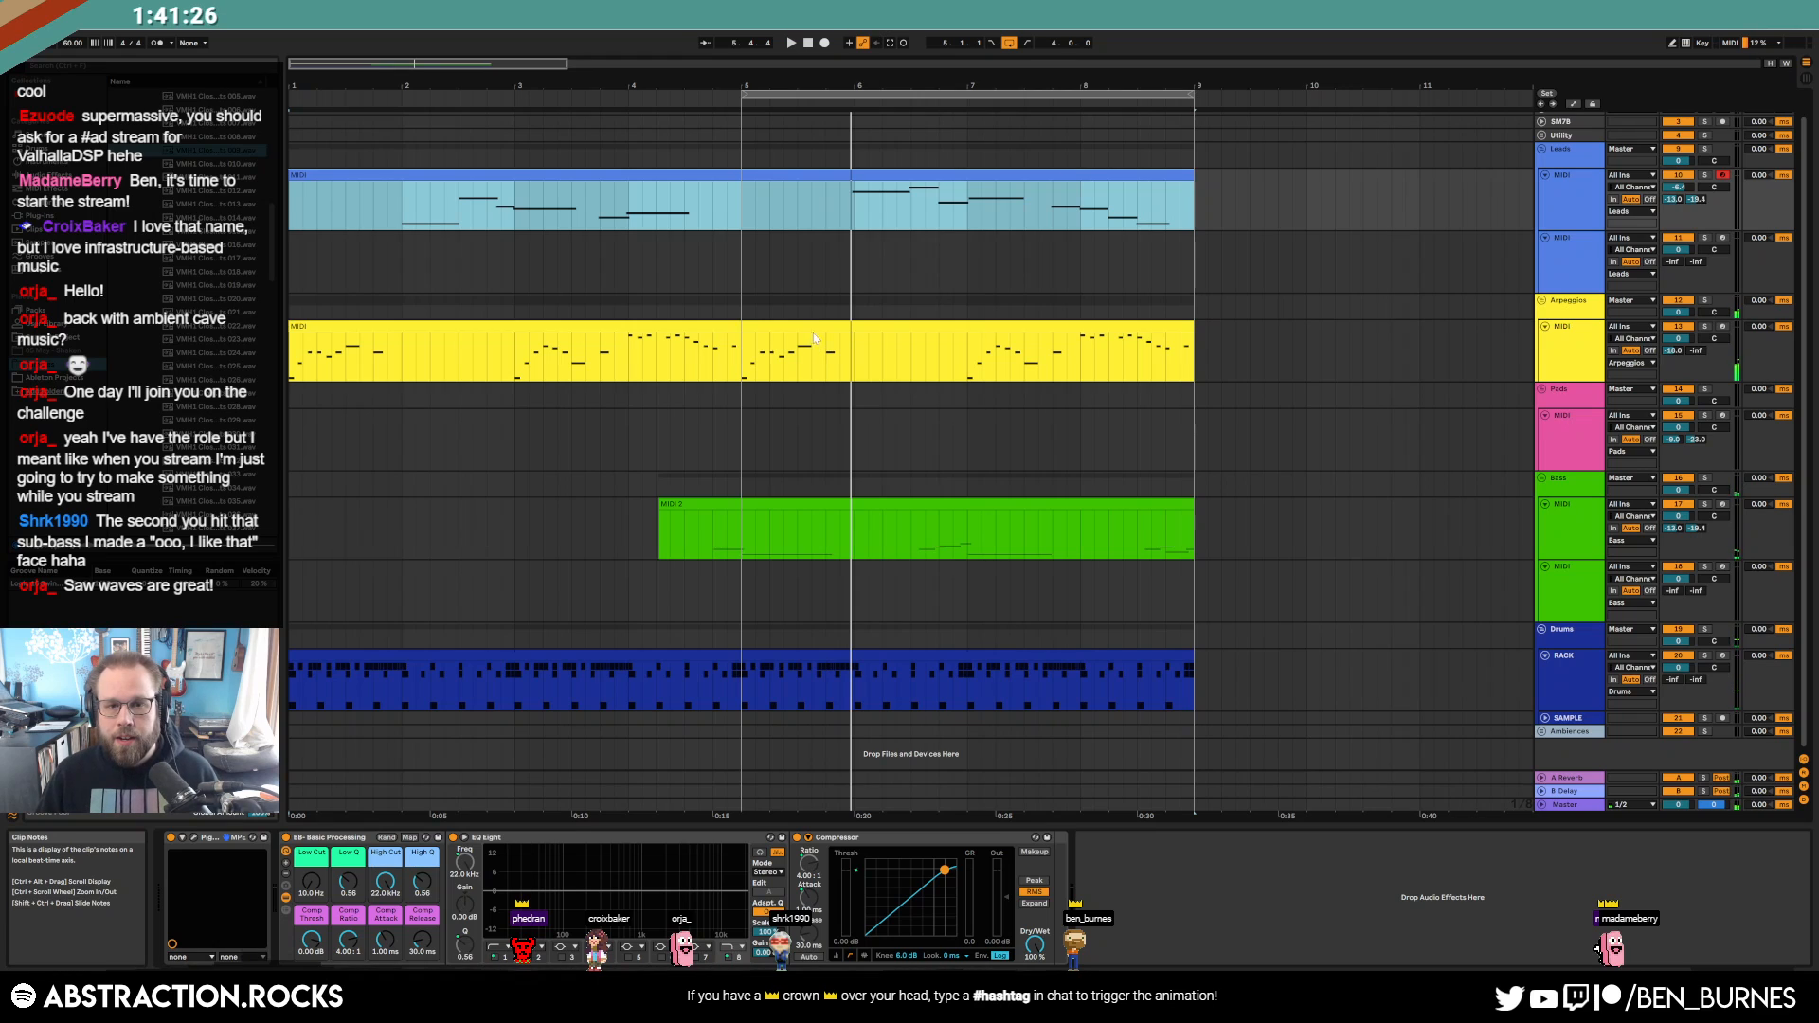
Split the arpeggio clip at bar 5 and delete the run of high notes at the end of its first half.
{"action": "left_click", "coordinate": [815, 326]}
{"action": "left_click_drag", "start_coordinate": [737, 358], "coordinate": [388, 360]}
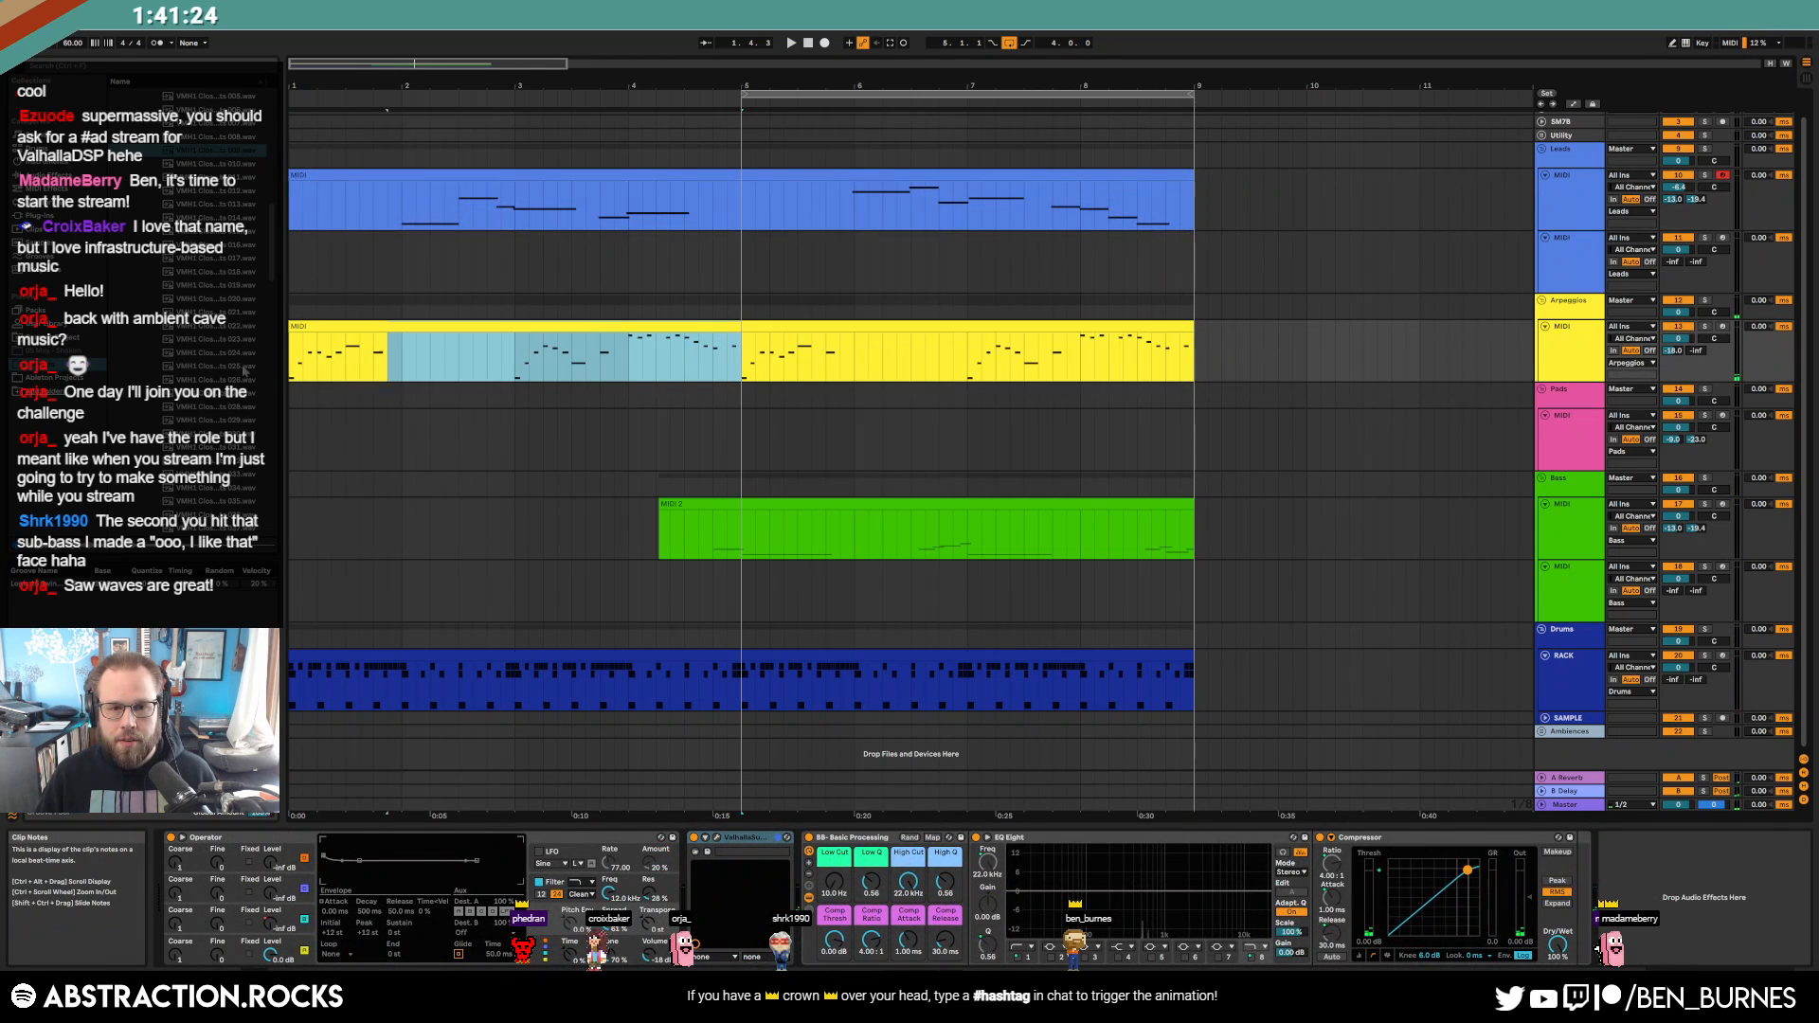
{"action": "double_click", "coordinate": [510, 327]}
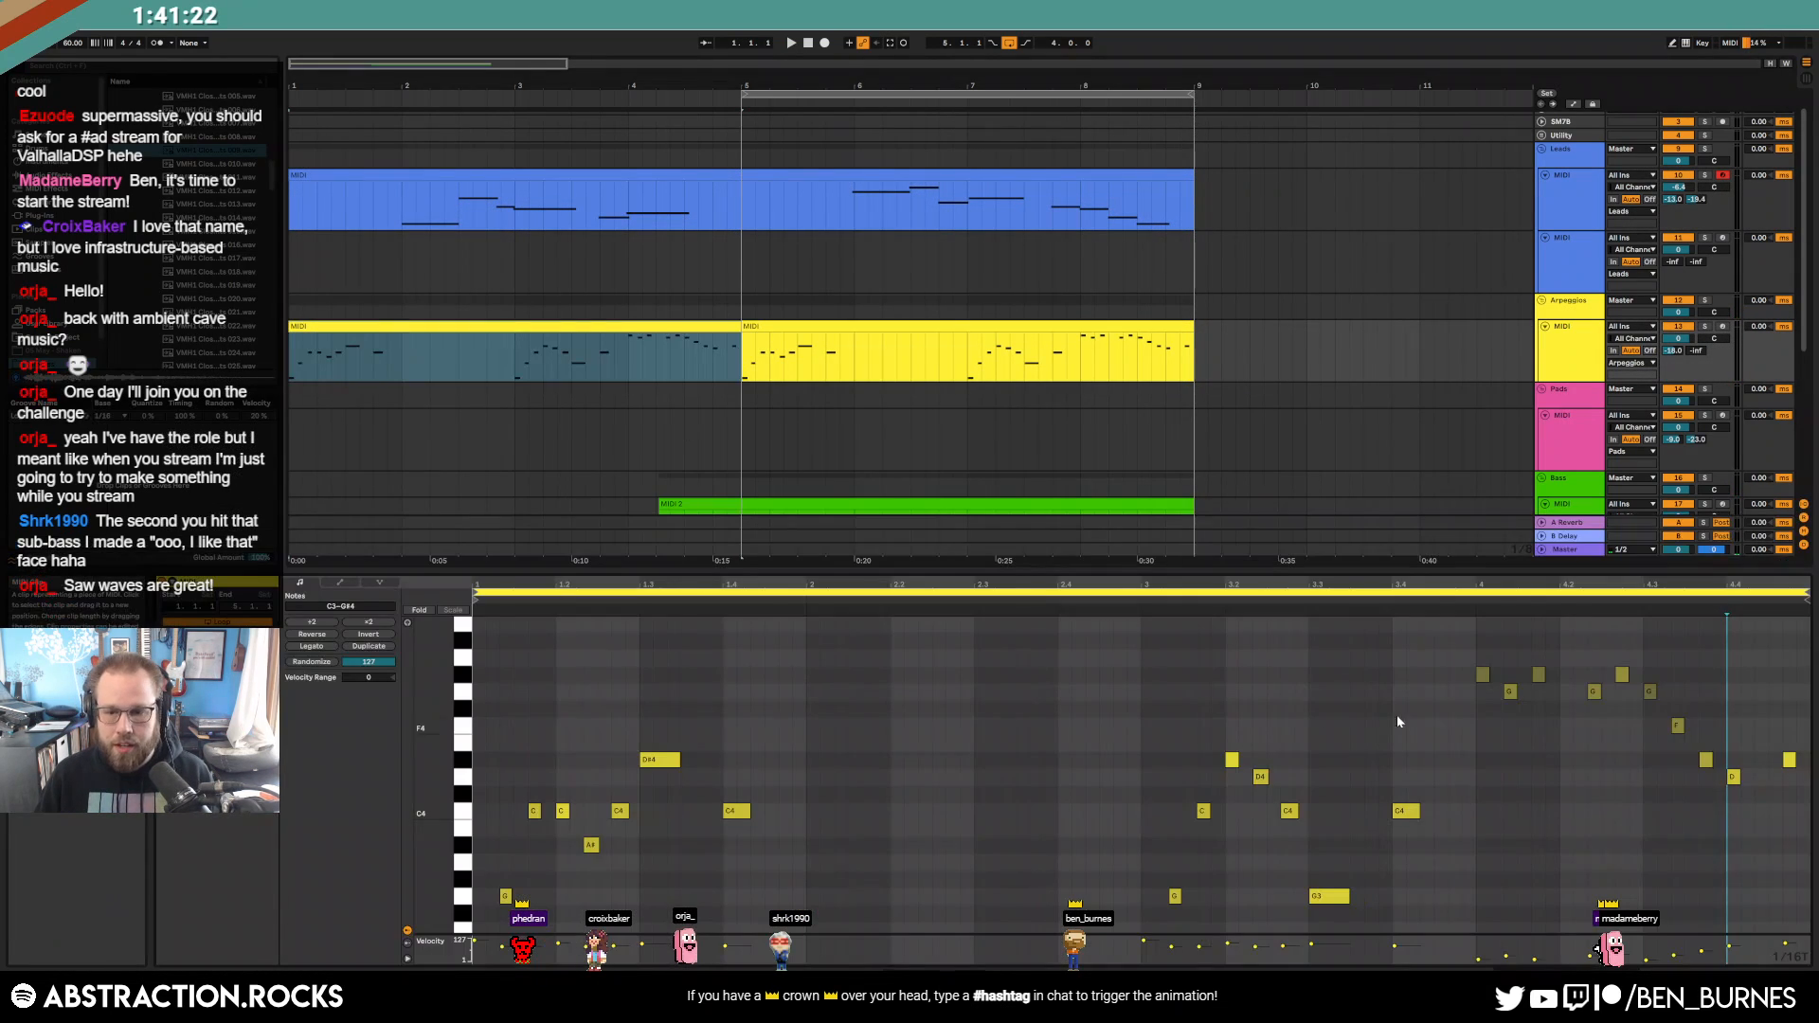
{"action": "left_click_drag", "start_coordinate": [1474, 639], "coordinate": [1788, 891]}
{"action": "key", "text": "Delete"}
{"action": "left_click", "coordinate": [1621, 835]}
{"action": "key", "text": "shift+Tab"}
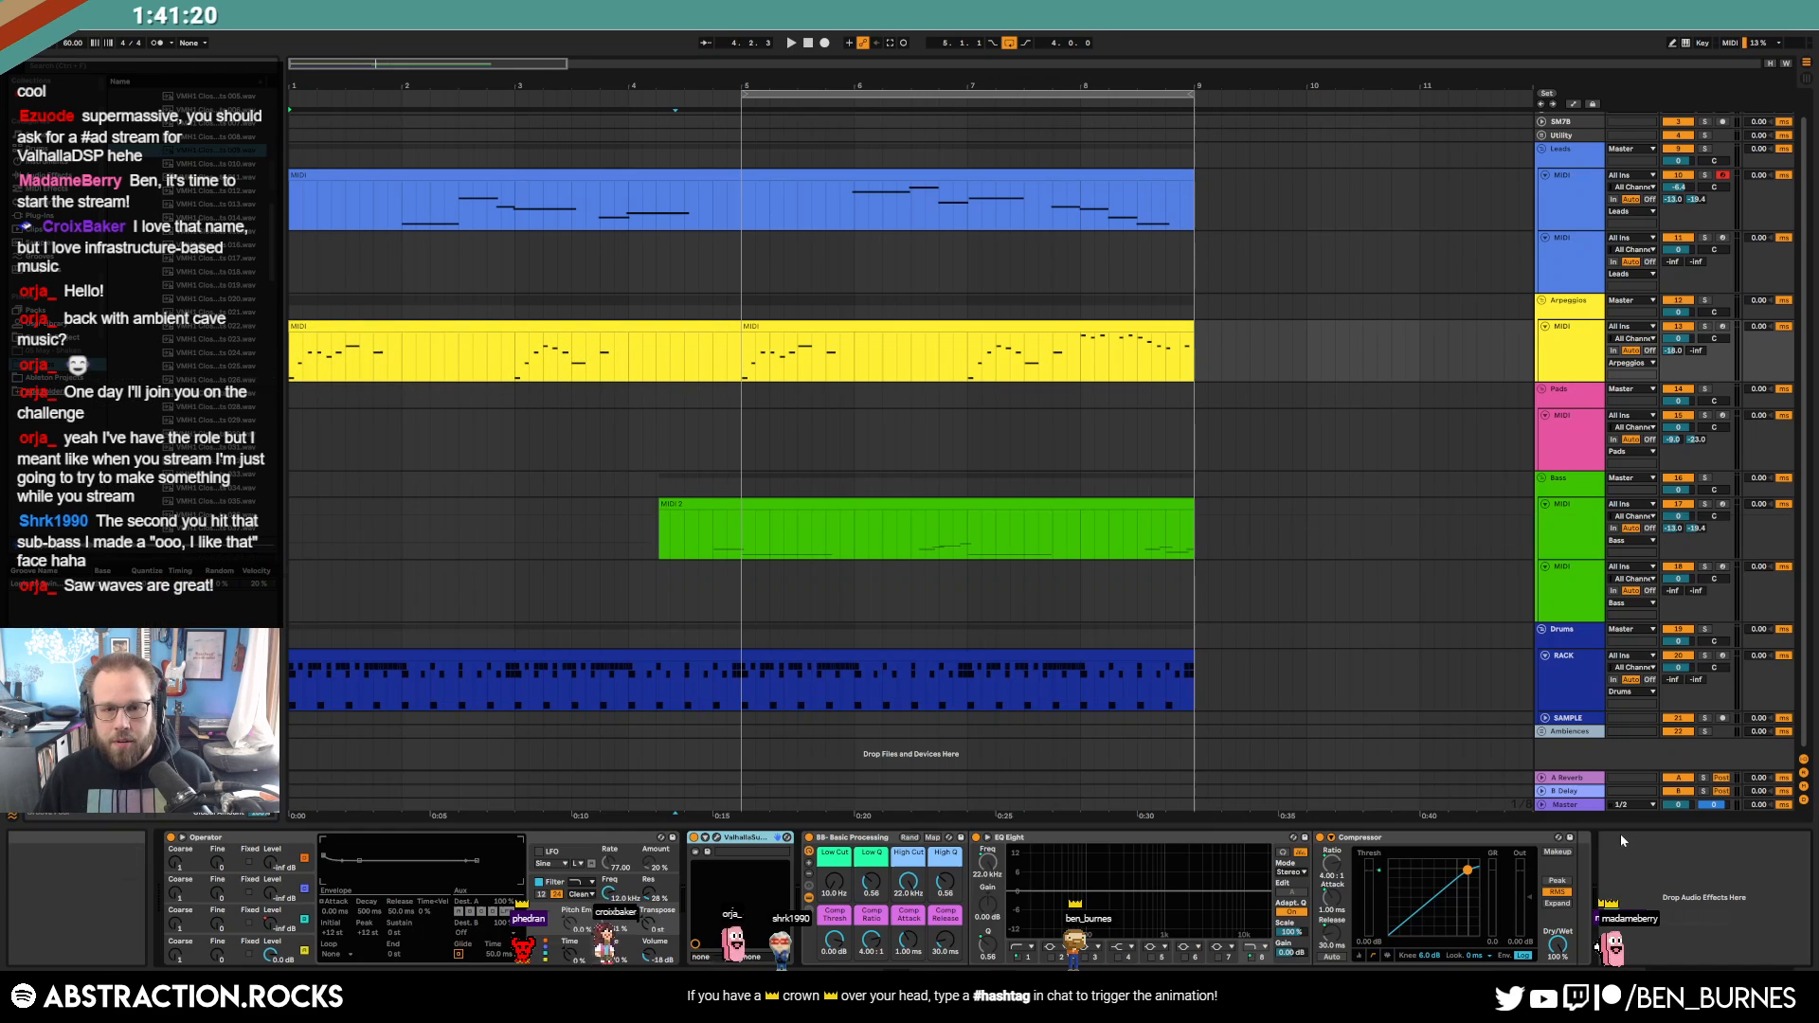
Split the drum rack clip at bar 5 and return to the drum track's devices.
{"action": "left_click", "coordinate": [652, 517]}
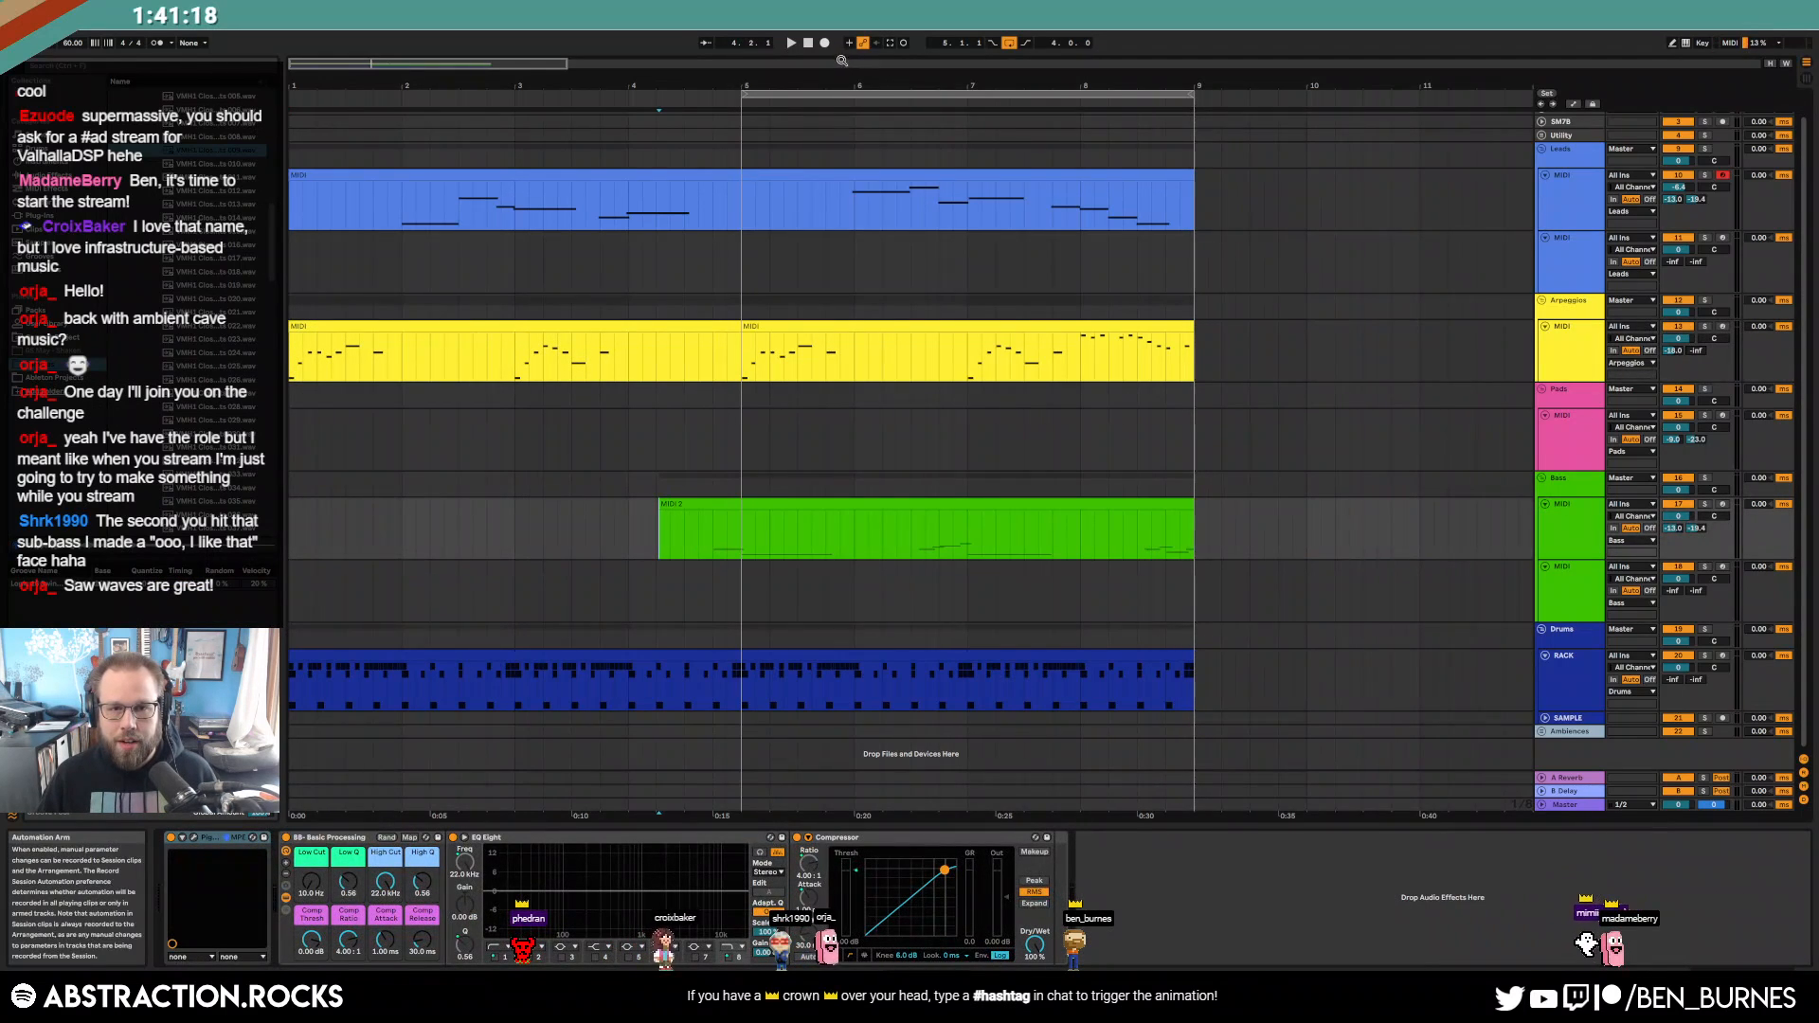
{"action": "double_click", "coordinate": [808, 44]}
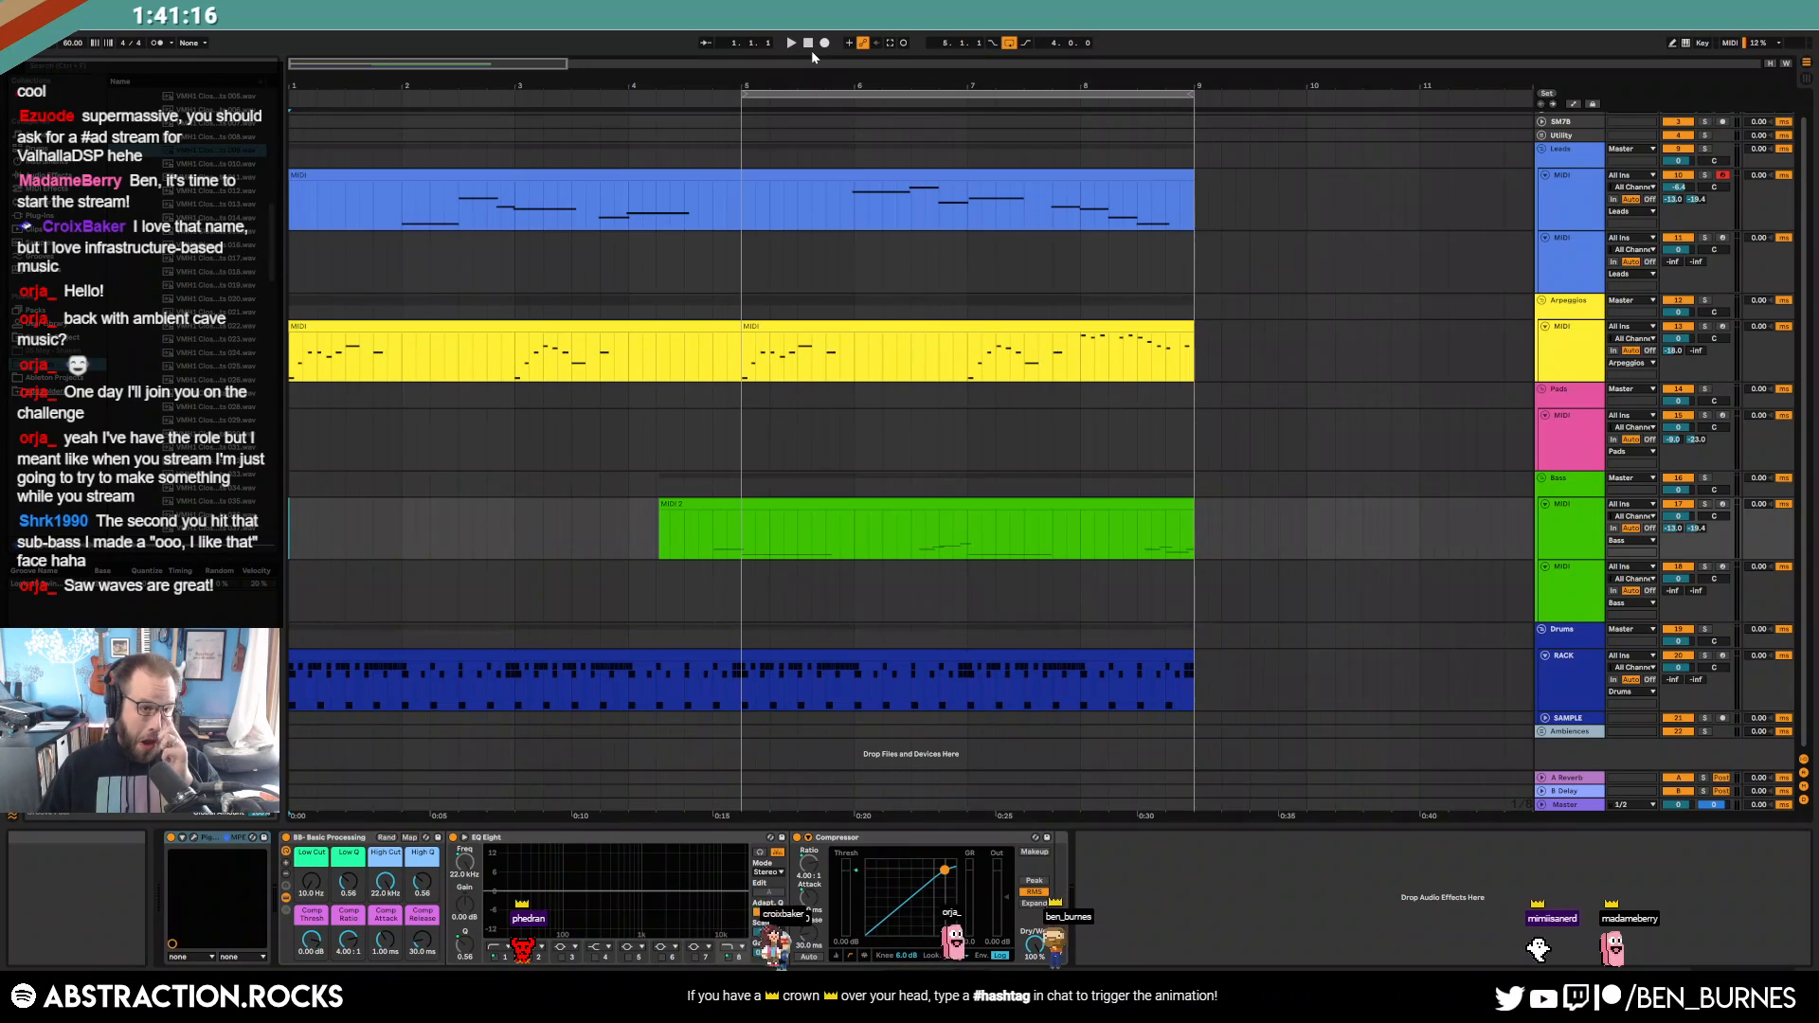
{"action": "left_click_drag", "start_coordinate": [743, 680], "coordinate": [982, 680]}
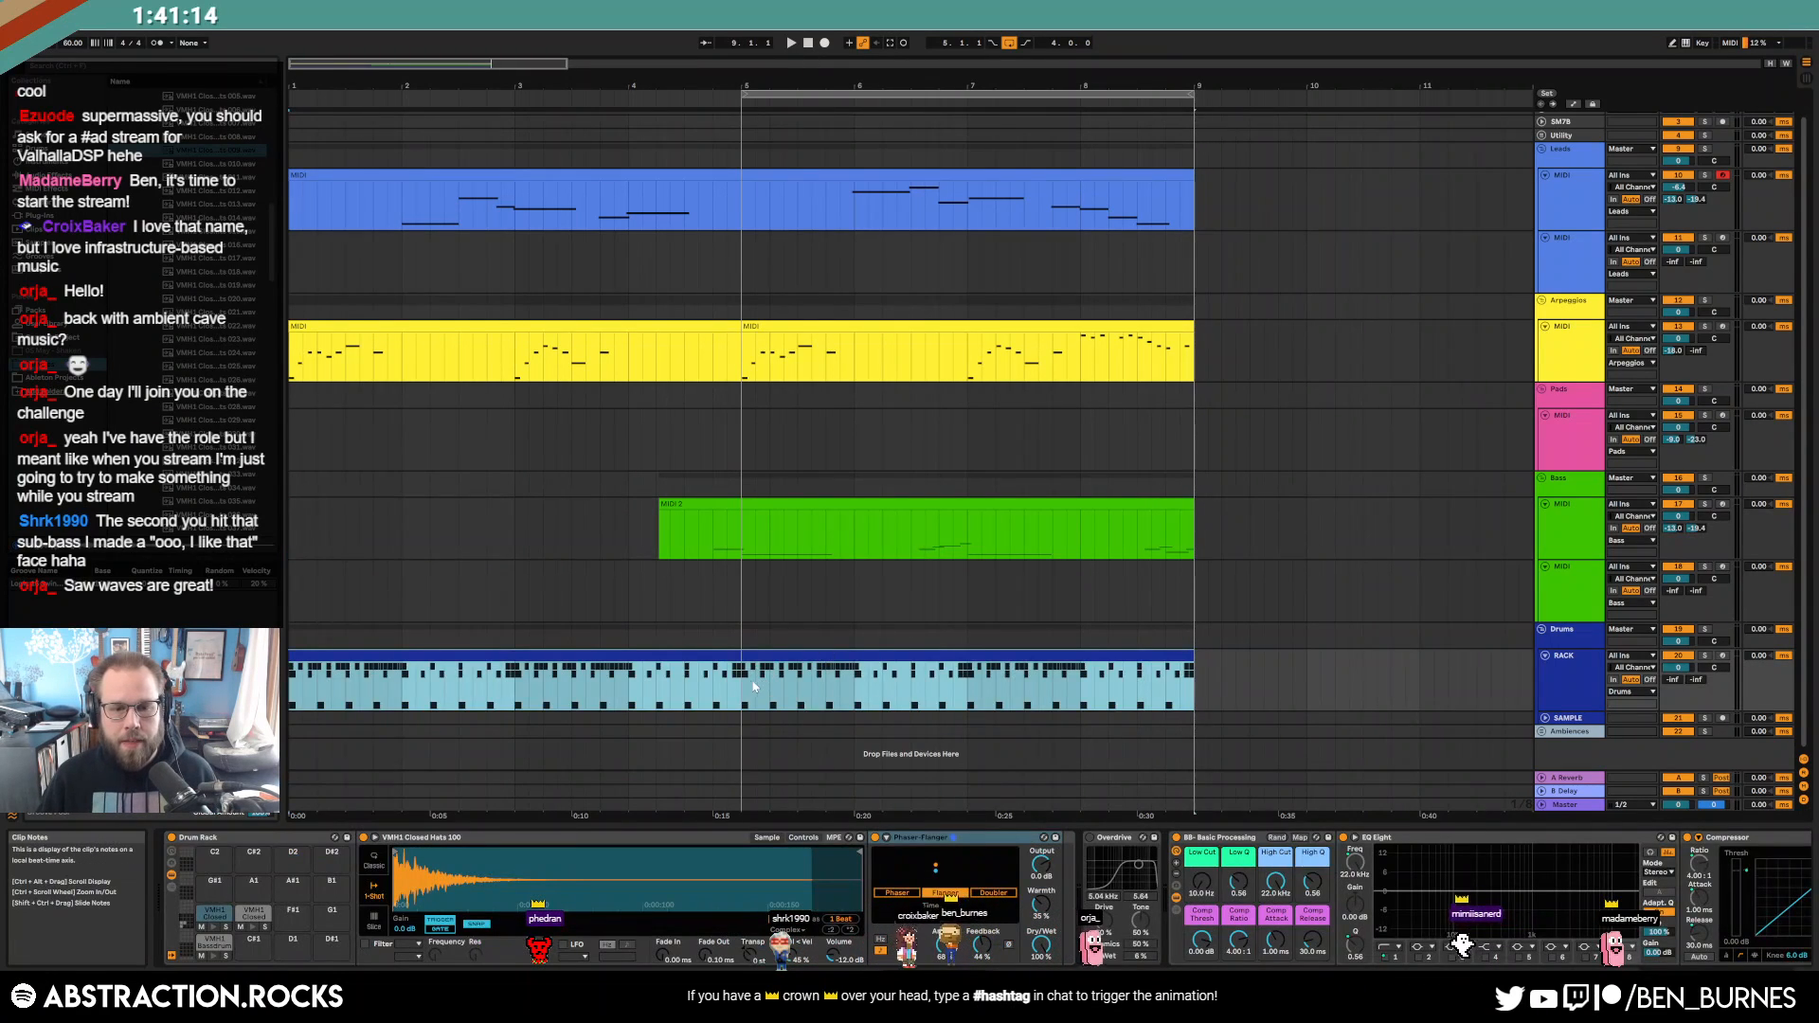
{"action": "left_click", "coordinate": [1141, 657]}
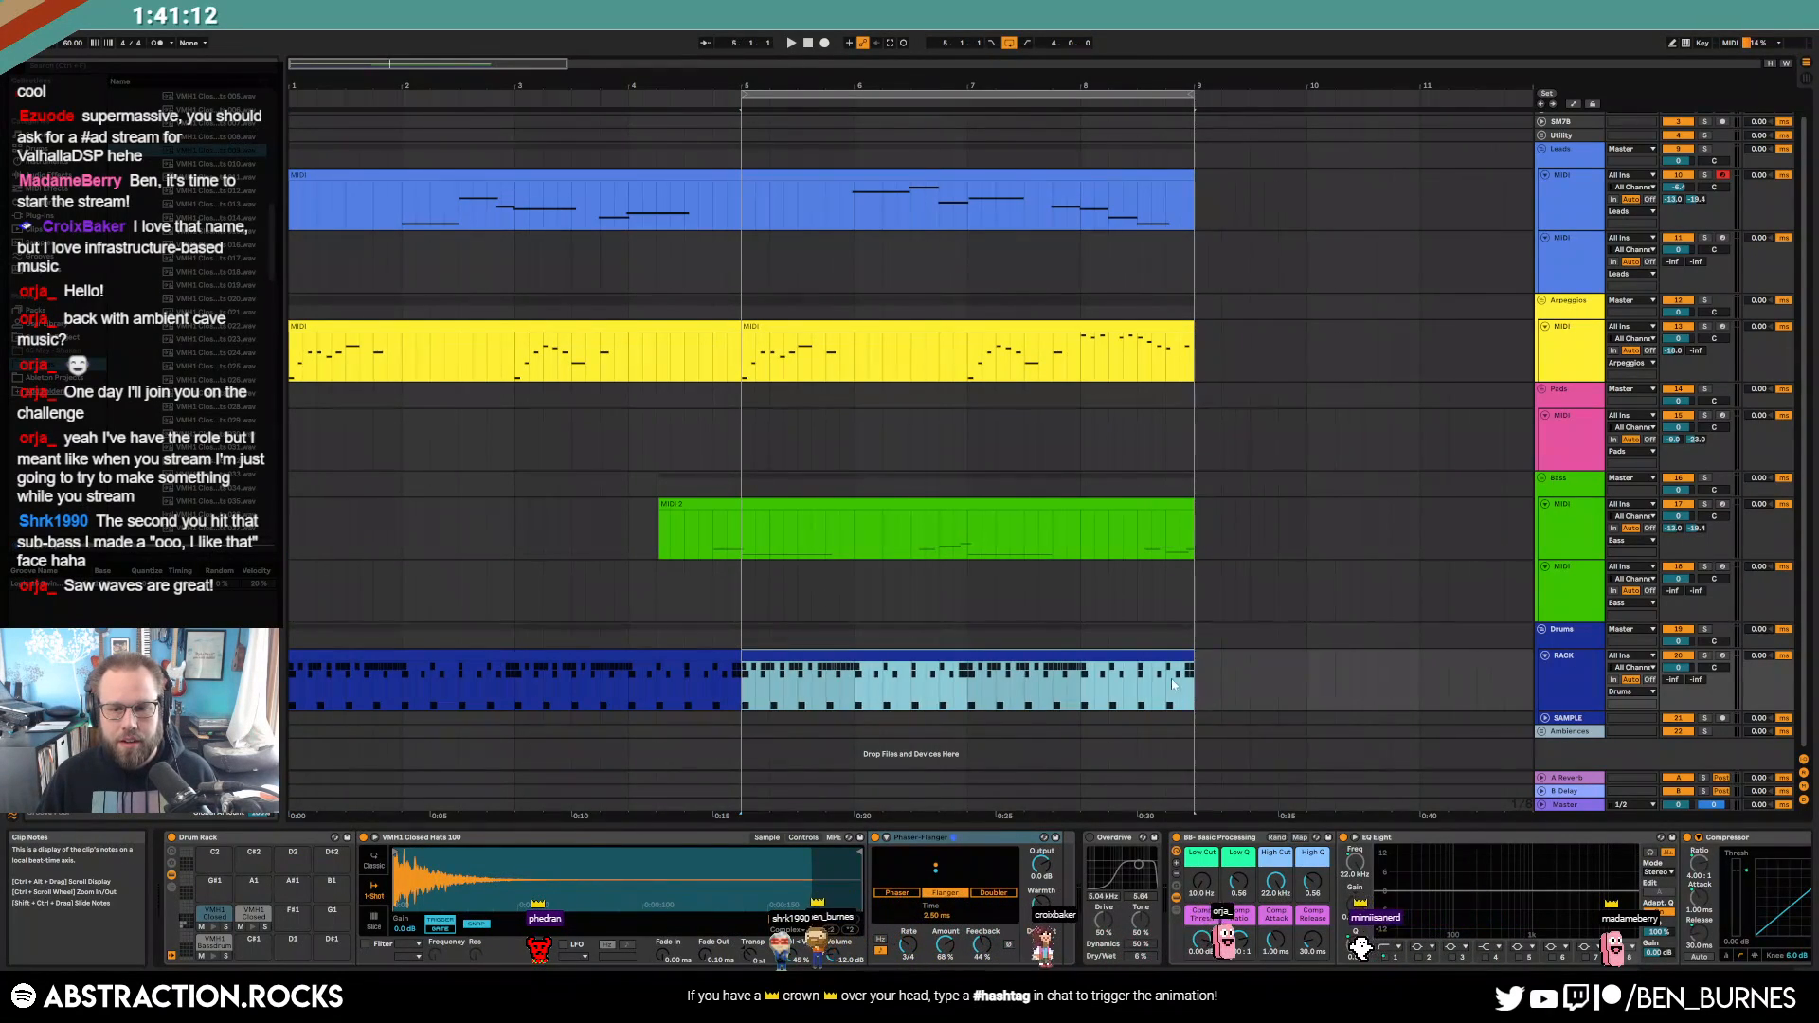
{"action": "double_click", "coordinate": [1141, 657]}
{"action": "key", "text": "shift+Tab"}
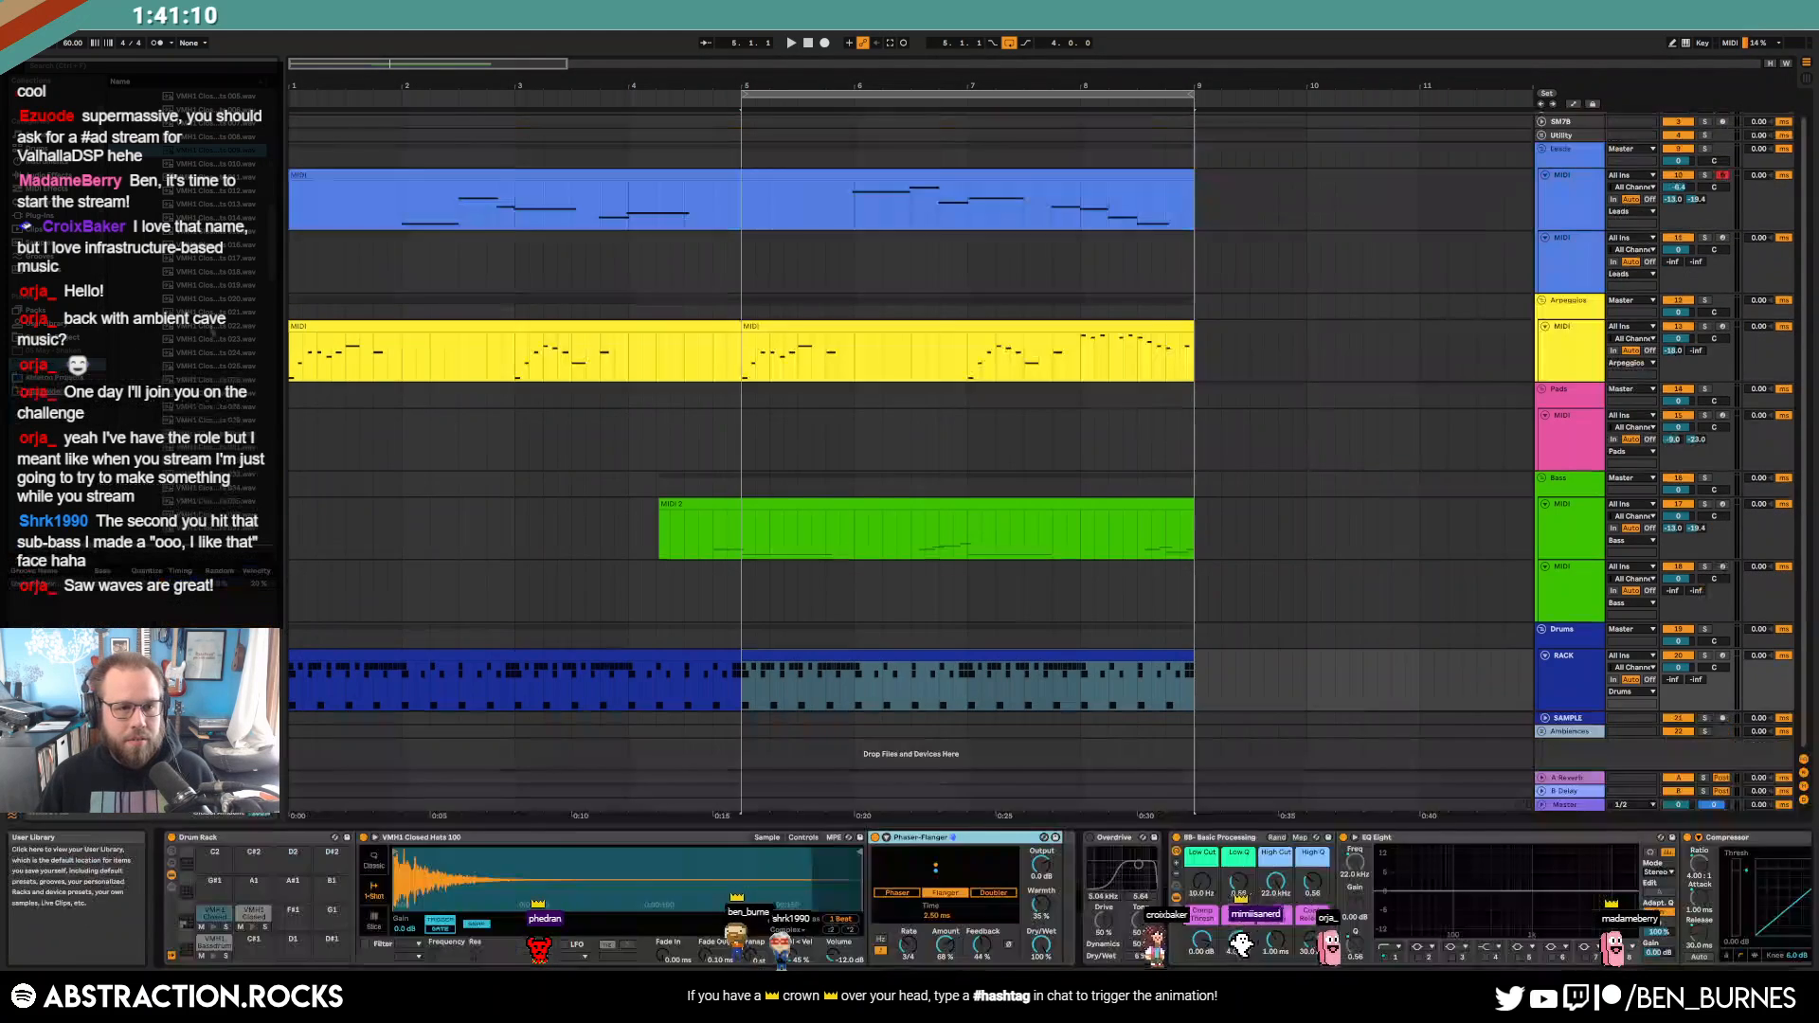
Look through the VMH1 cymbal, ride and minimal percussion sample folders for another drum sound.
{"action": "left_click_drag", "start_coordinate": [271, 242], "coordinate": [281, 197]}
{"action": "left_click", "coordinate": [149, 305]}
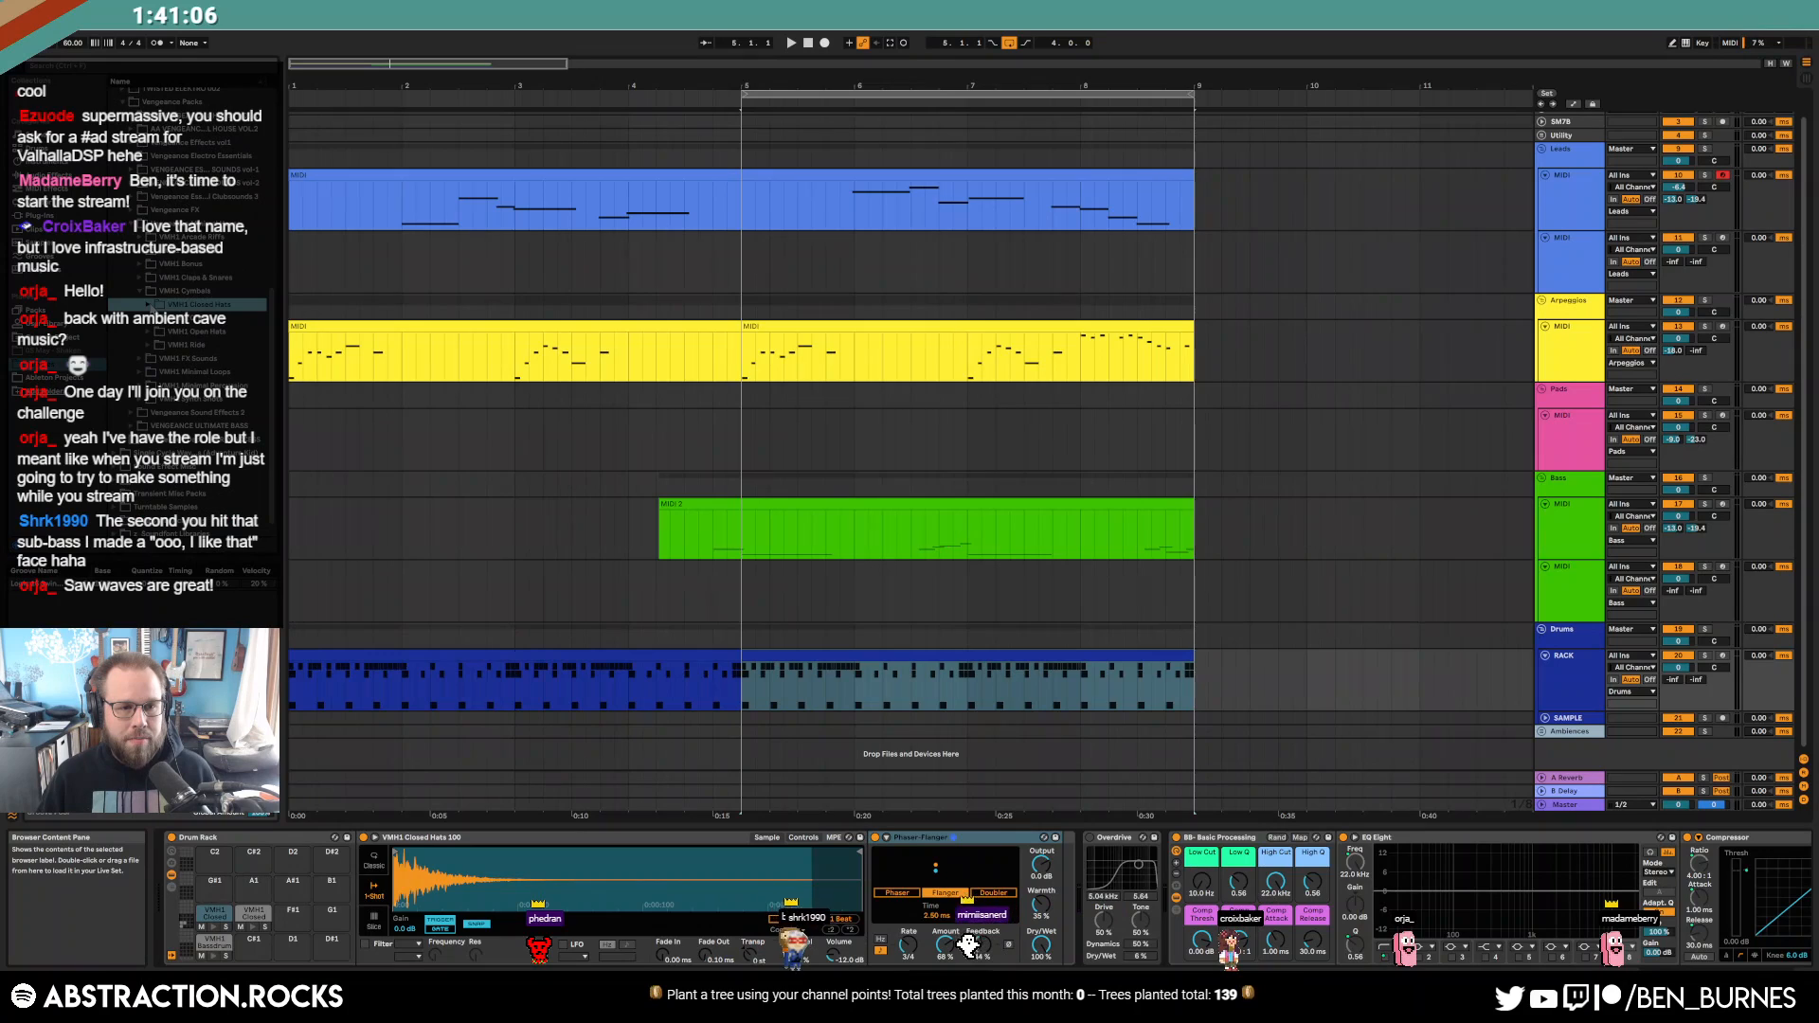
{"action": "left_click", "coordinate": [140, 291]}
{"action": "left_click", "coordinate": [140, 328]}
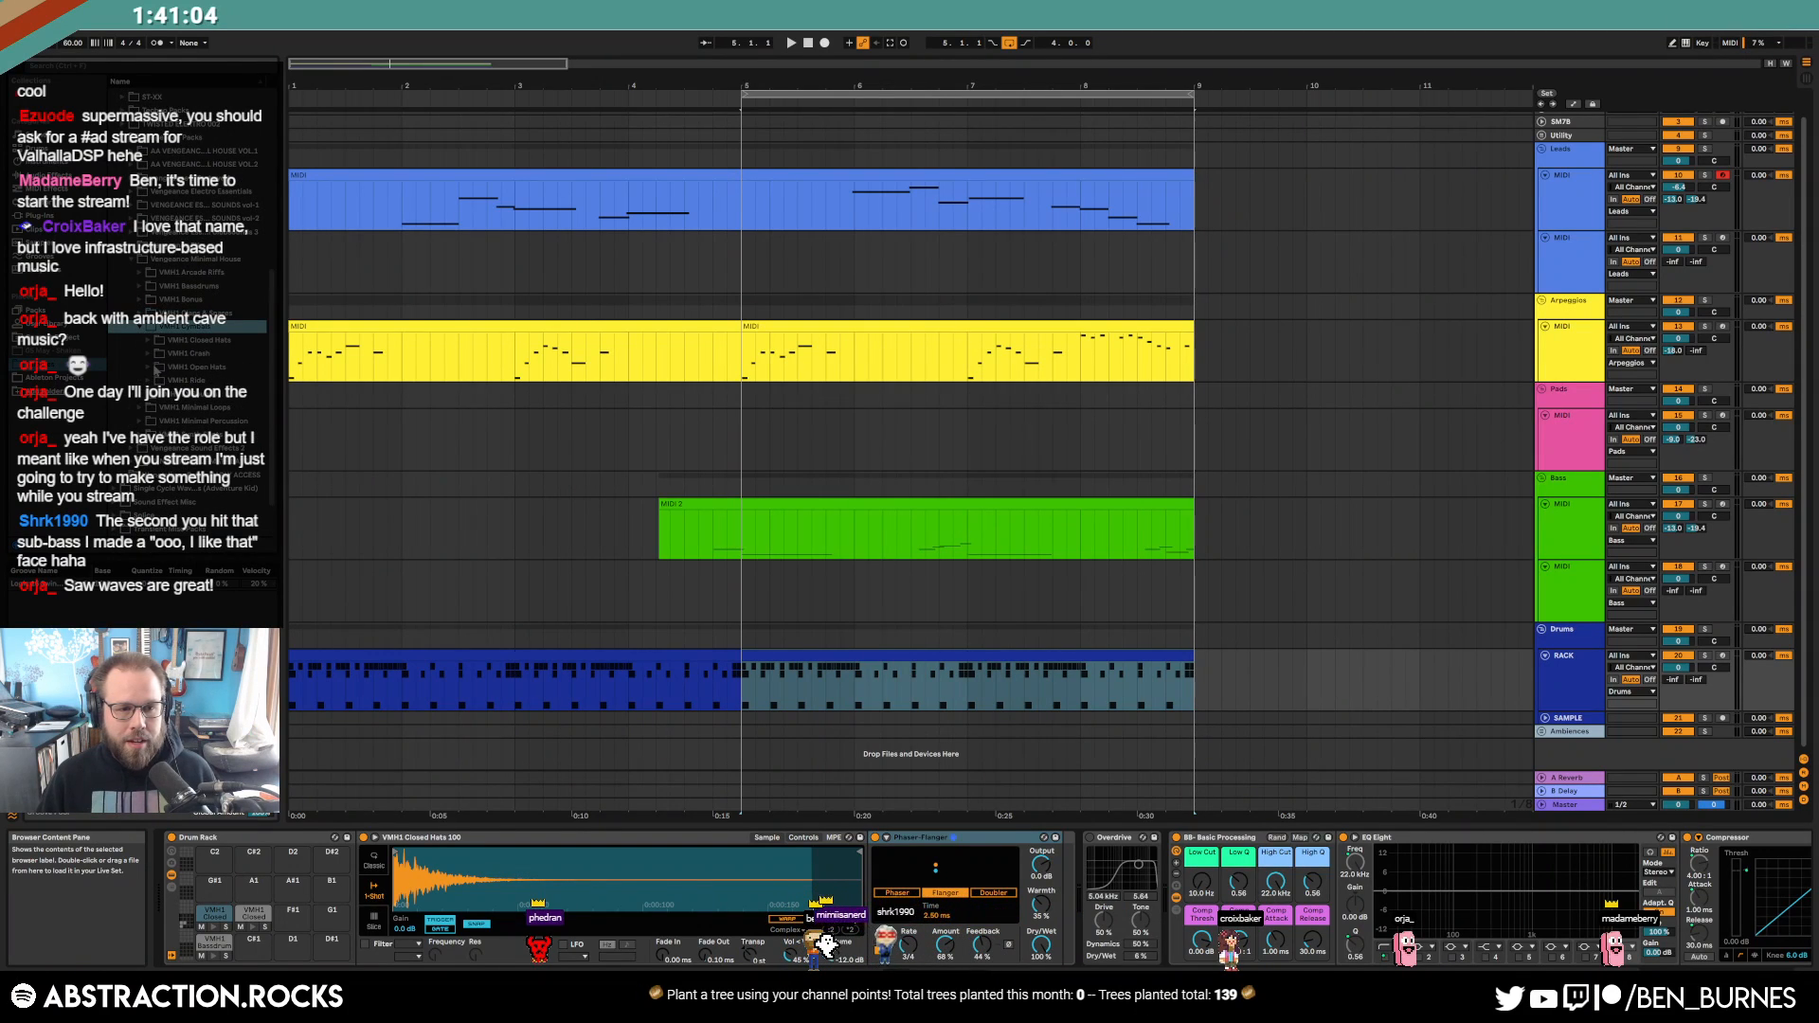
{"action": "left_click", "coordinate": [147, 380]}
{"action": "left_click_drag", "start_coordinate": [272, 322], "coordinate": [274, 346]}
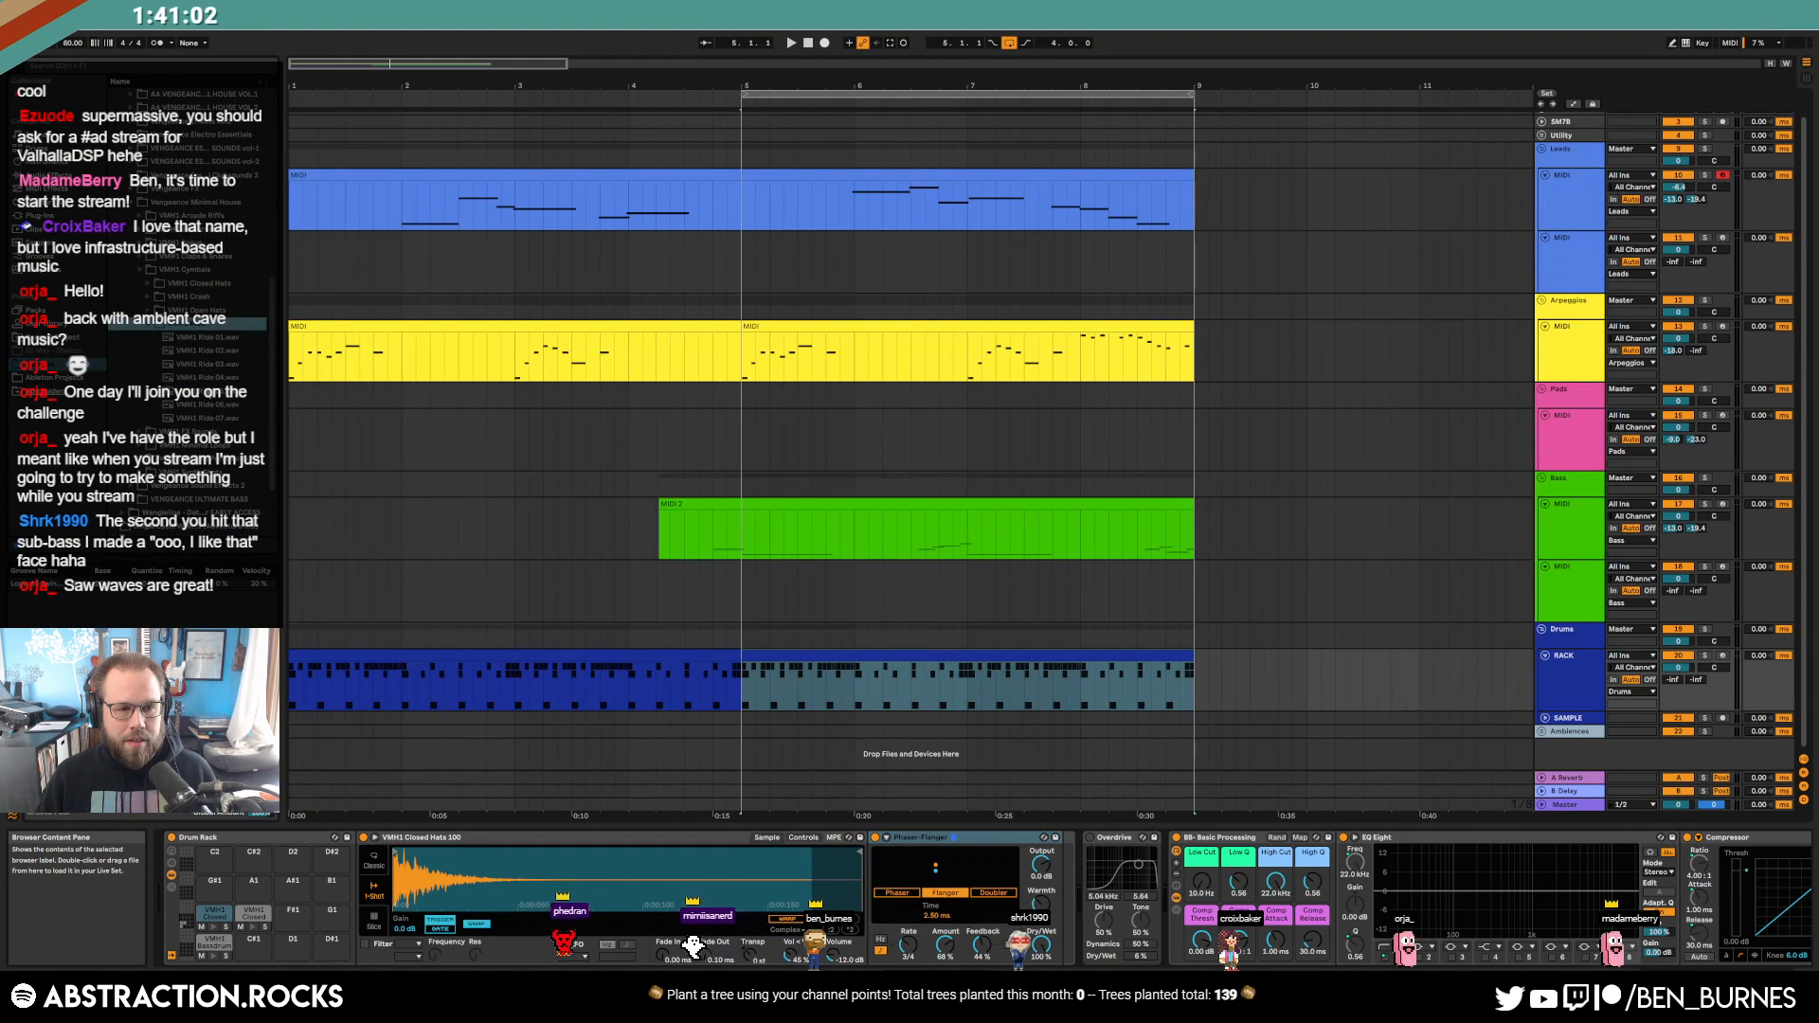
{"action": "left_click", "coordinate": [148, 324]}
{"action": "left_click", "coordinate": [141, 275]}
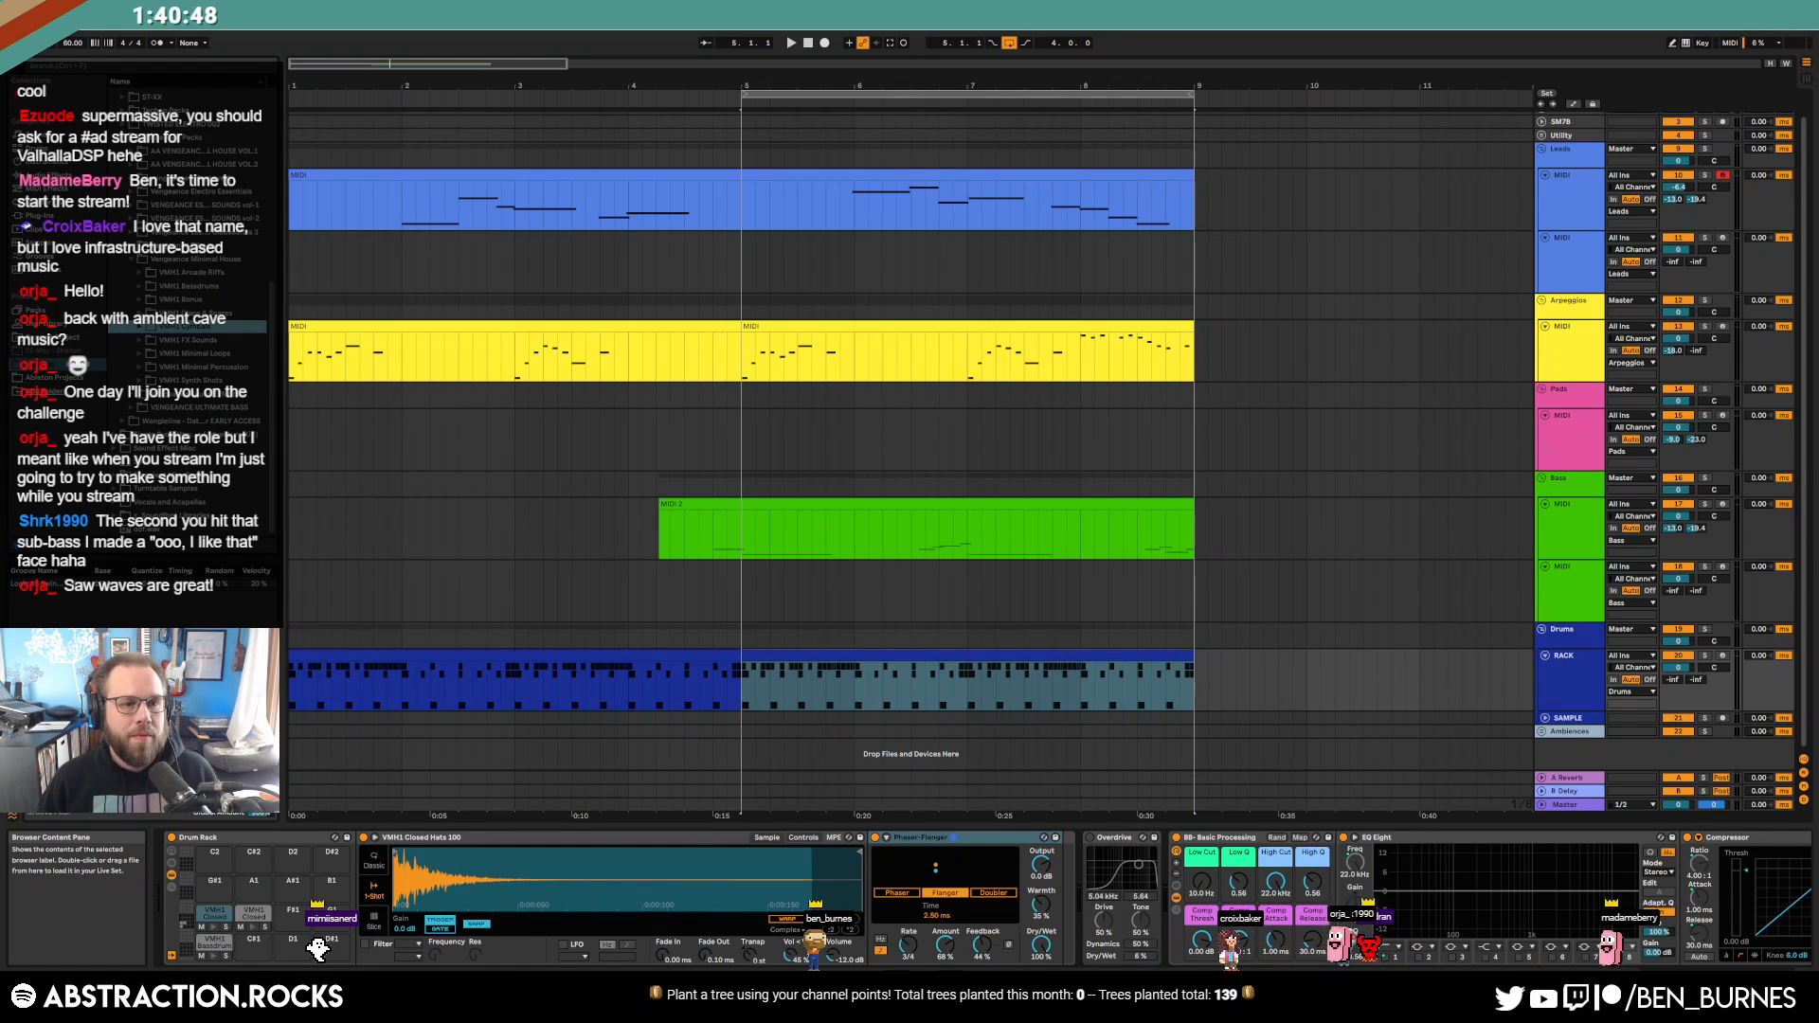
{"action": "left_click", "coordinate": [139, 367]}
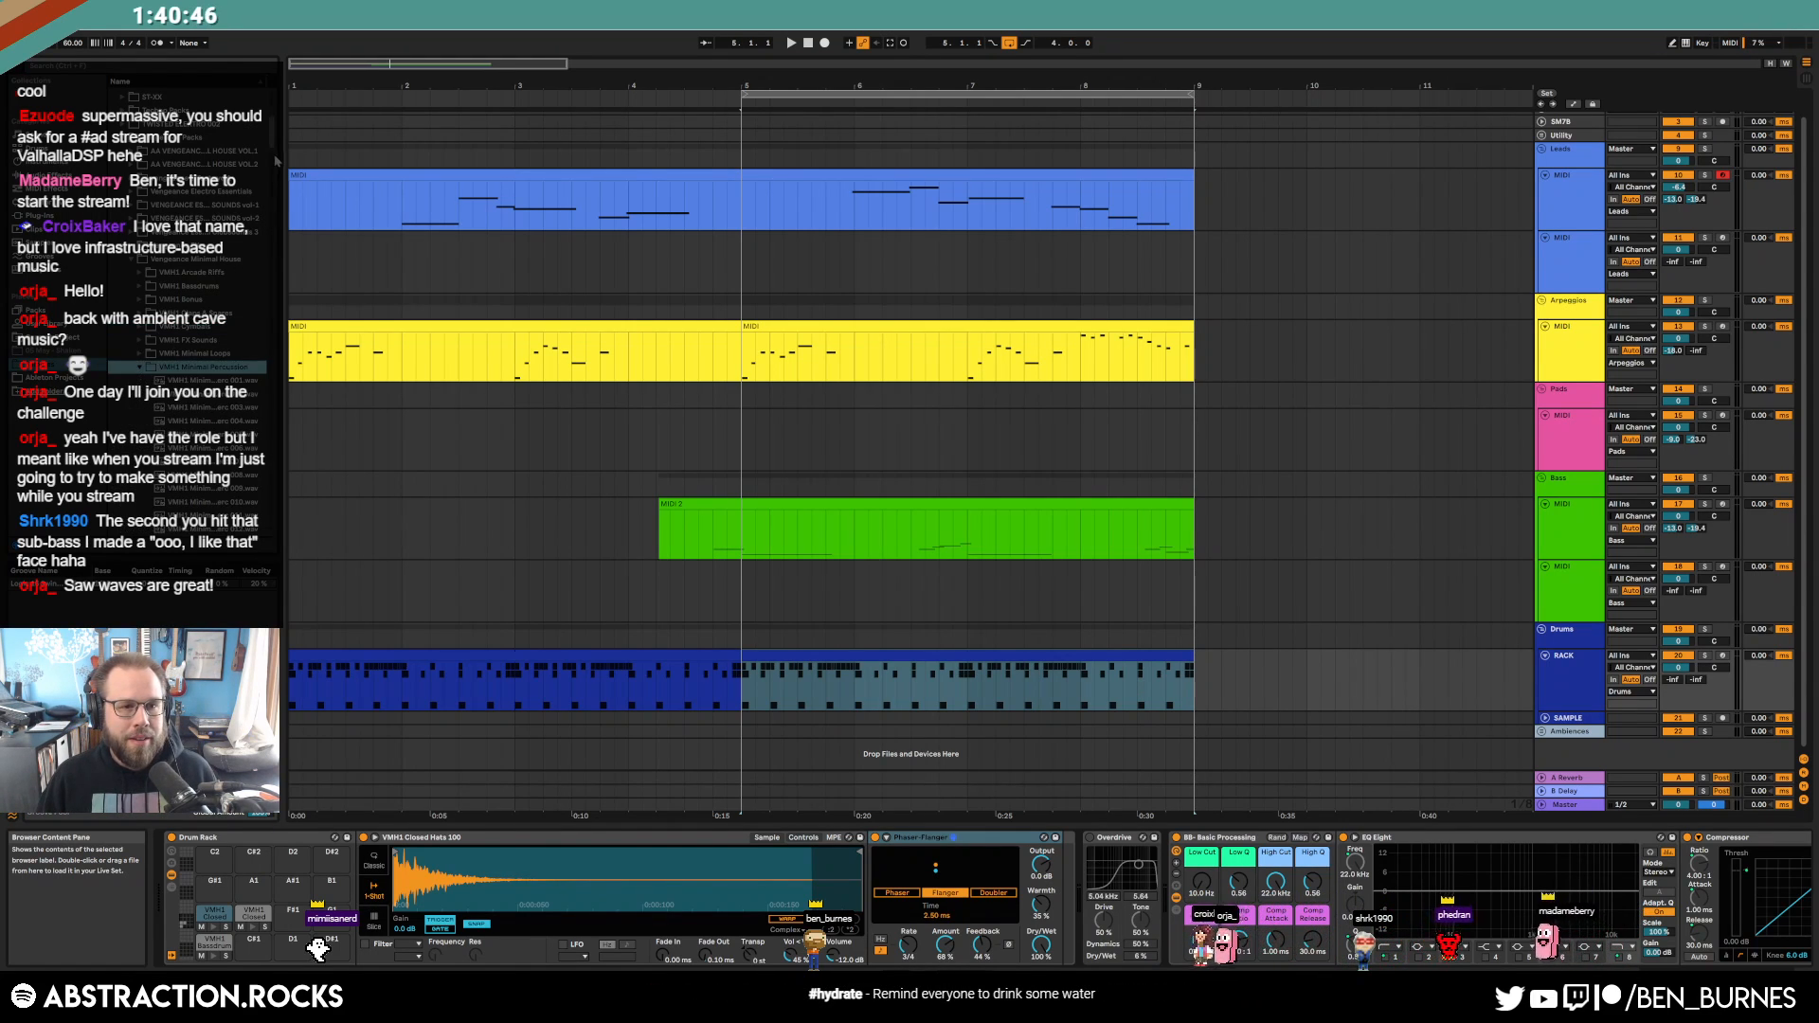
{"action": "left_click", "coordinate": [139, 367]}
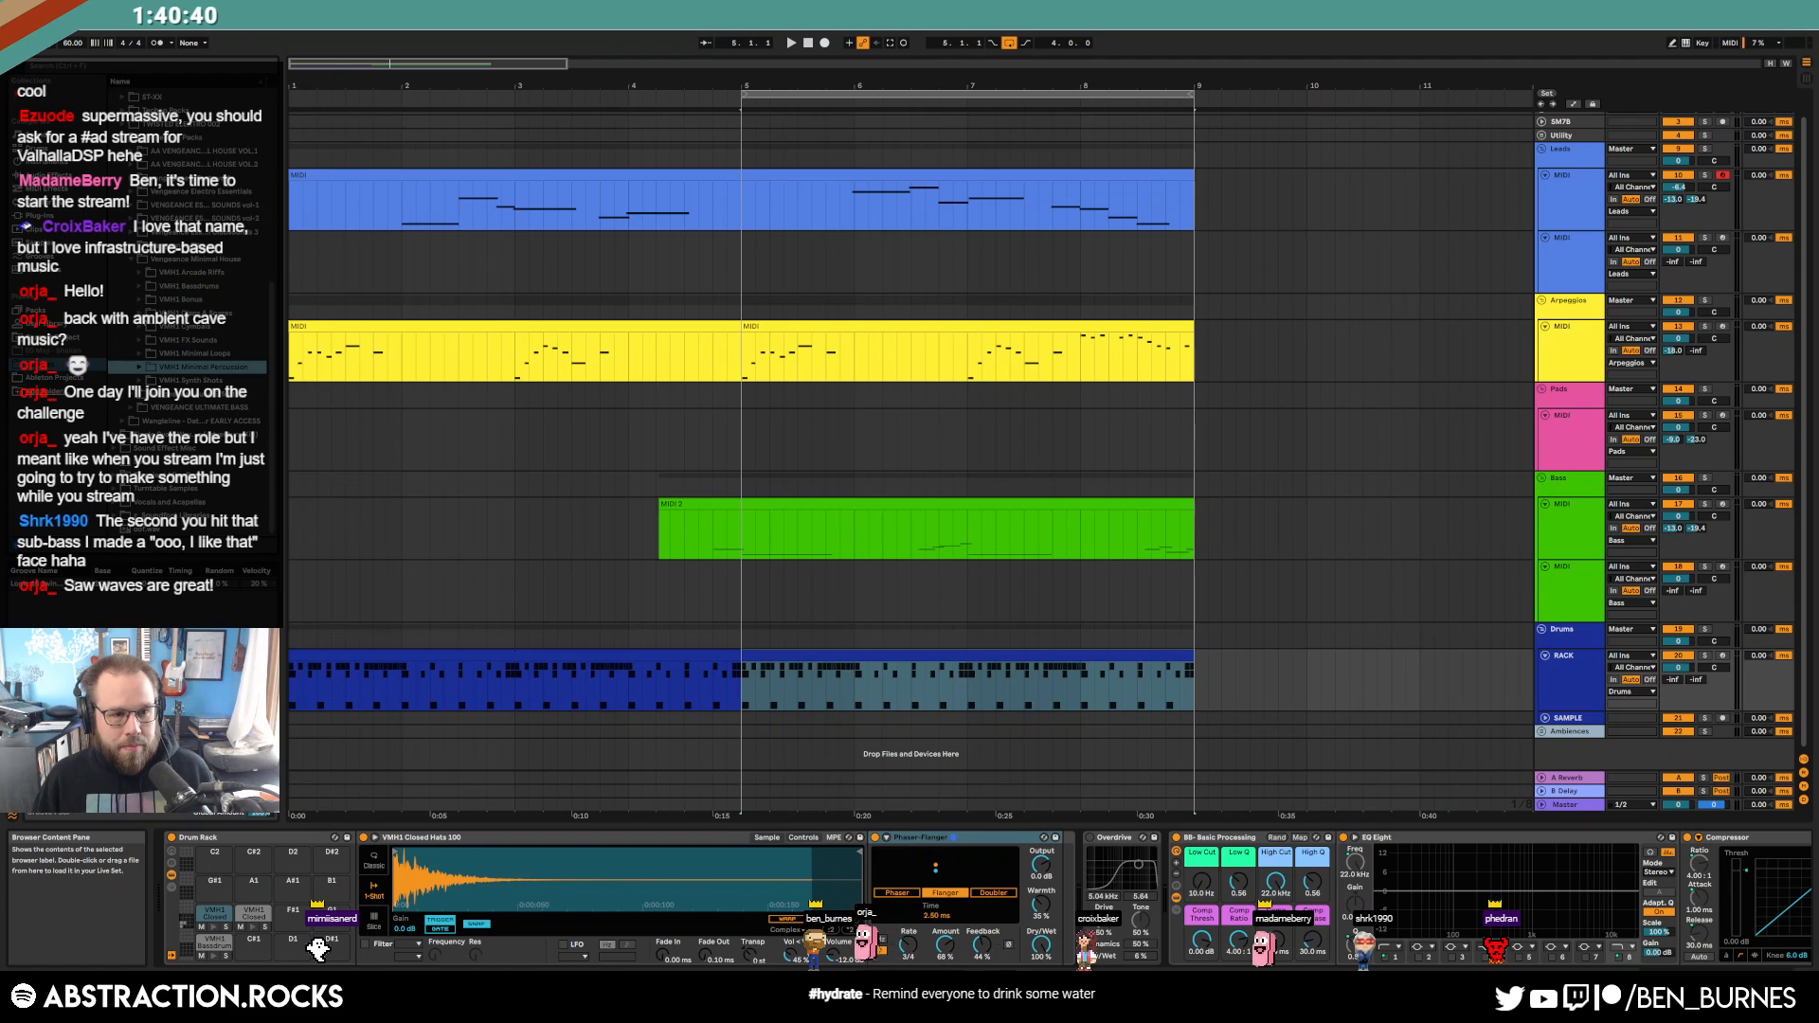
Audition the VMH1 claps and snares and load VMH1 Claps & Snares 206 onto the drum rack's D1 pad.
{"action": "left_click", "coordinate": [141, 313]}
{"action": "left_click_drag", "start_coordinate": [271, 171], "coordinate": [270, 451]}
{"action": "left_click", "coordinate": [195, 421]}
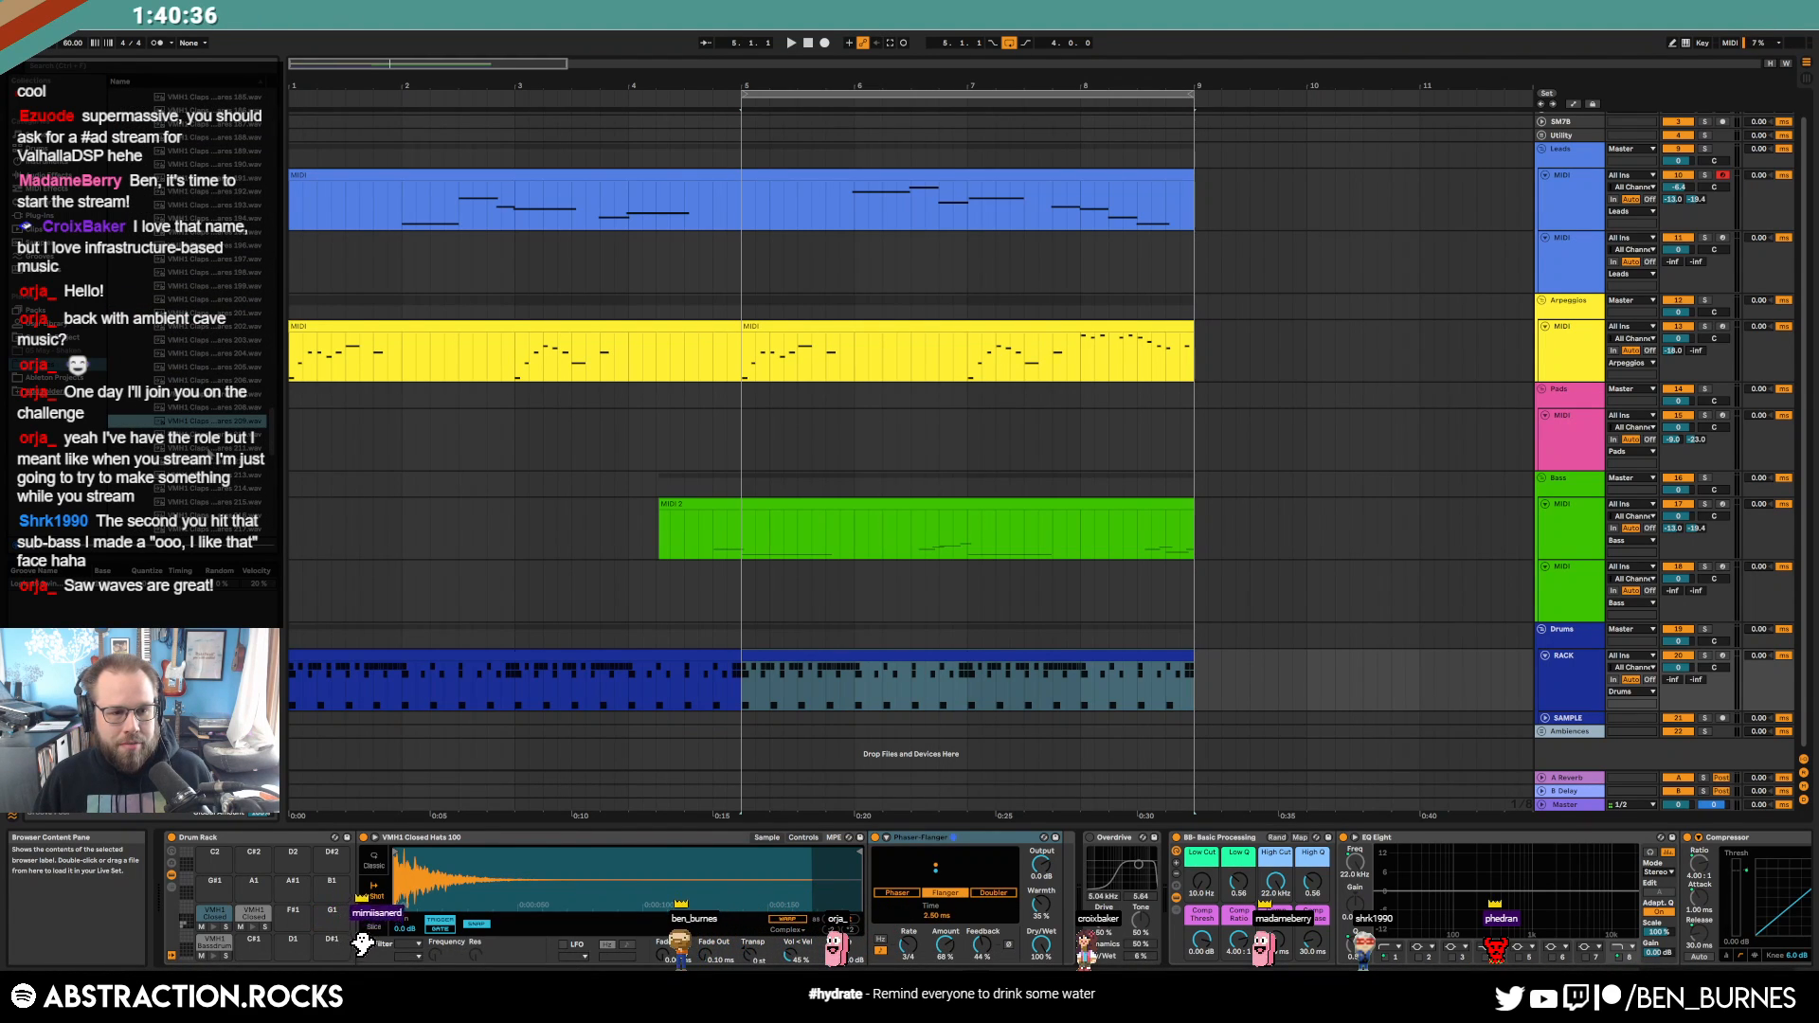
{"action": "left_click", "coordinate": [205, 393]}
{"action": "left_click", "coordinate": [201, 381]}
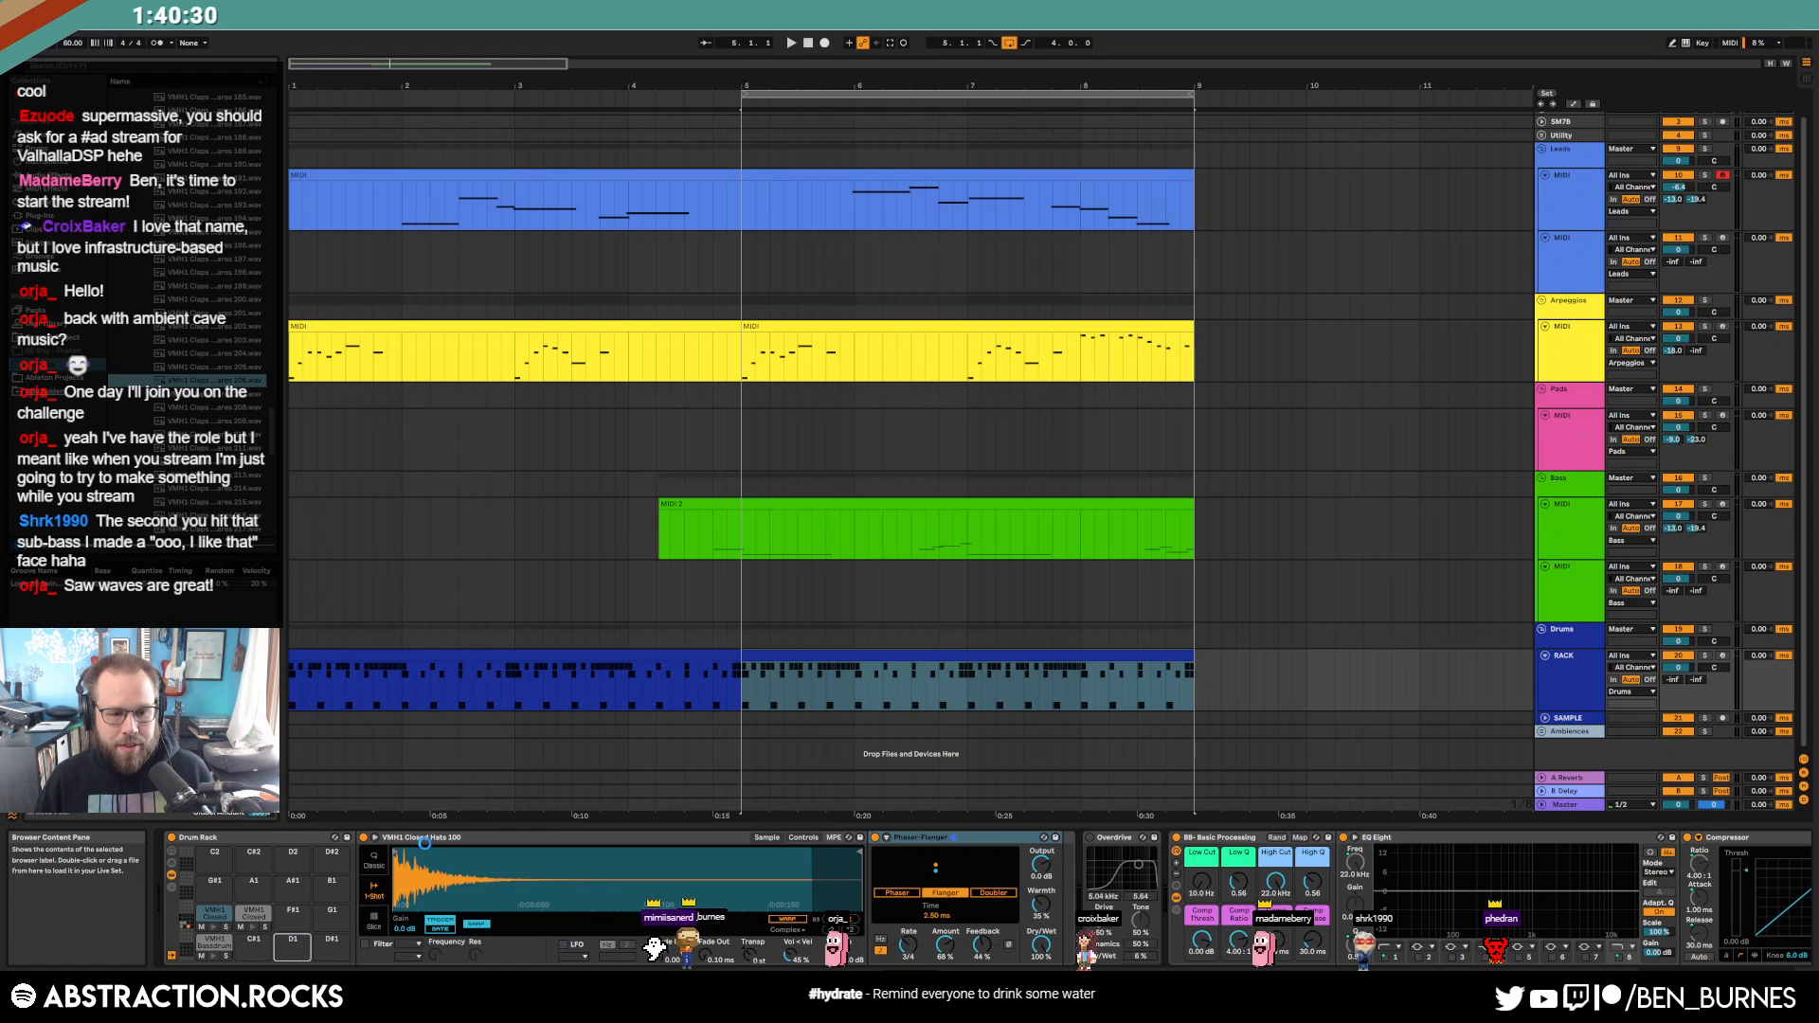
Shorten the clap sample to its initial hit and give it a short fade-out.
{"action": "left_click_drag", "start_coordinate": [857, 849], "coordinate": [417, 844]}
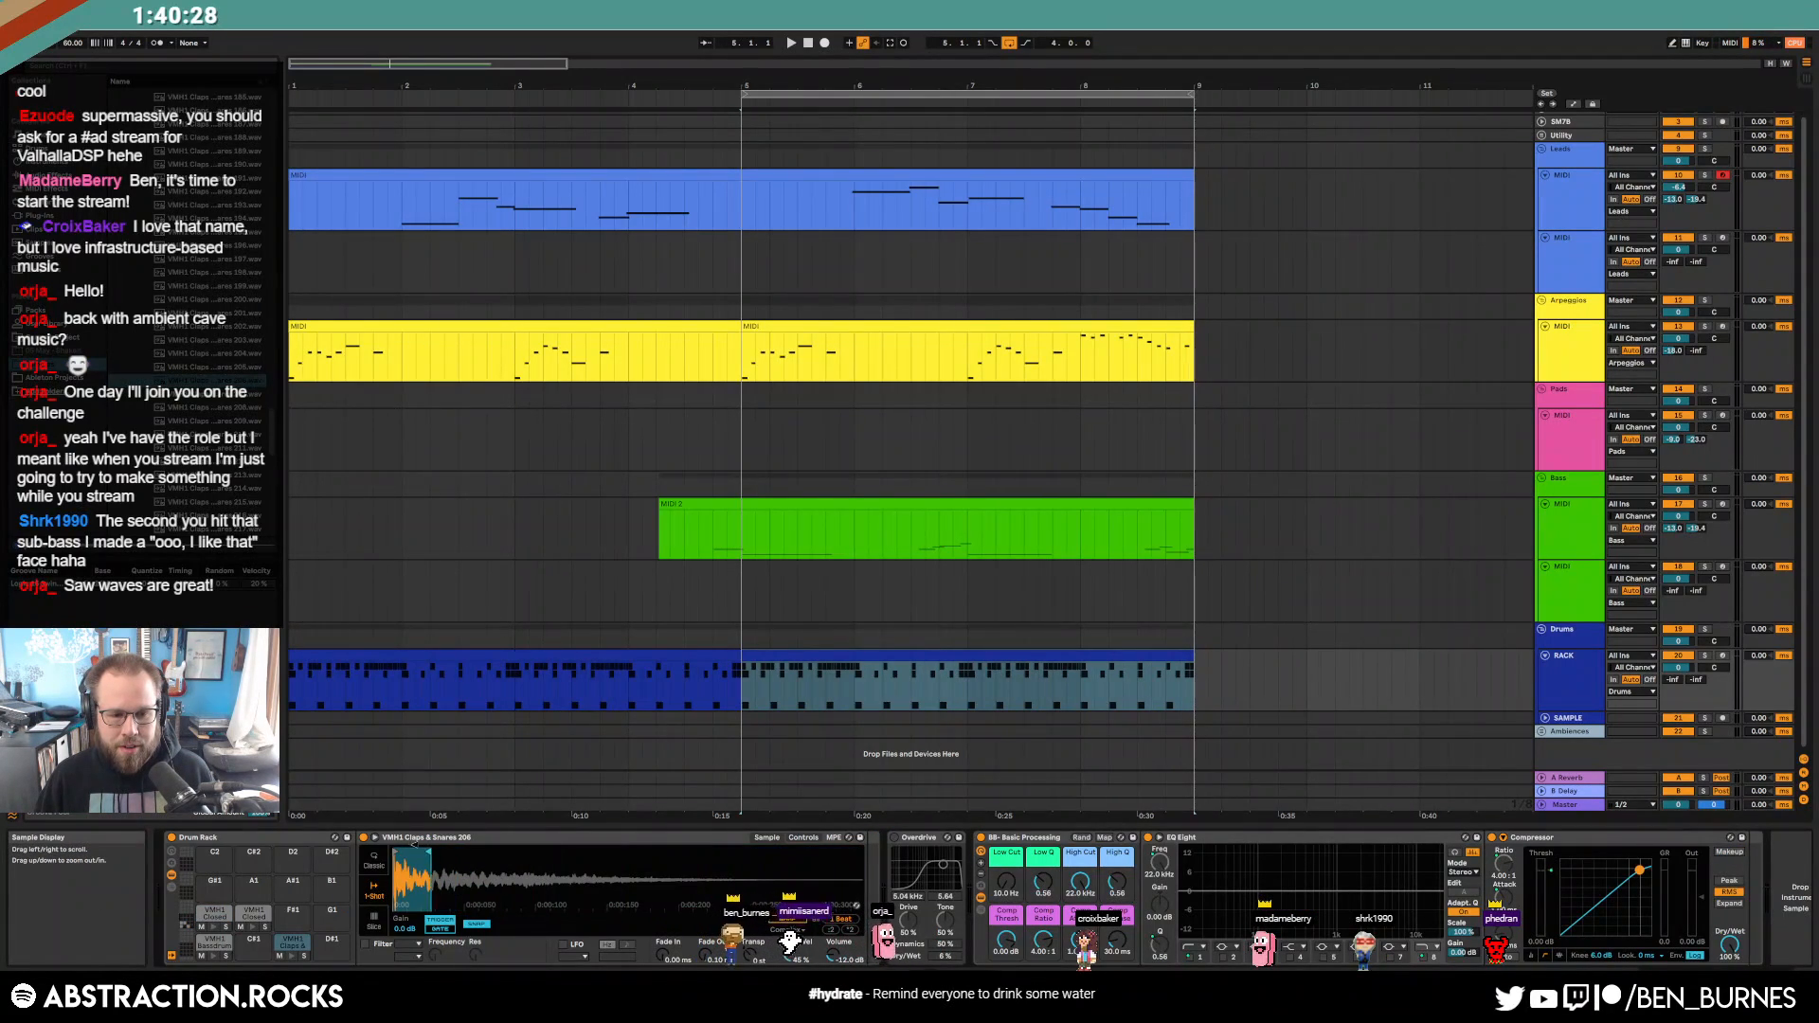
{"action": "left_click_drag", "start_coordinate": [703, 954], "coordinate": [703, 930]}
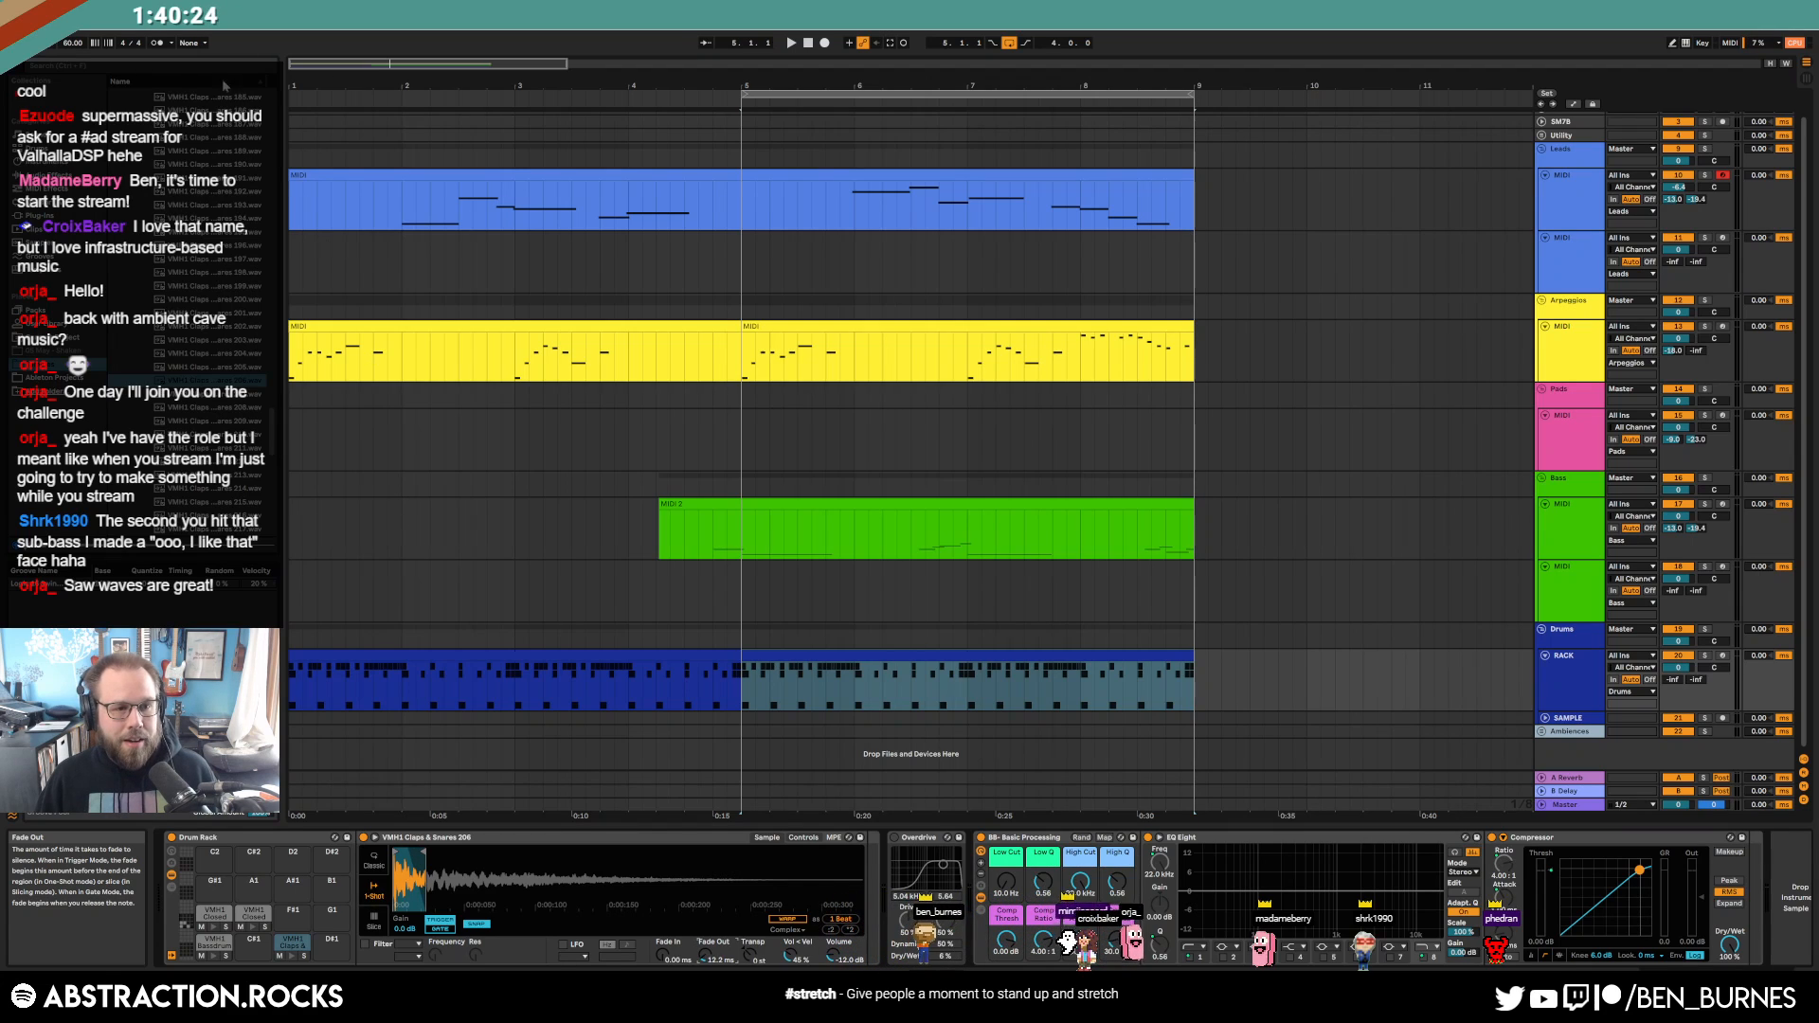
Find Output's Thermal among the plug-ins and add it to the first bass track after Pigments.
{"action": "left_click", "coordinate": [50, 175]}
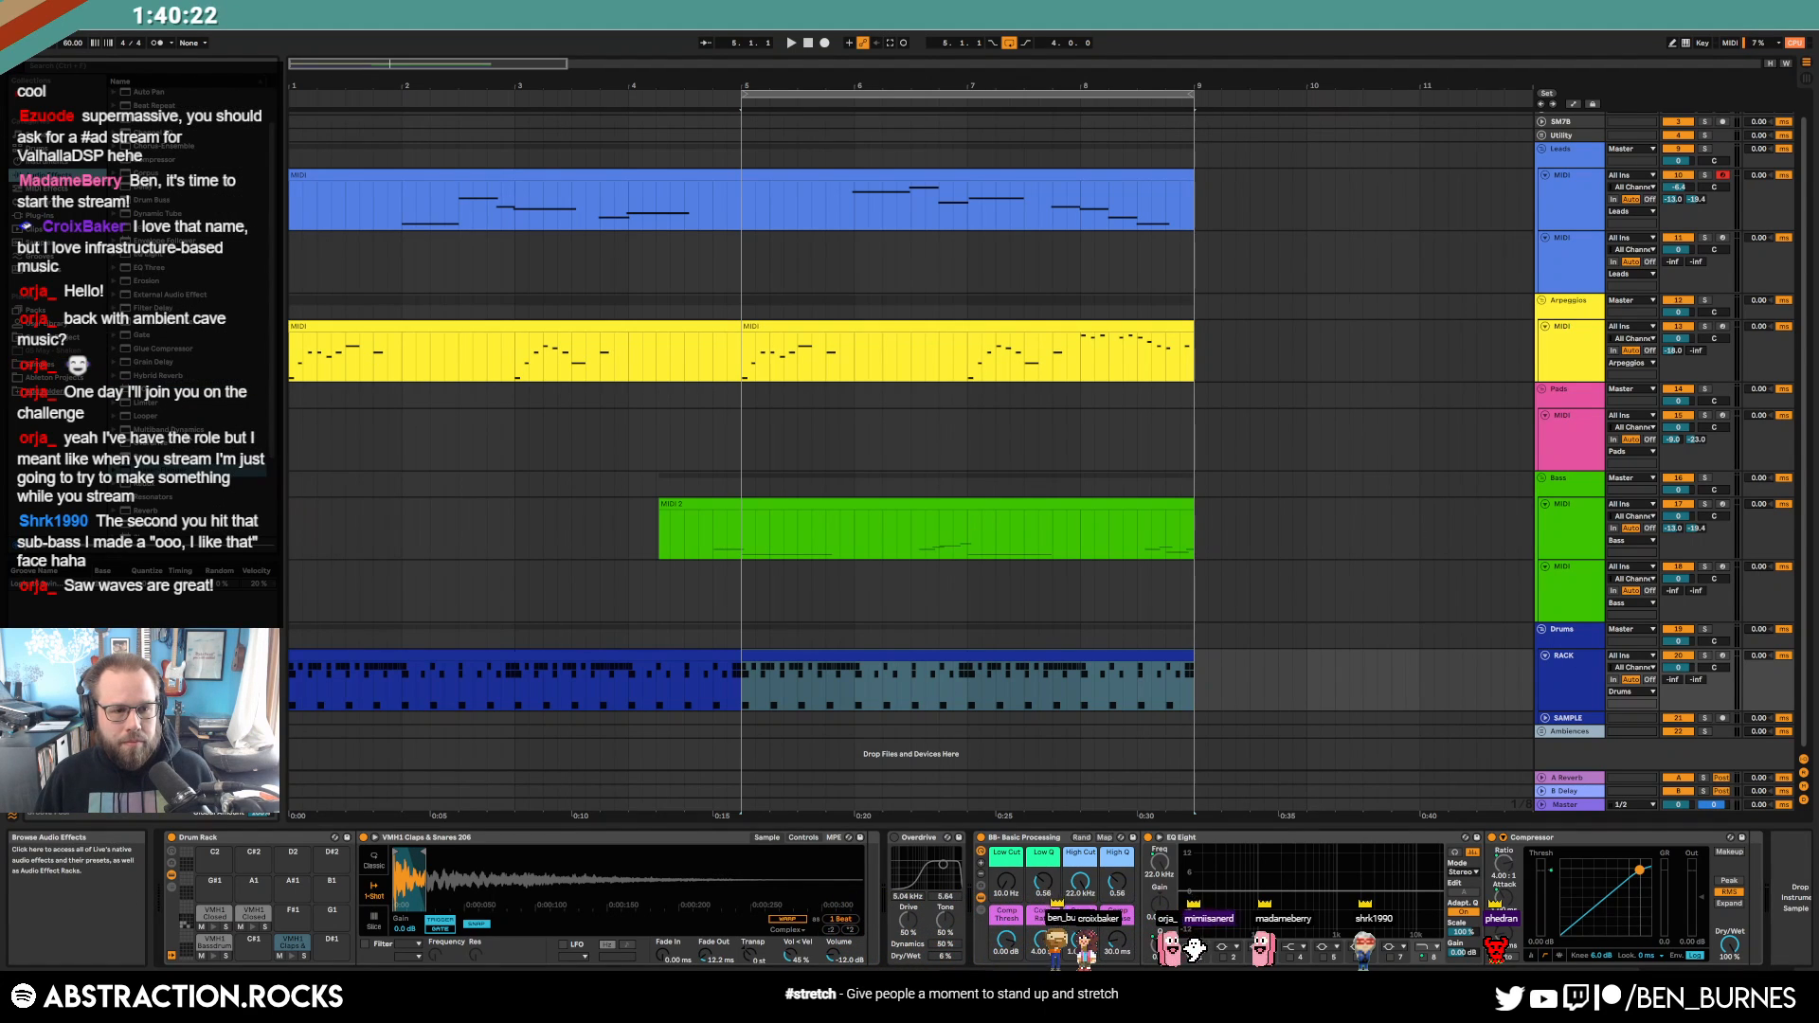
{"action": "scroll", "coordinate": [148, 484], "scroll_direction": "down", "scroll_amount": 2}
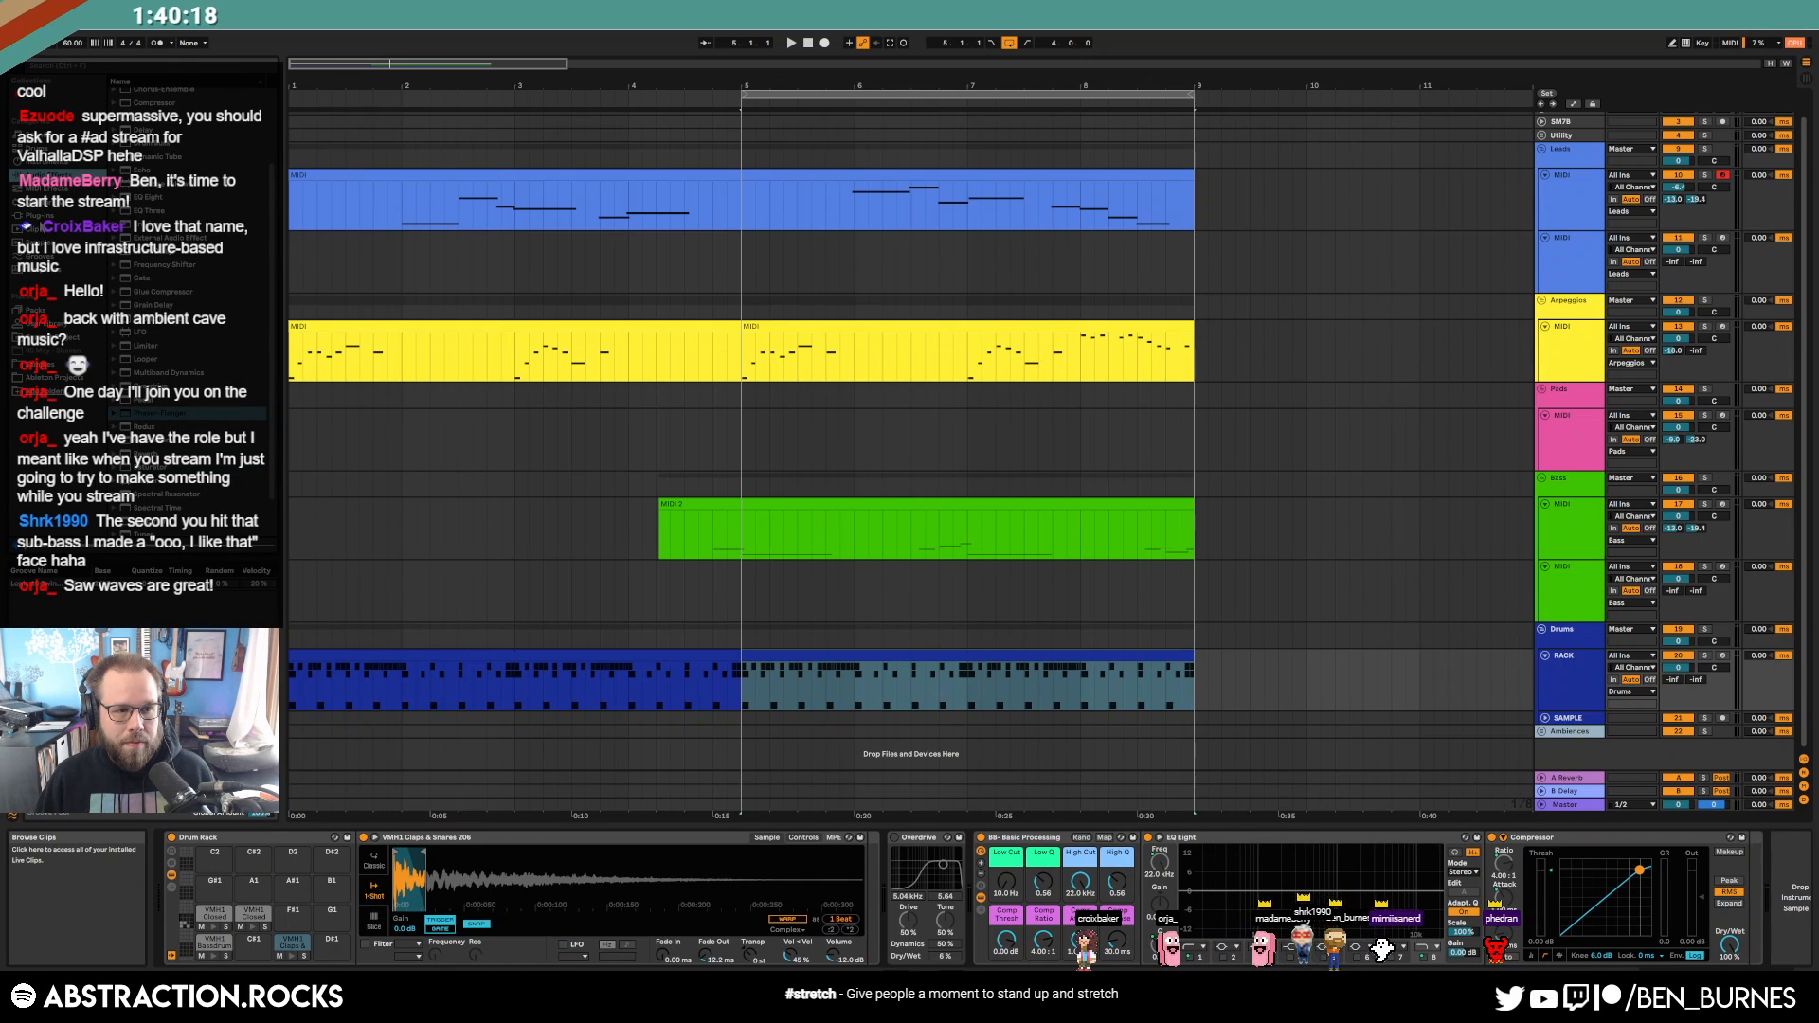
{"action": "left_click", "coordinate": [47, 216]}
{"action": "left_click", "coordinate": [123, 134]}
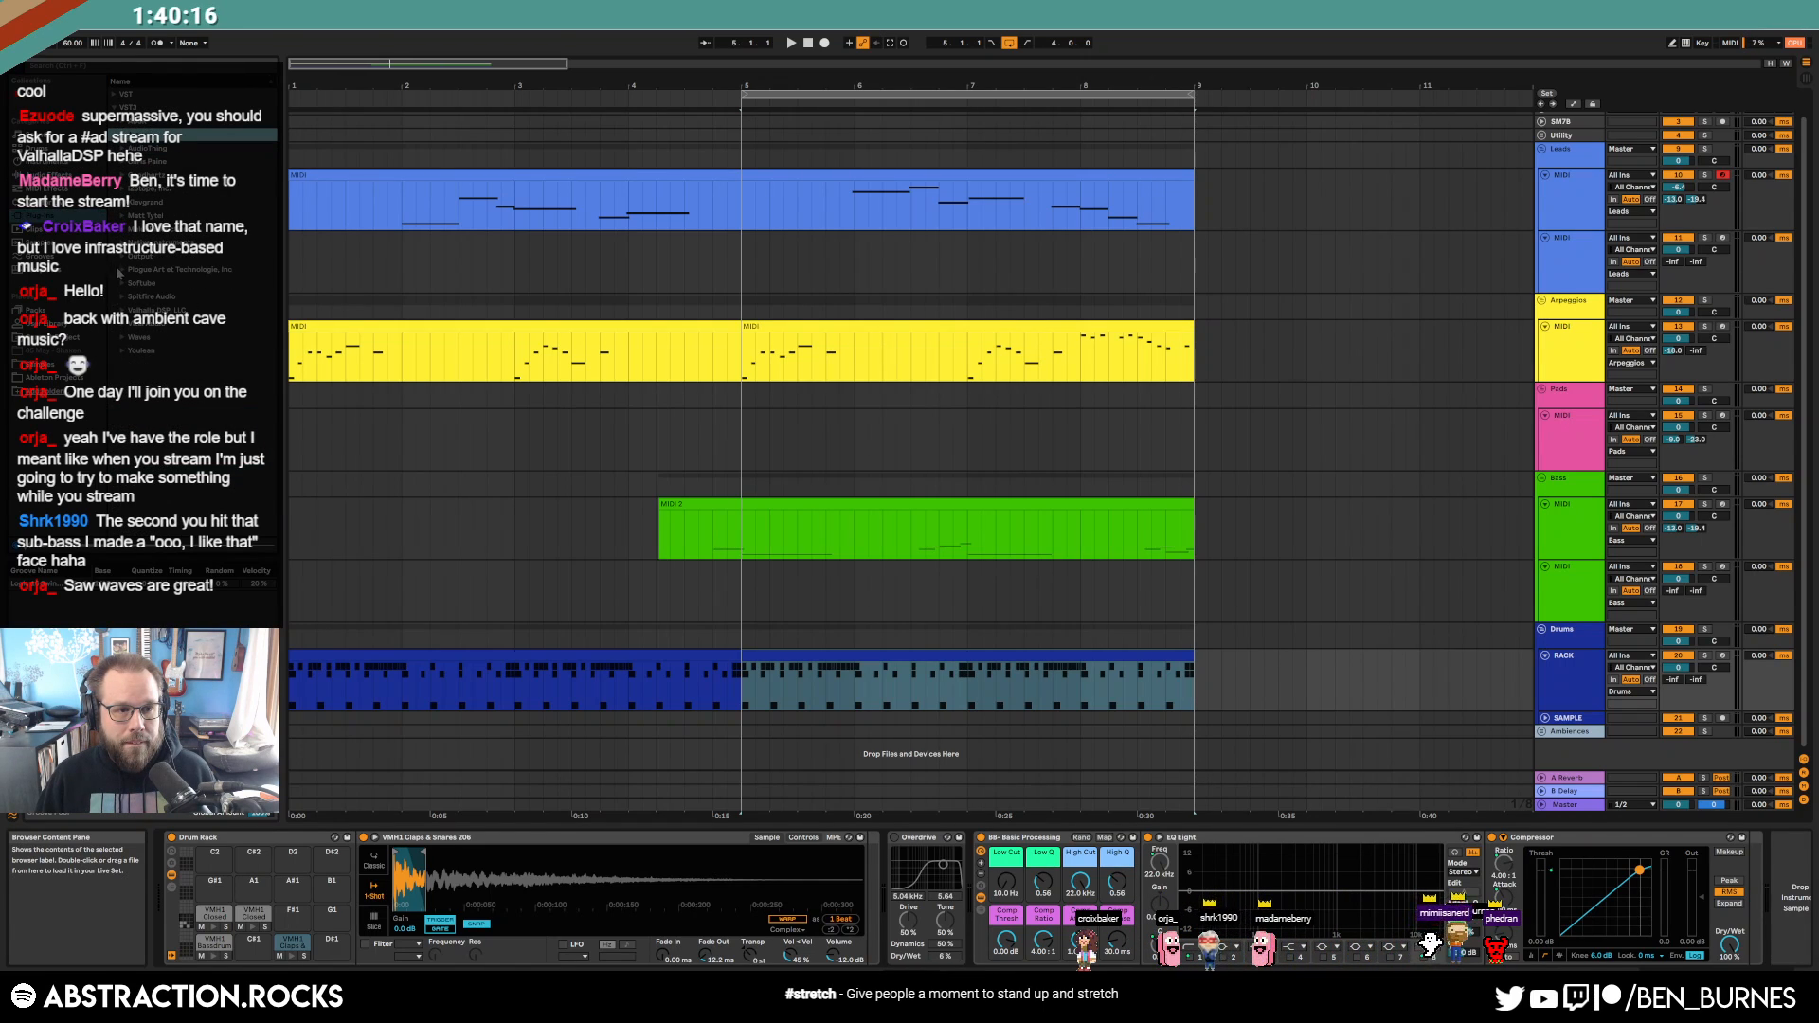
{"action": "left_click", "coordinate": [114, 256]}
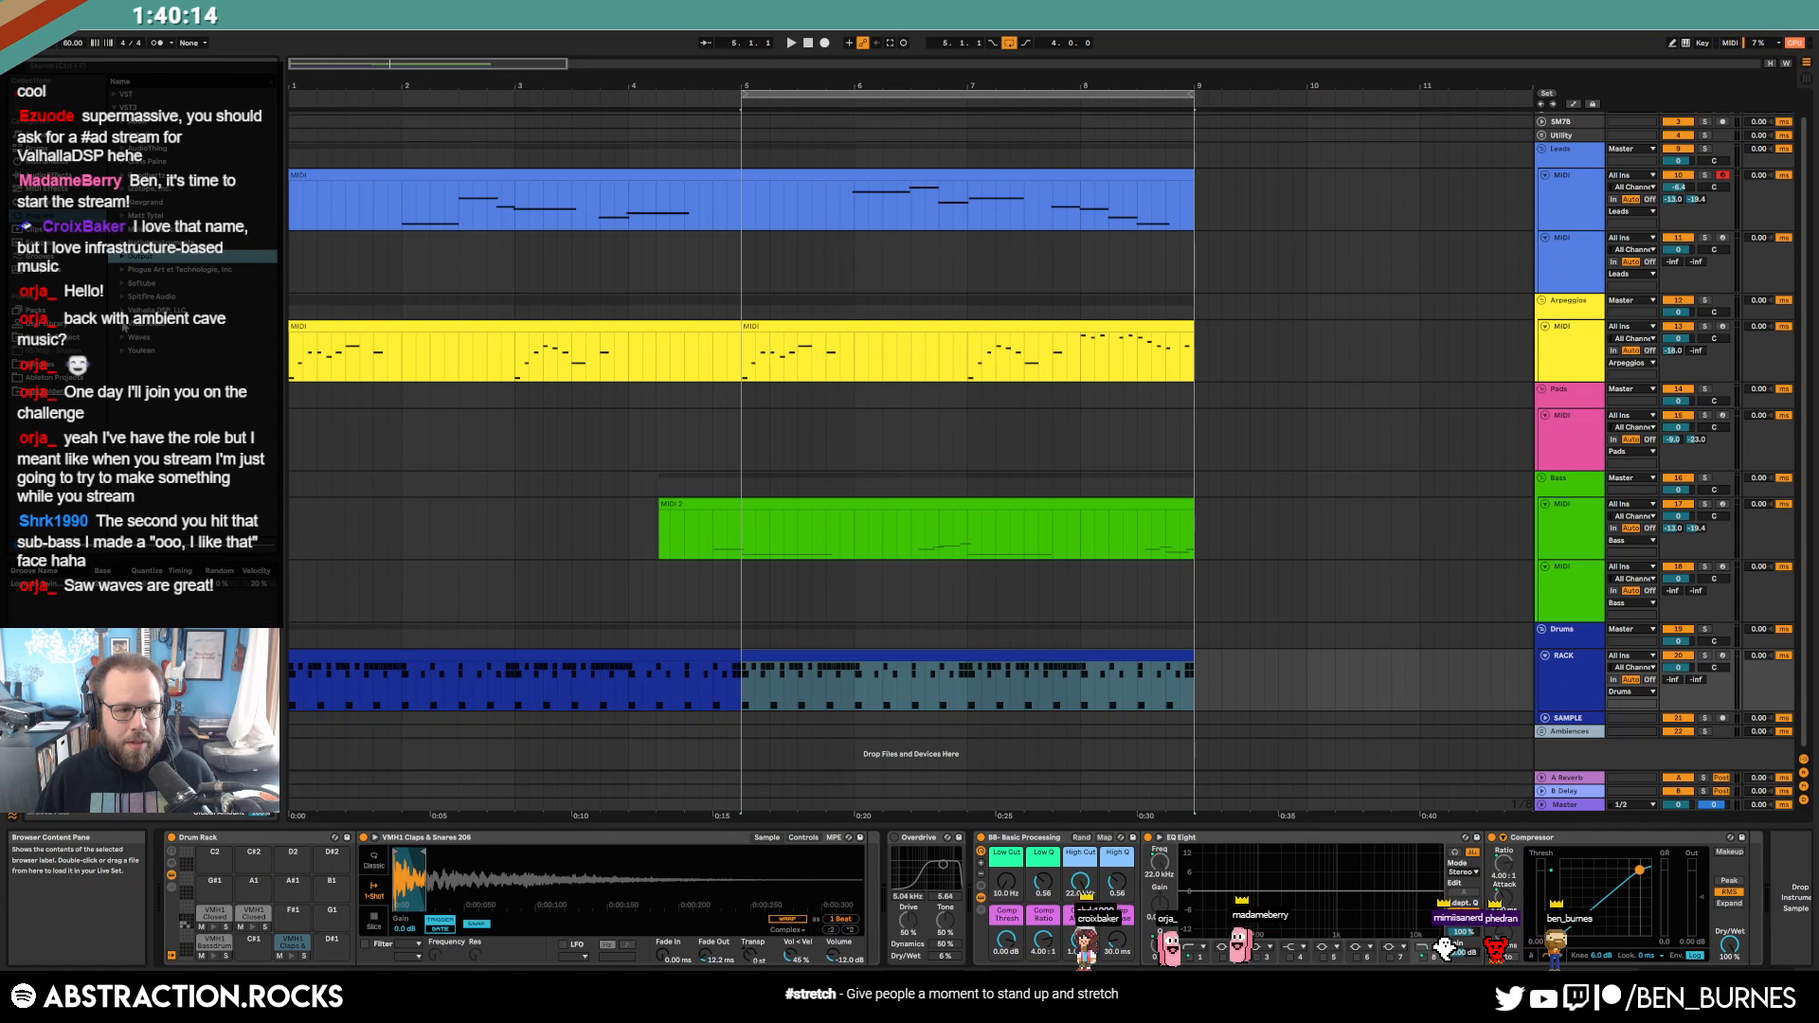
{"action": "left_click", "coordinate": [1571, 512]}
{"action": "left_click", "coordinate": [141, 259]}
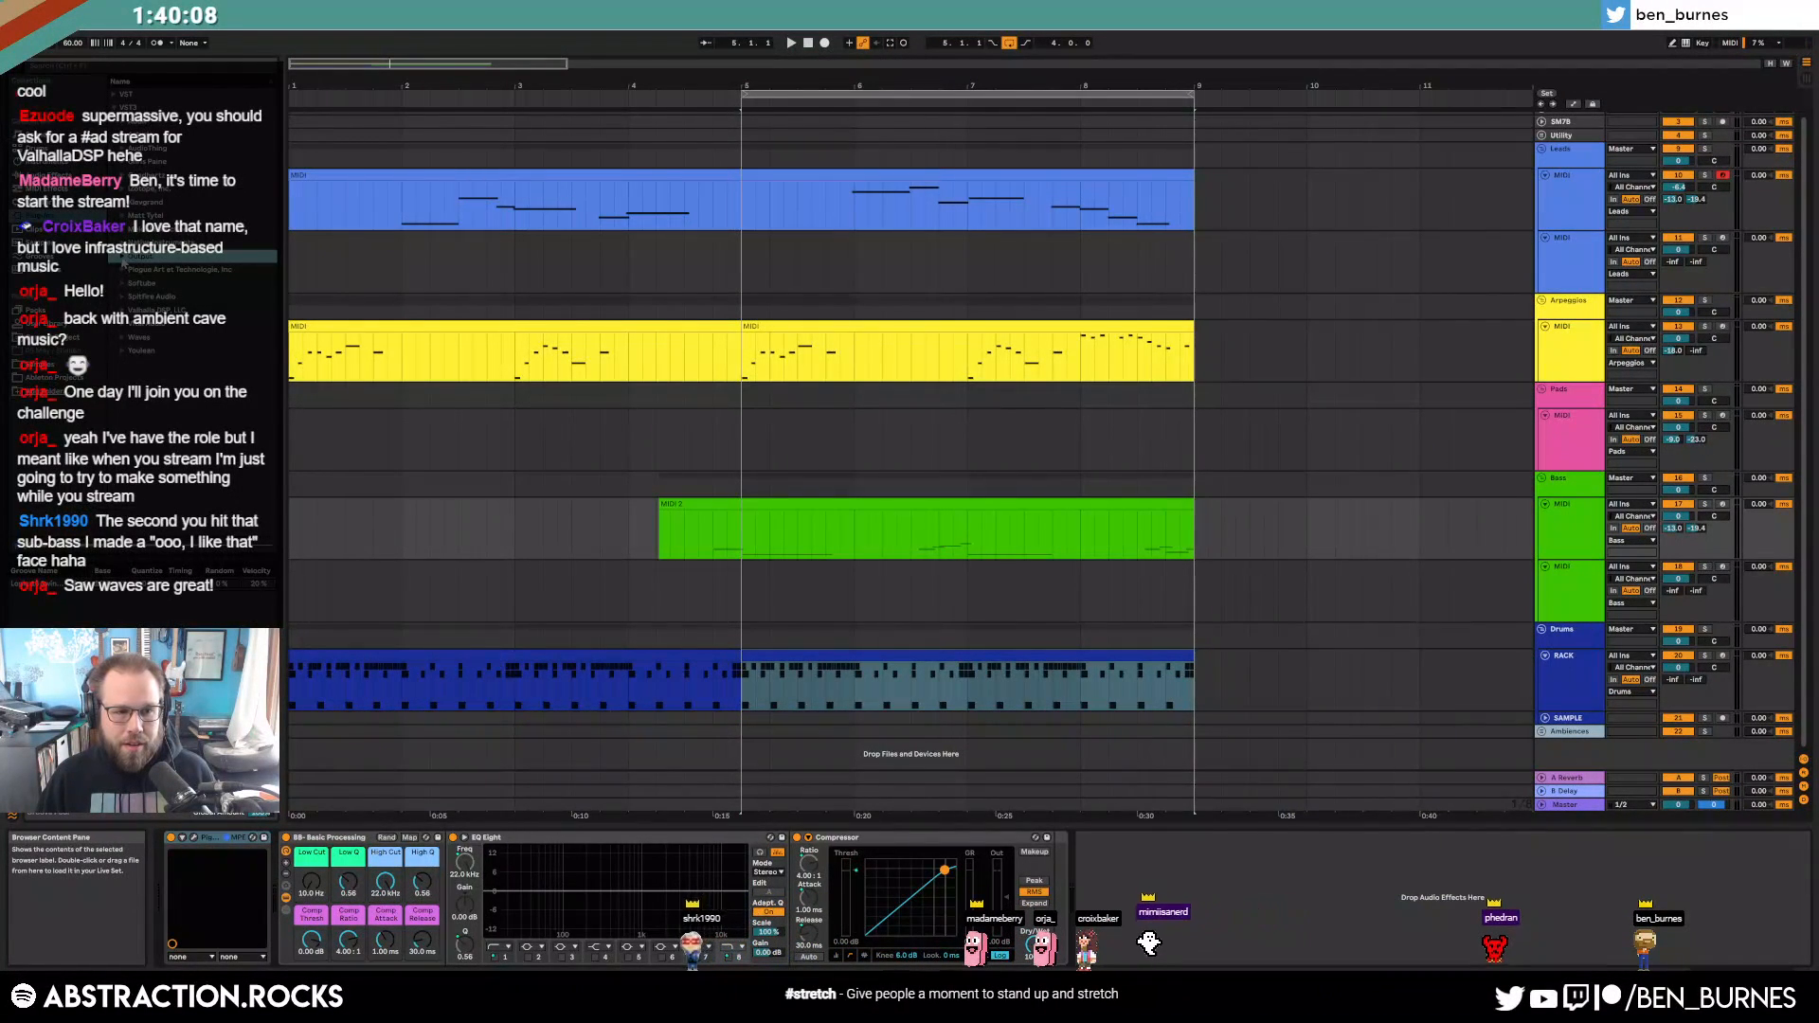
{"action": "left_click", "coordinate": [143, 270]}
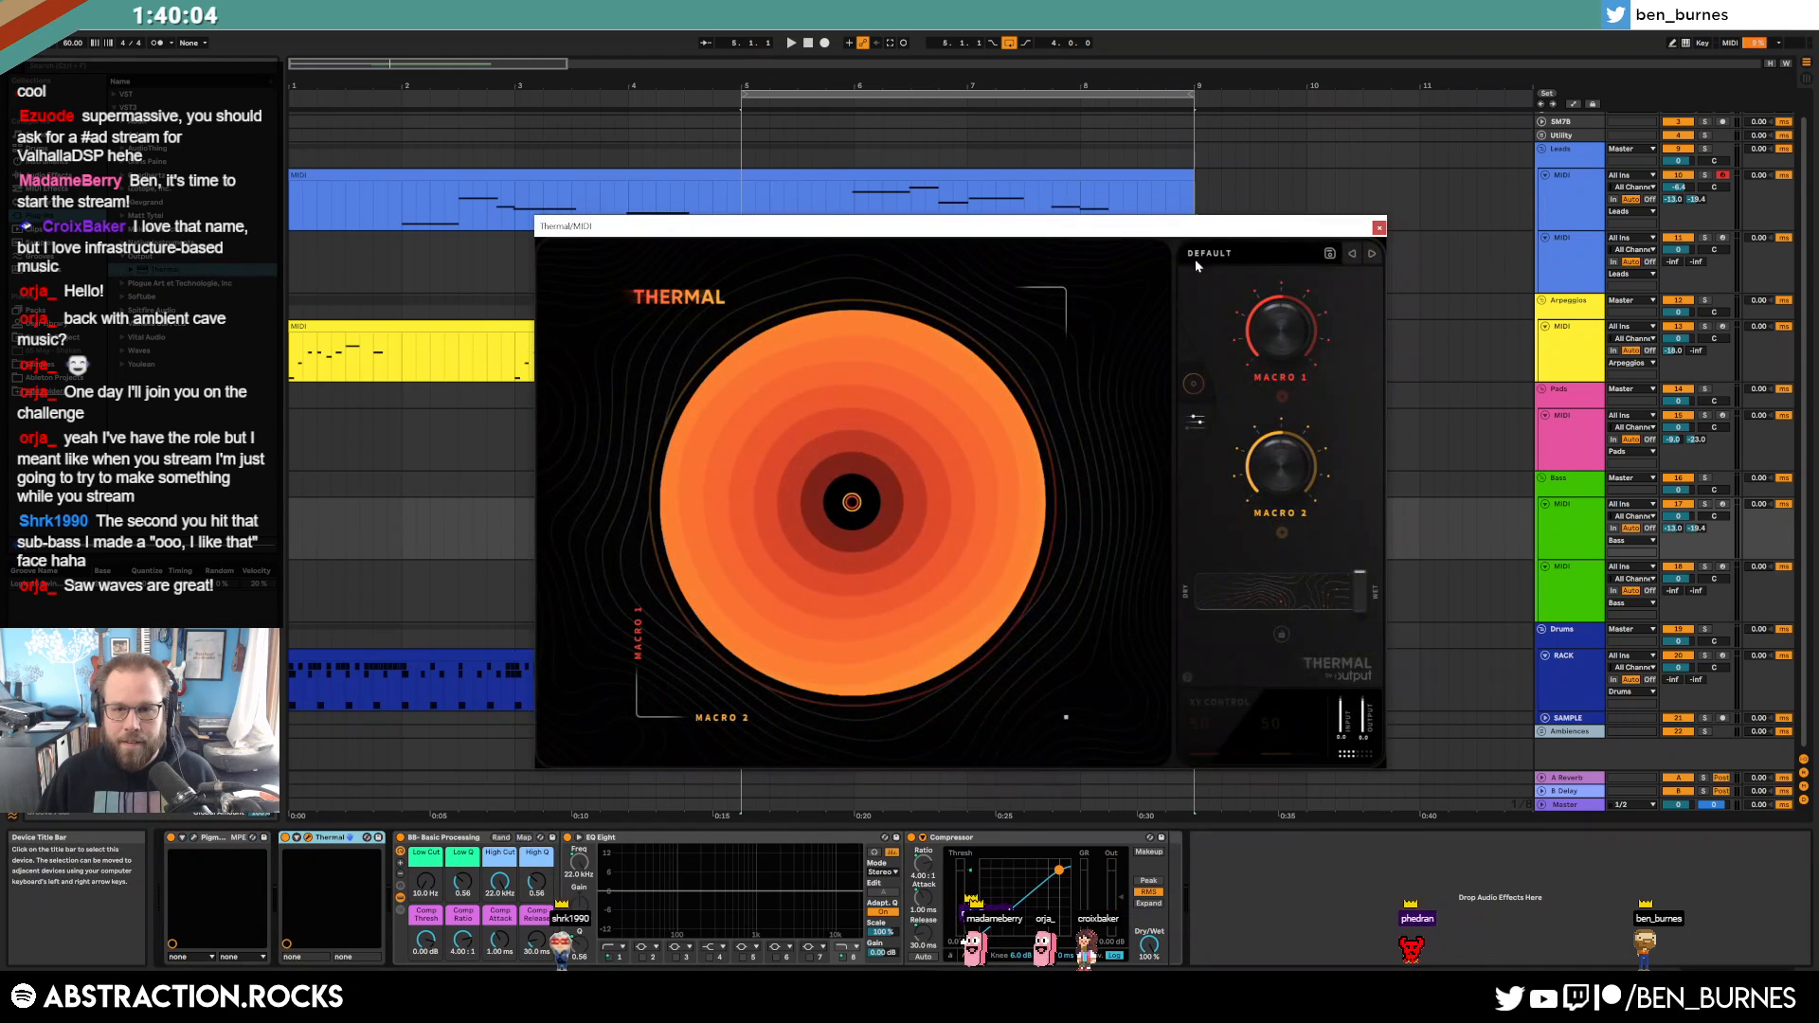
Load Thermal's Thick Fold preset from the Bass category and play the song from bar 5 to hear it.
{"action": "left_click", "coordinate": [1243, 252]}
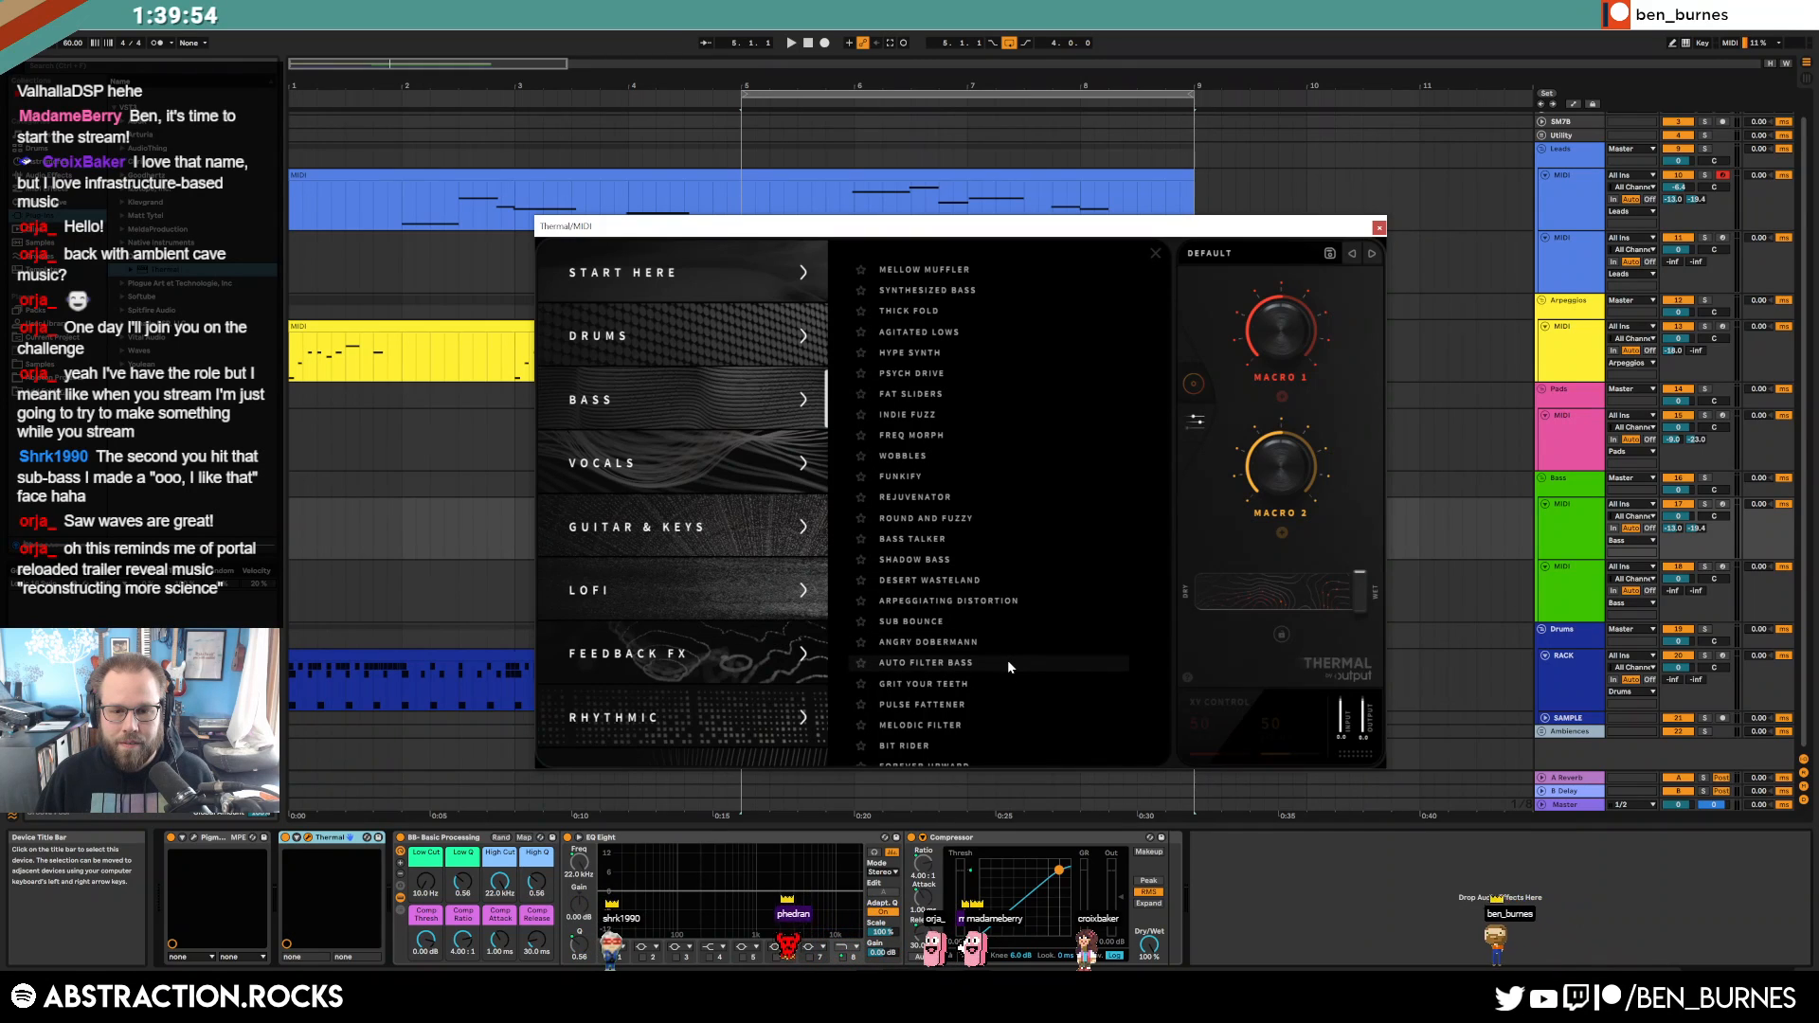
{"action": "scroll", "coordinate": [1005, 661], "scroll_direction": "down", "scroll_amount": 1}
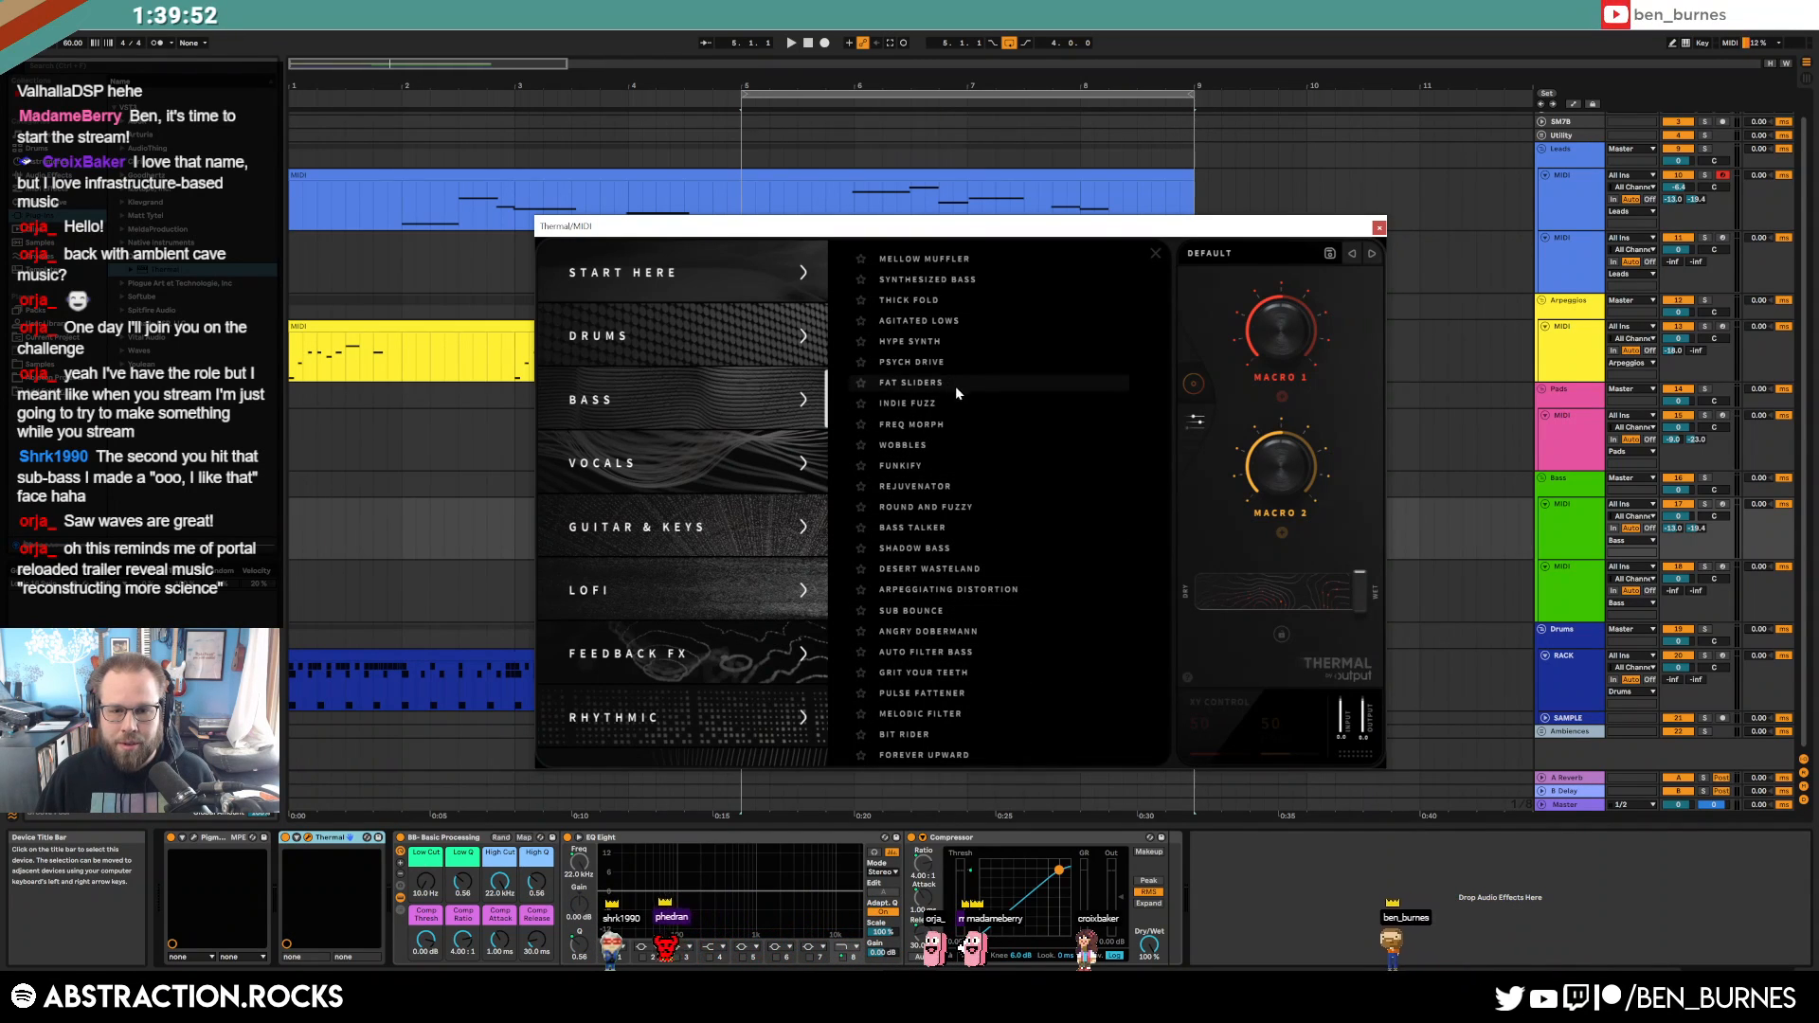
{"action": "left_click", "coordinate": [962, 303]}
{"action": "left_click_drag", "start_coordinate": [962, 226], "coordinate": [1012, 547]}
{"action": "key", "text": "space"}
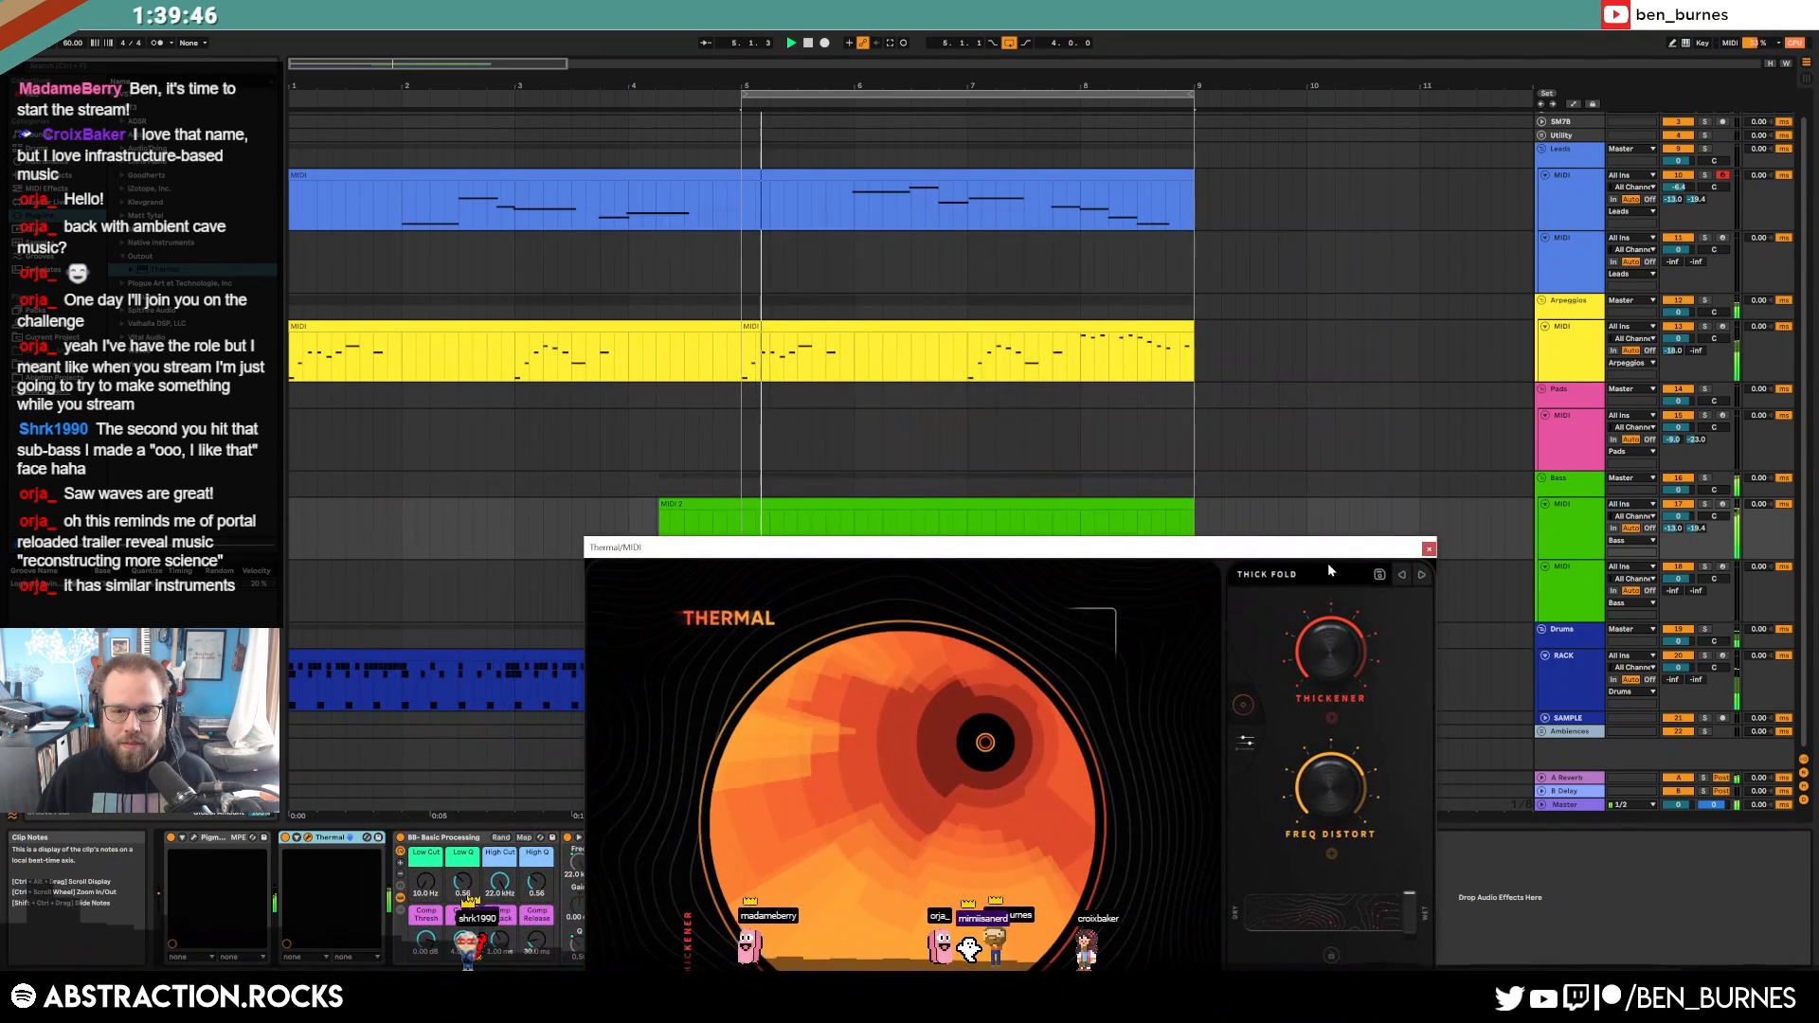
Set Thermal's Freq Distort to 34 and its dry/wet mix to 27 percent, and close the plug-in window.
{"action": "left_click_drag", "start_coordinate": [1274, 548], "coordinate": [1181, 216]}
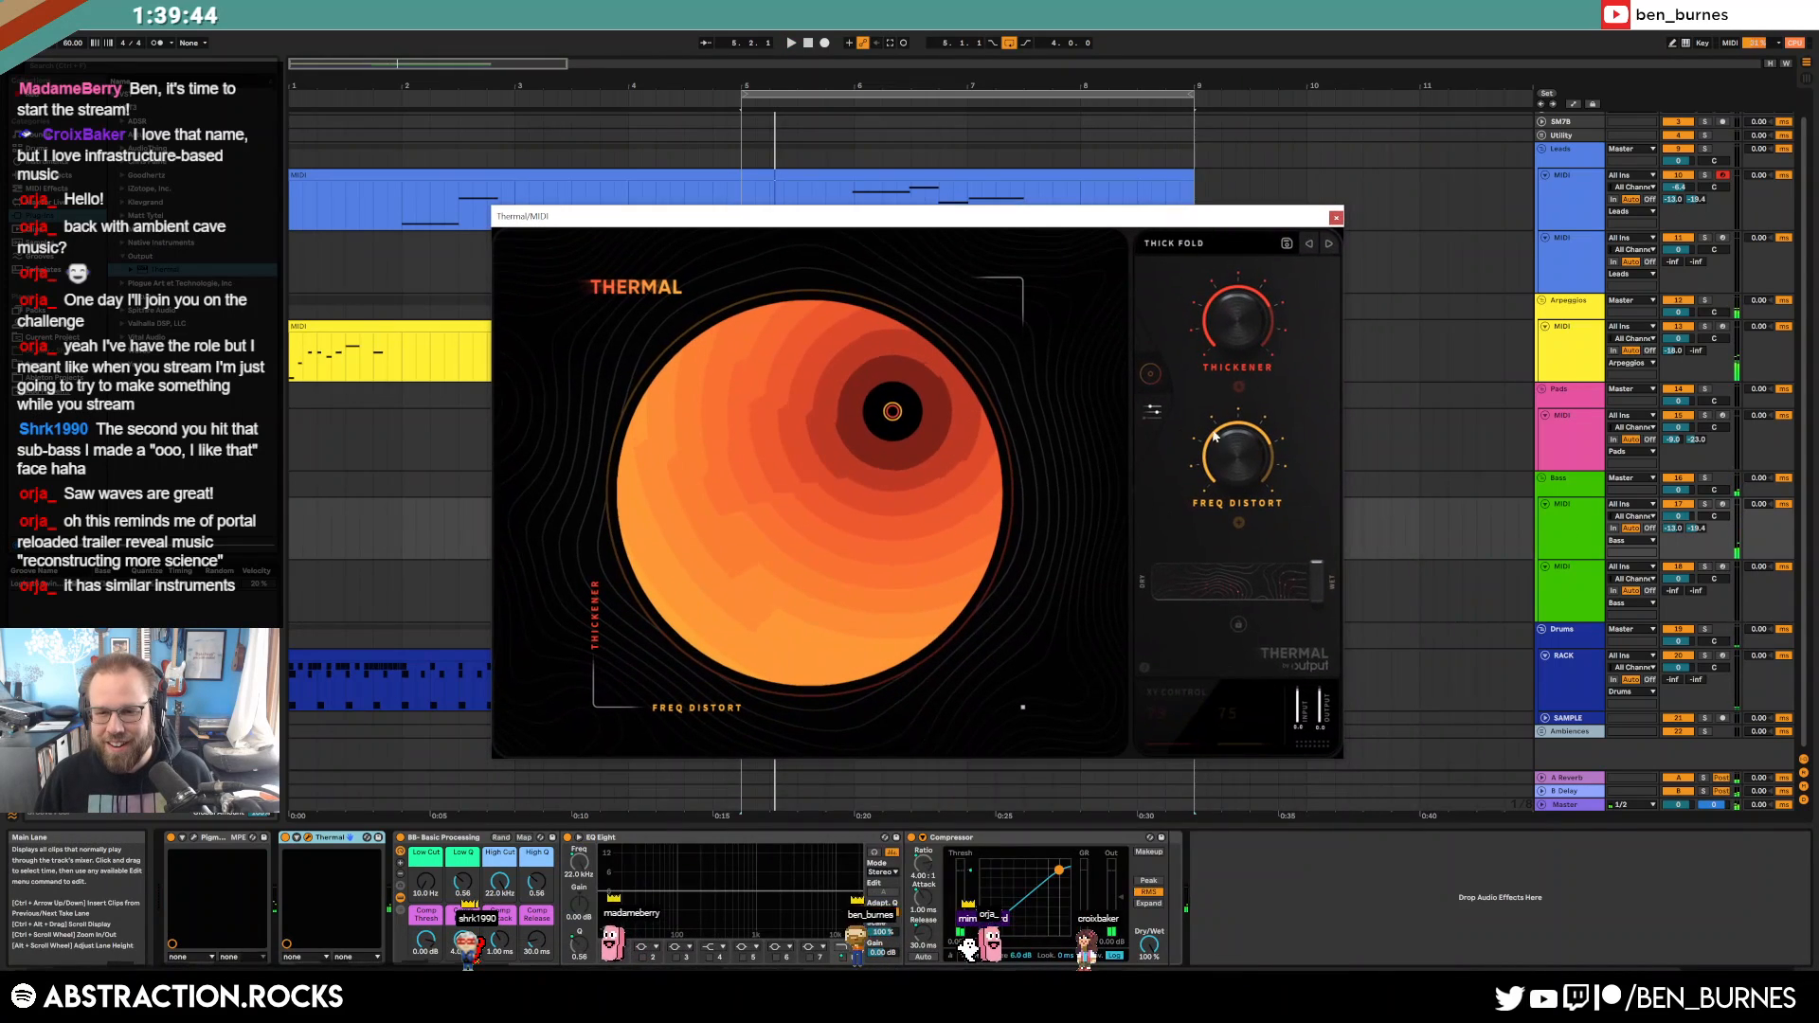
{"action": "left_click_drag", "start_coordinate": [1191, 577], "coordinate": [1212, 581]}
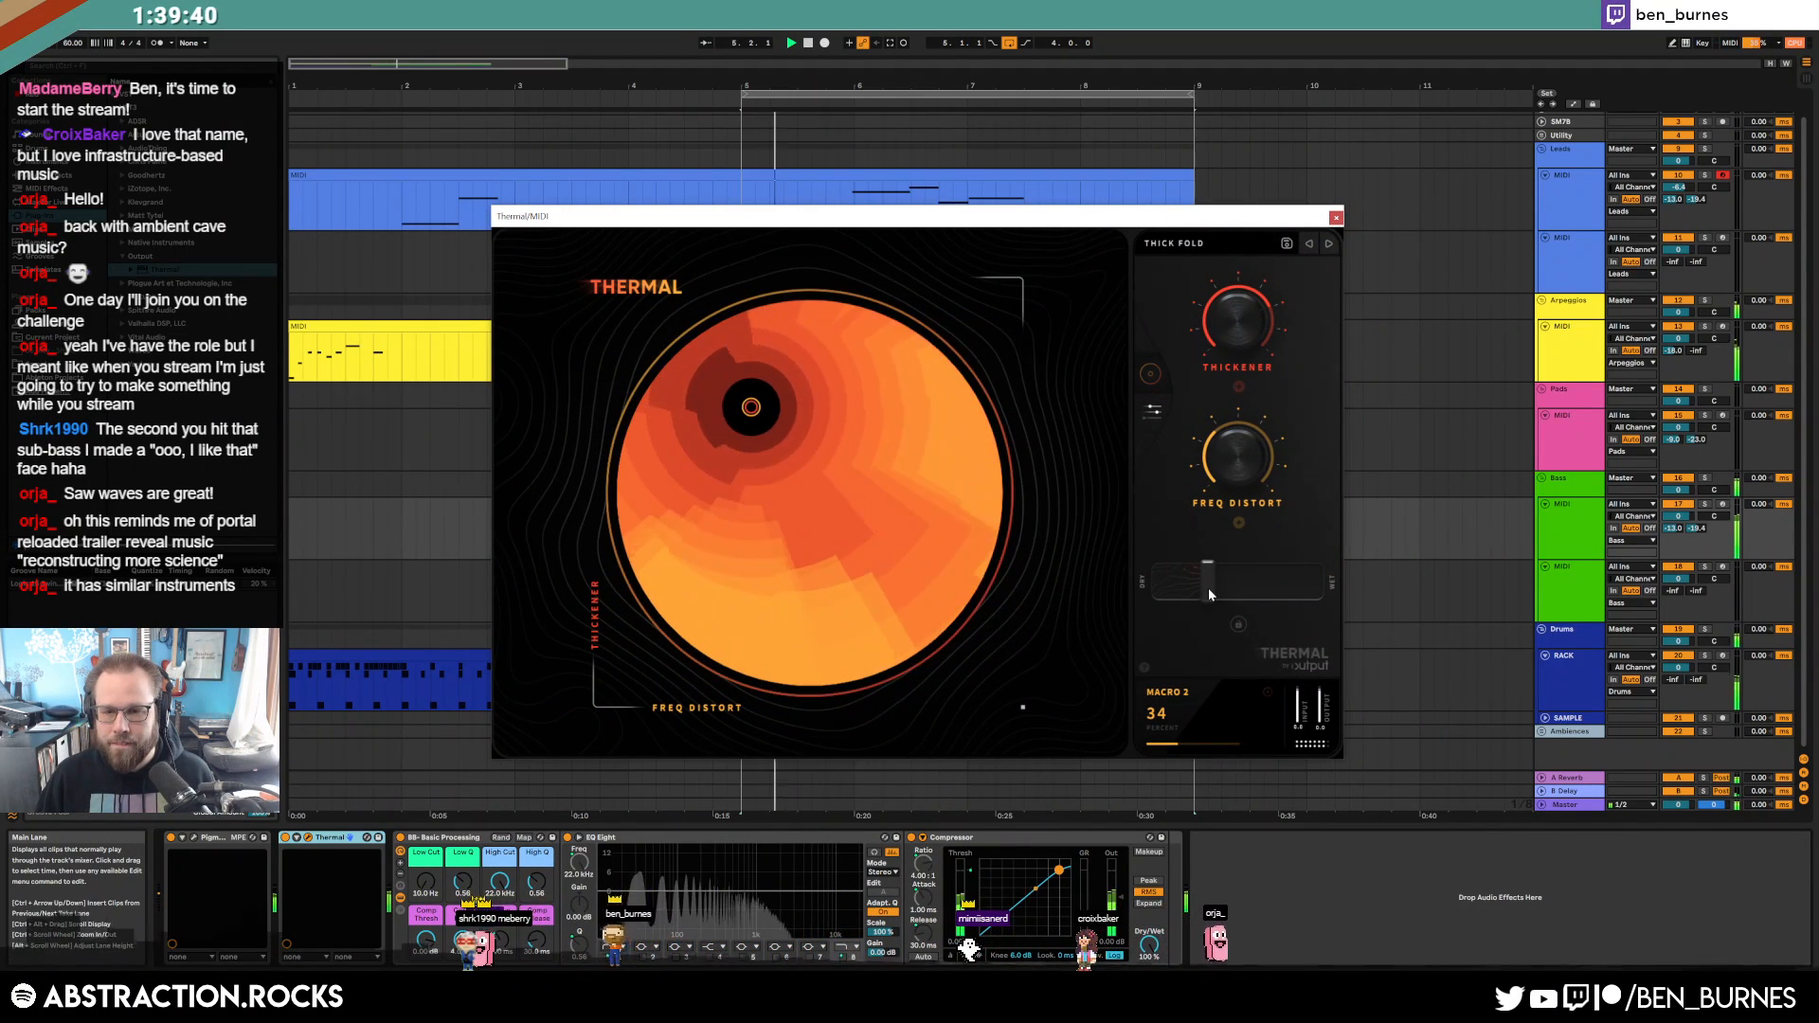
{"action": "left_click_drag", "start_coordinate": [1215, 595], "coordinate": [1202, 593]}
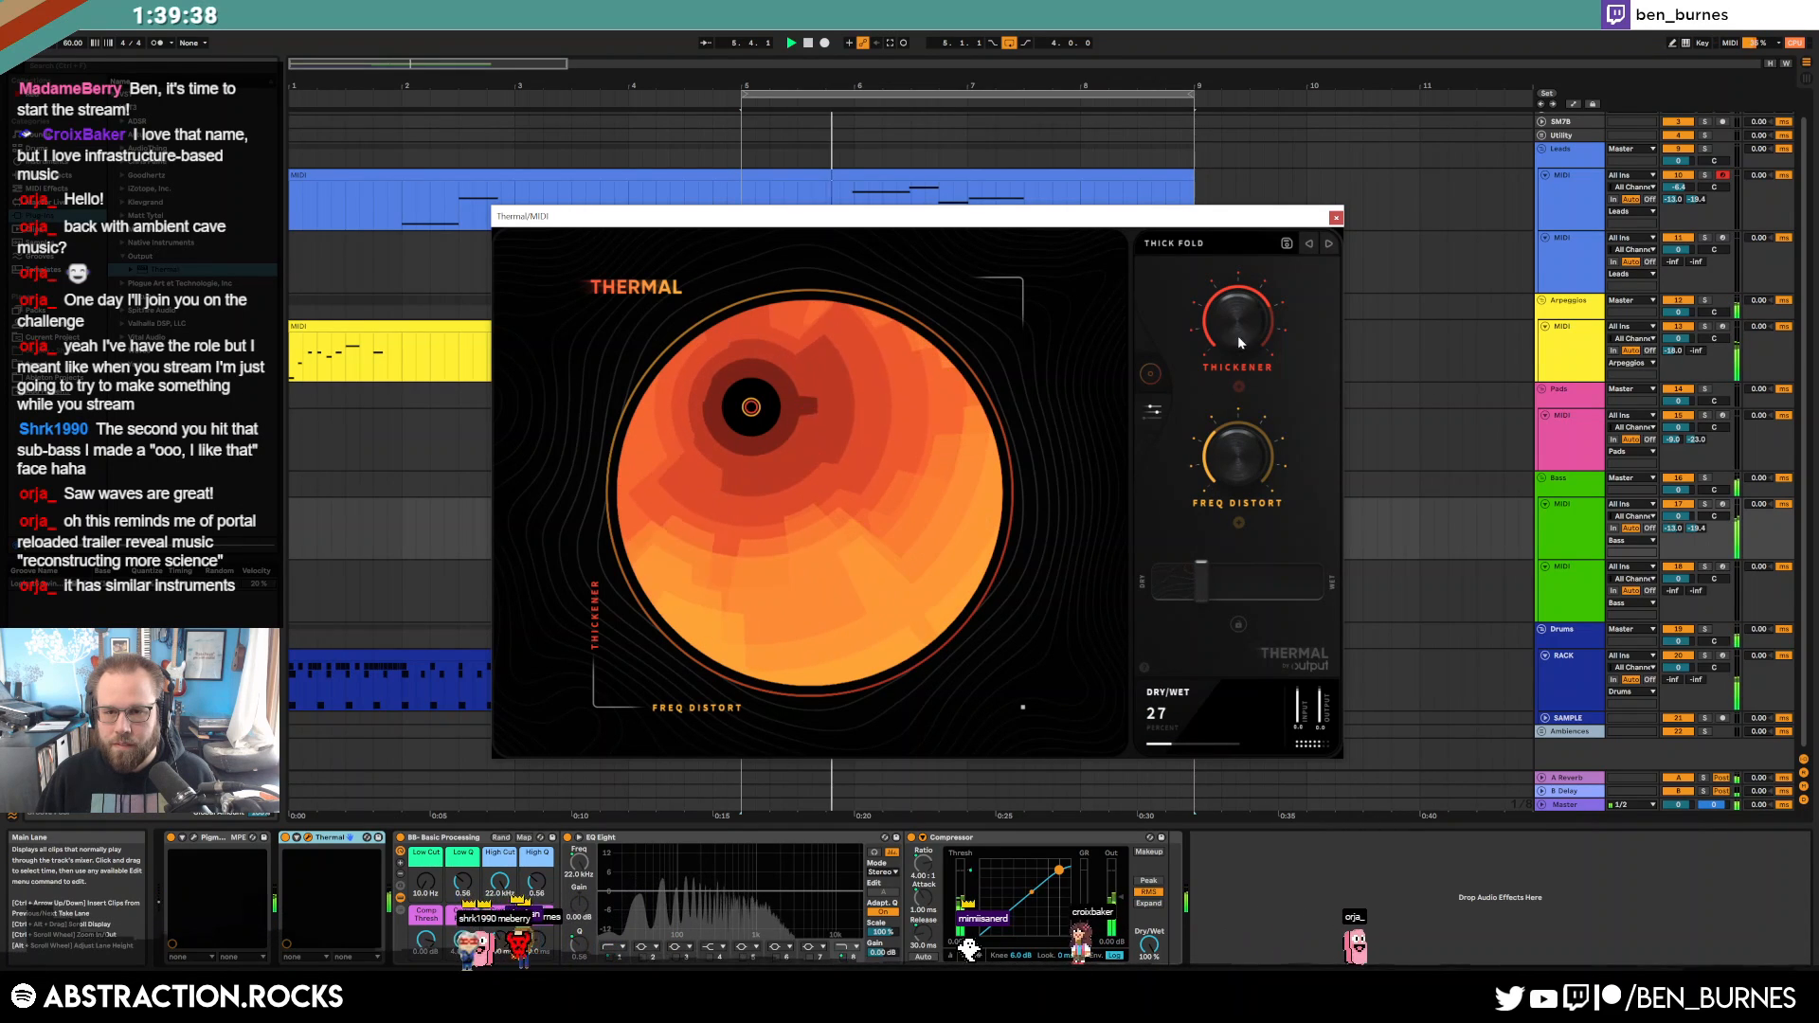
{"action": "left_click", "coordinate": [1336, 218]}
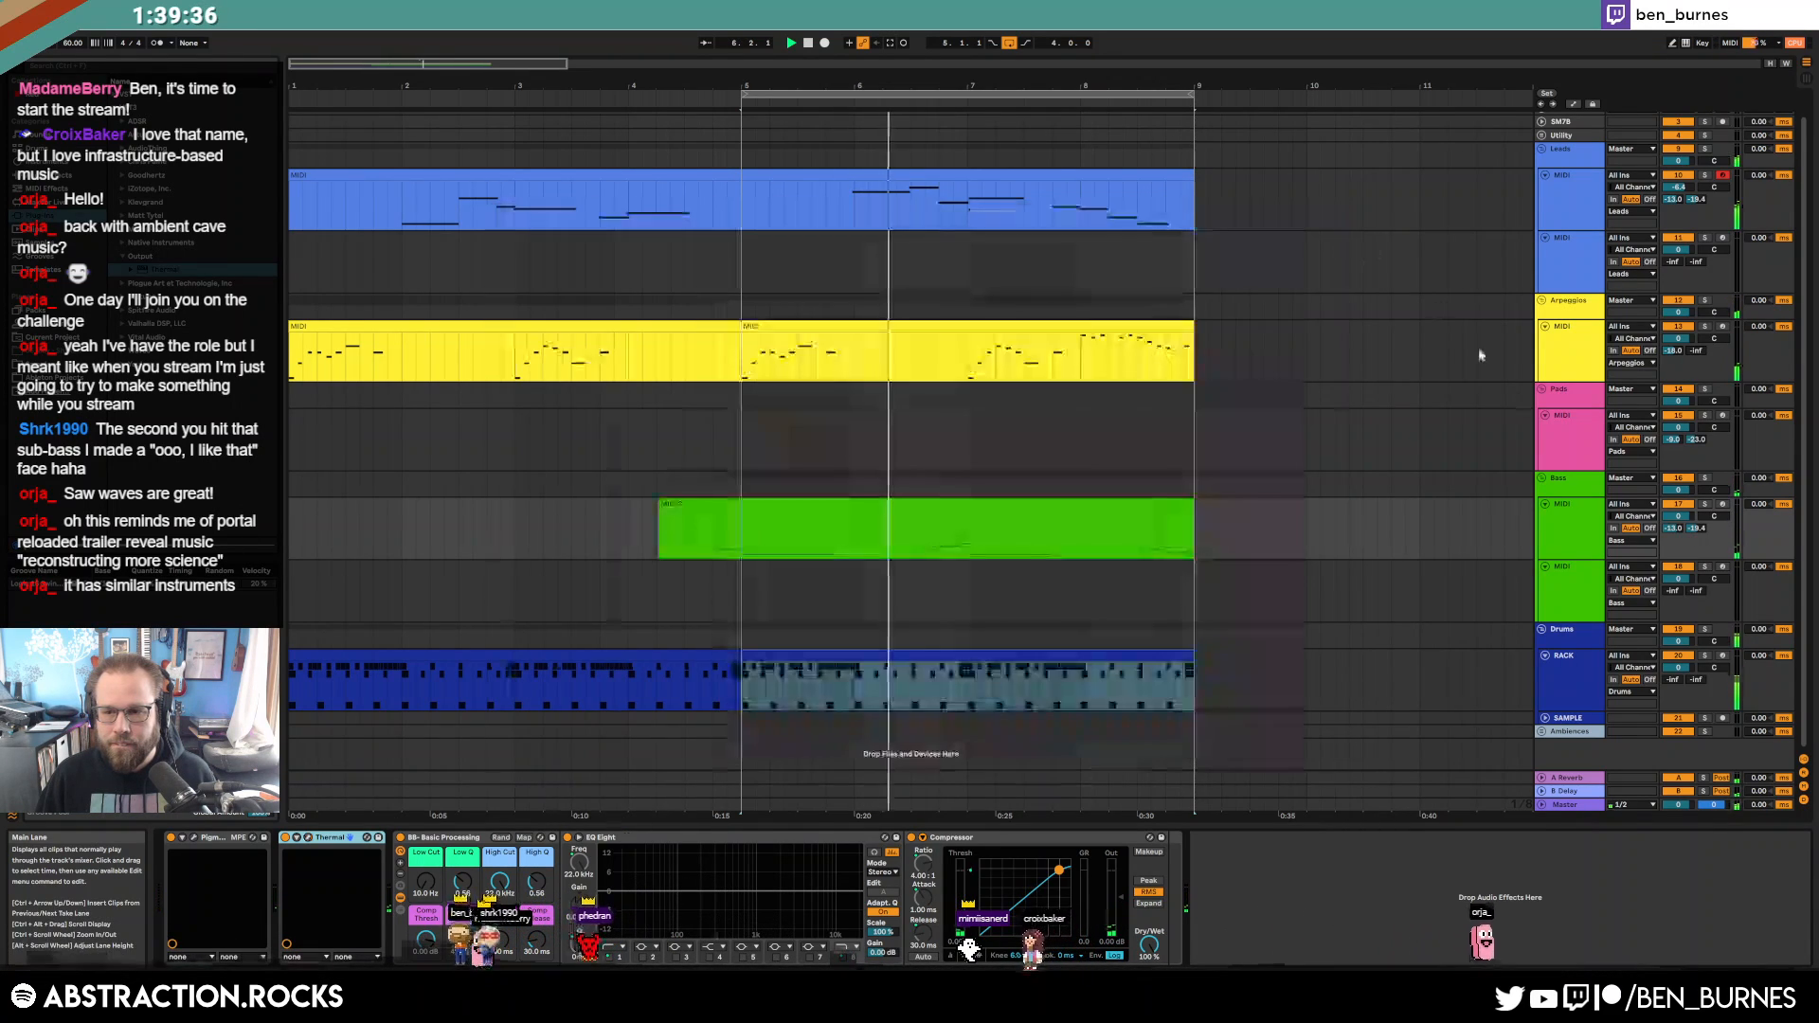
Lower the first bass track's send levels and open its clip in the note editor.
{"action": "left_click_drag", "start_coordinate": [1670, 531], "coordinate": [1696, 555]}
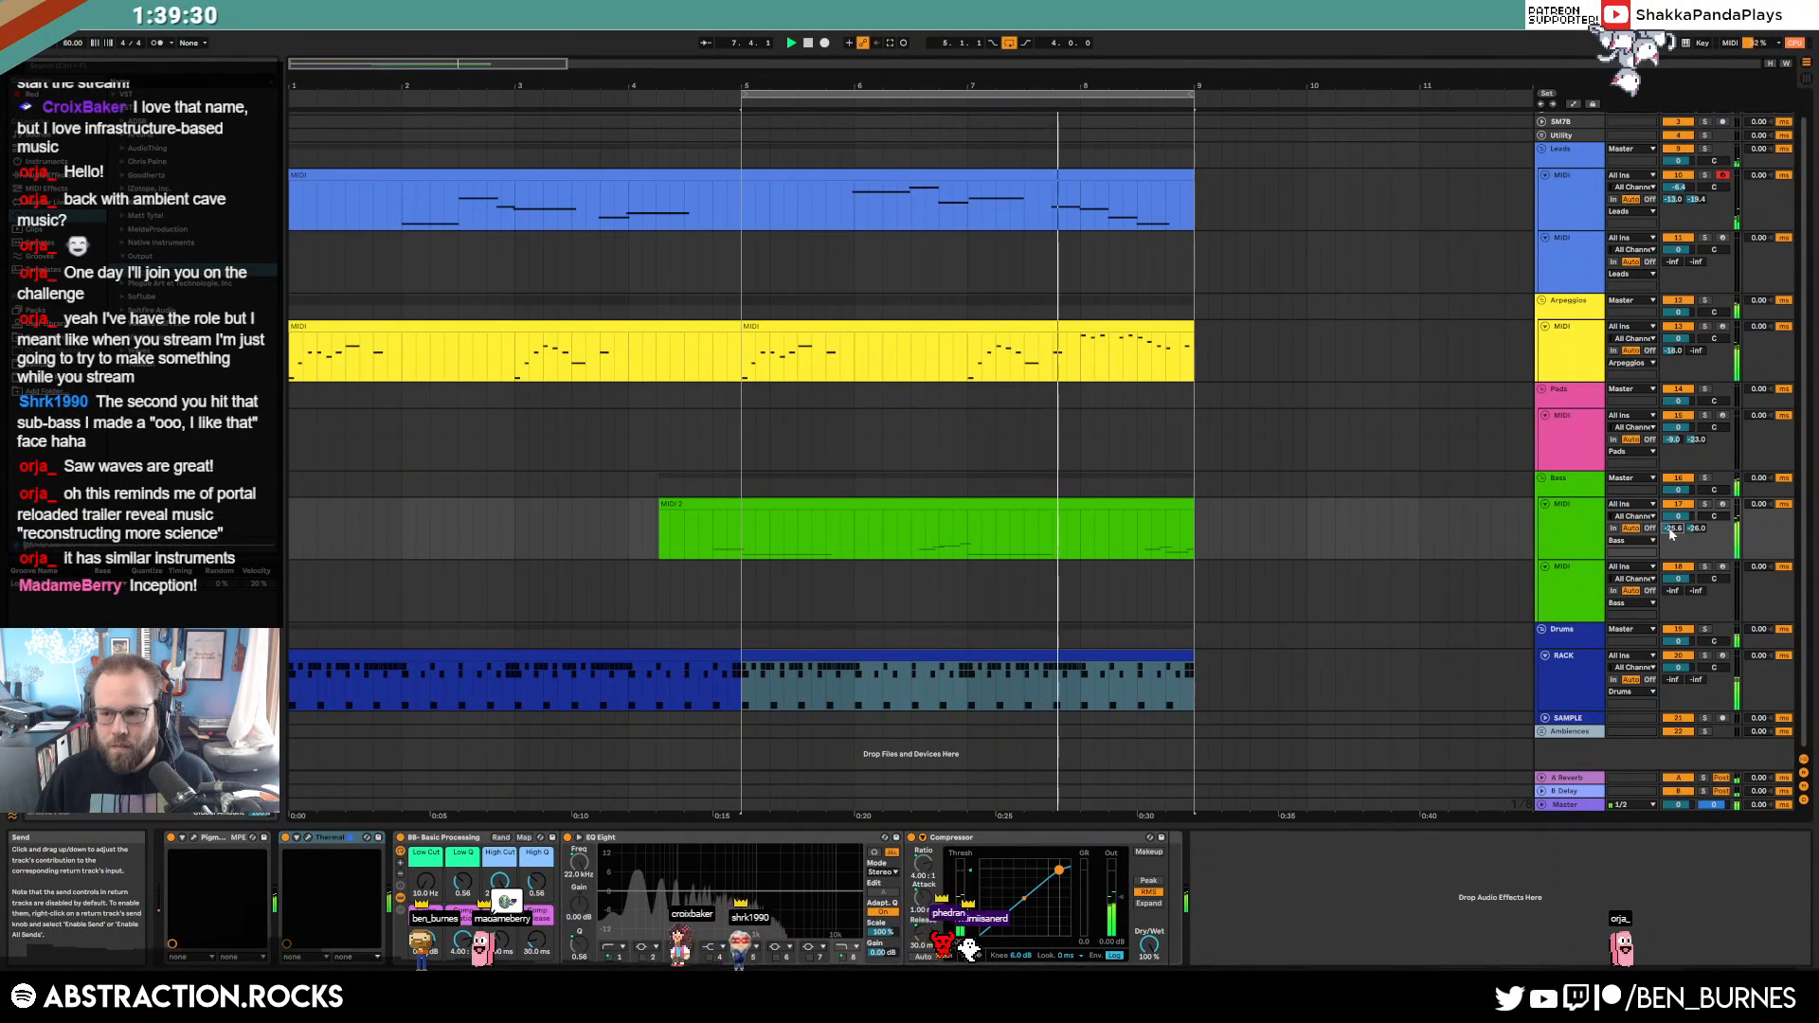
{"action": "double_click", "coordinate": [1117, 516]}
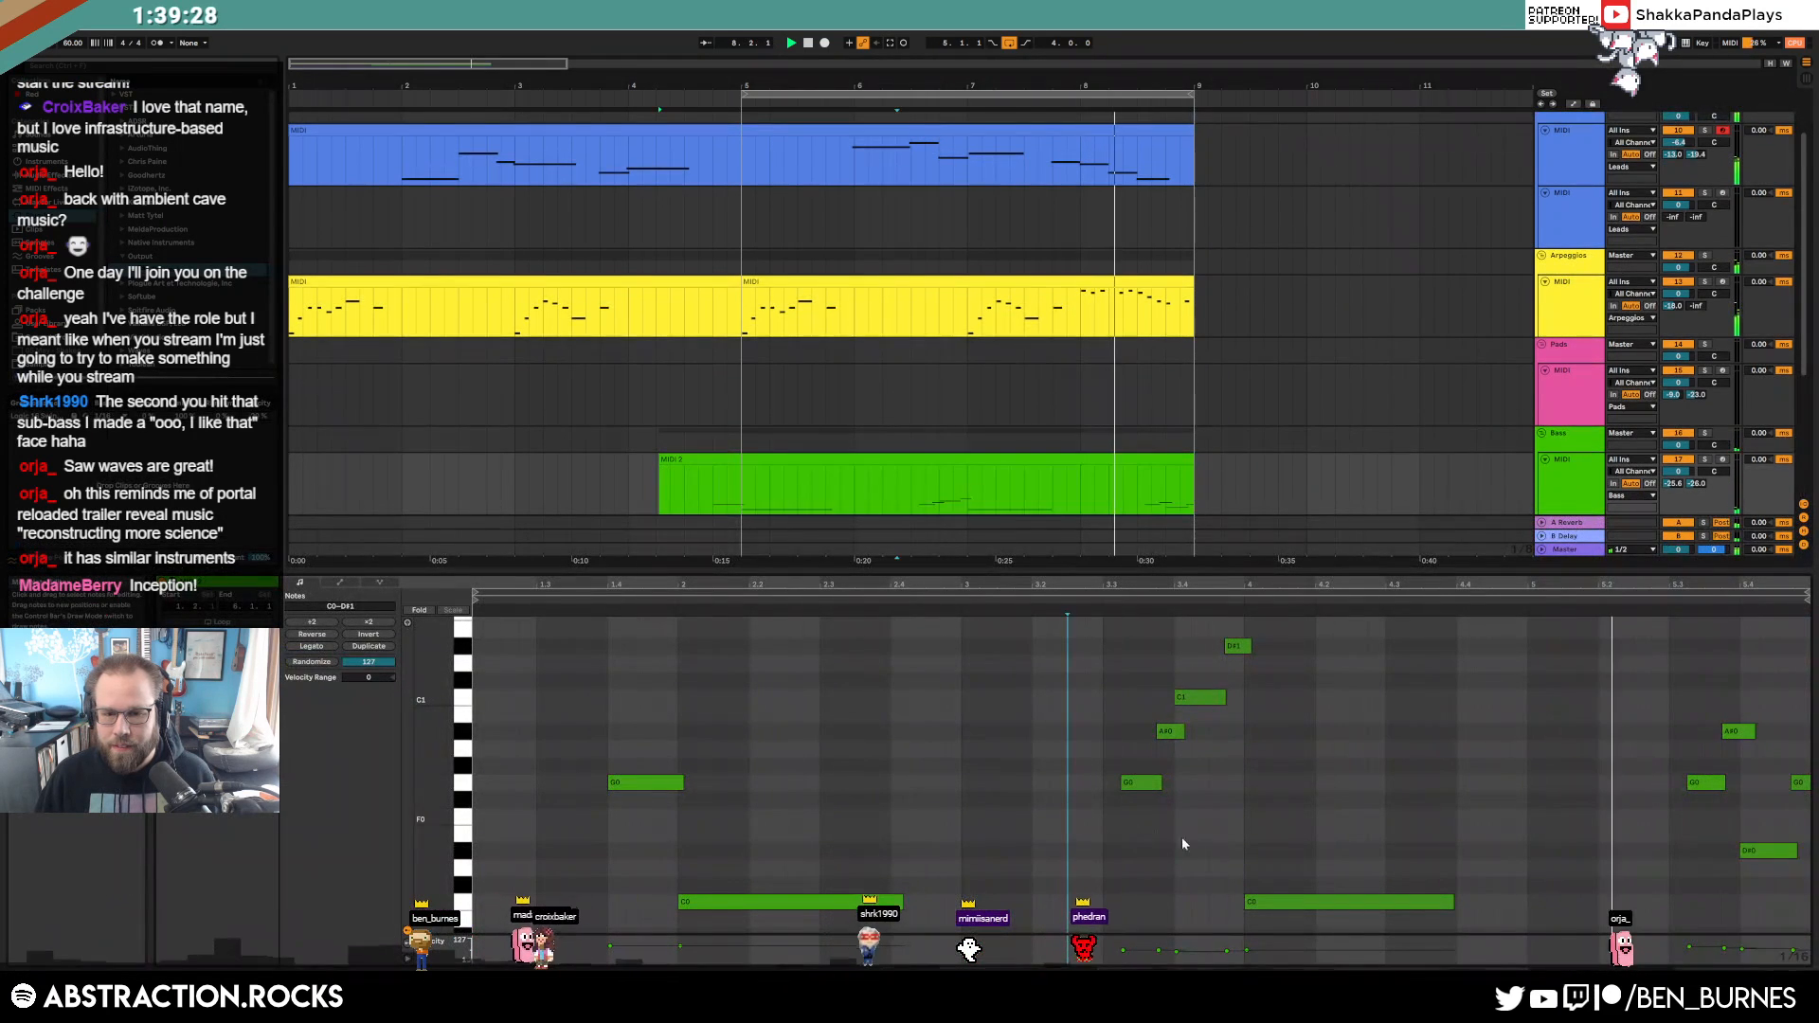
Shift the bass runs' G0, A#0 and D#1 notes slightly earlier and lengthen the G0 note that starts each run.
{"action": "left_click", "coordinate": [1167, 730]}
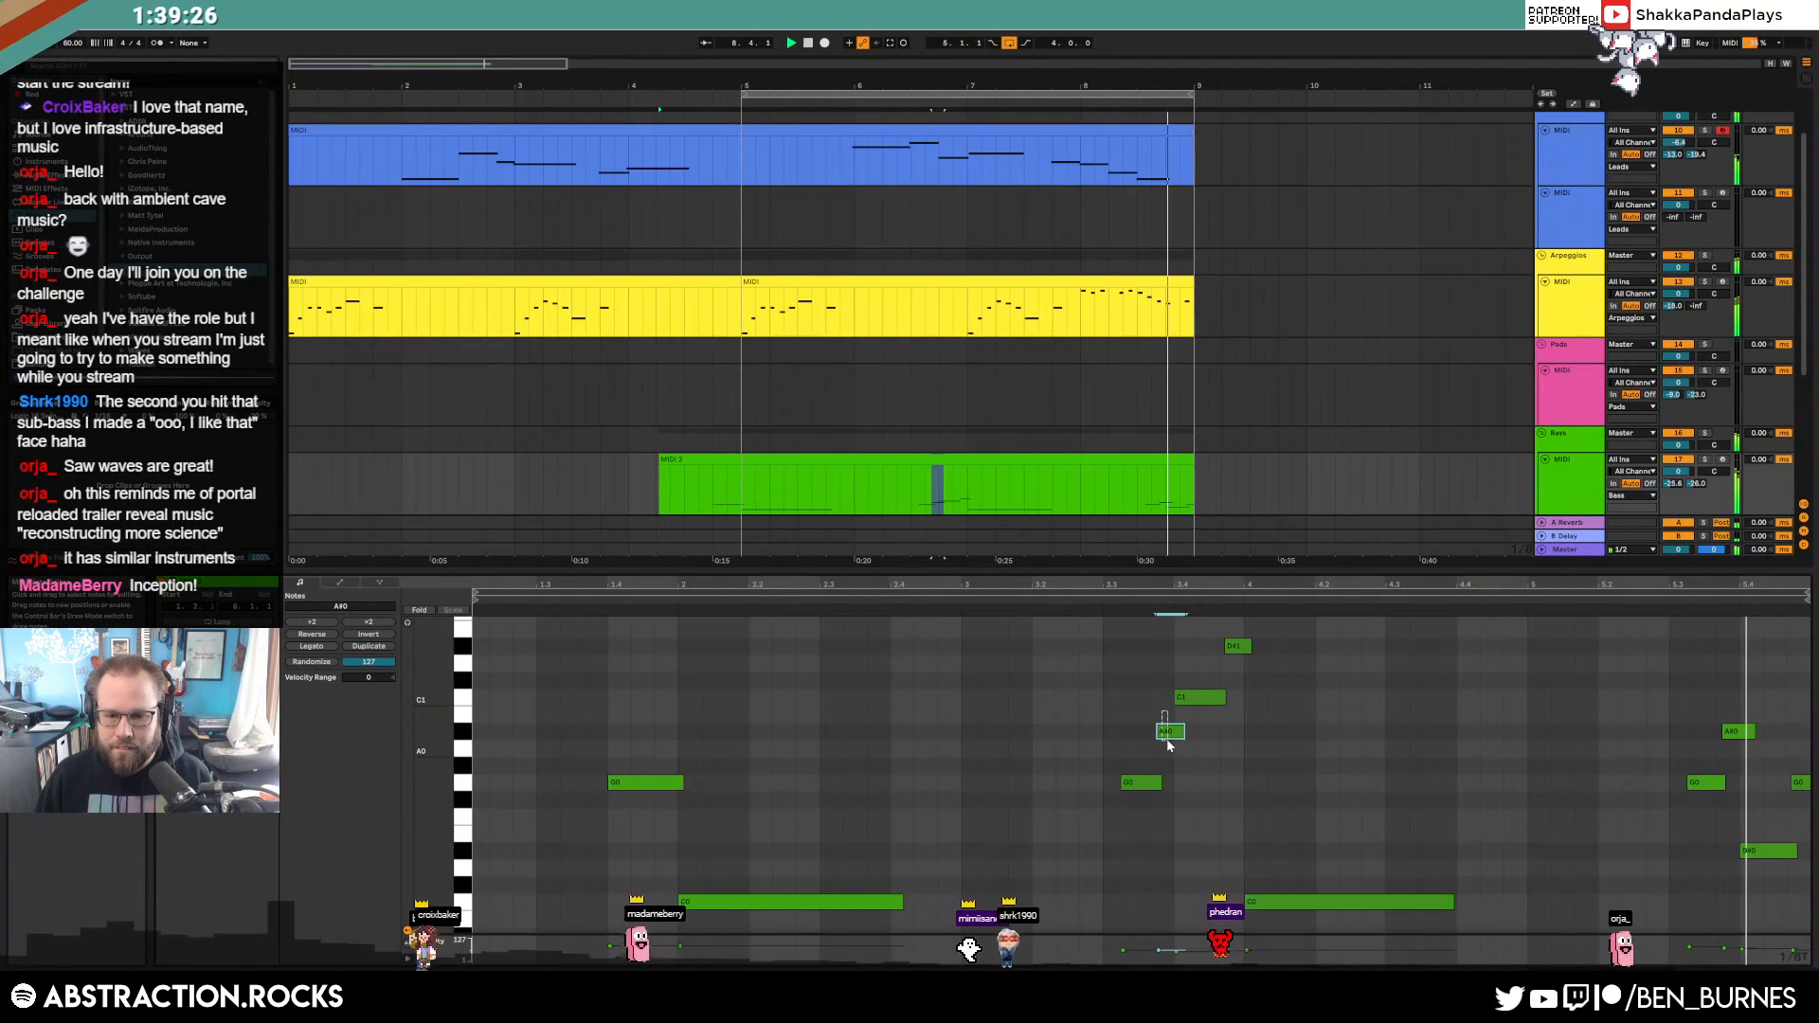
{"action": "left_click", "coordinate": [1696, 782]}
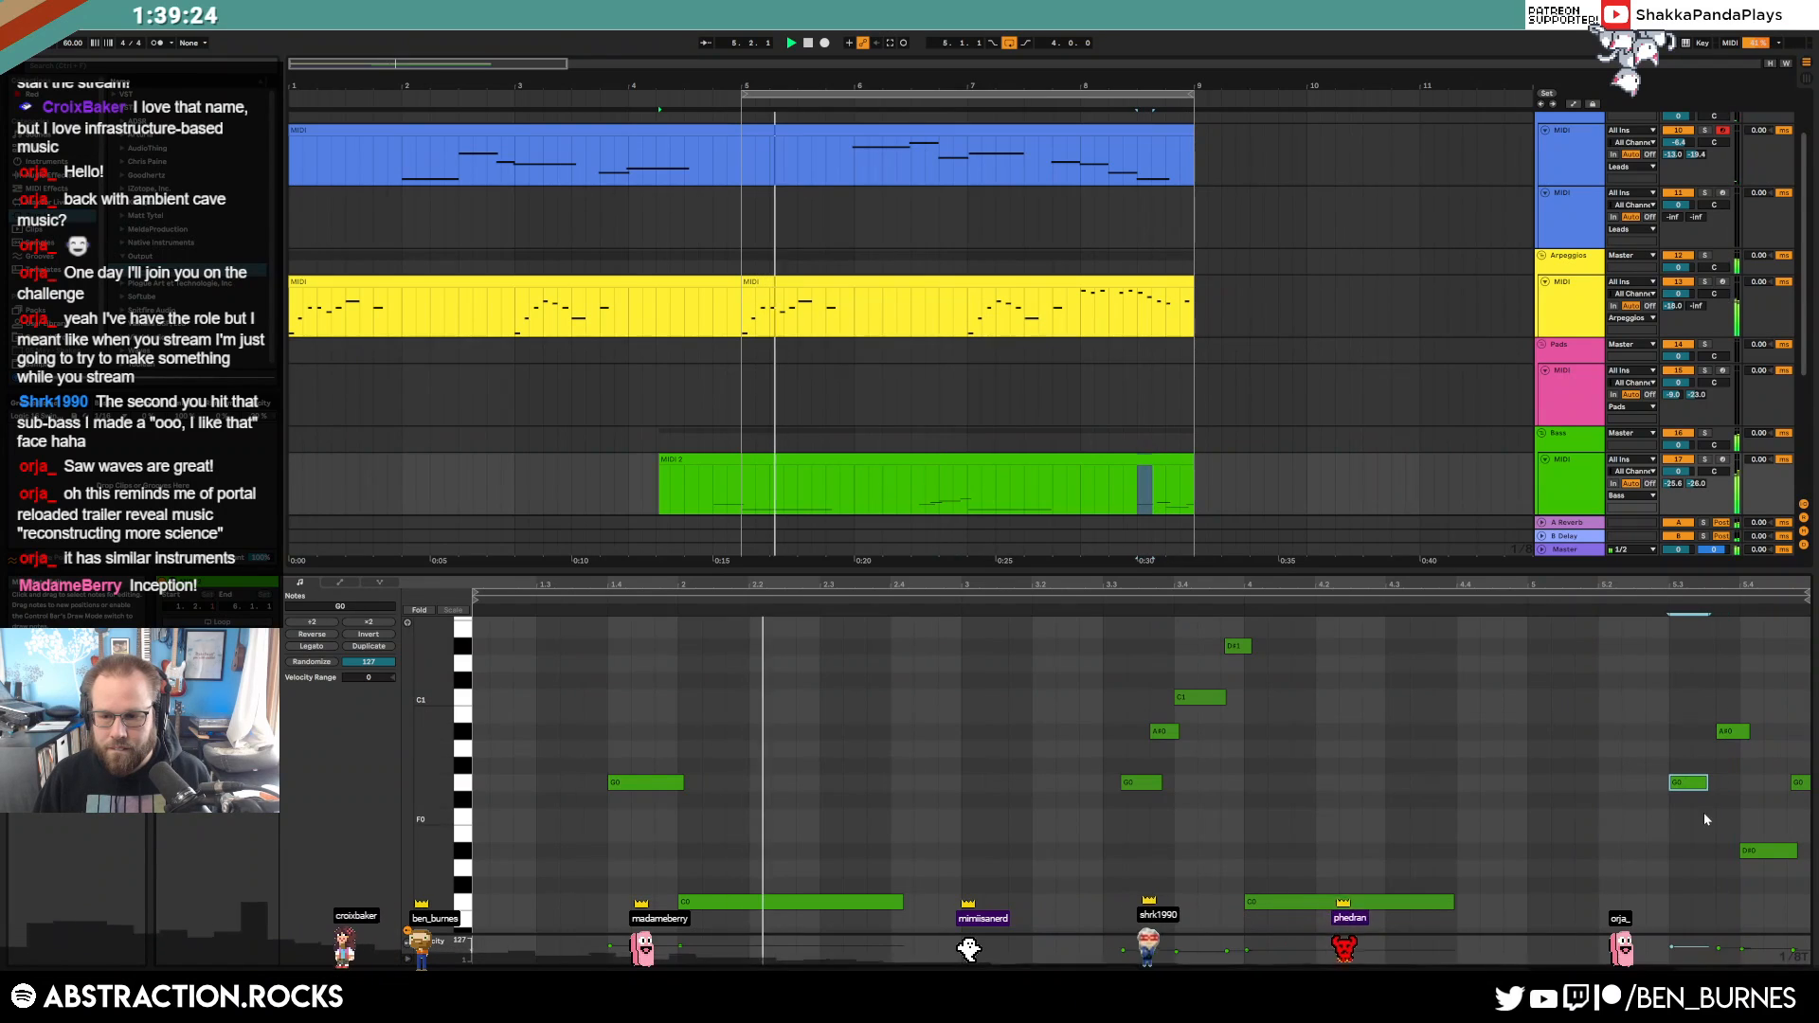
{"action": "left_click_drag", "start_coordinate": [1144, 782], "coordinate": [1127, 782]}
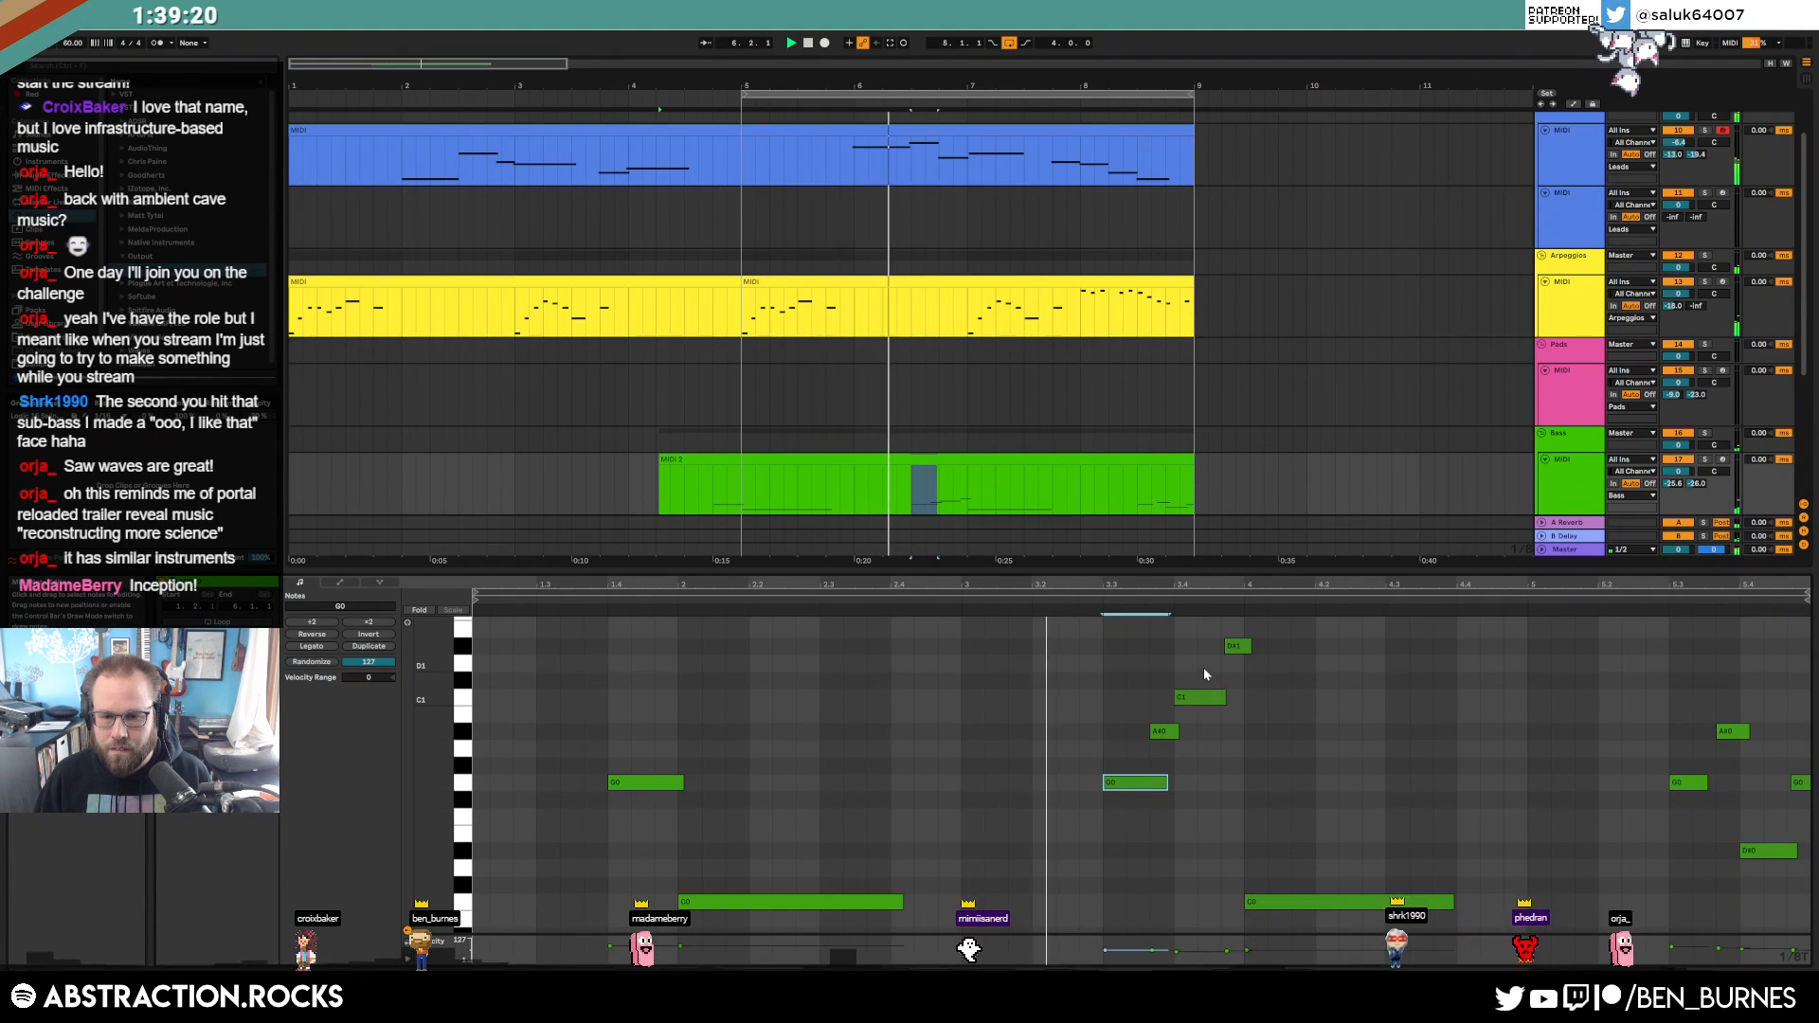
{"action": "left_click", "coordinate": [1237, 645]}
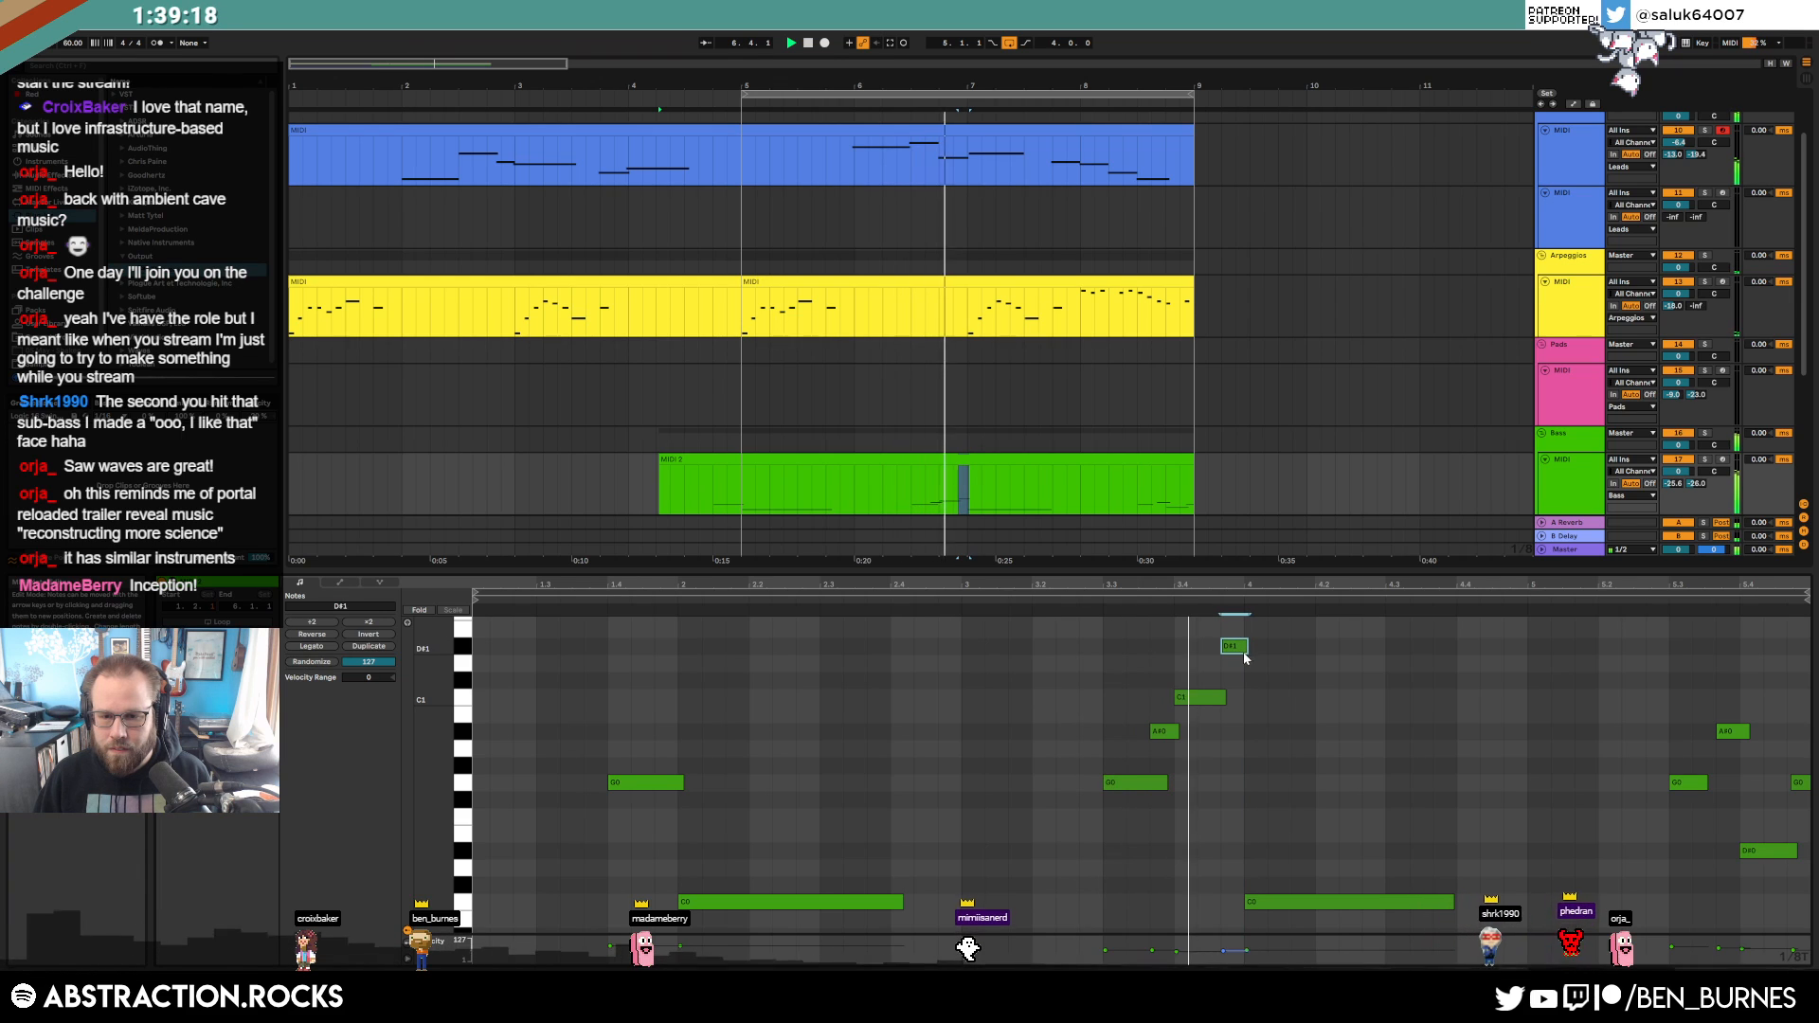
{"action": "left_click", "coordinate": [1710, 783]}
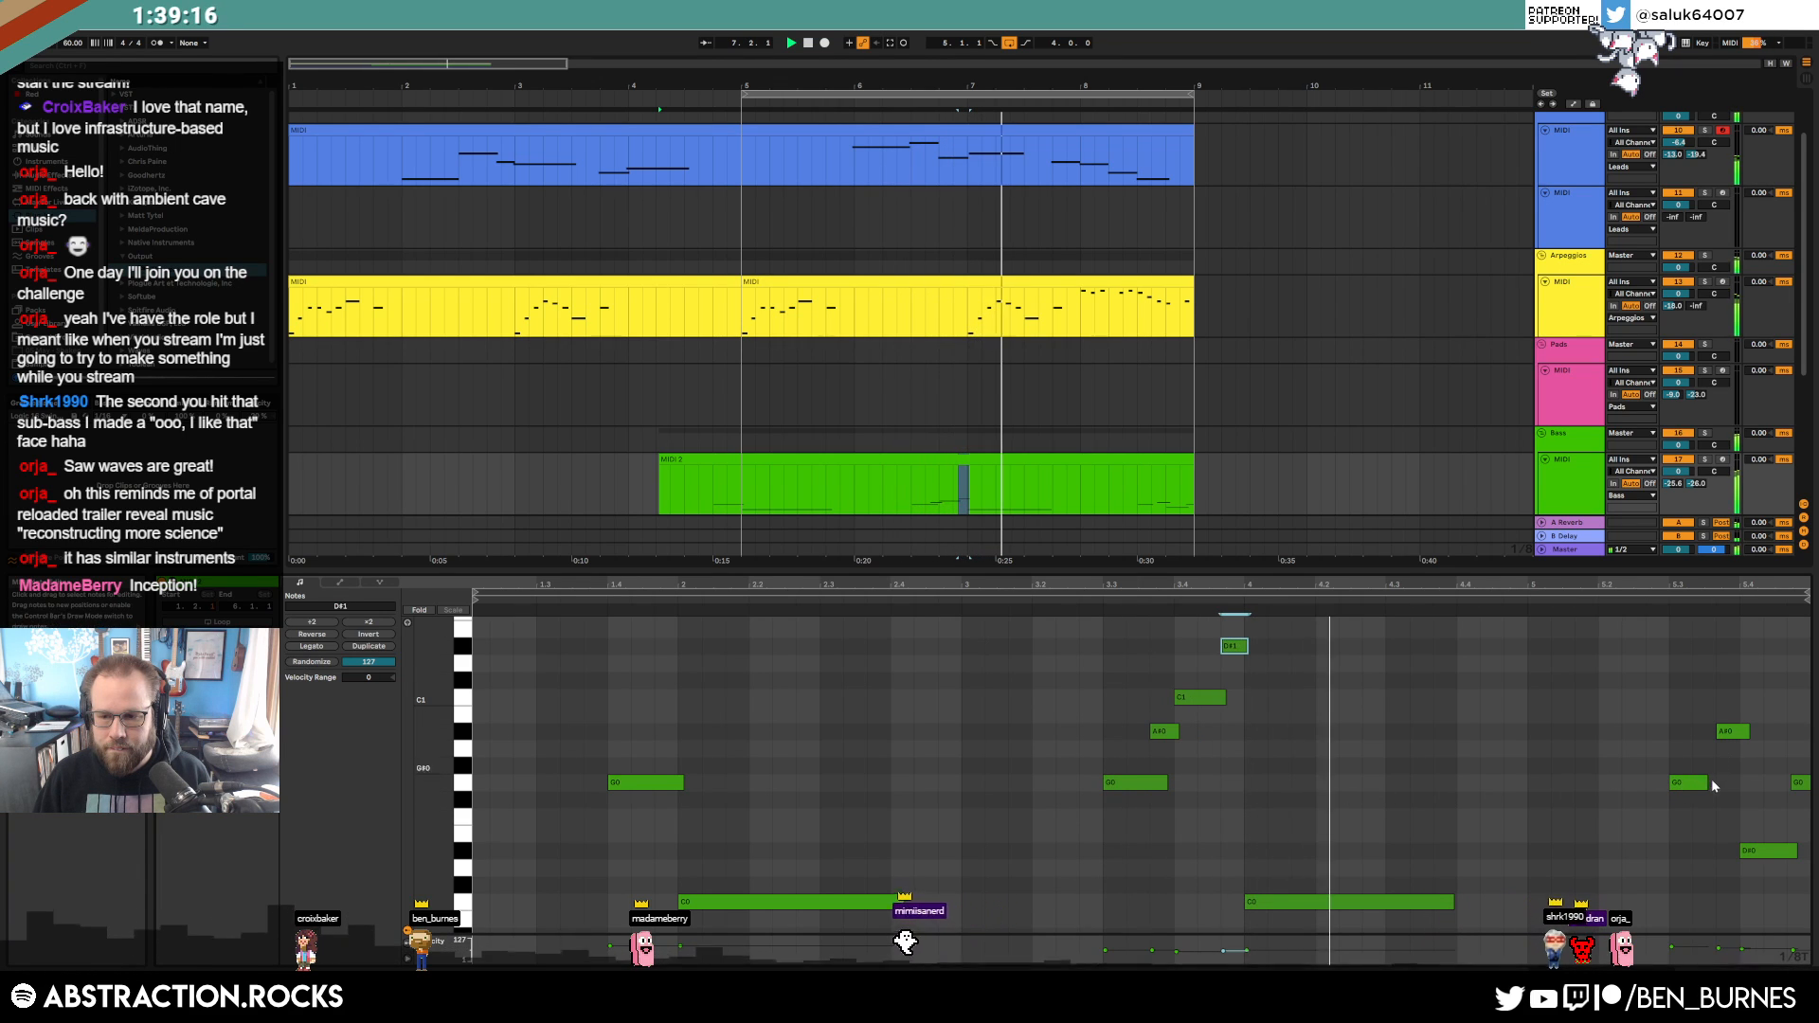
{"action": "left_click_drag", "start_coordinate": [1720, 785], "coordinate": [1797, 785]}
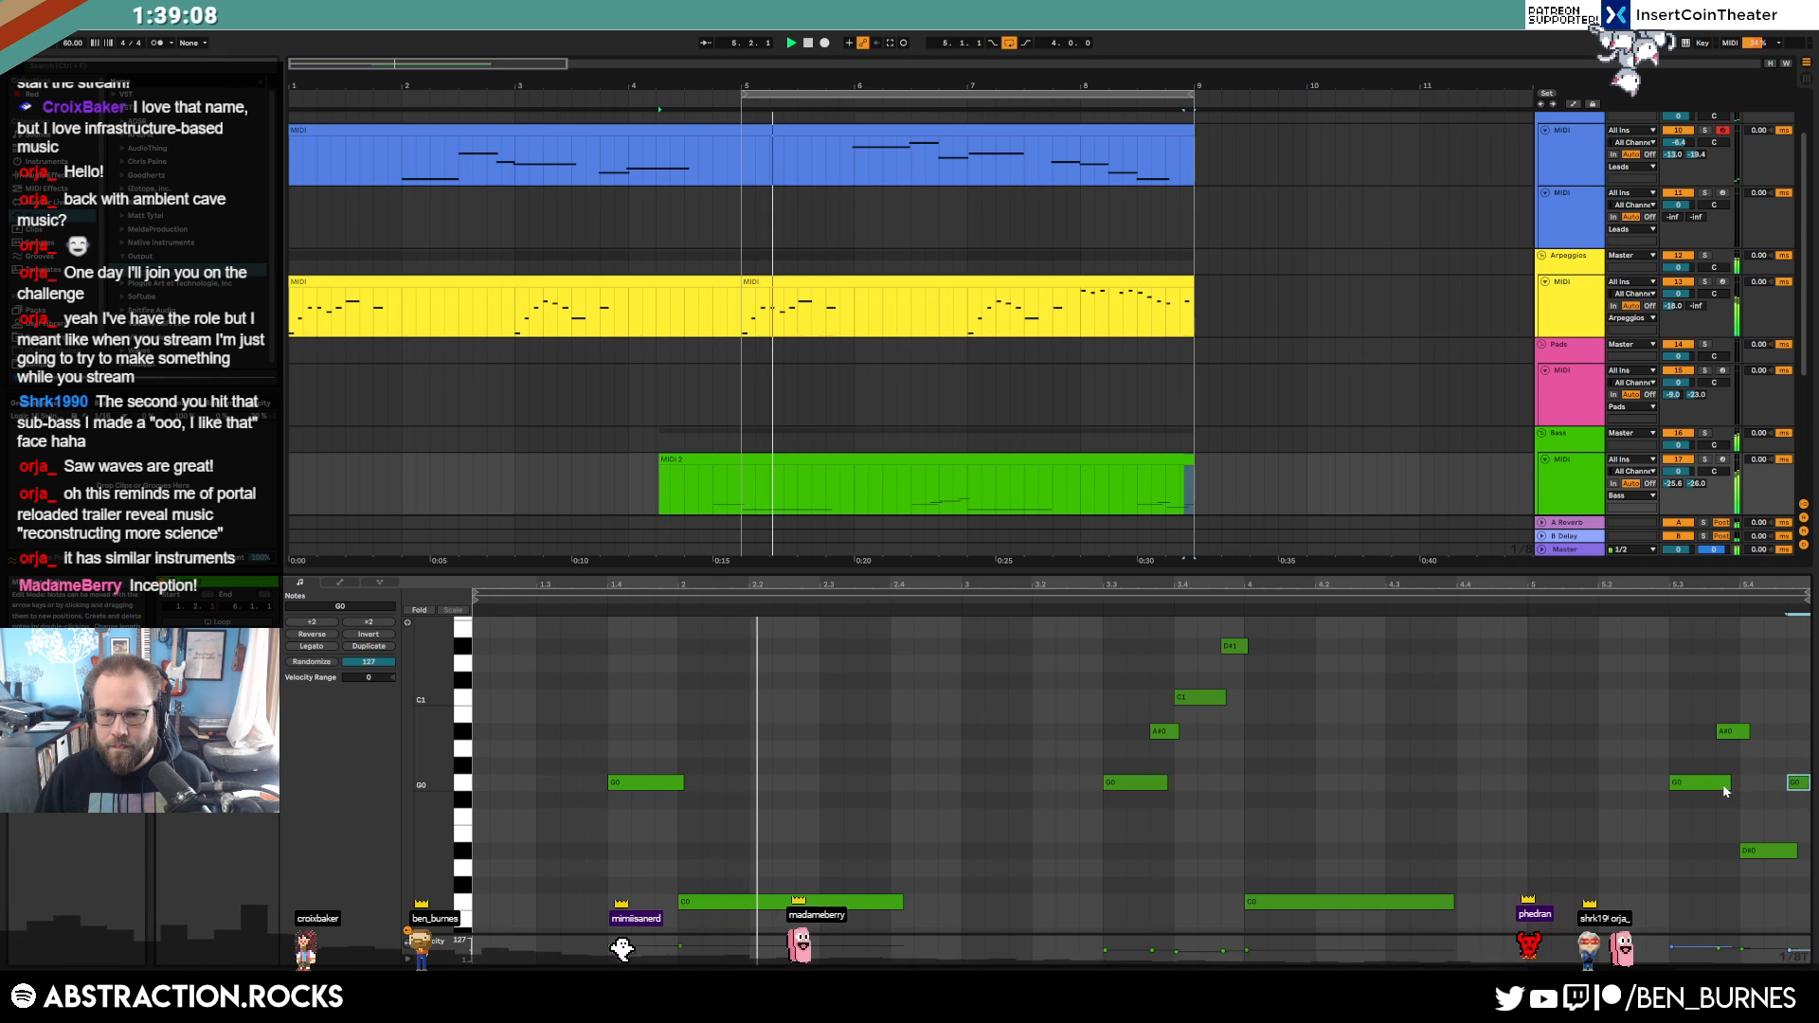
Lower the first bass track's volume and activate EQ Eight's third band as a wide cut around 372 Hz.
{"action": "key", "text": "shift+Tab"}
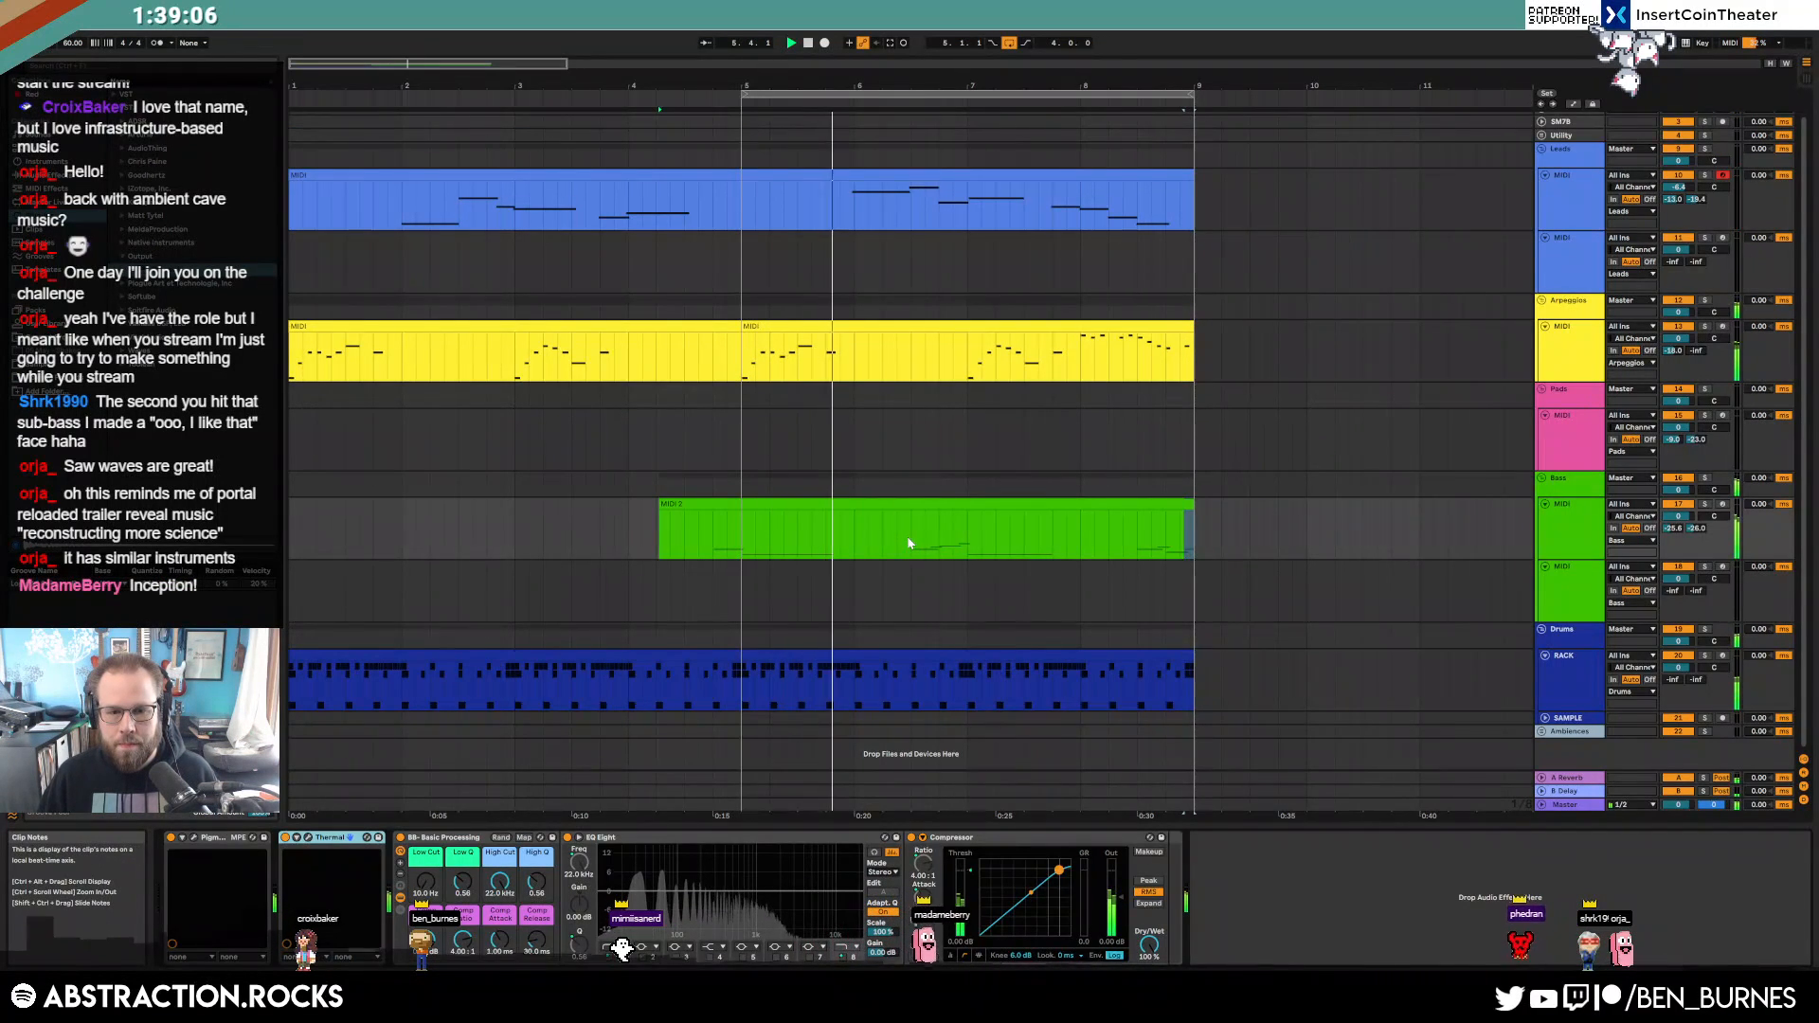
{"action": "left_click_drag", "start_coordinate": [1678, 516], "coordinate": [1677, 533]}
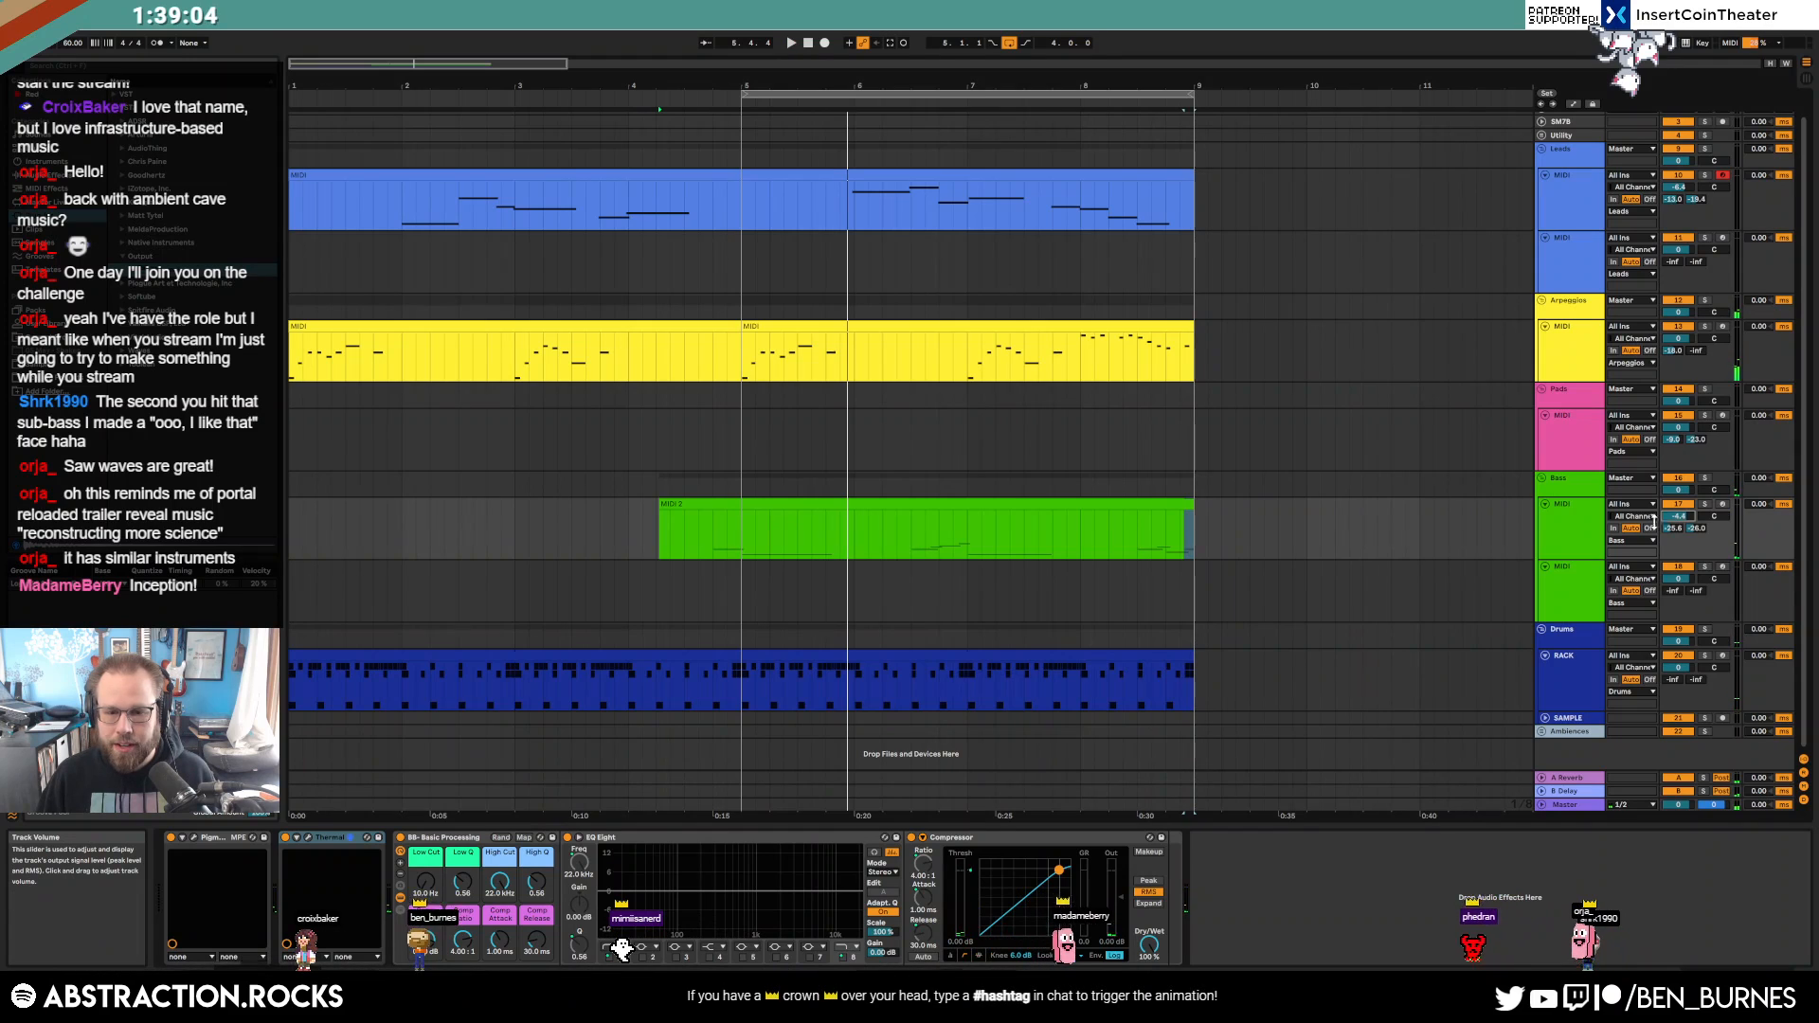
{"action": "left_click", "coordinate": [681, 957]}
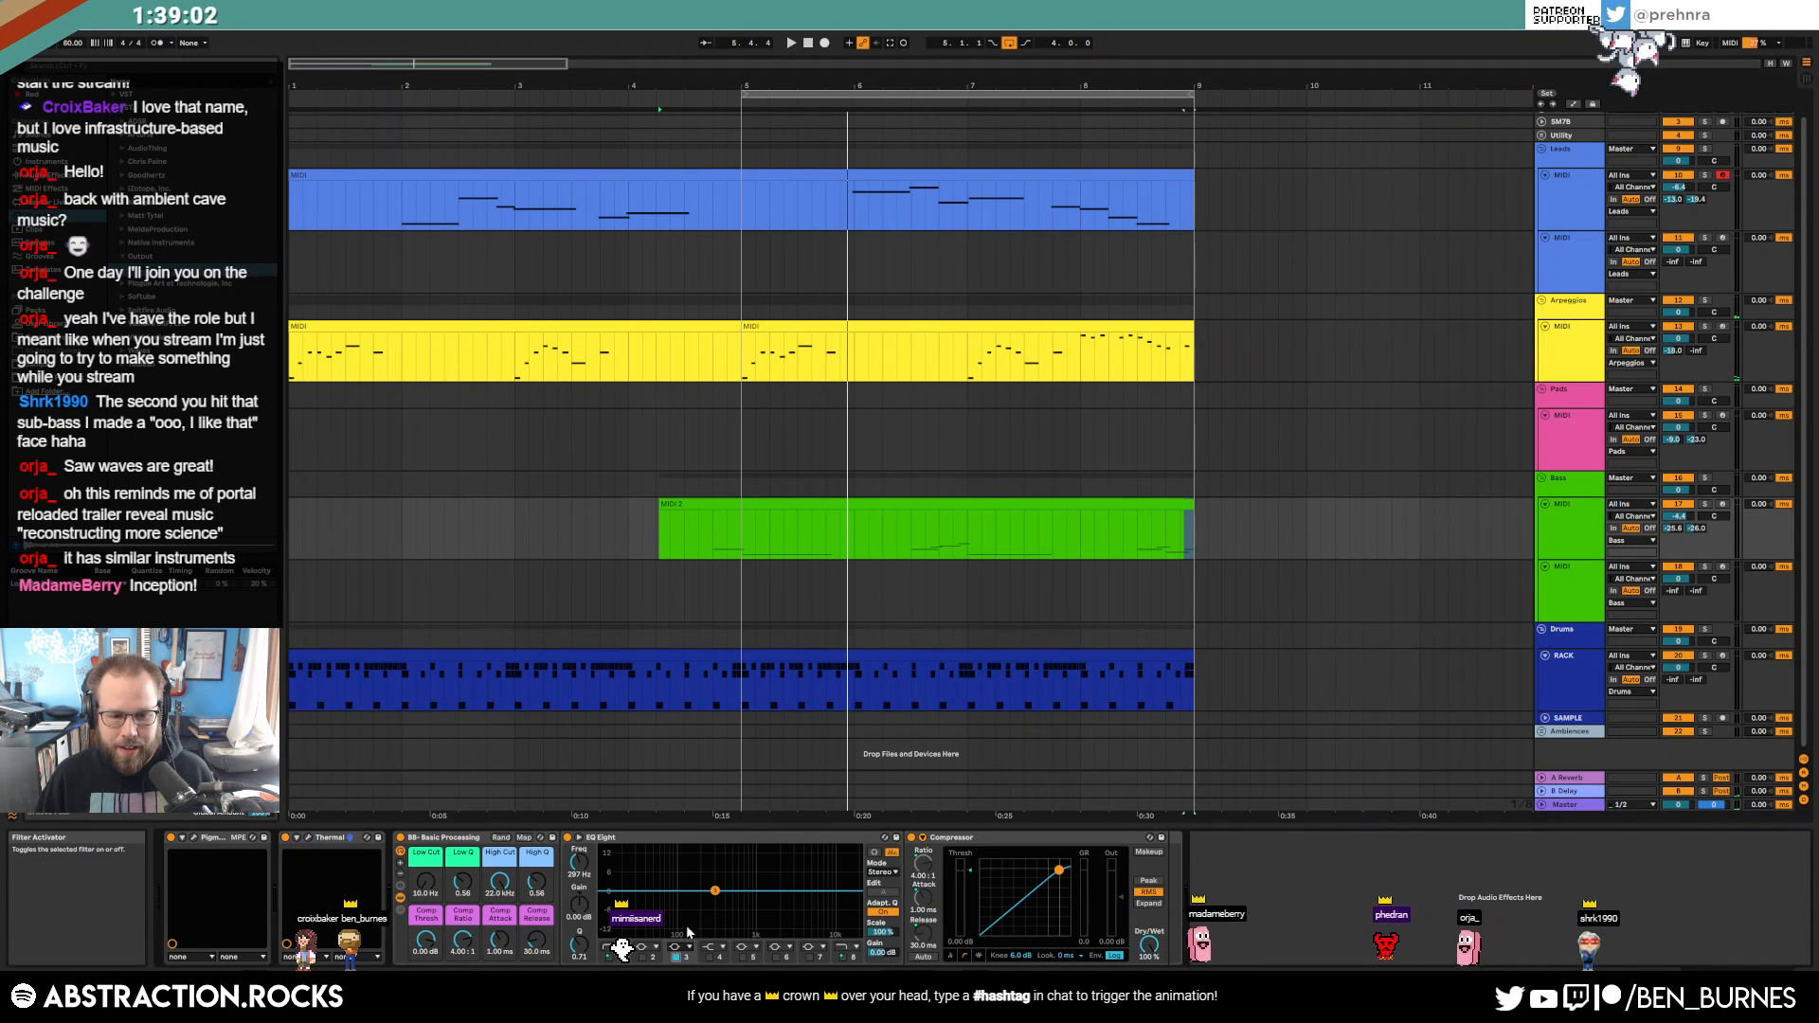
{"action": "left_click_drag", "start_coordinate": [714, 890], "coordinate": [723, 917]}
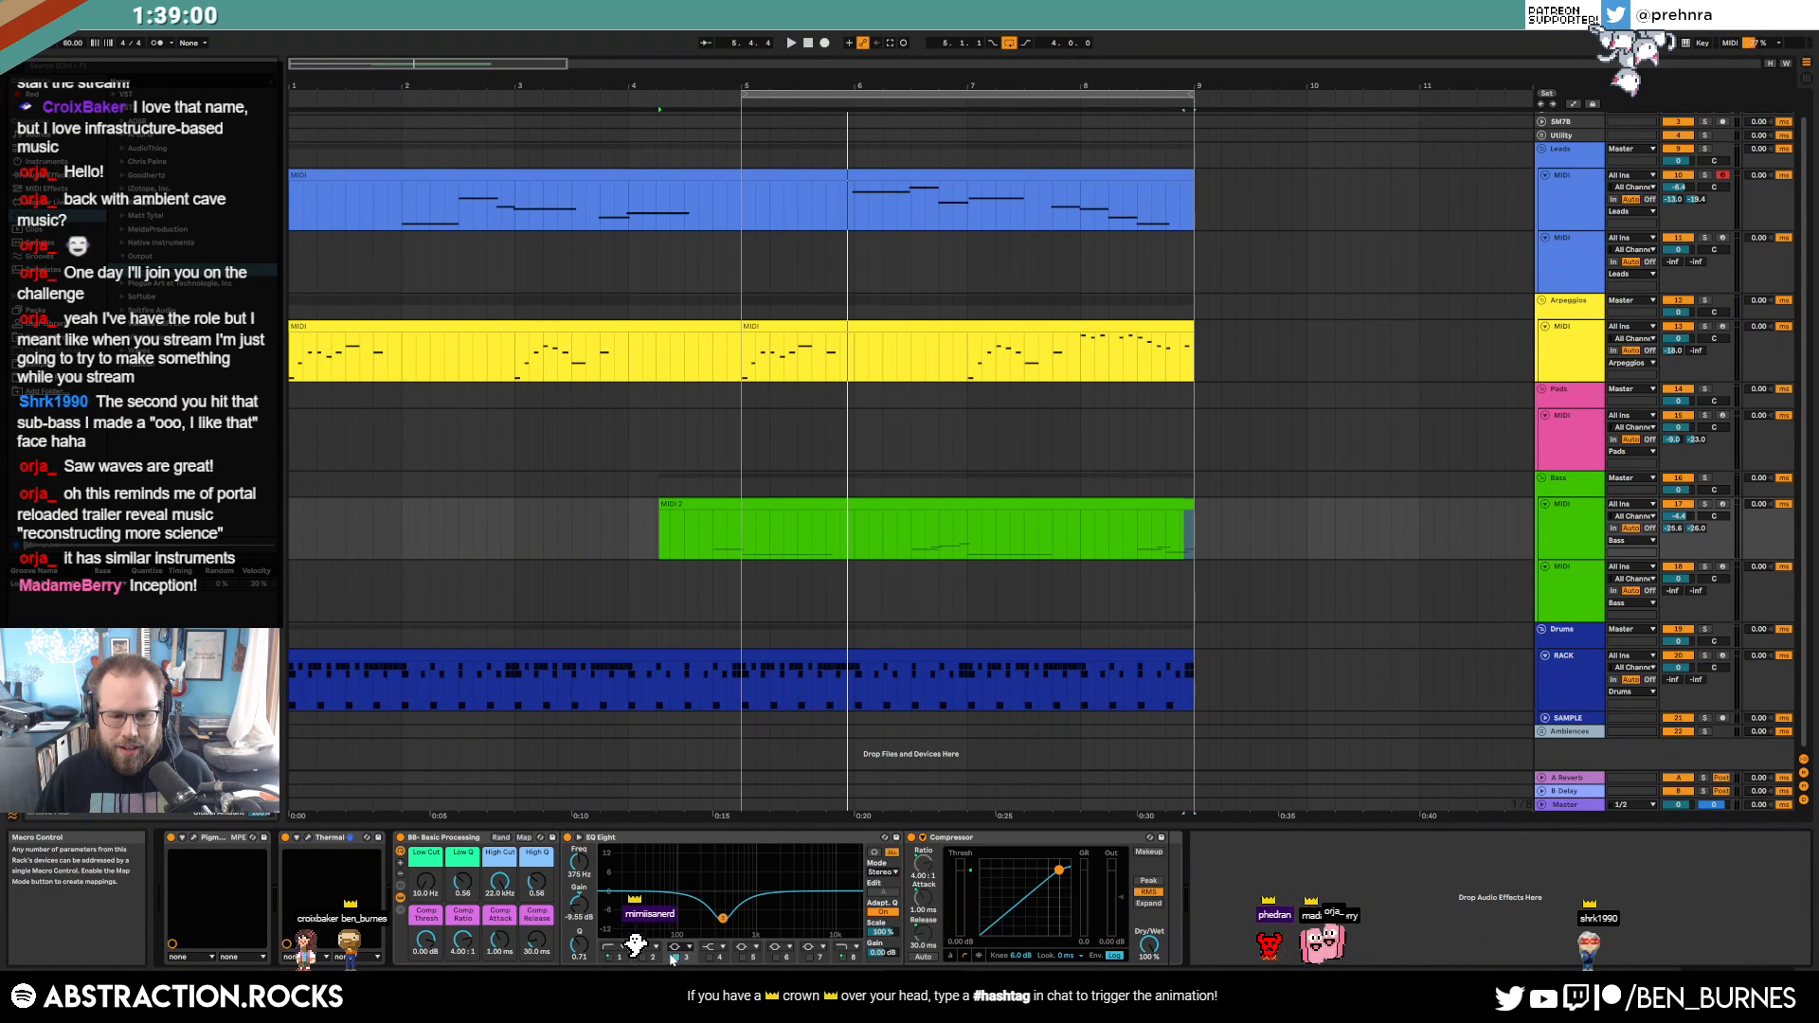
{"action": "left_click_drag", "start_coordinate": [578, 945], "coordinate": [579, 980]}
Extend the bass clip's start back to bar 4 and, during playback, retune the EQ Eight cut to about 408 Hz.
{"action": "key", "text": "space"}
{"action": "left_click", "coordinate": [662, 517]}
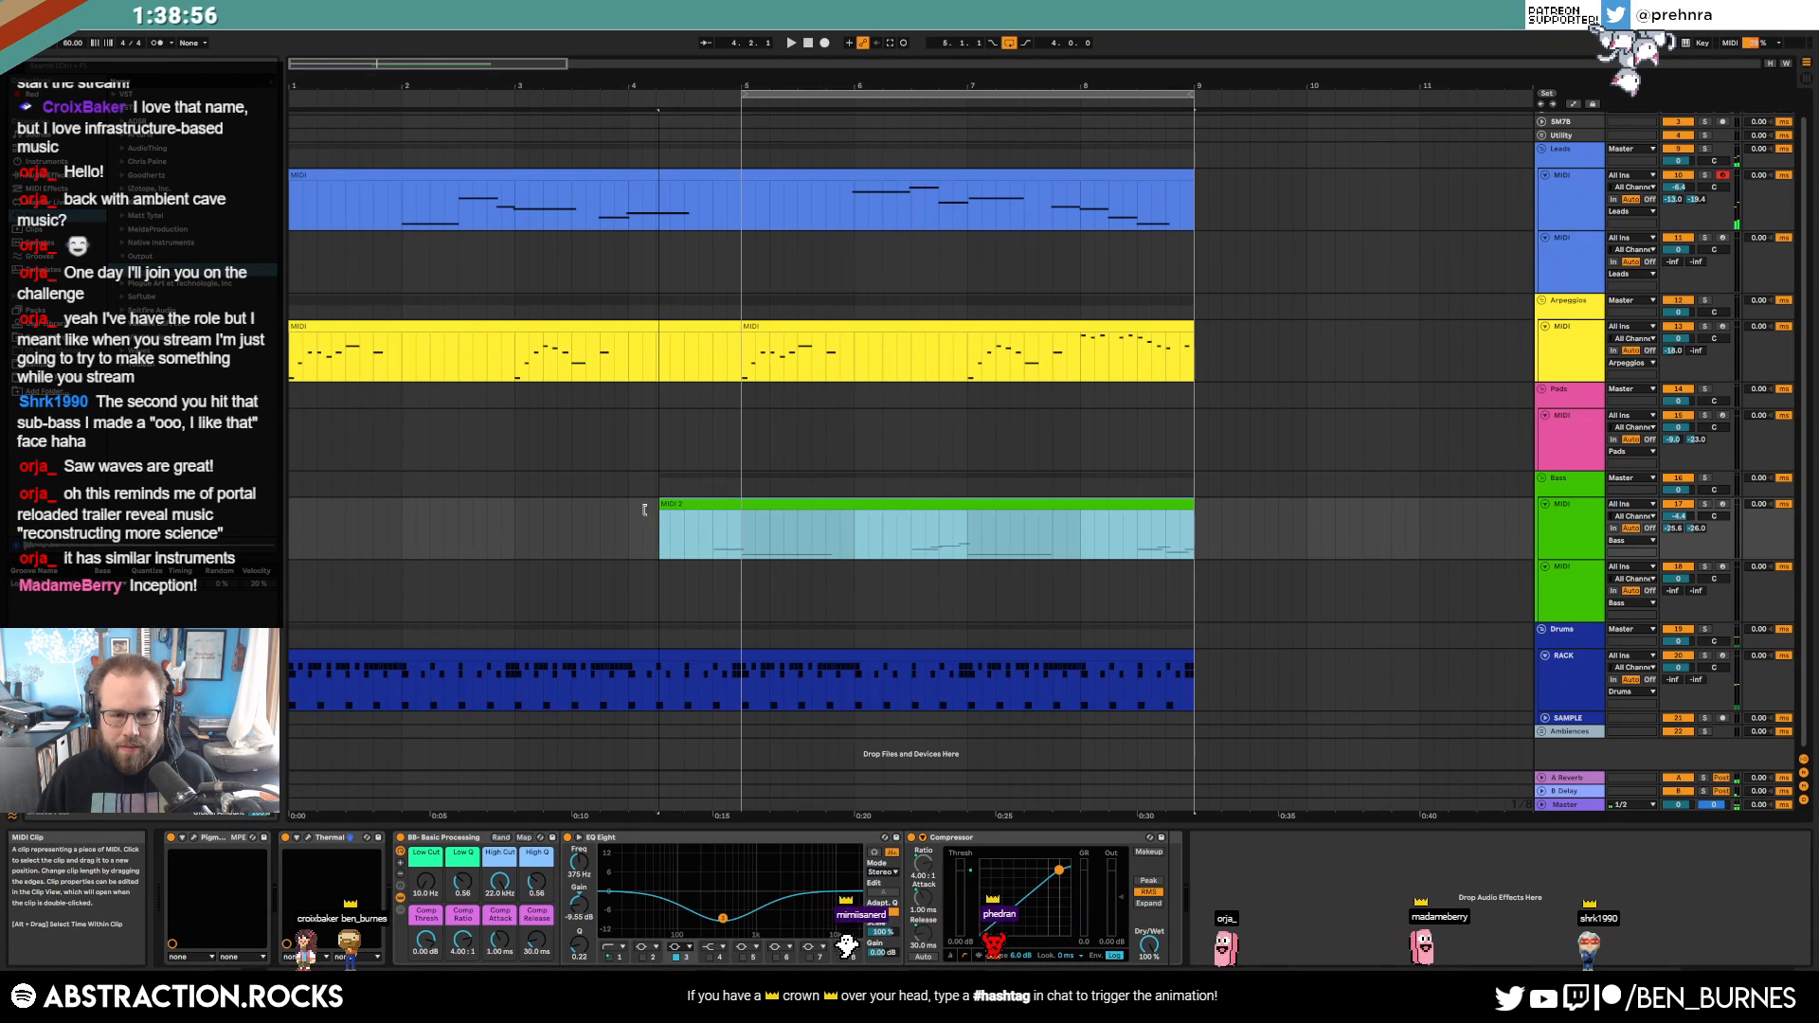
{"action": "left_click", "coordinate": [711, 536]}
{"action": "key", "text": "space"}
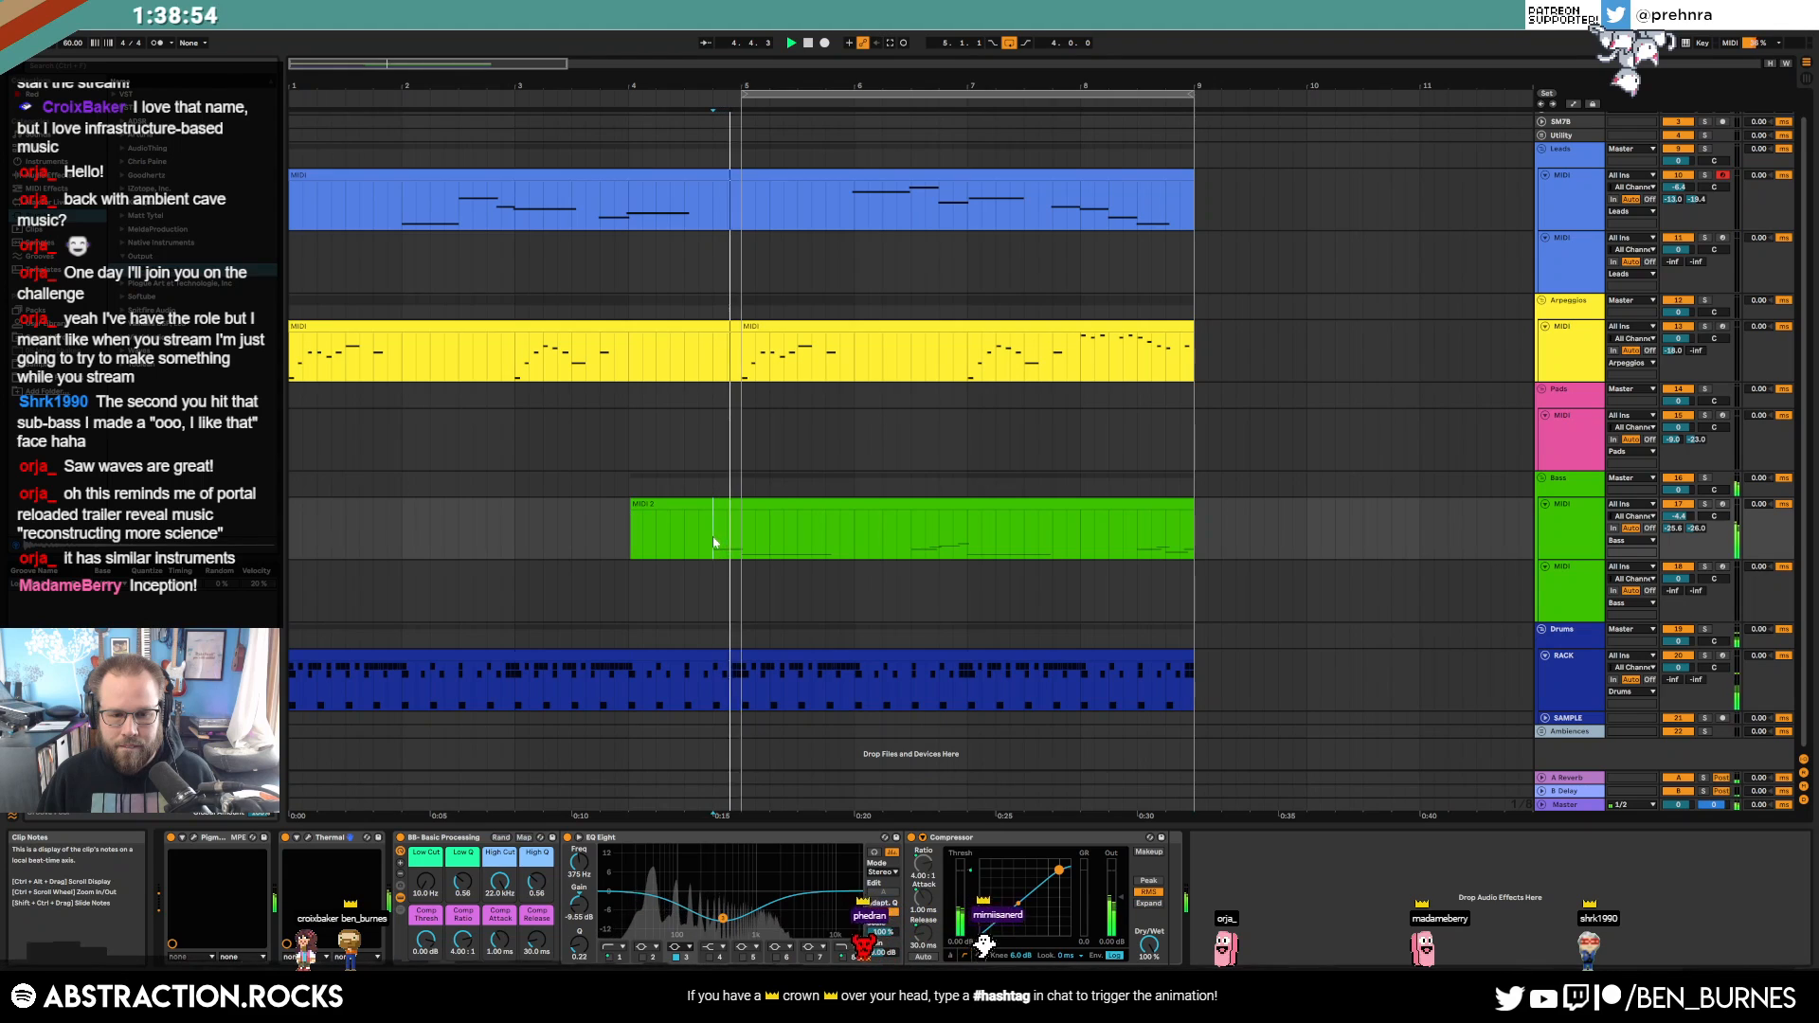
{"action": "mouse_move", "coordinate": [723, 917]}
{"action": "left_mouse_down"}
{"action": "mouse_move", "coordinate": [746, 917]}
{"action": "mouse_move", "coordinate": [726, 915]}
{"action": "left_mouse_up"}
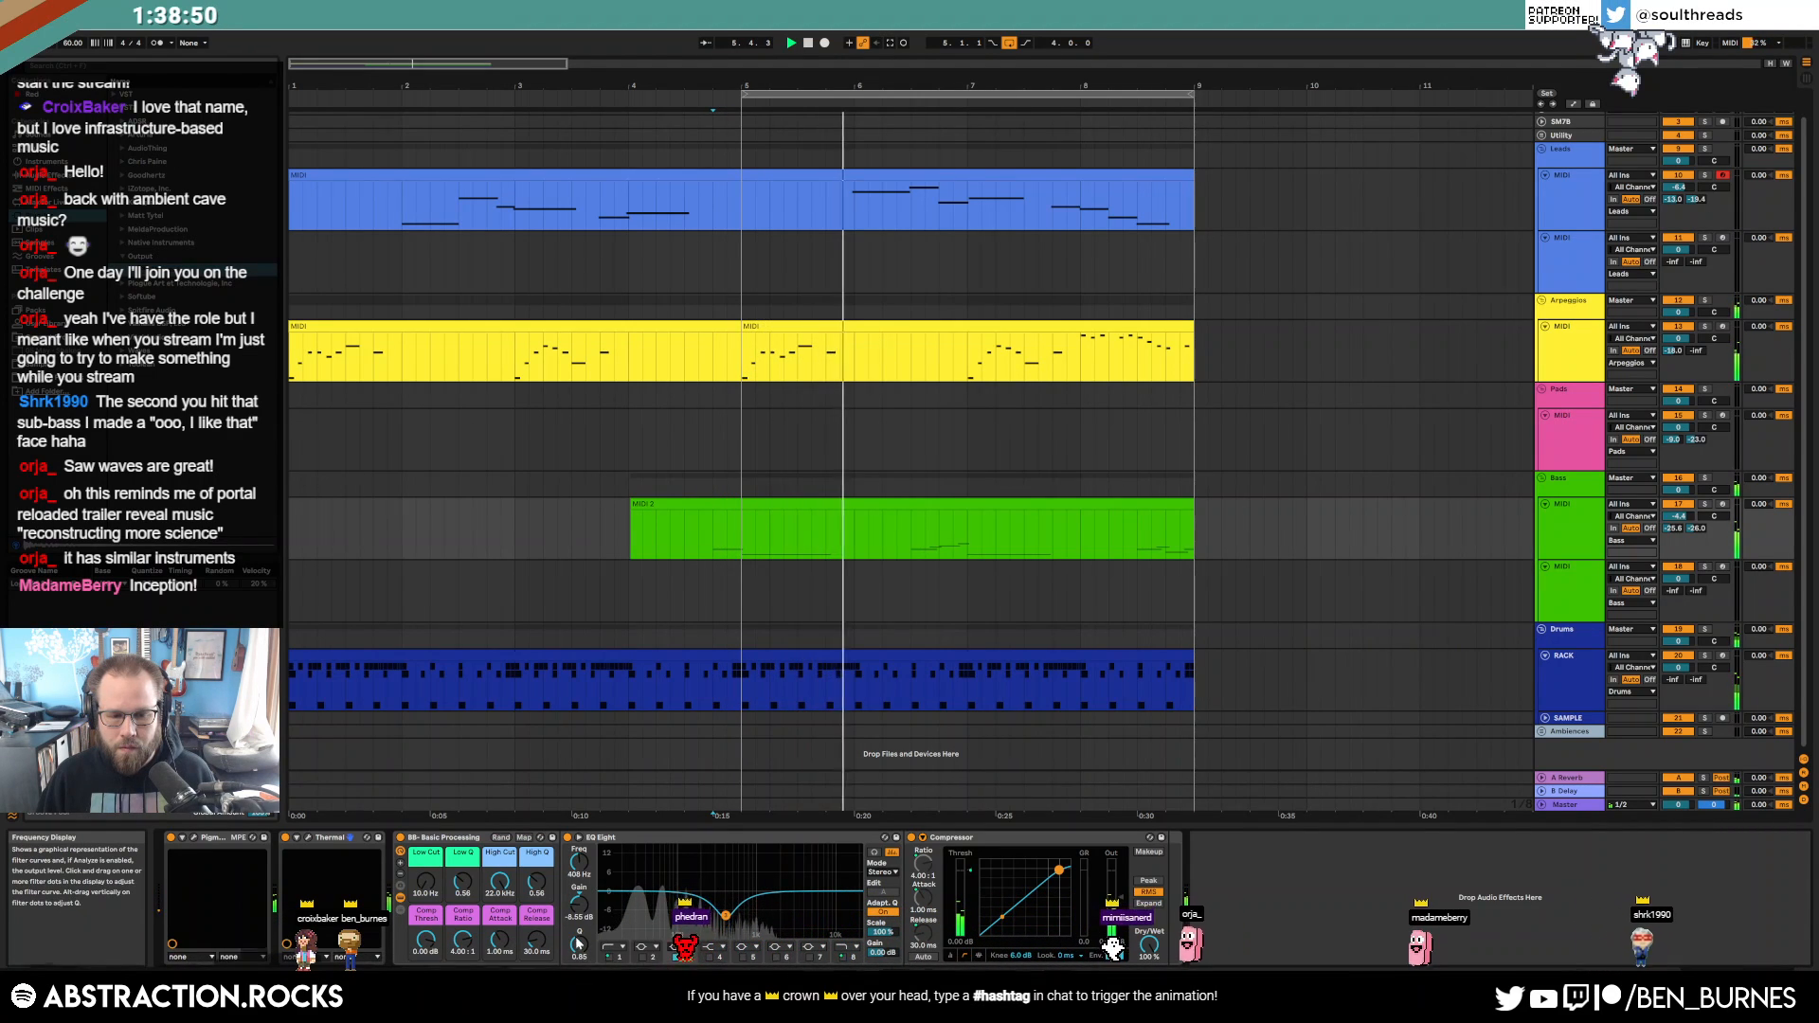
{"action": "left_click_drag", "start_coordinate": [576, 943], "coordinate": [576, 948]}
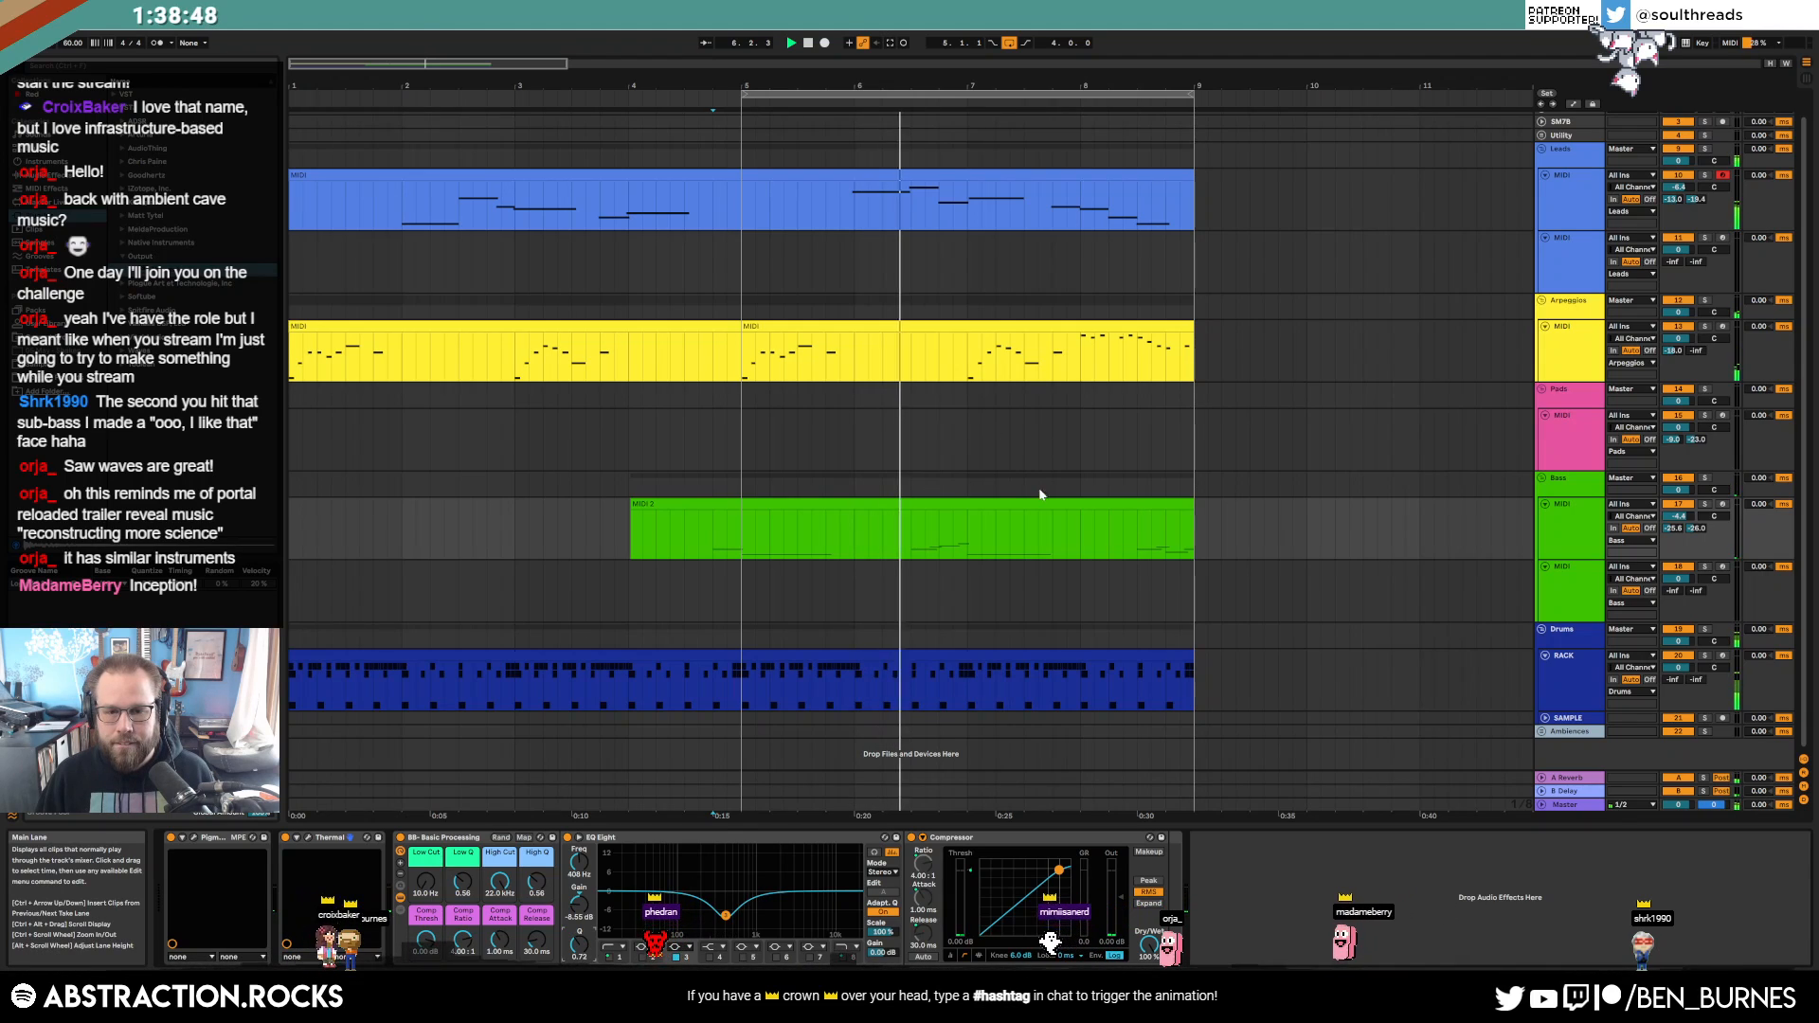
Examine the VCA envelope in the first bass track's Pigments and close the plug-in window.
{"action": "left_click", "coordinate": [193, 838]}
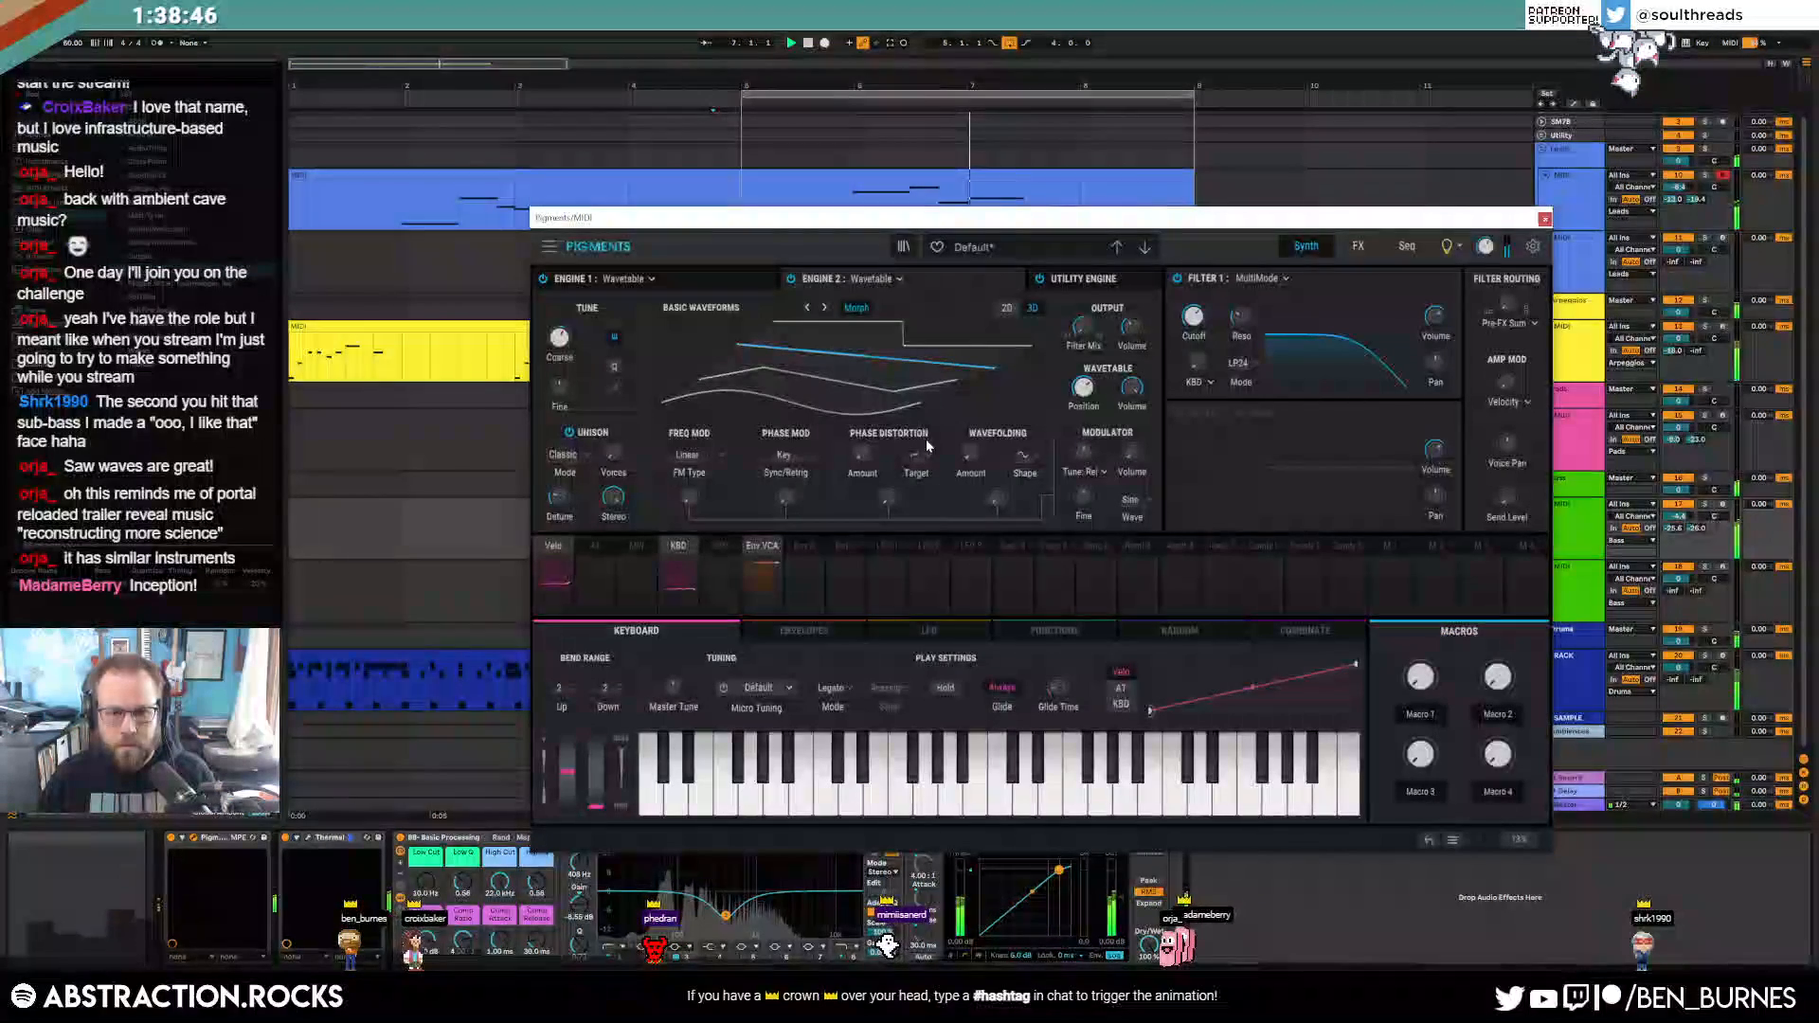
{"action": "left_click", "coordinate": [749, 584]}
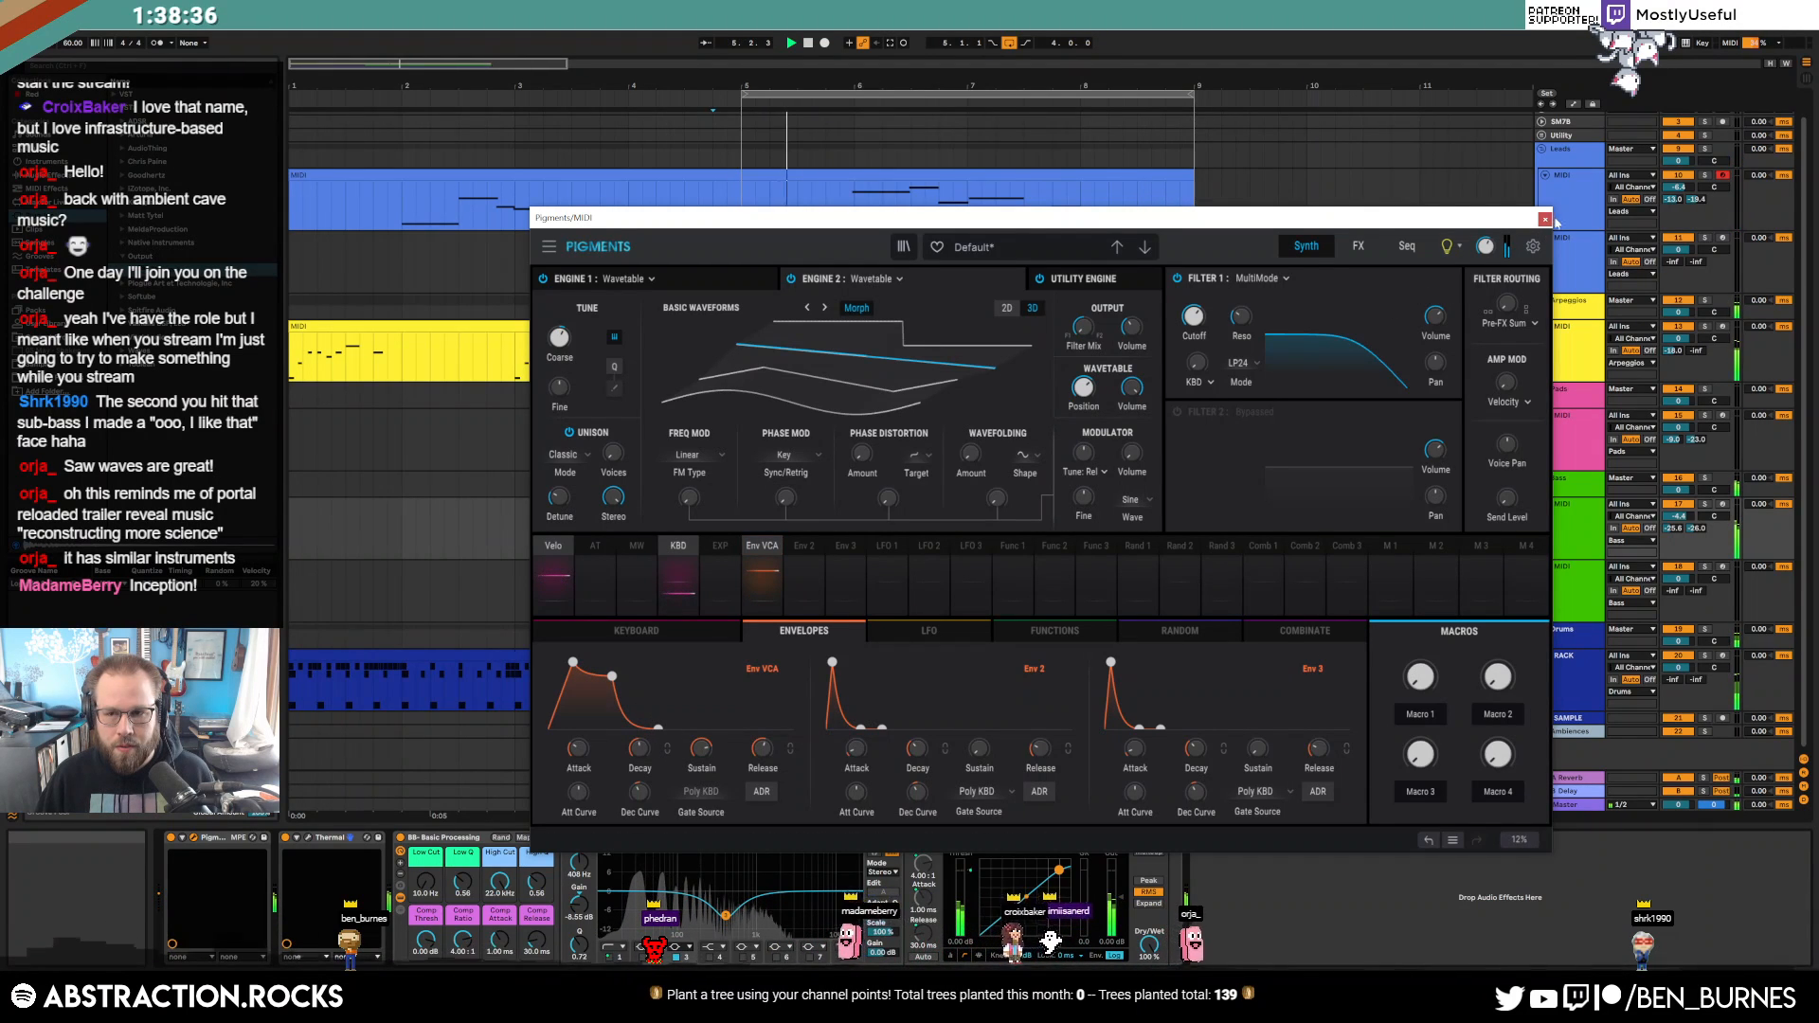
{"action": "left_click", "coordinate": [1544, 218]}
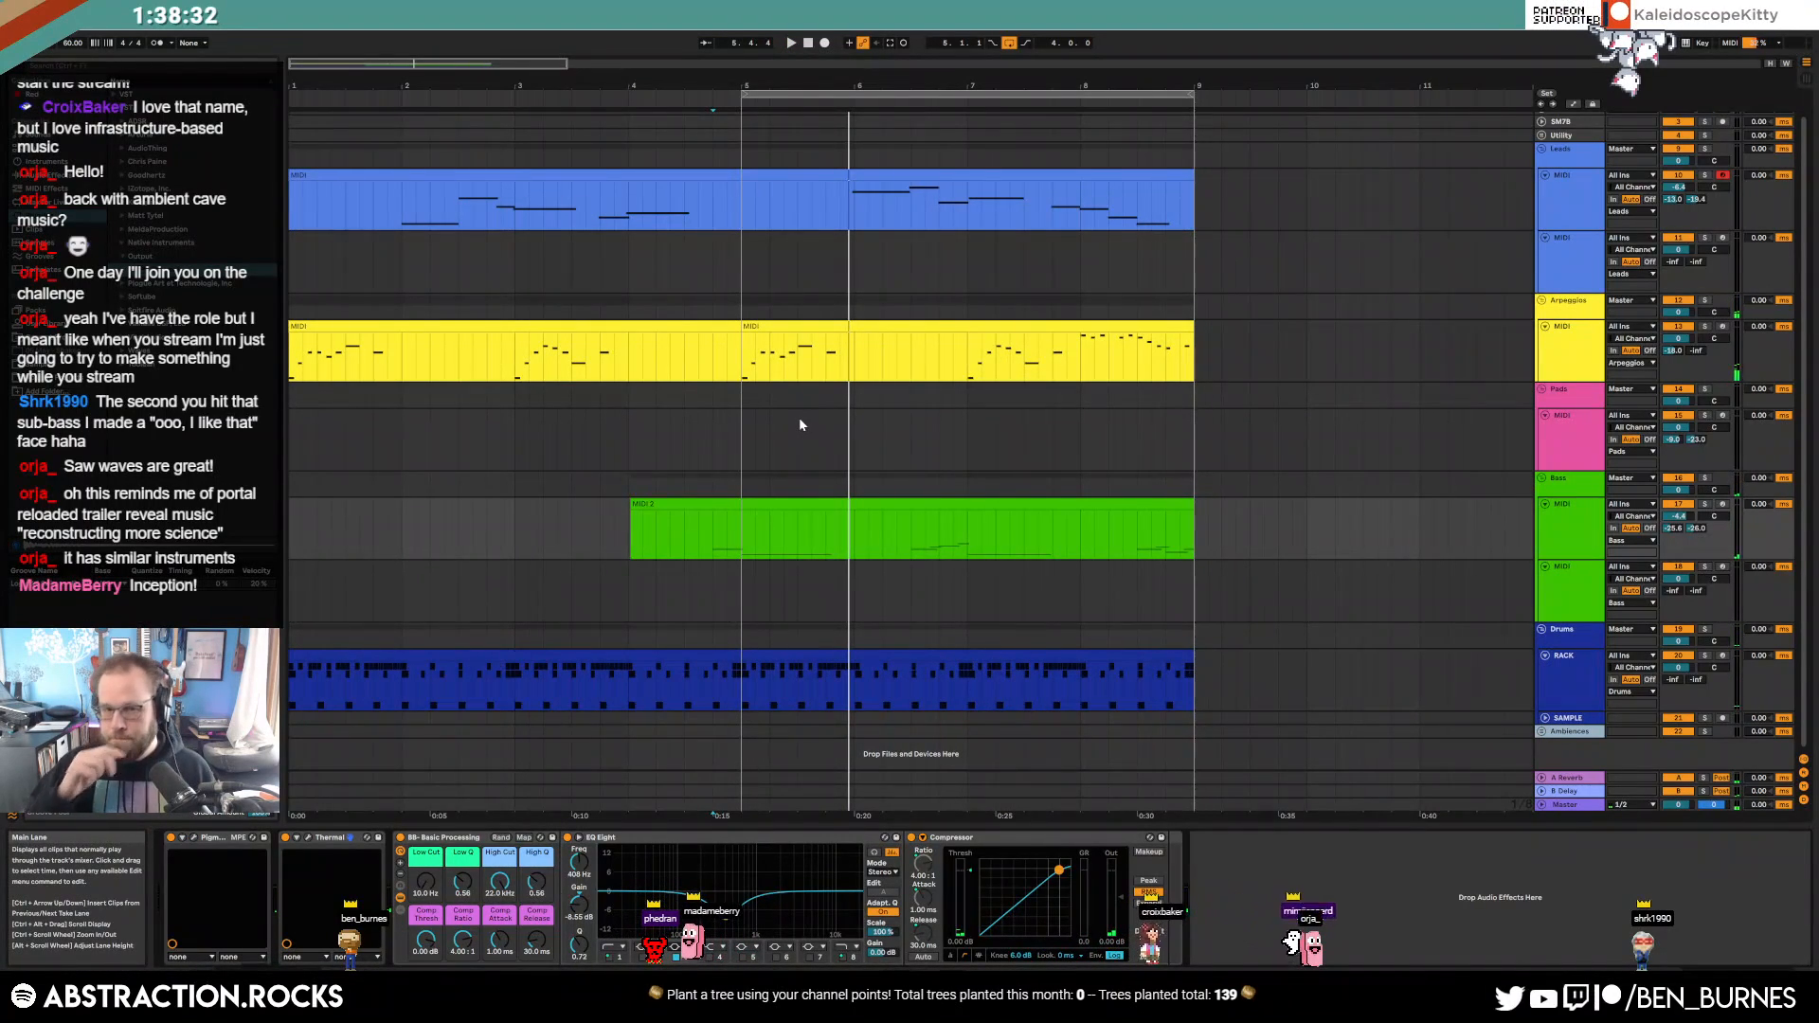
Insert a second MIDI track in the Arpeggios group and create an empty one-bar clip on it at bar 5.
{"action": "left_click", "coordinate": [1564, 349]}
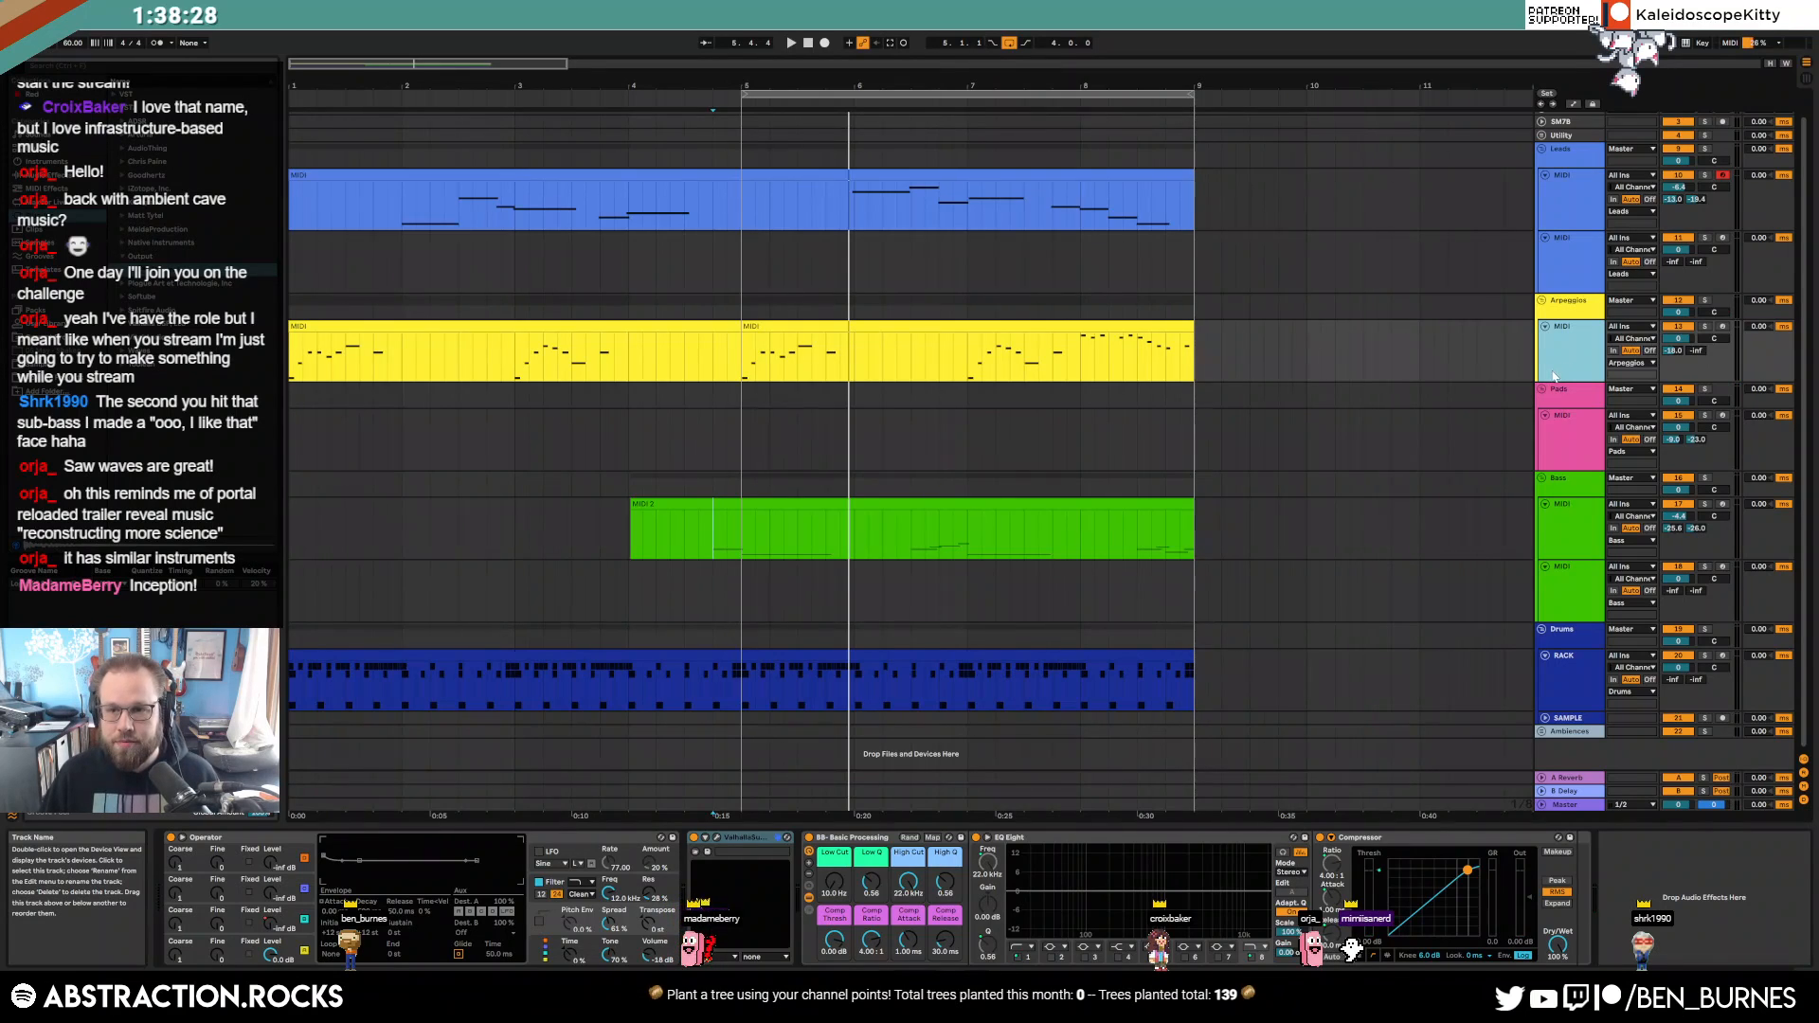
{"action": "key", "text": "ctrl+shift+t"}
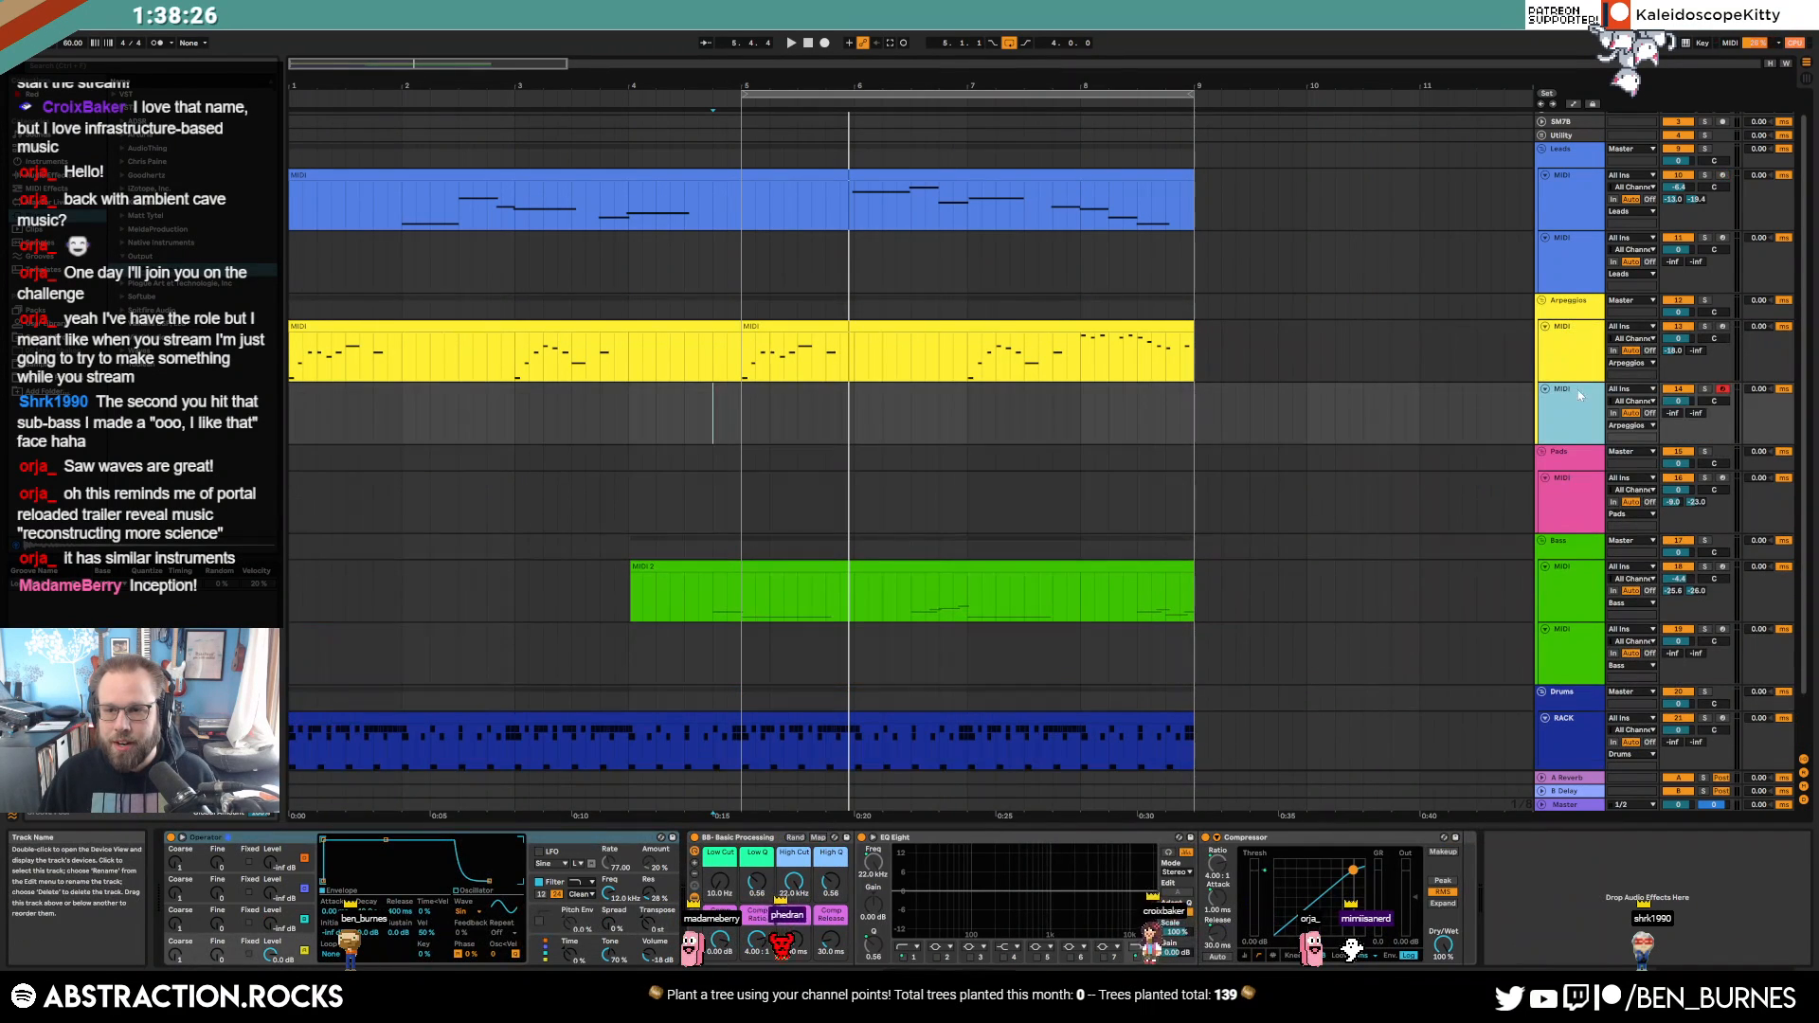
{"action": "left_click", "coordinate": [743, 413]}
{"action": "left_click_drag", "start_coordinate": [862, 421], "coordinate": [855, 415]}
{"action": "key", "text": "ctrl+shift+m"}
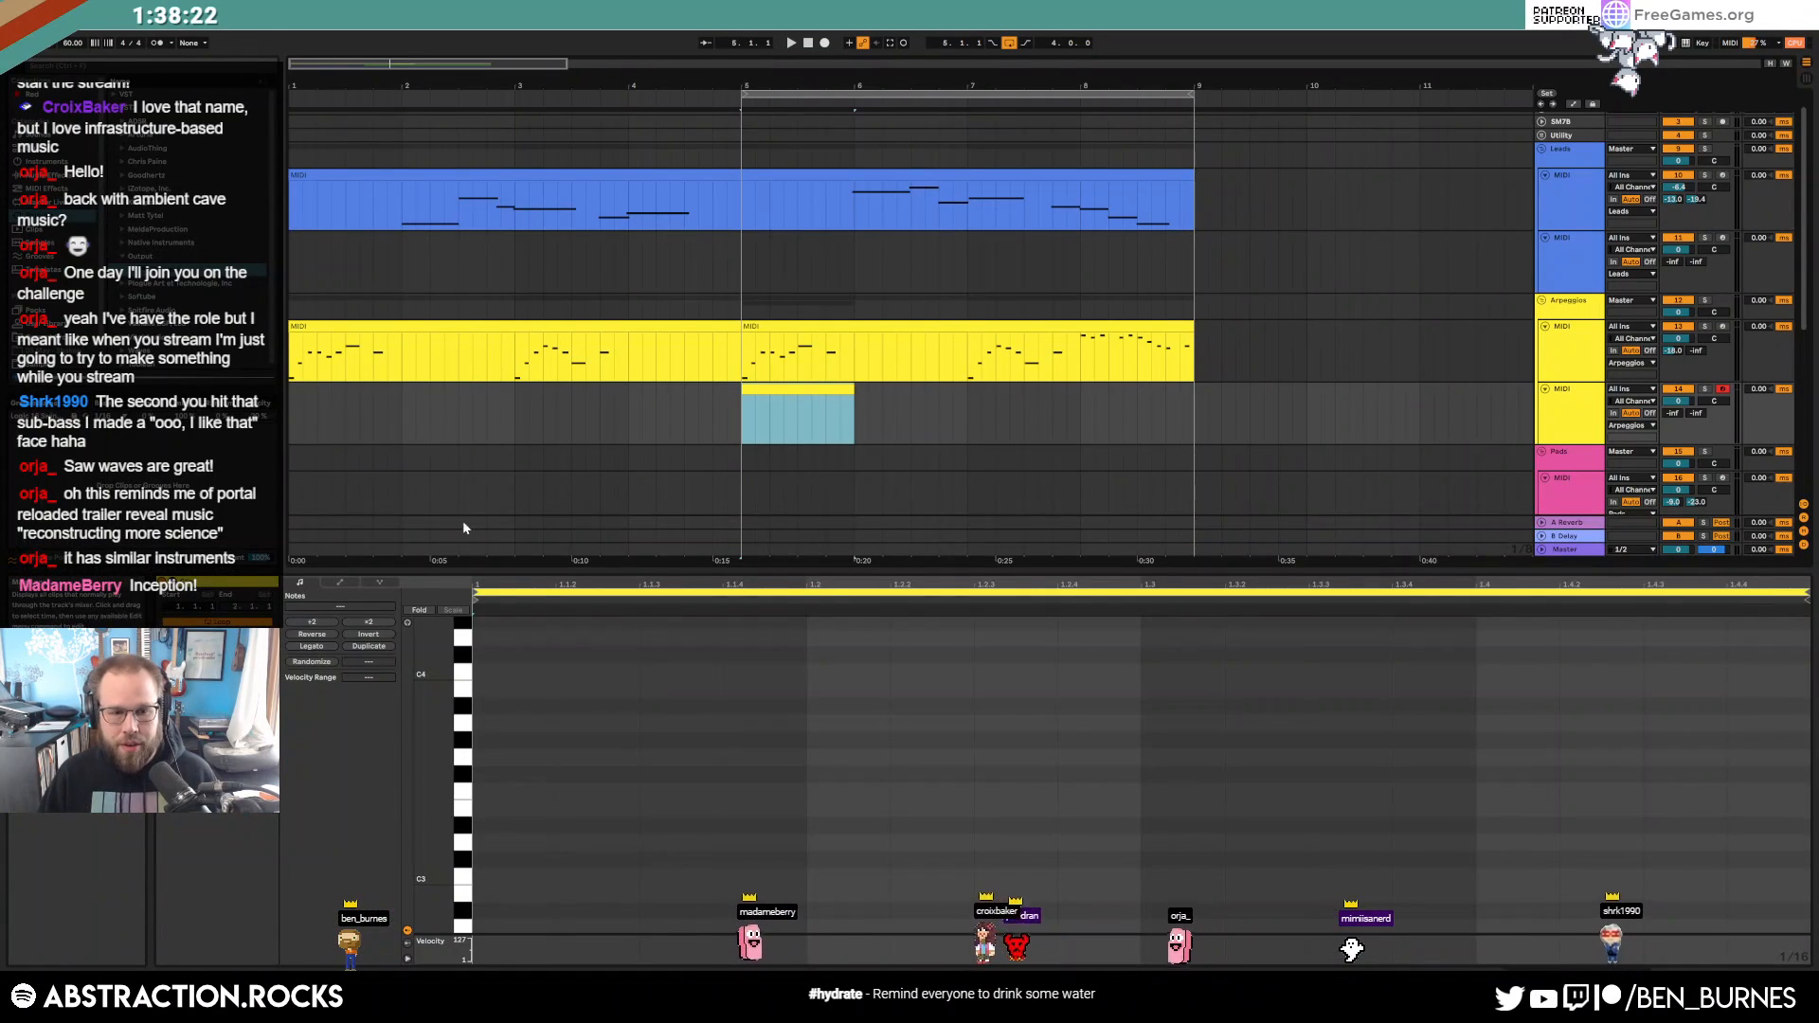
Enter four evenly spaced ascending notes, C4, D#4, G4 and A#4, from the start of the new arpeggio clip.
{"action": "scroll", "coordinate": [525, 739], "scroll_direction": "up", "scroll_amount": 3}
{"action": "left_click", "coordinate": [628, 802]}
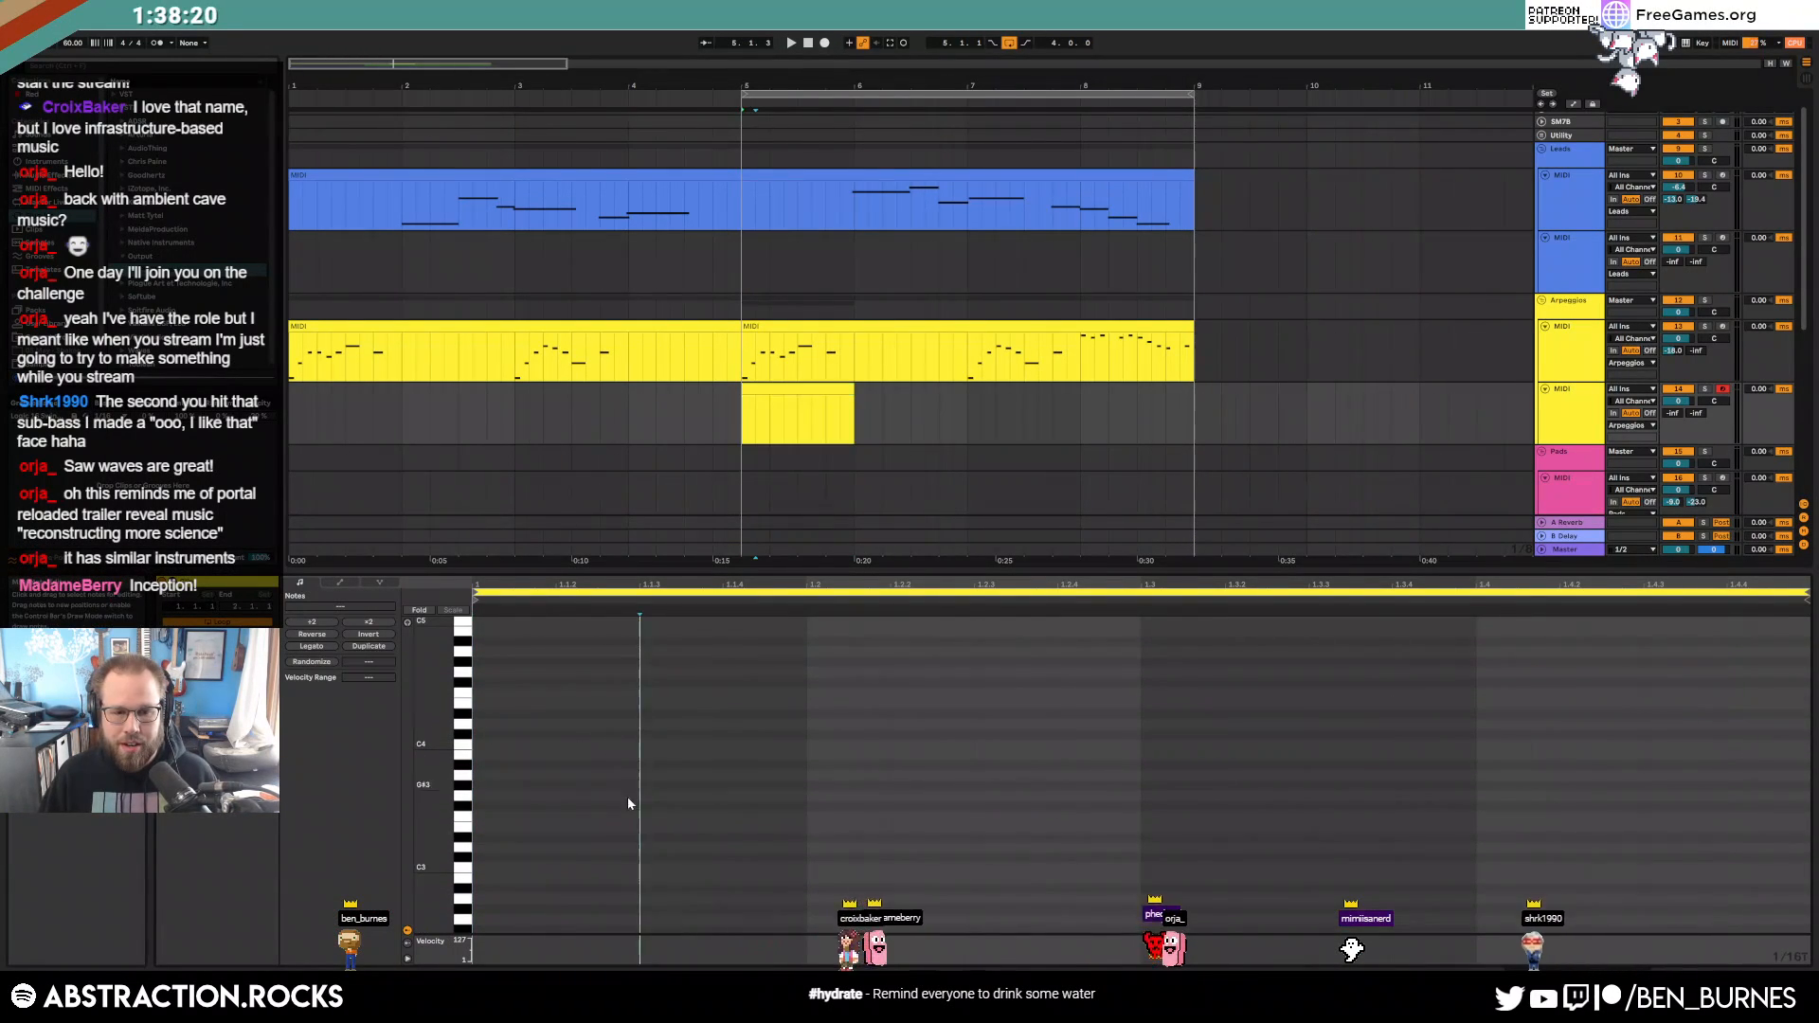
{"action": "double_click", "coordinate": [485, 743]}
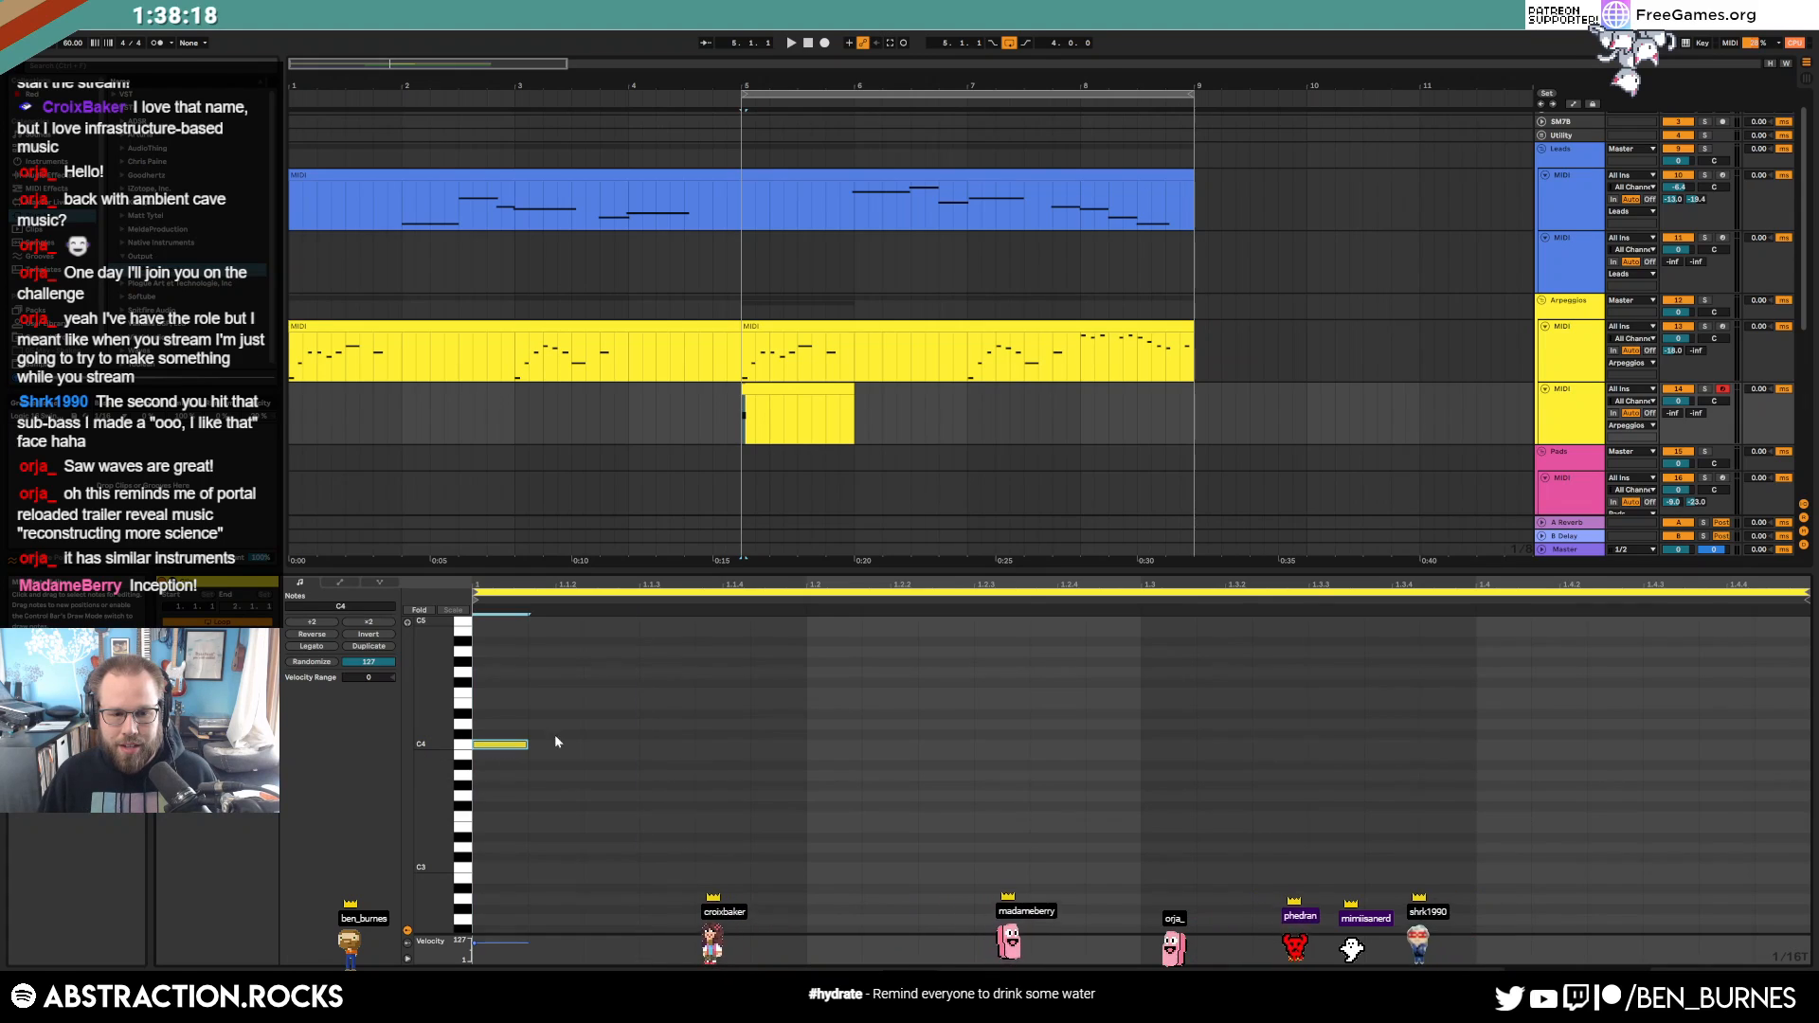
{"action": "double_click", "coordinate": [593, 712]}
{"action": "double_click", "coordinate": [696, 672]}
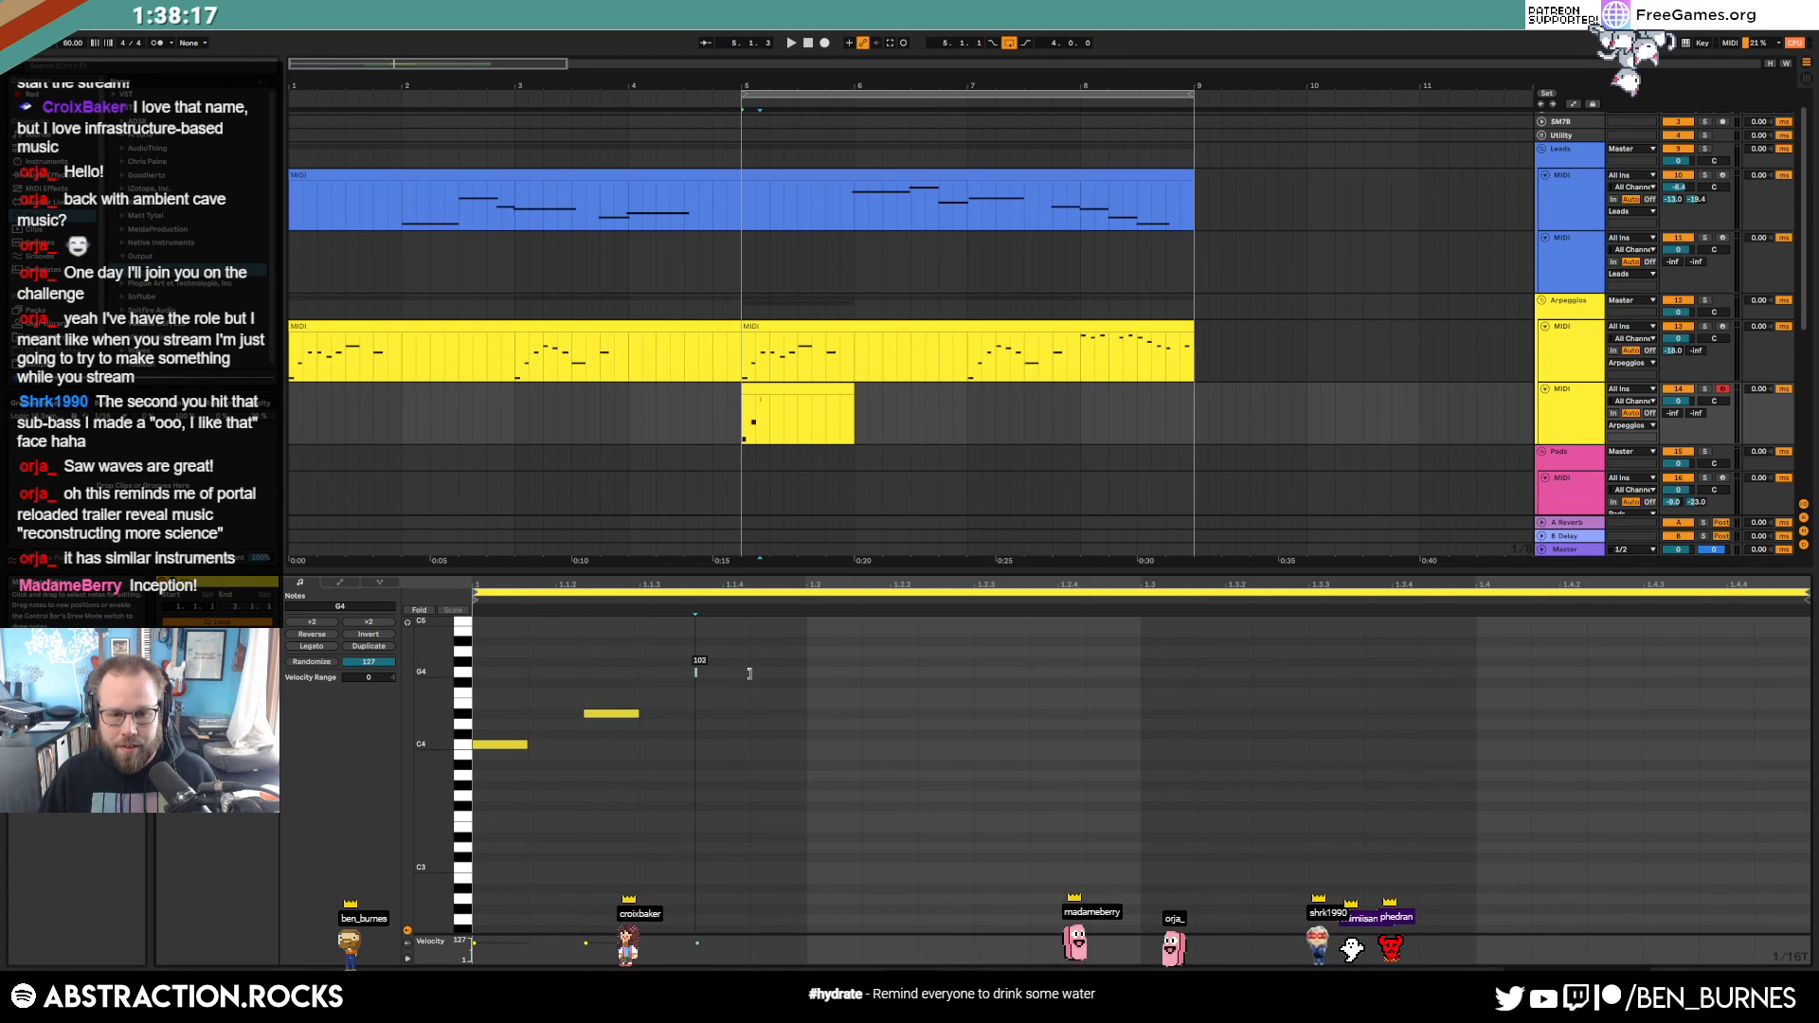
{"action": "double_click", "coordinate": [816, 642]}
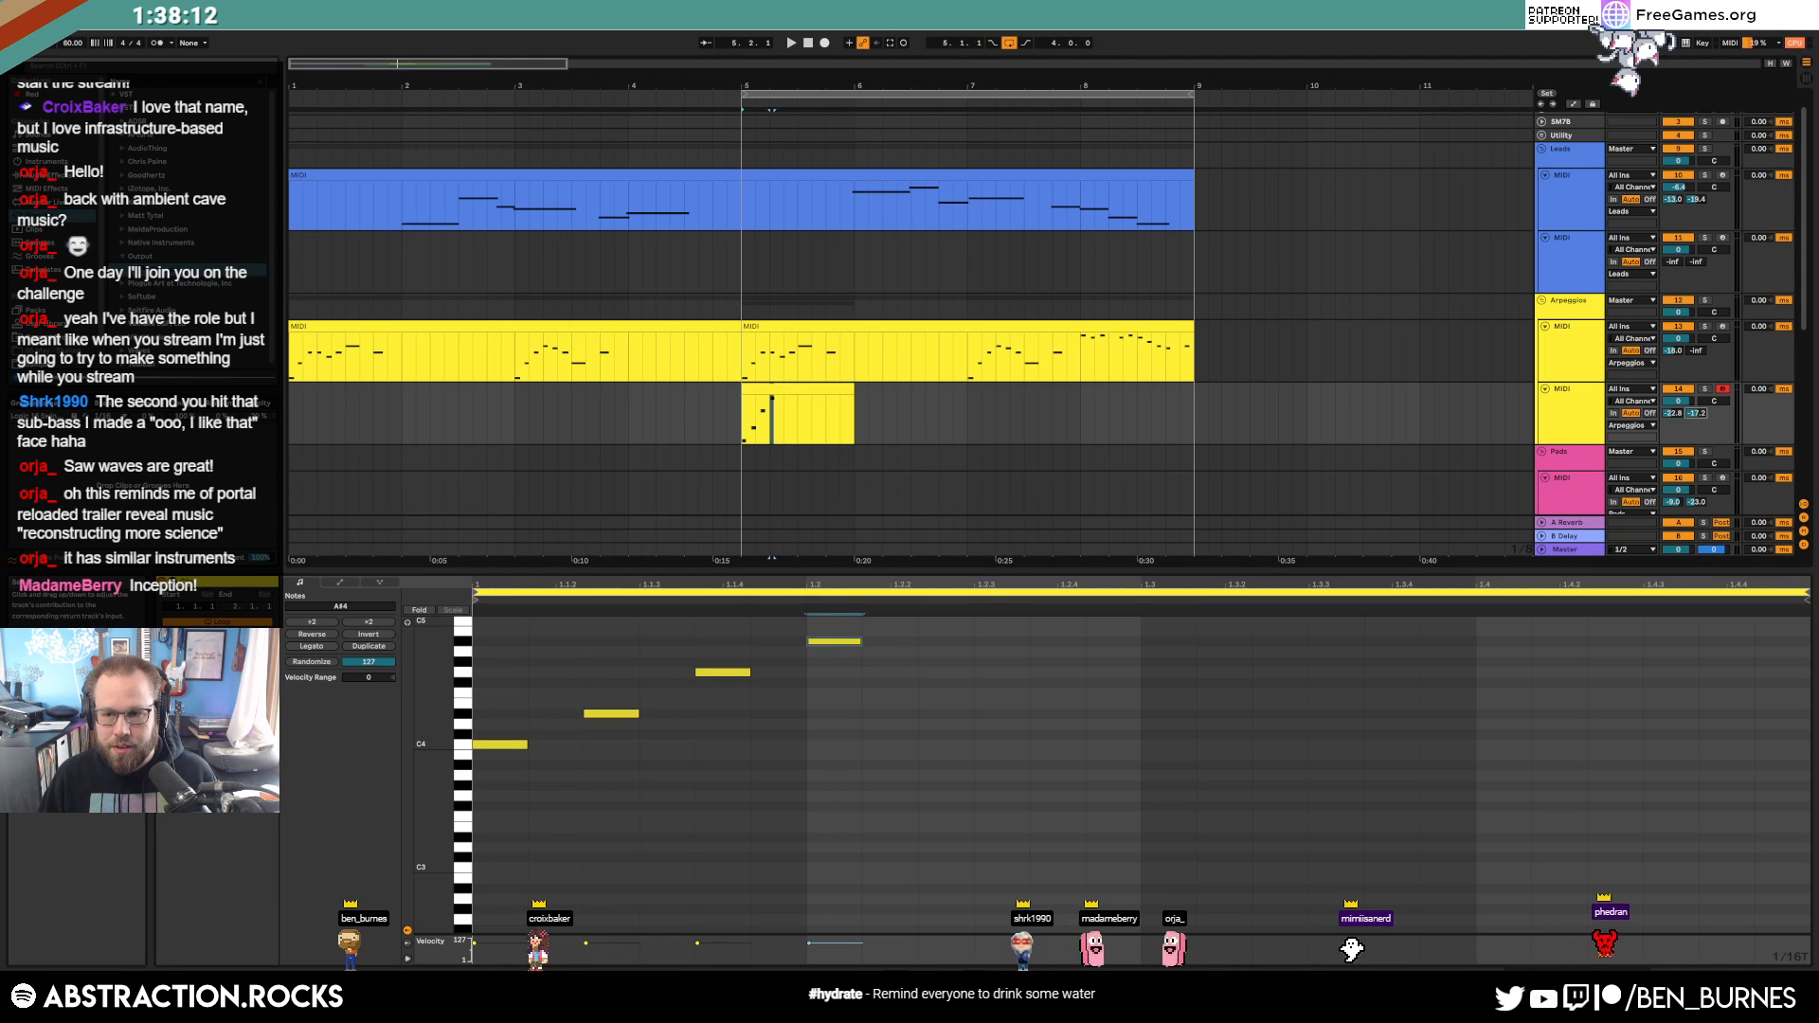
Compress all four notes of the new arpeggio clip to half their duration.
{"action": "left_click", "coordinate": [1594, 411]}
{"action": "key", "text": "ctrl+a"}
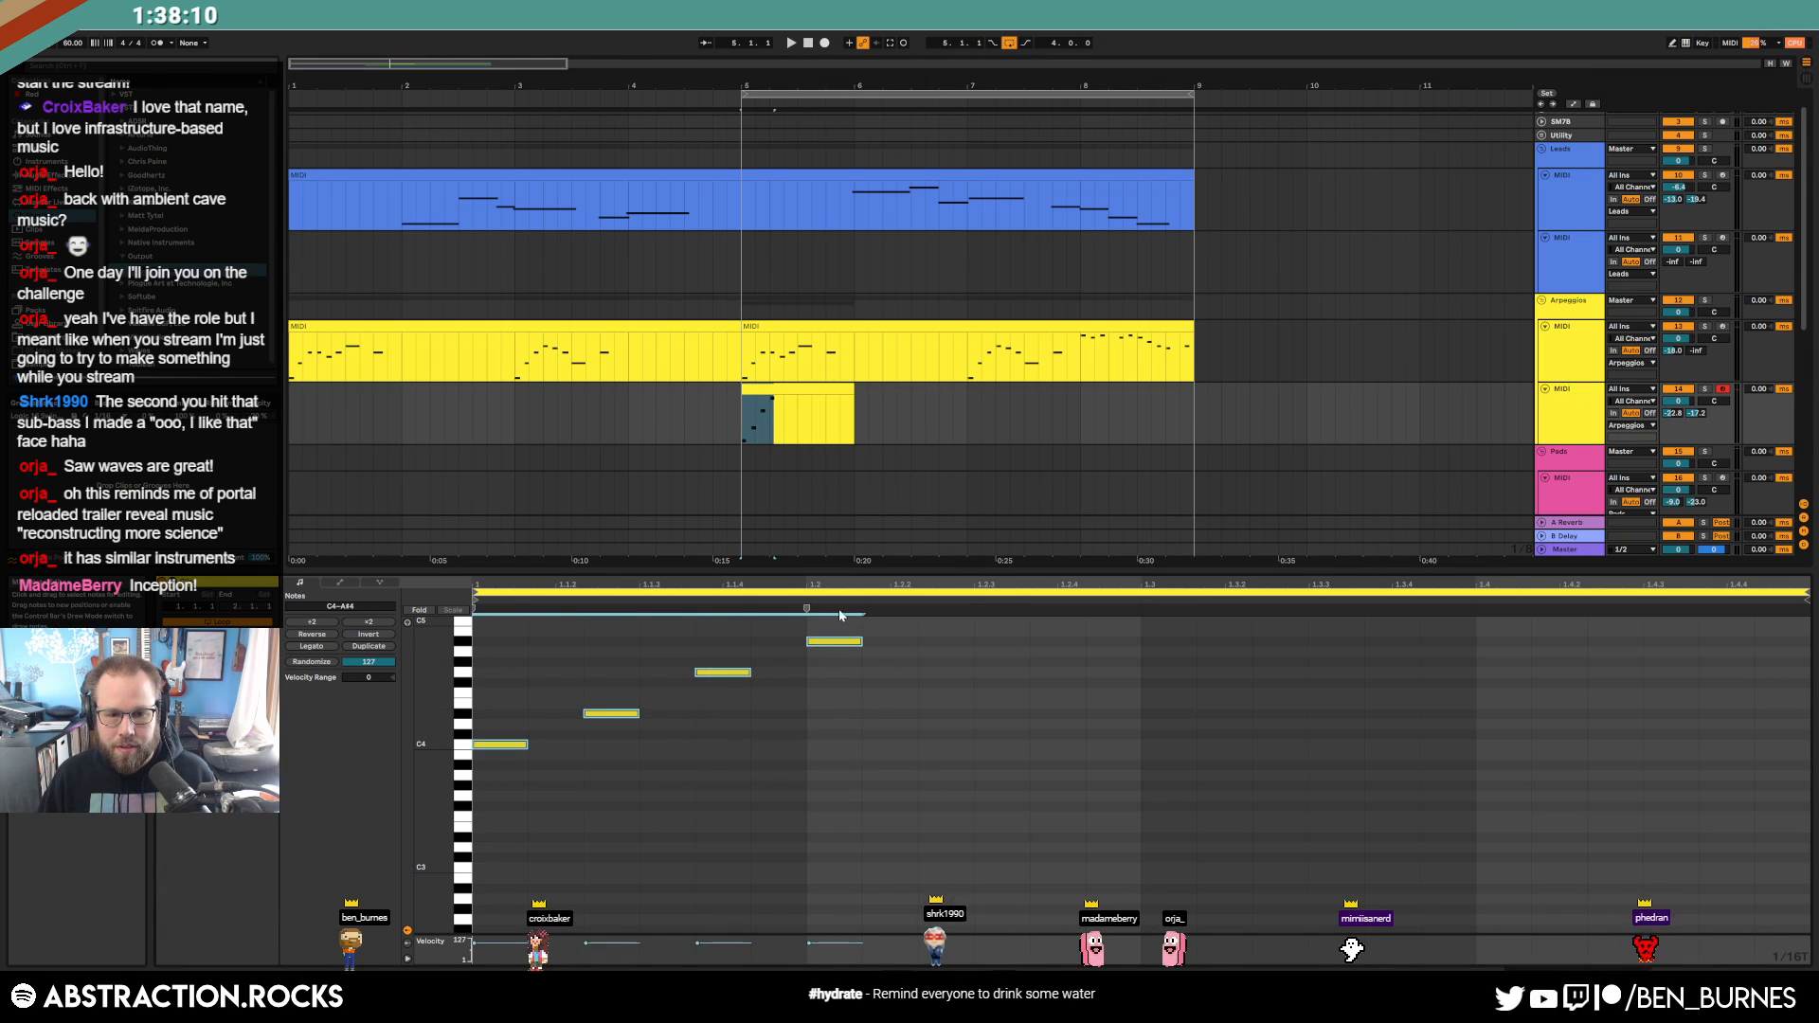
{"action": "left_click_drag", "start_coordinate": [806, 605], "coordinate": [643, 616]}
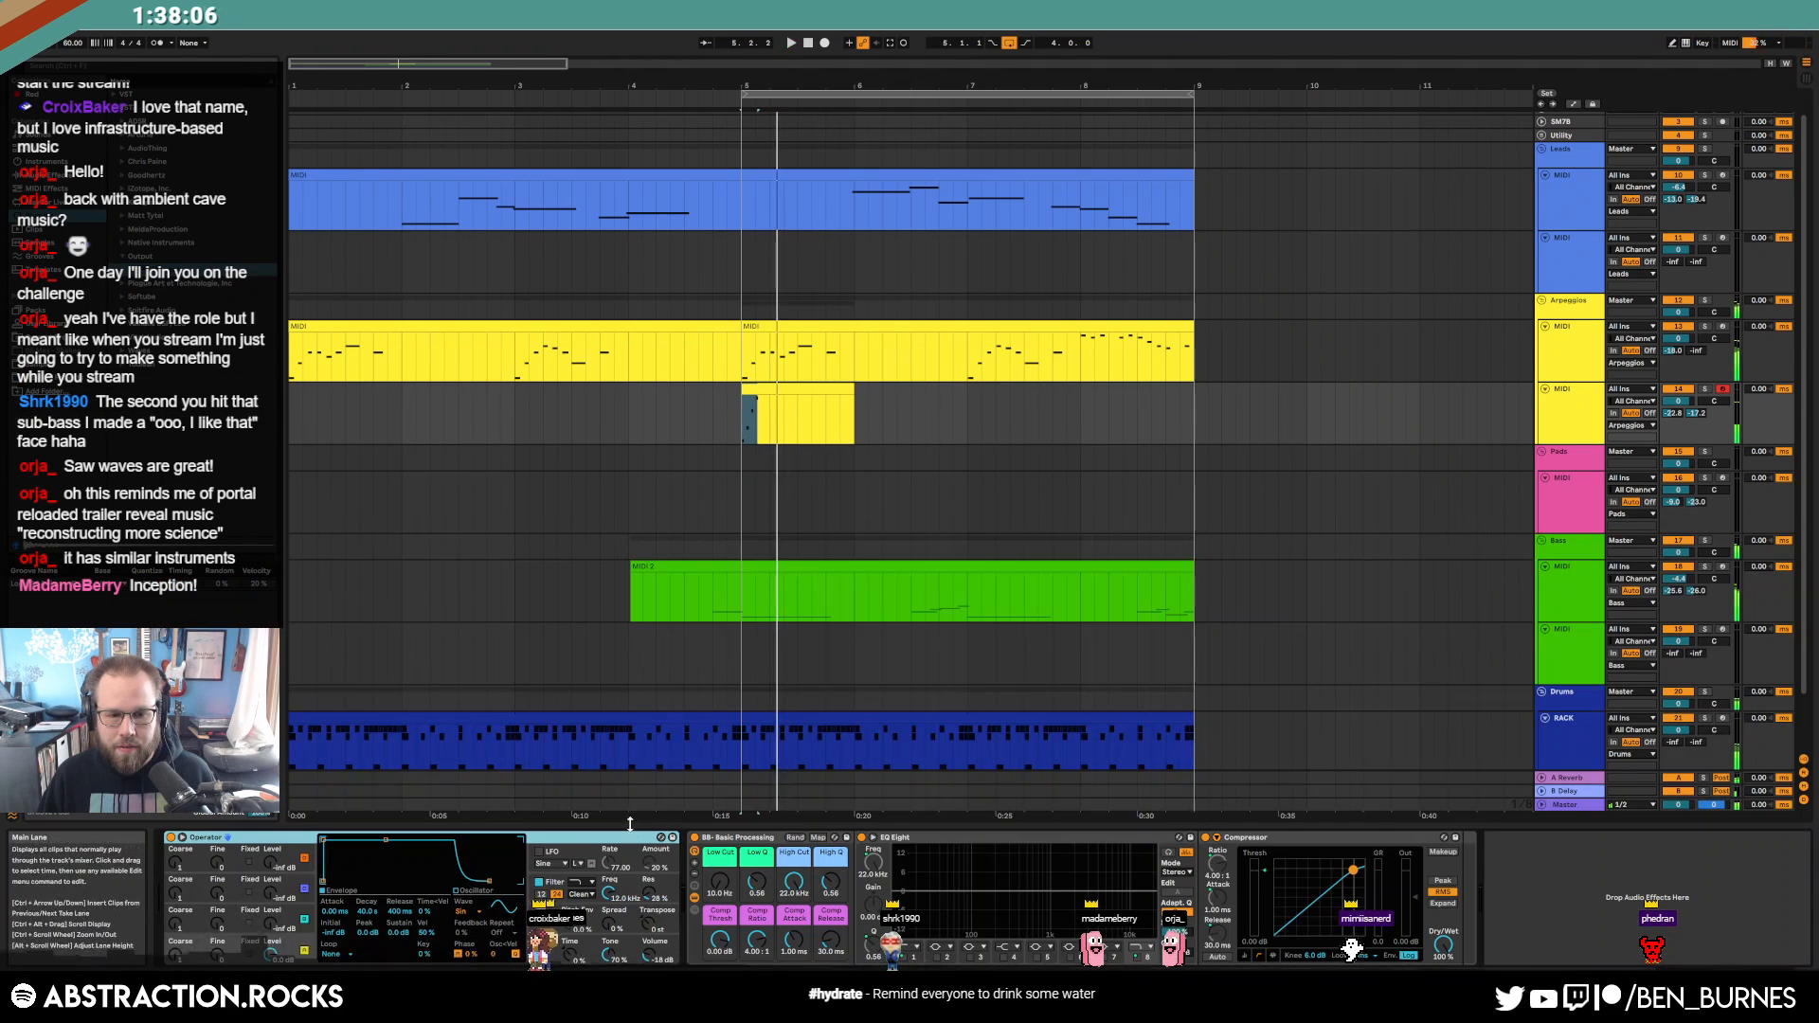
Reshape the new arpeggio's Operator envelope, set its oscillator waveform to Sine 4 Bit, and pan the track to the left during an audition.
{"action": "key", "text": "space"}
{"action": "key", "text": "space"}
{"action": "left_click_drag", "start_coordinate": [385, 840], "coordinate": [372, 881]}
{"action": "left_click", "coordinate": [471, 912]}
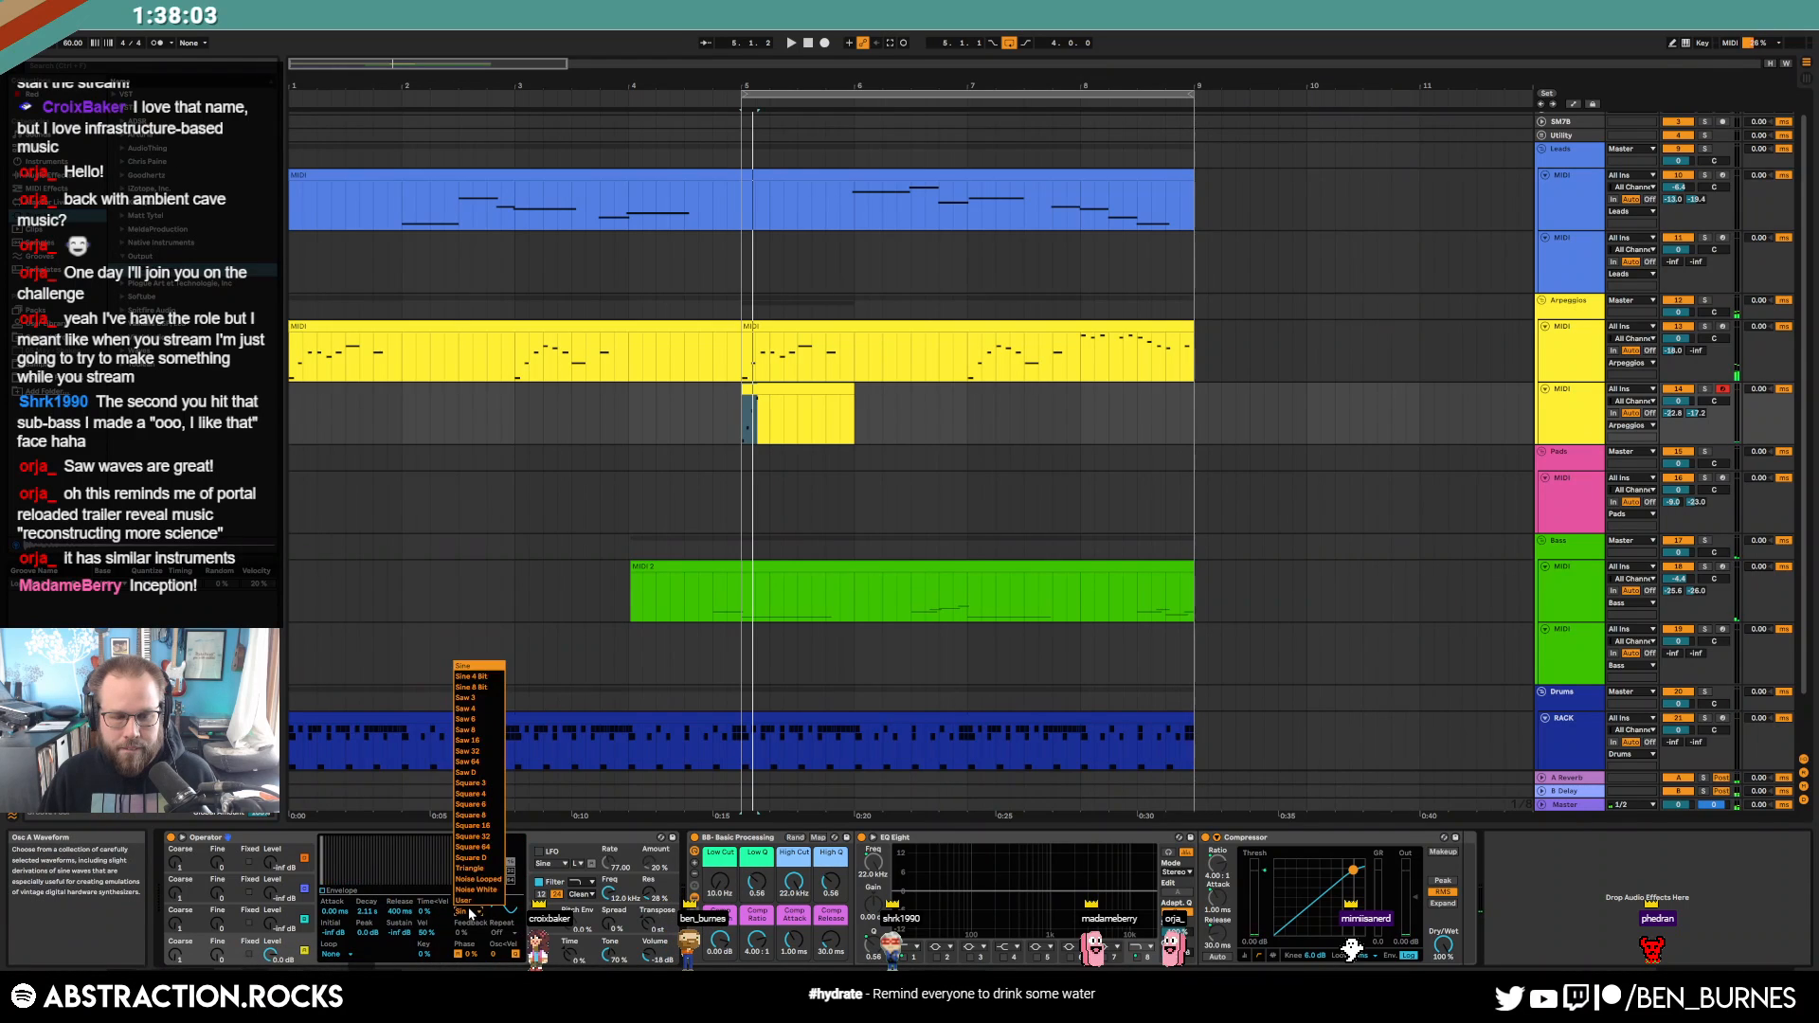
{"action": "left_click", "coordinate": [479, 676]}
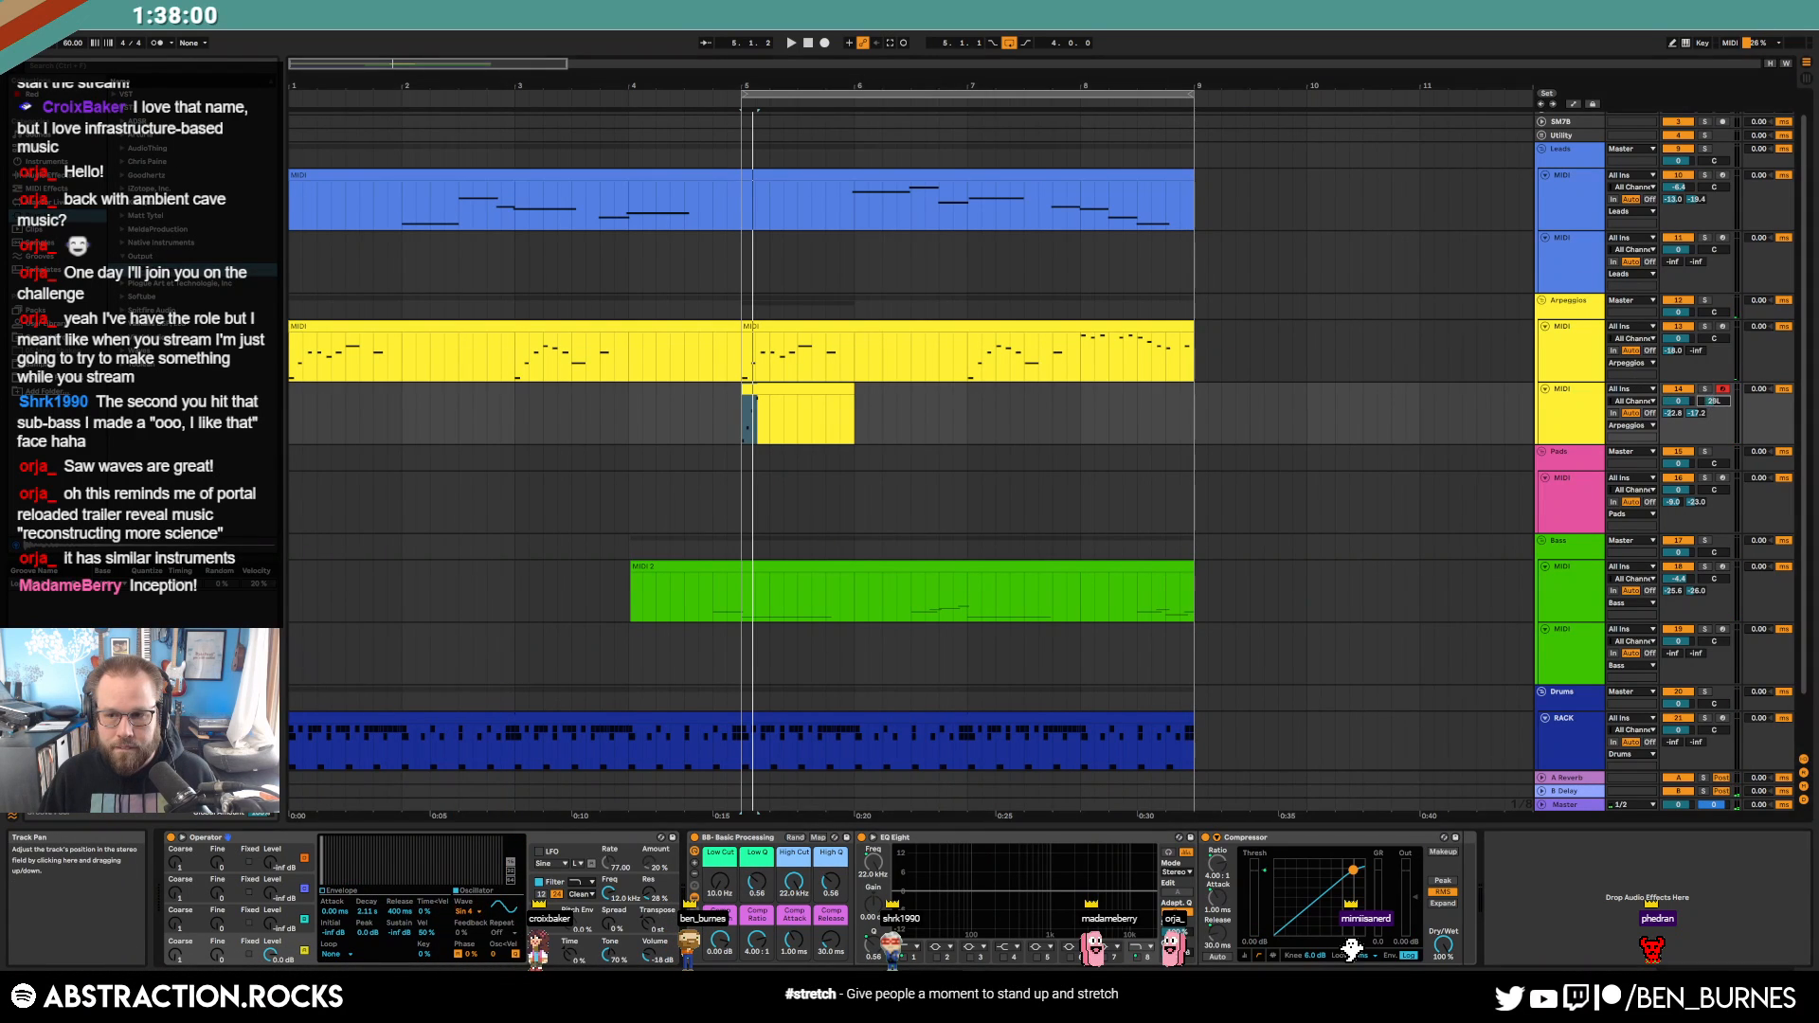
{"action": "key", "text": "space"}
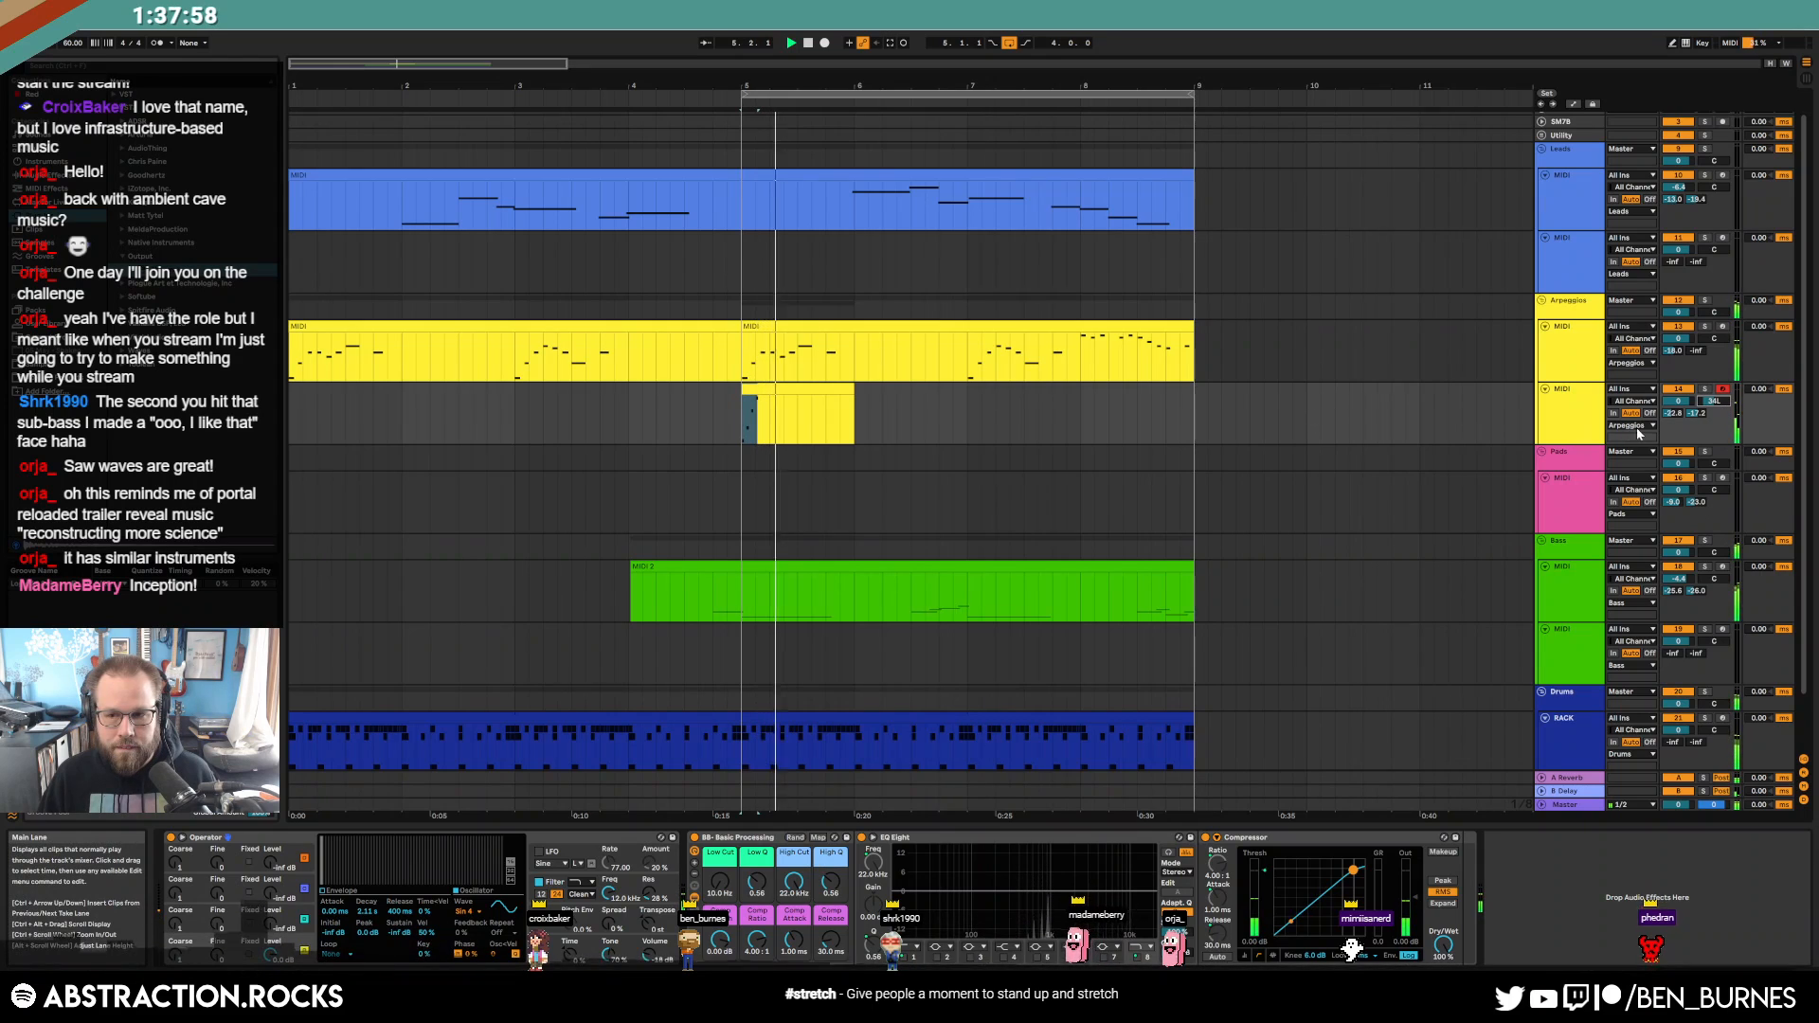
Copy the one-bar arpeggio clip to bar 7 with its last note raised to C5, and raise the track's first send.
{"action": "left_click", "coordinate": [840, 388]}
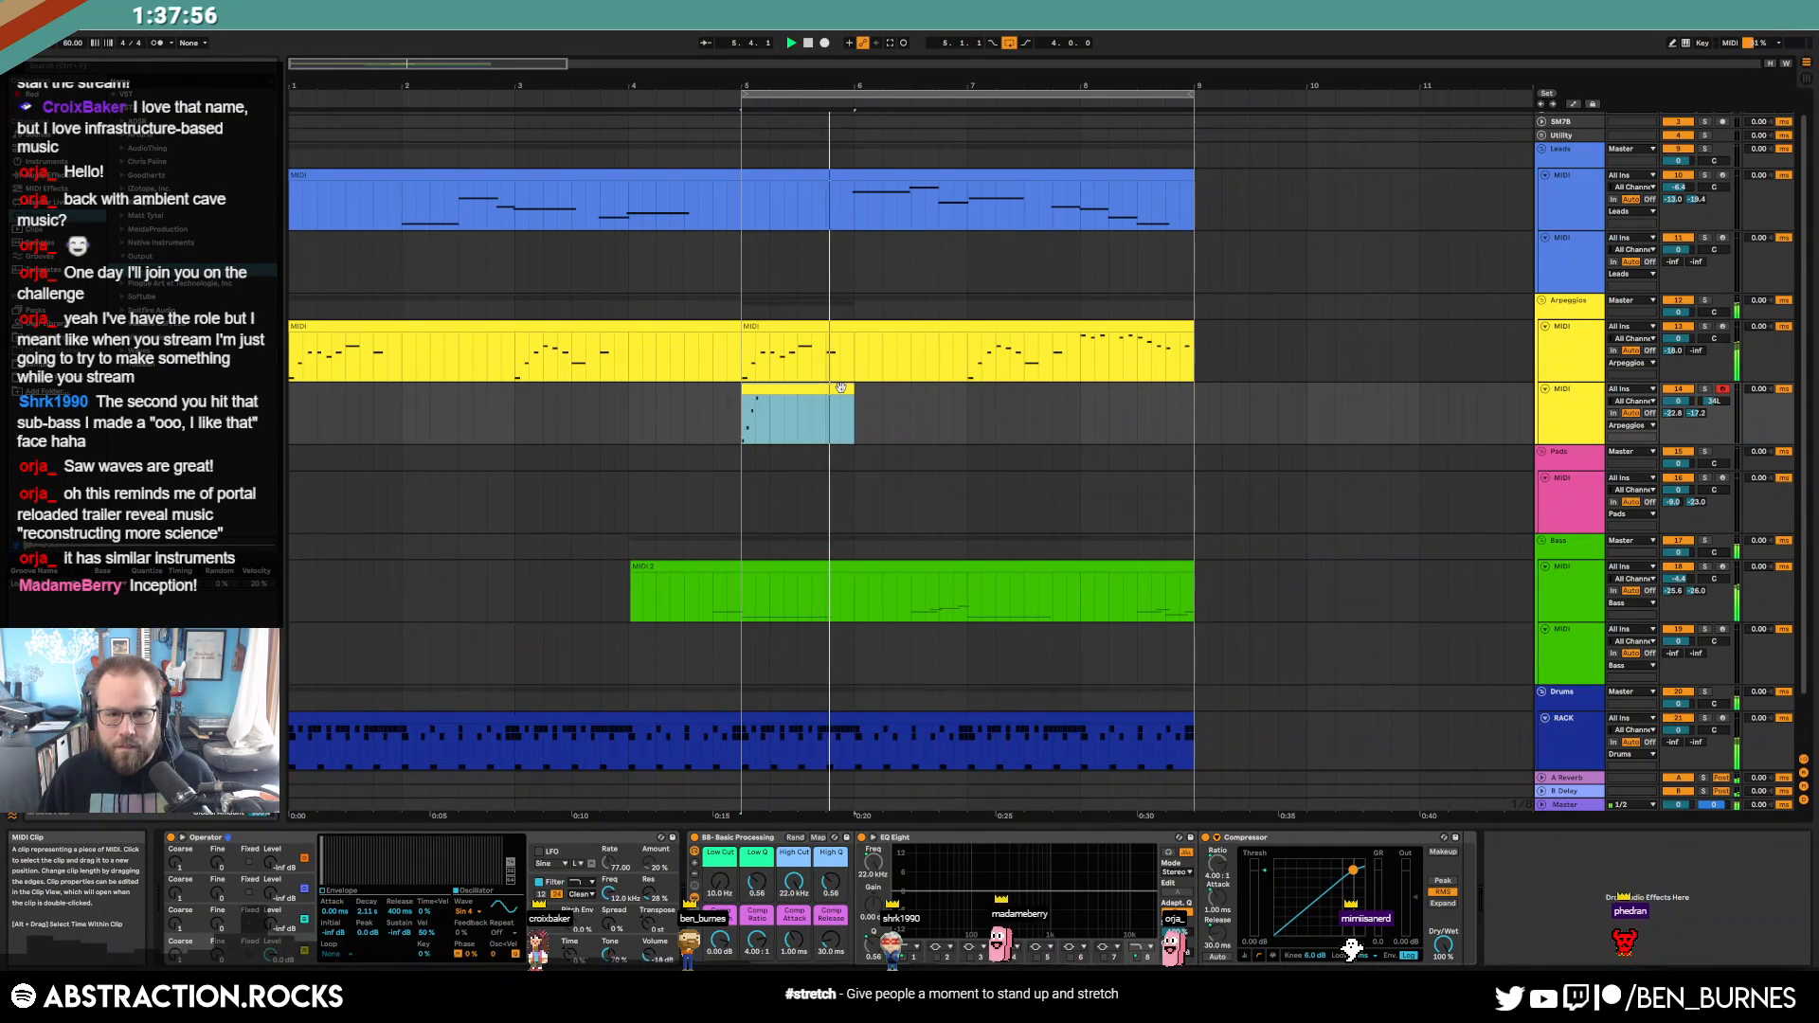
{"action": "left_click_drag", "start_coordinate": [820, 387], "coordinate": [1023, 391]}
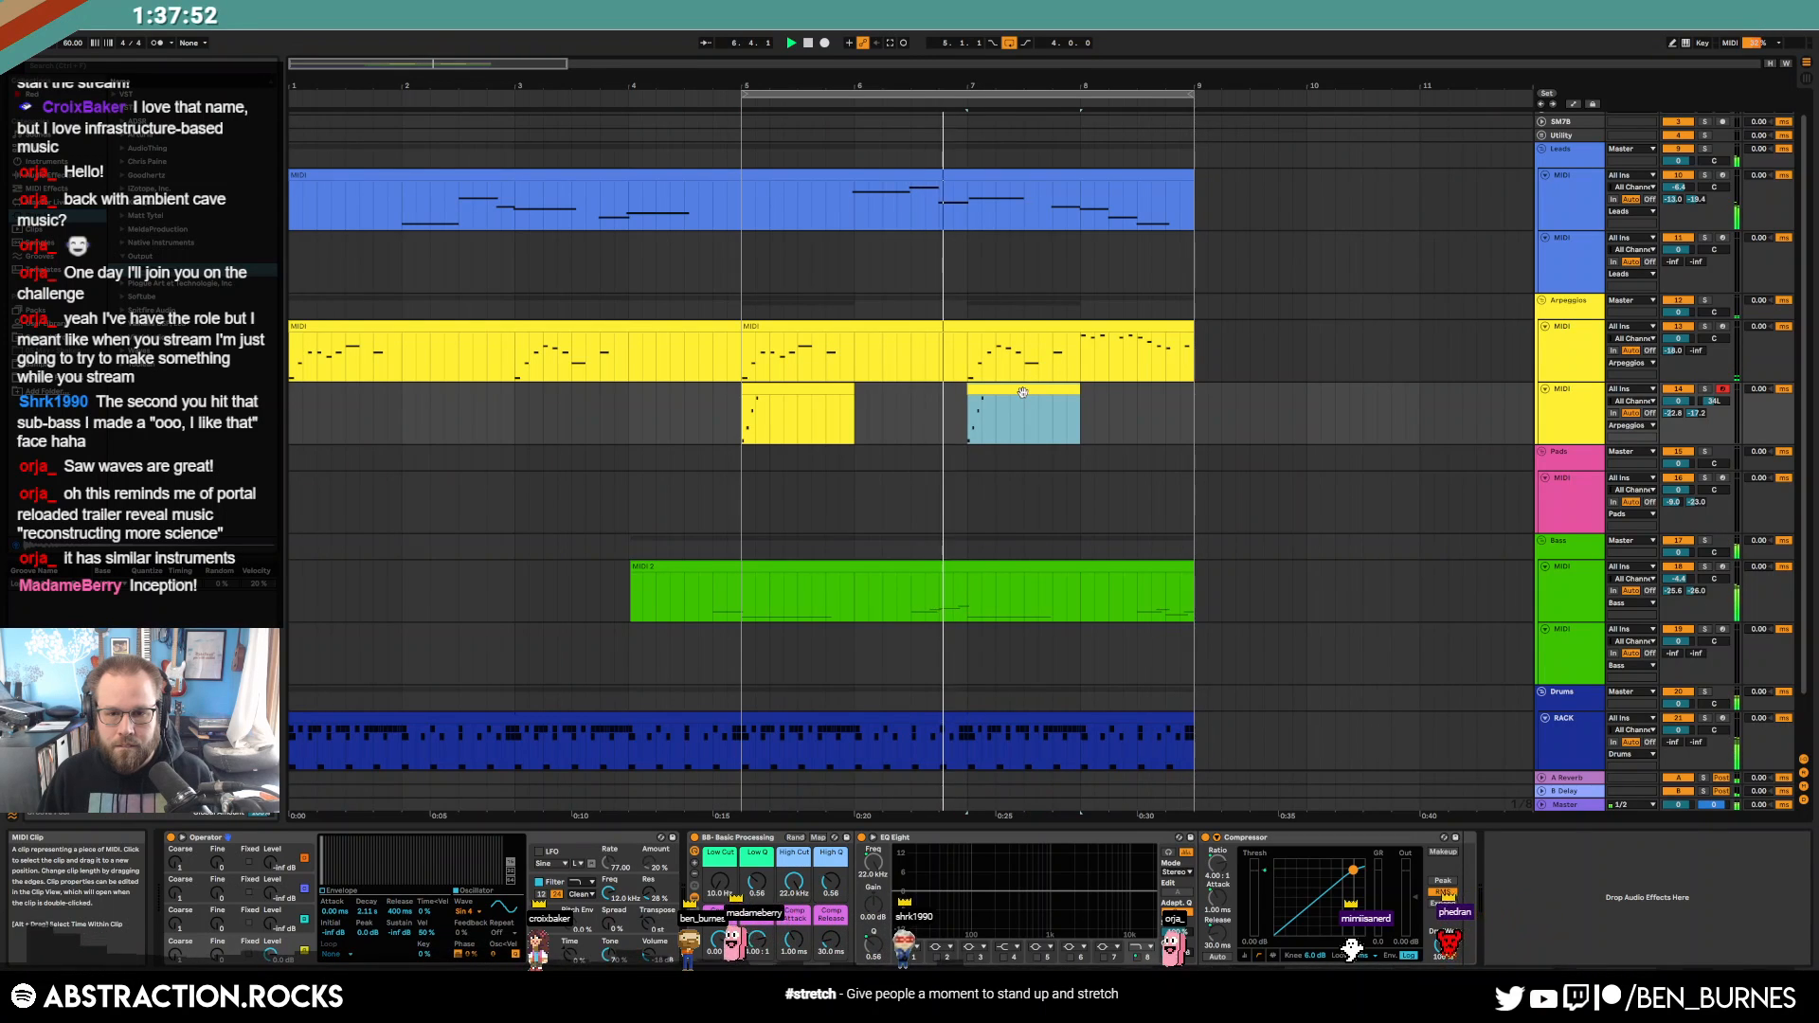
{"action": "double_click", "coordinate": [1023, 391]}
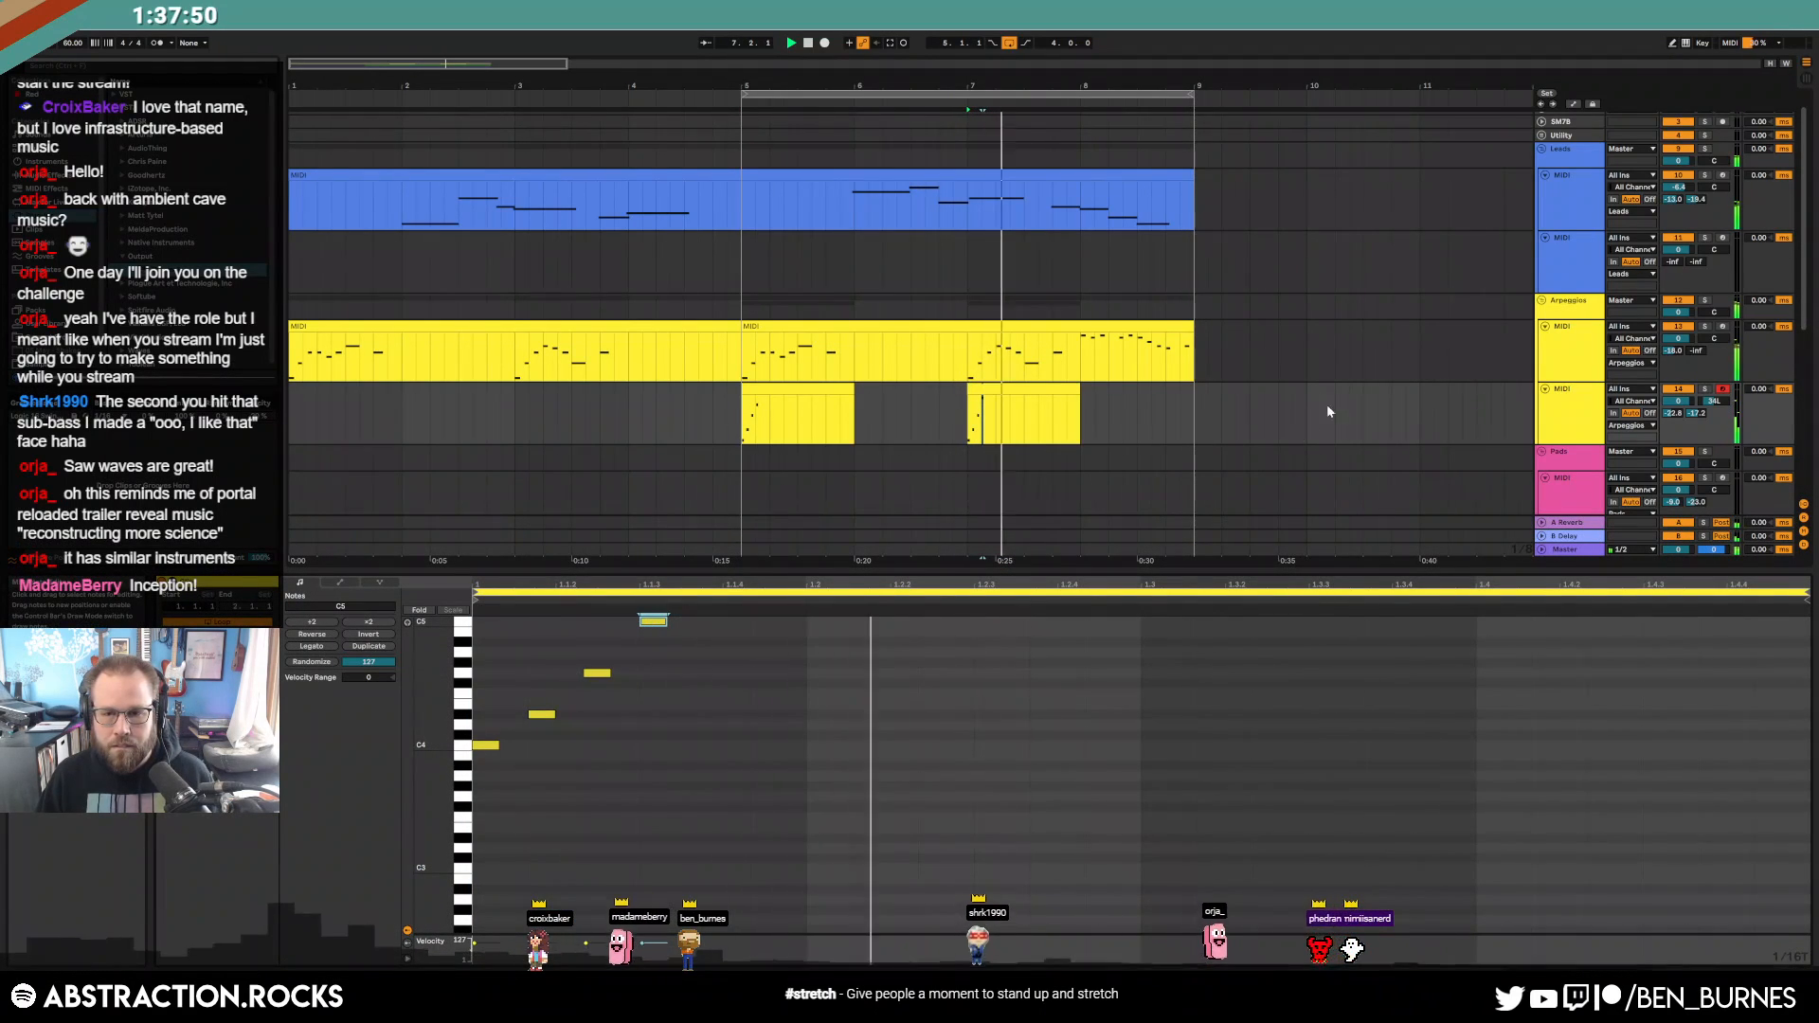
{"action": "left_click", "coordinate": [1673, 413]}
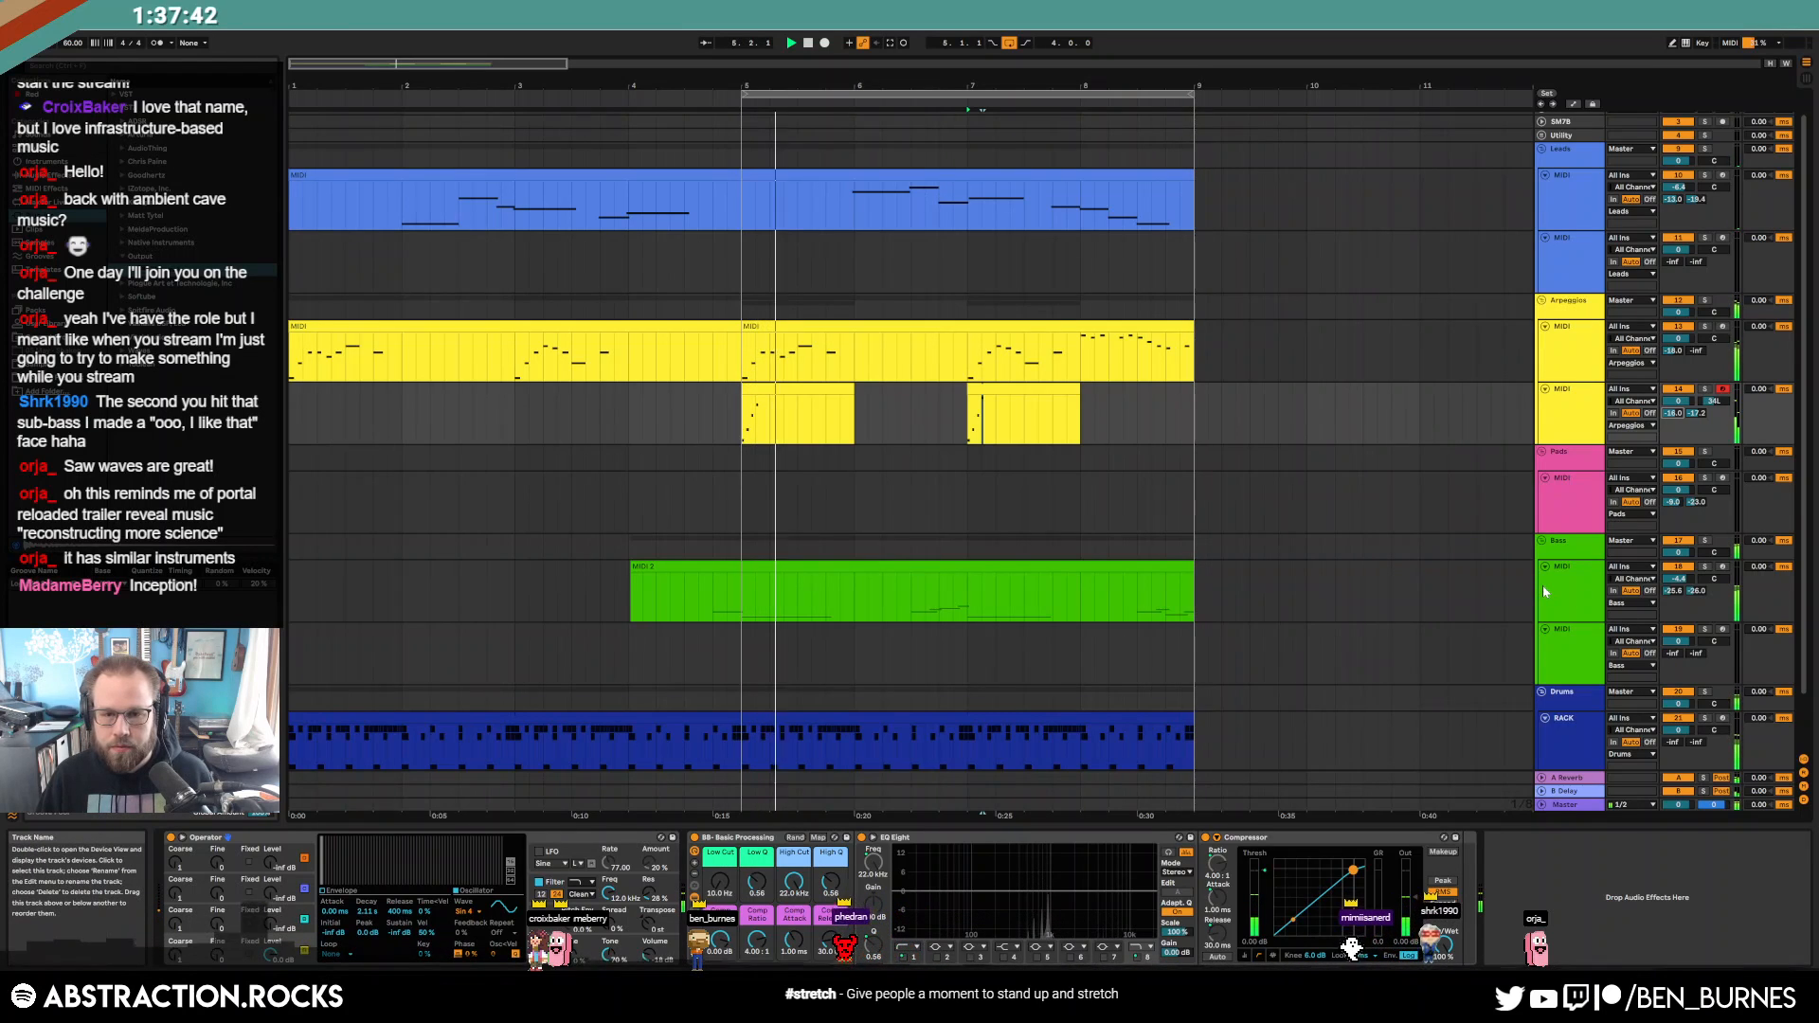
Load Operator on the empty second lead track, arm the track and pan it to the right.
{"action": "left_click", "coordinate": [1582, 419]}
{"action": "scroll", "coordinate": [1314, 404], "scroll_direction": "up", "scroll_amount": 1}
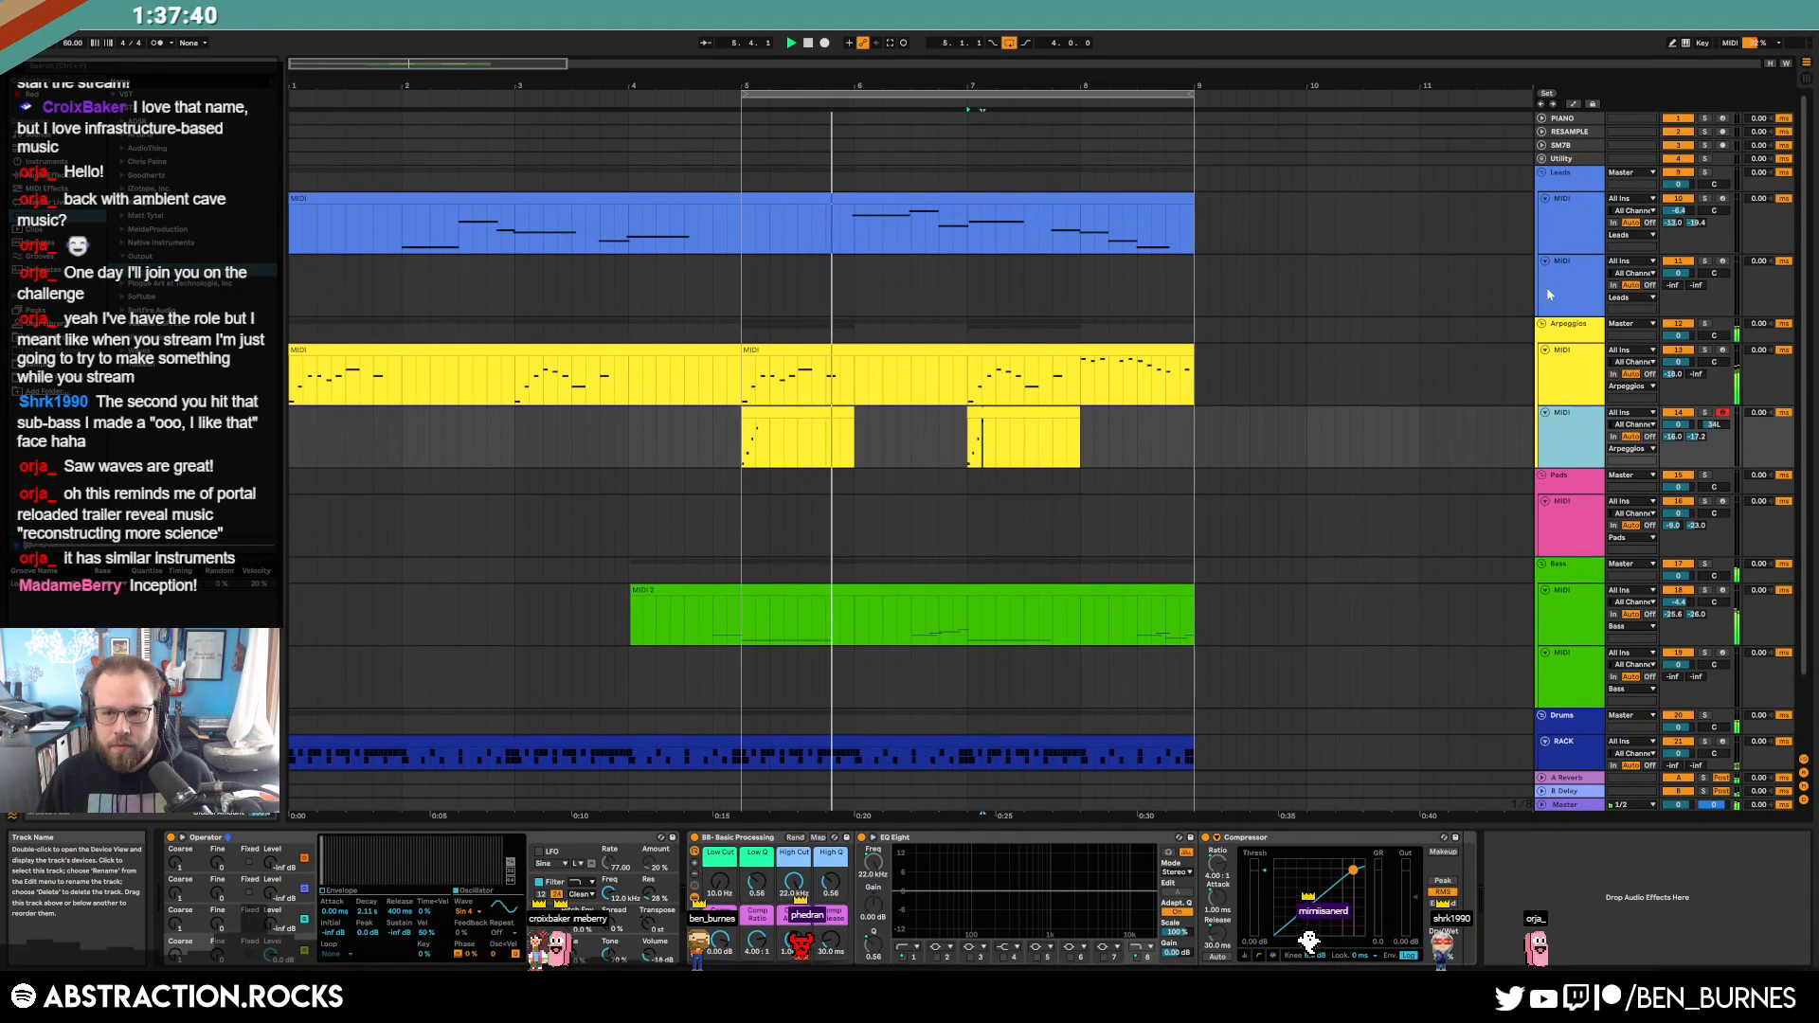
{"action": "left_click", "coordinate": [1721, 261]}
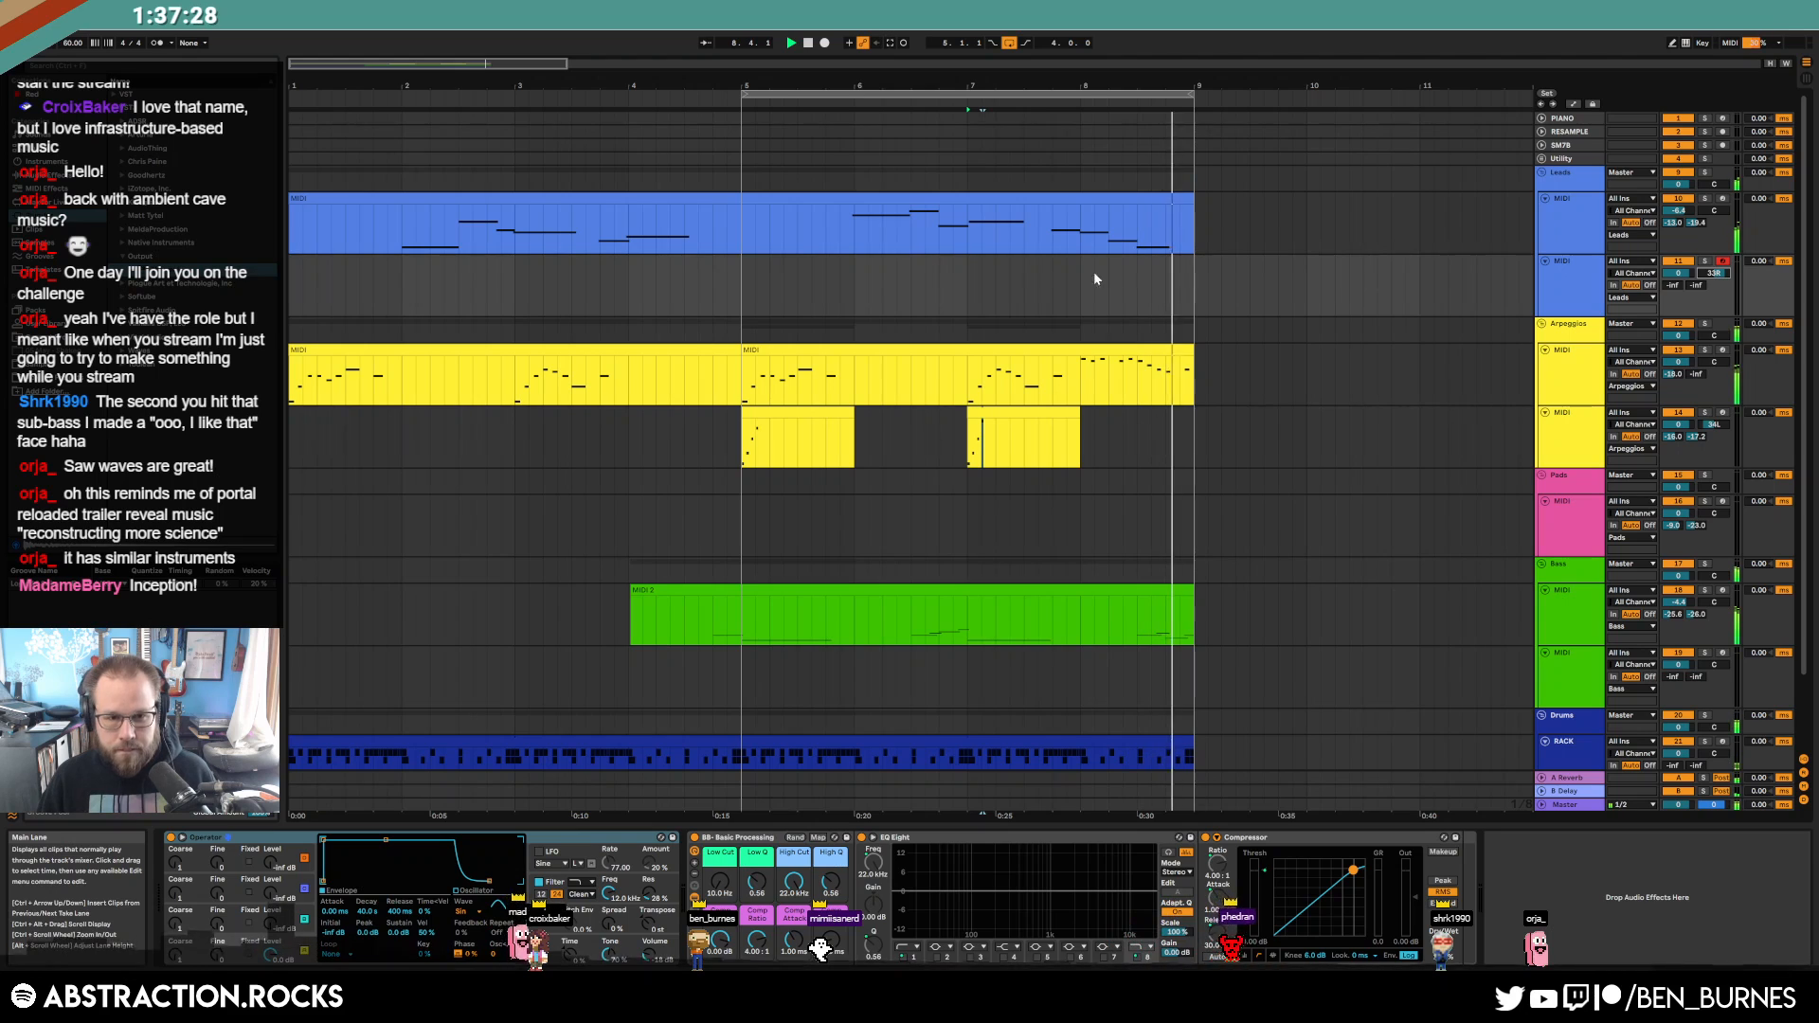
Capture the played phrase as a clip at bar 6 on the second lead track, and give its Operator a decaying envelope, Square waveform and more Spread.
{"action": "left_click", "coordinate": [877, 43]}
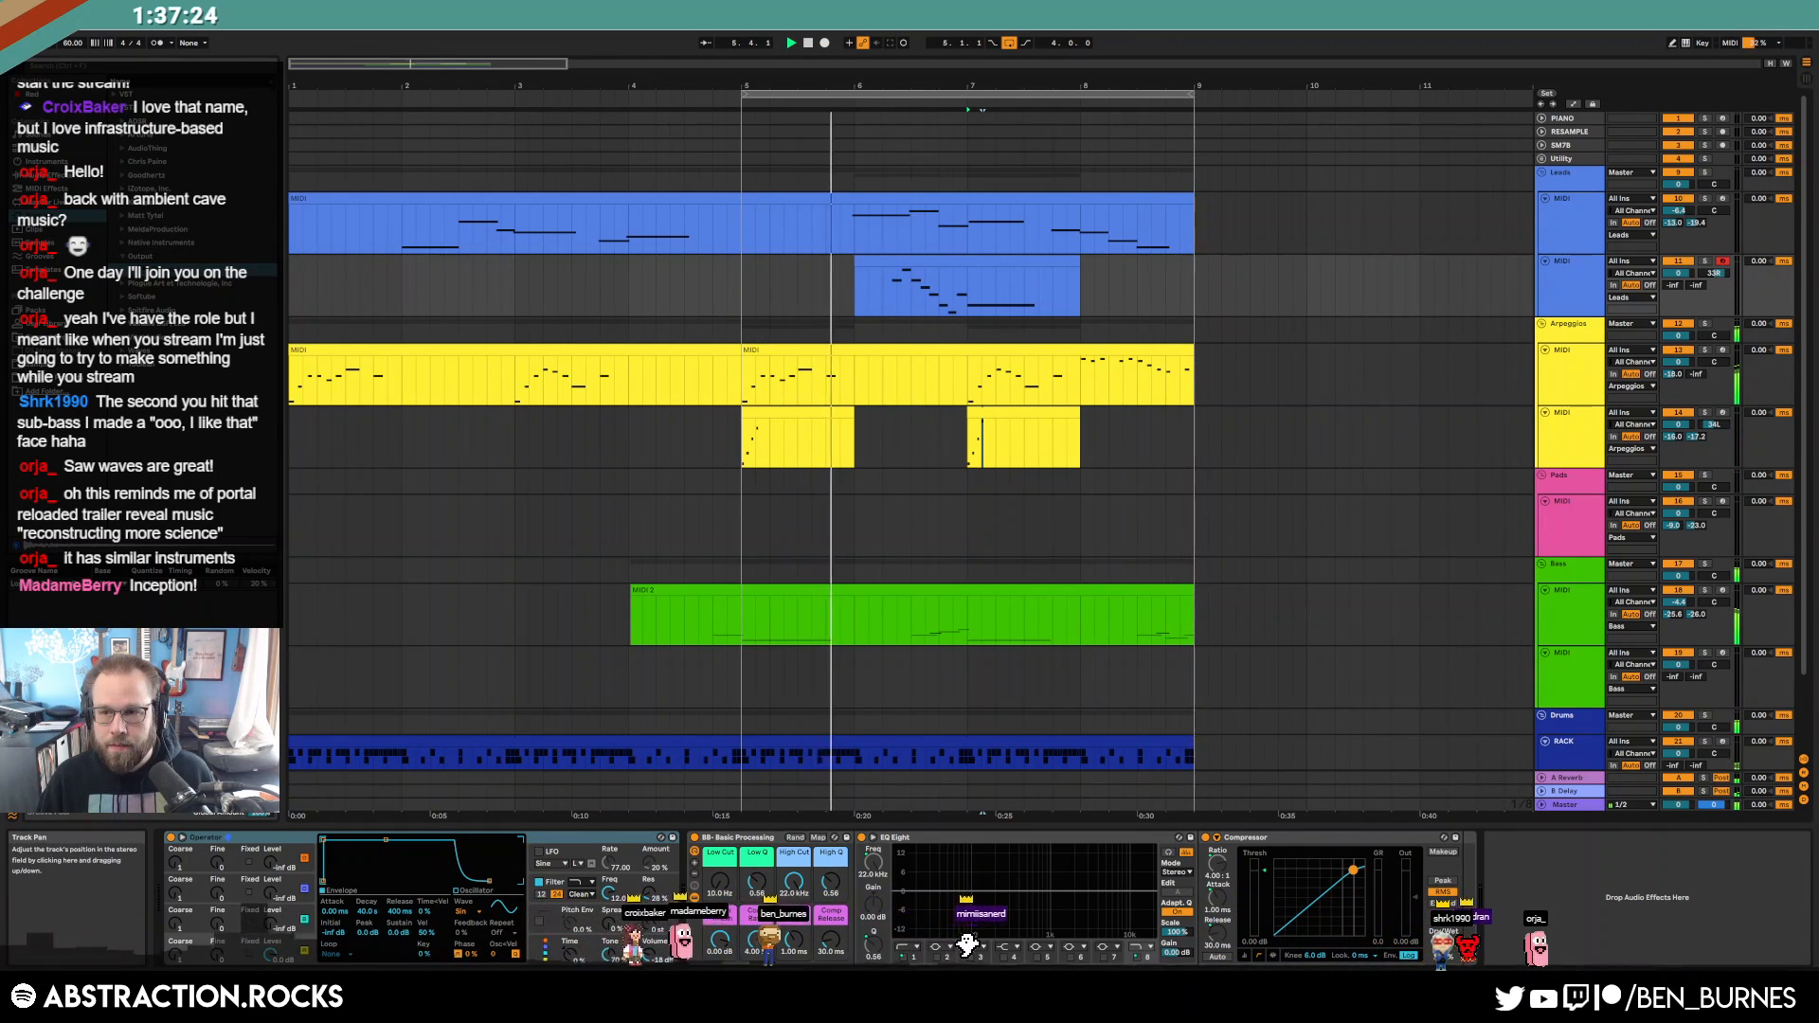
{"action": "left_click", "coordinate": [968, 259]}
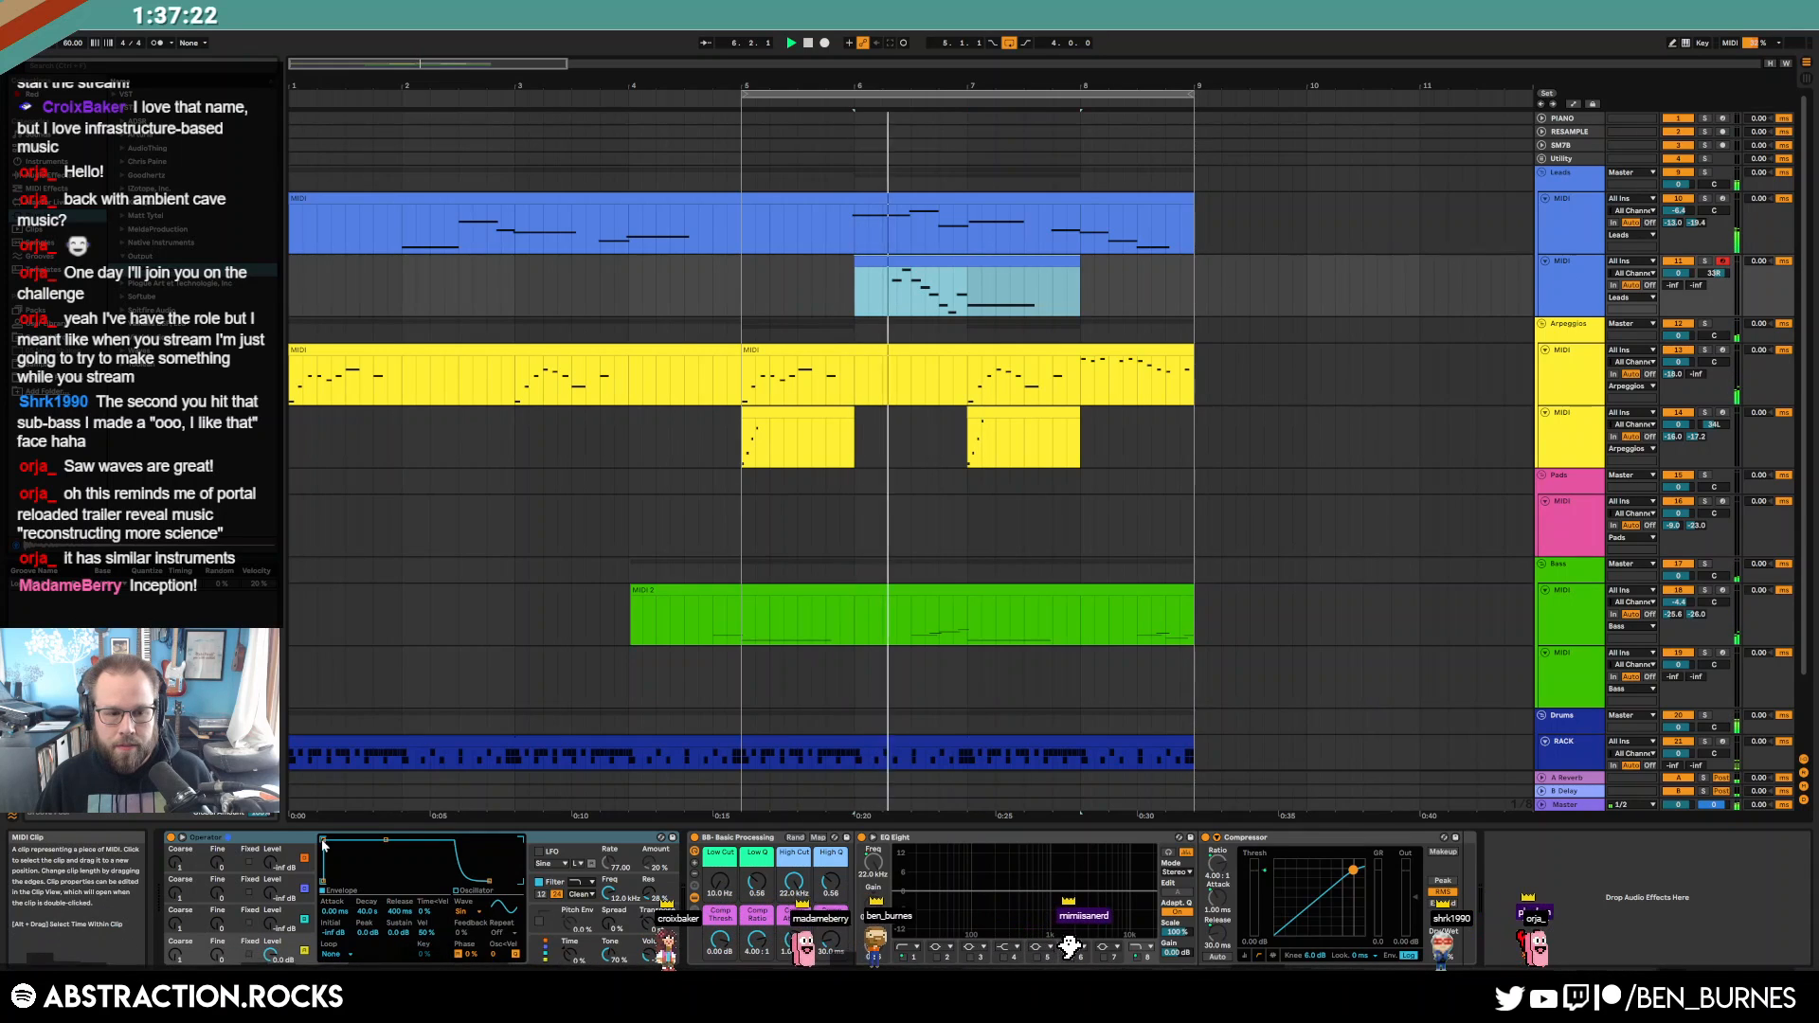
{"action": "left_click_drag", "start_coordinate": [385, 839], "coordinate": [383, 881]}
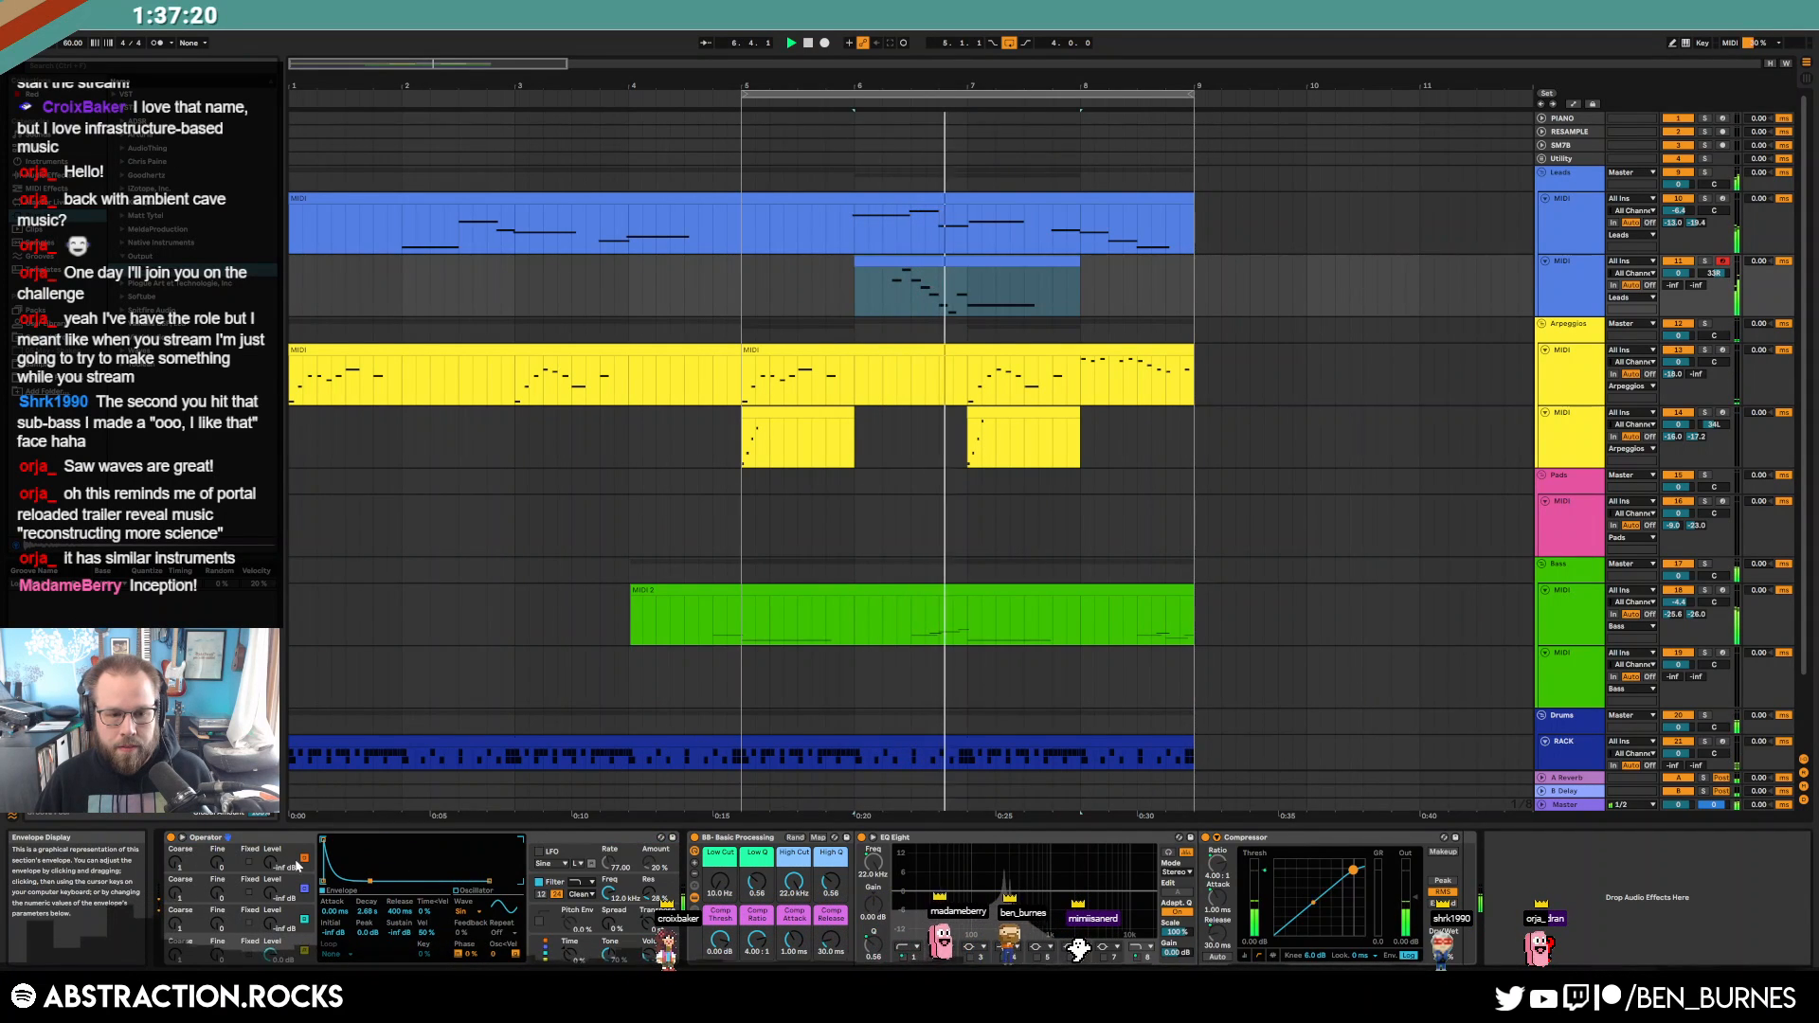
{"action": "left_click", "coordinate": [480, 912]}
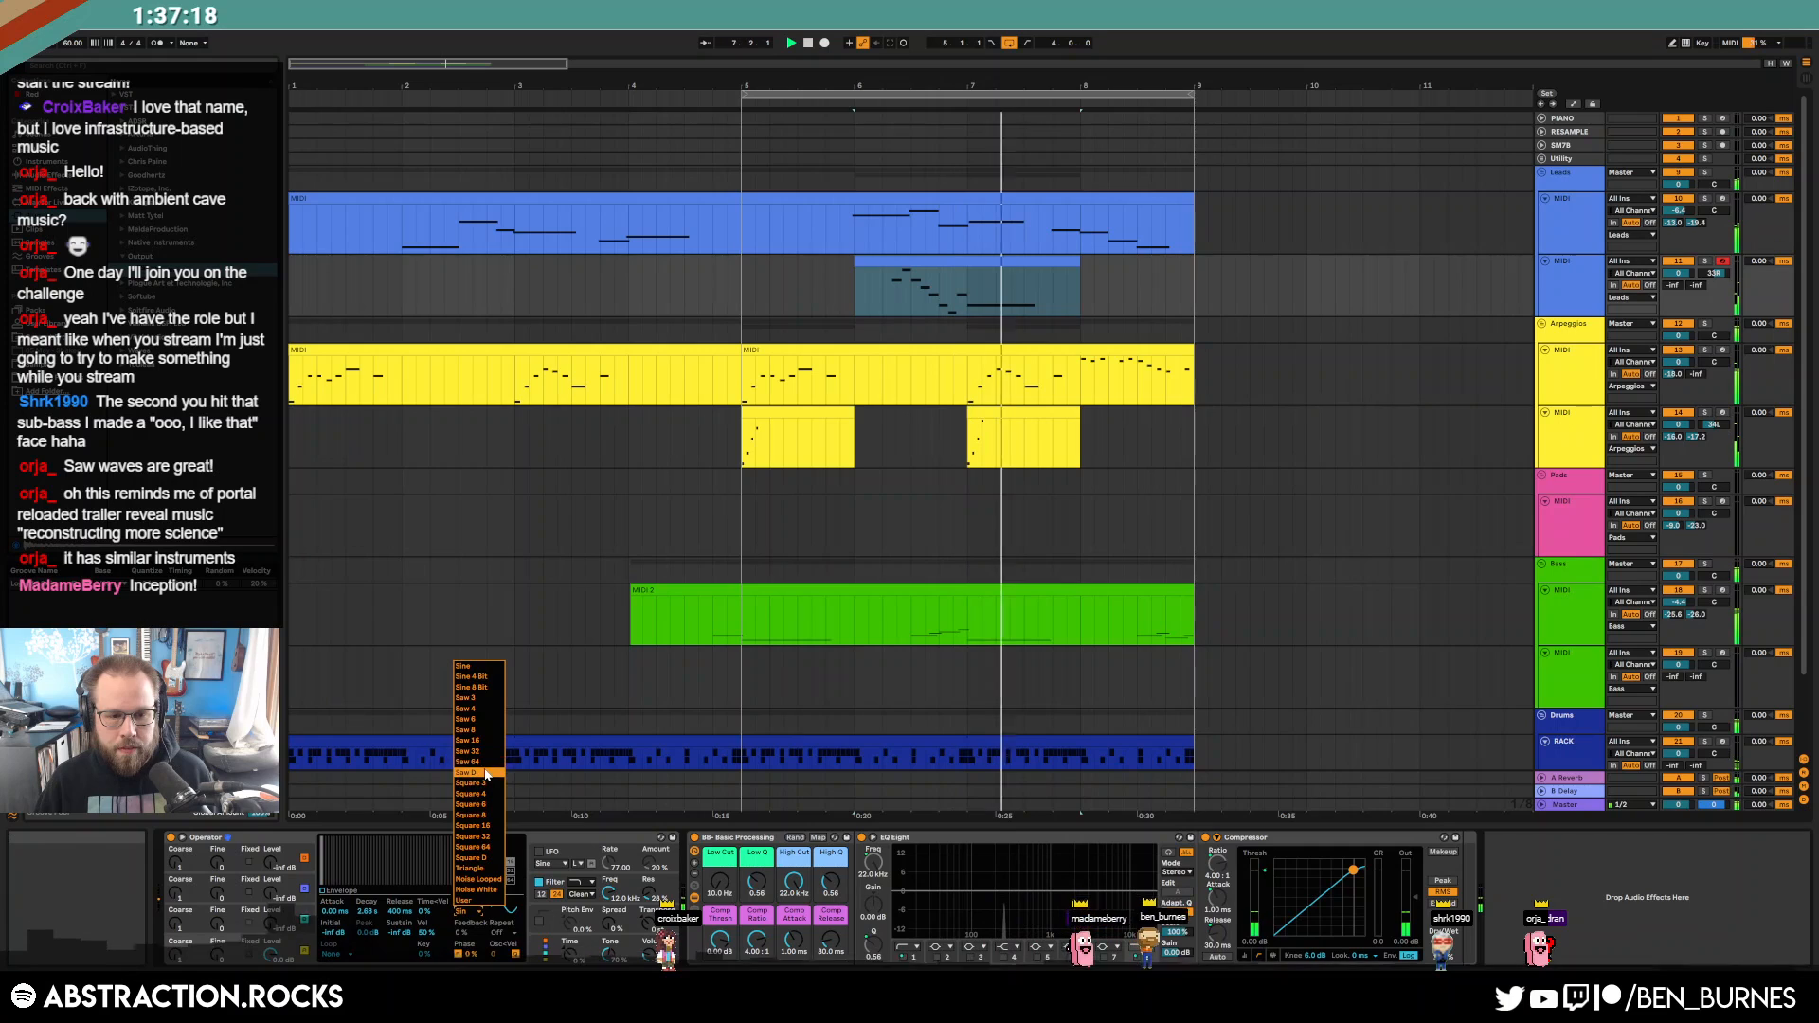
{"action": "left_click", "coordinate": [493, 793]}
{"action": "left_click_drag", "start_coordinate": [612, 931], "coordinate": [612, 891]}
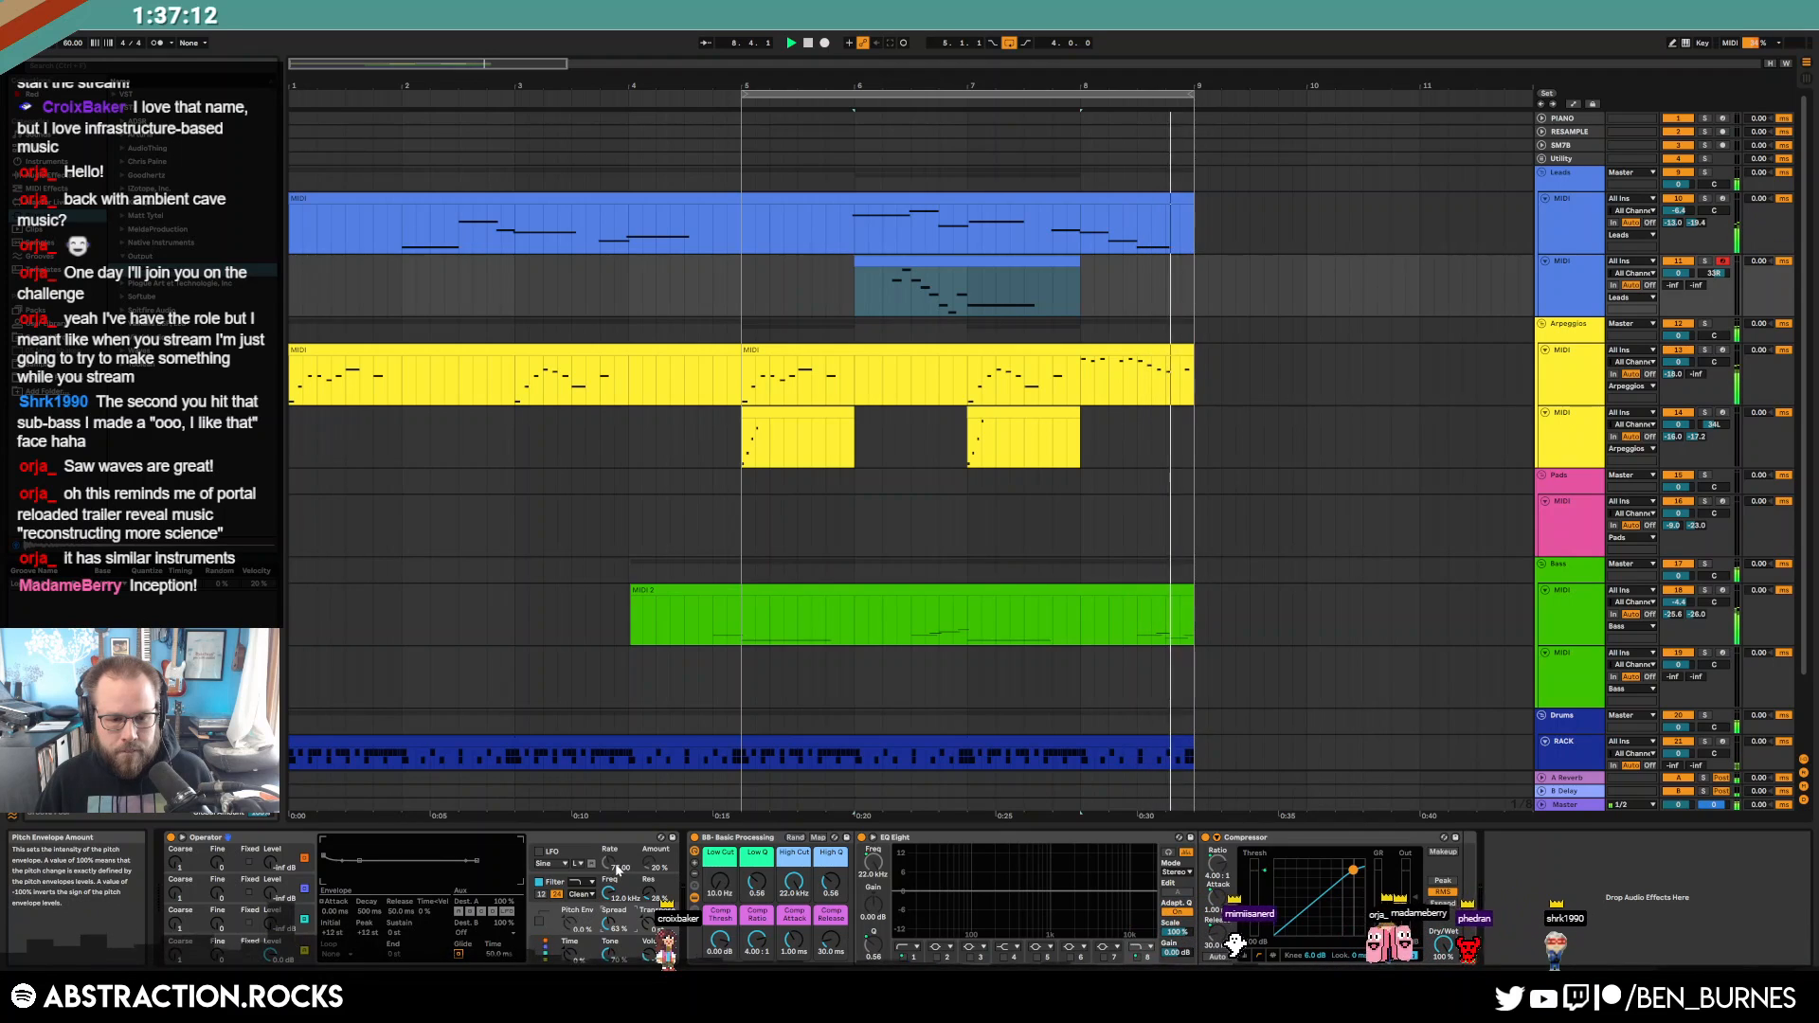
Quantize notes in the captured lead clip to the grid, and raise the track's first send to -17.2 dB.
{"action": "double_click", "coordinate": [1003, 266]}
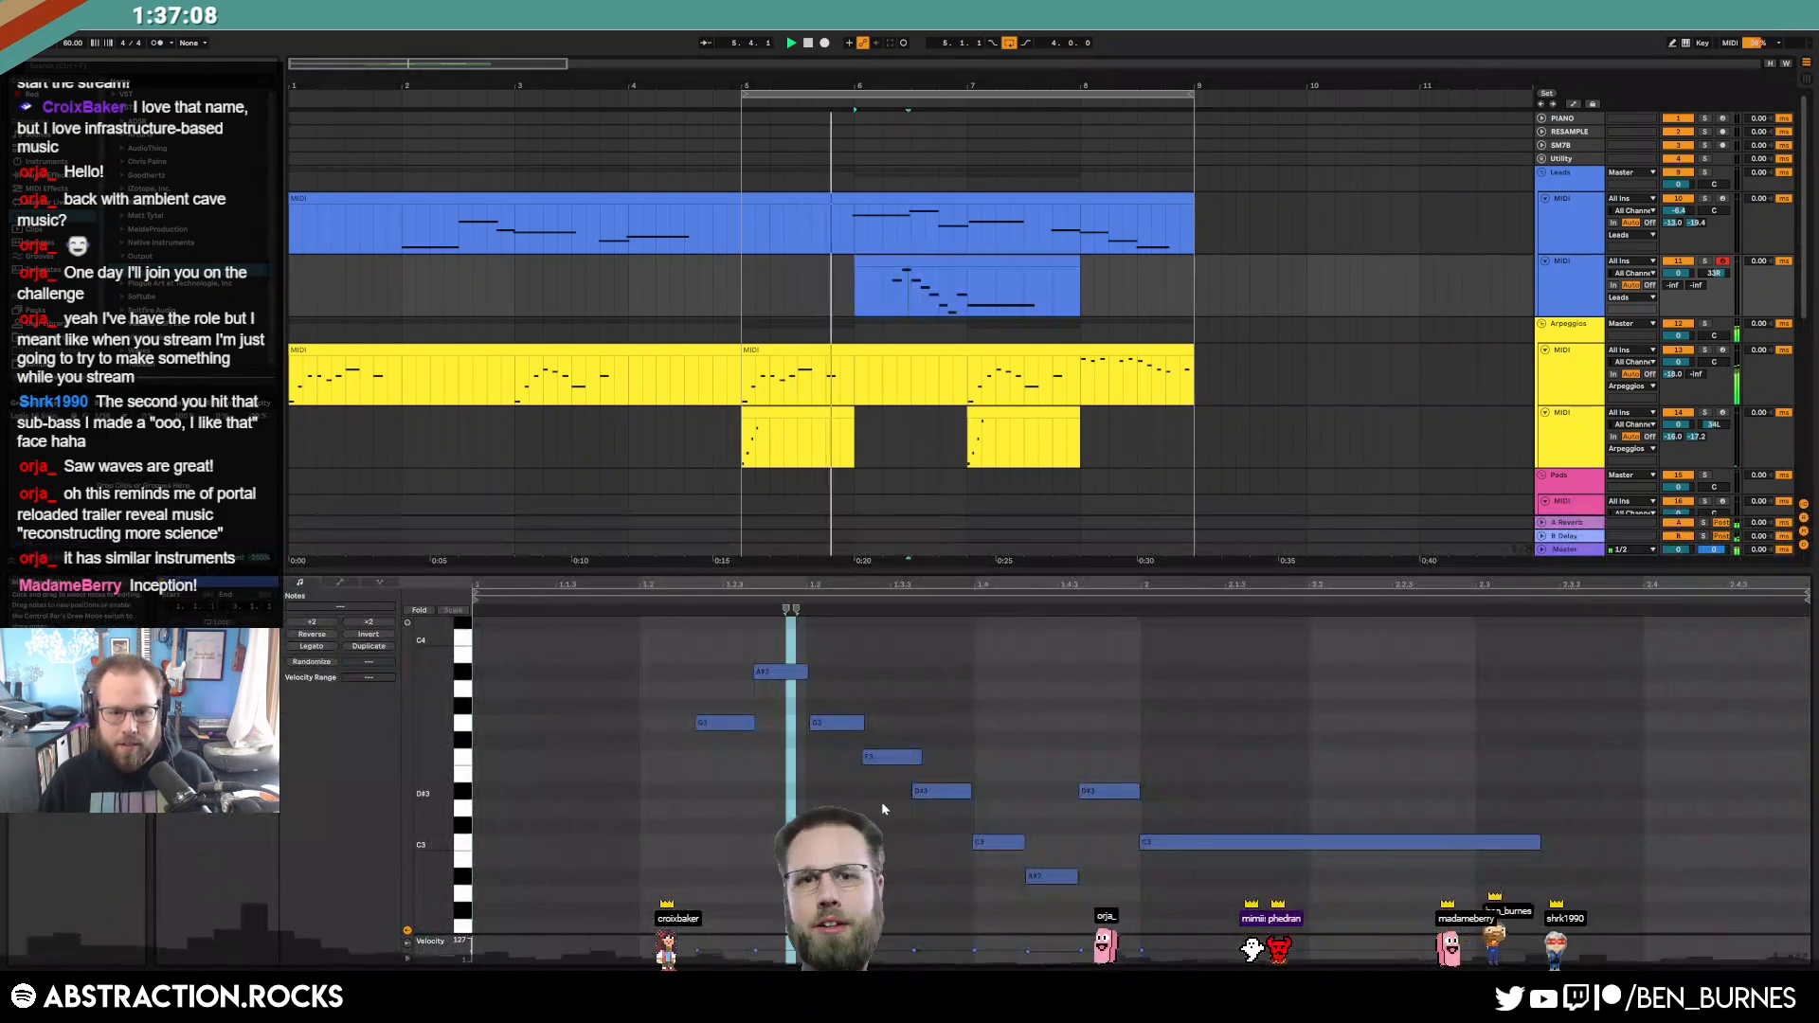
{"action": "key", "text": "ctrl+2"}
{"action": "key", "text": "ctrl+2"}
{"action": "left_click", "coordinate": [770, 649]}
{"action": "left_click", "coordinate": [770, 673]}
{"action": "left_click", "coordinate": [833, 722]}
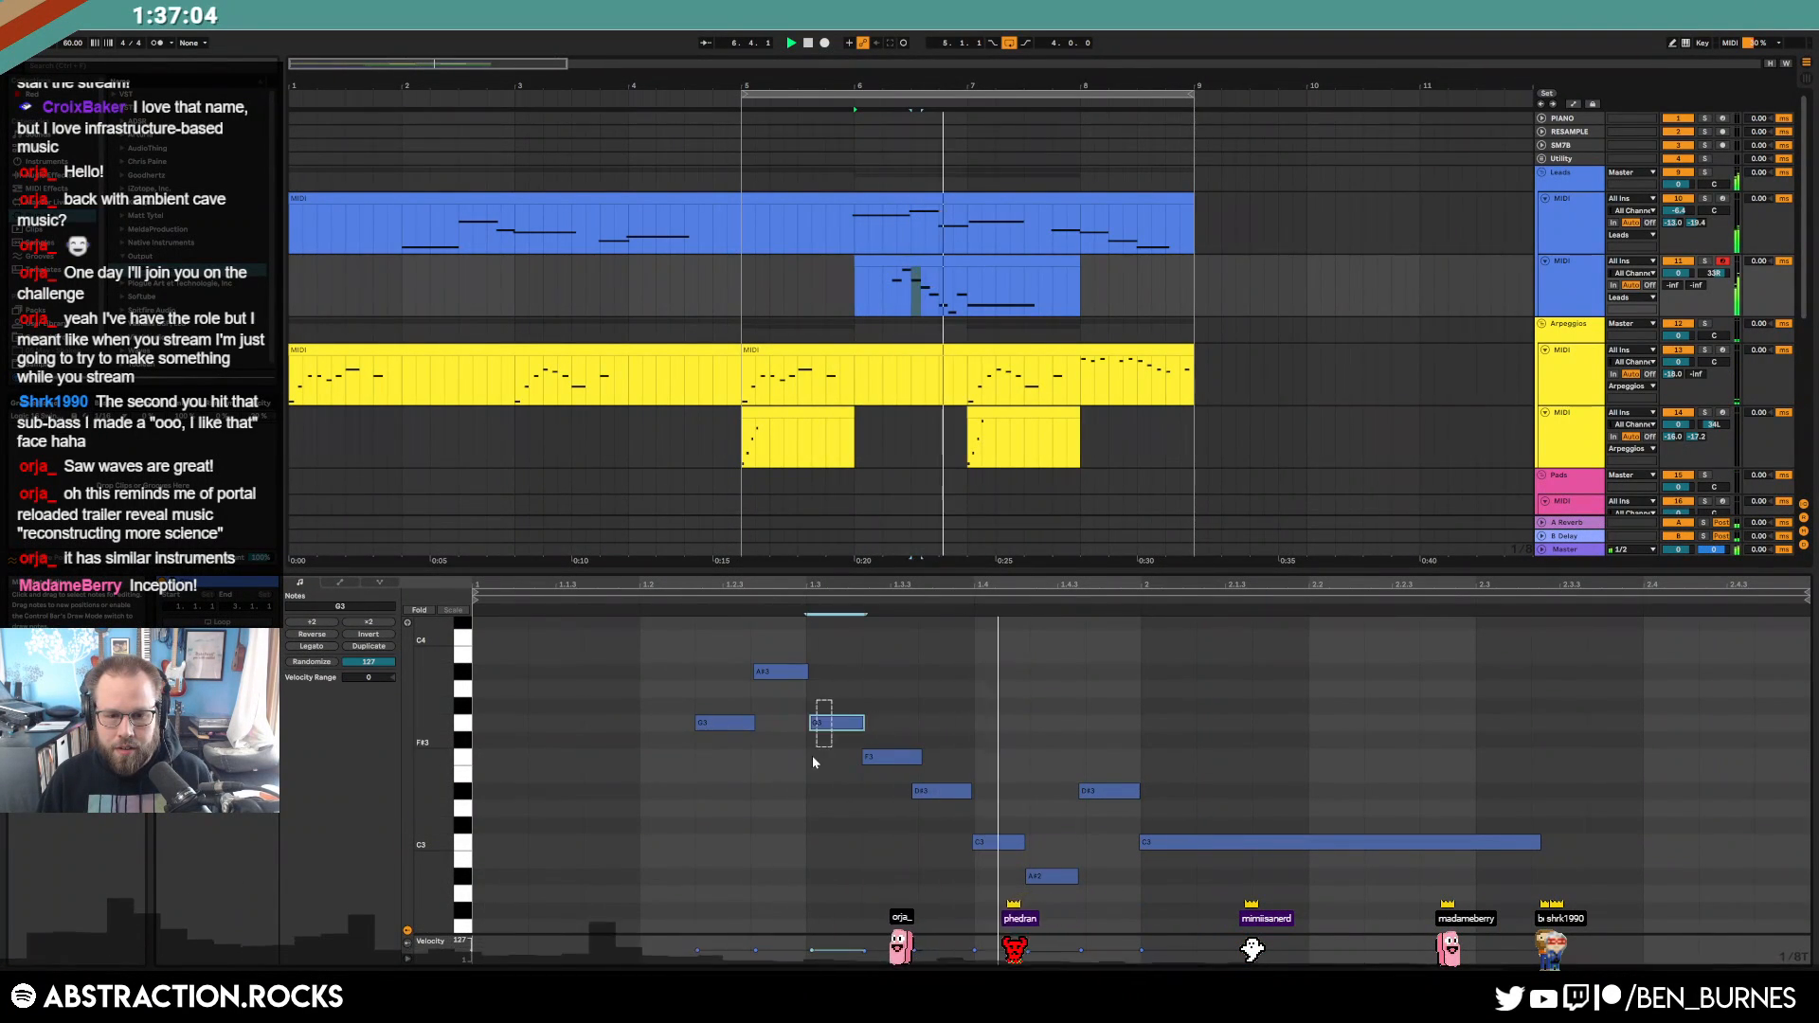
{"action": "left_click", "coordinate": [1065, 875]}
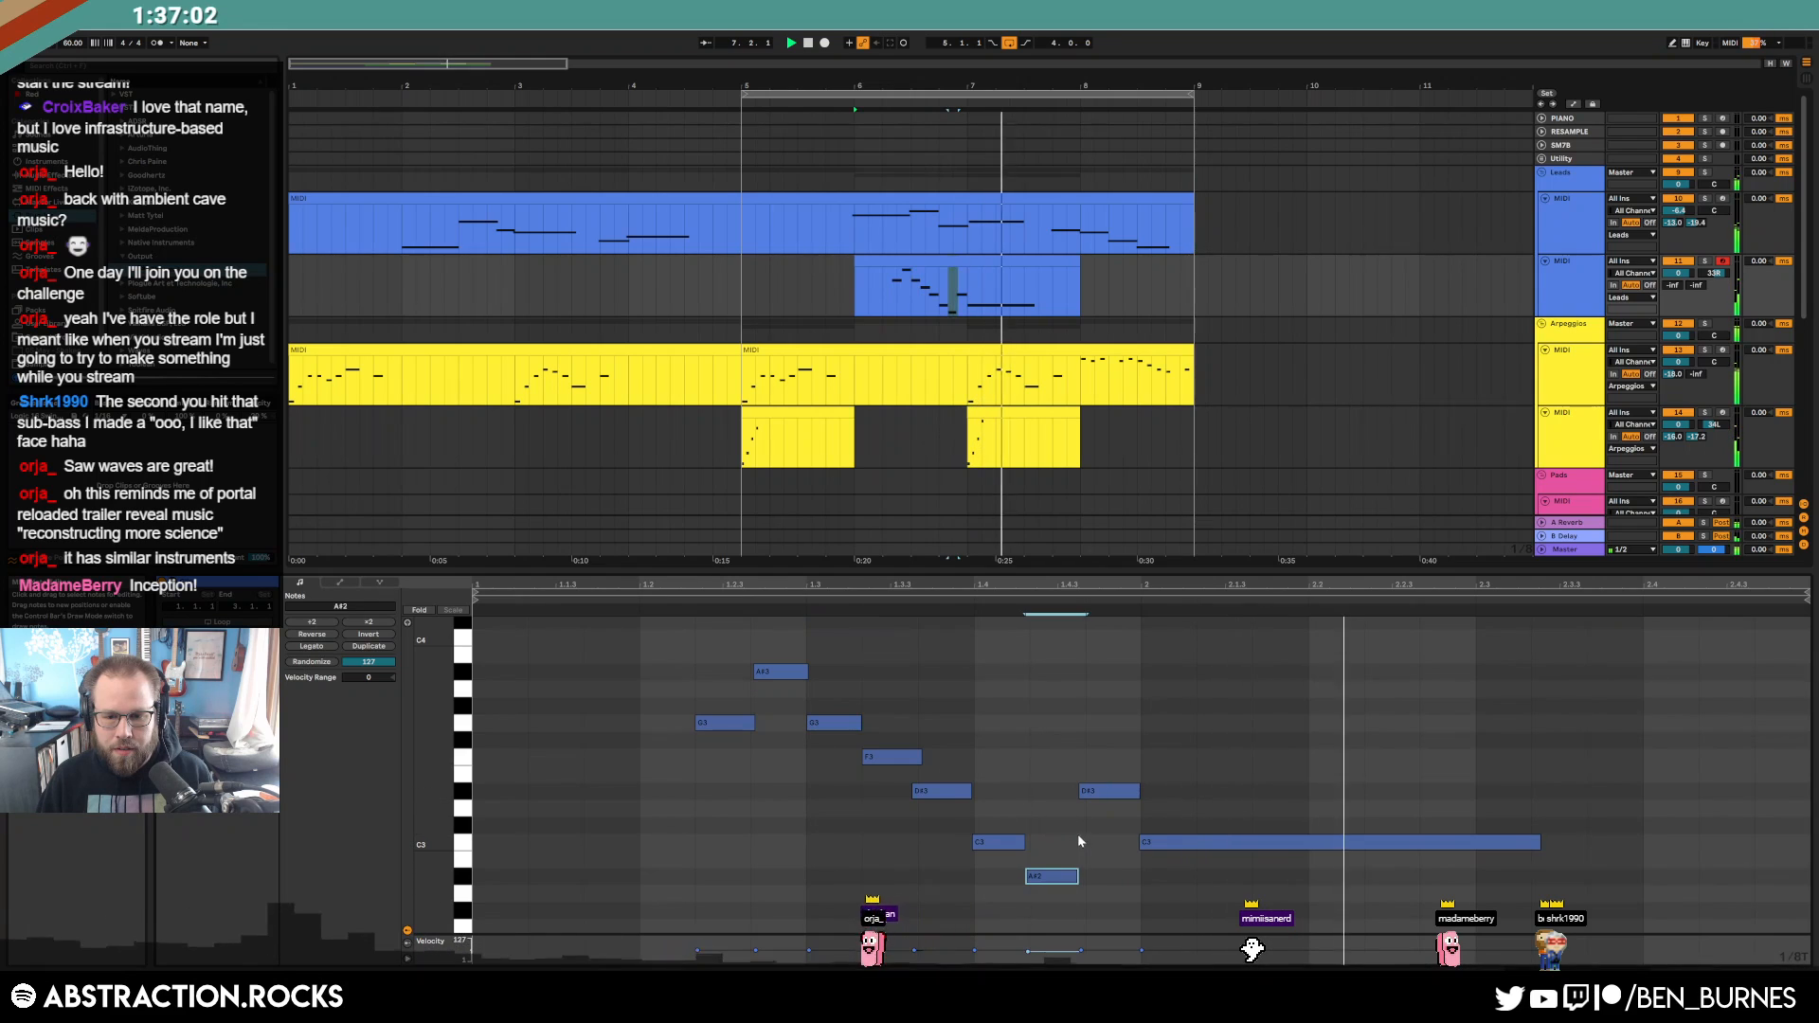
{"action": "left_click_drag", "start_coordinate": [1089, 755], "coordinate": [1116, 830]}
{"action": "key", "text": "ctrl+u"}
{"action": "left_click", "coordinate": [1188, 820]}
{"action": "key", "text": "shift+Tab"}
{"action": "left_click_drag", "start_coordinate": [1673, 285], "coordinate": [1673, 275]}
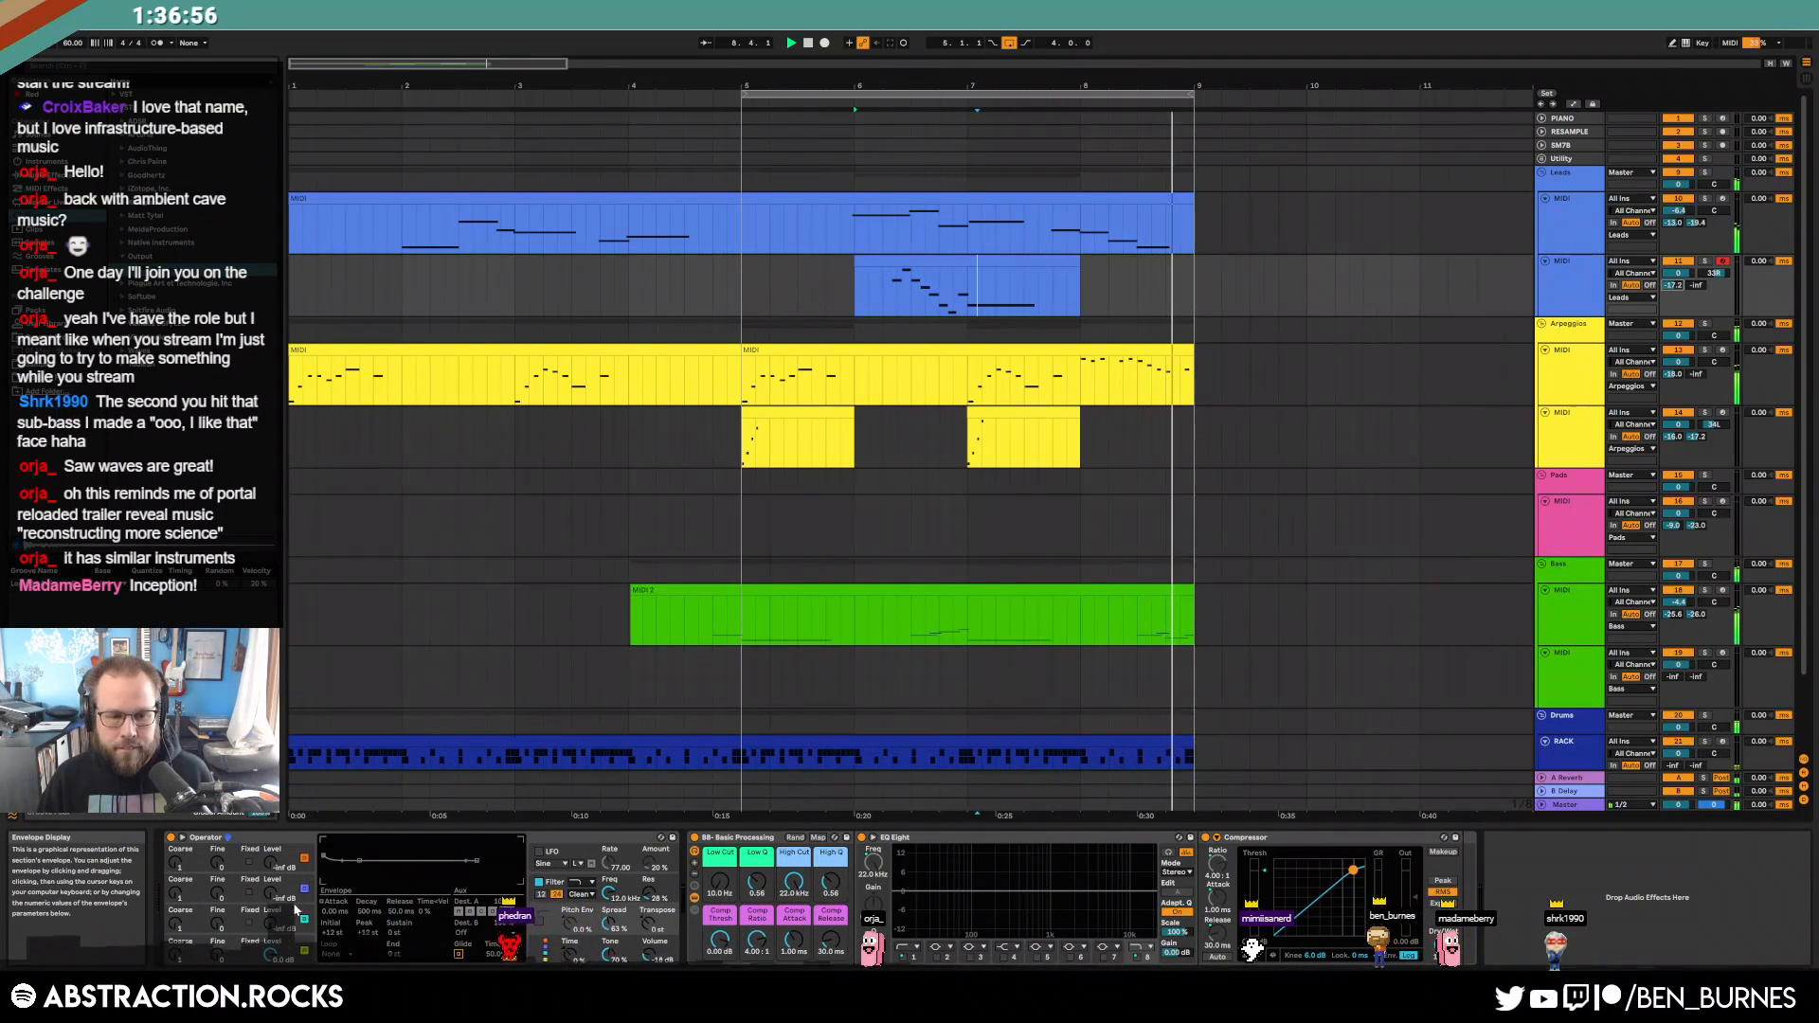
Shape the second lead's Operator filter with a fast-decaying envelope, a lowered cutoff frequency and an increased envelope amount.
{"action": "left_click", "coordinate": [558, 891]}
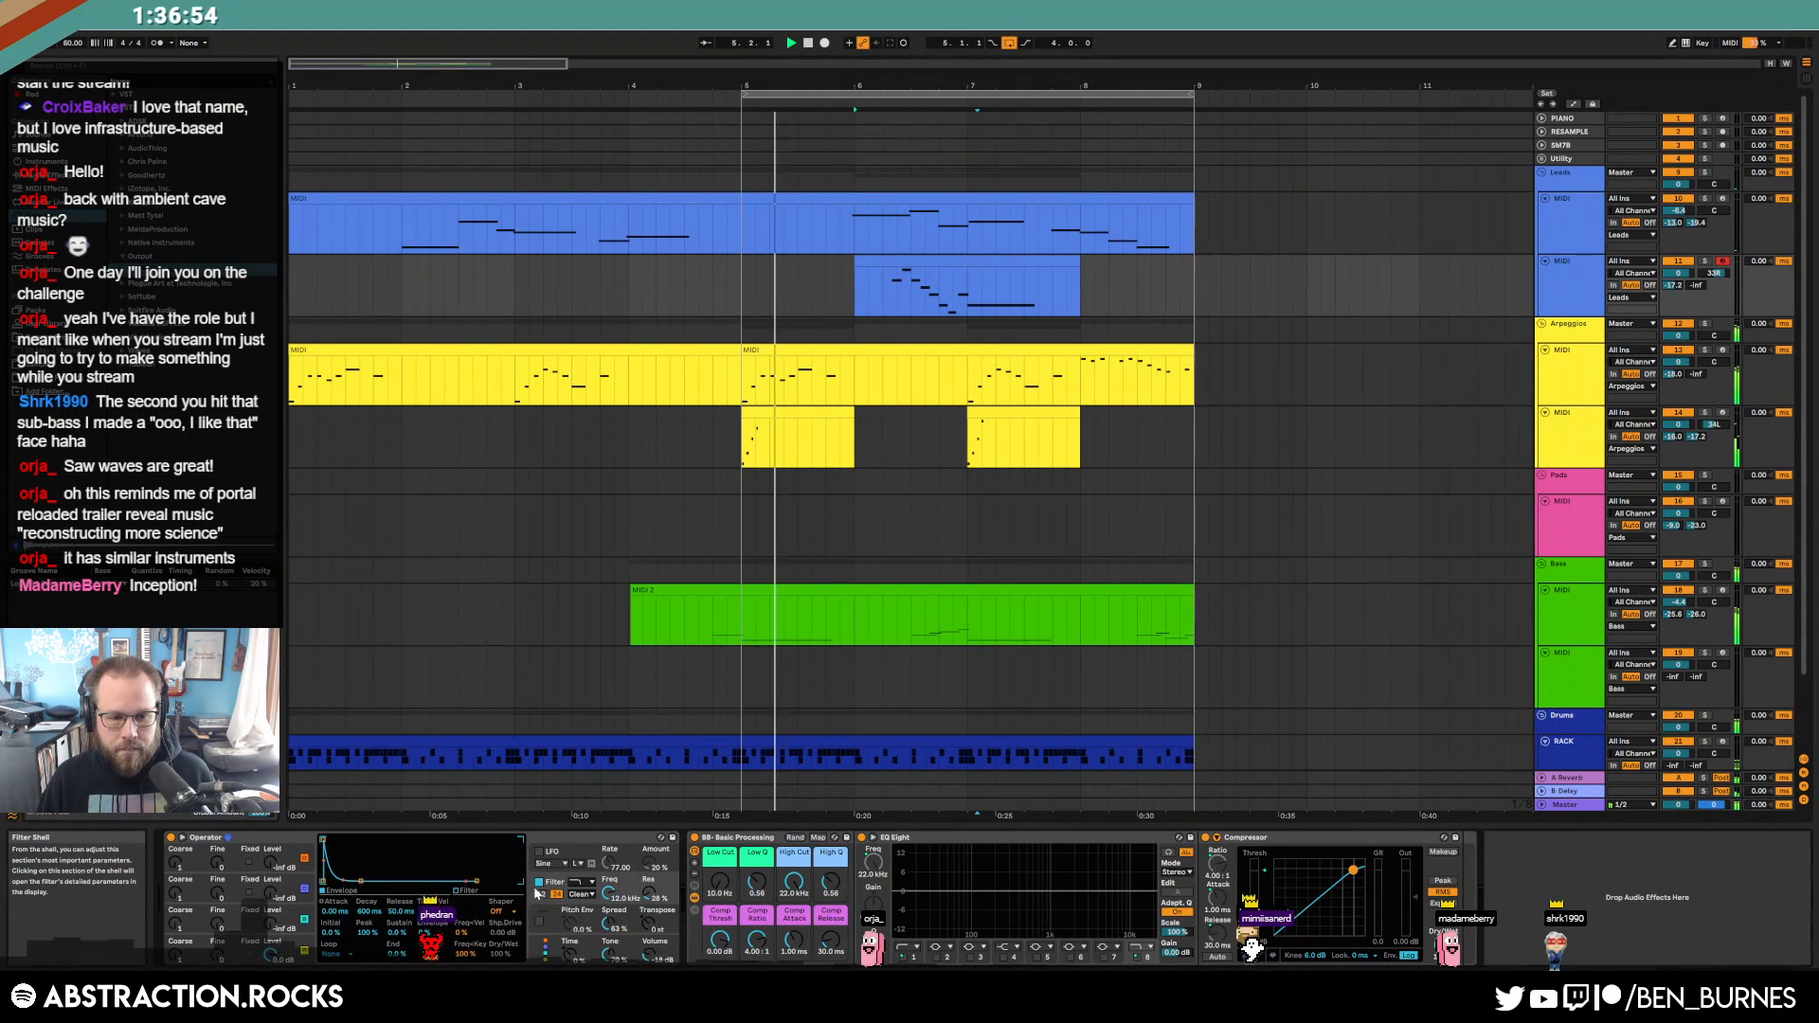
{"action": "left_click_drag", "start_coordinate": [361, 882], "coordinate": [358, 882]}
{"action": "left_click_drag", "start_coordinate": [609, 897], "coordinate": [609, 914]}
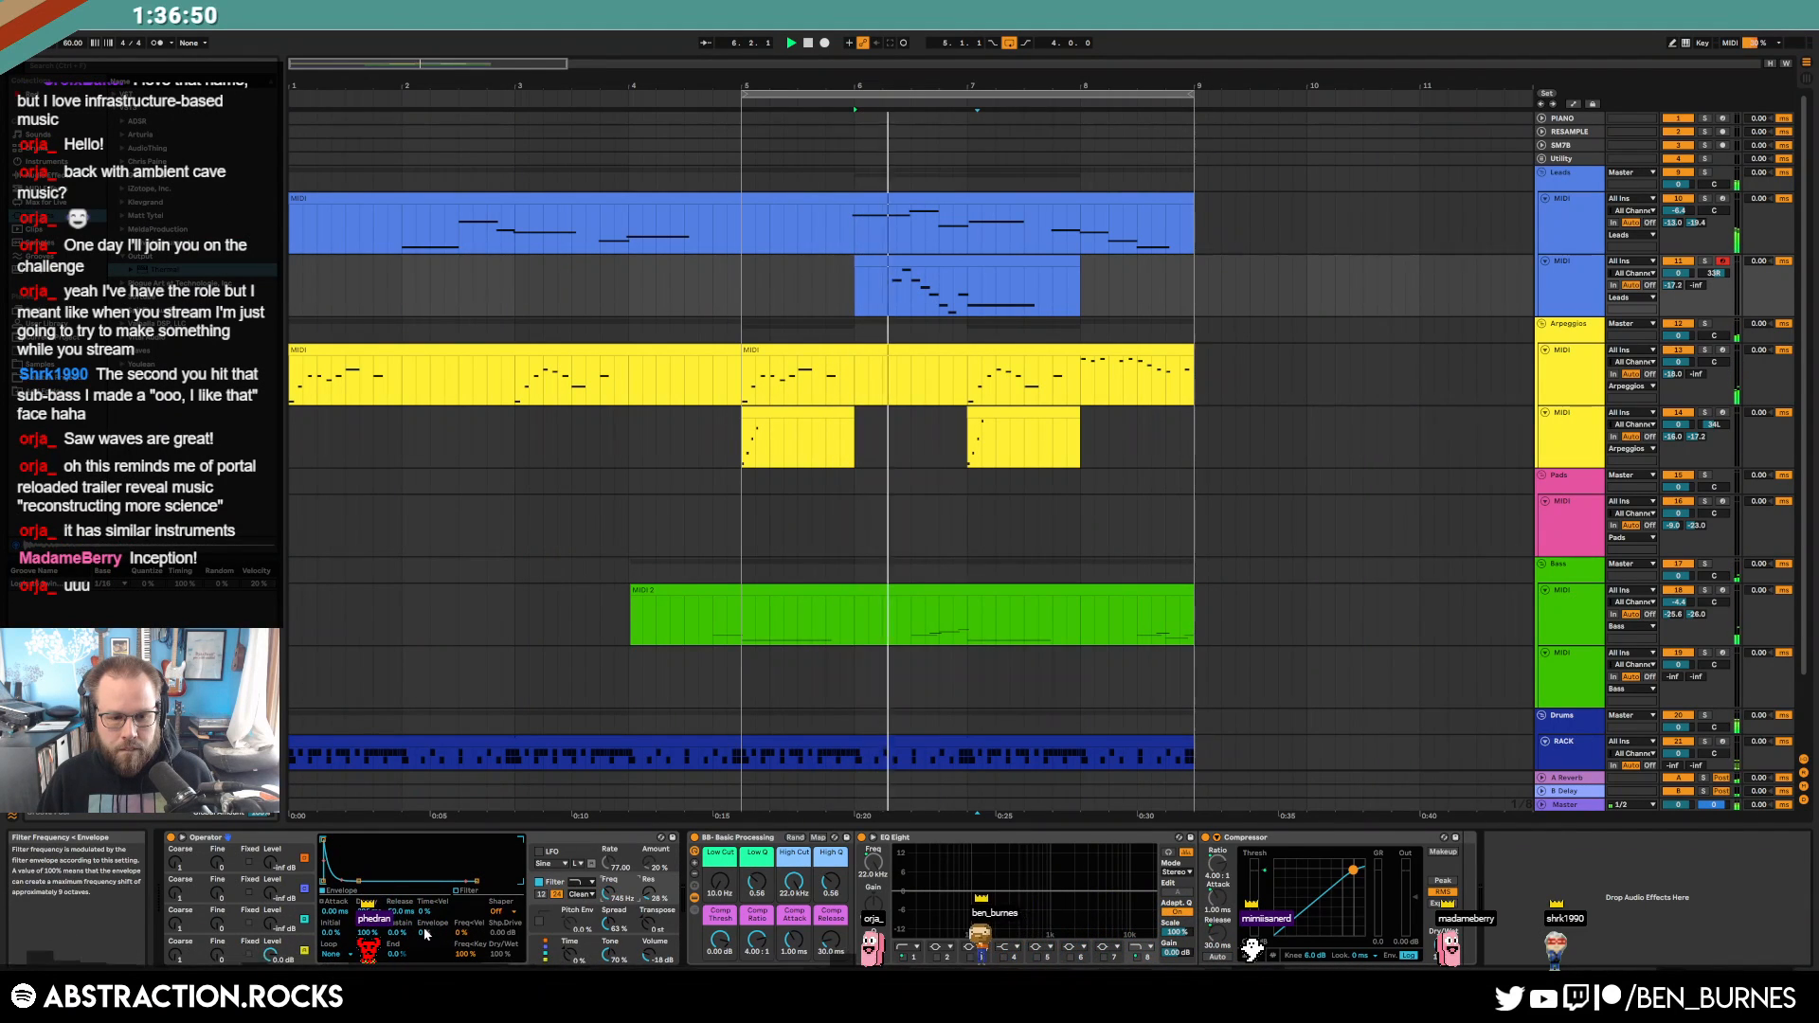
{"action": "left_click_drag", "start_coordinate": [429, 933], "coordinate": [429, 909]}
{"action": "left_click_drag", "start_coordinate": [607, 897], "coordinate": [607, 900]}
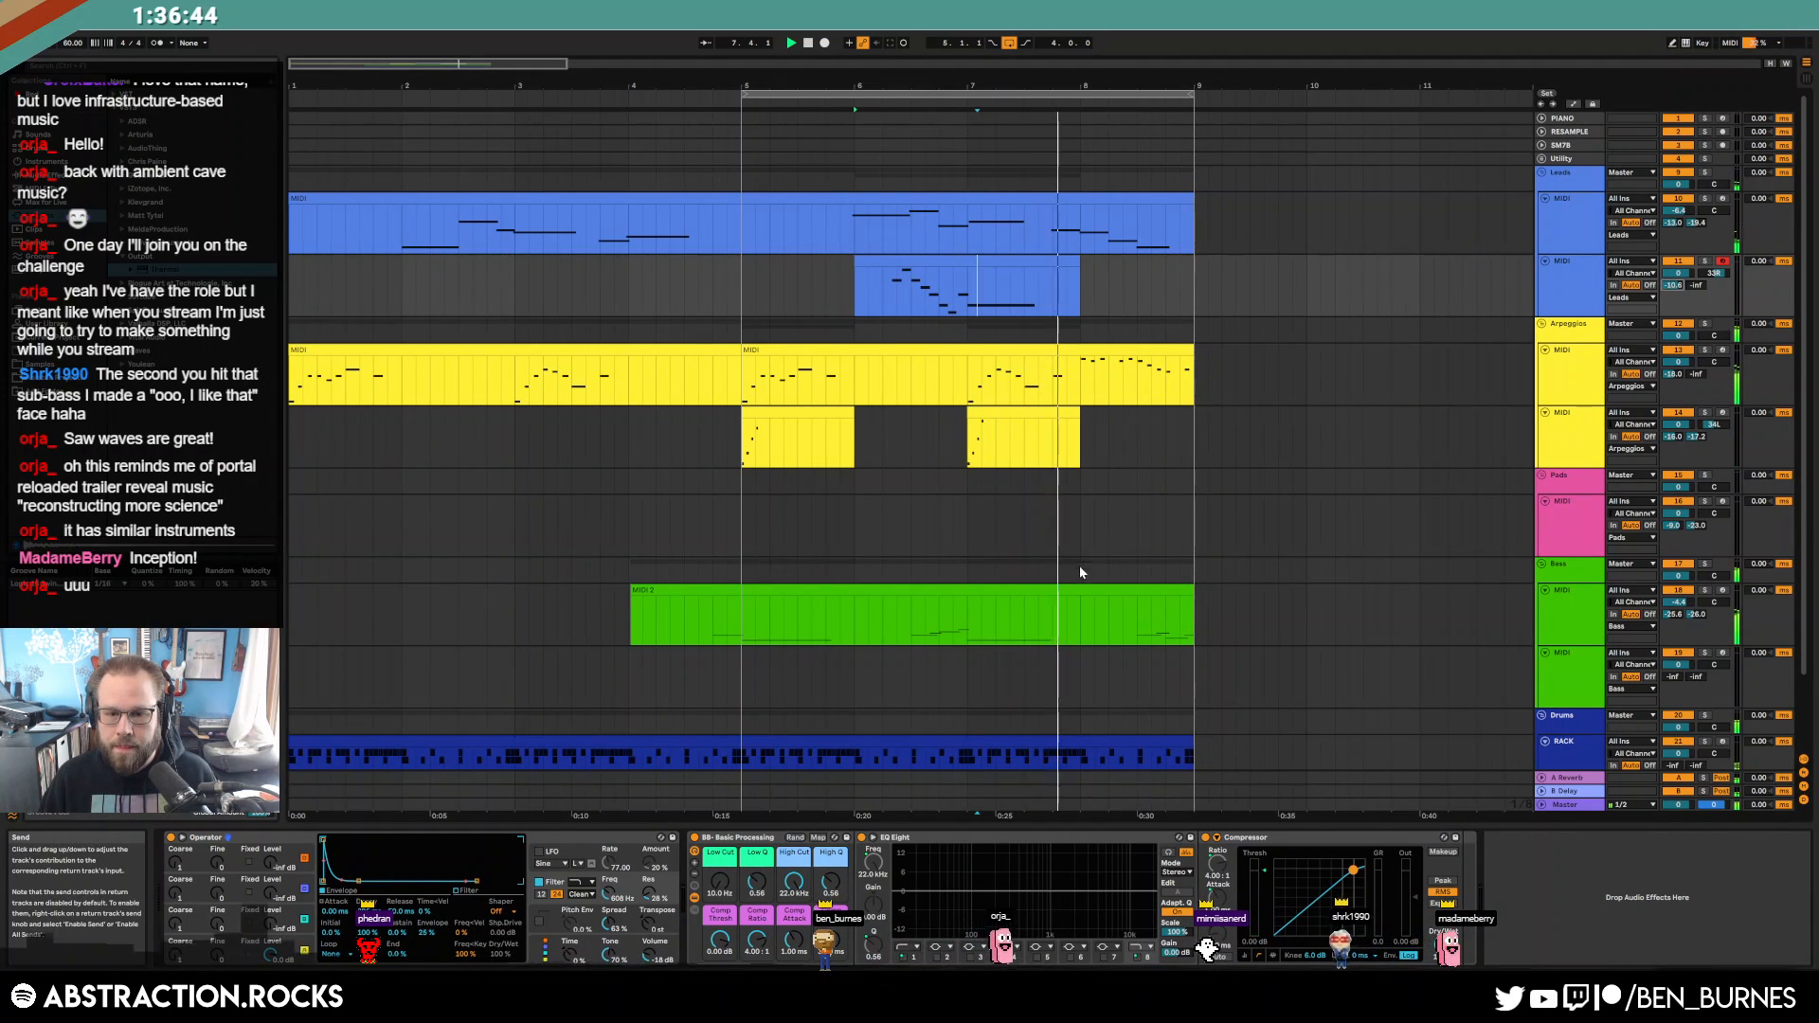
Stop playback and add an Overdrive after the clap sample inside the drum rack.
{"action": "scroll", "coordinate": [1076, 560], "scroll_direction": "down", "scroll_amount": 3}
{"action": "key", "text": "space"}
{"action": "left_click", "coordinate": [785, 680]}
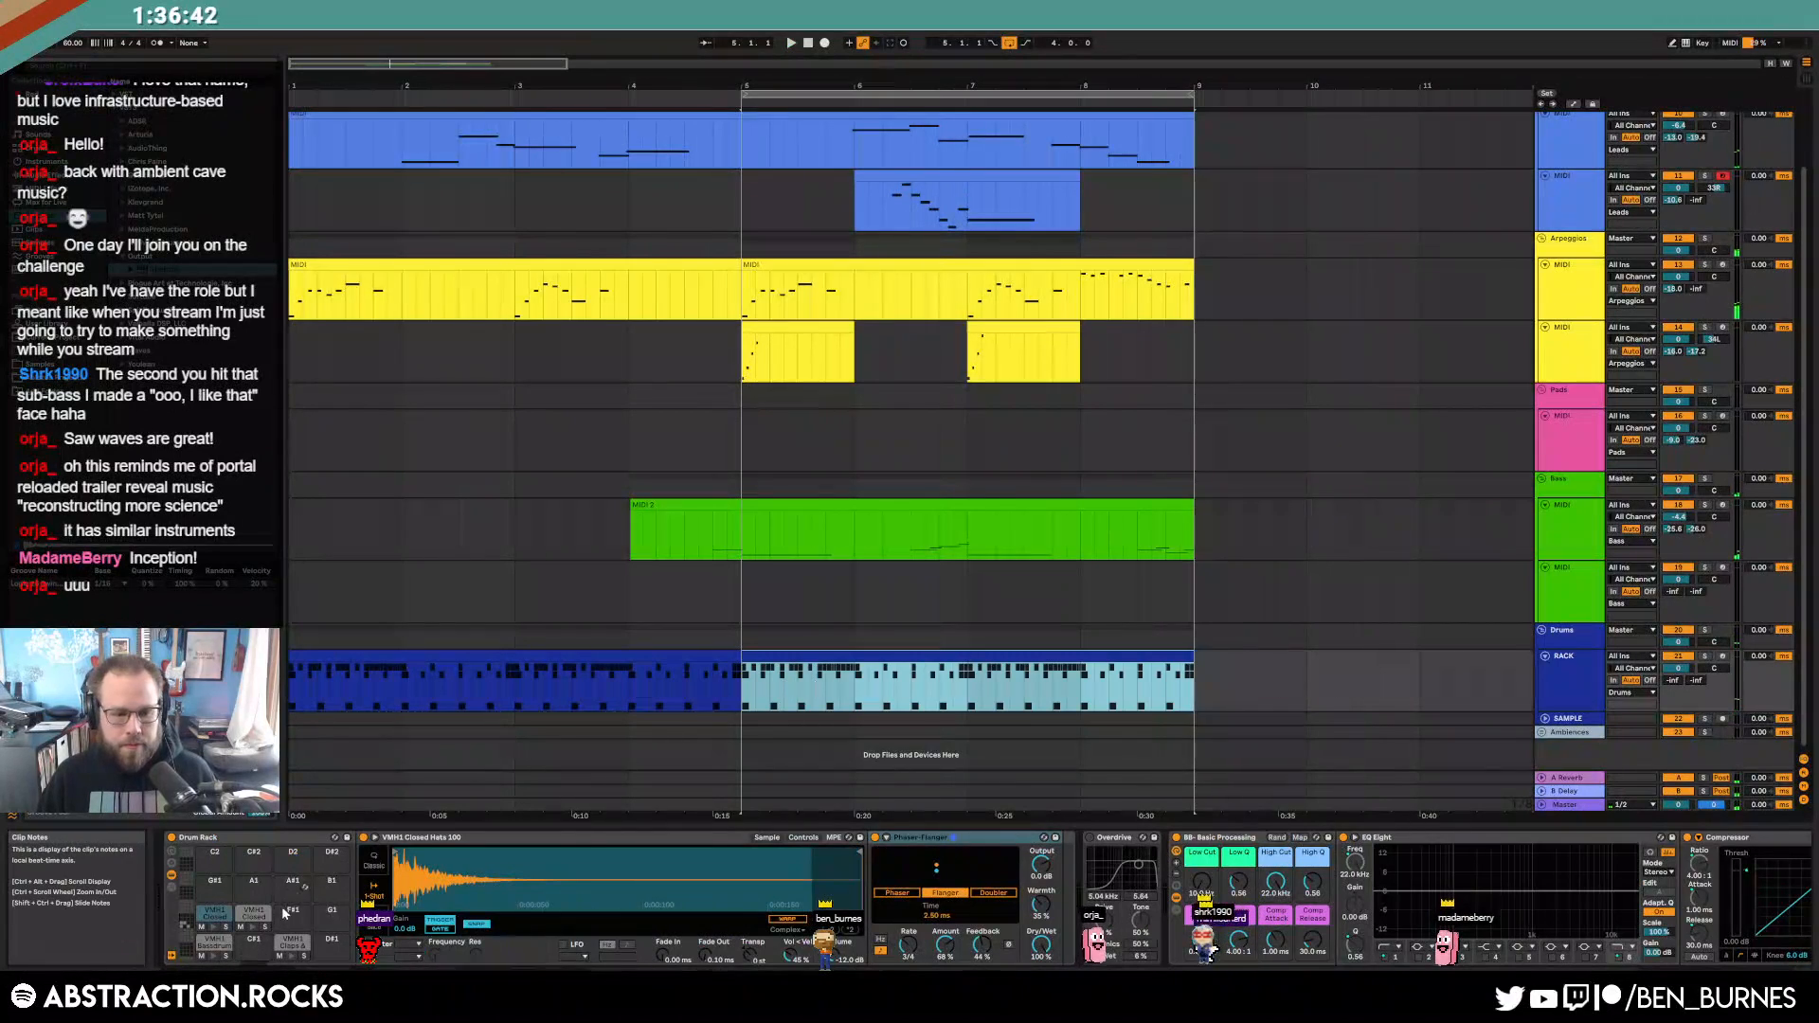
{"action": "left_click", "coordinate": [291, 951]}
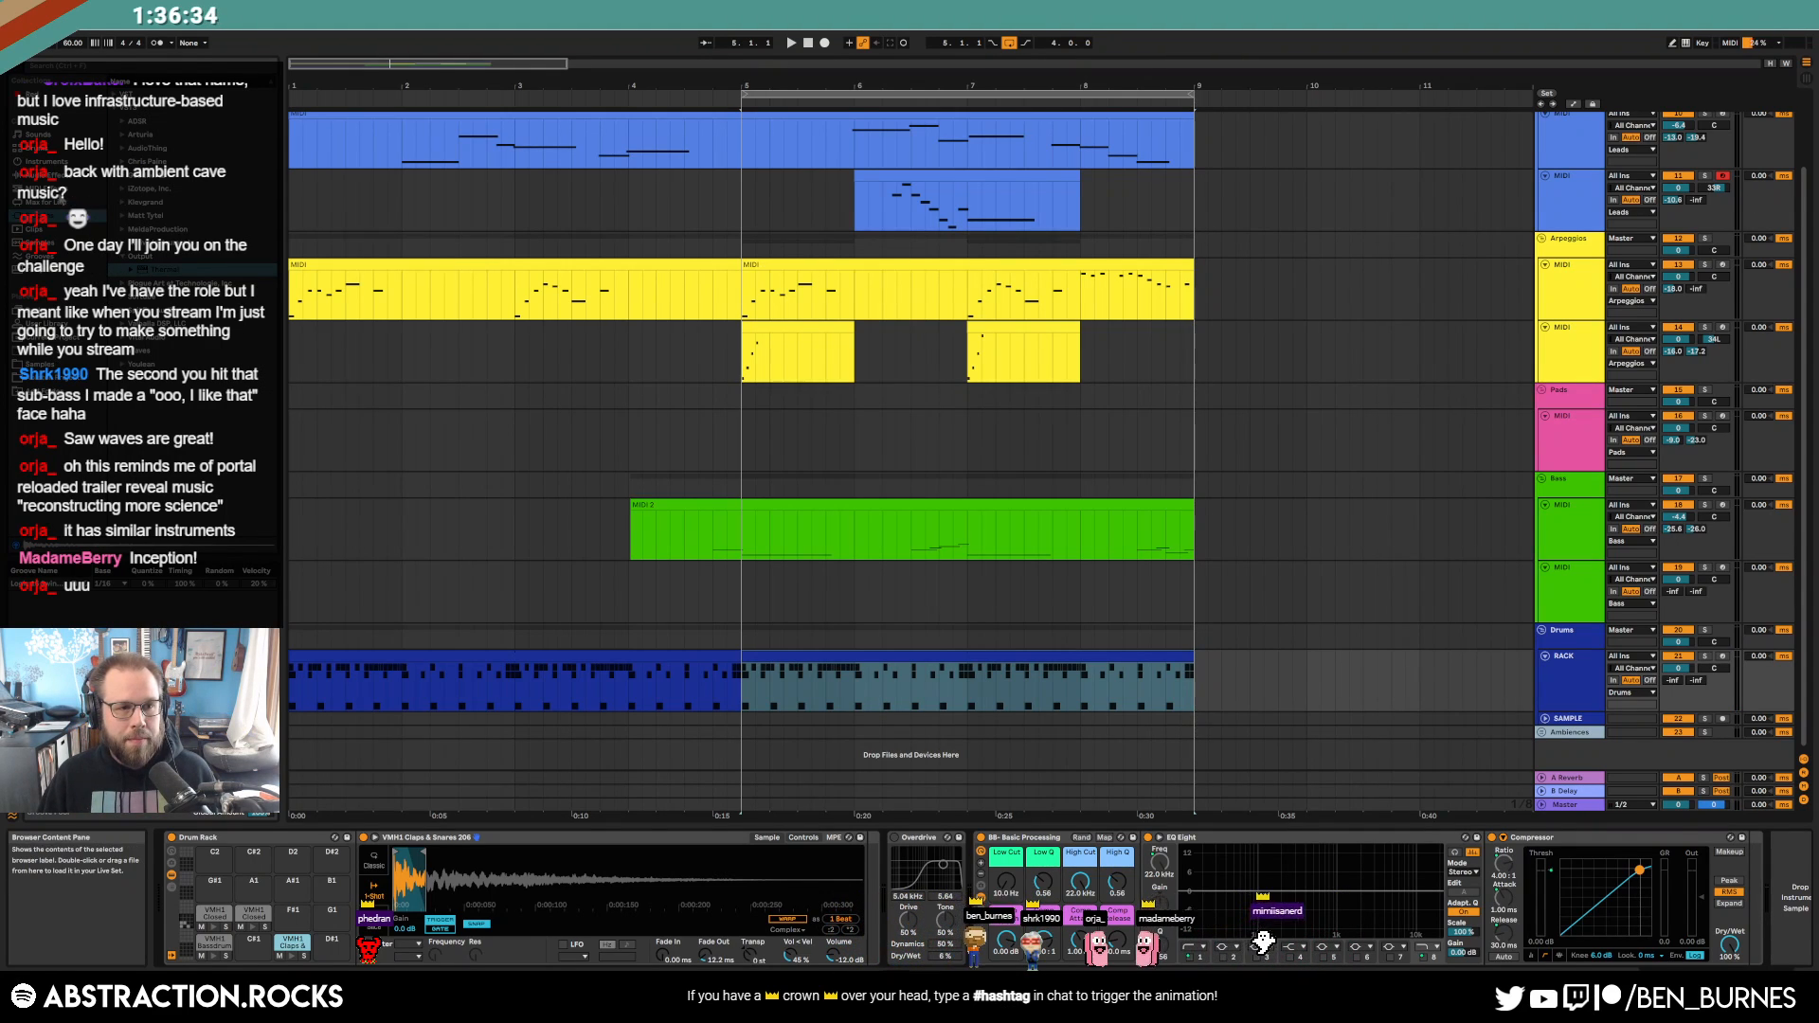
{"action": "left_click", "coordinate": [49, 175]}
{"action": "left_click_drag", "start_coordinate": [150, 387], "coordinate": [912, 864]}
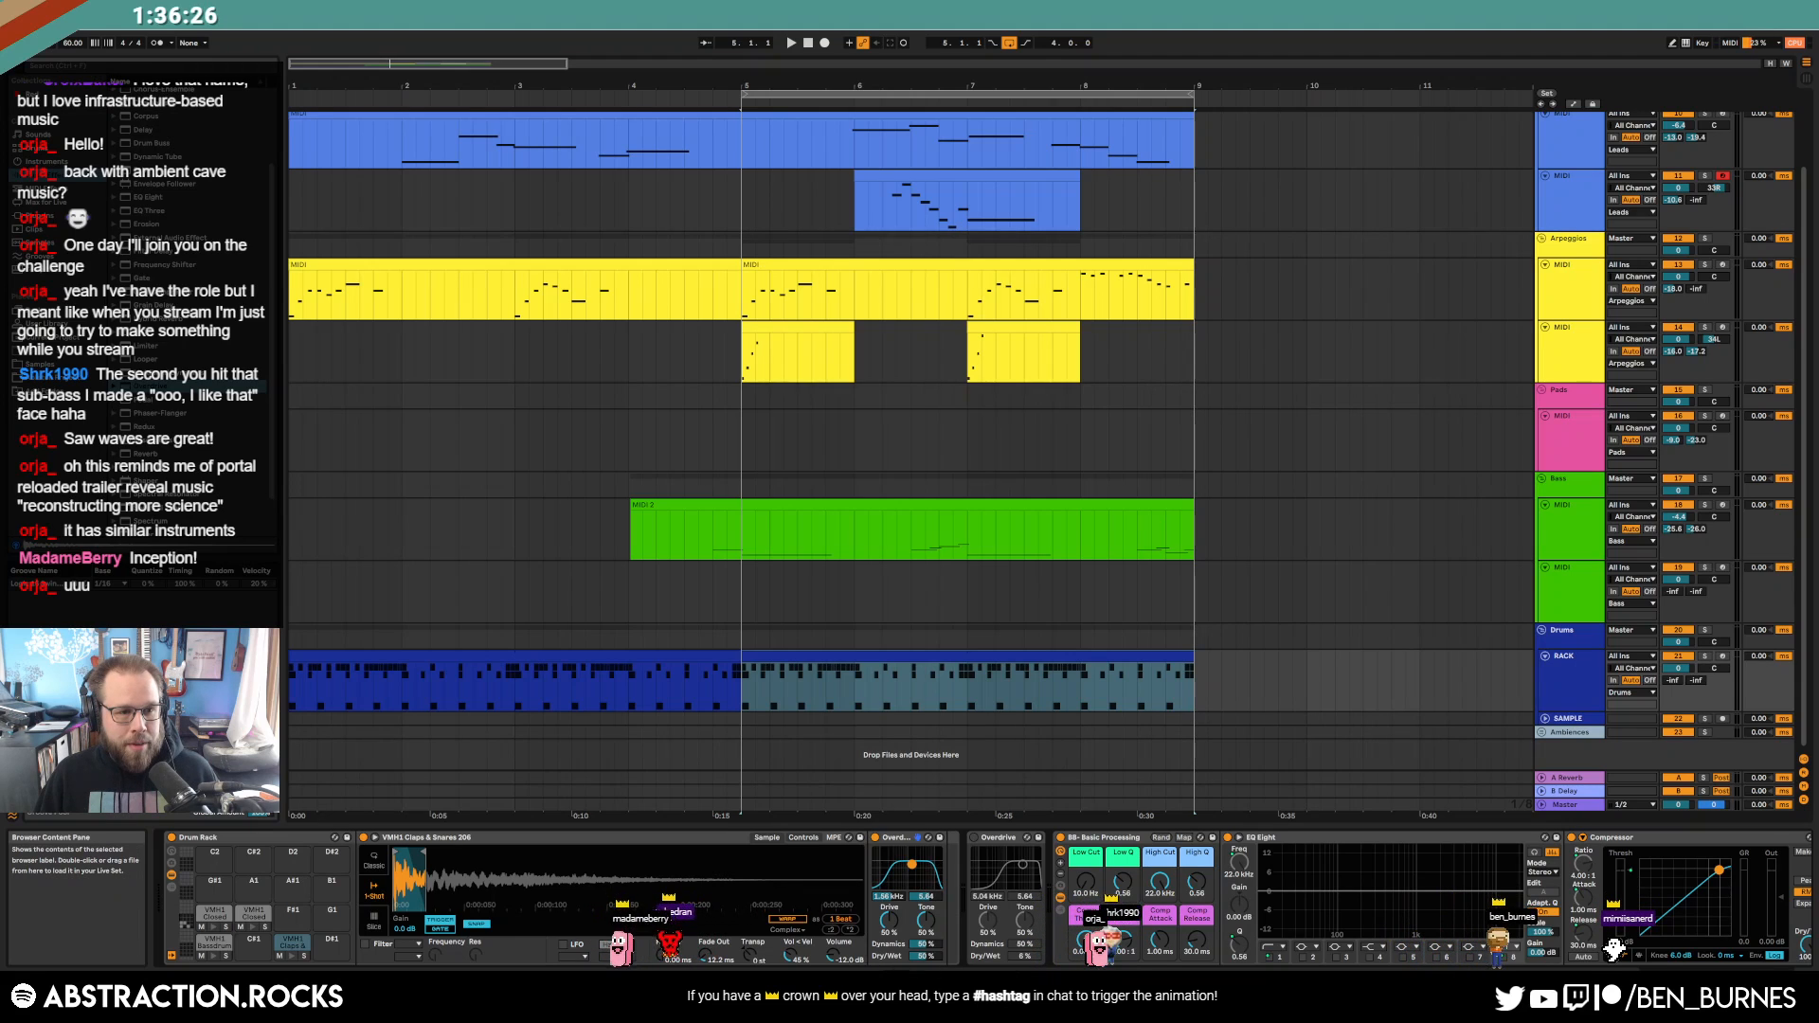
Add the Raum reverb plug-in after the clap's Overdrive, leaving it on the INIT - Raum preset.
{"action": "left_click", "coordinate": [38, 216]}
{"action": "left_click", "coordinate": [121, 257]}
{"action": "scroll", "coordinate": [116, 111], "scroll_direction": "down", "scroll_amount": 4}
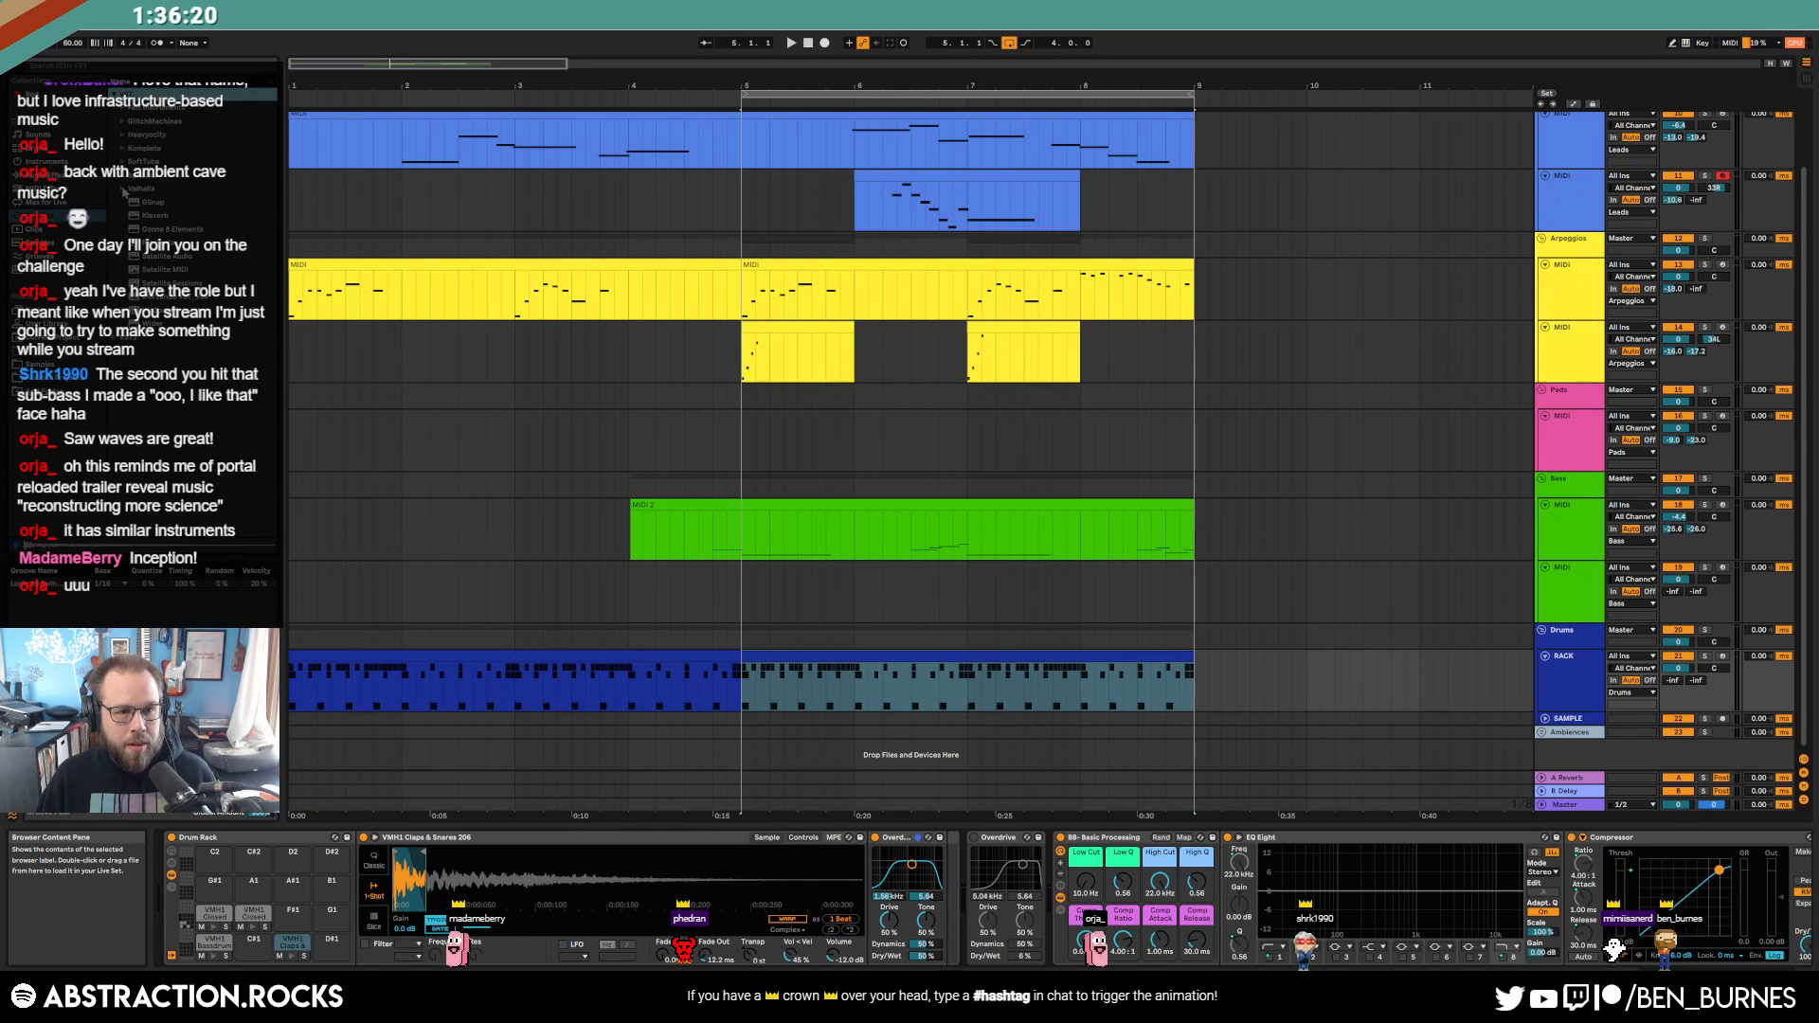
{"action": "left_click", "coordinate": [123, 149]}
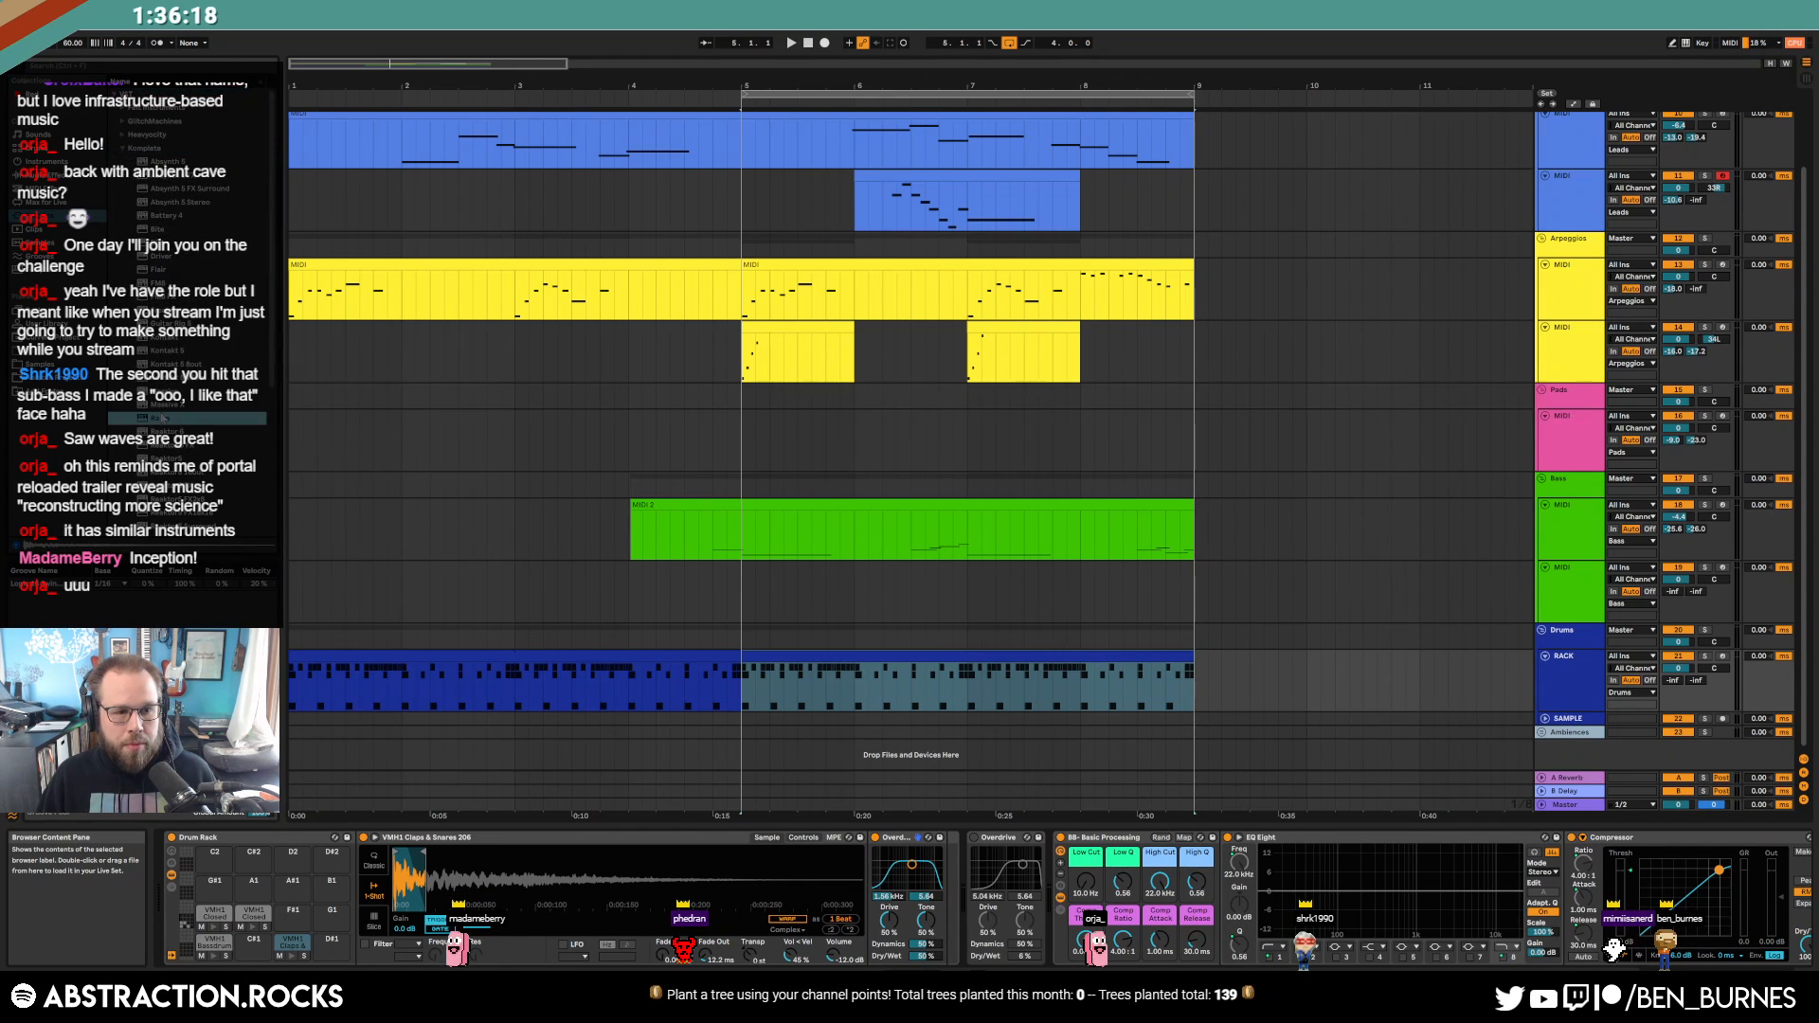
{"action": "left_click_drag", "start_coordinate": [163, 418], "coordinate": [876, 843]}
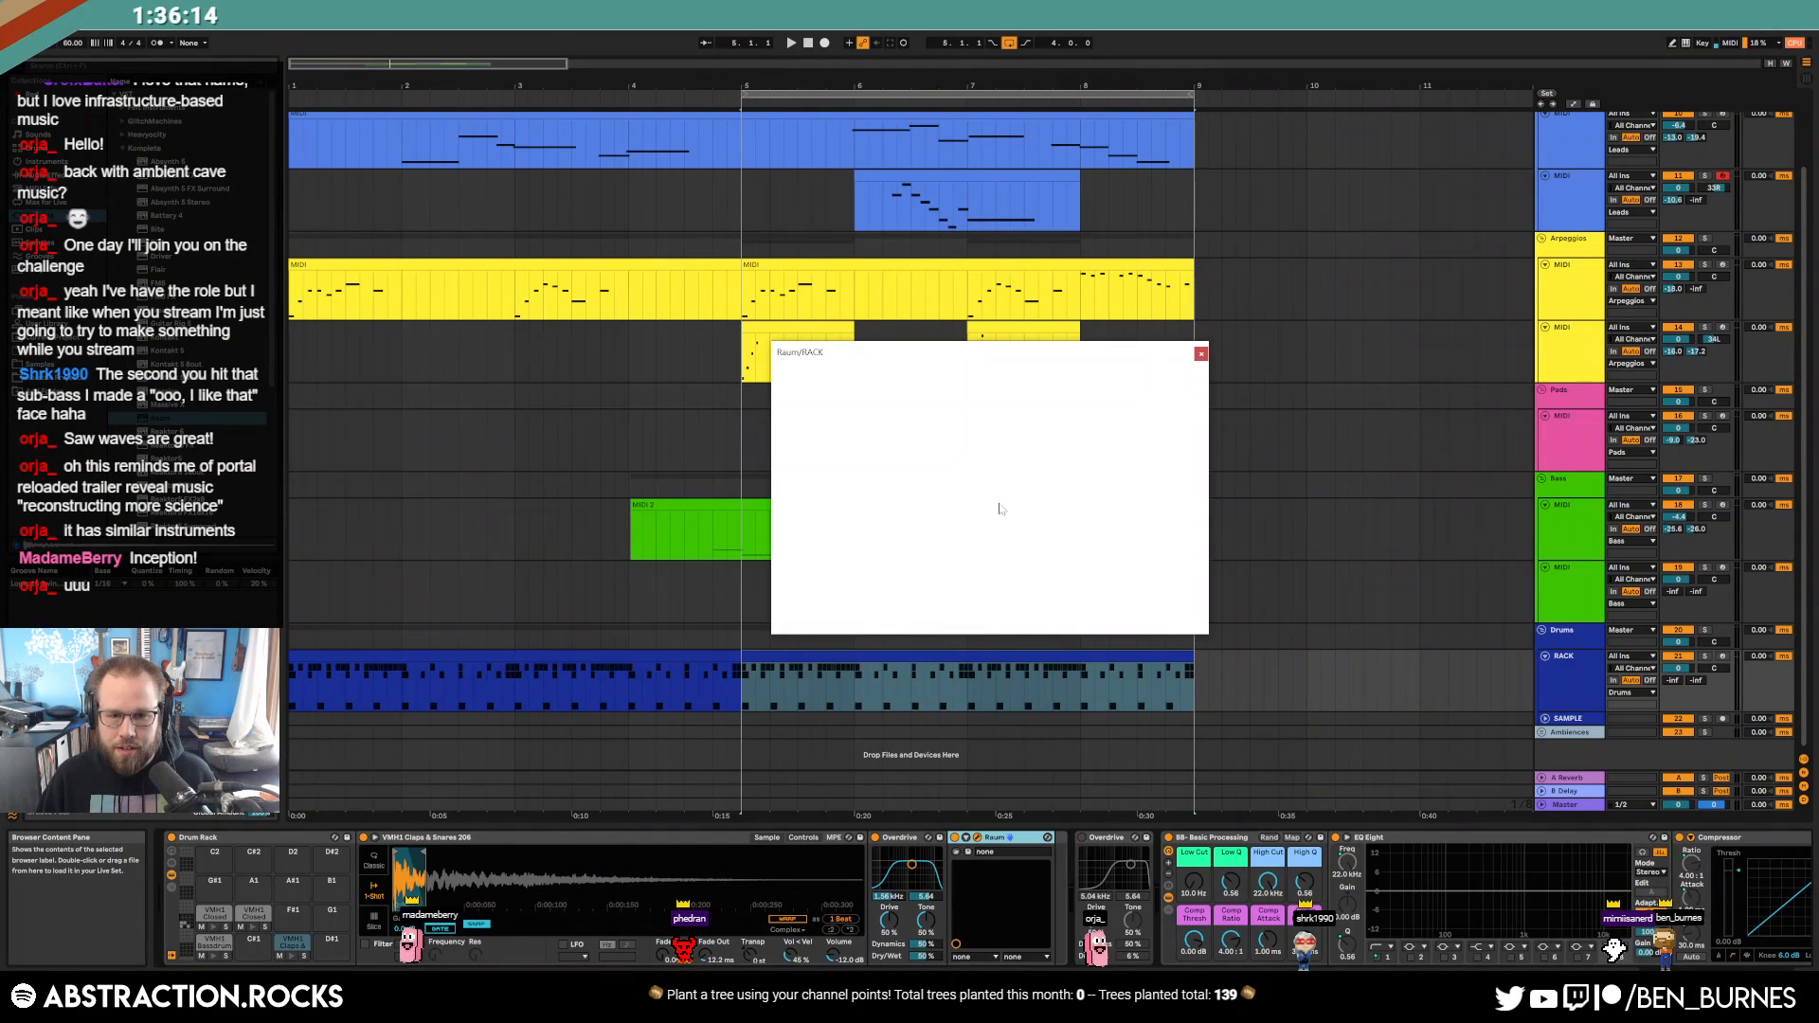
{"action": "left_click_drag", "start_coordinate": [1060, 349], "coordinate": [632, 448]}
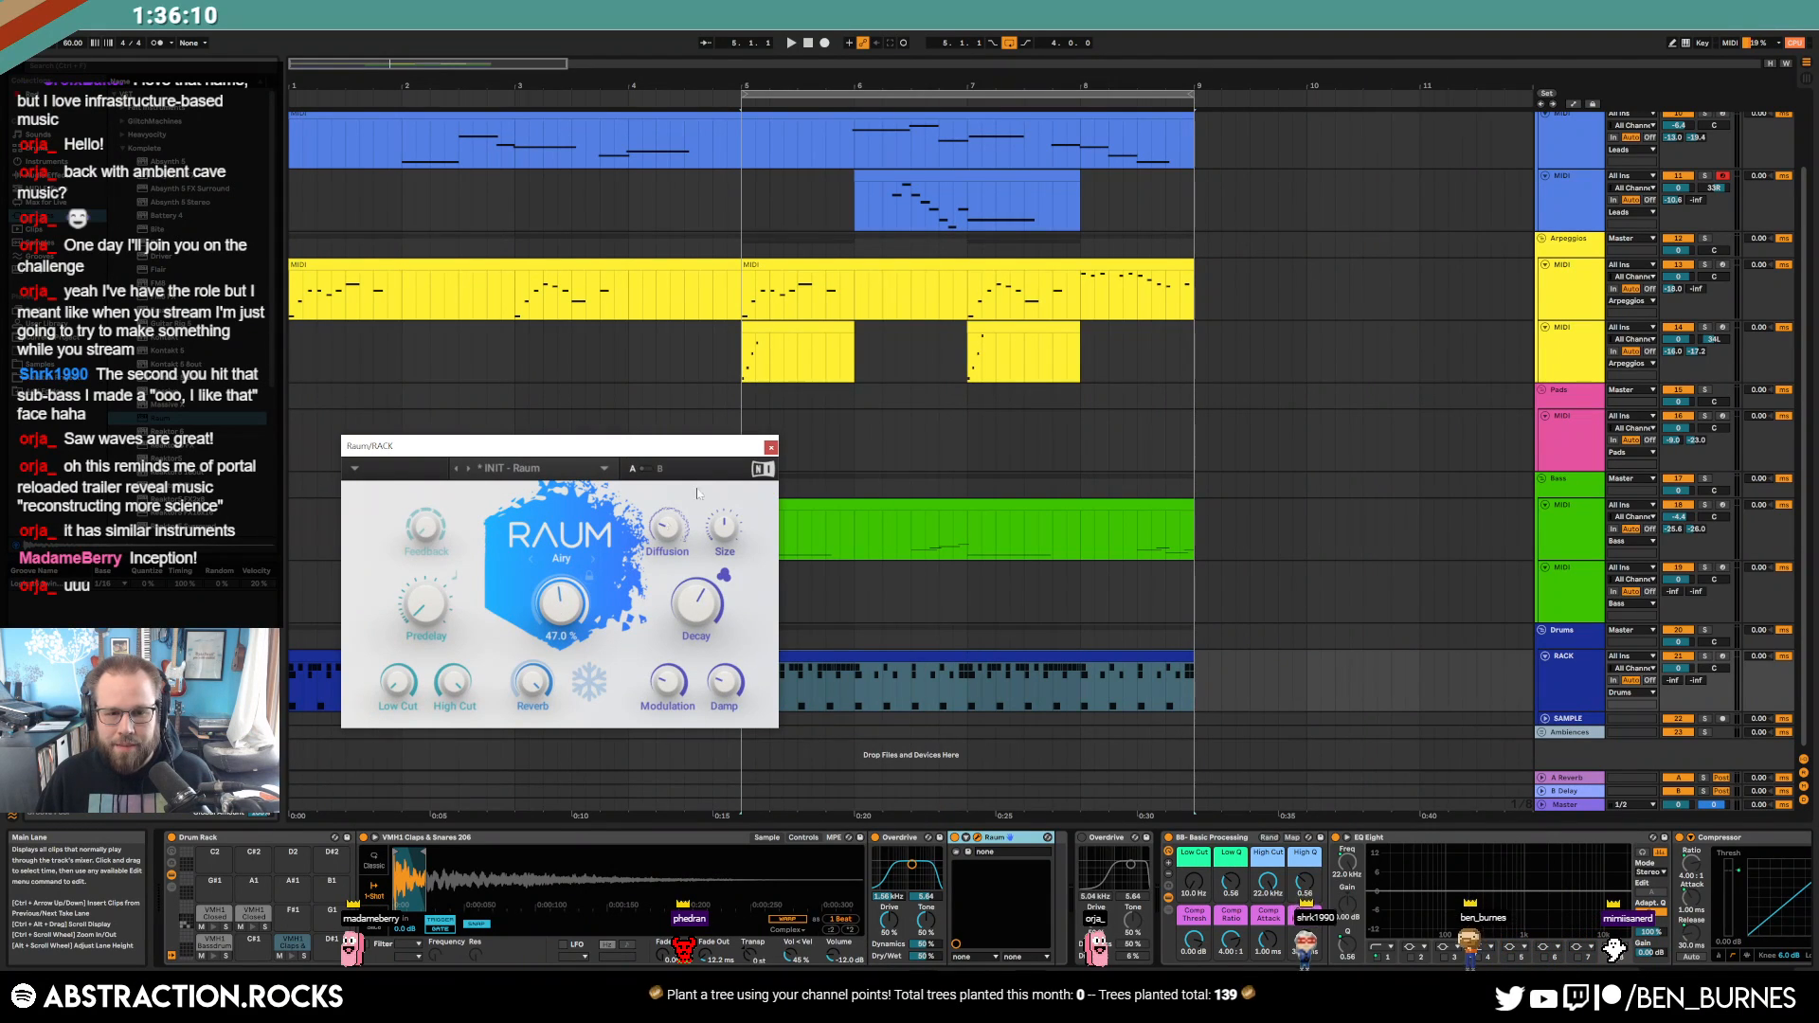
{"action": "left_click", "coordinate": [771, 448]}
Add a bass drum hit on the last sixteenth of each beat throughout the second drum clip.
{"action": "double_click", "coordinate": [890, 686]}
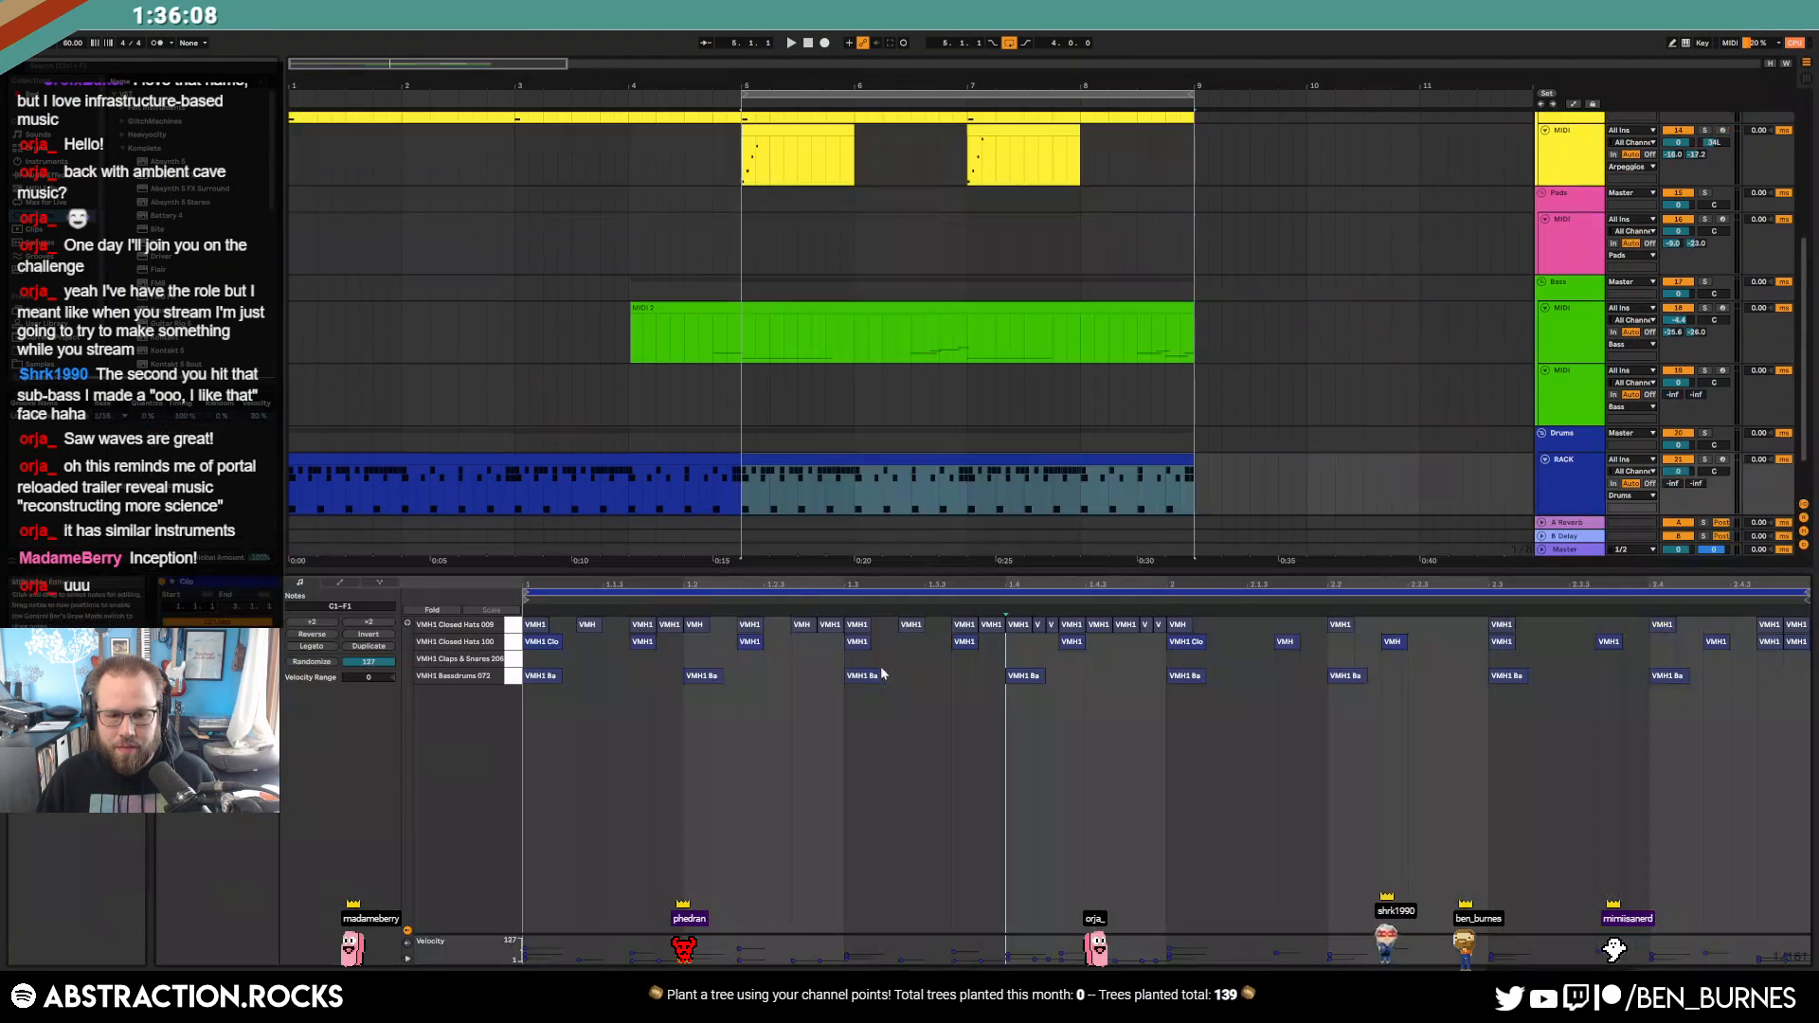
{"action": "double_click", "coordinate": [640, 677]}
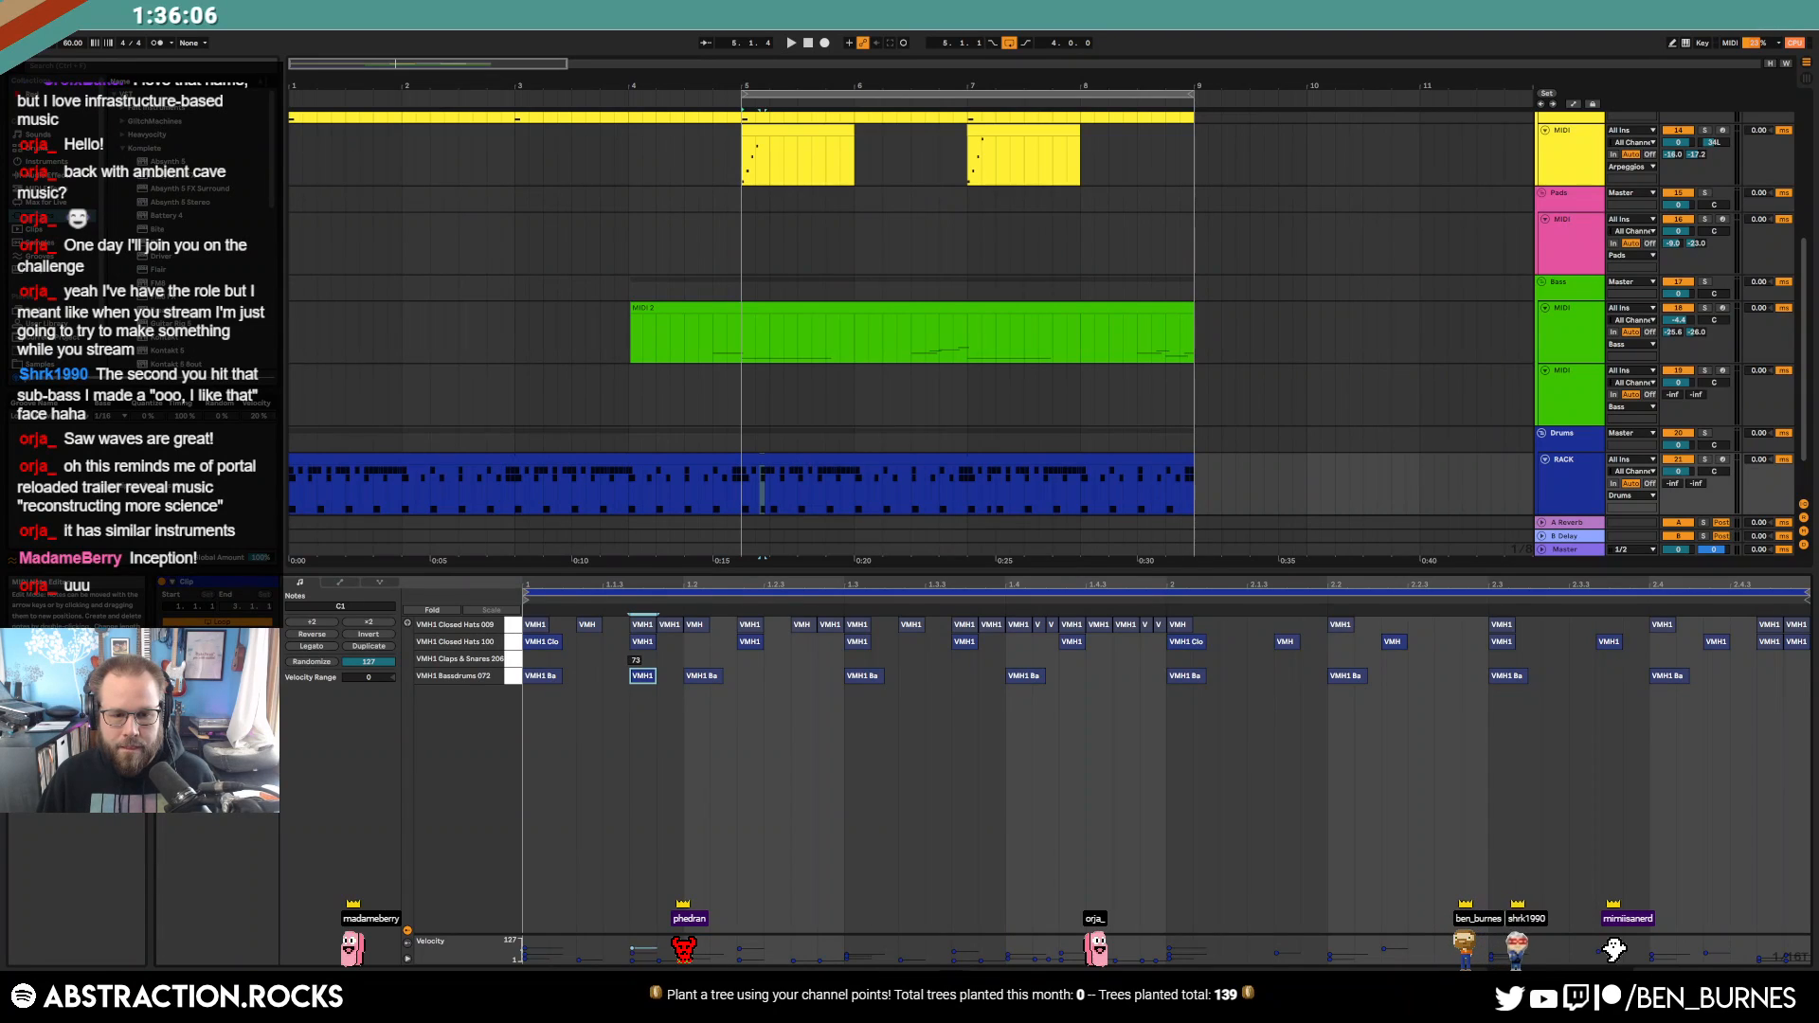
{"action": "left_click_drag", "start_coordinate": [567, 677], "coordinate": [551, 678]}
{"action": "key", "text": "ctrl+d"}
{"action": "key", "text": "ctrl+d"}
{"action": "key", "text": "ctrl+d"}
{"action": "key", "text": "ctrl+d"}
{"action": "key", "text": "ctrl+d"}
{"action": "key", "text": "ctrl+d"}
{"action": "key", "text": "ctrl+d"}
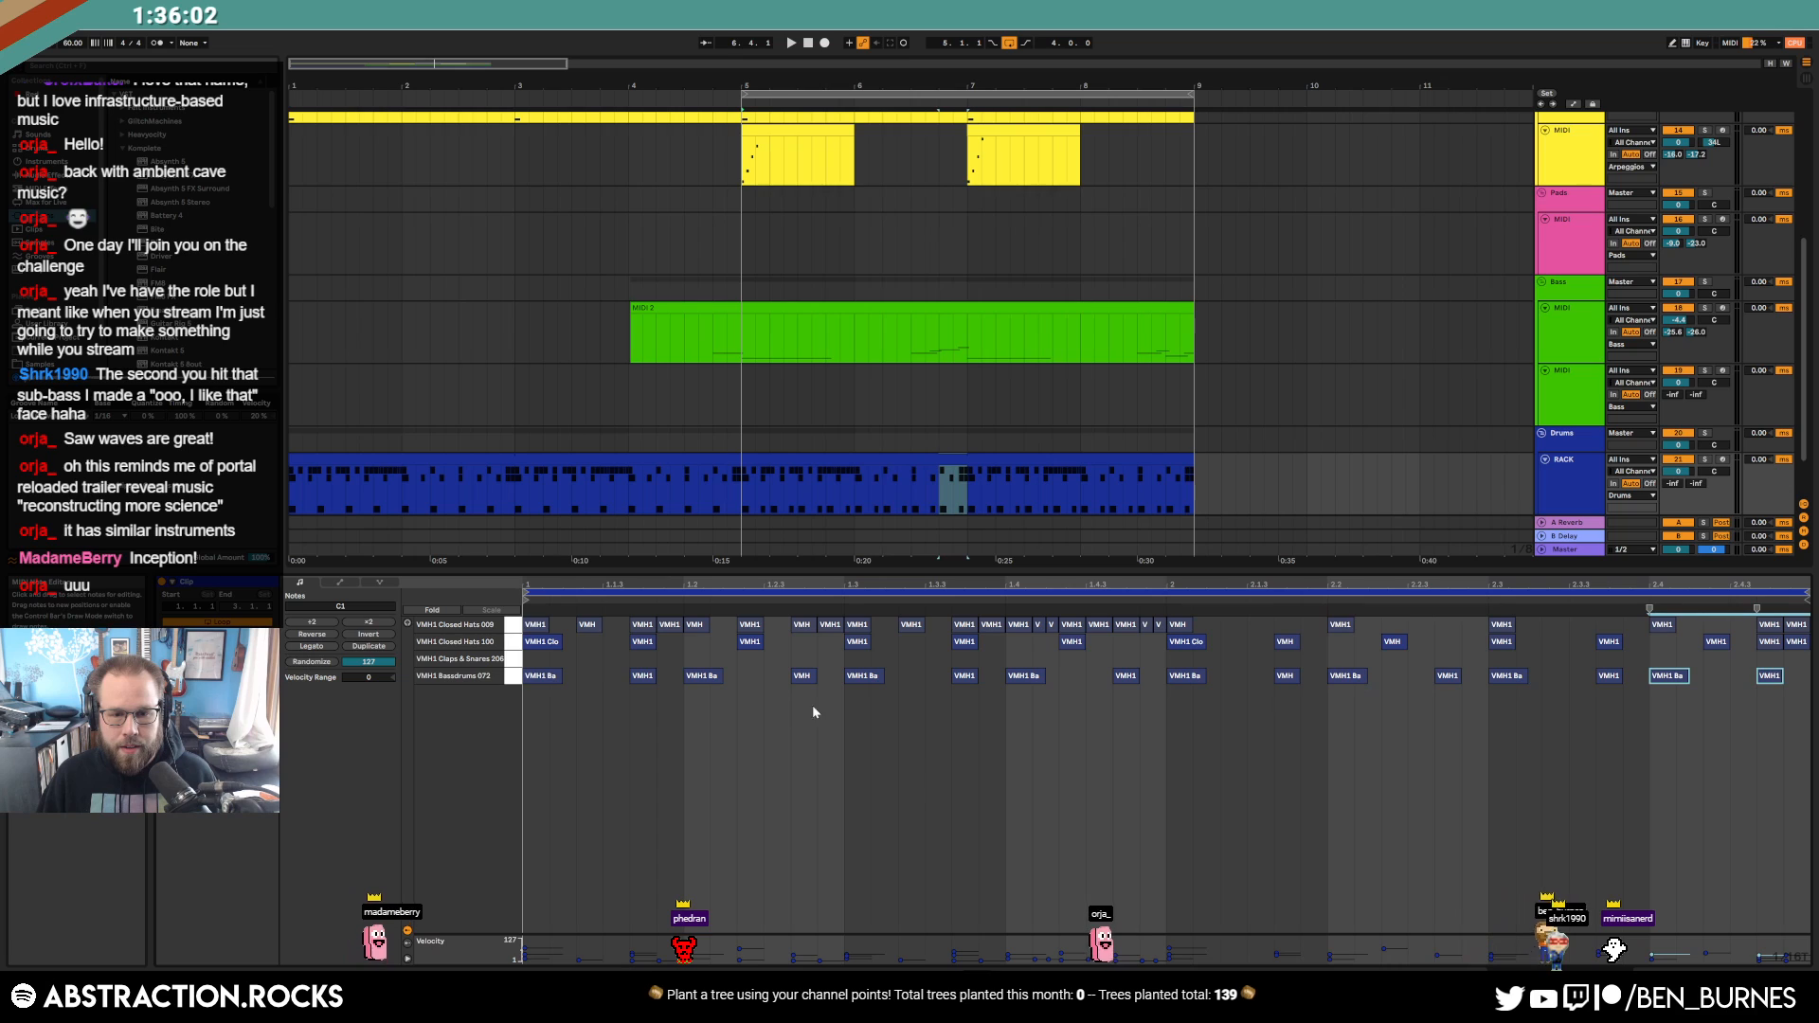
Add a clap on beat 3 of the drum clip's first bar and duplicate it to the second bar.
{"action": "double_click", "coordinate": [857, 658]}
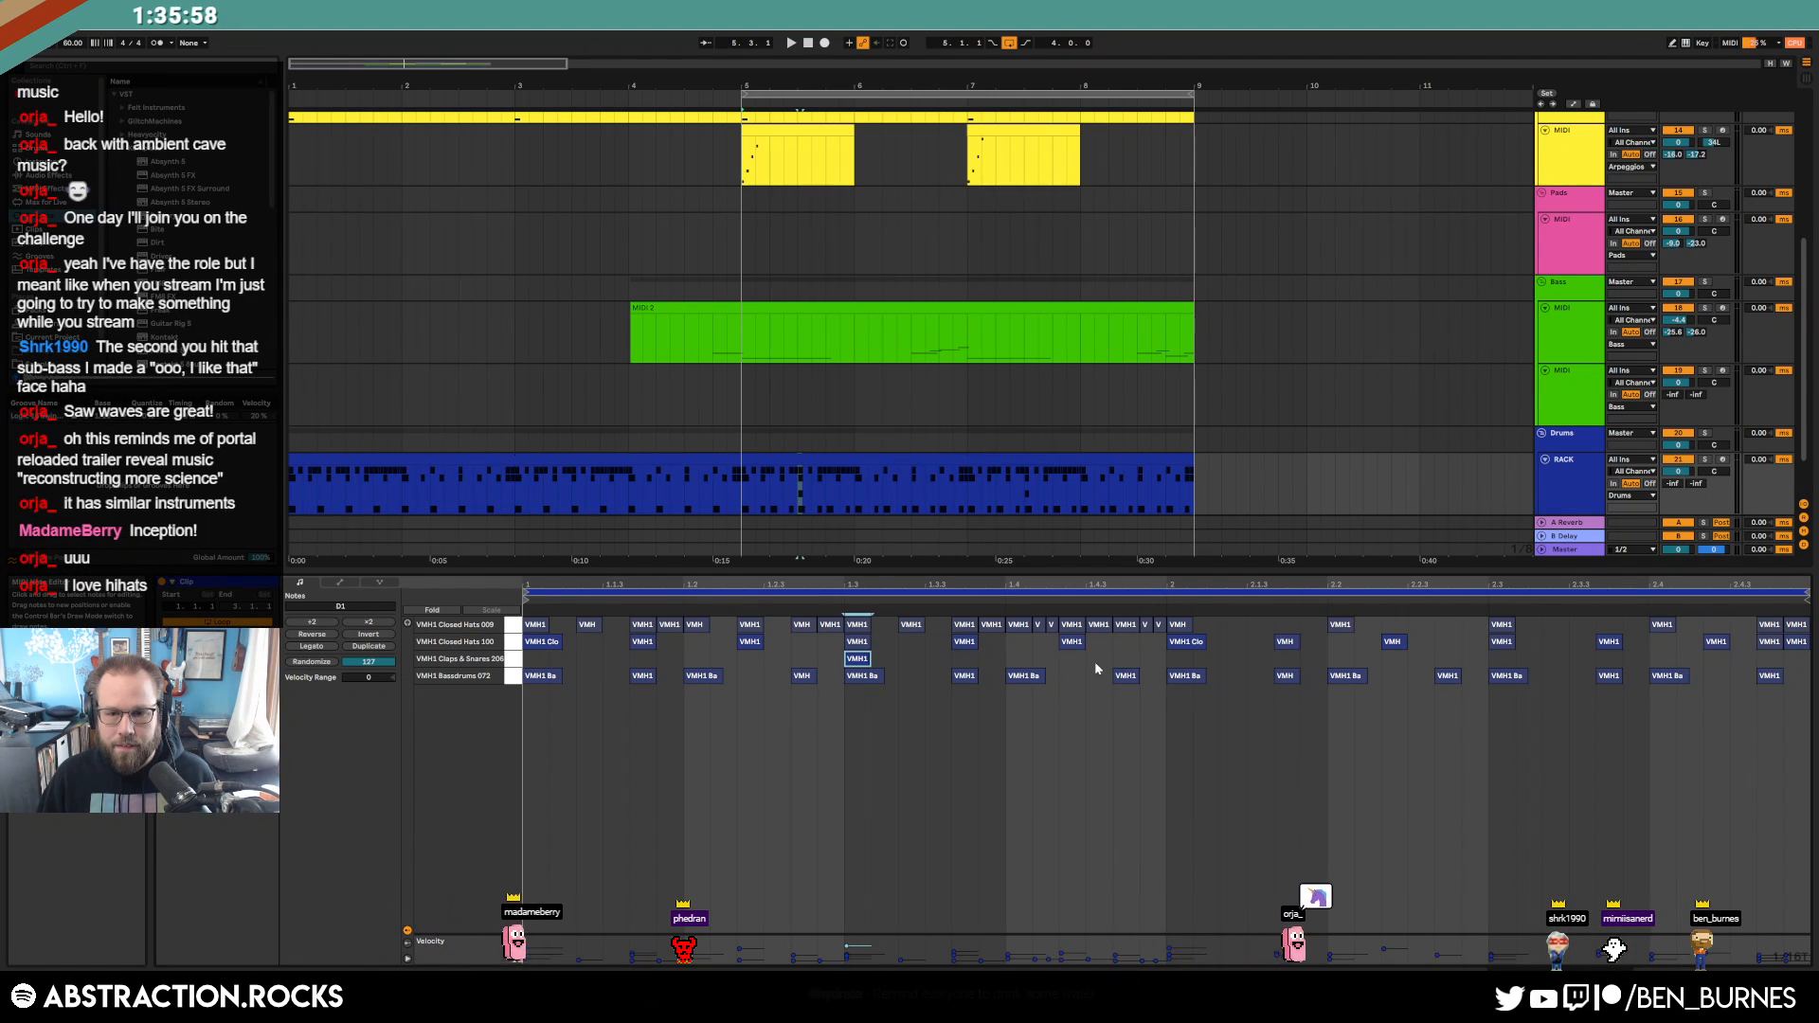
{"action": "left_click_drag", "start_coordinate": [1163, 656], "coordinate": [526, 668]}
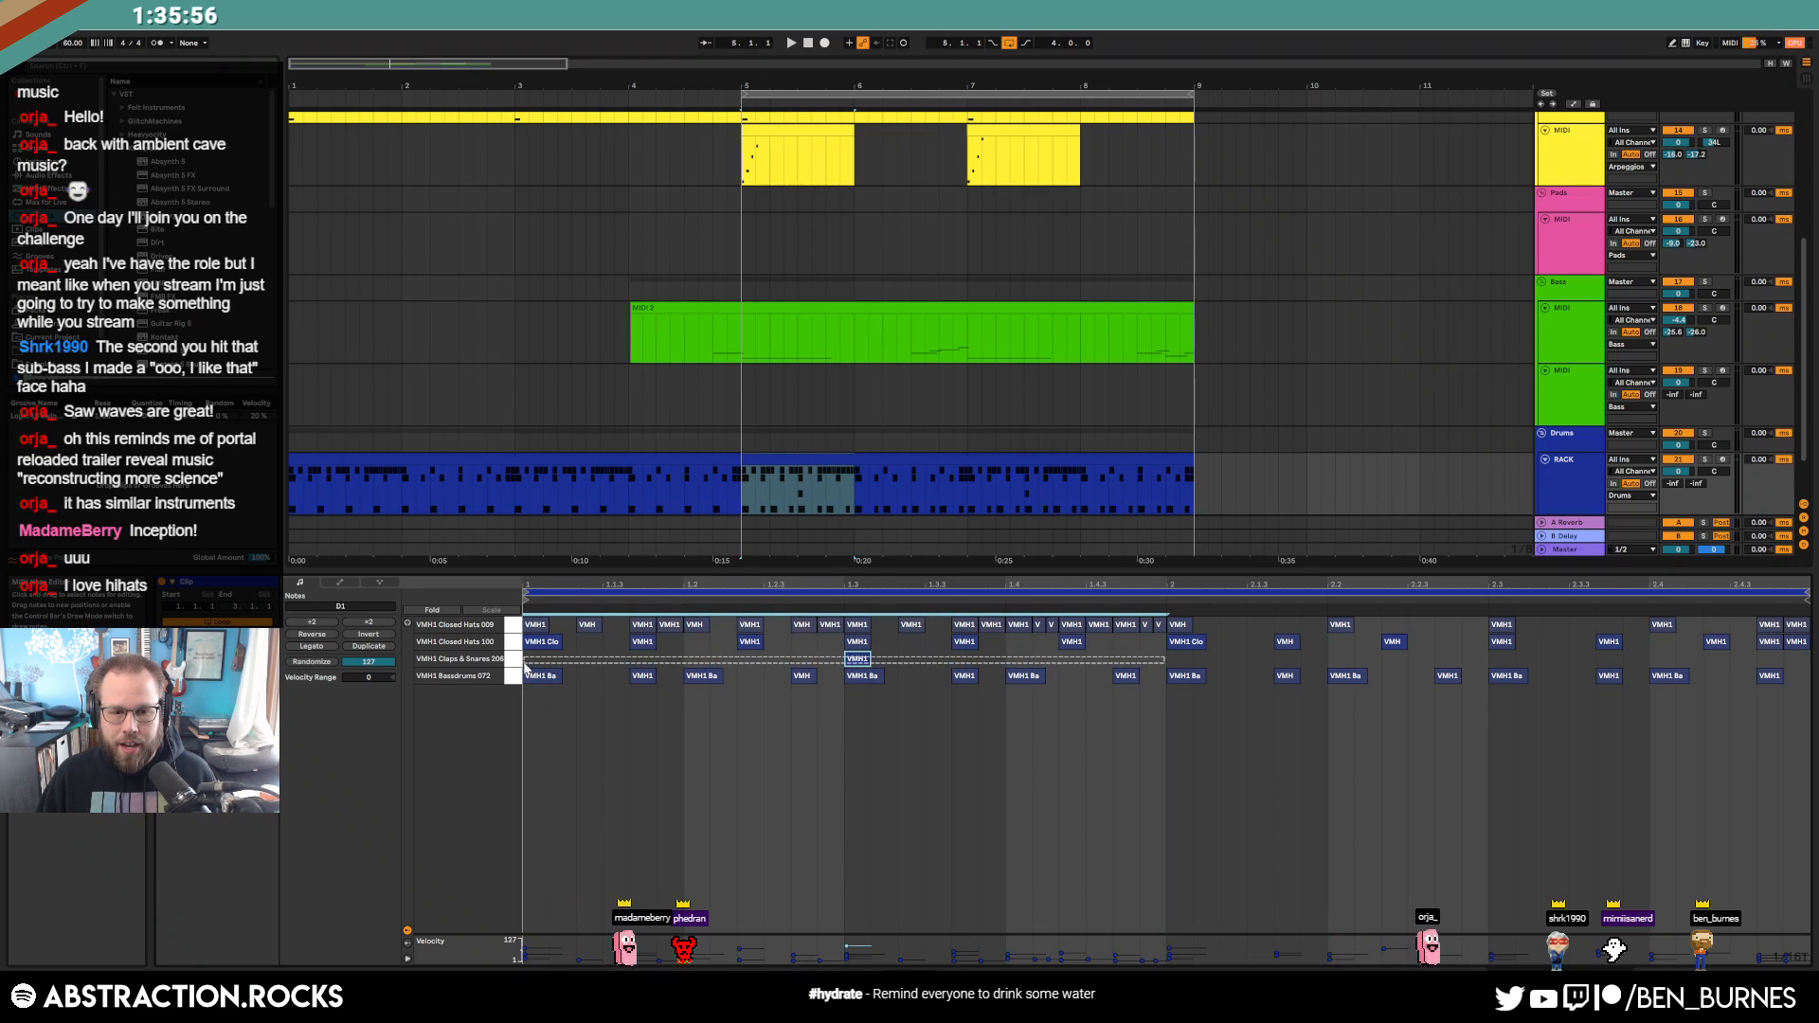
{"action": "key", "text": "ctrl+d"}
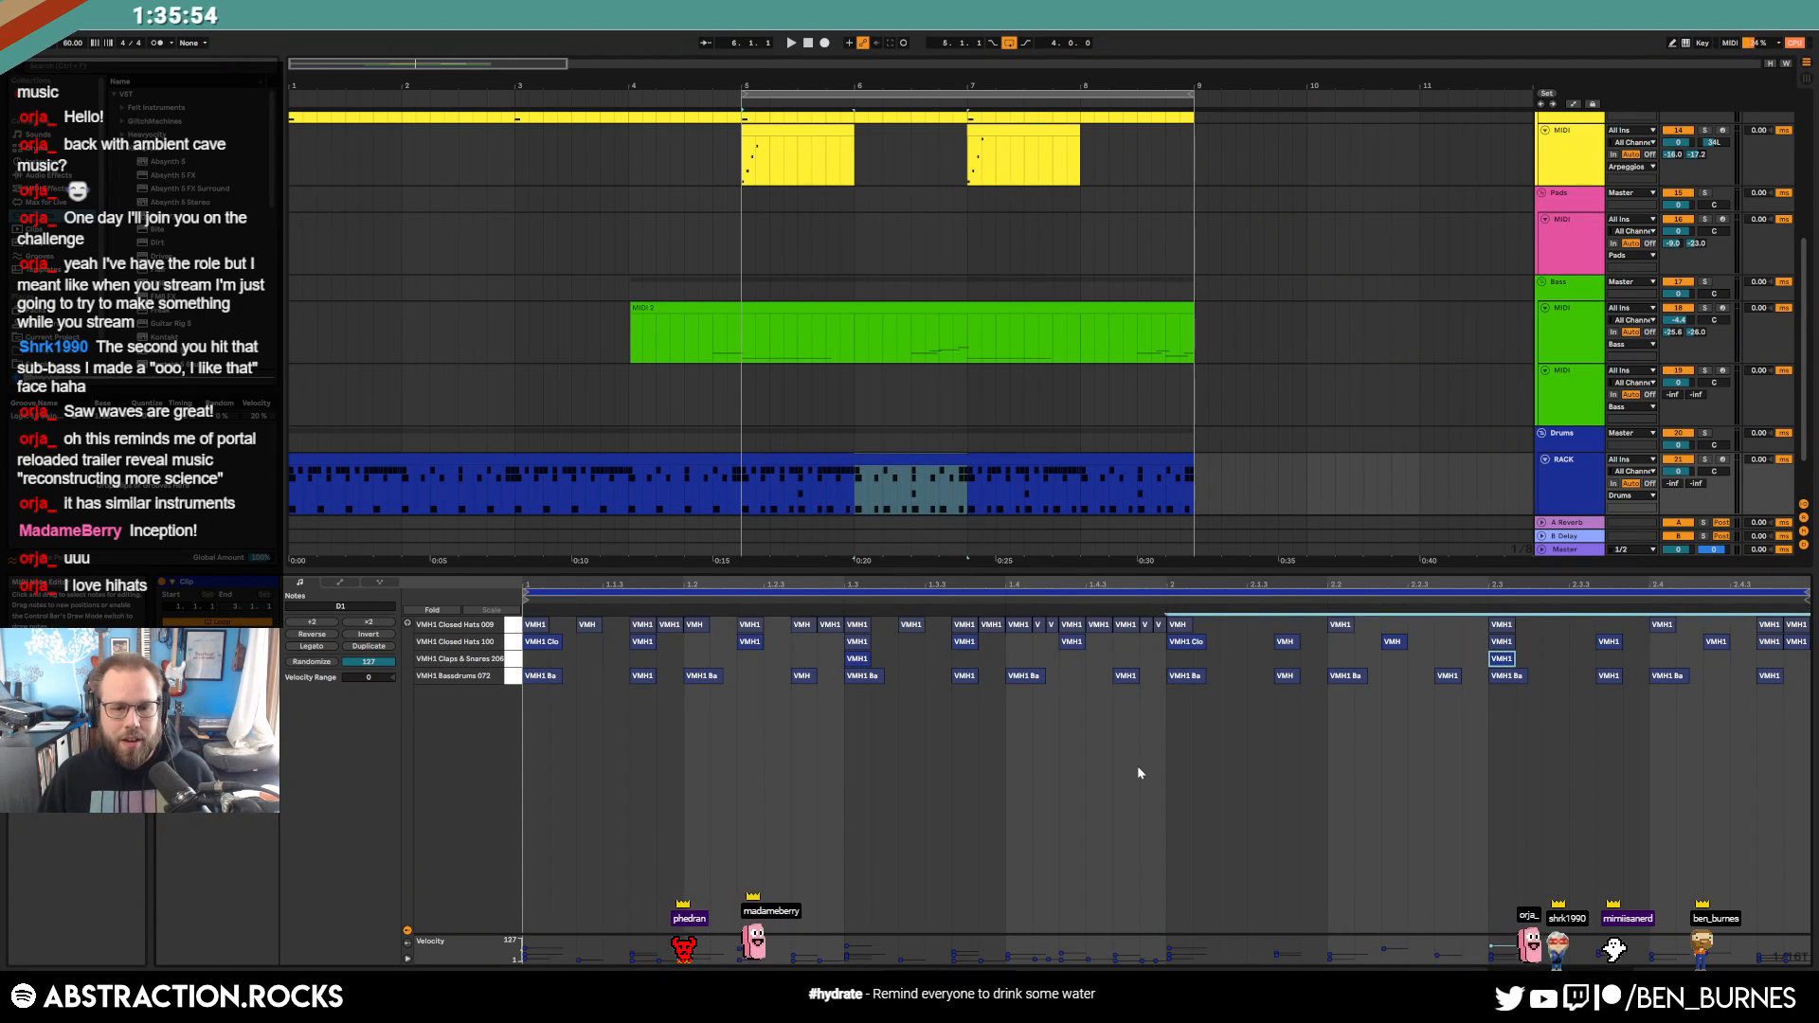
Check the clips in the arrangement and play back the loop to audition the new kick and clap hits.
{"action": "left_click", "coordinate": [867, 462]}
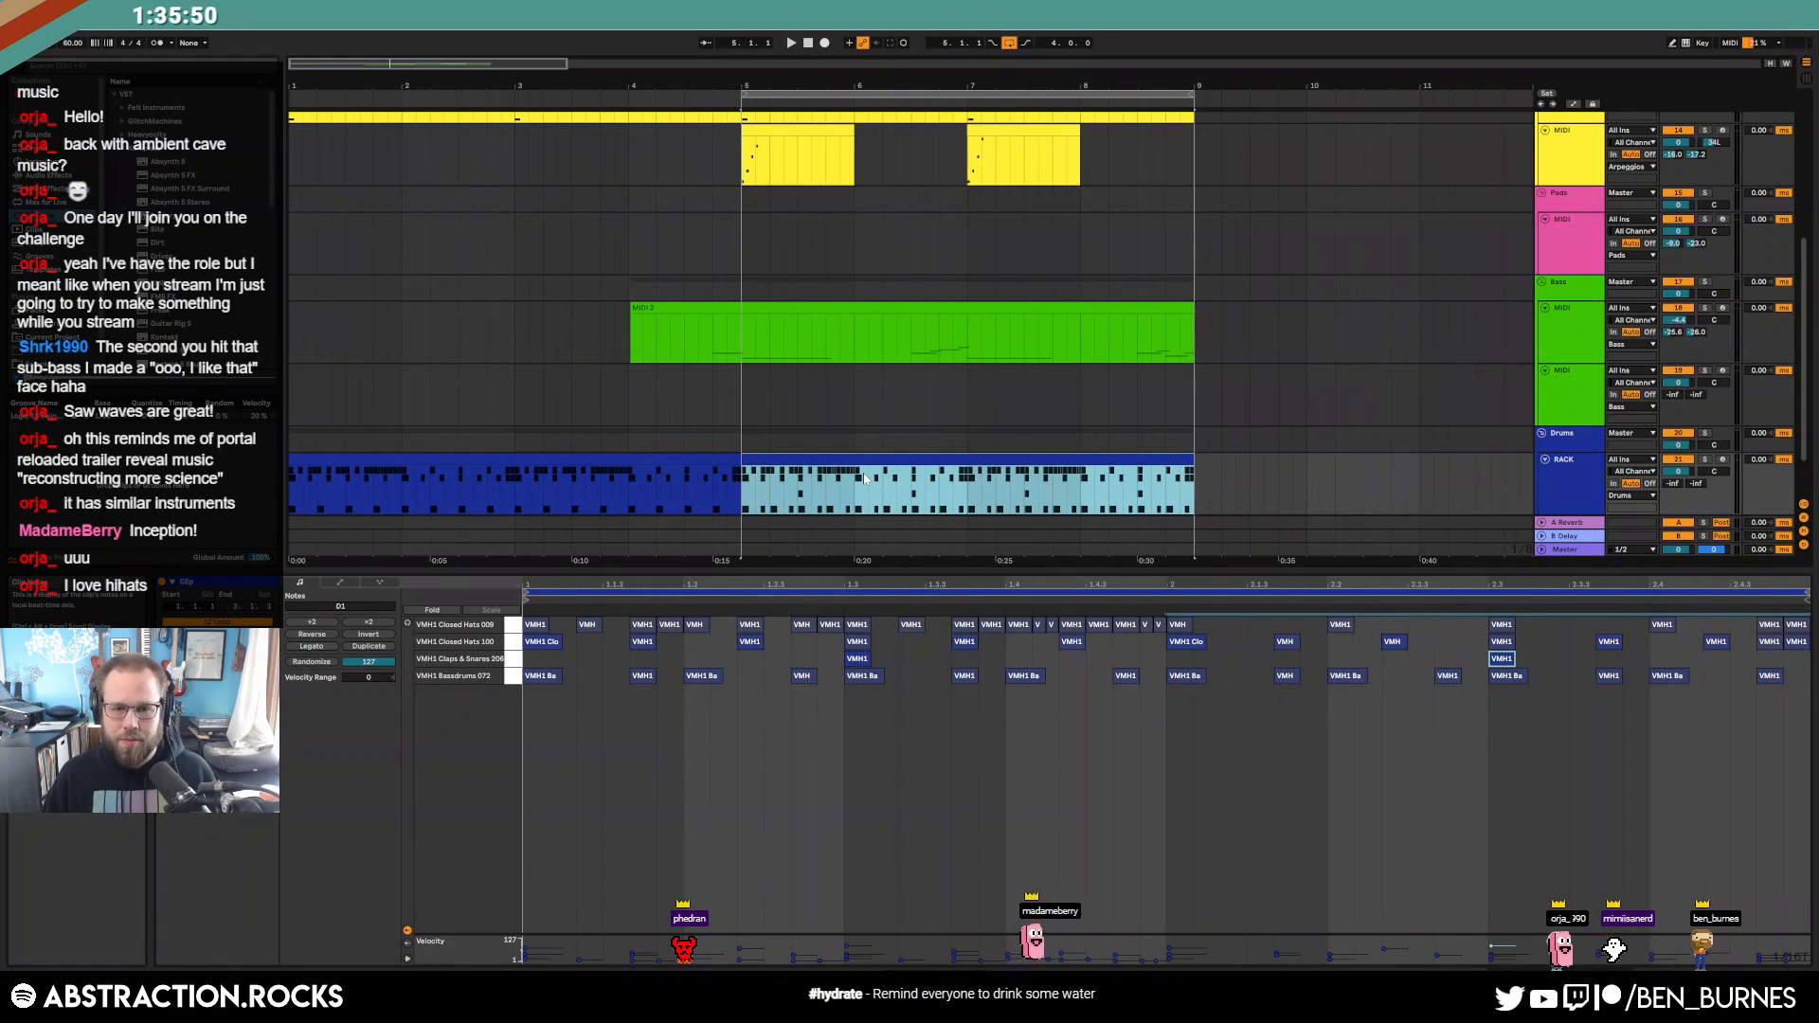
{"action": "scroll", "coordinate": [889, 431], "scroll_direction": "up", "scroll_amount": 3}
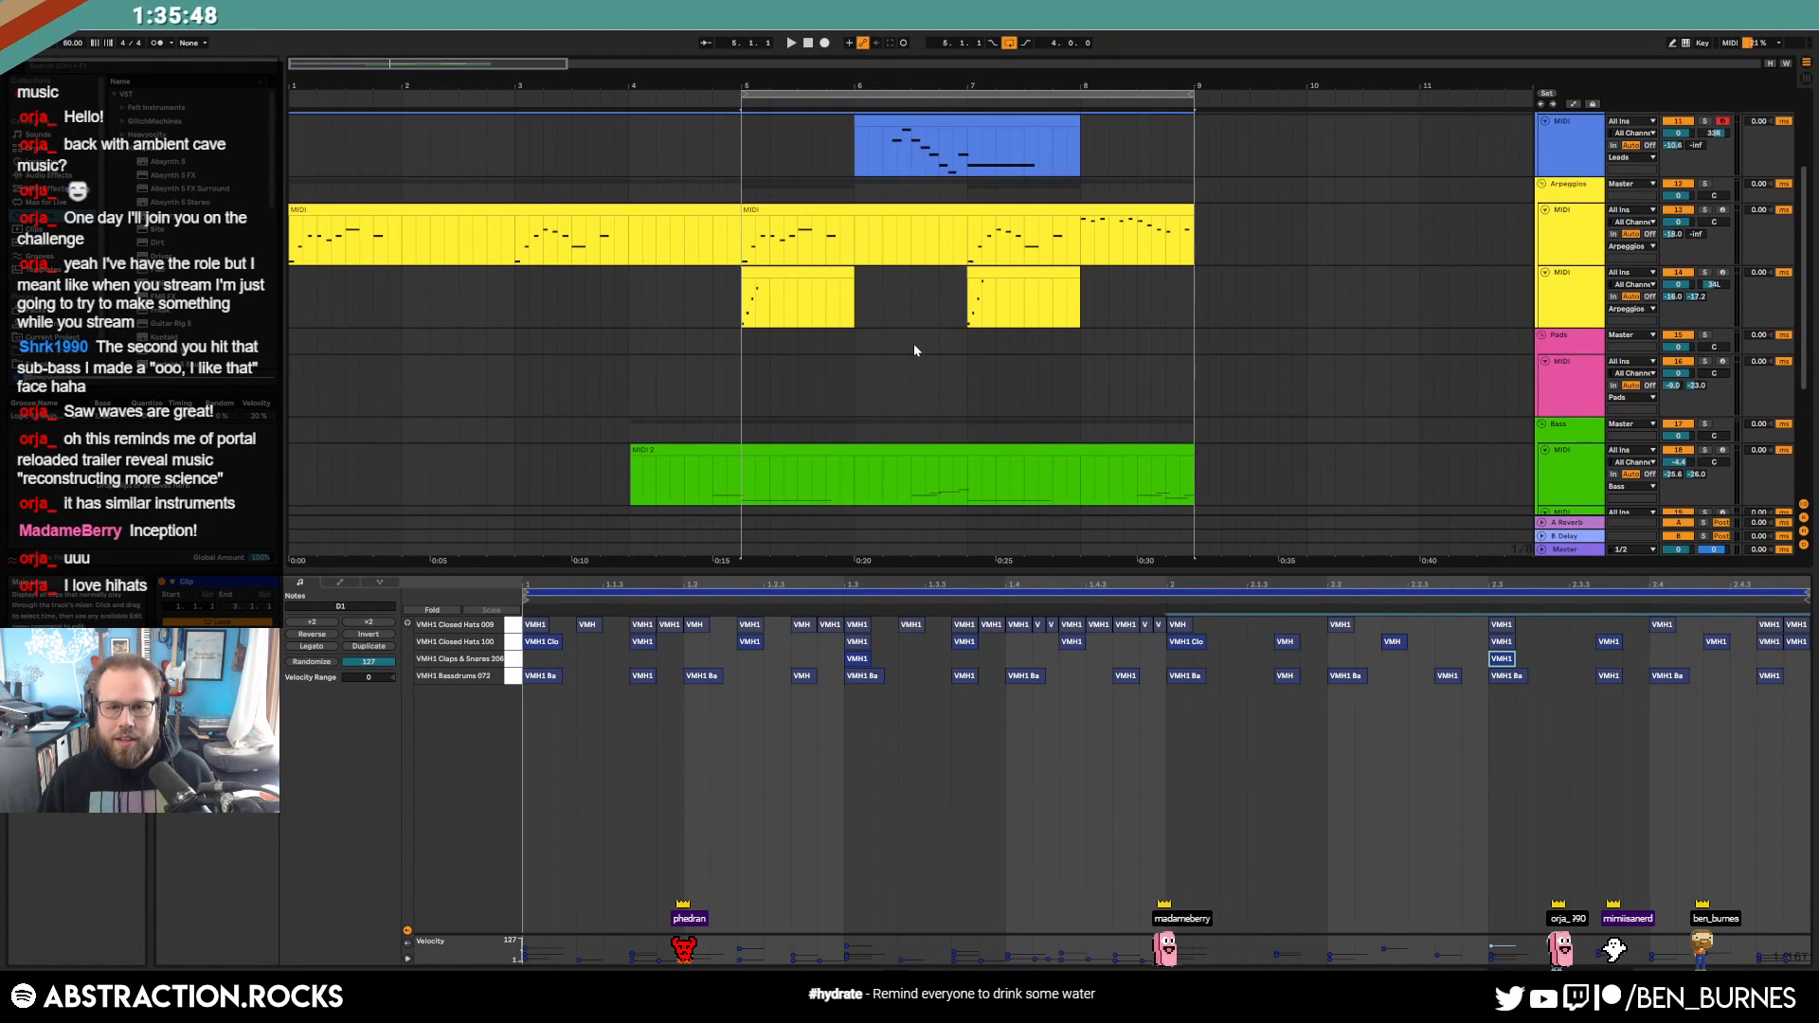
{"action": "left_click_drag", "start_coordinate": [751, 236], "coordinate": [840, 240]}
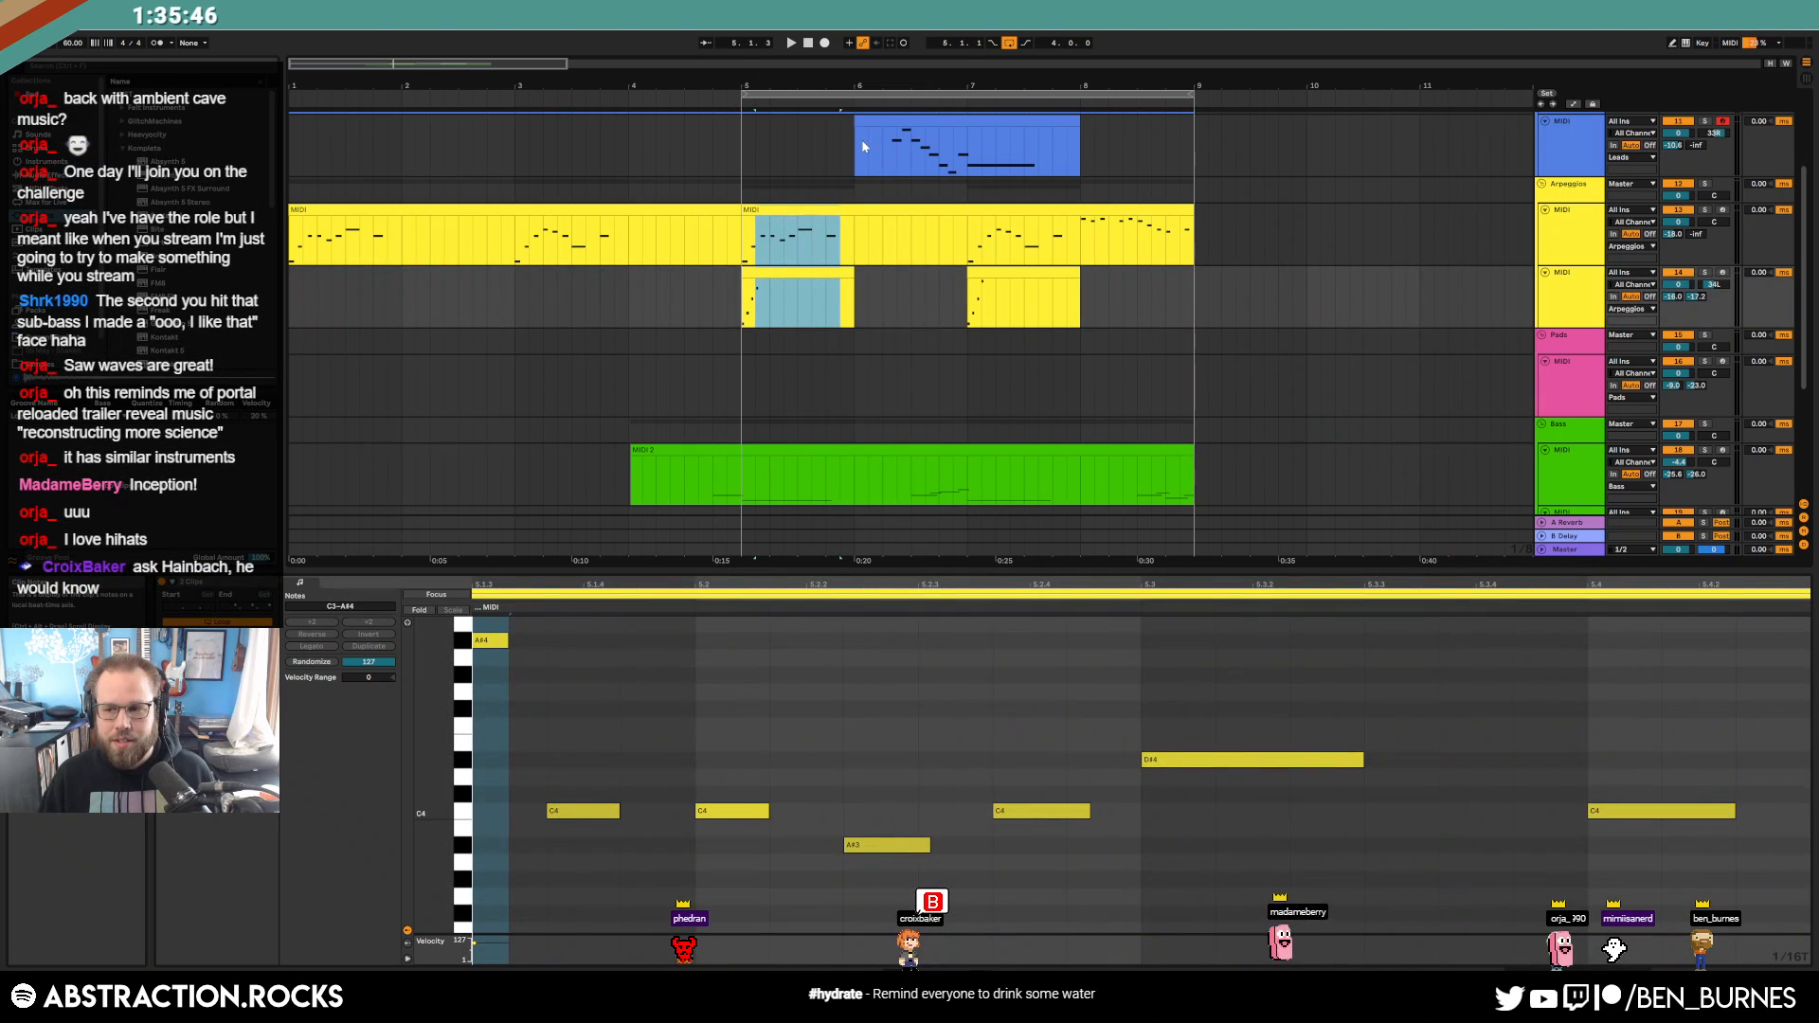
{"action": "left_click", "coordinate": [930, 363]}
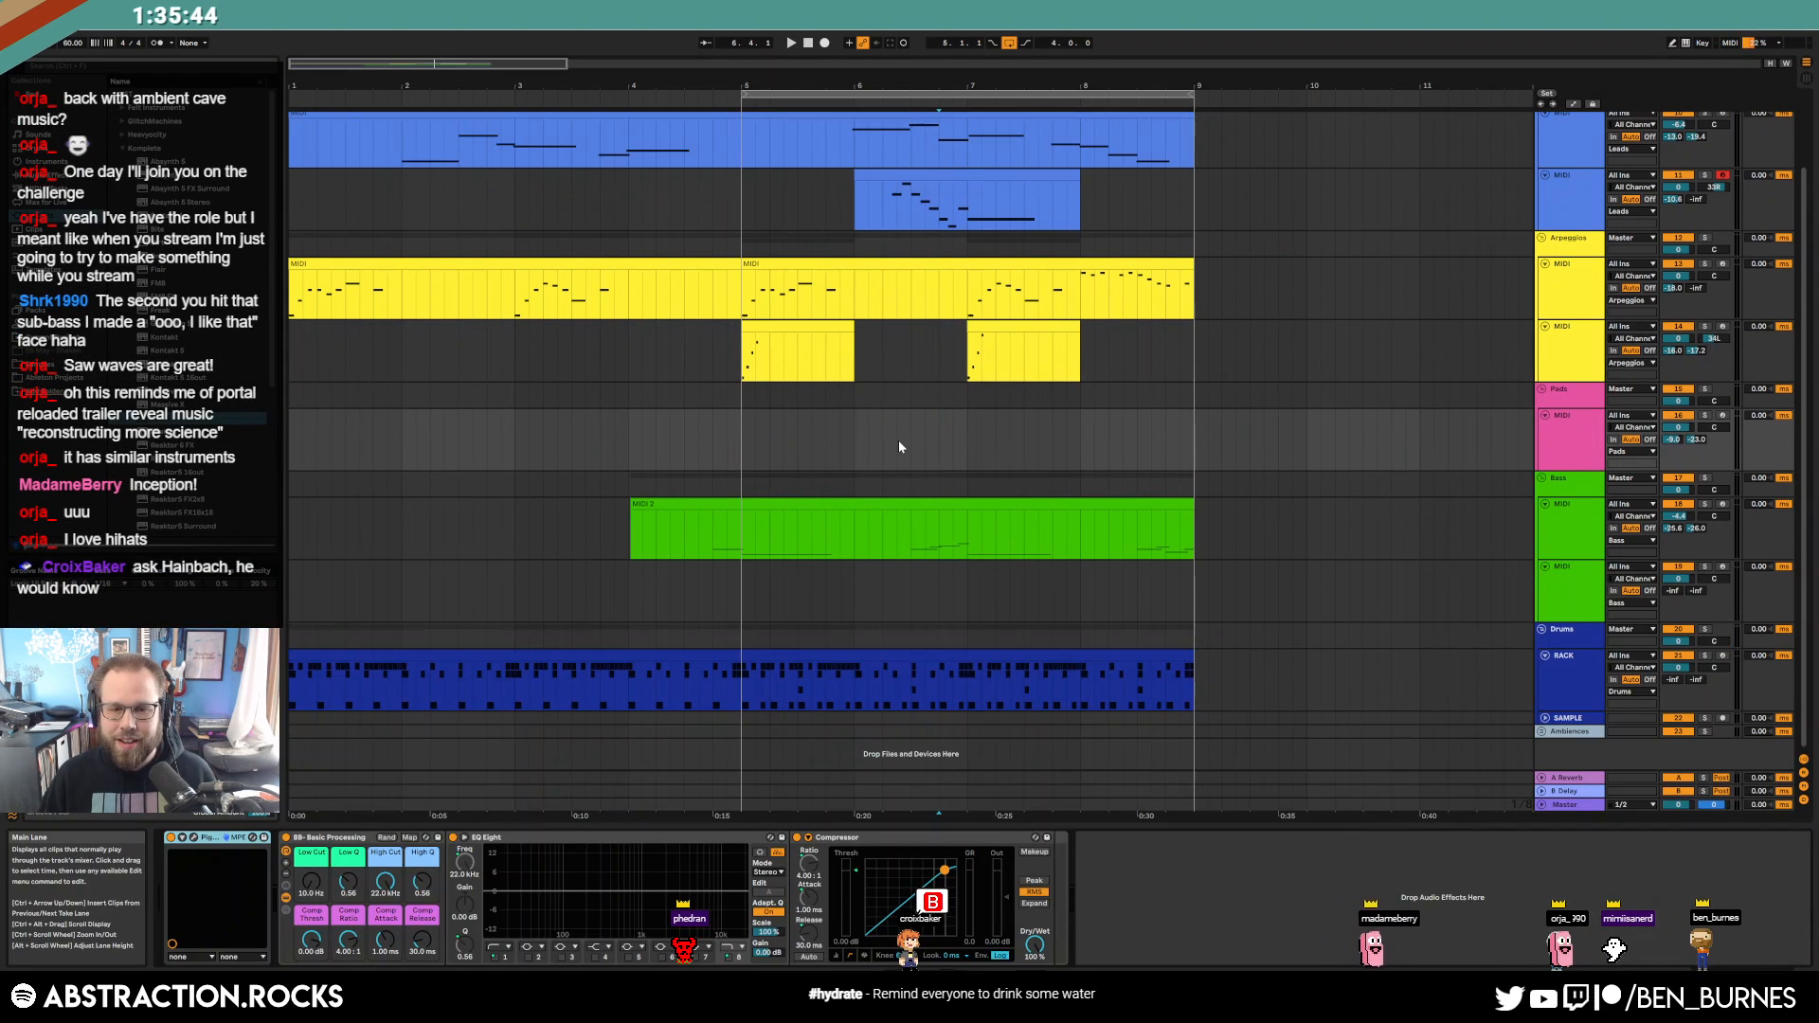
{"action": "left_click", "coordinate": [695, 525]}
{"action": "key", "text": "space"}
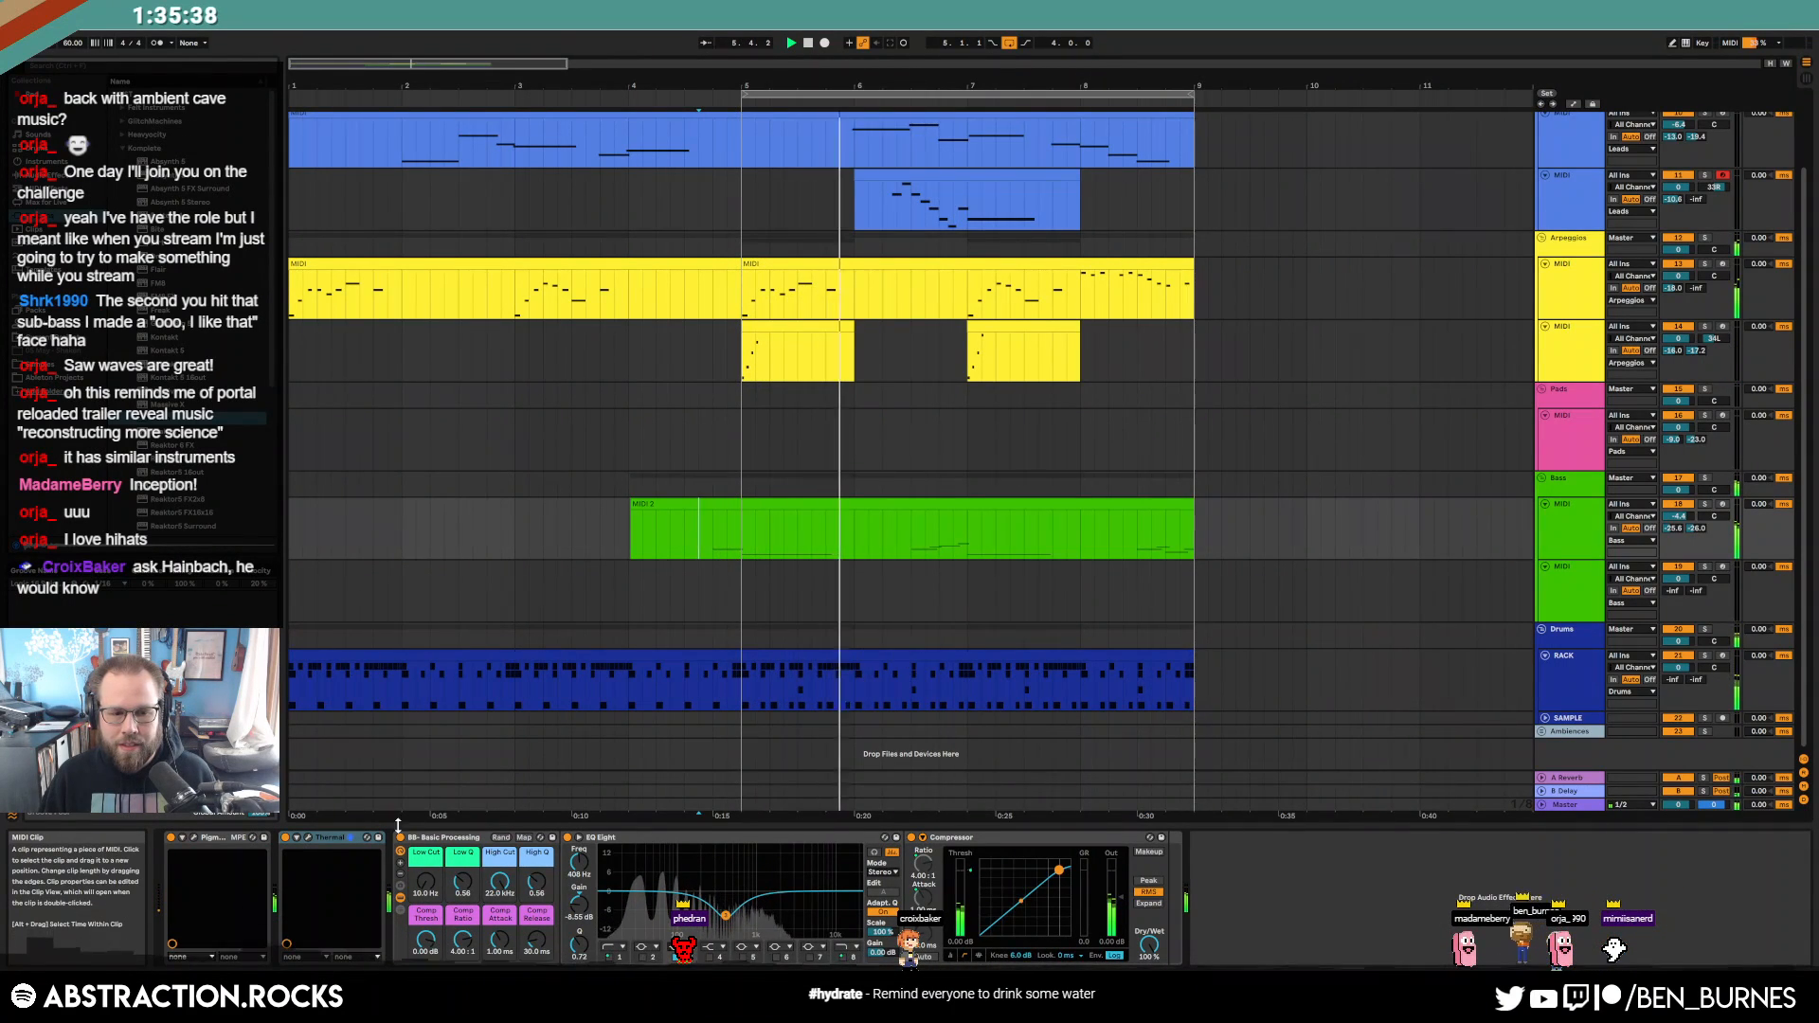
Show the drum rack's chain list and inspect the clap's Raum reverb settings.
{"action": "left_click", "coordinate": [1565, 669]}
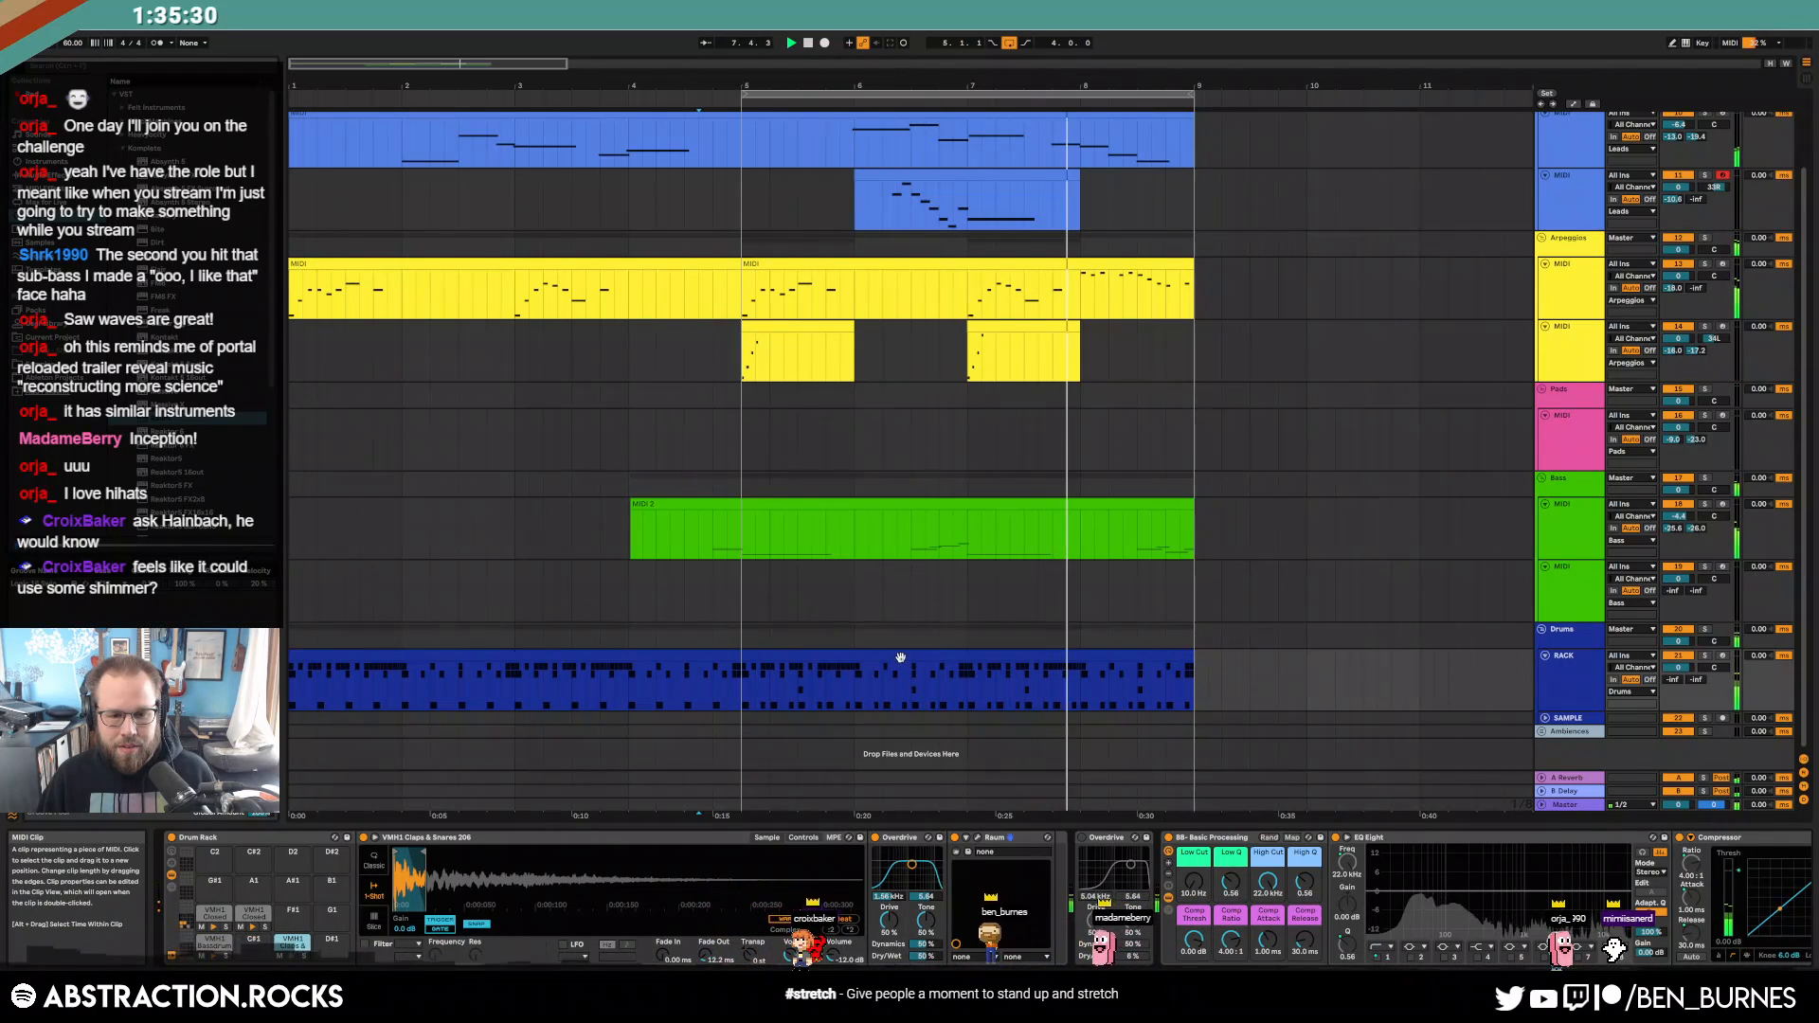
{"action": "left_click", "coordinate": [171, 890]}
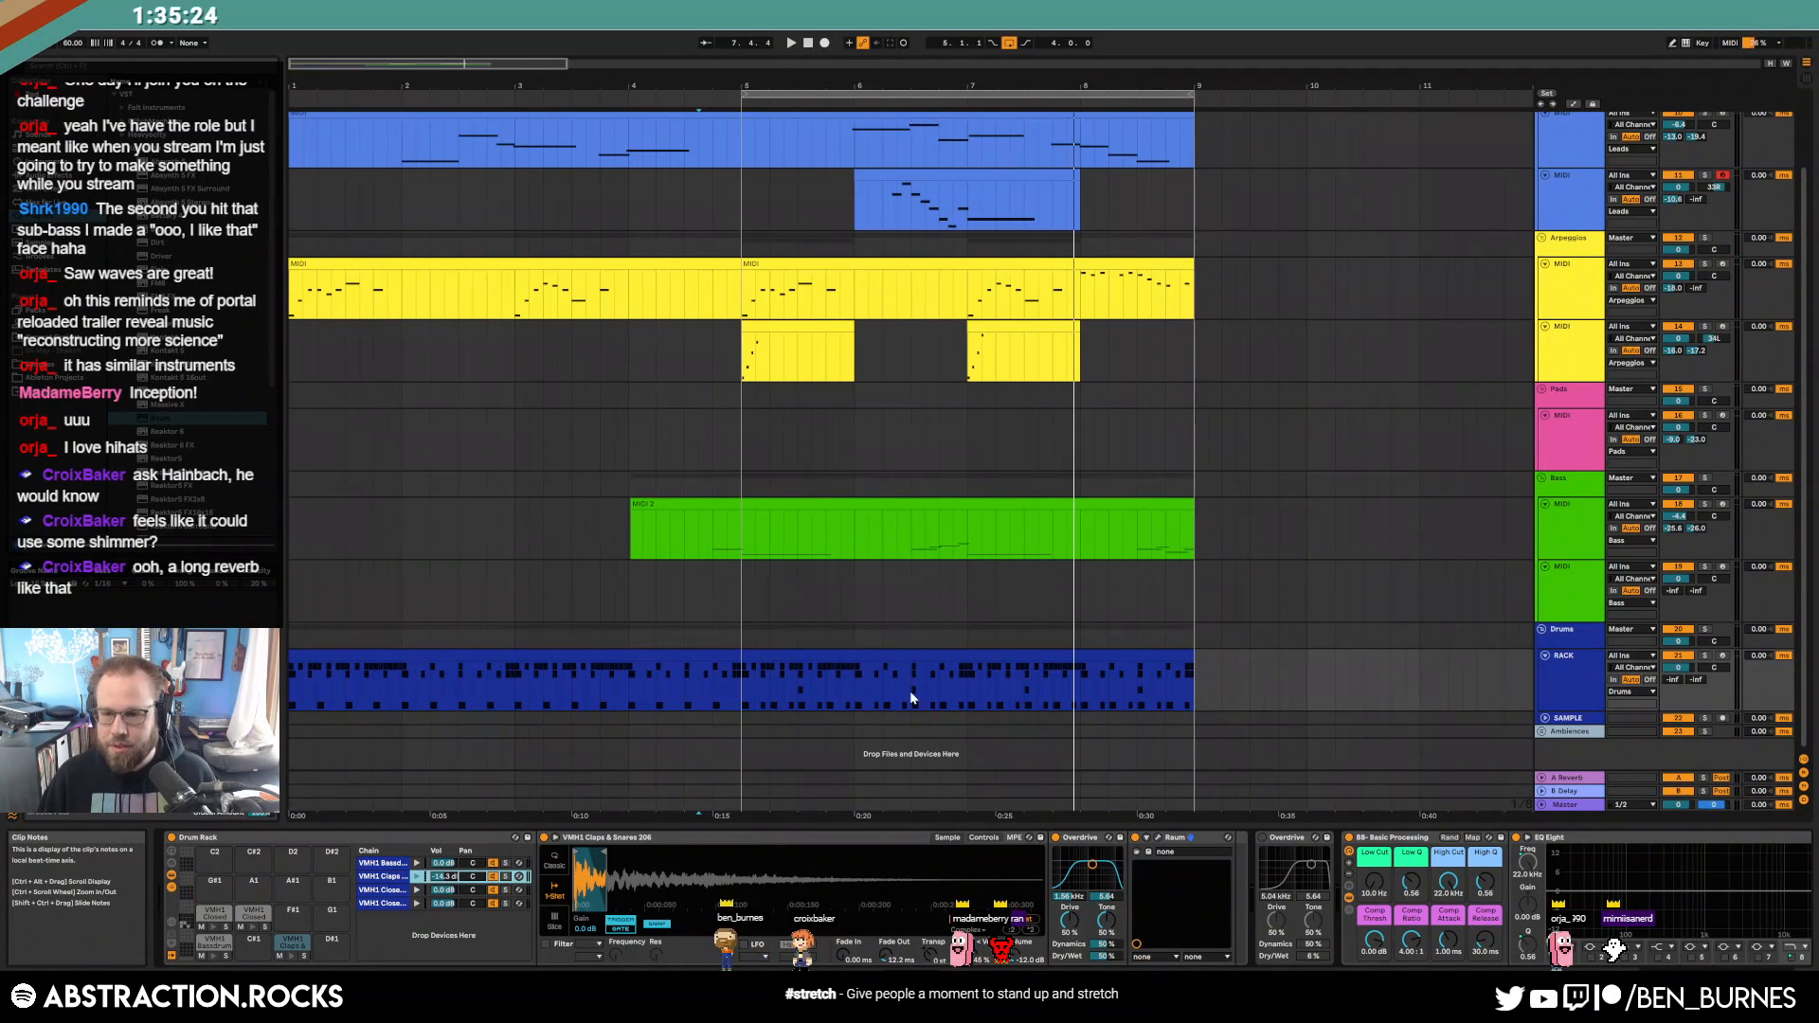
{"action": "left_click", "coordinate": [1158, 839]}
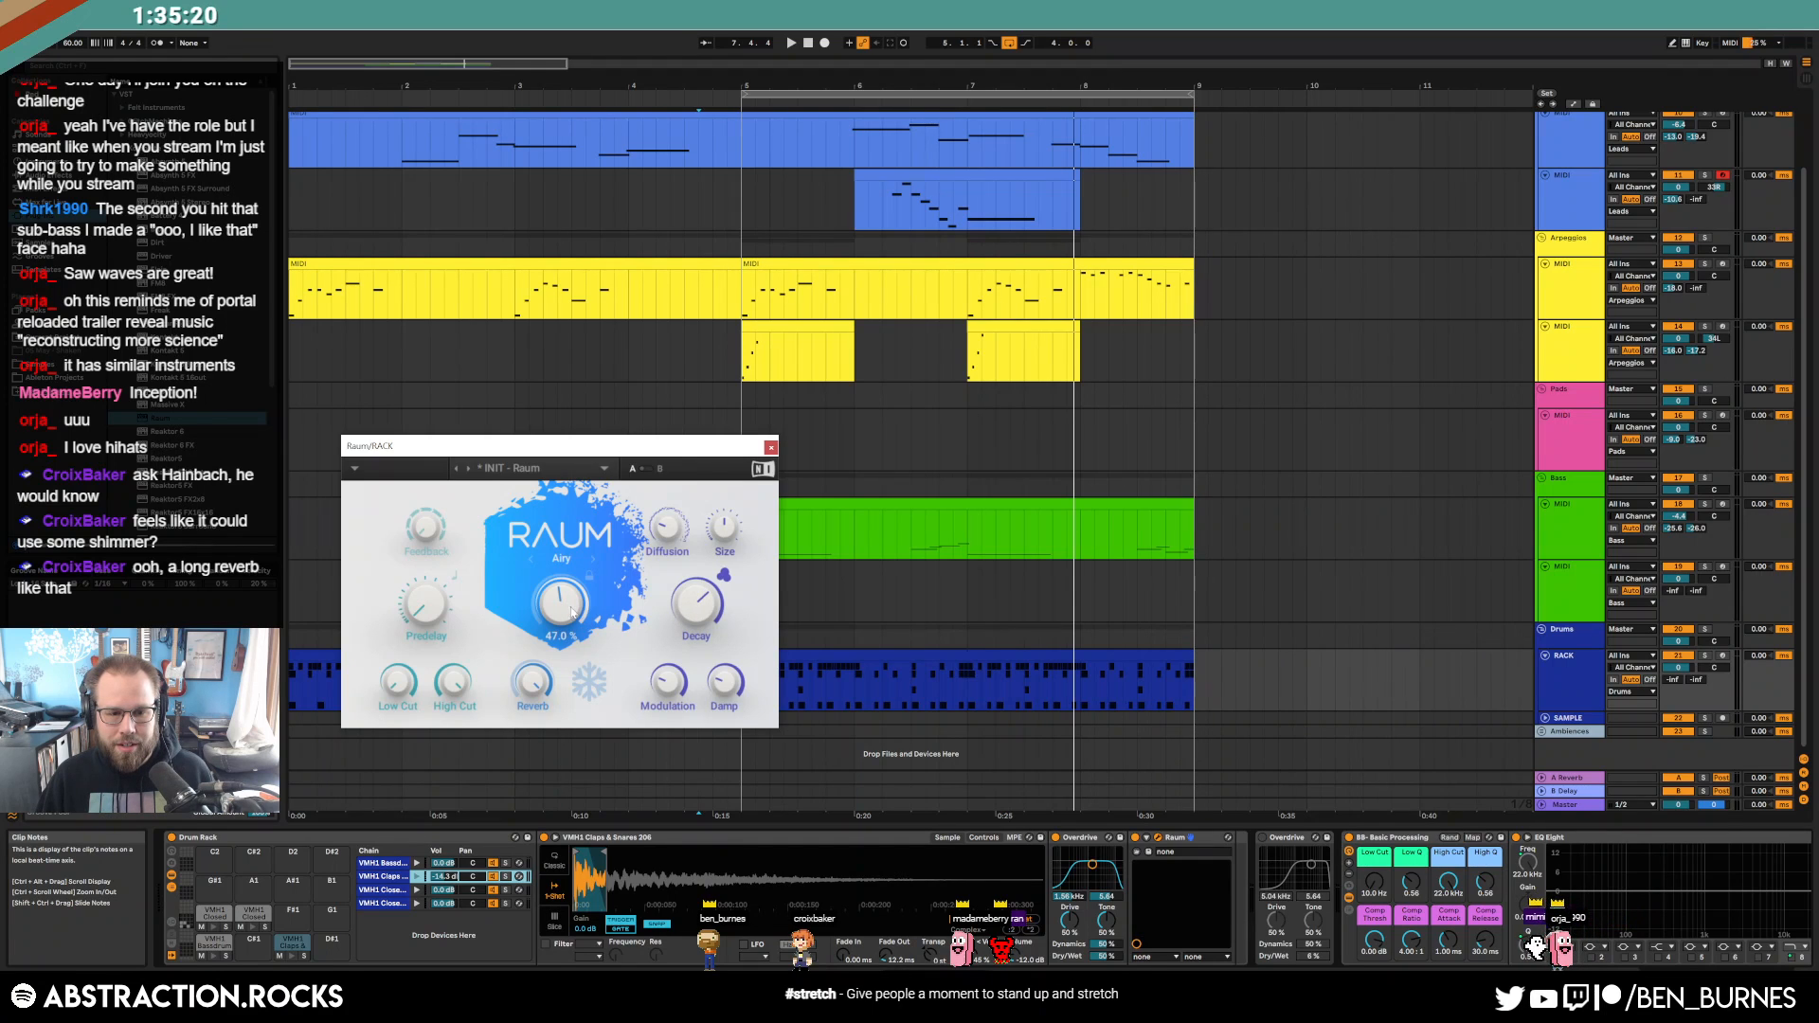
{"action": "left_click", "coordinate": [771, 447]}
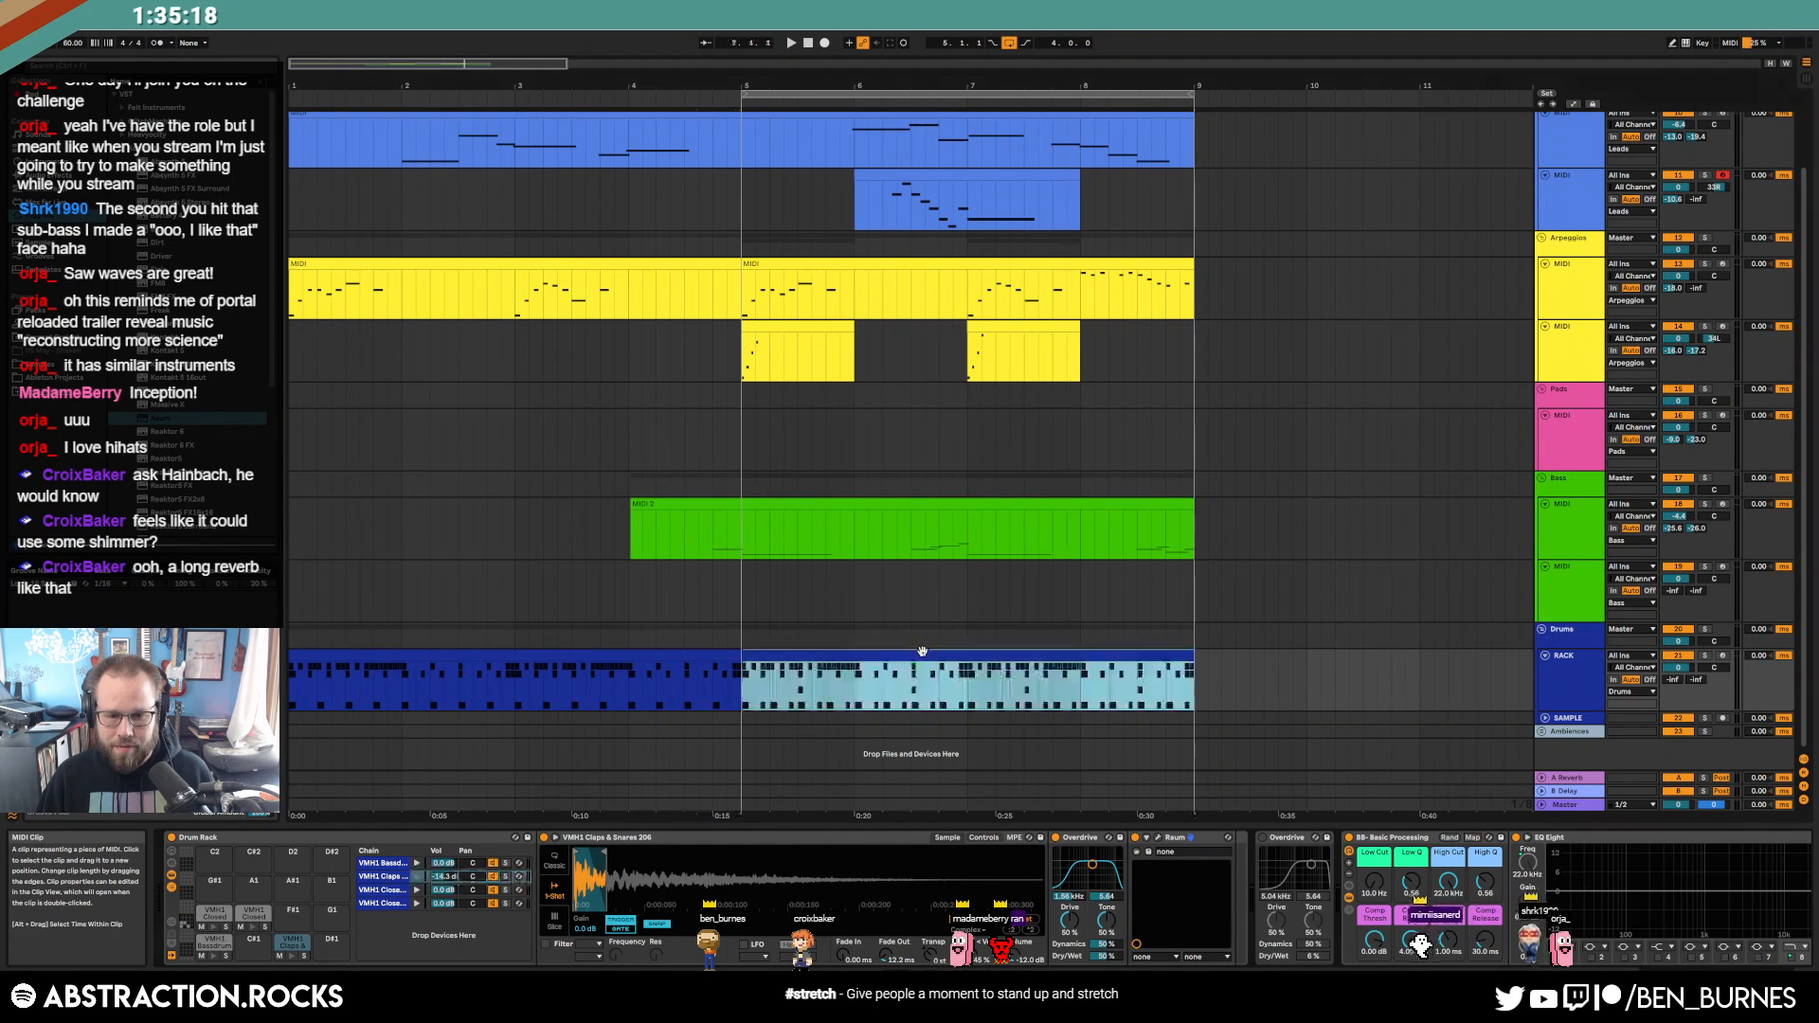
Remove the clap from the second bar of the later drum clip and play back the loop.
{"action": "double_click", "coordinate": [912, 663]}
{"action": "left_click", "coordinate": [1093, 659]}
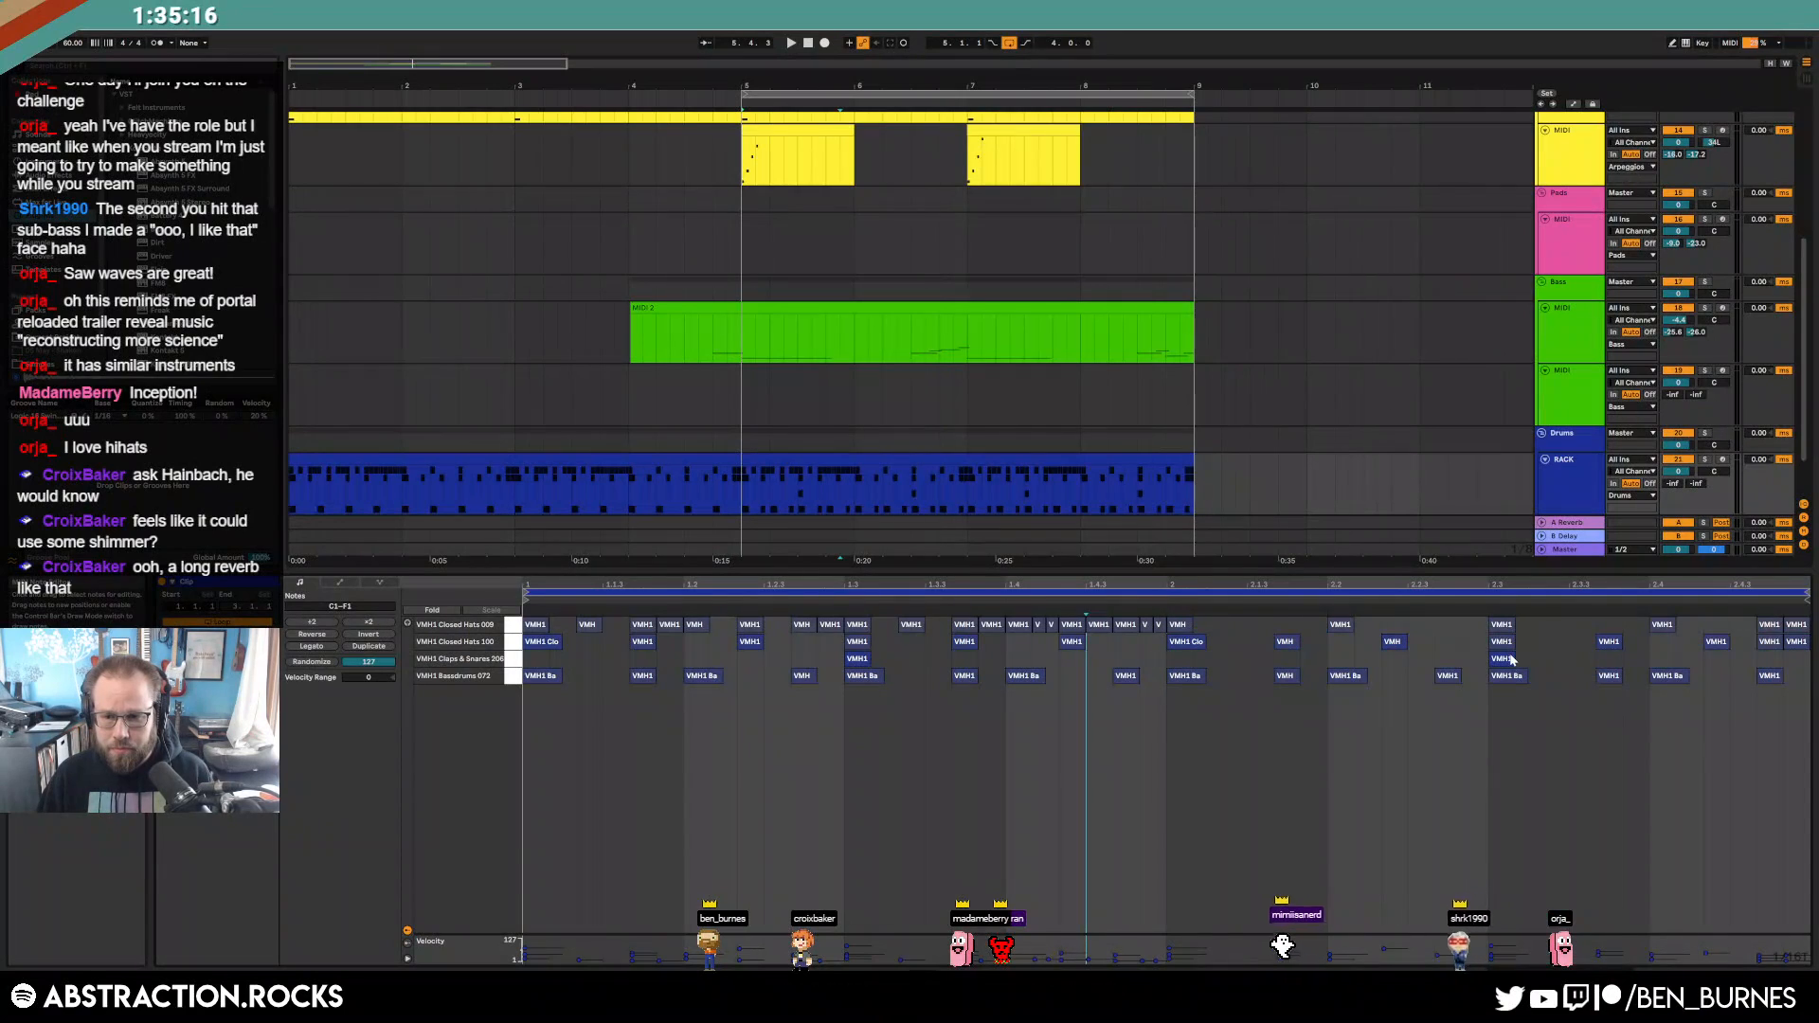
{"action": "left_click", "coordinate": [1010, 462]}
{"action": "key", "text": "space"}
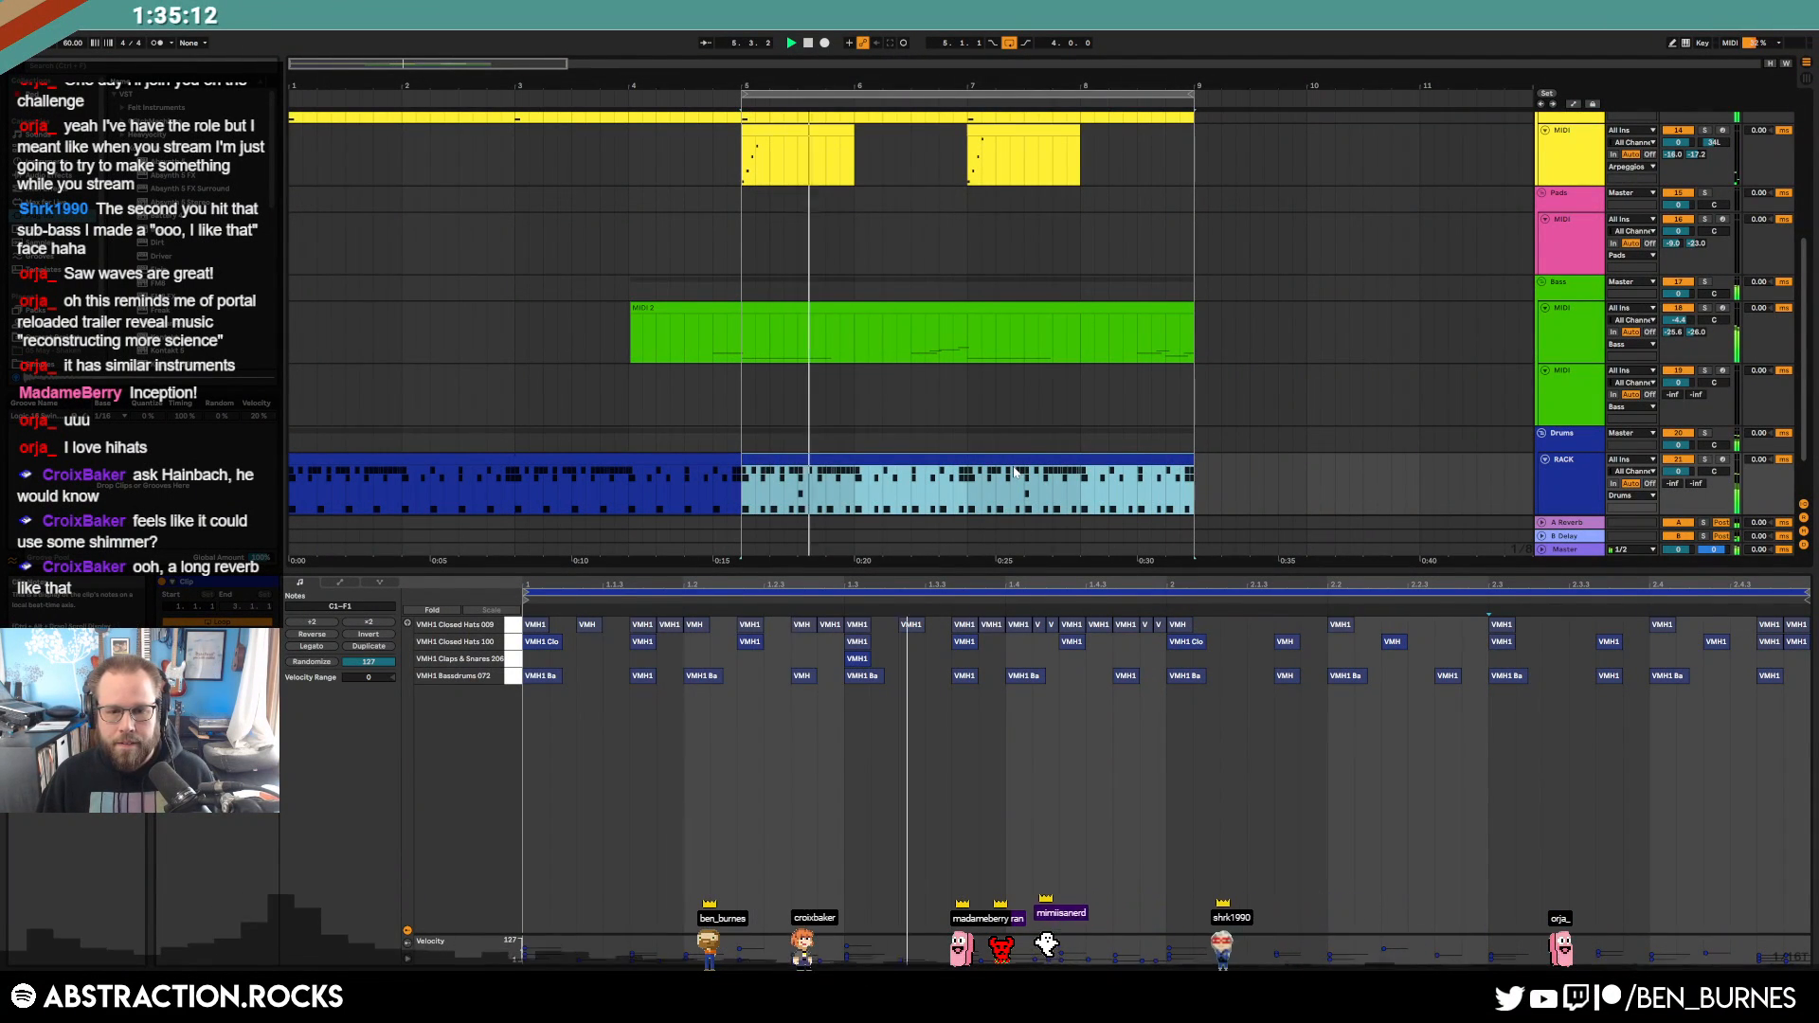
Raise the chain volume of the clap in the drum rack while the loop plays.
{"action": "key", "text": "shift+Tab"}
{"action": "left_click_drag", "start_coordinate": [450, 879], "coordinate": [450, 866]}
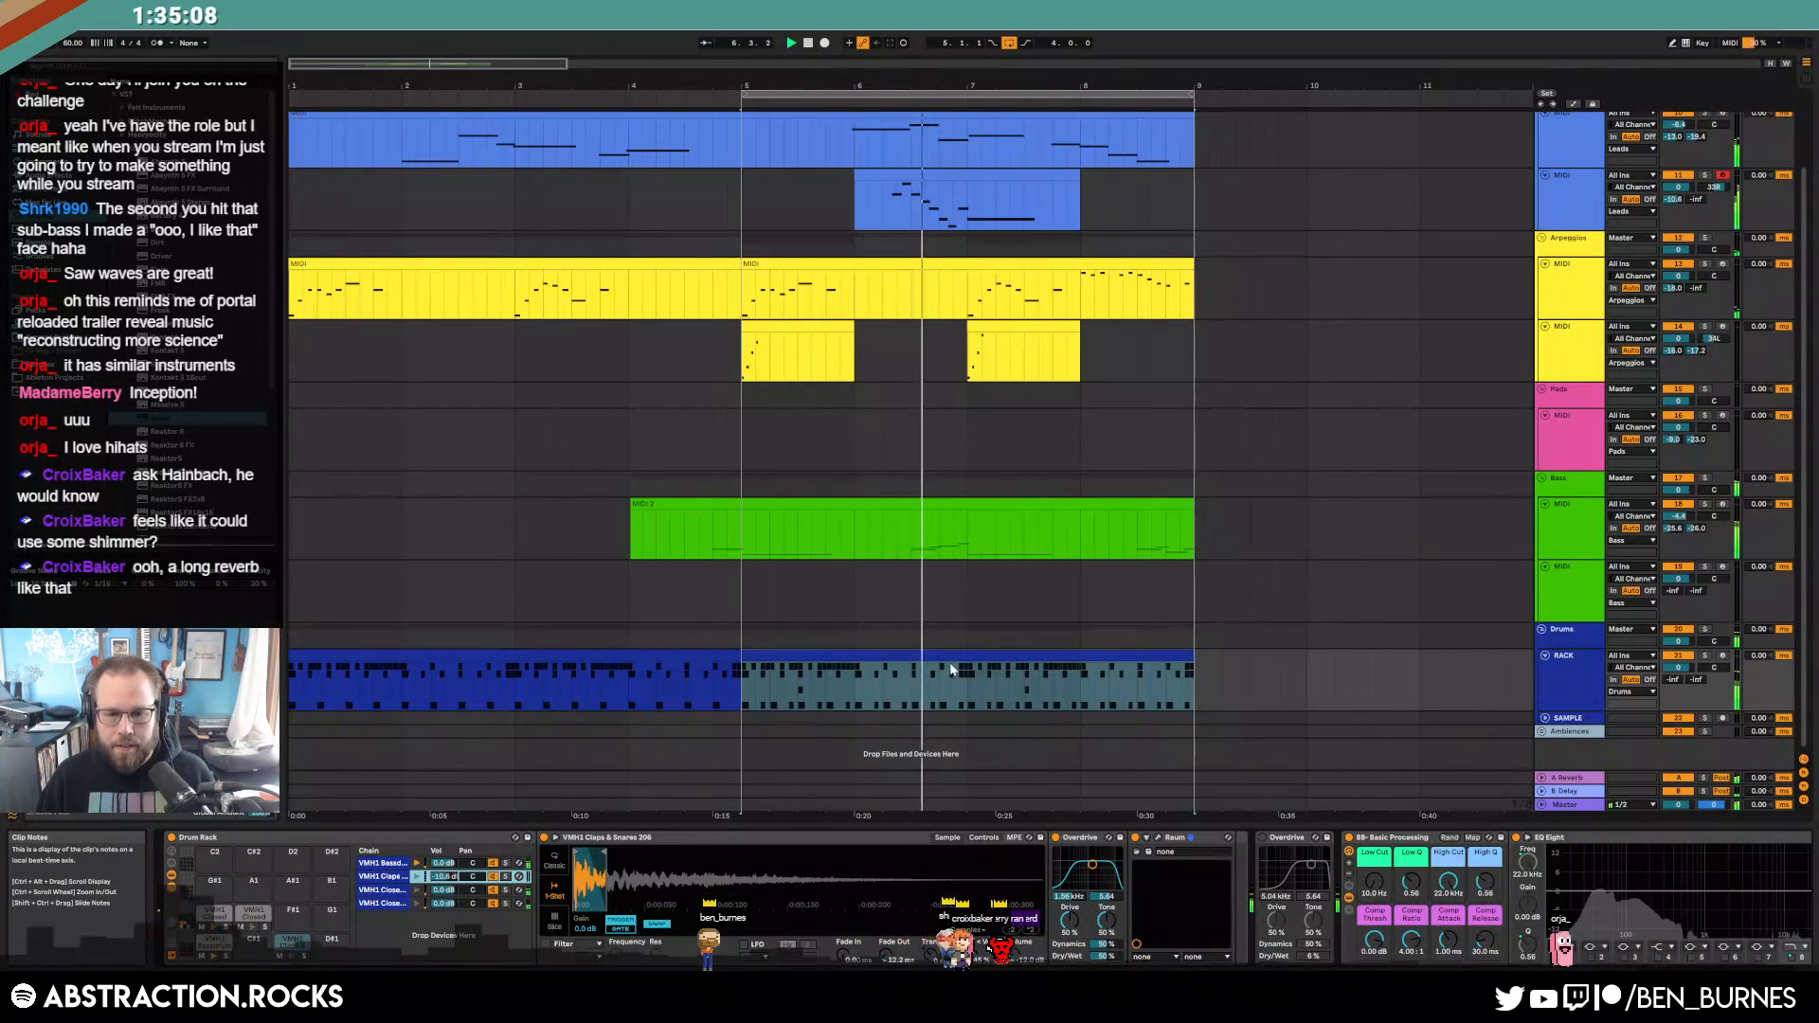
{"action": "key", "text": "shift+Tab"}
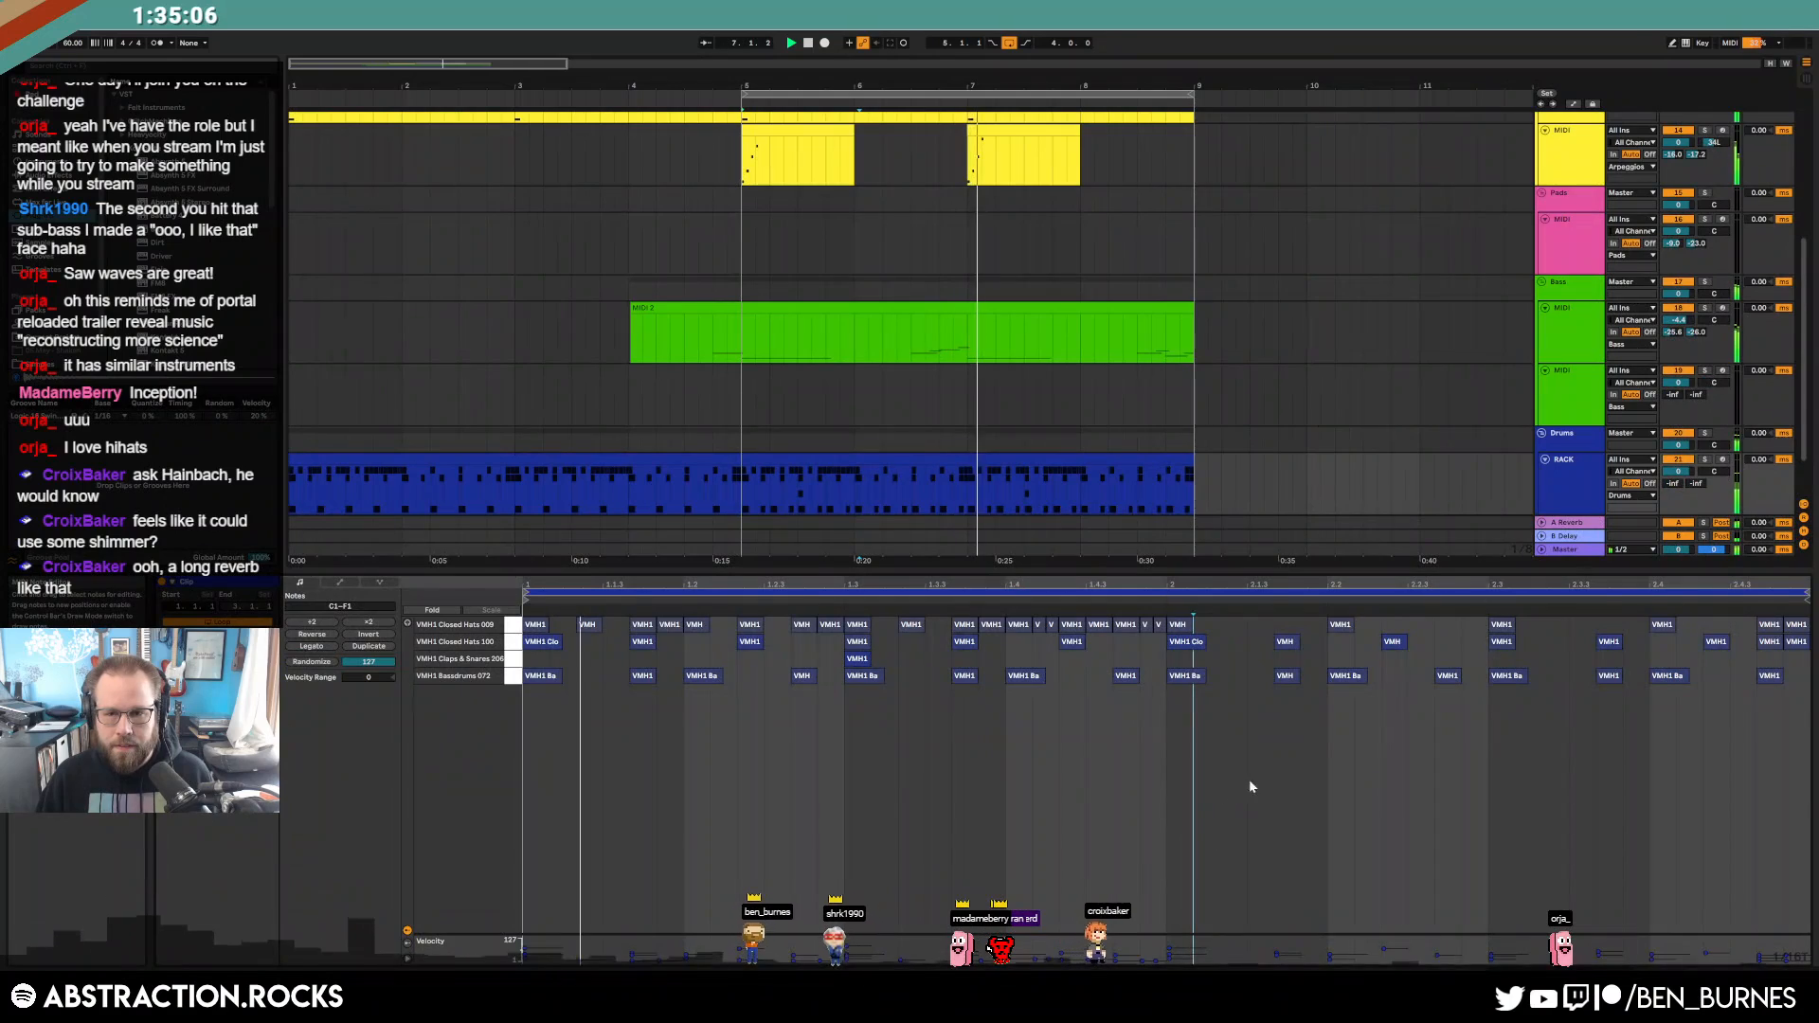
{"action": "key", "text": "shift+Tab"}
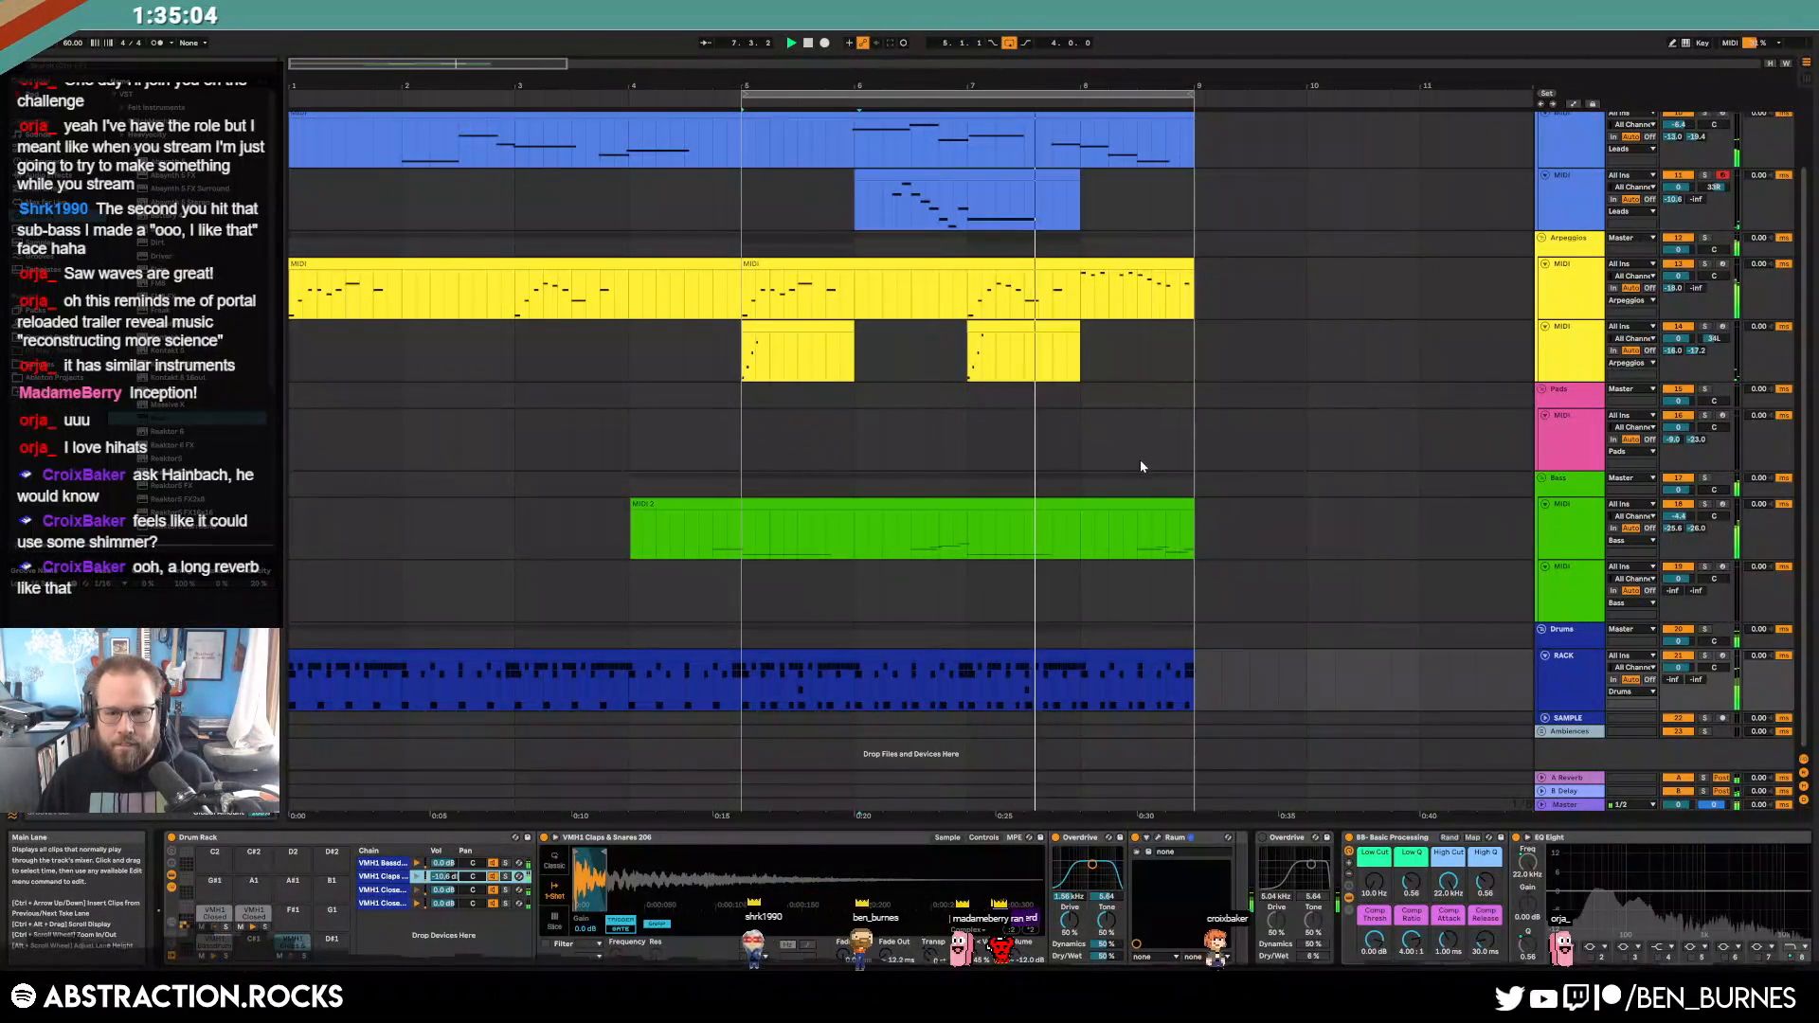
Move the clap in the drum clip's first bar from beat 3 to beat 4 and listen to it in the loop.
{"action": "double_click", "coordinate": [903, 668]}
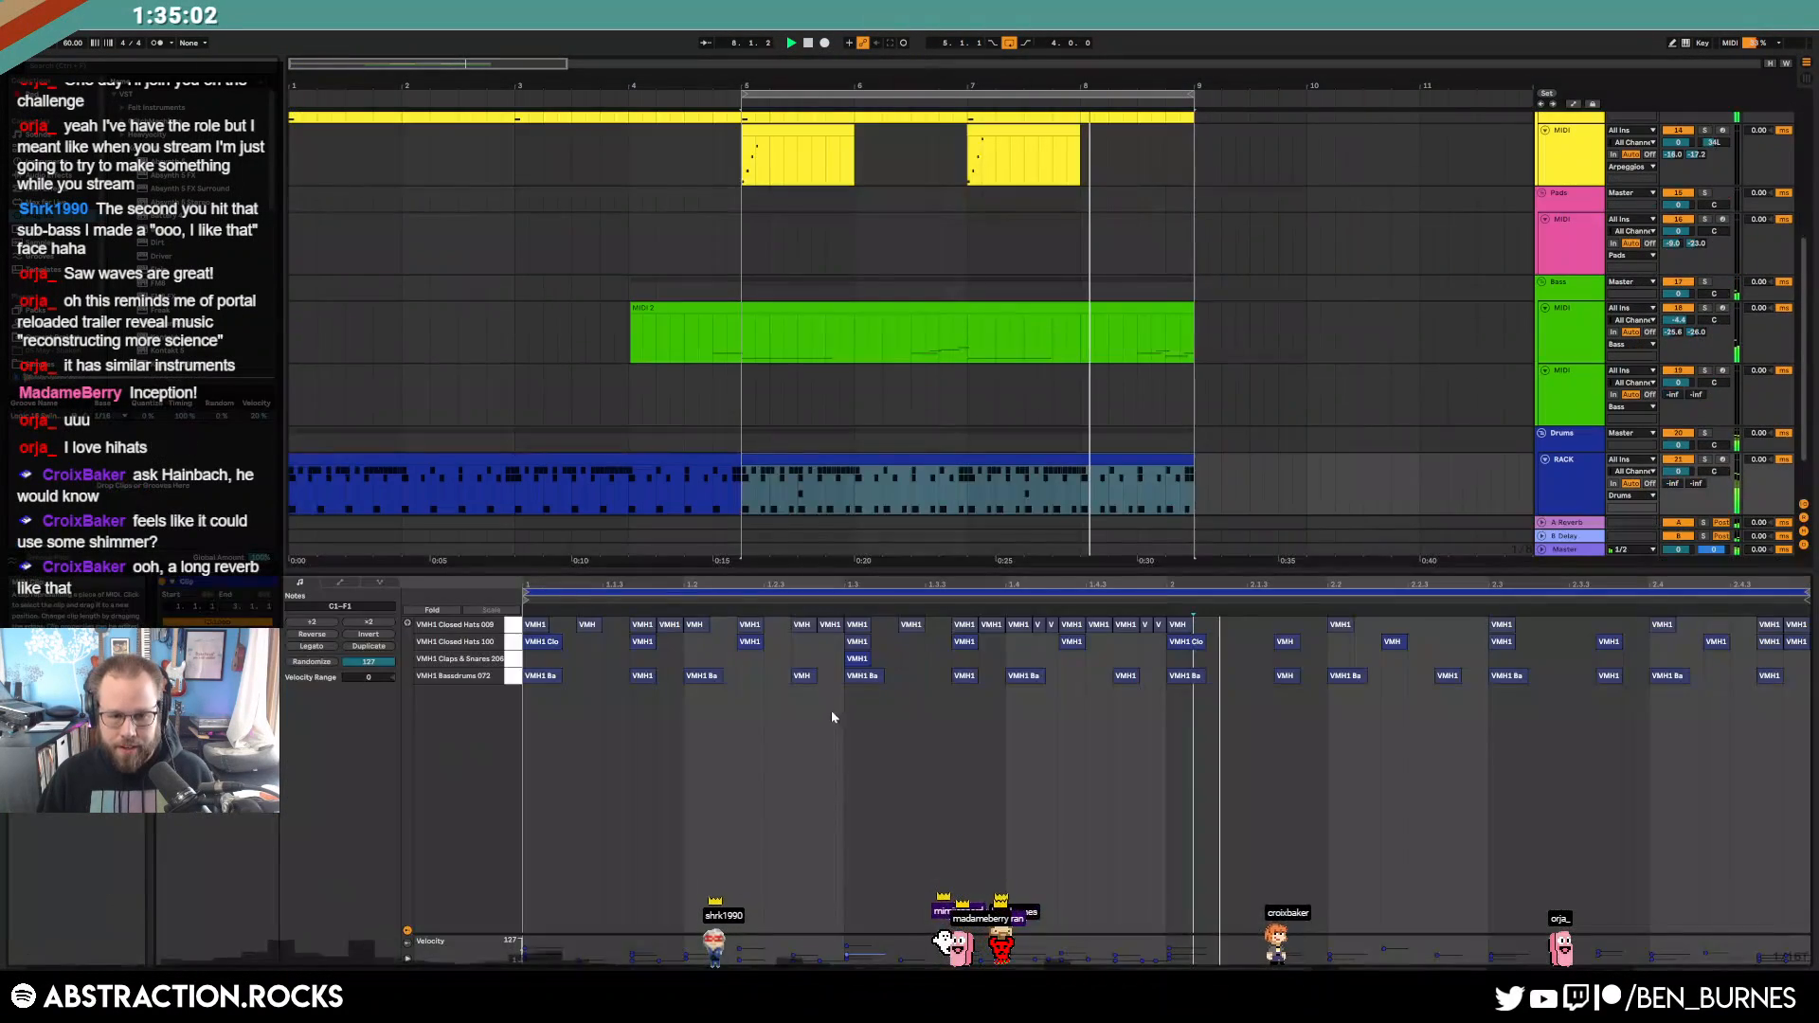
{"action": "left_click_drag", "start_coordinate": [856, 661], "coordinate": [1023, 663]}
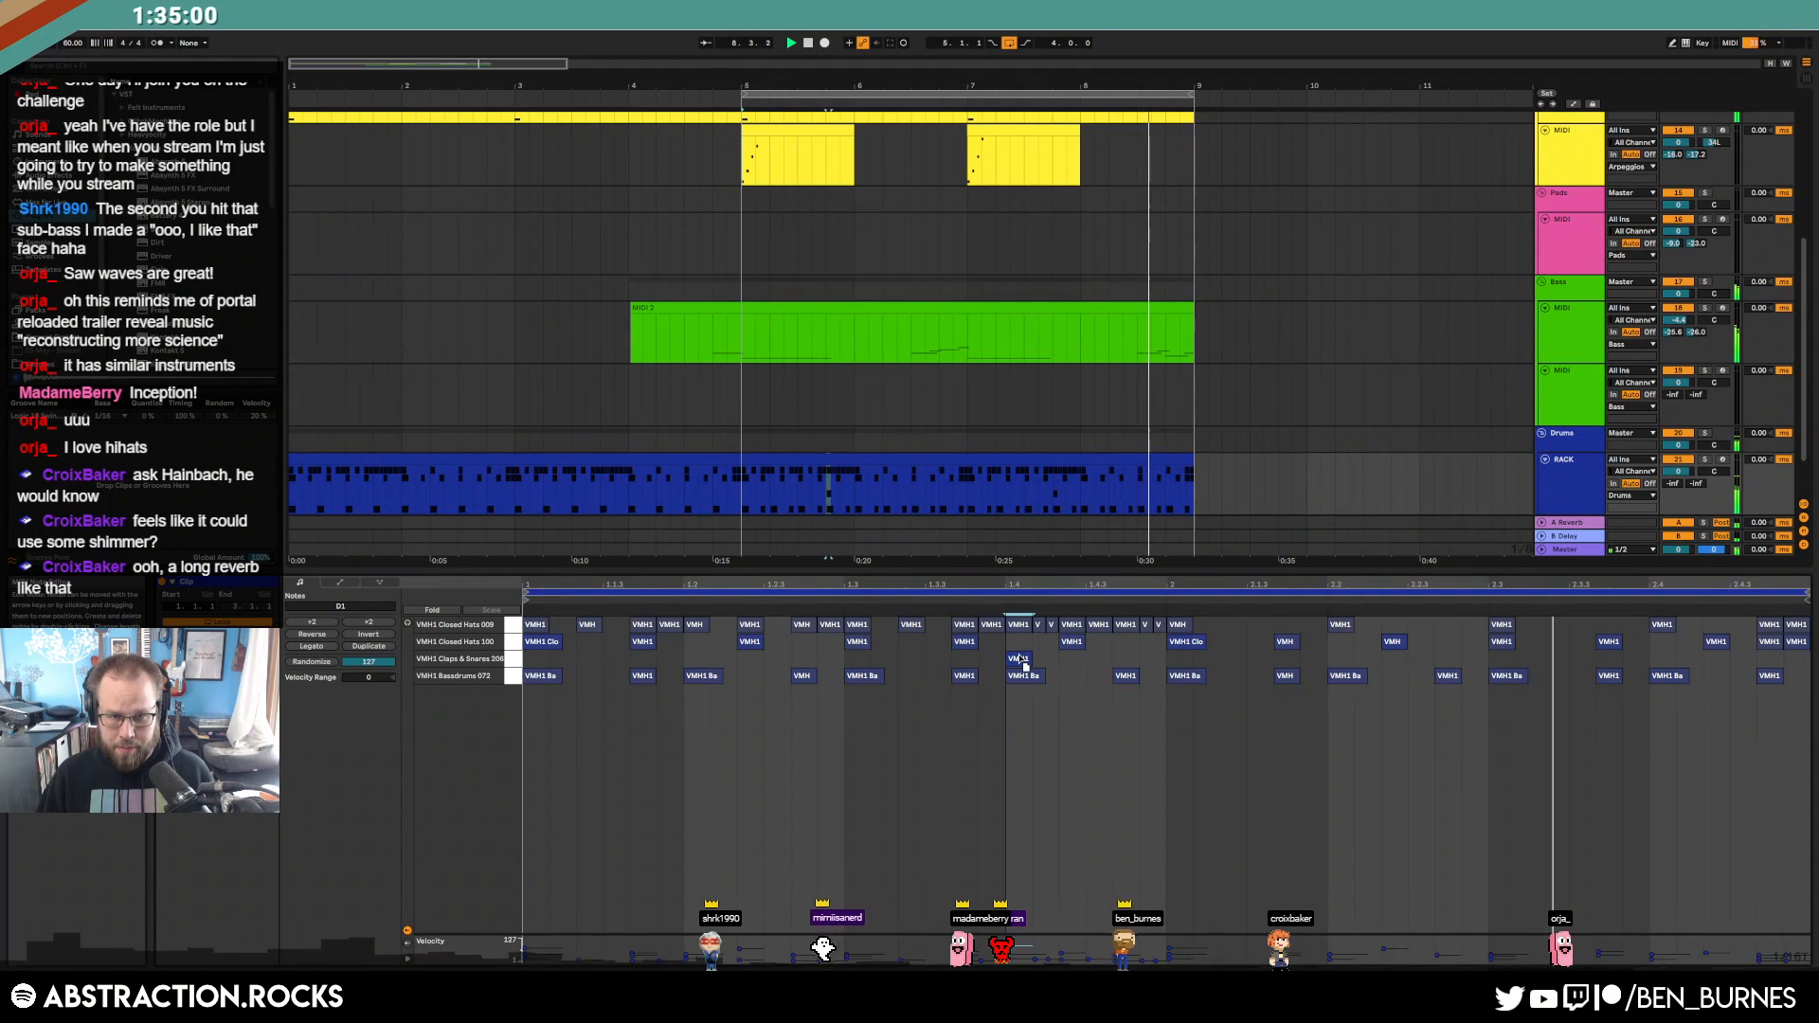
{"action": "scroll", "coordinate": [964, 470], "scroll_direction": "up", "scroll_amount": 2}
{"action": "scroll", "coordinate": [964, 468], "scroll_direction": "down", "scroll_amount": 4}
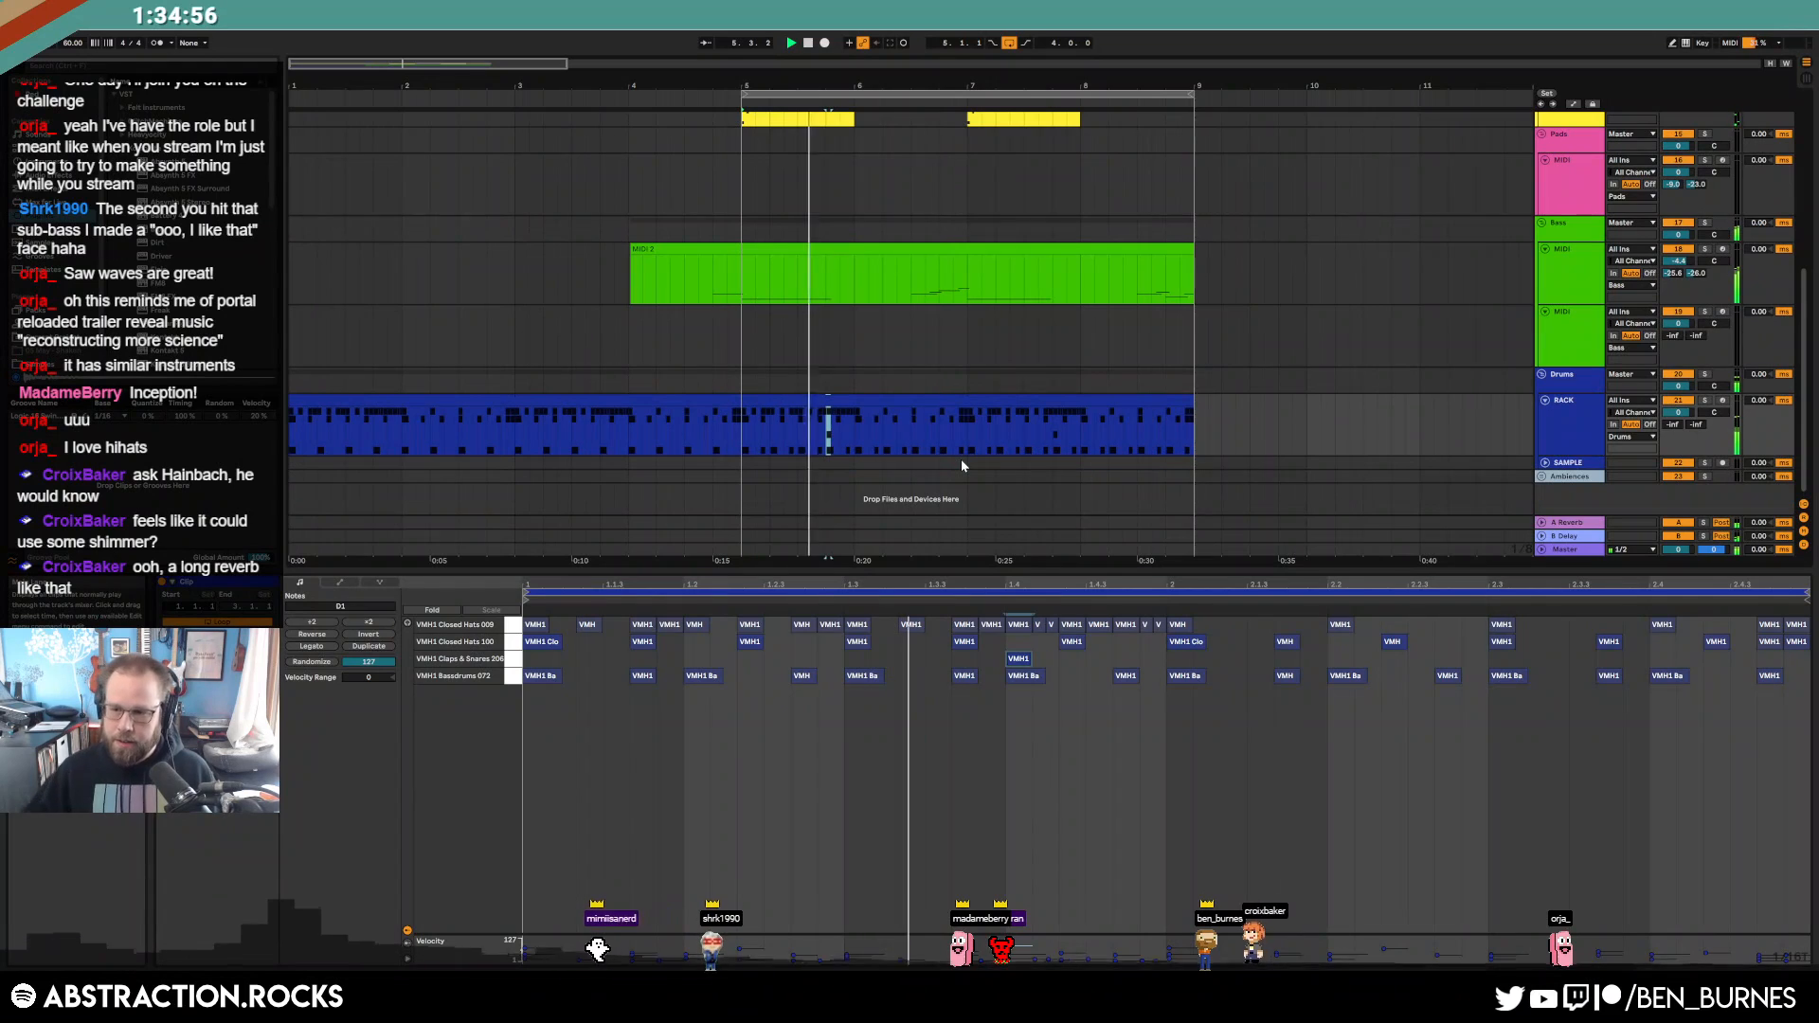
{"action": "key", "text": "shift+Tab"}
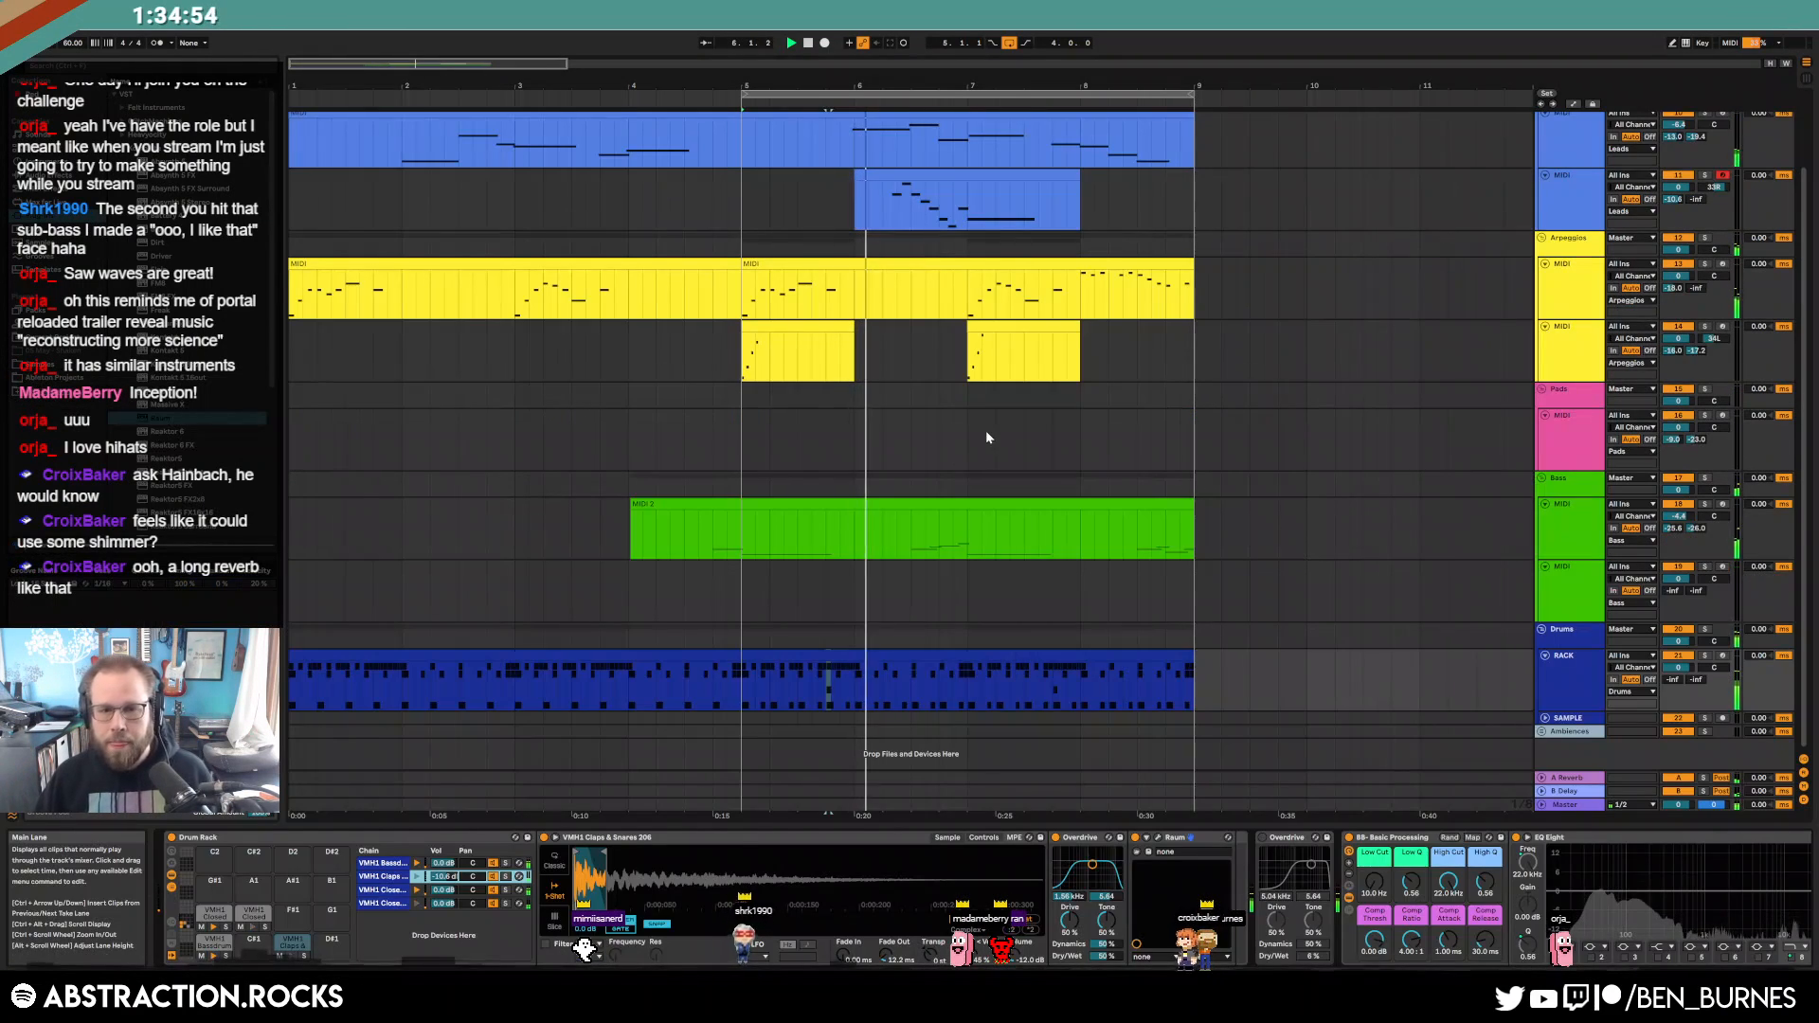
Quantize all the notes of the second lead track's clip to the grid.
{"action": "scroll", "coordinate": [1270, 523], "scroll_direction": "up", "scroll_amount": 2}
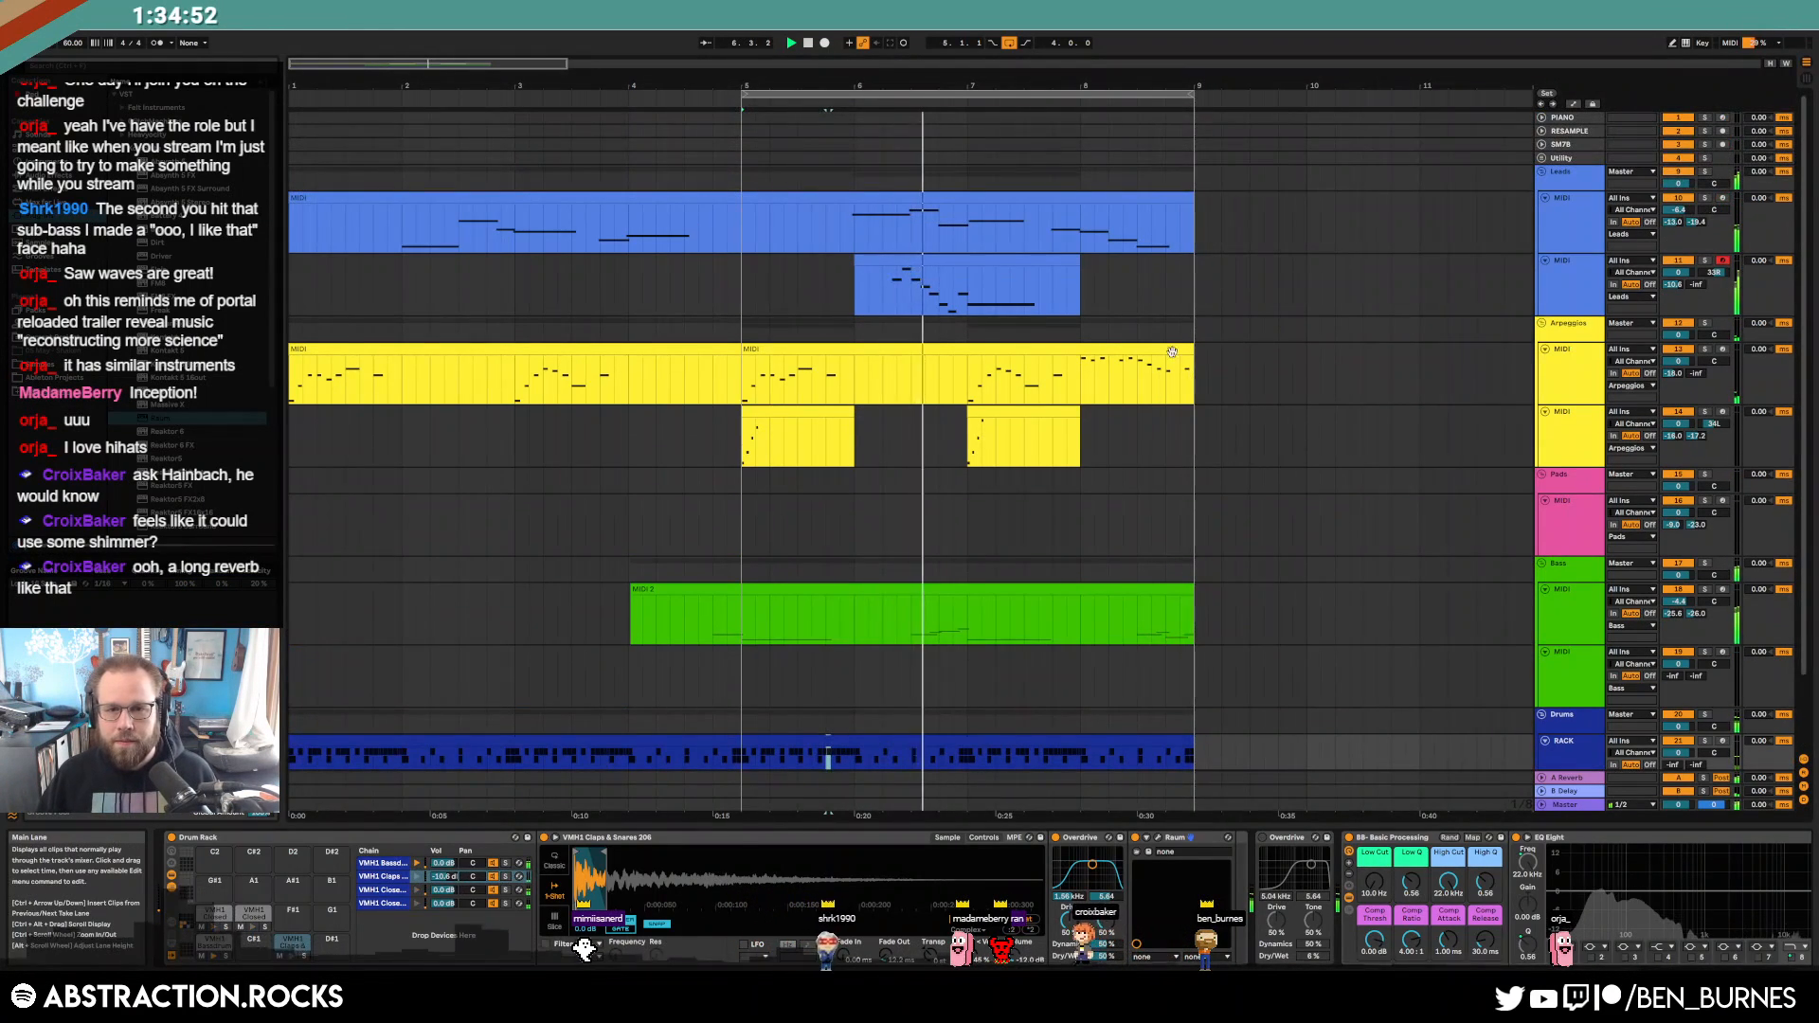
{"action": "double_click", "coordinate": [996, 263]}
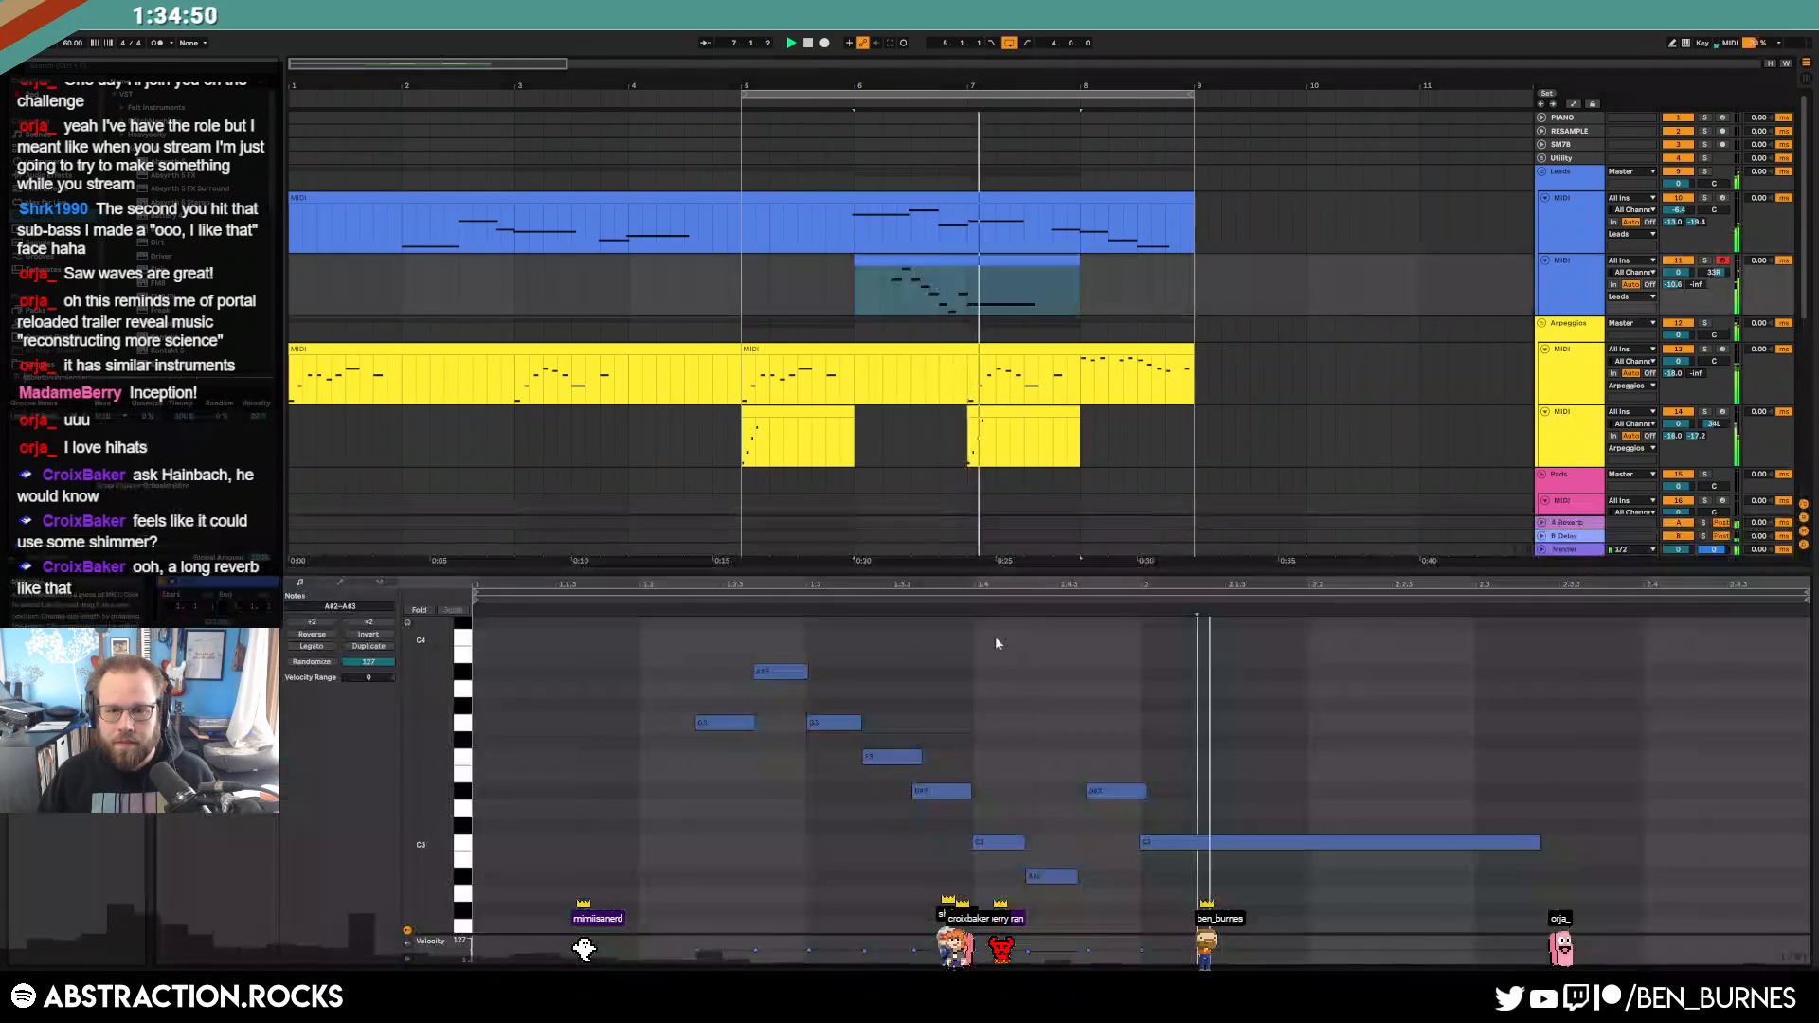
{"action": "left_click", "coordinate": [1060, 723]}
{"action": "key", "text": "ctrl+2"}
{"action": "key", "text": "ctrl+a"}
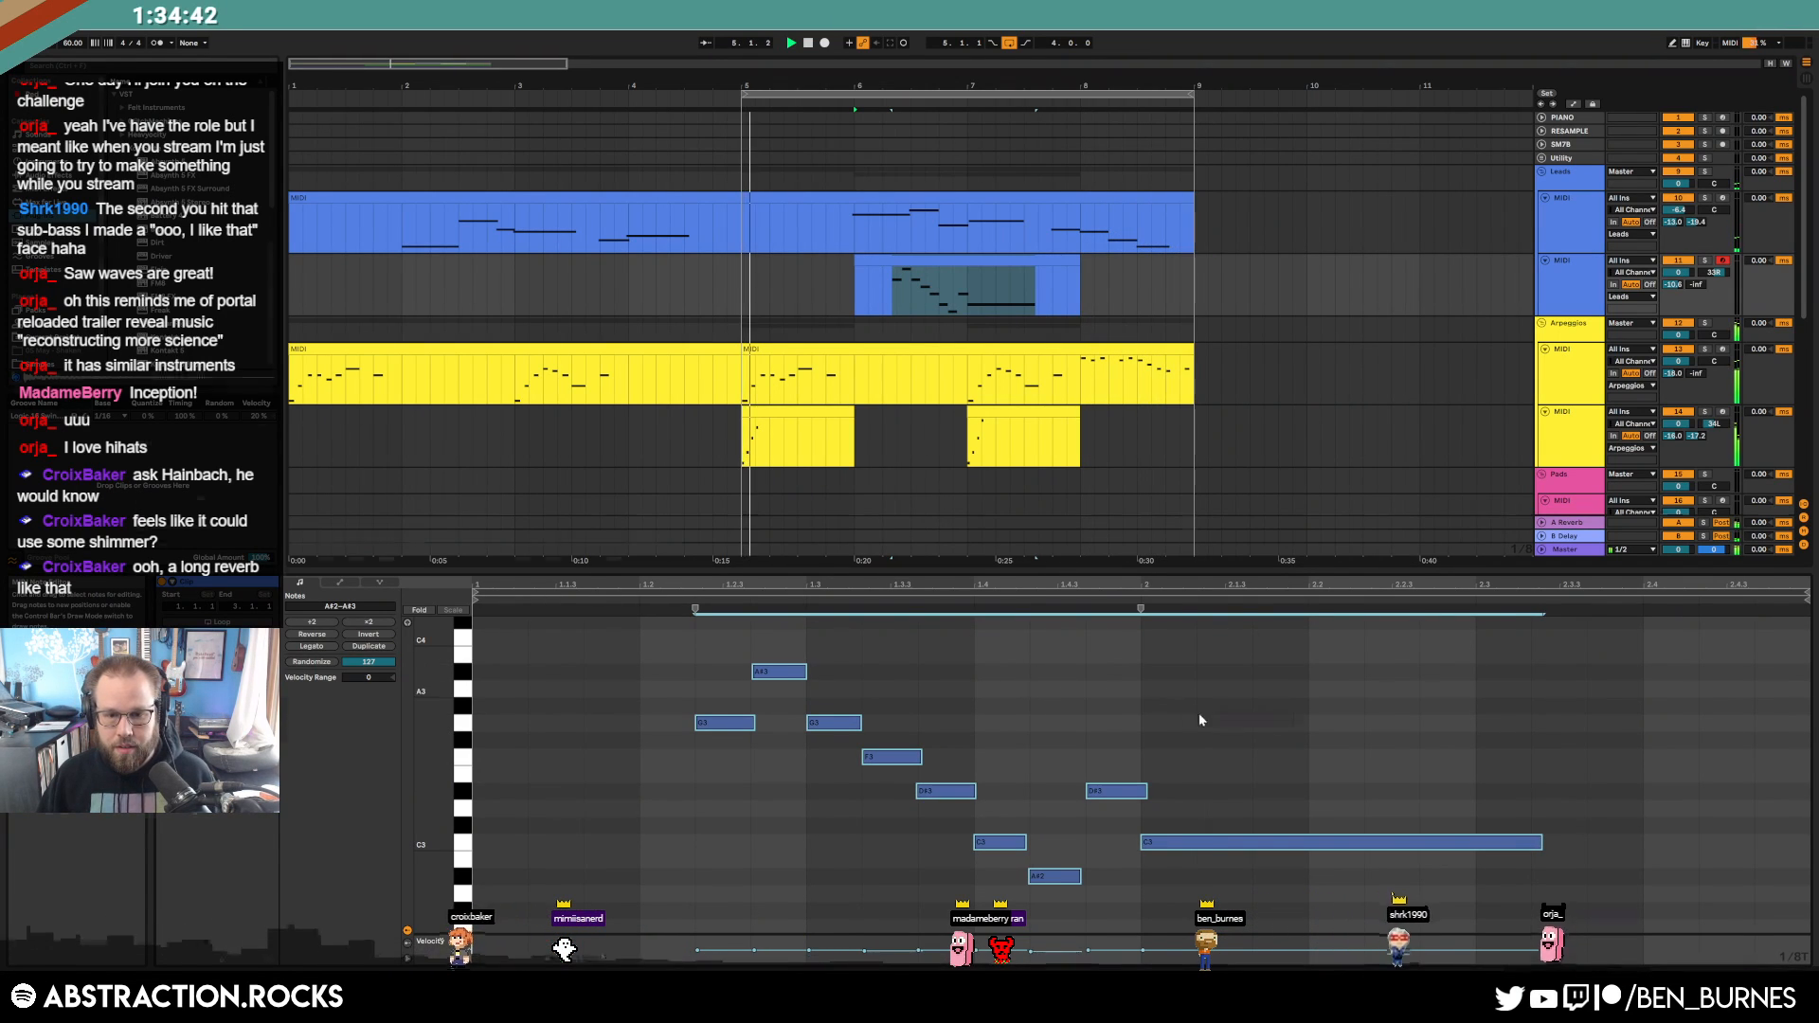
{"action": "key", "text": "shift+Tab"}
Lower the second lead track's volume, set its Low Cut macro to 173 Hz, and stop playback at the song start.
{"action": "left_click", "coordinate": [1023, 288]}
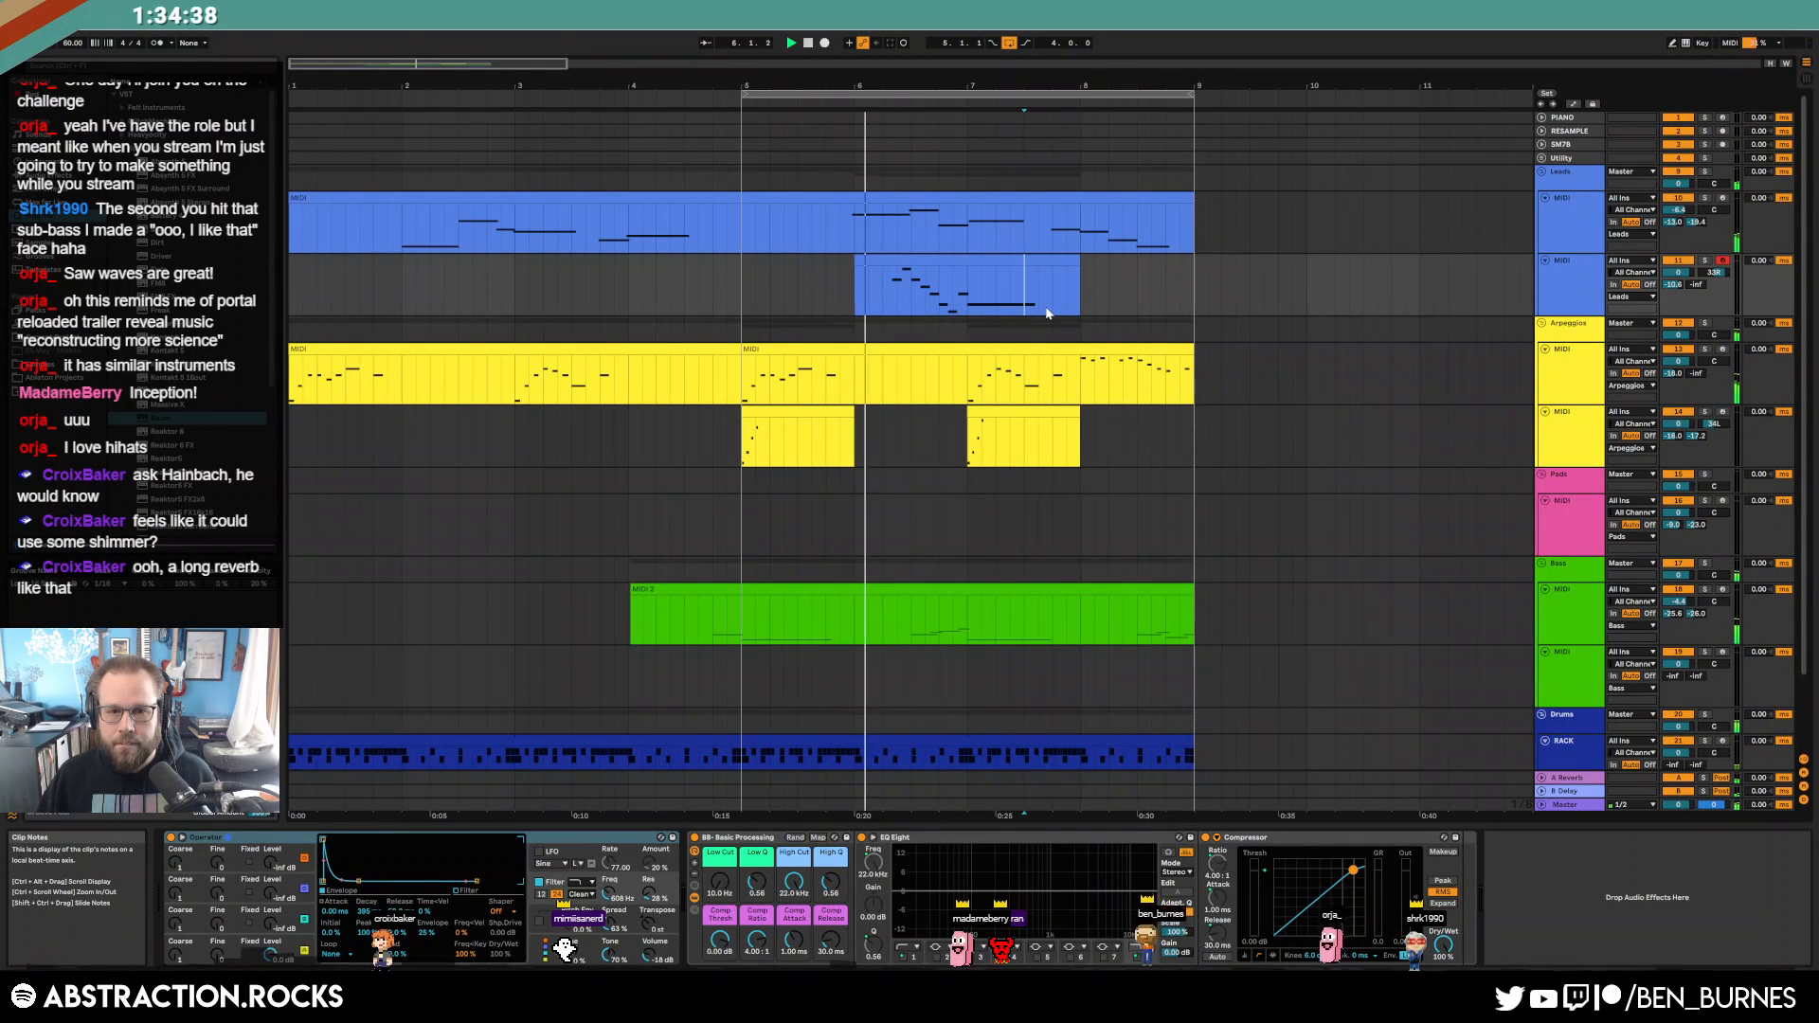
{"action": "left_click_drag", "start_coordinate": [1678, 272], "coordinate": [1678, 286]}
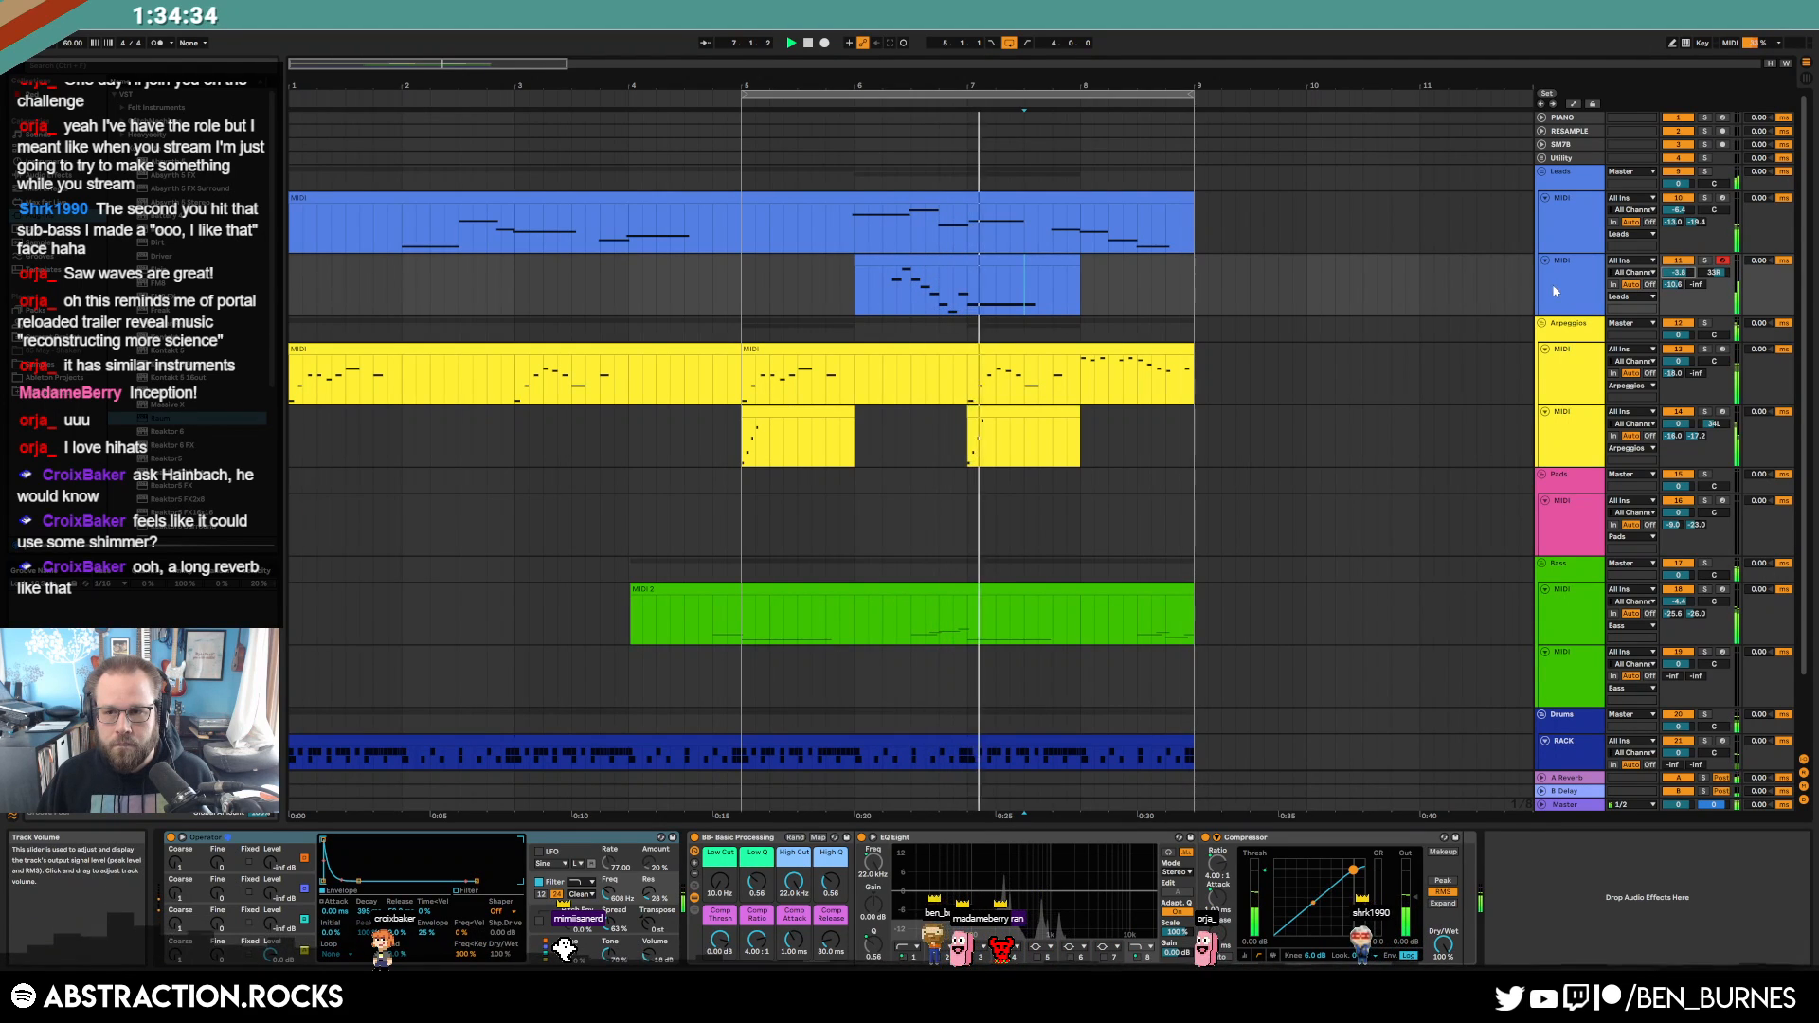
{"action": "left_click", "coordinate": [1559, 292]}
{"action": "left_click_drag", "start_coordinate": [720, 883], "coordinate": [720, 827]}
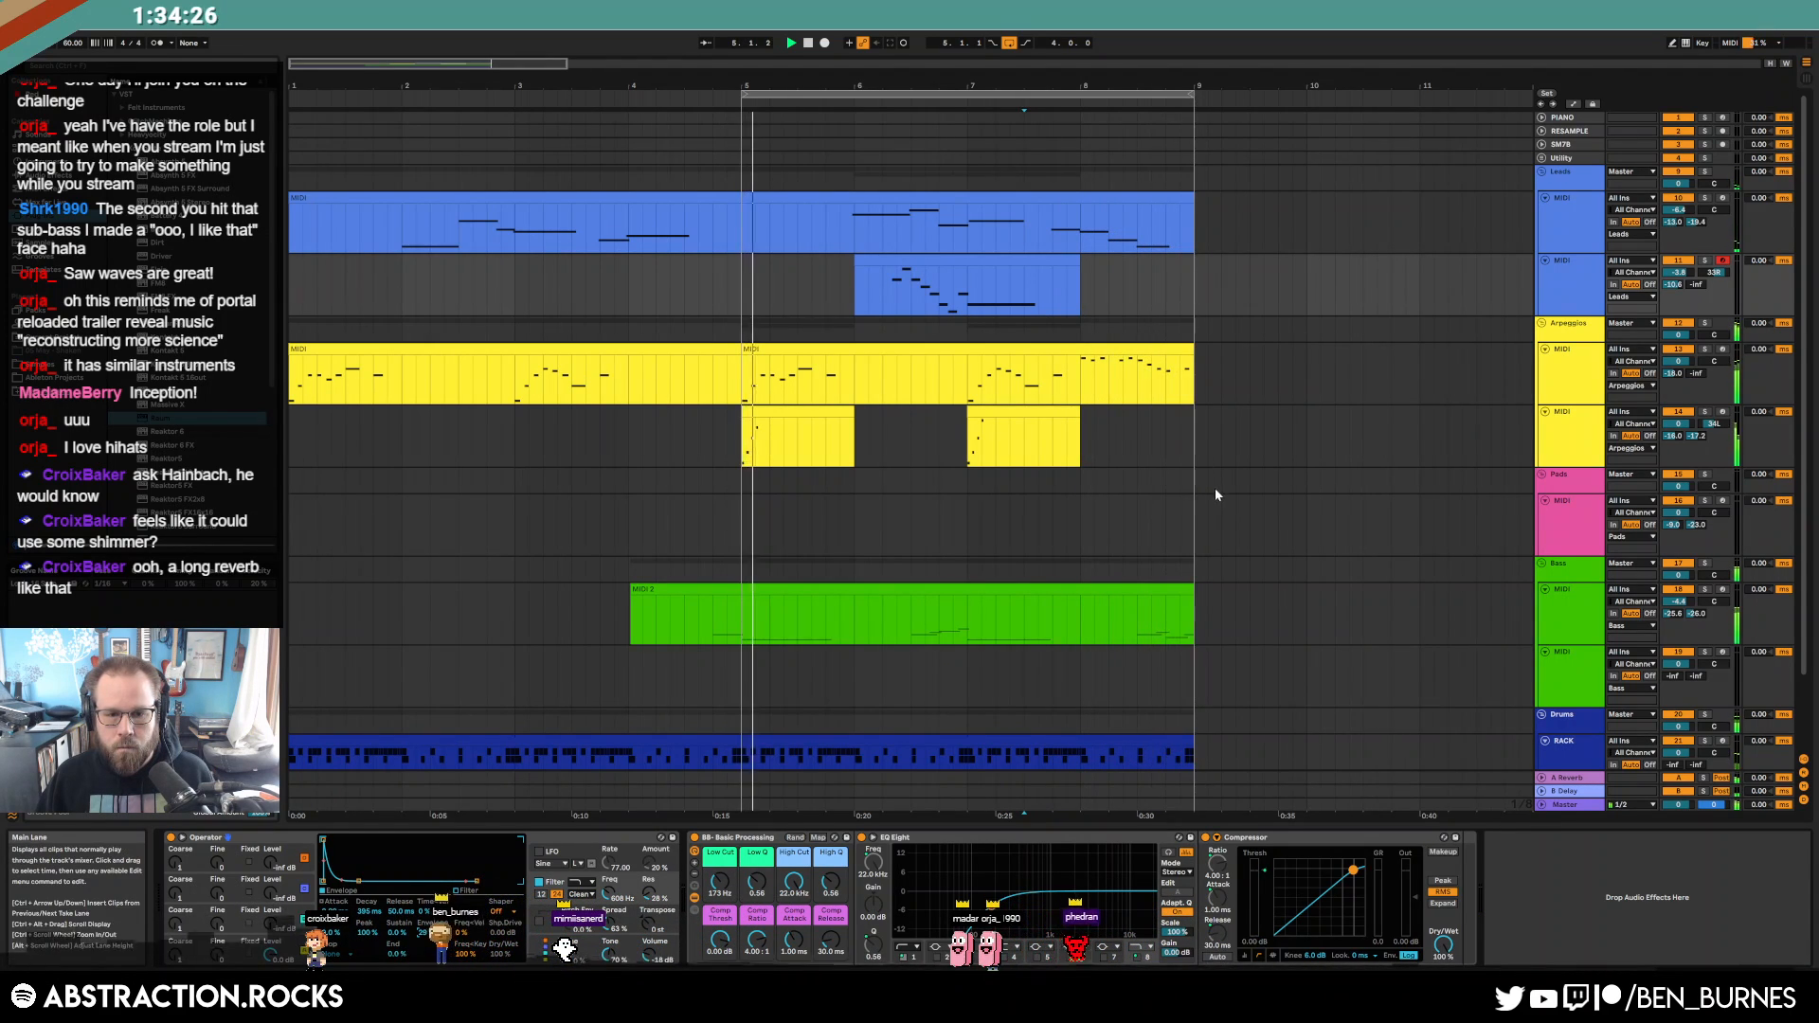
{"action": "double_click", "coordinate": [808, 43]}
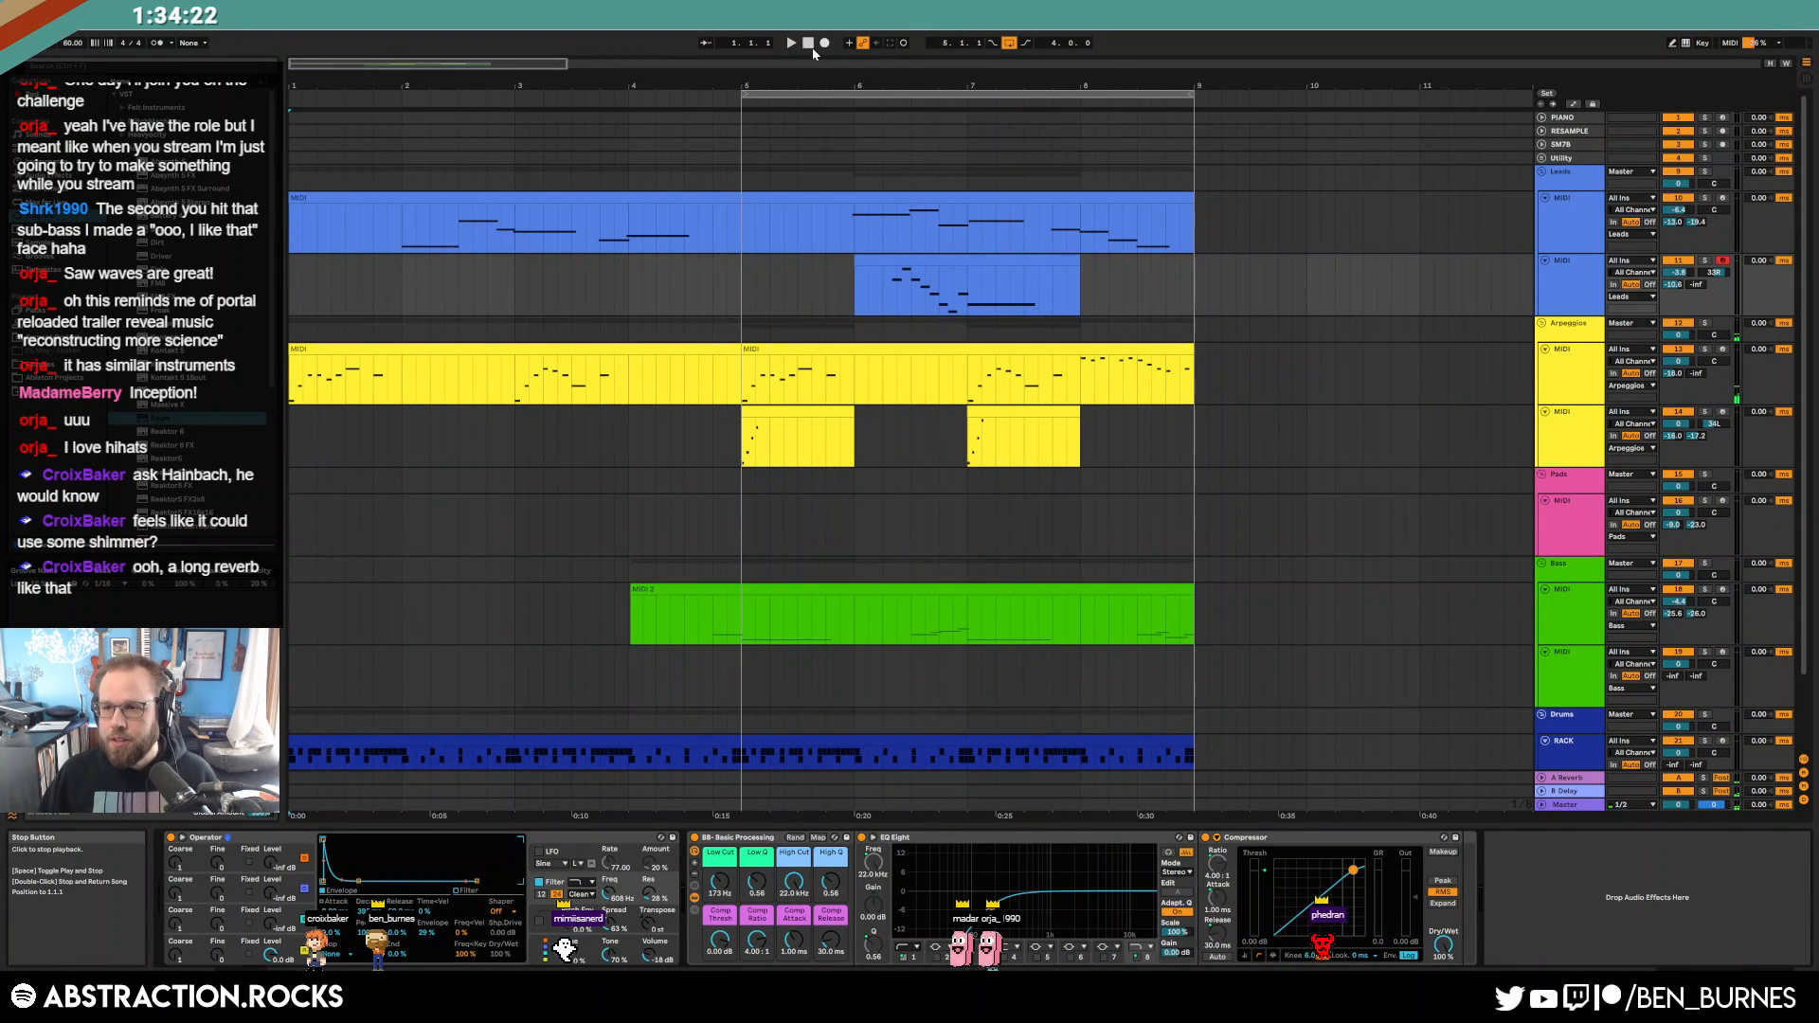
Save the set as "2022-02-16 Water Reclamation Station" in the Ableton Projects subfolder "2 Hour Tracks 2022".
{"action": "key", "text": "ctrl+s"}
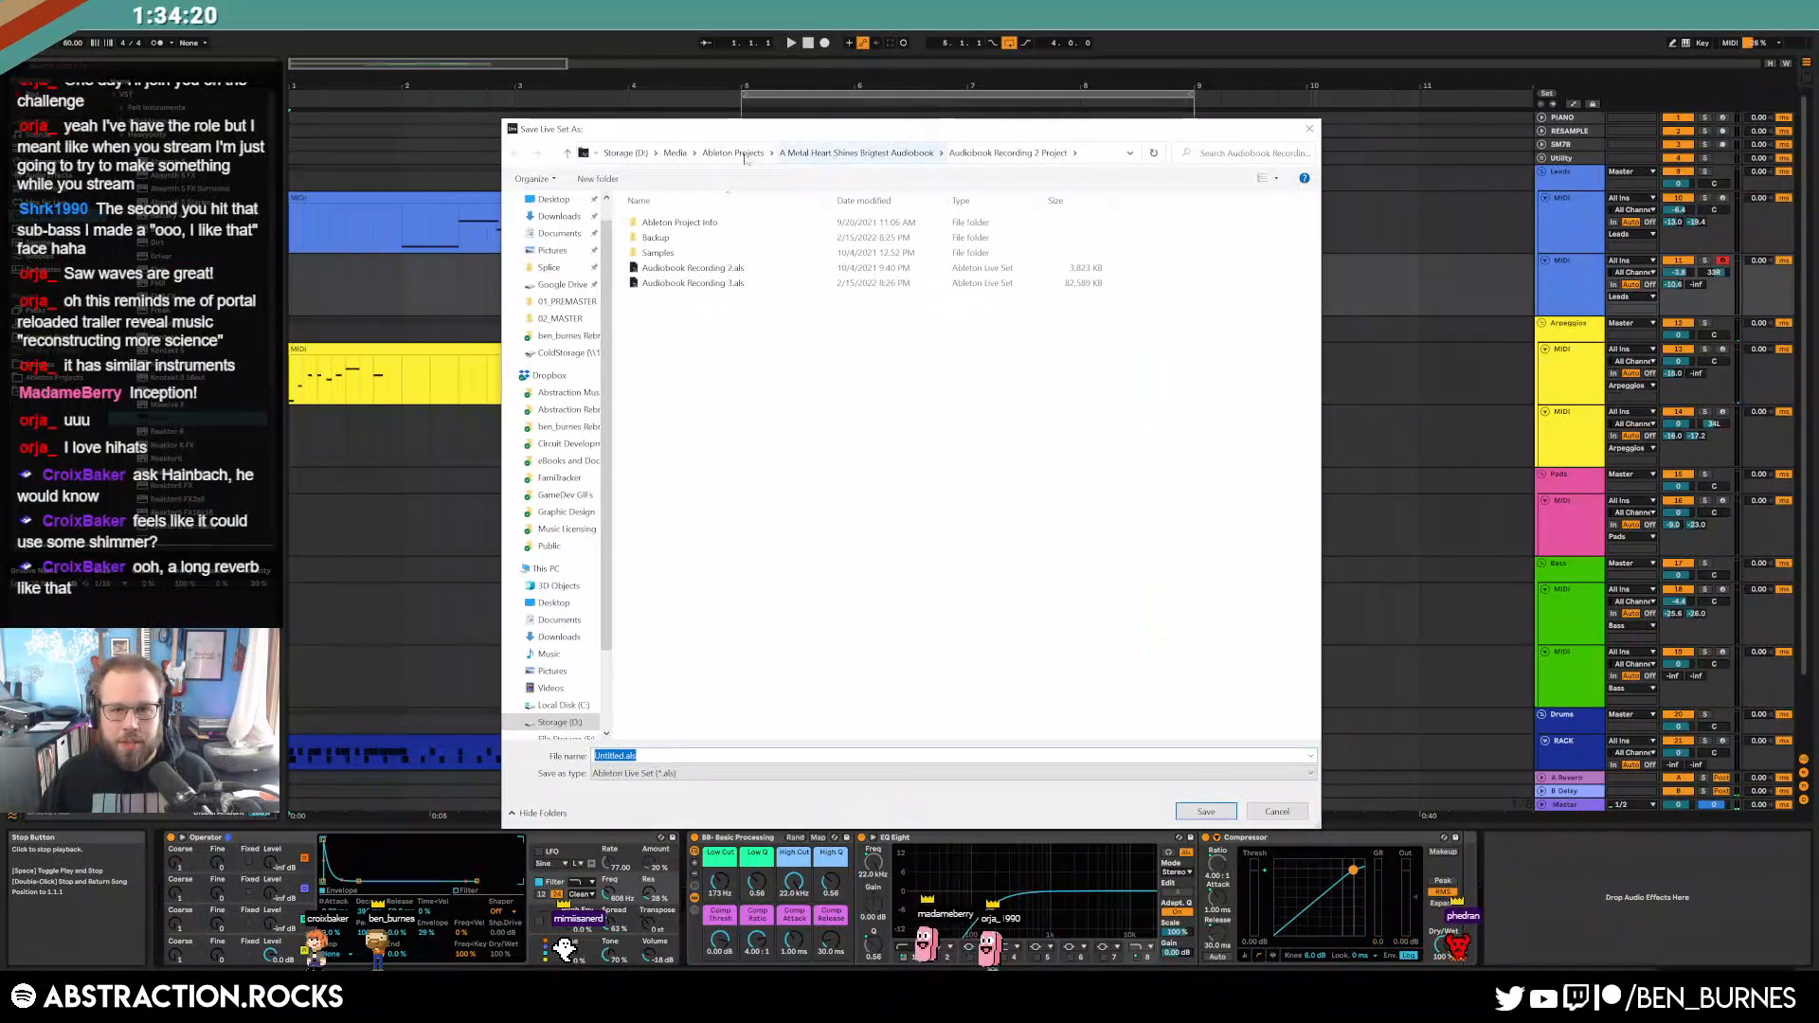
{"action": "left_click", "coordinate": [748, 154]}
{"action": "double_click", "coordinate": [720, 358]}
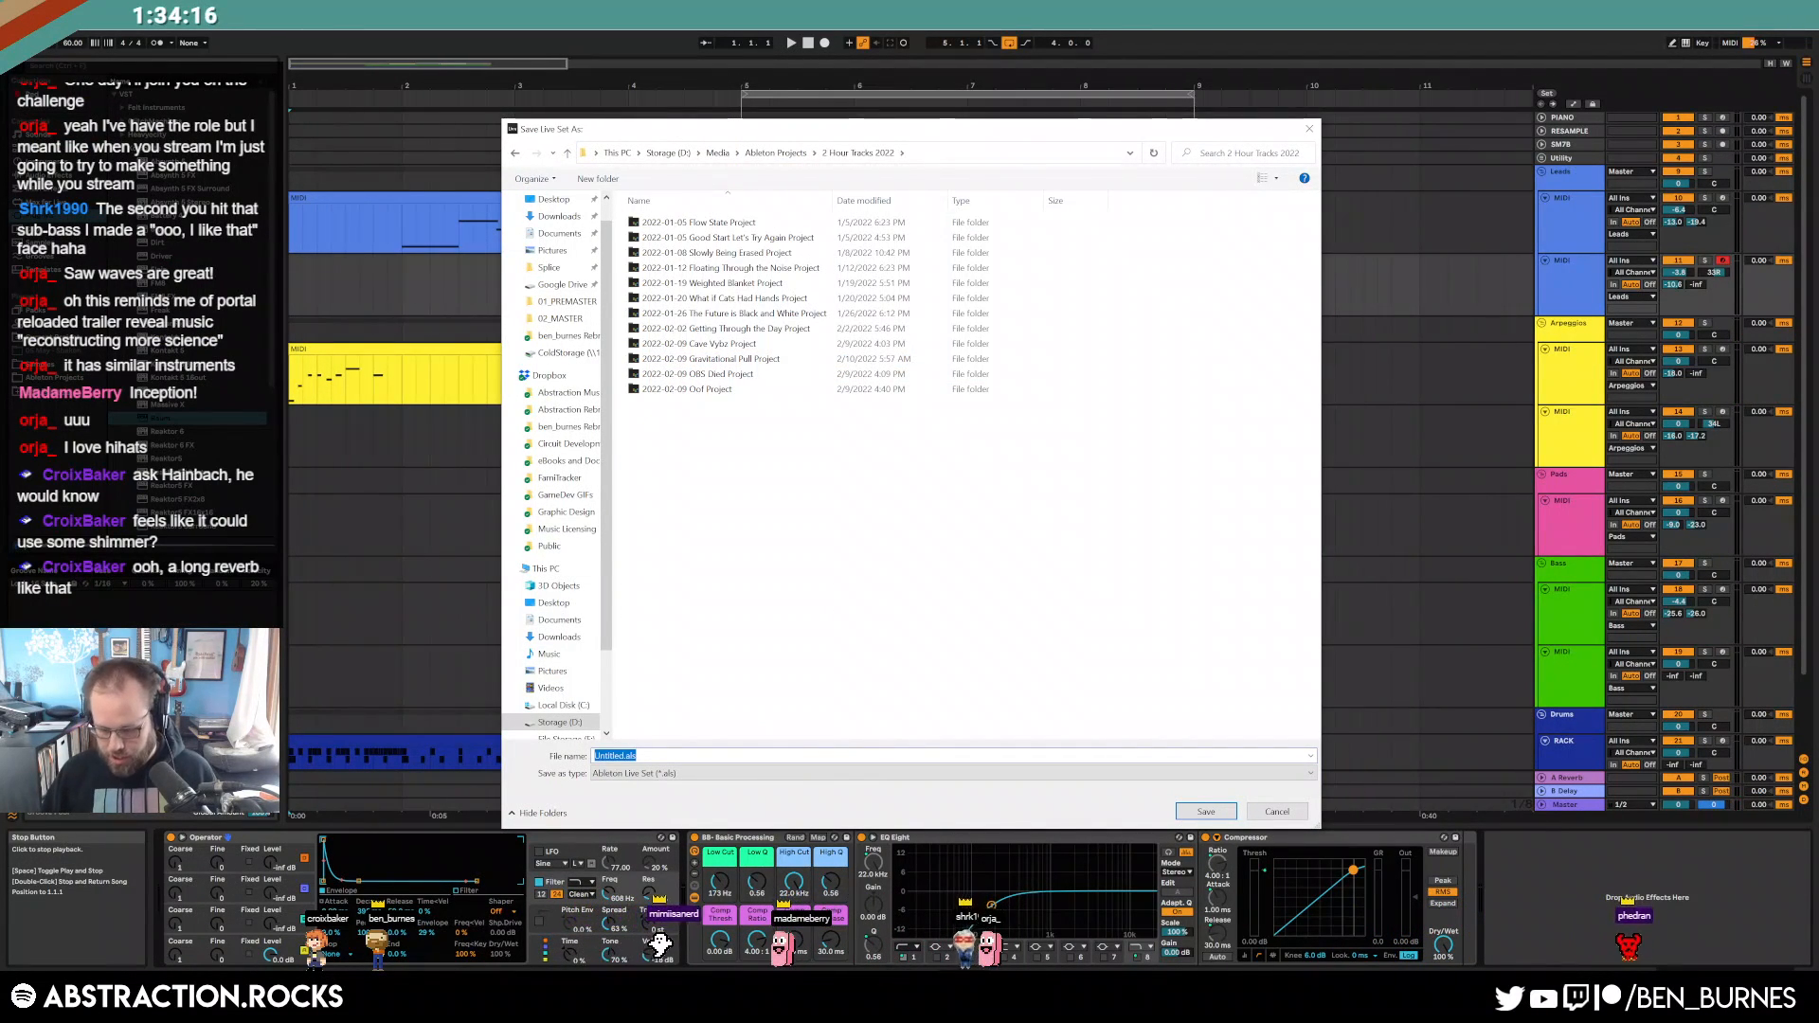
{"action": "type", "text": "2022-"}
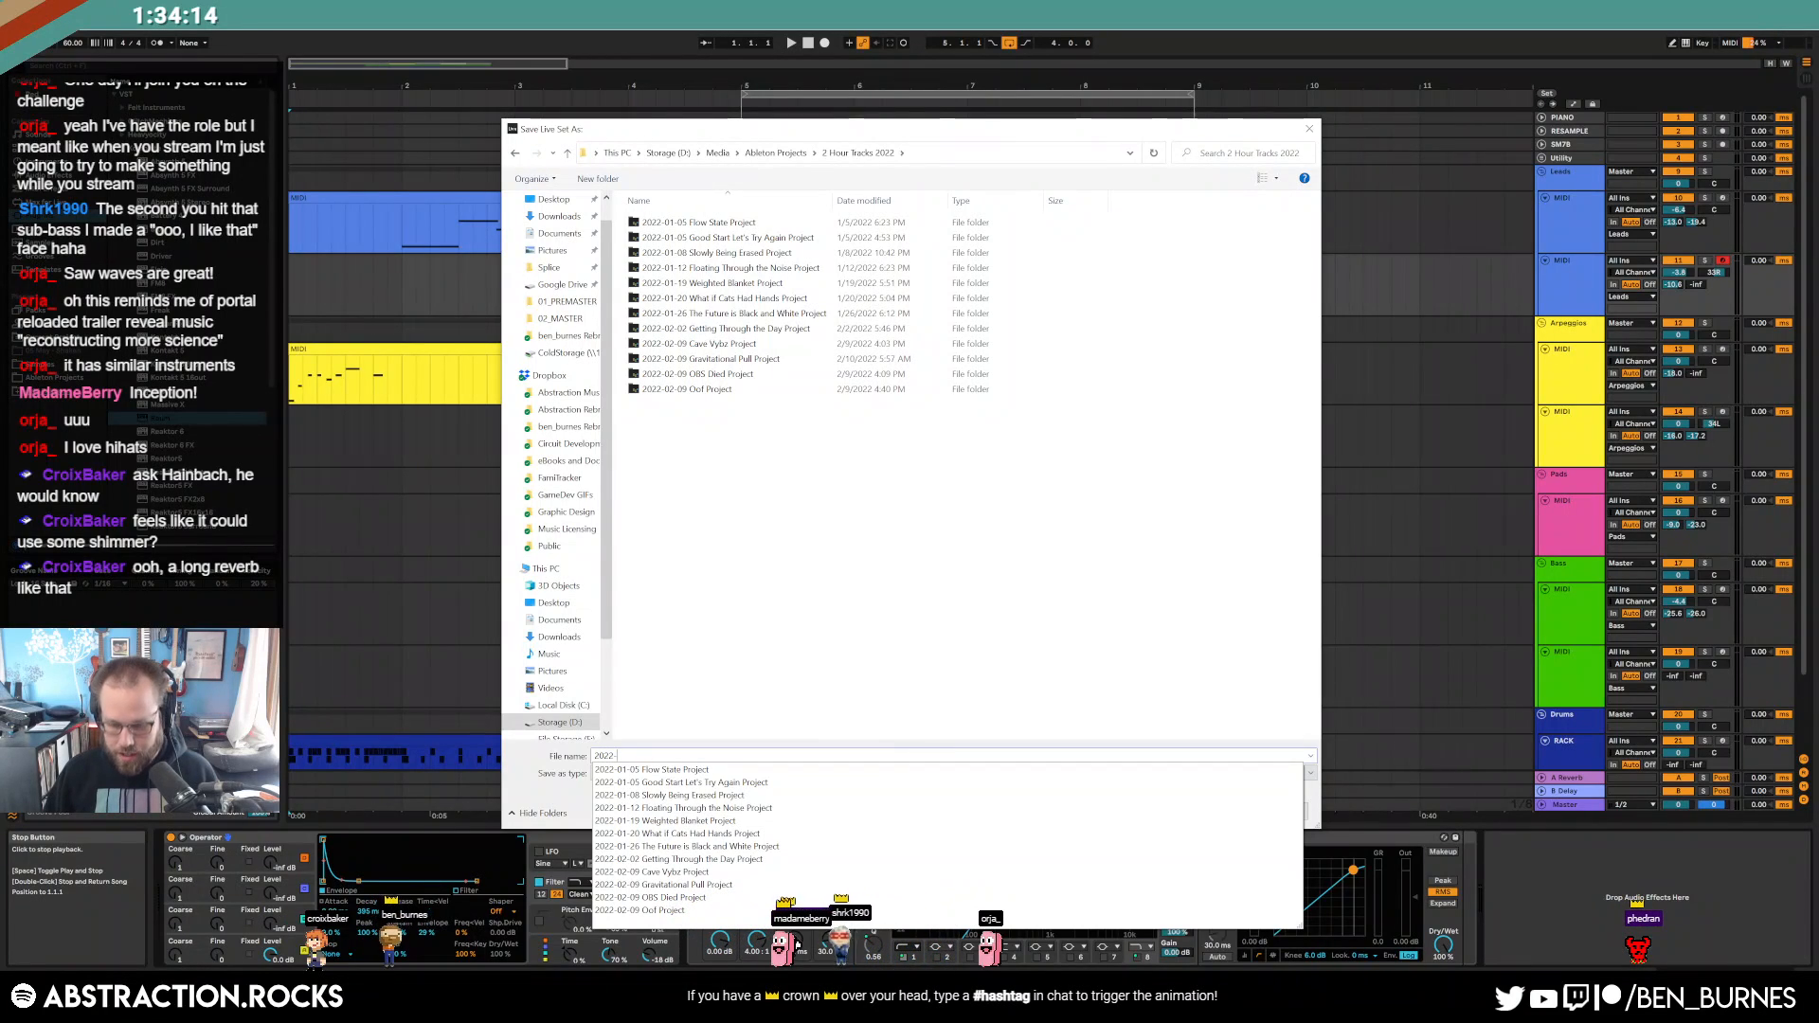
{"action": "type", "text": "02-16 Water Red"}
{"action": "type", "text": "lamation Station"}
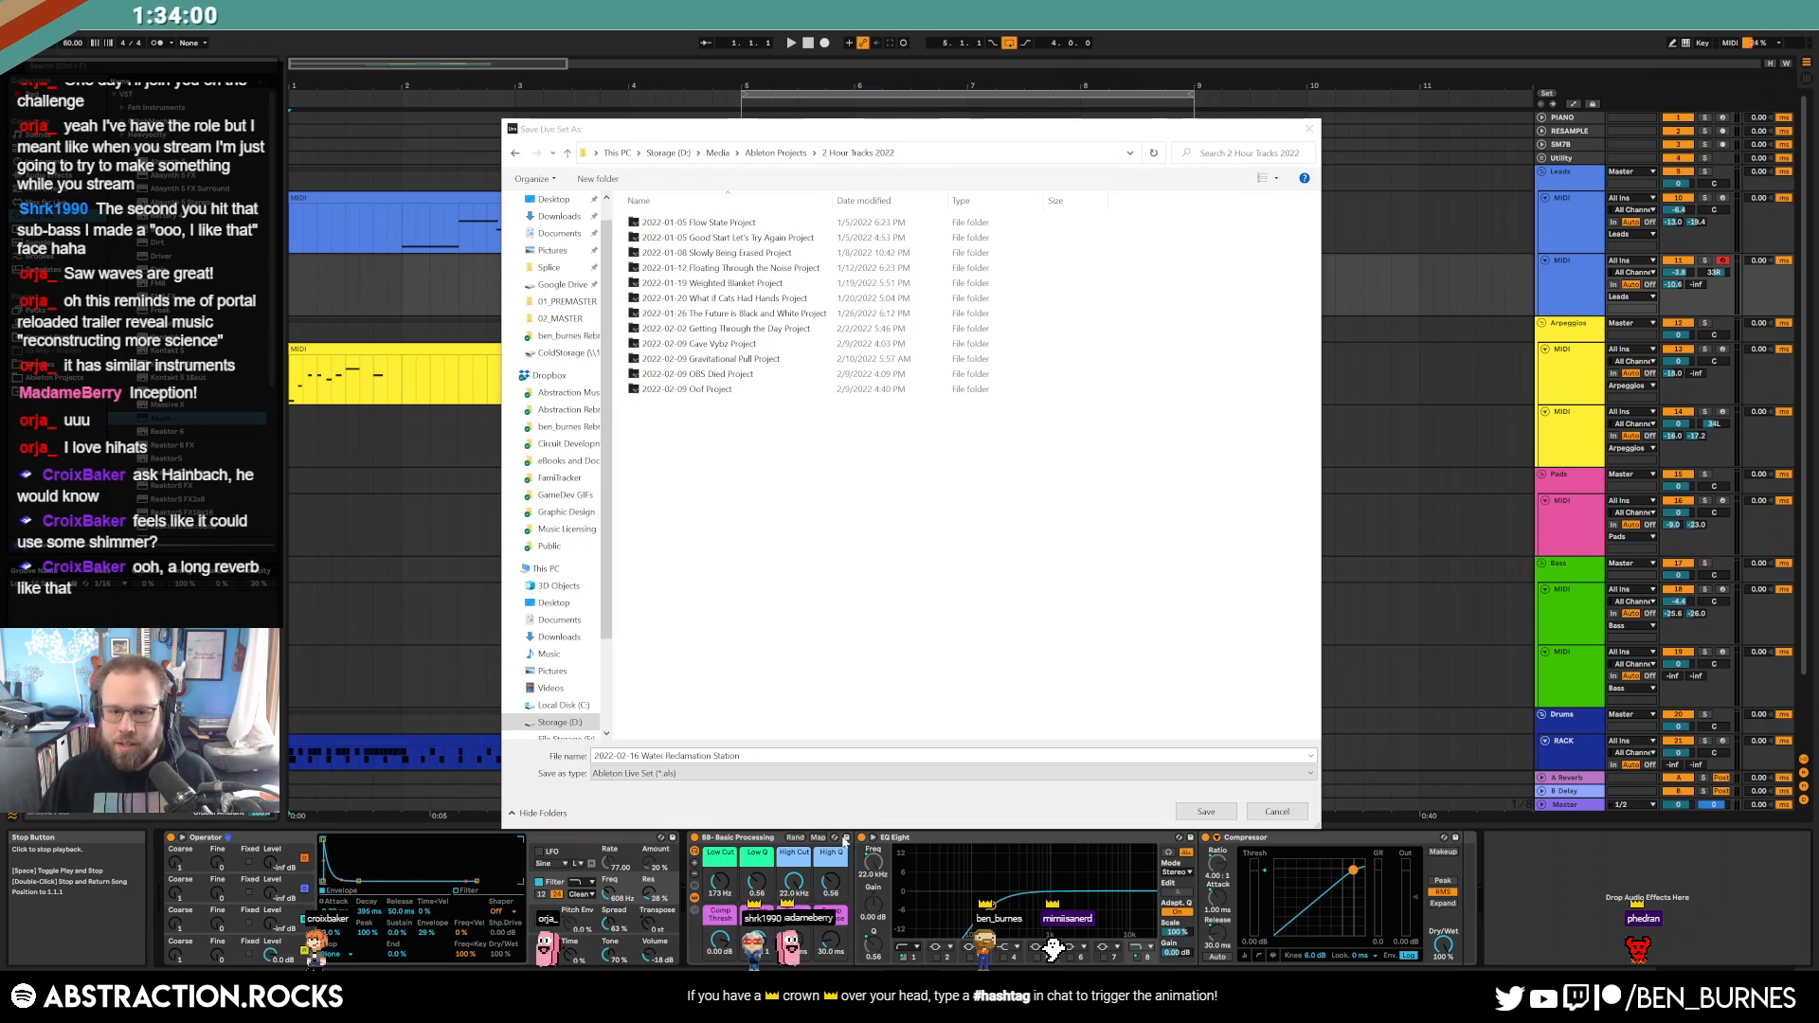
{"action": "left_click", "coordinate": [1205, 814]}
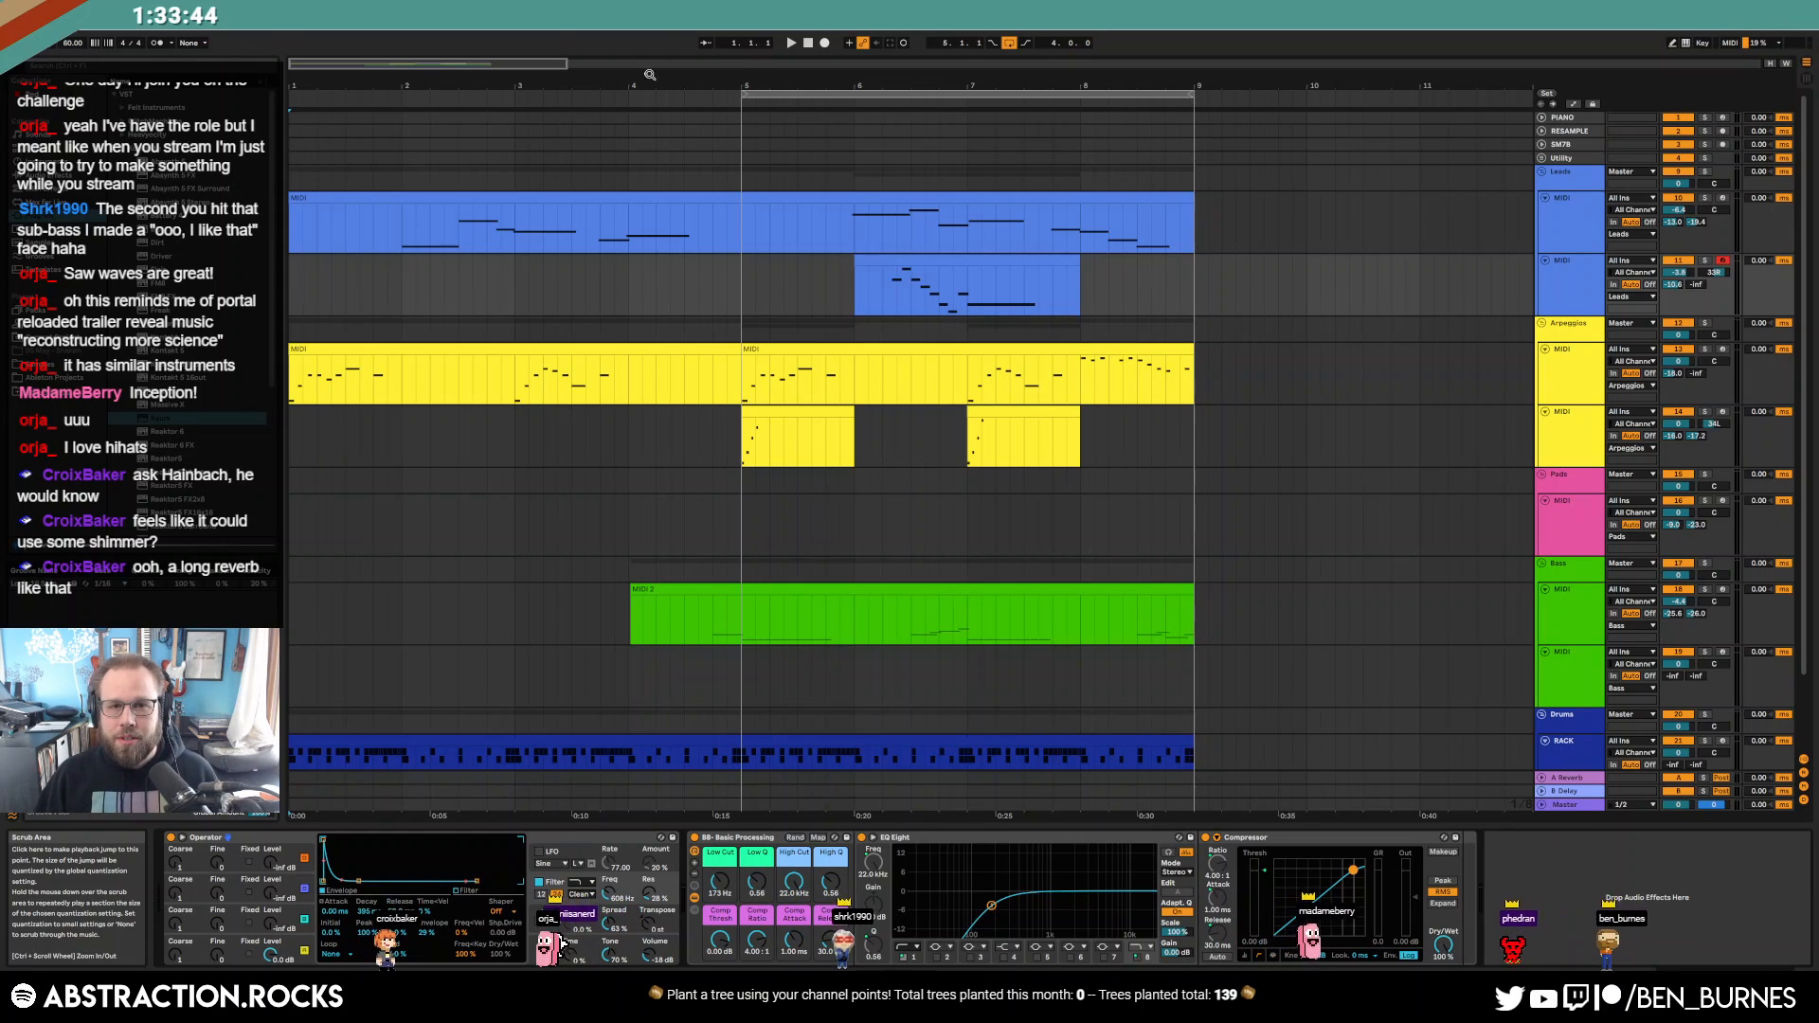
Play the arrangement from the start and arm the empty second bass track for recording.
{"action": "key", "text": "space"}
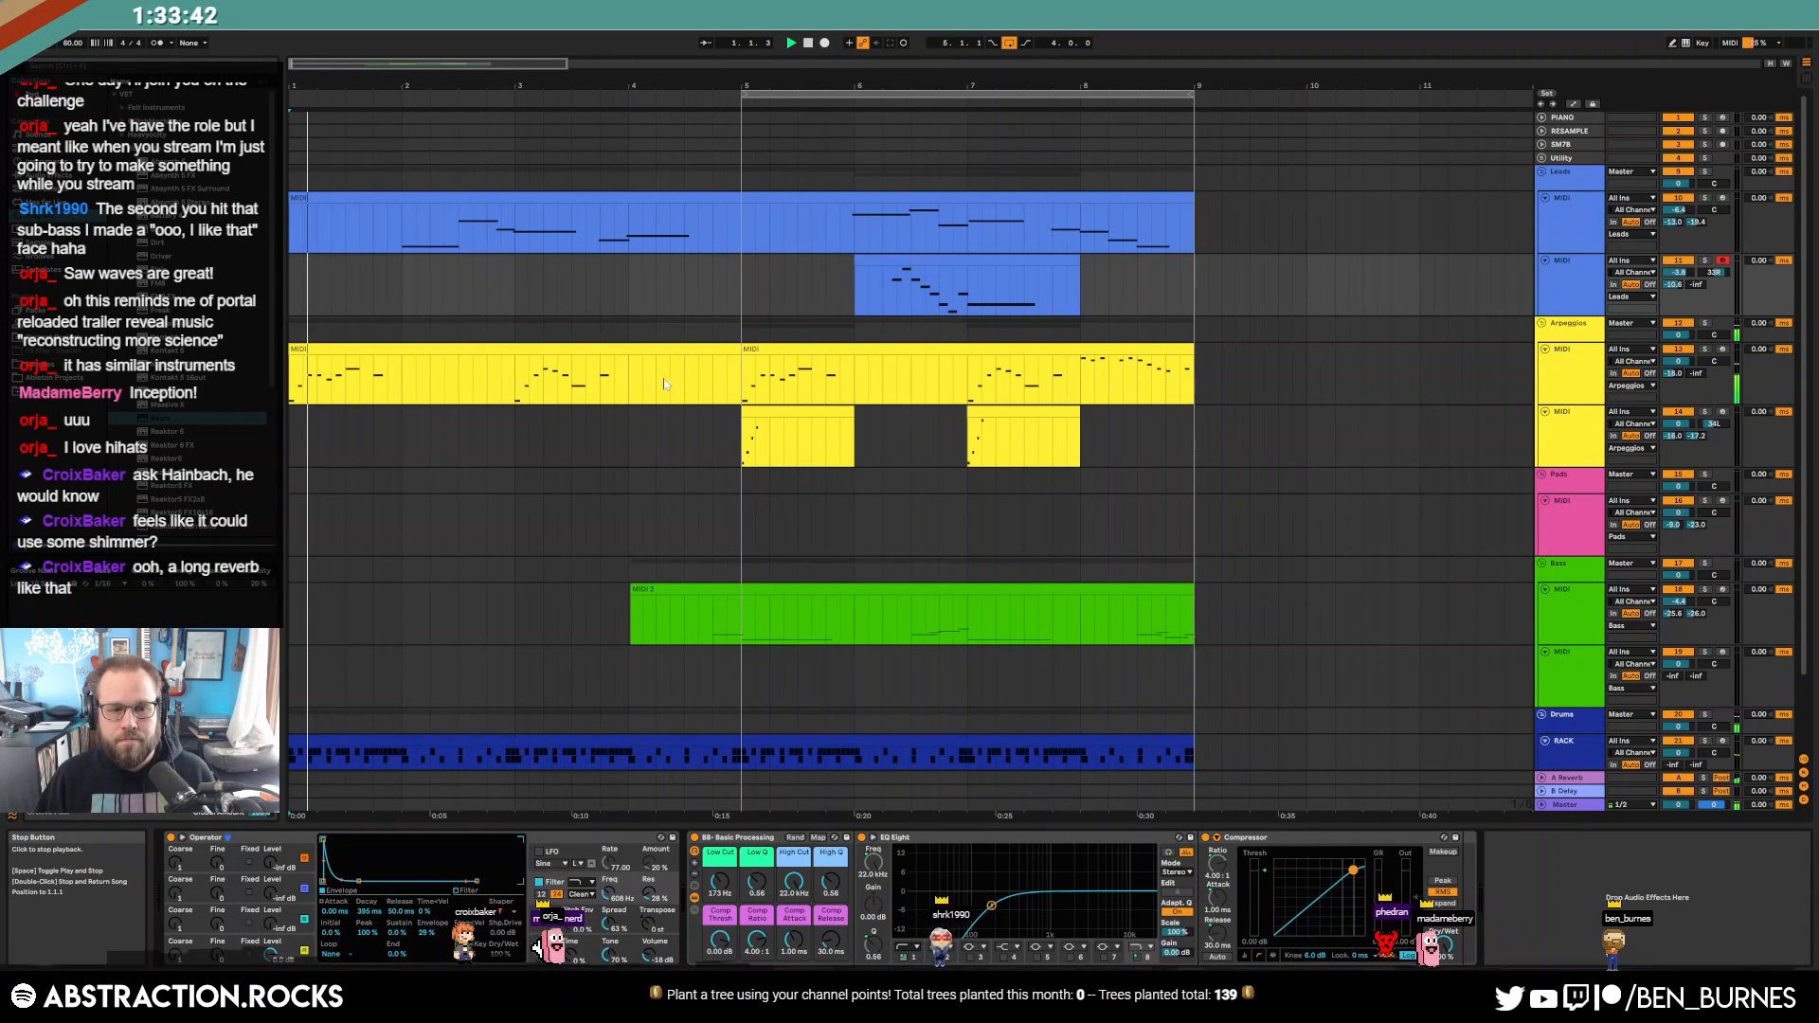
{"action": "scroll", "coordinate": [606, 488], "scroll_direction": "down", "scroll_amount": 3}
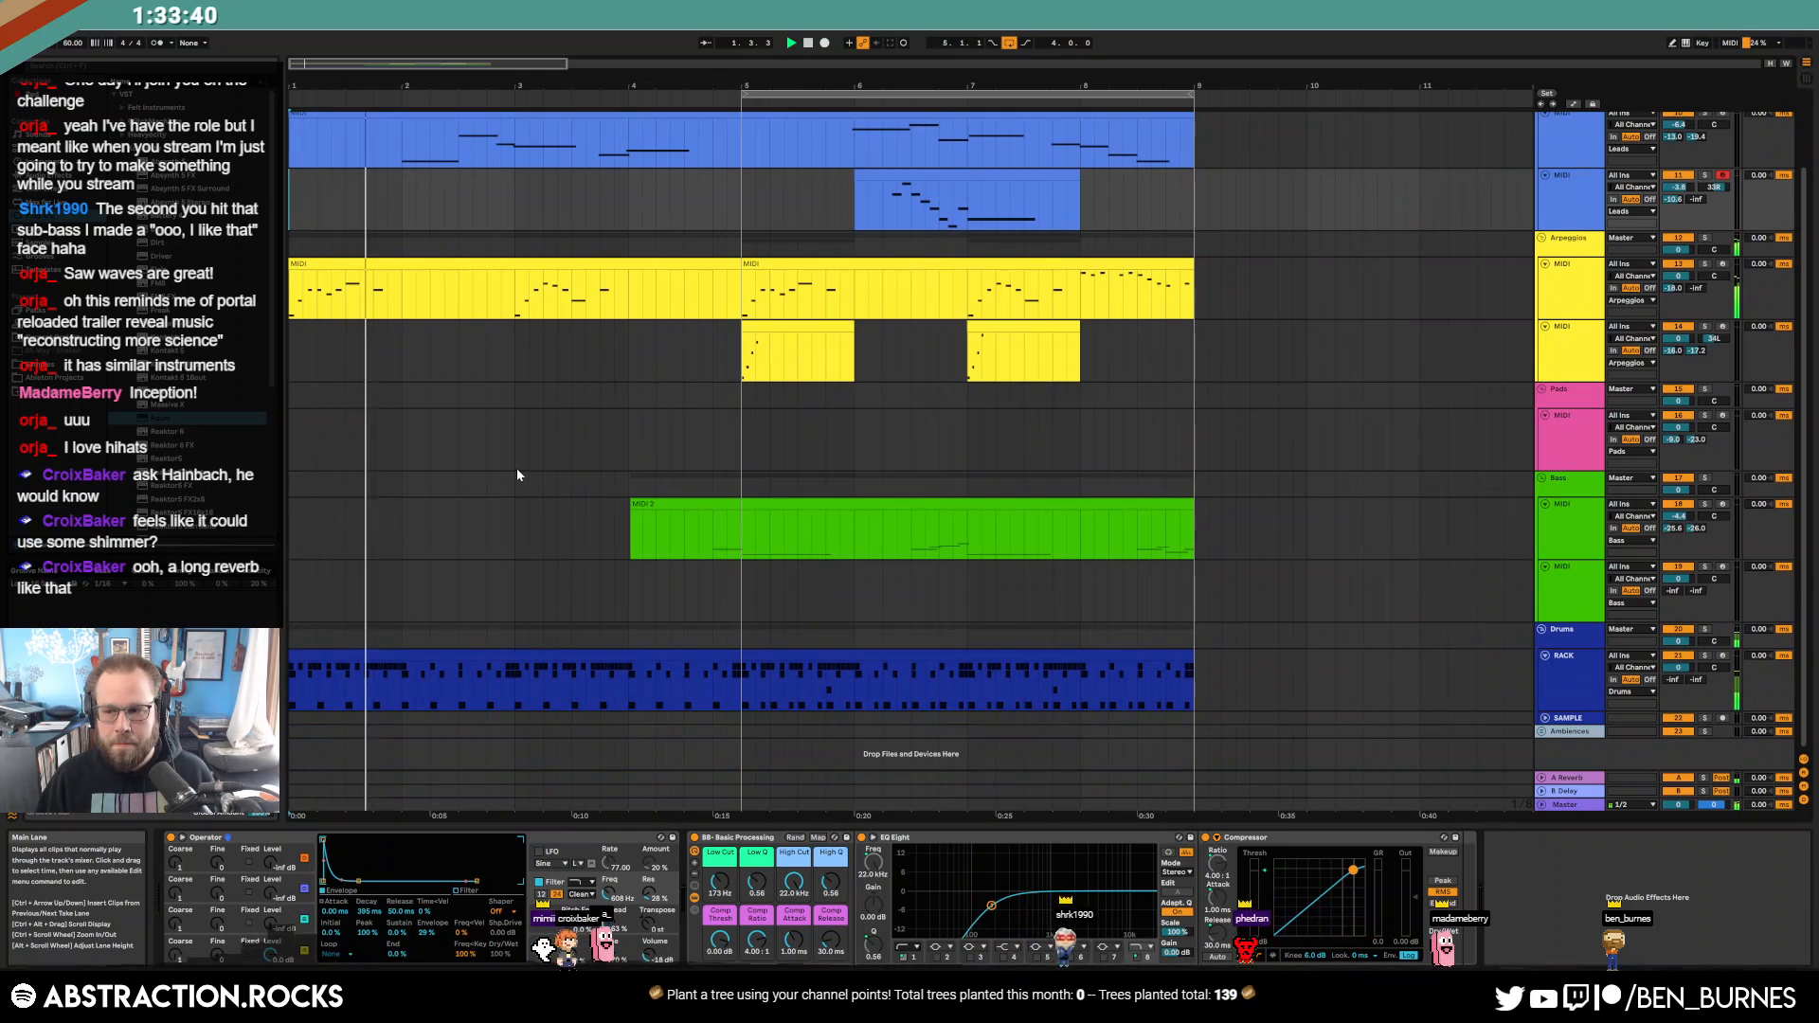
{"action": "scroll", "coordinate": [519, 475], "scroll_direction": "down", "scroll_amount": 5}
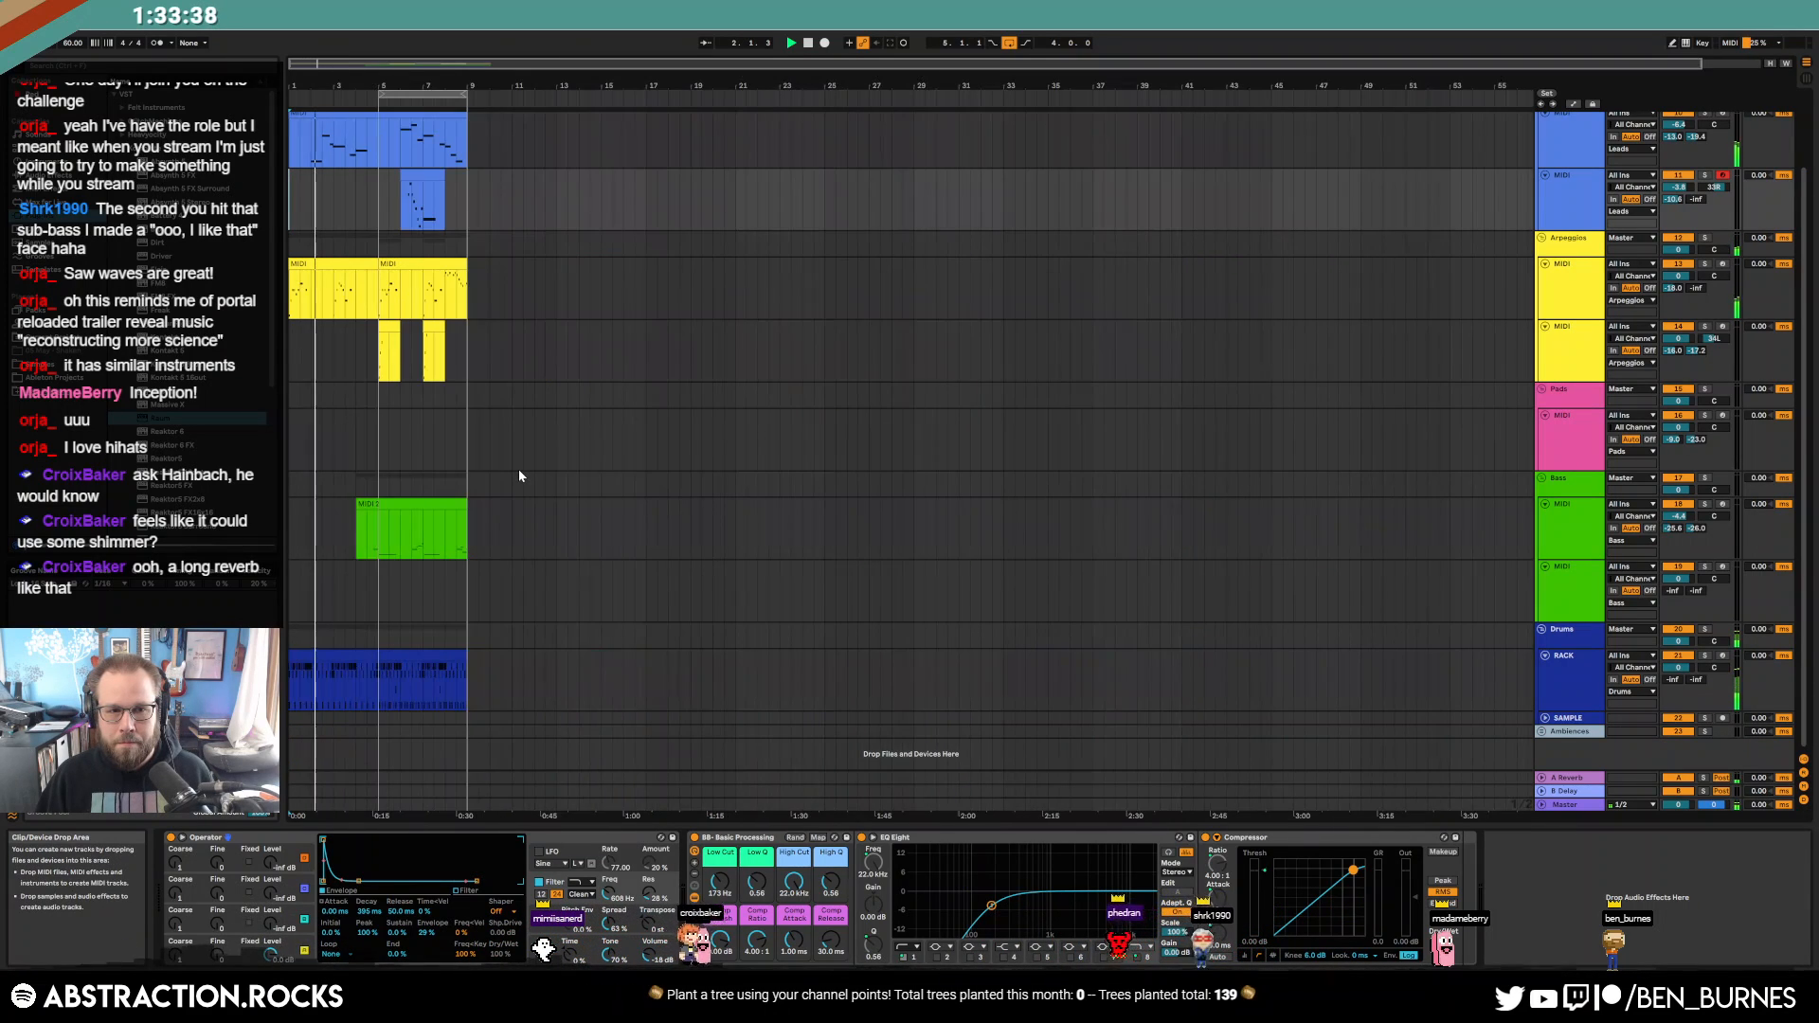
{"action": "scroll", "coordinate": [414, 354], "scroll_direction": "up", "scroll_amount": 2}
{"action": "left_click_drag", "start_coordinate": [434, 64], "coordinate": [356, 68]}
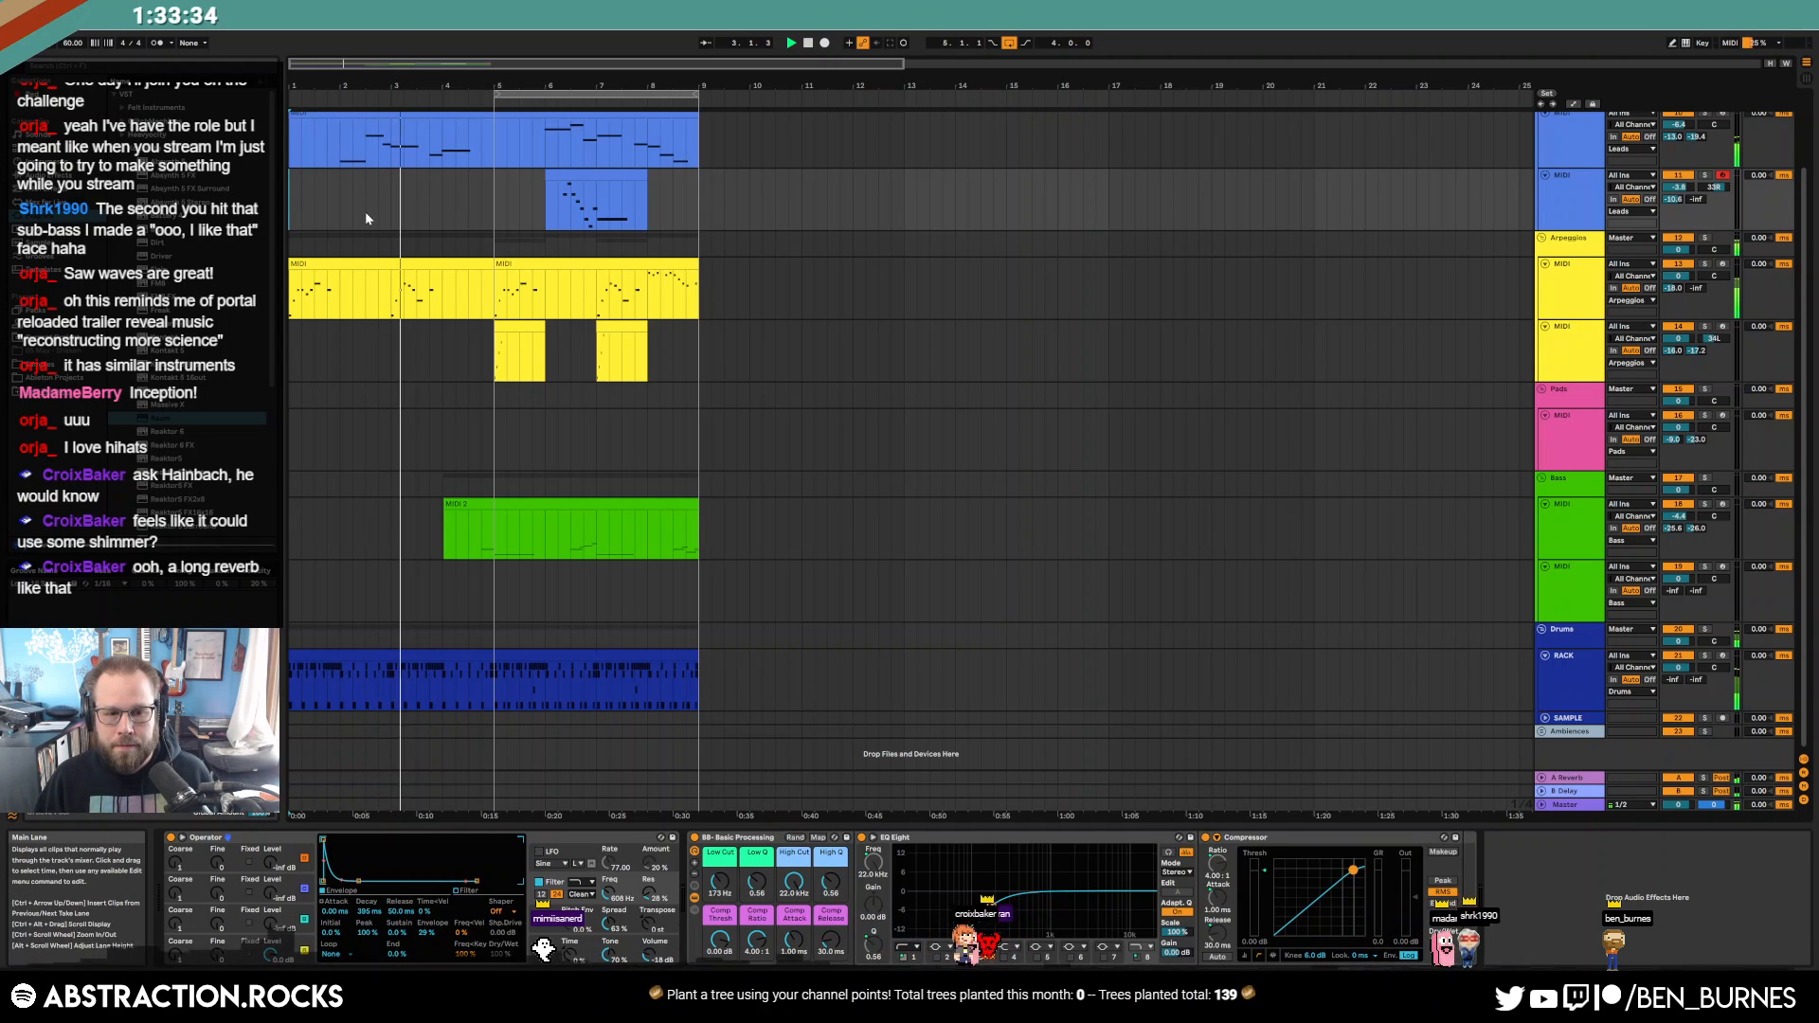
{"action": "scroll", "coordinate": [715, 457], "scroll_direction": "up", "scroll_amount": 1}
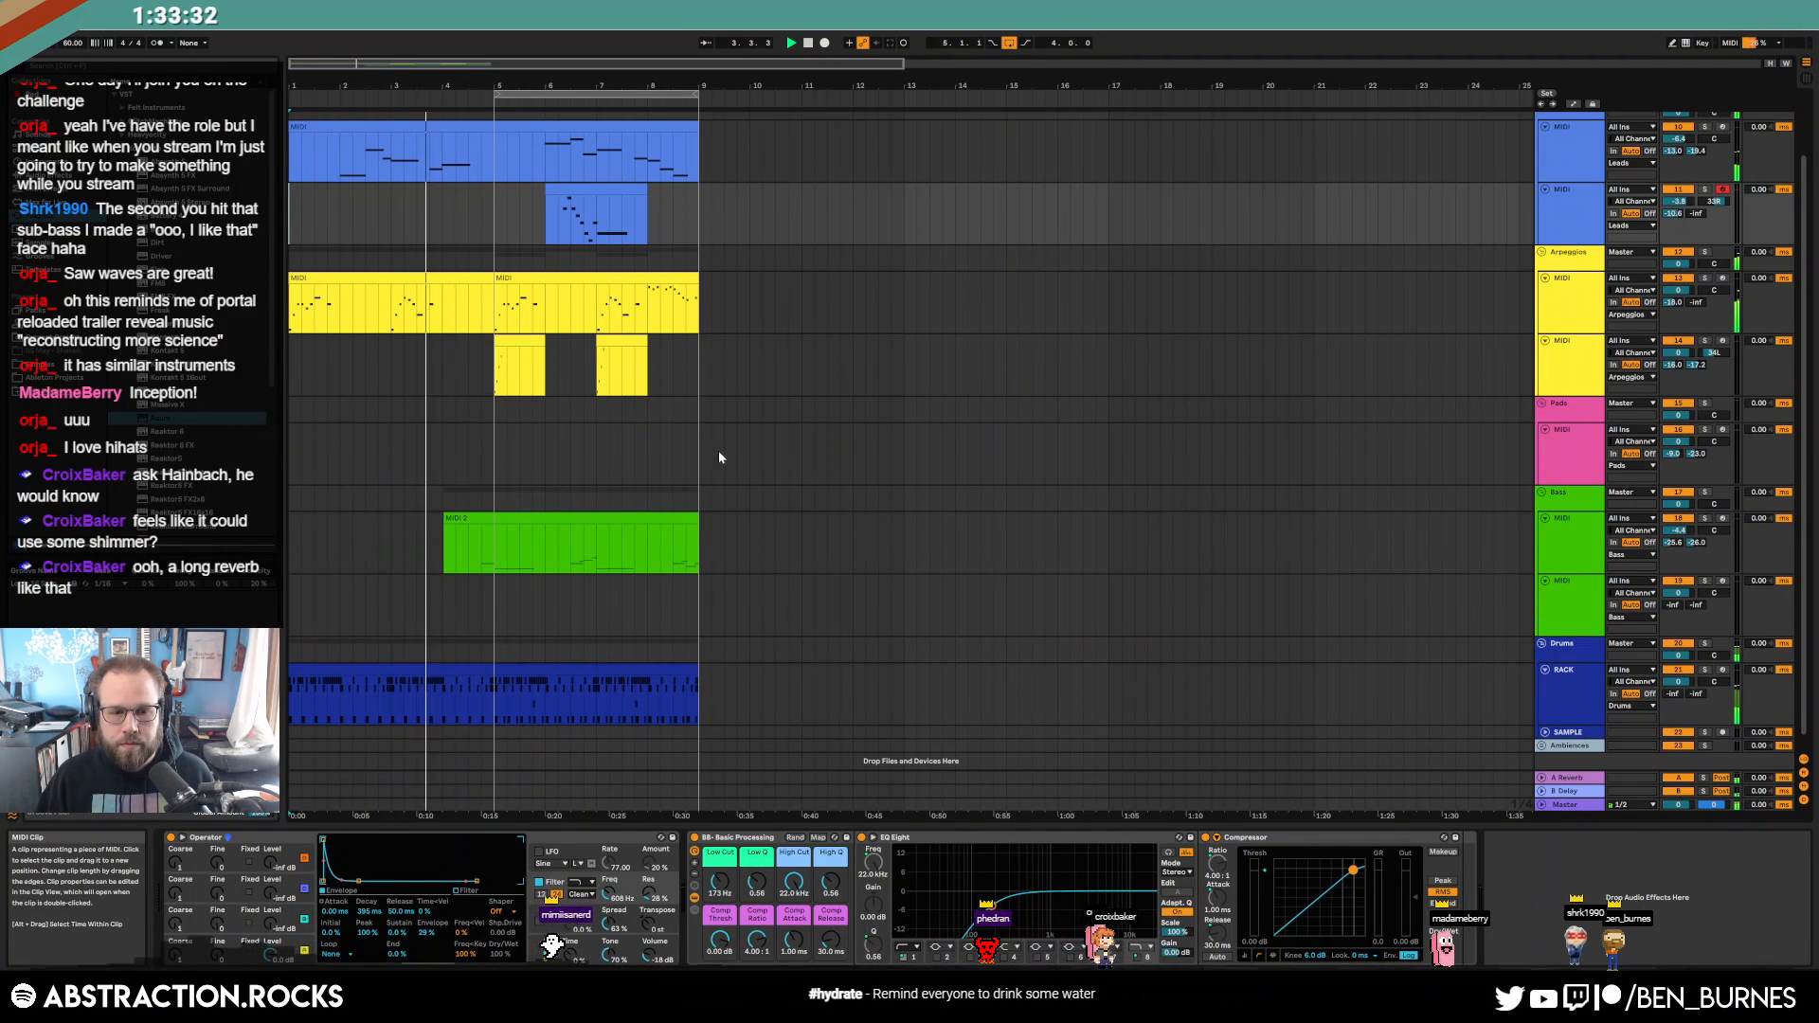
{"action": "left_click", "coordinate": [1560, 614]}
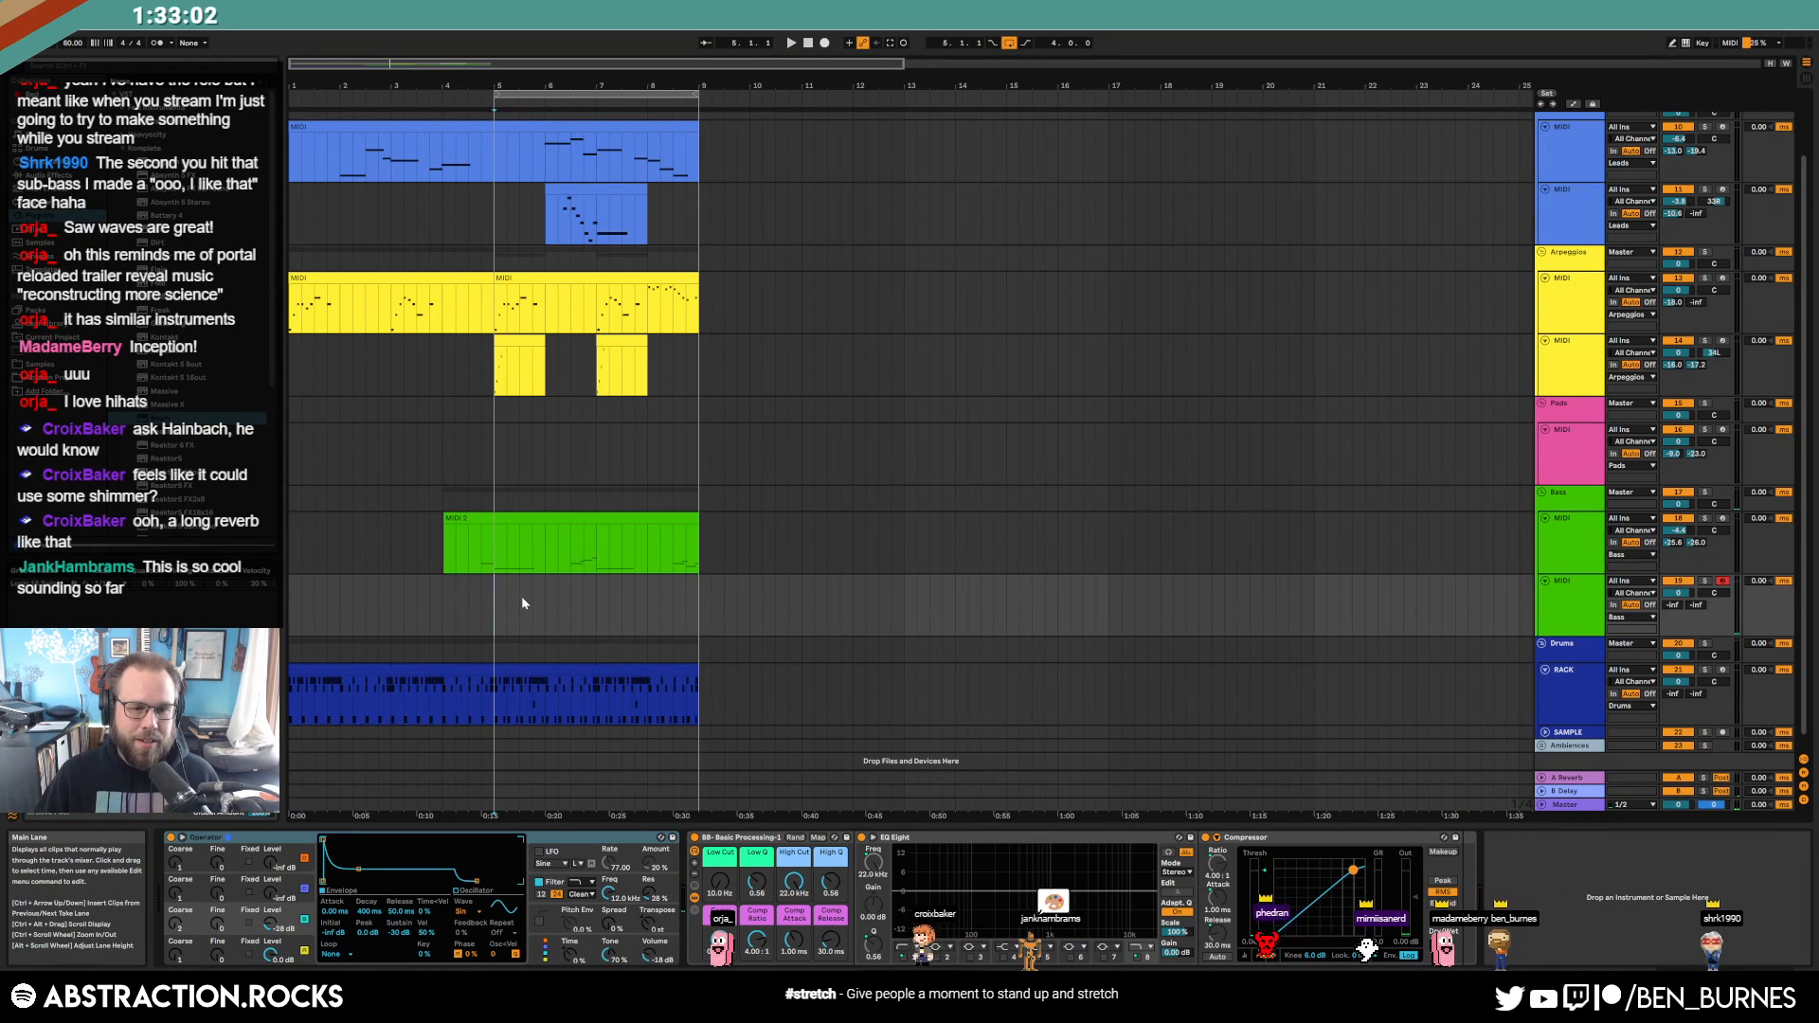
Duplicate bars 5–8 of the main arpeggio, the first bass track and the drums into bars 9–12.
{"action": "left_click", "coordinate": [609, 303]}
{"action": "key", "text": "ctrl+d"}
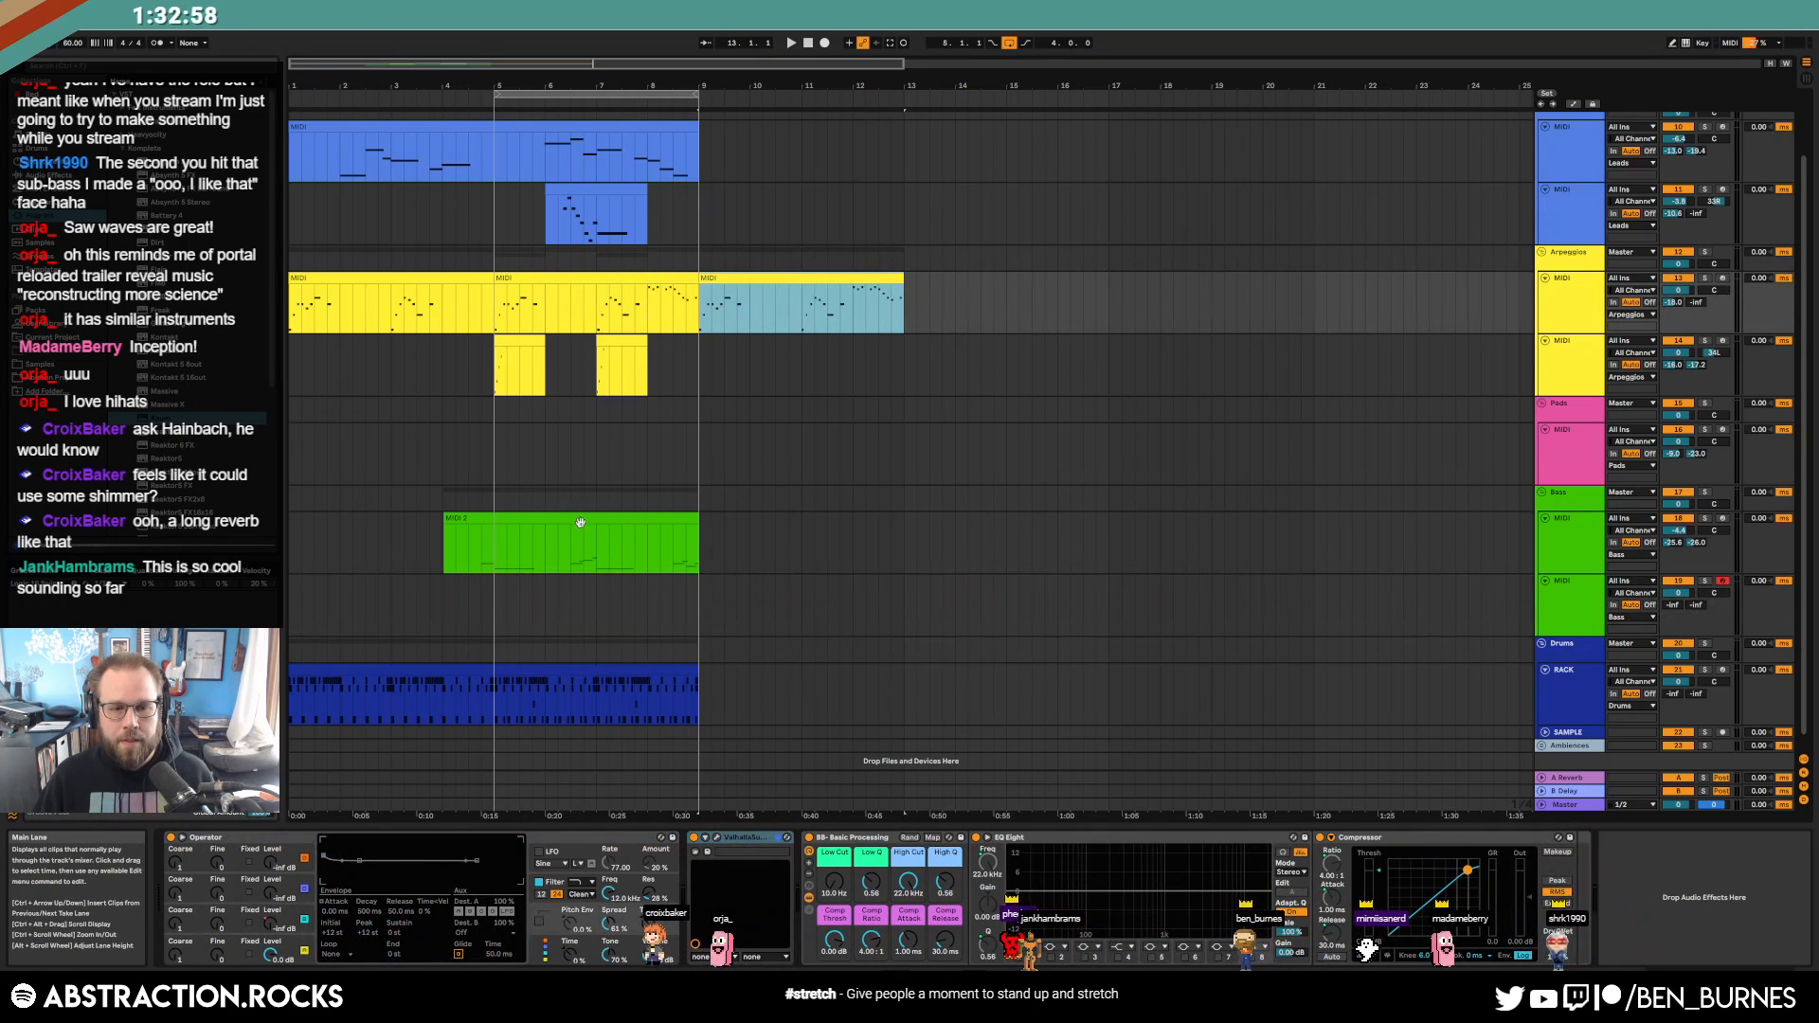
{"action": "left_click_drag", "start_coordinate": [497, 540], "coordinate": [701, 548]}
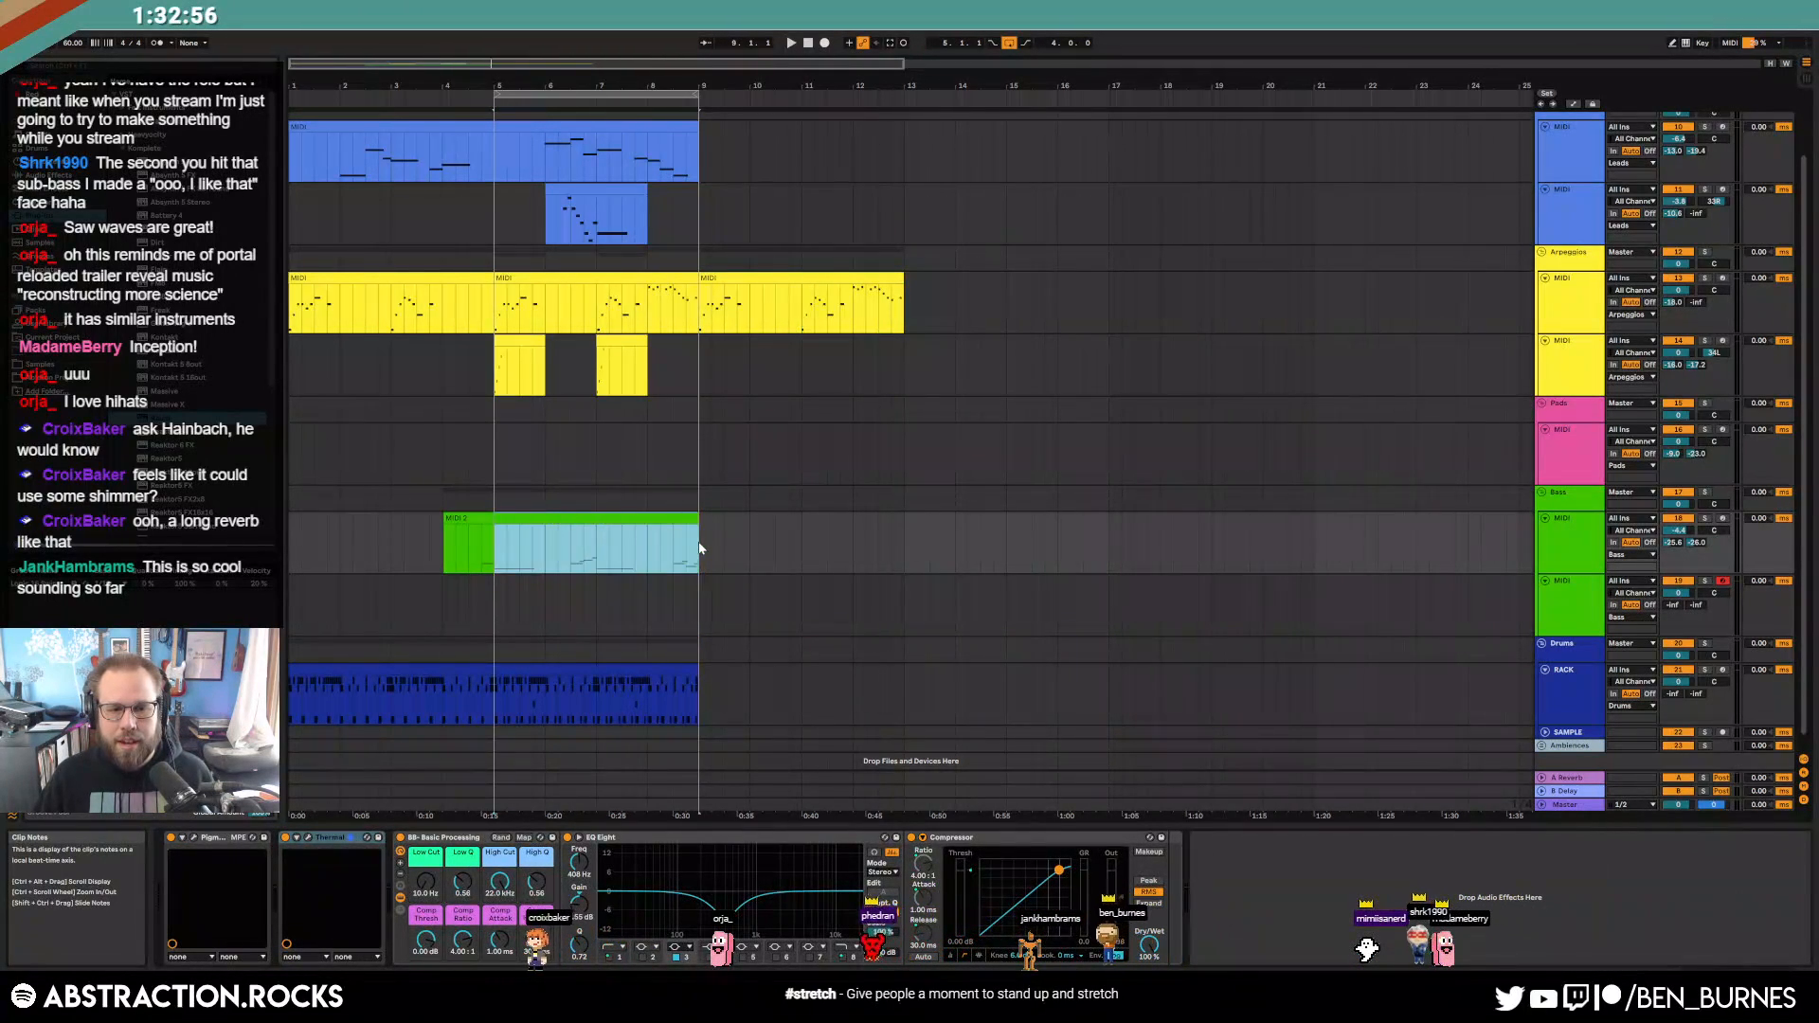
{"action": "key", "text": "ctrl+d"}
{"action": "left_click", "coordinate": [599, 620]}
{"action": "left_click", "coordinate": [633, 670]}
{"action": "key", "text": "ctrl+d"}
{"action": "left_click", "coordinate": [718, 277]}
{"action": "key", "text": "a"}
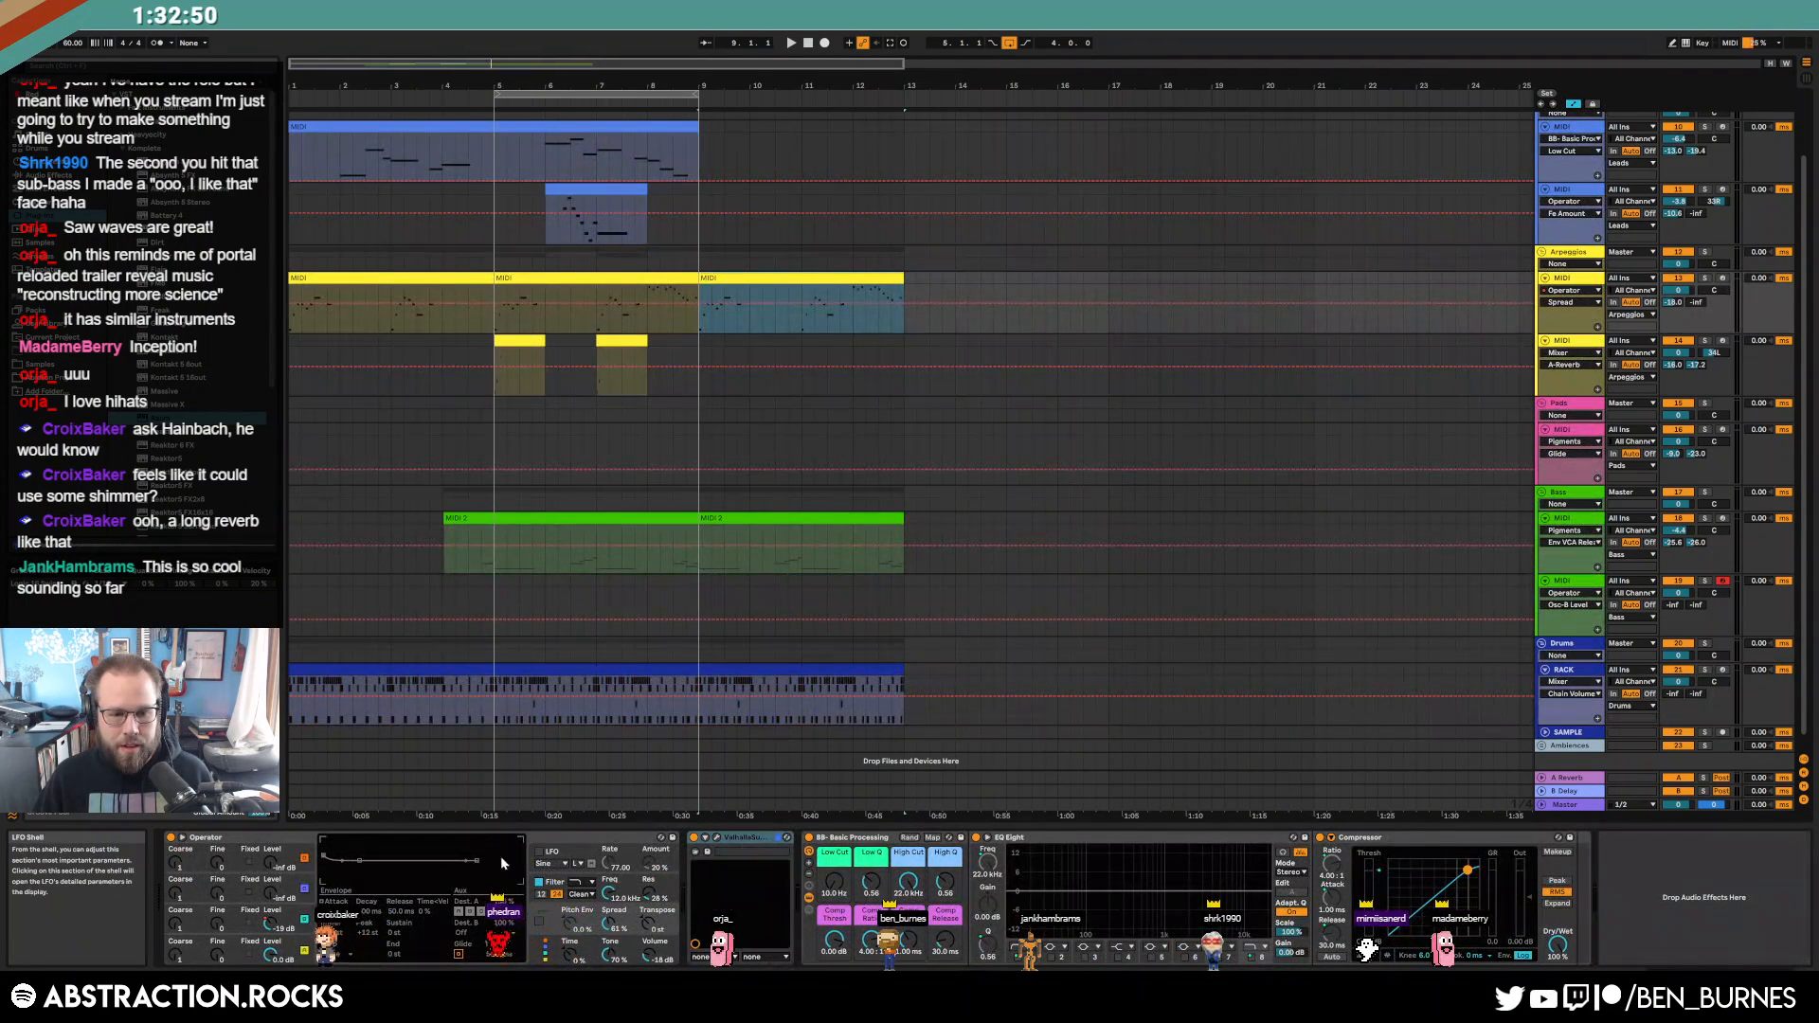
{"action": "key", "text": "a"}
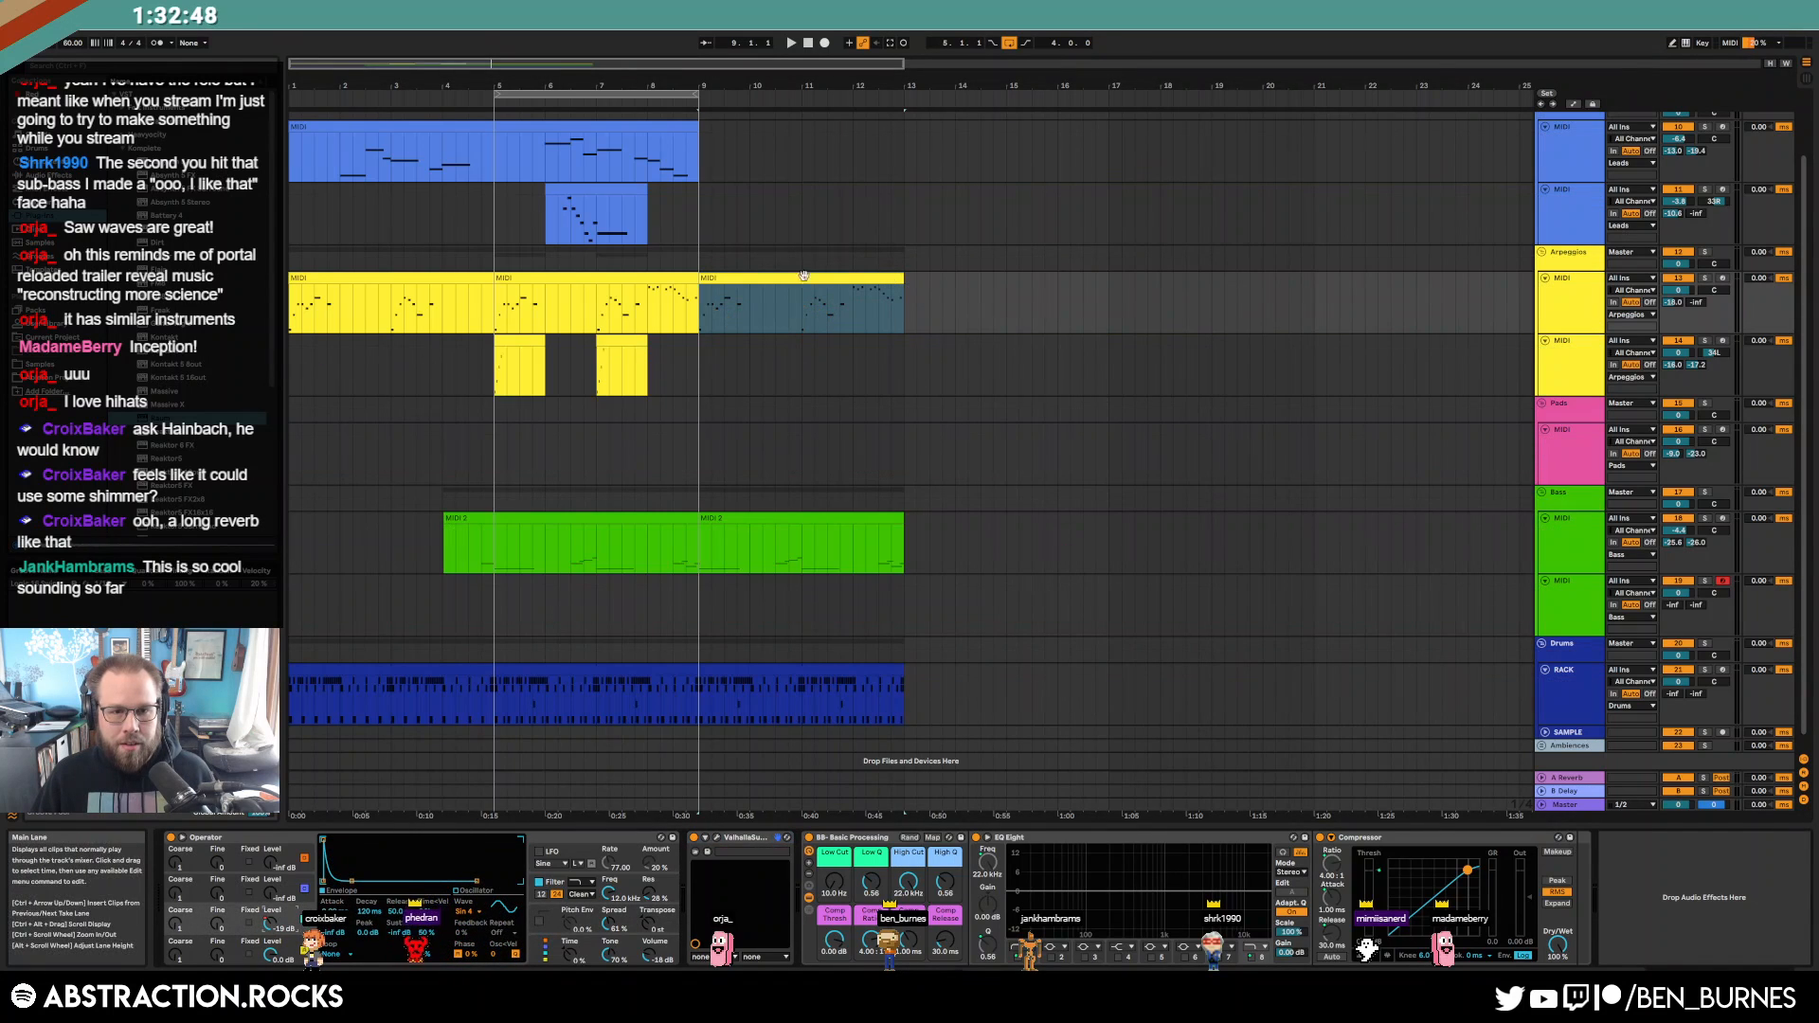
Duplicate bars 5–8 of the second lead and second arpeggio tracks into bars 9–12.
{"action": "scroll", "coordinate": [699, 230], "scroll_direction": "up", "scroll_amount": 1}
{"action": "left_click_drag", "start_coordinate": [699, 237], "coordinate": [505, 249]}
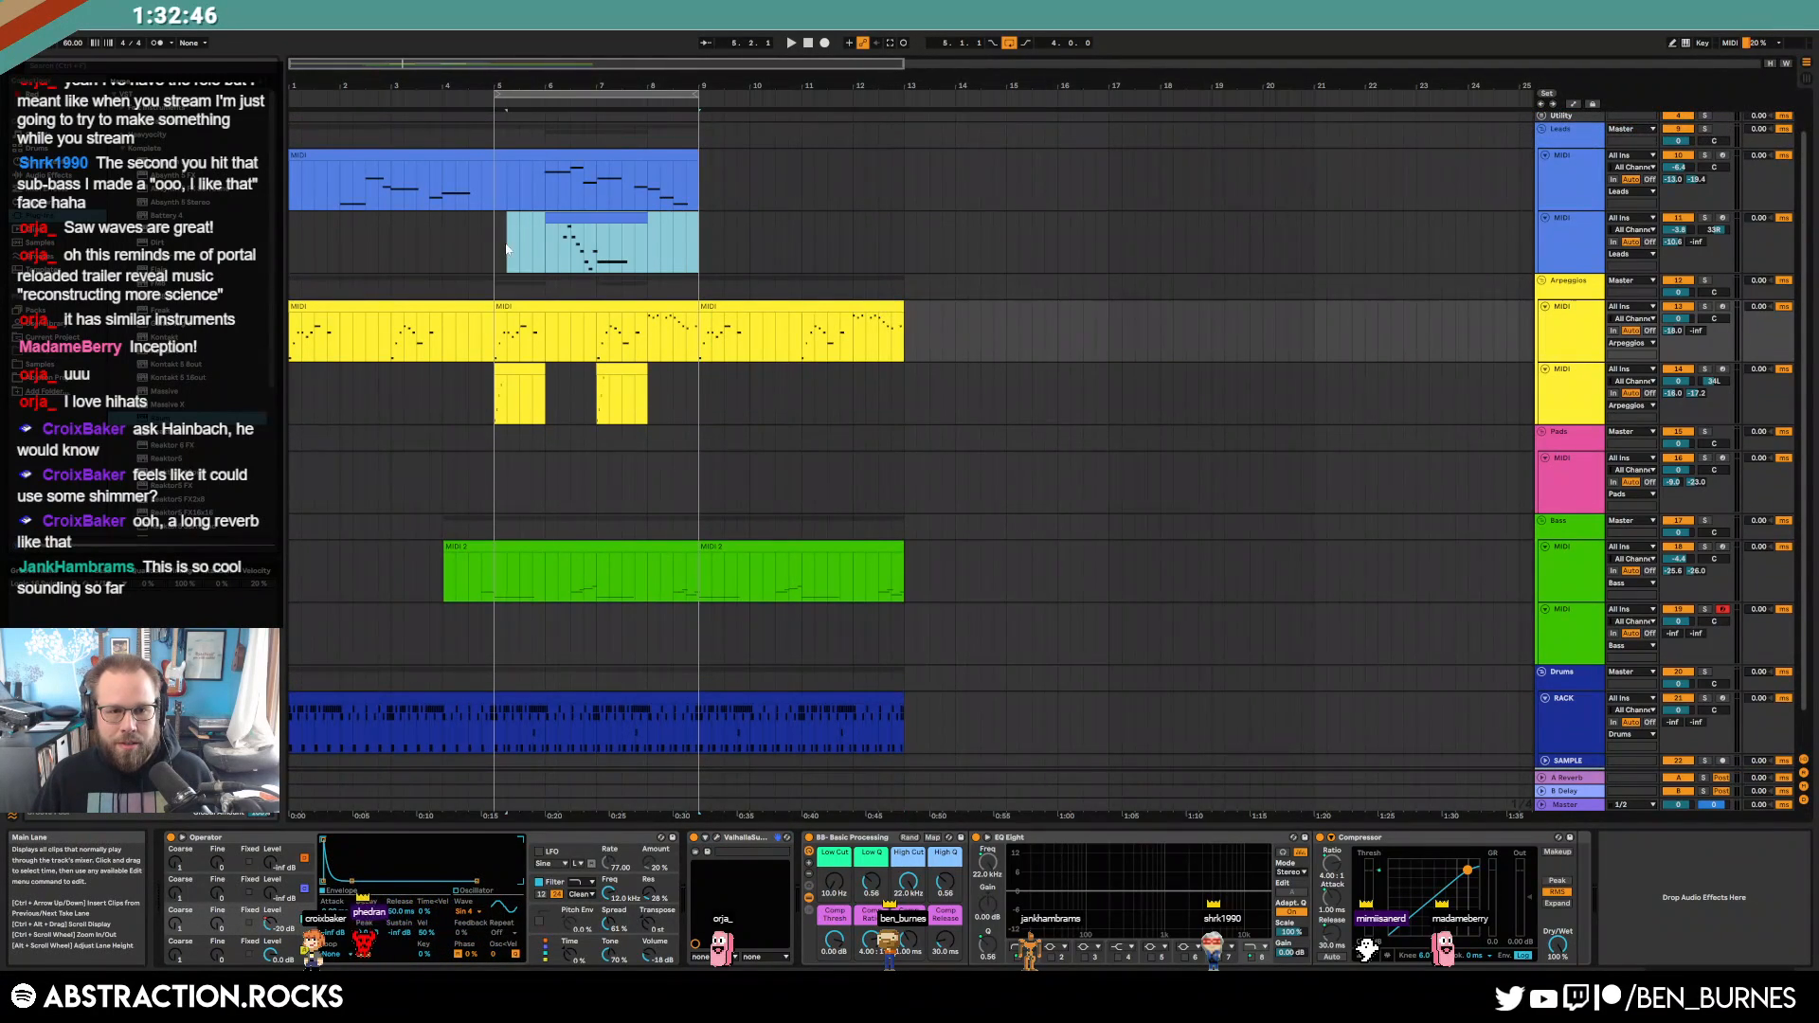
{"action": "key", "text": "ctrl+d"}
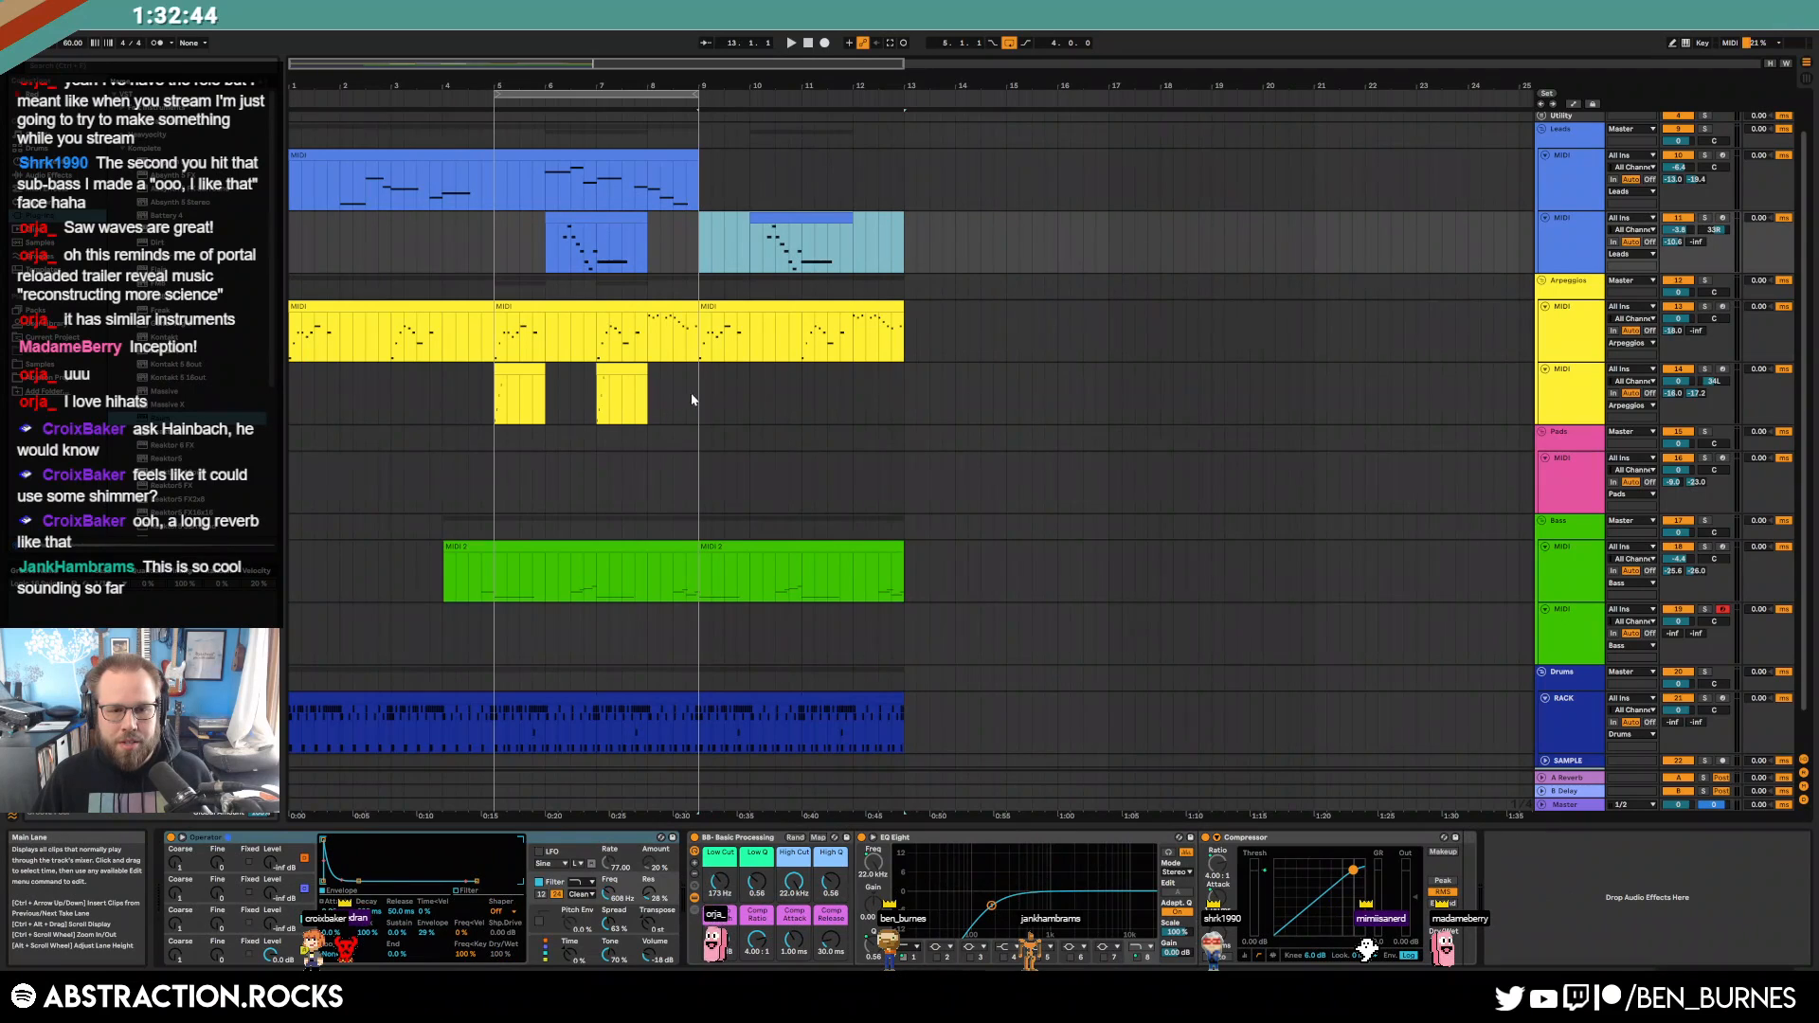
{"action": "left_click_drag", "start_coordinate": [697, 388], "coordinate": [497, 390]}
{"action": "key", "text": "ctrl+d"}
{"action": "left_click", "coordinate": [1078, 411]}
Set the loop to bars 9–12 and record a MIDI part there on the armed second bass track.
{"action": "left_click_drag", "start_coordinate": [640, 95], "coordinate": [846, 119]}
{"action": "left_click", "coordinate": [703, 649]}
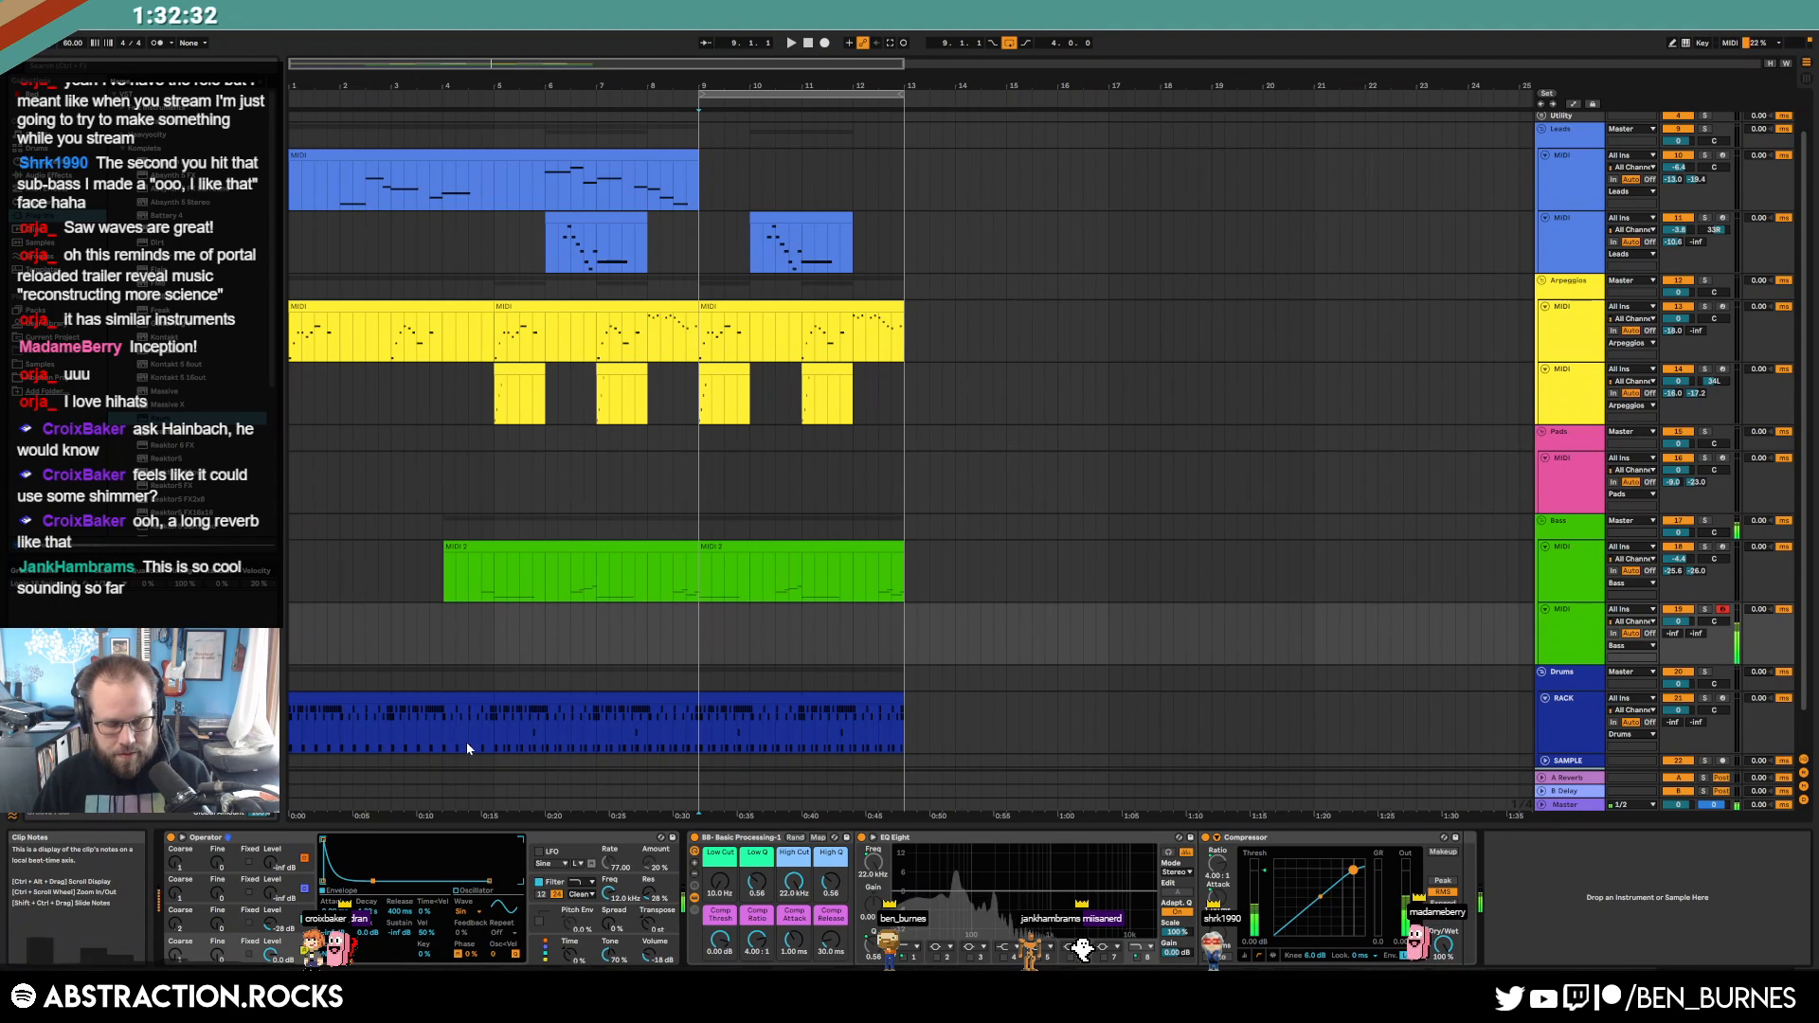
{"action": "left_click", "coordinate": [823, 44]}
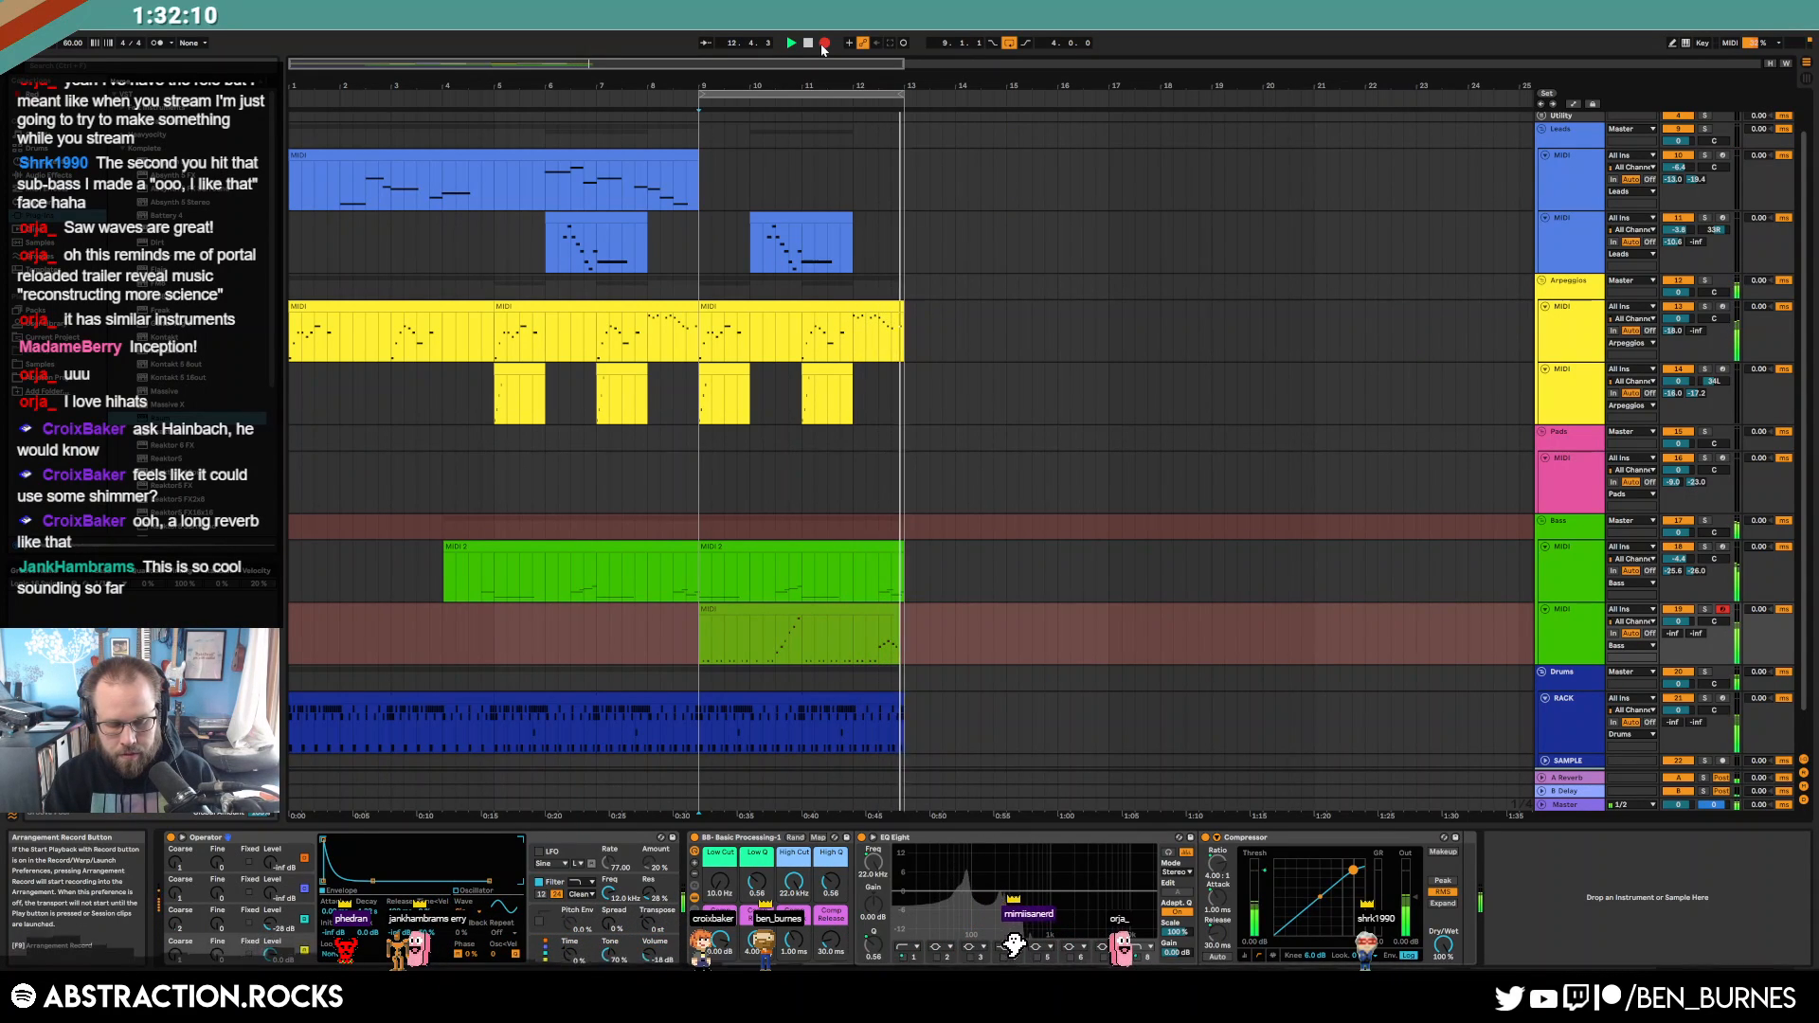
{"action": "left_click", "coordinate": [823, 44]}
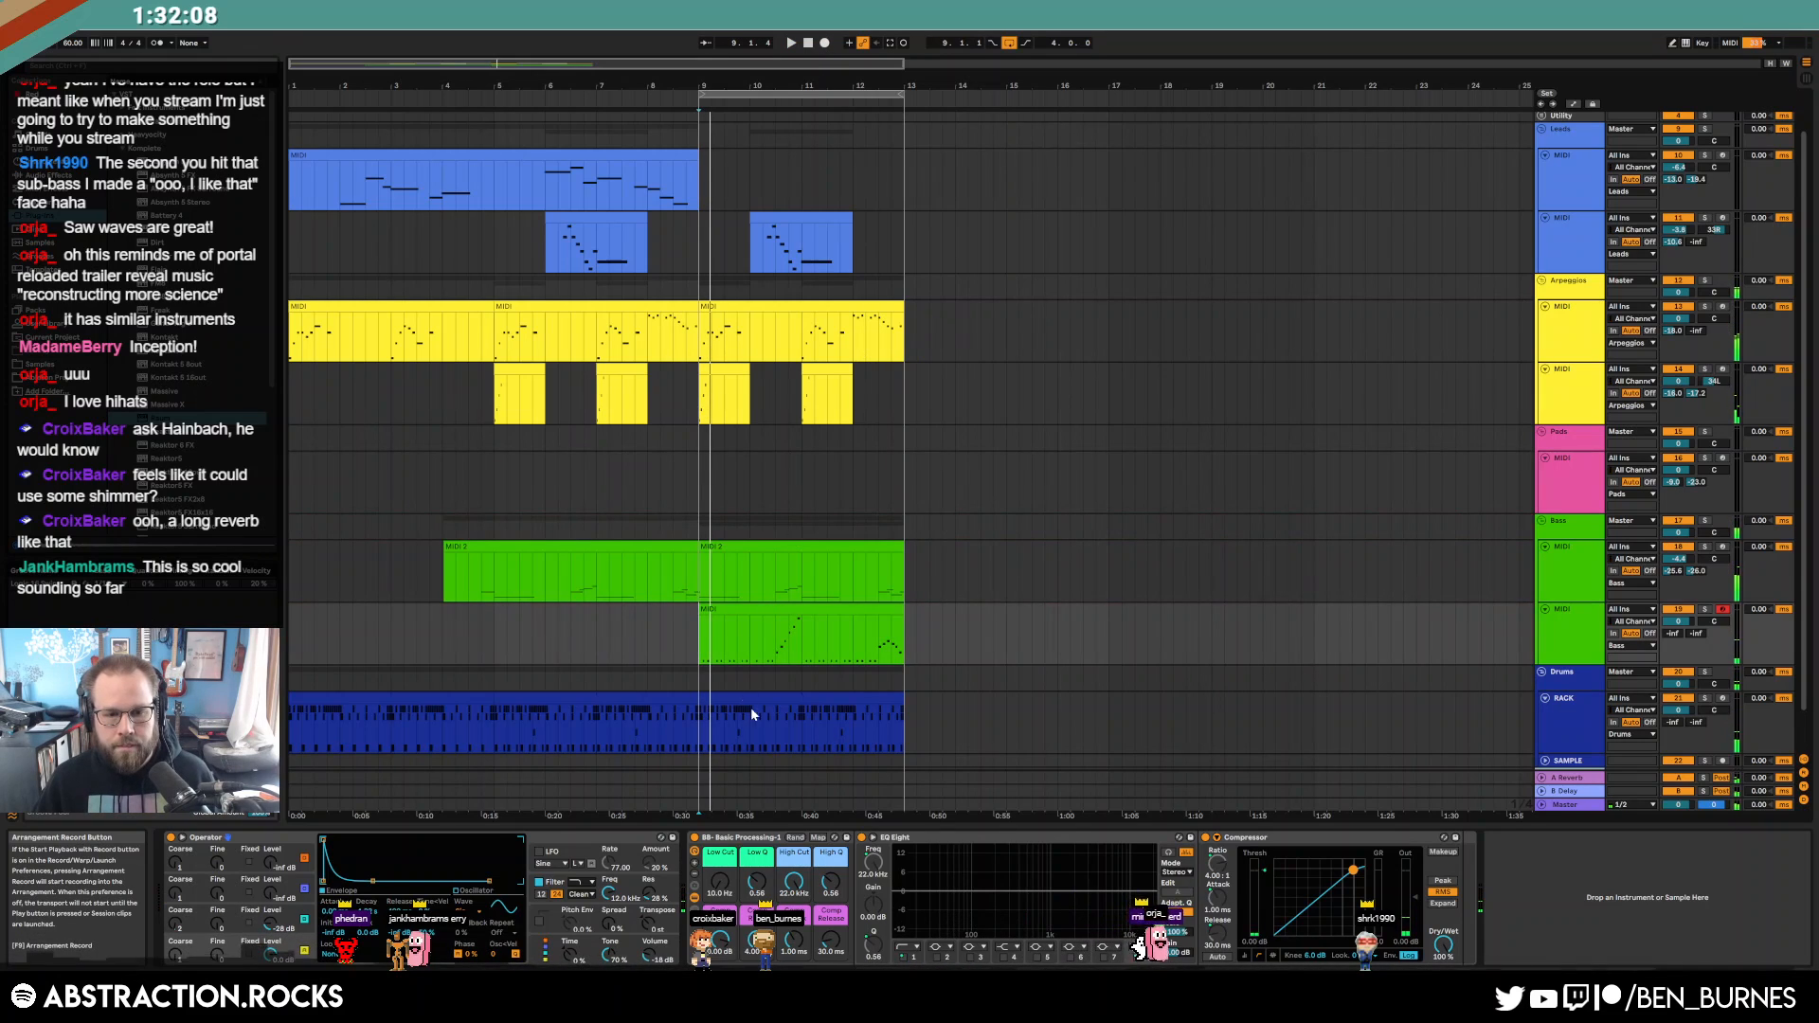
Open the recorded second bass clip and raise the closing run's notes after F1 by an octave.
{"action": "left_click", "coordinate": [827, 606]}
{"action": "double_click", "coordinate": [833, 608]}
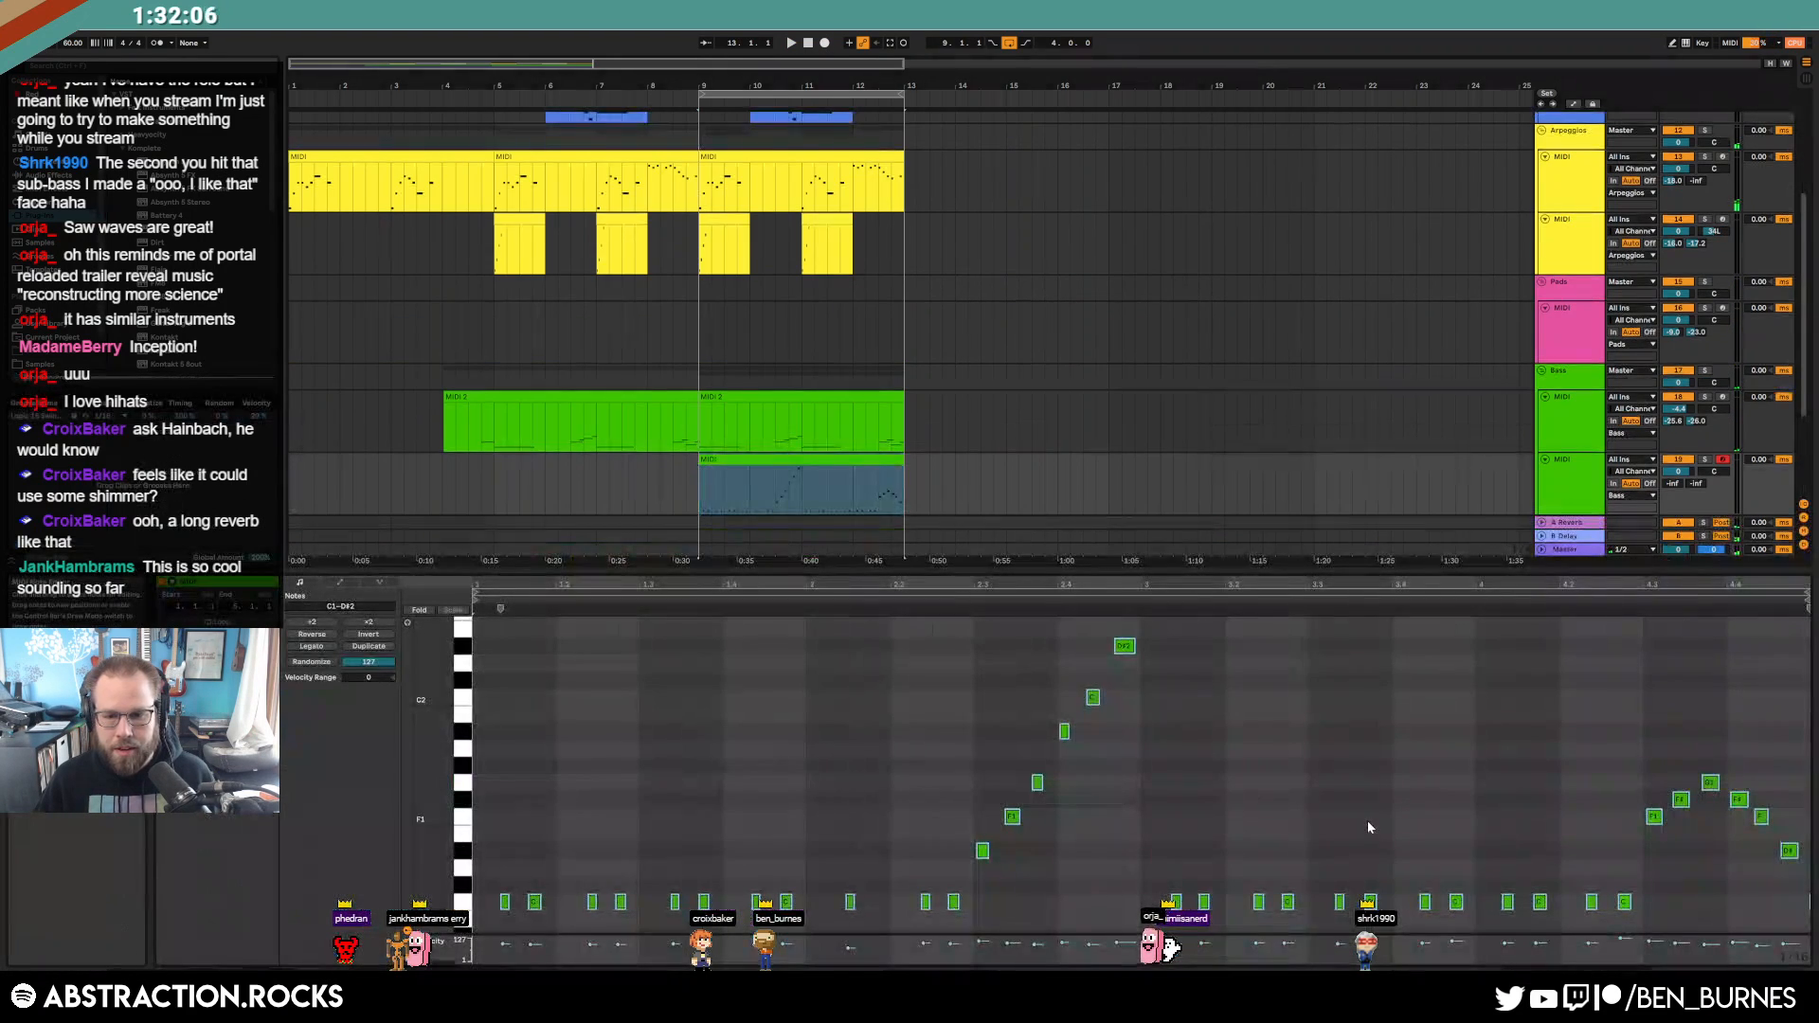
{"action": "left_click", "coordinate": [1656, 831]}
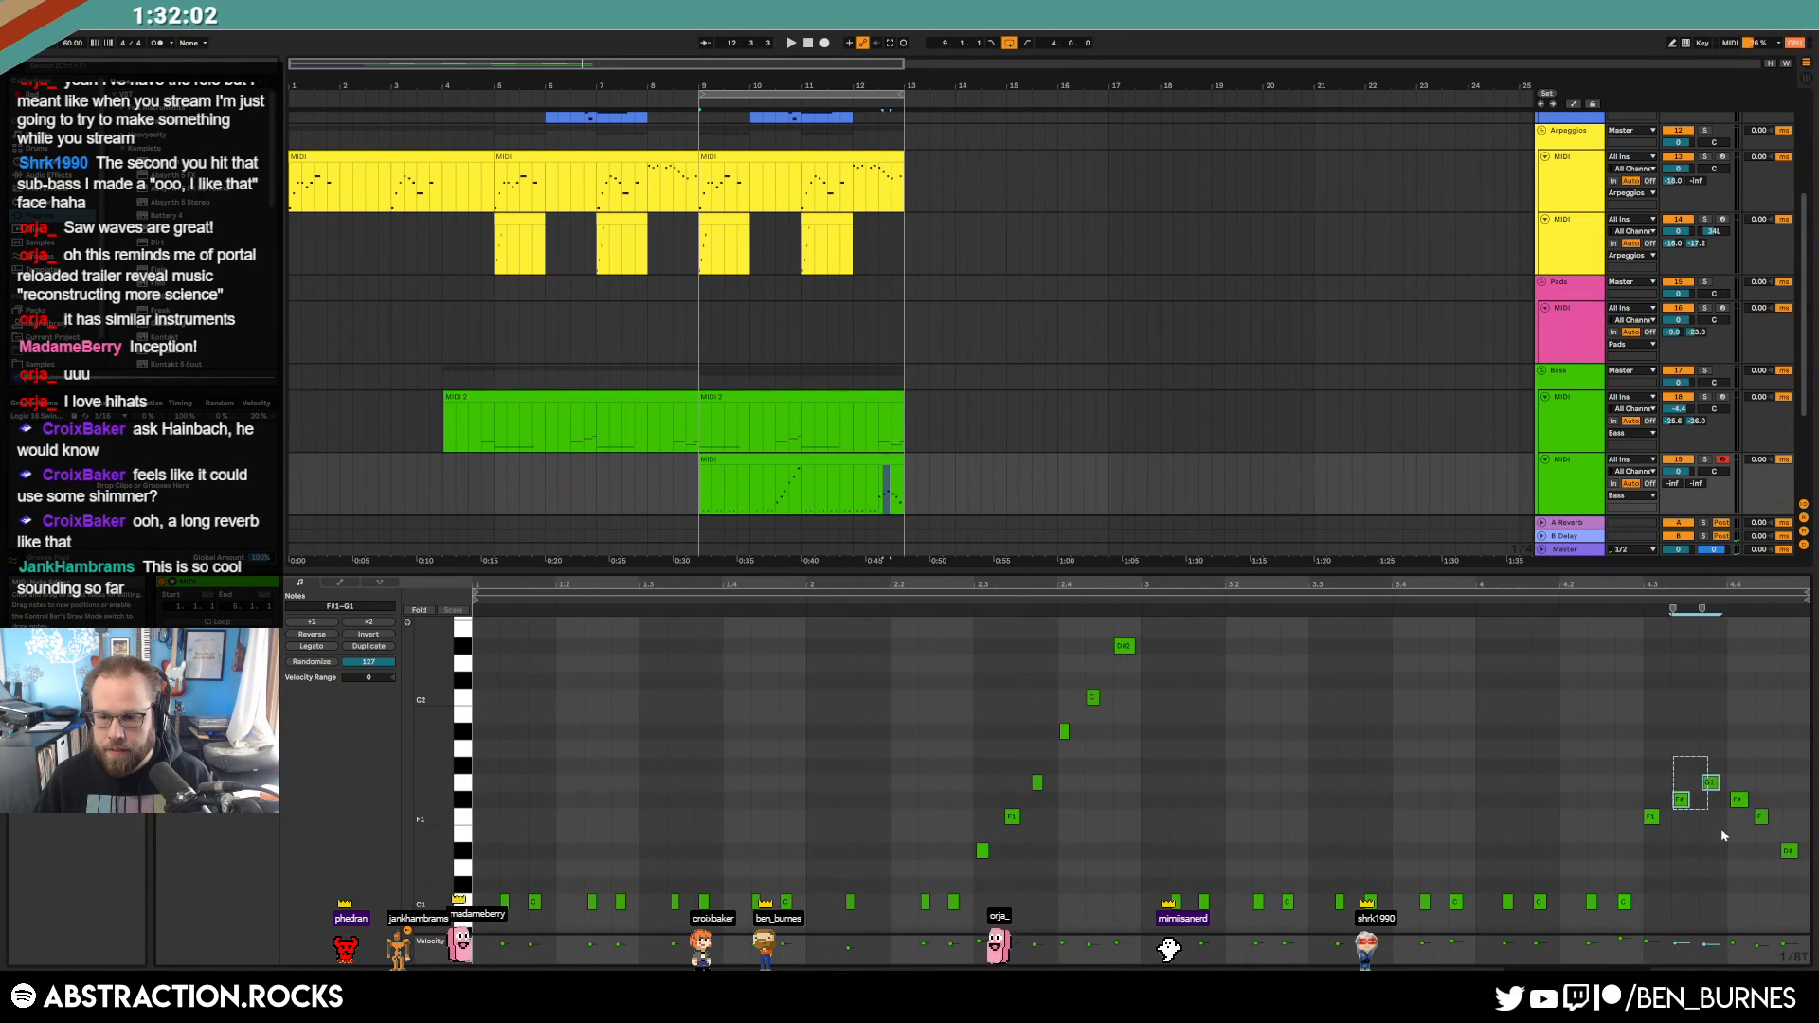
{"action": "left_click_drag", "start_coordinate": [1673, 756], "coordinate": [1794, 885]}
{"action": "key", "text": "shift+Up"}
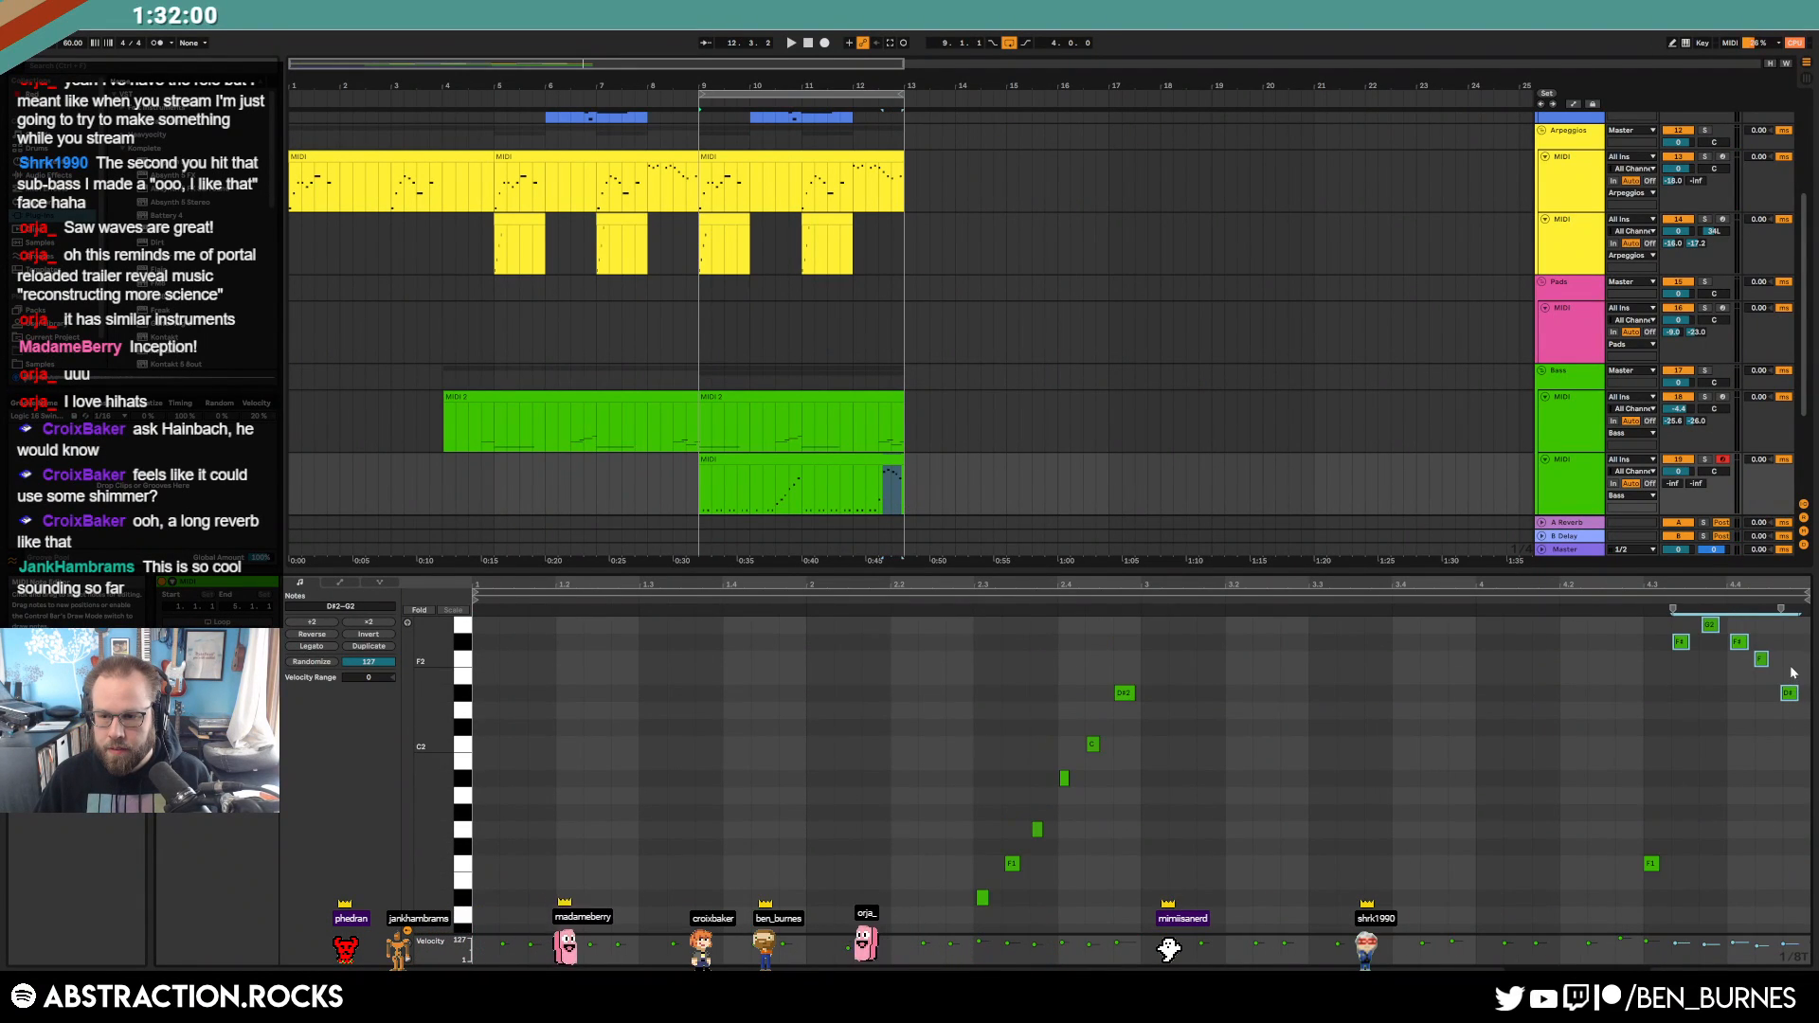
Add a C1 note in the second bass clip's second bar, play the loop and adjust the repeated C1 notes.
{"action": "scroll", "coordinate": [1501, 710], "scroll_direction": "down", "scroll_amount": 5}
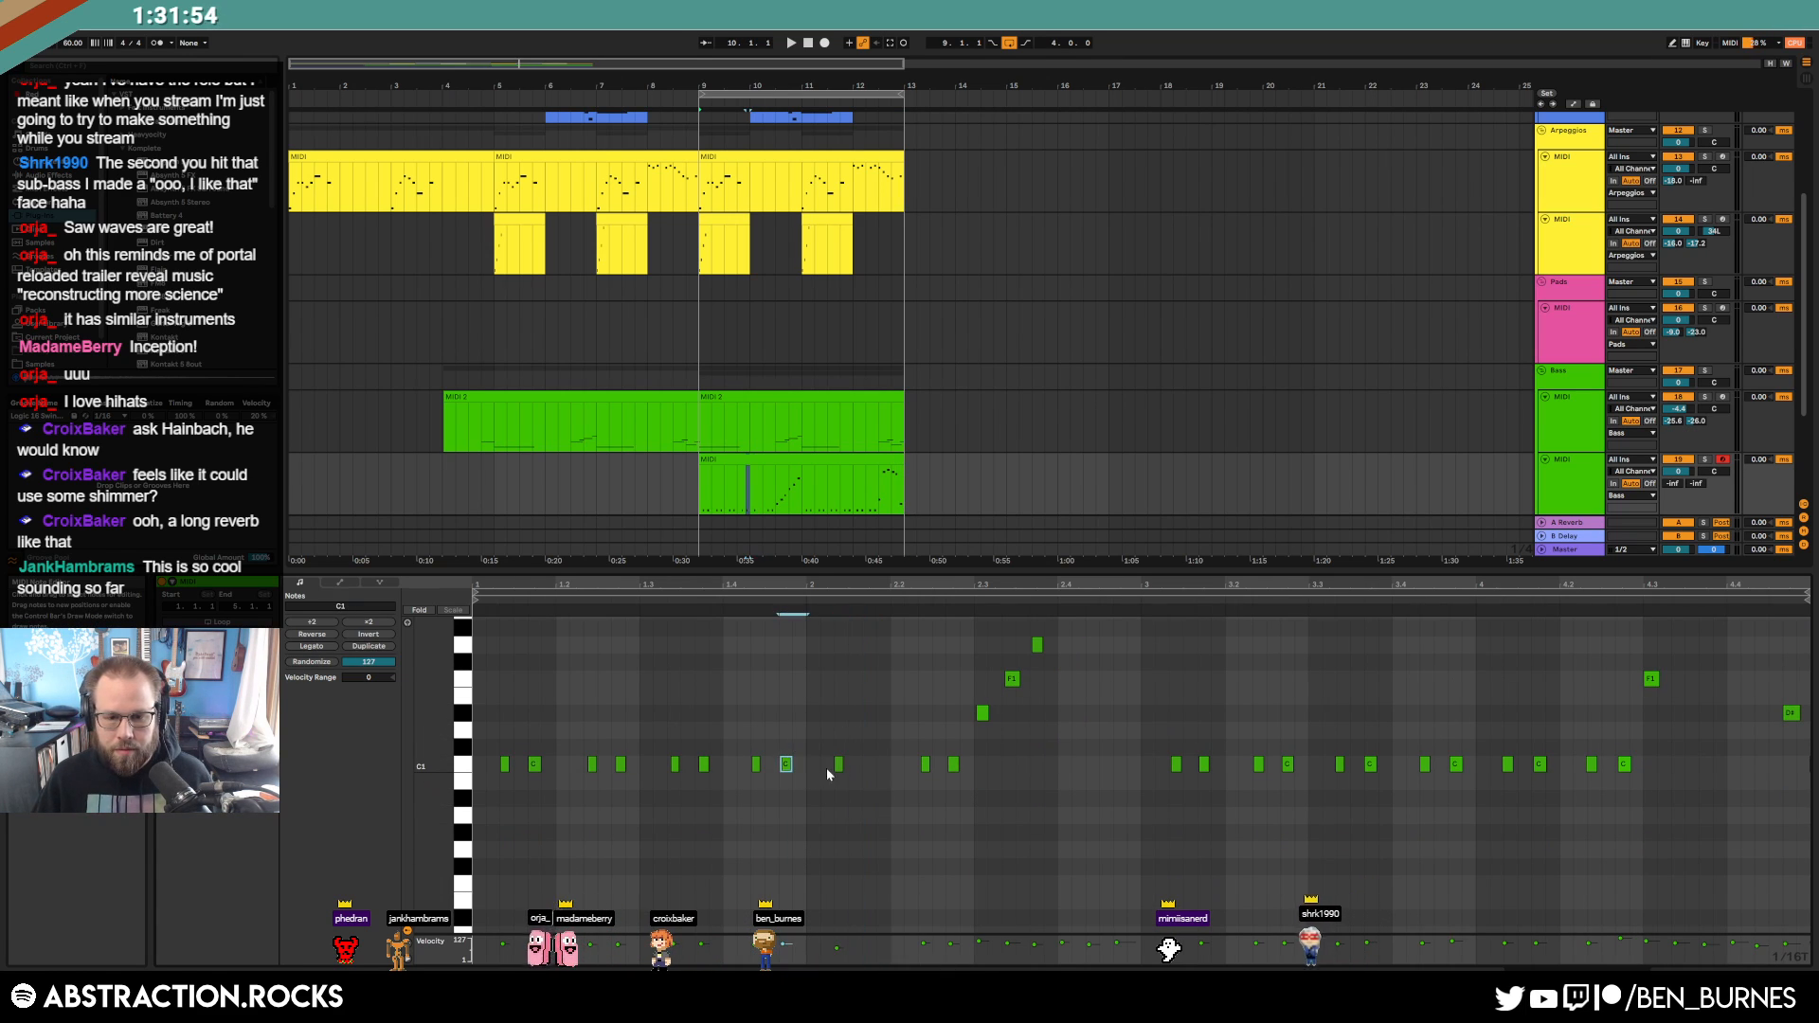
{"action": "double_click", "coordinate": [867, 764]}
{"action": "key", "text": "space"}
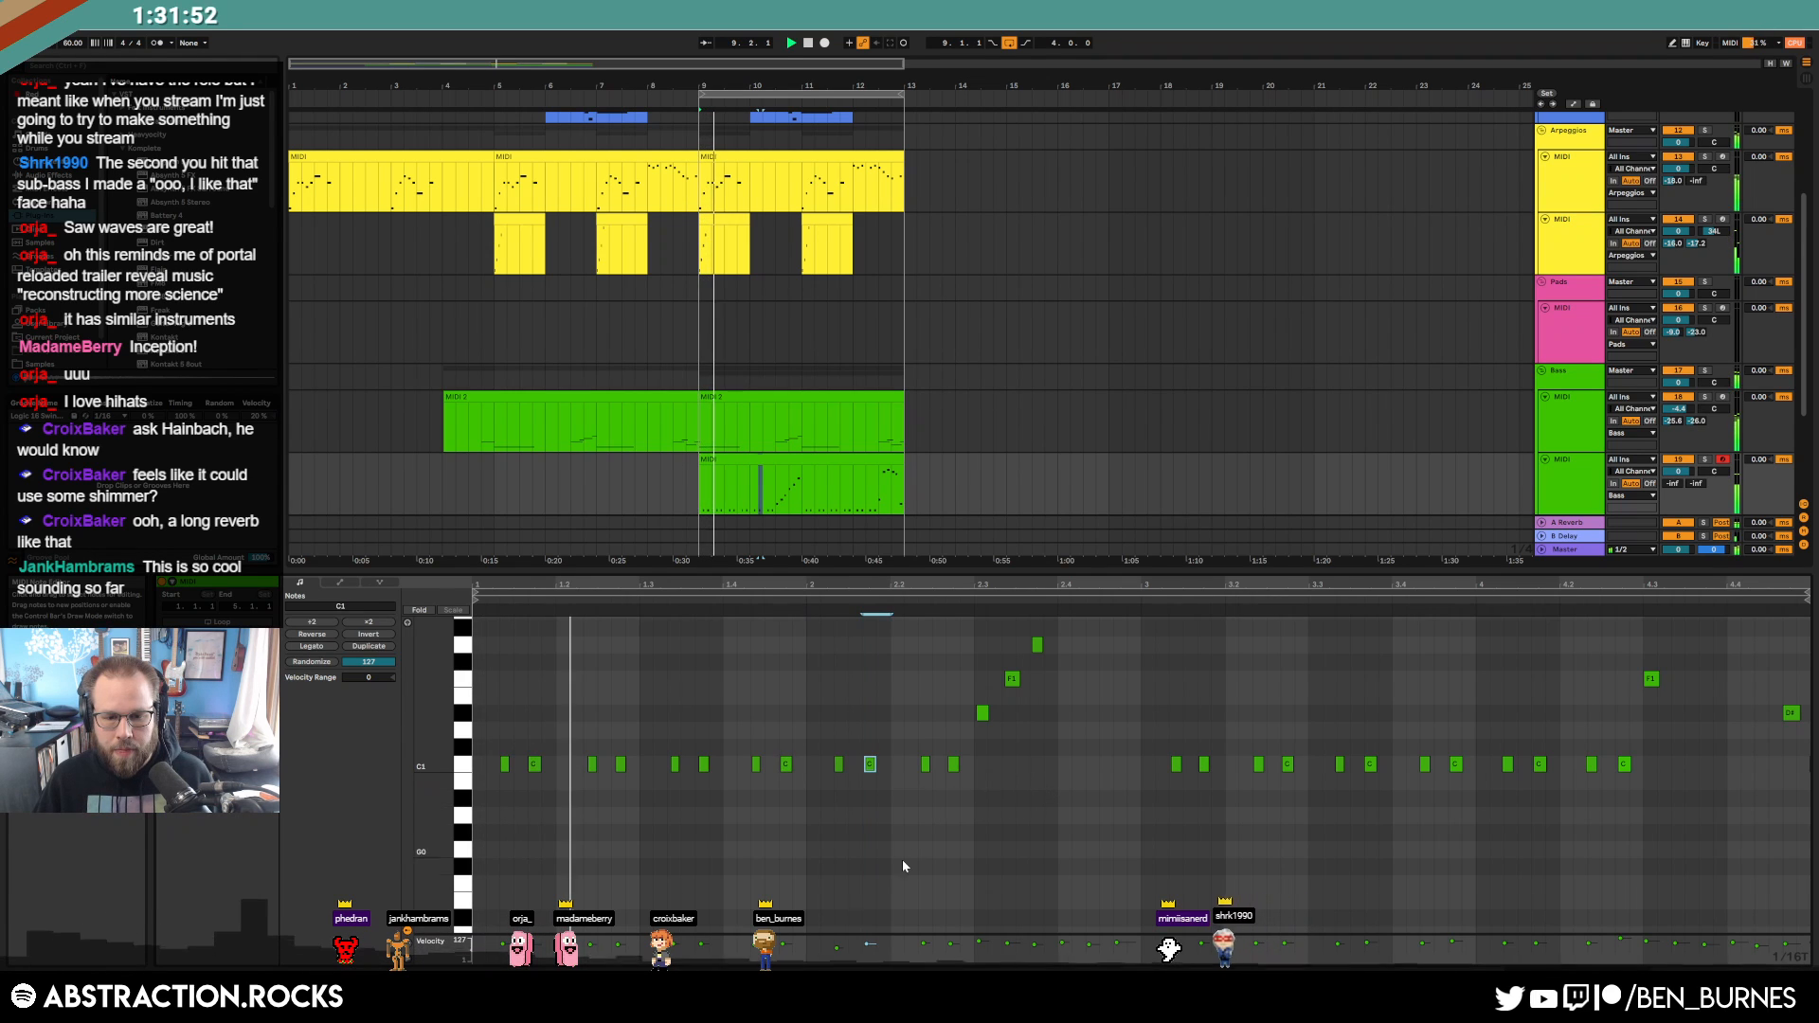
{"action": "left_click_drag", "start_coordinate": [839, 764], "coordinate": [838, 754]}
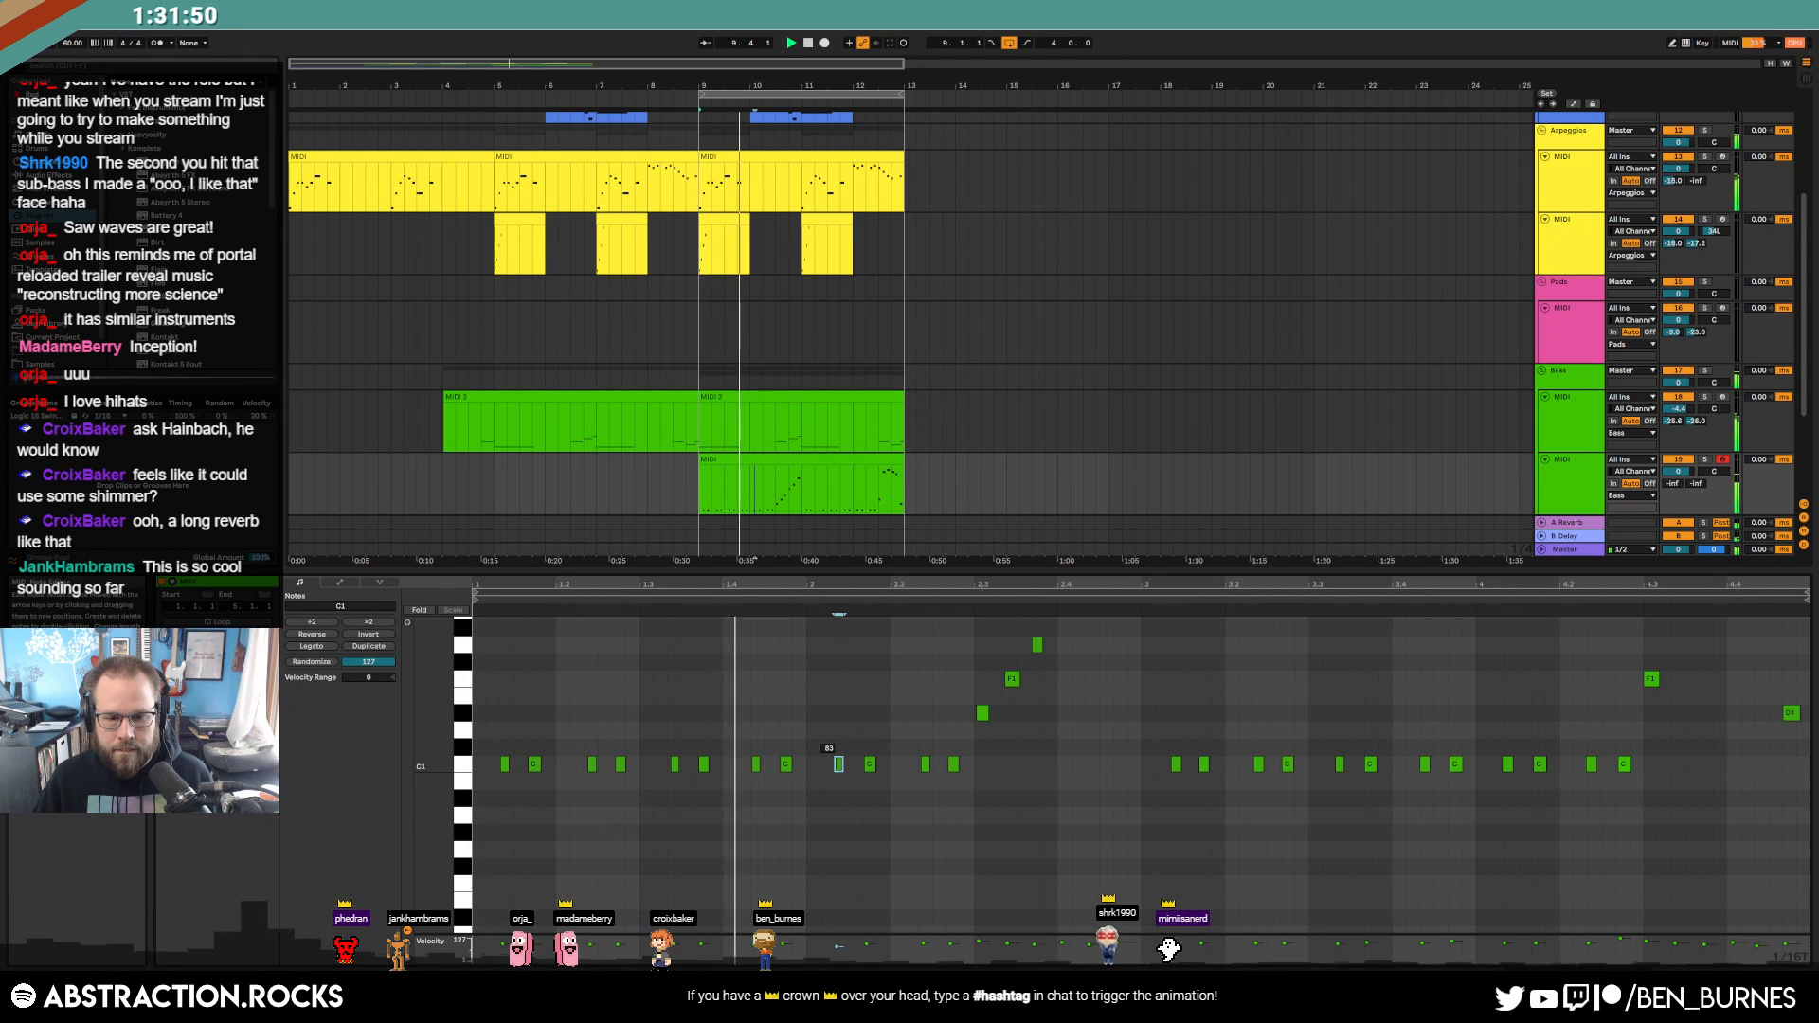
{"action": "left_click", "coordinate": [590, 763]}
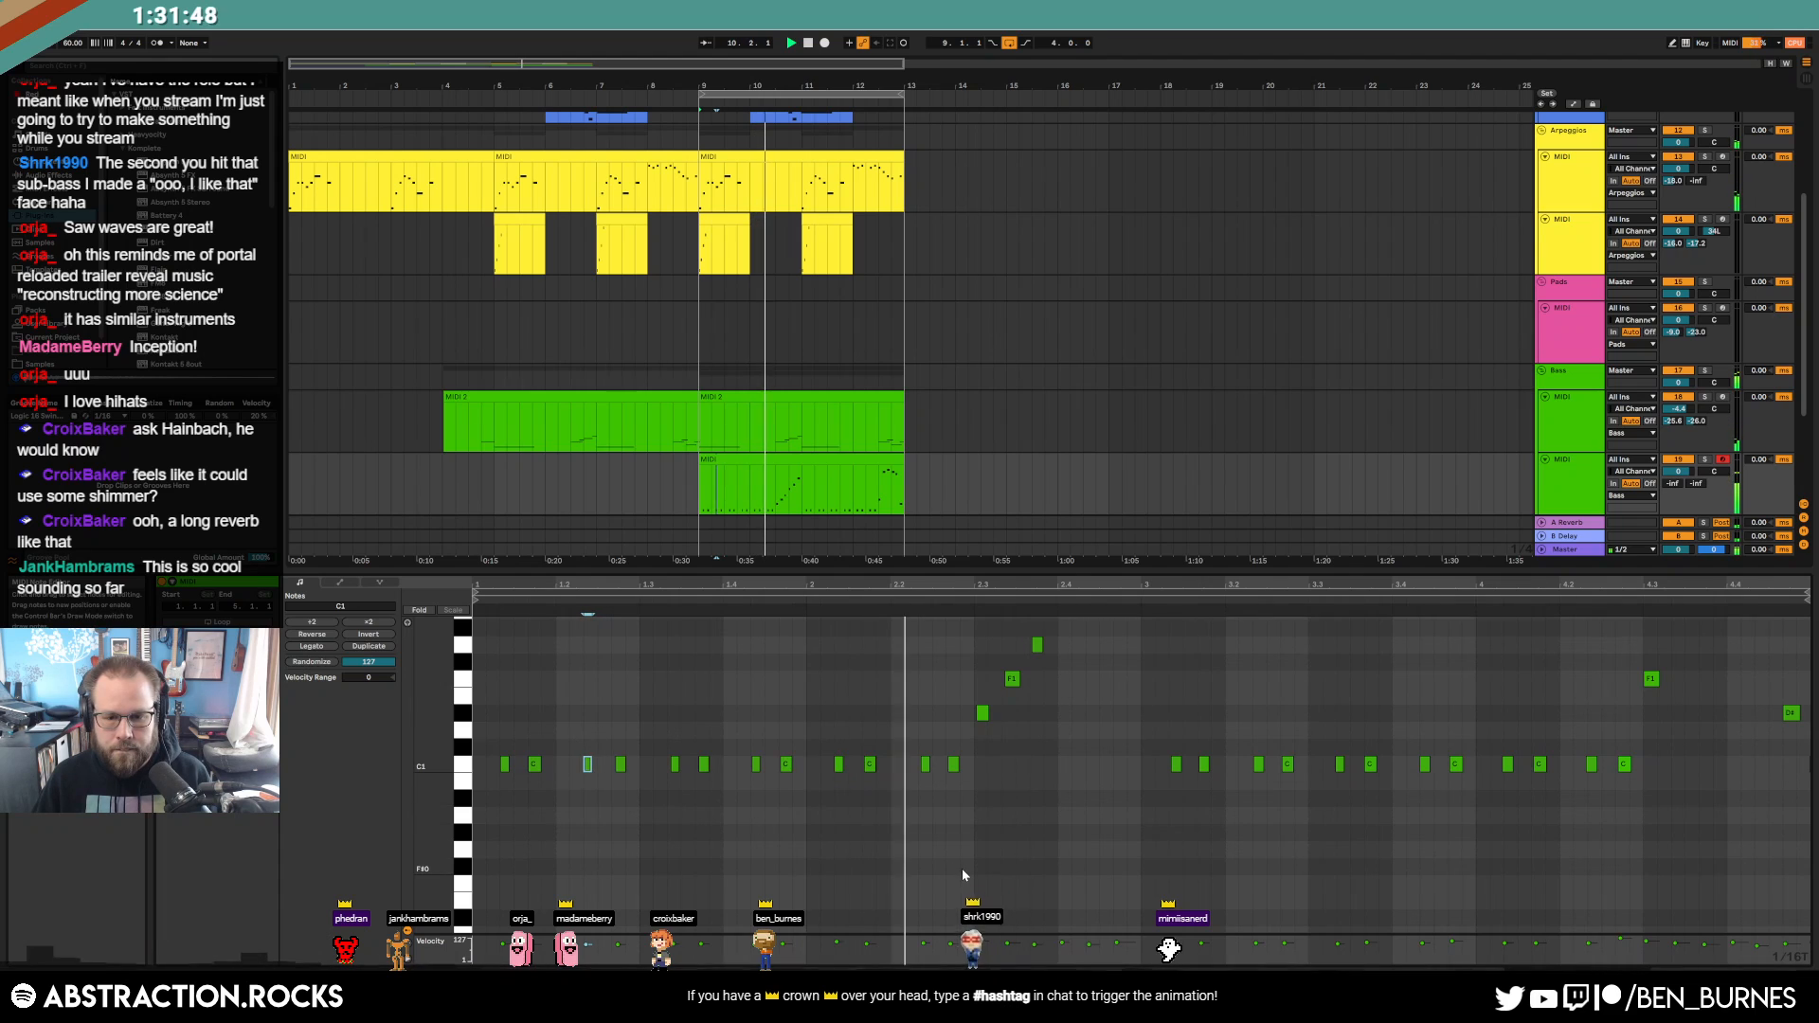
Try raising the first two notes of the rising run, D#1 and F1, by an octave.
{"action": "left_click", "coordinate": [924, 764]}
{"action": "scroll", "coordinate": [1078, 843], "scroll_direction": "up", "scroll_amount": 3}
{"action": "left_click", "coordinate": [982, 826]}
{"action": "key", "text": "shift+Up"}
{"action": "left_click", "coordinate": [1011, 793]}
{"action": "key", "text": "shift+Up"}
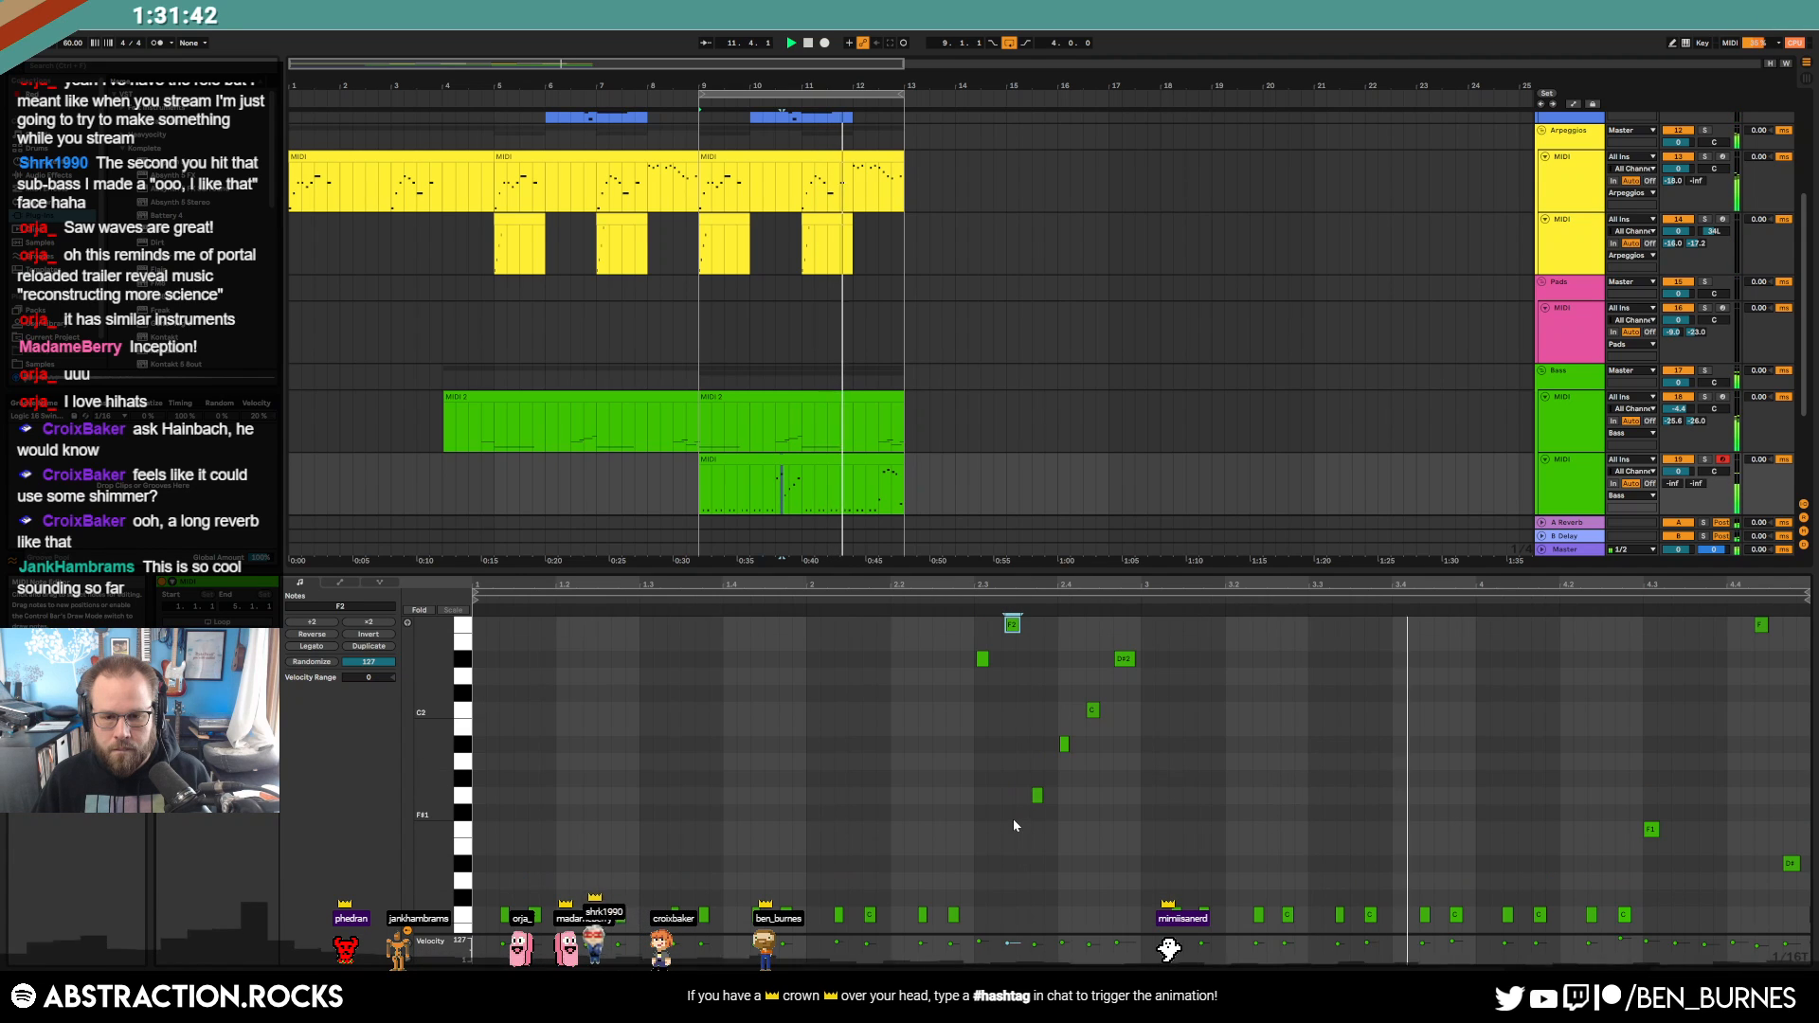
{"action": "scroll", "coordinate": [1423, 822], "scroll_direction": "up", "scroll_amount": 2}
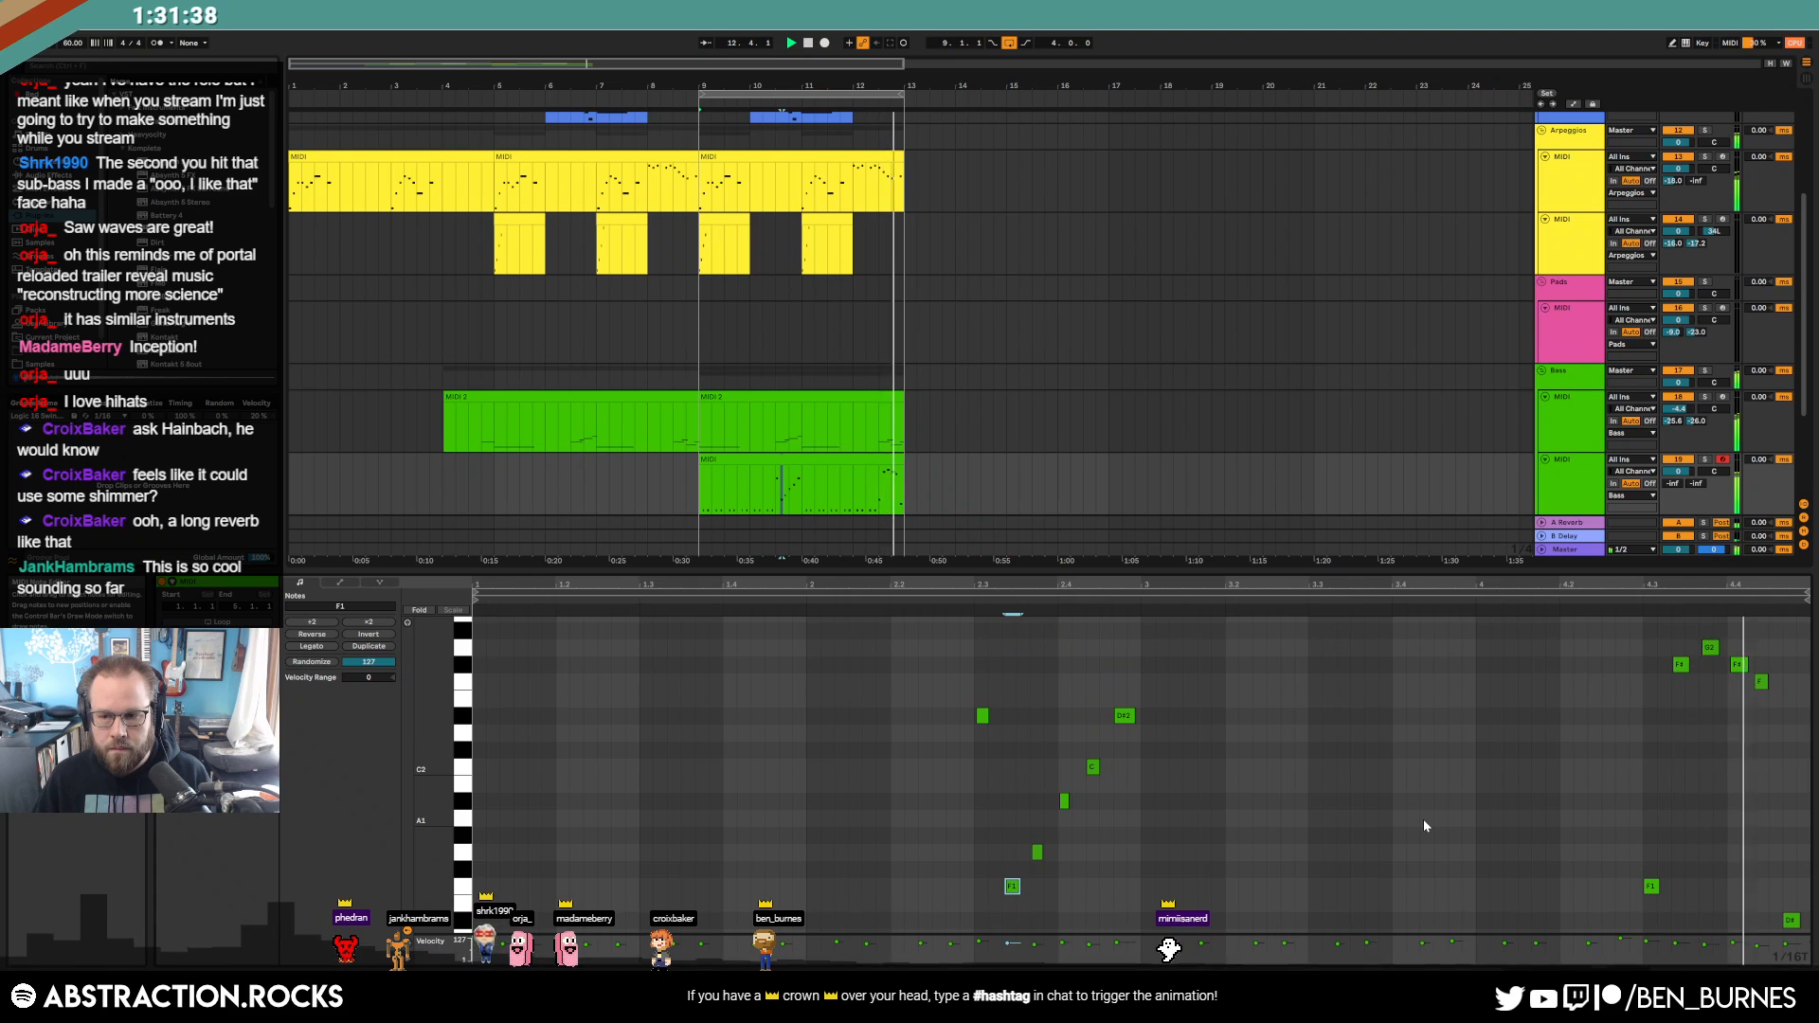
Raise the second bass clip's final note to D#2 and return the rising run's first note to D#1.
{"action": "left_click", "coordinate": [1788, 922]}
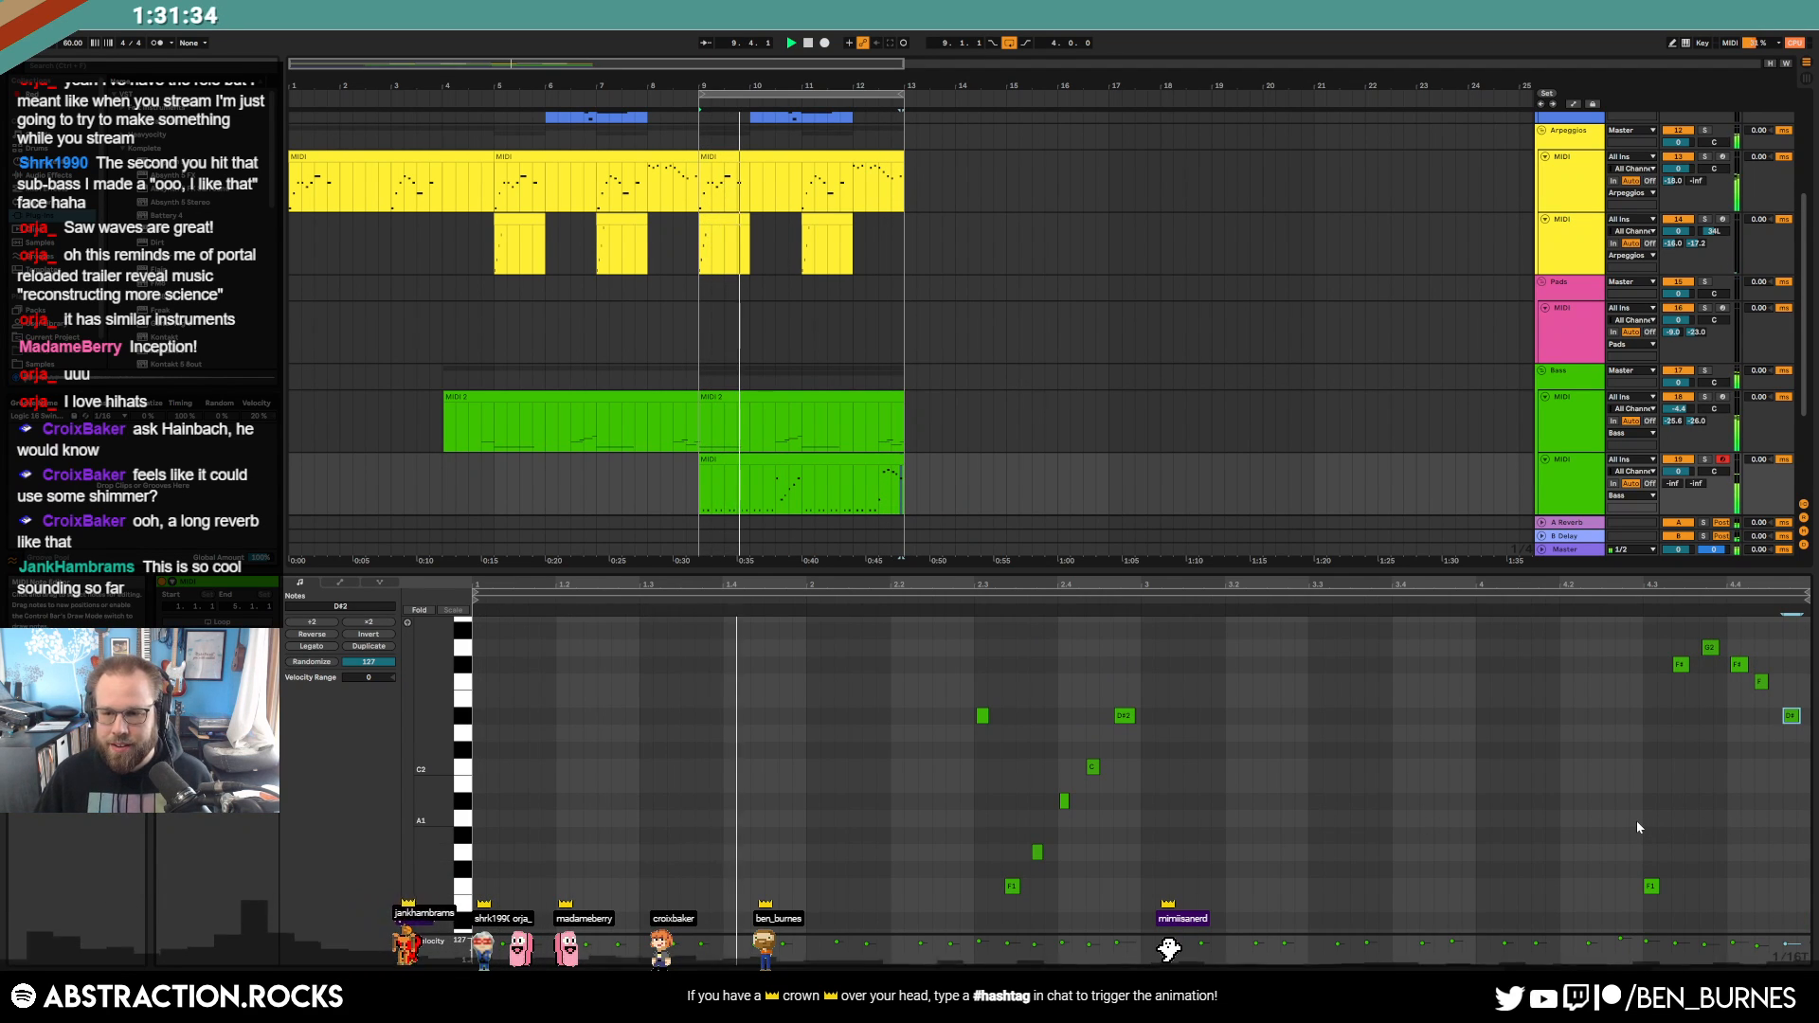
{"action": "key", "text": "shift+Tab"}
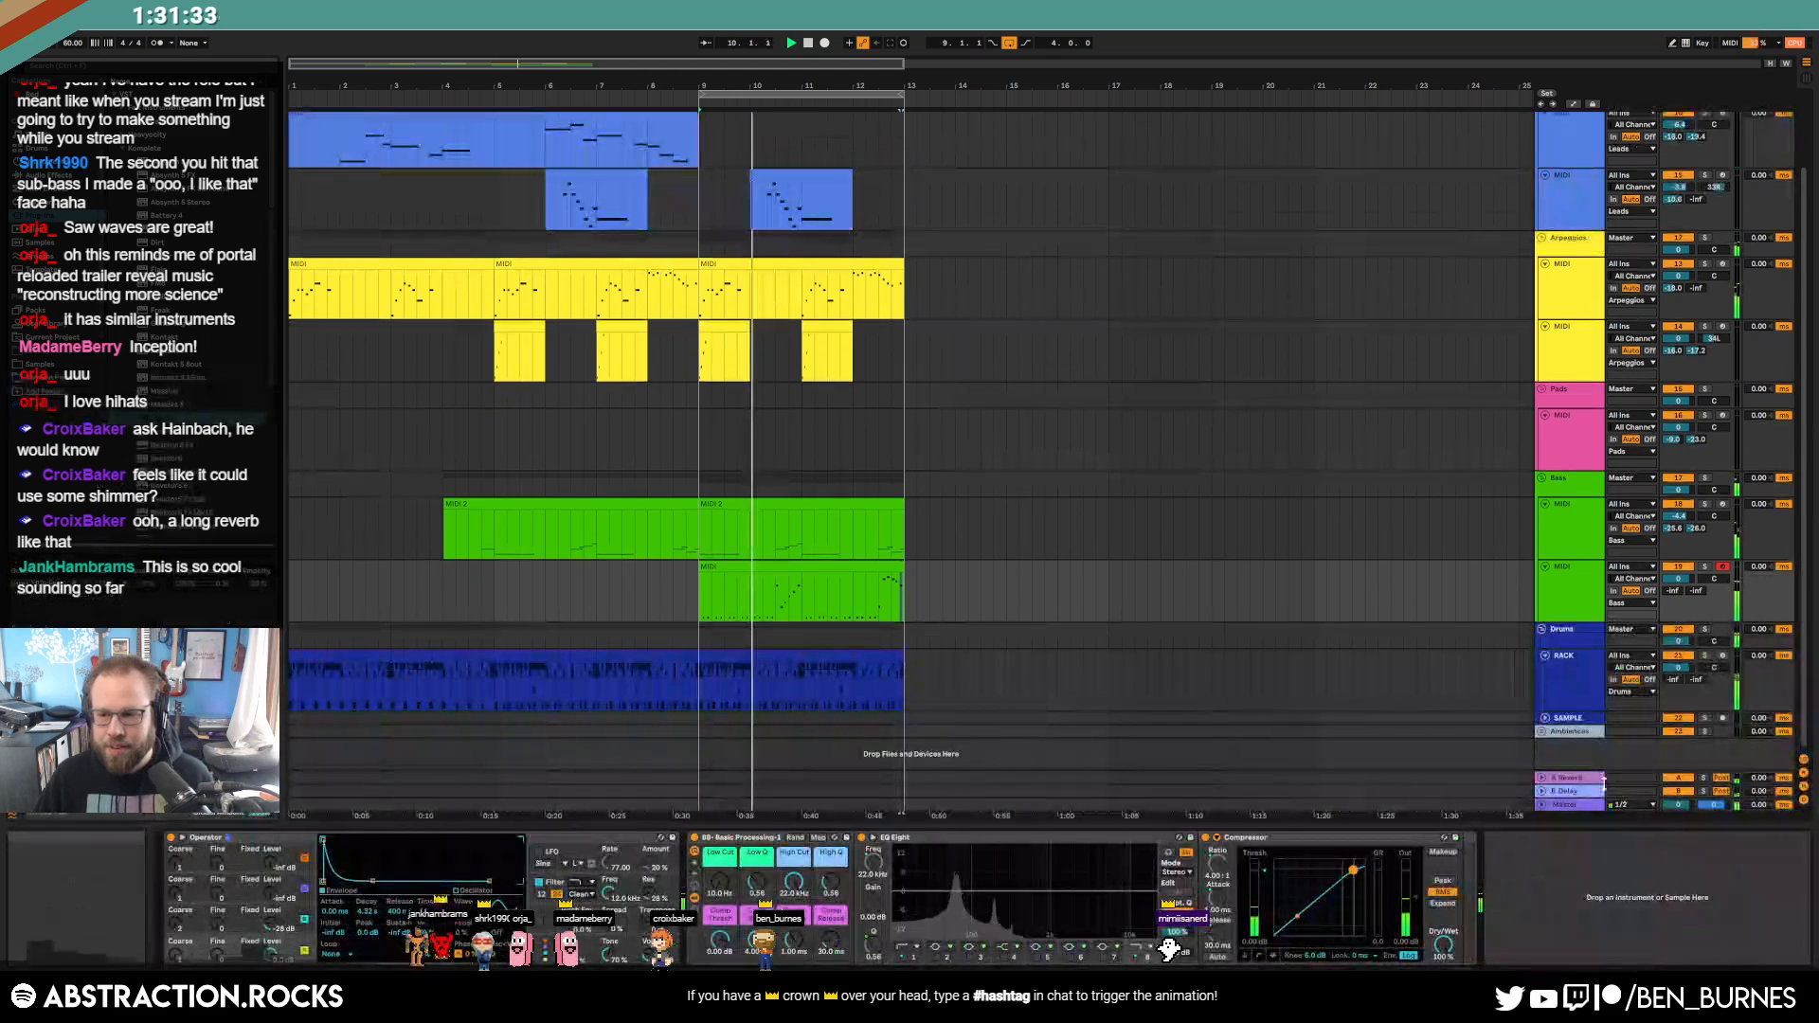
{"action": "left_click", "coordinate": [861, 566]}
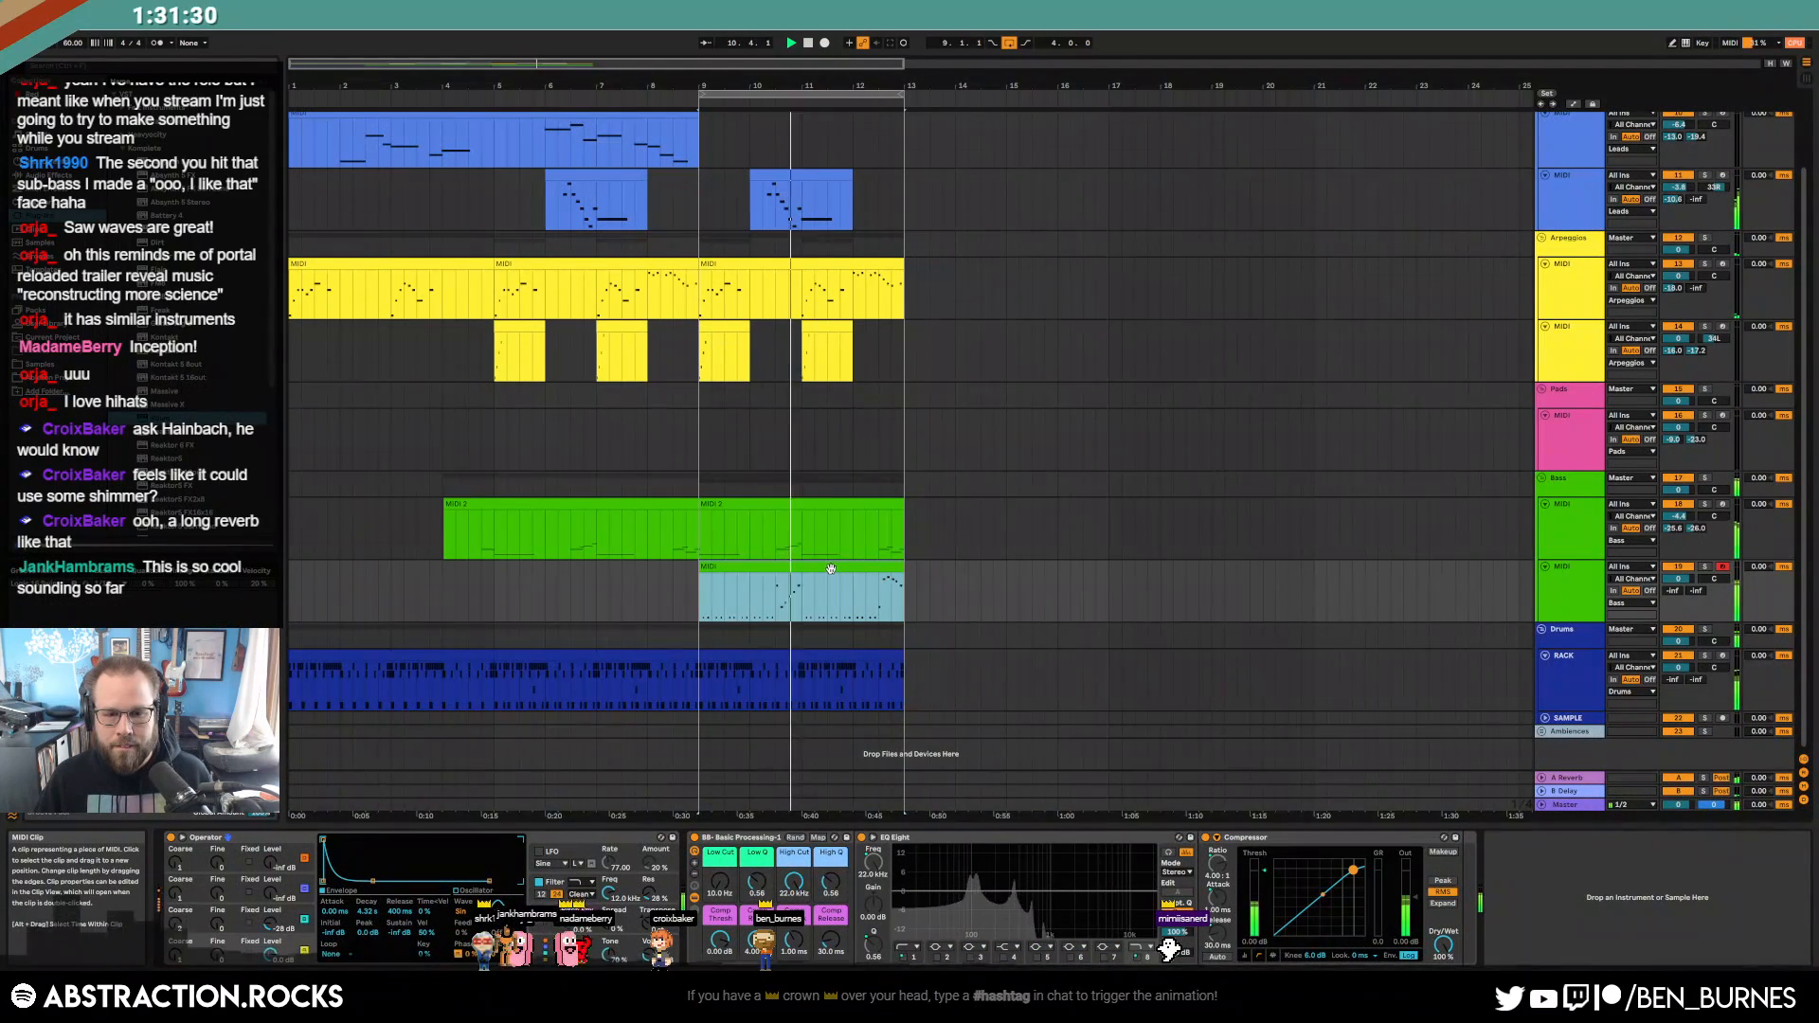
{"action": "key", "text": "shift+Tab"}
{"action": "key", "text": "shift+Down"}
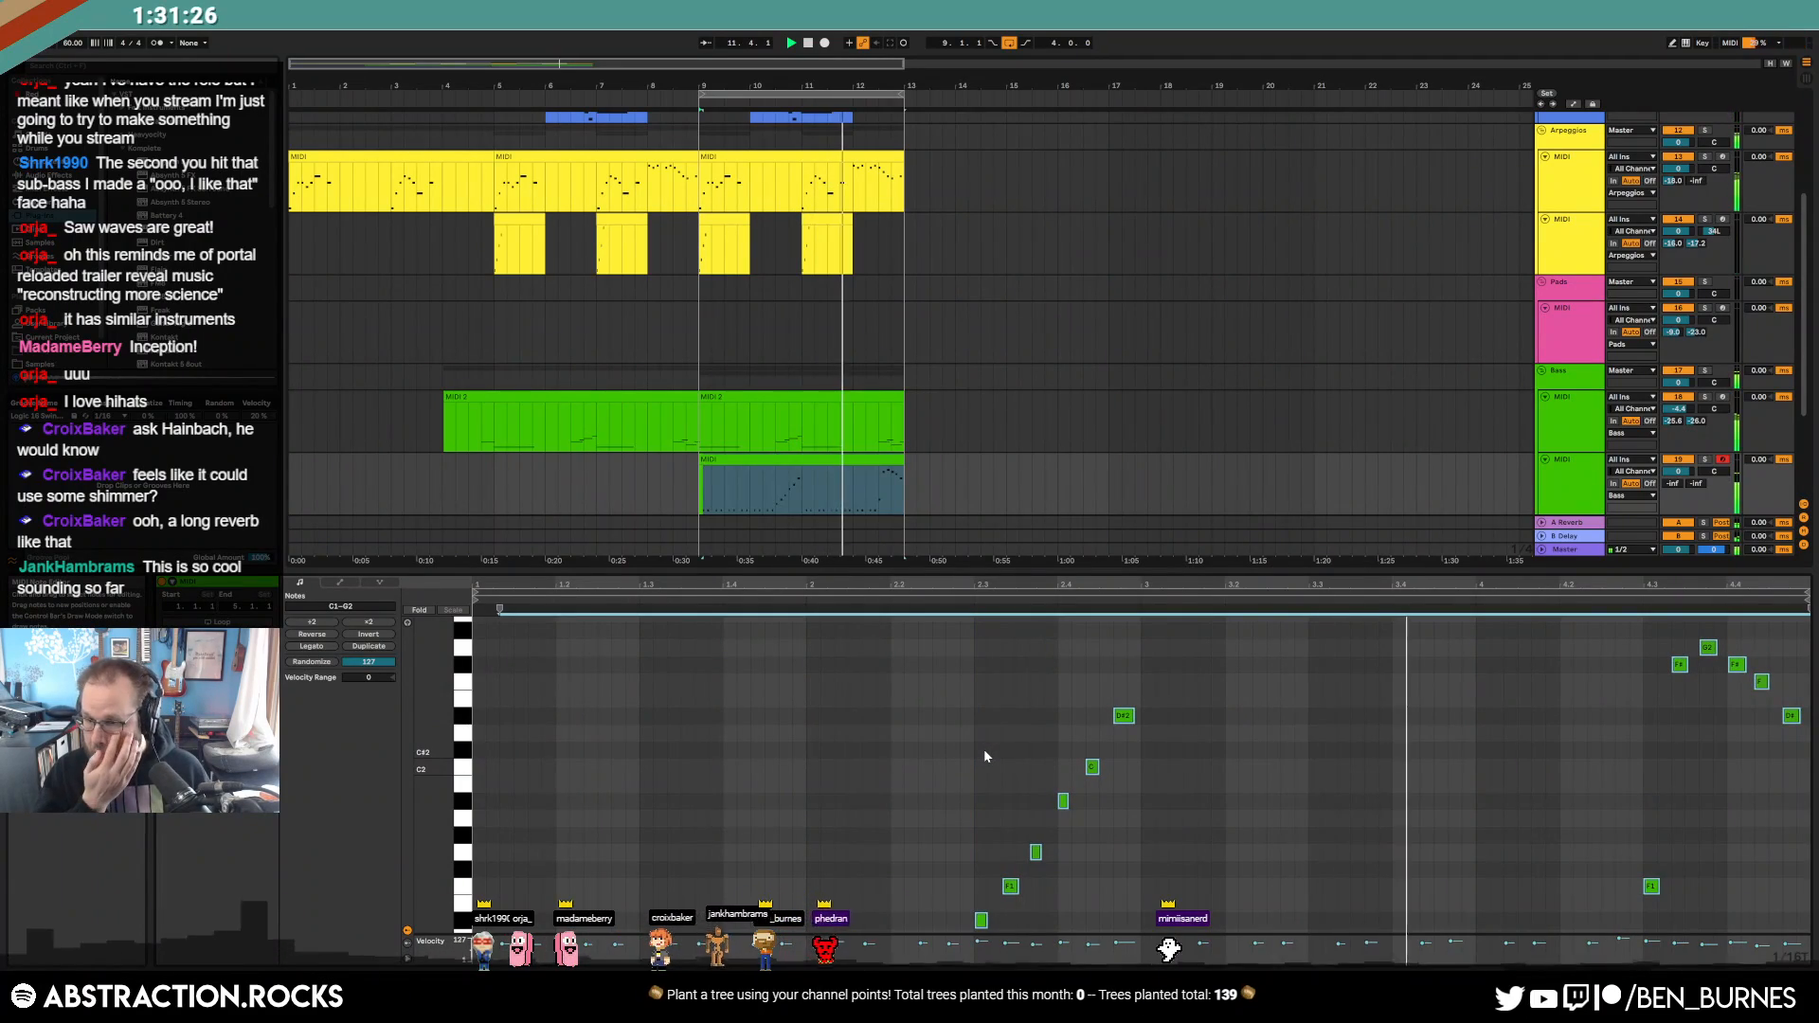
{"action": "key", "text": "shift+Tab"}
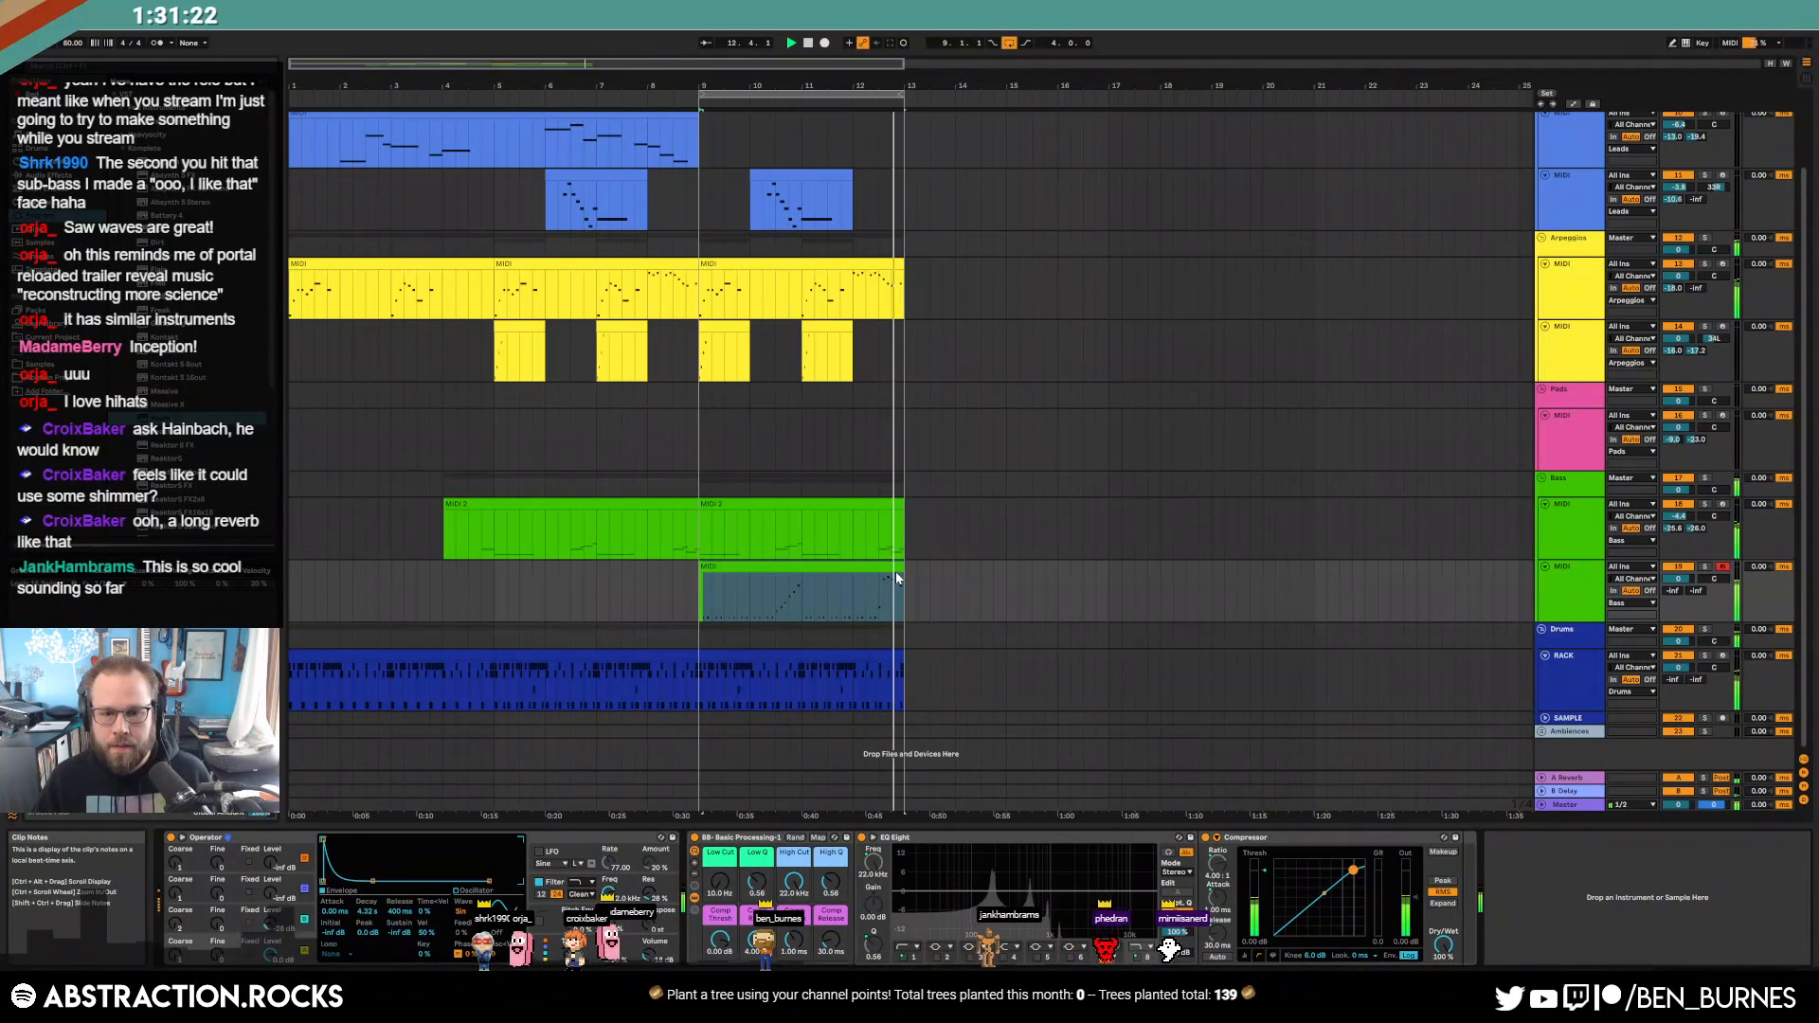
{"action": "left_click", "coordinate": [919, 592]}
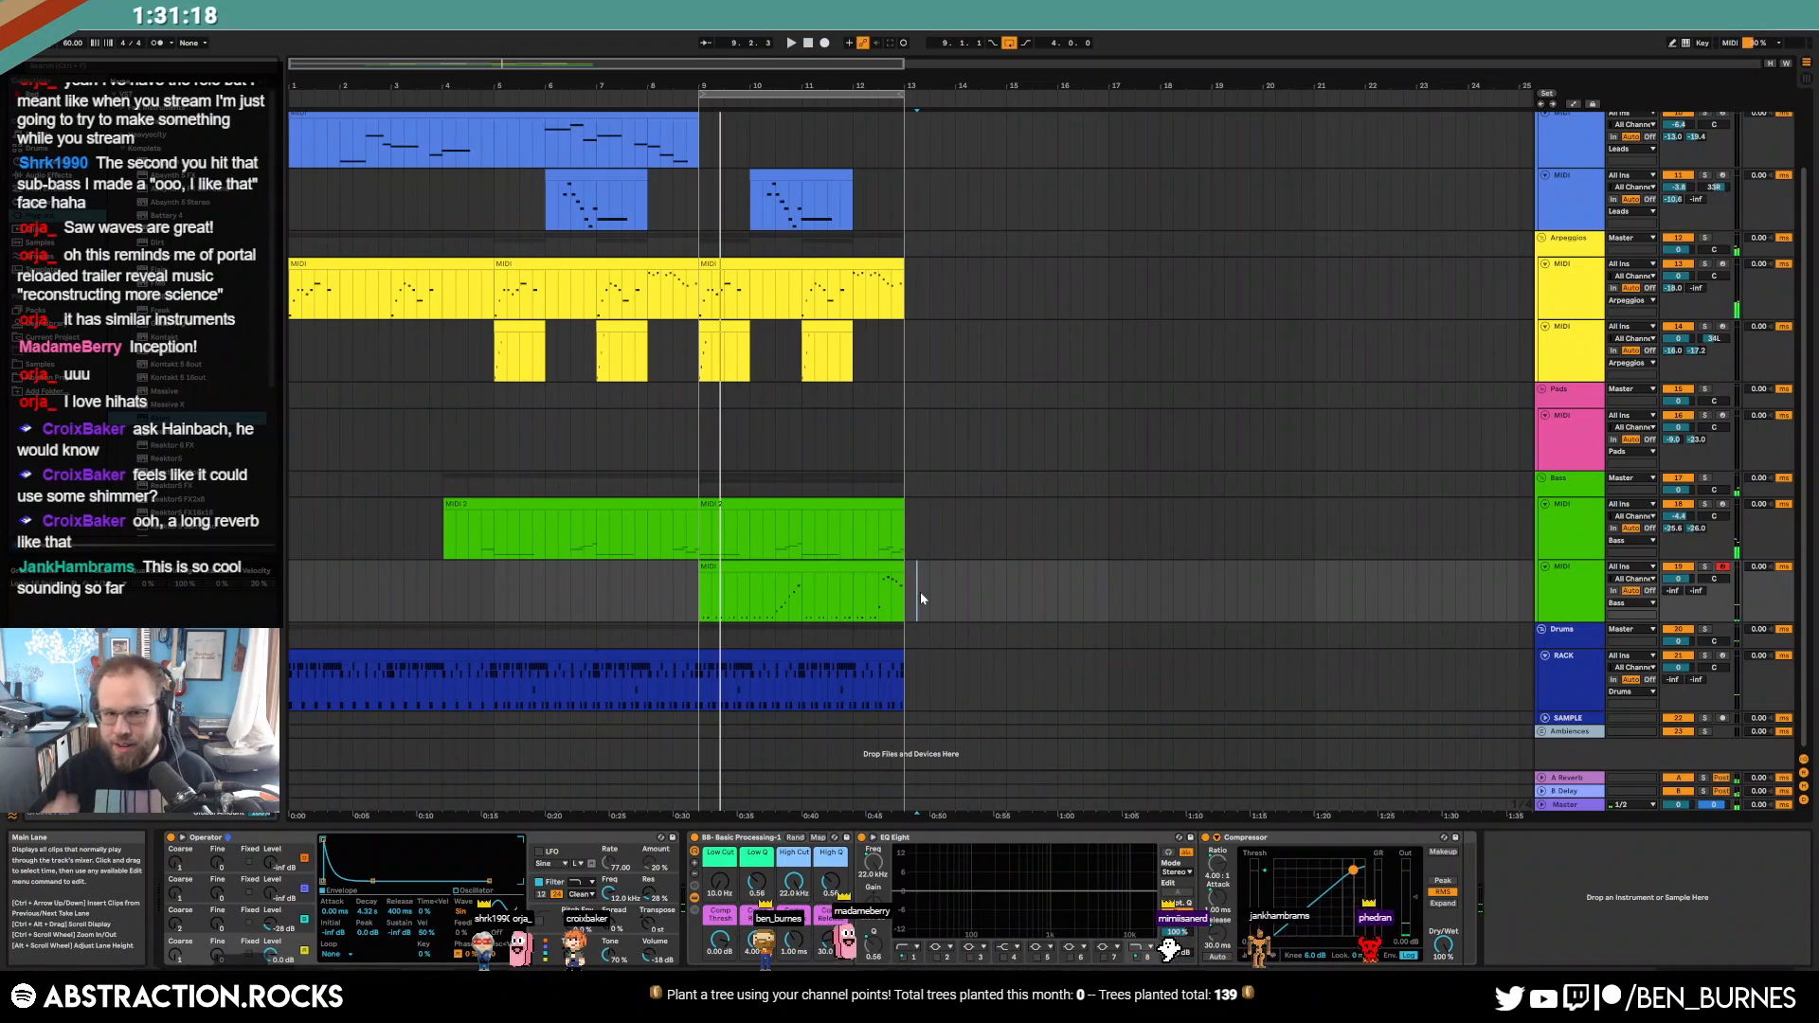
Arm the first lead track, record a new melody over bars 9–12 and adjust the preceding clip's end to bar 9.
{"action": "scroll", "coordinate": [888, 421], "scroll_direction": "up", "scroll_amount": 3}
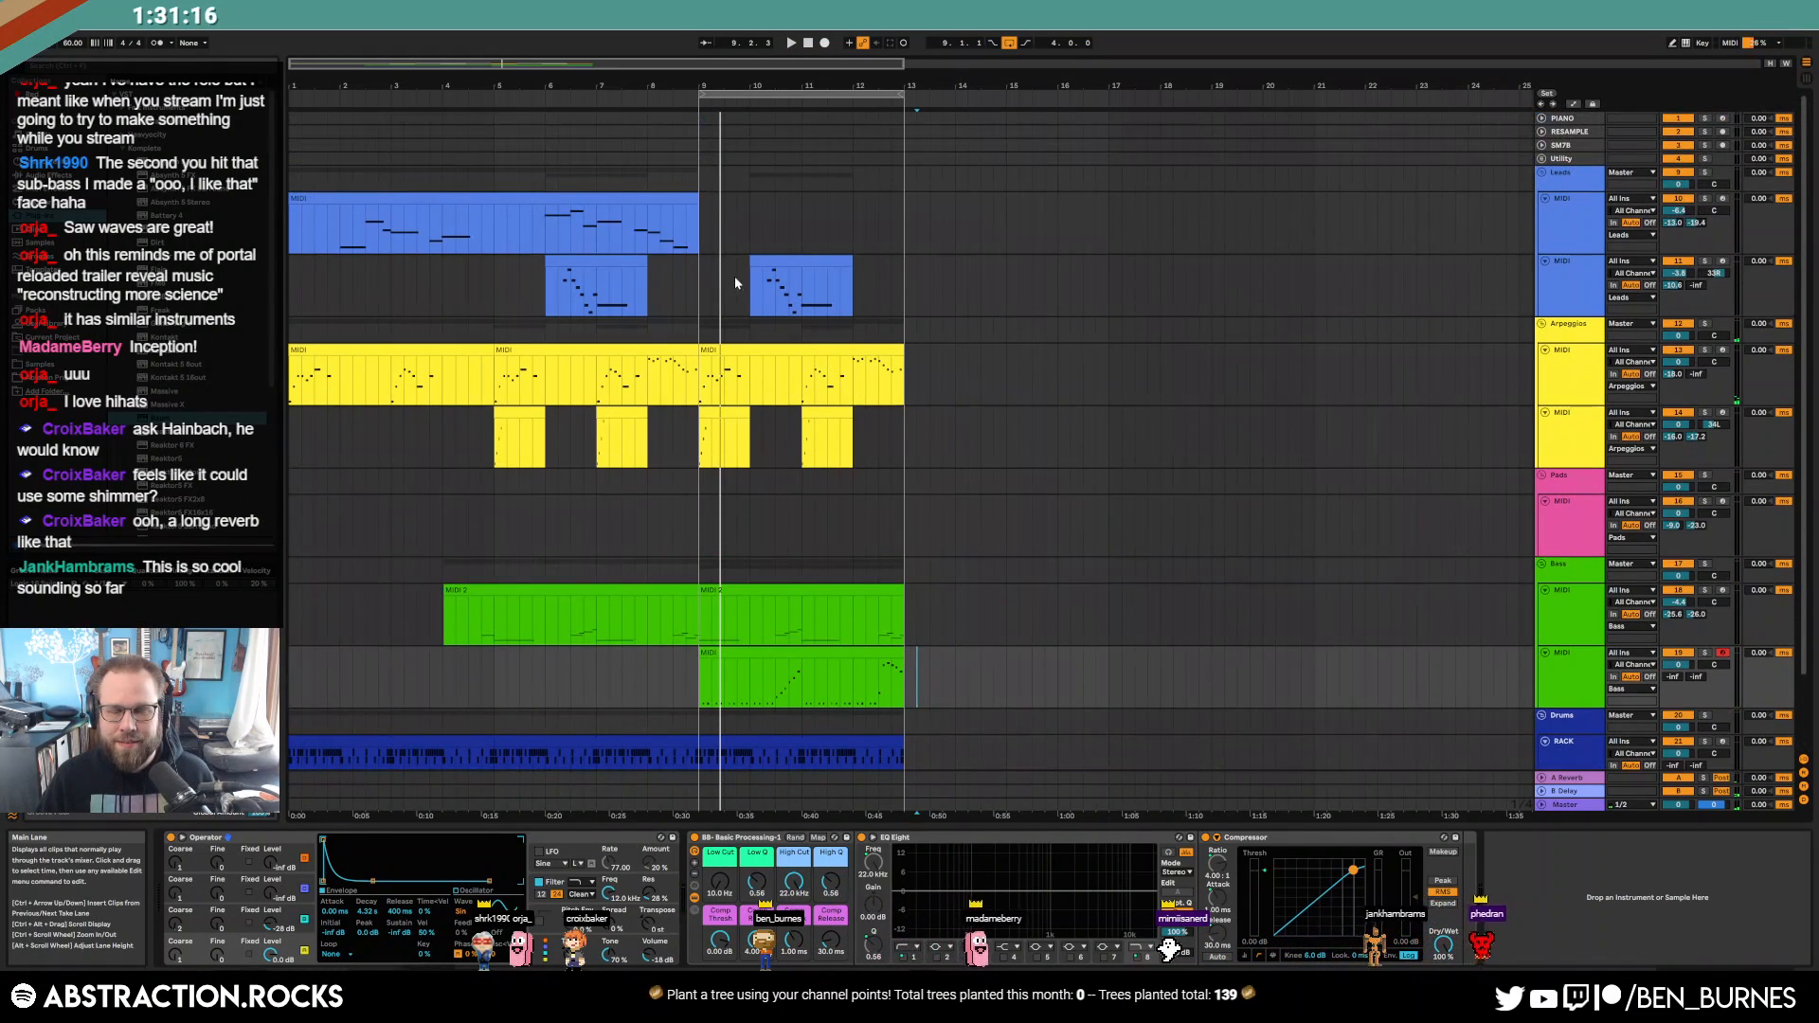
{"action": "key", "text": "space"}
{"action": "left_click", "coordinate": [1540, 239]}
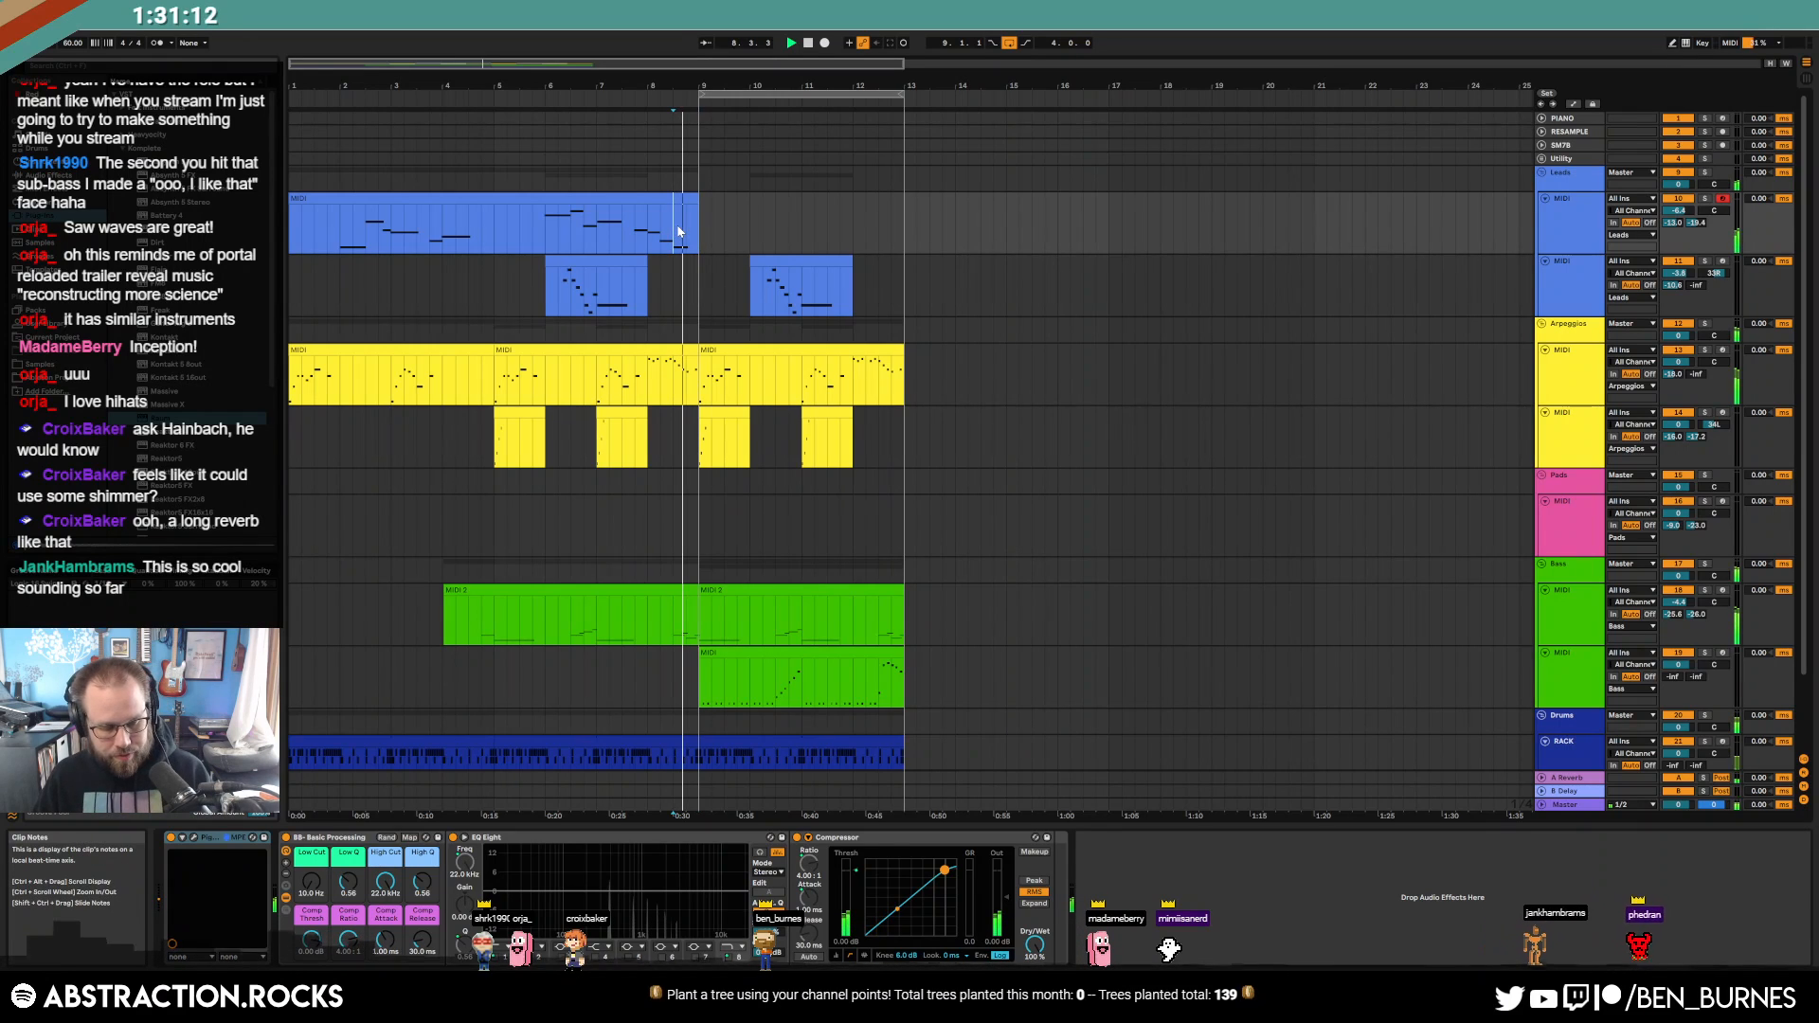
{"action": "key", "text": "F9"}
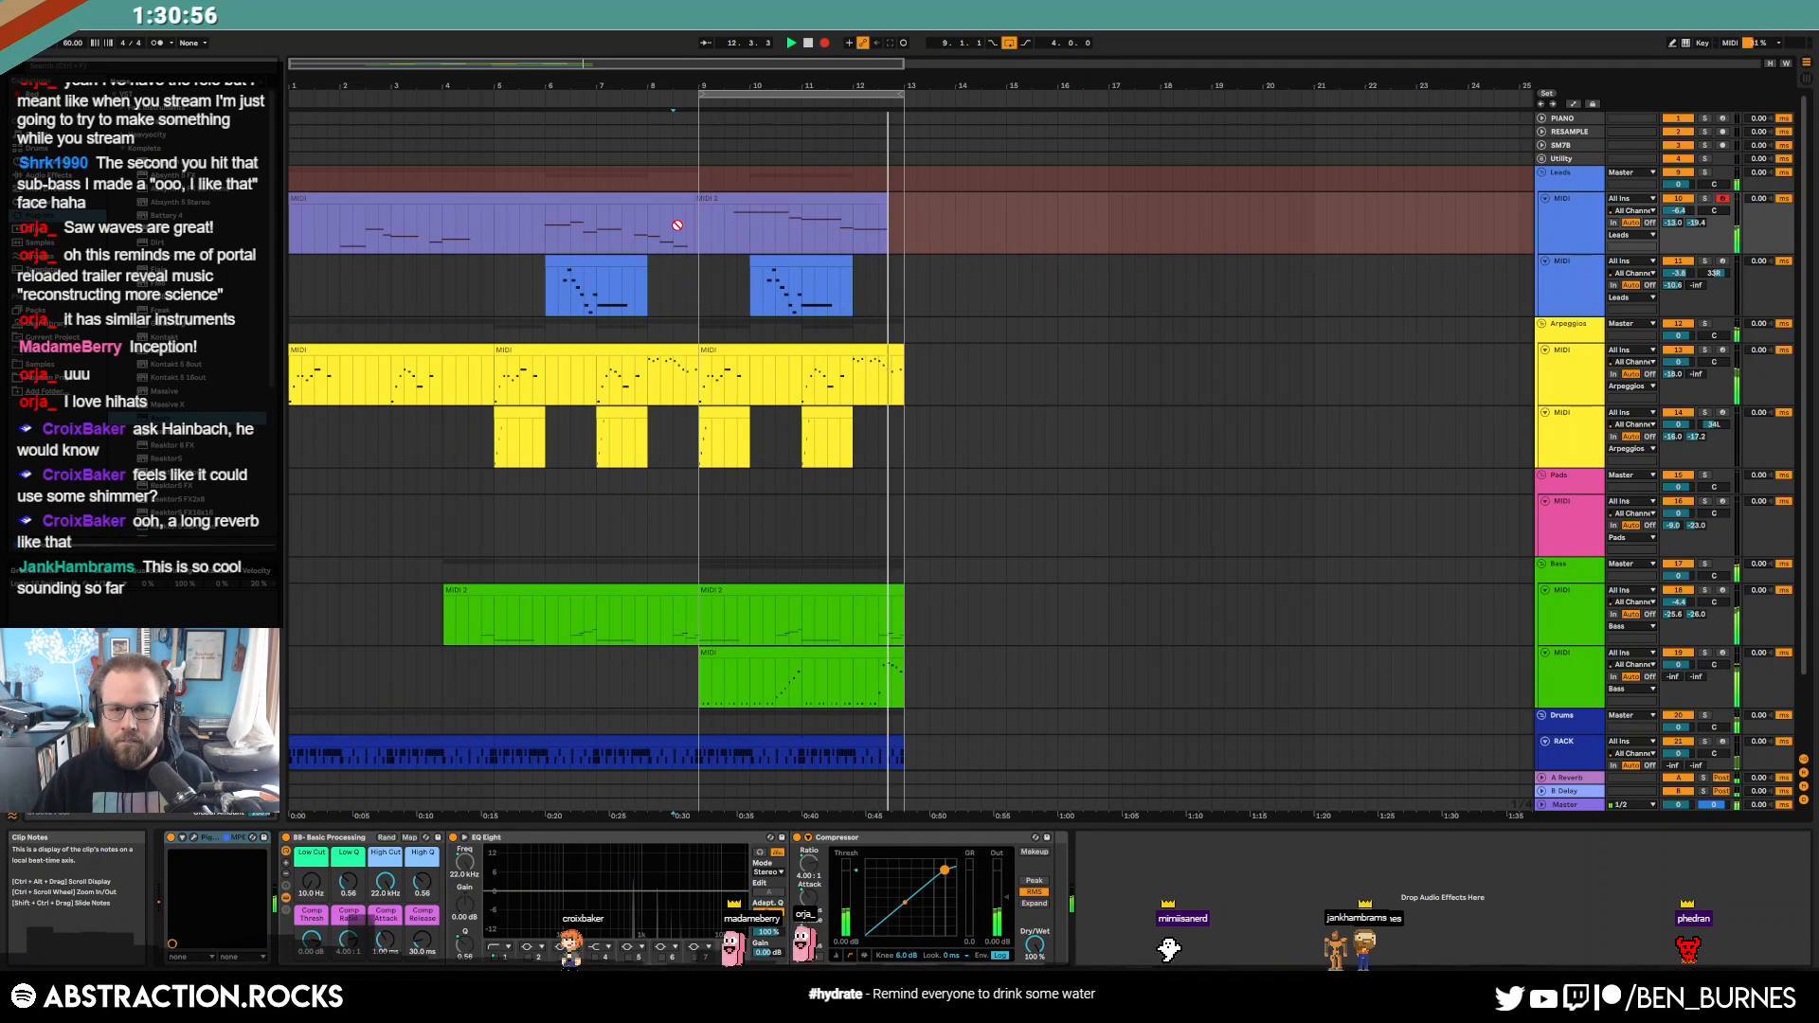
{"action": "left_click", "coordinate": [825, 44]}
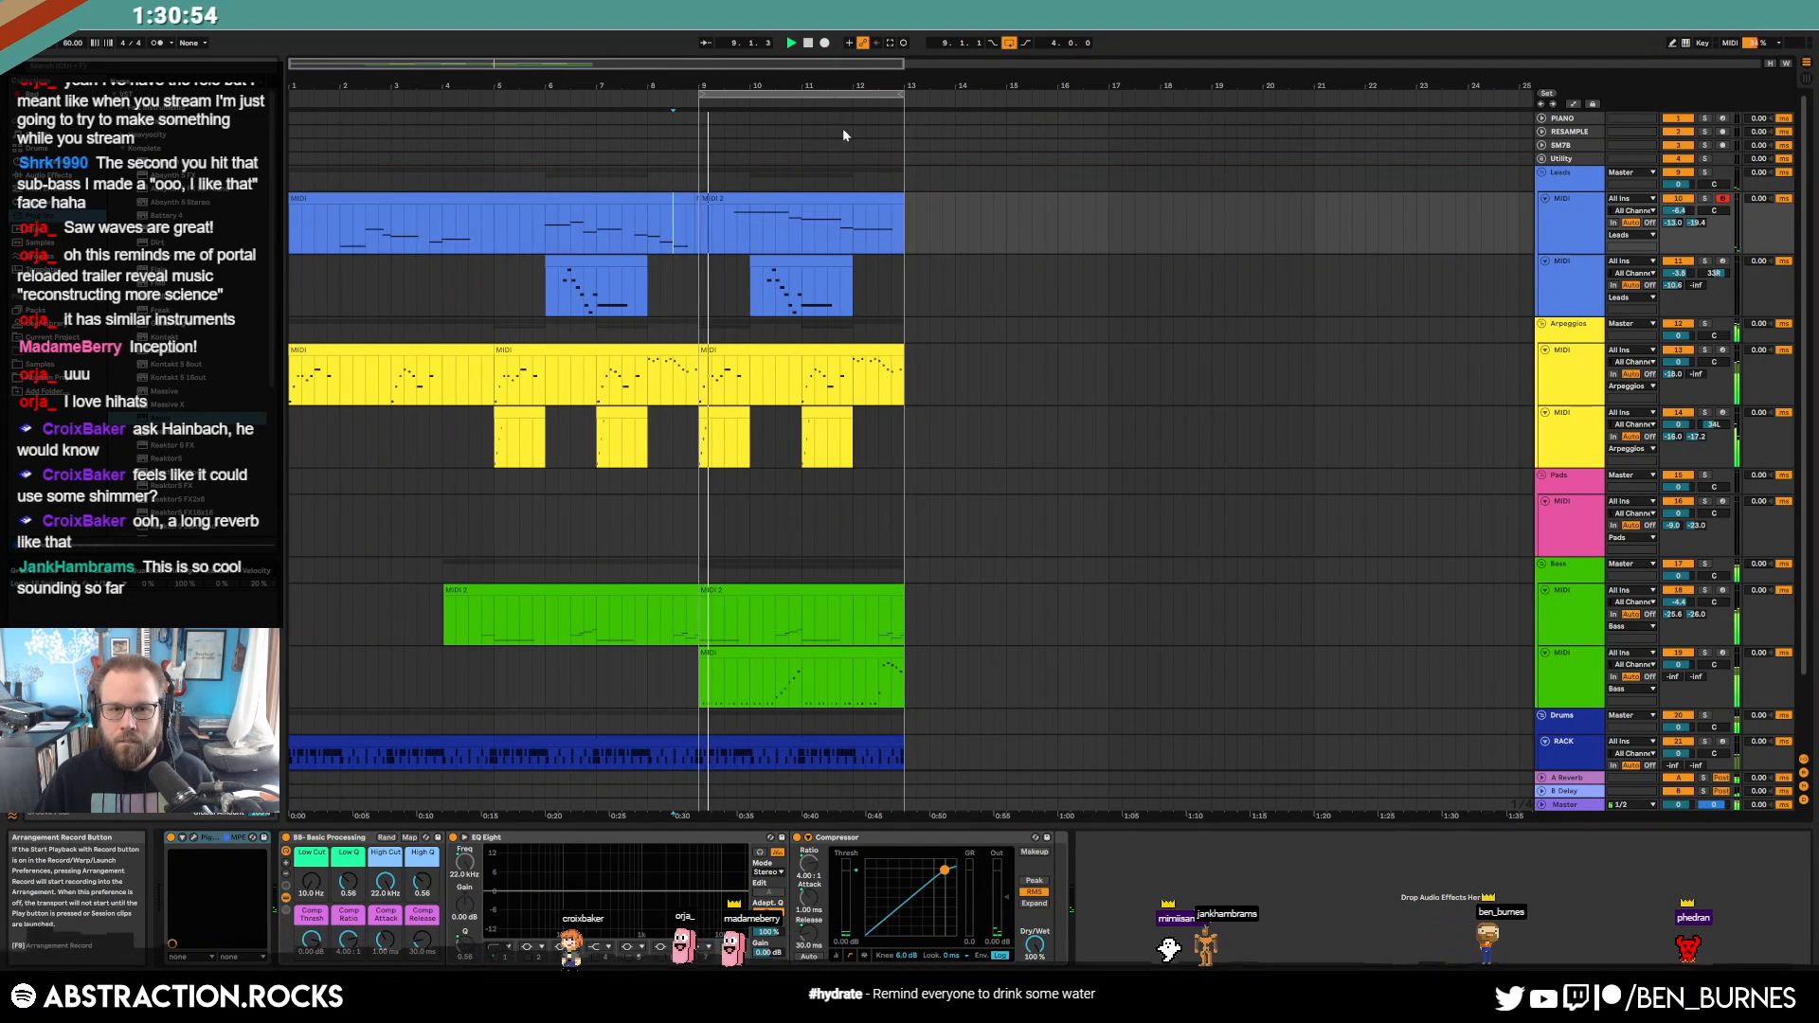
{"action": "left_click_drag", "start_coordinate": [695, 199], "coordinate": [700, 198]}
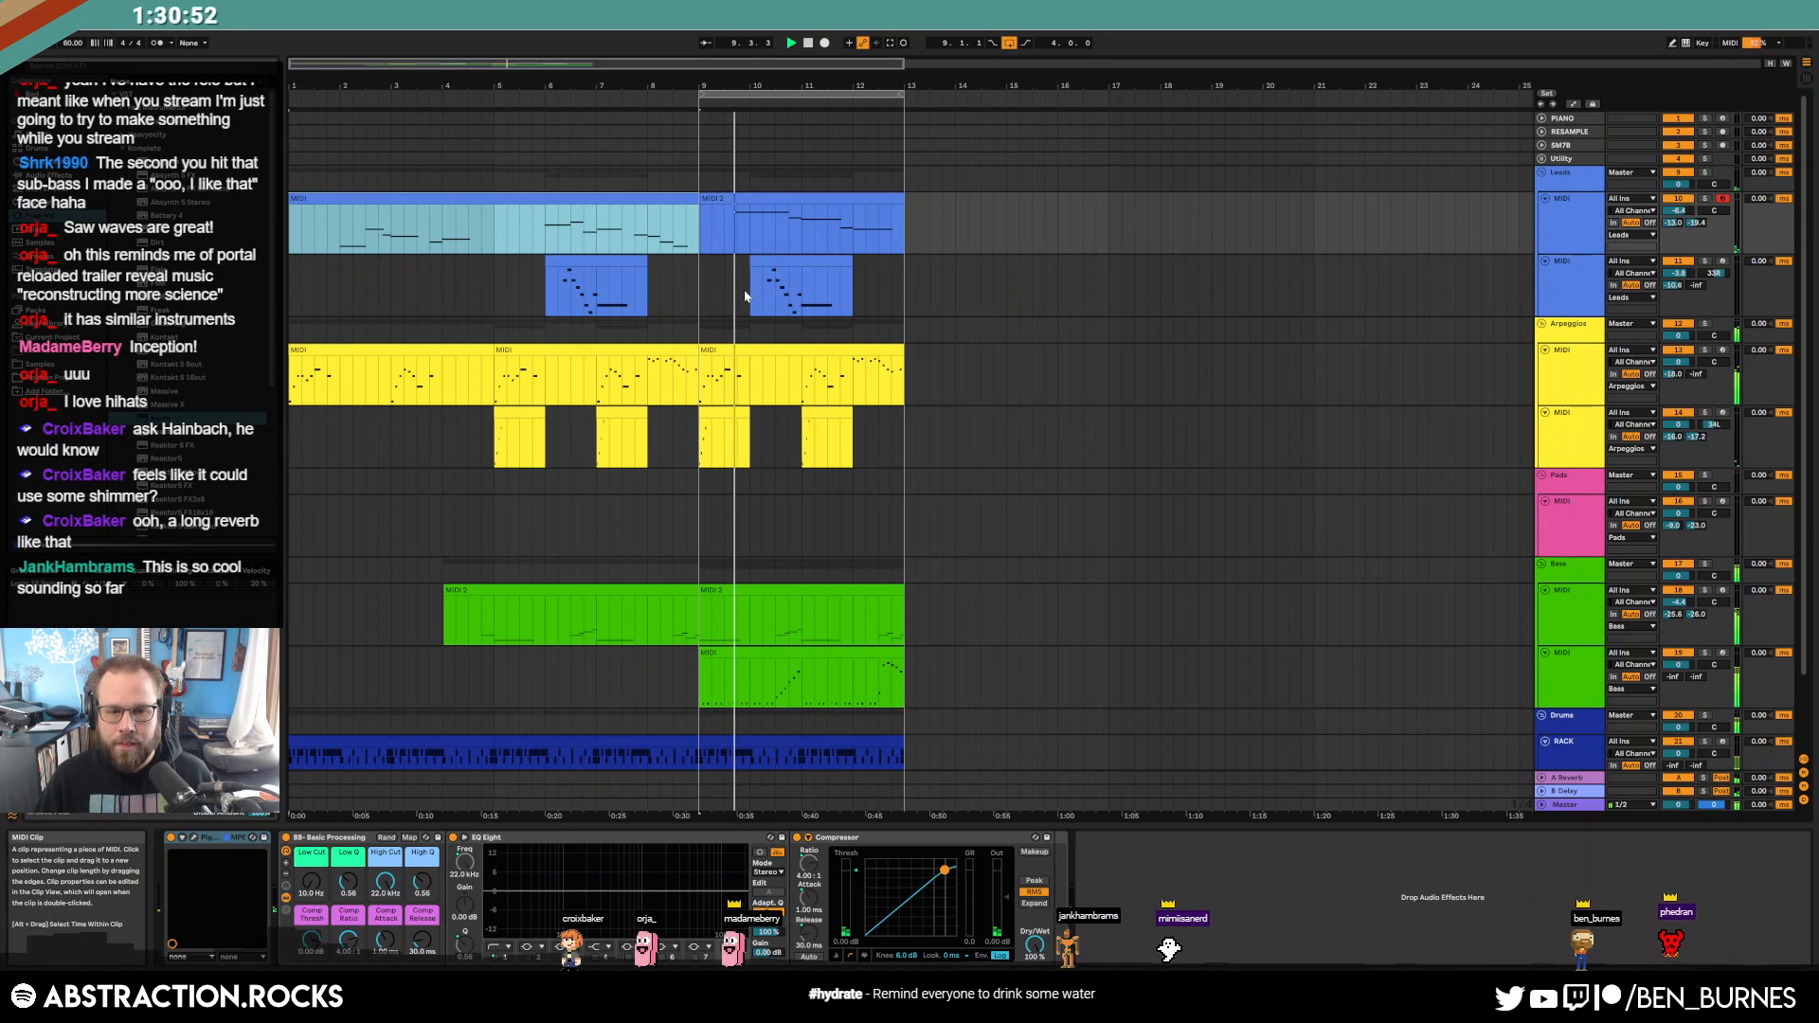
In the first bass track's bars 9–12 clip, shorten the opening C0 note to two beats and lower D#1 to D#0.
{"action": "double_click", "coordinate": [731, 587]}
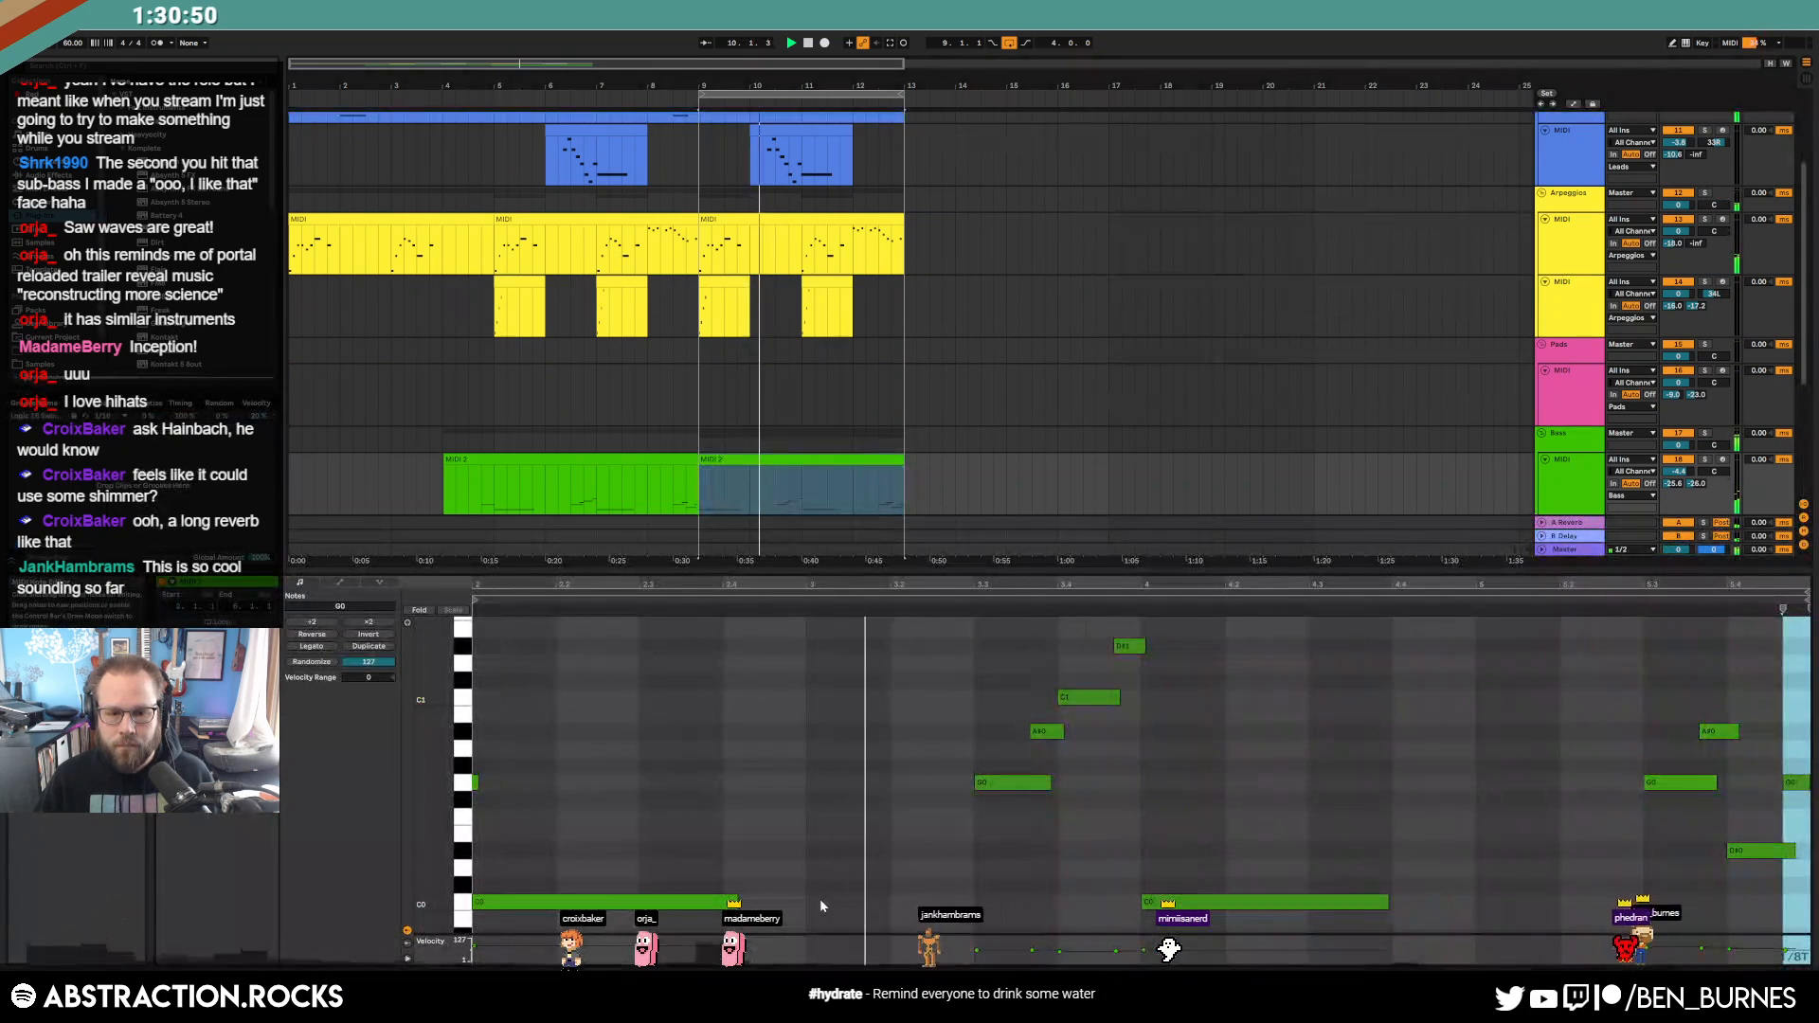
{"action": "left_click_drag", "start_coordinate": [736, 899], "coordinate": [640, 899]}
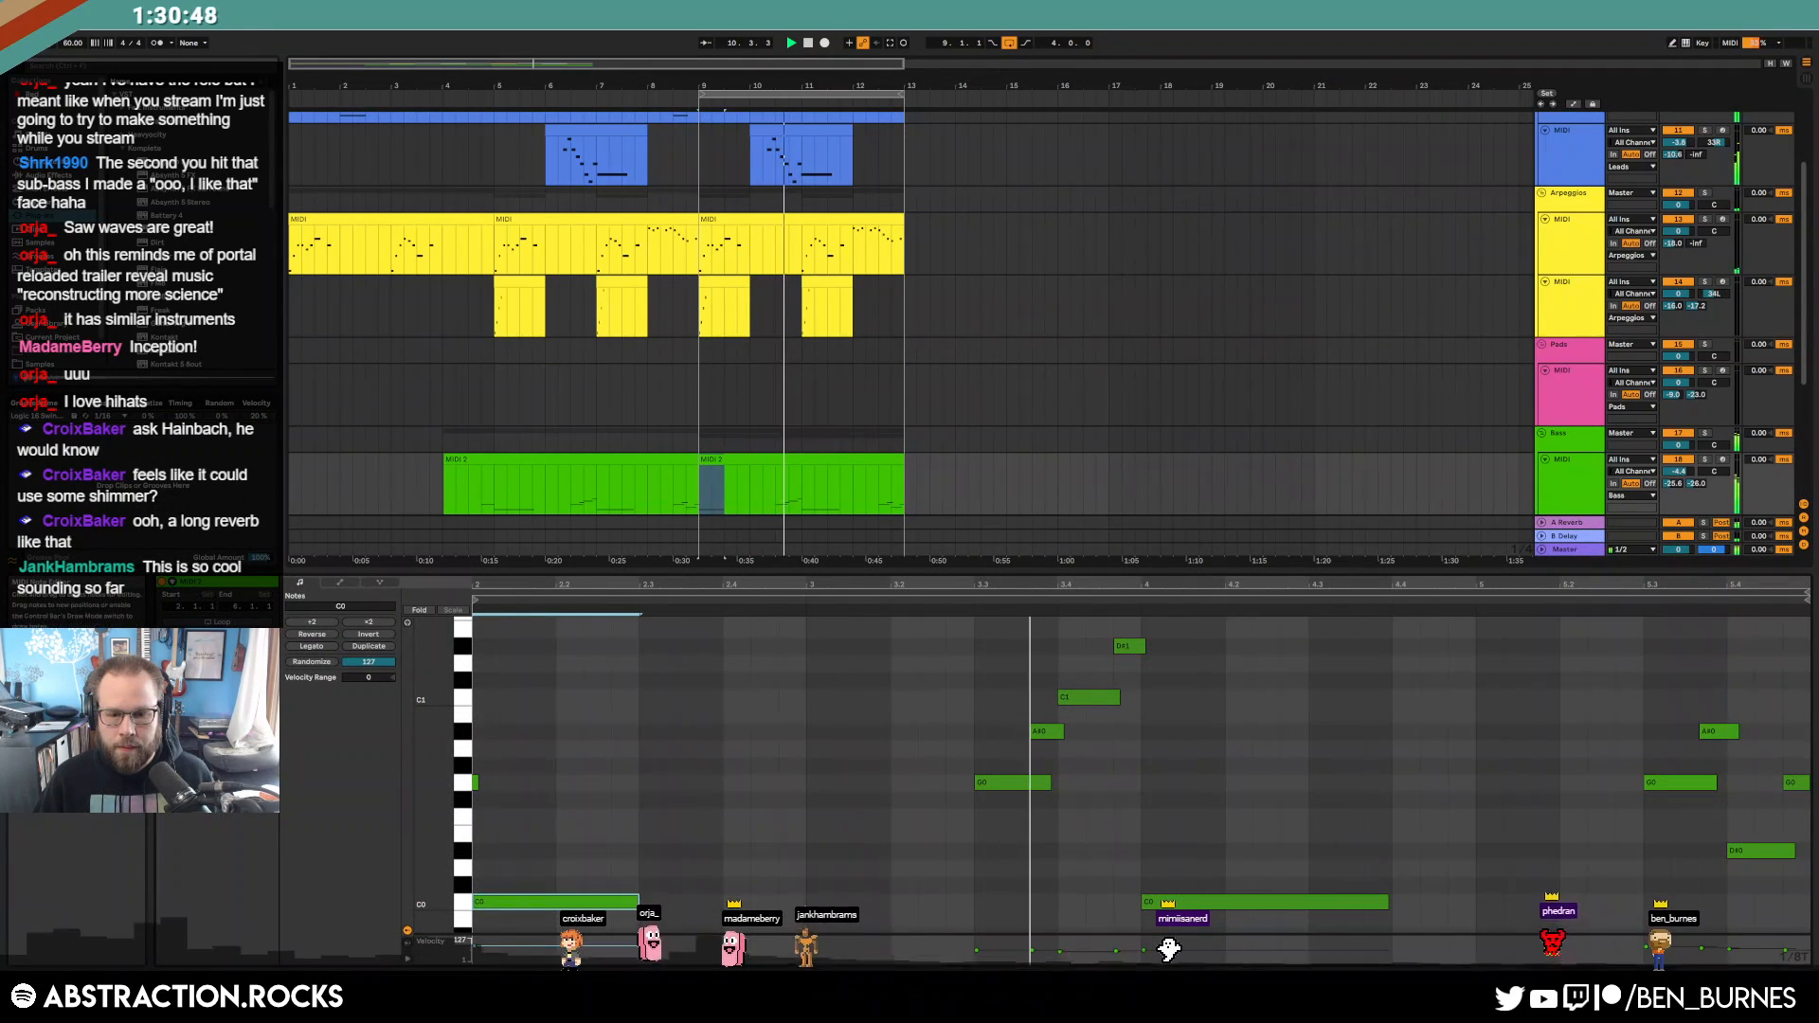
{"action": "left_click", "coordinate": [808, 883]}
{"action": "left_click", "coordinate": [1136, 647]}
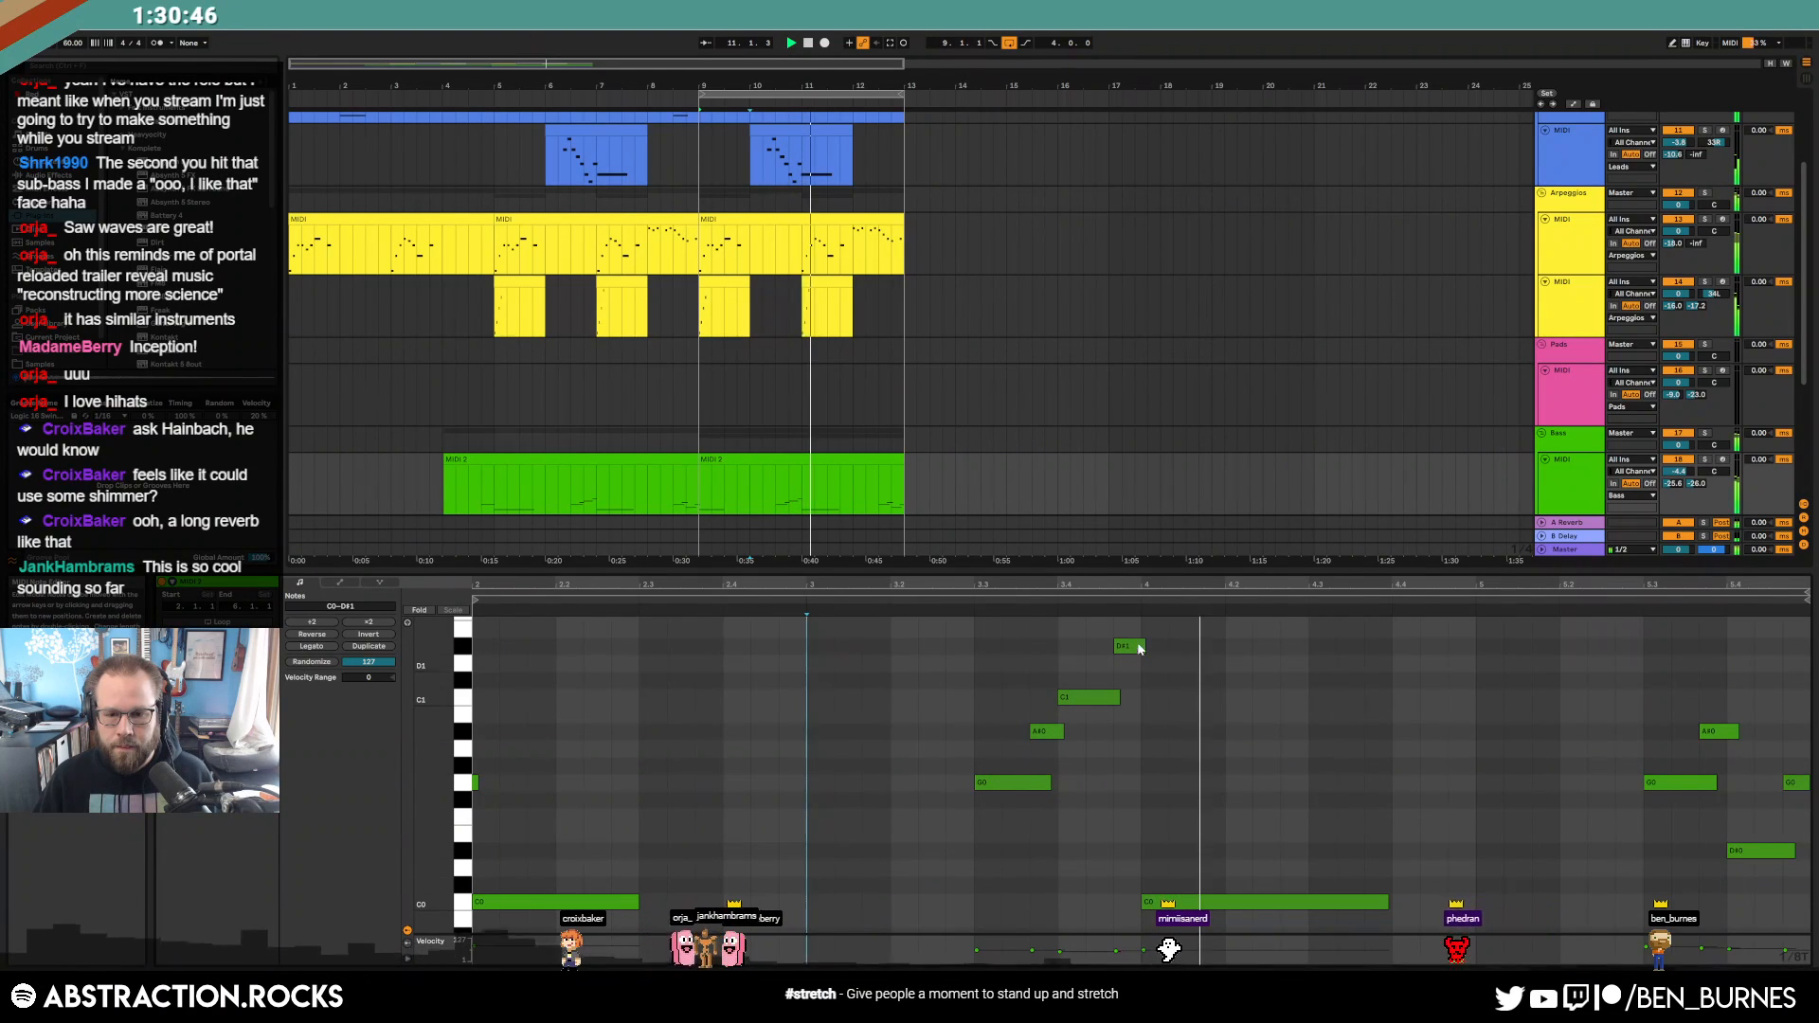
{"action": "key", "text": "shift+Down"}
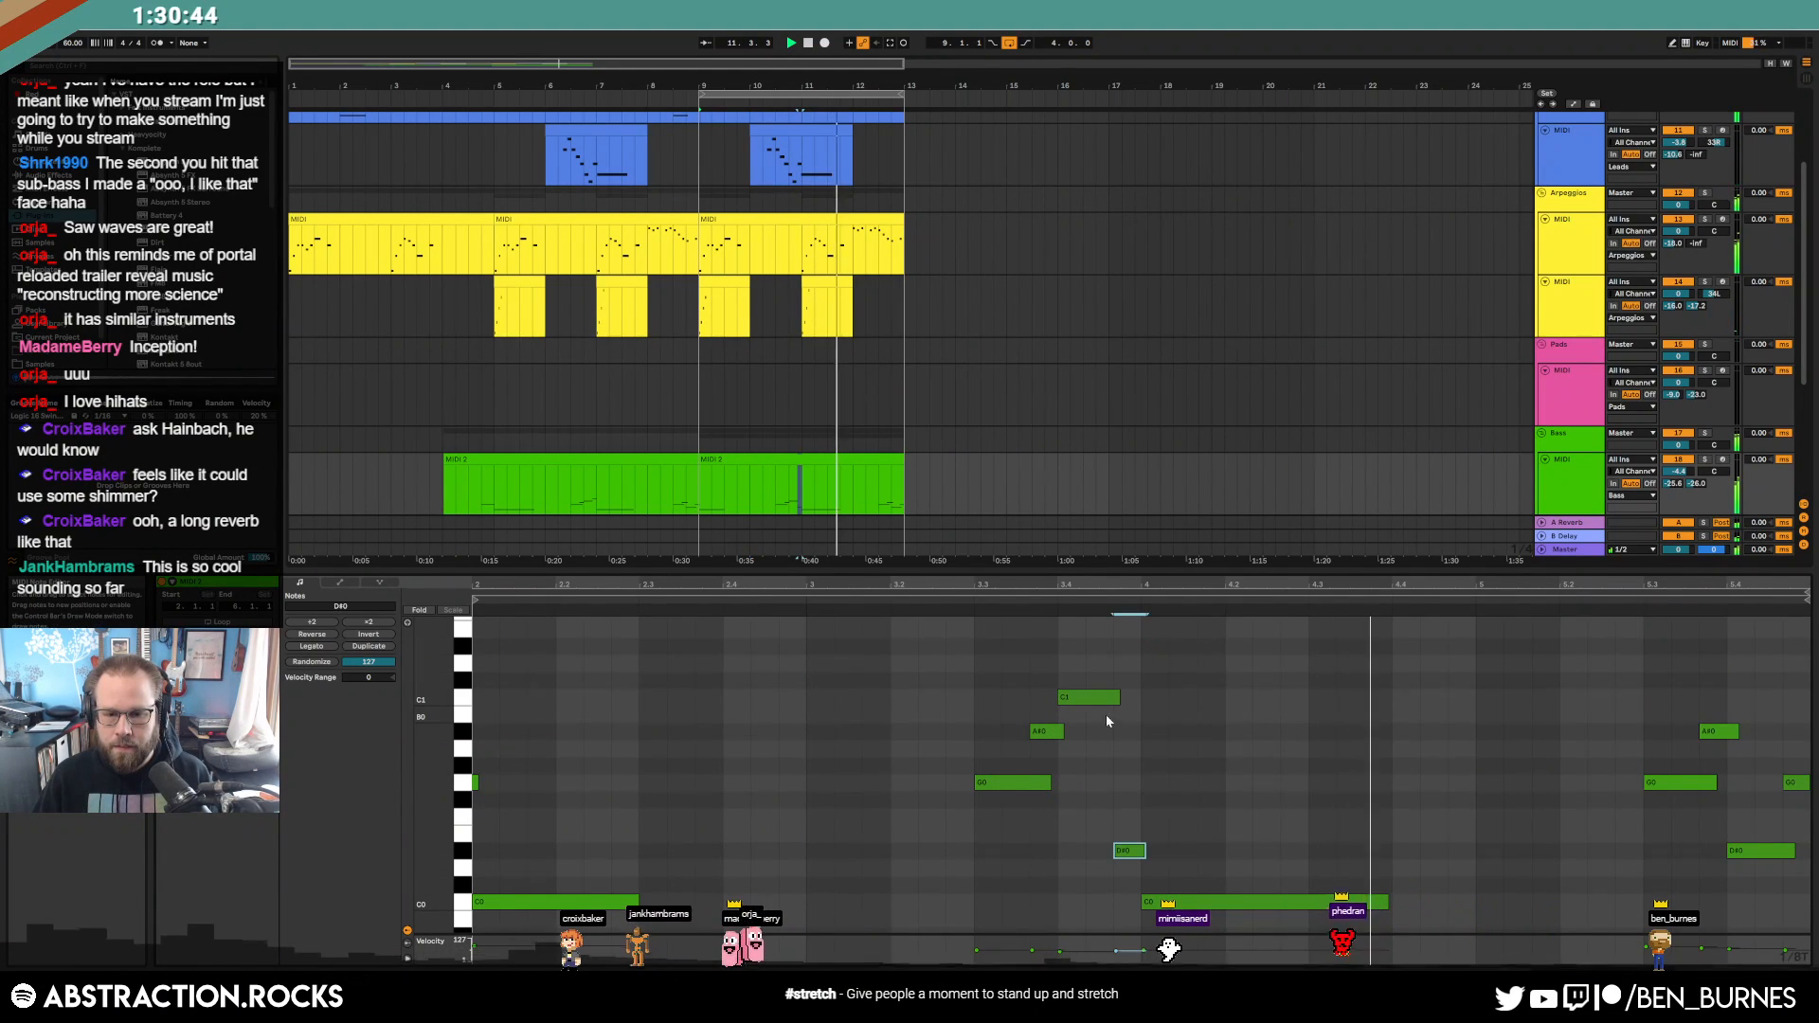
{"action": "left_click", "coordinate": [1366, 760]}
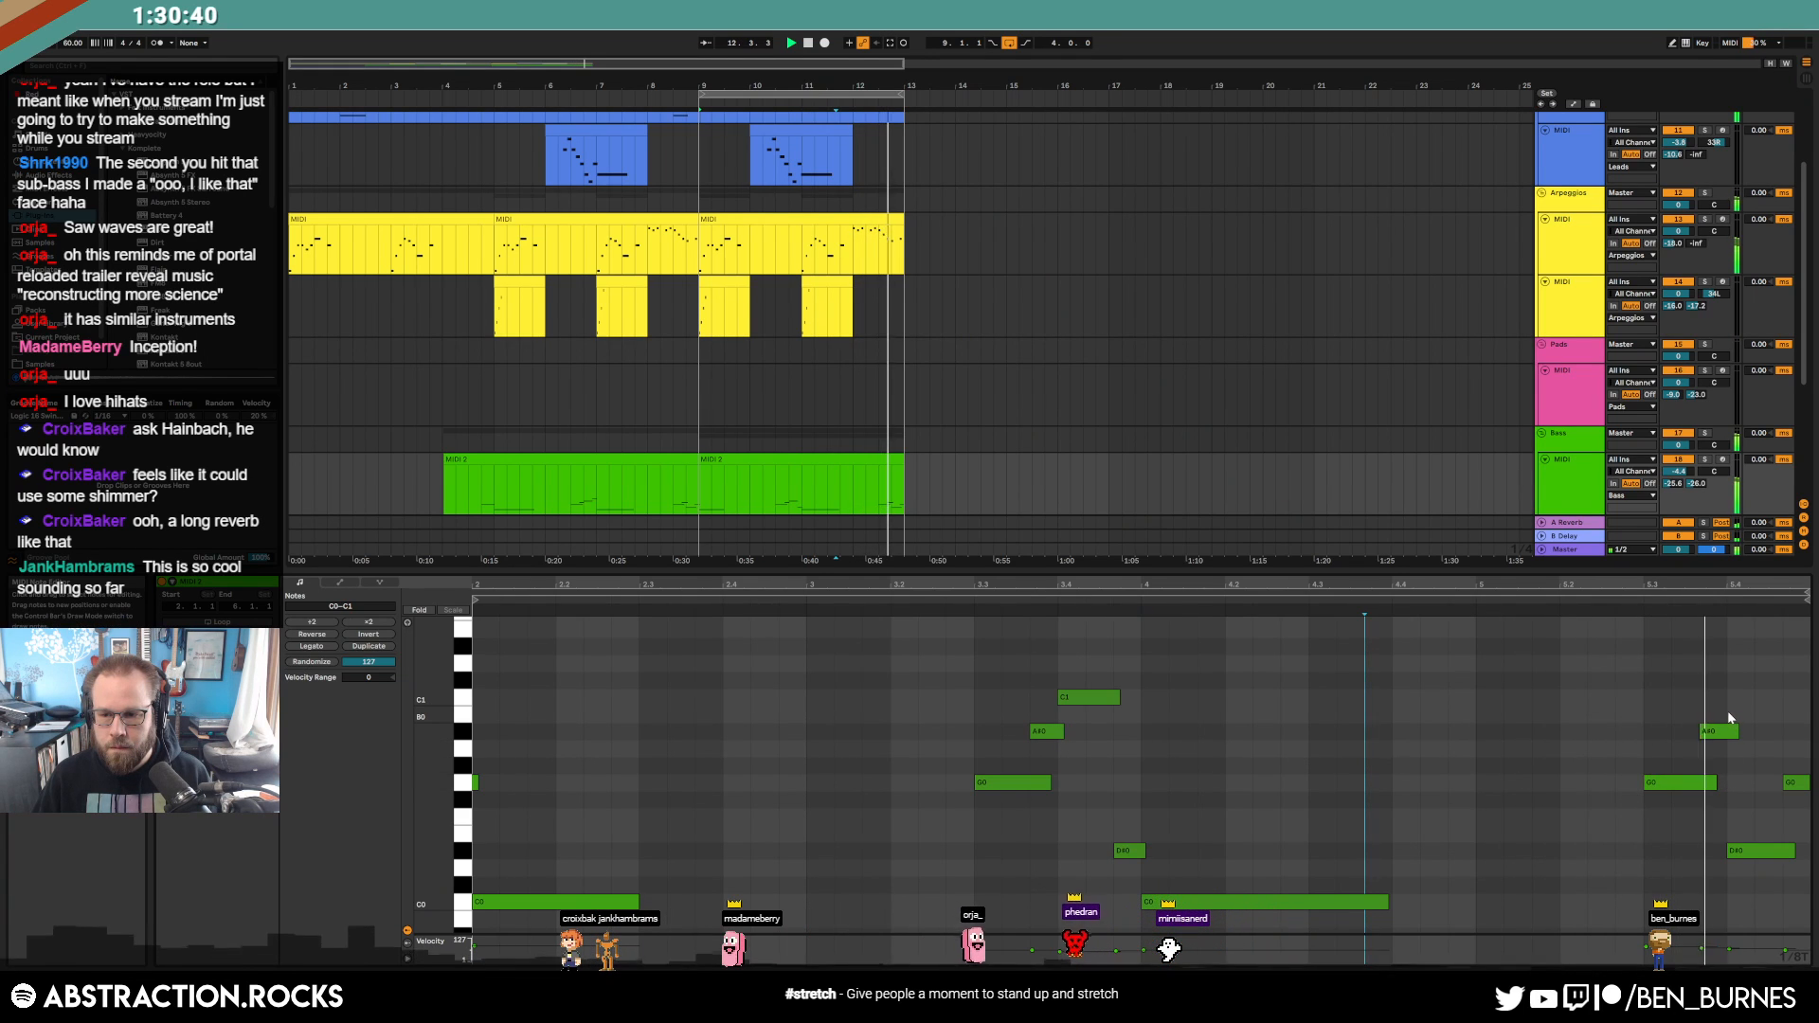
Lower the final G0 note of the first bass track's bars 9–12 clip to A#-1.
{"action": "left_click", "coordinate": [1794, 782]}
{"action": "key", "text": "shift+Down"}
{"action": "key", "text": "Up"}
{"action": "key", "text": "Up"}
{"action": "key", "text": "Up"}
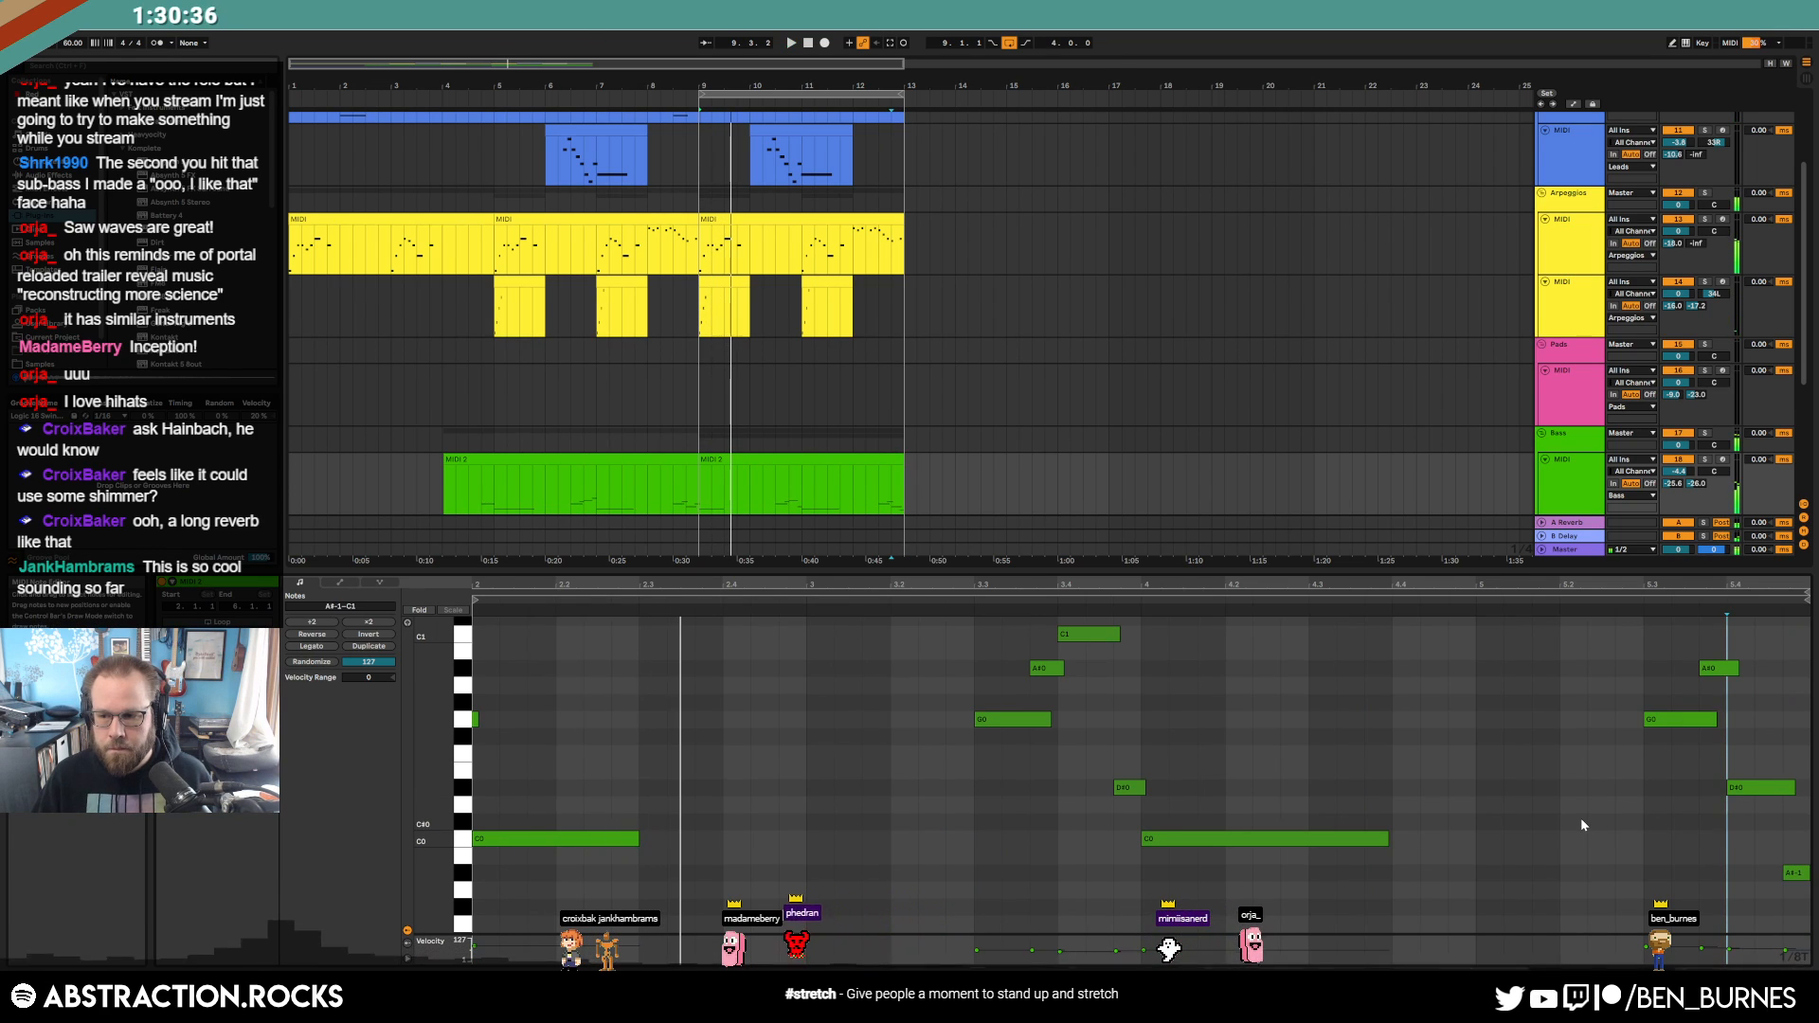
{"action": "key", "text": "shift+Tab"}
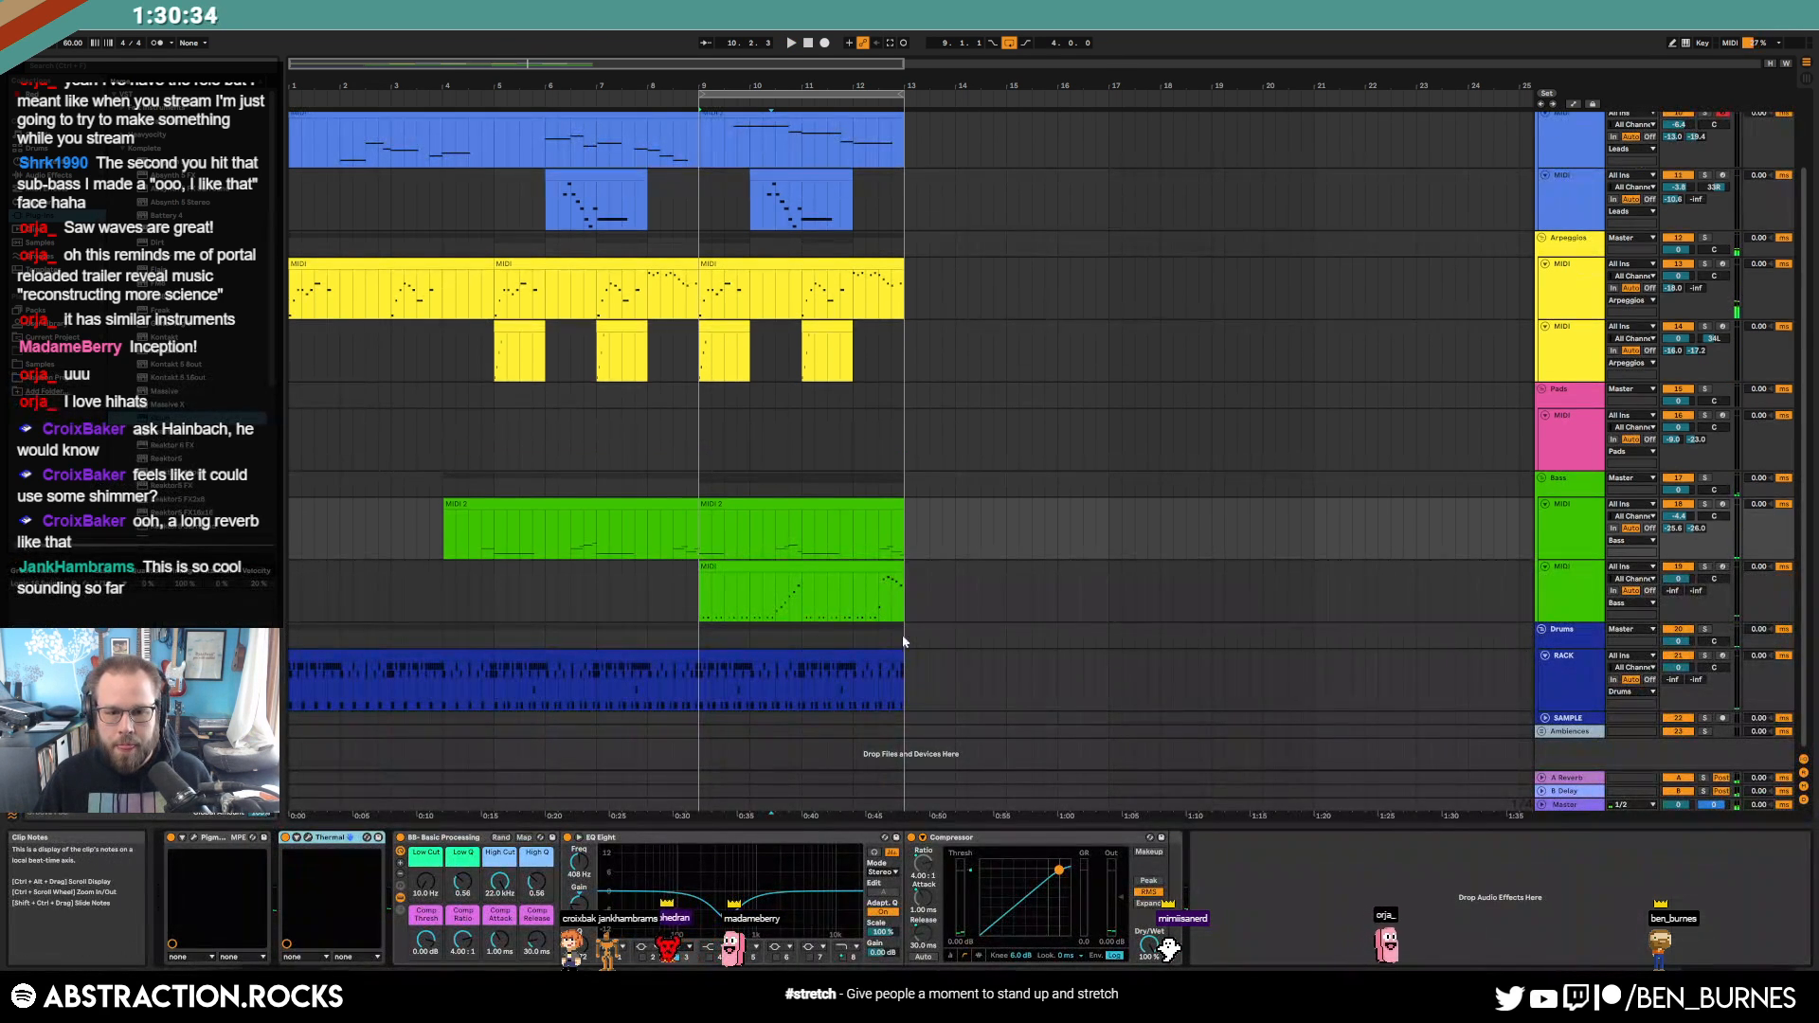
Select bars 9–12 of the RACK drum track and open the VMH1 closed hats folder in the user samples.
{"action": "left_click", "coordinate": [903, 686]}
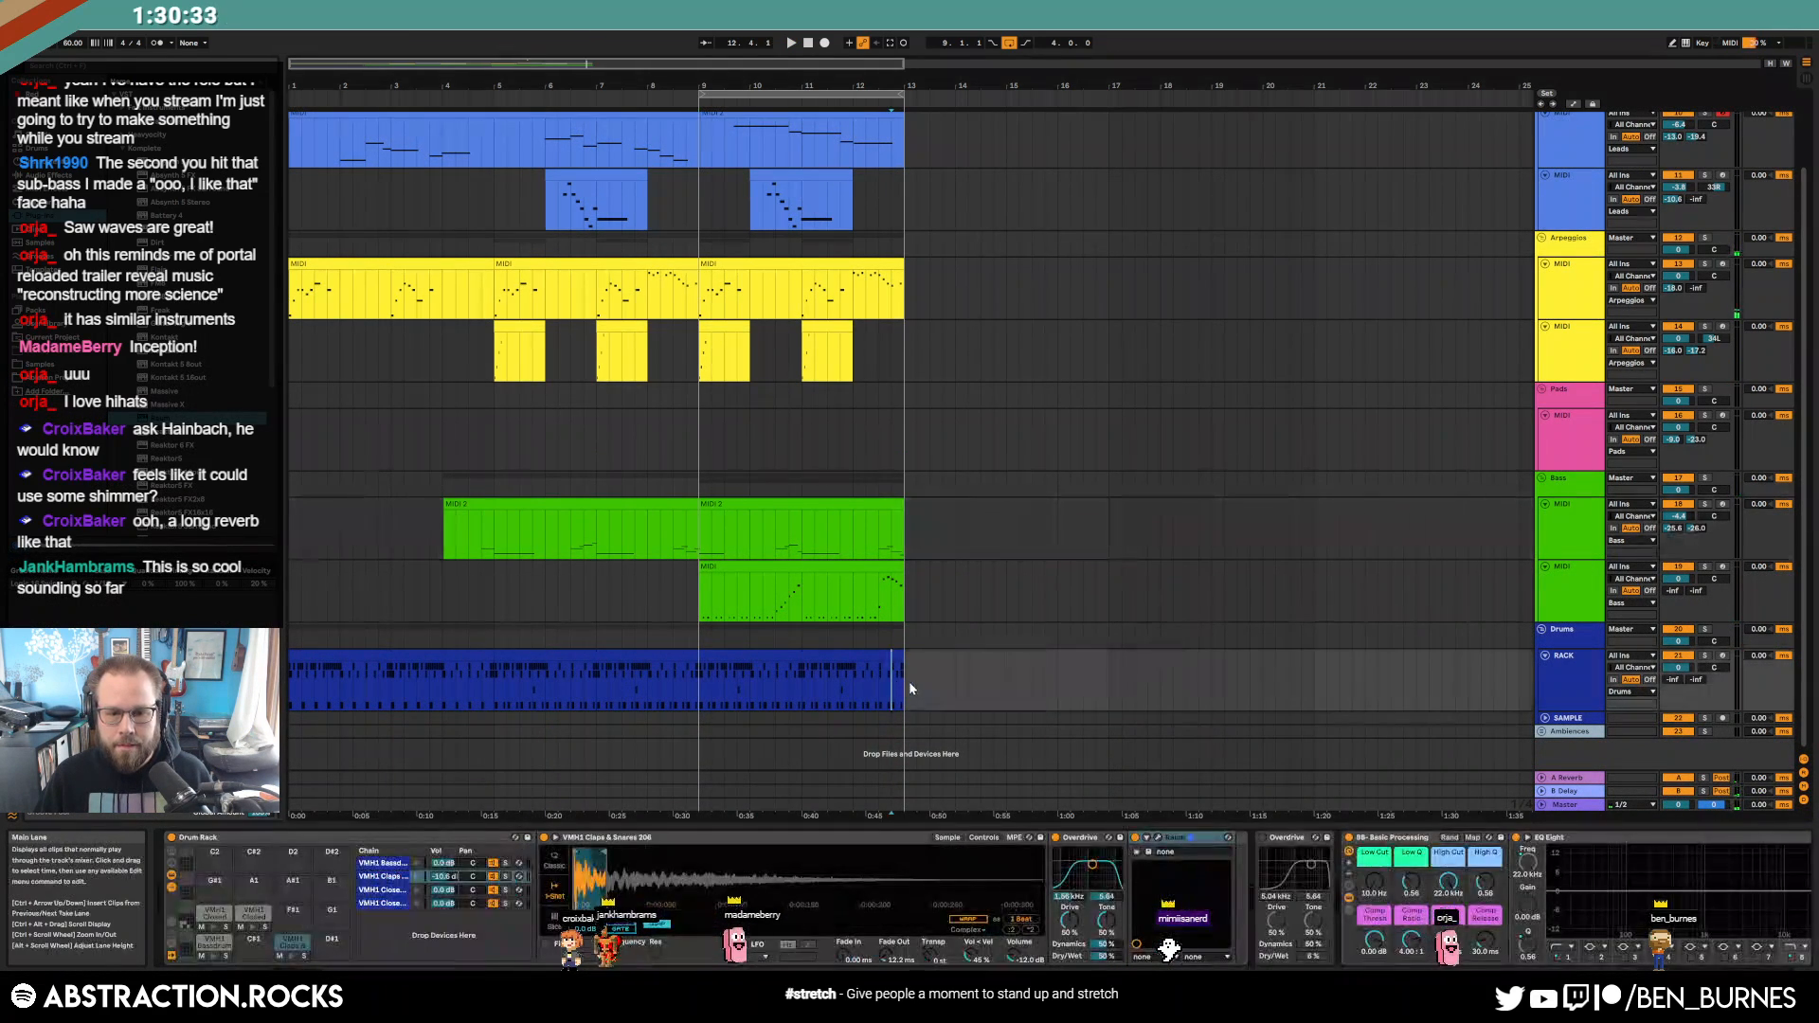
{"action": "left_click", "coordinate": [826, 656]}
{"action": "left_click_drag", "start_coordinate": [700, 680], "coordinate": [898, 680]}
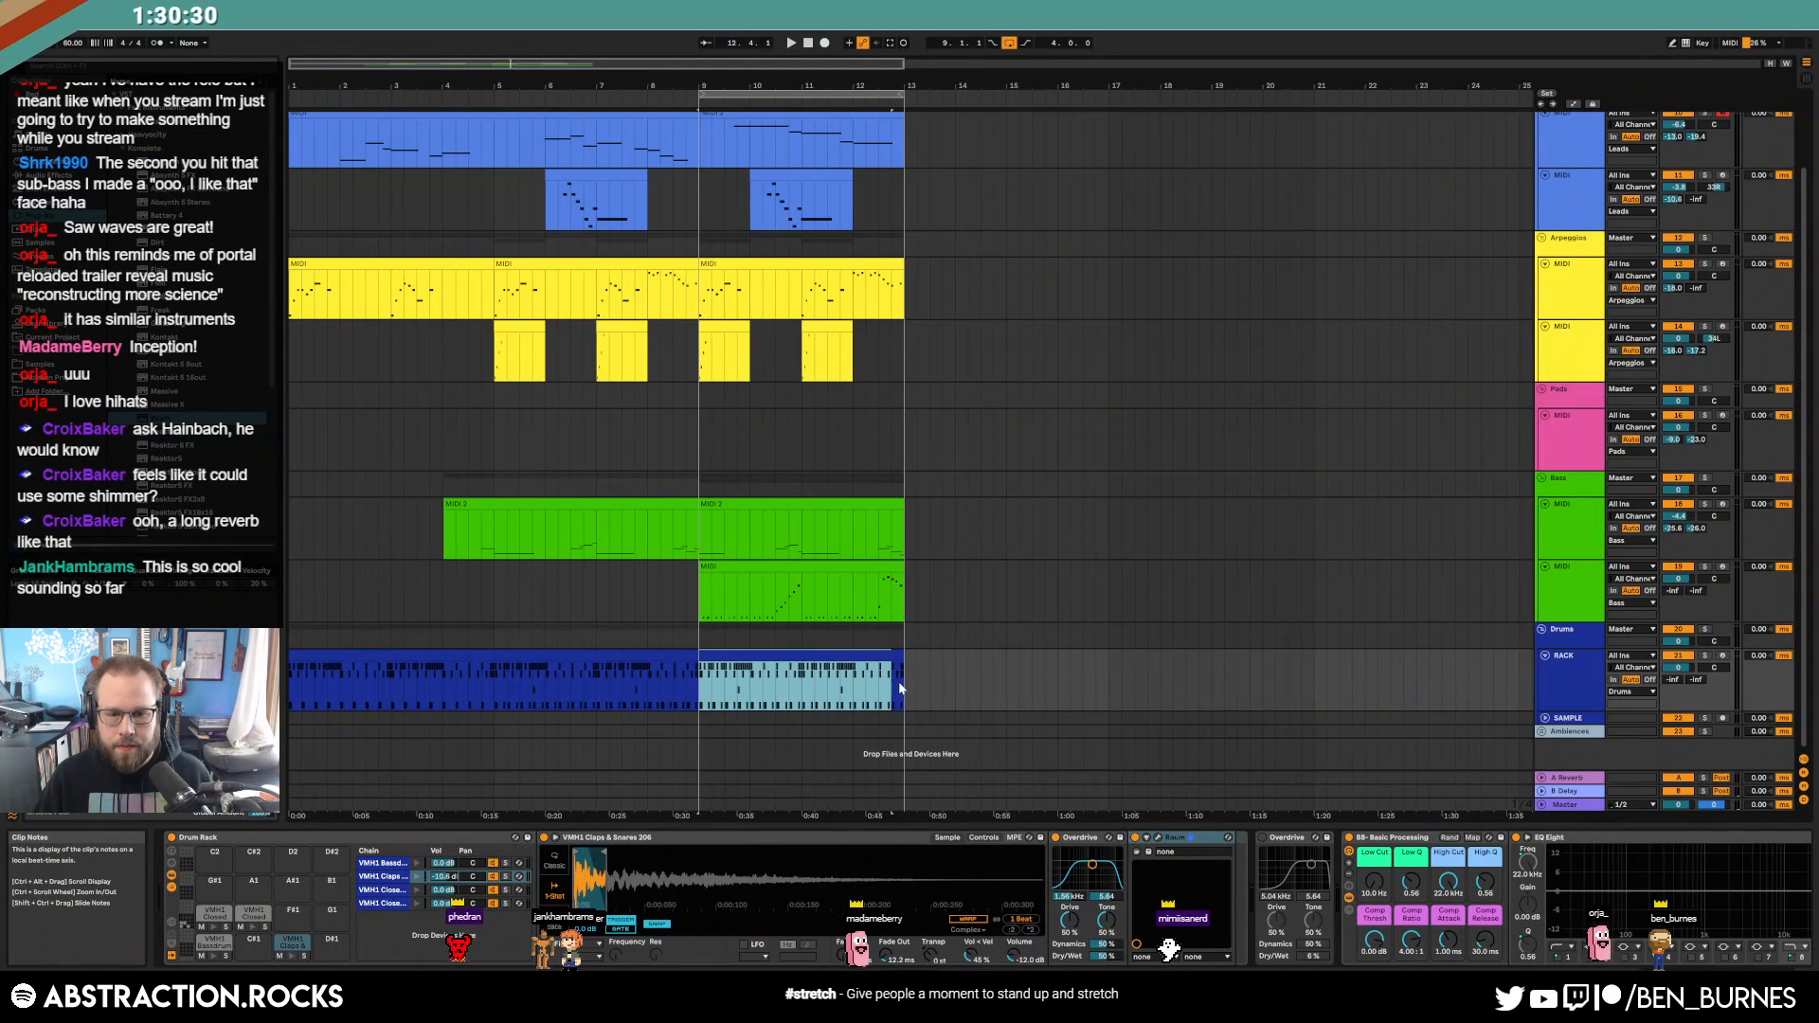
{"action": "left_click", "coordinate": [41, 363]}
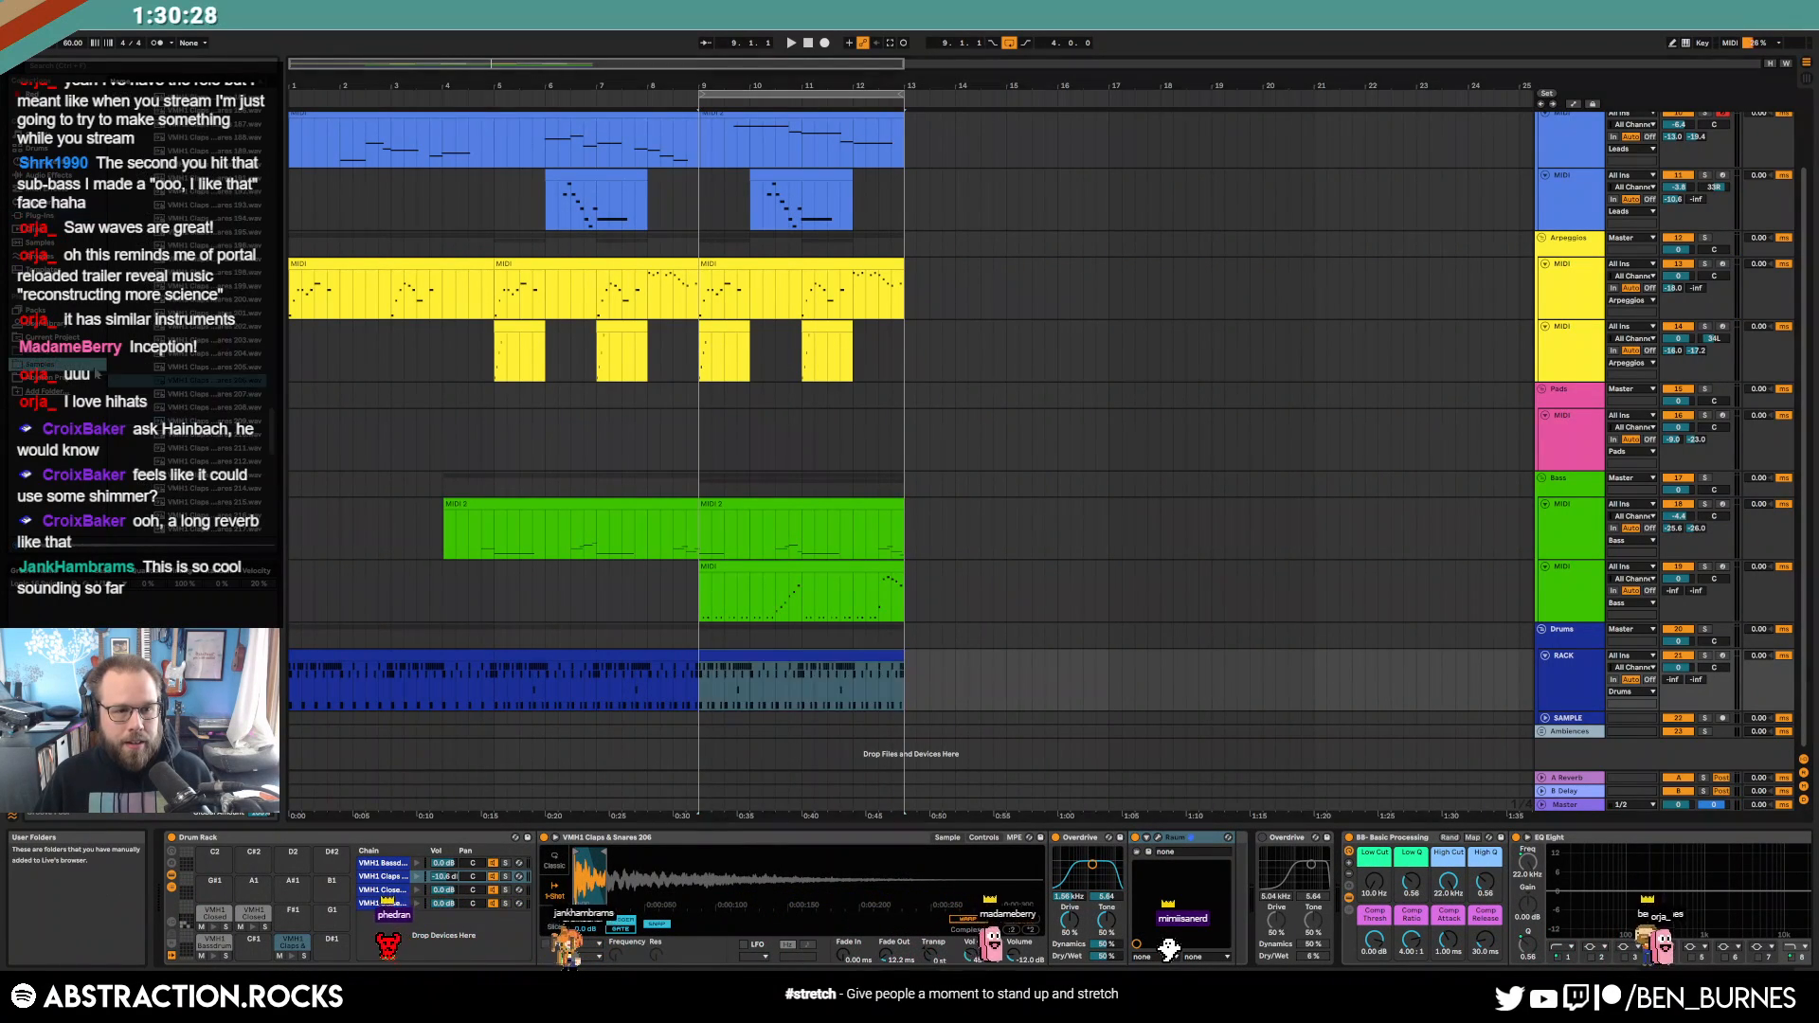
{"action": "left_click_drag", "start_coordinate": [270, 449], "coordinate": [236, 175]}
{"action": "left_click", "coordinate": [139, 314]}
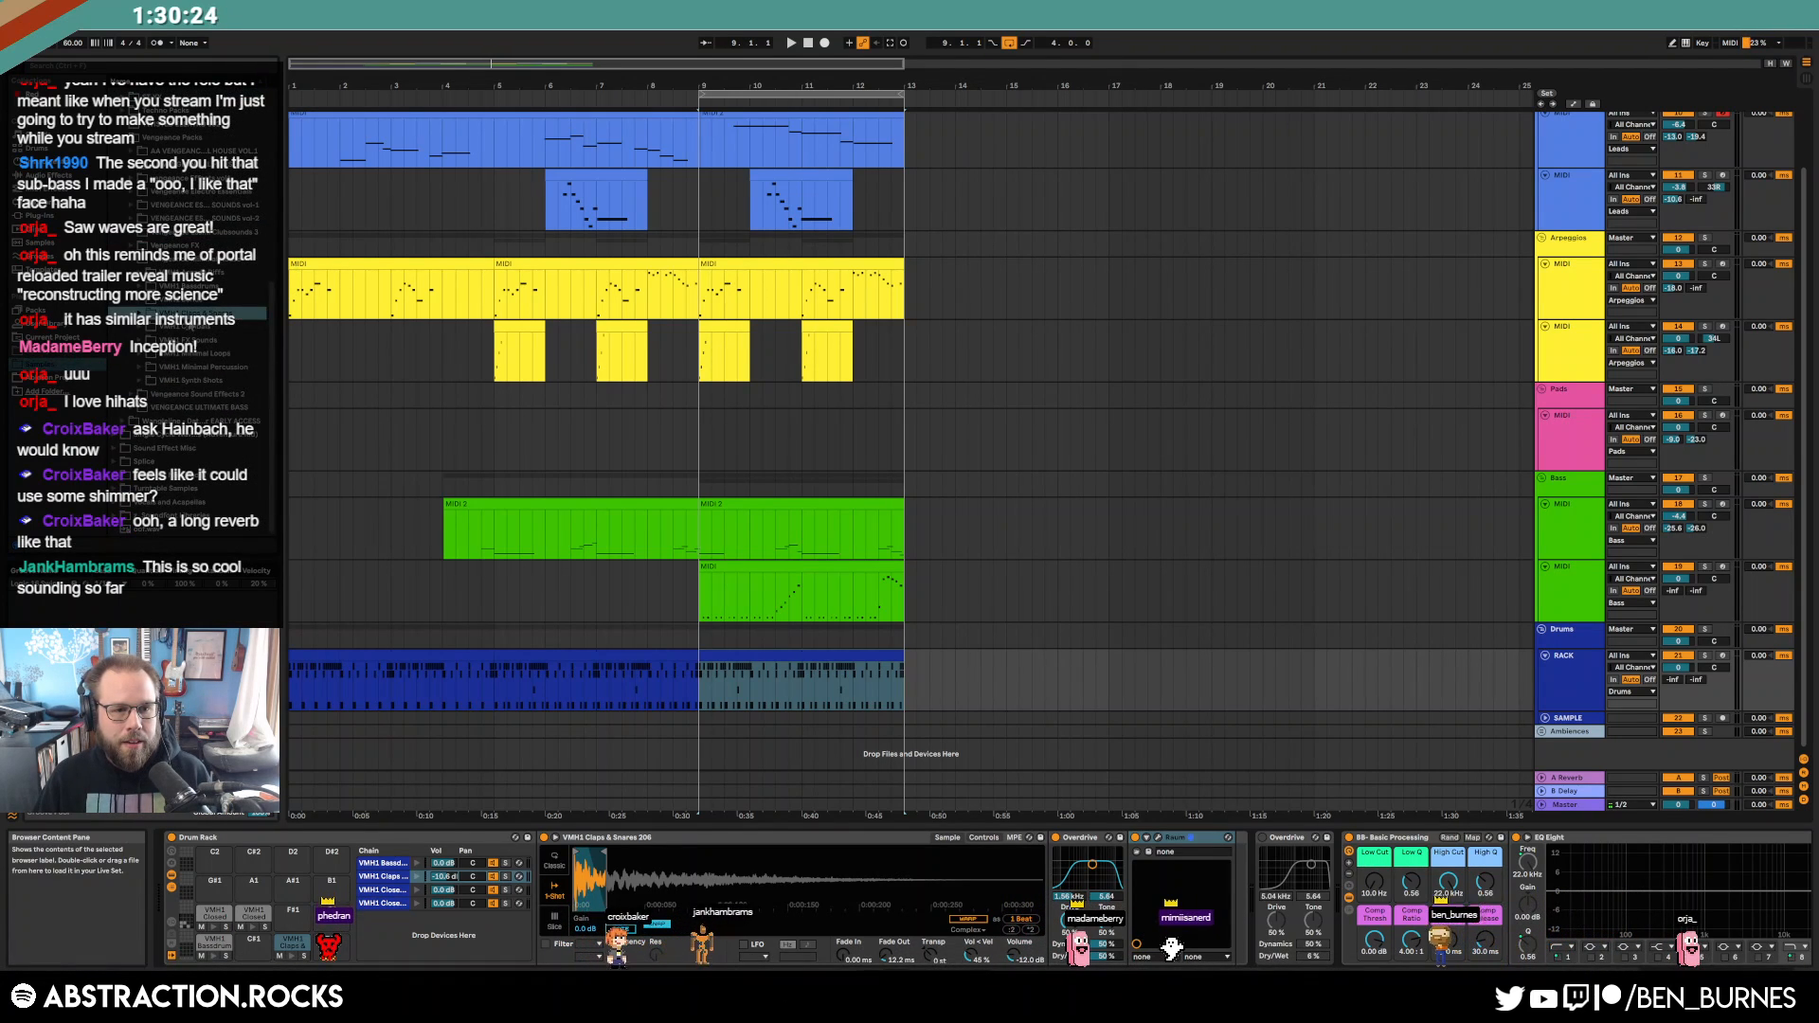
{"action": "left_click", "coordinate": [139, 328]}
{"action": "left_click", "coordinate": [151, 339]}
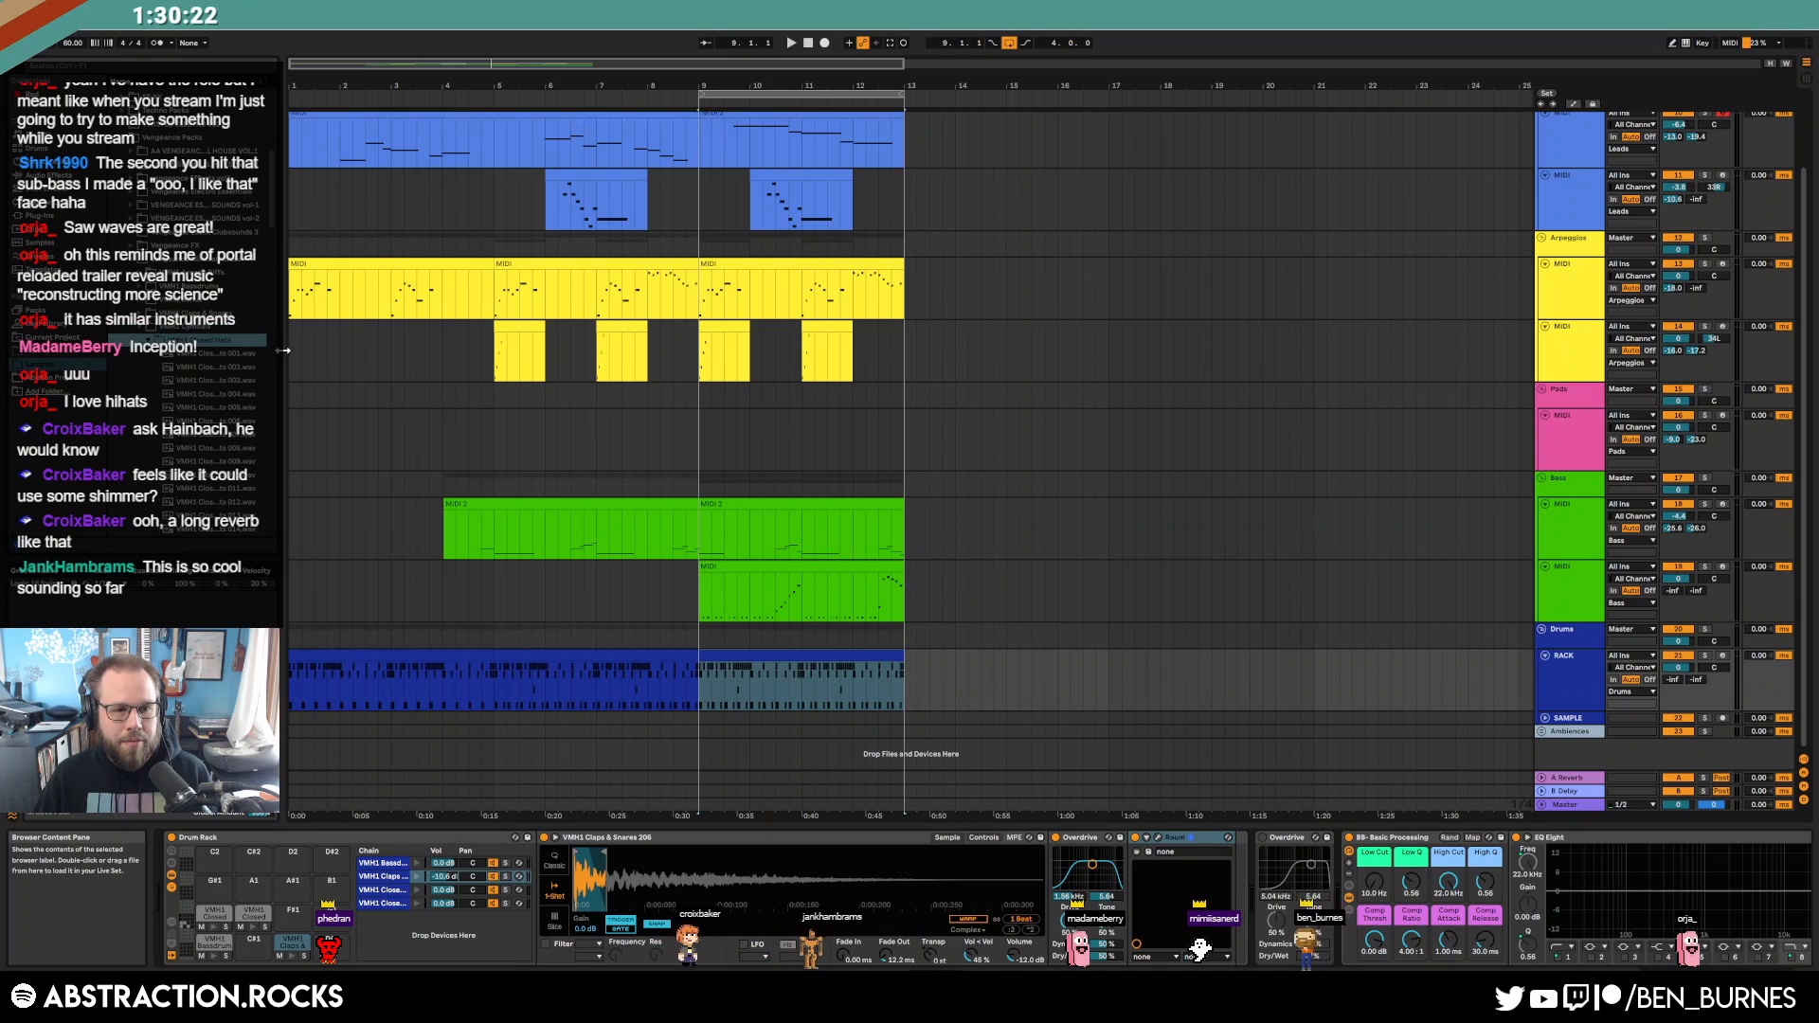
{"action": "left_click_drag", "start_coordinate": [273, 172], "coordinate": [273, 290]}
Audition several VMH1 closed hats and add VMH1 Closed Hats 056 to the empty F#1 pad of the Drum Rack.
{"action": "left_click", "coordinate": [194, 372]}
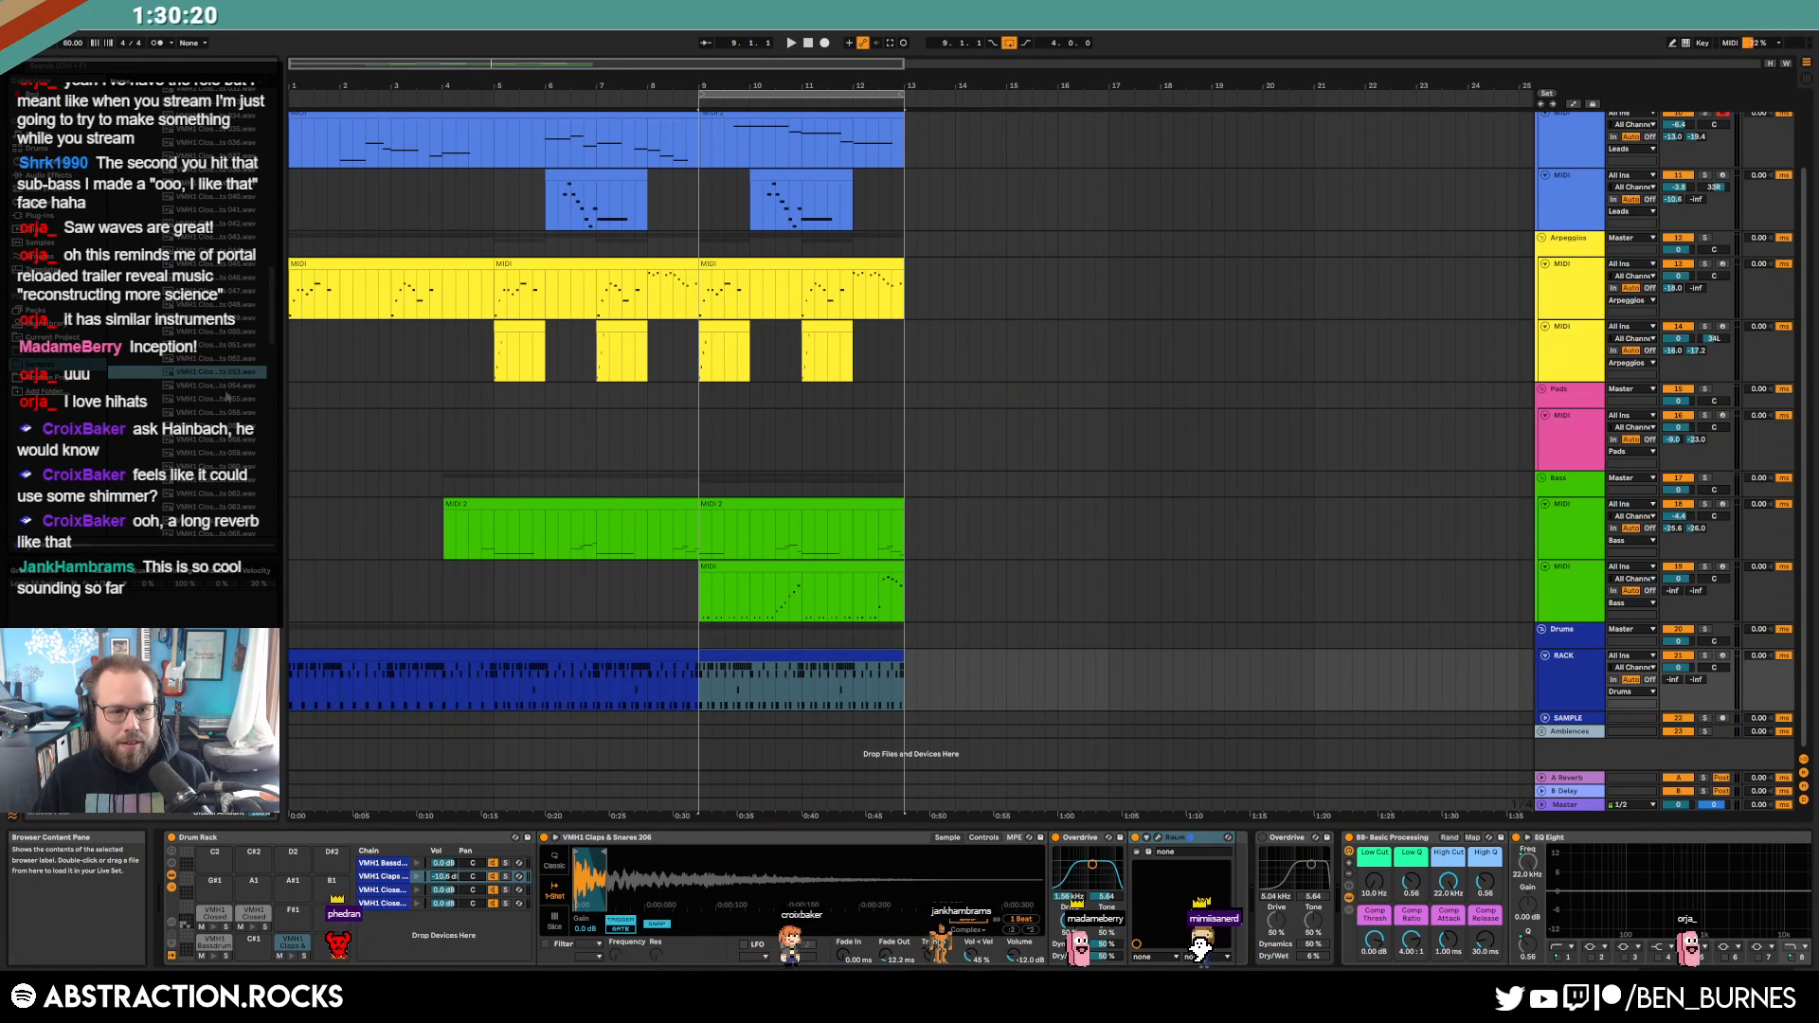
{"action": "left_click", "coordinate": [192, 413]}
{"action": "left_click", "coordinate": [191, 437]}
{"action": "left_click", "coordinate": [194, 400]}
{"action": "left_click", "coordinate": [194, 415]}
{"action": "left_click_drag", "start_coordinate": [276, 866], "coordinate": [292, 912]}
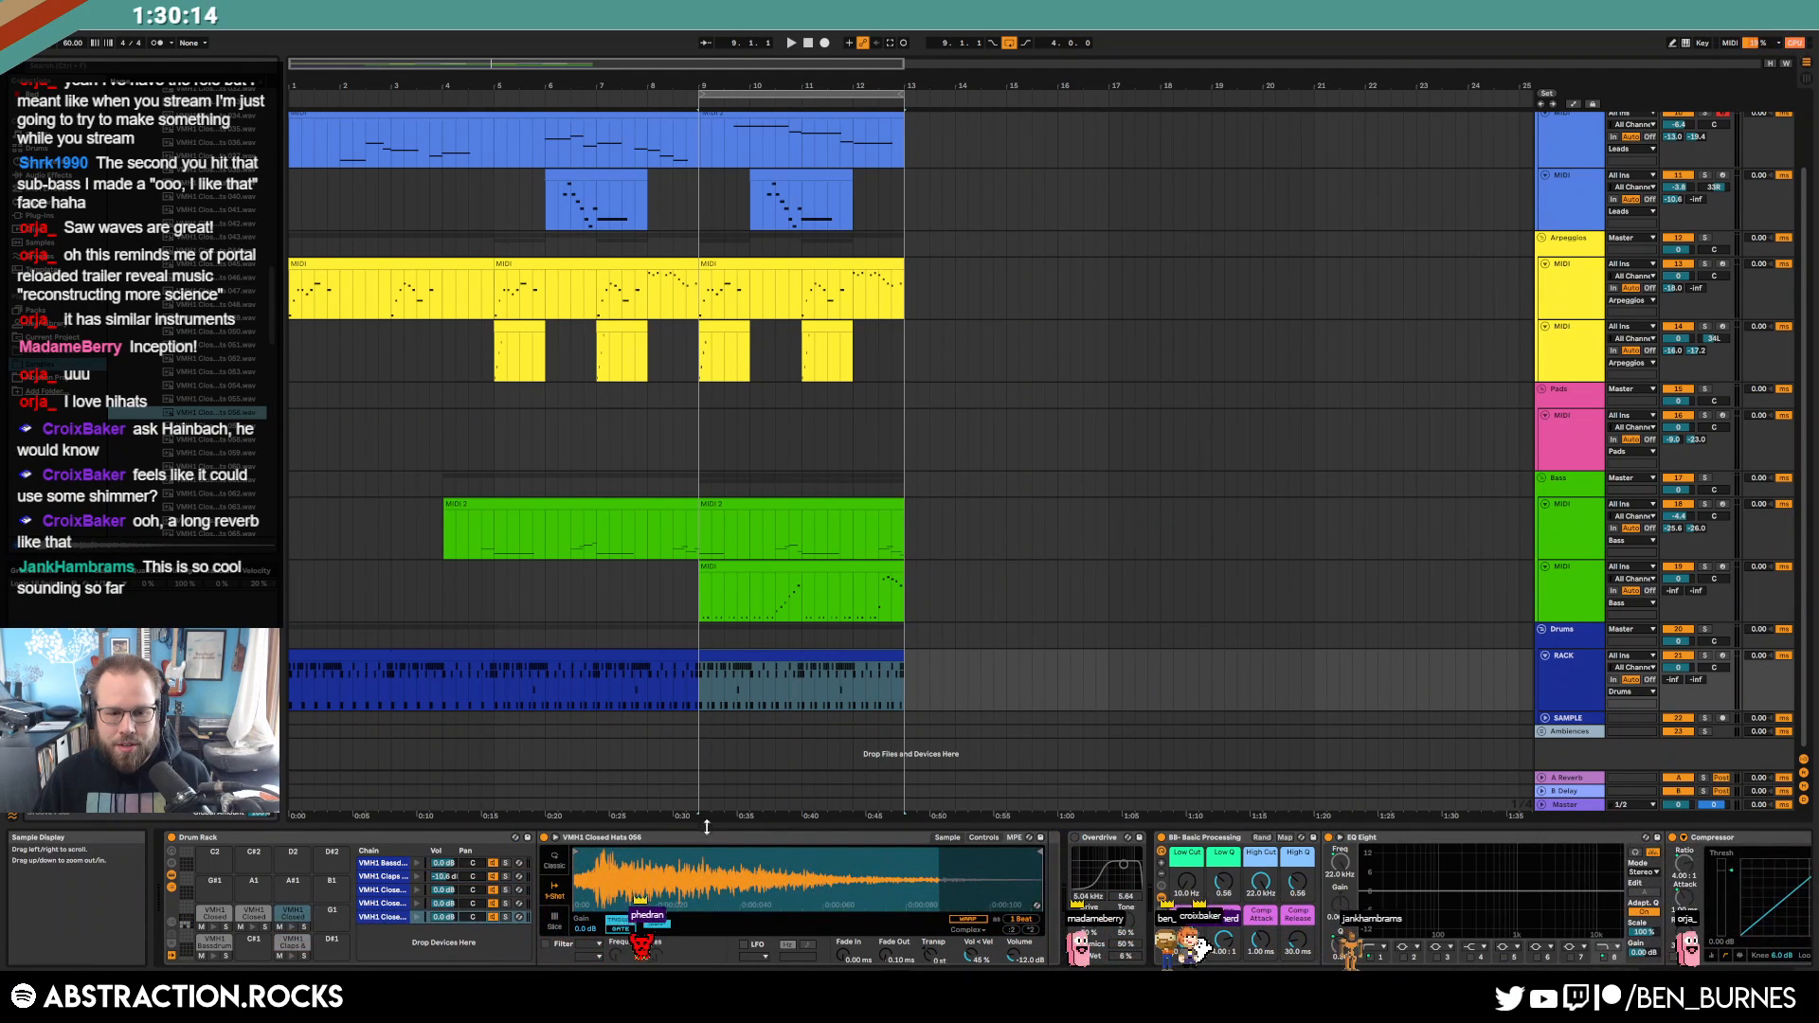
Add three evenly spaced F#1 hat notes in the first half of the bars 9–12 drum clip and play it back.
{"action": "double_click", "coordinate": [785, 662]}
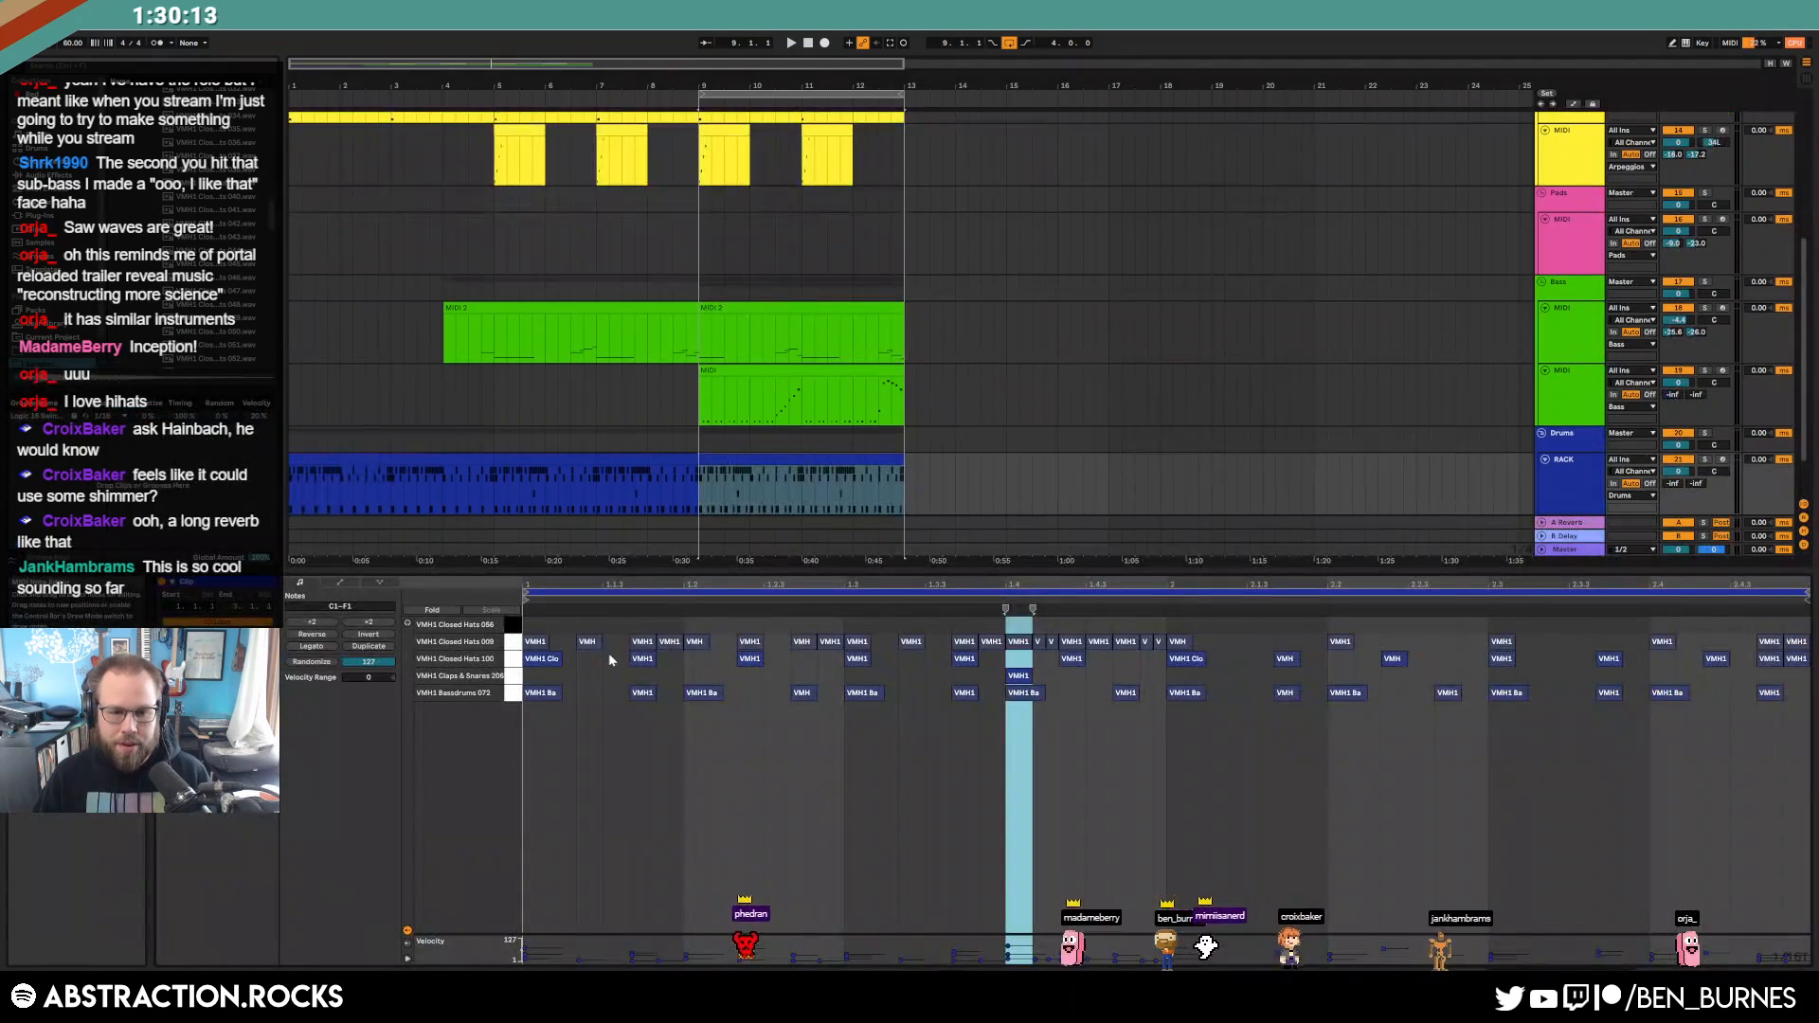
{"action": "double_click", "coordinate": [535, 624]}
{"action": "left_click", "coordinate": [744, 630]}
{"action": "double_click", "coordinate": [743, 625]}
{"action": "left_click", "coordinate": [962, 630]}
{"action": "double_click", "coordinate": [962, 627]}
{"action": "key", "text": "space"}
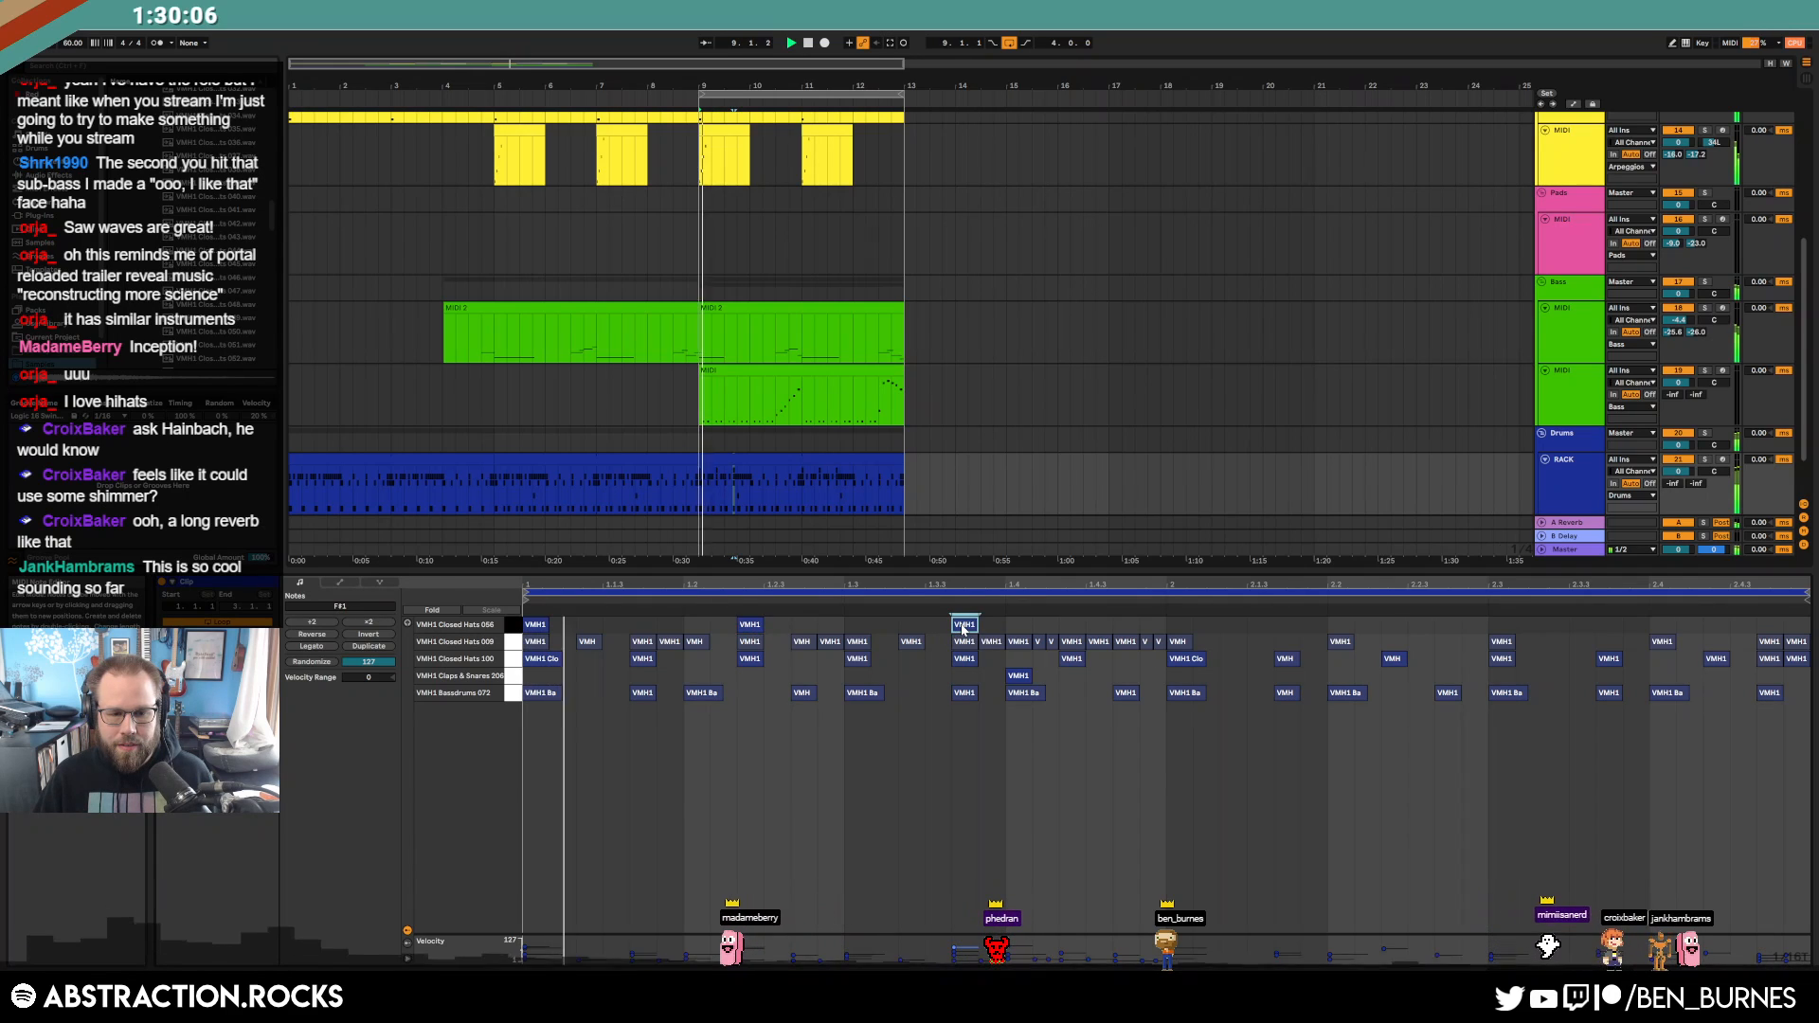
Lower the velocity of the three F#1 hat notes and add four more across the second half of the pattern.
{"action": "left_click", "coordinate": [513, 626]}
{"action": "left_click_drag", "start_coordinate": [536, 626], "coordinate": [536, 671]}
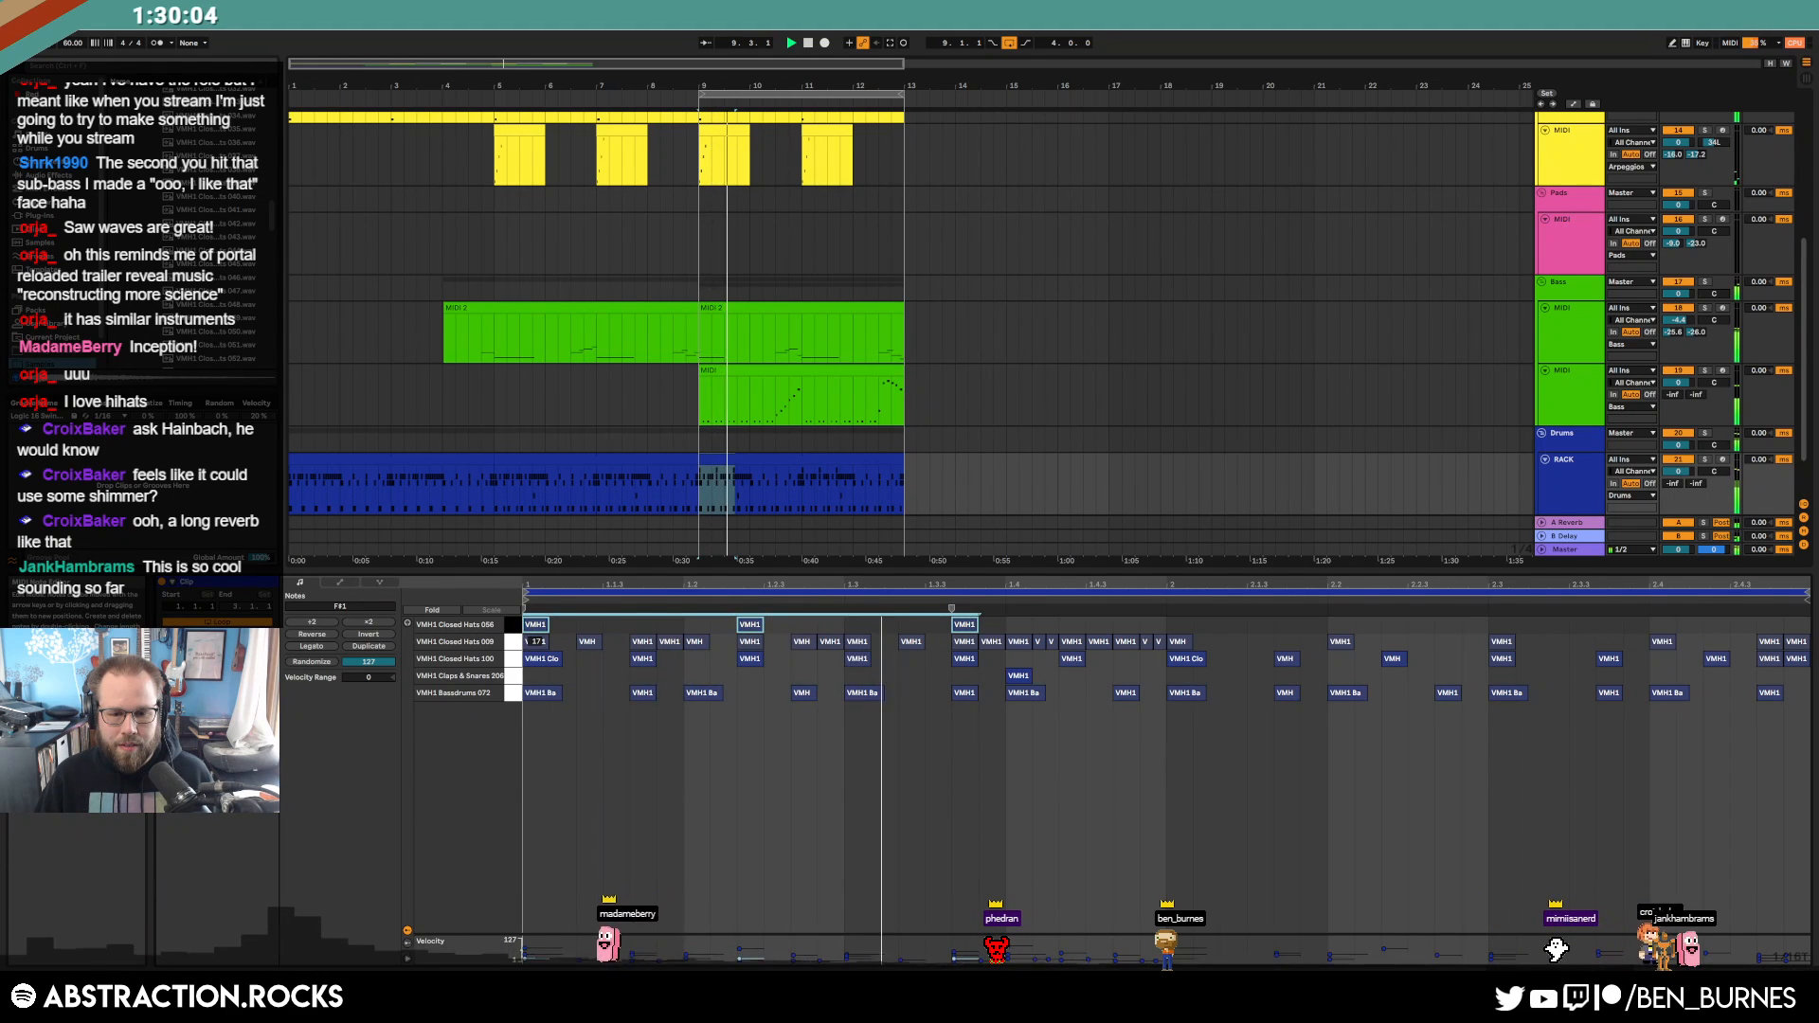
{"action": "left_click", "coordinate": [1181, 623]}
{"action": "double_click", "coordinate": [1181, 624]}
{"action": "double_click", "coordinate": [1394, 625]}
{"action": "double_click", "coordinate": [1608, 624]}
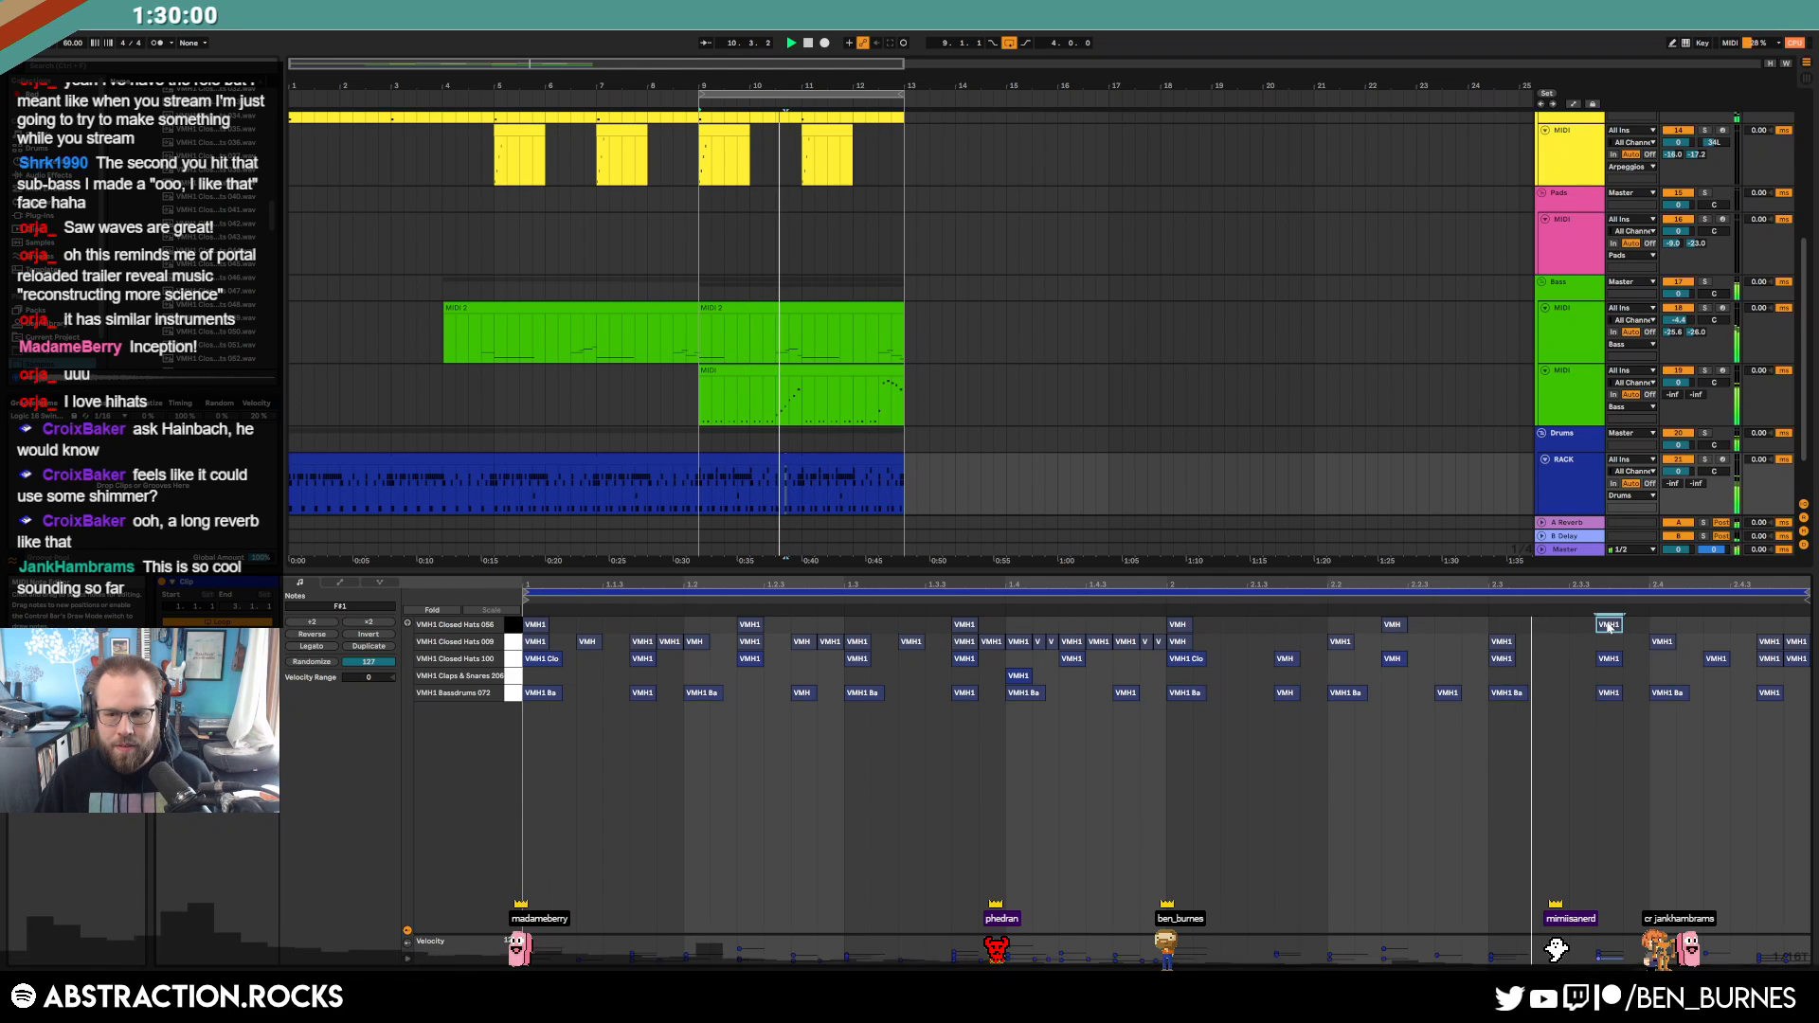
{"action": "double_click", "coordinate": [1716, 624]}
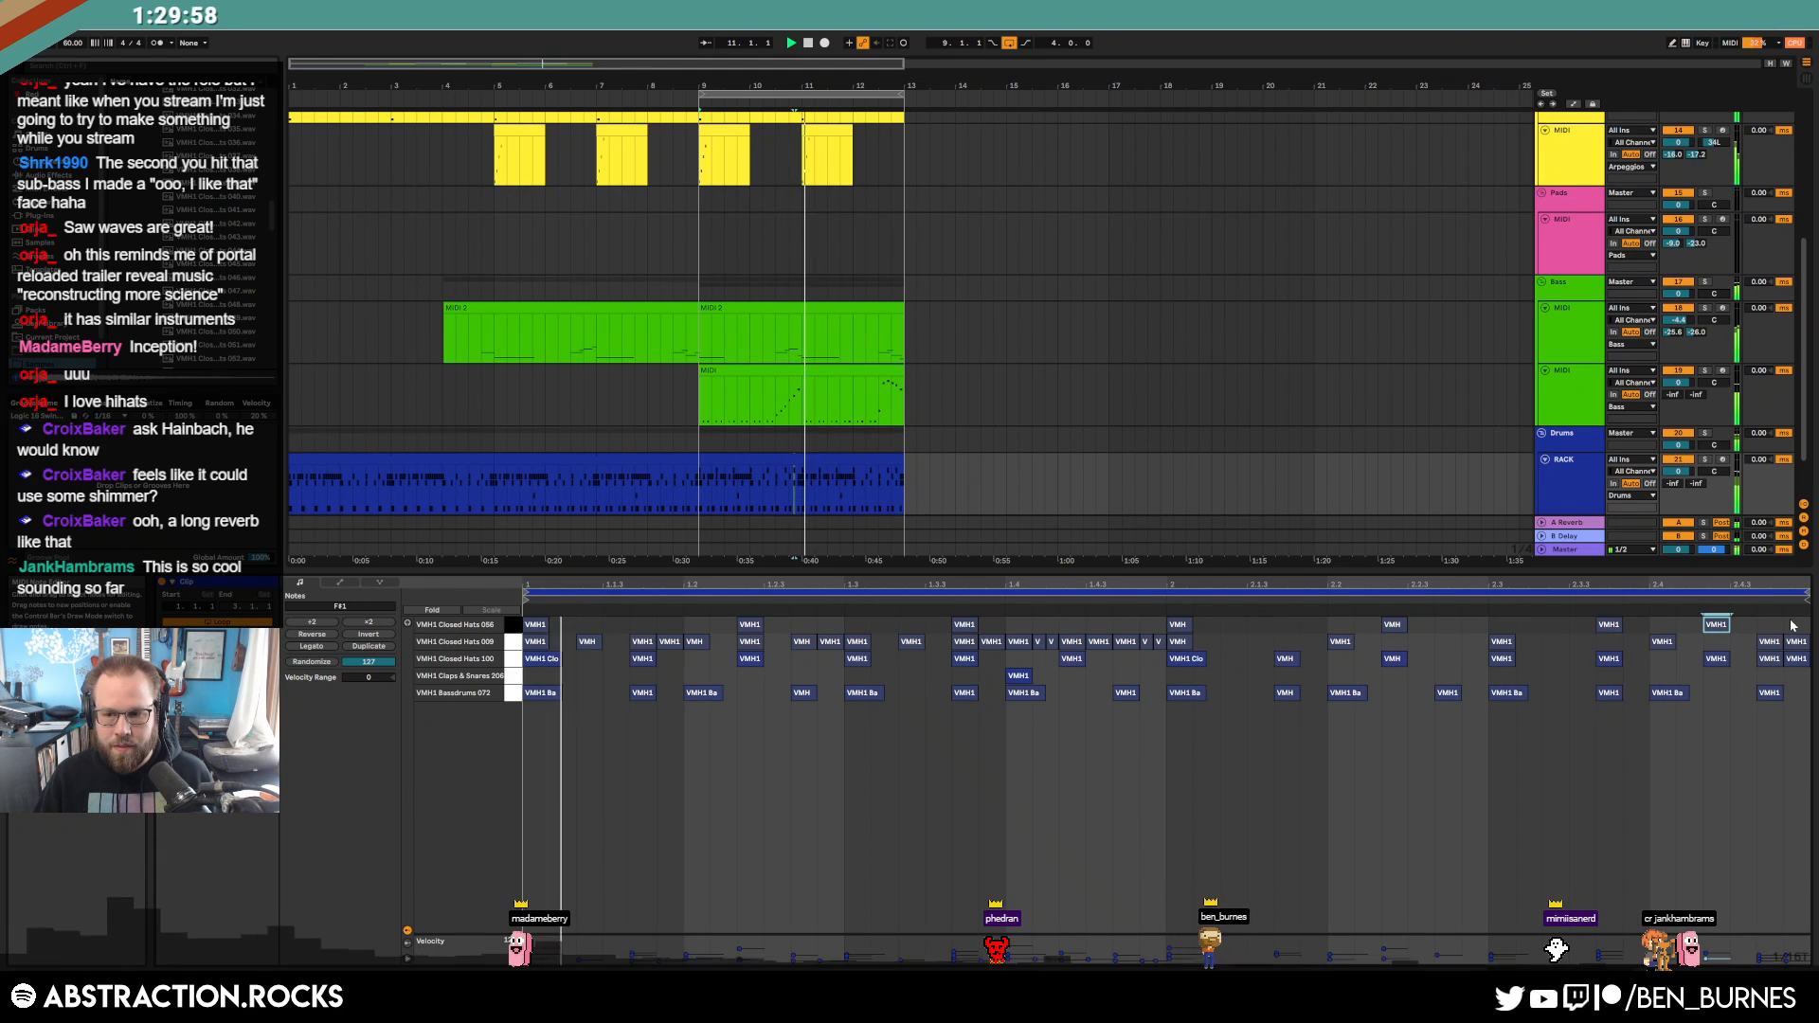
{"action": "key", "text": "shift+Tab"}
{"action": "key", "text": "space"}
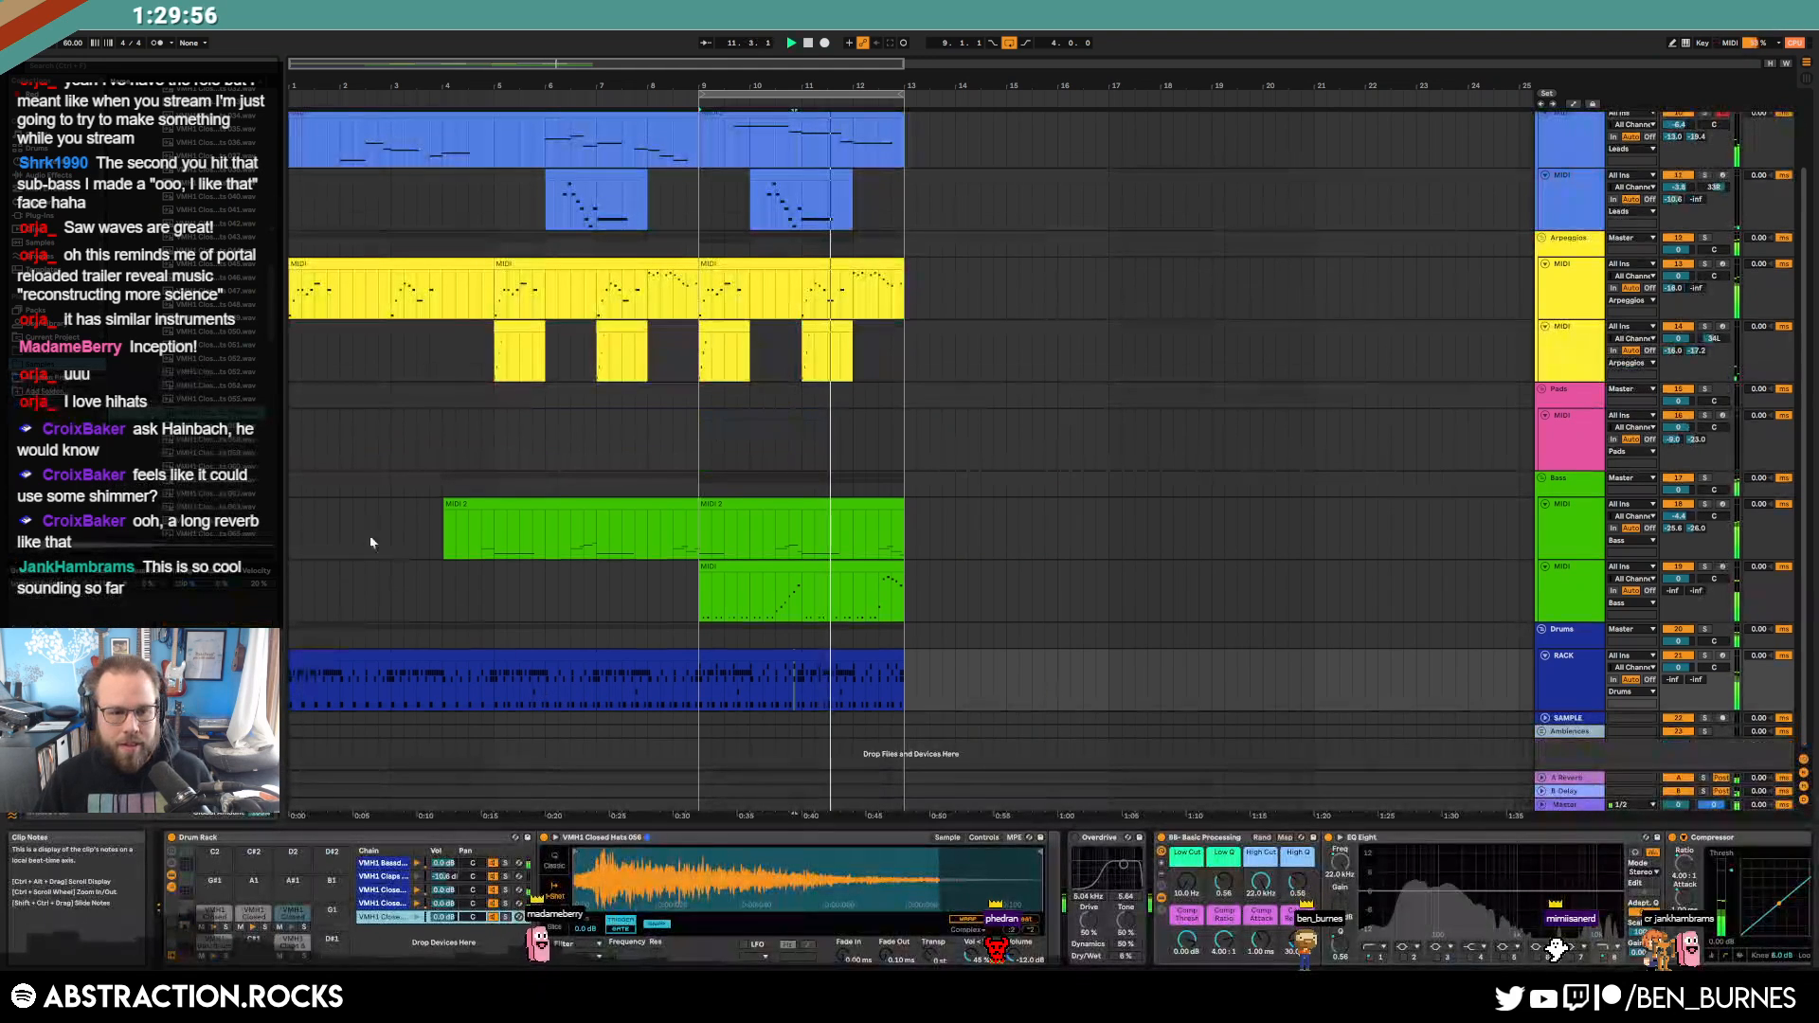
Audition further closed hat samples in the VMH1 folder as alternatives for the new drum pad.
{"action": "scroll", "coordinate": [216, 441], "scroll_direction": "down", "scroll_amount": 2}
{"action": "left_click", "coordinate": [216, 440]}
{"action": "left_click", "coordinate": [216, 449]}
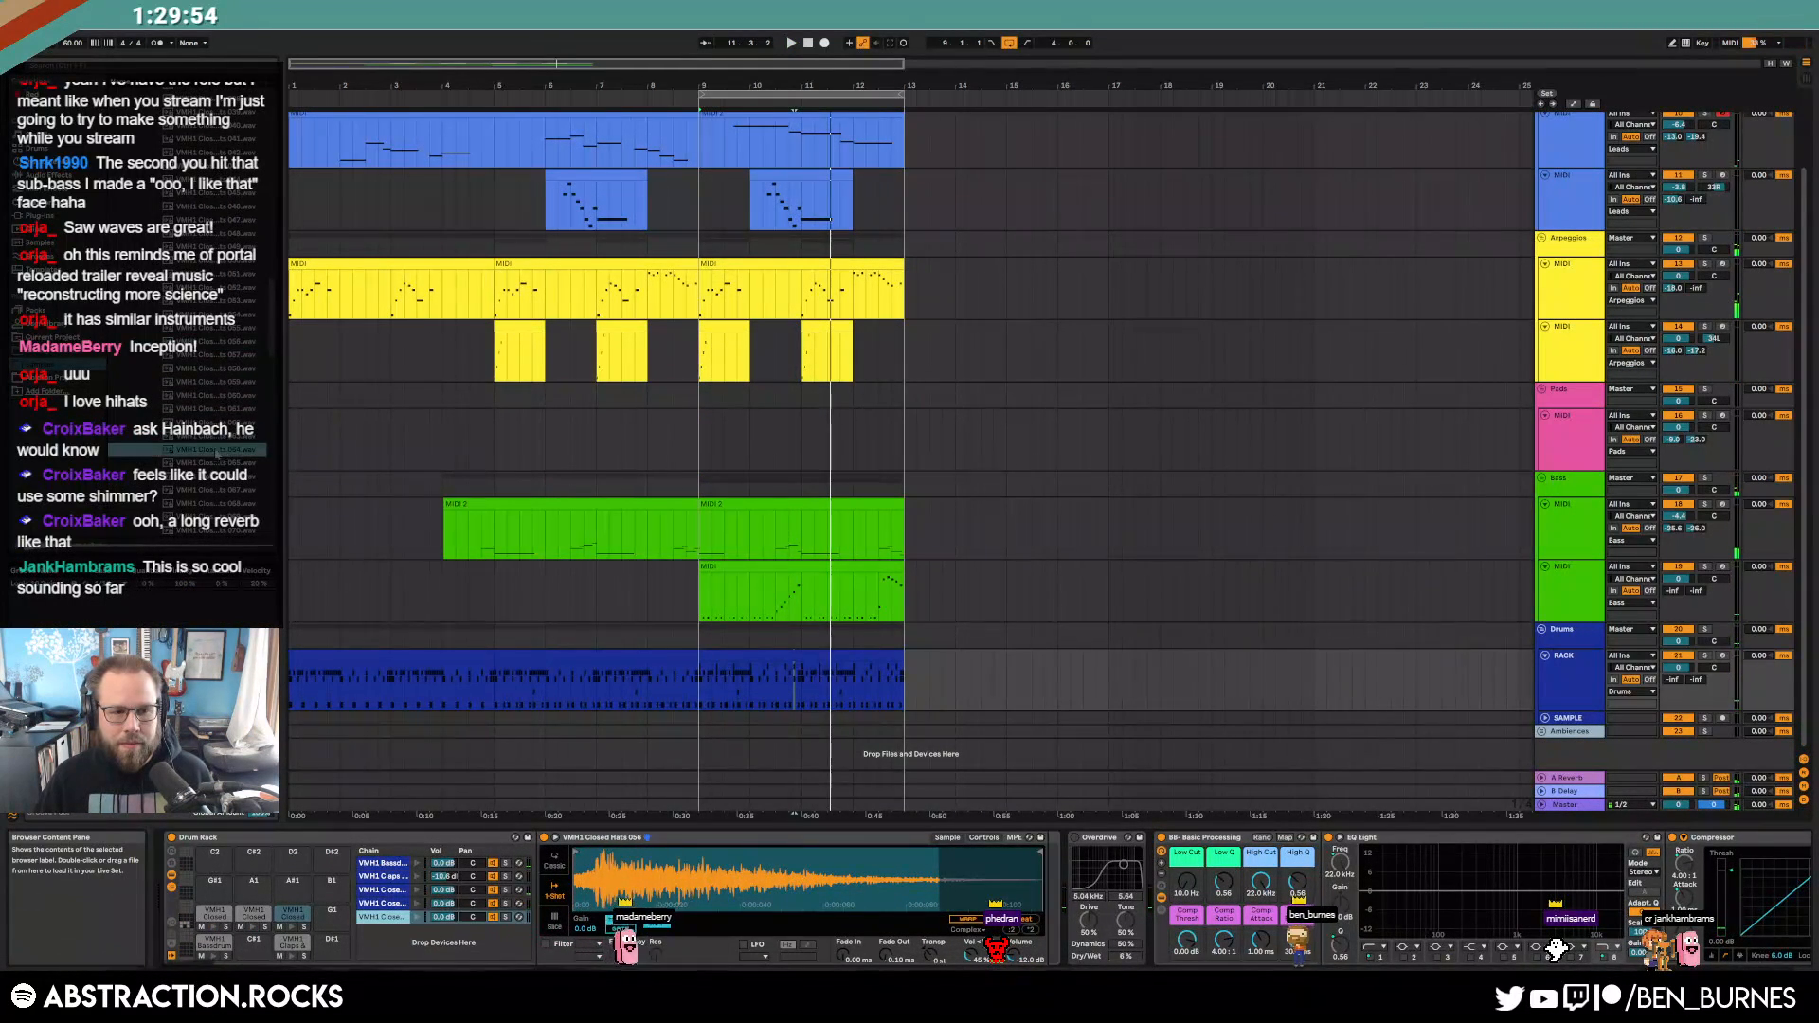
{"action": "scroll", "coordinate": [216, 450], "scroll_direction": "down", "scroll_amount": 8}
{"action": "left_click", "coordinate": [216, 451]}
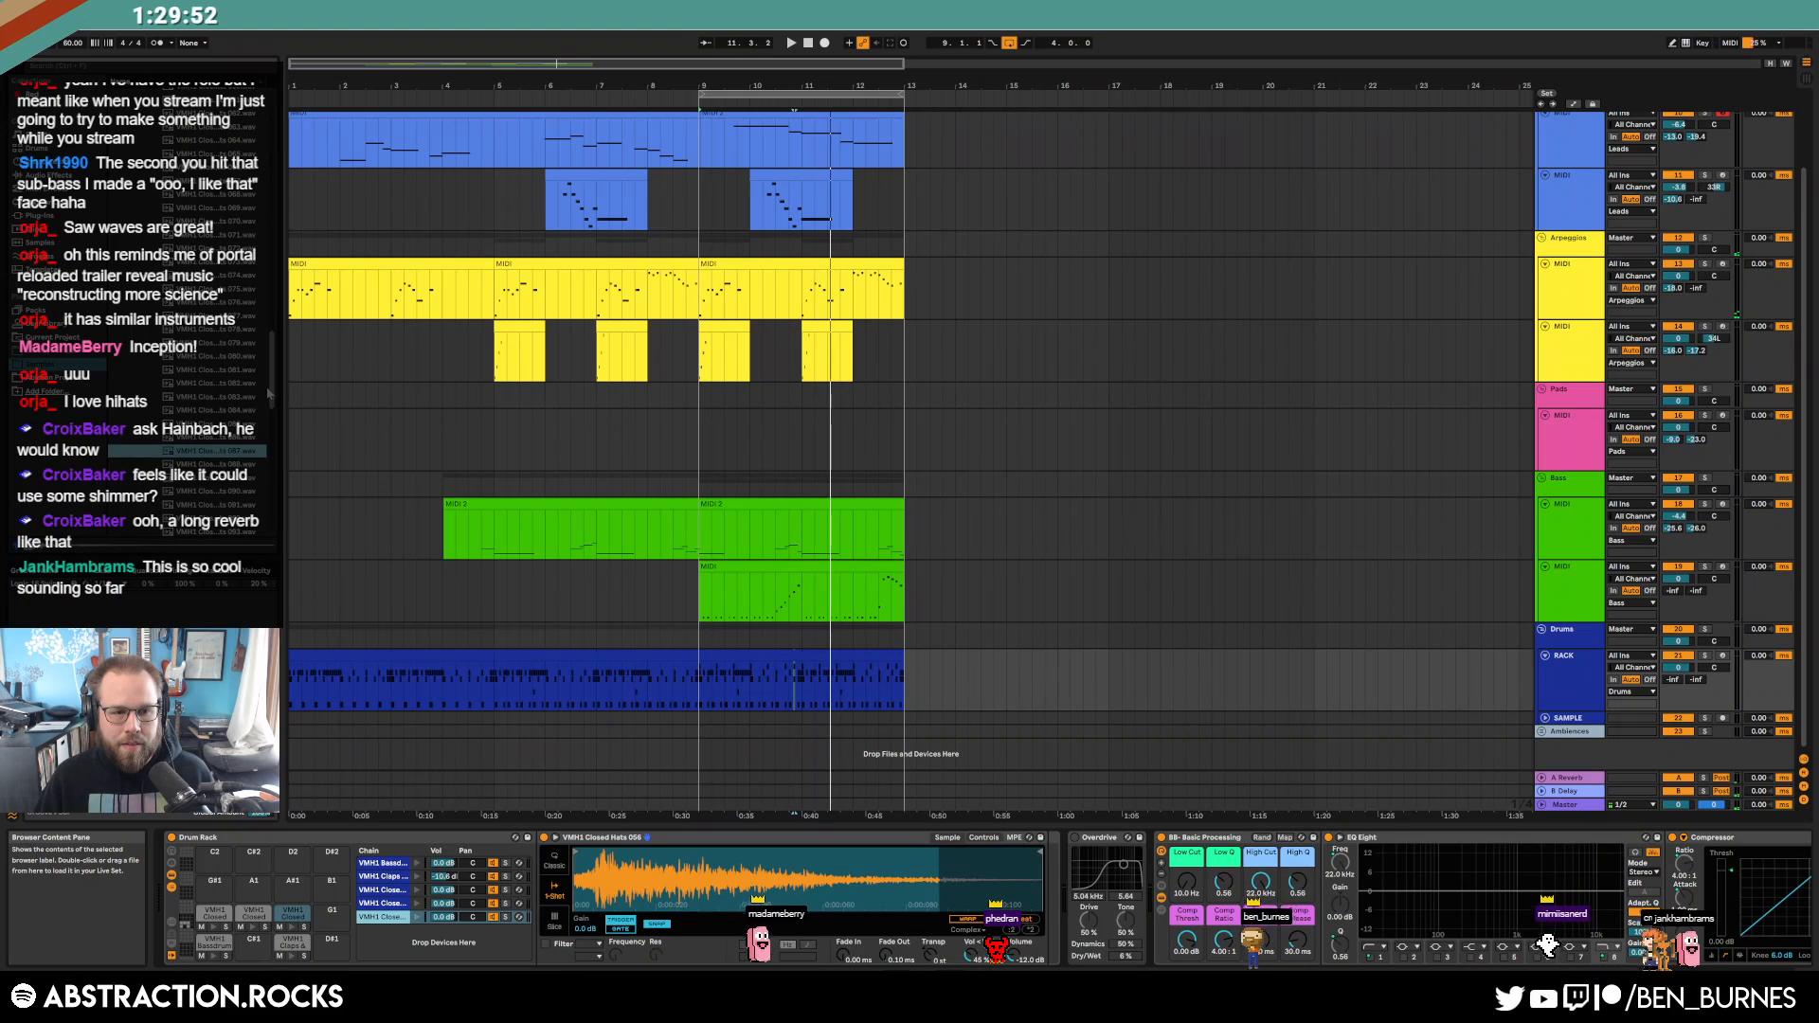
{"action": "scroll", "coordinate": [237, 445], "scroll_direction": "down", "scroll_amount": 3}
{"action": "left_click", "coordinate": [228, 463]}
{"action": "scroll", "coordinate": [237, 454], "scroll_direction": "up", "scroll_amount": 4}
Replace the F#1 pad's hat with the ride2_OH_PP_3 sample and move its start to the first transient.
{"action": "left_click_drag", "start_coordinate": [297, 254], "coordinate": [274, 94]}
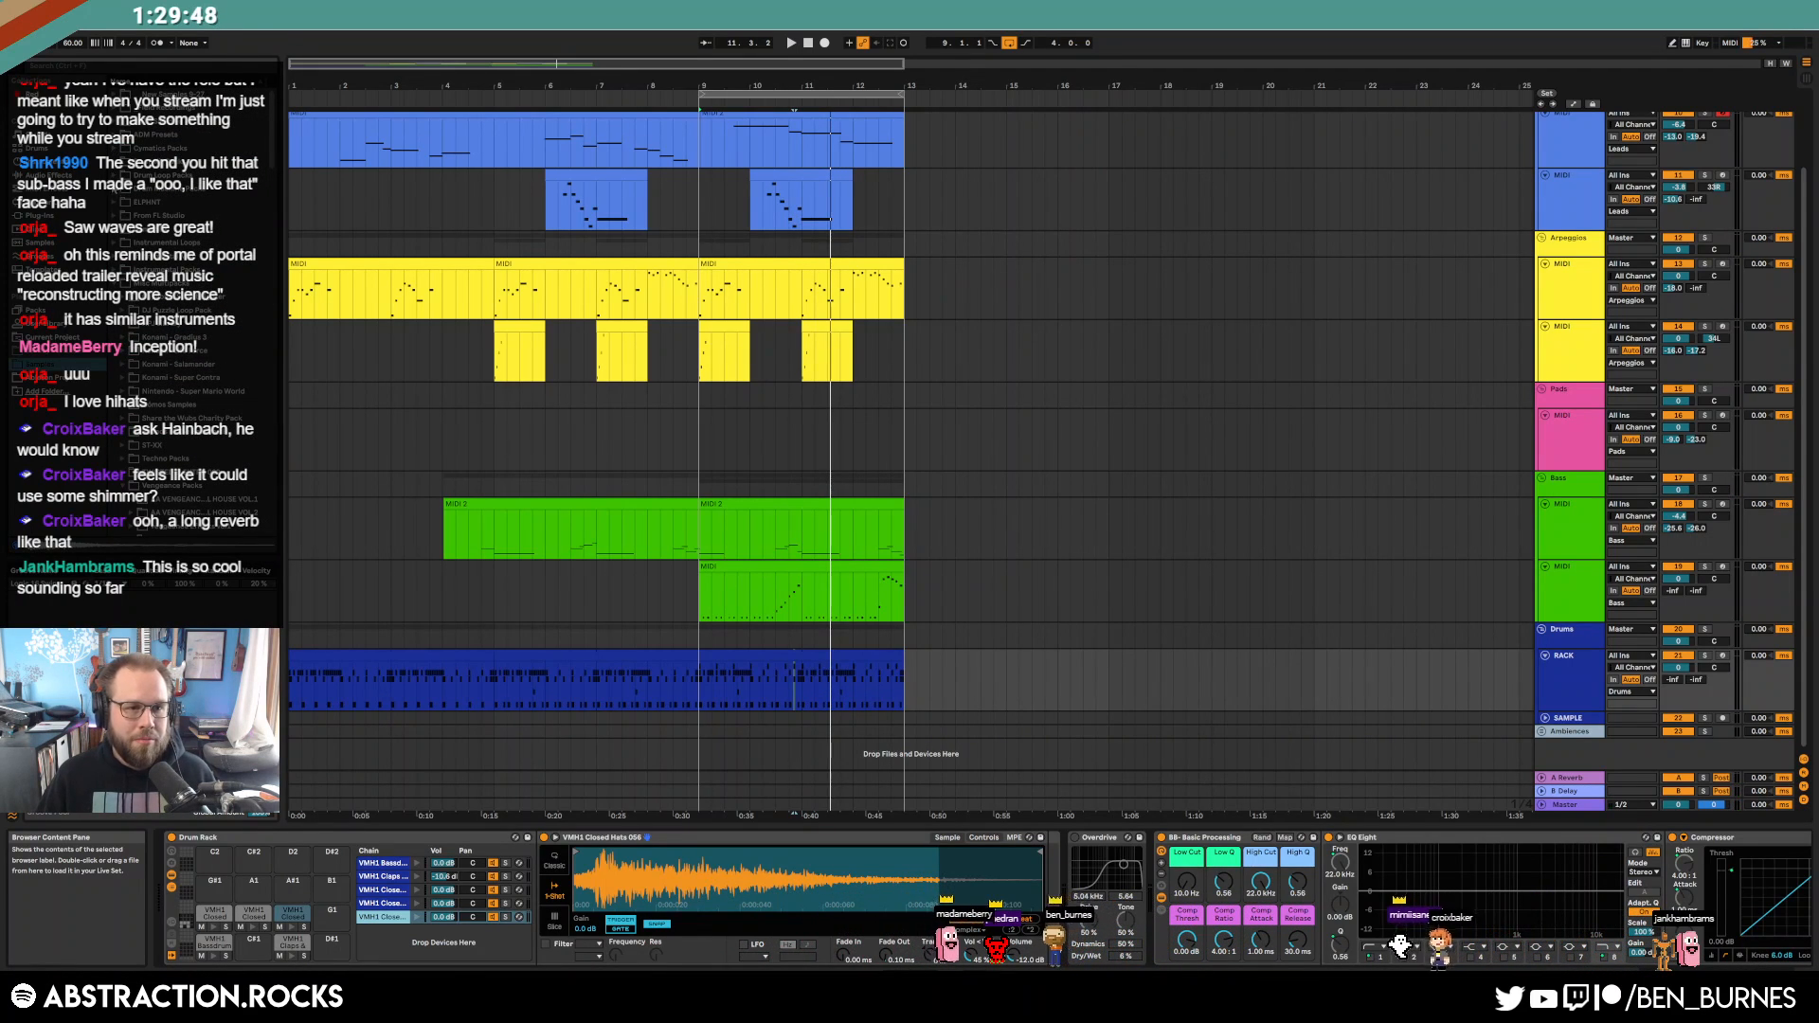
{"action": "left_click", "coordinate": [113, 163]}
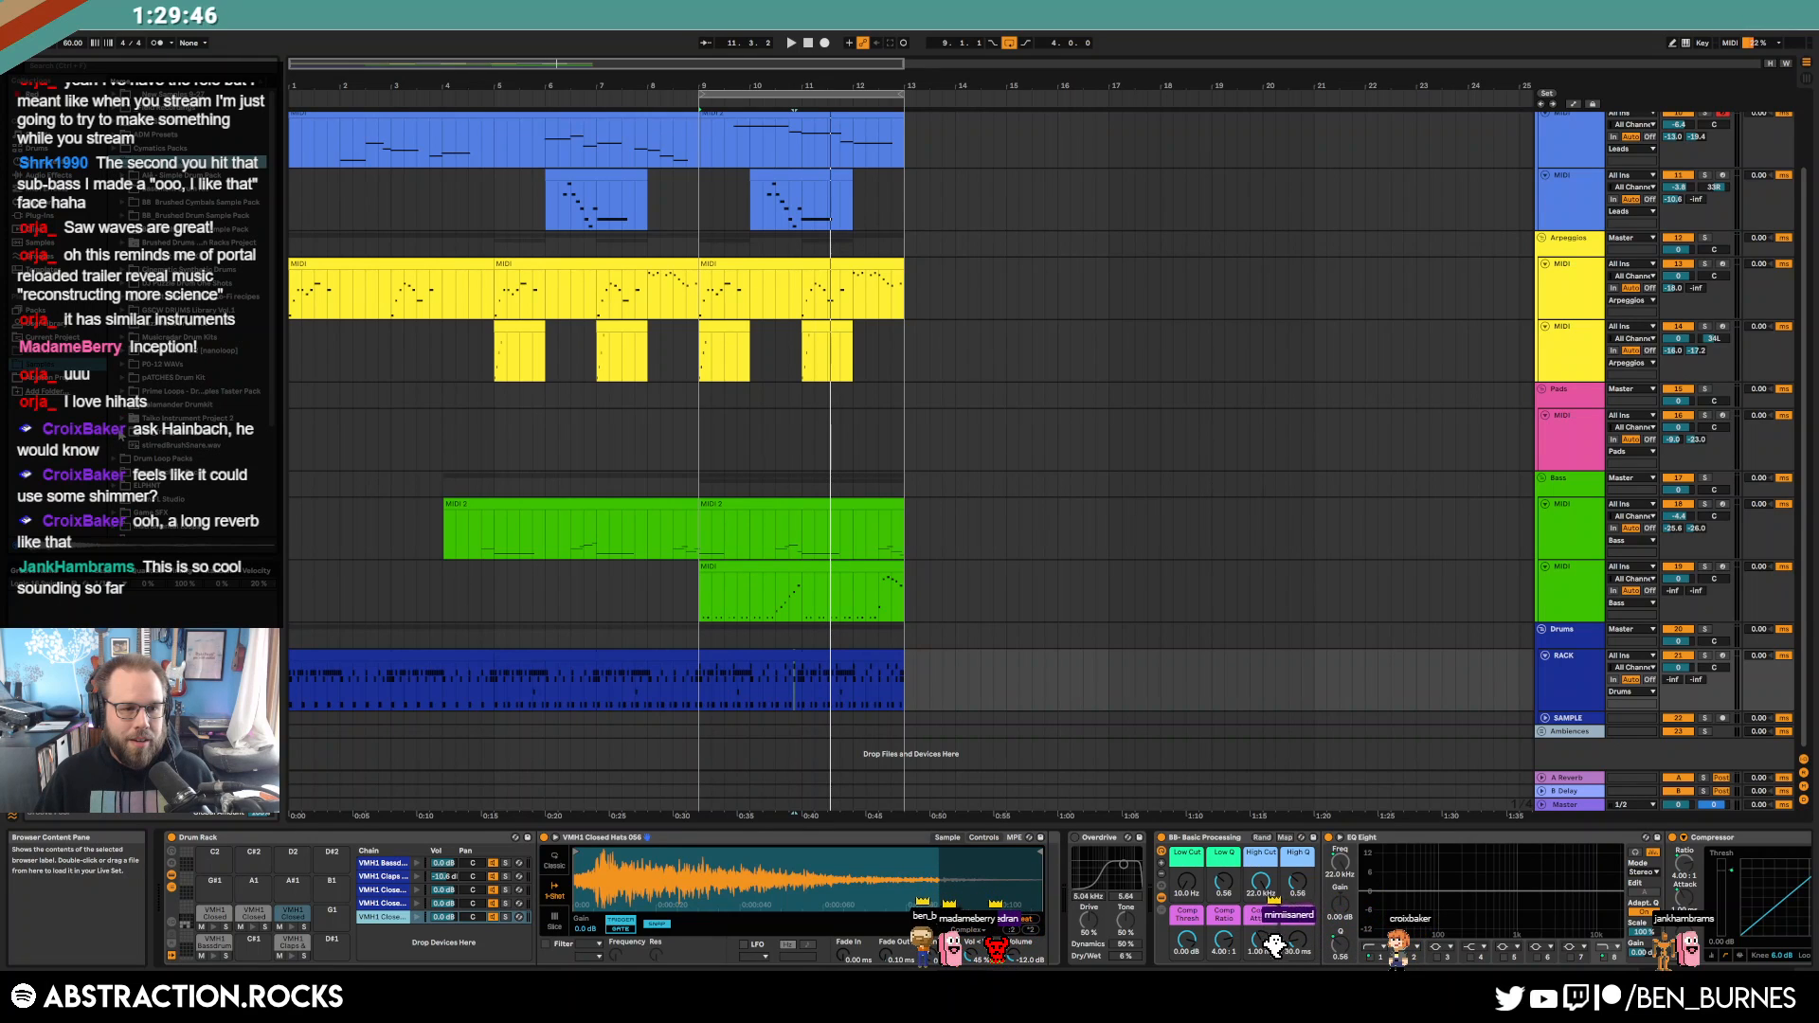
{"action": "left_click", "coordinate": [122, 404]}
{"action": "left_click_drag", "start_coordinate": [273, 102], "coordinate": [280, 405]}
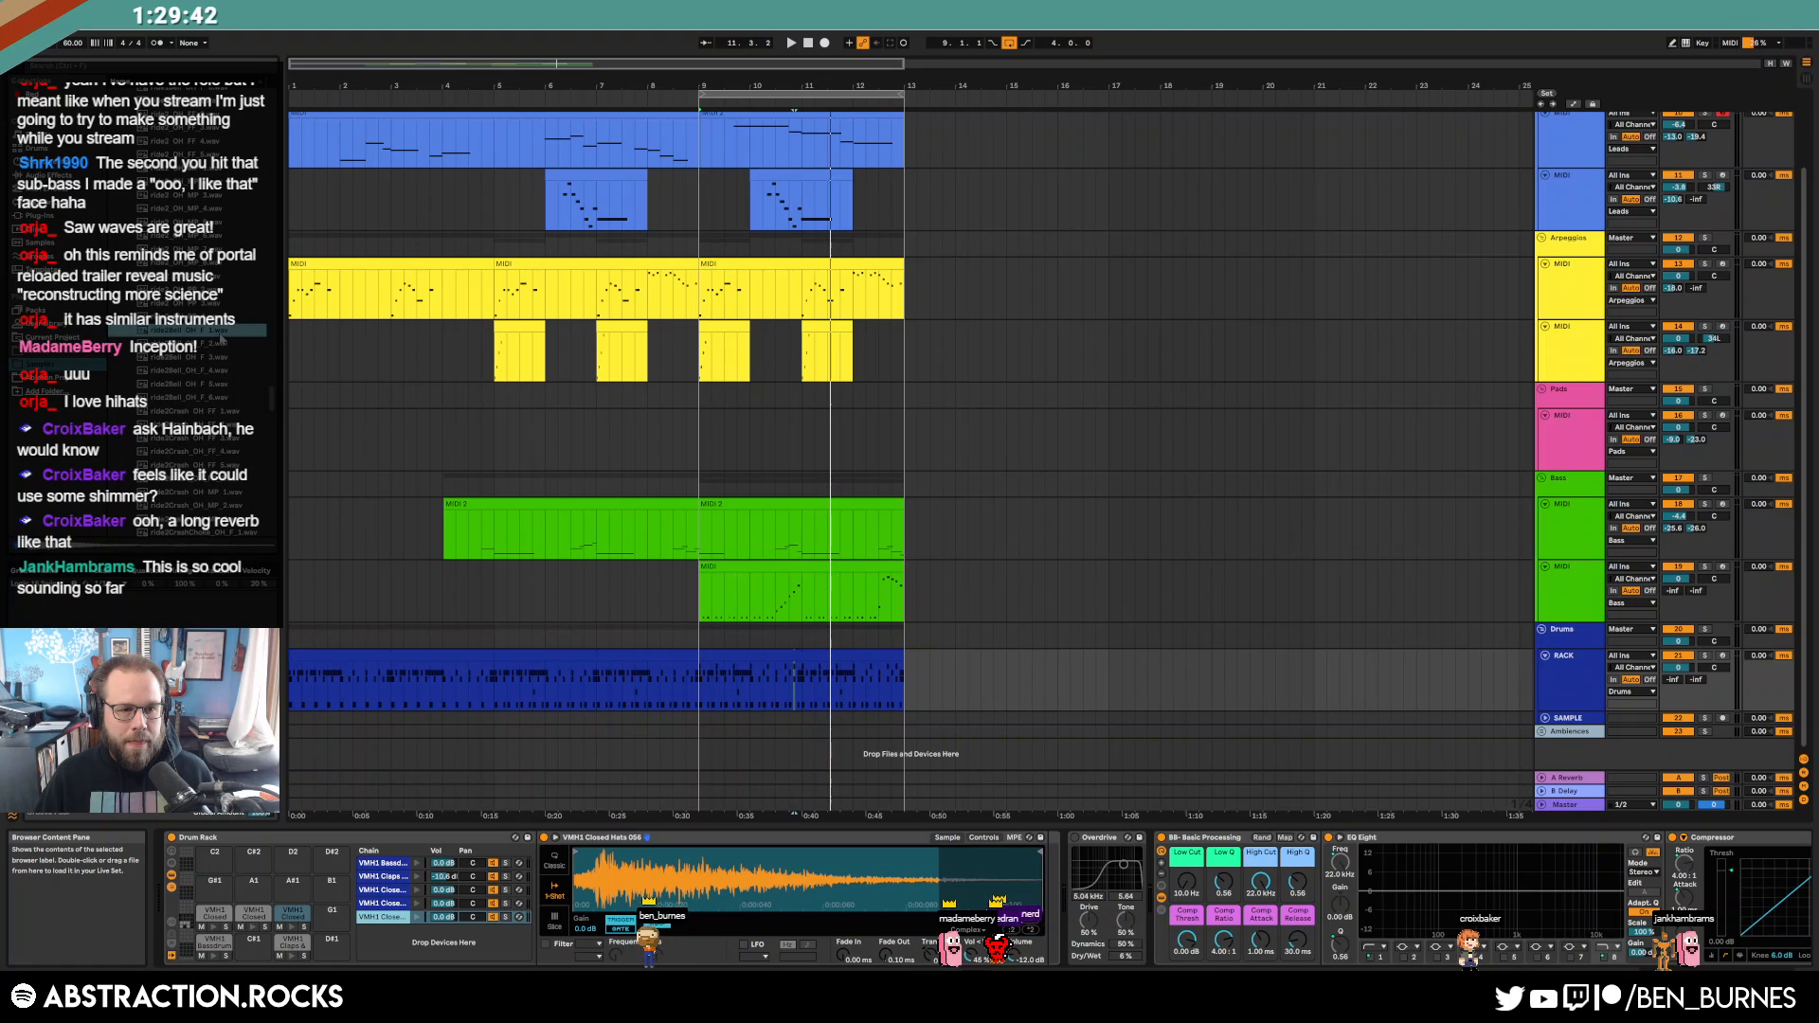
{"action": "left_click", "coordinate": [222, 305]}
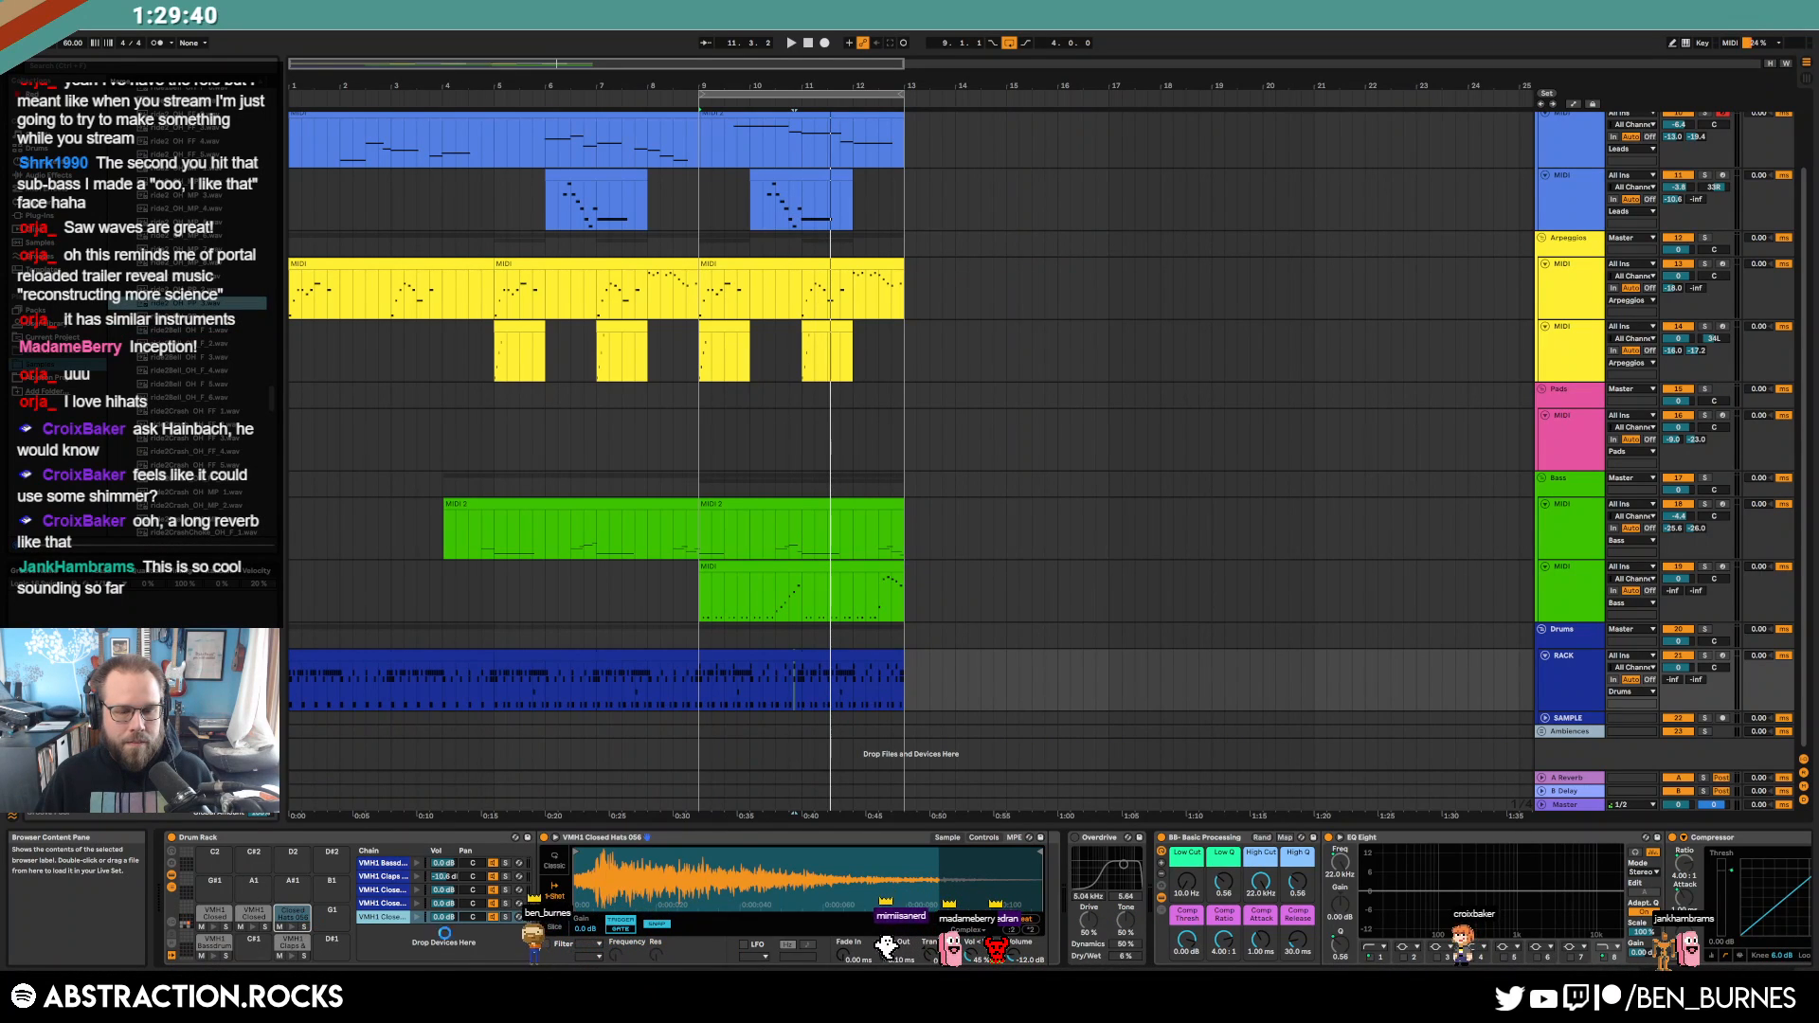
{"action": "left_click_drag", "start_coordinate": [581, 867], "coordinate": [581, 956]}
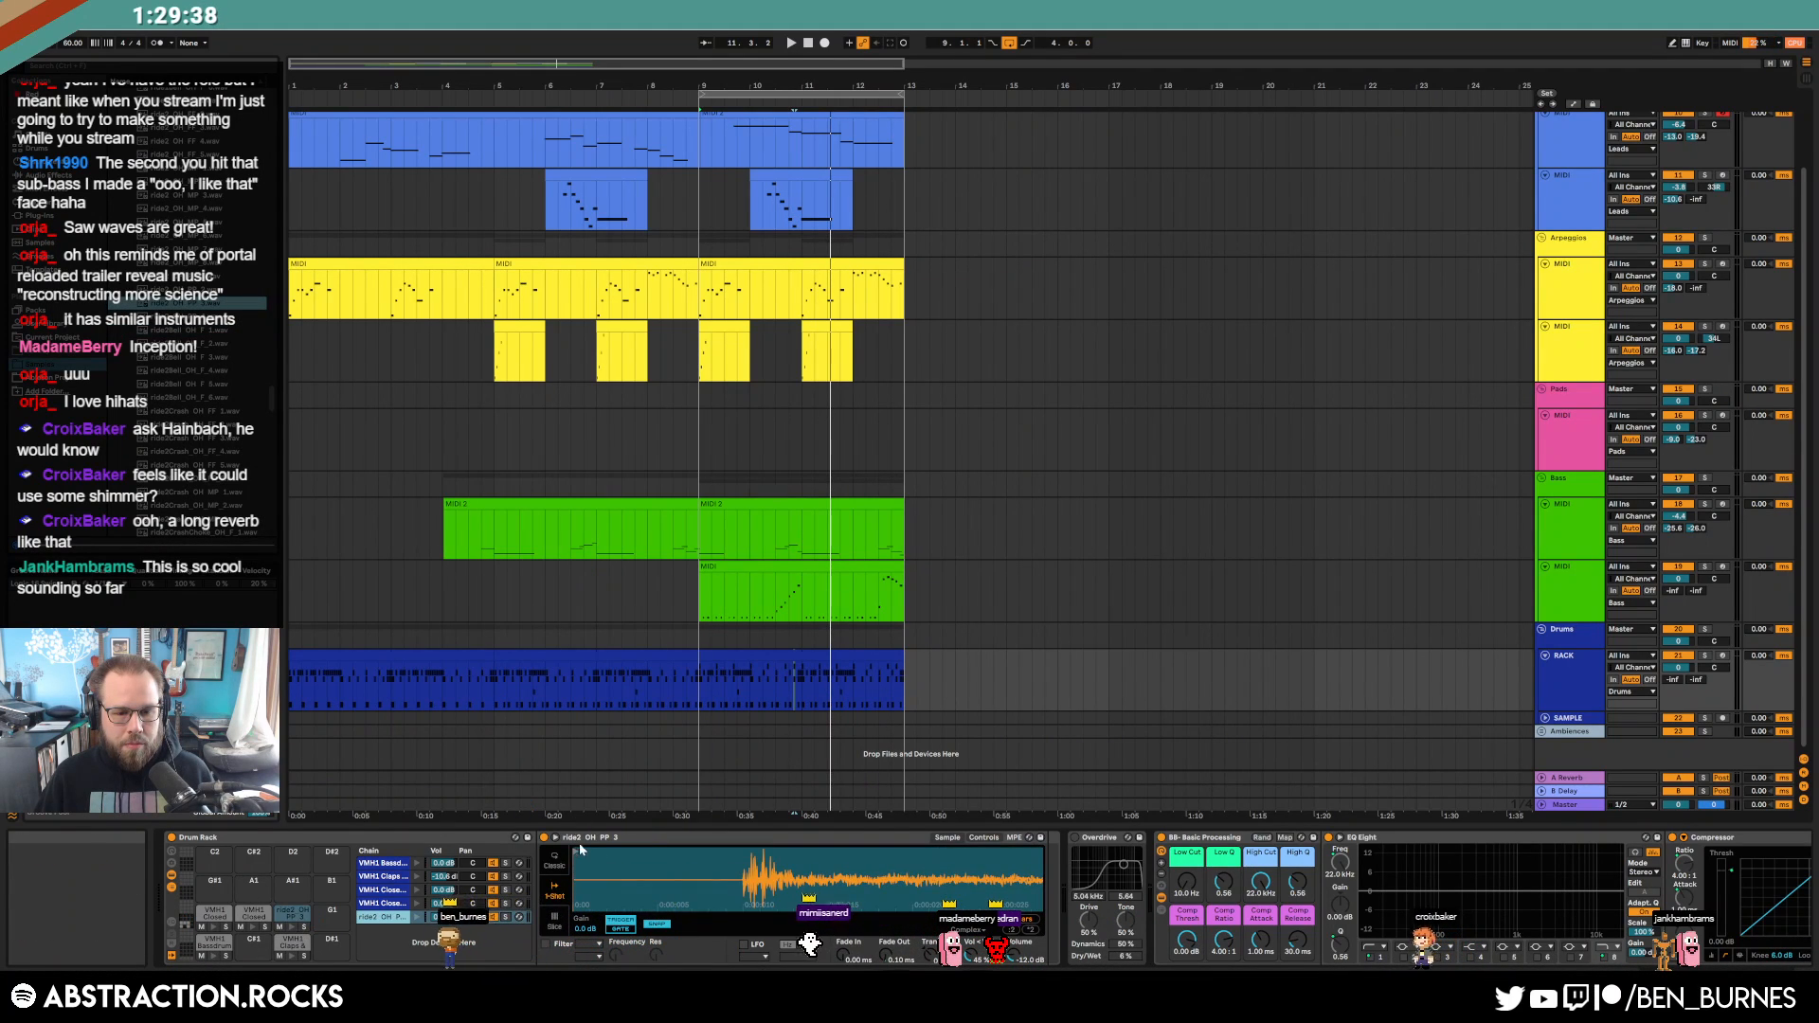
{"action": "left_click_drag", "start_coordinate": [577, 852], "coordinate": [766, 878]}
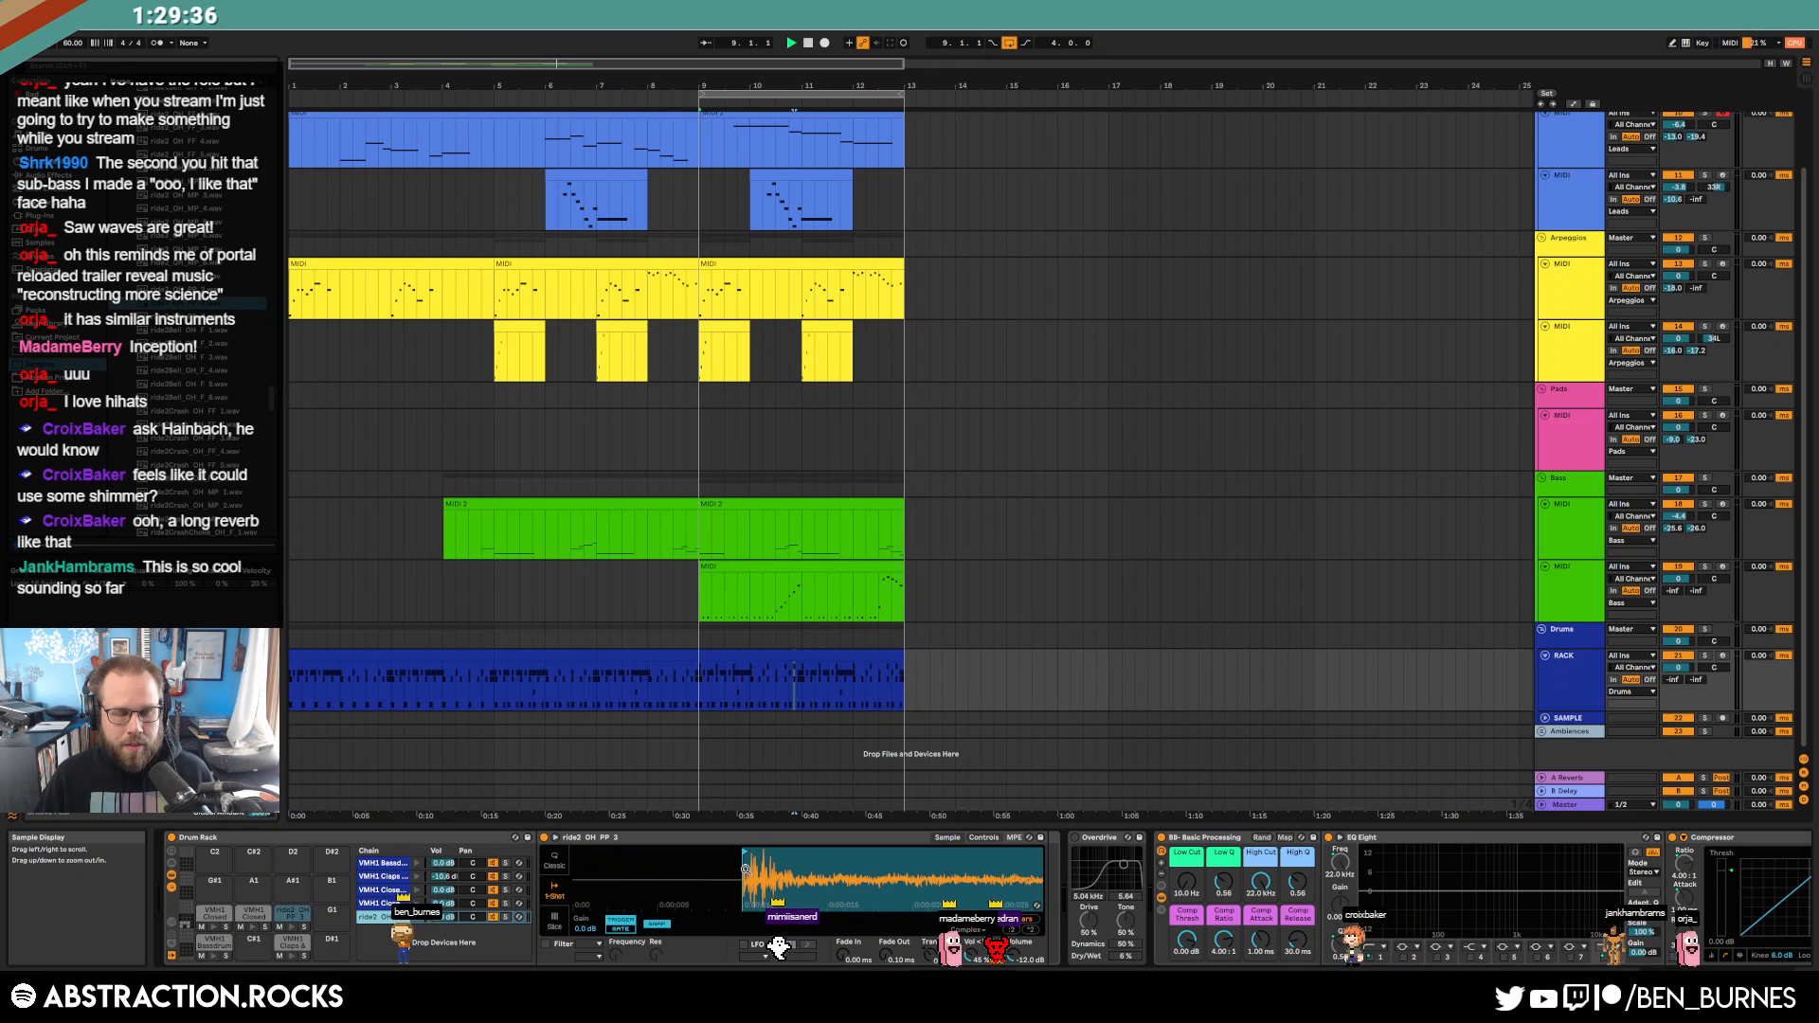
{"action": "key", "text": "space"}
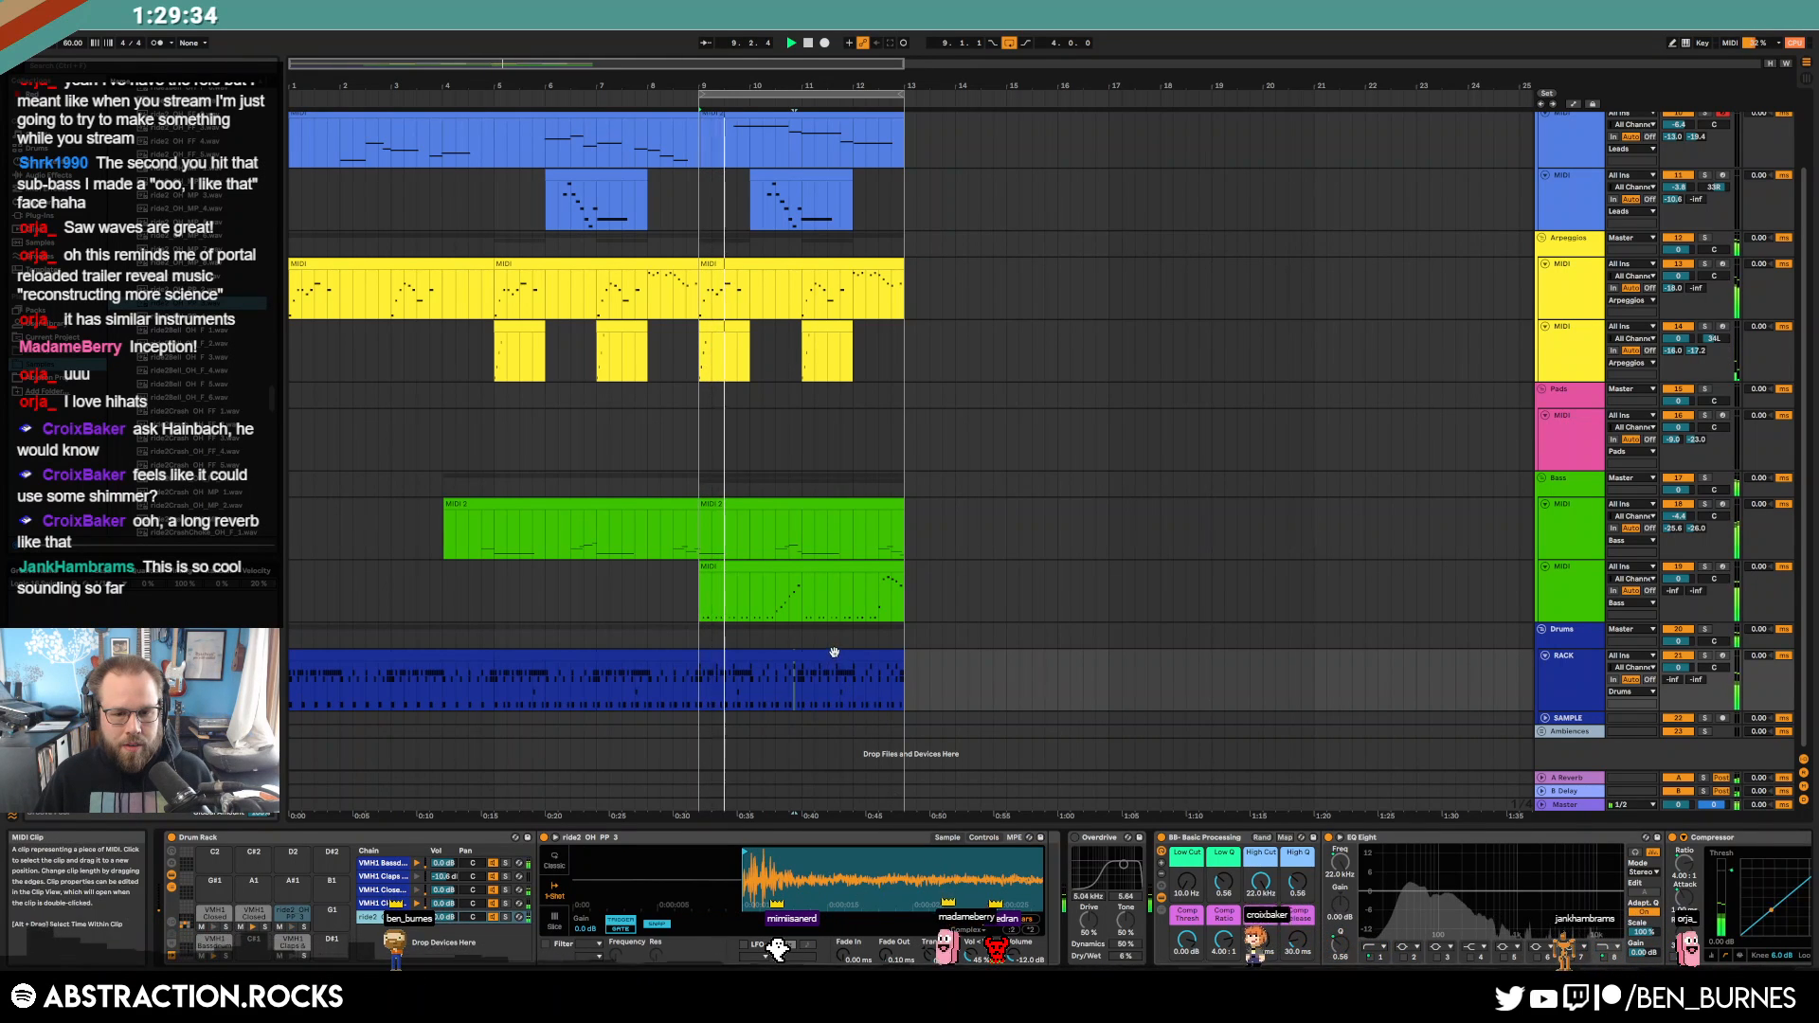
Select all the ride notes in the bars 9–12 drum clip and adjust their velocity during playback.
{"action": "double_click", "coordinate": [833, 653]}
{"action": "left_click", "coordinate": [513, 625]}
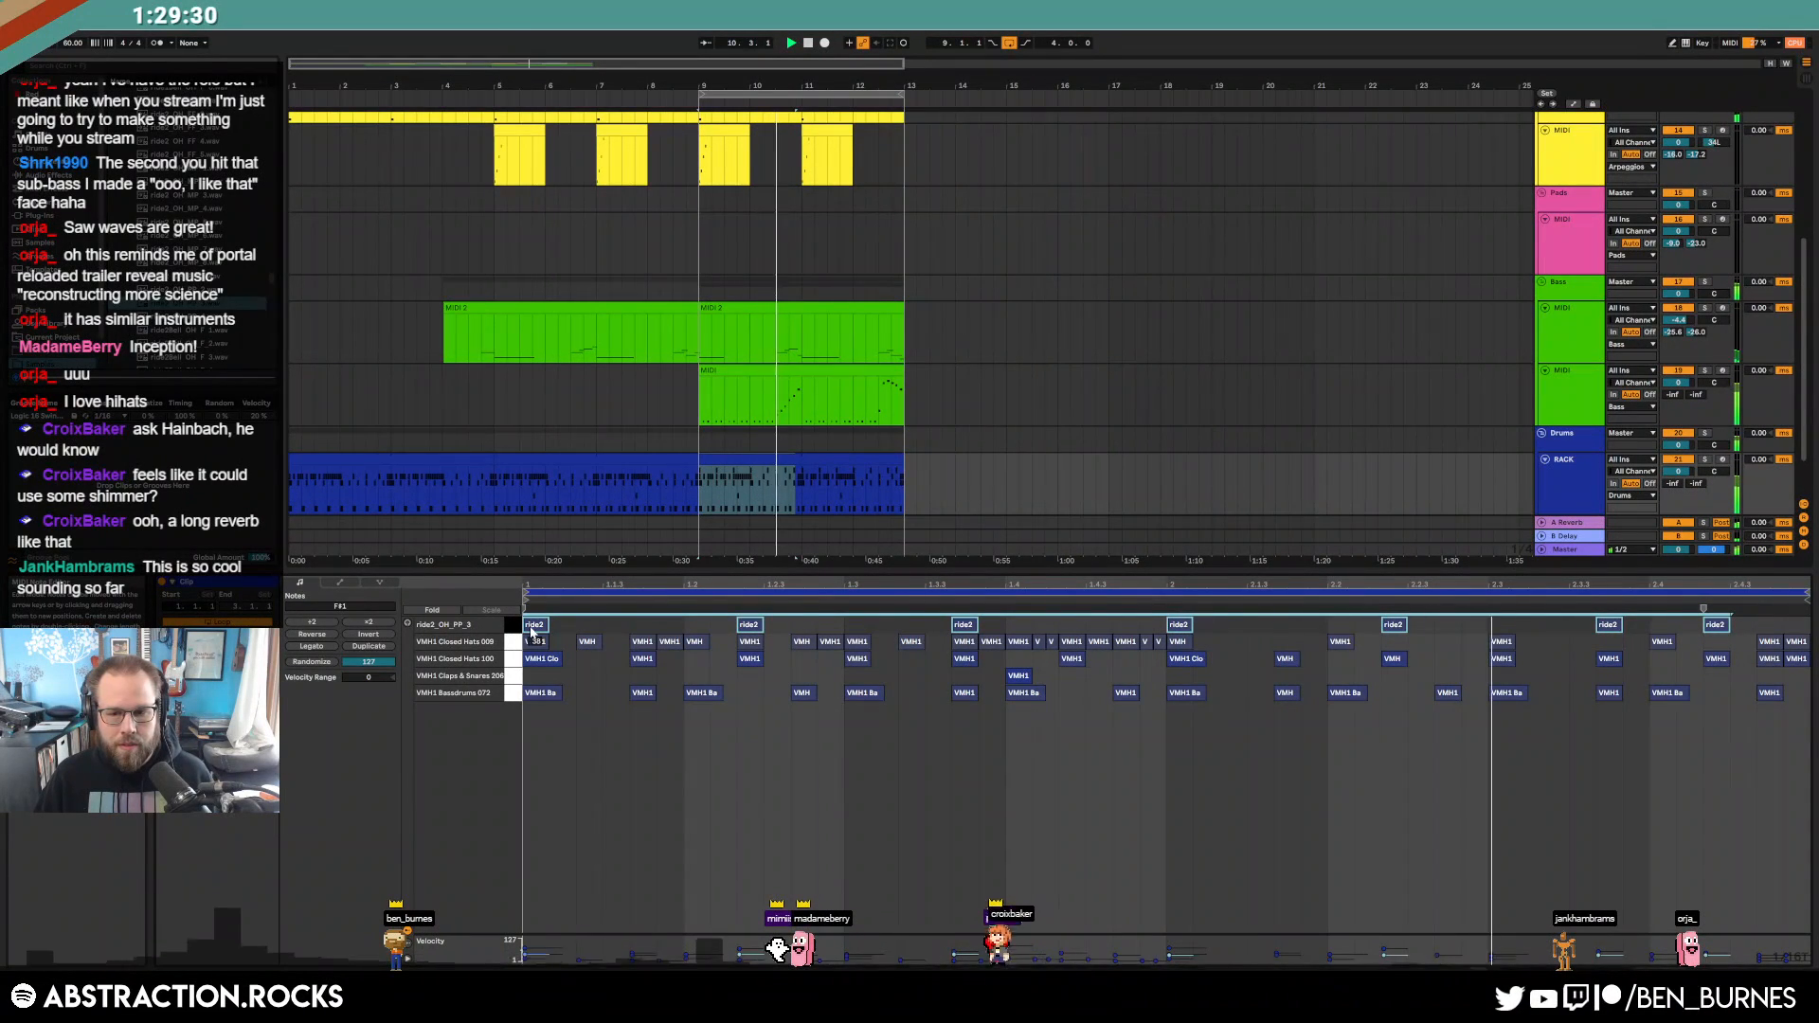
{"action": "key", "text": "shift+Tab"}
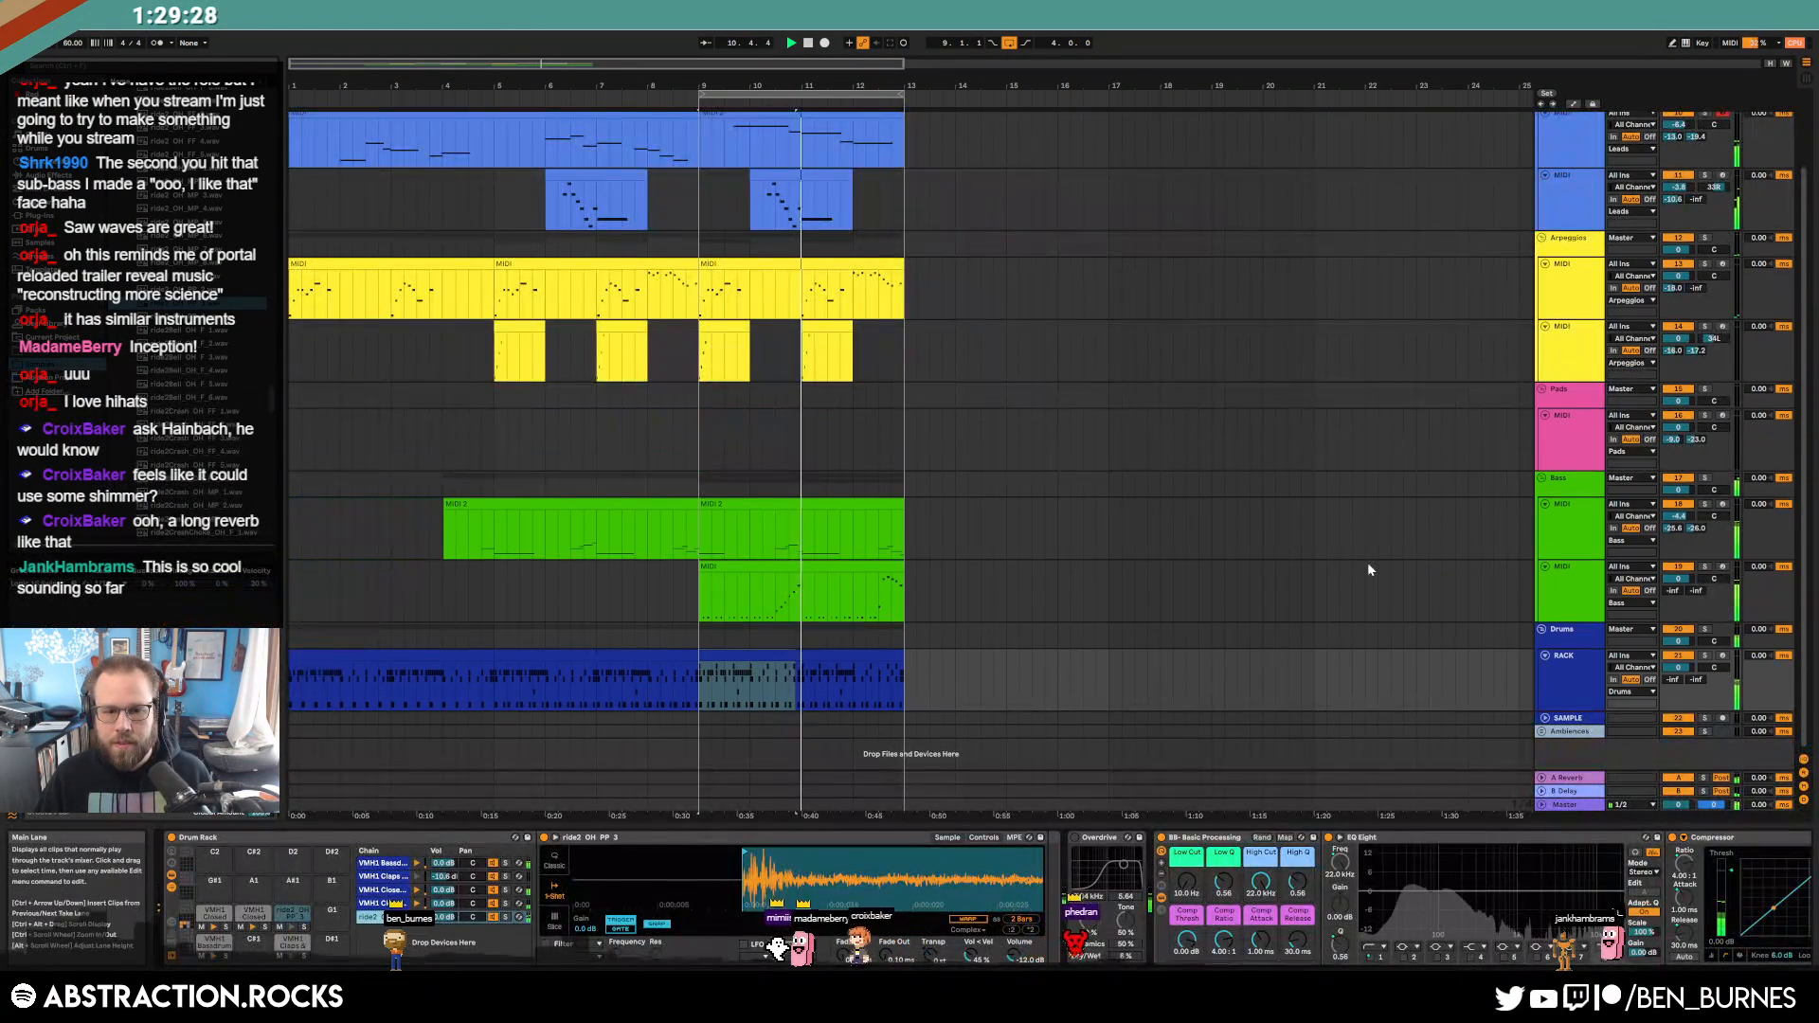
{"action": "double_click", "coordinate": [866, 651]}
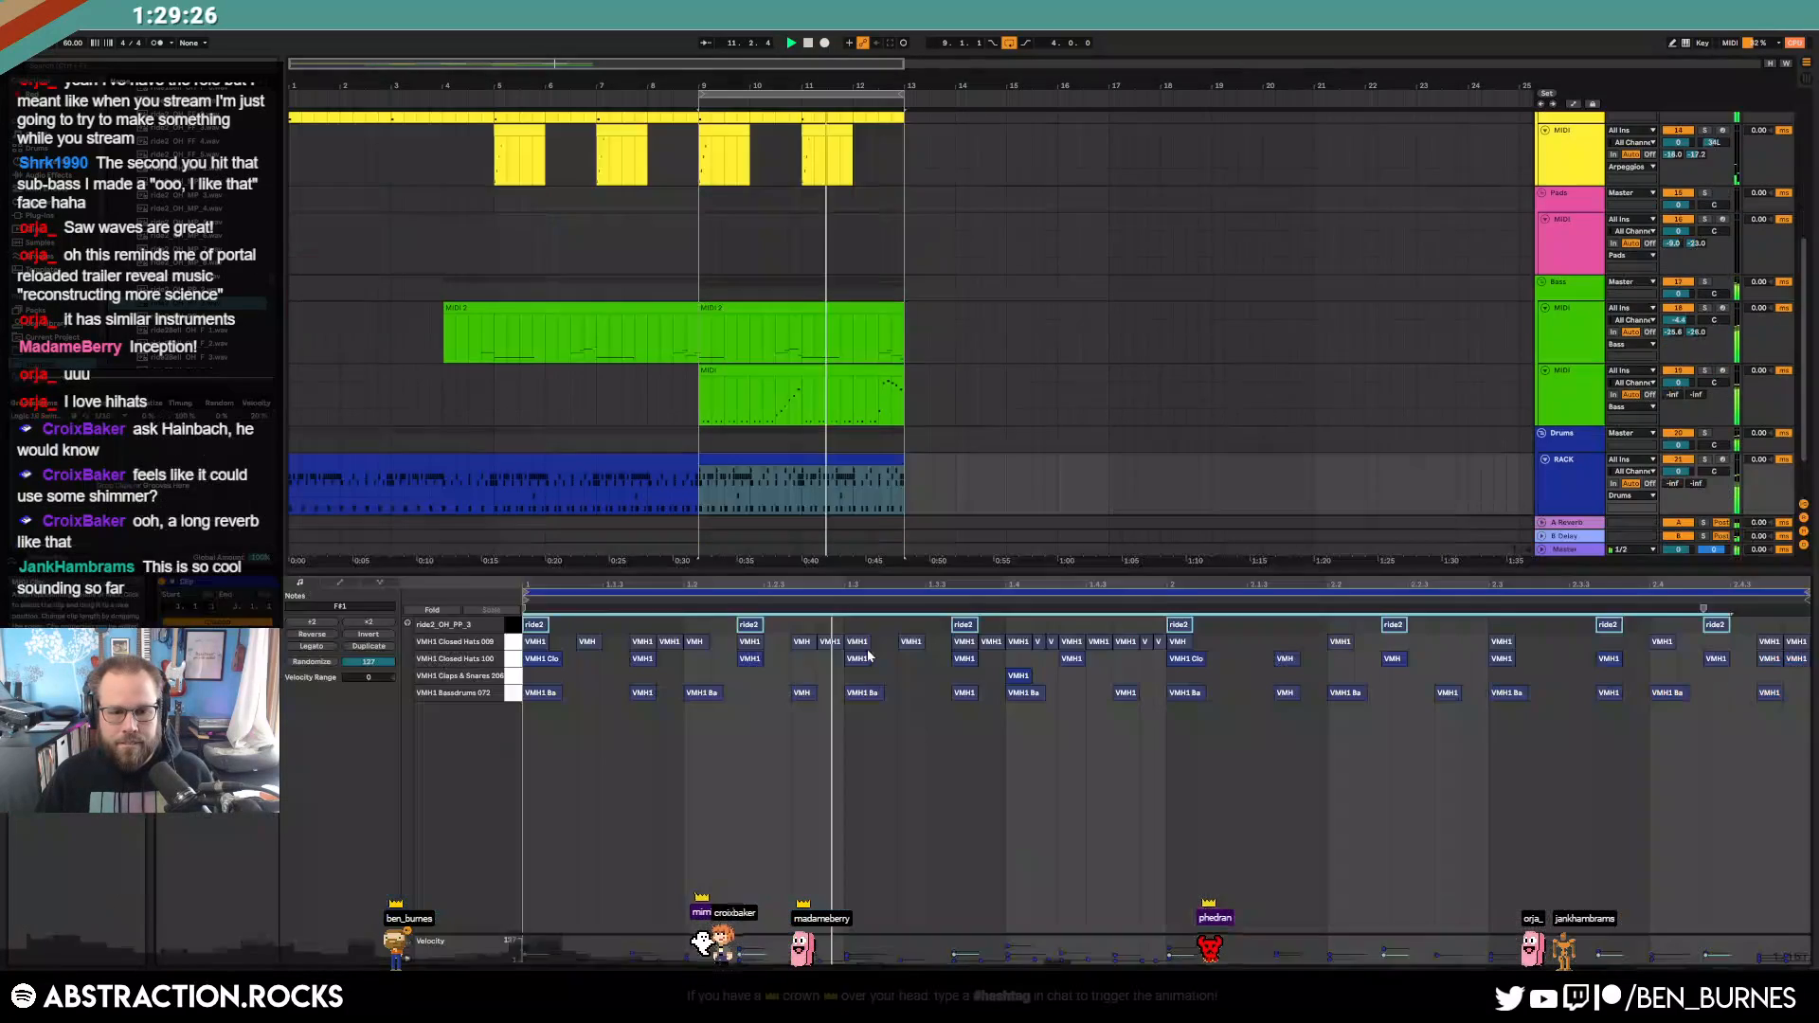
{"action": "left_click", "coordinate": [515, 641], "text": "shift"}
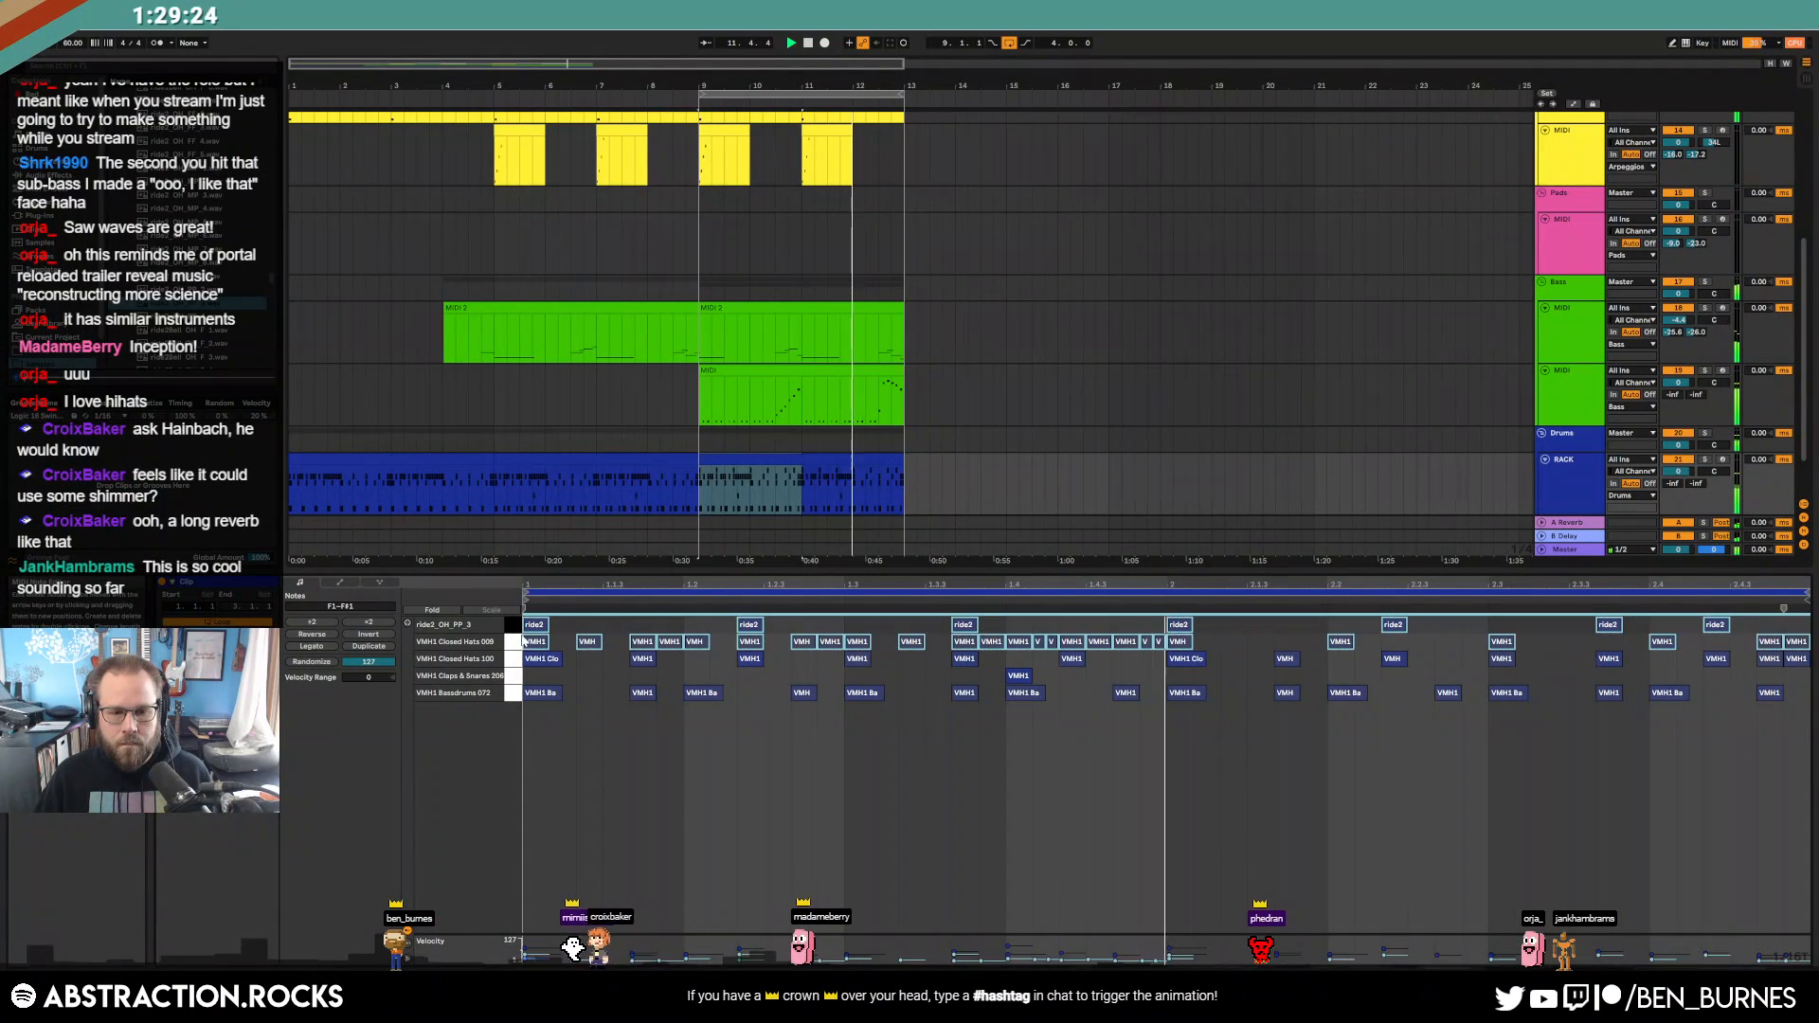
{"action": "left_click", "coordinate": [512, 629]}
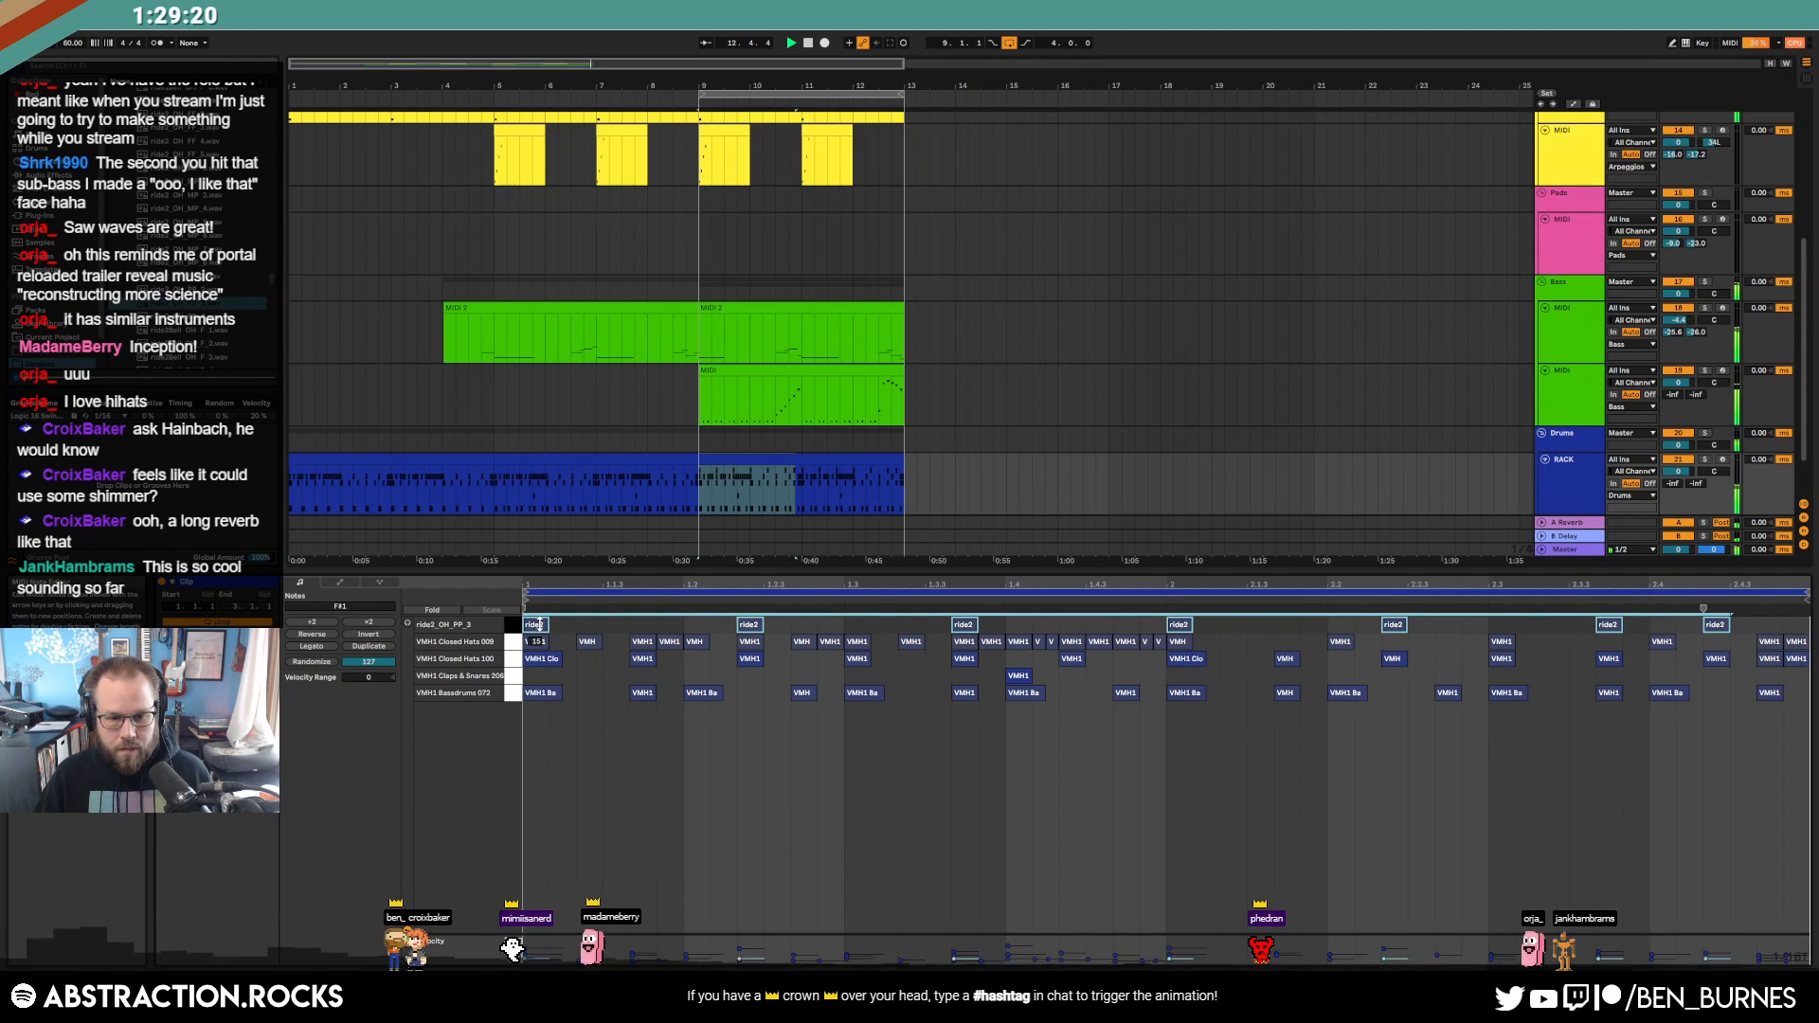
{"action": "key", "text": "shift+Tab"}
Insert a new MIDI track in the Leads group below the second lead track.
{"action": "scroll", "coordinate": [985, 540], "scroll_direction": "up", "scroll_amount": 2}
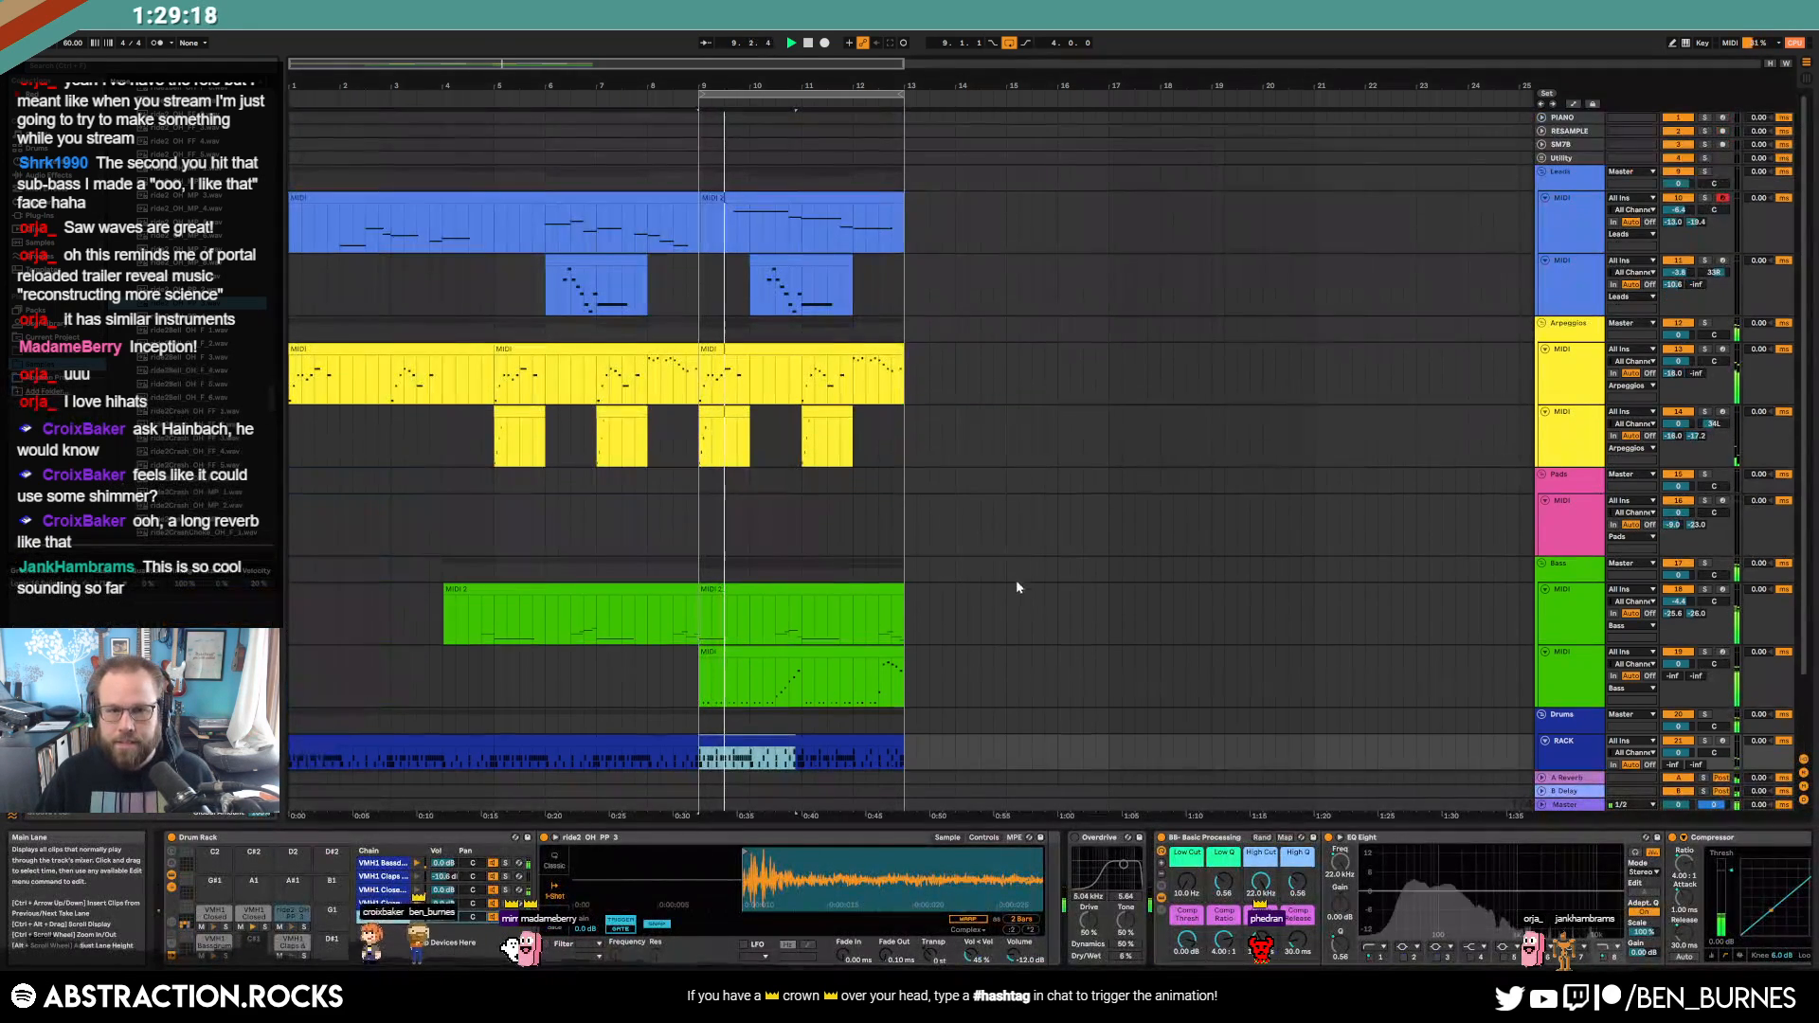
{"action": "left_click", "coordinate": [1588, 286]}
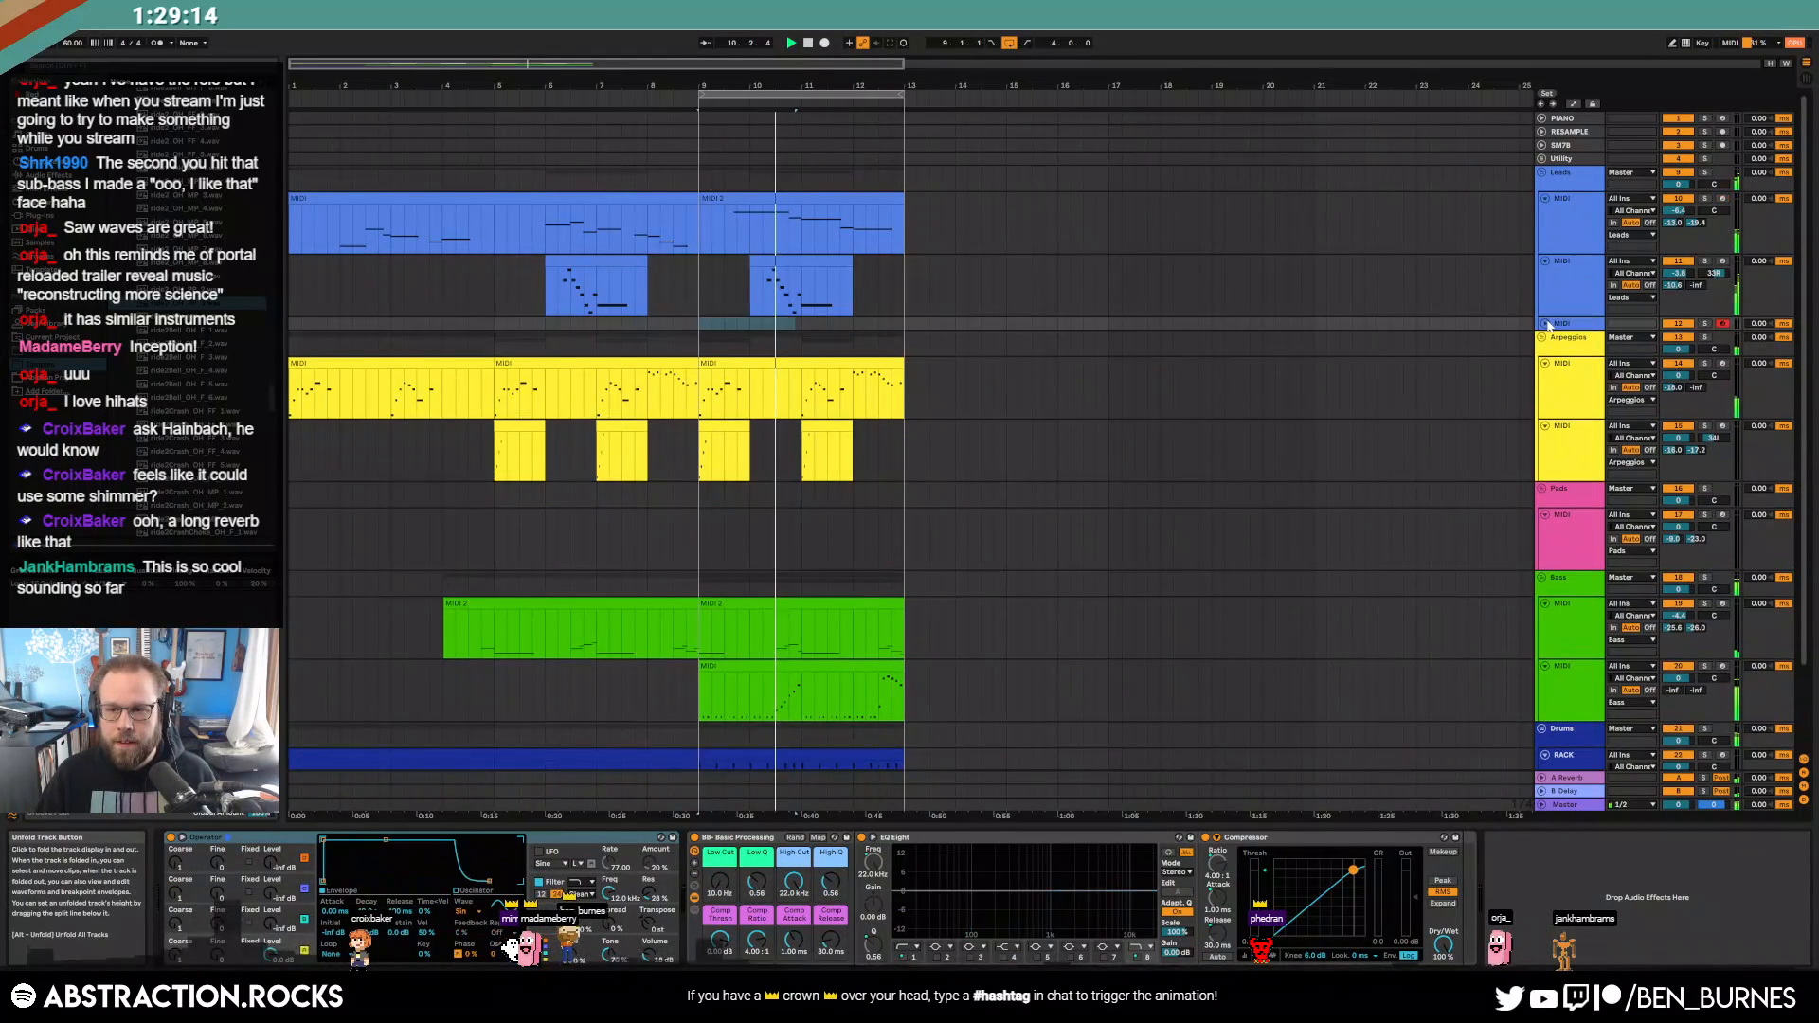
{"action": "key", "text": "ctrl+shift+t"}
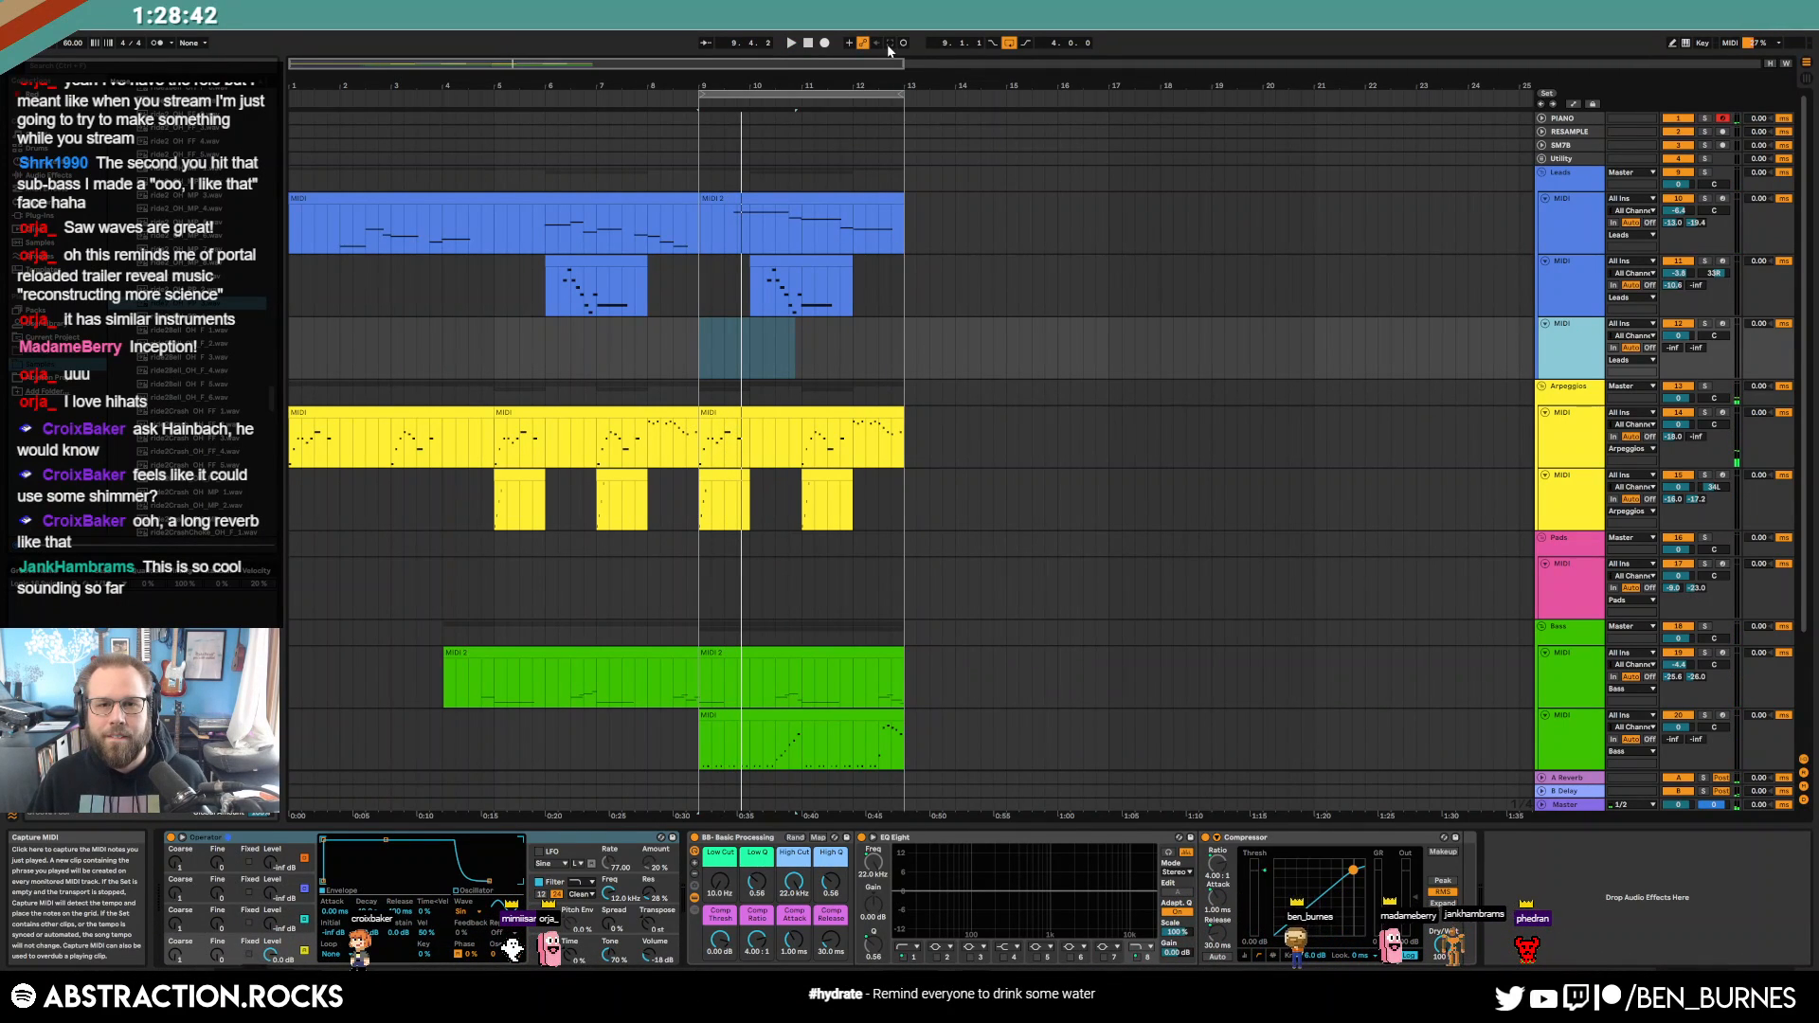
Set the insert point to bar 9 on the new lead track, arm it and load Massive in place of Operator.
{"action": "left_click", "coordinate": [737, 119]}
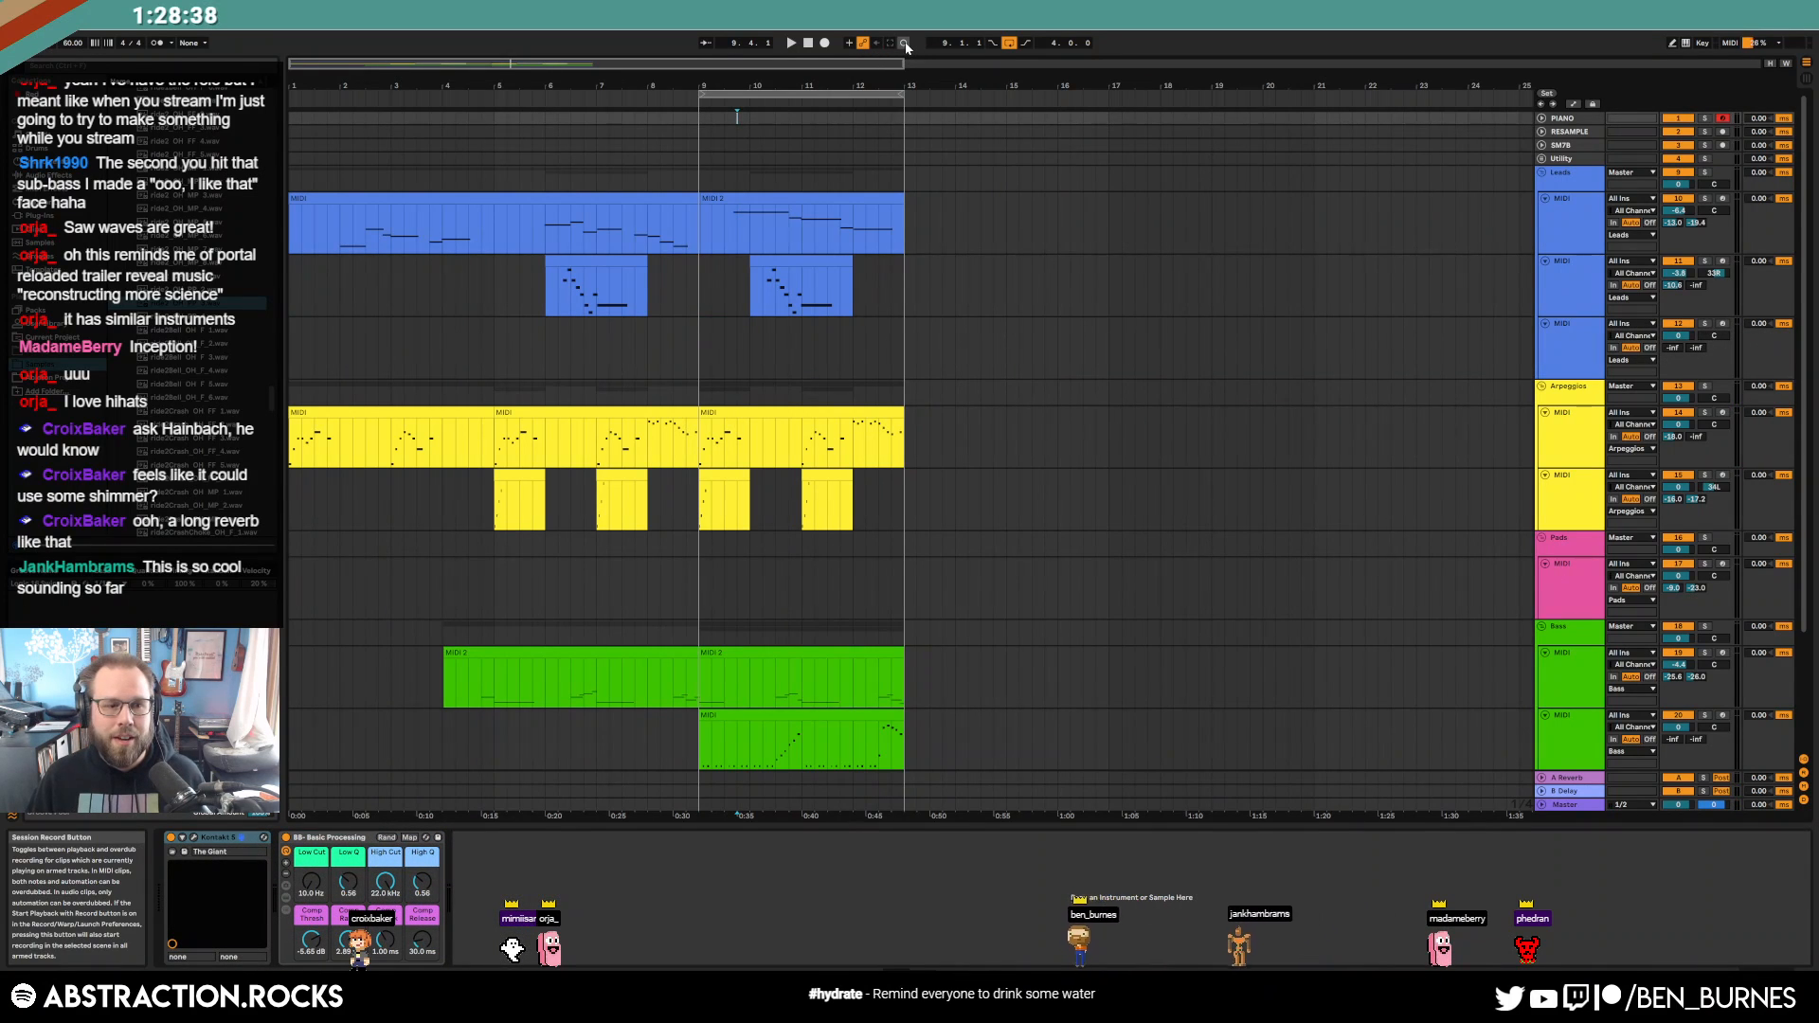
{"action": "left_click", "coordinate": [705, 338]}
{"action": "left_click", "coordinate": [1722, 323]}
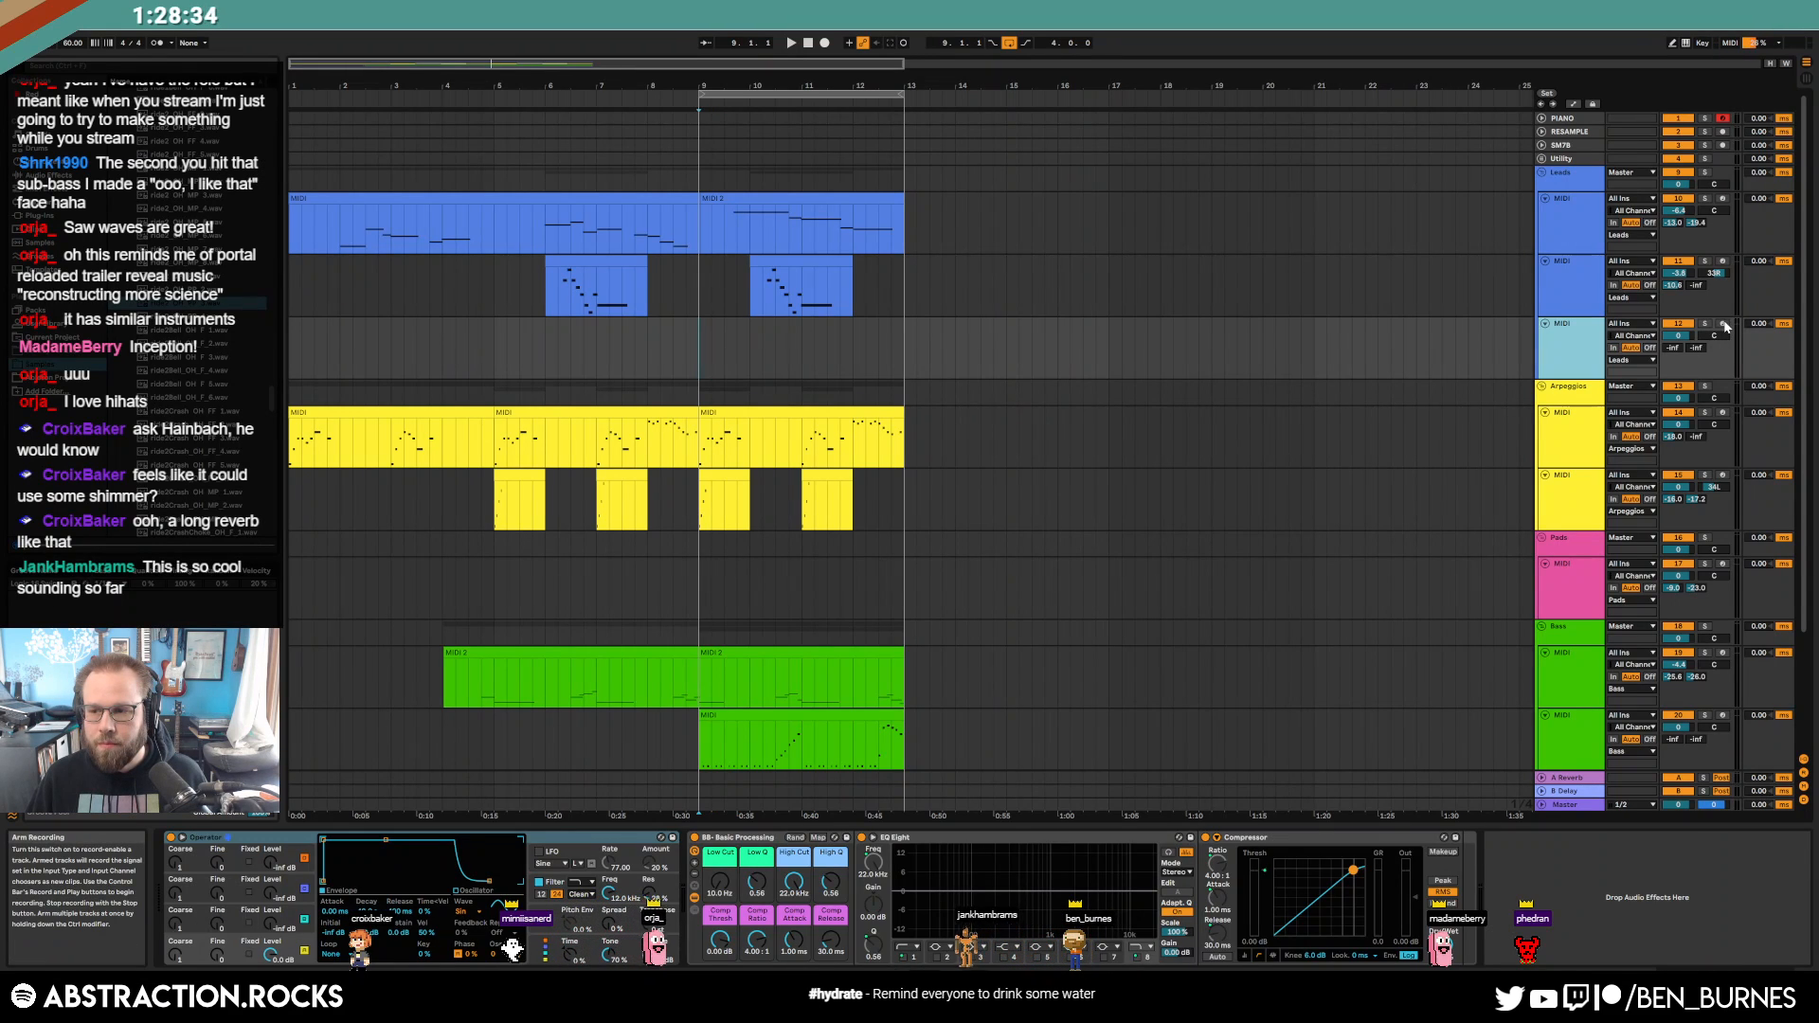
{"action": "left_click", "coordinate": [1531, 352]}
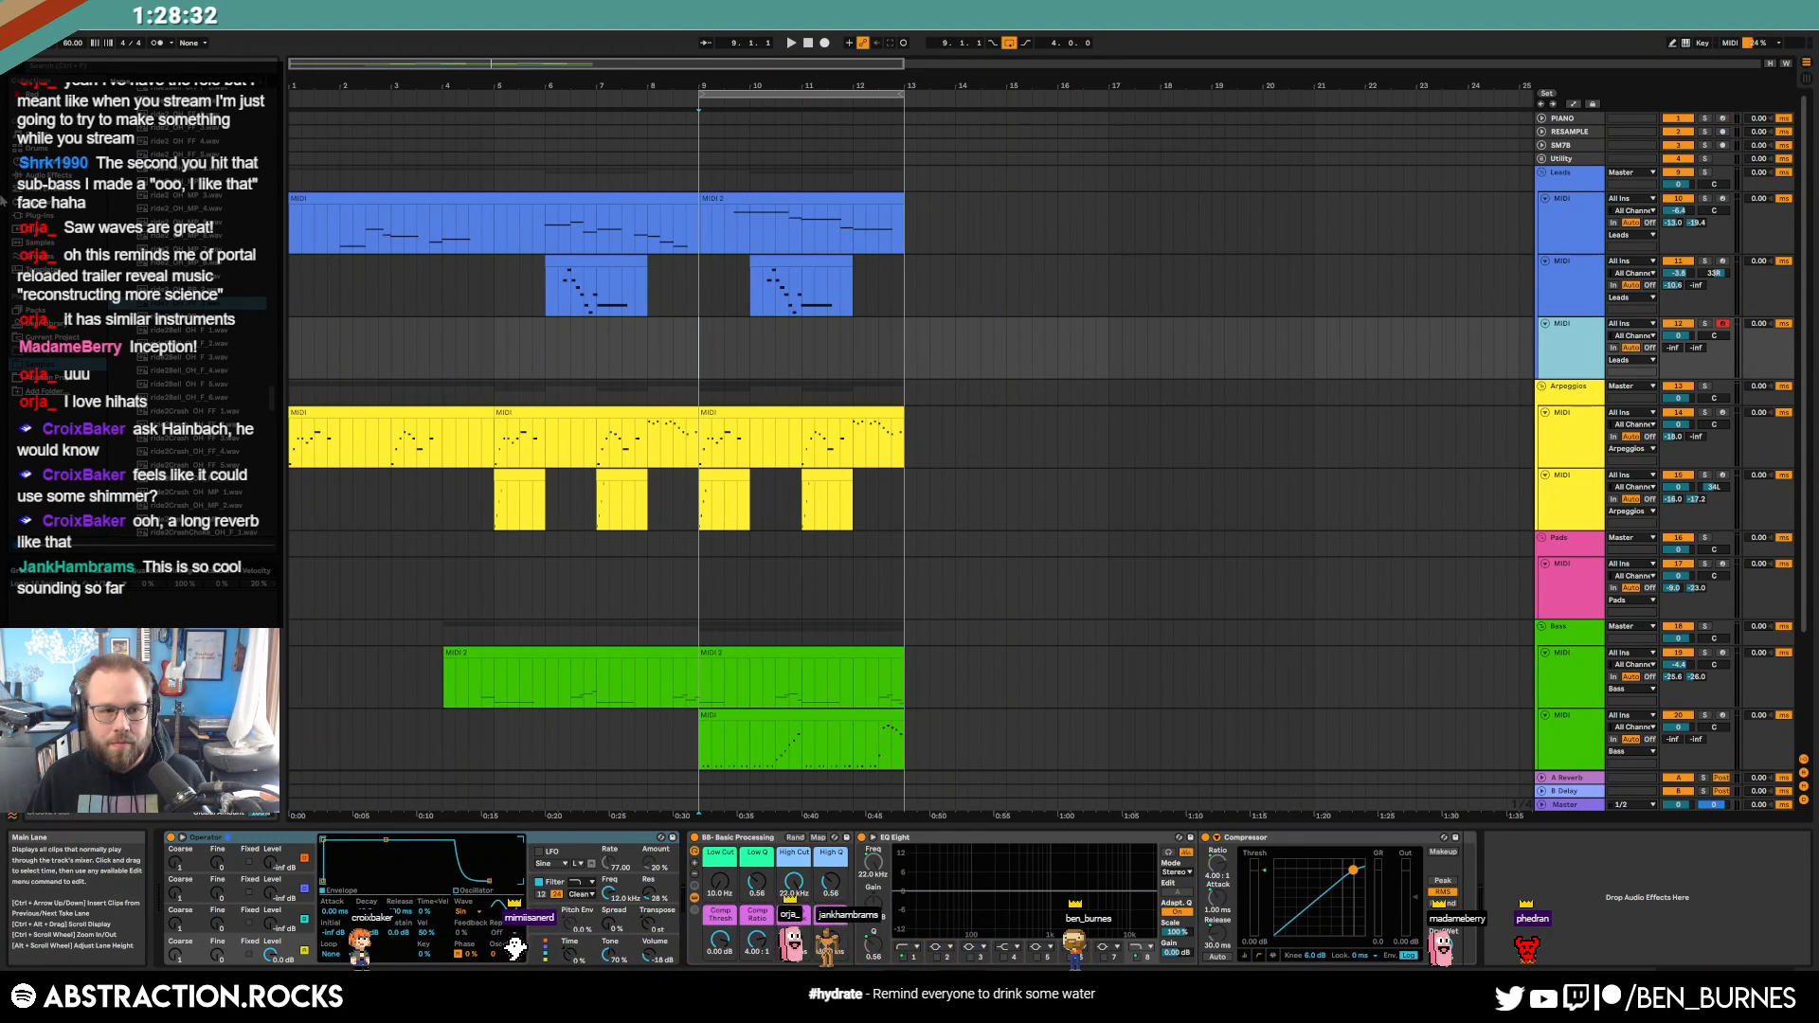
{"action": "left_click", "coordinate": [39, 216]}
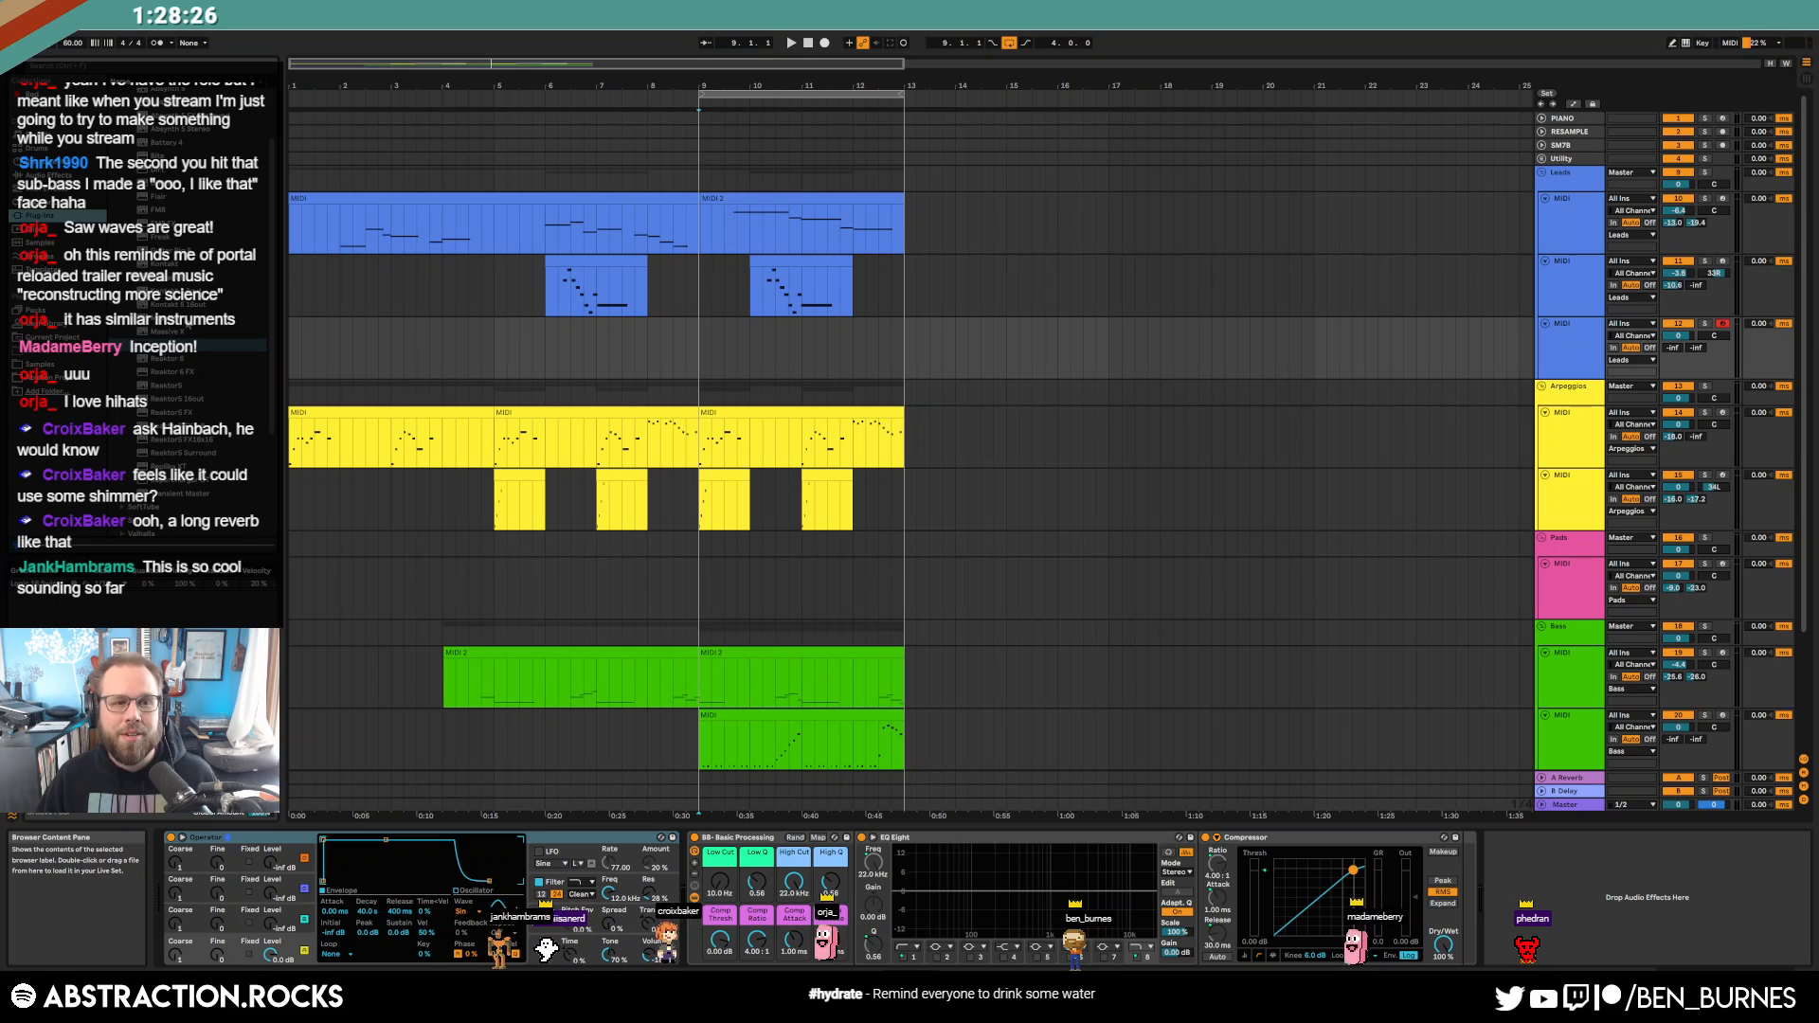
{"action": "left_click_drag", "start_coordinate": [262, 846], "coordinate": [264, 841]}
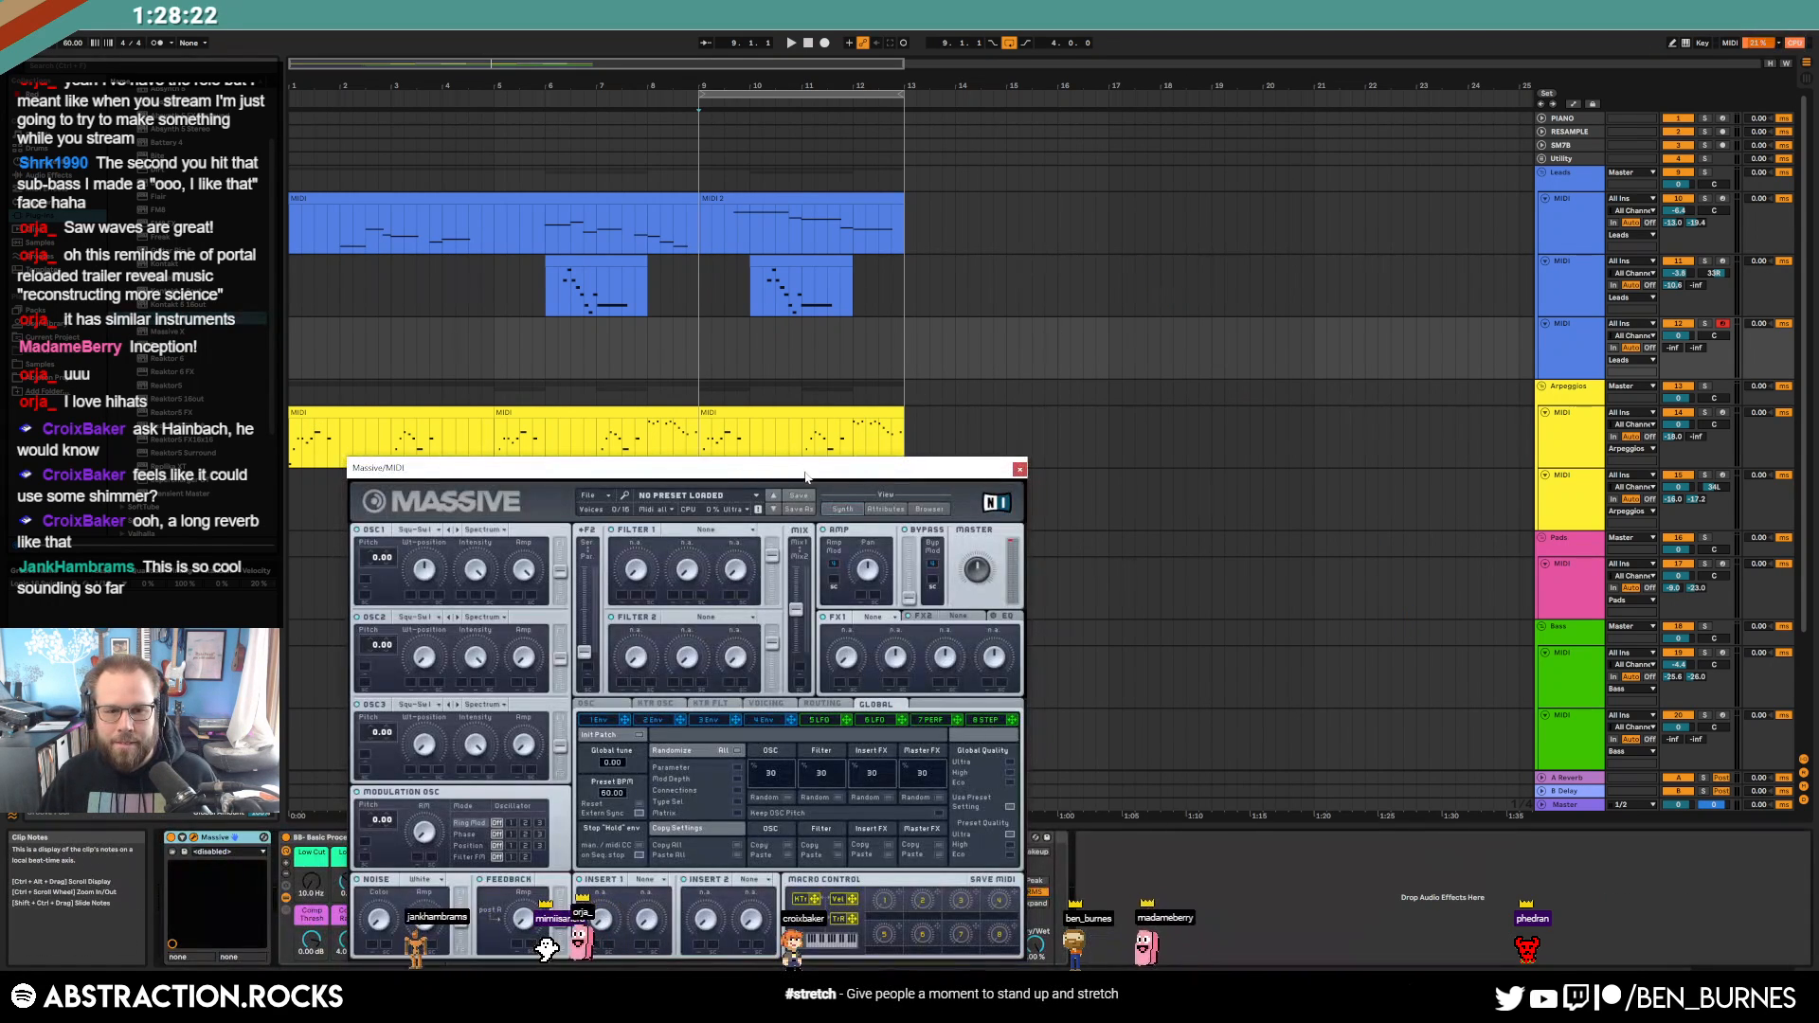
Replace Massive on the new lead track with Kontakt, load The Gentleman piano in it and close its window.
{"action": "left_click_drag", "start_coordinate": [175, 266], "coordinate": [235, 838]}
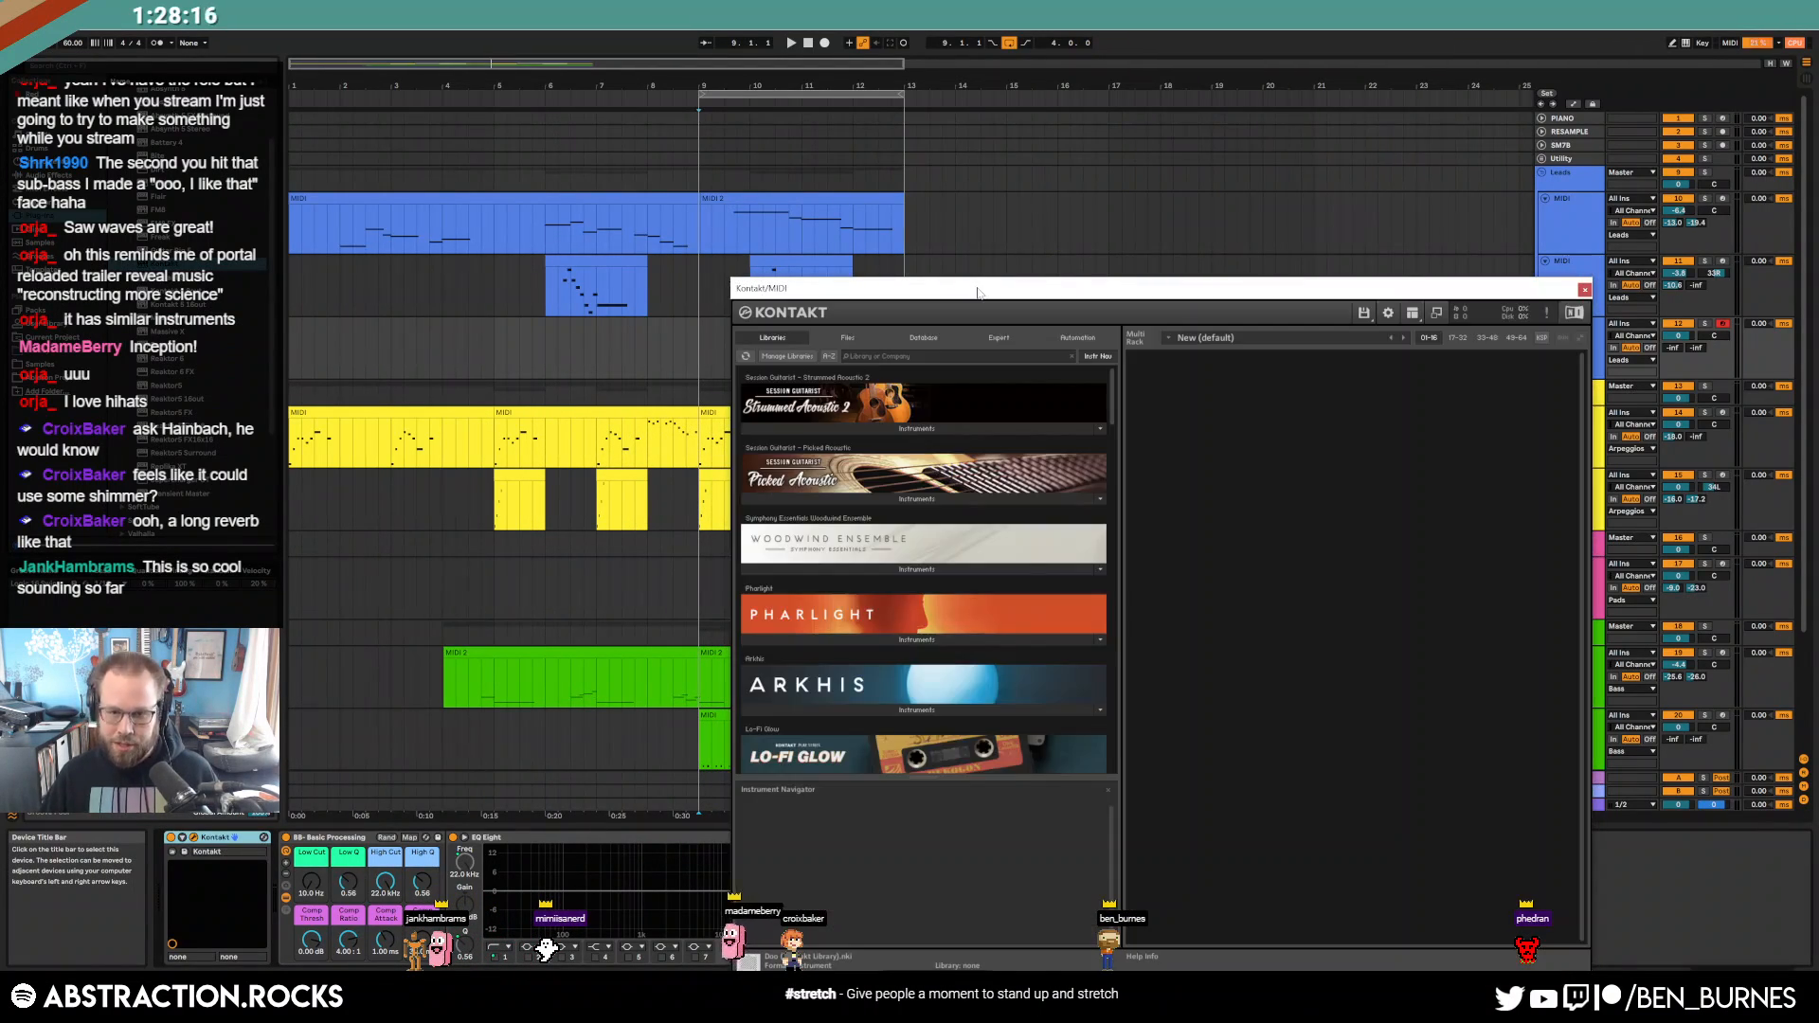
{"action": "left_click_drag", "start_coordinate": [1148, 227], "coordinate": [1185, 508]}
{"action": "left_click", "coordinate": [932, 350]}
{"action": "double_click", "coordinate": [874, 361]}
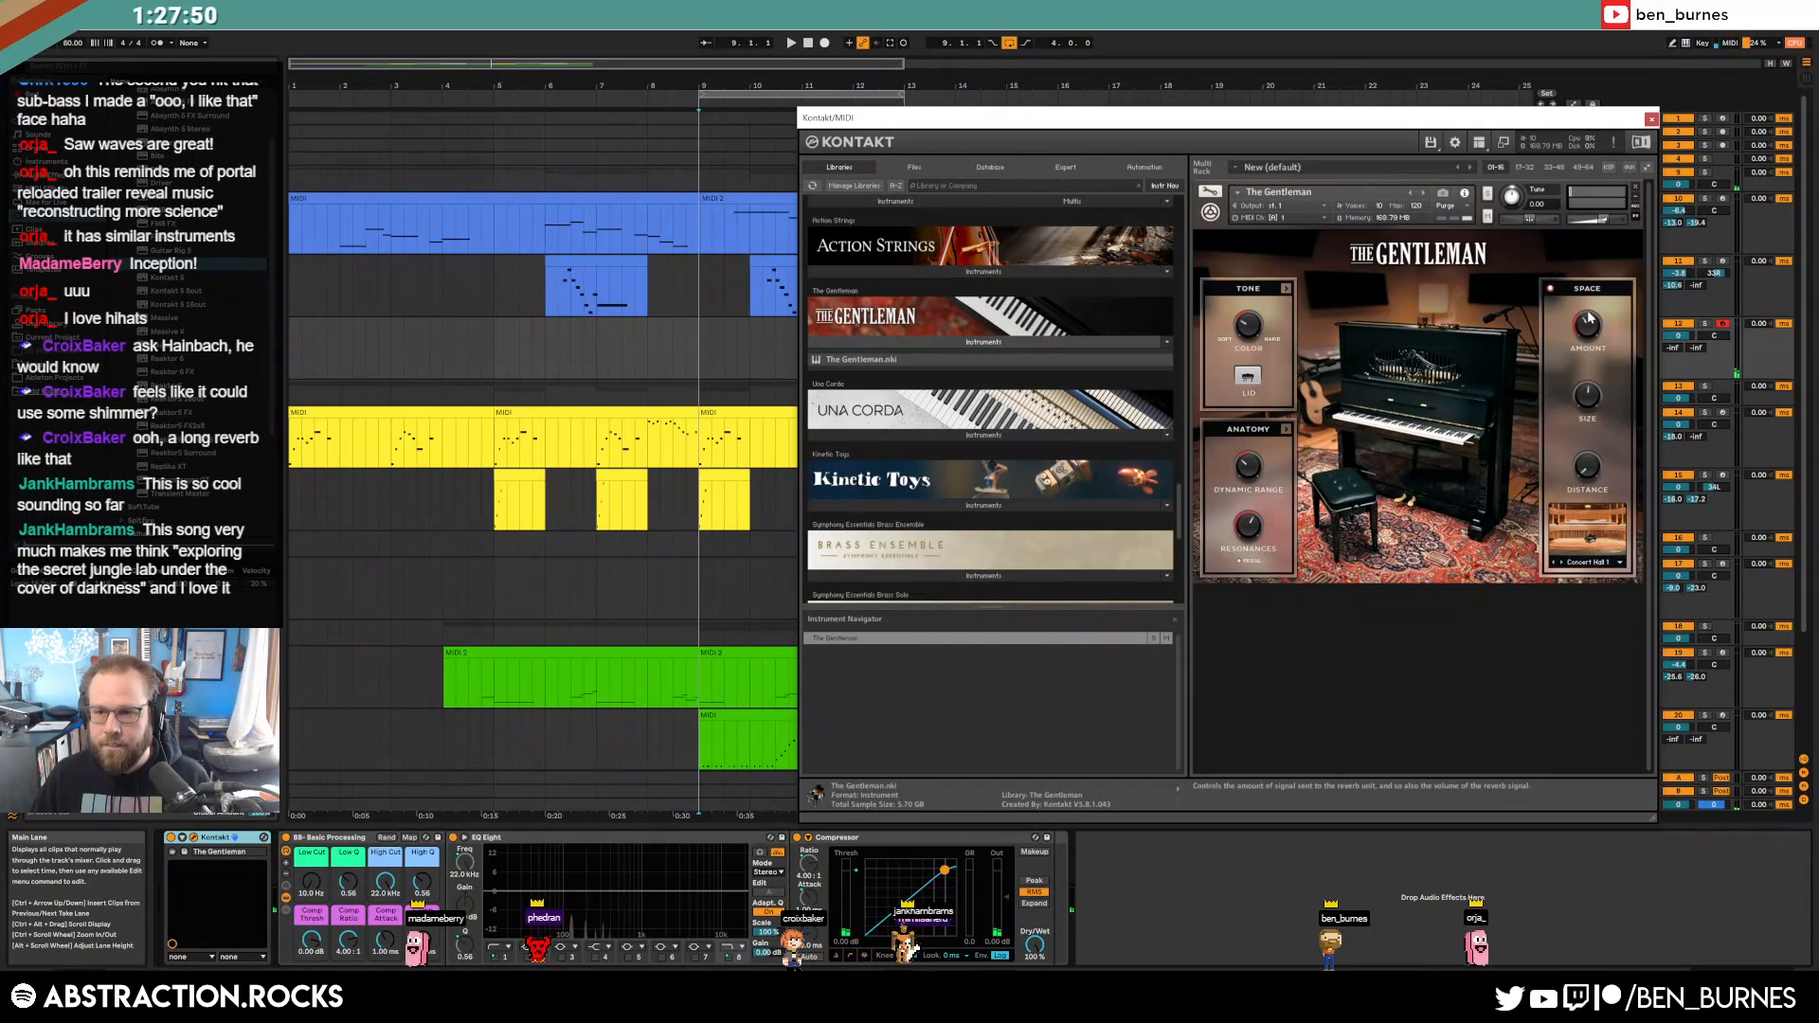
{"action": "left_click", "coordinate": [1651, 119]}
Turn on makeup gain in the new lead track's compressor and record a piano part from late bar 8 through bar 12.
{"action": "left_click", "coordinate": [1573, 351]}
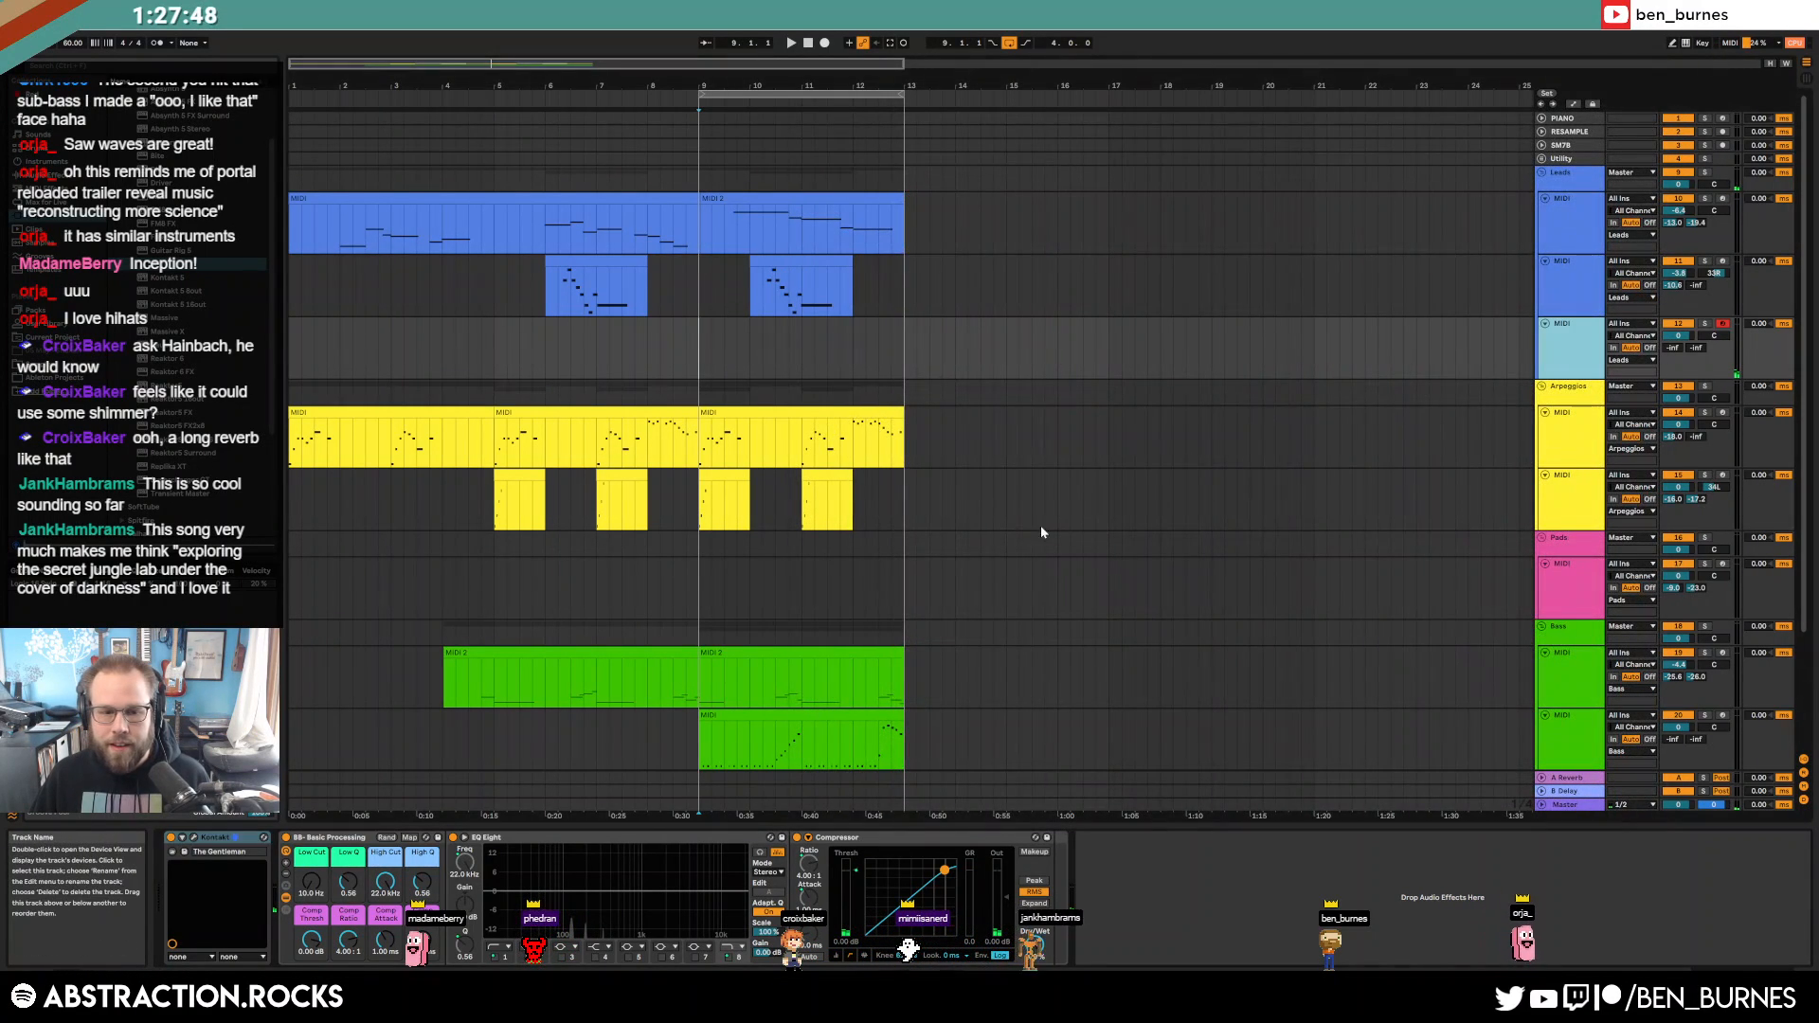
{"action": "left_click", "coordinate": [1030, 852]}
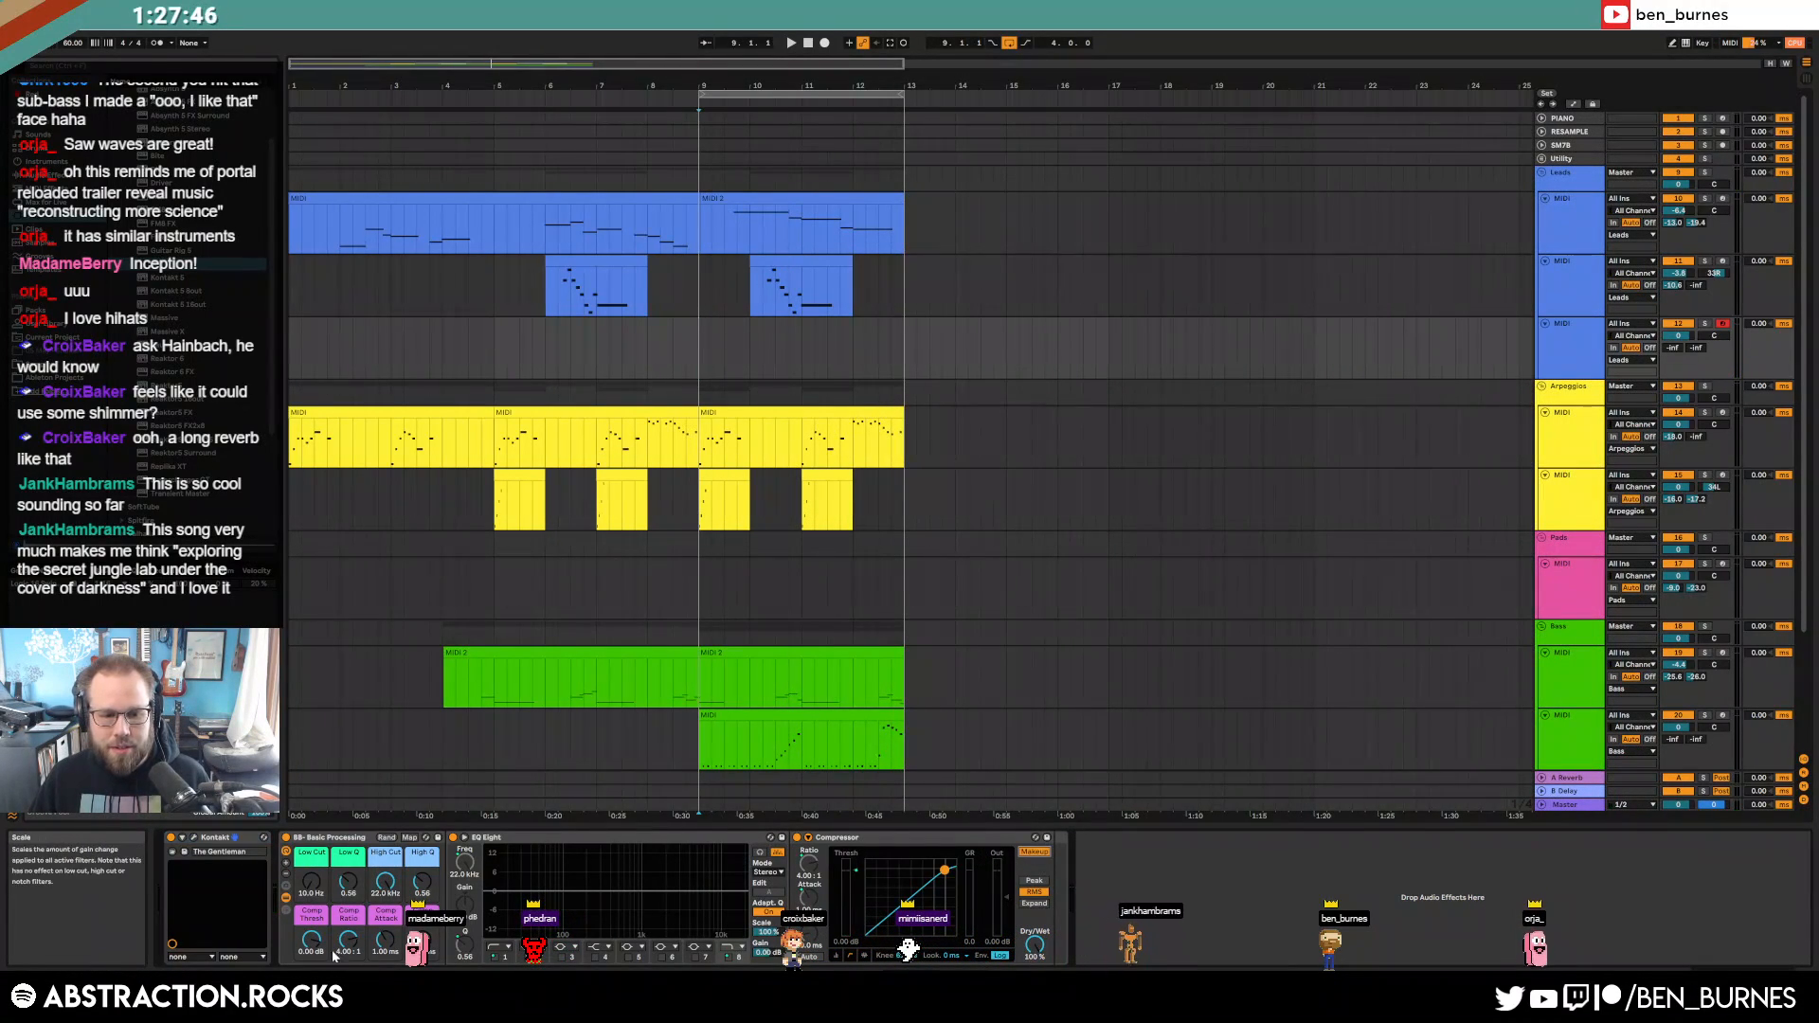
{"action": "left_click", "coordinate": [672, 350]}
{"action": "key", "text": "F9"}
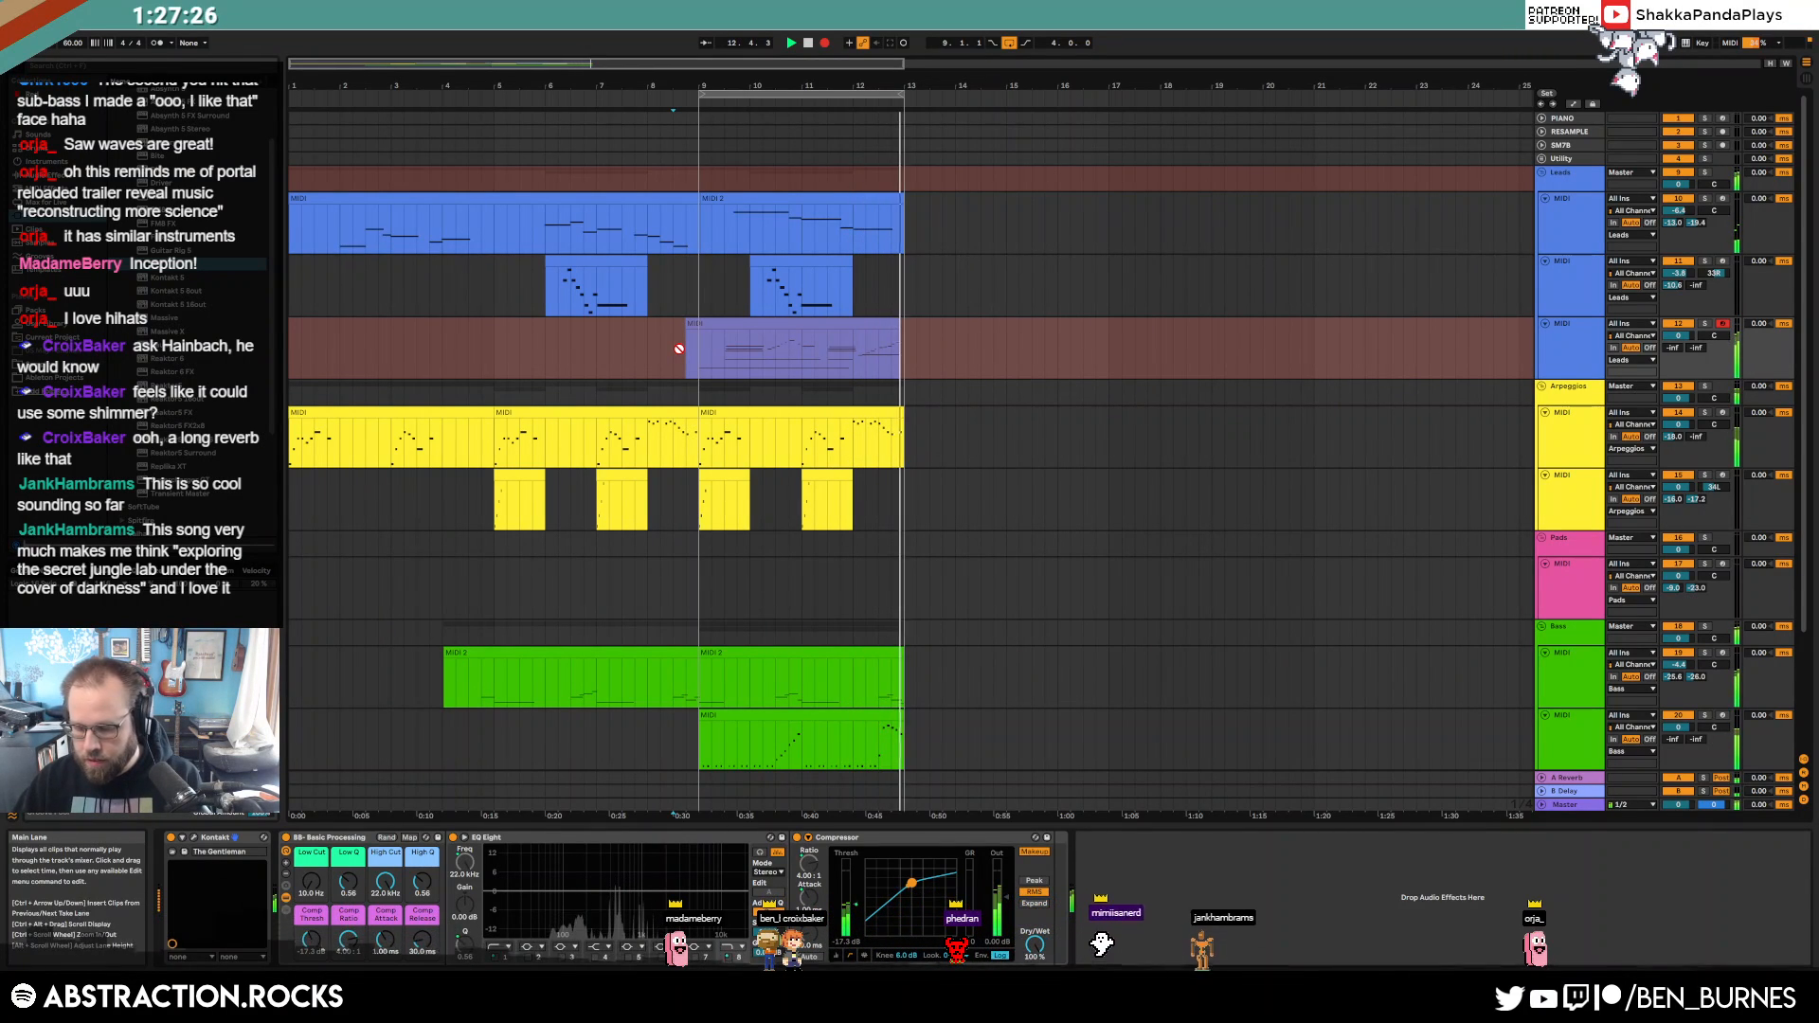
{"action": "key", "text": "F9"}
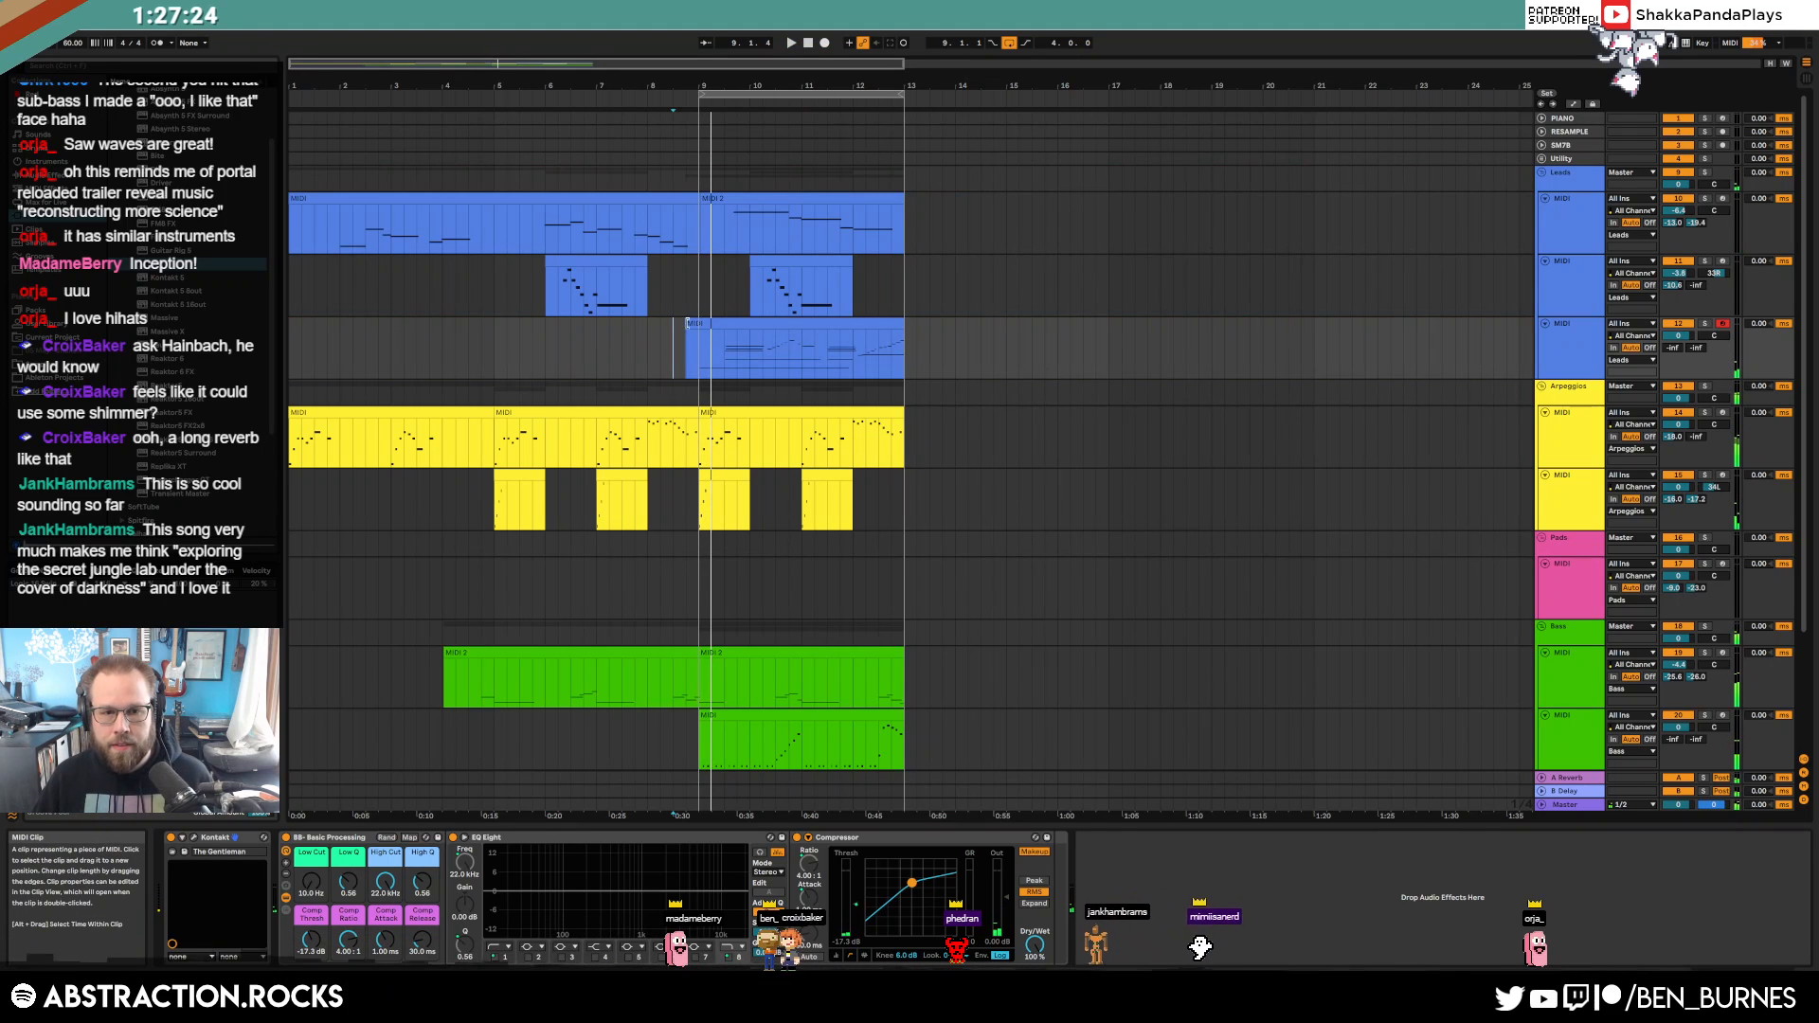
Shorten the low C1 note in the recorded piano clip to end at bar 11 and duplicate it over the following two bars.
{"action": "double_click", "coordinate": [759, 324]}
{"action": "left_click", "coordinate": [1227, 883]}
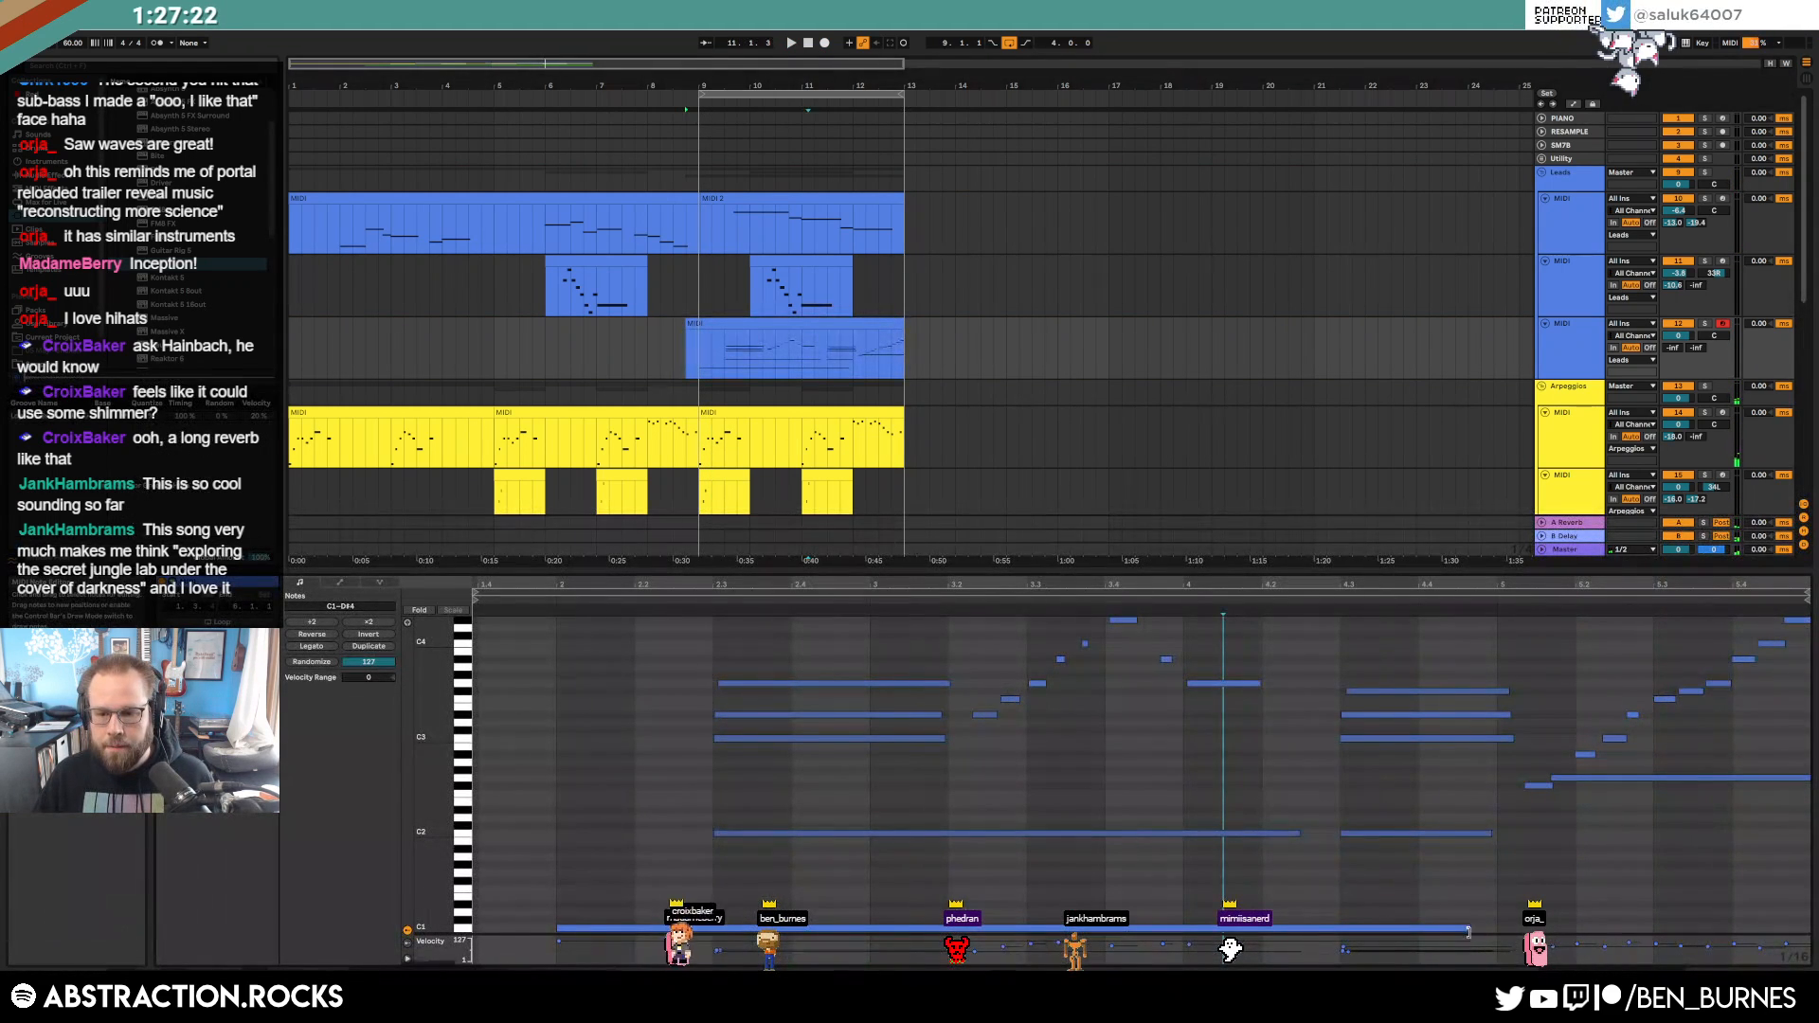
{"action": "left_click", "coordinate": [1468, 932]}
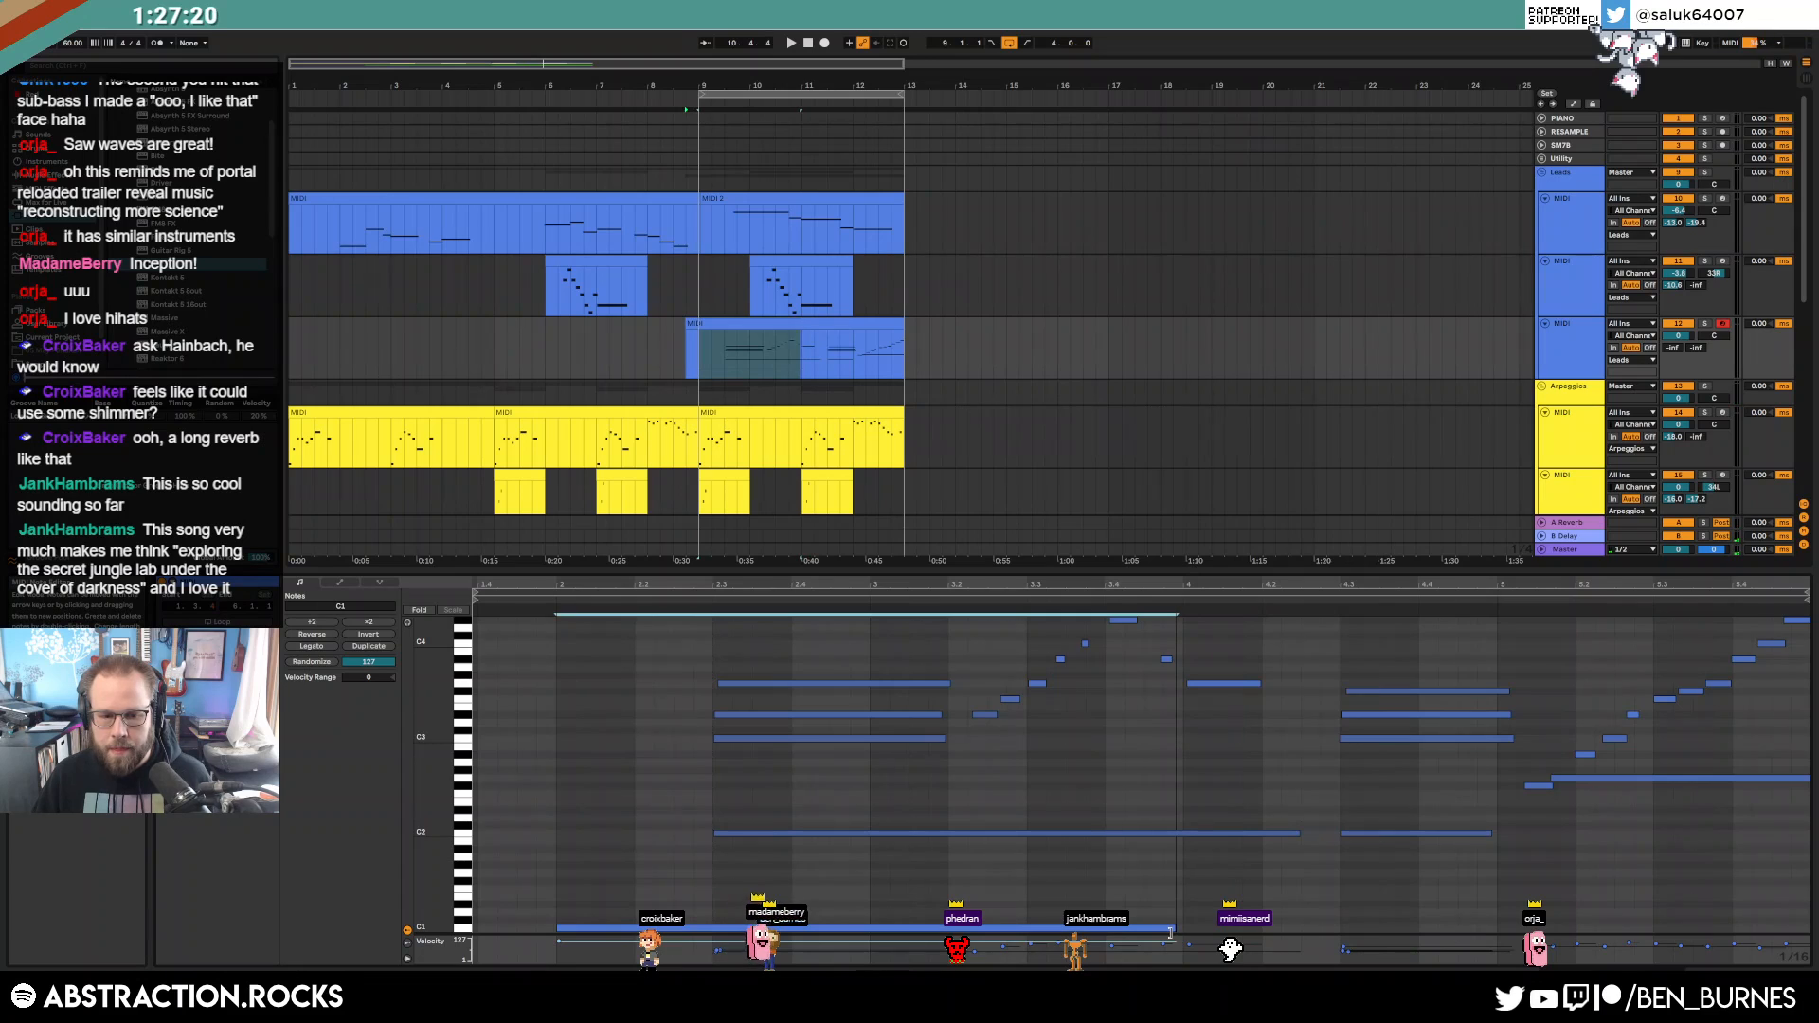
{"action": "key", "text": "ctrl+d"}
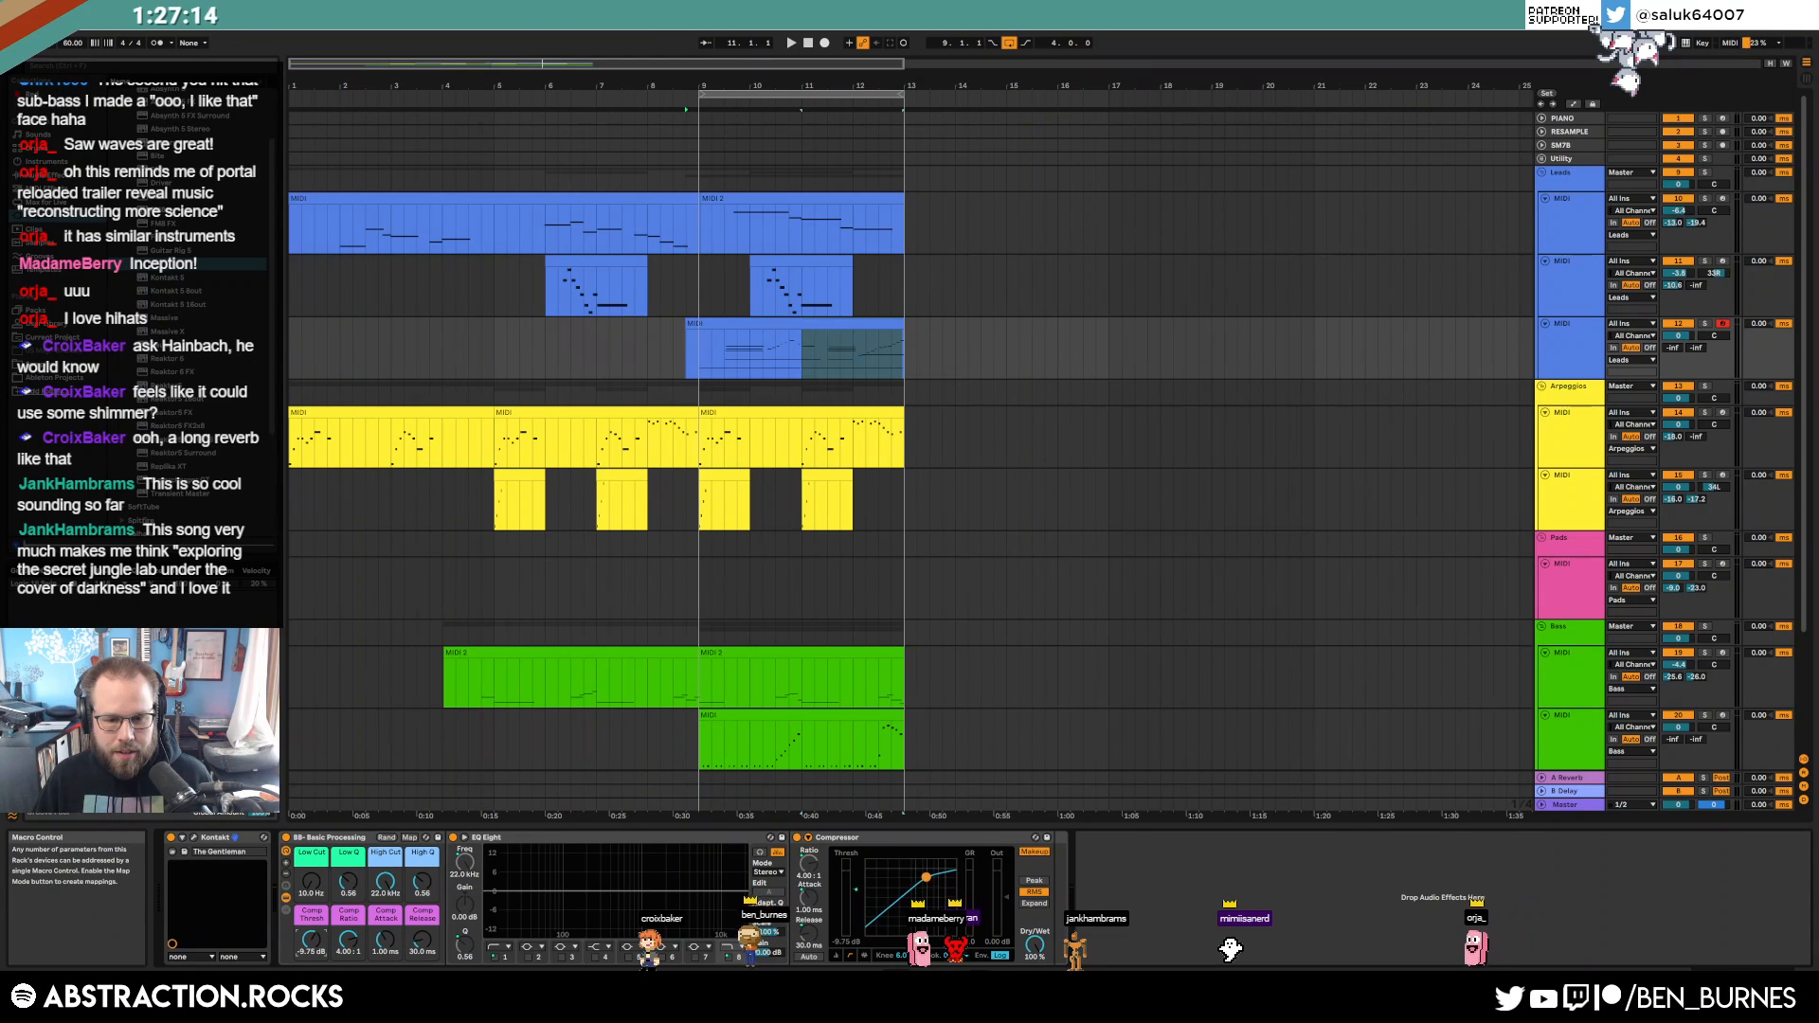
Trim the piano clip's start to bar 9 and adjust the velocity of its notes during playback.
{"action": "key", "text": "space"}
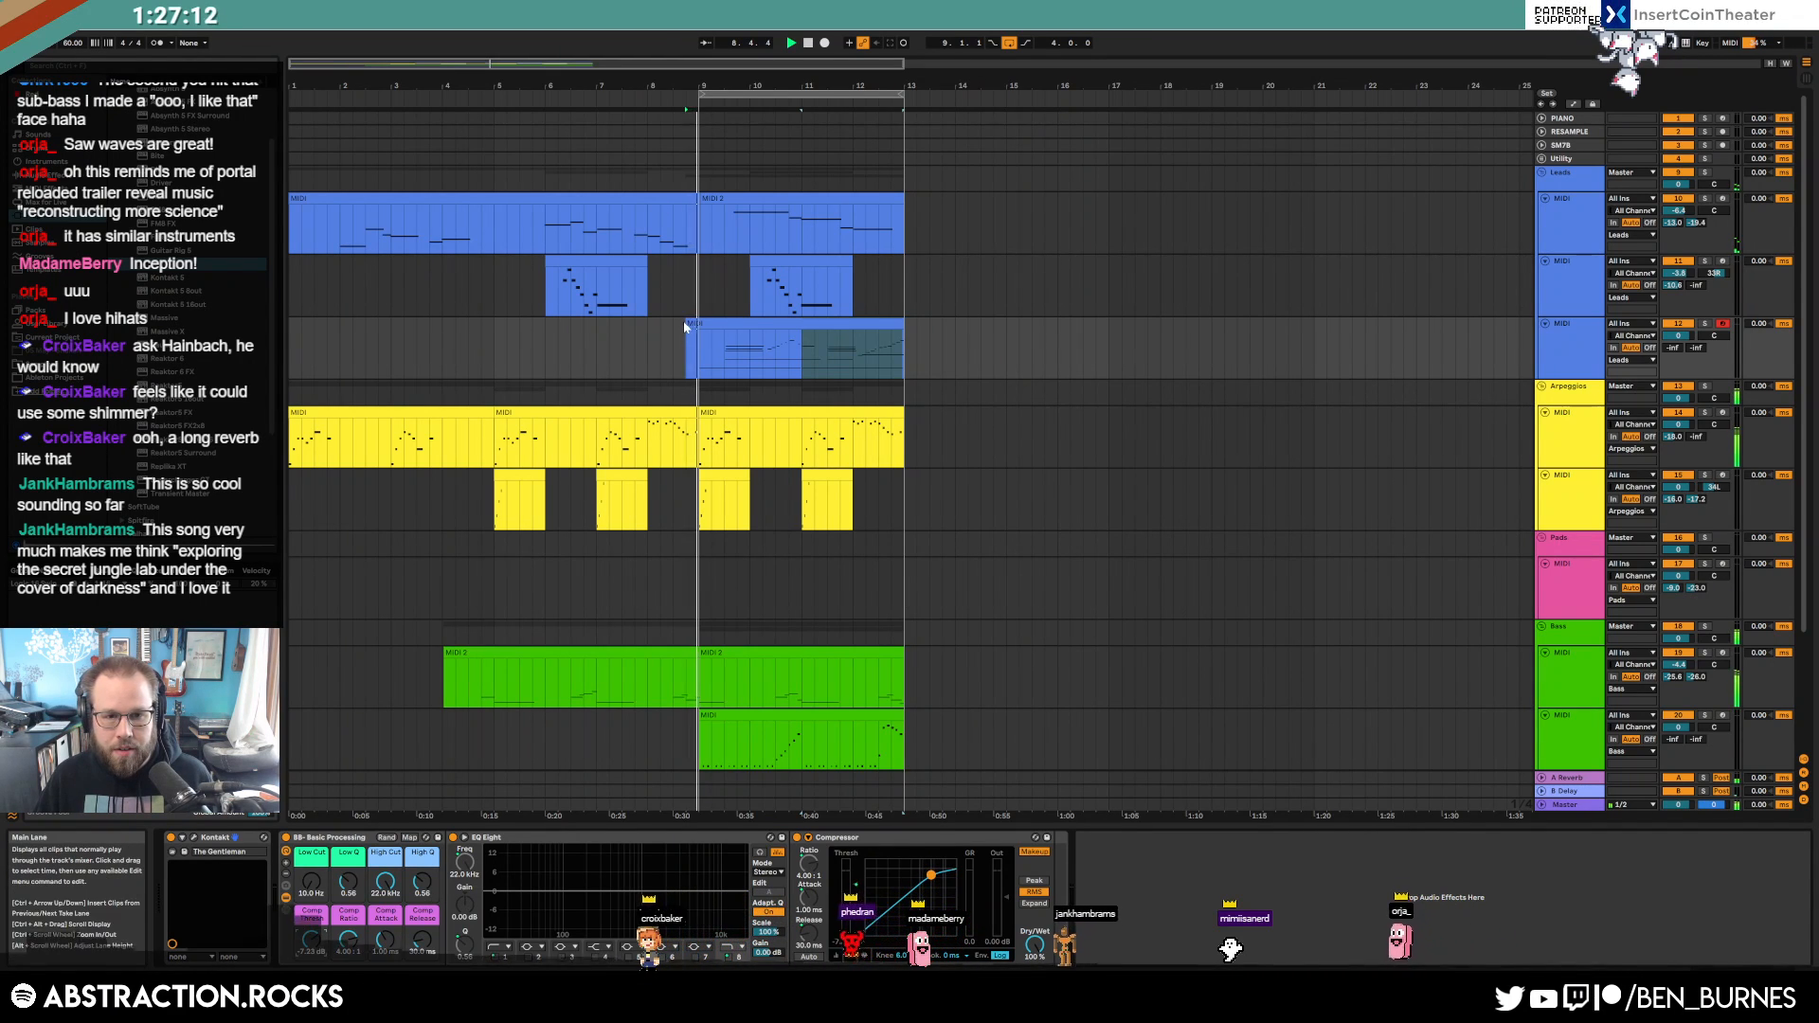
{"action": "left_click_drag", "start_coordinate": [687, 324], "coordinate": [698, 325]}
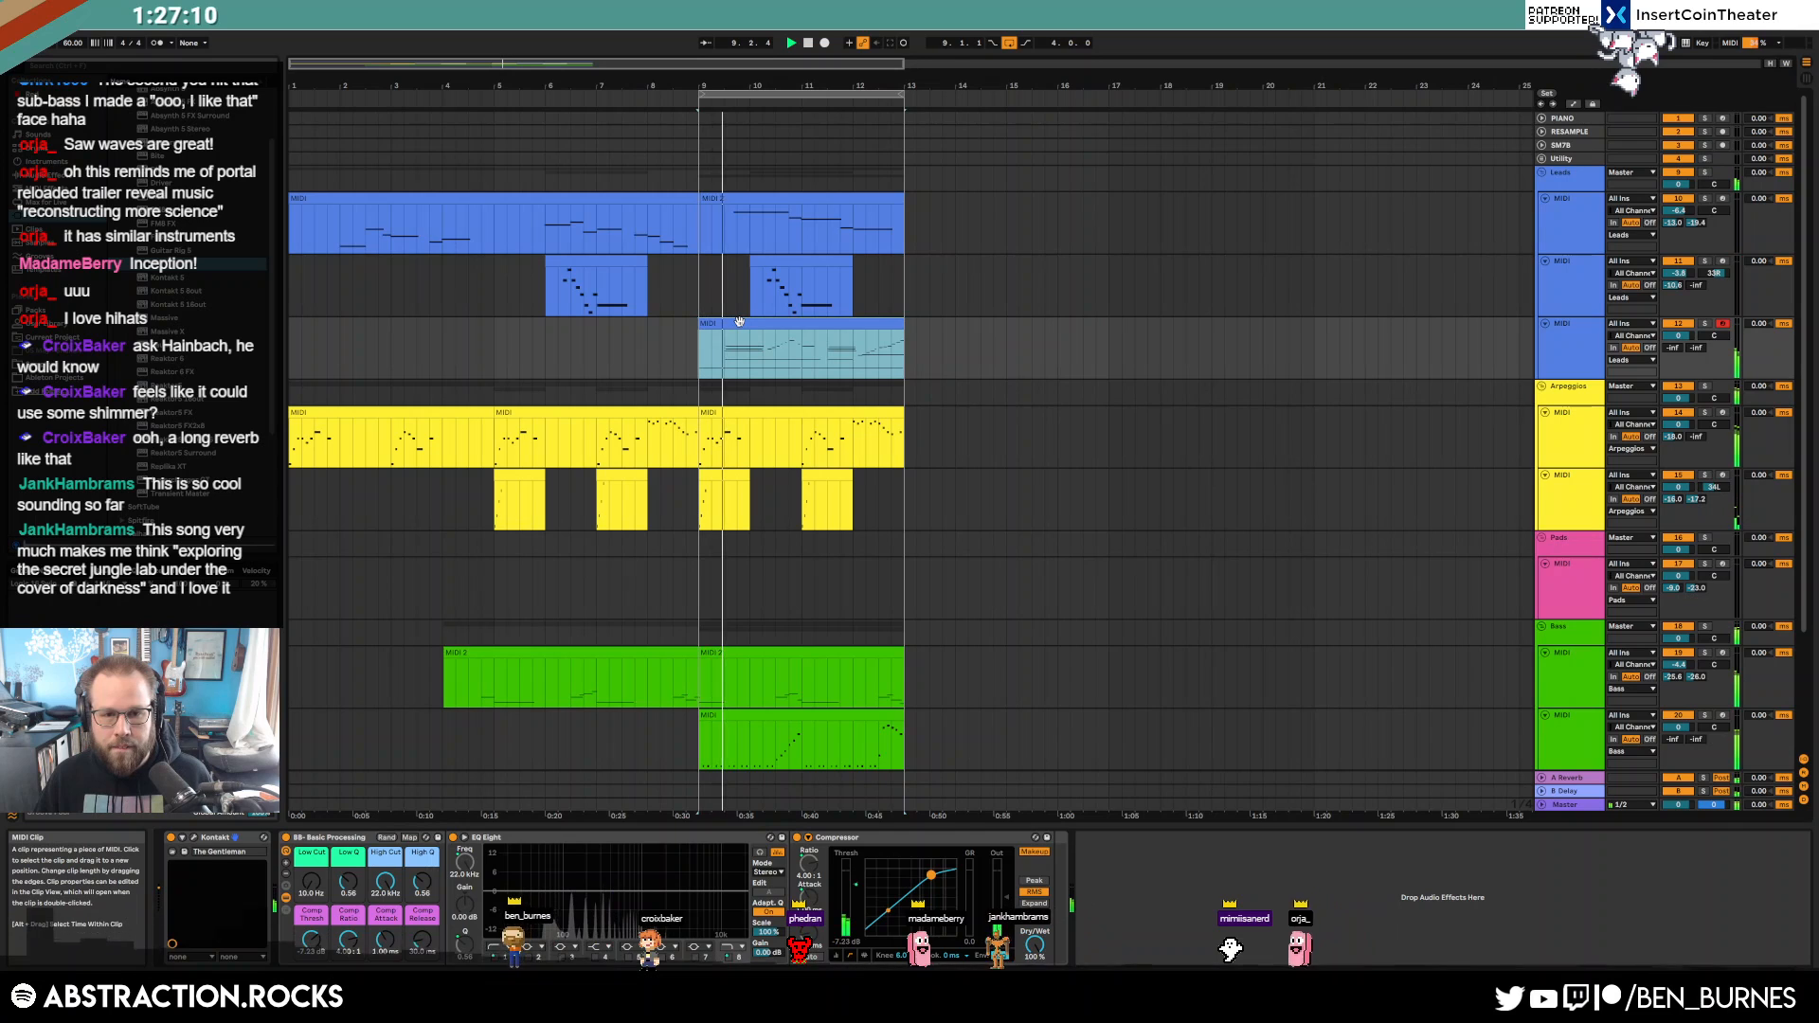
{"action": "double_click", "coordinate": [738, 323]}
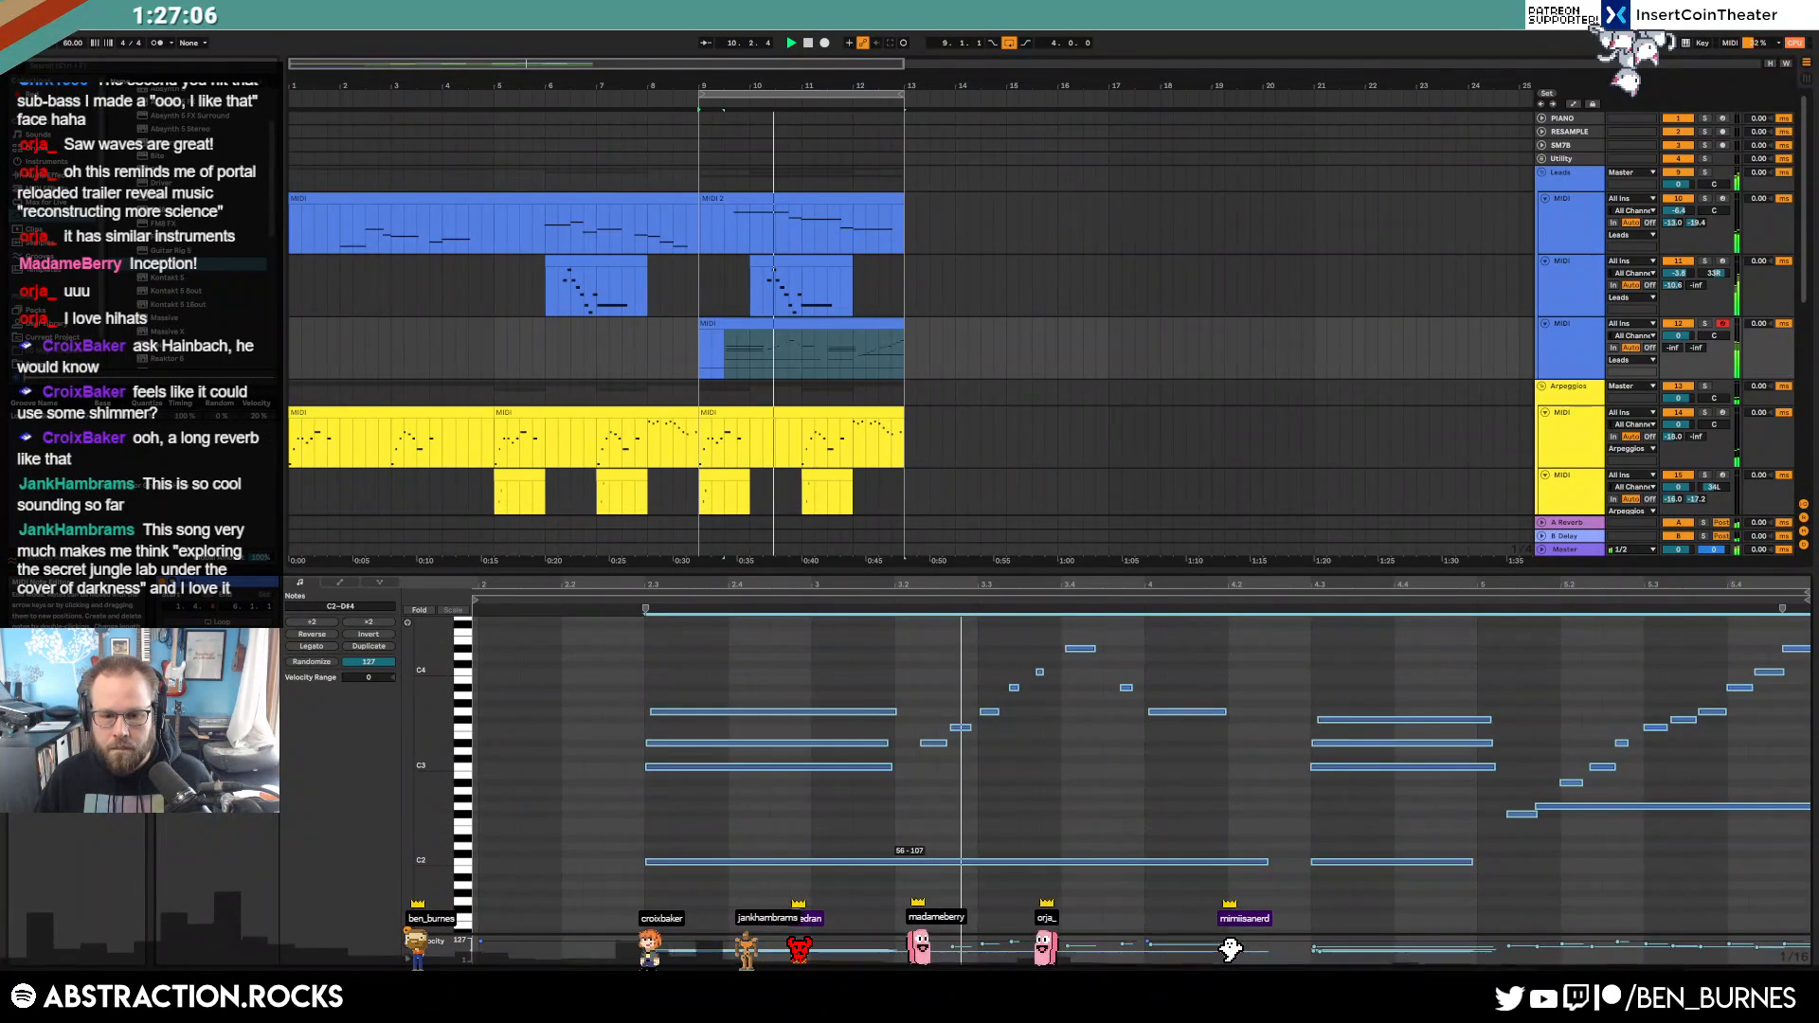
{"action": "left_click", "coordinate": [1039, 672]}
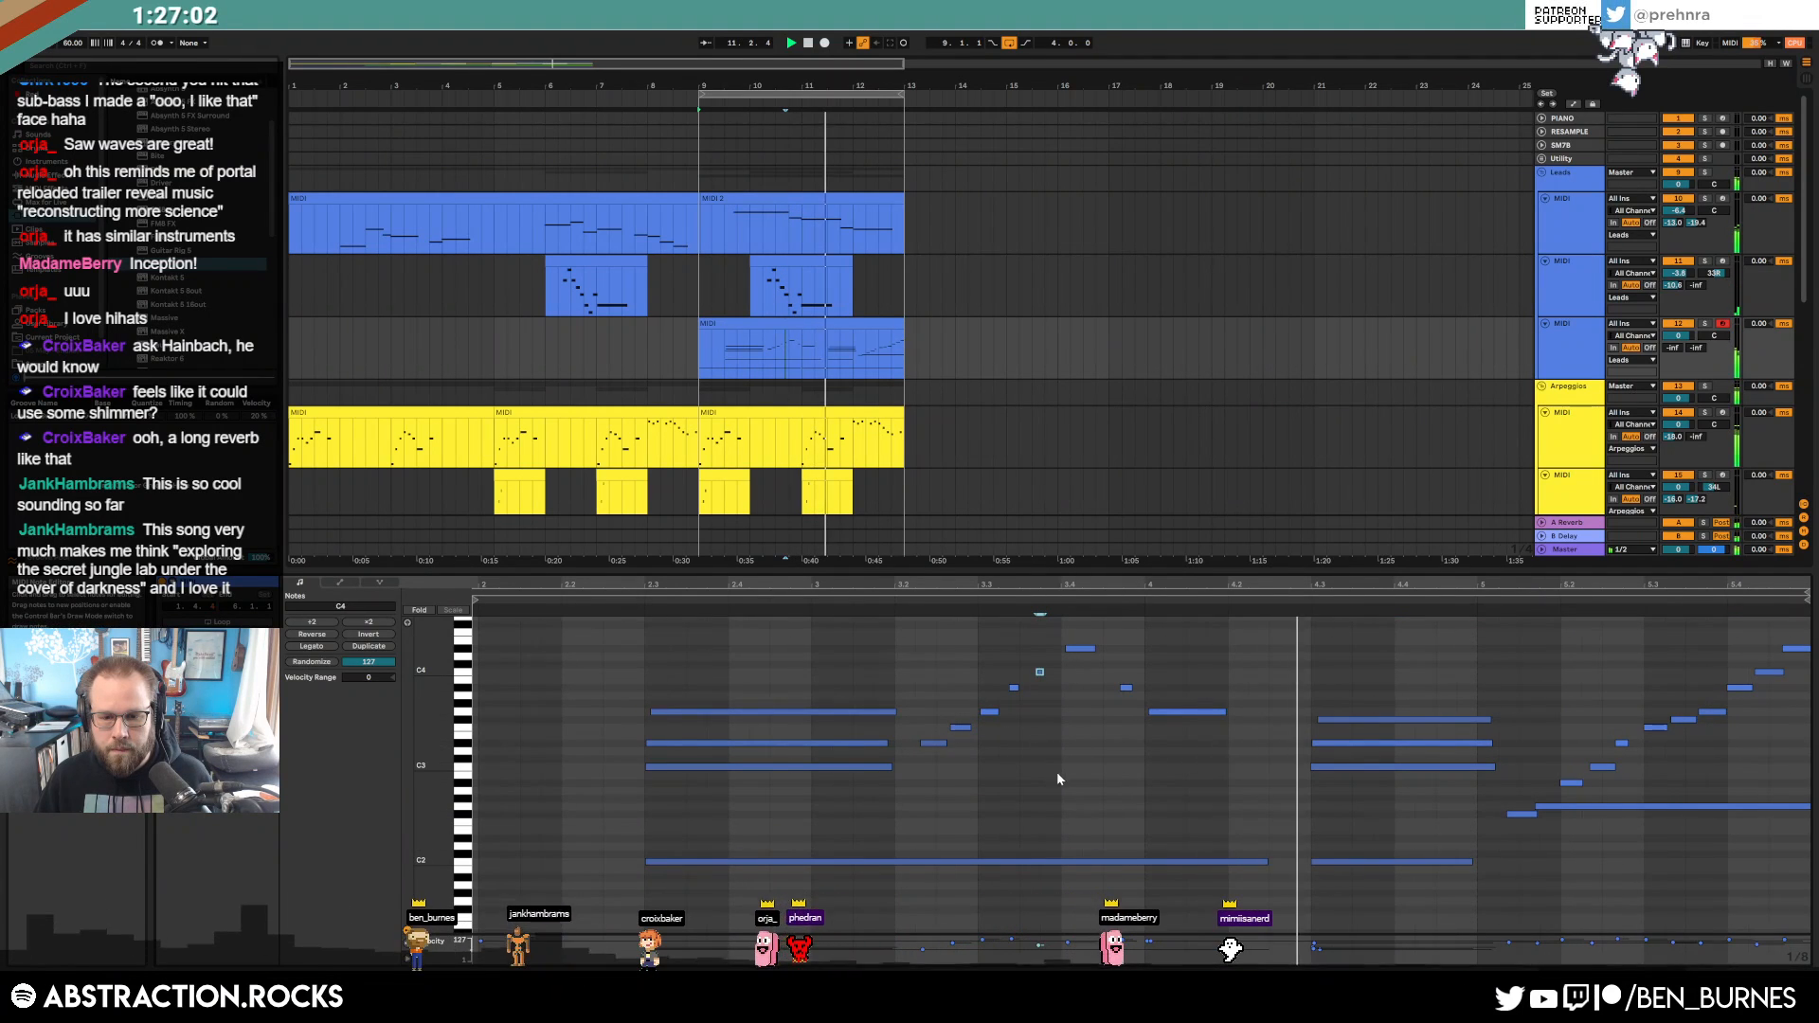
{"action": "key", "text": "ctrl+a"}
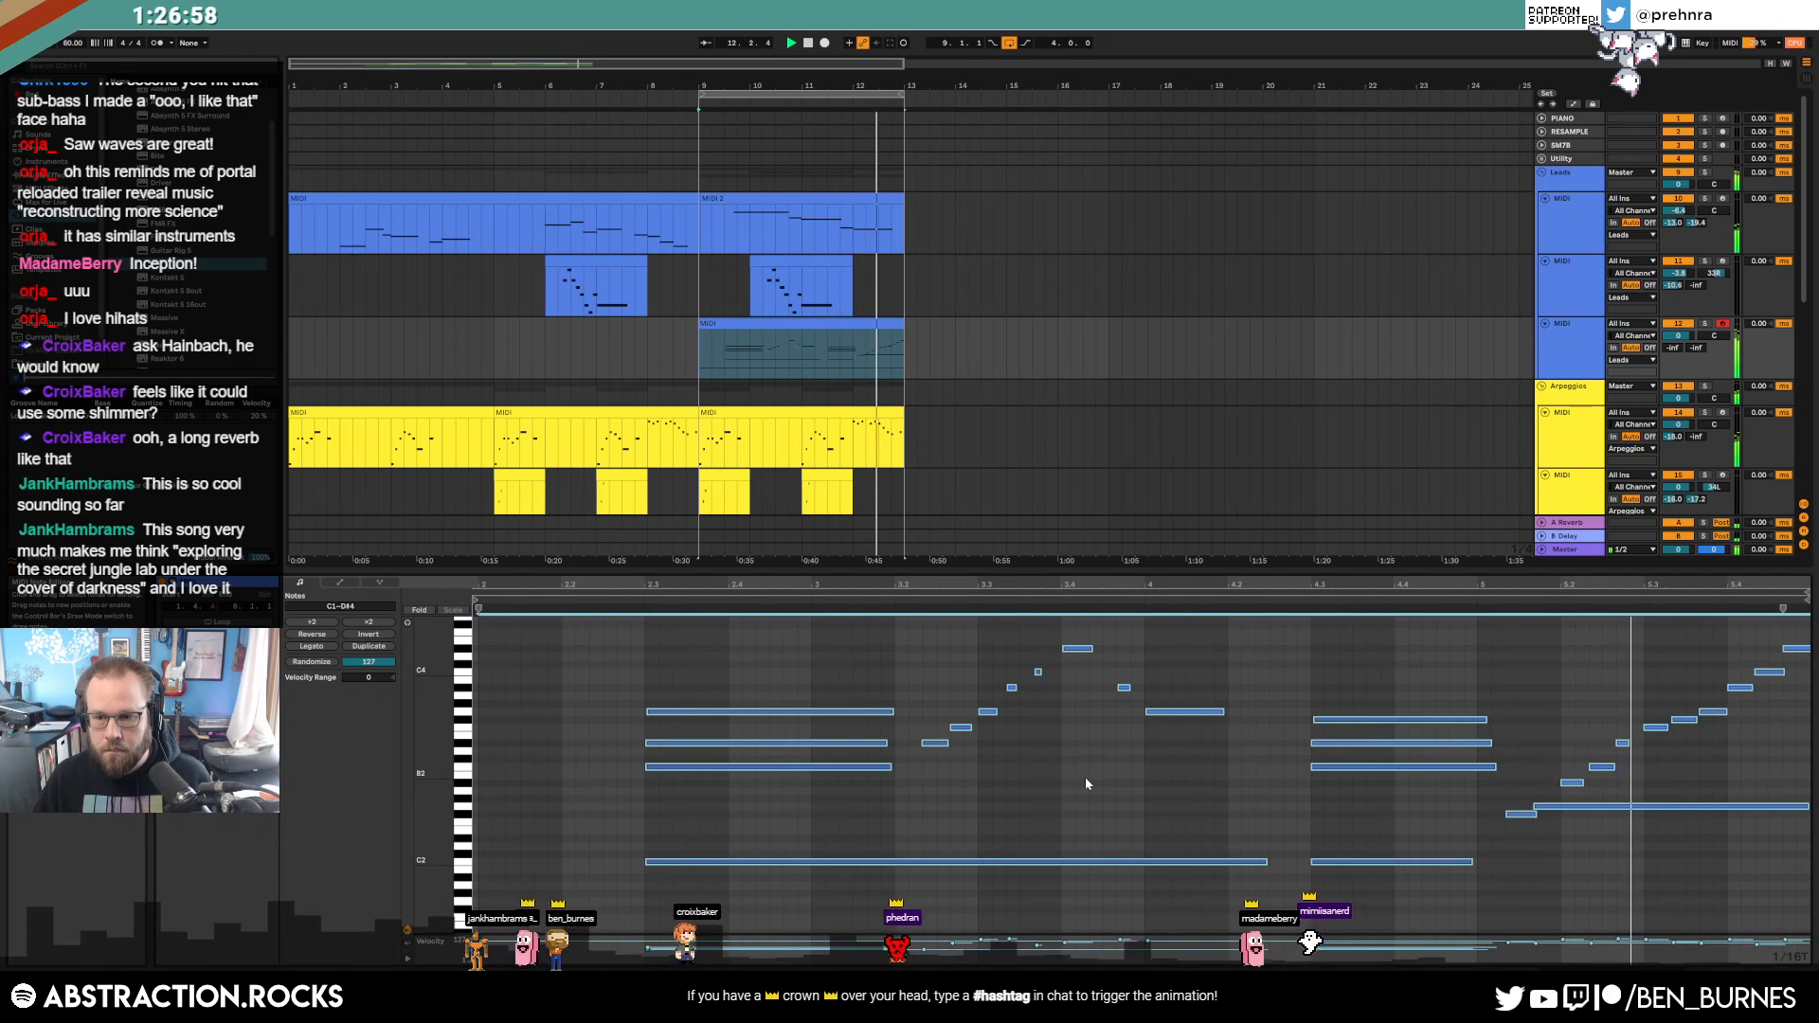
{"action": "left_click", "coordinate": [919, 375]}
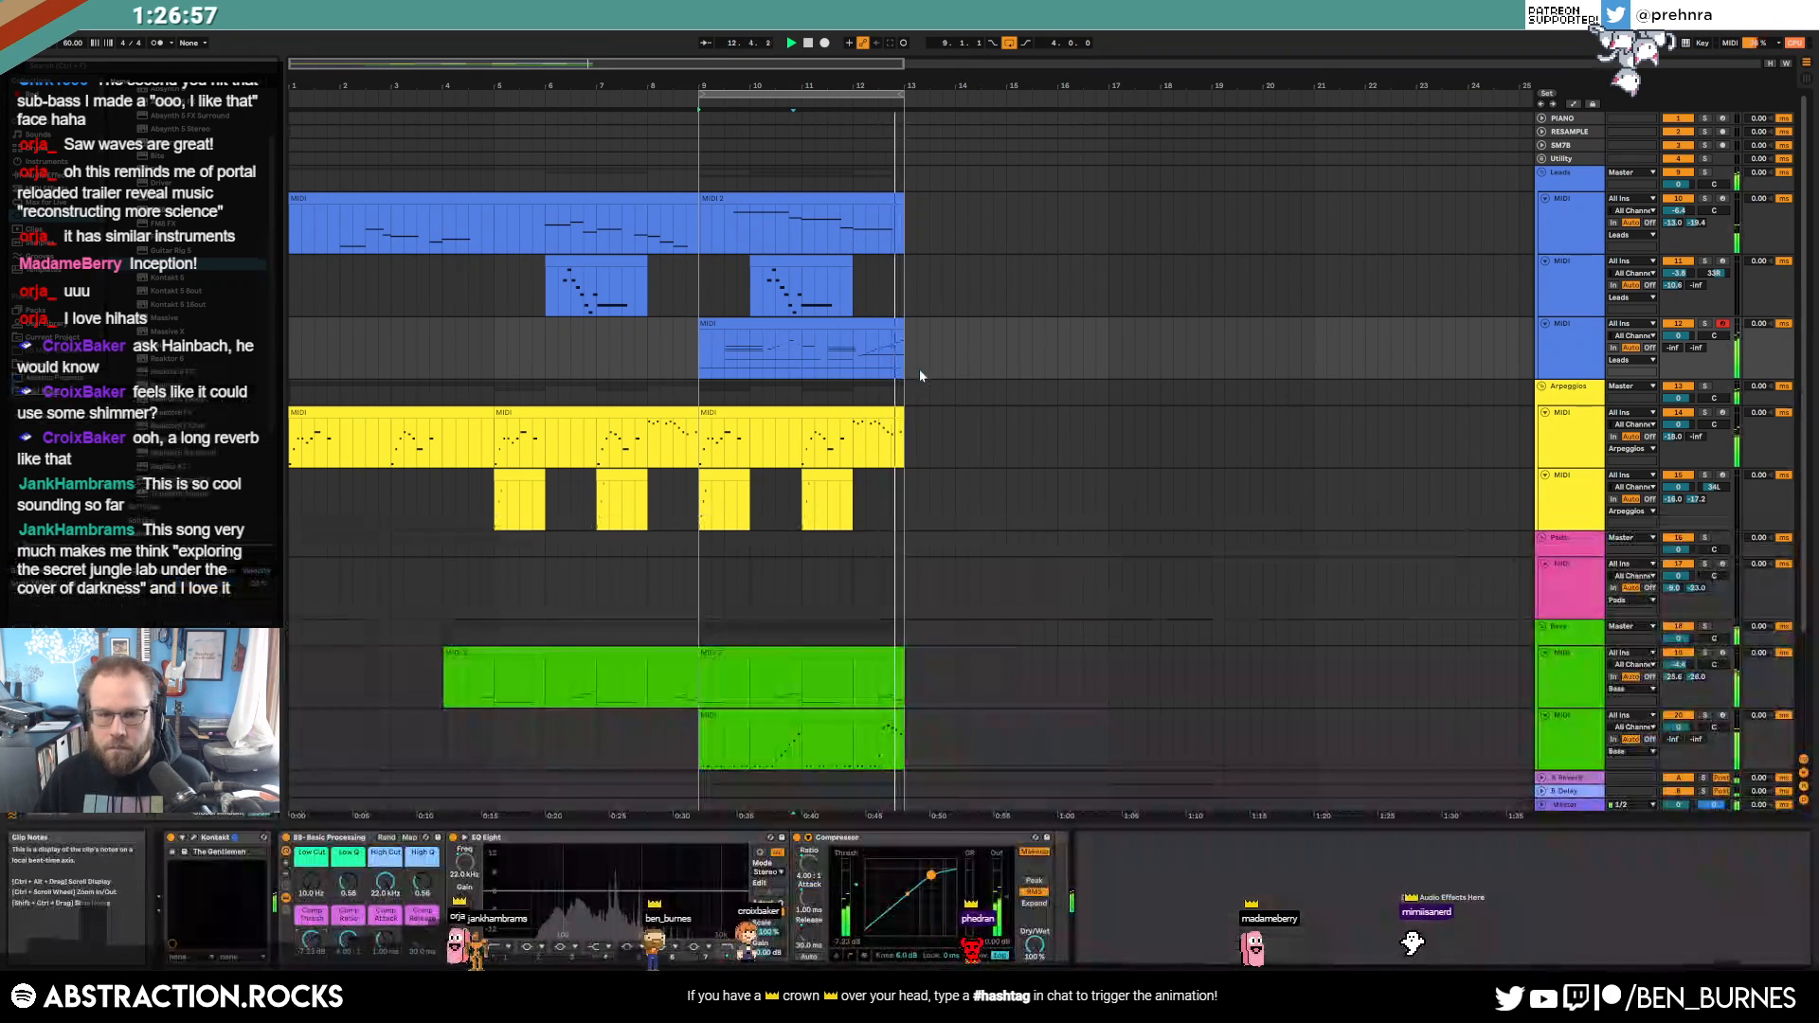
Open the bars 9–12 clip of the first arpeggio track and lower the third and fourth notes of its opening phrase to G3.
{"action": "left_click", "coordinate": [838, 199]}
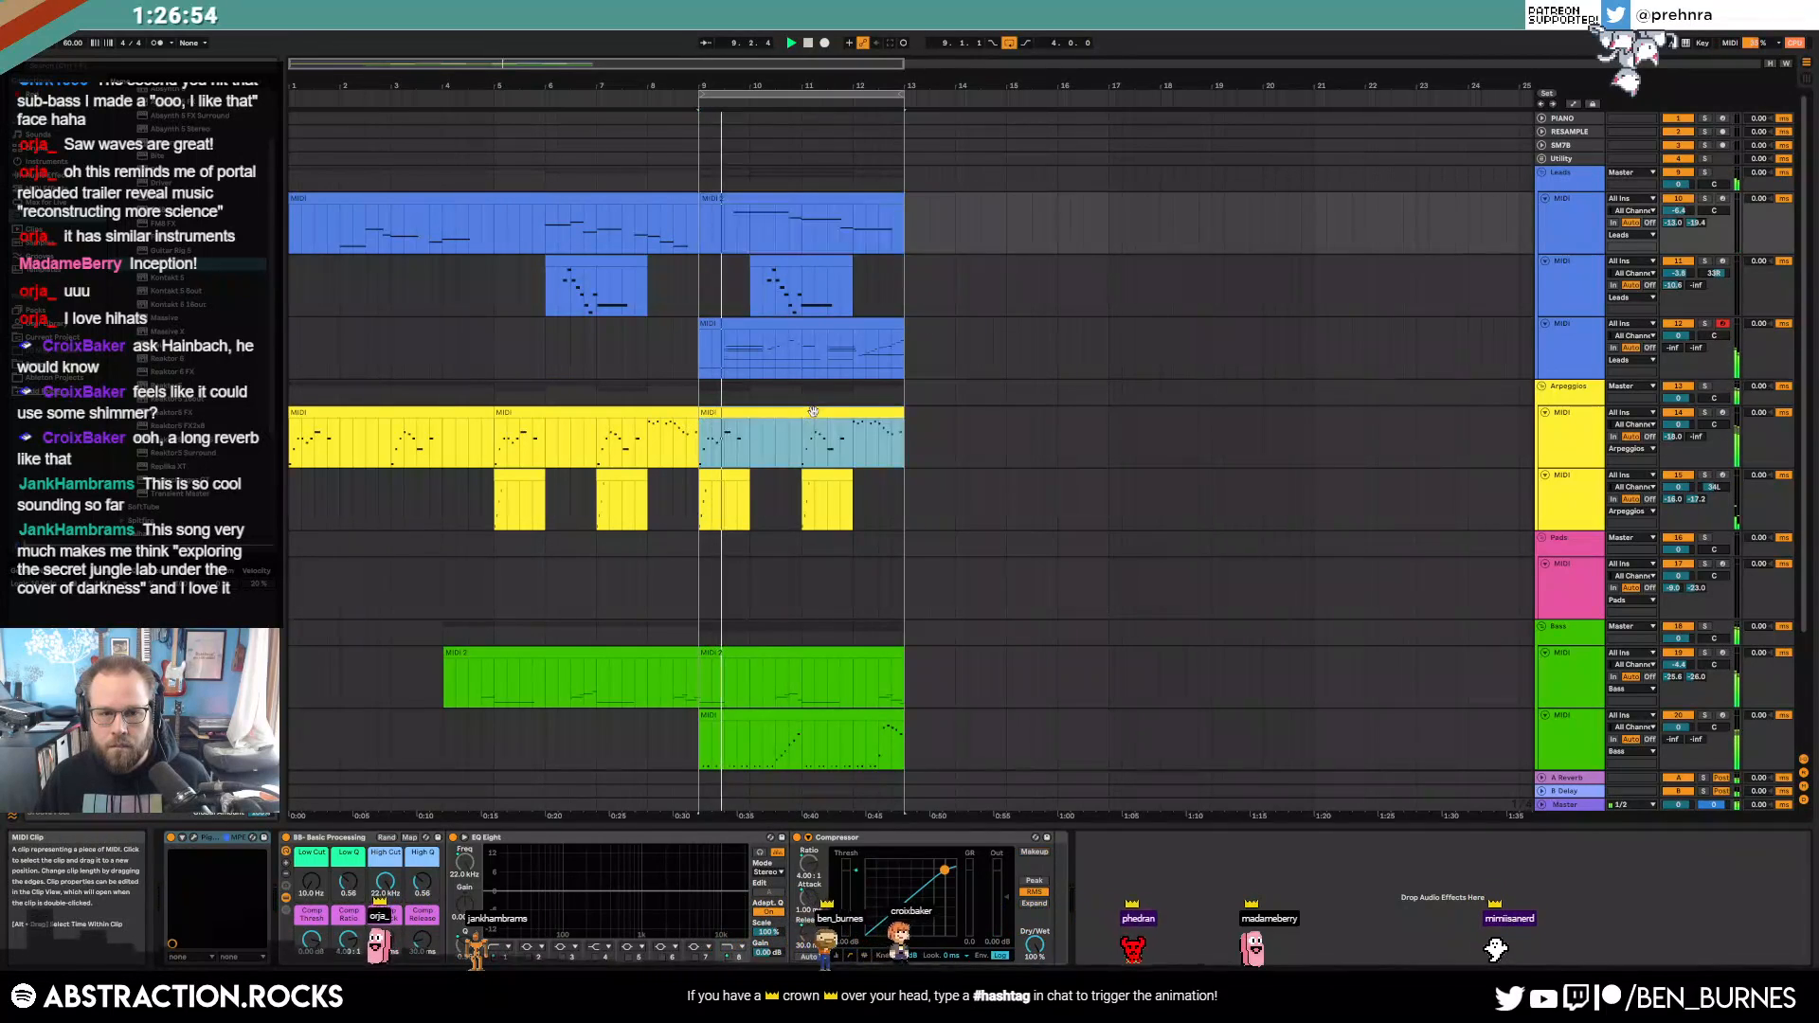
{"action": "left_click", "coordinate": [767, 464]}
{"action": "double_click", "coordinate": [762, 465]}
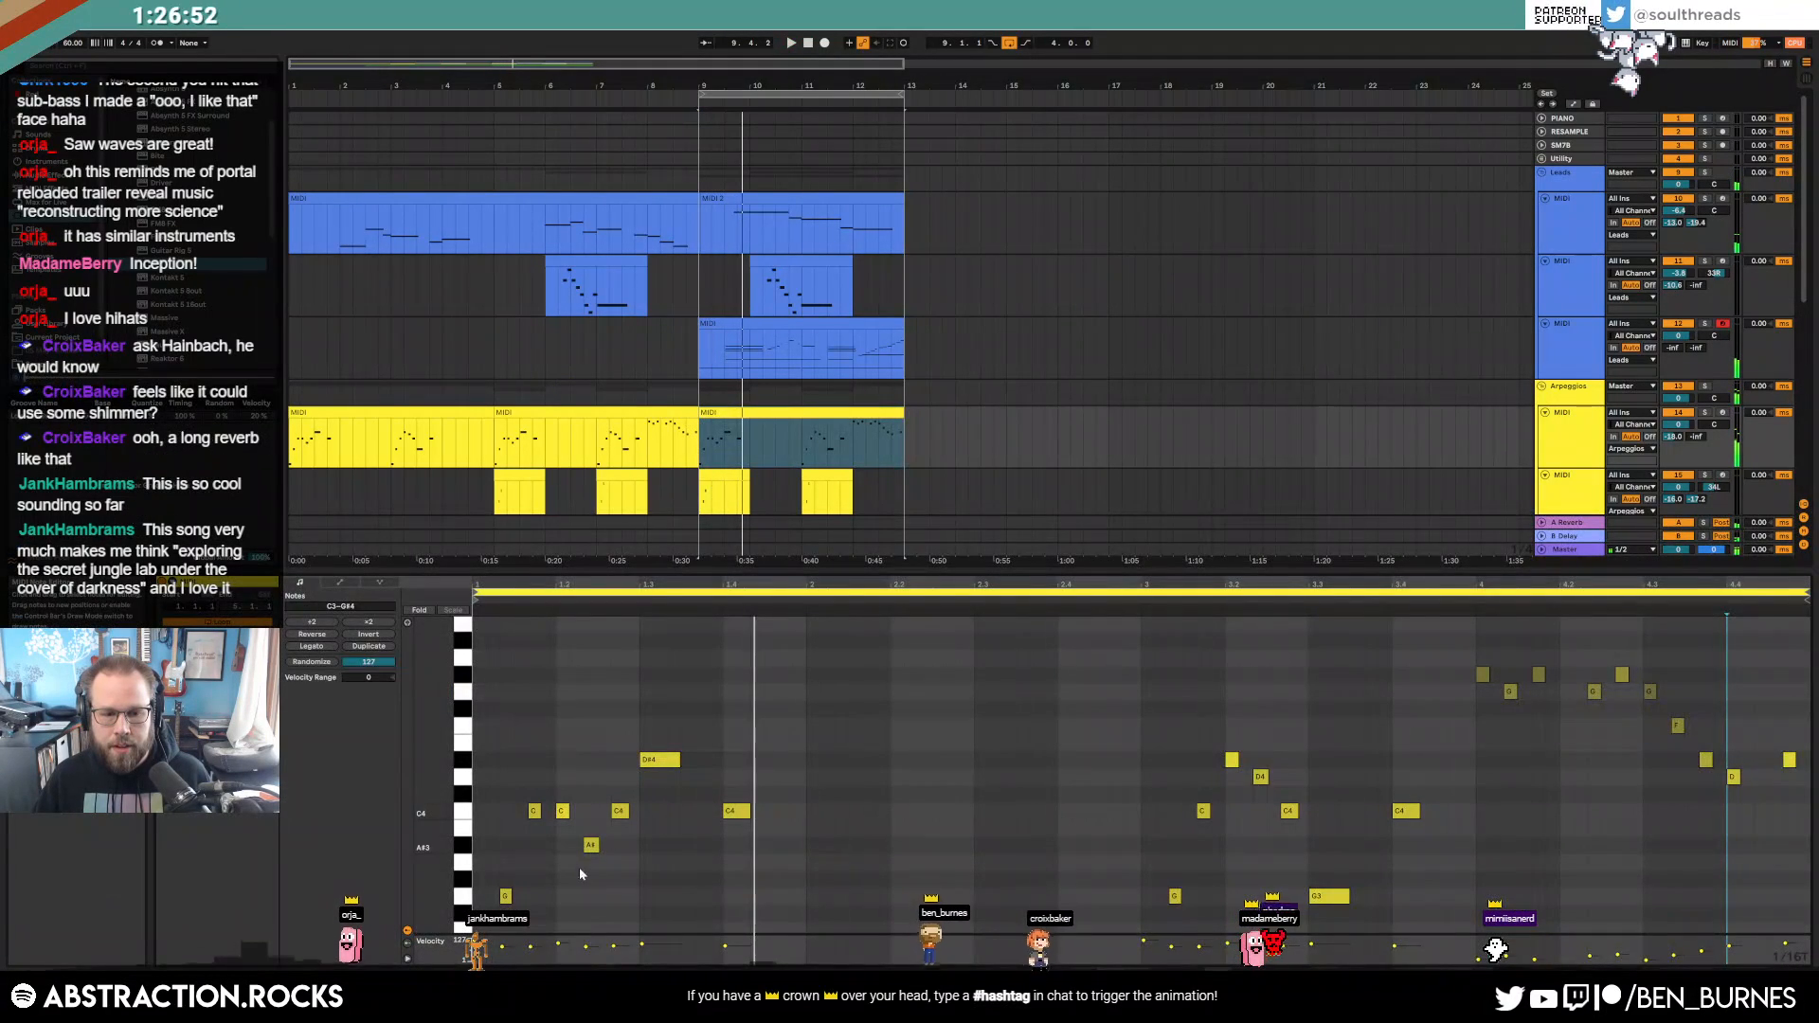
{"action": "scroll", "coordinate": [578, 810], "scroll_direction": "down", "scroll_amount": 3}
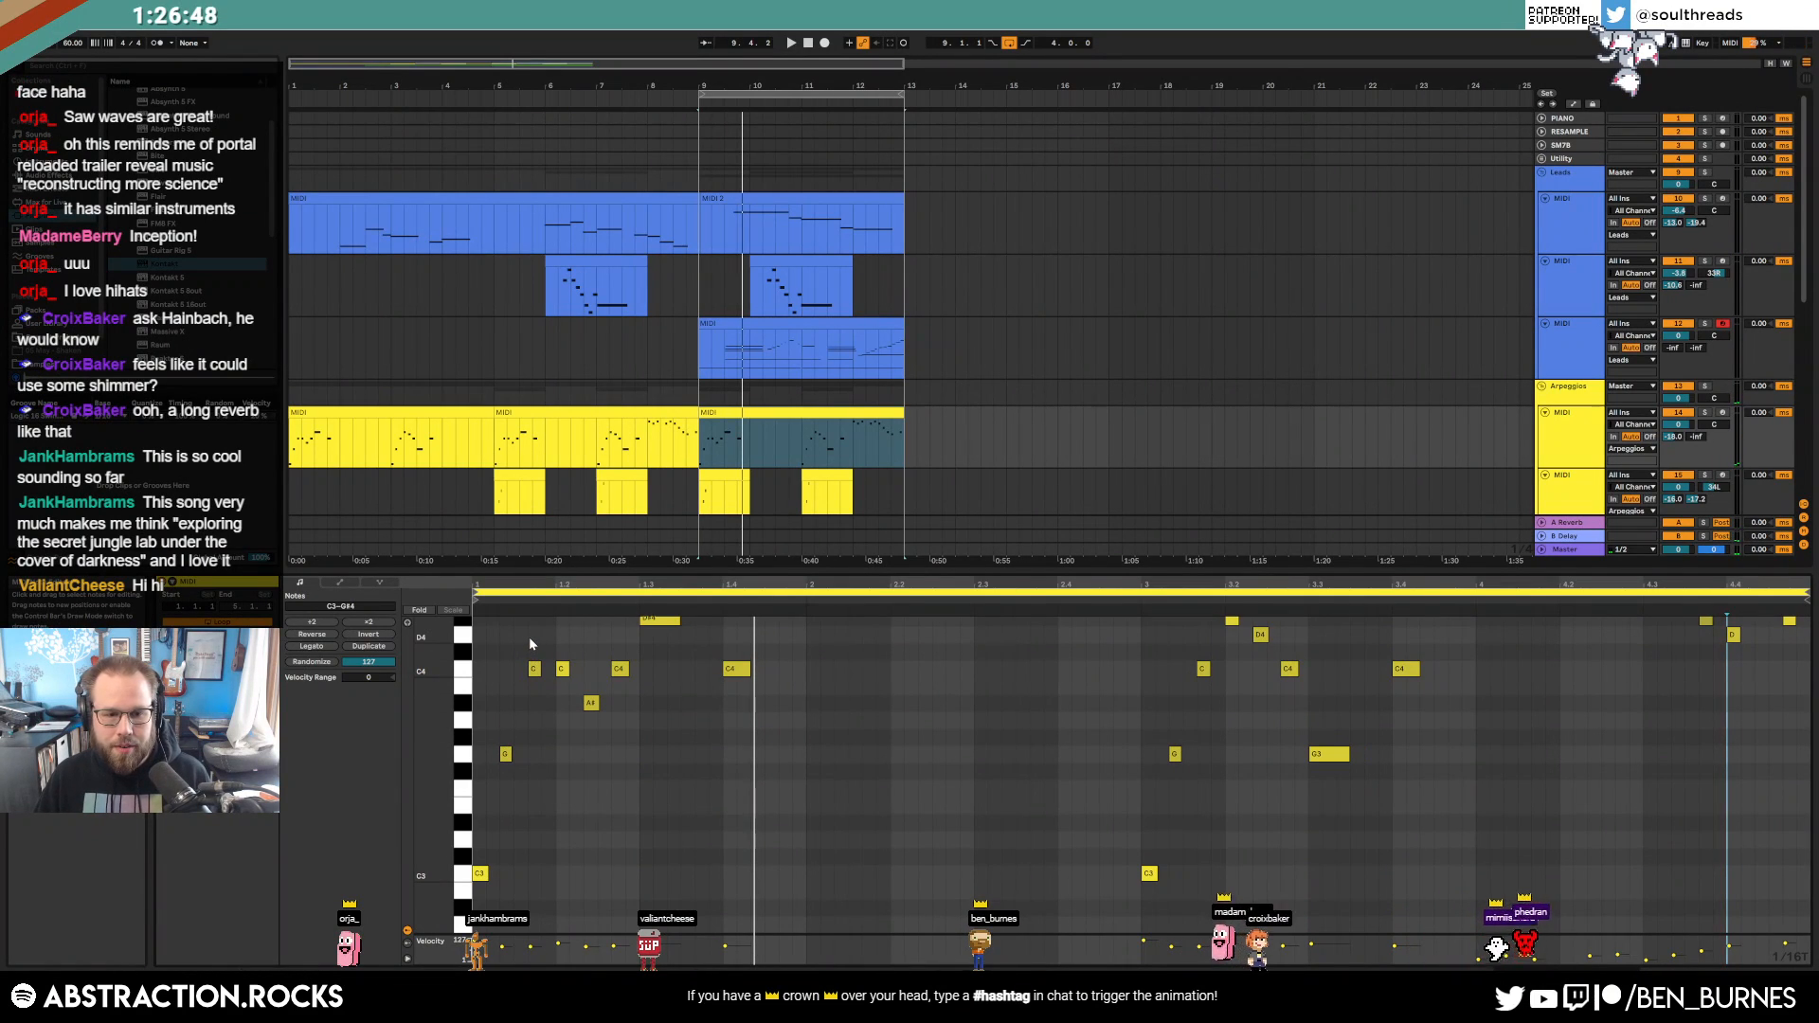
{"action": "left_click_drag", "start_coordinate": [533, 669], "coordinate": [534, 754]}
{"action": "left_click_drag", "start_coordinate": [562, 669], "coordinate": [562, 686]}
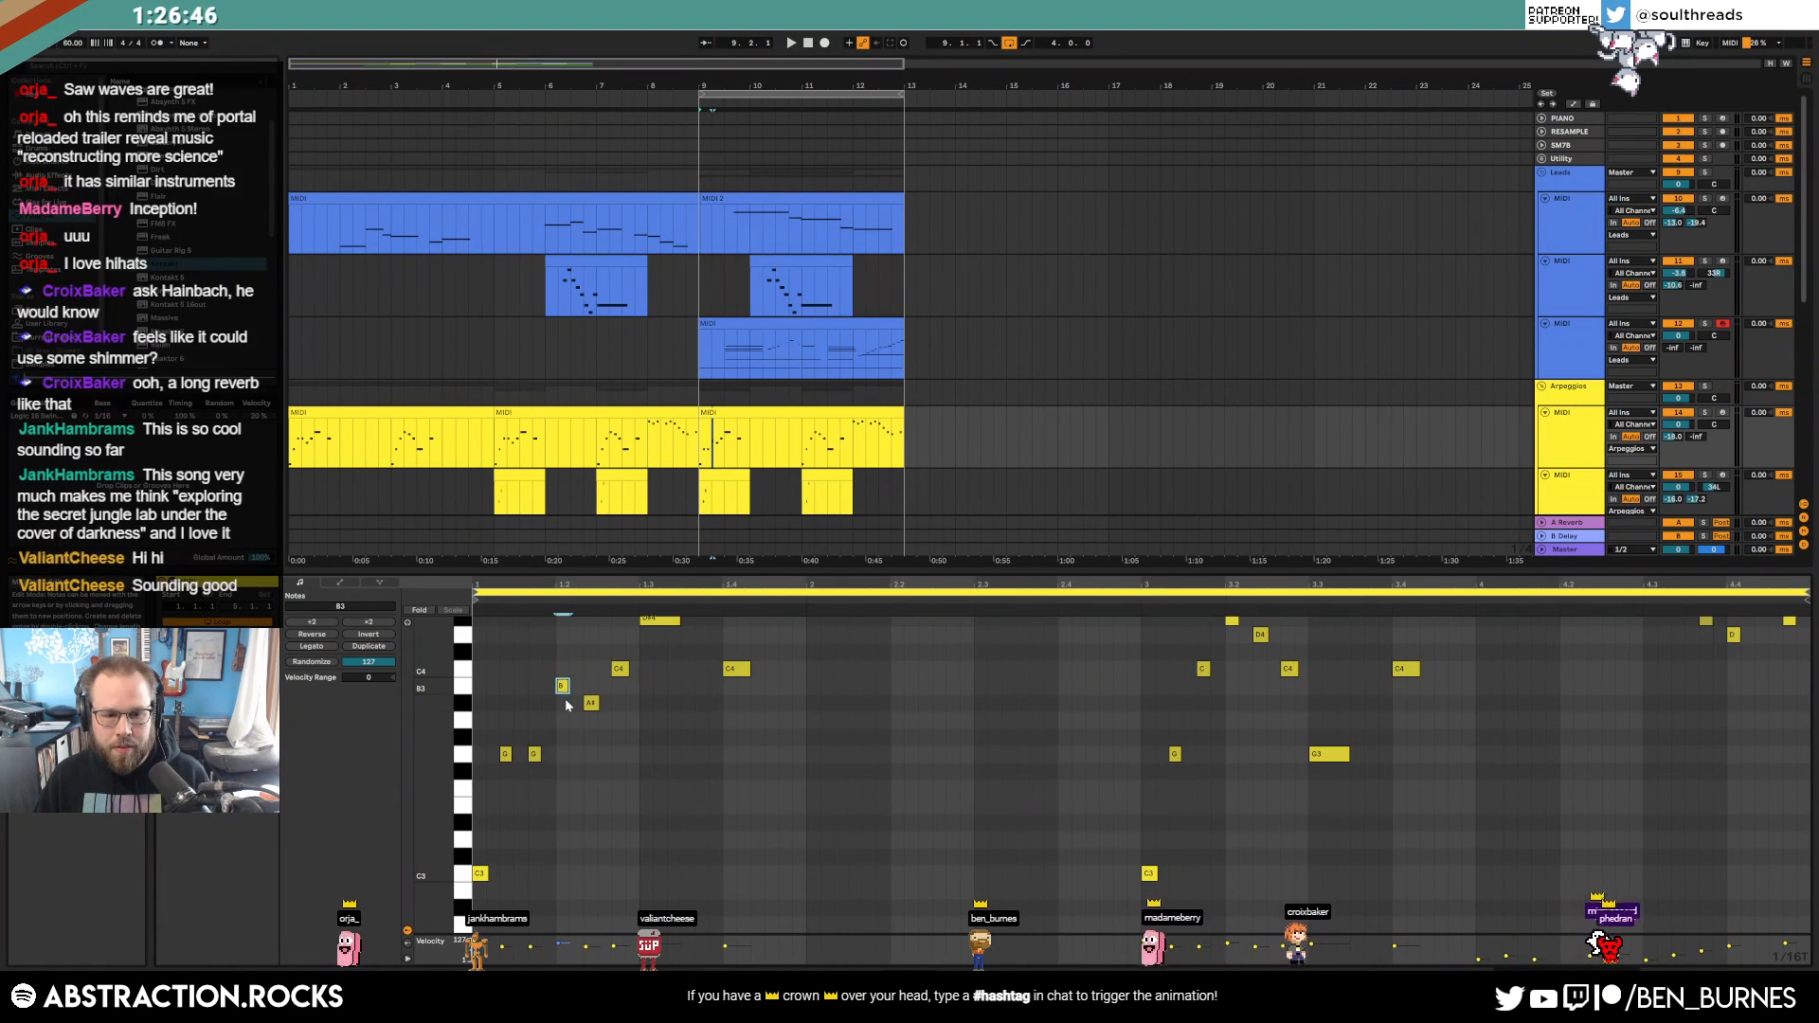
{"action": "key", "text": "Down"}
Rework the rest of the opening arpeggio phrase into C3, G3, G3 and delete its leftover higher notes.
{"action": "left_click", "coordinate": [590, 703]}
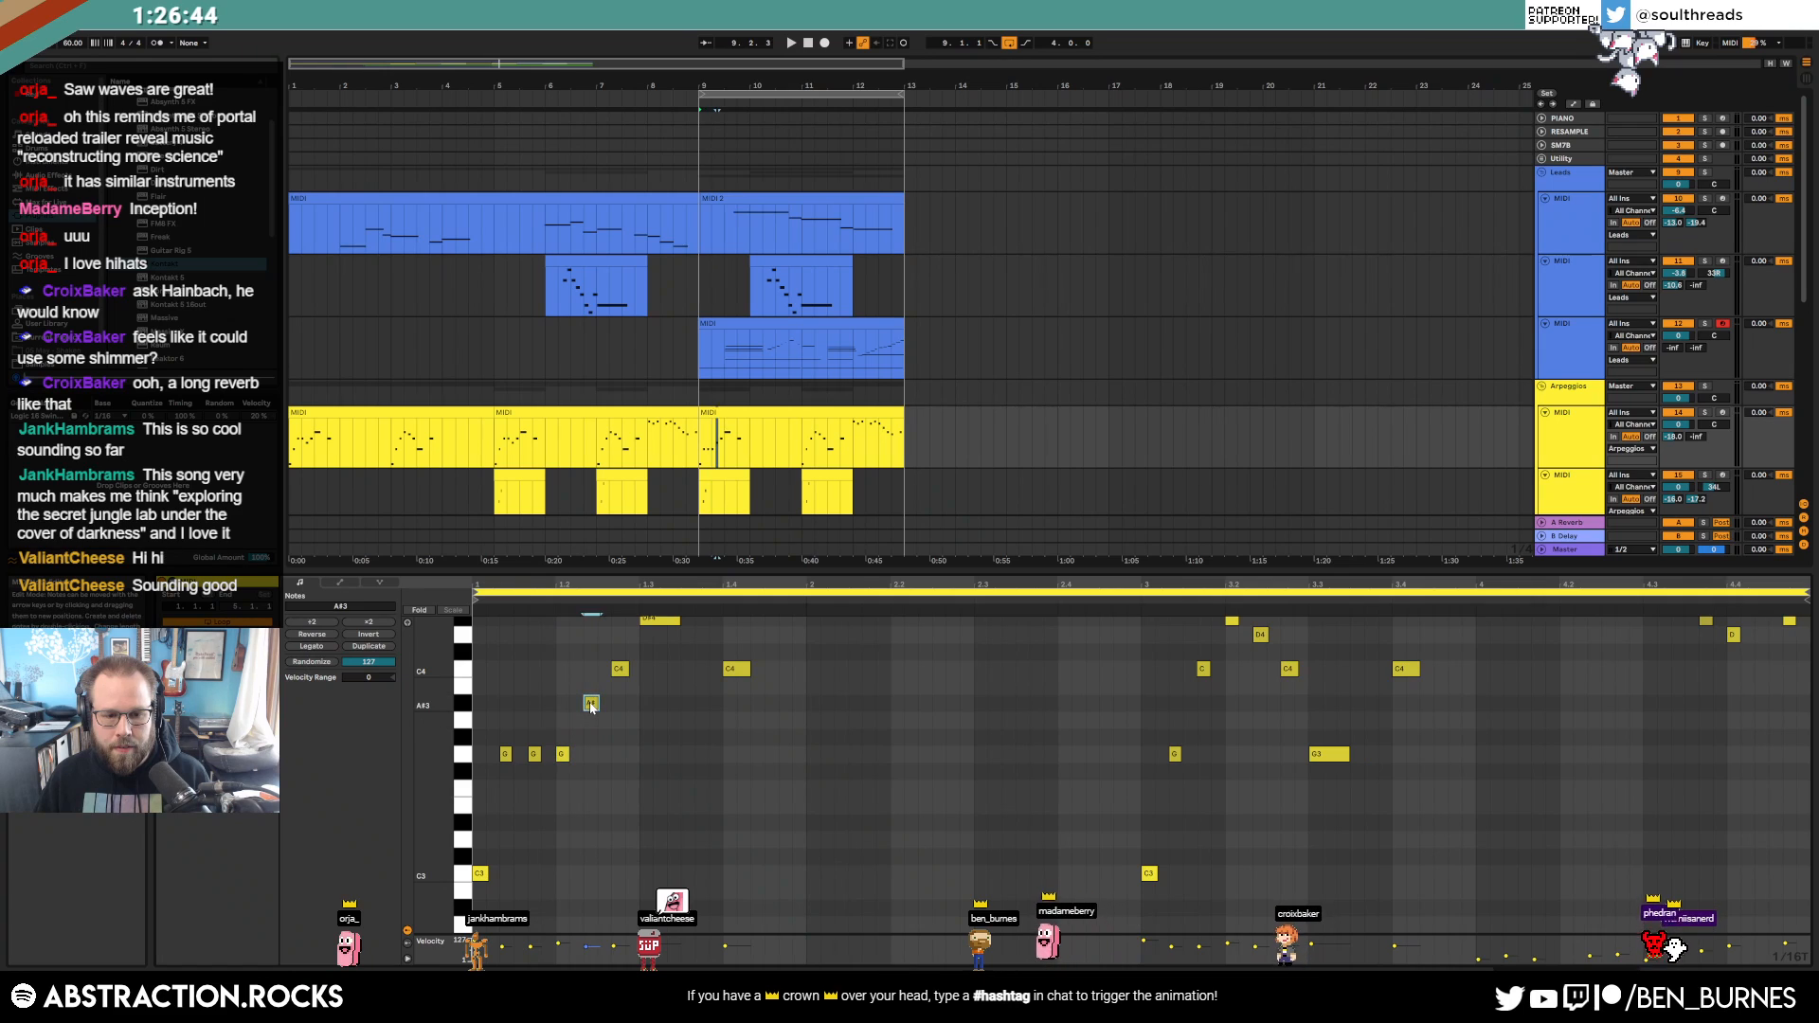
{"action": "key", "text": "Up"}
{"action": "key", "text": "Up"}
{"action": "left_click_drag", "start_coordinate": [615, 675], "coordinate": [623, 756]}
{"action": "double_click", "coordinate": [645, 751]}
{"action": "left_click_drag", "start_coordinate": [629, 618], "coordinate": [796, 683]}
{"action": "key", "text": "Delete"}
Replace the arpeggio clip's third-bar phrase with a duplicate of the opening phrase and raise the copy's sixth note to A#3.
{"action": "left_click_drag", "start_coordinate": [1095, 912], "coordinate": [1418, 612]}
{"action": "key", "text": "Delete"}
{"action": "left_click_drag", "start_coordinate": [1140, 692], "coordinate": [464, 926]}
{"action": "key", "text": "ctrl+d"}
{"action": "left_click", "coordinate": [1283, 758]}
{"action": "key", "text": "Up"}
{"action": "key", "text": "Up"}
{"action": "key", "text": "Up"}
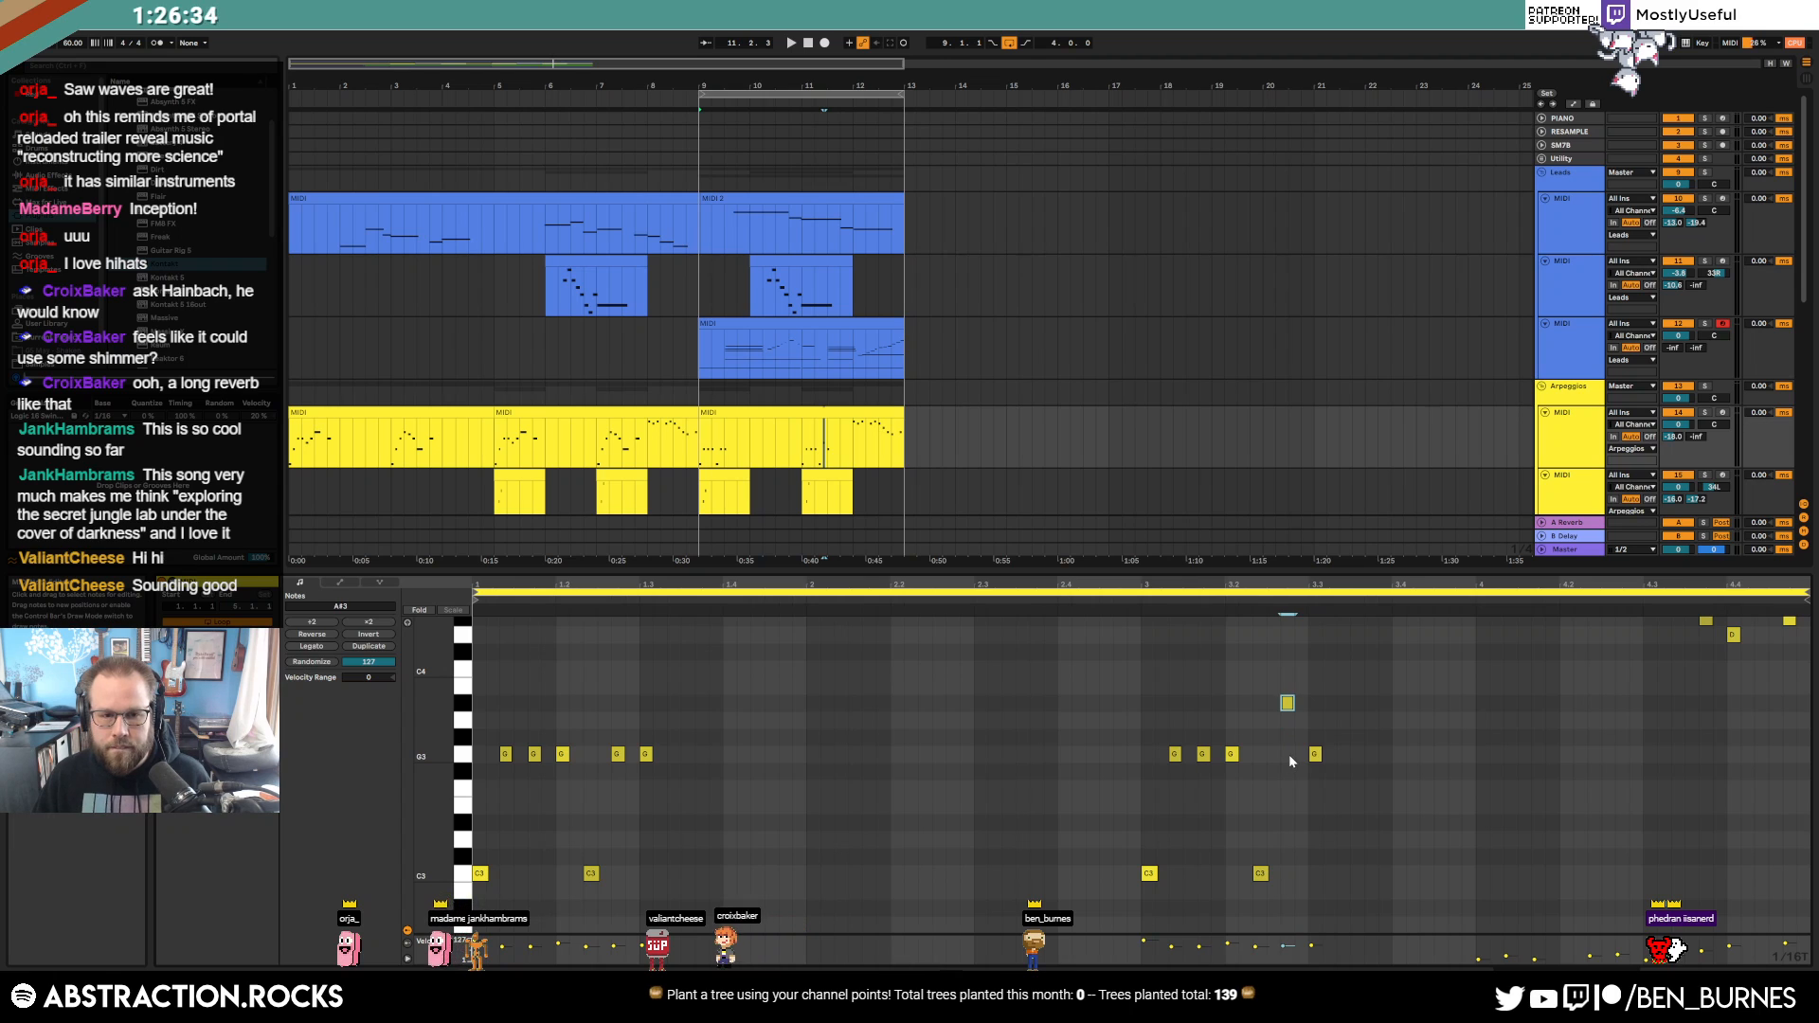
Play the bars 9–12 section and deactivate the second lead track's clip starting at bar 10.
{"action": "key", "text": "space"}
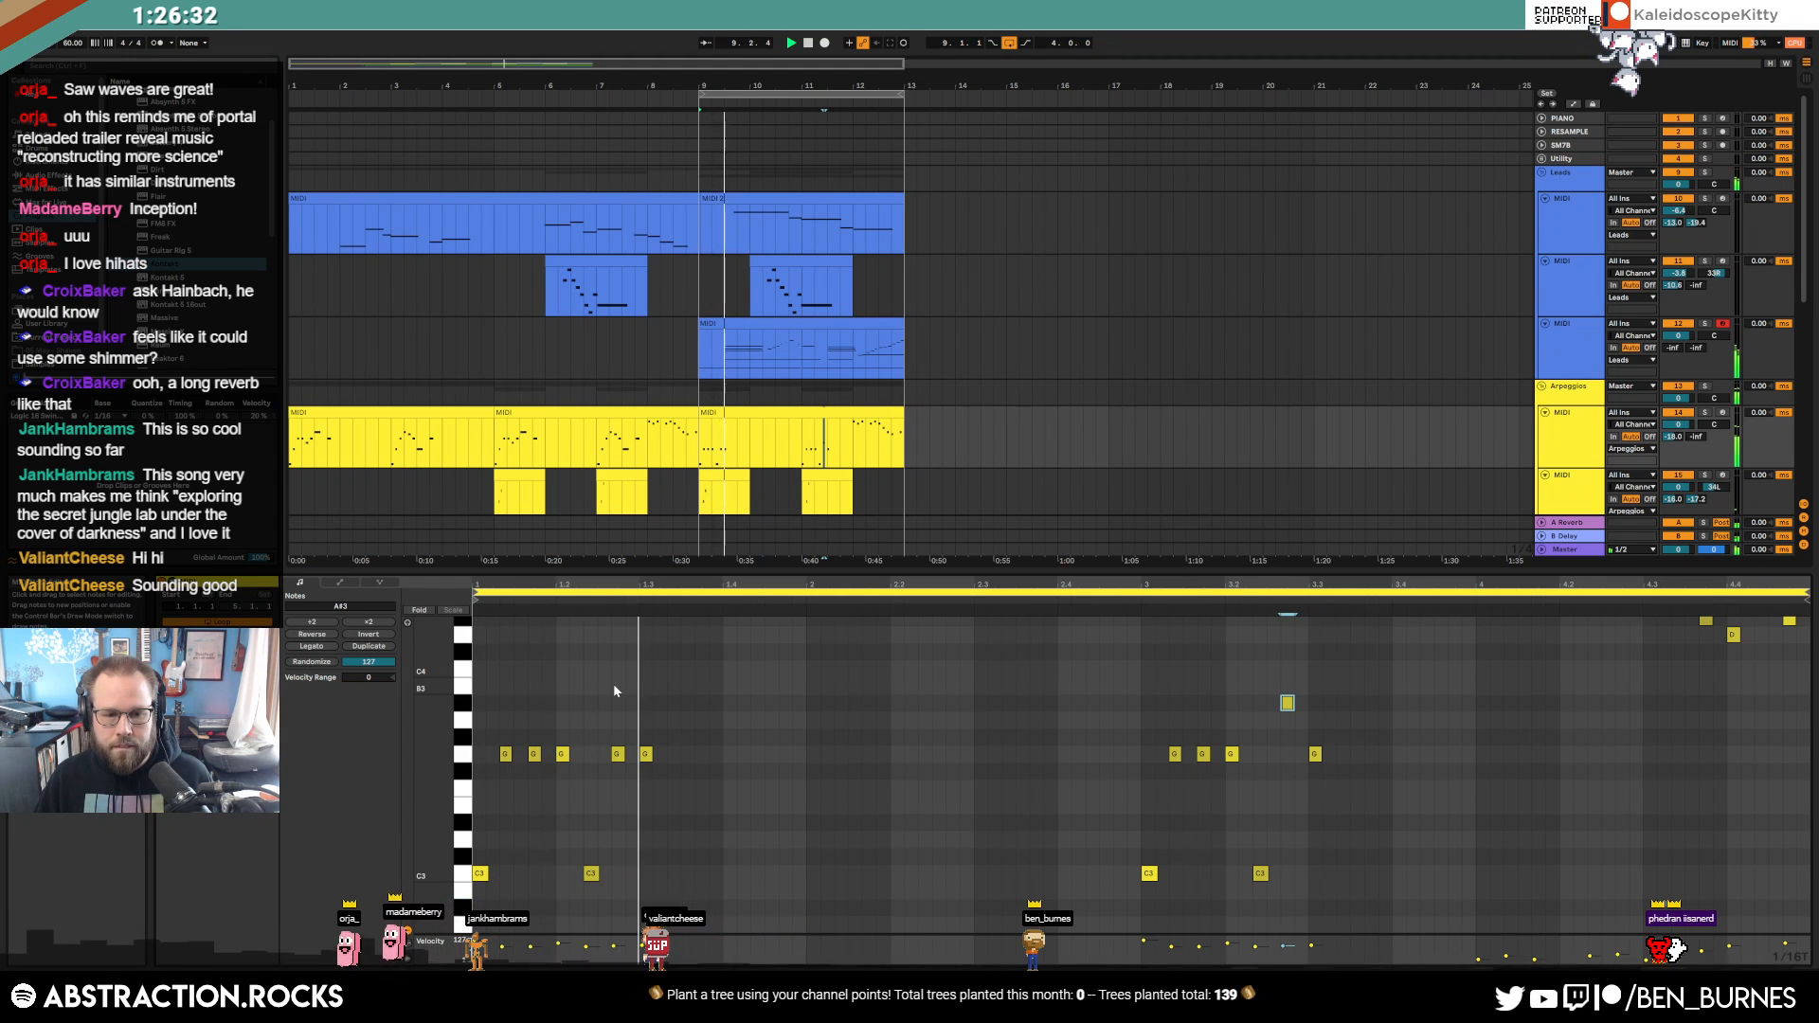
{"action": "key", "text": "shift+Tab"}
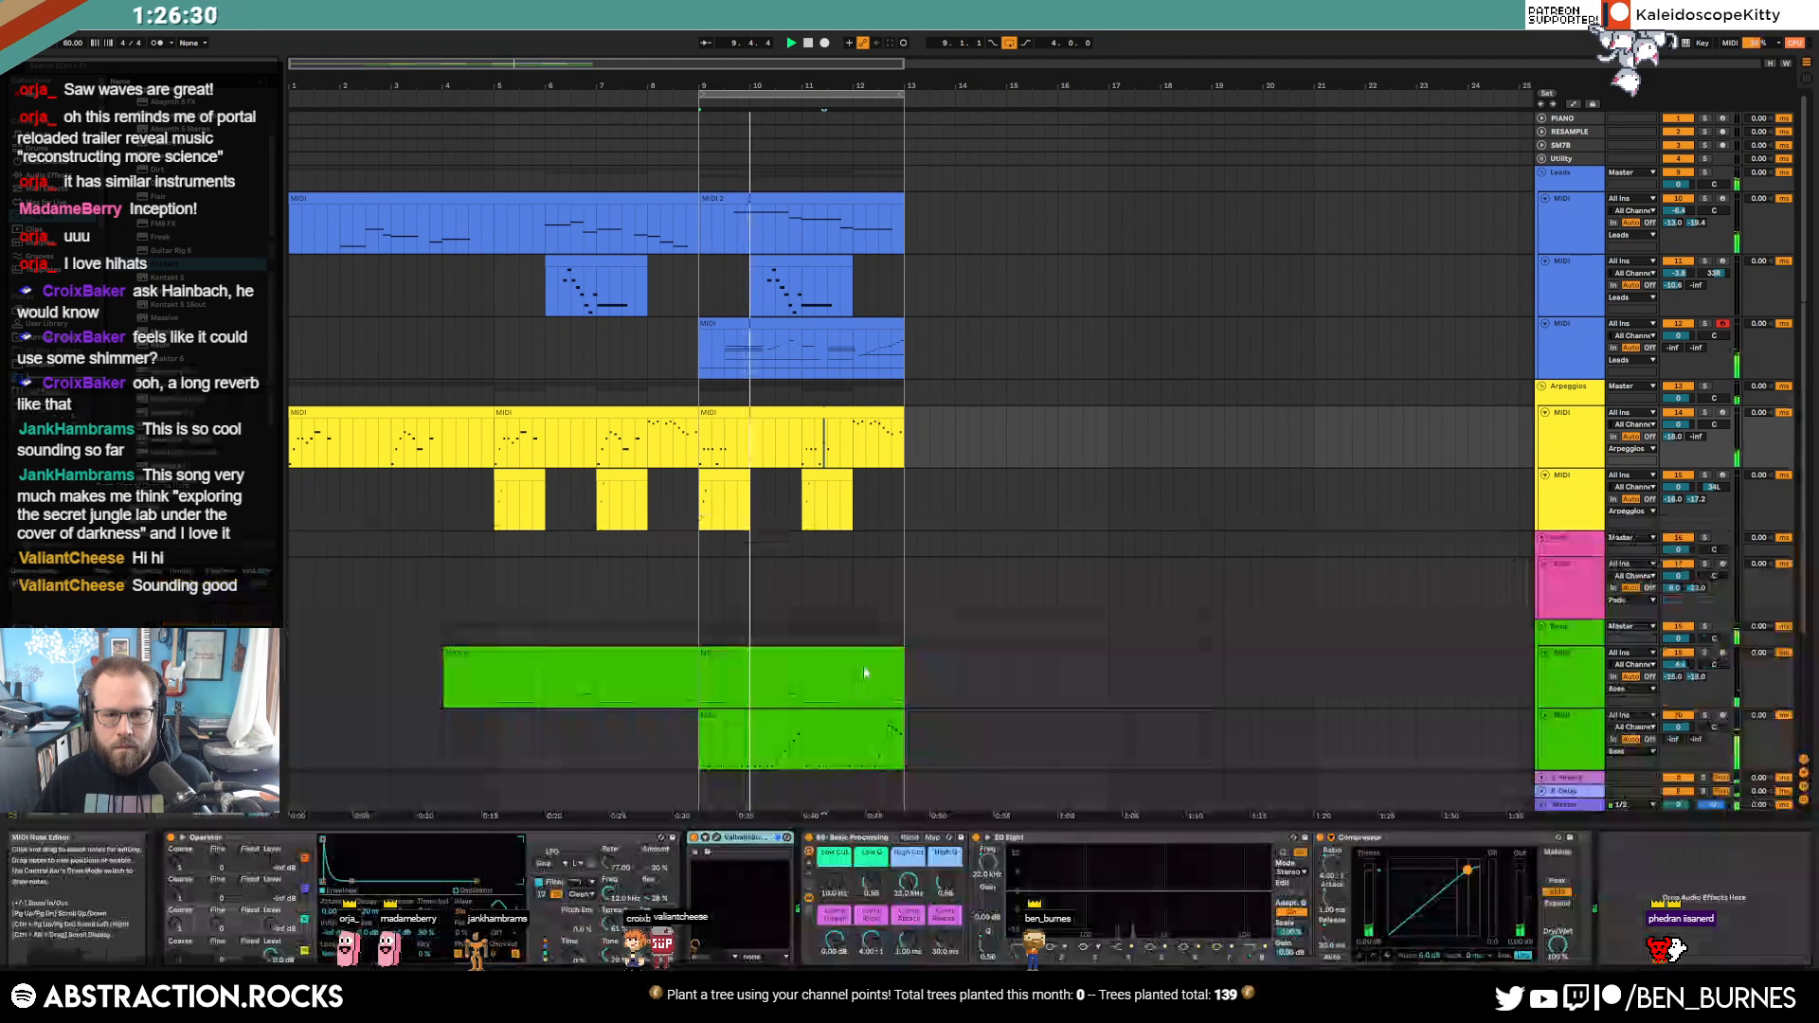
{"action": "scroll", "coordinate": [793, 601], "scroll_direction": "down", "scroll_amount": 1}
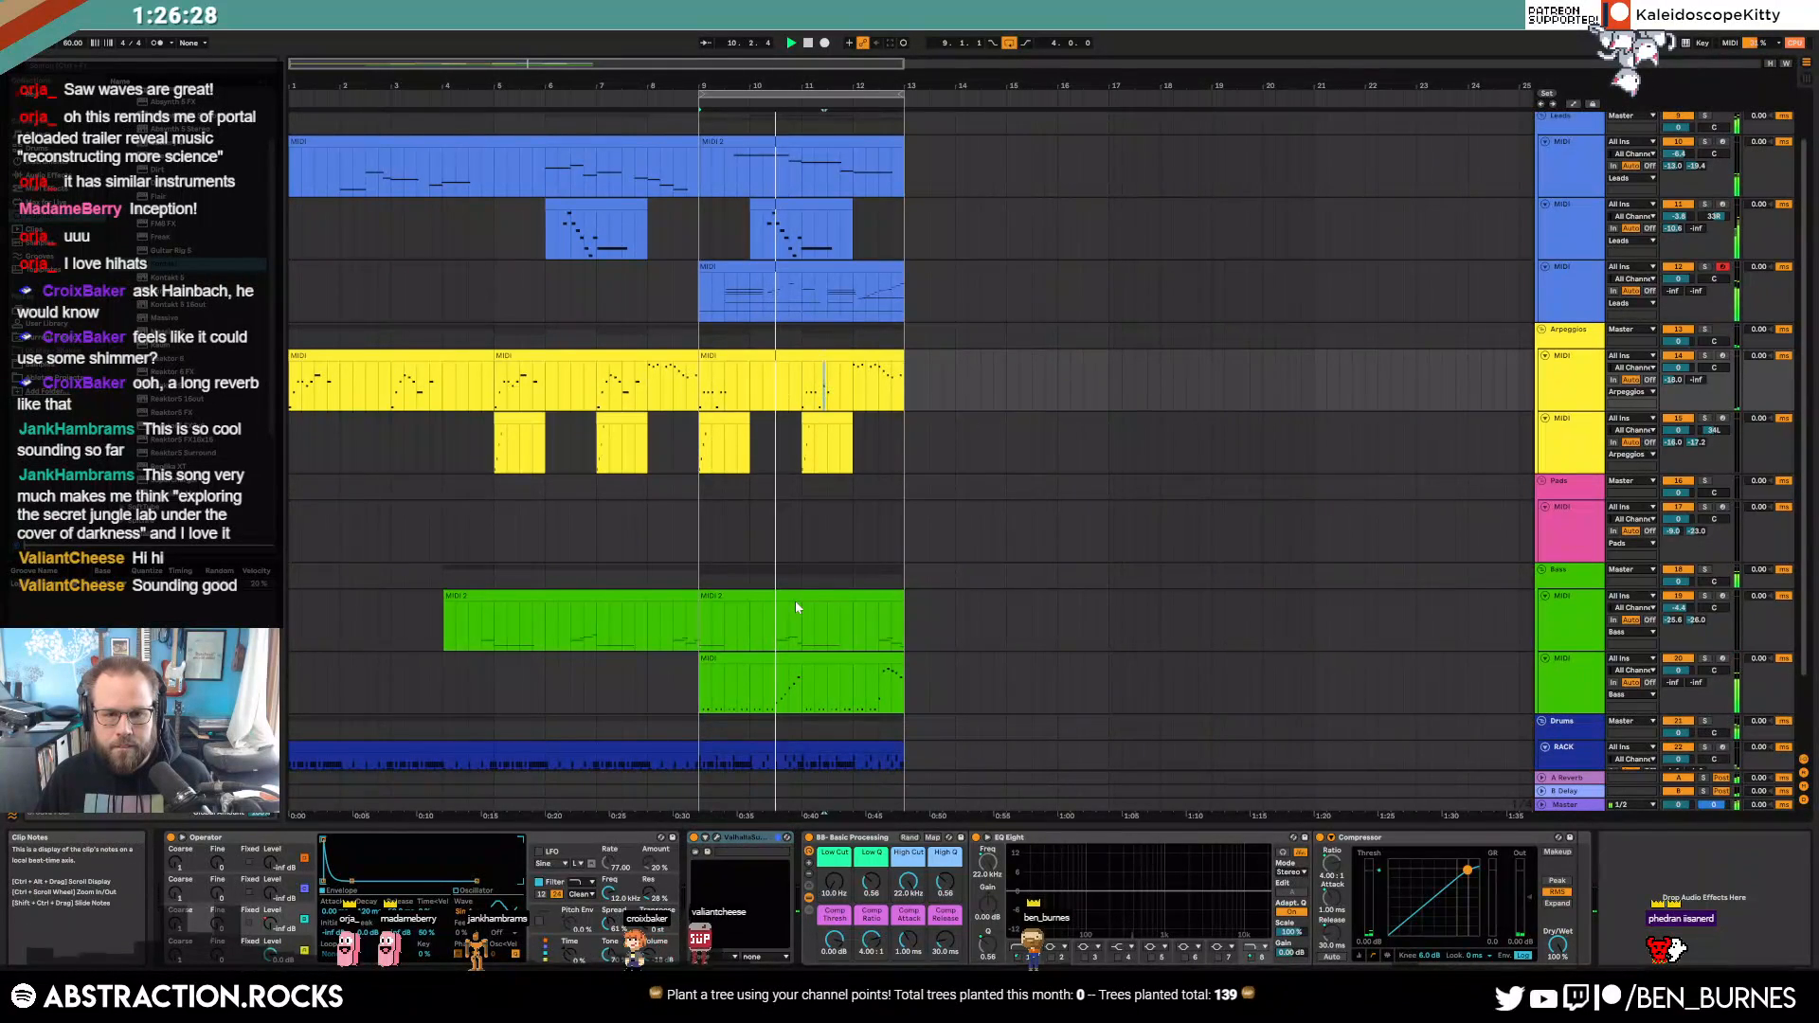
{"action": "scroll", "coordinate": [846, 276], "scroll_direction": "down", "scroll_amount": 1}
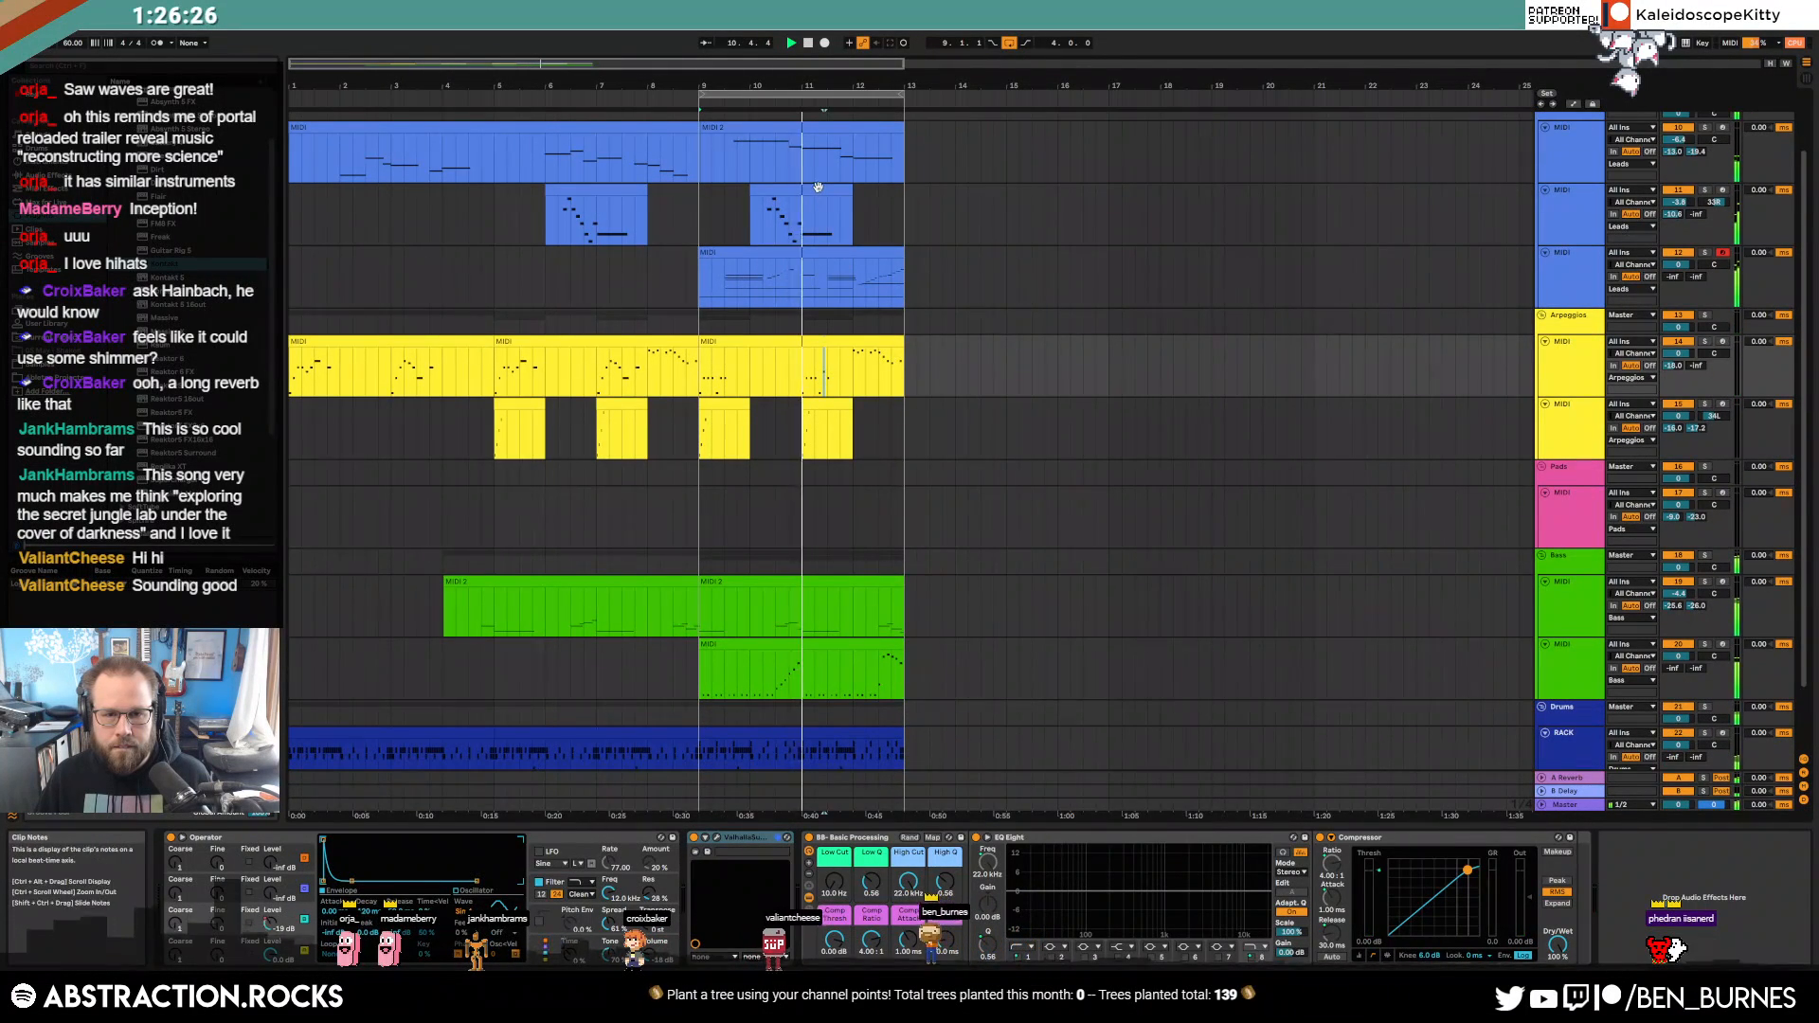
{"action": "left_click", "coordinate": [800, 215]}
{"action": "key", "text": "0"}
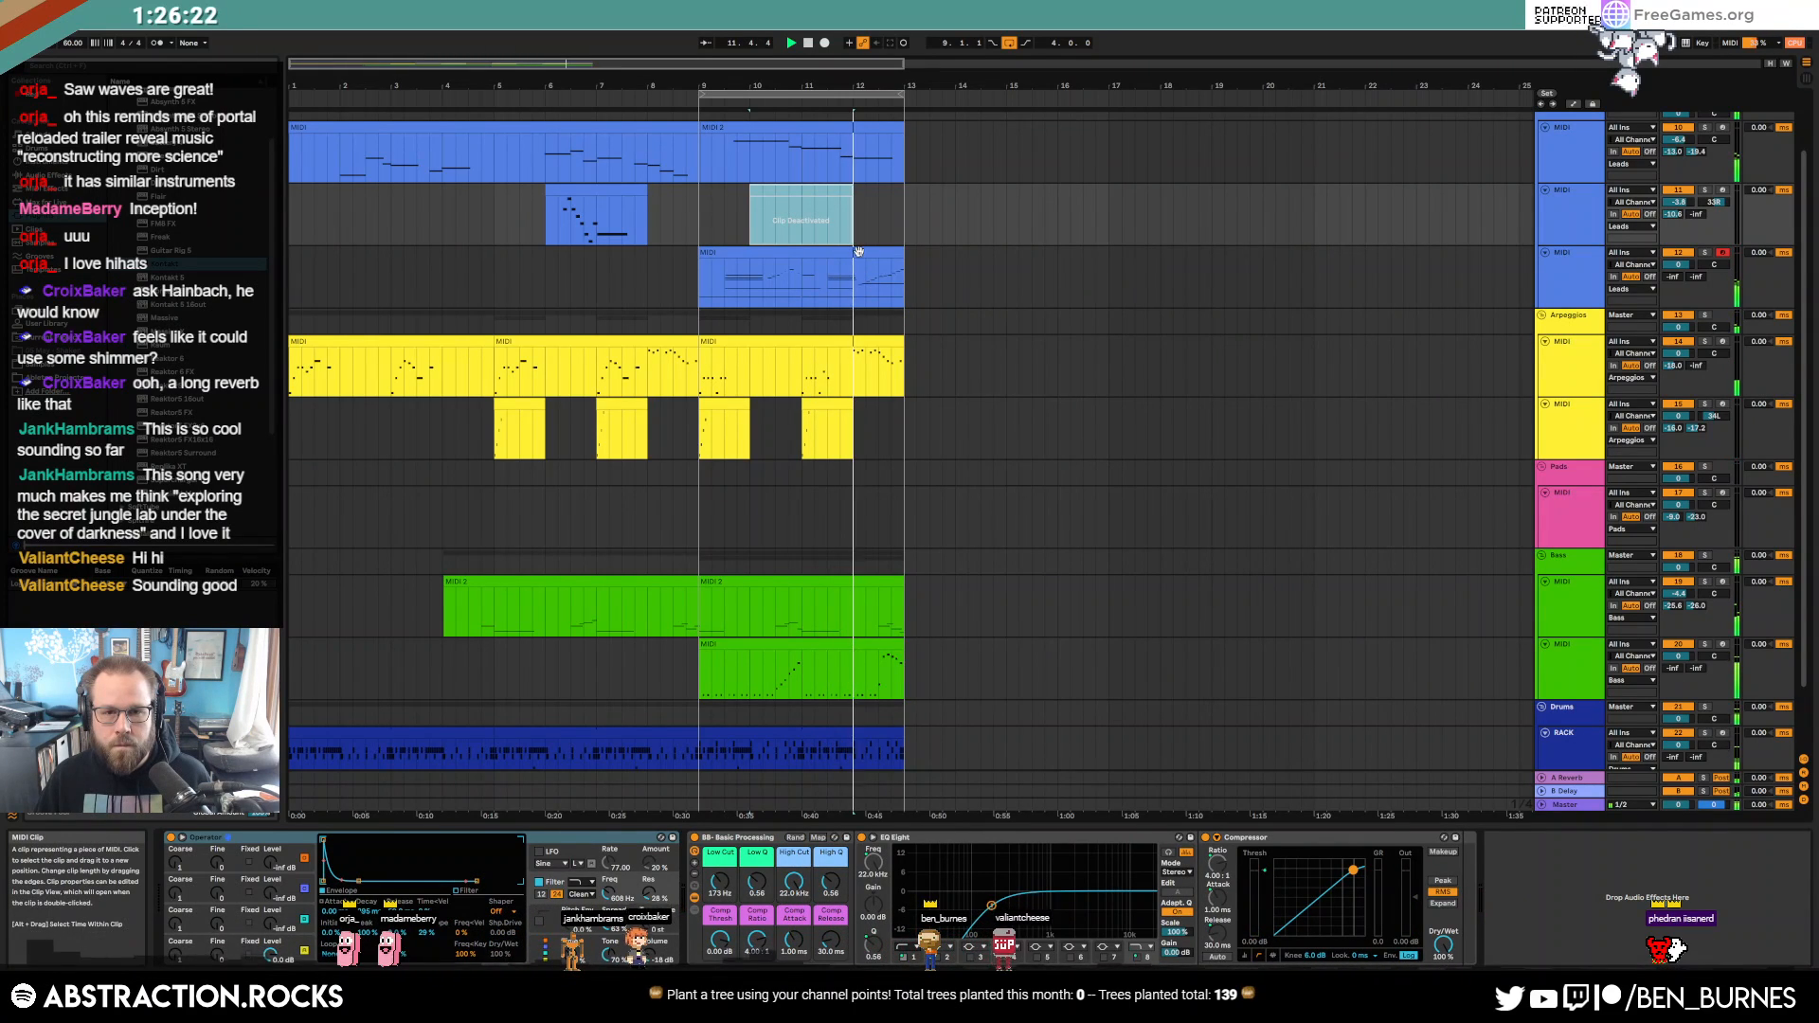
{"action": "left_click", "coordinate": [808, 126]}
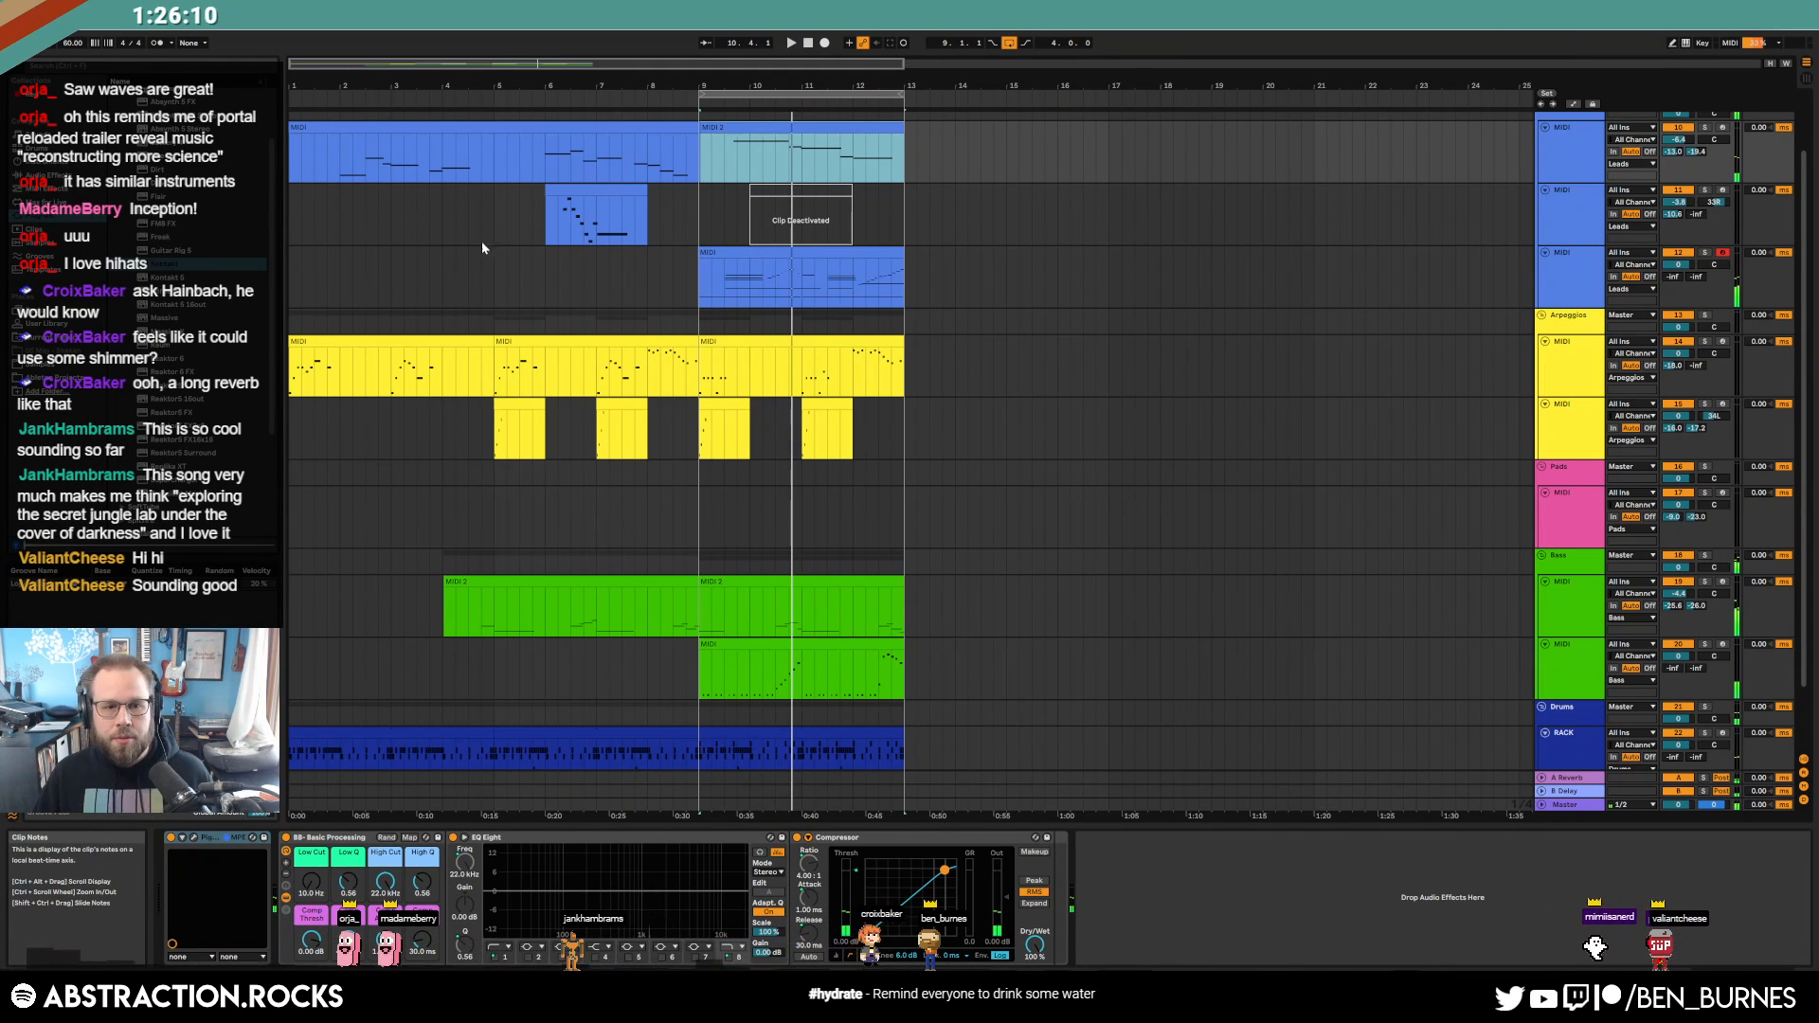
Duplicate the time of bars 5–8 across all tracks so the copy is inserted at bar 9.
{"action": "left_click_drag", "start_coordinate": [497, 617], "coordinate": [609, 625]}
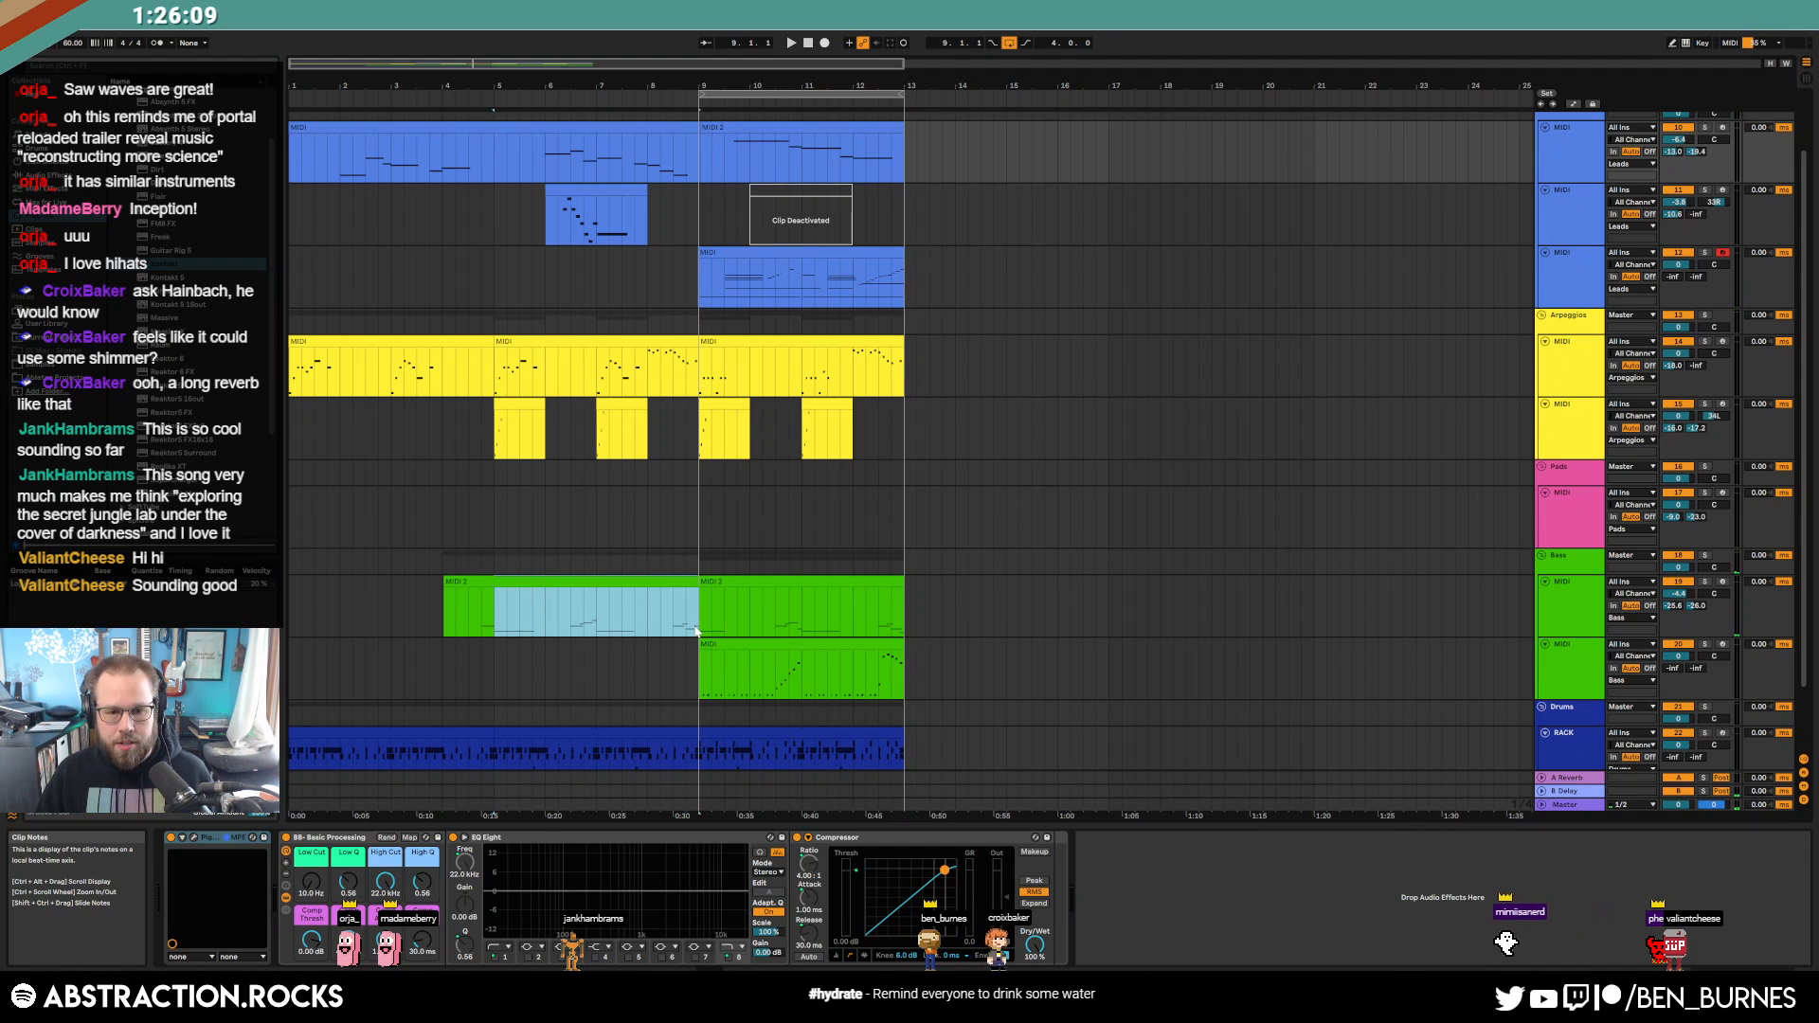
{"action": "key", "text": "ctrl+shift+d"}
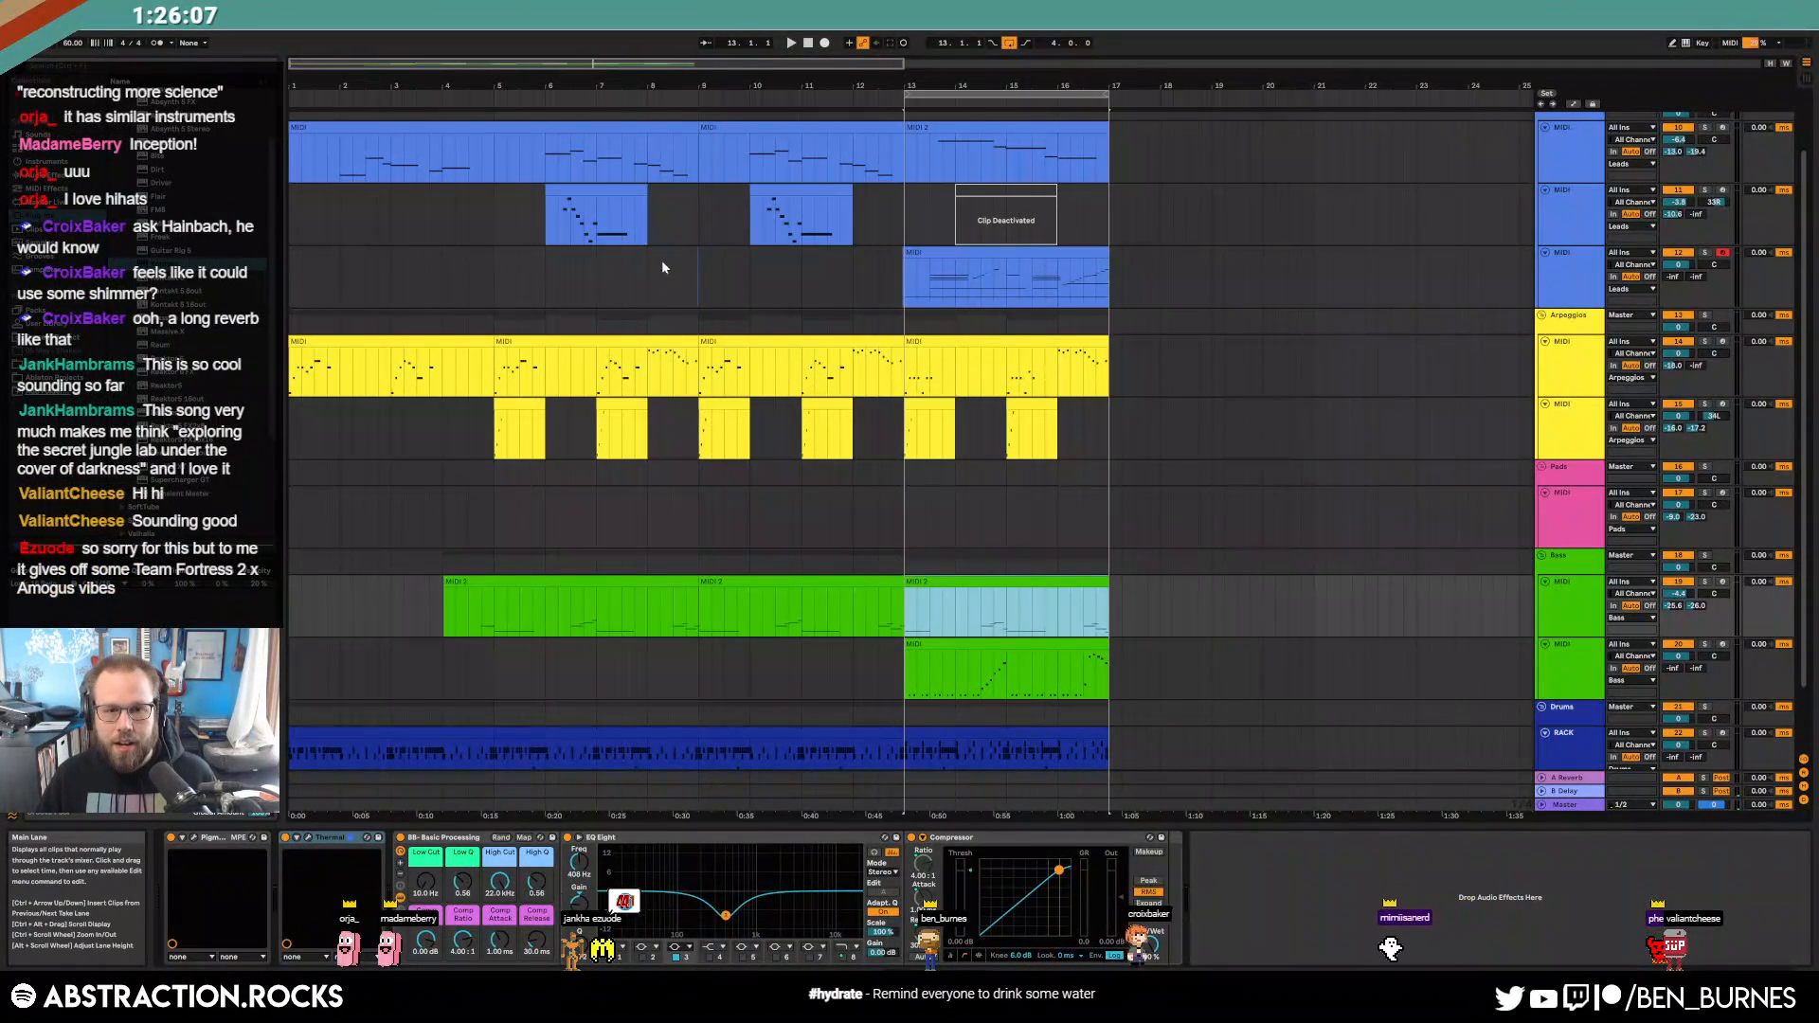
{"action": "left_click", "coordinate": [665, 253]}
{"action": "left_click", "coordinate": [850, 278]}
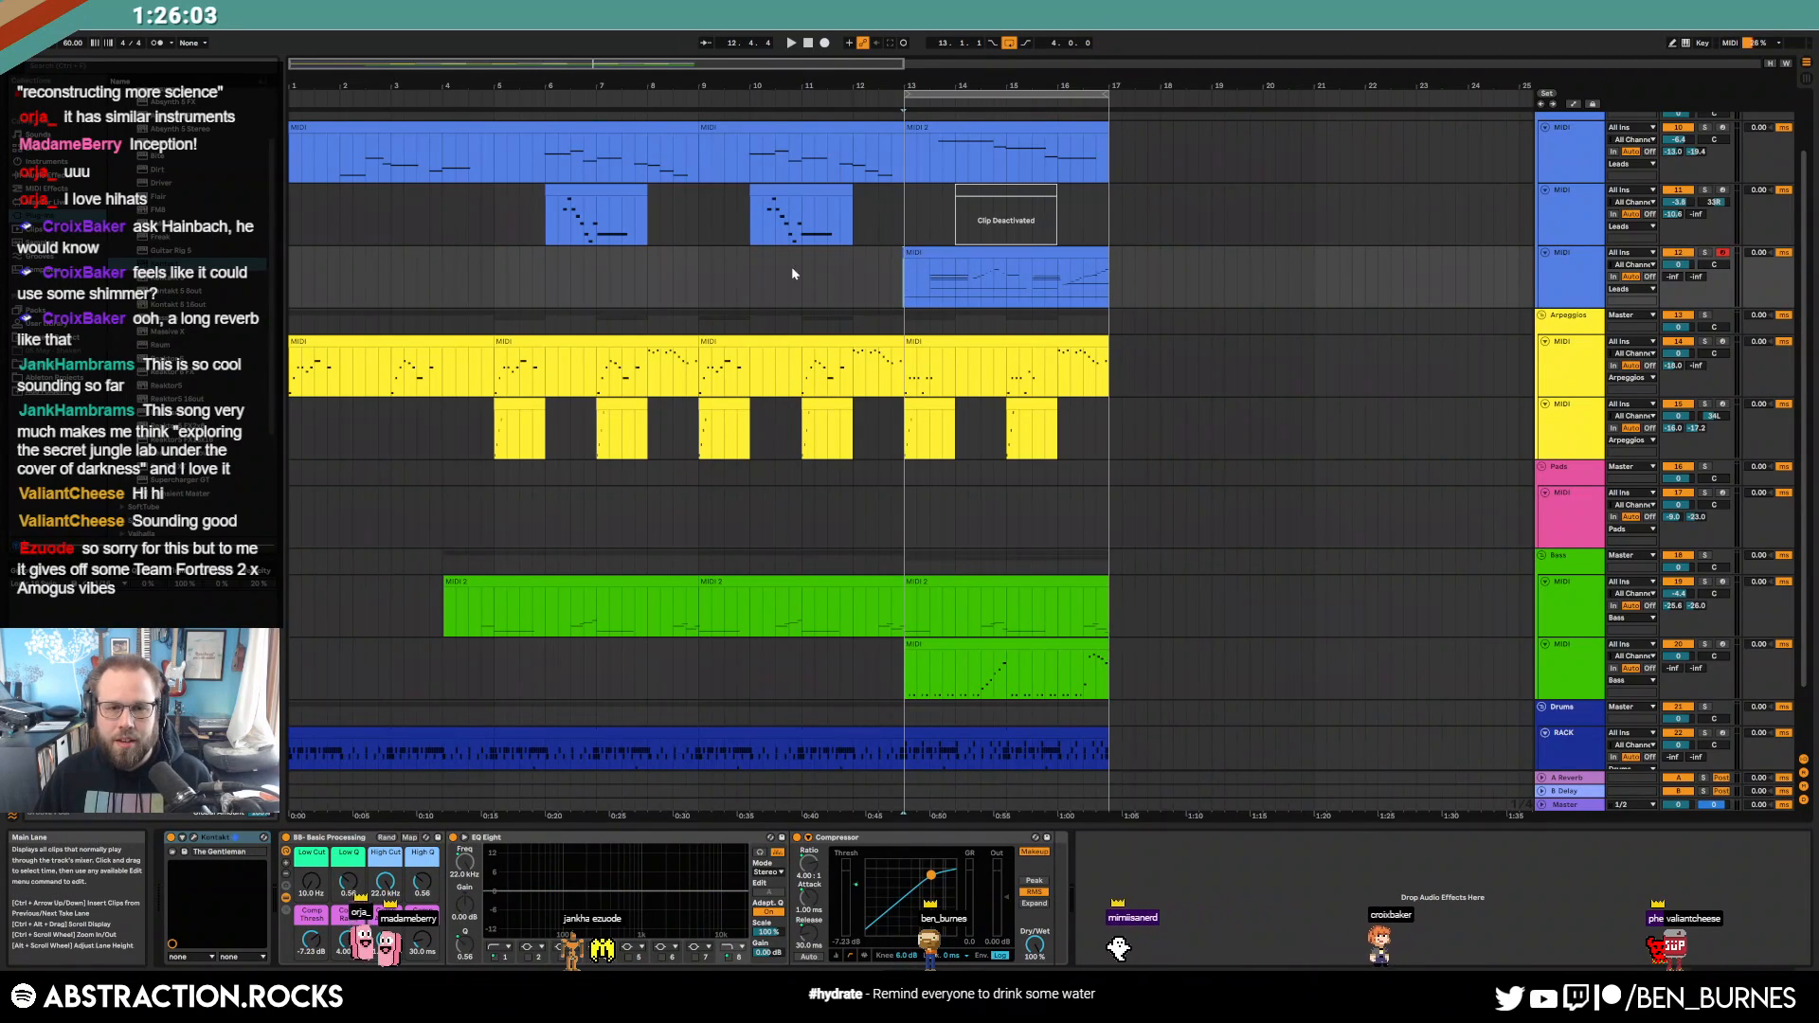
Move the first lead track's clip from bar 13 back to bar 9, replacing the duplicated melody.
{"action": "mouse_move", "coordinate": [496, 156]}
{"action": "left_mouse_down"}
{"action": "mouse_move", "coordinate": [979, 748]}
{"action": "mouse_move", "coordinate": [864, 746]}
{"action": "left_mouse_up"}
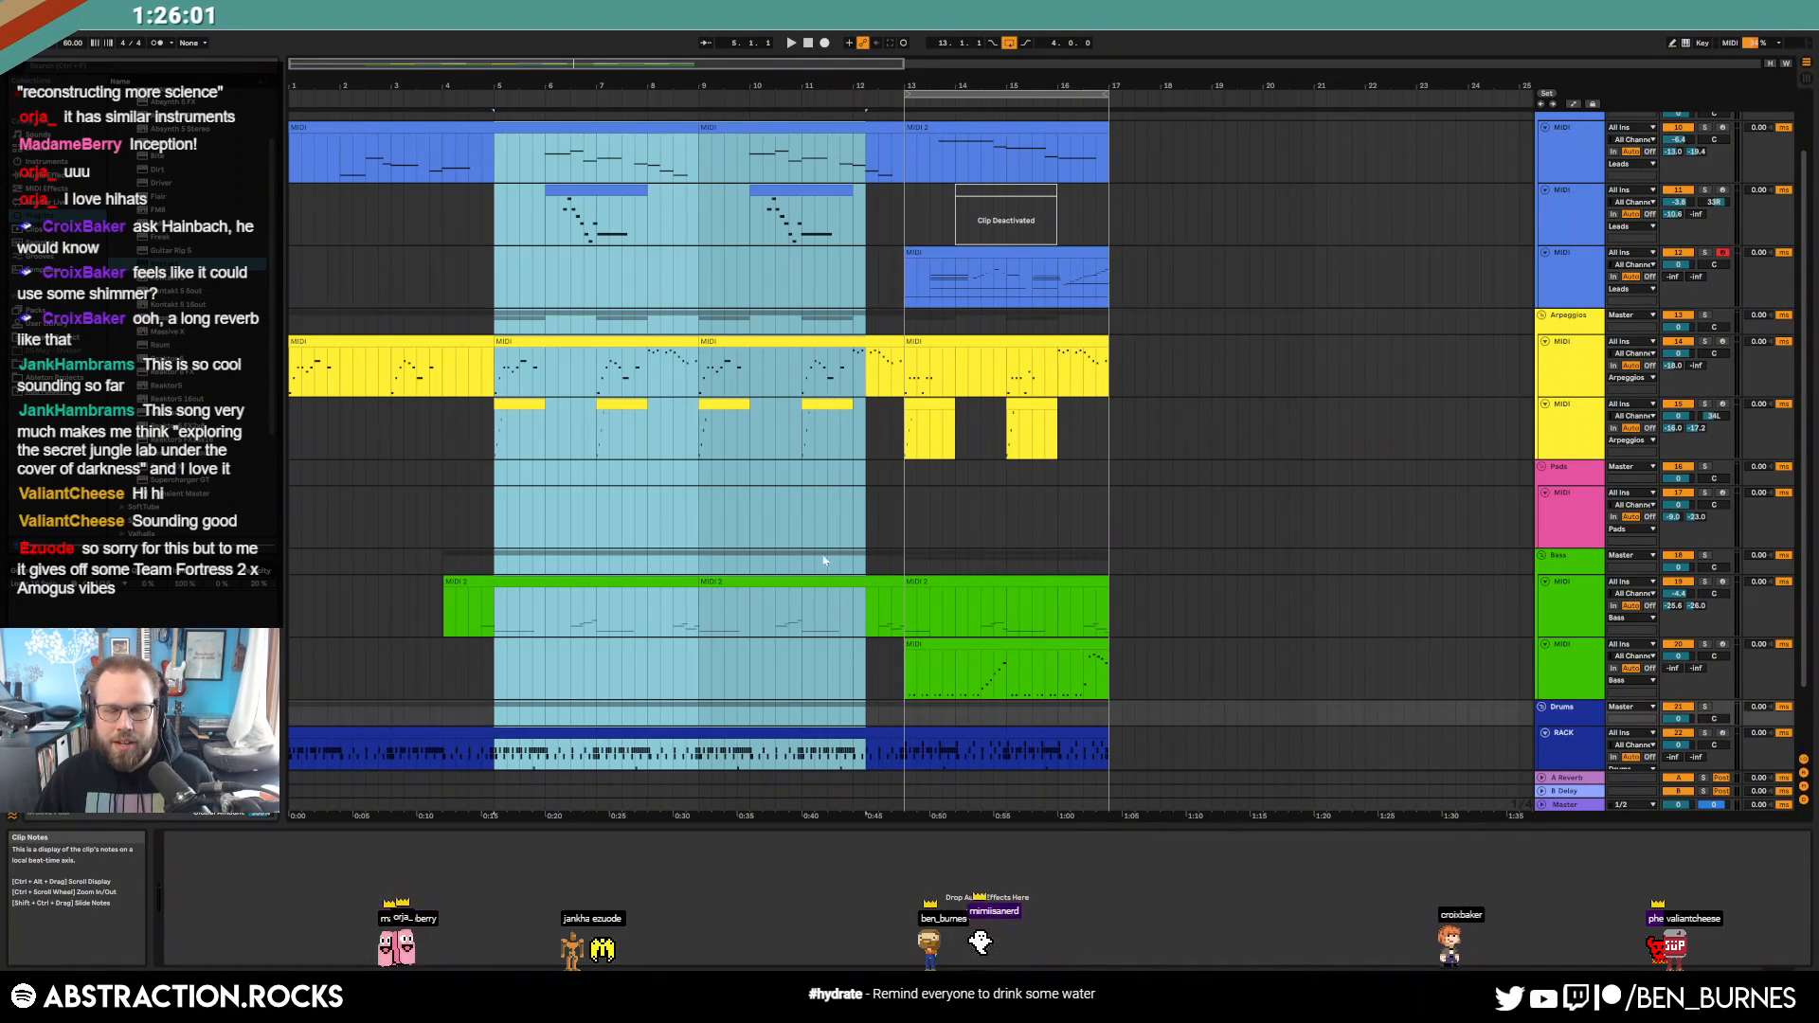
{"action": "left_click", "coordinate": [788, 428]}
{"action": "left_click_drag", "start_coordinate": [1011, 128], "coordinate": [806, 151]}
{"action": "left_click", "coordinate": [762, 275]}
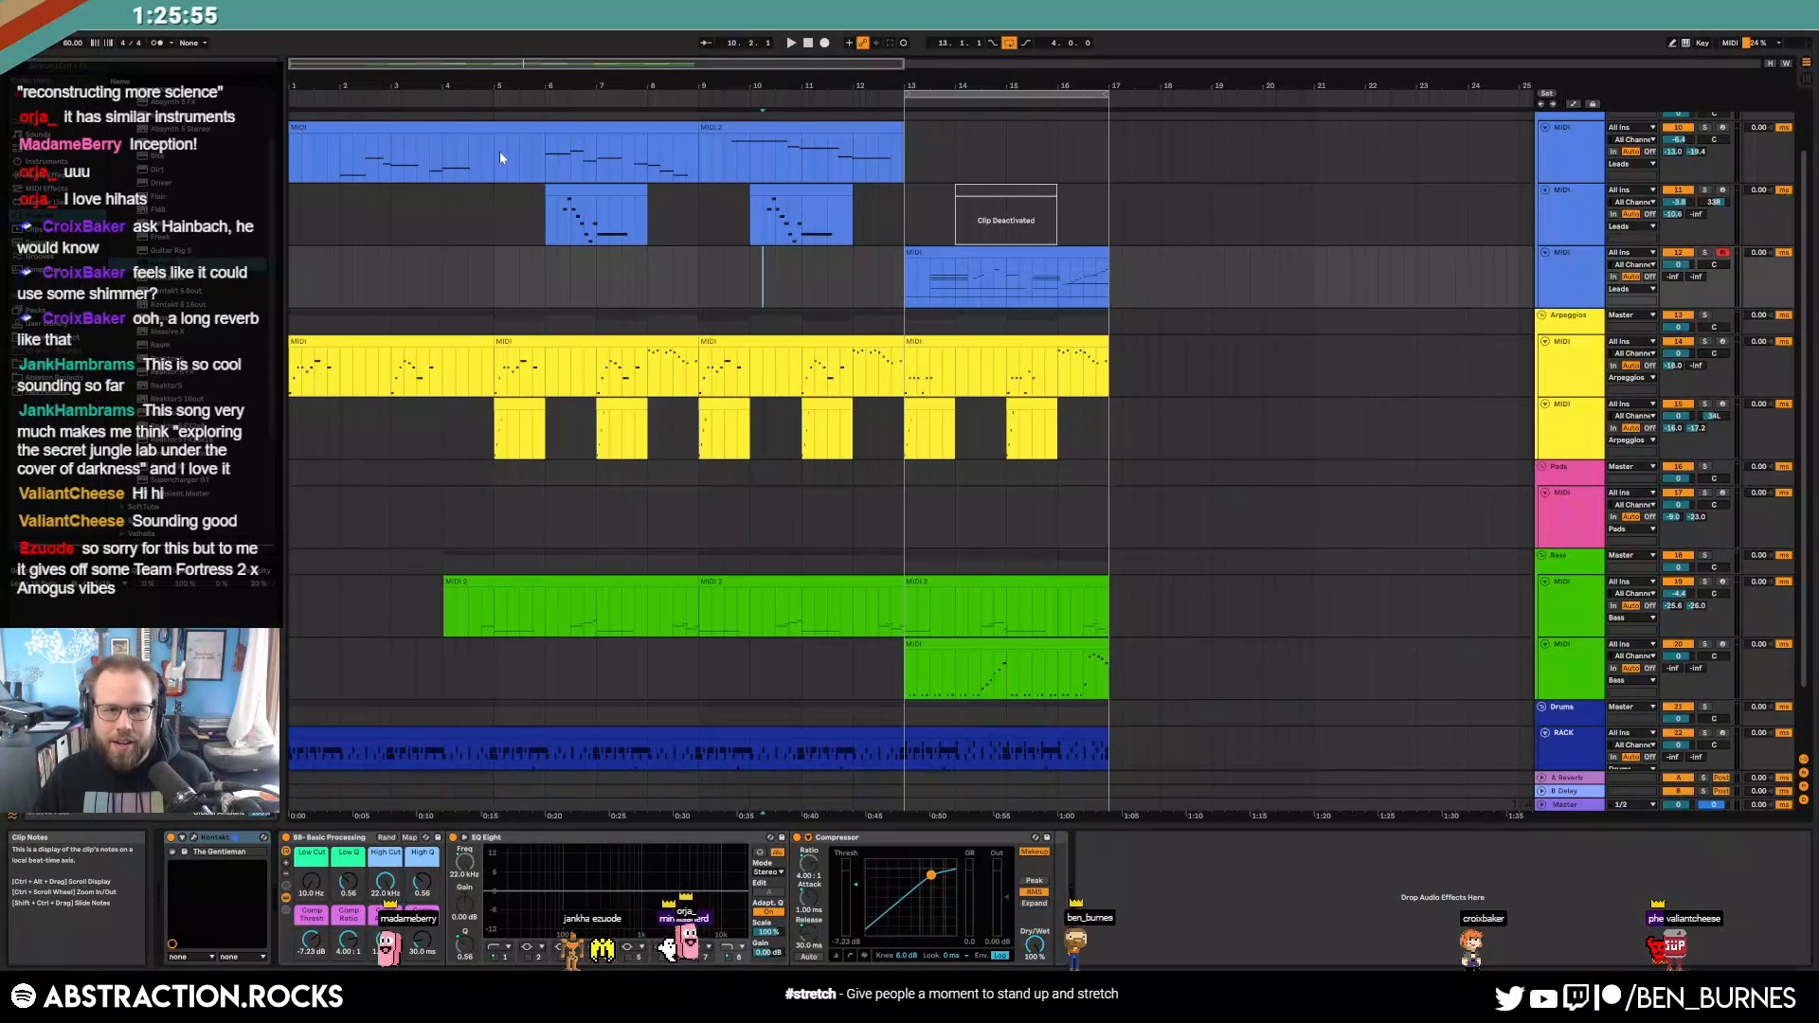
{"action": "left_click_drag", "start_coordinate": [499, 150], "coordinate": [699, 294]}
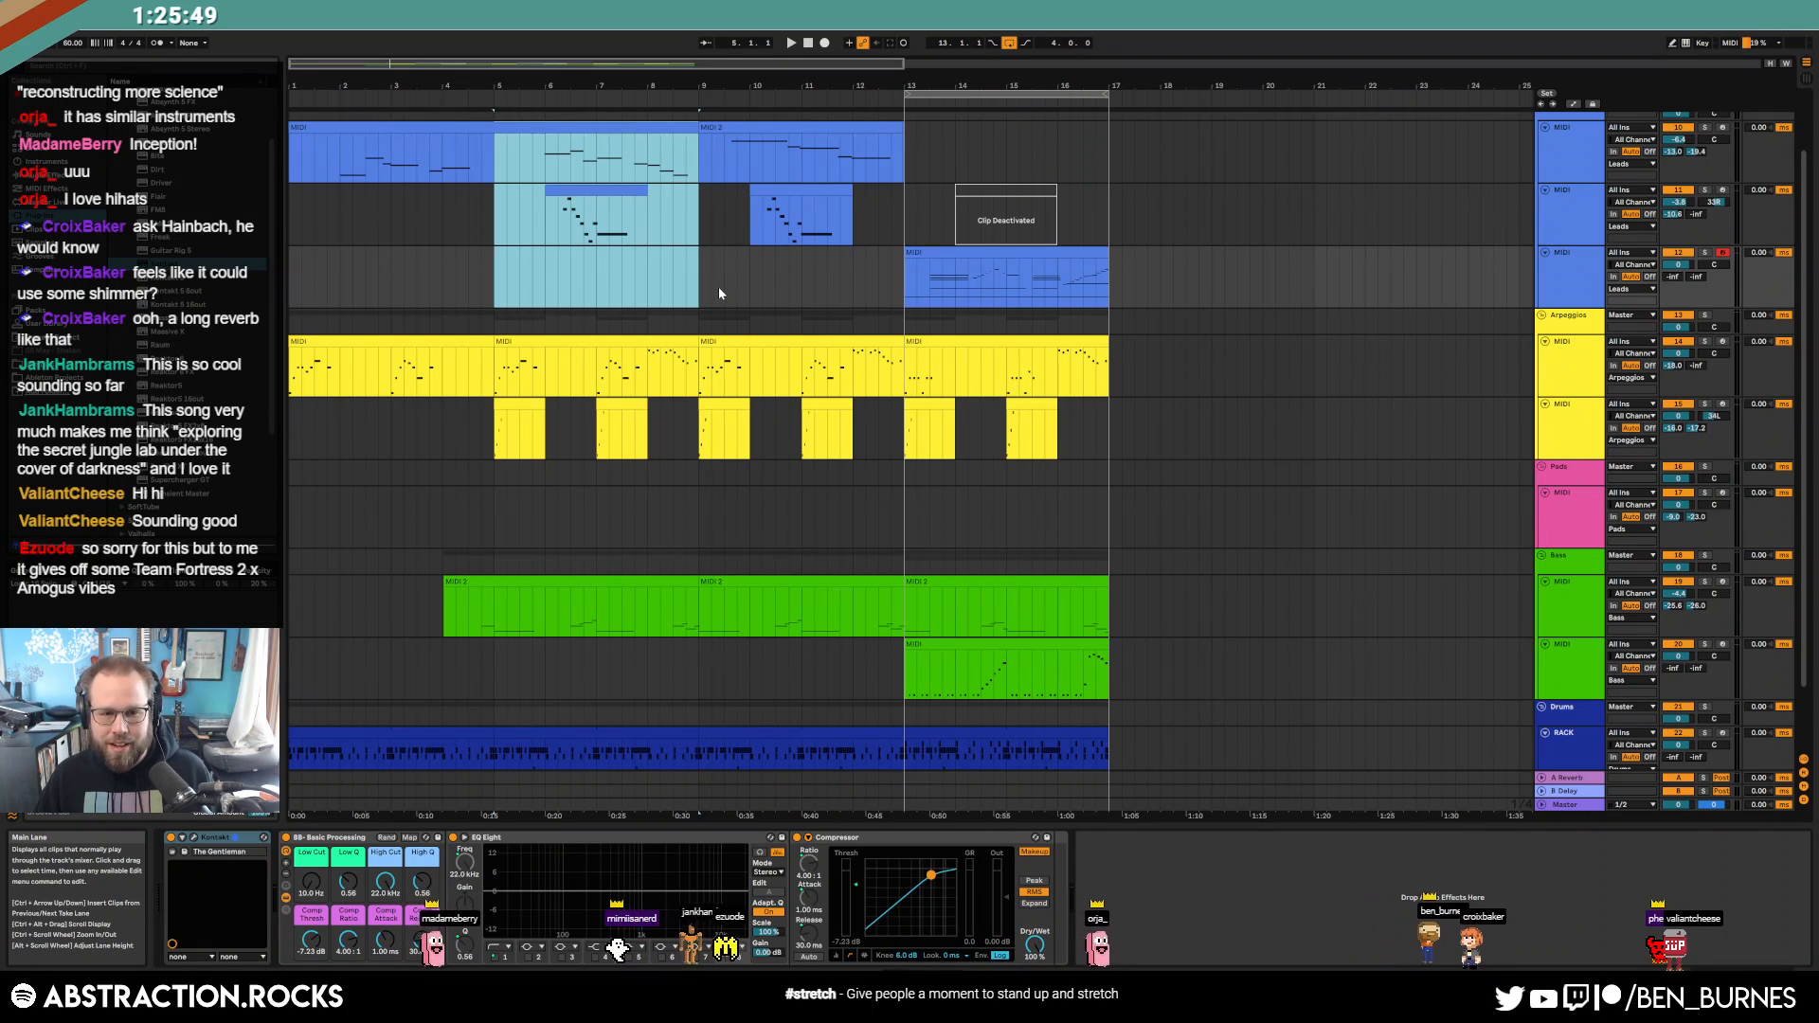
In the first arpeggio track's bar 9 clip, copy the high run from bar 12 to the matching position in bar 10.
{"action": "left_click", "coordinate": [761, 349]}
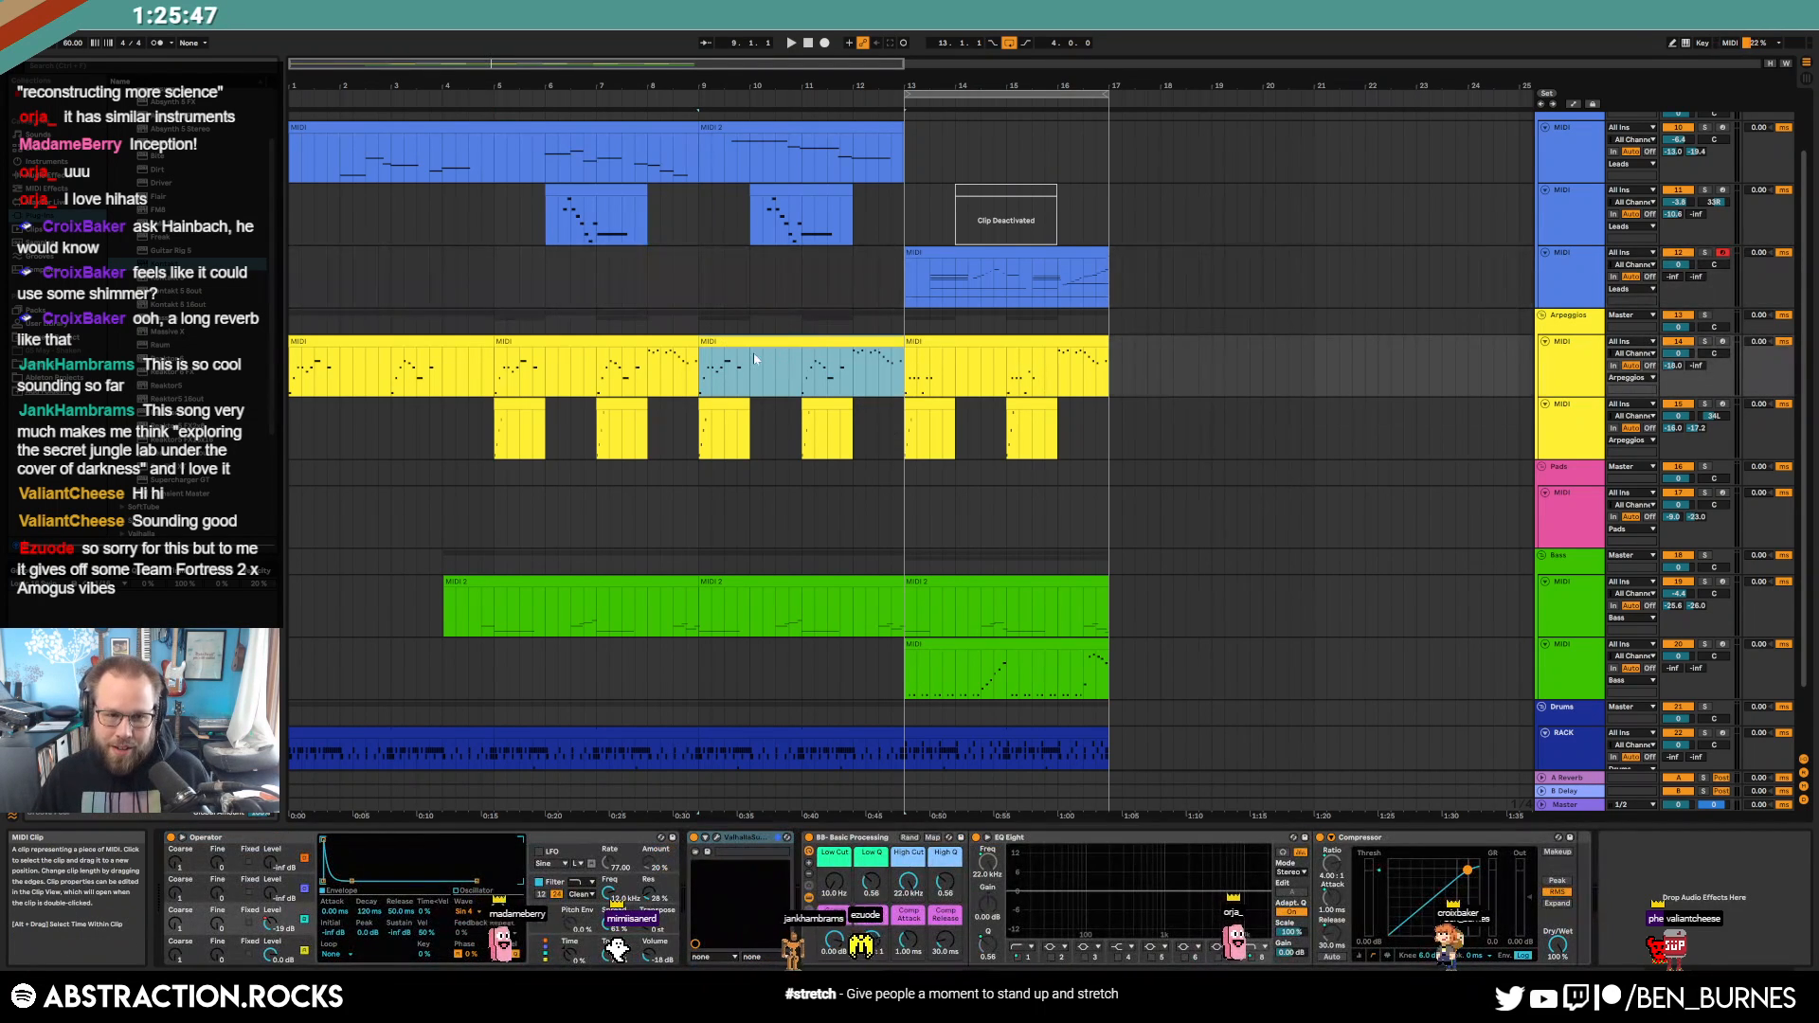
{"action": "double_click", "coordinate": [763, 343]}
{"action": "left_click_drag", "start_coordinate": [1483, 655], "coordinate": [1800, 810]}
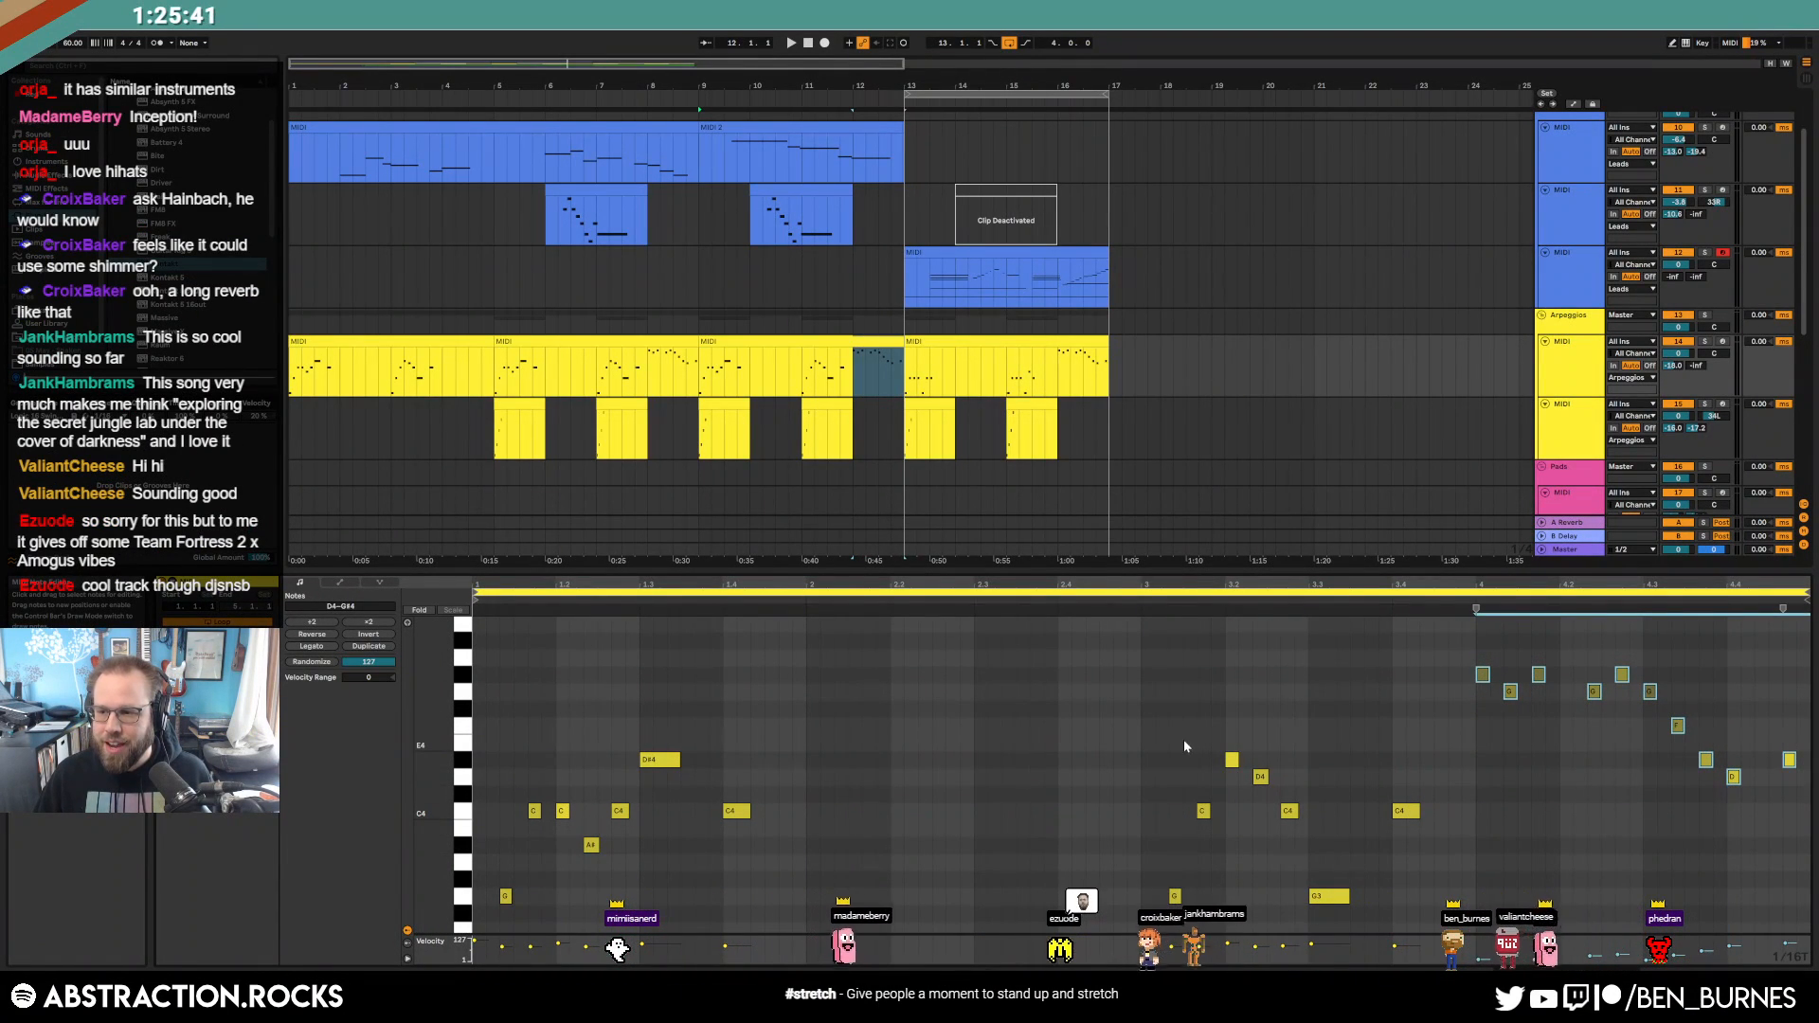
{"action": "left_click", "coordinate": [805, 697]}
{"action": "key", "text": "ctrl+v"}
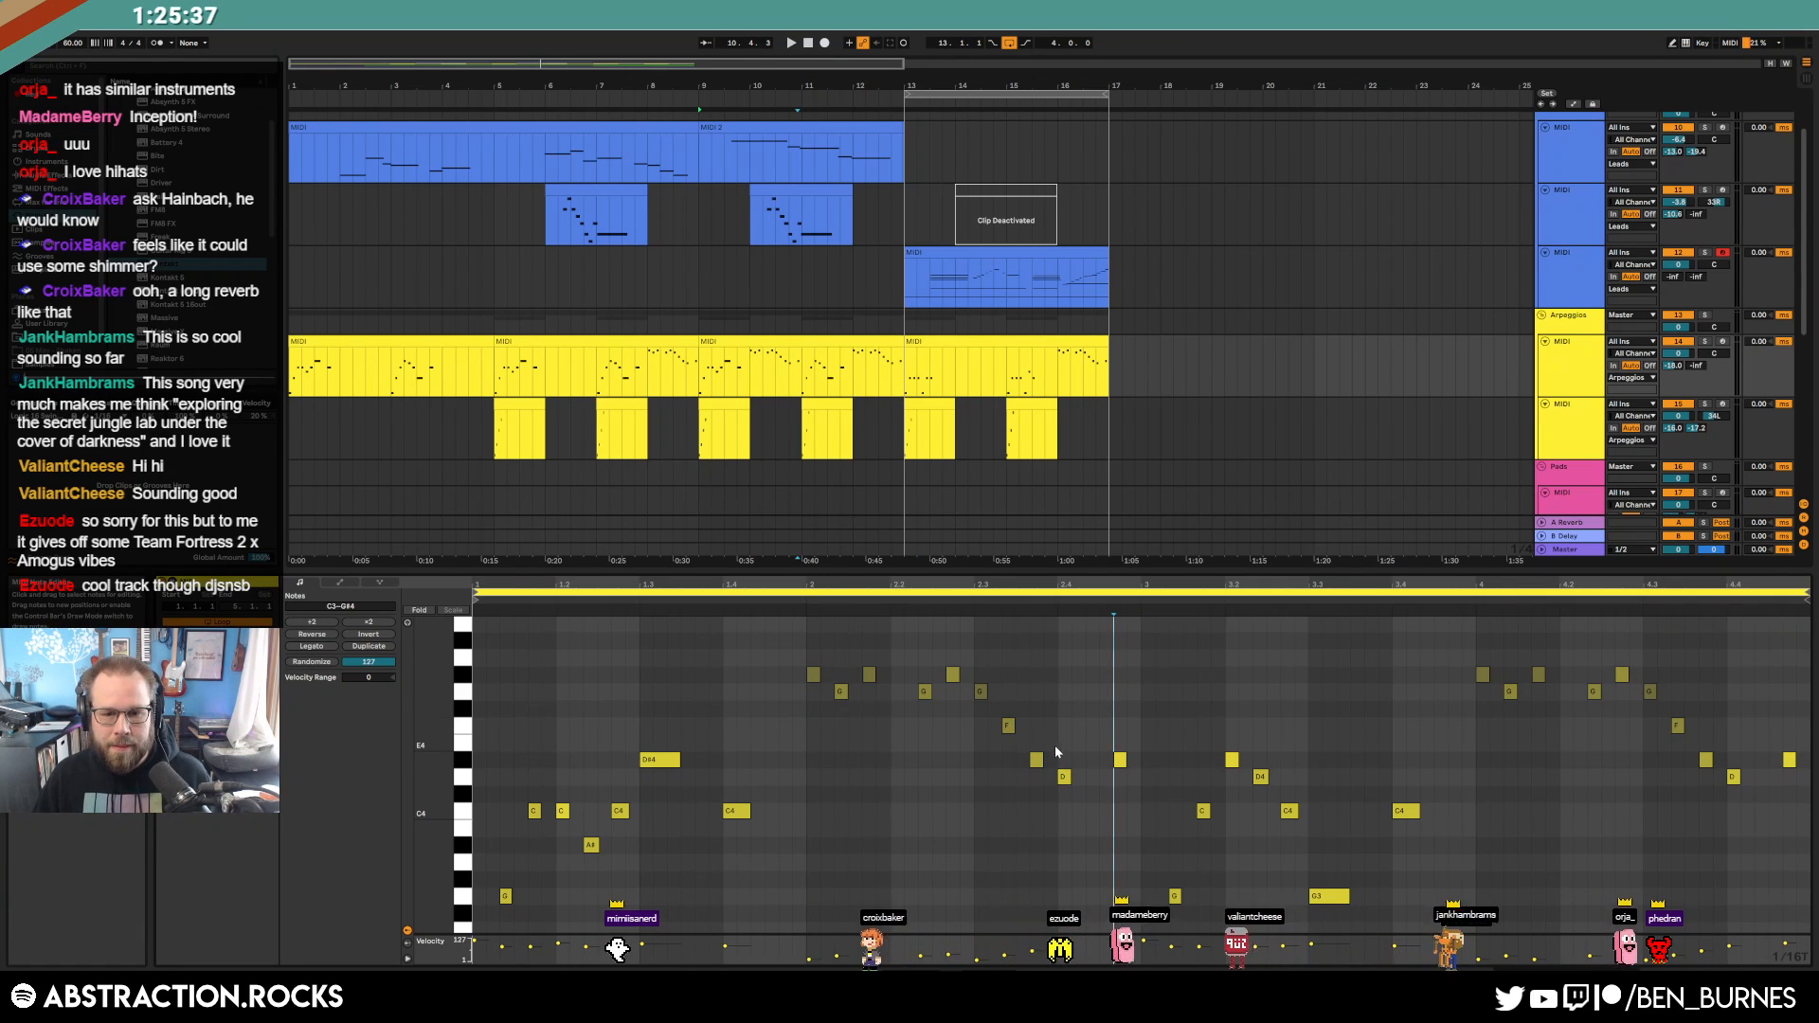
Raise the last three notes of the copied high run in bar 10 to A#4, G#4 and G4.
{"action": "left_click_drag", "start_coordinate": [1025, 724], "coordinate": [1078, 815]}
{"action": "key", "text": "Up"}
{"action": "key", "text": "Up"}
{"action": "key", "text": "Up"}
{"action": "key", "text": "Up"}
{"action": "key", "text": "Up"}
{"action": "key", "text": "Up"}
{"action": "key", "text": "Up"}
{"action": "left_click", "coordinate": [1065, 660]}
{"action": "key", "text": "Down"}
{"action": "left_click", "coordinate": [1122, 763]}
{"action": "key", "text": "Up"}
{"action": "key", "text": "Up"}
{"action": "key", "text": "Up"}
{"action": "key", "text": "Up"}
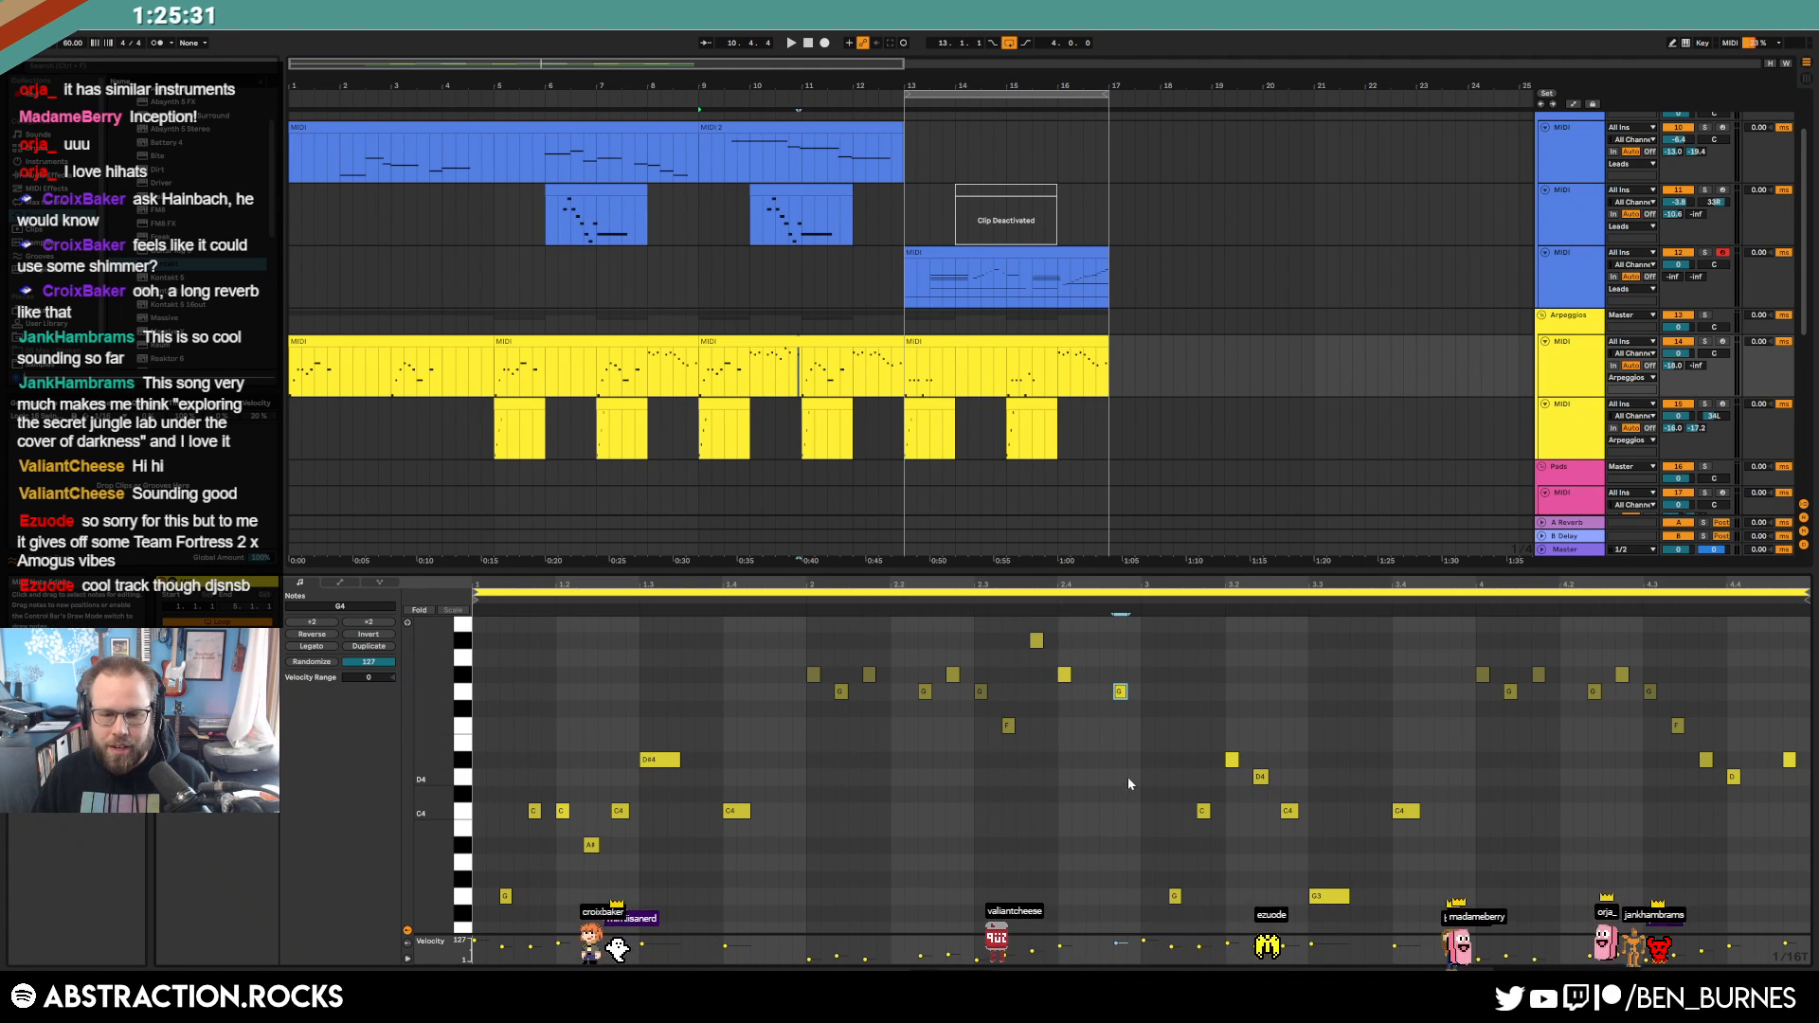
{"action": "key", "text": "shift+Tab"}
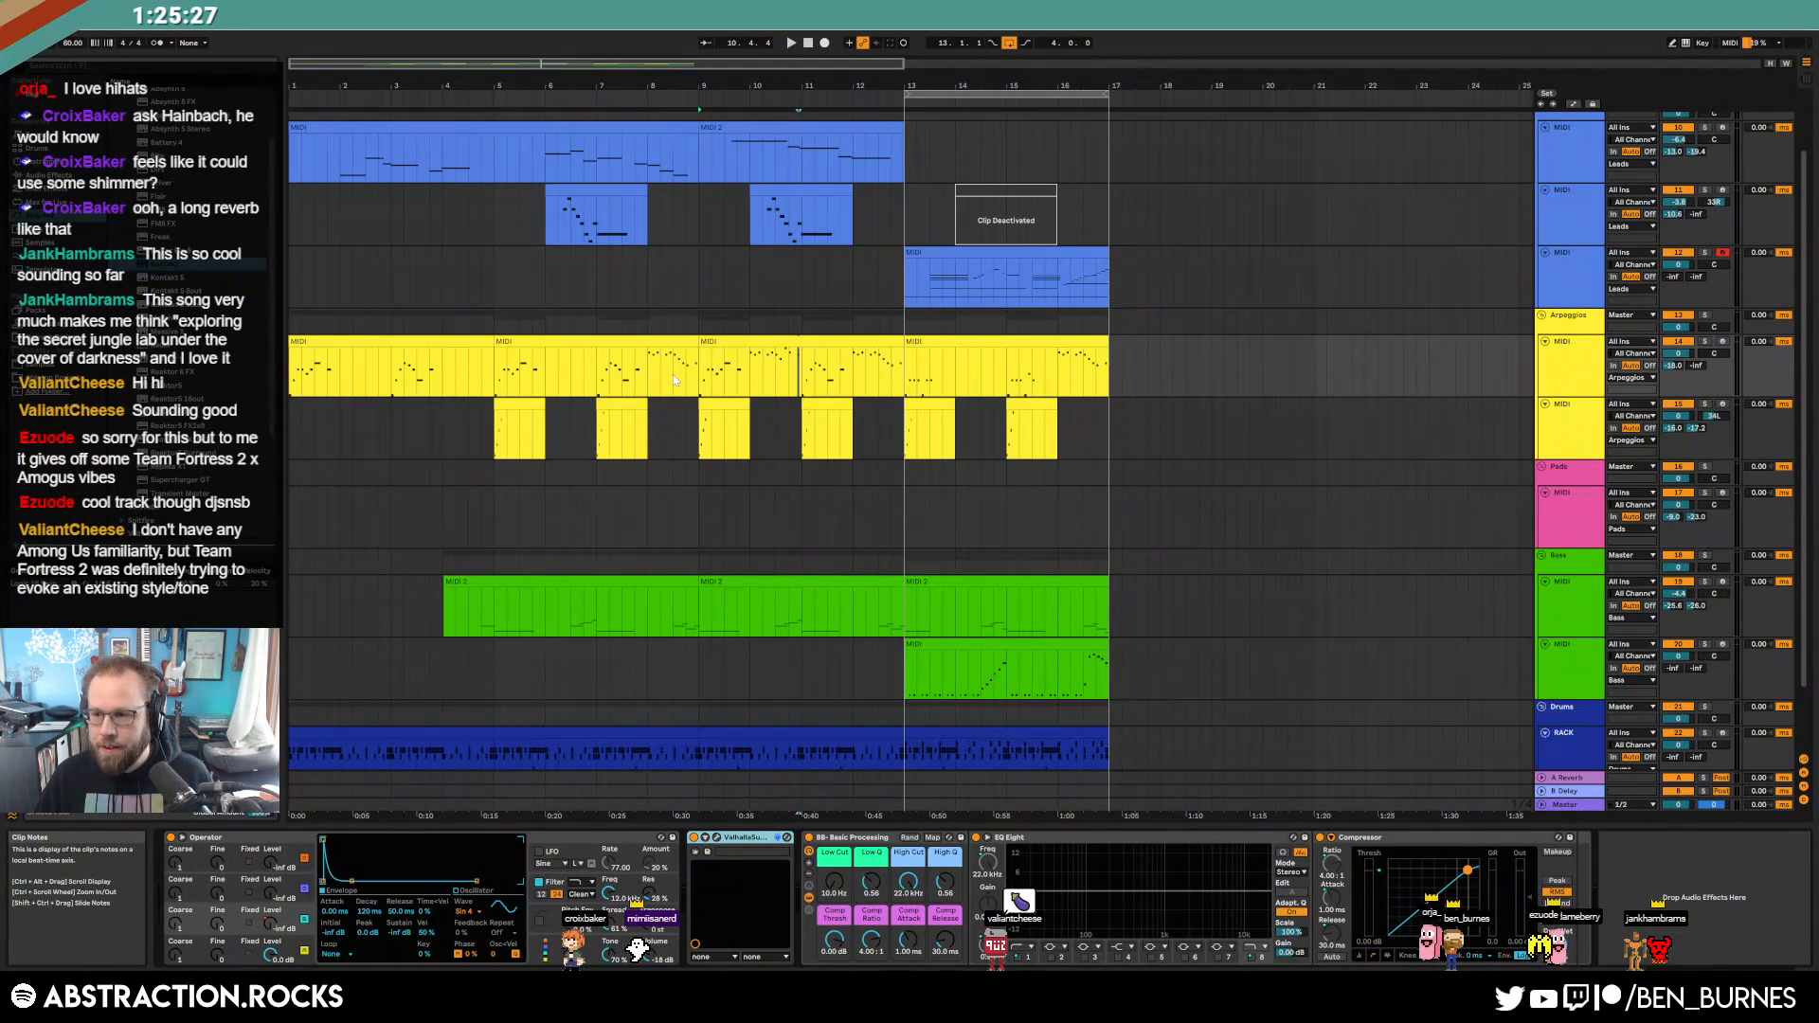
Play from bar 7 and, in the first bass track's bar 9 clip, shorten bar 11's C0 note and add a C1 note following it.
{"action": "left_click", "coordinate": [623, 377]}
{"action": "key", "text": "space"}
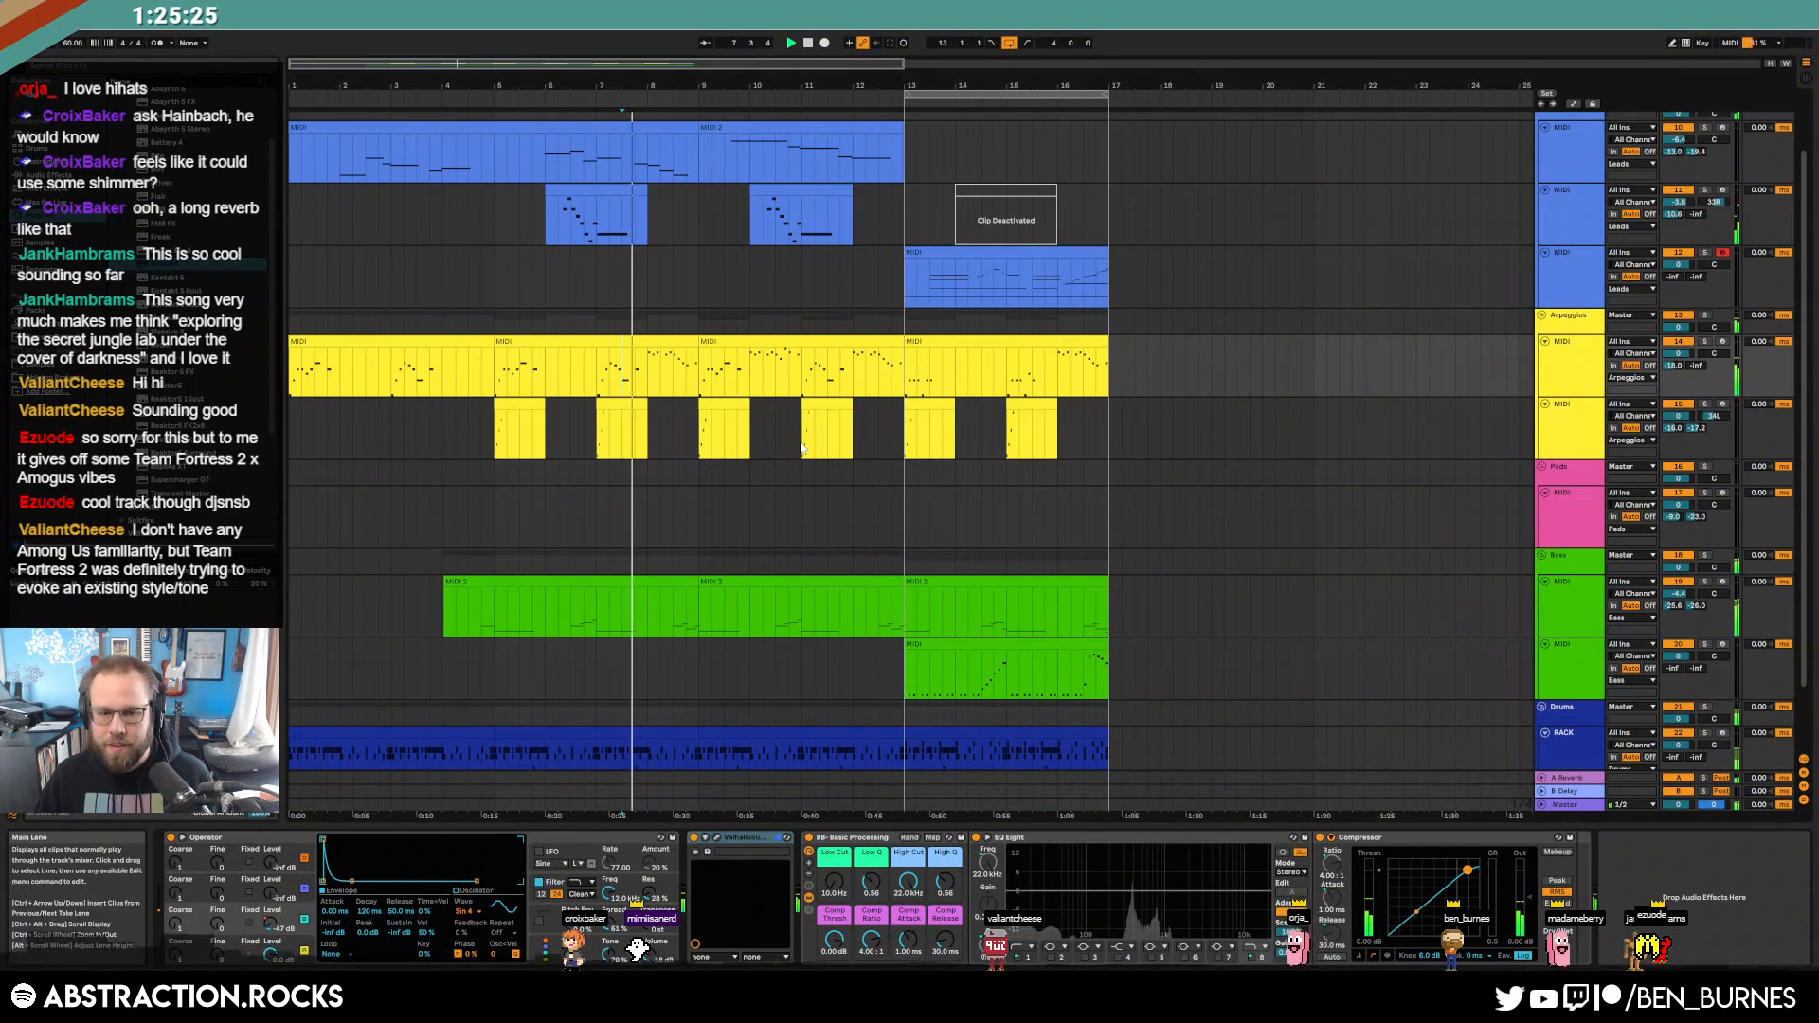
{"action": "scroll", "coordinate": [801, 447], "scroll_direction": "down", "scroll_amount": 3}
{"action": "double_click", "coordinate": [754, 505]}
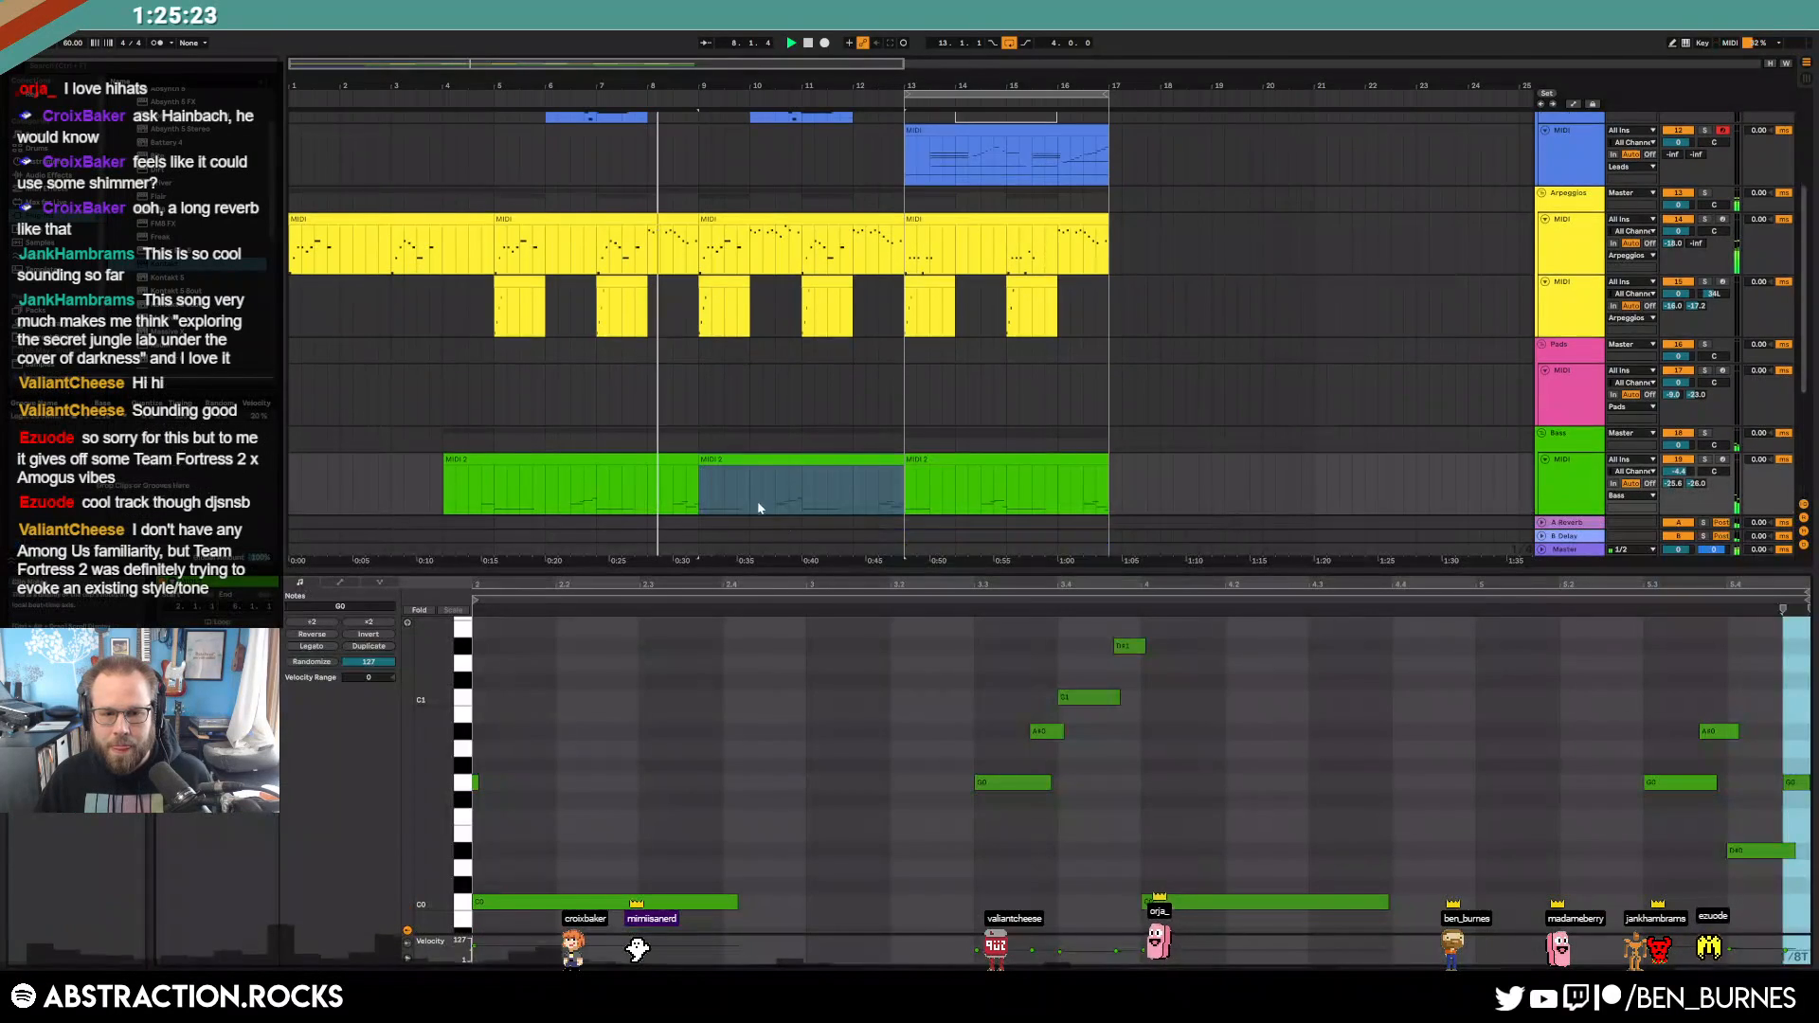
{"action": "left_click", "coordinate": [1236, 900]}
{"action": "key", "text": "shift+Up"}
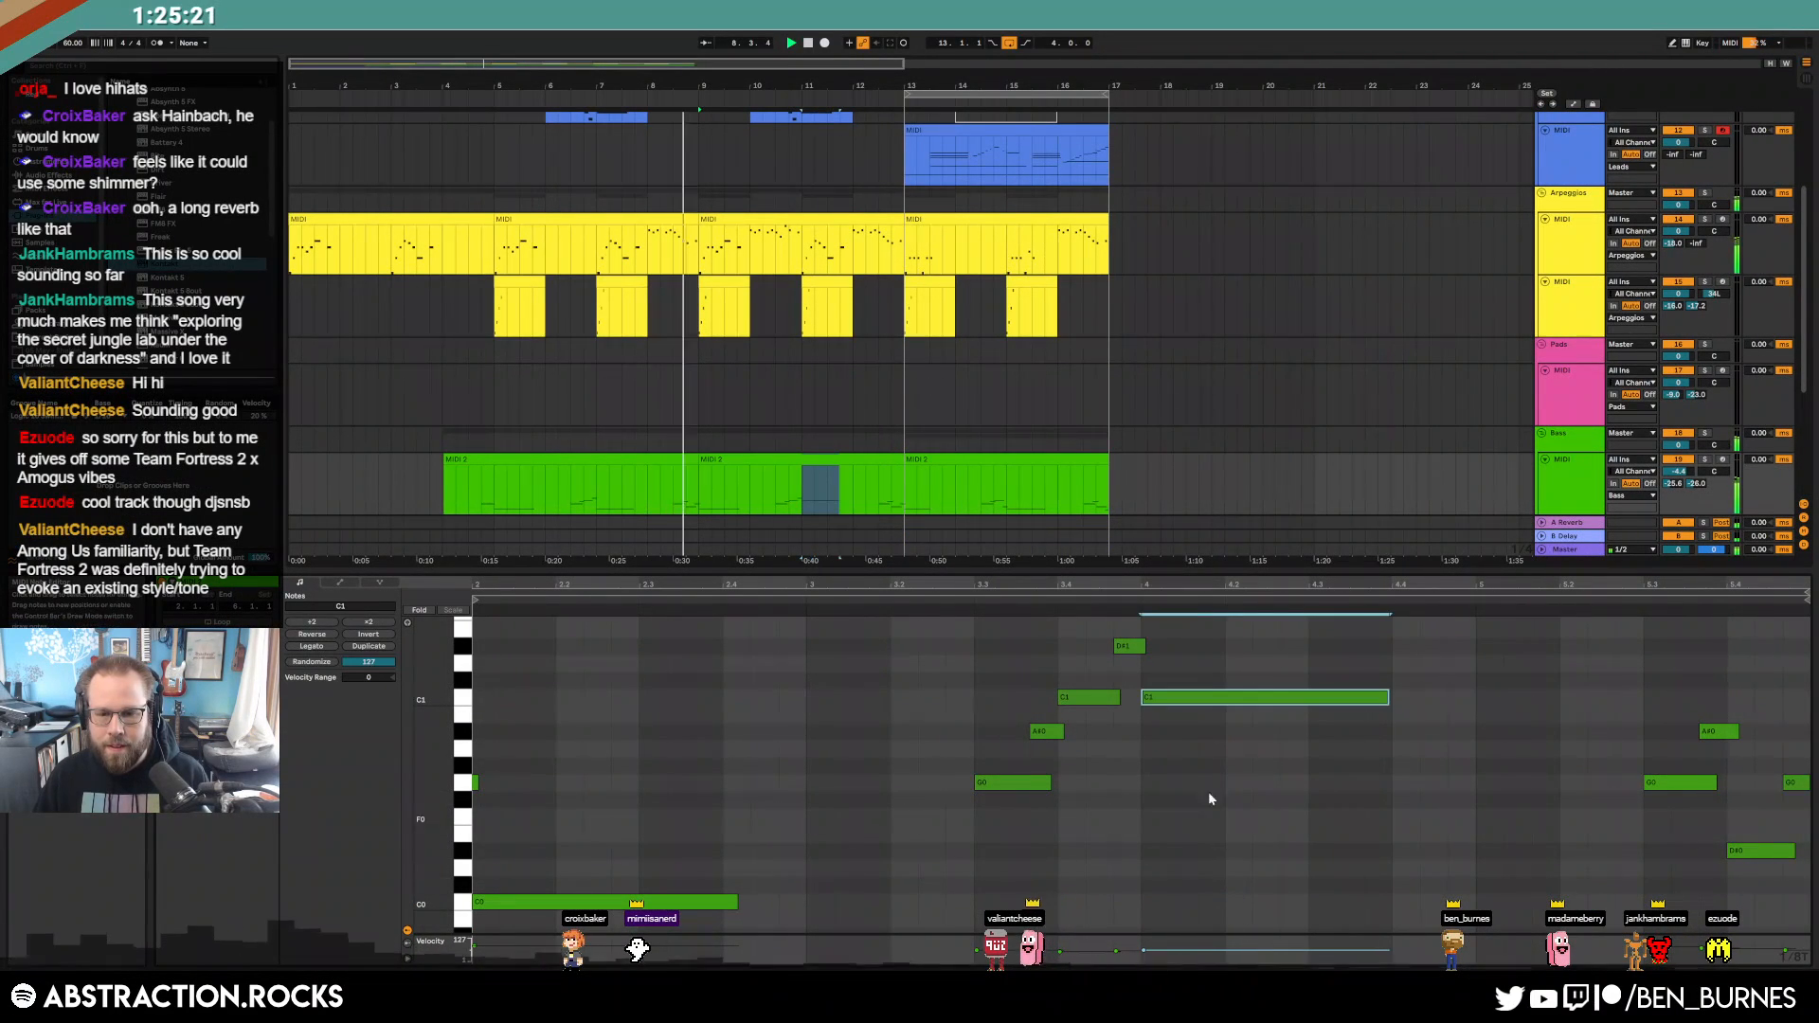
{"action": "key", "text": "shift+Down"}
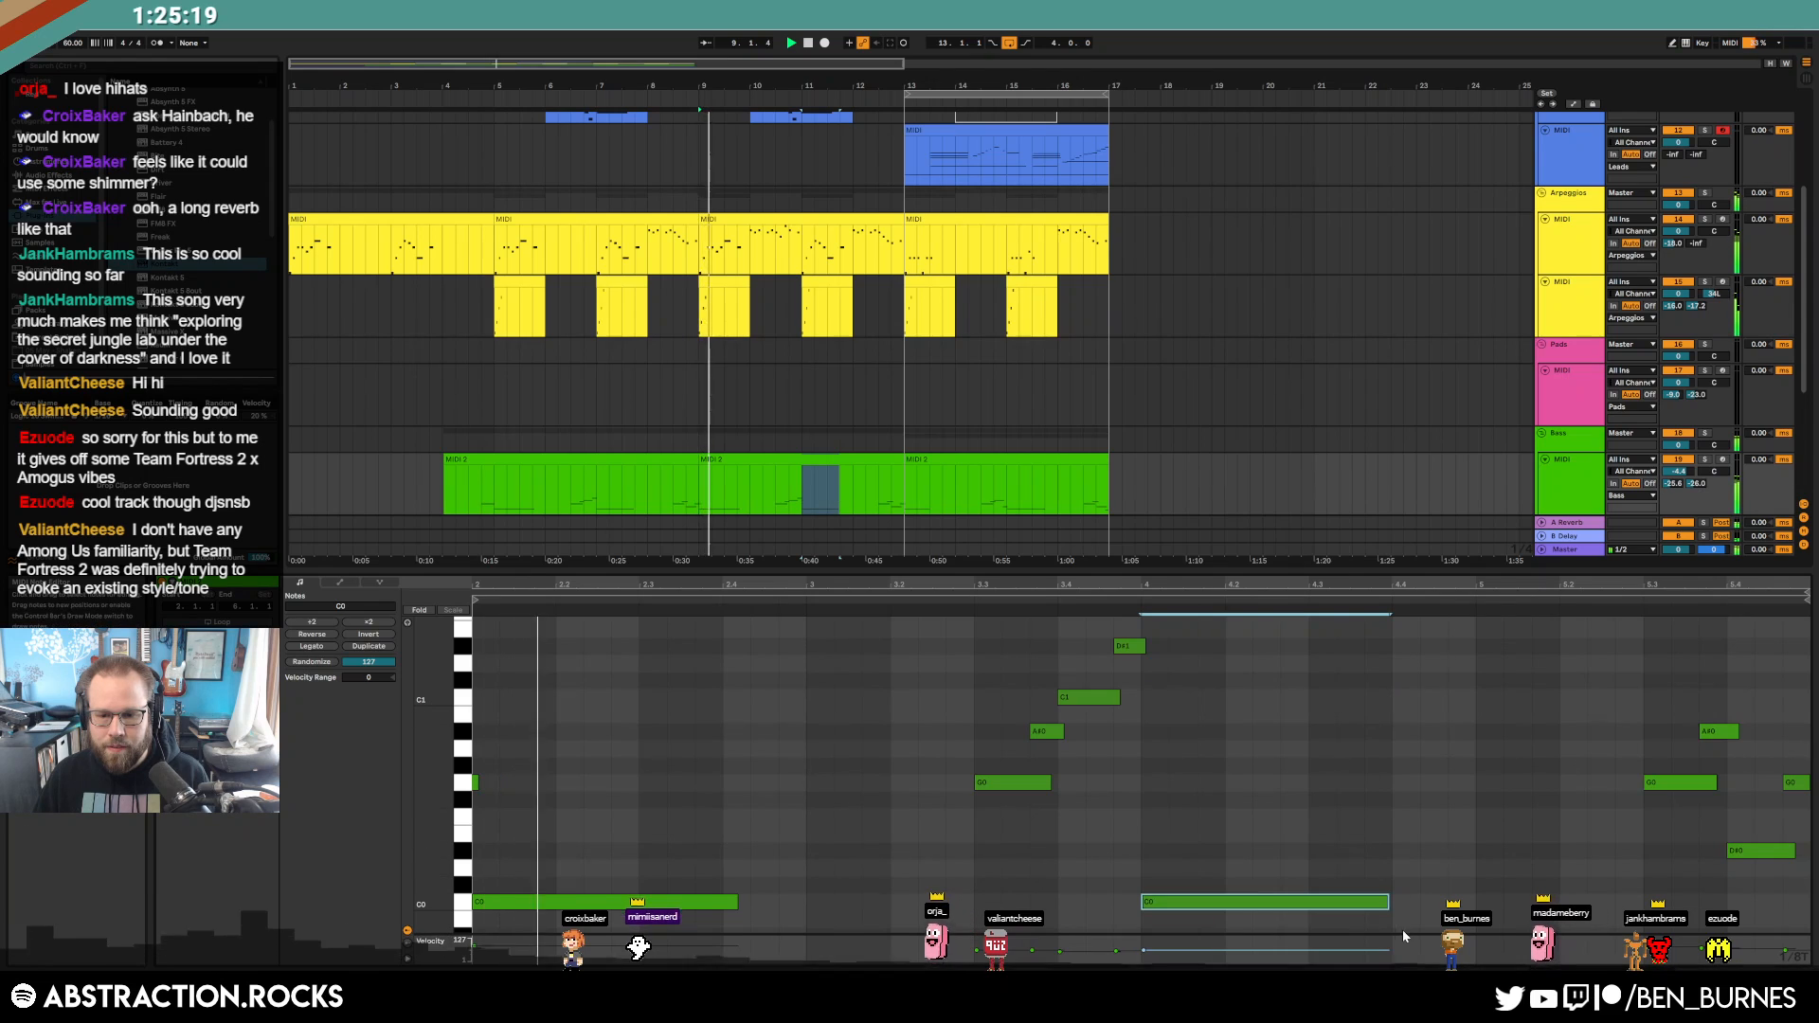
{"action": "left_click_drag", "start_coordinate": [1386, 900], "coordinate": [1250, 900]}
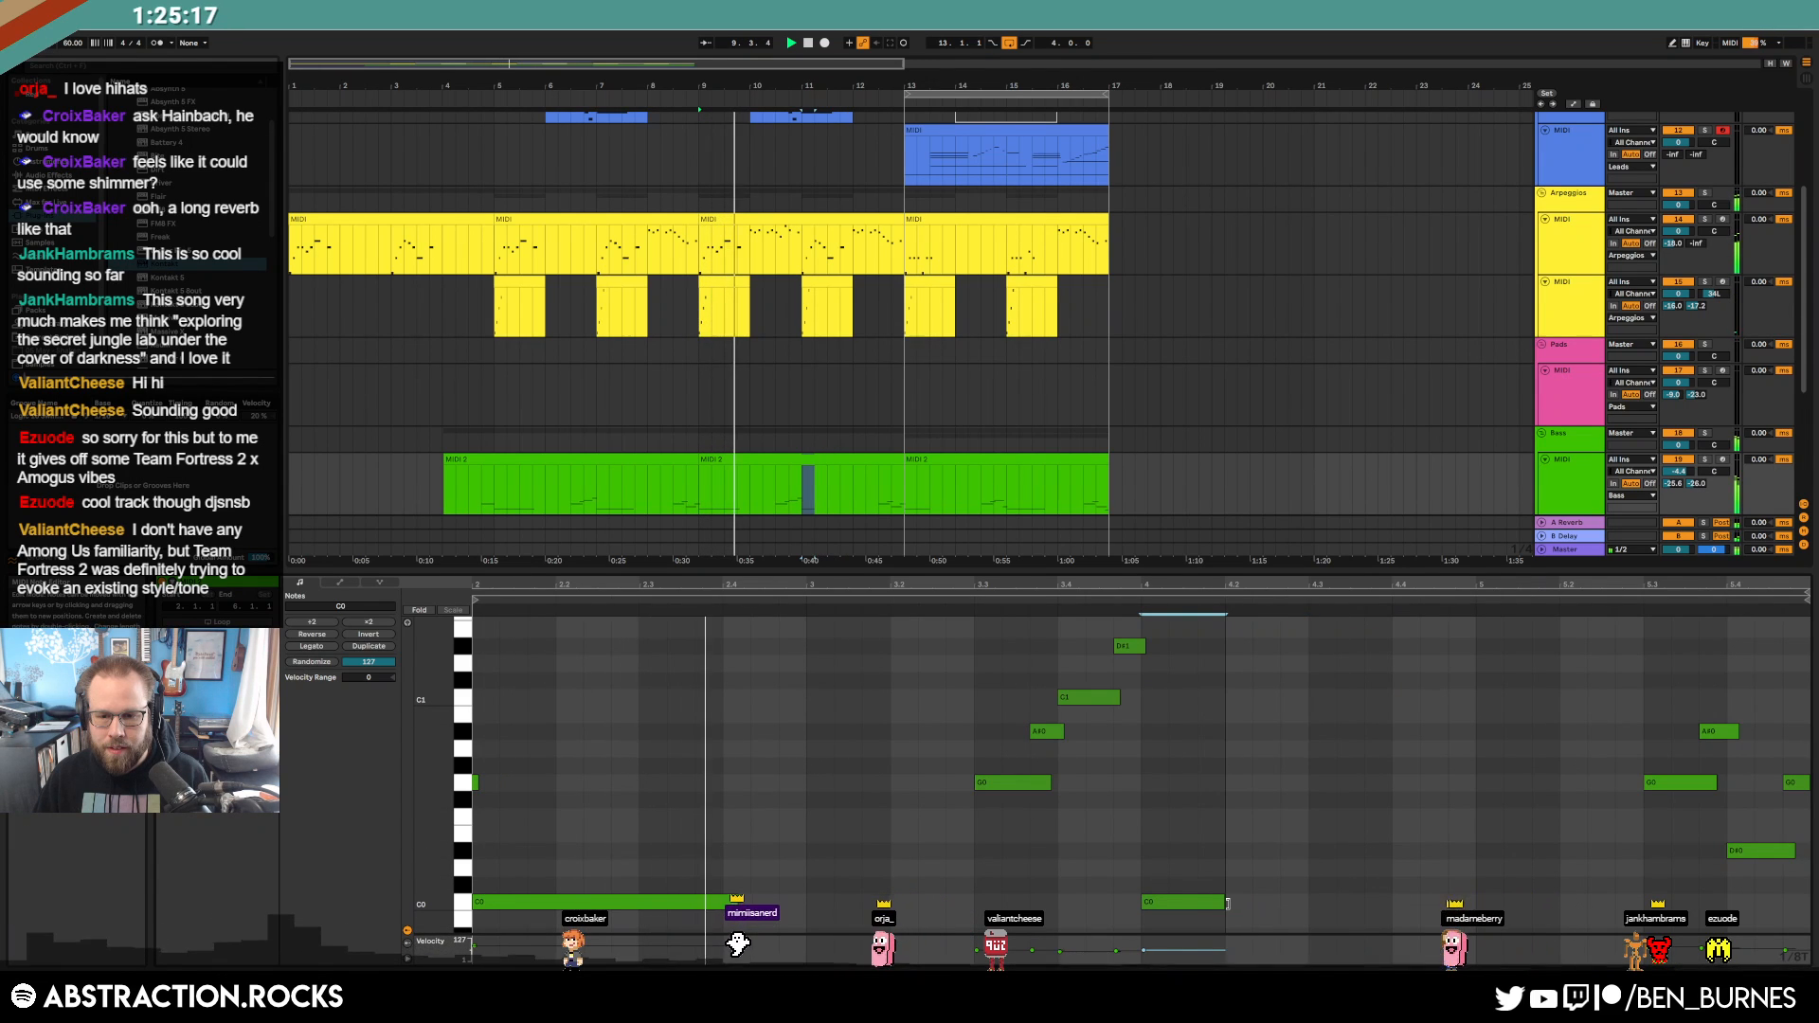
{"action": "mouse_move", "coordinate": [1231, 697]}
{"action": "left_mouse_down"}
{"action": "mouse_move", "coordinate": [1392, 701]}
{"action": "mouse_move", "coordinate": [1396, 720]}
{"action": "mouse_move", "coordinate": [1427, 702]}
{"action": "mouse_move", "coordinate": [1416, 735]}
{"action": "left_mouse_up"}
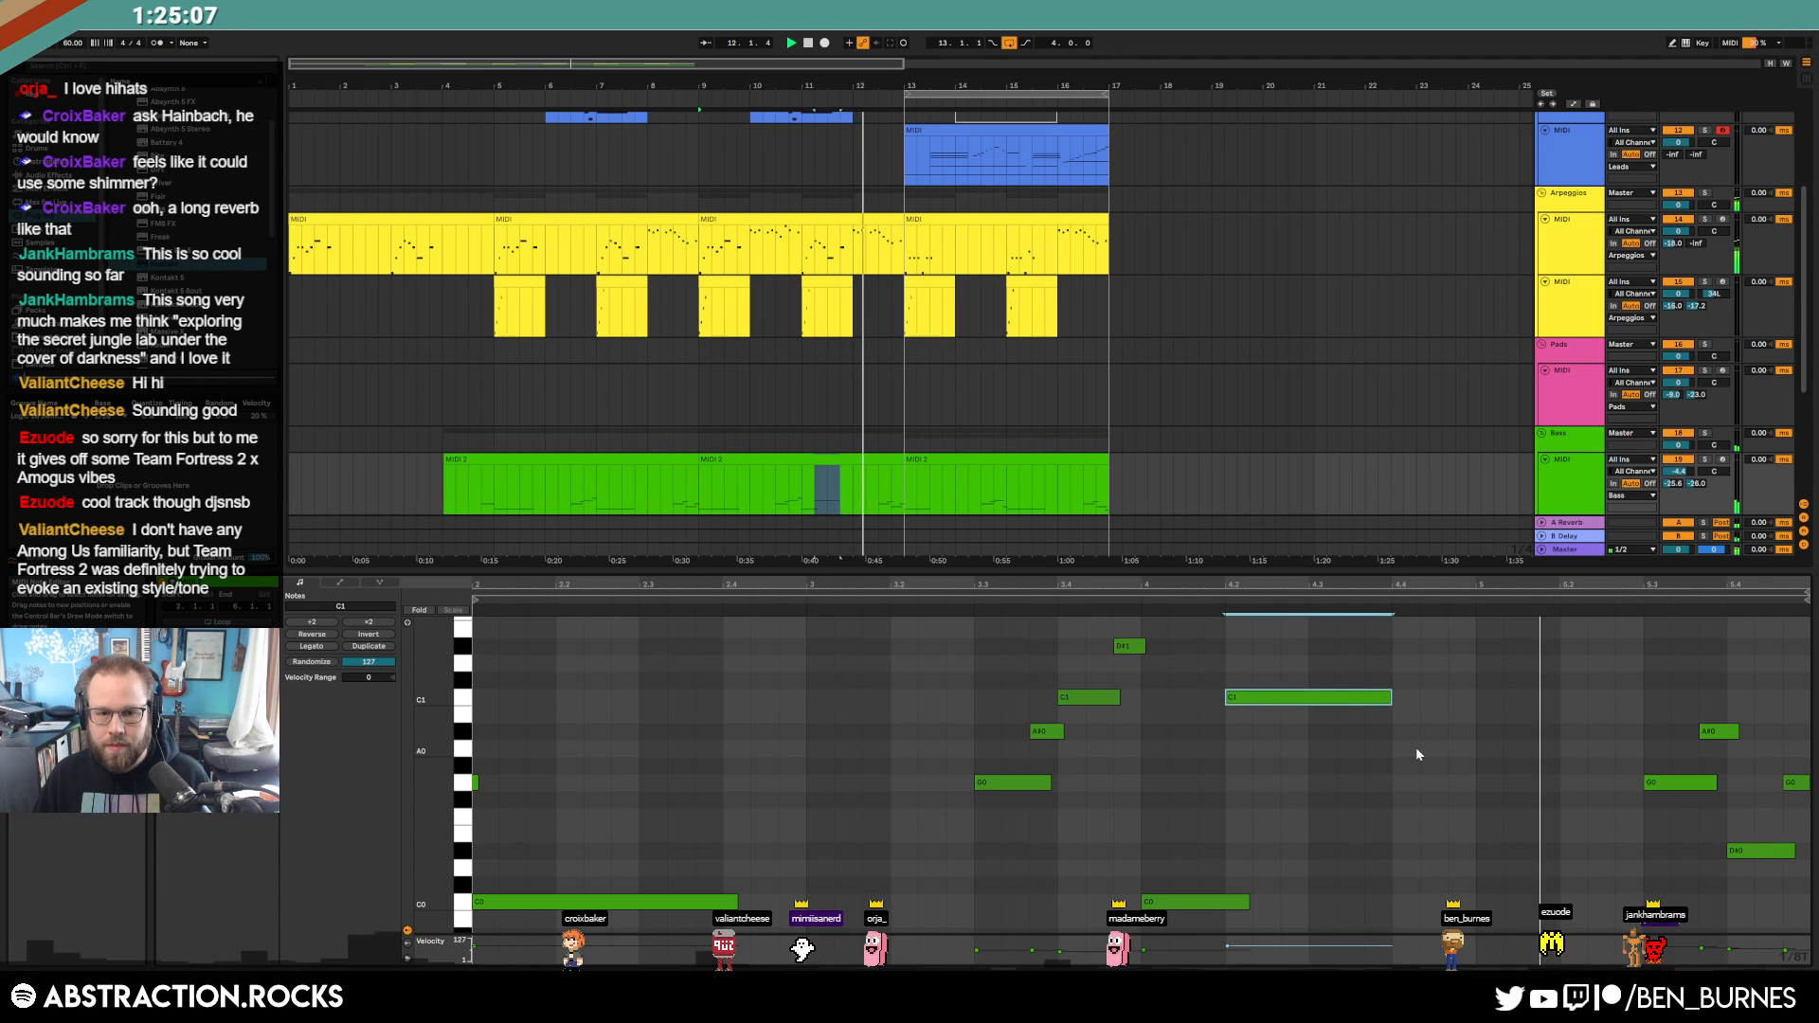
{"action": "key", "text": "shift+Tab"}
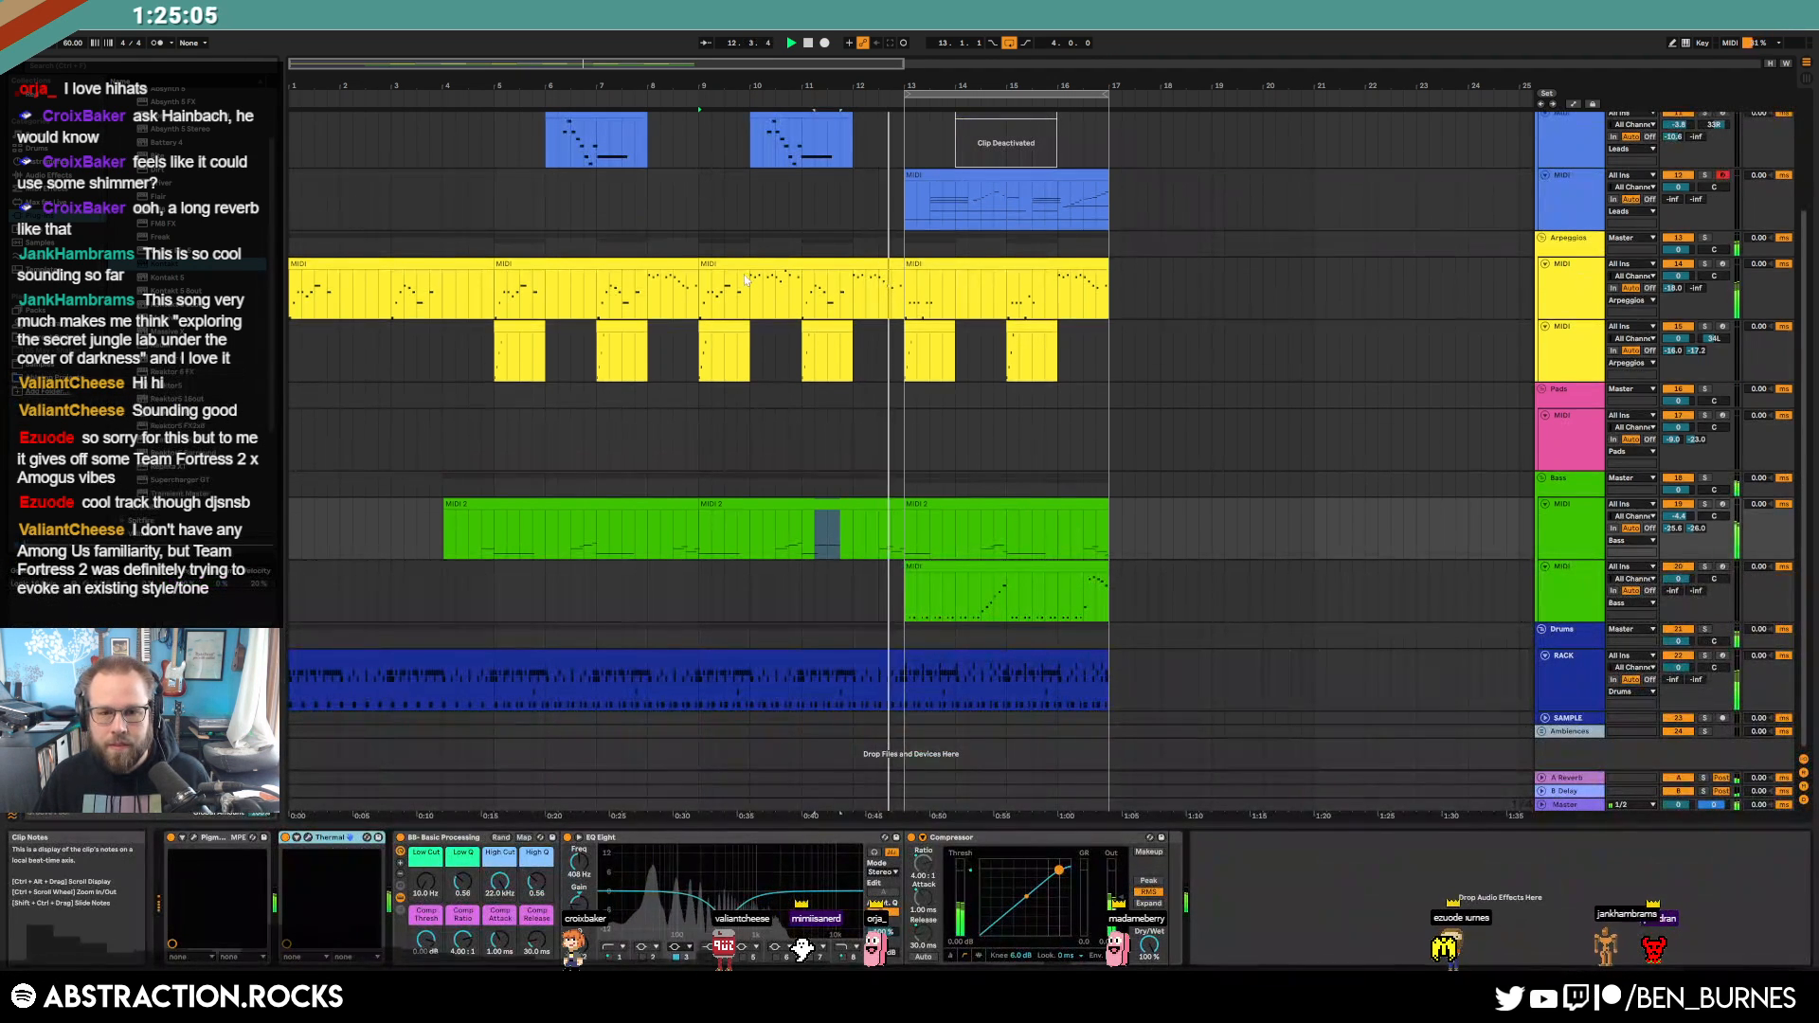
Trim the first bass track's bar 9 clip to end just after bar 12 and delete the note runs in bars 14 and 16.
{"action": "left_click_drag", "start_coordinate": [899, 500], "coordinate": [865, 503]}
{"action": "double_click", "coordinate": [990, 502]}
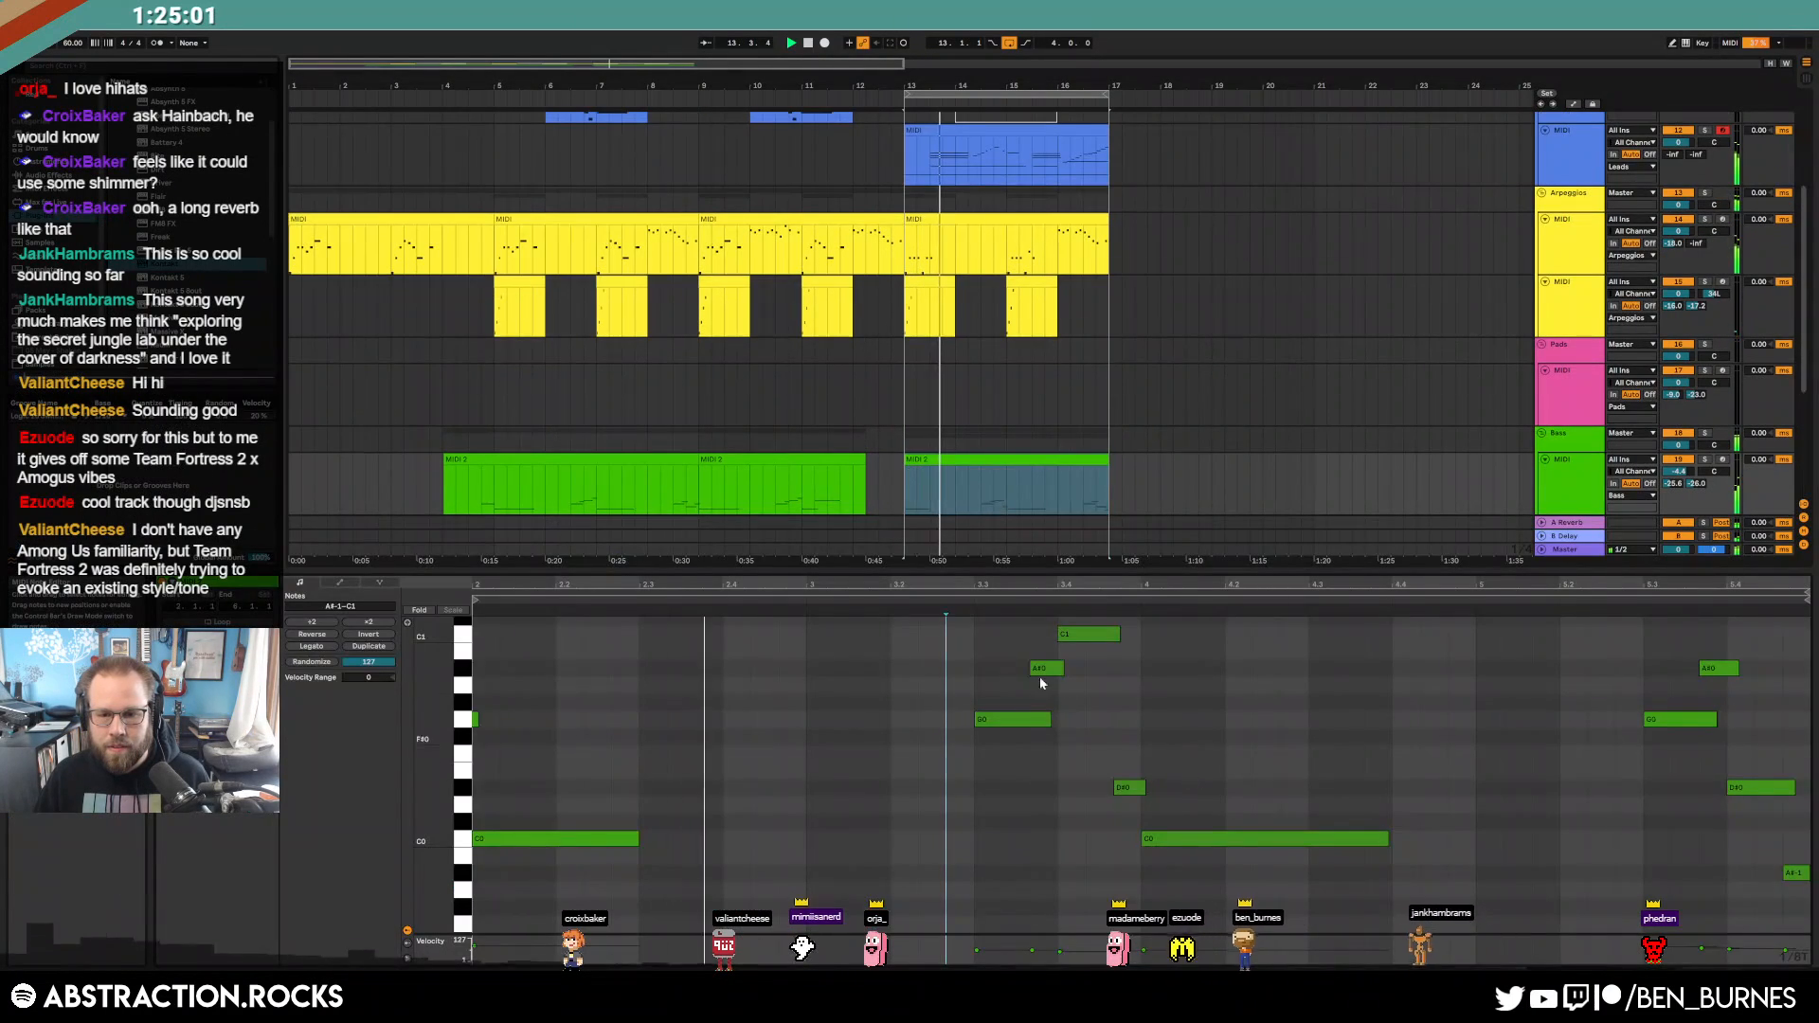
{"action": "left_click_drag", "start_coordinate": [982, 631], "coordinate": [1116, 804]}
{"action": "key", "text": "Delete"}
{"action": "left_click_drag", "start_coordinate": [1663, 657], "coordinate": [1742, 885]}
{"action": "key", "text": "Delete"}
{"action": "key", "text": "shift+Tab"}
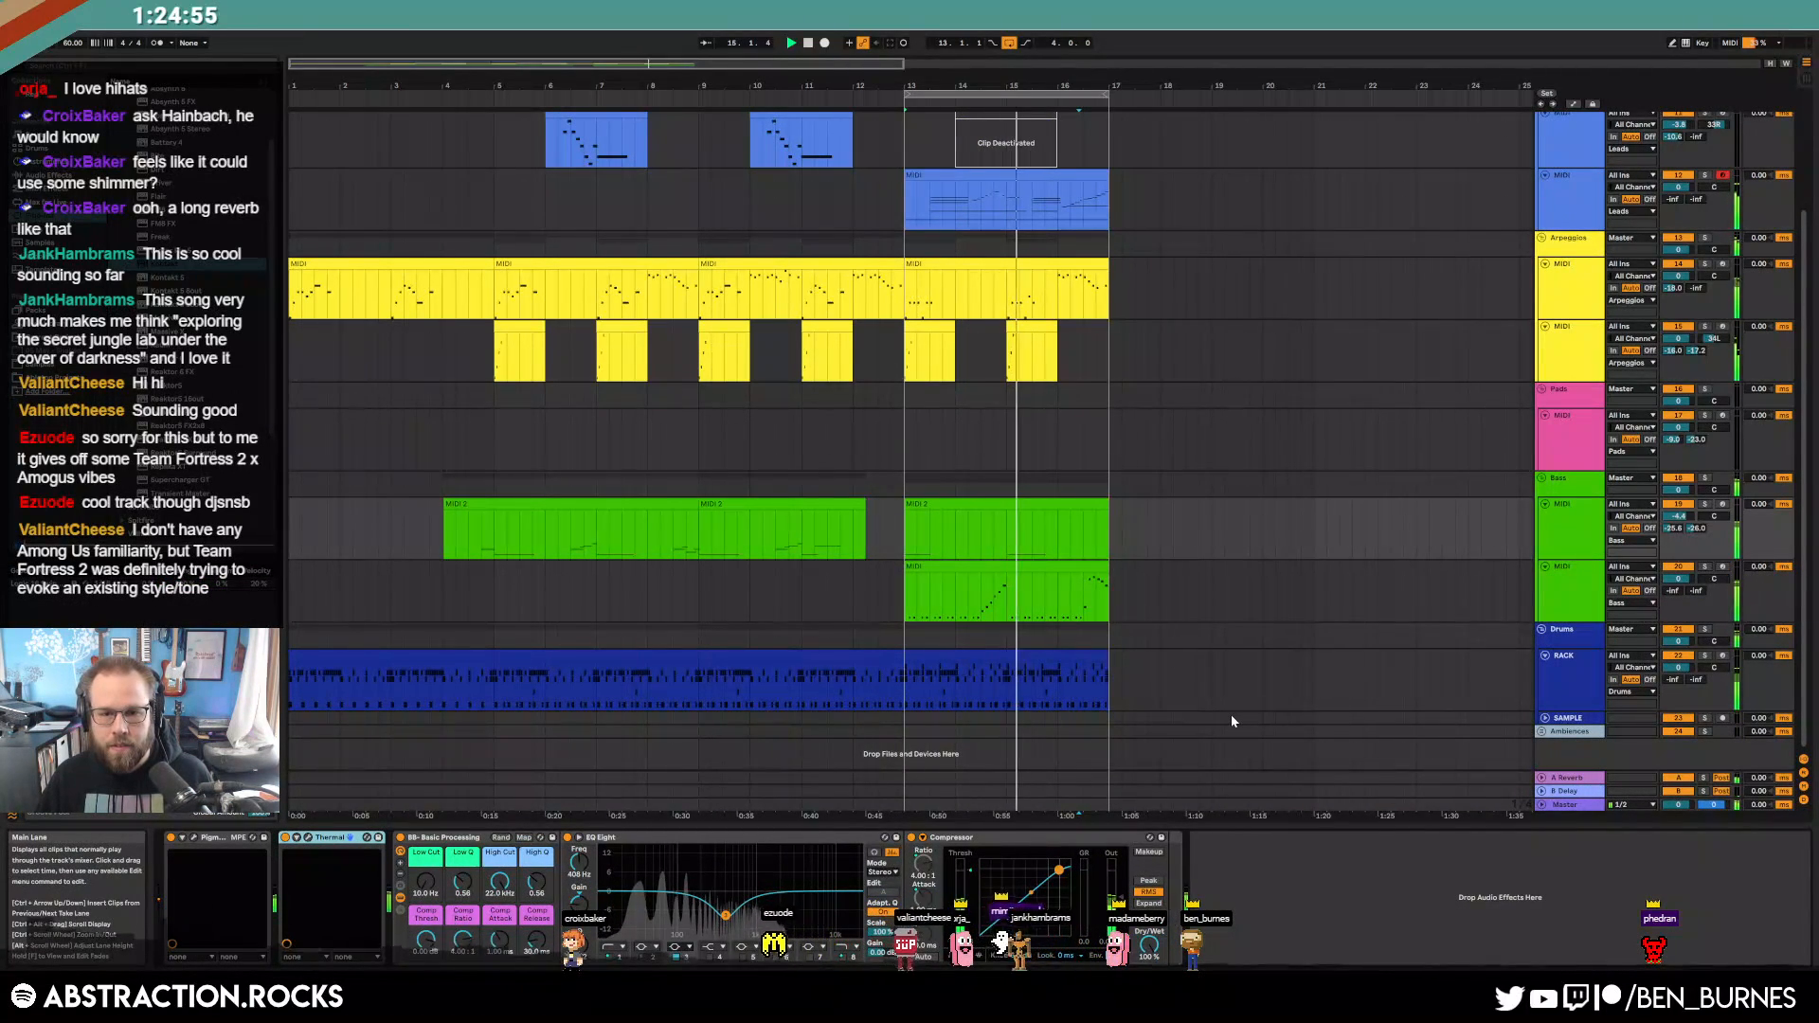
Reshape the decay and sustain of the oscillator envelope in the second bass track's Operator.
{"action": "left_click", "coordinate": [1029, 580]}
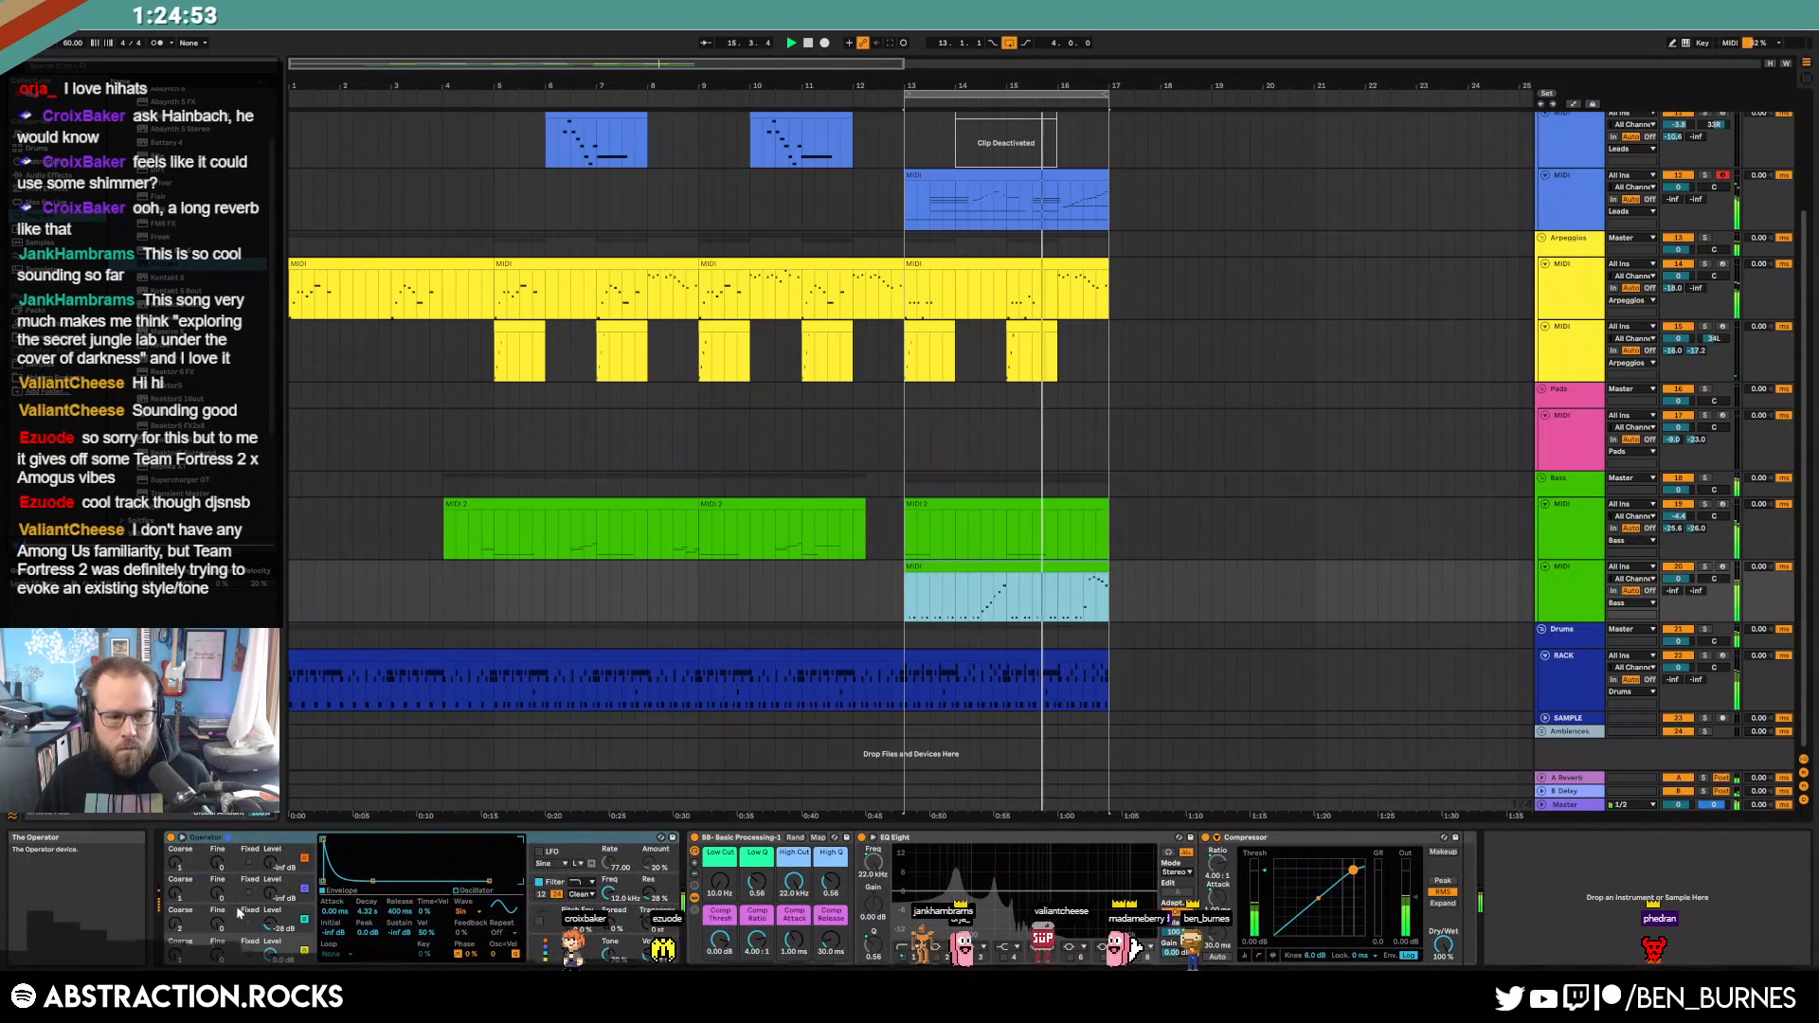
{"action": "left_click", "coordinate": [195, 917]}
{"action": "left_click_drag", "start_coordinate": [358, 869], "coordinate": [359, 877]}
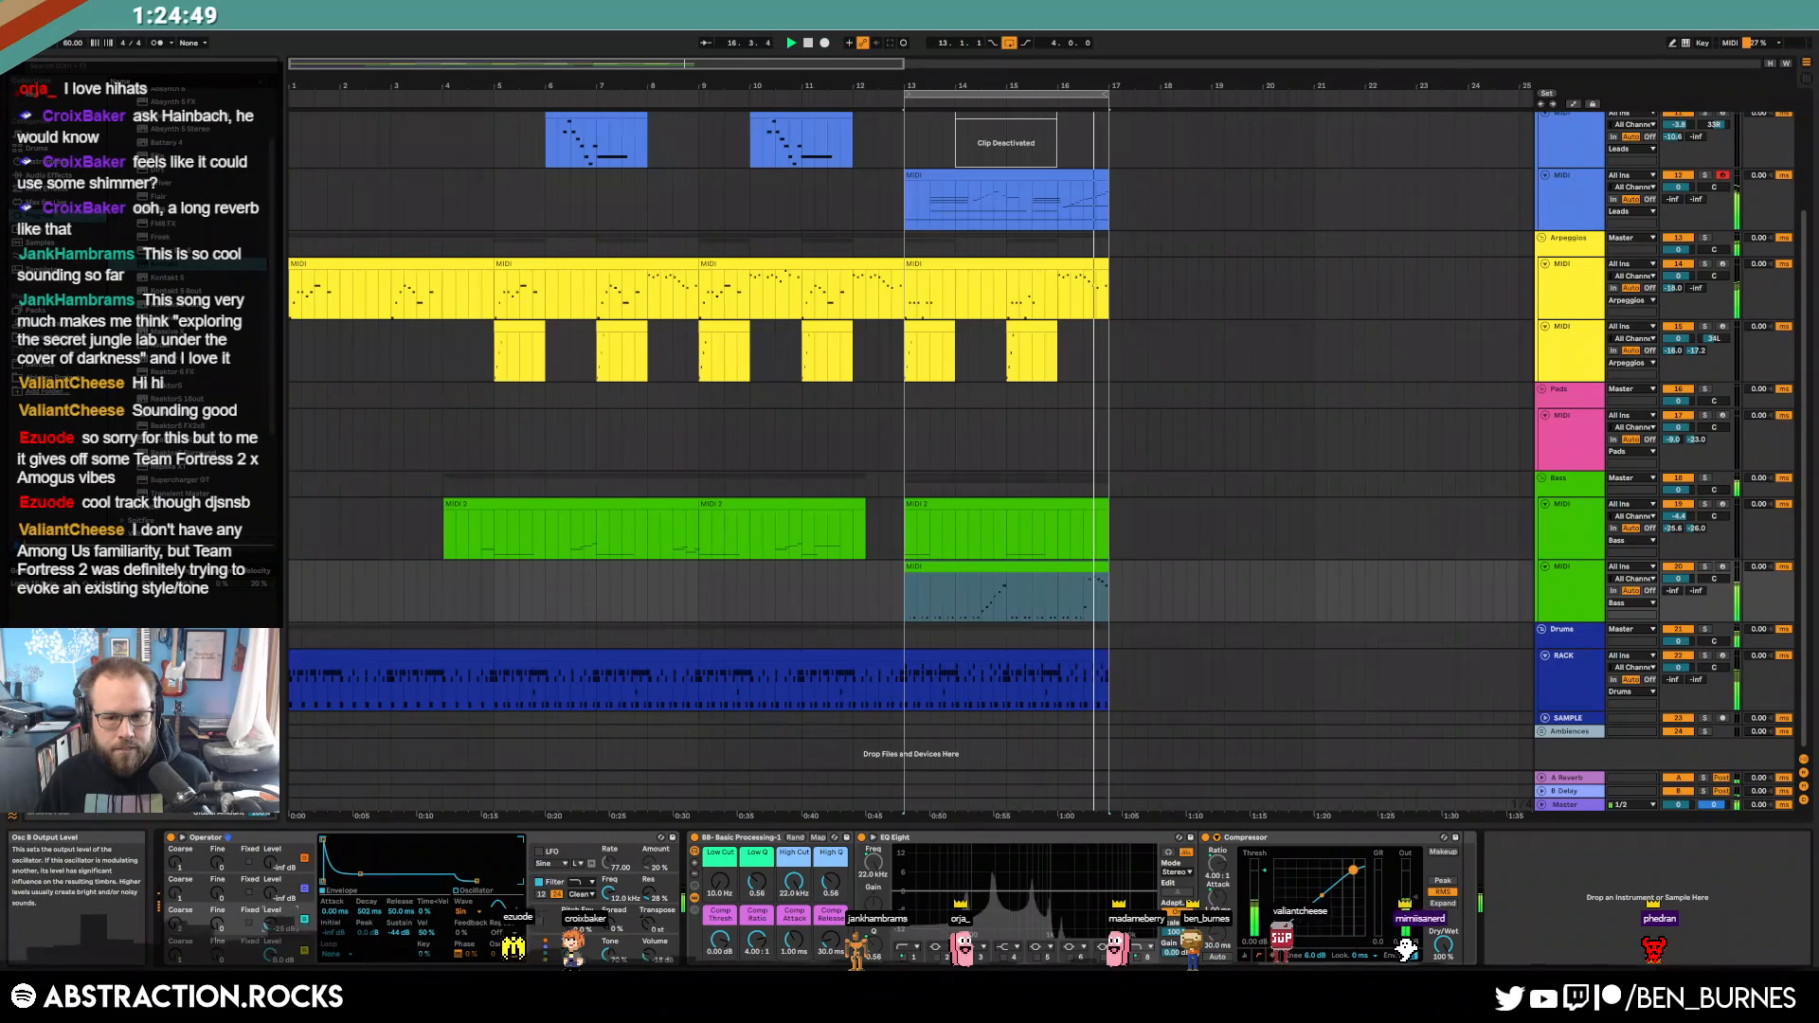
{"action": "left_click_drag", "start_coordinate": [360, 873], "coordinate": [348, 881]}
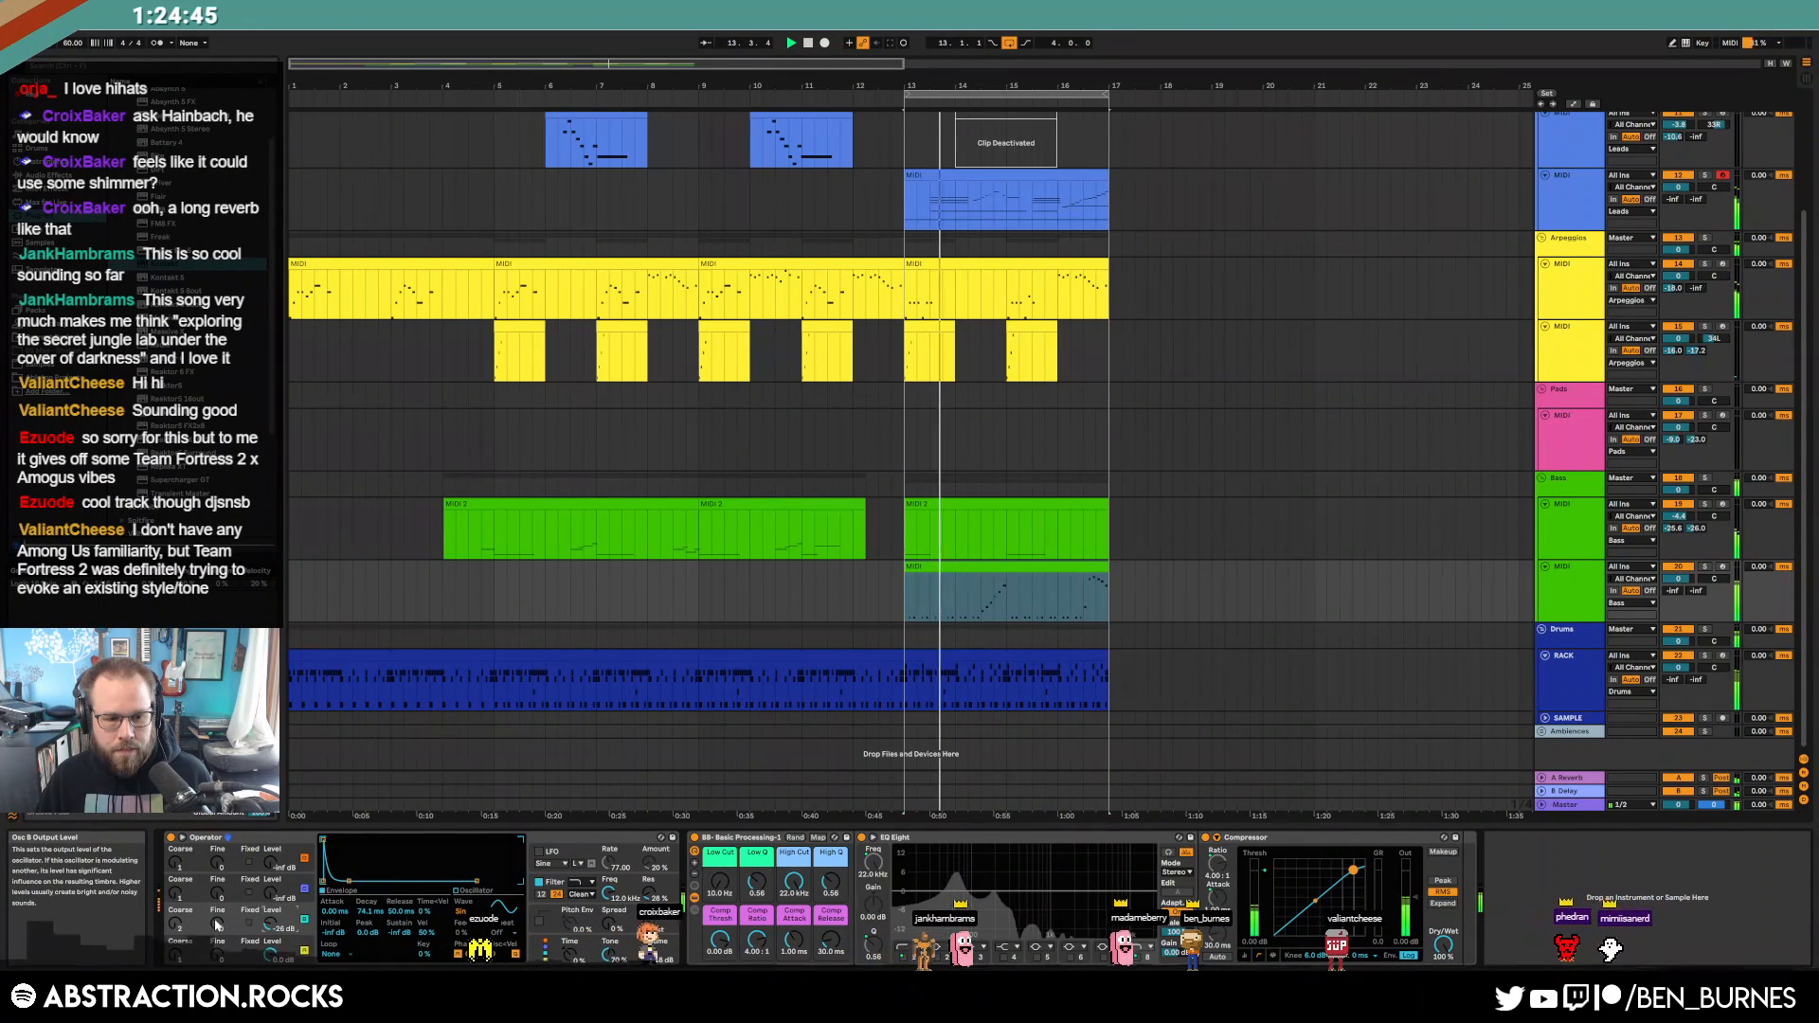
Raise the pitch of individual notes in bars 14 and 16 of the second bass track's clip.
{"action": "scroll", "coordinate": [1094, 428], "scroll_direction": "up", "scroll_amount": 2}
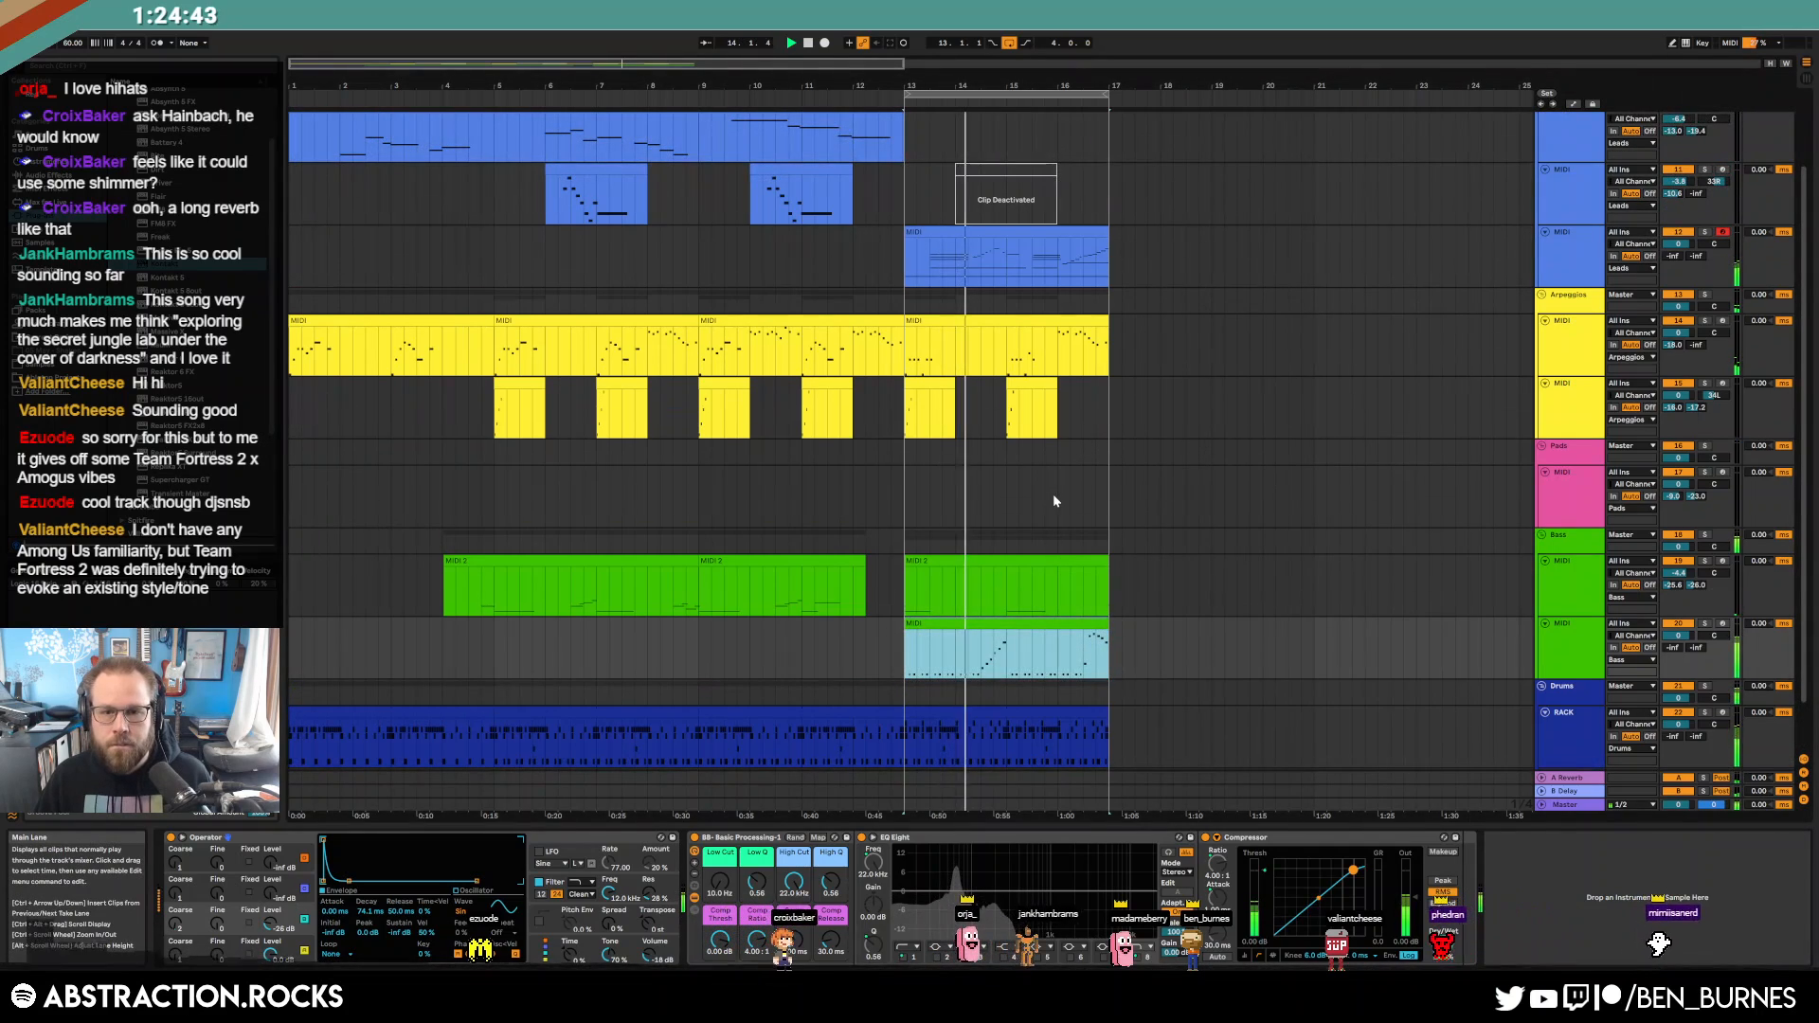
{"action": "left_click", "coordinate": [992, 640]}
{"action": "double_click", "coordinate": [989, 620]}
{"action": "scroll", "coordinate": [958, 835], "scroll_direction": "down", "scroll_amount": 3}
{"action": "left_click_drag", "start_coordinate": [923, 831], "coordinate": [923, 814]}
{"action": "key", "text": "Up"}
{"action": "left_click_drag", "start_coordinate": [1579, 806], "coordinate": [1586, 861]}
{"action": "key", "text": "Up"}
{"action": "key", "text": "Up"}
{"action": "key", "text": "shift+Tab"}
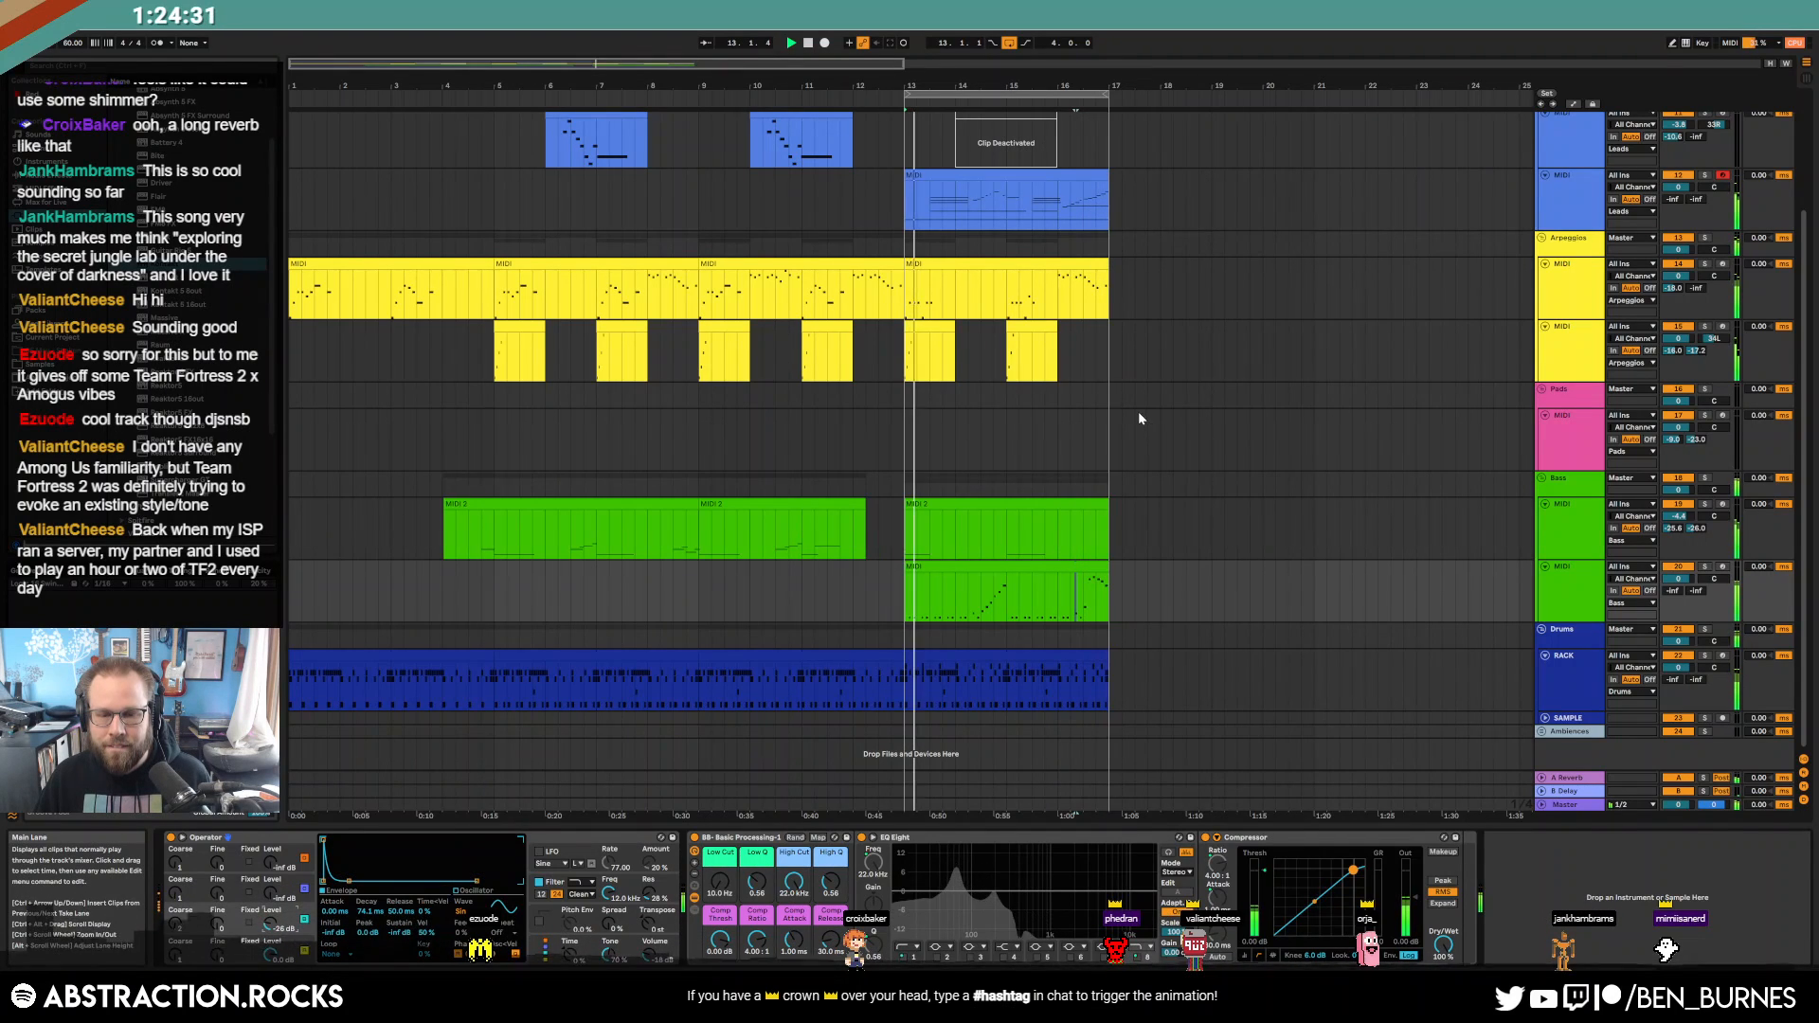
Delete the high run in bar 16 of the first arpeggio track's clip starting at bar 13.
{"action": "left_click", "coordinate": [1099, 261]}
{"action": "key", "text": "shift+Tab"}
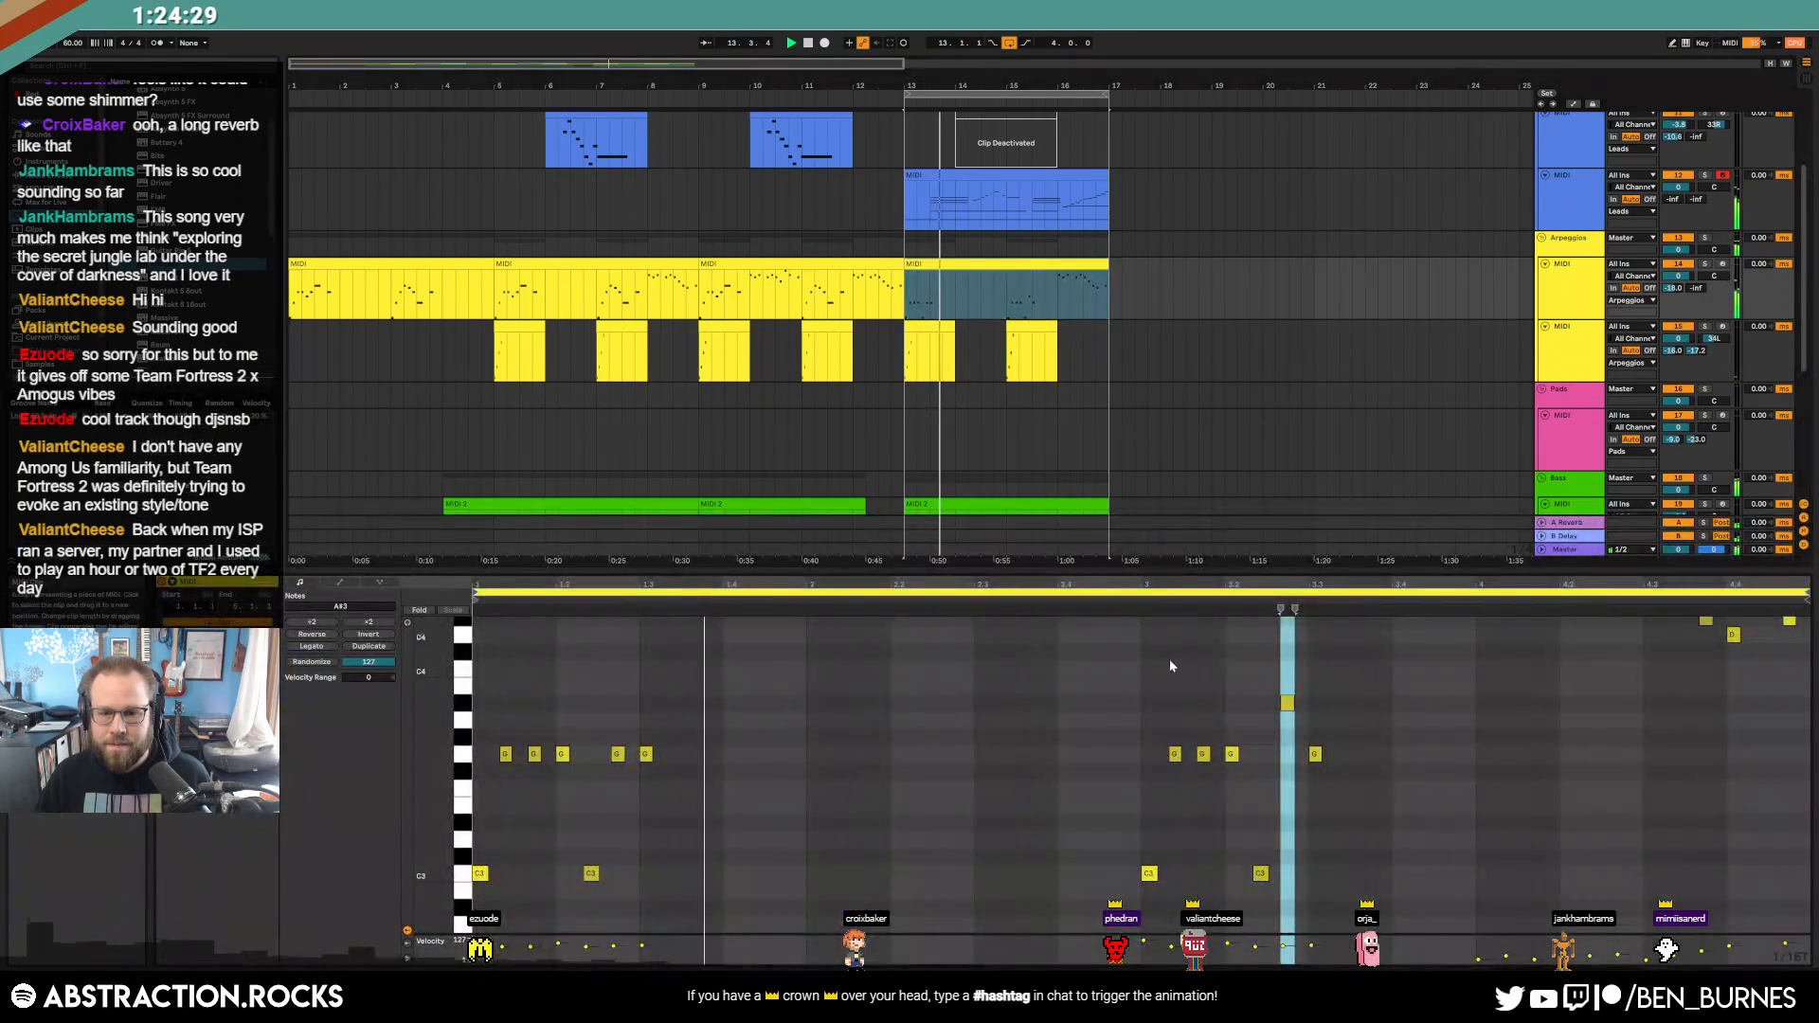
{"action": "left_click", "coordinate": [1522, 705]}
{"action": "scroll", "coordinate": [1525, 720], "scroll_direction": "up", "scroll_amount": 3}
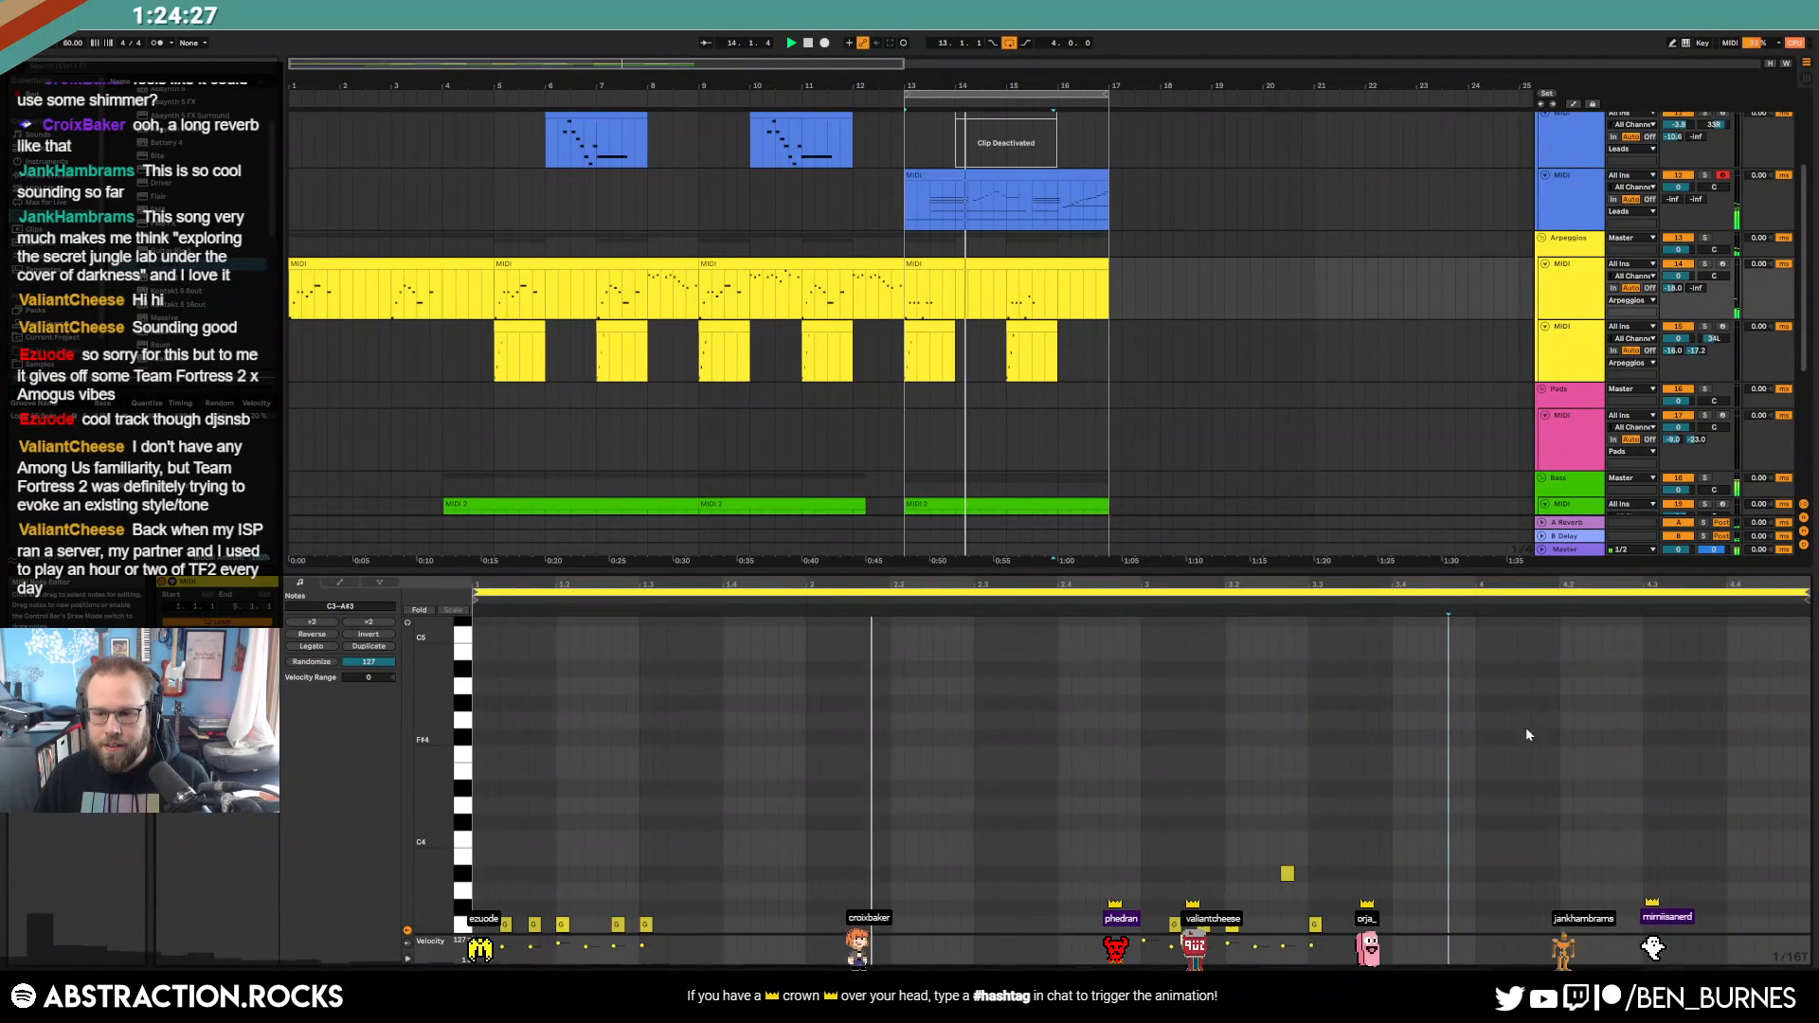
{"action": "key", "text": "shift+Tab"}
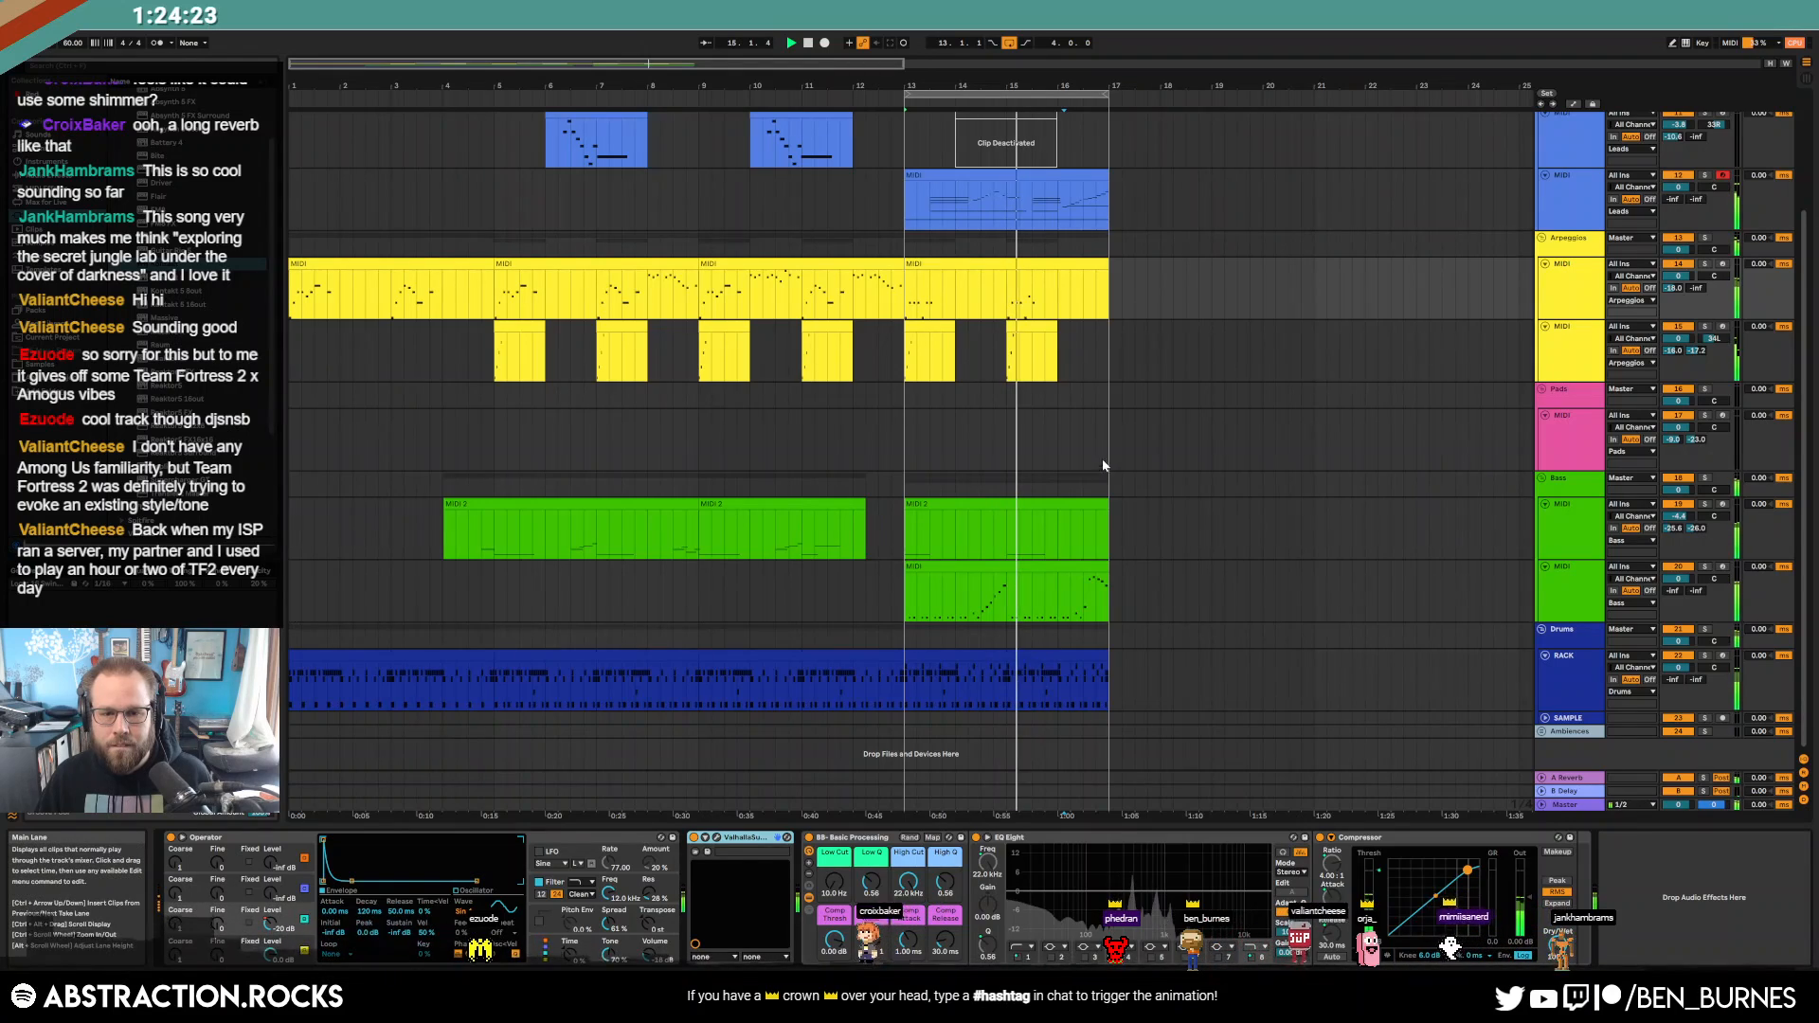
Open the drum rack's clip at bar 13 and check its hi-hat and ride notes.
{"action": "left_click", "coordinate": [1015, 660]}
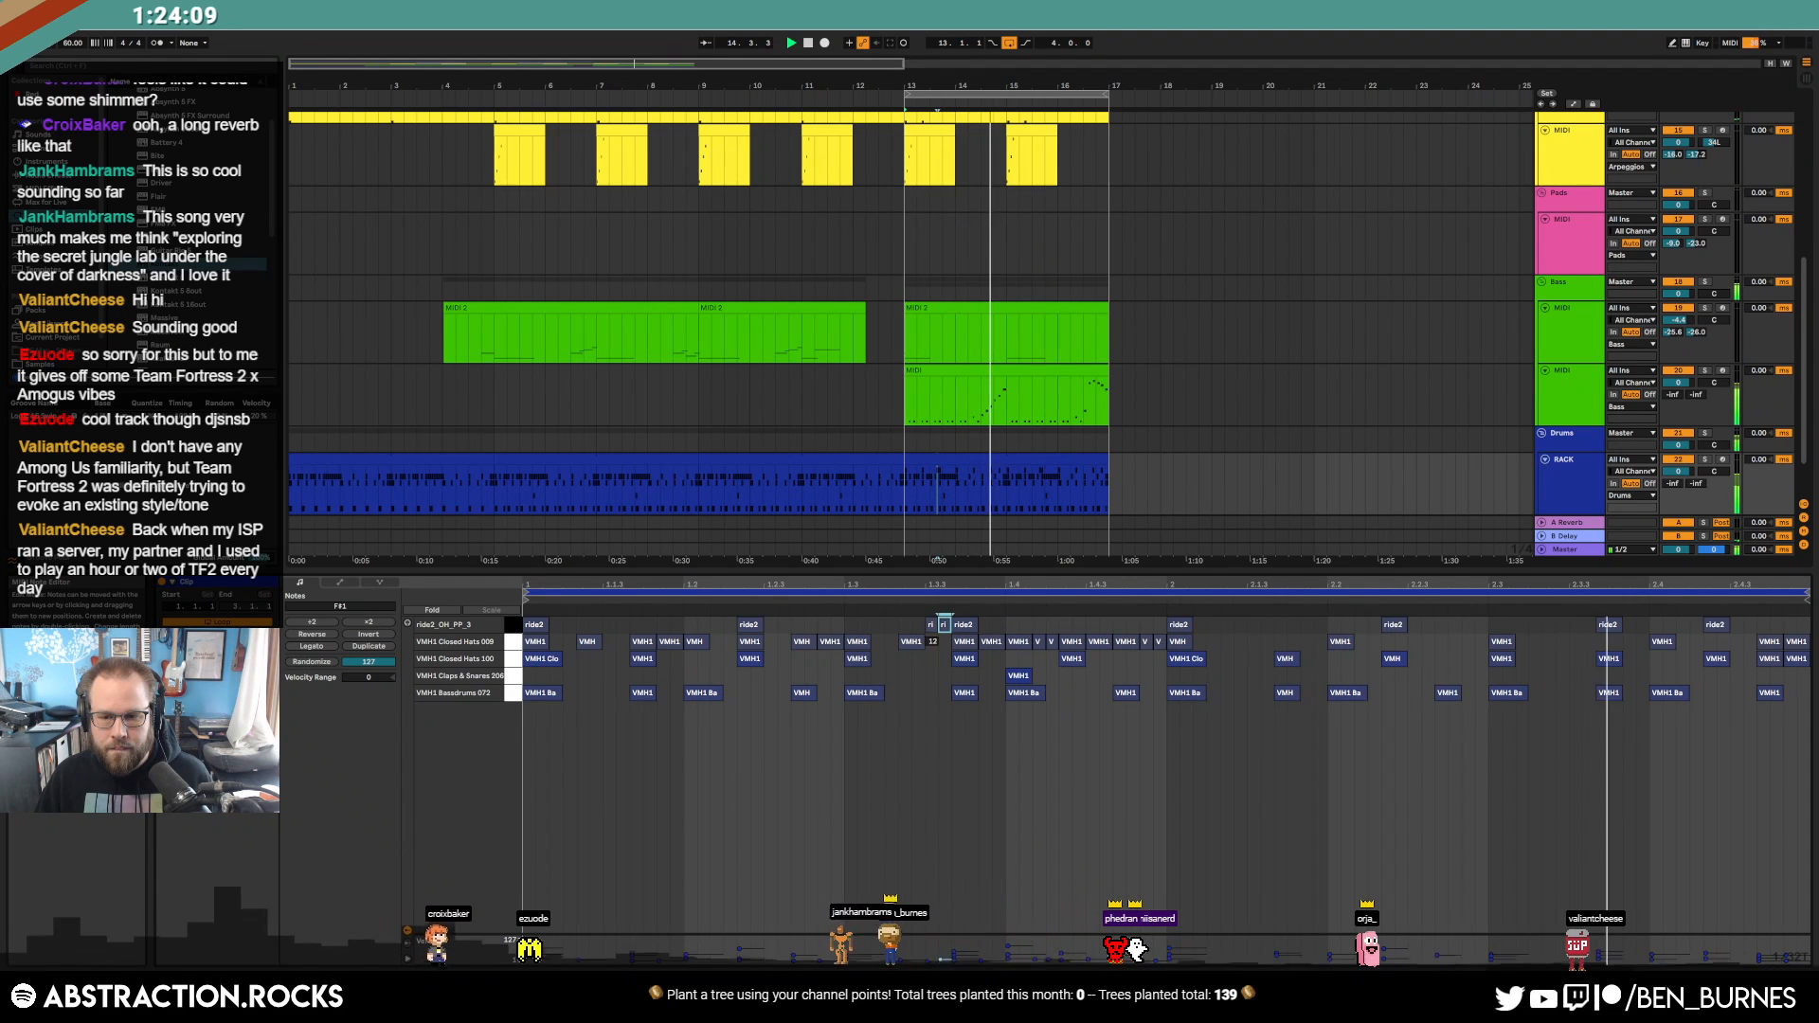
{"action": "key", "text": "shift+Tab"}
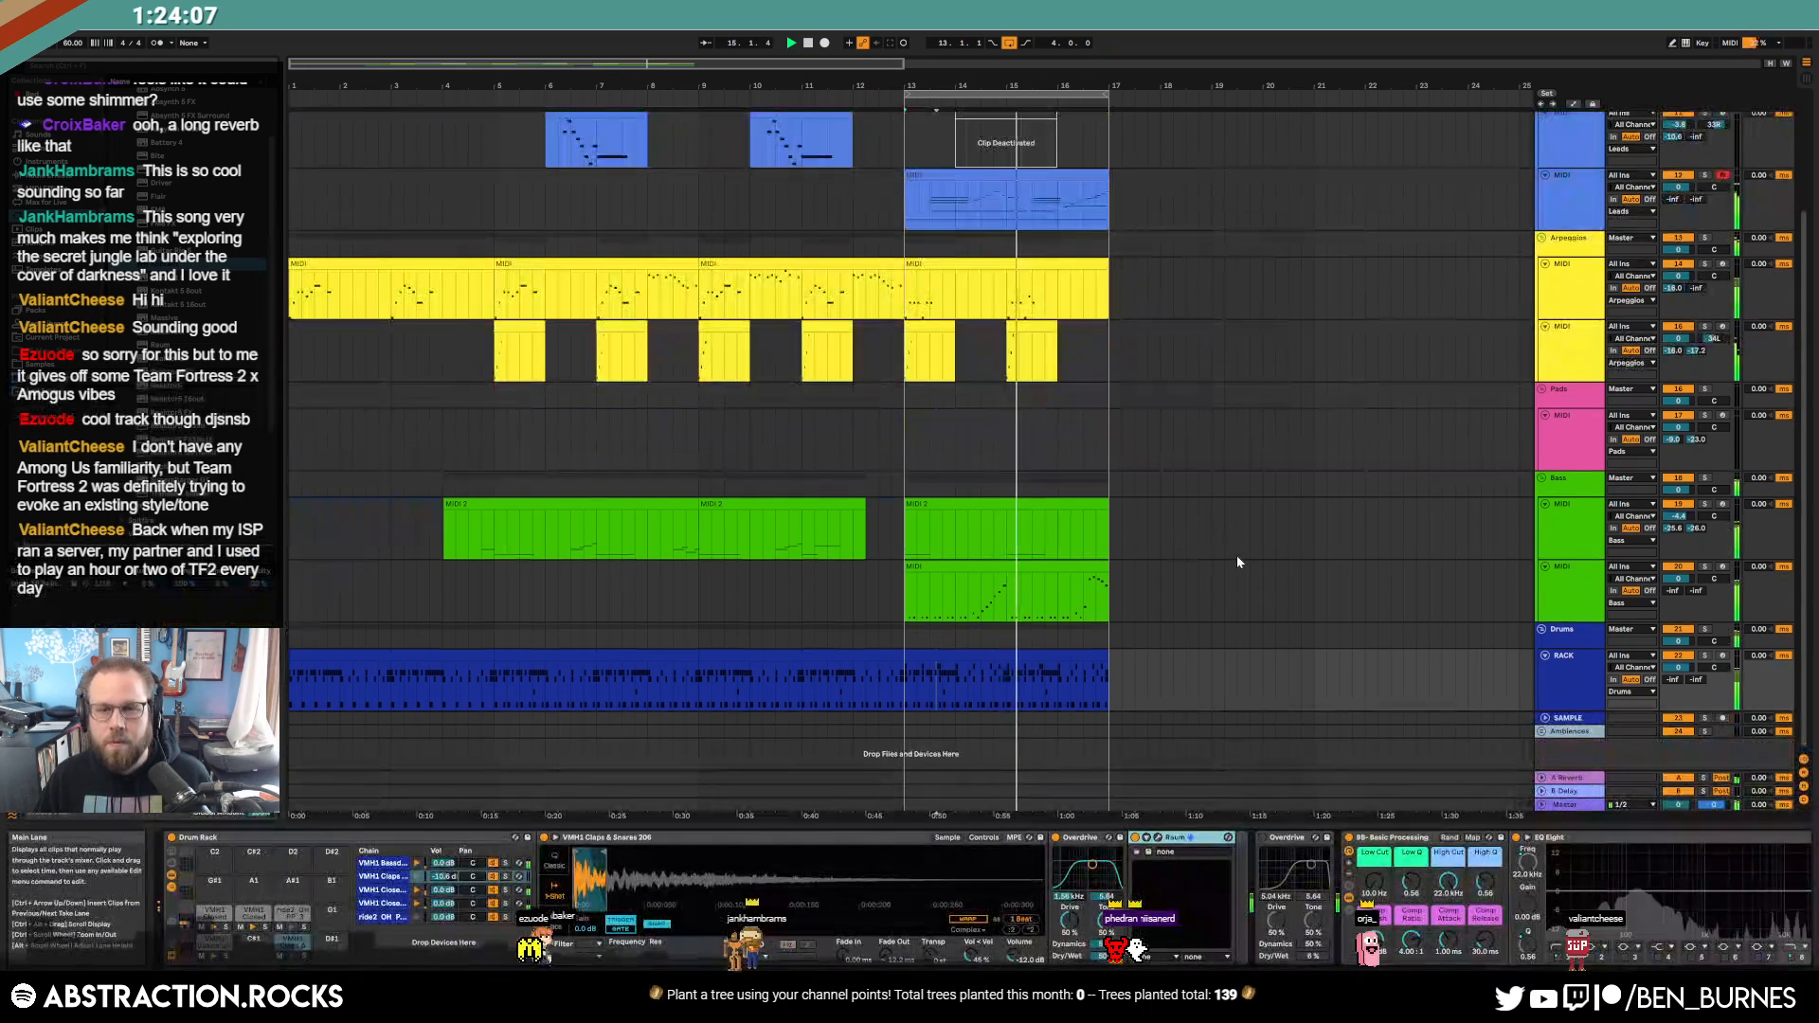
Shorten the long C2 note in the Kontakt piano clip so it ends around the start of bar 15.
{"action": "scroll", "coordinate": [1233, 559], "scroll_direction": "up", "scroll_amount": 3}
{"action": "double_click", "coordinate": [1071, 320]}
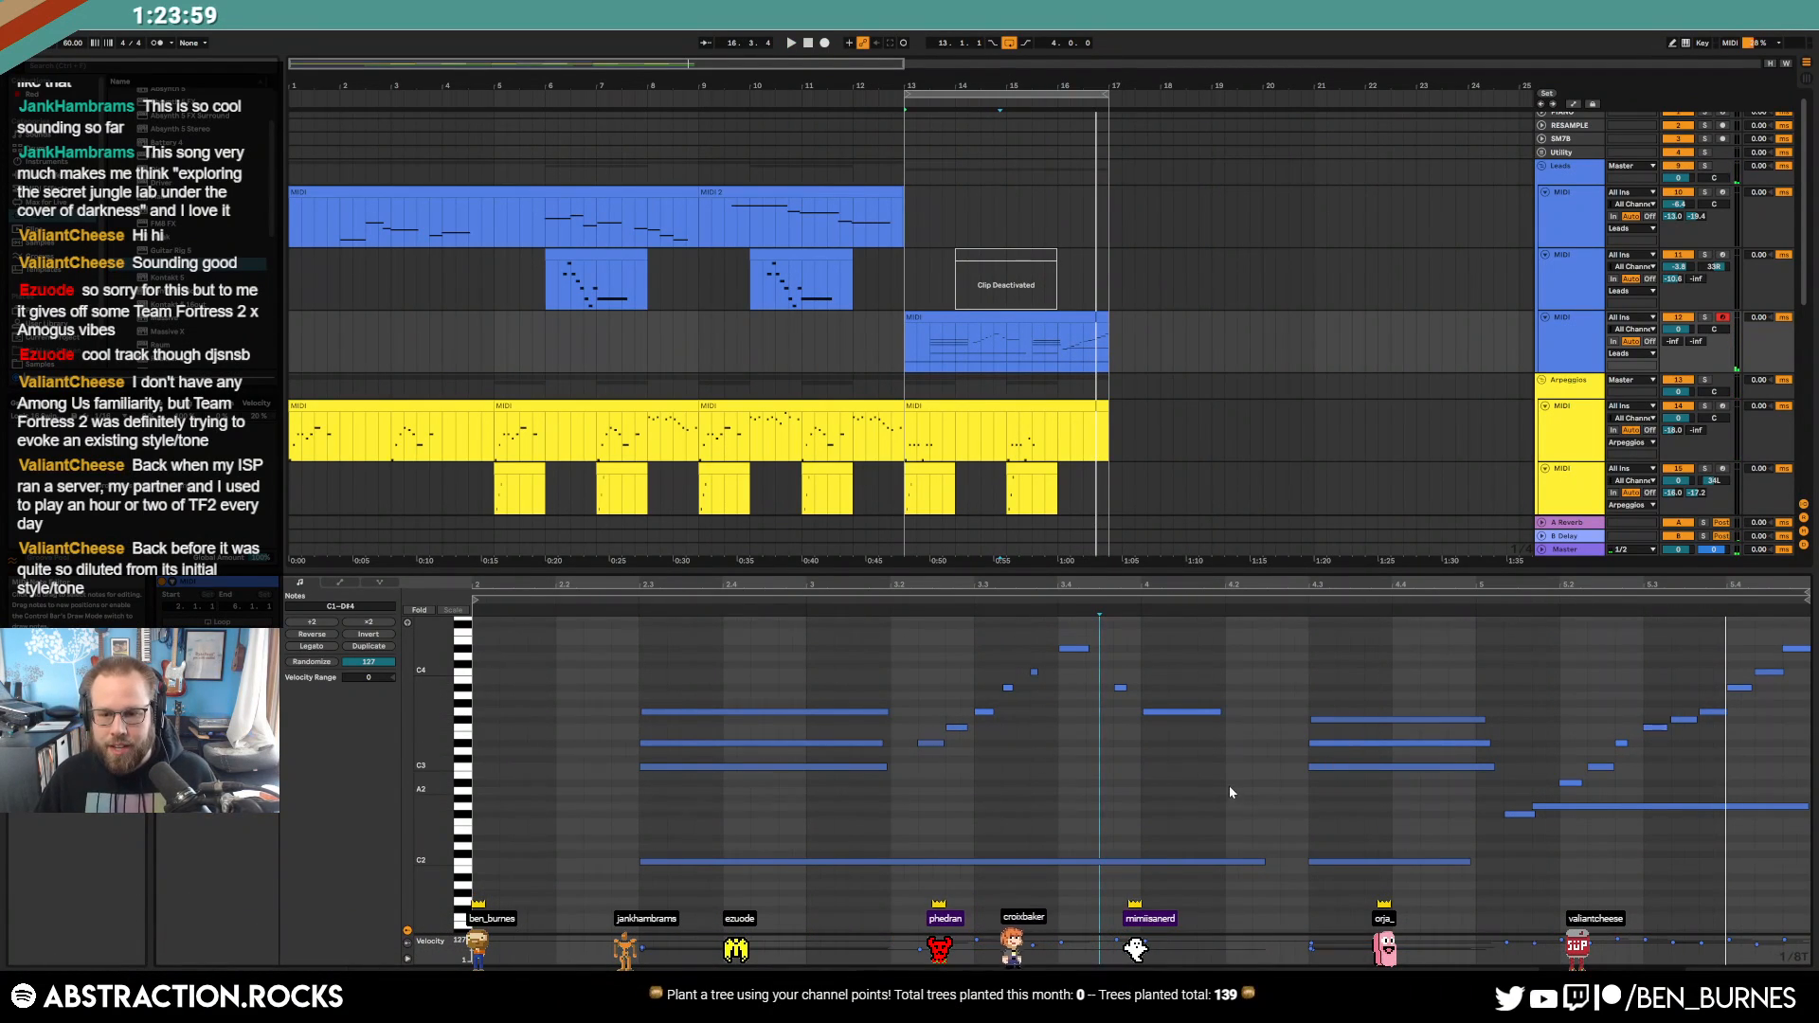
{"action": "scroll", "coordinate": [852, 772], "scroll_direction": "down", "scroll_amount": 3}
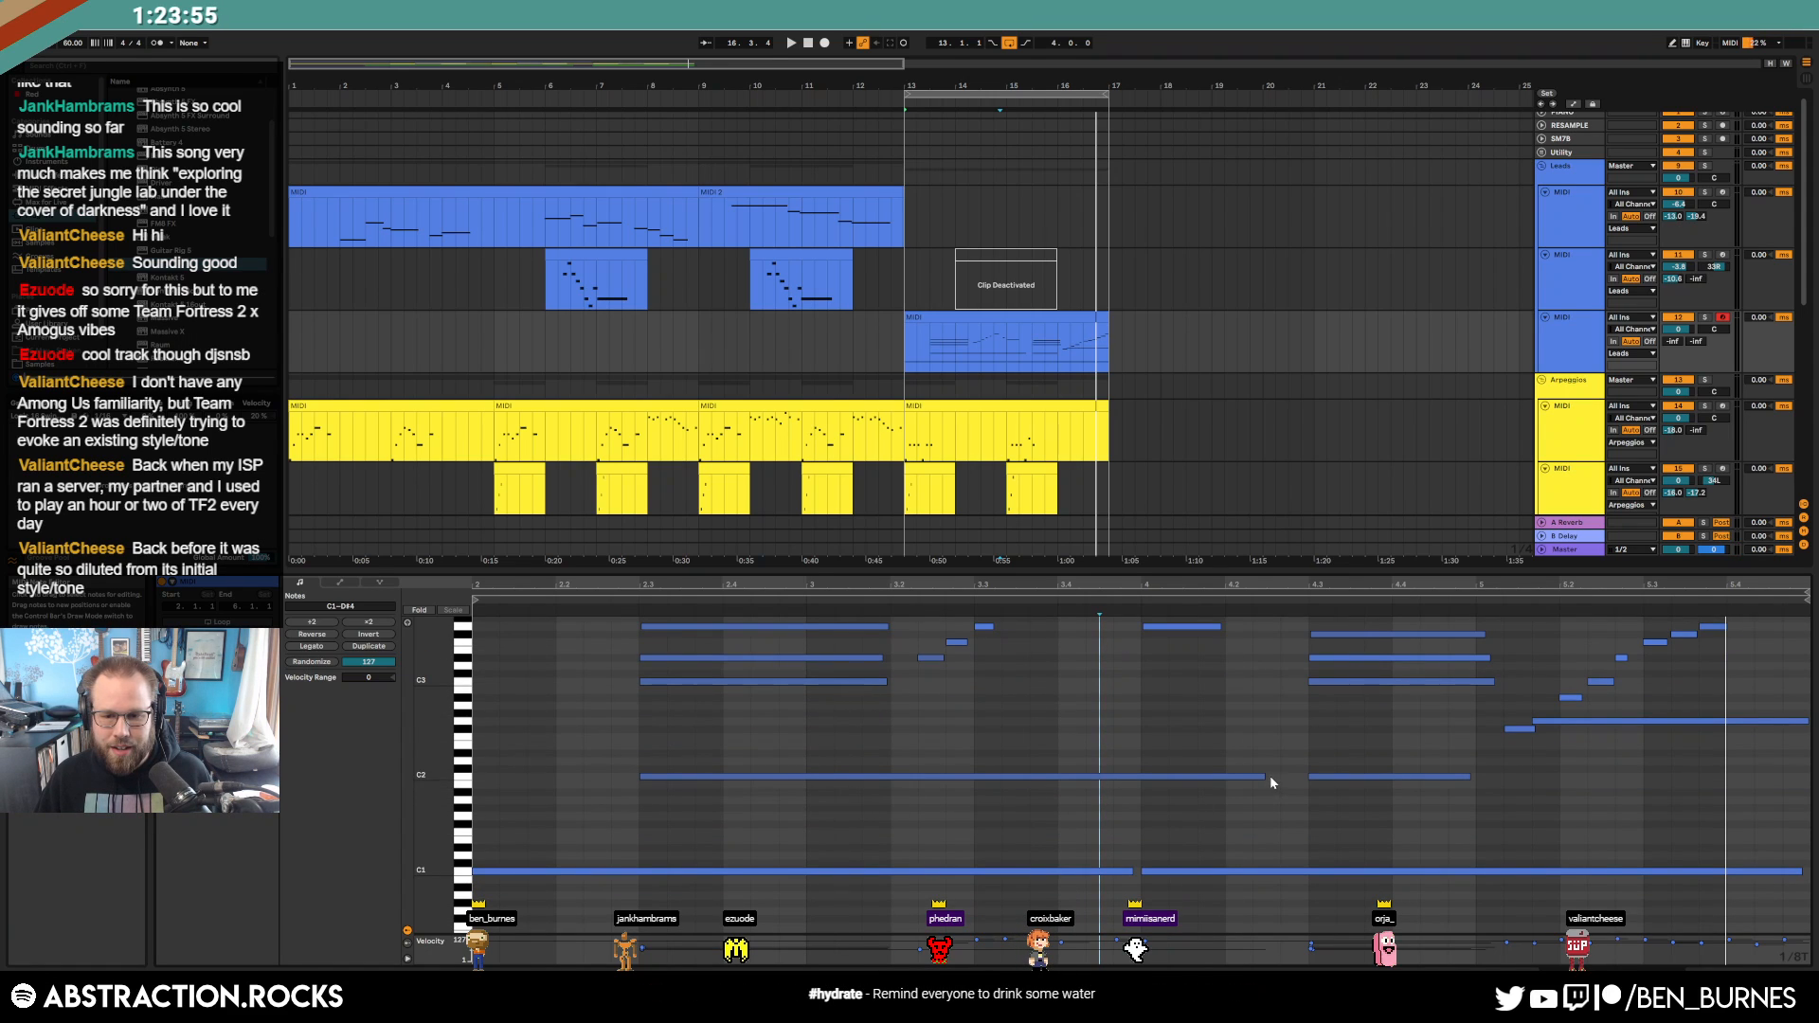
{"action": "left_click_drag", "start_coordinate": [1265, 777], "coordinate": [1153, 779]}
{"action": "left_click", "coordinate": [1152, 784]}
{"action": "scroll", "coordinate": [1175, 811], "scroll_direction": "up", "scroll_amount": 4}
{"action": "key", "text": "shift+Tab"}
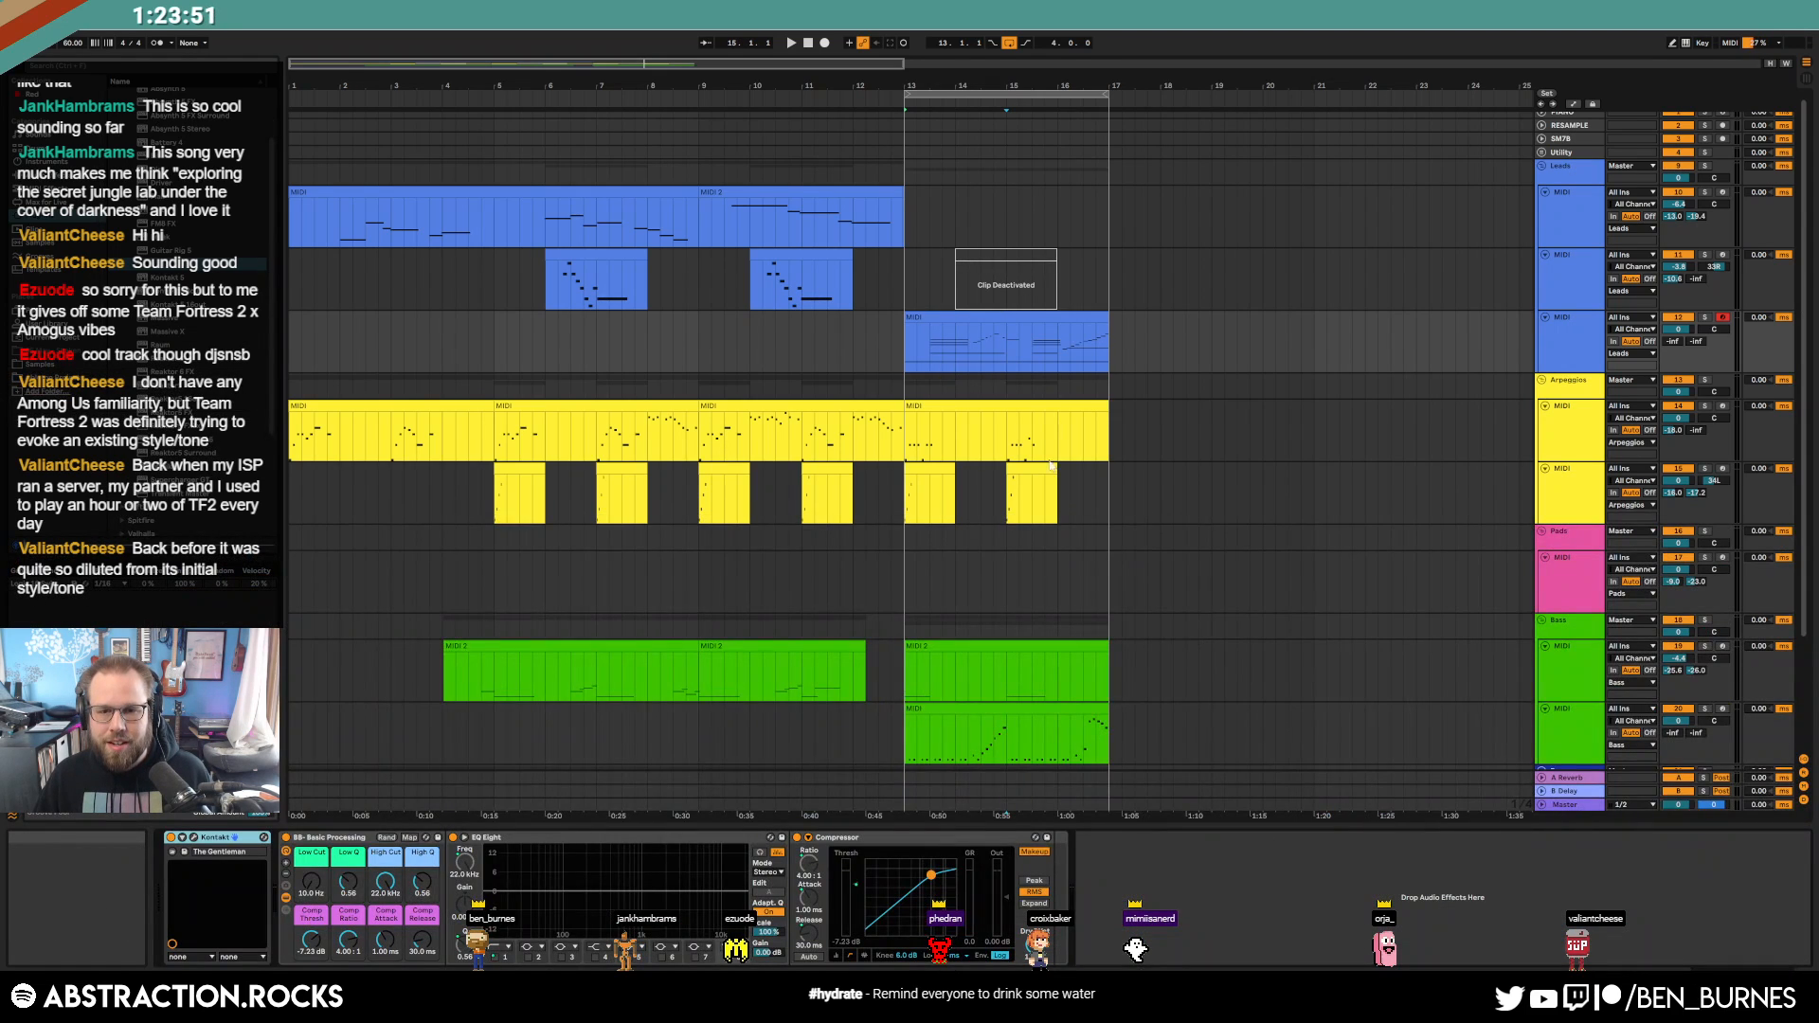
Delete the deactivated clip at bar 14 on the second lead track.
{"action": "left_click", "coordinate": [1033, 291]}
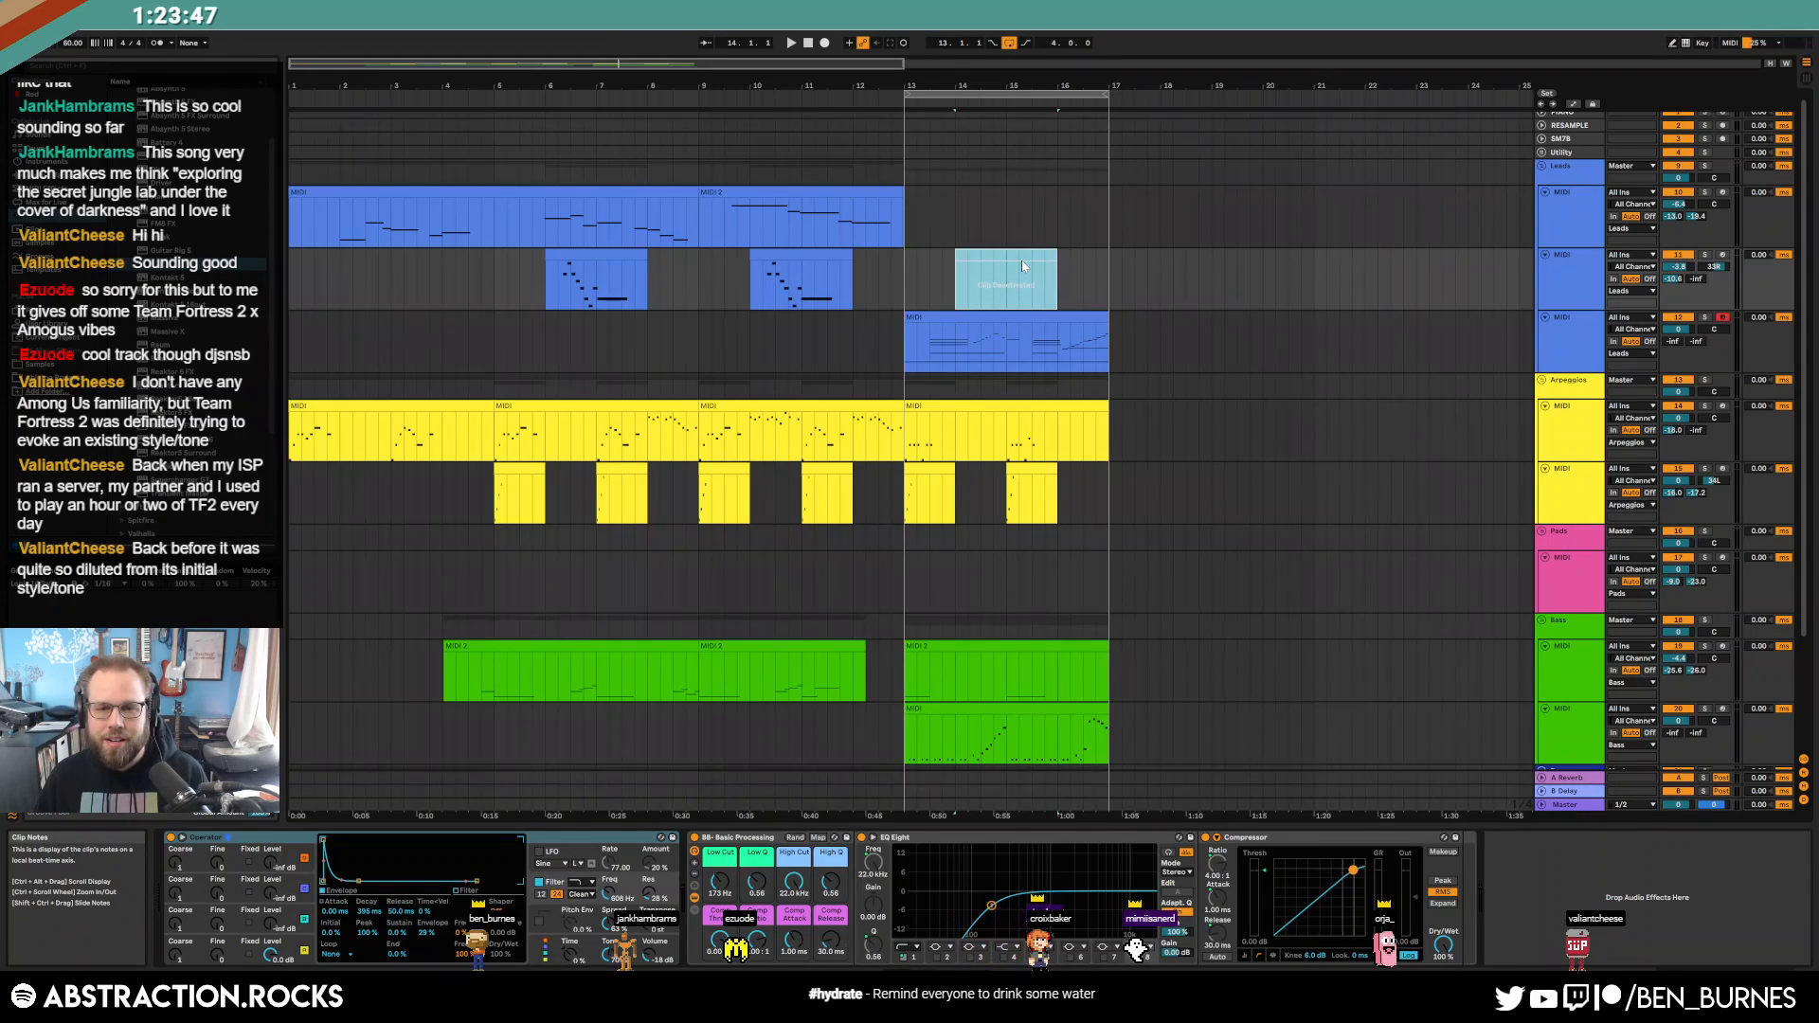
{"action": "key", "text": "Delete"}
{"action": "left_click", "coordinate": [891, 279]}
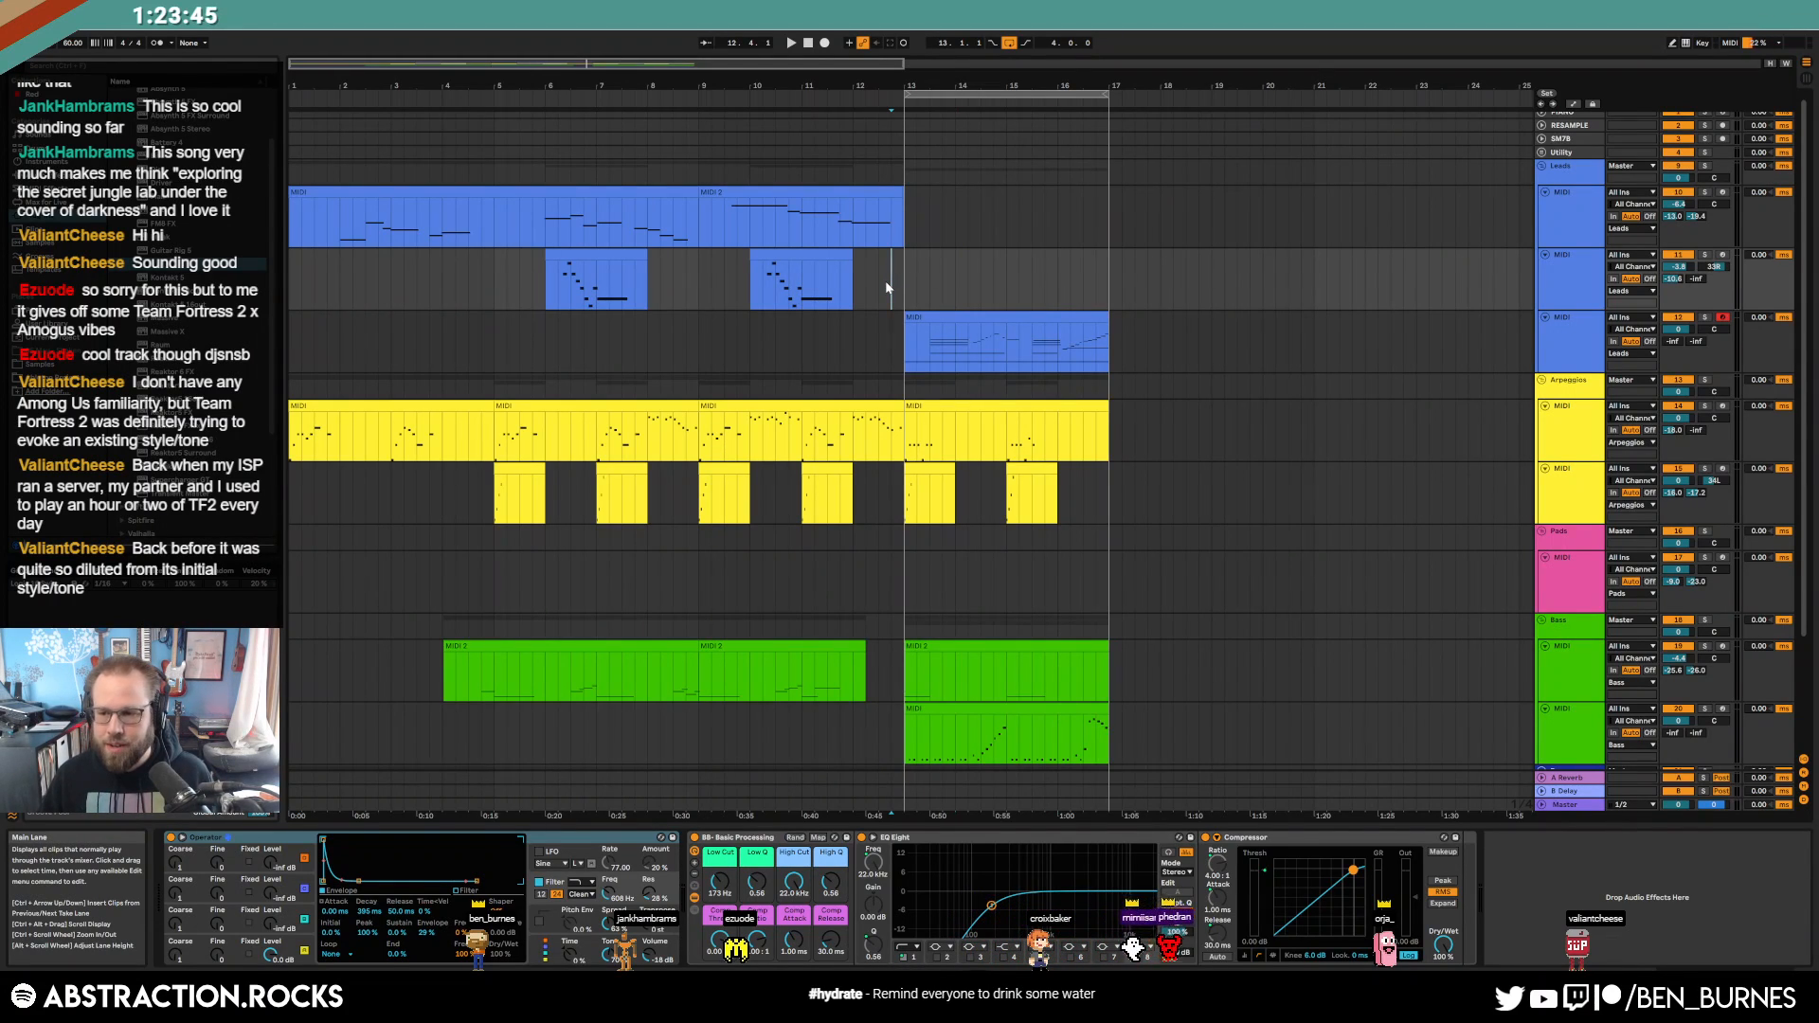
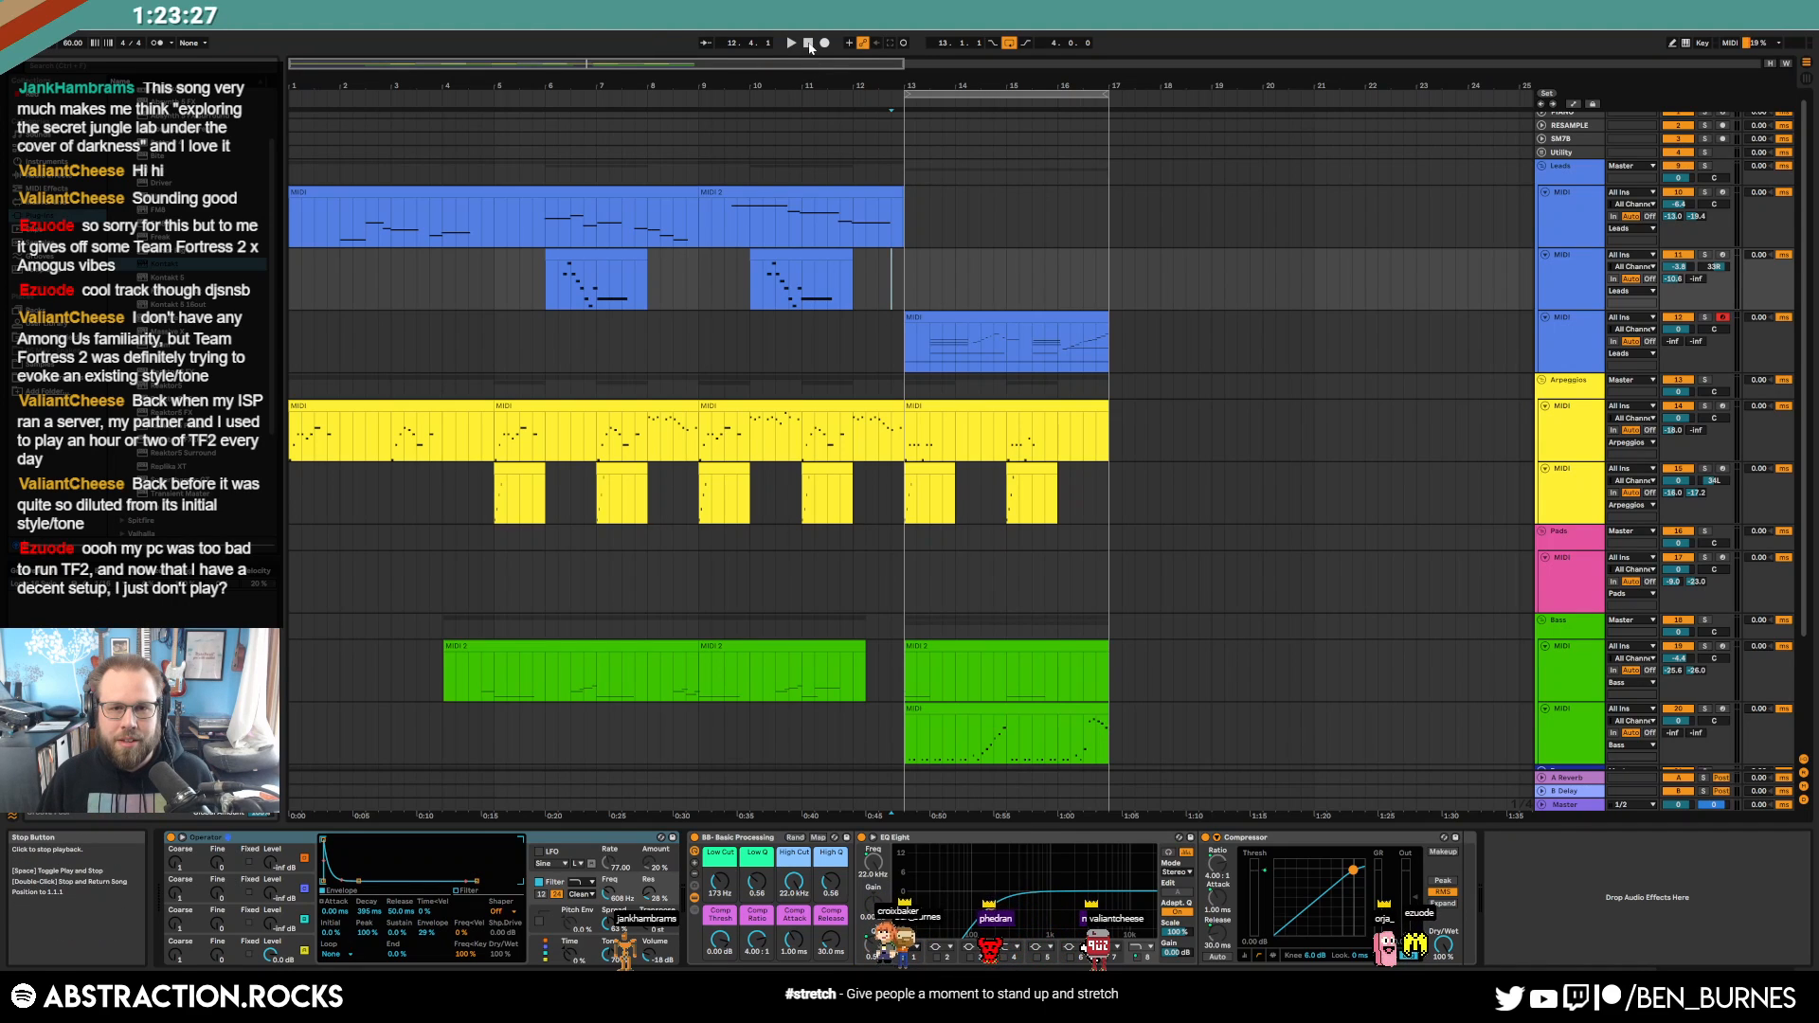
Play the song back from the beginning.
{"action": "left_click_drag", "start_coordinate": [501, 59], "coordinate": [556, 62]}
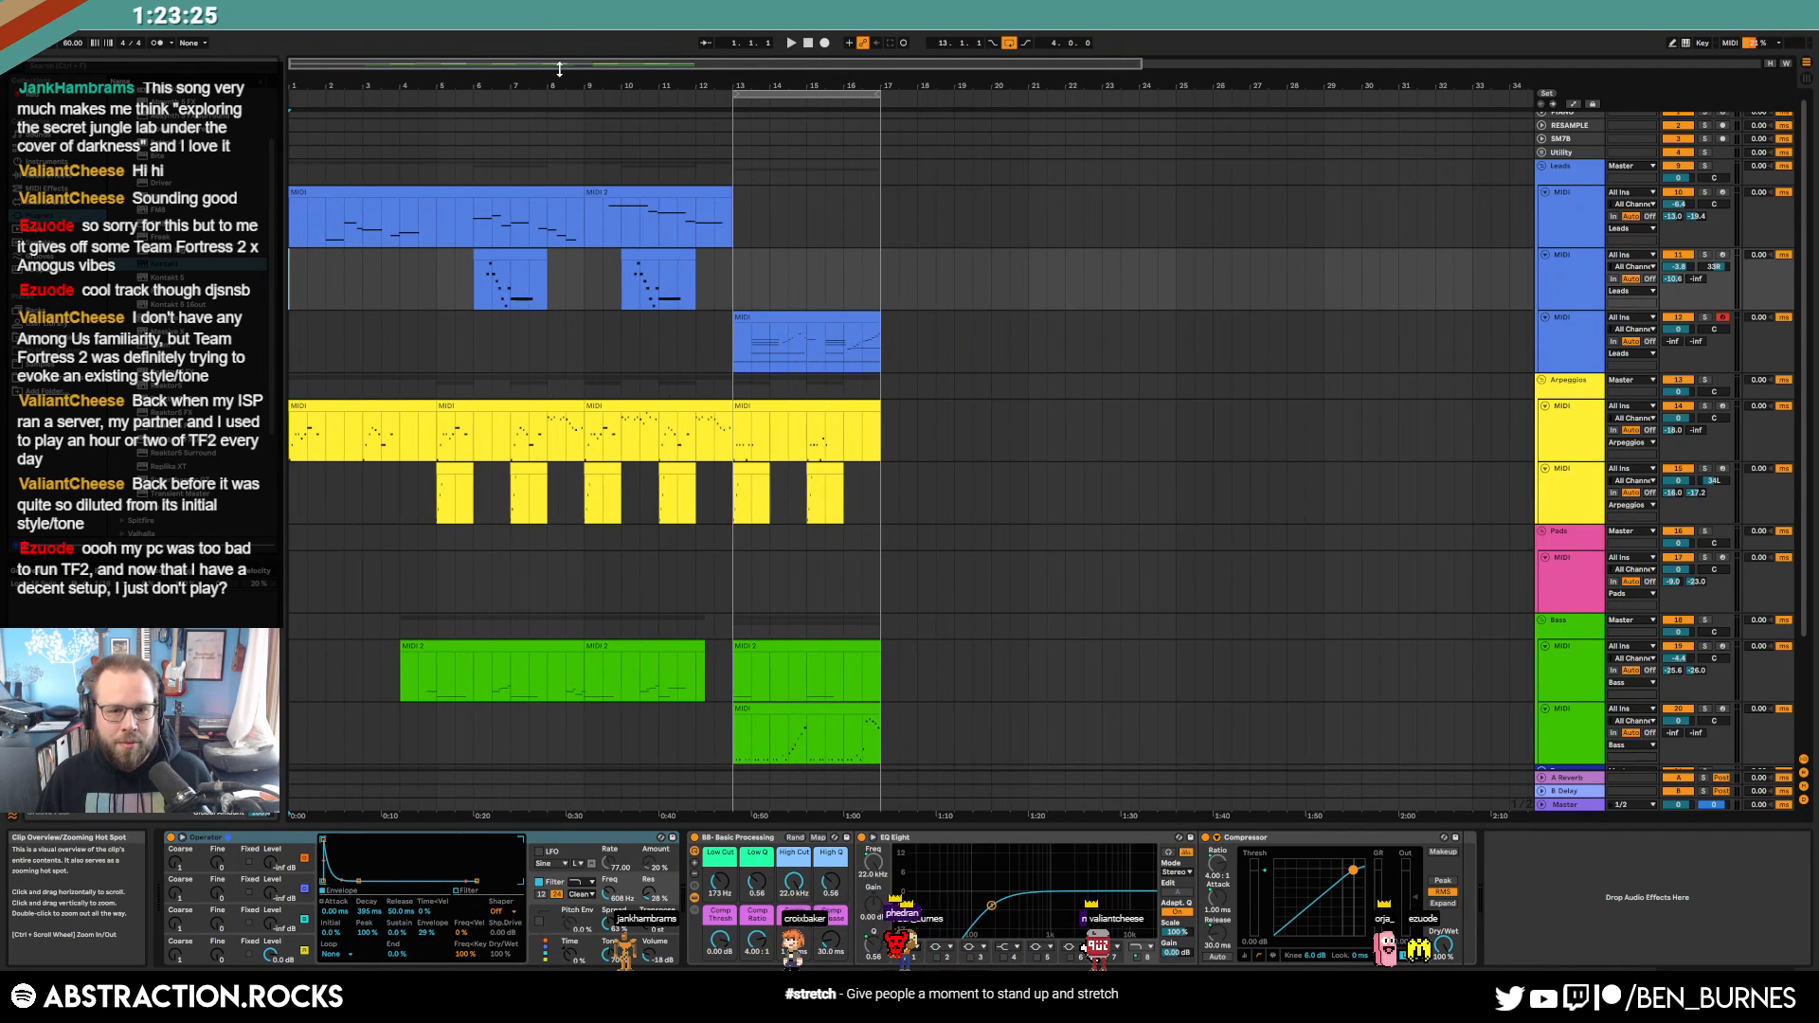
{"action": "key", "text": "shift+Tab"}
{"action": "key", "text": "shift+Tab"}
{"action": "key", "text": "space"}
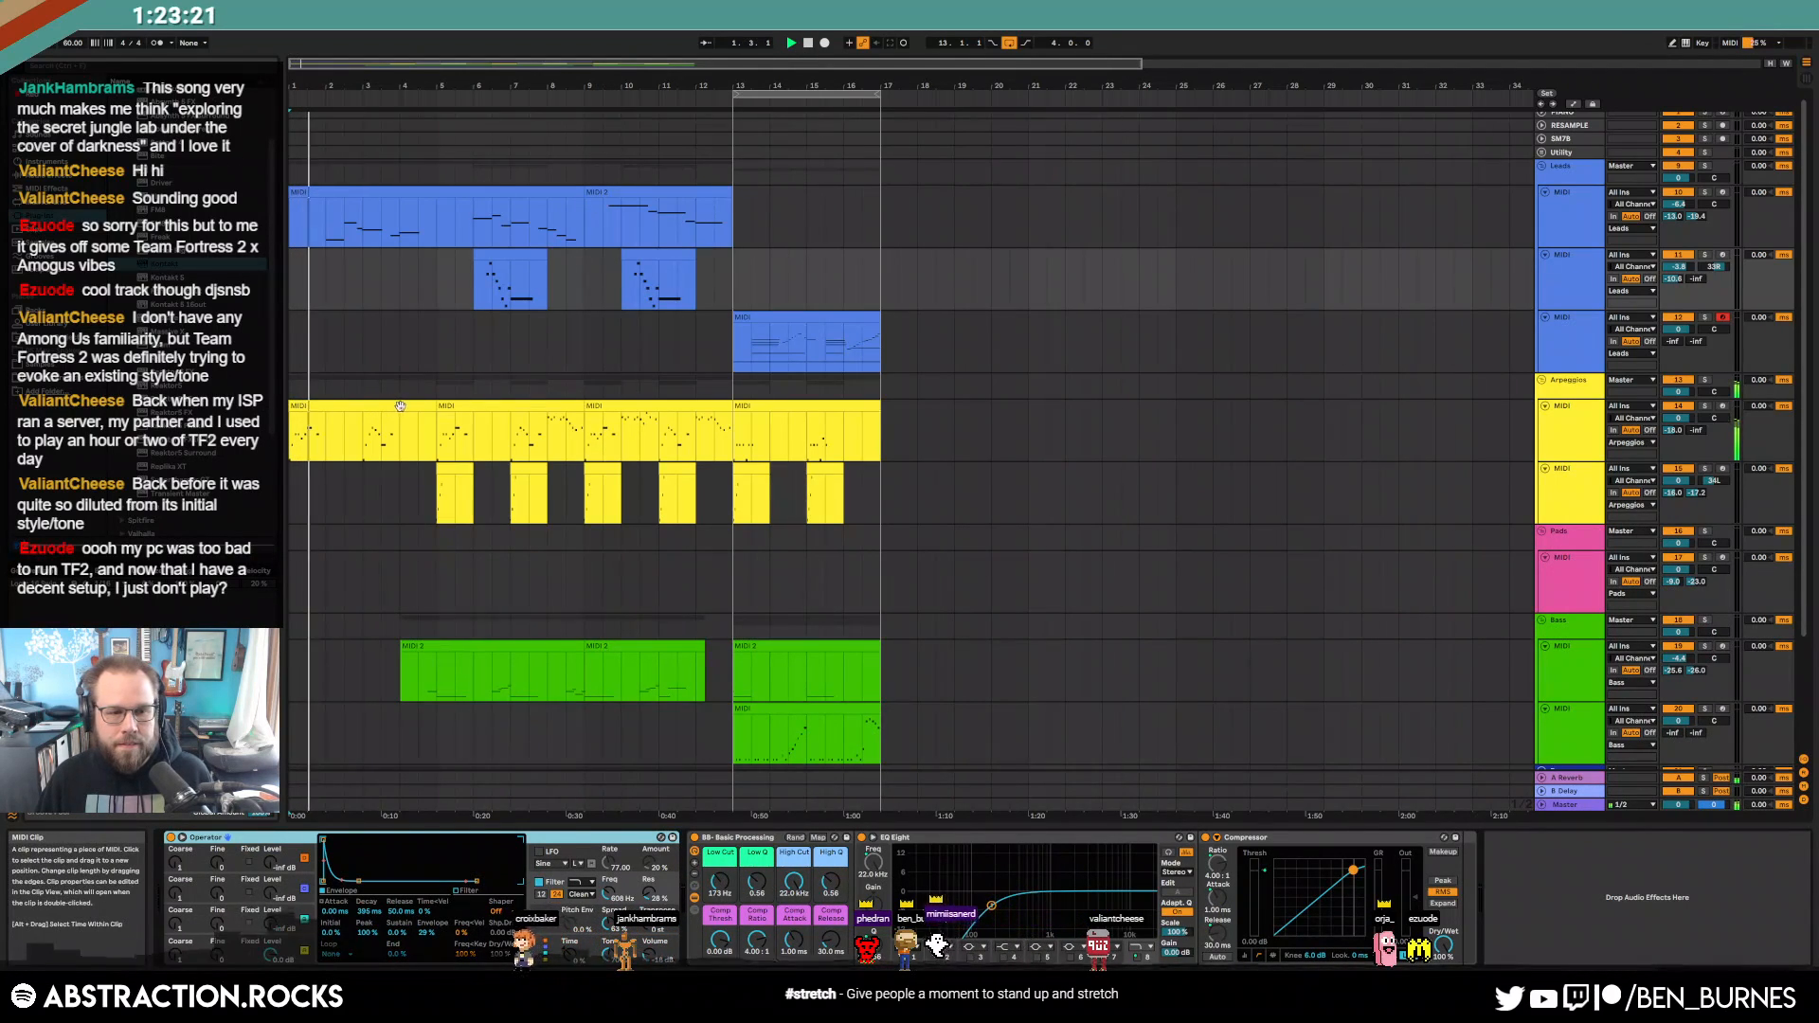
In the first arpeggio track's clip at bar 13, delete the notes following bar 13's three repeated notes and the second low C in bar 15.
{"action": "double_click", "coordinate": [831, 432]}
{"action": "left_click_drag", "start_coordinate": [581, 756], "coordinate": [681, 913]}
{"action": "key", "text": "Delete"}
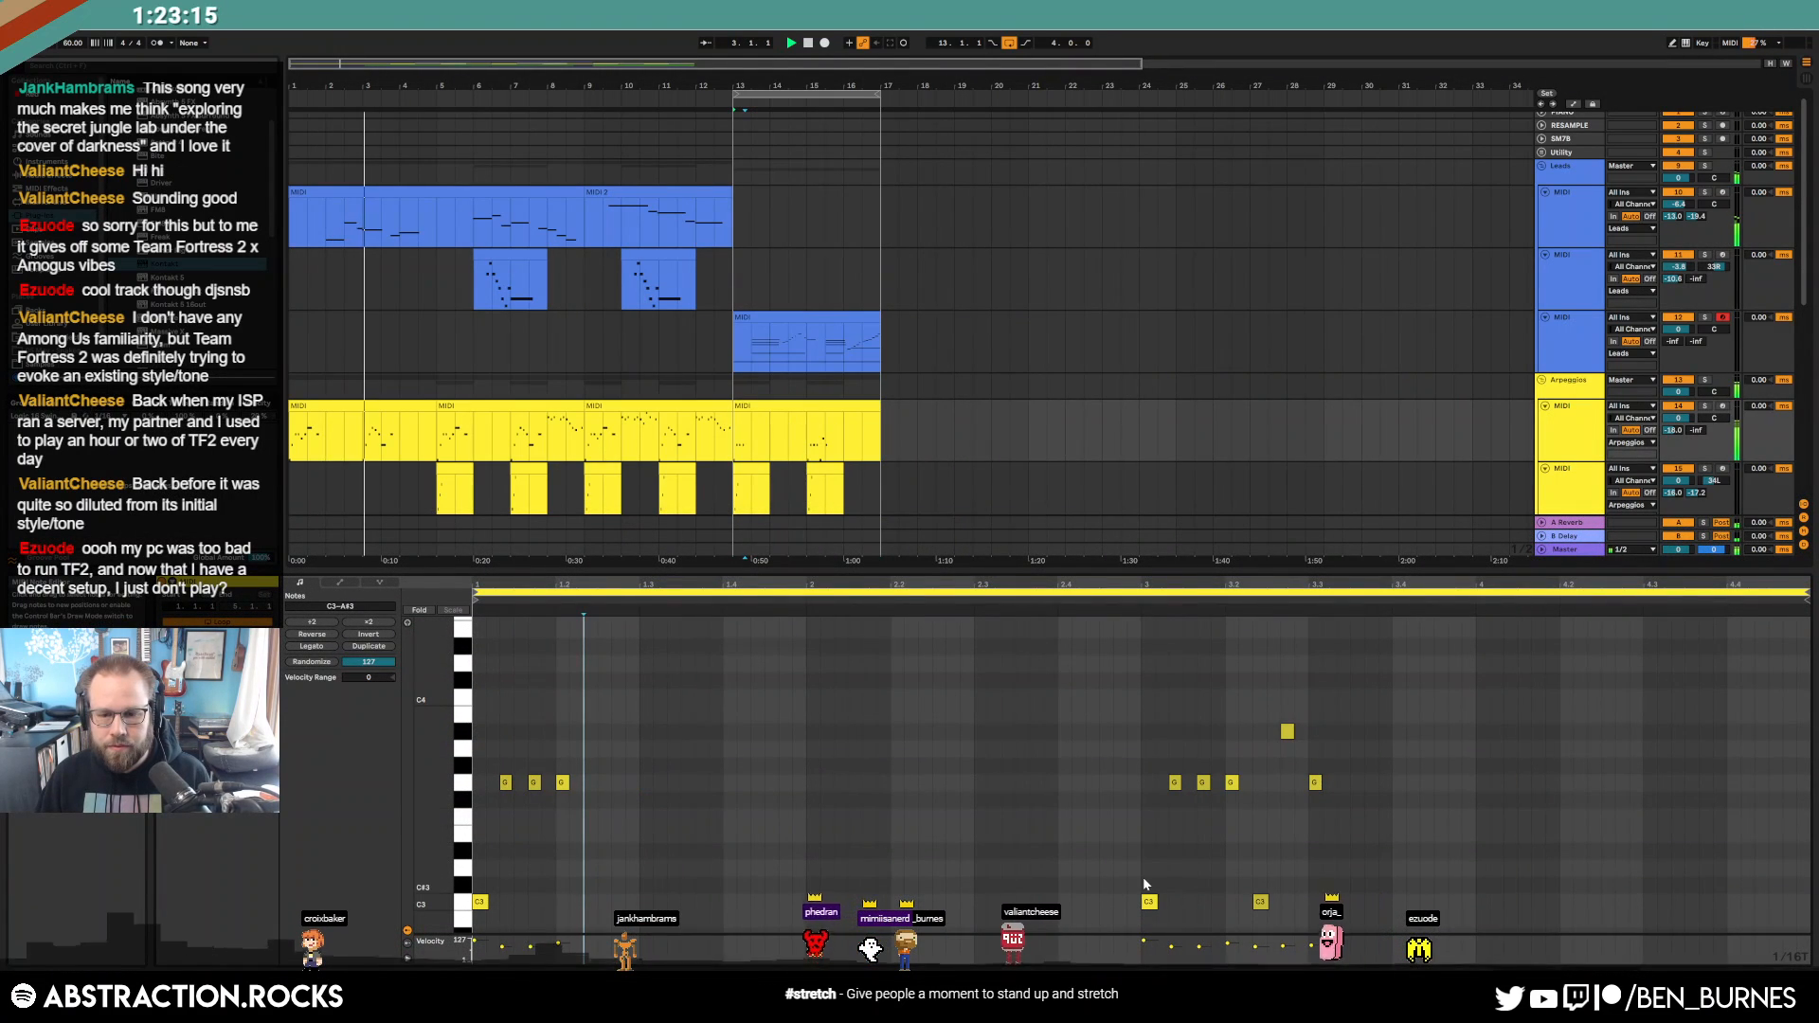
{"action": "left_click_drag", "start_coordinate": [1263, 872], "coordinate": [1245, 910]}
{"action": "key", "text": "Delete"}
{"action": "left_click", "coordinate": [828, 815]}
Trim the start of the first bass clip from bar 4 to the middle of that bar.
{"action": "key", "text": "shift+Tab"}
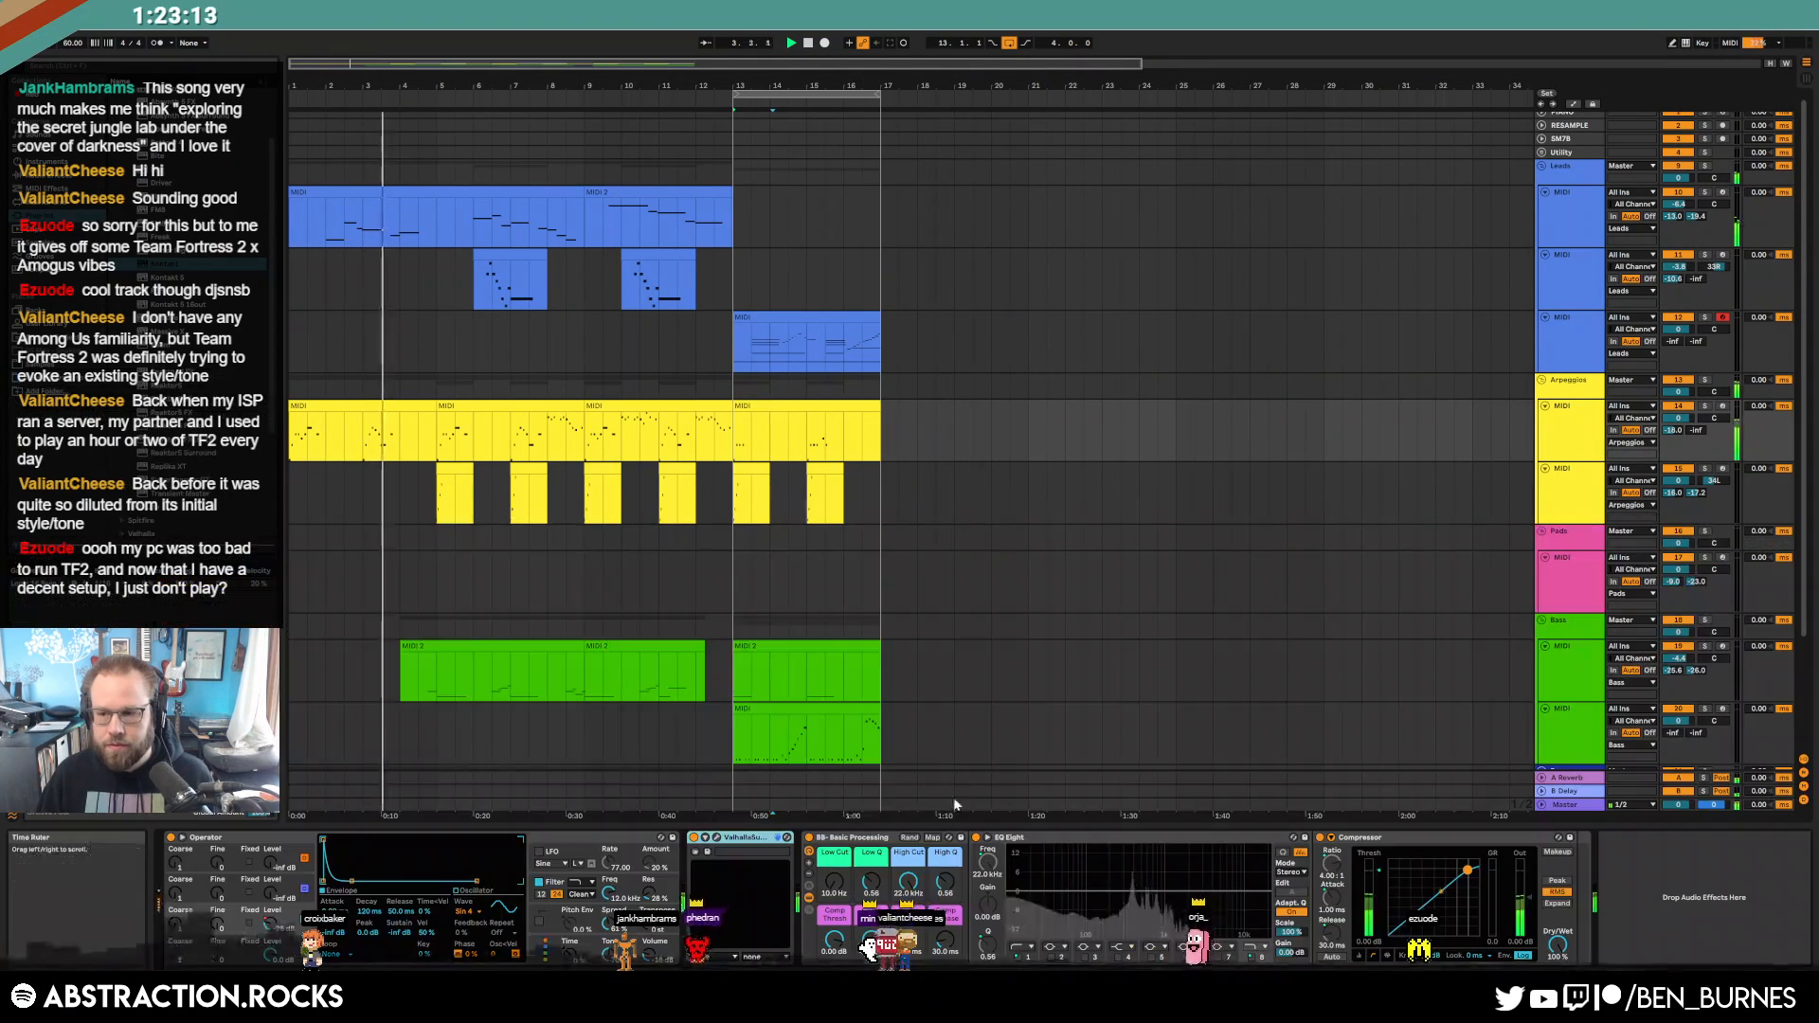
{"action": "scroll", "coordinate": [938, 601], "scroll_direction": "down", "scroll_amount": 3}
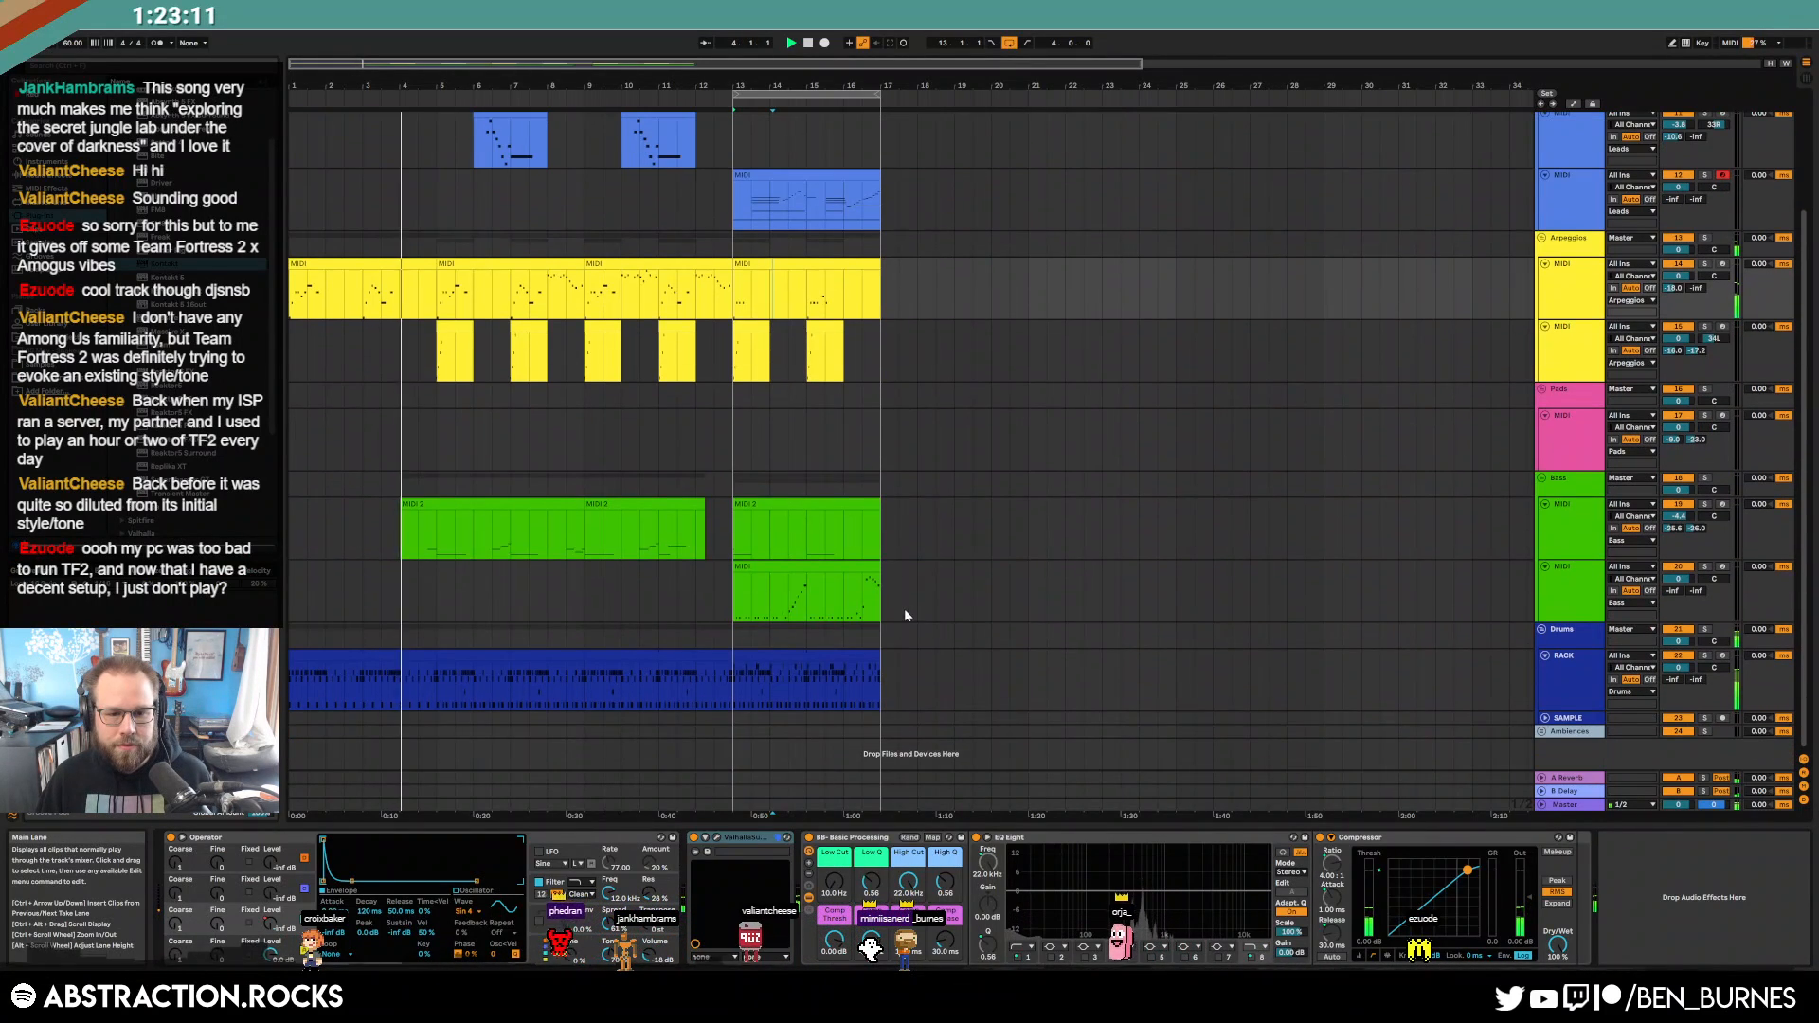
{"action": "left_click_drag", "start_coordinate": [400, 511], "coordinate": [419, 512]}
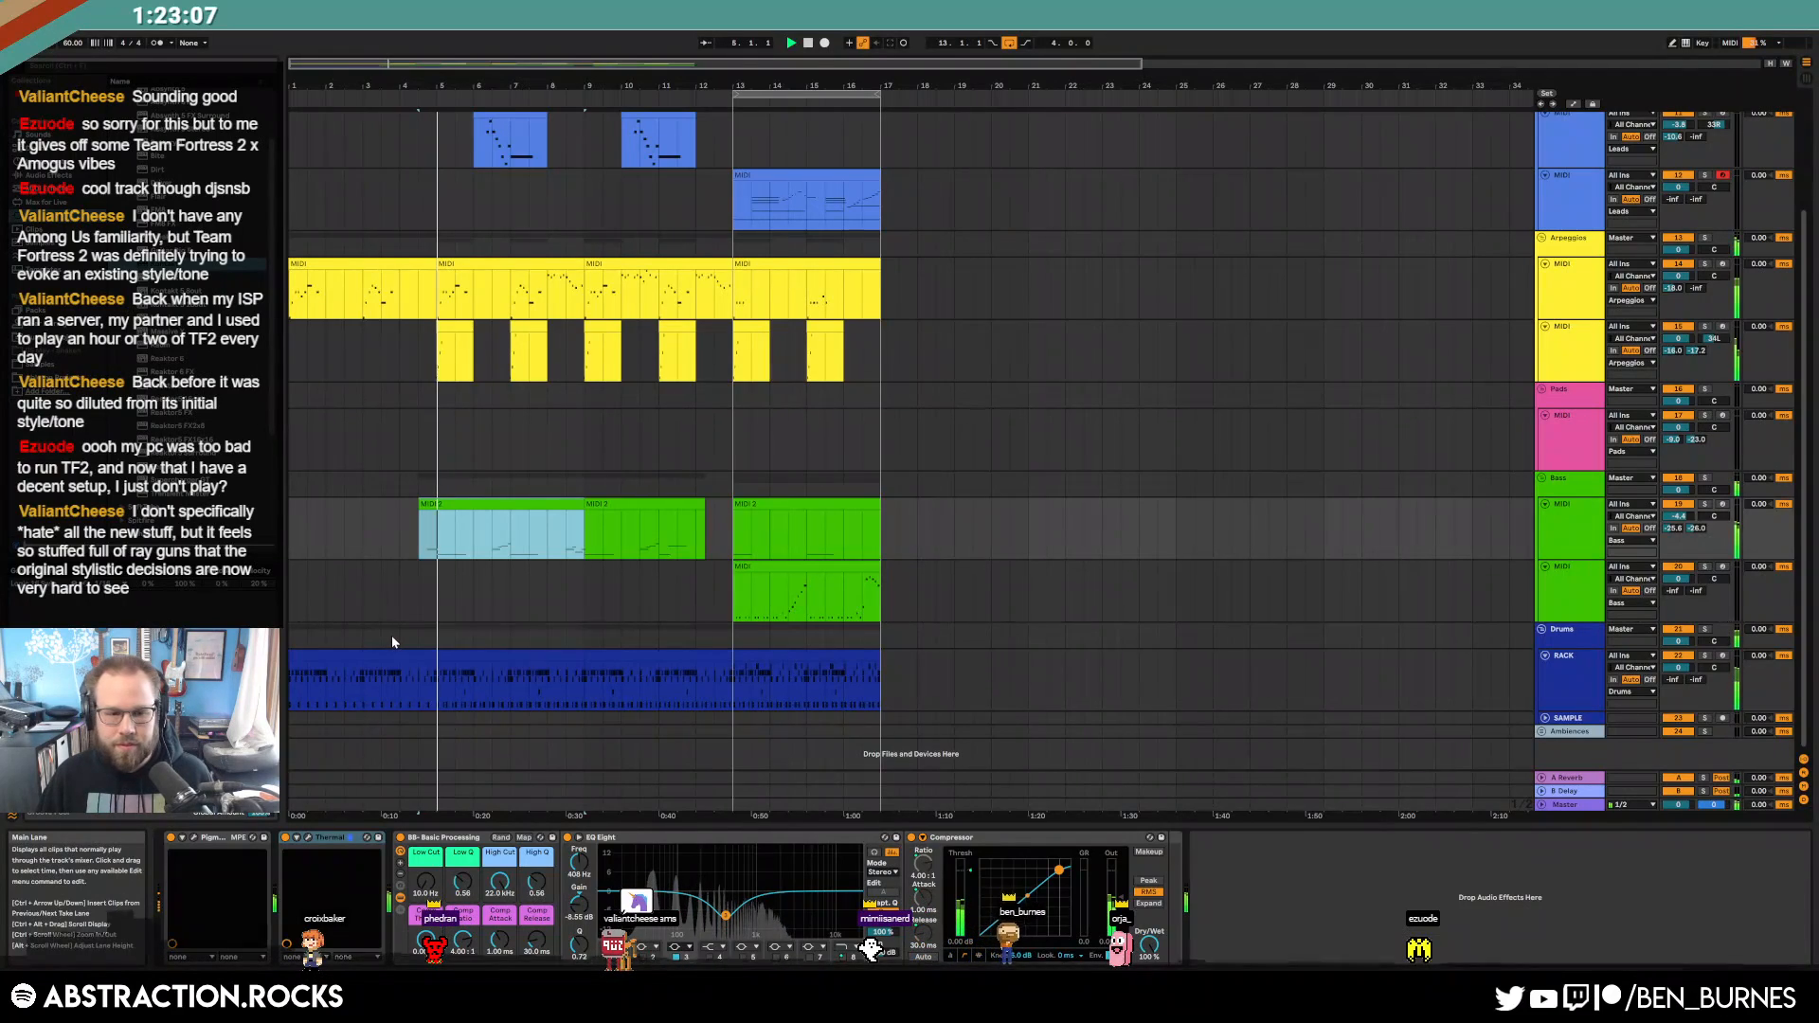
Examine the closed-hat and bass drum notes in bars 4 and 12 of the drum rack clip.
{"action": "scroll", "coordinate": [390, 634], "scroll_direction": "up", "scroll_amount": 4, "text": "ctrl"}
{"action": "left_click_drag", "start_coordinate": [413, 682], "coordinate": [493, 678]}
{"action": "key", "text": "shift+Tab"}
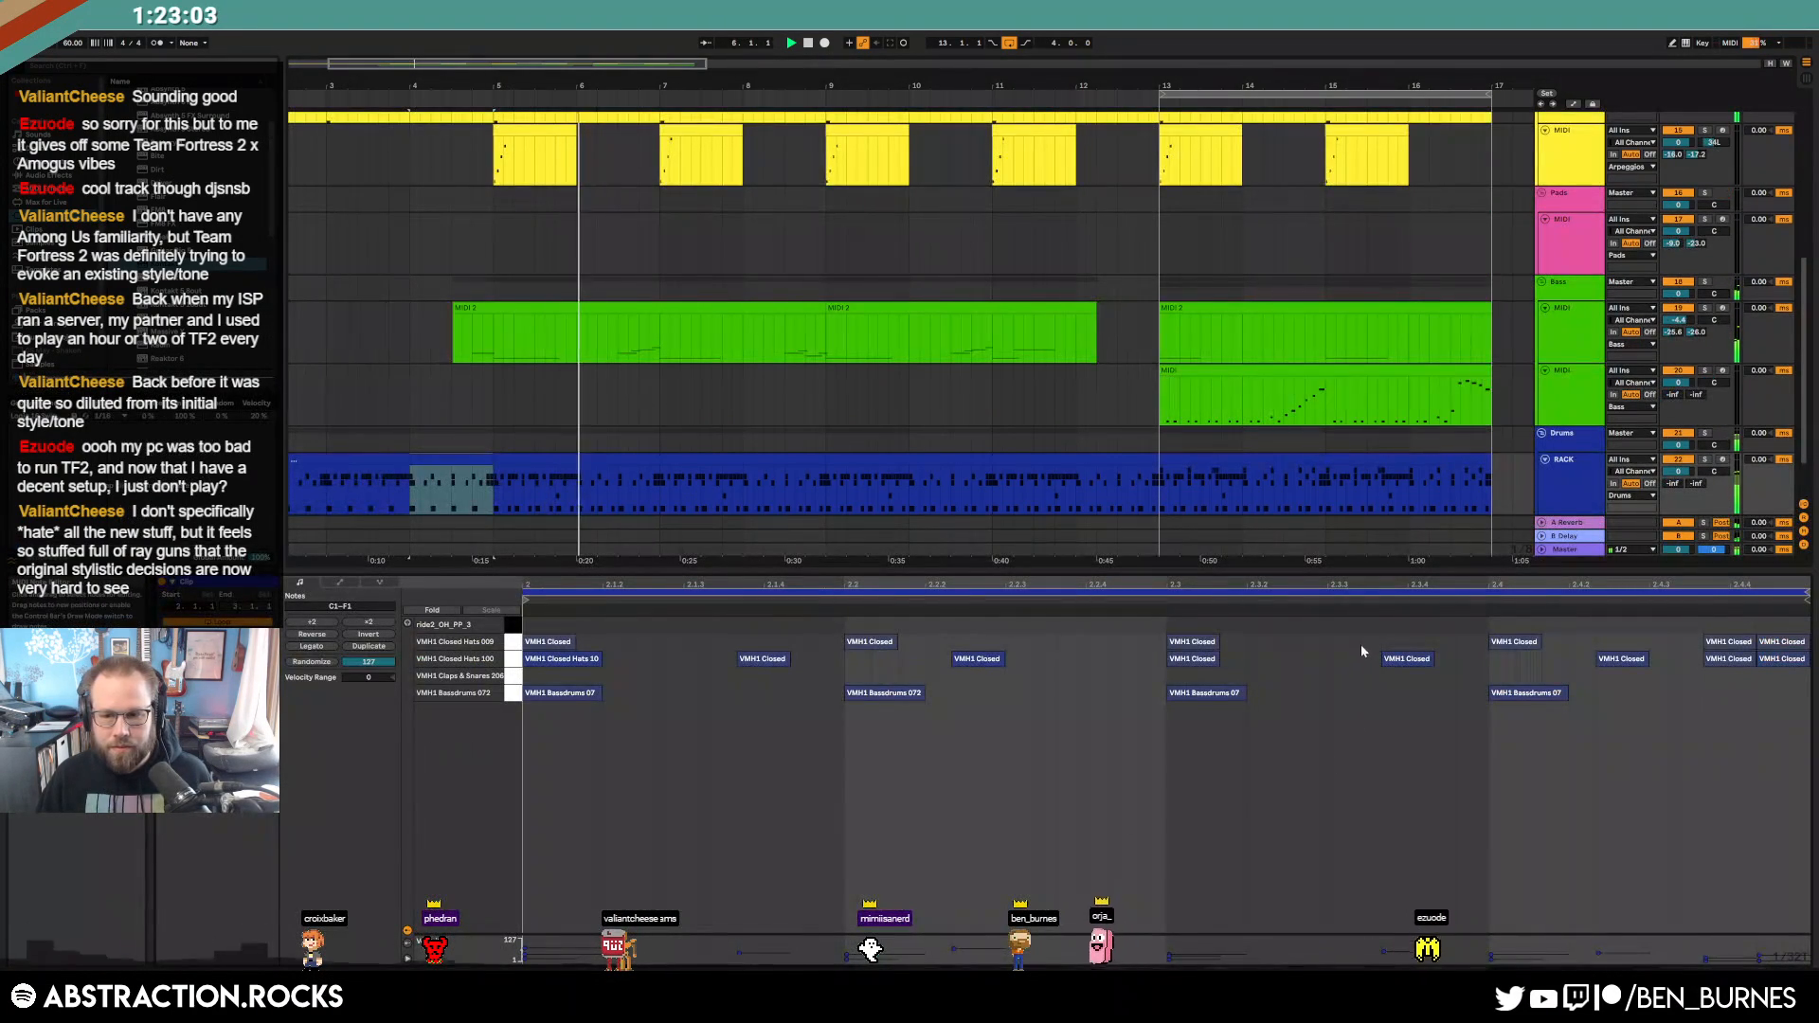
{"action": "left_click_drag", "start_coordinate": [1346, 626], "coordinate": [1638, 678]}
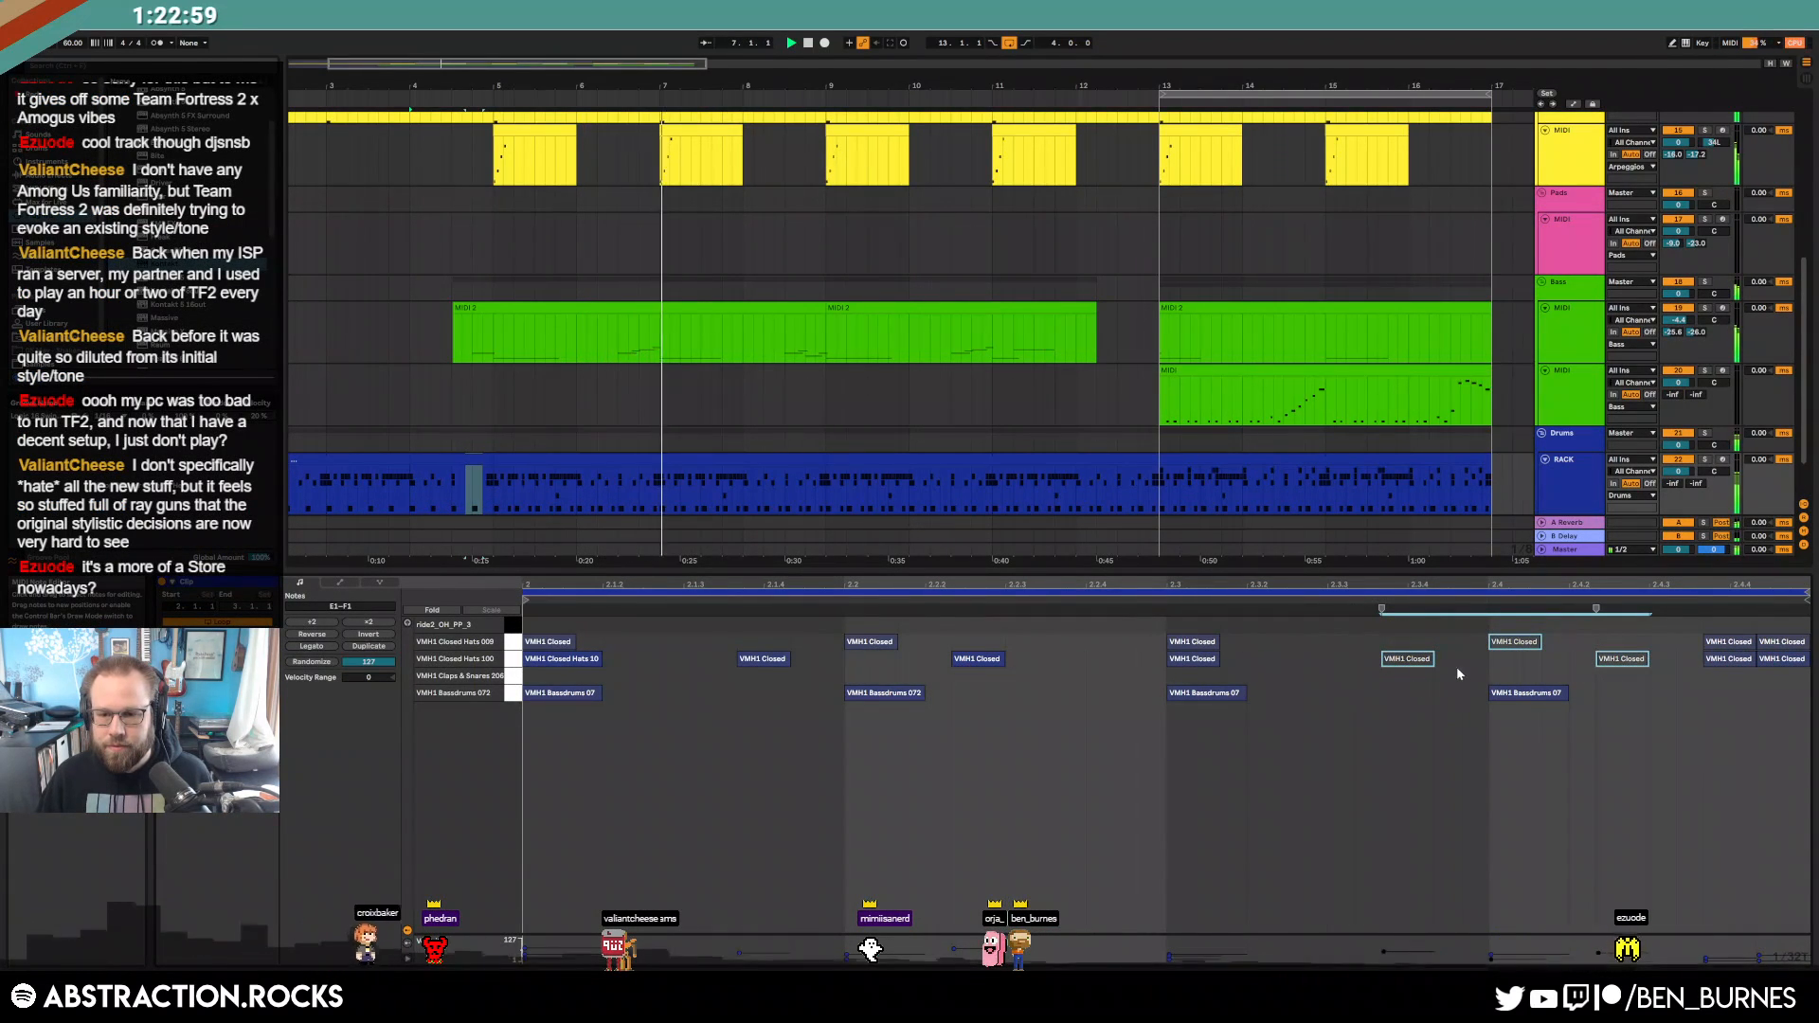
{"action": "key", "text": "shift+Tab"}
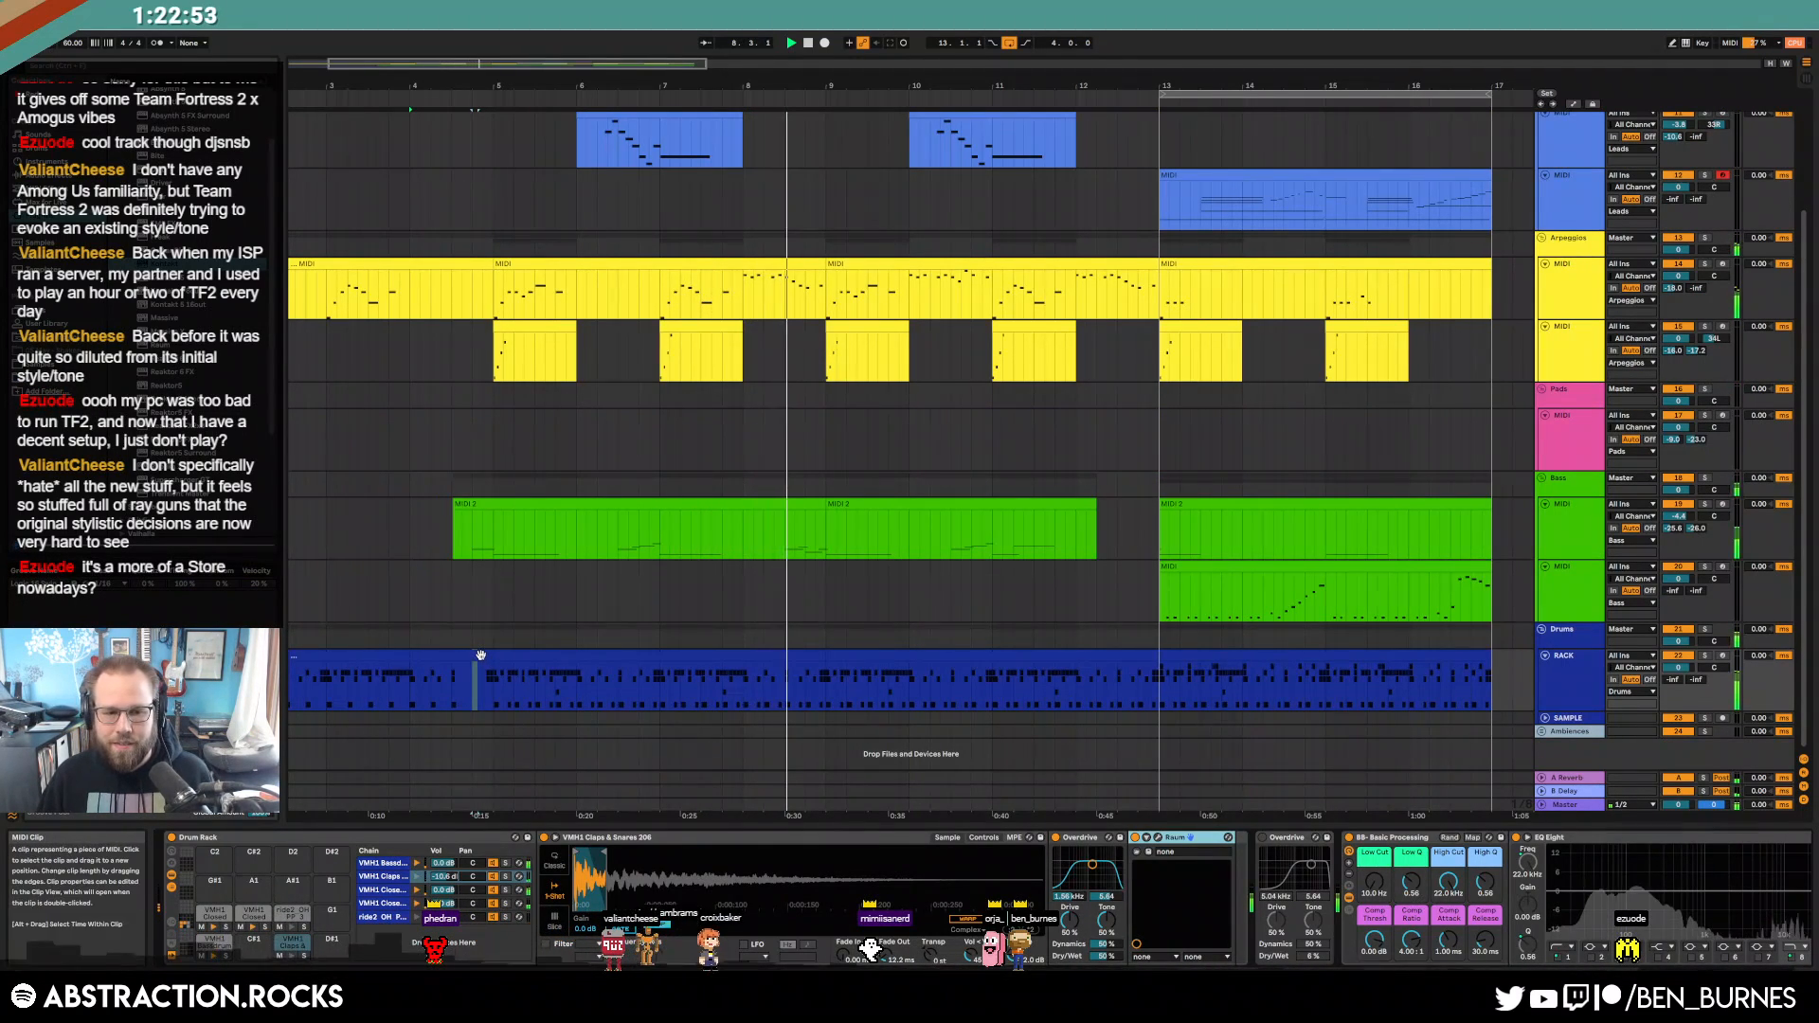
{"action": "left_click_drag", "start_coordinate": [414, 674], "coordinate": [494, 674]}
{"action": "left_click_drag", "start_coordinate": [1077, 680], "coordinate": [1157, 680]}
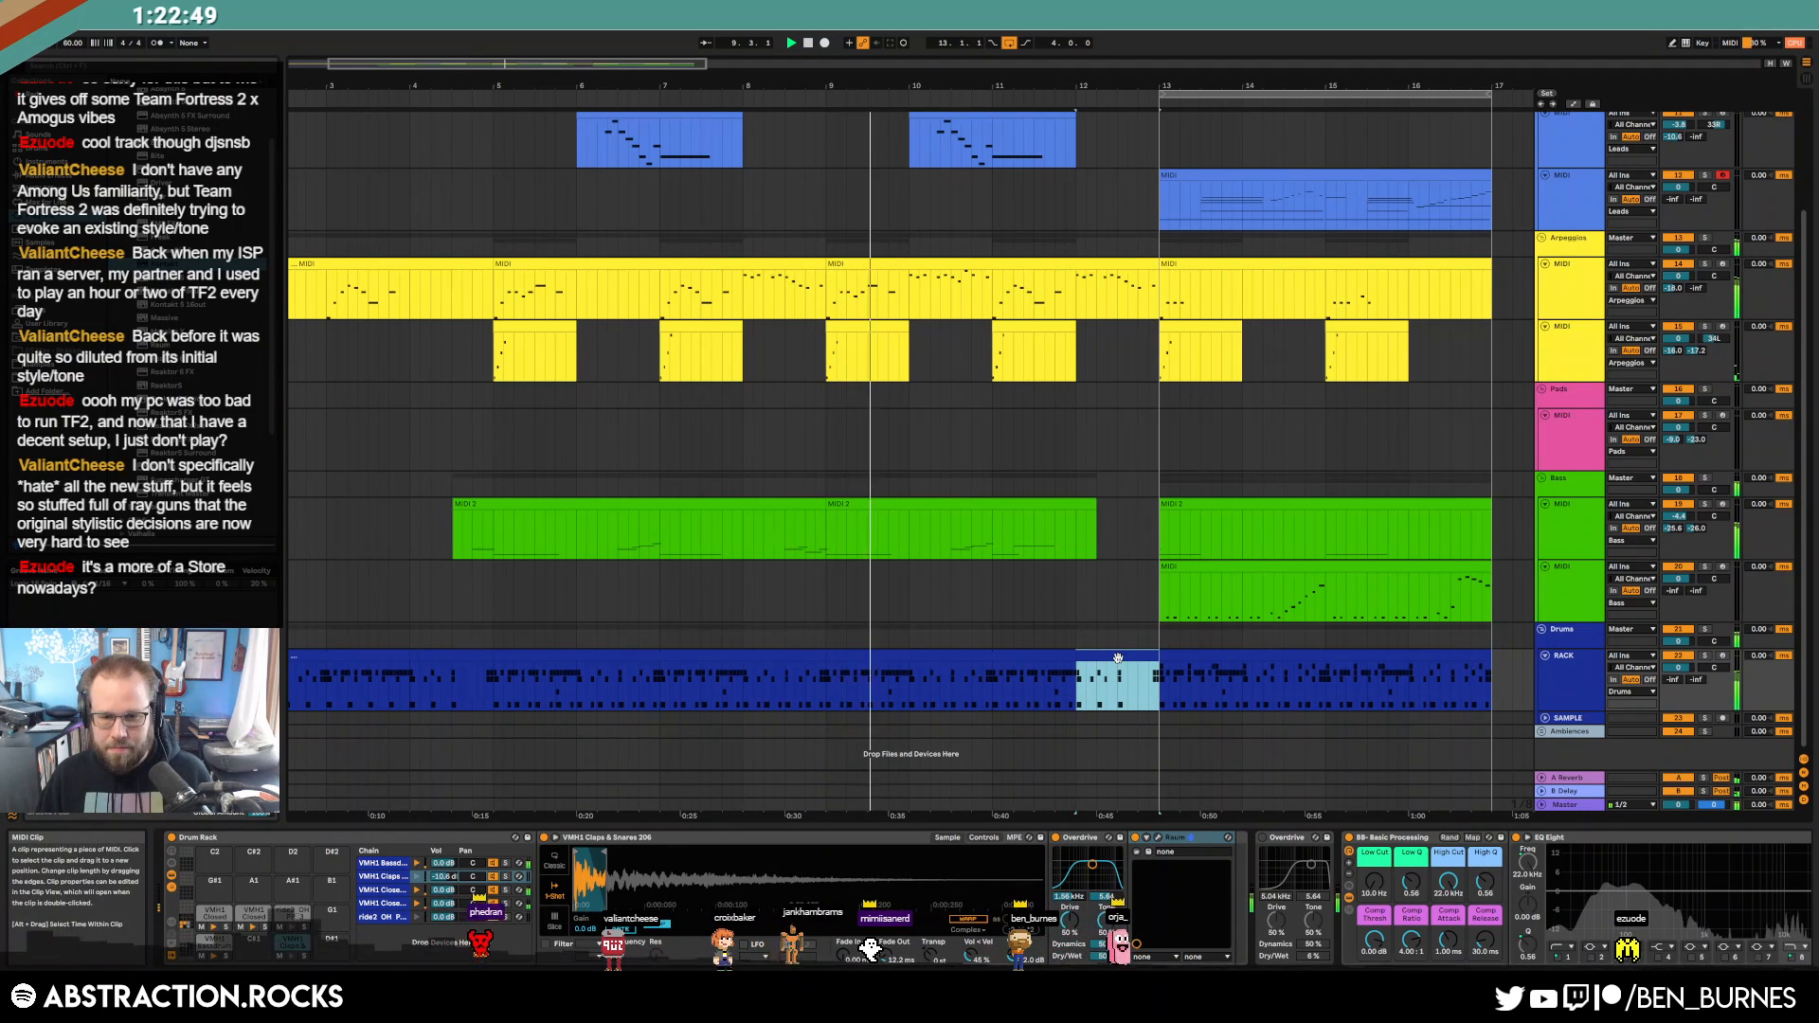
{"action": "double_click", "coordinate": [1118, 656]}
{"action": "key", "text": "shift+Tab"}
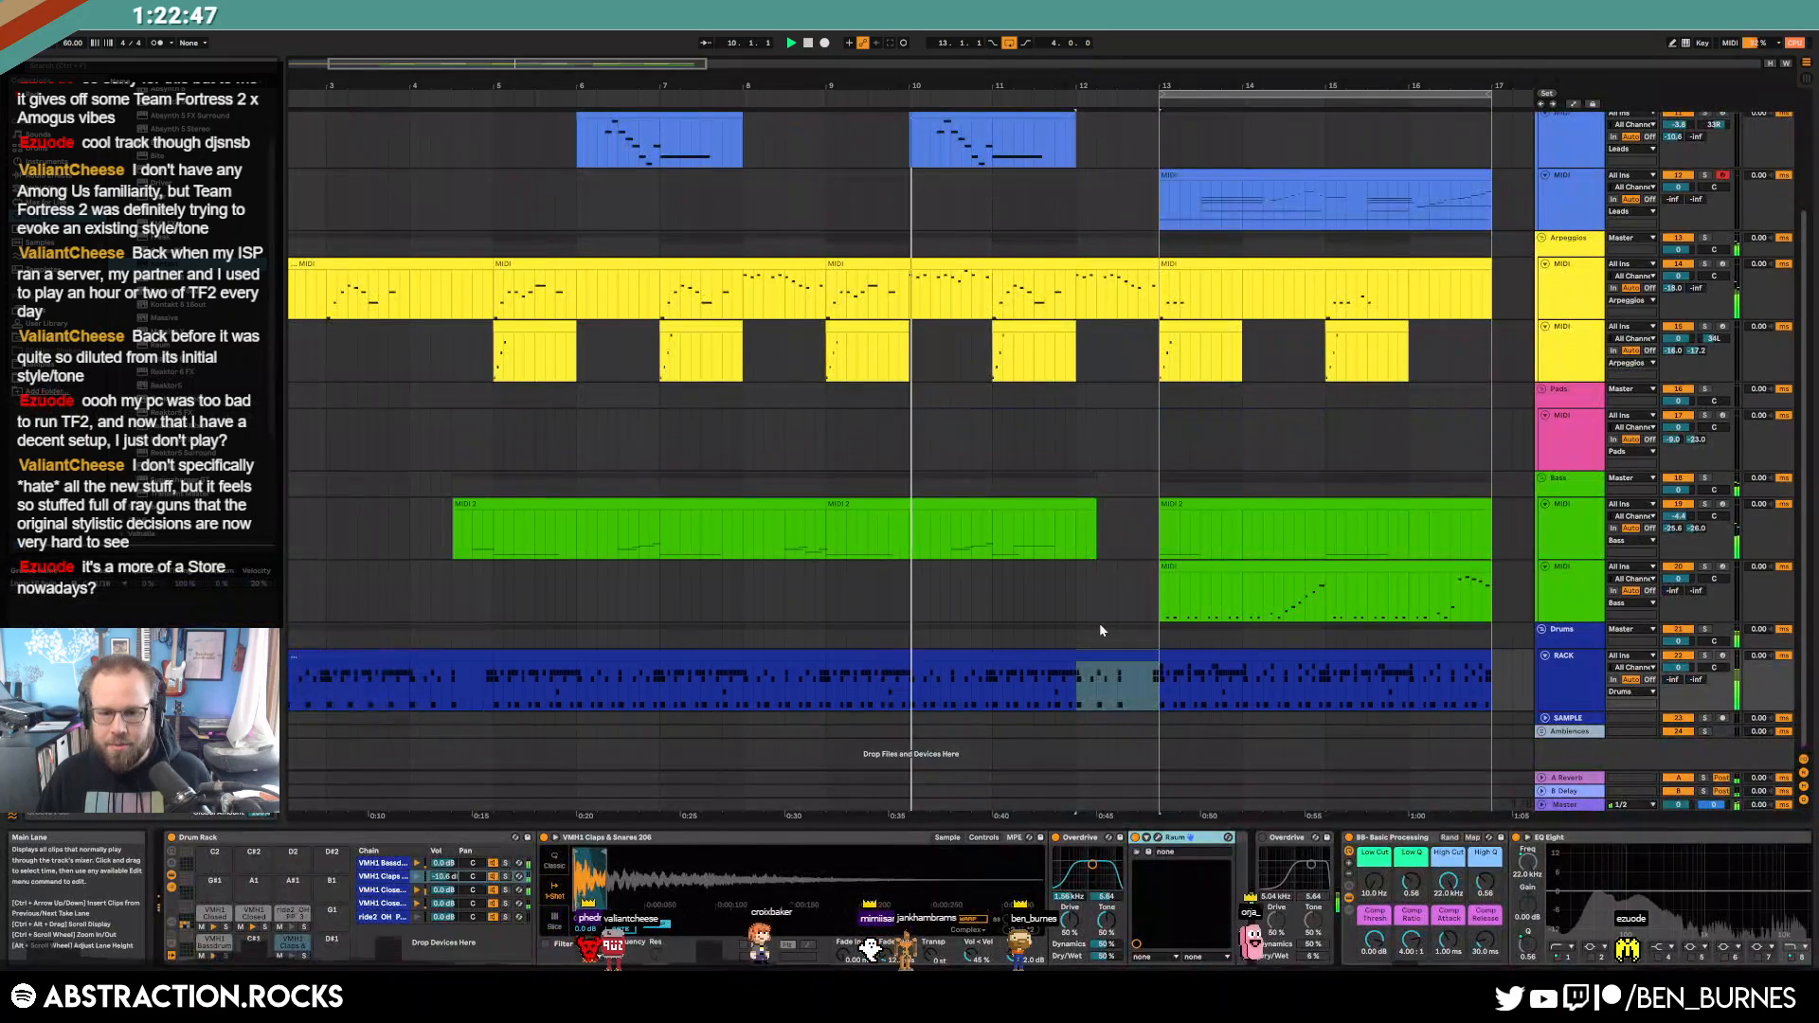
Trim the end of the bass clip before the bar 13 section back to the start of bar 12.
{"action": "left_click", "coordinate": [1099, 627]}
{"action": "scroll", "coordinate": [1310, 694], "scroll_direction": "up", "scroll_amount": 2}
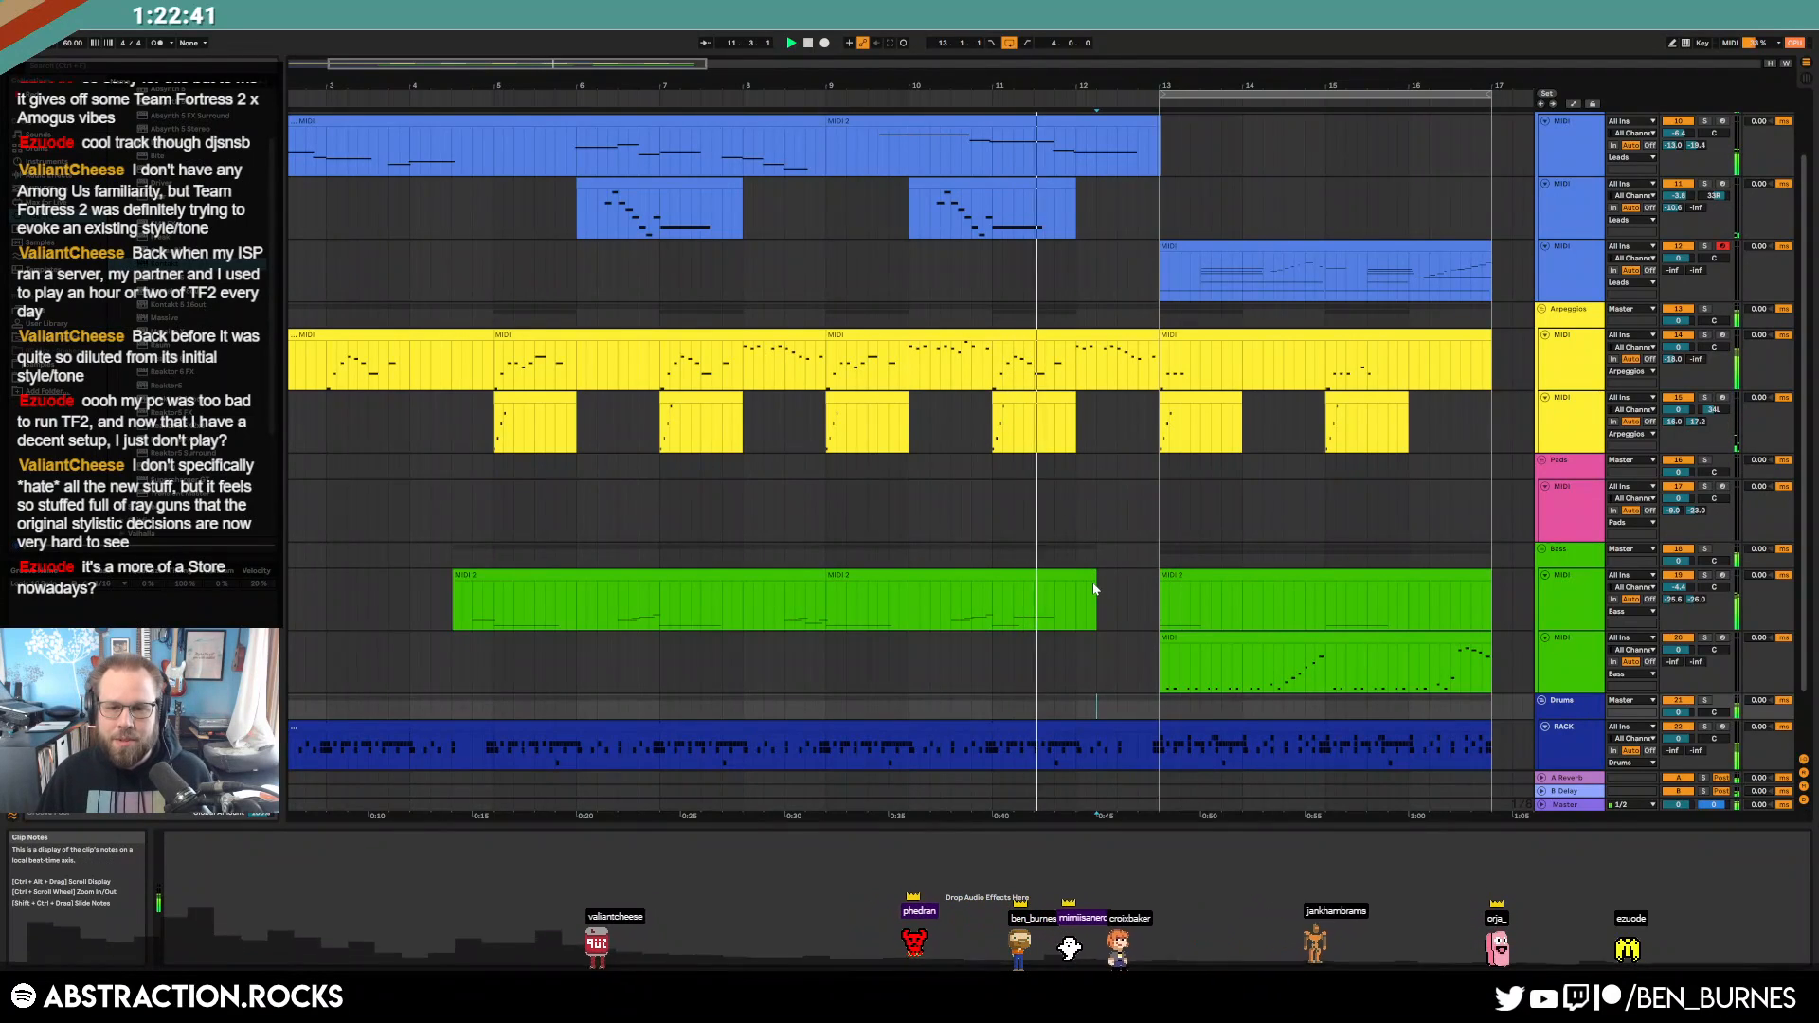
{"action": "left_click_drag", "start_coordinate": [1092, 580], "coordinate": [1083, 587]}
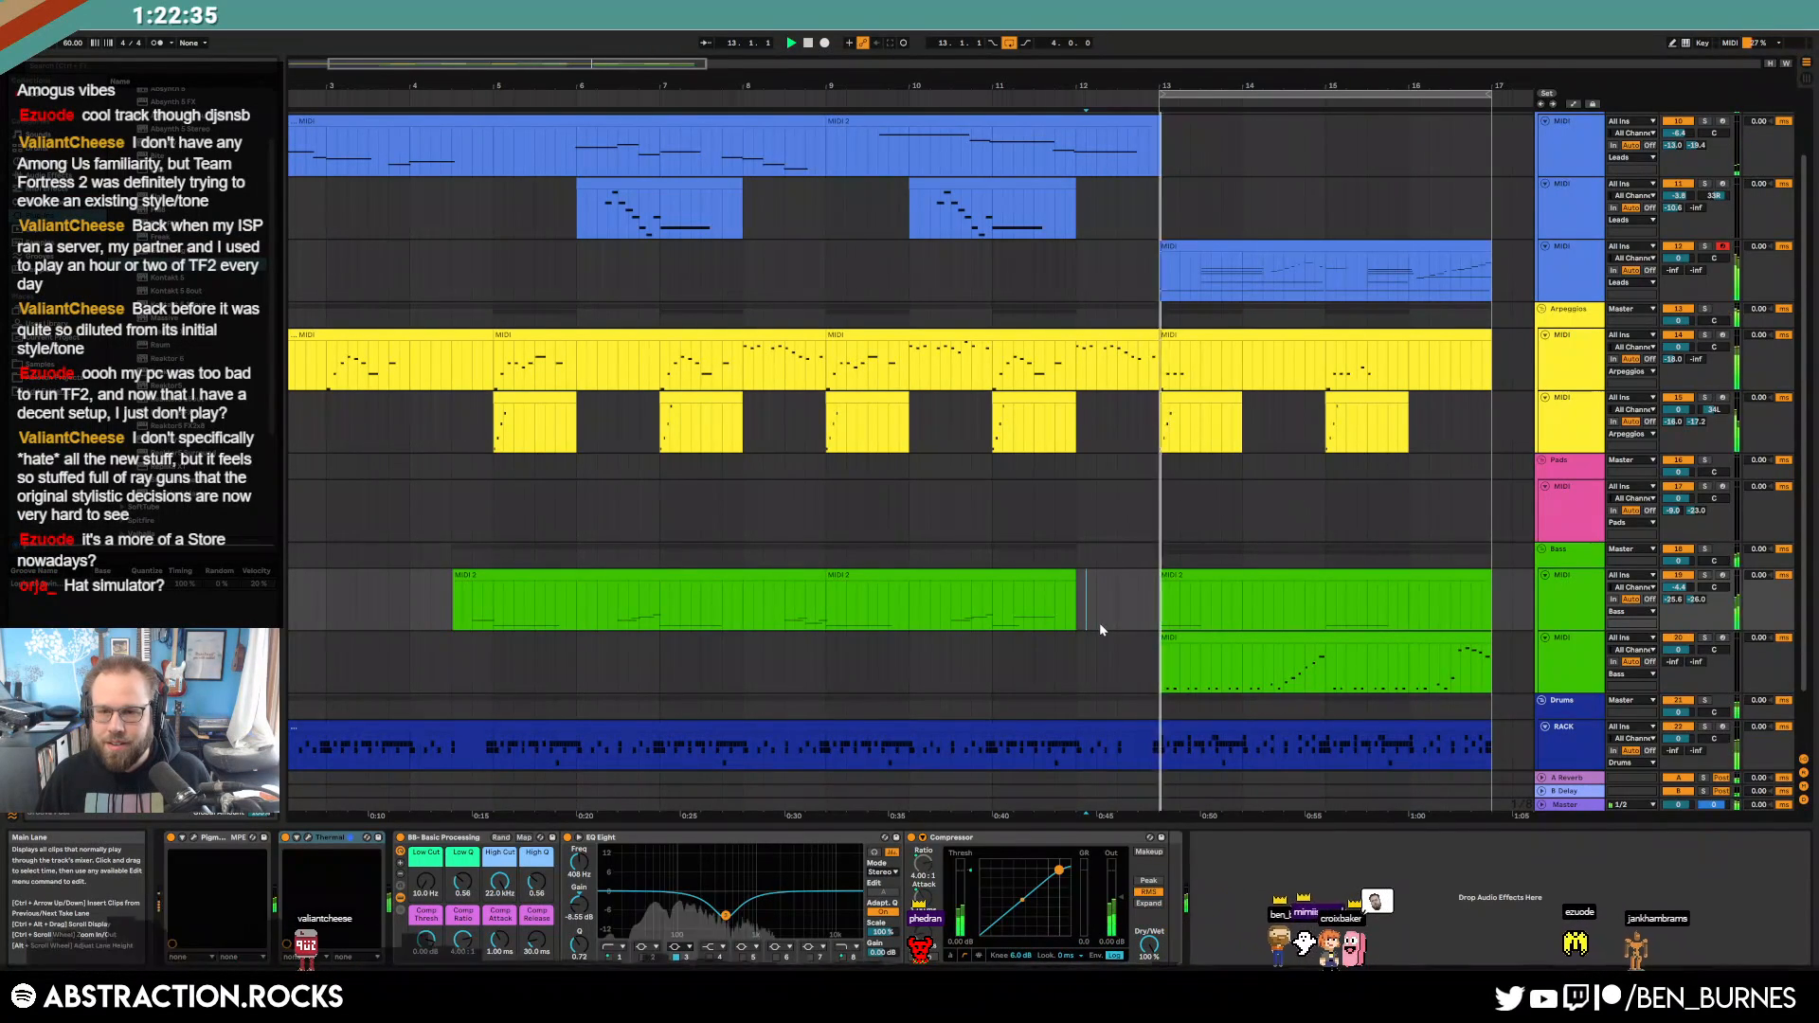
Lower the last note in bar 15 of the first arpeggio track's clip by a semitone to F#3.
{"action": "scroll", "coordinate": [1099, 623], "scroll_direction": "up", "scroll_amount": 2}
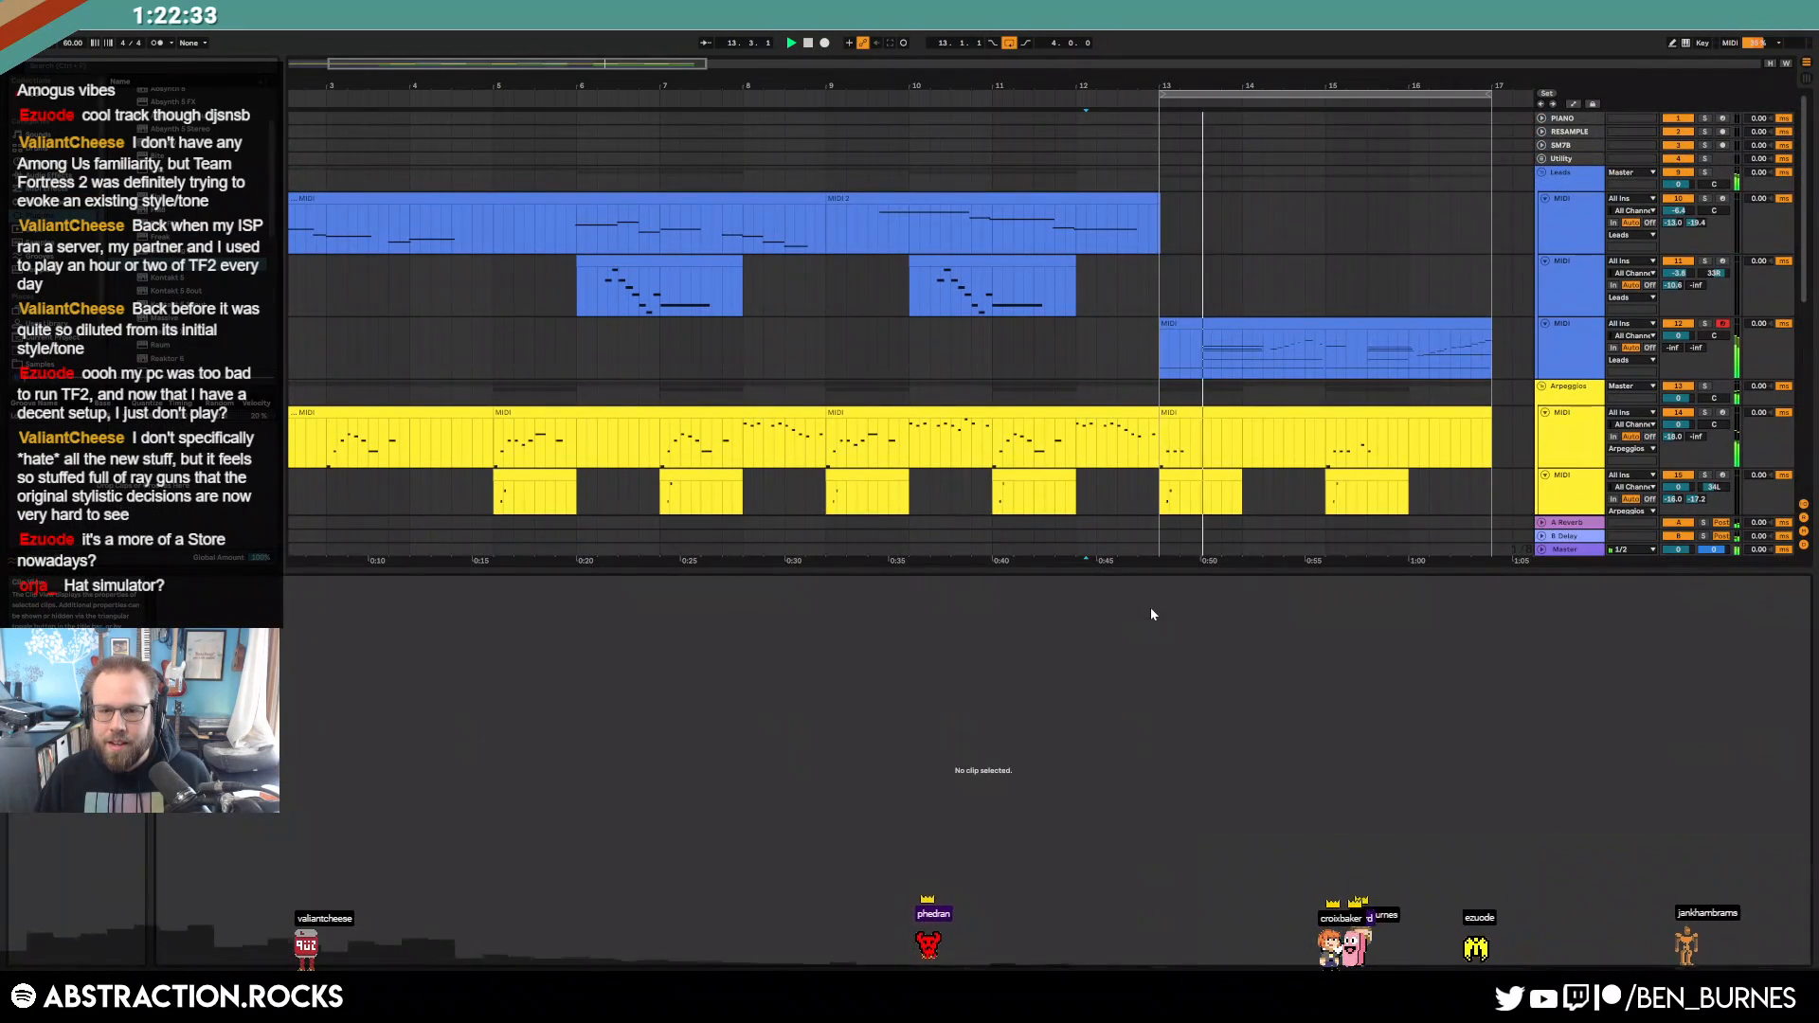
{"action": "left_click", "coordinate": [1260, 346]}
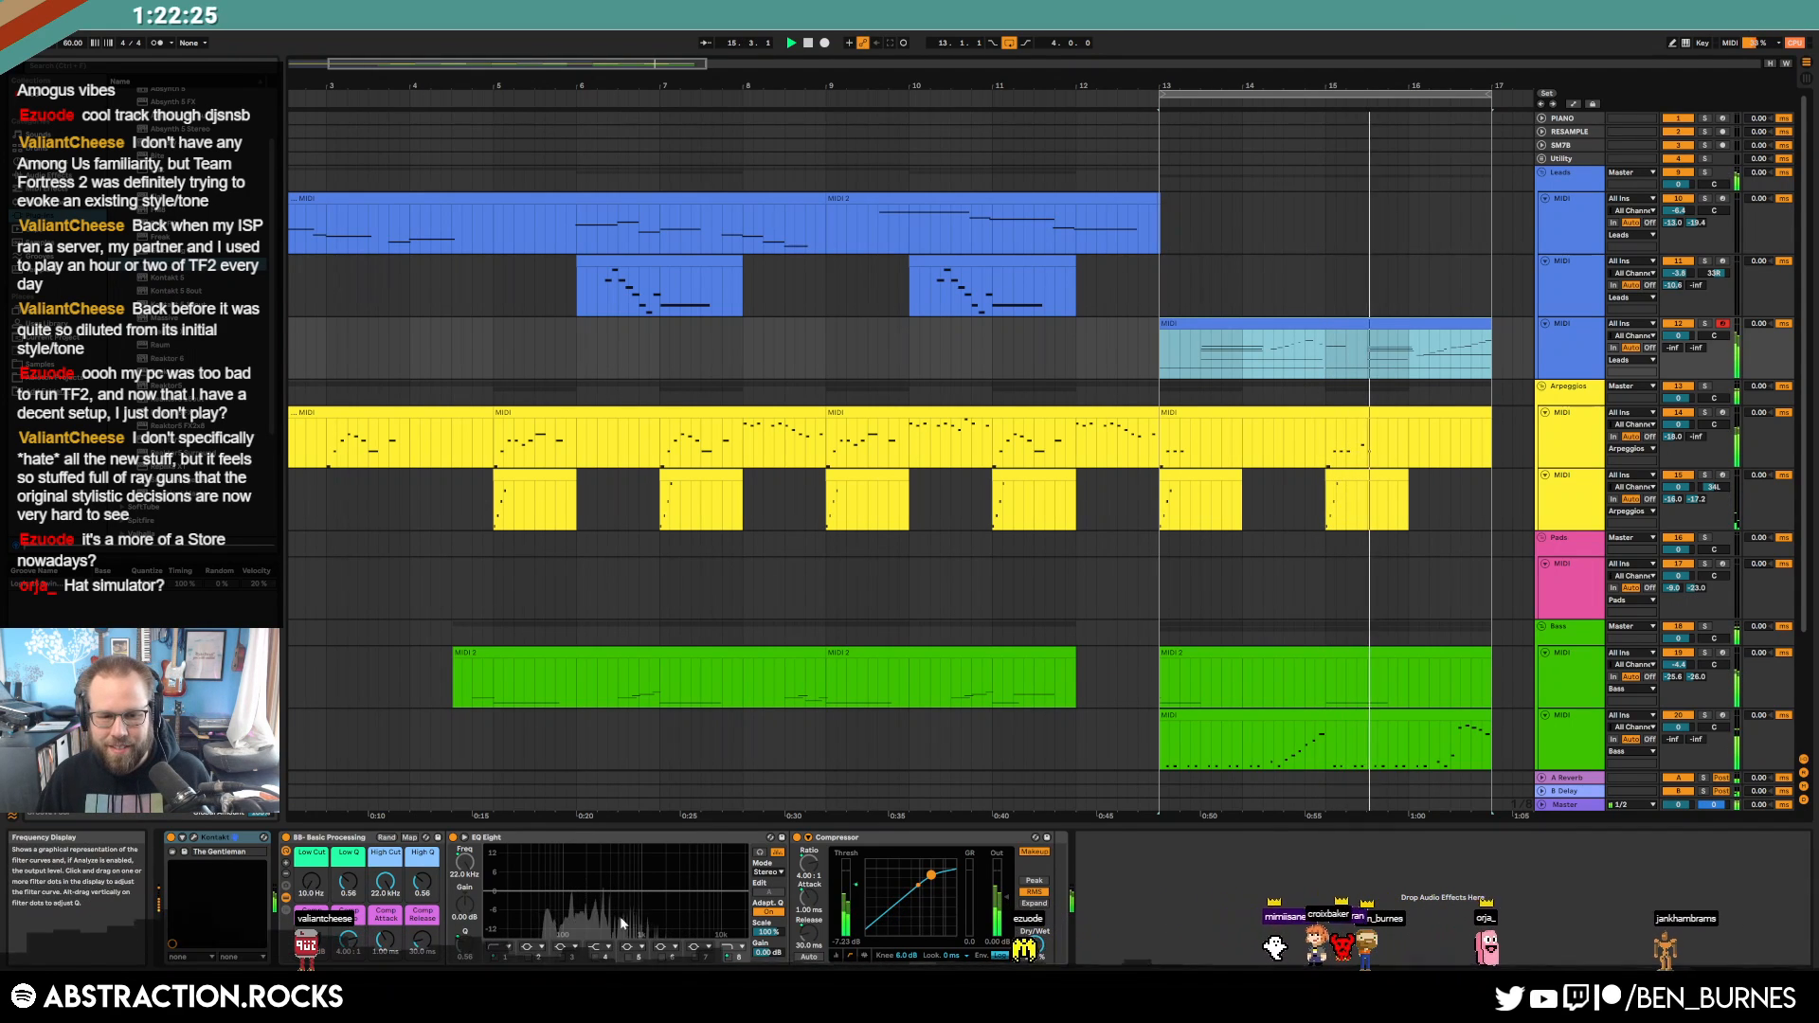
{"action": "double_click", "coordinate": [1307, 440]}
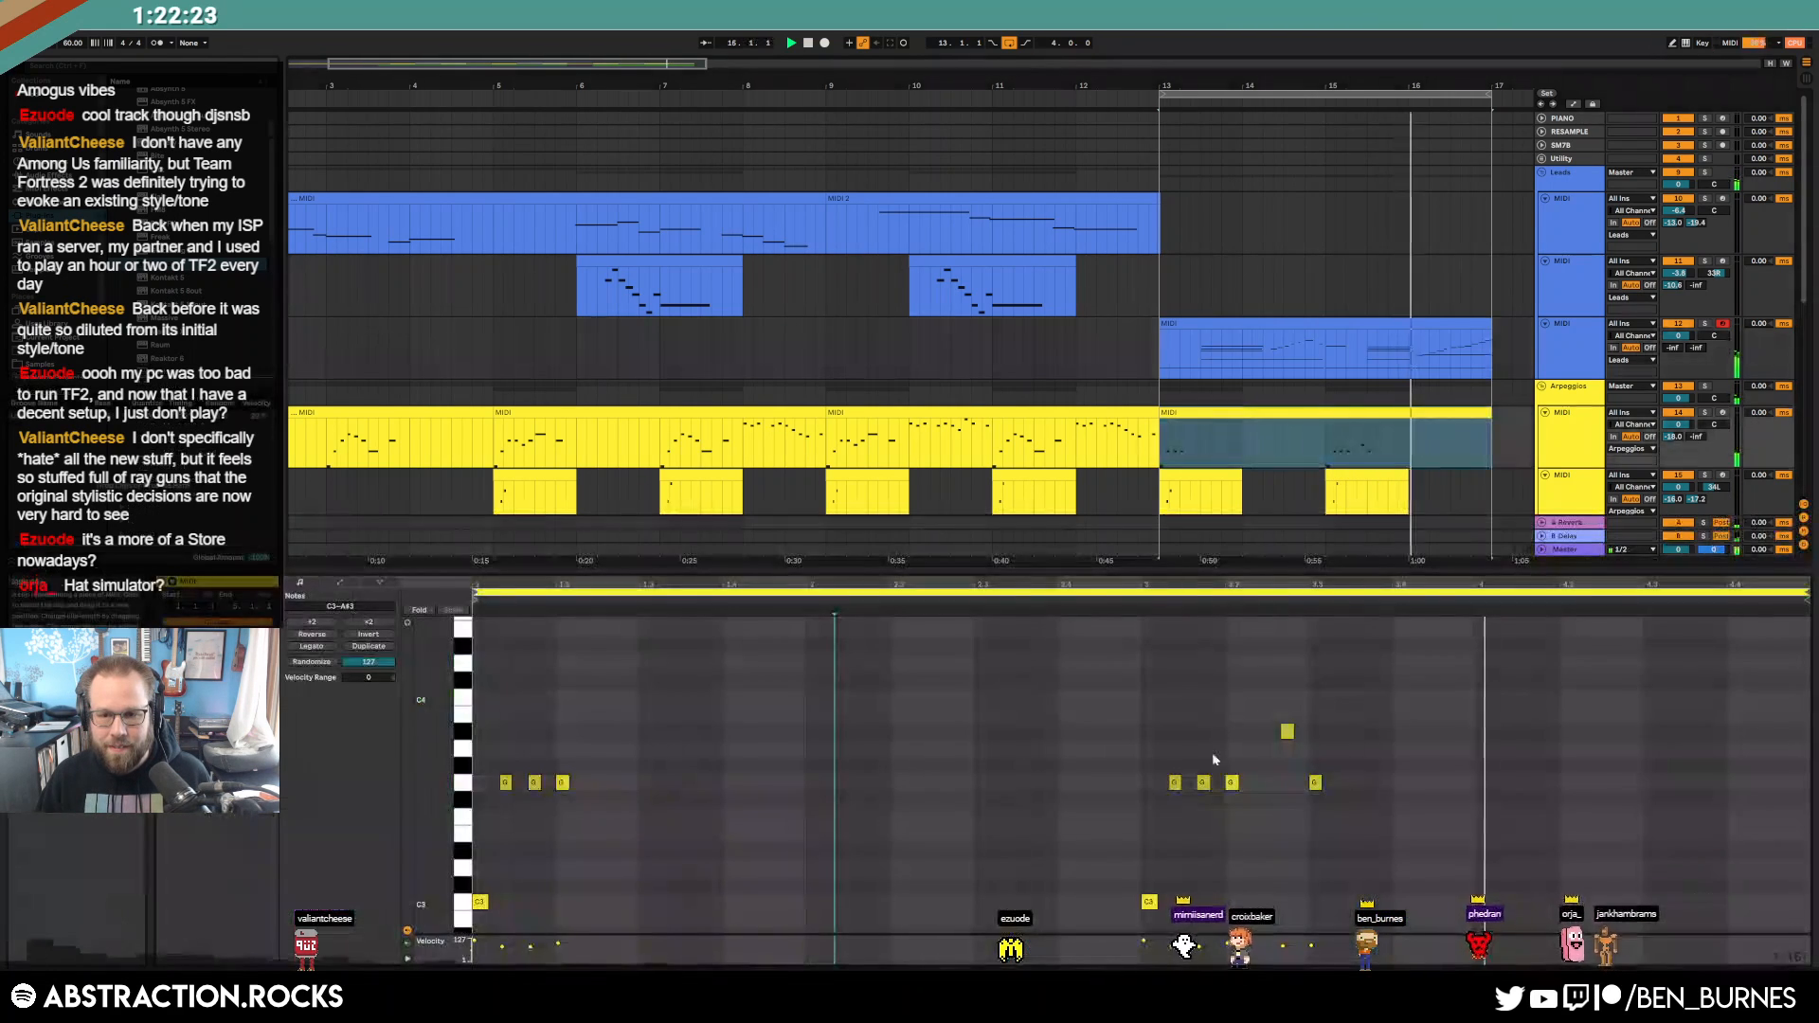
{"action": "left_click", "coordinate": [1315, 782]}
{"action": "key", "text": "Down"}
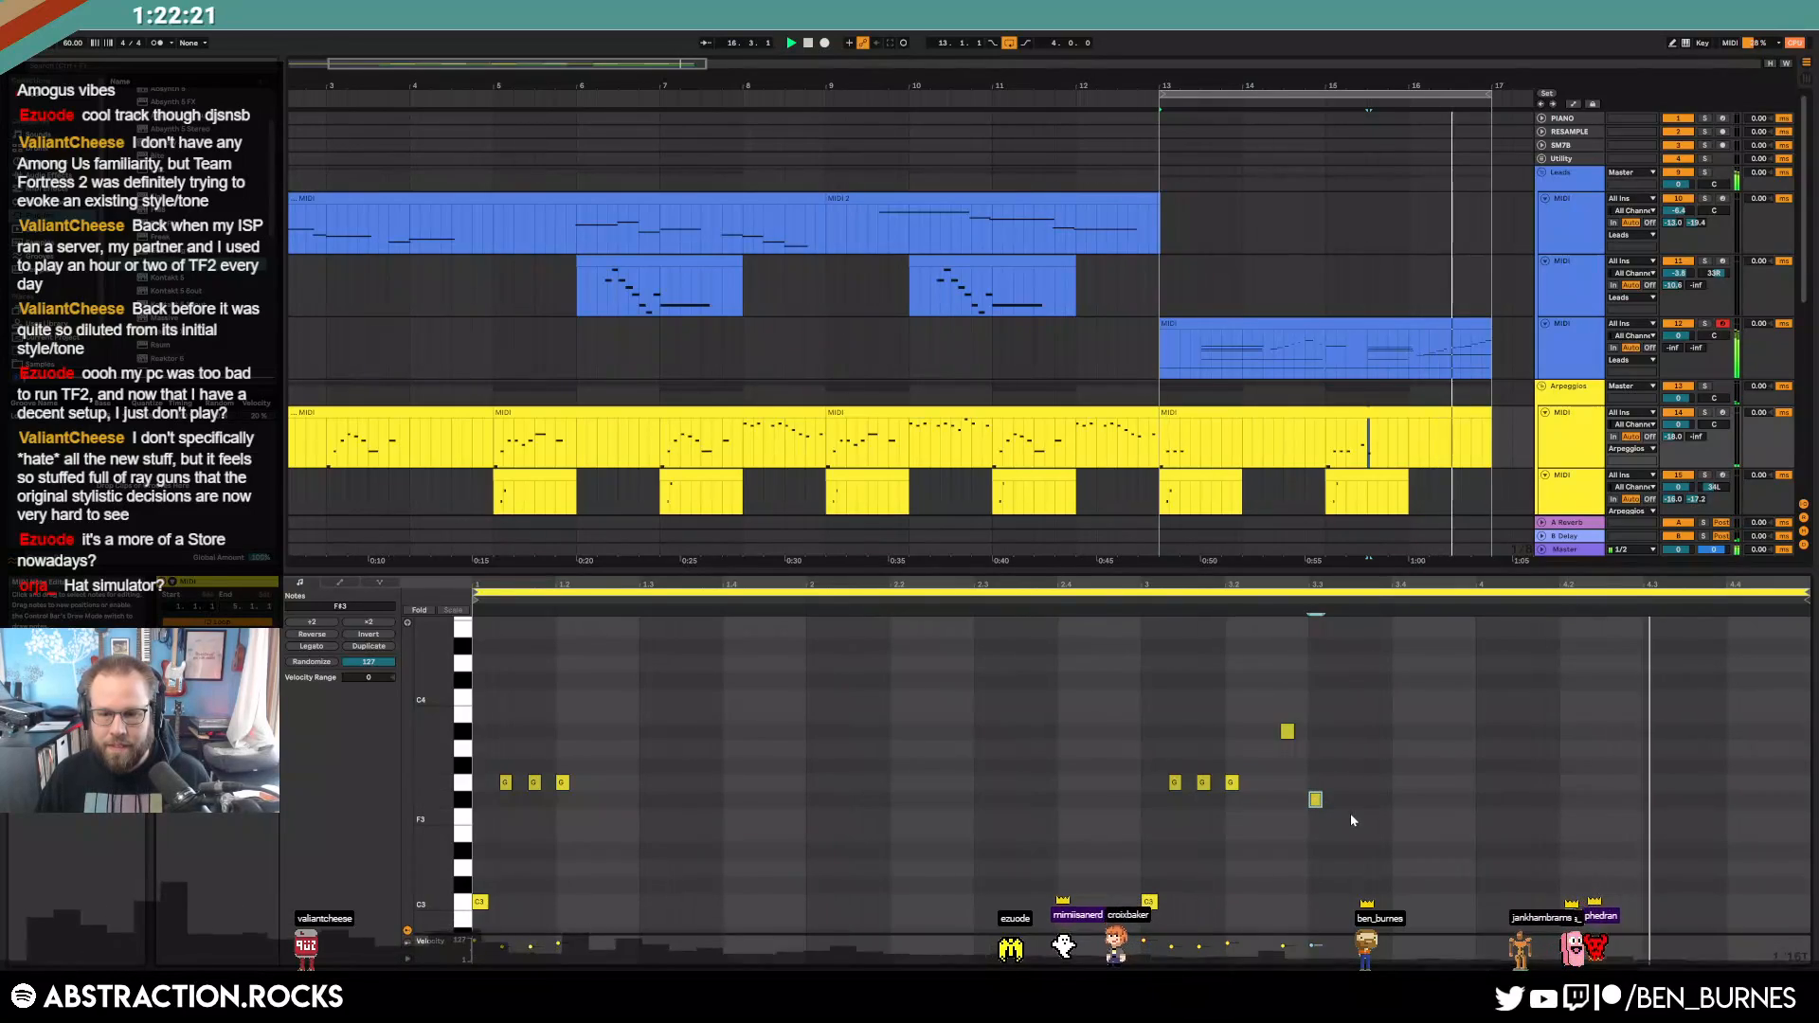
{"action": "key", "text": "shift+Tab"}
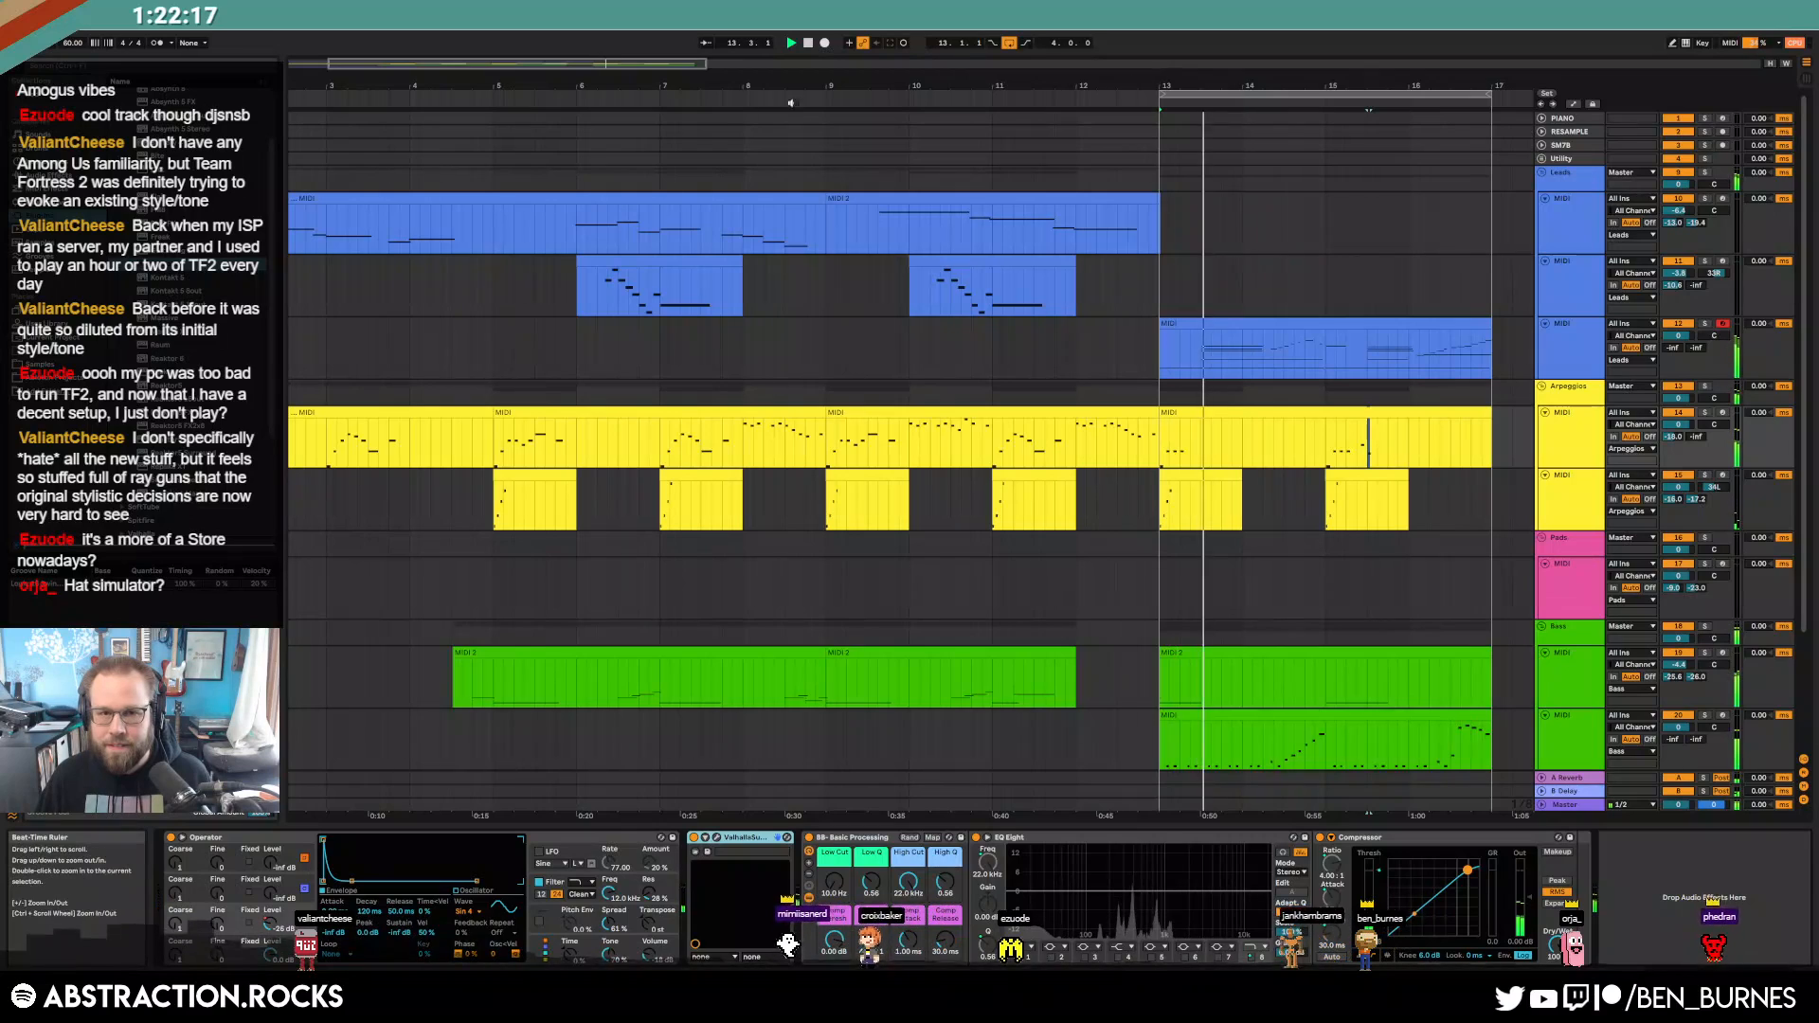
Shorten the C0 note in bar 15 of the first bass track's clip to half a bar.
{"action": "left_click_drag", "start_coordinate": [643, 67], "coordinate": [789, 67]}
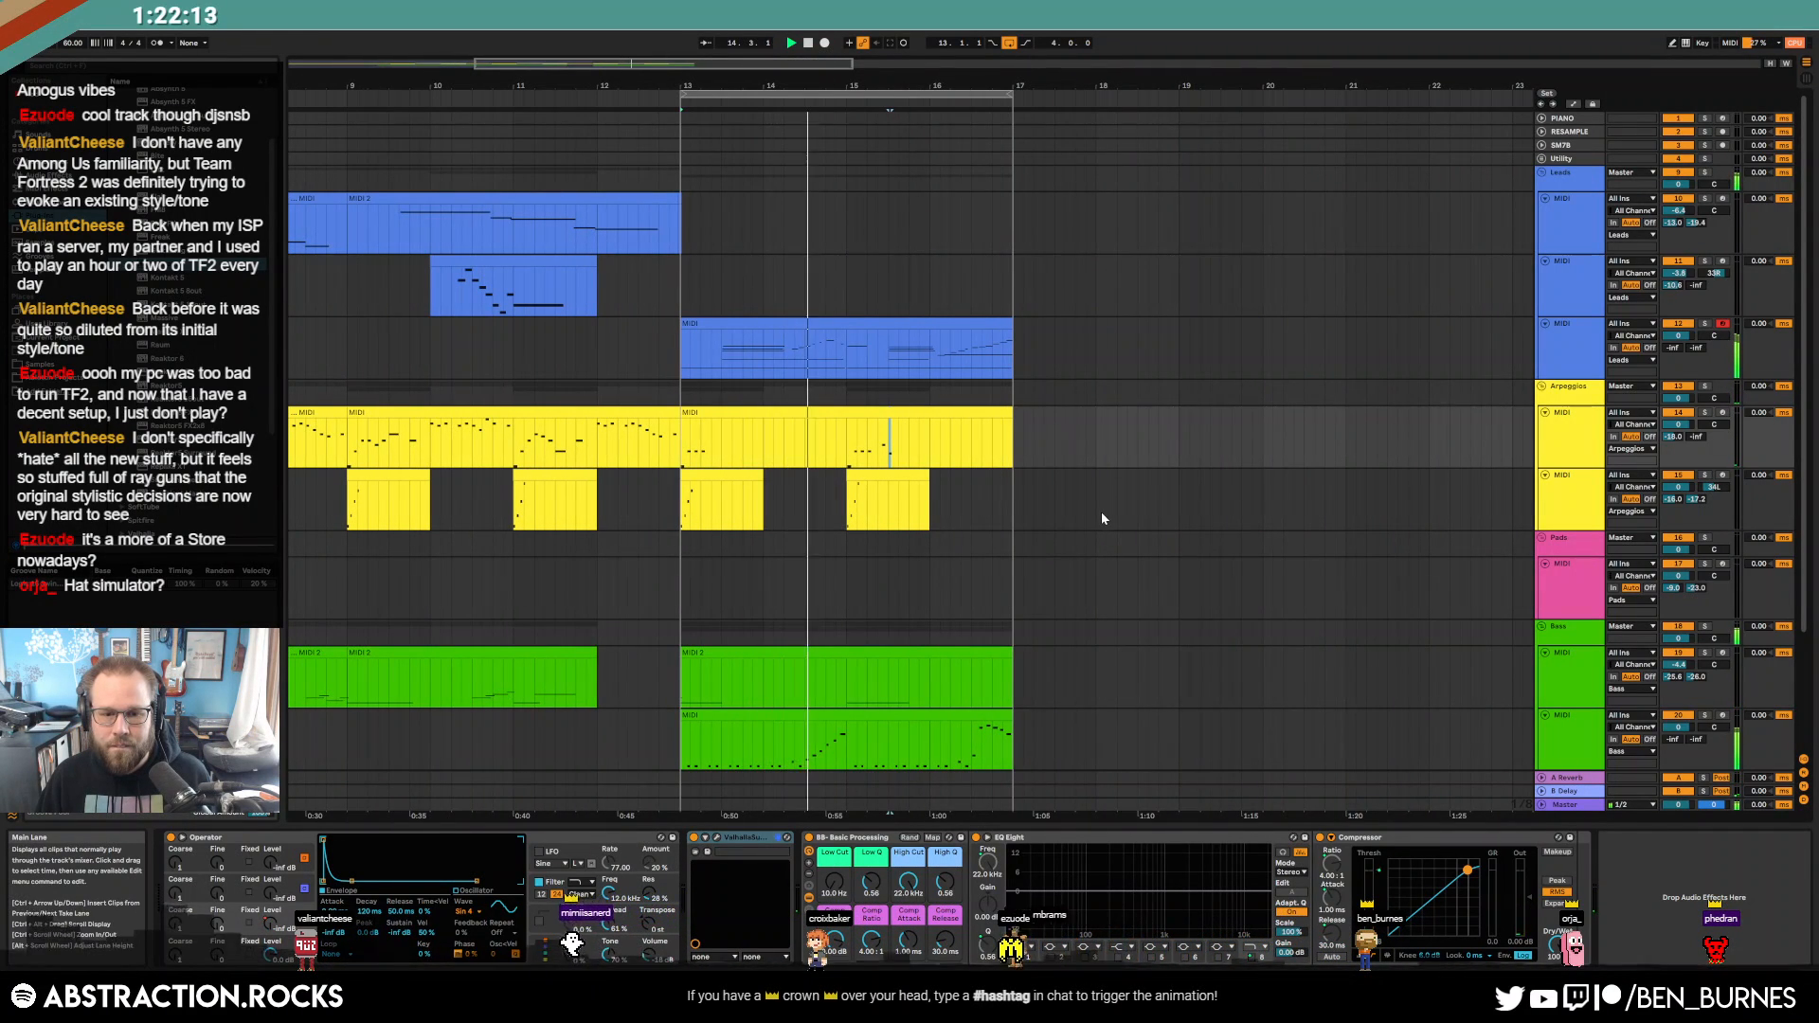
{"action": "scroll", "coordinate": [1100, 511], "scroll_direction": "down", "scroll_amount": 2}
{"action": "scroll", "coordinate": [1101, 519], "scroll_direction": "down", "scroll_amount": 2}
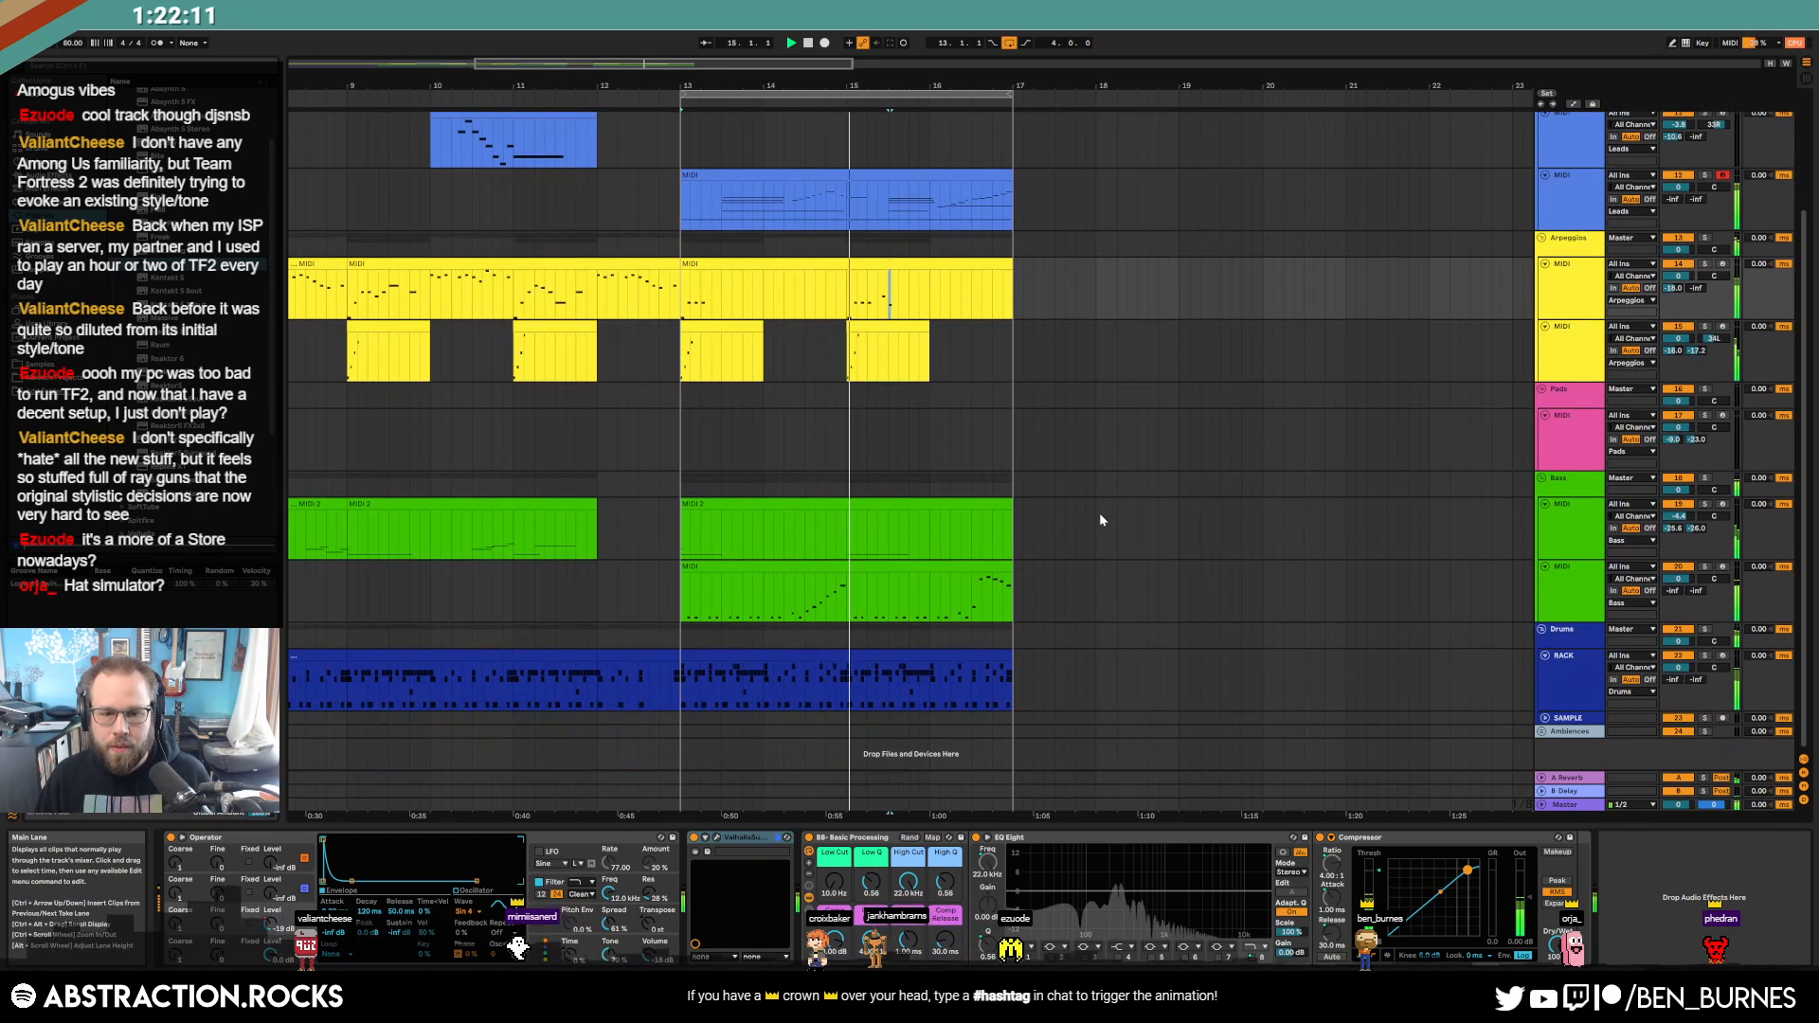
{"action": "left_click", "coordinate": [924, 502]}
{"action": "double_click", "coordinate": [925, 502]}
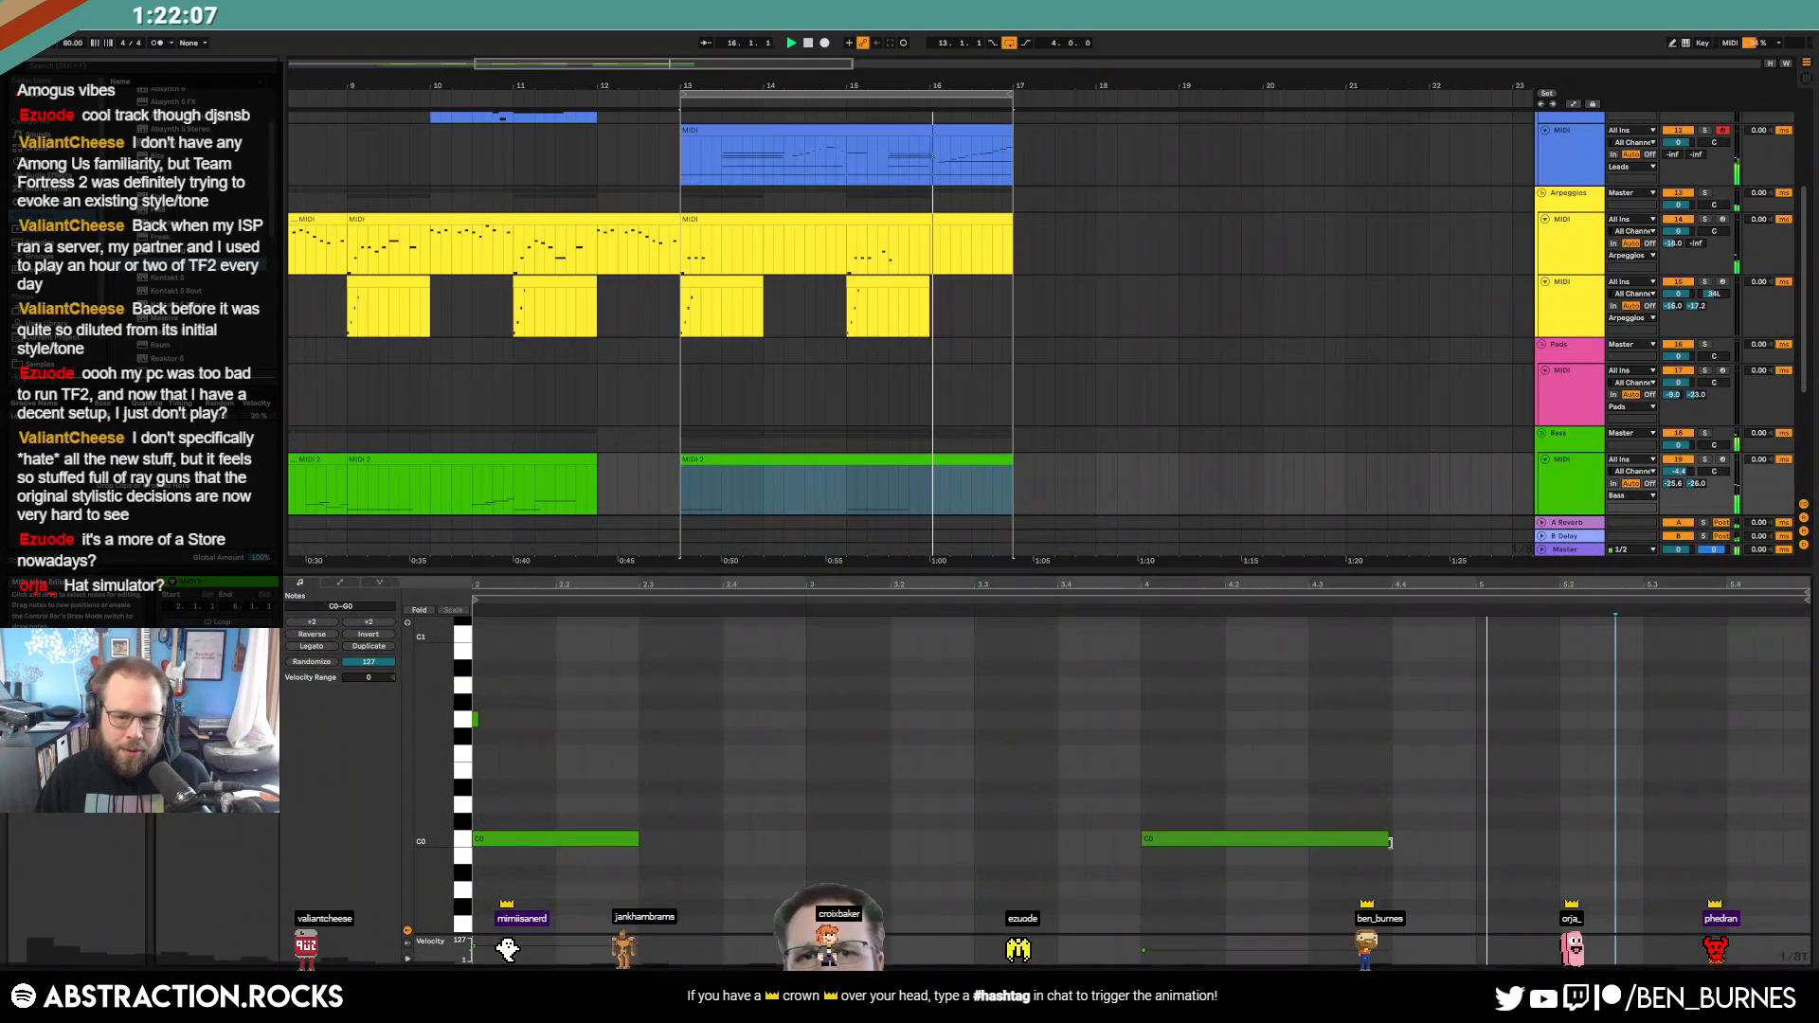
{"action": "left_click", "coordinate": [1331, 840]}
{"action": "left_click", "coordinate": [1103, 421]}
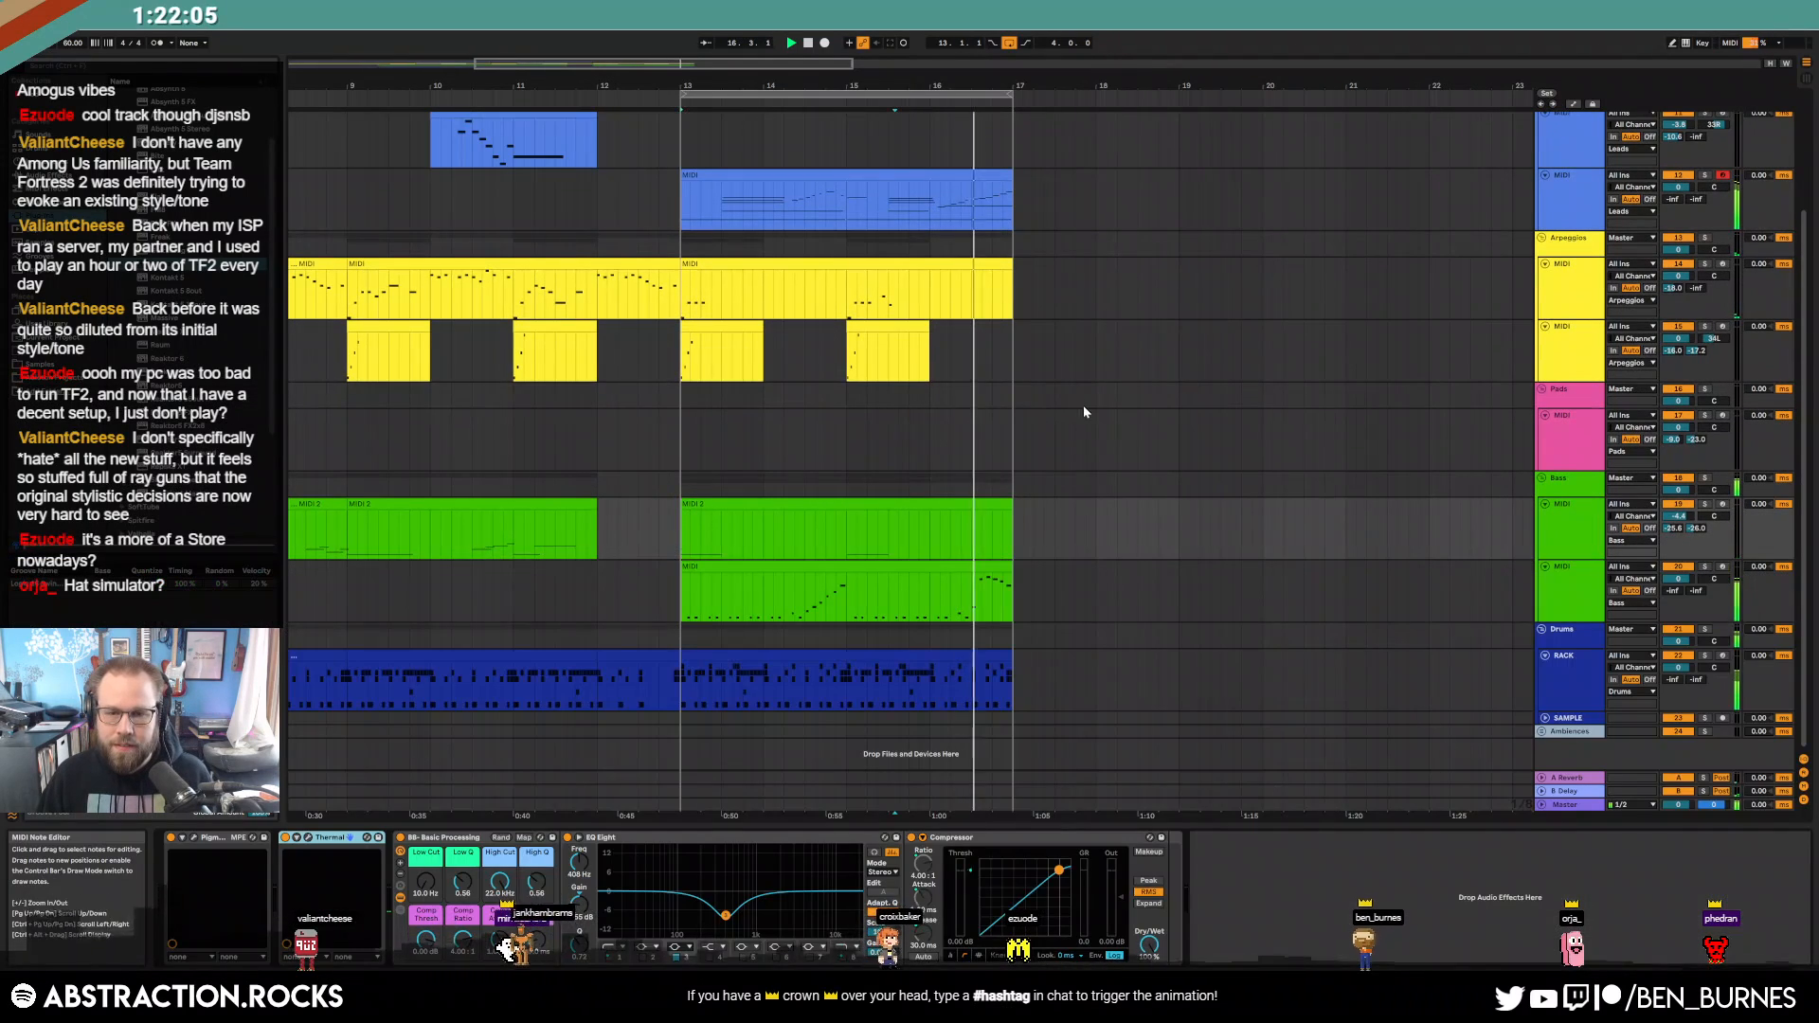
Duplicate the Kontakt piano clip from bar 13 to bar 17 and open the copy's notes.
{"action": "left_click", "coordinate": [981, 170]}
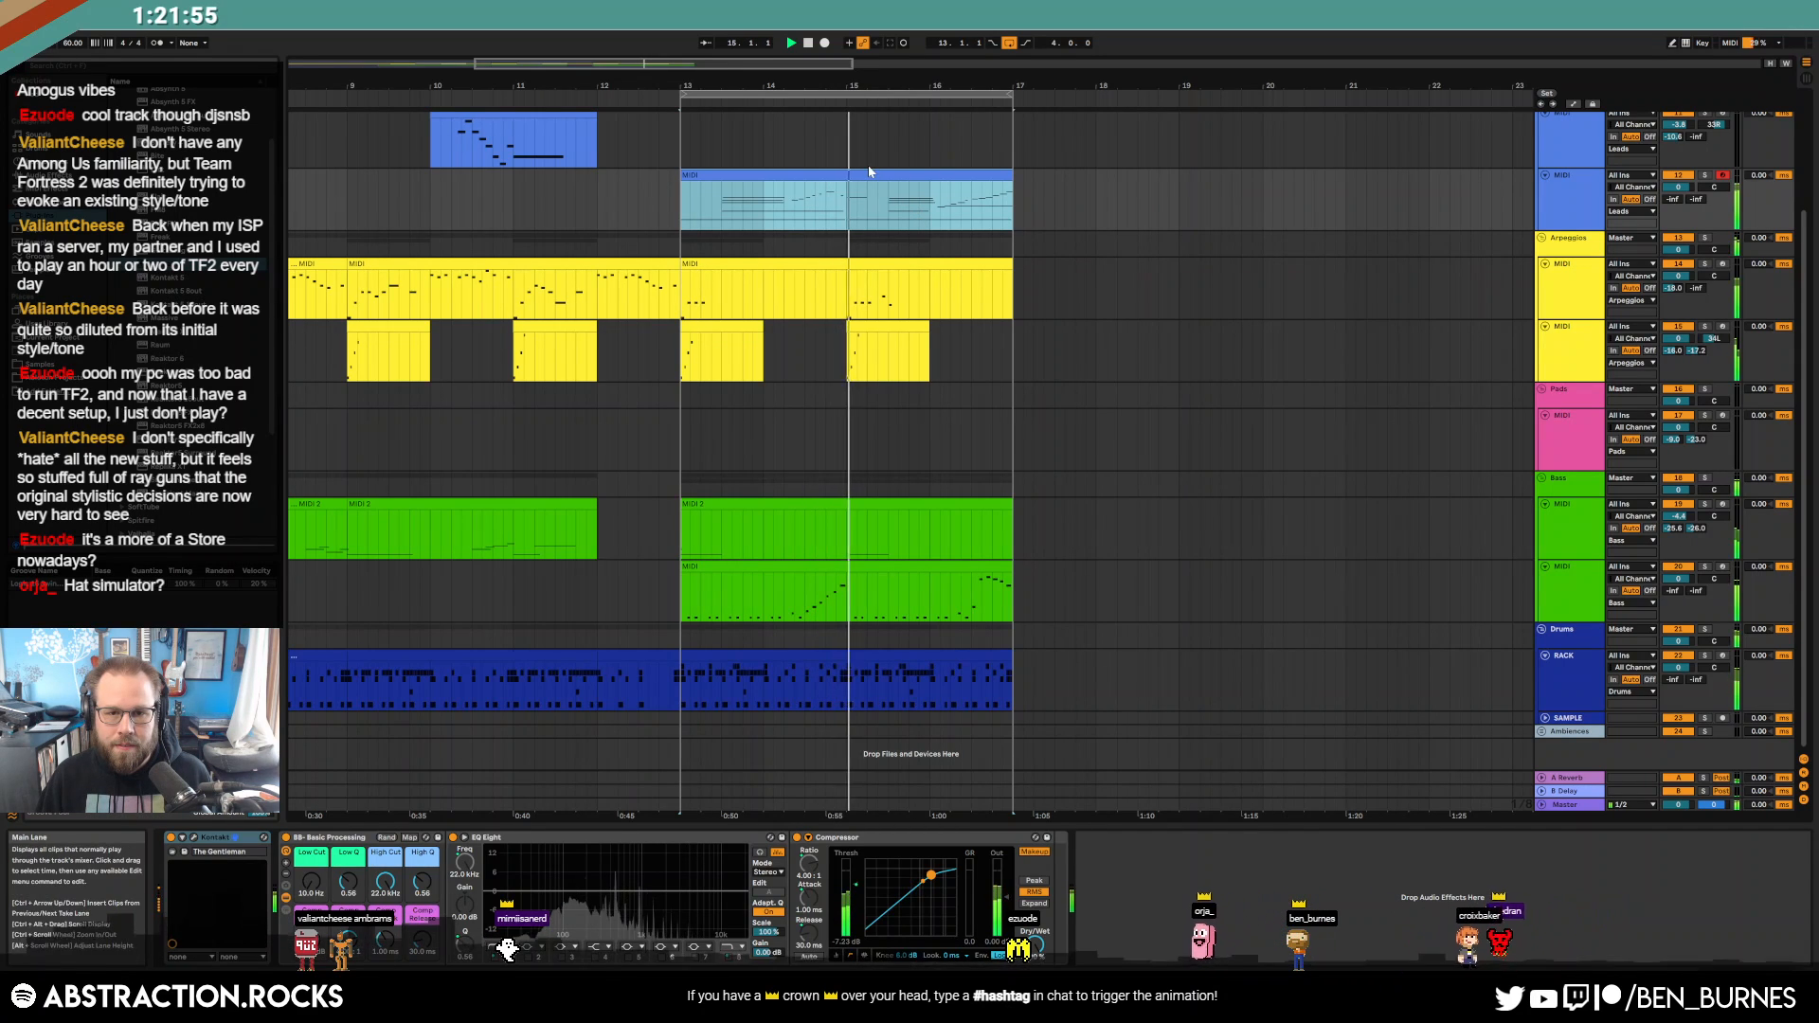
{"action": "key", "text": "ctrl+d"}
{"action": "double_click", "coordinate": [1078, 176]}
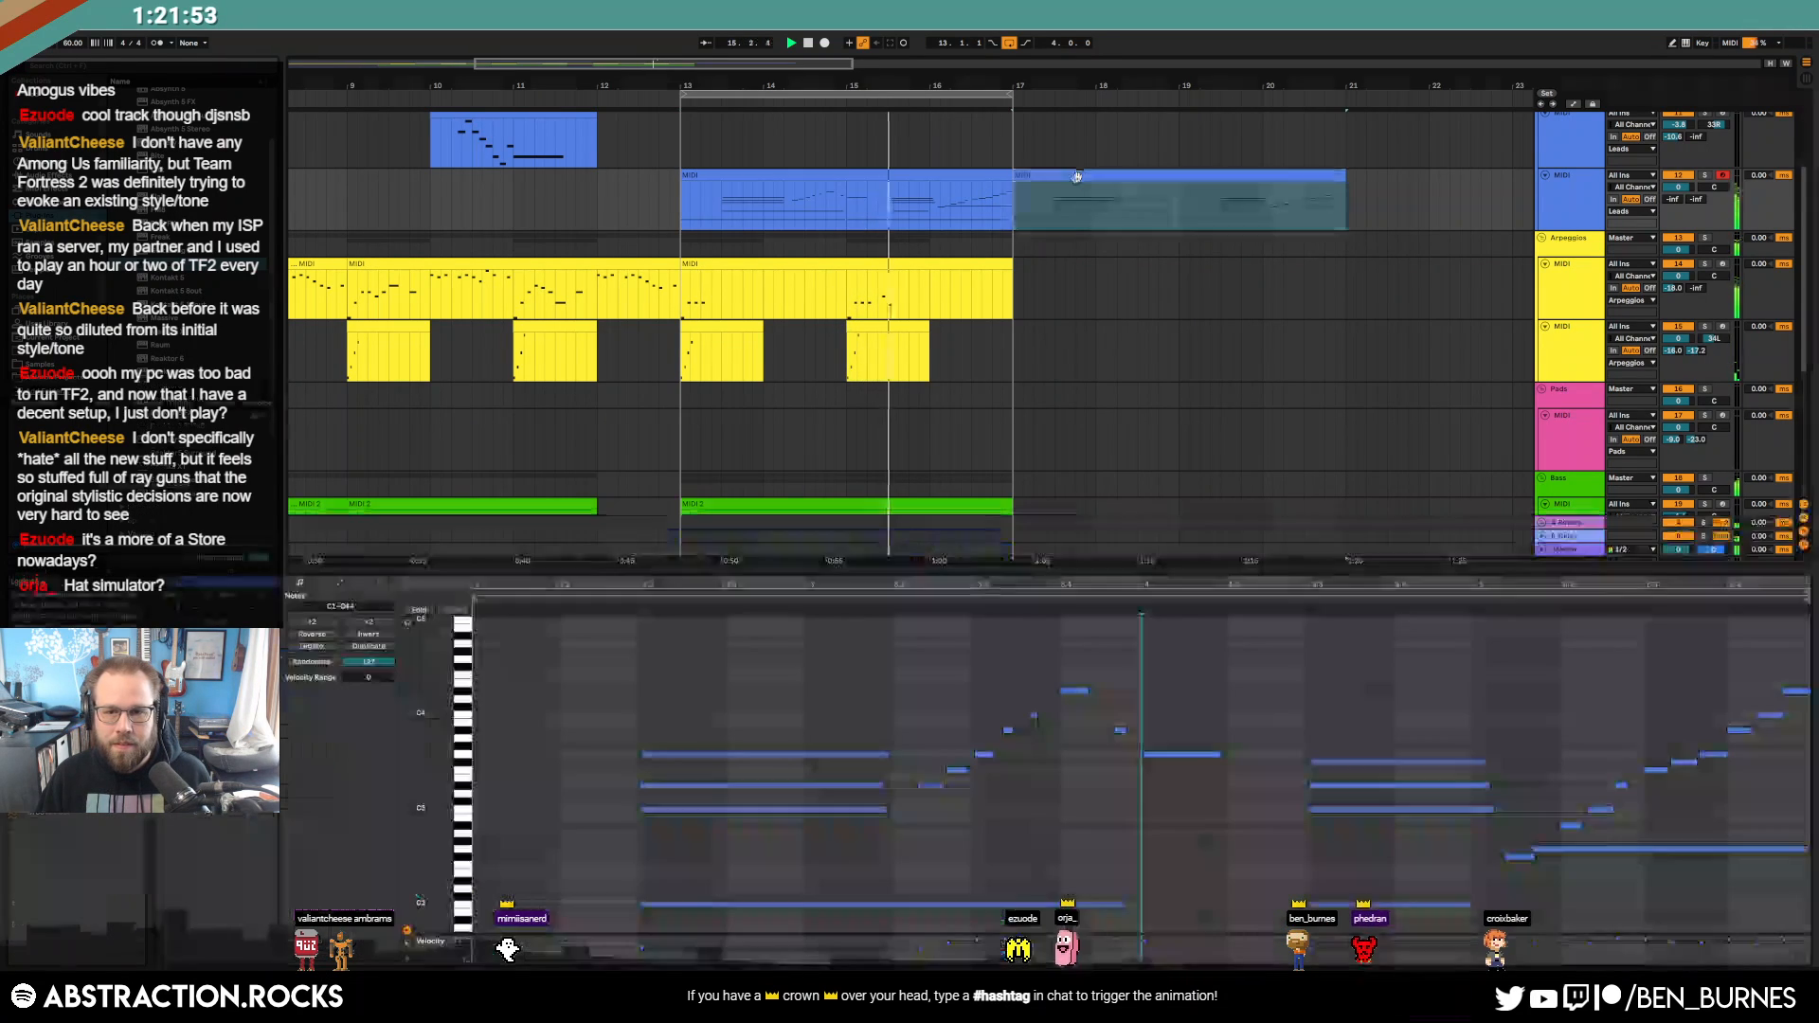
{"action": "left_click", "coordinate": [1067, 655]}
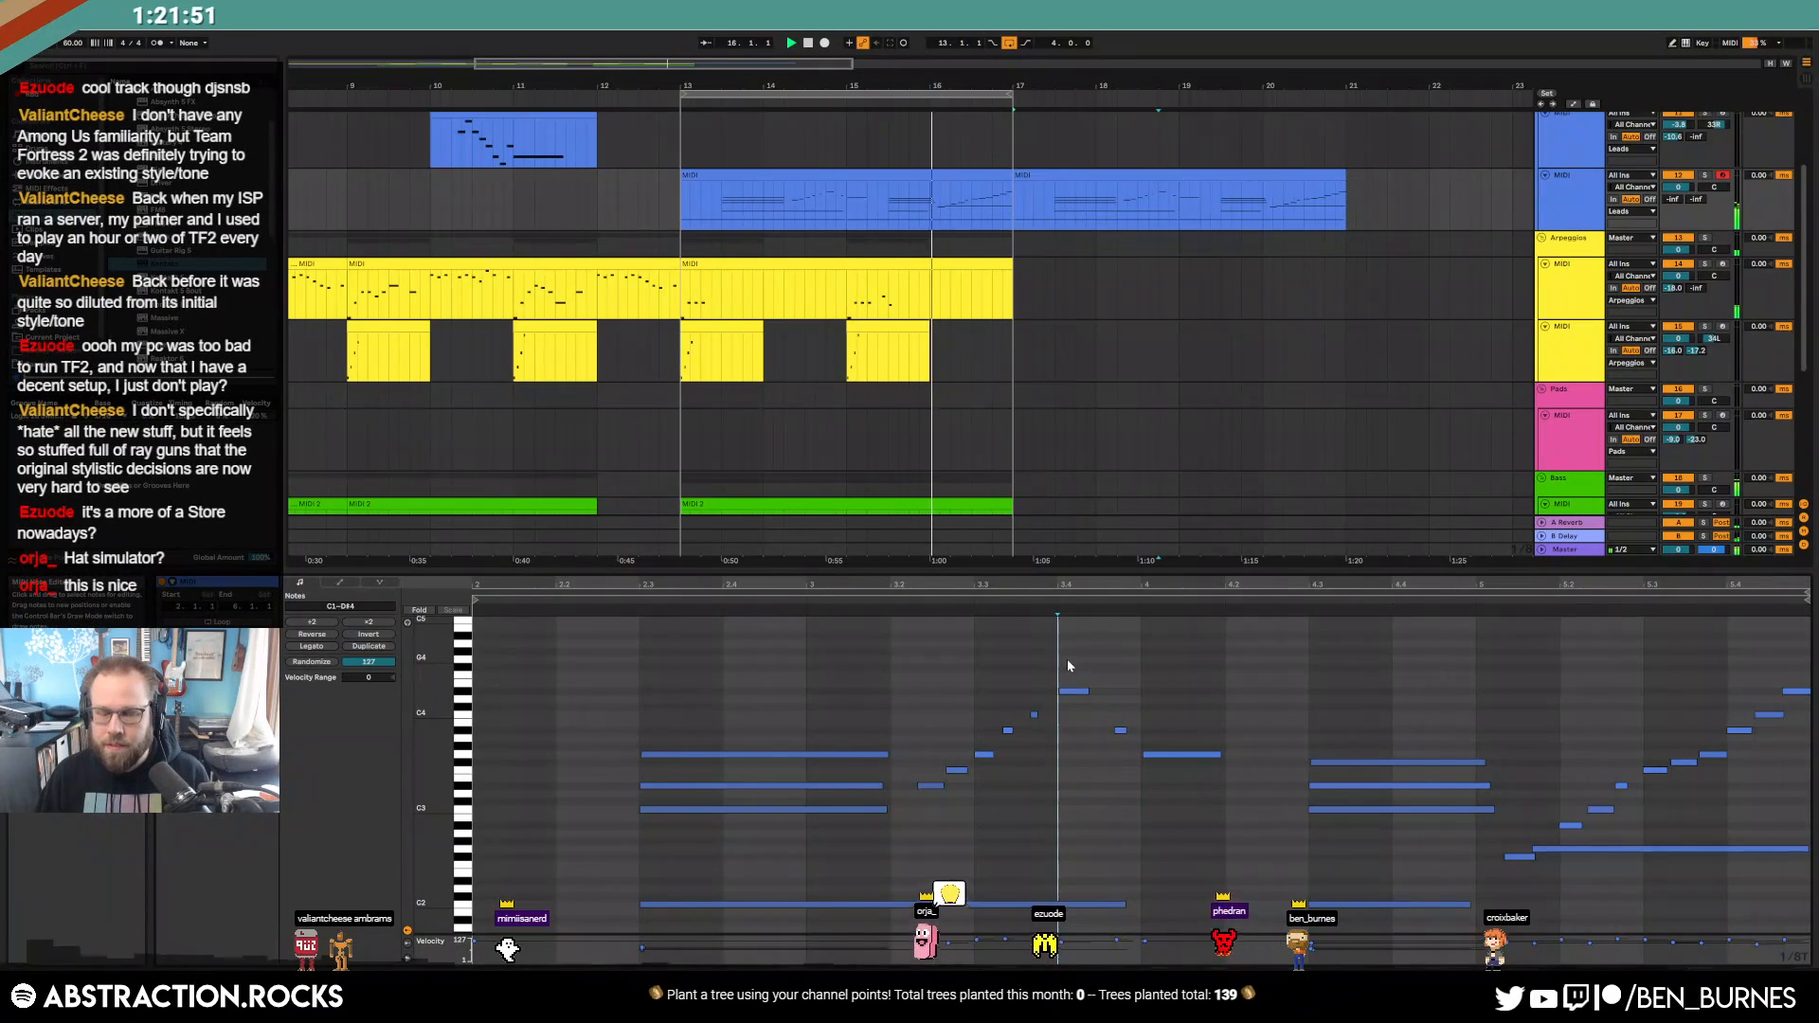
In bar 18 of the duplicated piano clip, lower the run's top note one semitone and raise the short note after it to D#4.
{"action": "left_click", "coordinate": [1075, 682]}
{"action": "left_click", "coordinate": [1077, 691]}
{"action": "key", "text": "Down"}
{"action": "left_click", "coordinate": [1120, 731]}
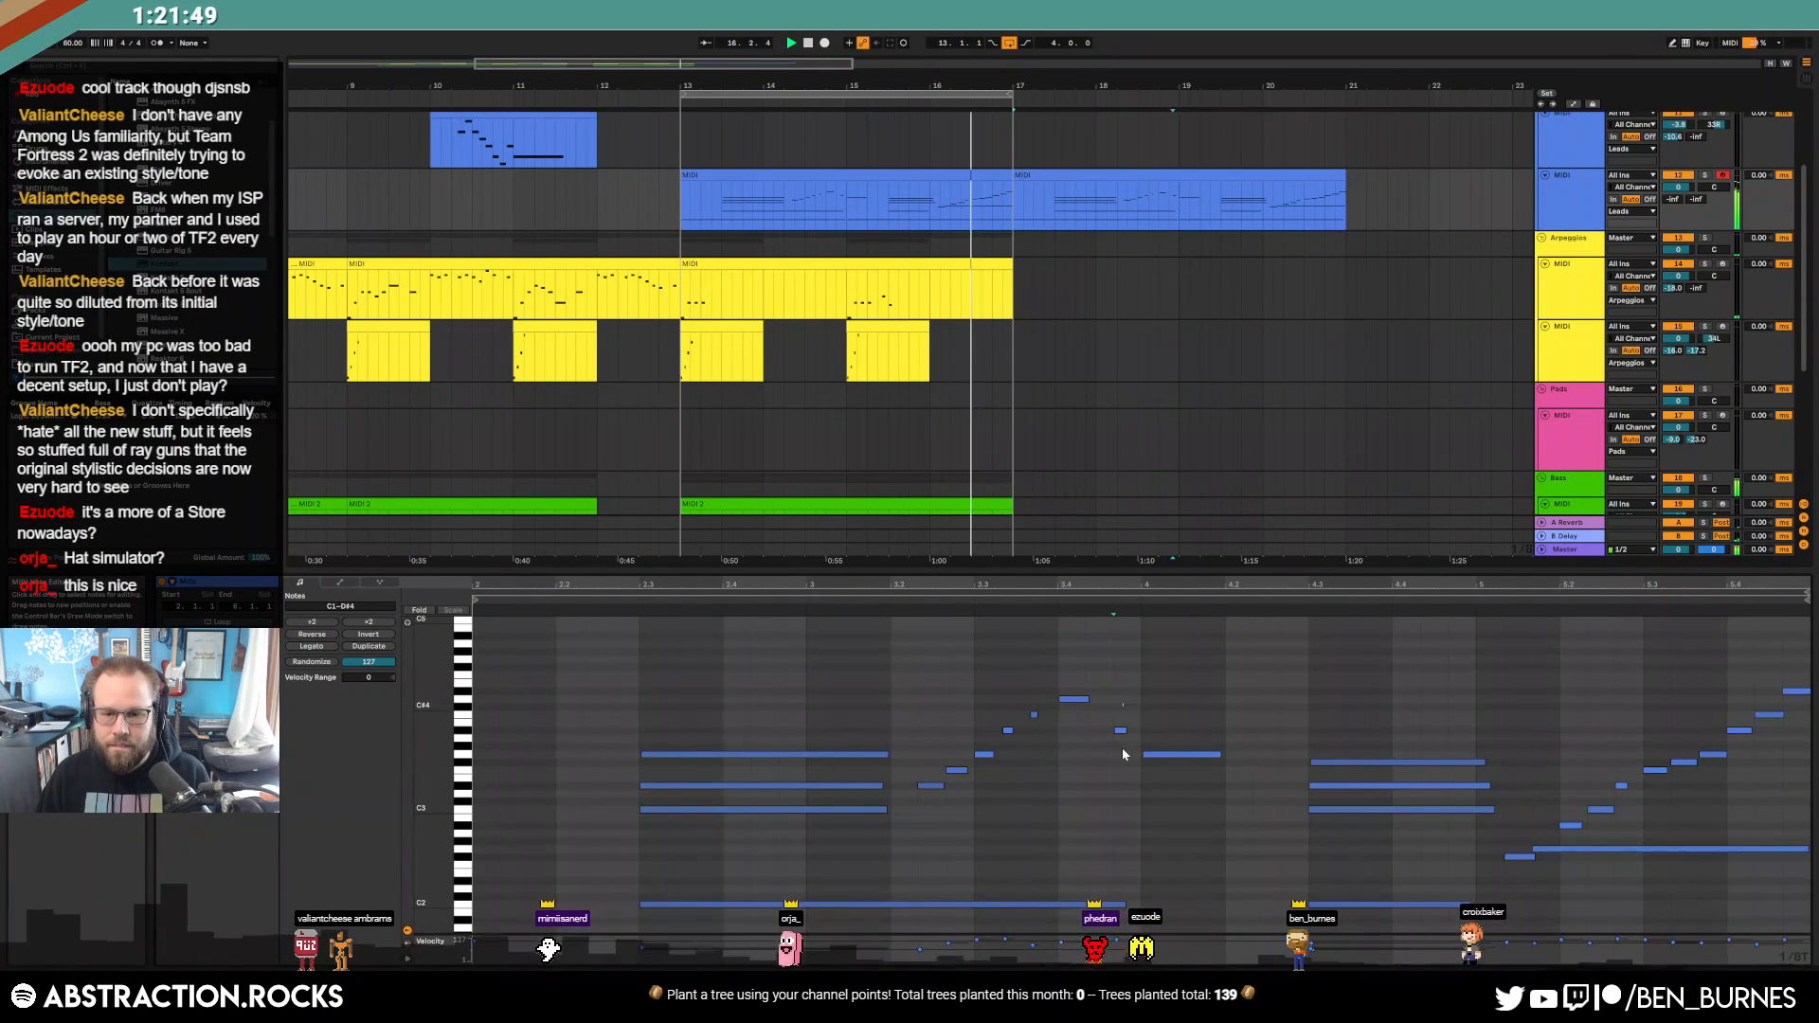
{"action": "key", "text": "Up"}
{"action": "key", "text": "Up"}
{"action": "key", "text": "Up"}
{"action": "key", "text": "Up"}
{"action": "key", "text": "Up"}
Delete the rising run and the long held note in bar 20 of the duplicated piano clip.
{"action": "left_click", "coordinate": [1167, 753]}
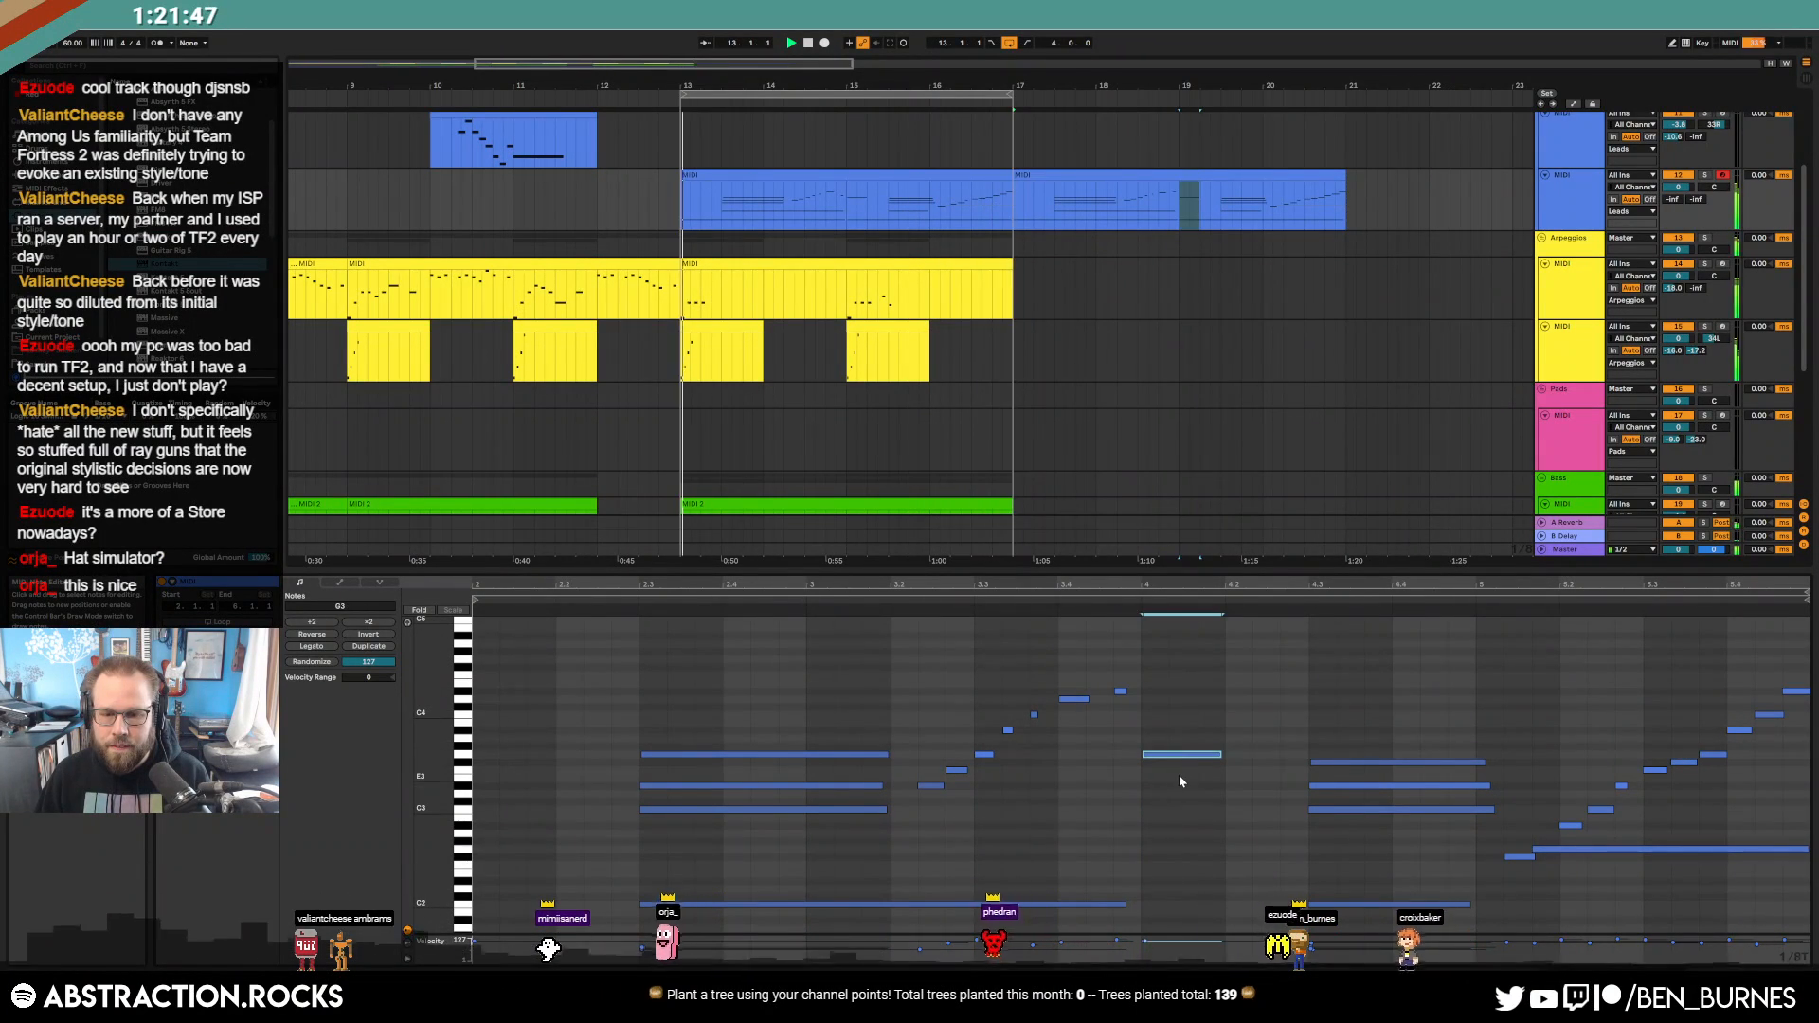
{"action": "left_click_drag", "start_coordinate": [1507, 653], "coordinate": [1805, 876]}
{"action": "key", "text": "Delete"}
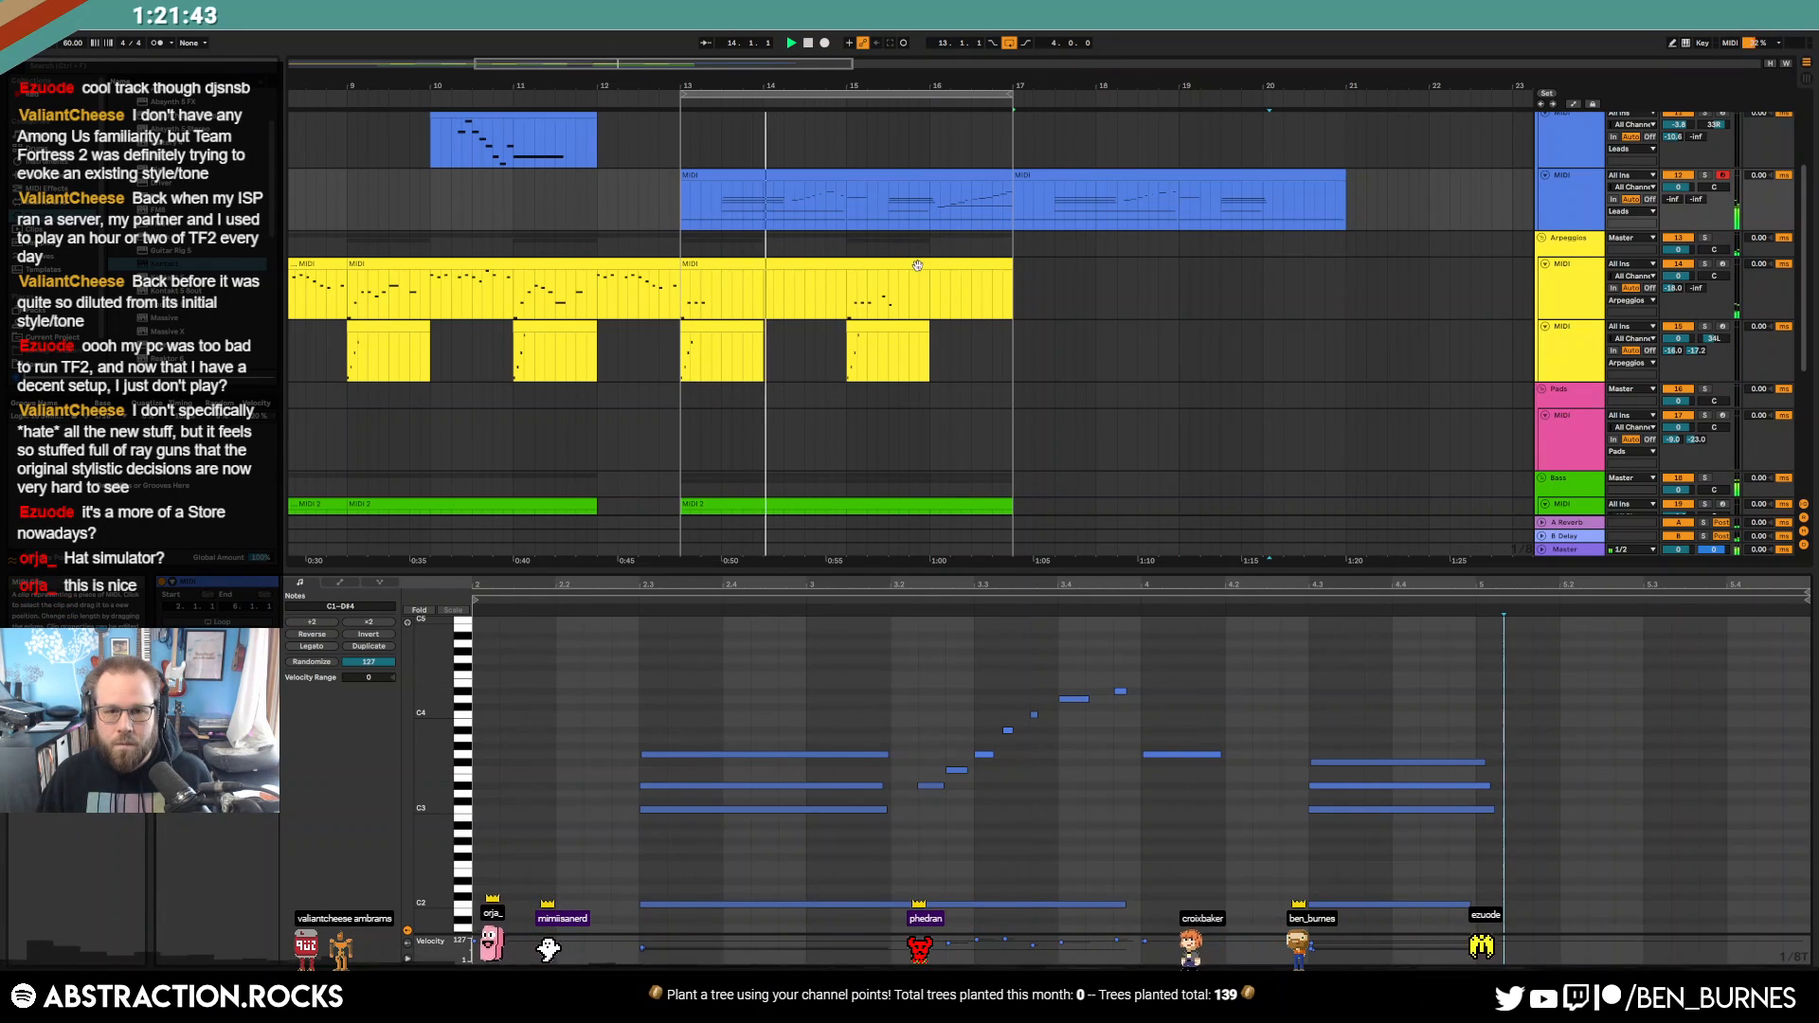
Duplicate the bars 13 to 16 clips of both arpeggio tracks so the copies start at bar 17.
{"action": "left_click", "coordinate": [991, 266]}
{"action": "key", "text": "ctrl+d"}
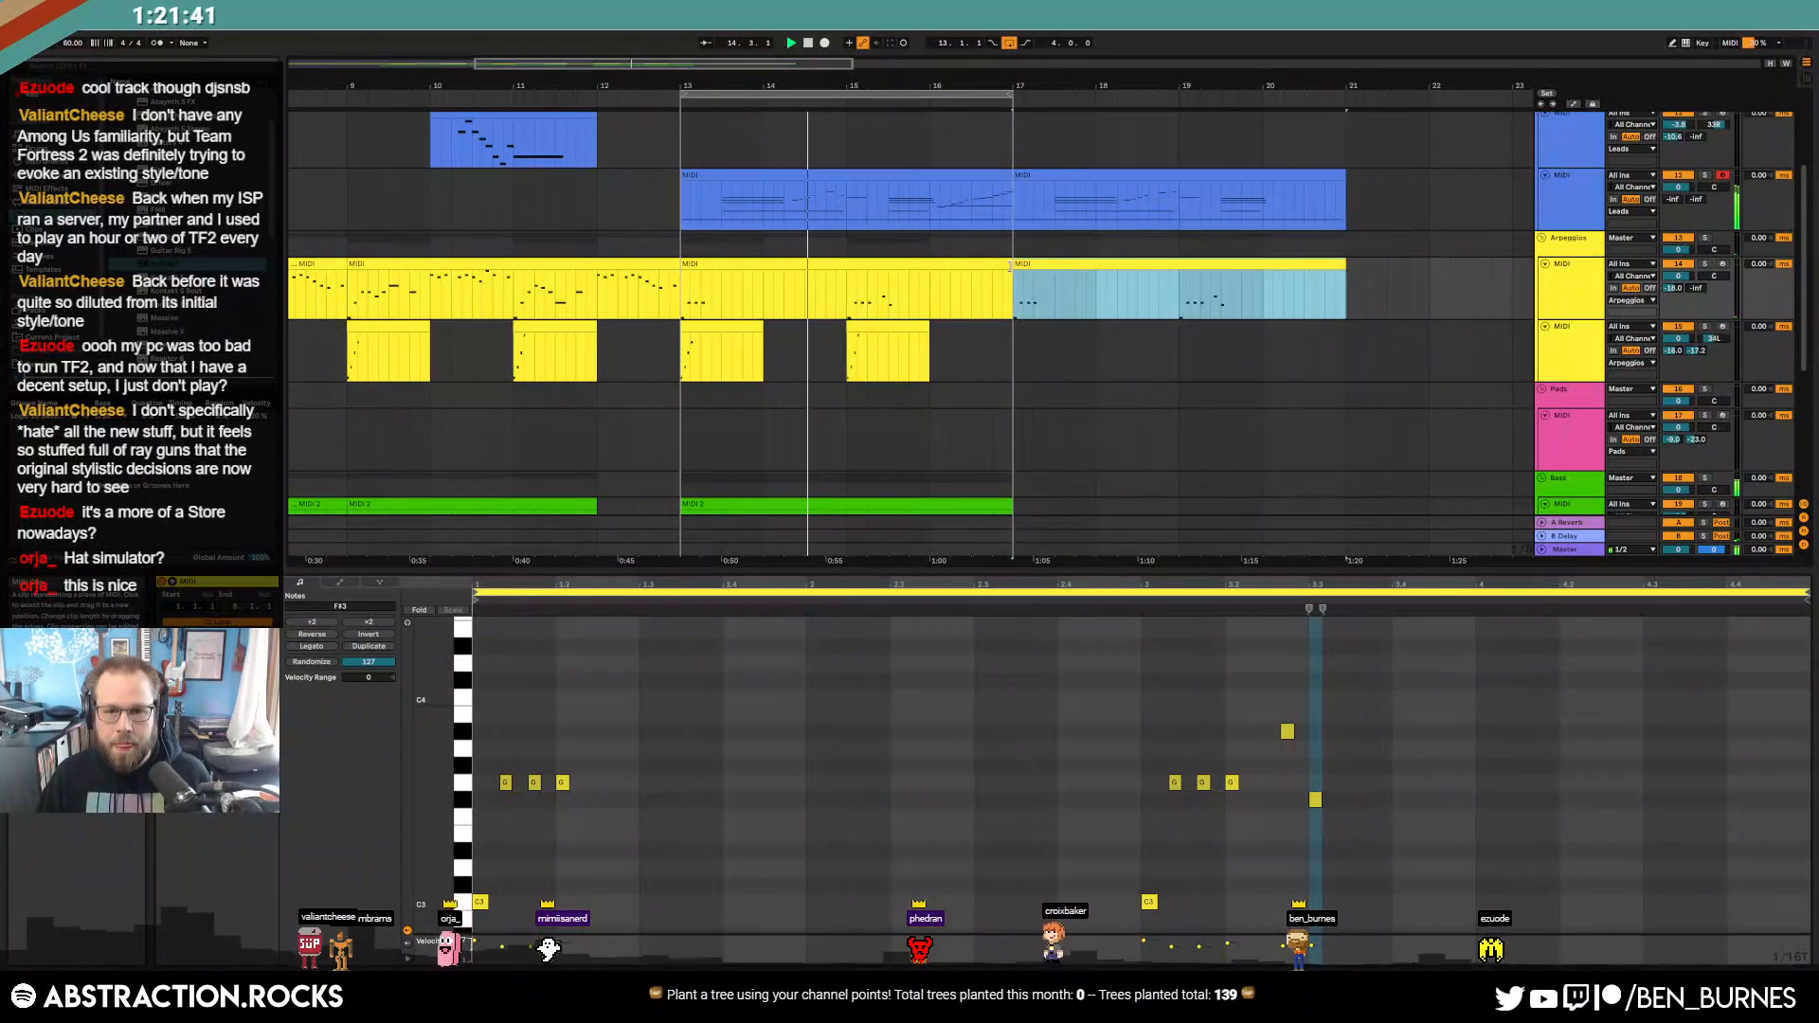
{"action": "left_click_drag", "start_coordinate": [1010, 363], "coordinate": [684, 369]}
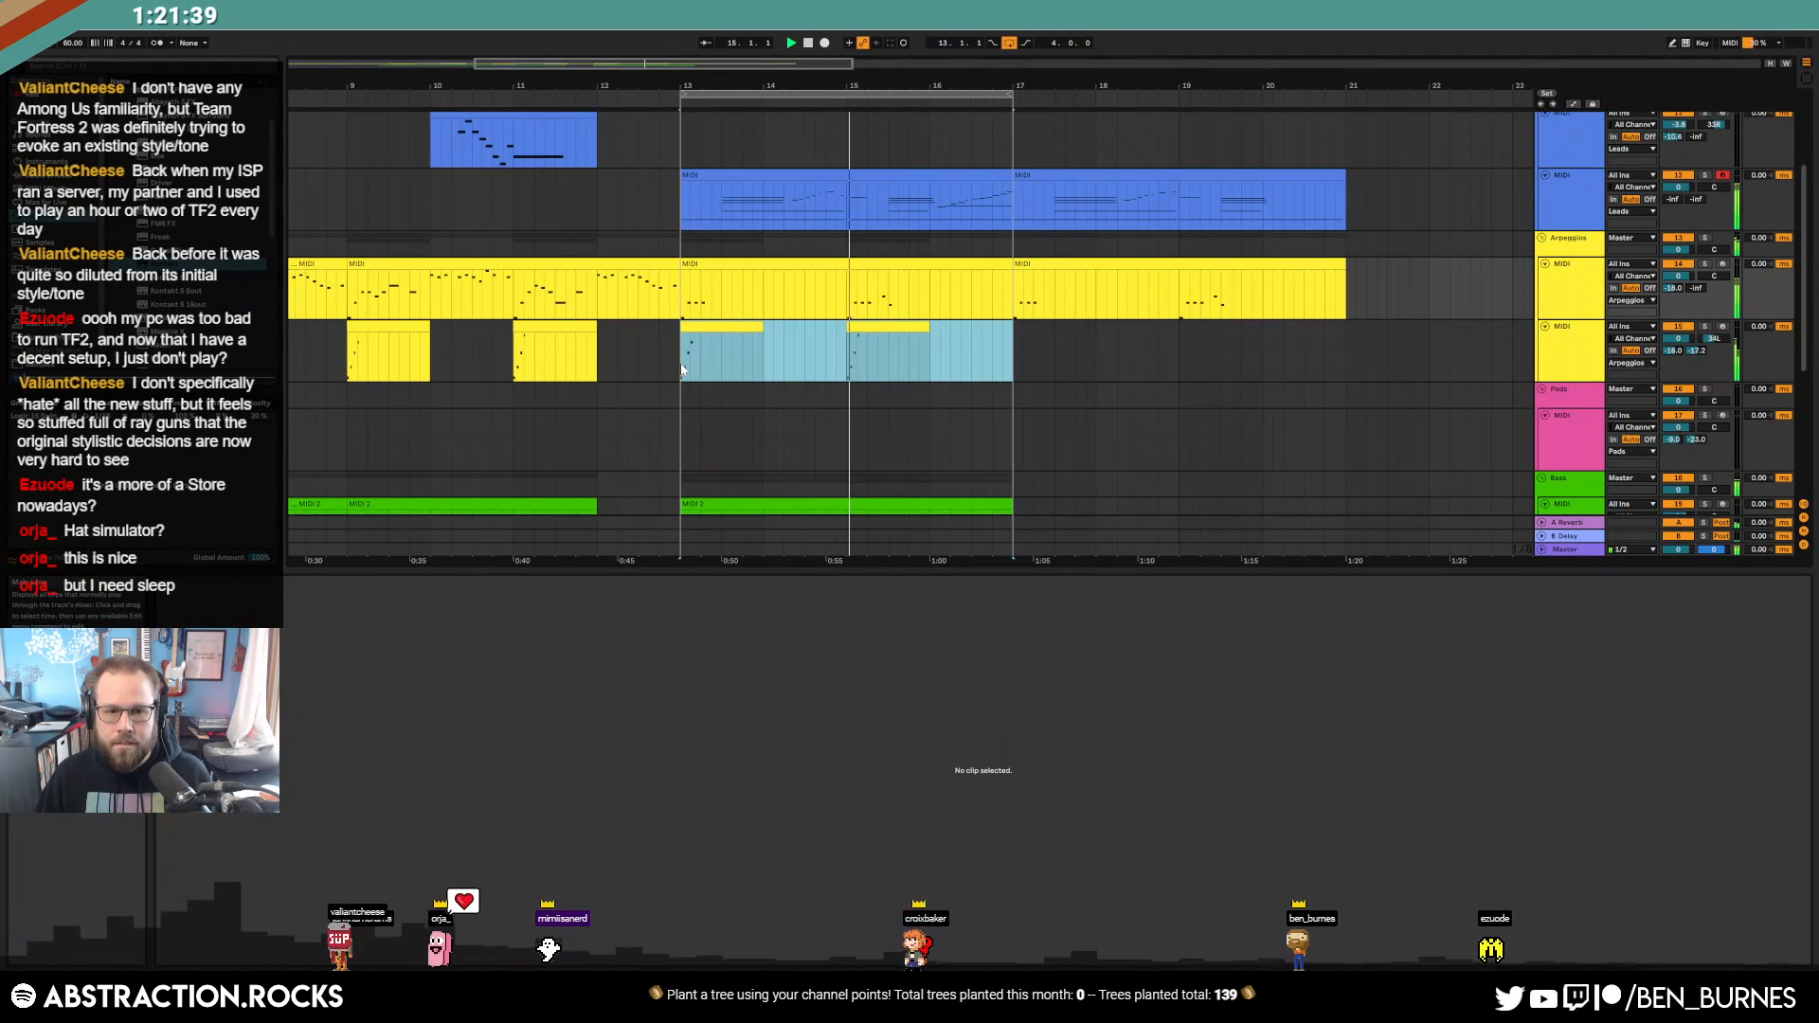
{"action": "key", "text": "ctrl+d"}
{"action": "left_click", "coordinate": [1005, 376]}
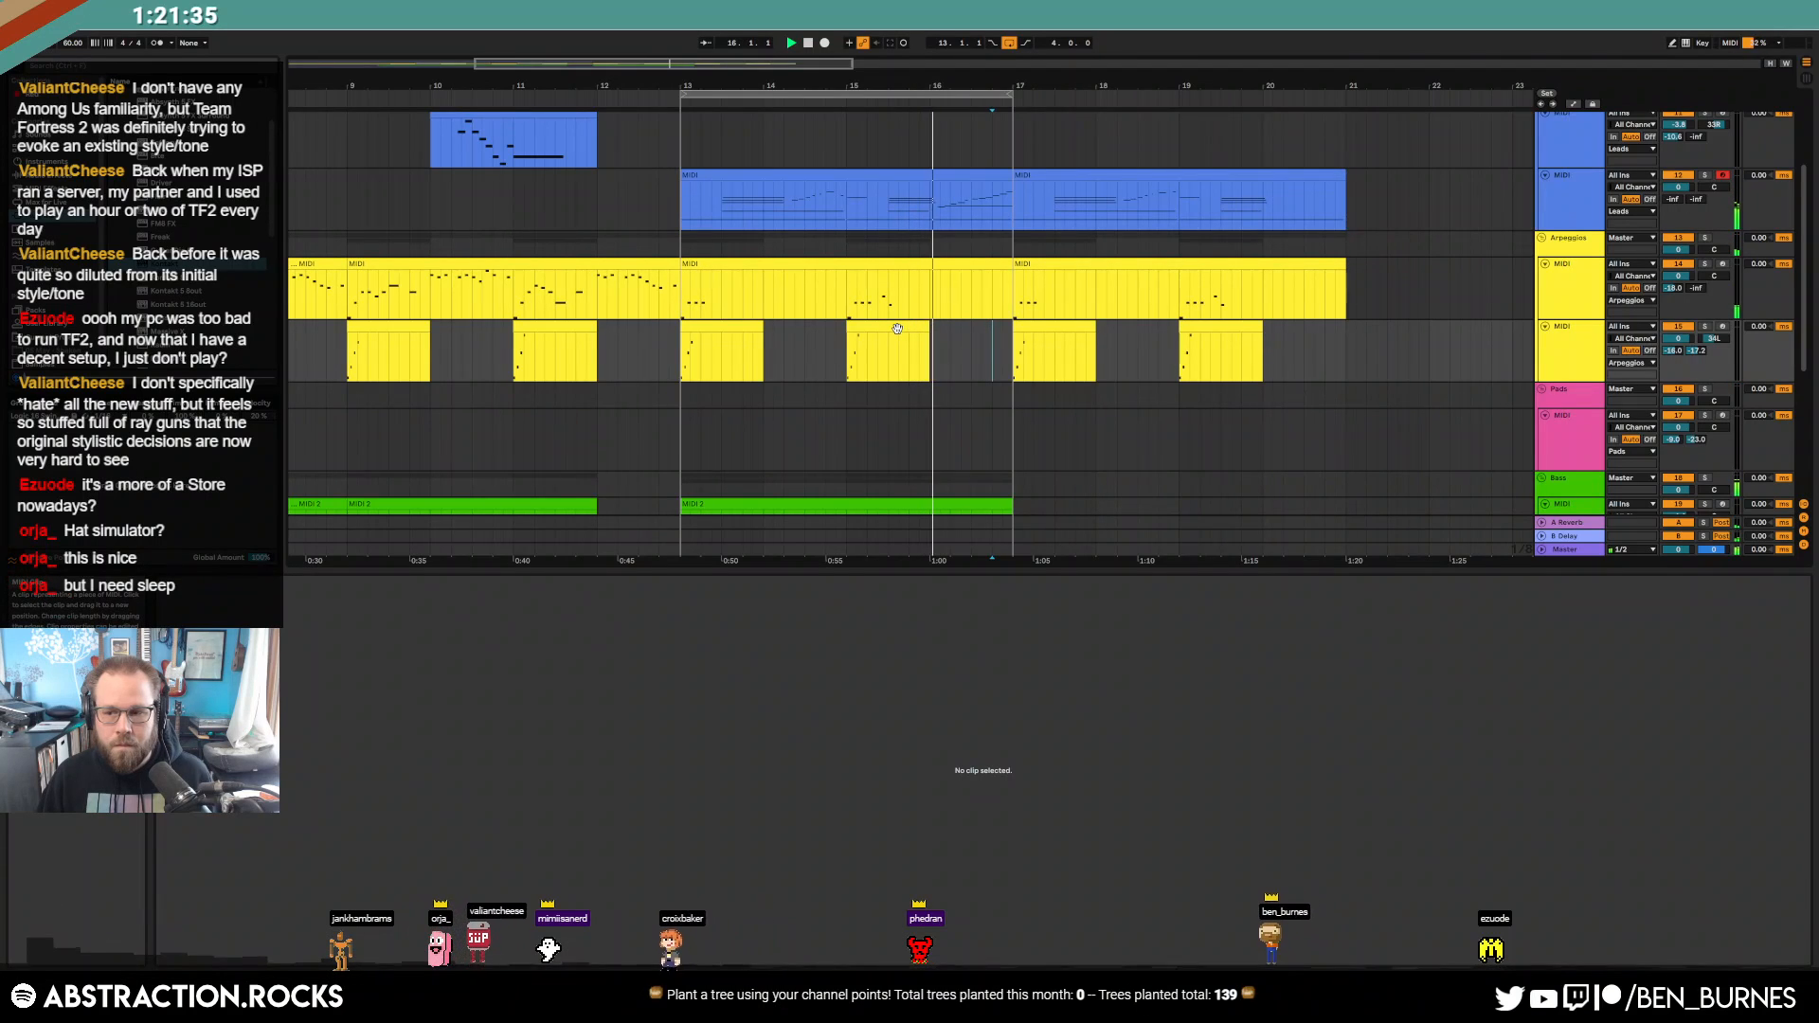
Consolidate bars 13 to 16 of the first bass track into a single clip.
{"action": "scroll", "coordinate": [897, 328], "scroll_direction": "down", "scroll_amount": 5}
{"action": "scroll", "coordinate": [890, 357], "scroll_direction": "down", "scroll_amount": 2}
{"action": "key", "text": "shift+Tab"}
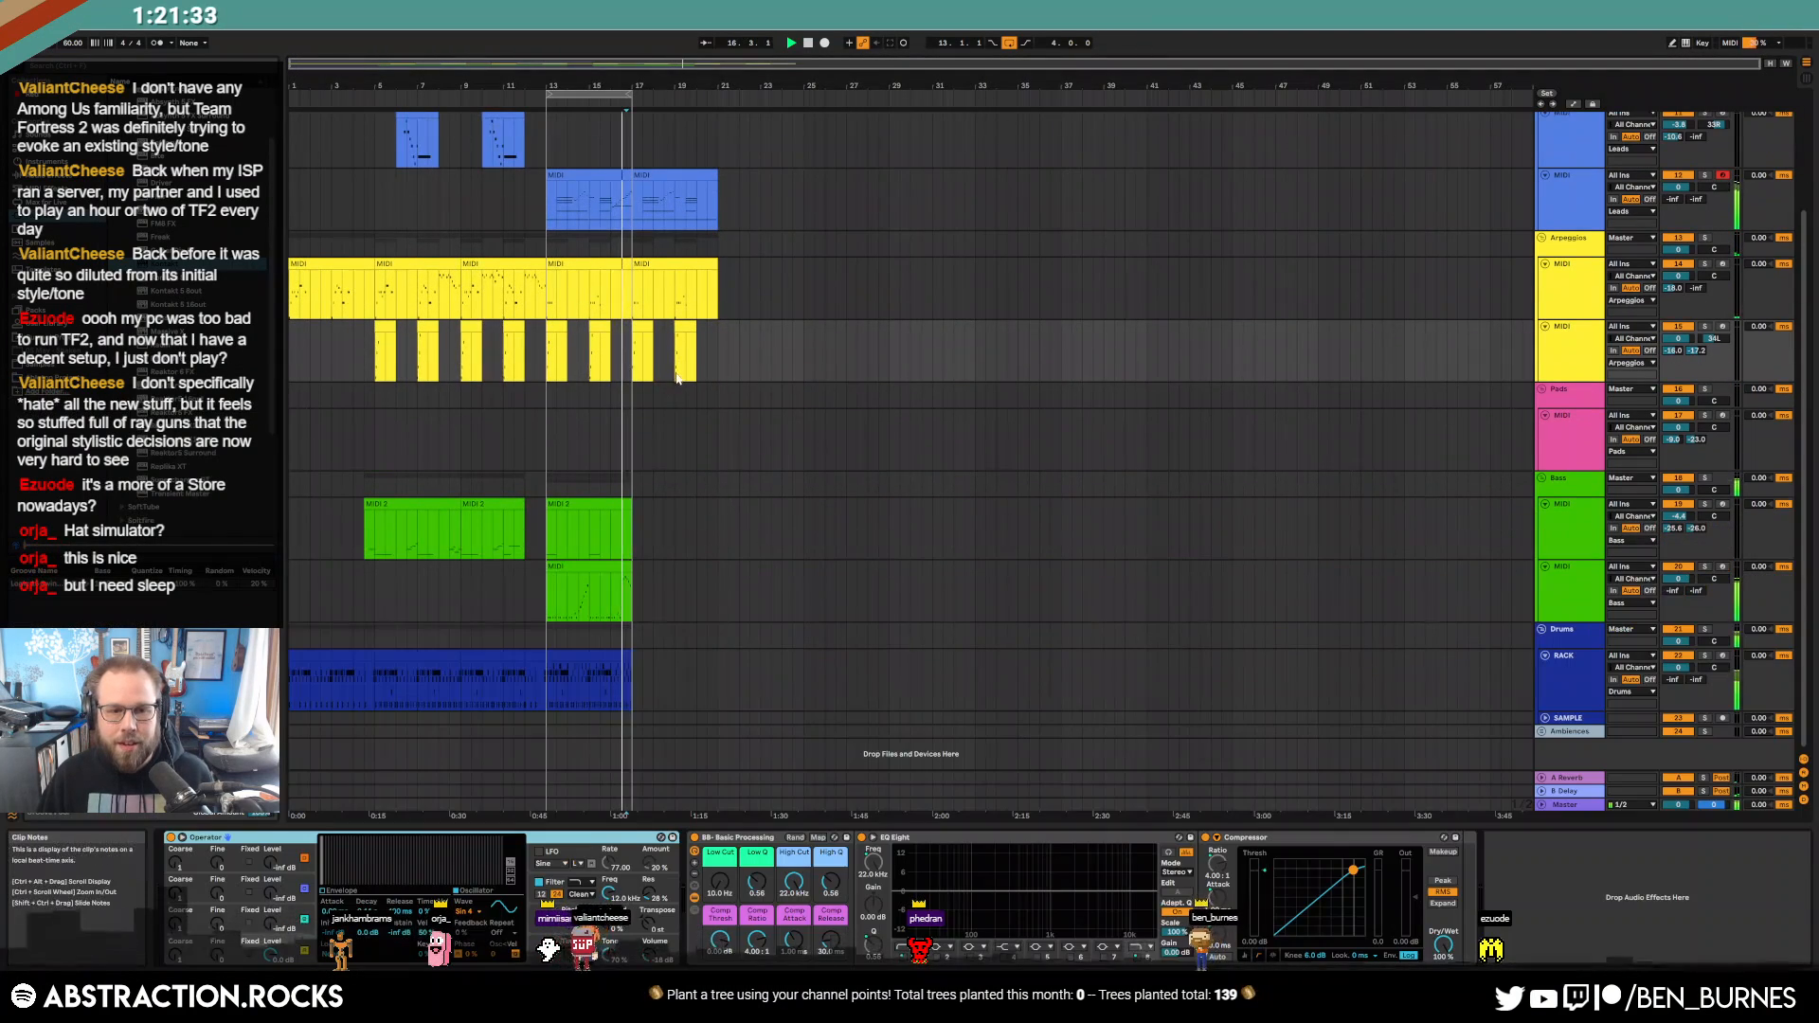
{"action": "left_click", "coordinate": [569, 553]}
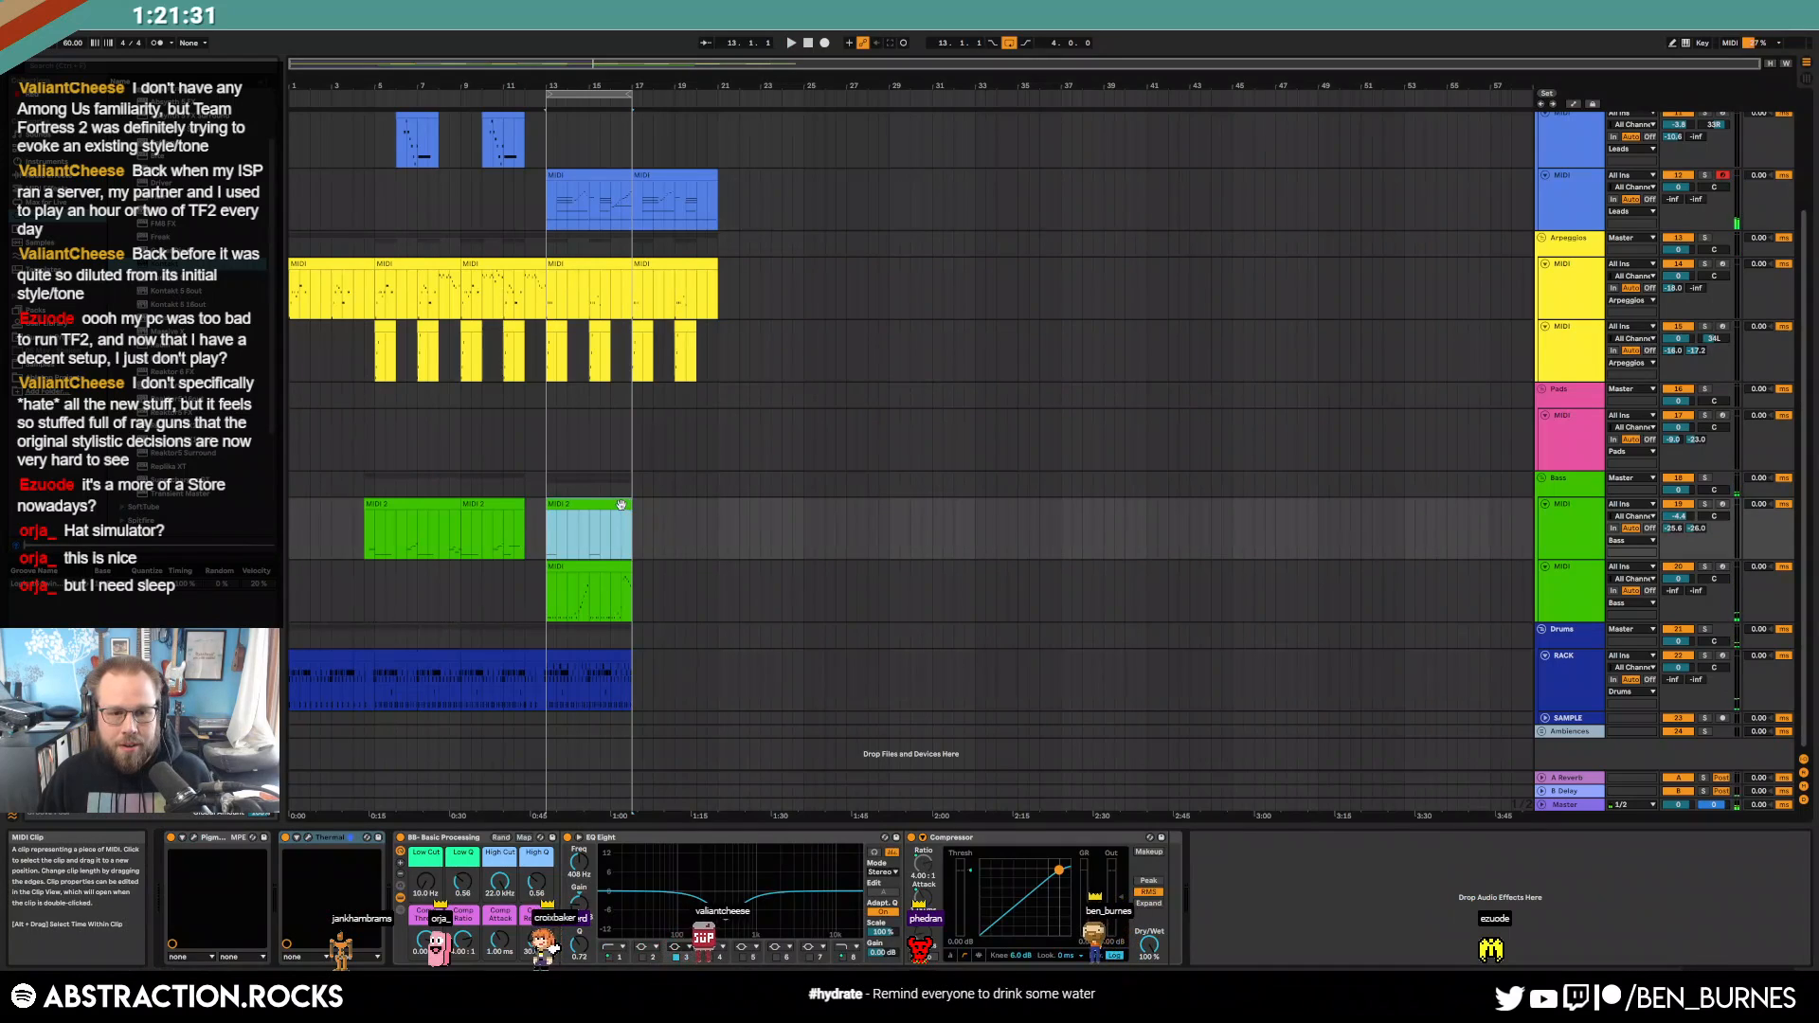
{"action": "double_click", "coordinate": [621, 504]}
{"action": "left_click_drag", "start_coordinate": [629, 492], "coordinate": [550, 489]}
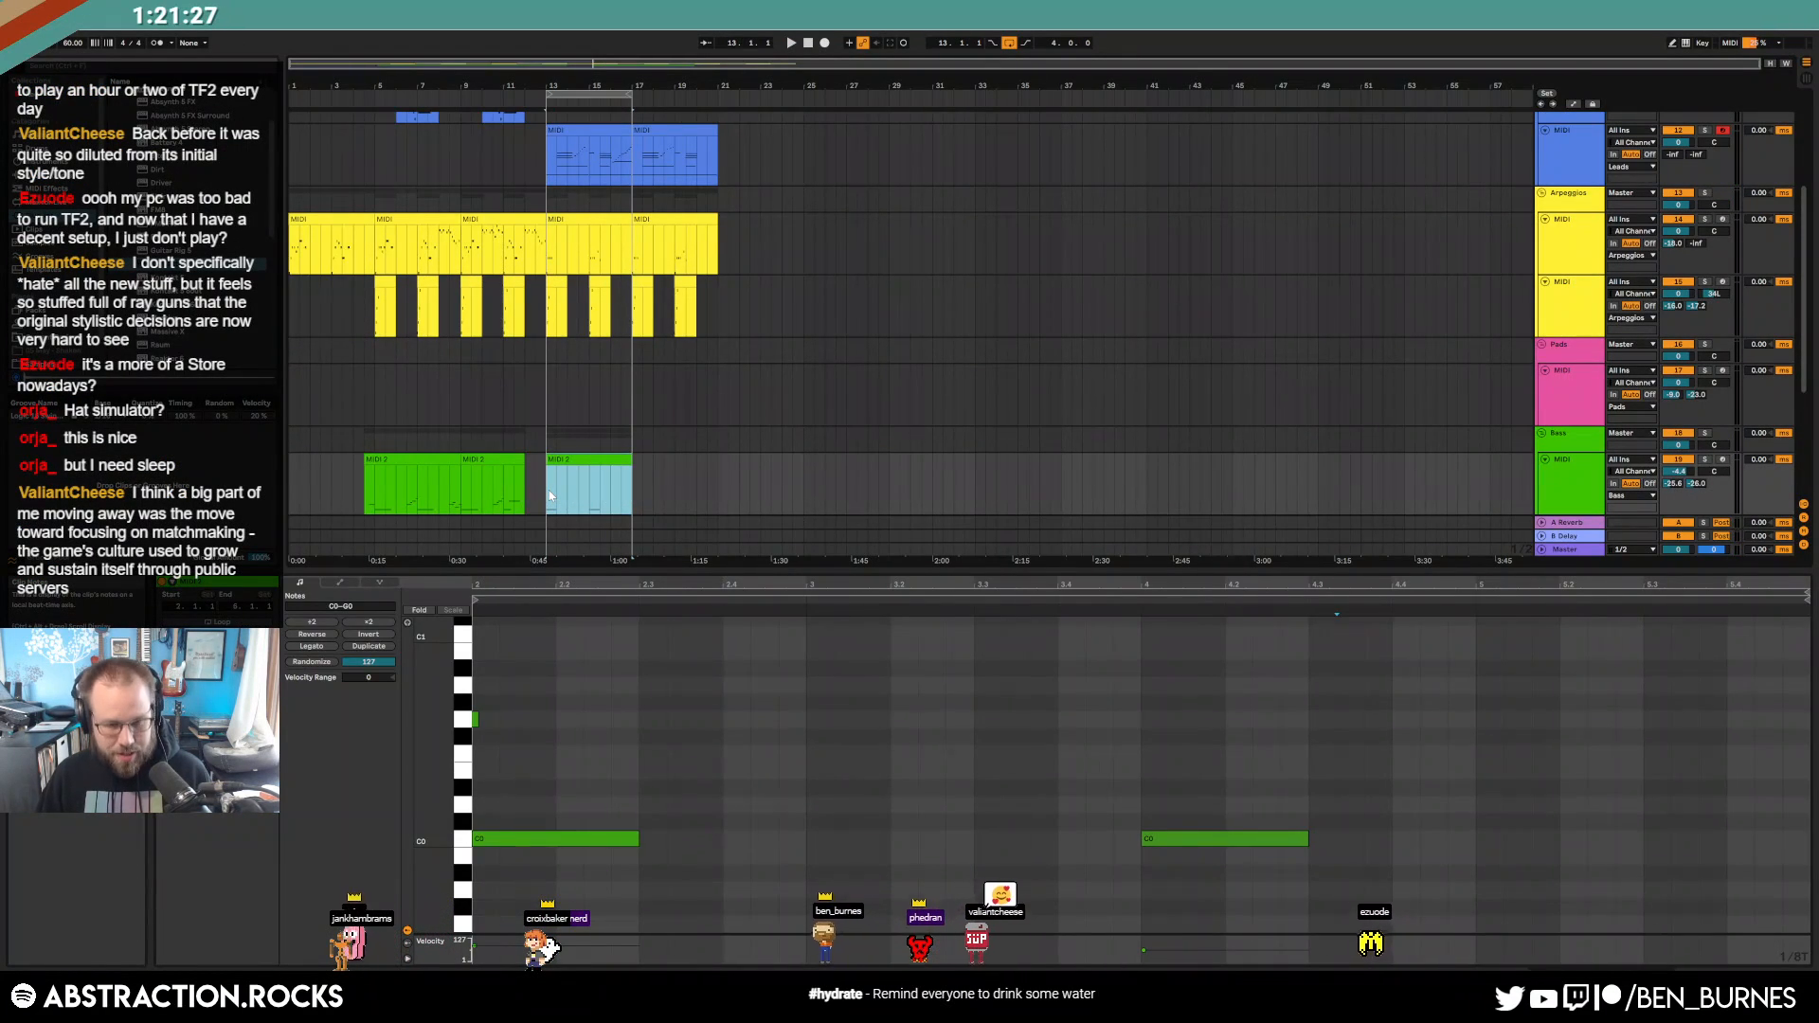
{"action": "key", "text": "ctrl+j"}
{"action": "left_click", "coordinate": [250, 623]}
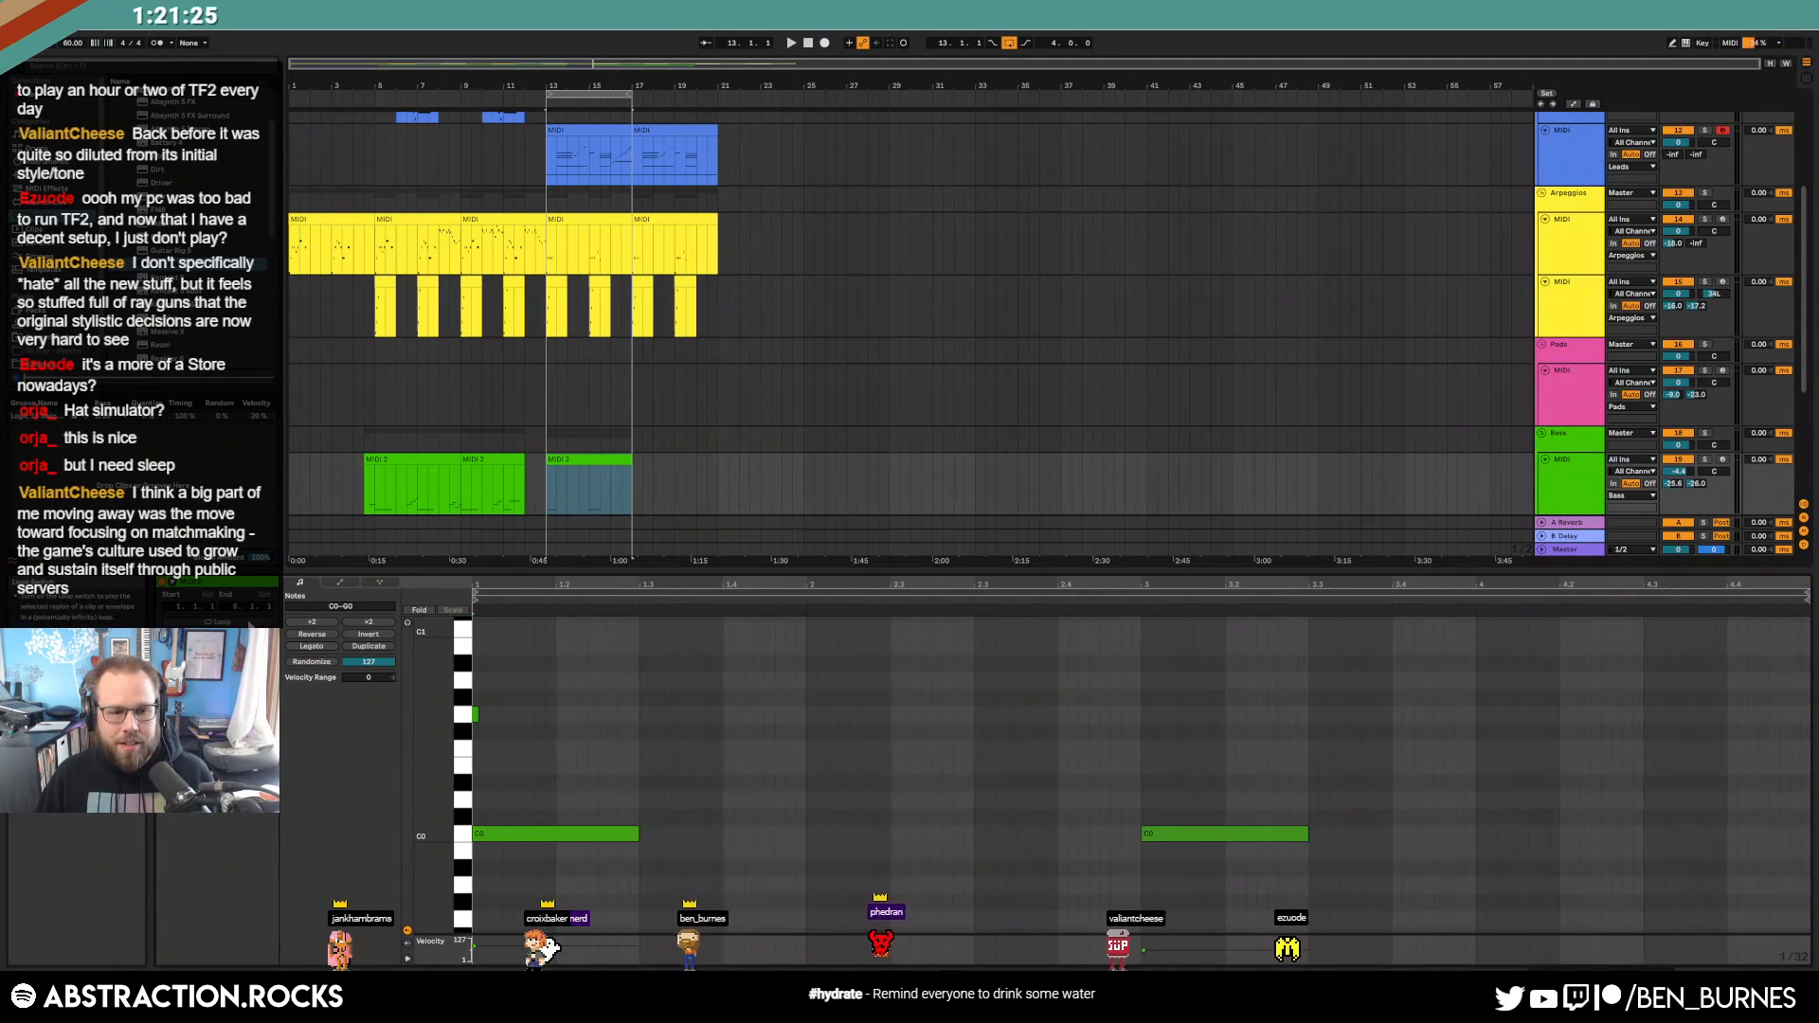
Extend the first bass track's bar 13 clip to bar 21 and duplicate the second bass track's clip so its copy starts at bar 17.
{"action": "left_click_drag", "start_coordinate": [629, 461], "coordinate": [718, 480]}
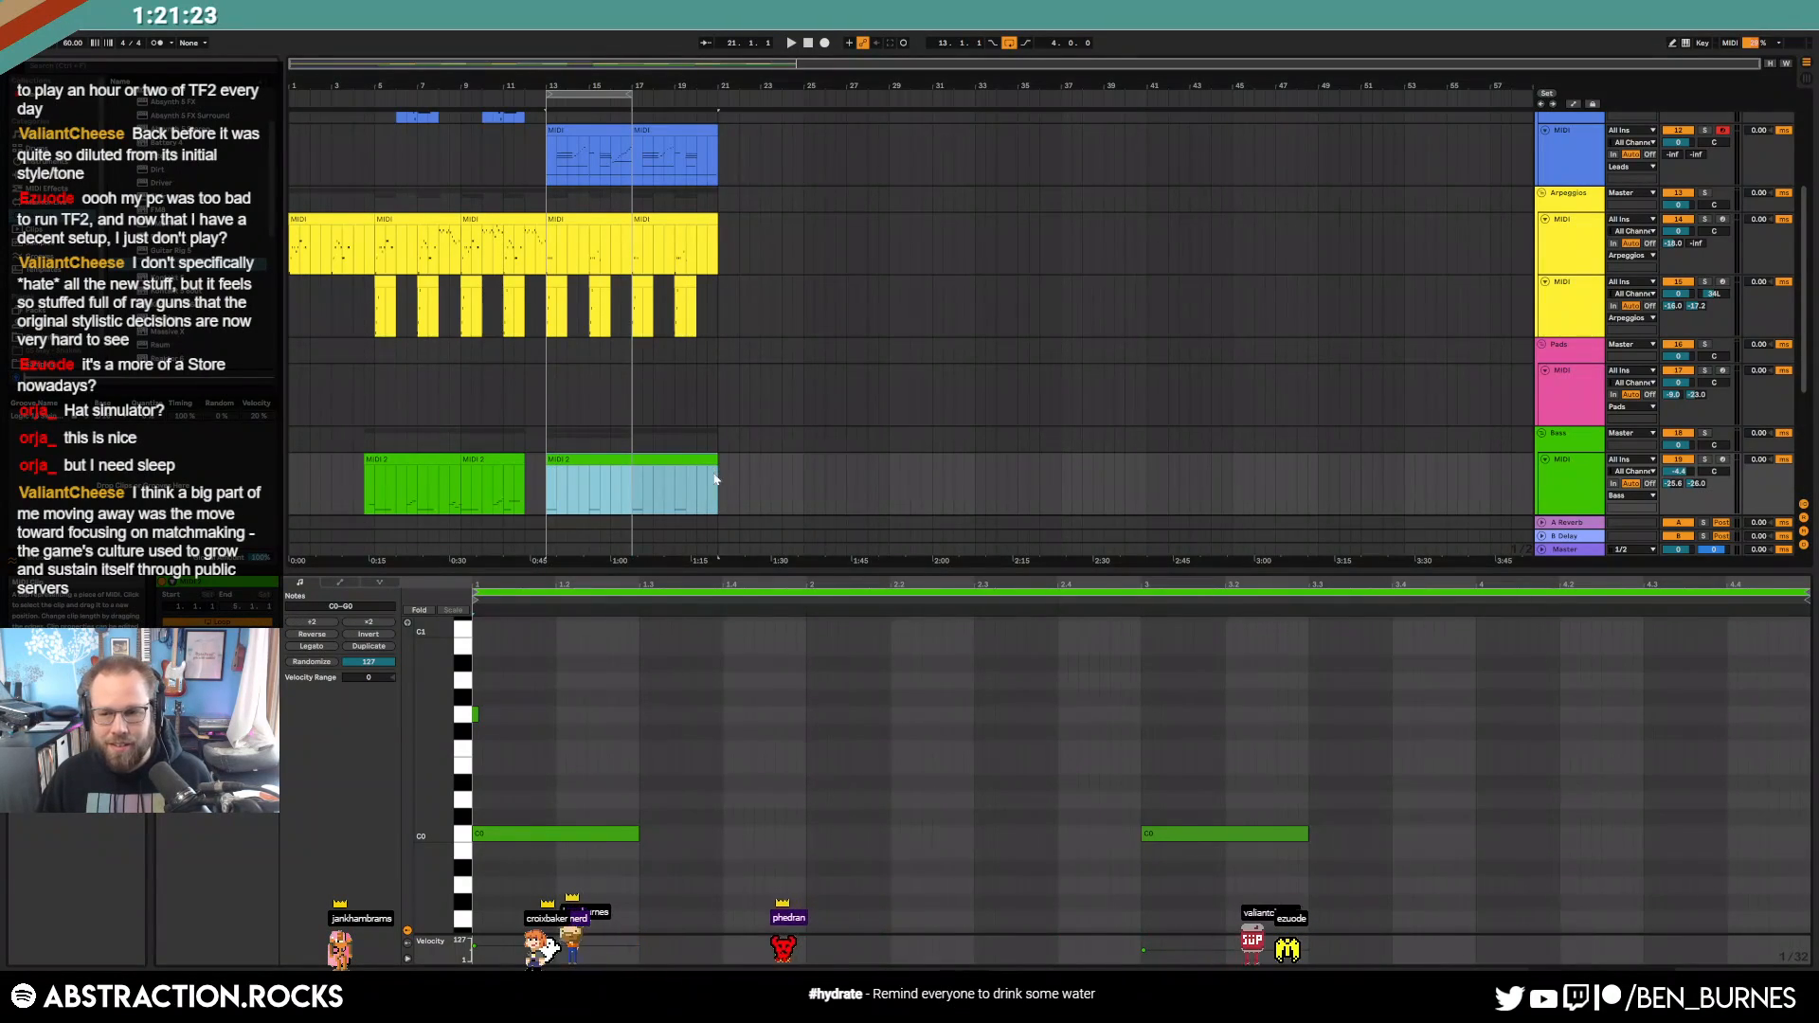
{"action": "key", "text": "shift+Tab"}
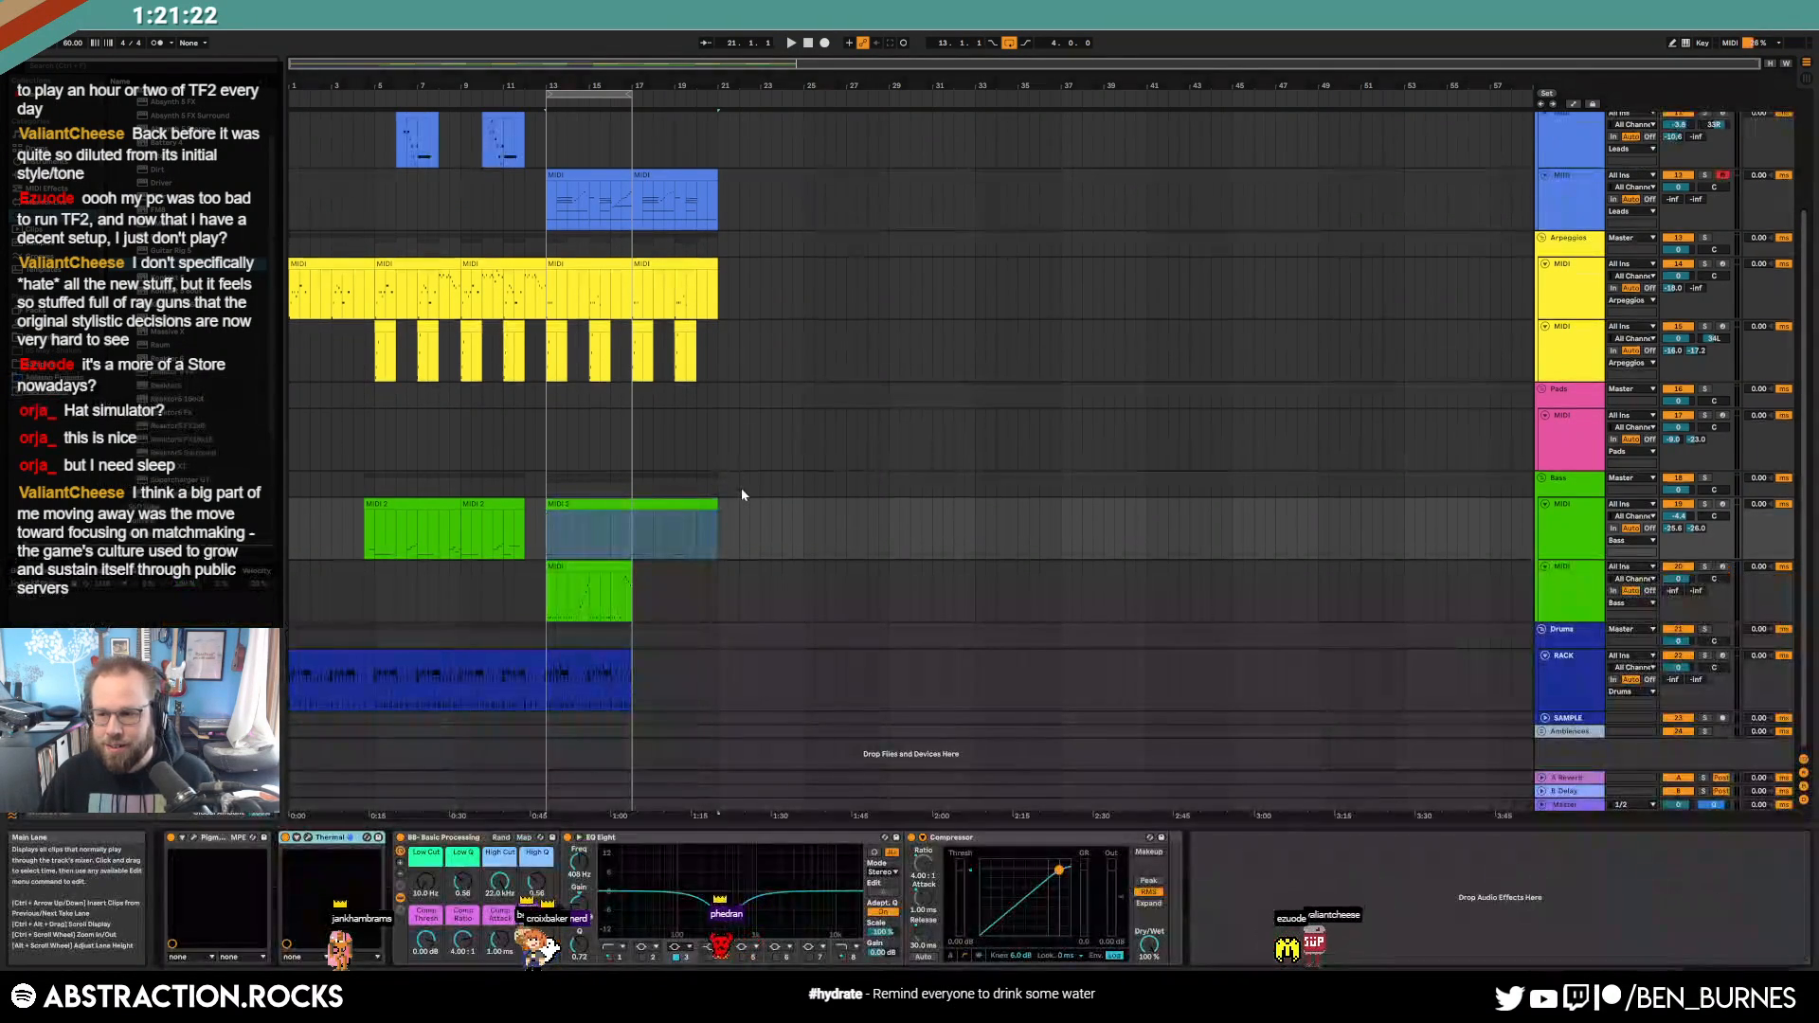
{"action": "left_click", "coordinate": [620, 571]}
{"action": "key", "text": "ctrl+d"}
Extend the drum rack clip so the drums play through bar 20.
{"action": "left_click", "coordinate": [627, 653]}
{"action": "left_click_drag", "start_coordinate": [628, 655], "coordinate": [725, 654]}
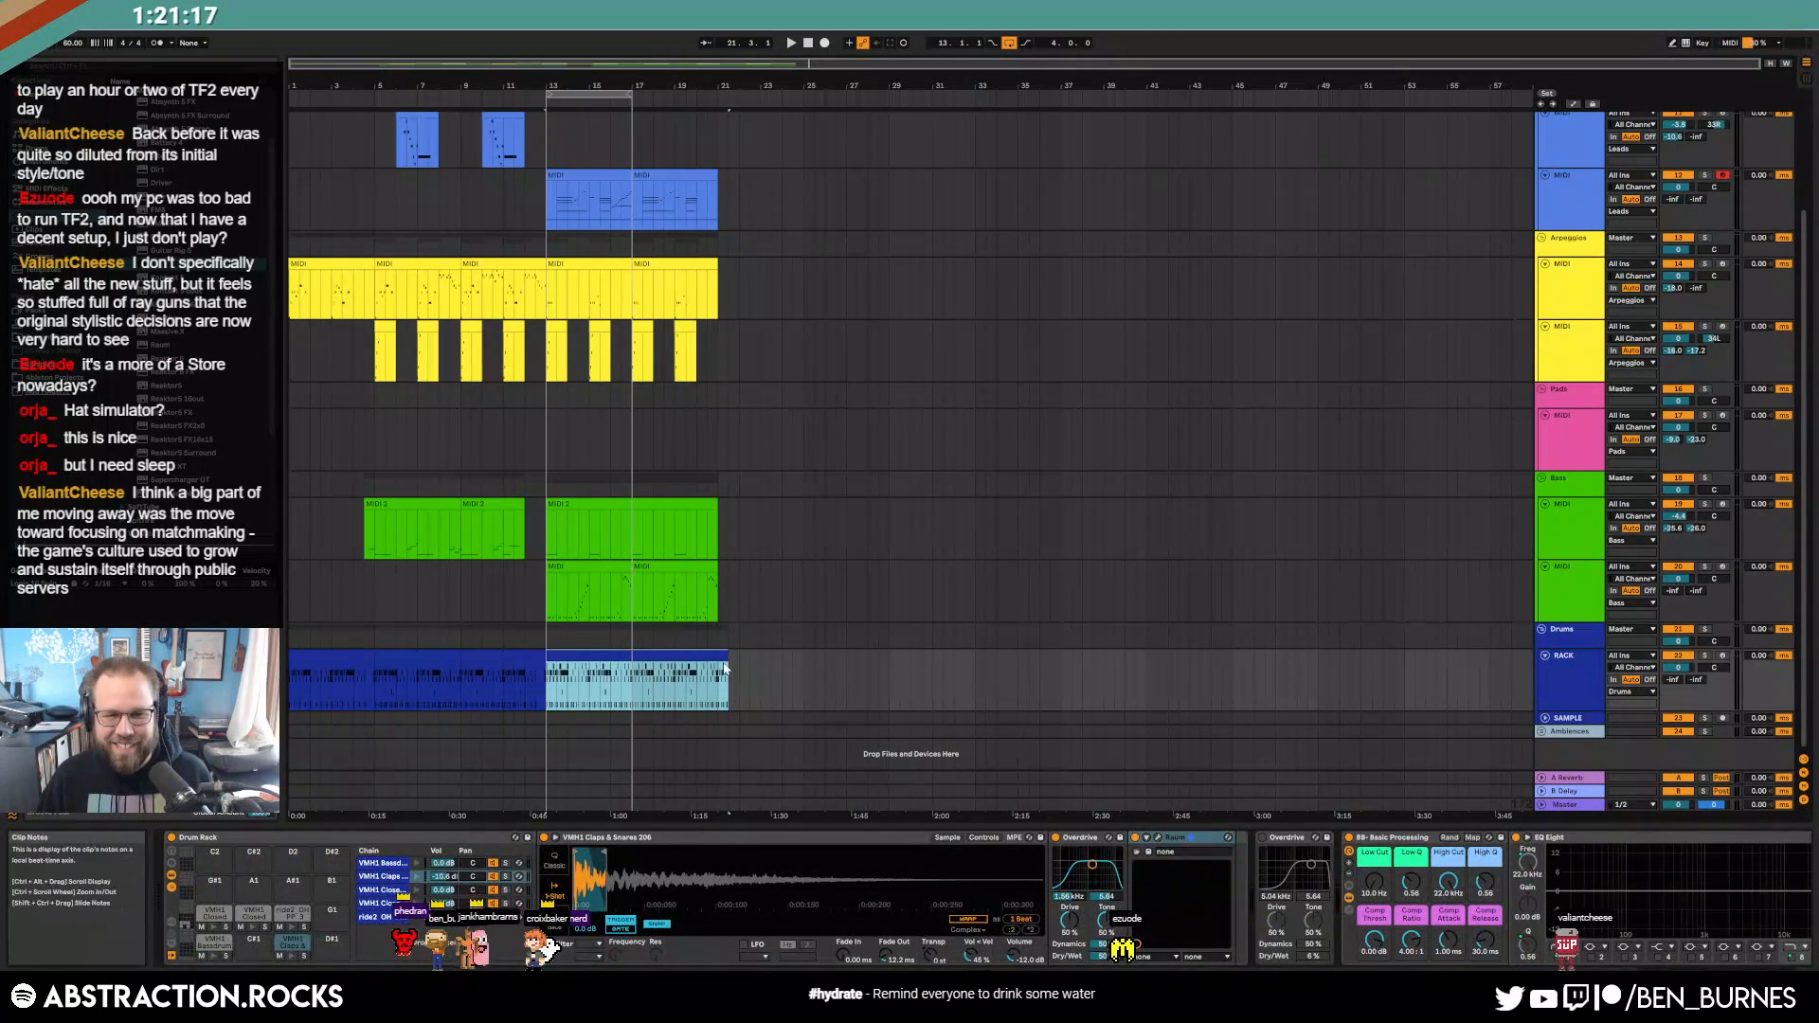
Record a short melodic phrase onto the end of the duplicated piano clip, running from bar 20 into bar 21.
{"action": "scroll", "coordinate": [801, 662], "scroll_direction": "up", "scroll_amount": 4}
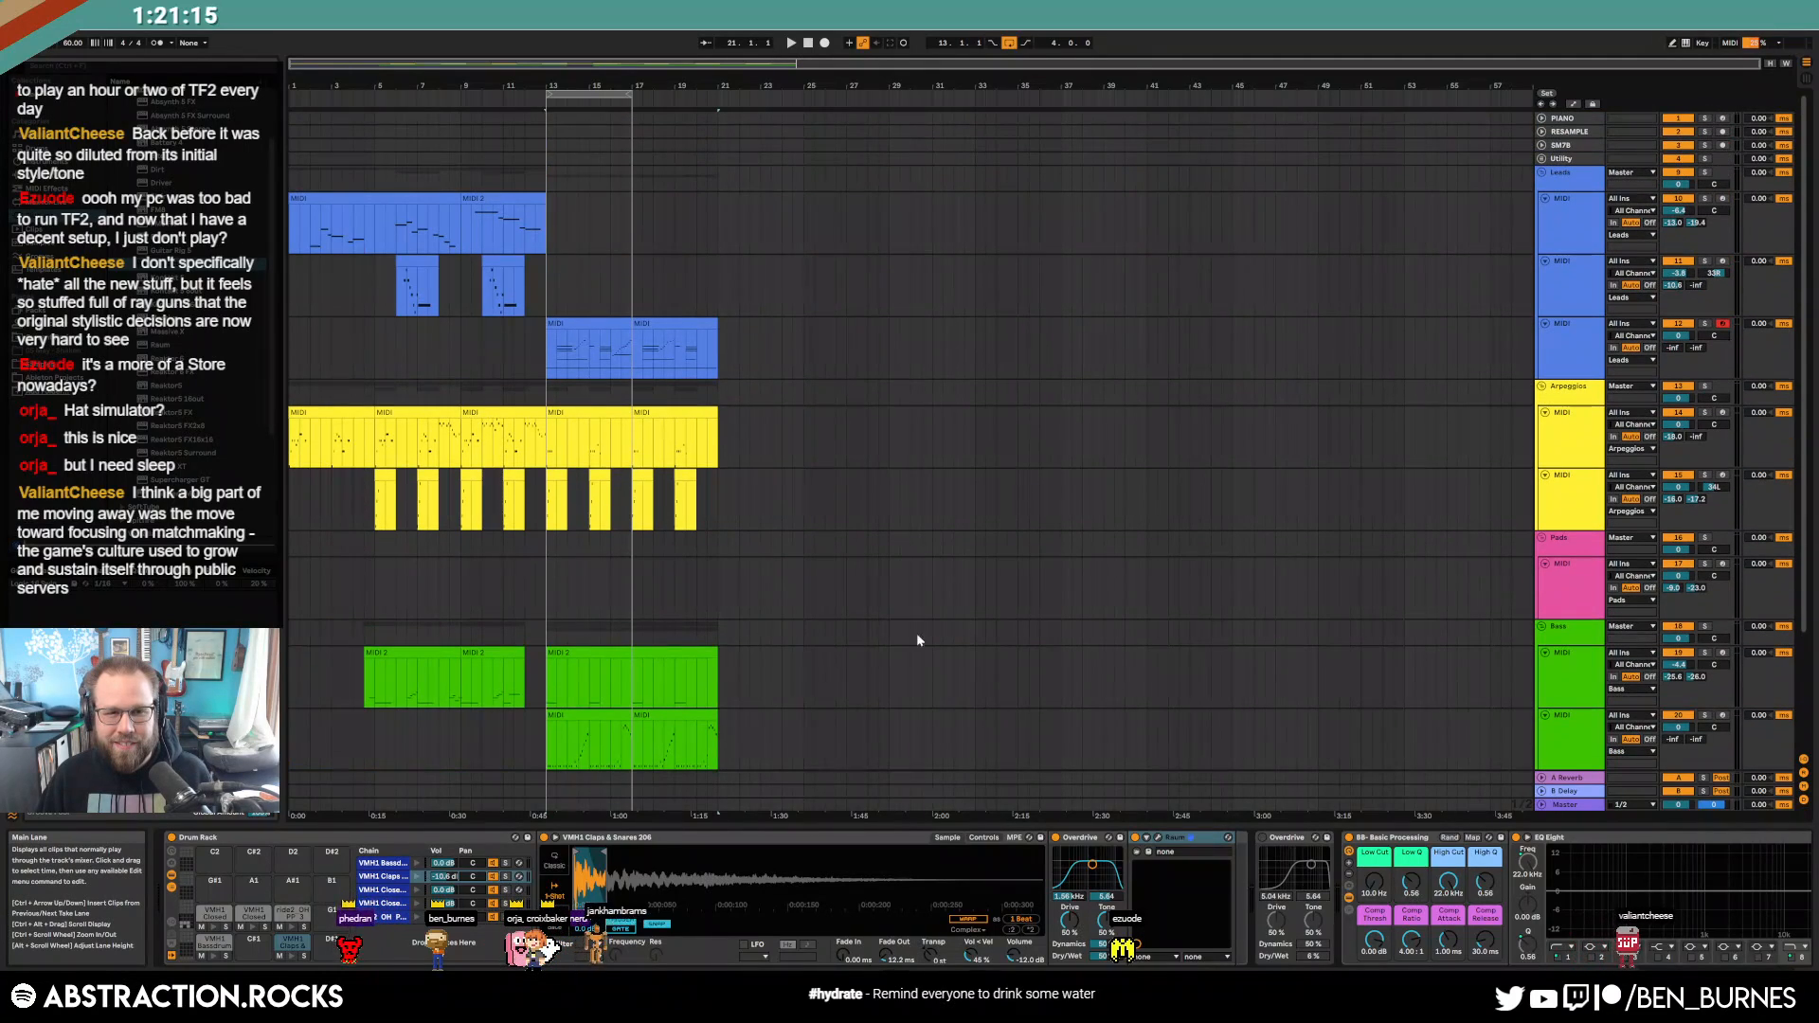
{"action": "double_click", "coordinate": [654, 323]}
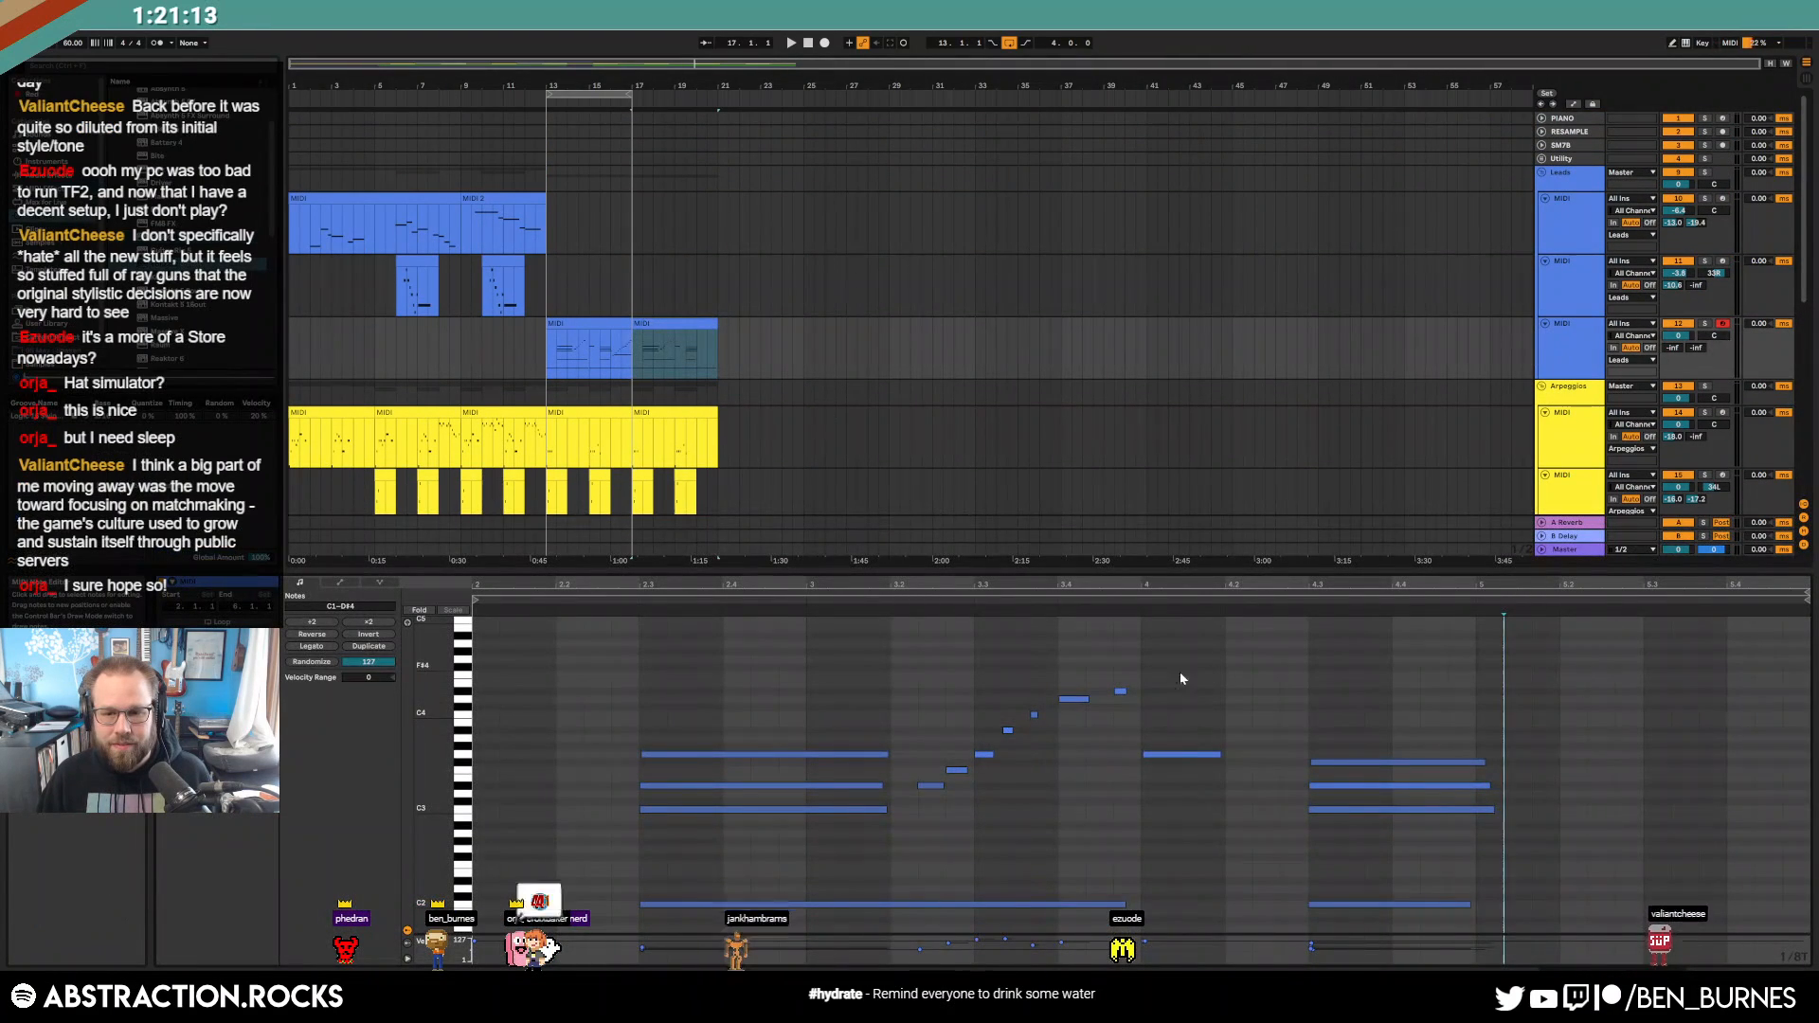
{"action": "key", "text": "space"}
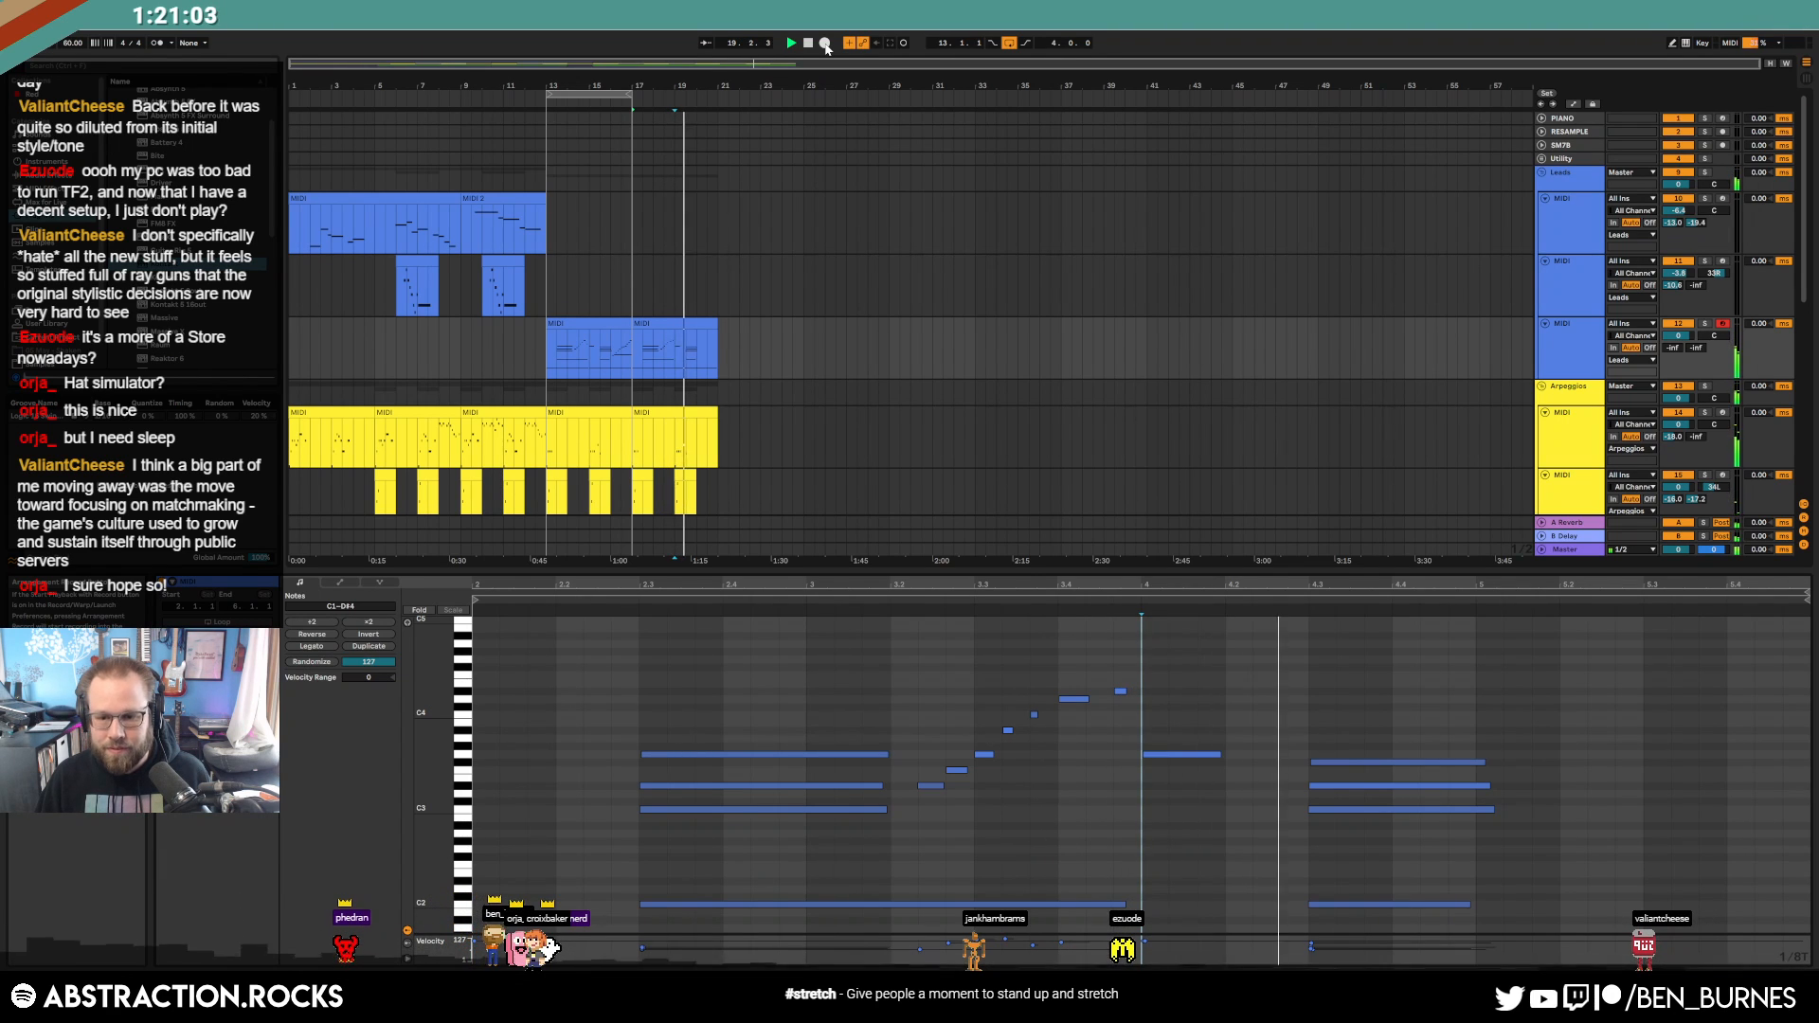
{"action": "left_click", "coordinate": [825, 43]}
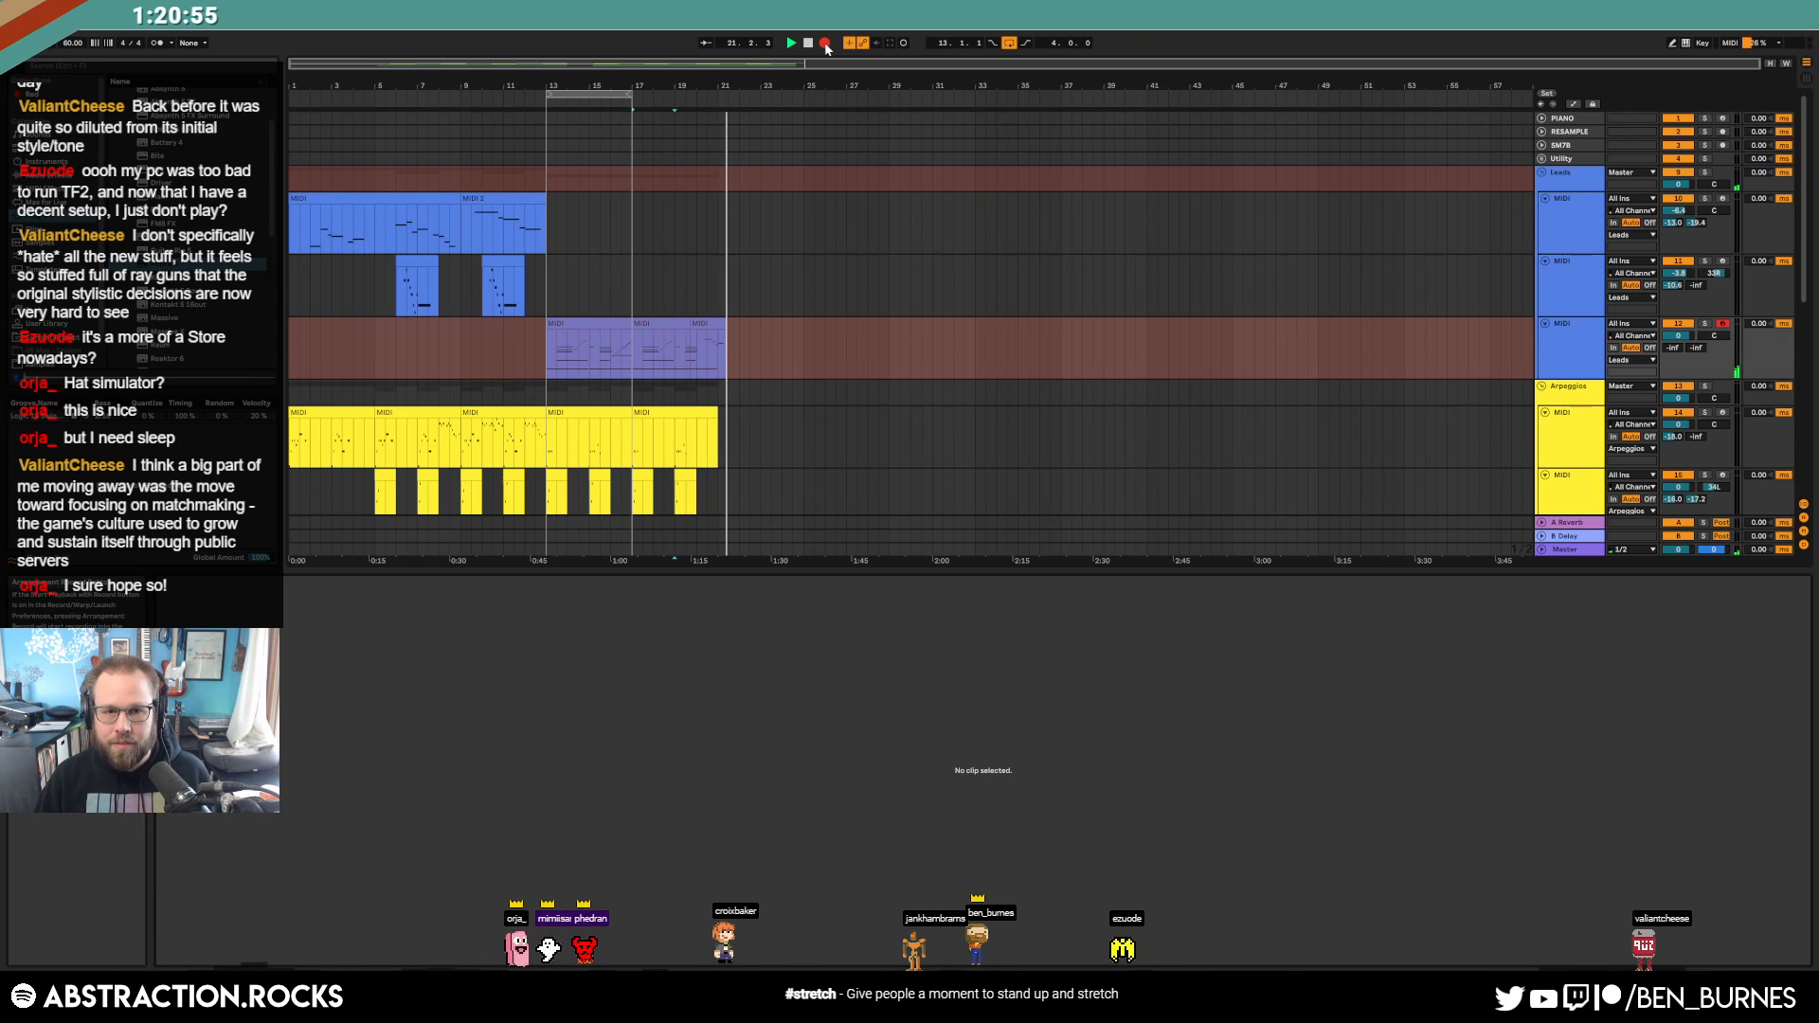
{"action": "left_click", "coordinate": [825, 43]}
{"action": "left_click", "coordinate": [706, 351]}
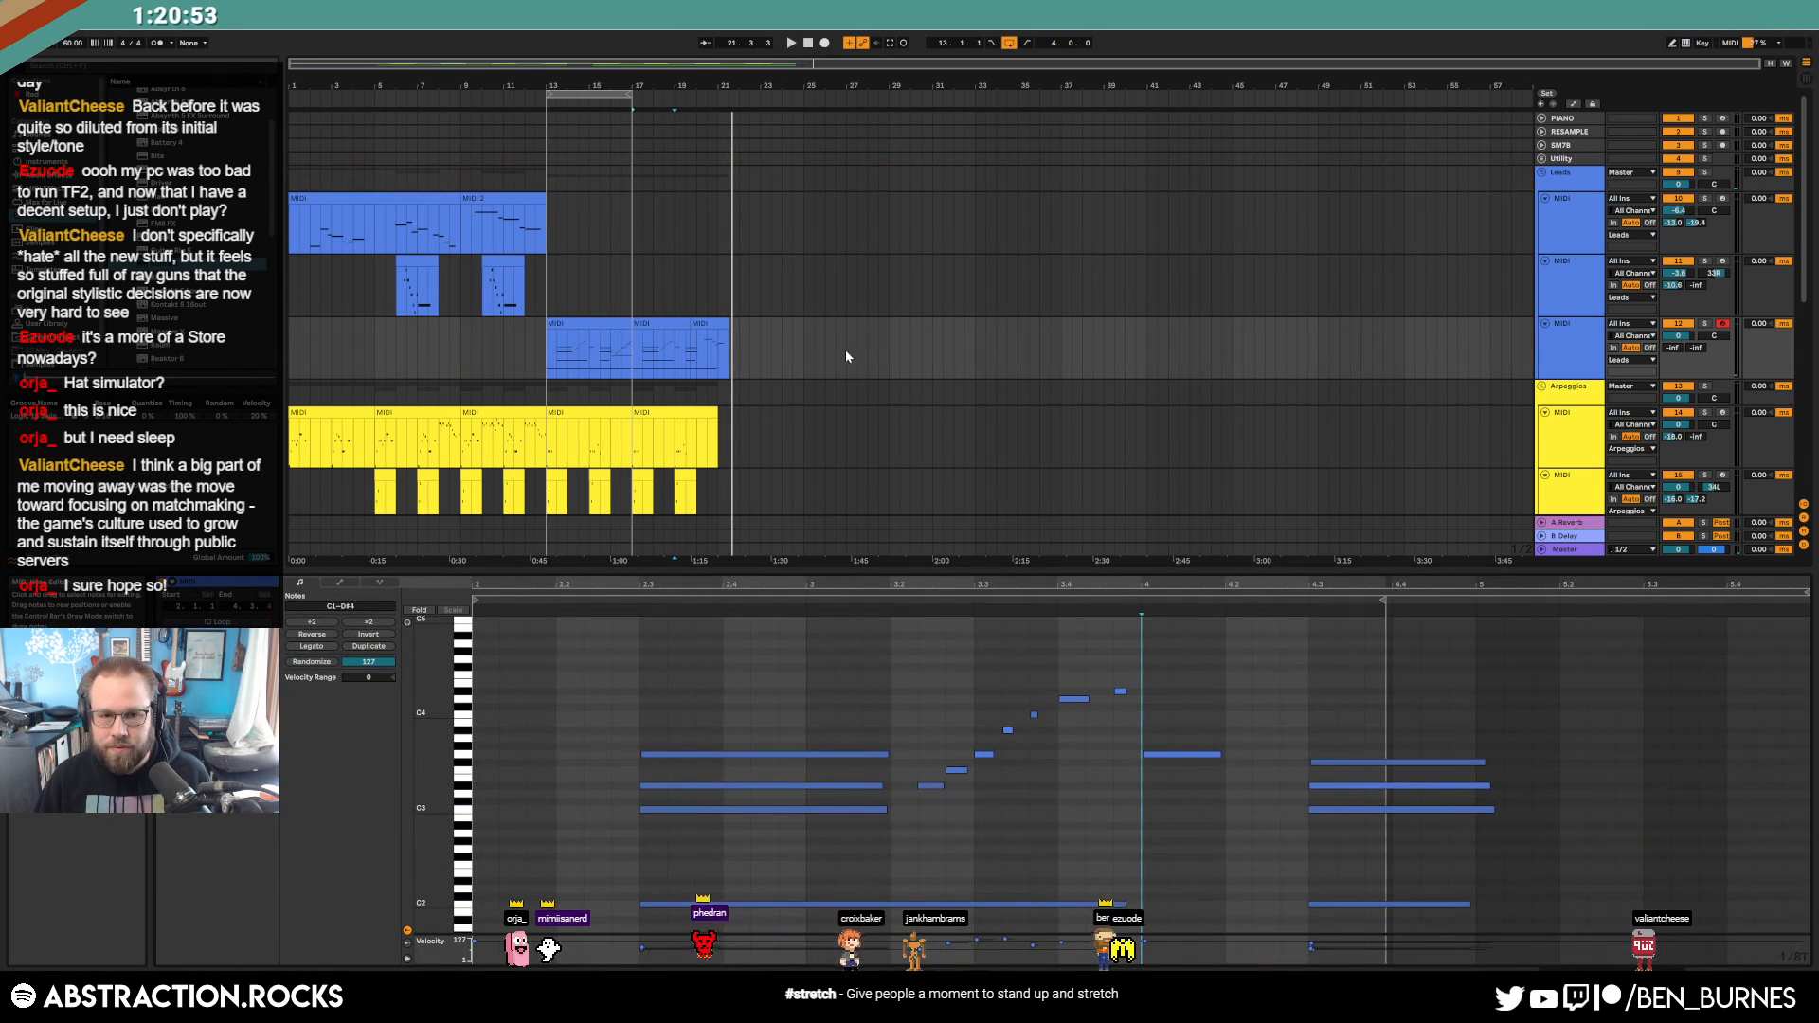
Lengthen the final chord's notes in the duplicated piano clip so they sustain into beat 4 of bar 20.
{"action": "left_click", "coordinate": [698, 325]}
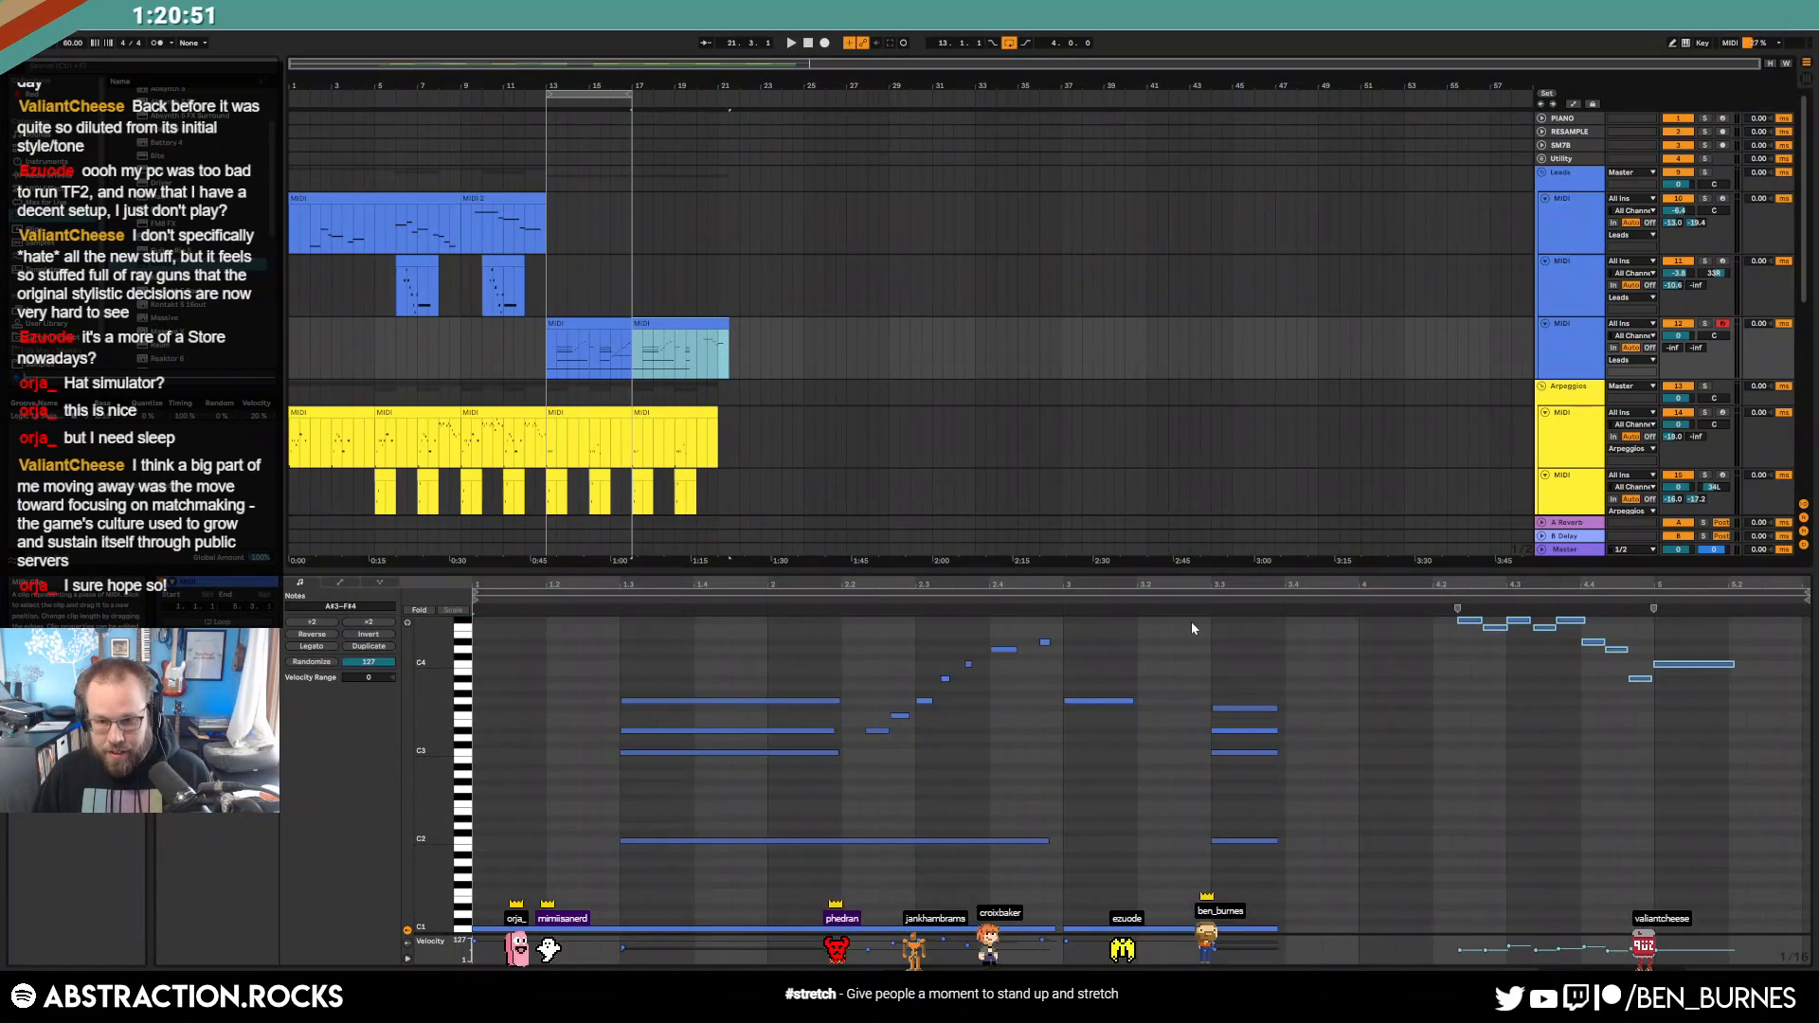
{"action": "left_click_drag", "start_coordinate": [1250, 661], "coordinate": [1288, 936]}
{"action": "left_click_drag", "start_coordinate": [1276, 929], "coordinate": [1598, 748]}
Raise the E4 and D4 notes in the descending part of the recorded piano phrase one semitone each and play the phrase back.
{"action": "scroll", "coordinate": [1600, 715], "scroll_direction": "down", "scroll_amount": 1}
{"action": "scroll", "coordinate": [1599, 682], "scroll_direction": "up", "scroll_amount": 3}
{"action": "left_click", "coordinate": [1594, 664]}
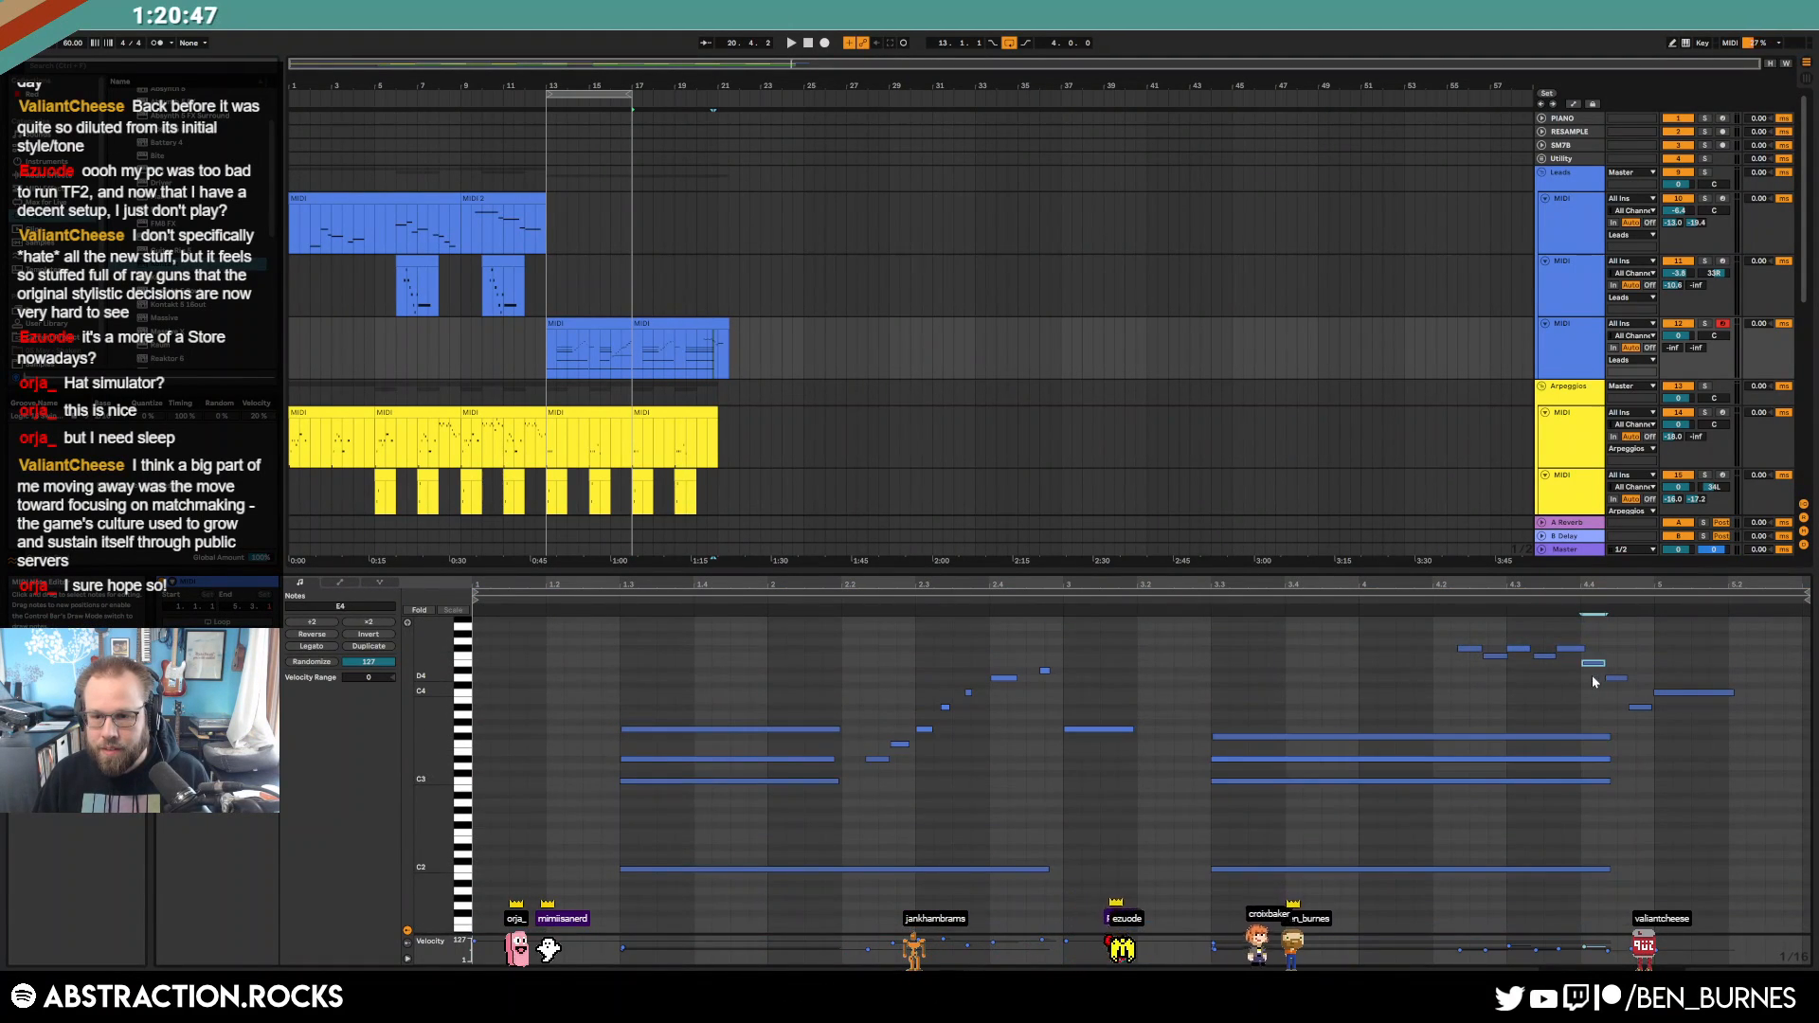
{"action": "left_click", "coordinate": [1436, 599]}
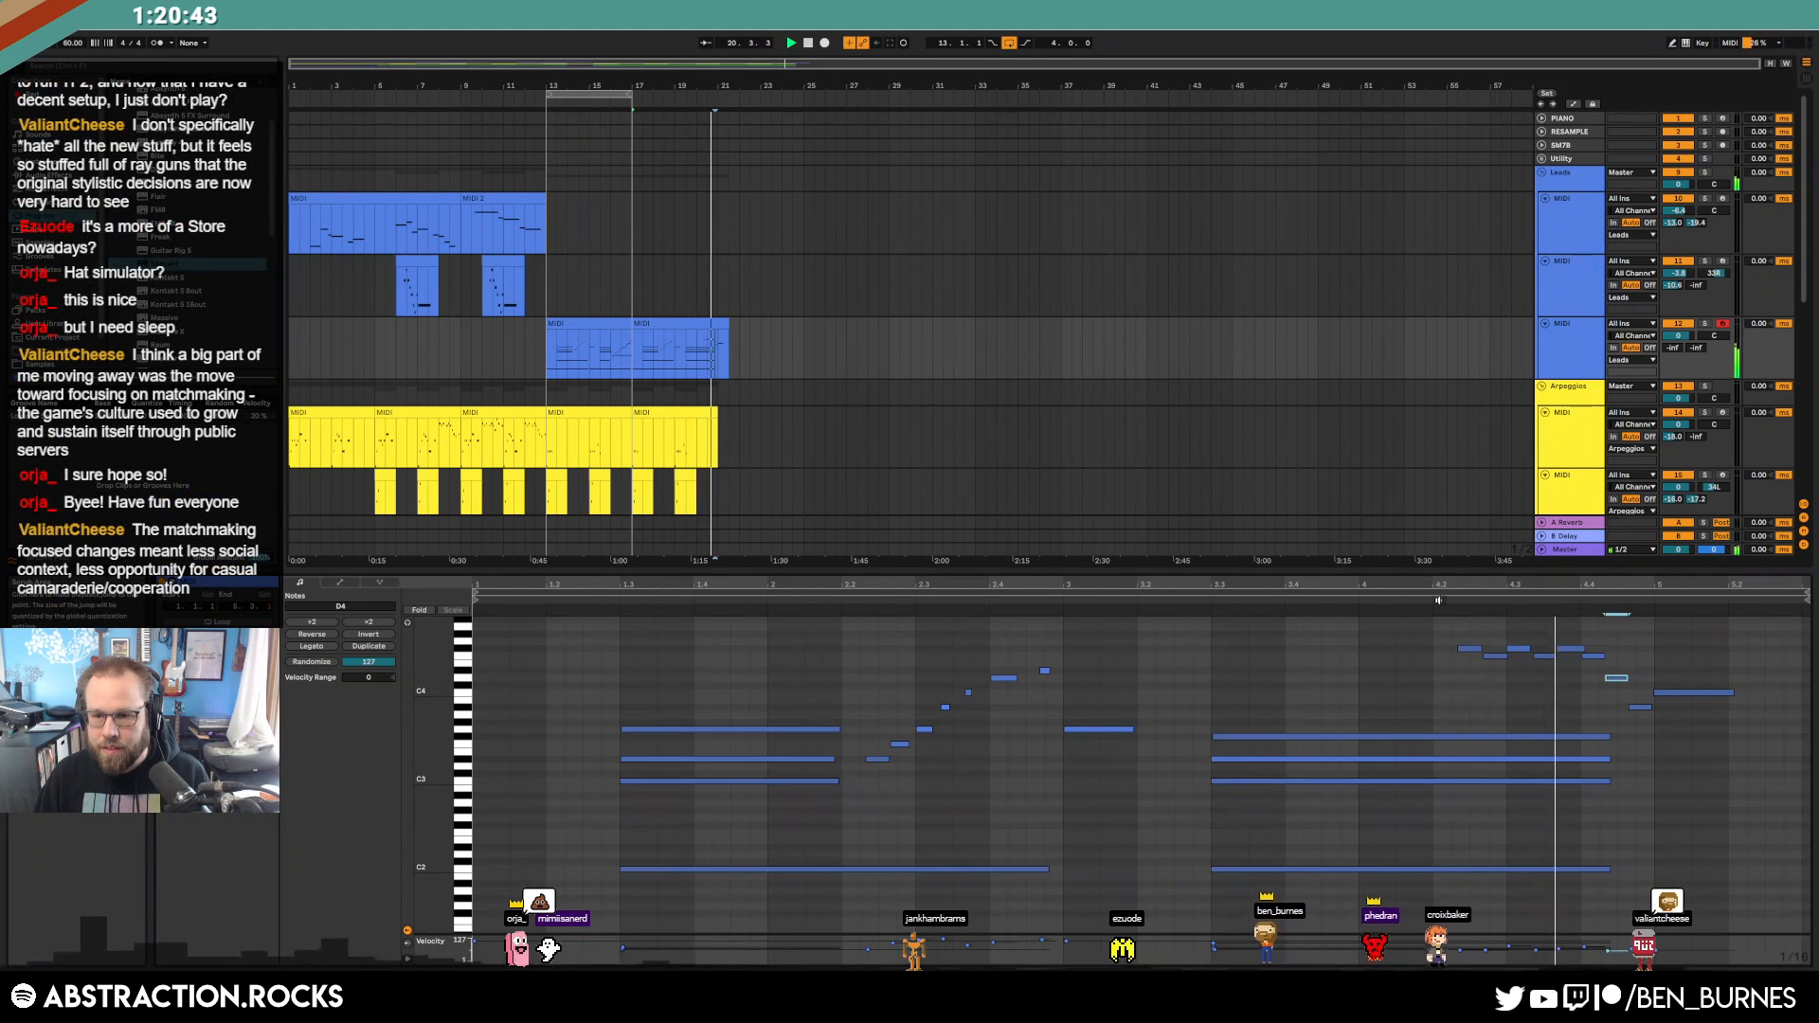
{"action": "left_click", "coordinate": [1620, 690]}
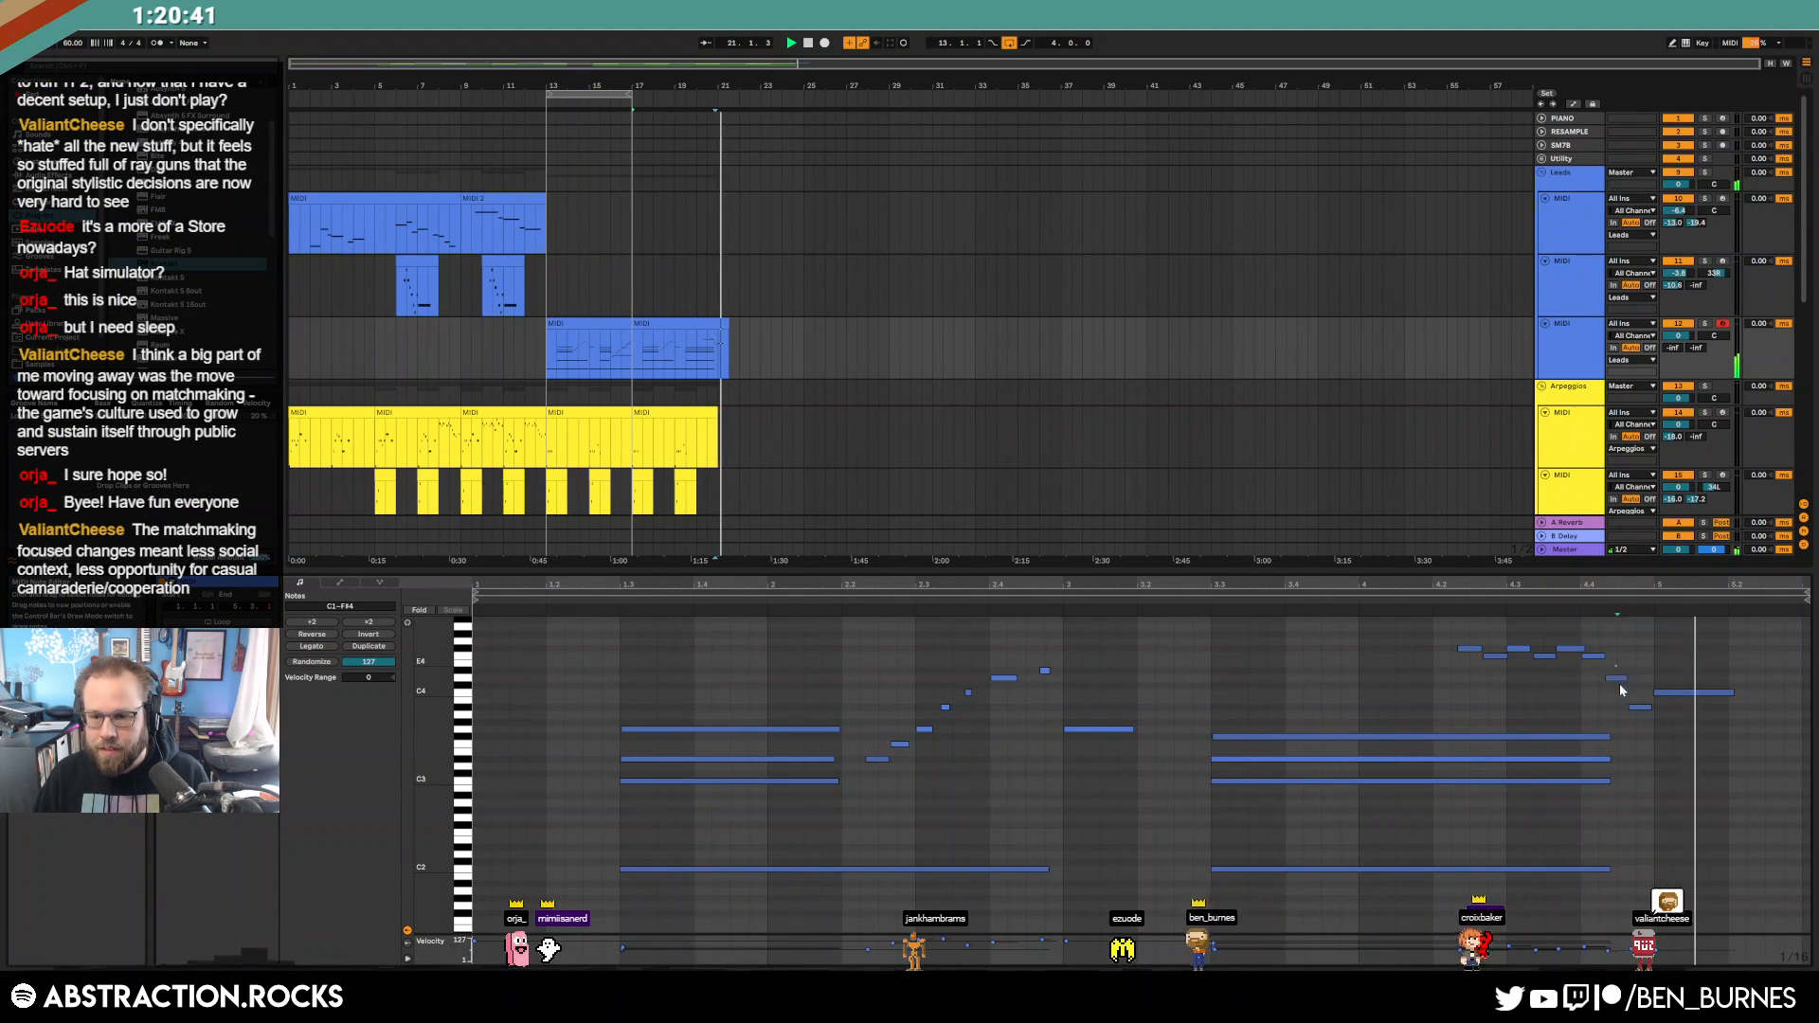
{"action": "key", "text": "space"}
{"action": "key", "text": "shift+Tab"}
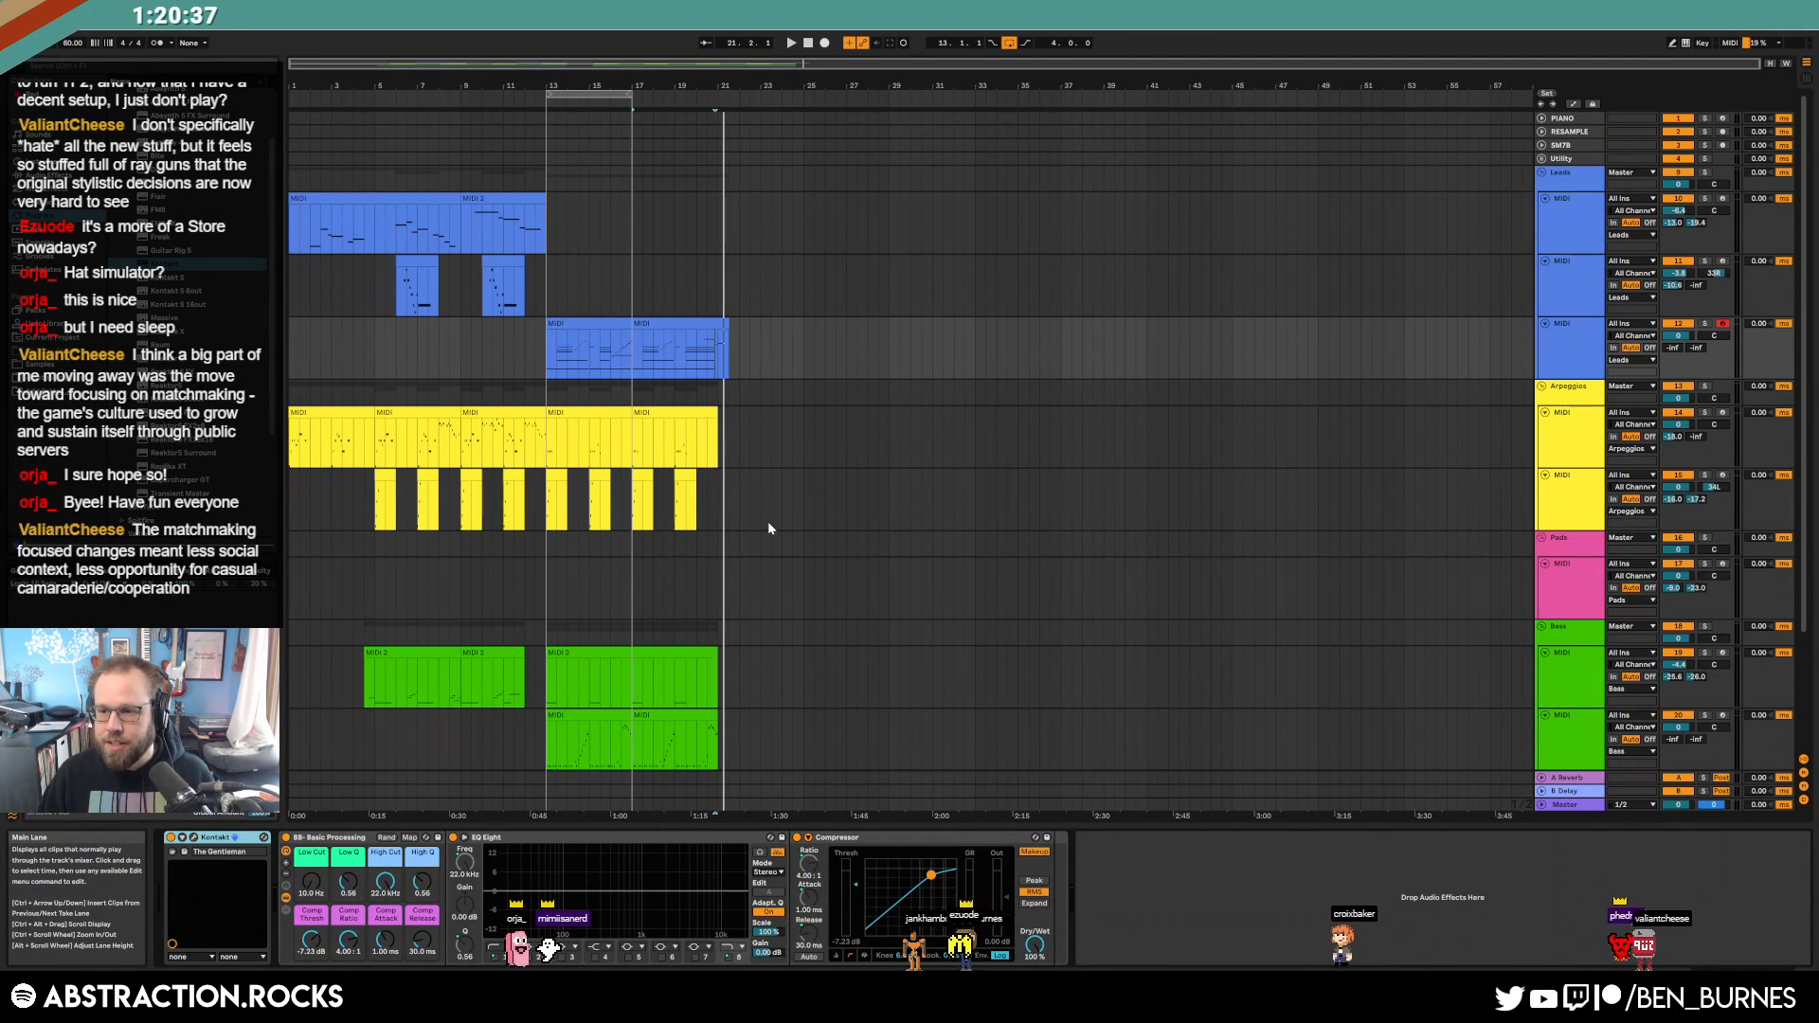
{"action": "left_click", "coordinate": [674, 359]}
{"action": "scroll", "coordinate": [674, 362], "scroll_direction": "up", "scroll_amount": 3}
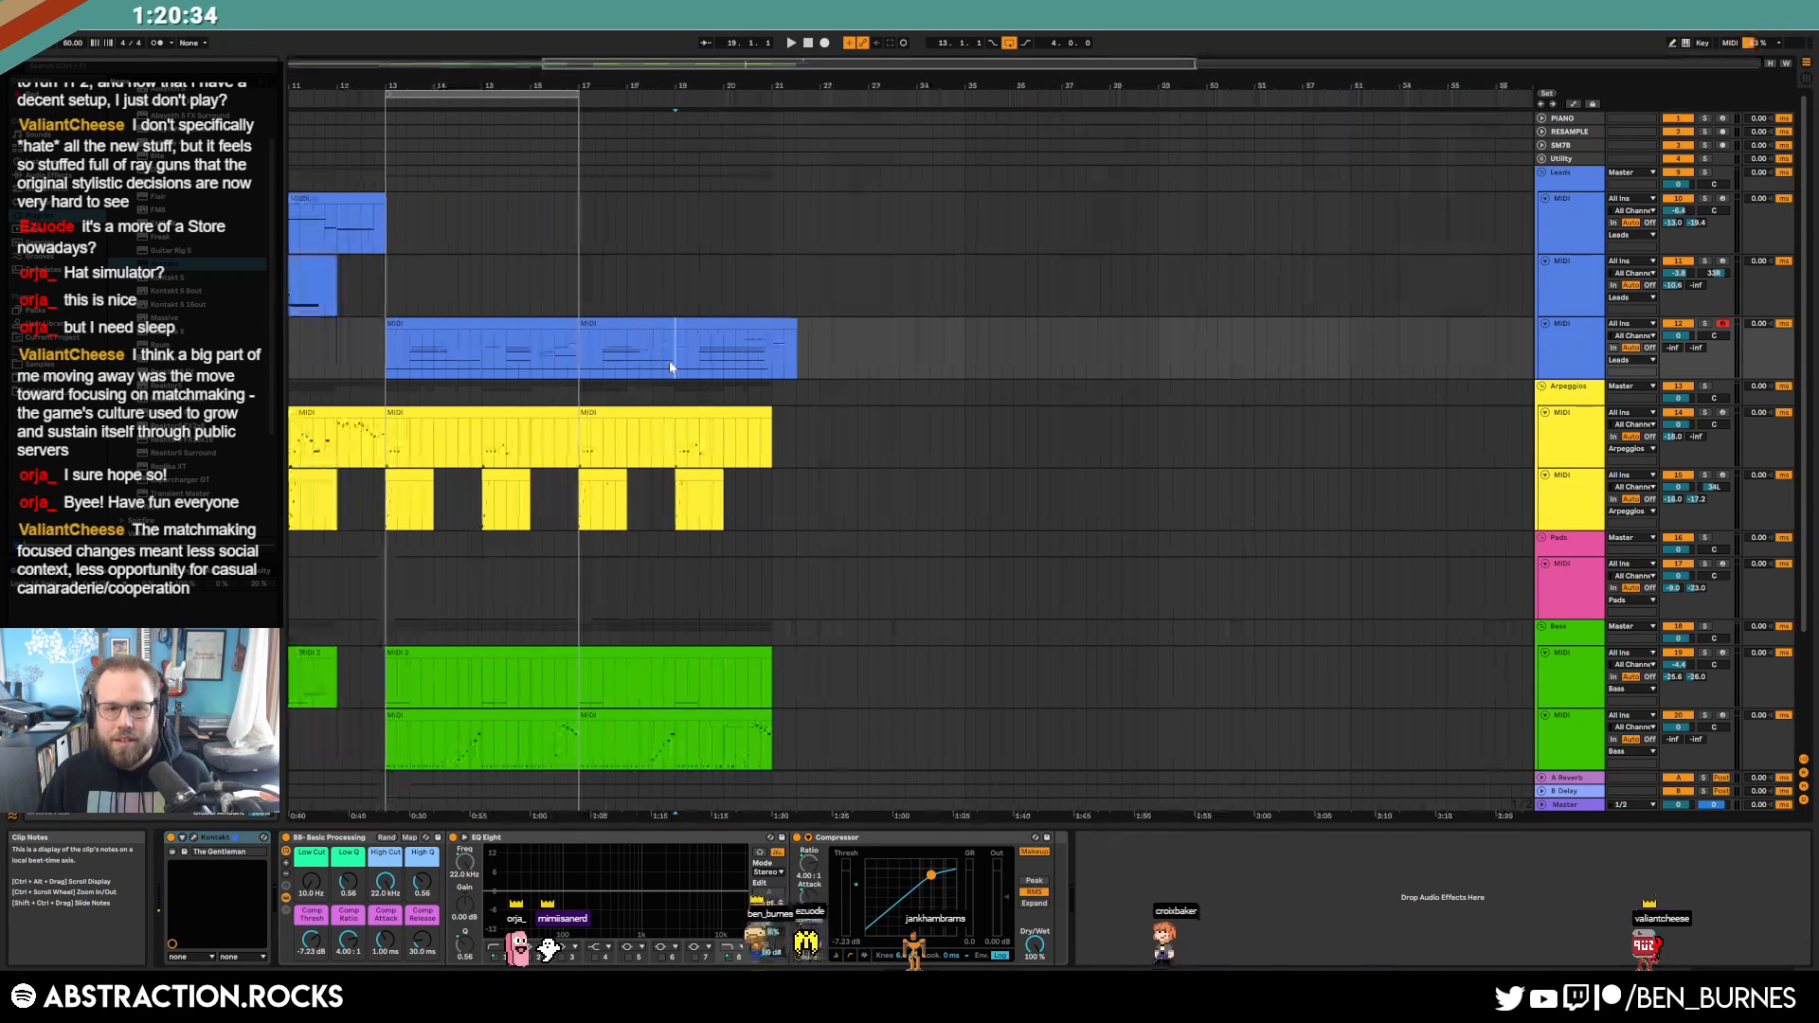
{"action": "left_click", "coordinate": [799, 327]}
{"action": "left_click", "coordinate": [801, 349]}
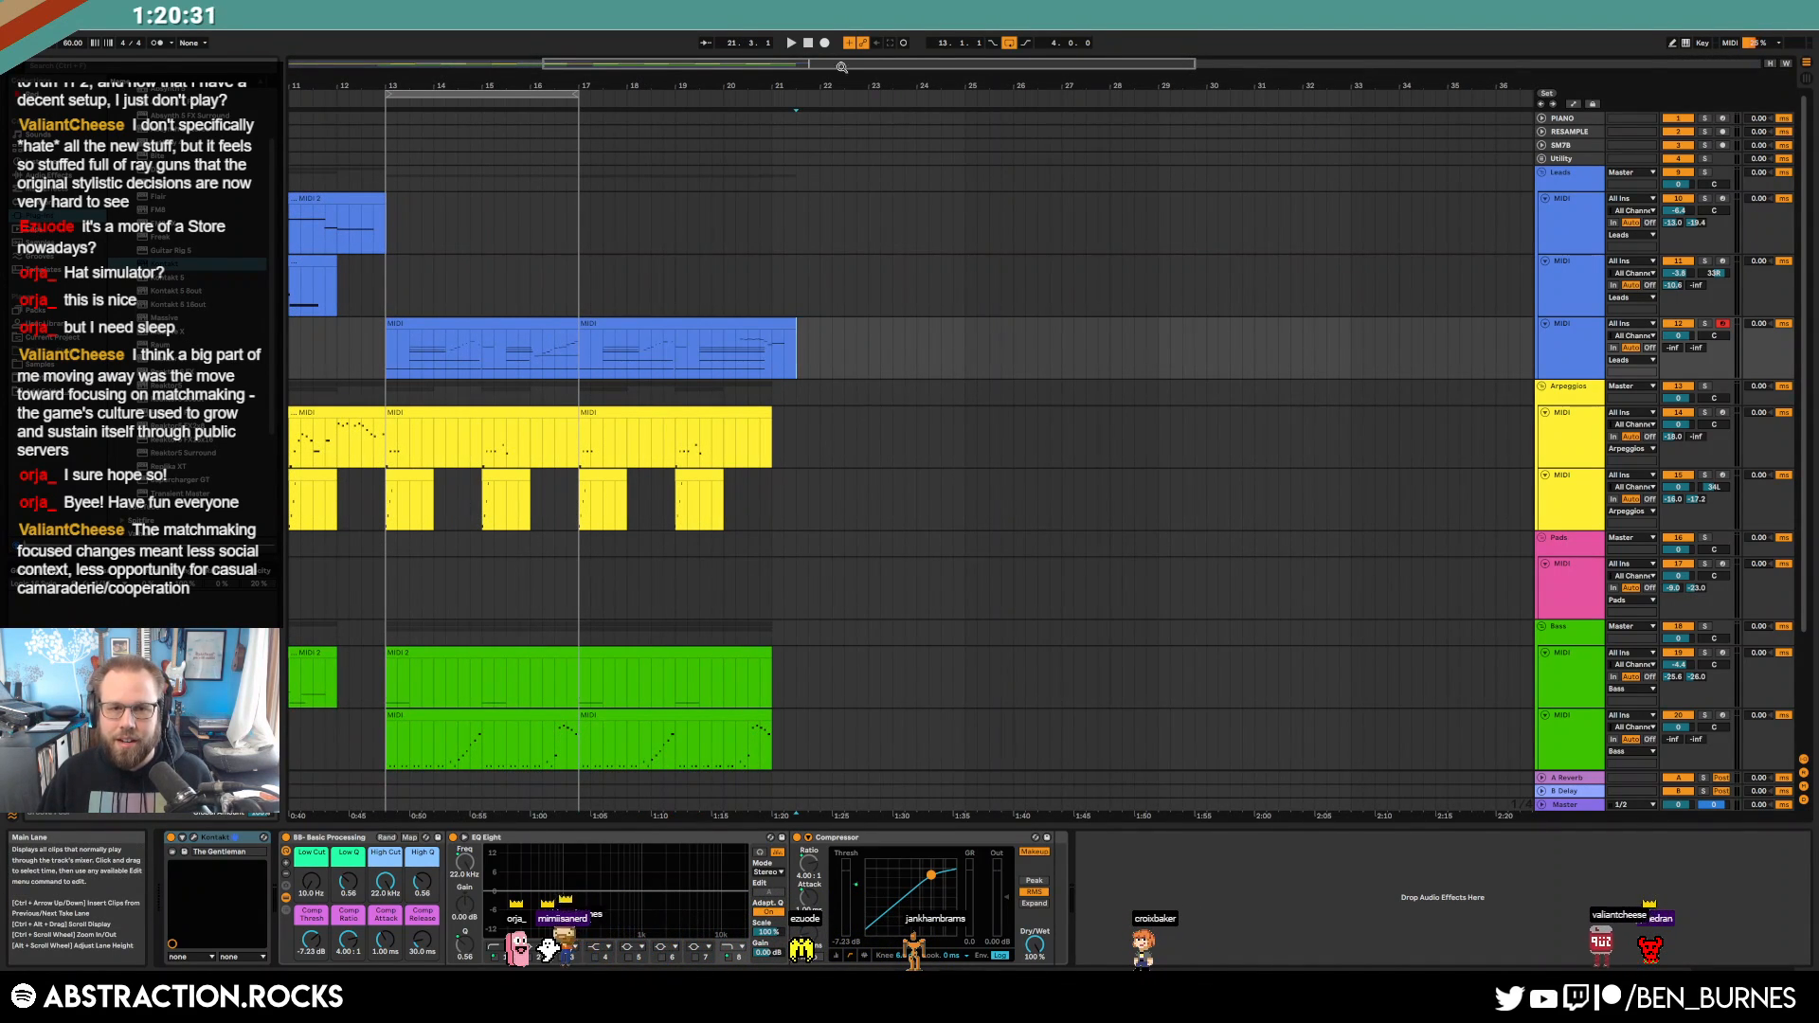
{"action": "left_click_drag", "start_coordinate": [828, 65], "coordinate": [702, 60]}
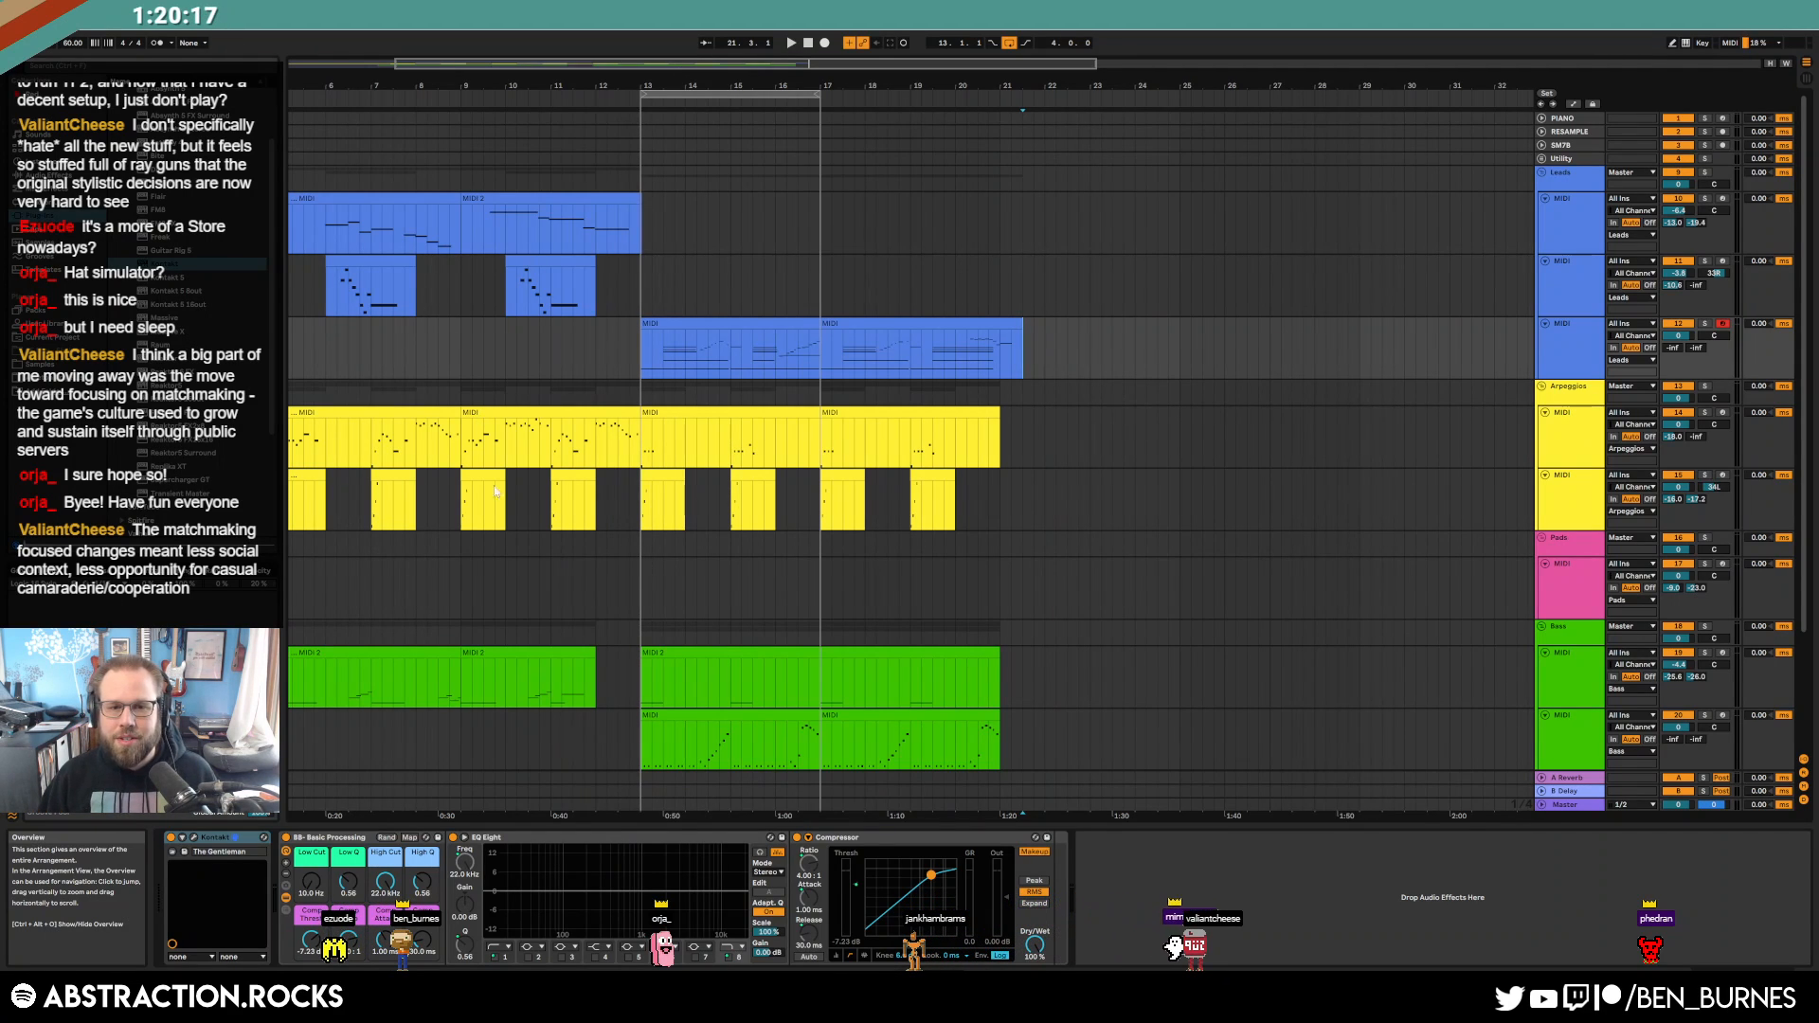
{"action": "left_click", "coordinate": [755, 425]}
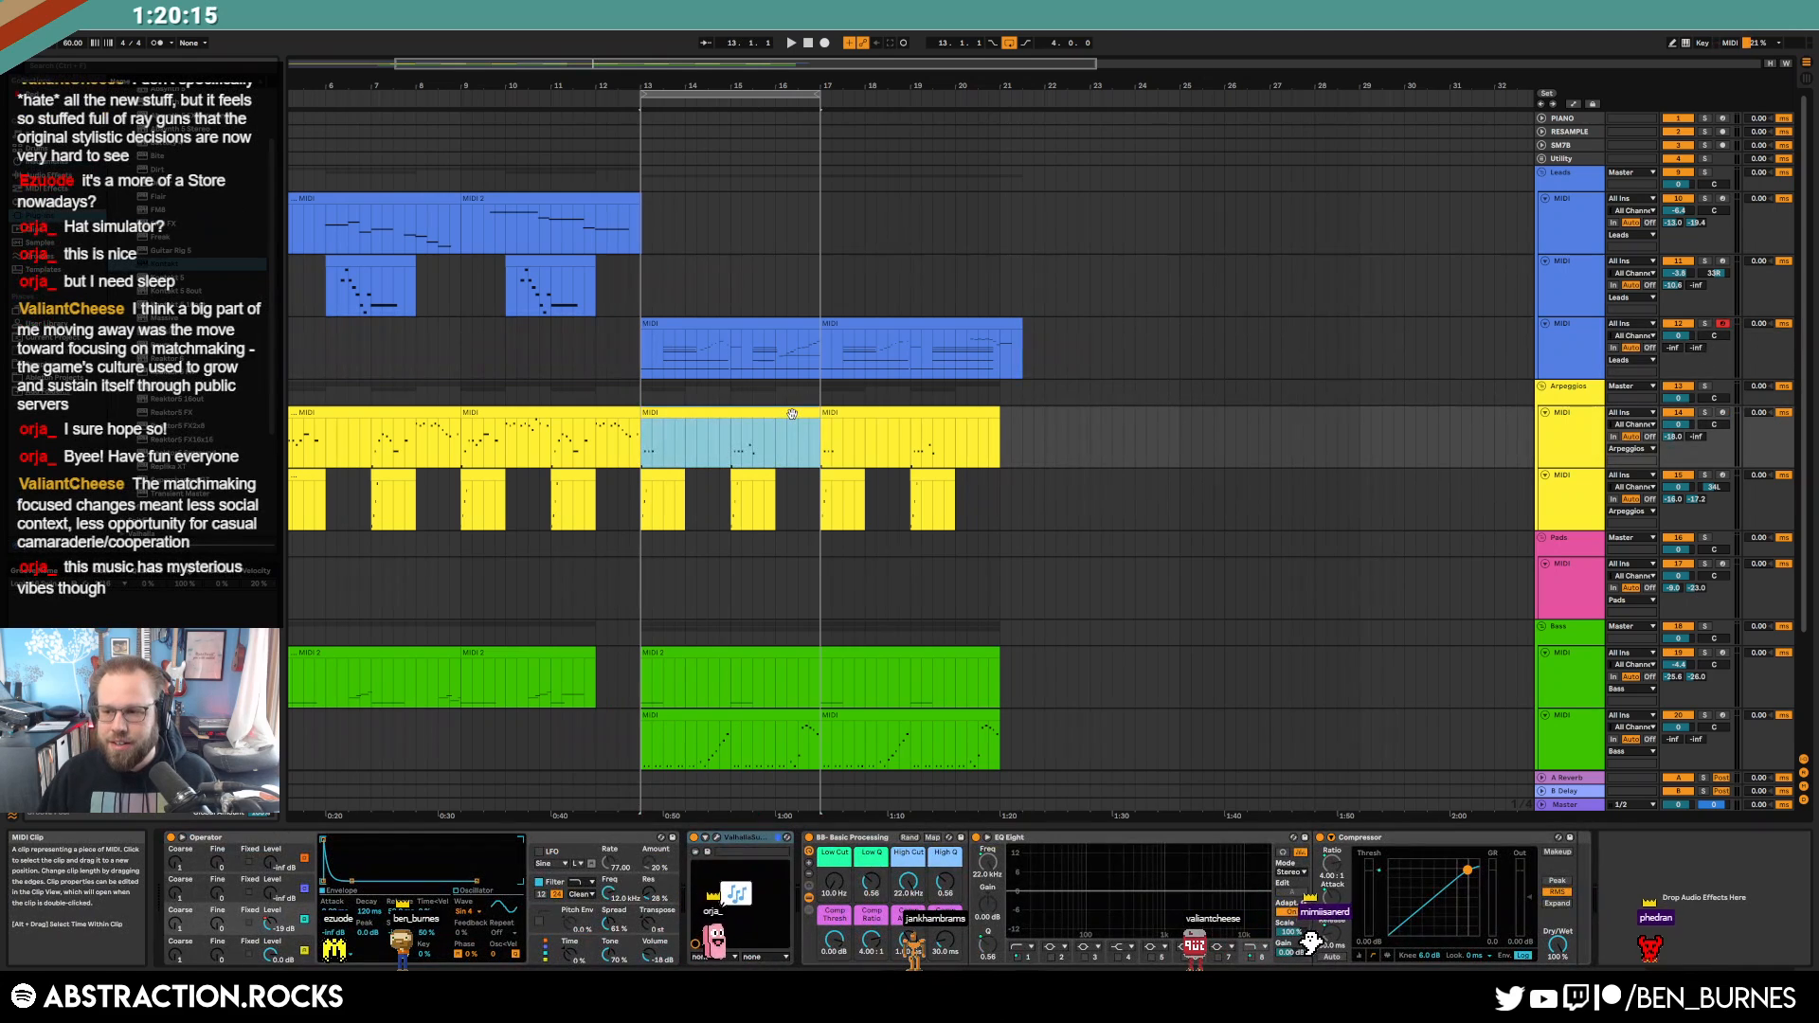
{"action": "left_click", "coordinate": [595, 343]}
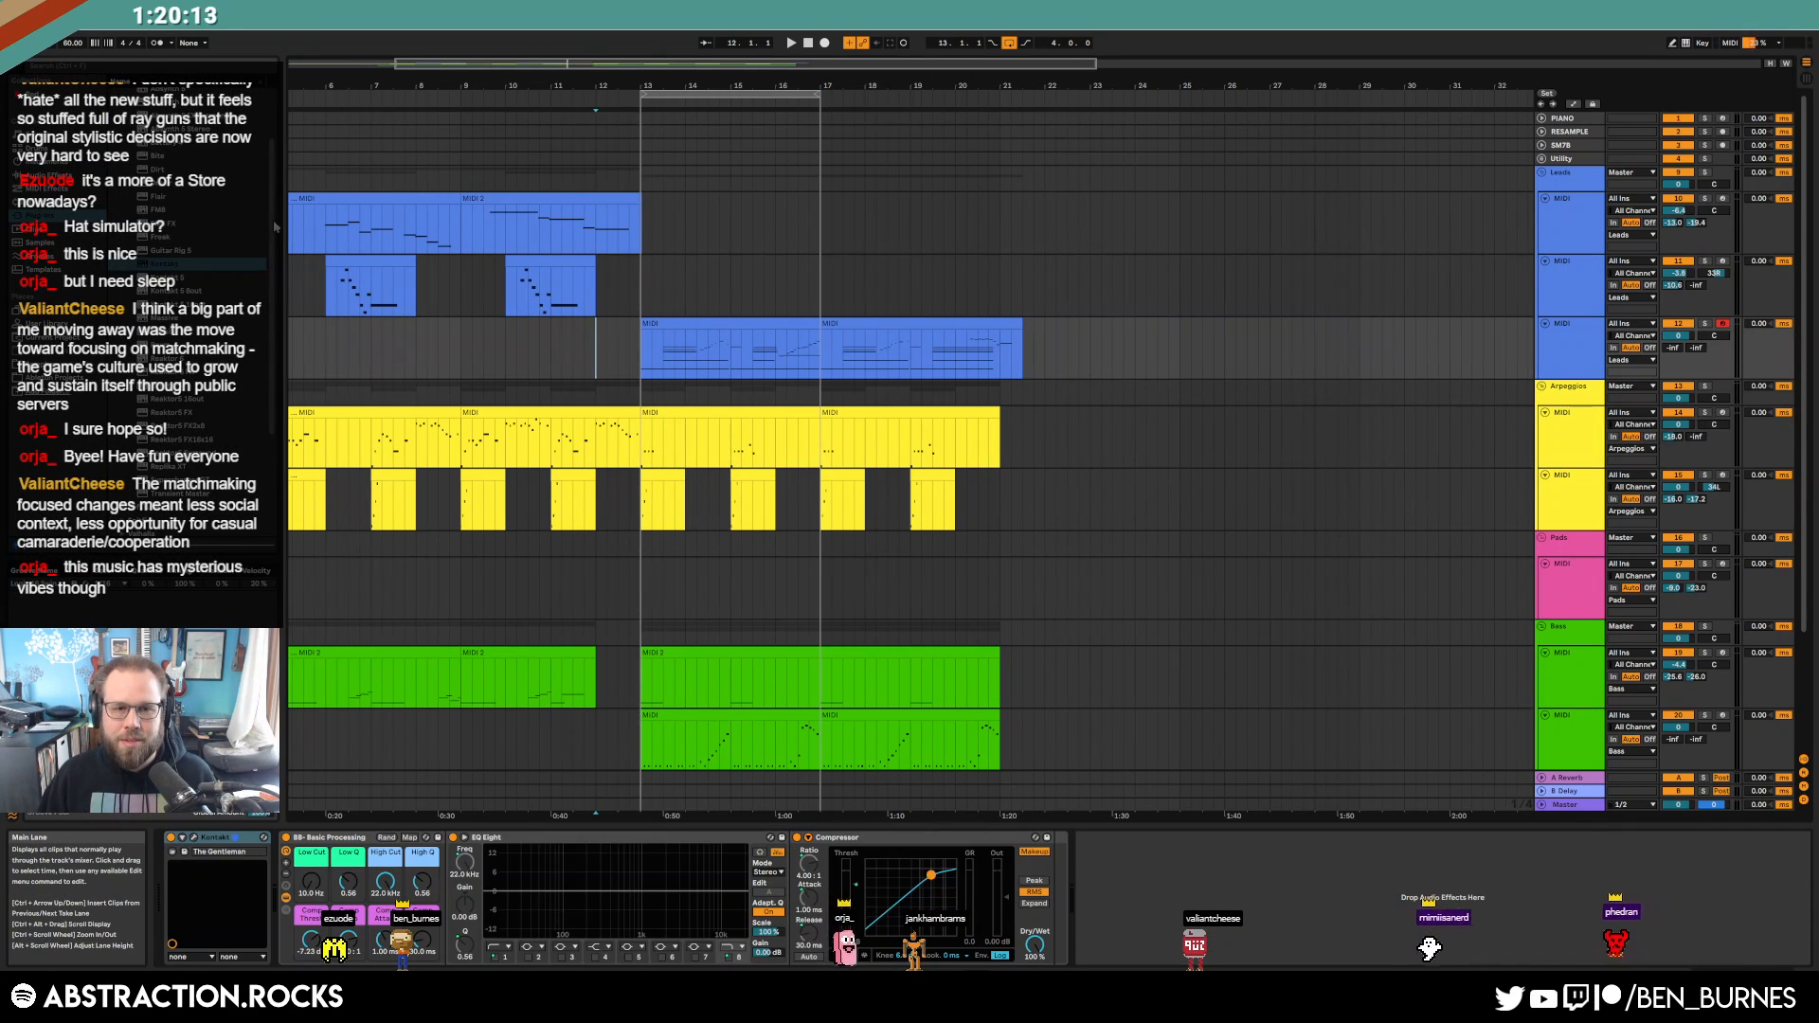
During playback from bar 9, extend the loop to bar 25 and lower the volume of the second lead and second arpeggio tracks.
{"action": "left_click", "coordinate": [453, 105]}
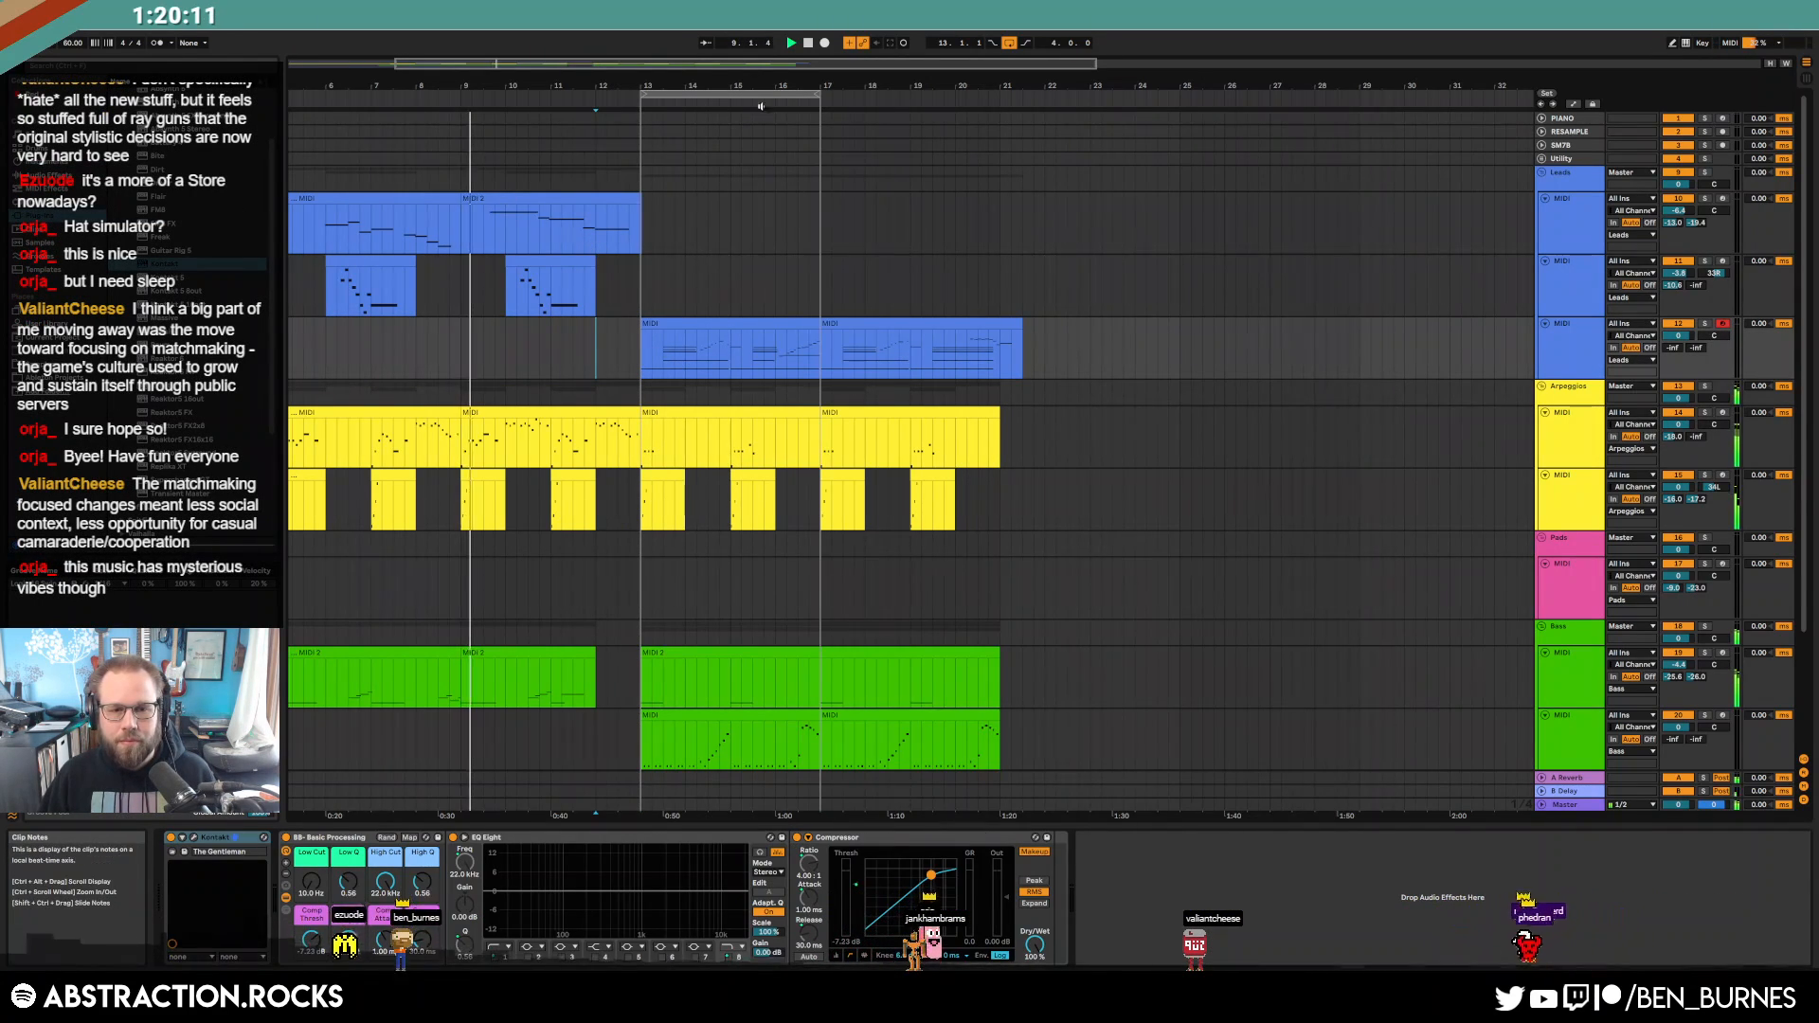
{"action": "left_click_drag", "start_coordinate": [816, 95], "coordinate": [1179, 151]}
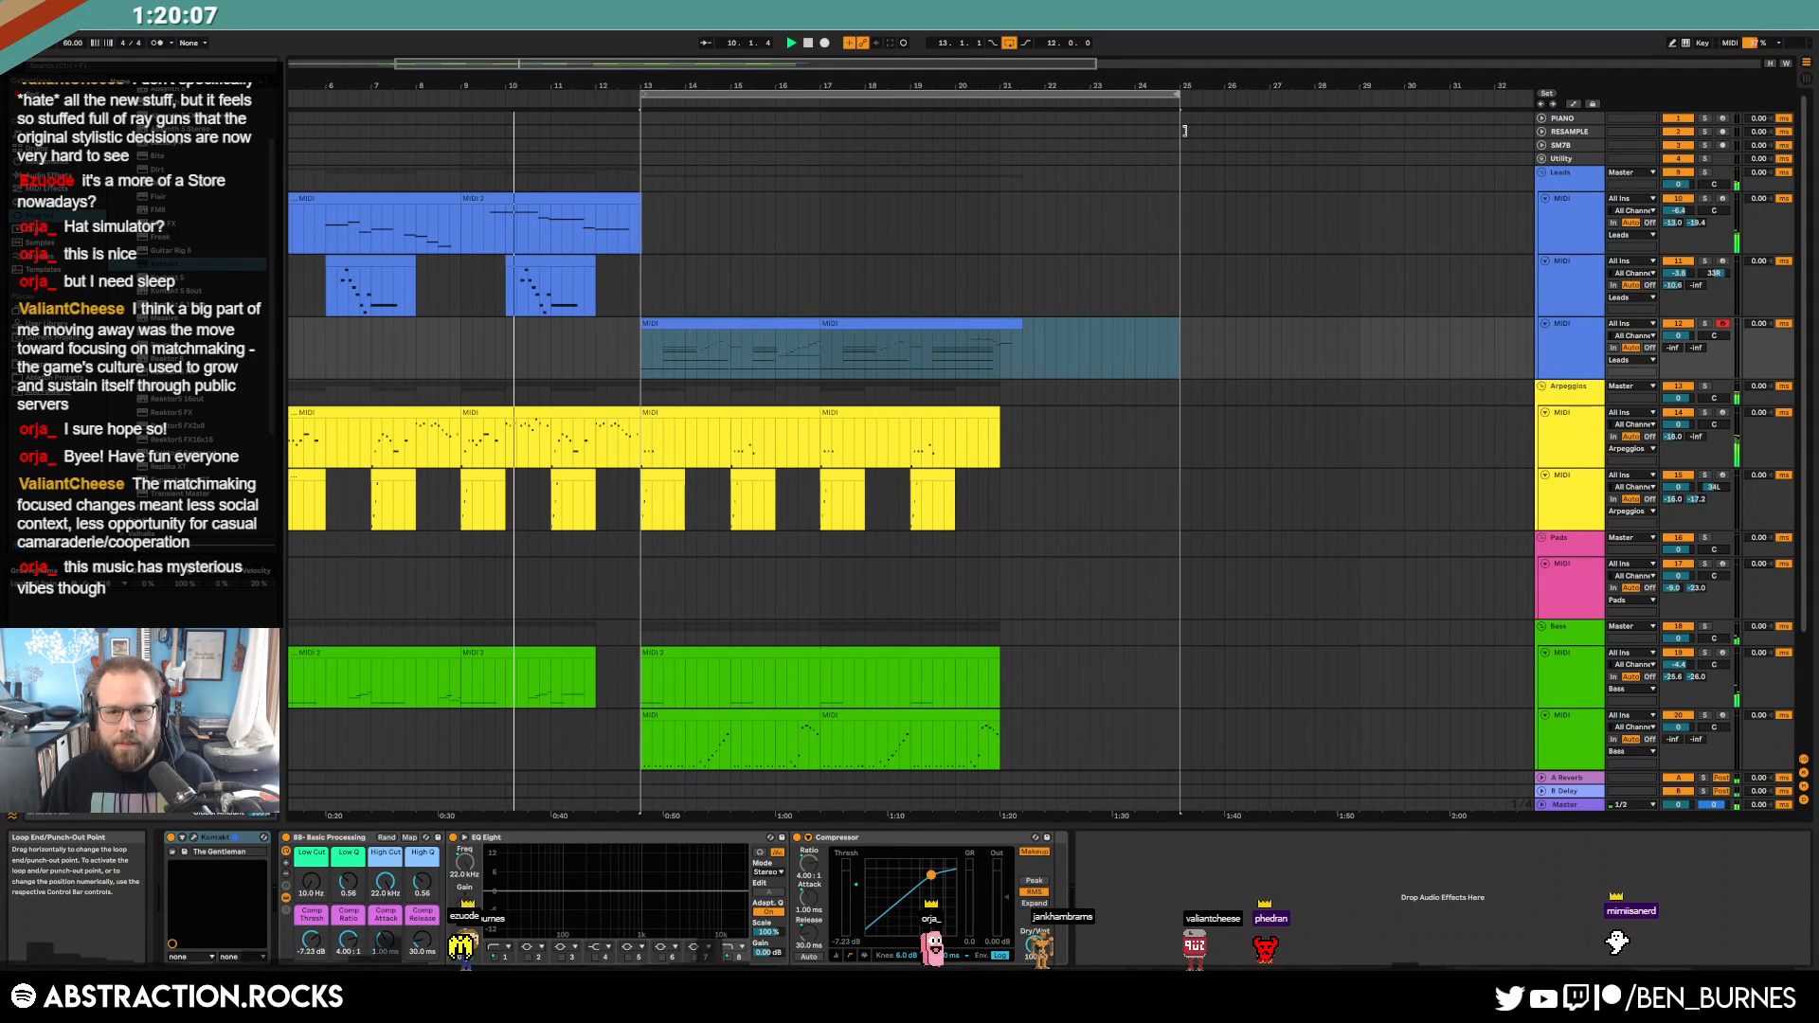
{"action": "left_click", "coordinate": [1075, 358]}
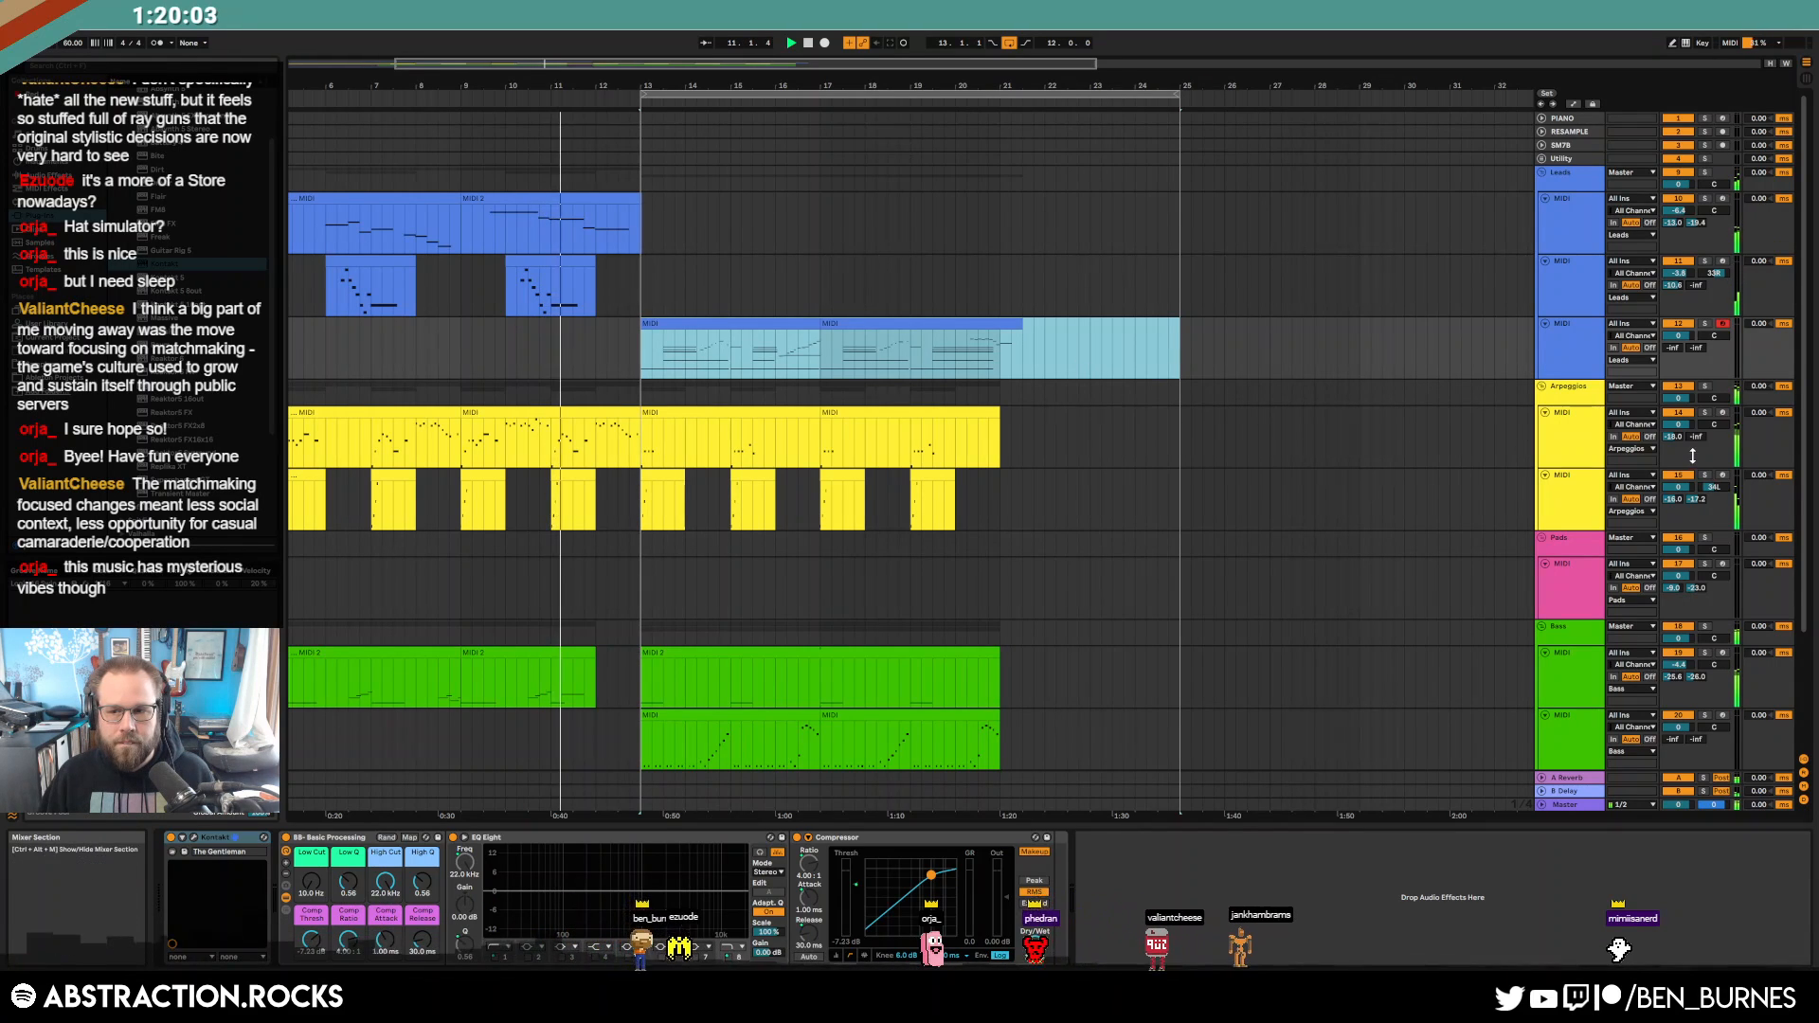
{"action": "left_click_drag", "start_coordinate": [1679, 487], "coordinate": [1679, 500]}
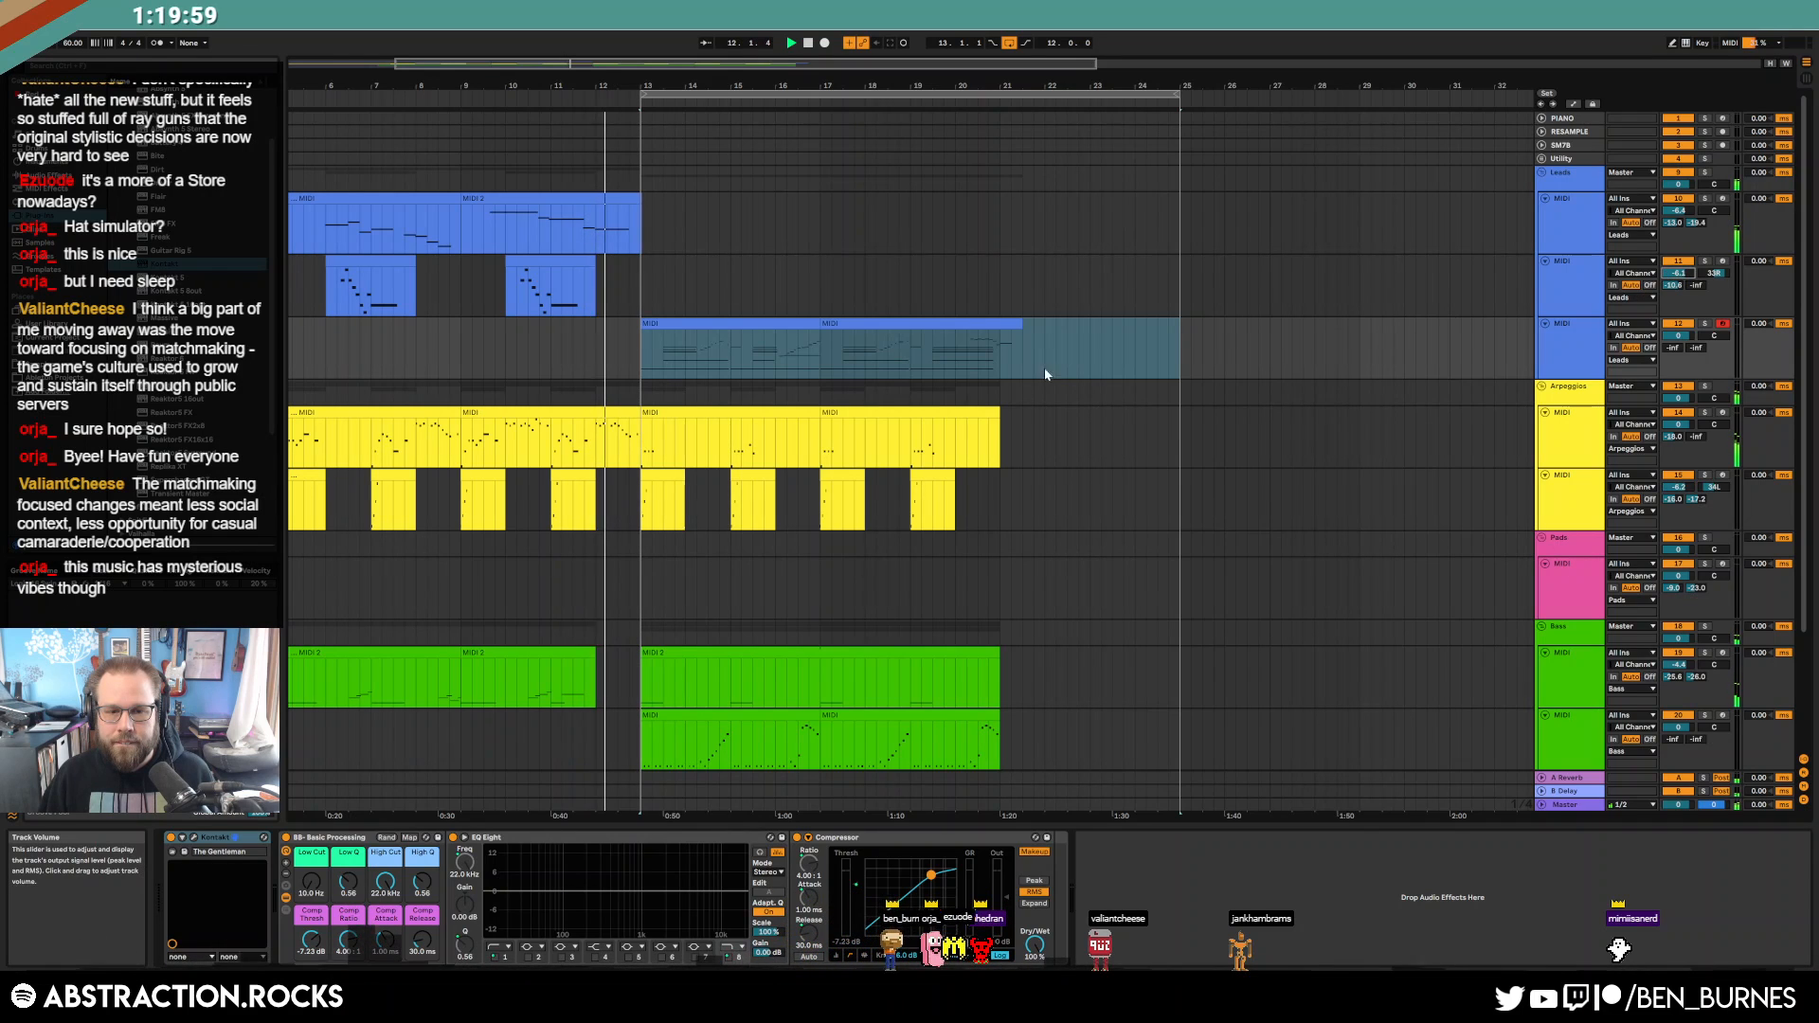
In the first arpeggio track's bar 9 clip, add G#4, G4 and G#4 notes at the end of bar 12.
{"action": "scroll", "coordinate": [754, 377], "scroll_direction": "down", "scroll_amount": 1}
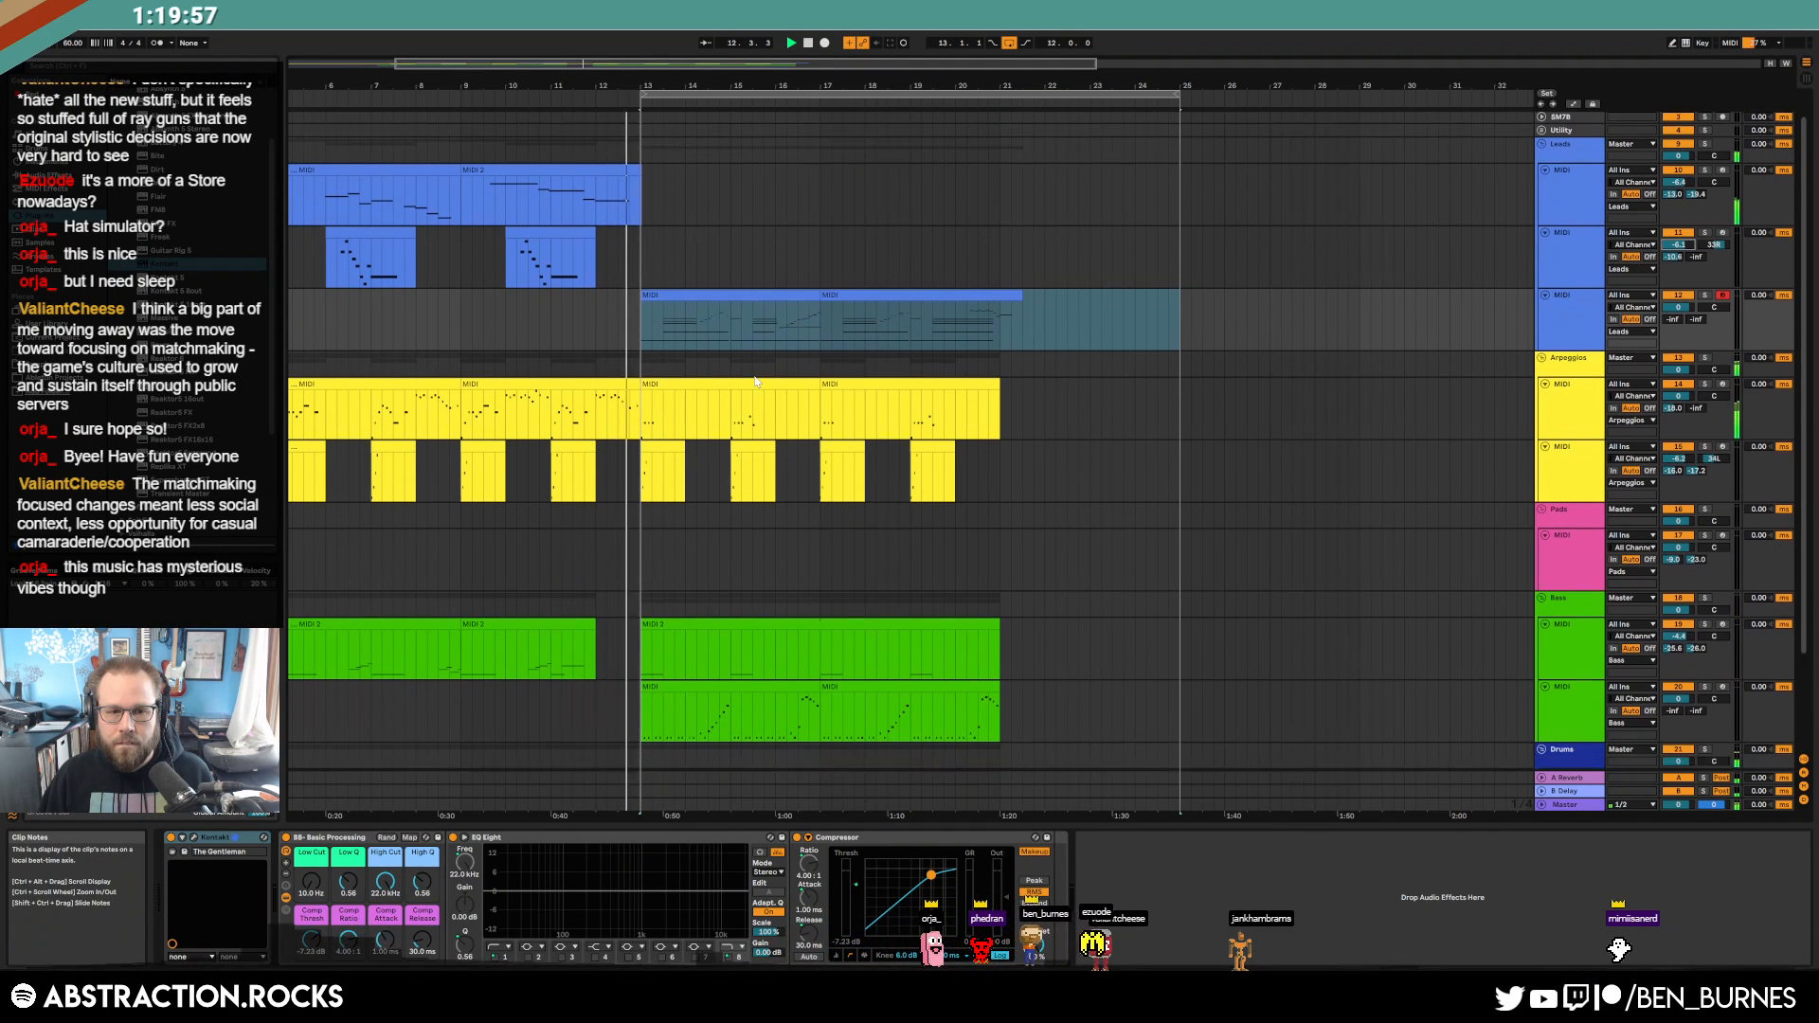
{"action": "scroll", "coordinate": [756, 382], "scroll_direction": "down", "scroll_amount": 1}
{"action": "double_click", "coordinate": [589, 370]}
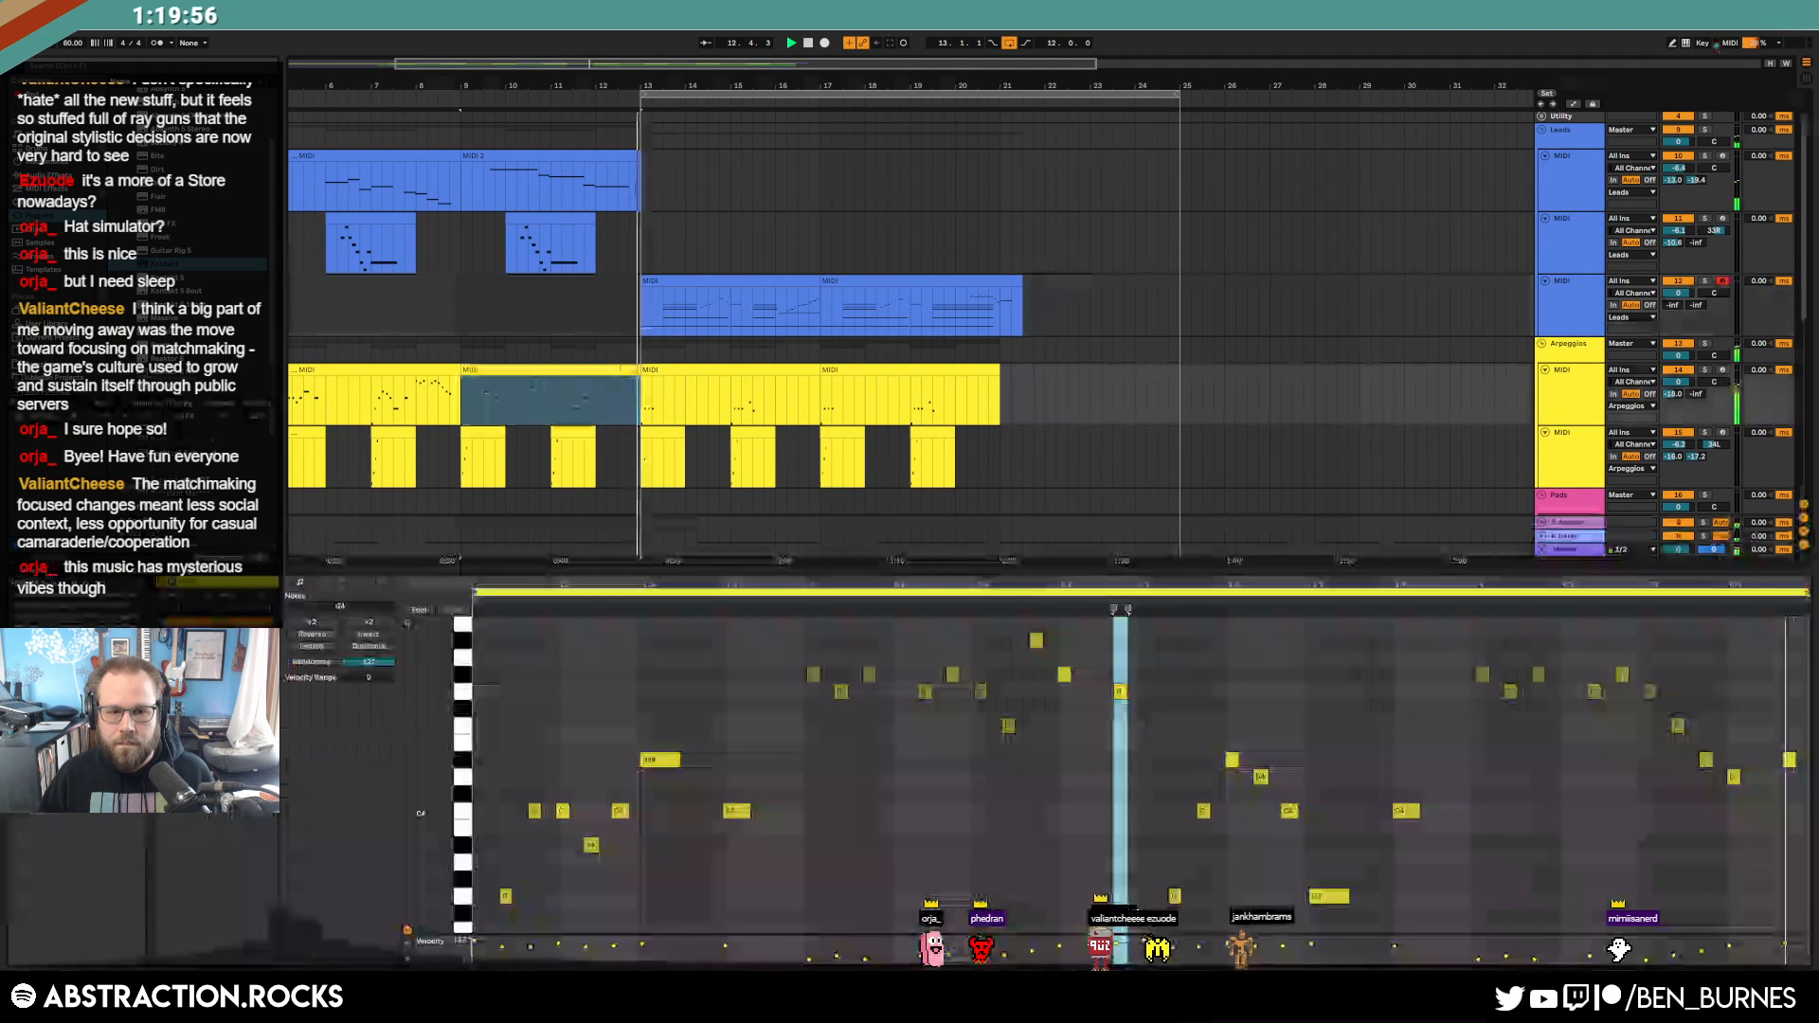
{"action": "left_click", "coordinate": [1677, 675]}
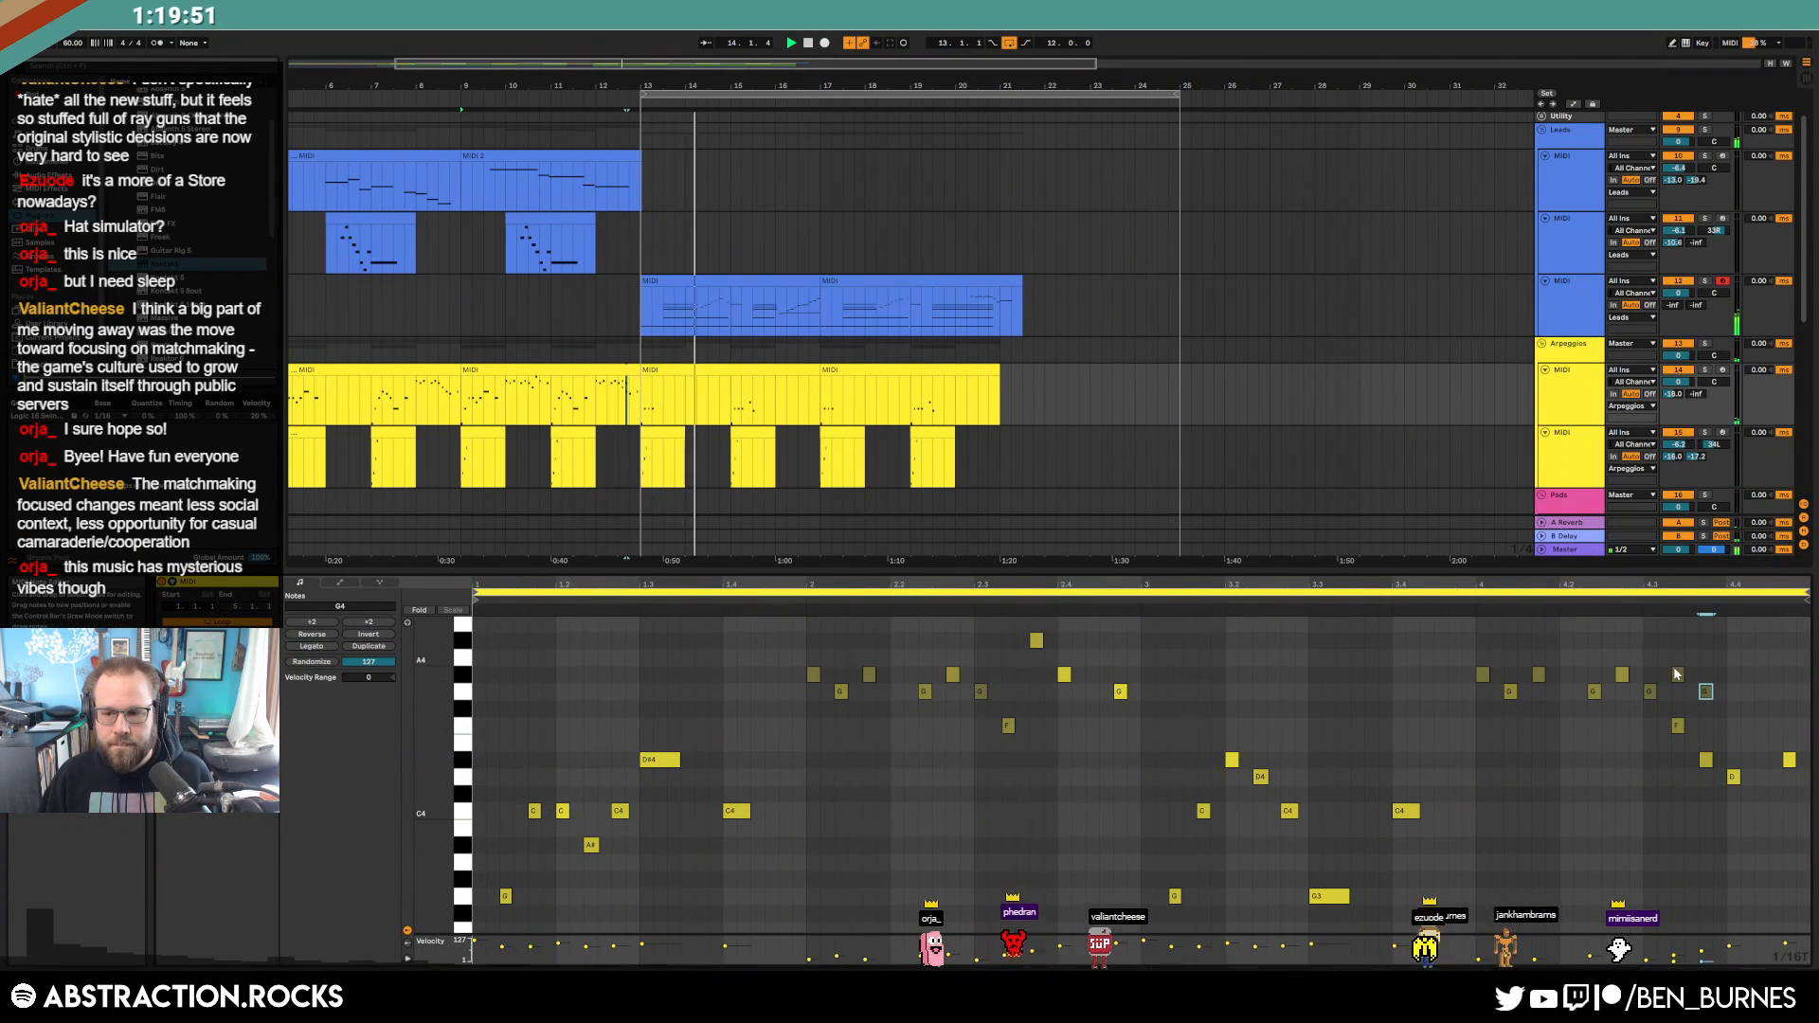
{"action": "left_click_drag", "start_coordinate": [1664, 663], "coordinate": [1715, 703]}
{"action": "key", "text": "Right"}
{"action": "key", "text": "Right"}
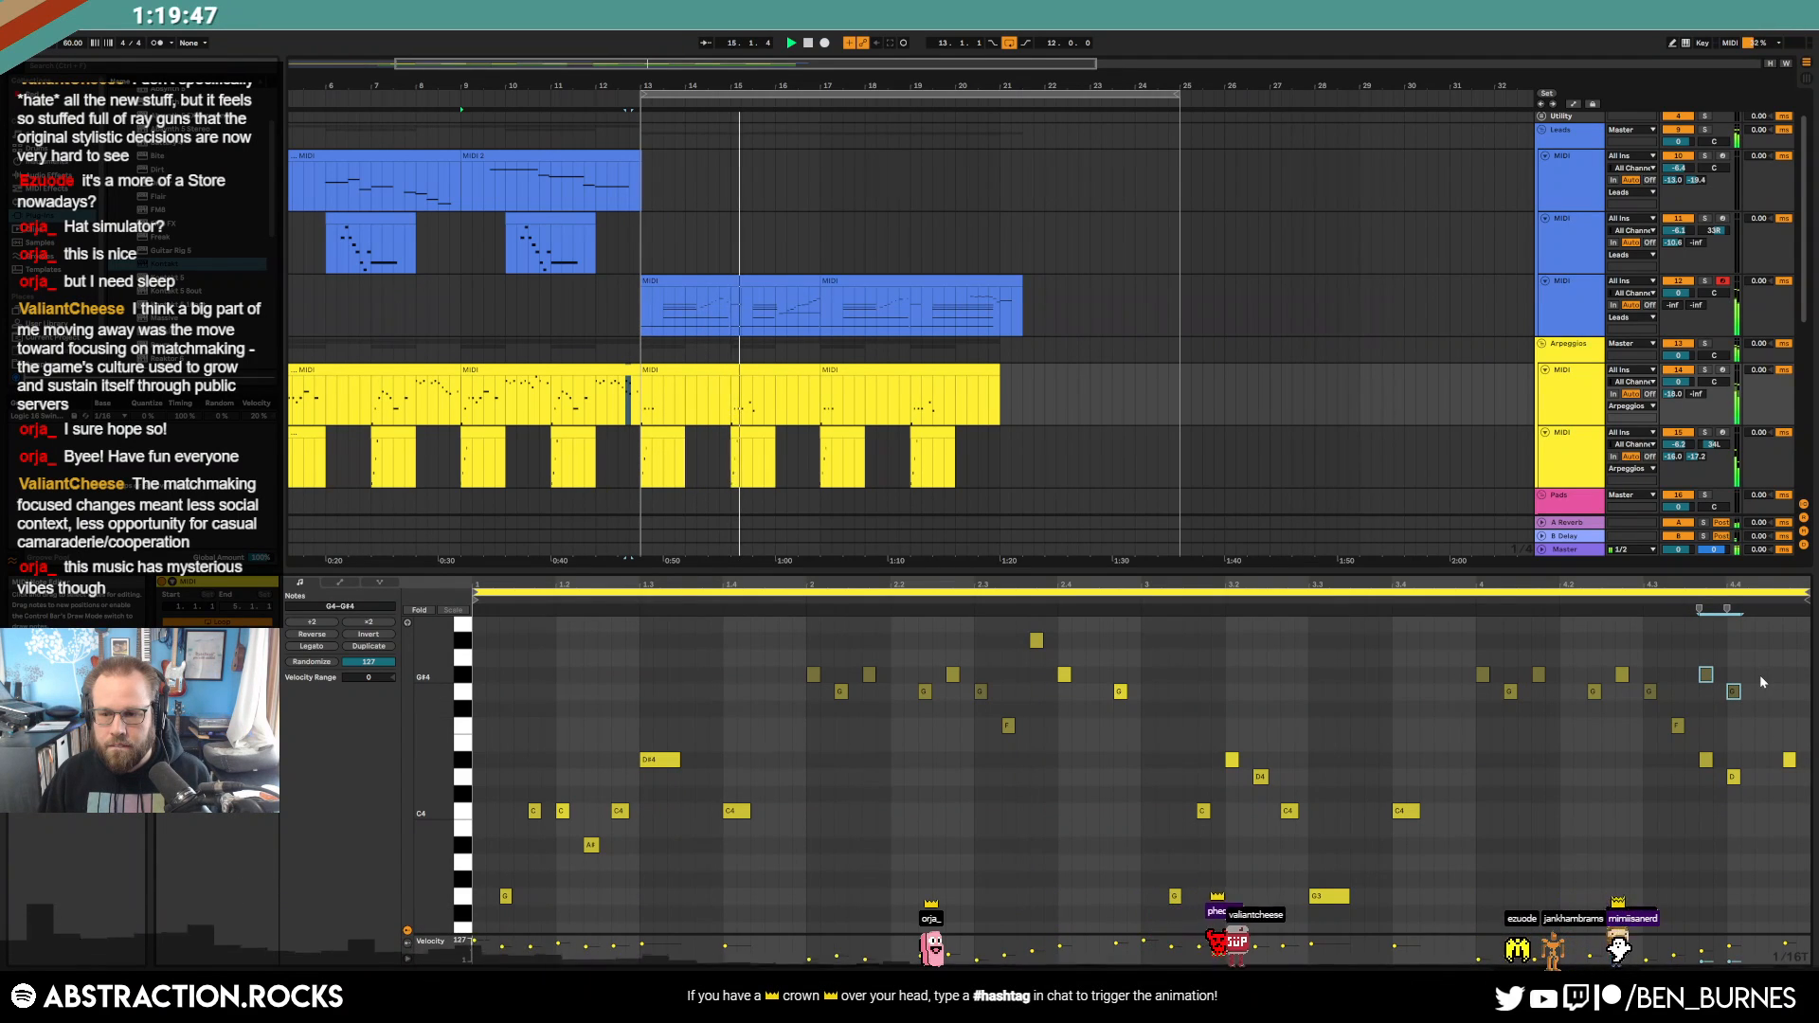
{"action": "left_click", "coordinate": [1790, 680]}
Delete the old descending notes at the end of bar 12 and lower the added notes' velocity, taking the G4 to about 31.
{"action": "left_click_drag", "start_coordinate": [1660, 718], "coordinate": [1810, 820]}
{"action": "key", "text": "Delete"}
{"action": "left_click", "coordinate": [1725, 775]}
{"action": "left_click_drag", "start_coordinate": [1705, 674], "coordinate": [1705, 686]}
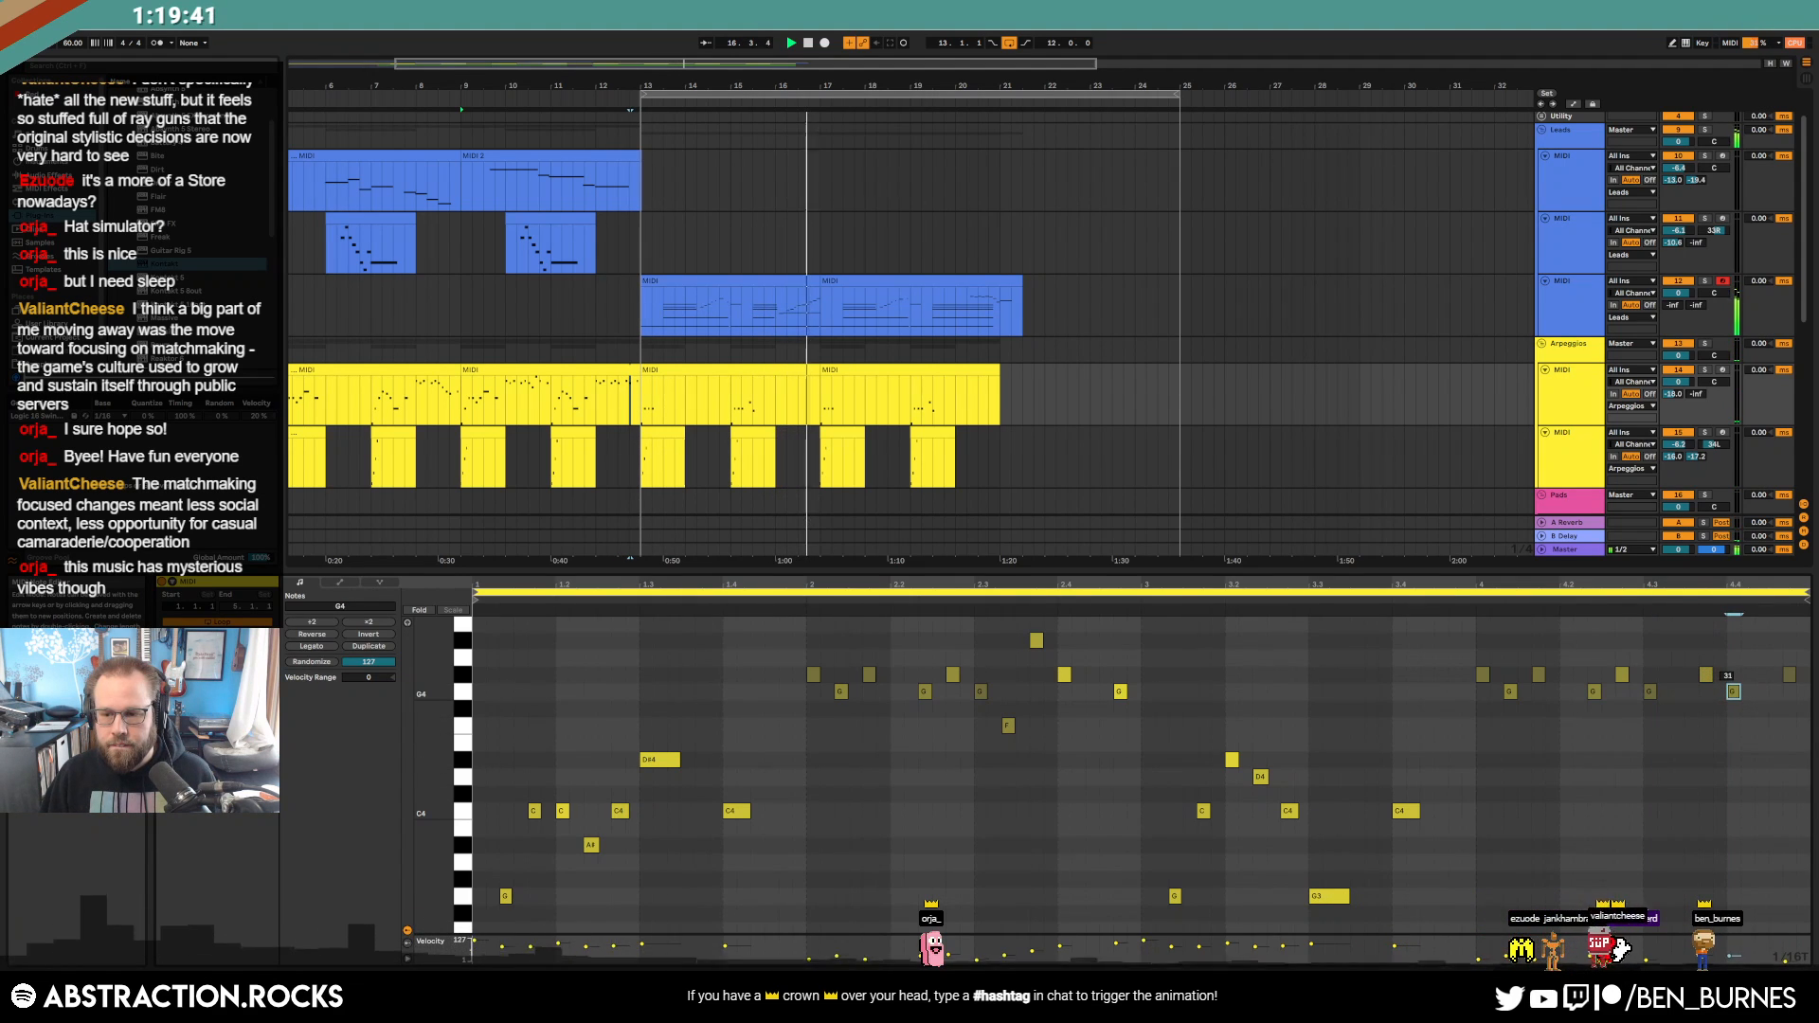
{"action": "left_click", "coordinate": [1789, 675]}
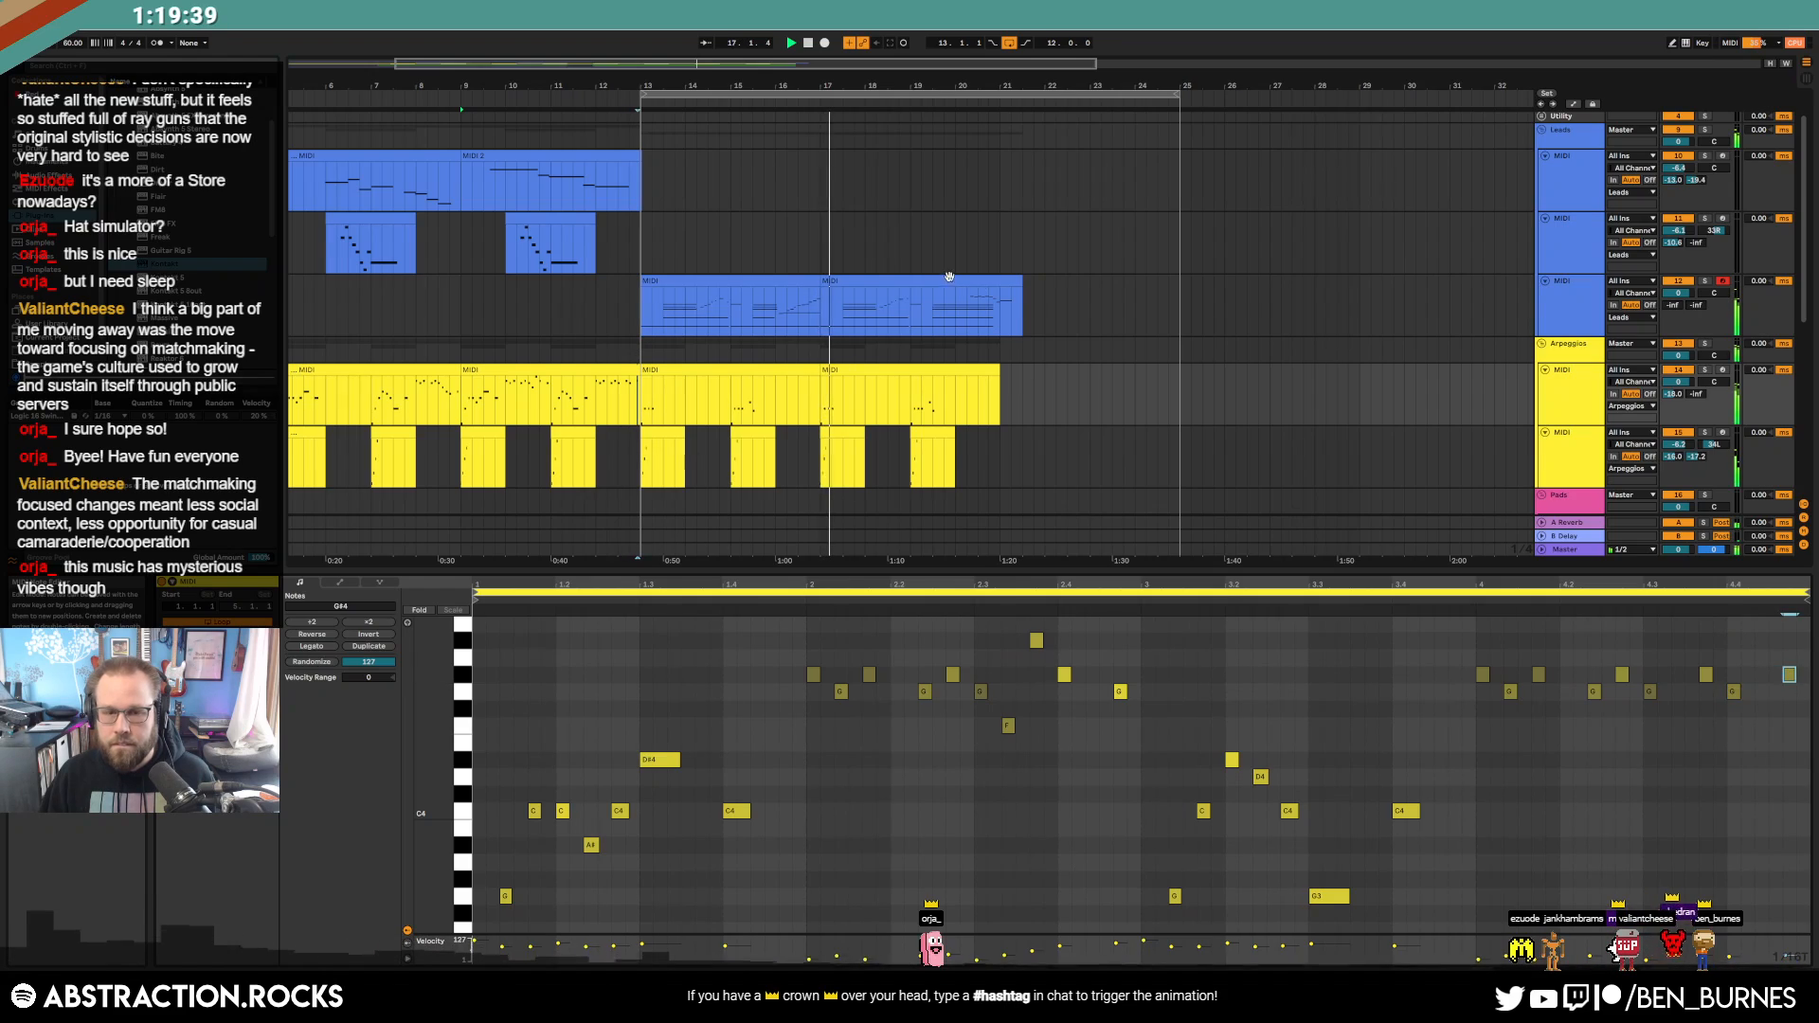
In the duplicated piano clip, raise the single held note at the start of bar 19 to A#3.
{"action": "key", "text": "shift+Tab"}
{"action": "scroll", "coordinate": [997, 364], "scroll_direction": "down", "scroll_amount": 2}
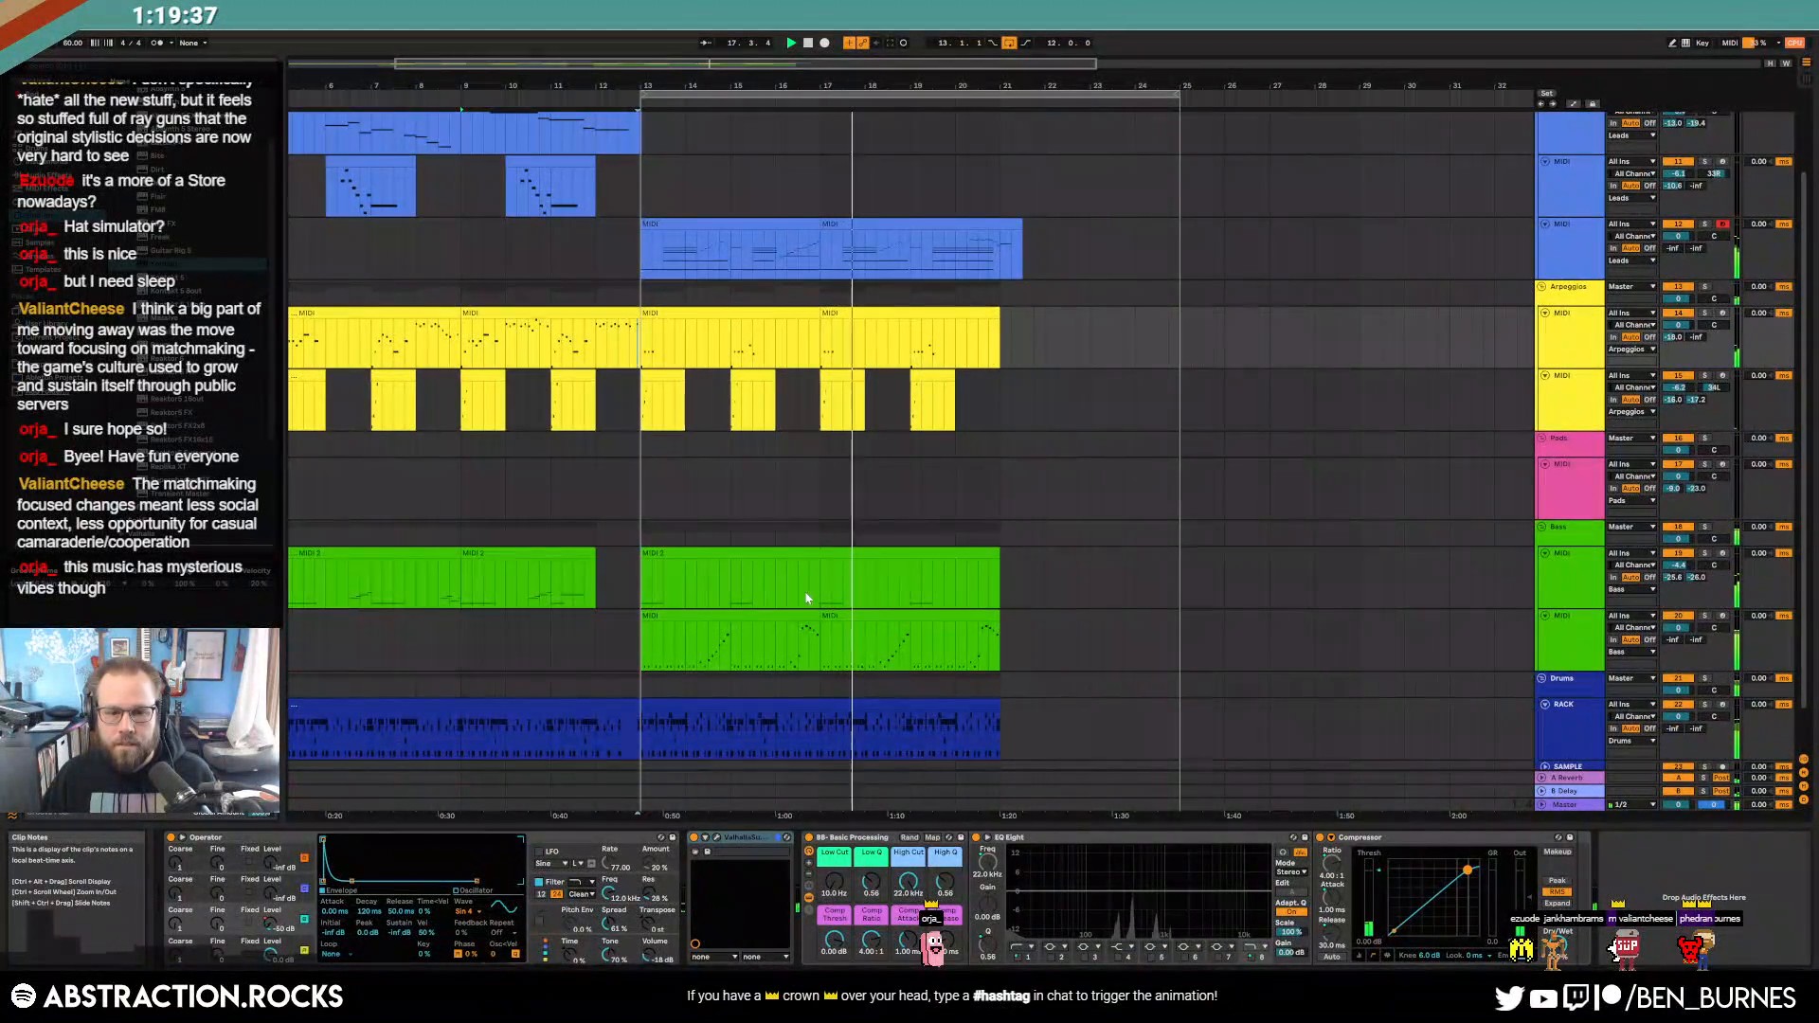
{"action": "scroll", "coordinate": [805, 595], "scroll_direction": "down", "scroll_amount": 1}
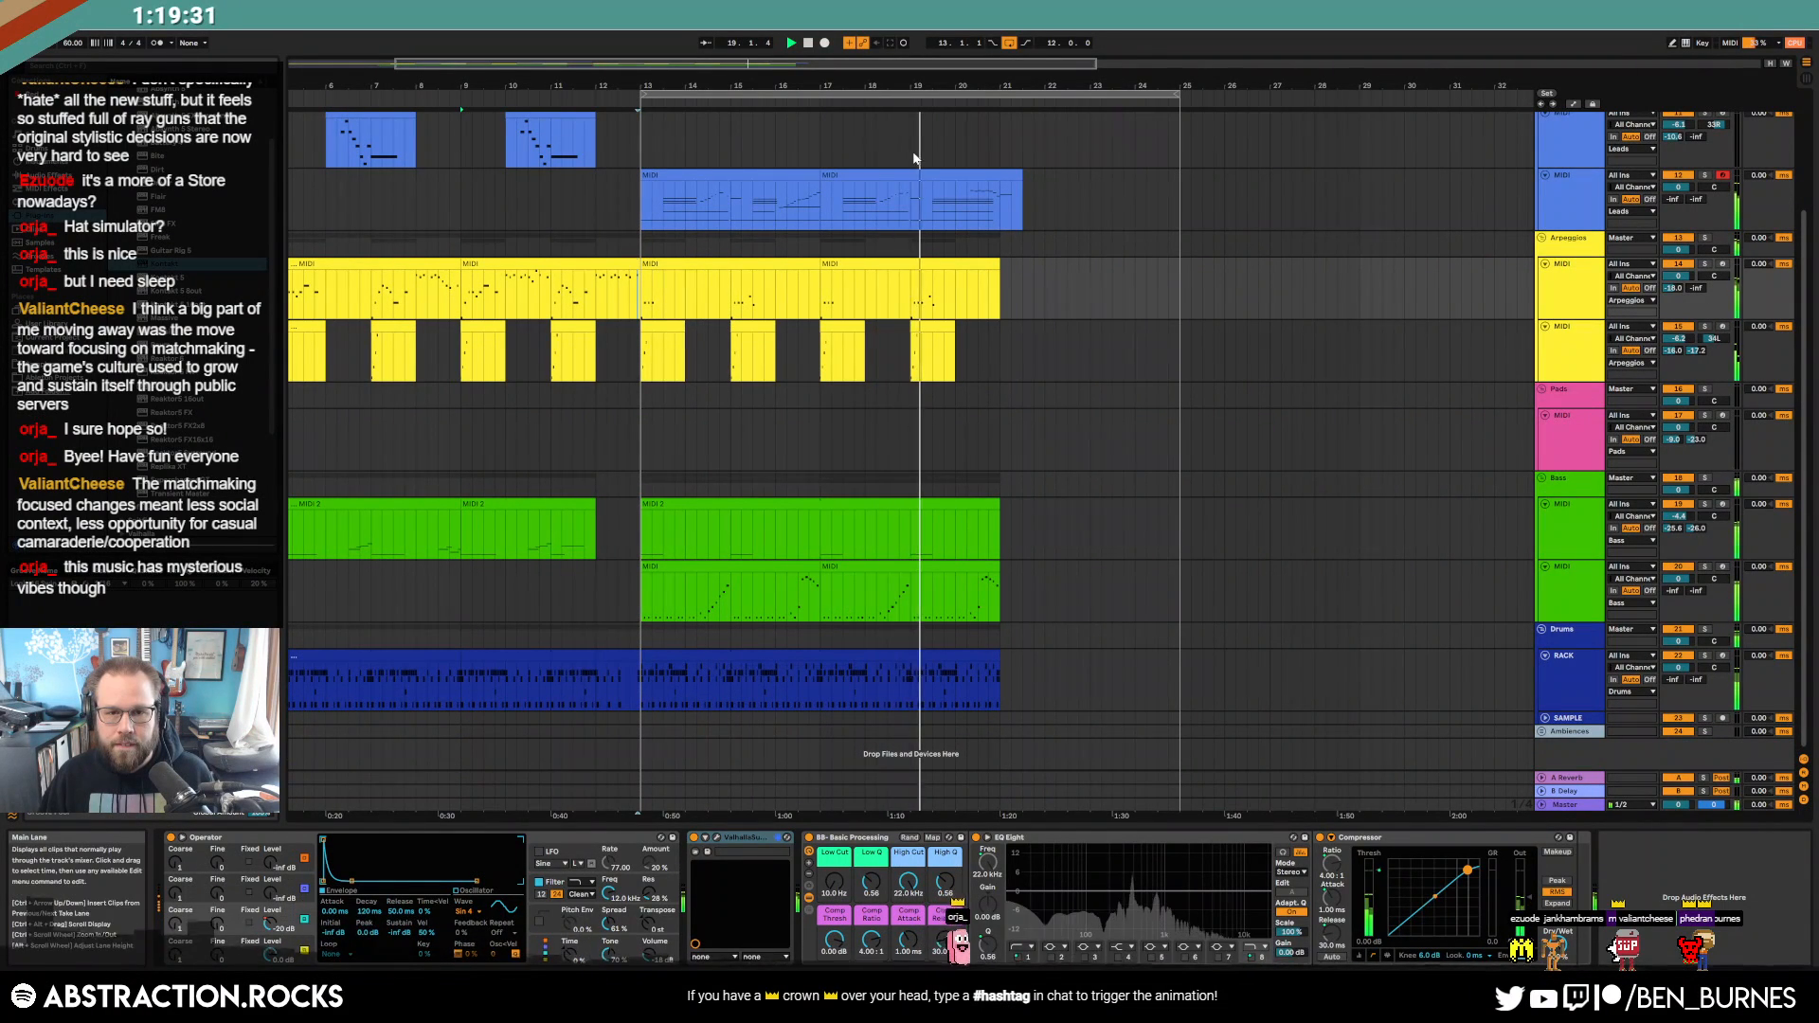
{"action": "double_click", "coordinate": [925, 171]}
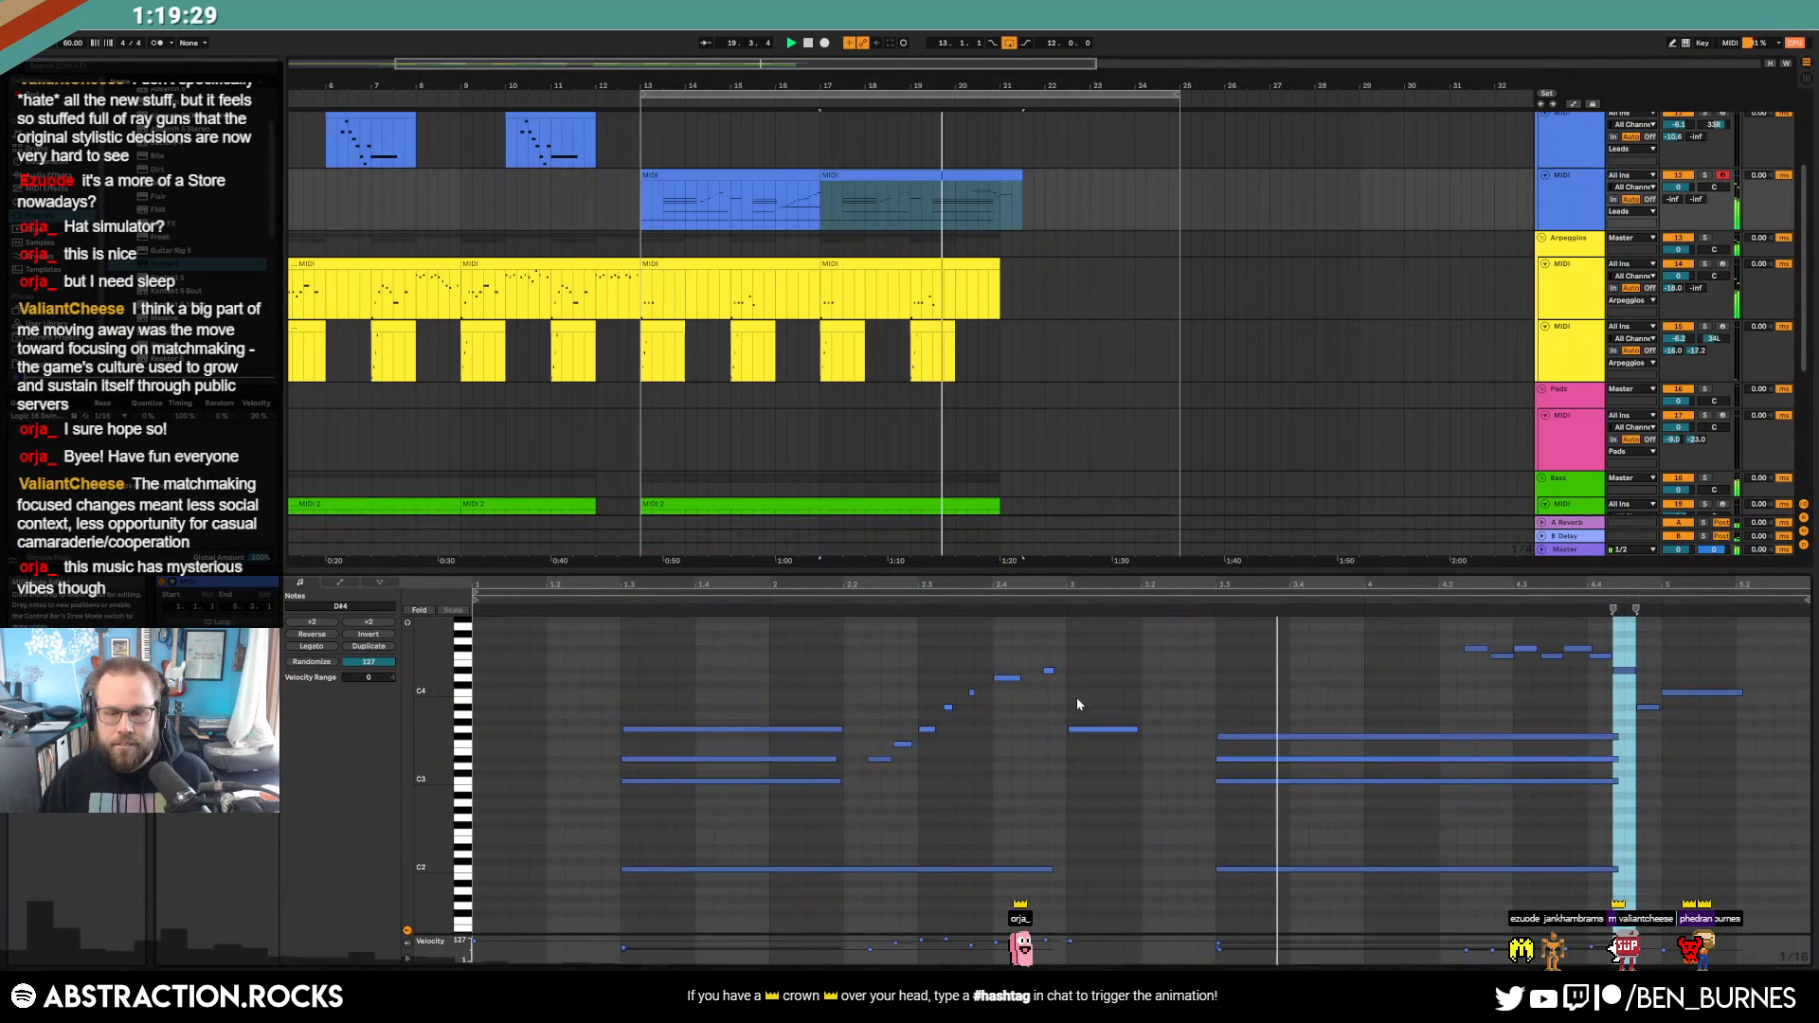
{"action": "left_click", "coordinate": [1105, 728]}
{"action": "key", "text": "Up"}
{"action": "key", "text": "Up"}
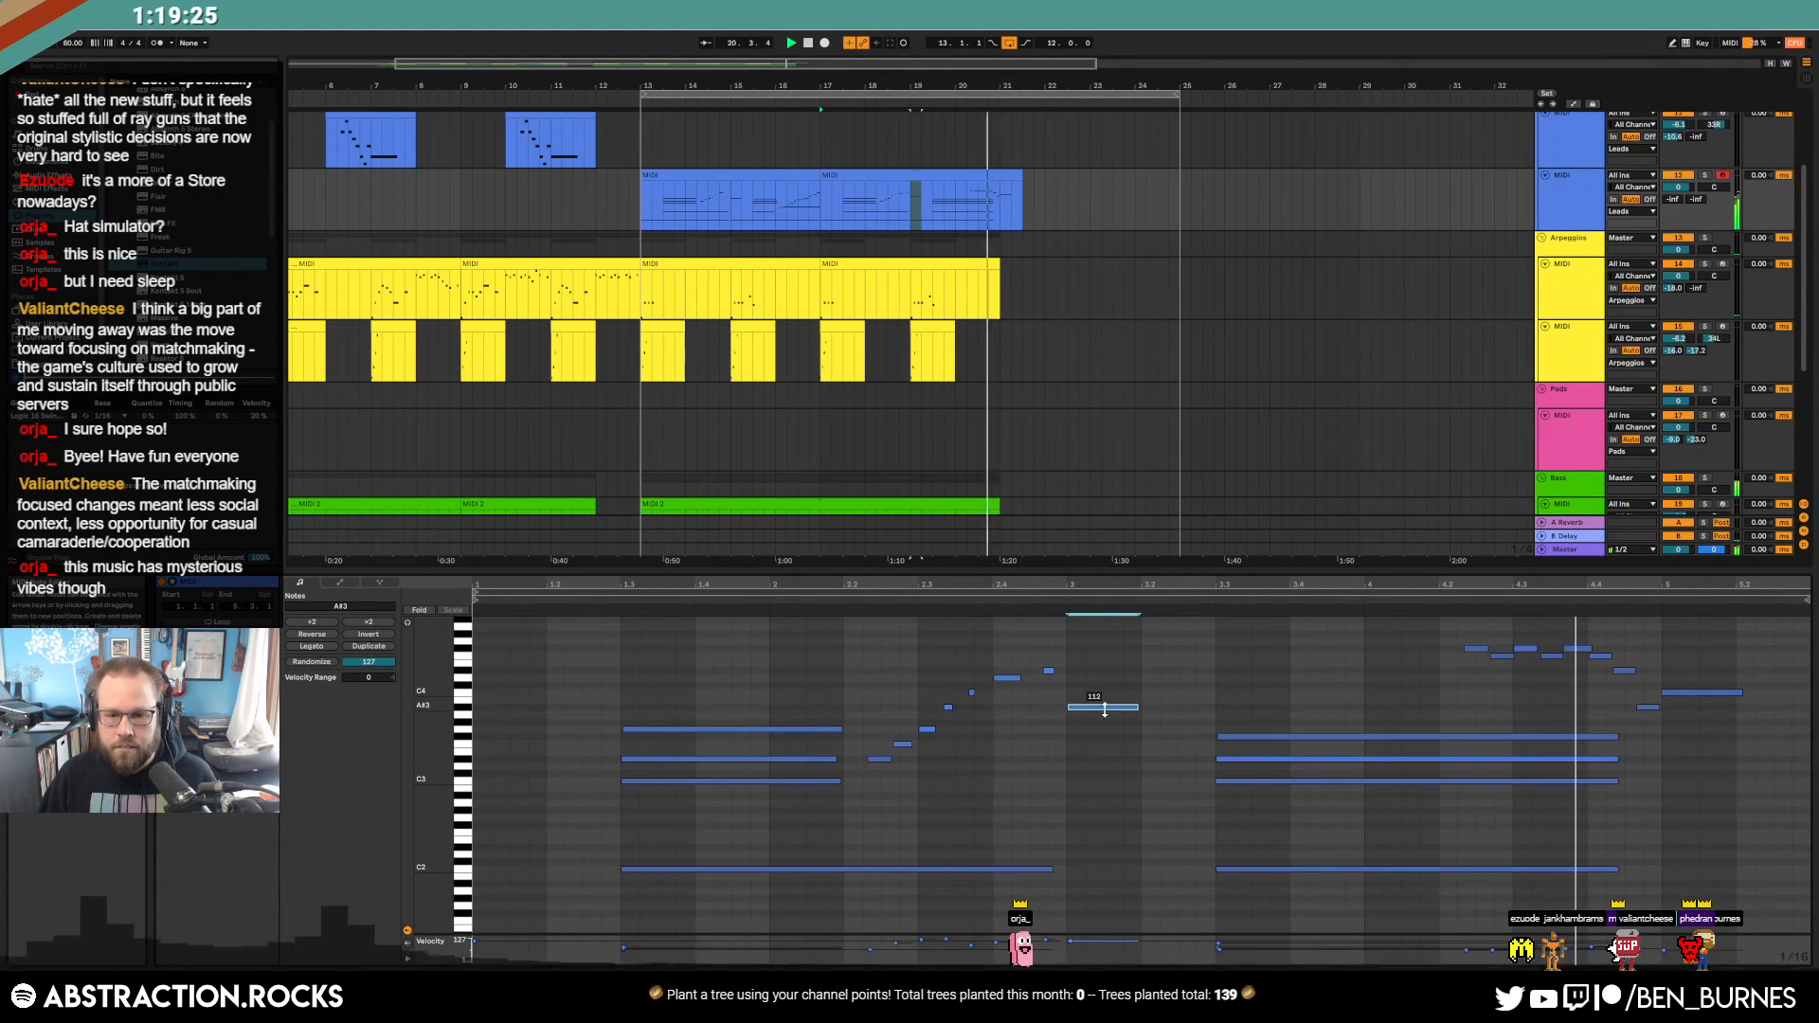
{"action": "key", "text": "shift+Tab"}
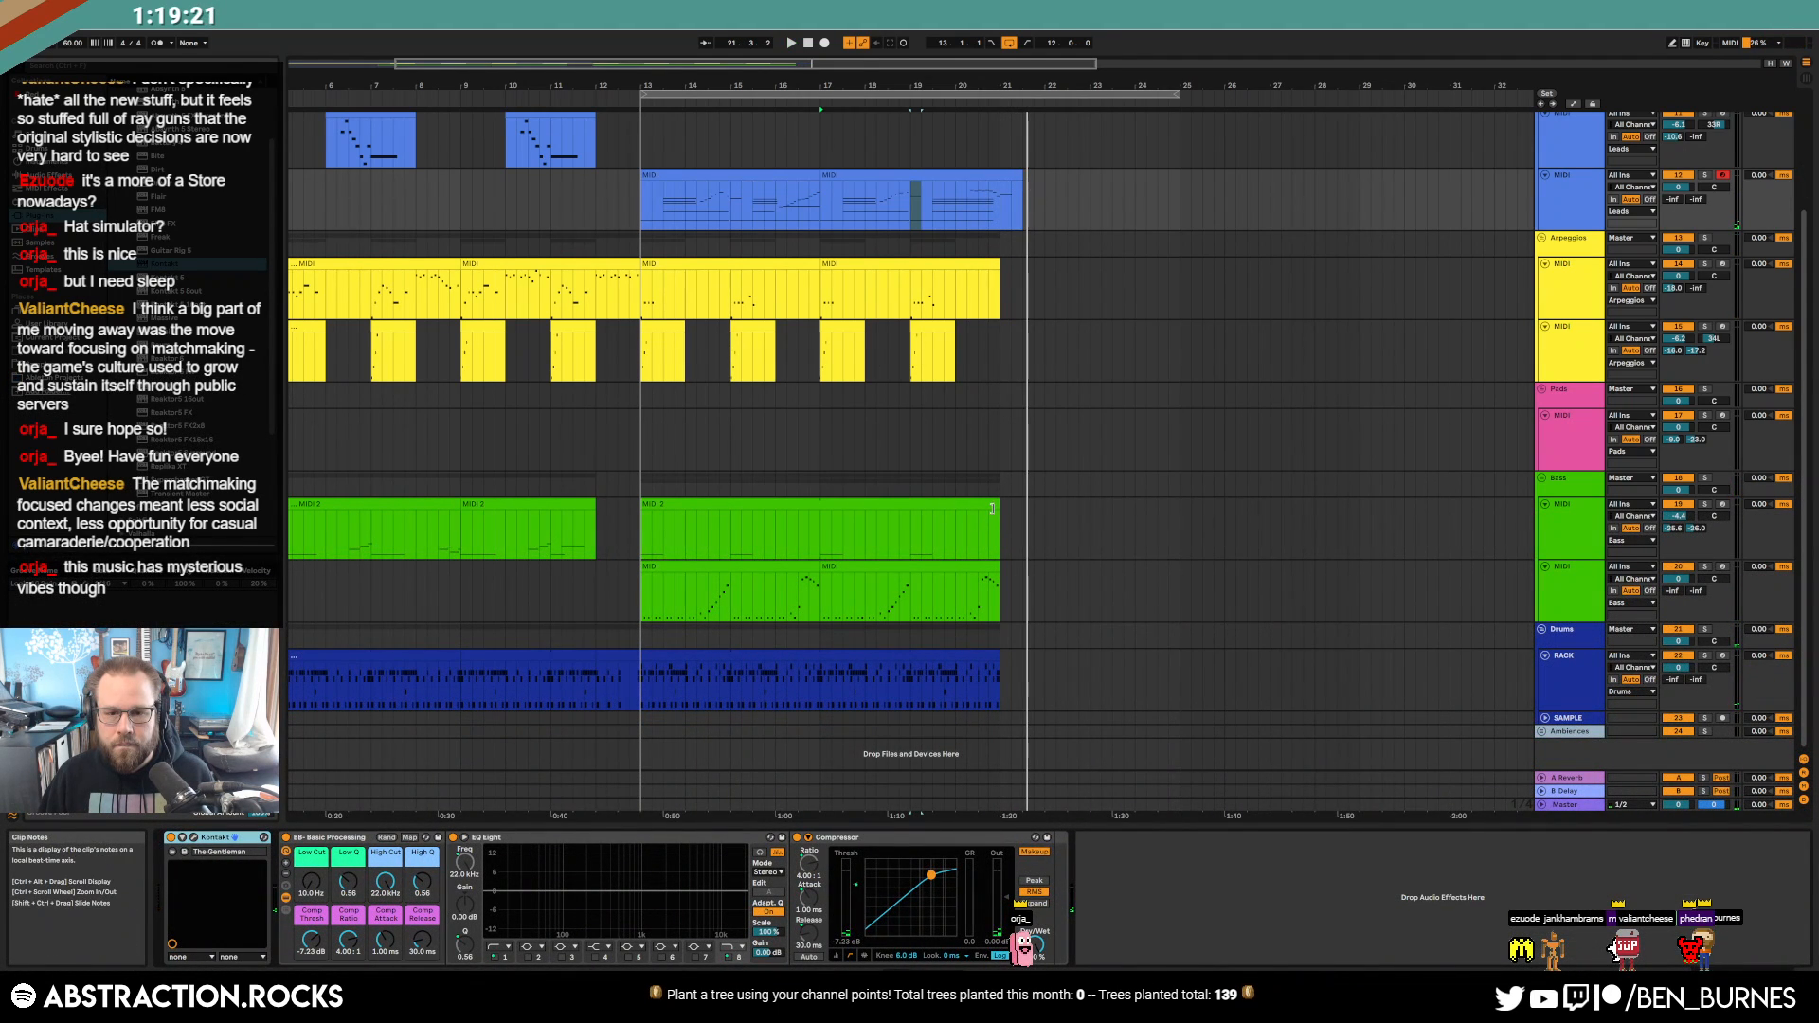
Extend the first bass track's bar 13 clip to bar 23.
{"action": "left_click_drag", "start_coordinate": [1000, 516], "coordinate": [1059, 512]}
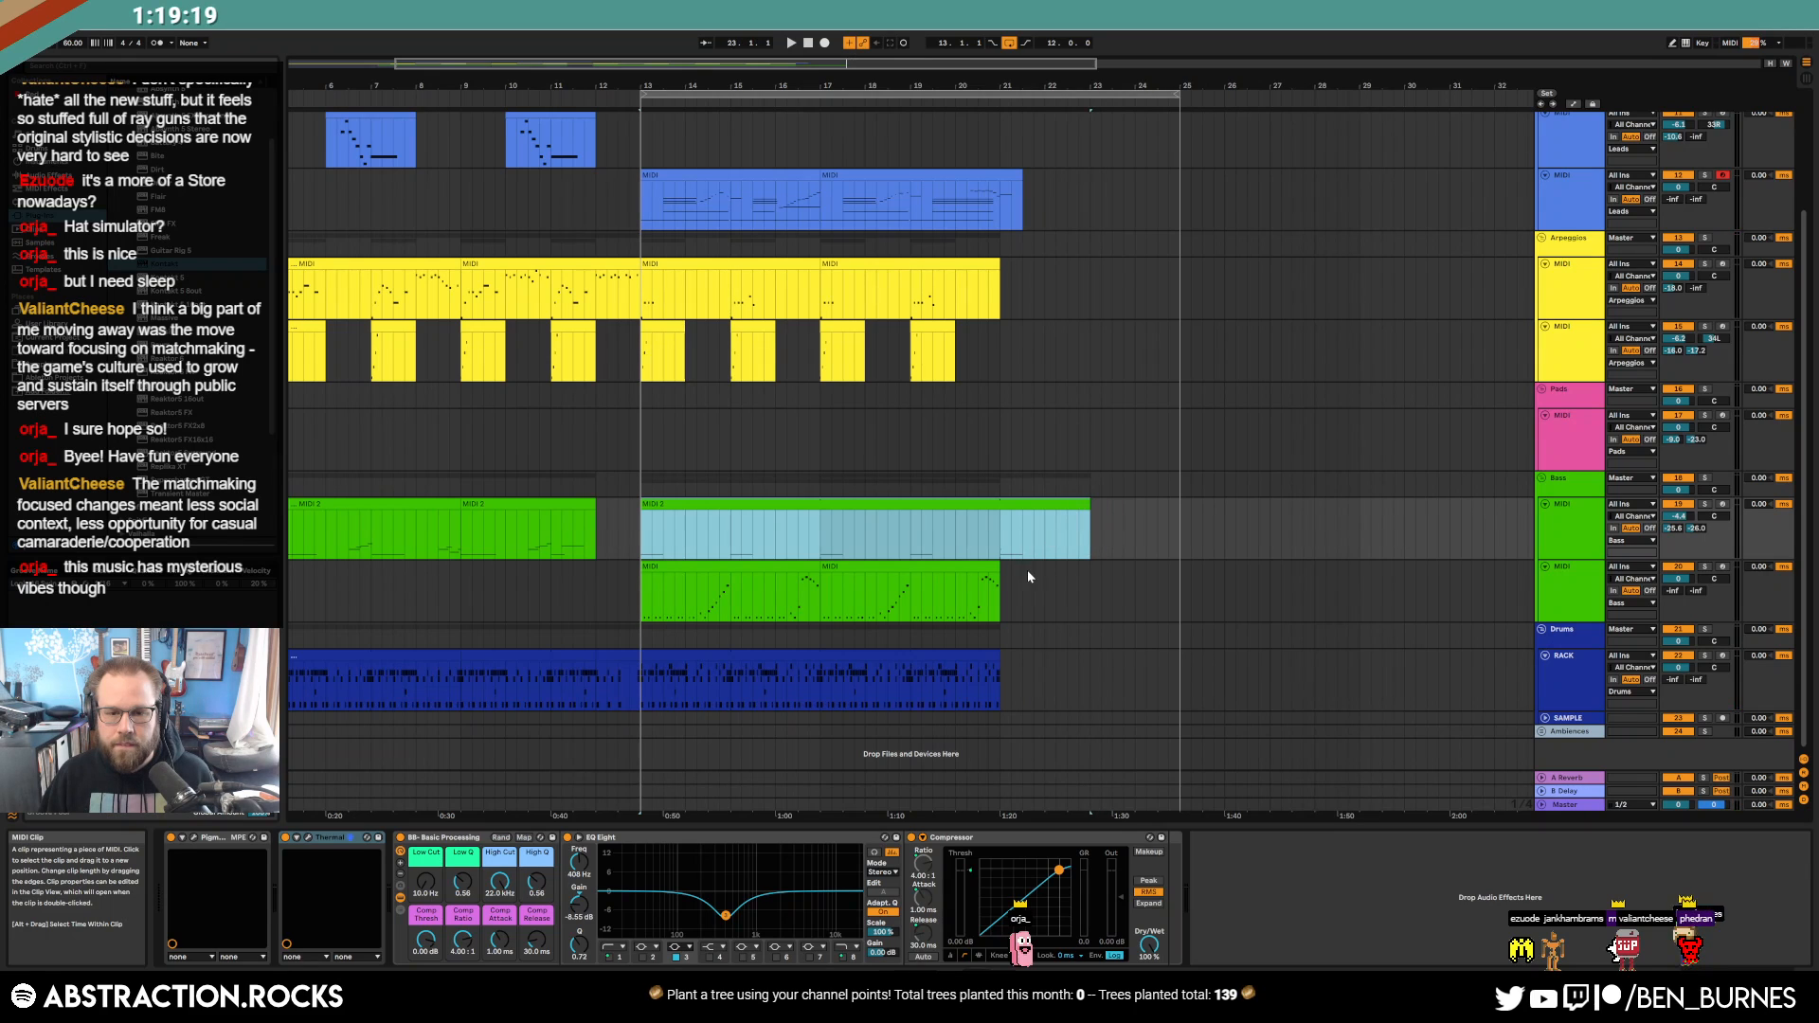
{"action": "left_click", "coordinate": [1027, 573]}
{"action": "left_click", "coordinate": [1003, 653]}
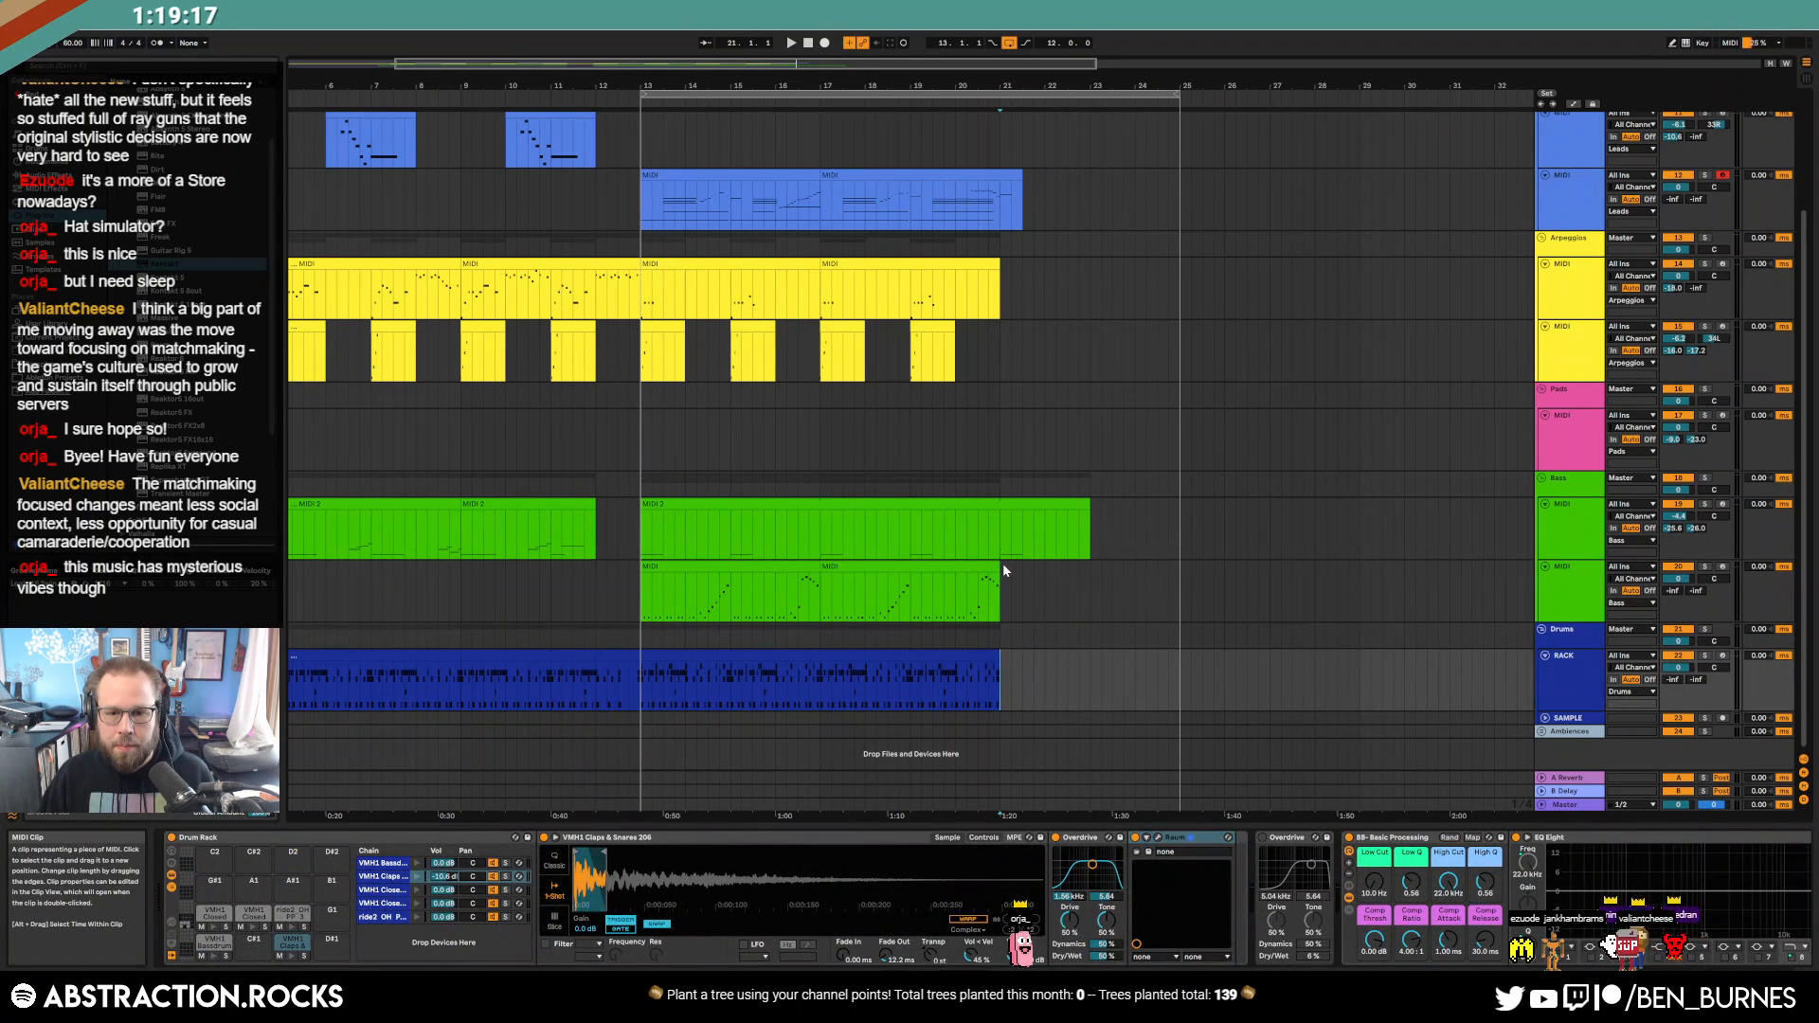
Check the notes in the first bass track's bar 13 clip.
{"action": "double_click", "coordinate": [1014, 504]}
{"action": "left_click_drag", "start_coordinate": [608, 721], "coordinate": [477, 744]}
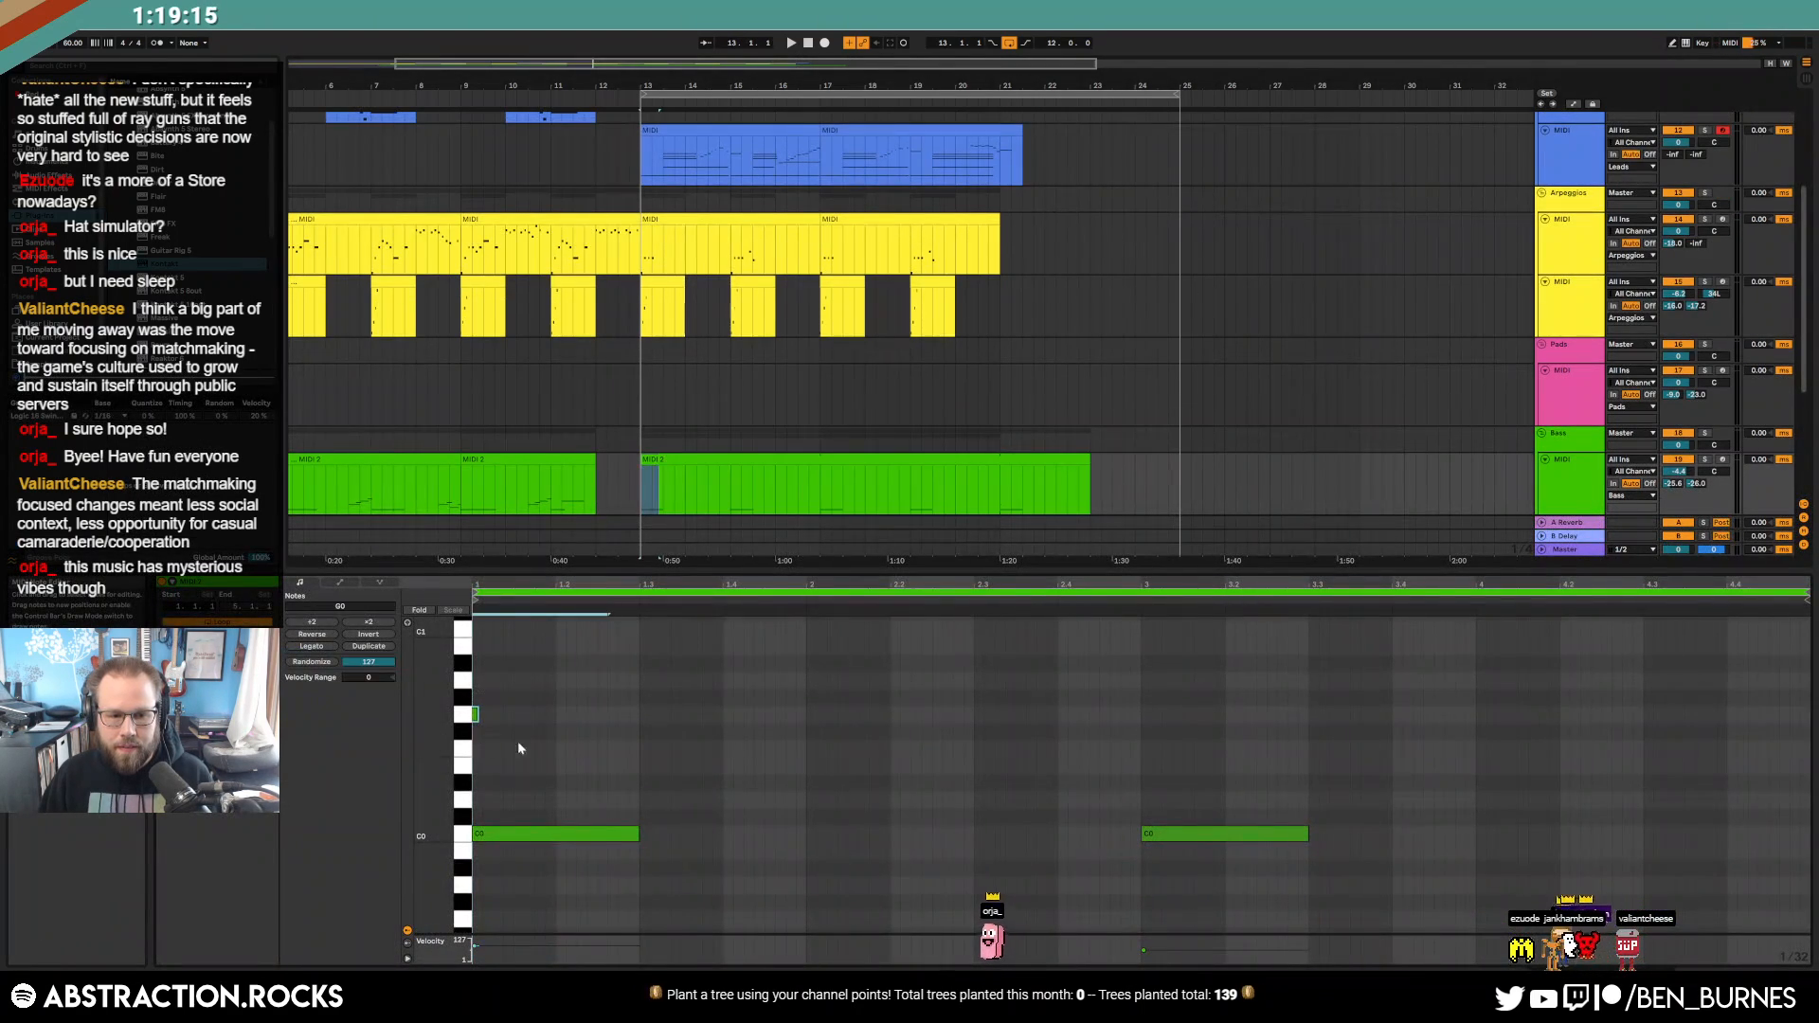
{"action": "key", "text": "shift+Tab"}
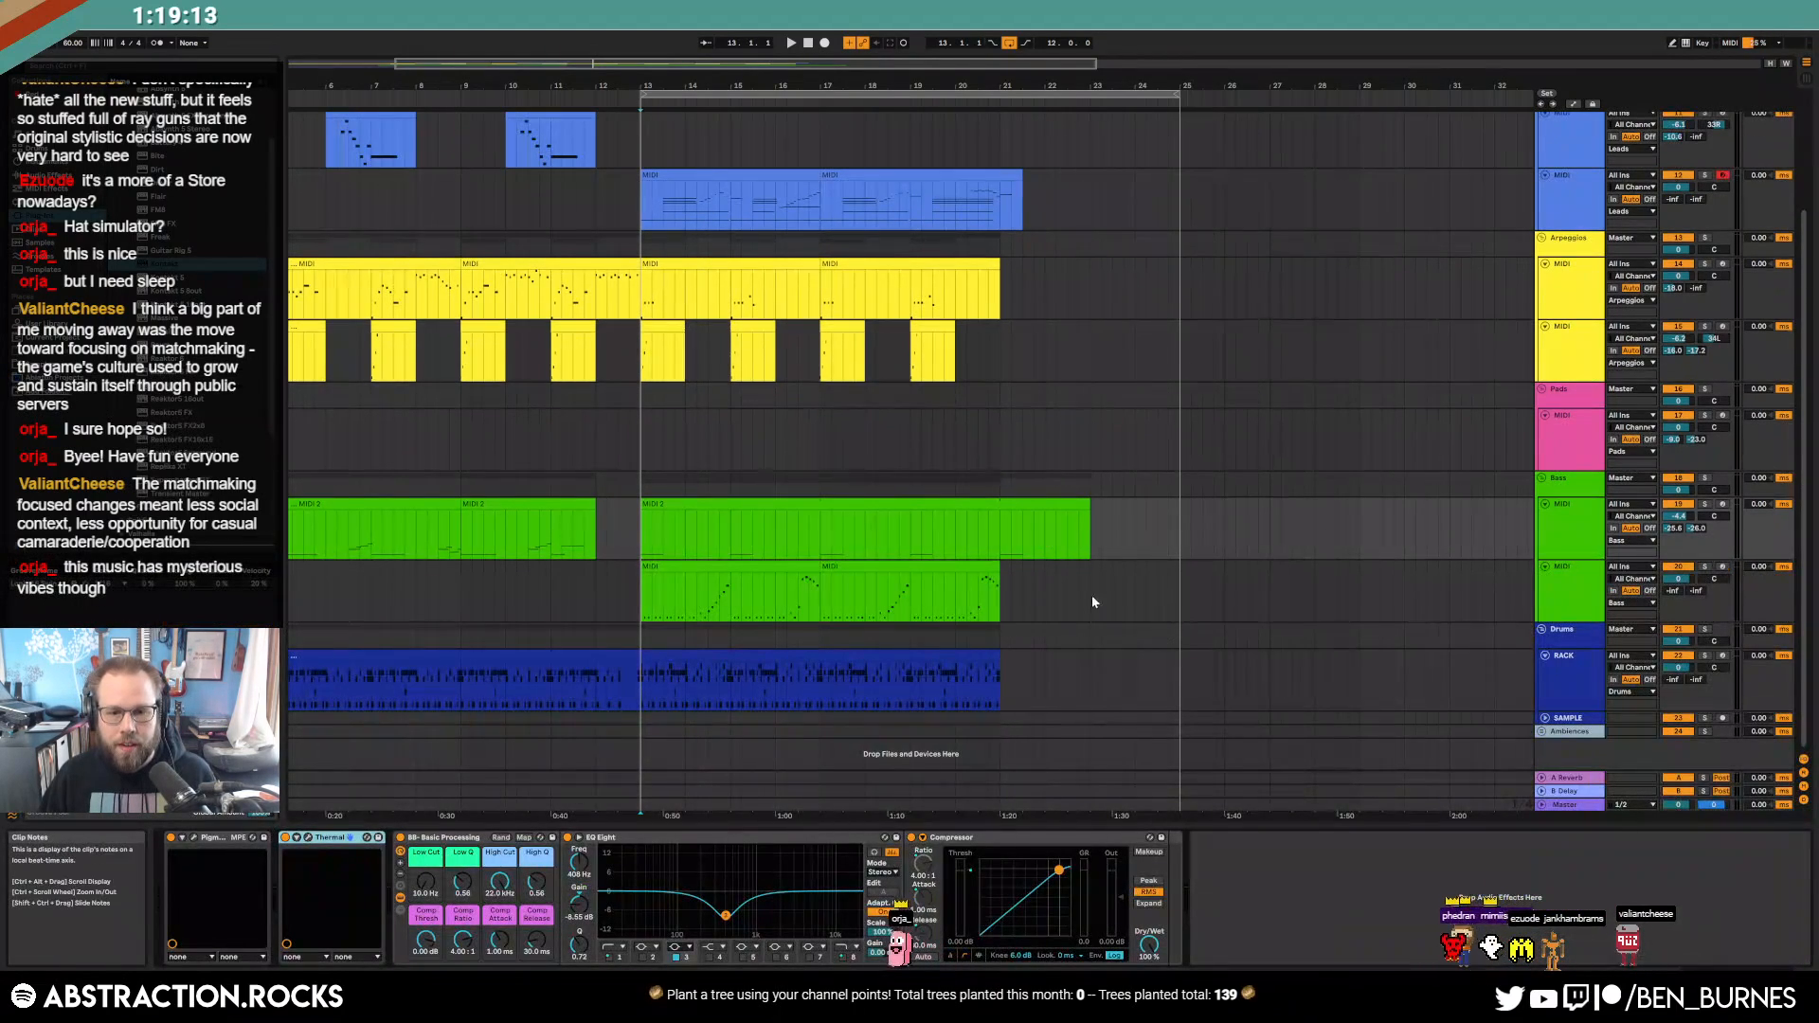
Unfold the SAMPLE track and extend the RACK drum part to bar 23, with bars 21 and 22 as a separate clip.
{"action": "left_click", "coordinate": [1590, 717]}
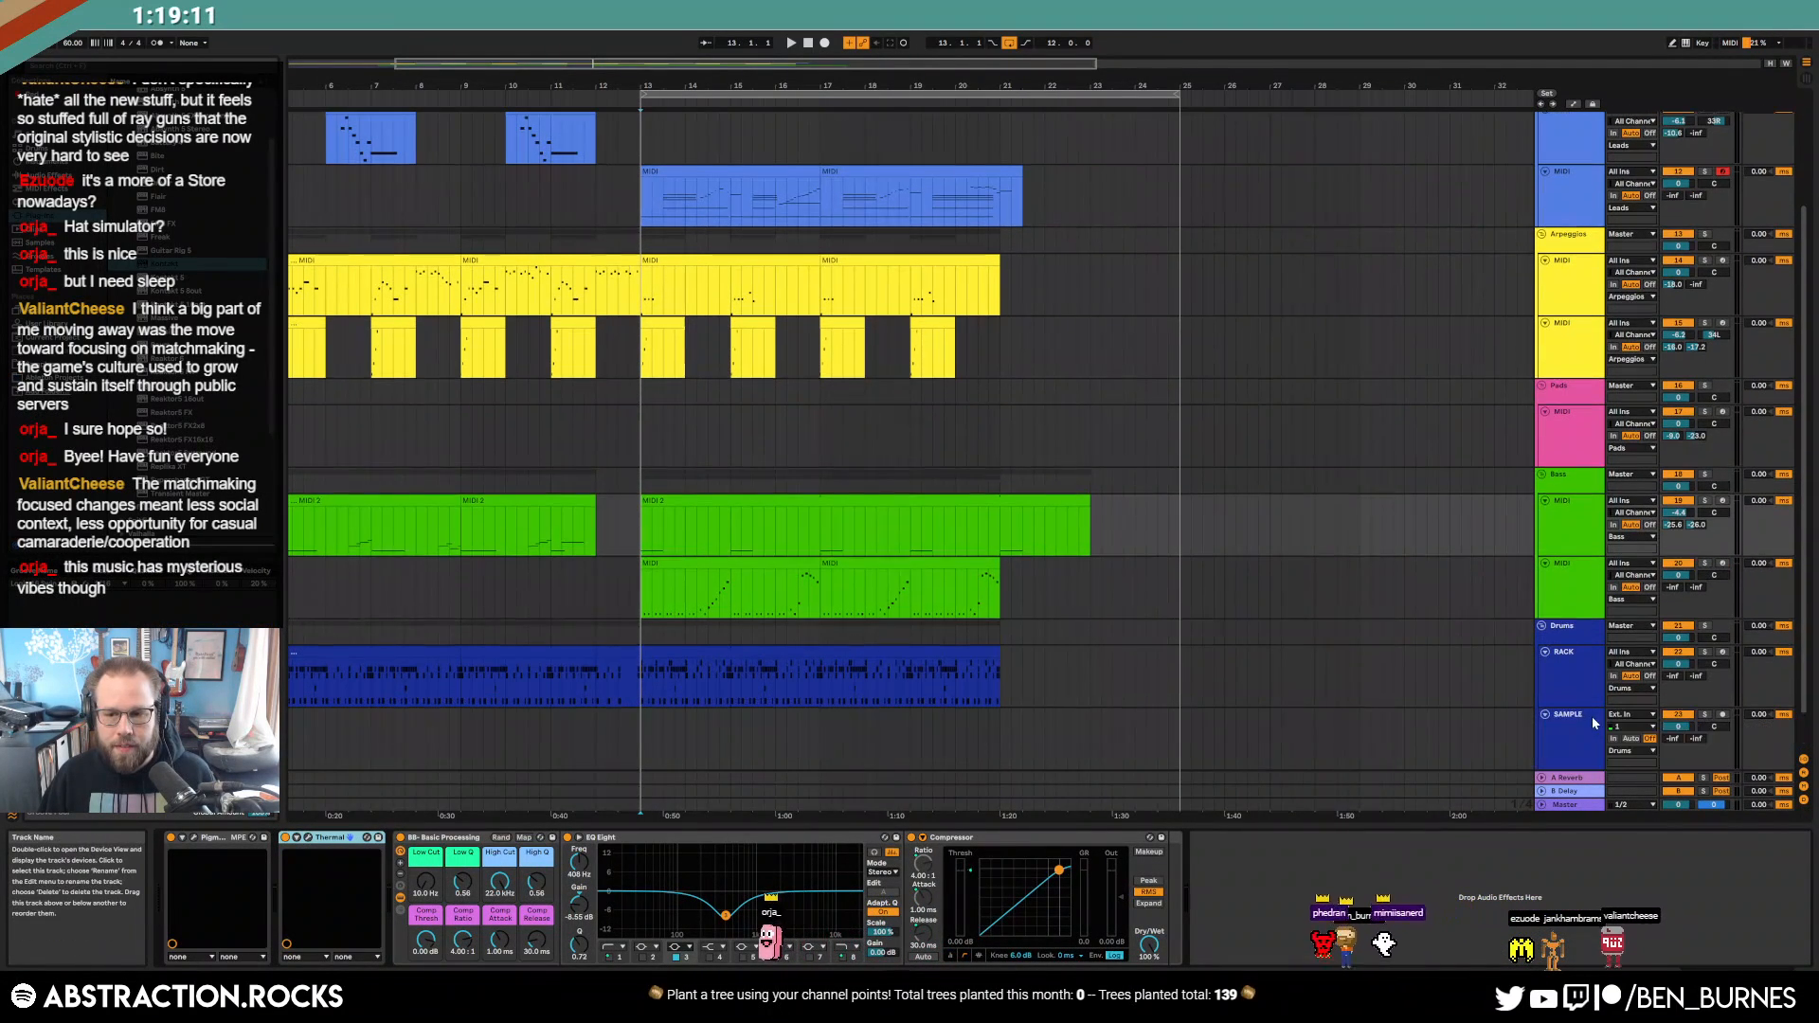
{"action": "scroll", "coordinate": [1004, 575], "scroll_direction": "down", "scroll_amount": 1}
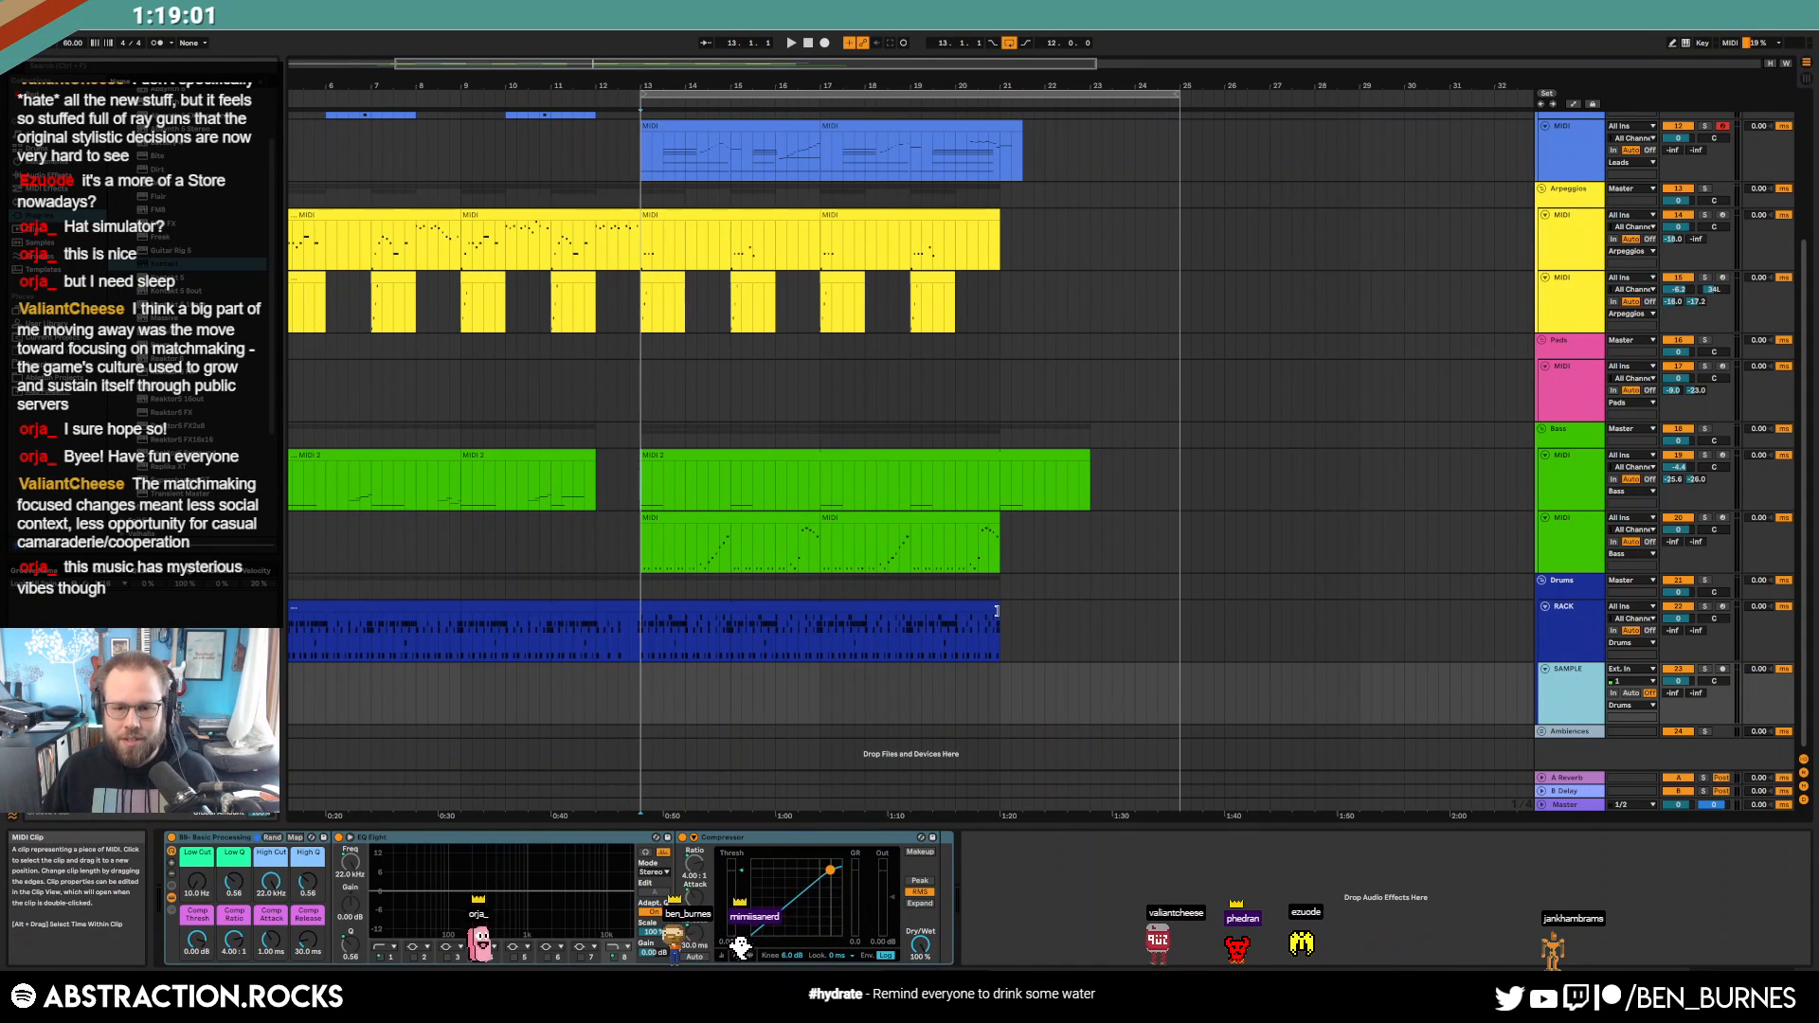
{"action": "left_click", "coordinate": [840, 607]}
{"action": "left_click", "coordinate": [996, 608]}
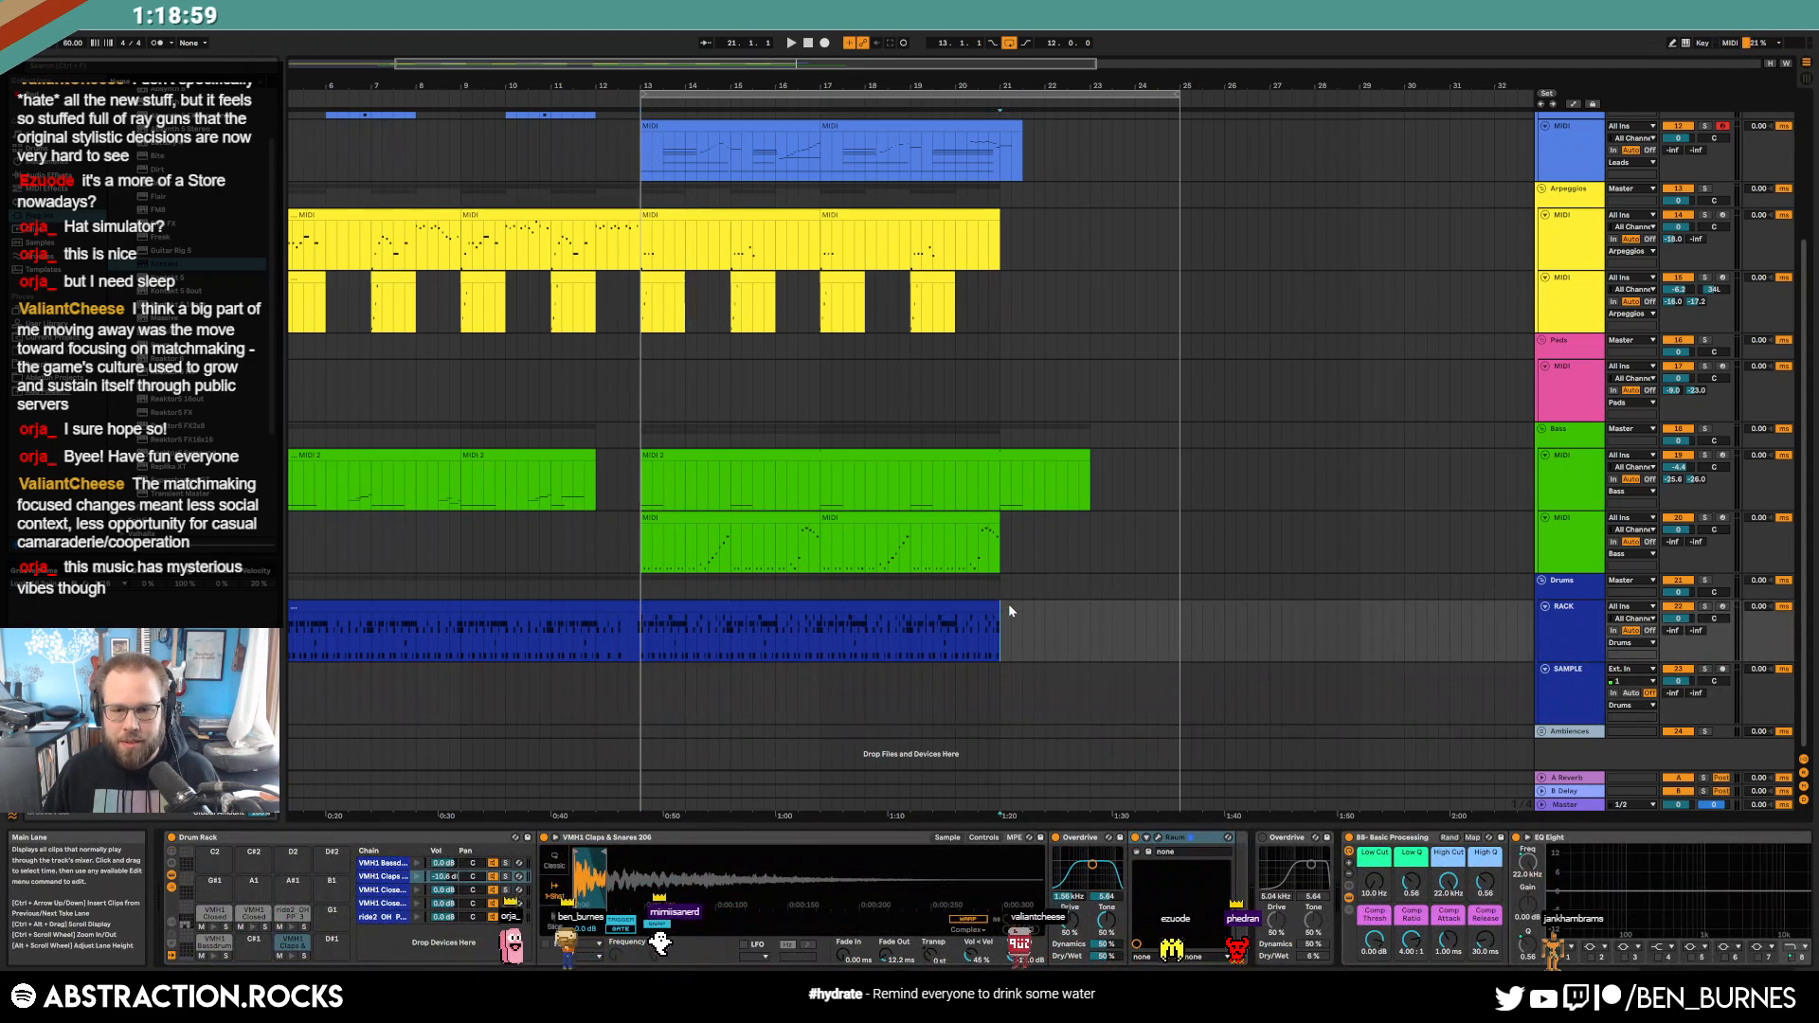
{"action": "mouse_move", "coordinate": [993, 605]}
{"action": "left_mouse_down"}
{"action": "mouse_move", "coordinate": [1087, 618]}
{"action": "mouse_move", "coordinate": [1000, 627]}
{"action": "left_mouse_up"}
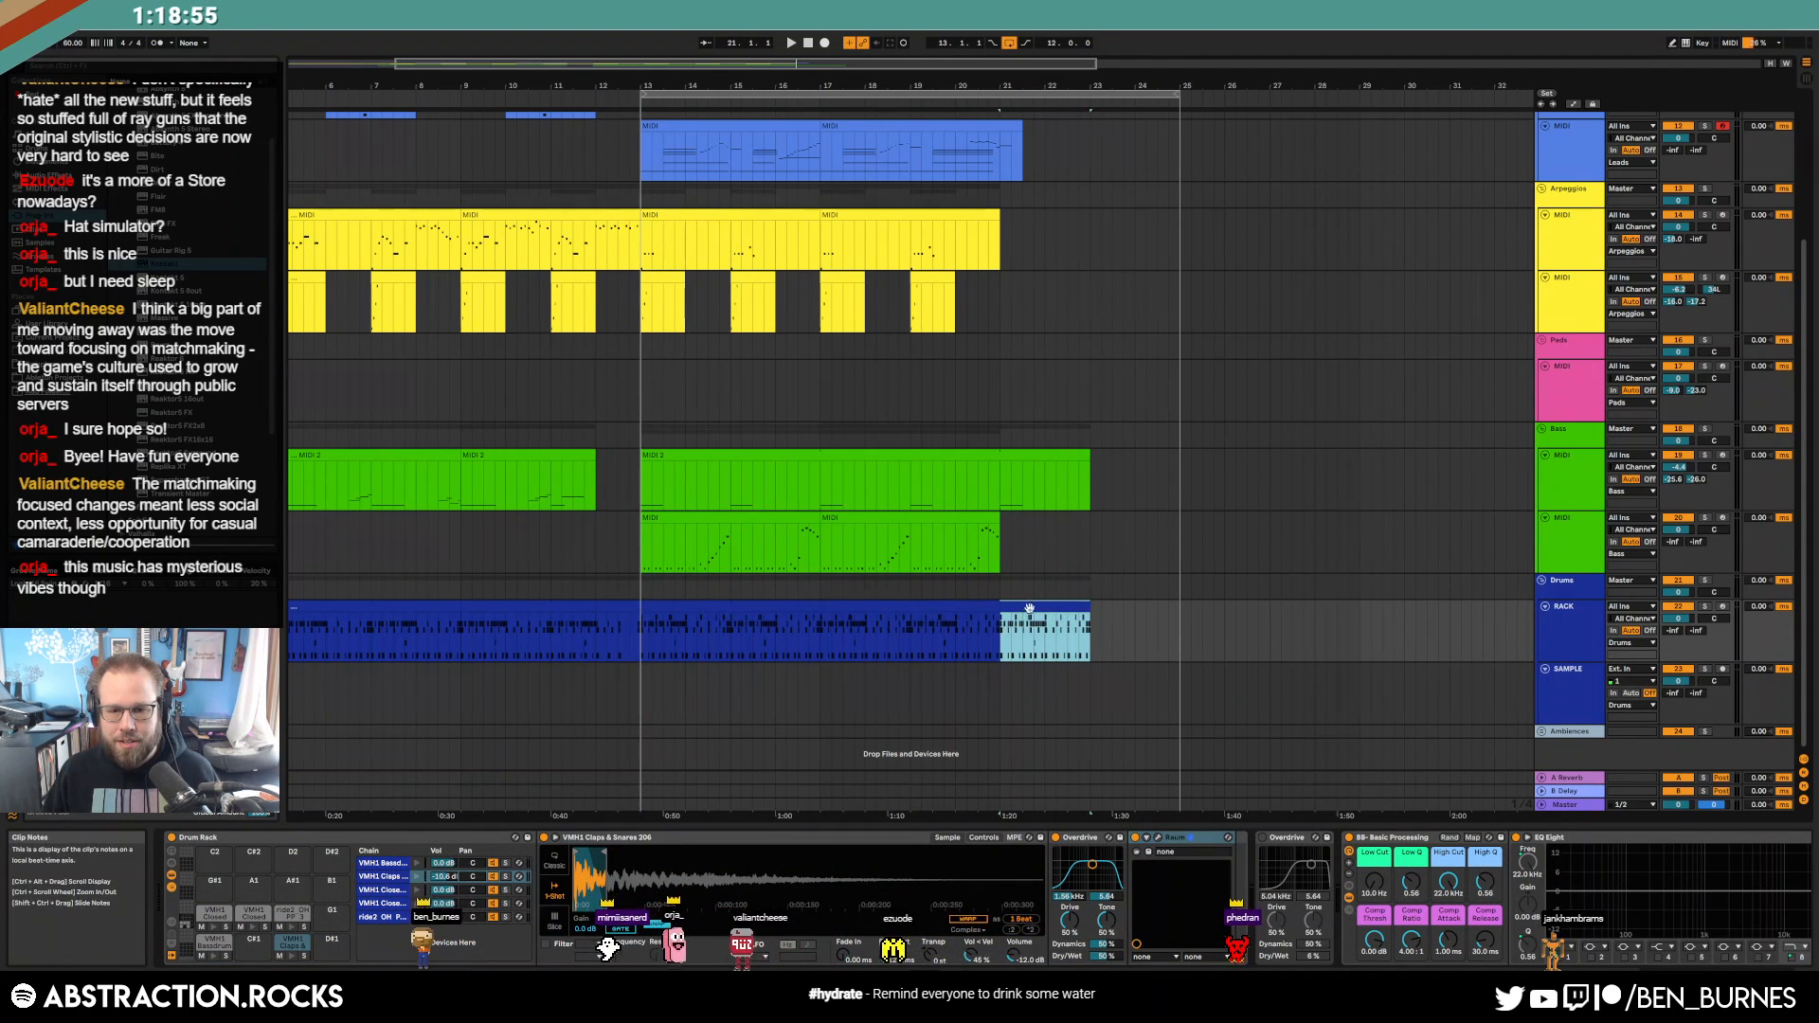
In the bar 21 drum clip, delete the ride, closed hat and clap notes, keeping only the bass drum, and play it back.
{"action": "double_click", "coordinate": [1032, 607]}
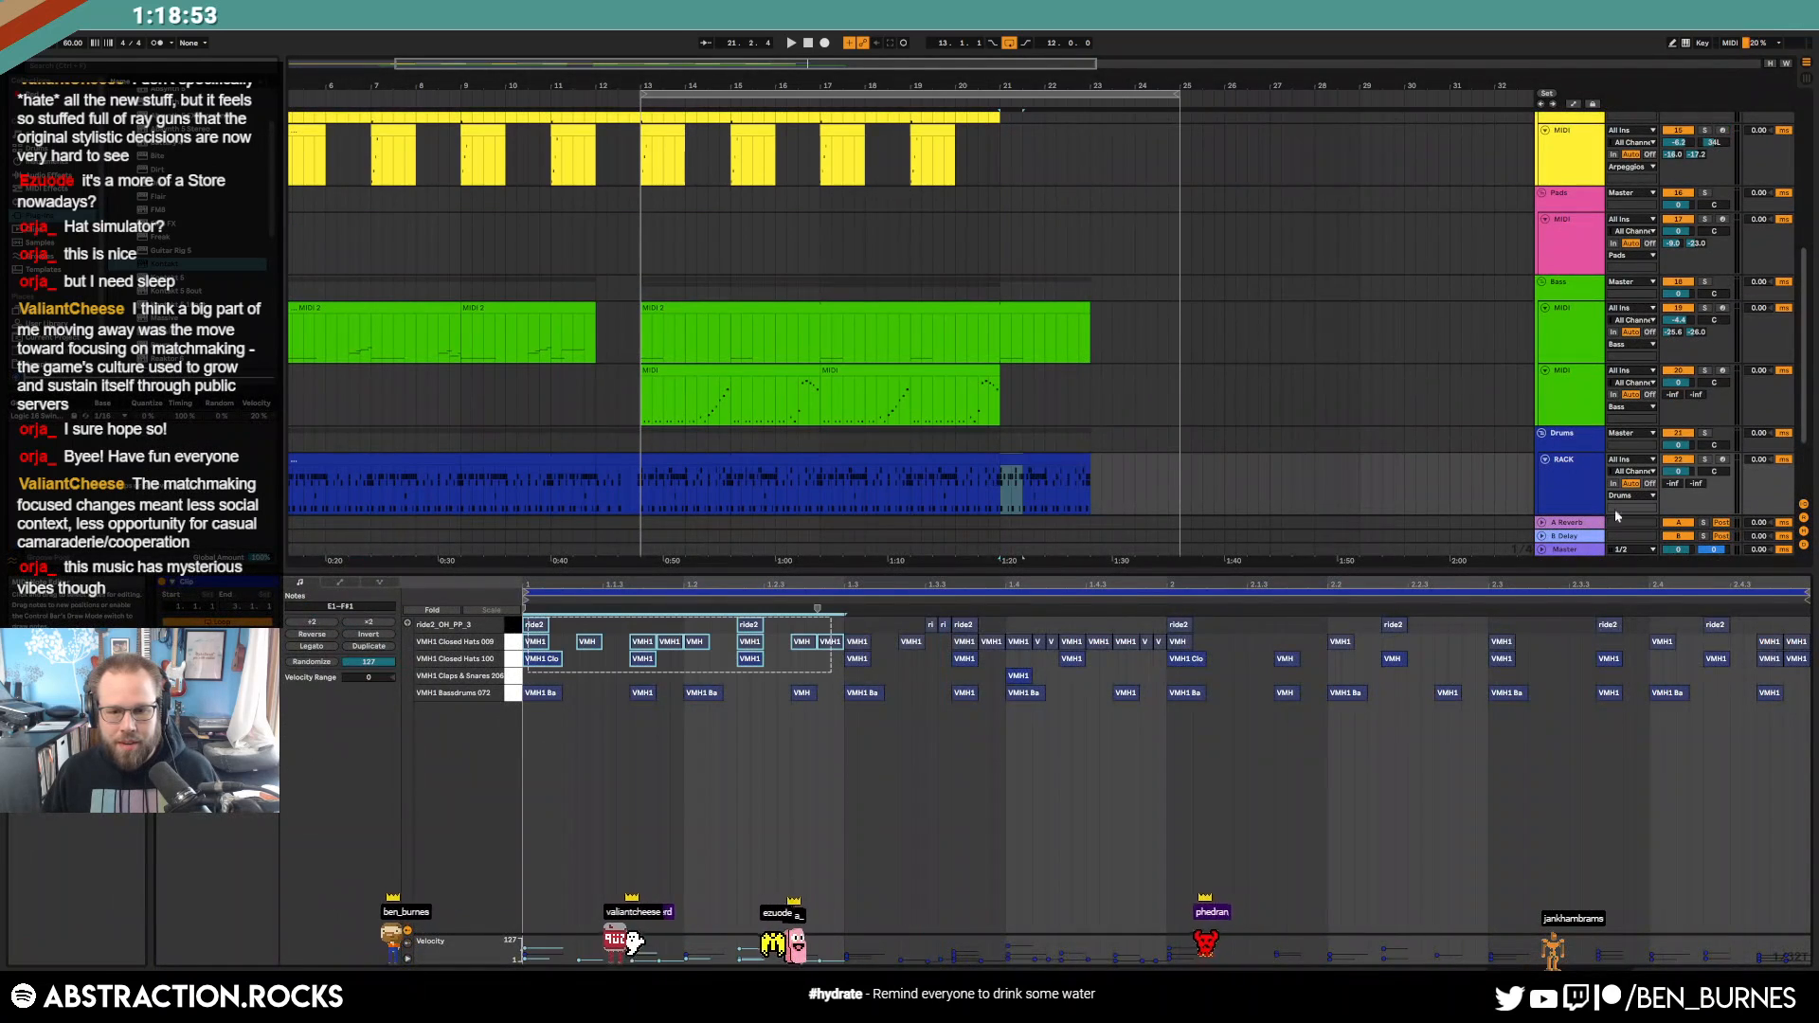
{"action": "key", "text": "Delete"}
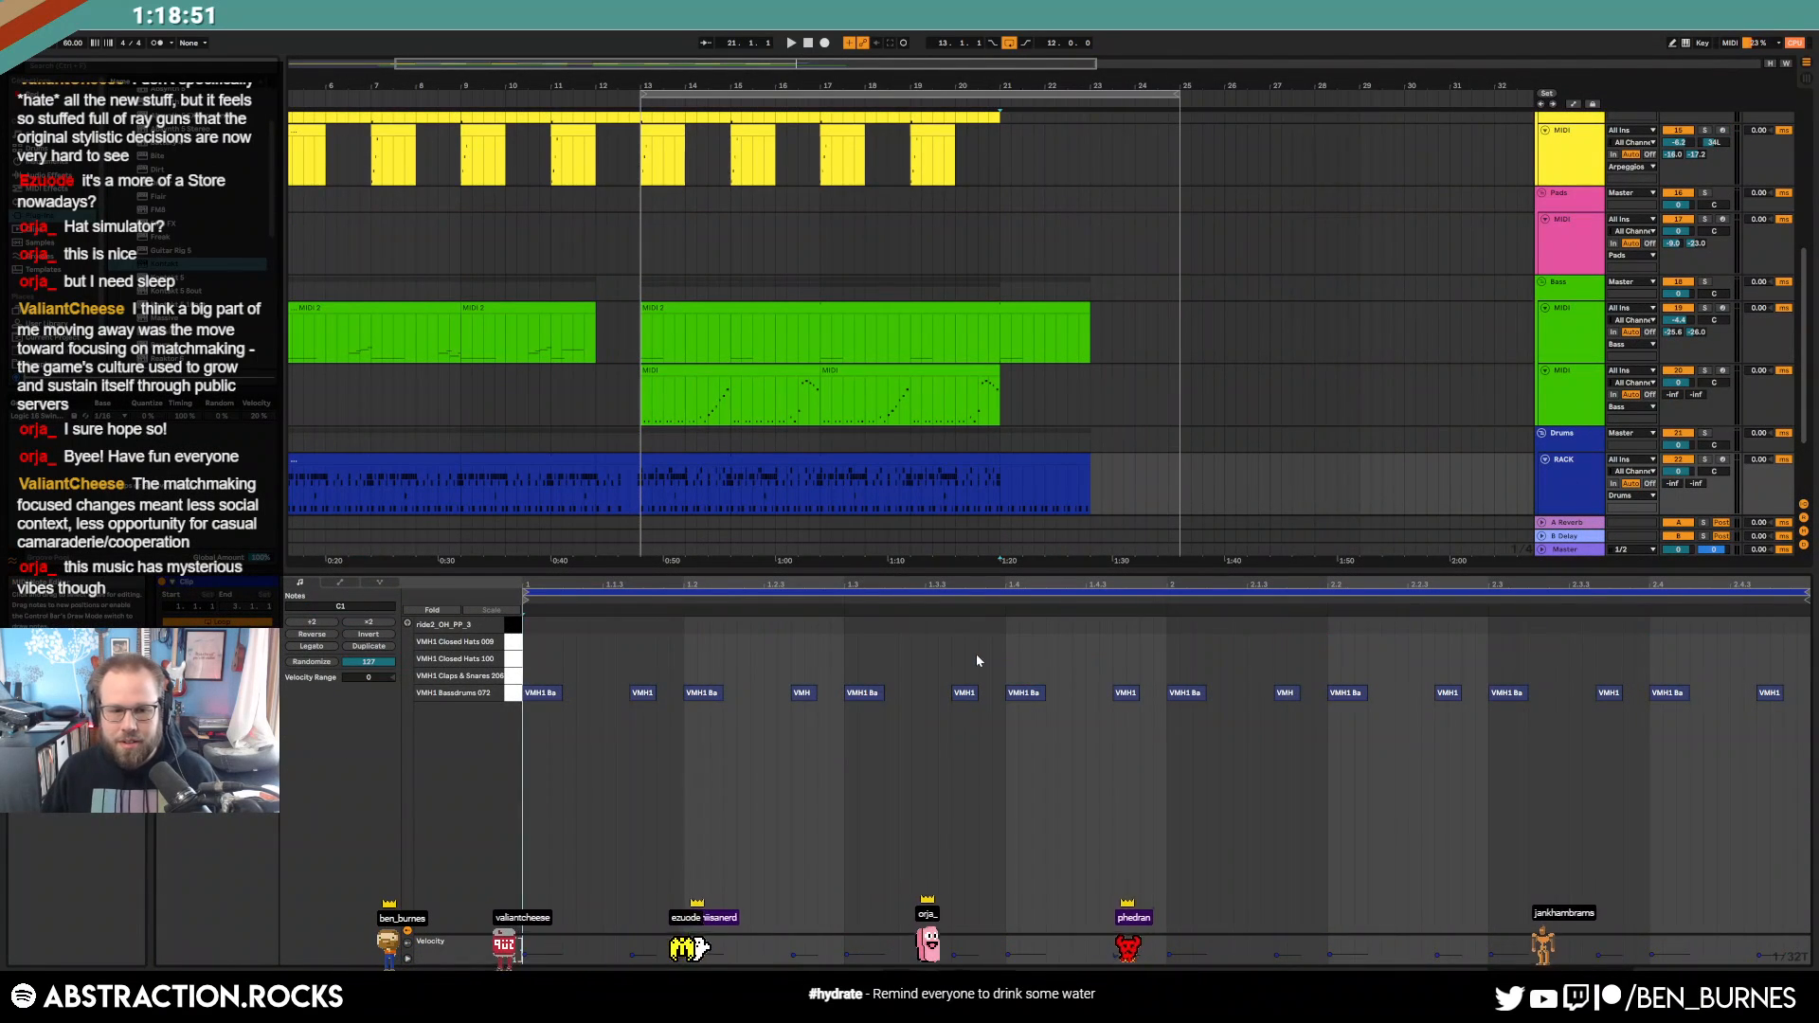
{"action": "key", "text": "space"}
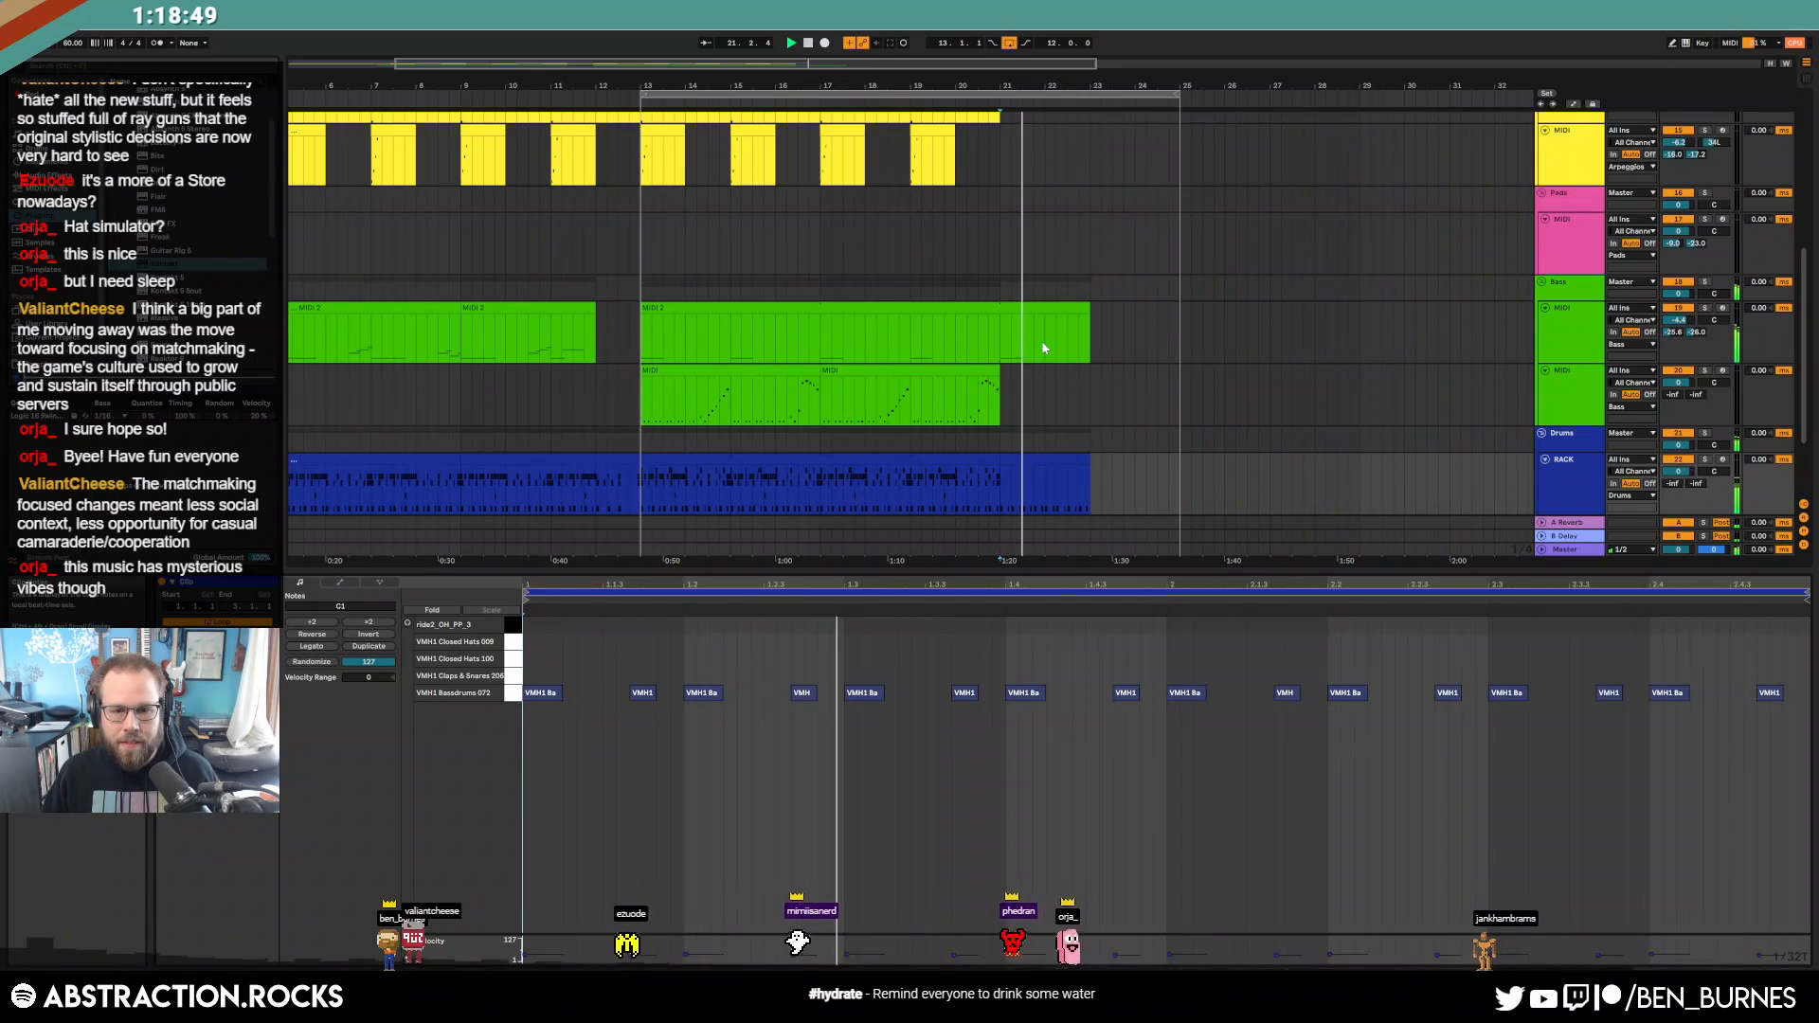
{"action": "scroll", "coordinate": [1014, 446], "scroll_direction": "down", "scroll_amount": 2}
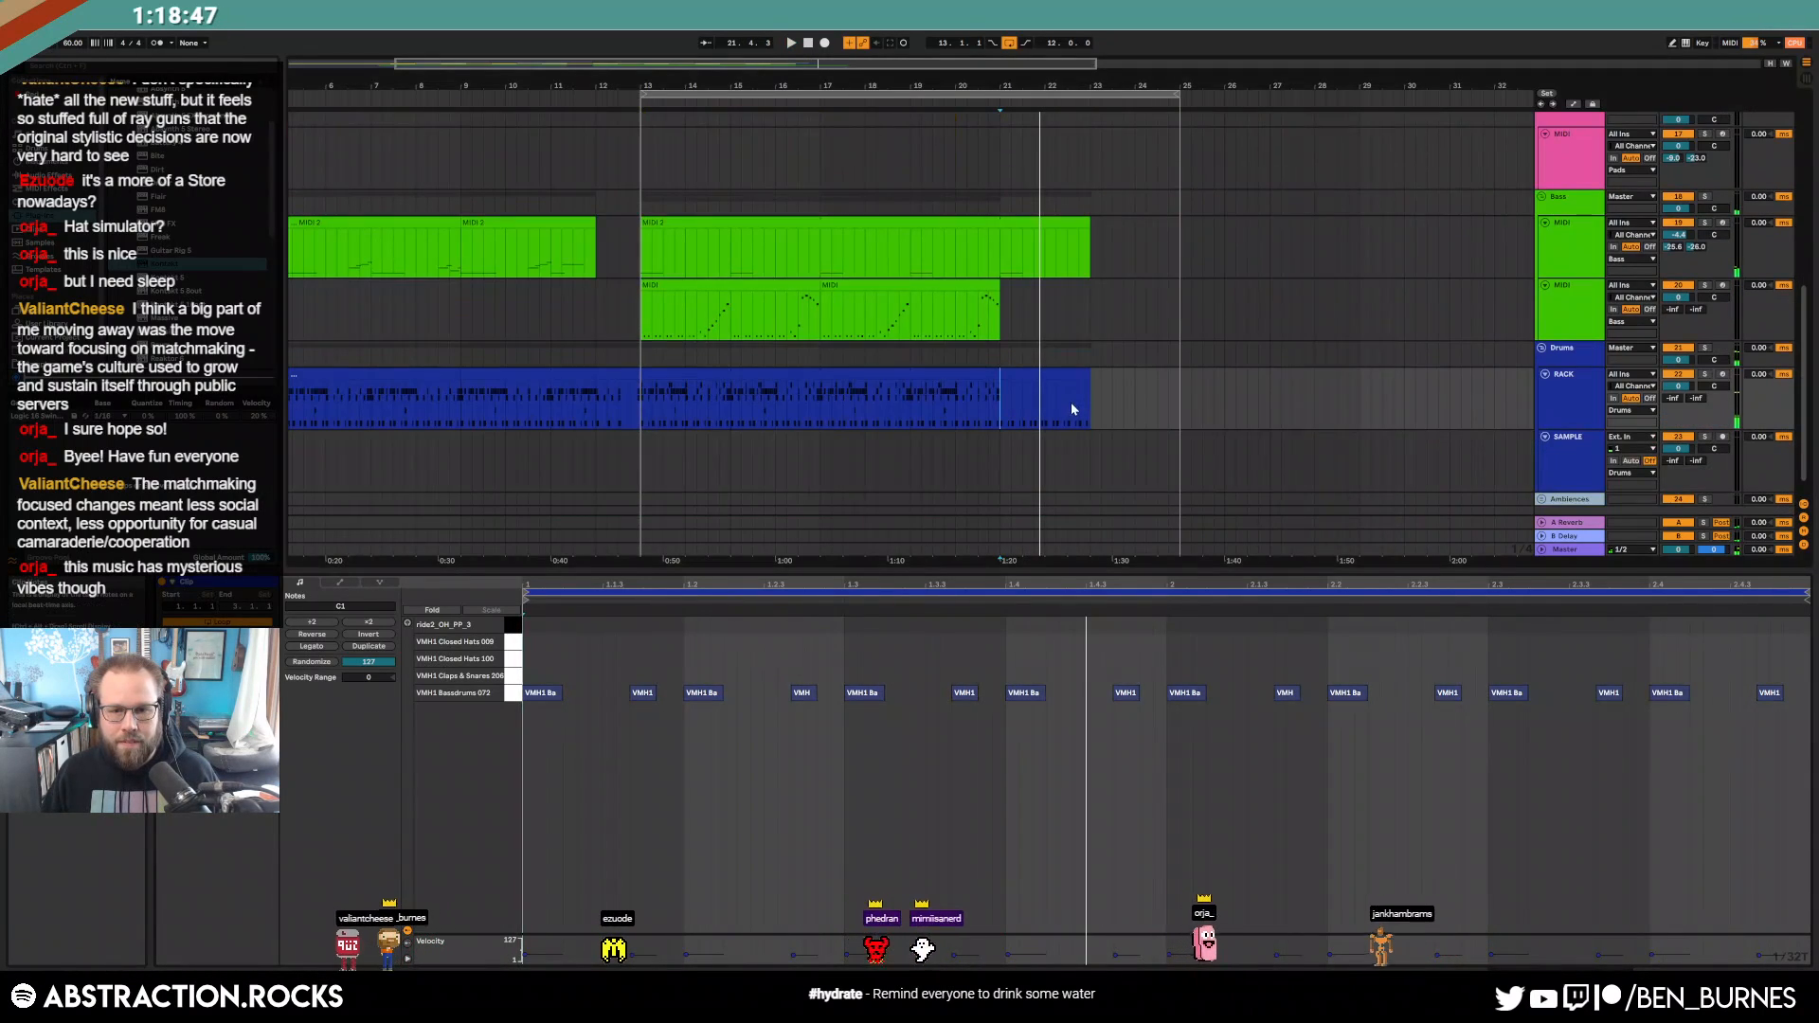
{"action": "key", "text": "shift+Tab"}
Search the samples for crash, place crash1_OH_P_2 at bar 21 on the SAMPLE track, and set low cut 40.3 Hz and high cut 1.95 kHz.
{"action": "left_click", "coordinate": [58, 363]}
{"action": "left_click_drag", "start_coordinate": [273, 400], "coordinate": [283, 80]}
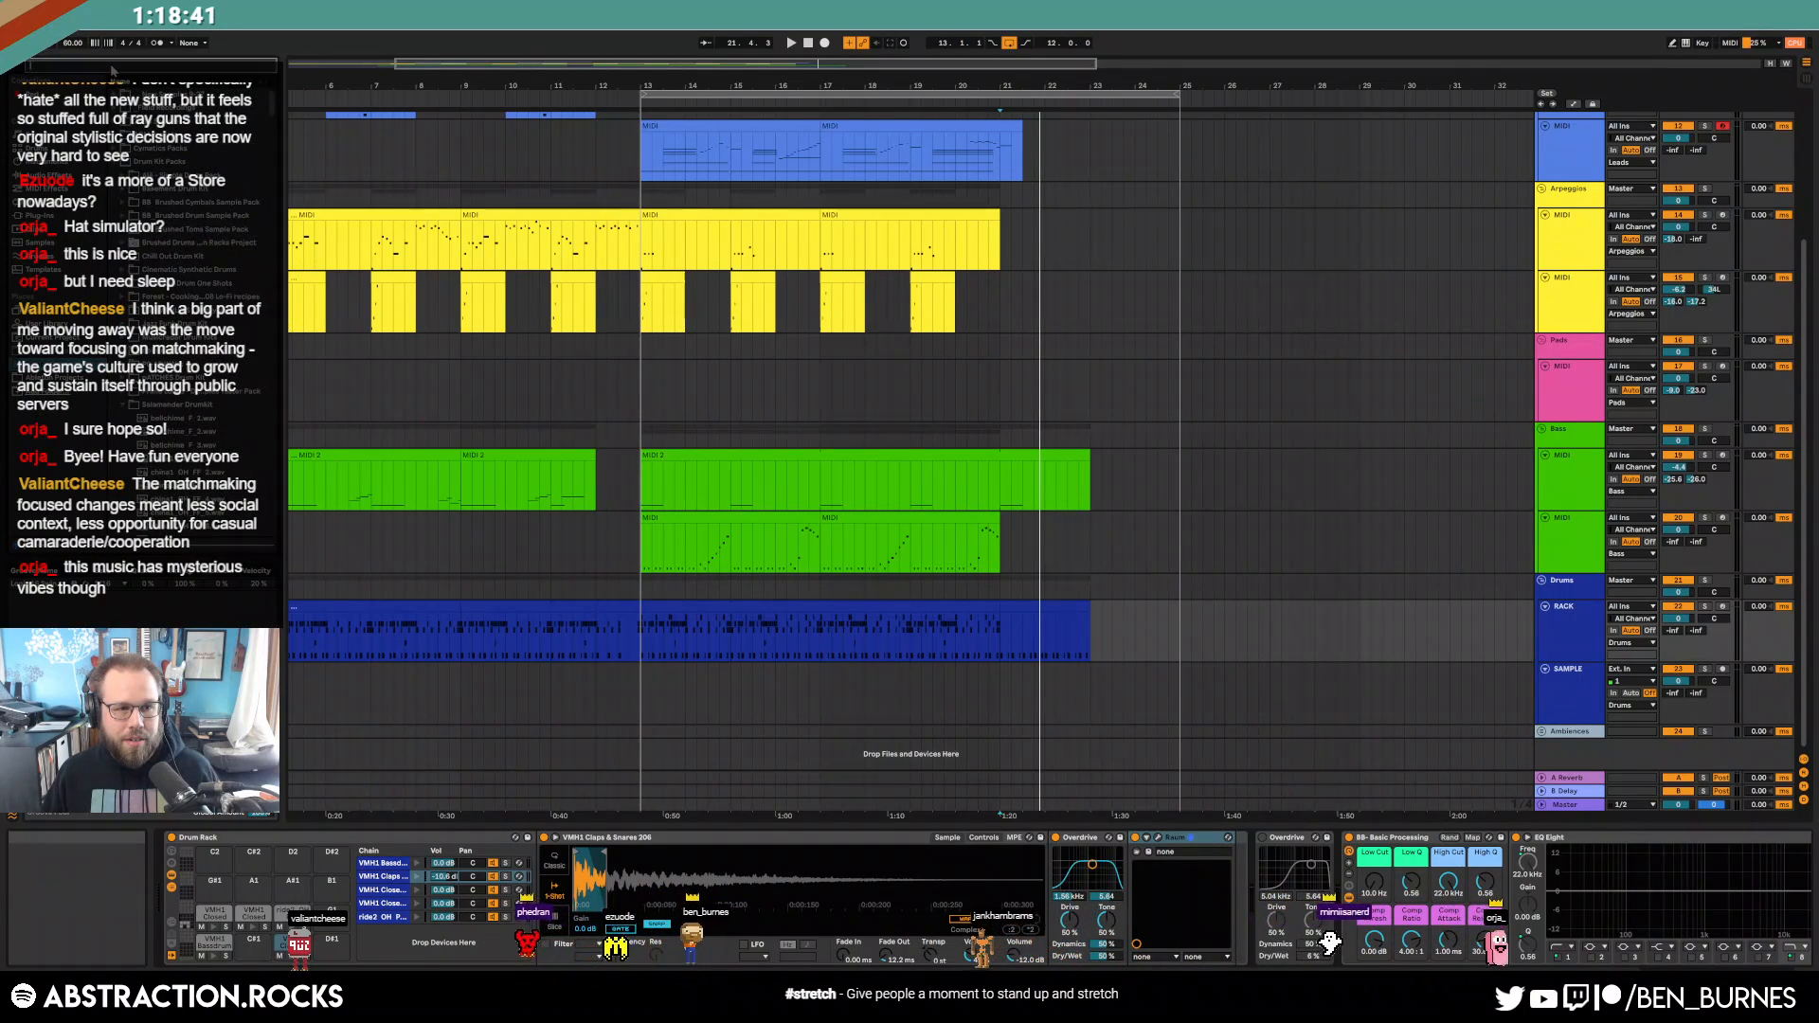
{"action": "left_click", "coordinate": [111, 68]}
{"action": "type", "text": "crash"}
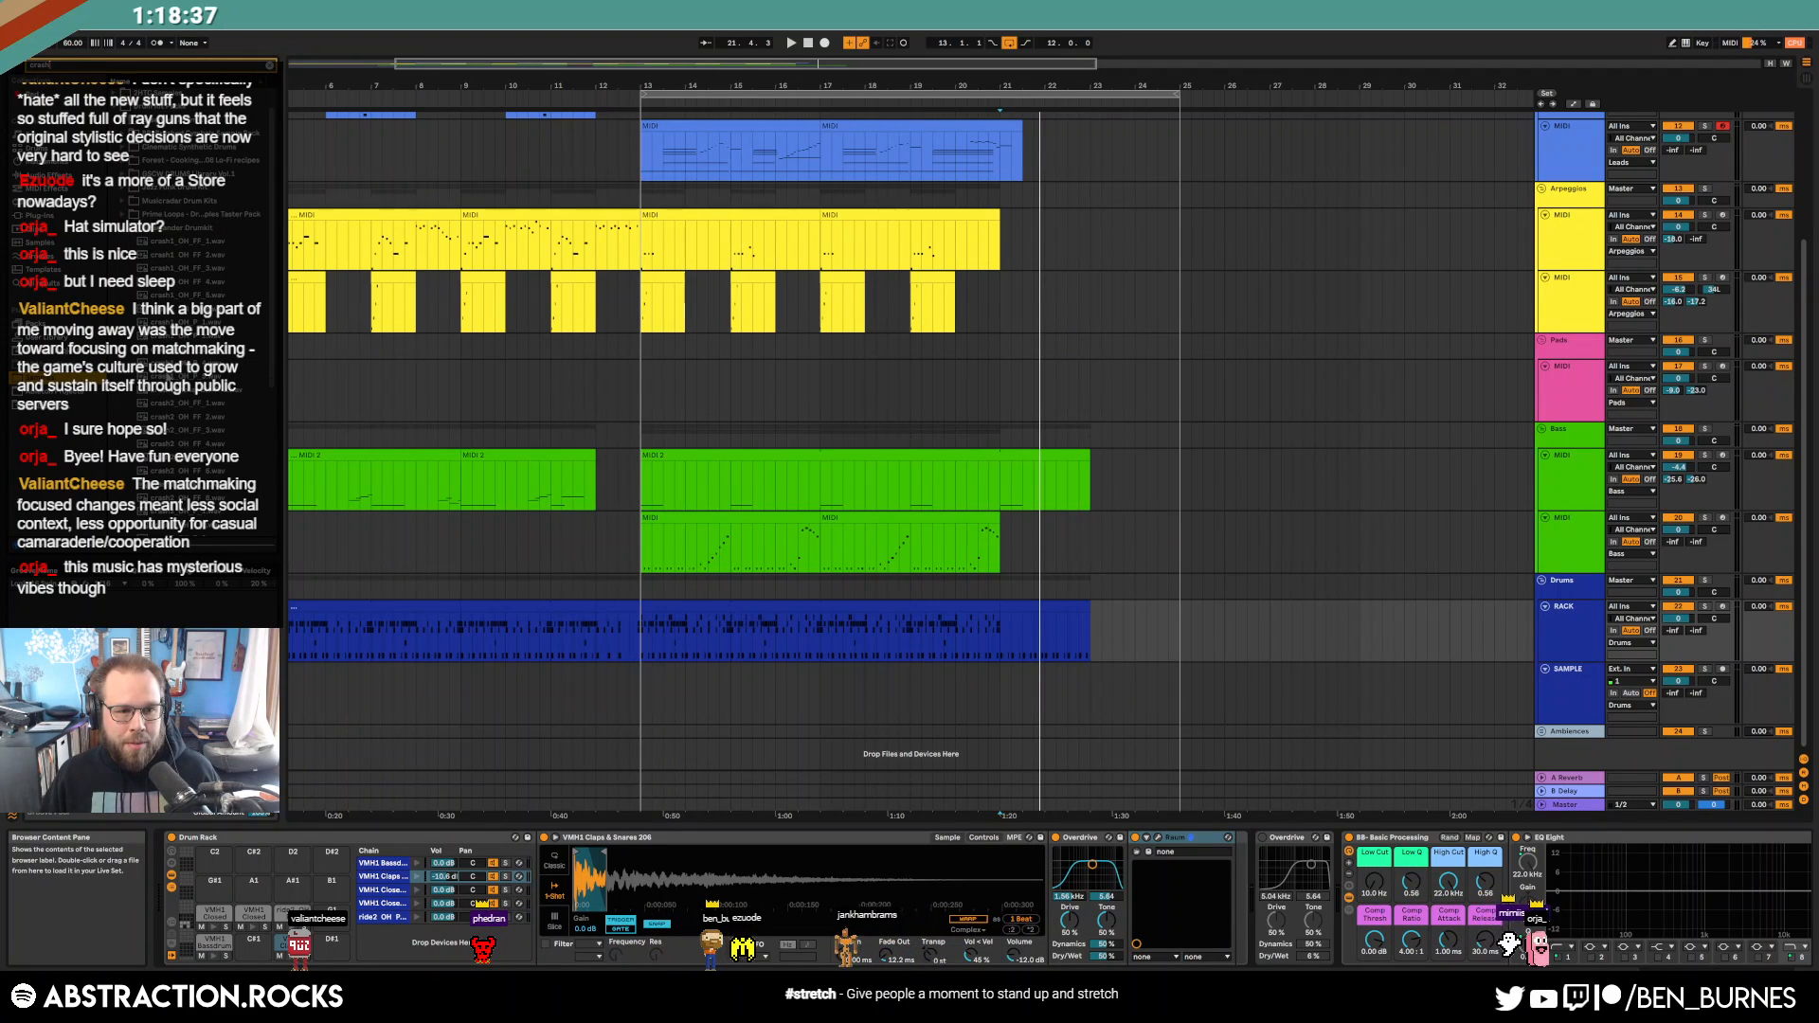
{"action": "left_click_drag", "start_coordinate": [190, 336], "coordinate": [1006, 700]}
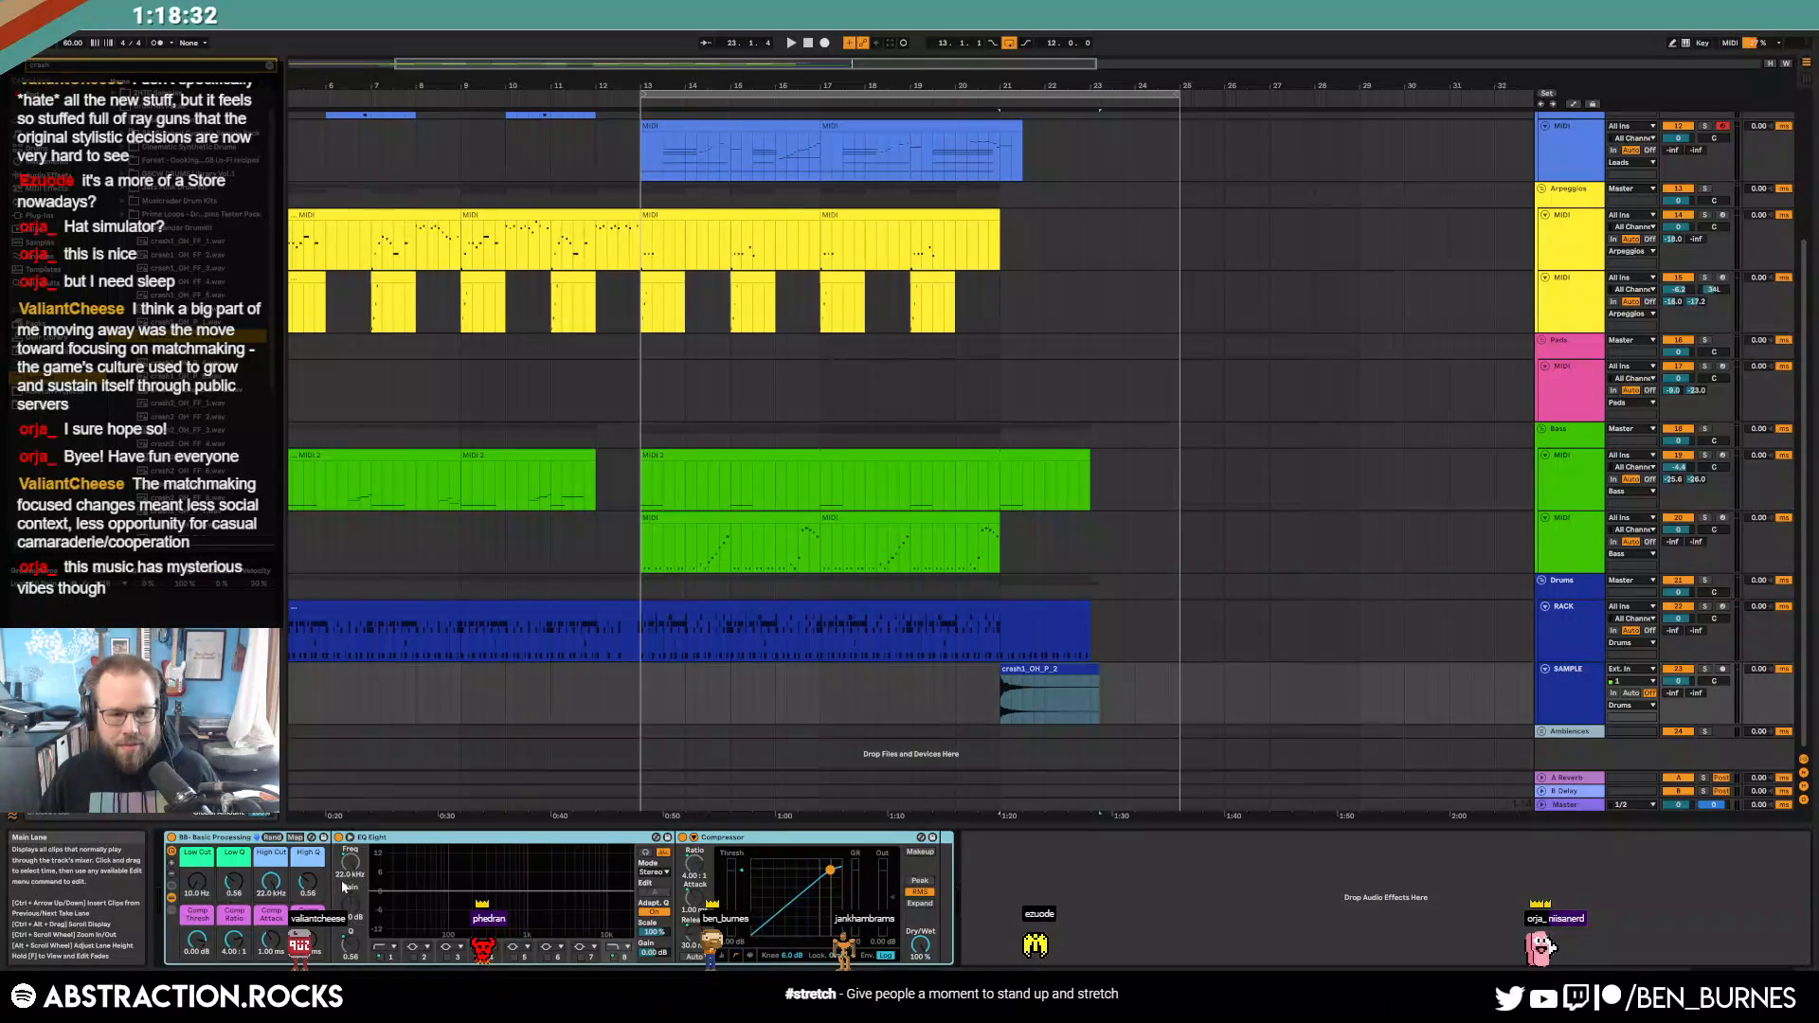
{"action": "left_click_drag", "start_coordinate": [271, 882], "coordinate": [271, 938]}
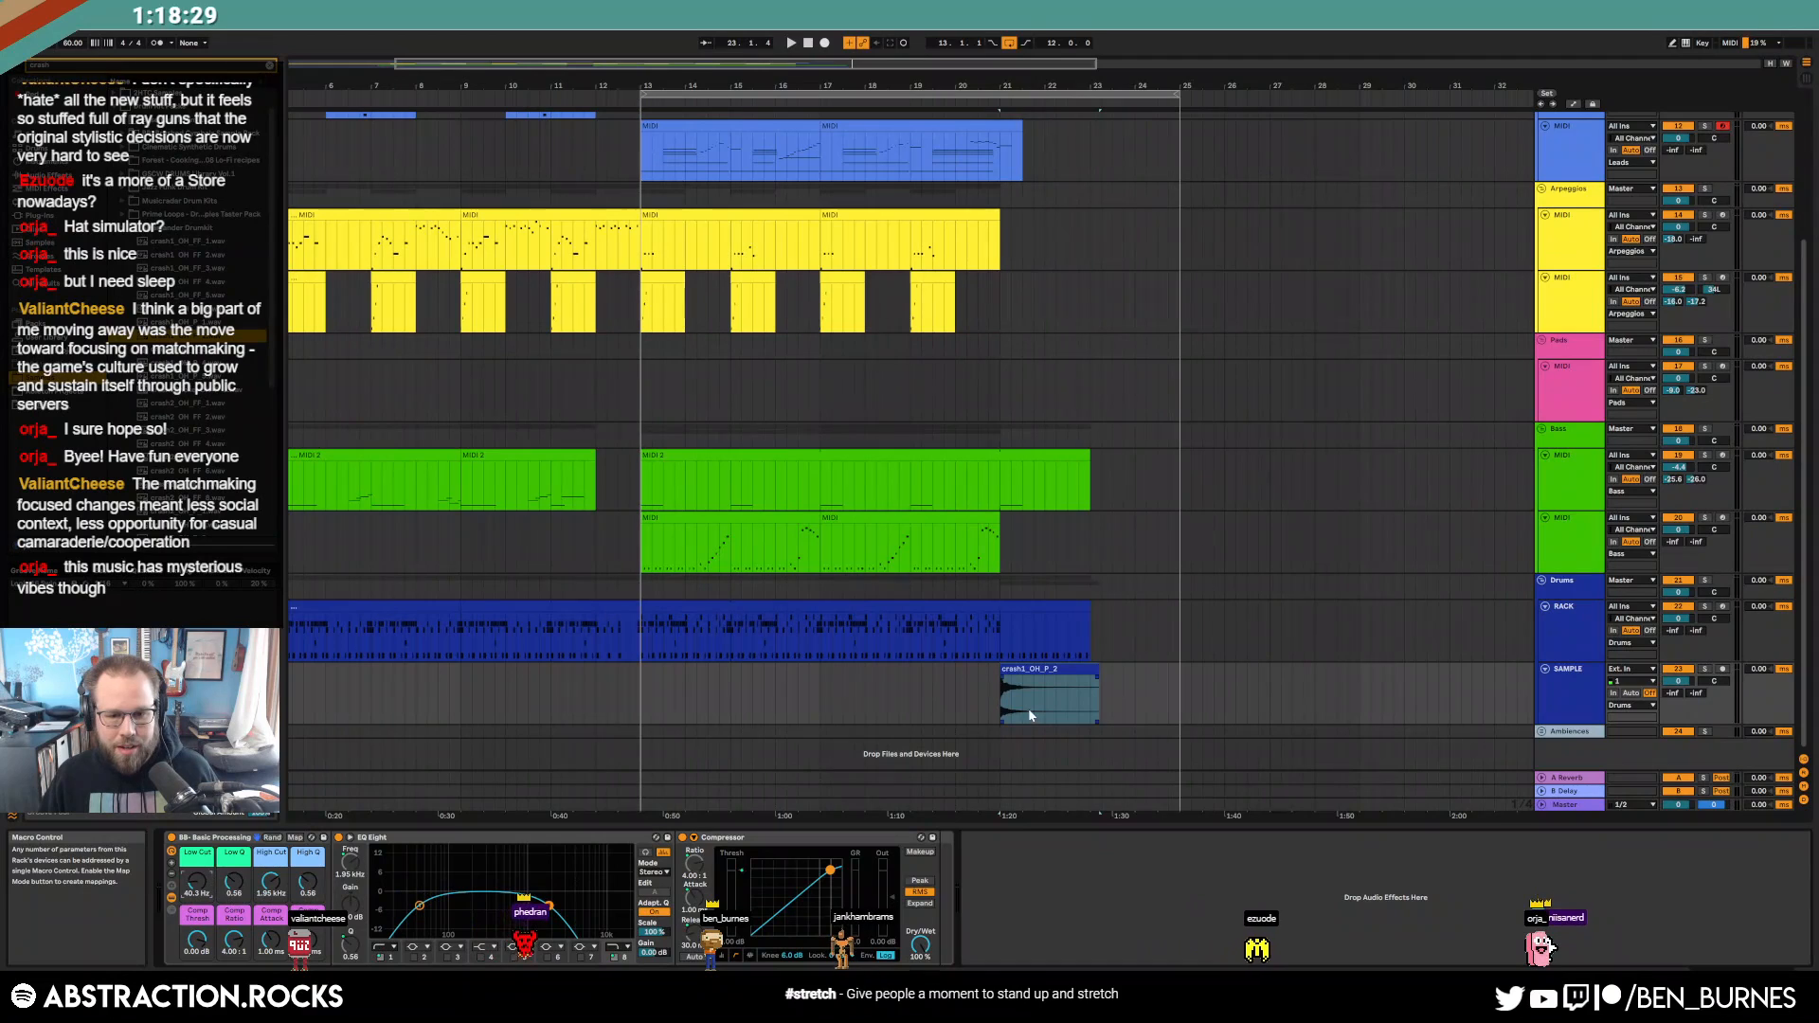
Adjust the crash's fade-in, set the SAMPLE track's first send to -18.6 dB and its volume to about -15.4 dB while playing back.
{"action": "left_click", "coordinate": [1011, 671]}
{"action": "scroll", "coordinate": [1012, 671], "scroll_direction": "up", "scroll_amount": 5}
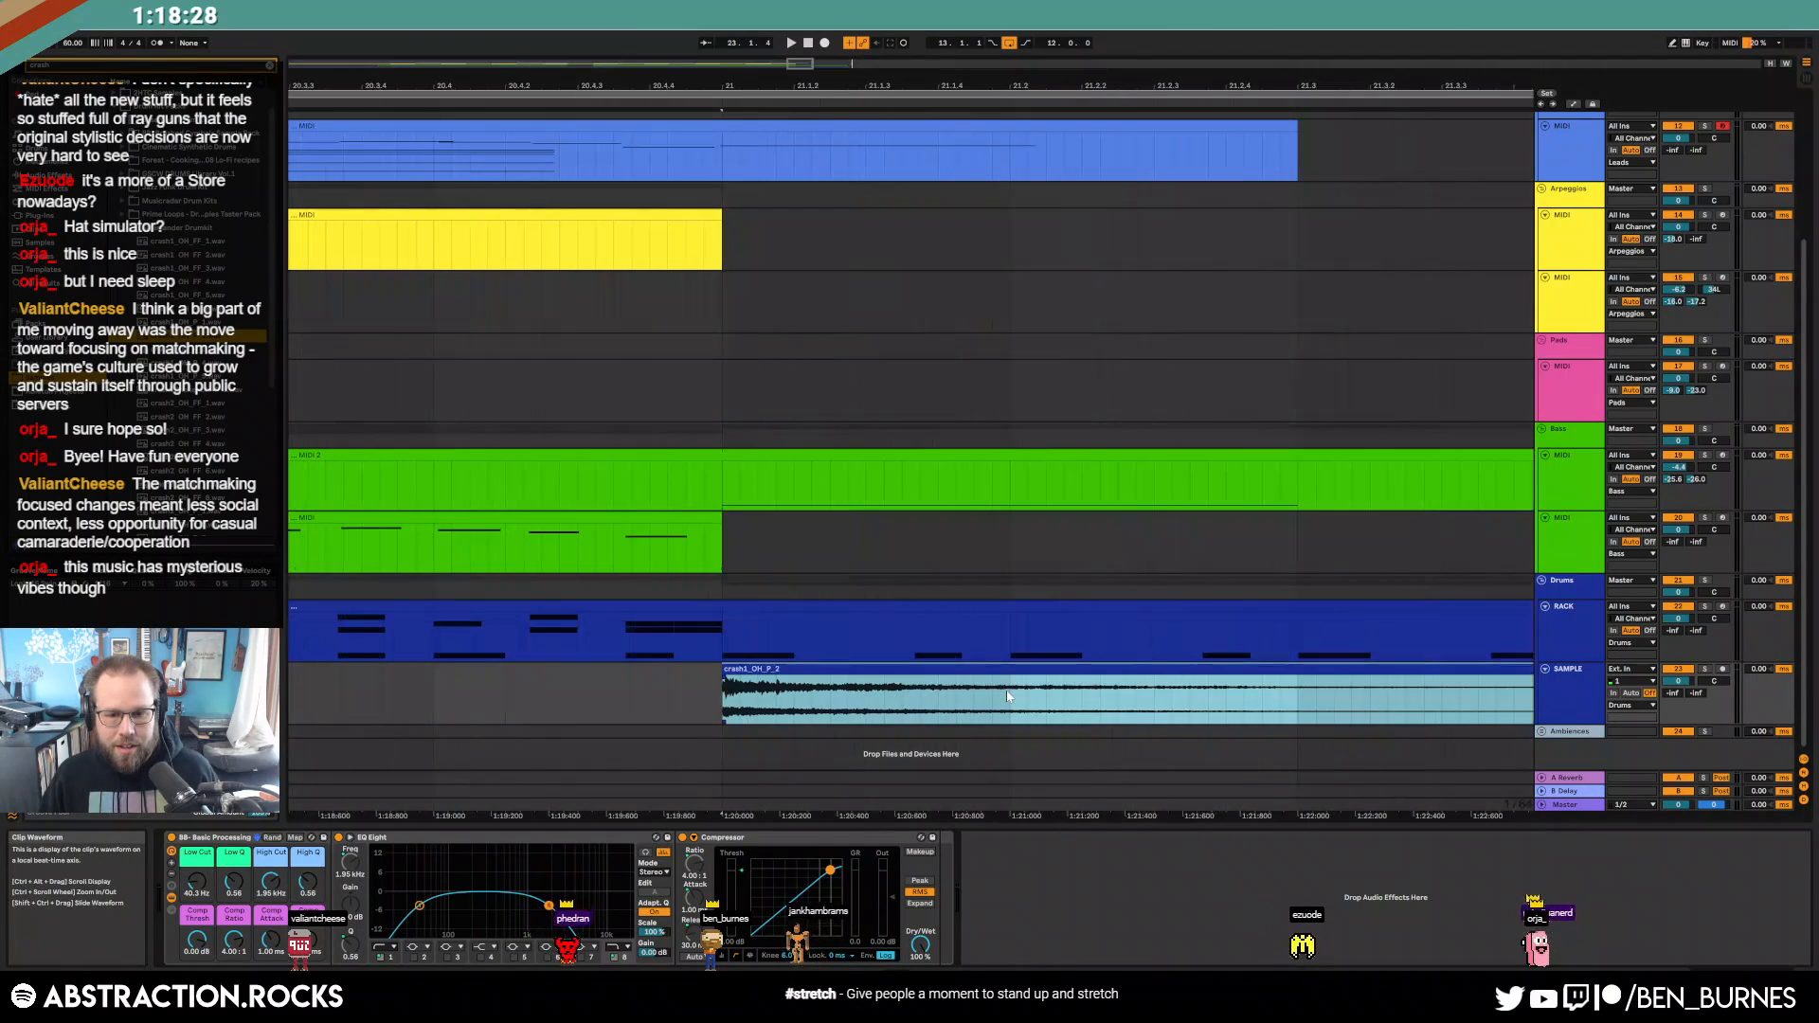
{"action": "left_click", "coordinate": [730, 677]}
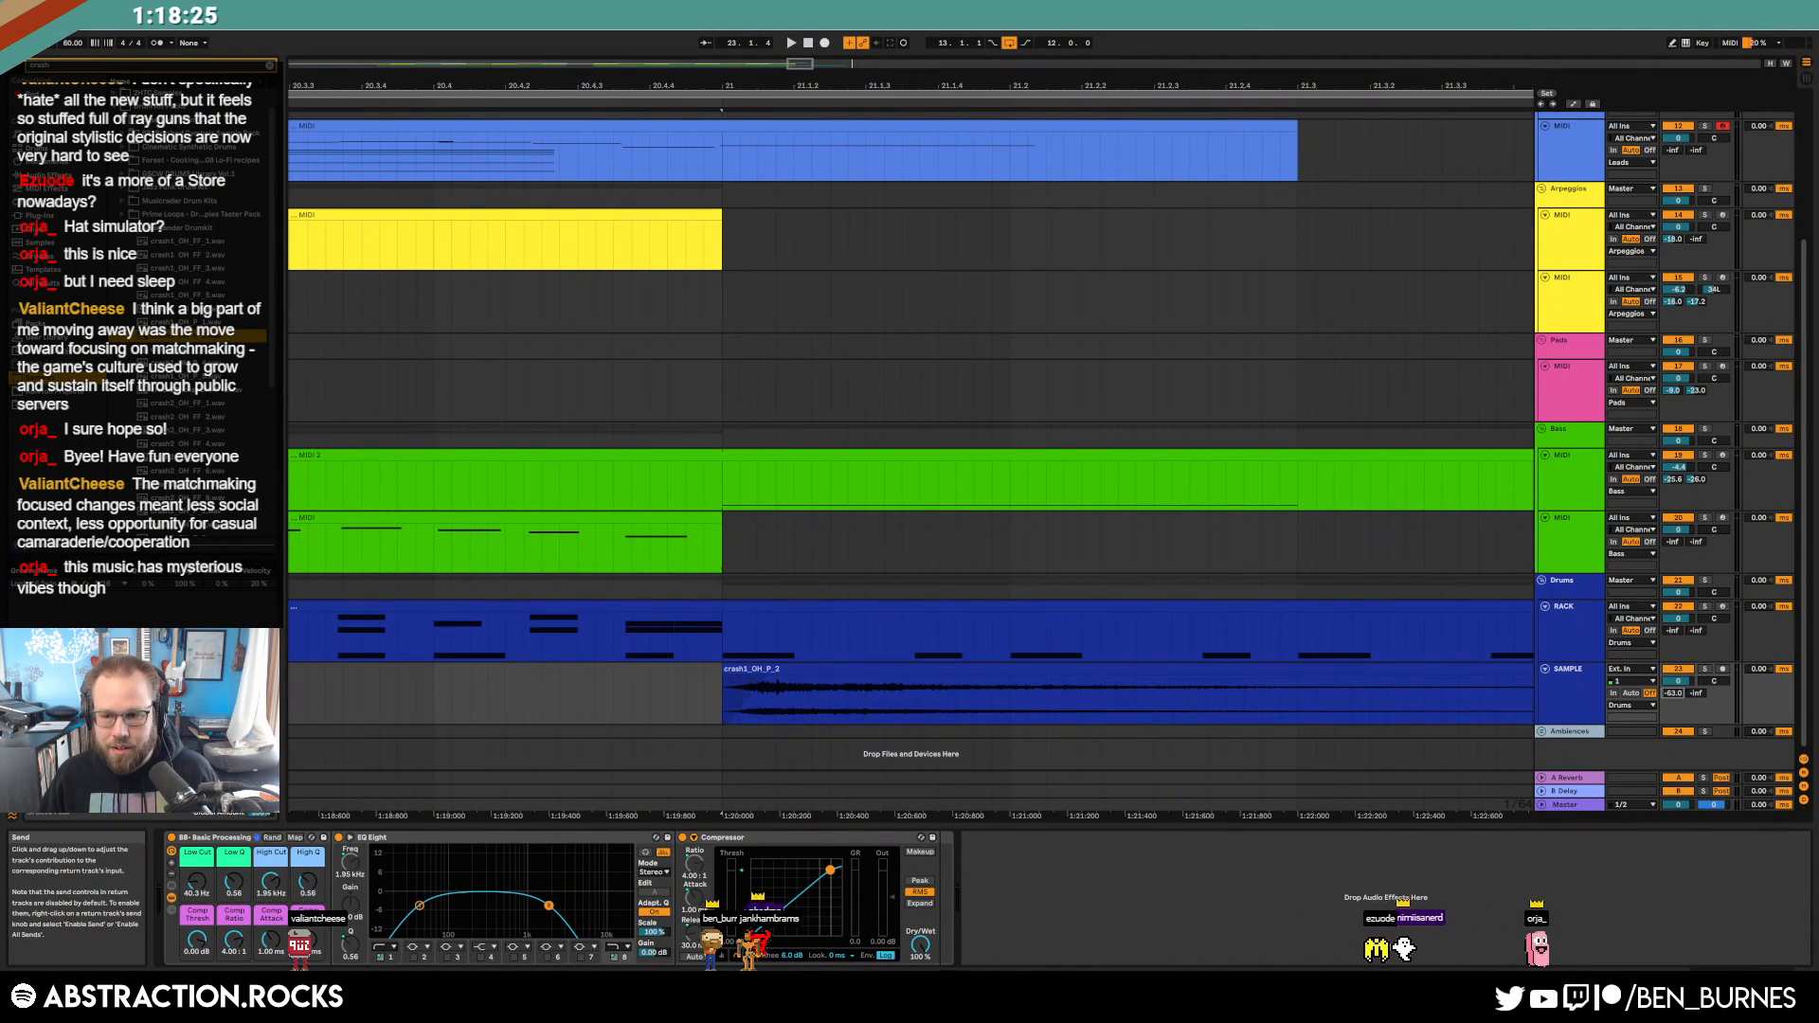
{"action": "key", "text": "space"}
{"action": "key", "text": "space"}
{"action": "left_click_drag", "start_coordinate": [1677, 682], "coordinate": [1677, 703]}
{"action": "left_click", "coordinate": [801, 680]}
{"action": "key", "text": "ctrl+z"}
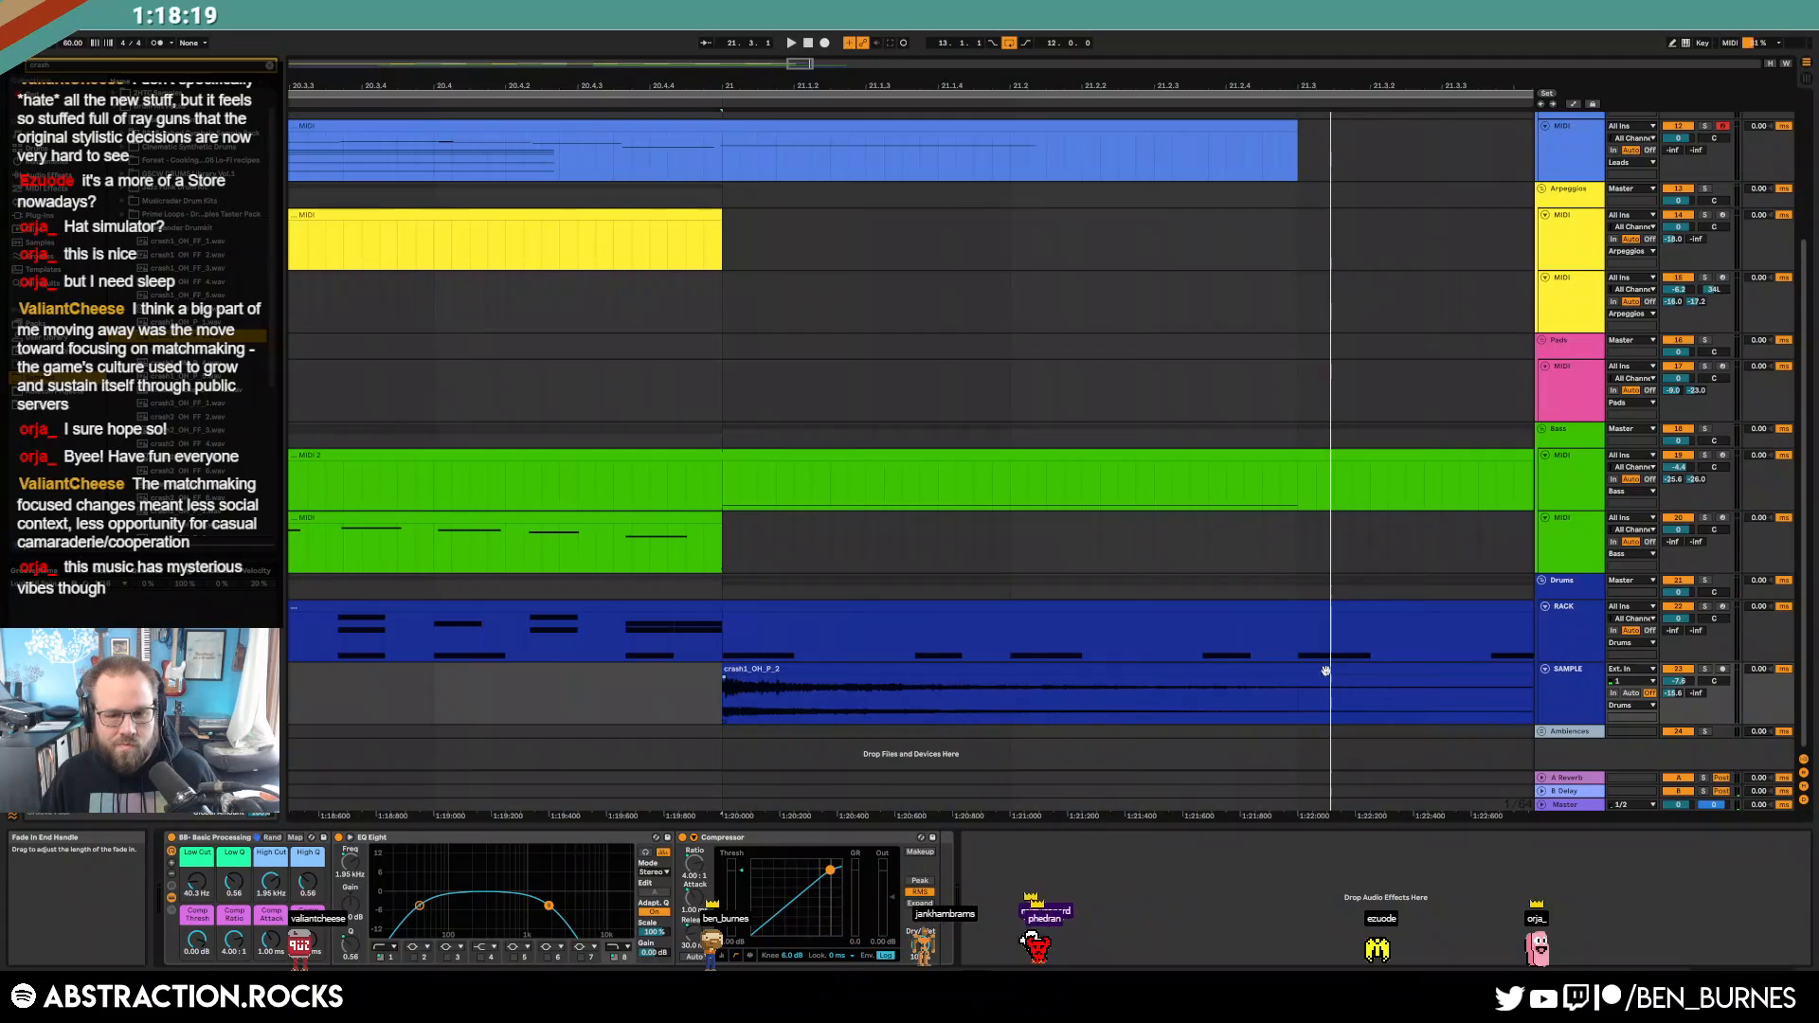
{"action": "left_click_drag", "start_coordinate": [1678, 682], "coordinate": [1678, 691]}
{"action": "key", "text": "space"}
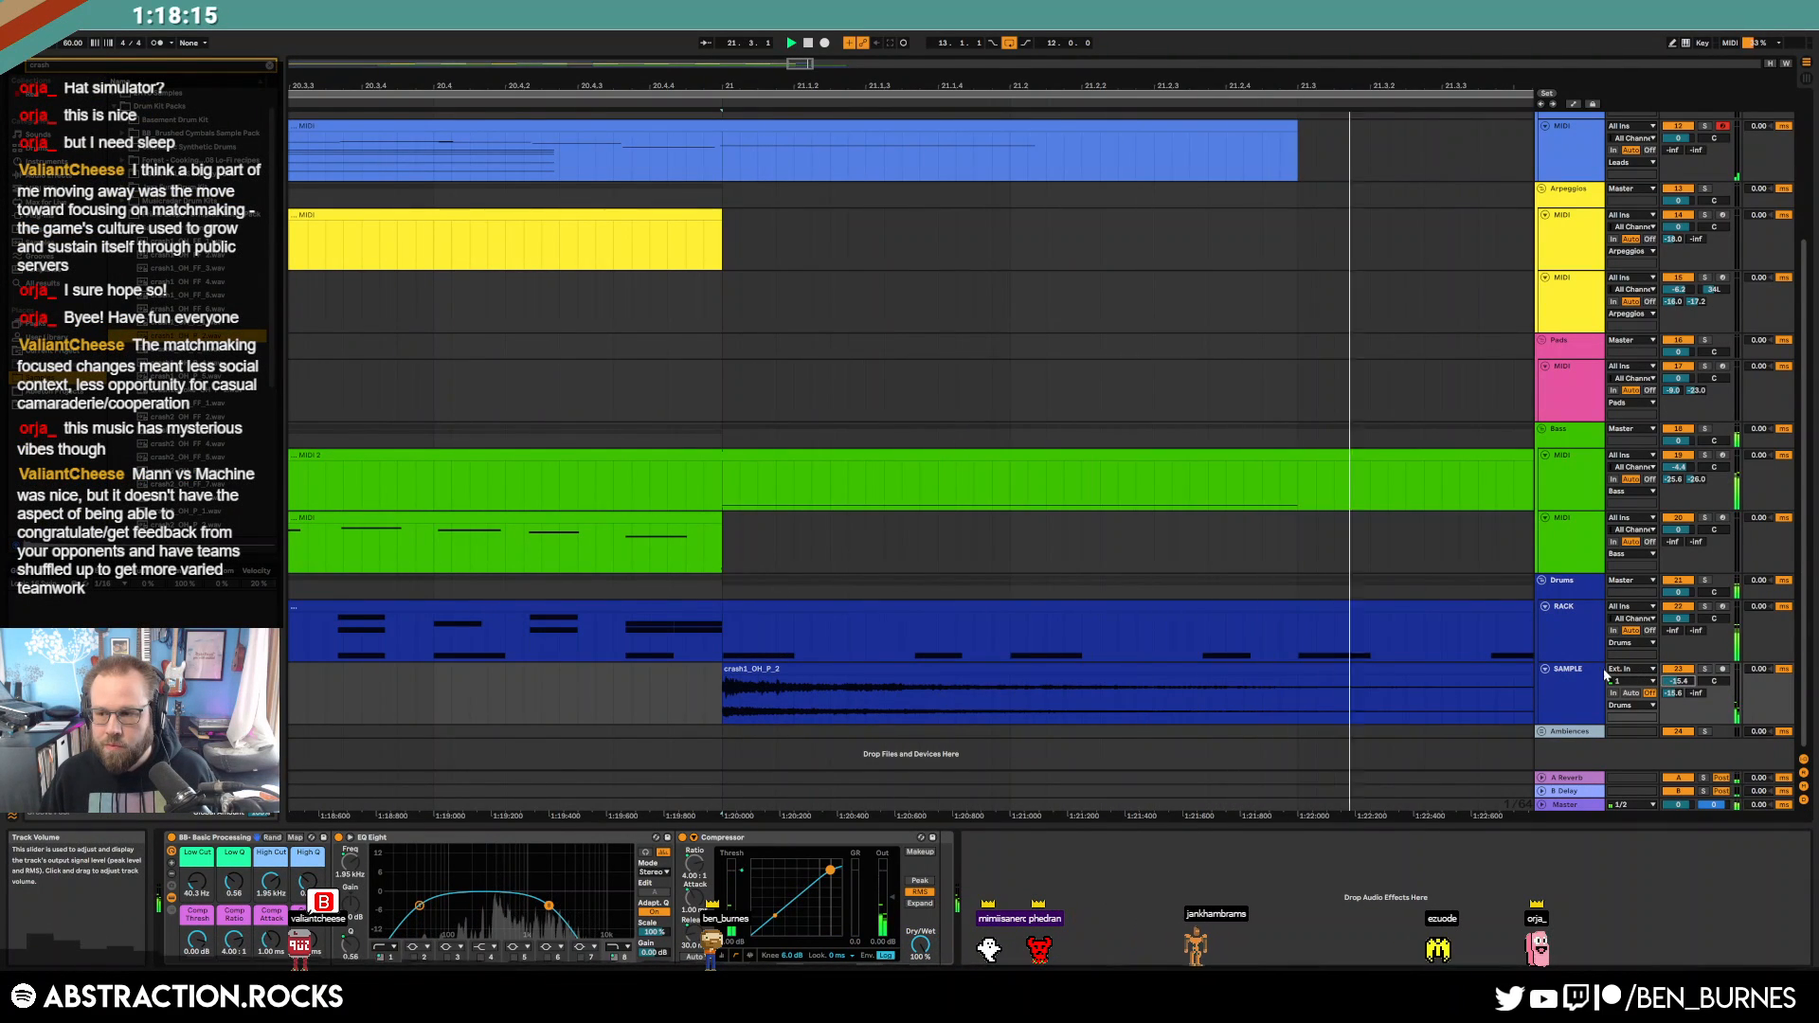
{"action": "key", "text": "space"}
Trim the crash clip to end at bar 23 and give it a long fade-out.
{"action": "scroll", "coordinate": [1235, 603], "scroll_direction": "down", "scroll_amount": 3}
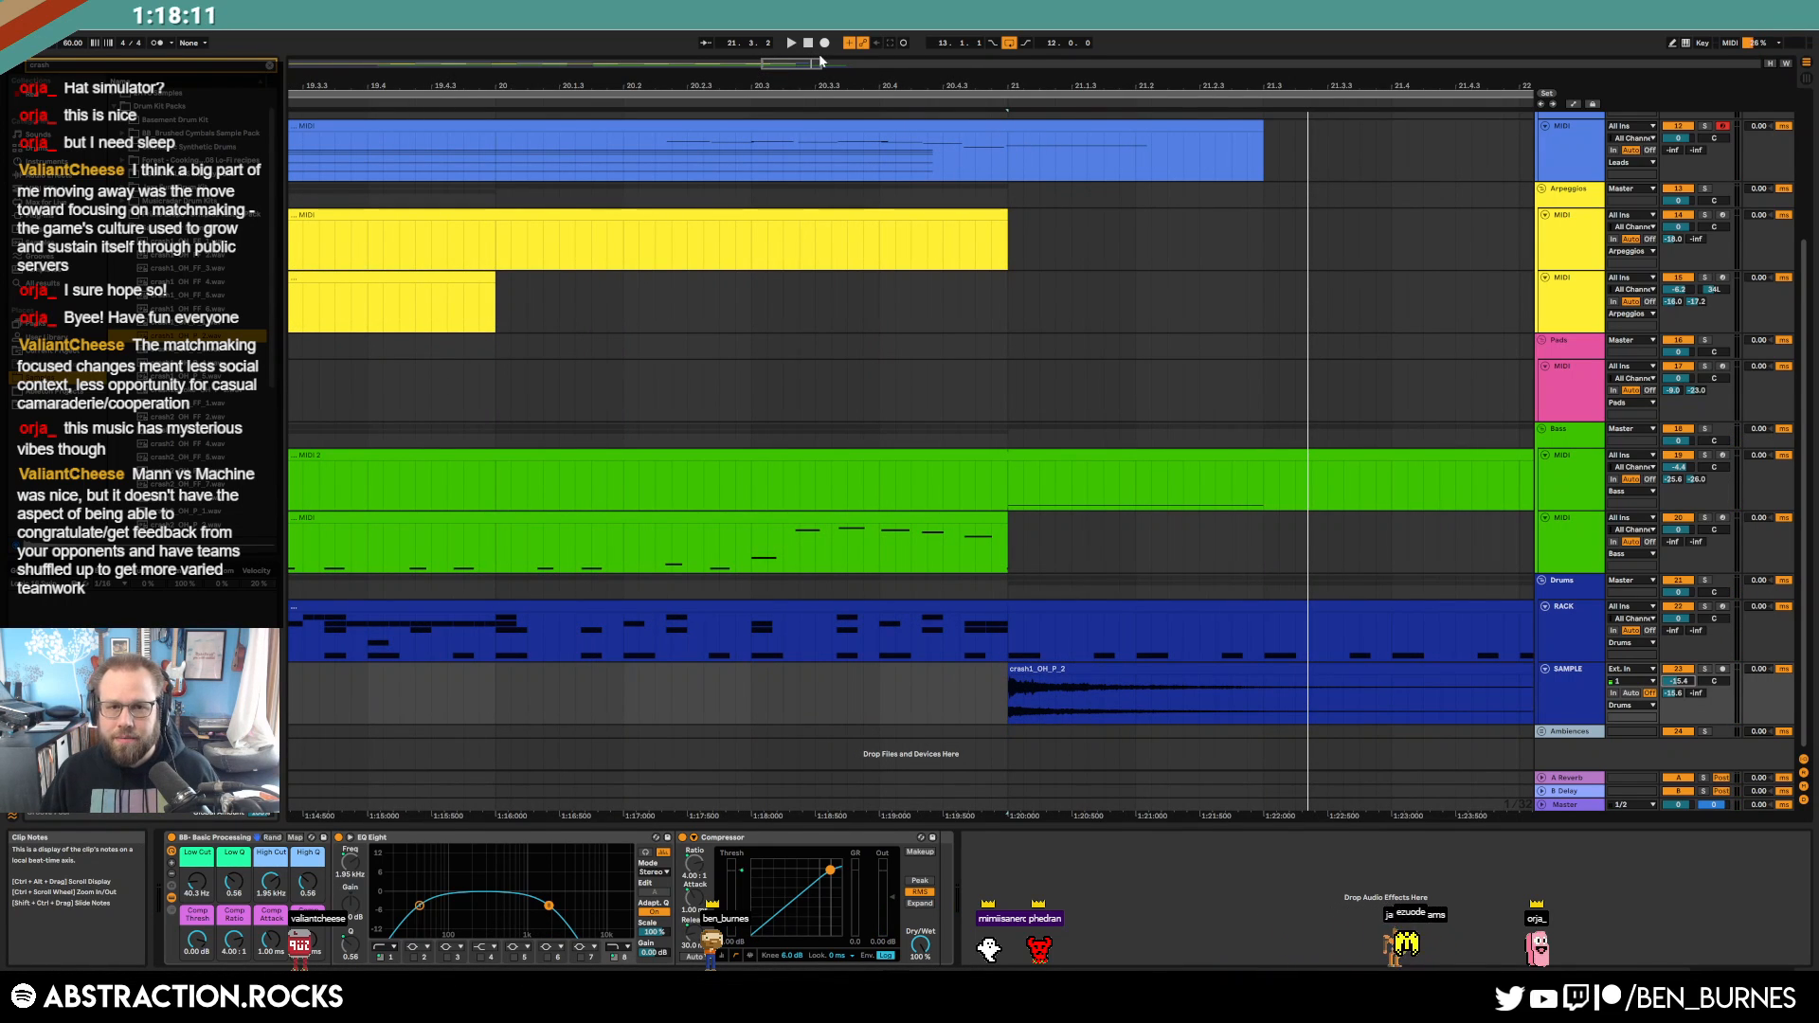
{"action": "left_click_drag", "start_coordinate": [837, 64], "coordinate": [856, 44]}
{"action": "left_click_drag", "start_coordinate": [1330, 669], "coordinate": [1180, 681]}
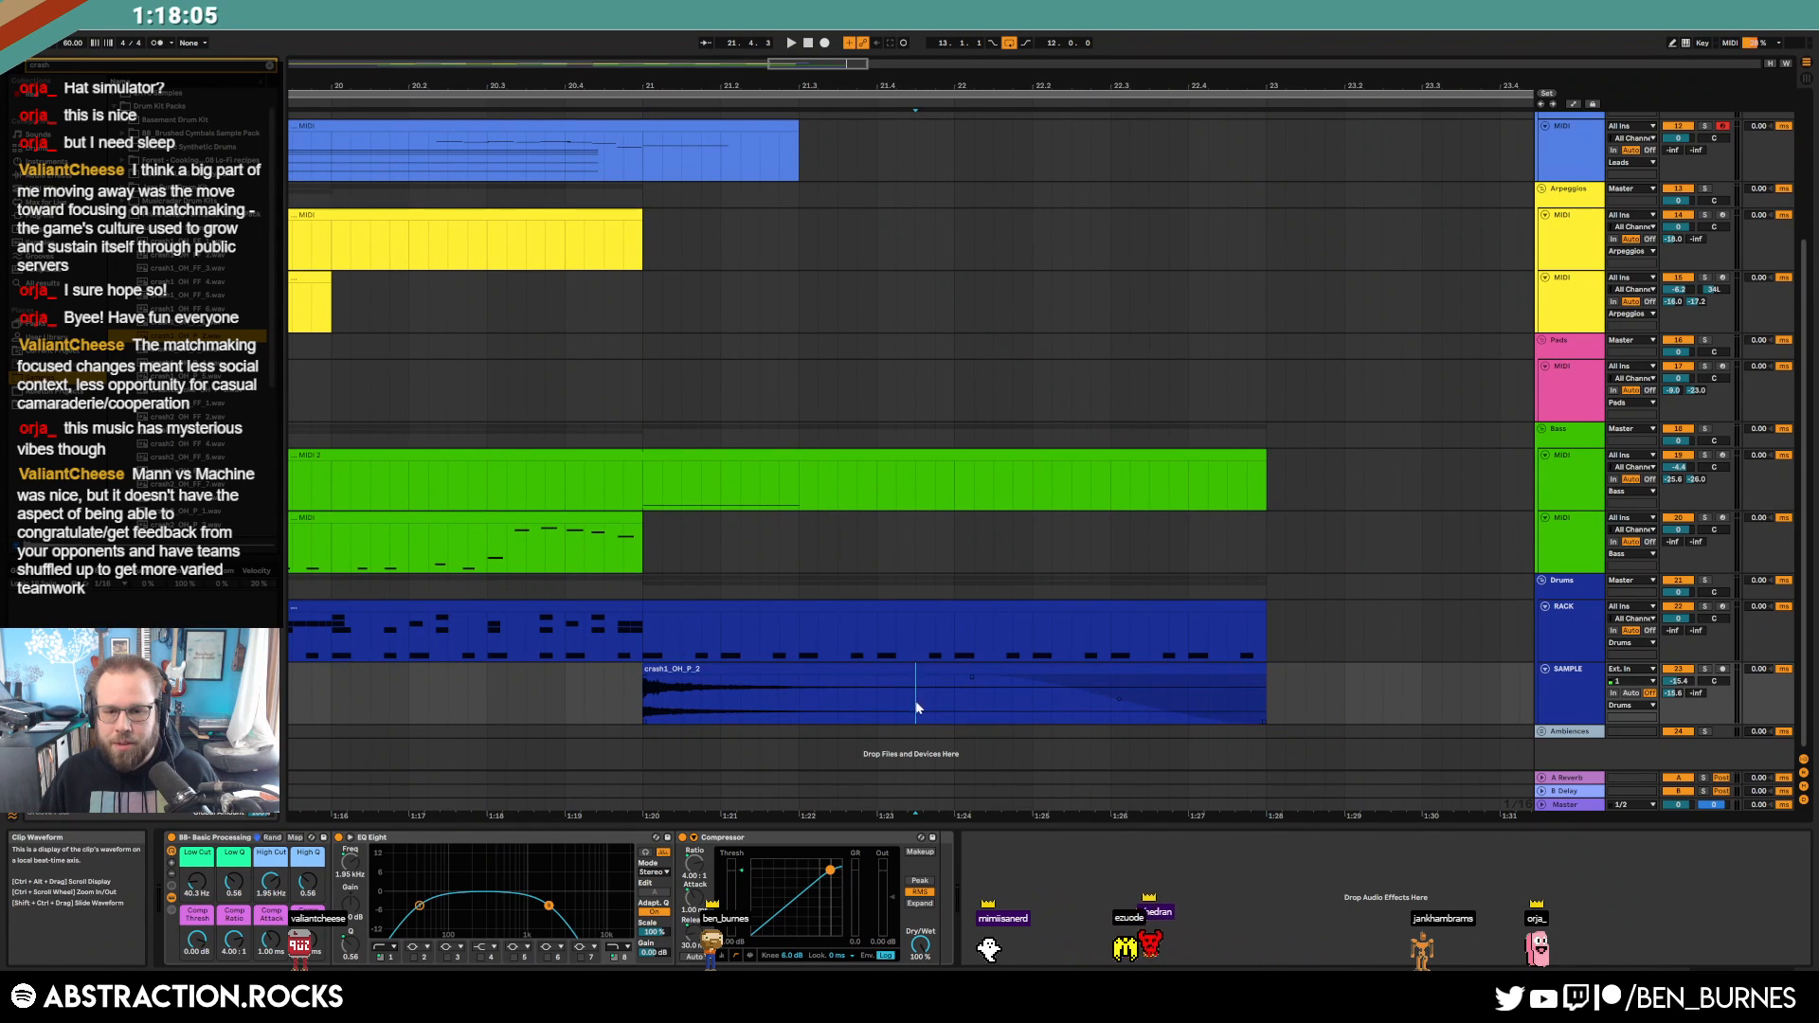
Set the SAMPLE track's volume to about -15.9 dB, low cut to 78.5 Hz and high cut to 3.18 kHz, and play the transition.
{"action": "left_click_drag", "start_coordinate": [1683, 681], "coordinate": [1683, 683]}
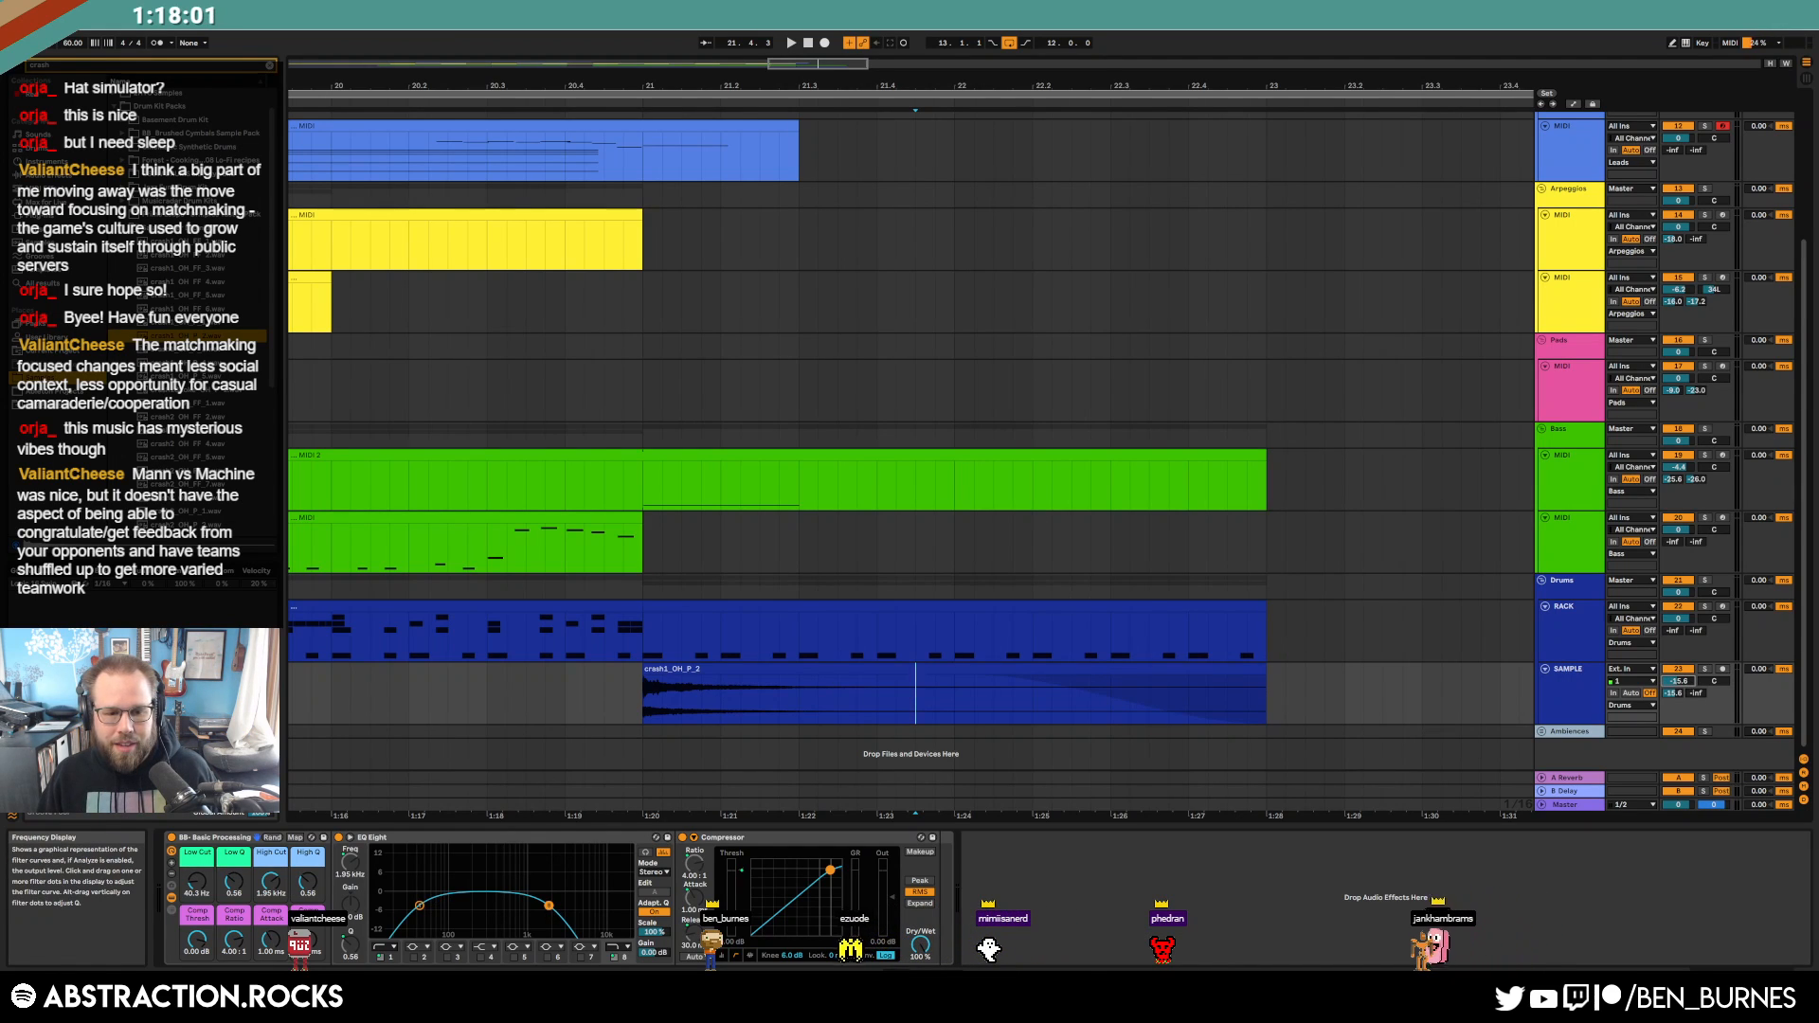
{"action": "left_click_drag", "start_coordinate": [271, 882], "coordinate": [271, 885]}
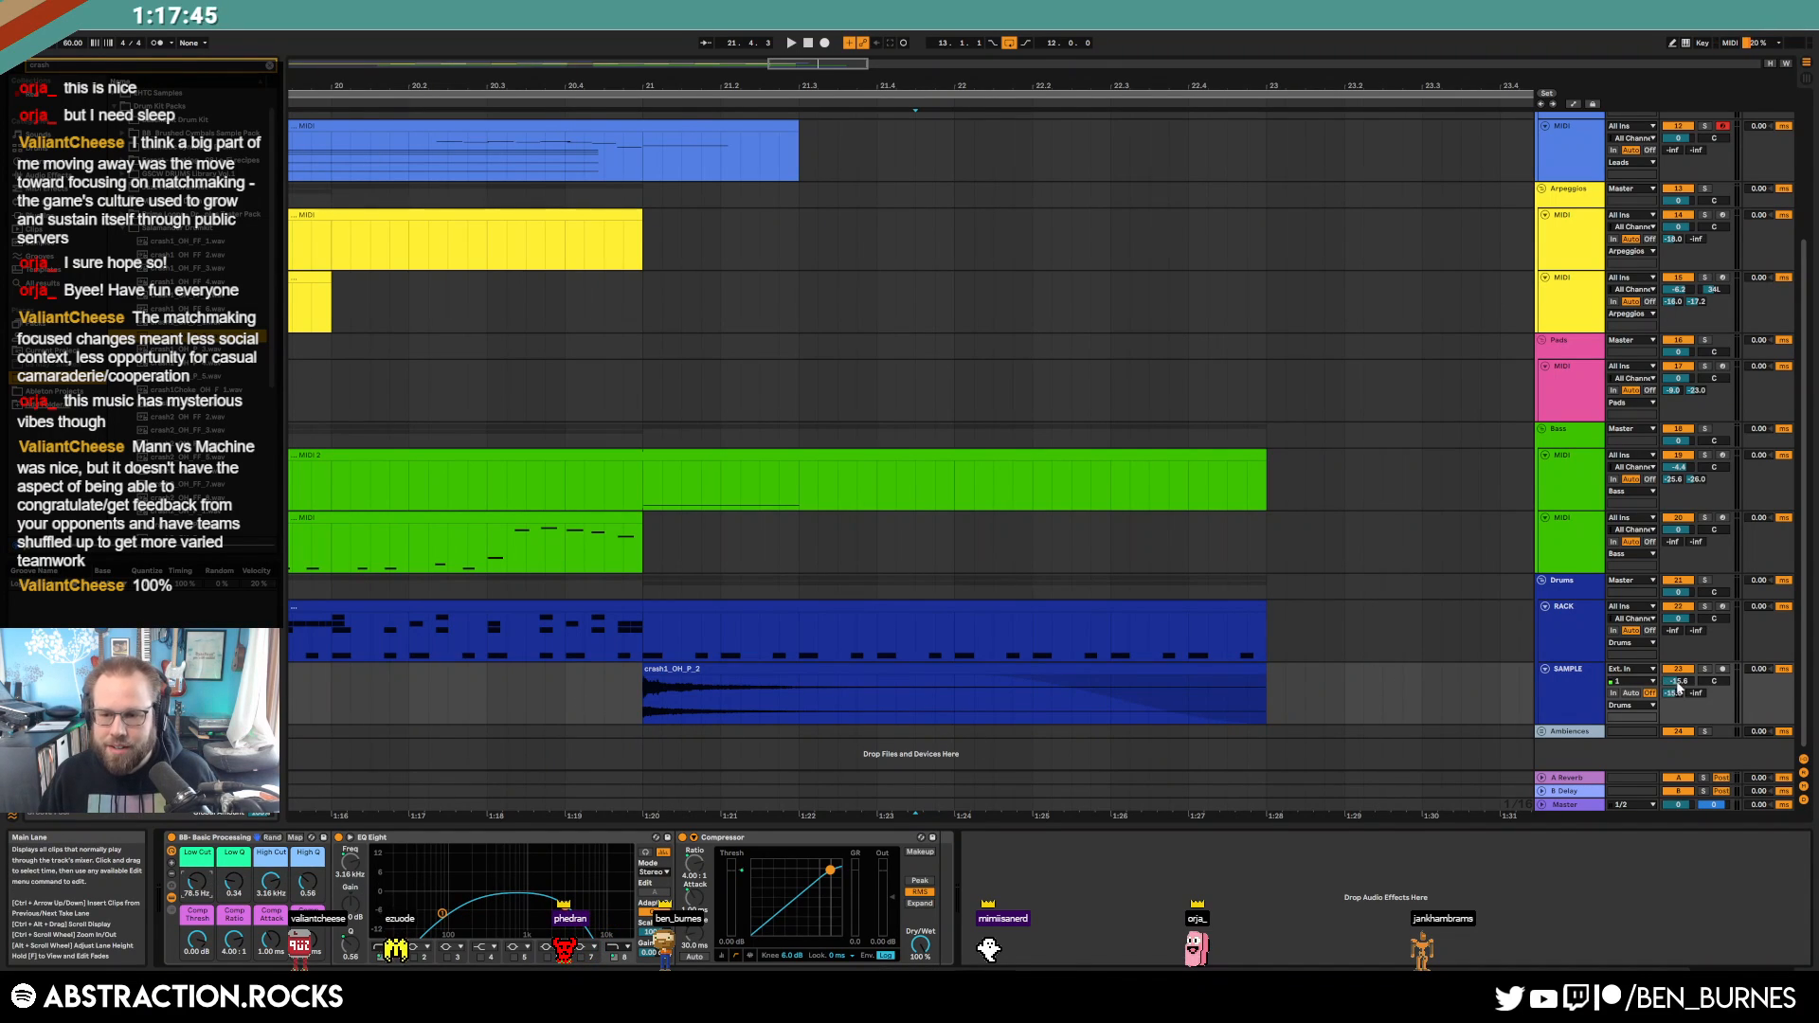
{"action": "left_click", "coordinate": [487, 695]}
{"action": "key", "text": "space"}
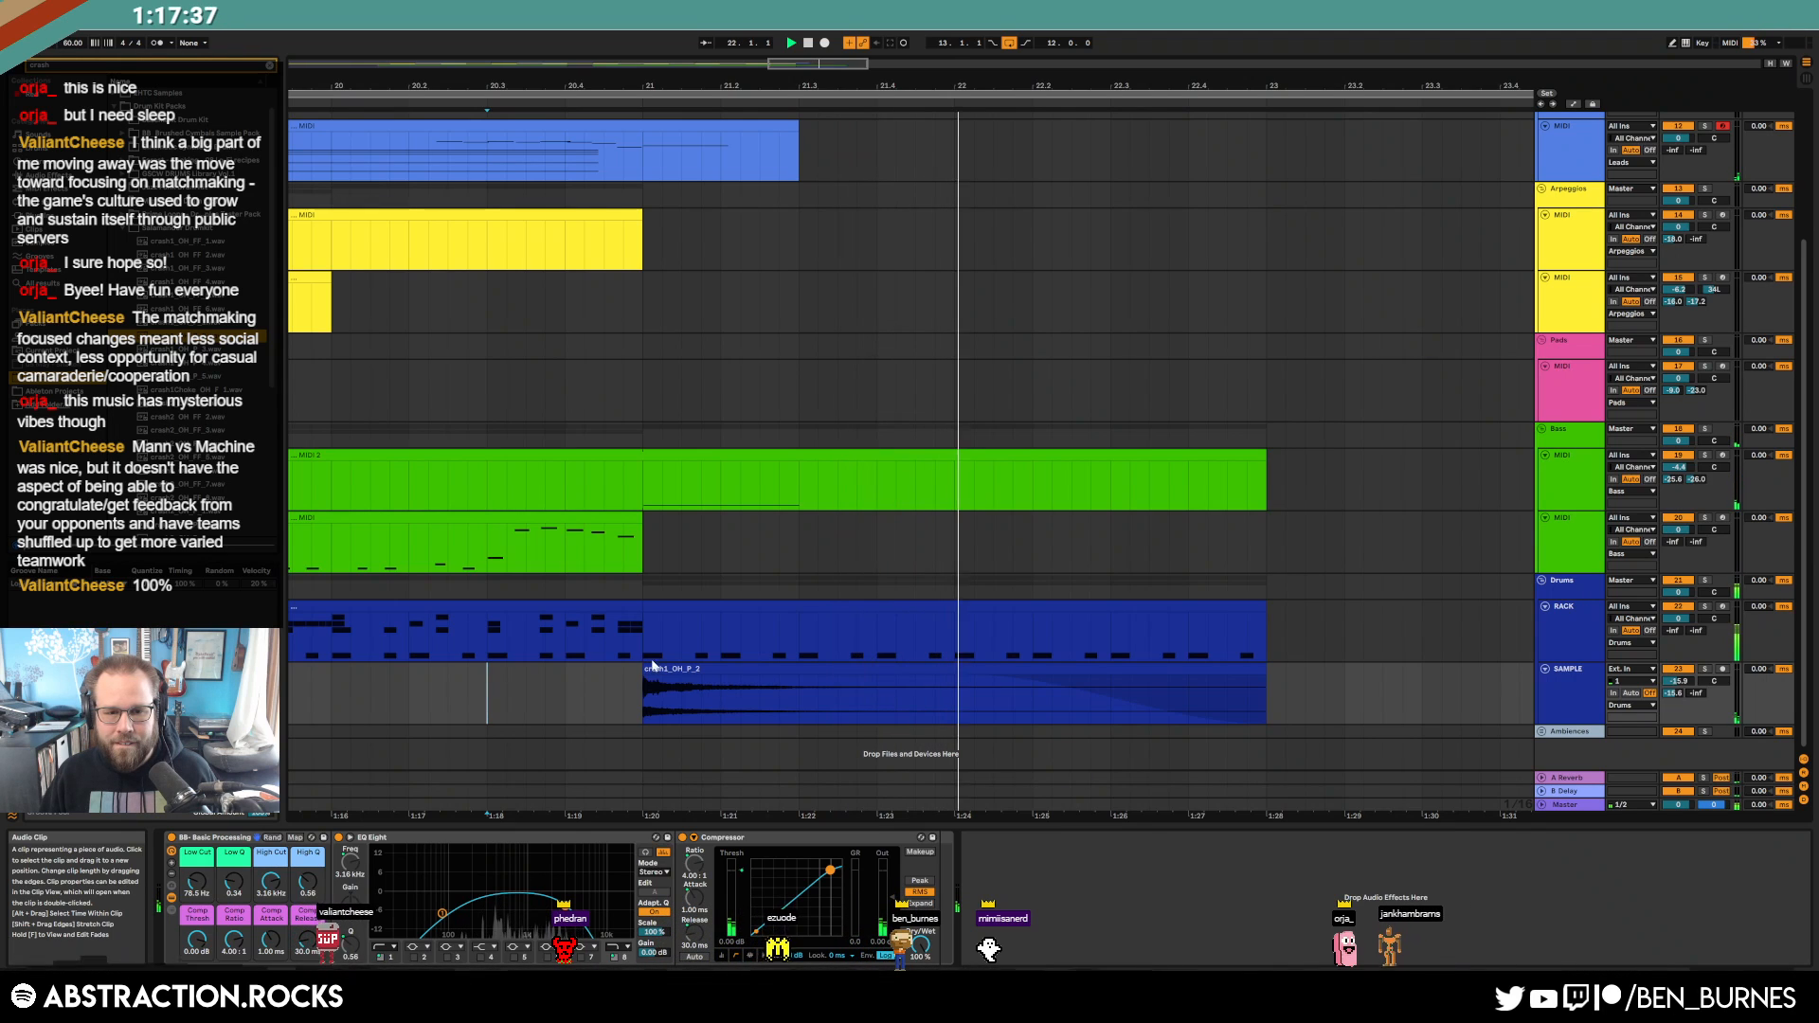
Stop playback and shorten the first bass track's clip to end at bar 21.
{"action": "left_click", "coordinate": [755, 455]}
{"action": "key", "text": "space"}
{"action": "left_click_drag", "start_coordinate": [1258, 470], "coordinate": [663, 517]}
Extend the second bass track's clip to bar 21 beat 2, add a short C1 note at bar 21, and play it back.
{"action": "double_click", "coordinate": [648, 518]}
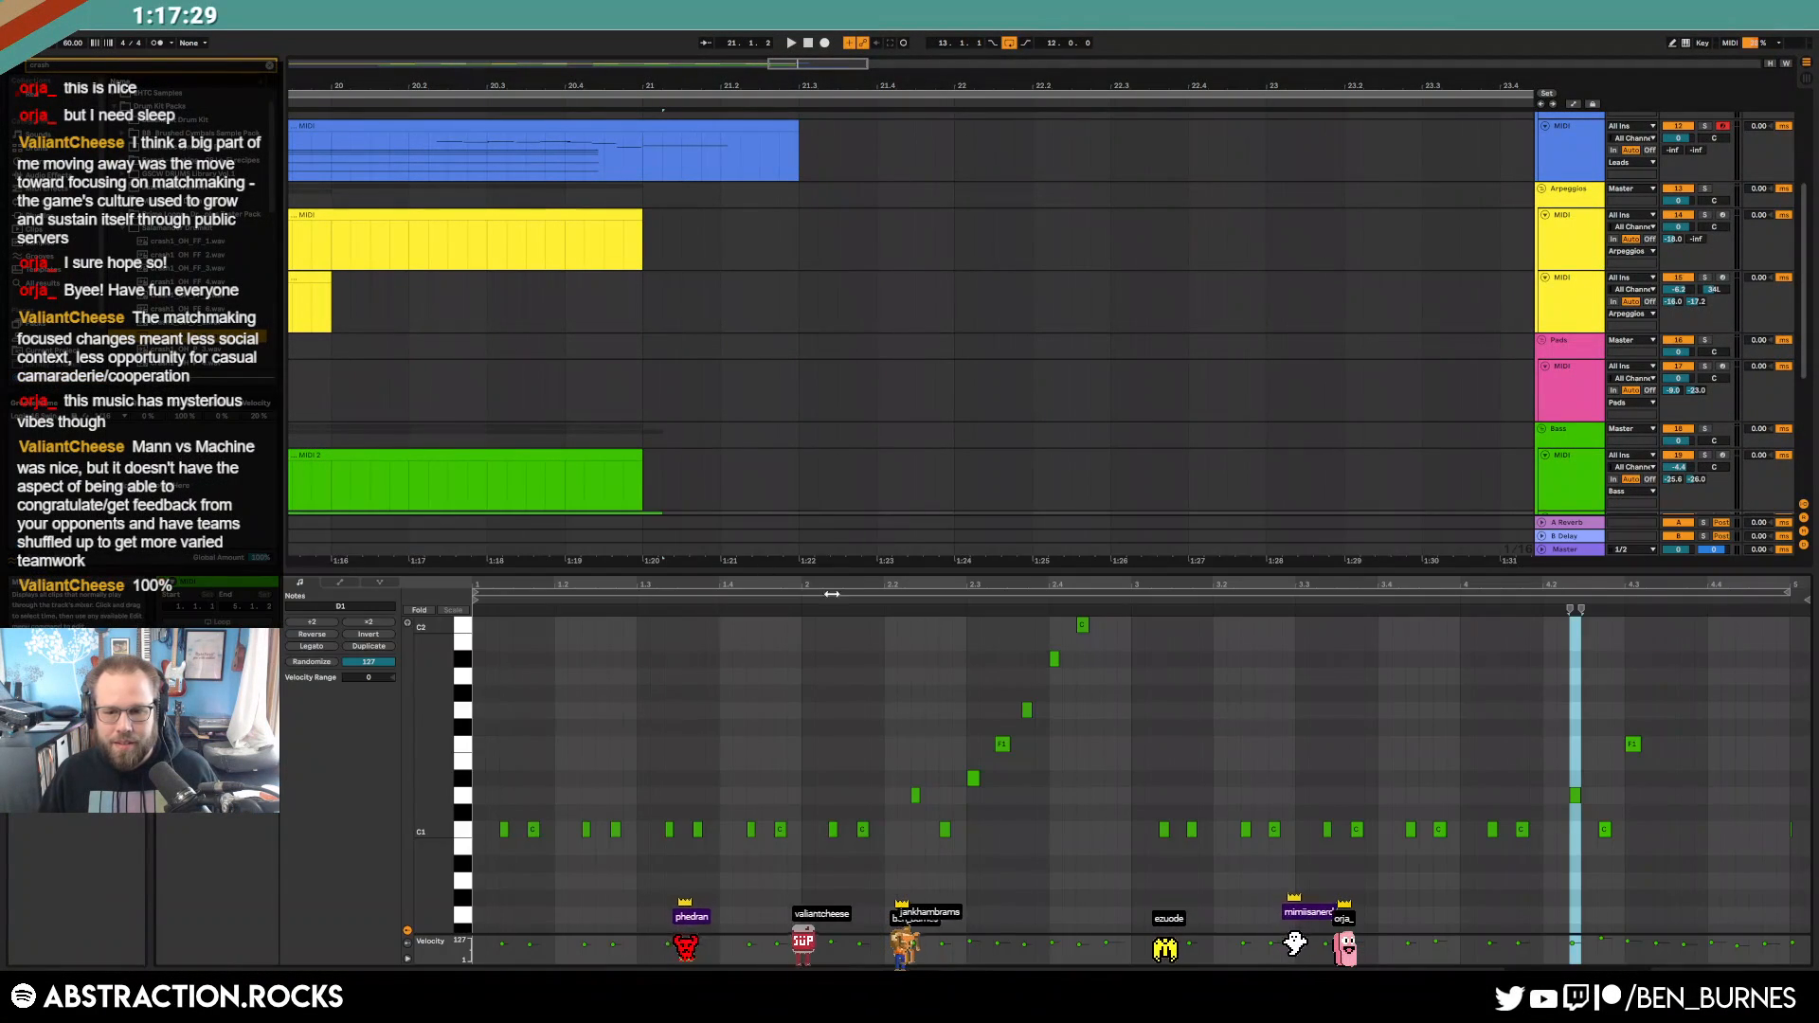
{"action": "left_click_drag", "start_coordinate": [1745, 810], "coordinate": [1805, 850]}
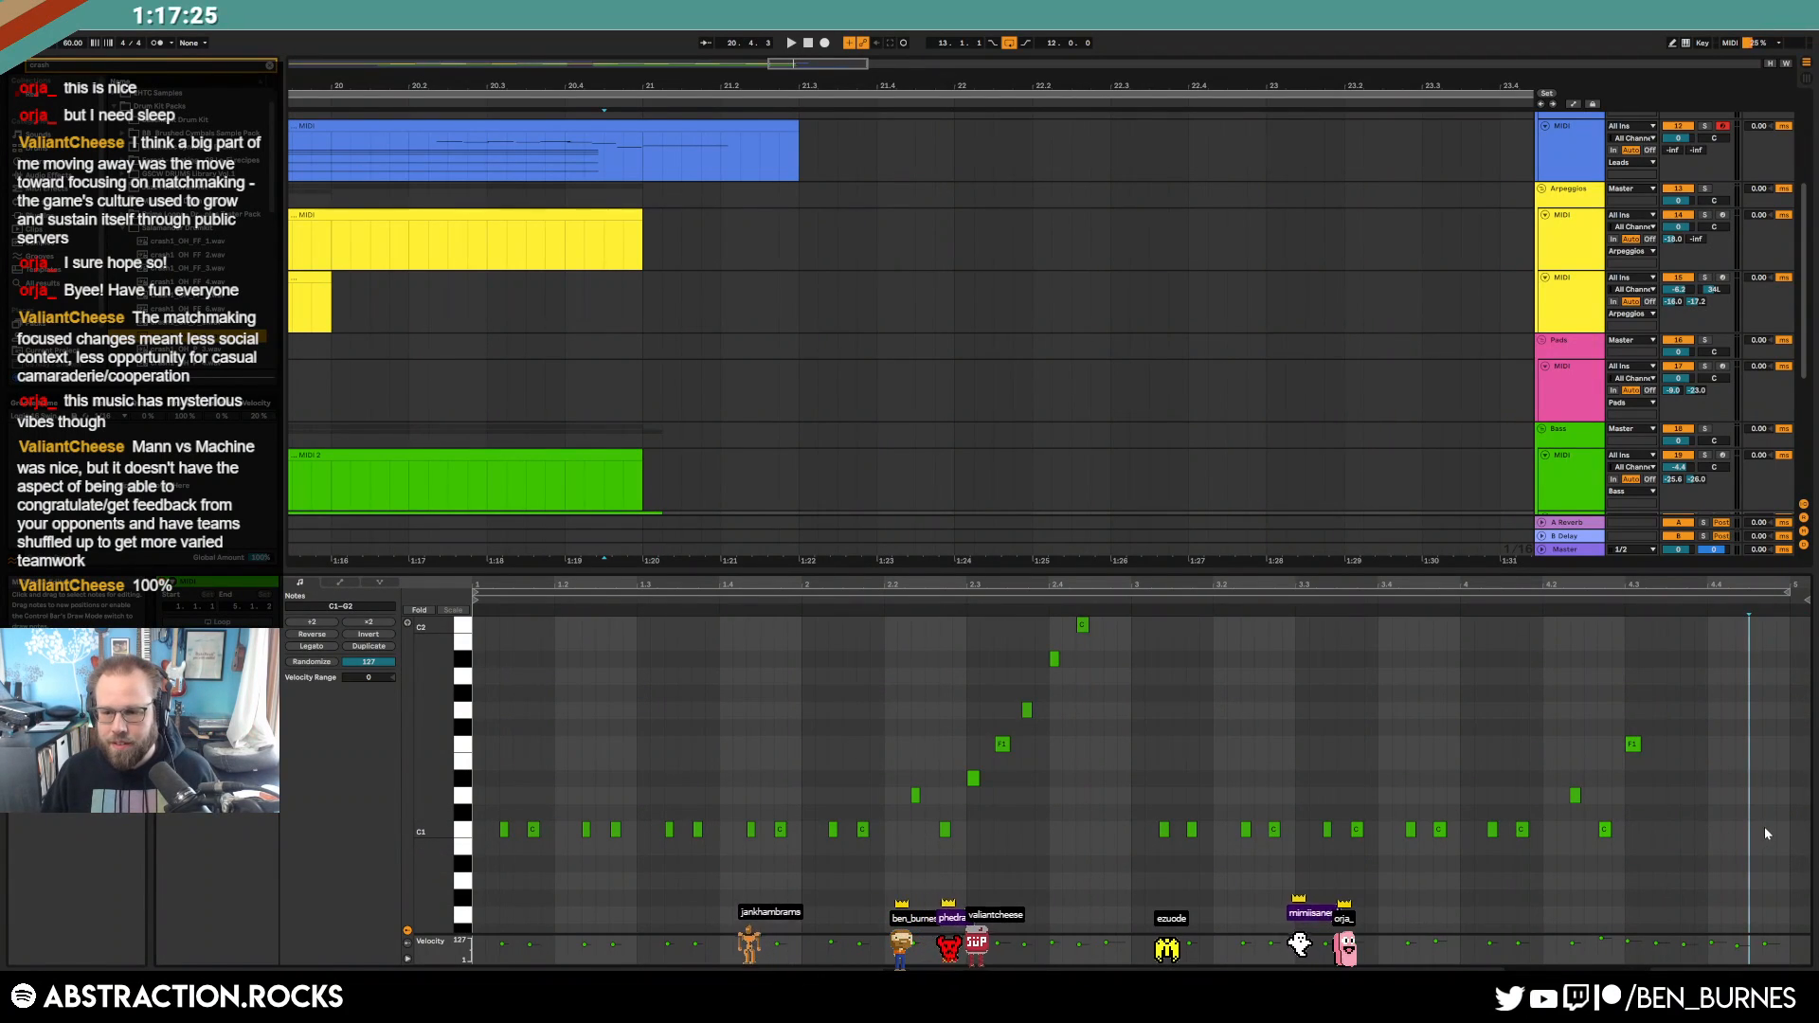
{"action": "scroll", "coordinate": [687, 438], "scroll_direction": "down", "scroll_amount": 2}
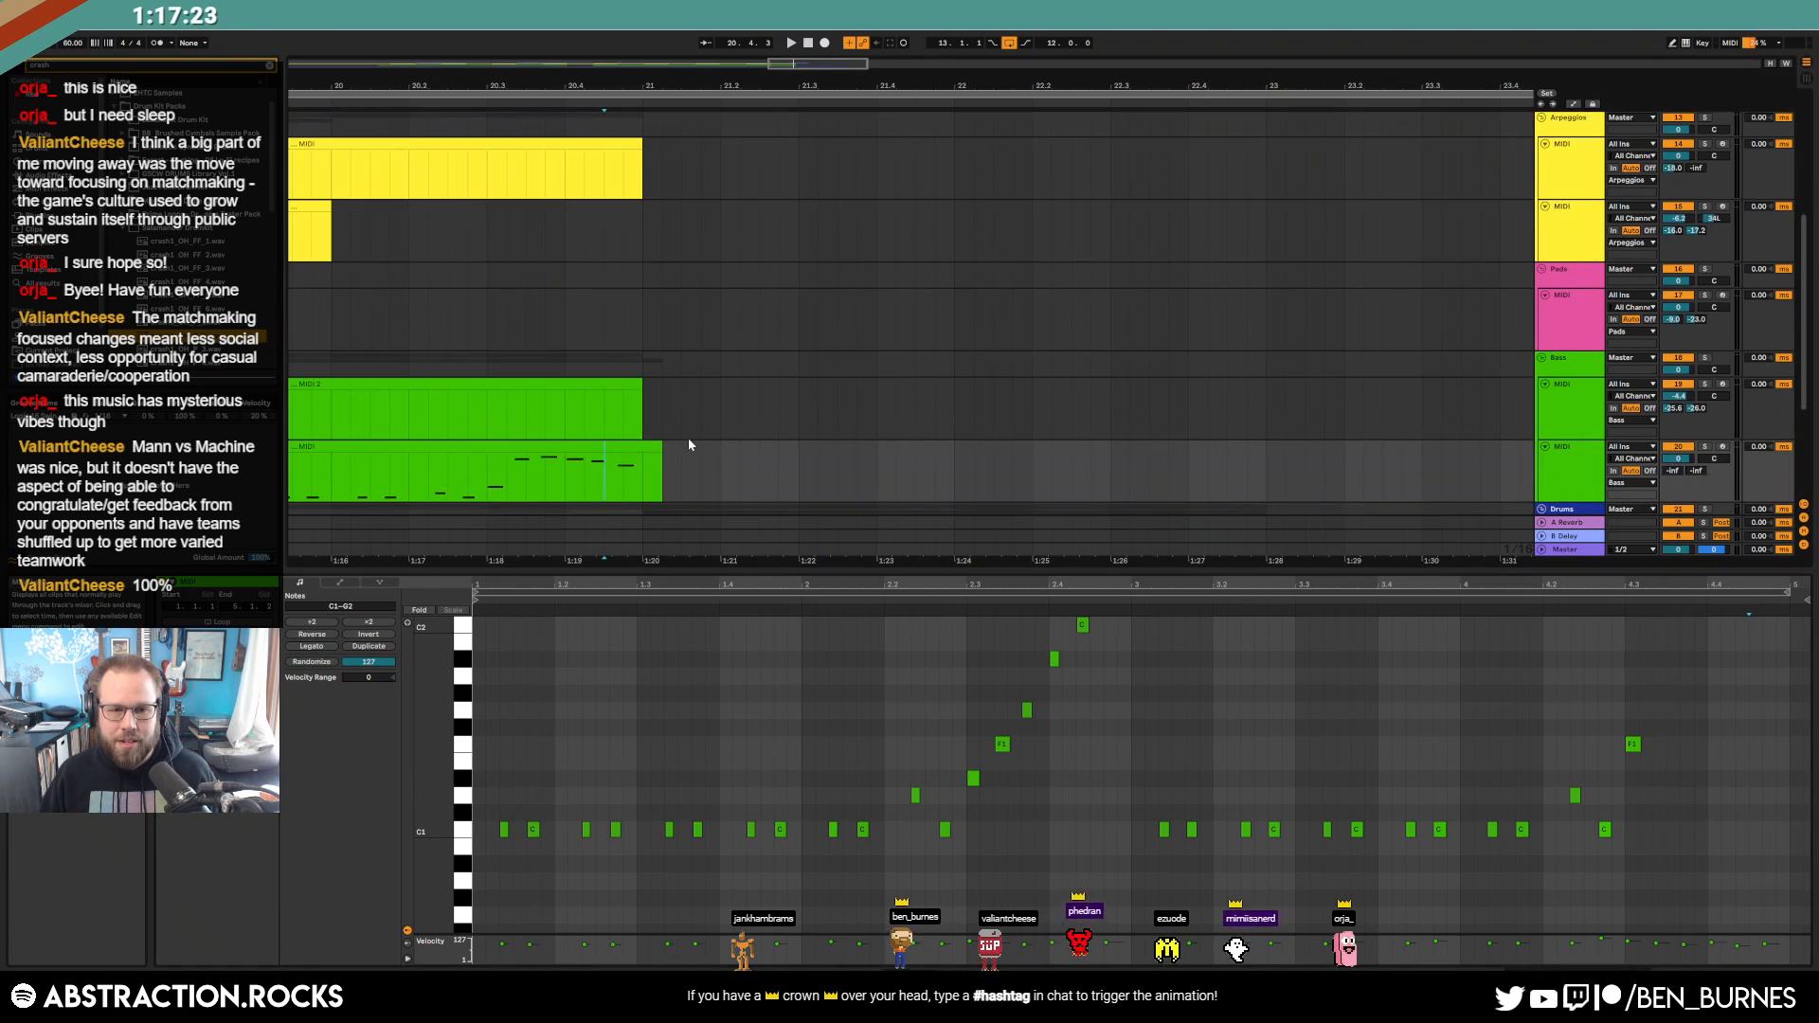
{"action": "left_click_drag", "start_coordinate": [660, 415], "coordinate": [720, 424]}
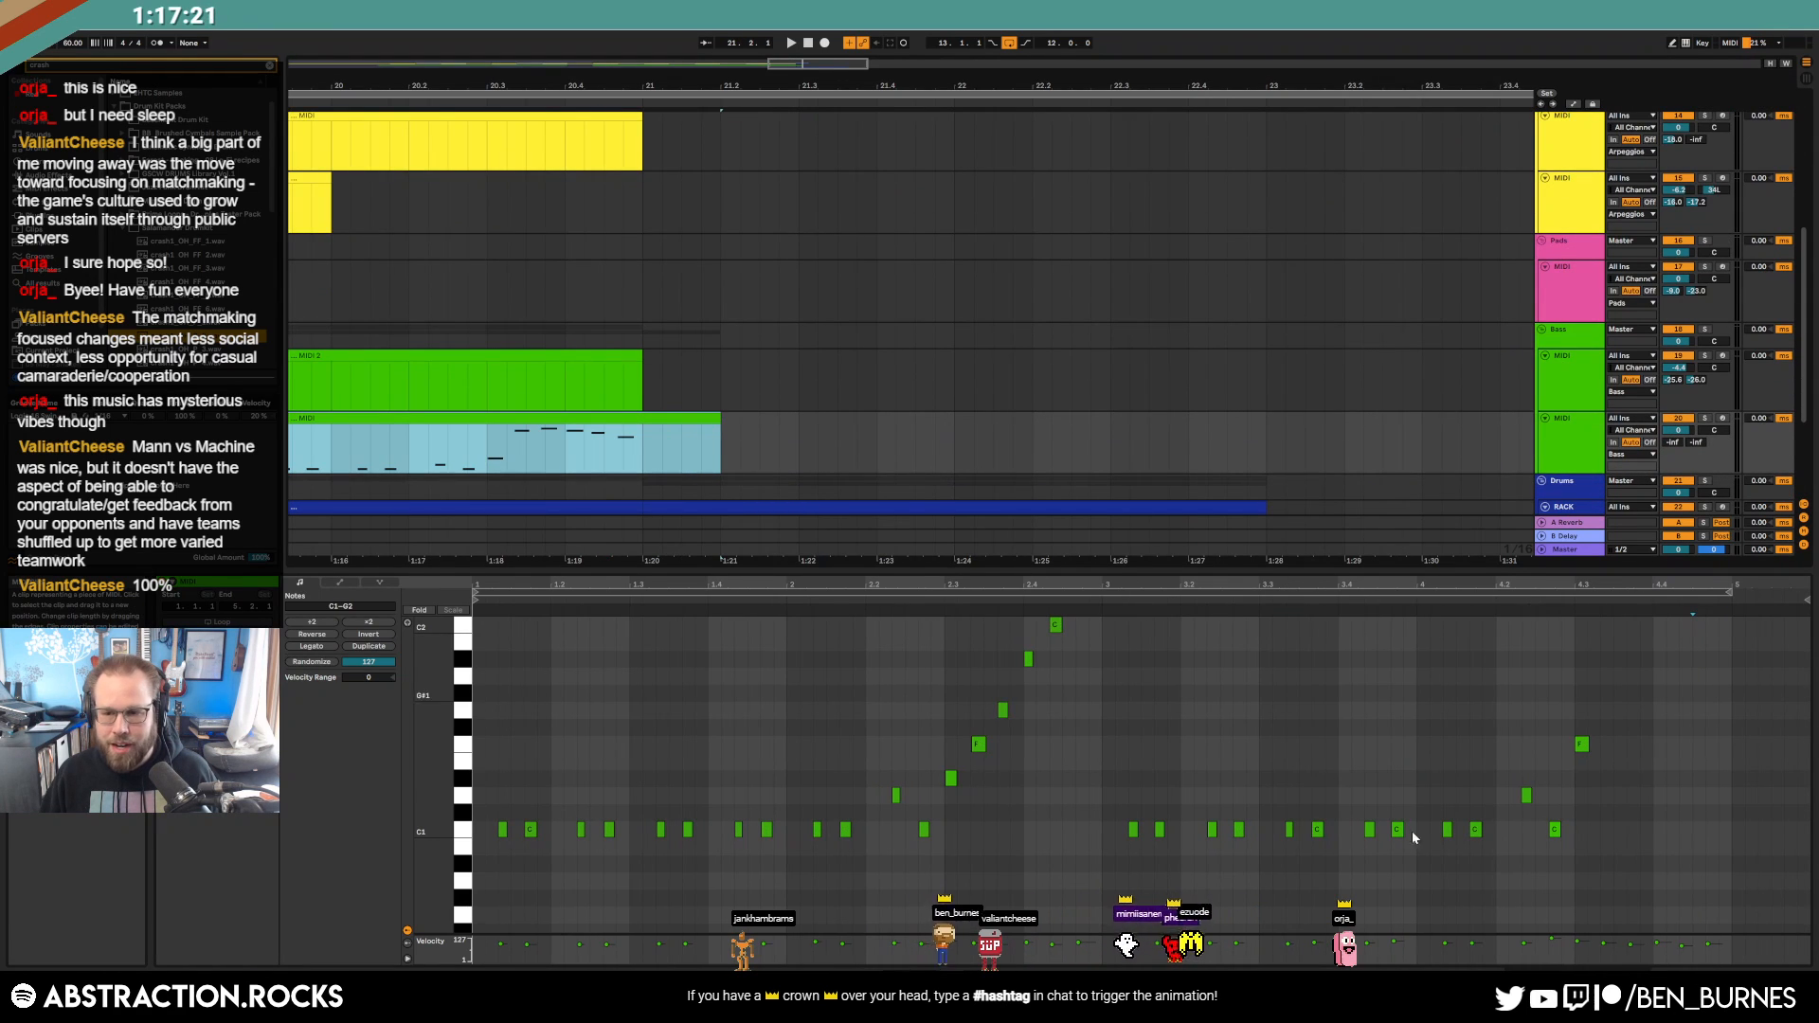
{"action": "double_click", "coordinate": [1737, 831]}
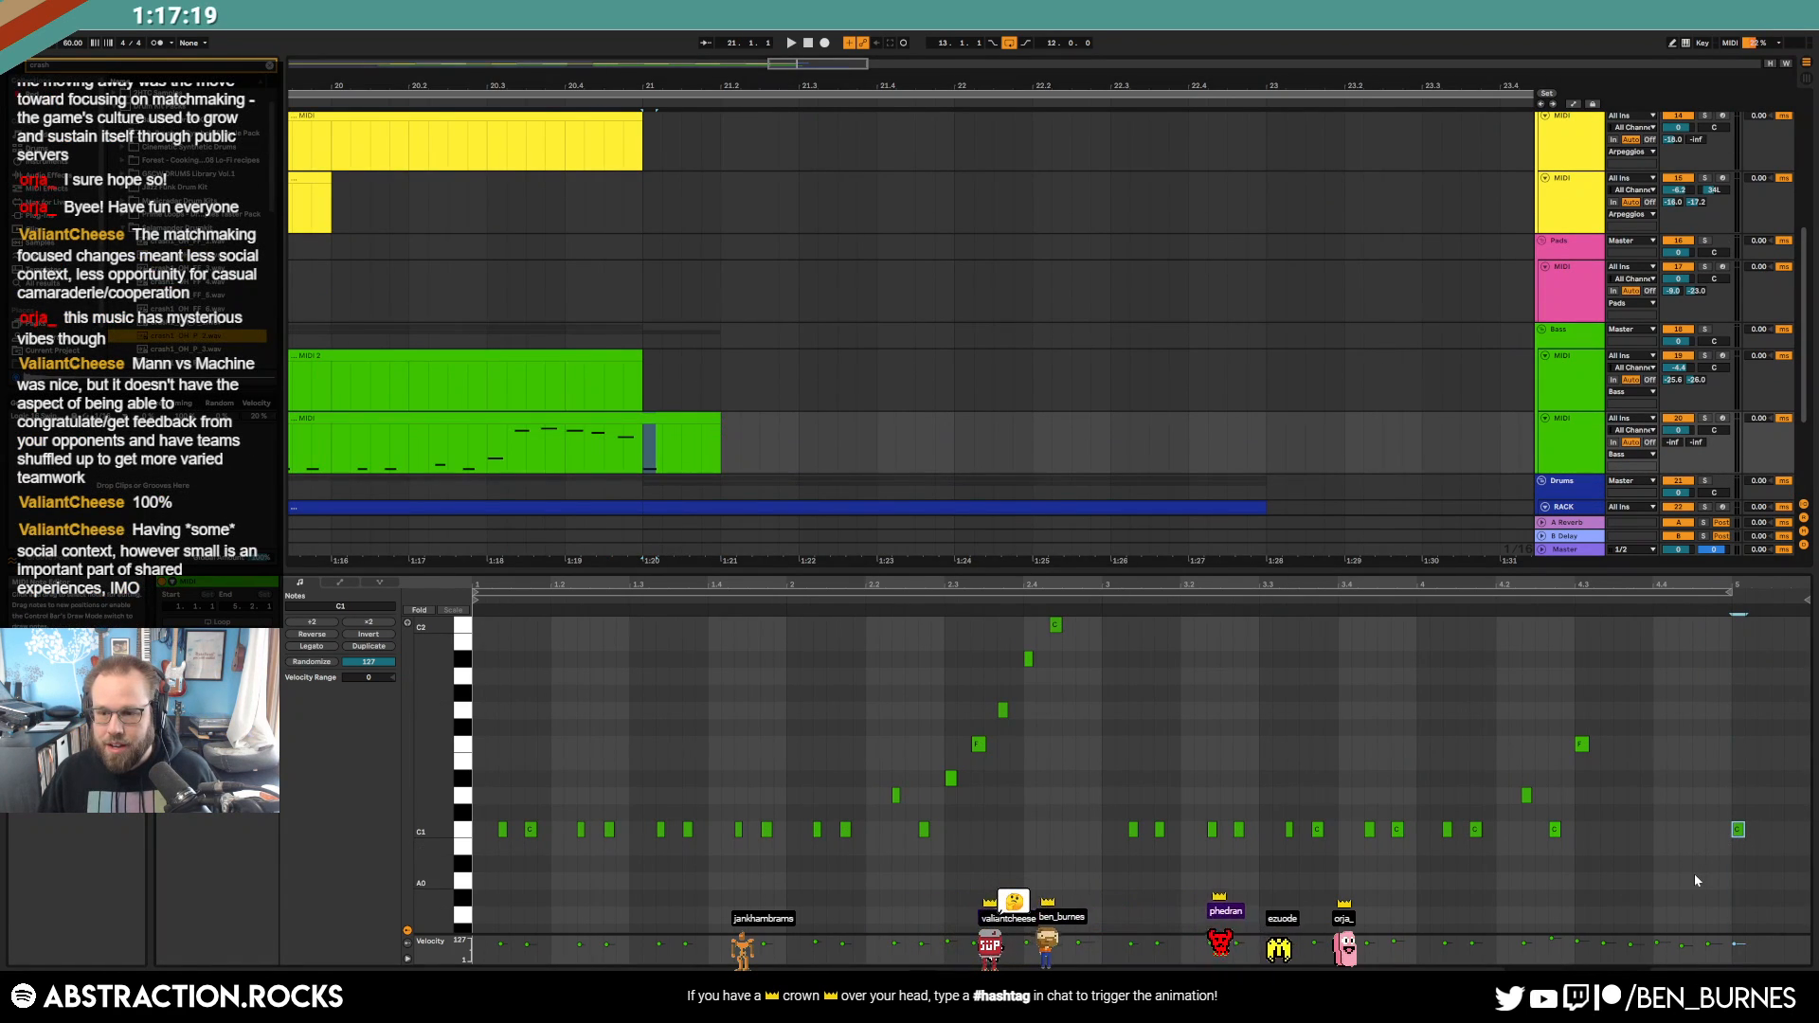
{"action": "left_click", "coordinate": [479, 453]}
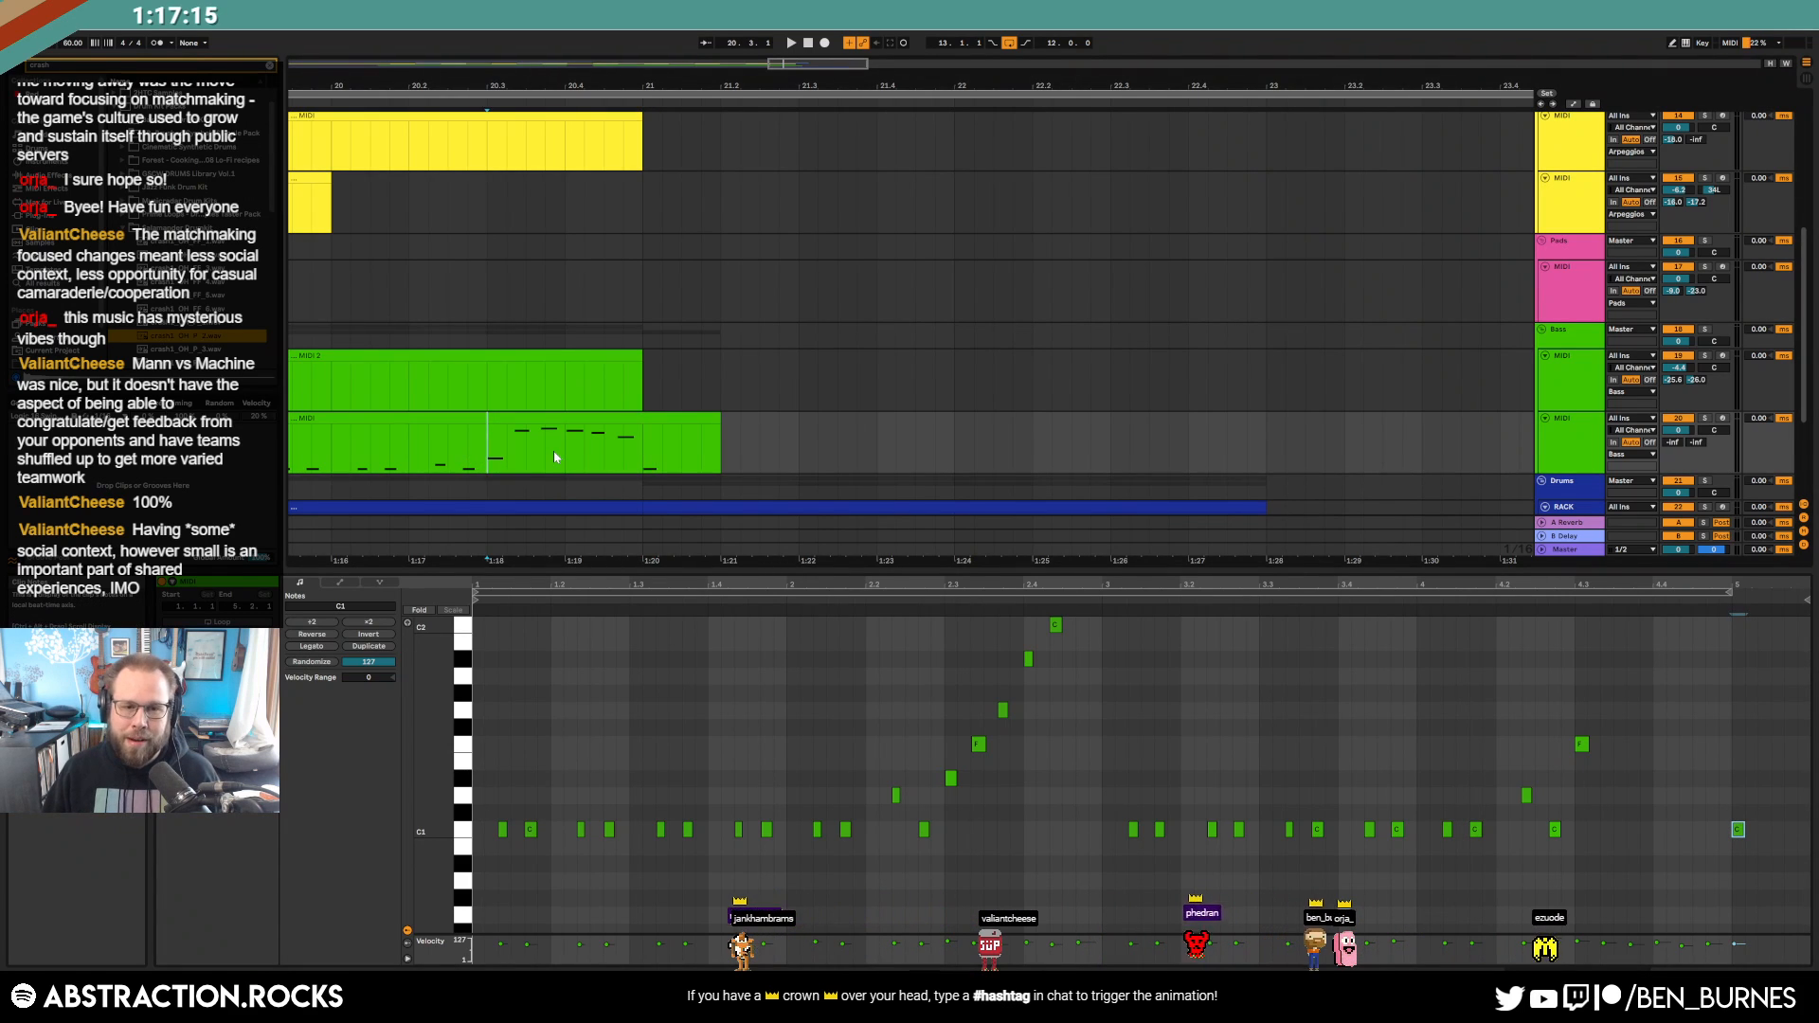
{"action": "key", "text": "space"}
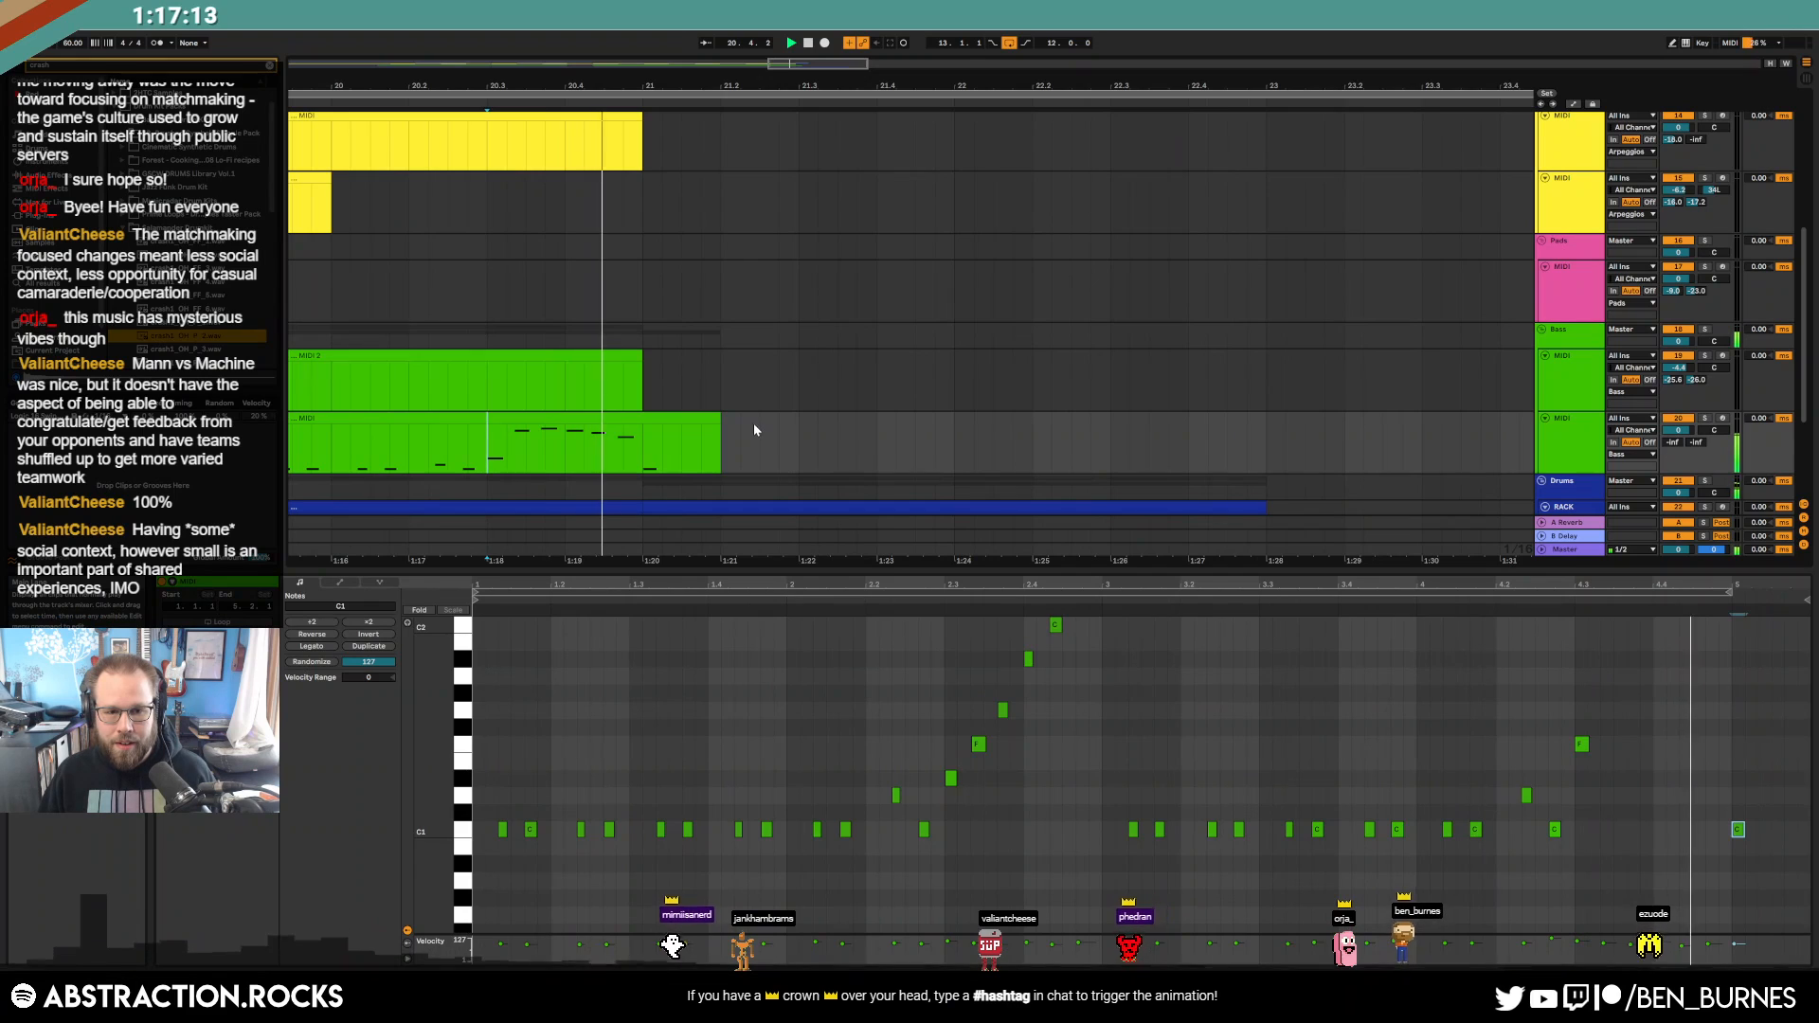
Extend the second bass track's clip to bar 23 and repeat the C1 note on every beat of bars 21 and 22.
{"action": "left_click_drag", "start_coordinate": [718, 414], "coordinate": [1266, 417]}
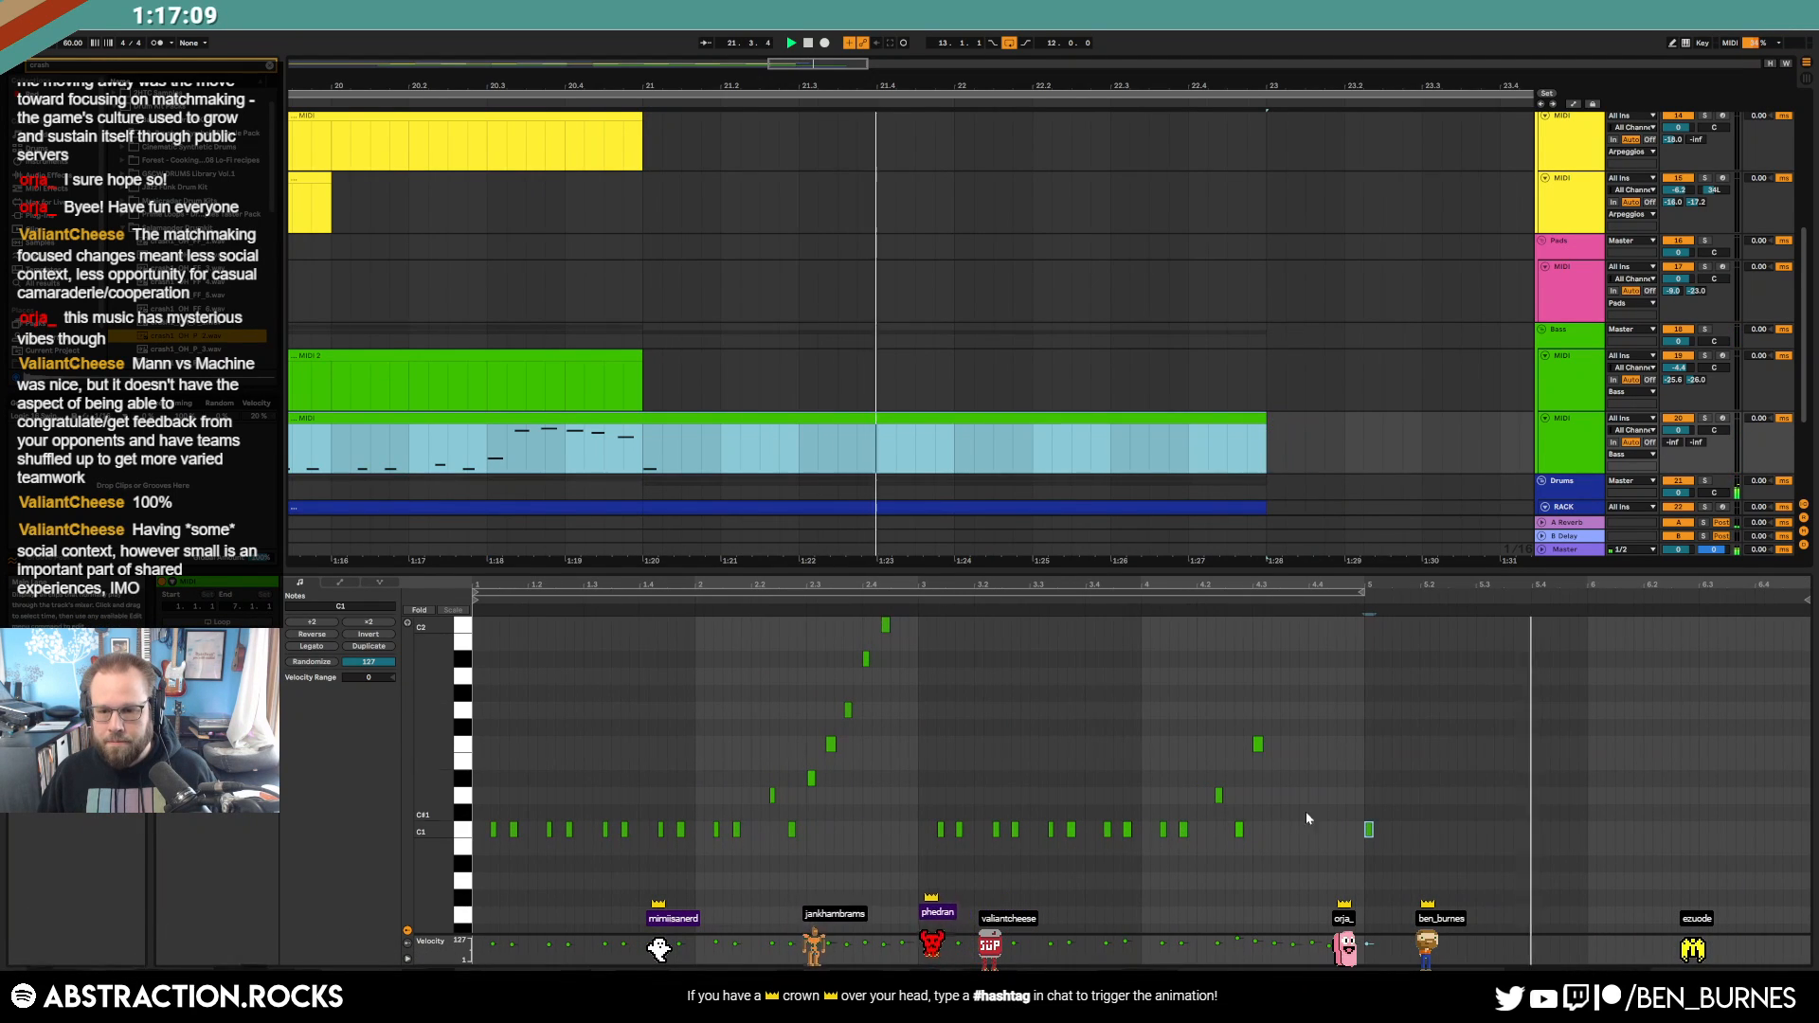
{"action": "left_click", "coordinate": [1374, 825]}
{"action": "key", "text": "space"}
{"action": "left_click_drag", "start_coordinate": [1386, 827], "coordinate": [1421, 849]}
{"action": "key", "text": "ctrl+d"}
{"action": "key", "text": "ctrl+d"}
{"action": "key", "text": "ctrl+d"}
{"action": "key", "text": "ctrl+d"}
{"action": "key", "text": "ctrl+d"}
{"action": "key", "text": "ctrl+d"}
{"action": "key", "text": "ctrl+d"}
{"action": "key", "text": "shift+Tab"}
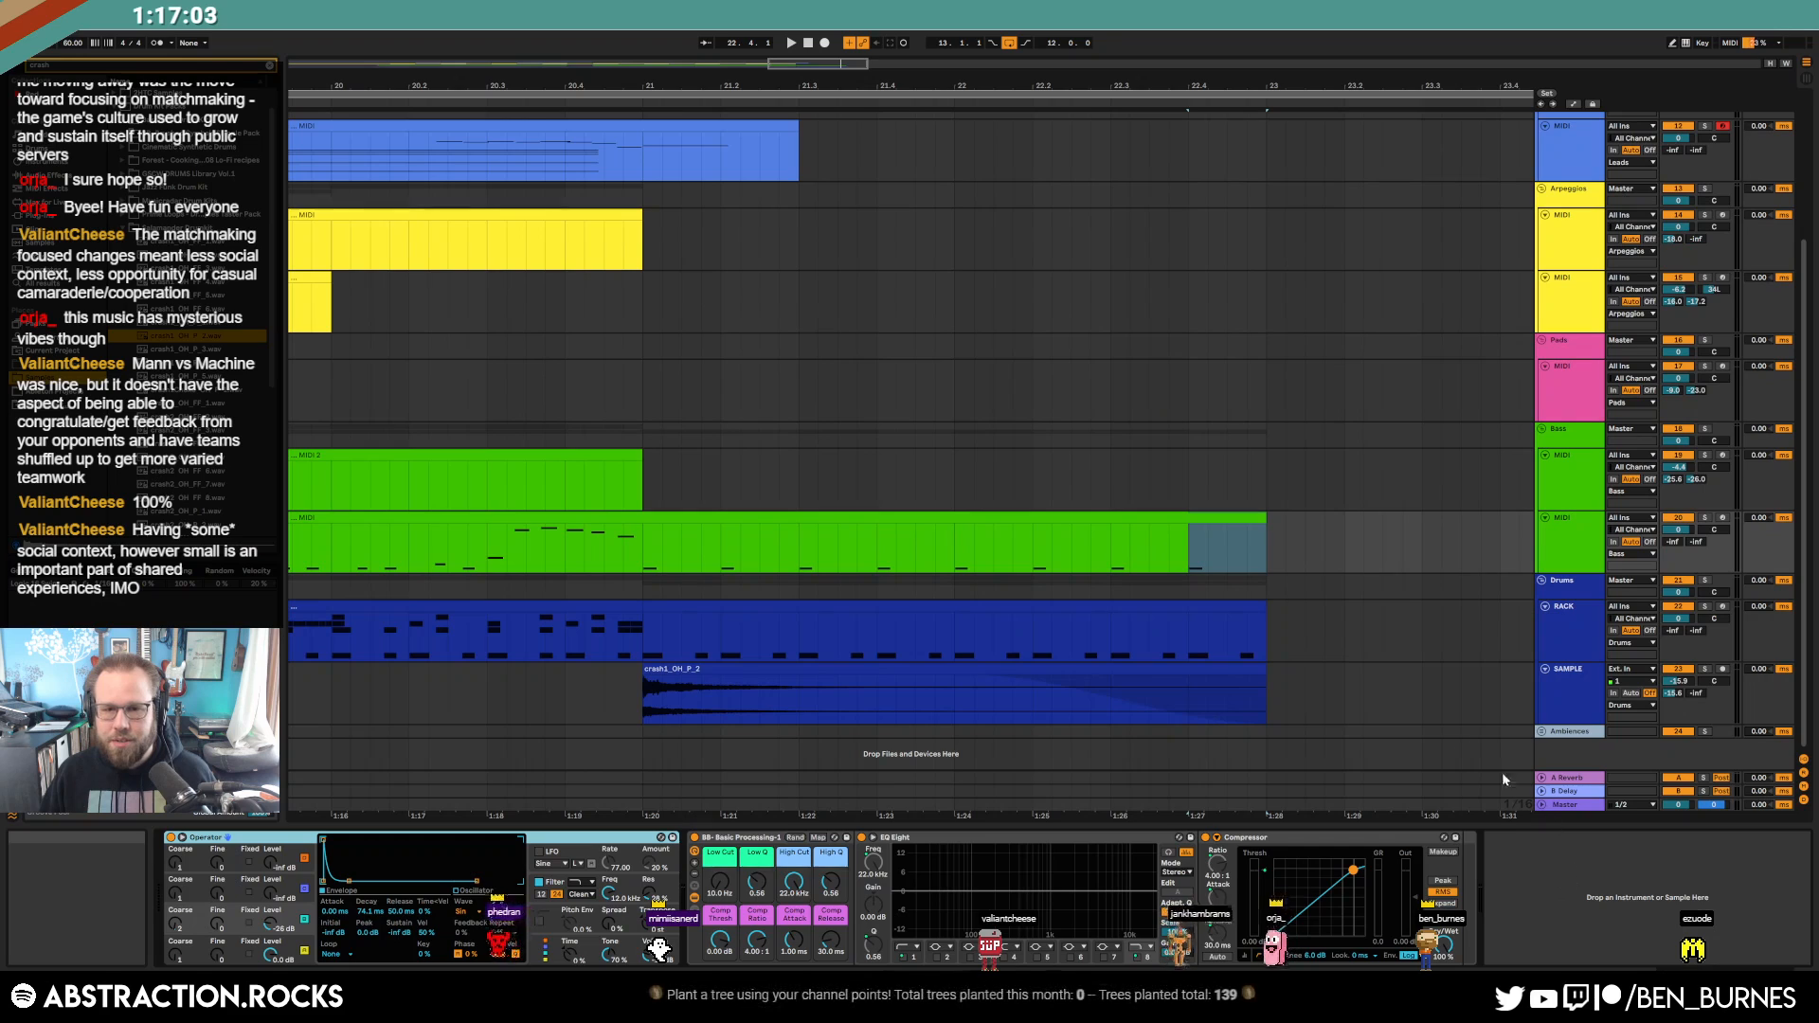
Split the second bass track's clip at bar 21 and select the part before the split.
{"action": "left_click", "coordinate": [1253, 550]}
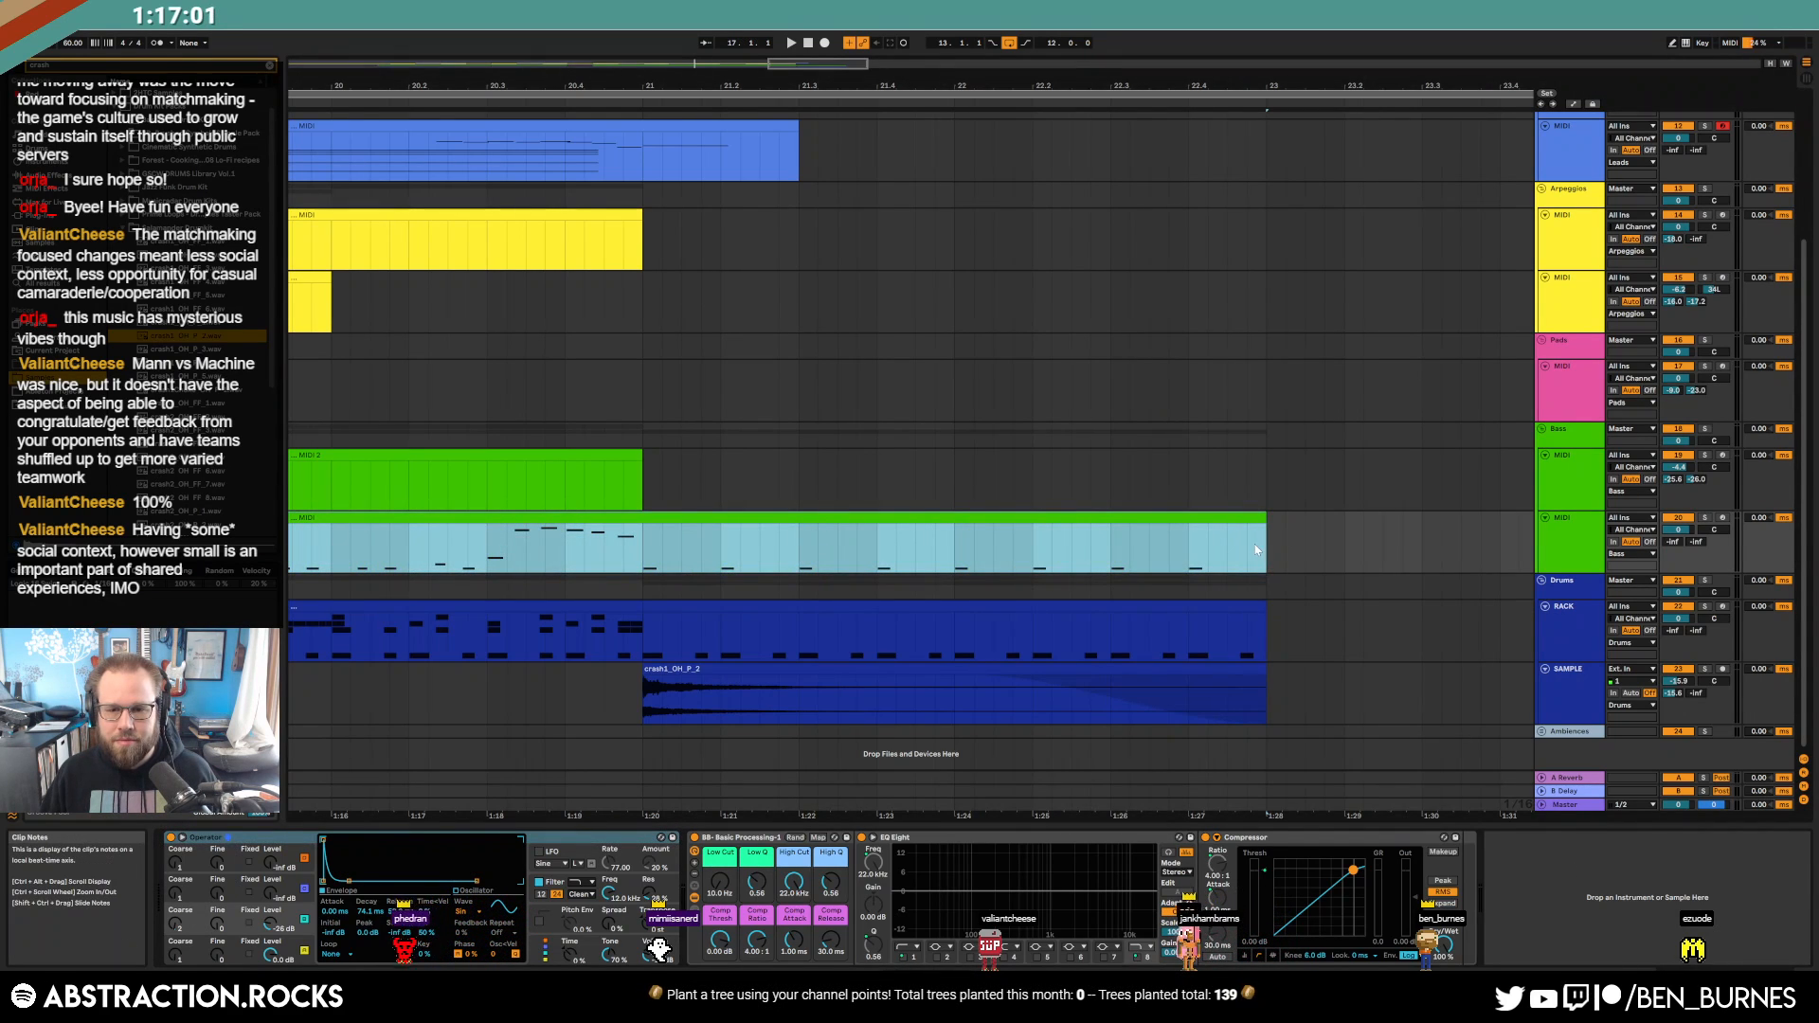
{"action": "left_click_drag", "start_coordinate": [1264, 551], "coordinate": [643, 545]}
{"action": "key", "text": "ctrl+e"}
{"action": "scroll", "coordinate": [708, 545], "scroll_direction": "down", "scroll_amount": 3}
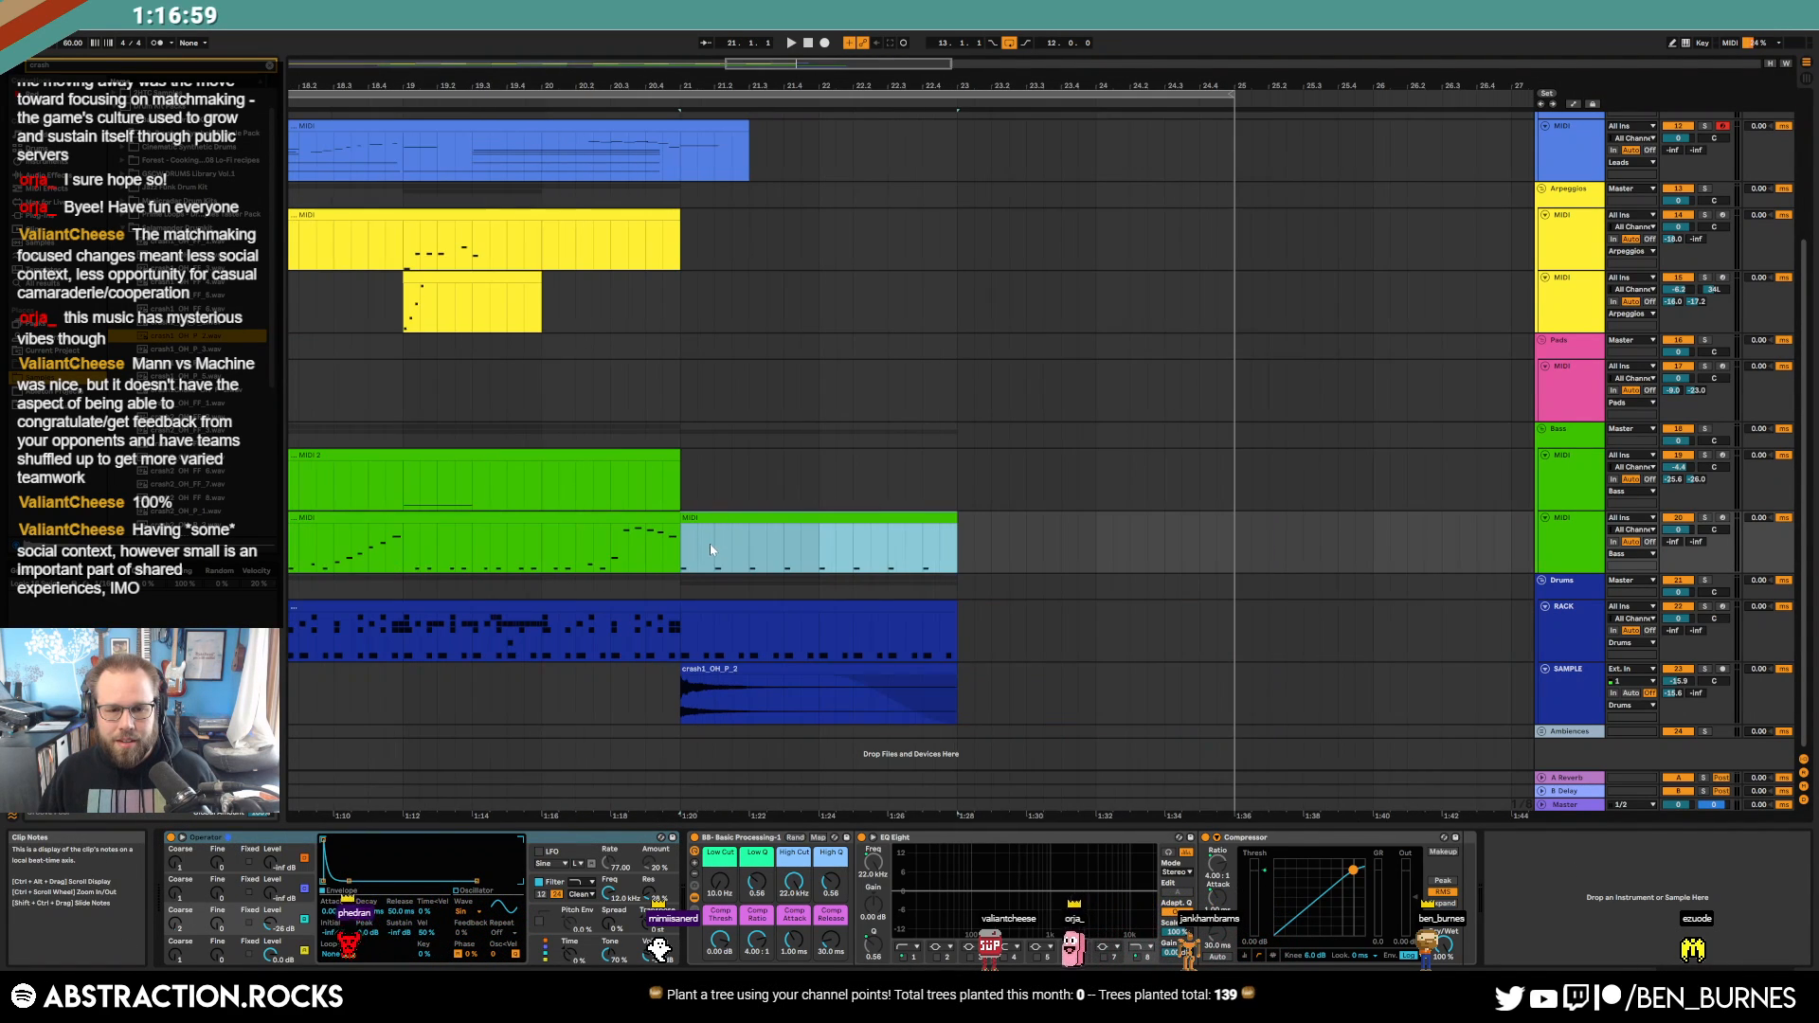
{"action": "left_click", "coordinate": [619, 543]}
{"action": "left_click", "coordinate": [630, 518]}
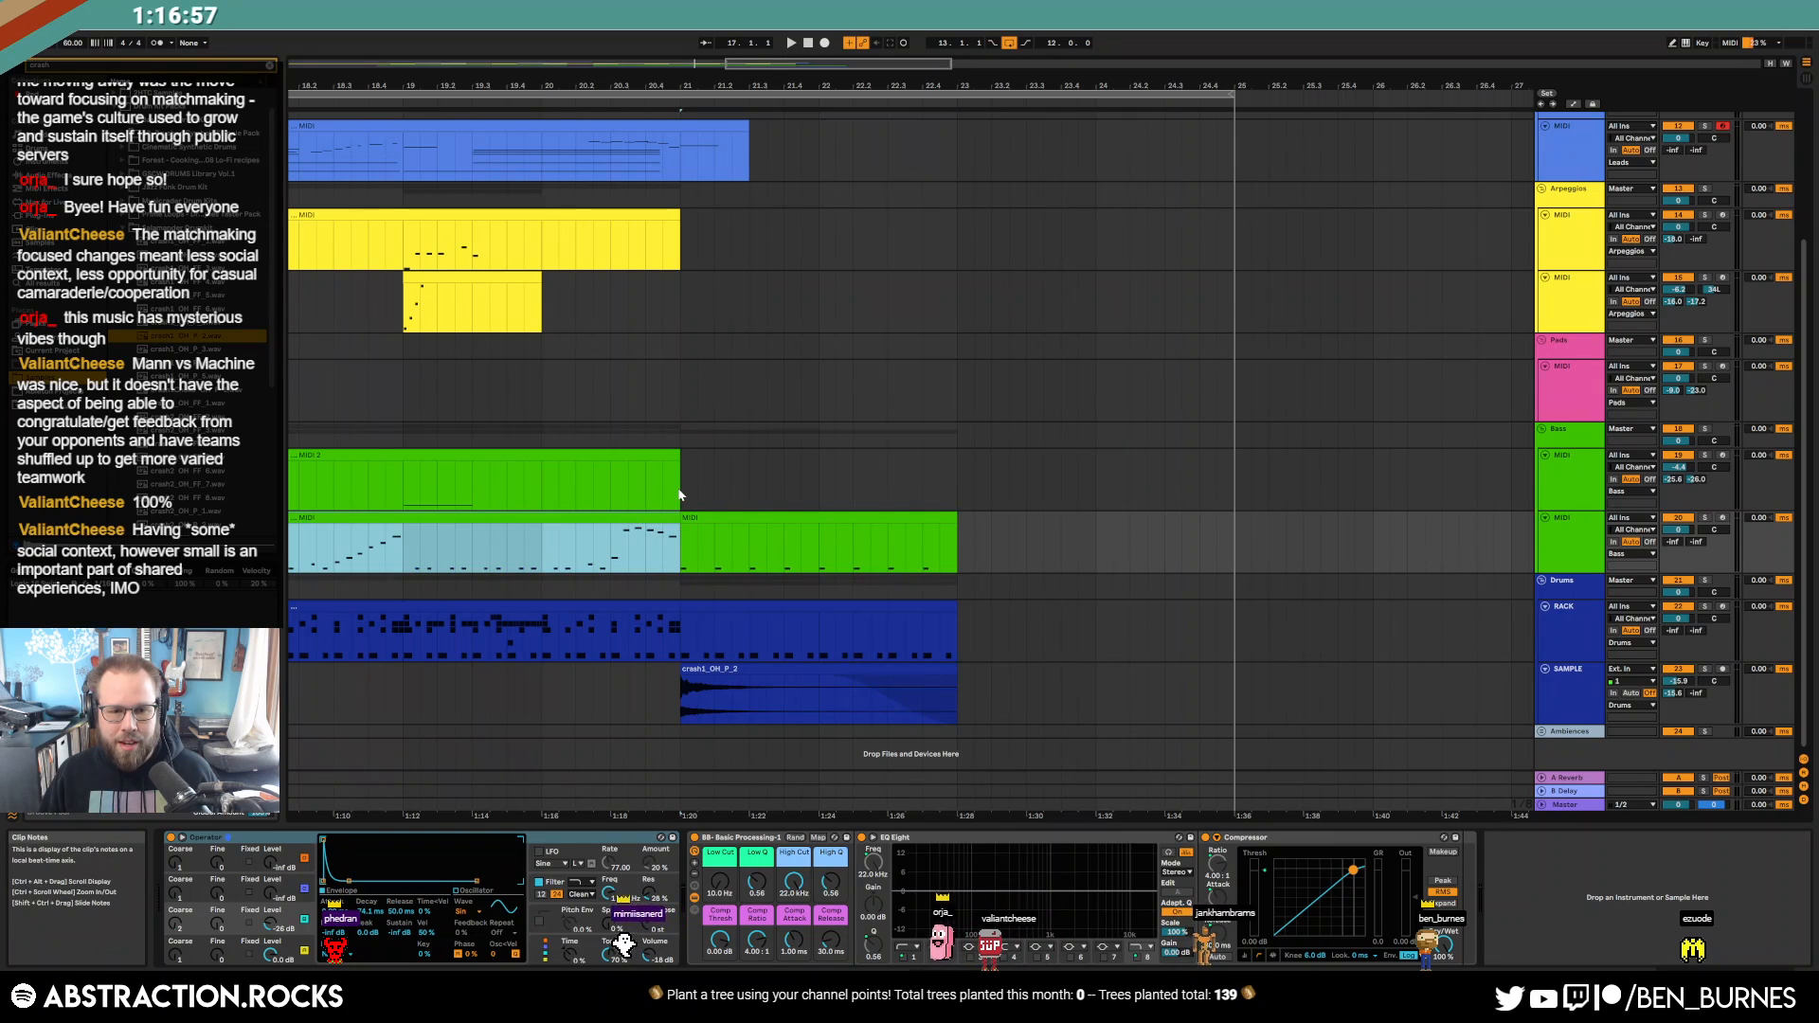
Shorten the arrangement loop to end at bar 23 and play back the transition from bar 20 into bar 21.
{"action": "left_click", "coordinate": [684, 493]}
{"action": "scroll", "coordinate": [792, 495], "scroll_direction": "up", "scroll_amount": 5}
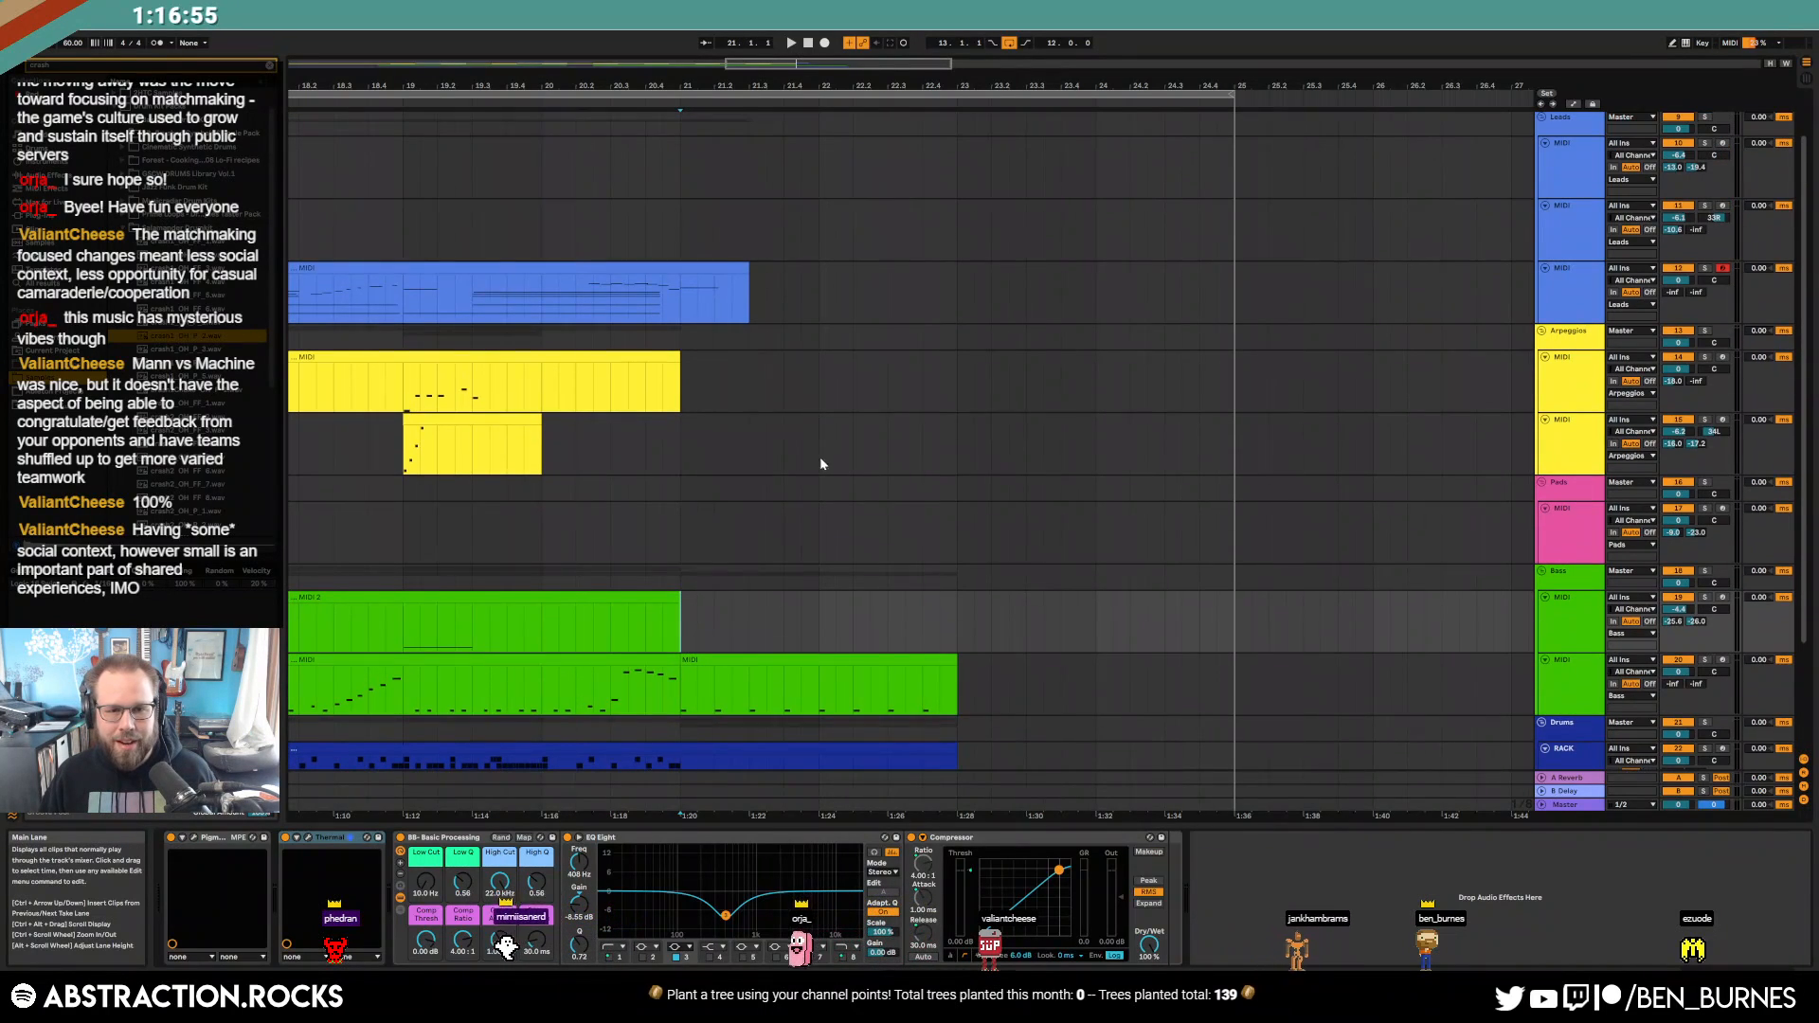
{"action": "left_click_drag", "start_coordinate": [861, 64], "coordinate": [861, 26]}
{"action": "scroll", "coordinate": [929, 360], "scroll_direction": "down", "scroll_amount": 4}
{"action": "scroll", "coordinate": [962, 360], "scroll_direction": "up", "scroll_amount": 1}
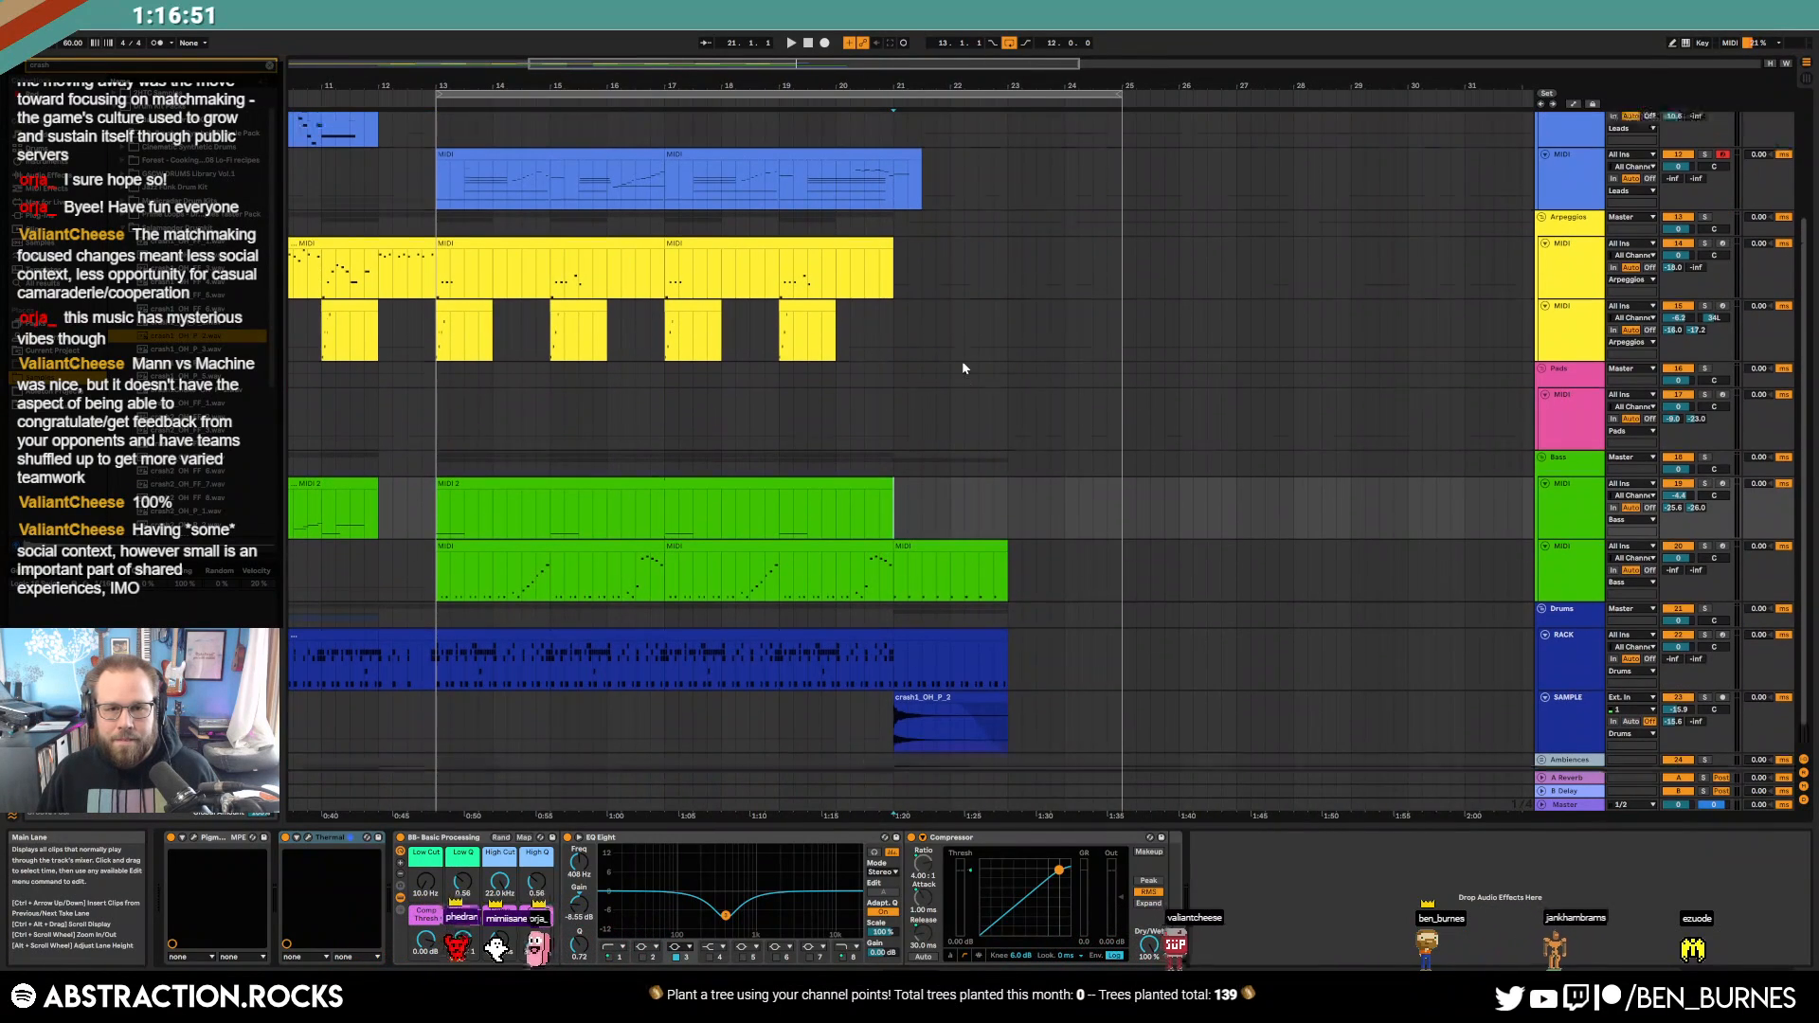
{"action": "left_click_drag", "start_coordinate": [1121, 92], "coordinate": [1006, 92]}
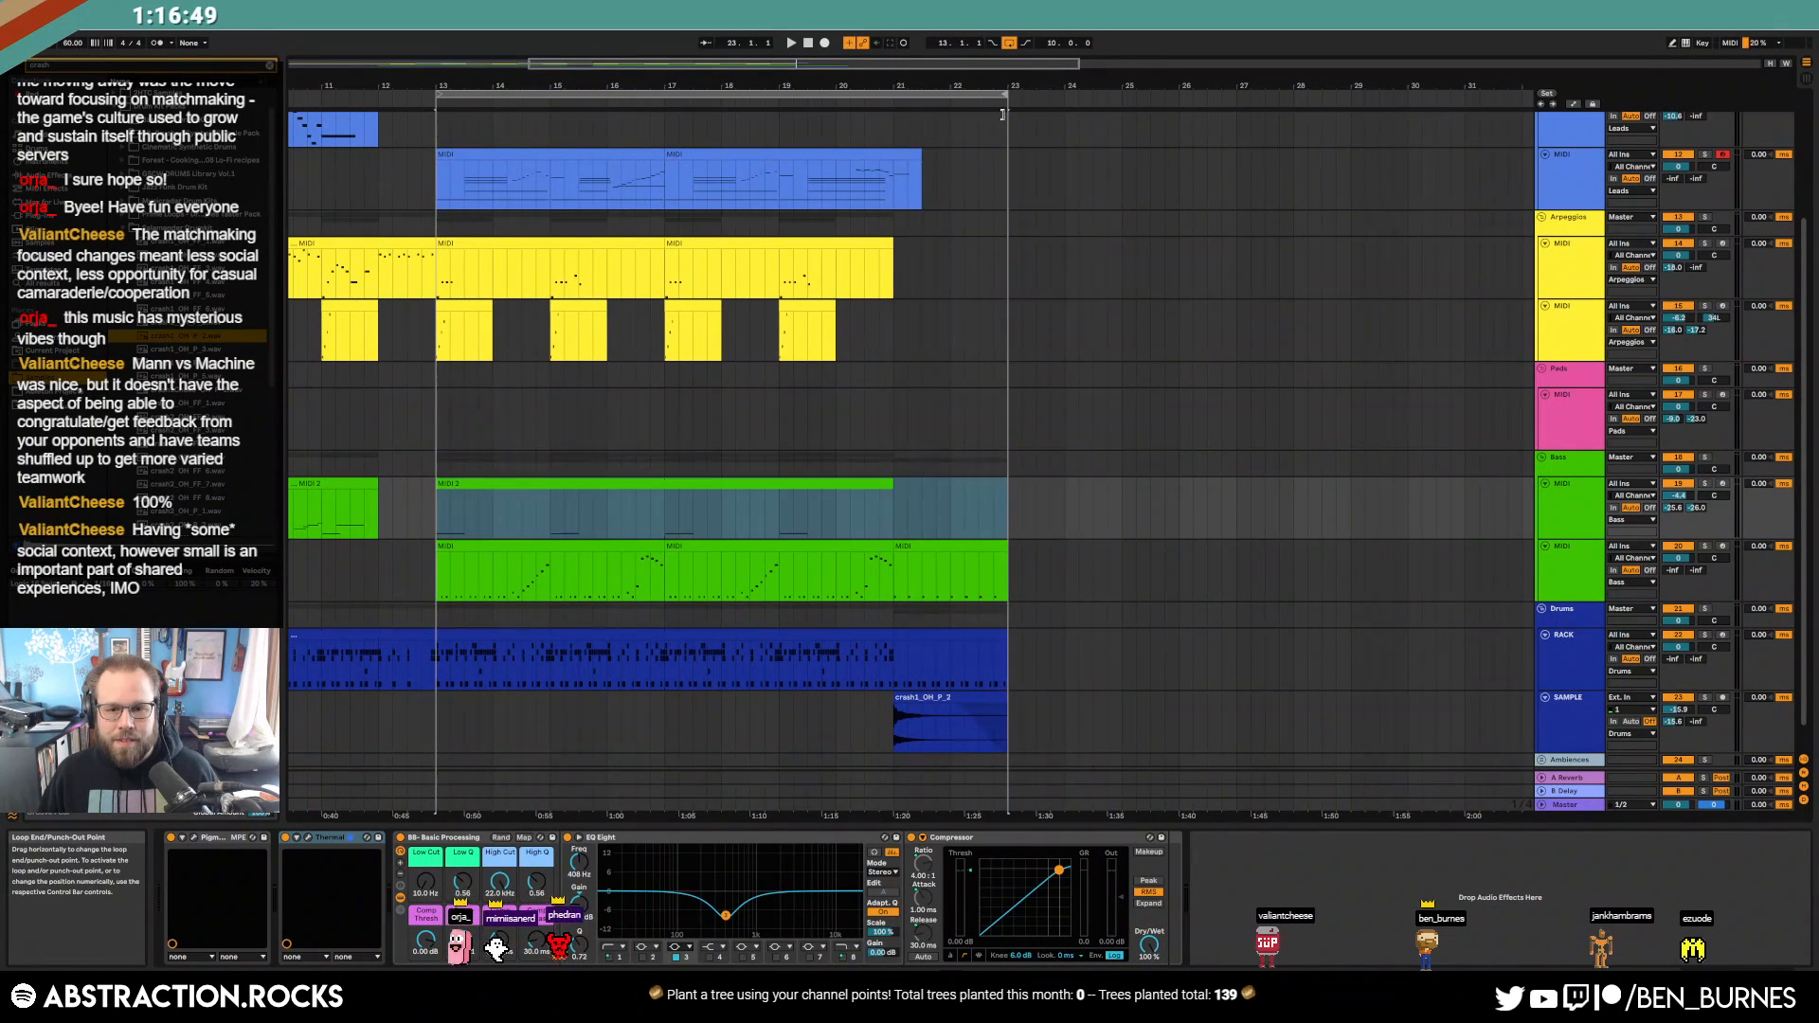
{"action": "left_click", "coordinate": [855, 101]}
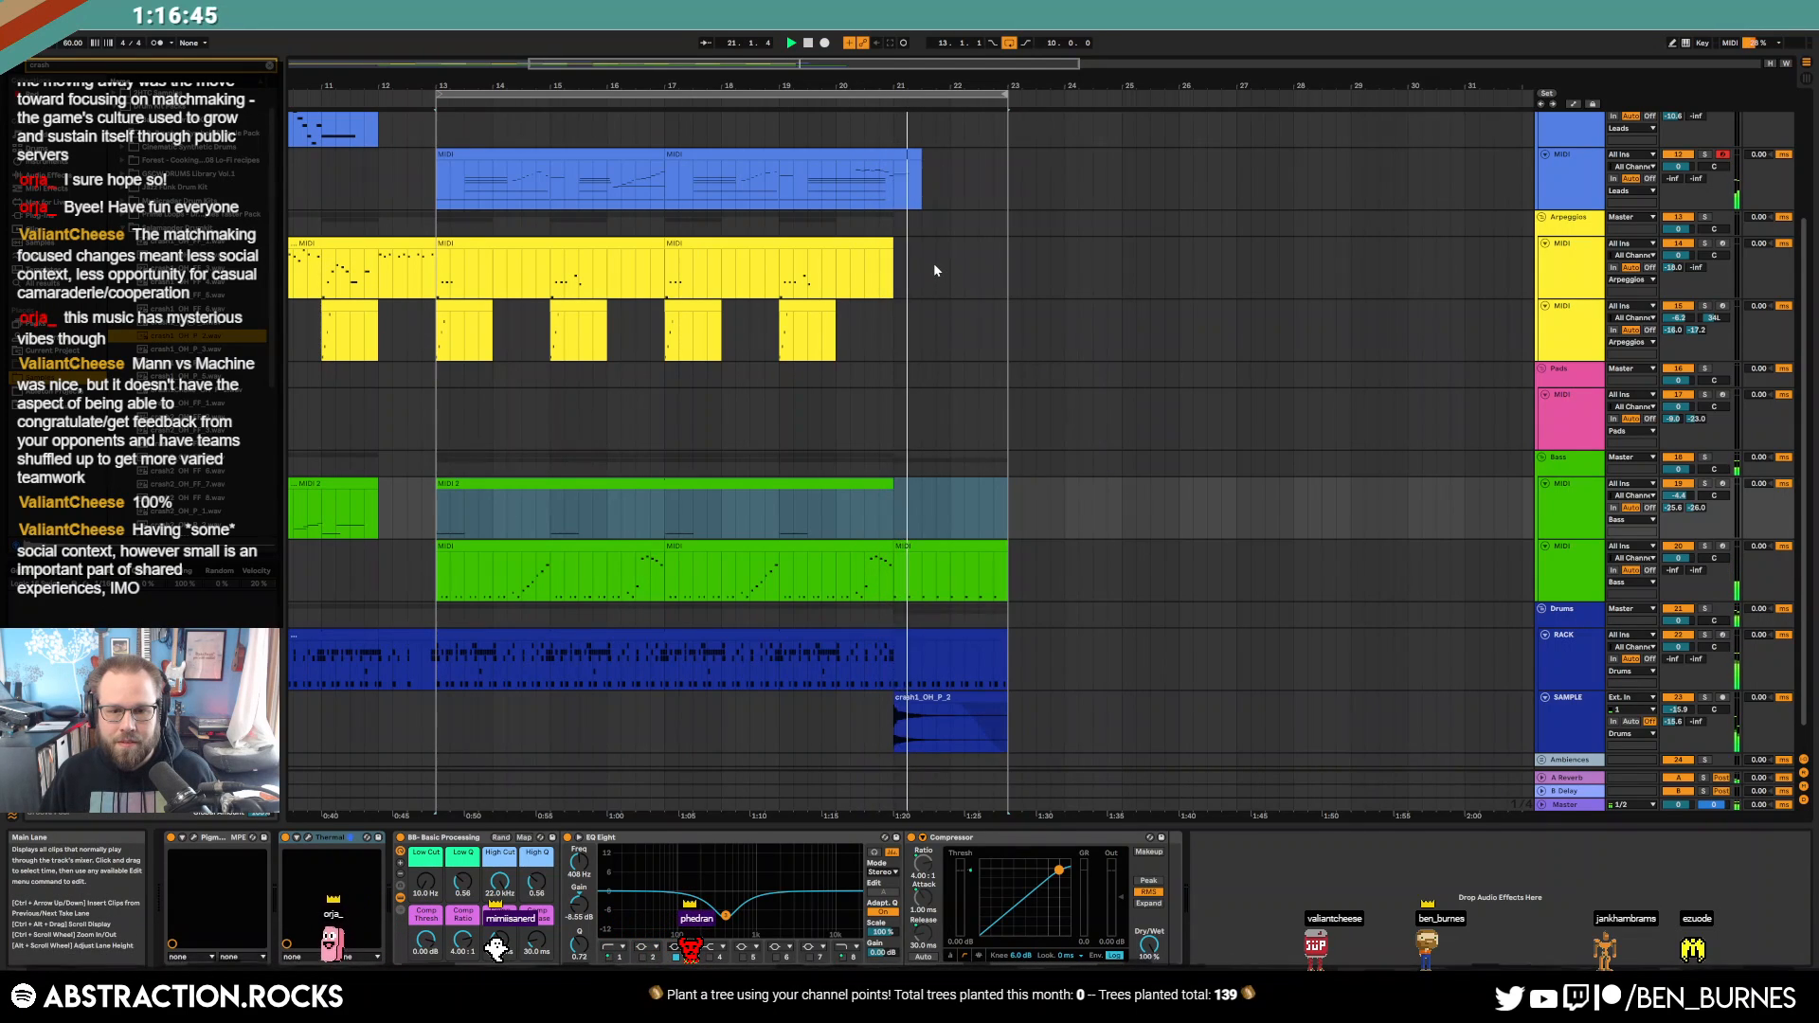
In the second bass track's clip at bar 21, add short C1 pickup notes just before bar 22 and before beat 4 of bar 22.
{"action": "double_click", "coordinate": [940, 565]}
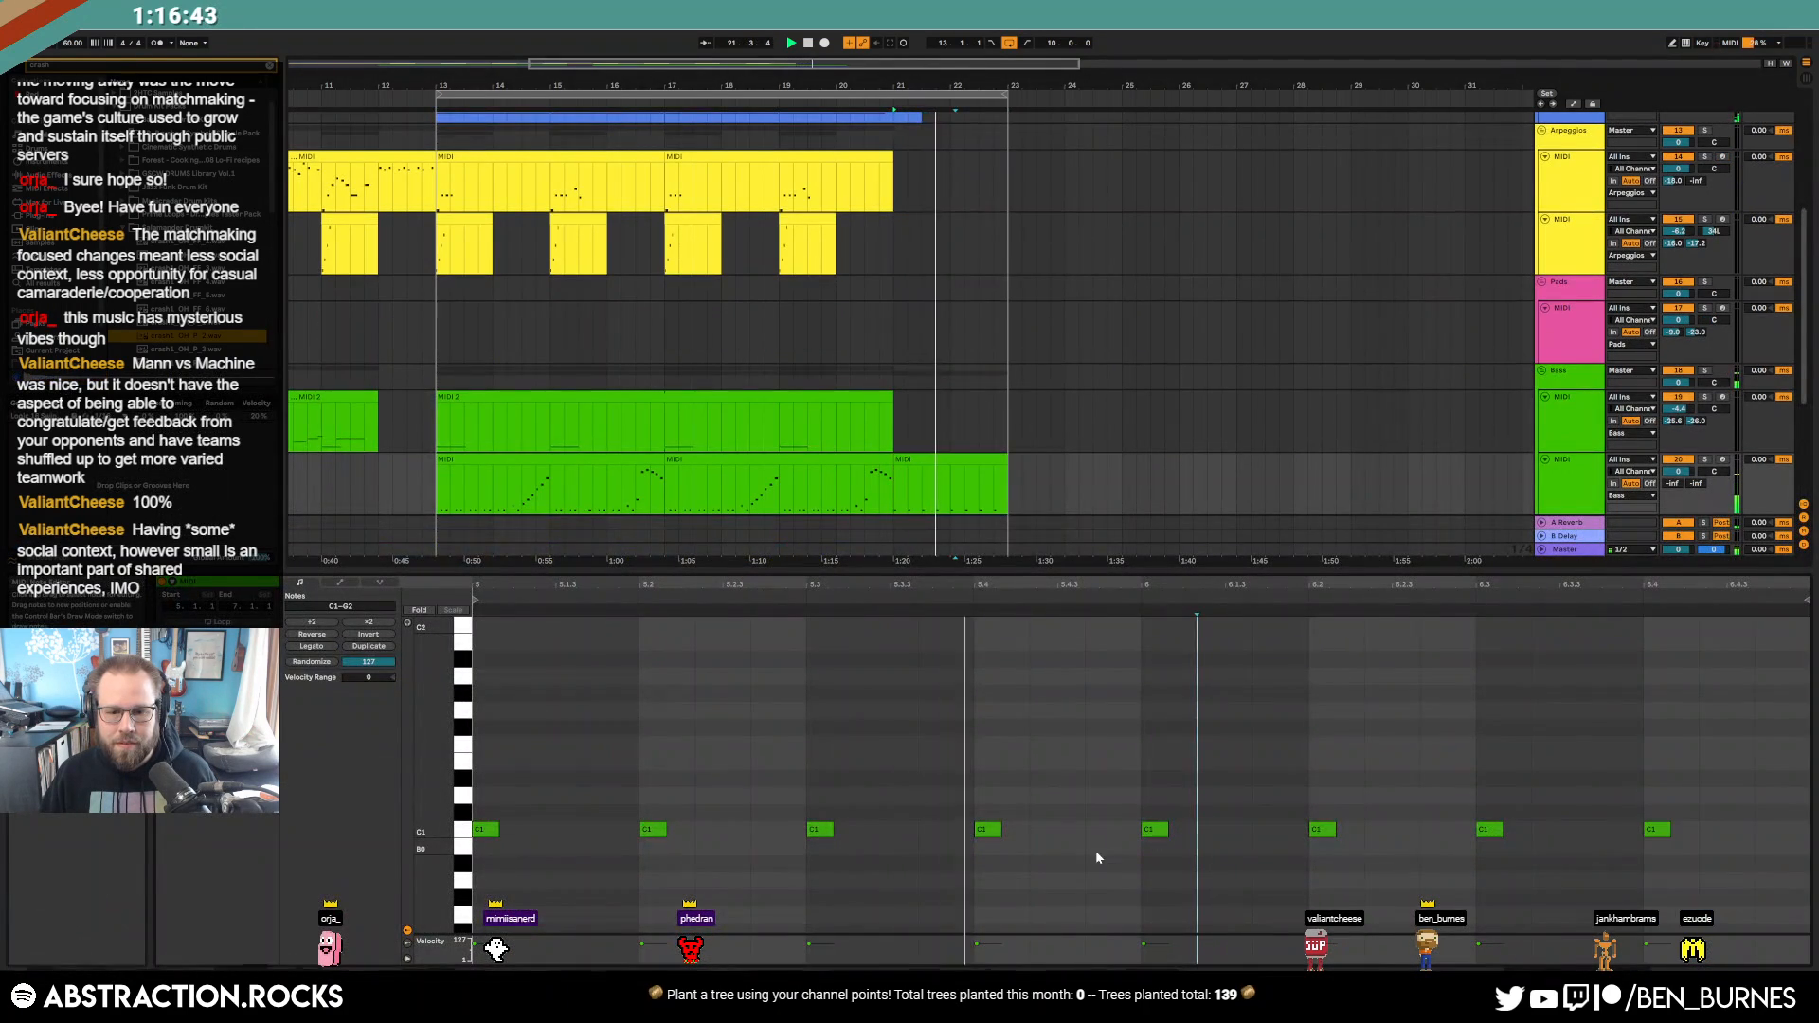
{"action": "double_click", "coordinate": [1088, 832]}
{"action": "left_click_drag", "start_coordinate": [1140, 830], "coordinate": [1119, 830]}
{"action": "left_click", "coordinate": [1556, 885]}
{"action": "key", "text": "space"}
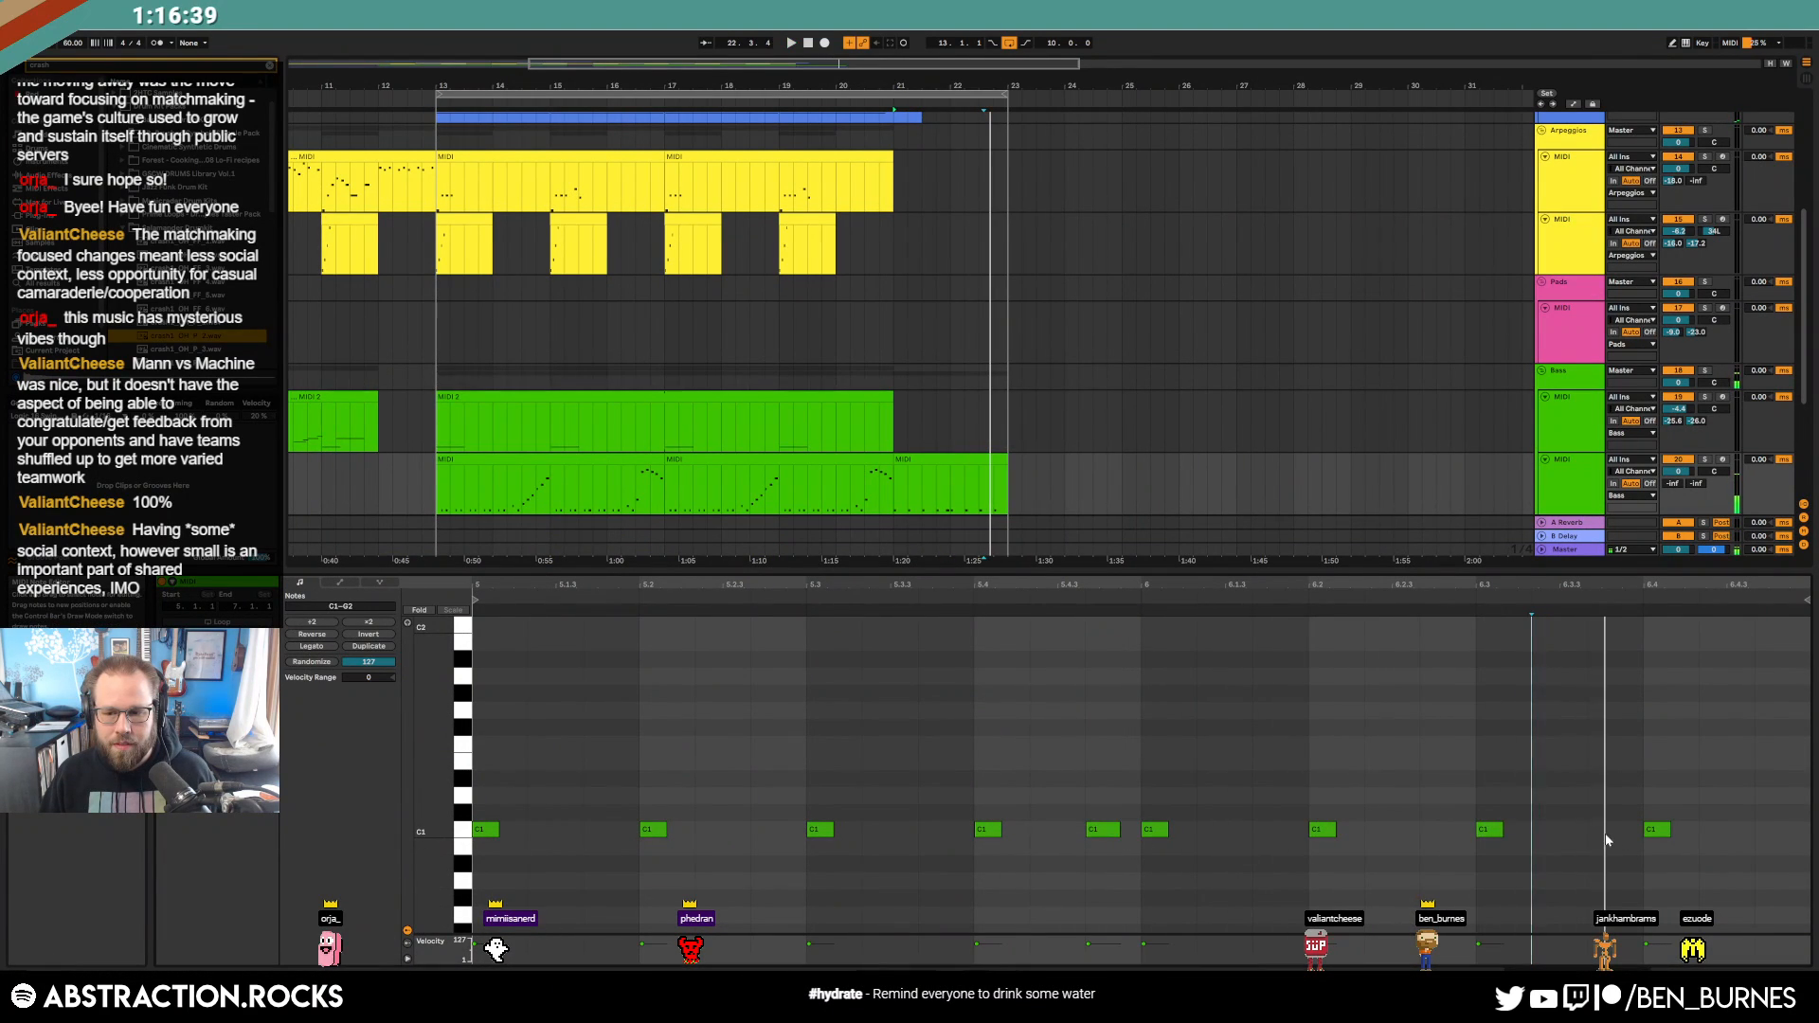
{"action": "double_click", "coordinate": [1592, 831]}
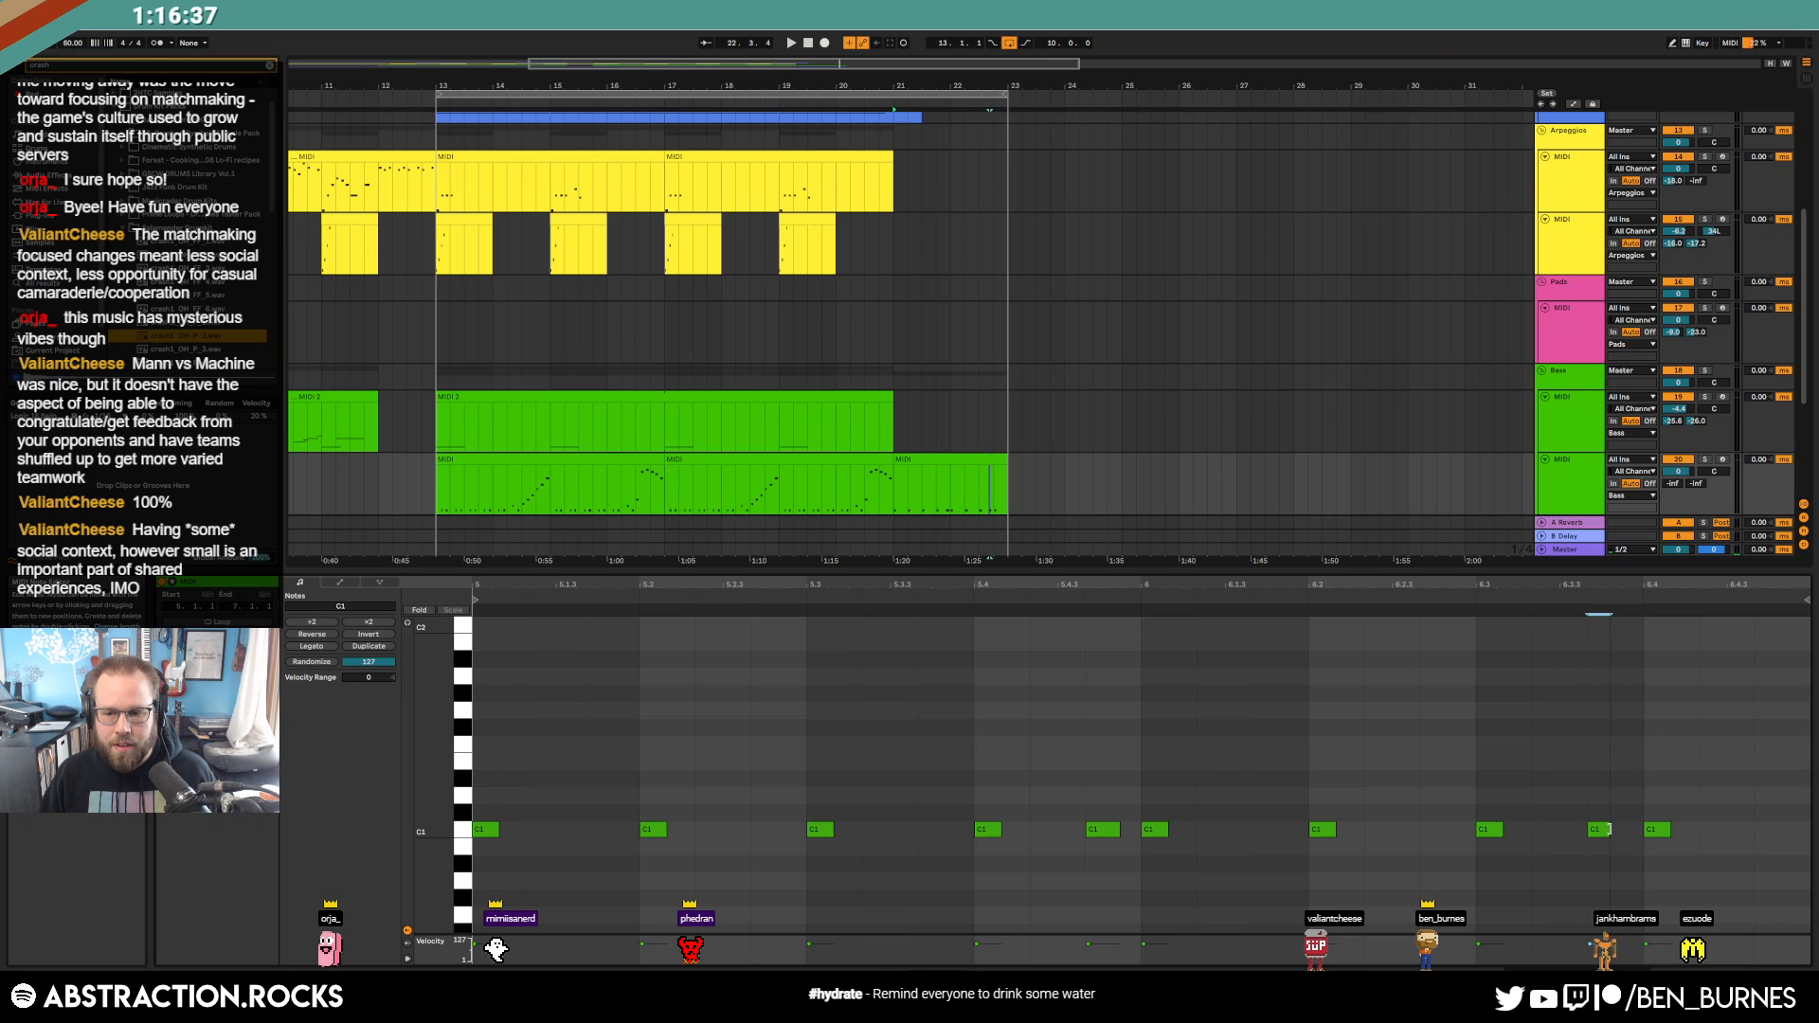
Raise the C1 note on beat 4 of bar 22 to F1, follow it with F#1 and a longer A#1, and play it back.
{"action": "left_click", "coordinate": [1659, 831]}
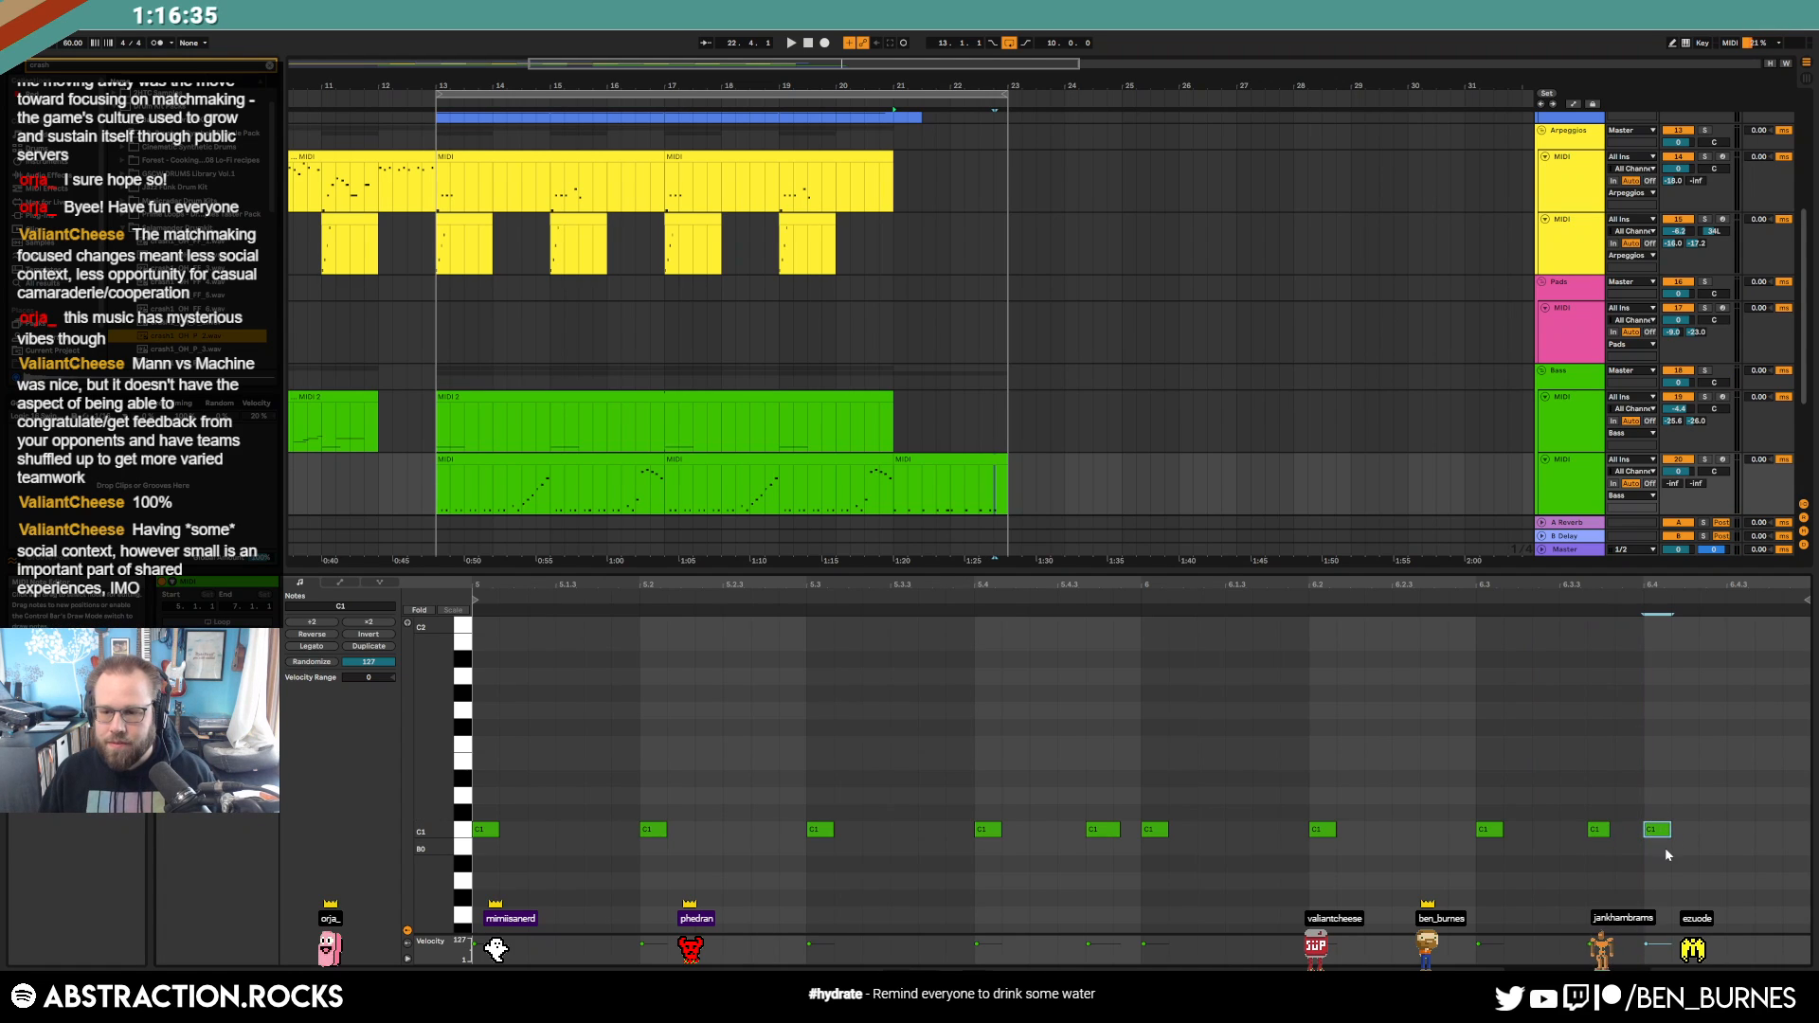
{"action": "key", "text": "Up"}
{"action": "key", "text": "Up"}
{"action": "key", "text": "Up"}
{"action": "key", "text": "Up"}
{"action": "key", "text": "Up"}
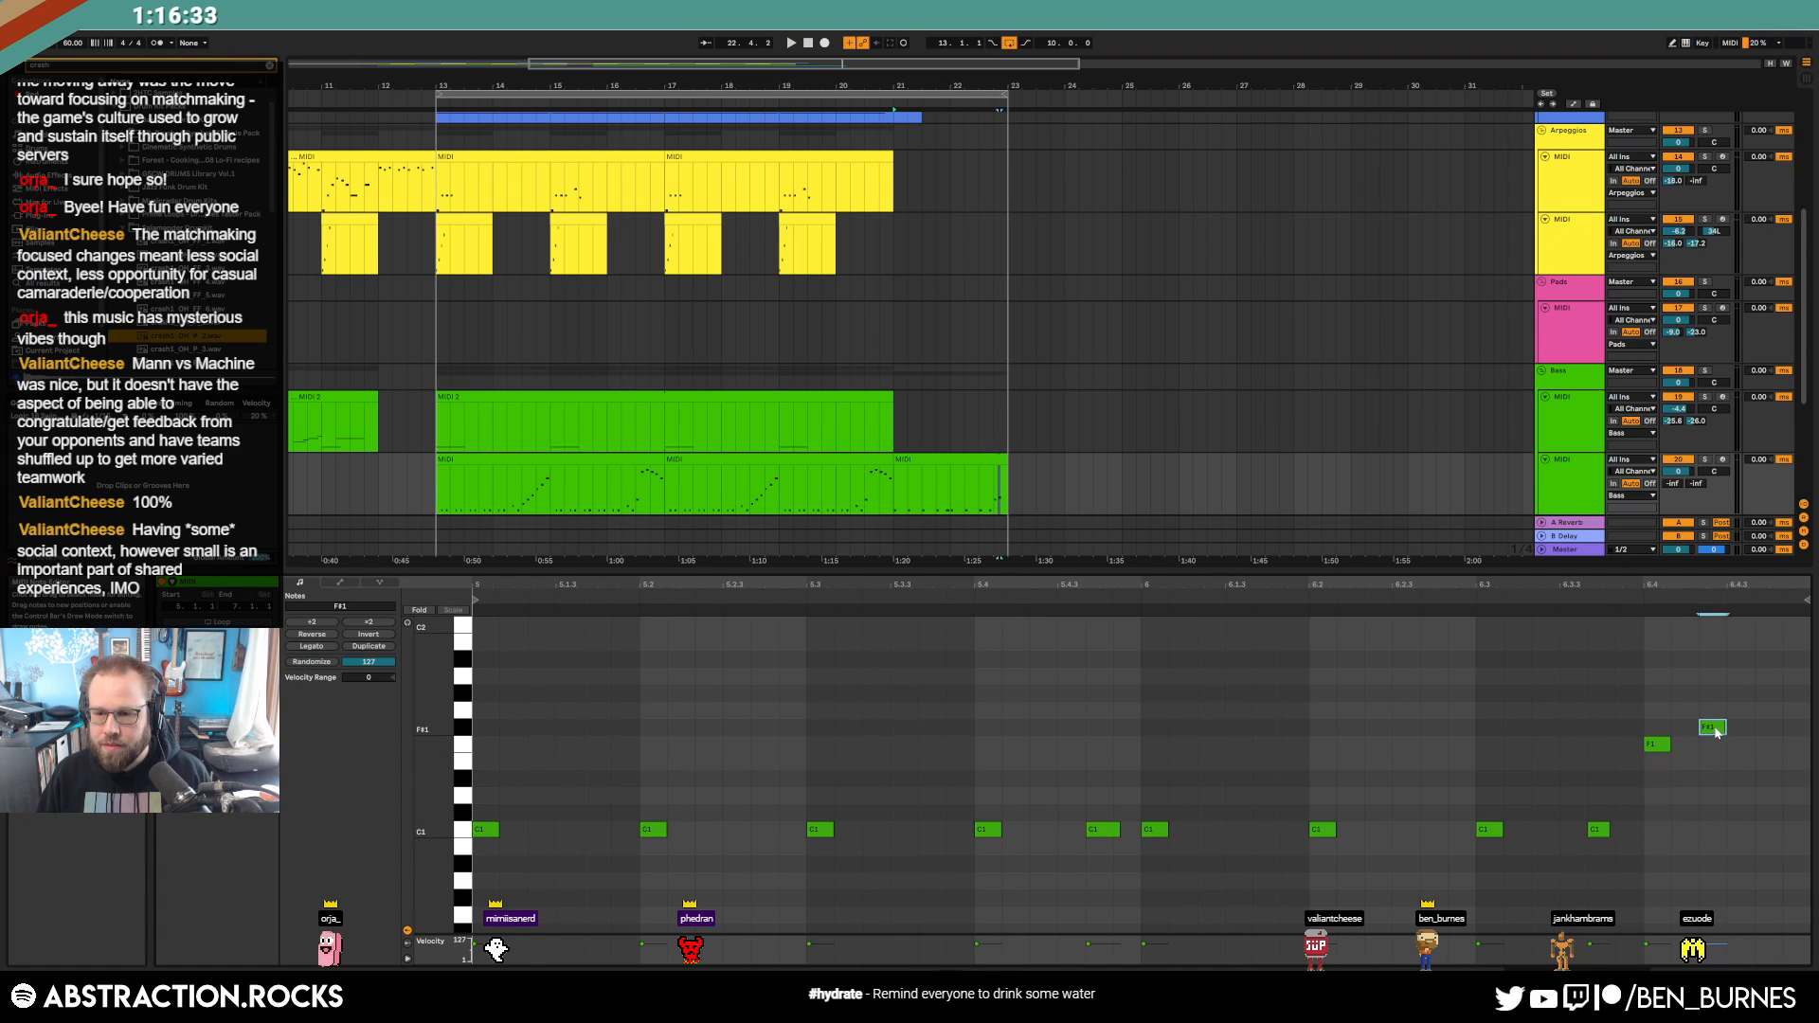
{"action": "double_click", "coordinate": [1770, 660]}
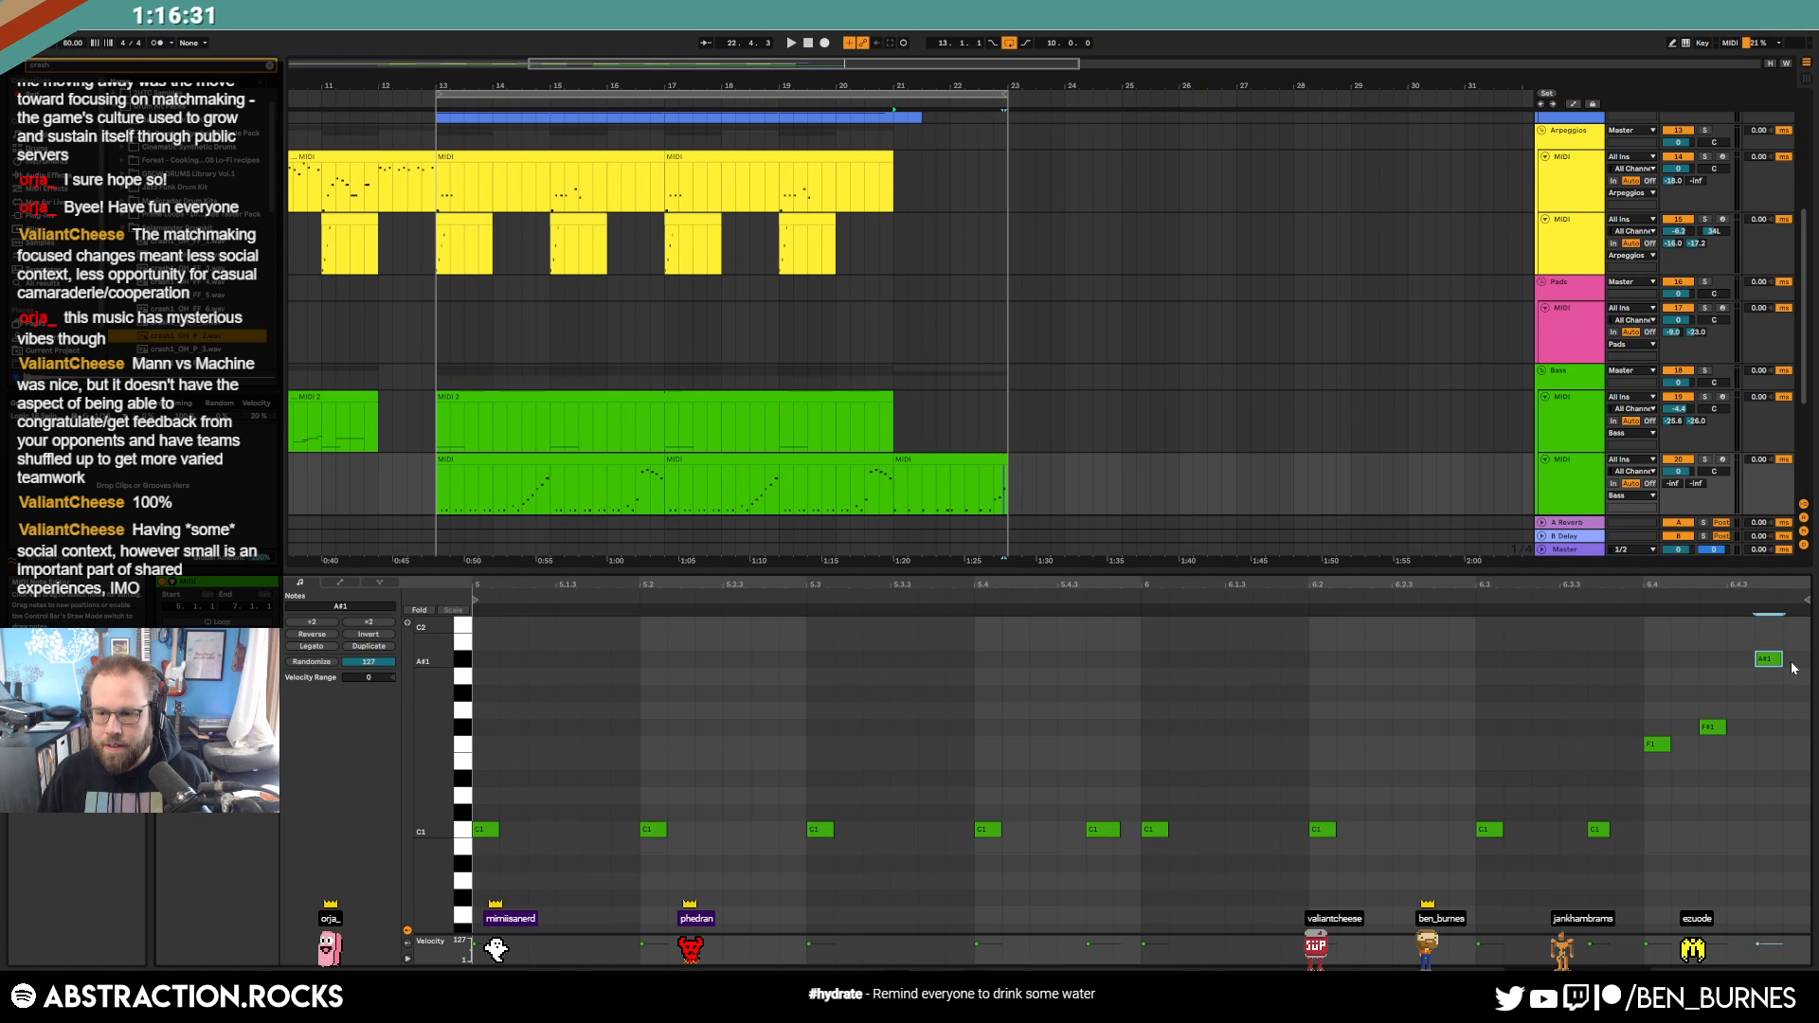
{"action": "key", "text": "space"}
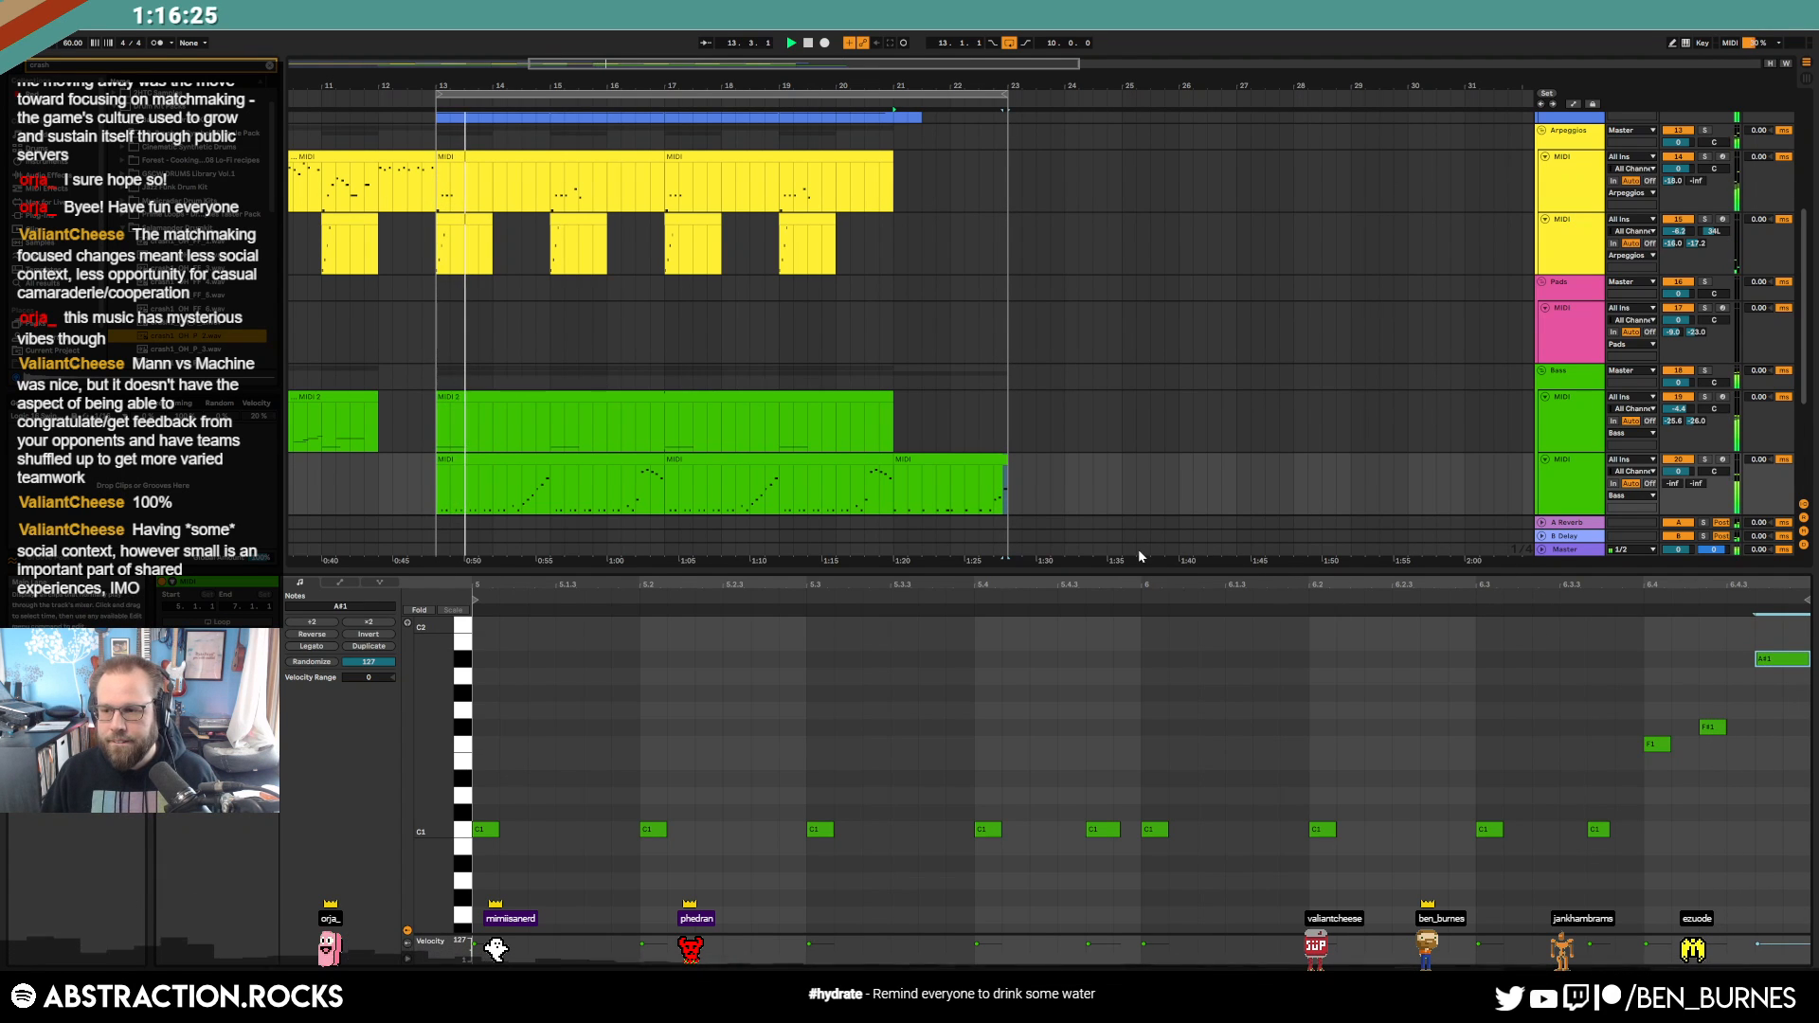
{"action": "key", "text": "shift+Tab"}
{"action": "key", "text": "space"}
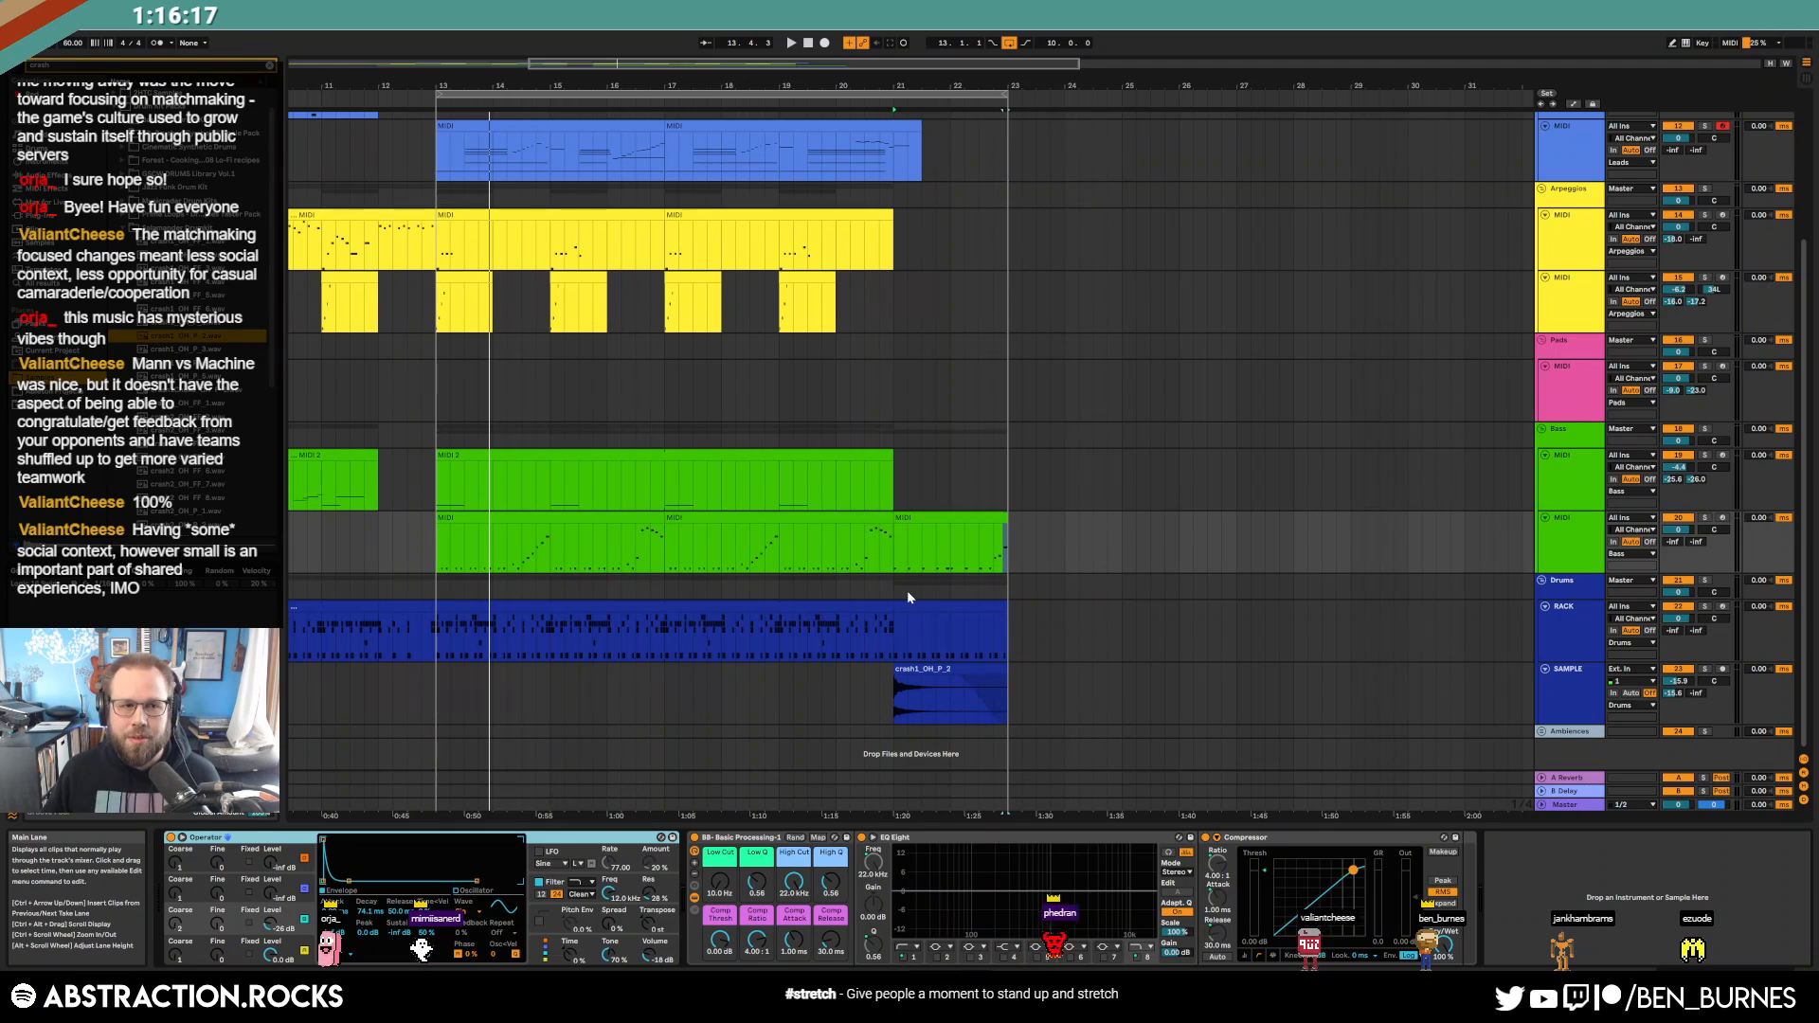
Clear the browser search and listen to the song from the beginning.
{"action": "left_click", "coordinate": [269, 65]}
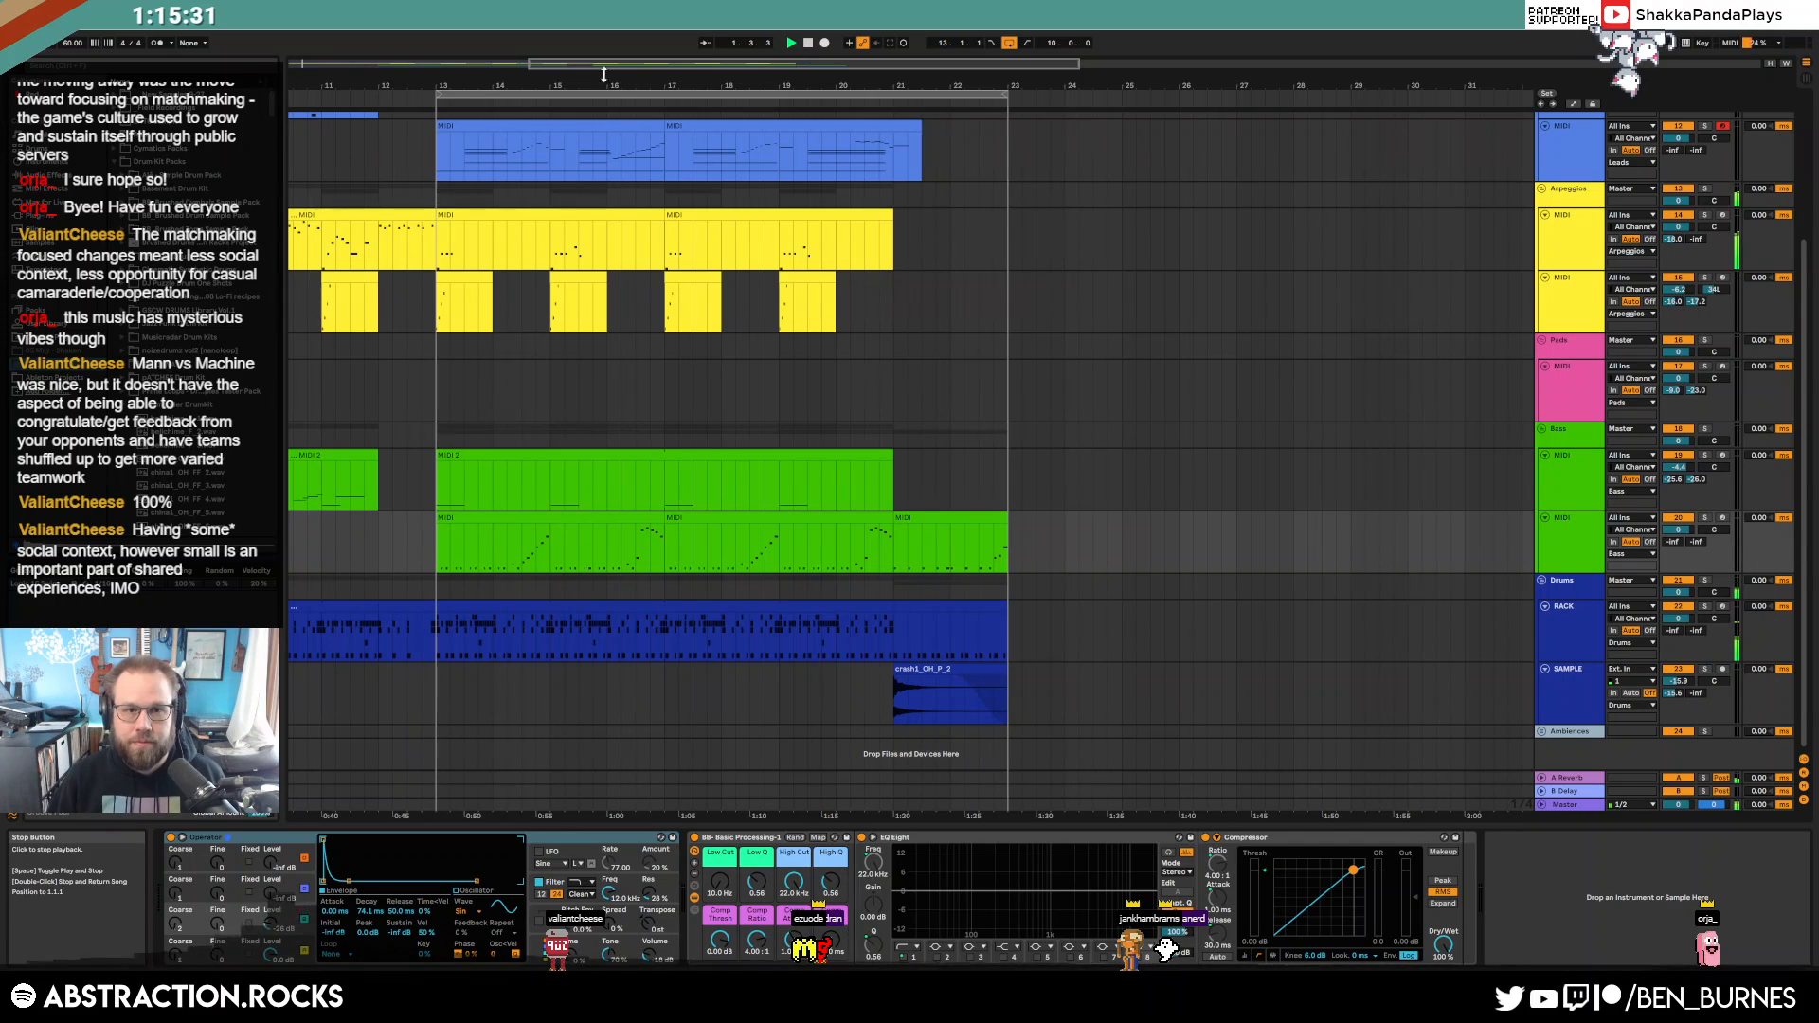
{"action": "left_click_drag", "start_coordinate": [618, 65], "coordinate": [614, 29]}
{"action": "left_click_drag", "start_coordinate": [538, 85], "coordinate": [538, 133]}
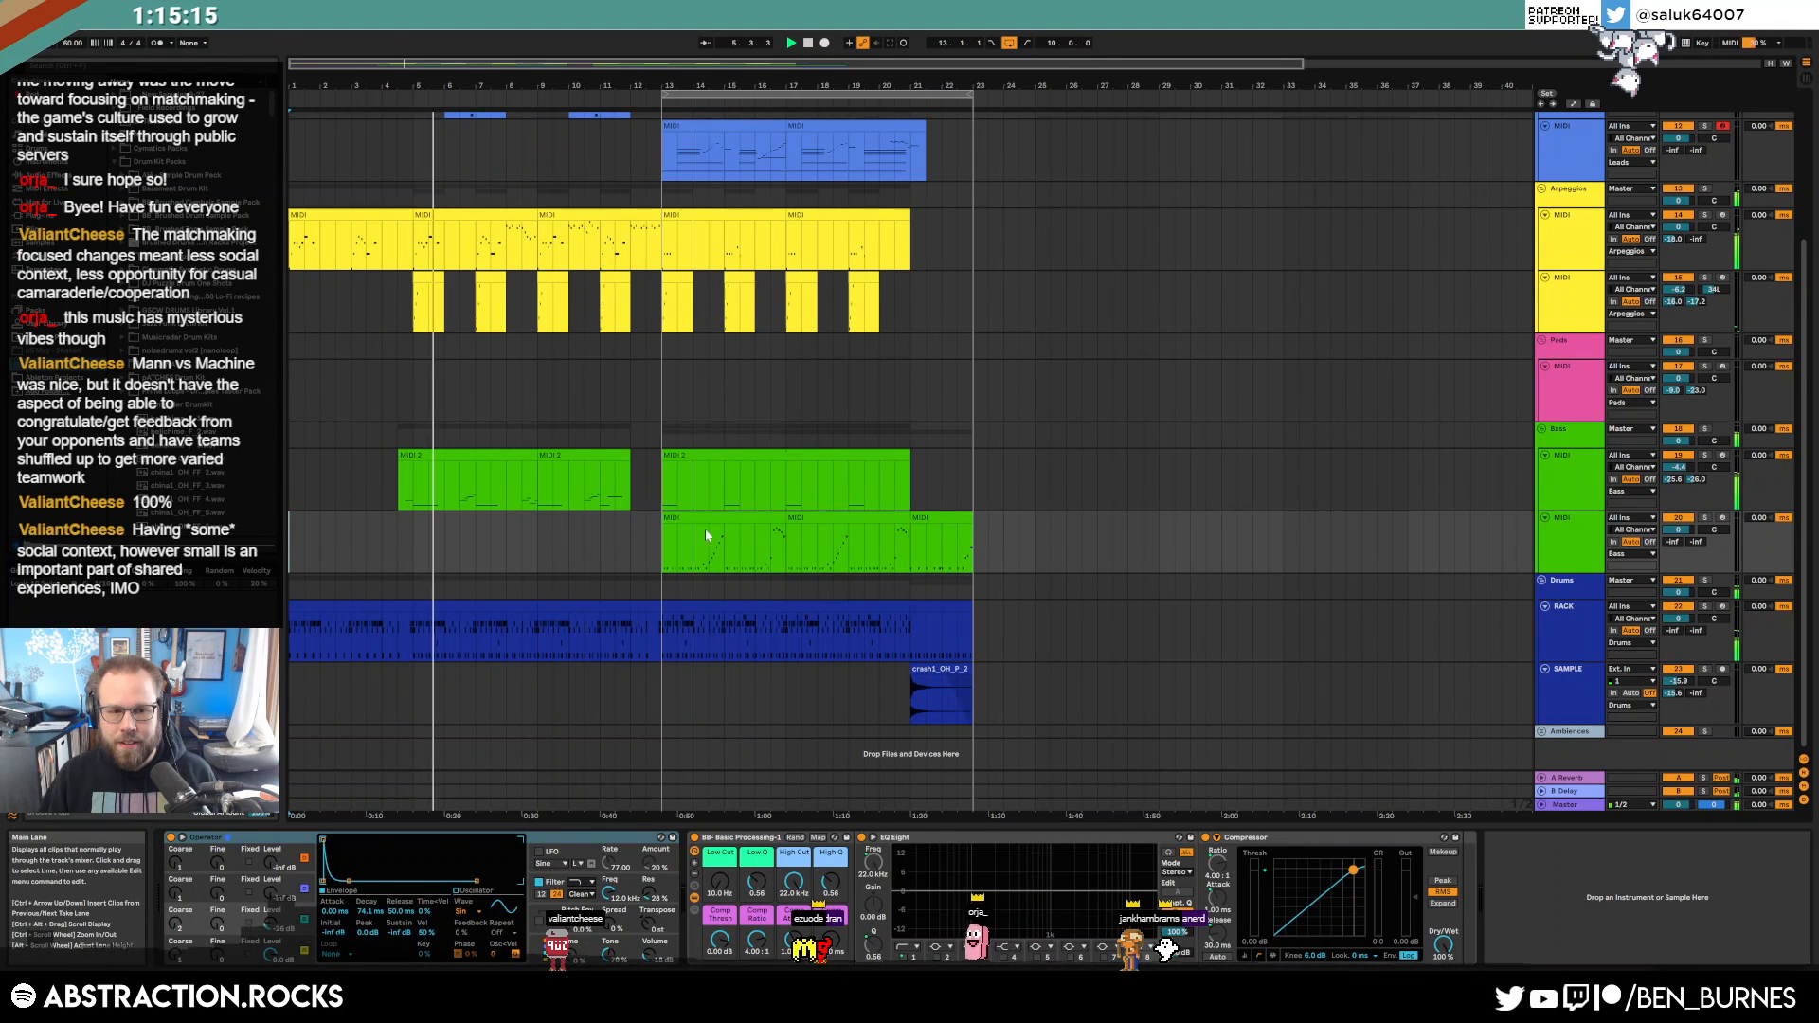
Open Thermal on the first bass track, set its mix fully wet and its Freq Distort to 23 percent.
{"action": "left_click", "coordinate": [504, 453]}
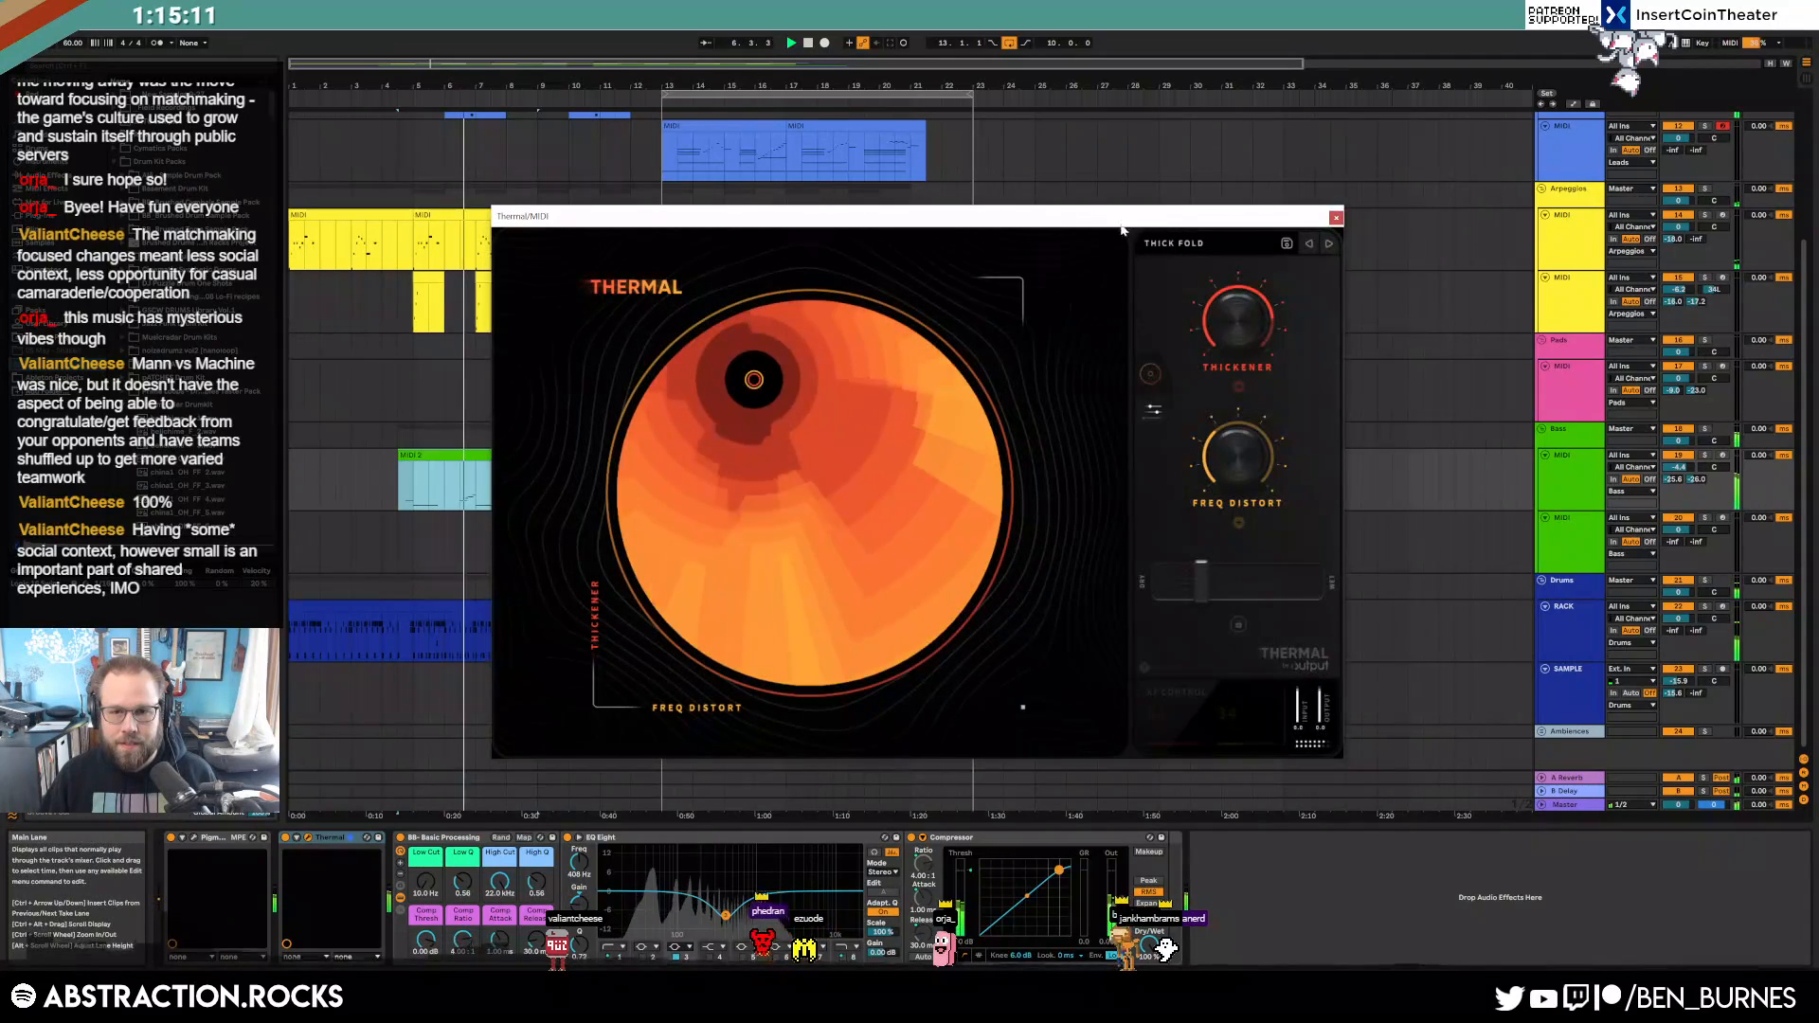
{"action": "left_click_drag", "start_coordinate": [1105, 218], "coordinate": [1313, 260]}
{"action": "left_click_drag", "start_coordinate": [1408, 628], "coordinate": [1500, 622]}
{"action": "left_click_drag", "start_coordinate": [1421, 369], "coordinate": [1427, 348]}
{"action": "left_click_drag", "start_coordinate": [1442, 499], "coordinate": [1423, 391]}
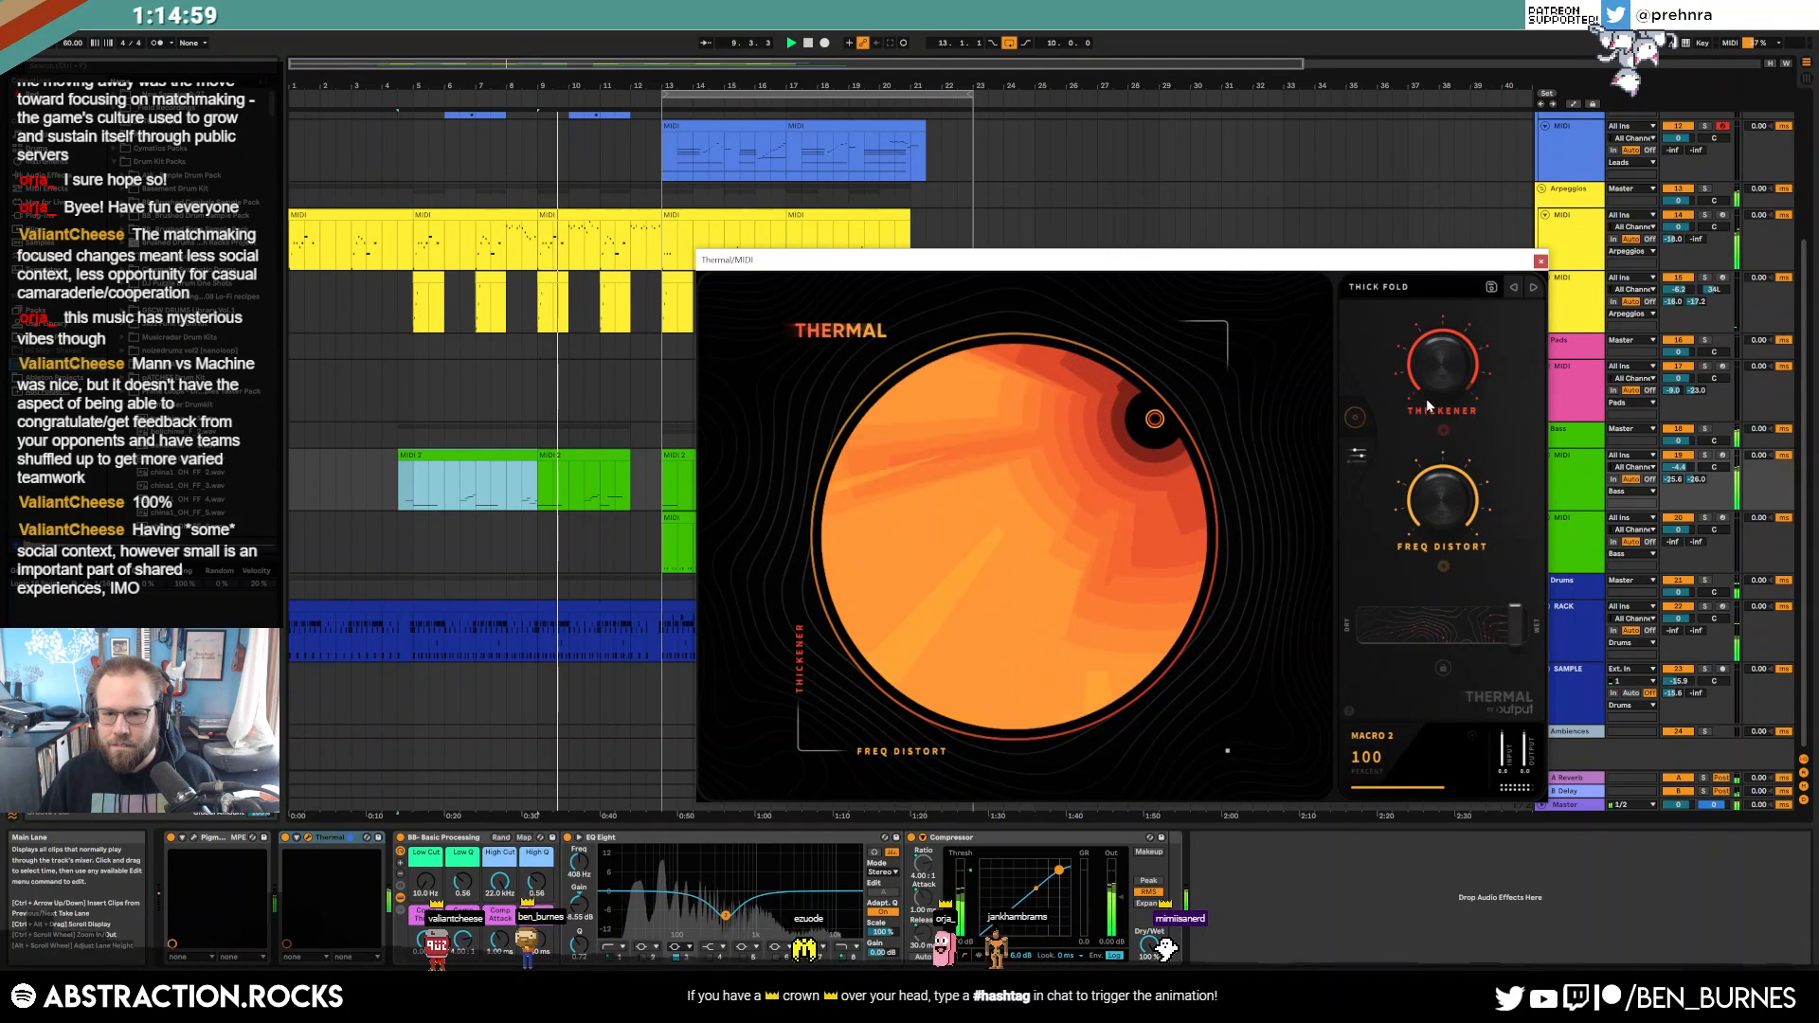
{"action": "left_click_drag", "start_coordinate": [1434, 469], "coordinate": [1431, 514]}
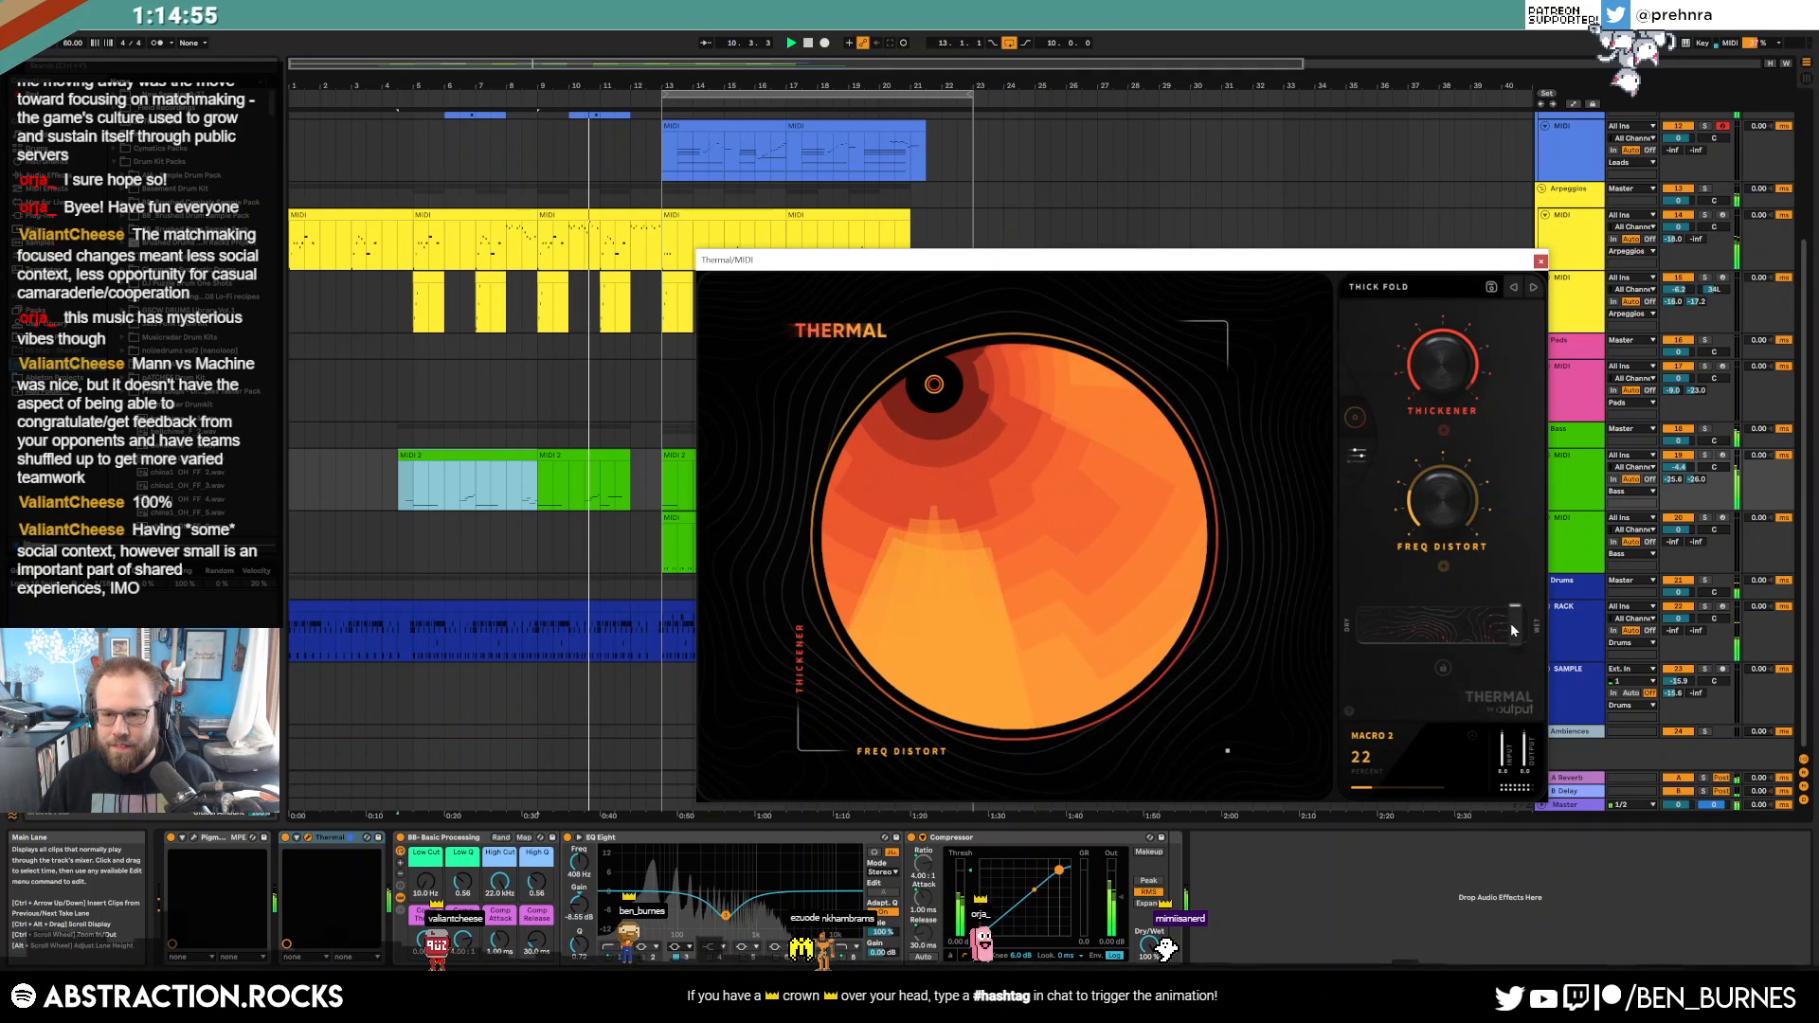
{"action": "left_click_drag", "start_coordinate": [1502, 622], "coordinate": [1519, 622]}
{"action": "left_click_drag", "start_coordinate": [1340, 264], "coordinate": [1430, 243]}
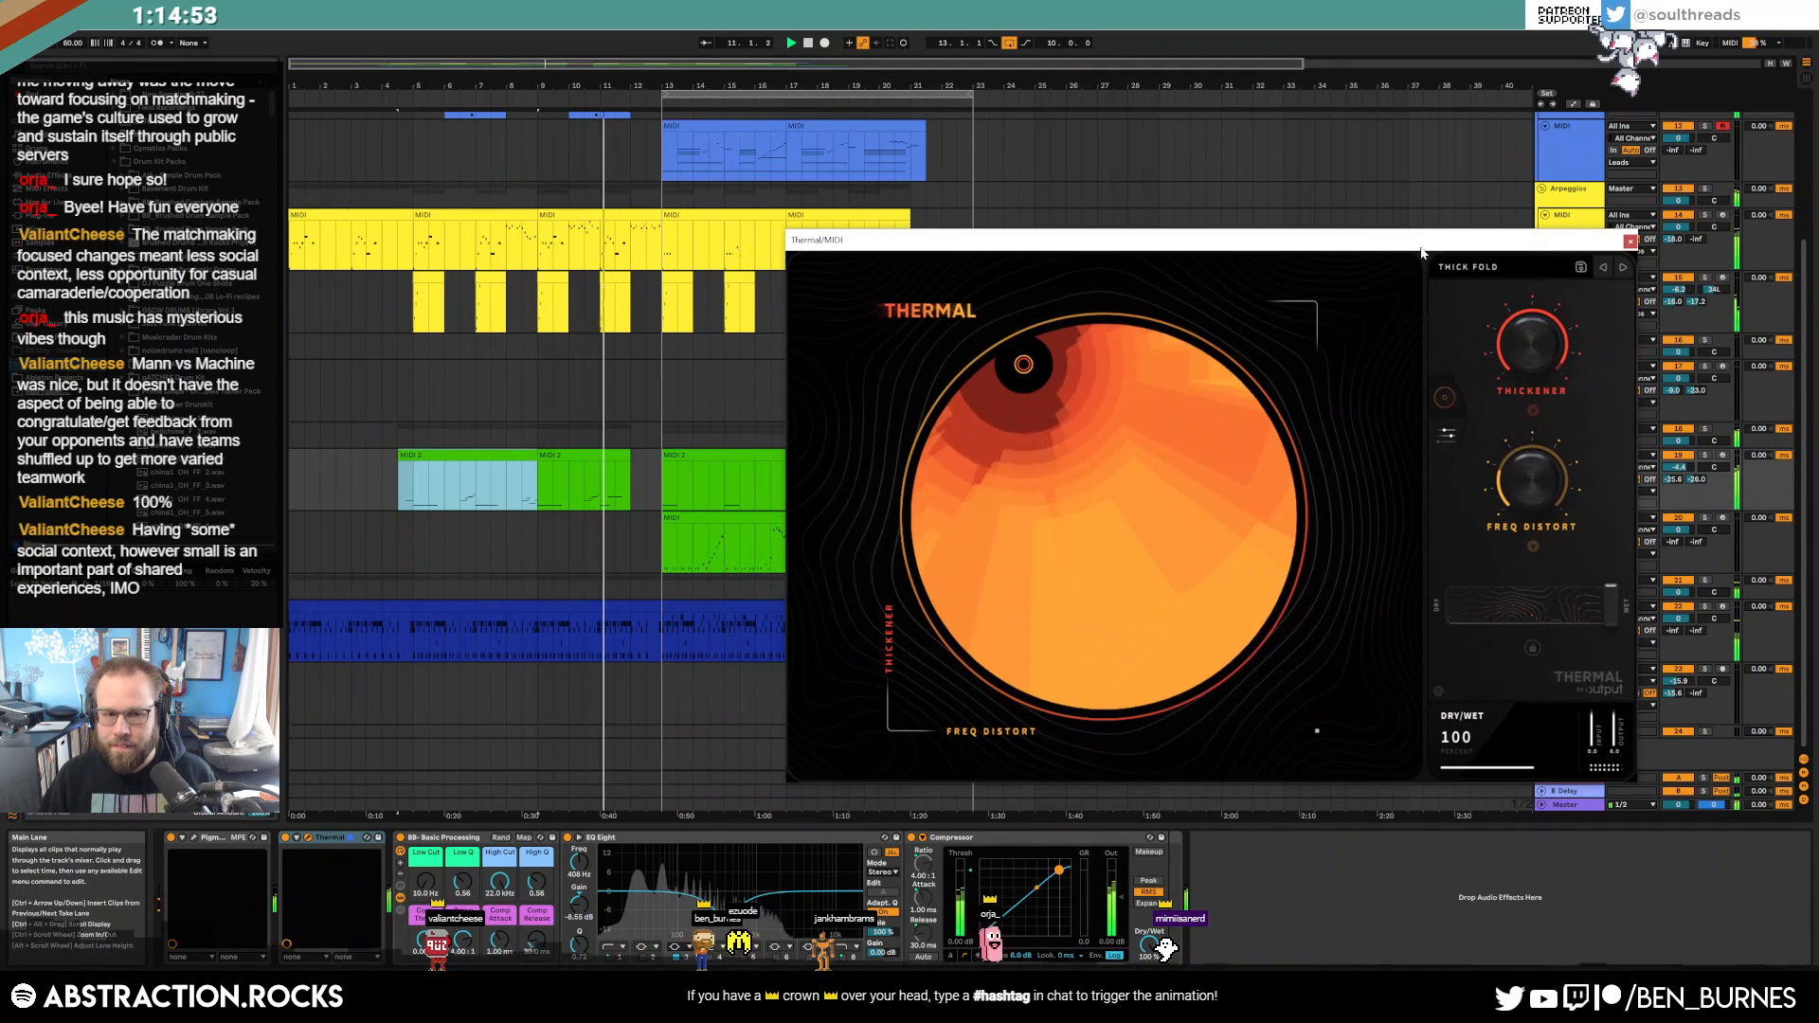
Automate Thermal's Freq Distort on the first bass track to rise to about 37% after bar 11 and fall by bar 13, then close Thermal.
{"action": "key", "text": "a"}
{"action": "left_click", "coordinate": [600, 490]}
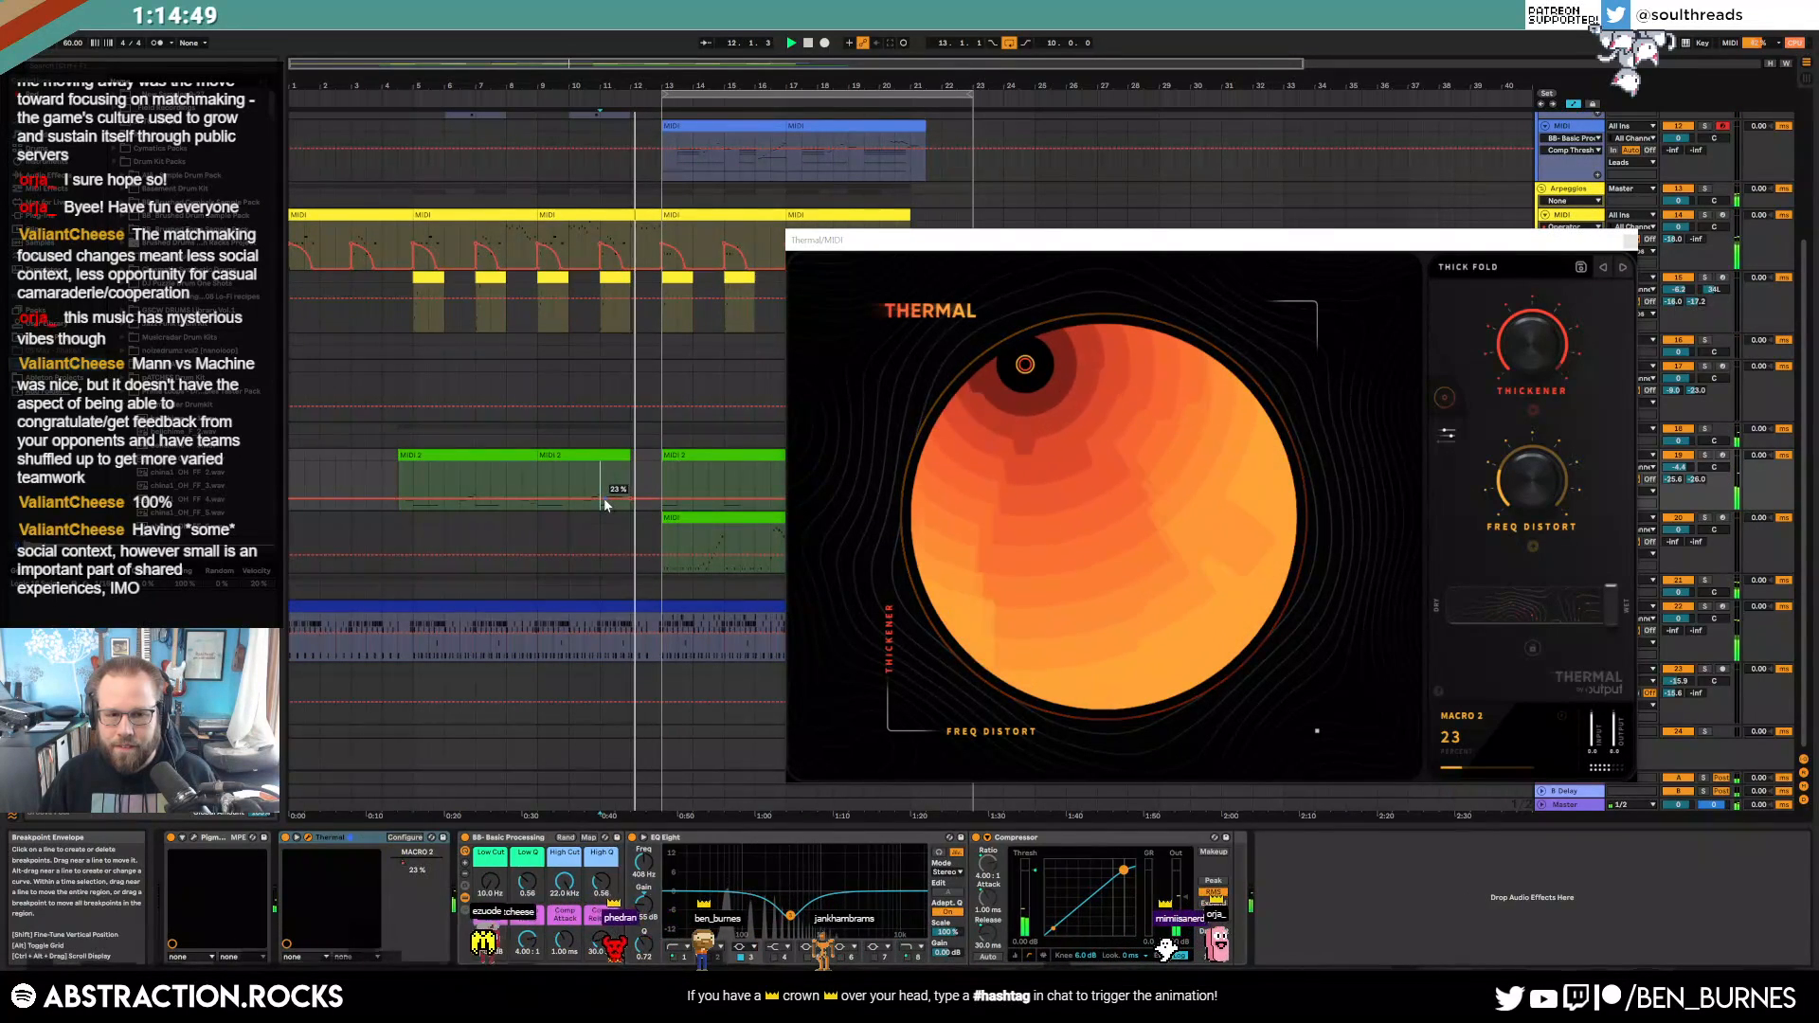
{"action": "left_click_drag", "start_coordinate": [618, 499], "coordinate": [622, 486]}
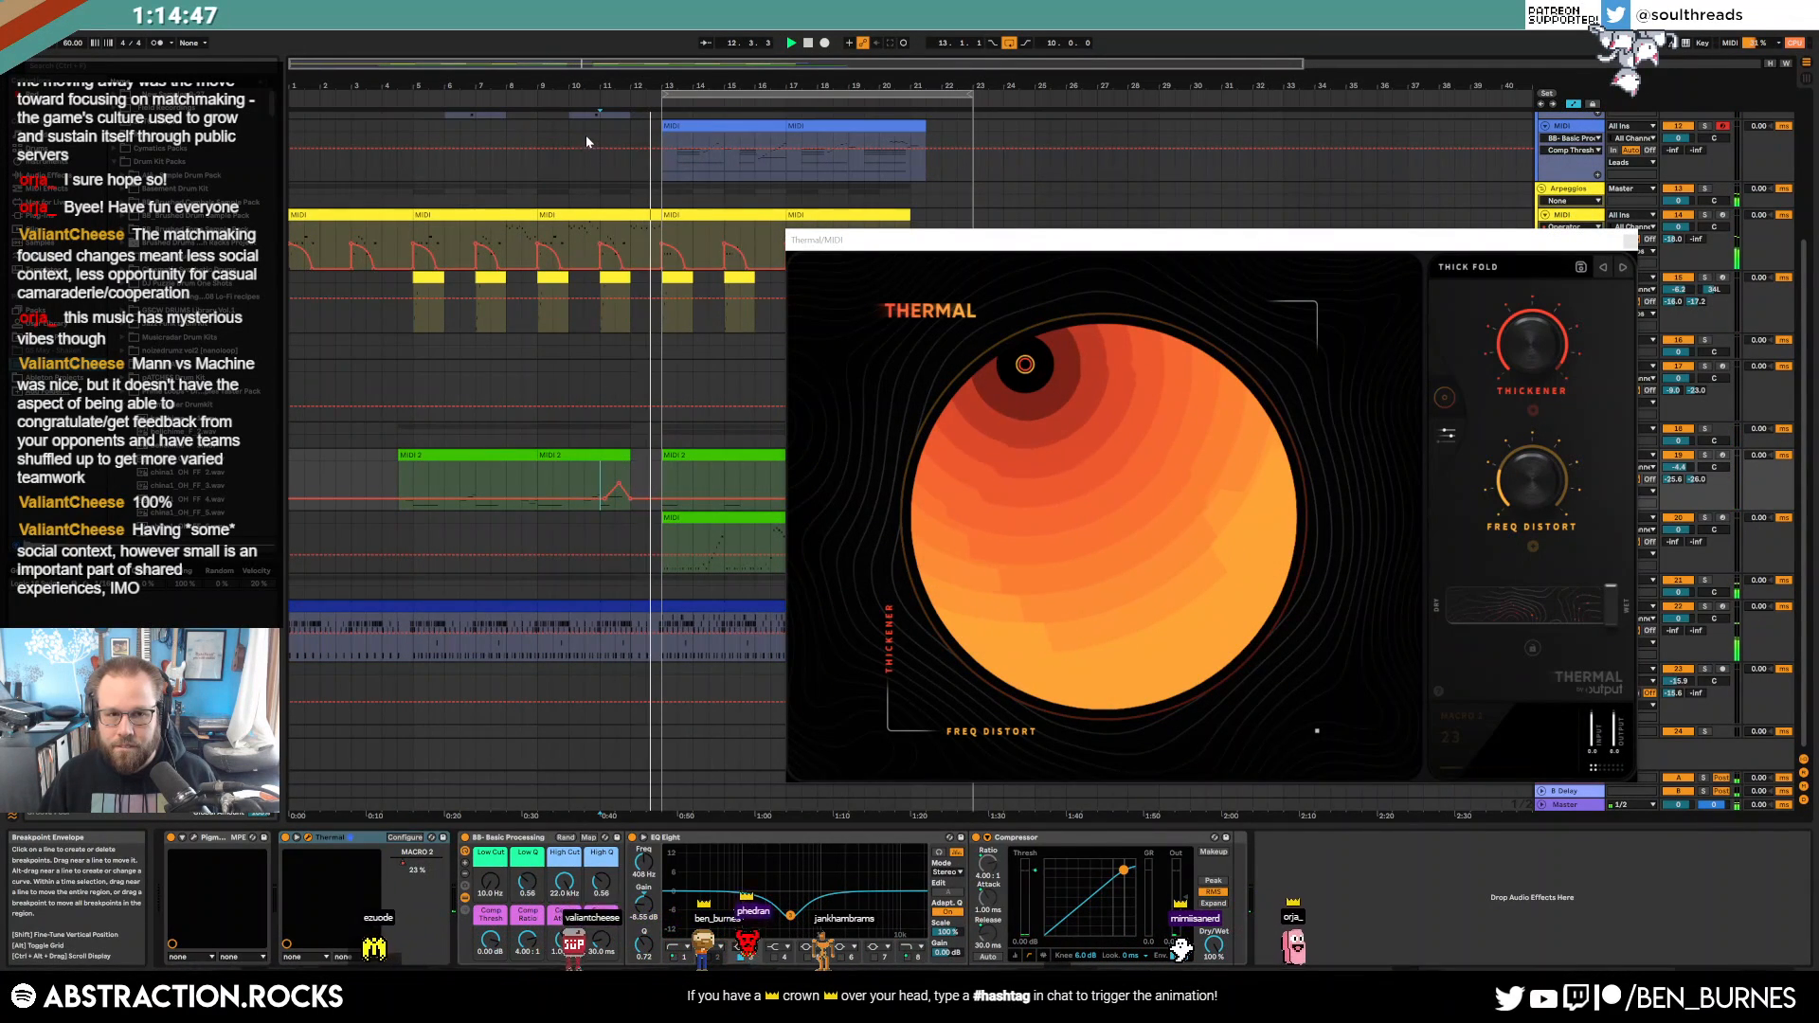
{"action": "left_click", "coordinate": [598, 106]}
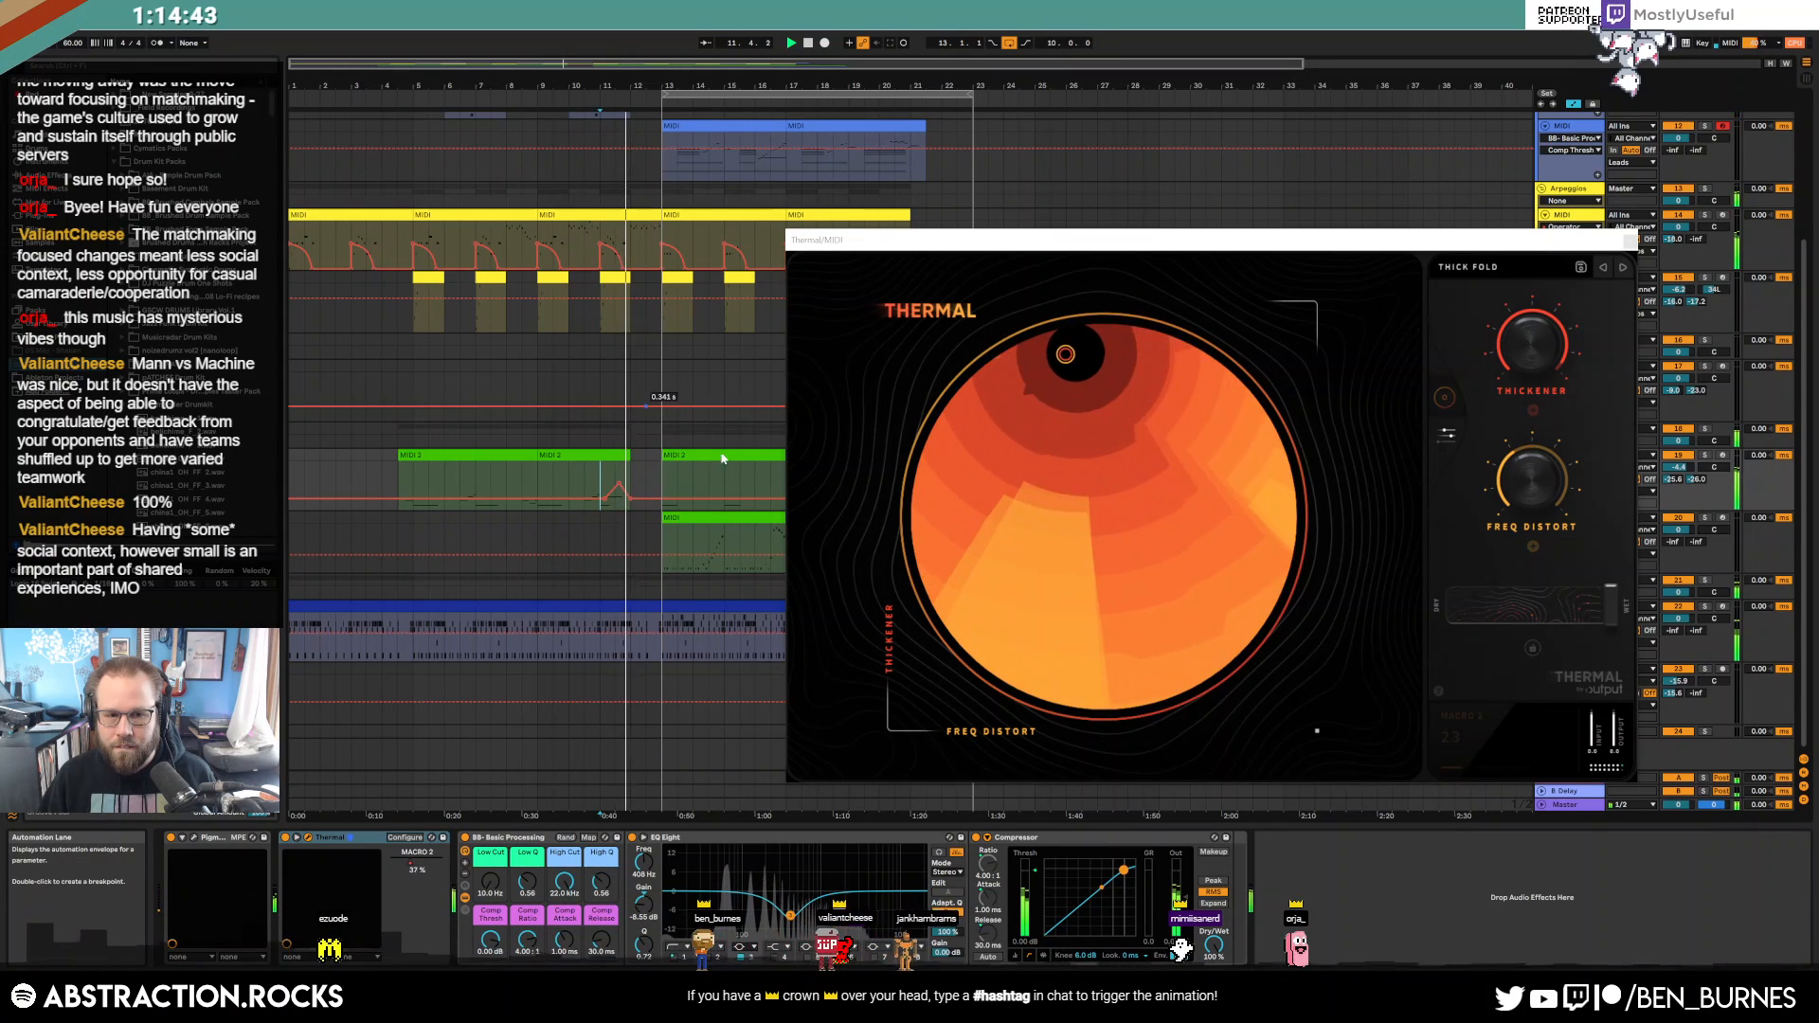
{"action": "left_click_drag", "start_coordinate": [630, 498], "coordinate": [676, 491]}
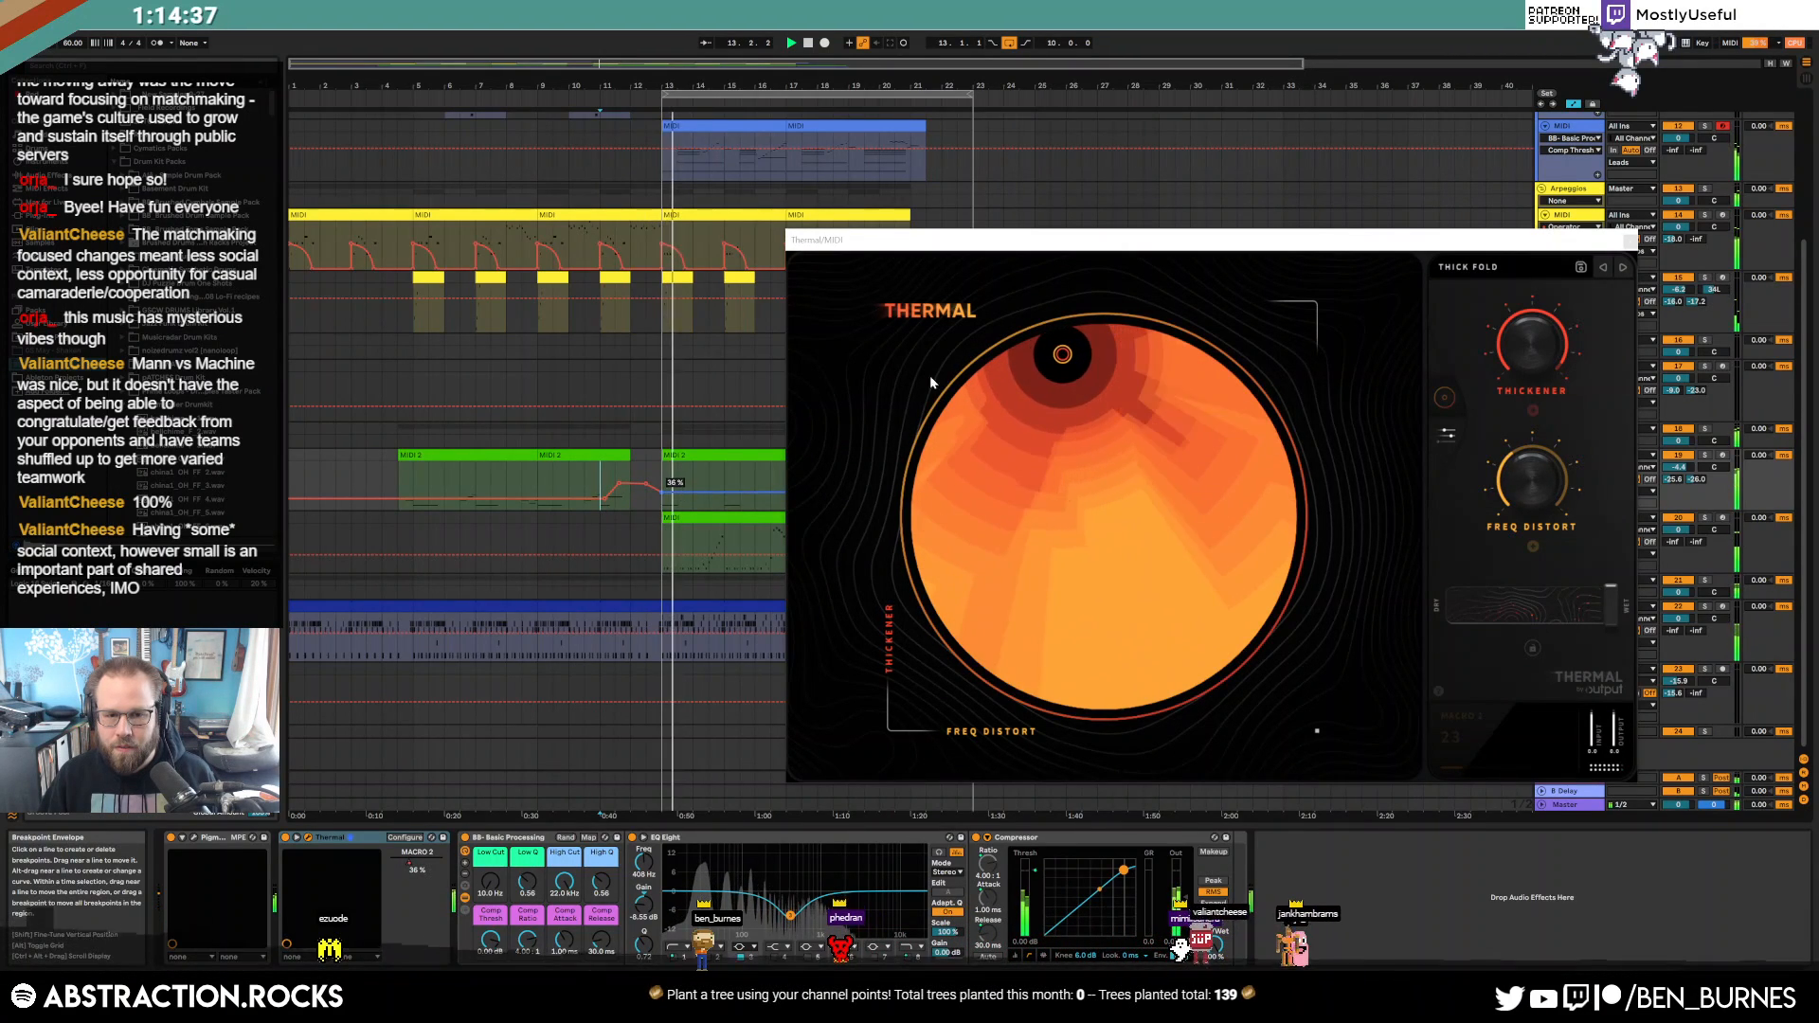
{"action": "left_click", "coordinate": [1629, 241]}
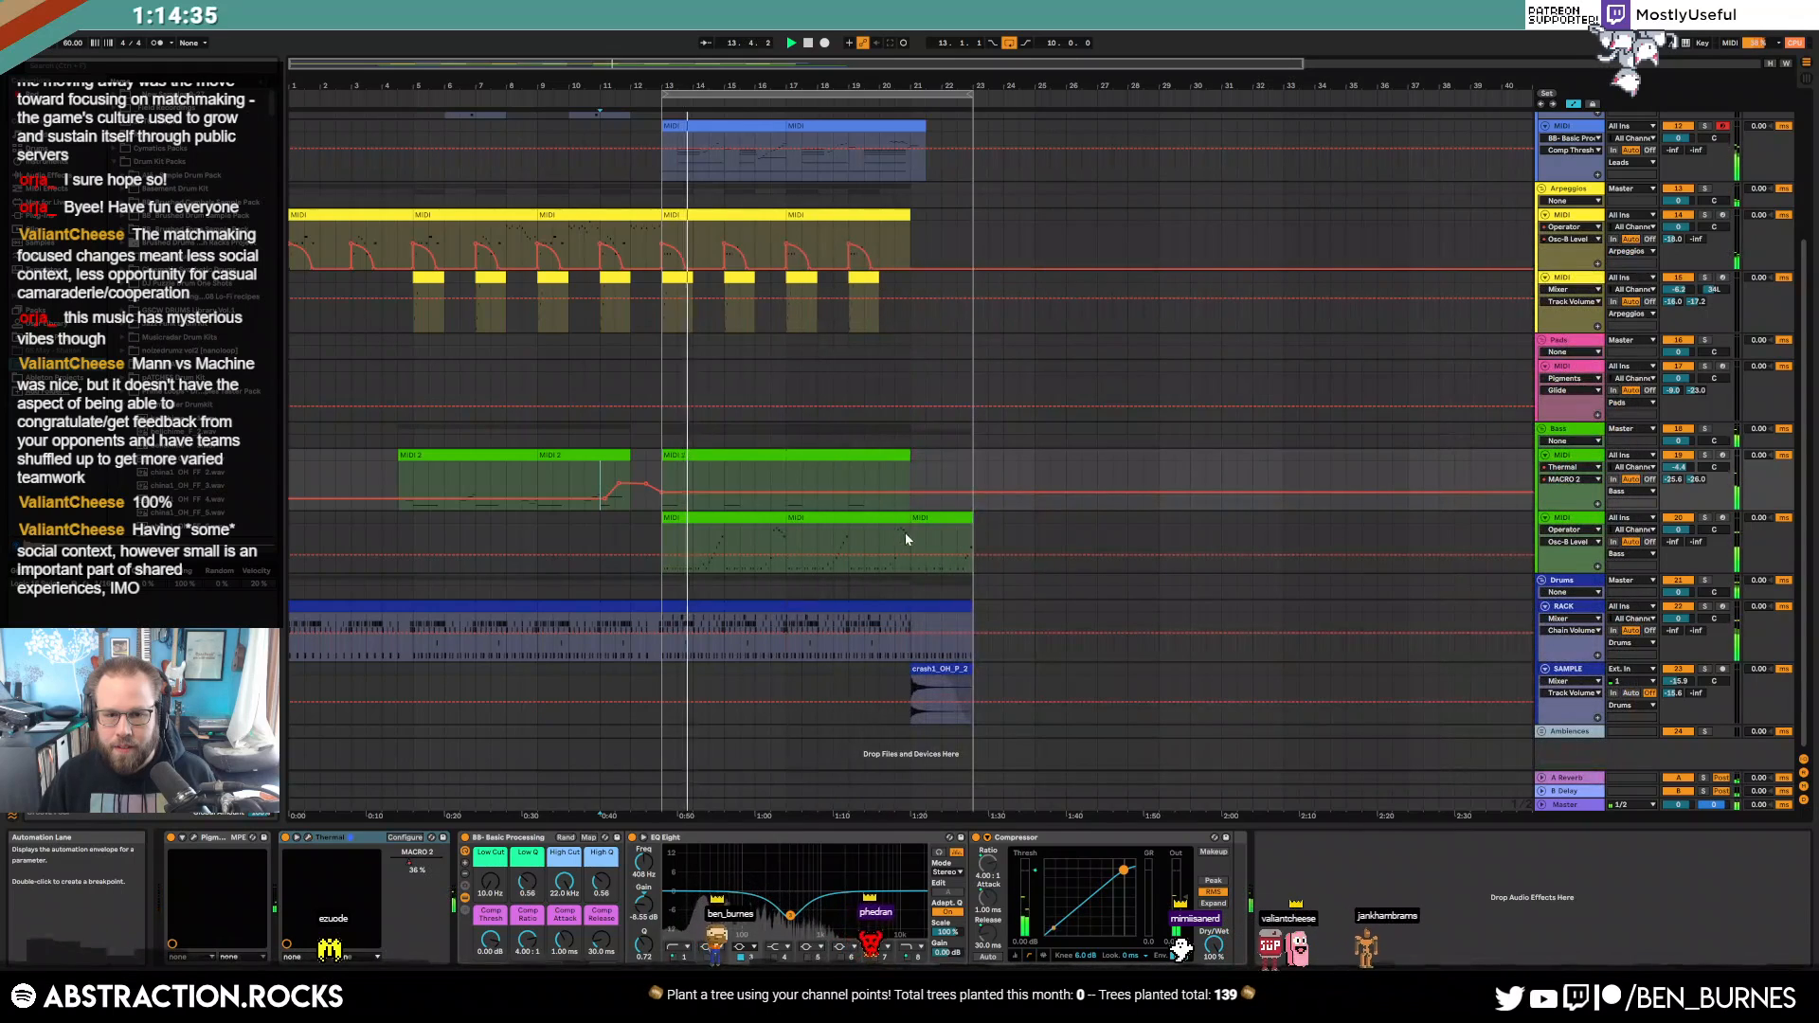
Reshape the first bass track's Freq Distort automation into a gradual curved decline from bar 12 to about 21% near bar 19, and hide the automation.
{"action": "left_click", "coordinate": [536, 482]}
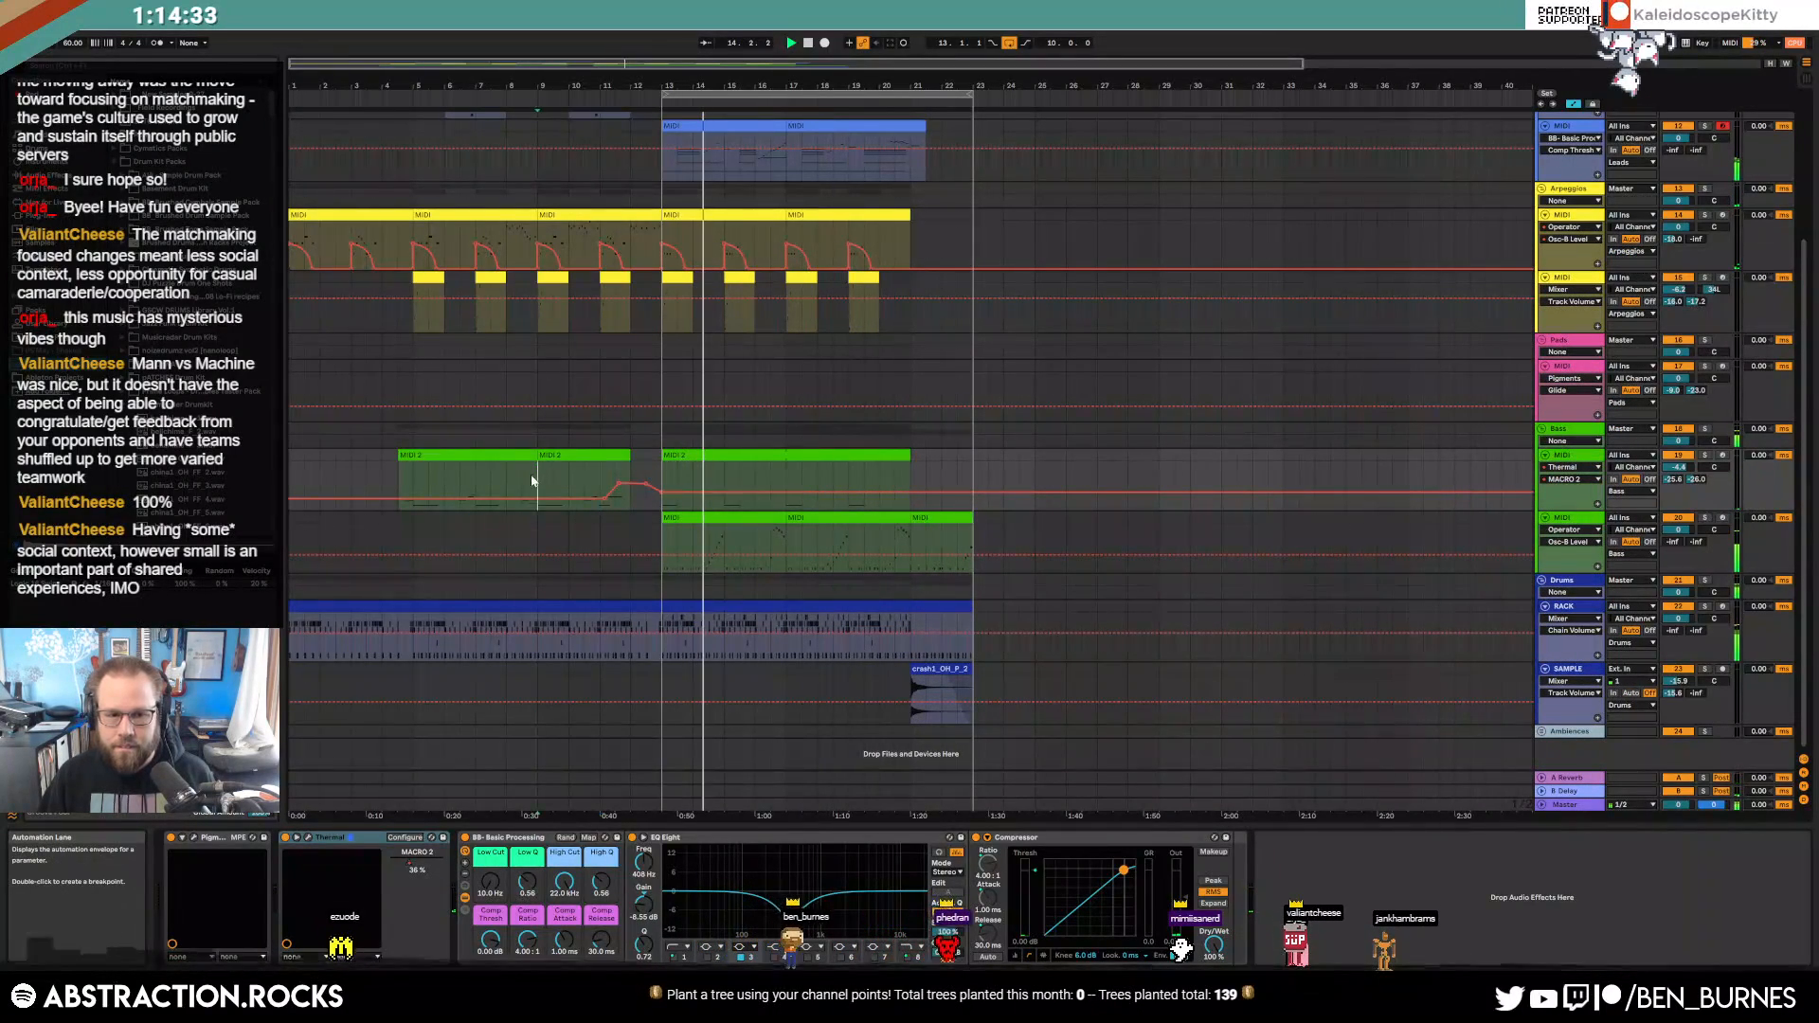
{"action": "left_click", "coordinate": [908, 475]}
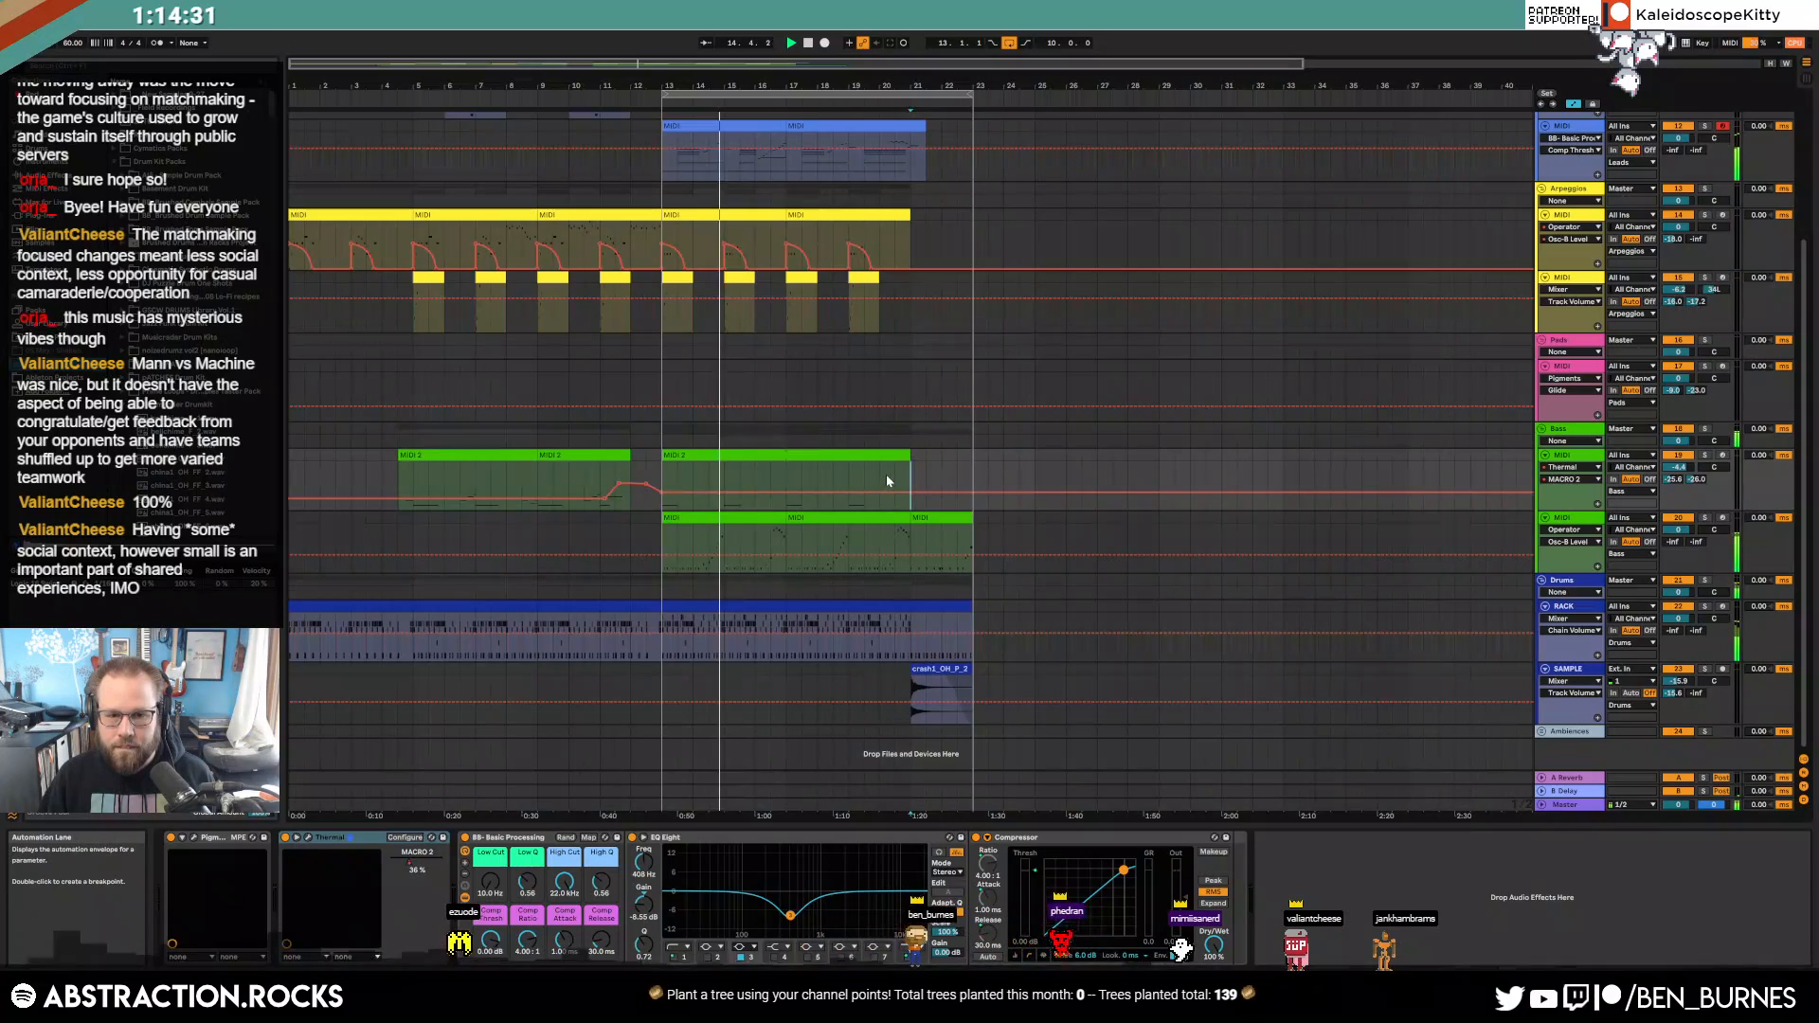
{"action": "left_click_drag", "start_coordinate": [851, 473], "coordinate": [872, 474]}
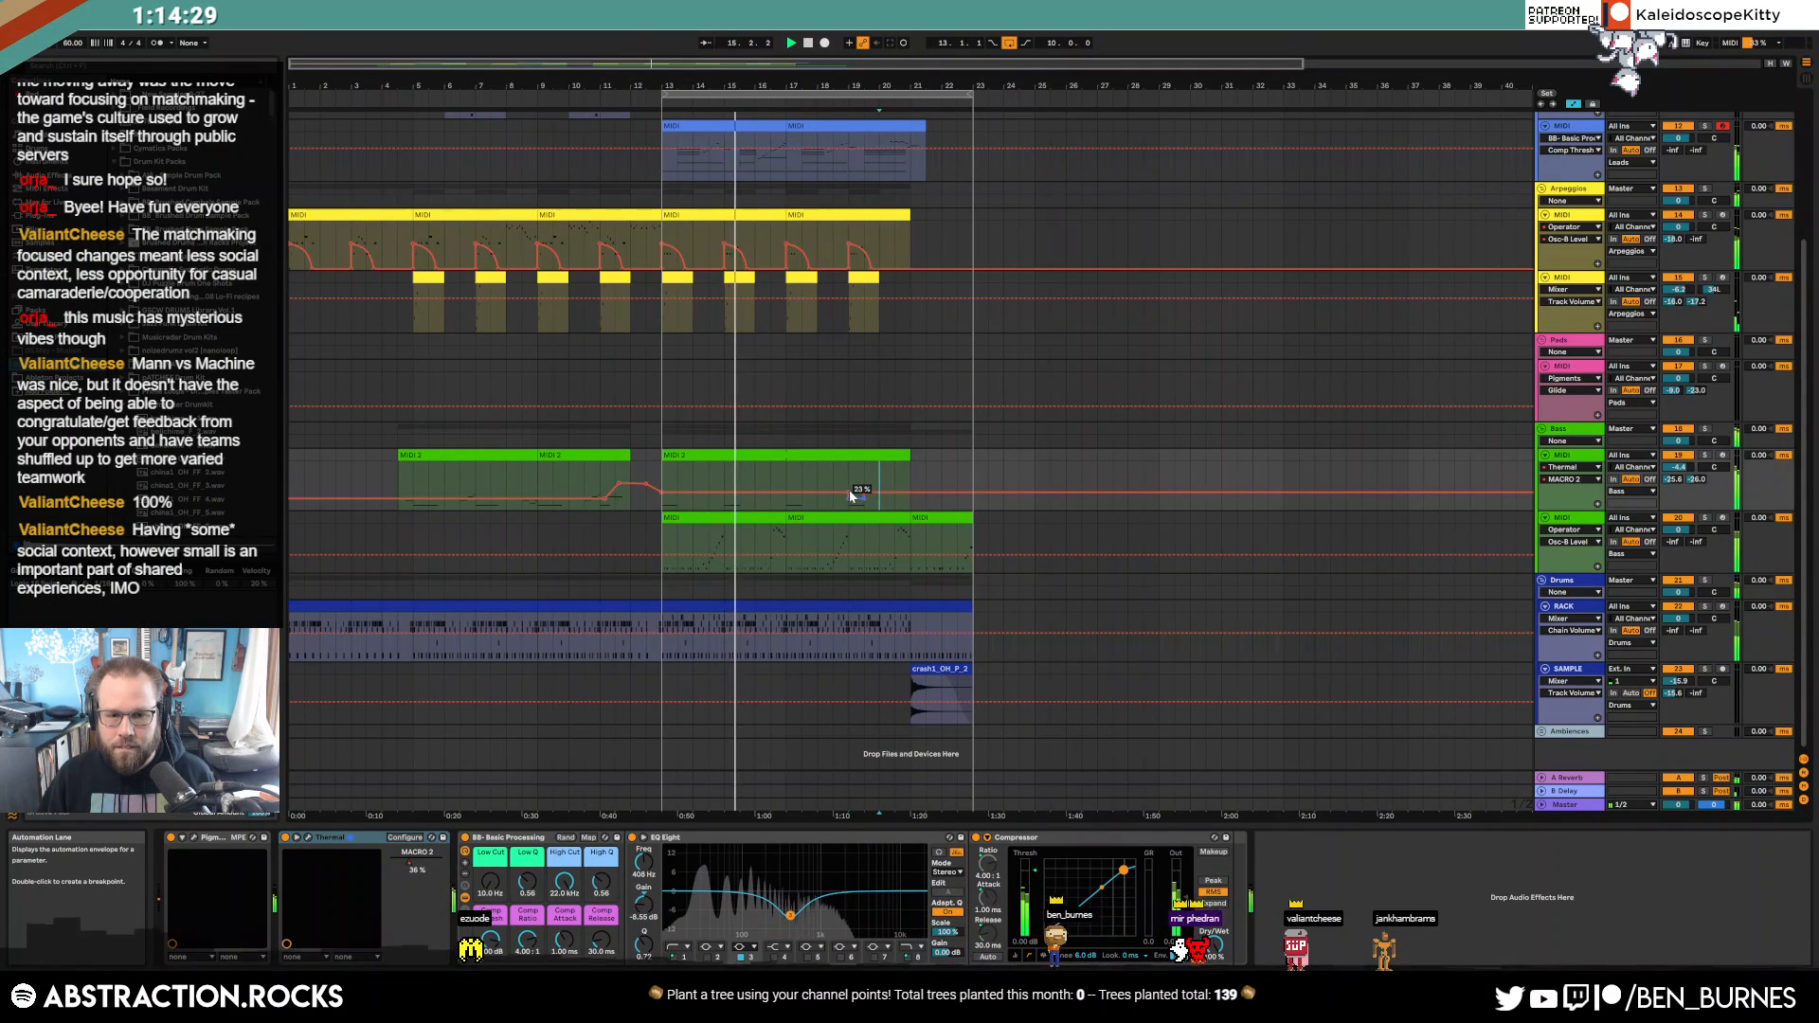
{"action": "left_click", "coordinate": [850, 492]}
{"action": "left_click", "coordinate": [862, 492]}
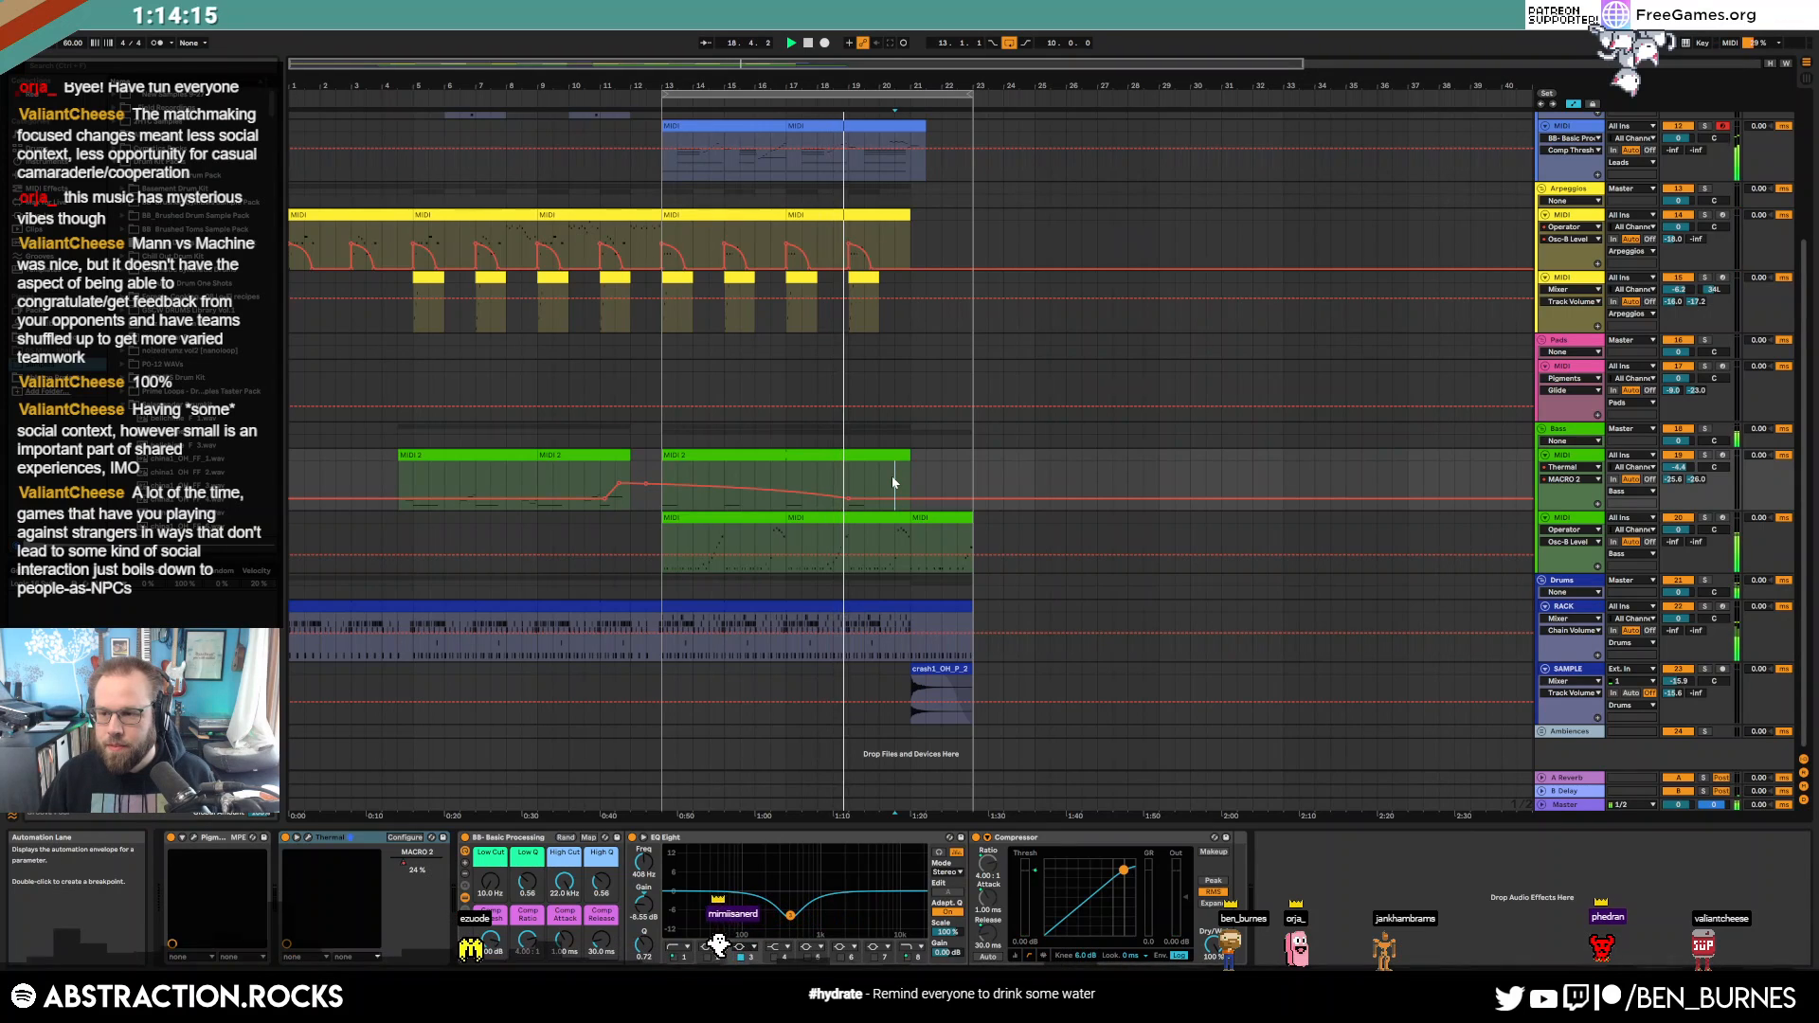
{"action": "key", "text": "shift+Tab"}
{"action": "key", "text": "shift+Tab"}
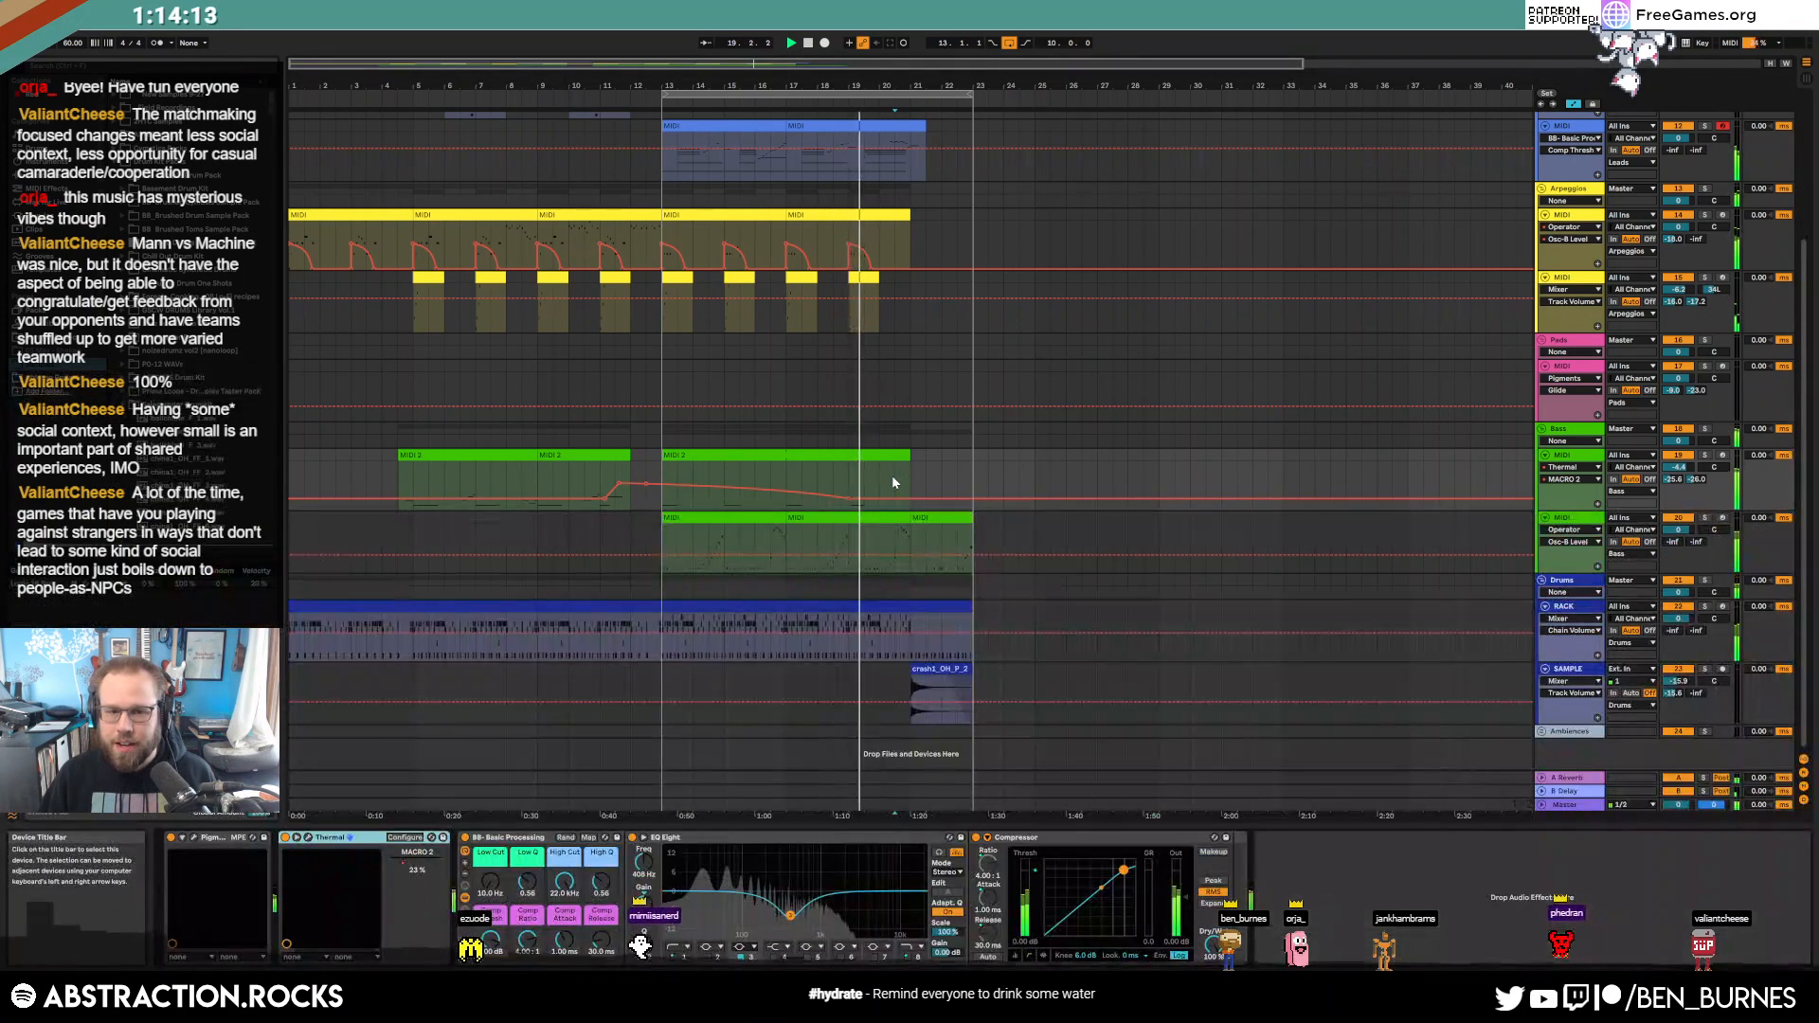
{"action": "left_click", "coordinate": [905, 483]}
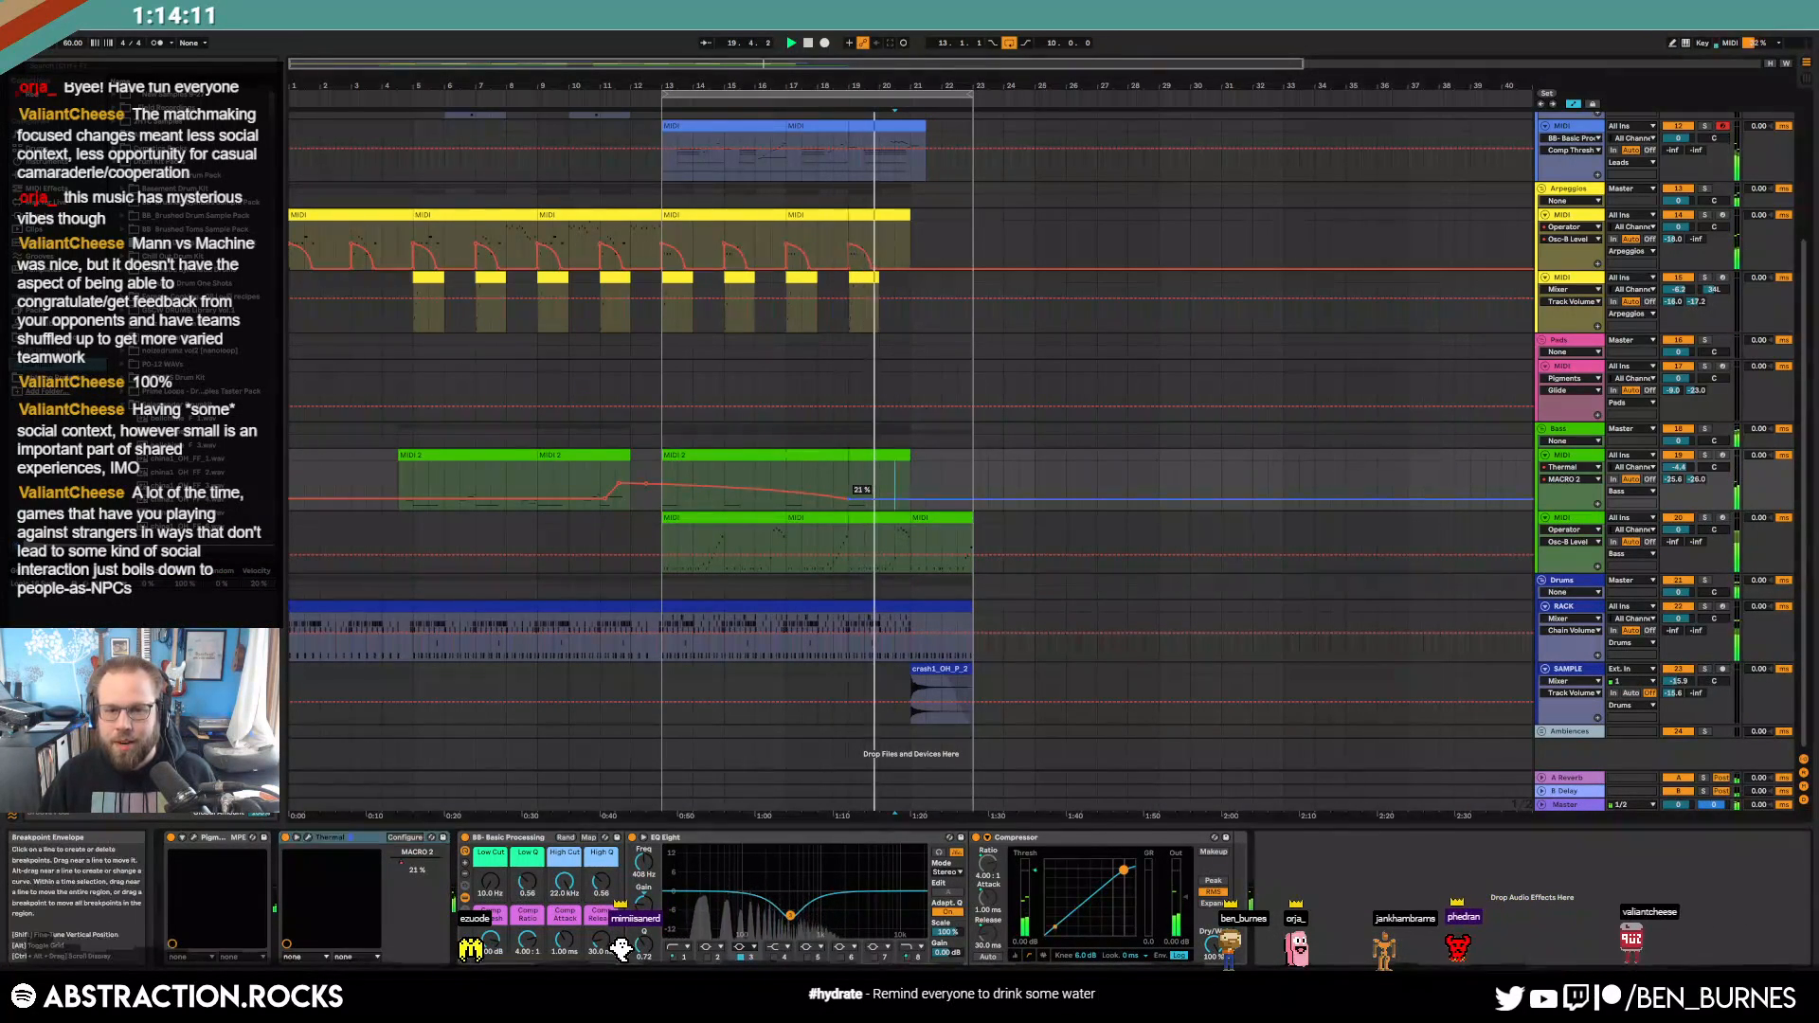
{"action": "key", "text": "a"}
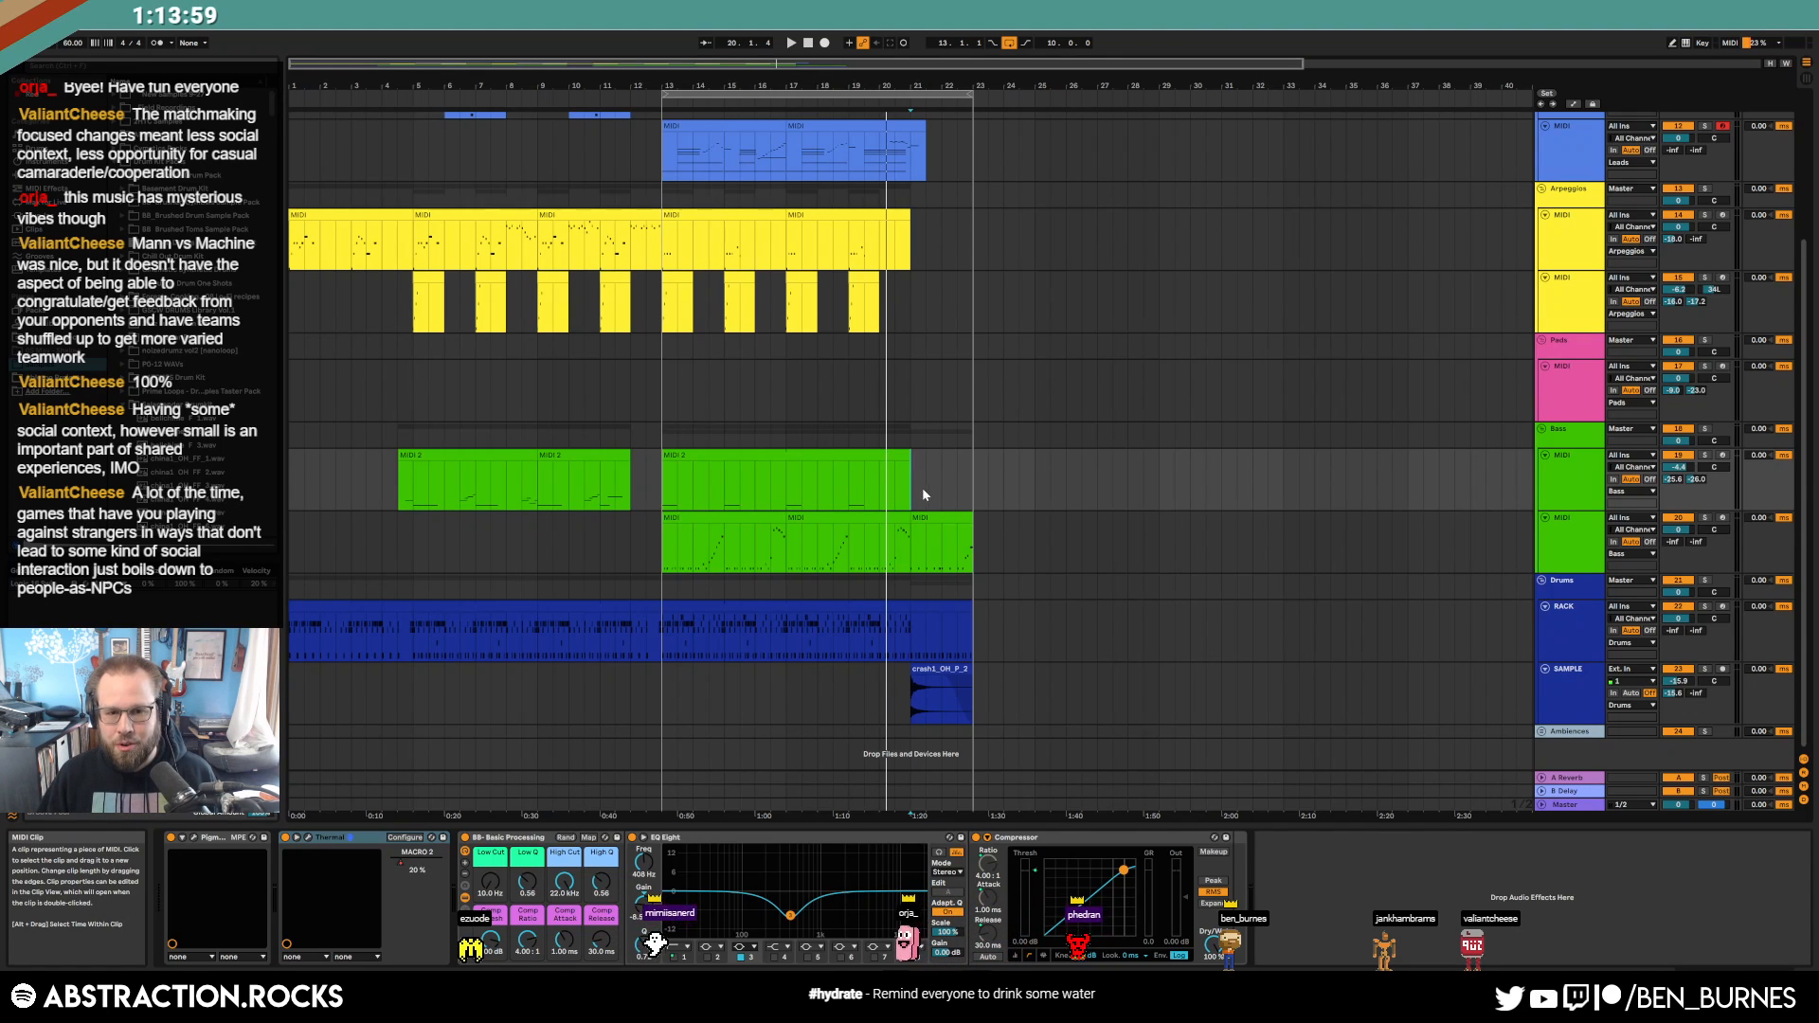
Extend the last clip on the lead track to bar 23 and open its notes for editing.
{"action": "left_click", "coordinate": [662, 495]}
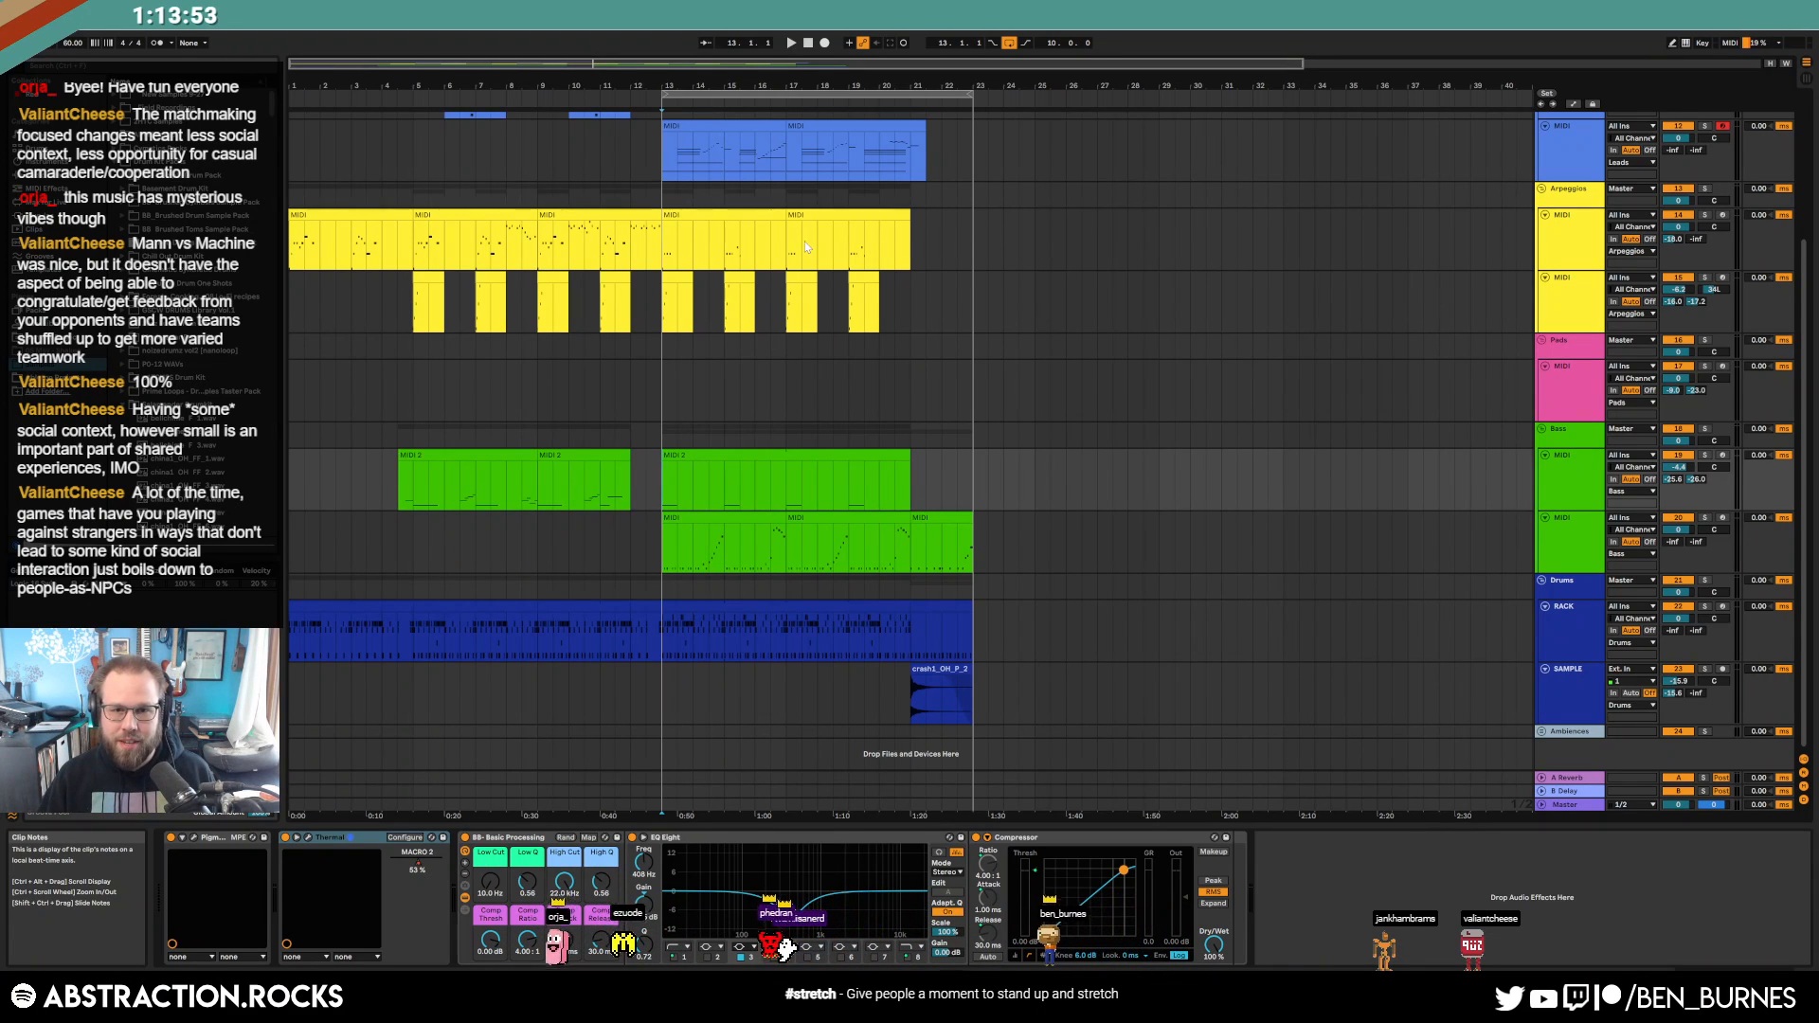
{"action": "left_click", "coordinate": [917, 126]}
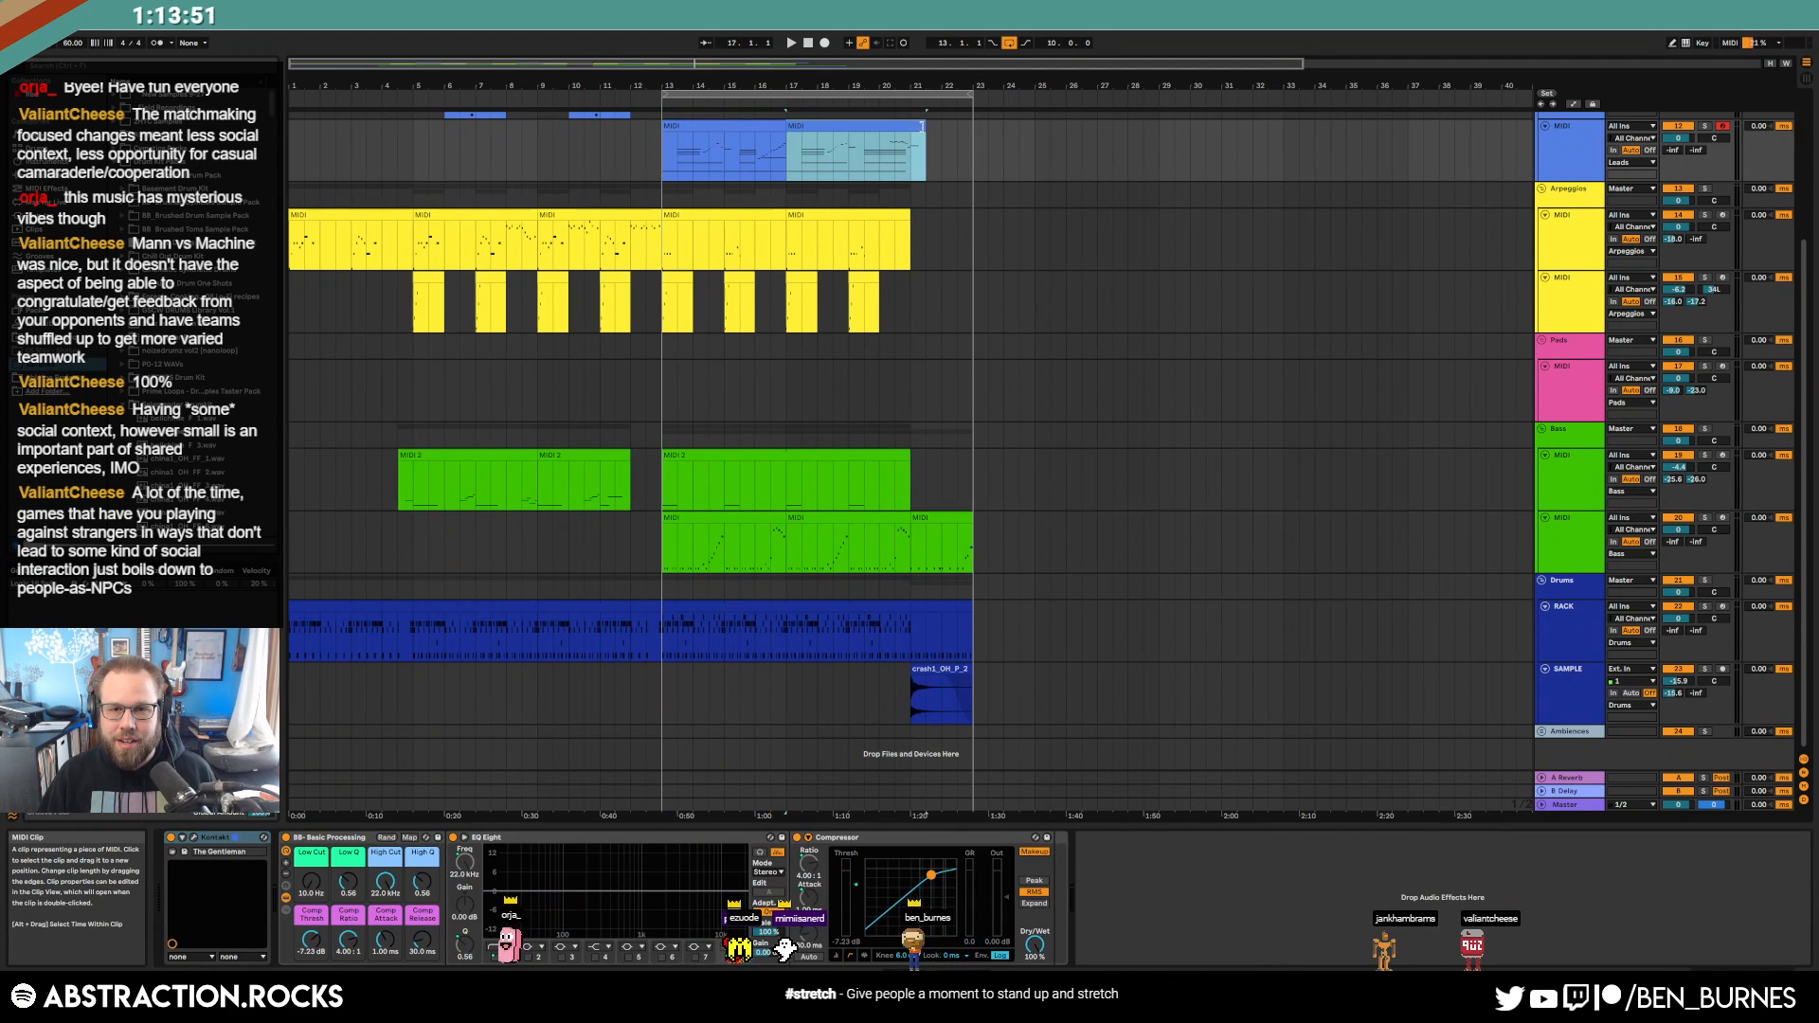
{"action": "left_click_drag", "start_coordinate": [924, 140], "coordinate": [968, 140]}
{"action": "double_click", "coordinate": [964, 126]}
Hold a C1 note in the lead clip from bar 21 to the middle of bar 22 and play it back.
{"action": "scroll", "coordinate": [1365, 858], "scroll_direction": "down", "scroll_amount": 2}
{"action": "left_click_drag", "start_coordinate": [1364, 858], "coordinate": [1699, 850]}
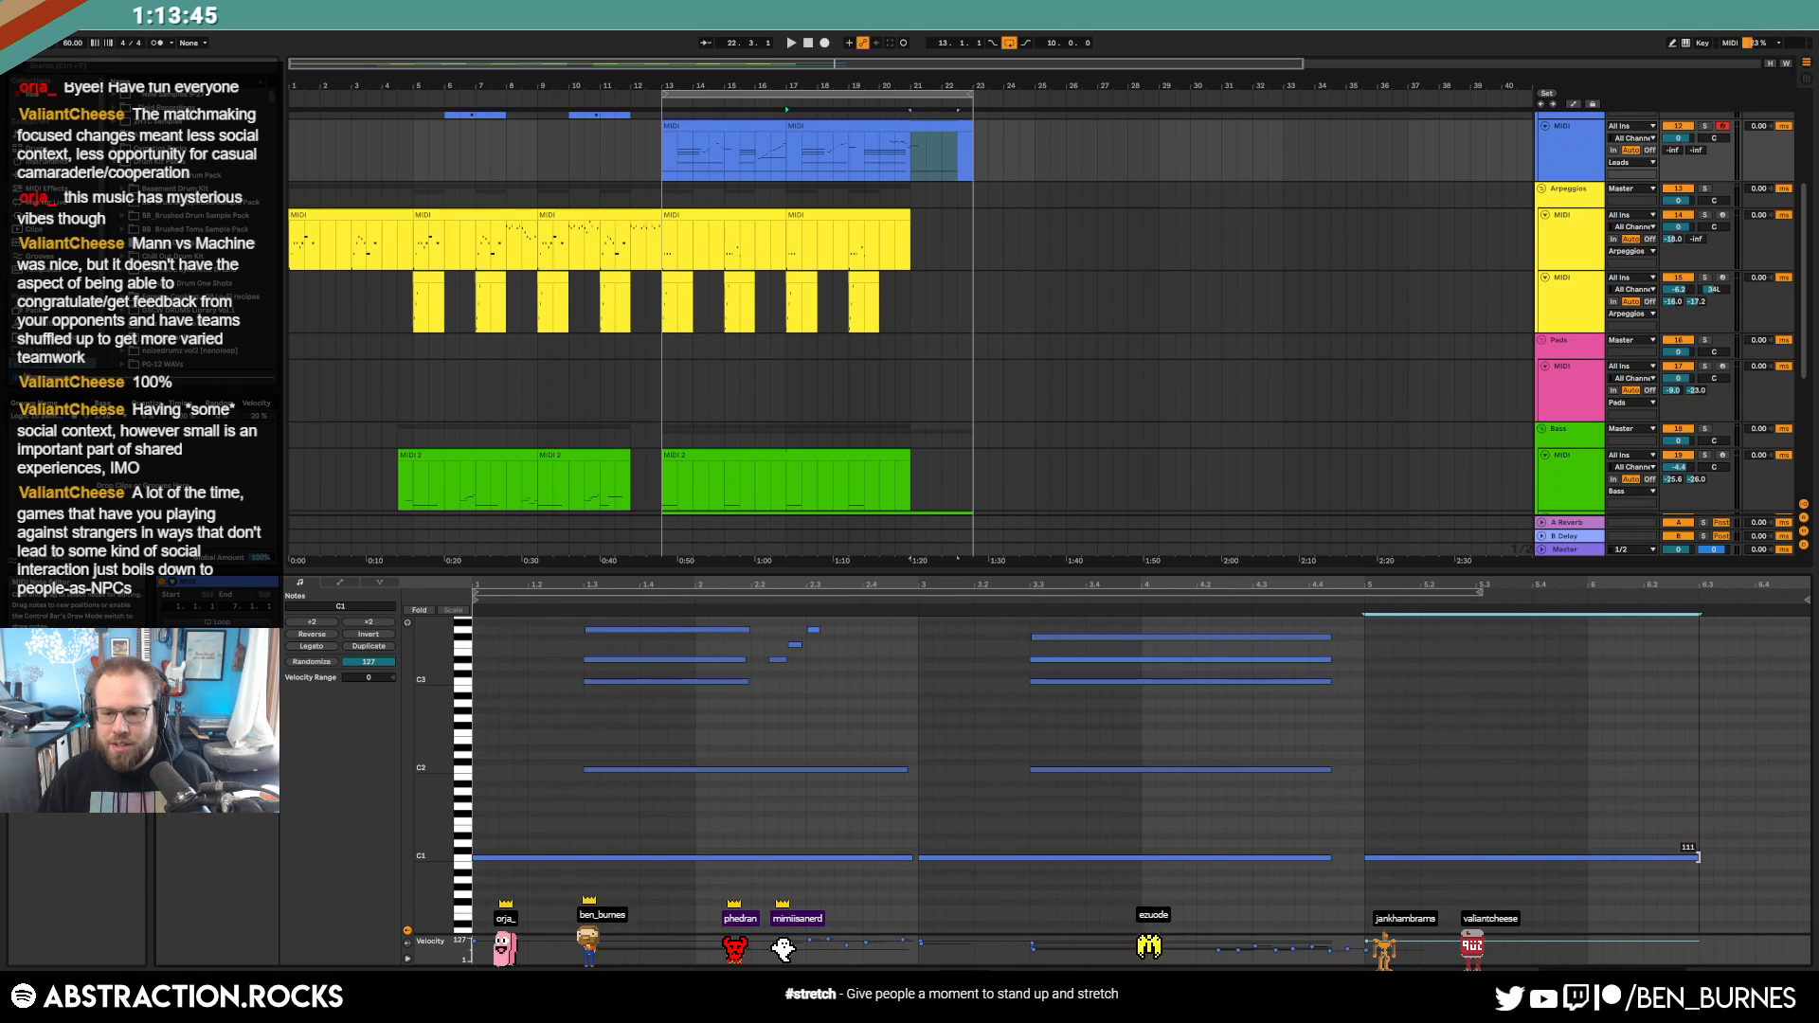
{"action": "left_click", "coordinate": [1620, 810]}
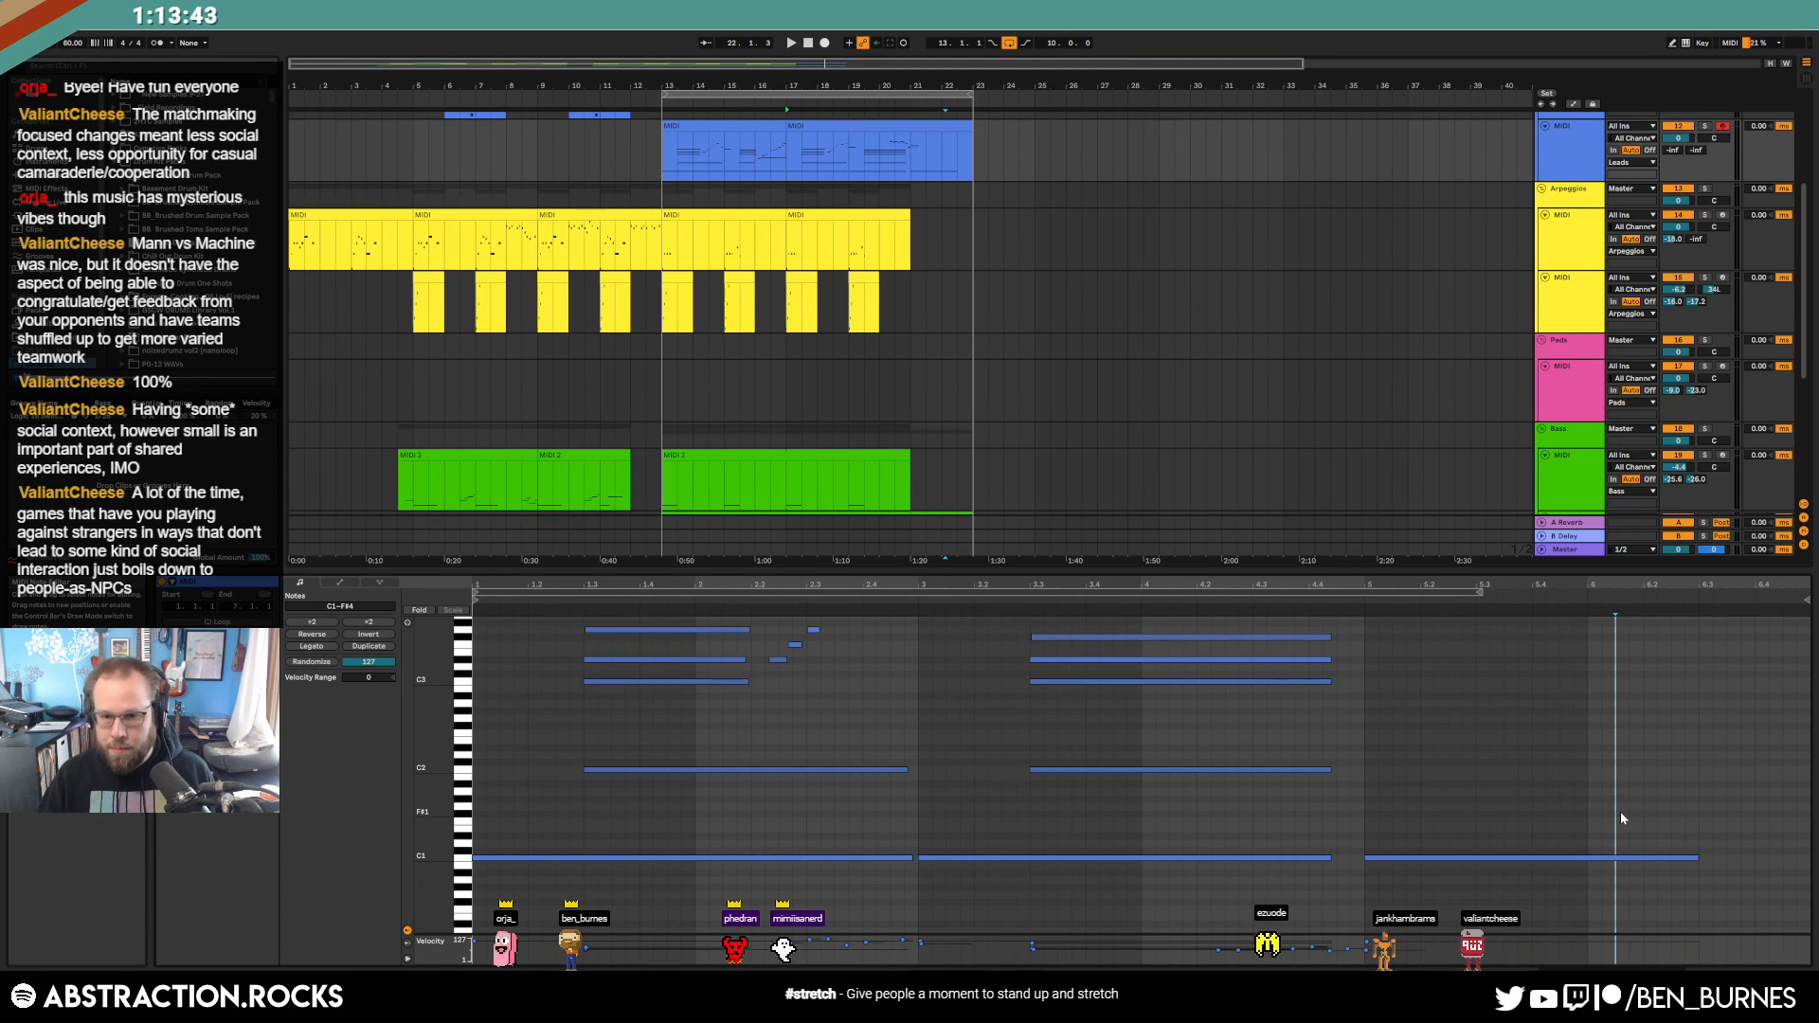
{"action": "key", "text": "space"}
{"action": "scroll", "coordinate": [1525, 758], "scroll_direction": "up", "scroll_amount": 3}
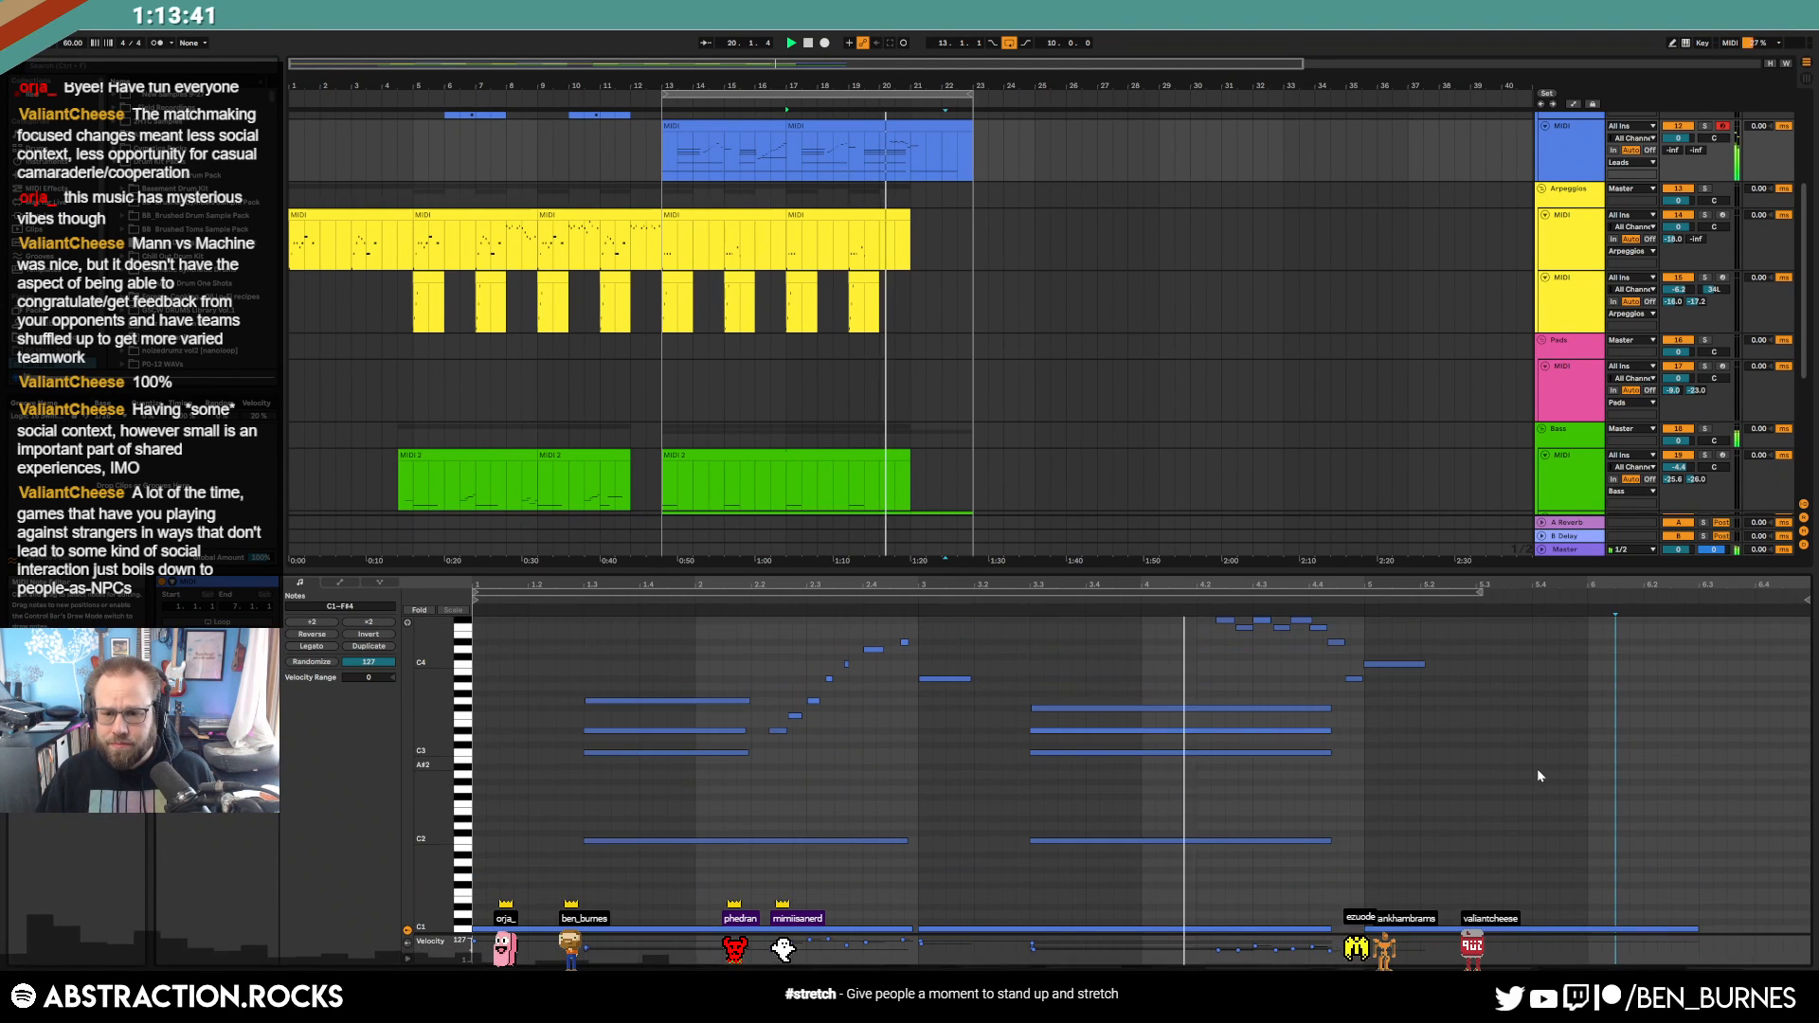
{"action": "left_click_drag", "start_coordinate": [1365, 826], "coordinate": [1642, 831]}
{"action": "left_click", "coordinate": [1557, 836]}
{"action": "key", "text": "ctrl+z"}
{"action": "key", "text": "ctrl+z"}
{"action": "left_click", "coordinate": [1478, 912]}
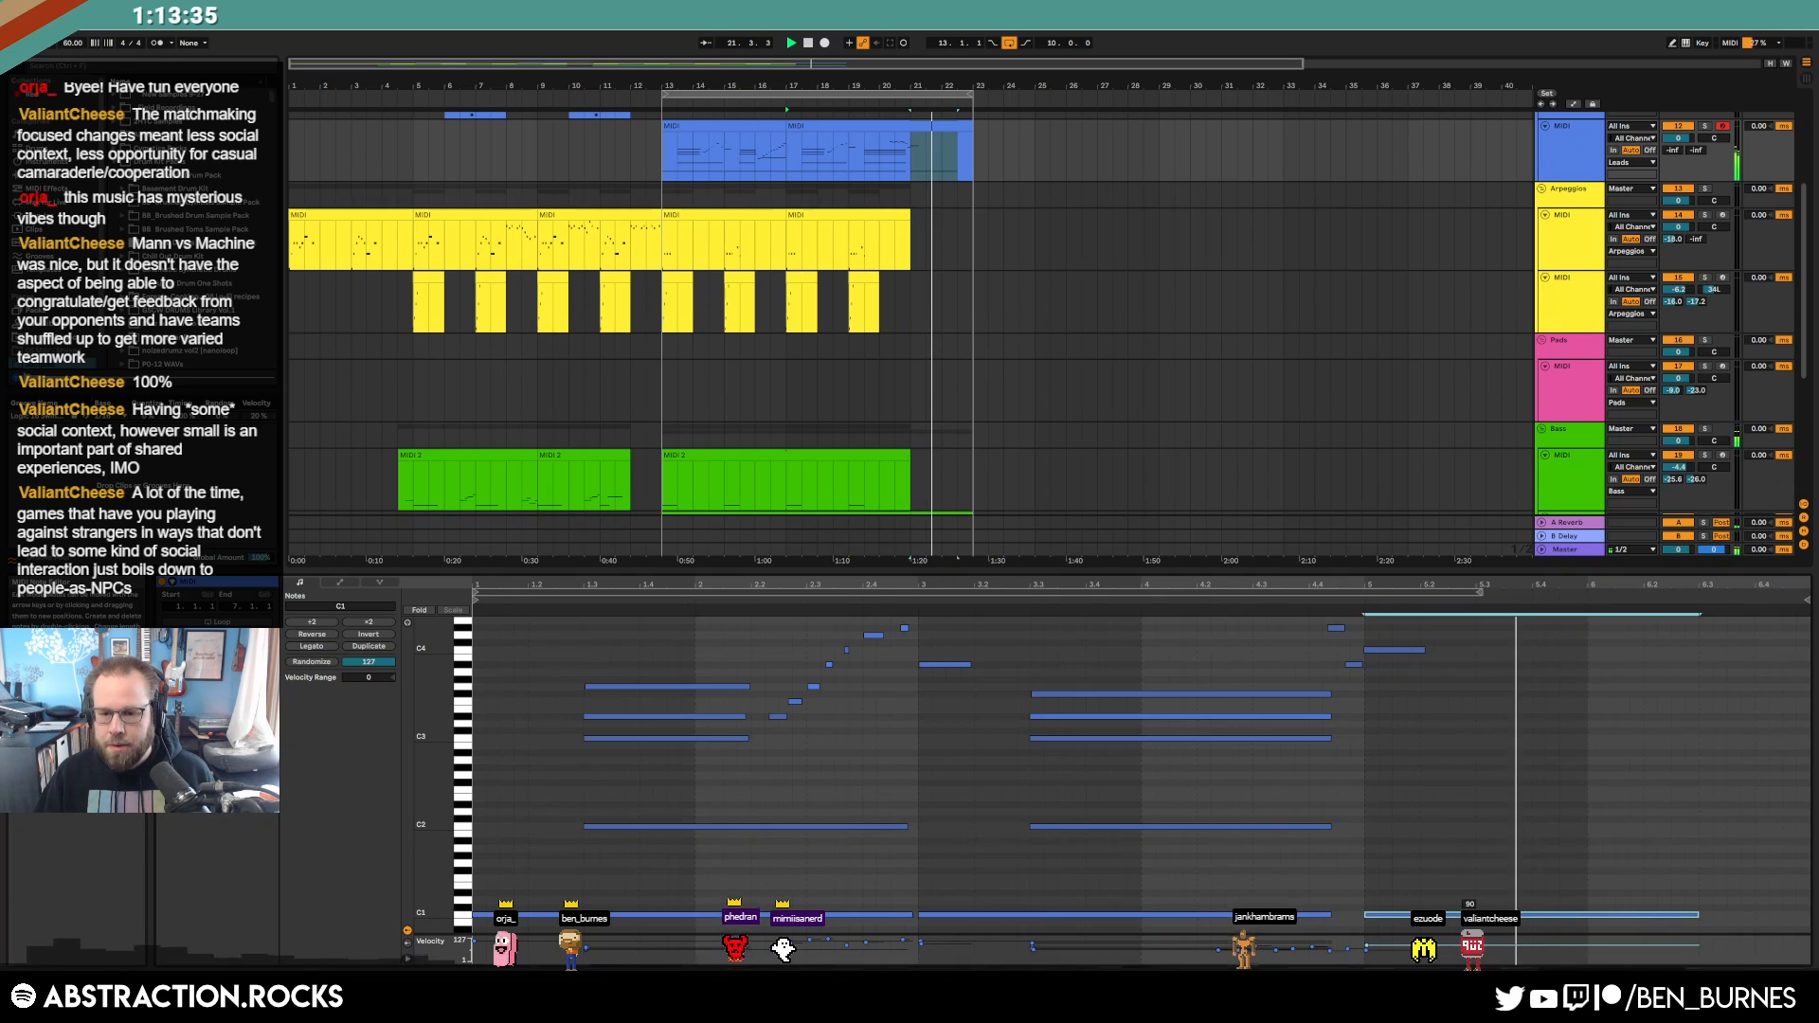
{"action": "key", "text": "shift+Tab"}
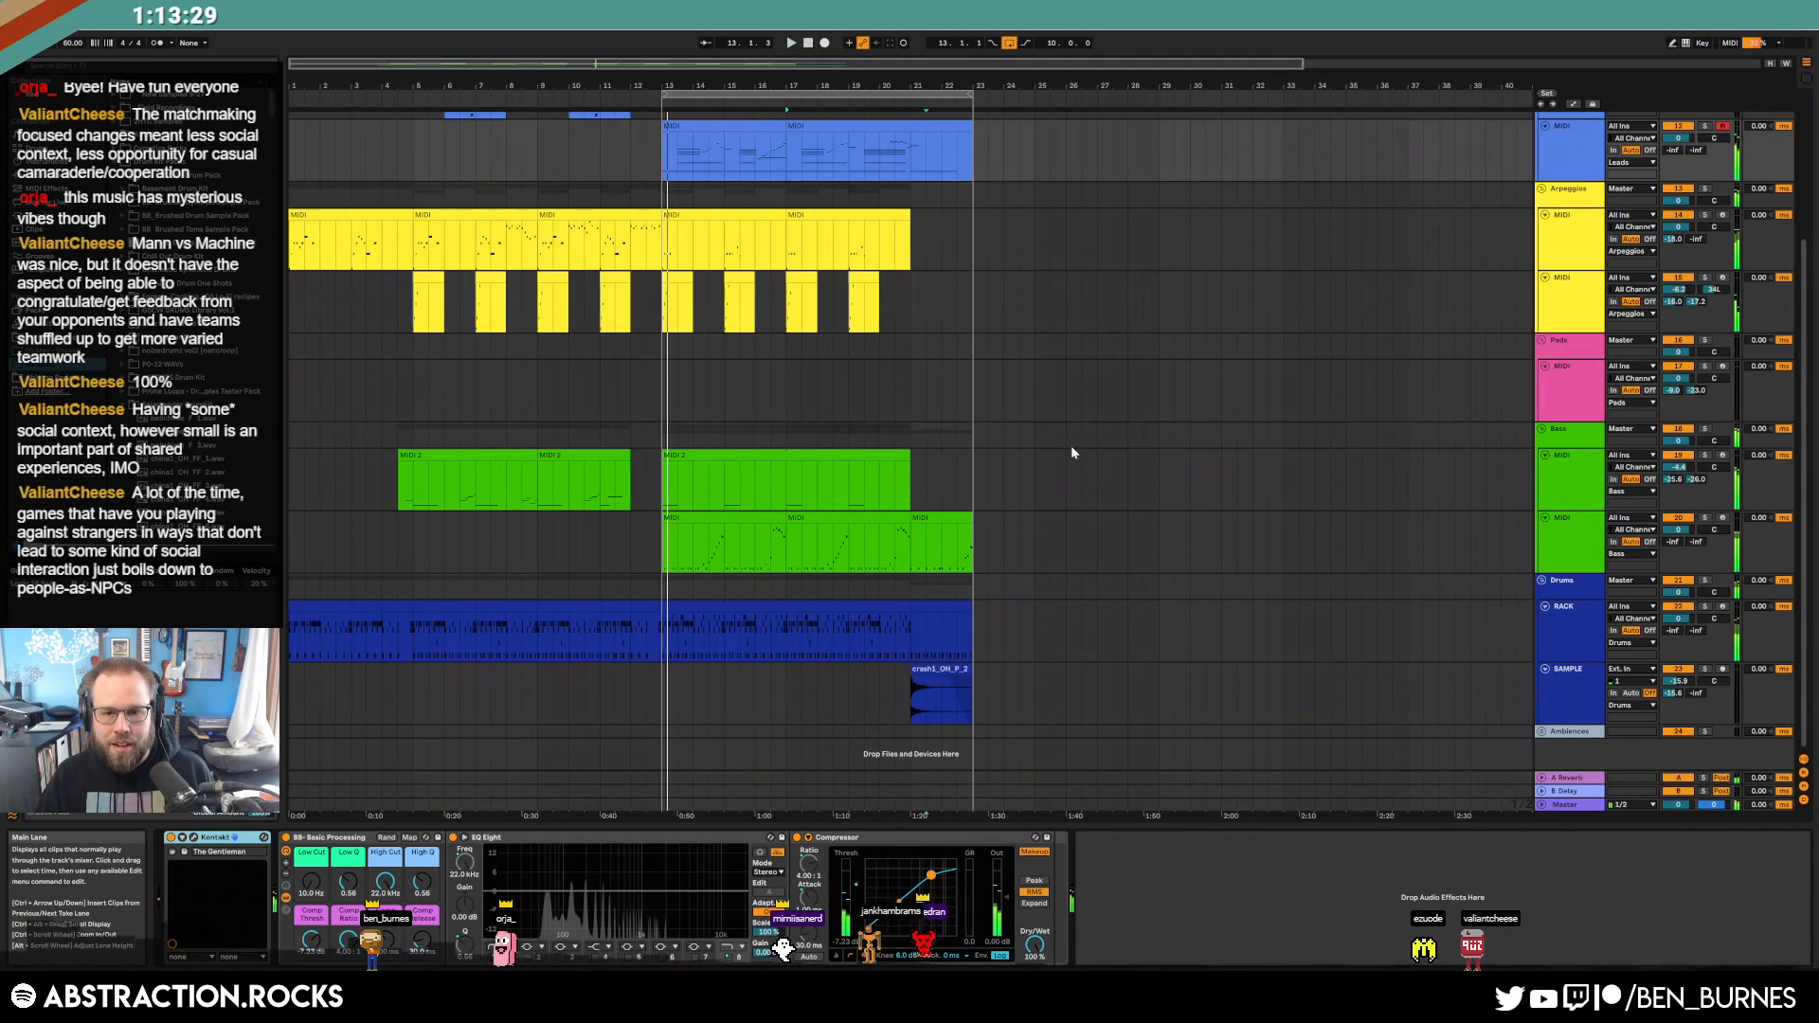
Copy the first bass track's clip from bars 13–21 to bar 23.
{"action": "scroll", "coordinate": [1061, 521], "scroll_direction": "up", "scroll_amount": 1}
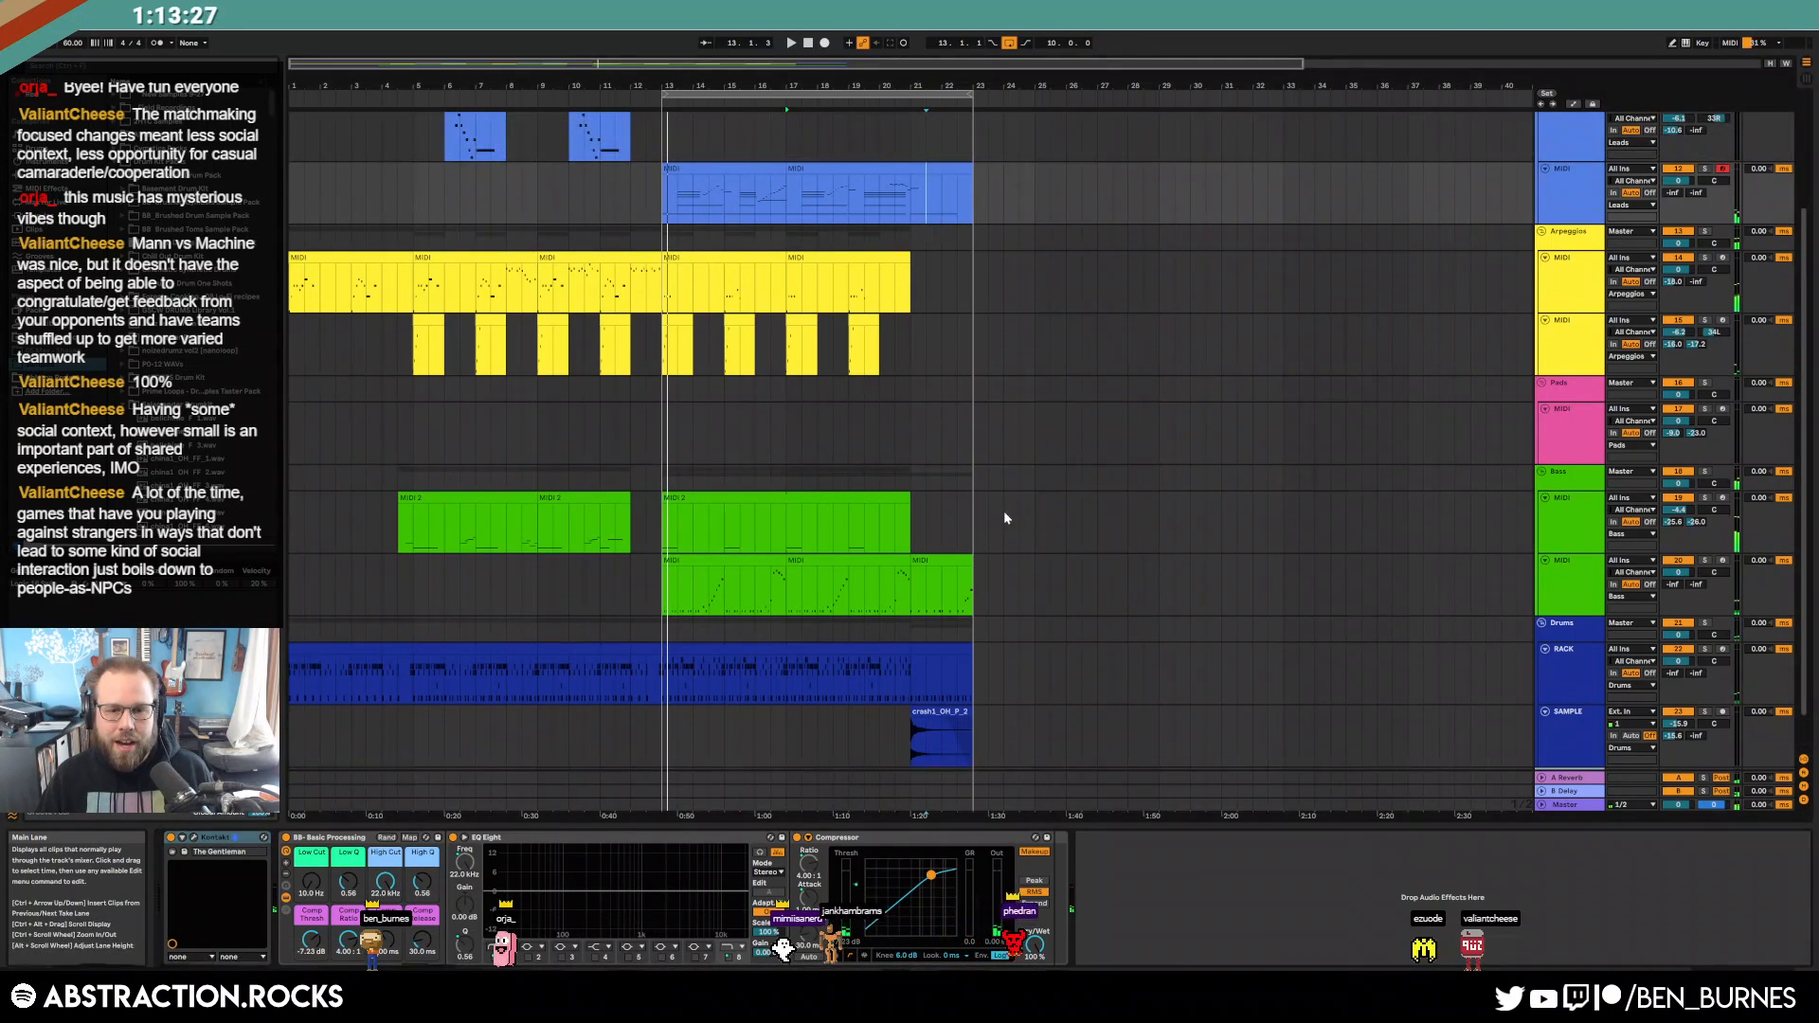
{"action": "left_click", "coordinate": [862, 495]}
{"action": "key", "text": "ctrl+d"}
{"action": "left_click", "coordinate": [1299, 521]}
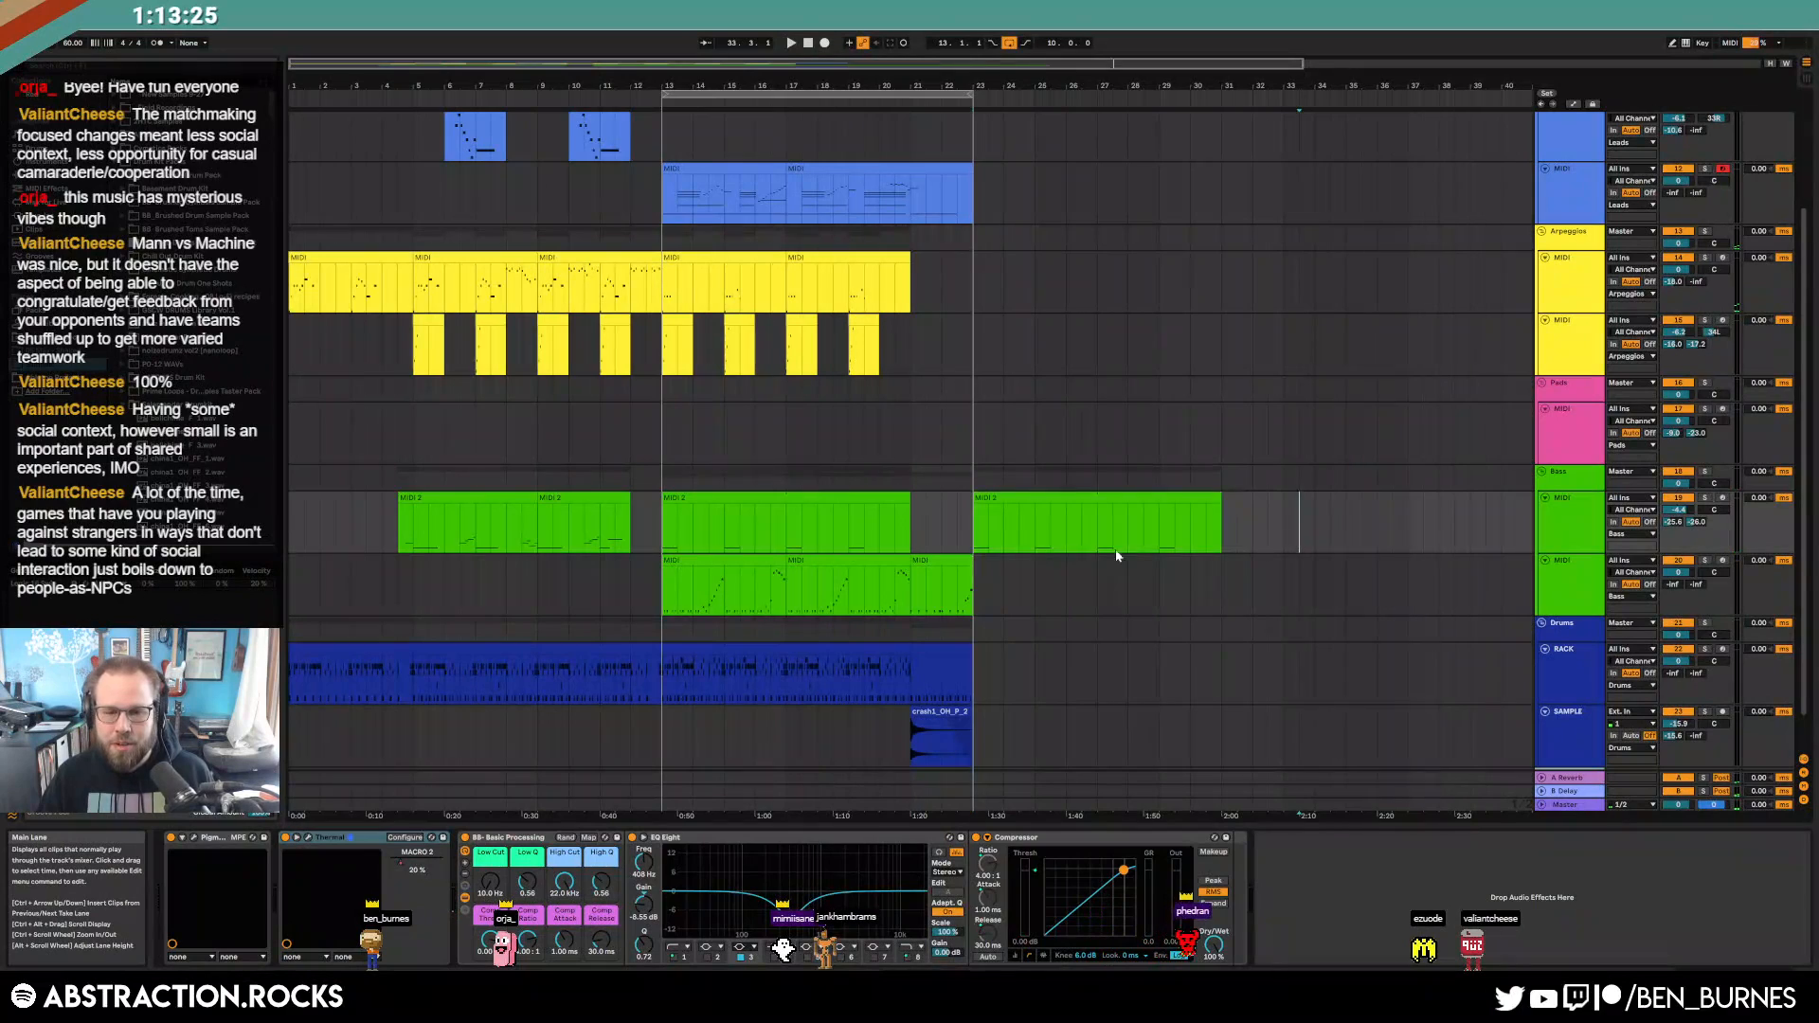
Copy the second bass track's two clips from bars 13–21 to bar 23.
{"action": "left_click", "coordinate": [871, 561]}
{"action": "left_click", "coordinate": [739, 561], "text": "shift"}
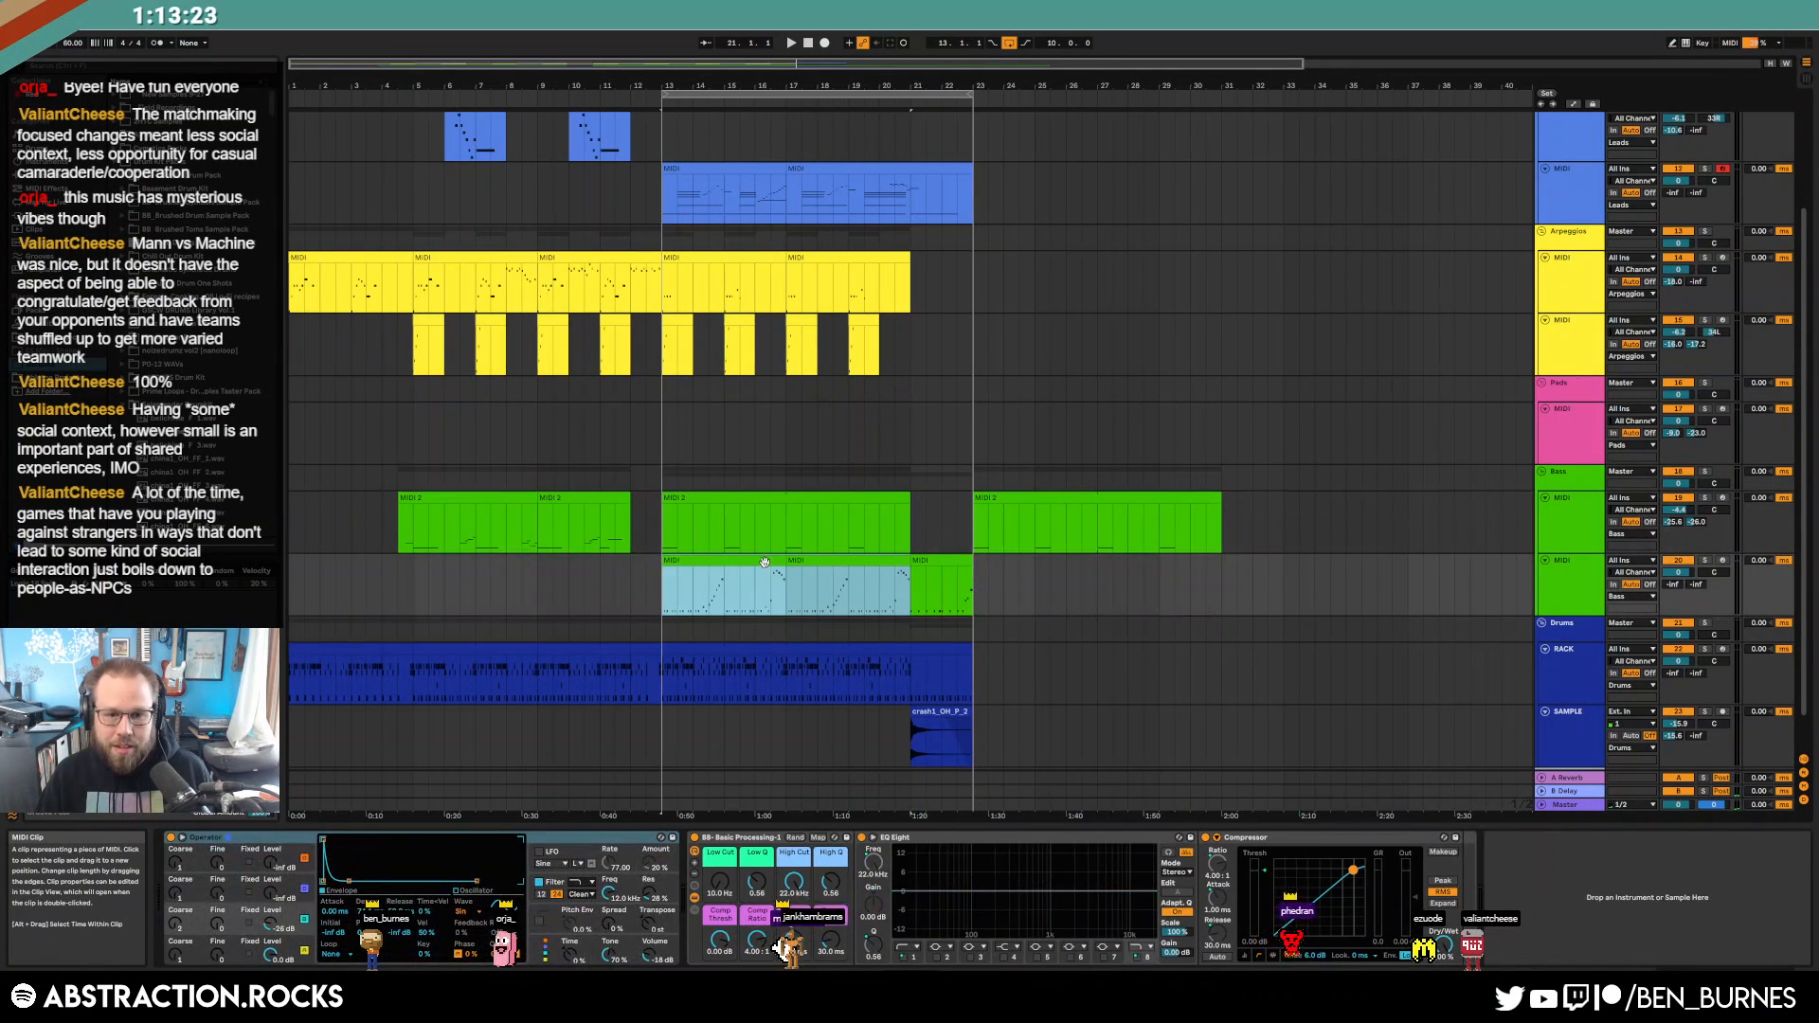
{"action": "left_click", "coordinate": [975, 582]}
{"action": "key", "text": "ctrl+v"}
{"action": "left_click", "coordinate": [1363, 589]}
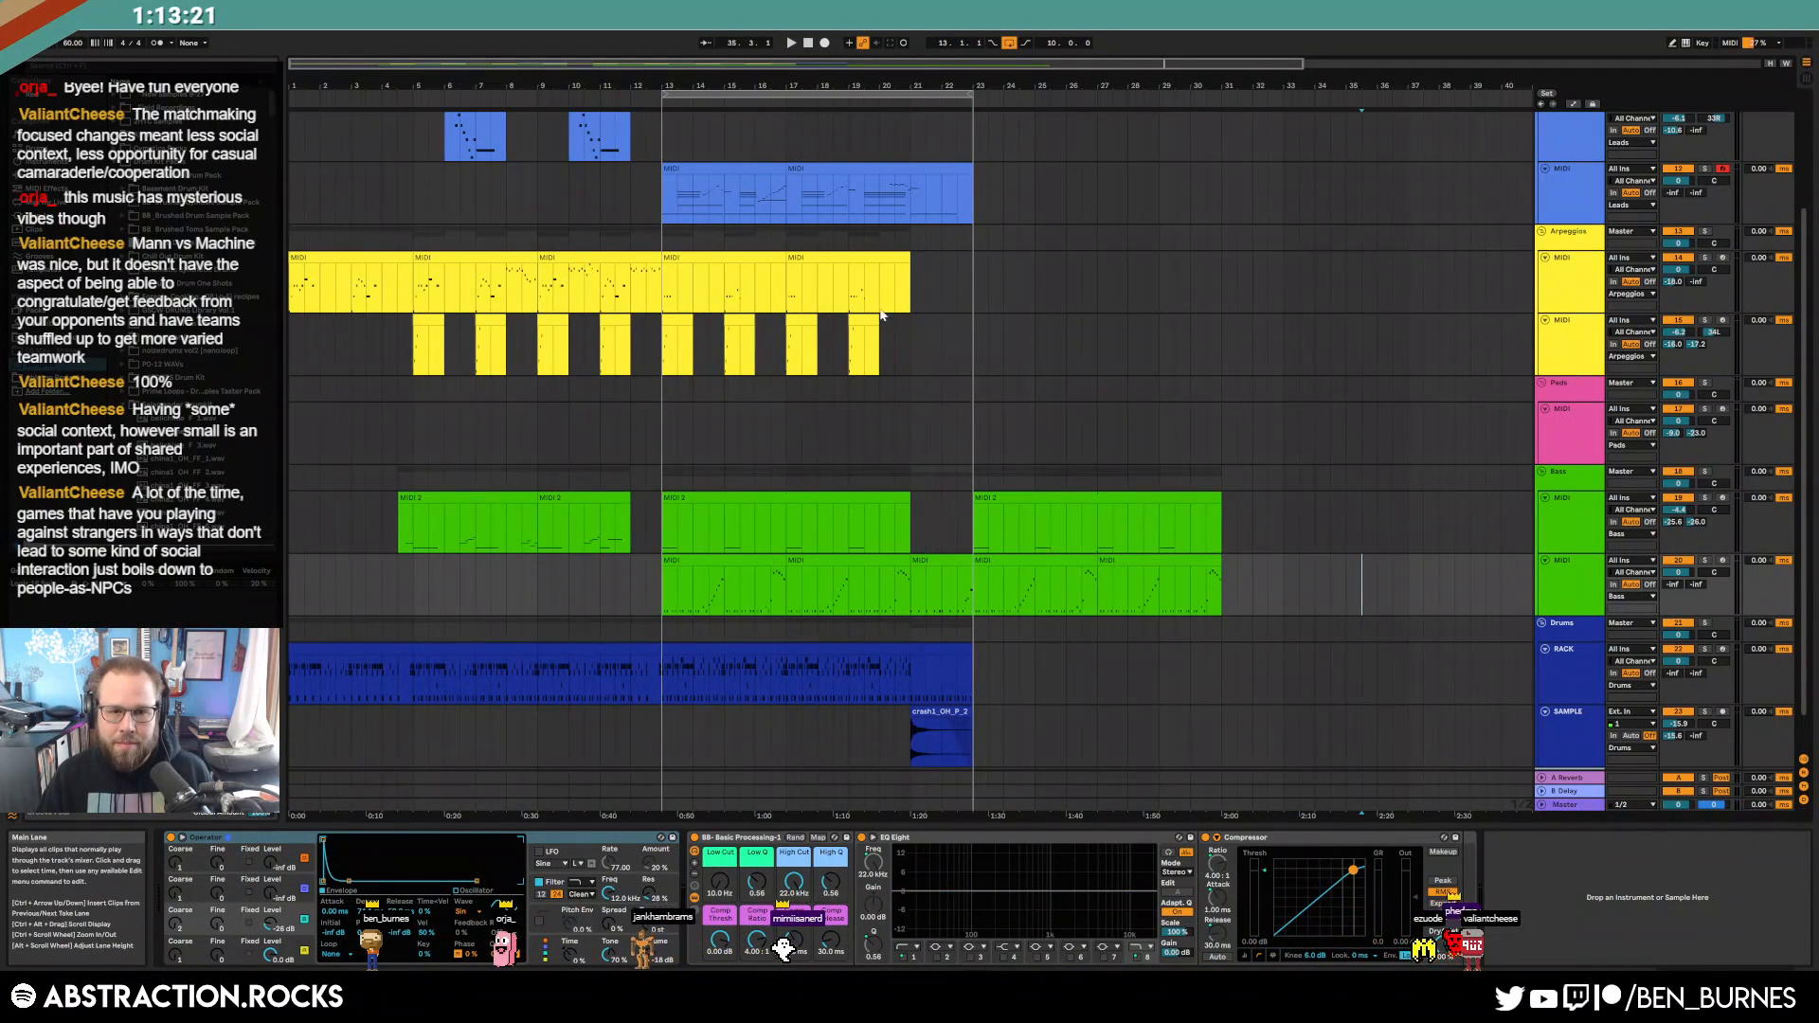
Copy bars 13–21 of both arpeggio tracks together to bar 23.
{"action": "left_click", "coordinate": [713, 256]}
{"action": "left_click", "coordinate": [909, 344], "text": "shift"}
{"action": "key", "text": "ctrl+c"}
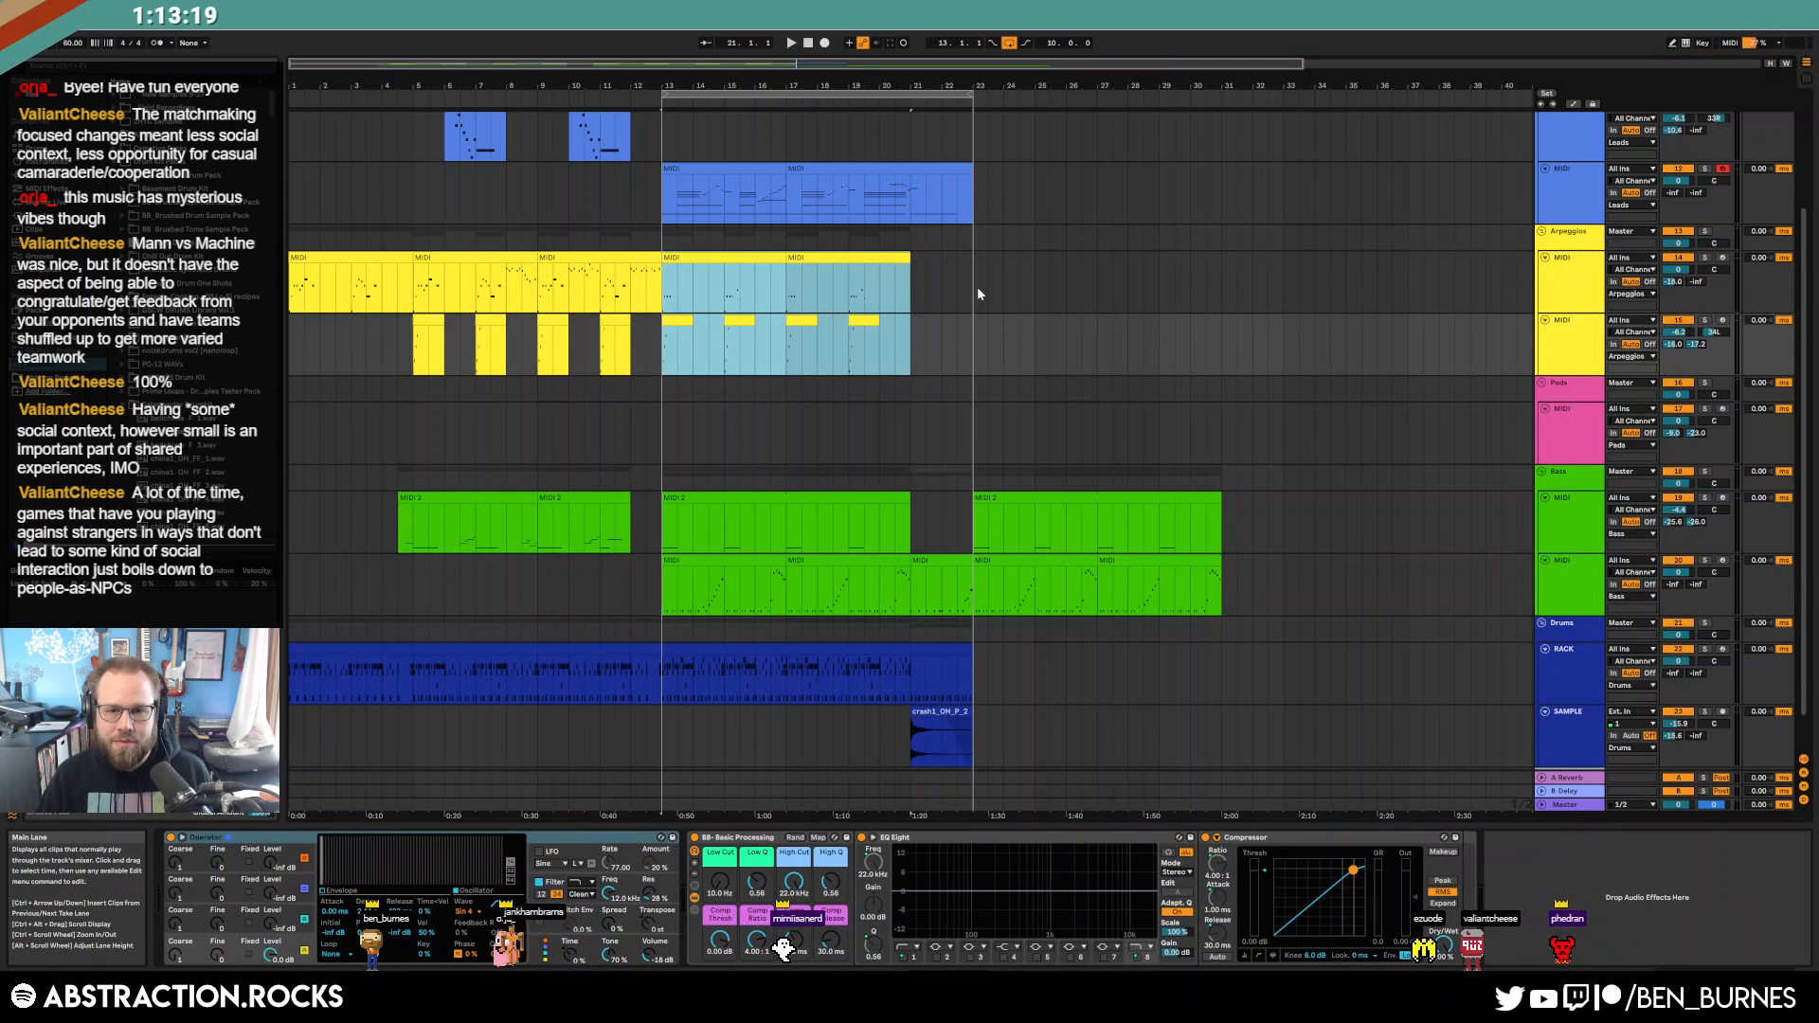
{"action": "left_click", "coordinate": [976, 288]}
{"action": "key", "text": "ctrl+v"}
Copy bars 9–13 of the second lead track to bar 23 and repeat that section once up to bar 31.
{"action": "scroll", "coordinate": [1269, 341], "scroll_direction": "up", "scroll_amount": 5}
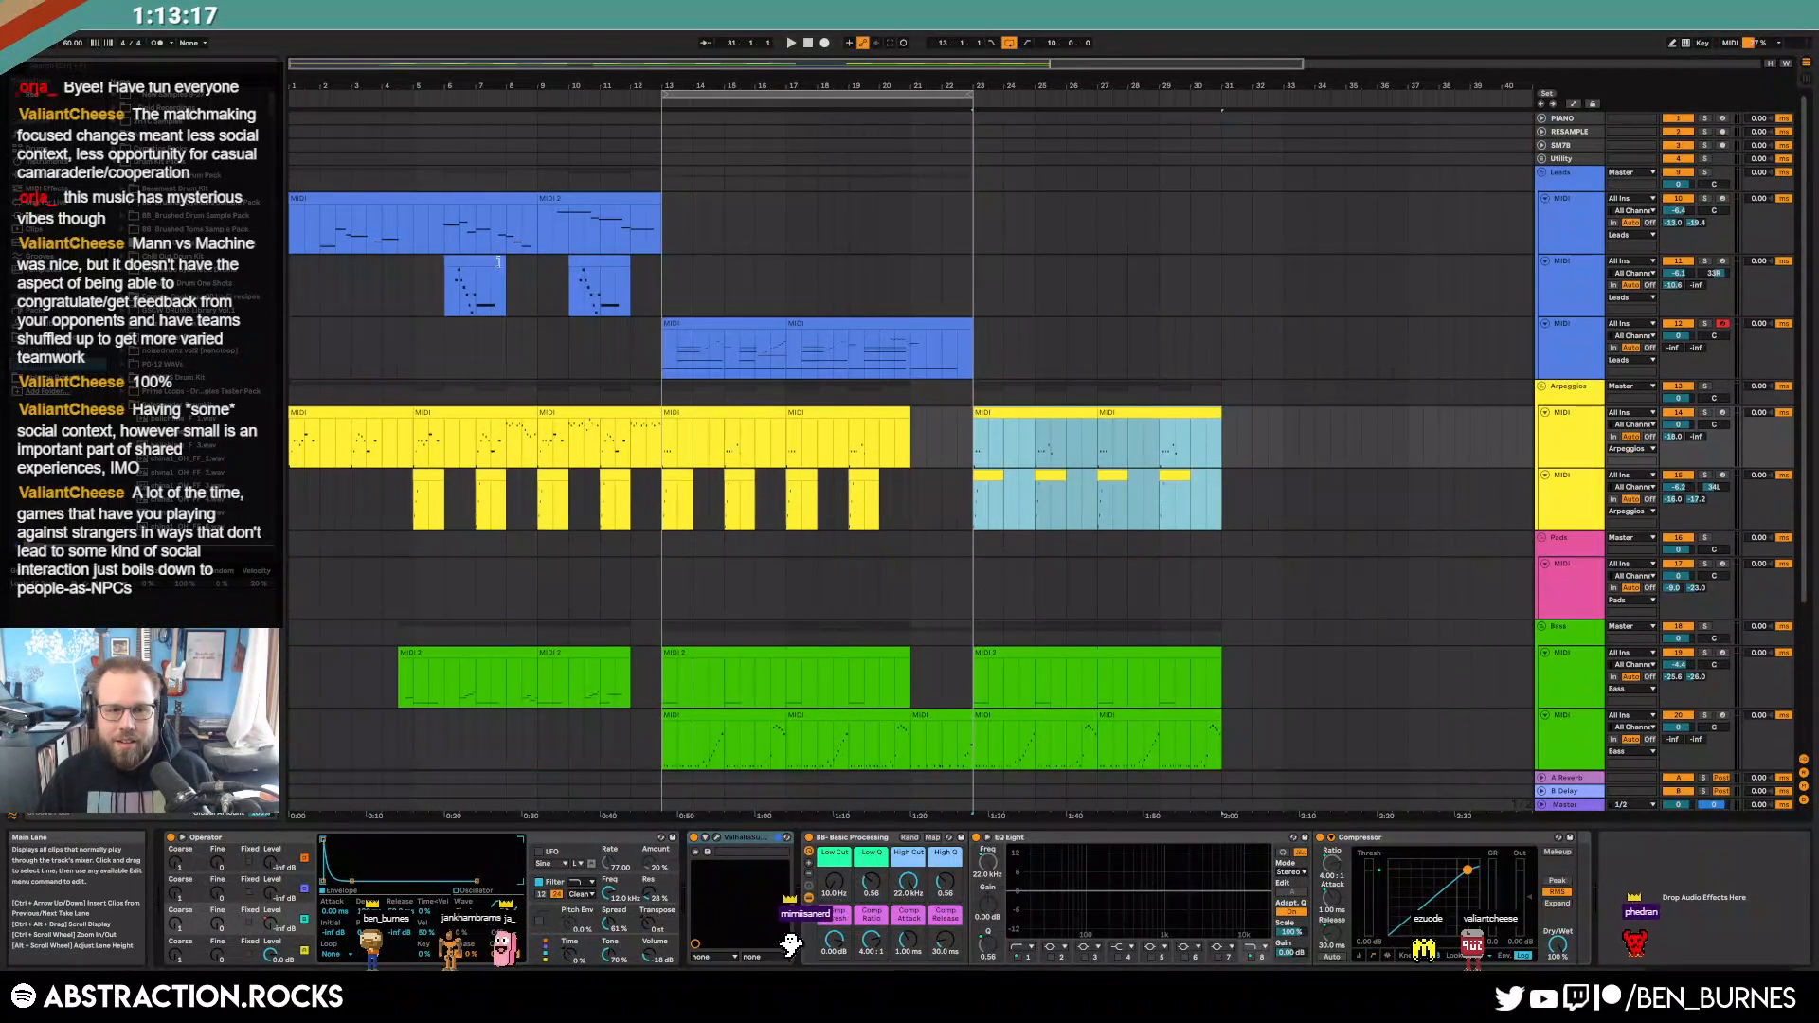
{"action": "left_click_drag", "start_coordinate": [658, 276], "coordinate": [540, 276]}
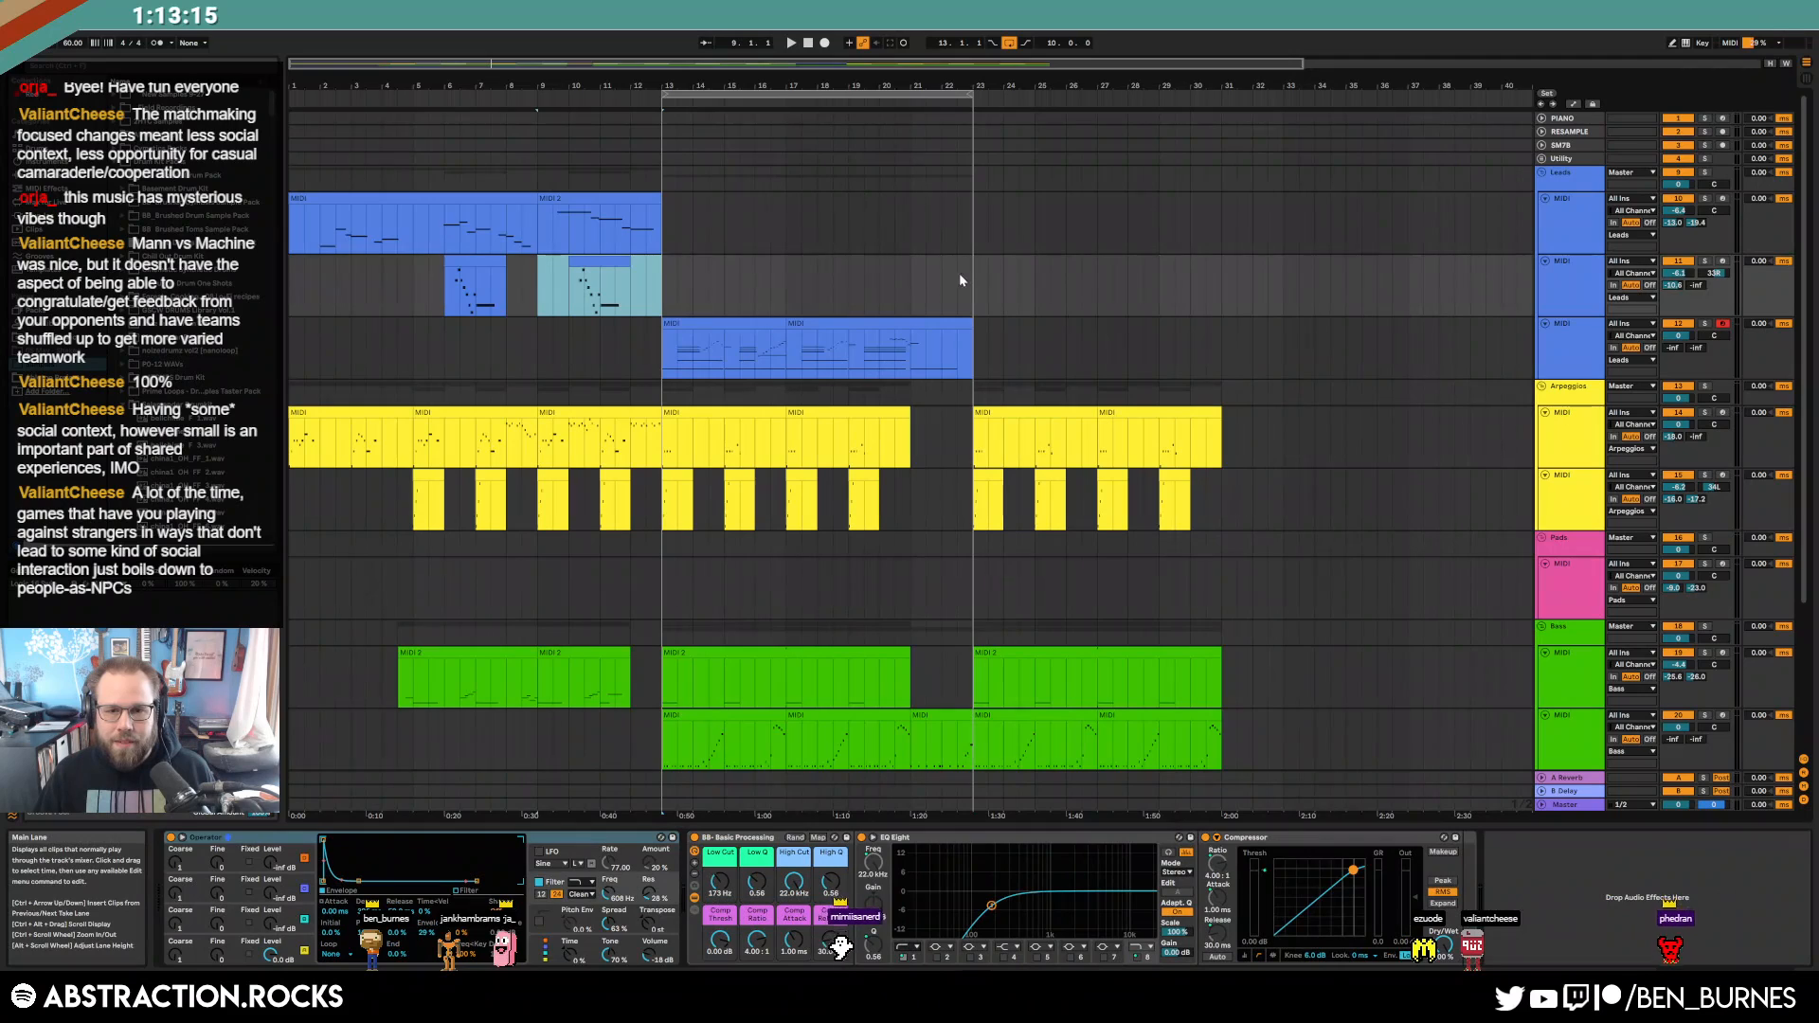
{"action": "key", "text": "ctrl+c"}
{"action": "left_click", "coordinate": [976, 281]}
{"action": "key", "text": "ctrl+v"}
{"action": "key", "text": "ctrl+d"}
{"action": "left_click", "coordinate": [1407, 307]}
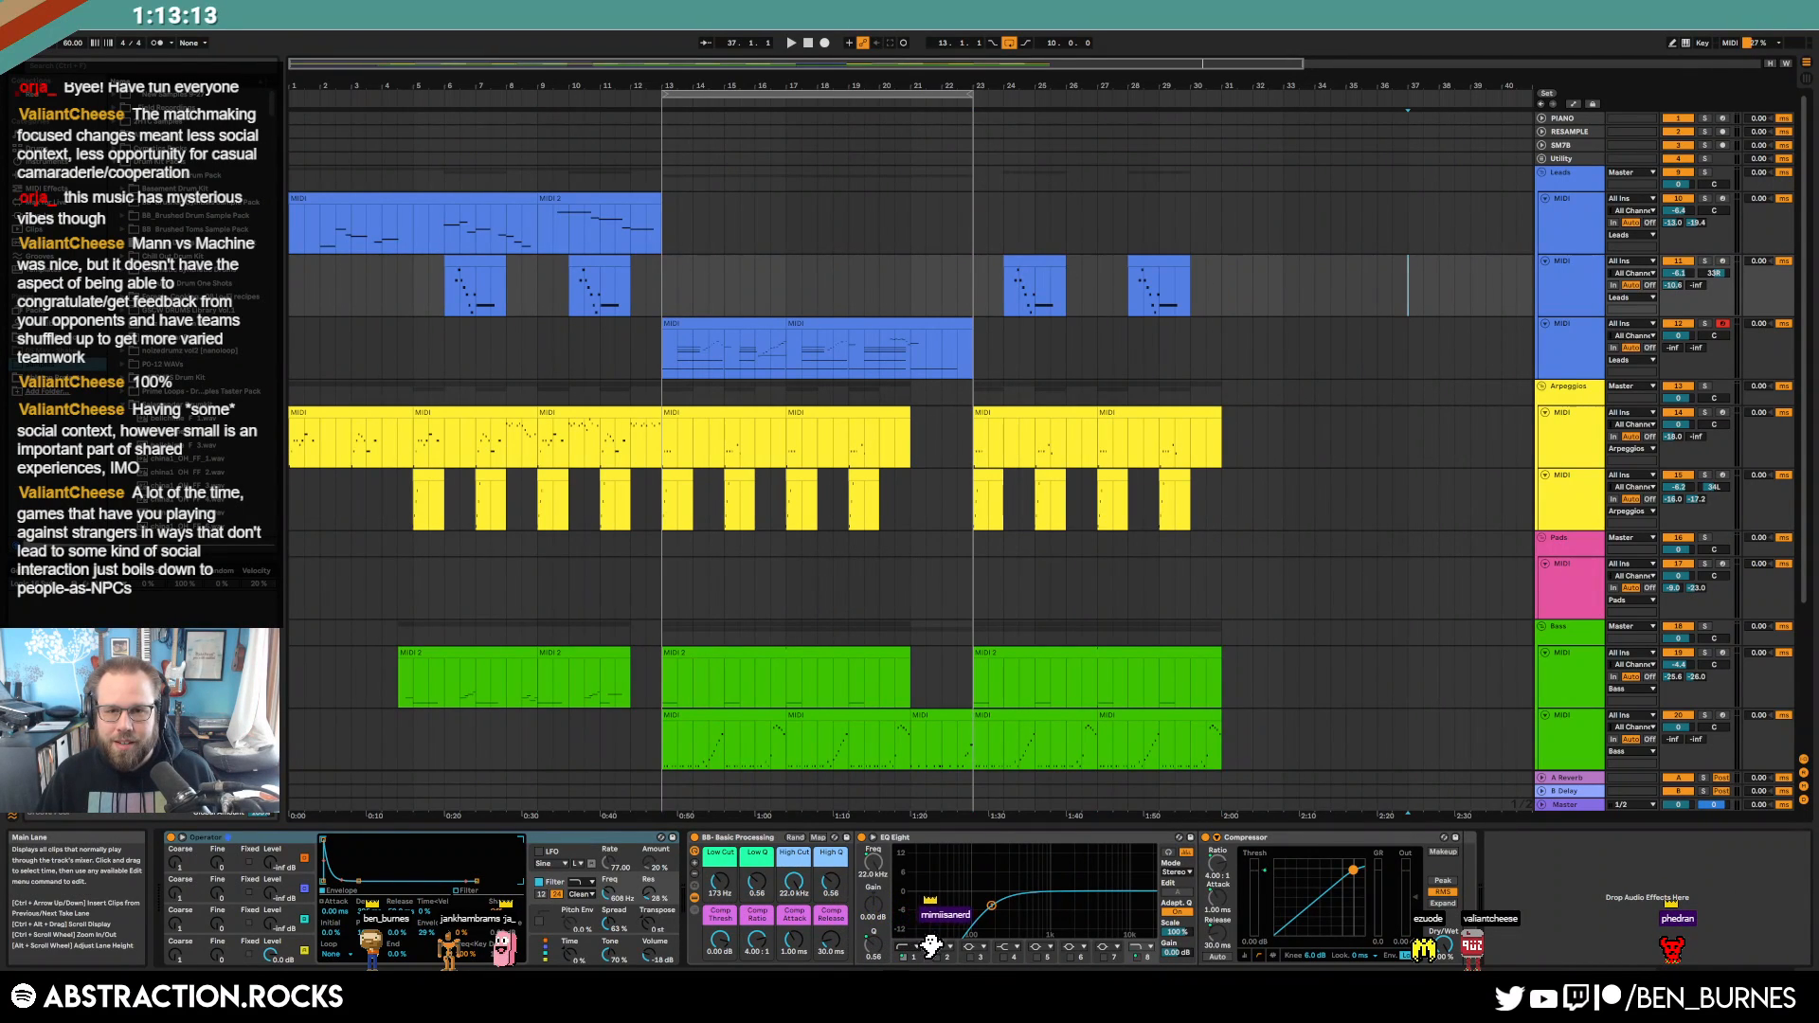
Set the loop to bars 23–31 and play the new section from bar 23.
{"action": "left_click_drag", "start_coordinate": [889, 96], "coordinate": [1221, 96]}
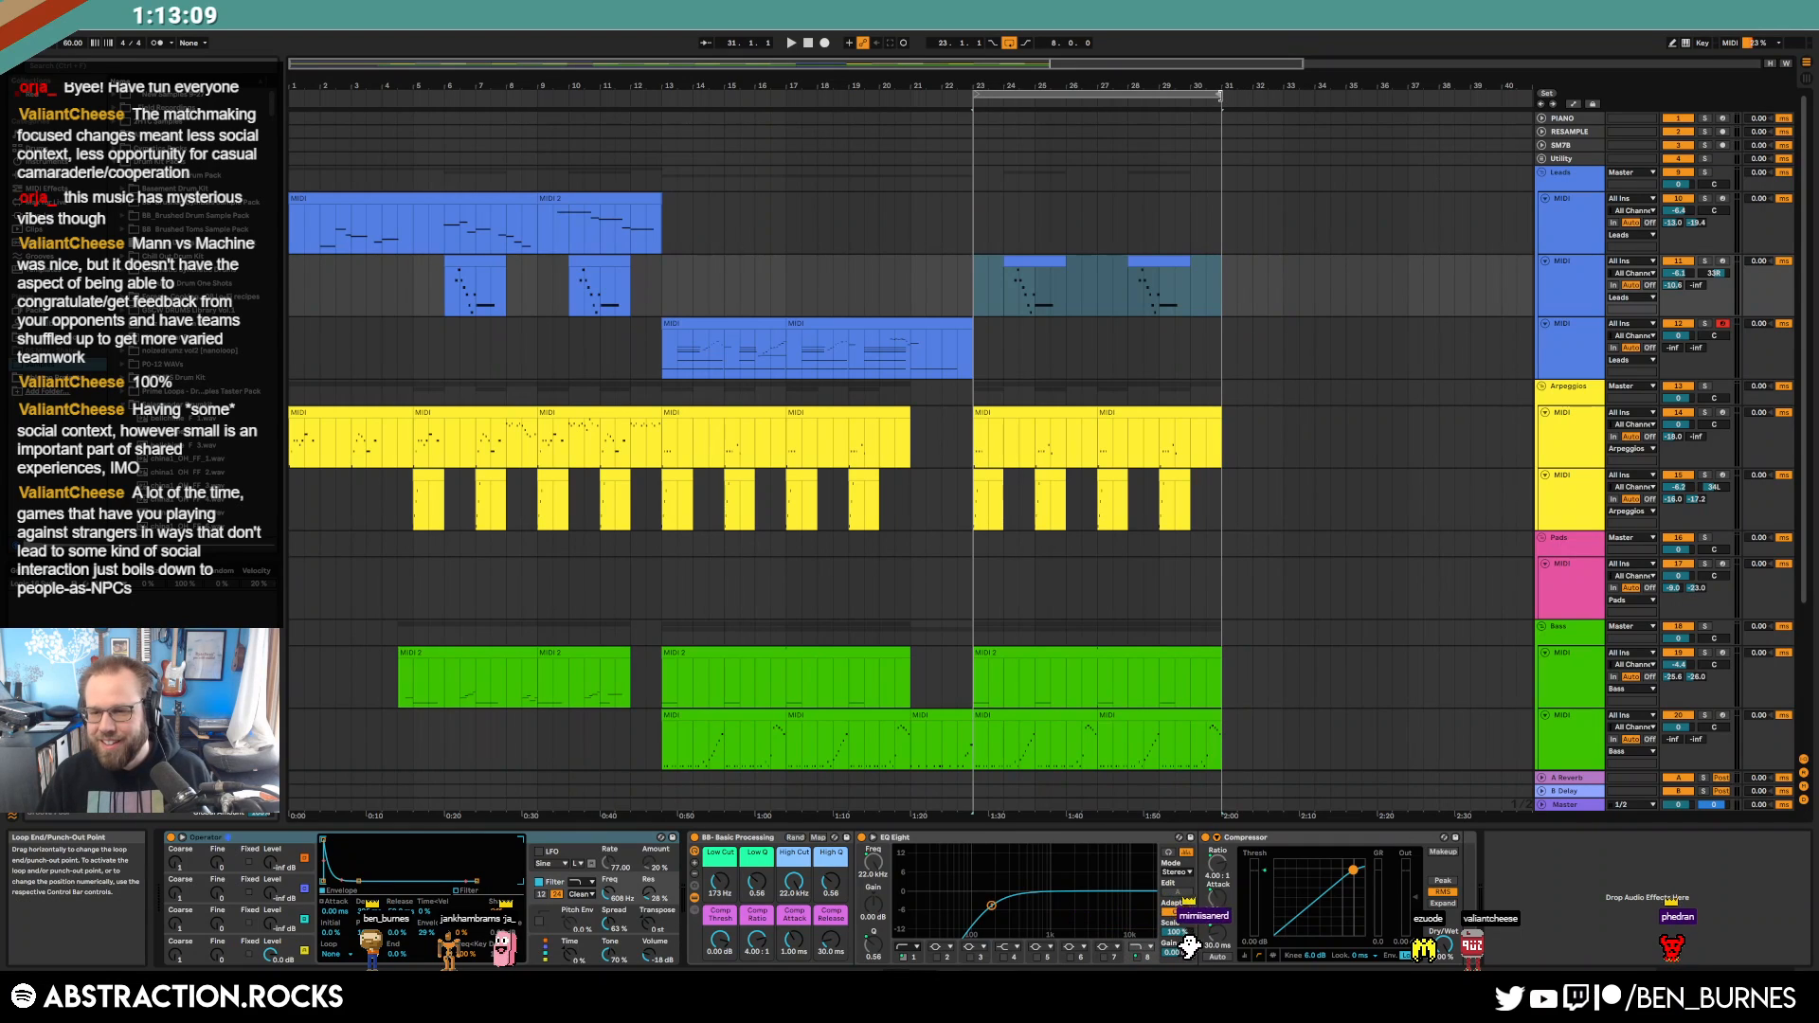
{"action": "left_click", "coordinate": [973, 281]}
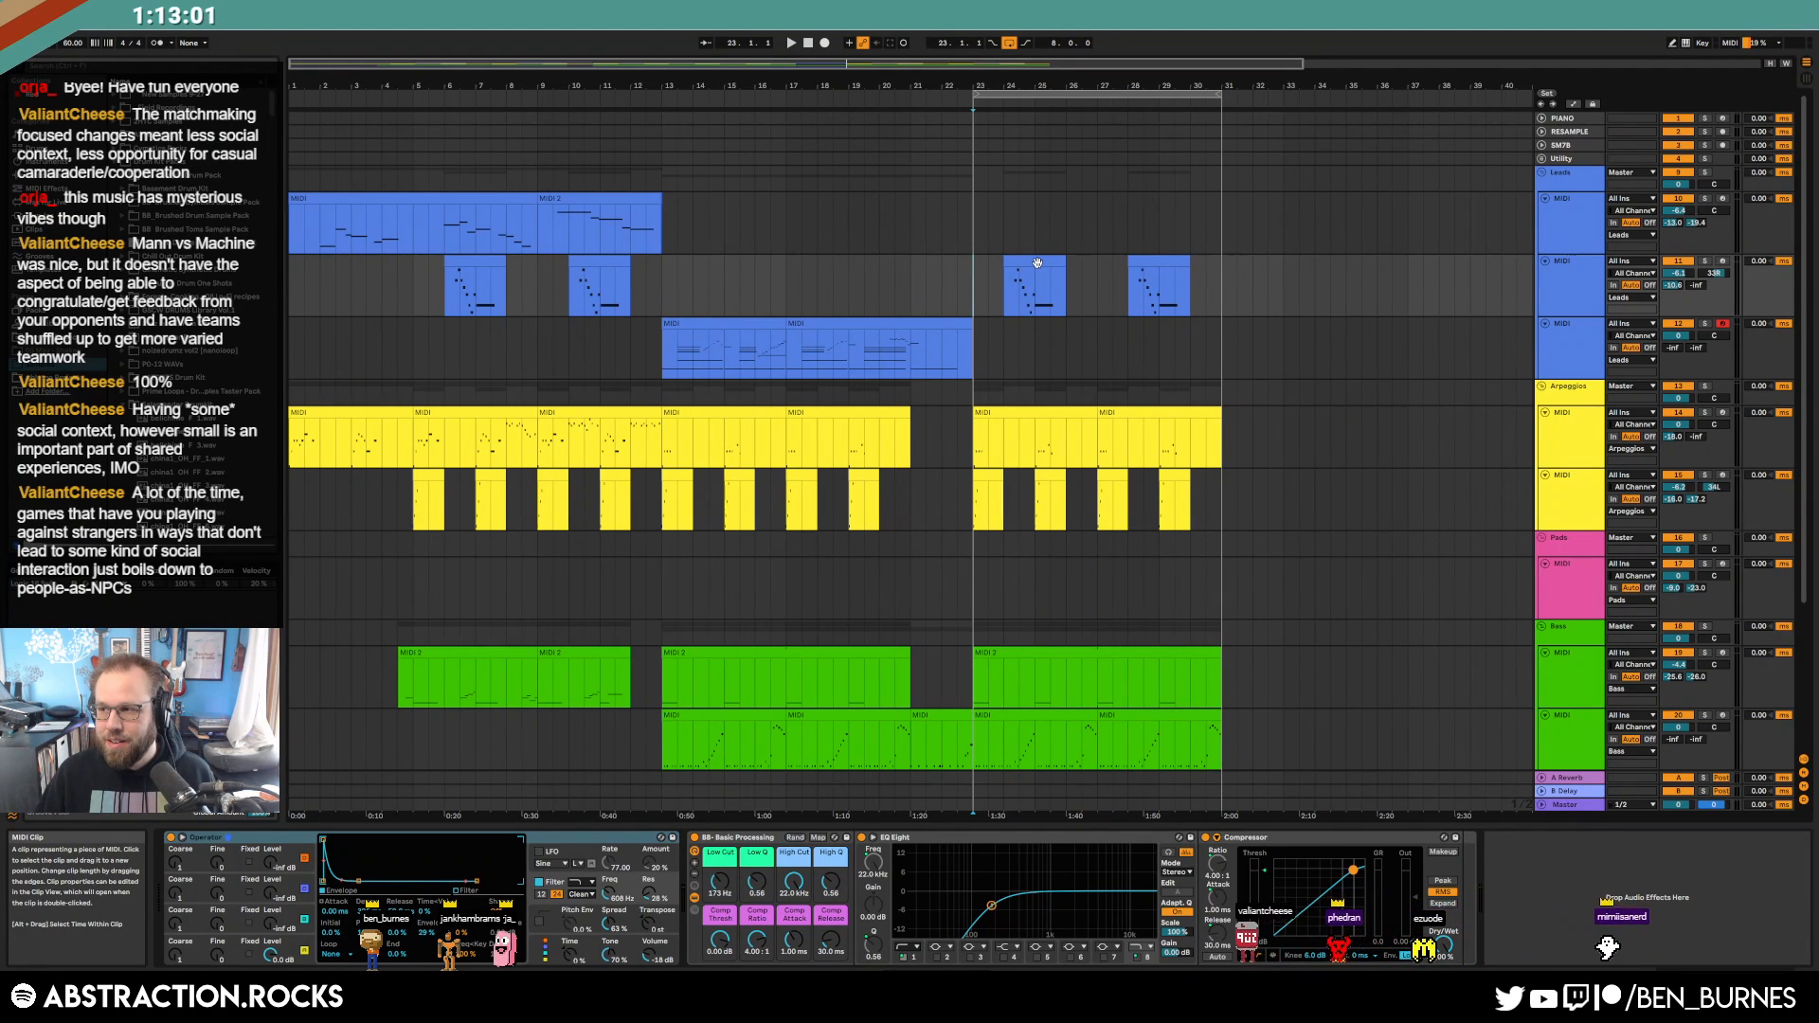
{"action": "key", "text": "space"}
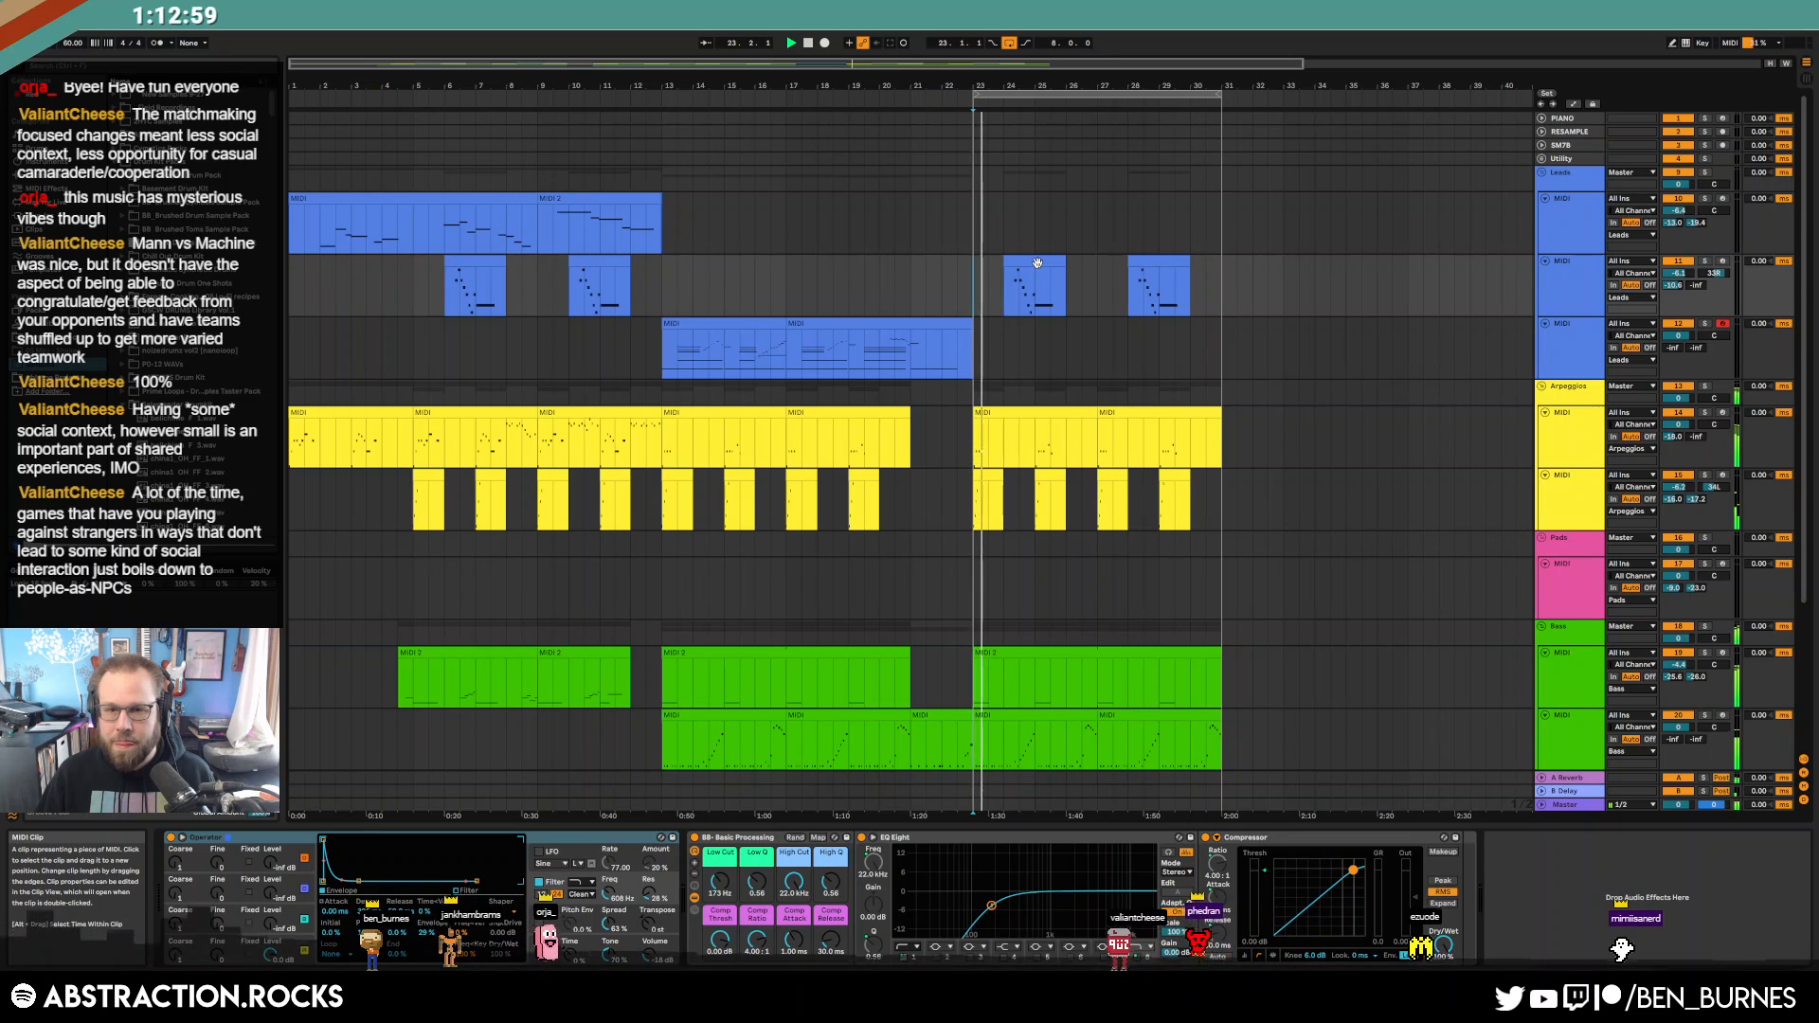
Copy the drum rack track's part from bars 13–21 to bar 23 and check the automation over the new section.
{"action": "scroll", "coordinate": [1015, 290], "scroll_direction": "down", "scroll_amount": 5}
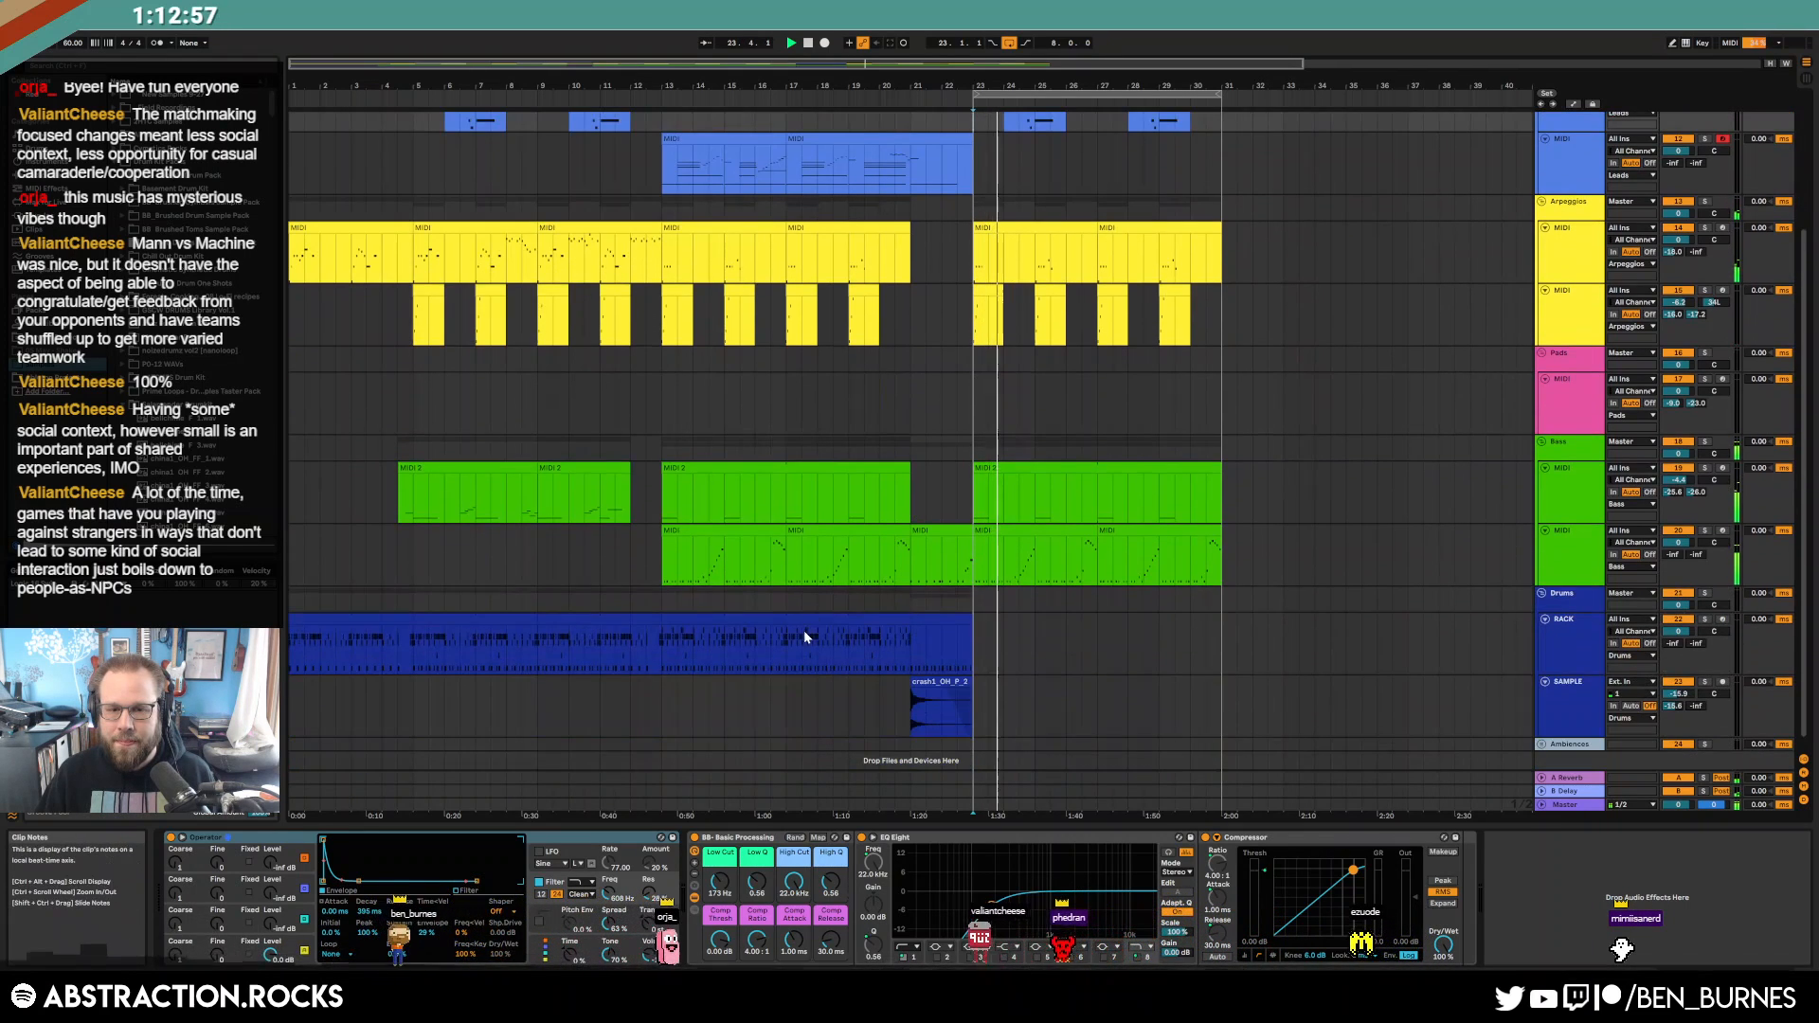
{"action": "left_click", "coordinate": [816, 614]}
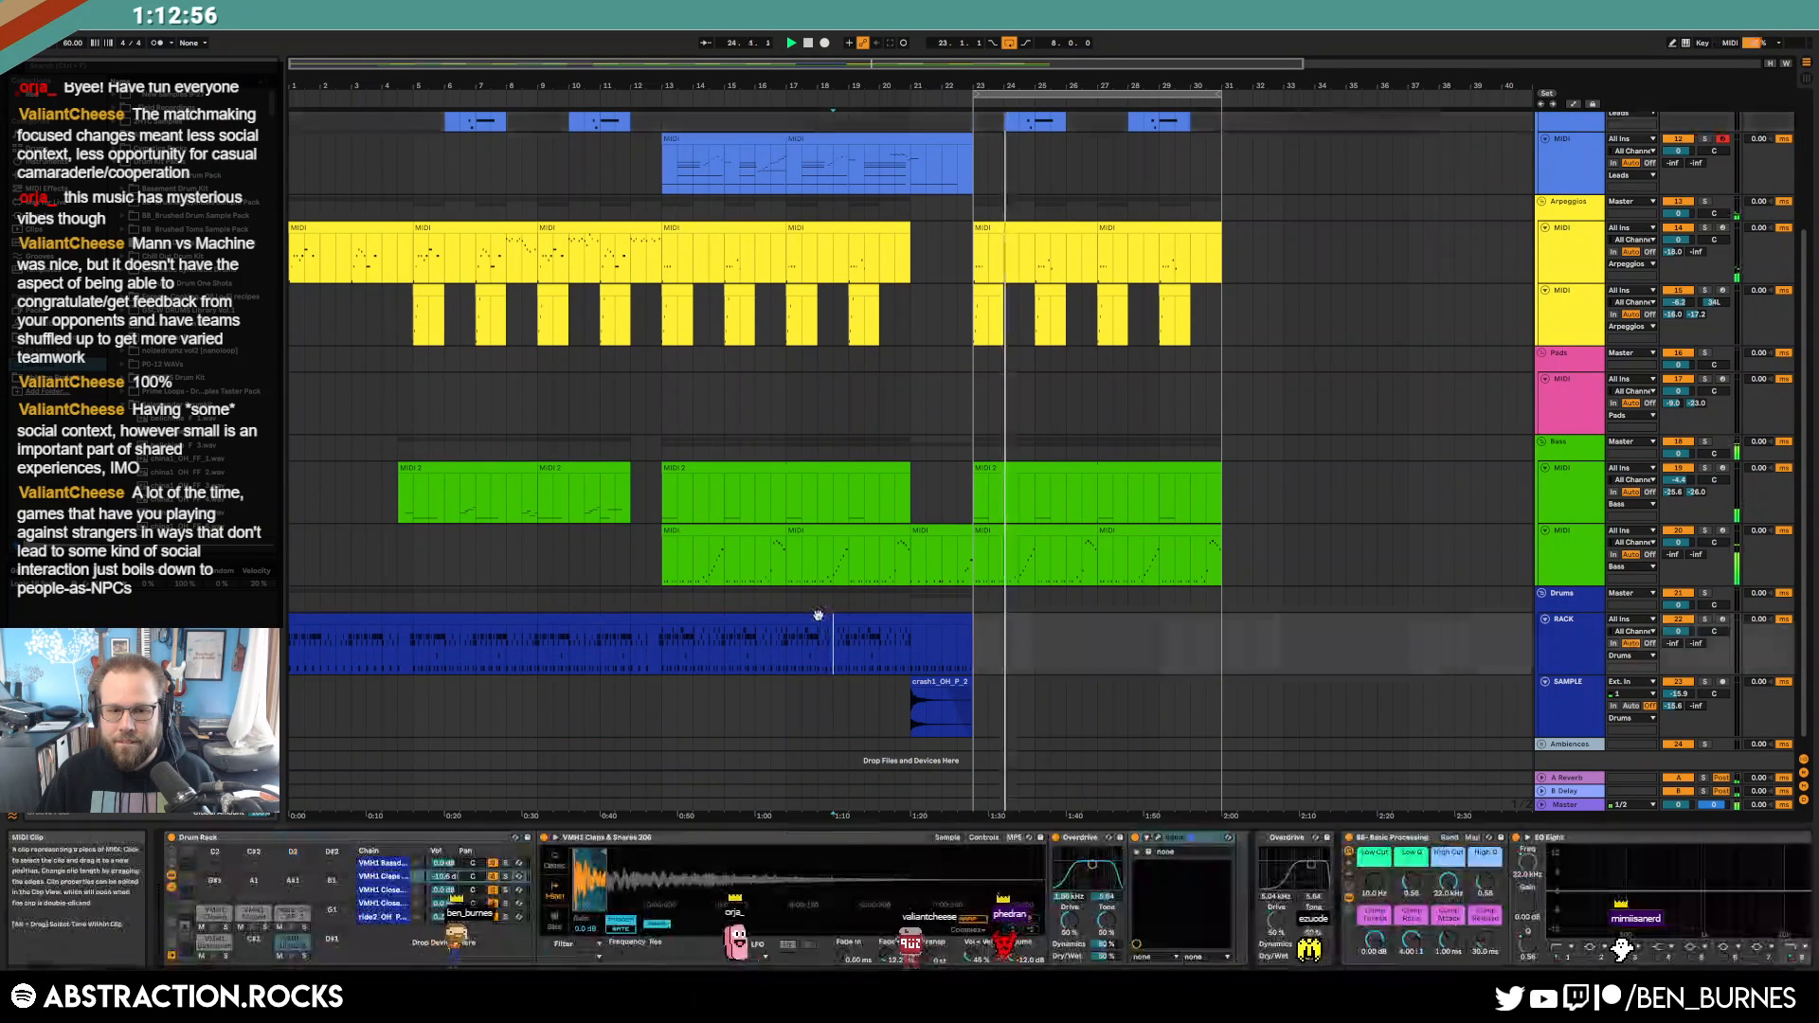
{"action": "left_click", "coordinate": [976, 638]}
{"action": "key", "text": "ctrl+v"}
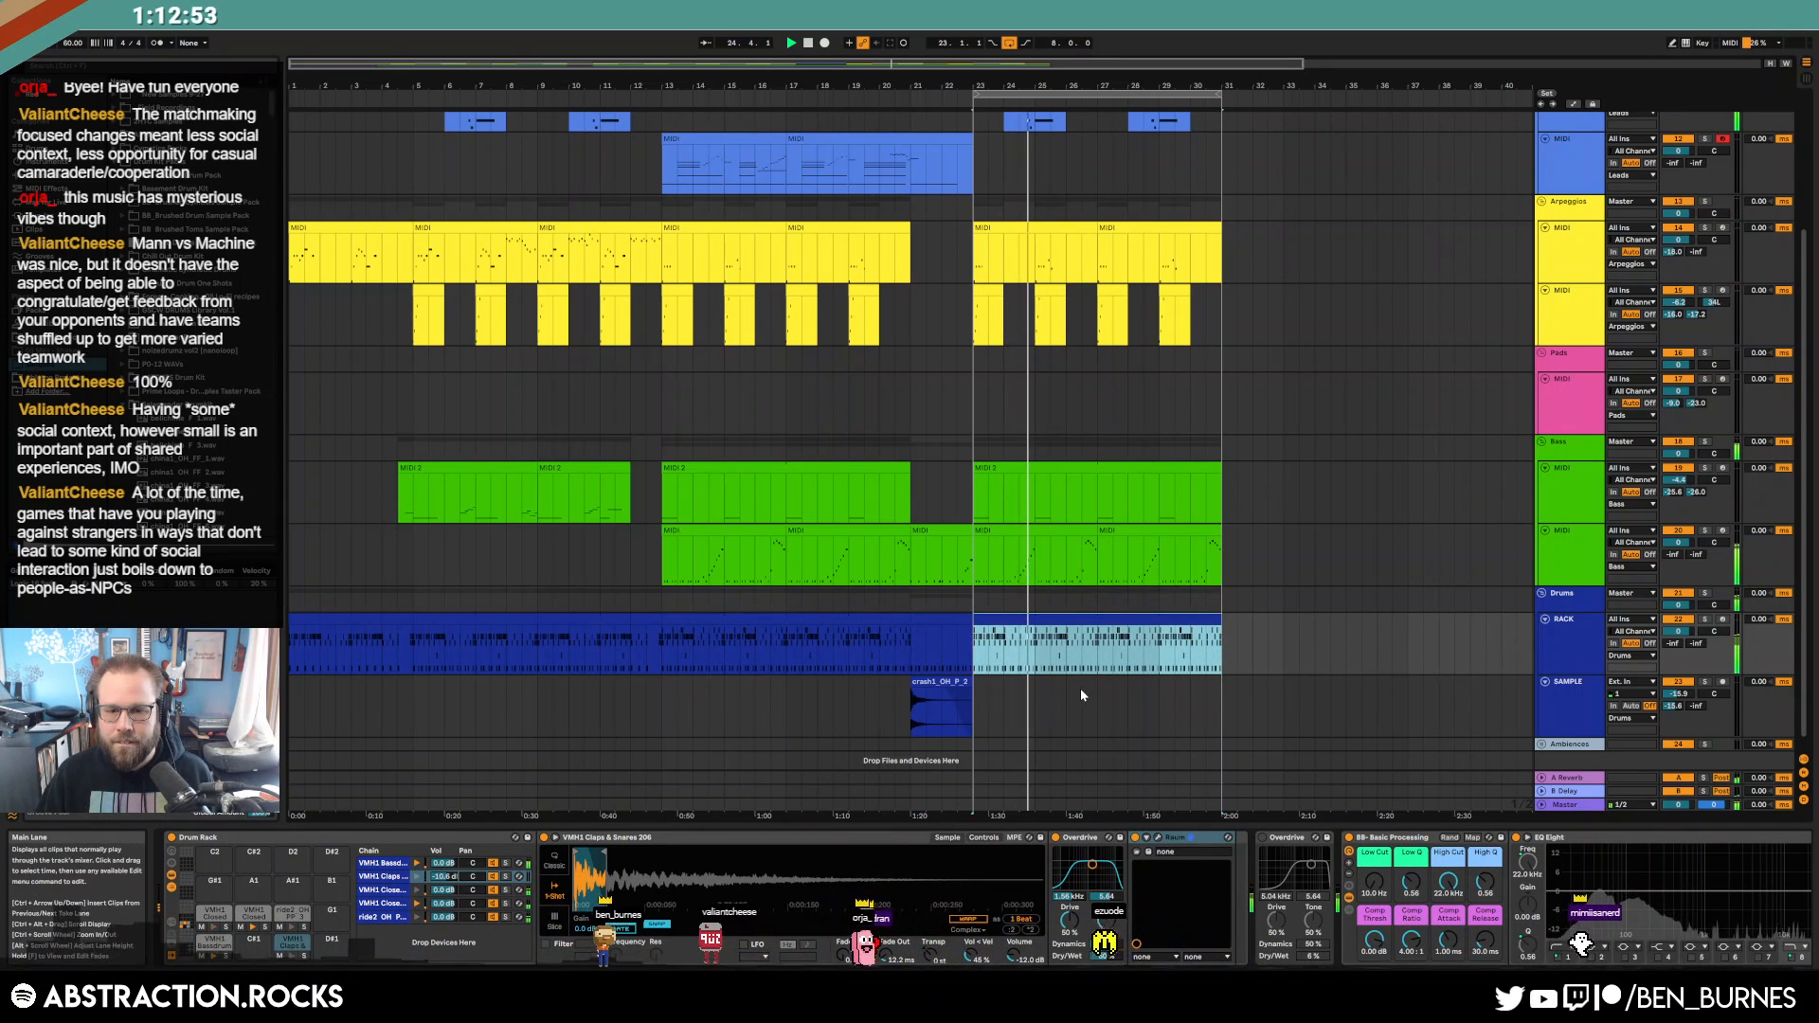
{"action": "scroll", "coordinate": [1108, 616], "scroll_direction": "up", "scroll_amount": 5}
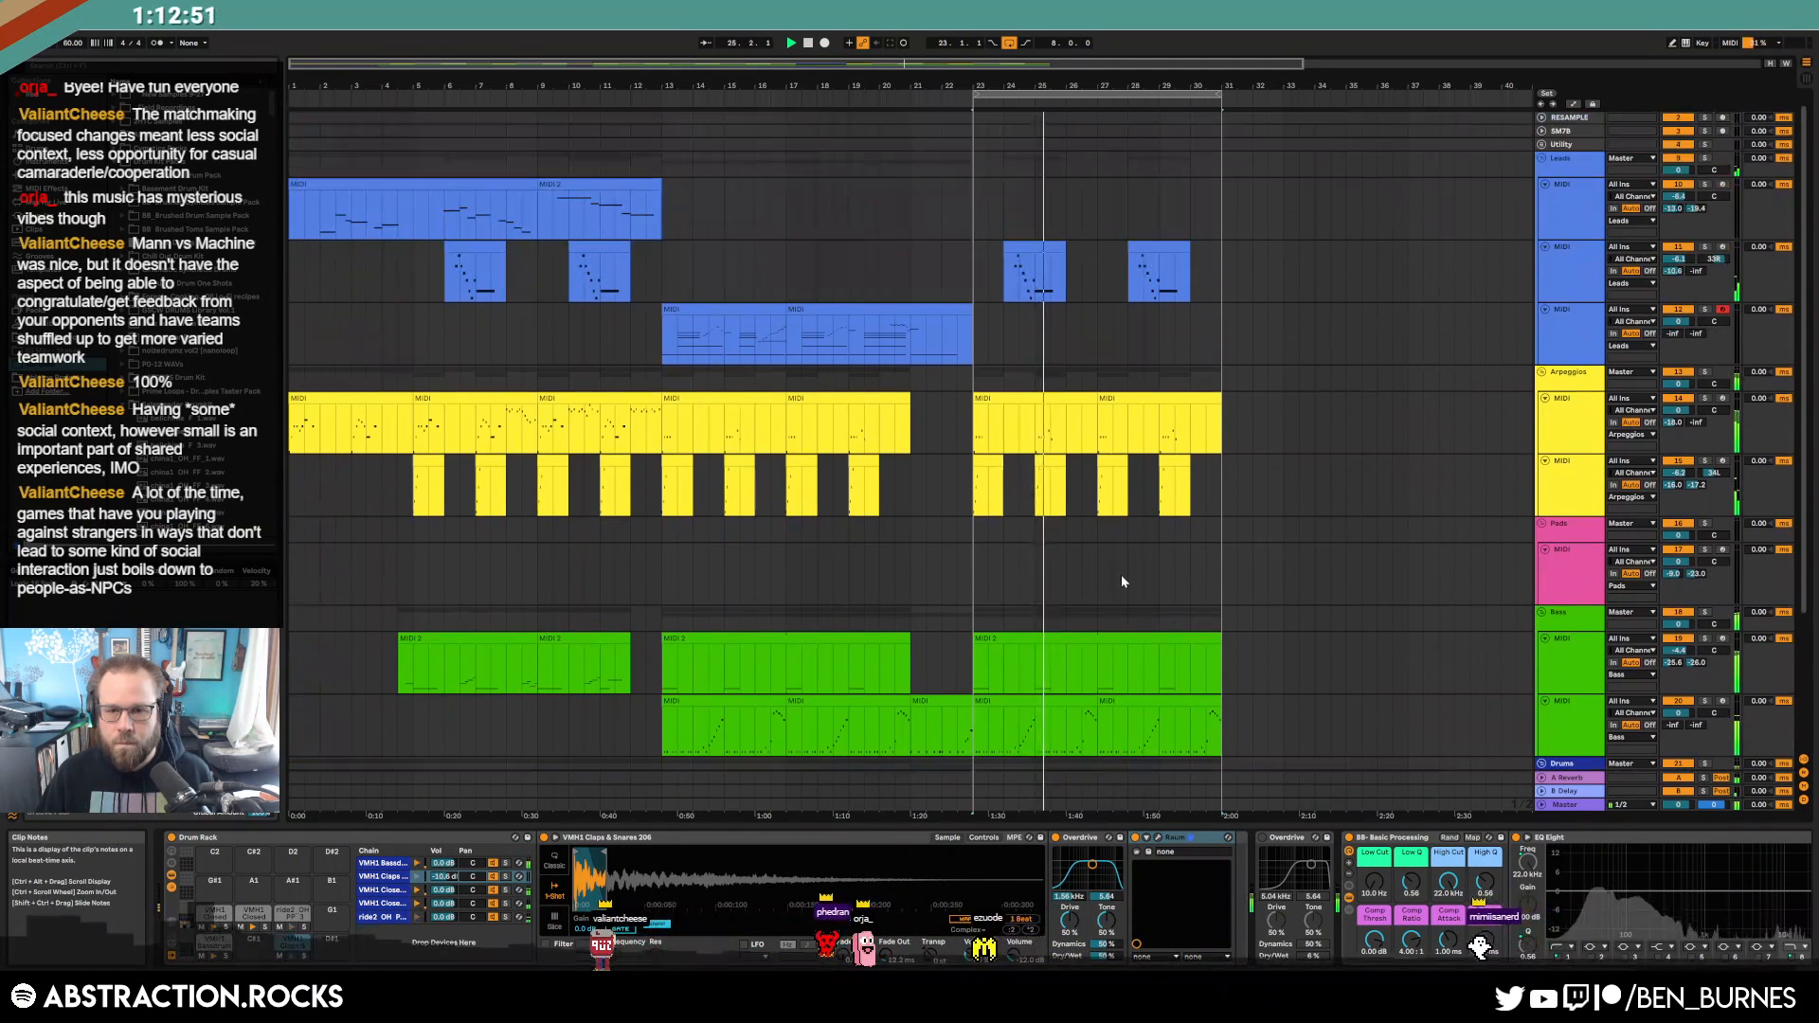
{"action": "scroll", "coordinate": [1089, 550], "scroll_direction": "down", "scroll_amount": 4}
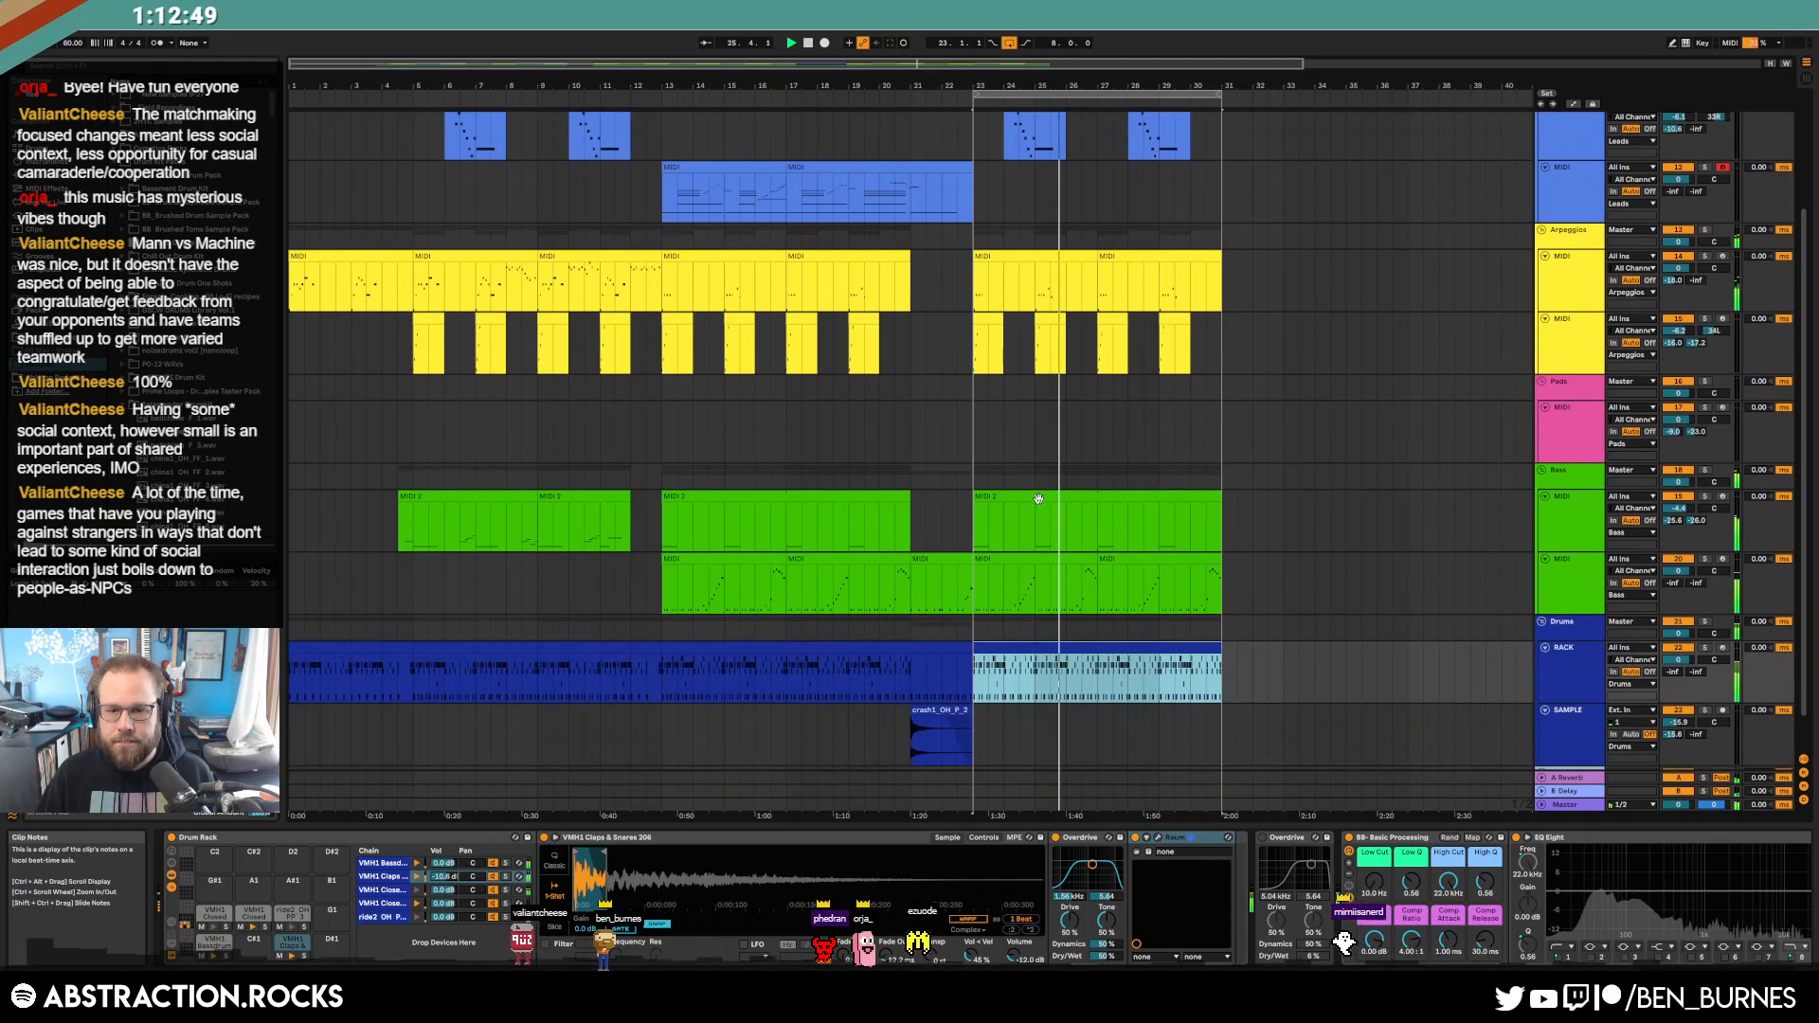
{"action": "key", "text": "a"}
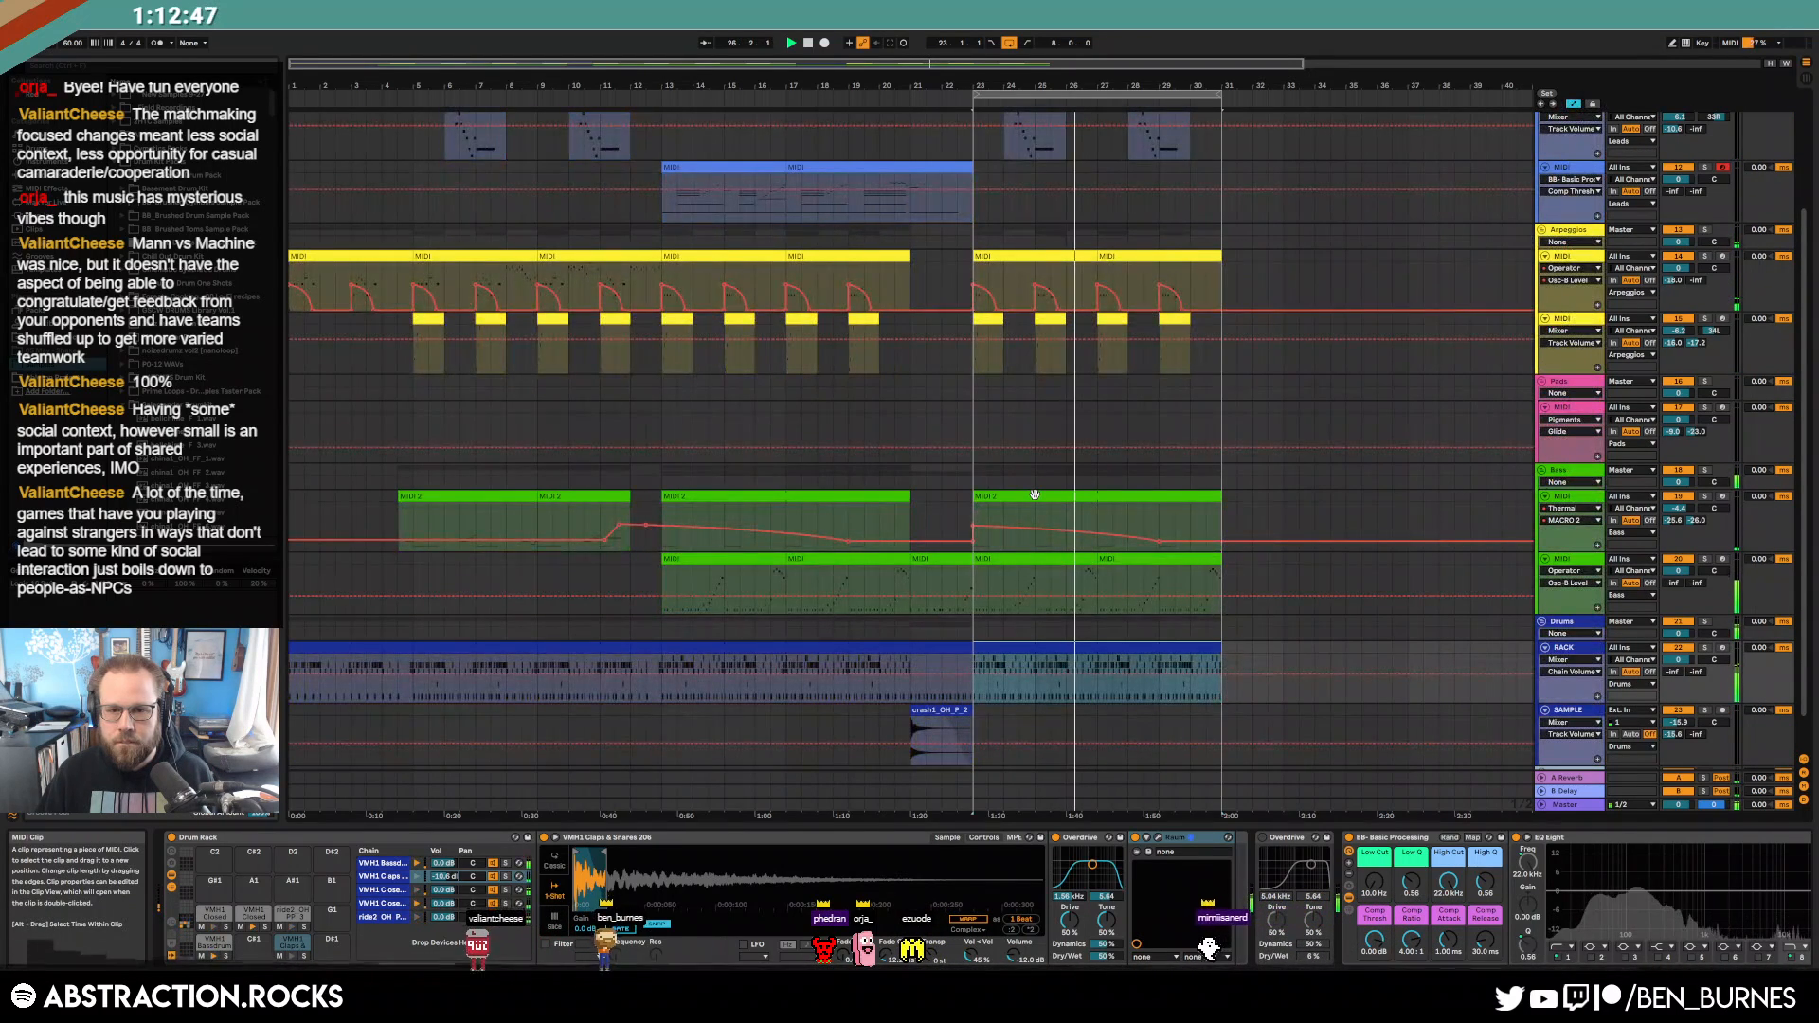
{"action": "key", "text": "a"}
Replace the first arpeggio track's clips in bars 23–31 with the busier arpeggios from bar 5 onward.
{"action": "scroll", "coordinate": [501, 393], "scroll_direction": "up", "scroll_amount": 4}
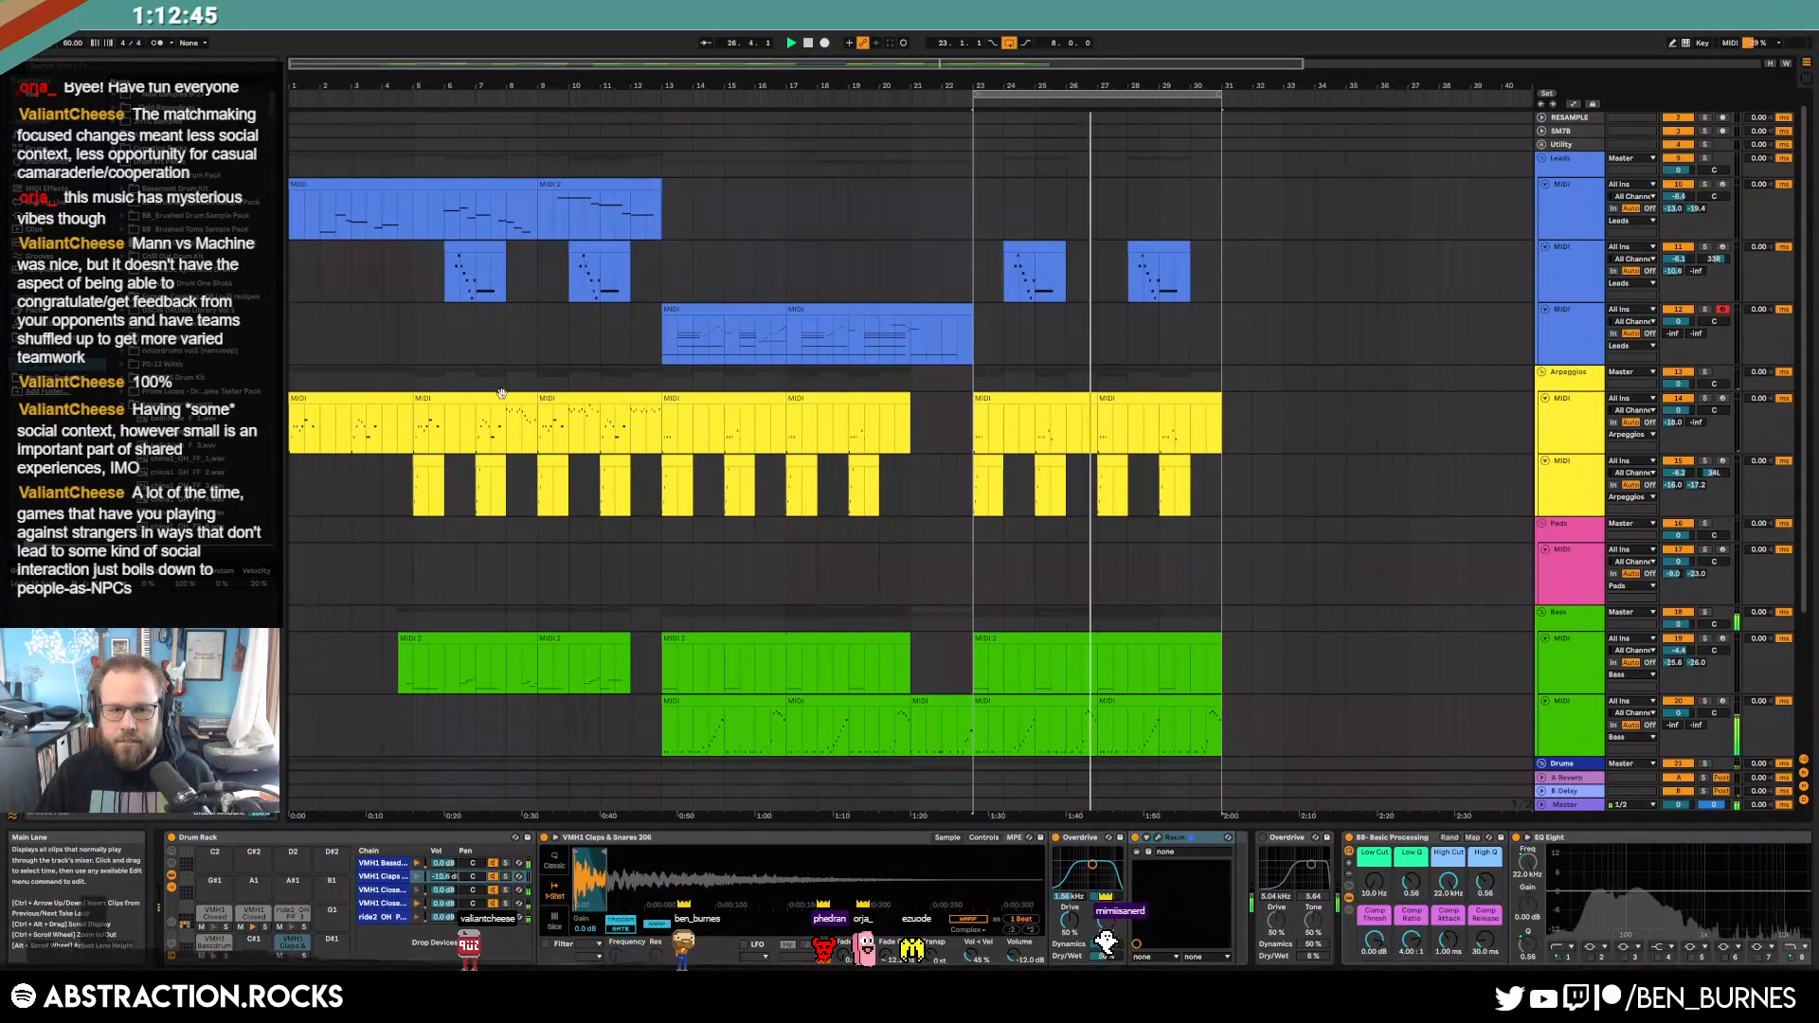
{"action": "left_click", "coordinate": [474, 400]}
{"action": "left_click", "coordinate": [996, 400]}
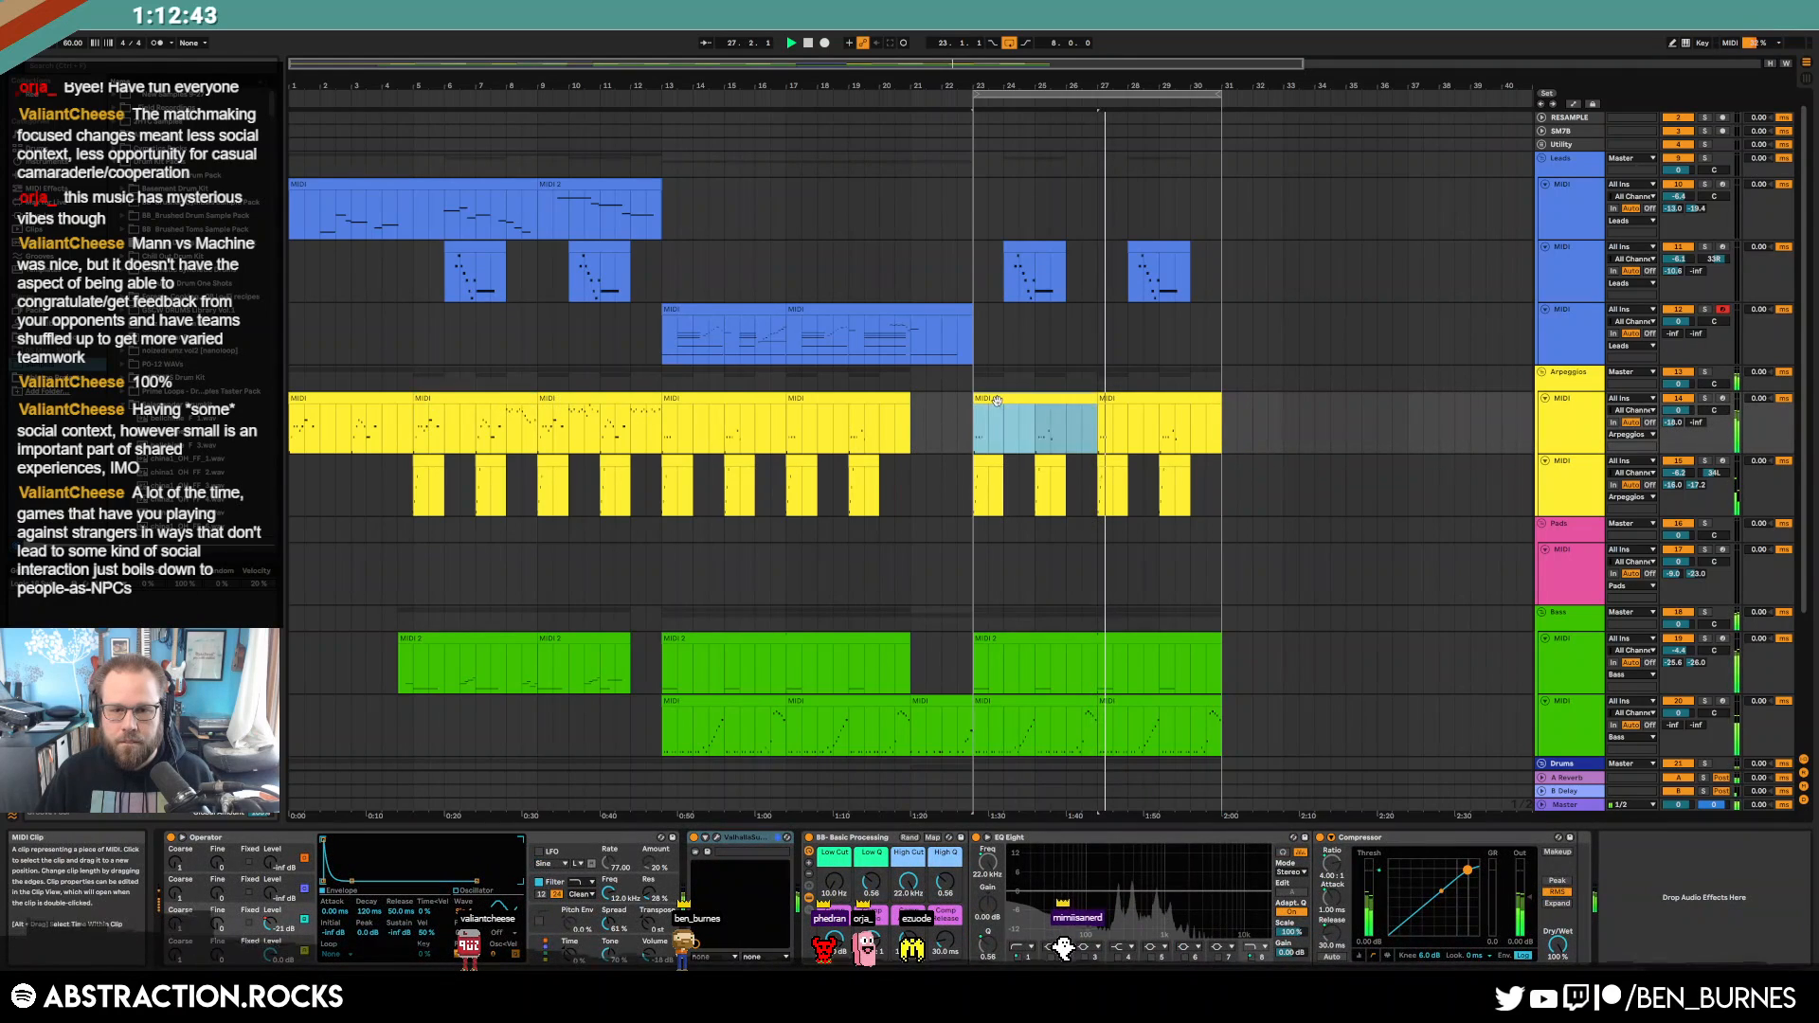
{"action": "left_click", "coordinate": [1124, 397]}
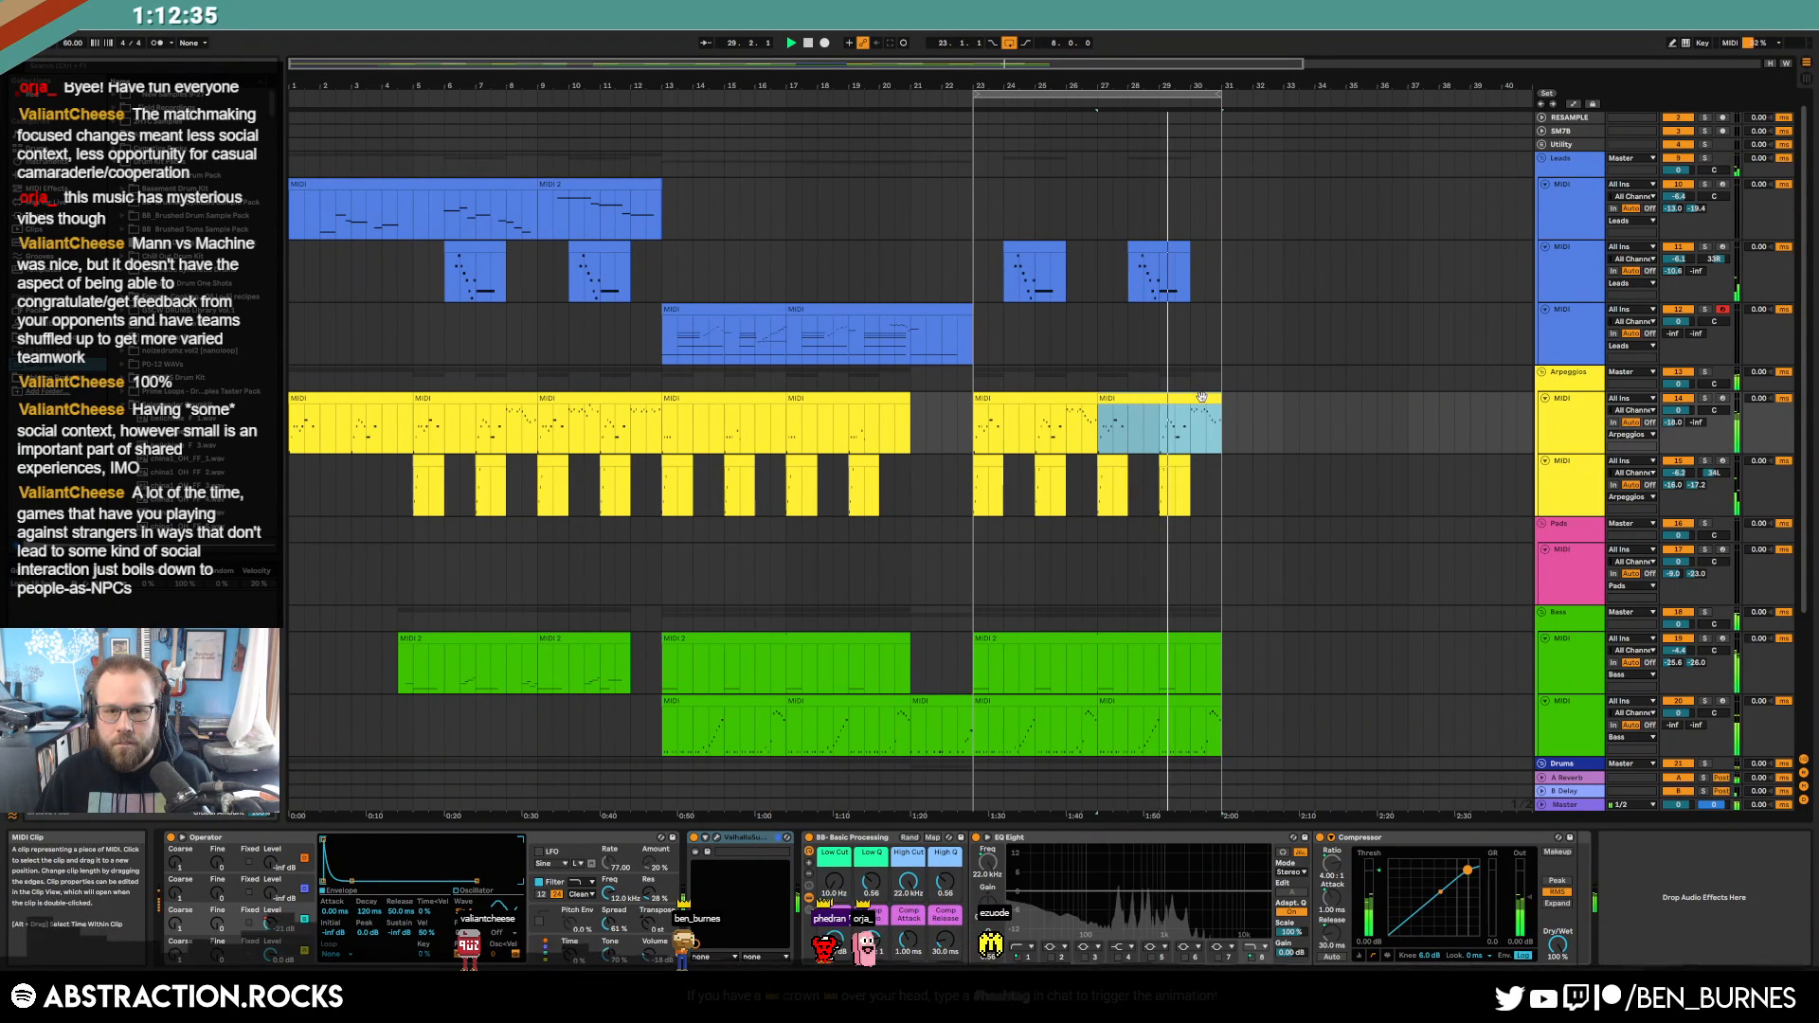
Add a new MIDI track below the second arpeggio track in the Arpeggios group and place the insert marker at bar 23.
{"action": "left_click", "coordinate": [1540, 228]}
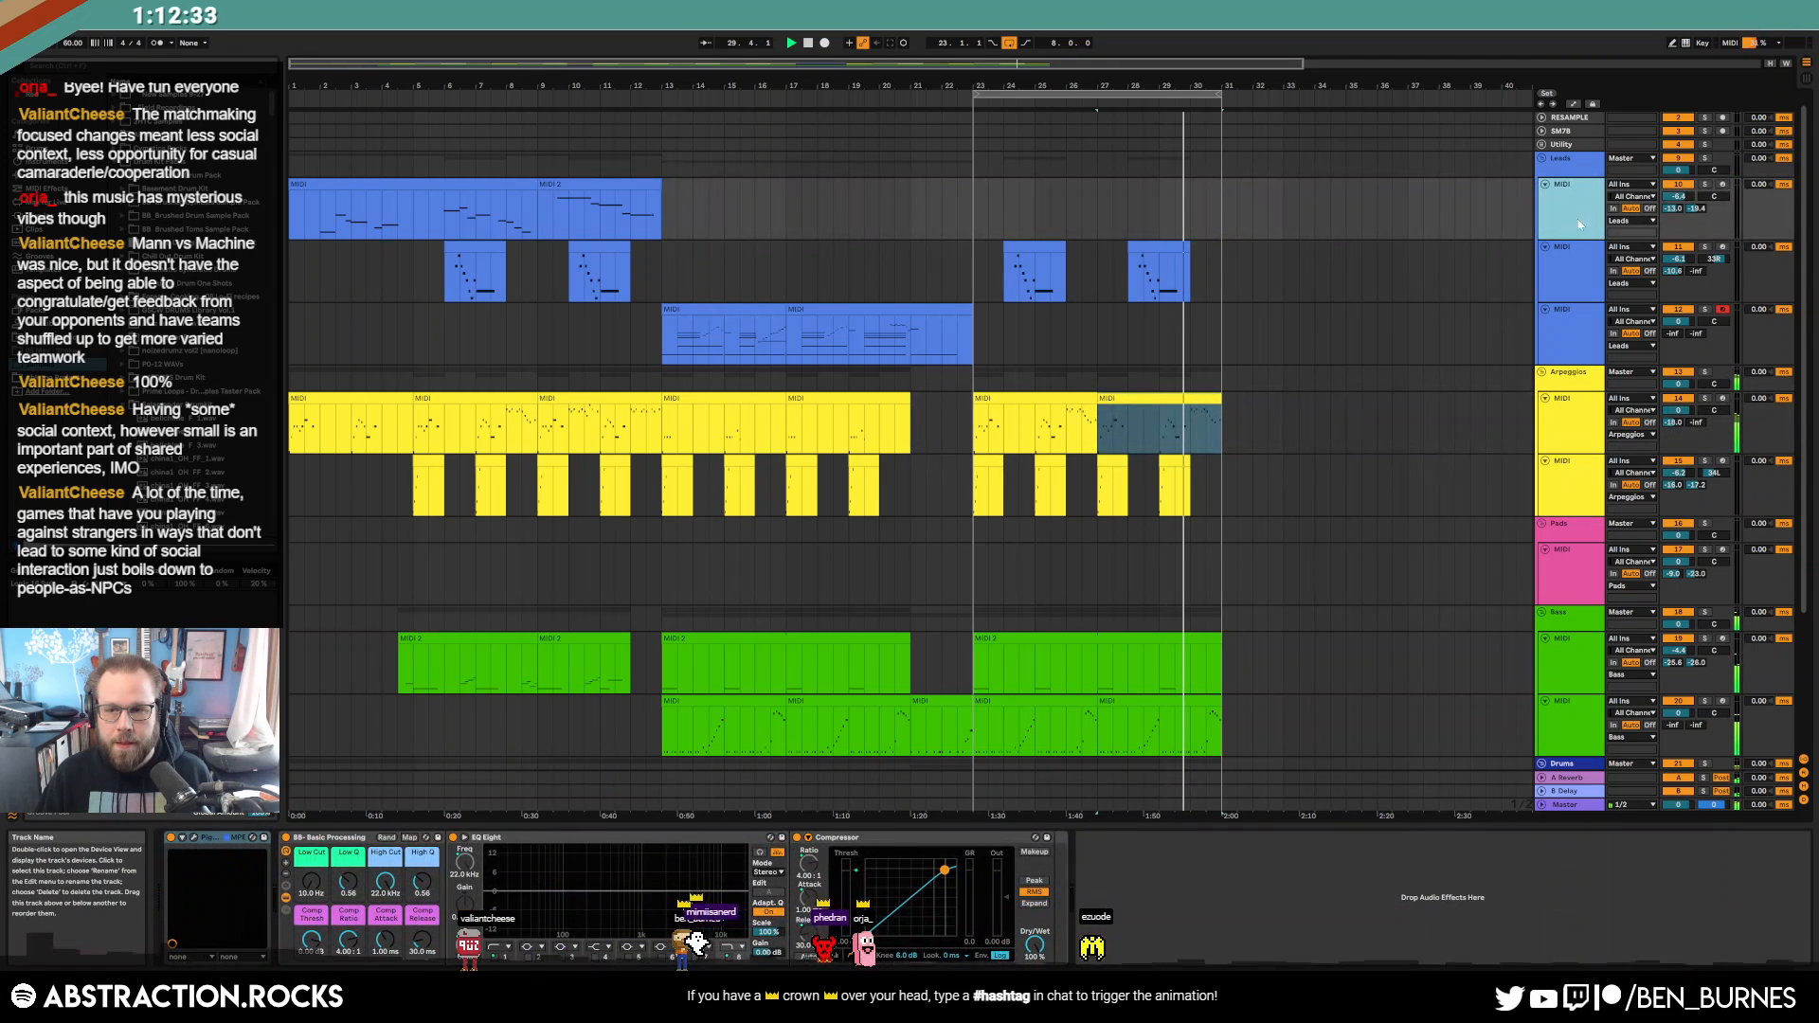
{"action": "left_click", "coordinate": [1588, 498]}
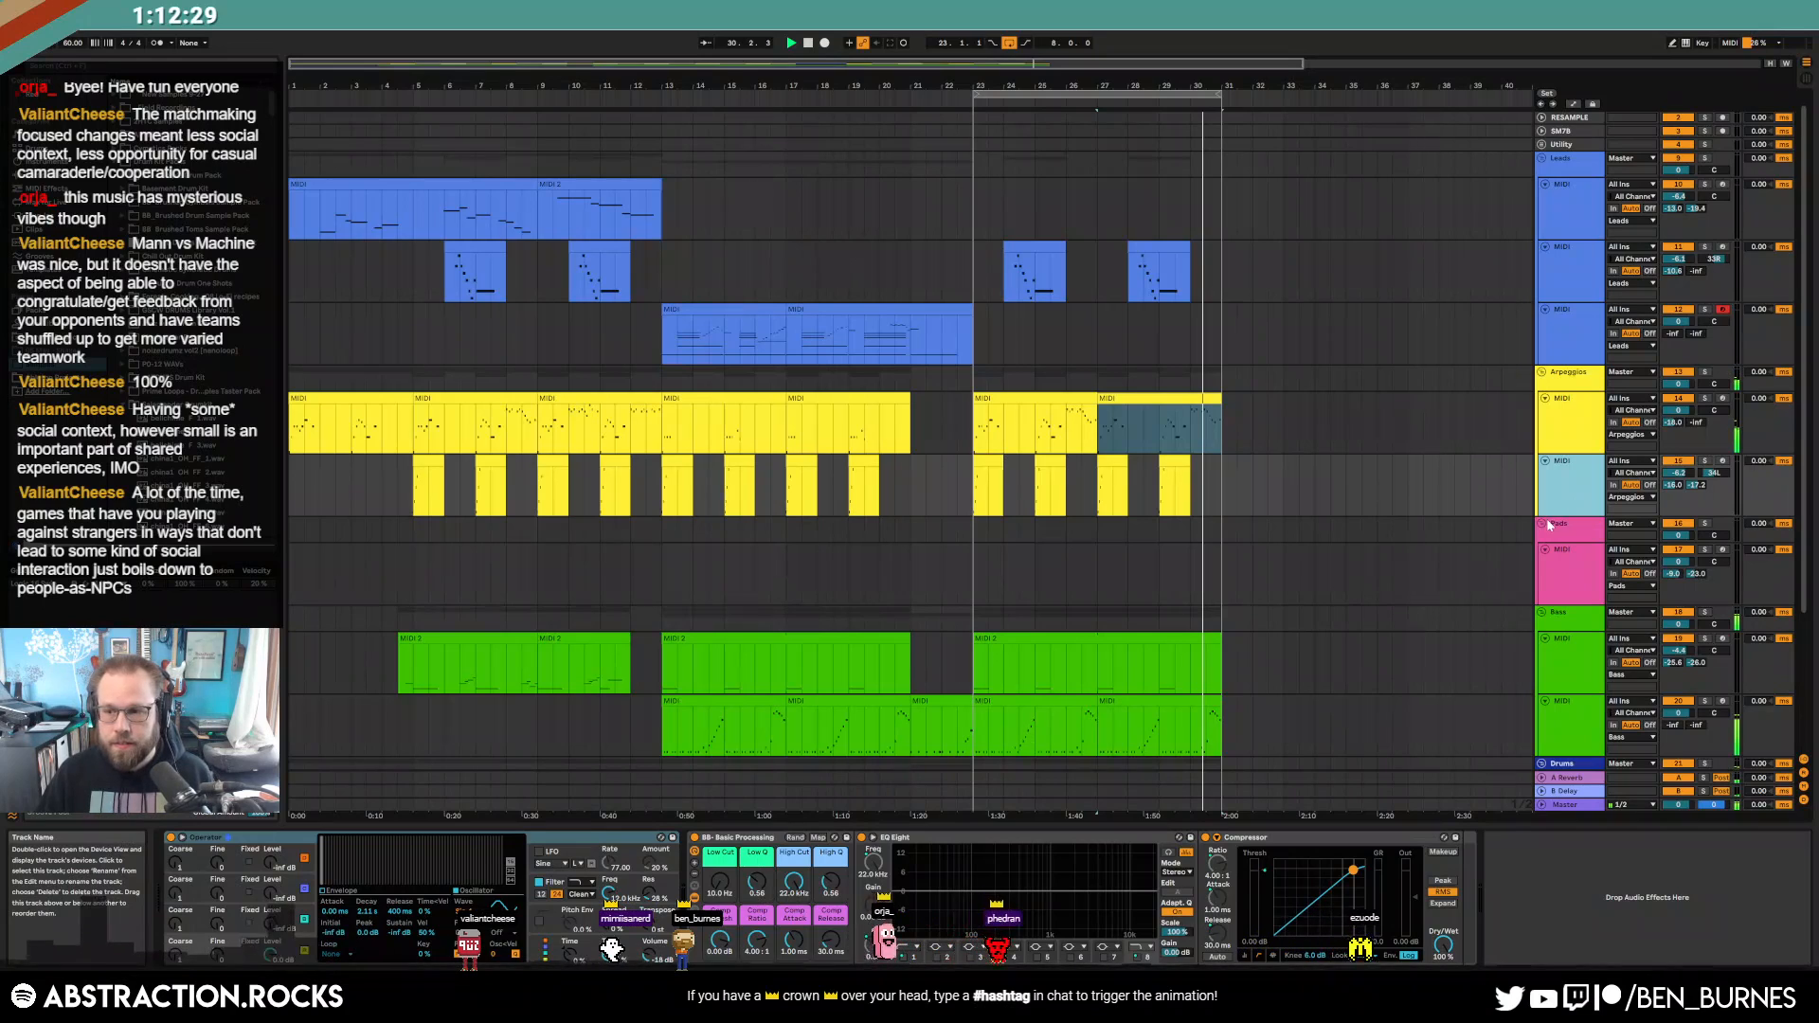
{"action": "key", "text": "ctrl+shift+t"}
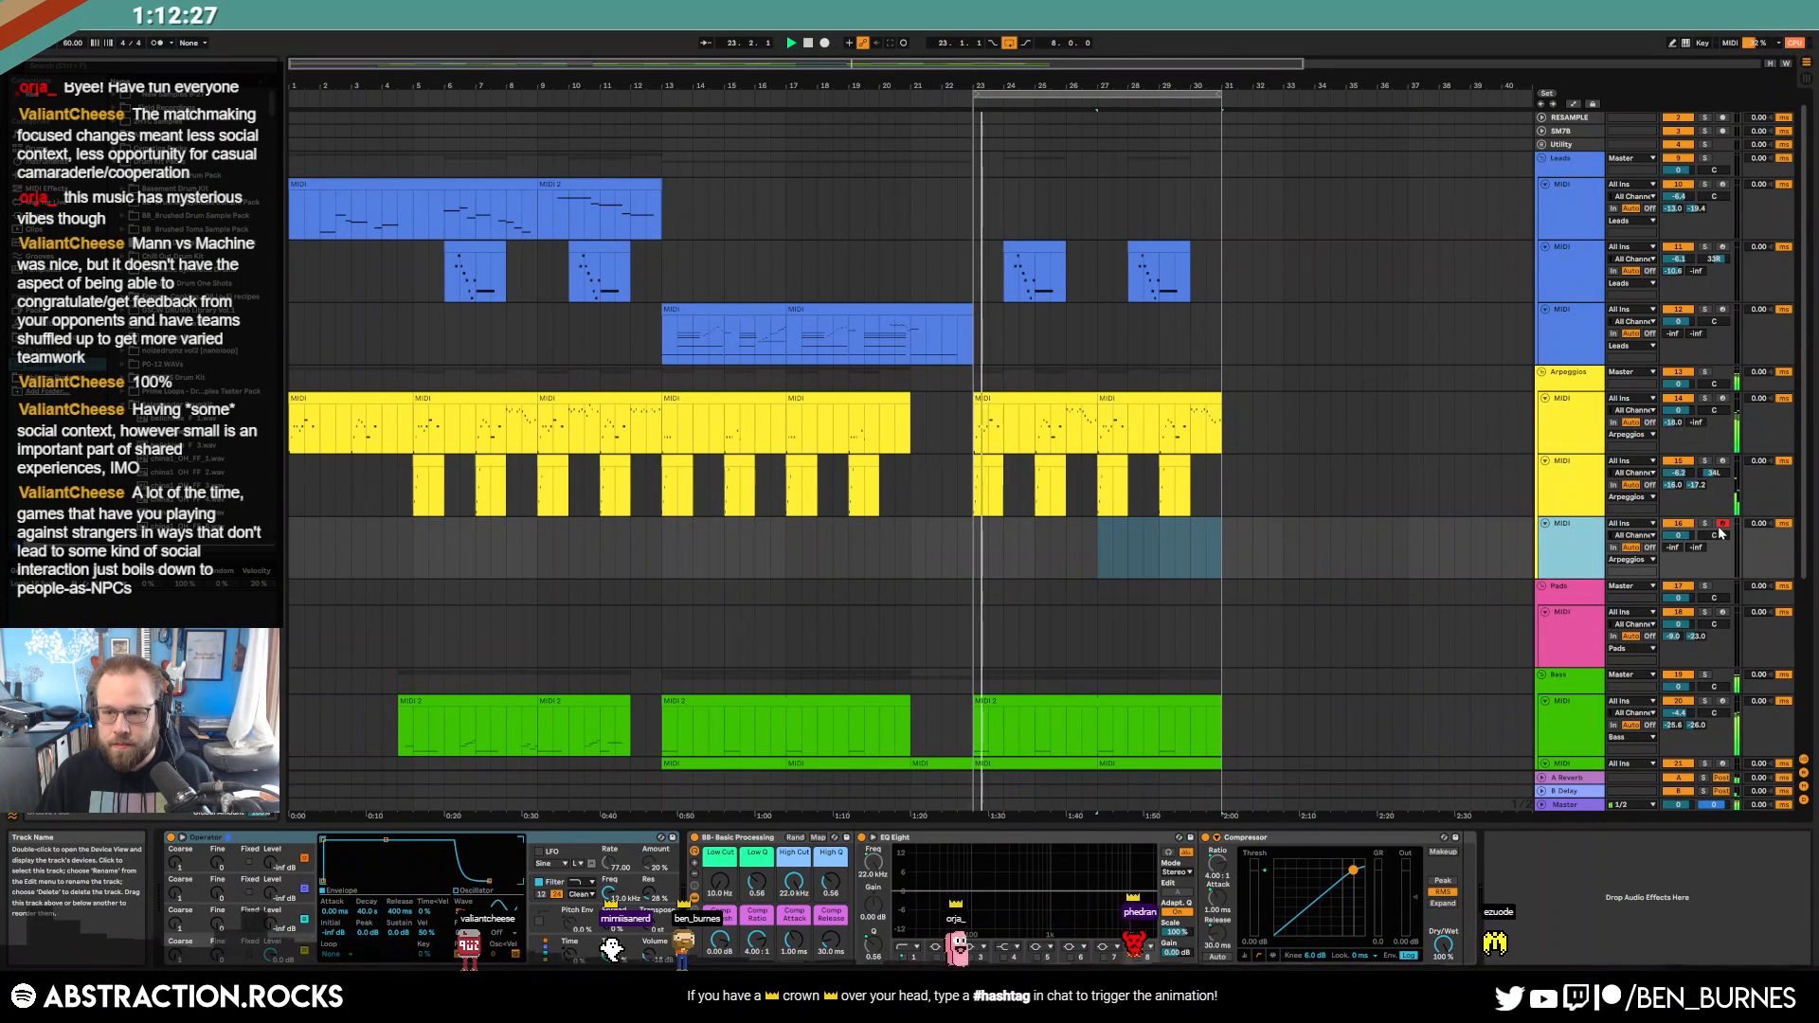
{"action": "left_click", "coordinate": [974, 552]}
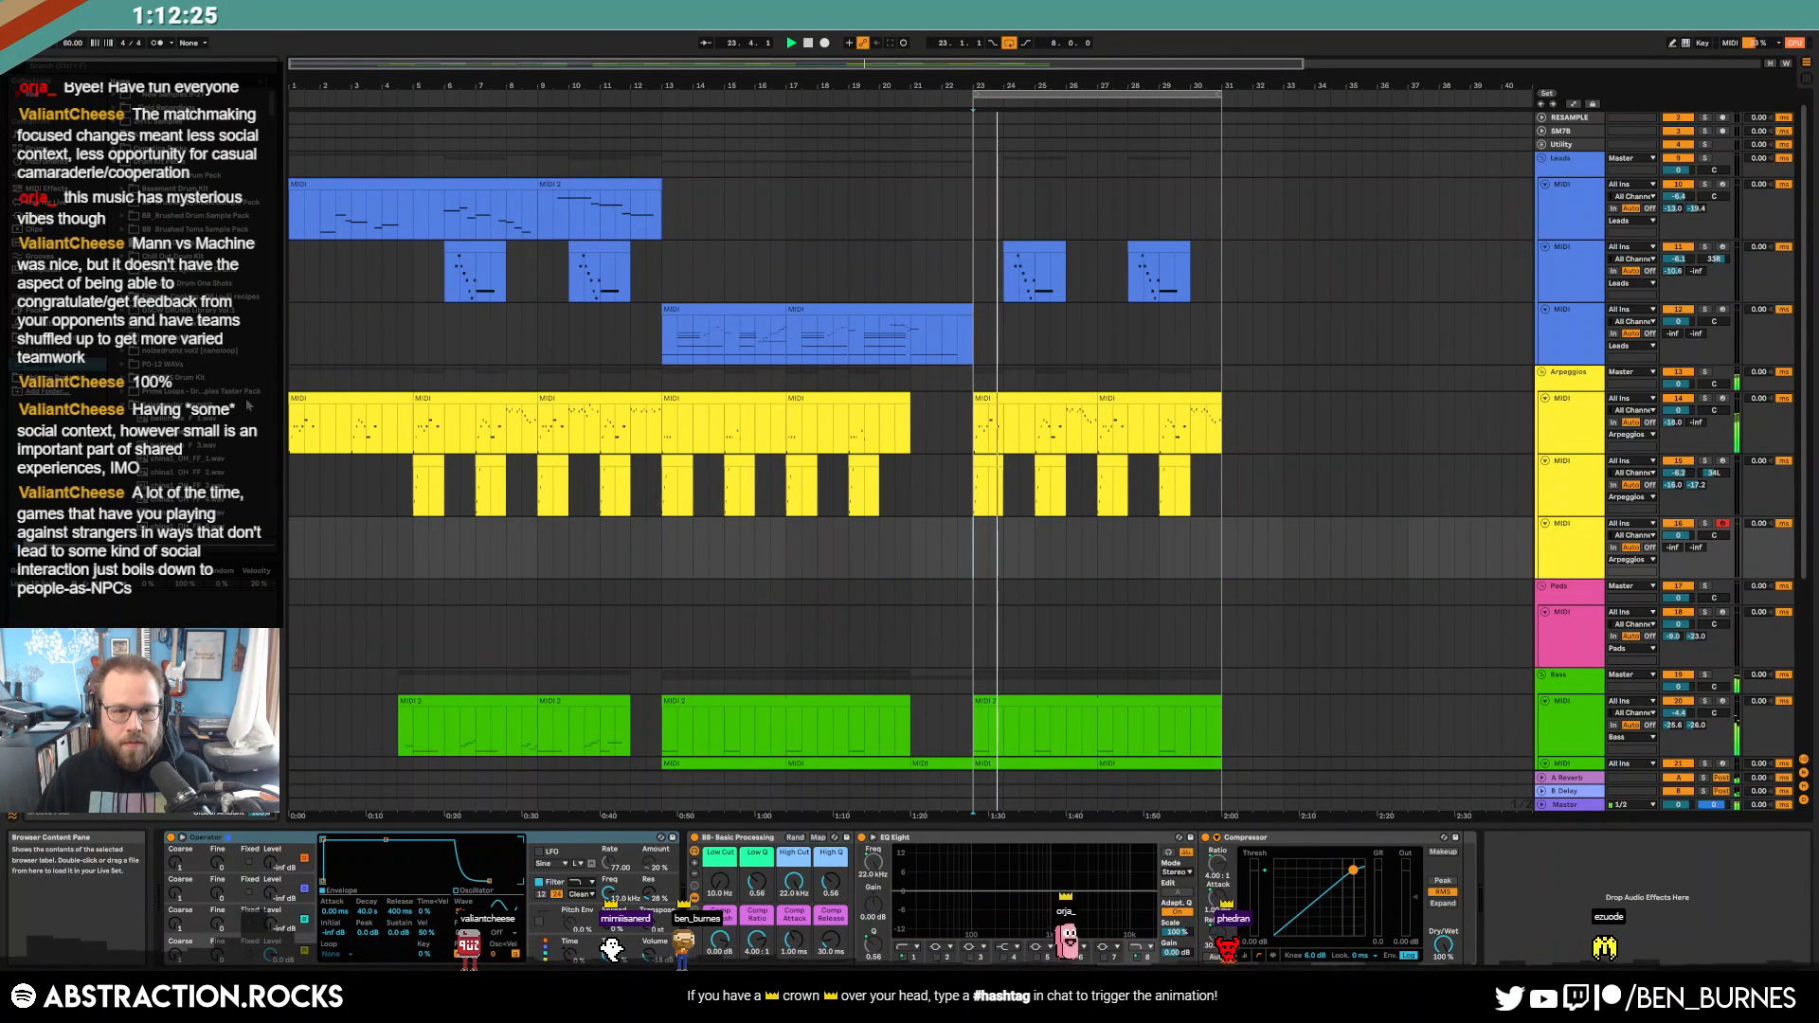
Look through the browser's devices and effects for something to use on the new arpeggio track.
{"action": "scroll", "coordinate": [953, 550], "scroll_direction": "down", "scroll_amount": 2}
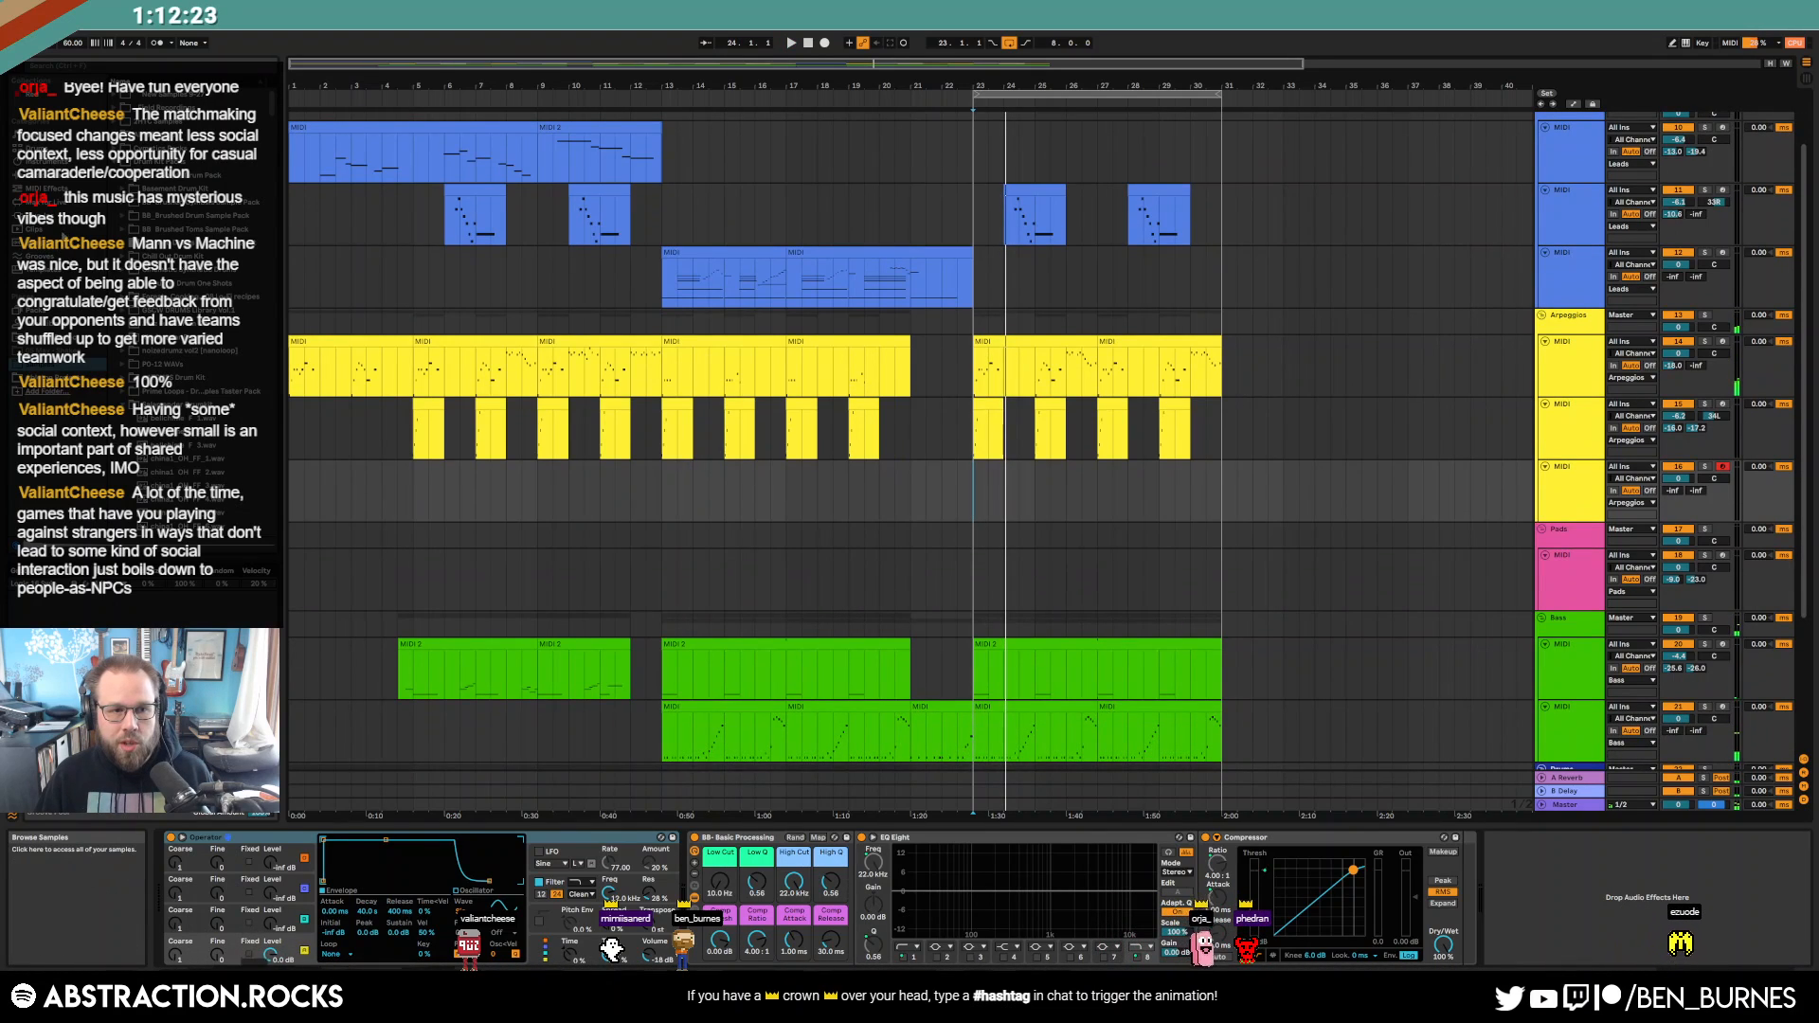
{"action": "left_click", "coordinate": [61, 213]}
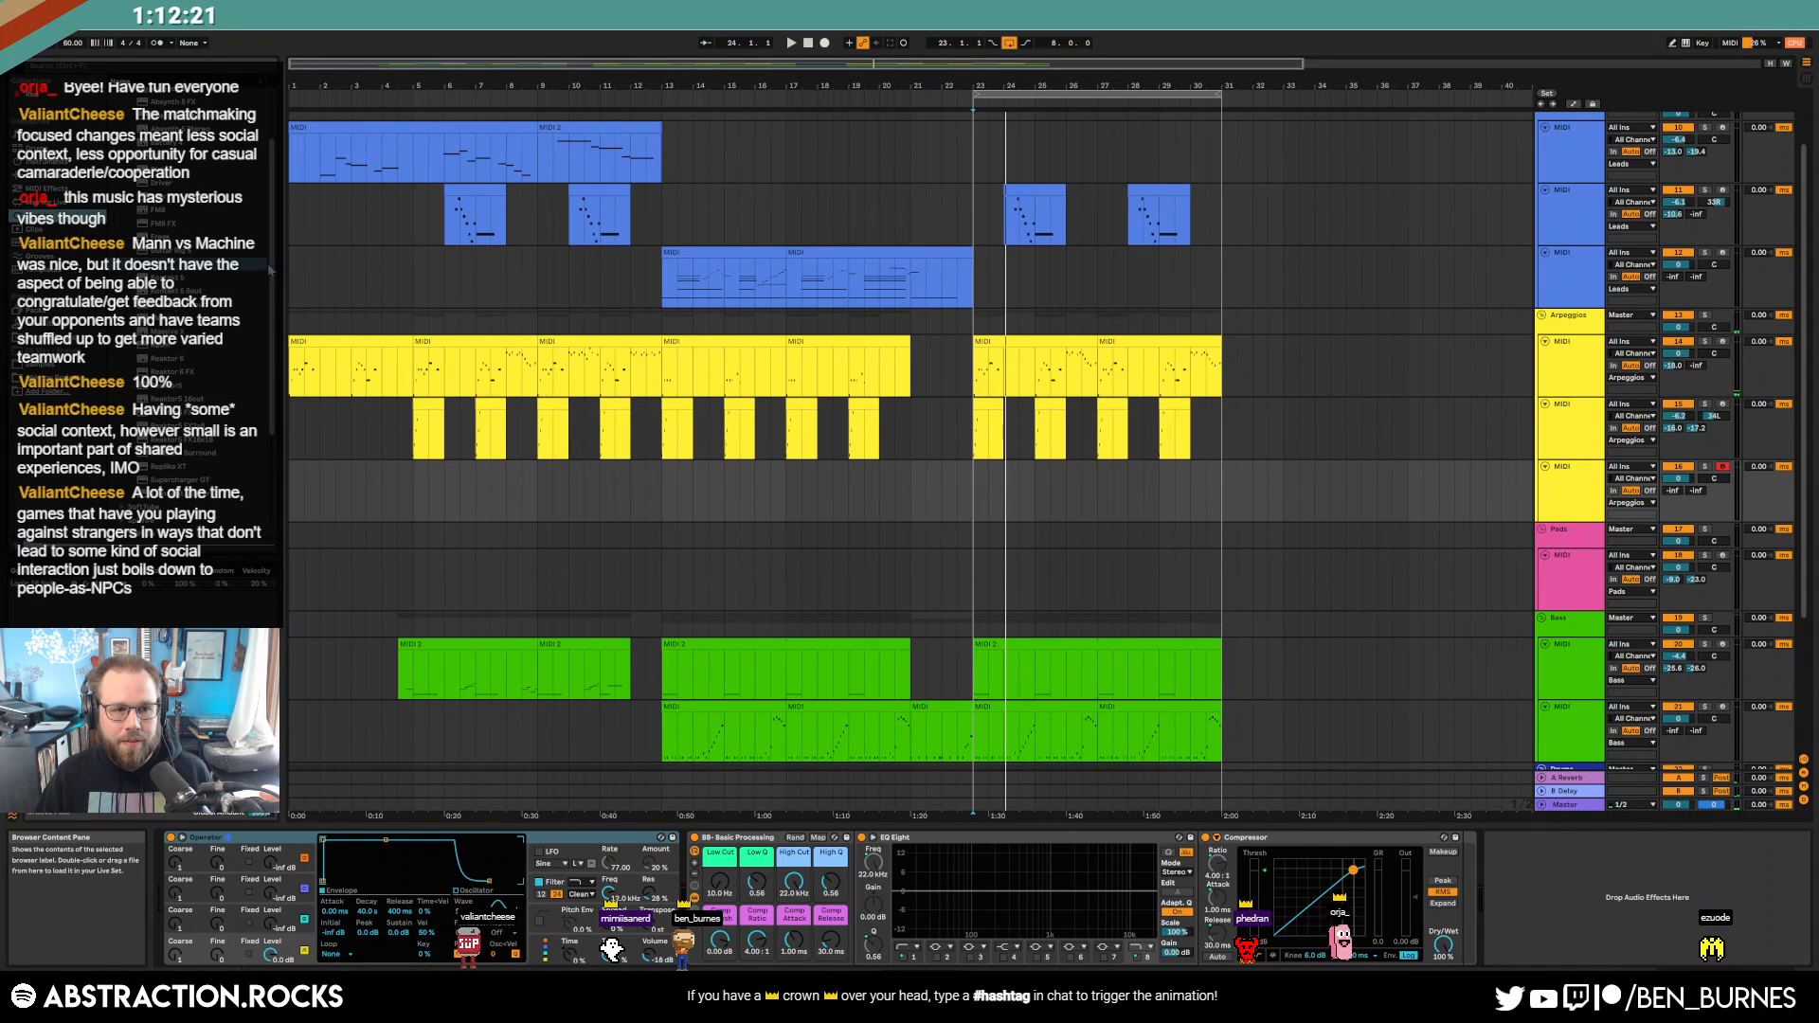
{"action": "scroll", "coordinate": [265, 268], "scroll_direction": "up", "scroll_amount": 3}
{"action": "left_click", "coordinate": [123, 149]}
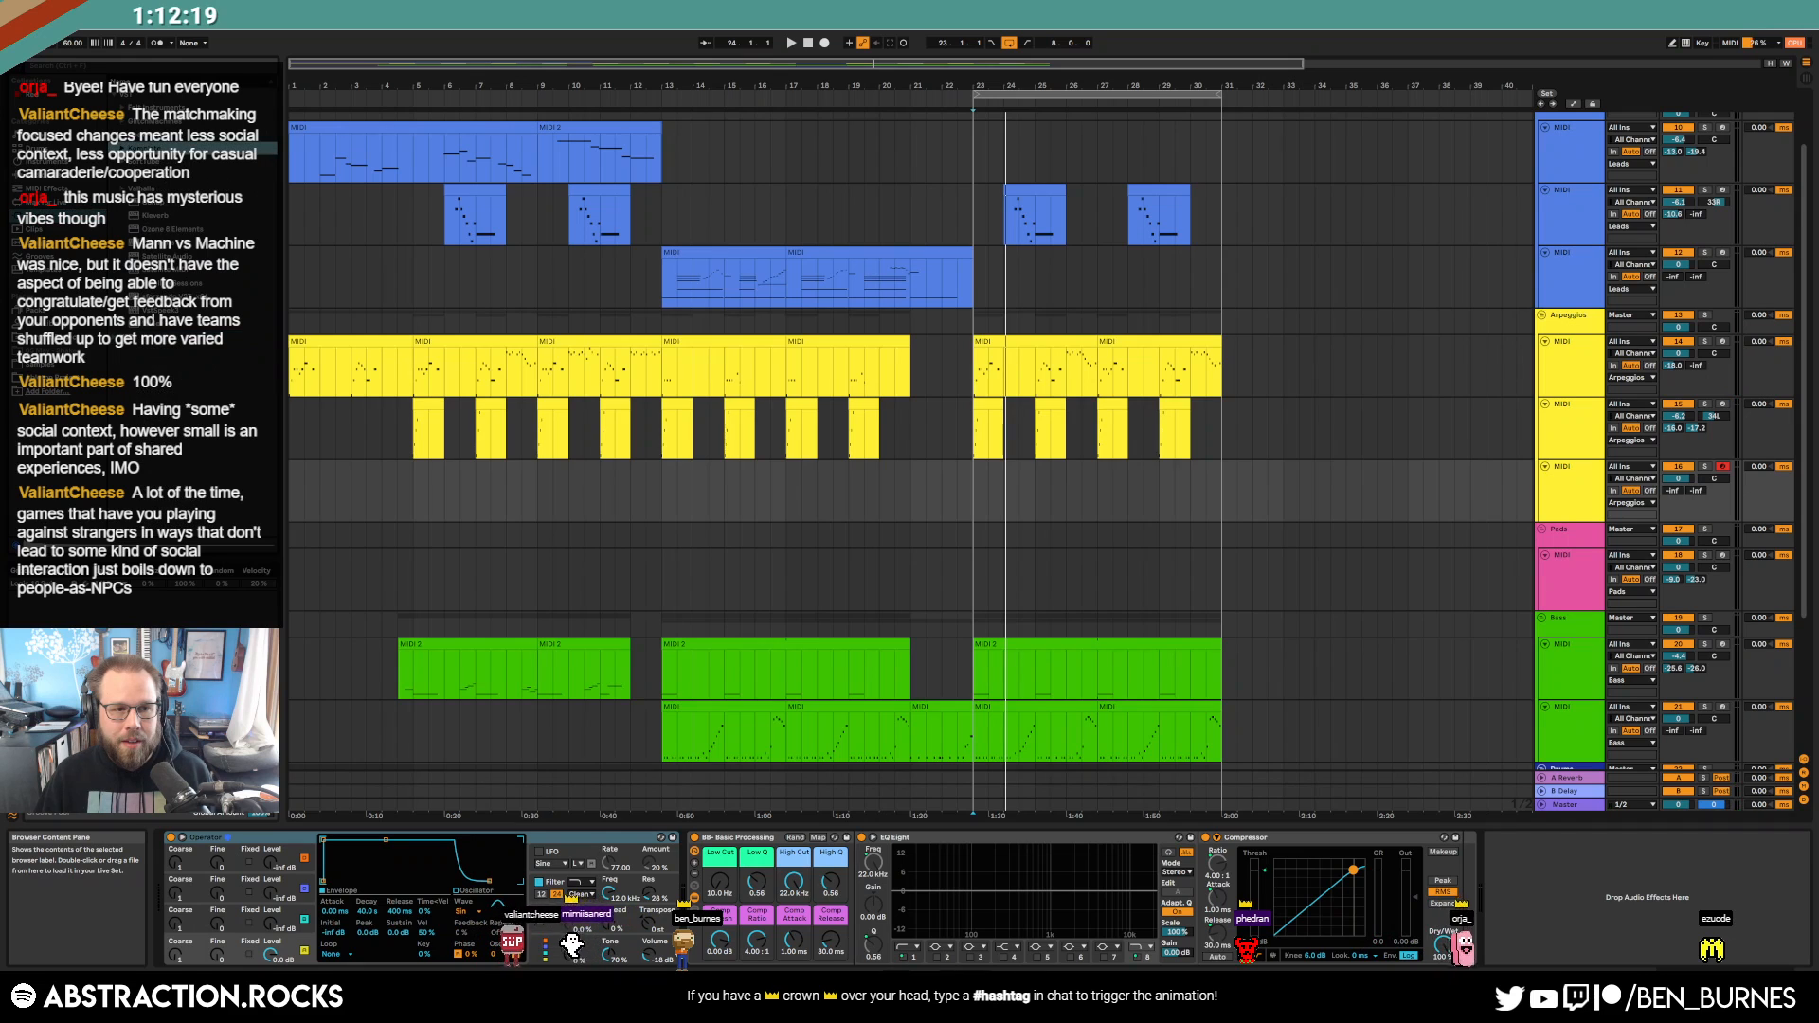
{"action": "left_click", "coordinate": [55, 175]}
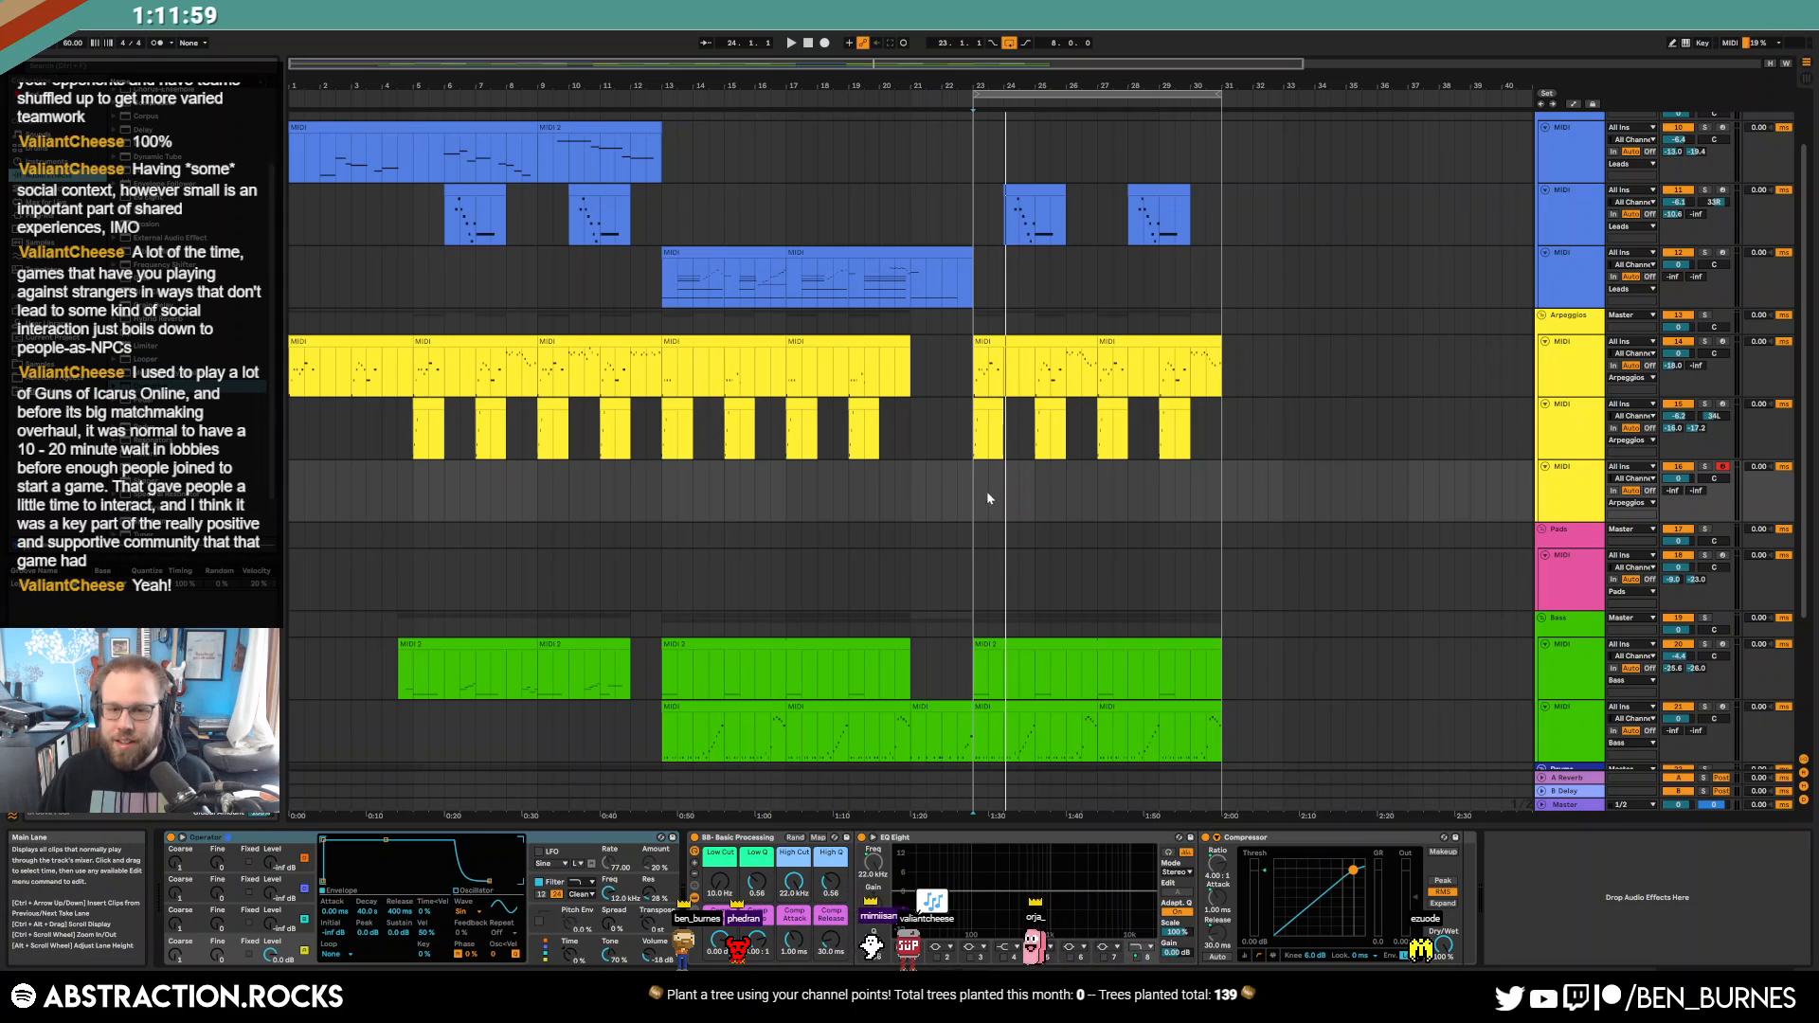
{"action": "key", "text": "space"}
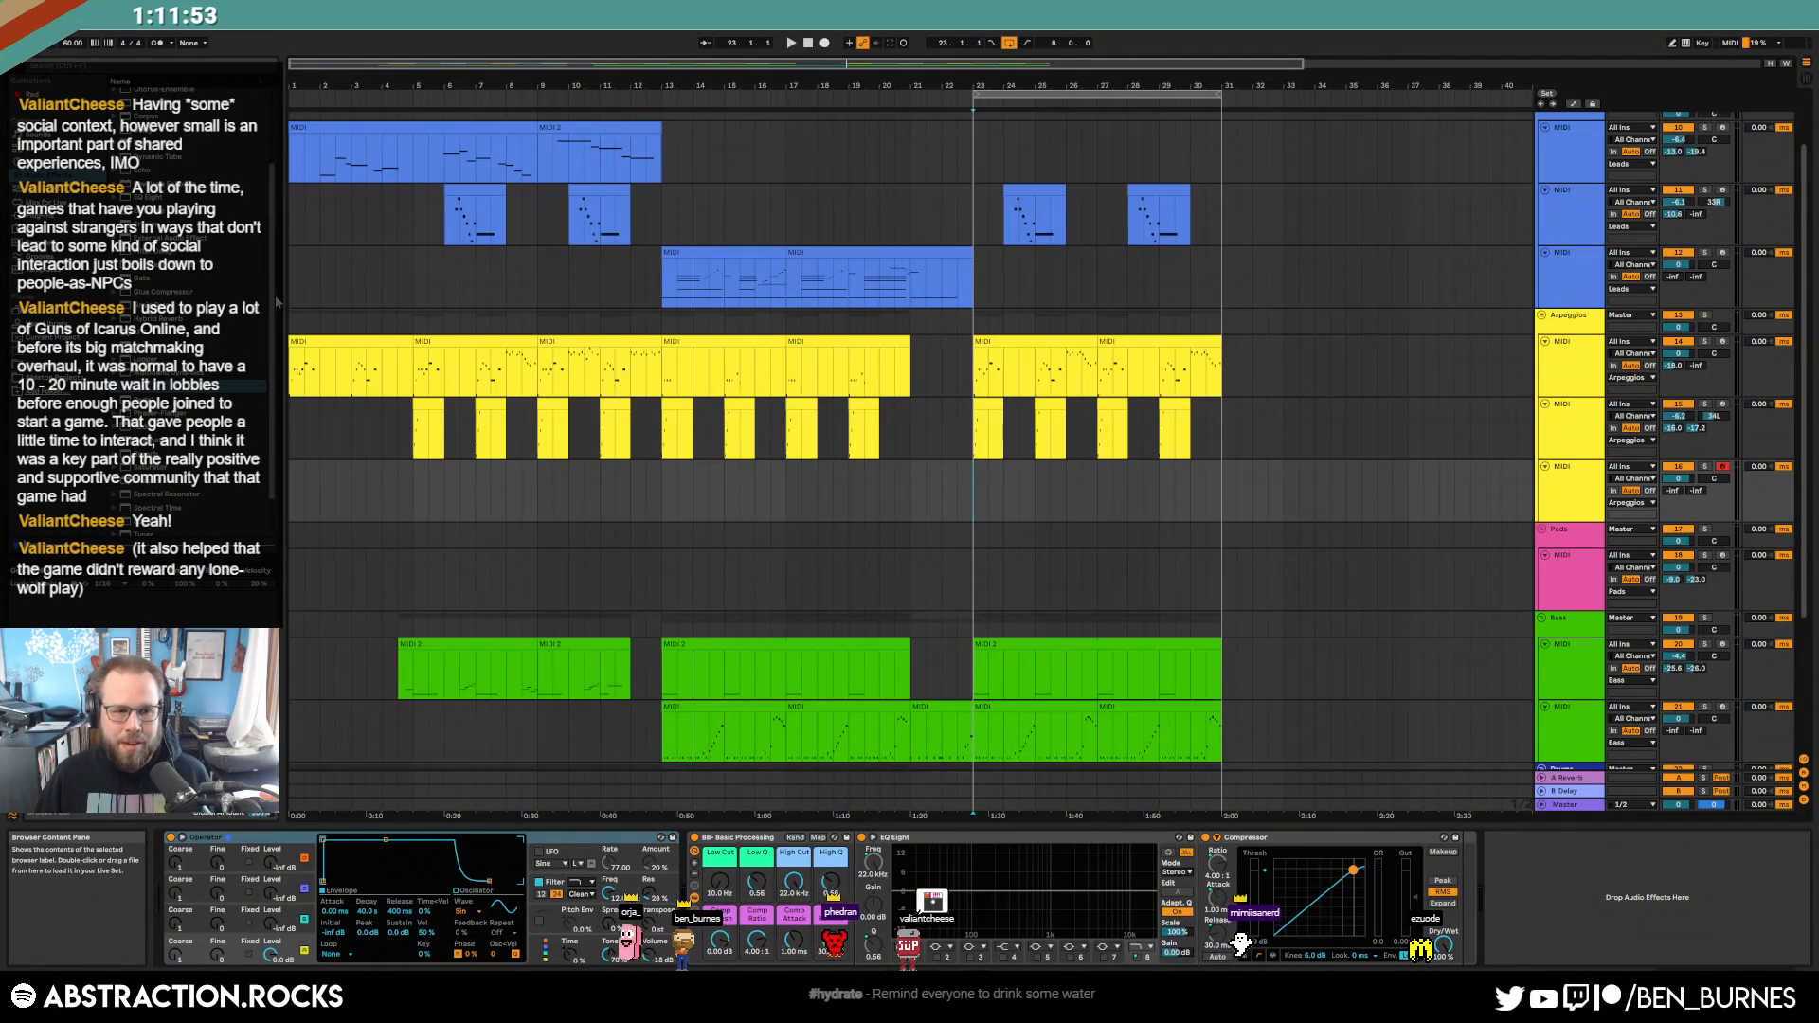
{"action": "scroll", "coordinate": [265, 302], "scroll_direction": "up", "scroll_amount": 2}
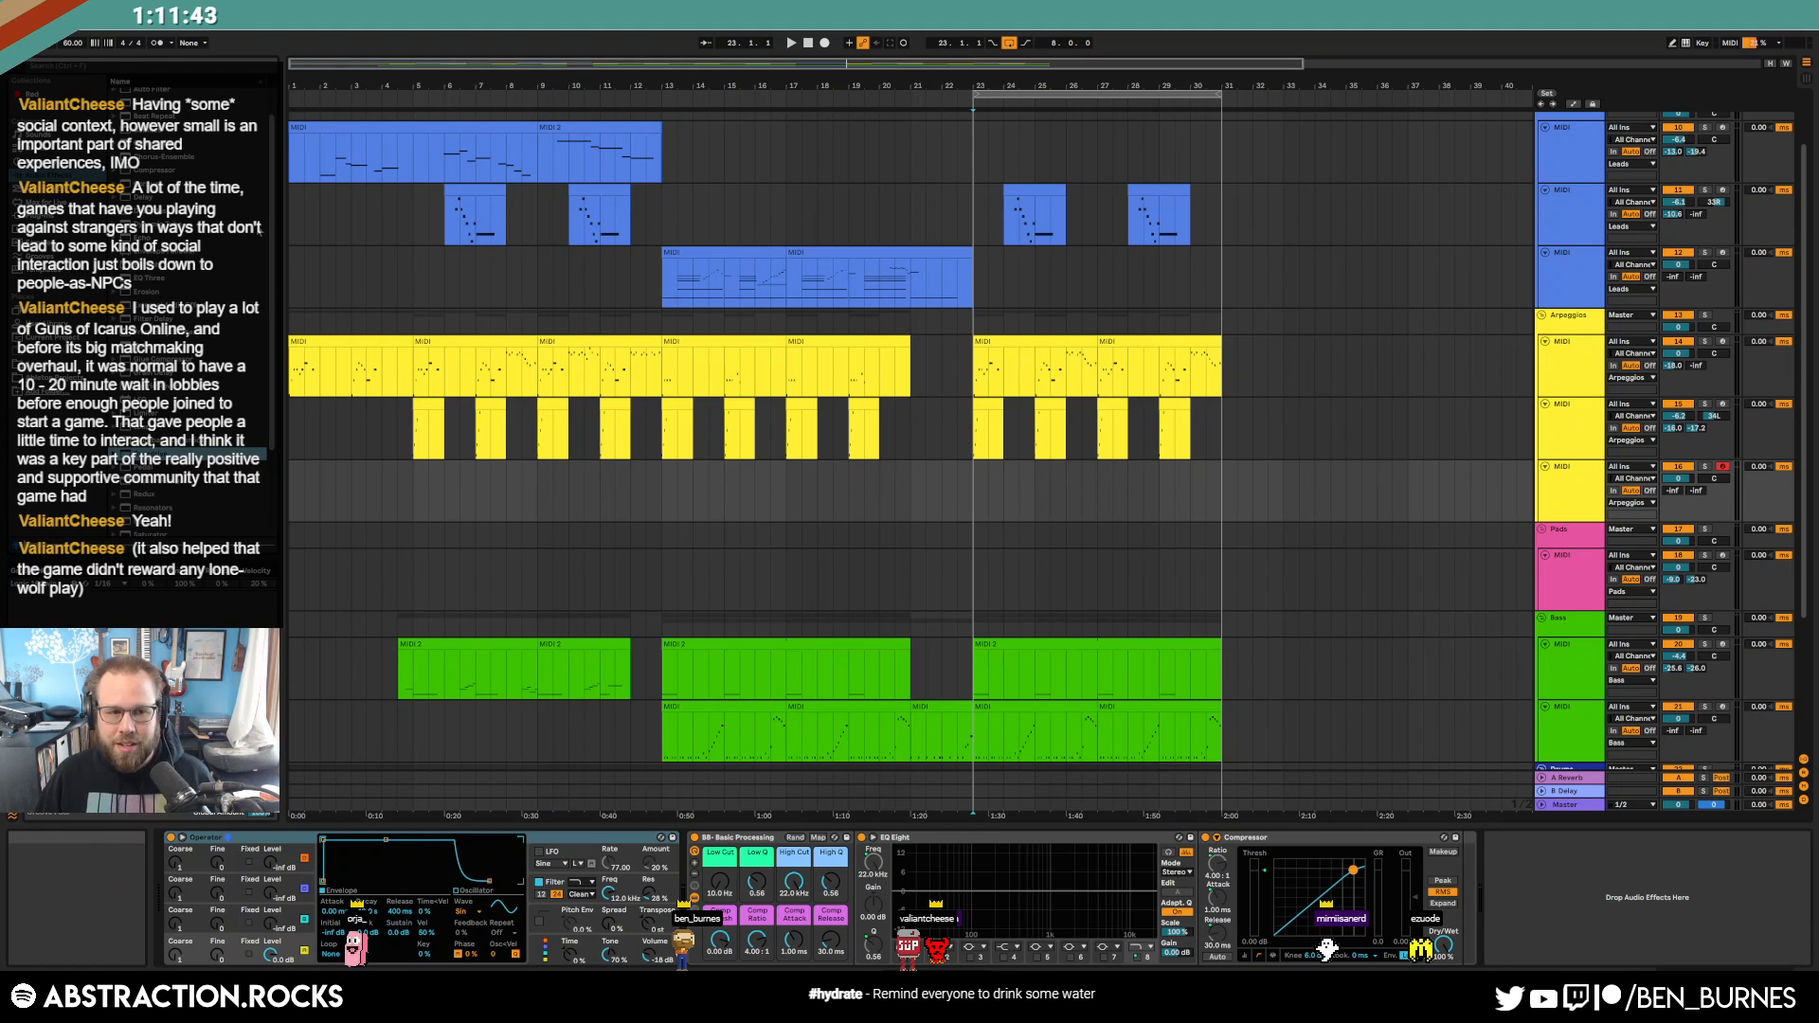
{"action": "scroll", "coordinate": [274, 216], "scroll_direction": "up", "scroll_amount": 1}
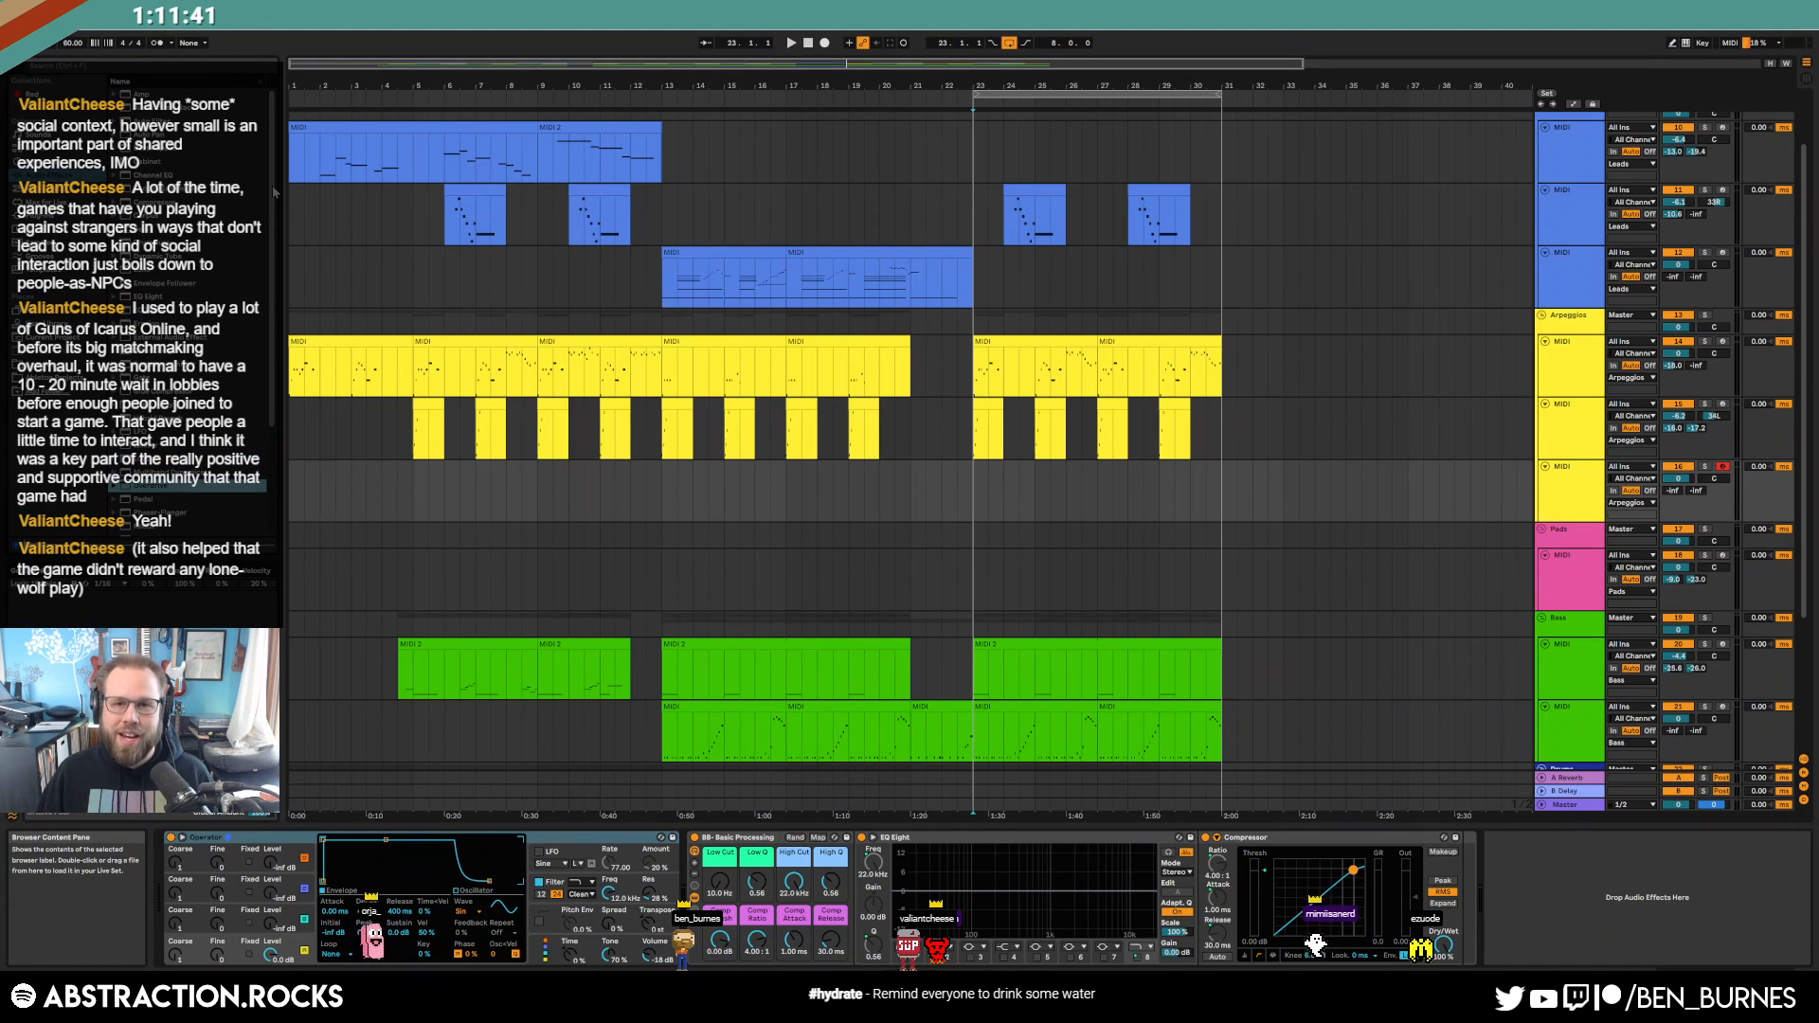
{"action": "scroll", "coordinate": [275, 193], "scroll_direction": "down", "scroll_amount": 4}
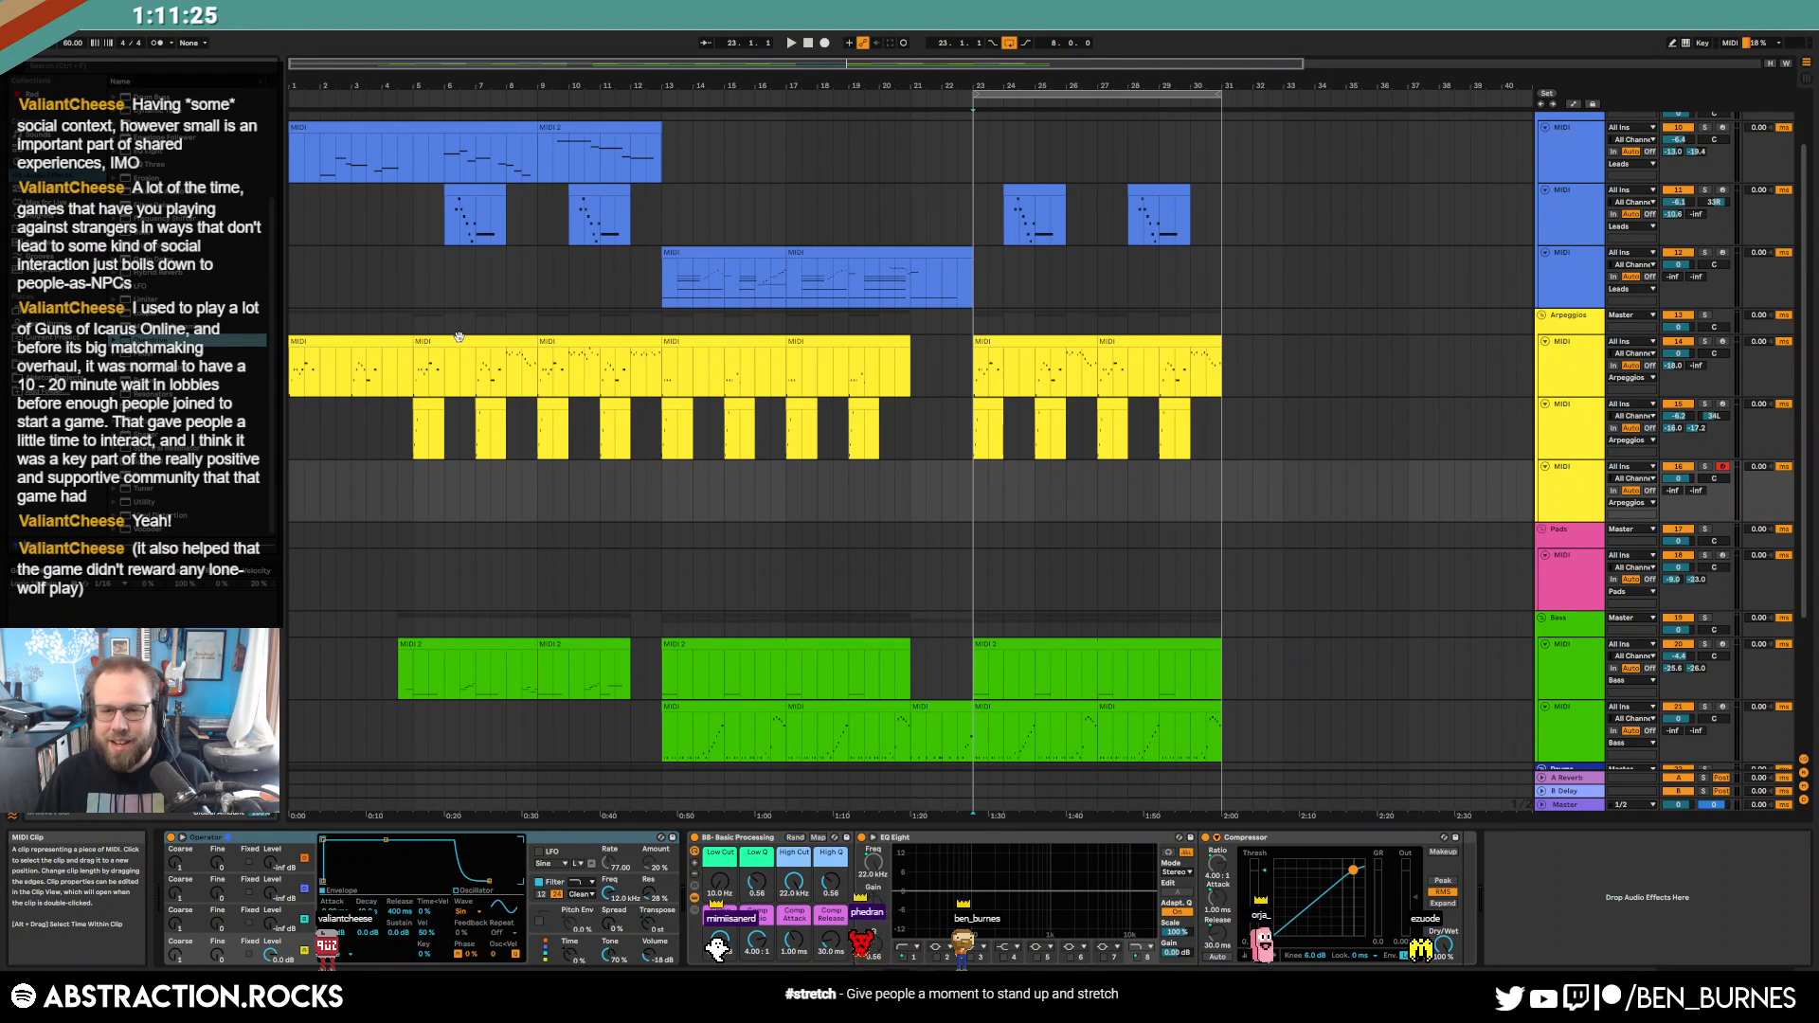
Find Kontakt among the plug-ins, load it onto the new arpeggio track and close its window.
{"action": "left_click", "coordinate": [52, 217]}
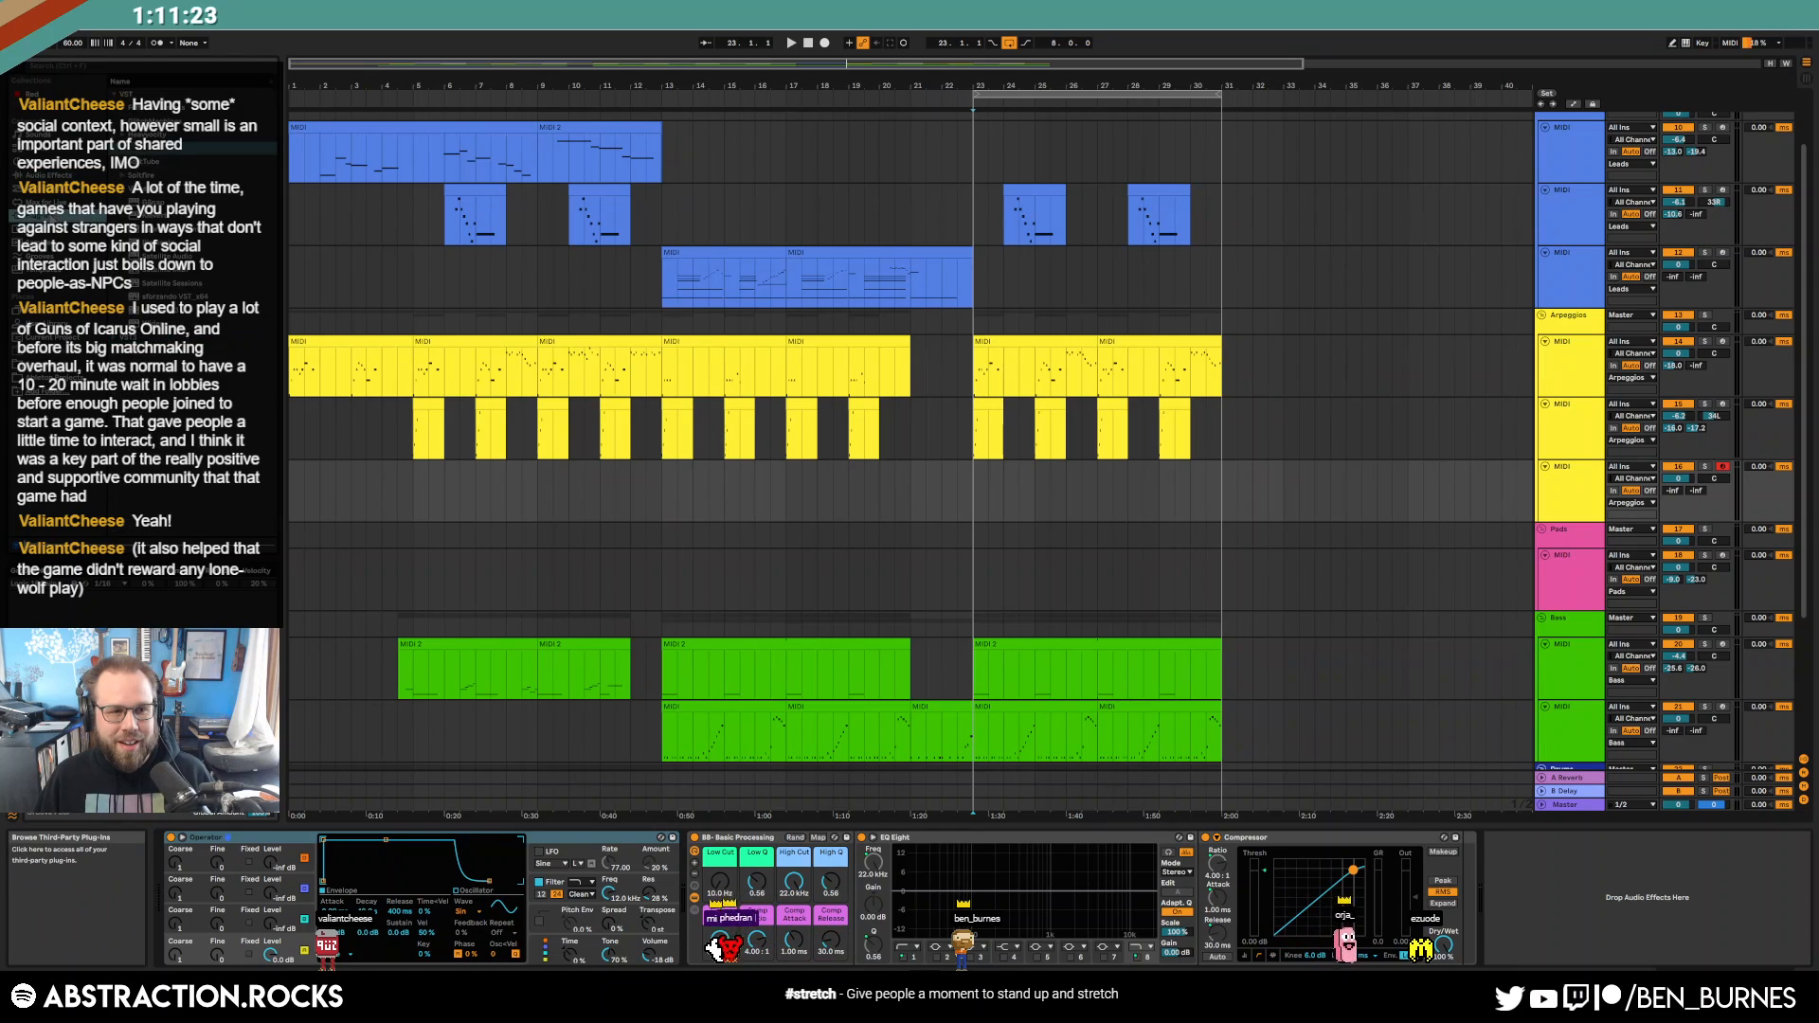
{"action": "left_click", "coordinate": [122, 191]}
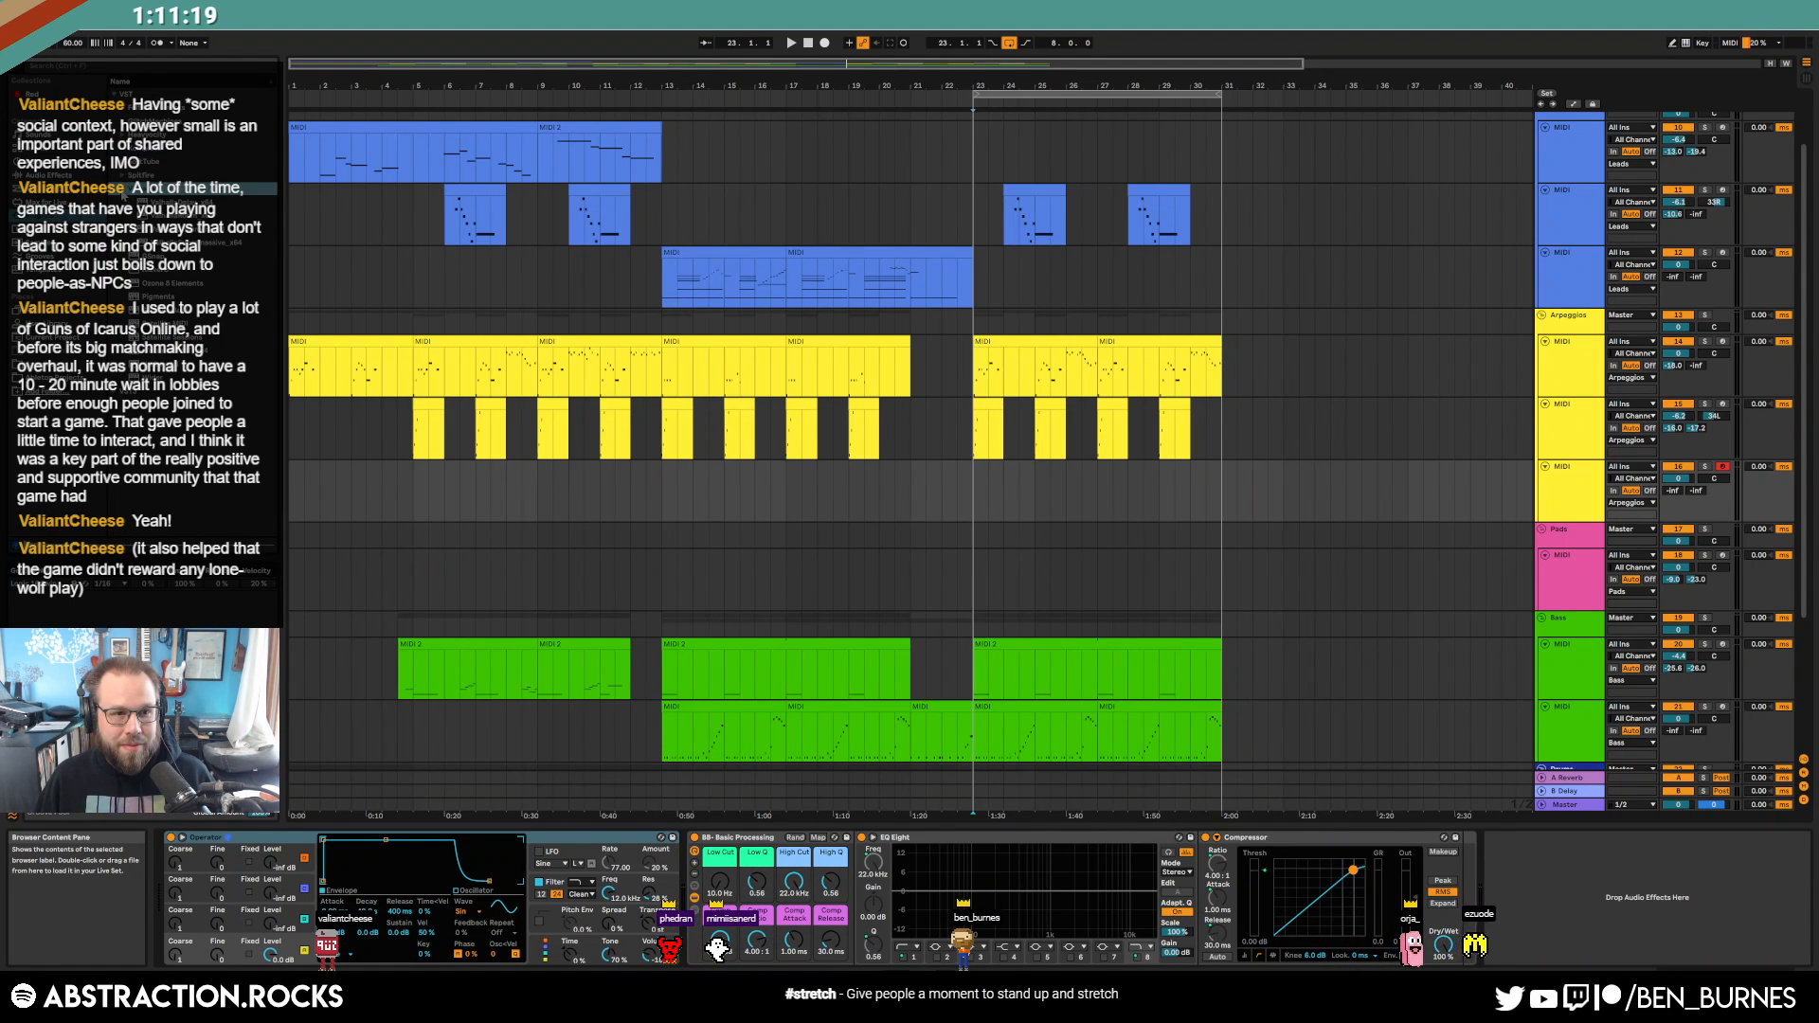
{"action": "left_click", "coordinate": [122, 150]}
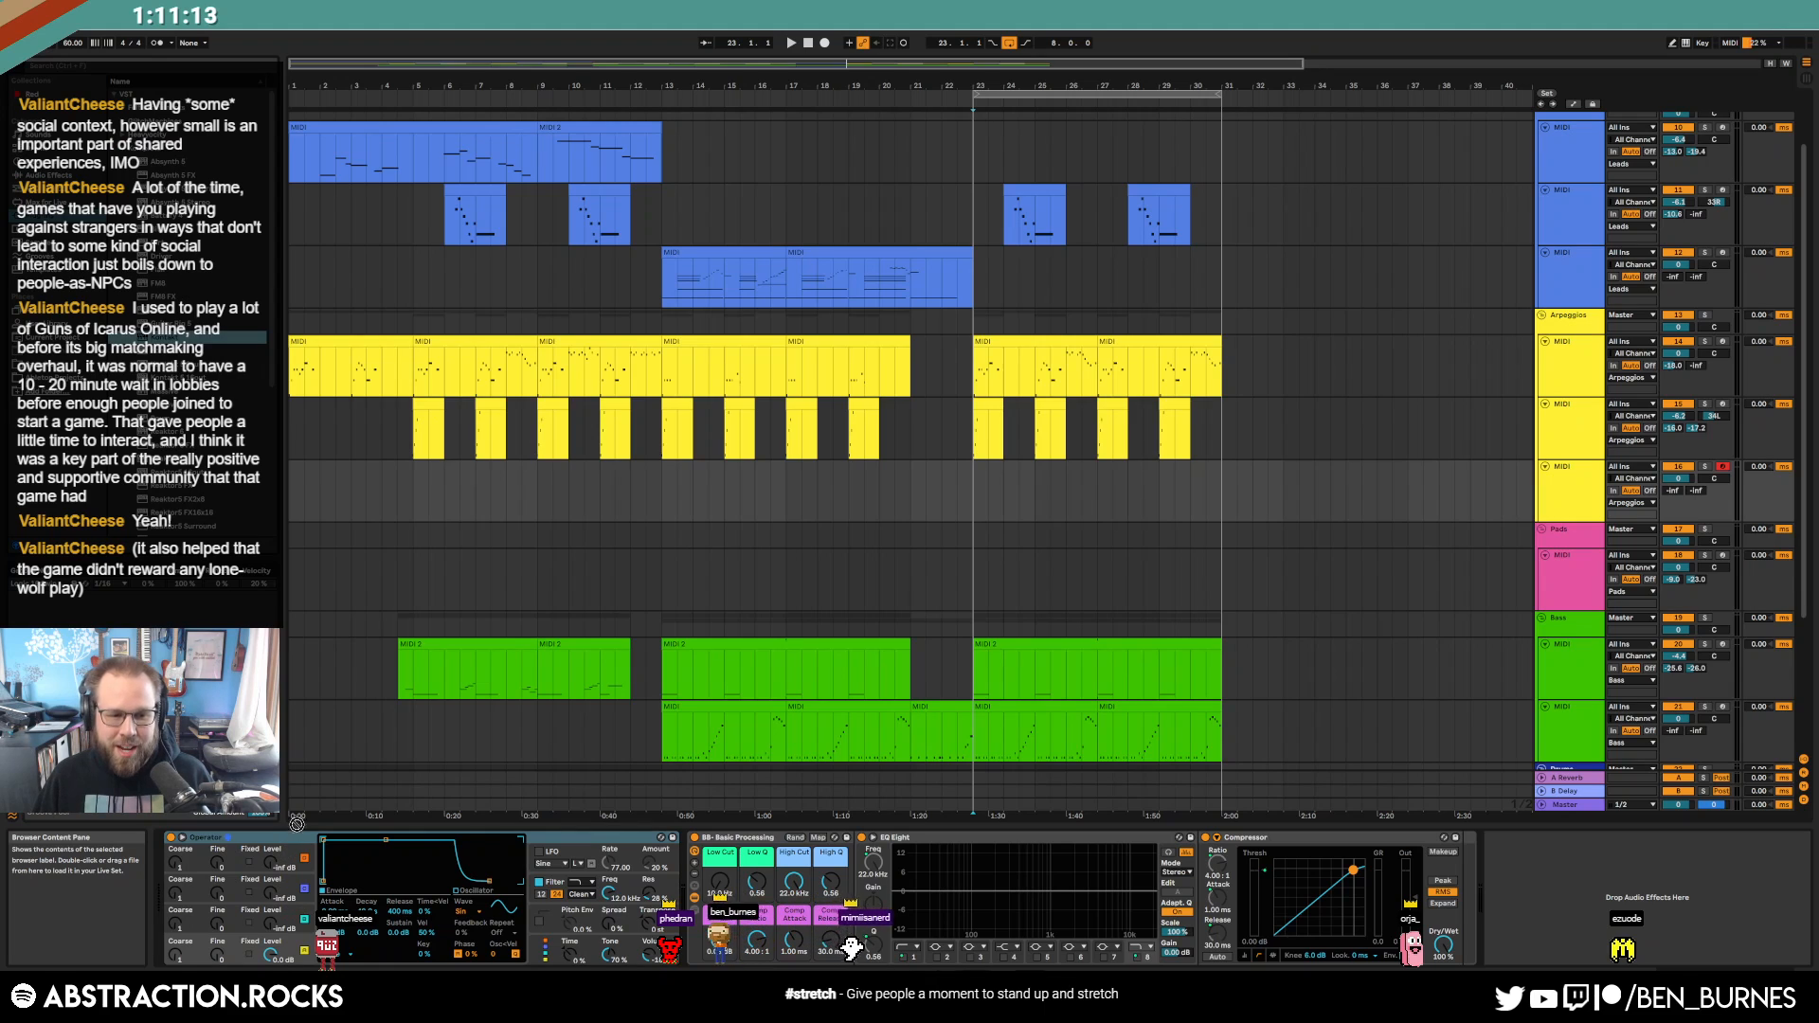
{"action": "left_click_drag", "start_coordinate": [292, 842], "coordinate": [293, 842]}
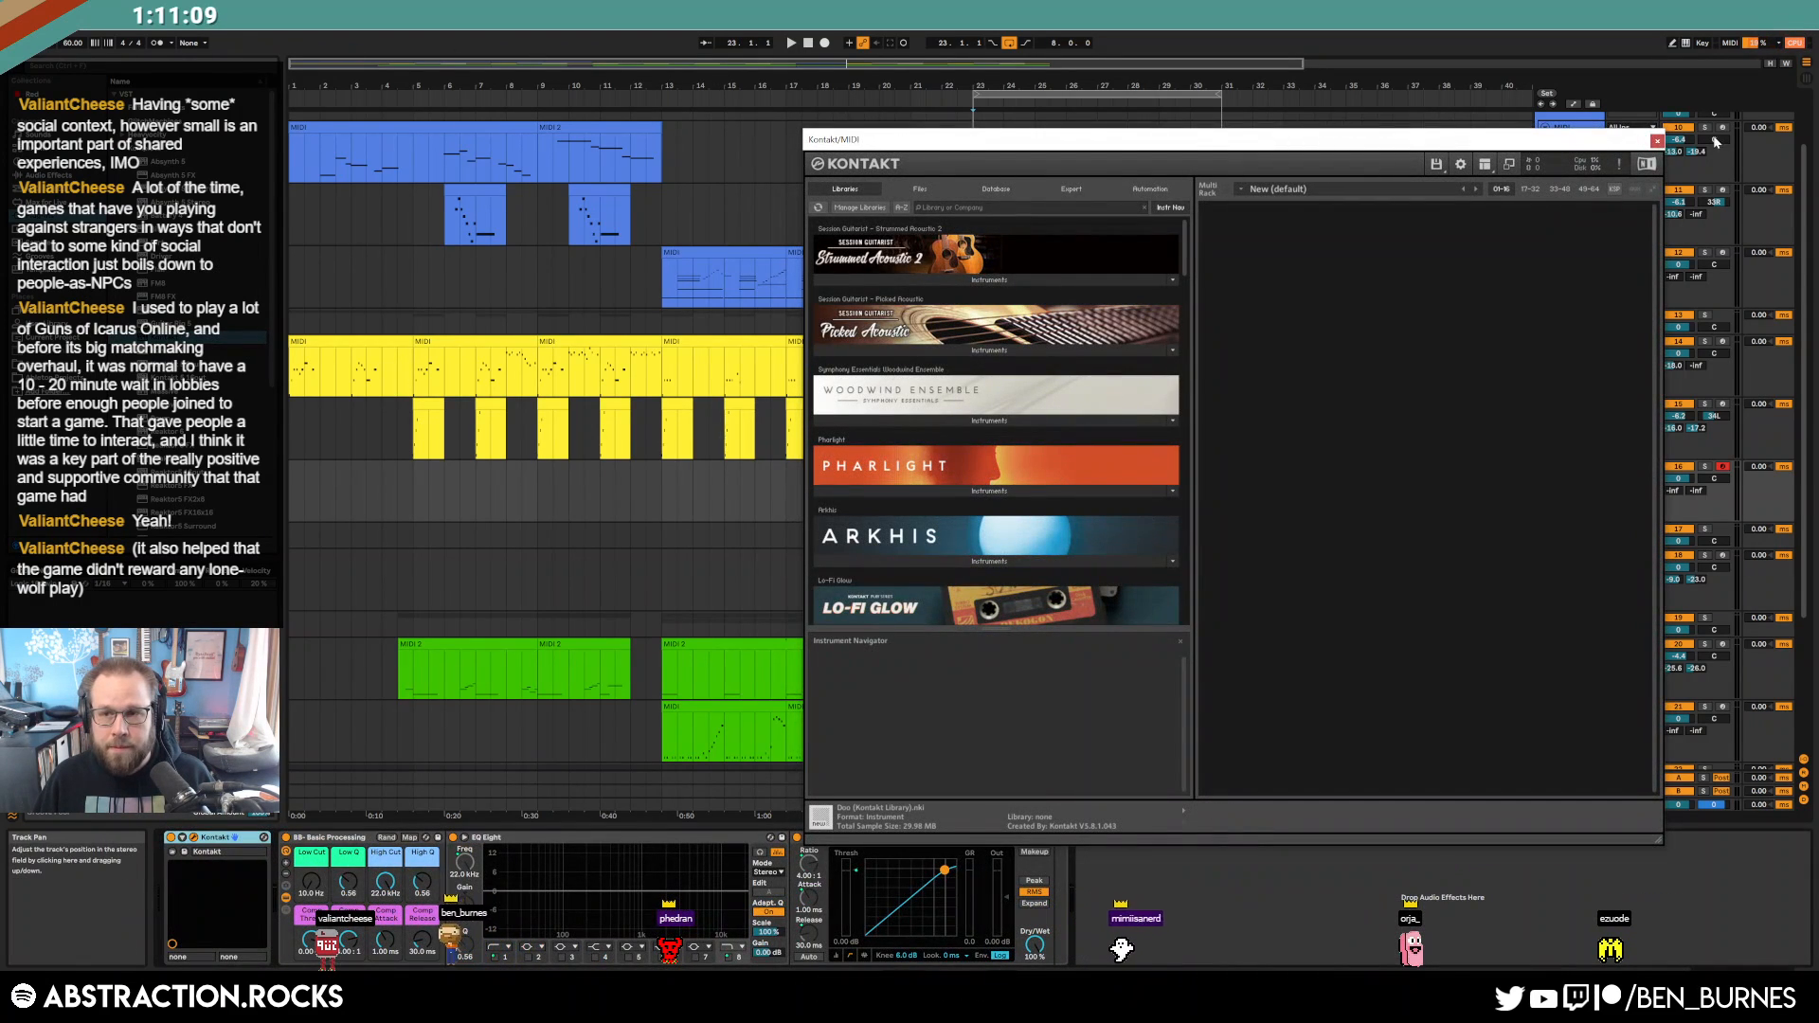
{"action": "left_click", "coordinate": [1656, 140]}
Replace Kontakt with the Pigments synth on the new arpeggio track.
{"action": "left_click", "coordinate": [123, 149]}
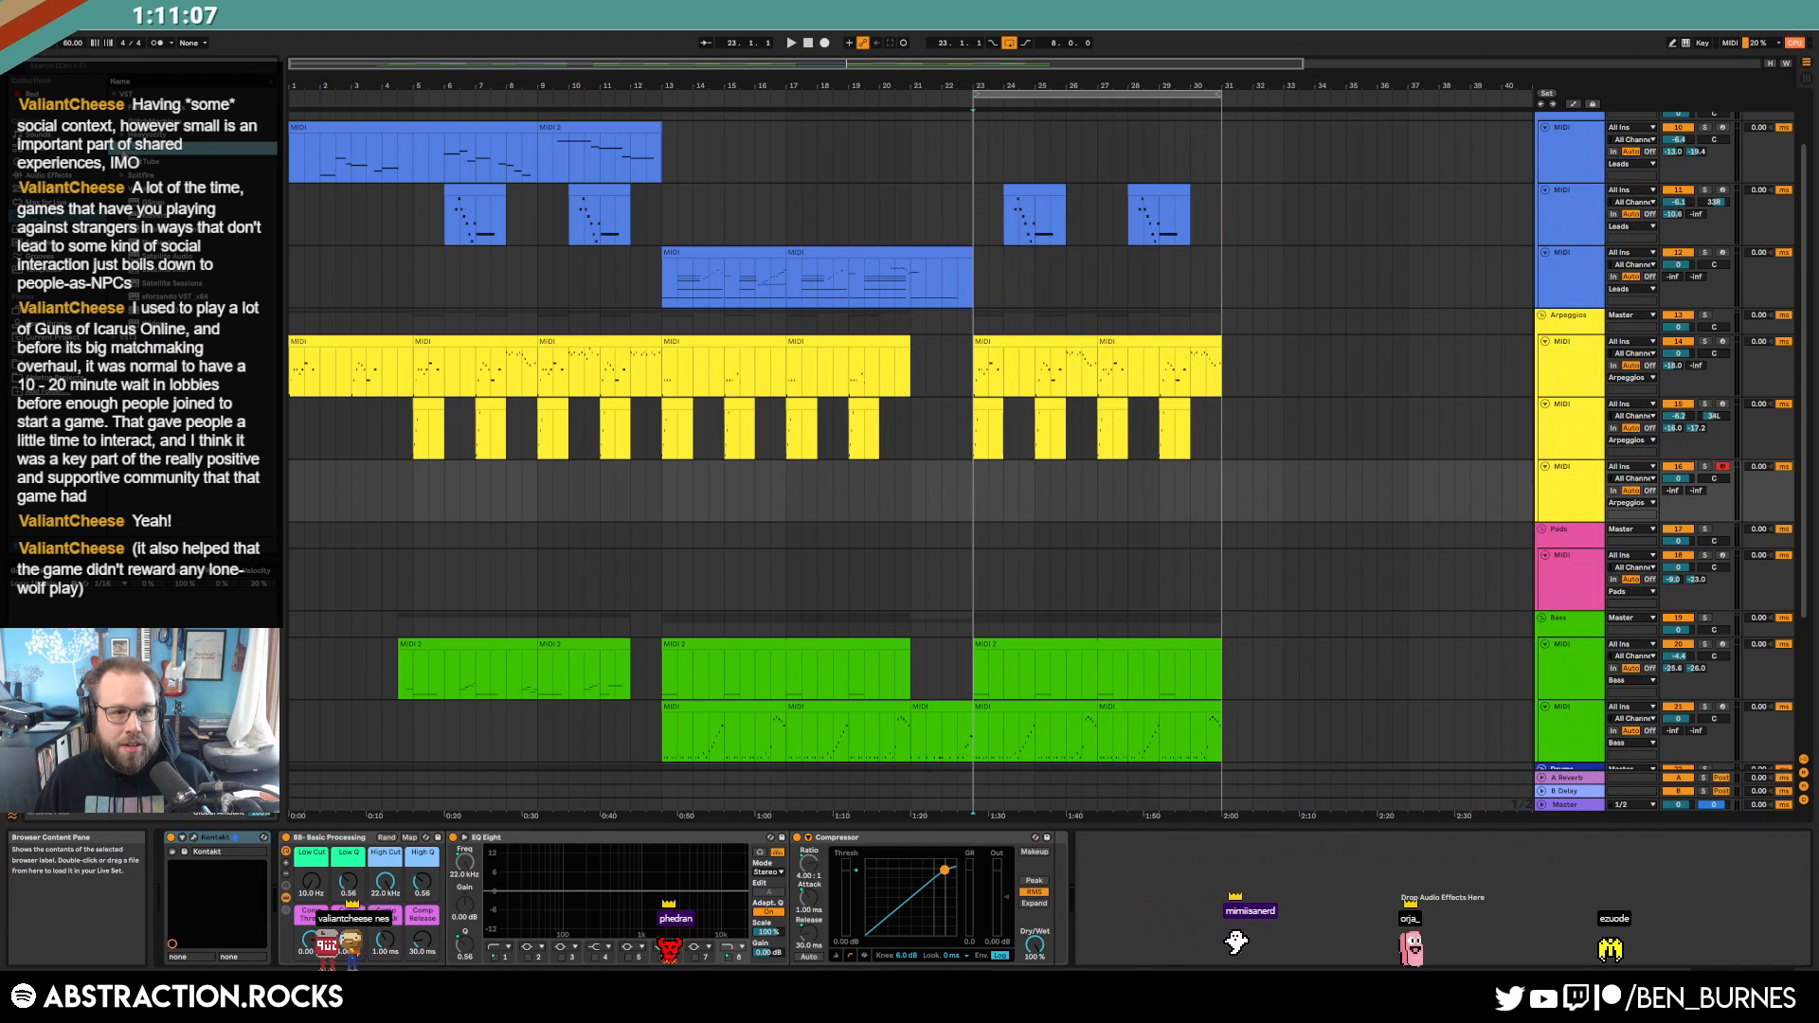
{"action": "left_click", "coordinate": [114, 94]}
{"action": "left_click", "coordinate": [114, 108]}
{"action": "left_click", "coordinate": [123, 135]}
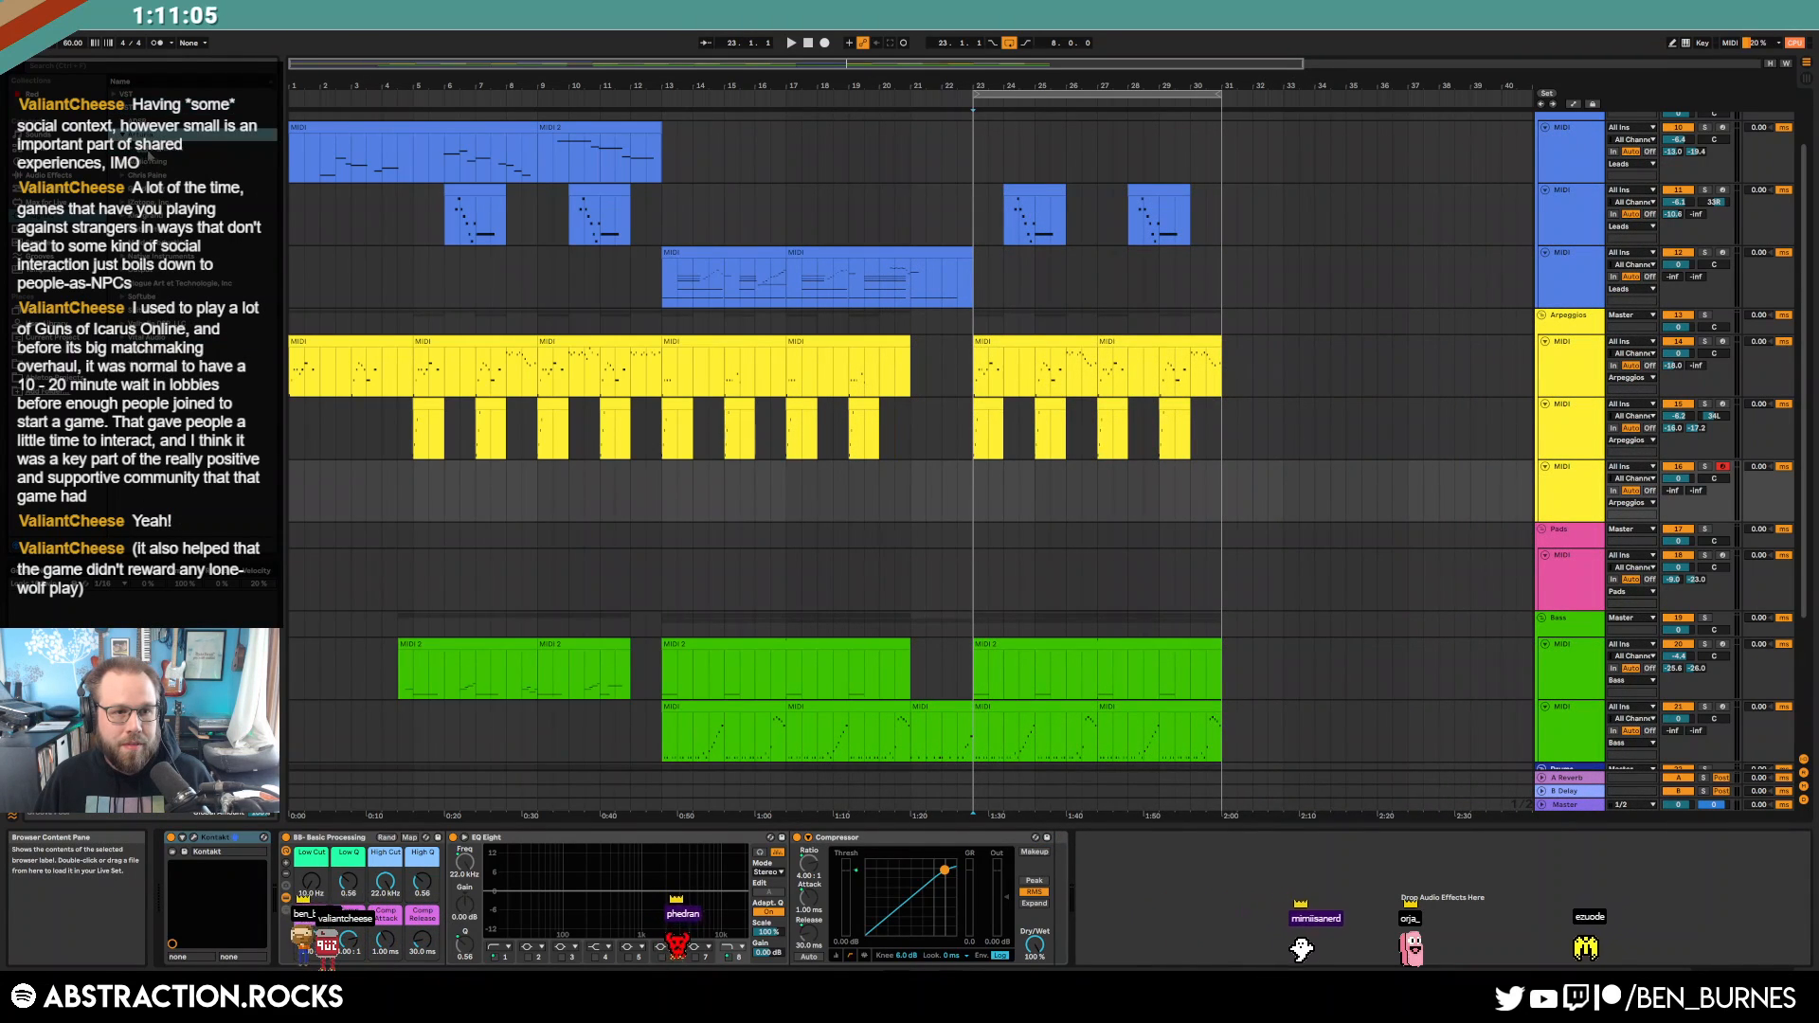
{"action": "left_click_drag", "start_coordinate": [151, 149], "coordinate": [216, 839]}
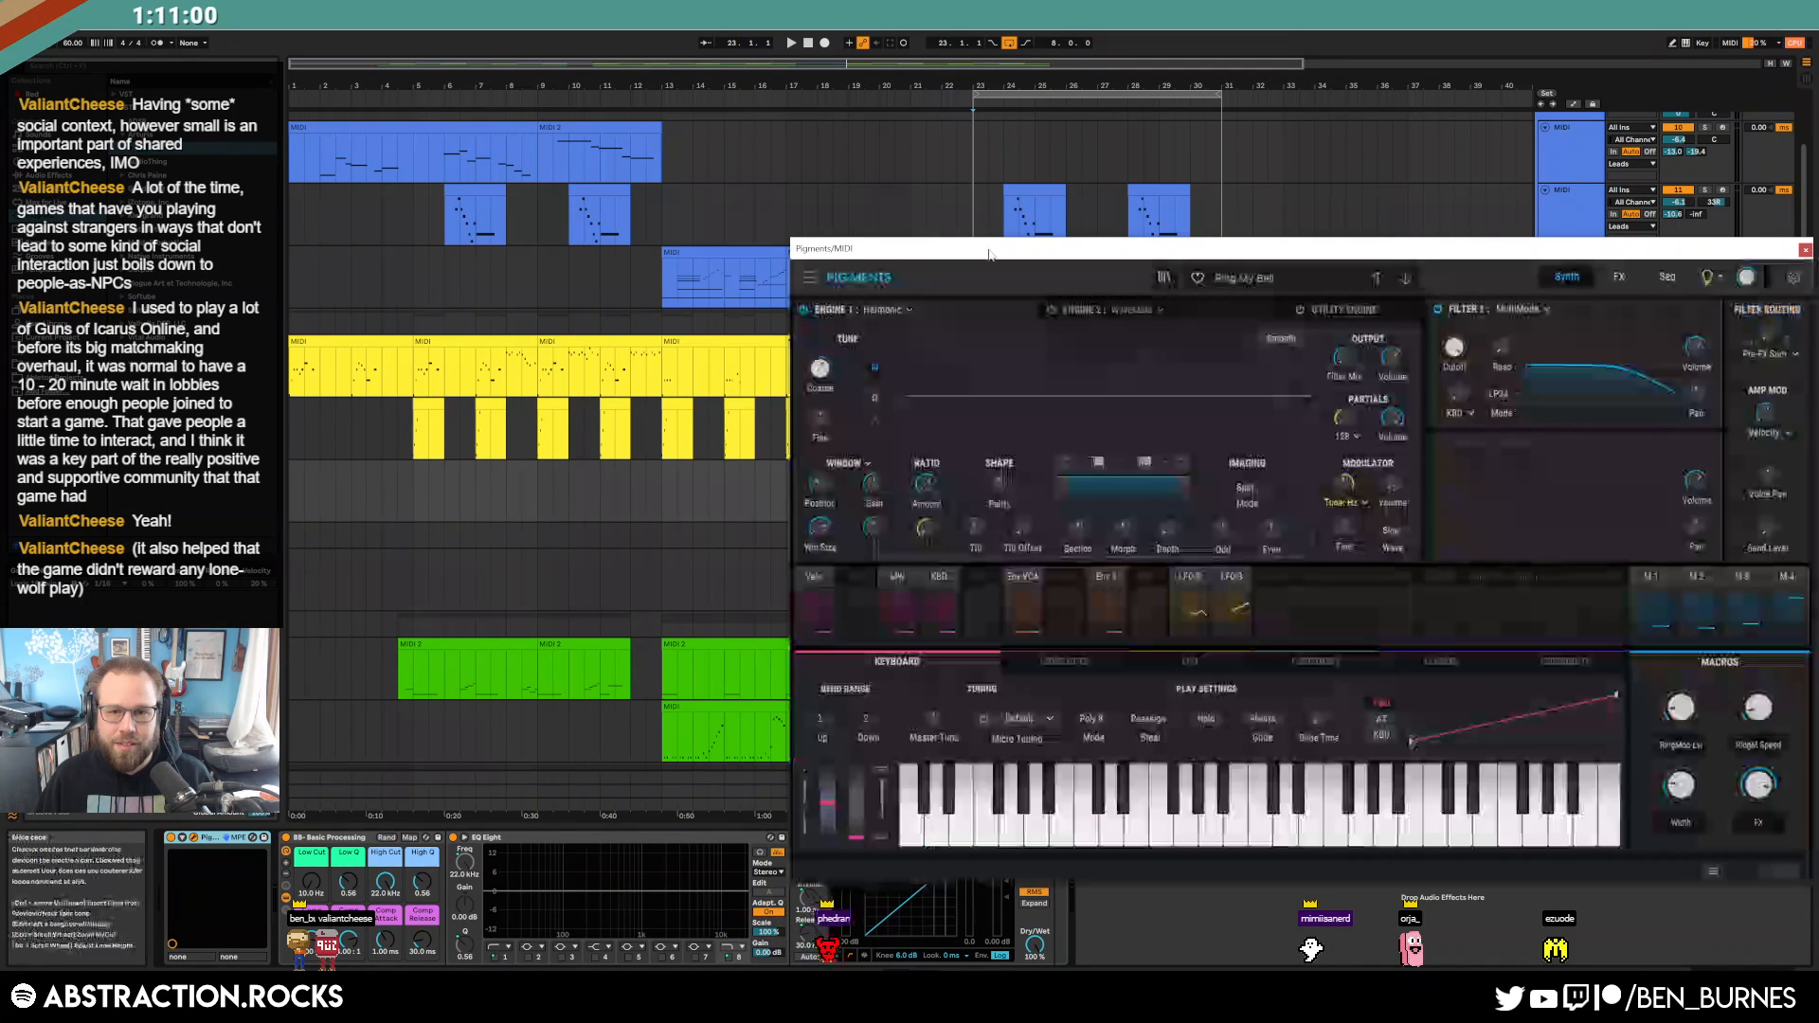
{"action": "left_click_drag", "start_coordinate": [936, 243], "coordinate": [526, 163]}
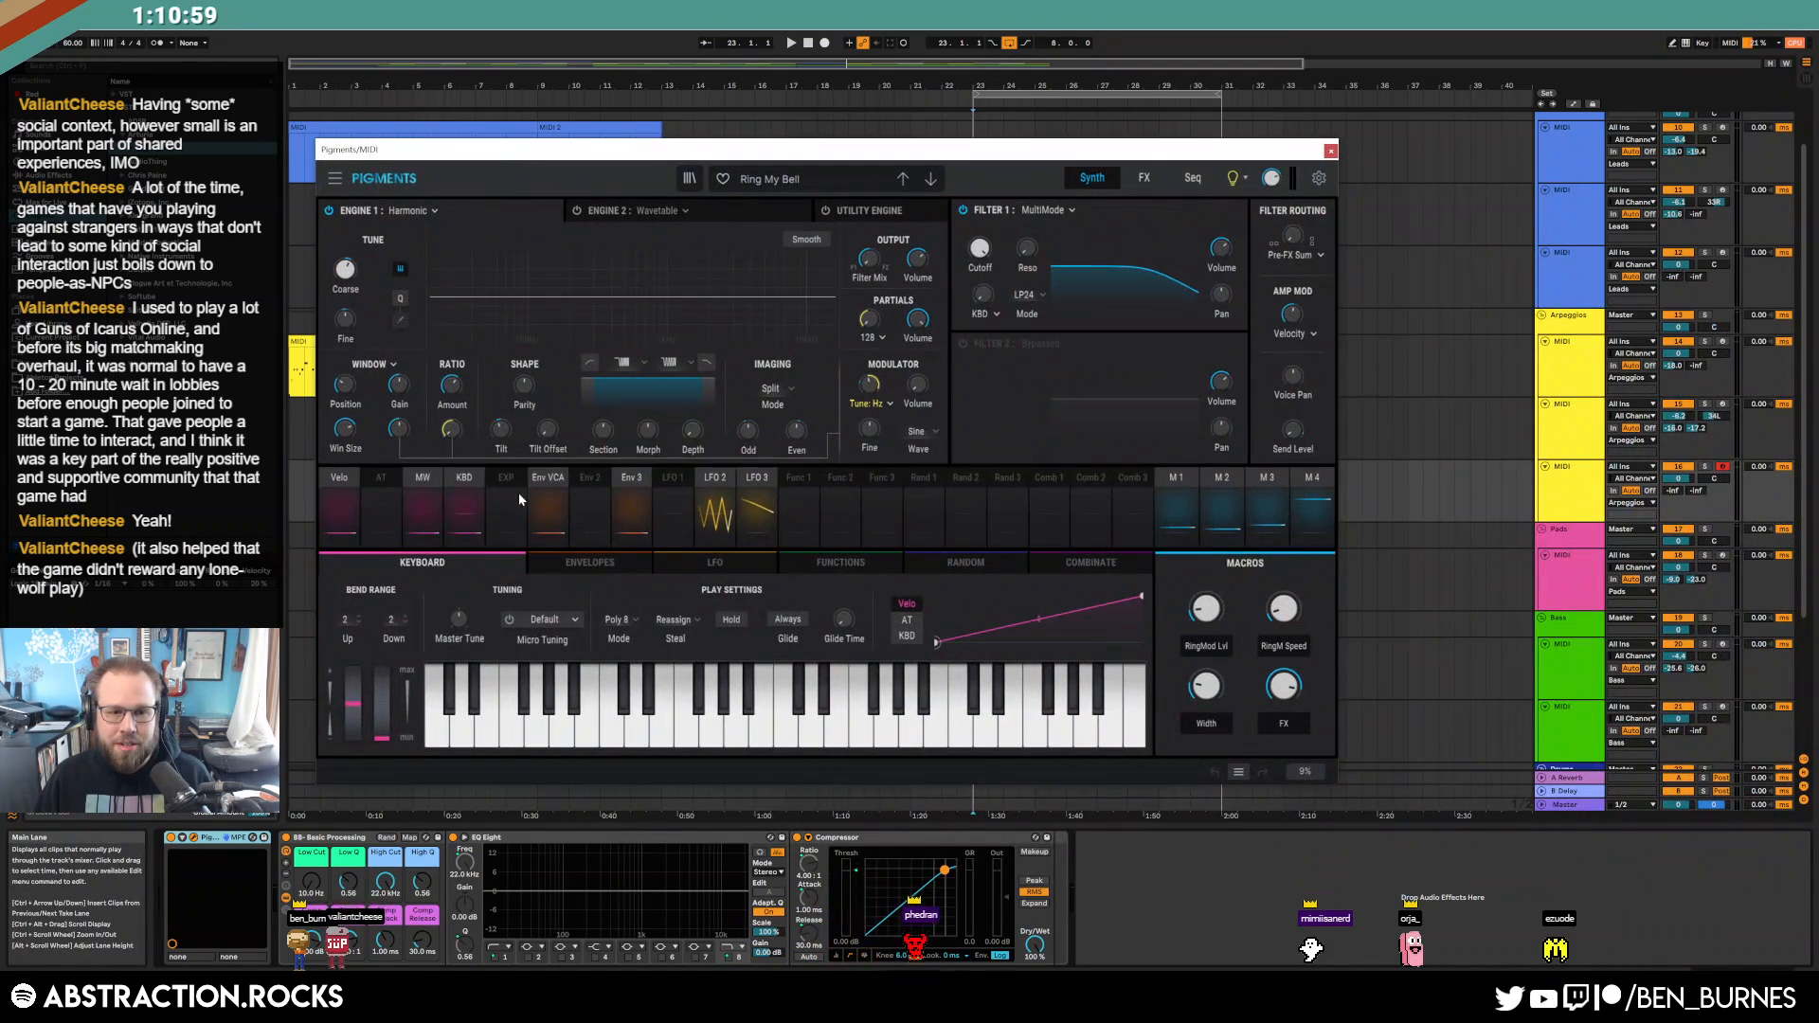
Load the Synth Lead preset Halo in Pigments, show its envelopes and close the plug-in window.
{"action": "left_click", "coordinate": [763, 178]}
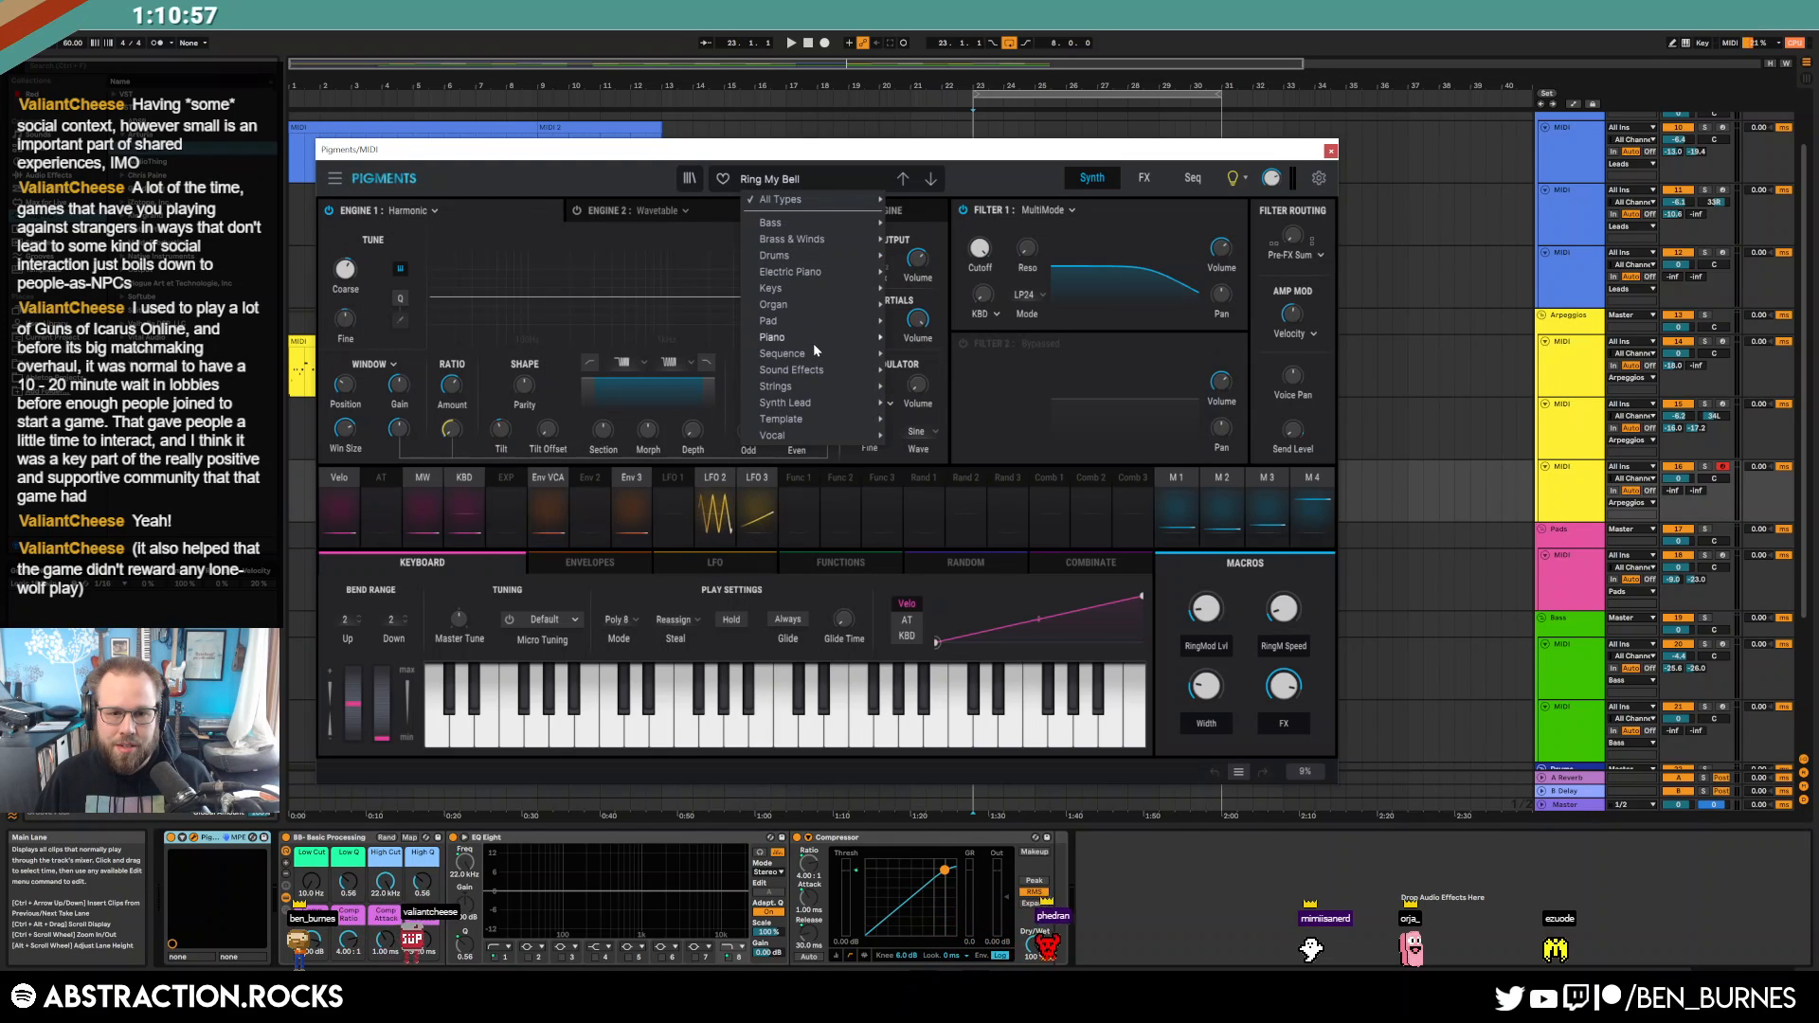
{"action": "mouse_move", "coordinate": [810, 406]}
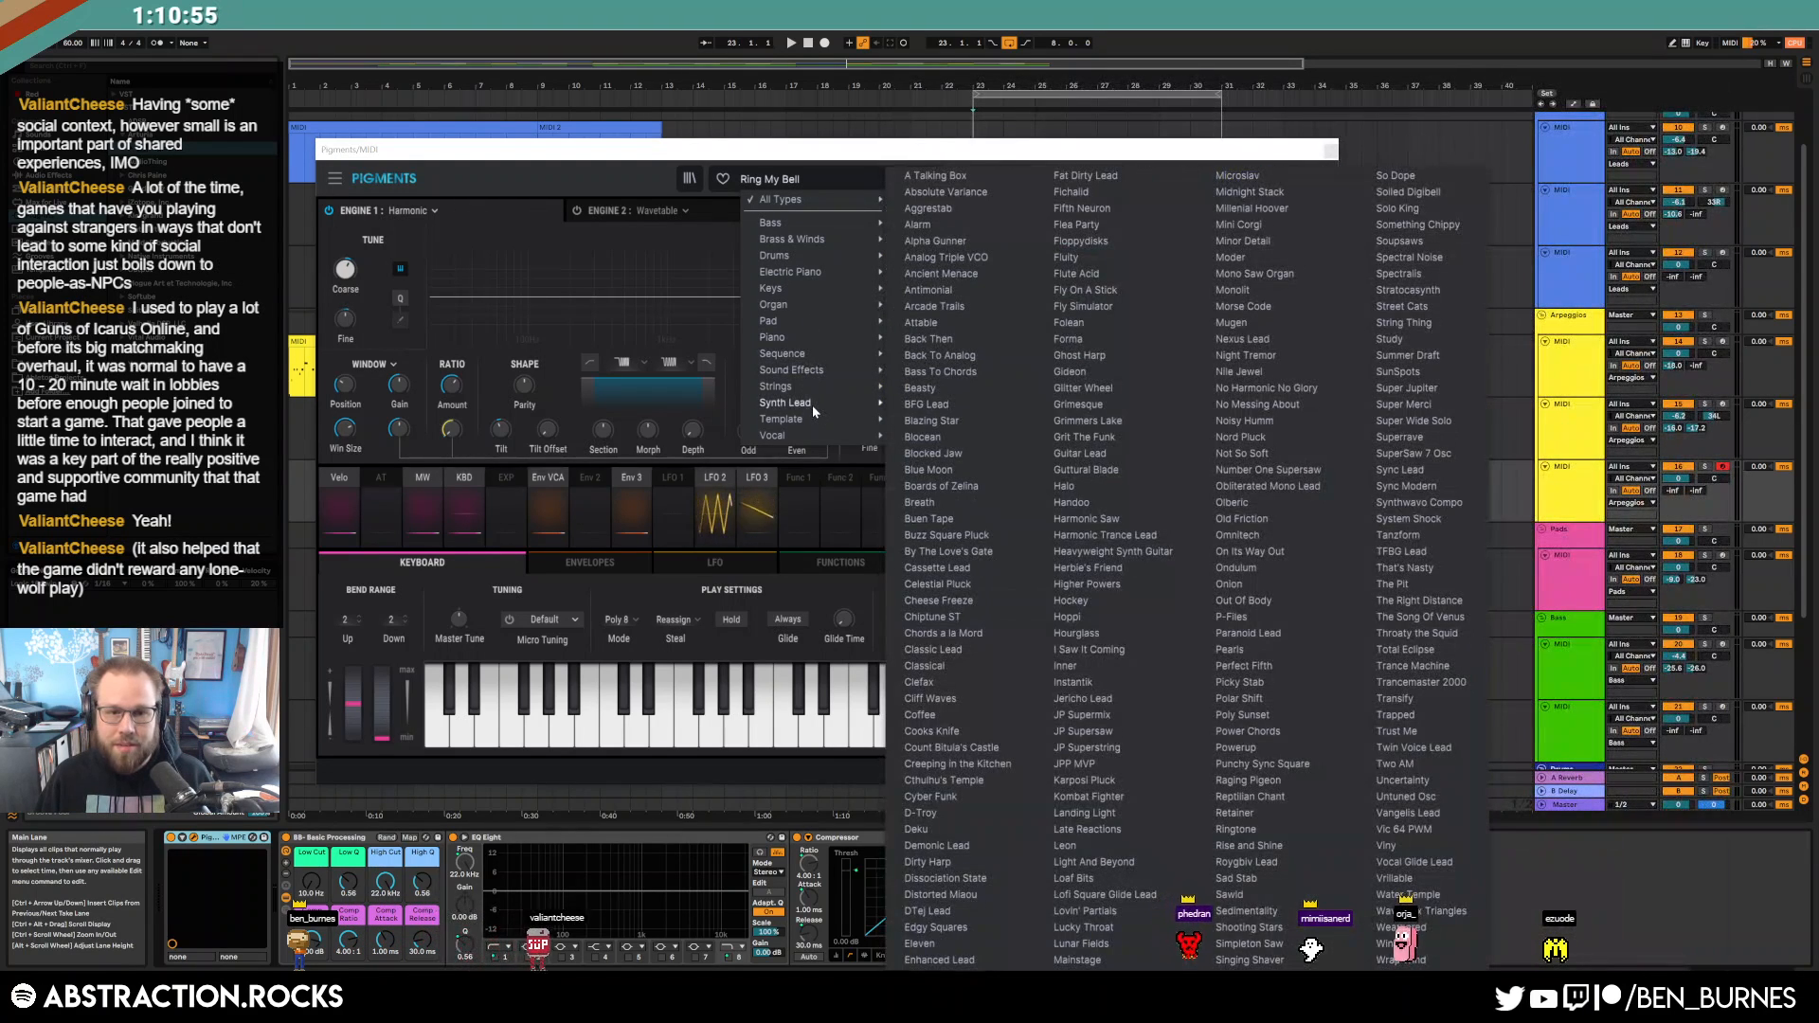
{"action": "left_click", "coordinate": [1108, 480]}
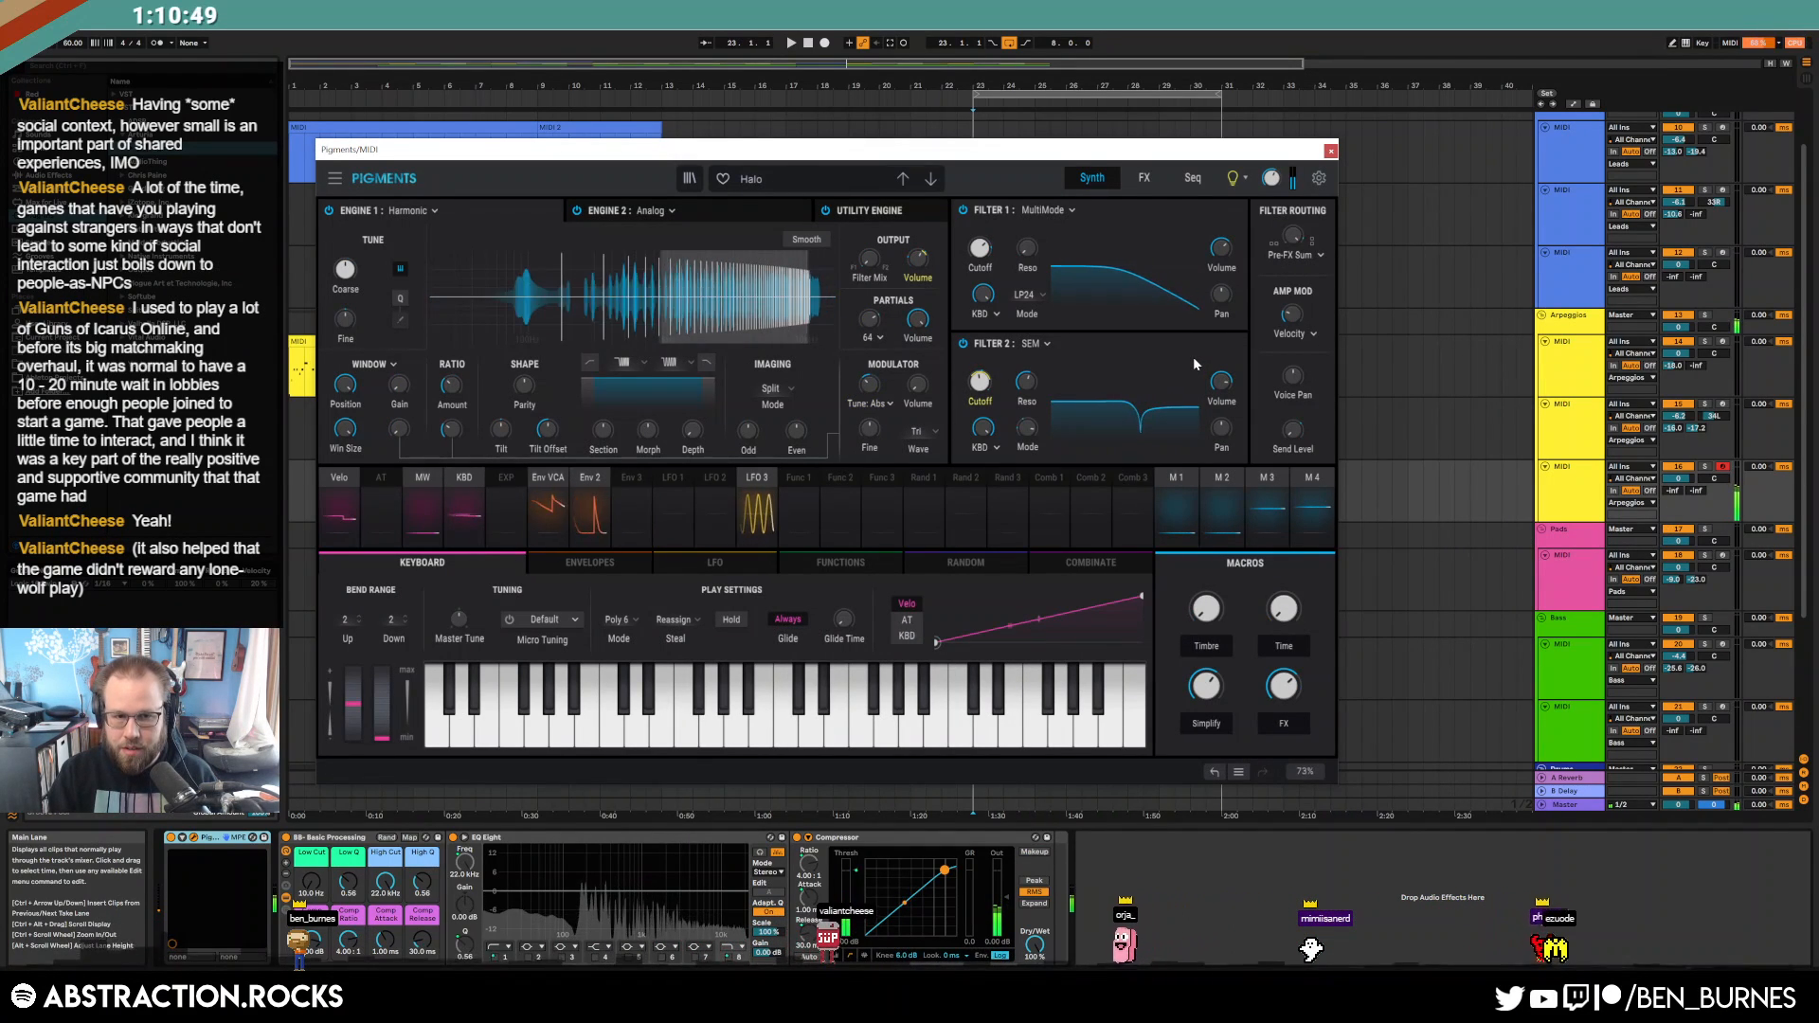
{"action": "left_click", "coordinate": [549, 492]}
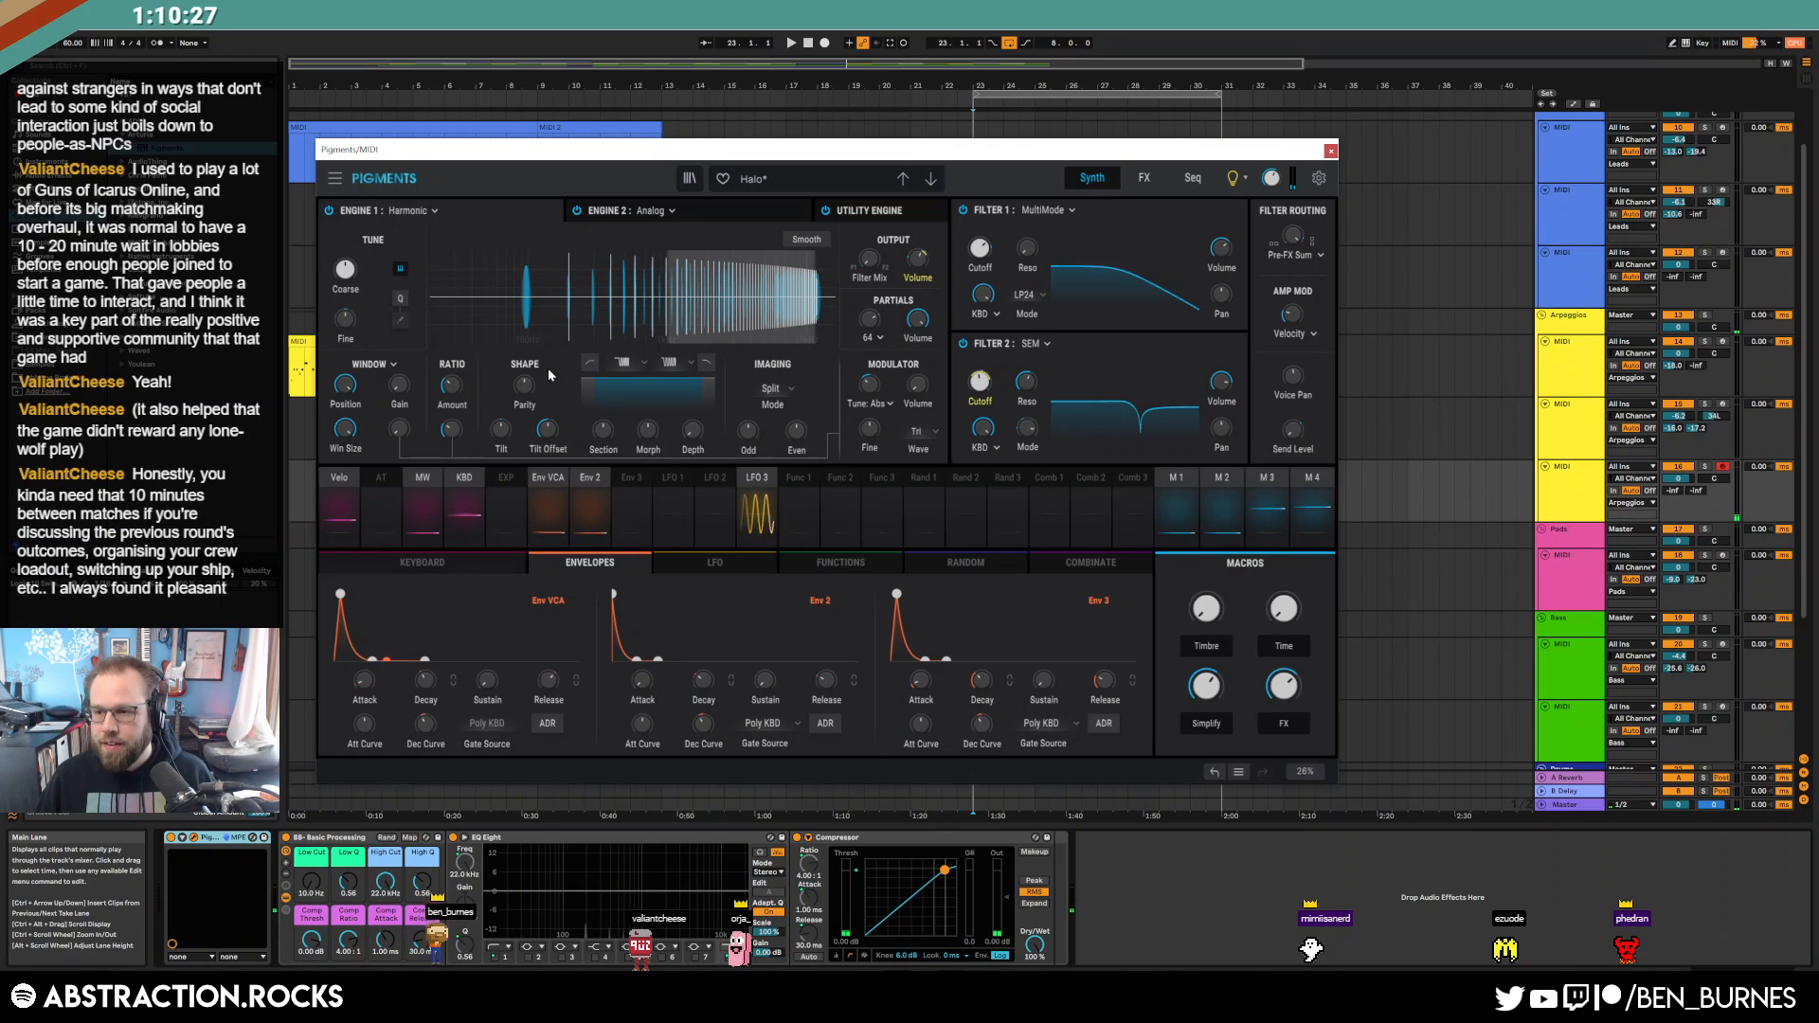
{"action": "left_click_drag", "start_coordinate": [967, 153], "coordinate": [663, 193]}
{"action": "left_click", "coordinate": [1028, 188]}
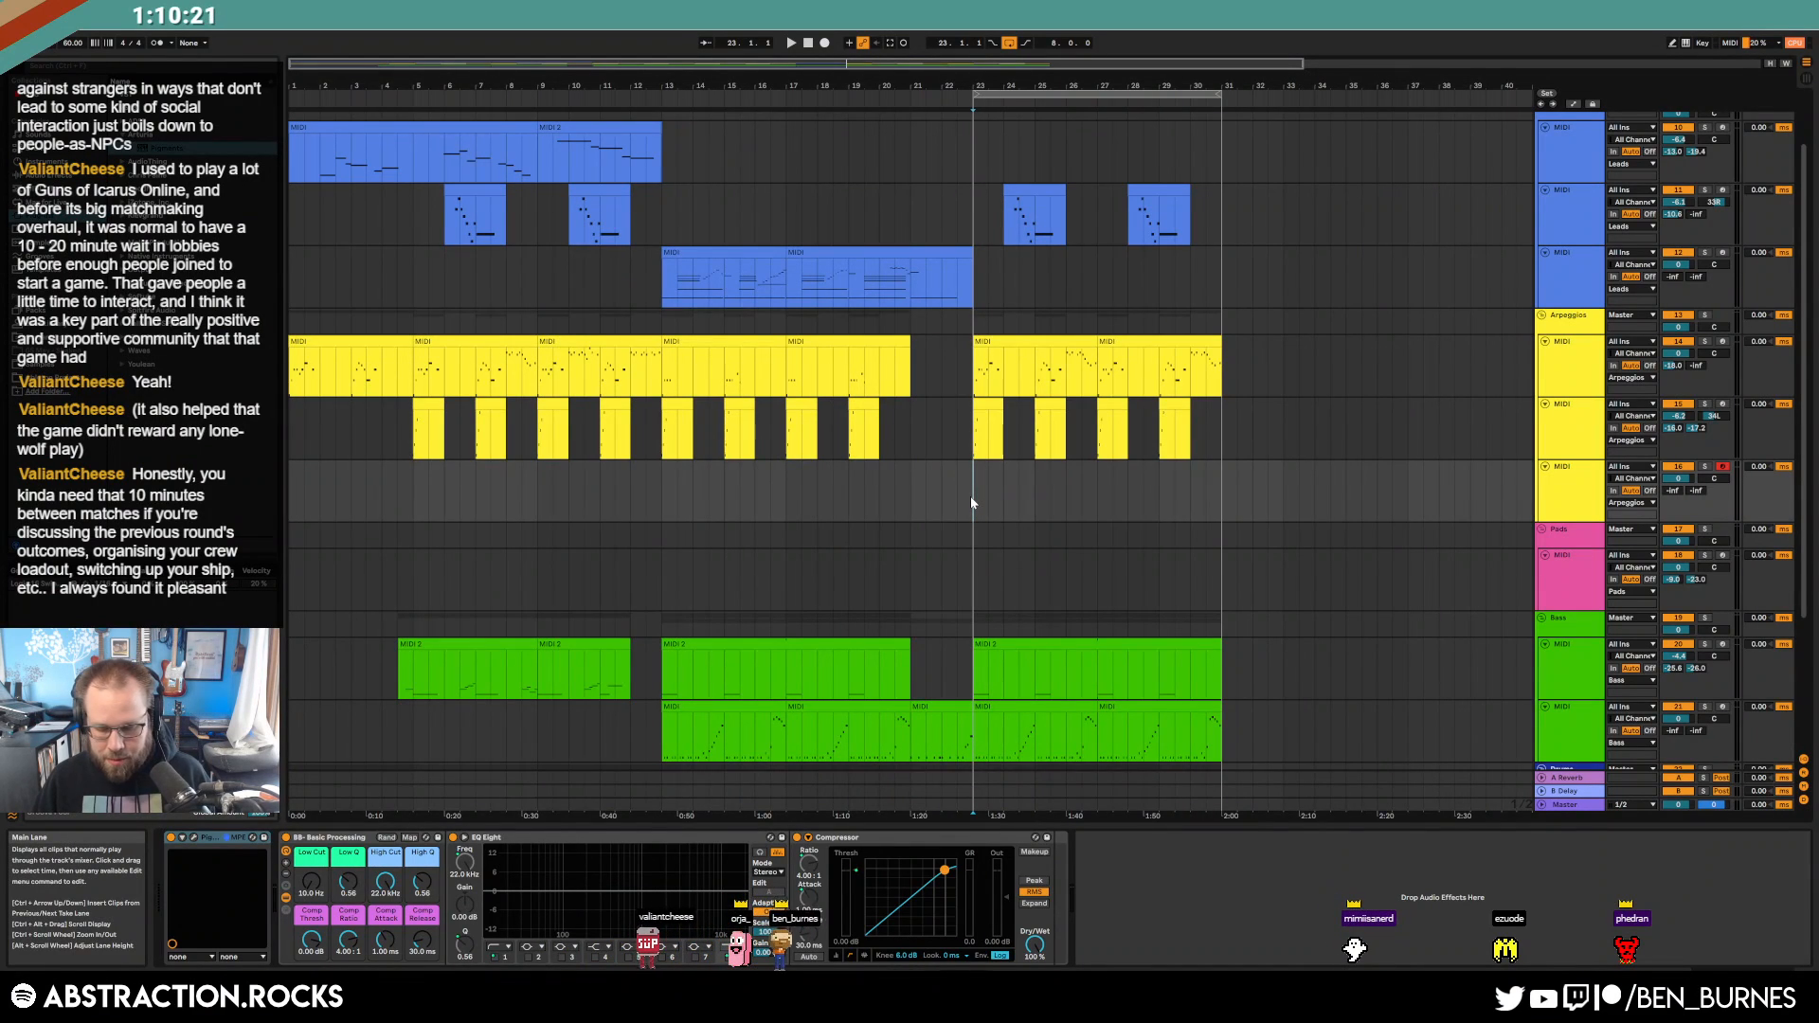
Play the section from bar 23 and delete the added third track from the Arpeggios group.
{"action": "key", "text": "space"}
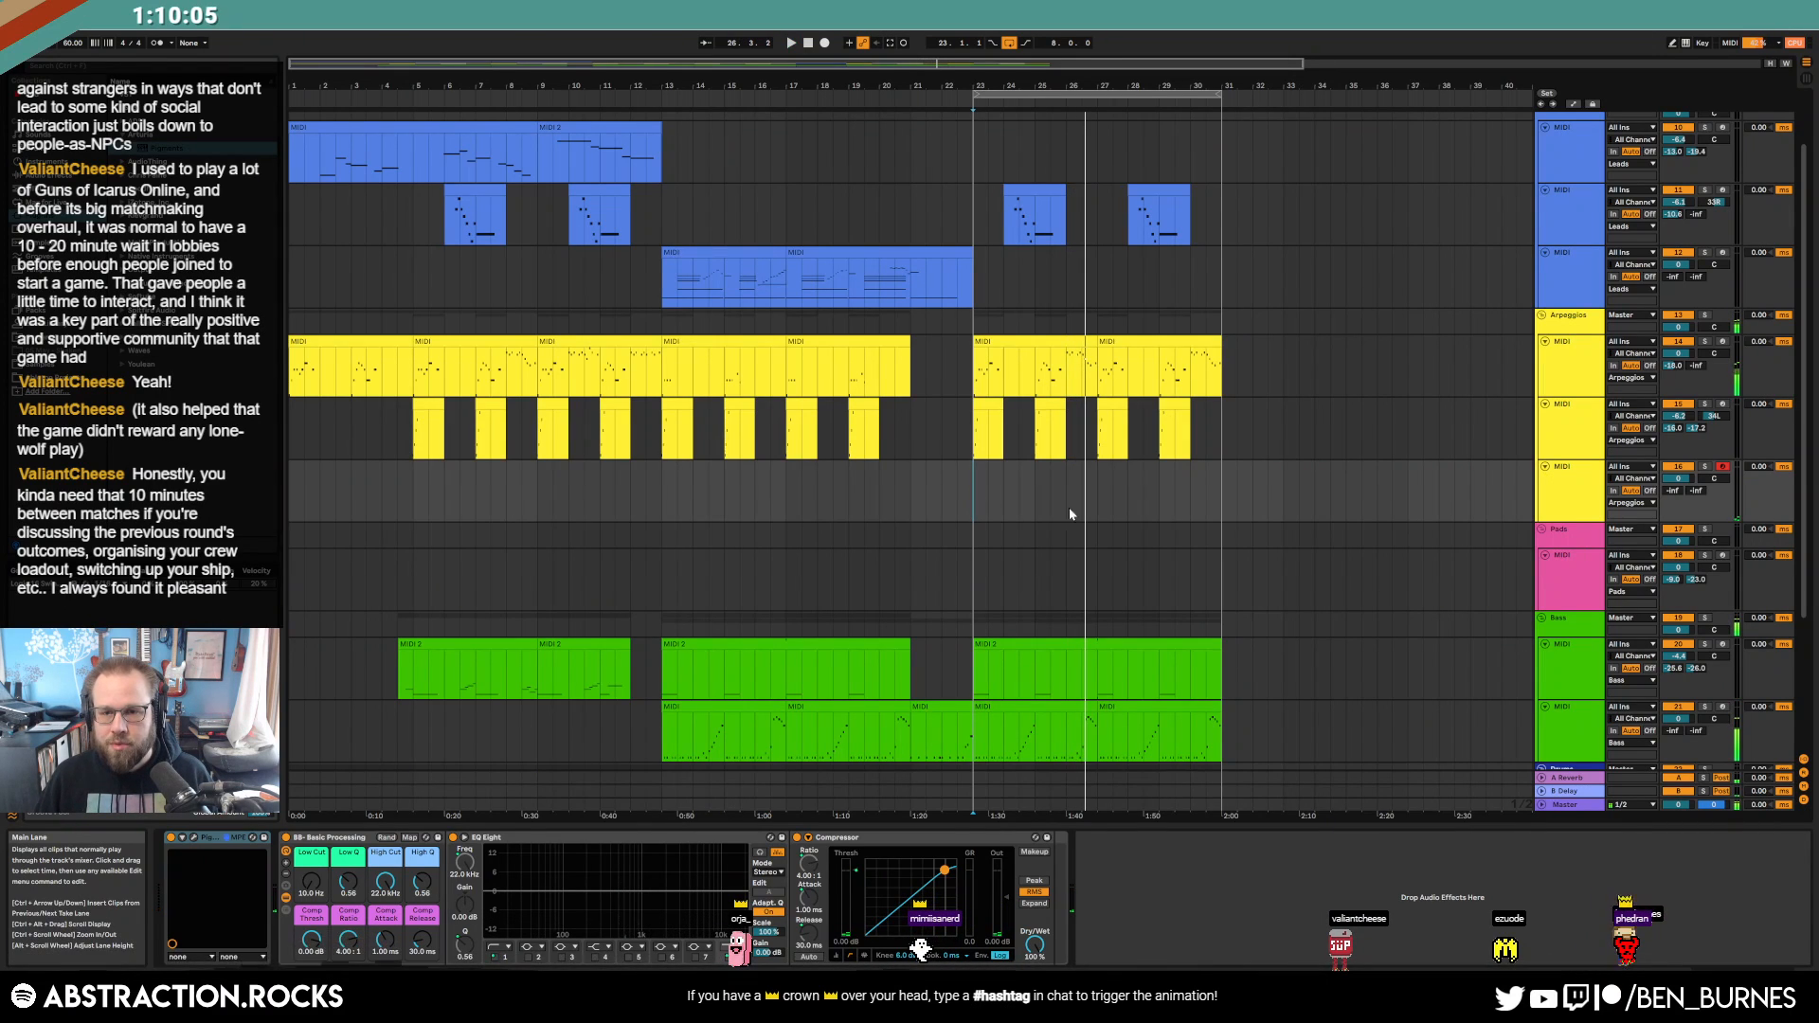
{"action": "key", "text": "space"}
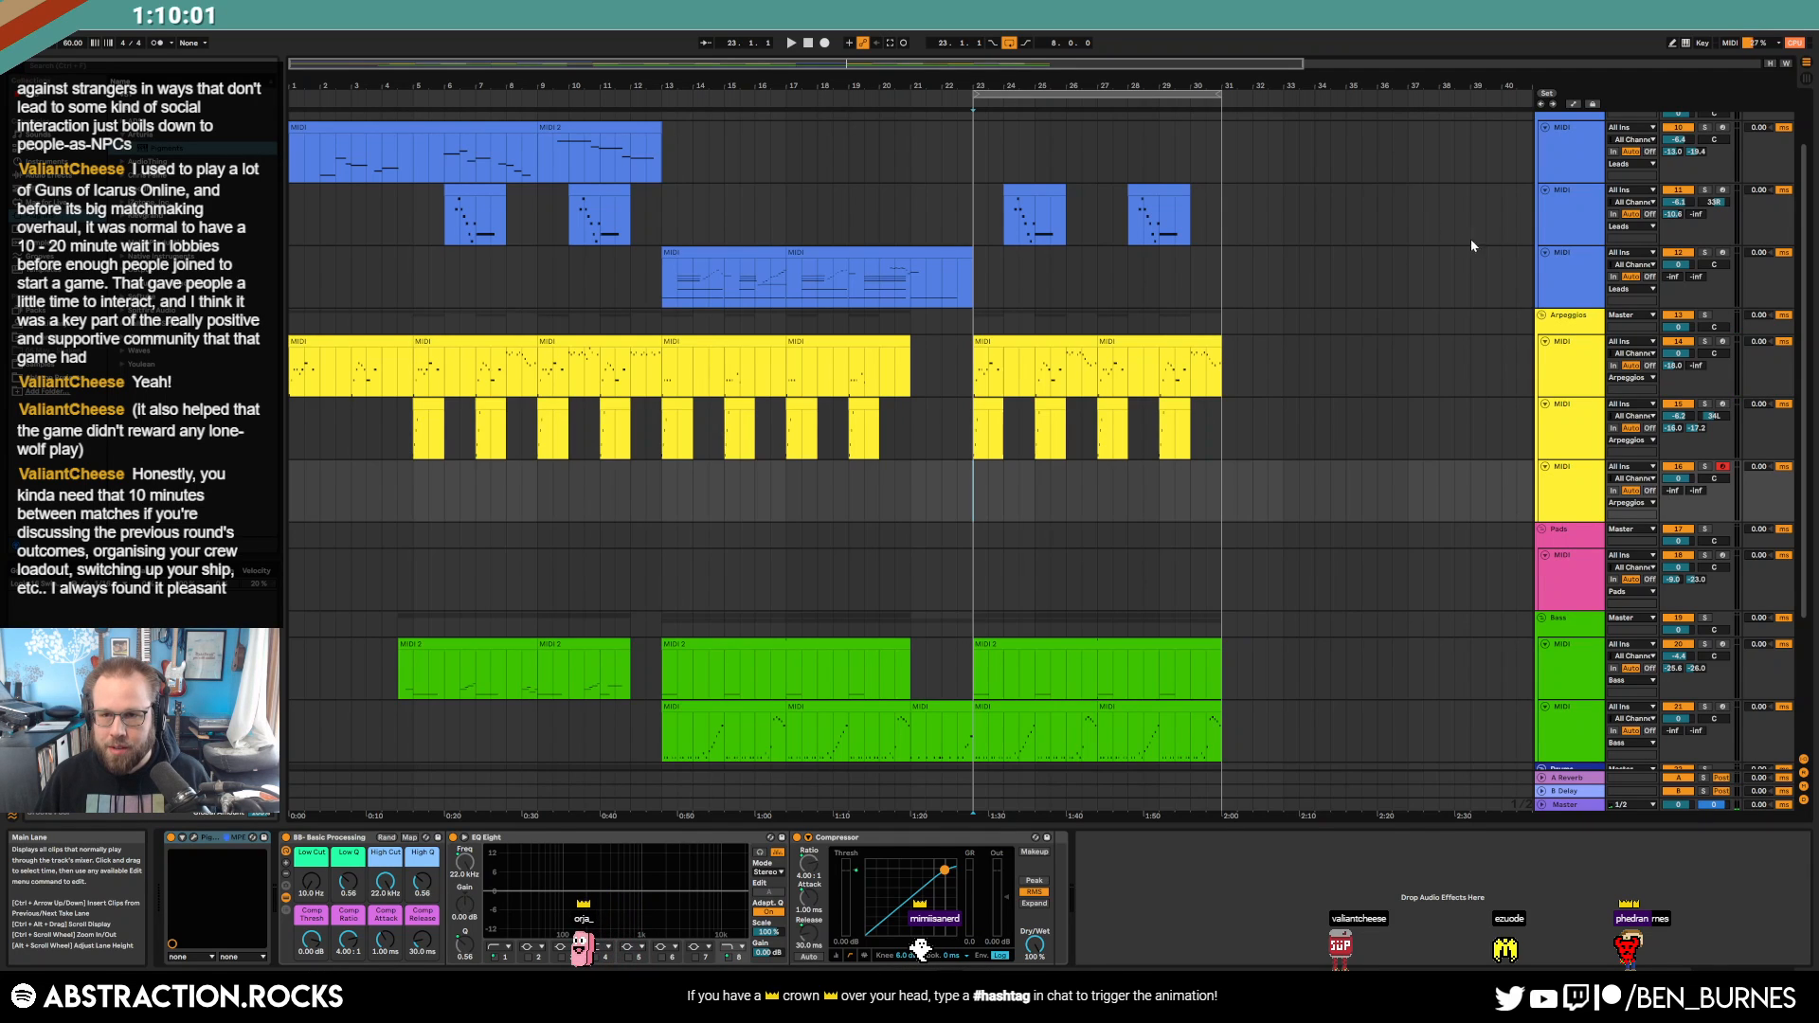
{"action": "key", "text": "space"}
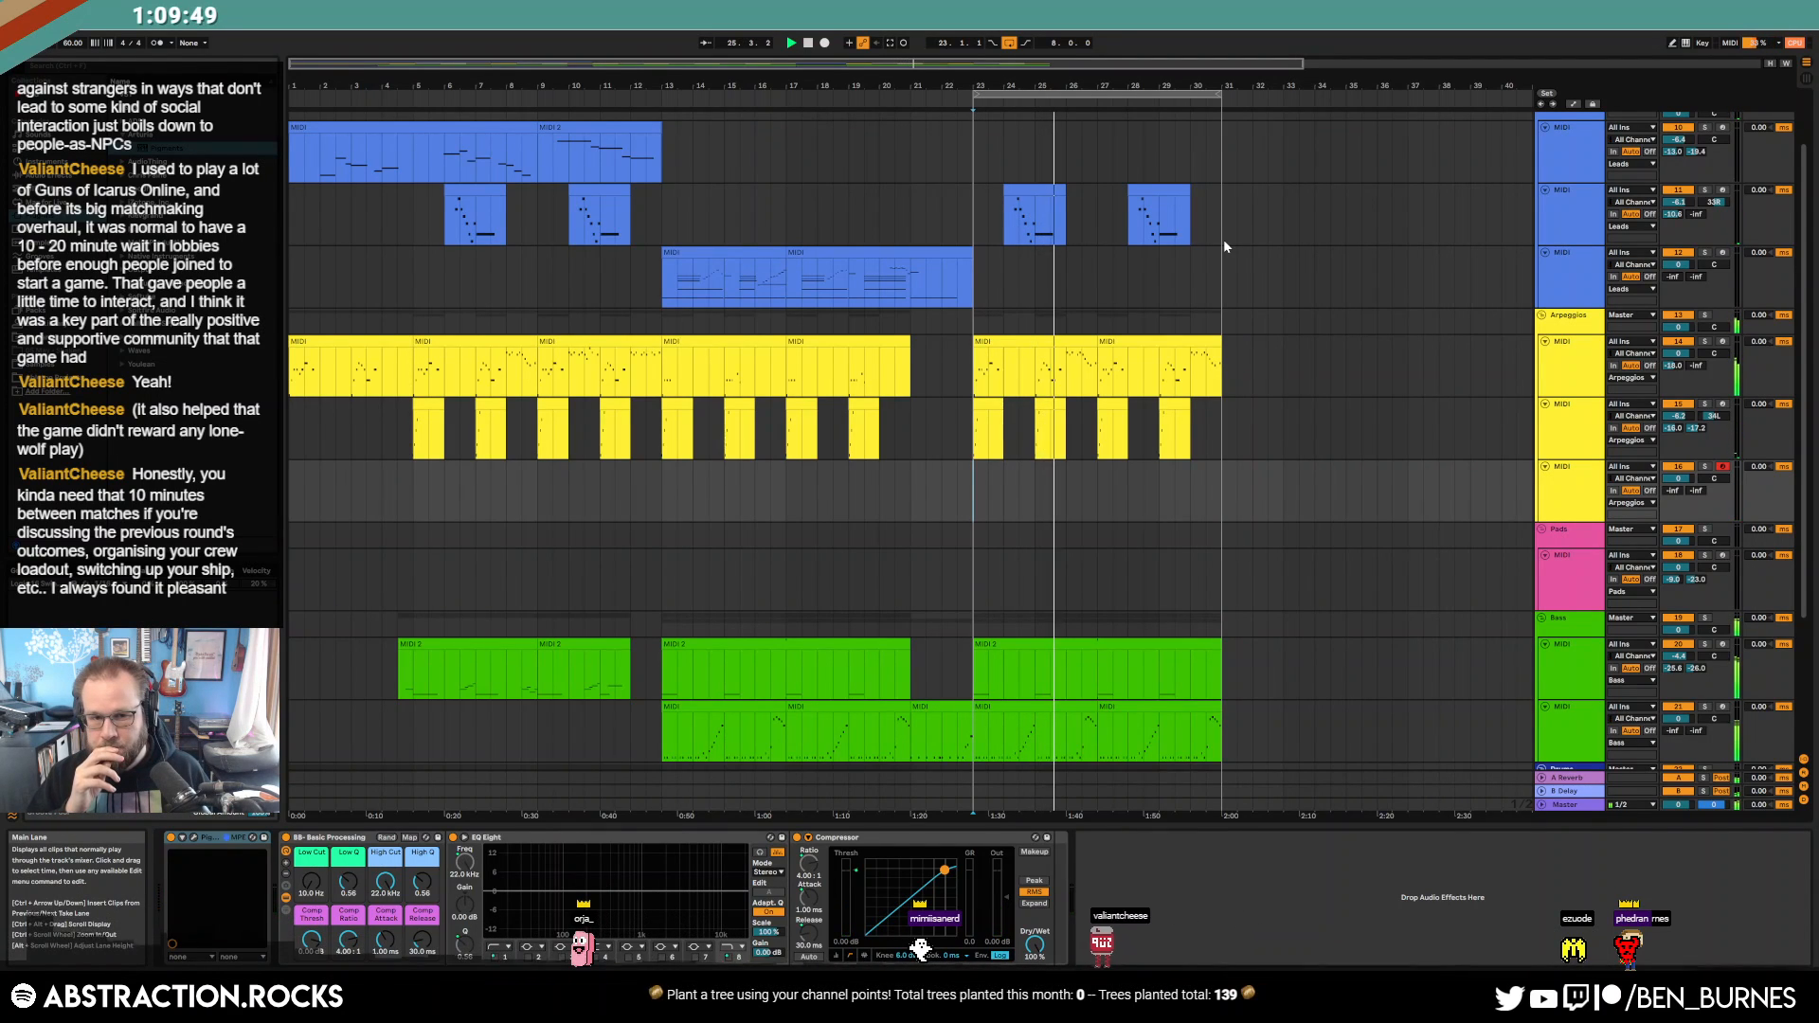
{"action": "left_click", "coordinate": [1570, 491]}
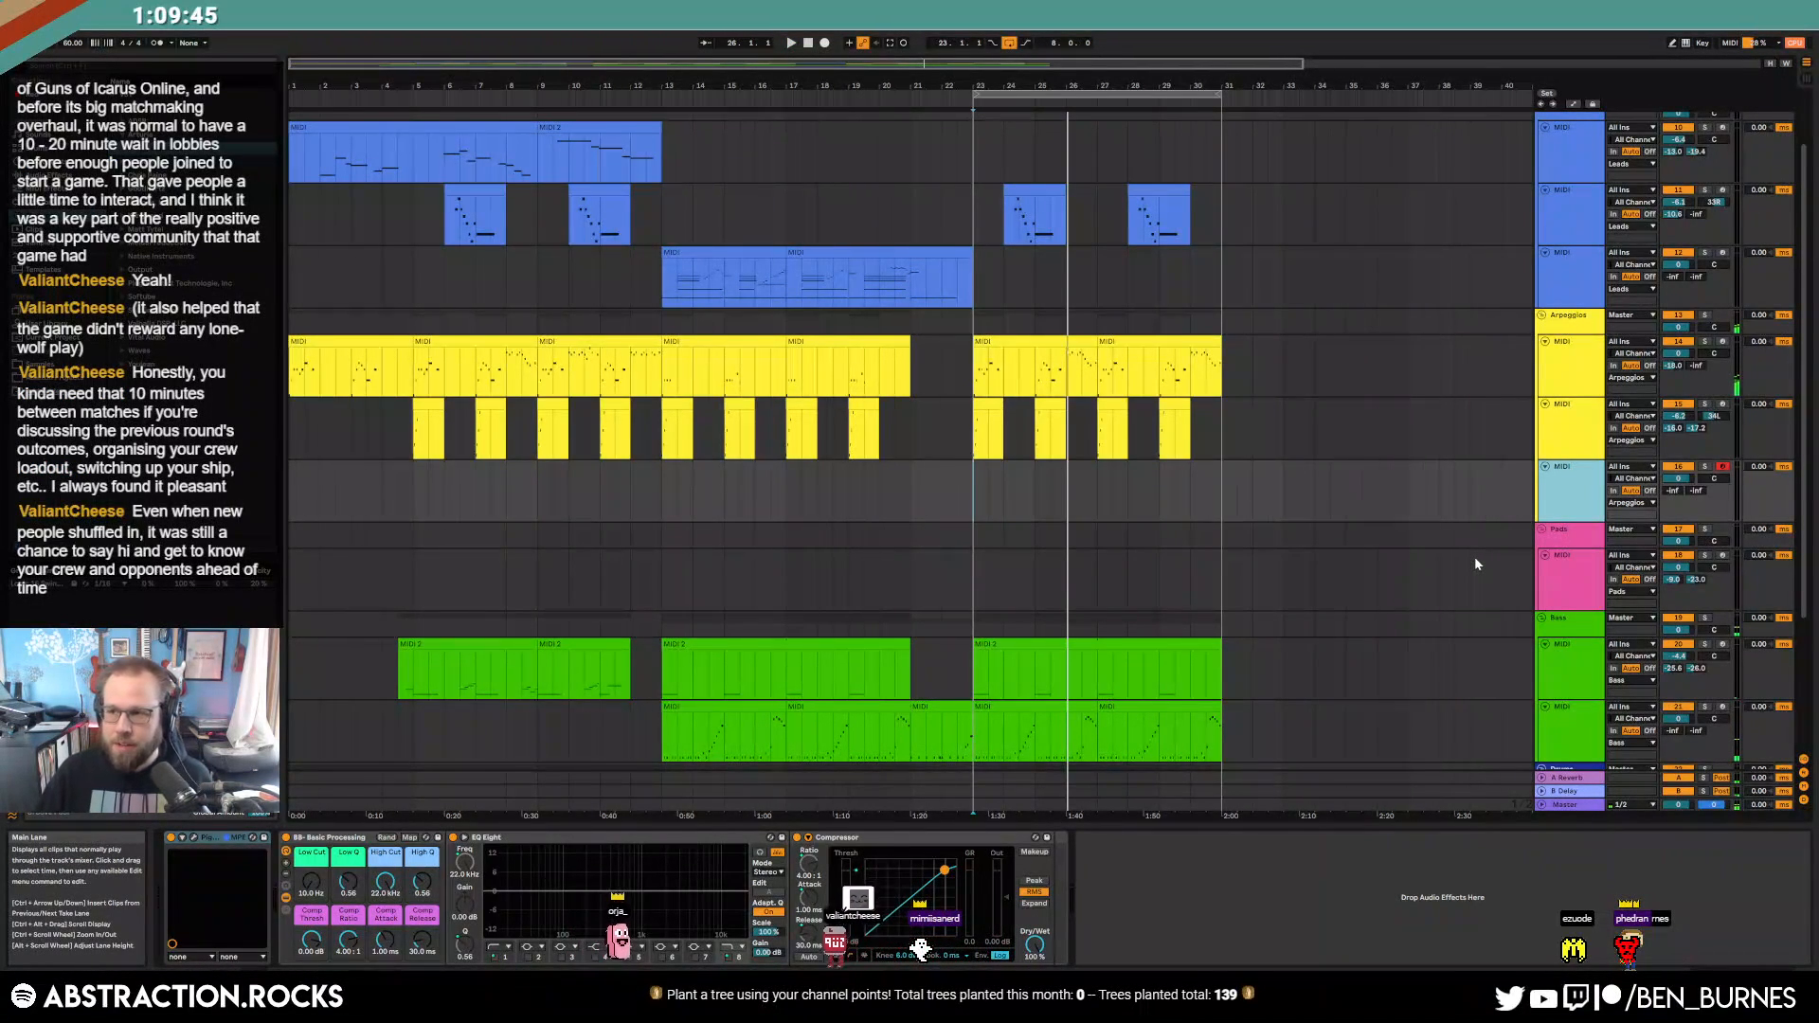
{"action": "key", "text": "Delete"}
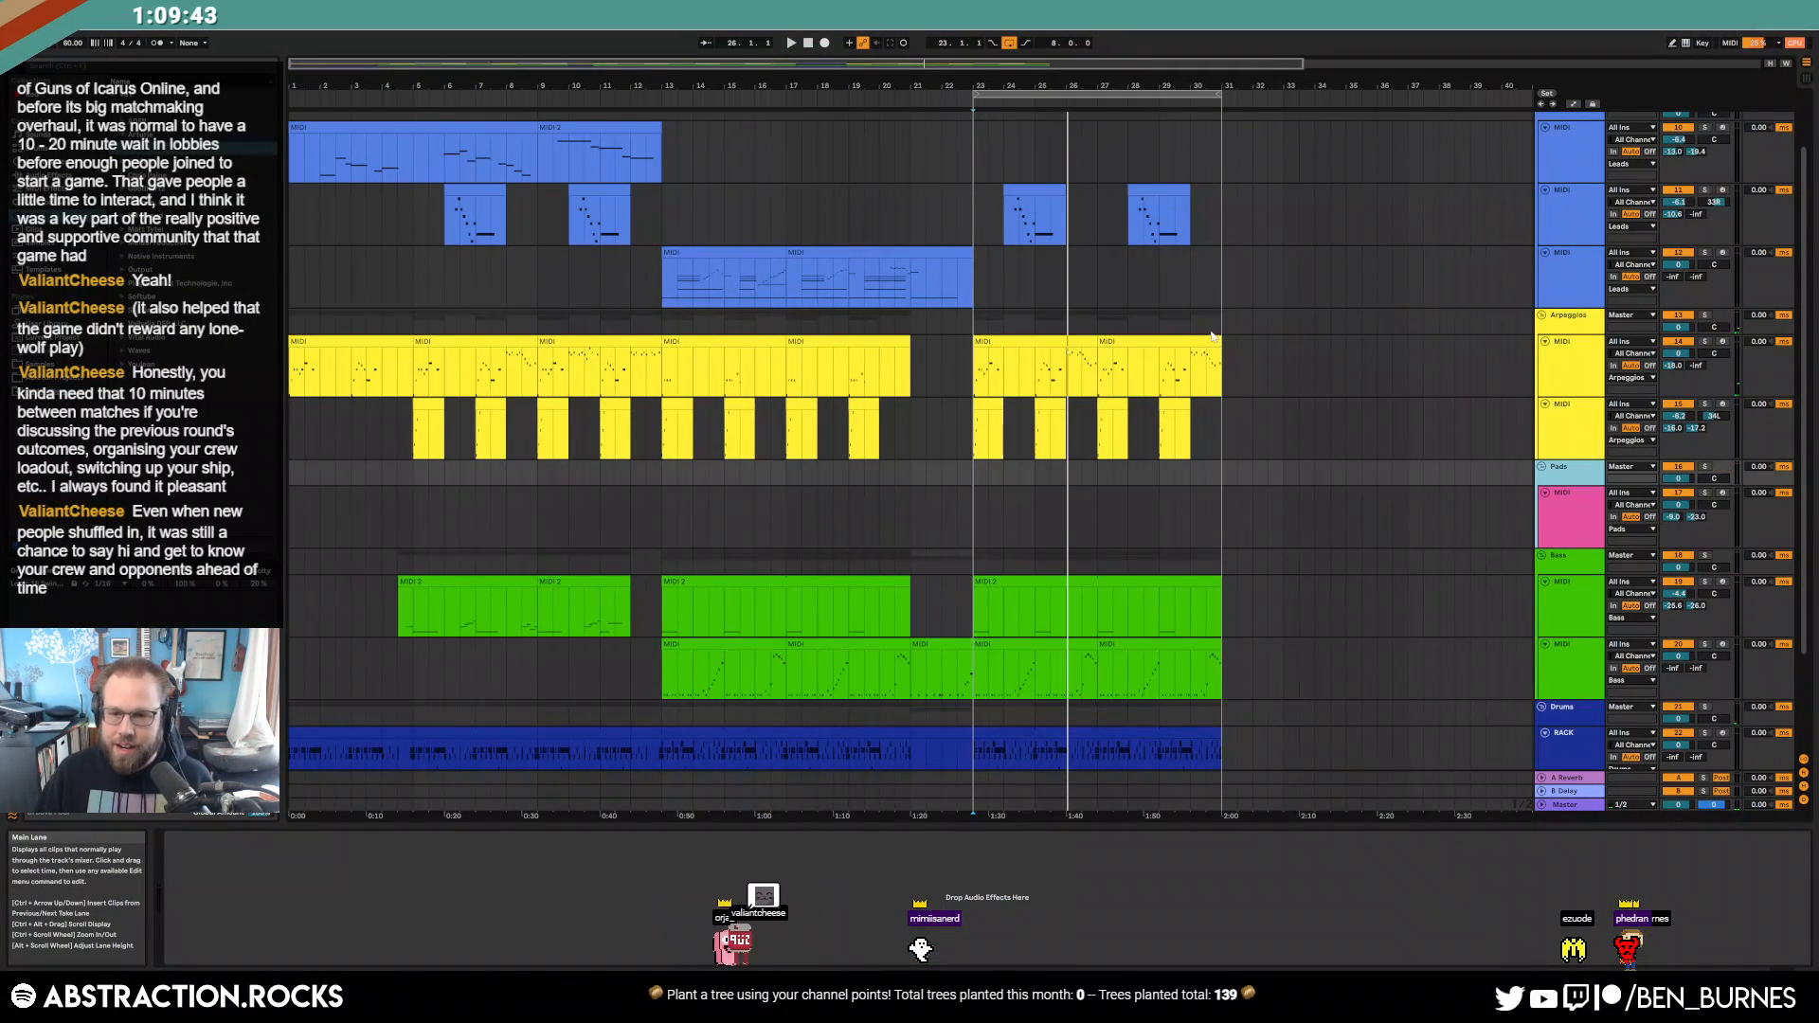
Set the play mode of Pigments on the Pads group's MIDI track to Poly 6 and close the plug-in window.
{"action": "left_click", "coordinate": [1550, 540]}
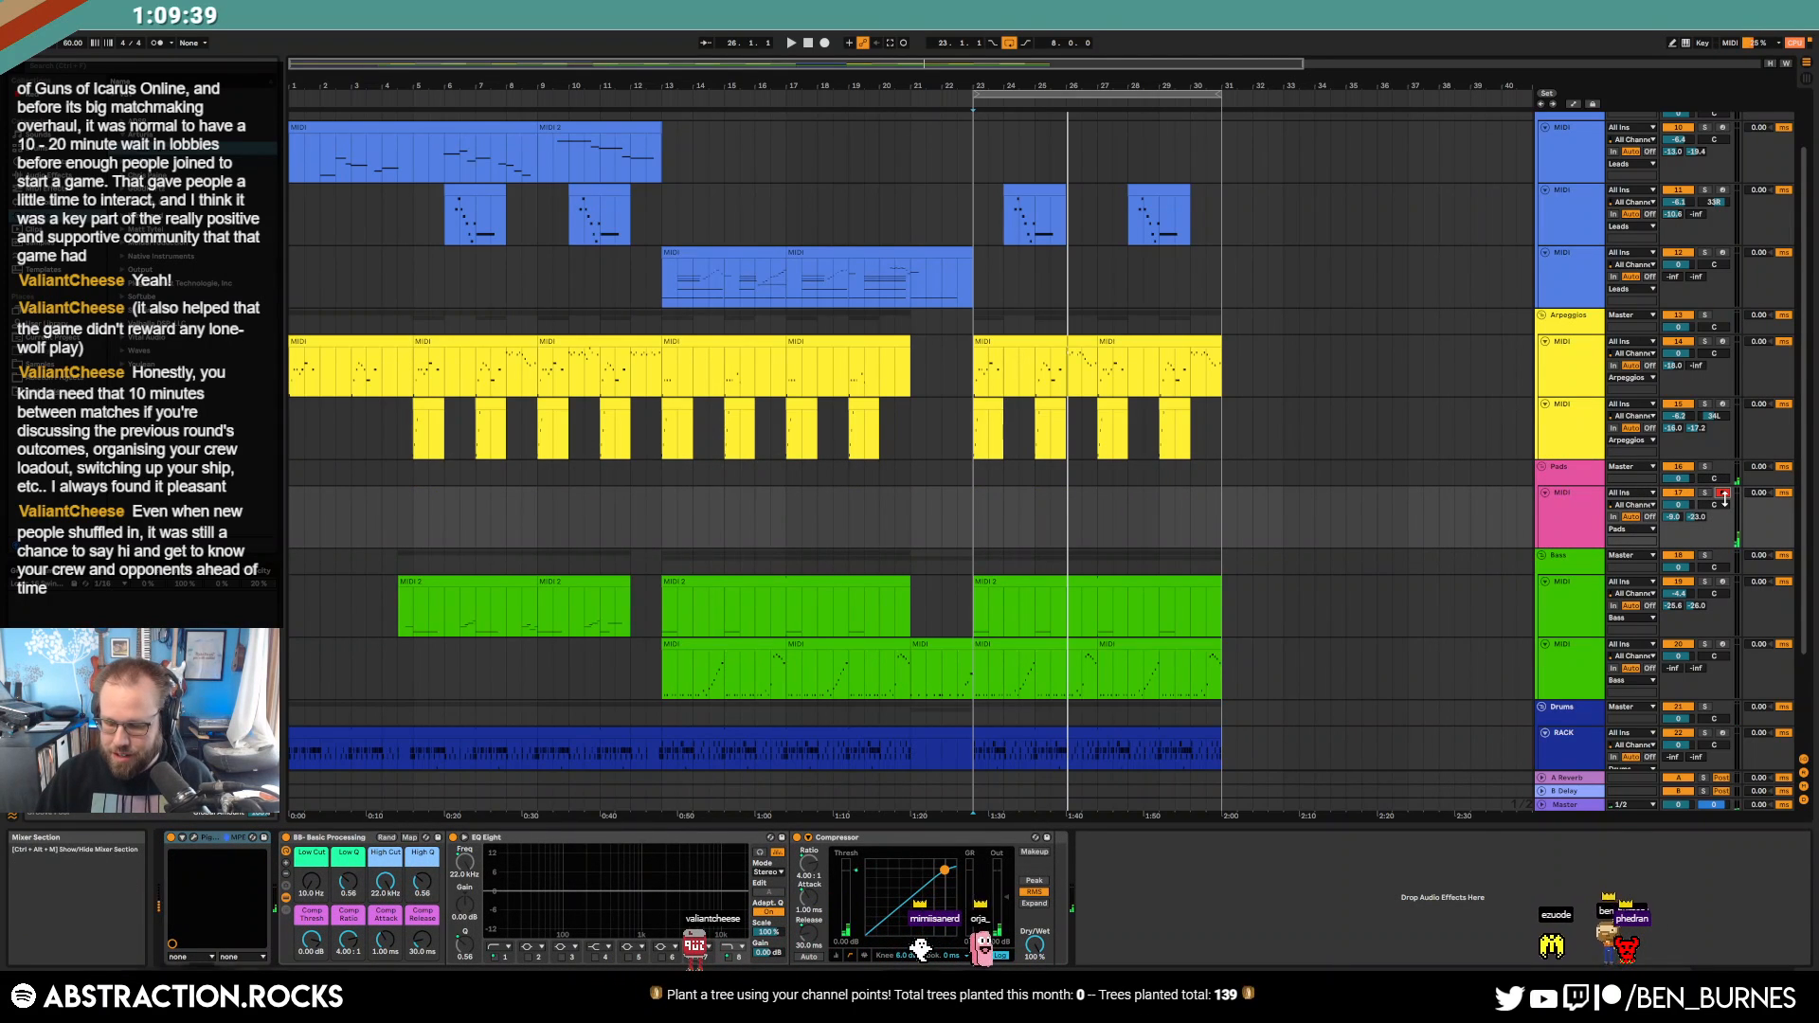
{"action": "left_click", "coordinate": [190, 839]}
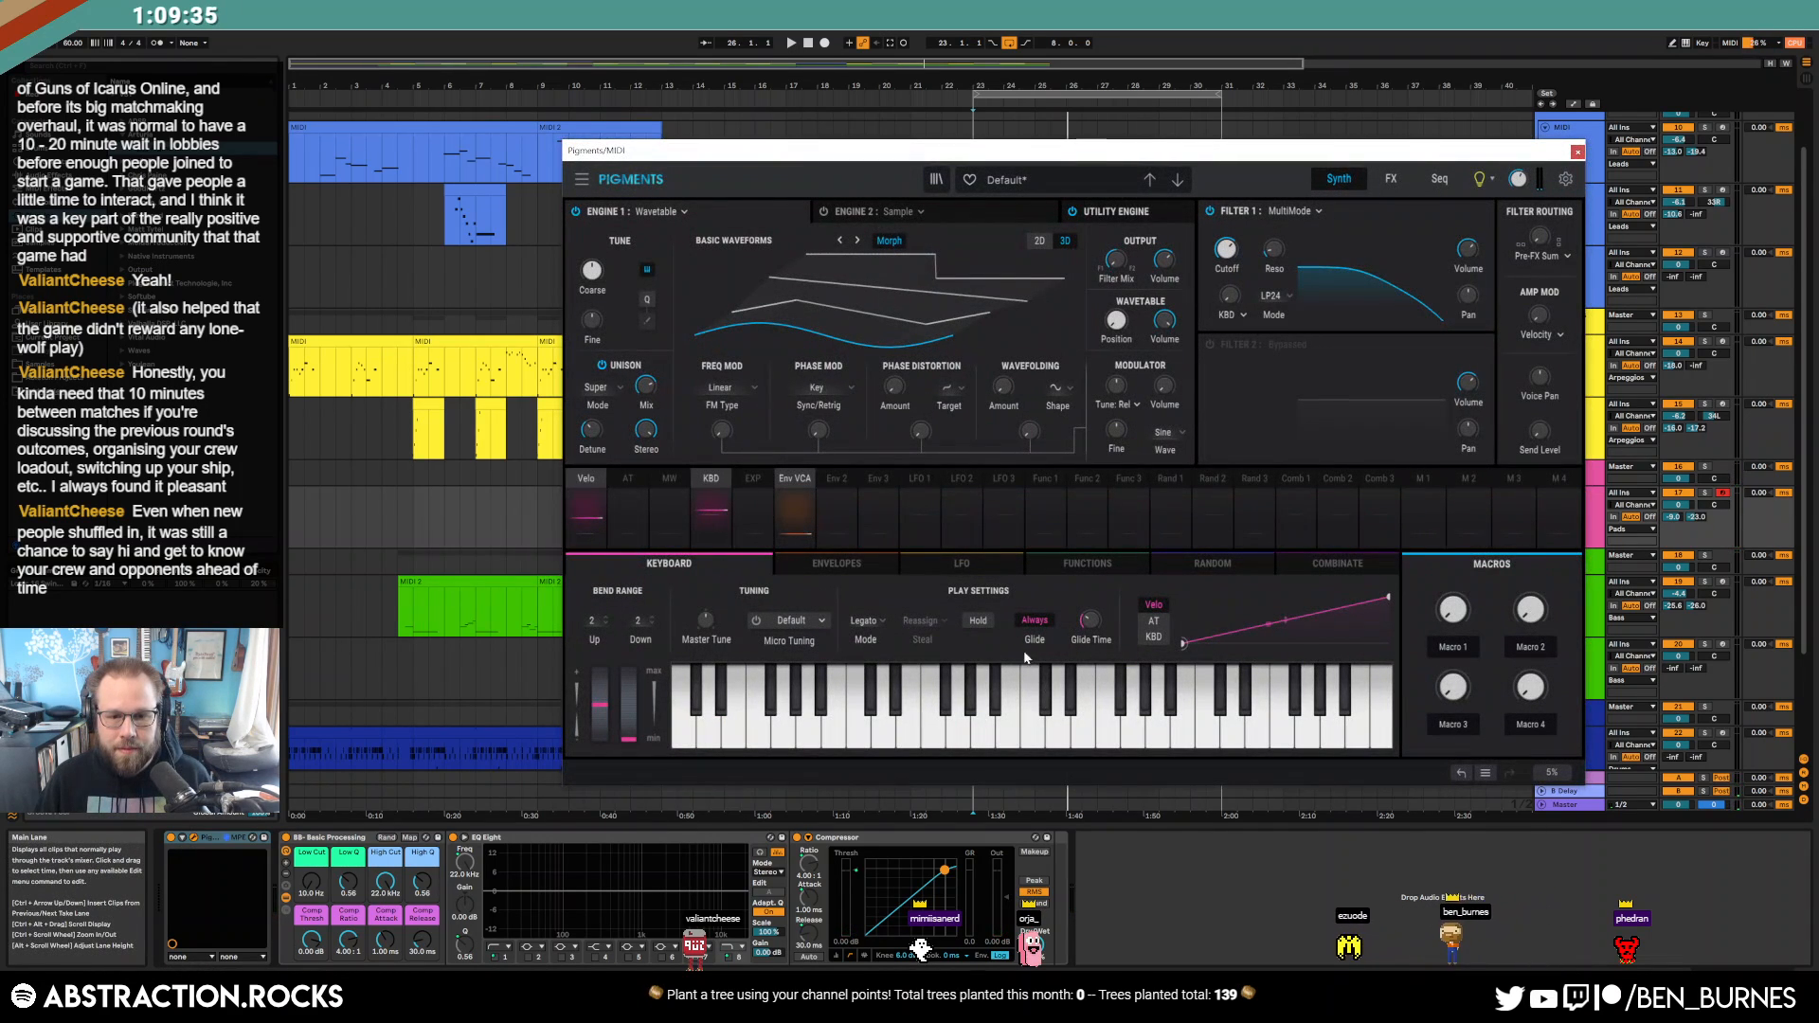
{"action": "left_click", "coordinate": [867, 621]}
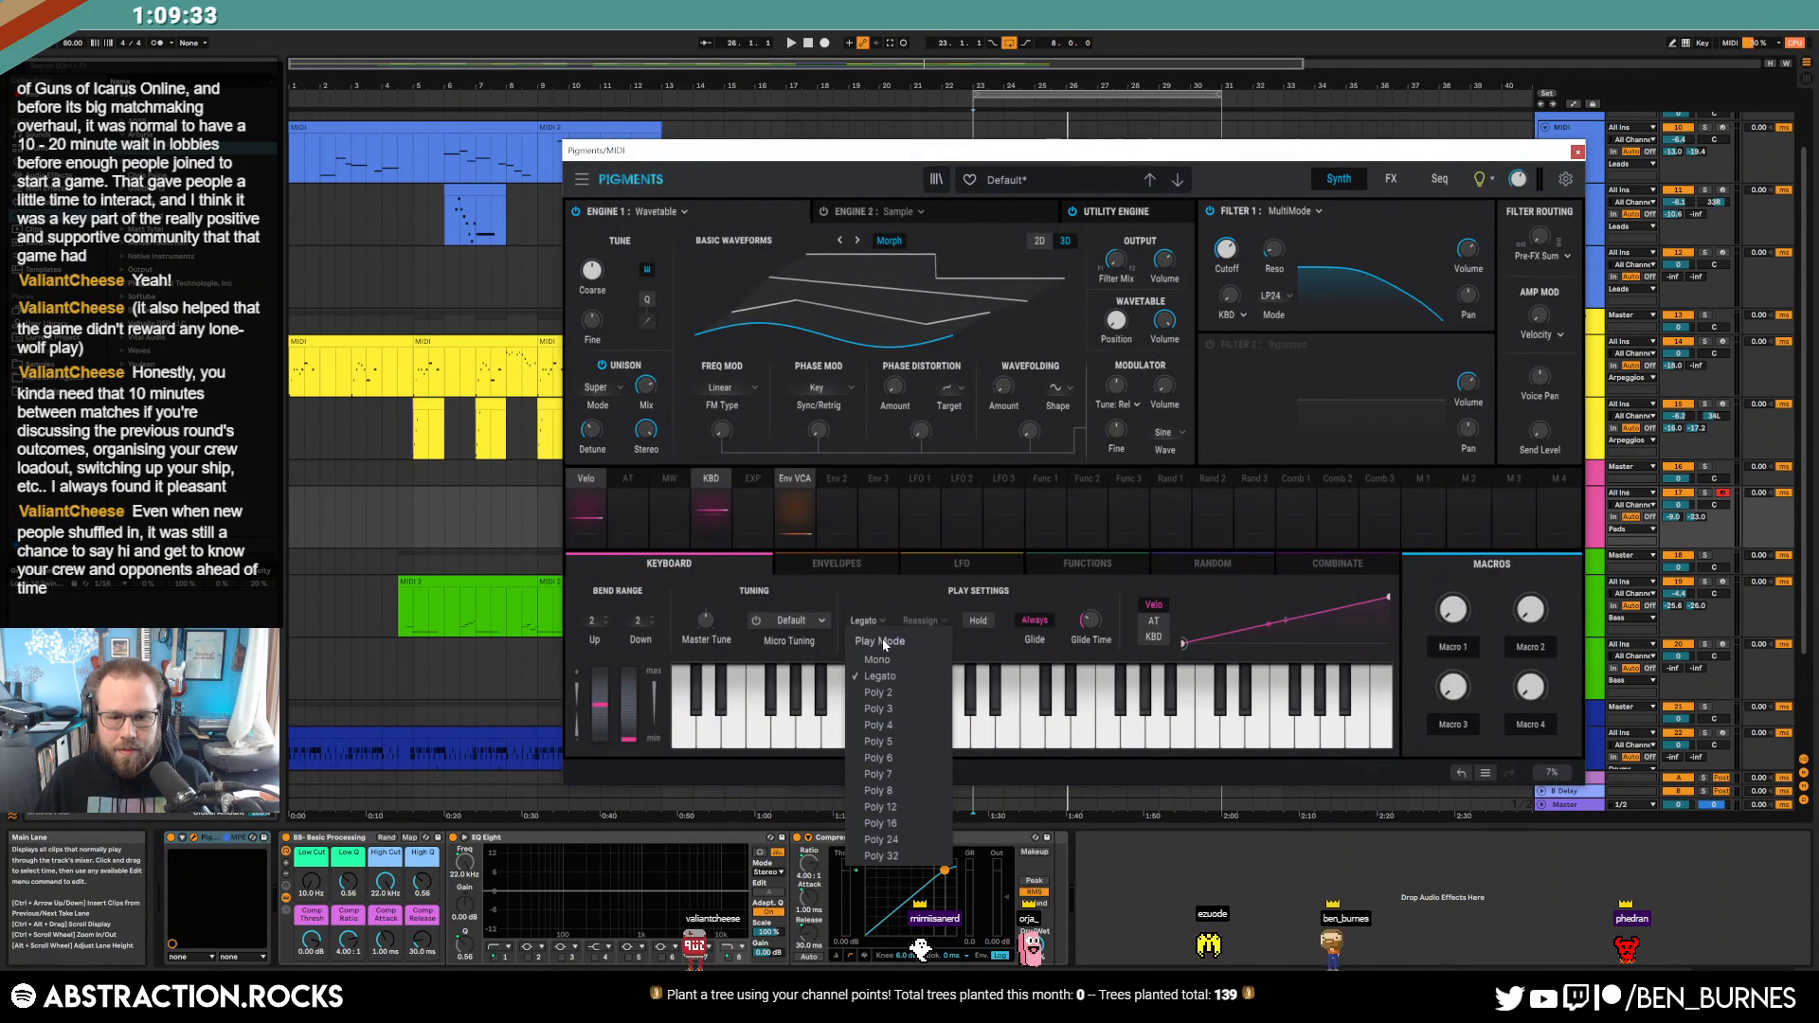
{"action": "left_click", "coordinate": [884, 661]}
{"action": "left_click", "coordinate": [864, 620]}
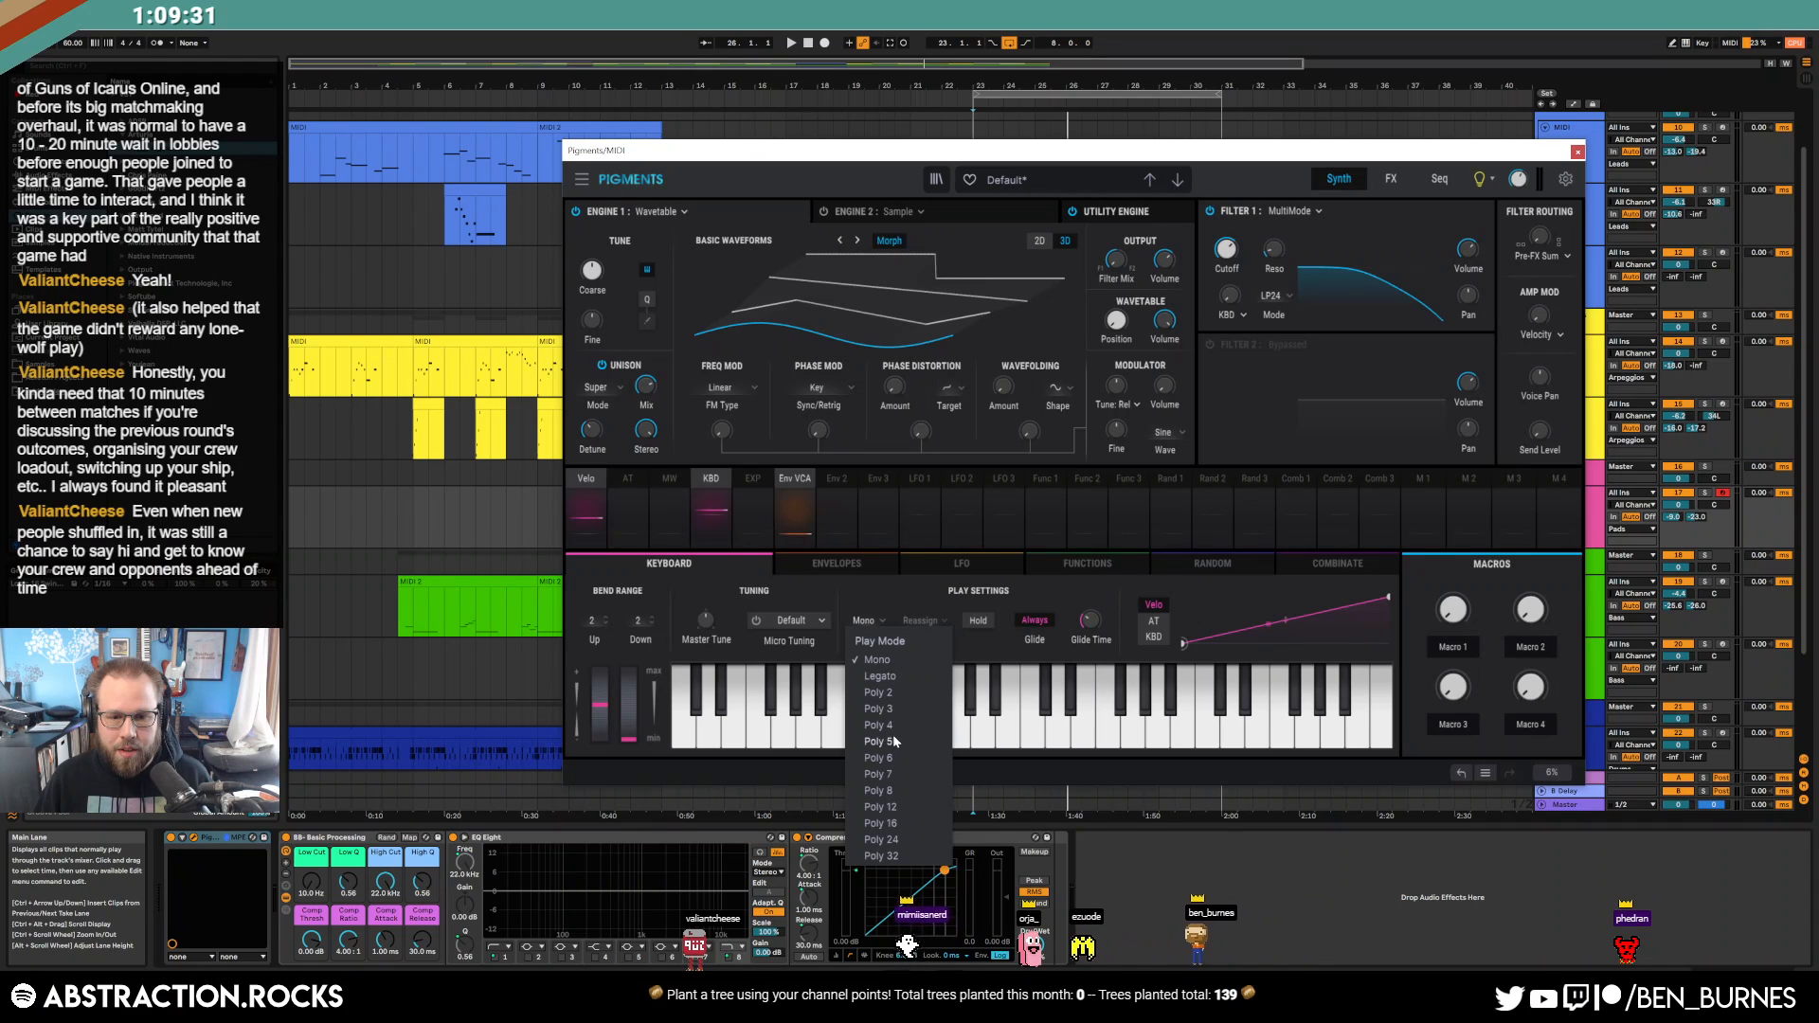
{"action": "left_click", "coordinate": [903, 755]}
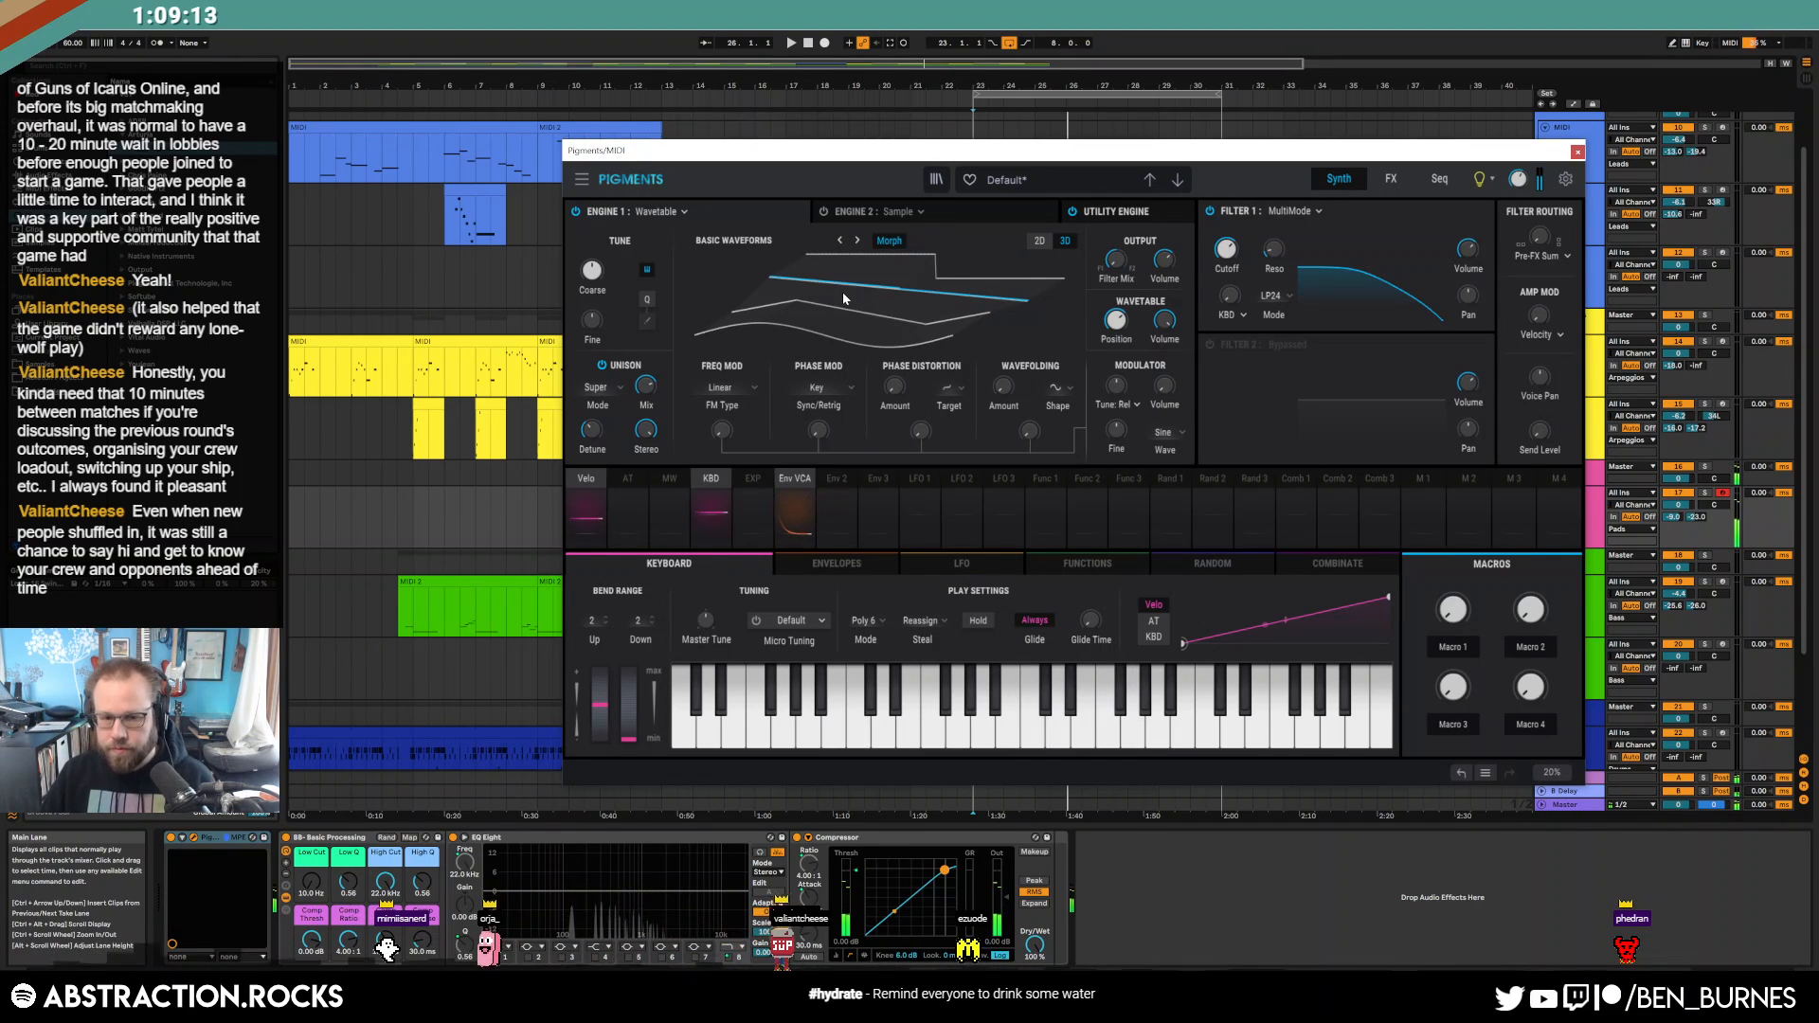
{"action": "left_click", "coordinate": [1577, 152]}
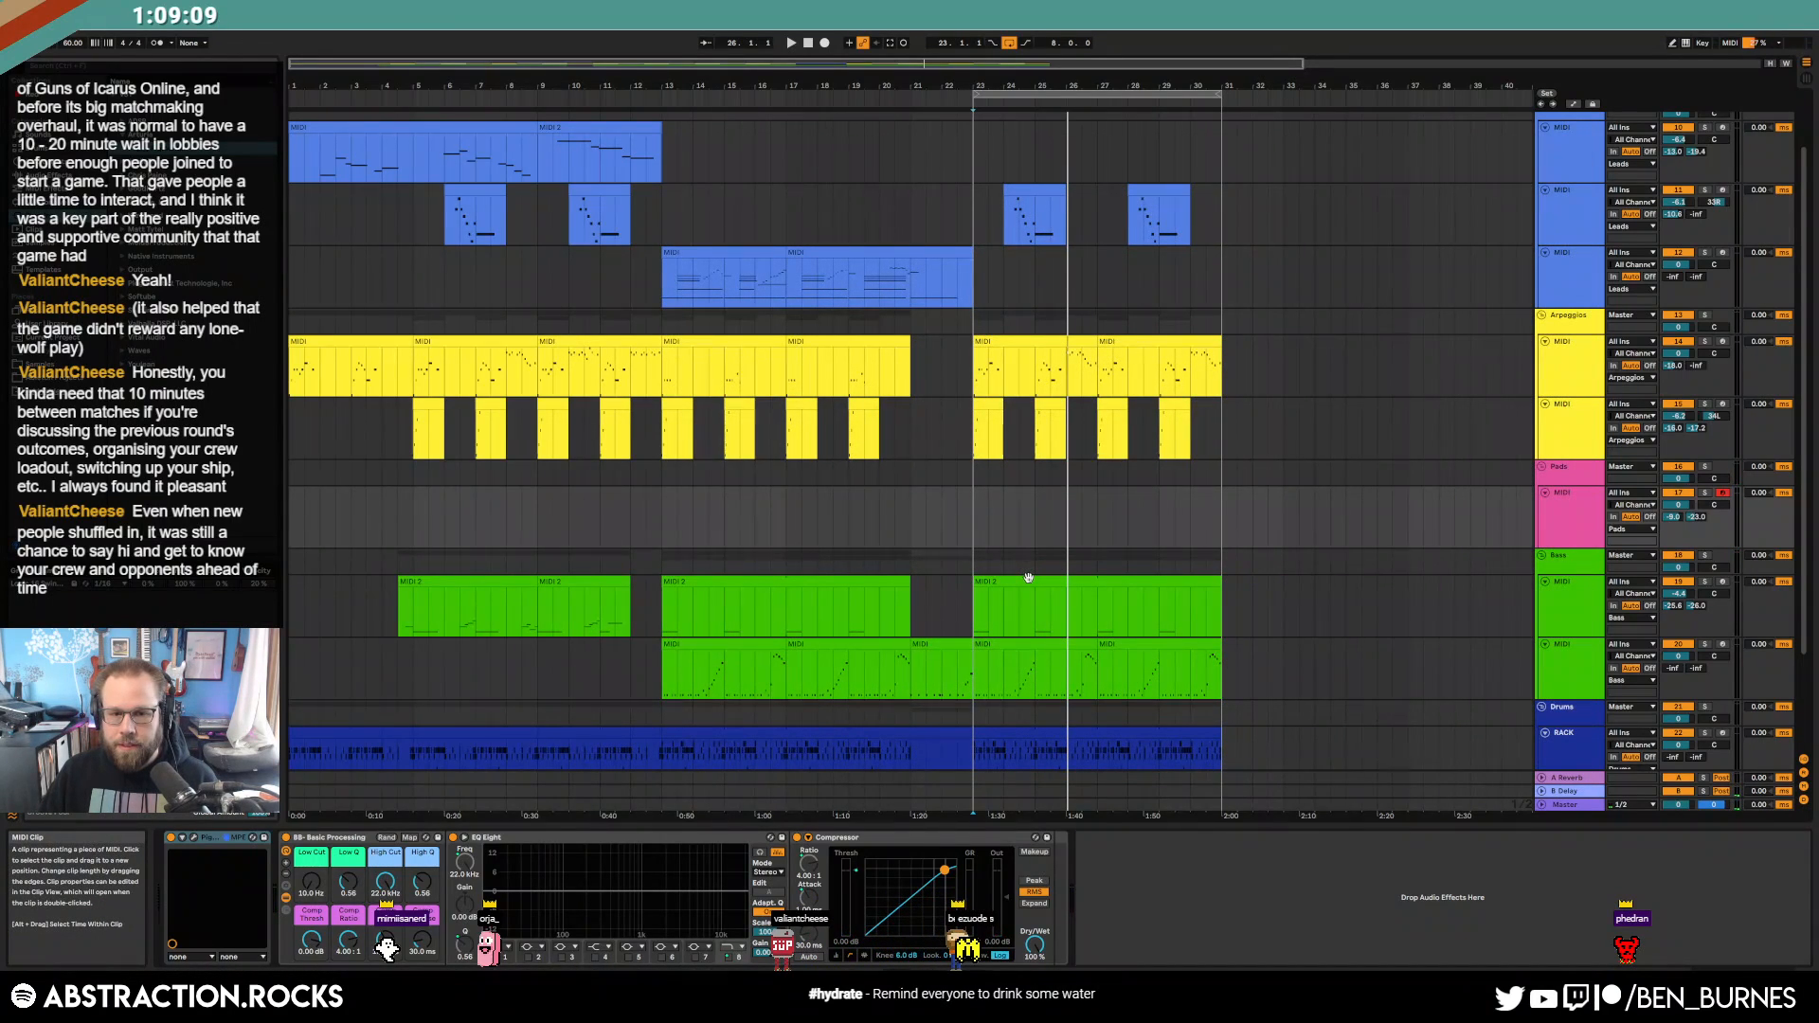
Replace the first bass track's part in bars 23–31 with two copies of its bars 5–9 and play the result.
{"action": "left_click", "coordinate": [488, 581]}
{"action": "left_click_drag", "start_coordinate": [425, 612], "coordinate": [506, 619]}
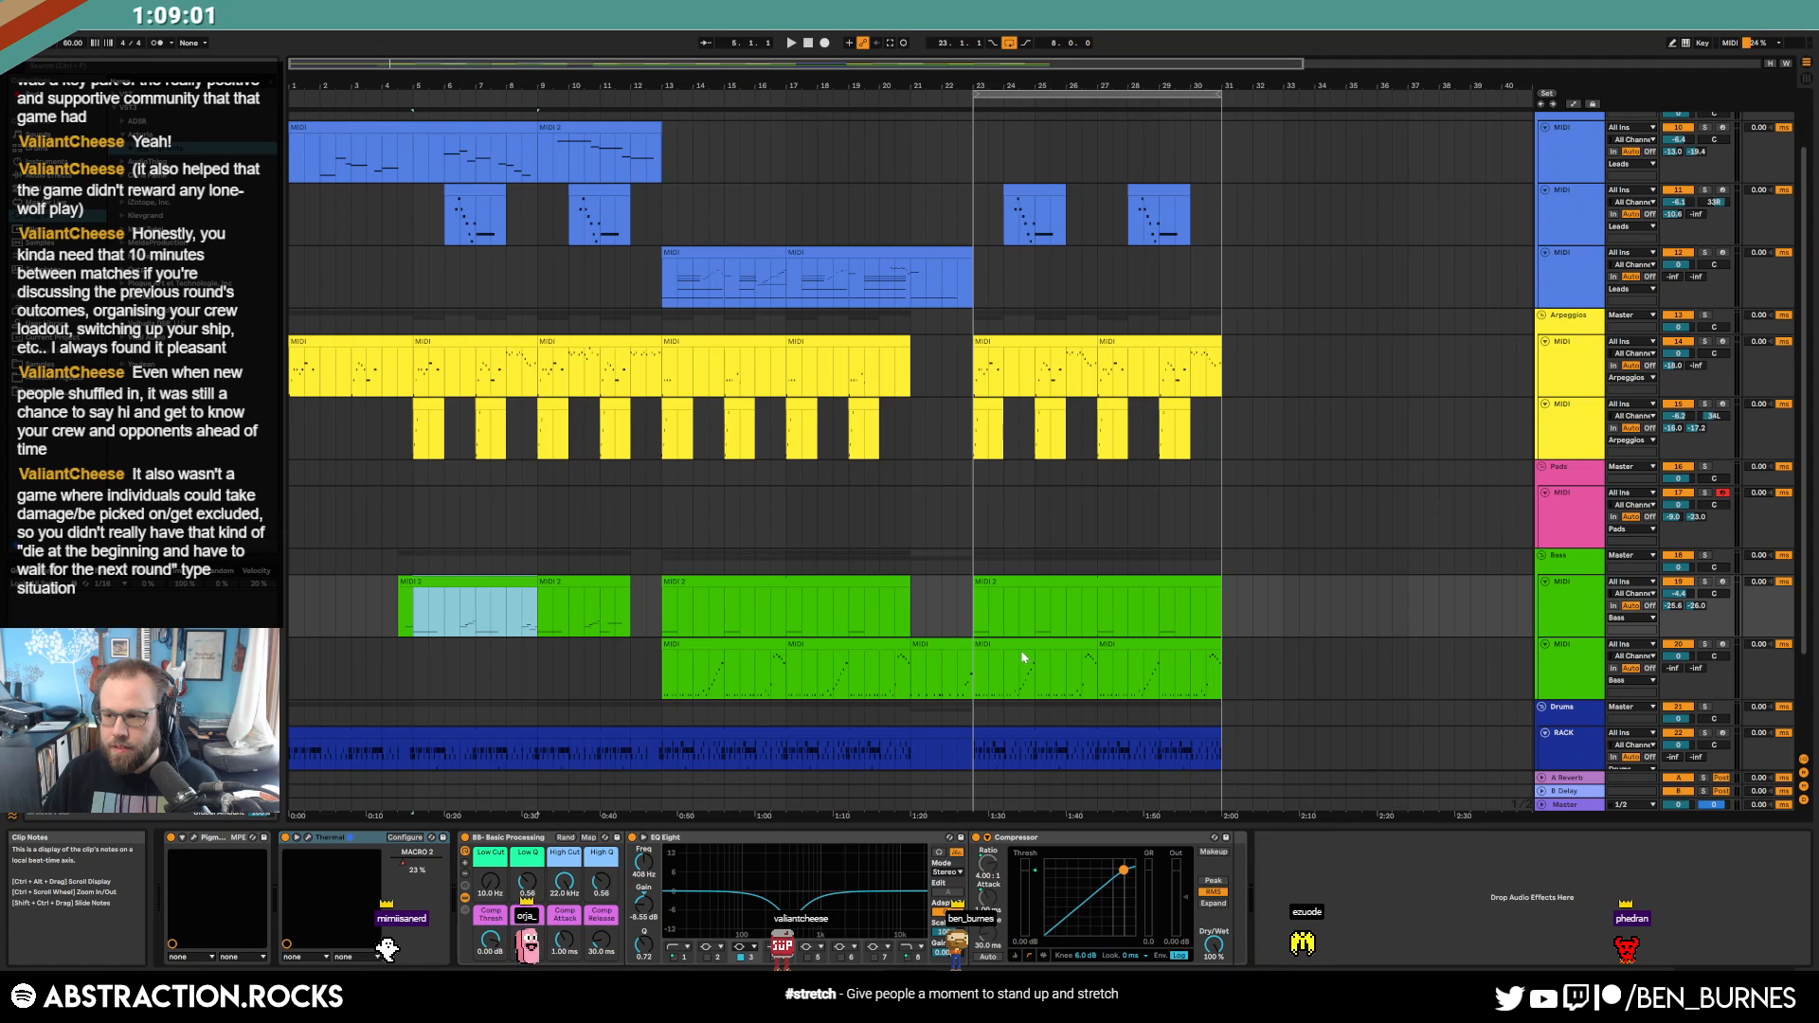
{"action": "left_click", "coordinate": [976, 619]}
{"action": "key", "text": "ctrl+v"}
{"action": "key", "text": "ctrl+v"}
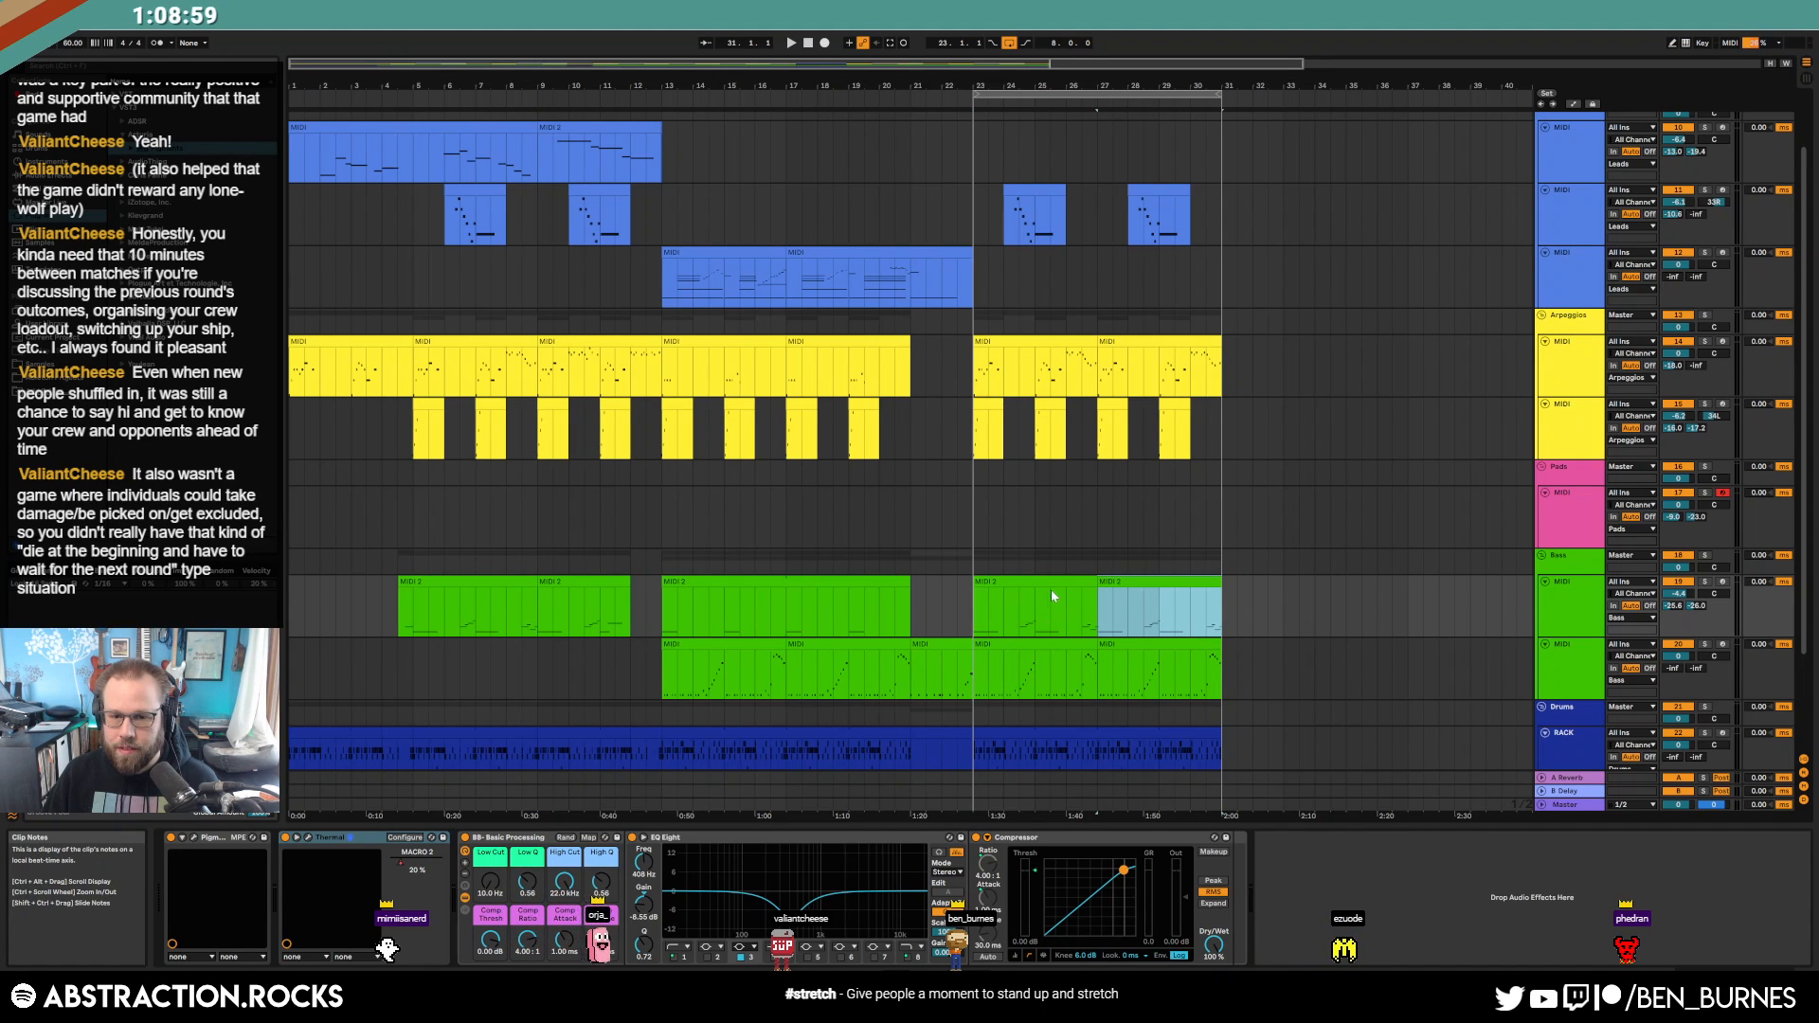
{"action": "left_click", "coordinate": [1053, 582]}
{"action": "key", "text": "space"}
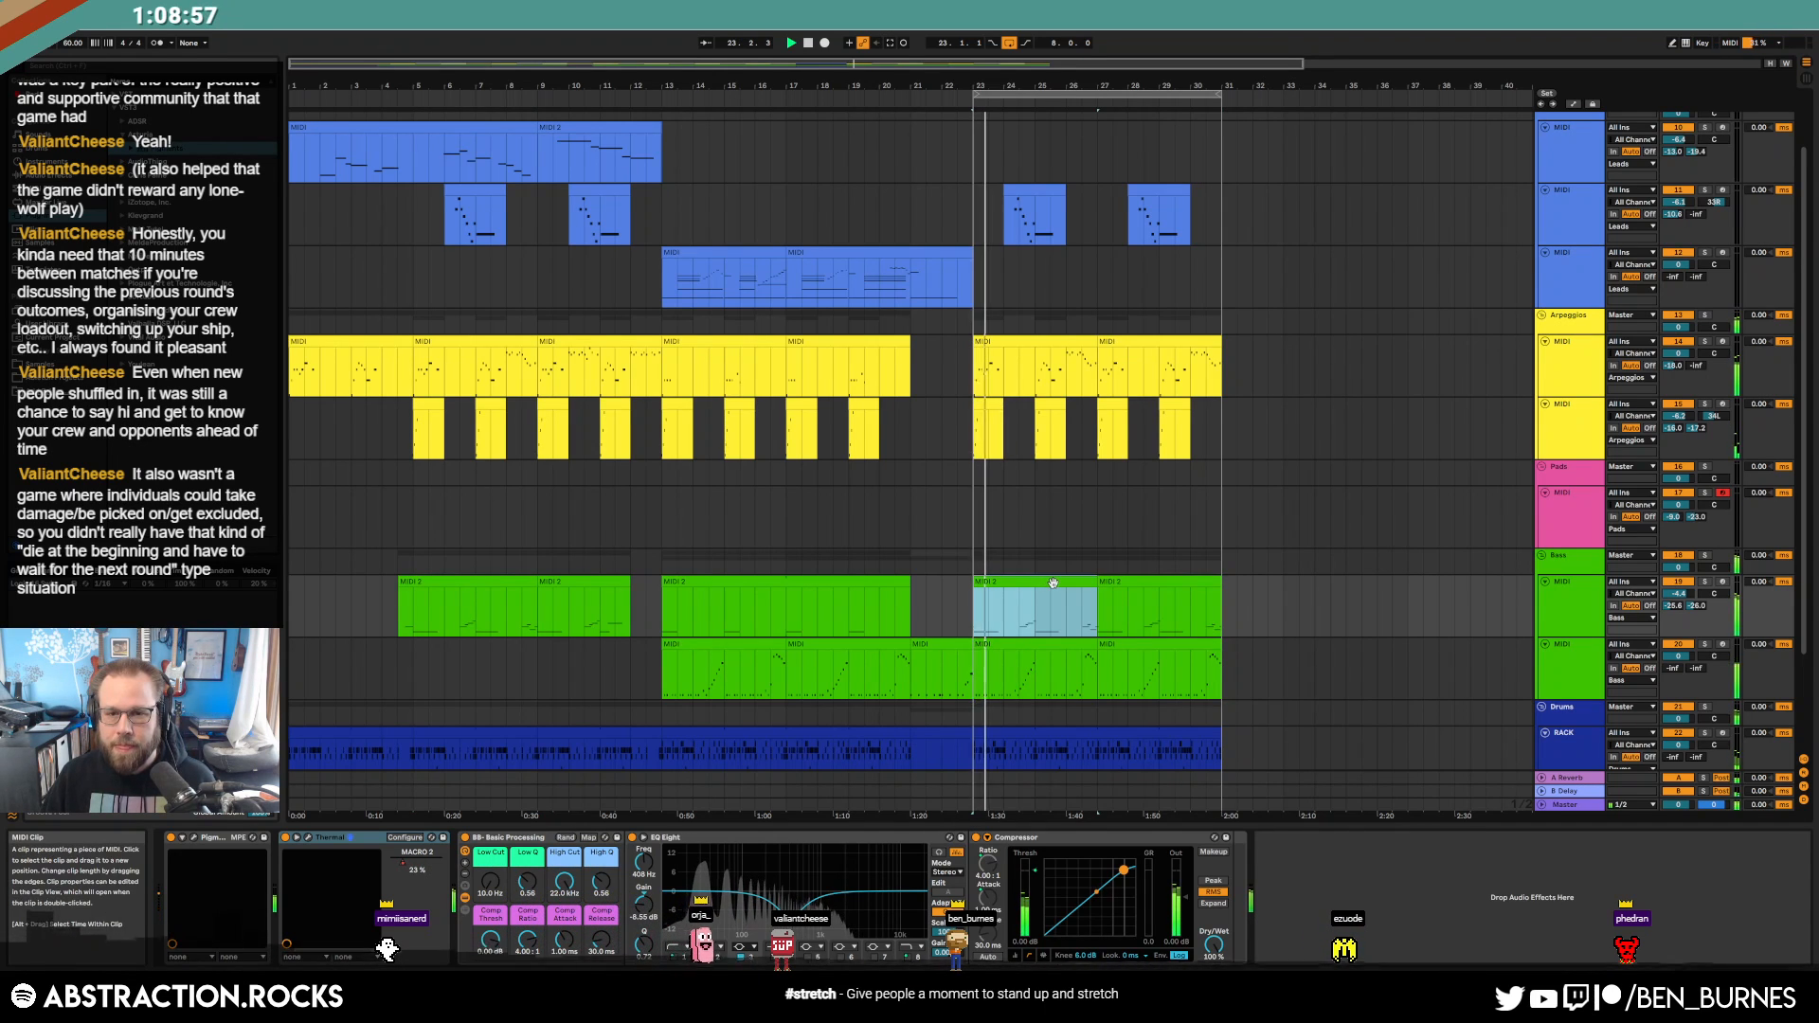
Open the first bass track's clip at bar 23, shorten its first C0 note and slightly lengthen the second C0 note.
{"action": "double_click", "coordinate": [1052, 582]}
{"action": "left_click", "coordinate": [815, 898]}
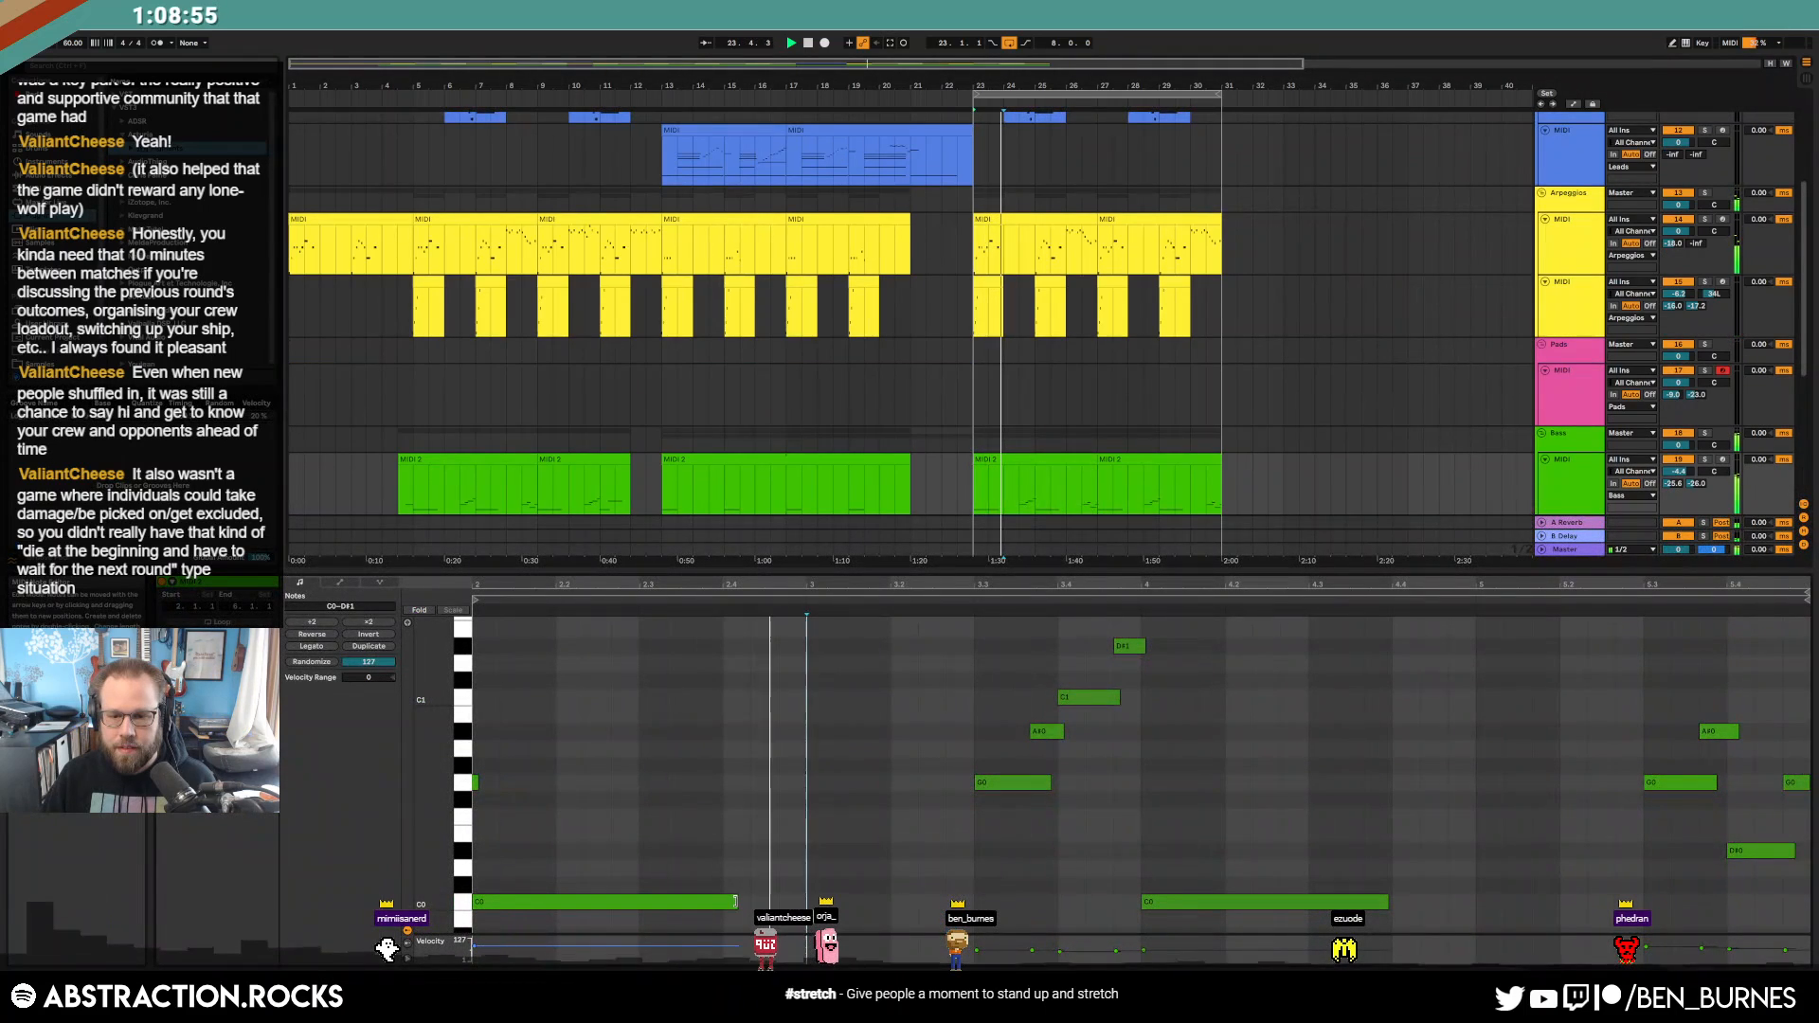
{"action": "left_click_drag", "start_coordinate": [735, 900], "coordinate": [722, 901]}
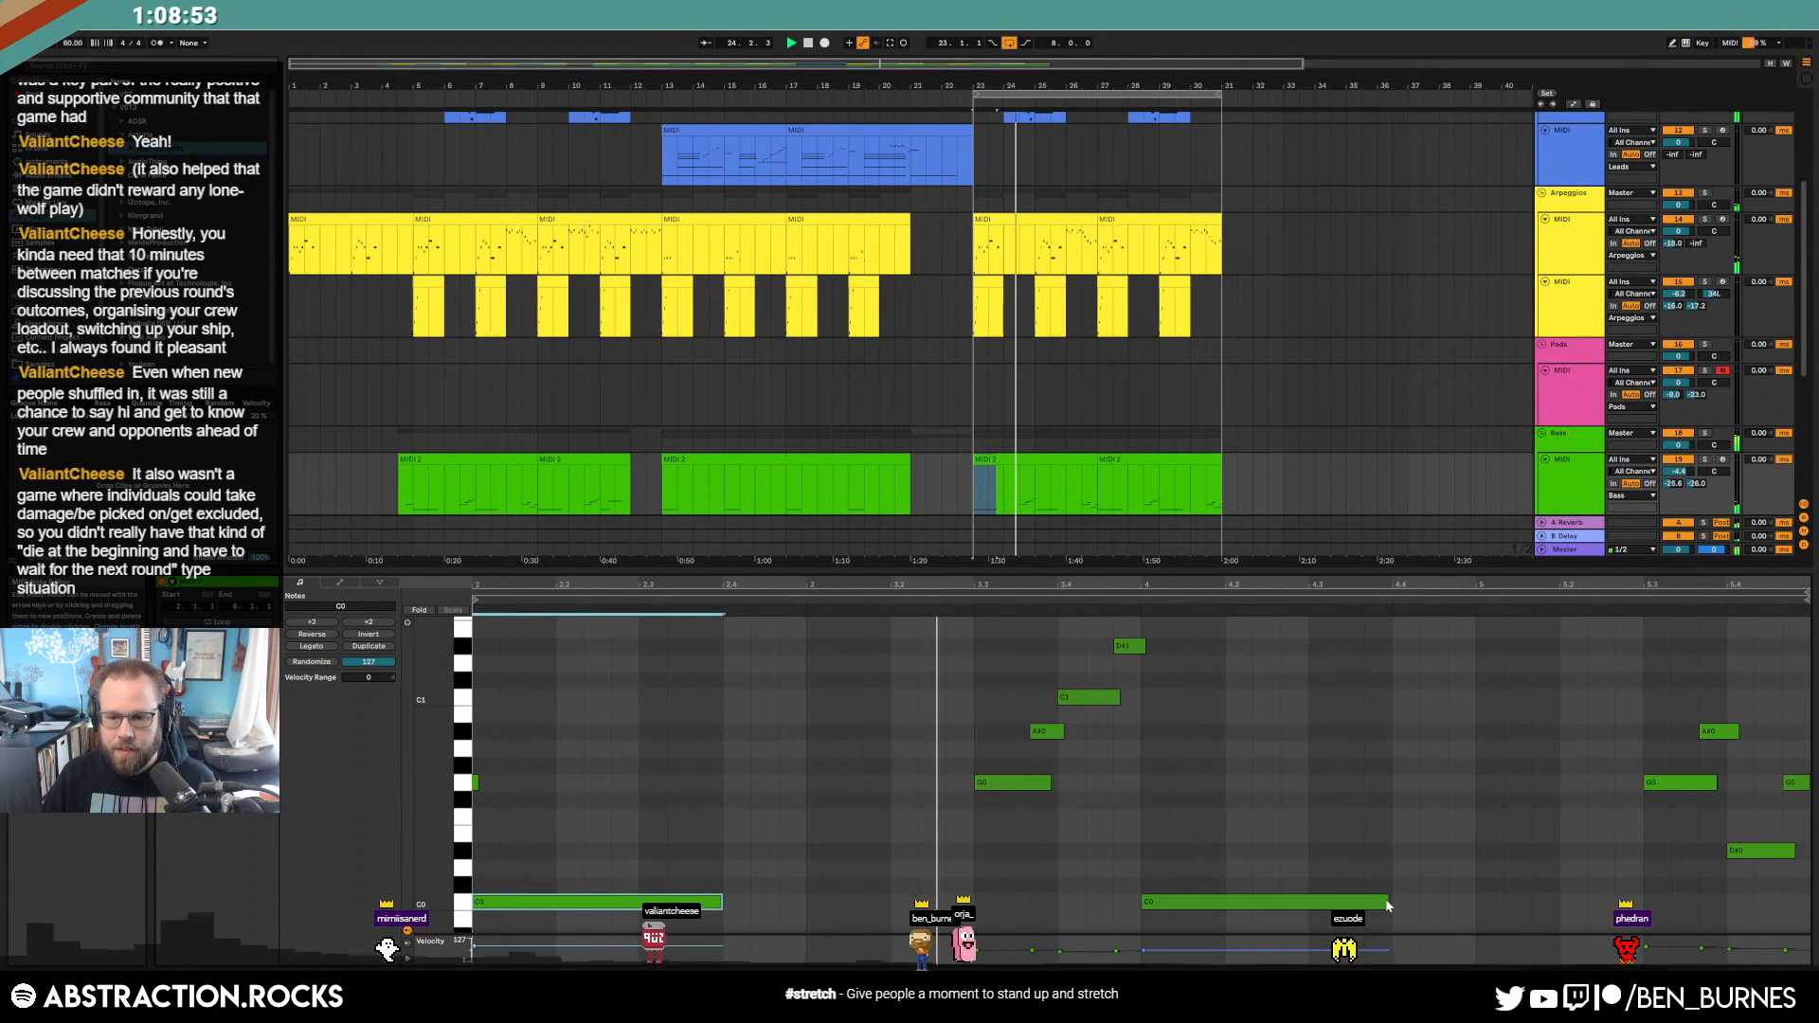
{"action": "left_click", "coordinate": [1386, 905]}
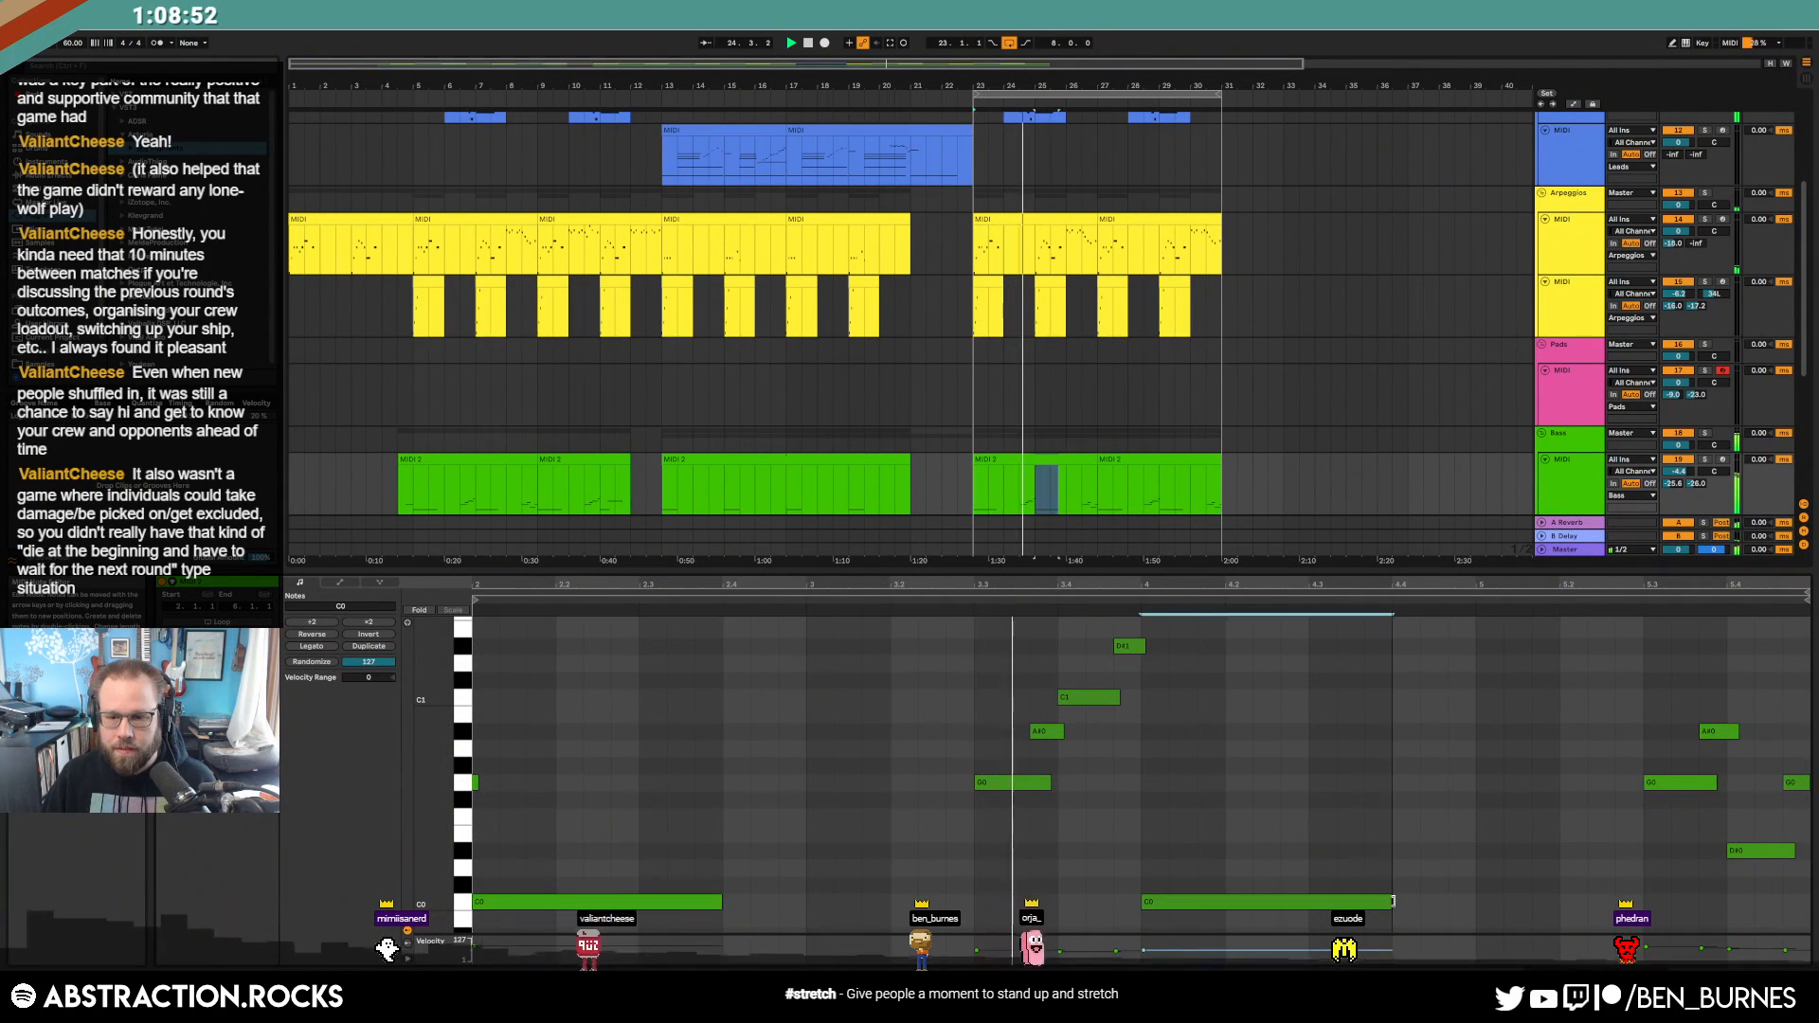
Extend the edited bass clip at bar 23 over the copy behind it so it fills bars 23–31.
{"action": "left_click", "coordinate": [1067, 459]}
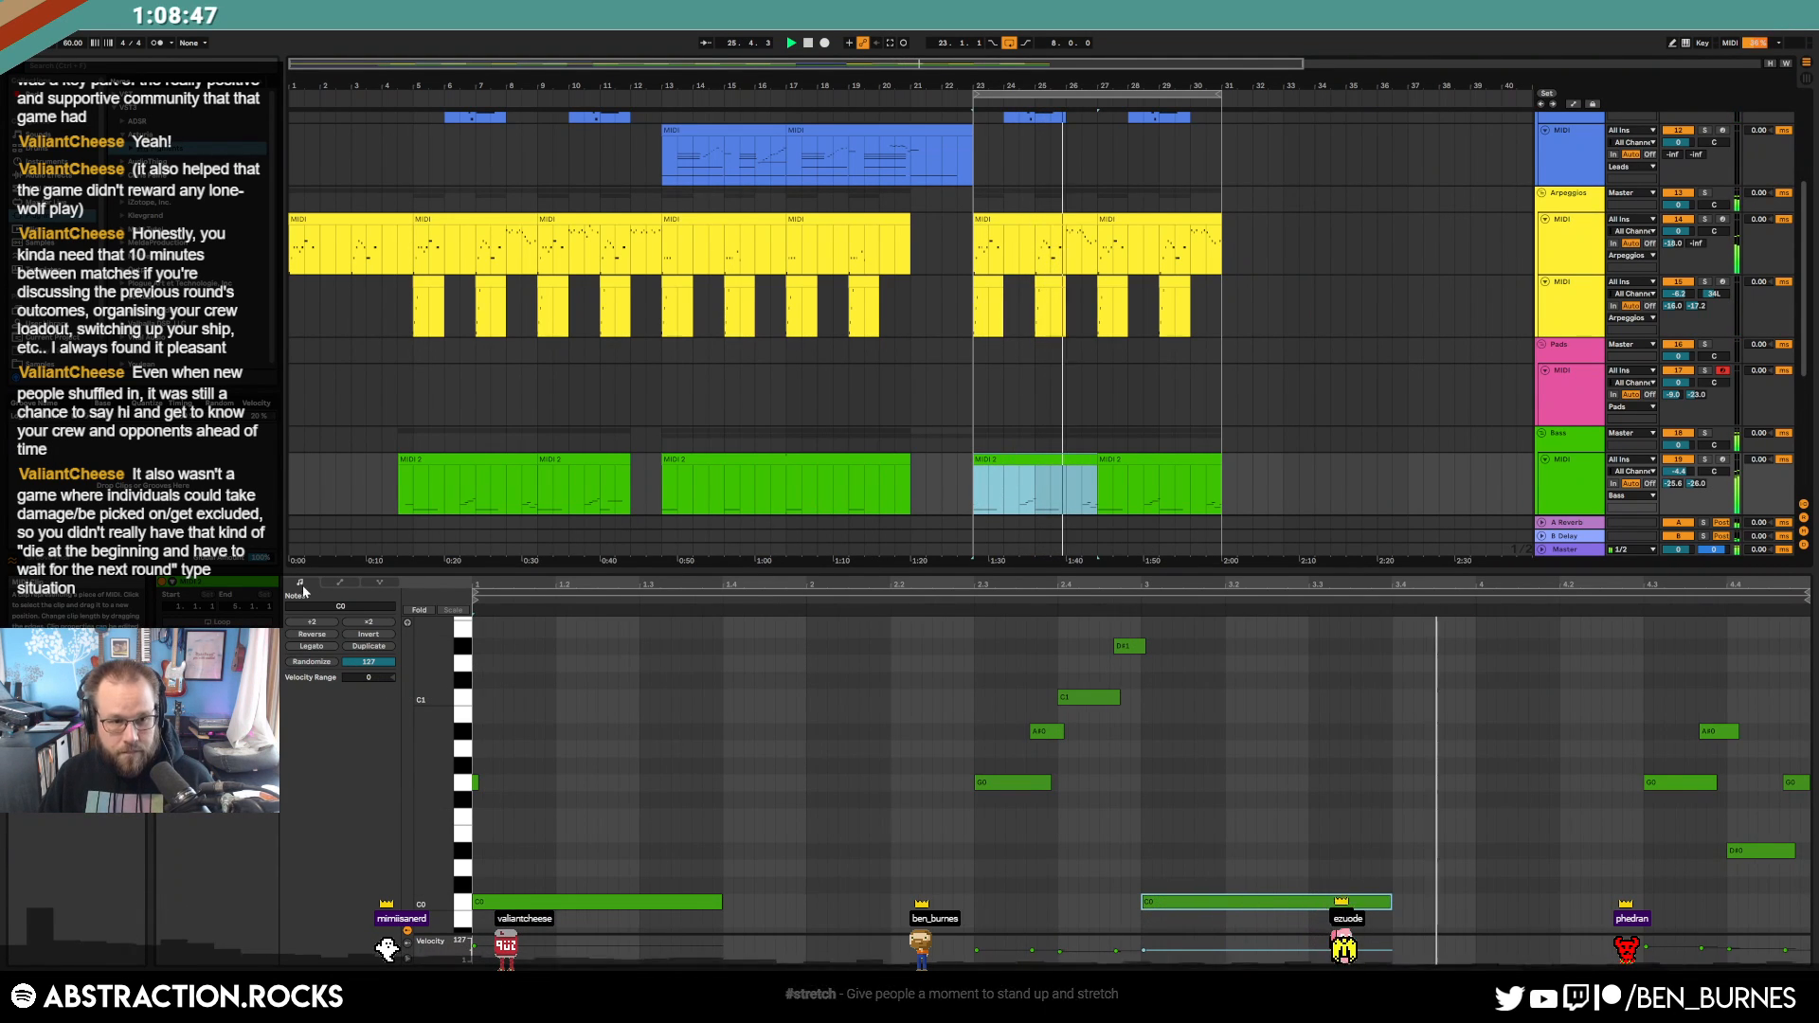
{"action": "left_click", "coordinate": [218, 621]}
{"action": "left_click_drag", "start_coordinate": [1095, 461], "coordinate": [1222, 494]}
{"action": "key", "text": "shift+Tab"}
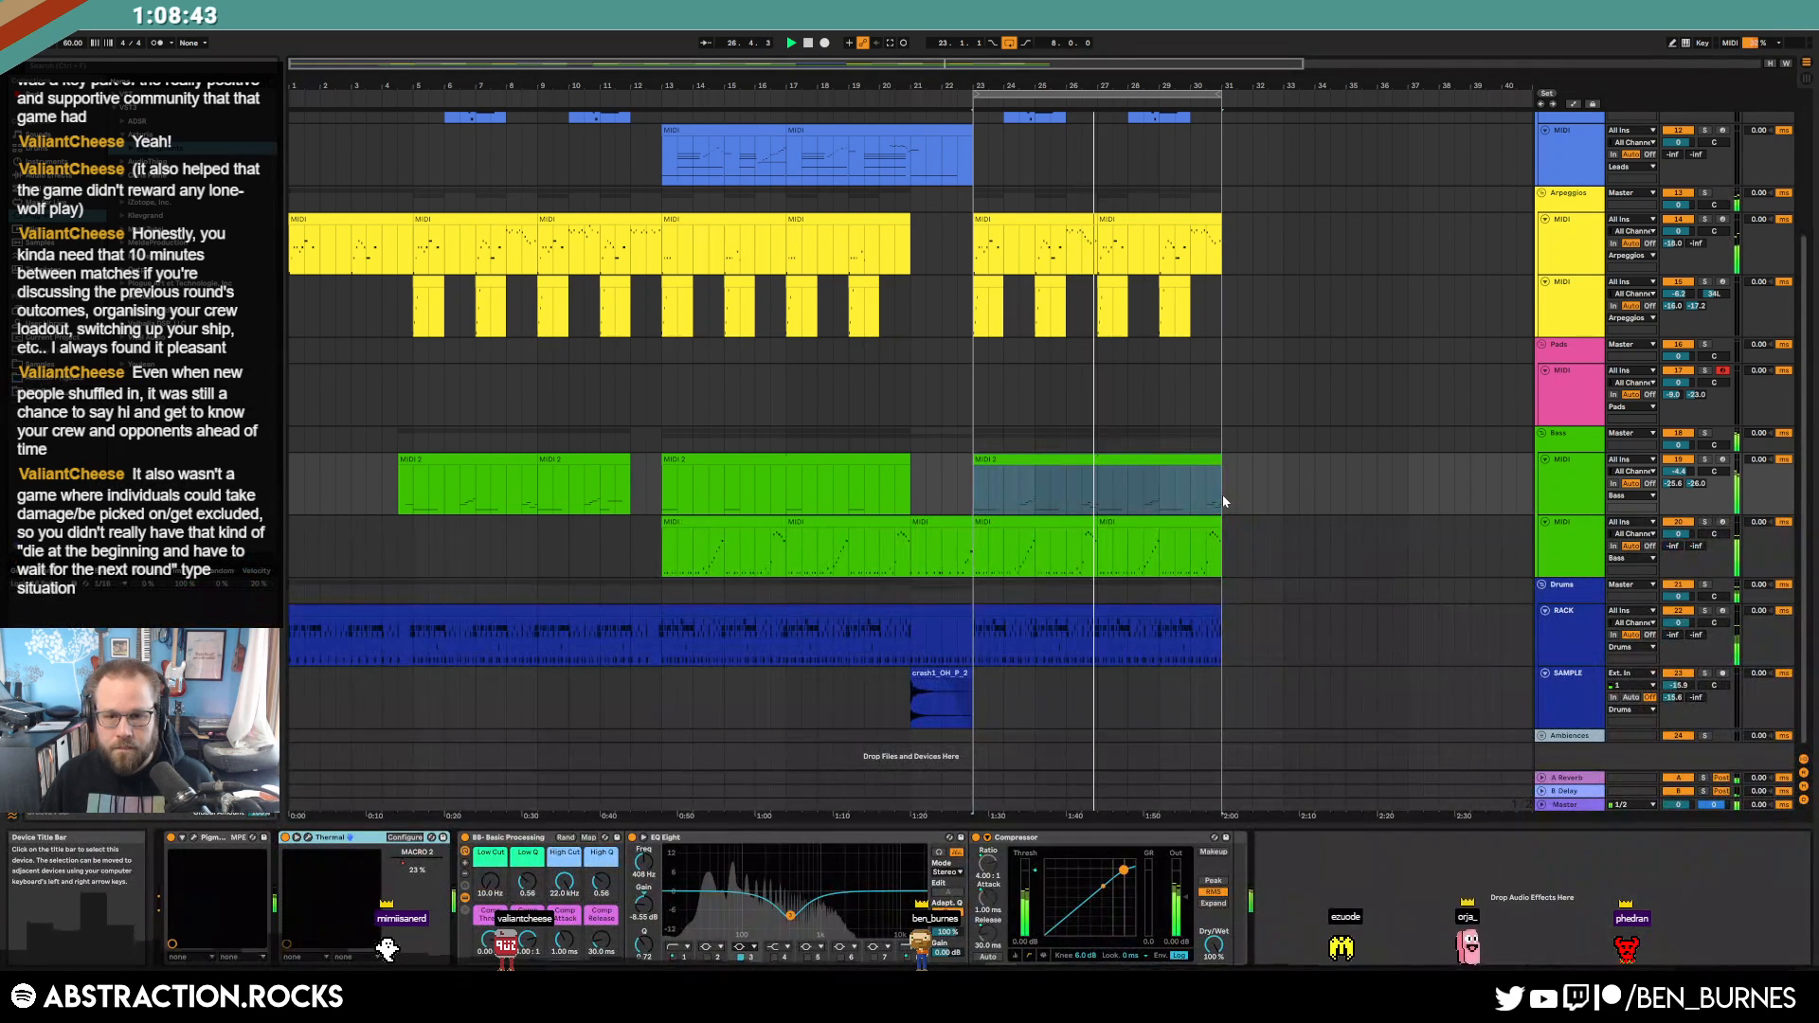
Delete the first bass track's part in bars 23–31 and play the song from the start.
{"action": "left_click", "coordinate": [1110, 461]}
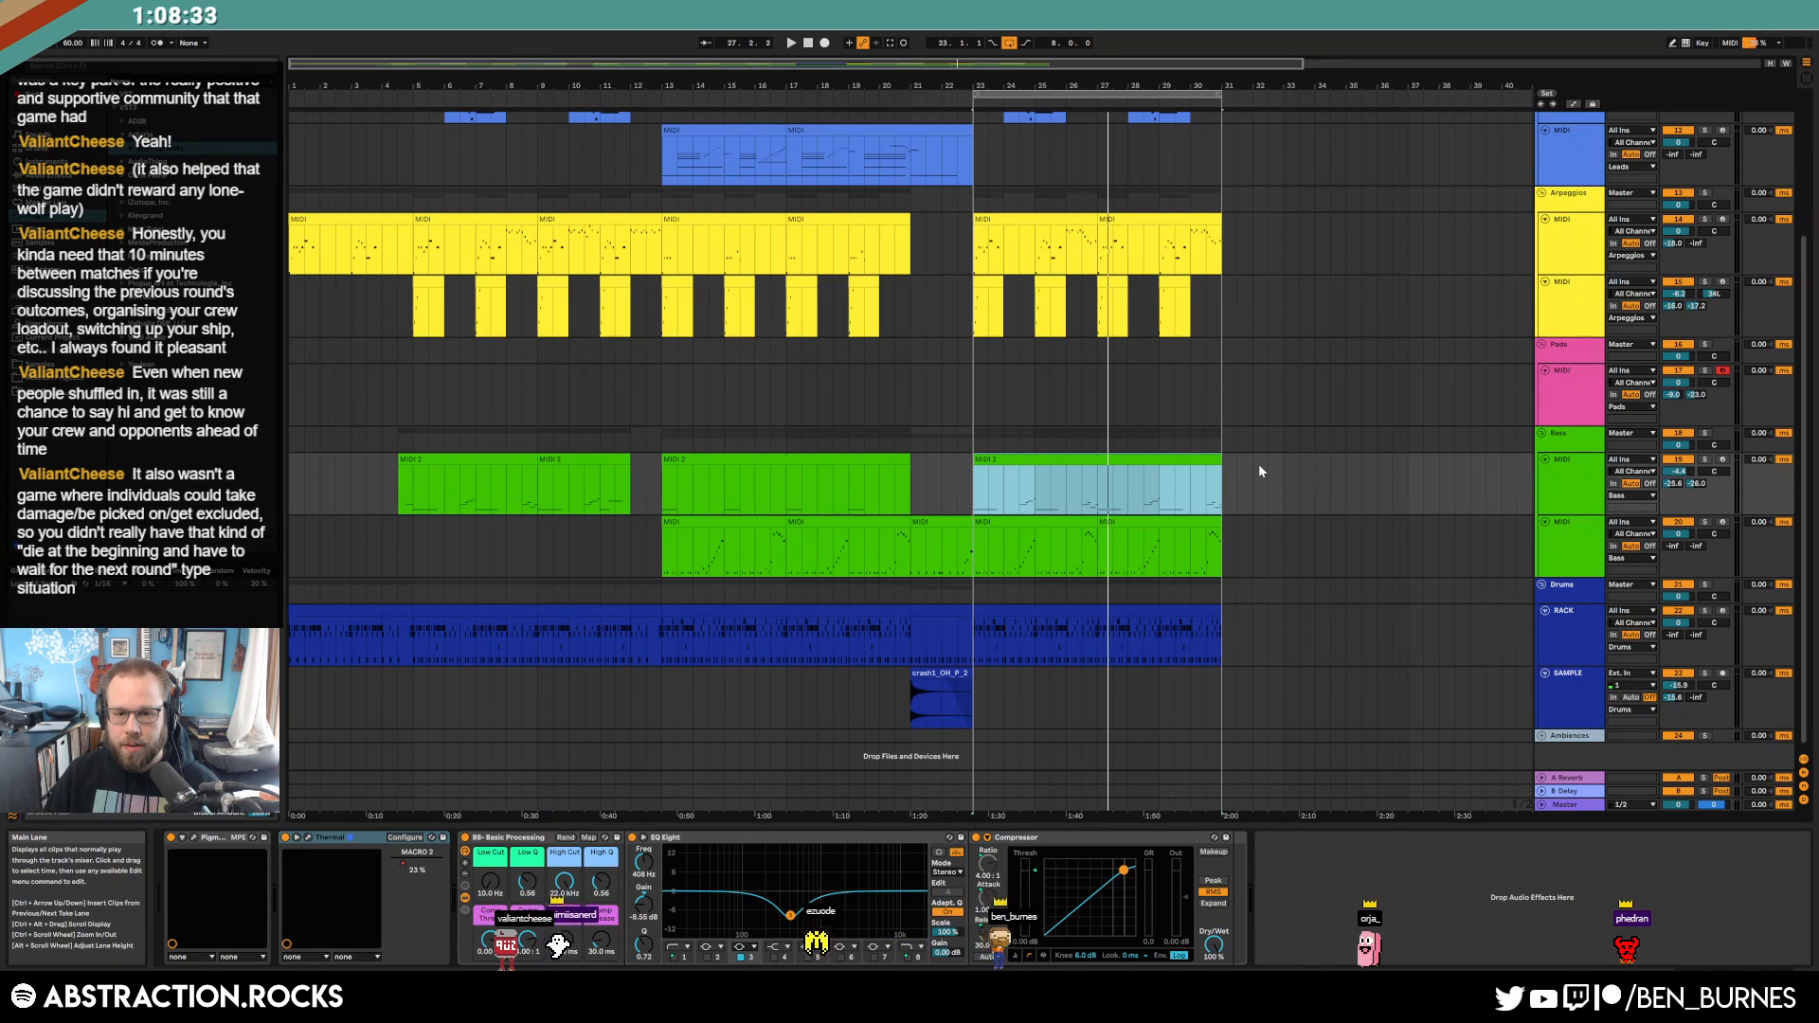
{"action": "key", "text": "Delete"}
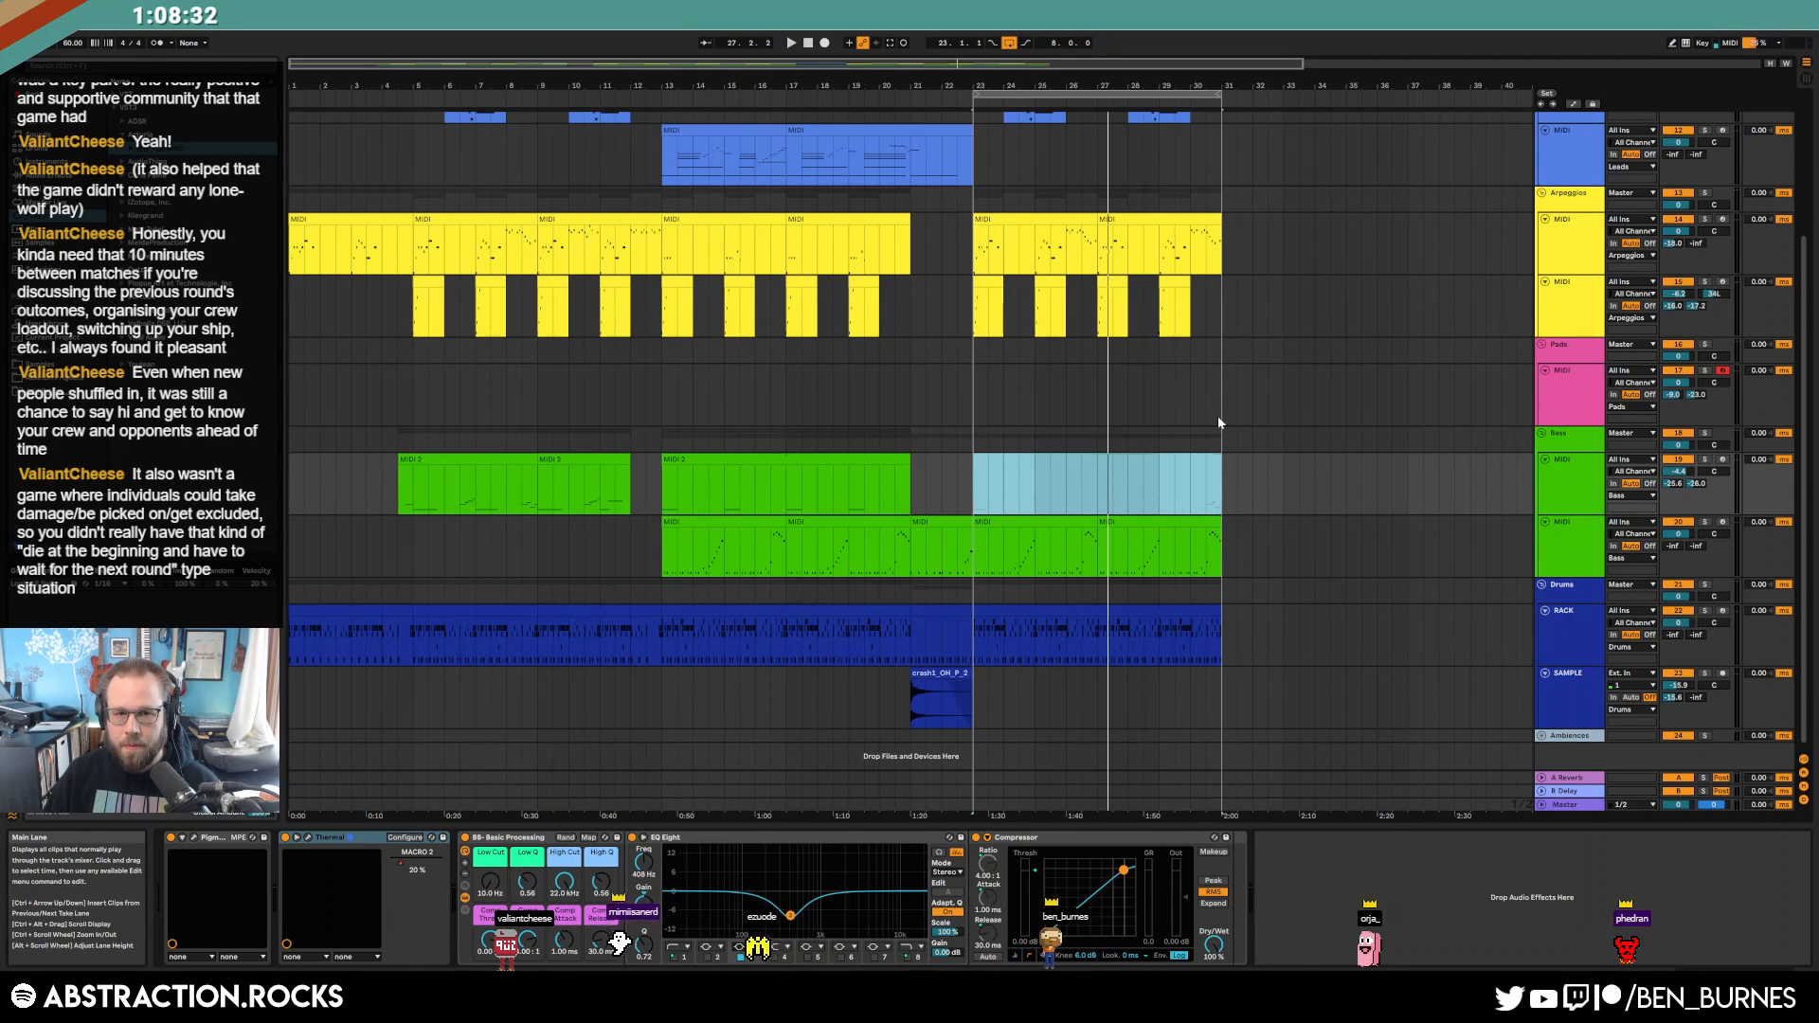
{"action": "double_click", "coordinate": [810, 47]}
{"action": "key", "text": "space"}
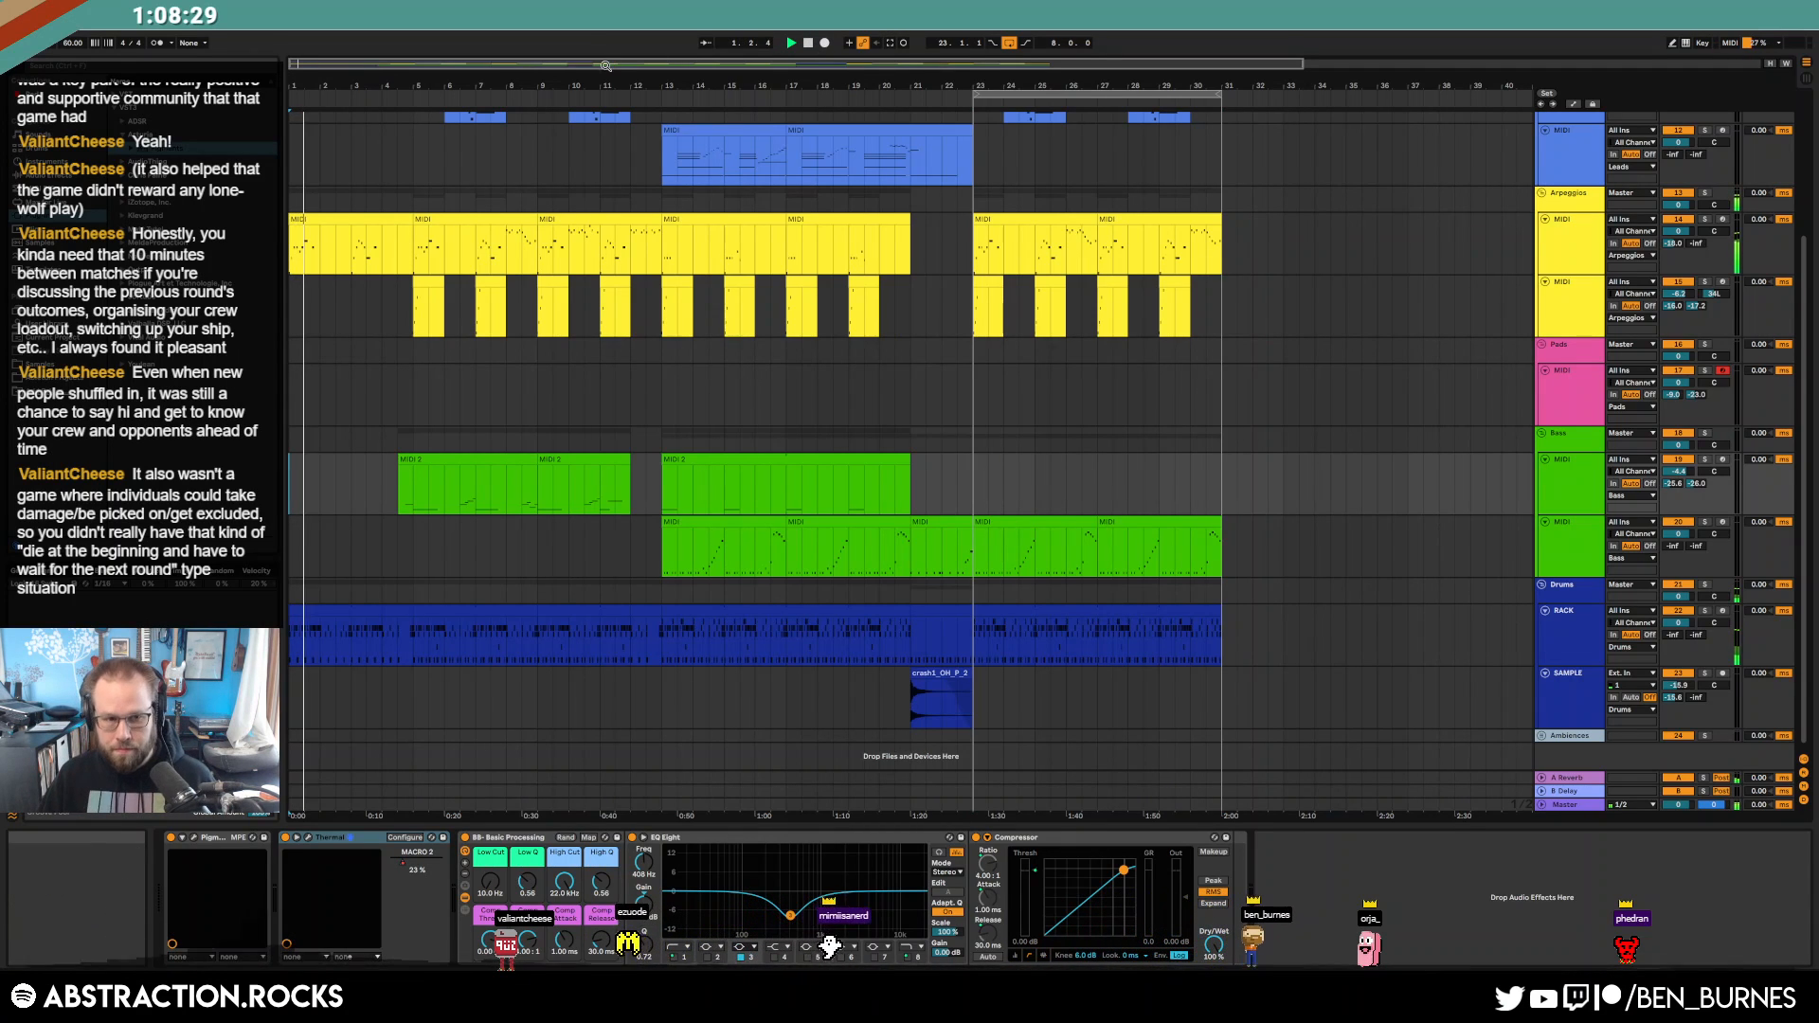
In the first arpeggio clip at bar 23, raise the first note to D#4, the long D#4 to F4 and the C4 after it to D4.
{"action": "double_click", "coordinate": [1044, 214]}
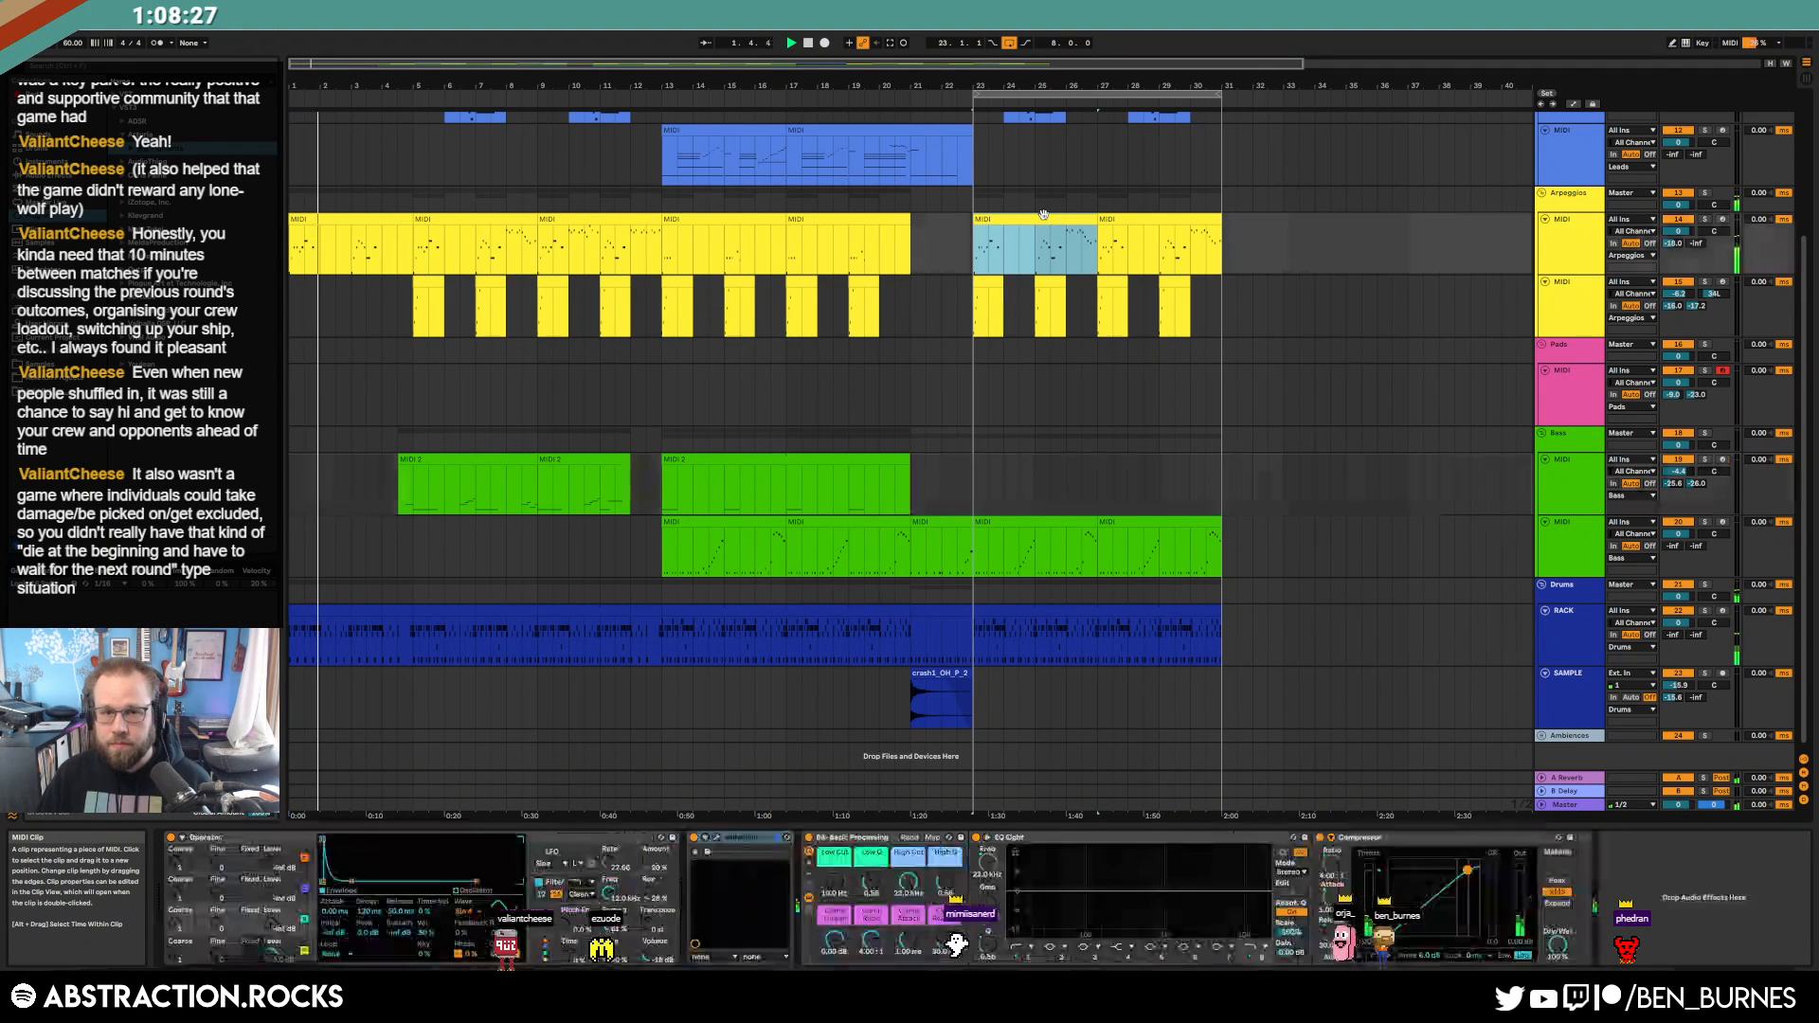
{"action": "left_click_drag", "start_coordinate": [505, 895], "coordinate": [505, 759]}
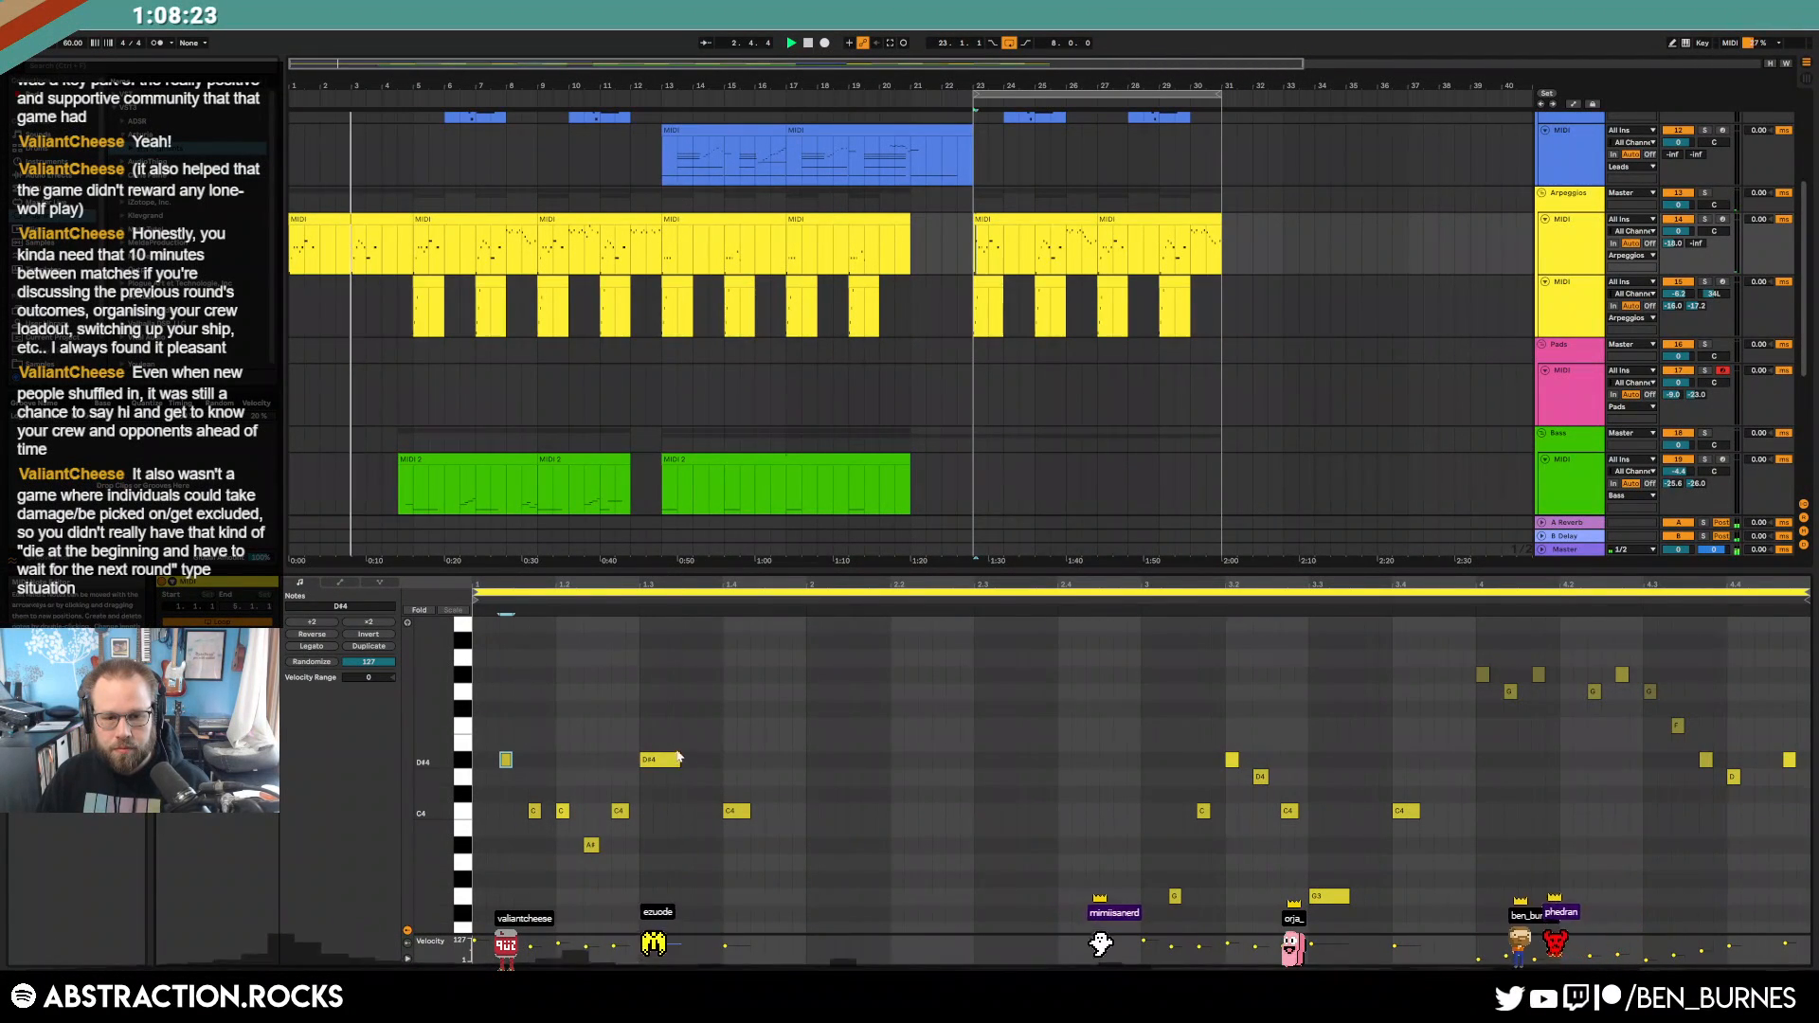
{"action": "left_click_drag", "start_coordinate": [660, 758], "coordinate": [660, 725]}
{"action": "left_click_drag", "start_coordinate": [736, 810], "coordinate": [736, 776]}
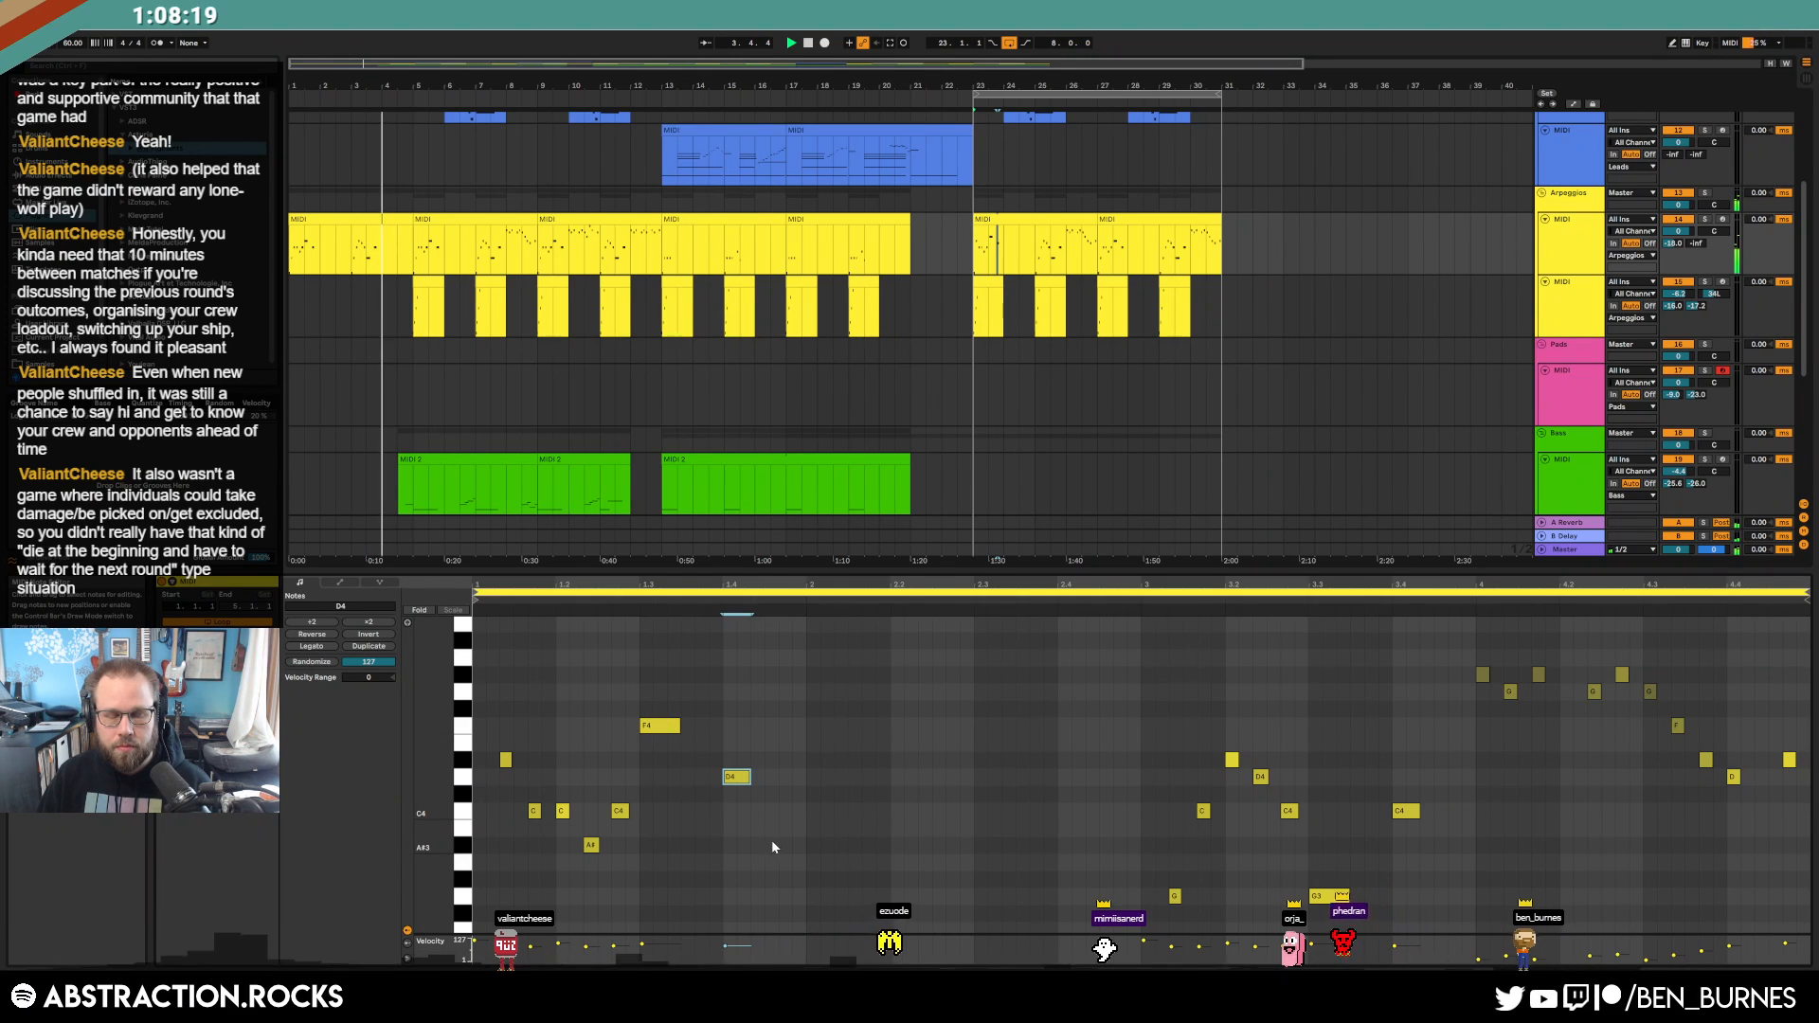
{"action": "key", "text": "shift+Tab"}
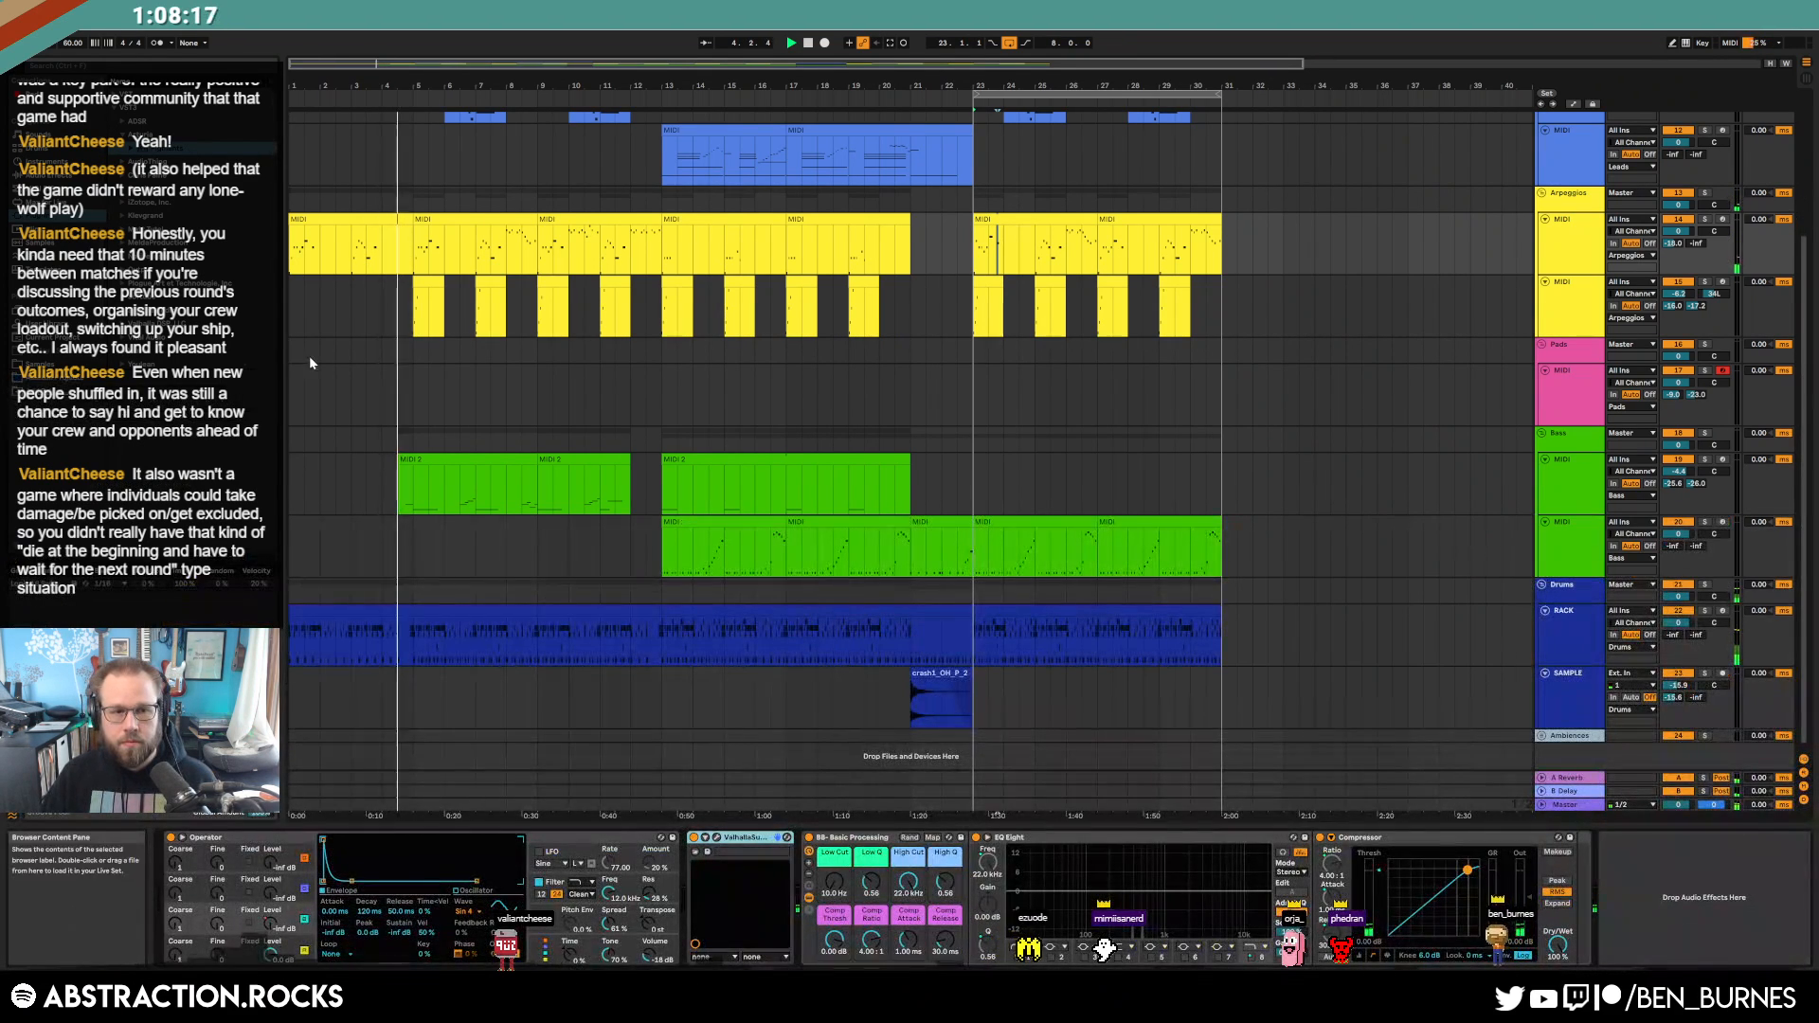
Unfold the Utility group, open the ADSR Sample Manager on its SAMPLES track and filter the samples by the Drum tag.
{"action": "scroll", "coordinate": [452, 411], "scroll_direction": "up", "scroll_amount": 3}
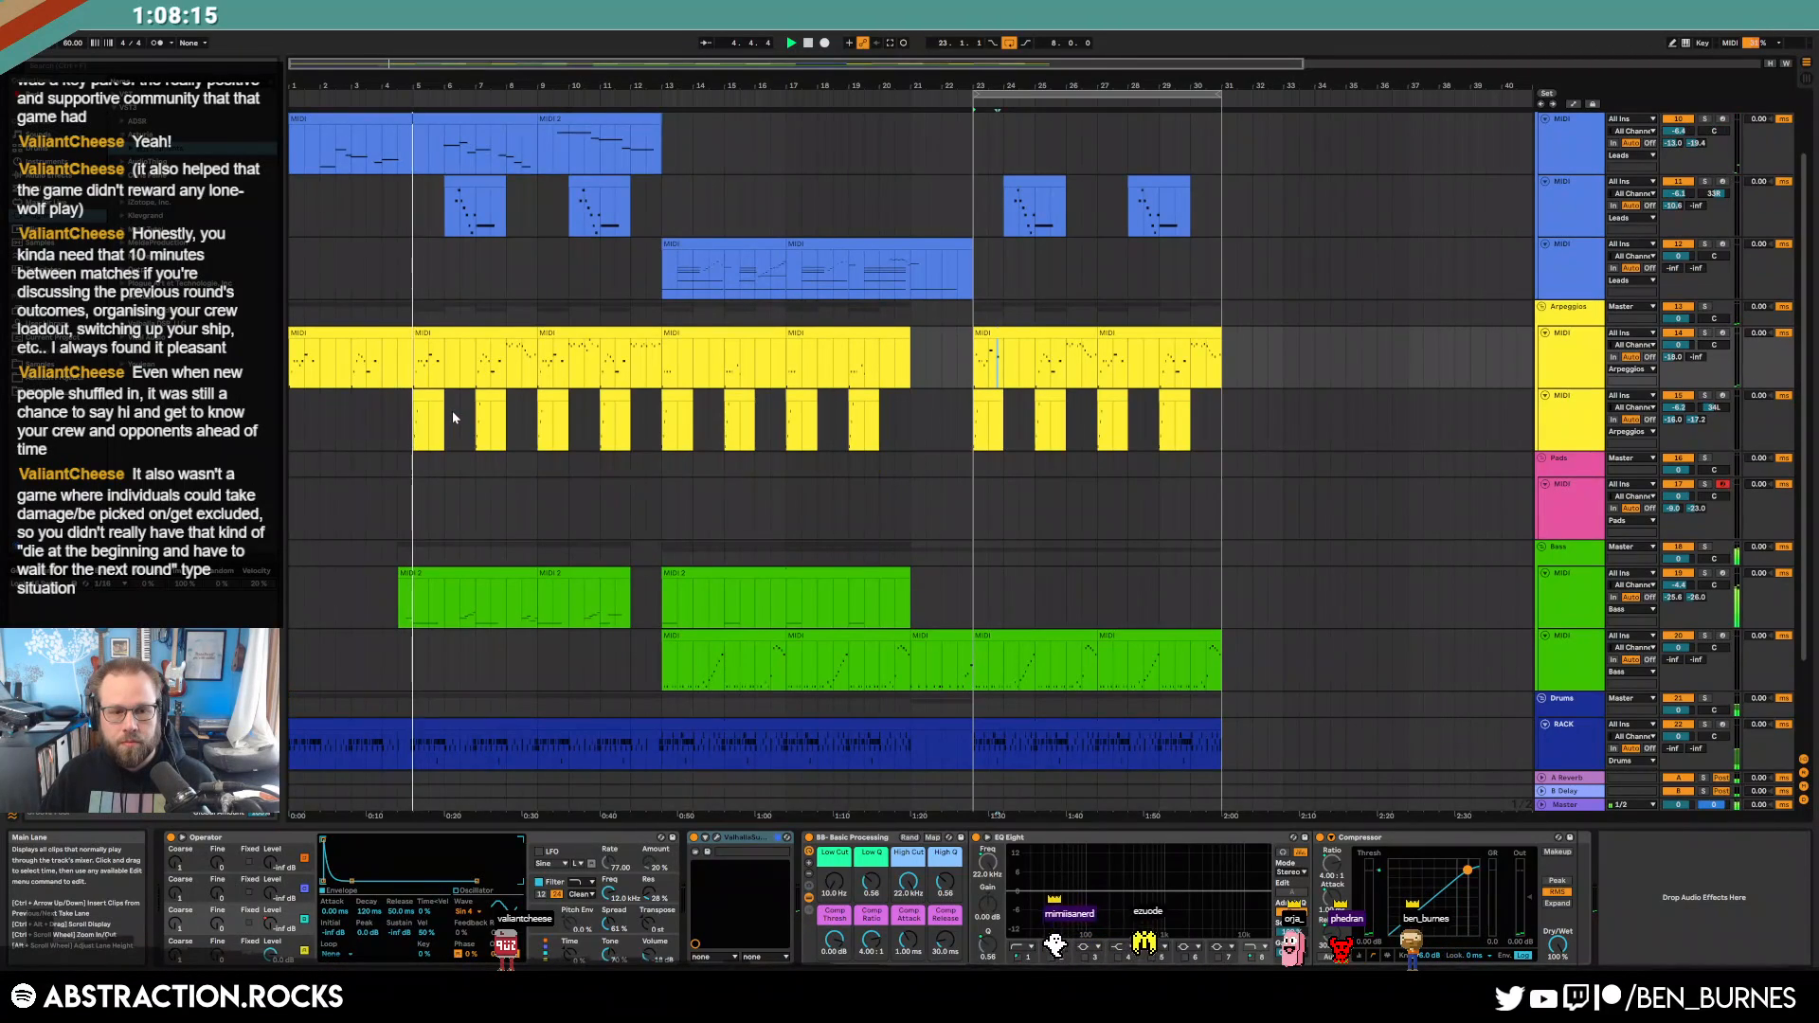
{"action": "scroll", "coordinate": [462, 422], "scroll_direction": "down", "scroll_amount": 3}
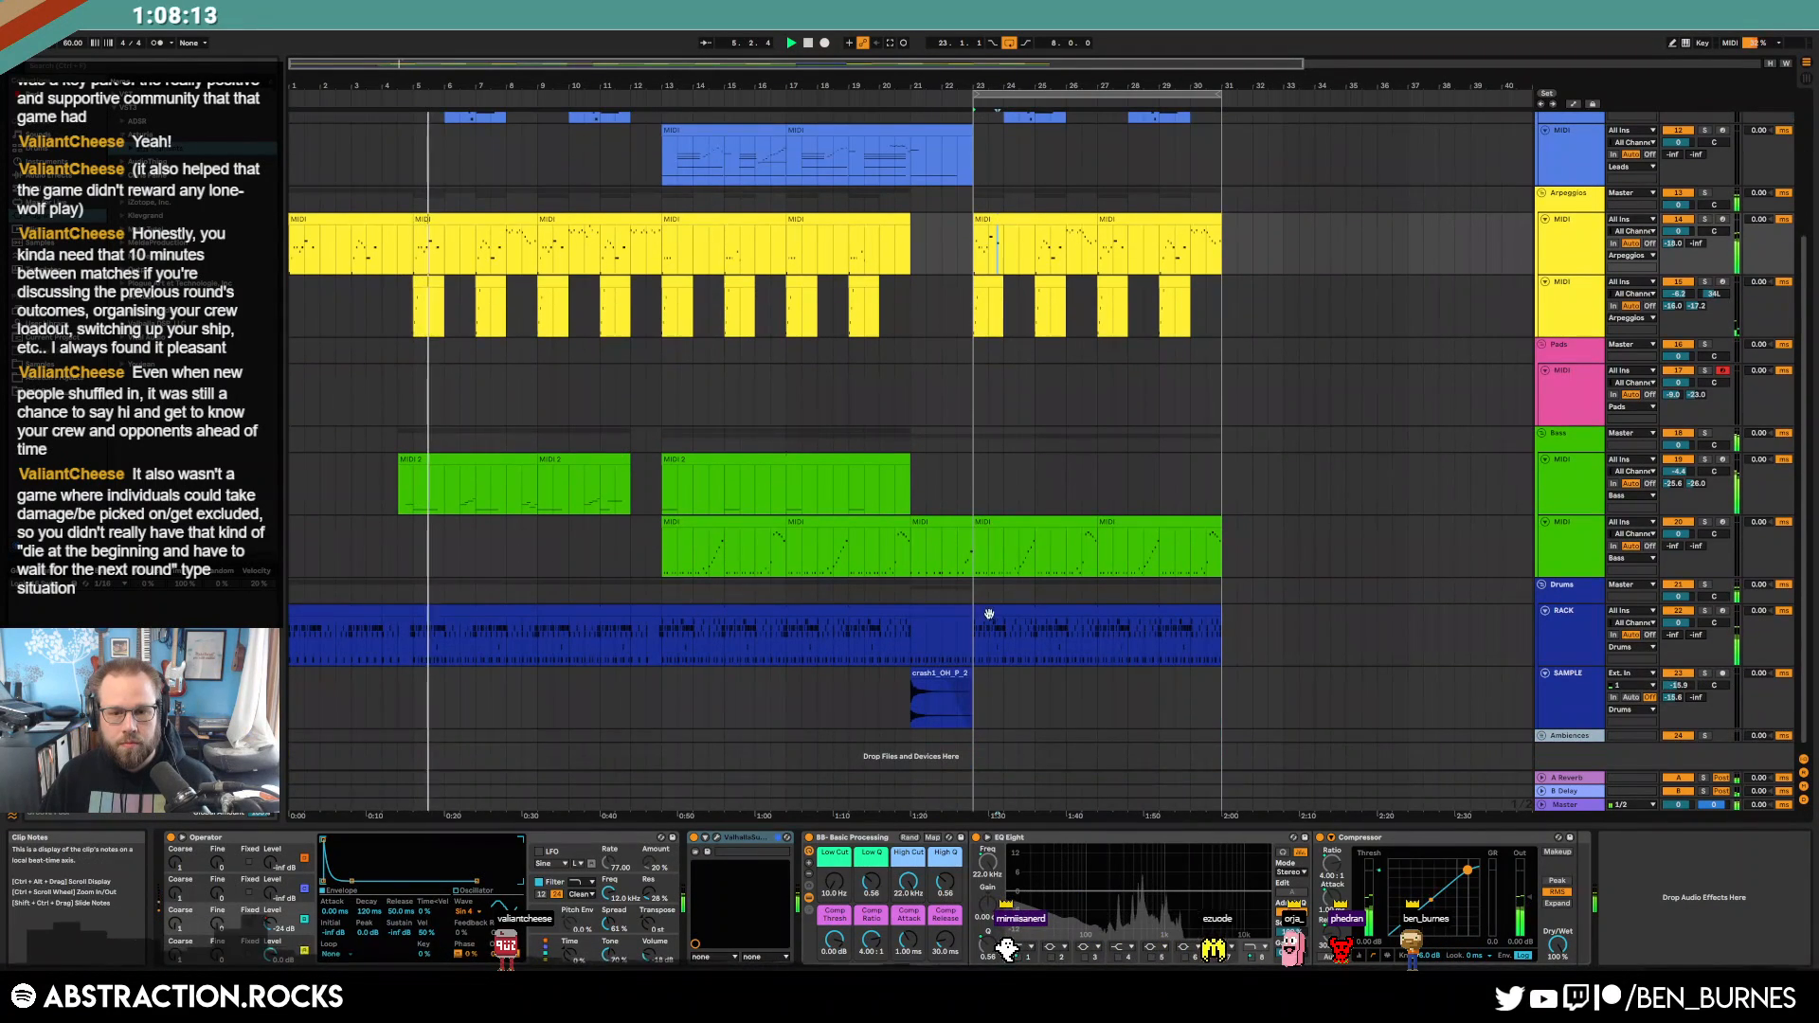
{"action": "left_click", "coordinate": [993, 612]}
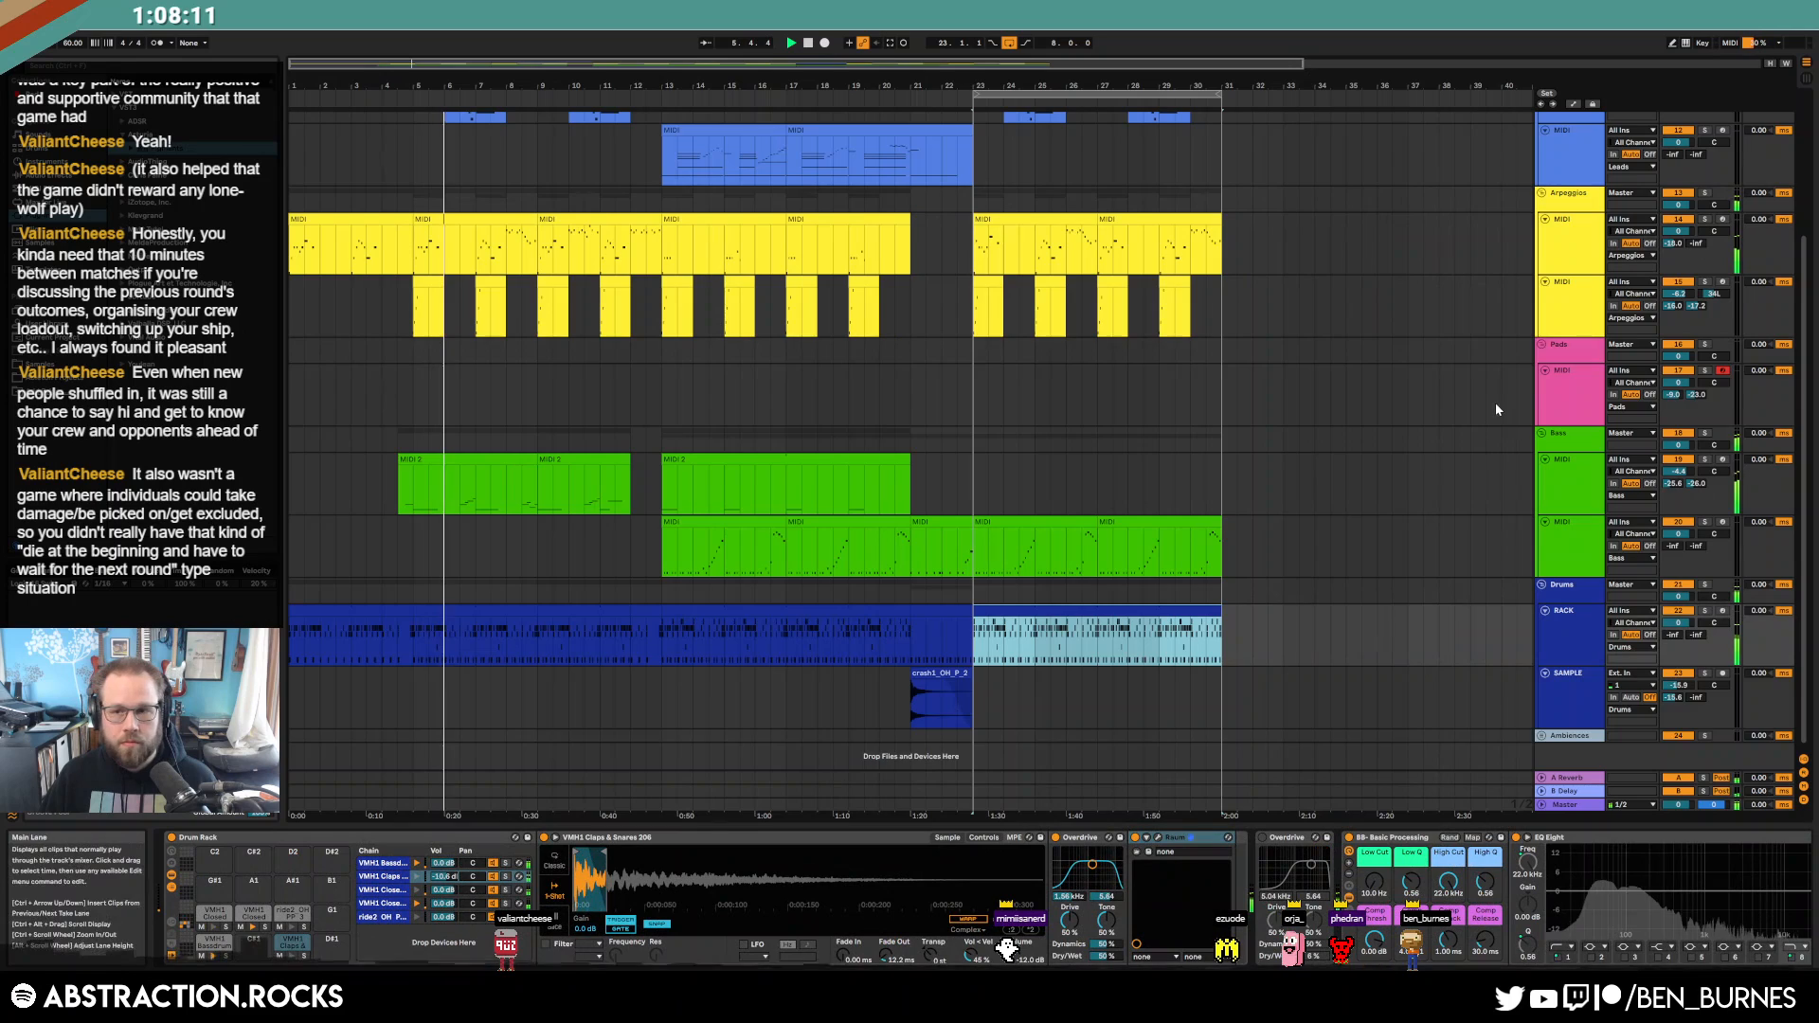
{"action": "scroll", "coordinate": [1546, 161], "scroll_direction": "up", "scroll_amount": 5}
{"action": "left_click", "coordinate": [1542, 160]}
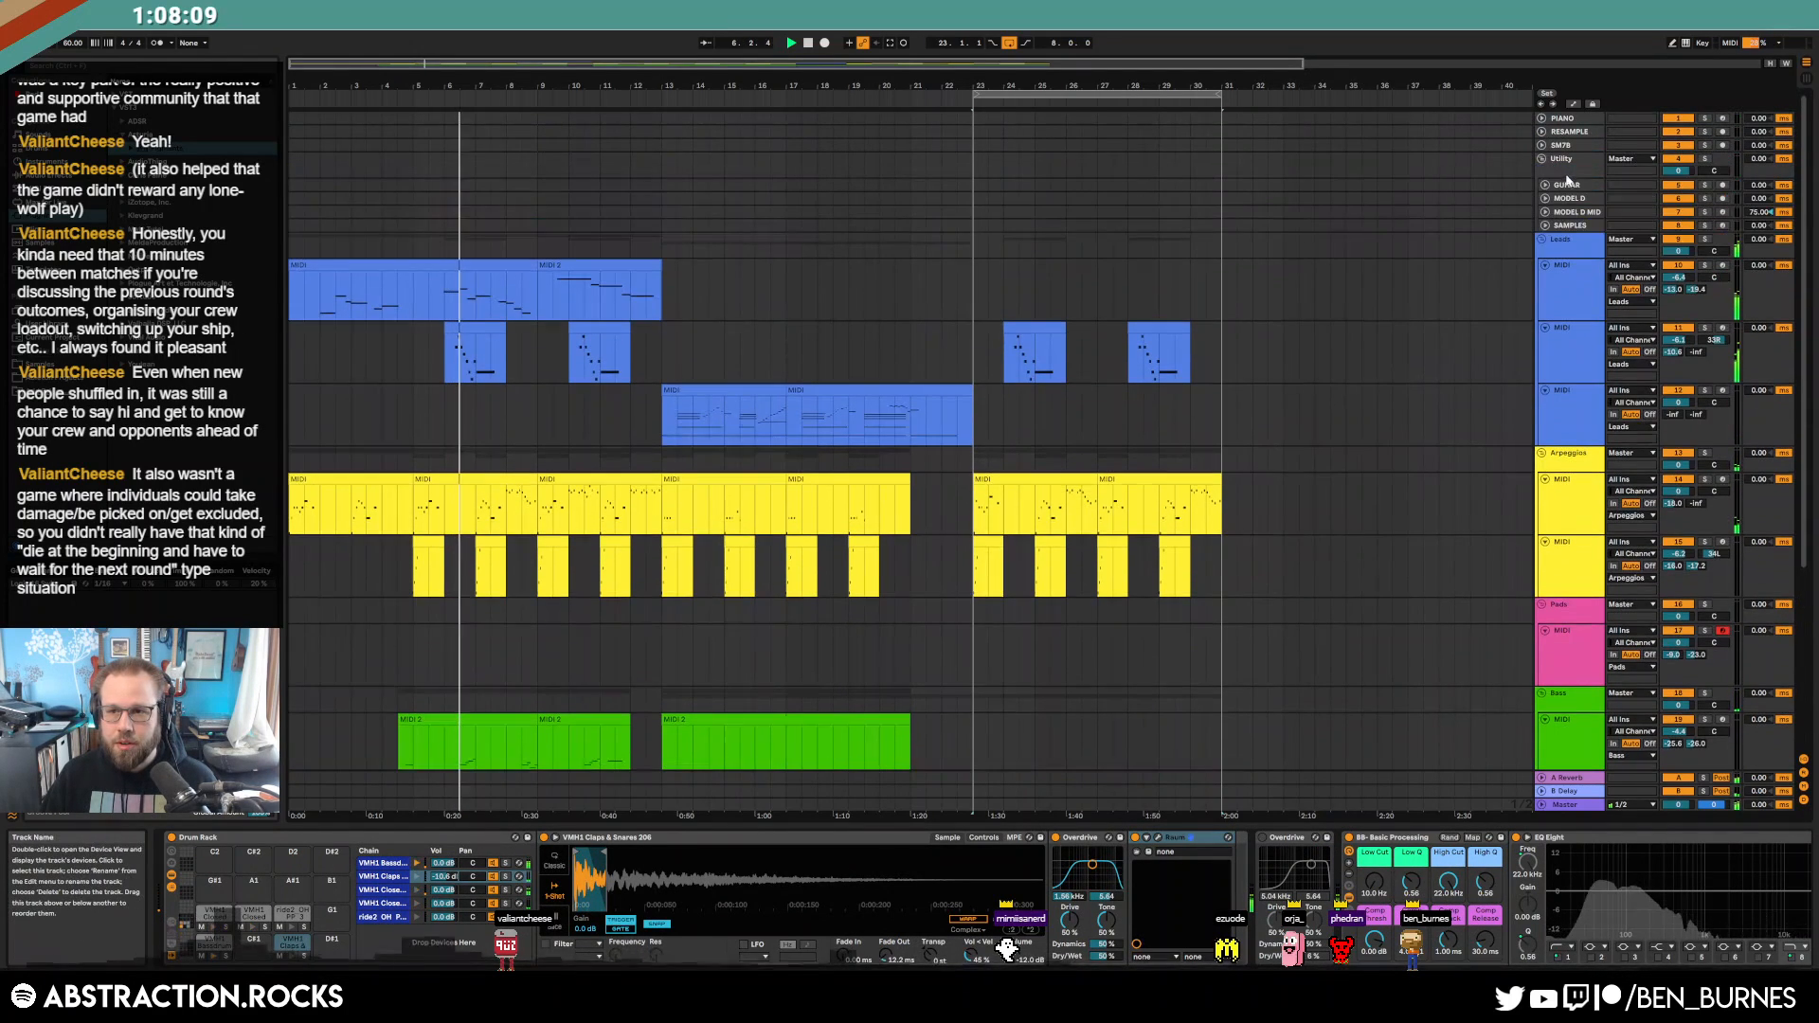
{"action": "left_click", "coordinate": [191, 839]}
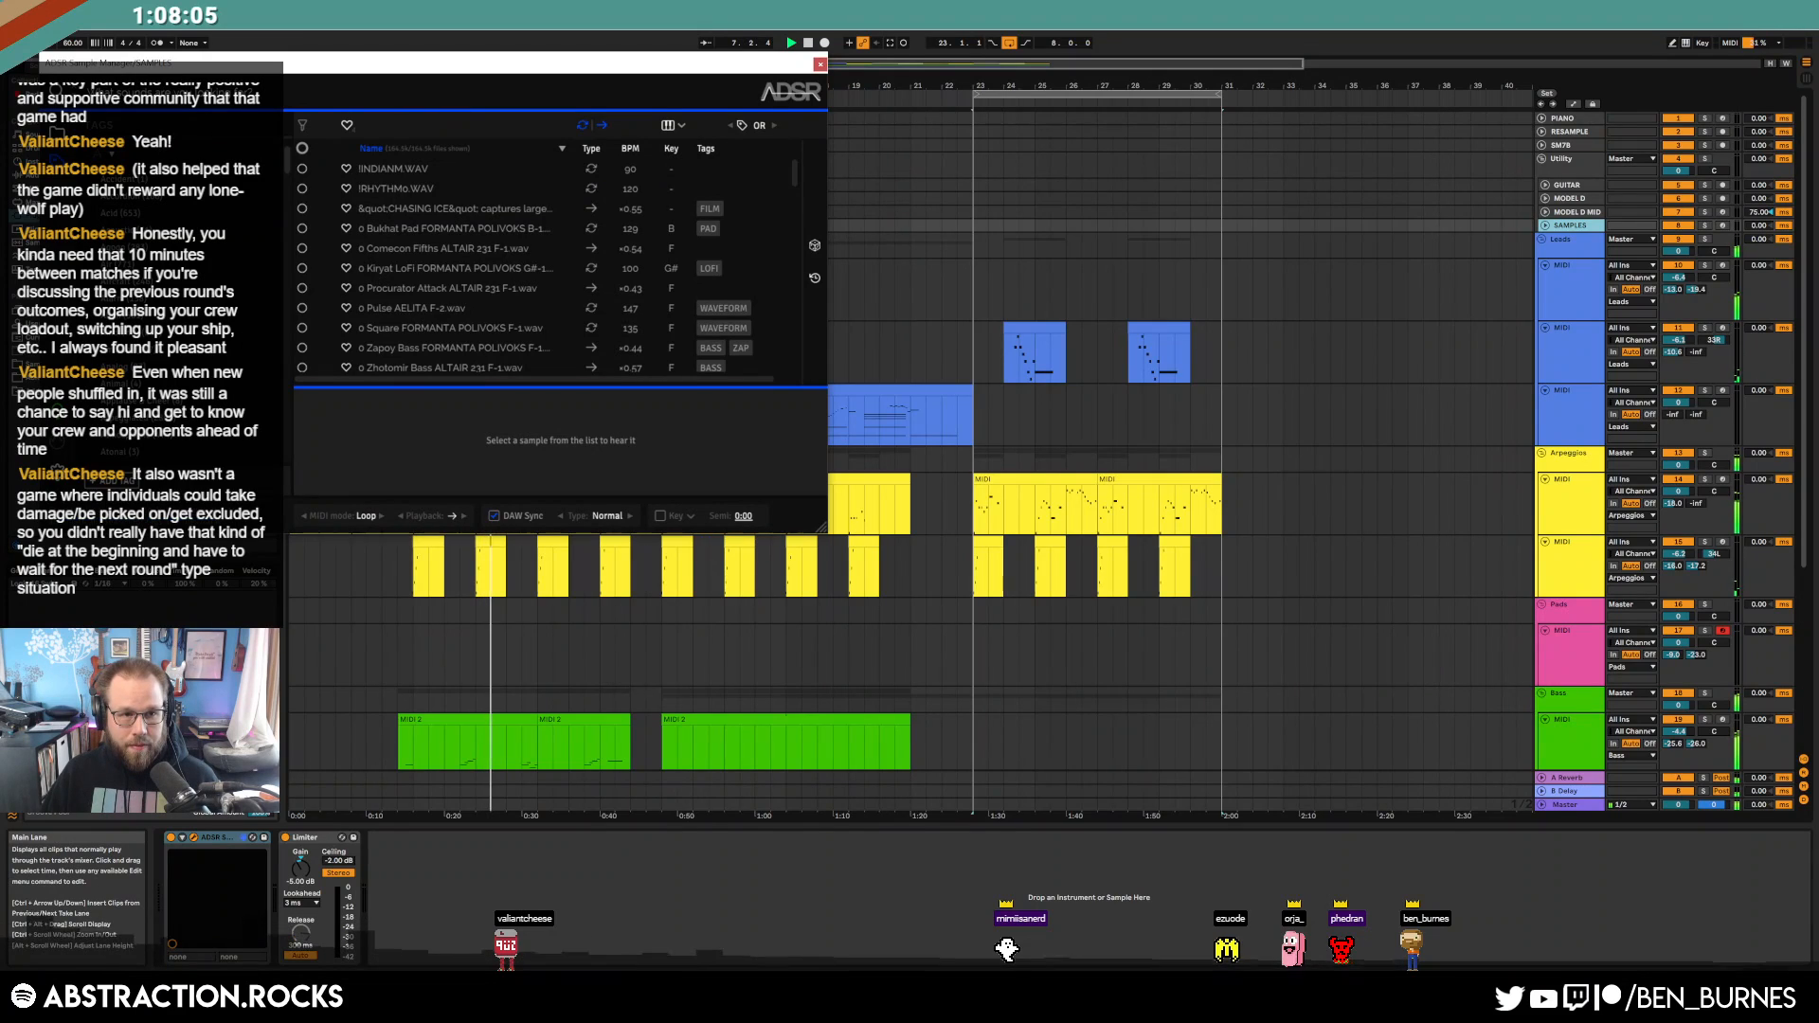
{"action": "left_click", "coordinate": [111, 154]}
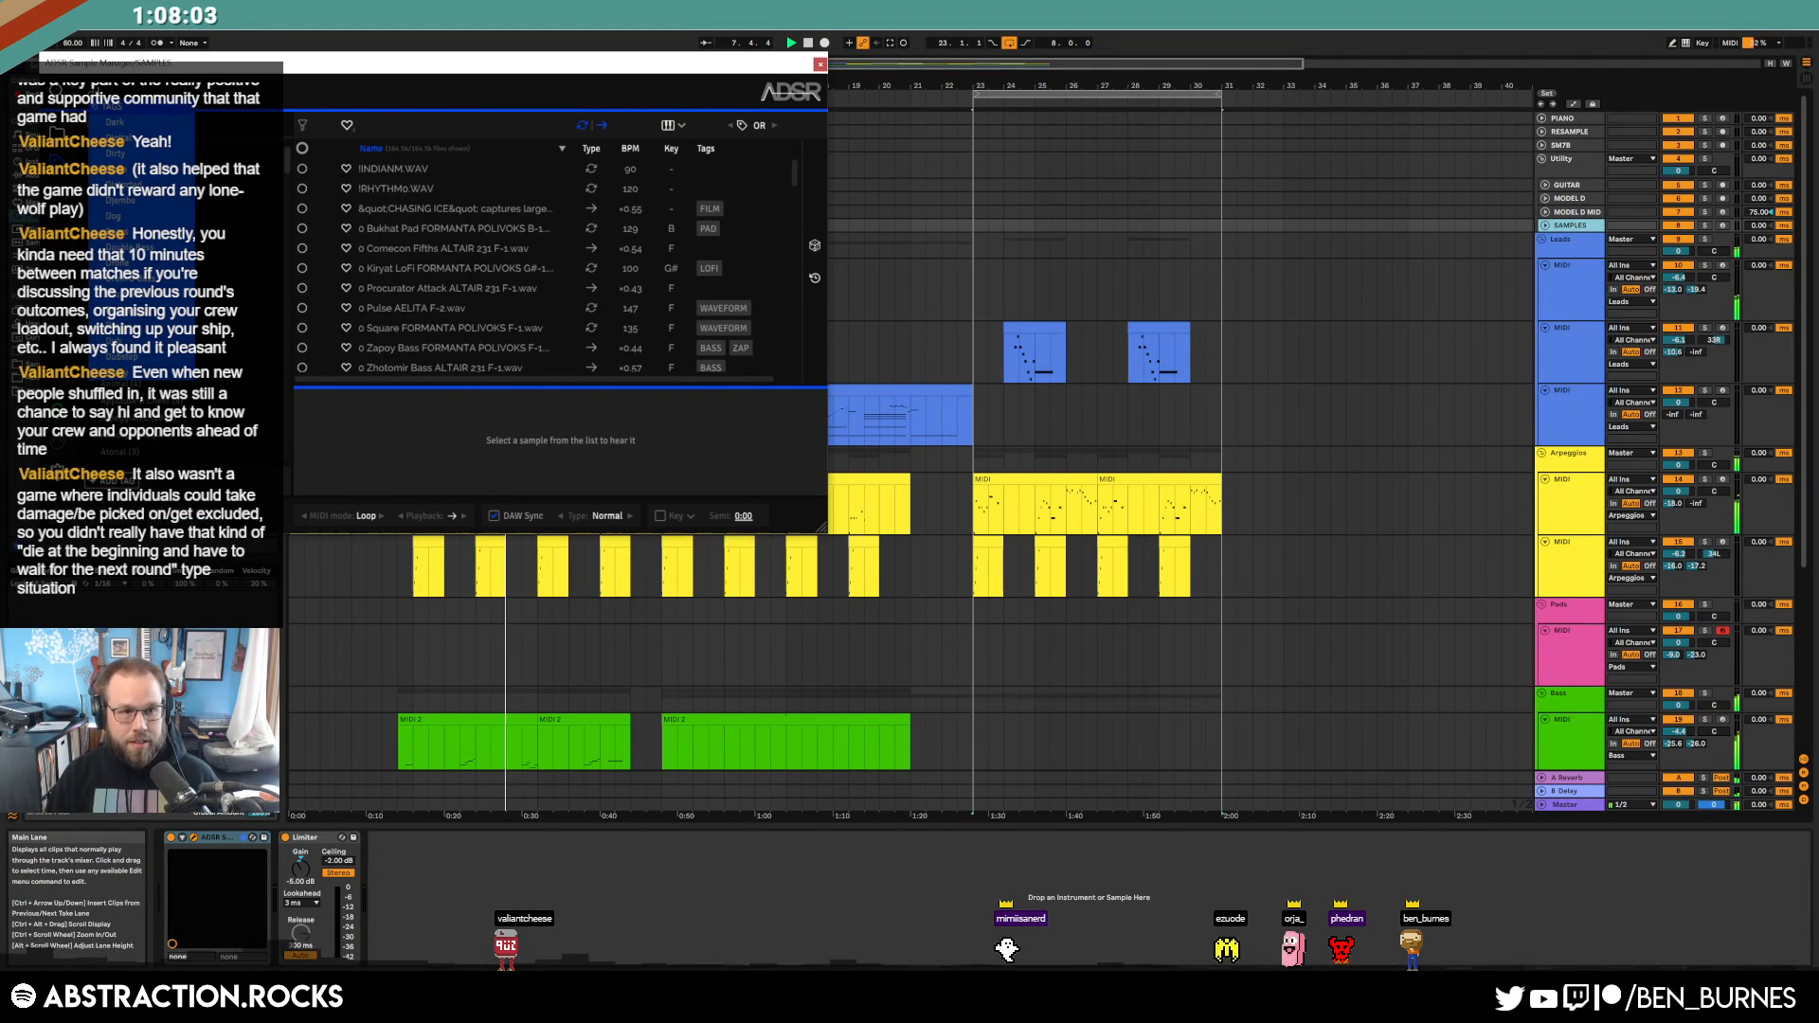
{"action": "left_click", "coordinate": [119, 325]}
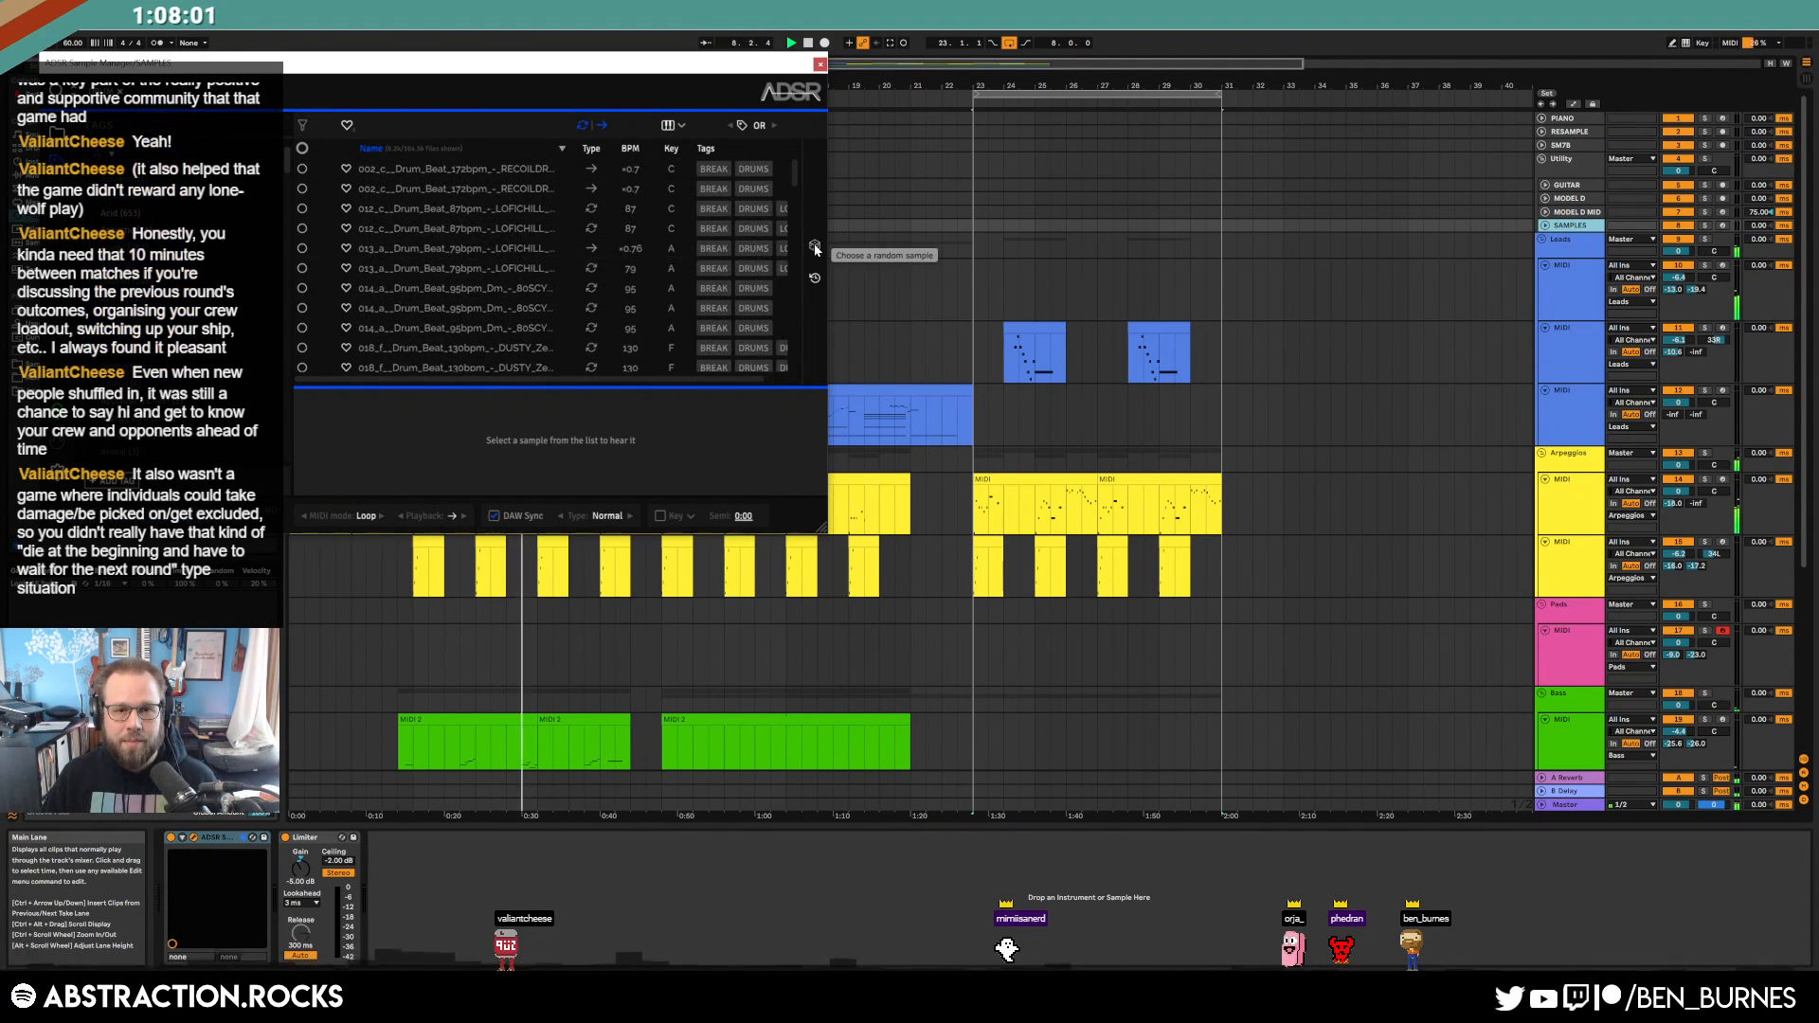
Pick the sample VEC2 Bassdrums Hard 202.wav and load it onto the empty G#1 pad of the RACK track's Drum Rack.
{"action": "left_click_drag", "start_coordinate": [669, 67], "coordinate": [1023, 103]}
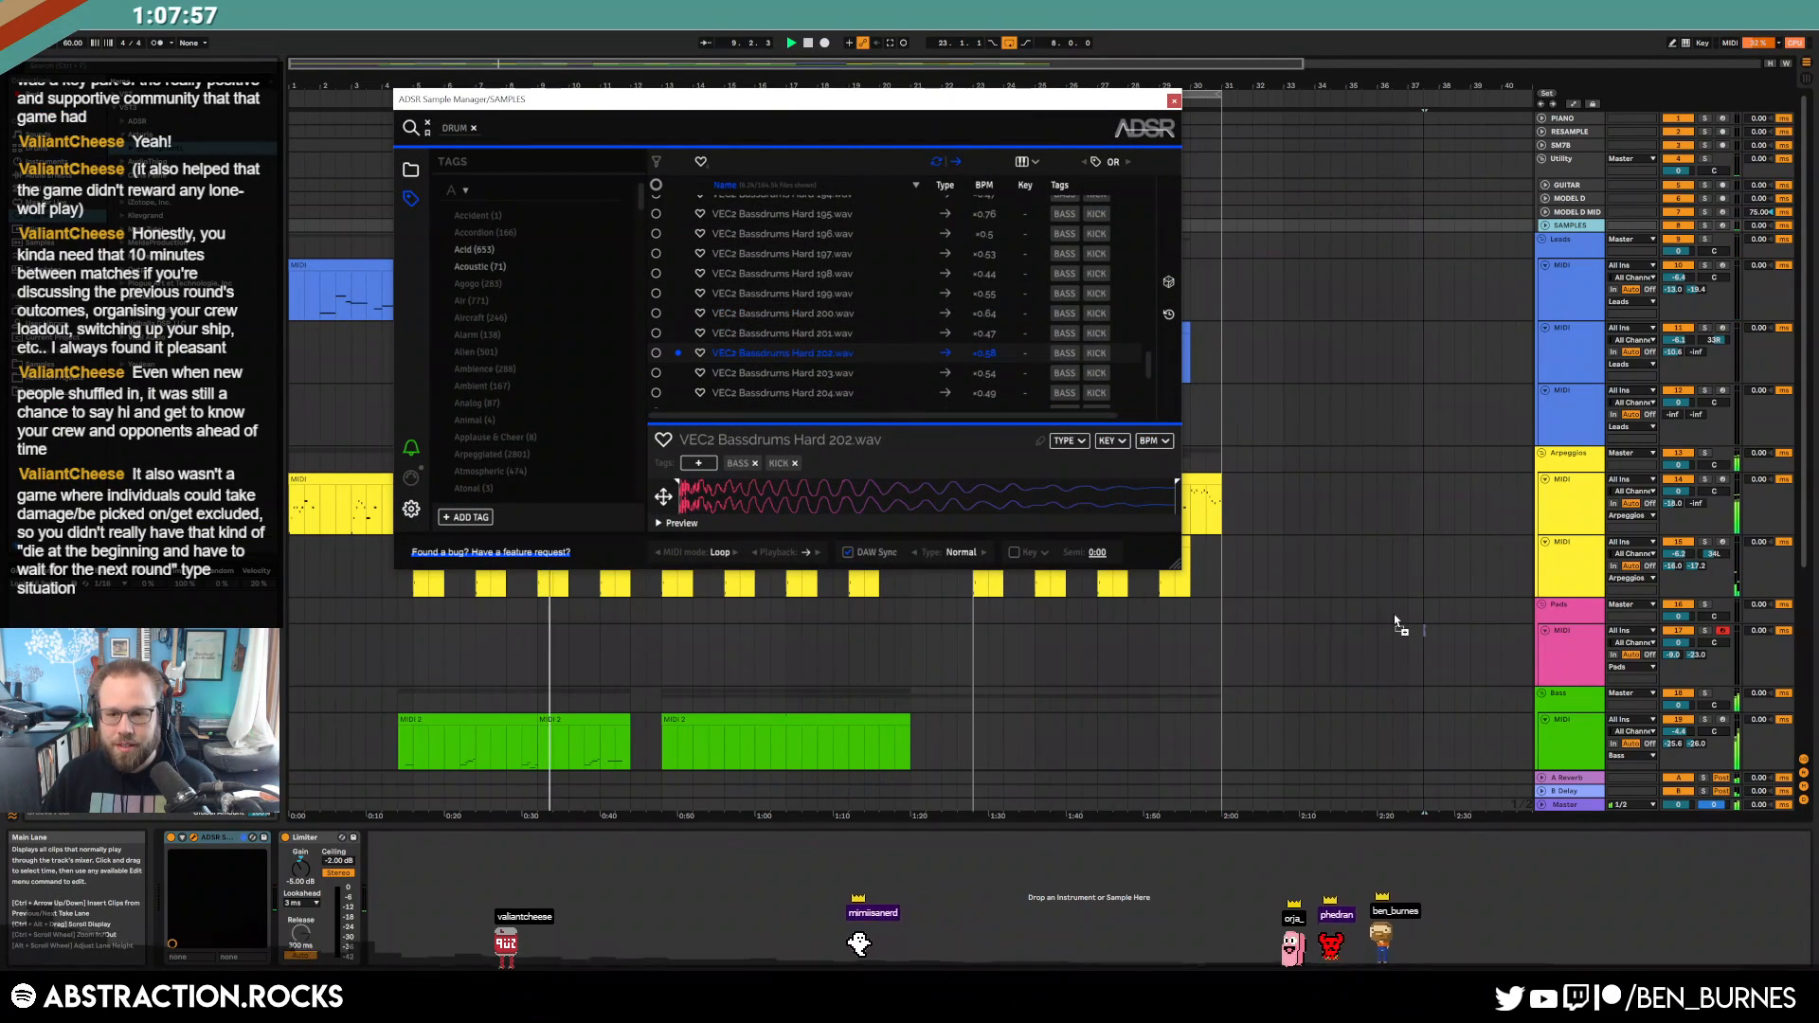
{"action": "left_click_drag", "start_coordinate": [1561, 753], "coordinate": [1568, 748]}
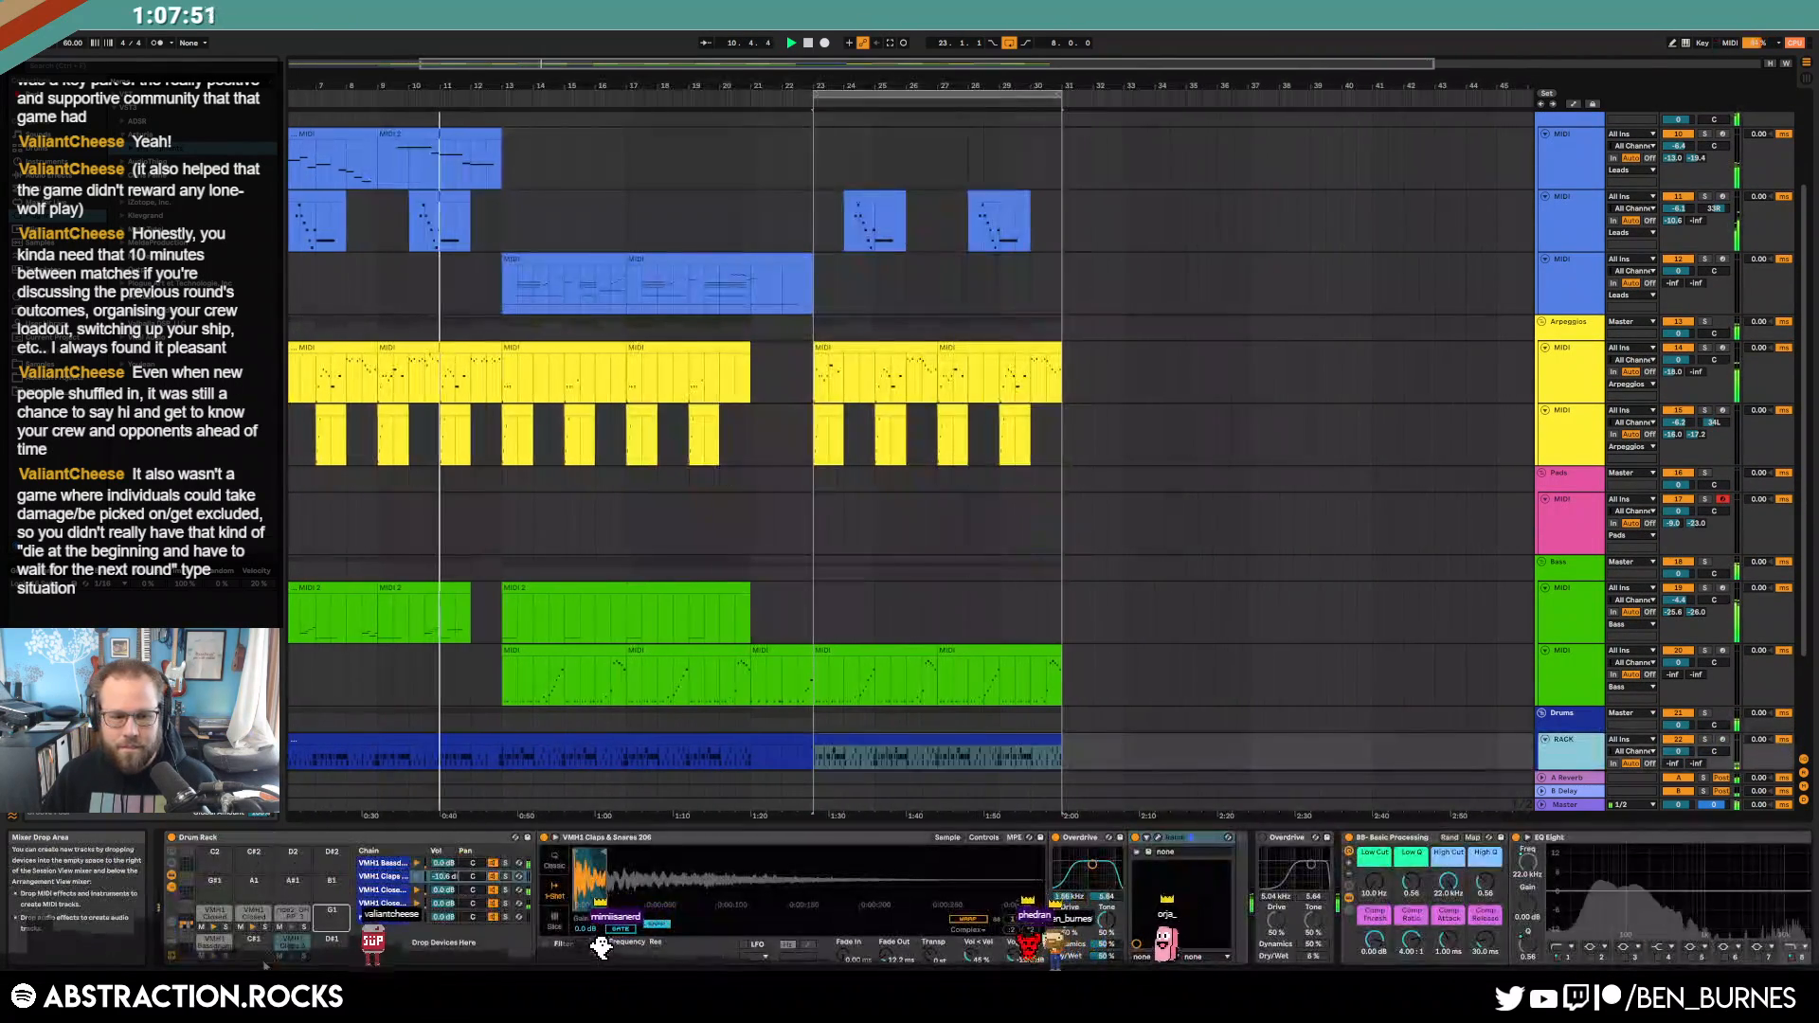
{"action": "left_click_drag", "start_coordinate": [264, 947], "coordinate": [222, 887]}
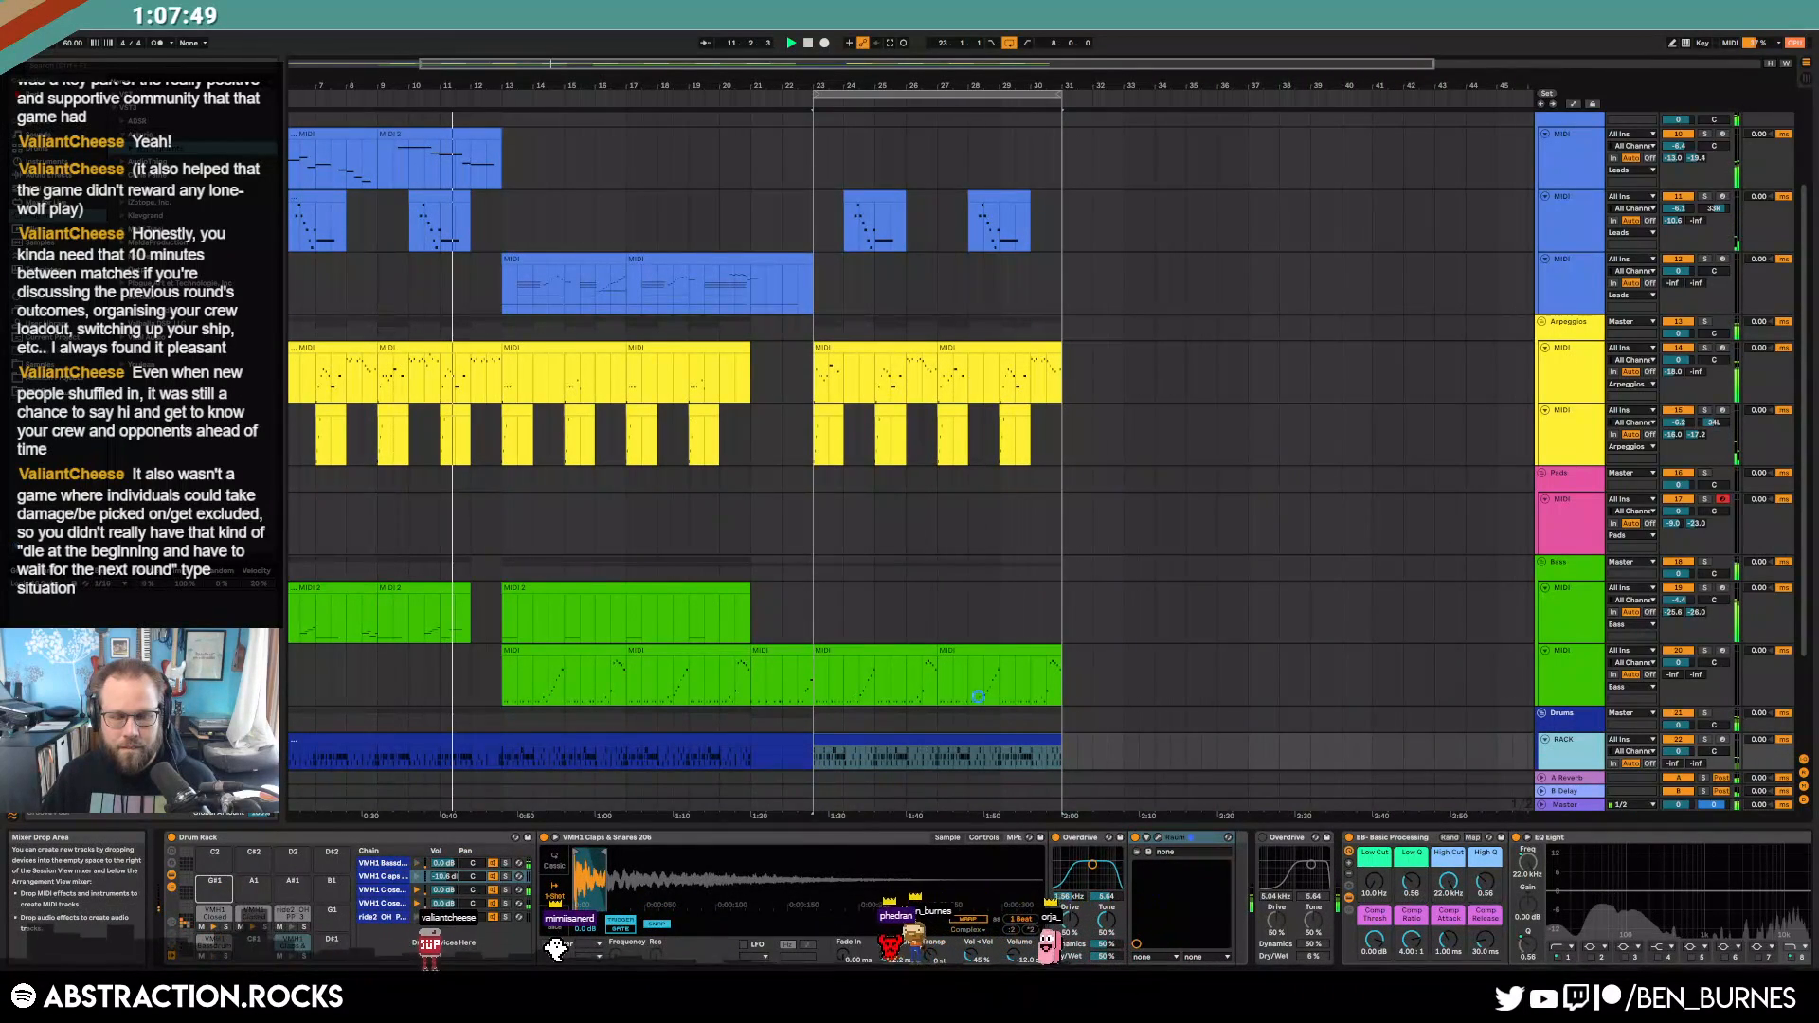
In the drum clip at bar 23, add four VEC2 Bassdrums Hard 202 notes, one every half bar from the clip's start.
{"action": "double_click", "coordinate": [851, 742]}
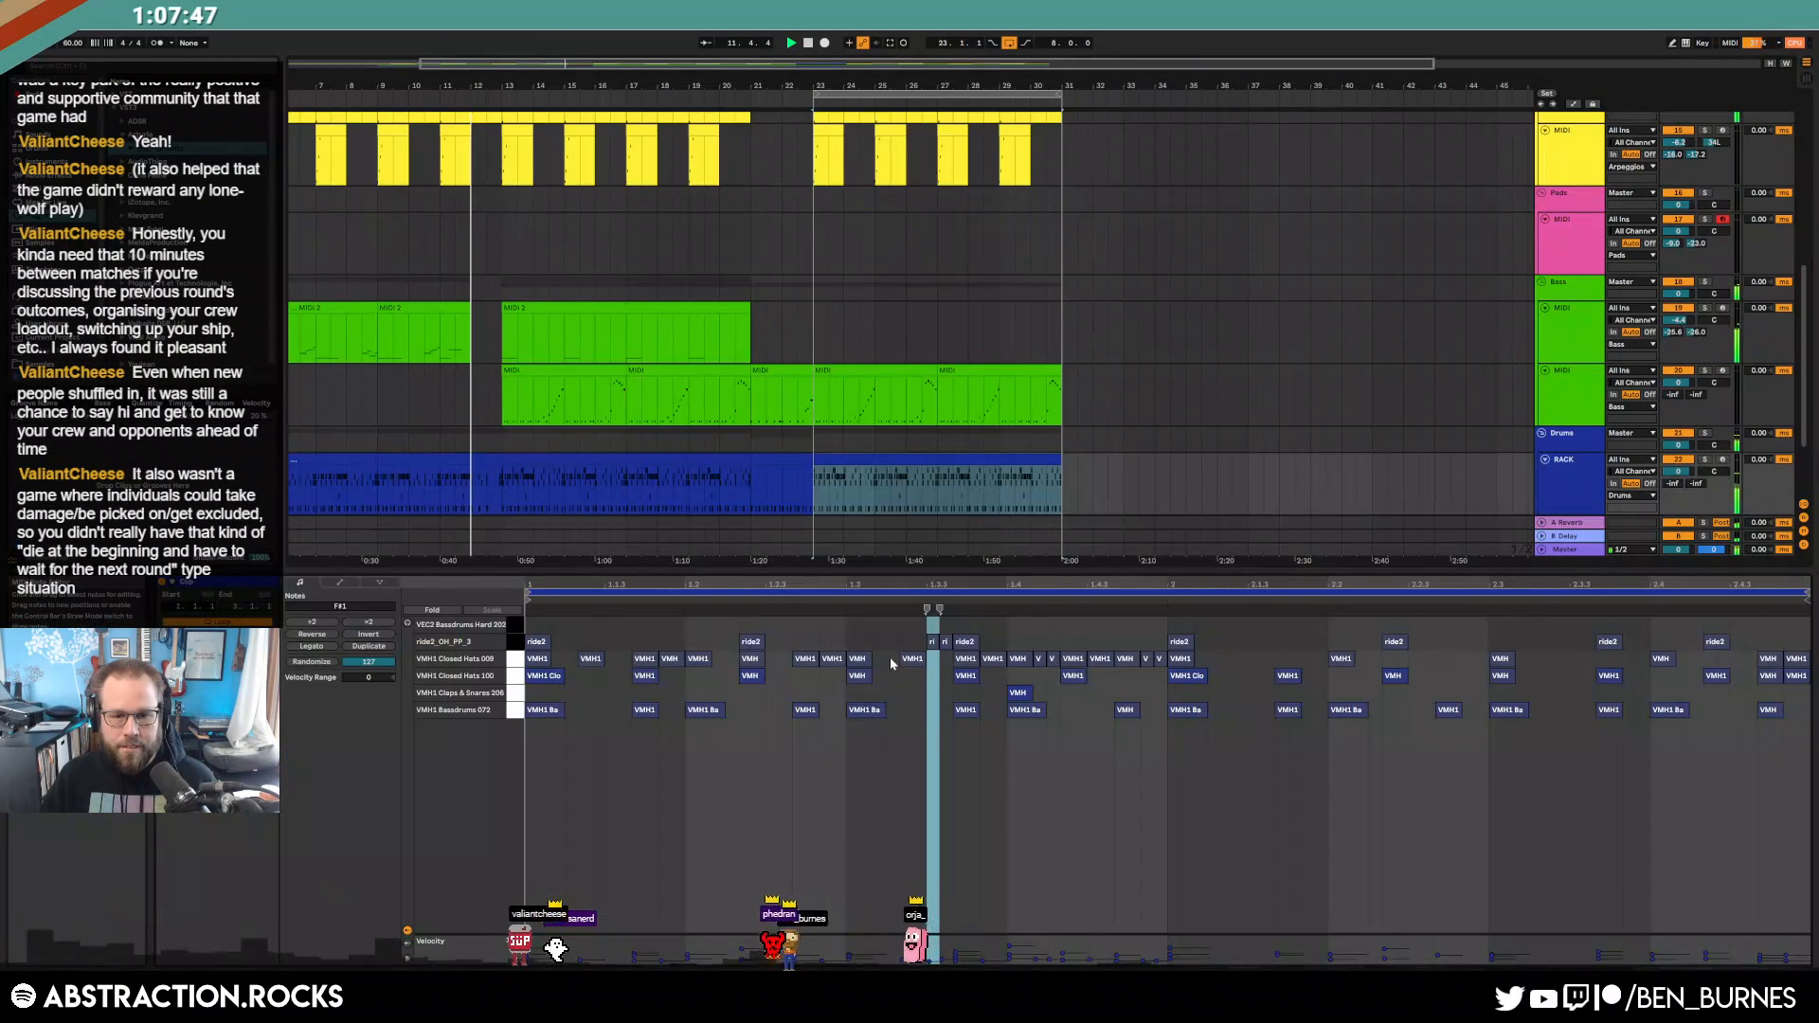
{"action": "double_click", "coordinate": [533, 624]}
{"action": "mouse_move", "coordinate": [547, 624]}
{"action": "left_mouse_down"}
{"action": "mouse_move", "coordinate": [621, 625]}
{"action": "mouse_move", "coordinate": [563, 624]}
{"action": "left_mouse_up"}
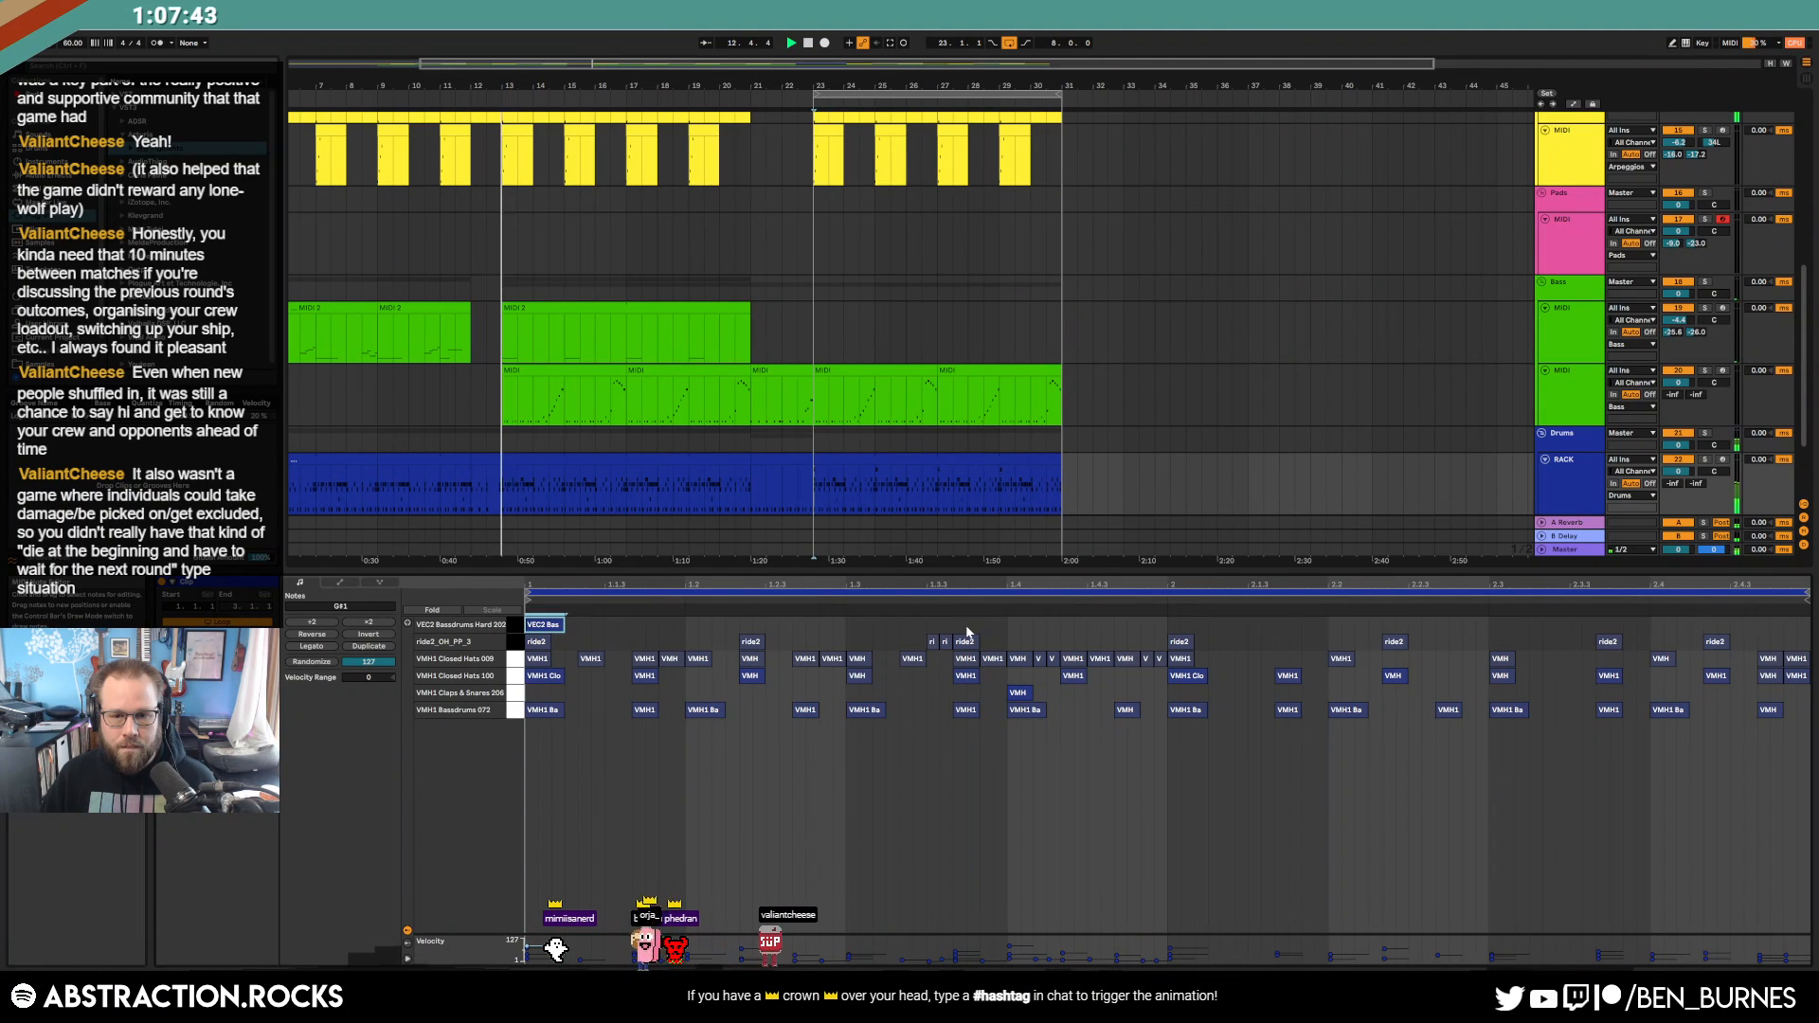
{"action": "key", "text": "ctrl+d"}
{"action": "key", "text": "ctrl+d"}
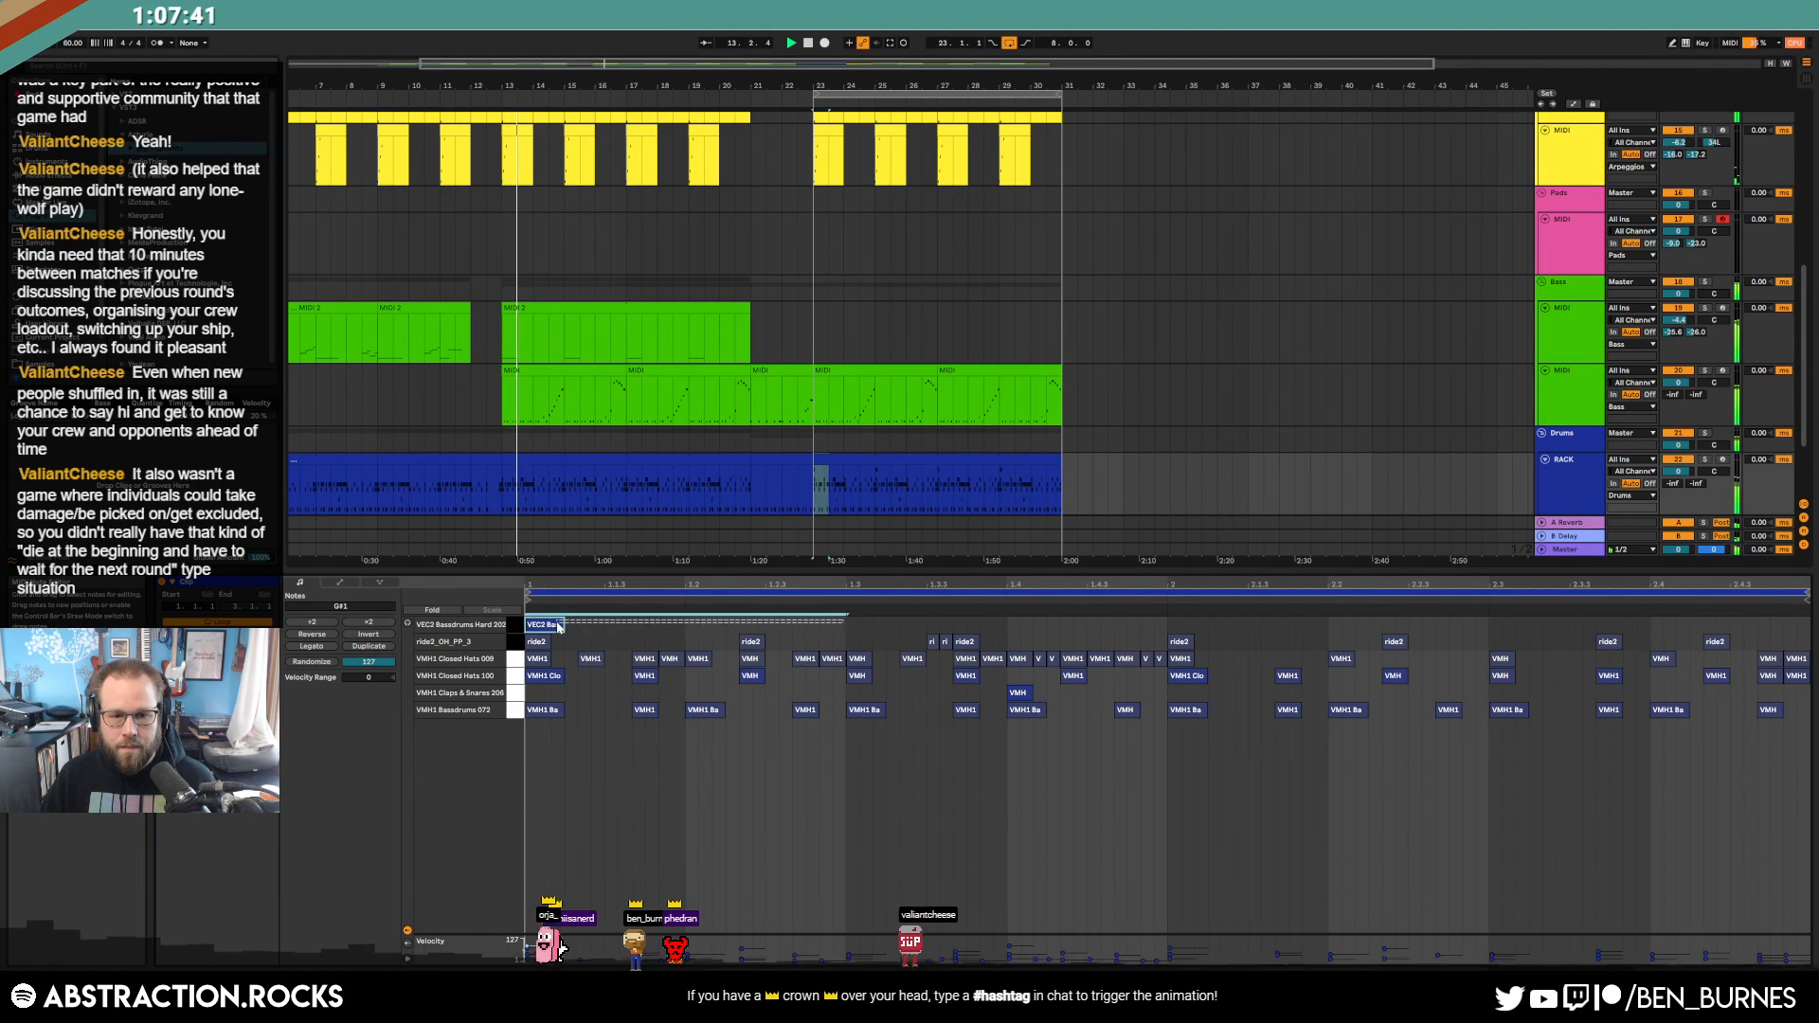
{"action": "key", "text": "ctrl+d"}
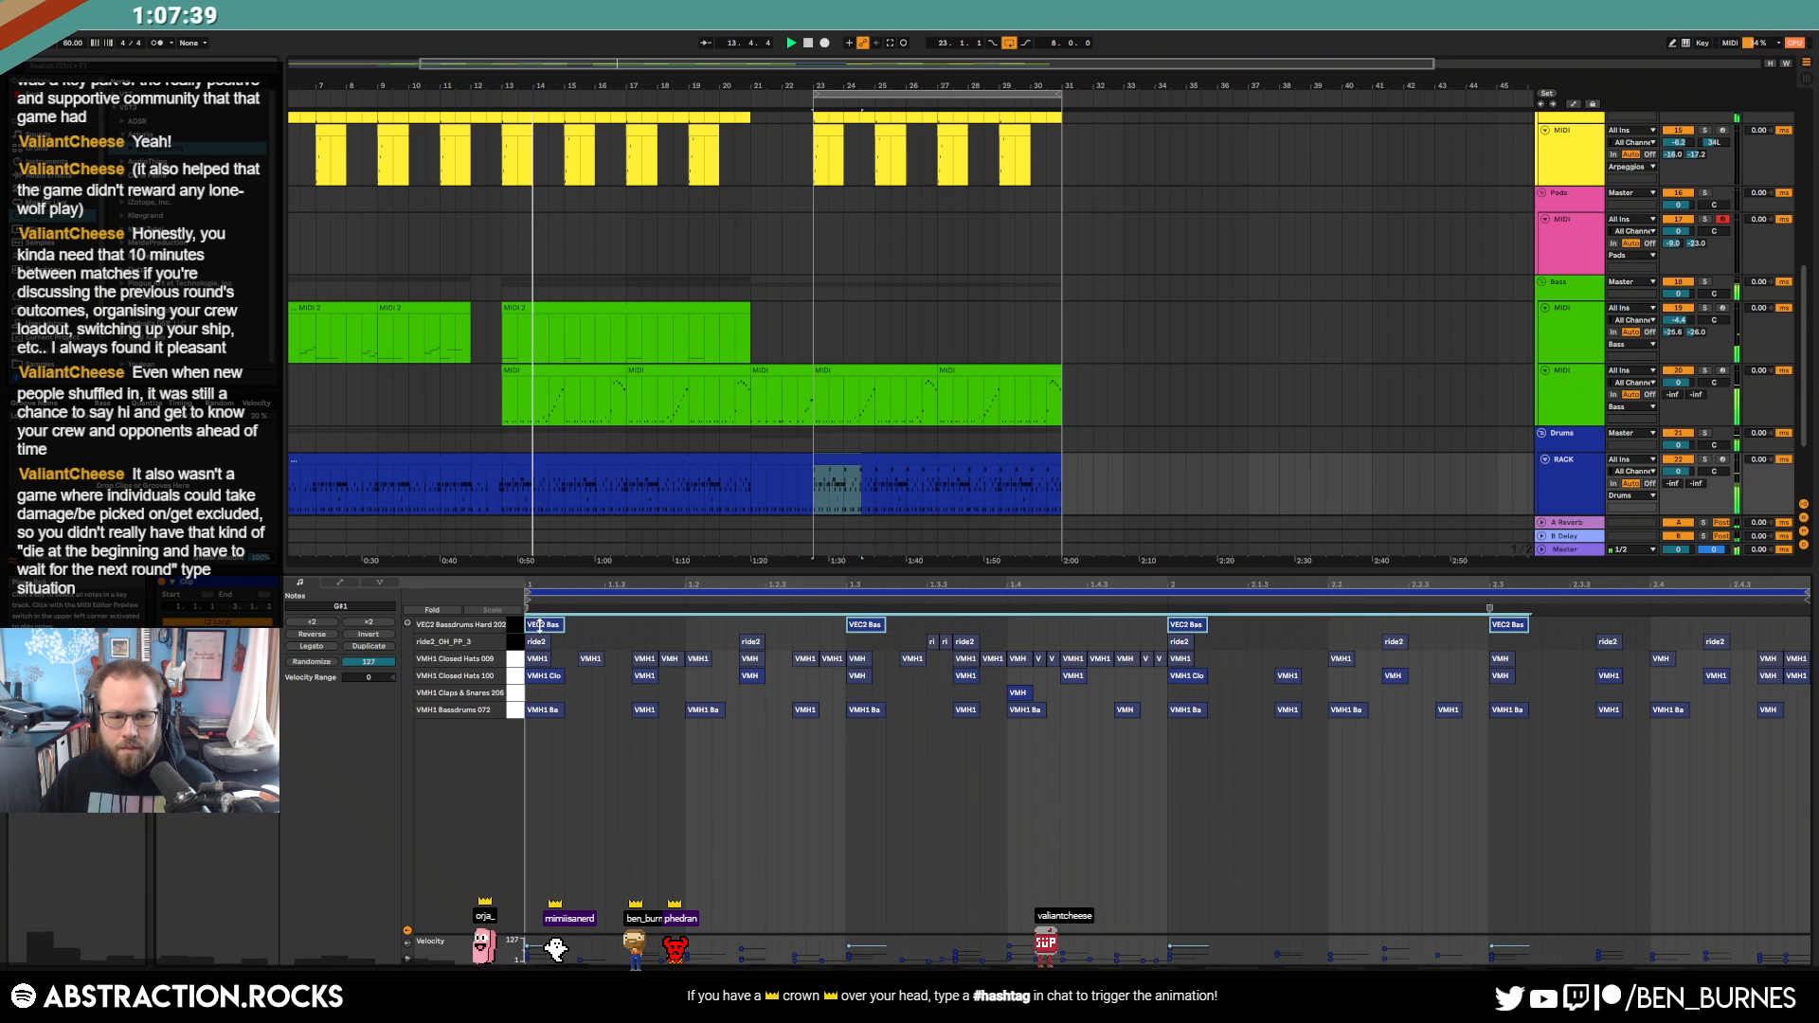
{"action": "key", "text": "shift+Tab"}
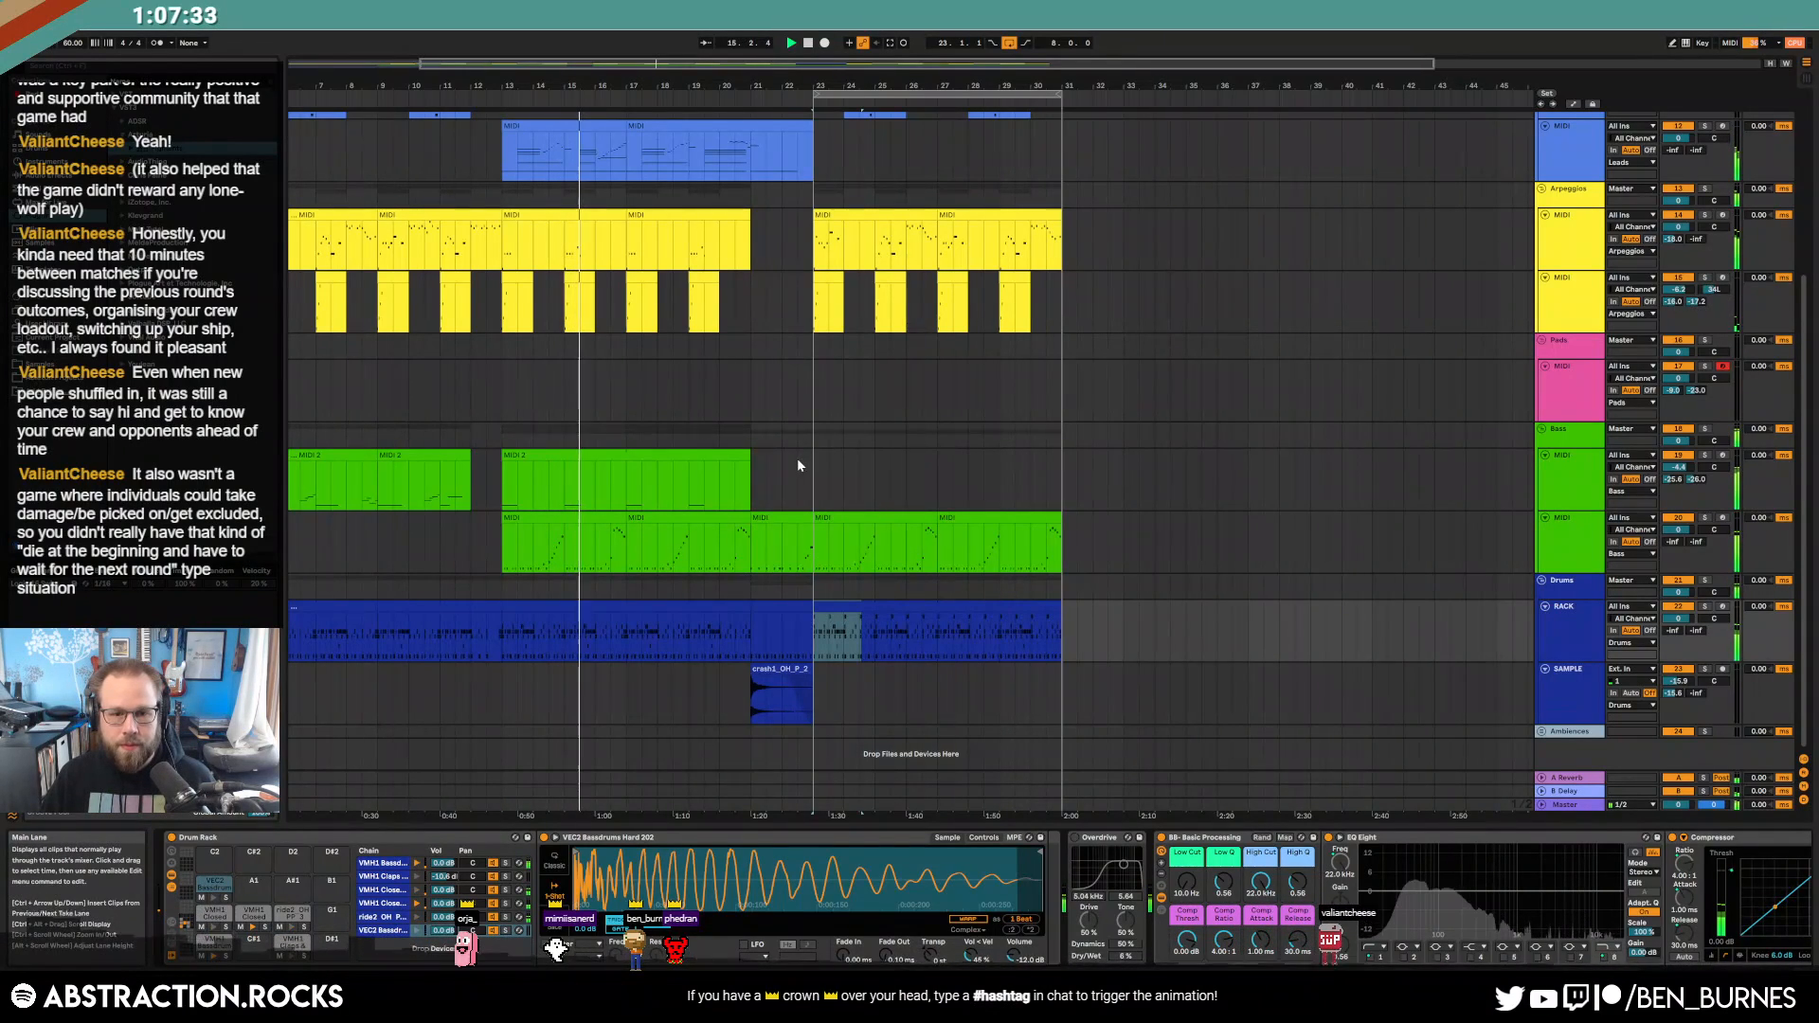
Copy the first bass track's clip from bars 13–21 to bars 23–31 and show the track automation.
{"action": "scroll", "coordinate": [799, 465], "scroll_direction": "up", "scroll_amount": 2}
{"action": "left_click_drag", "start_coordinate": [610, 512], "coordinate": [898, 536]}
{"action": "key", "text": "a"}
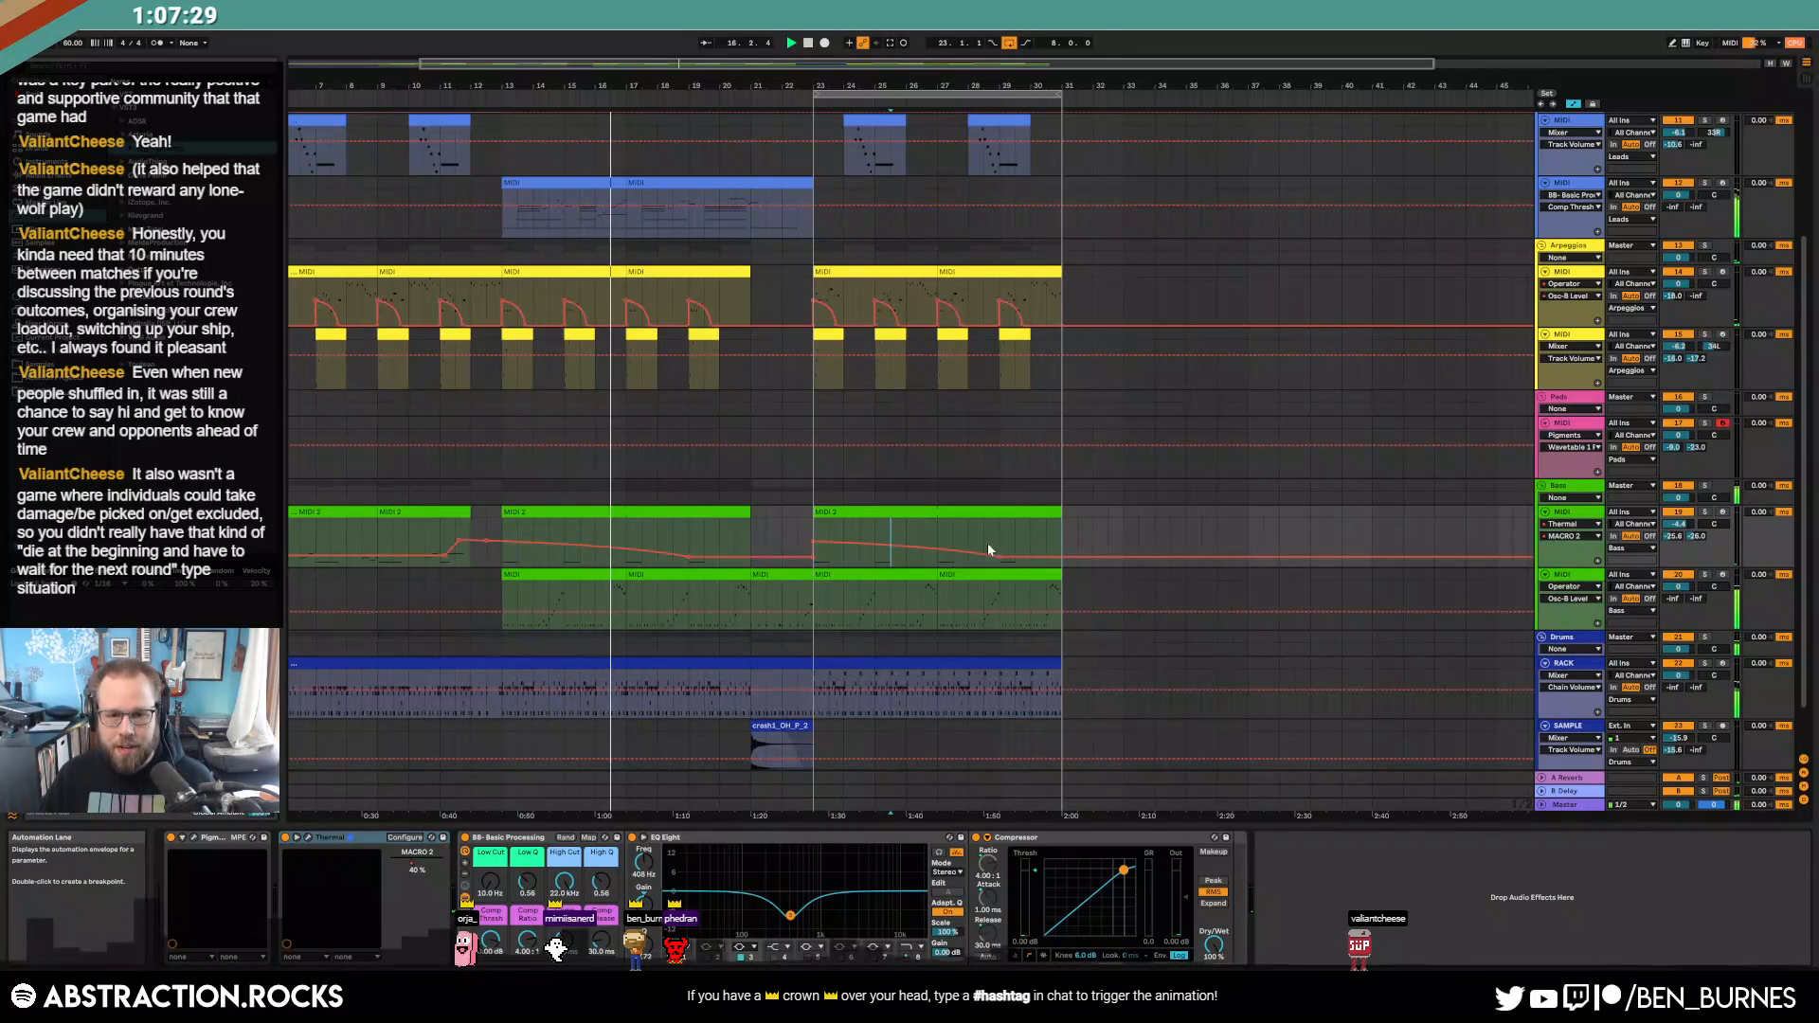
Reshape the bass track's Thermal Macro 2 automation to peak at bar 23, dip around bar 27 and rise again to bar 31.
{"action": "left_click_drag", "start_coordinate": [1028, 555], "coordinate": [1061, 546]}
{"action": "left_click", "coordinate": [936, 542]}
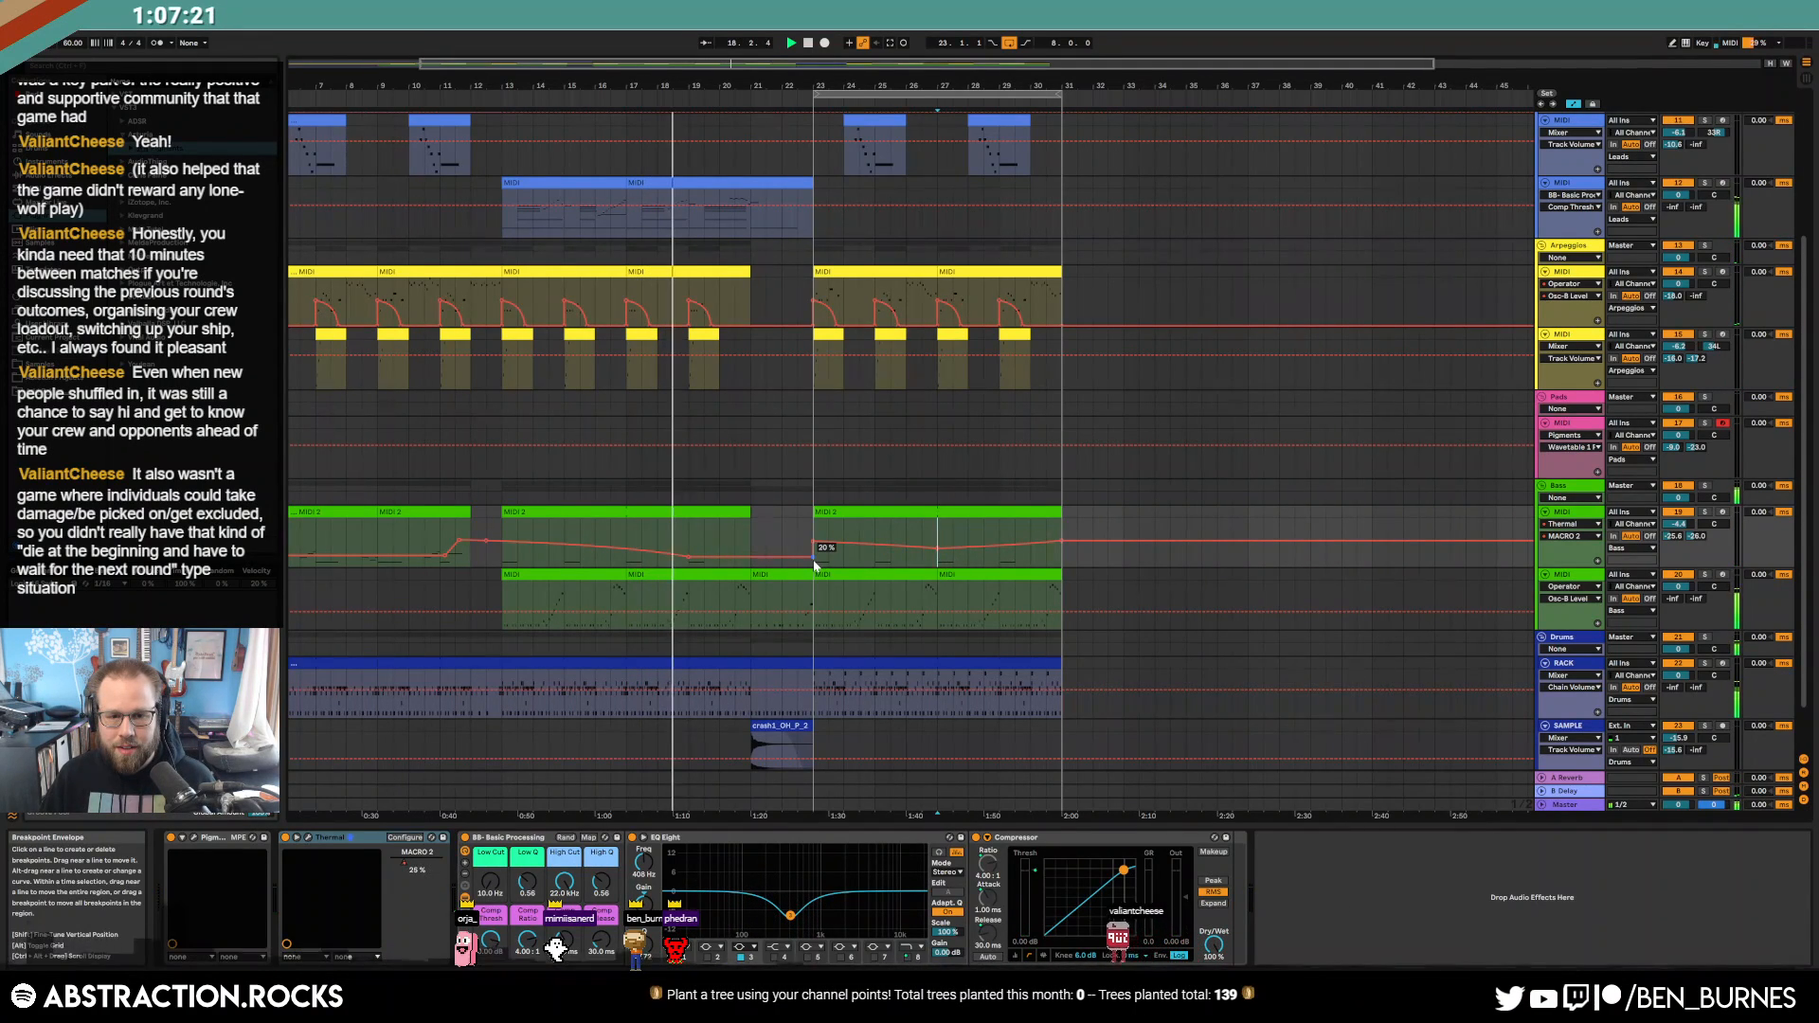
{"action": "left_click", "coordinate": [734, 535]}
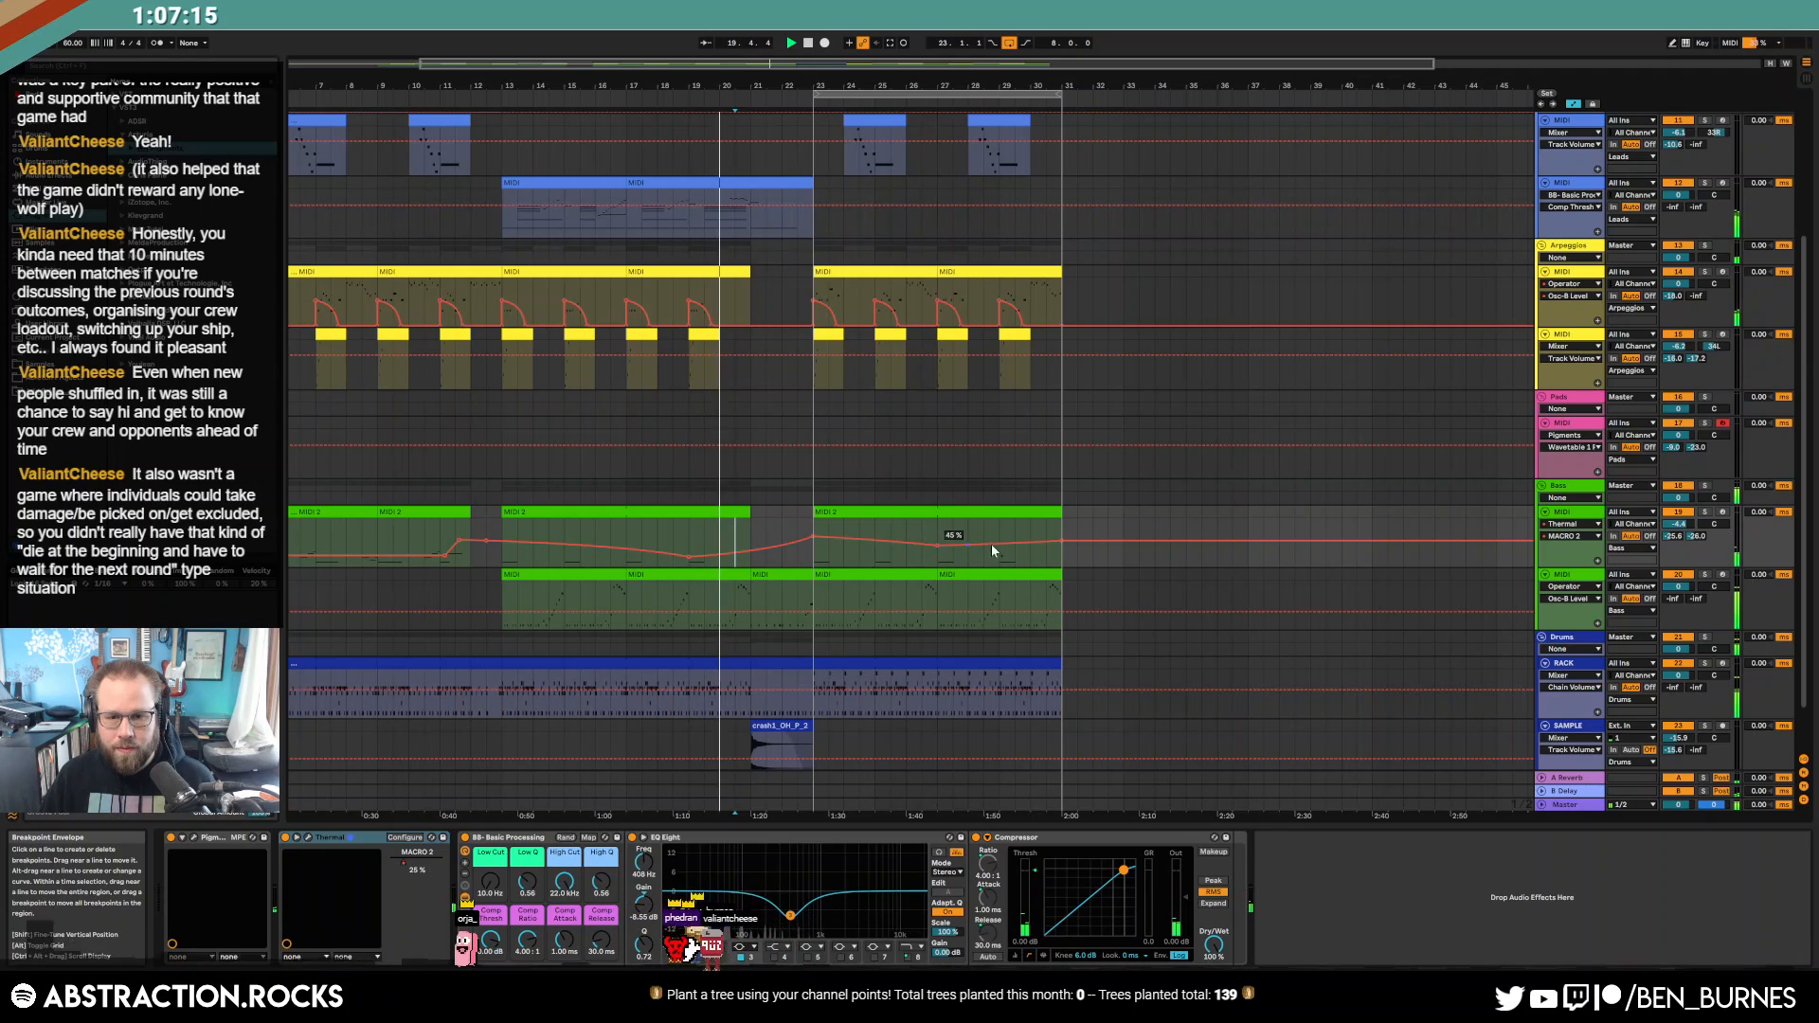
{"action": "left_click", "coordinate": [1084, 536]}
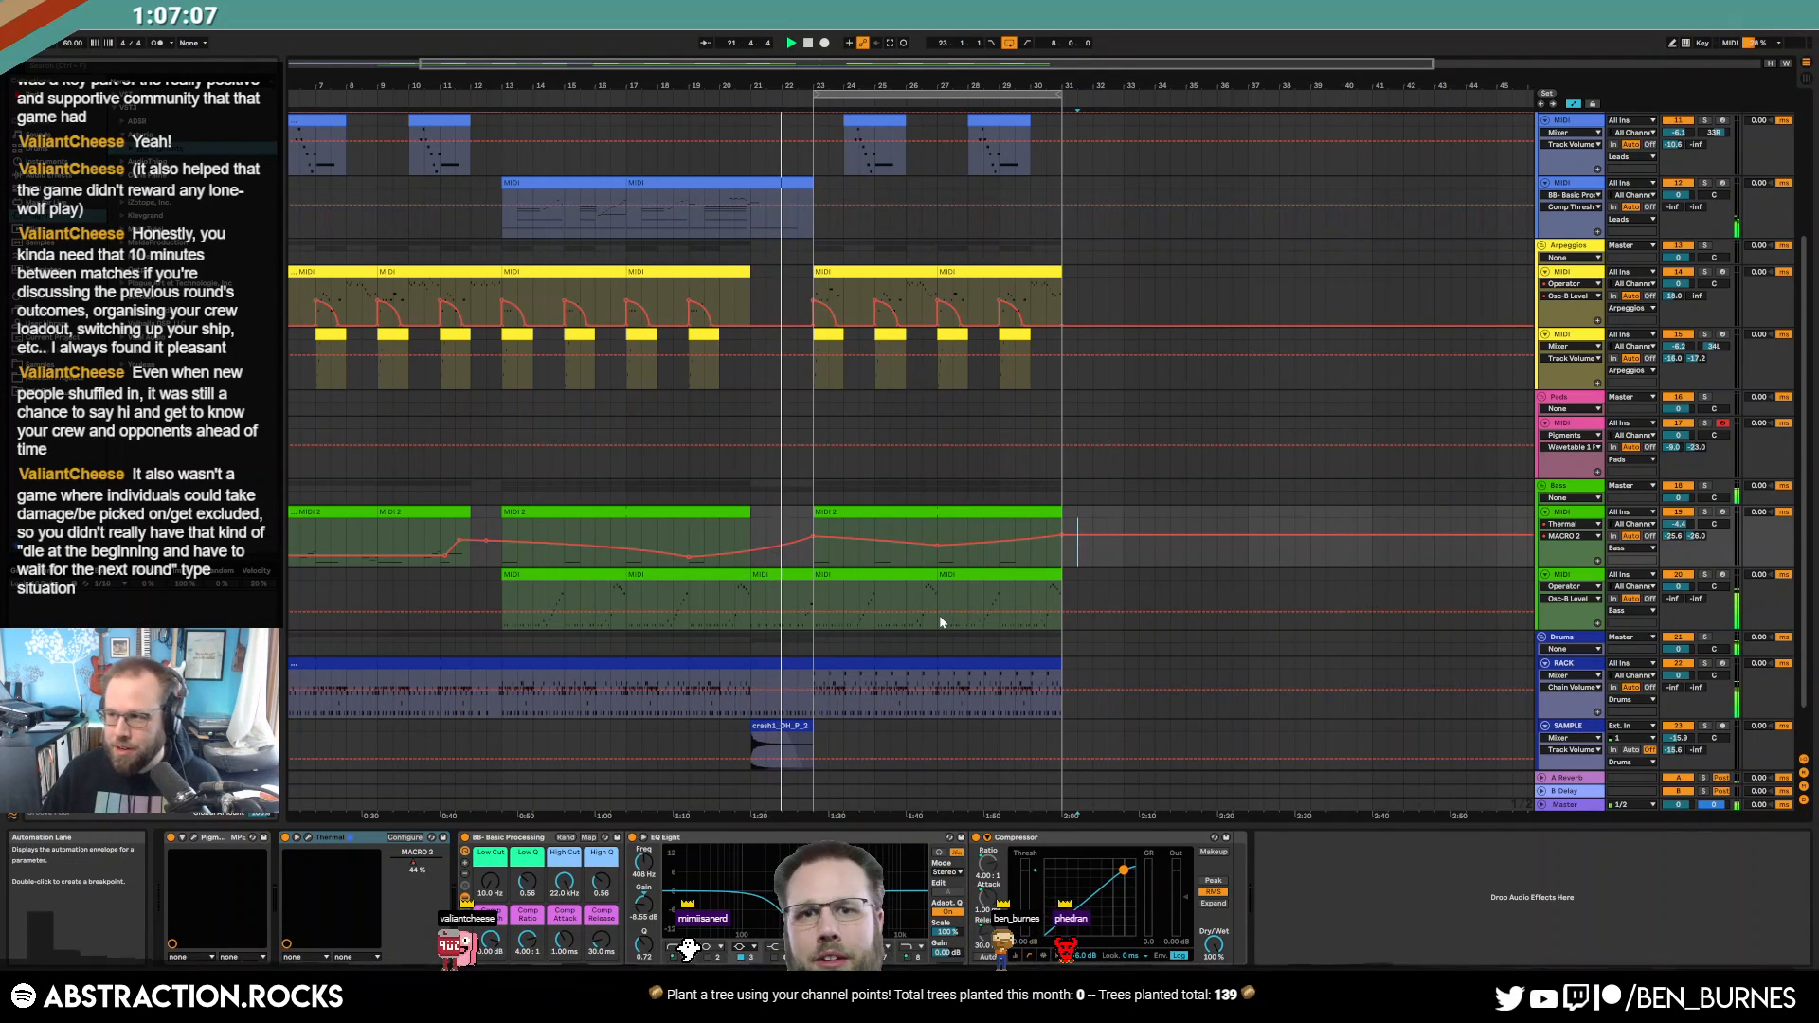
Move the second and fourth VEC2 Bassdrums Hard 202 notes in the drum clip at bar 23 slightly later and play the result.
{"action": "double_click", "coordinate": [881, 667]}
{"action": "left_click", "coordinate": [884, 625]}
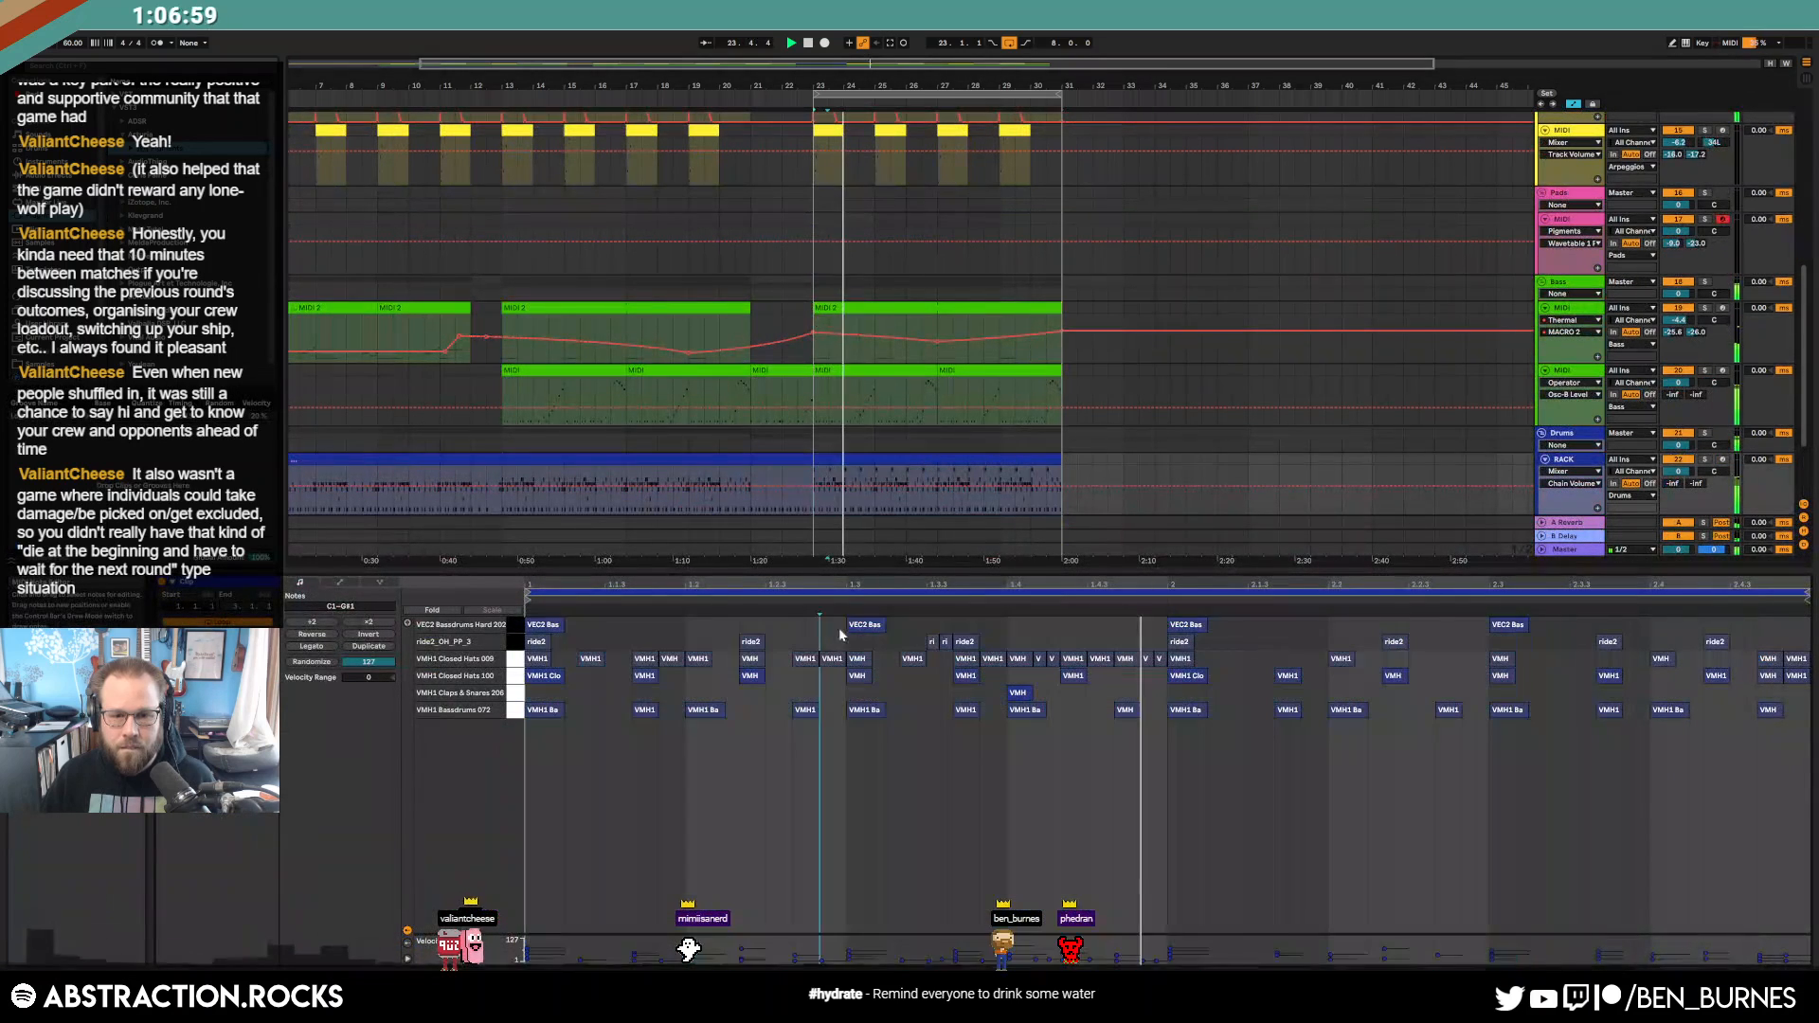
{"action": "left_click_drag", "start_coordinate": [884, 626], "coordinate": [938, 625]}
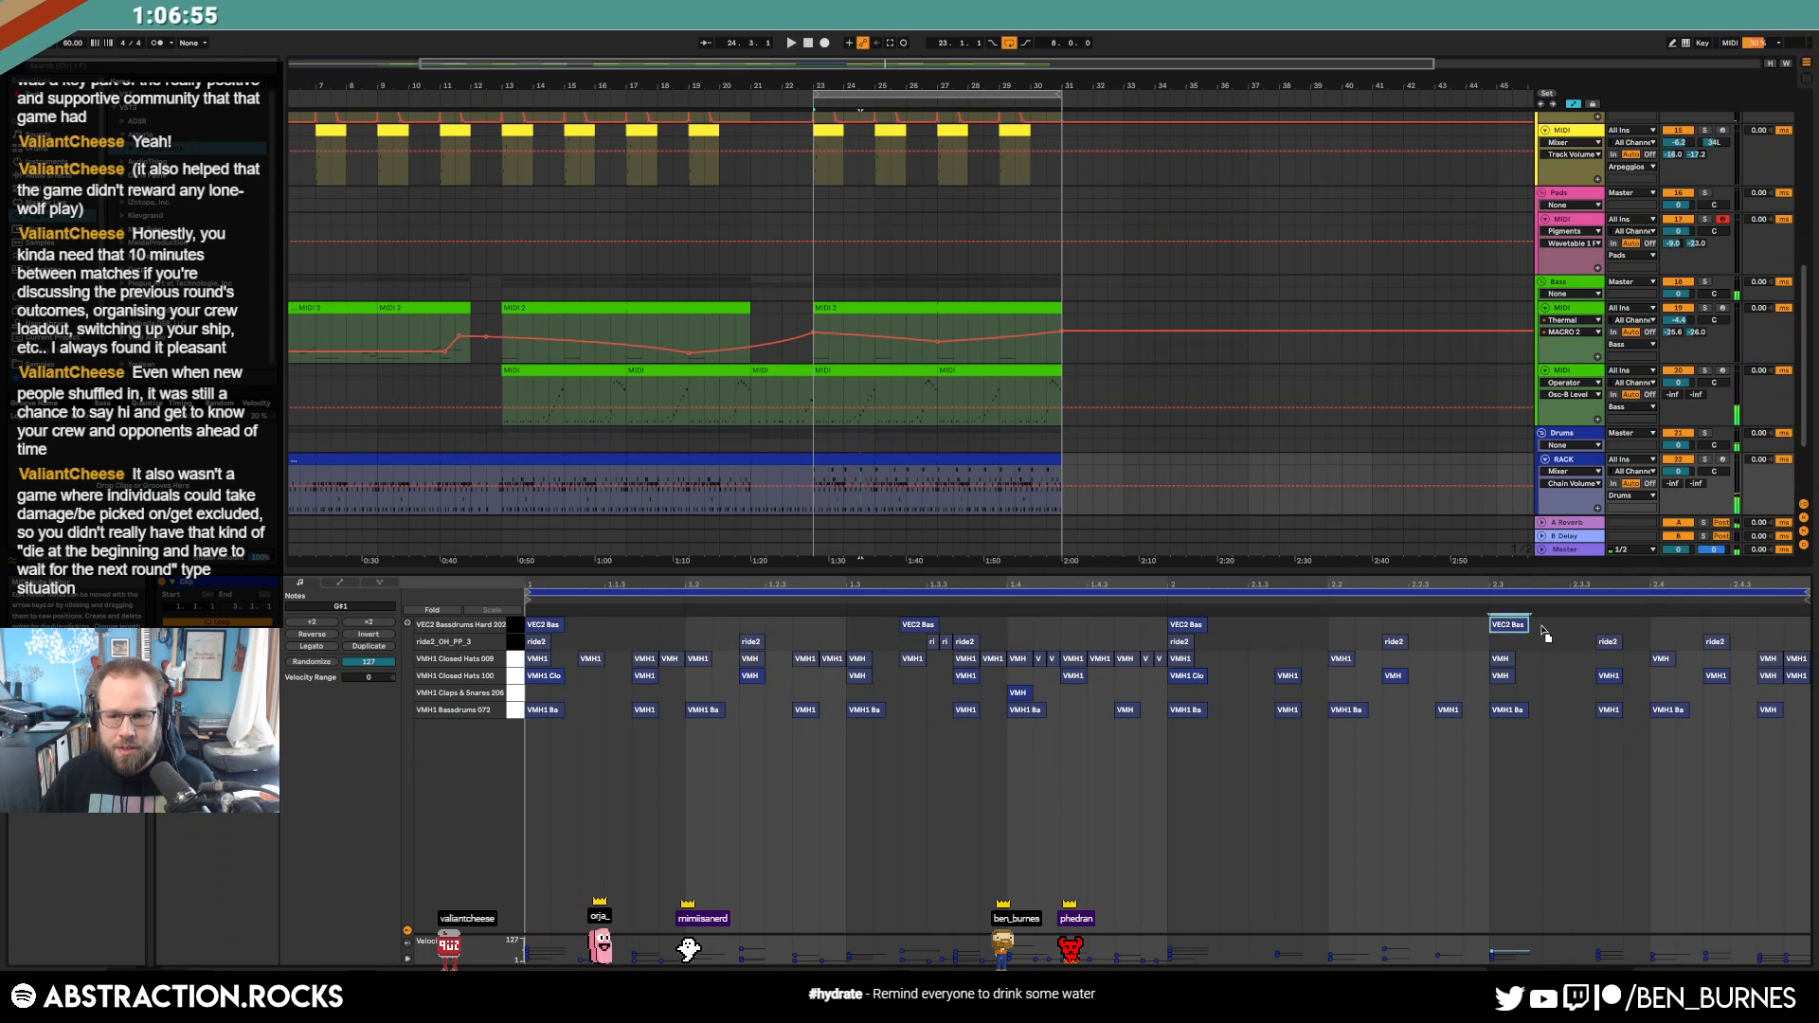
{"action": "left_click", "coordinate": [517, 625]}
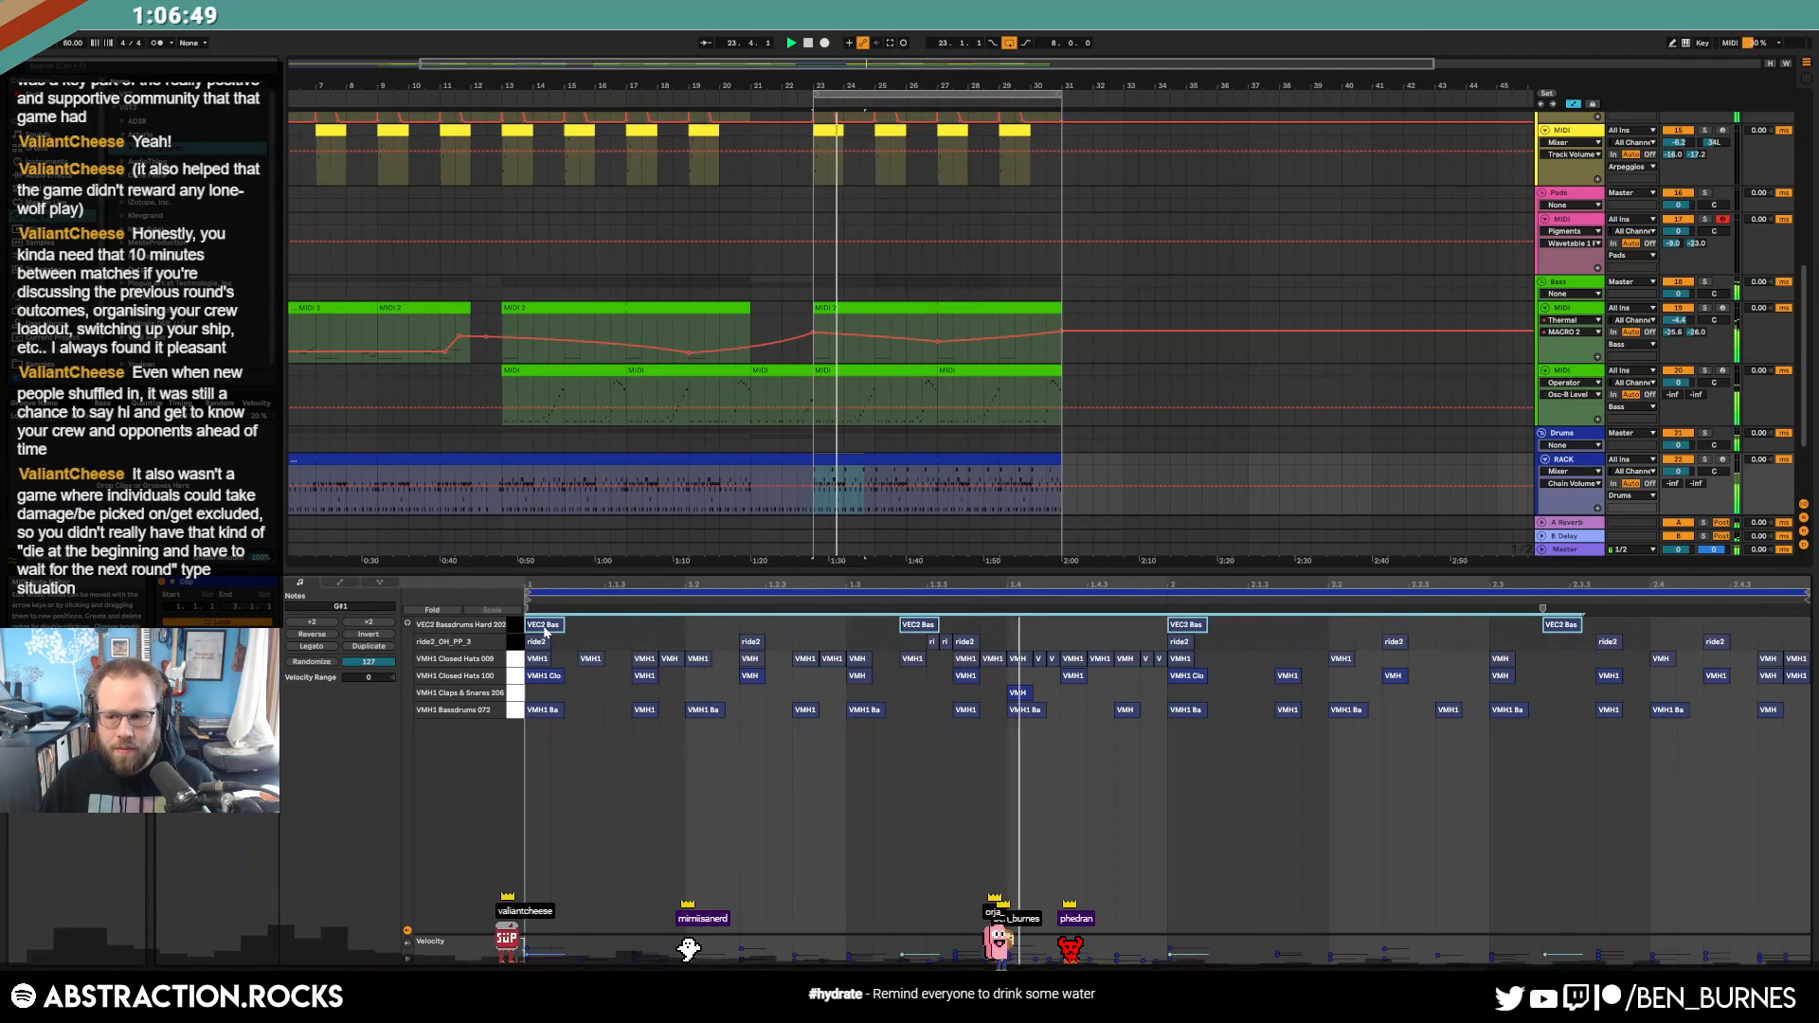
{"action": "key", "text": "shift+Tab"}
{"action": "key", "text": "space"}
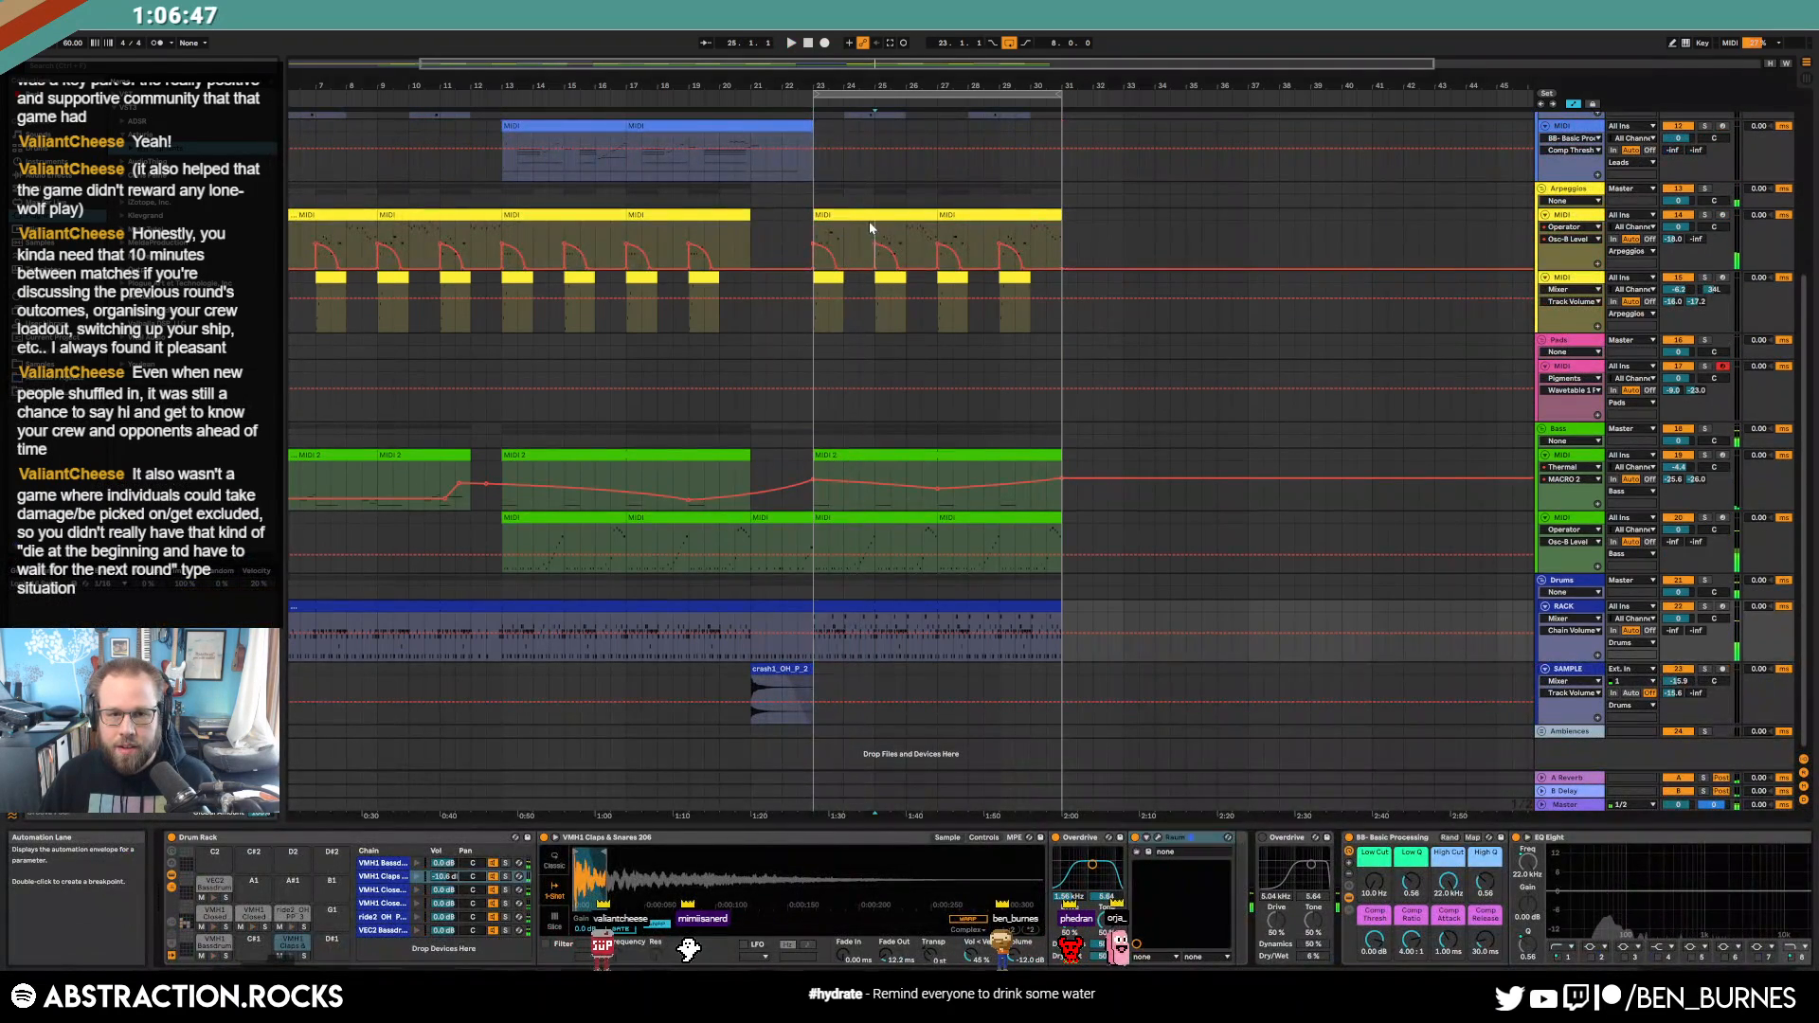
In the upper arpeggio clip at bar 23, lower the first note to G3, move the F4 note to D#4 and shorten it.
{"action": "left_click", "coordinate": [870, 215]}
{"action": "key", "text": "a"}
{"action": "key", "text": "shift+Tab"}
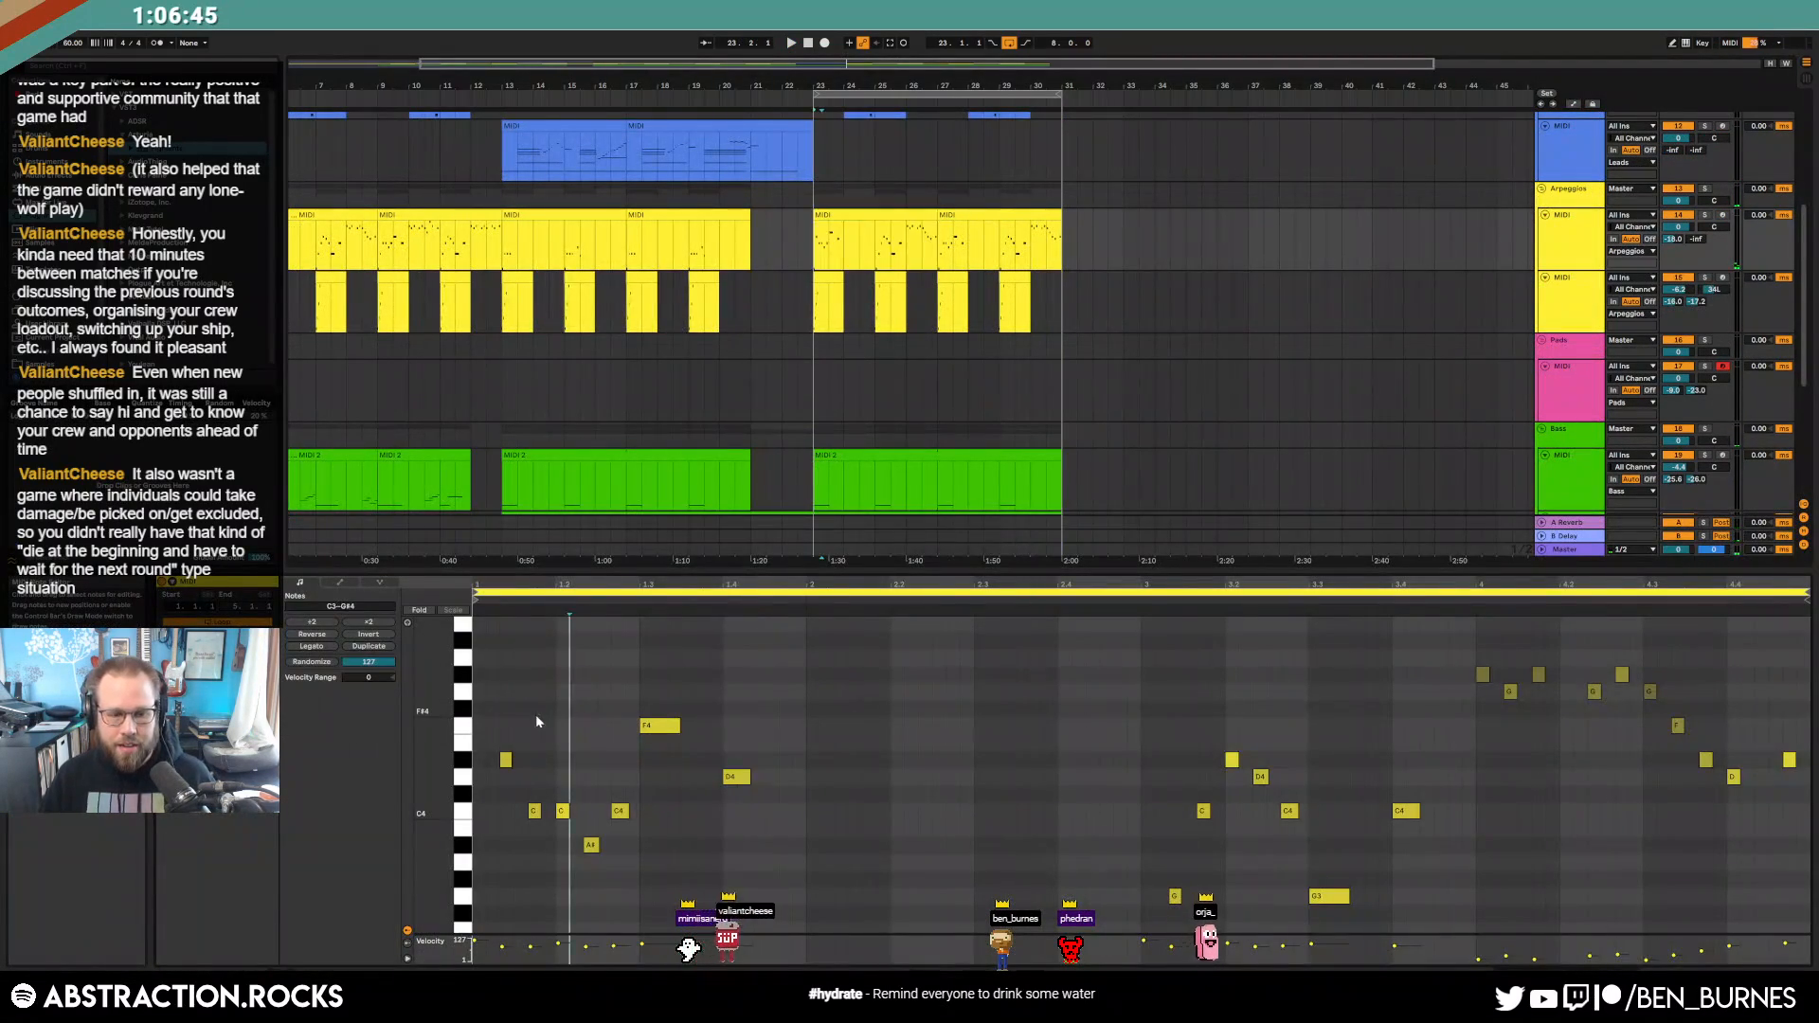
{"action": "scroll", "coordinate": [548, 699], "scroll_direction": "down", "scroll_amount": 3}
{"action": "left_click_drag", "start_coordinate": [505, 665], "coordinate": [505, 797]}
{"action": "key", "text": "space"}
{"action": "left_click", "coordinate": [663, 625]}
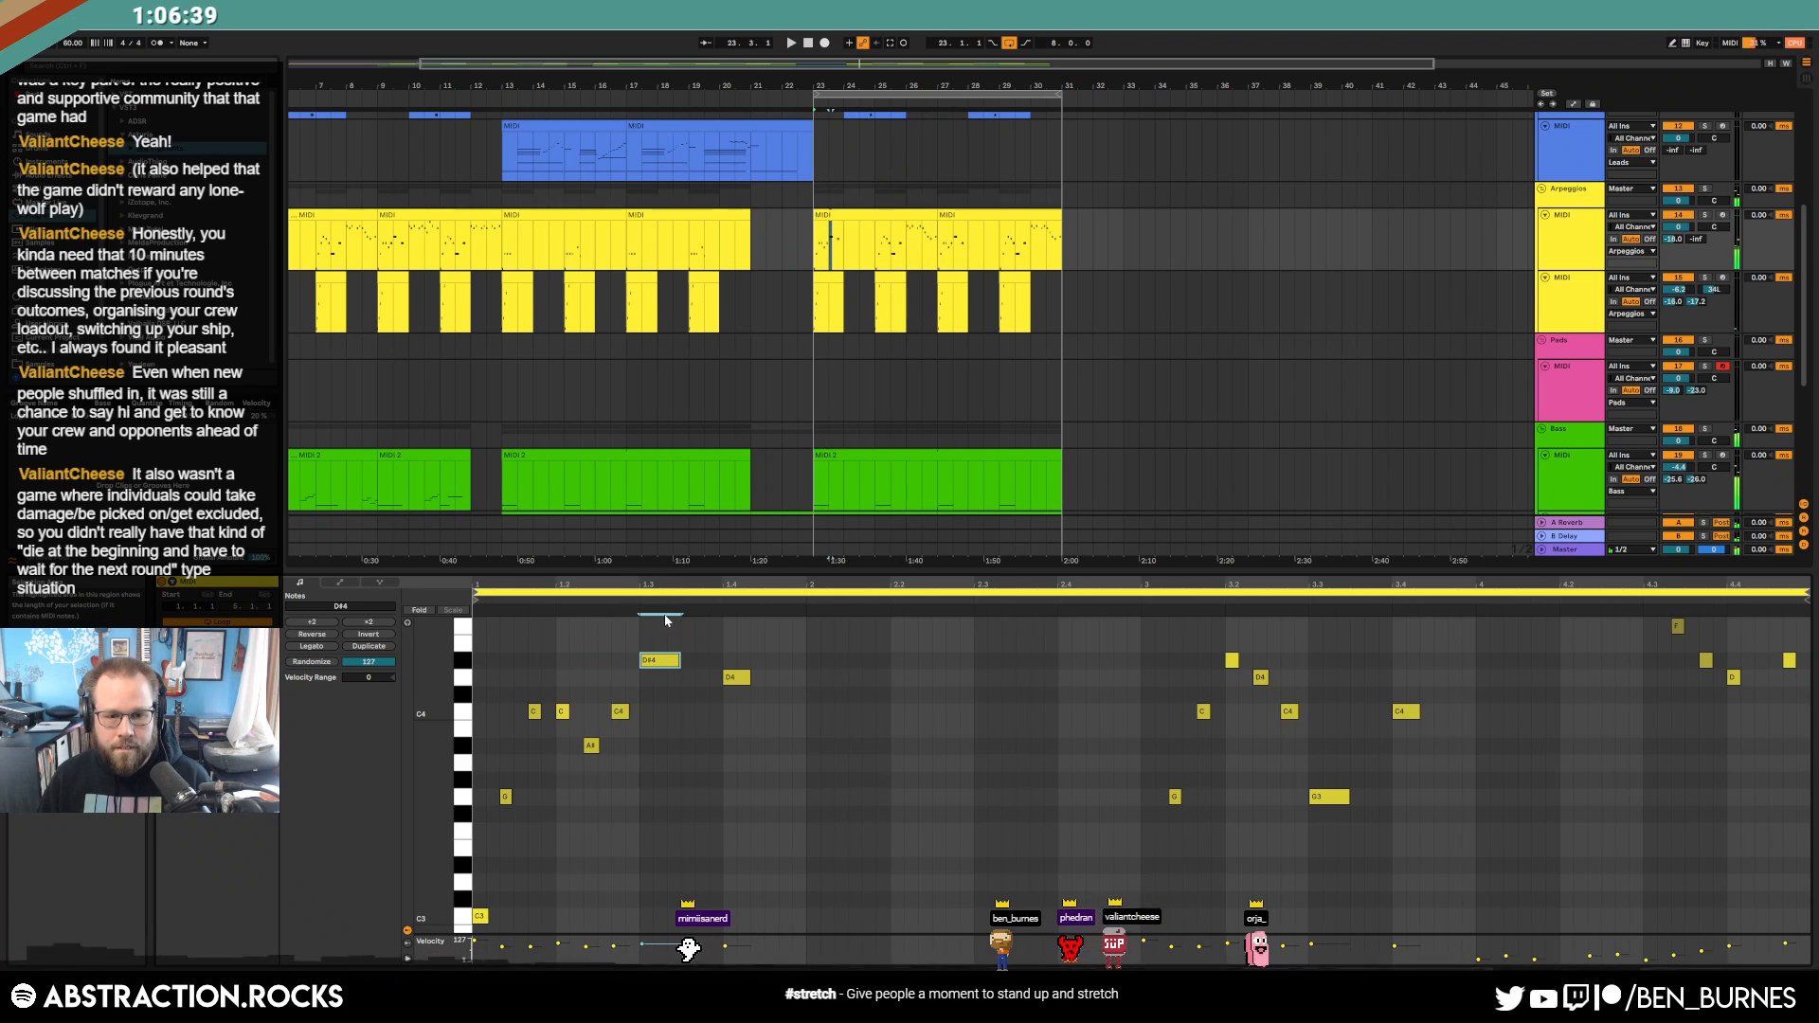
{"action": "scroll", "coordinate": [801, 728], "scroll_direction": "up", "scroll_amount": 4}
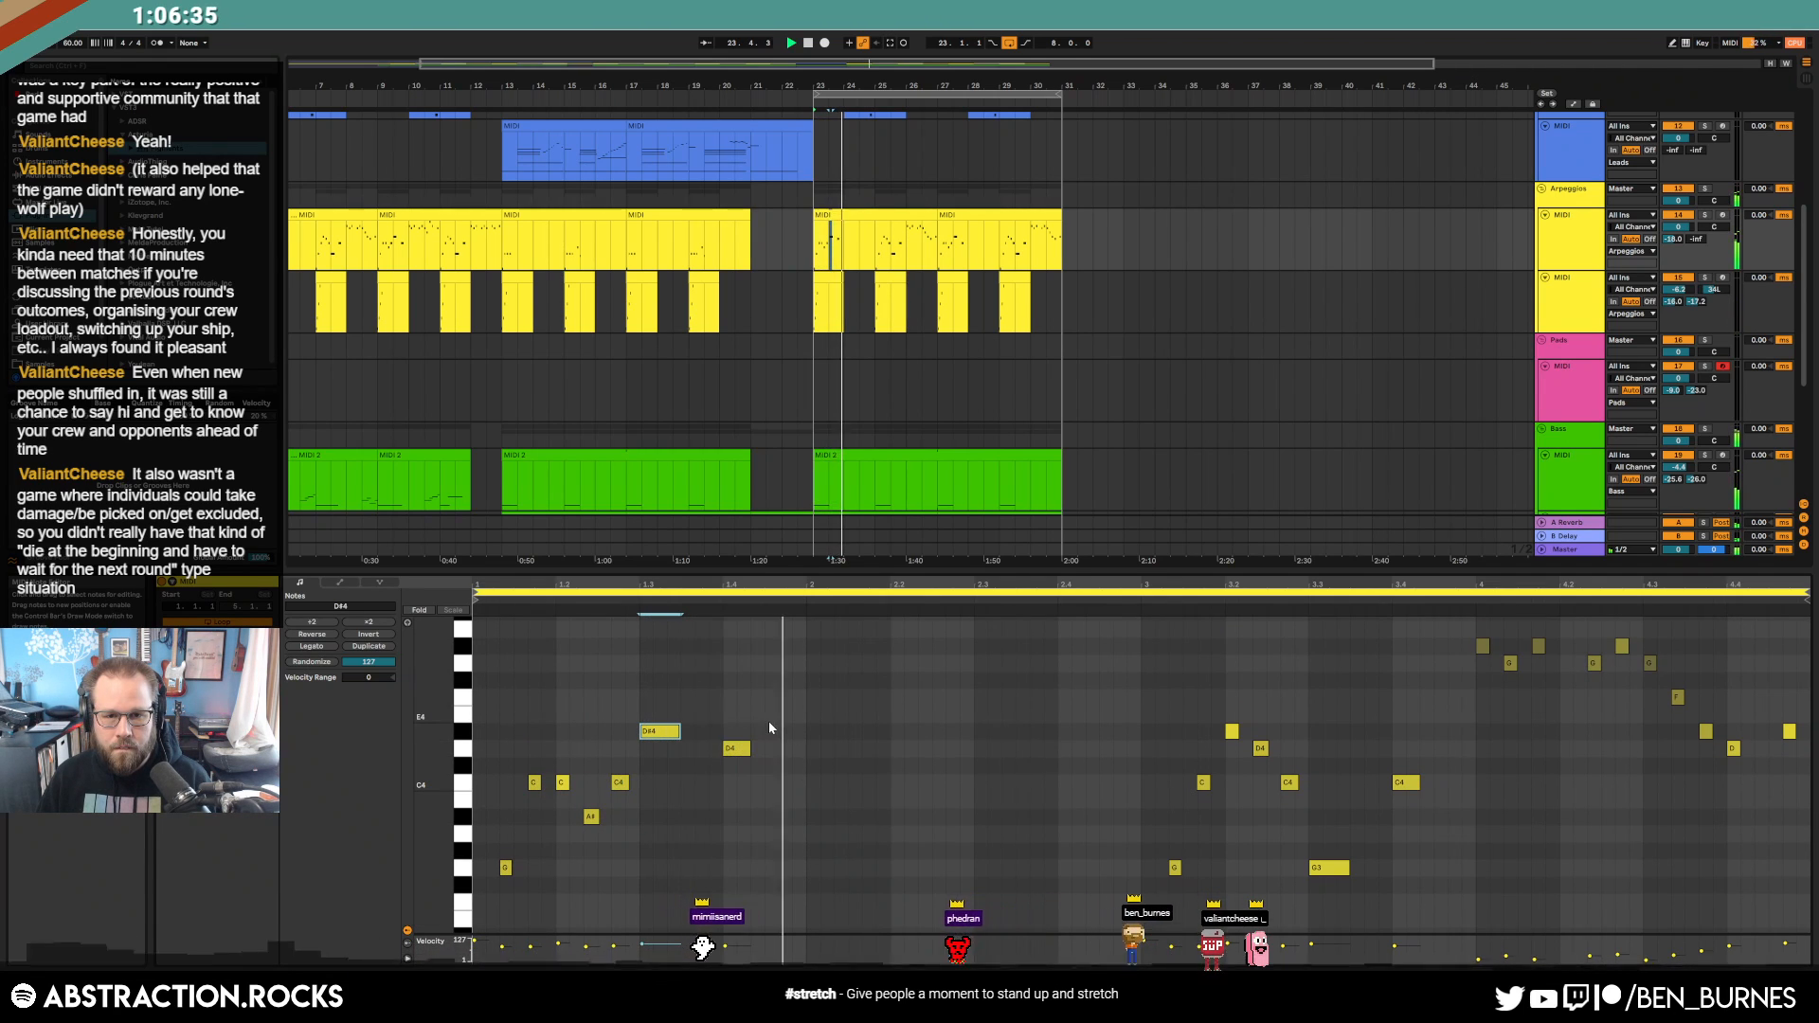
{"action": "left_click_drag", "start_coordinate": [679, 730], "coordinate": [653, 730]}
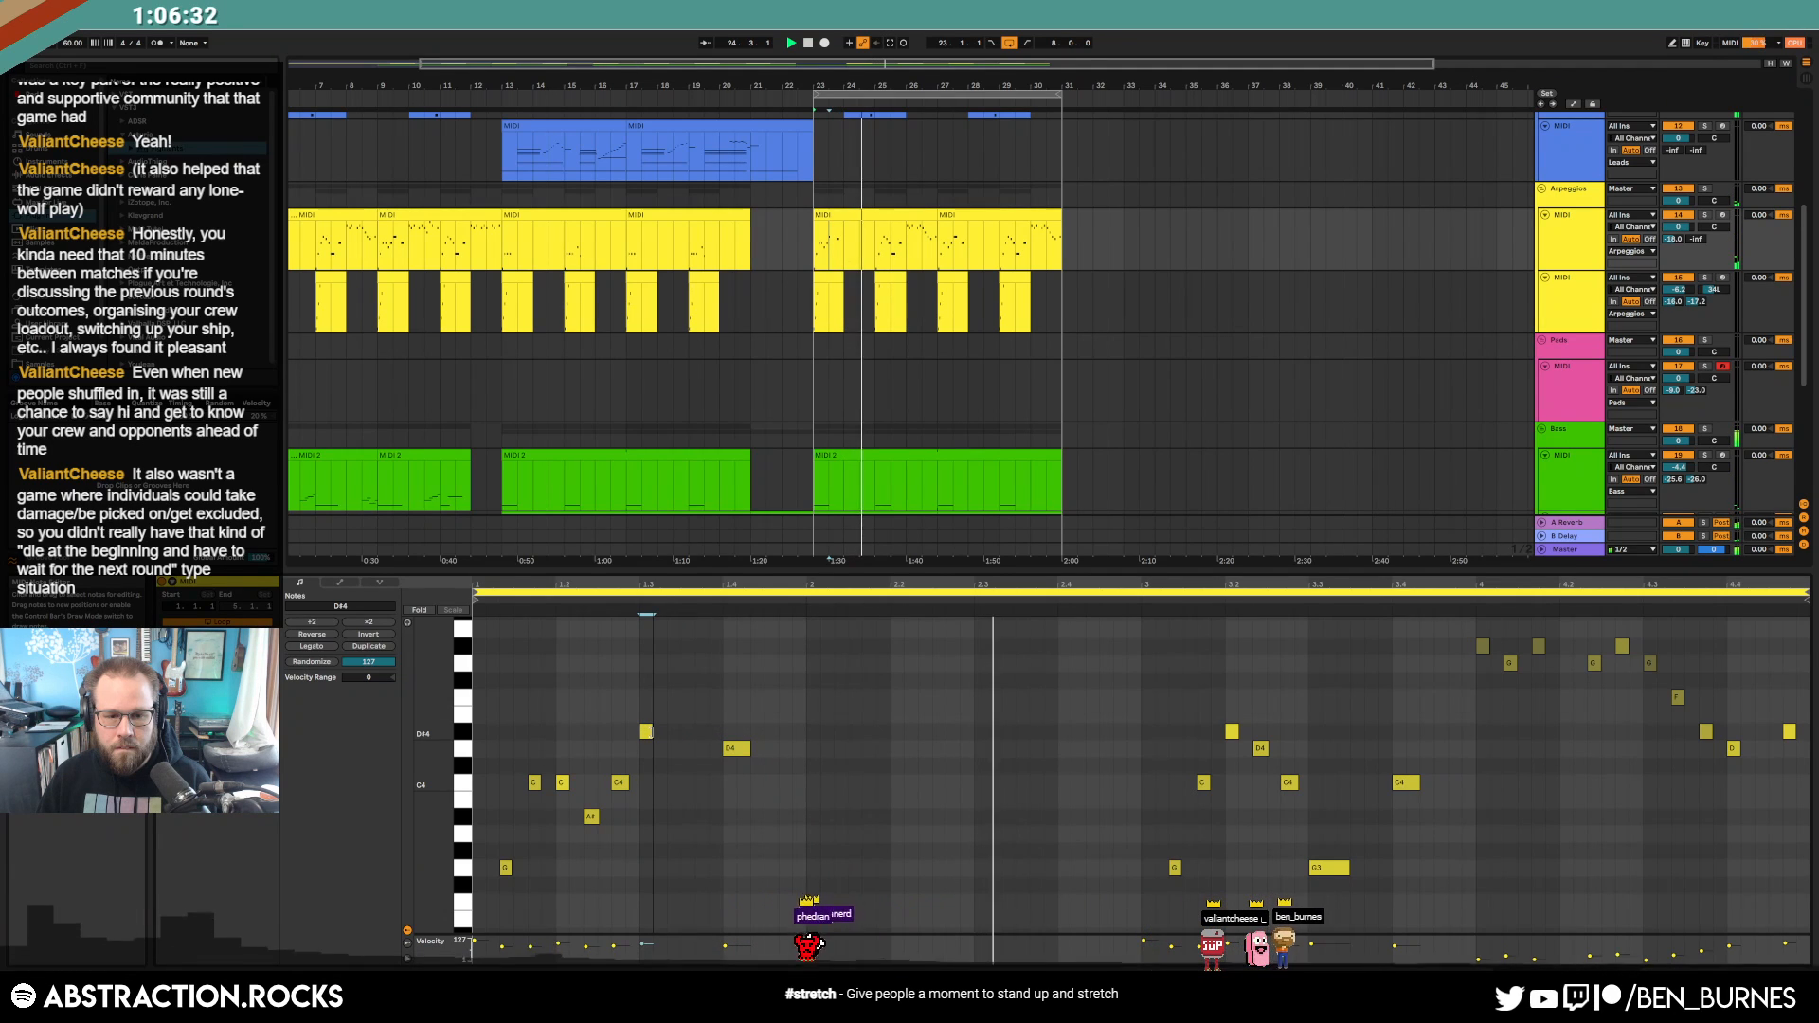
Add short G3 and C4 notes after the first bar's D#4, and D4 and A#3 notes after a shortened G3 in the third bar.
{"action": "double_click", "coordinate": [675, 866]}
{"action": "double_click", "coordinate": [701, 782]}
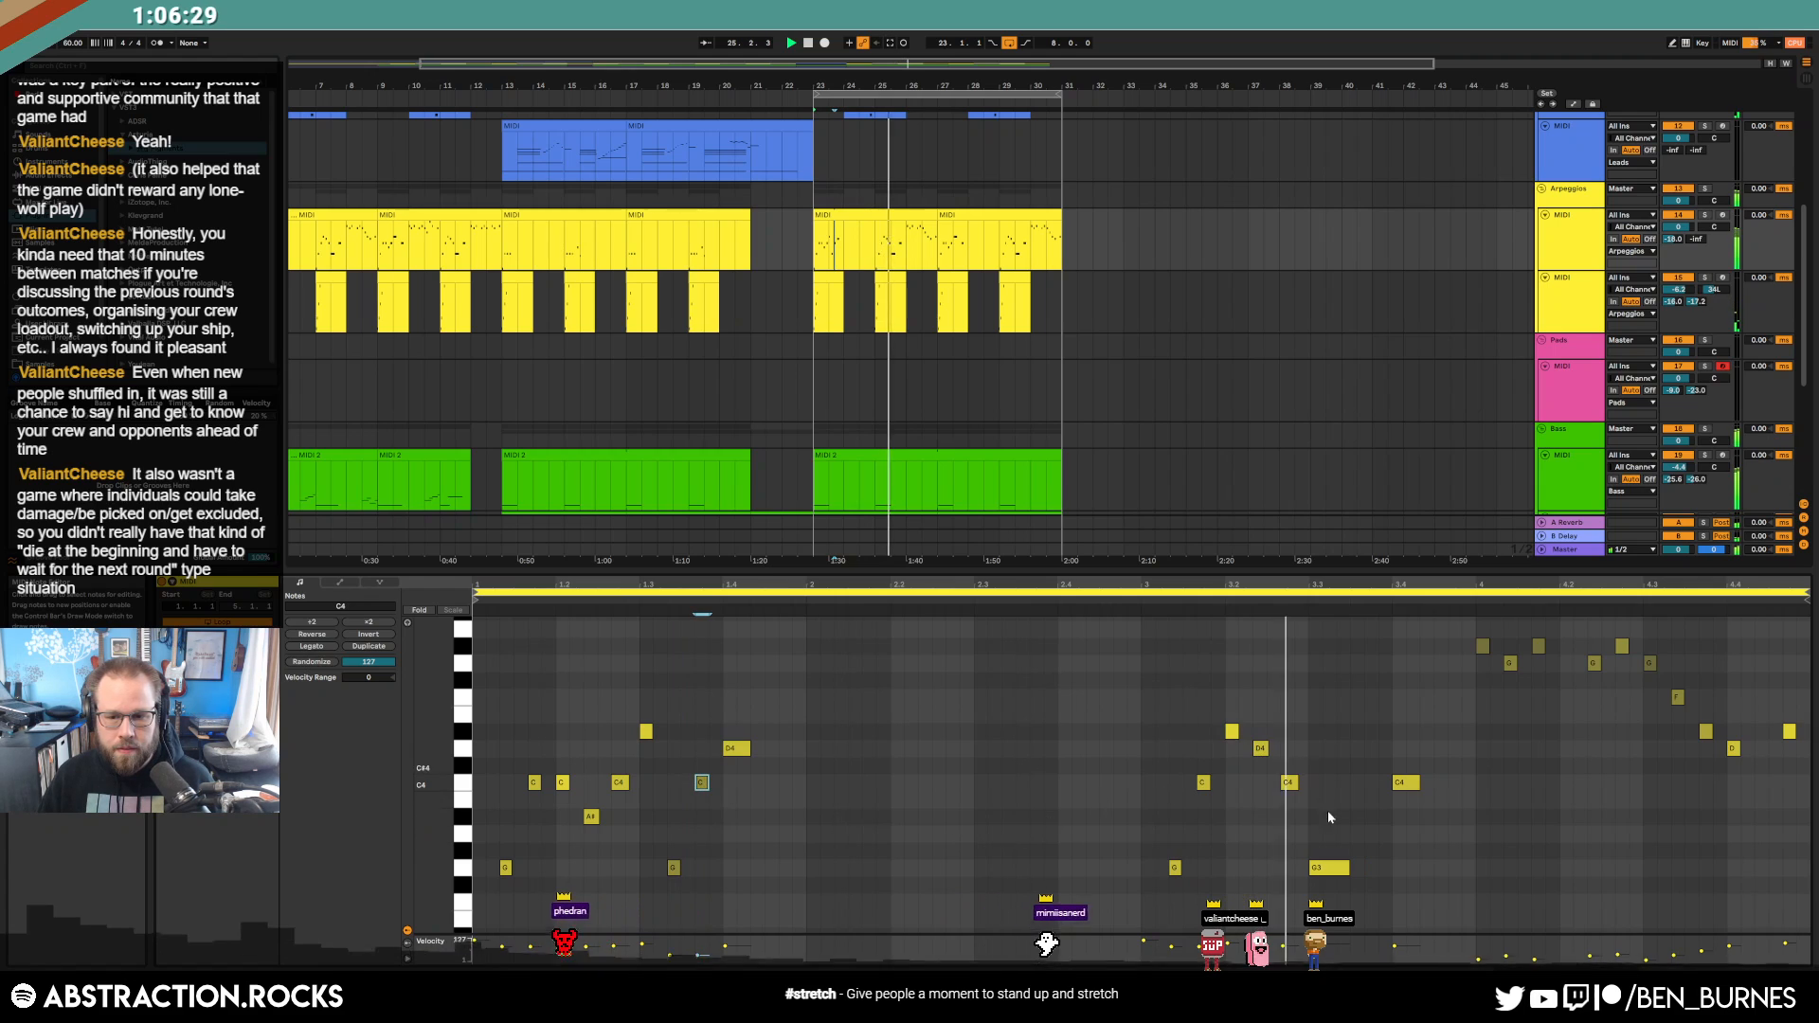
{"action": "left_click_drag", "start_coordinate": [1346, 867], "coordinate": [1322, 867]}
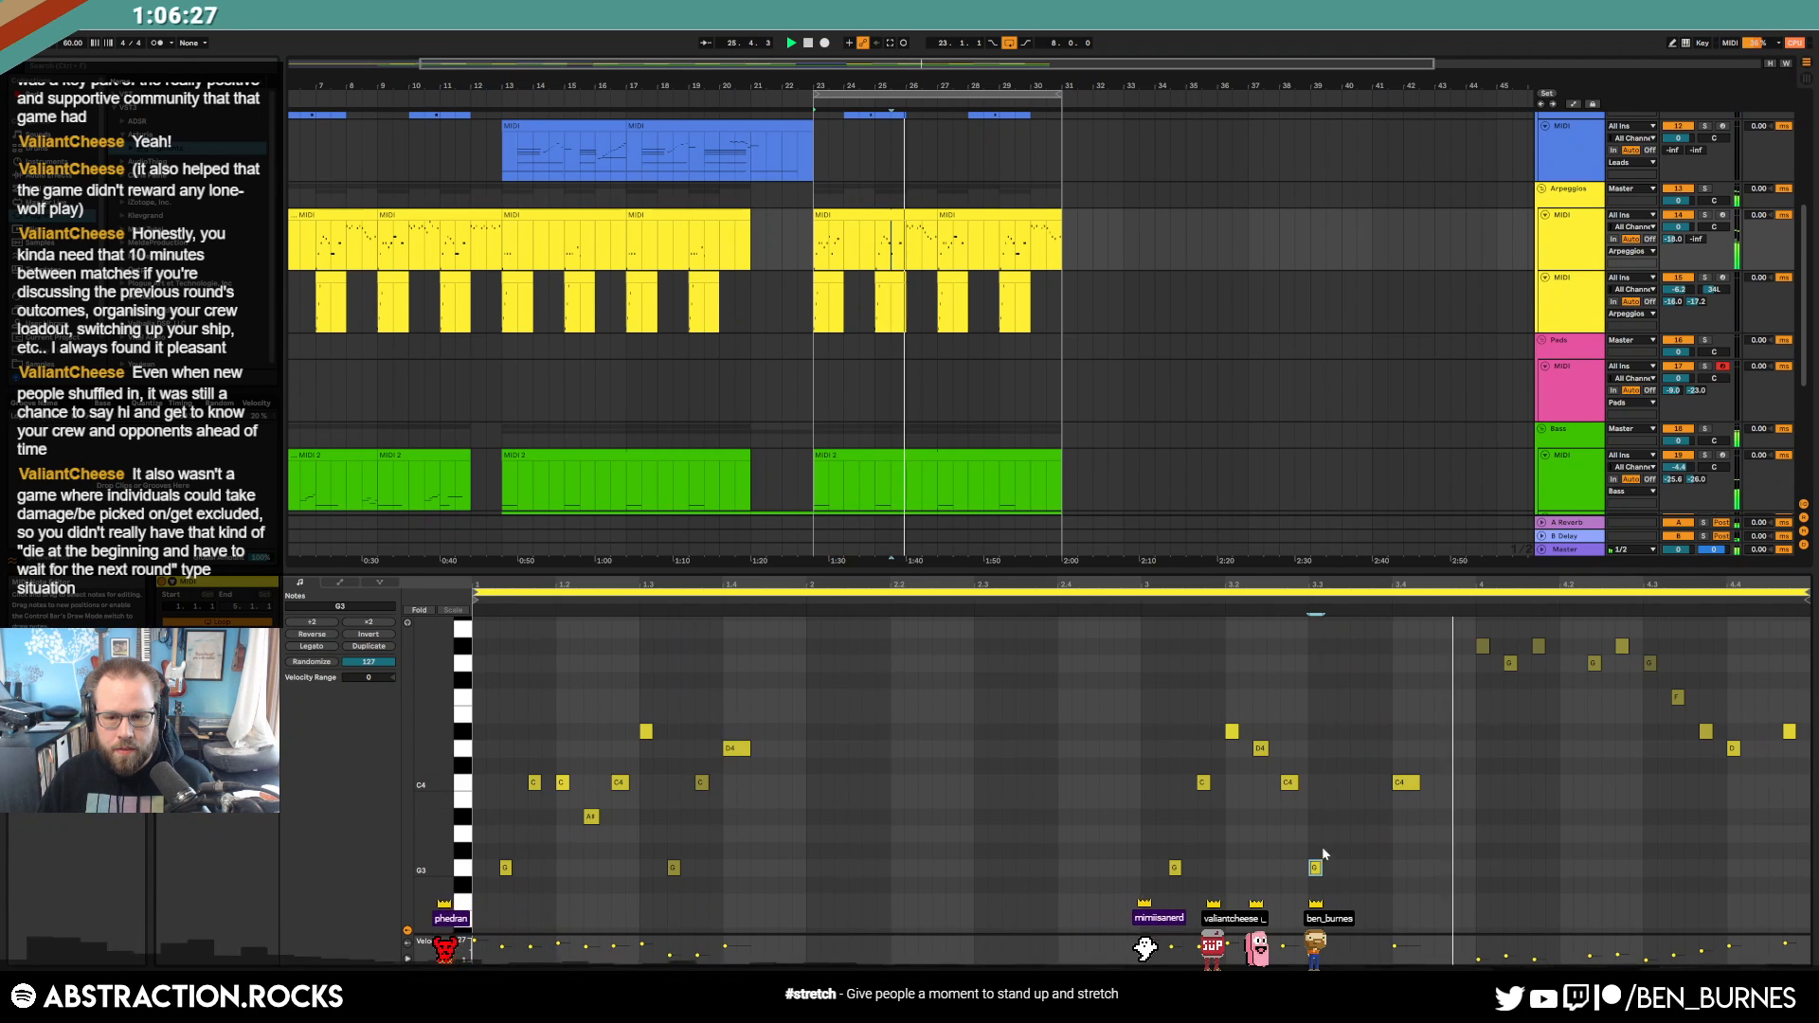
{"action": "double_click", "coordinate": [1342, 748]}
{"action": "double_click", "coordinate": [1370, 833]}
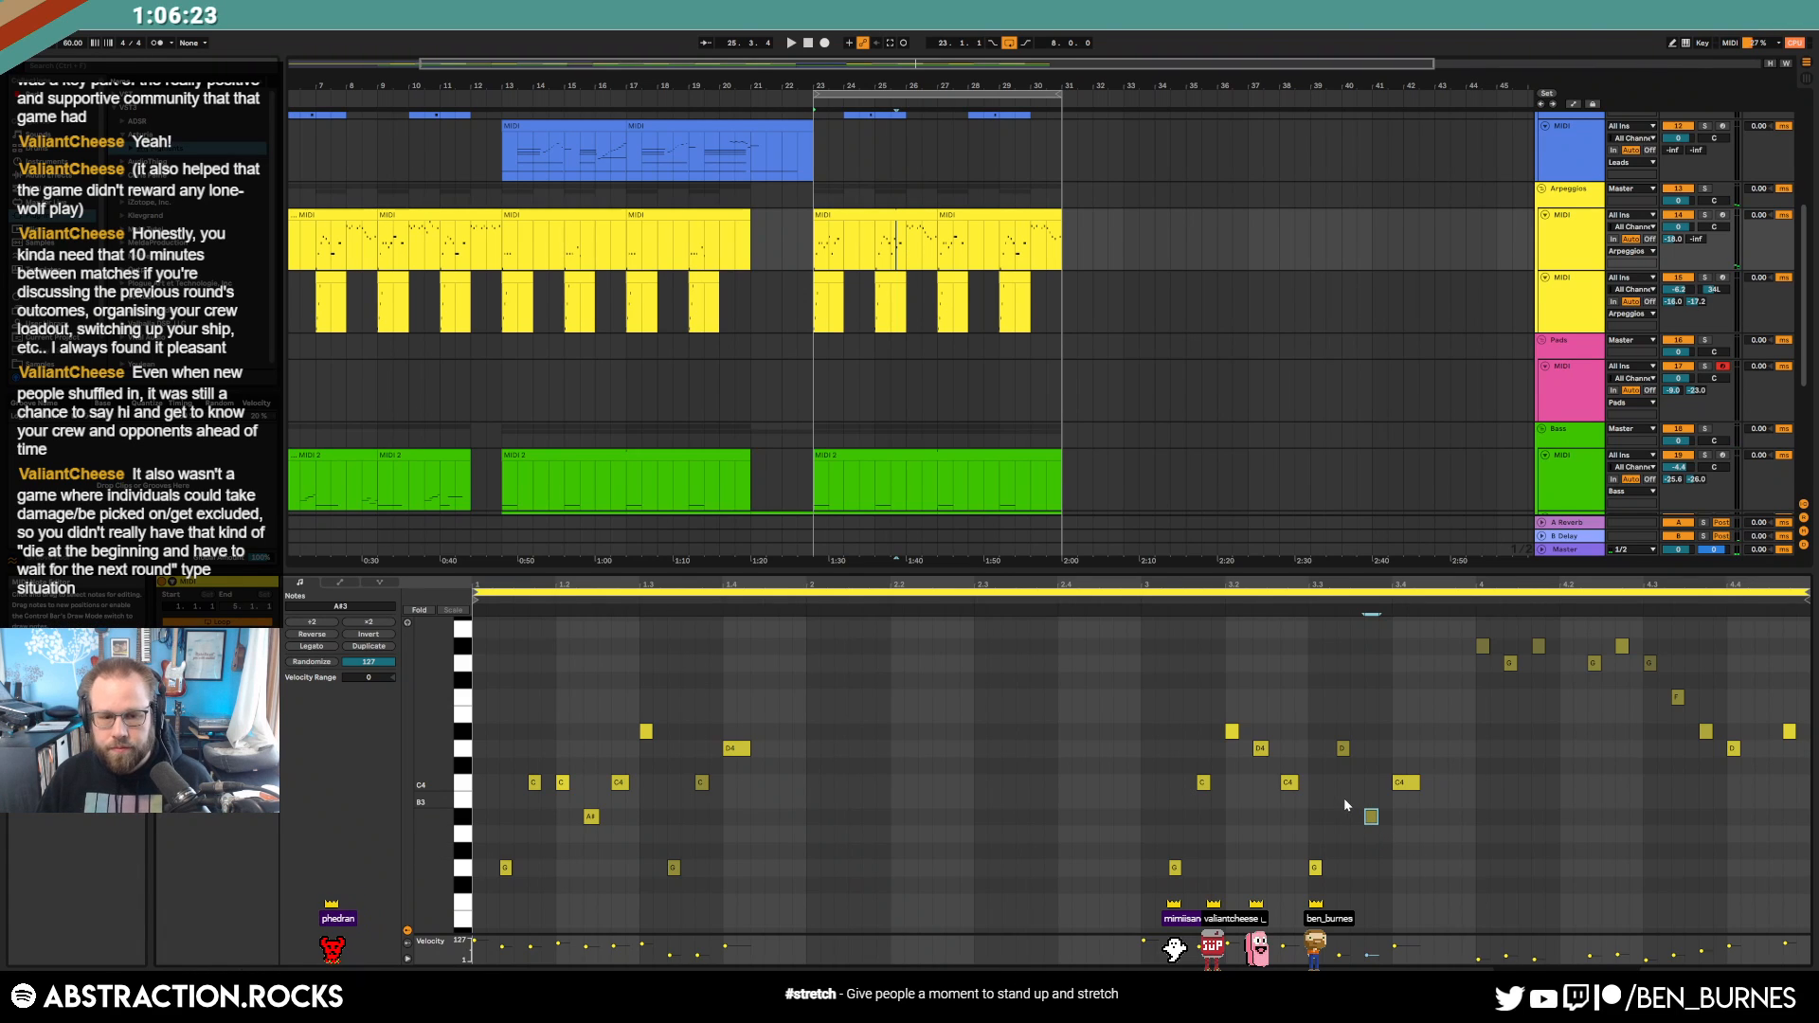
{"action": "key", "text": "space"}
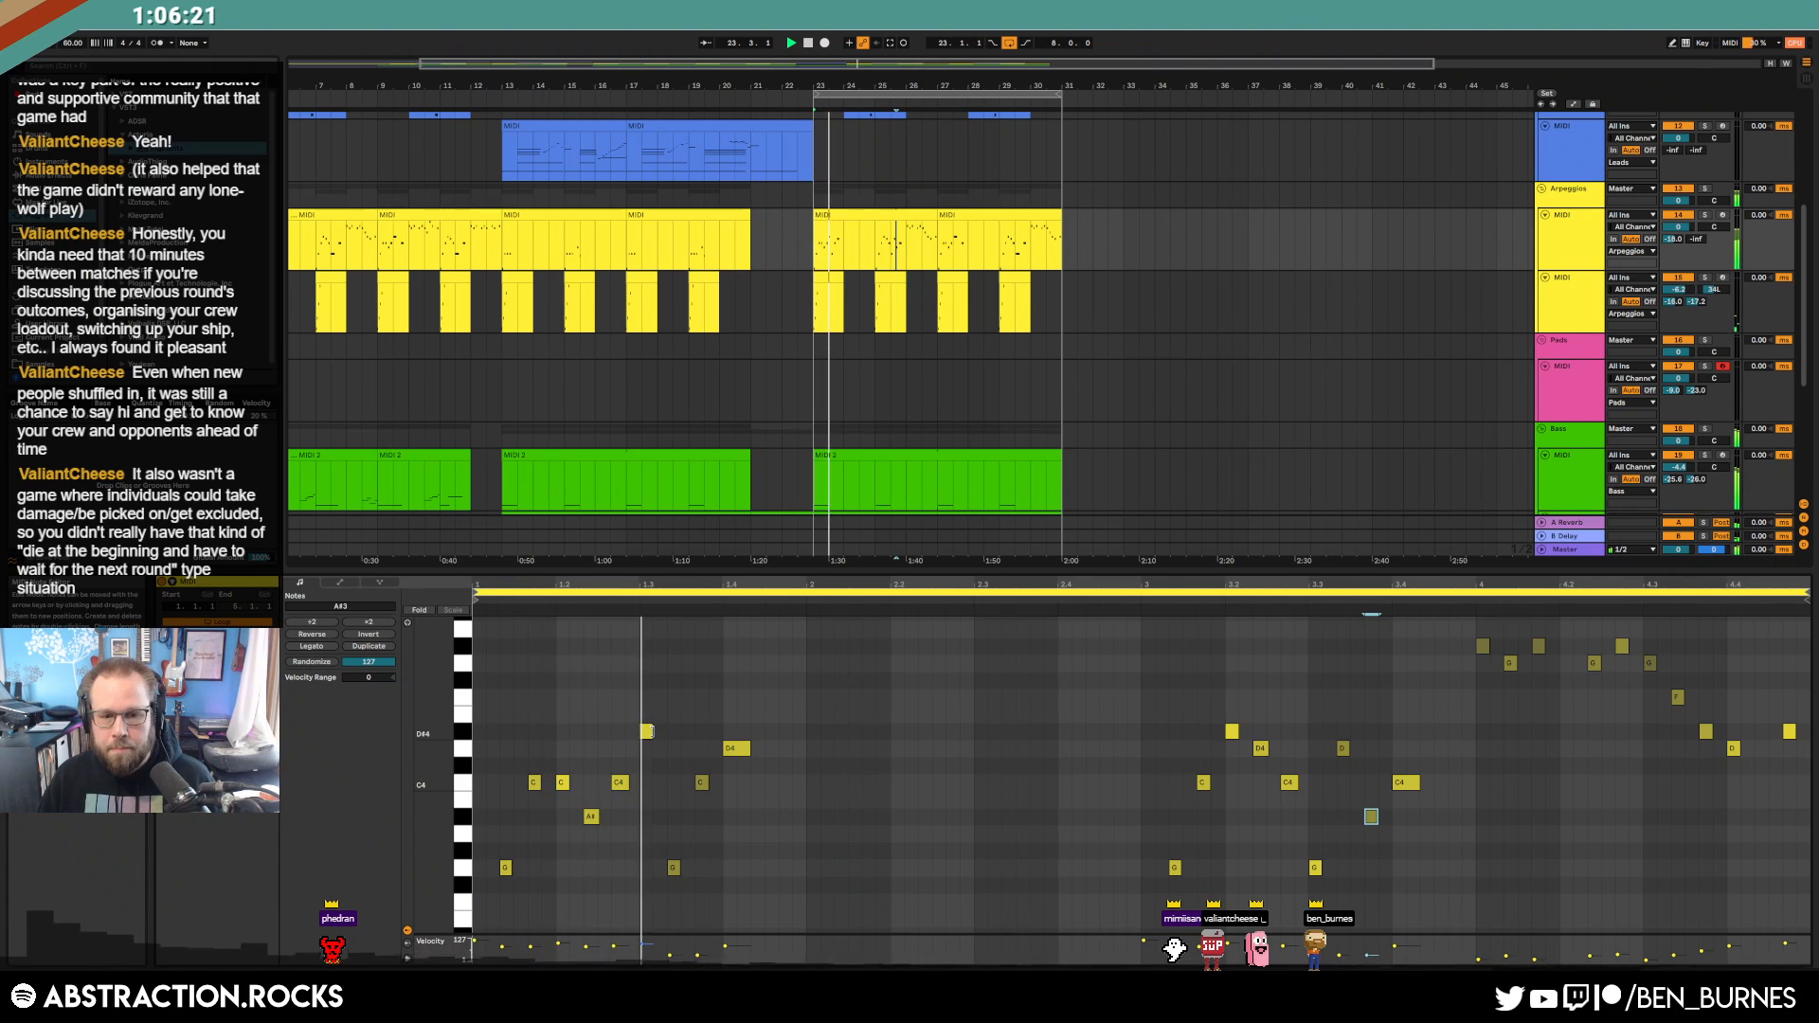
Slightly lengthen the first bar's D#4 and the third bar's shortened G3, and raise the velocities of the newly added arpeggio notes.
{"action": "left_click_drag", "start_coordinate": [668, 765], "coordinate": [701, 743]}
{"action": "left_click", "coordinate": [1315, 867]}
{"action": "left_click_drag", "start_coordinate": [652, 732], "coordinate": [660, 732]}
{"action": "left_click", "coordinate": [1399, 815]}
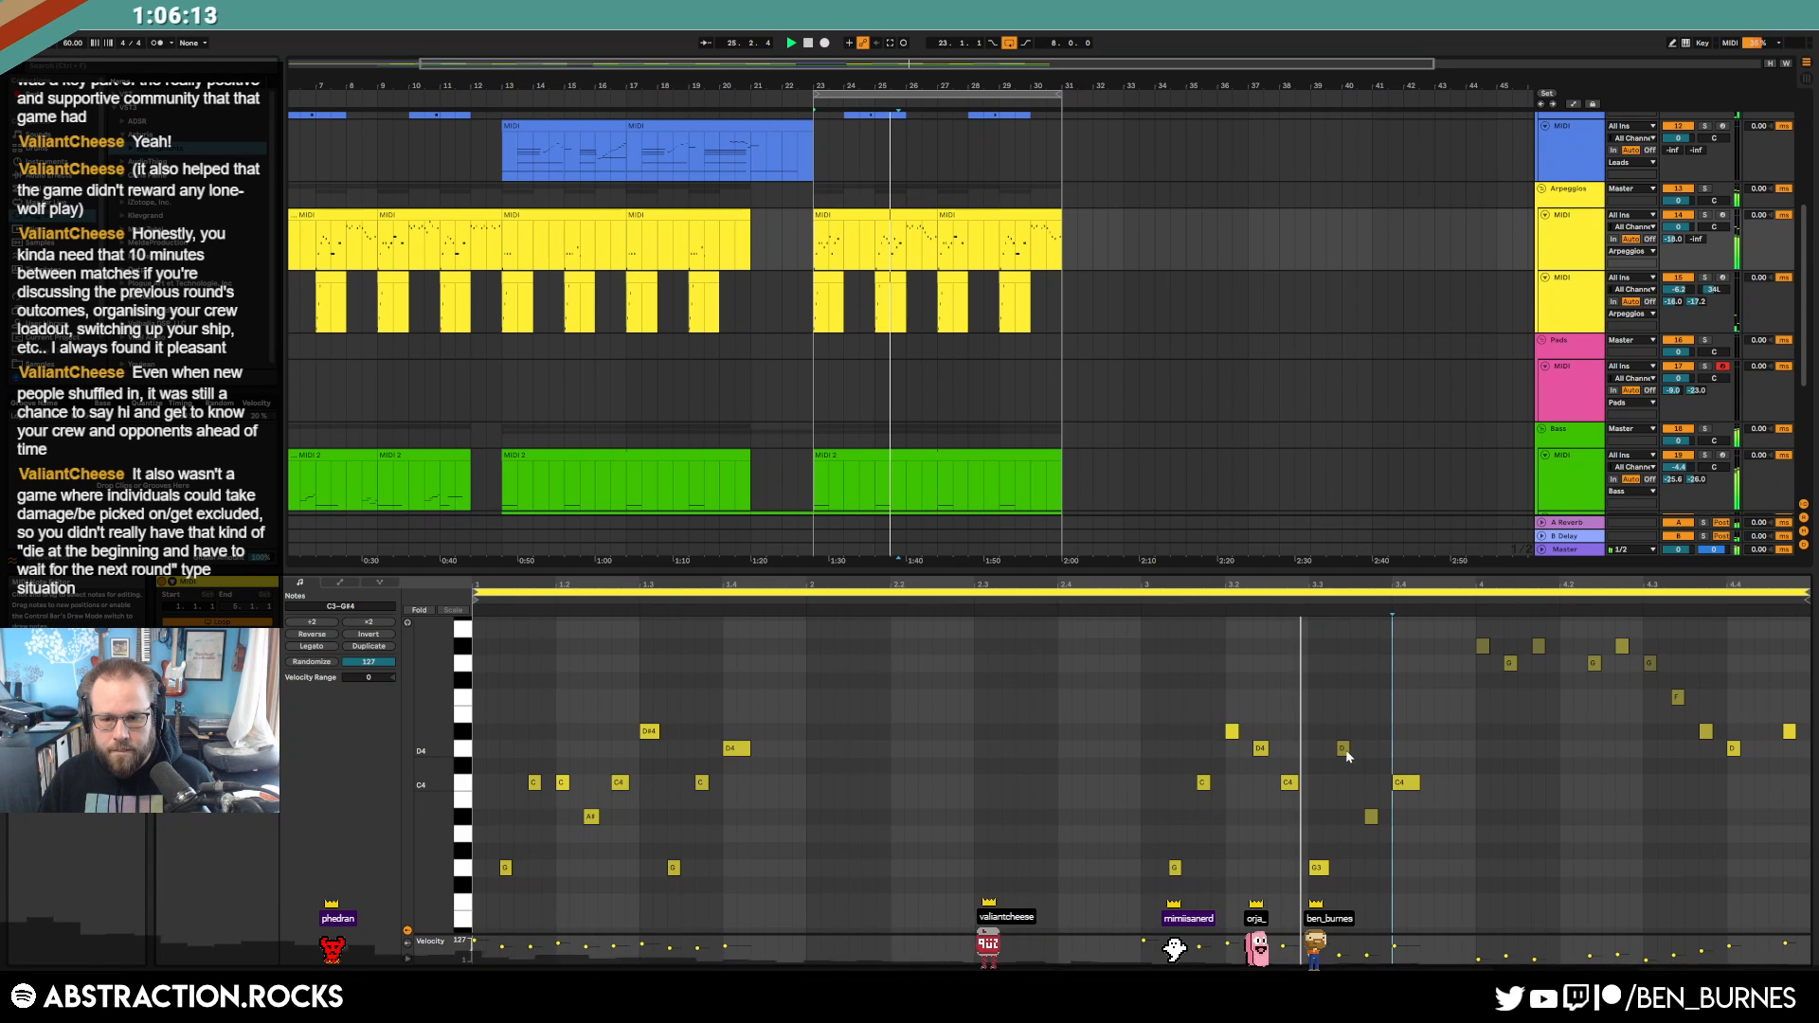
{"action": "left_click", "coordinate": [1370, 816]}
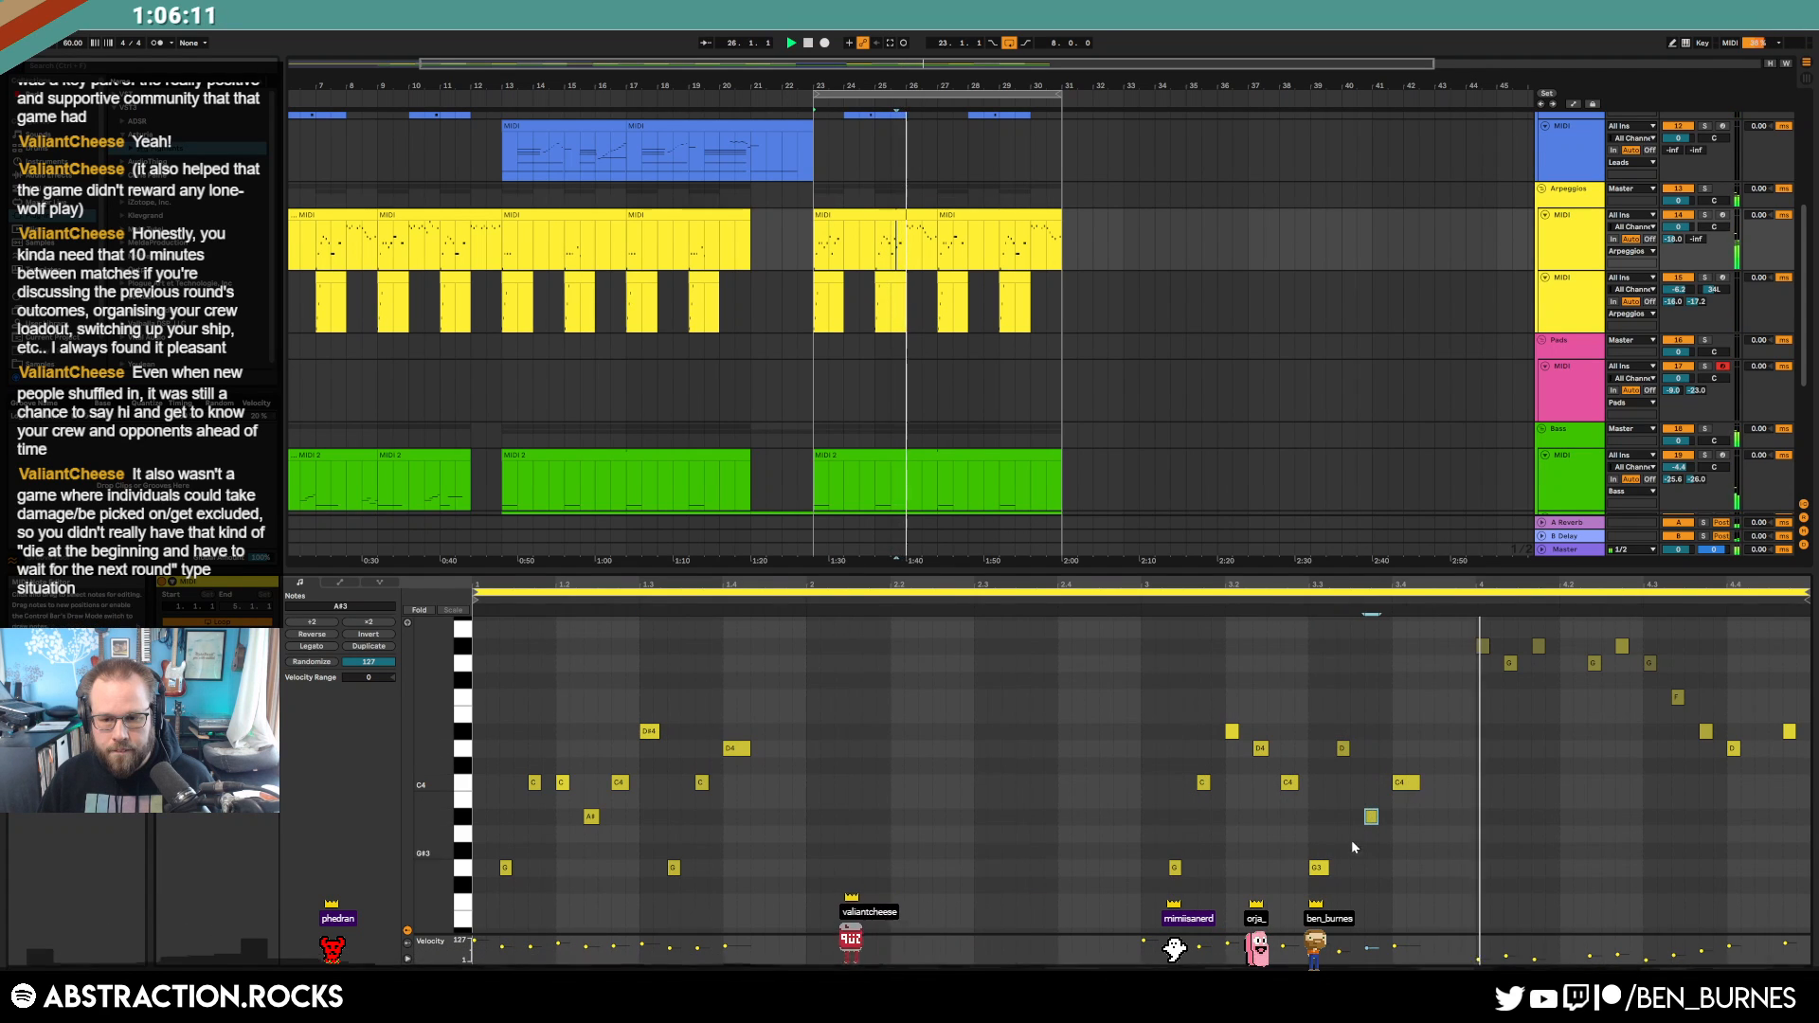
{"action": "left_click", "coordinate": [1409, 717]}
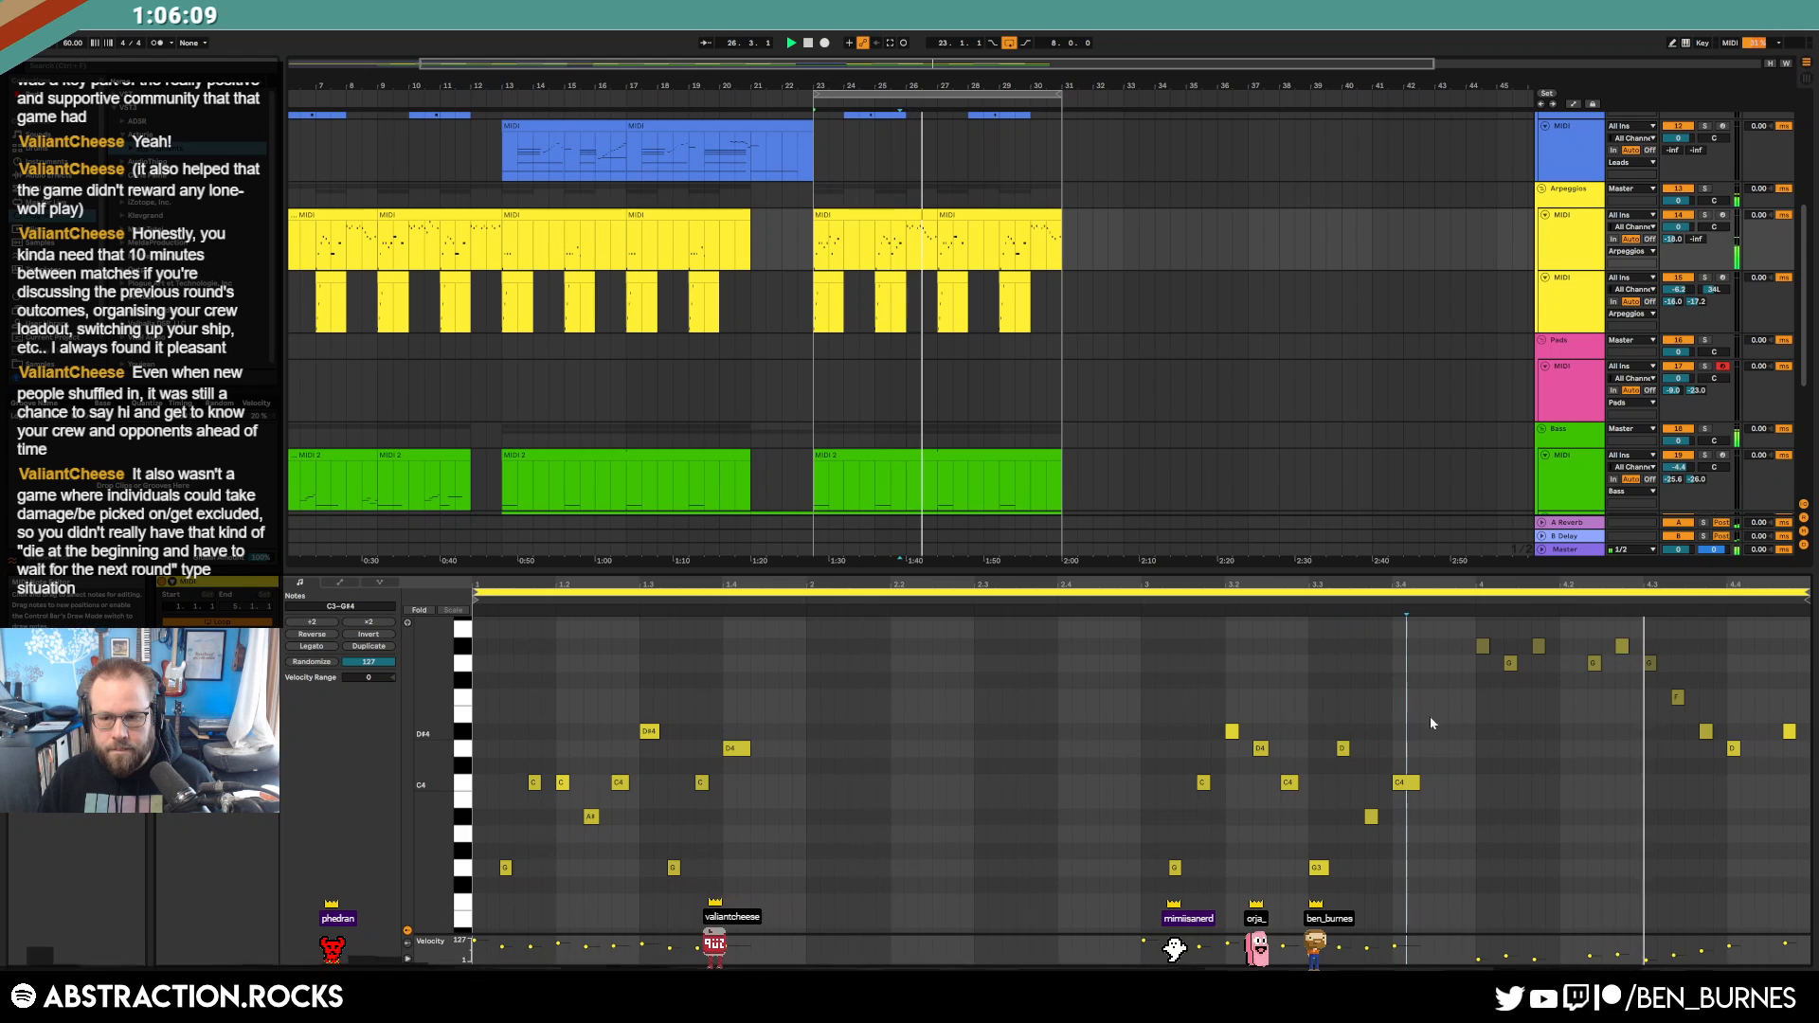
{"action": "left_click_drag", "start_coordinate": [1468, 621], "coordinate": [1678, 729]}
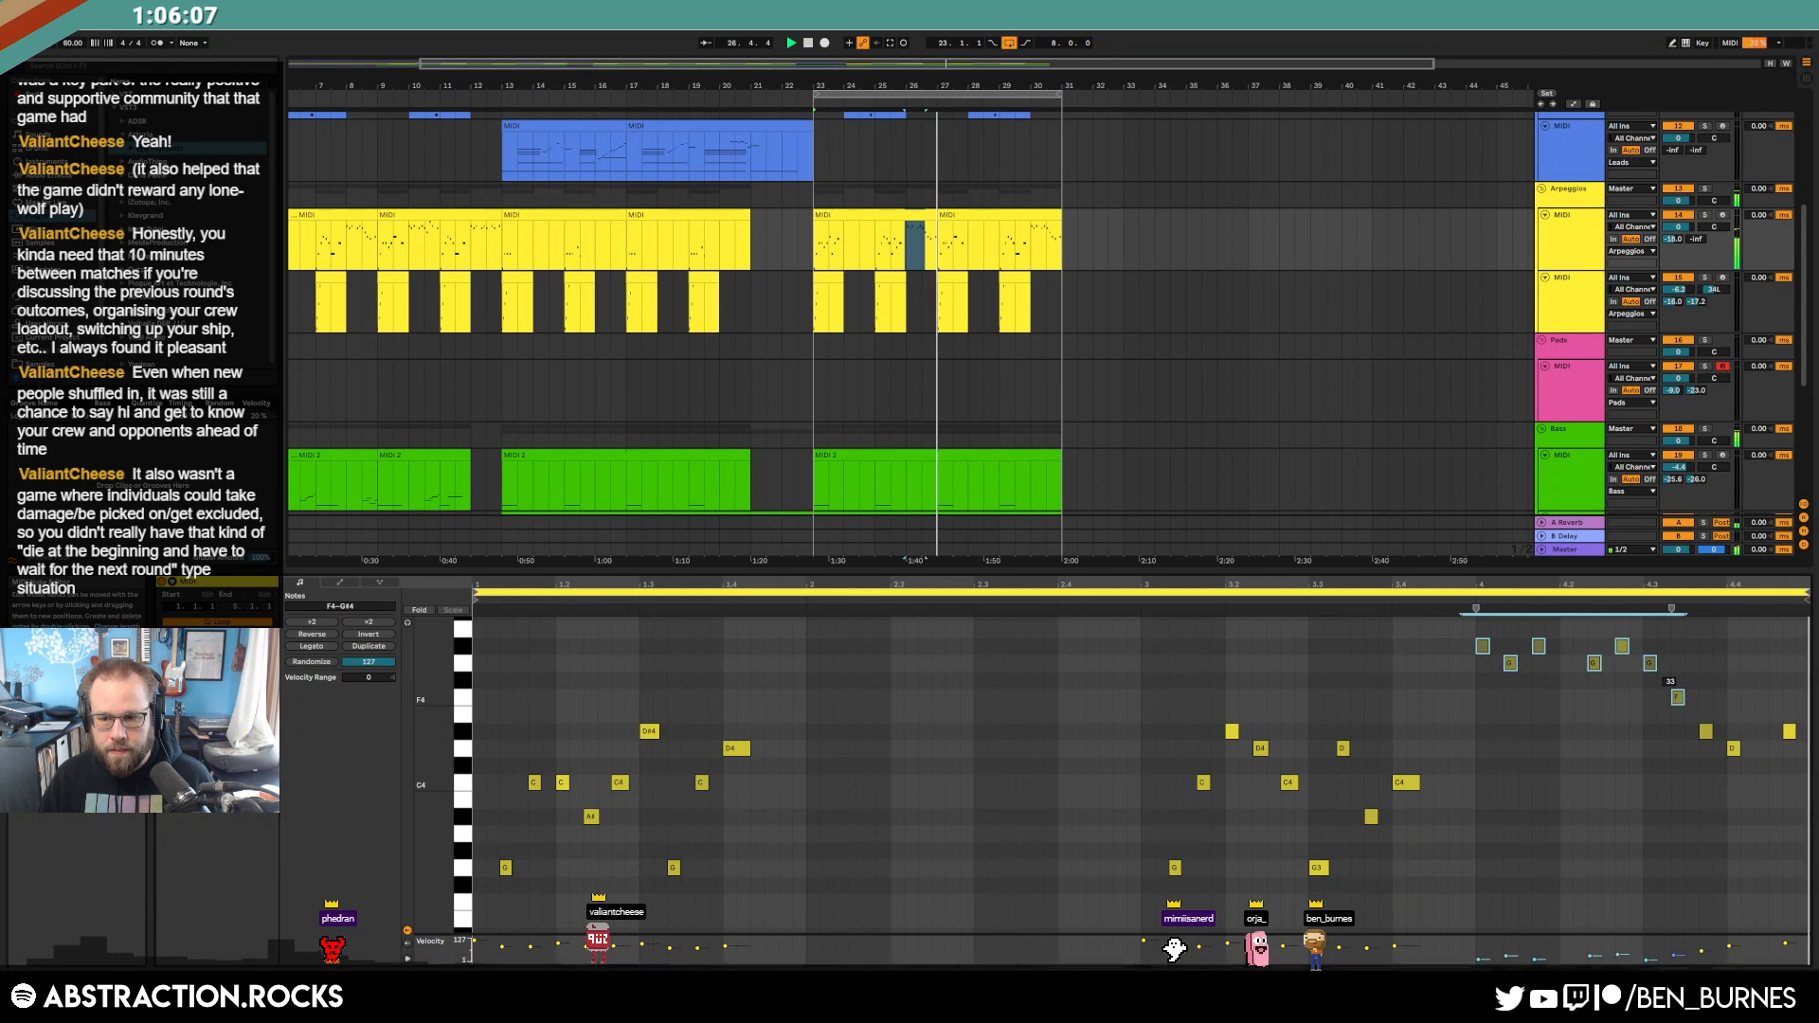
{"action": "left_click", "coordinate": [1664, 758]}
{"action": "key", "text": "shift+Tab"}
{"action": "key", "text": "space"}
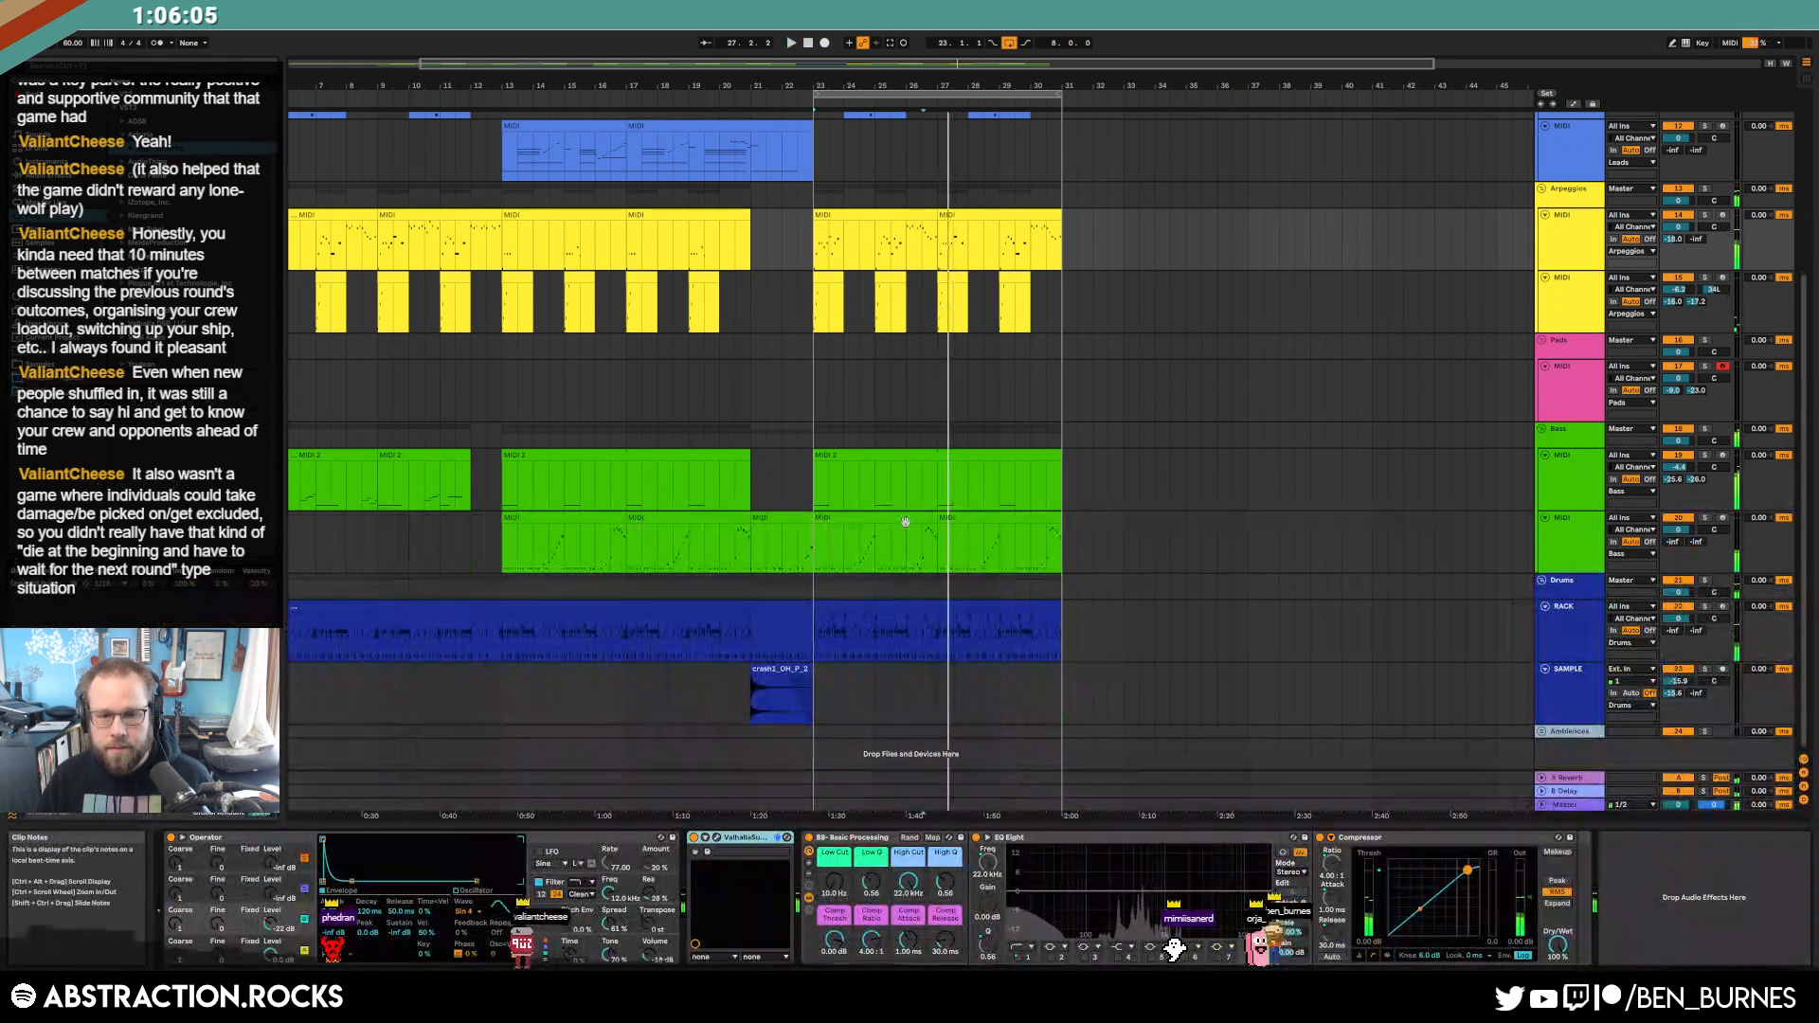
Add a VEC2 Bassdrums Hard 202 note on the last ride hit in the second bar of the bar 23 drum clip and play it.
{"action": "double_click", "coordinate": [916, 604]}
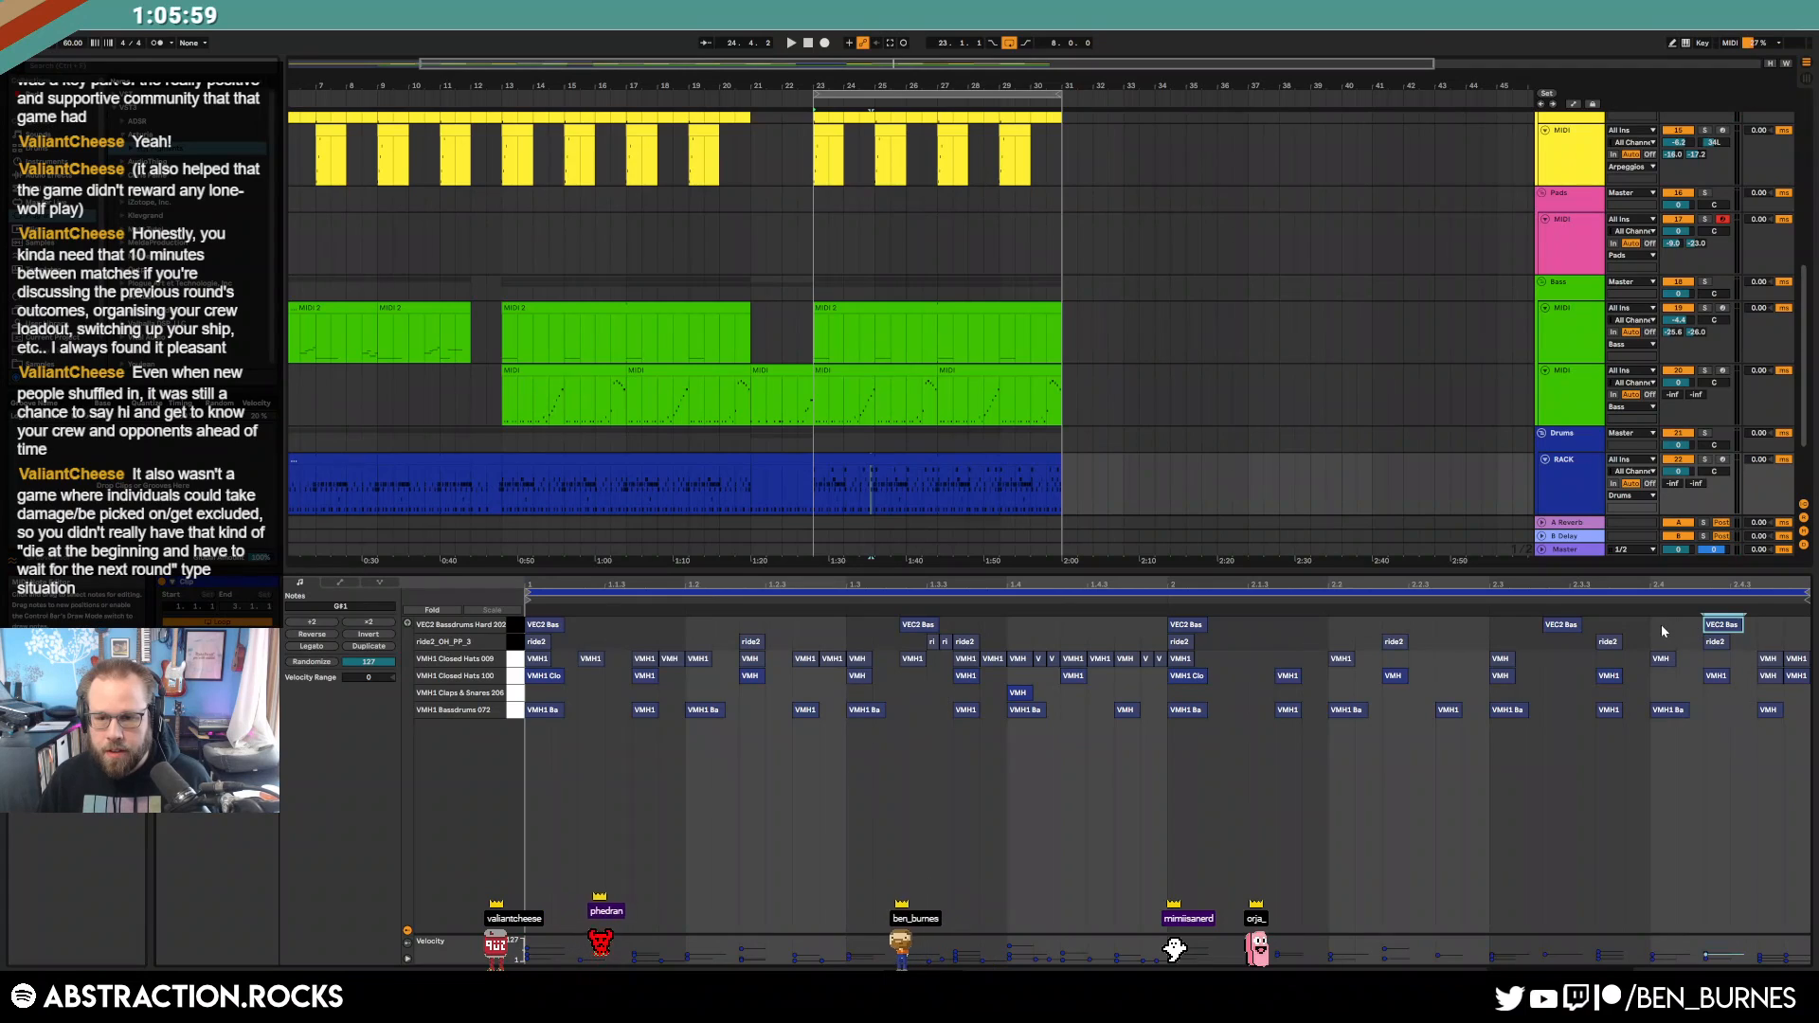
{"action": "key", "text": "space"}
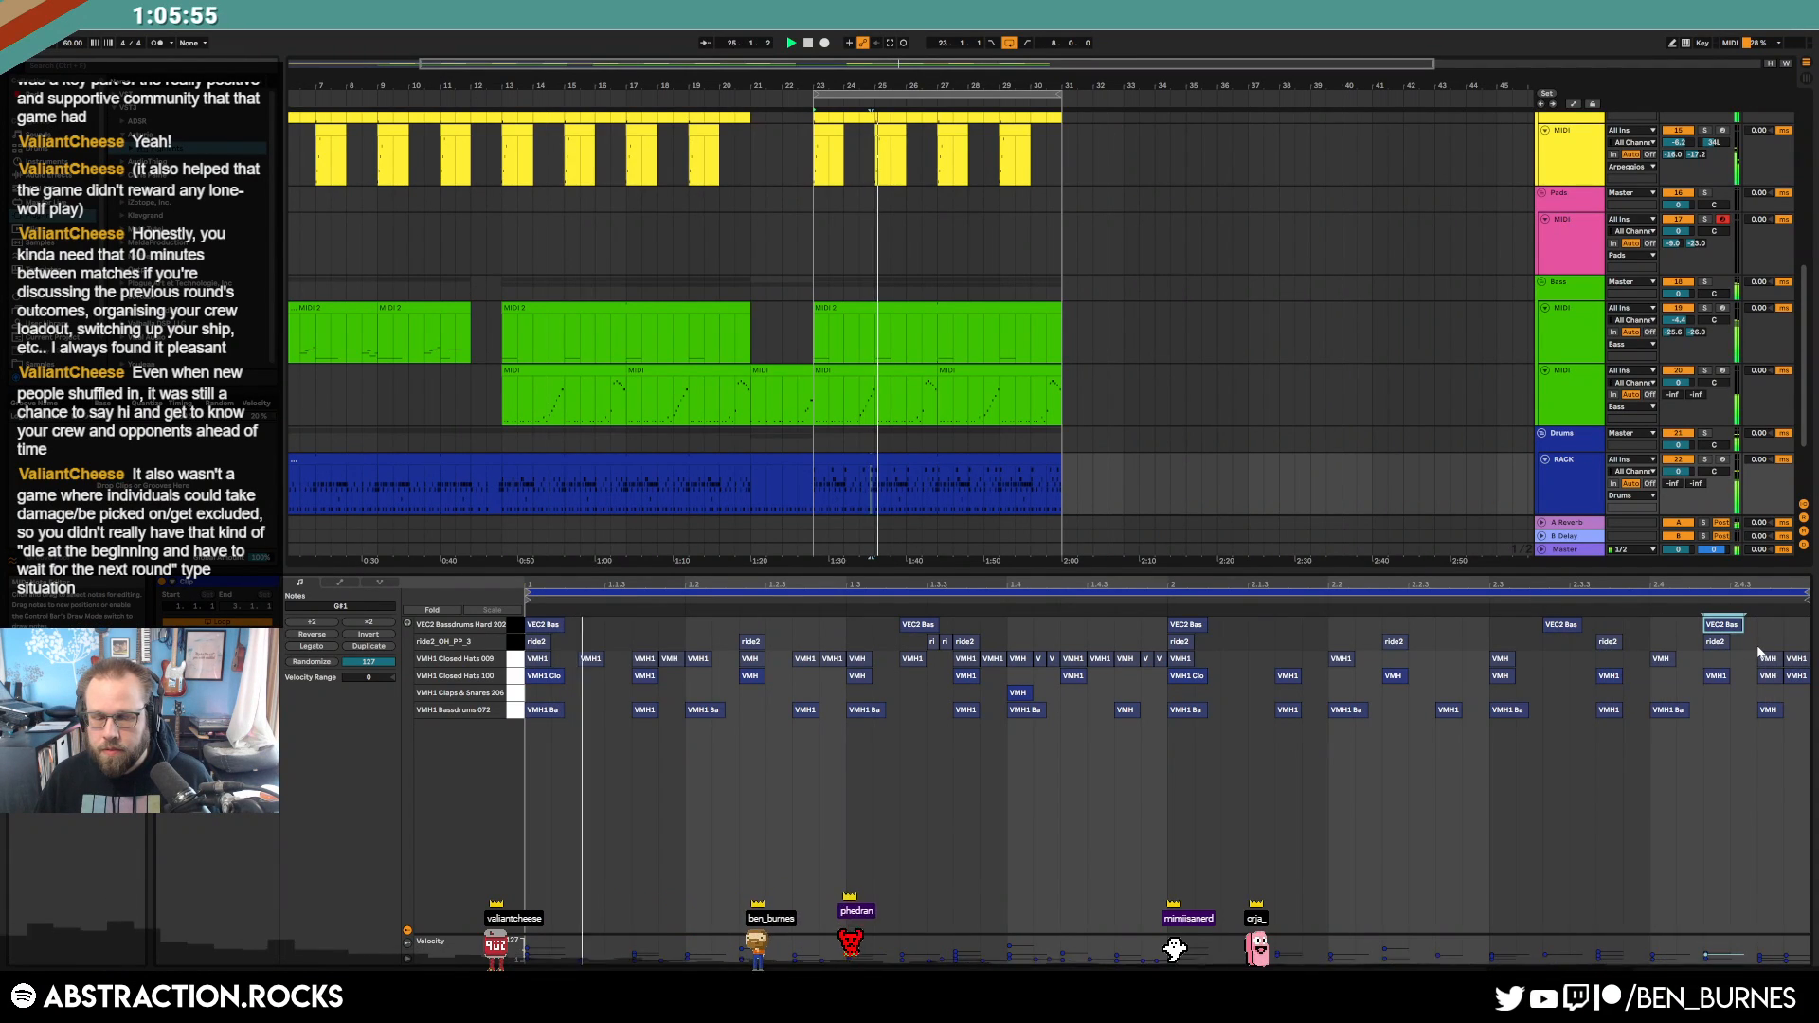
{"action": "key", "text": "shift+Tab"}
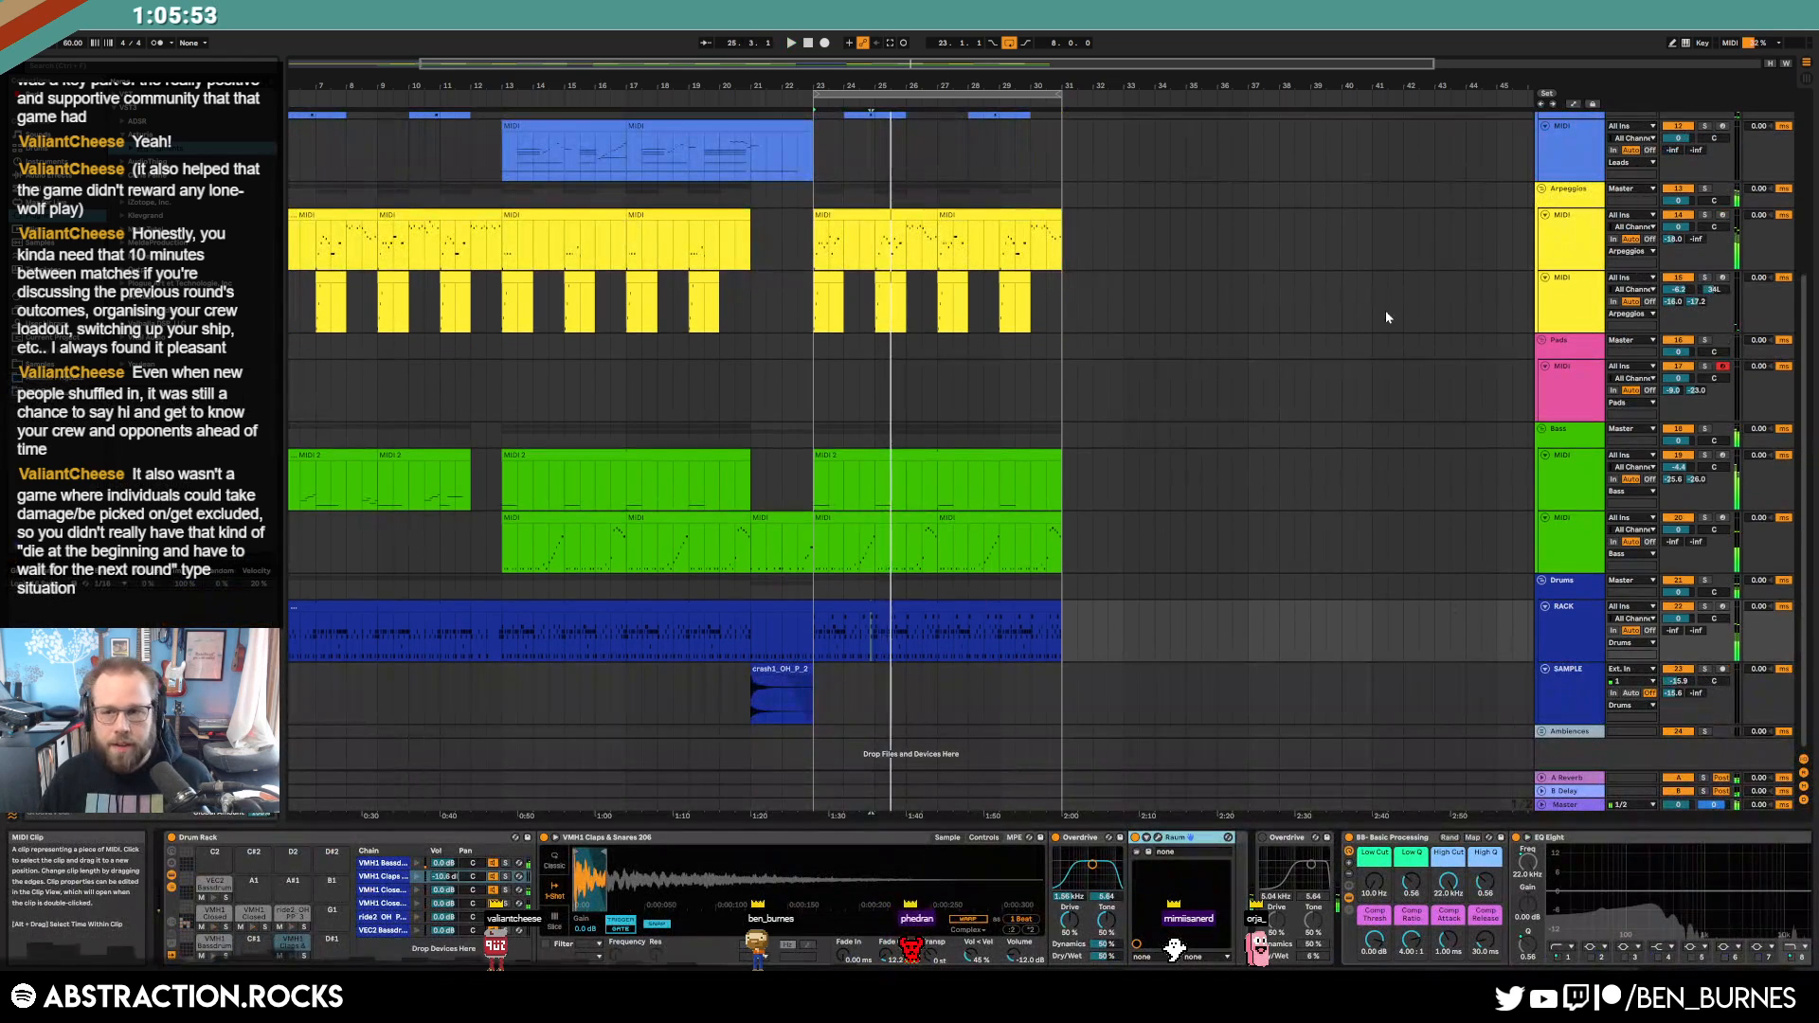
Collapse the three lead tracks and both arpeggio tracks, and select the pad MIDI track.
{"action": "scroll", "coordinate": [1310, 305], "scroll_direction": "up", "scroll_amount": 2}
{"action": "left_click", "coordinate": [1575, 220]}
{"action": "scroll", "coordinate": [1563, 190], "scroll_direction": "up", "scroll_amount": 1}
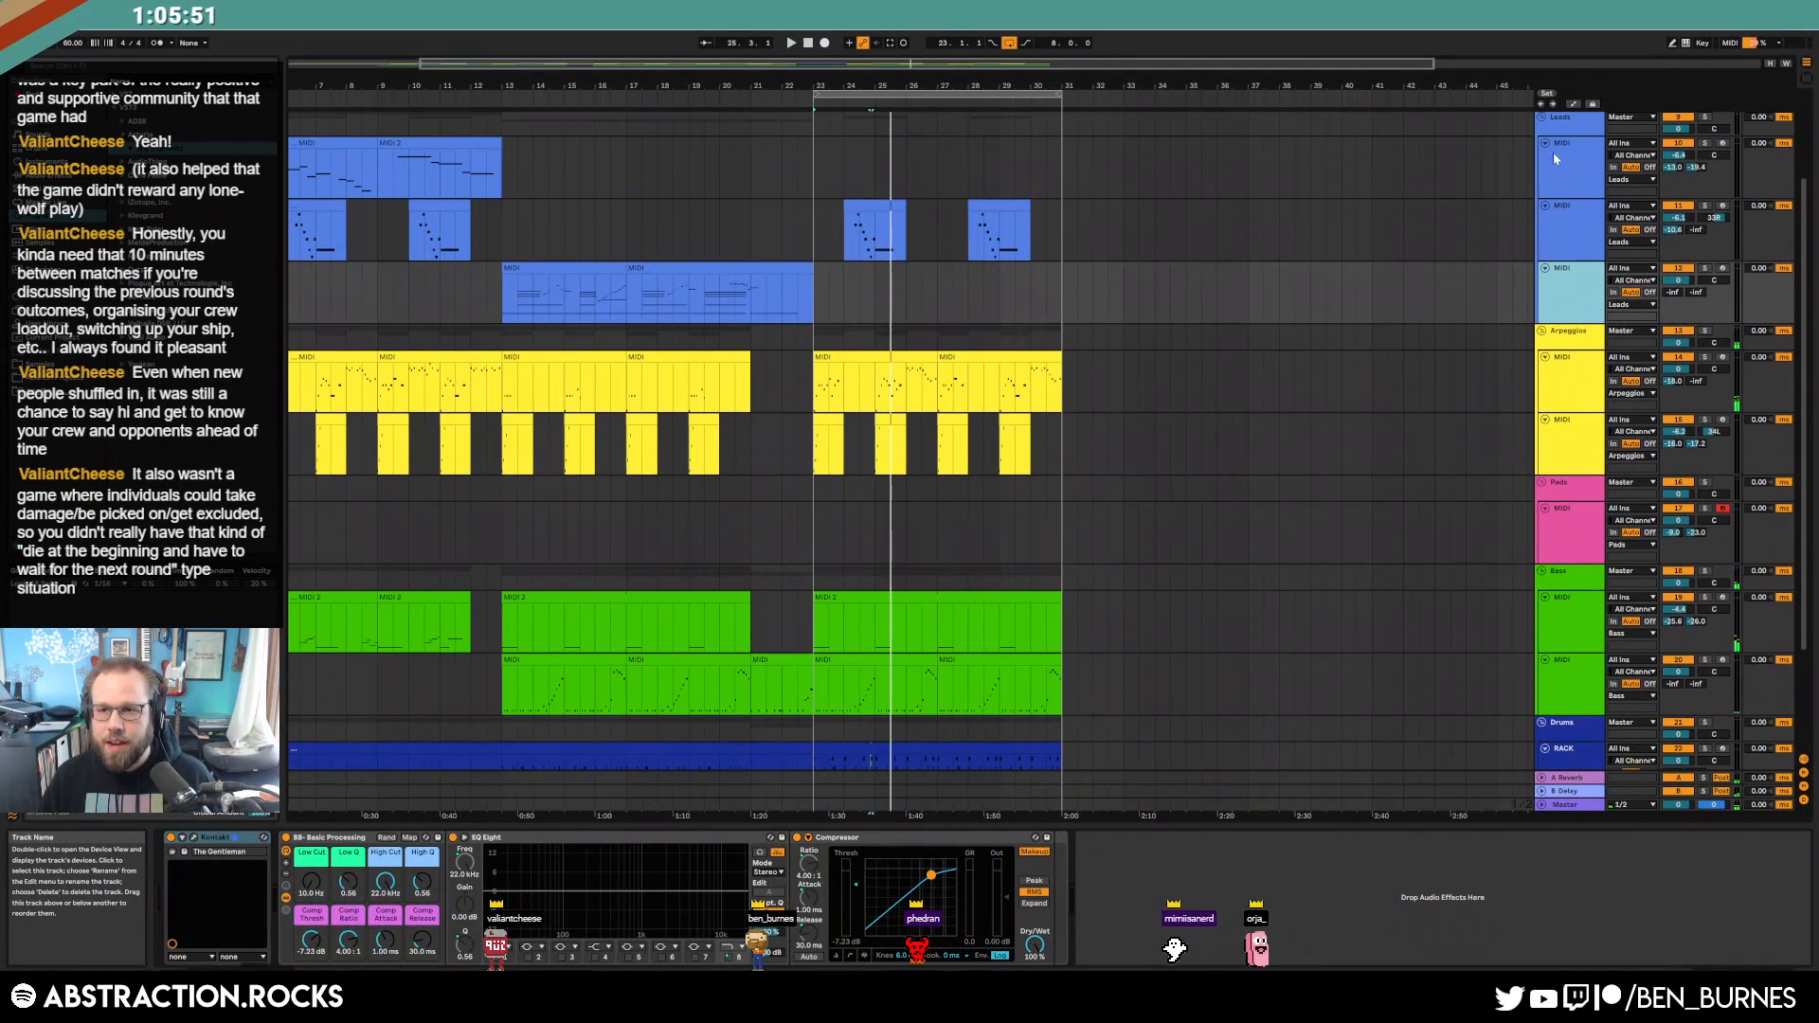
{"action": "left_click", "coordinate": [1545, 143]}
{"action": "left_click", "coordinate": [1545, 156]}
{"action": "left_click", "coordinate": [1545, 169]}
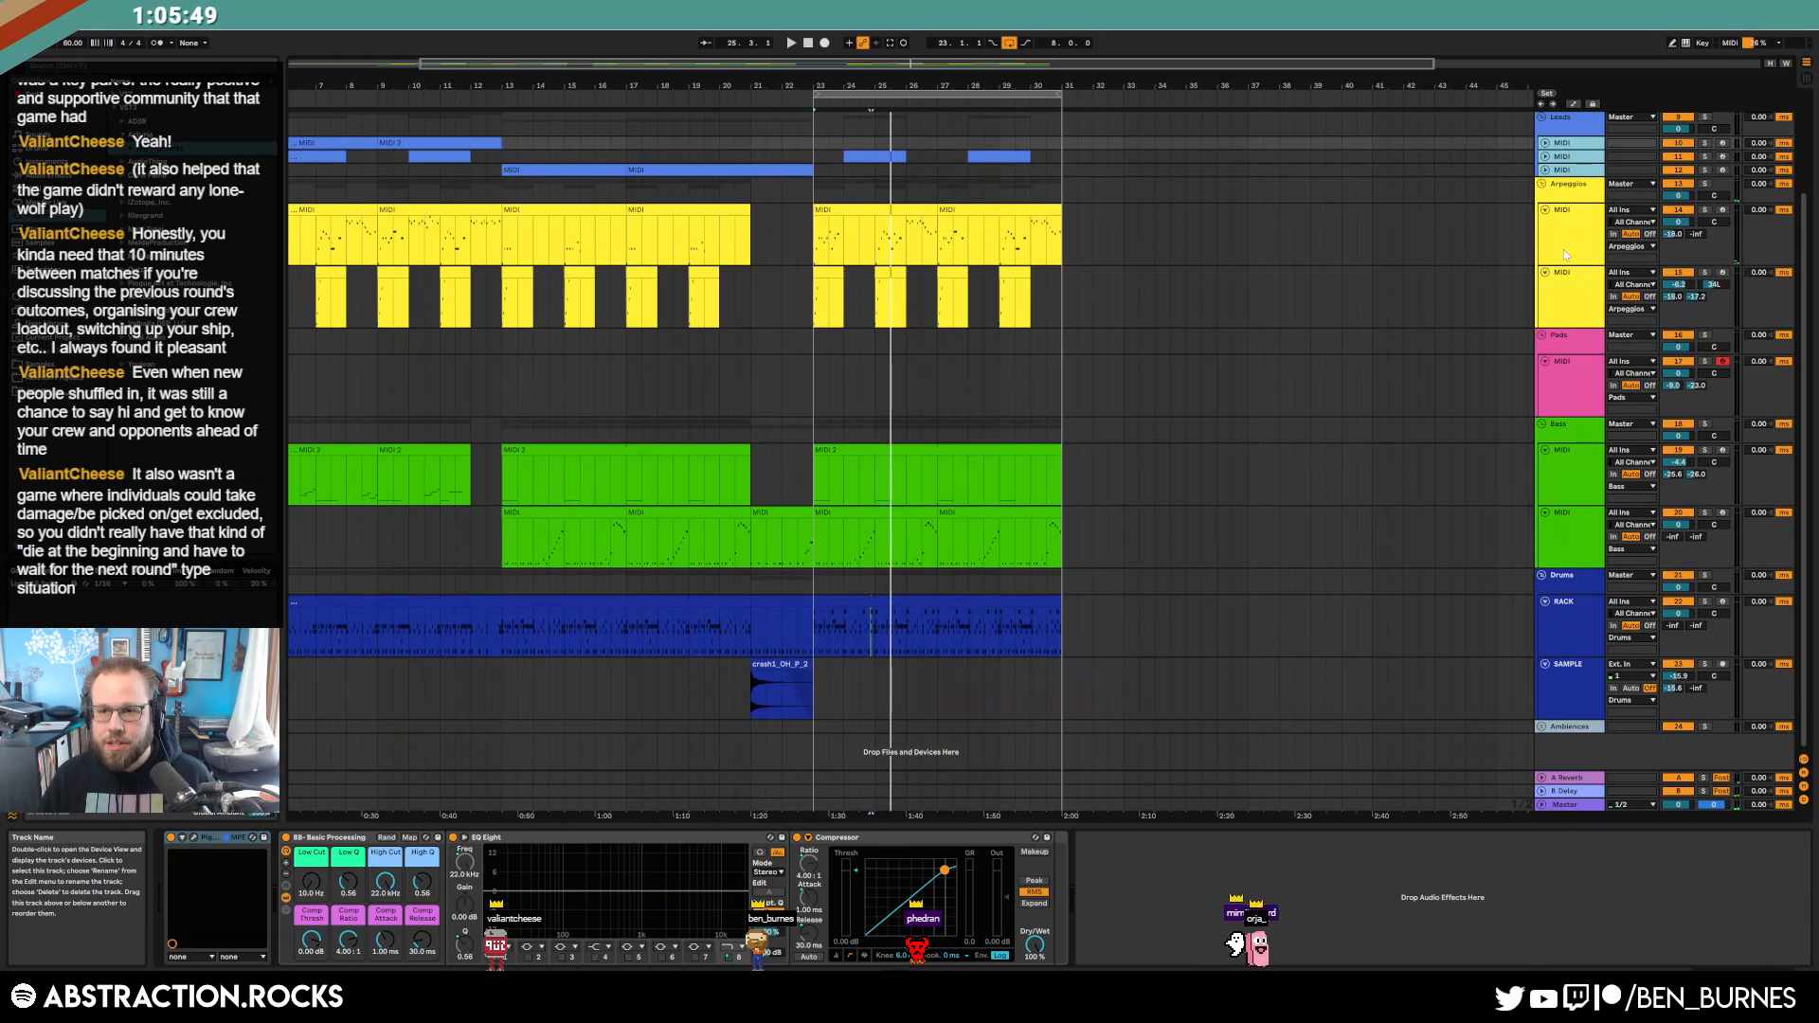
{"action": "left_click", "coordinate": [1545, 210]}
{"action": "left_click", "coordinate": [1545, 224]}
{"action": "left_click", "coordinate": [1572, 284]}
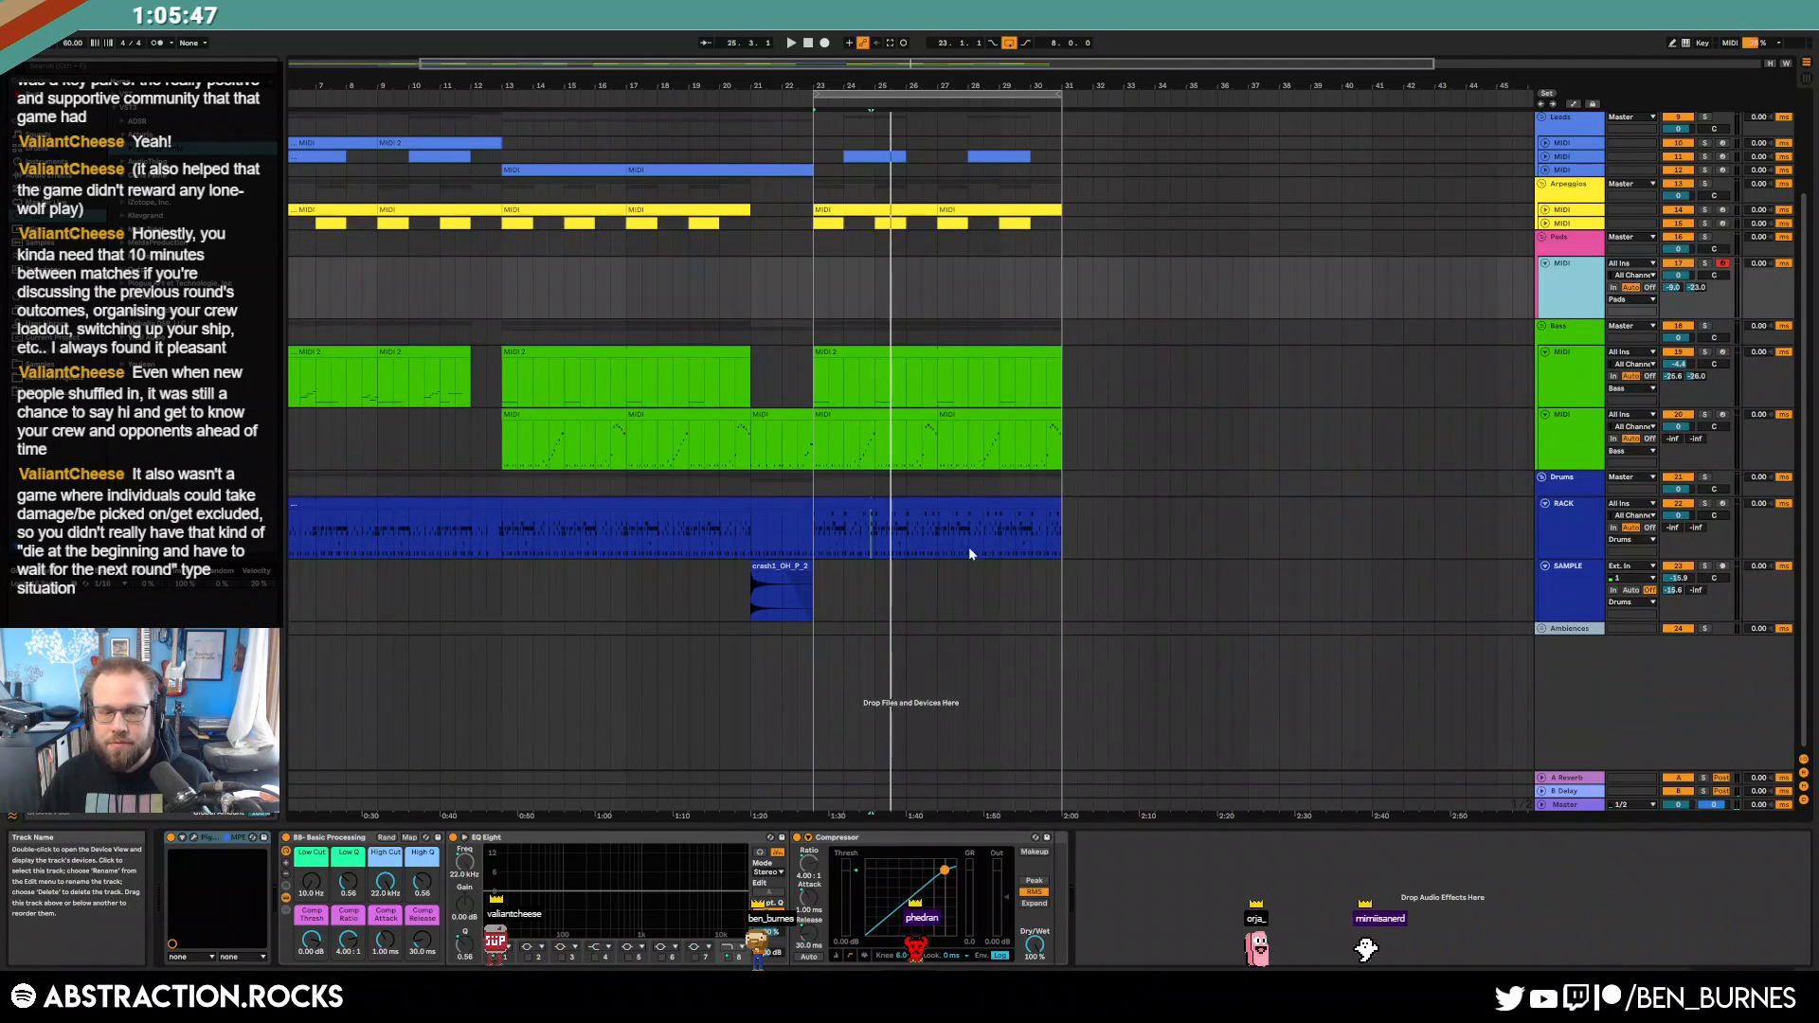
In the pad track's Pigments synth, set the Env VCA attack to its minimum and bring its sustain down.
{"action": "left_click", "coordinate": [193, 837]}
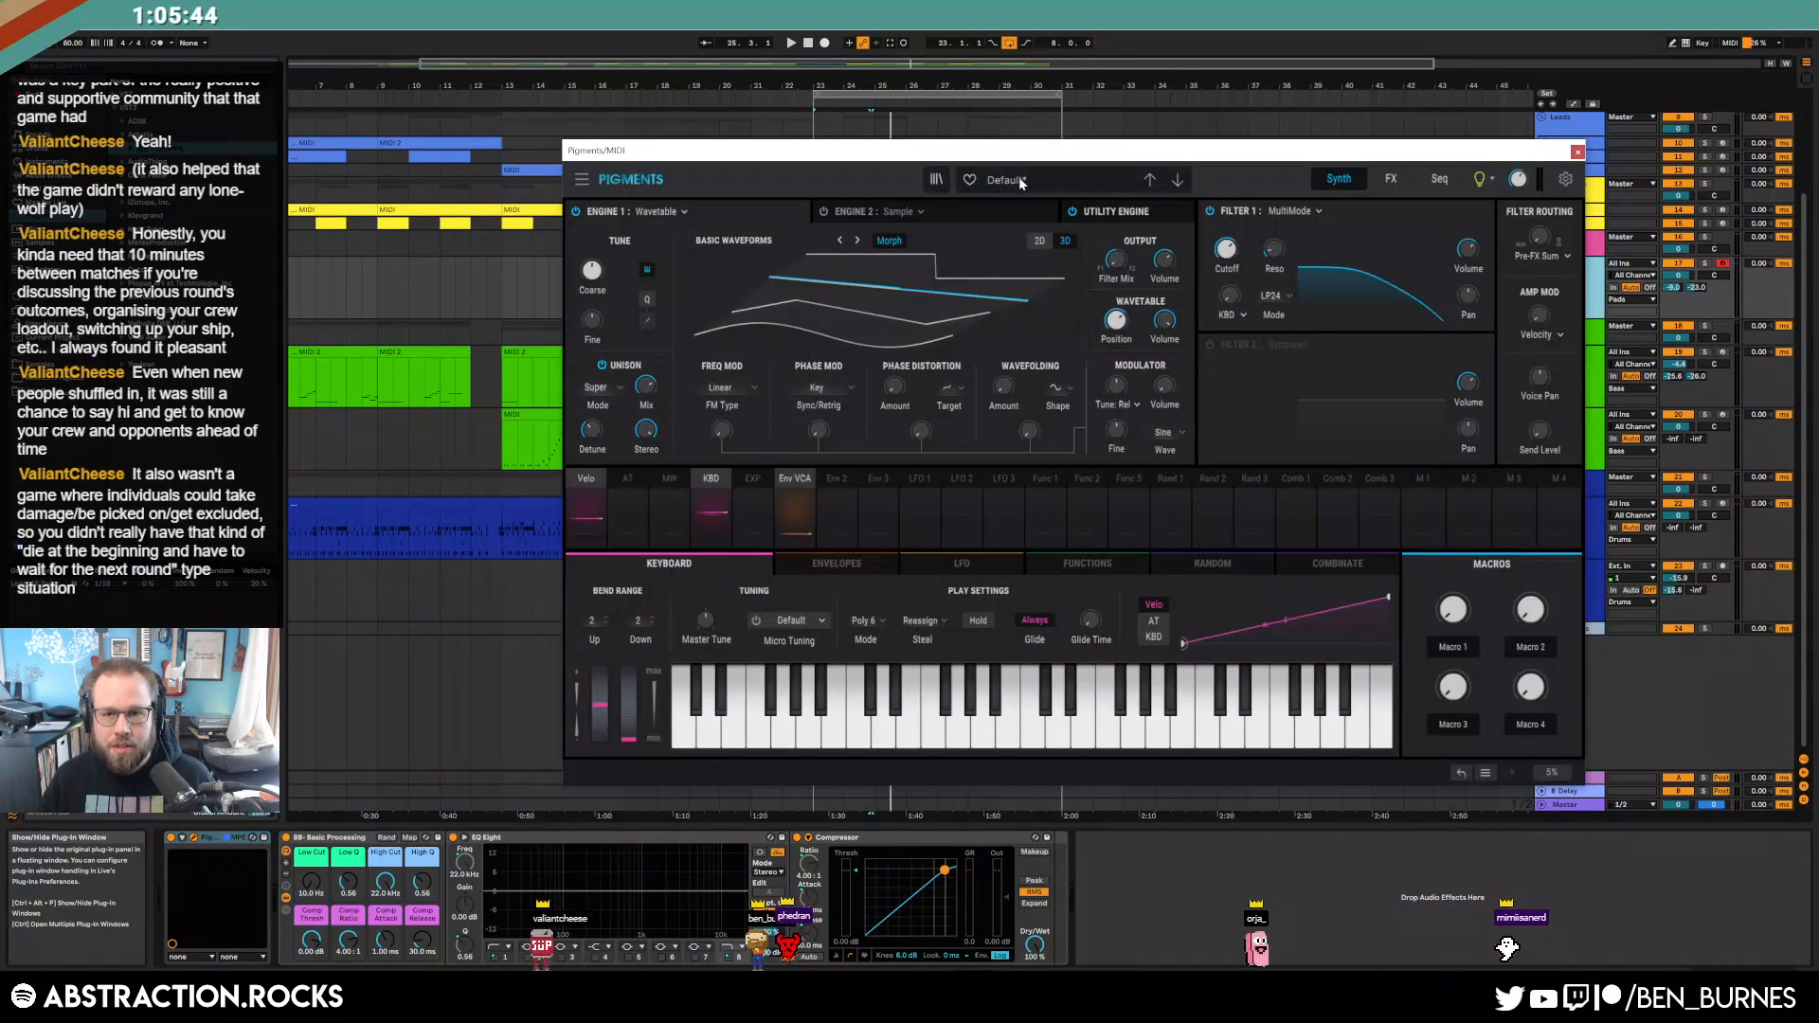
{"action": "left_click_drag", "start_coordinate": [1010, 152], "coordinate": [823, 257]}
{"action": "left_click", "coordinate": [620, 667]}
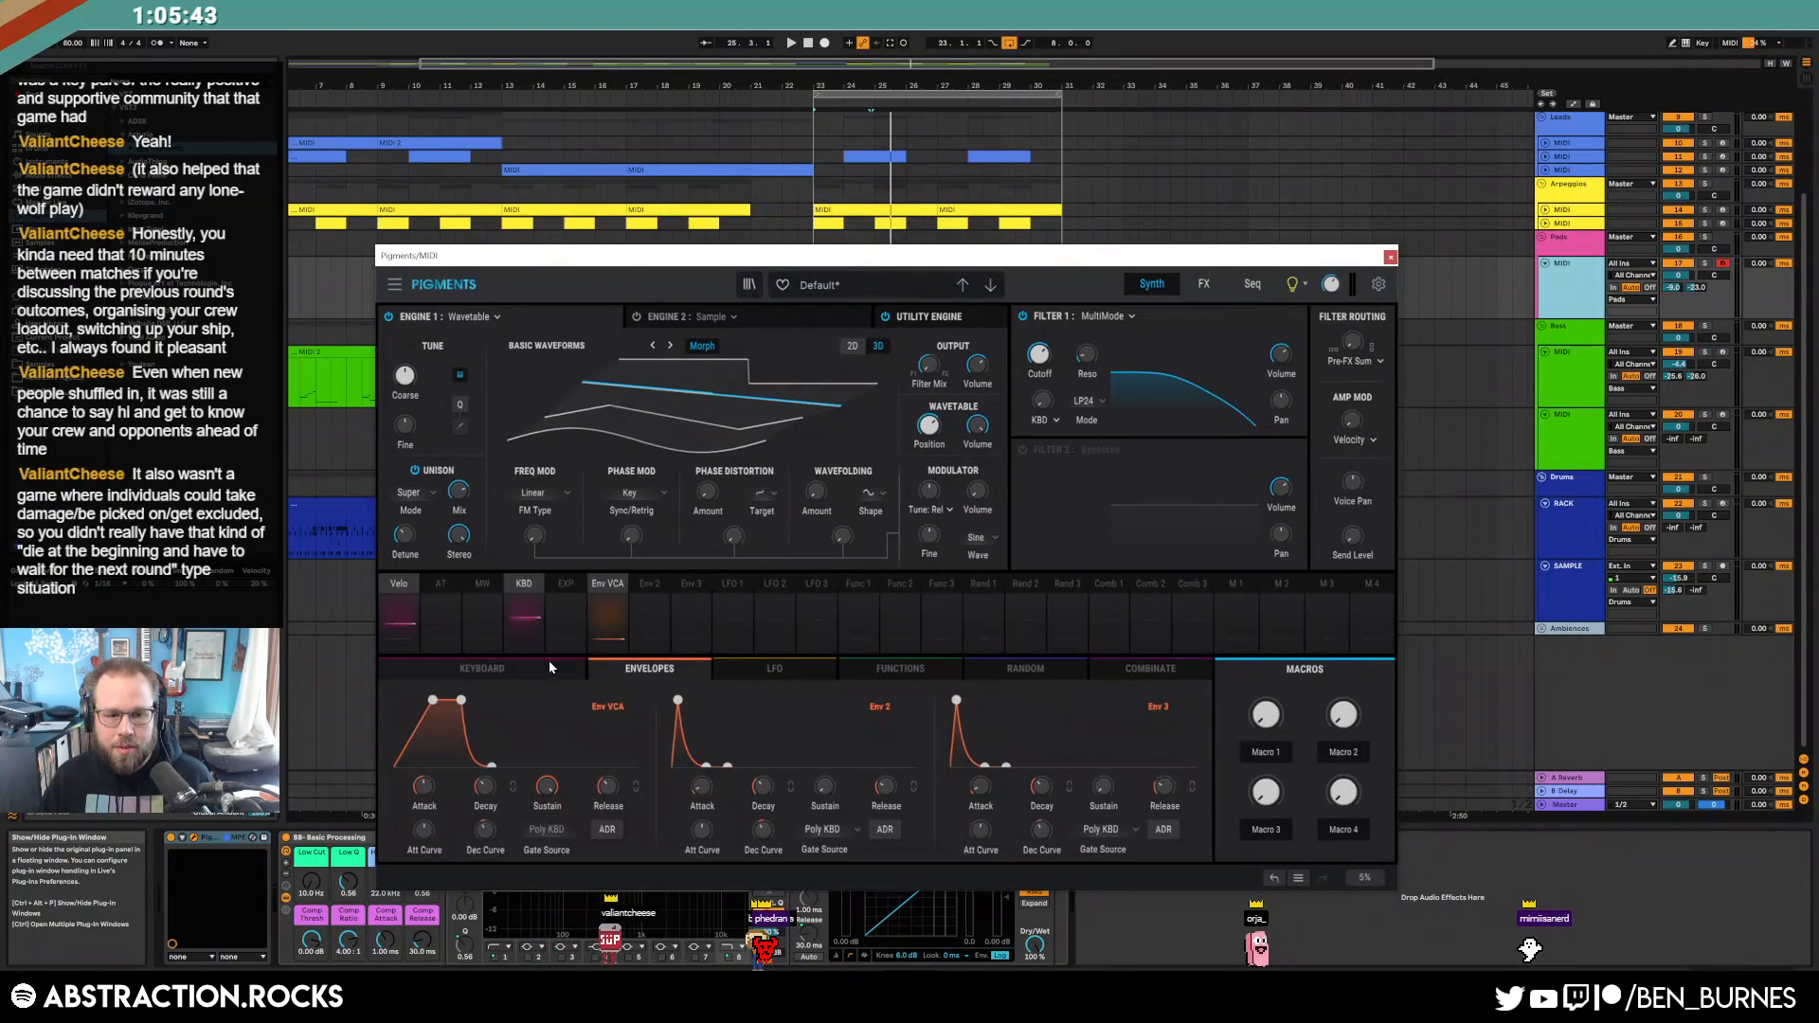
{"action": "left_click_drag", "start_coordinate": [432, 699], "coordinate": [396, 701]}
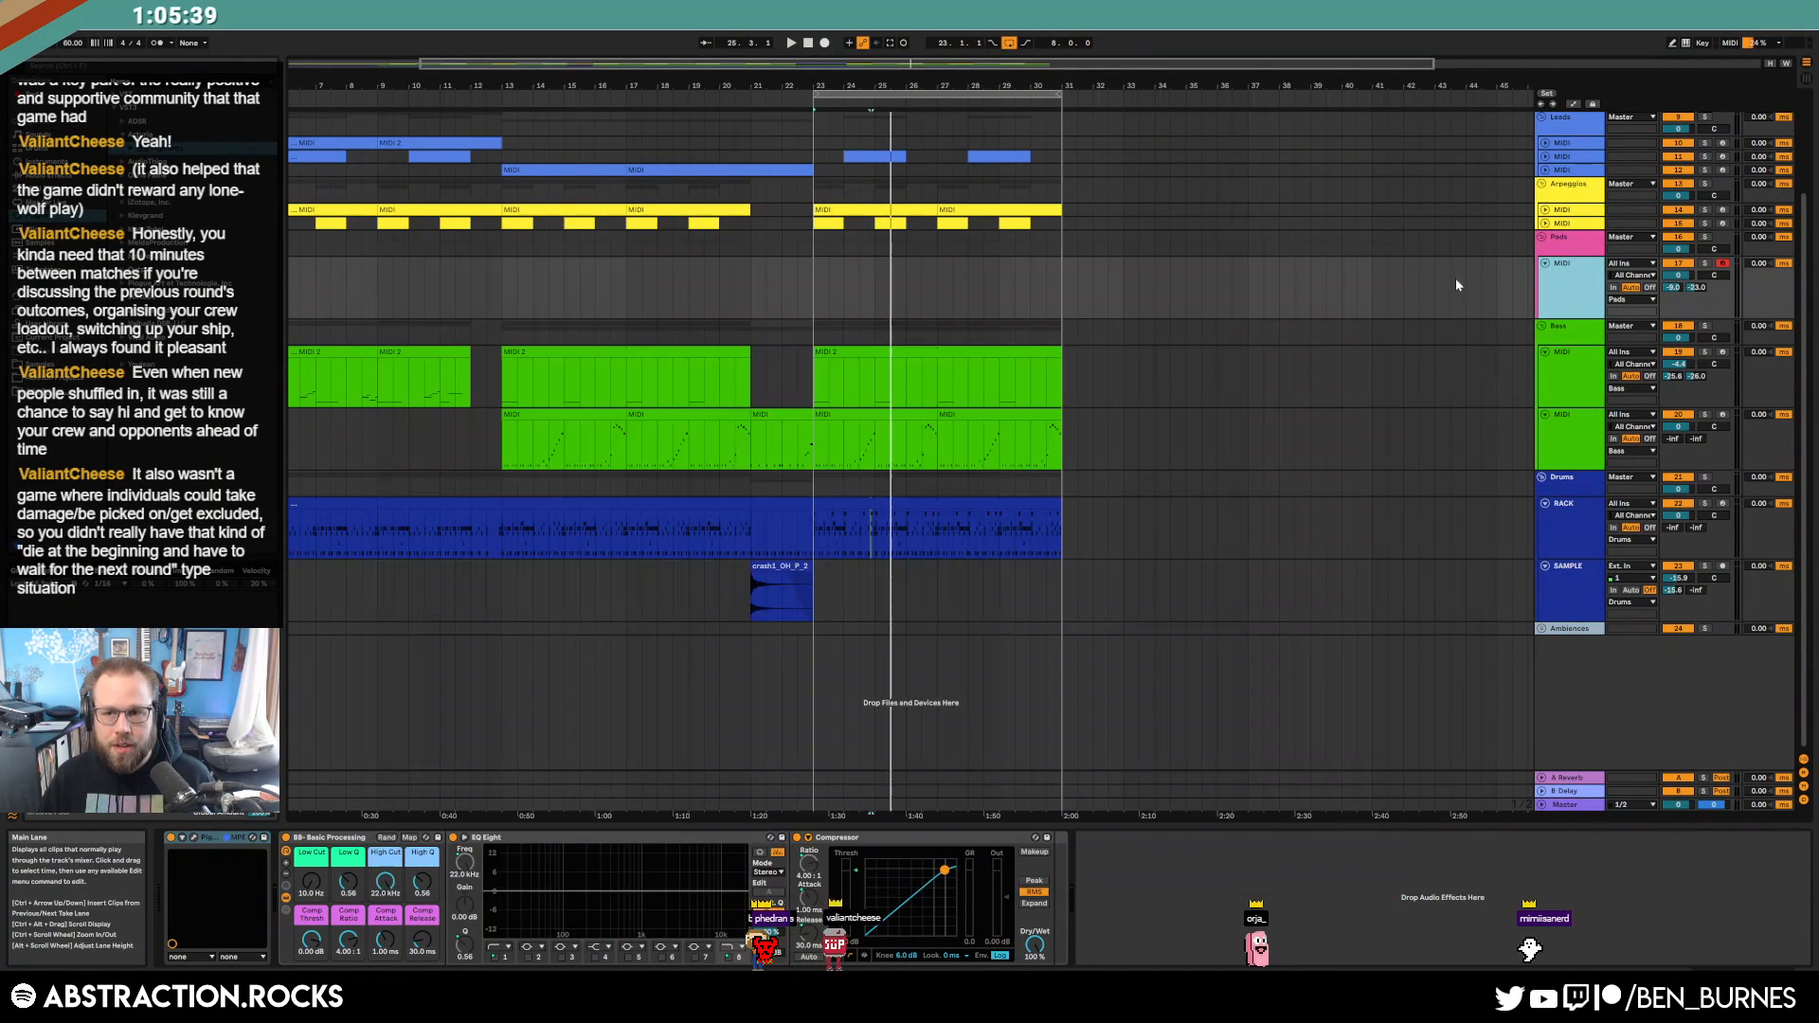
{"action": "left_click", "coordinate": [1389, 256]}
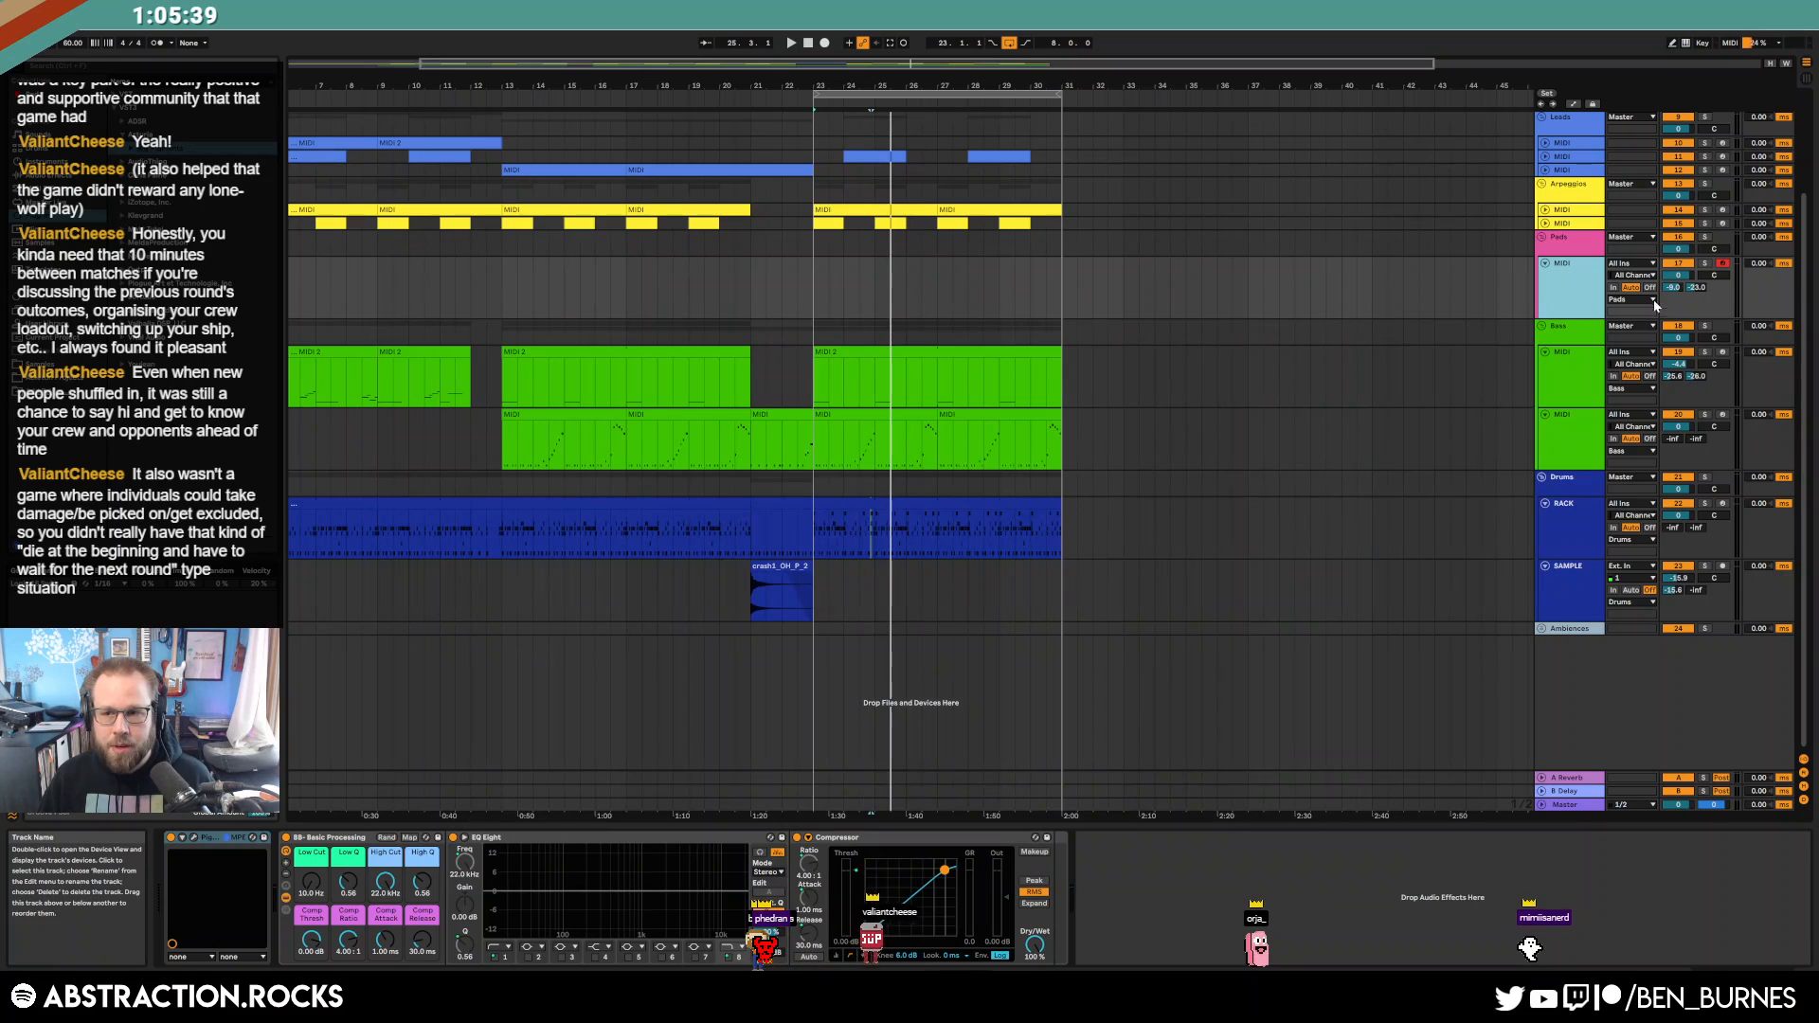
Lower the pad track's reverb send, raise its delay send, and lengthen the Env VCA decay in Pigments.
{"action": "left_click", "coordinate": [1696, 287]}
{"action": "left_click_drag", "start_coordinate": [1695, 318], "coordinate": [1672, 301]}
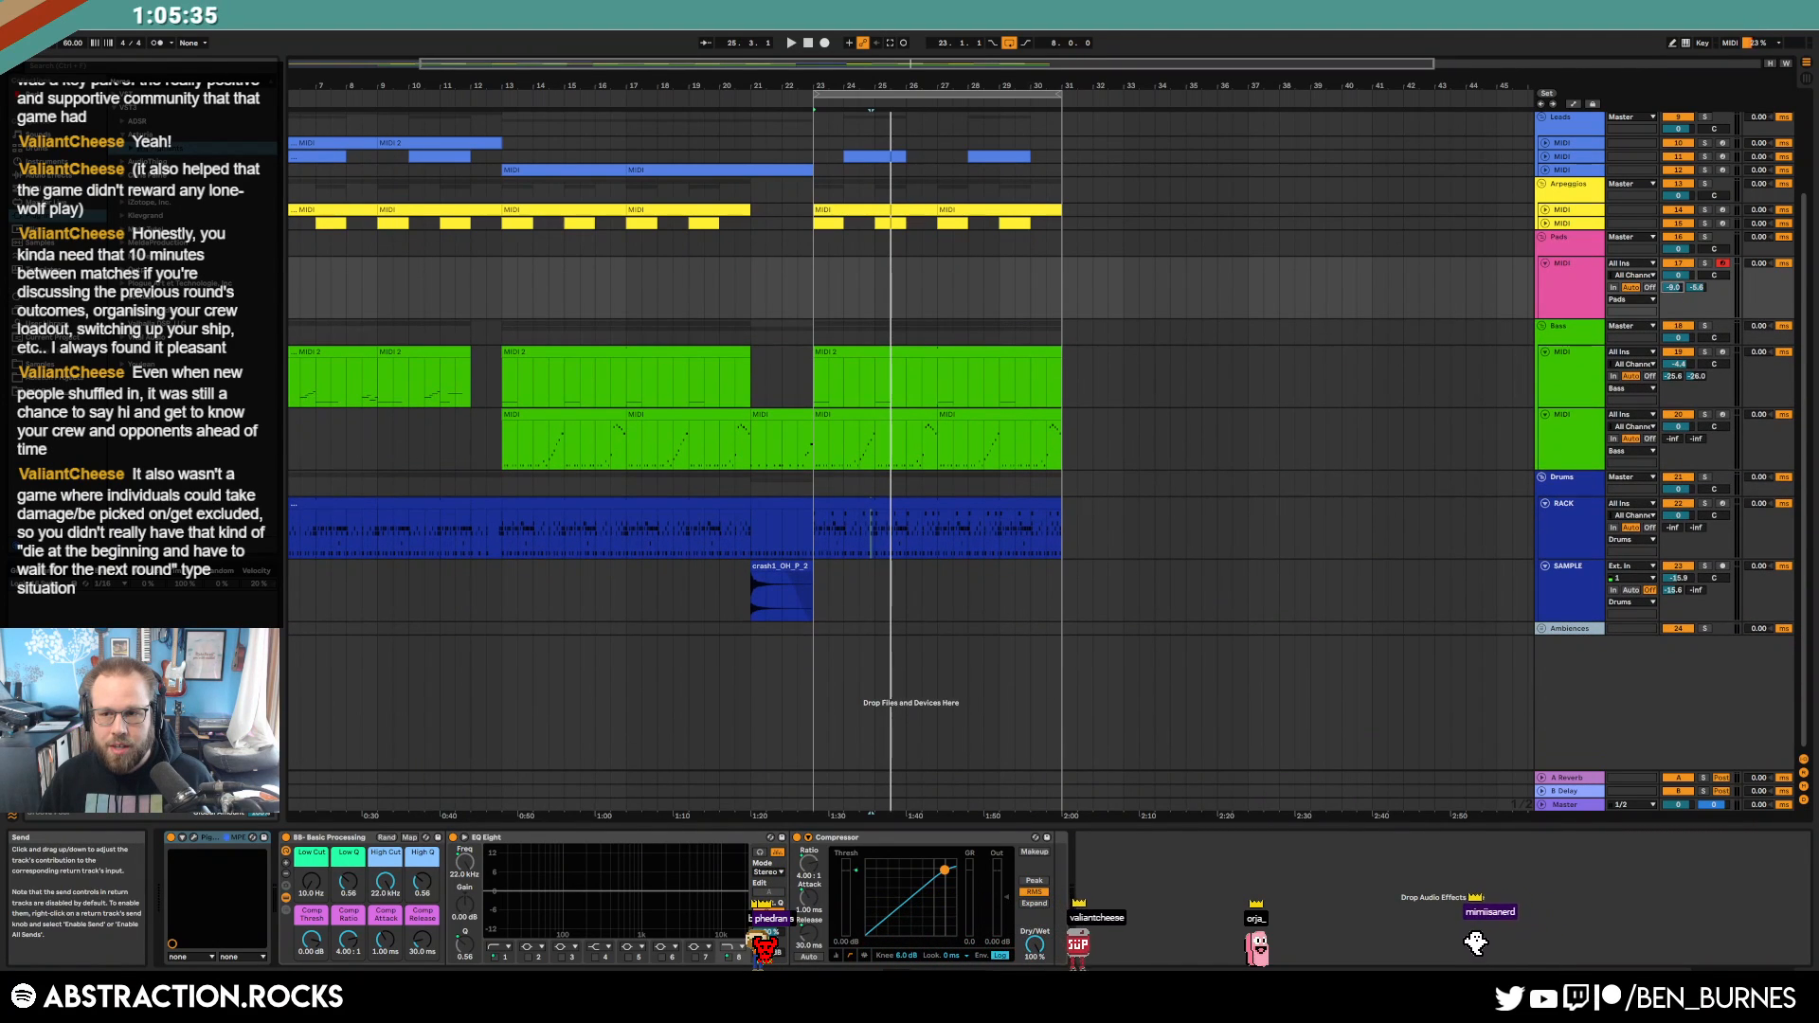
{"action": "left_click", "coordinate": [1584, 284]}
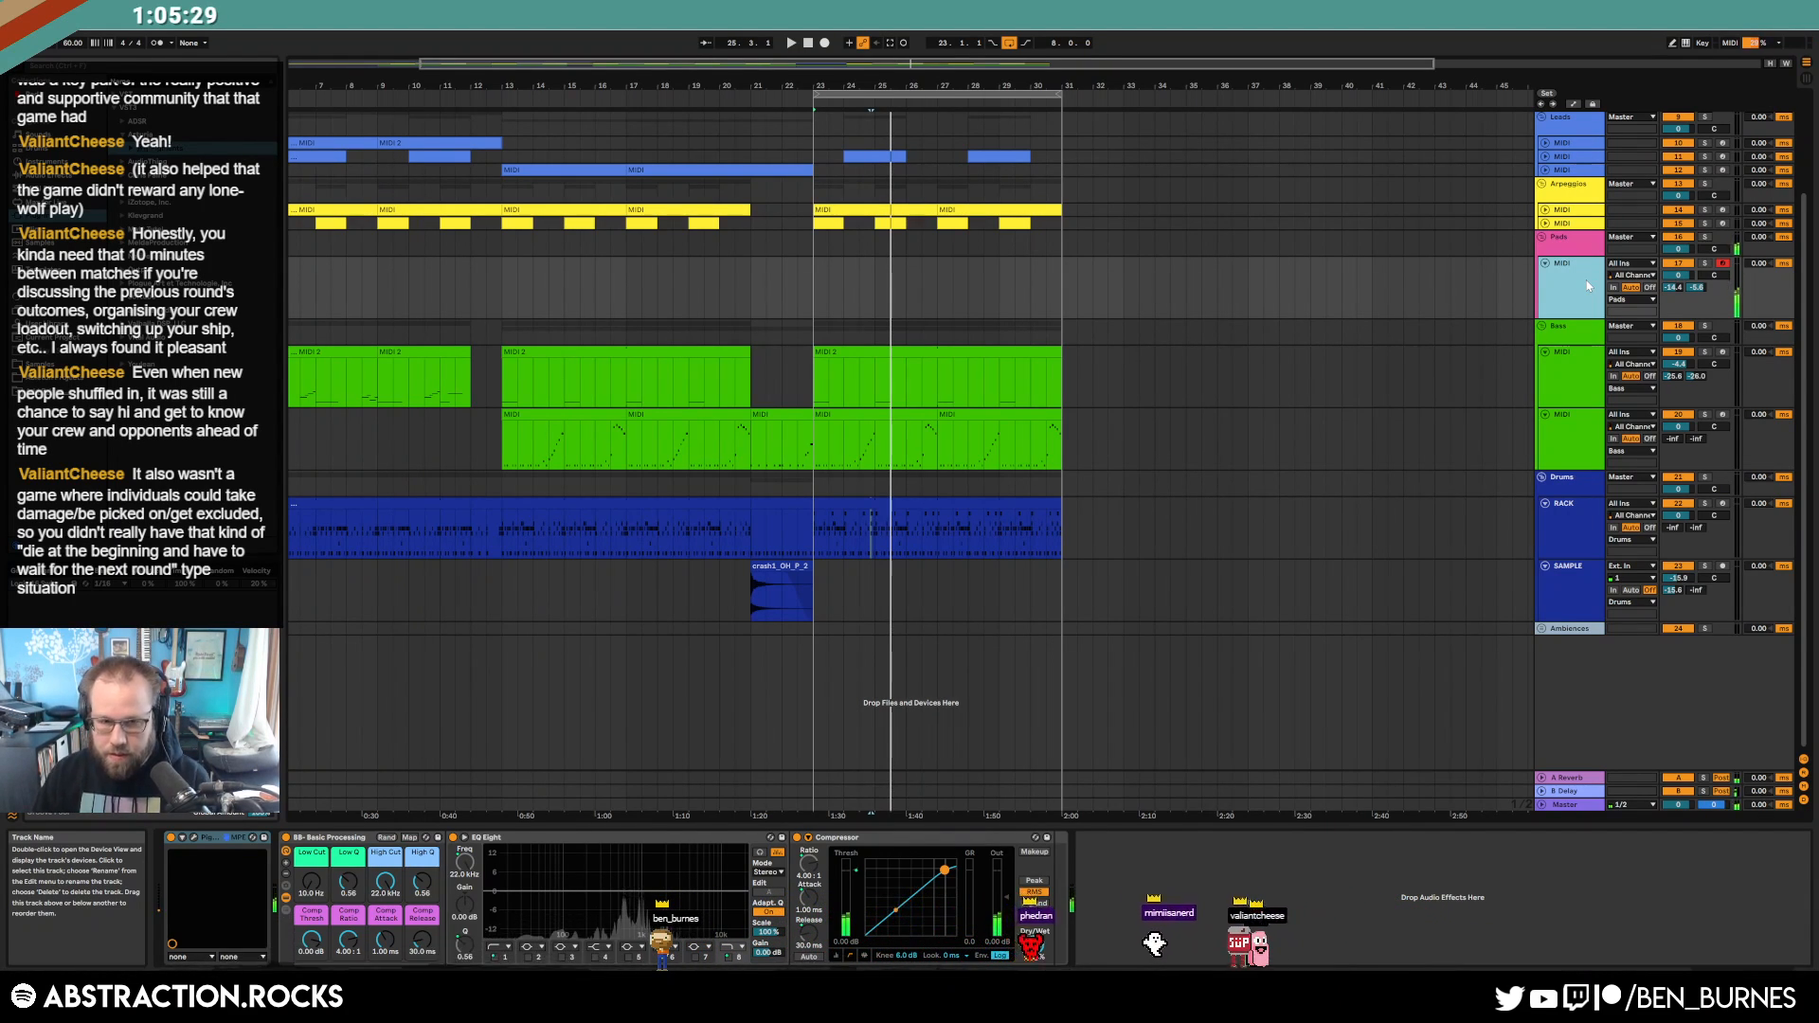
{"action": "left_click", "coordinate": [194, 837]}
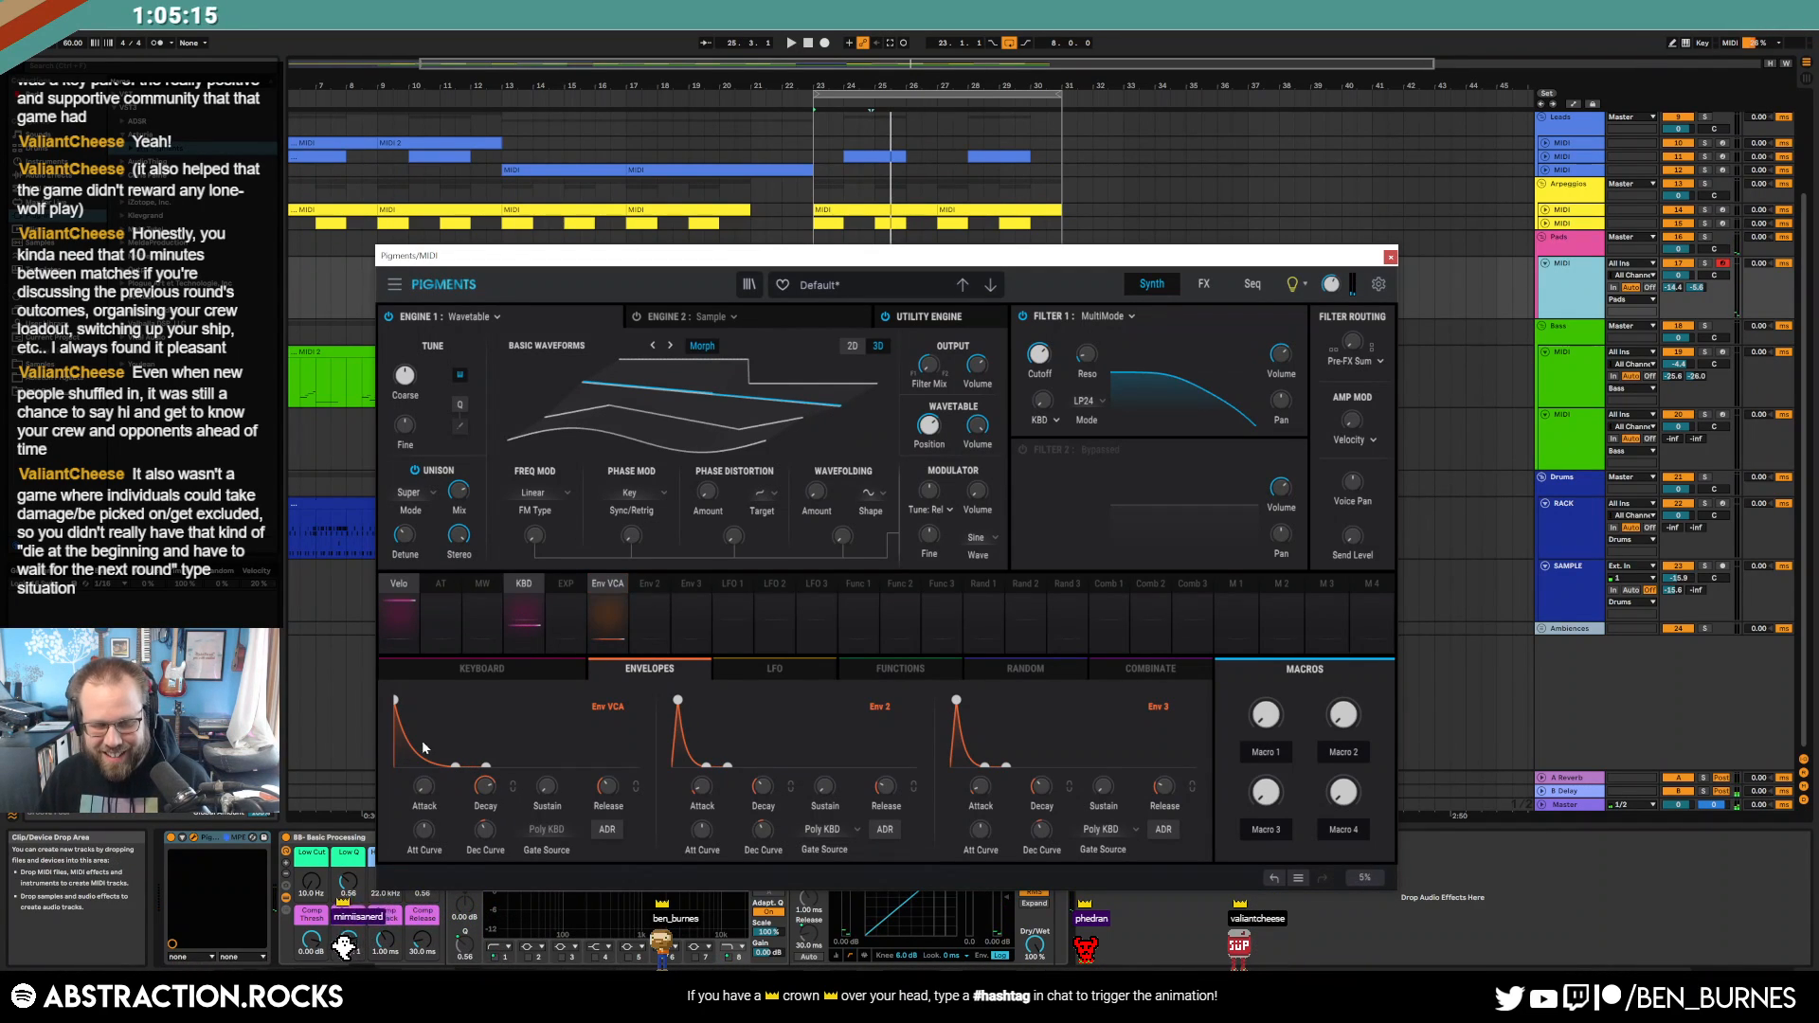
{"action": "left_click", "coordinate": [1390, 257]}
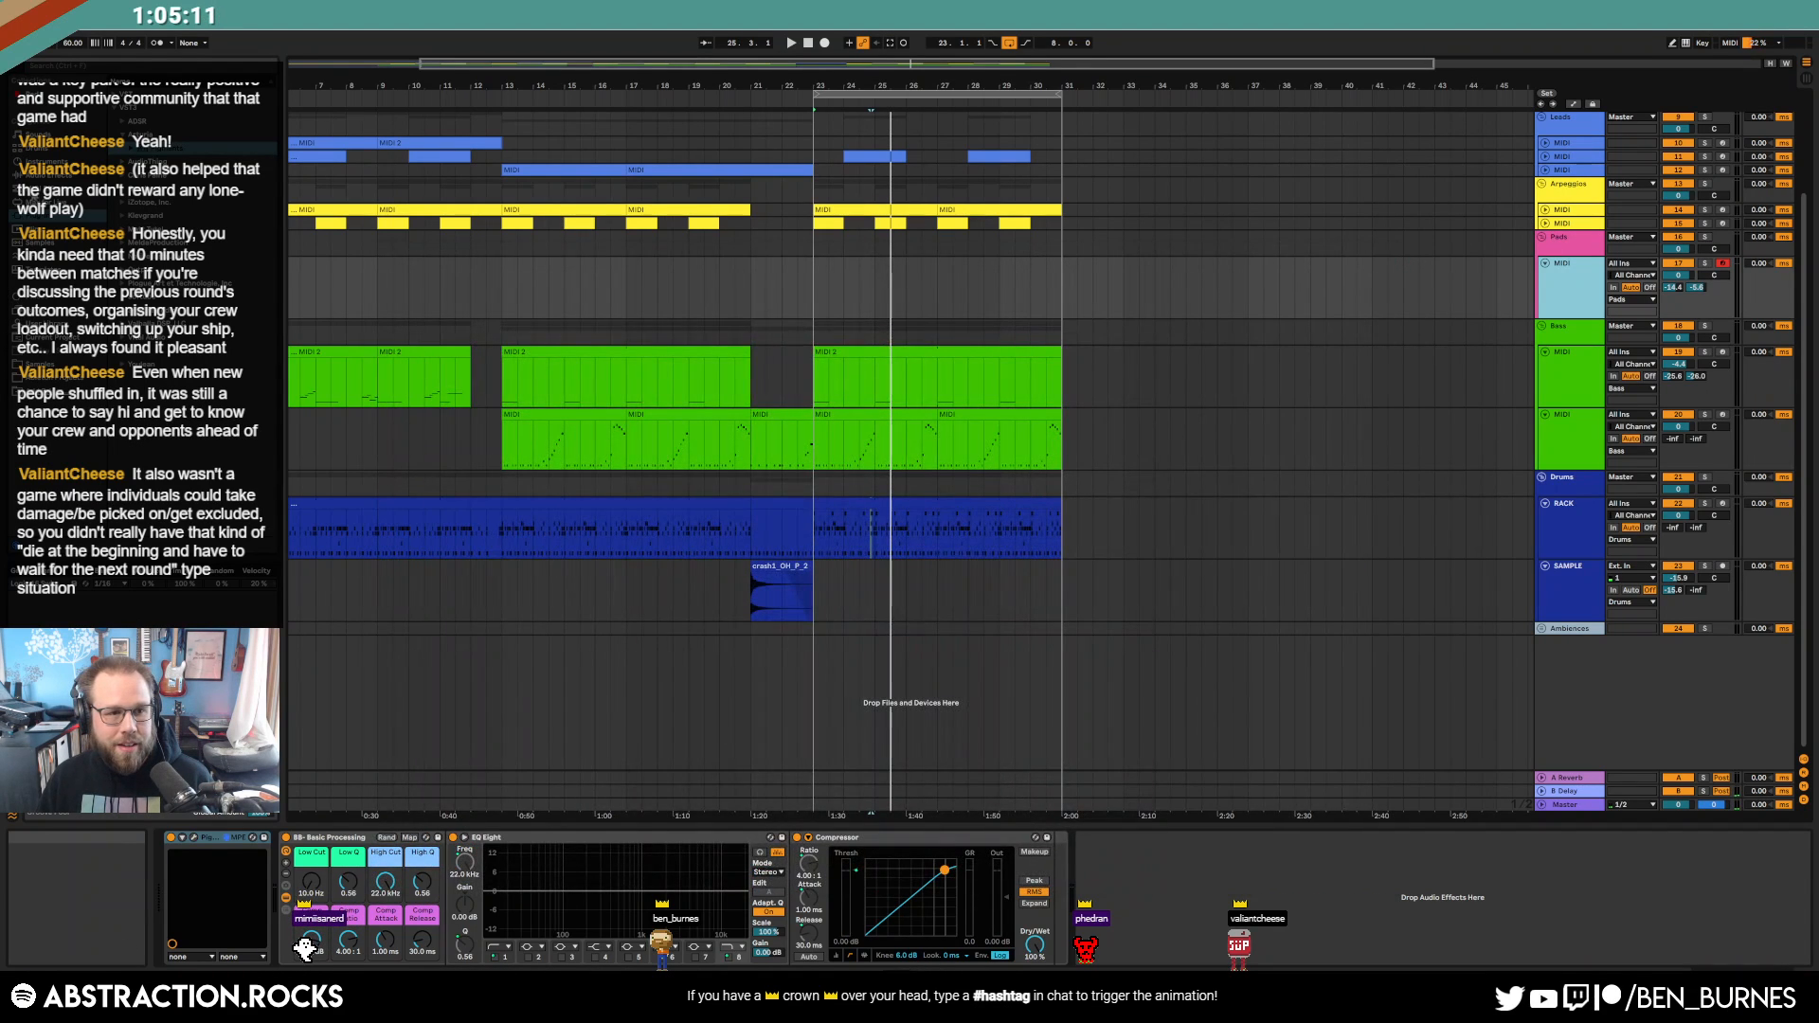
Insert the Wider effect between Pigments and BB Basic Processing on the pad track, with its width at 200%.
{"action": "left_click", "coordinate": [41, 178]}
{"action": "left_click", "coordinate": [59, 218]}
{"action": "left_click", "coordinate": [116, 96]}
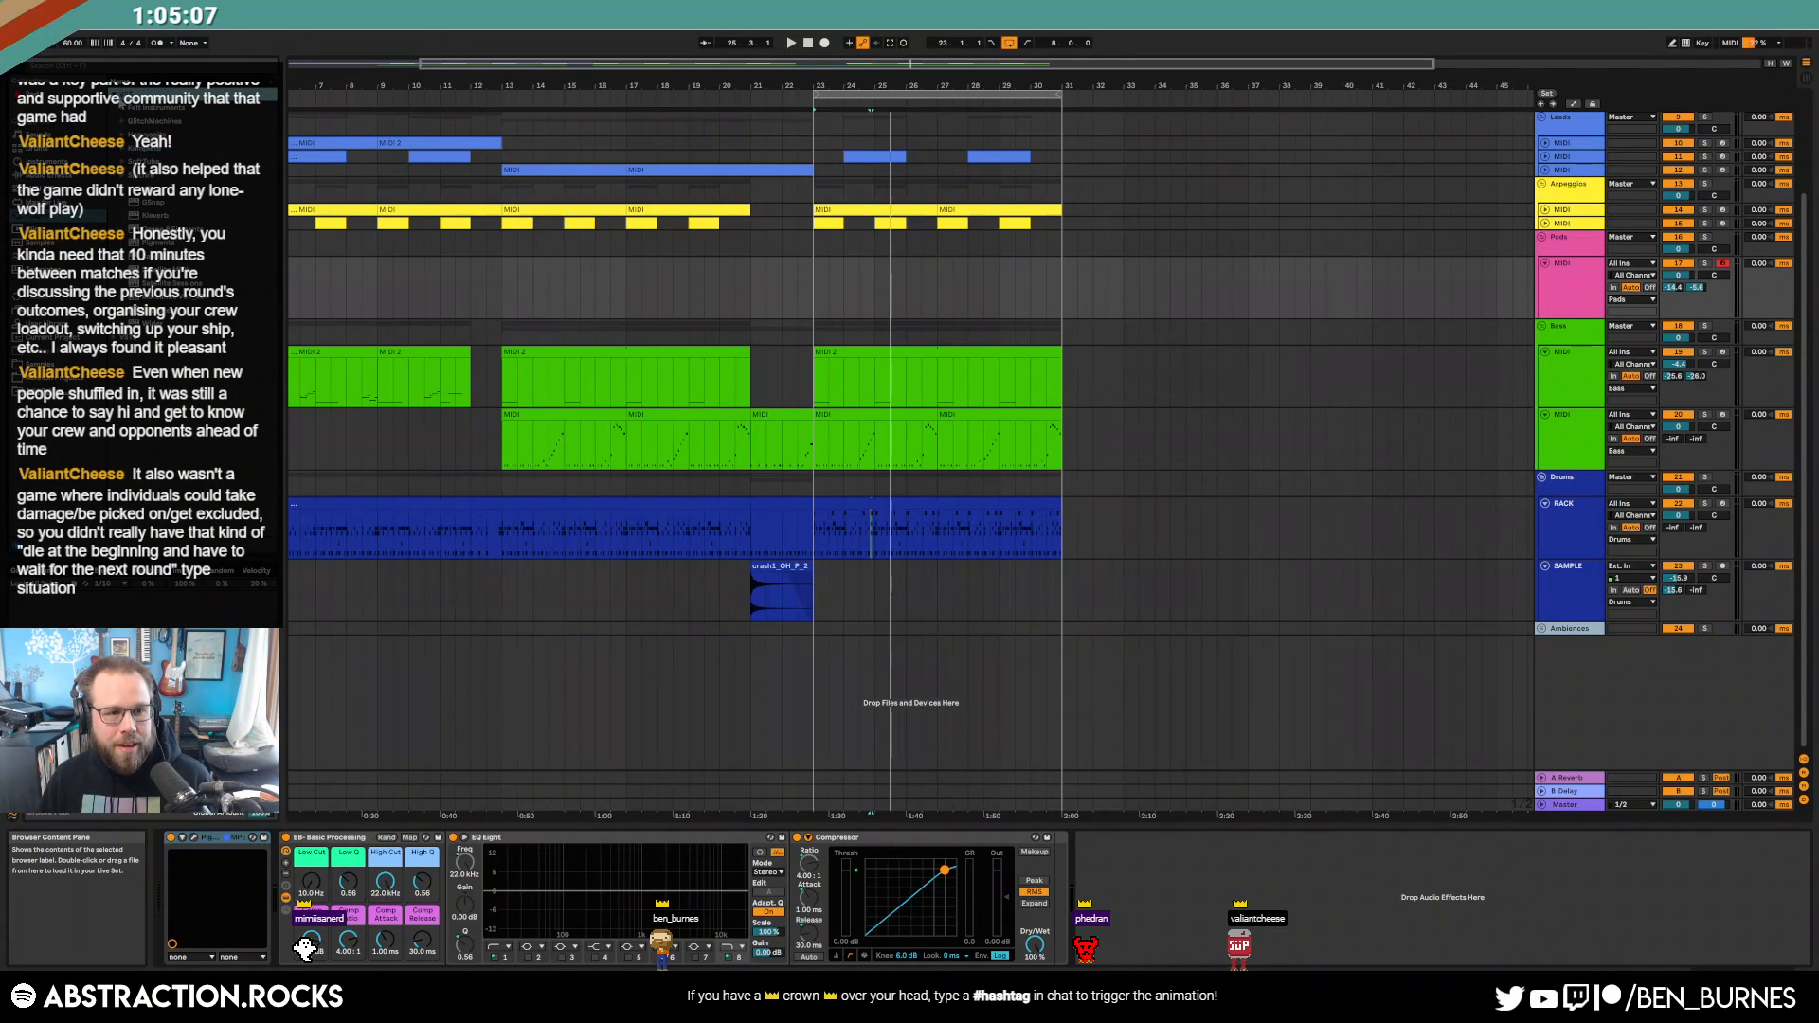
{"action": "left_click_drag", "start_coordinate": [402, 865], "coordinate": [276, 886]}
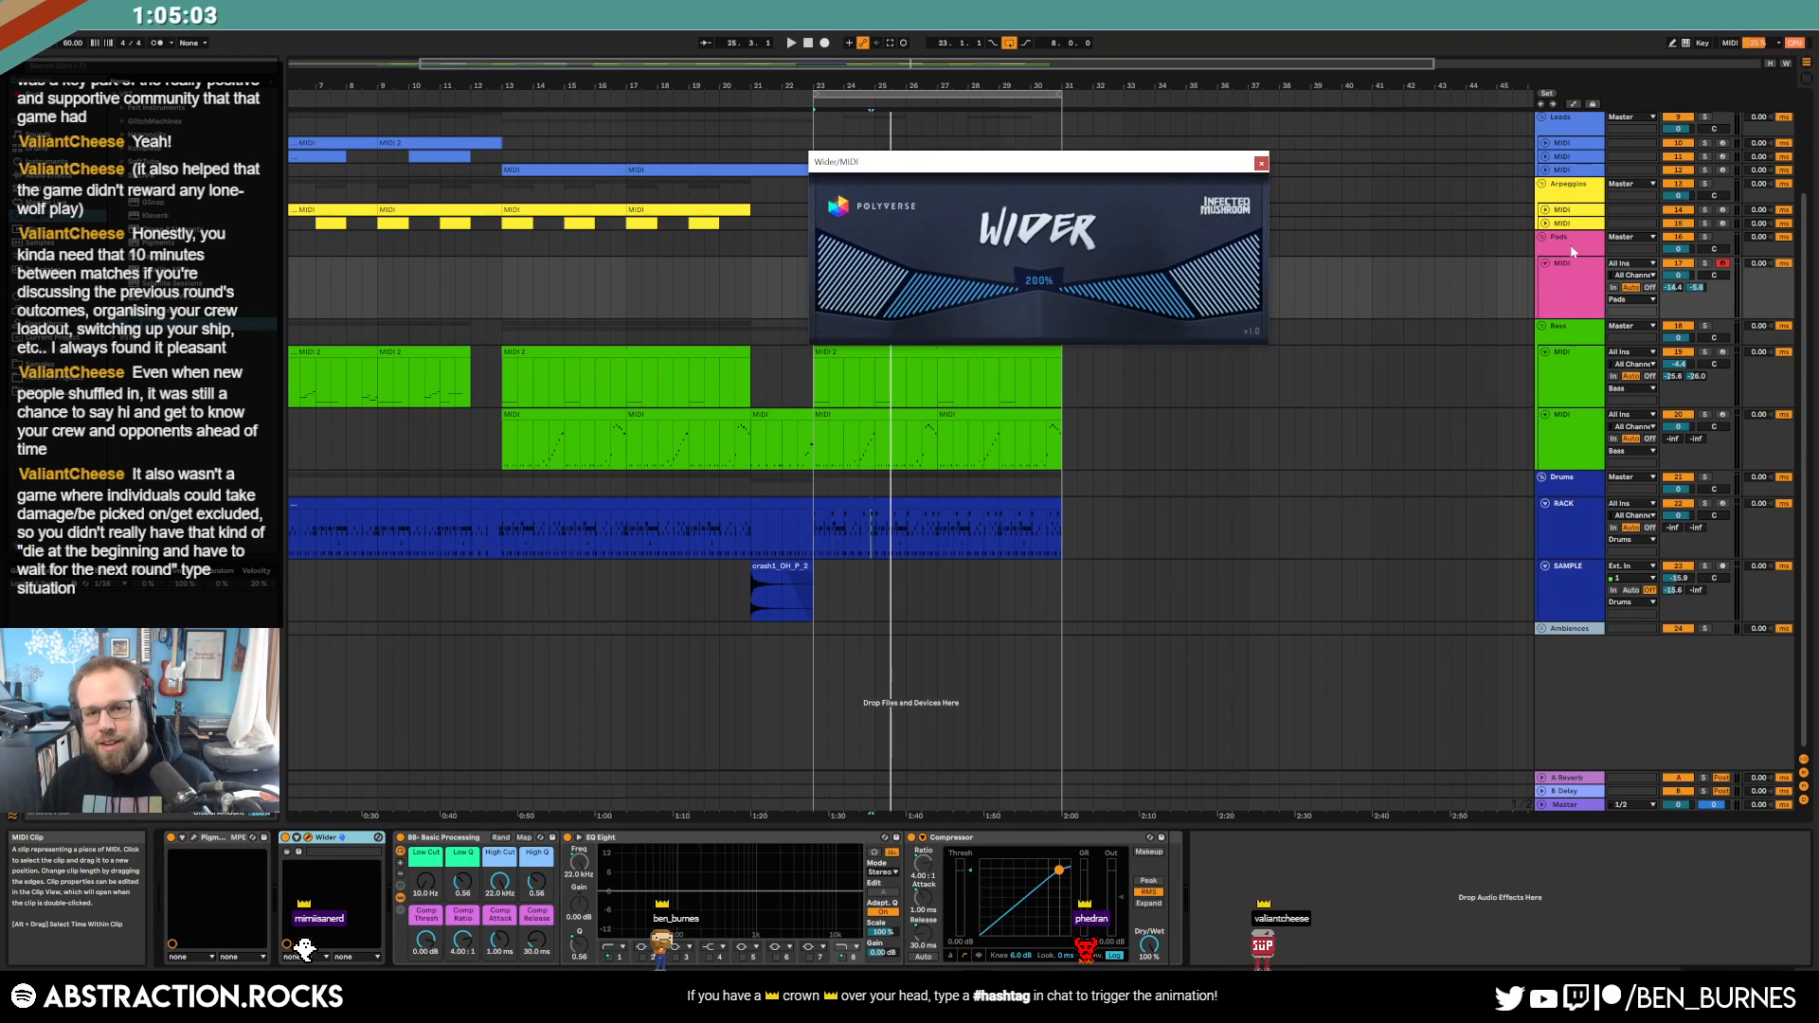
{"action": "left_click_drag", "start_coordinate": [1233, 320], "coordinate": [1211, 323]}
{"action": "left_click", "coordinate": [1261, 163]}
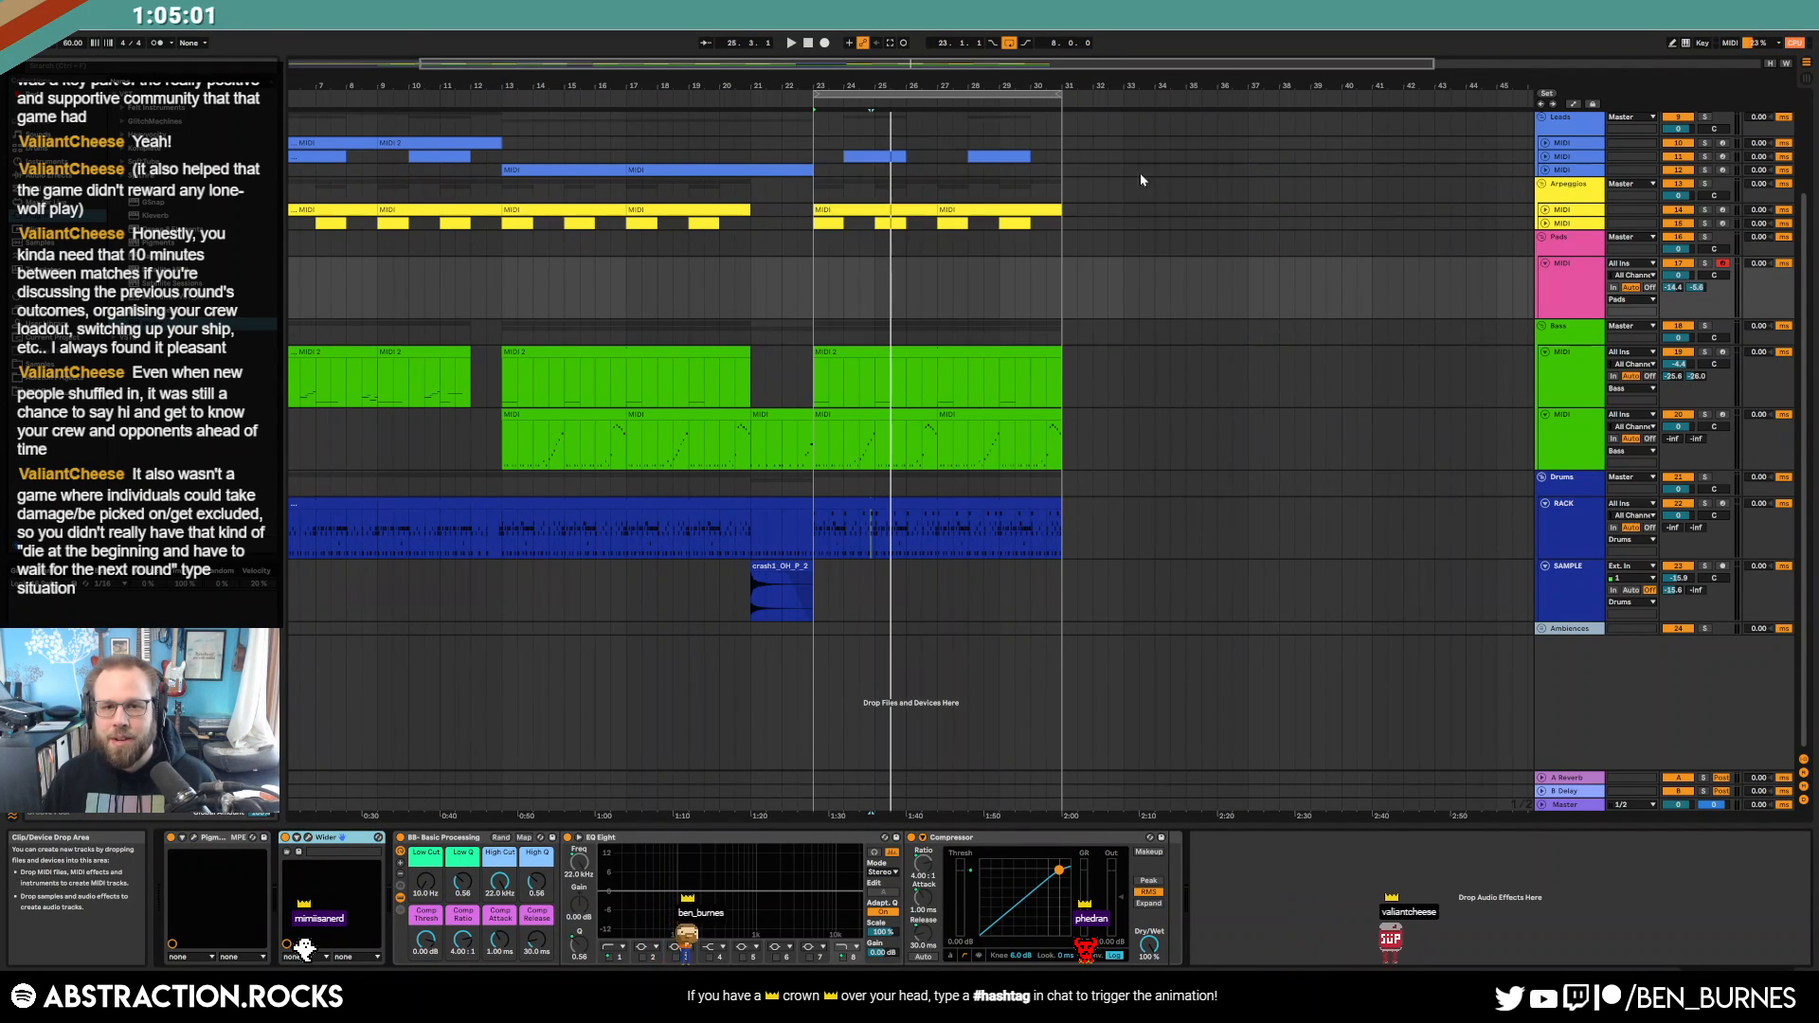
Start playback in bar 21 and record a chord on the pad track at bar 23.
{"action": "left_click", "coordinate": [766, 293]}
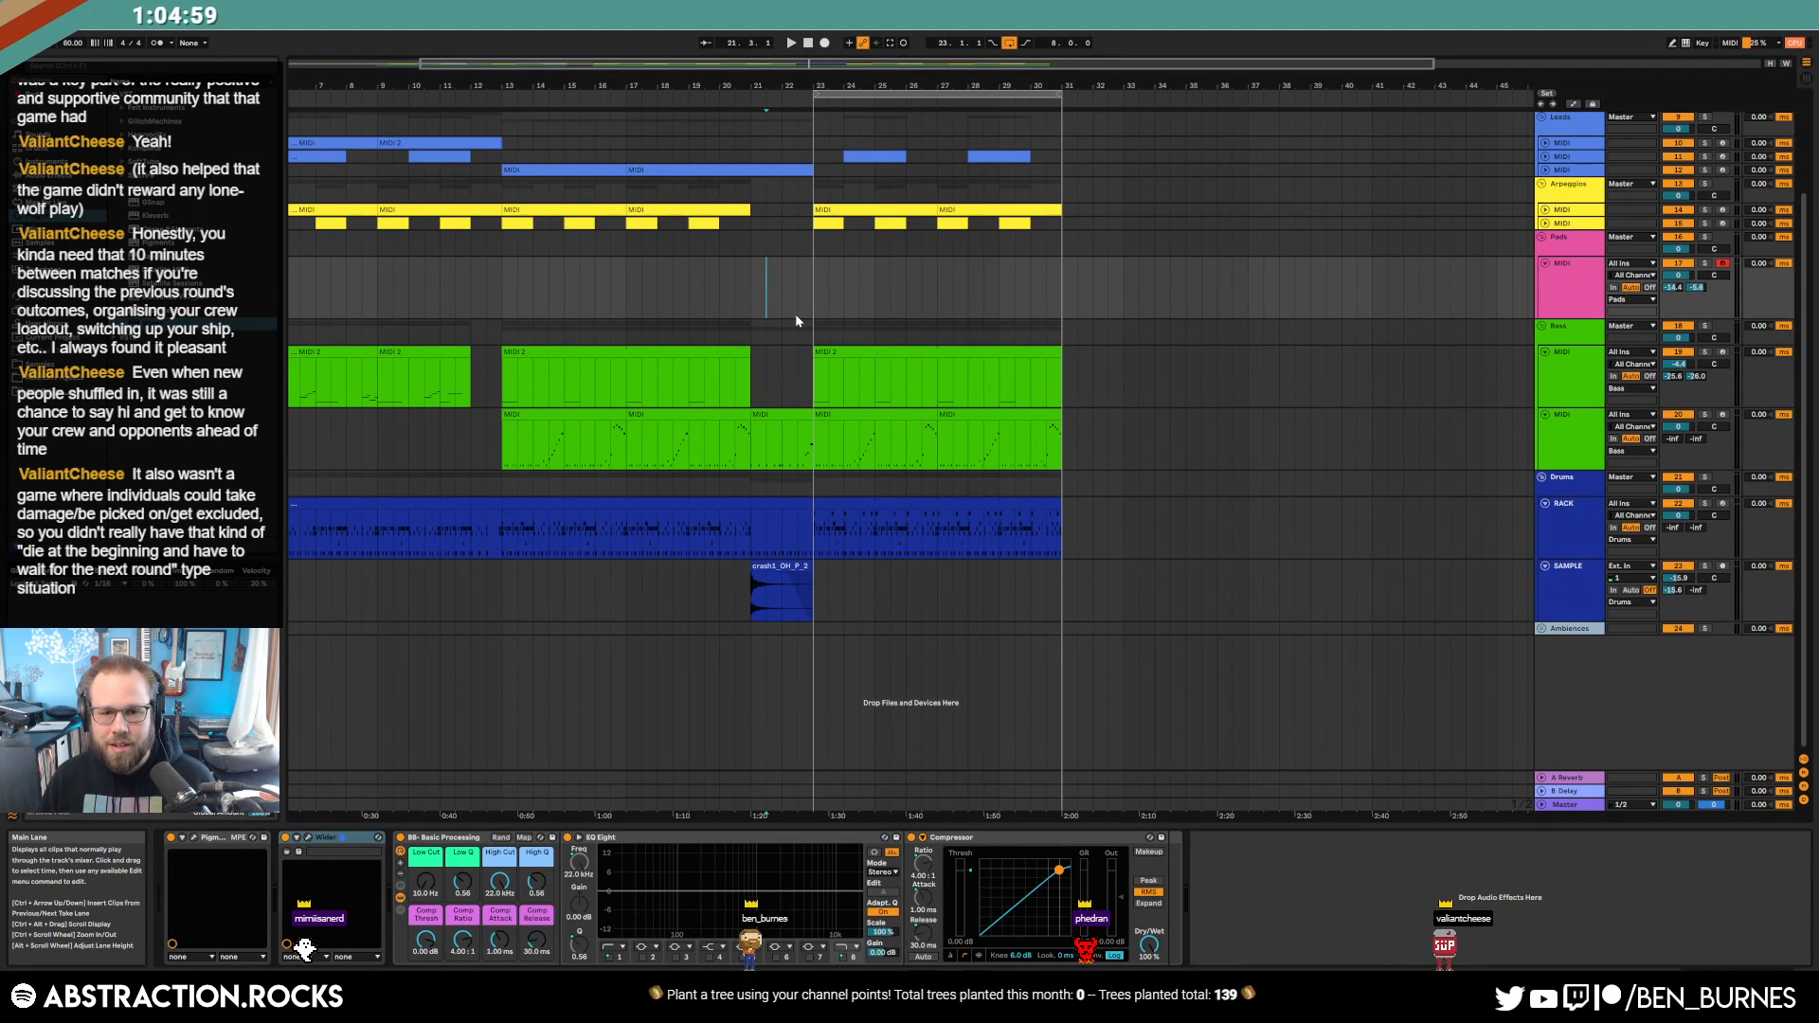
{"action": "key", "text": "space"}
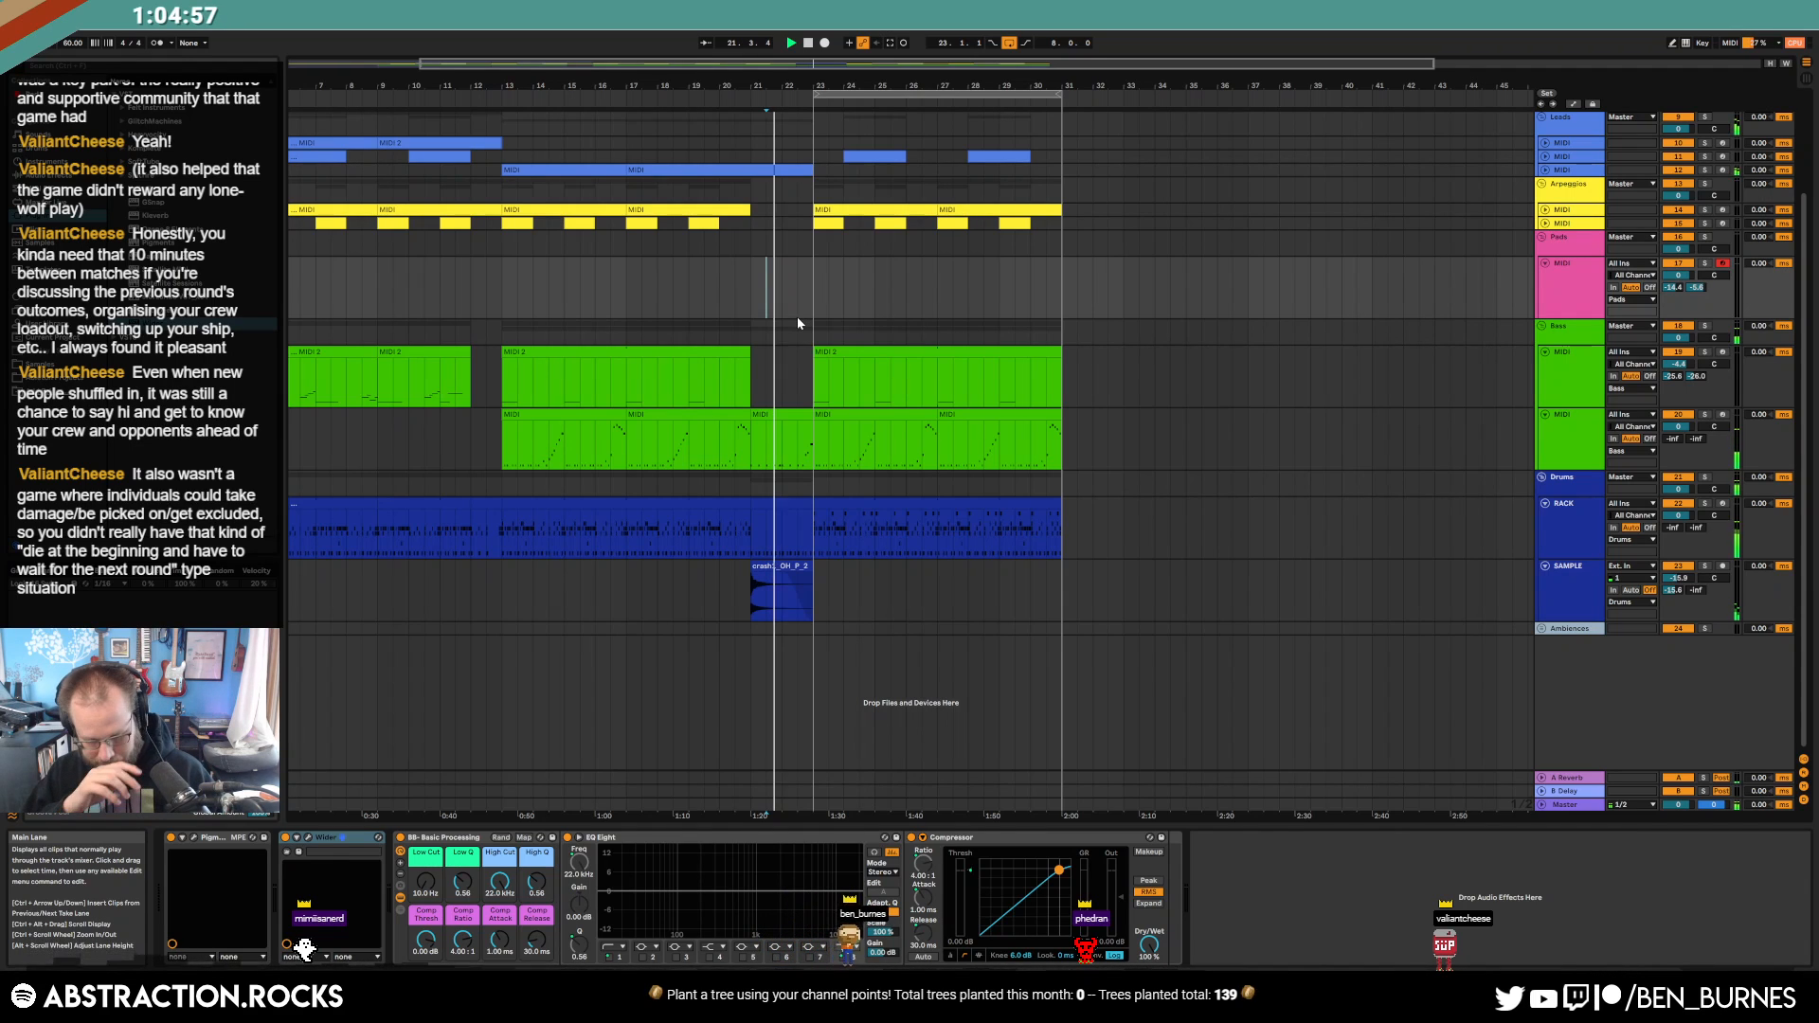
{"action": "key", "text": "F9"}
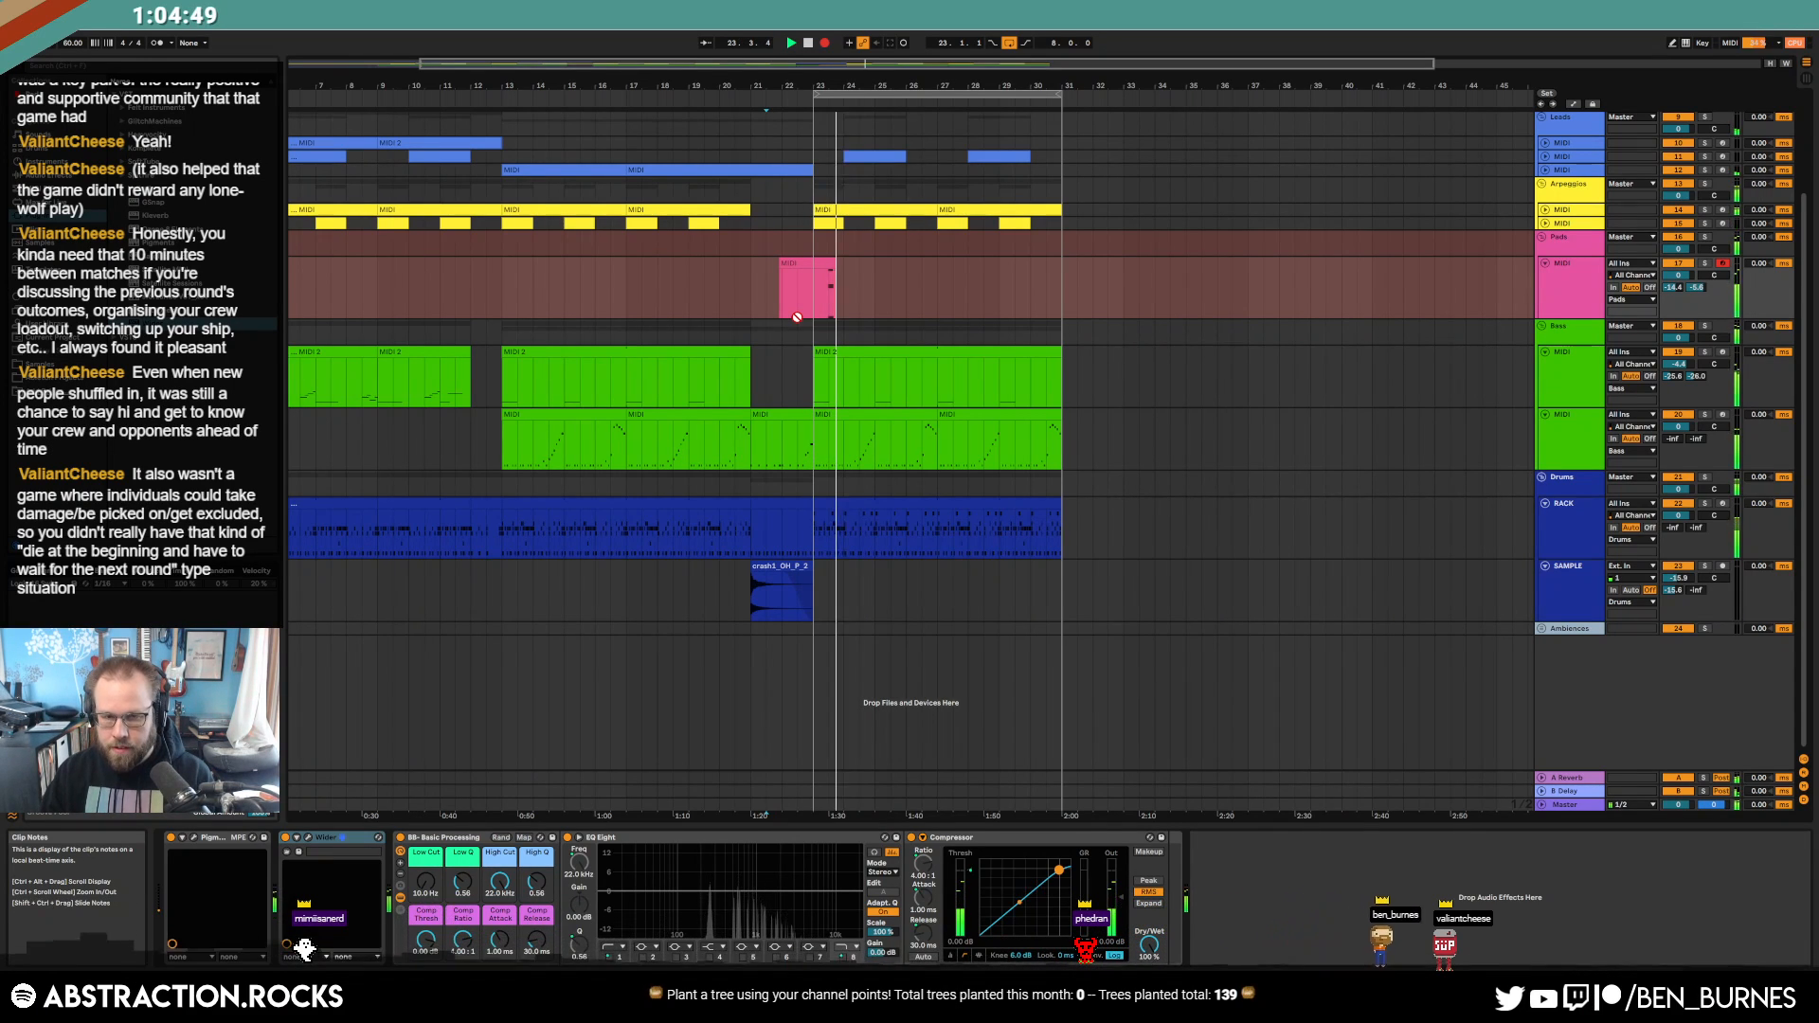
{"action": "left_click", "coordinate": [824, 43]}
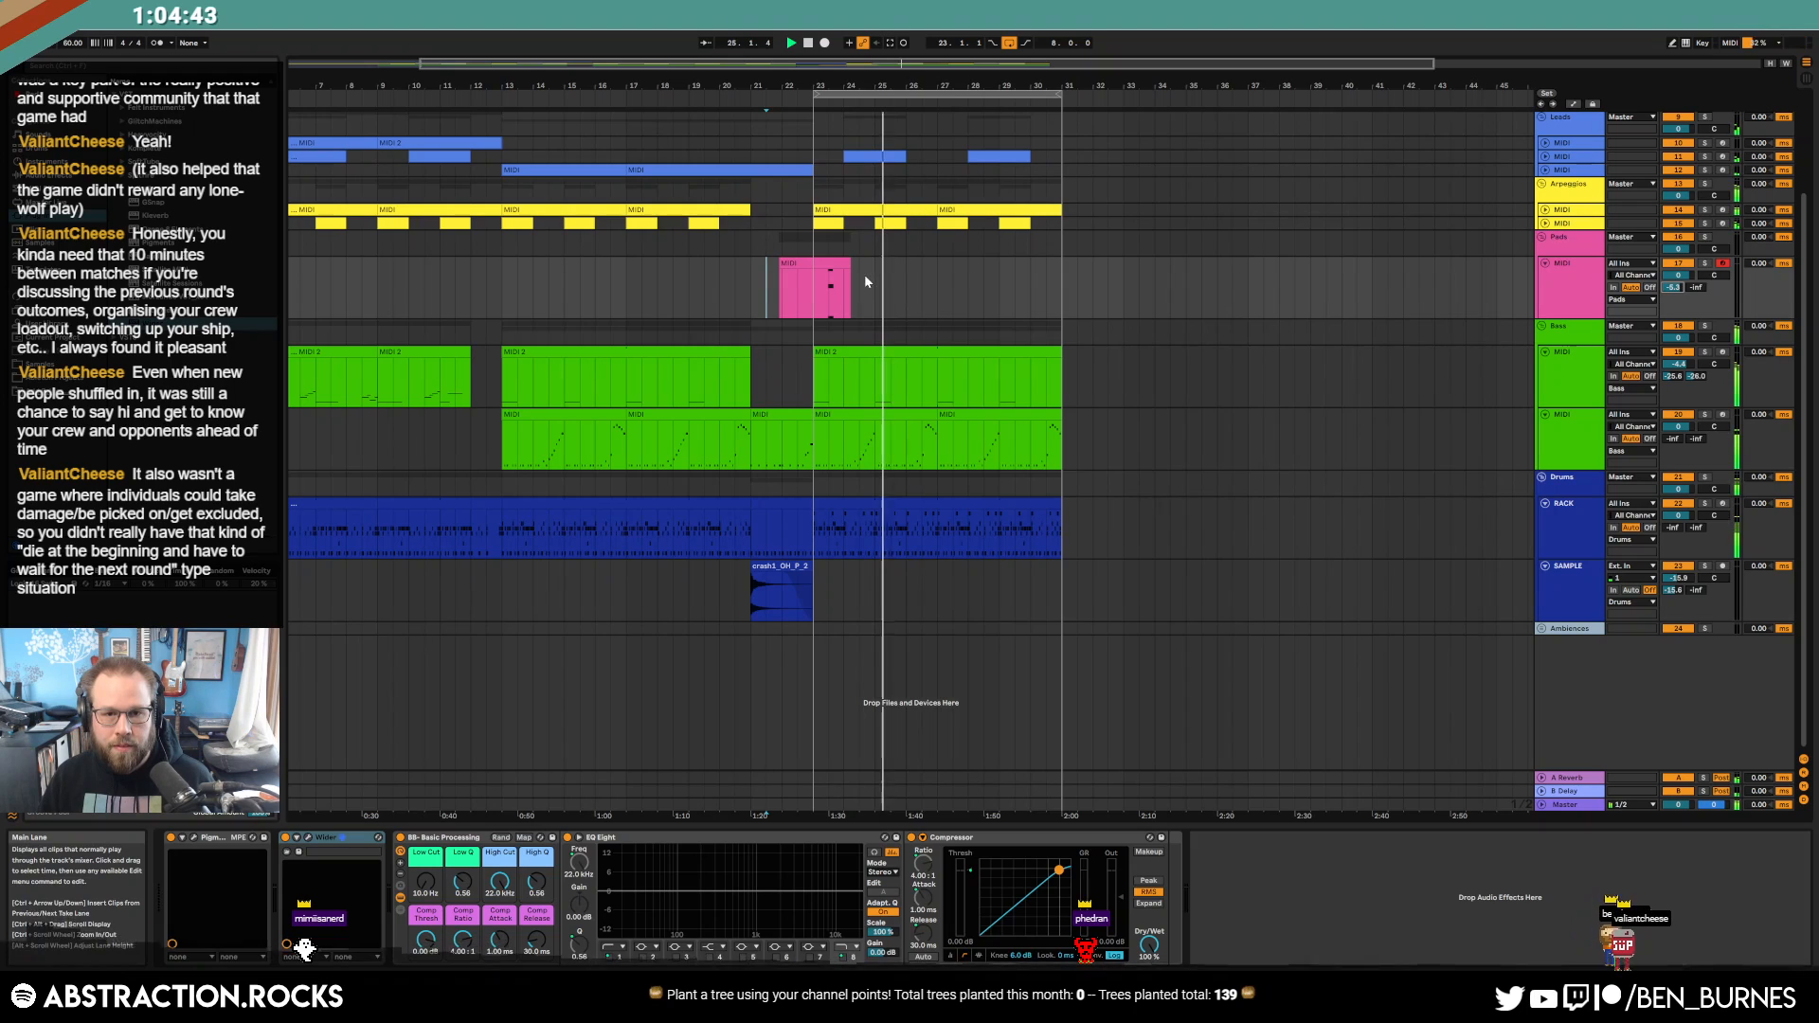
Duplicate the pad part of bars 23–27 to bar 27, keeping bars 23–27 as a single clip.
{"action": "left_click_drag", "start_coordinate": [815, 279], "coordinate": [935, 288]}
{"action": "key", "text": "ctrl+d"}
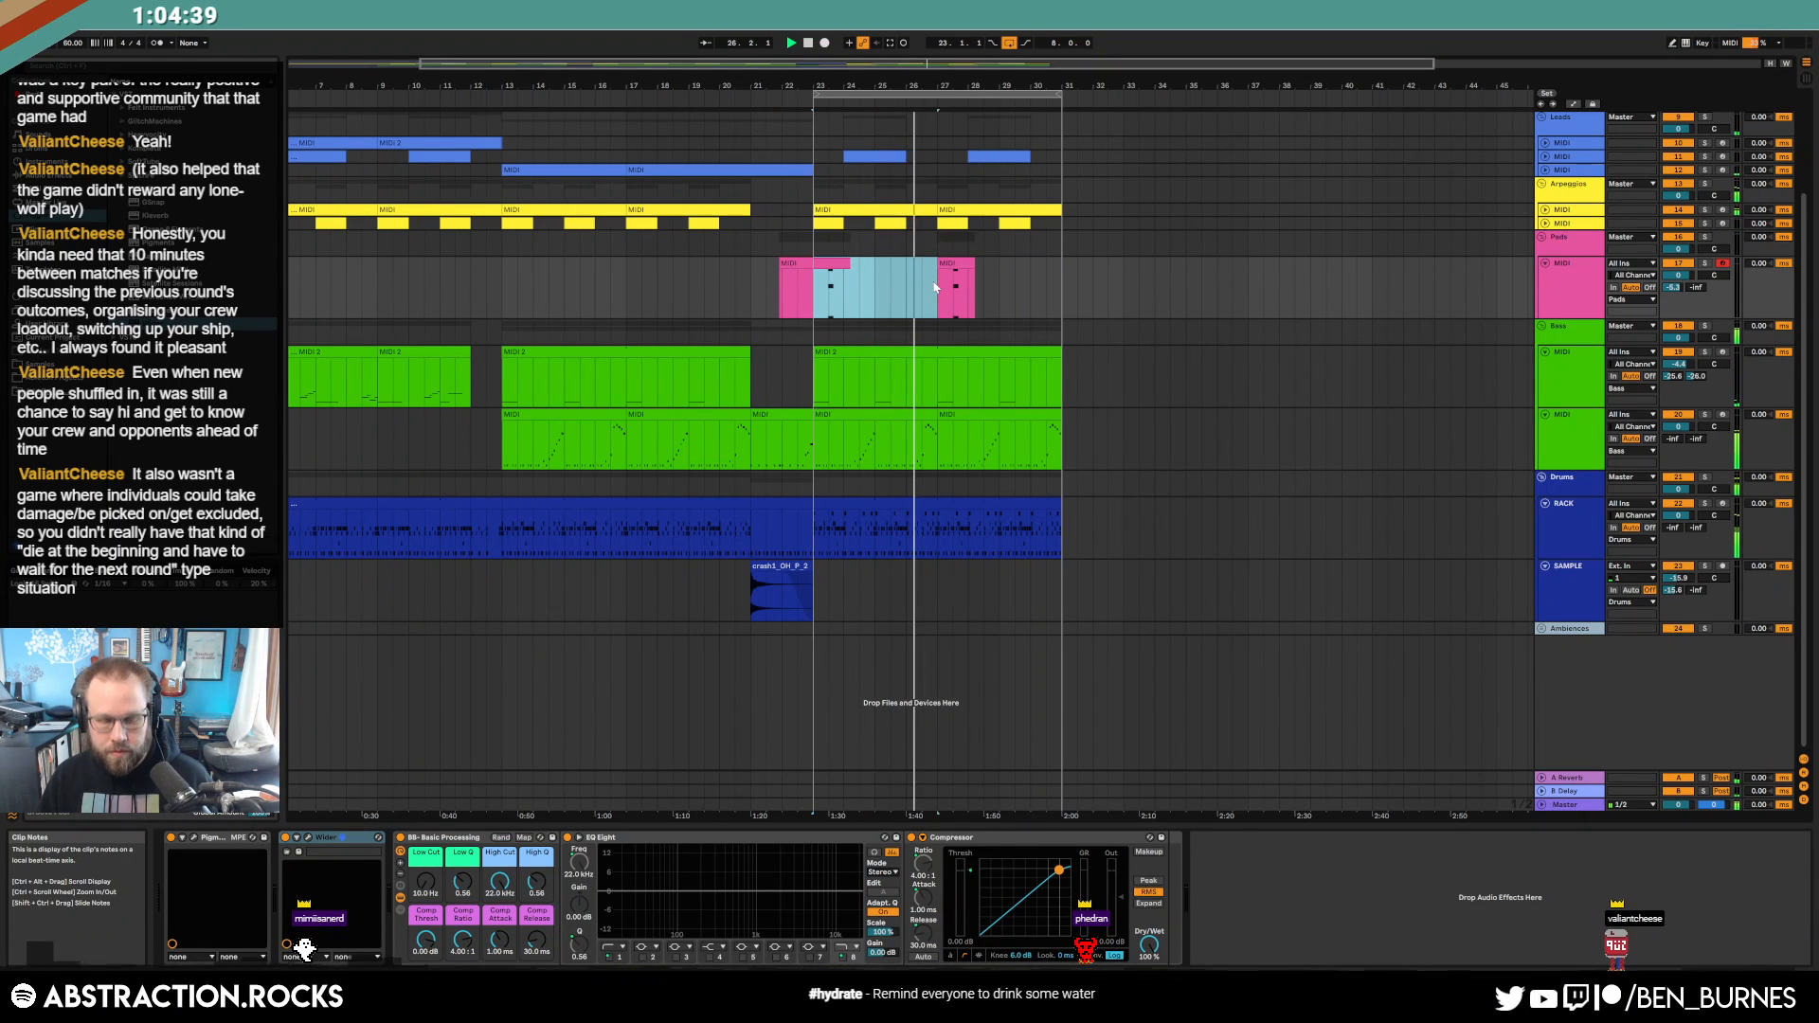
Lengthen the release of the Env VCA envelope in the pad track's Pigments.
{"action": "left_click", "coordinate": [197, 838]}
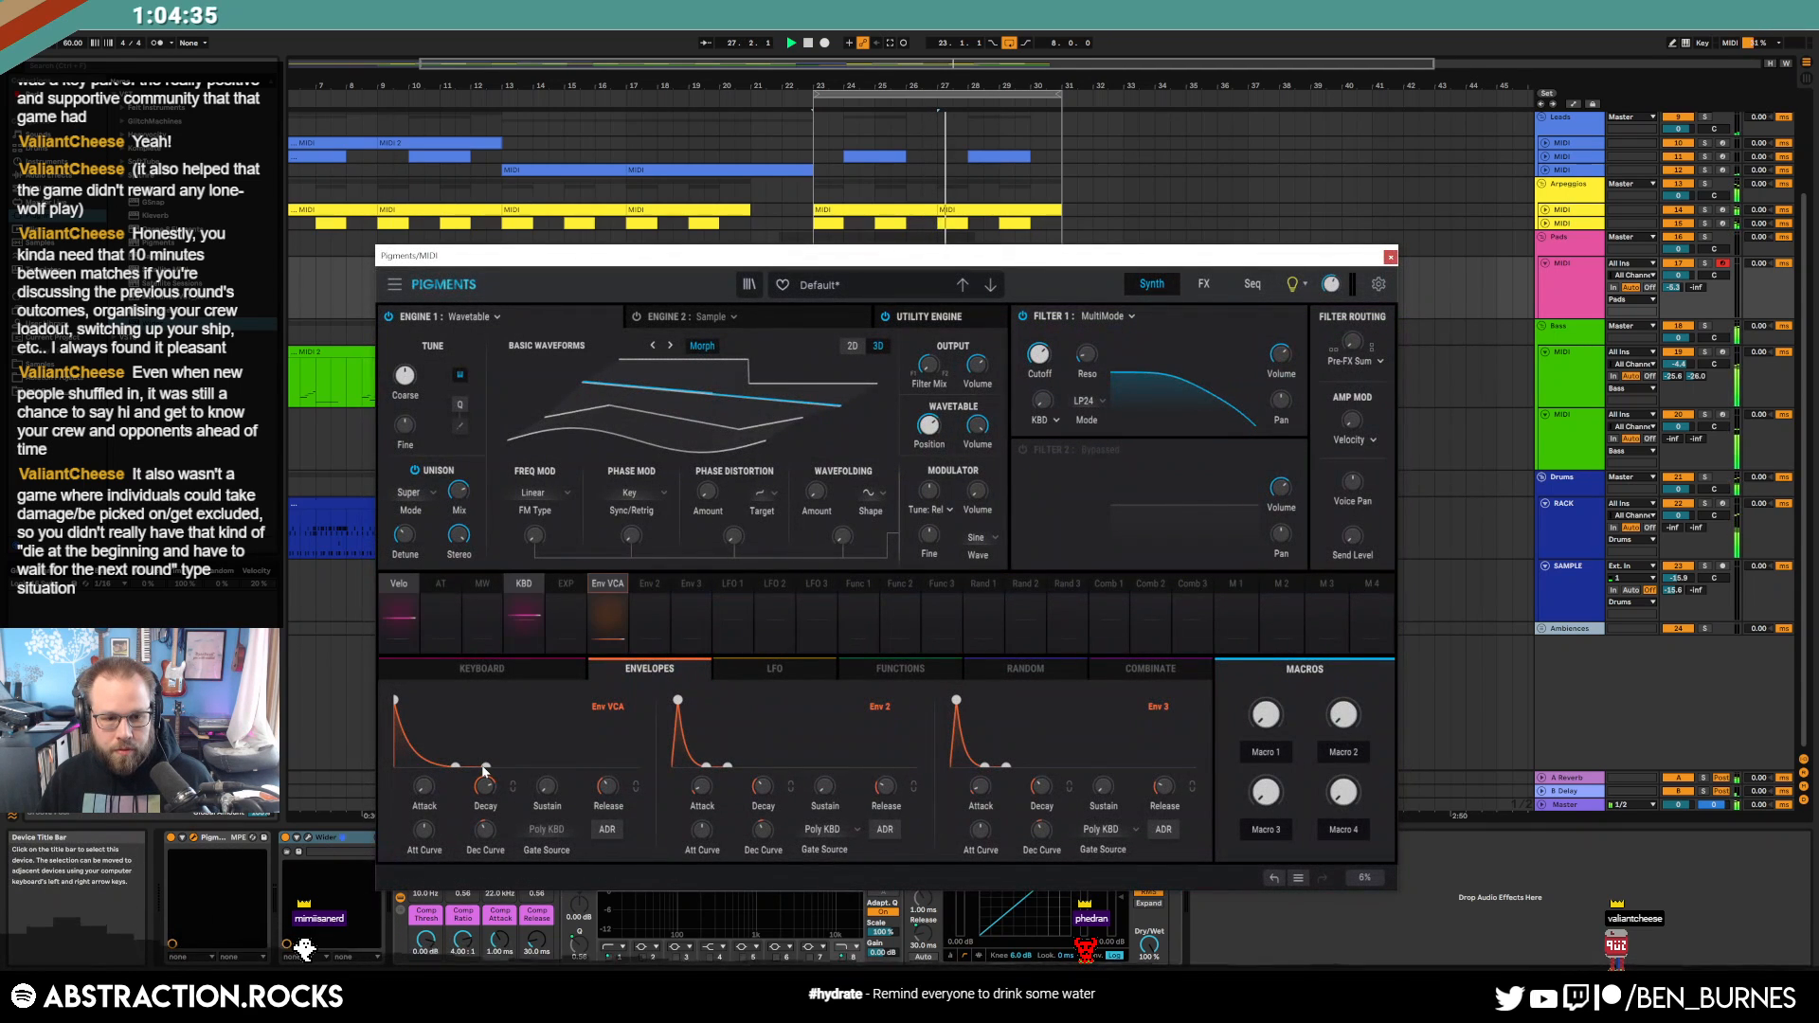
{"action": "left_click_drag", "start_coordinate": [508, 770], "coordinate": [498, 775]}
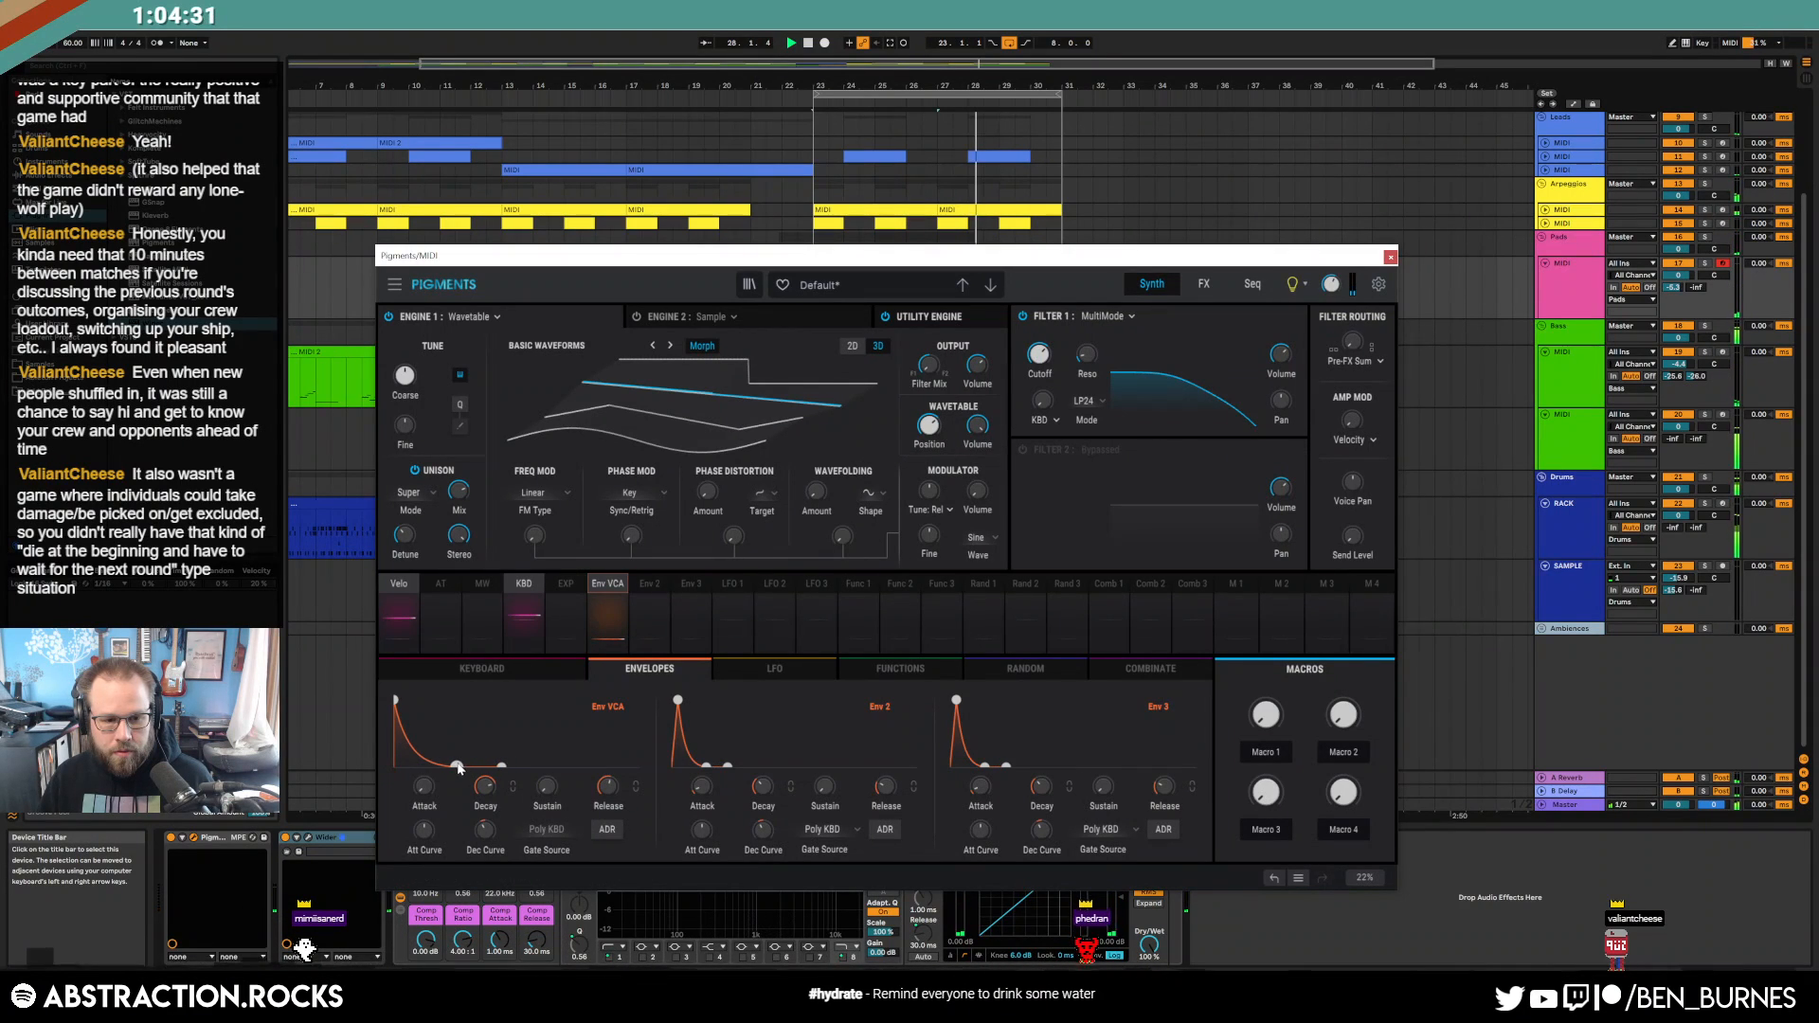
Try 80% dry/wet on the Pigments FX A reverb, bring it back down, and set the reverb decay to 0.749.
{"action": "left_click", "coordinate": [1205, 287]}
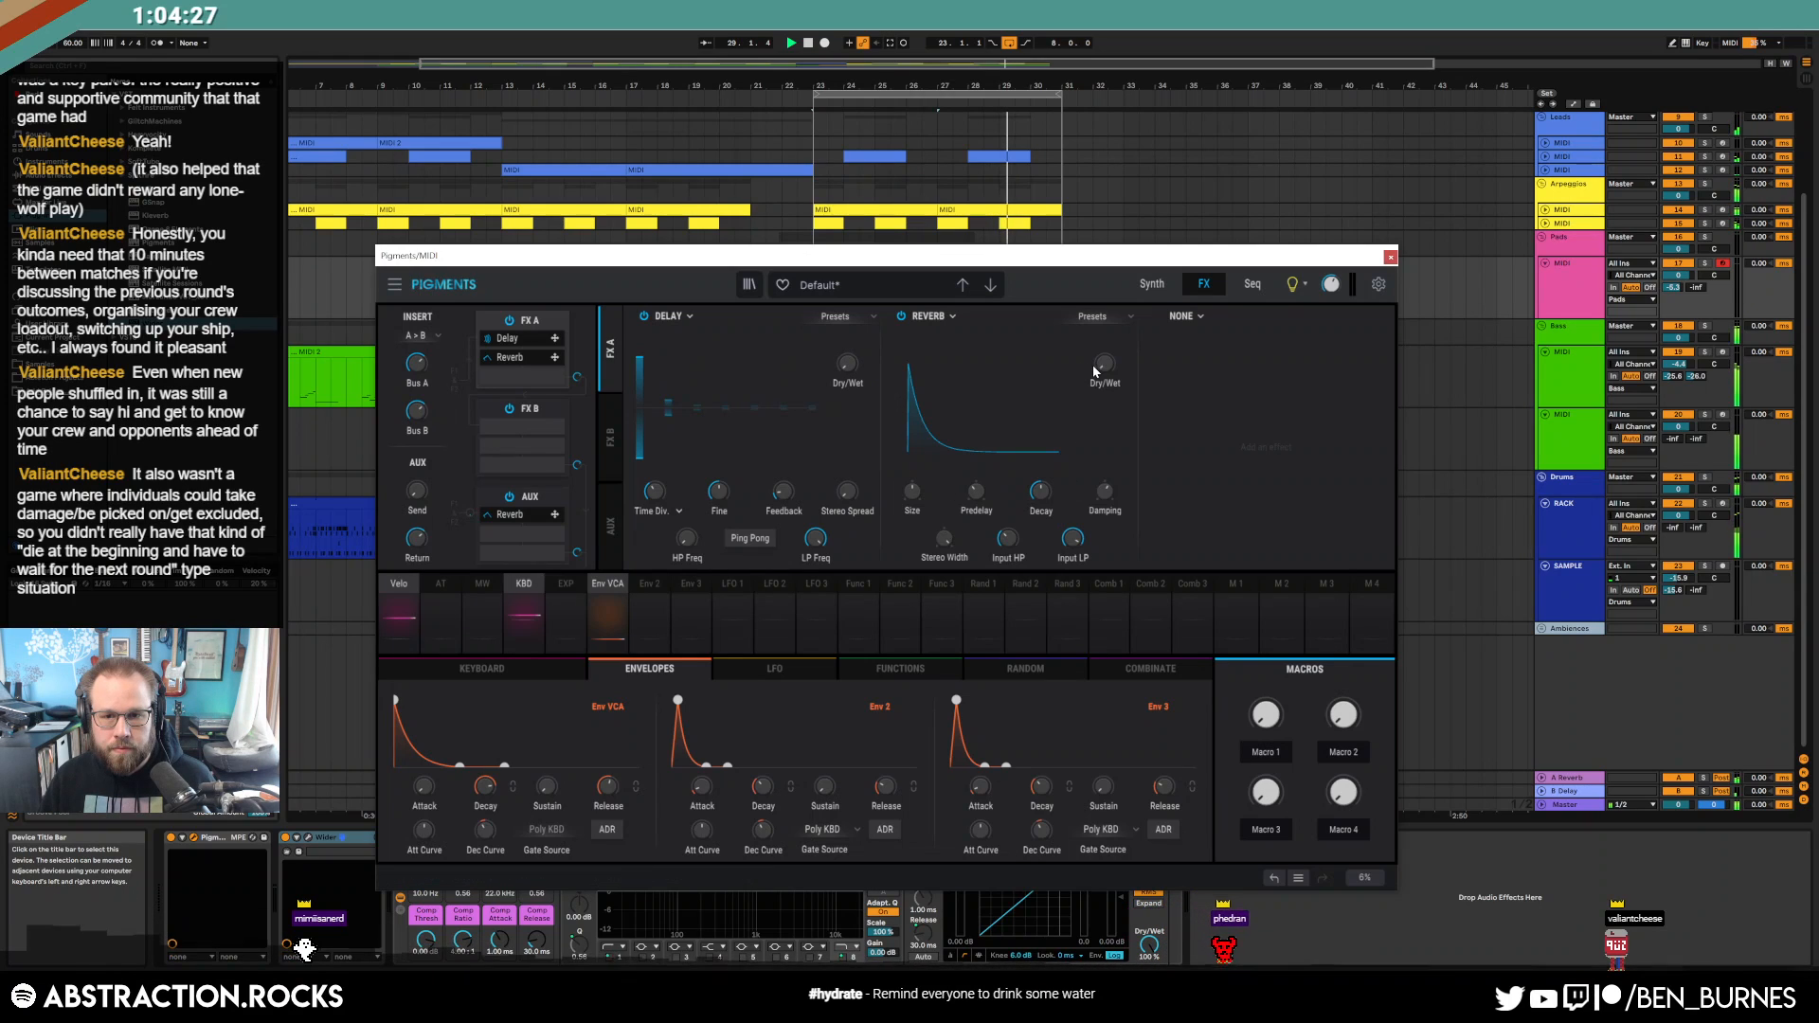
{"action": "left_click_drag", "start_coordinate": [1109, 364], "coordinate": [1108, 246]}
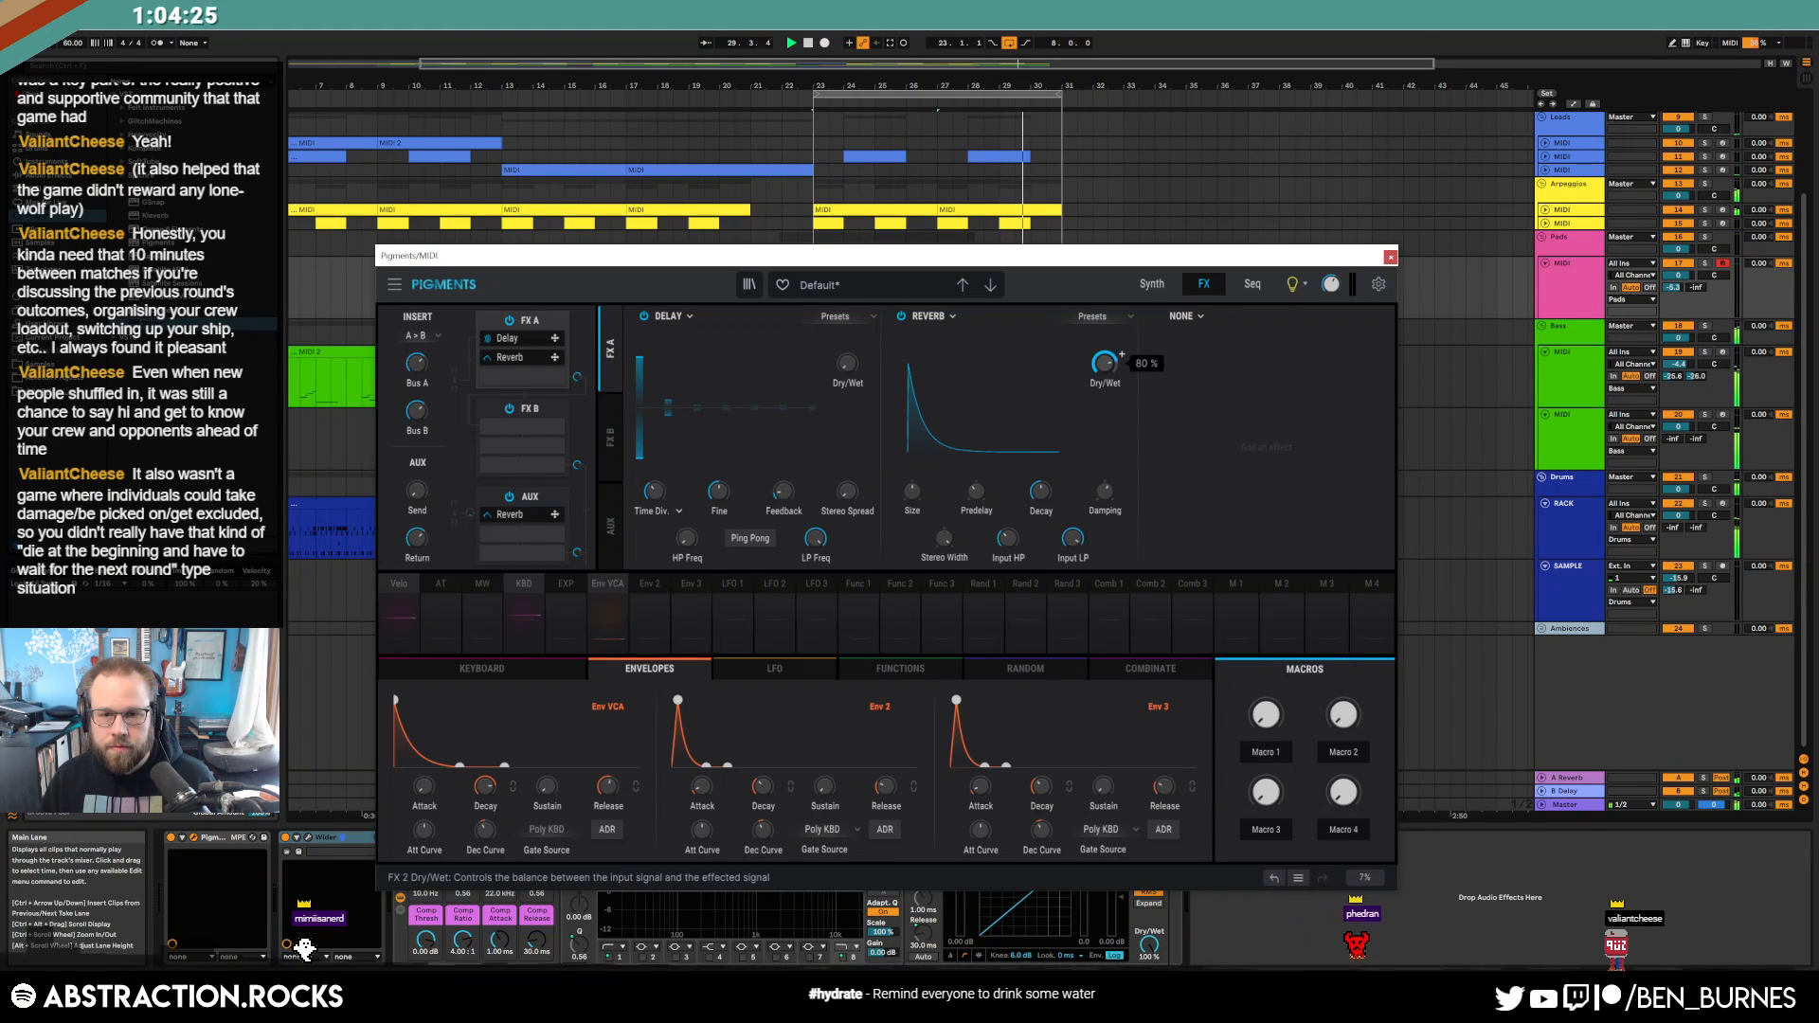
{"action": "left_click_drag", "start_coordinate": [1106, 364], "coordinate": [1106, 379]}
{"action": "left_click_drag", "start_coordinate": [1041, 495], "coordinate": [1041, 485]}
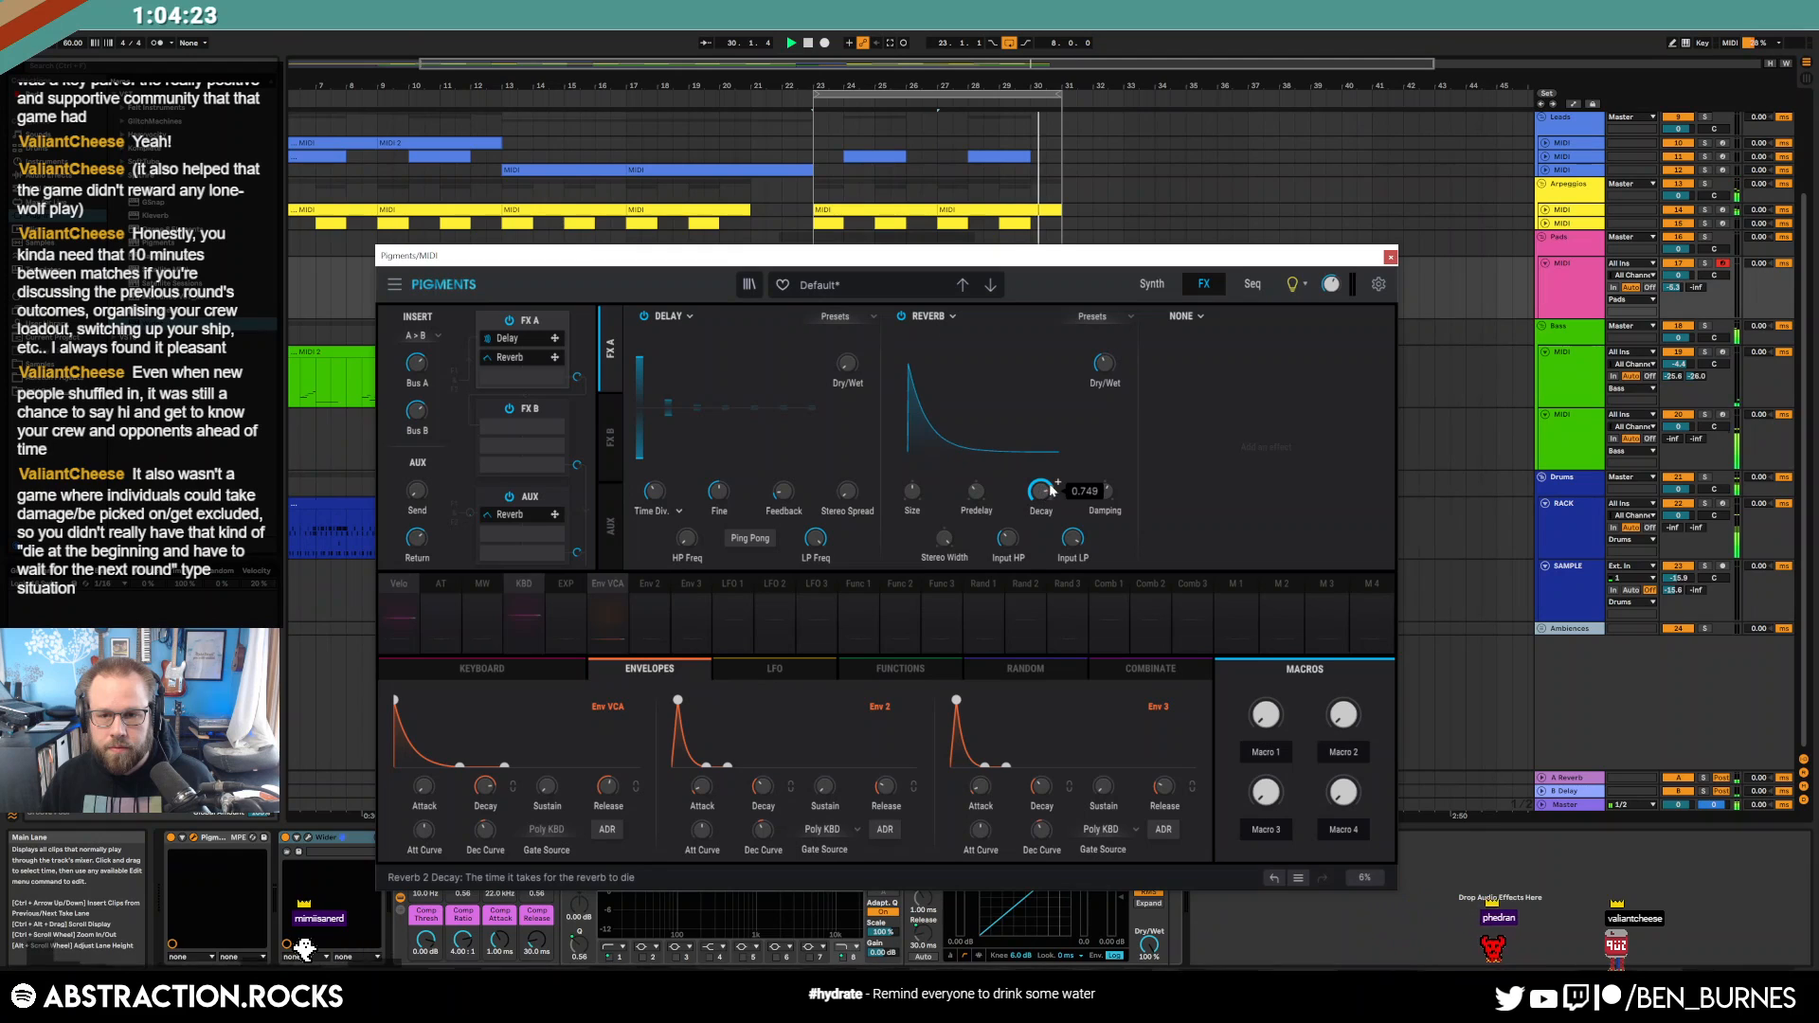
{"action": "left_click", "coordinate": [1390, 257]}
Delete the short pad clip before bar 23 and lower the pad track's volume to about -13 dB.
{"action": "left_click", "coordinate": [793, 264]}
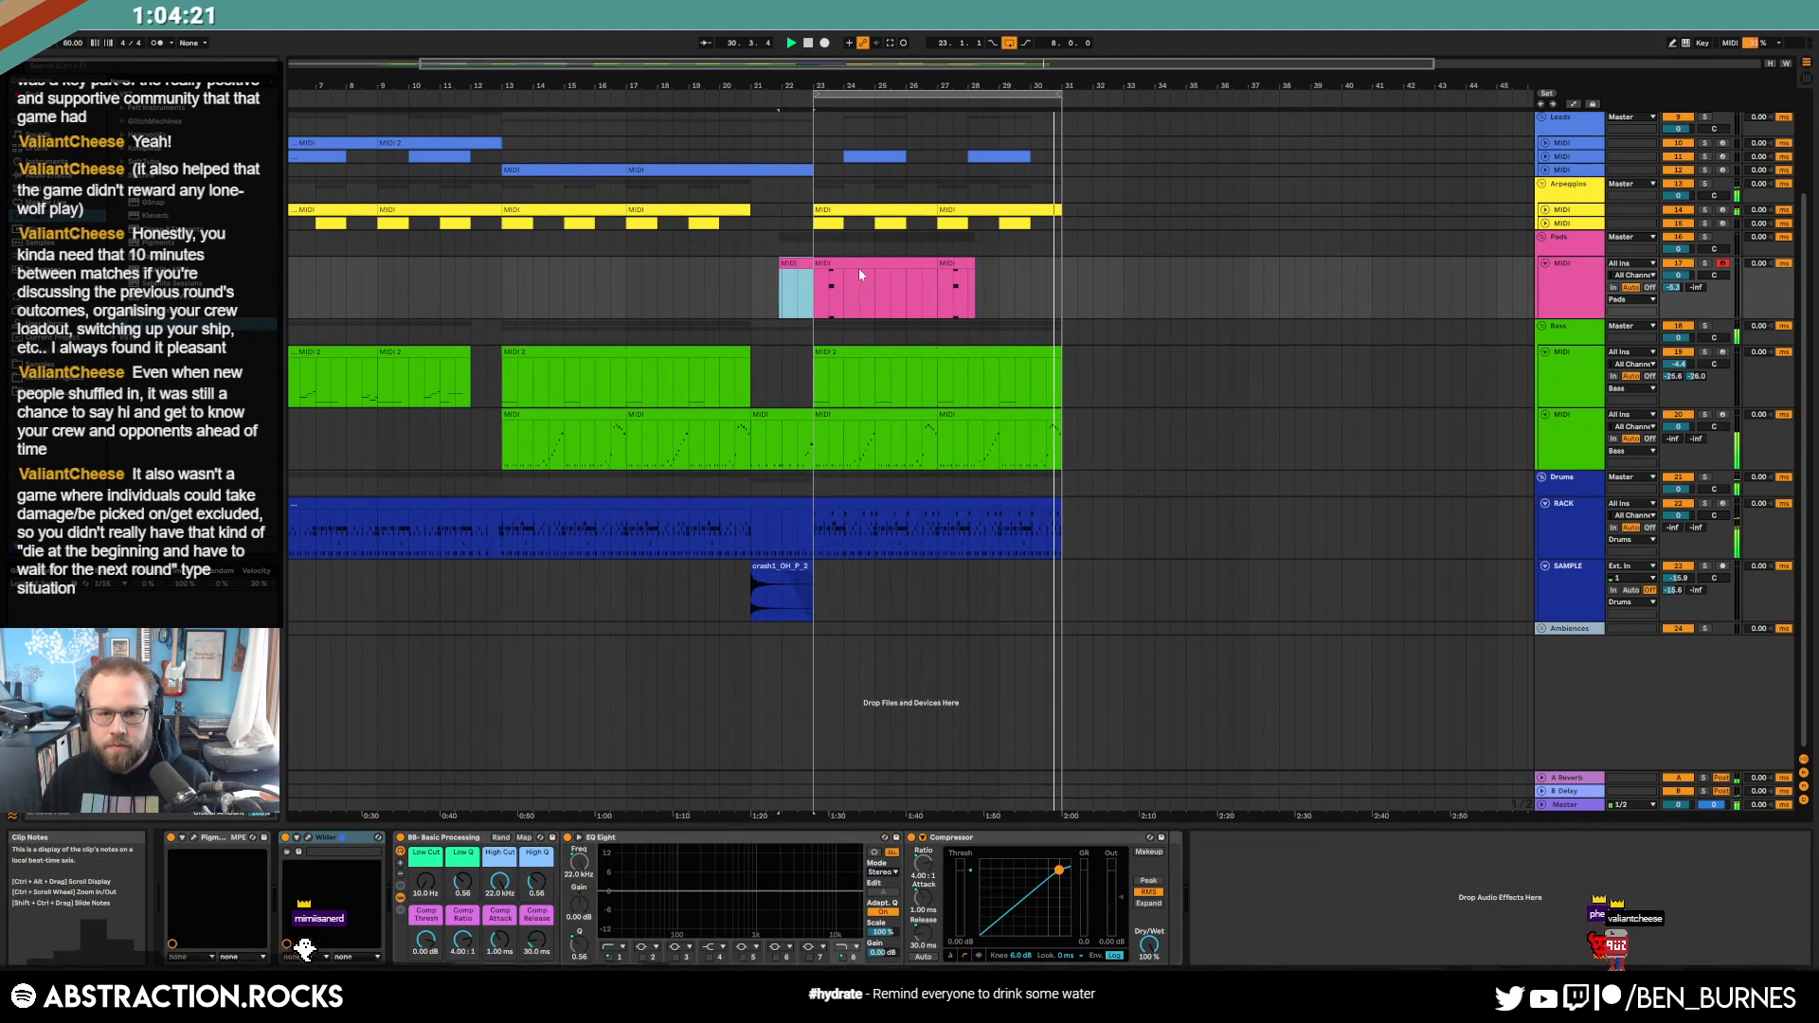
{"action": "key", "text": "Delete"}
{"action": "left_click", "coordinate": [860, 264]}
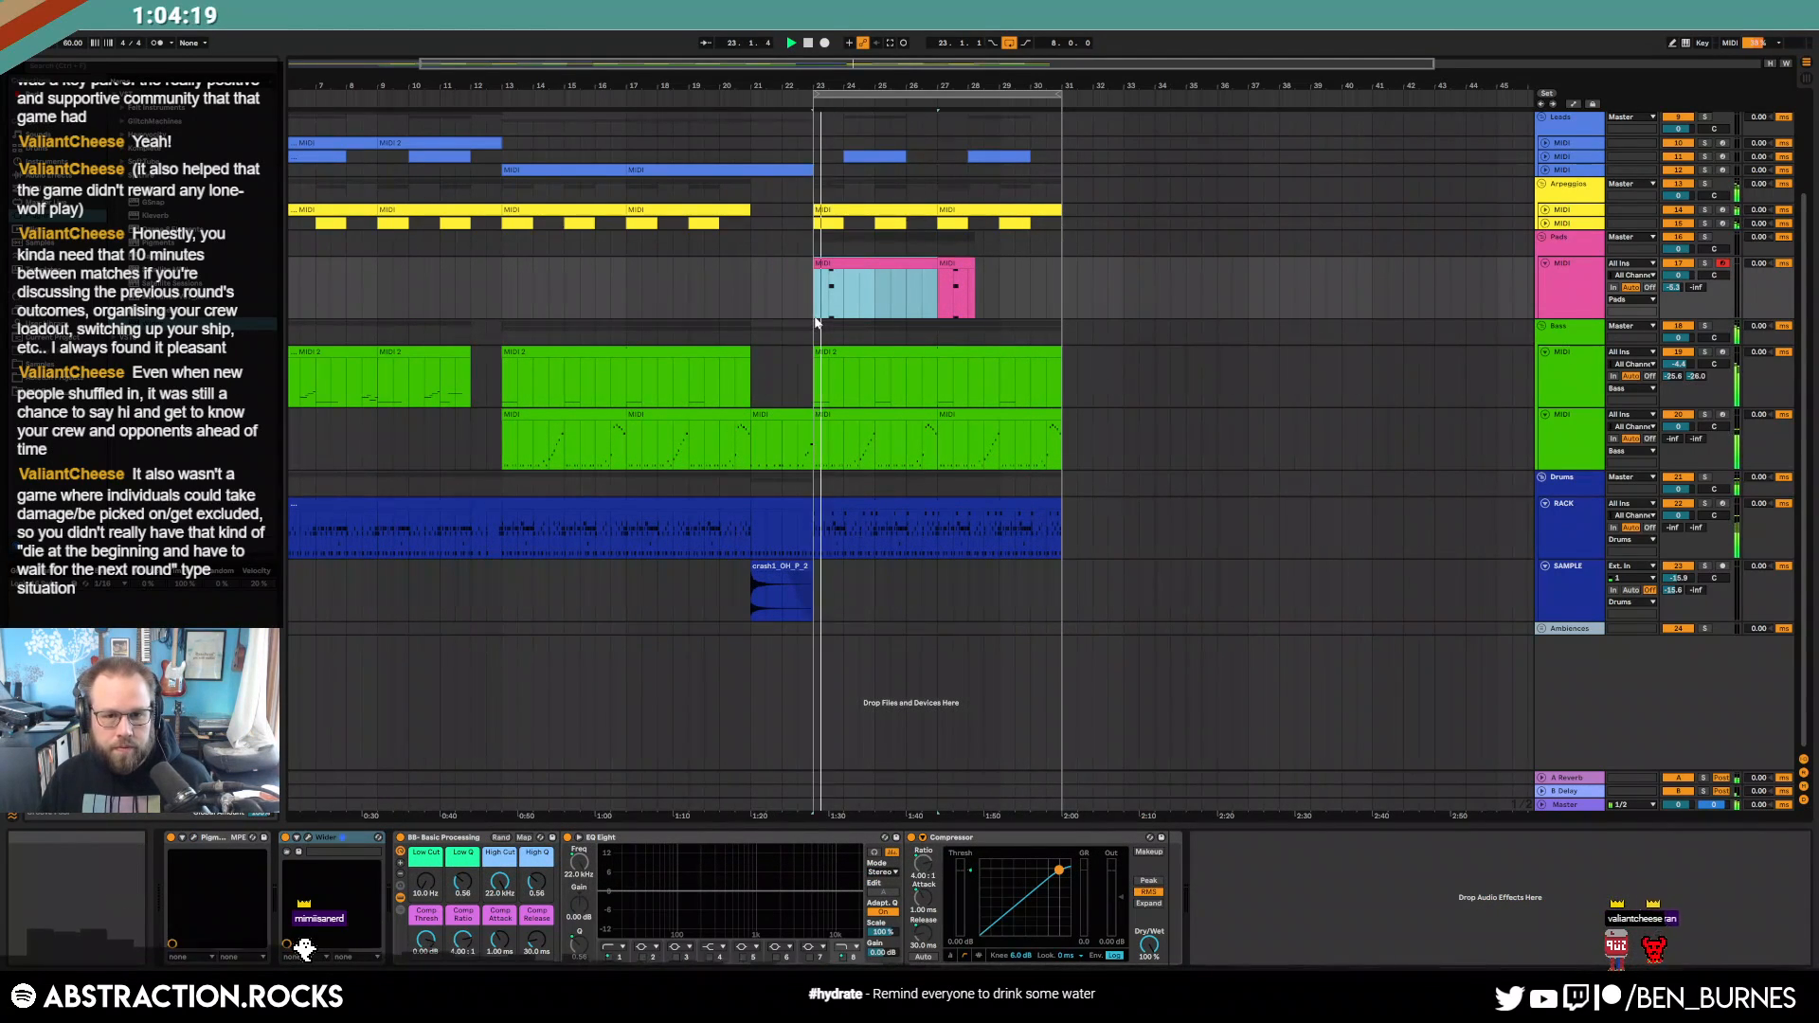
{"action": "left_click_drag", "start_coordinate": [1678, 275], "coordinate": [1678, 315]}
Loop the pad clip that starts at bar 23 and extend it to bar 31, over the clip at bar 27.
{"action": "double_click", "coordinate": [834, 265]}
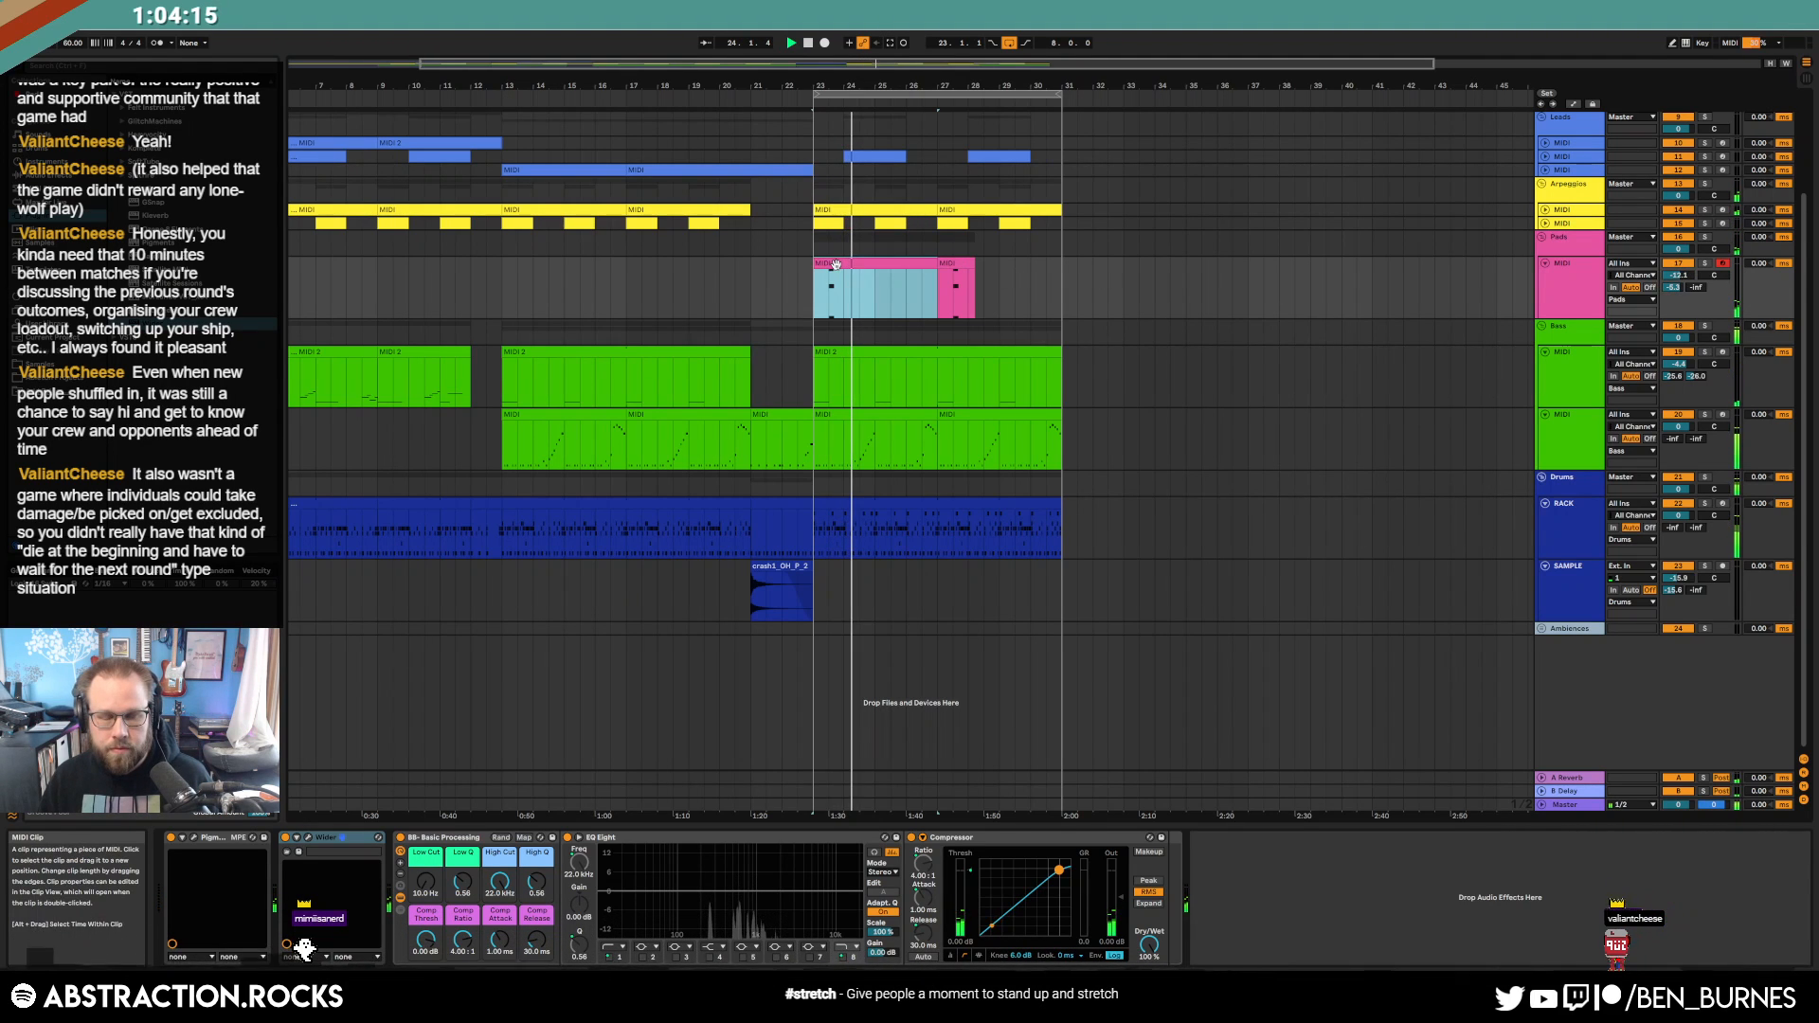
{"action": "left_click", "coordinate": [219, 623]}
{"action": "left_click_drag", "start_coordinate": [933, 259], "coordinate": [1063, 283]}
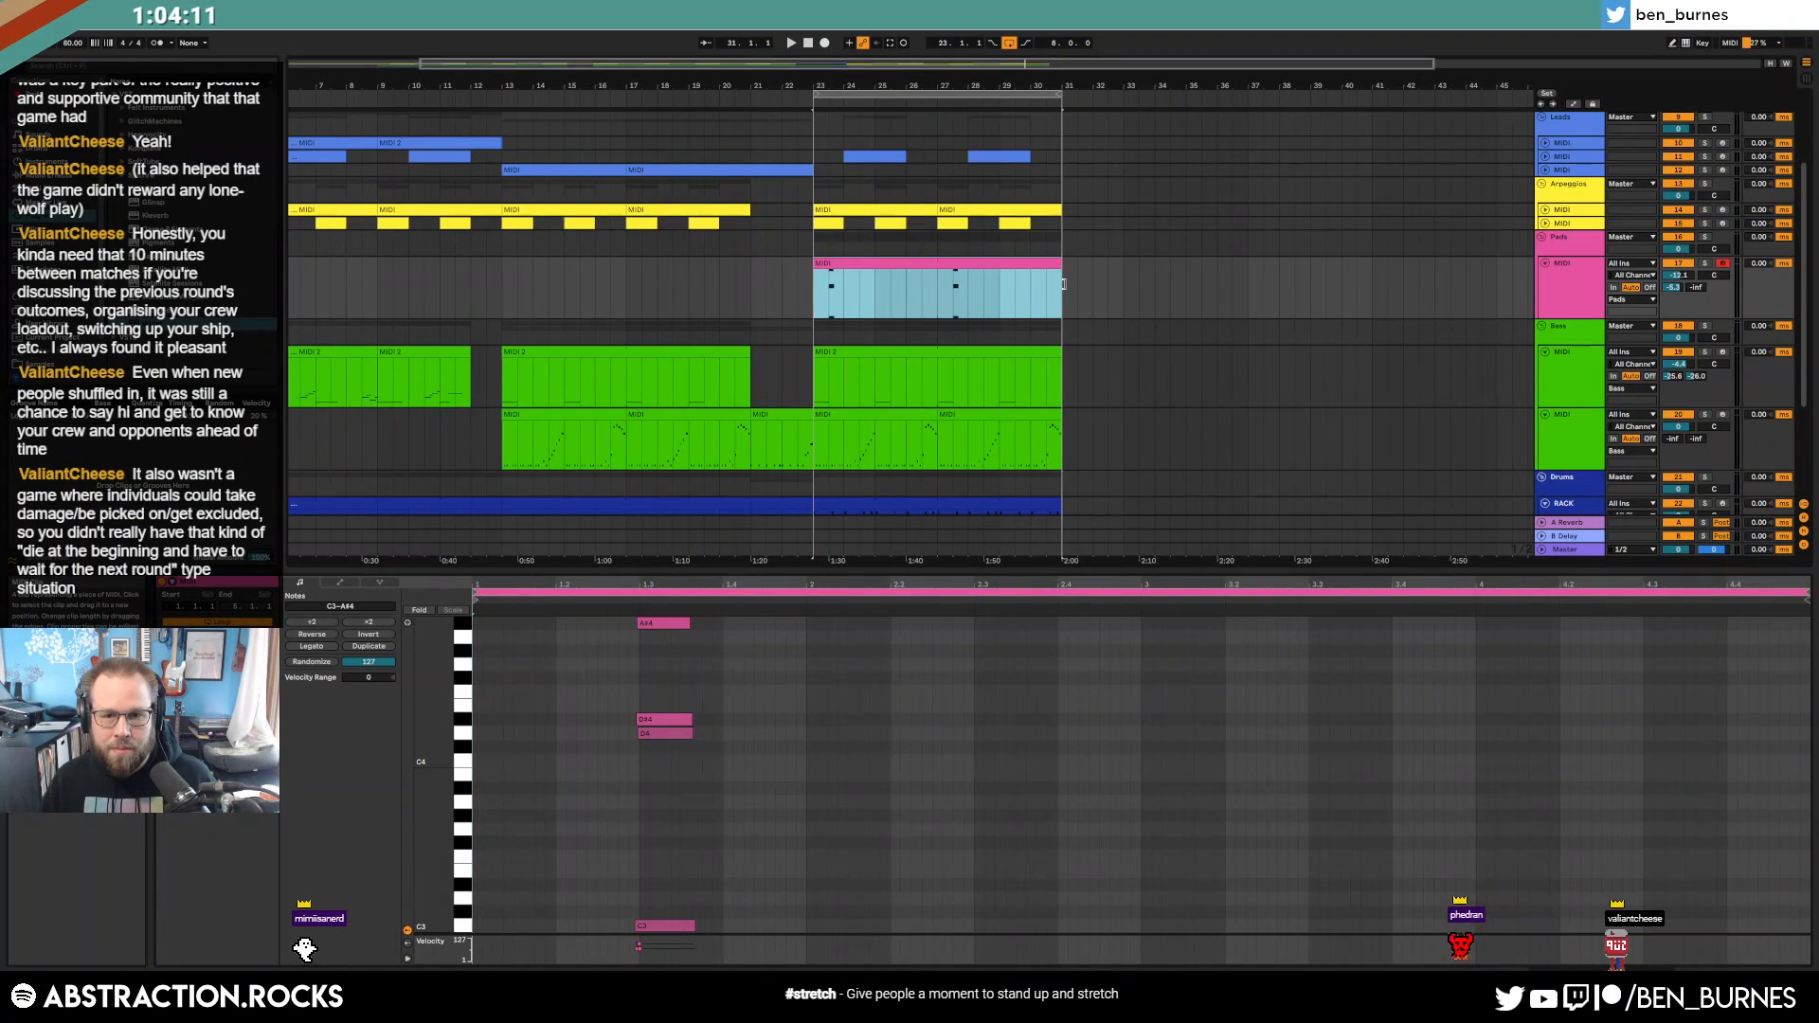
Play the section from bar 23 and reopen the pad track's Pigments editor.
{"action": "left_click", "coordinate": [810, 298]}
{"action": "key", "text": "space"}
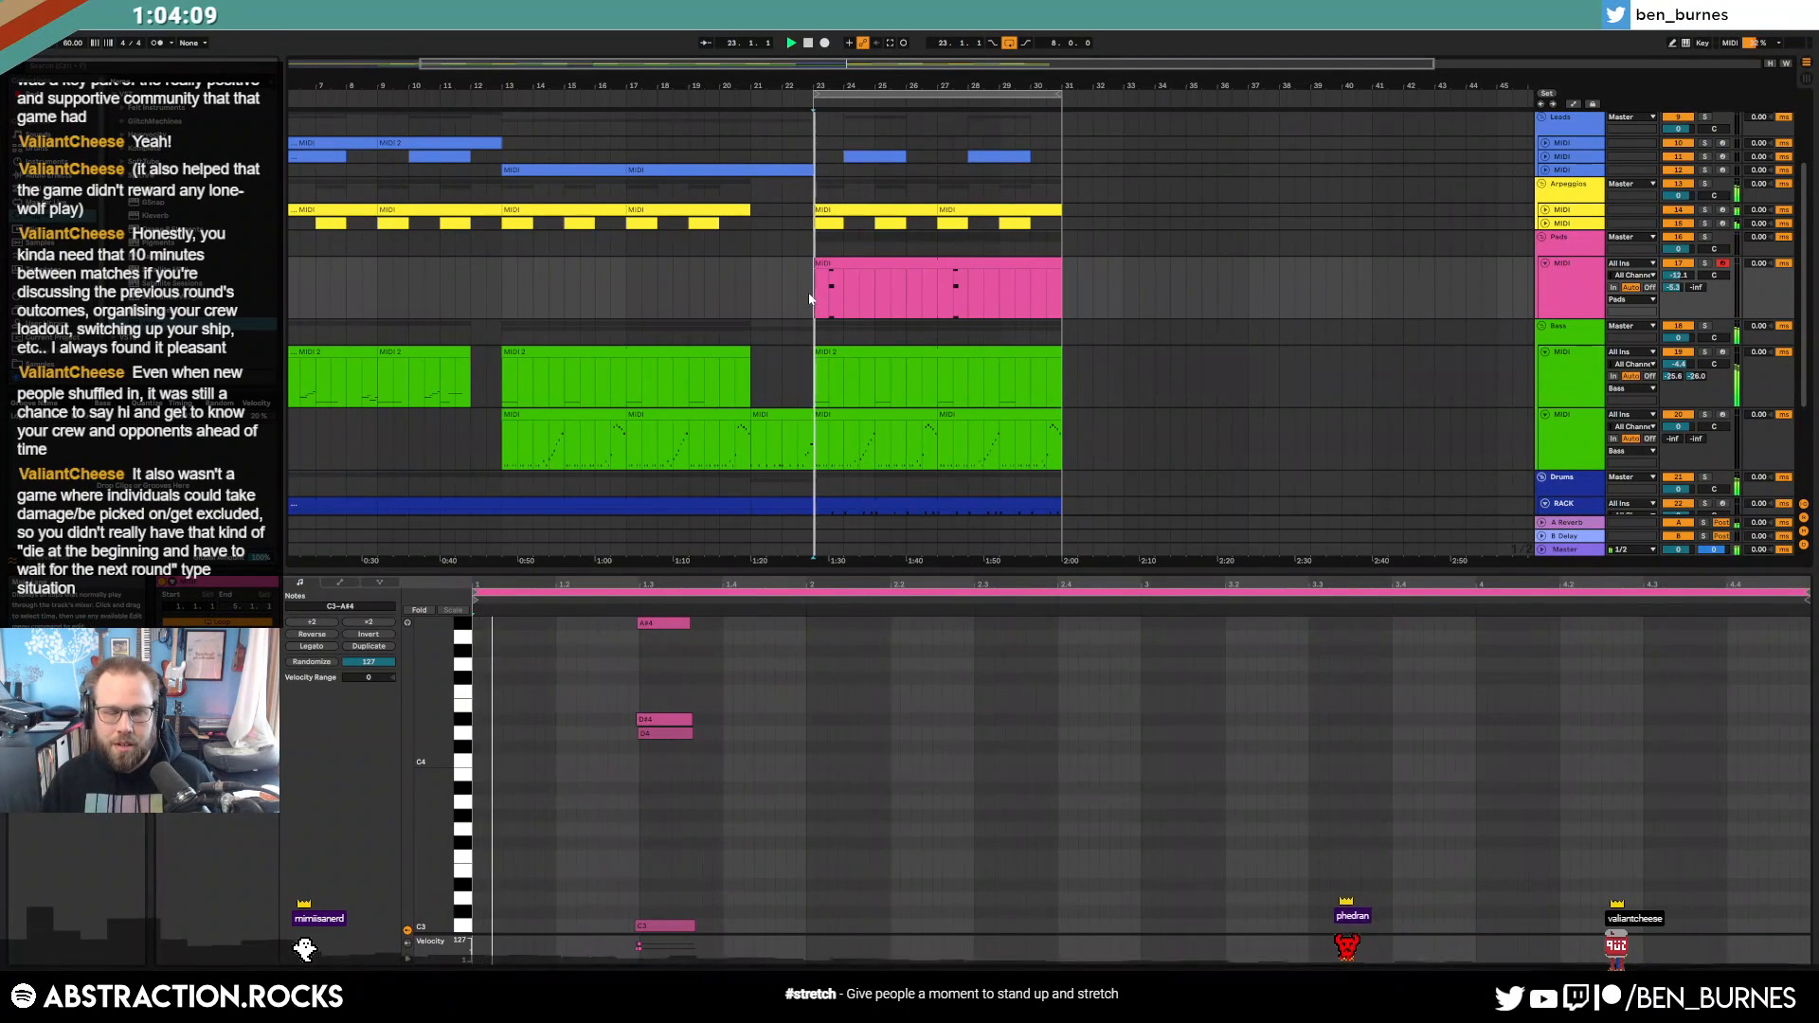
{"action": "key", "text": "shift+Tab"}
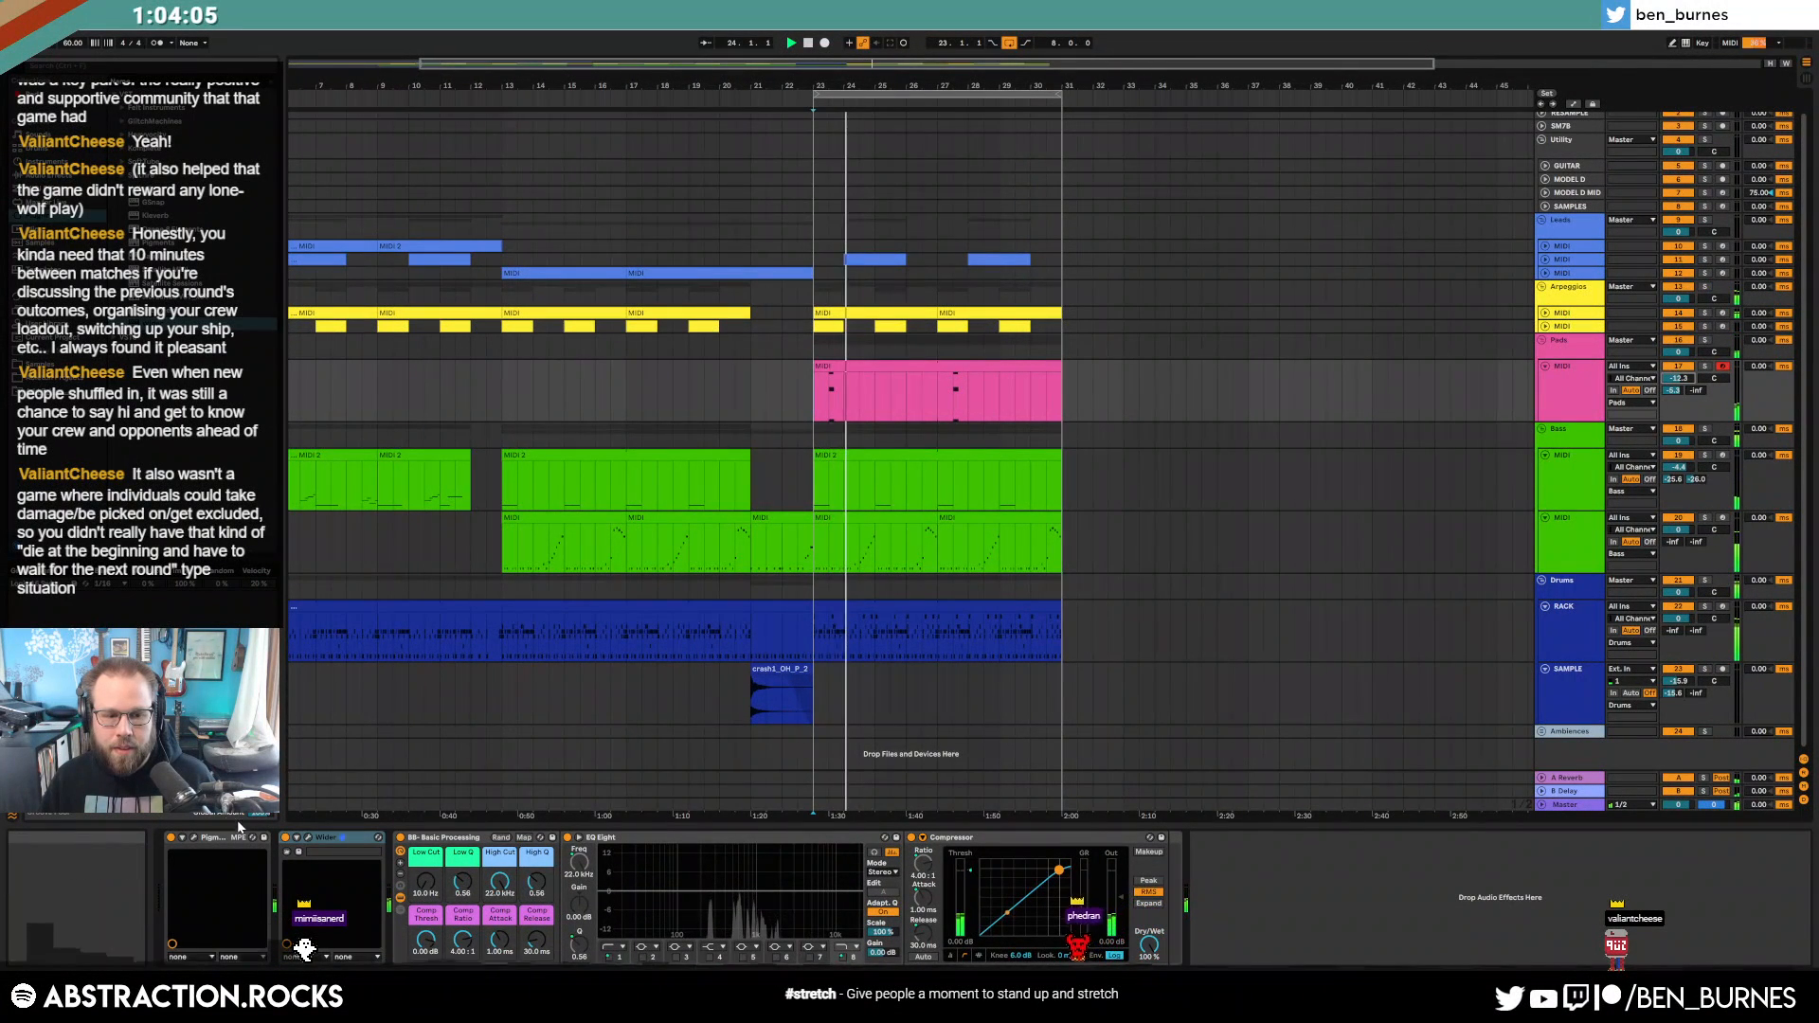
{"action": "key", "text": "ctrl+alt+p"}
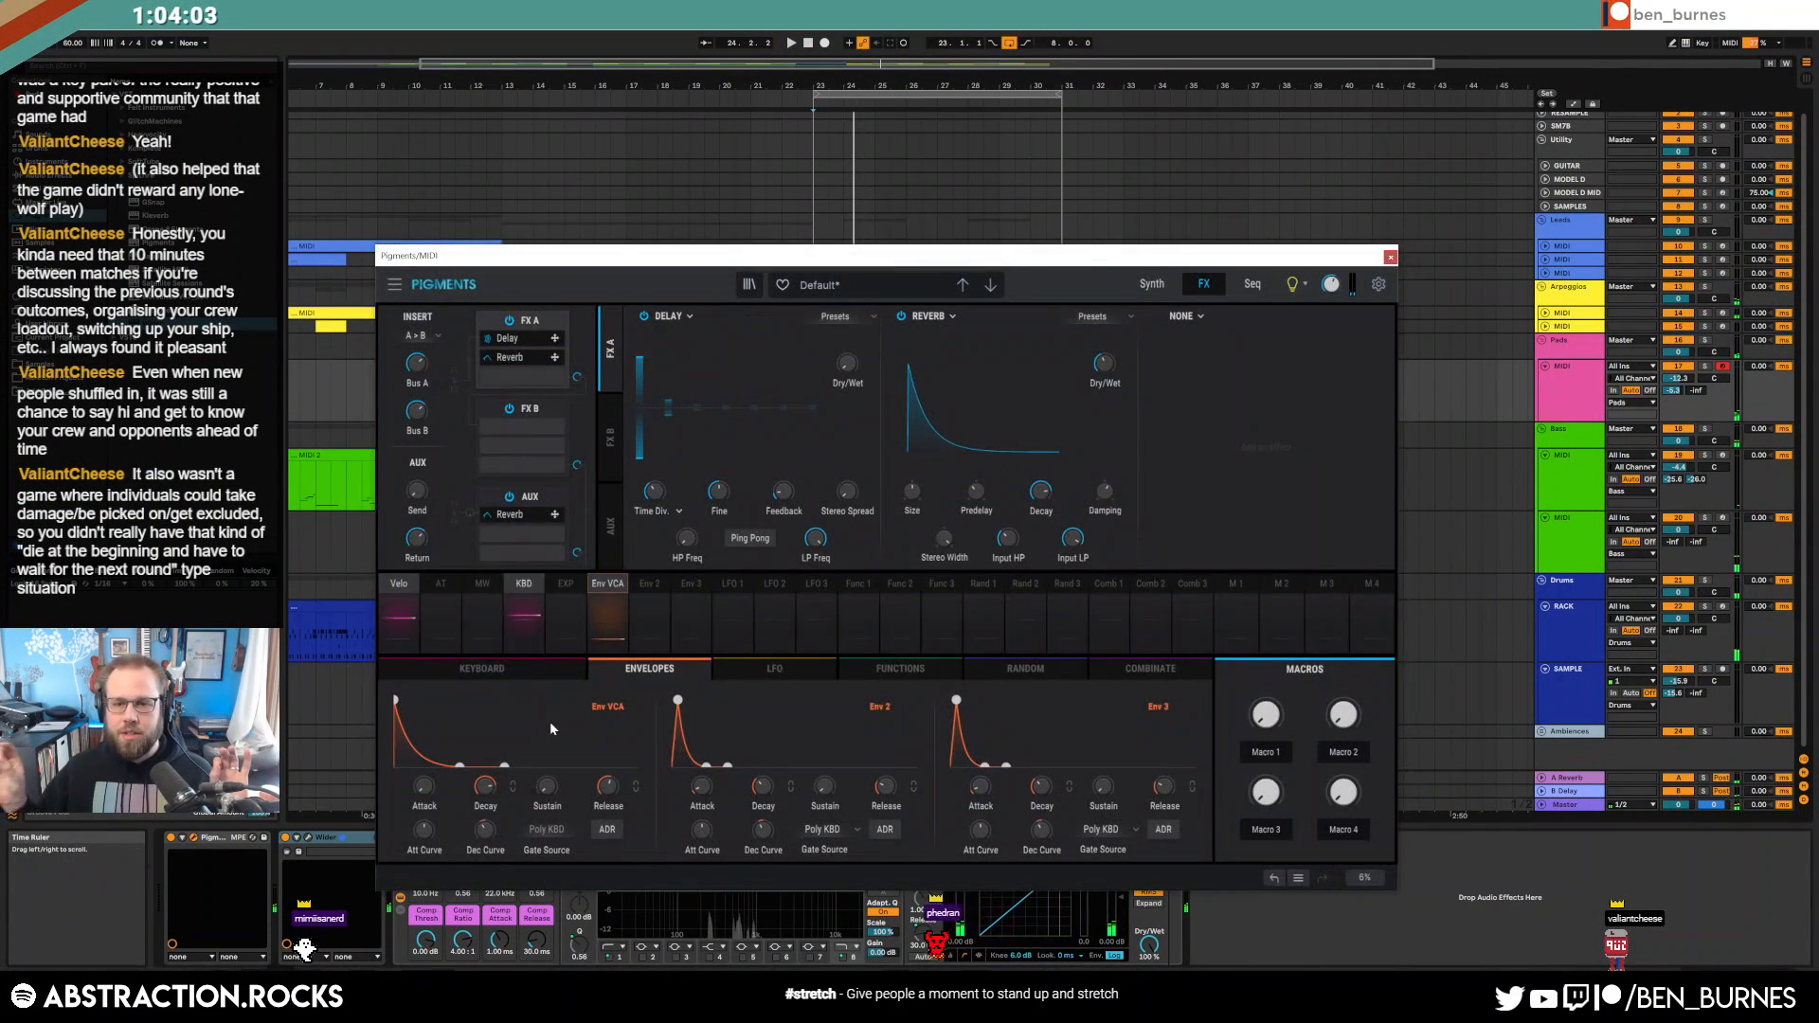
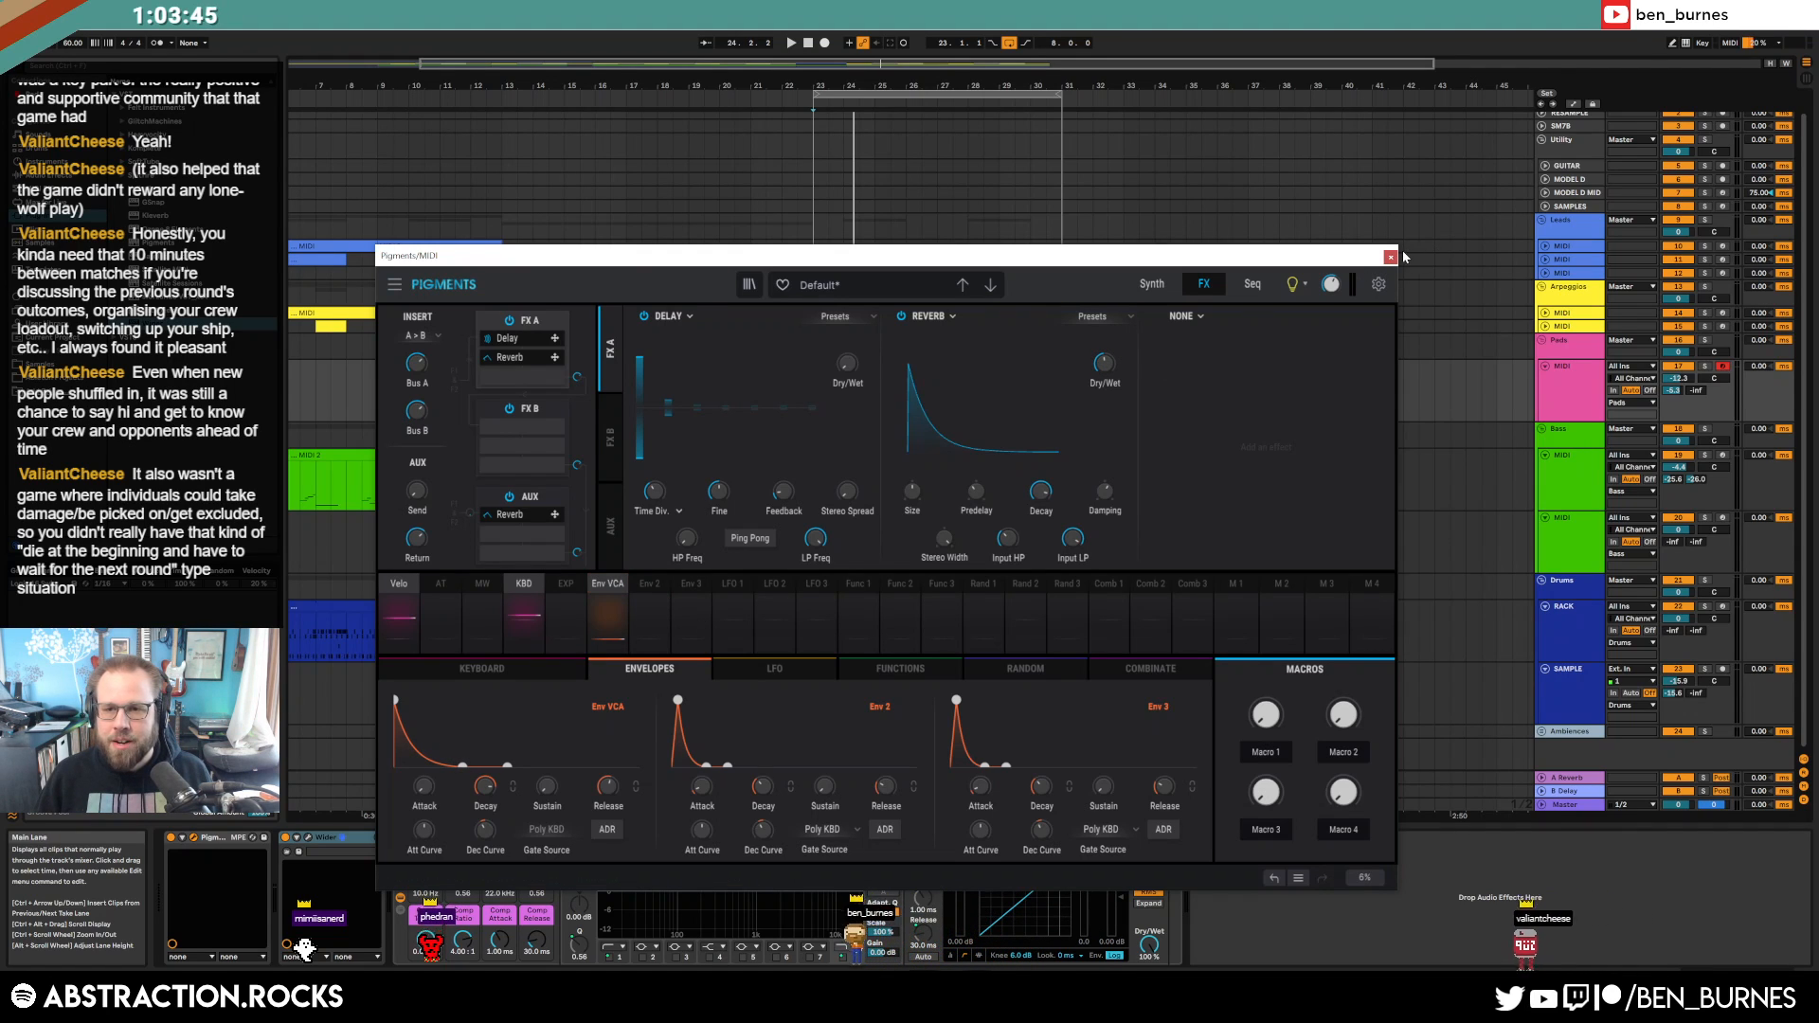
Close the synth window, add a bass drum note near the end of the drum clip before the looped section, and play the transition.
{"action": "left_click", "coordinate": [1390, 257]}
{"action": "left_click", "coordinate": [795, 394]}
{"action": "double_click", "coordinate": [799, 604]}
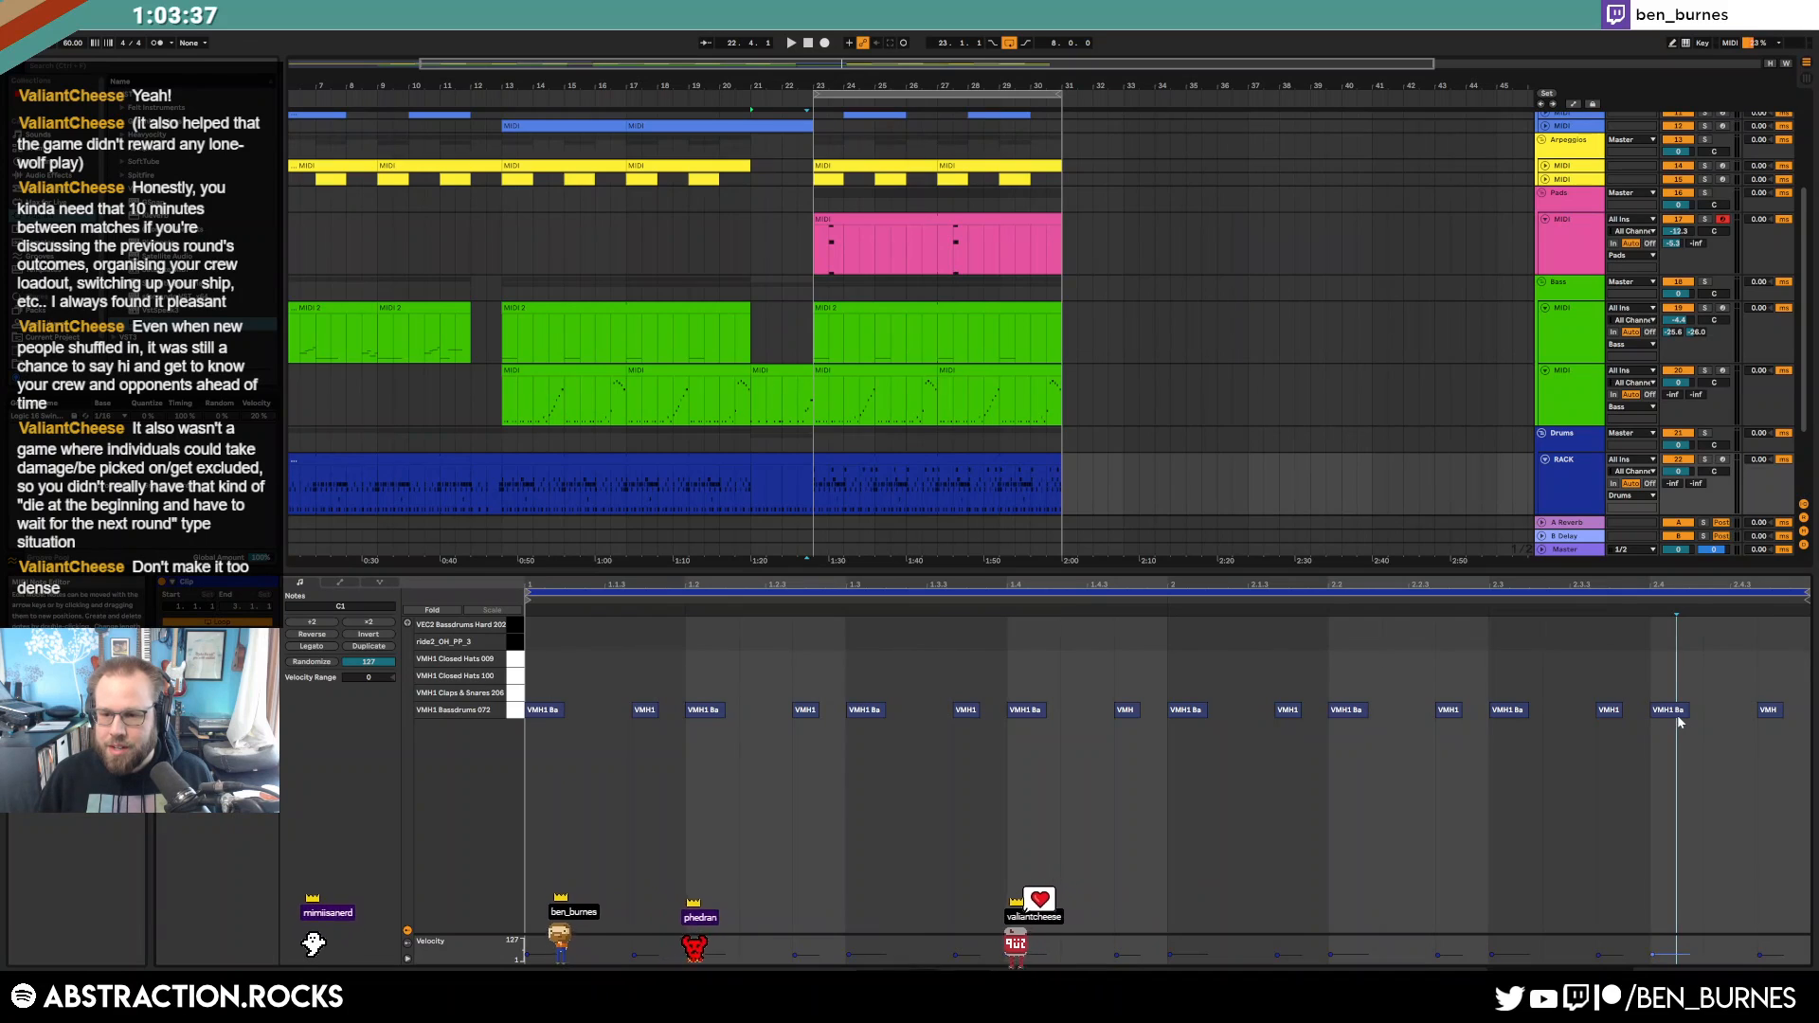
{"action": "left_click_drag", "start_coordinate": [1667, 710], "coordinate": [1730, 716]}
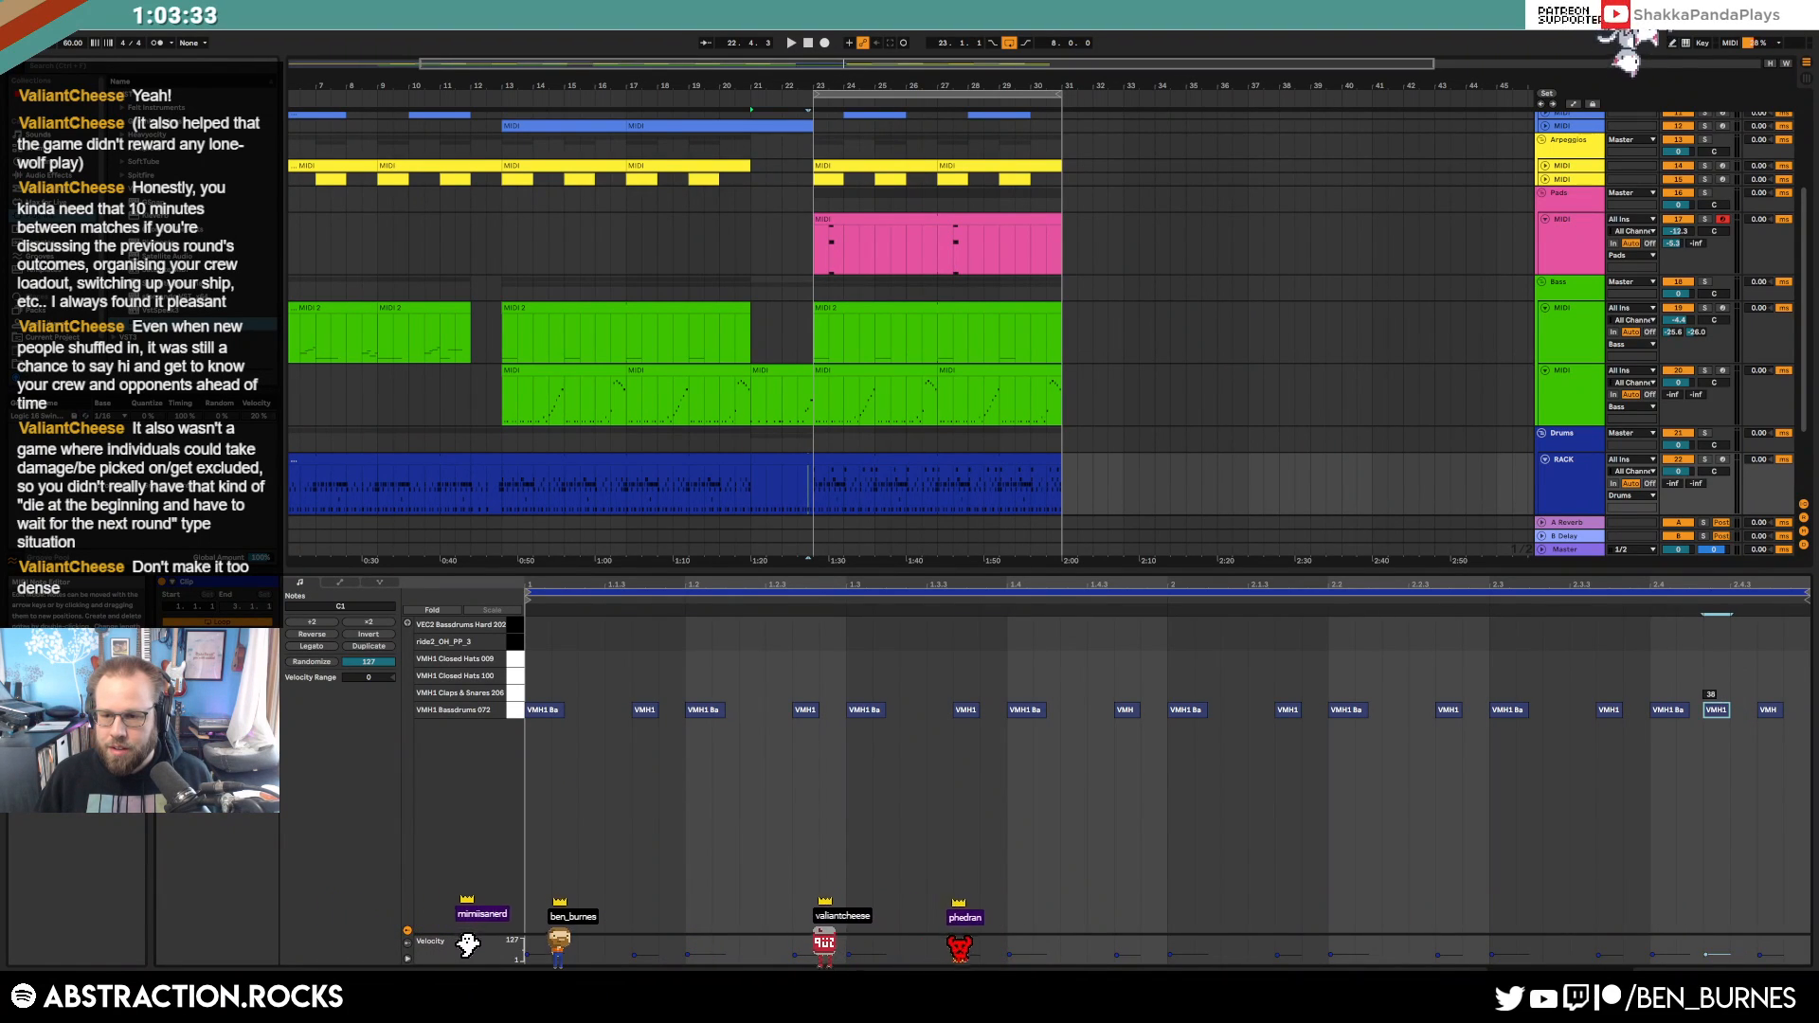
{"action": "left_click", "coordinate": [798, 482]}
{"action": "key", "text": "space"}
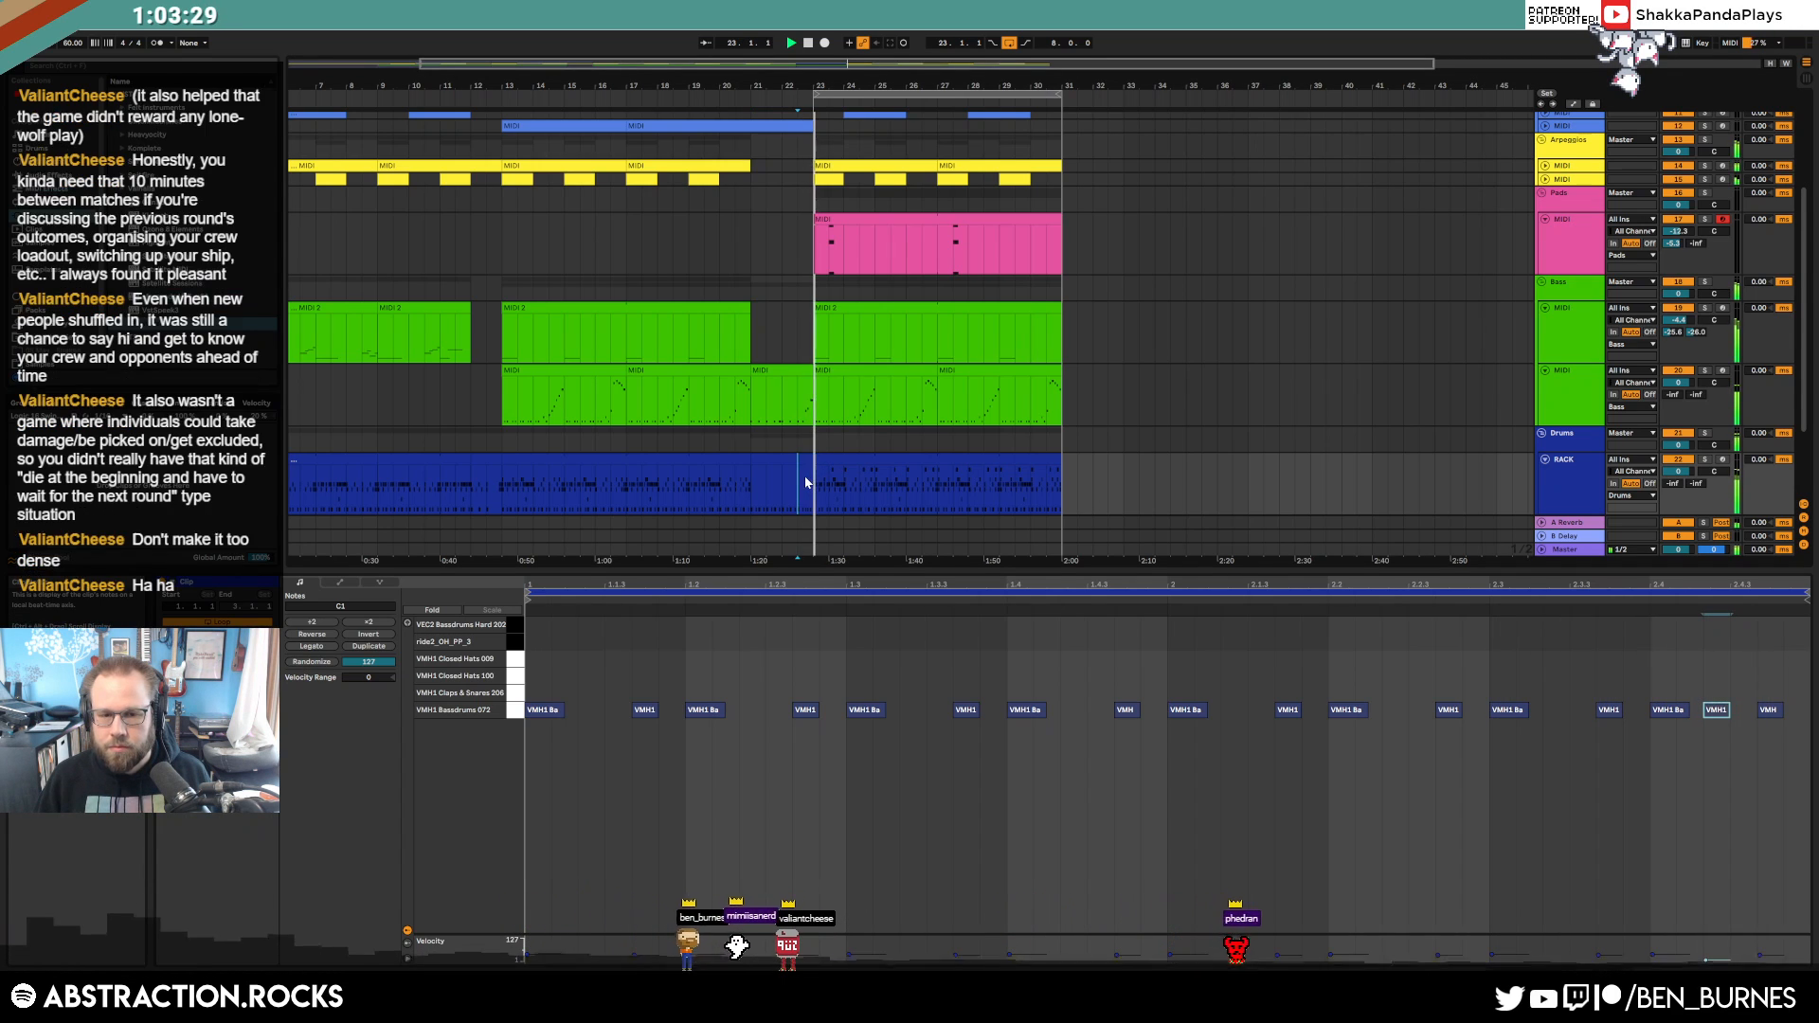
Set the pad track's volume to -11.7 dB and open the notes of its MIDI clip.
{"action": "key", "text": "shift+Tab"}
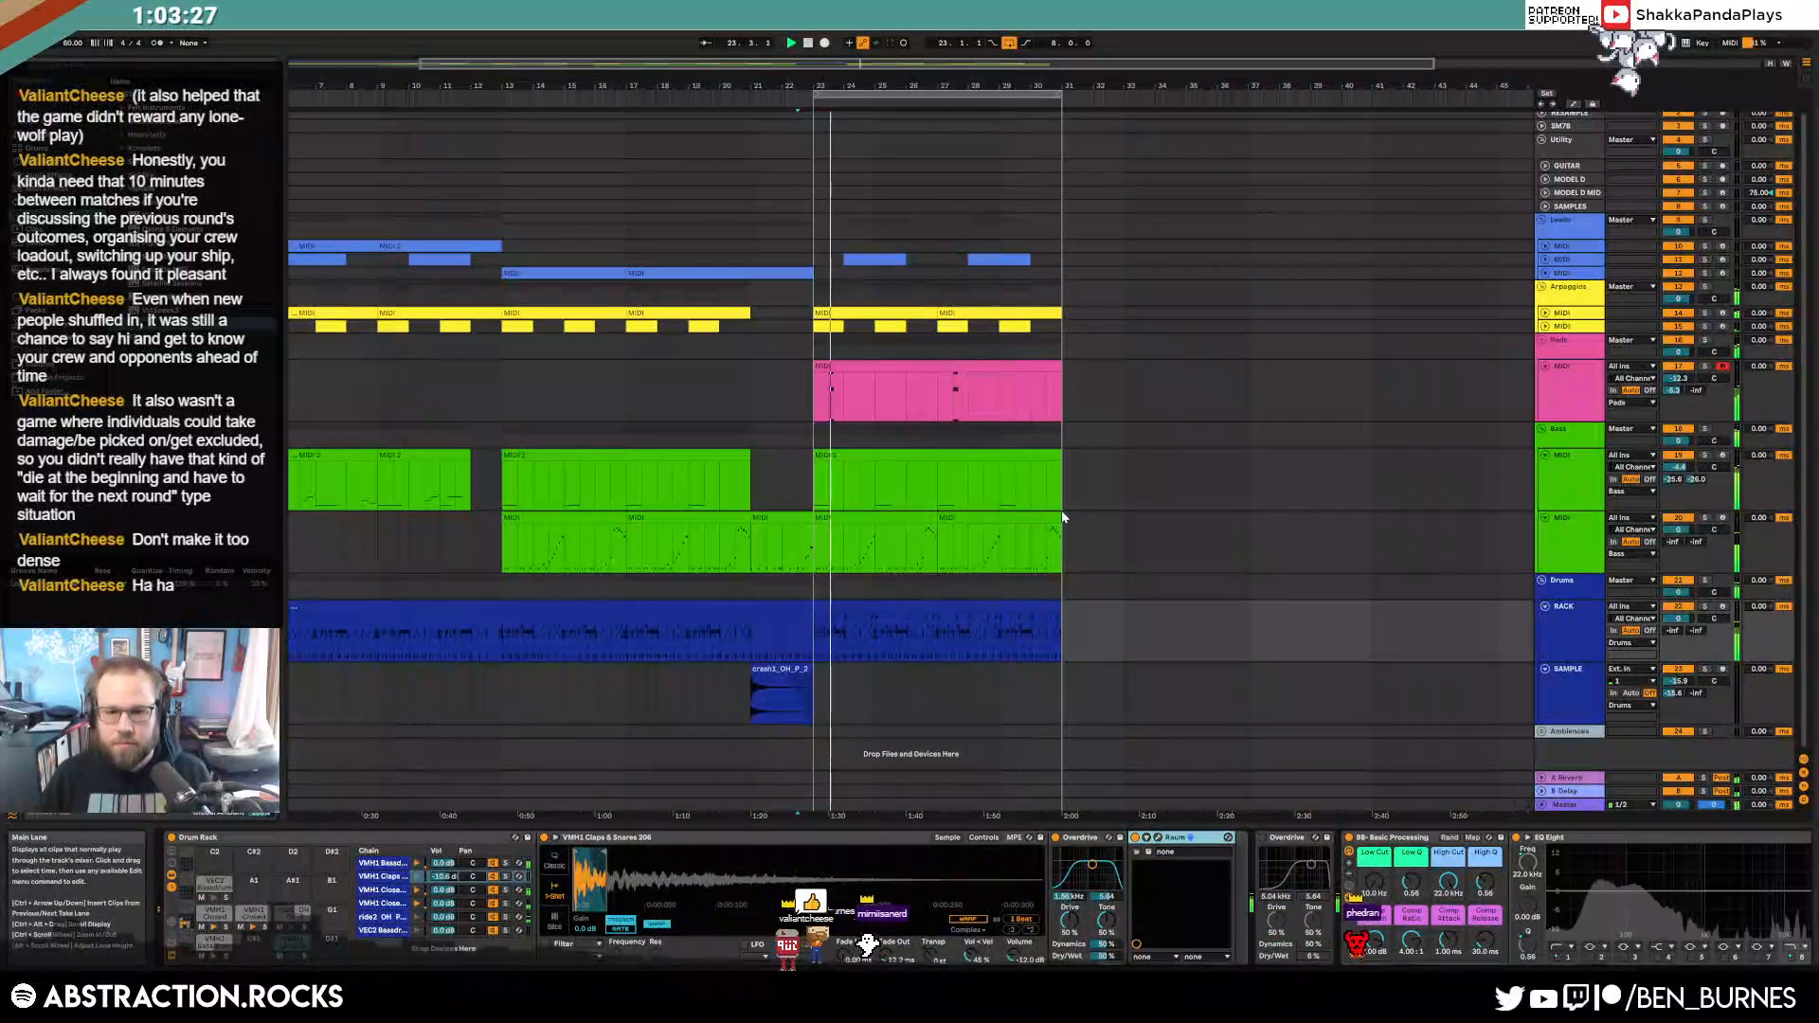
{"action": "left_click_drag", "start_coordinate": [1680, 378], "coordinate": [1679, 375]}
{"action": "left_click_drag", "start_coordinate": [825, 397], "coordinate": [934, 393]}
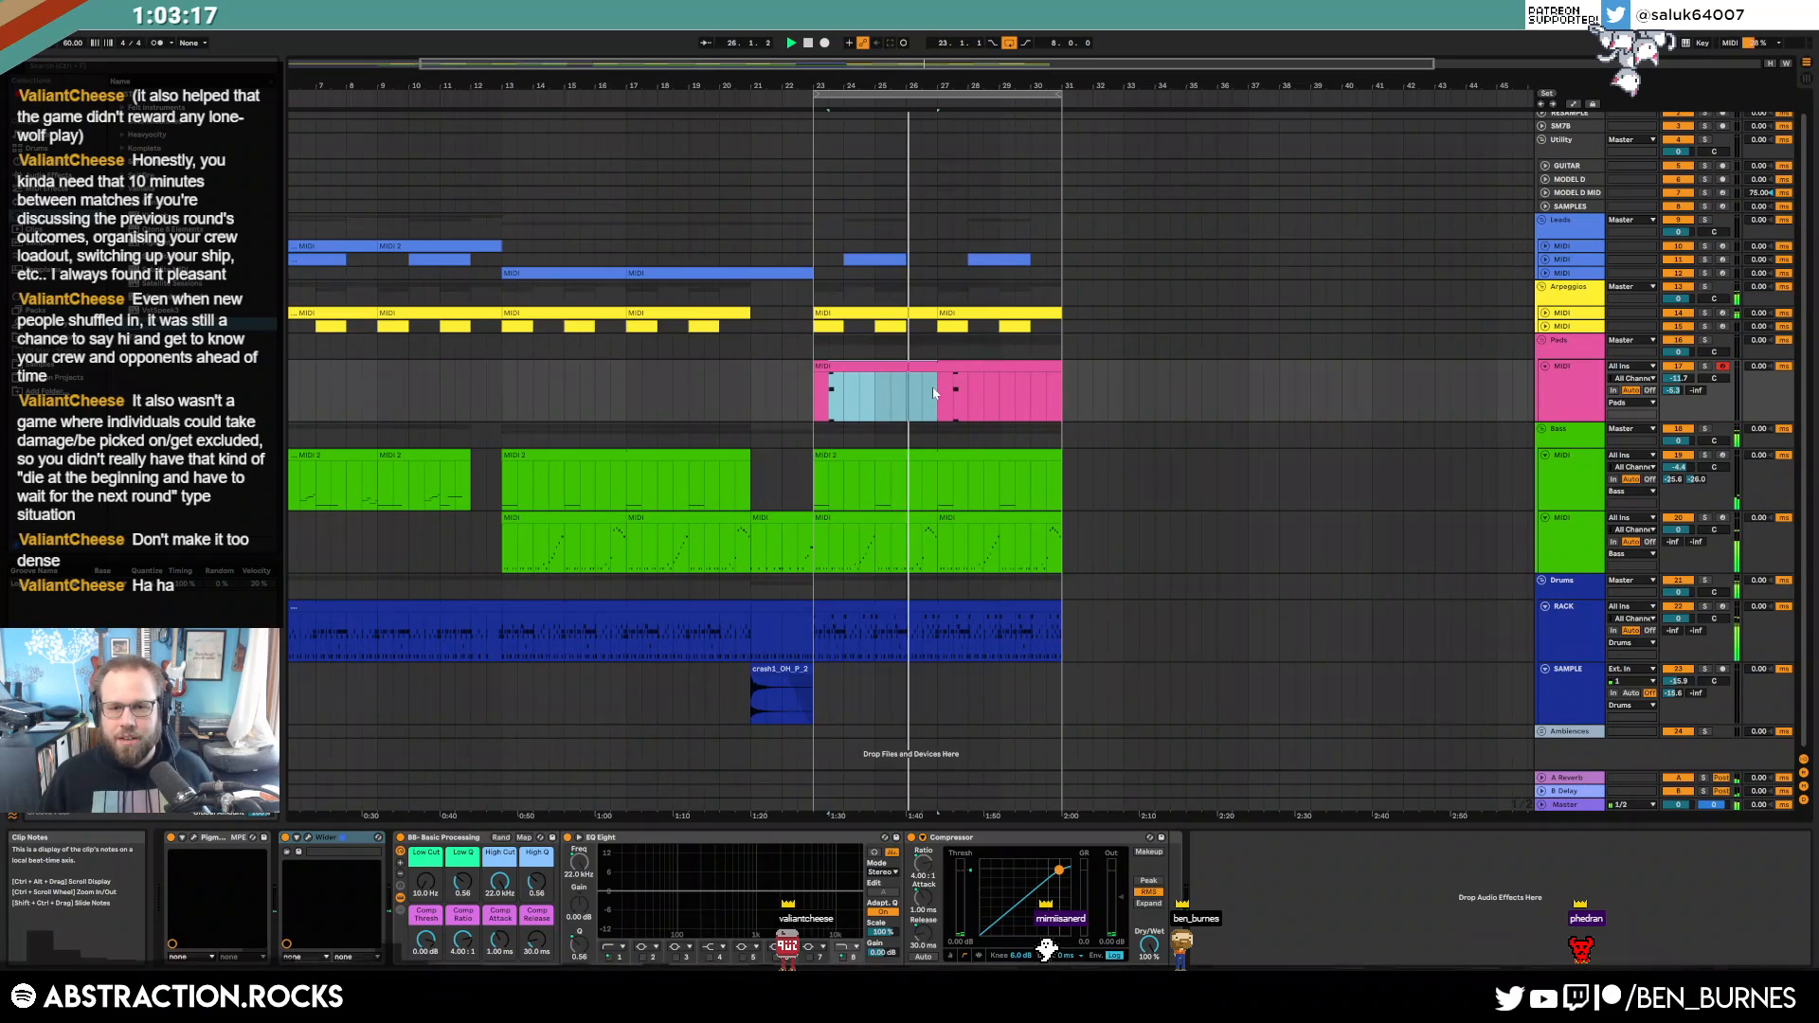
{"action": "left_click", "coordinate": [814, 396]}
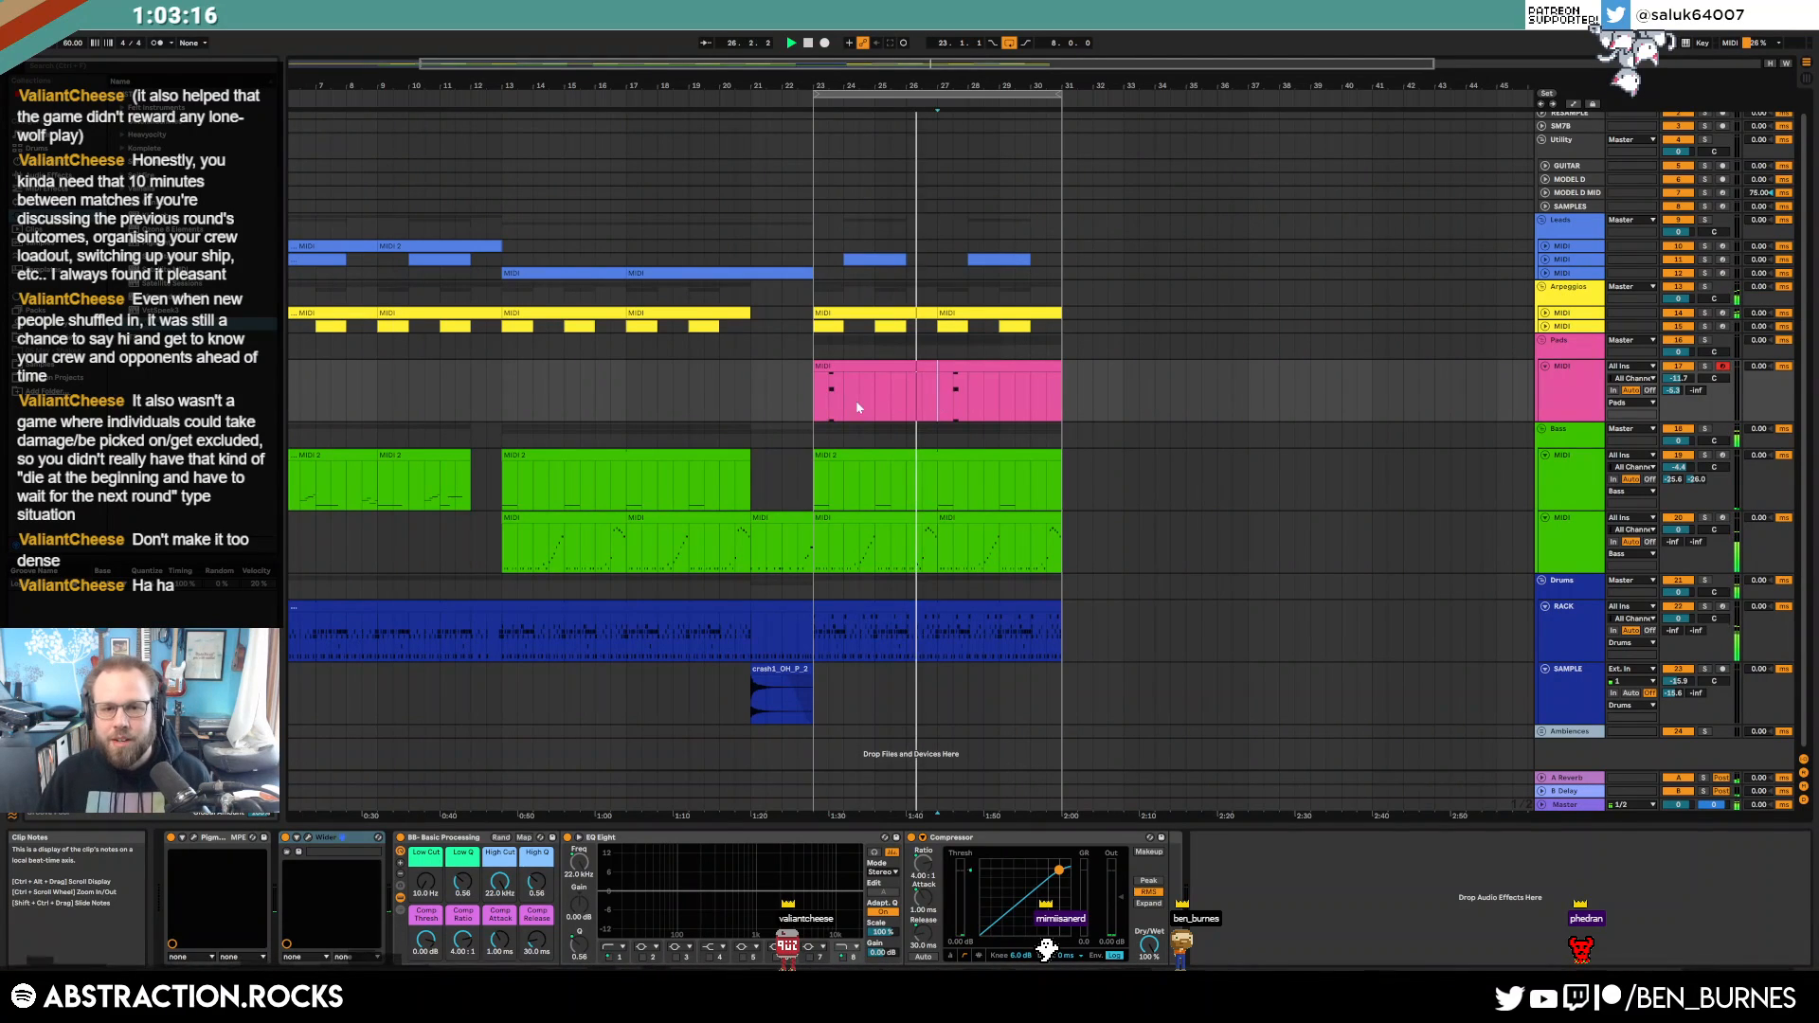
{"action": "double_click", "coordinate": [940, 395]}
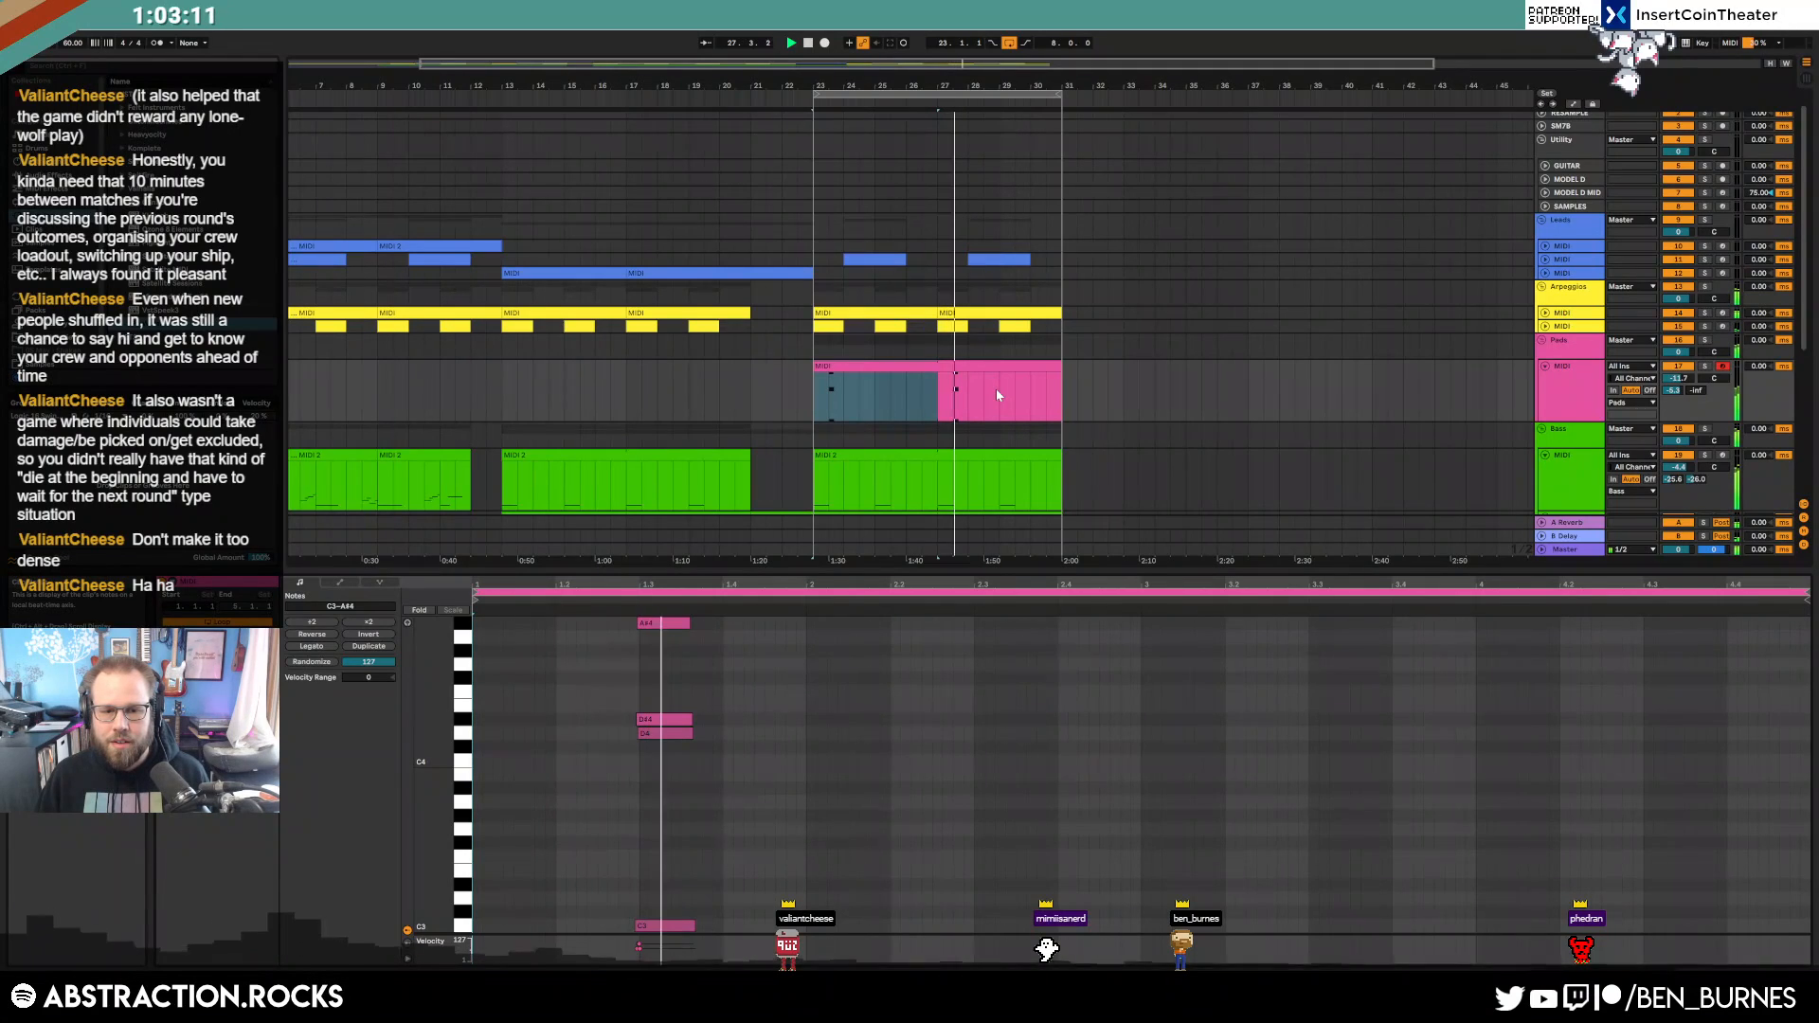
Choose a random drum sample in ADSR Sample Manager and load lo percussion 70 onto an empty Drum Rack pad.
{"action": "scroll", "coordinate": [1421, 313], "scroll_direction": "up", "scroll_amount": 1}
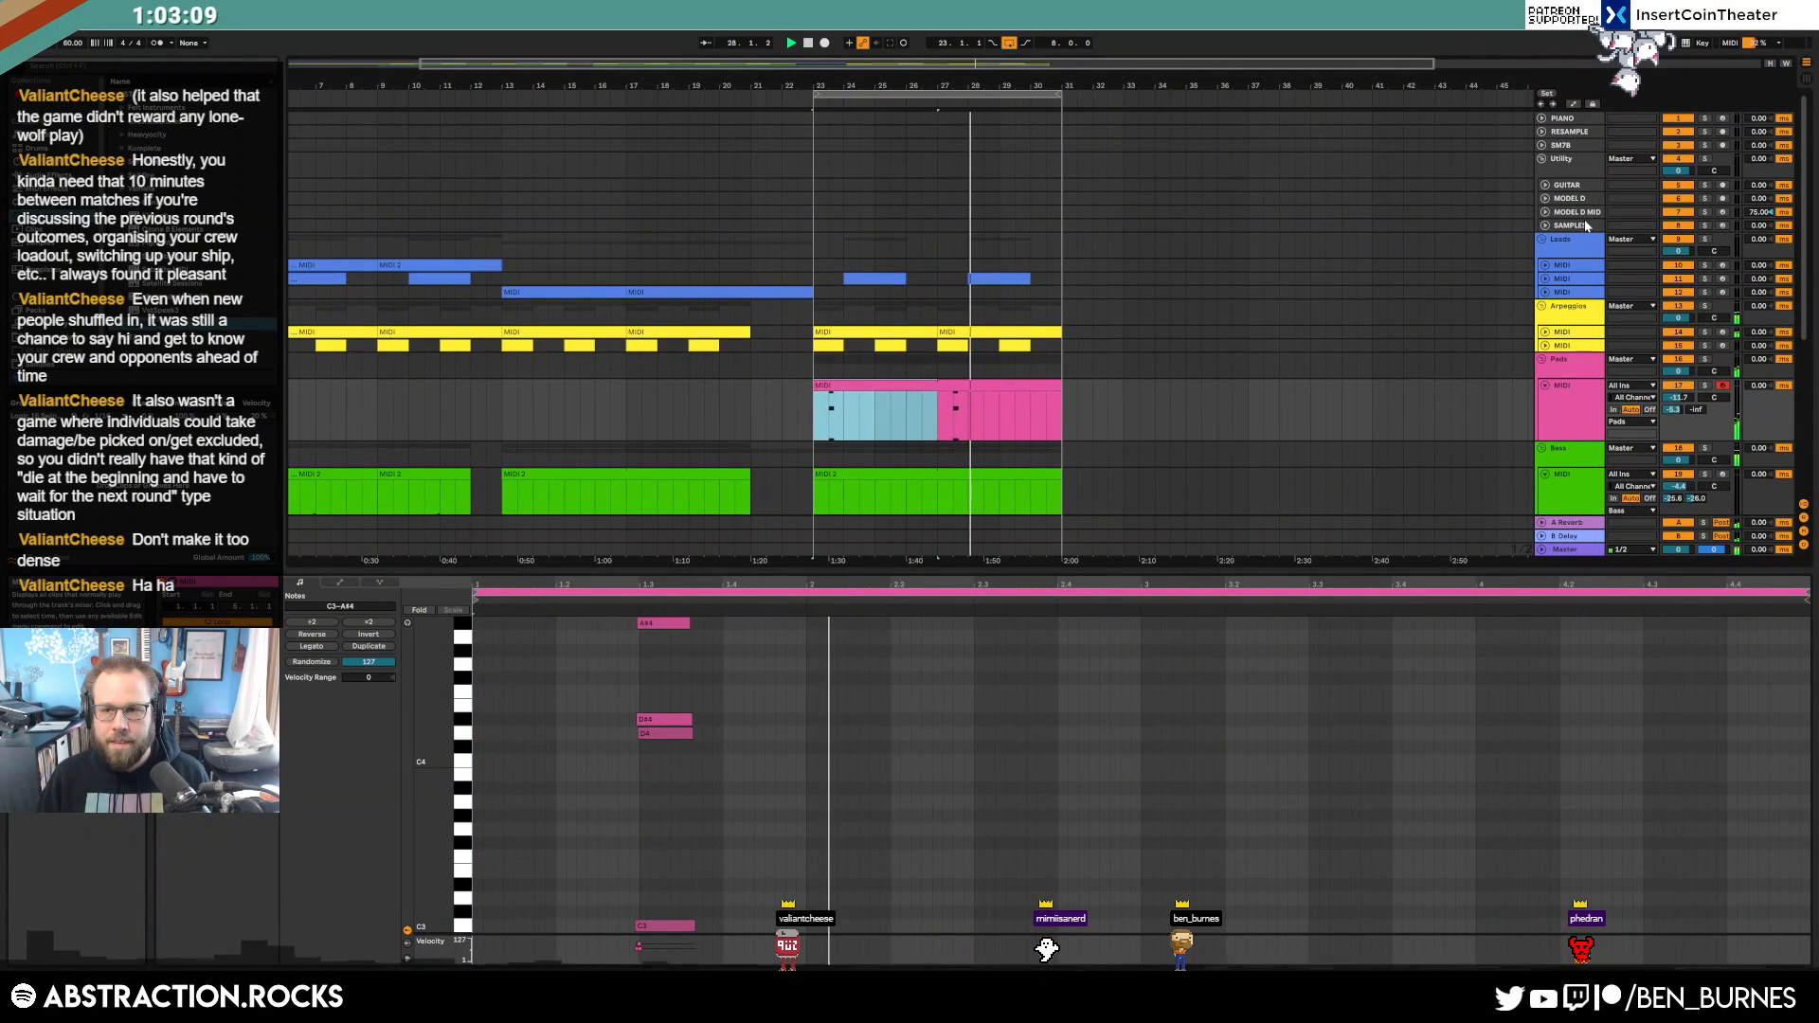
{"action": "left_click", "coordinate": [1585, 225]}
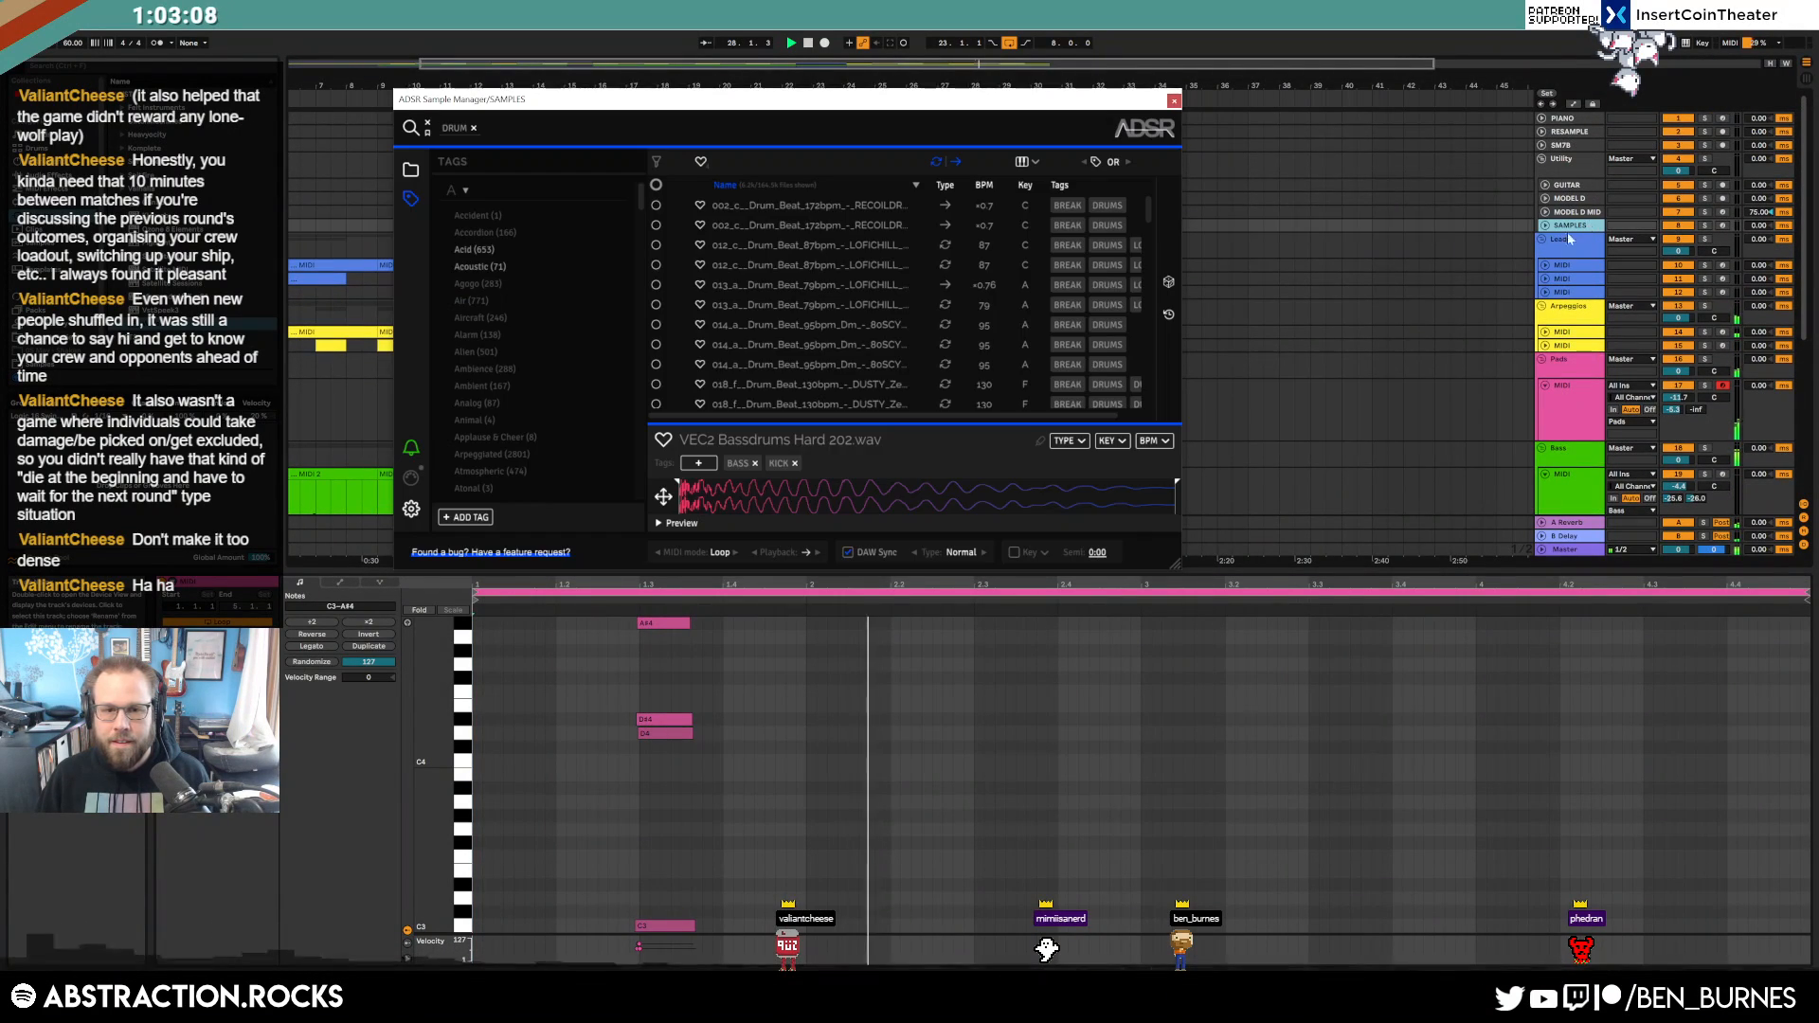
{"action": "left_click", "coordinate": [1170, 283]}
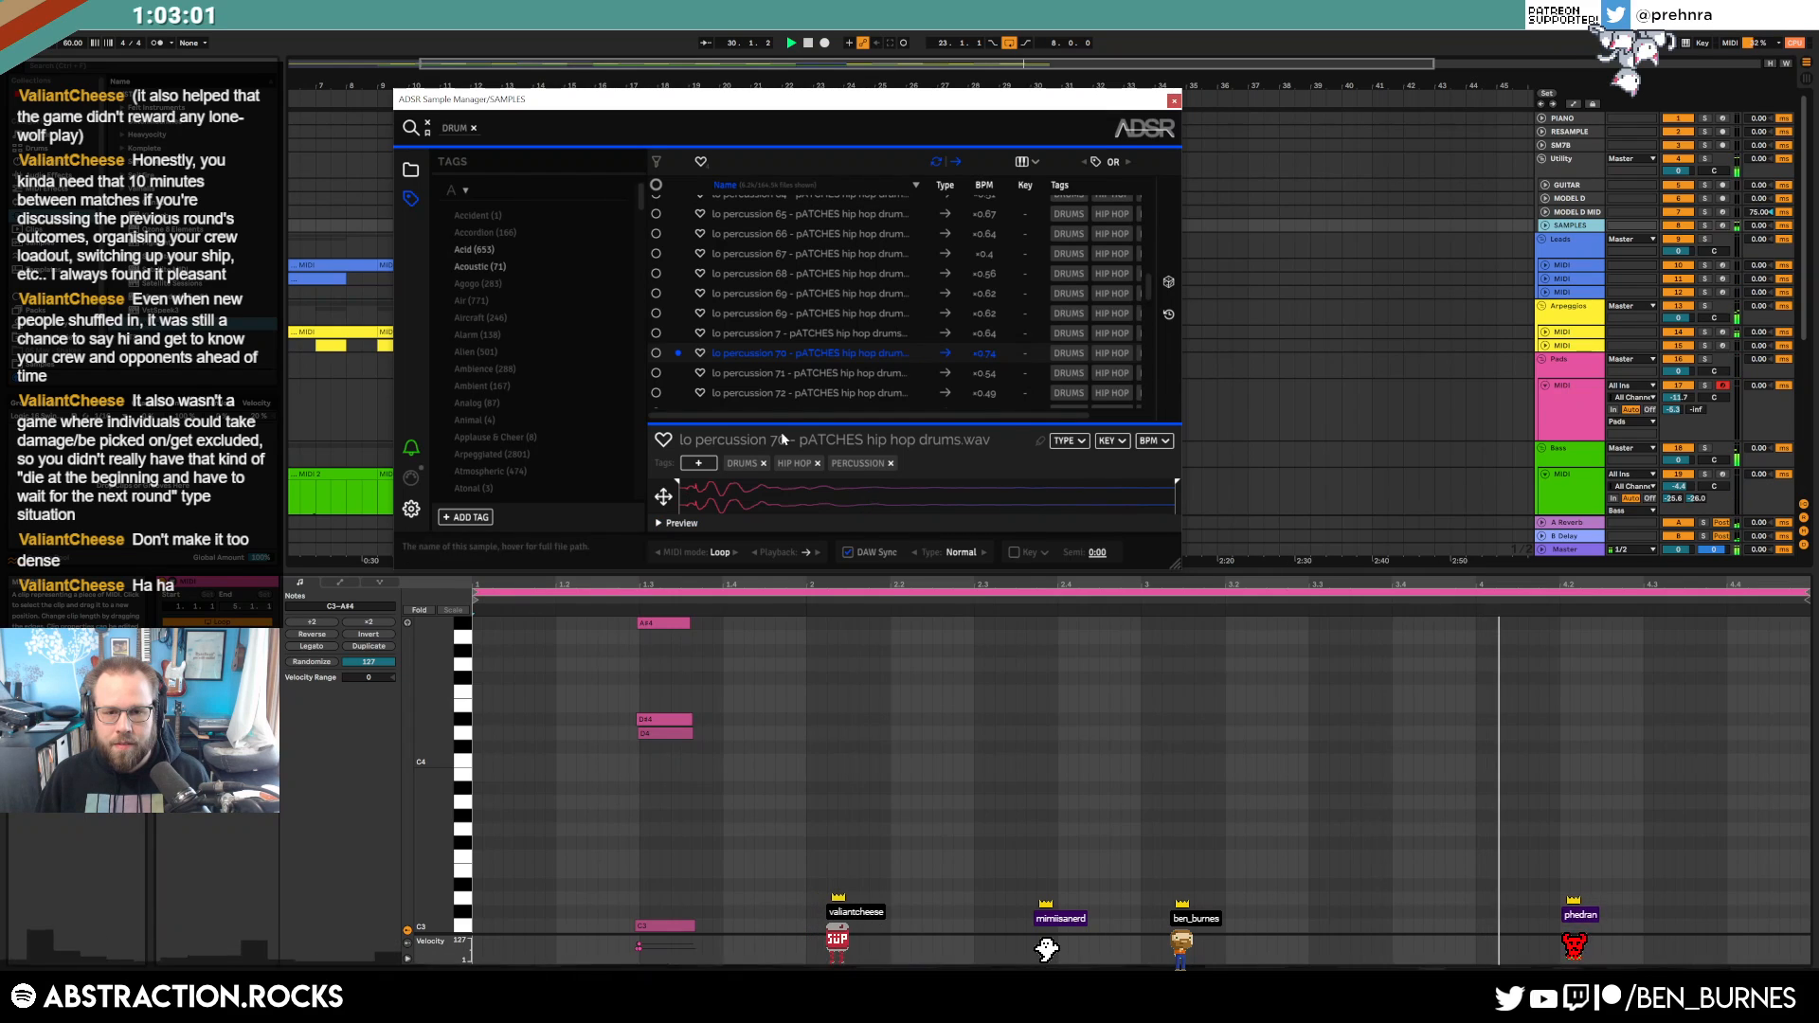
{"action": "scroll", "coordinate": [1385, 437], "scroll_direction": "down", "scroll_amount": 5}
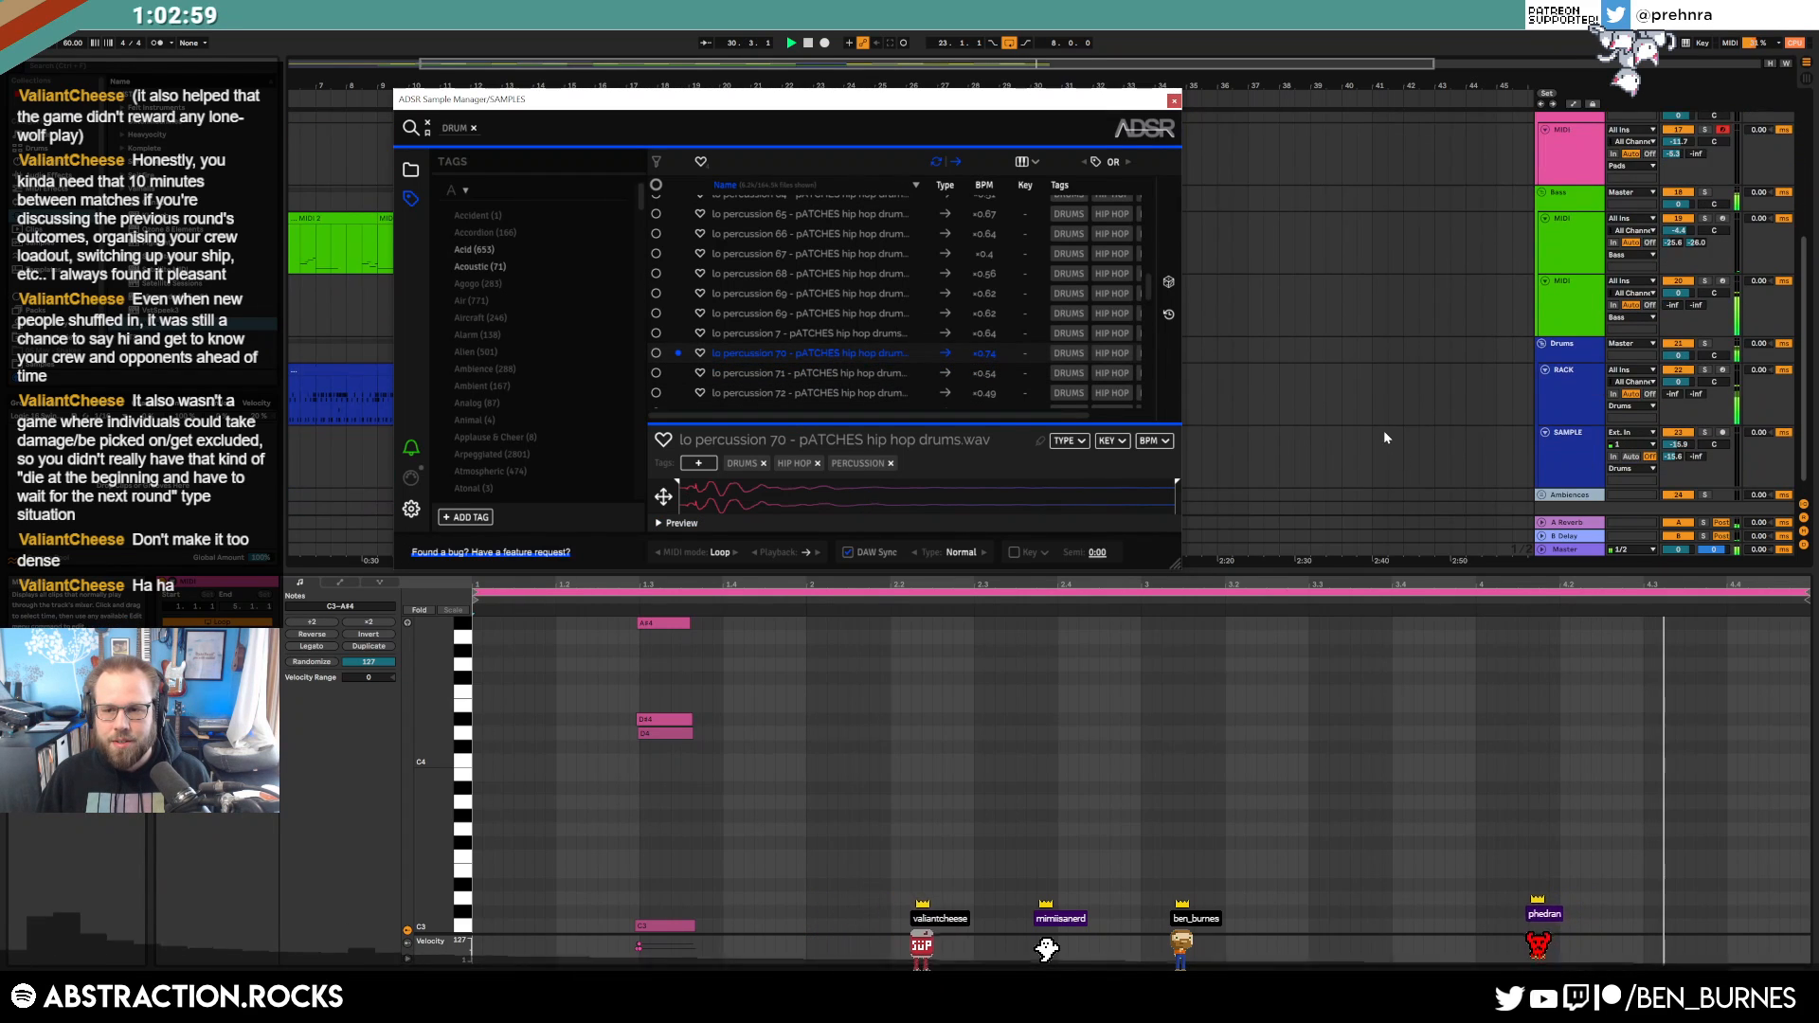
{"action": "scroll", "coordinate": [1385, 438], "scroll_direction": "down", "scroll_amount": 1}
{"action": "left_click_drag", "start_coordinate": [783, 361], "coordinate": [1300, 407]}
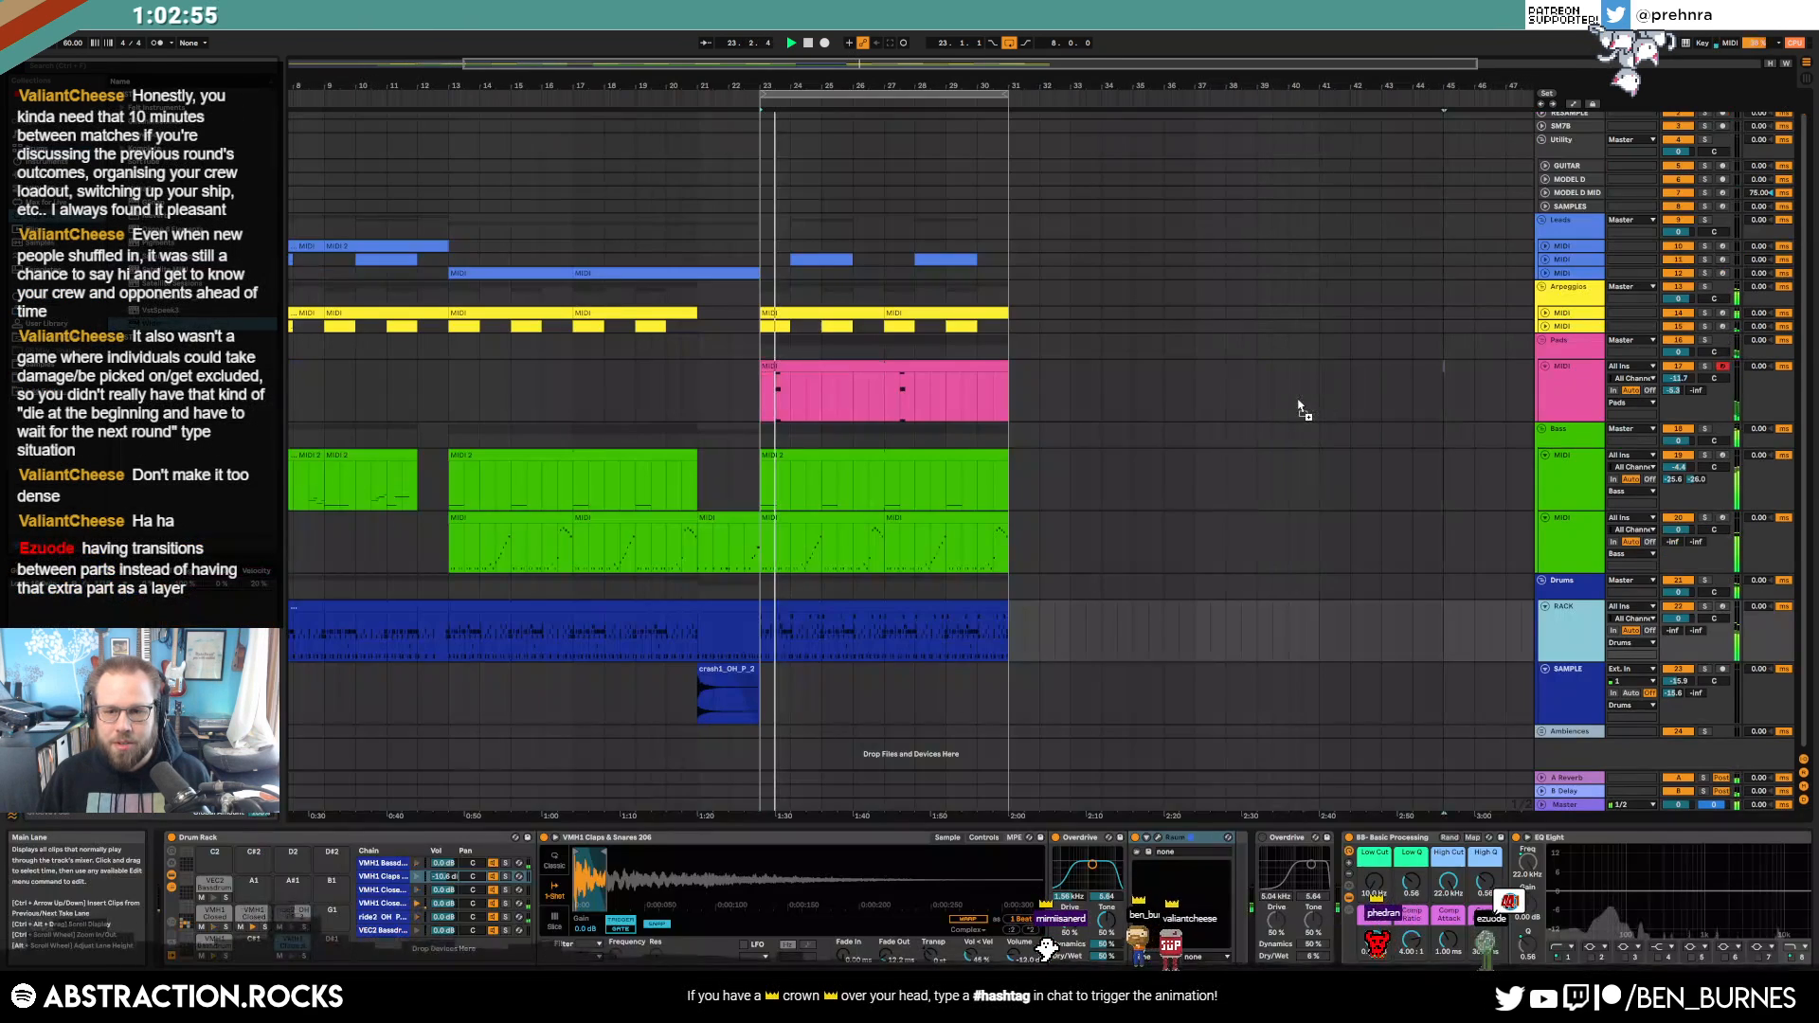
{"action": "left_click_drag", "start_coordinate": [463, 760], "coordinate": [251, 893]}
Draw a roll of five lo percussion 70 notes in the second drum clip of the loop, ramp their velocities upward, and play it.
{"action": "left_click", "coordinate": [909, 616]}
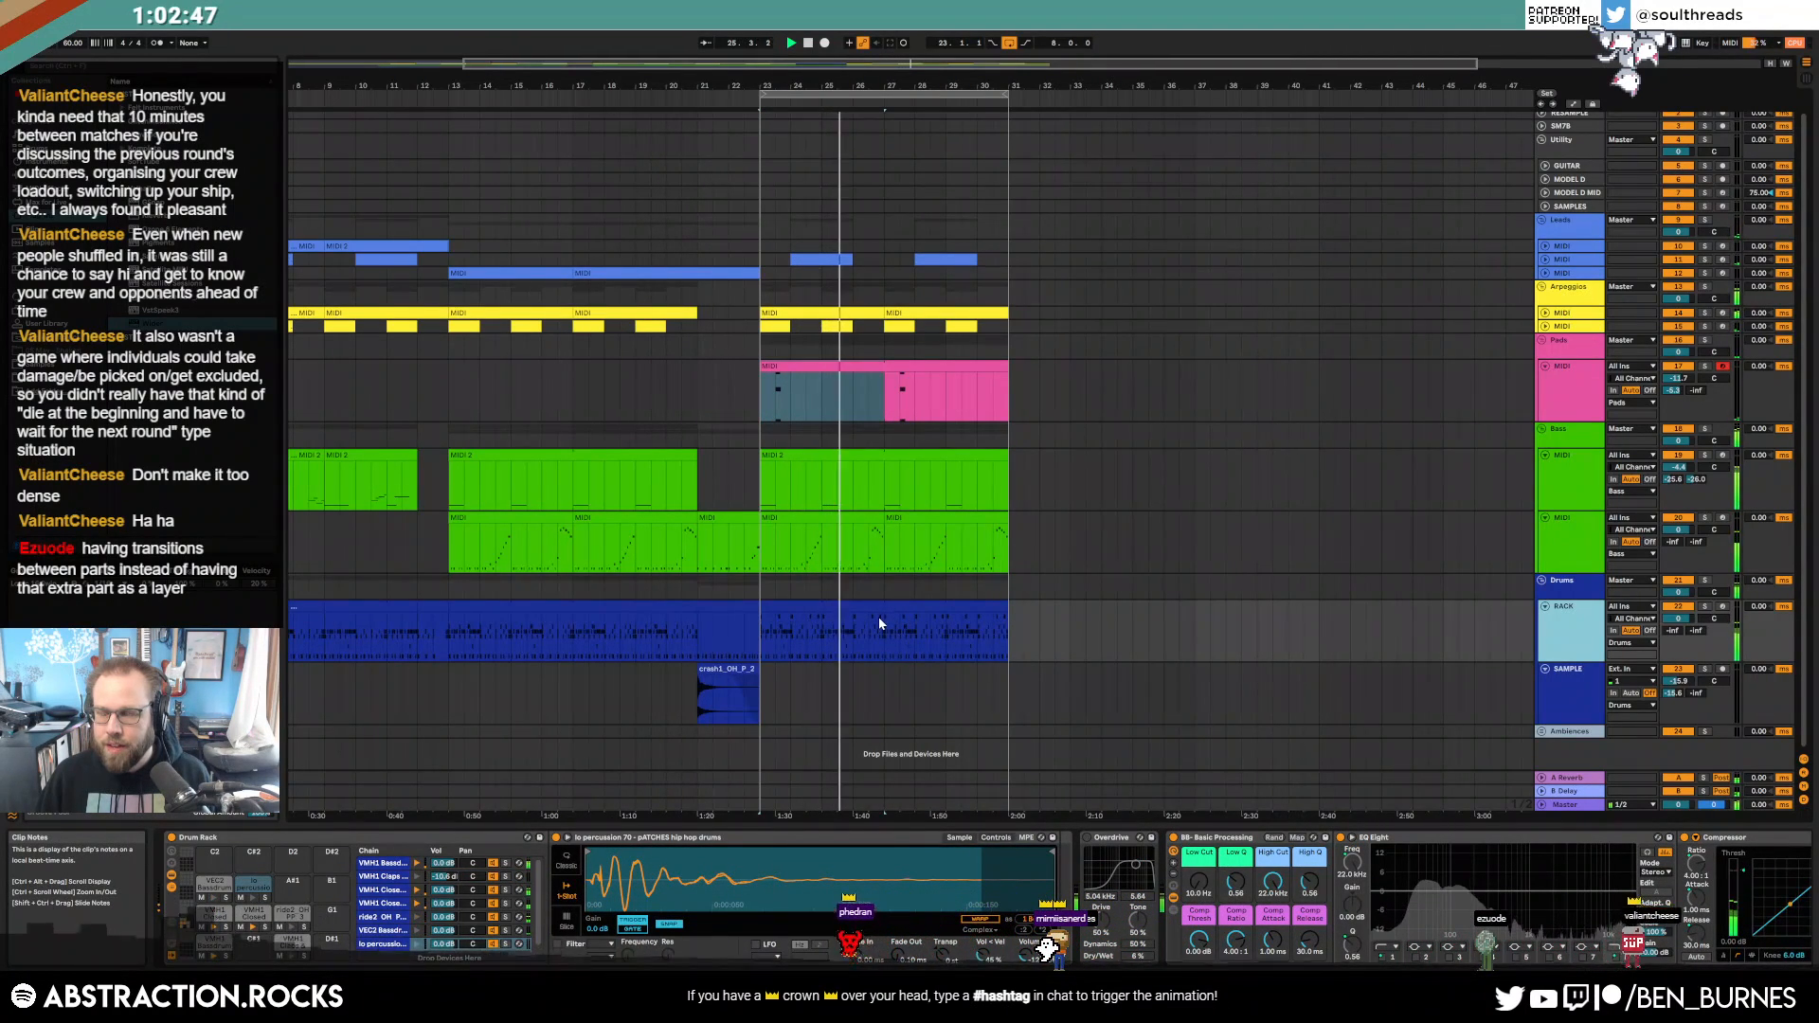
{"action": "left_click_drag", "start_coordinate": [883, 625], "coordinate": [1003, 631]}
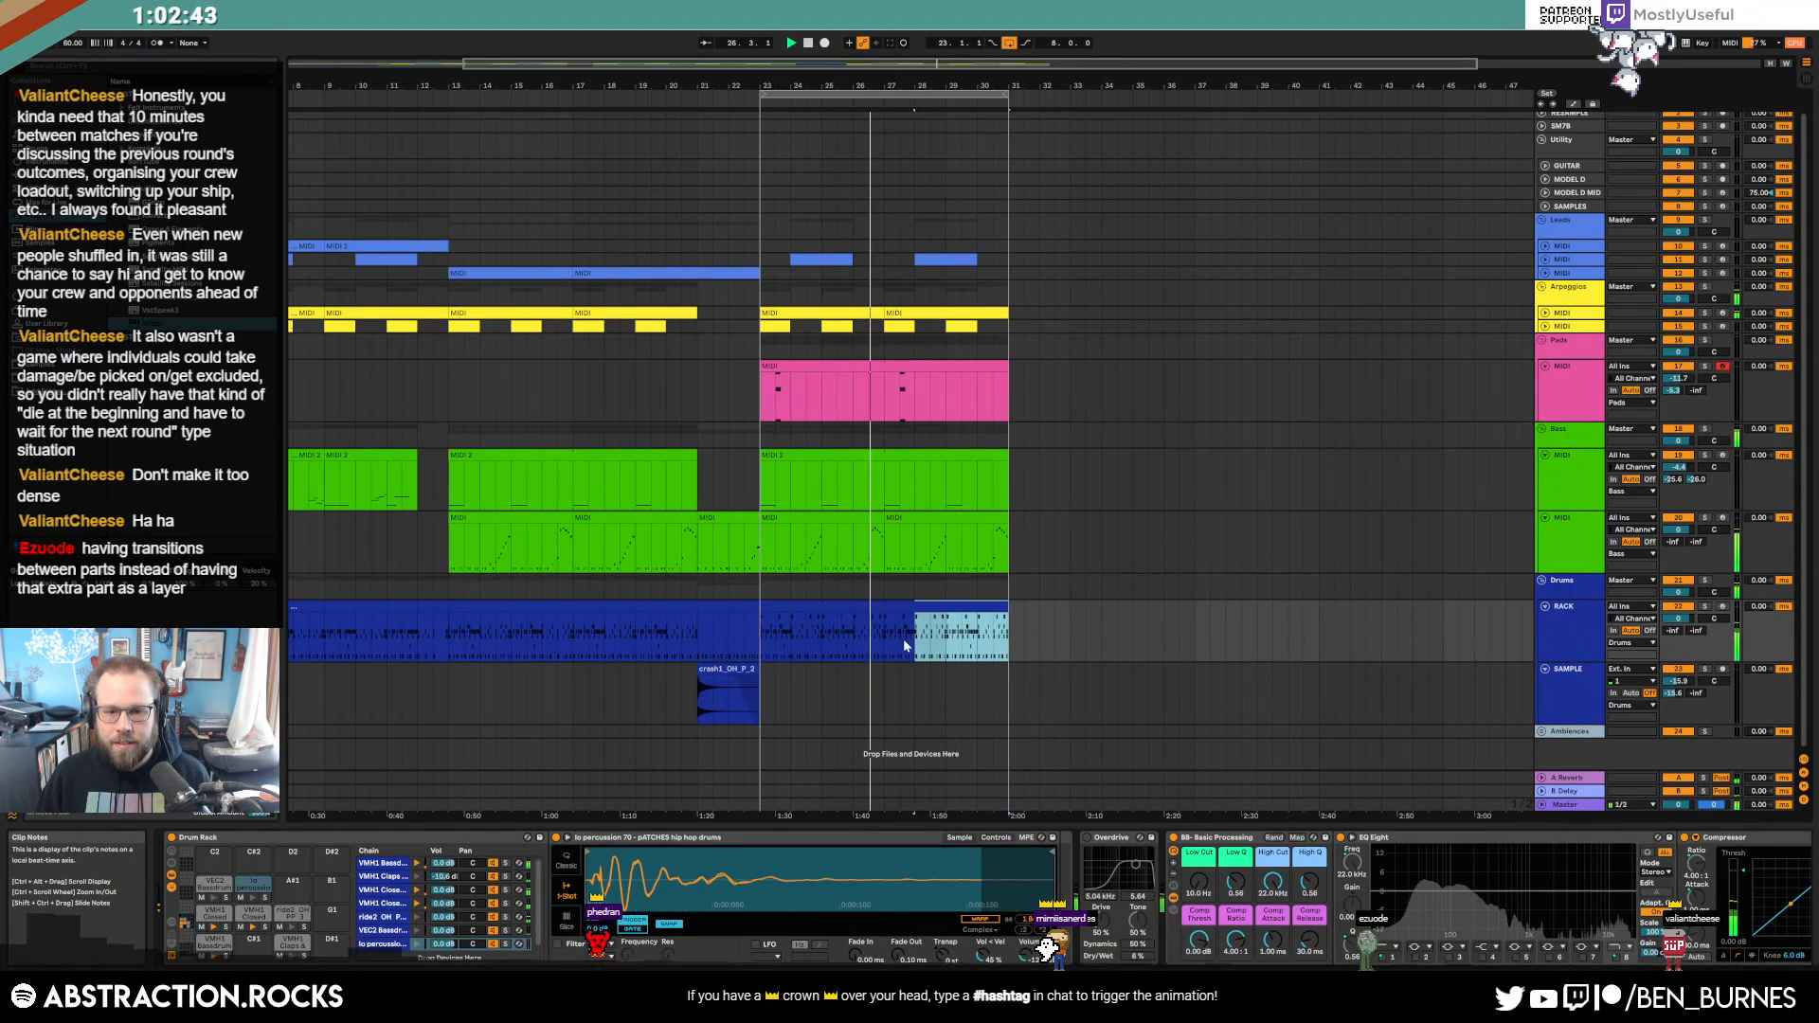
{"action": "double_click", "coordinate": [915, 608]}
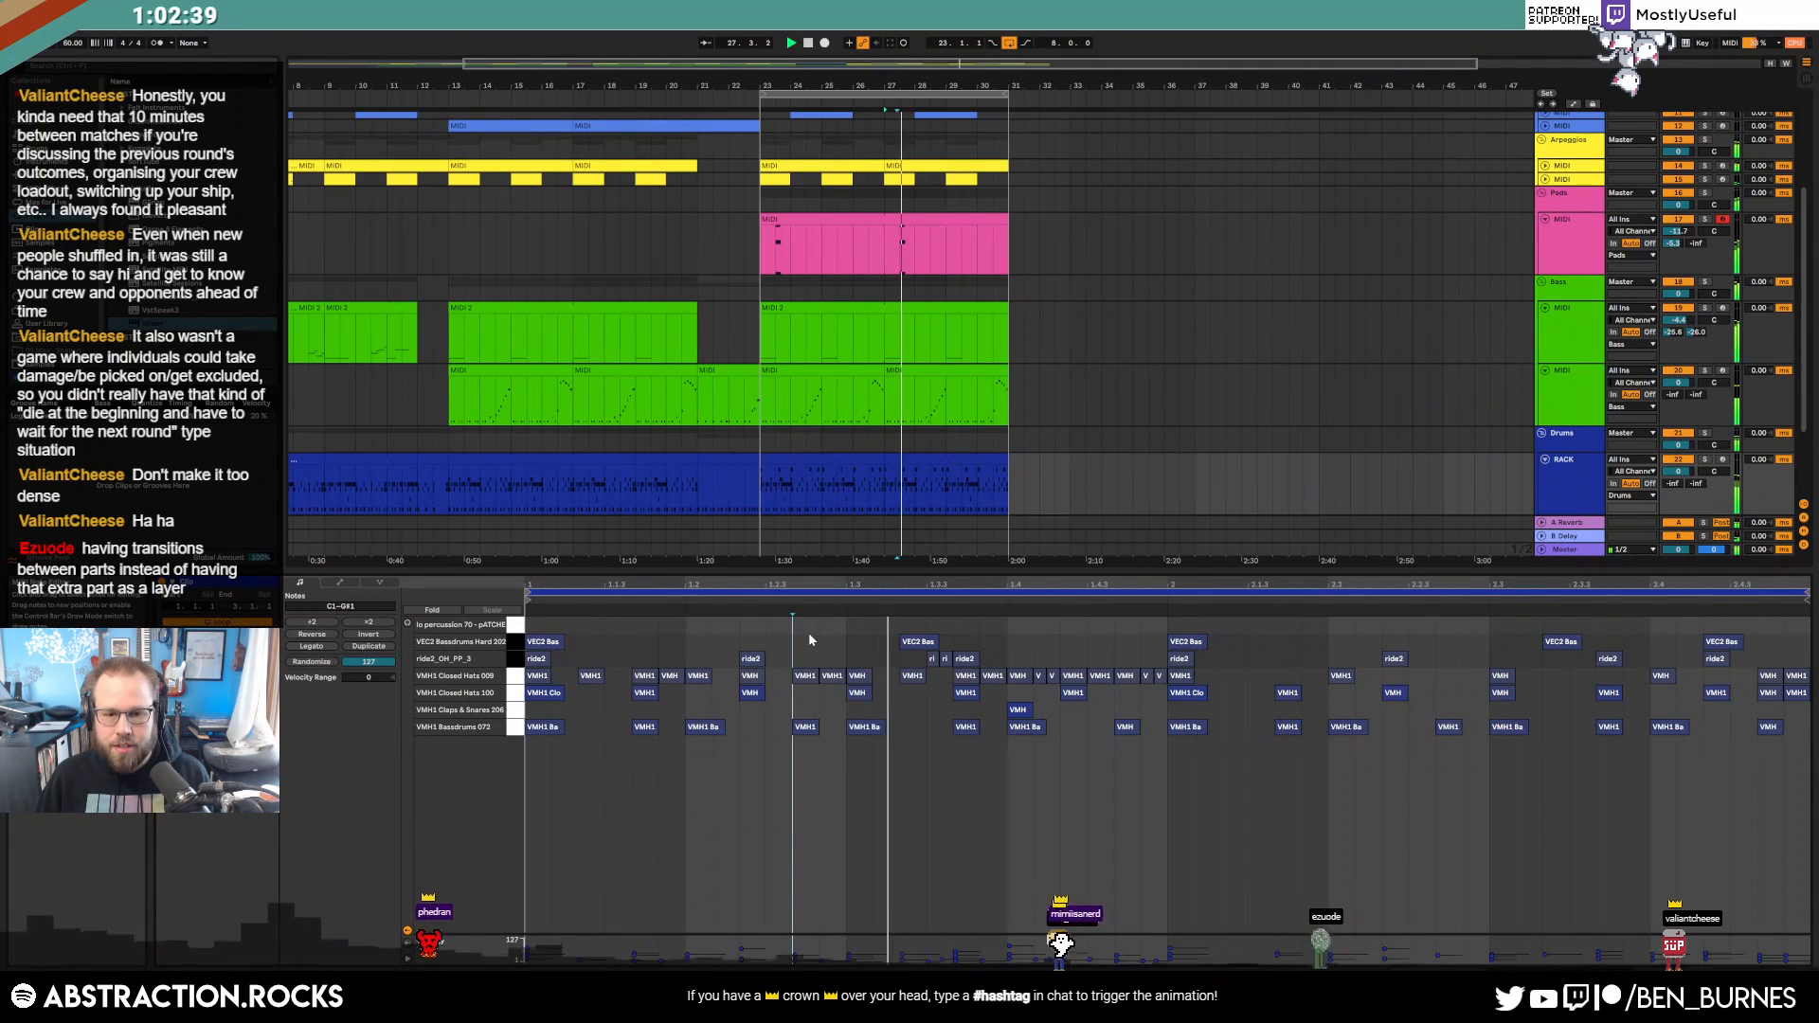
{"action": "key", "text": "space"}
{"action": "left_click_drag", "start_coordinate": [801, 625], "coordinate": [858, 621]}
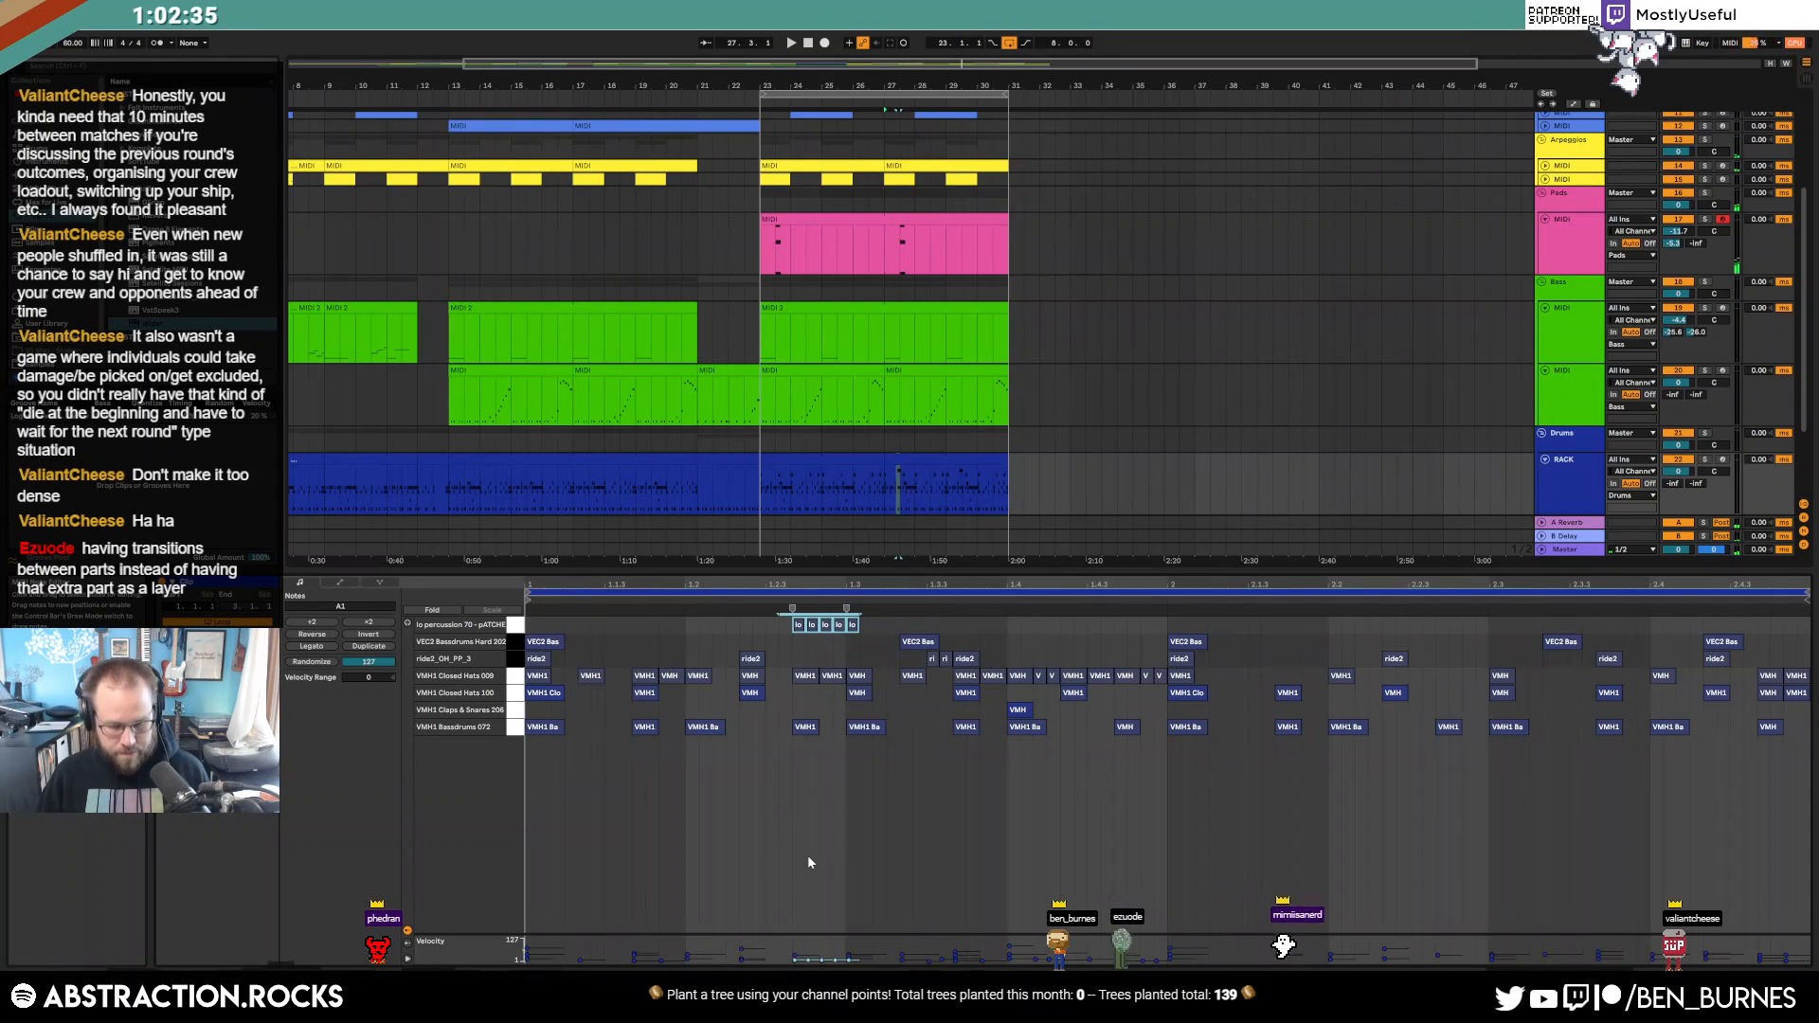
{"action": "left_click_drag", "start_coordinate": [786, 956], "coordinate": [860, 937]}
{"action": "key", "text": "space"}
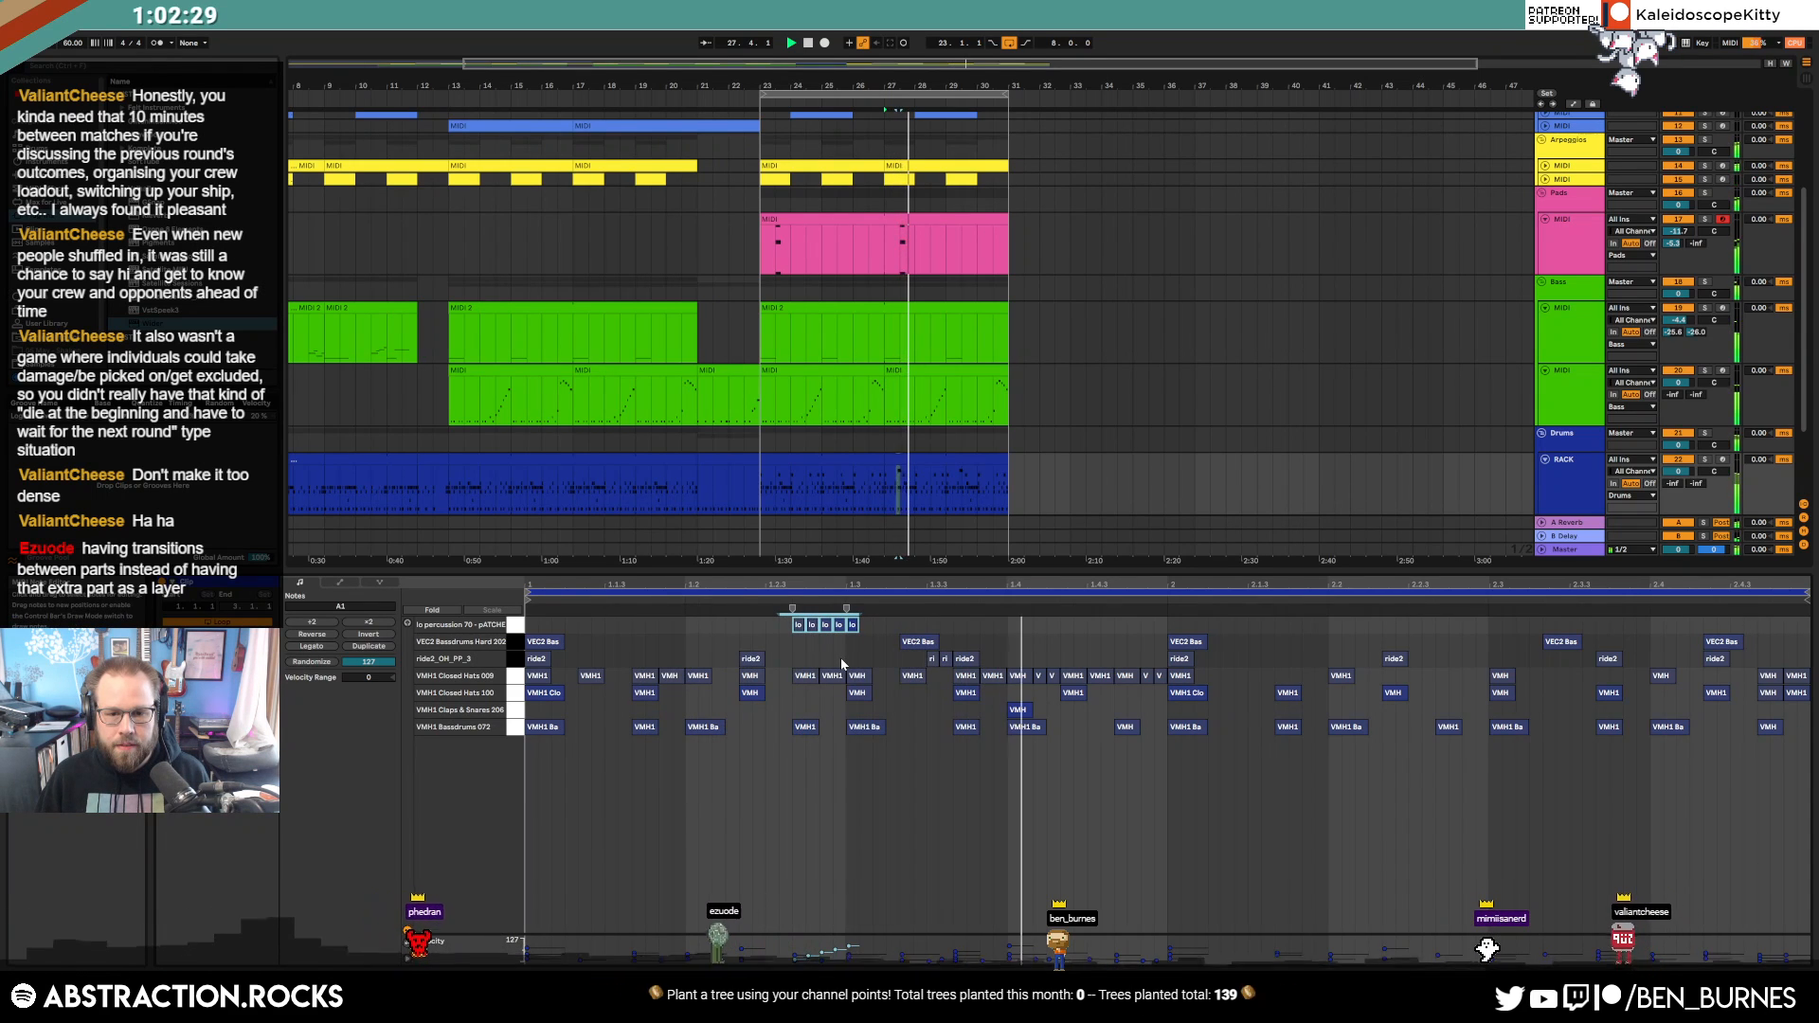
Stop playback and insert Multiband Dynamics followed by Delay after the lo percussion 70 sampler in the Drum Rack.
{"action": "key", "text": "shift+Tab"}
{"action": "key", "text": "space"}
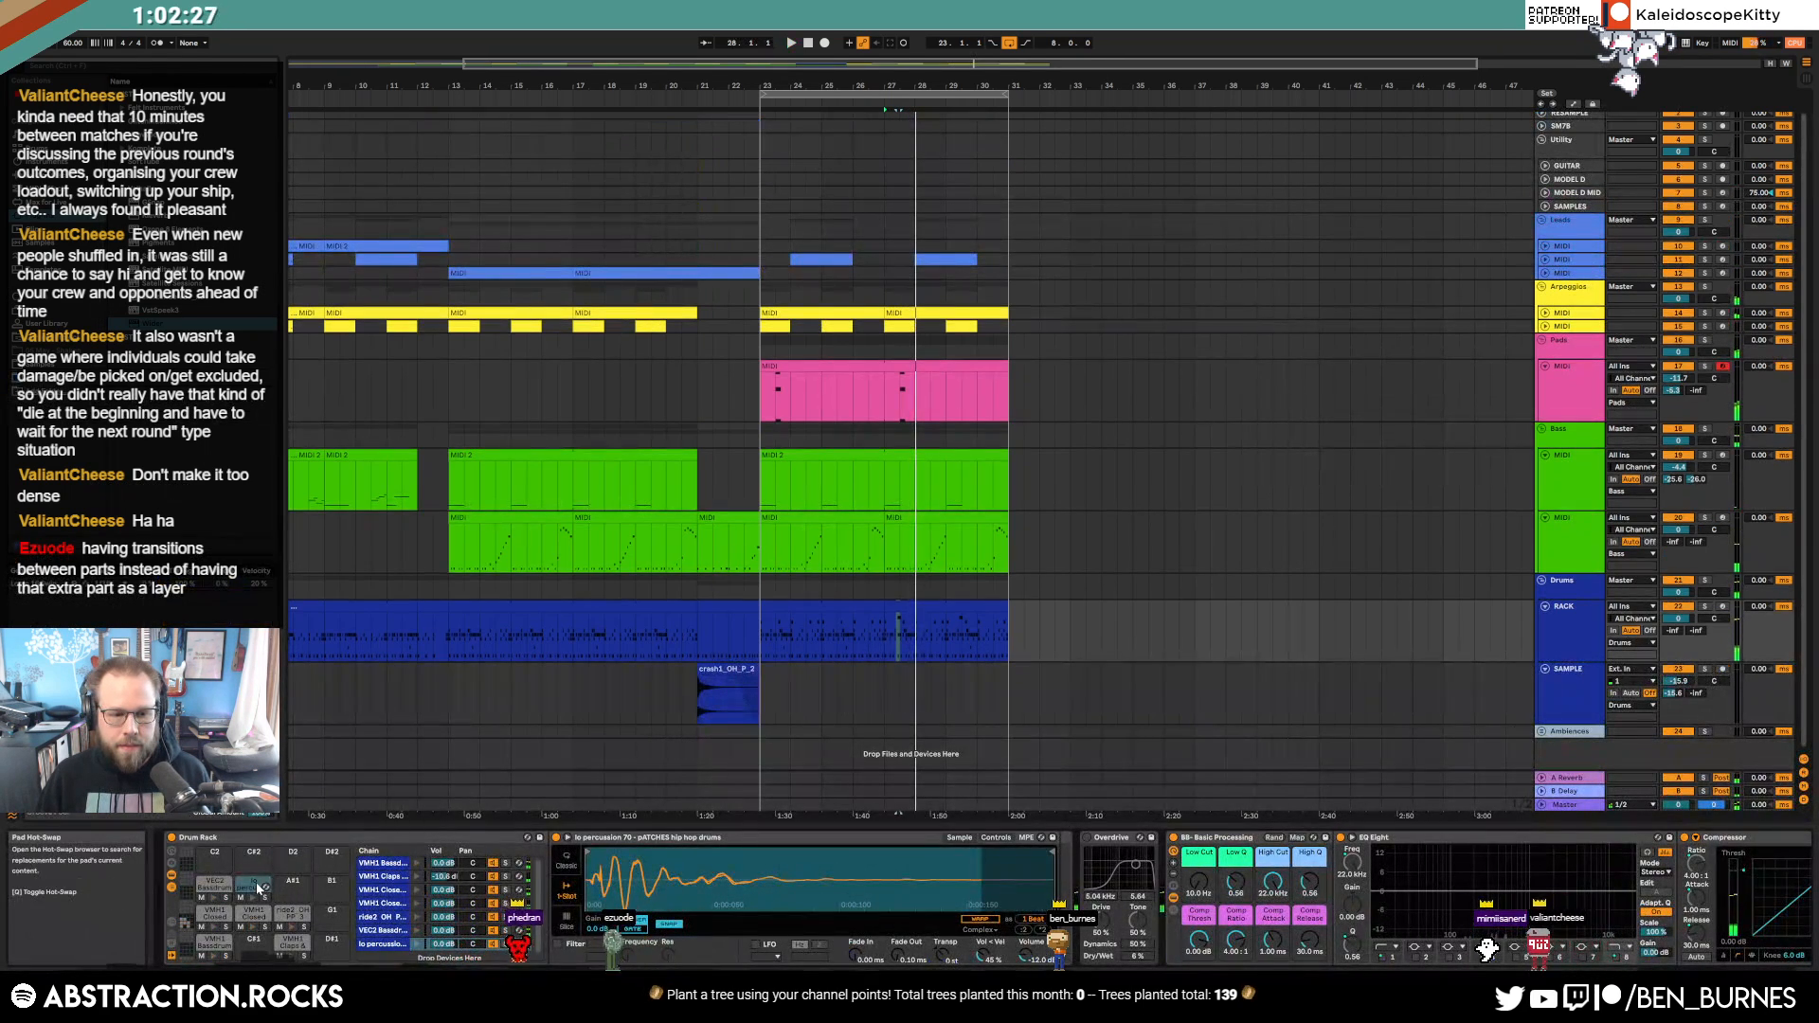
{"action": "left_click", "coordinate": [58, 176]}
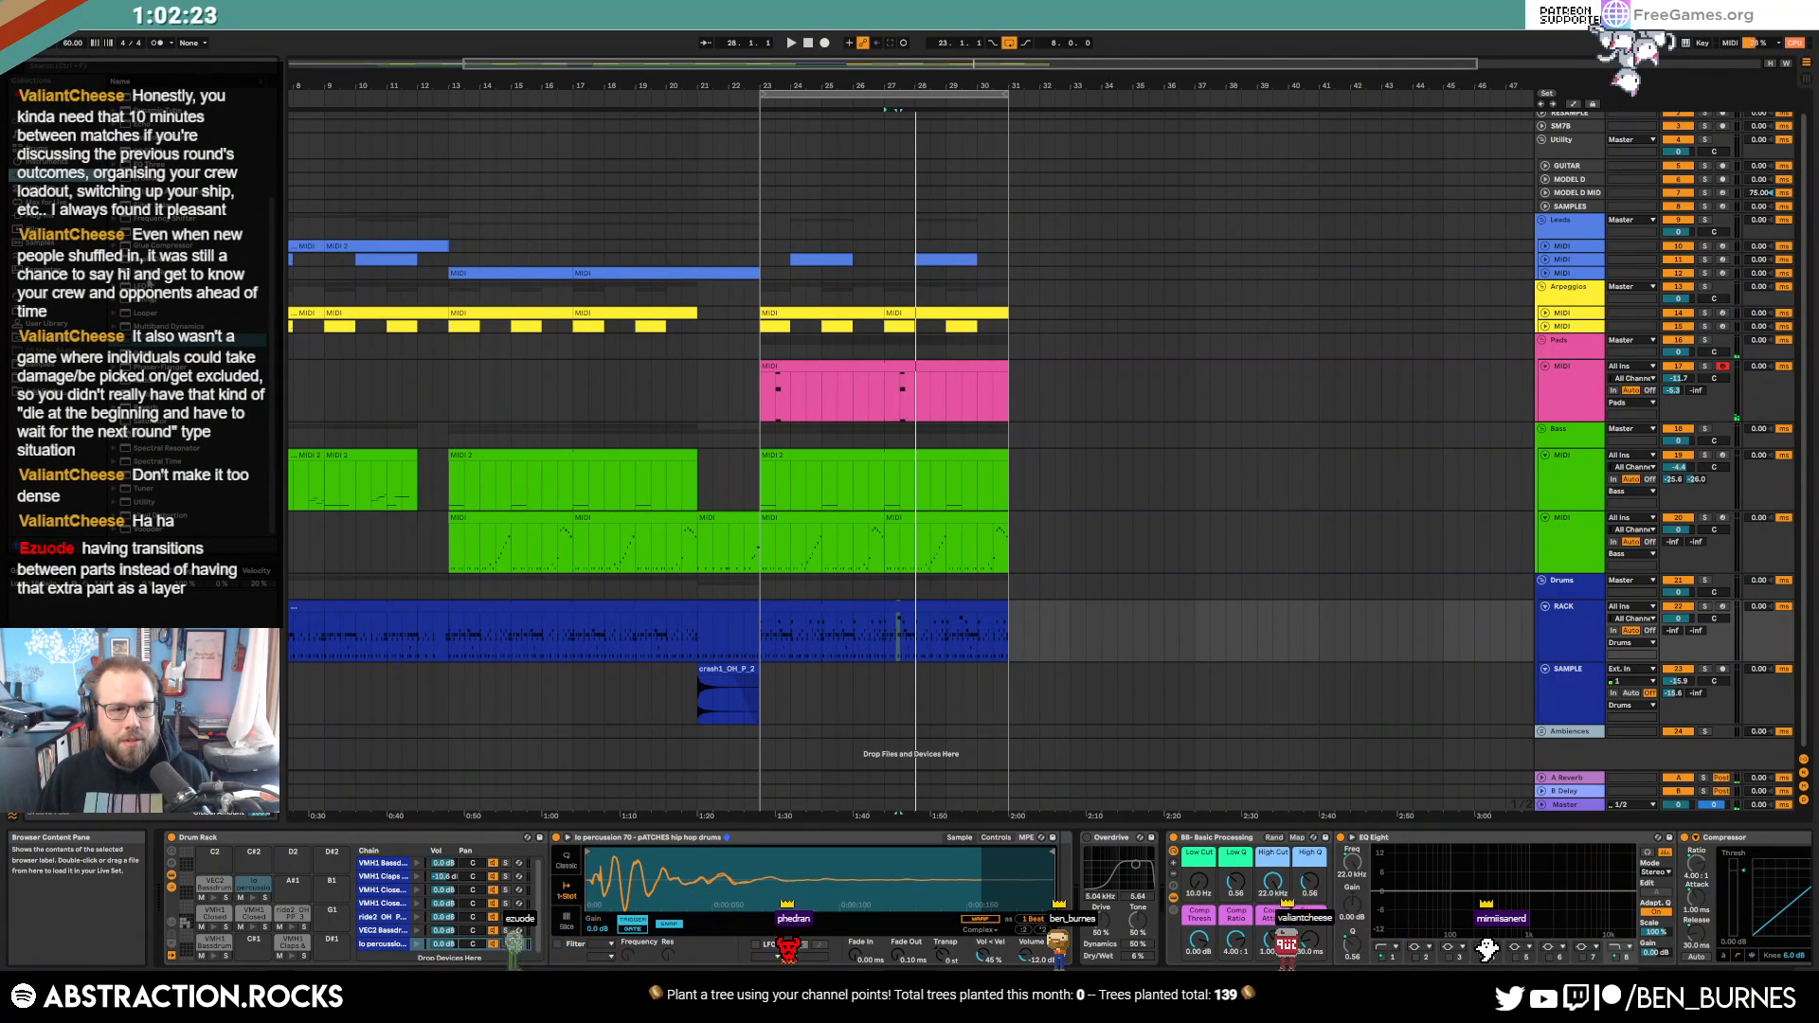
{"action": "scroll", "coordinate": [190, 339], "scroll_direction": "up", "scroll_amount": 2}
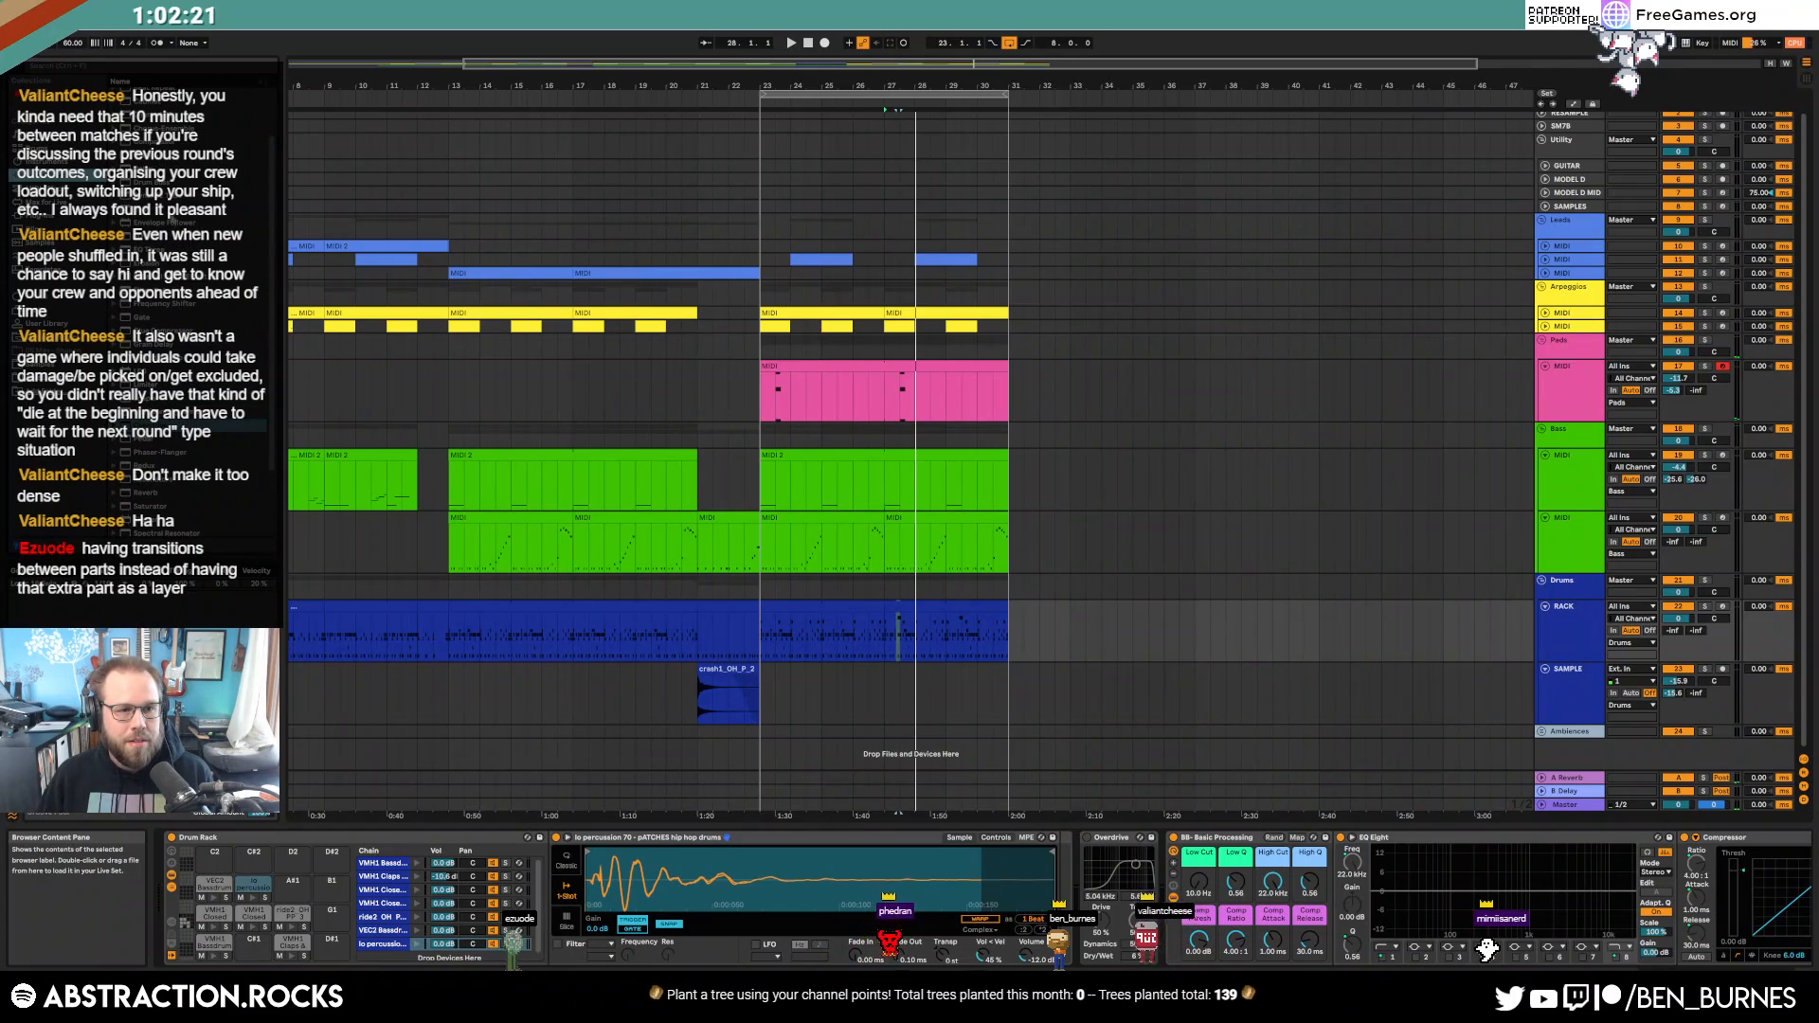
{"action": "left_click_drag", "start_coordinate": [1068, 843], "coordinate": [1062, 873]}
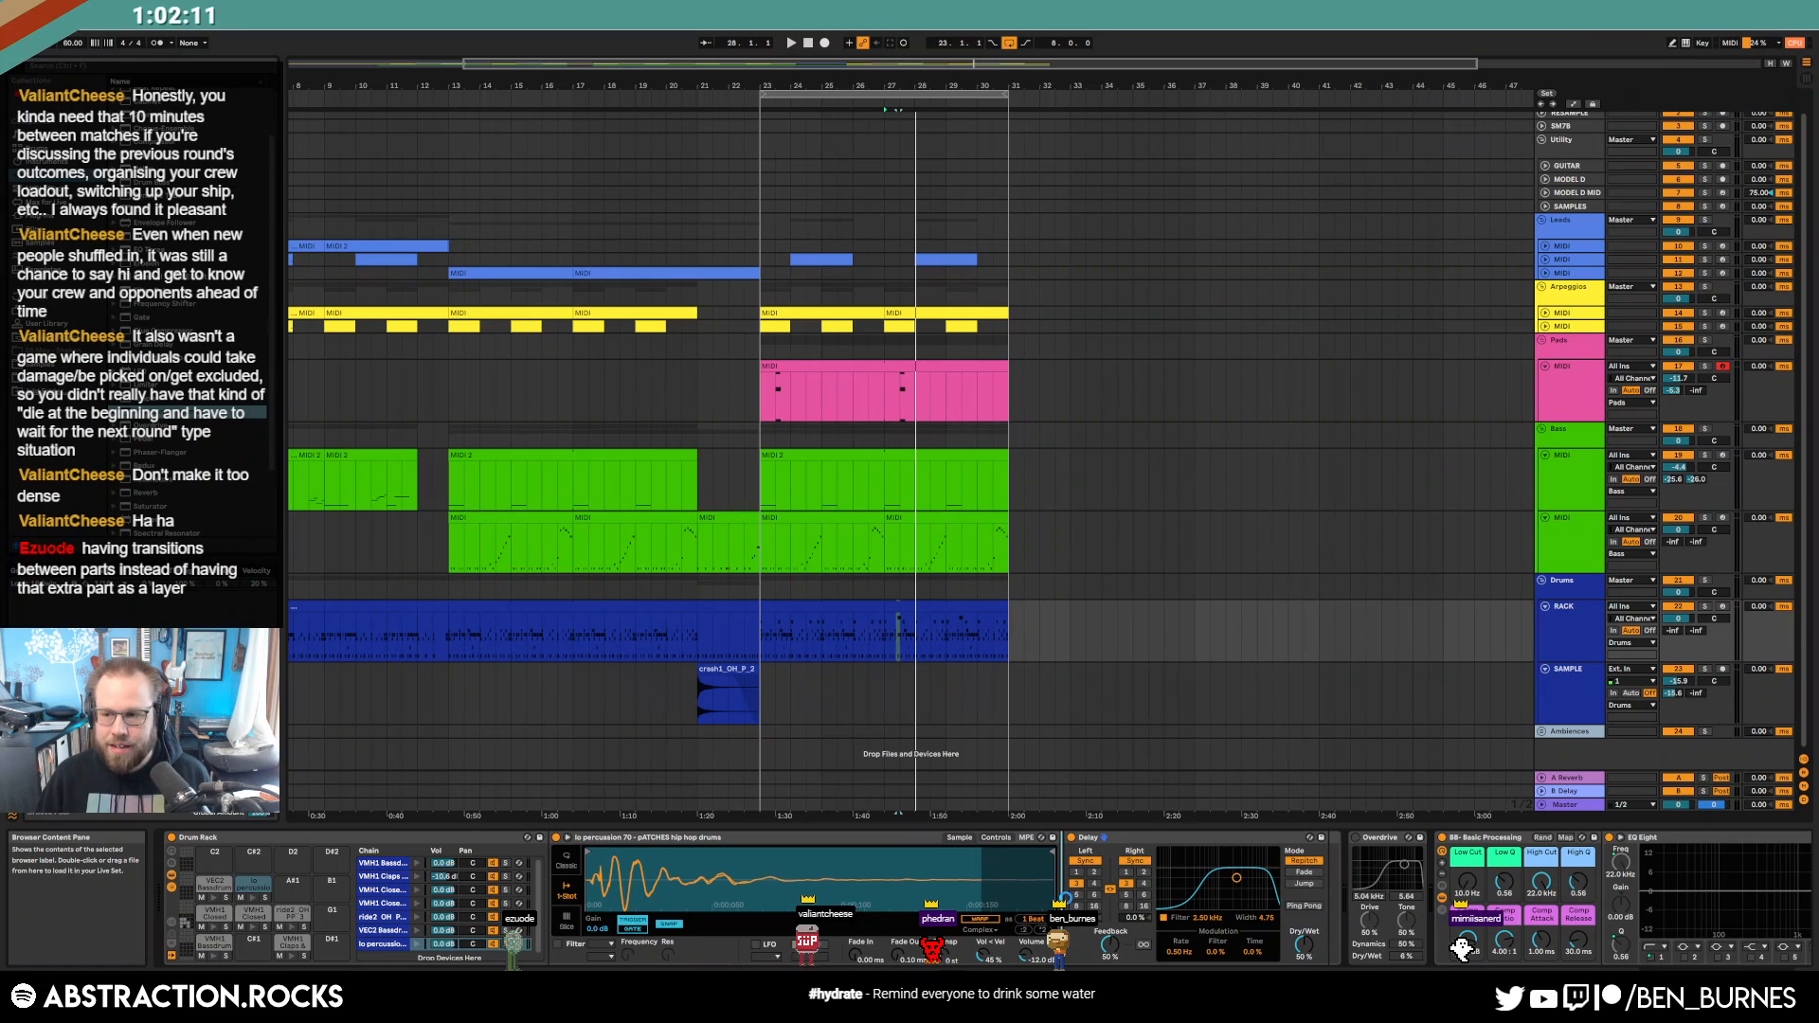
{"action": "left_click_drag", "start_coordinate": [725, 836], "coordinate": [1061, 870]}
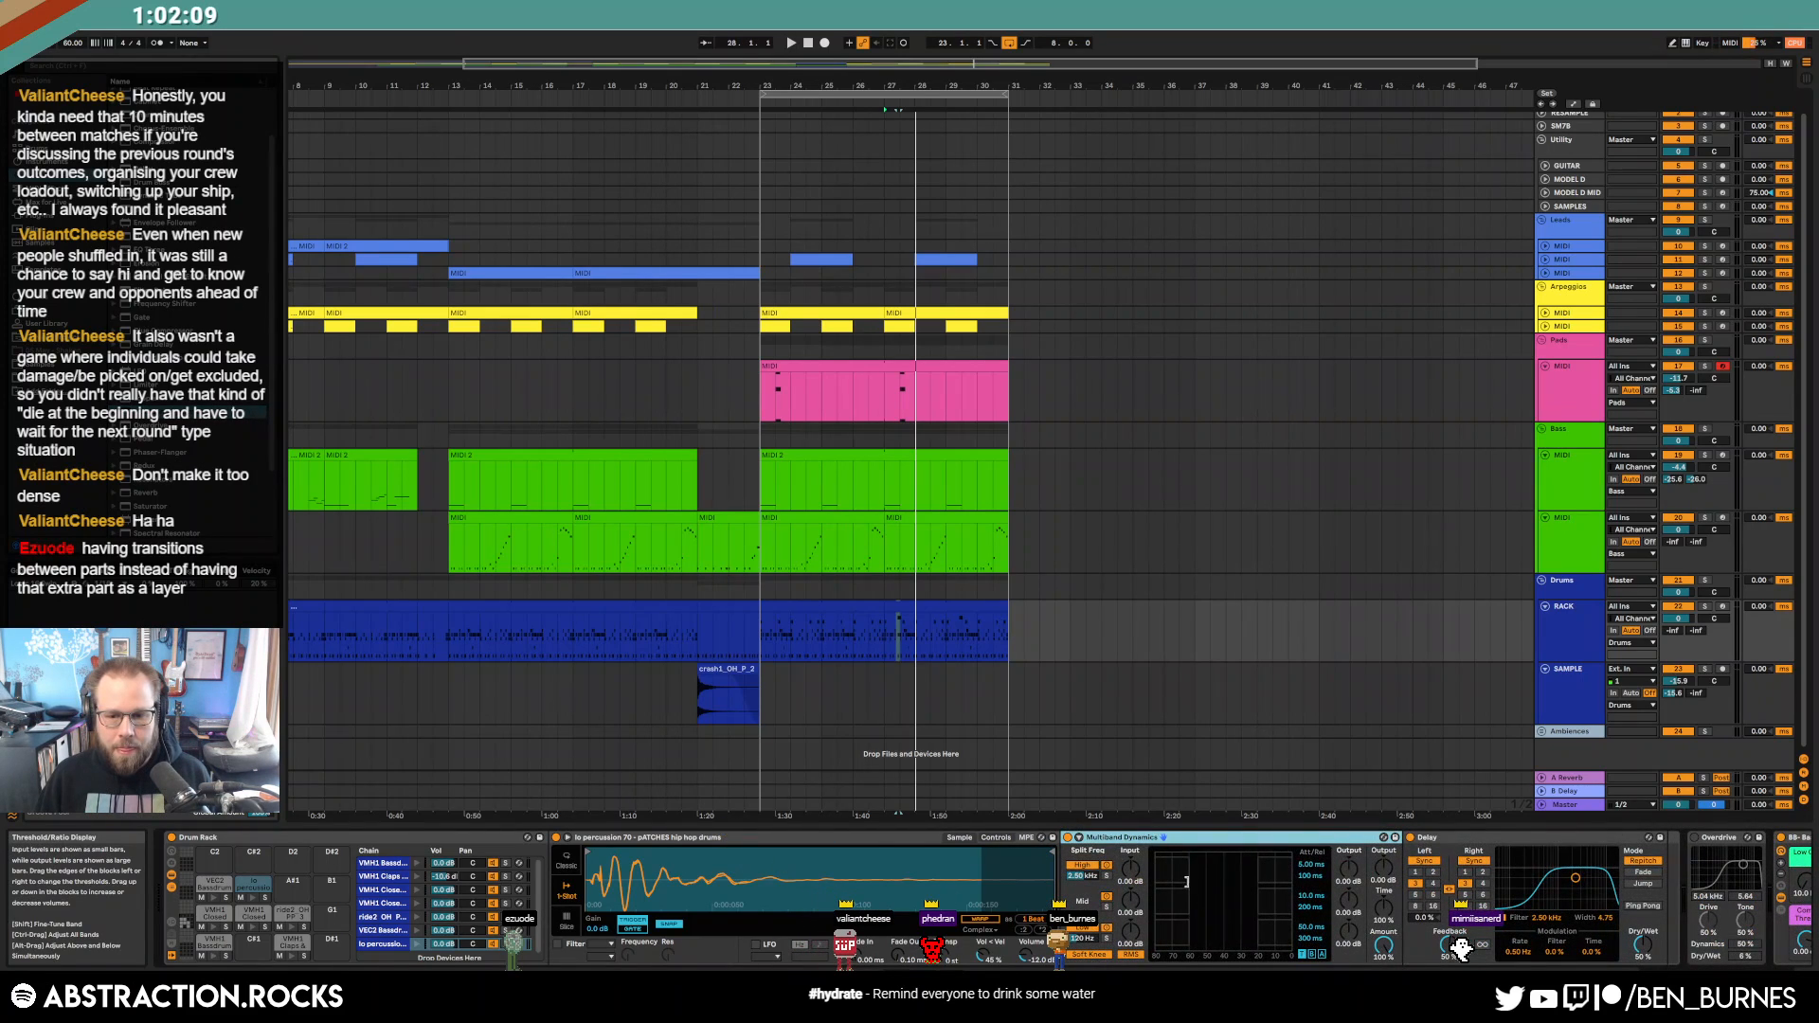
Raise the high split frequency in Multiband Dynamics during playback, then enable the lo percussion 70 sampler's filter and adjust its cutoff.
{"action": "key", "text": "space"}
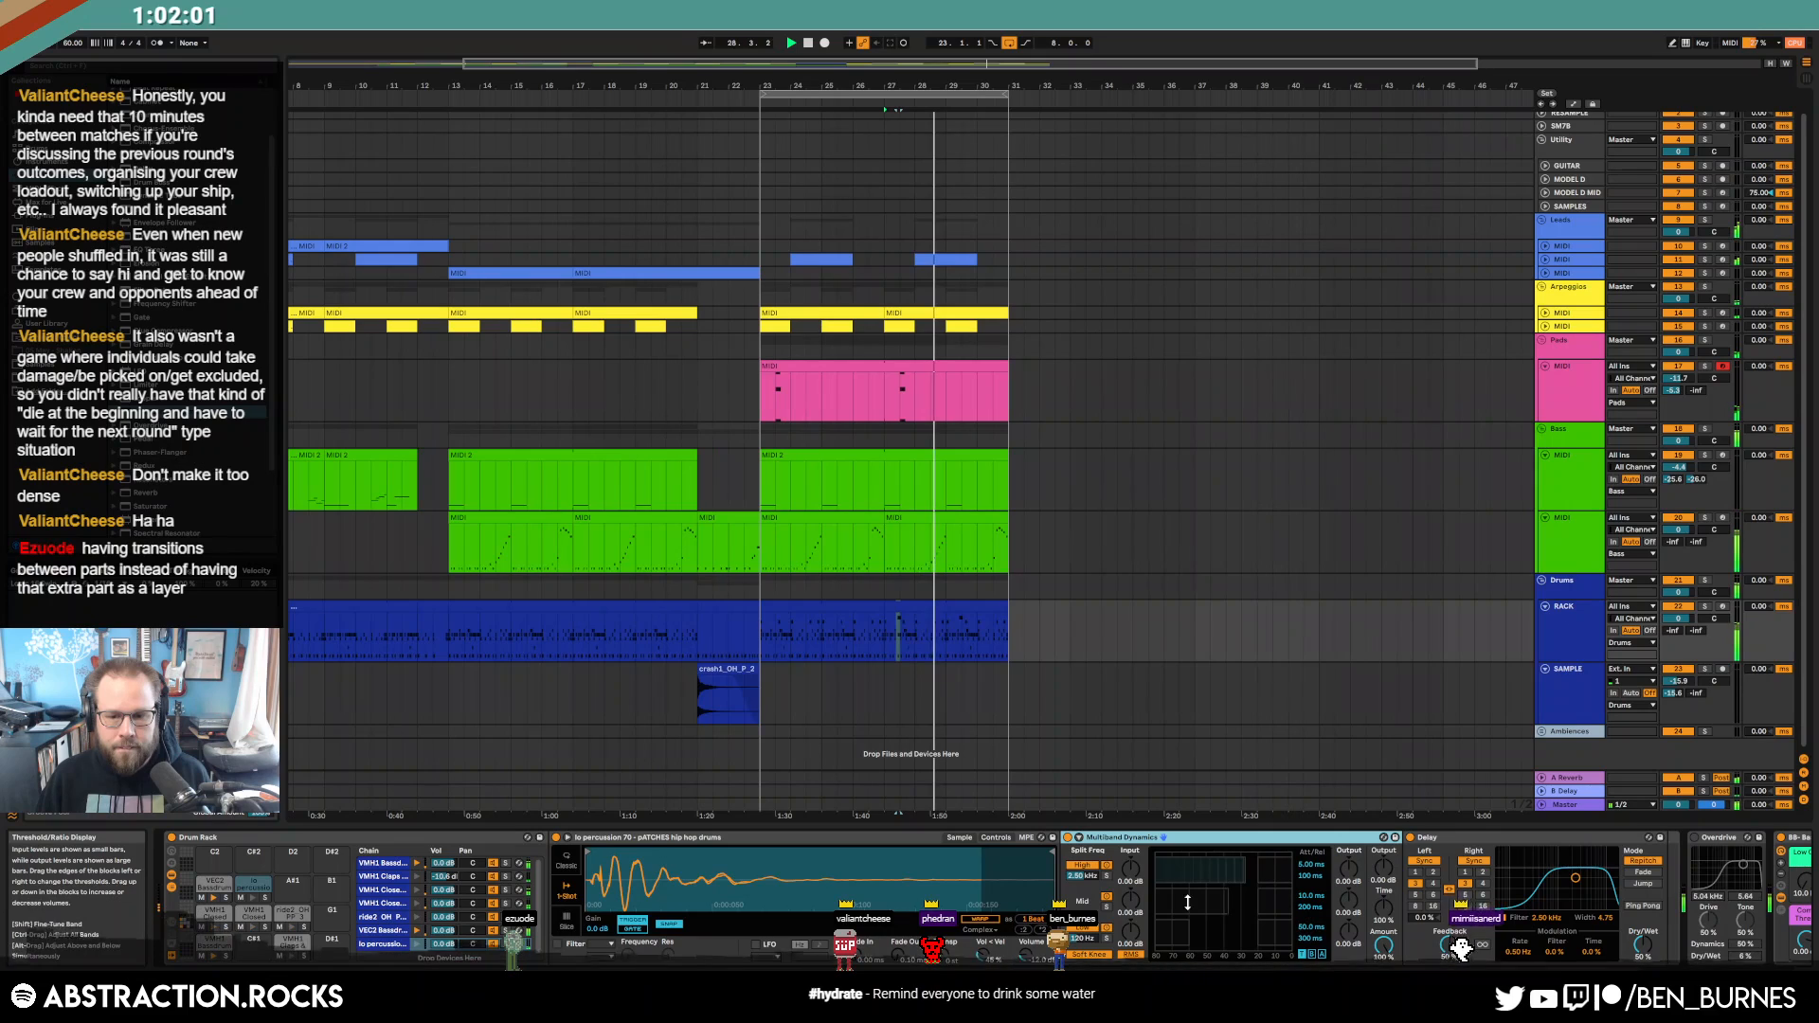
{"action": "left_click_drag", "start_coordinate": [1092, 877], "coordinate": [1092, 859]}
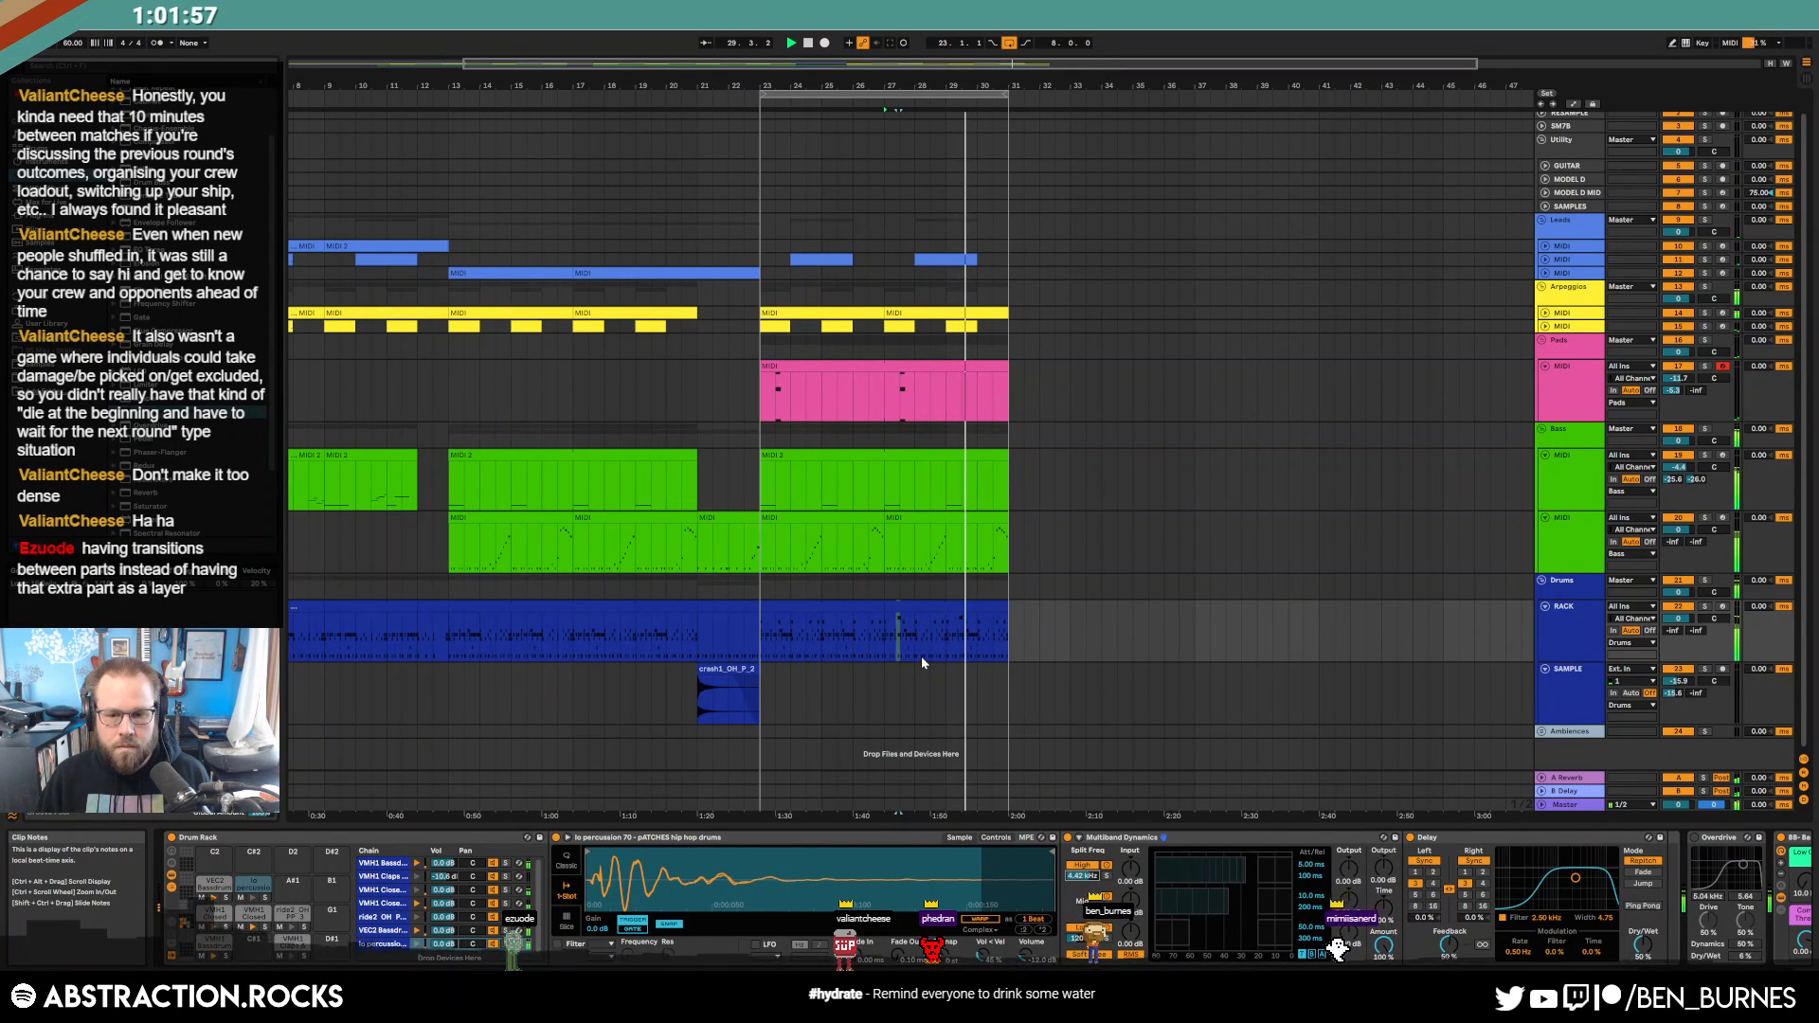
{"action": "left_click", "coordinate": [557, 945]}
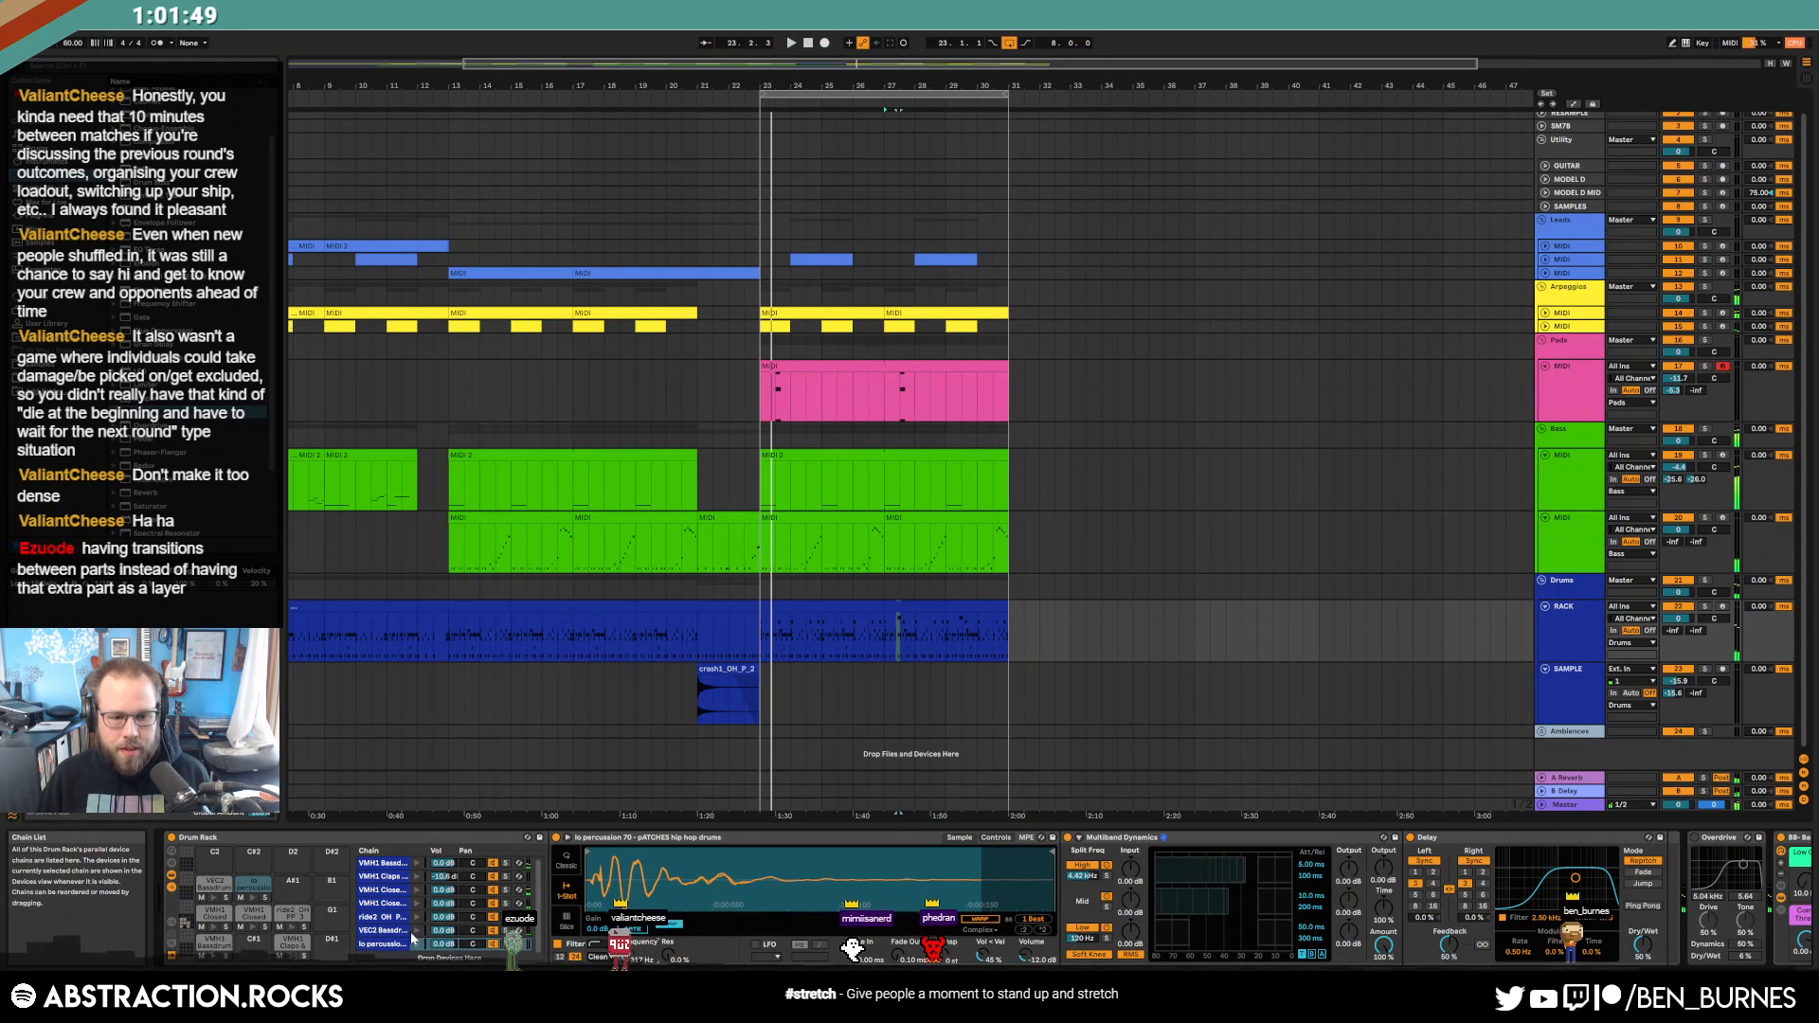
{"action": "left_click_drag", "start_coordinate": [626, 961], "coordinate": [626, 950]}
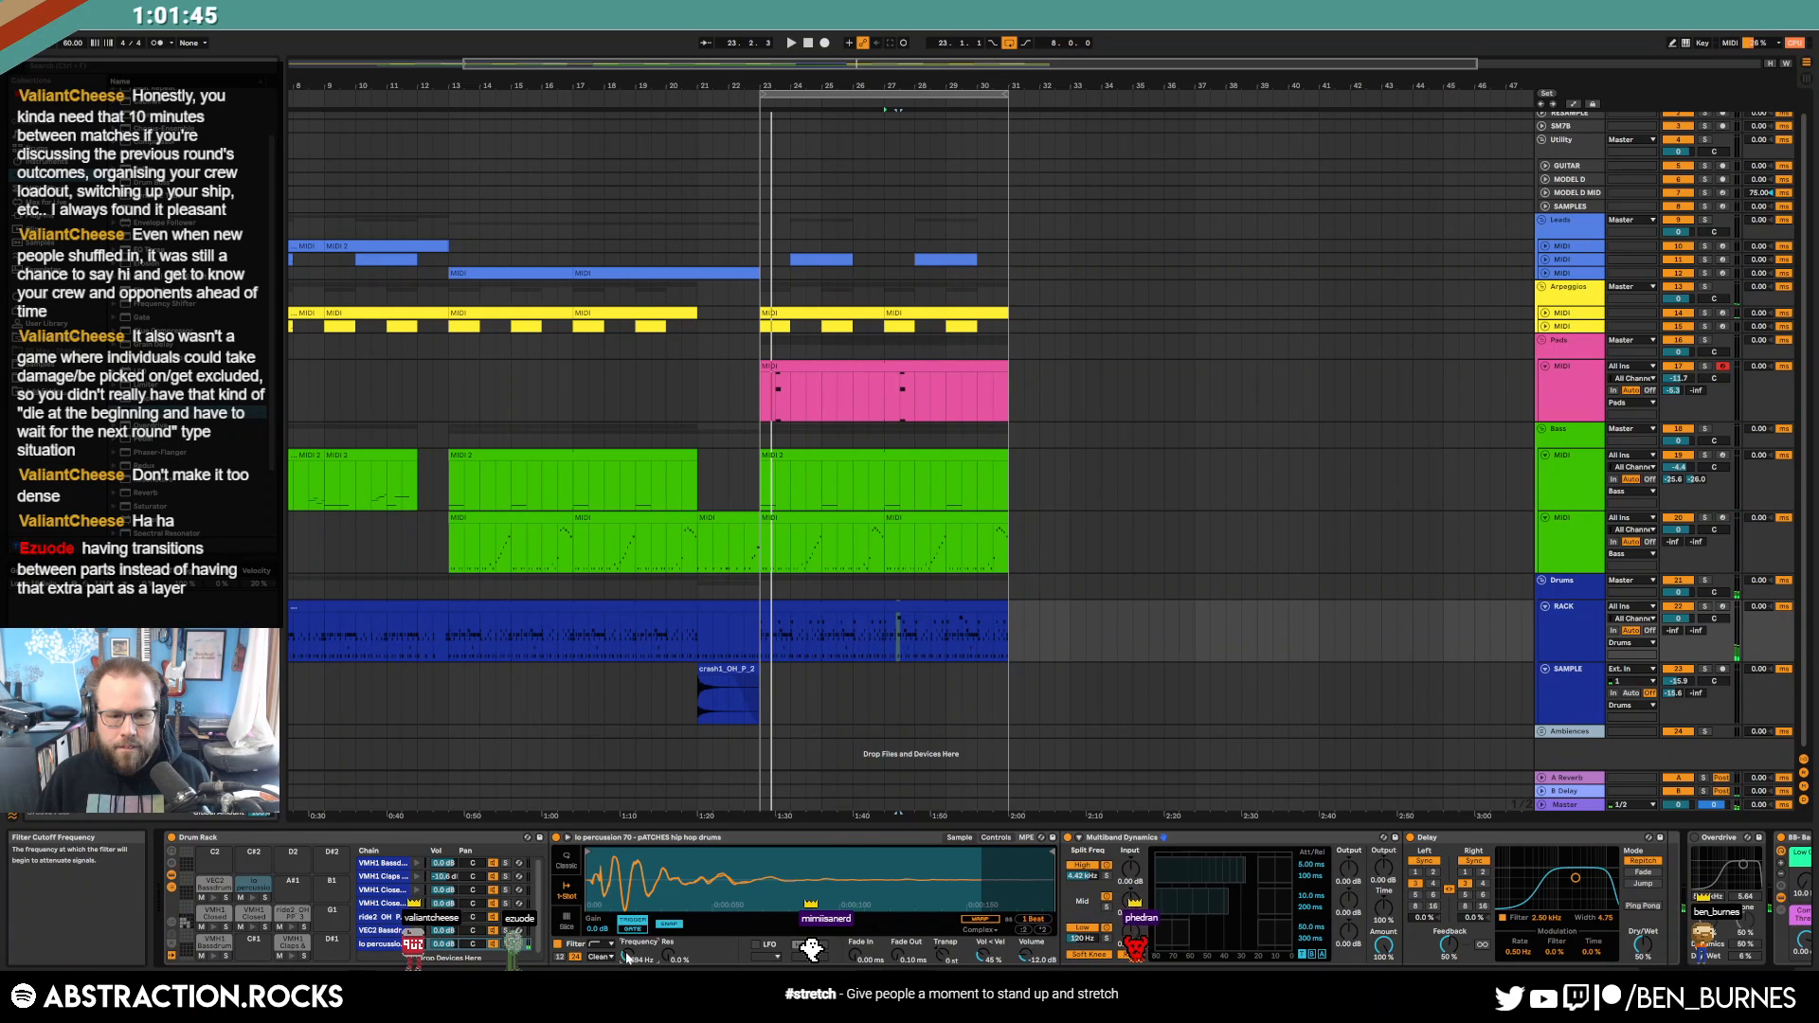
{"action": "double_click", "coordinate": [870, 644]}
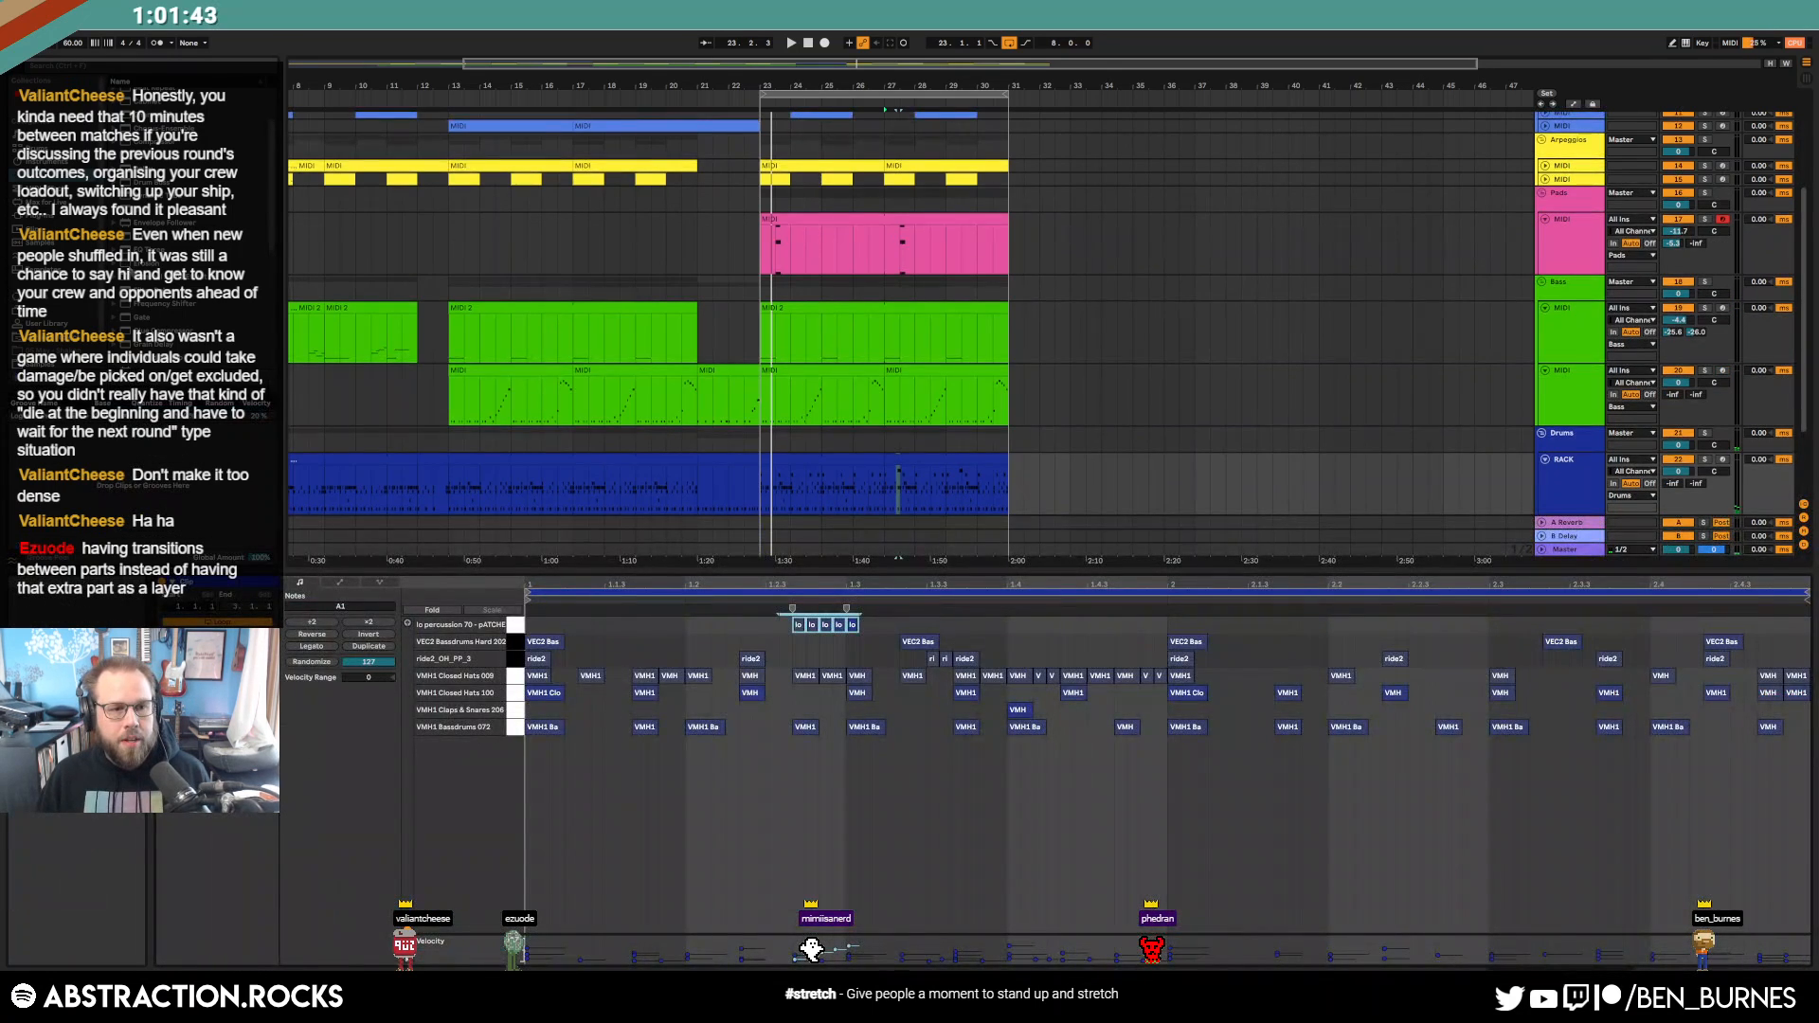
{"action": "key", "text": "shift+Tab"}
Choose random sample CH Drumtrax 12, place it at bar 26 on the SAMPLE track, and add a second SAMPLE track beneath it.
{"action": "left_click", "coordinate": [1567, 206]}
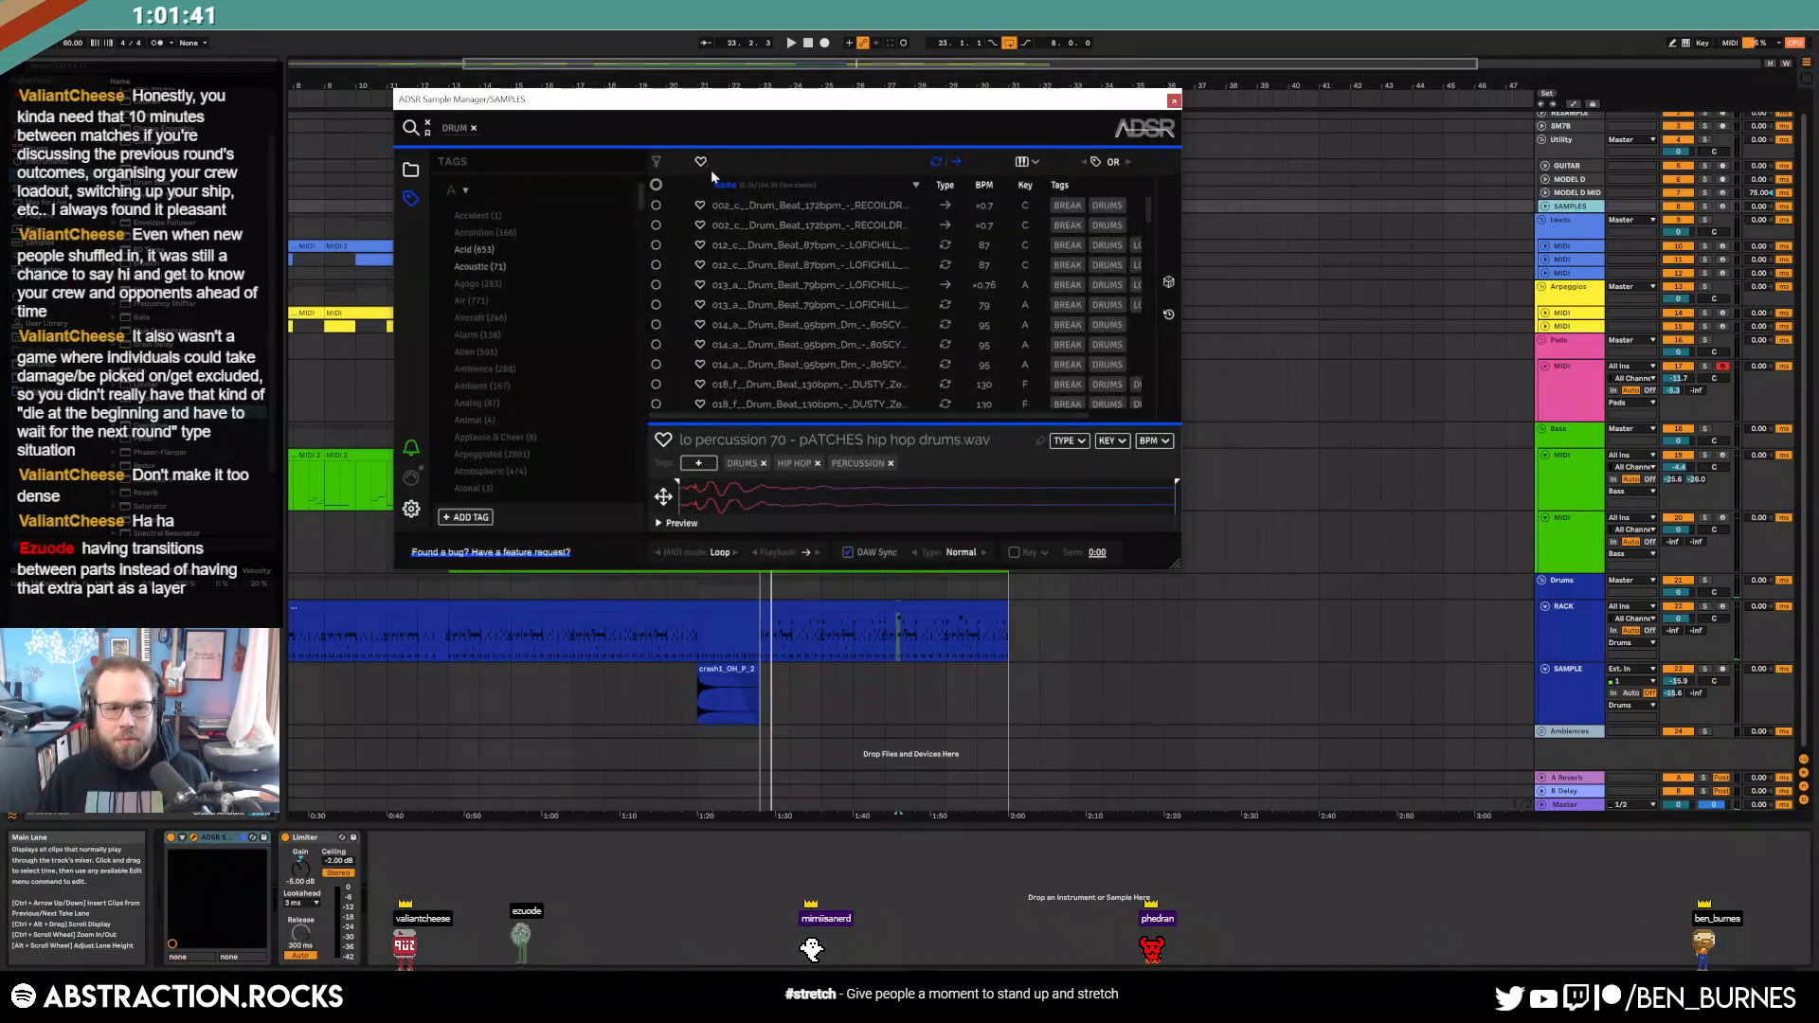
{"action": "left_click", "coordinate": [1166, 283]}
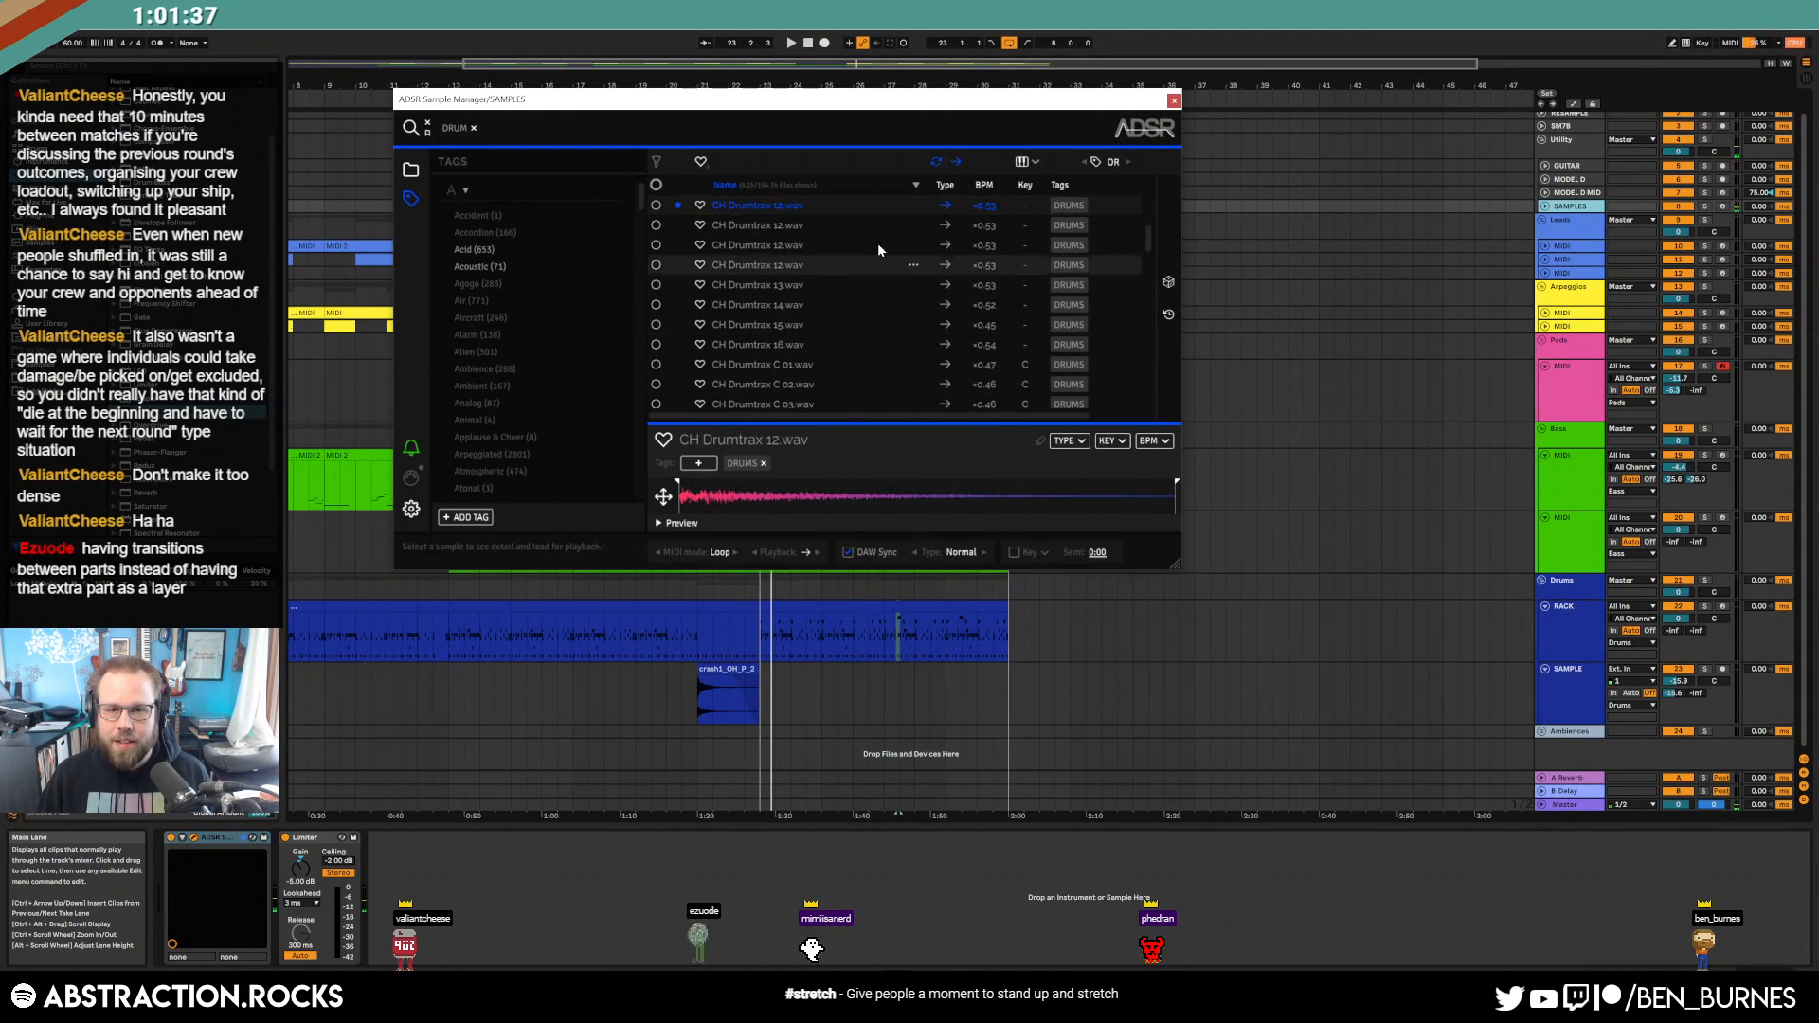
{"action": "left_click", "coordinate": [1474, 668]}
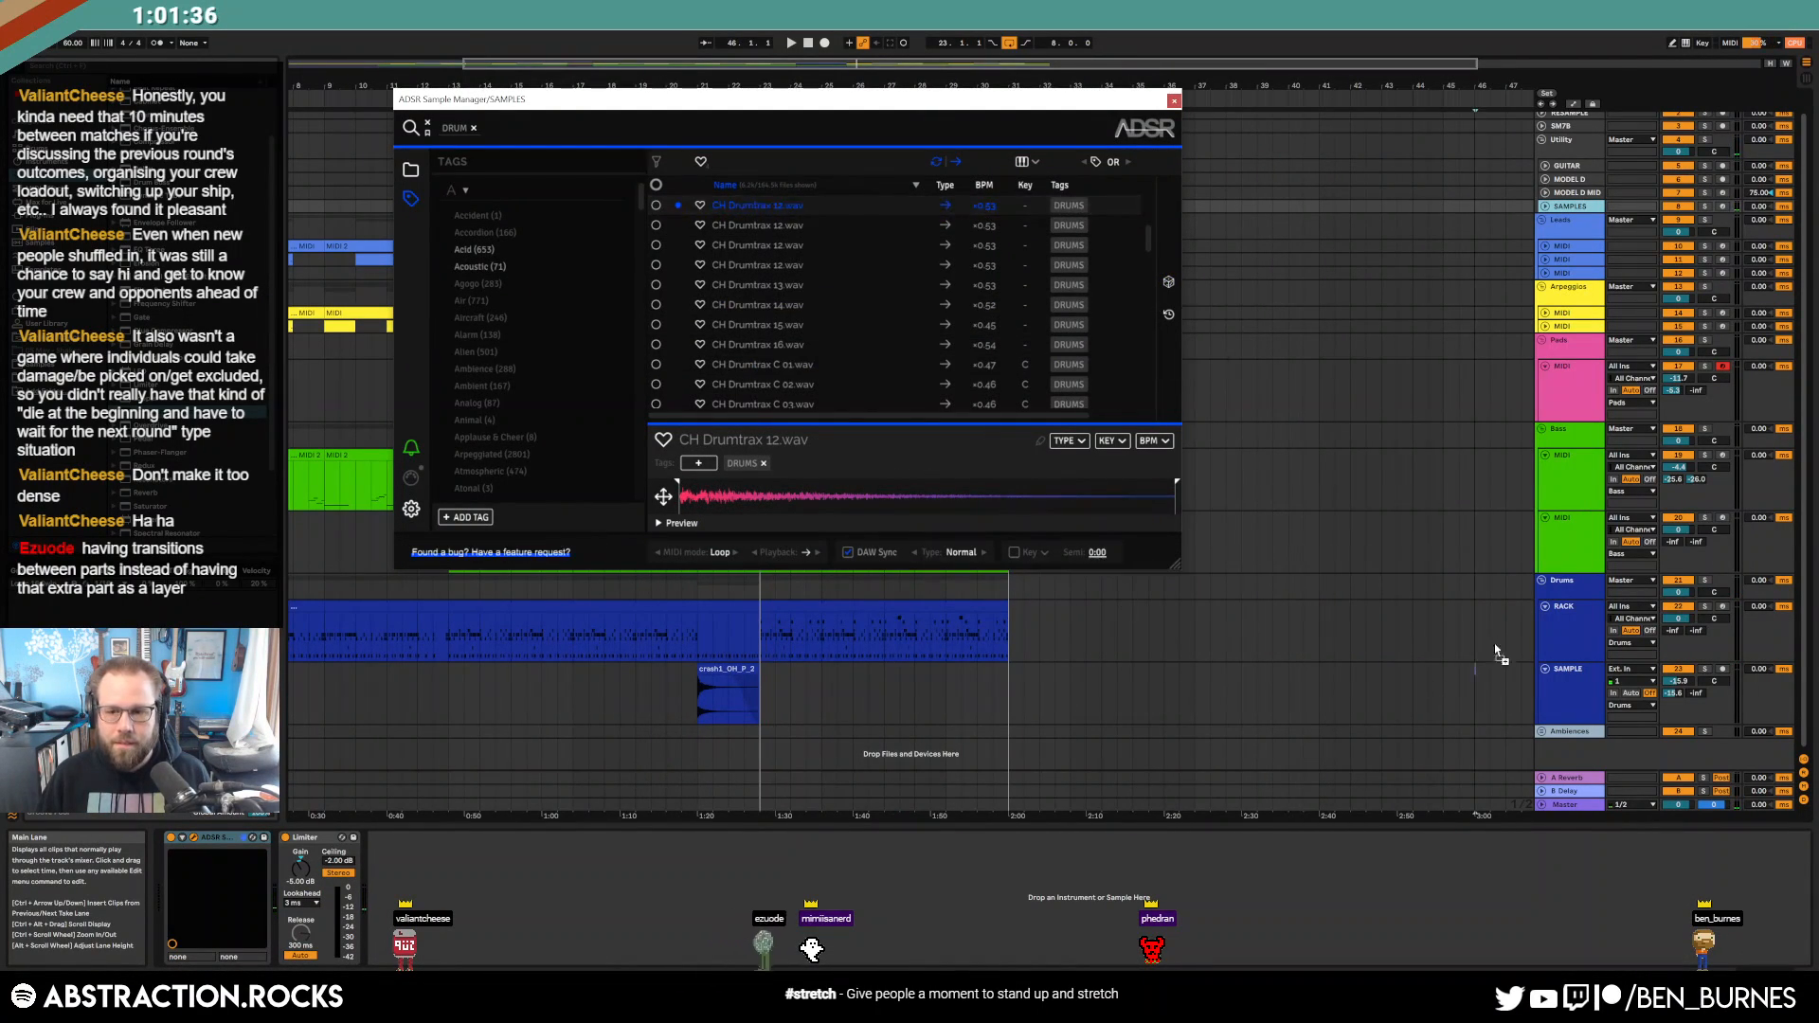
{"action": "left_click", "coordinate": [1563, 630]}
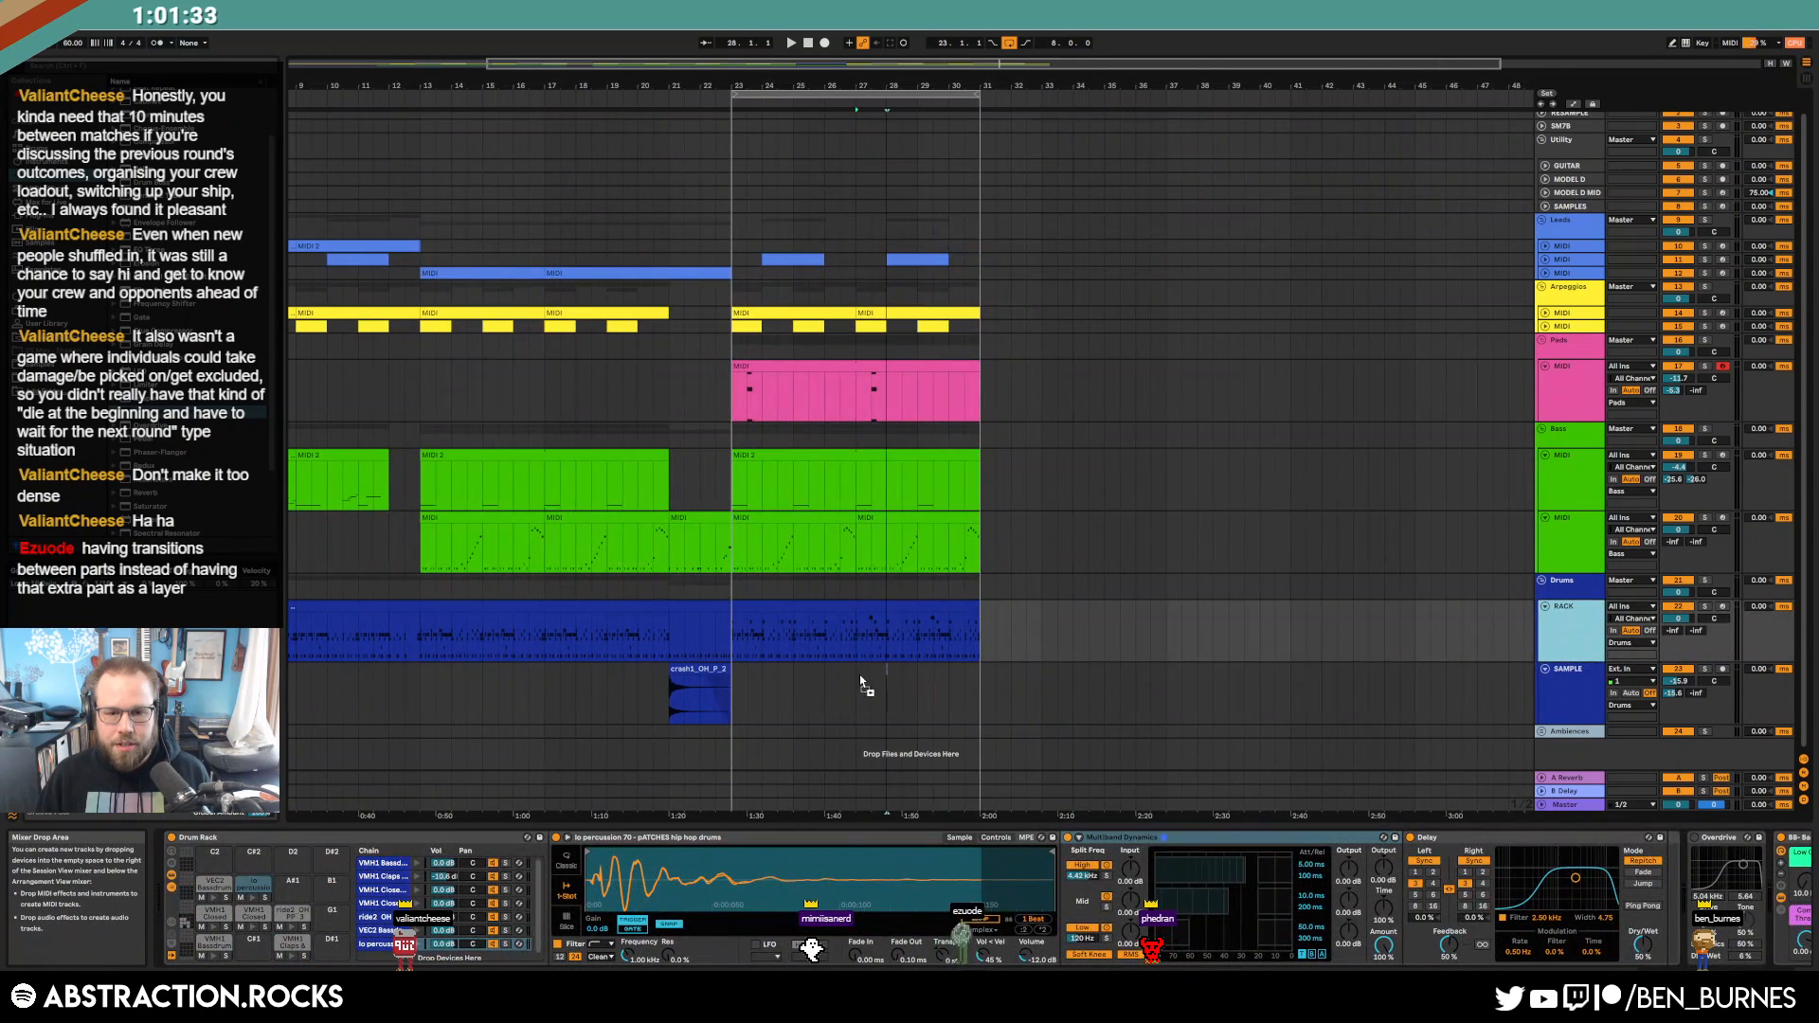
{"action": "left_click", "coordinate": [1568, 696]}
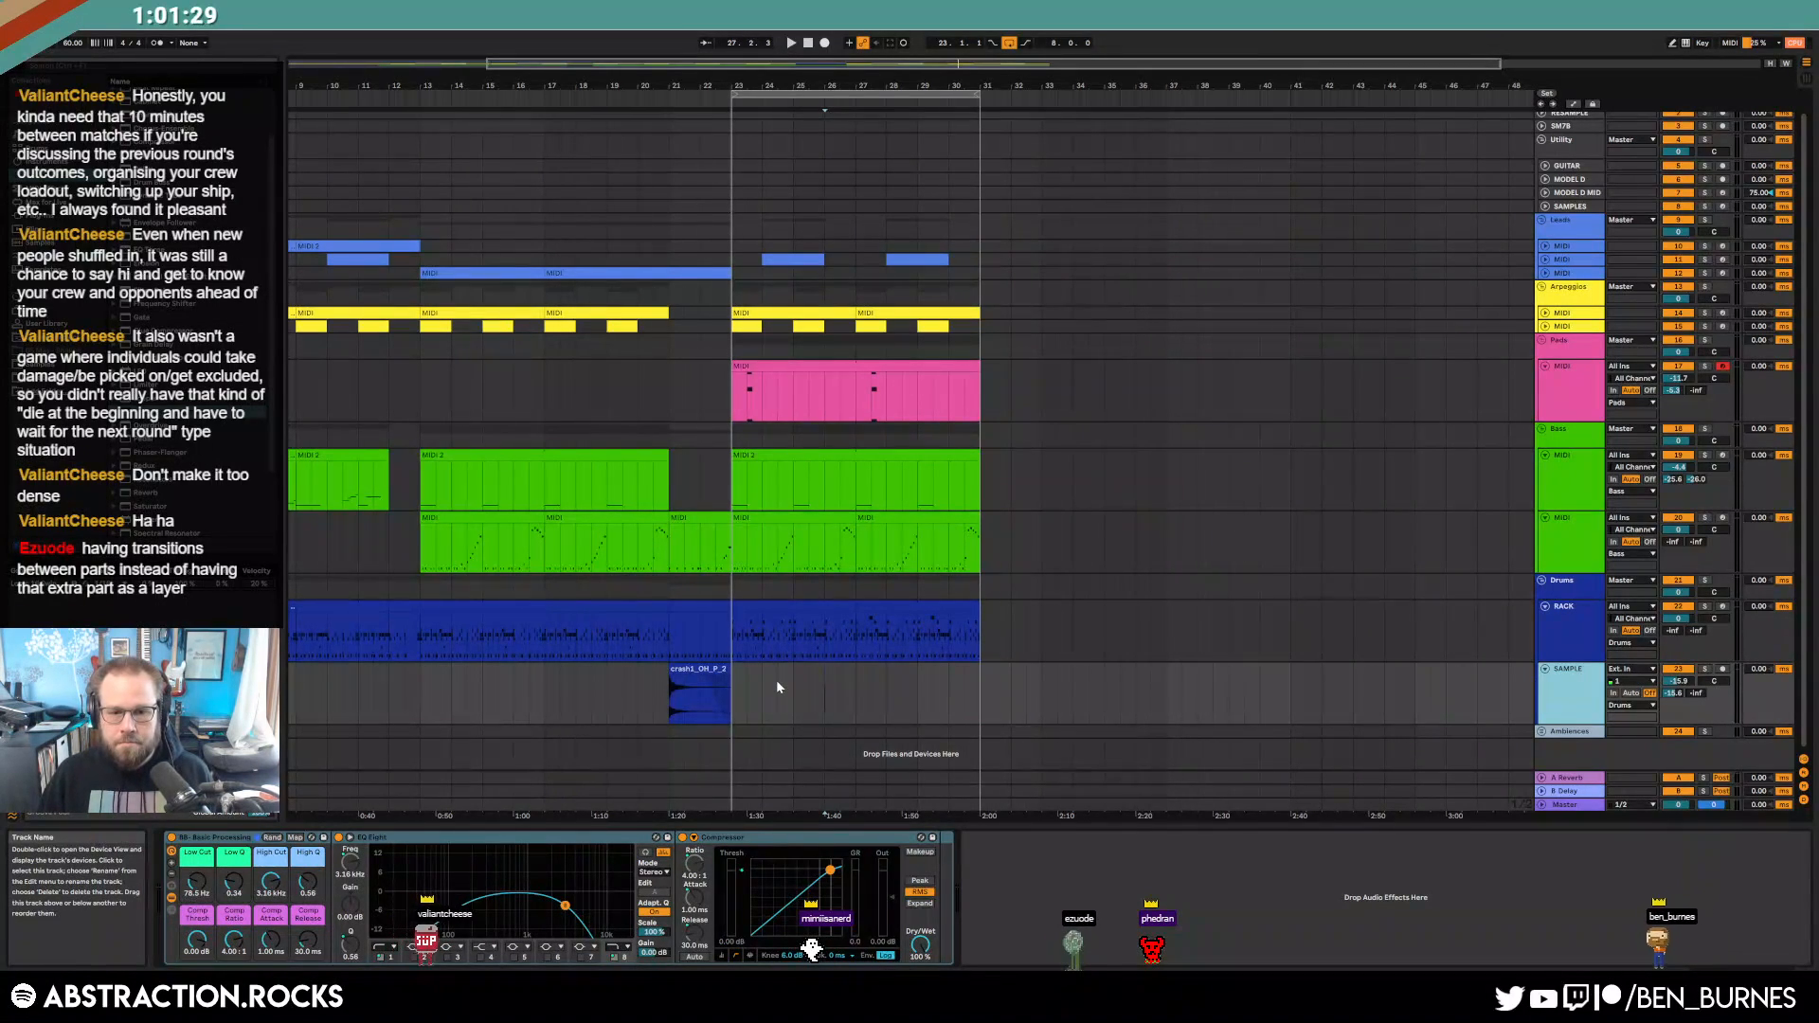
{"action": "key", "text": "ctrl+t"}
{"action": "scroll", "coordinate": [776, 702], "scroll_direction": "up", "scroll_amount": 4}
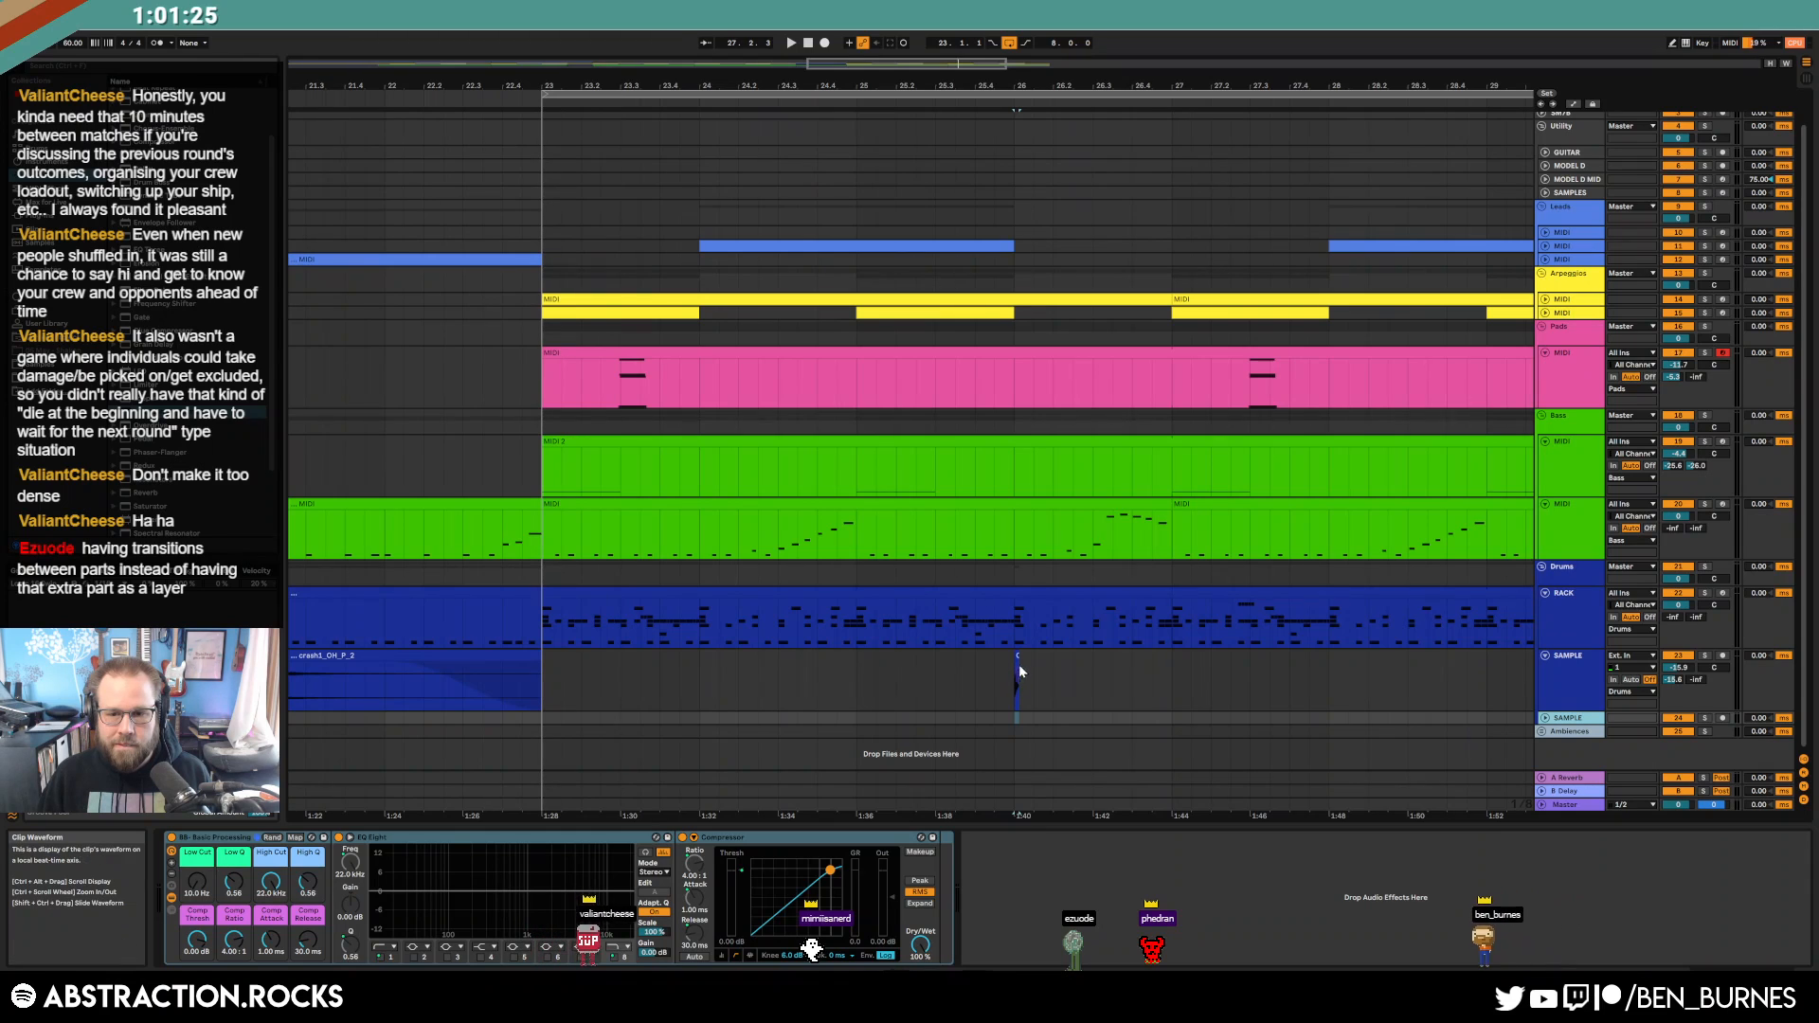
Move the CH Drumtrax 12 clip to bar 23 on the second SAMPLE track, unfold that track and fold the first SAMPLE track.
{"action": "double_click", "coordinate": [1142, 592]}
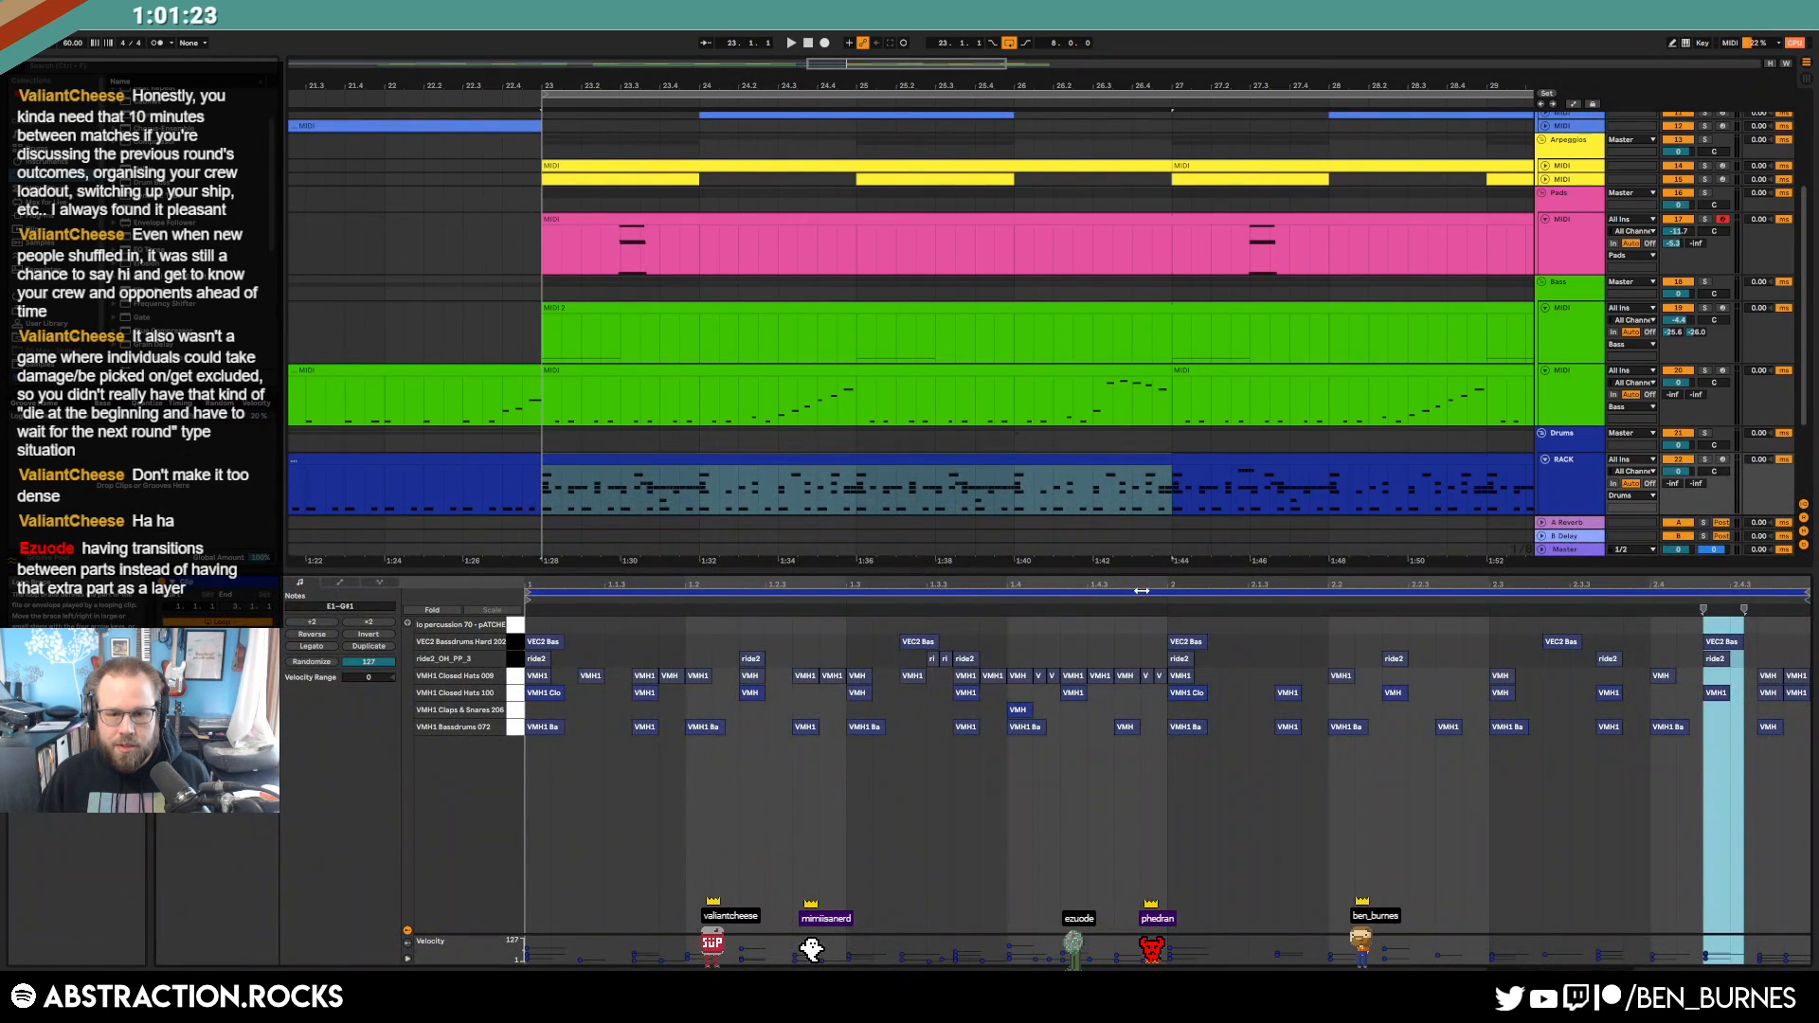
{"action": "left_click", "coordinate": [1230, 469]}
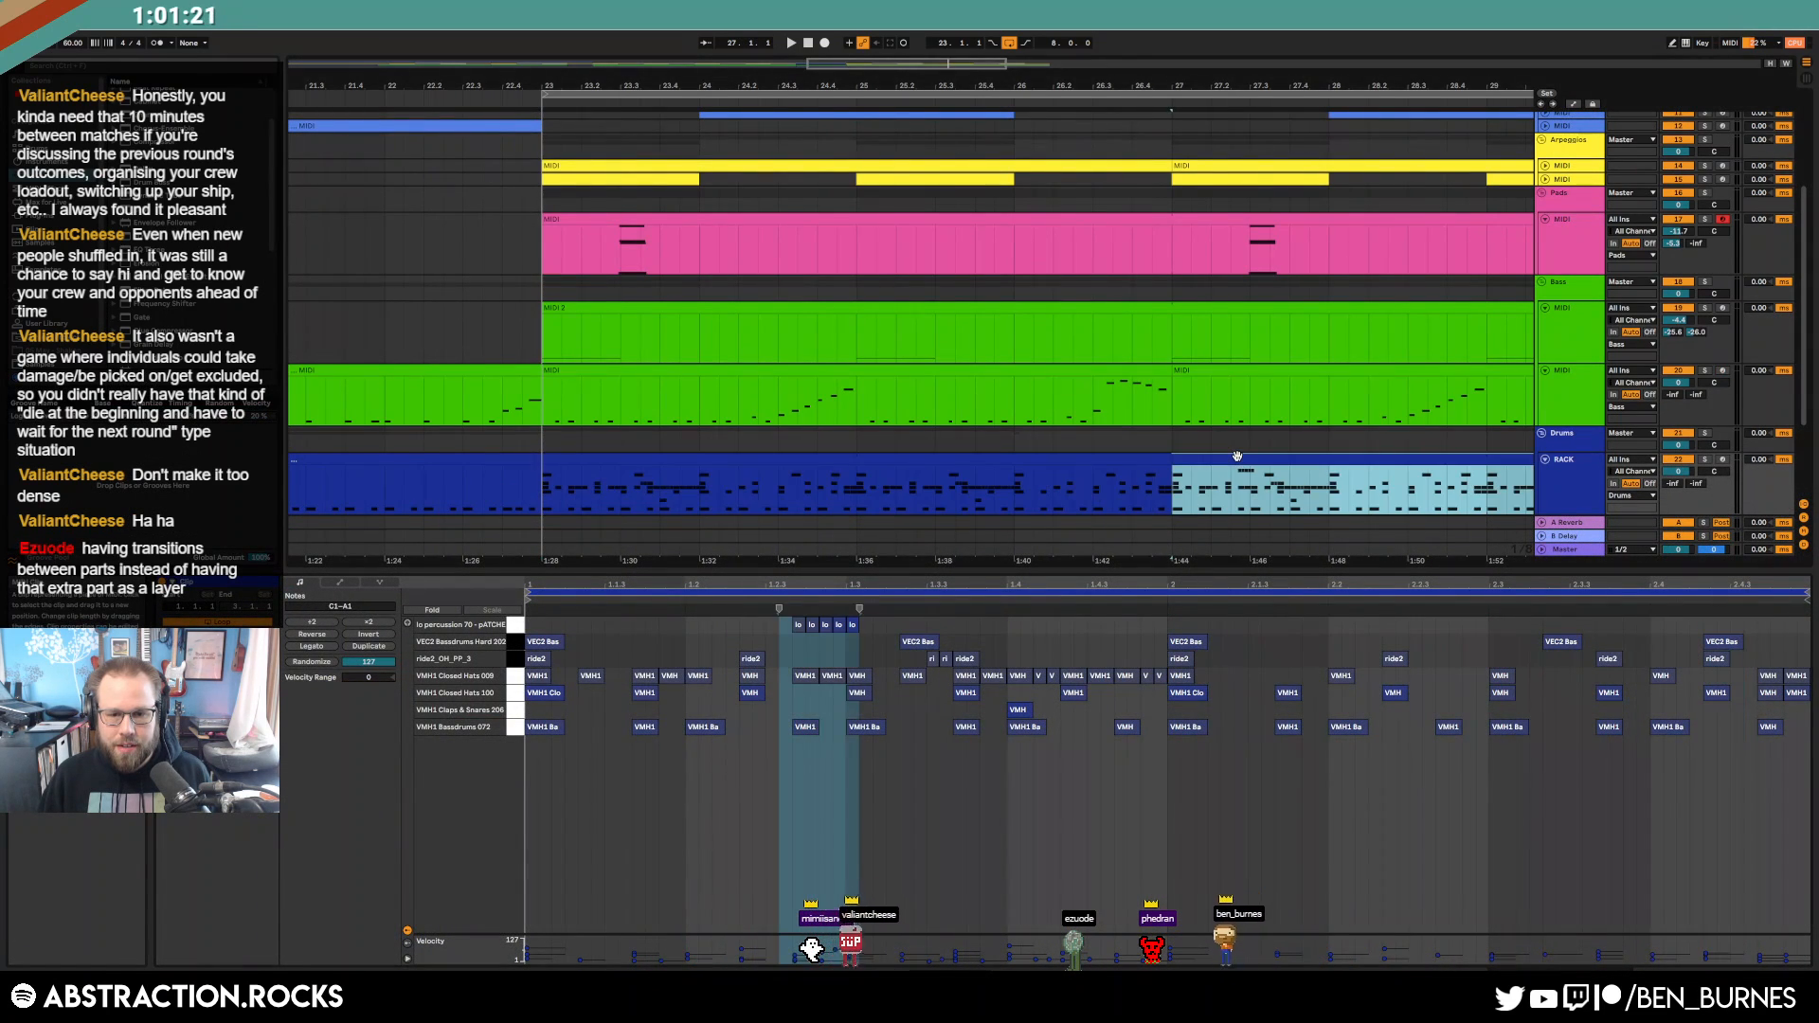
{"action": "left_click", "coordinate": [1127, 457]}
{"action": "scroll", "coordinate": [1129, 468], "scroll_direction": "down", "scroll_amount": 3}
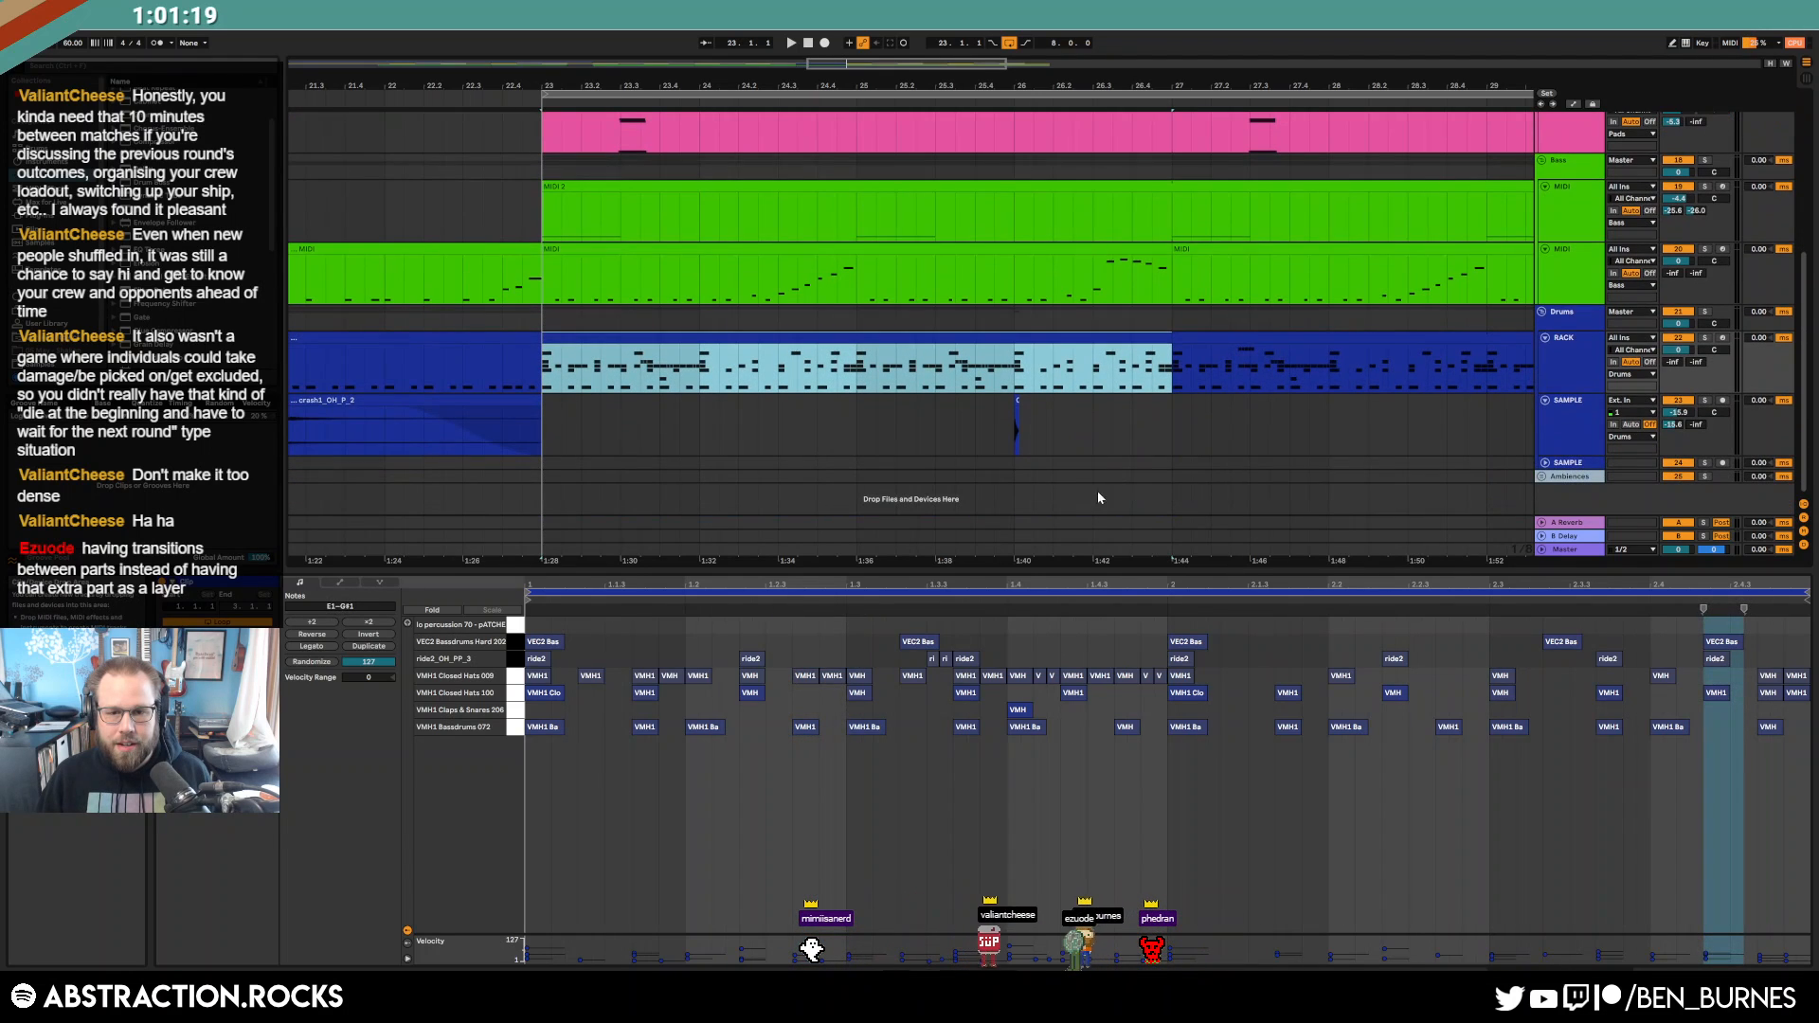
{"action": "left_click_drag", "start_coordinate": [1017, 399], "coordinate": [546, 463]}
{"action": "left_click", "coordinate": [1545, 462]}
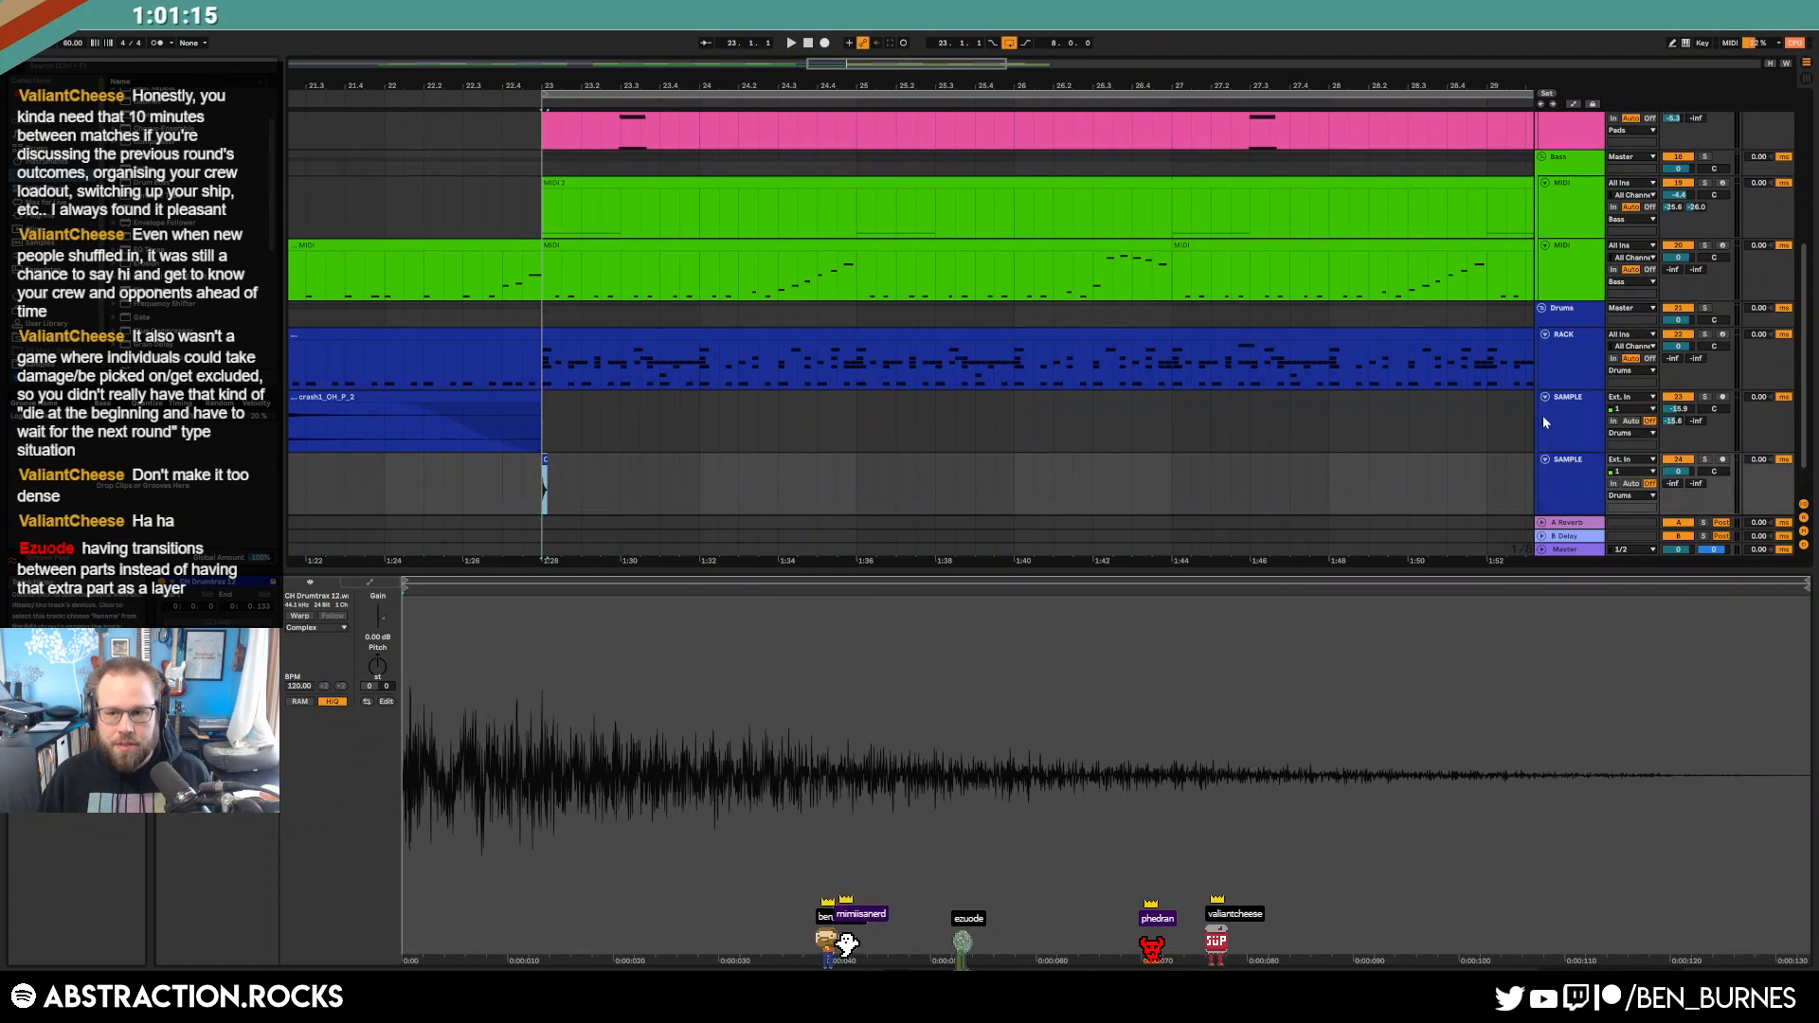
{"action": "left_click", "coordinate": [1544, 399]}
{"action": "key", "text": "shift+Tab"}
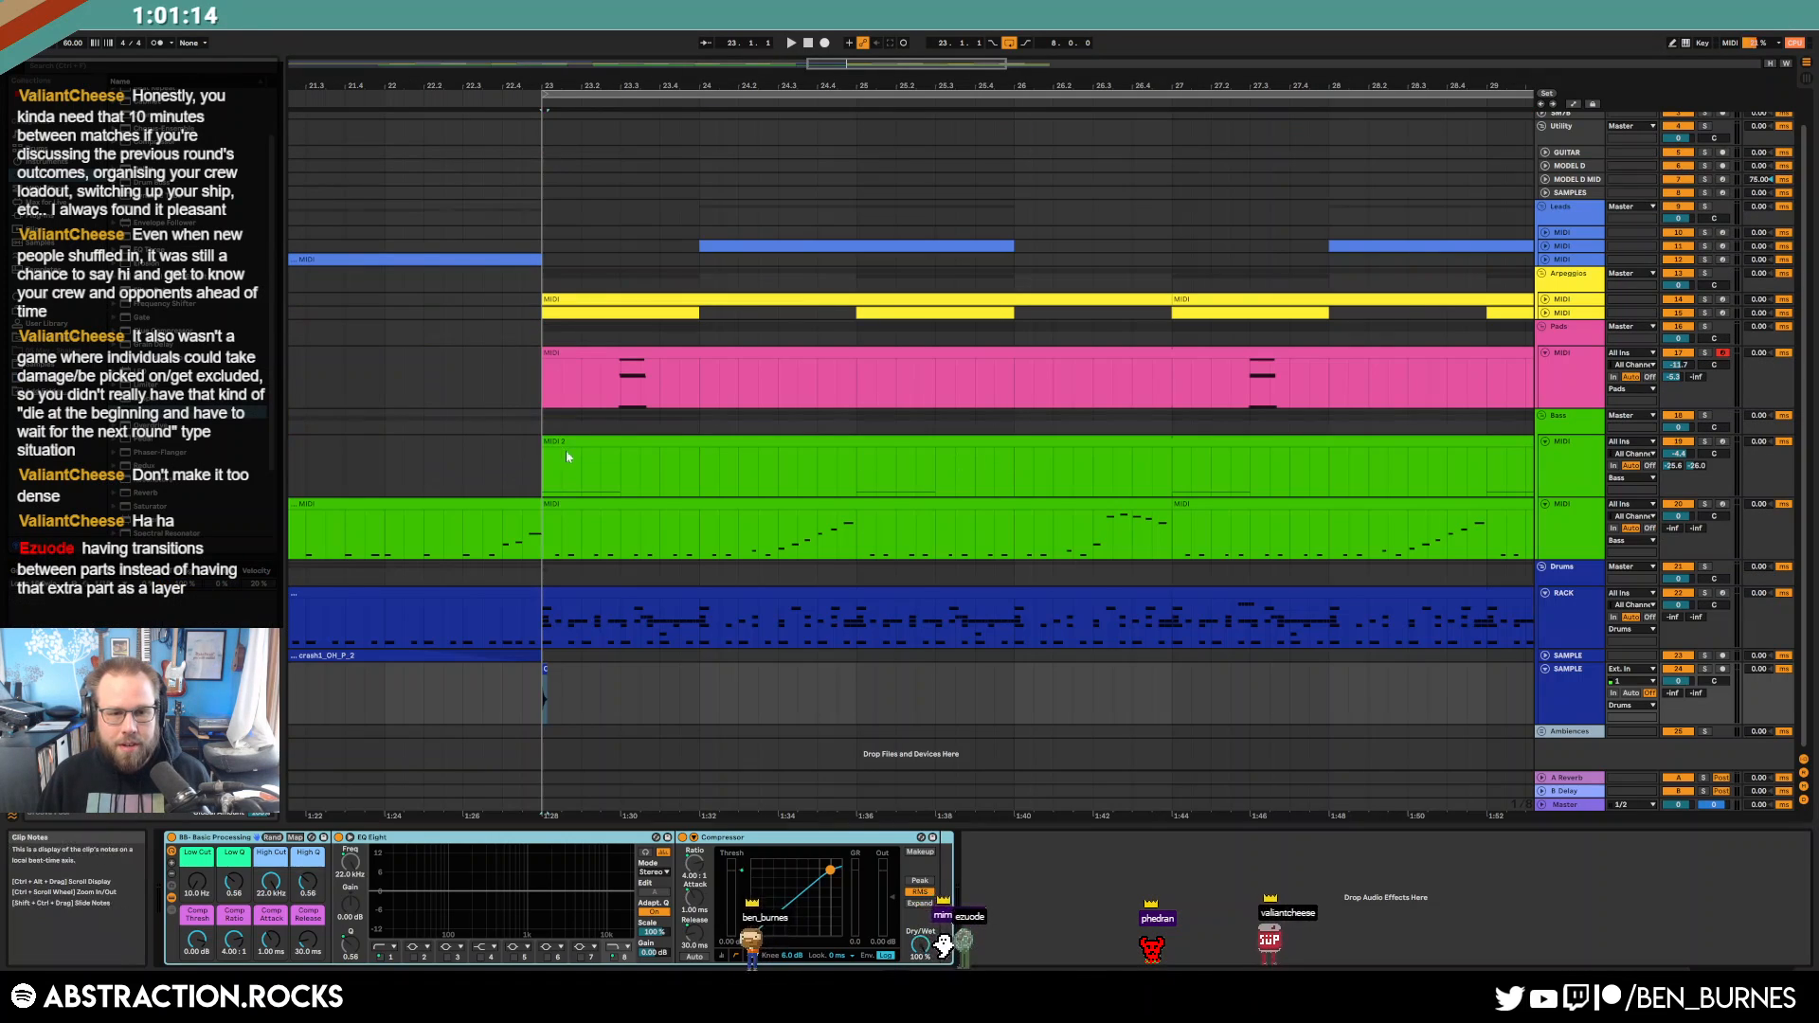
Enable warping on the CH Drumtrax 12 clip in Complex mode and stretch it by doubling its clip tempo up to 960 BPM.
{"action": "double_click", "coordinate": [545, 674]}
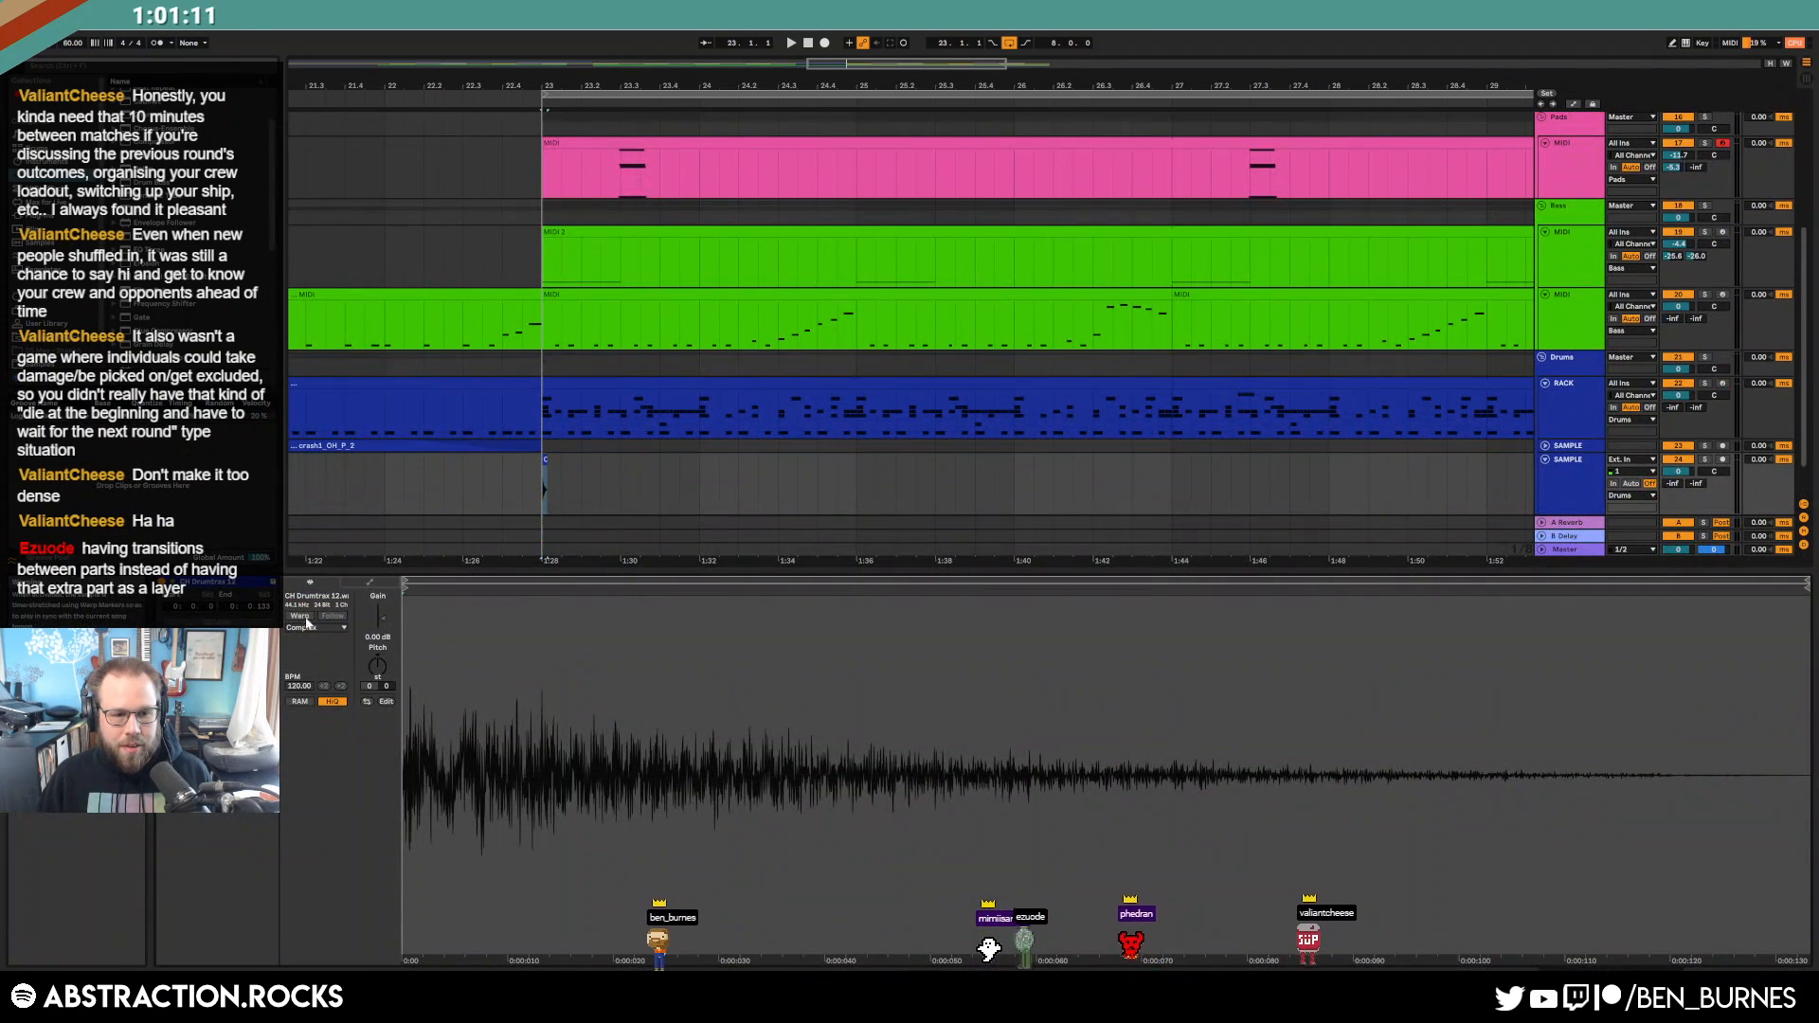
{"action": "left_click", "coordinate": [317, 627]}
{"action": "left_click", "coordinate": [301, 659]}
{"action": "left_click", "coordinate": [314, 628]}
{"action": "left_click", "coordinate": [305, 680]}
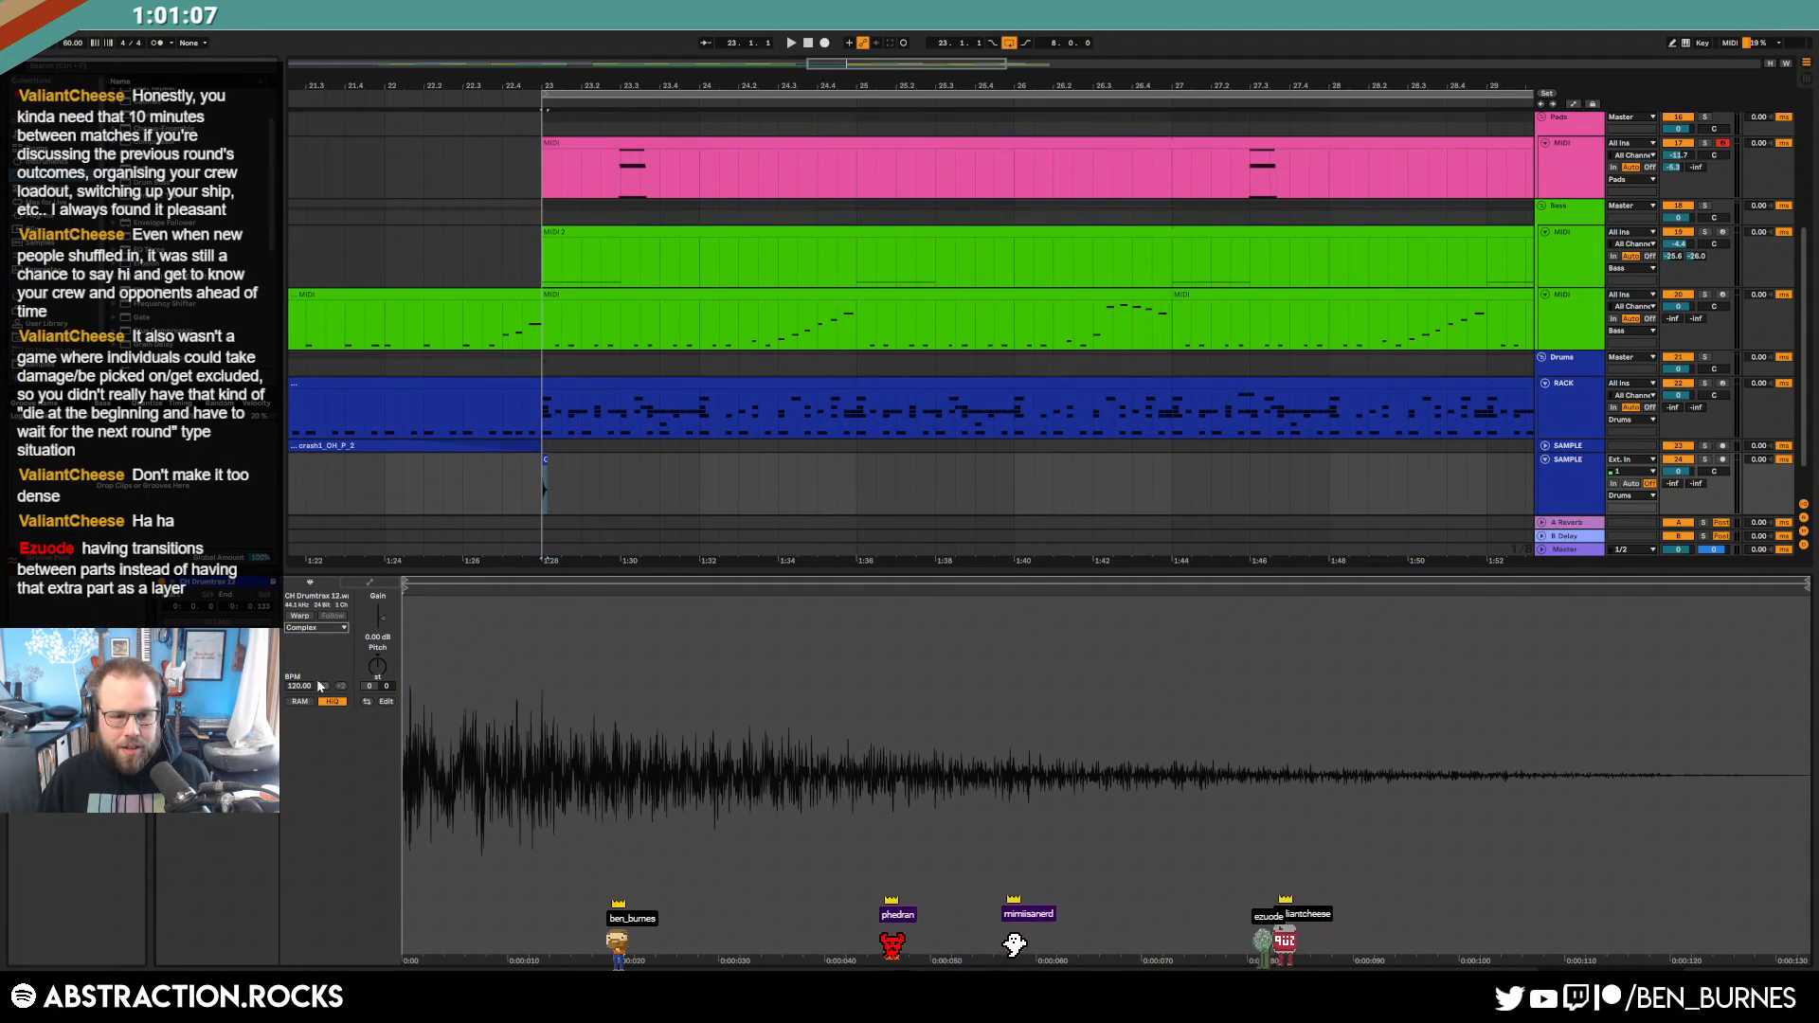
{"action": "left_click", "coordinate": [341, 685]}
{"action": "left_click", "coordinate": [341, 686]}
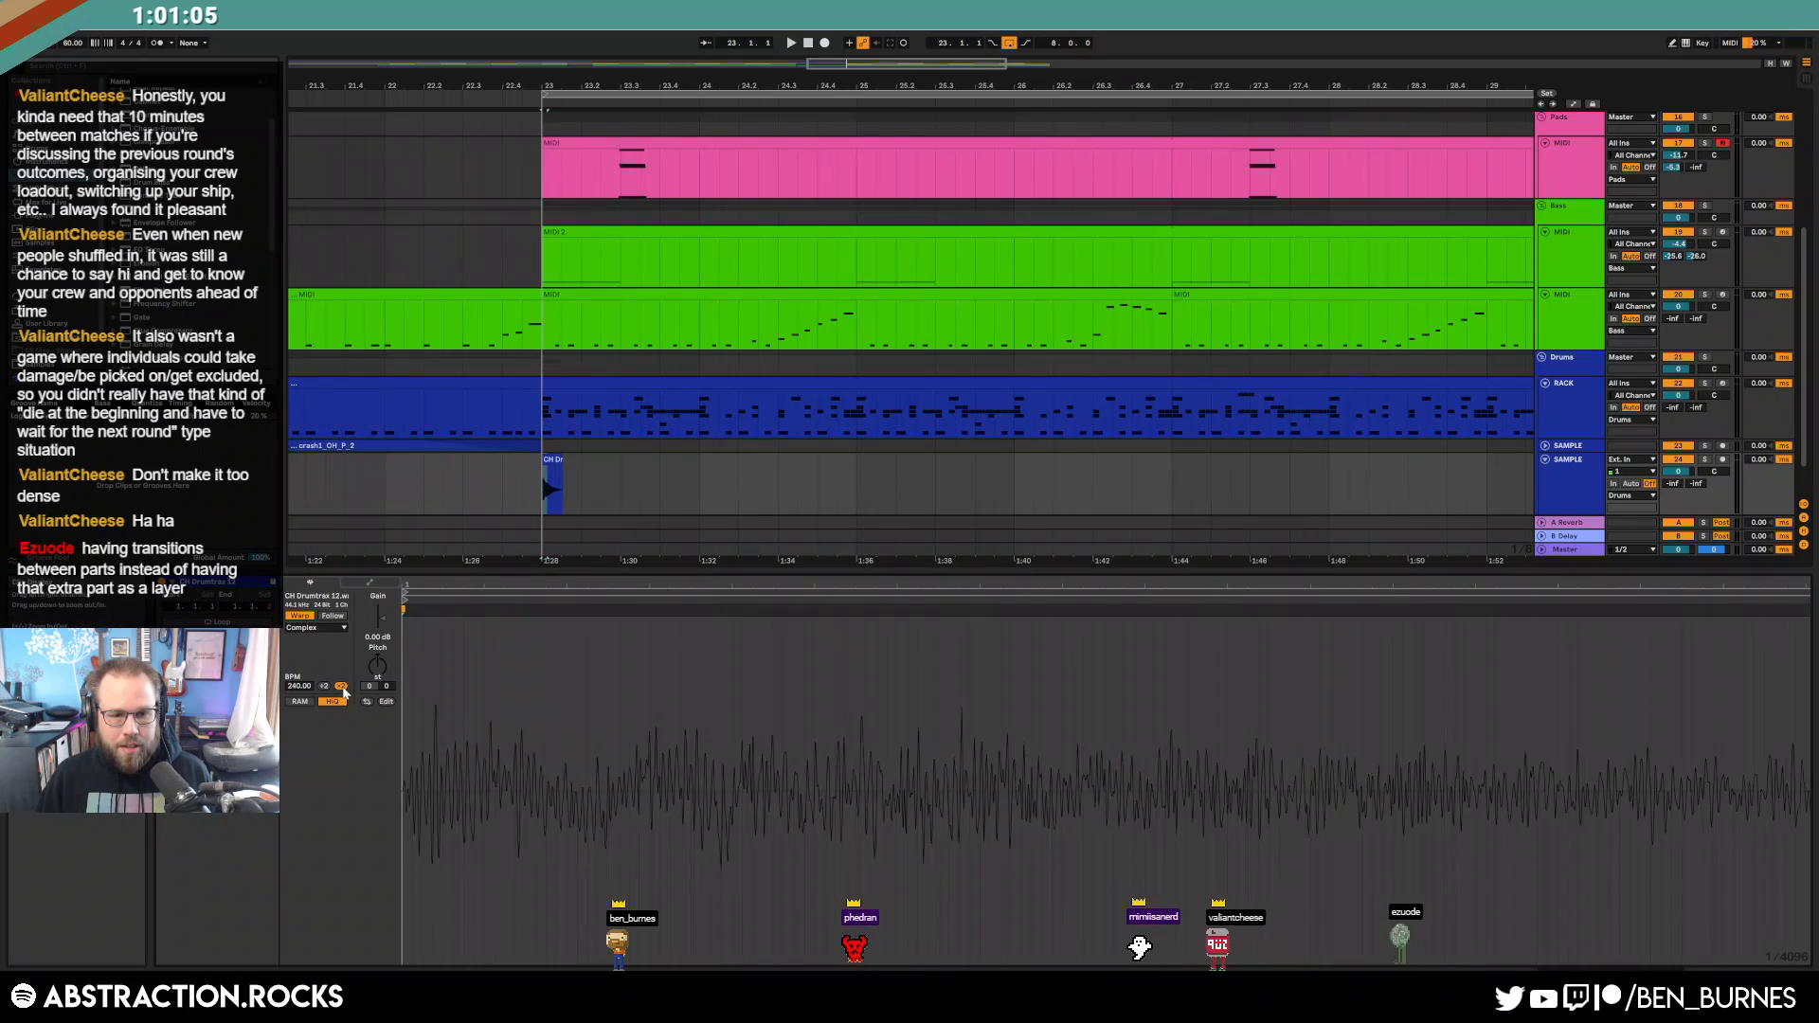
{"action": "left_click", "coordinate": [341, 685]}
{"action": "left_click", "coordinate": [341, 686]}
{"action": "left_click", "coordinate": [606, 458]}
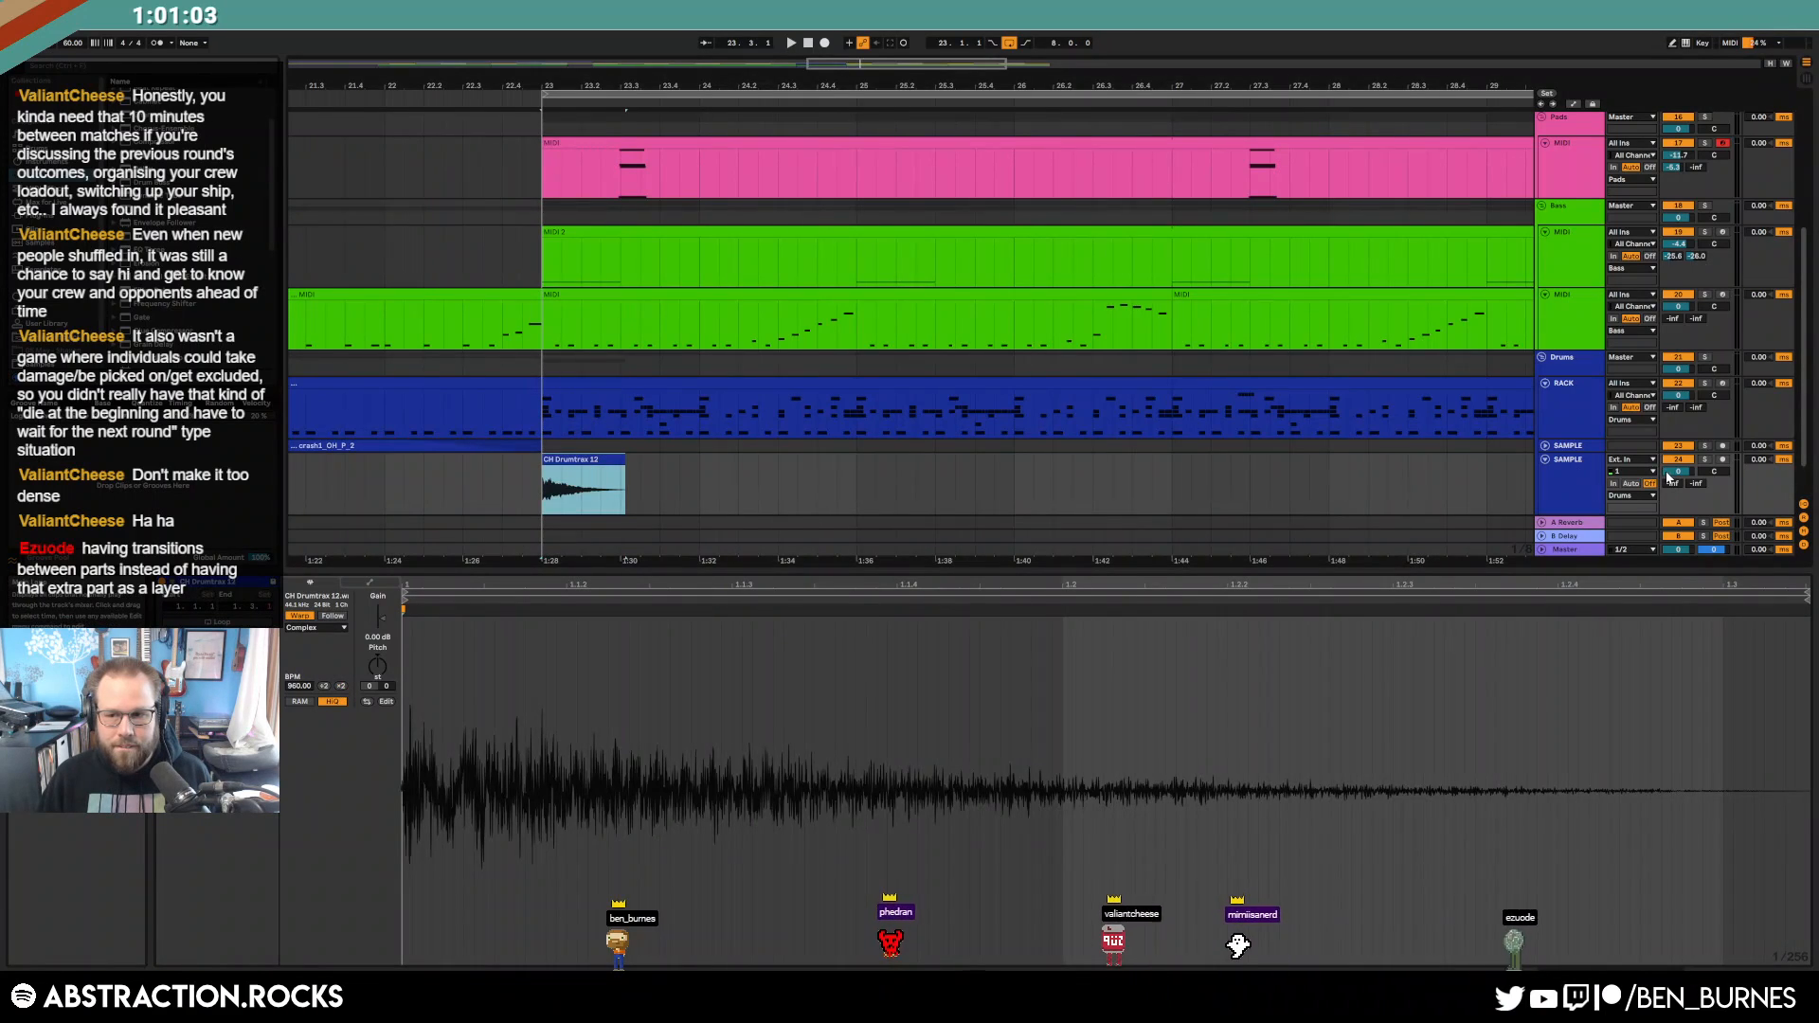
Lower the second SAMPLE track's volume to about -16 dB while playing the loop.
{"action": "left_click_drag", "start_coordinate": [1669, 477], "coordinate": [1674, 478]}
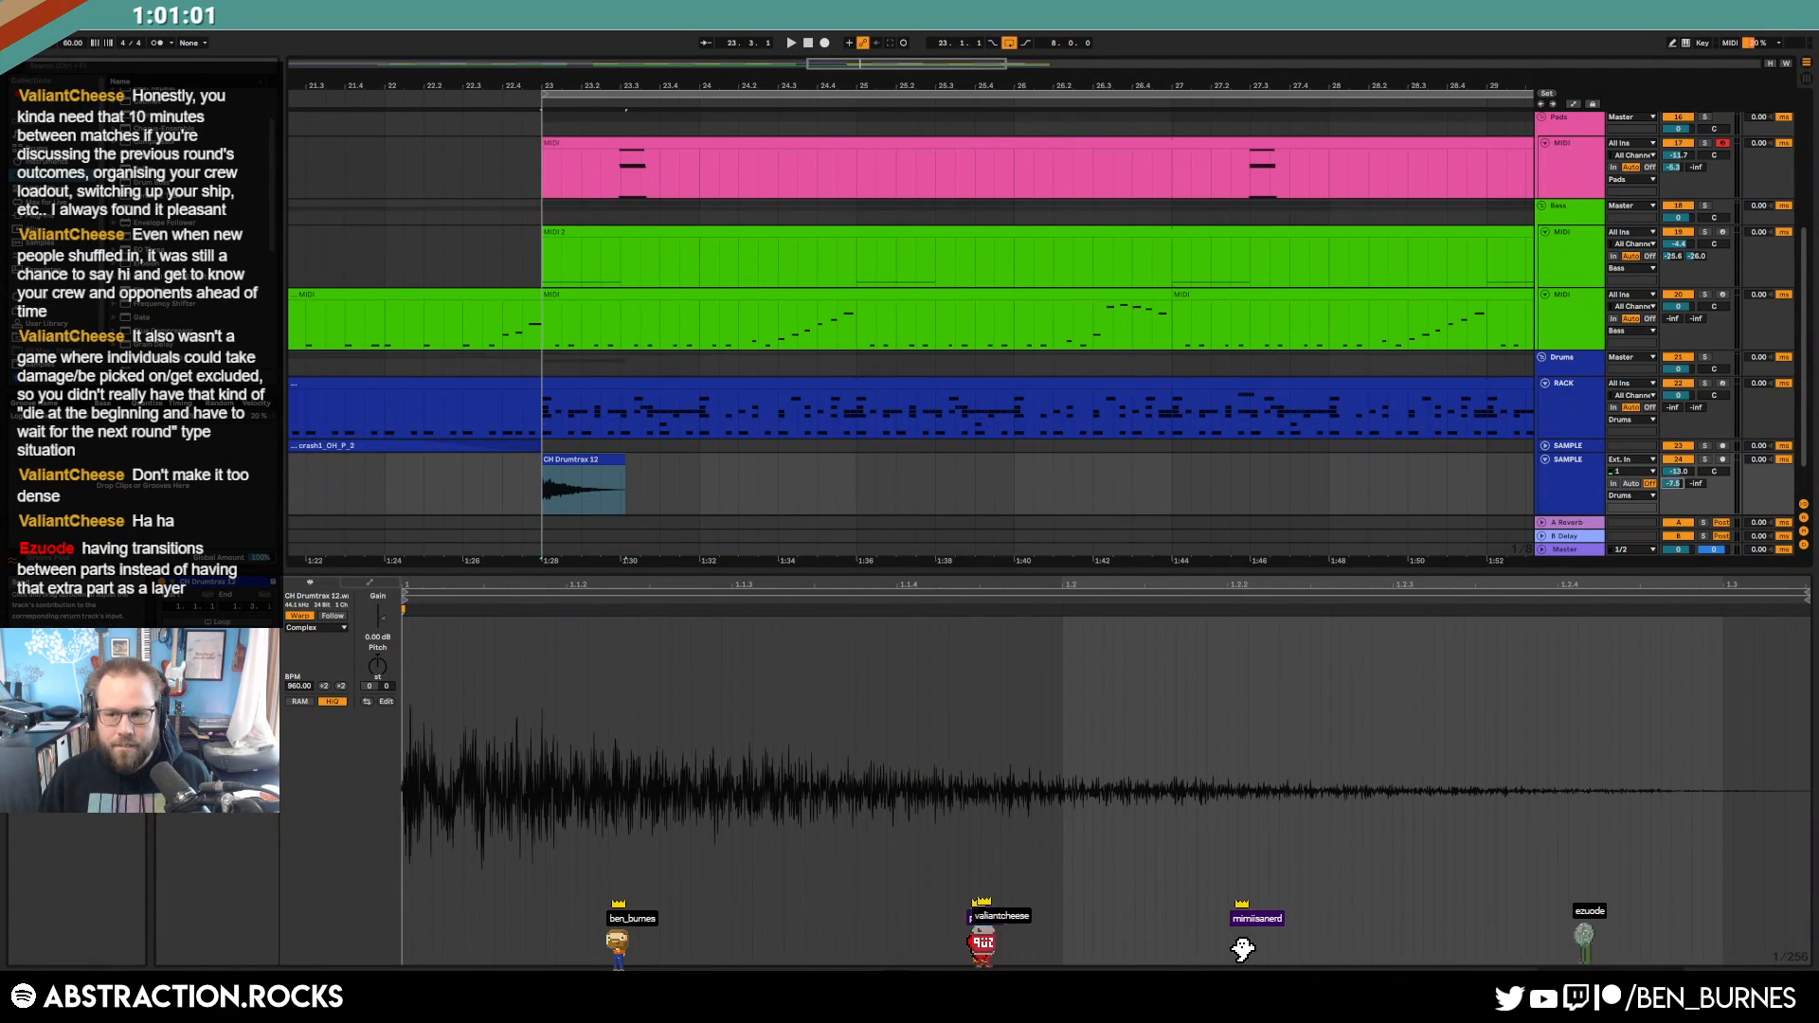
{"action": "key", "text": "space"}
{"action": "left_click_drag", "start_coordinate": [1675, 485], "coordinate": [1677, 477]}
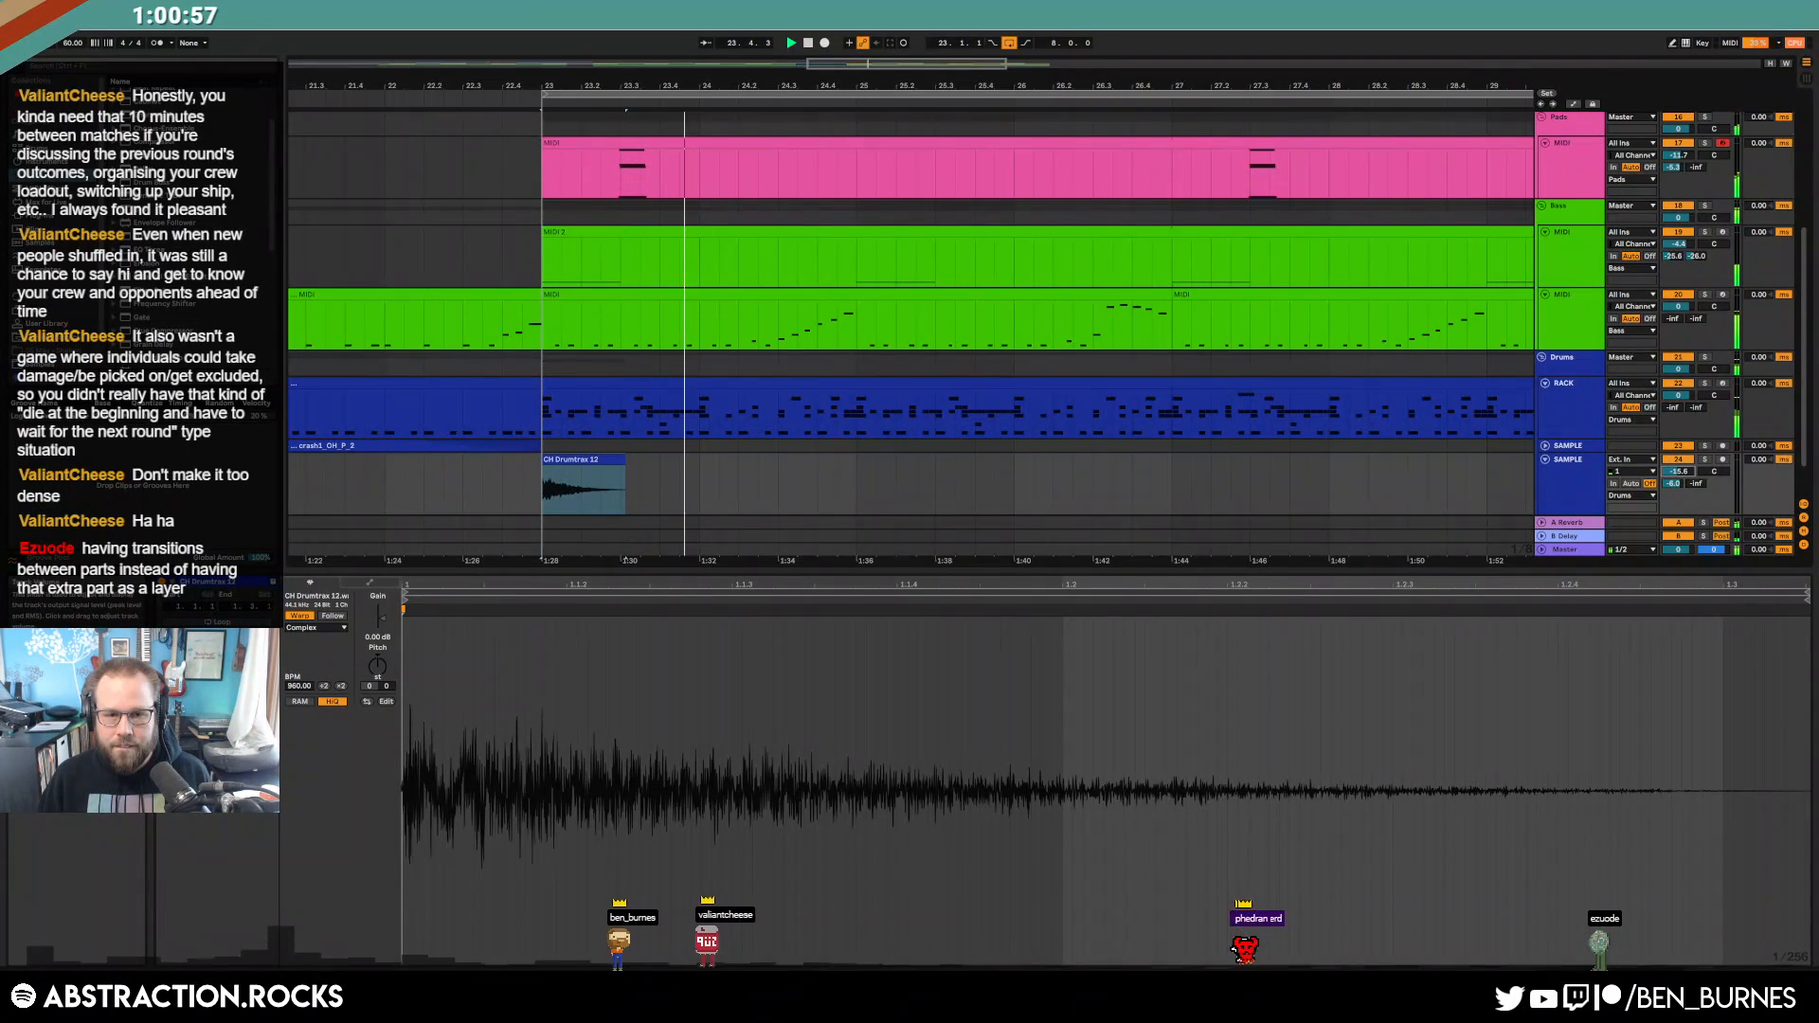
{"action": "left_click", "coordinate": [575, 457]}
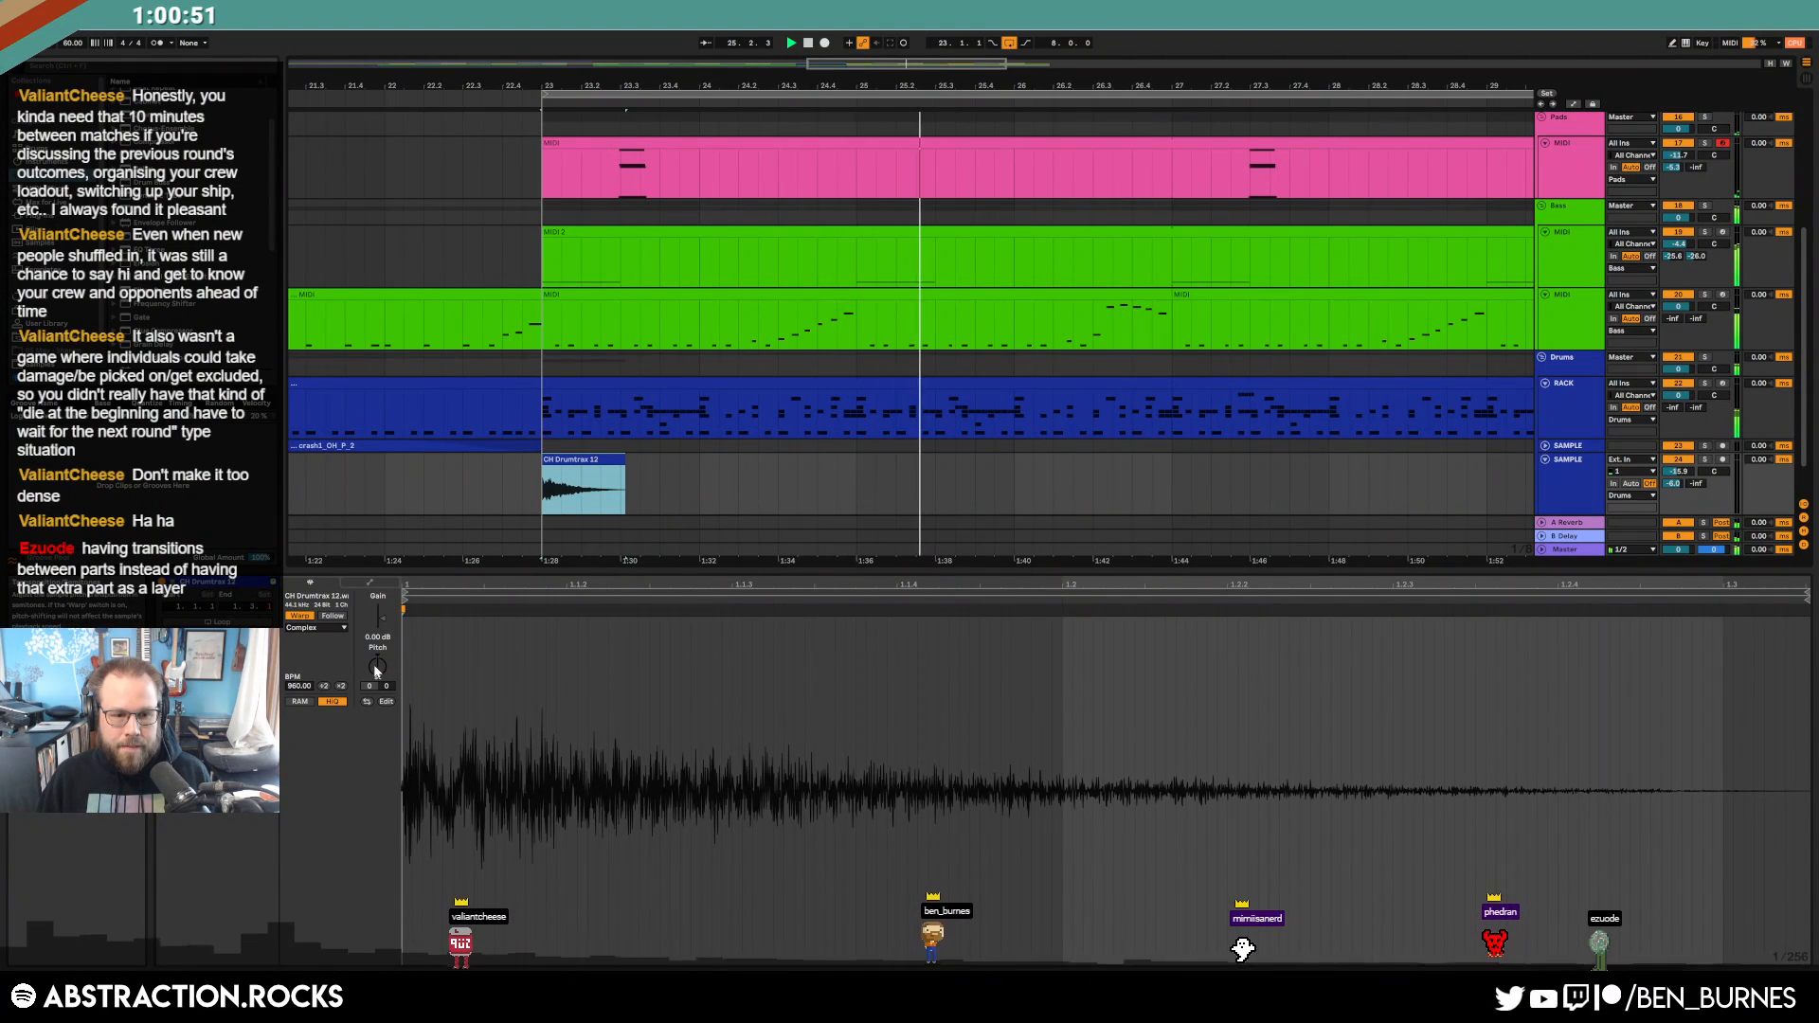
Copy the CH Drumtrax 12 clip to bar 27 on the same track and lower the track volume to -17.0 dB.
{"action": "scroll", "coordinate": [1150, 507], "scroll_direction": "down", "scroll_amount": 2}
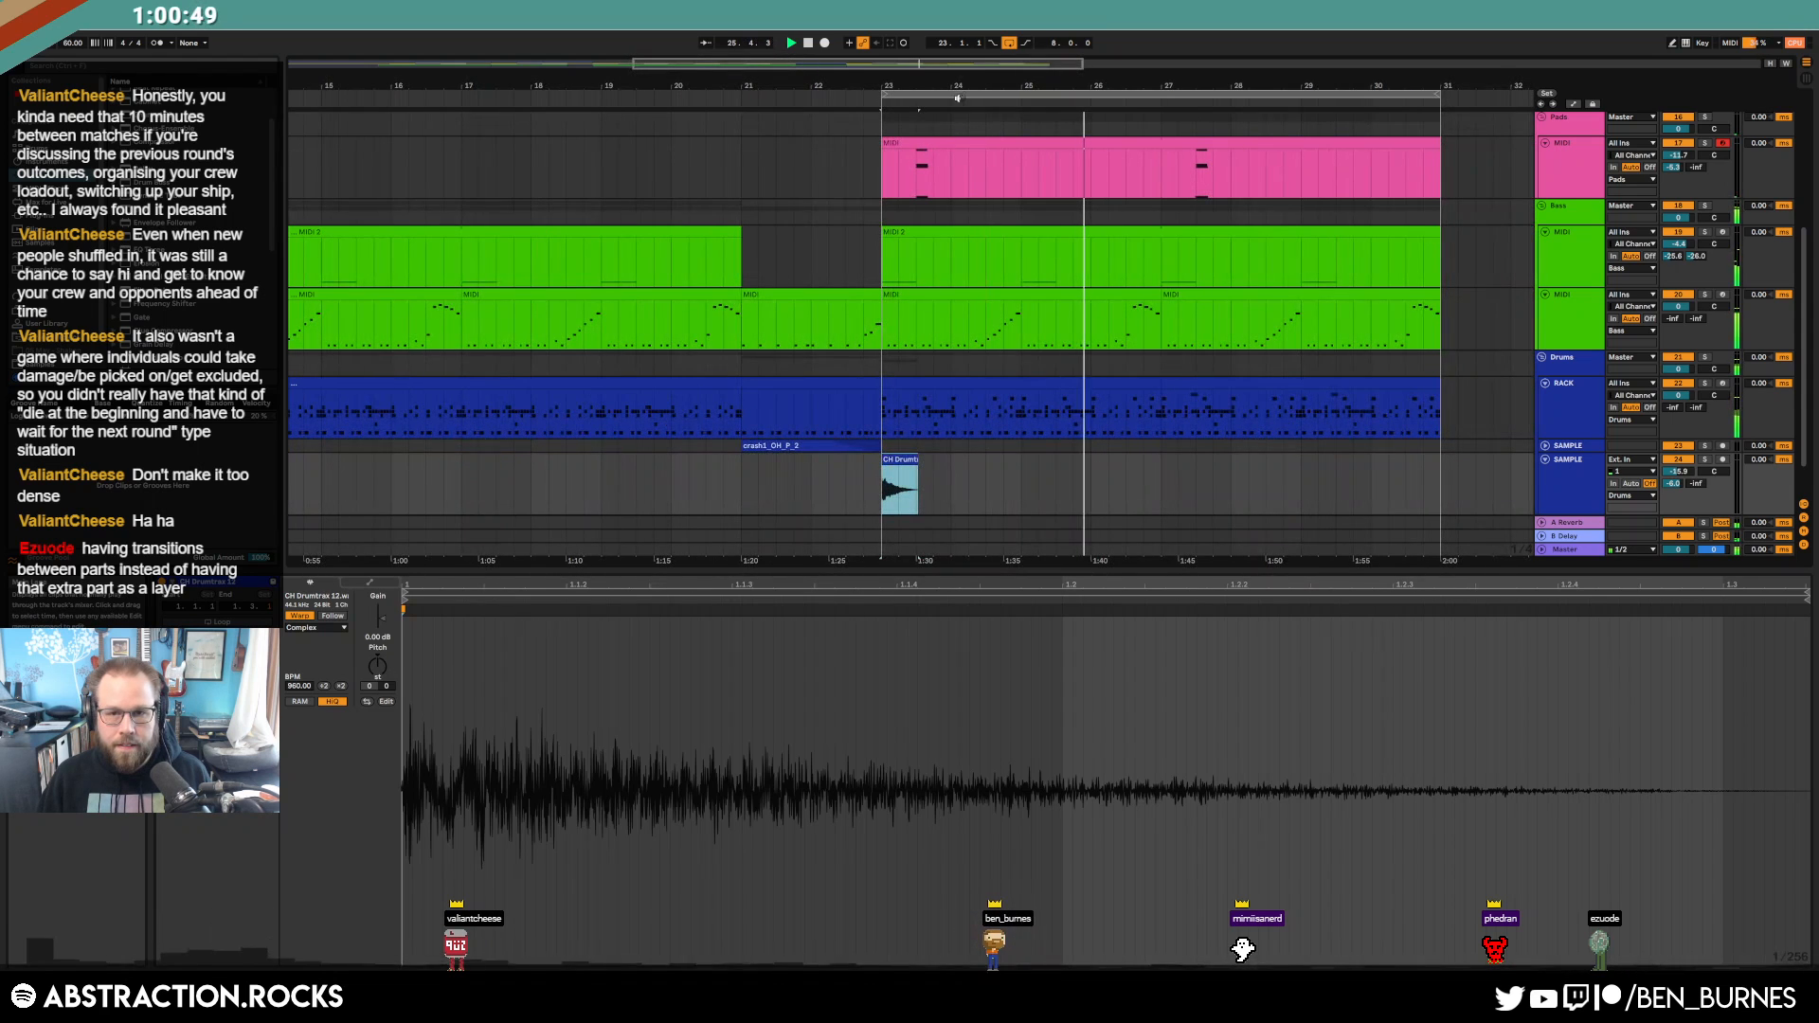
{"action": "left_click_drag", "start_coordinate": [989, 64], "coordinate": [1070, 64]}
{"action": "left_click_drag", "start_coordinate": [668, 458], "coordinate": [946, 458]}
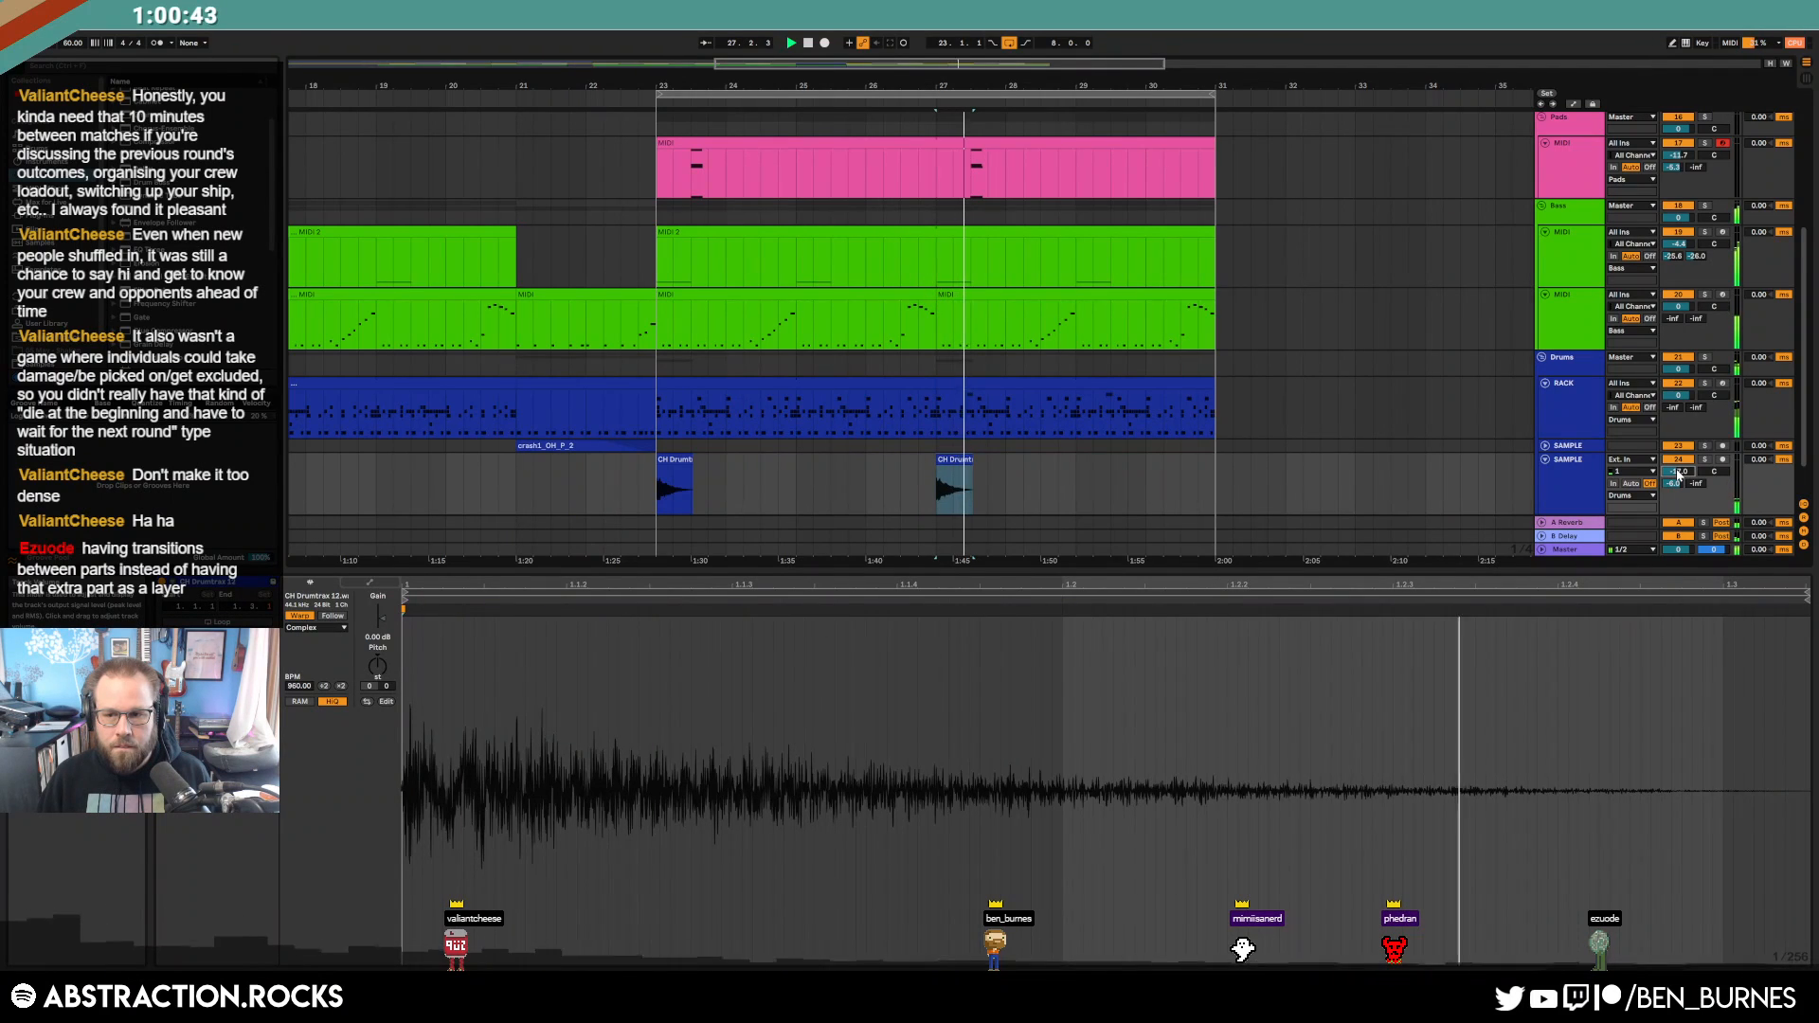
{"action": "key", "text": "shift+Tab"}
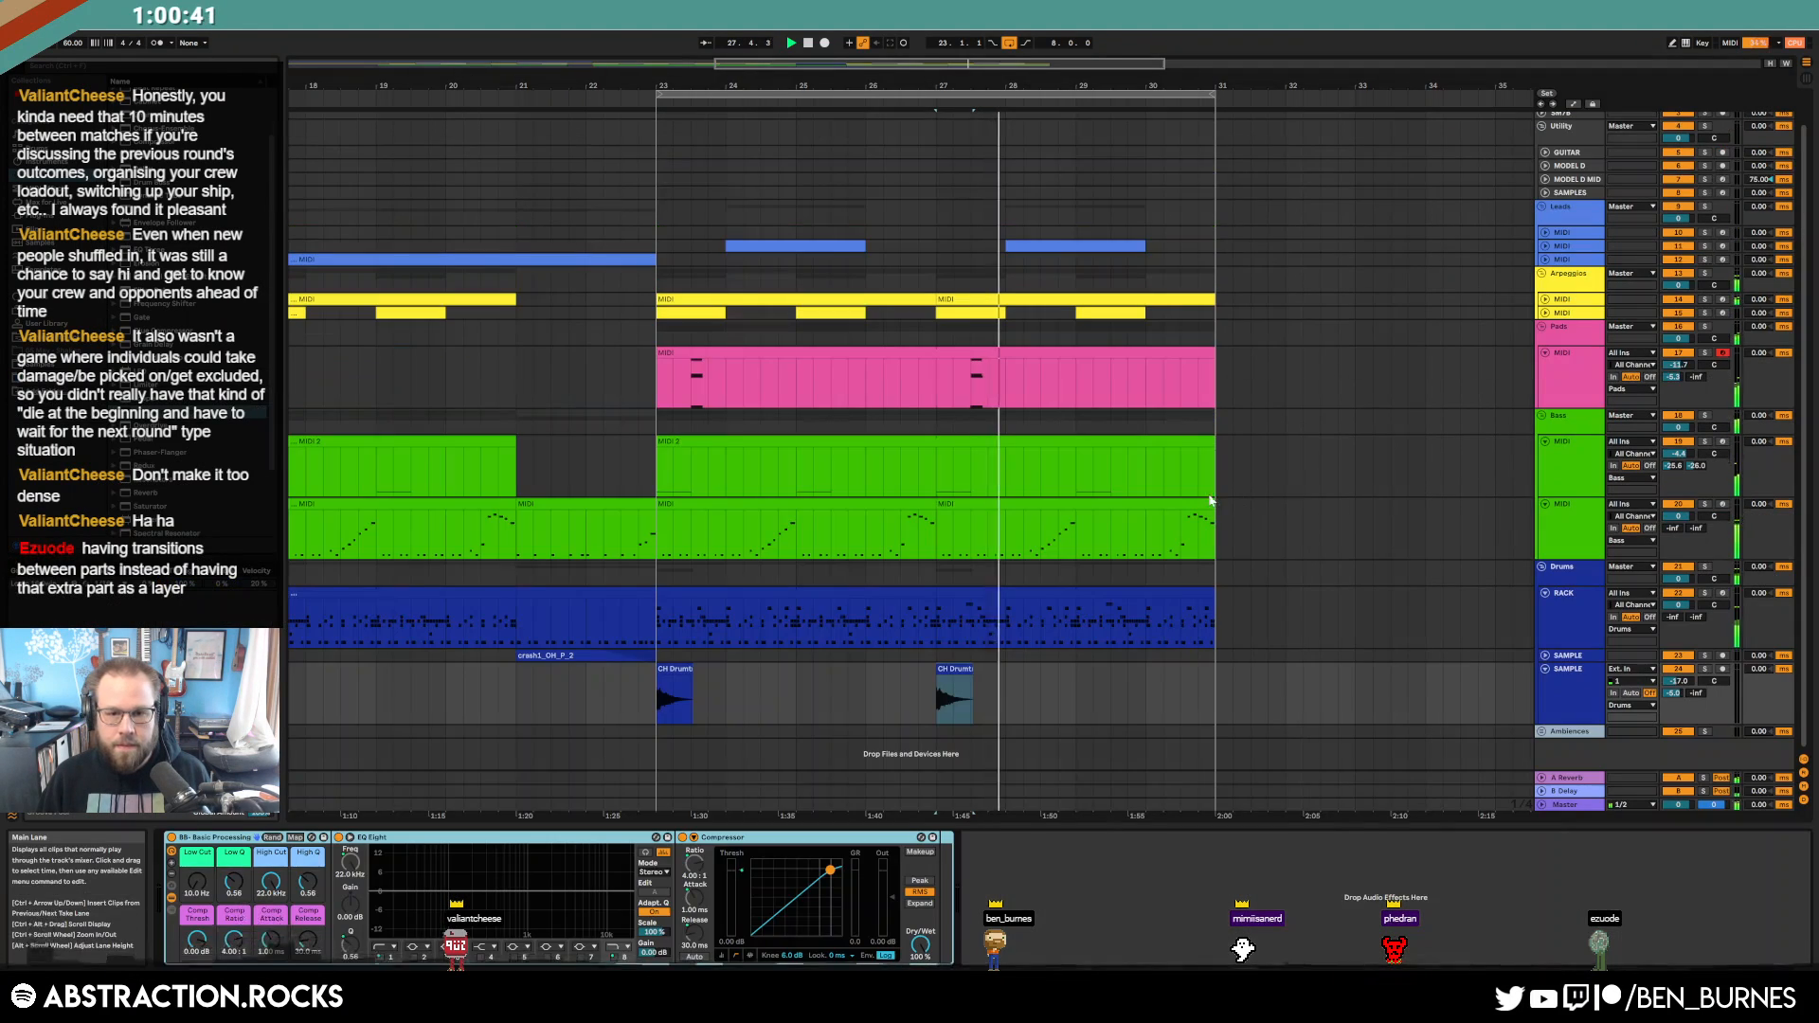
Stop playback and add the ValhallaSupermassive plug-in after the Compressor on the second SAMPLE track.
{"action": "left_click", "coordinate": [1079, 592]}
{"action": "double_click", "coordinate": [1077, 592]}
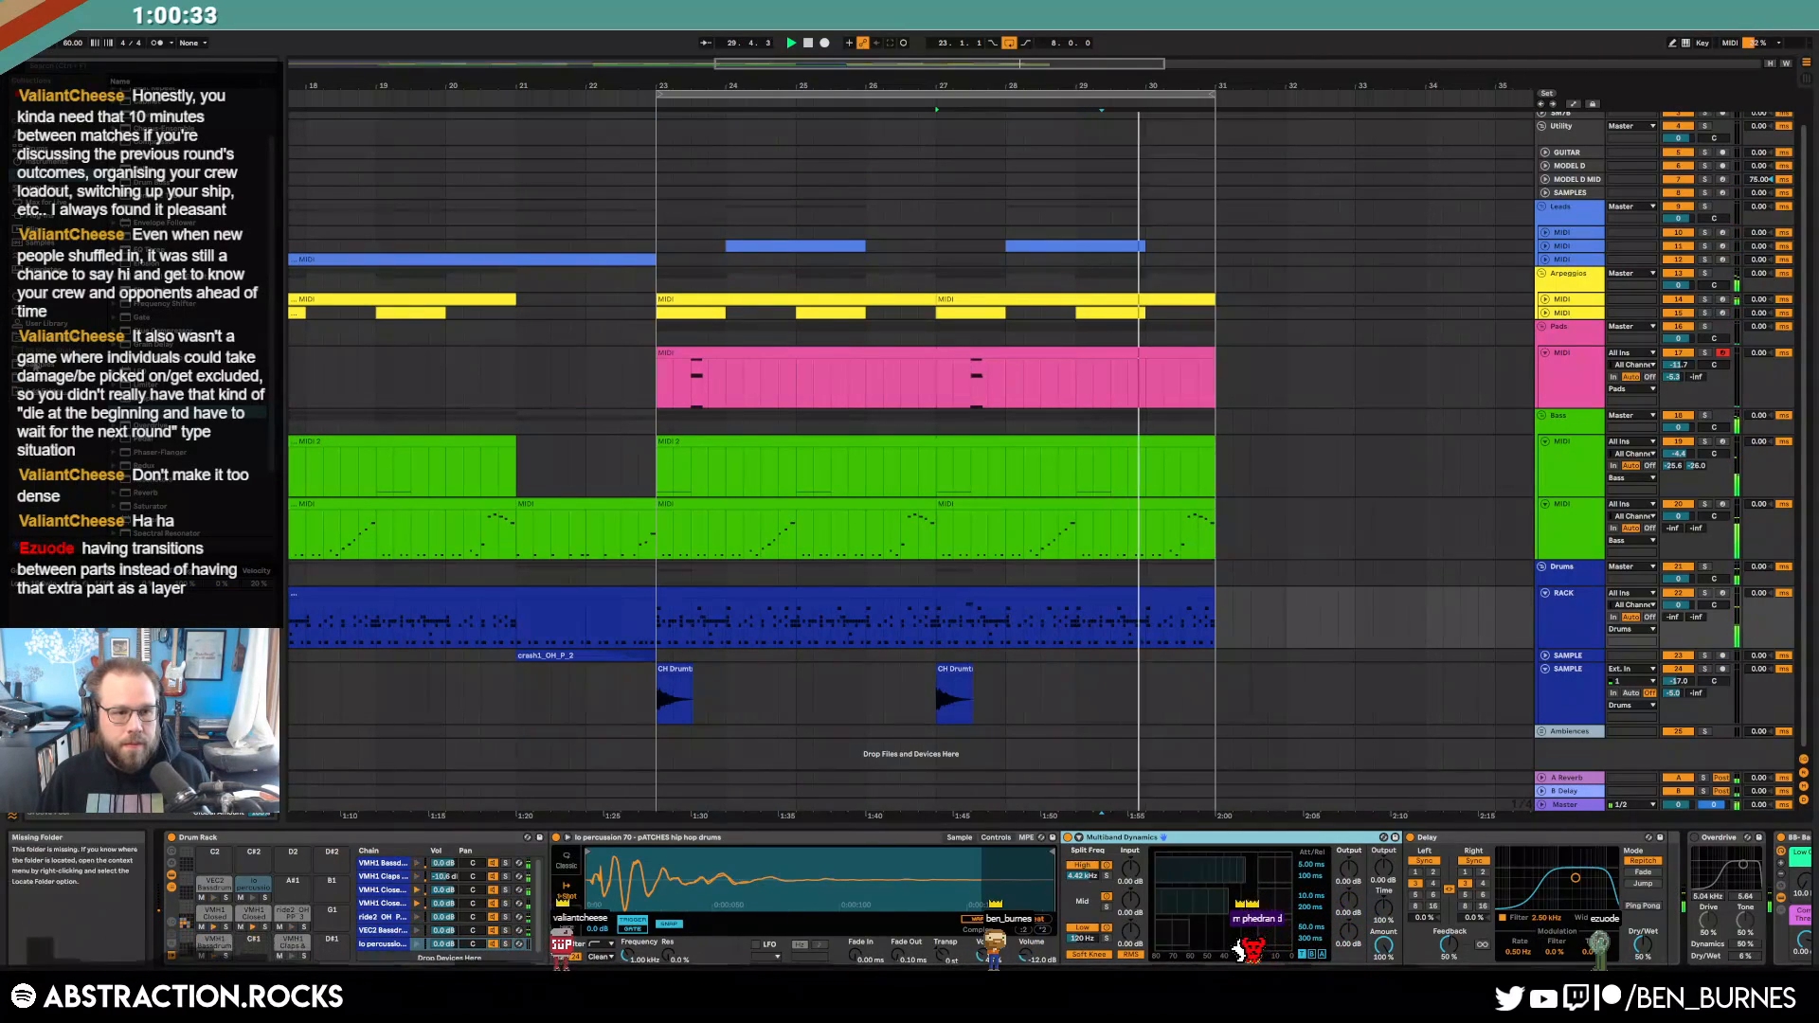
{"action": "left_click", "coordinate": [39, 216]}
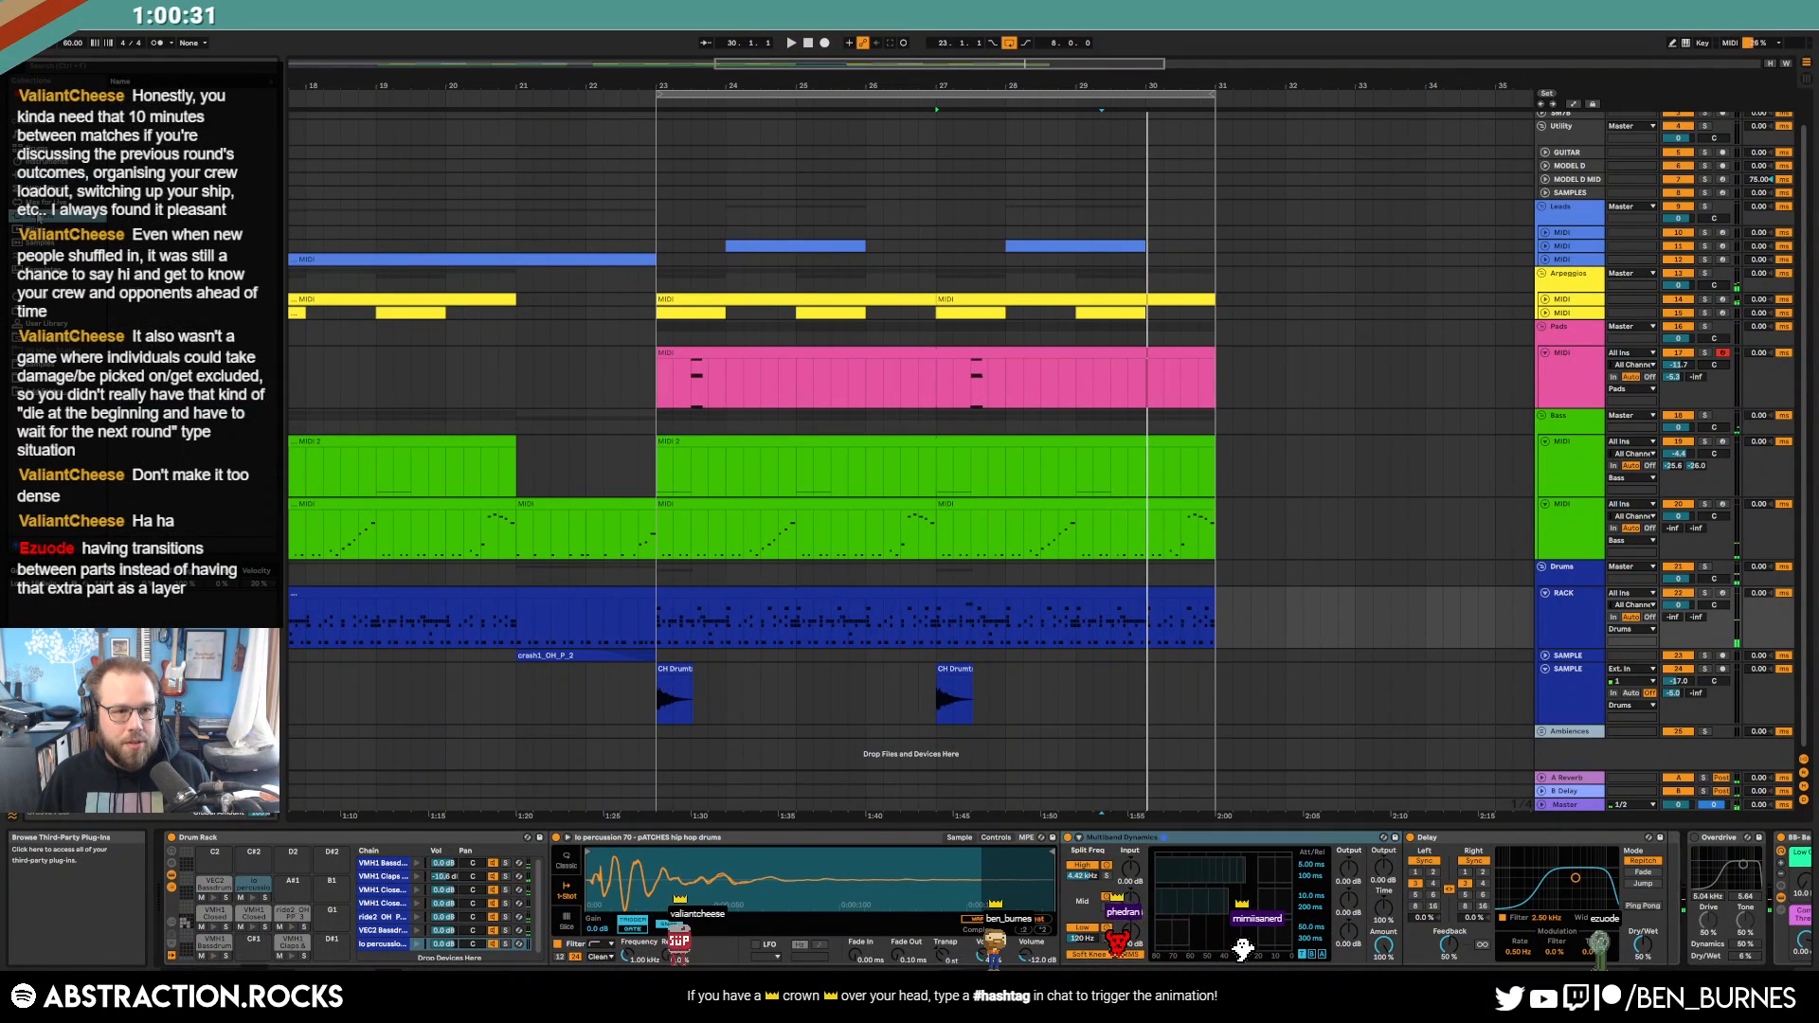
{"action": "left_click", "coordinate": [124, 188]}
{"action": "left_click_drag", "start_coordinate": [195, 243], "coordinate": [1047, 686]}
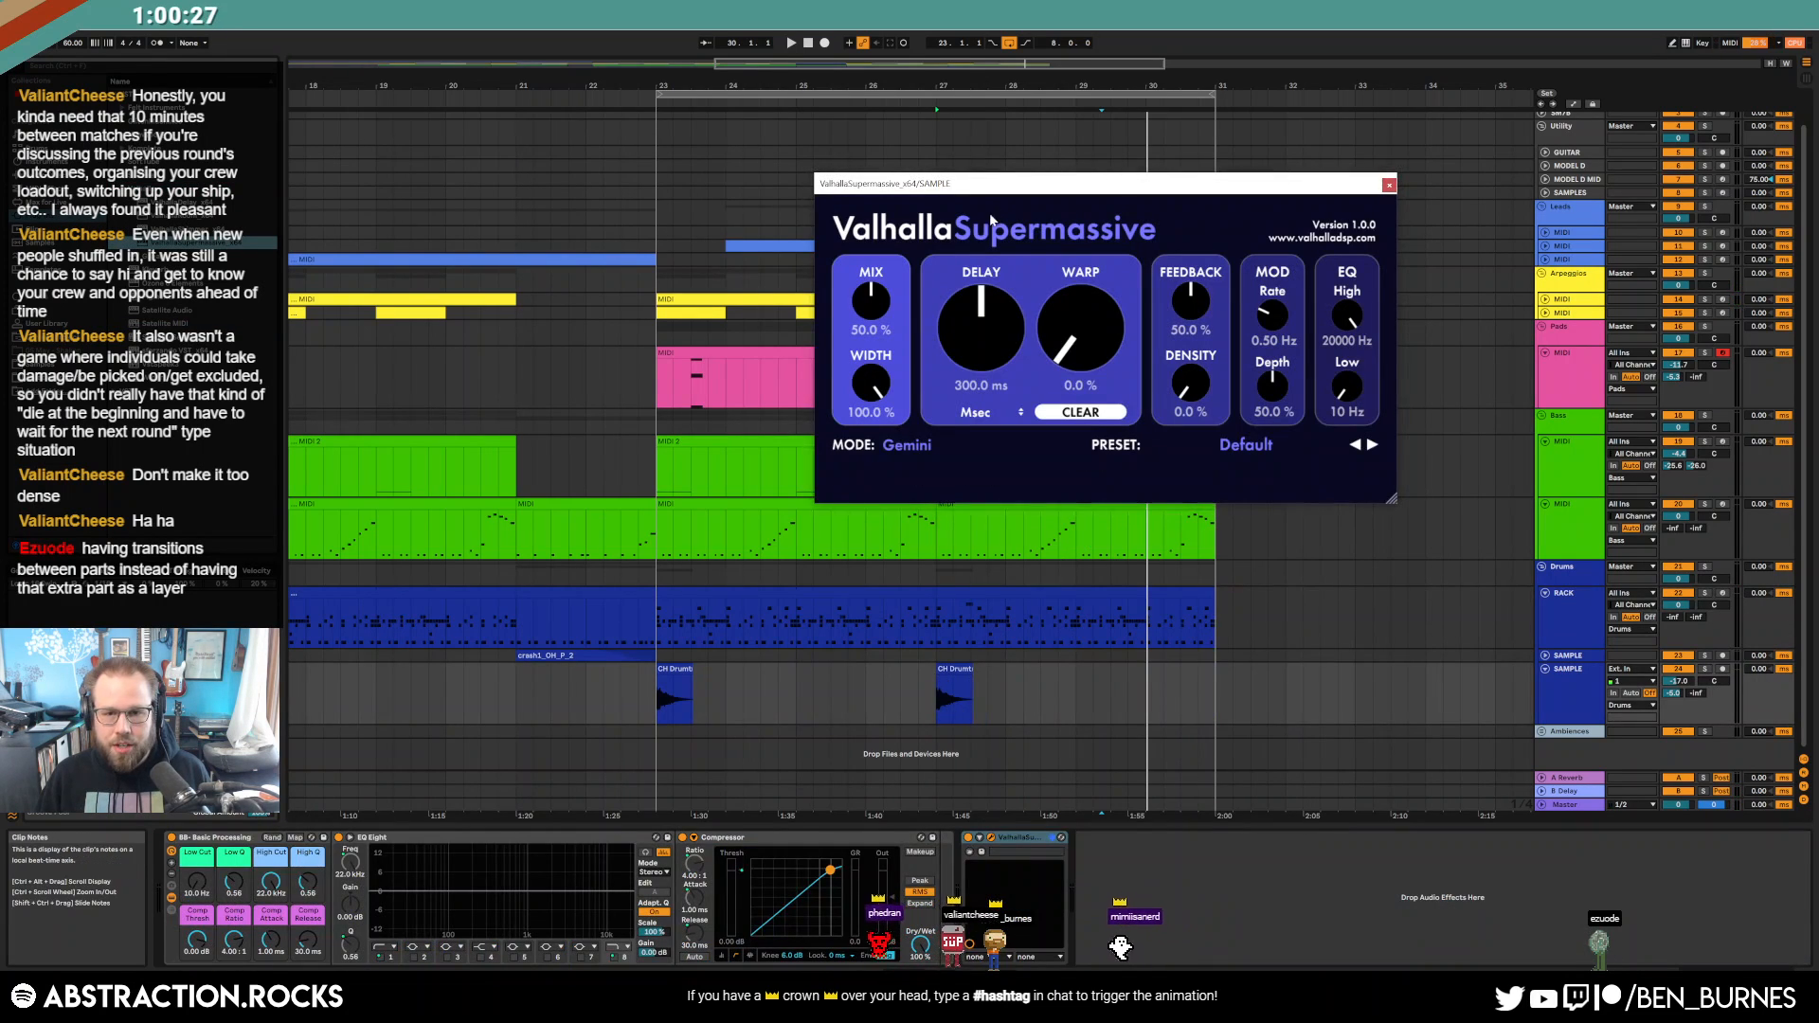
Set ValhallaSupermassive to Great Annihilator mode with 259.2 ms delay, 48.0% warp, 61.6% feedback and 29.2% mix.
{"action": "left_click_drag", "start_coordinate": [975, 352], "coordinate": [1073, 269]}
{"action": "left_click", "coordinate": [922, 442]}
{"action": "left_click", "coordinate": [923, 559]}
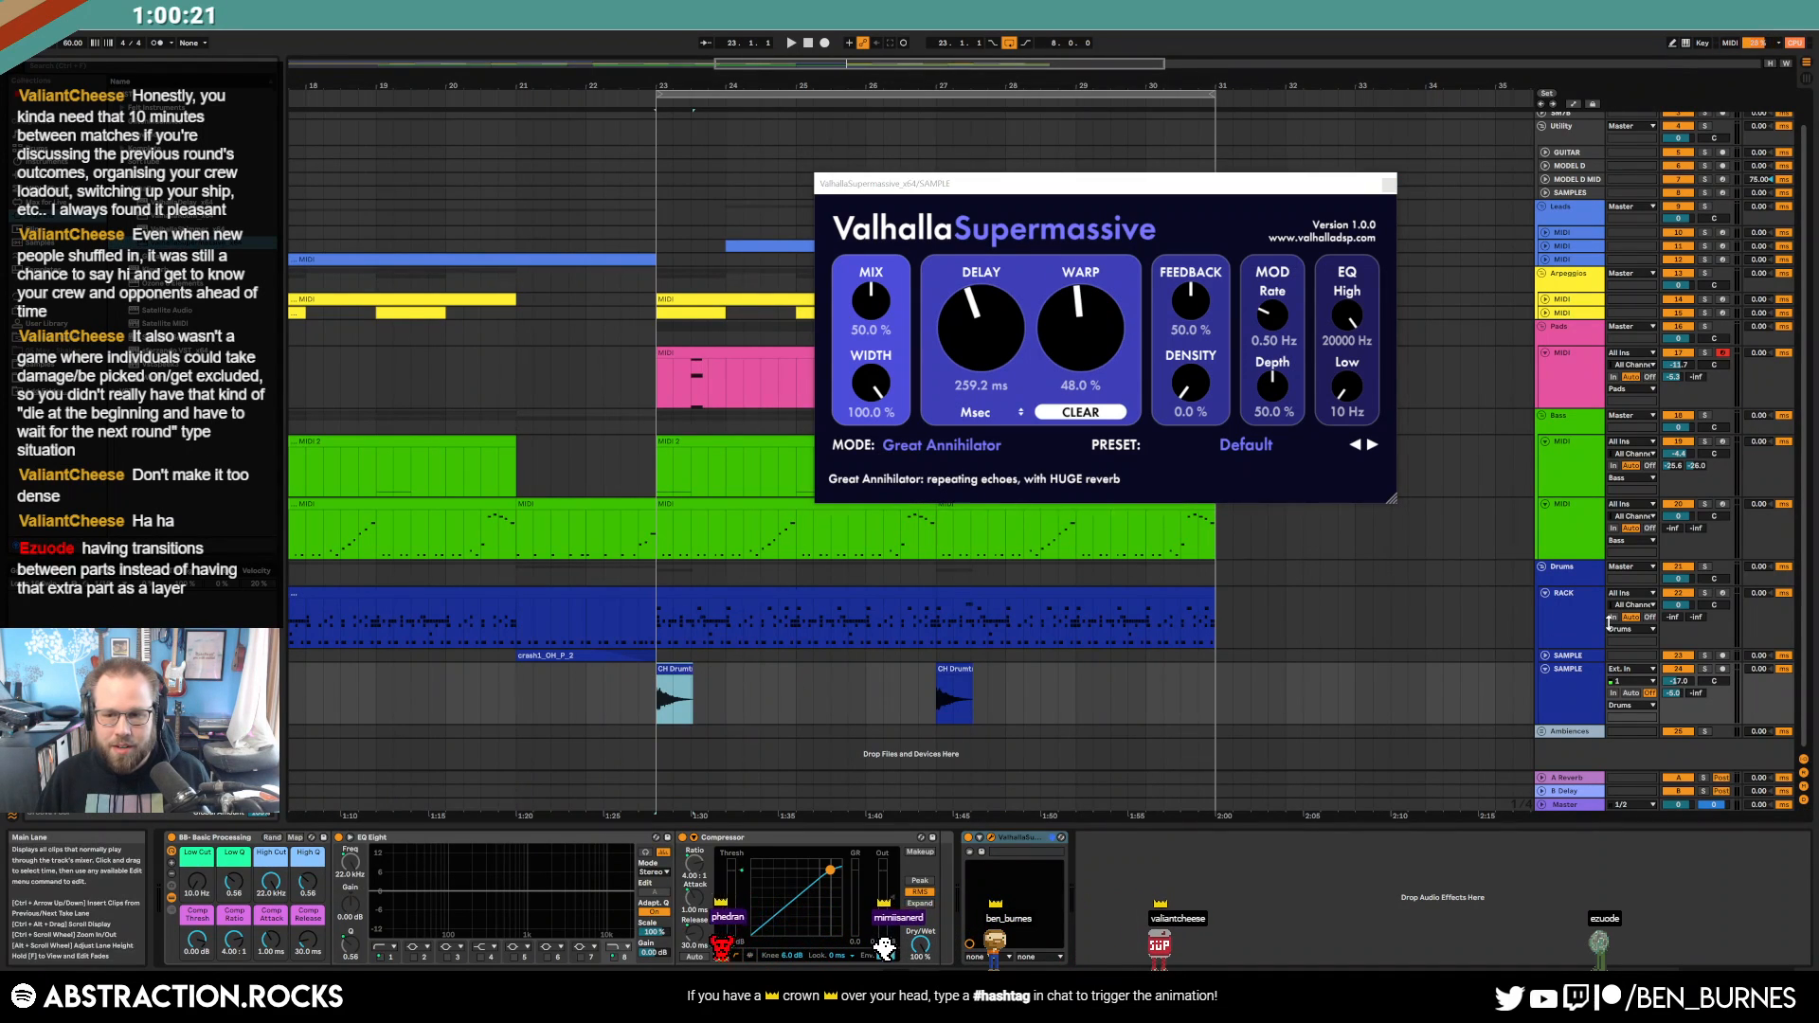
{"action": "left_click_drag", "start_coordinate": [869, 304], "coordinate": [868, 322]}
{"action": "left_click_drag", "start_coordinate": [1192, 304], "coordinate": [1194, 282]}
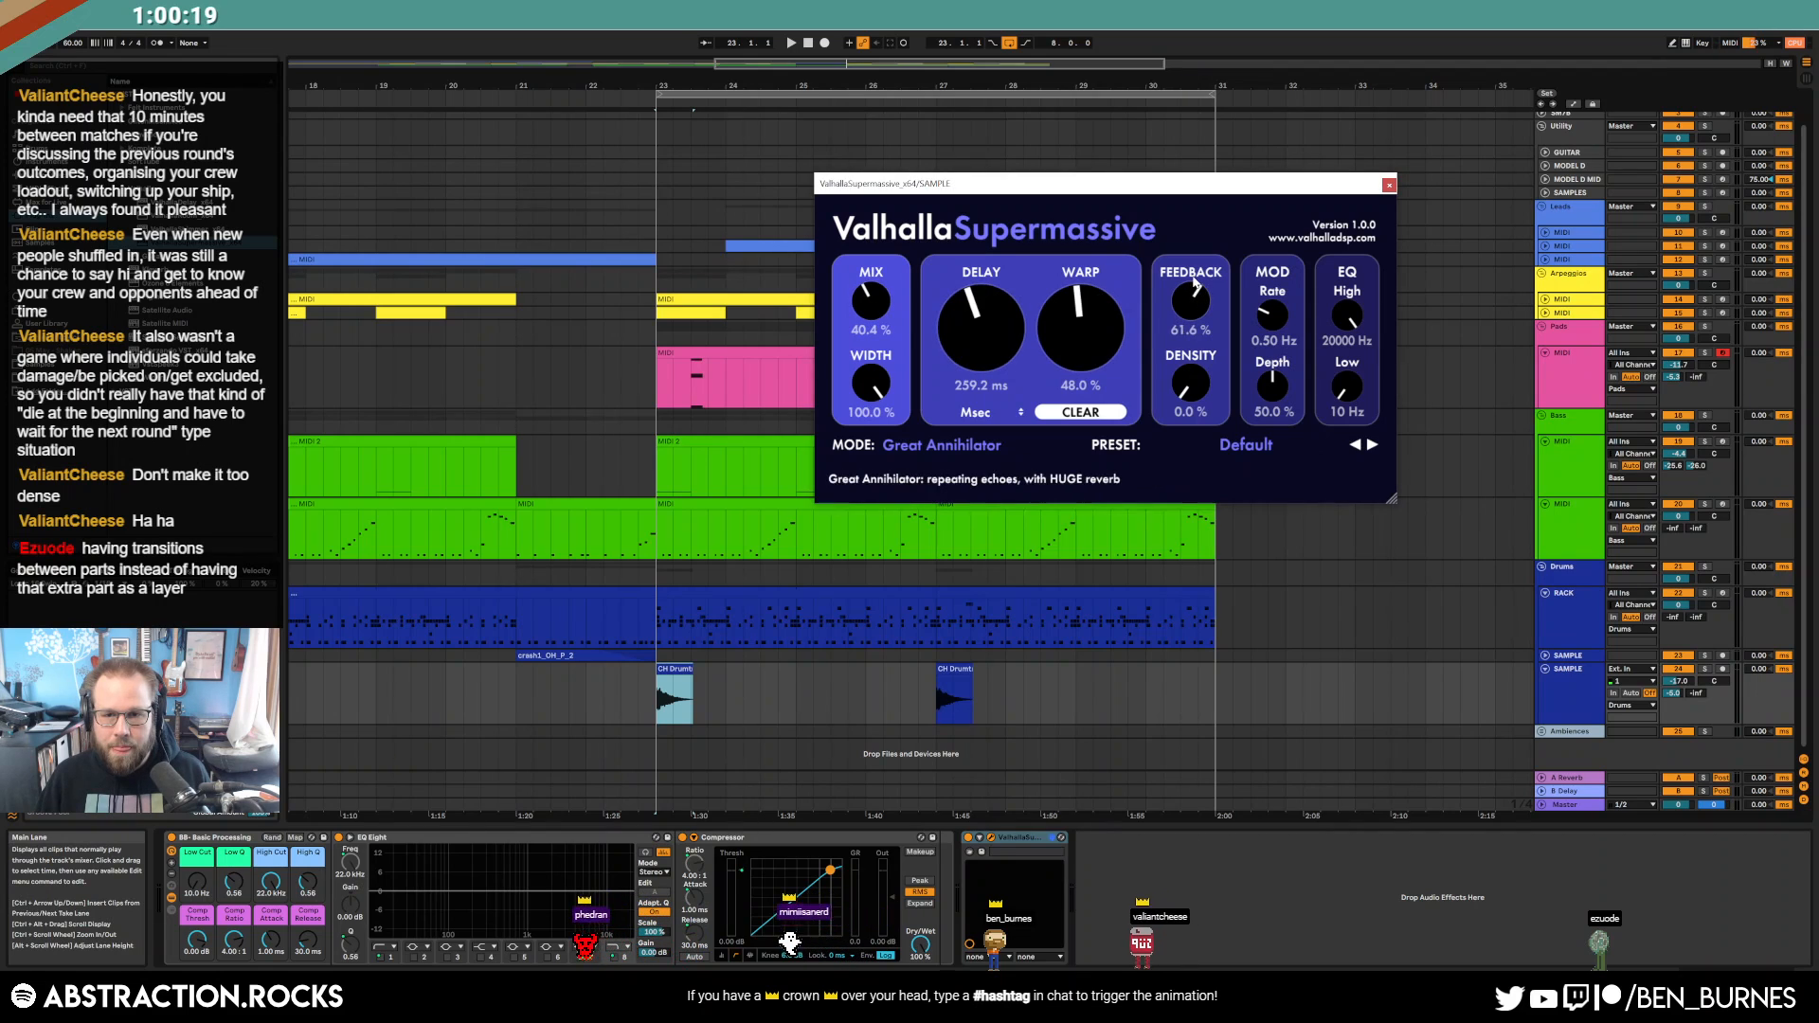
{"action": "left_click_drag", "start_coordinate": [871, 305], "coordinate": [873, 327]}
During playback, adjust ValhallaSupermassive to 80.0% feedback, 31.2% mix and 261.6 ms delay, then lower its track volume to -19.0 dB.
{"action": "key", "text": "space"}
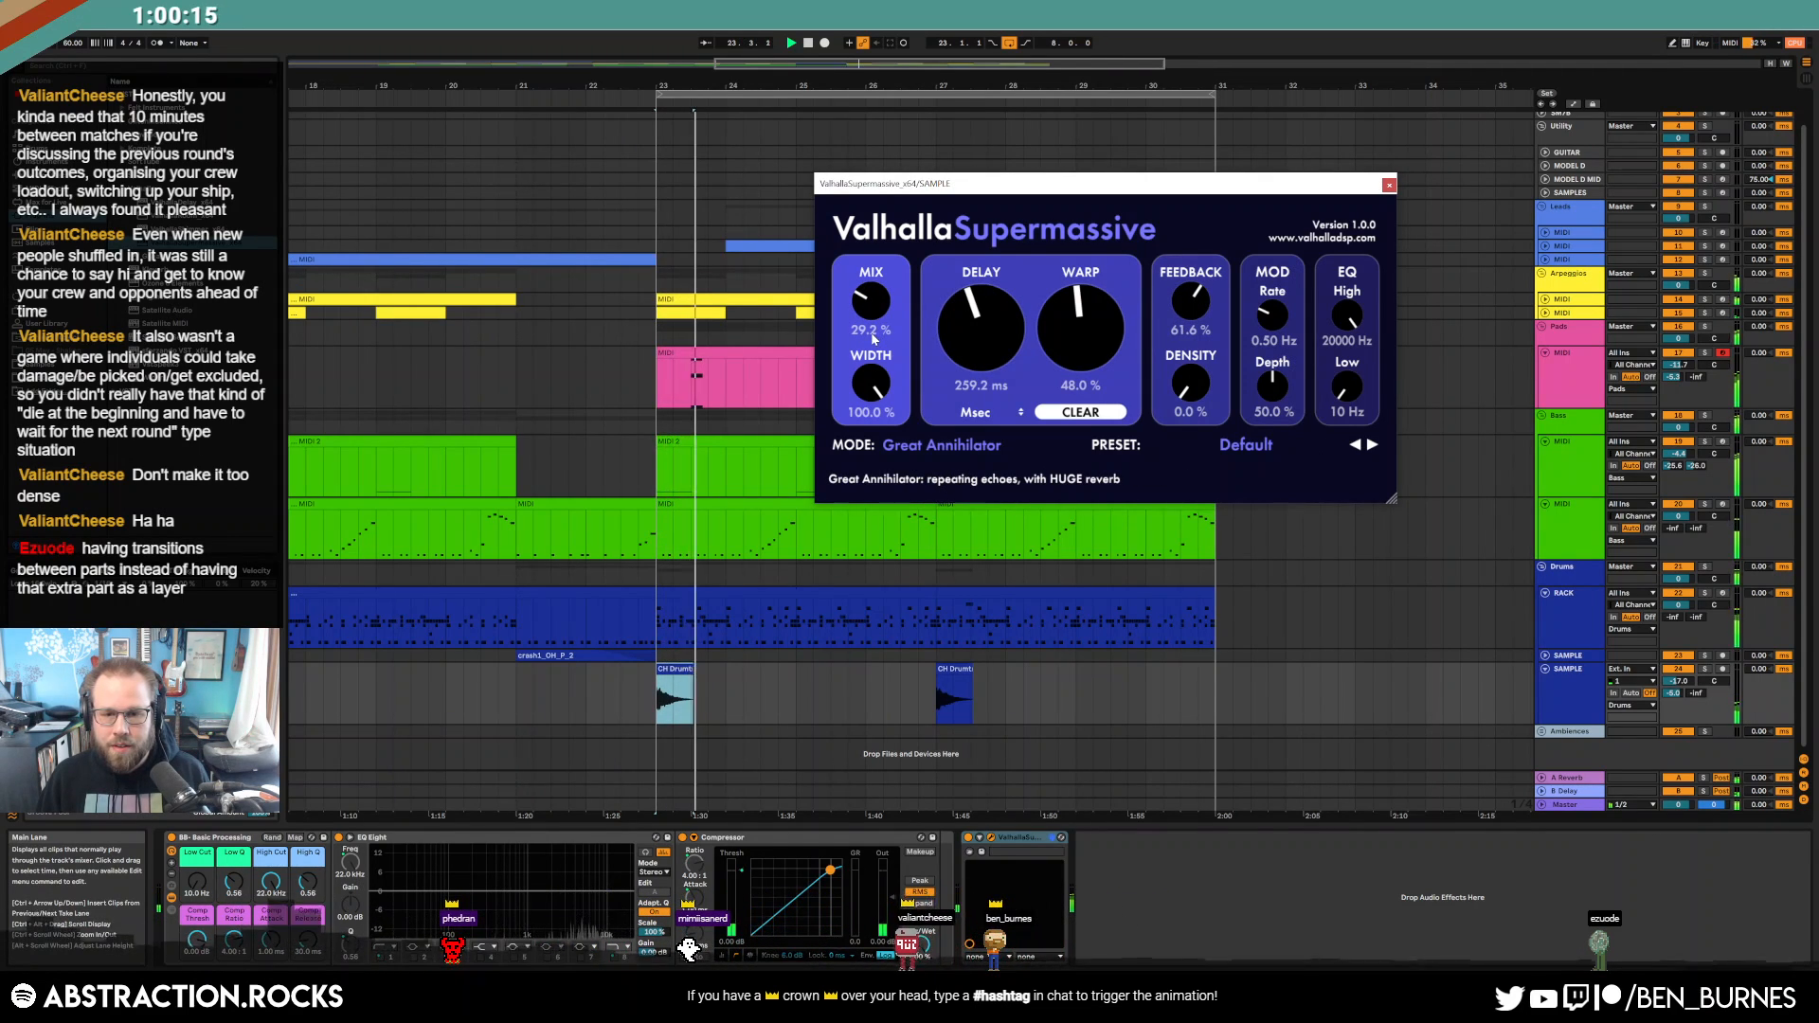
{"action": "left_click_drag", "start_coordinate": [1192, 305], "coordinate": [1189, 274]}
{"action": "left_click_drag", "start_coordinate": [876, 301], "coordinate": [876, 297]}
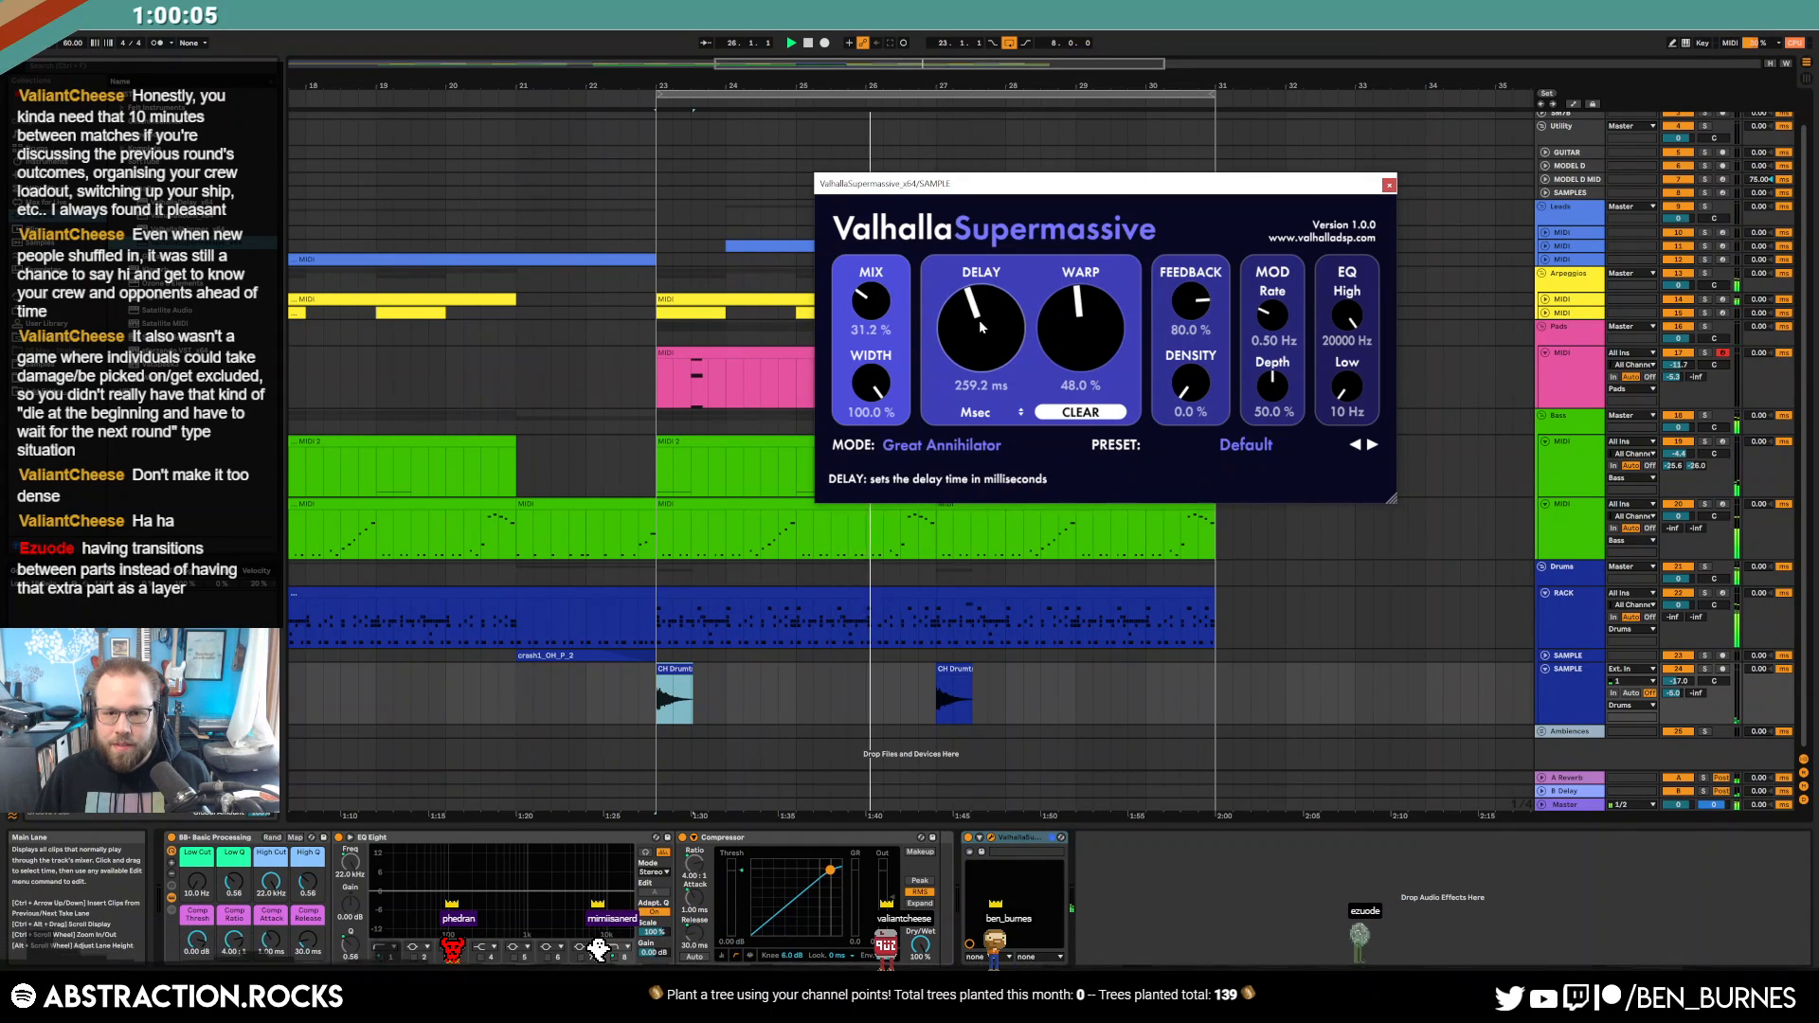
{"action": "left_click_drag", "start_coordinate": [978, 320], "coordinate": [976, 318]}
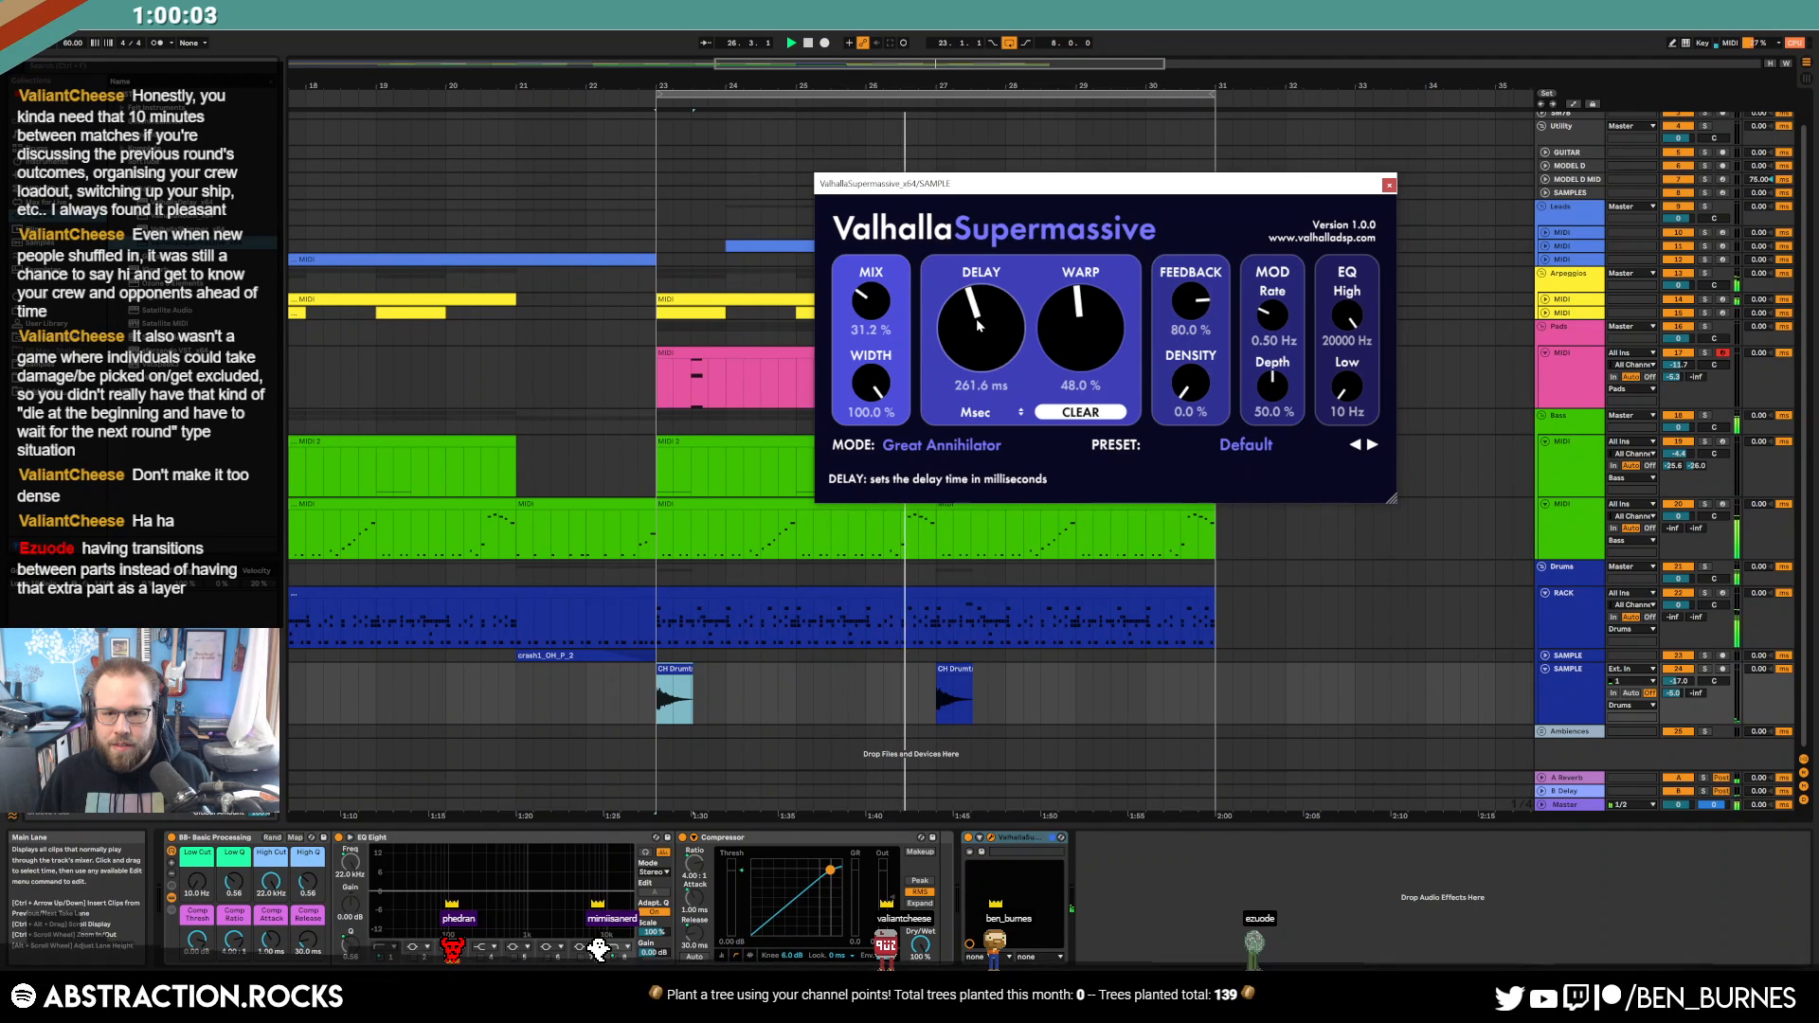
{"action": "left_click", "coordinate": [1389, 185]}
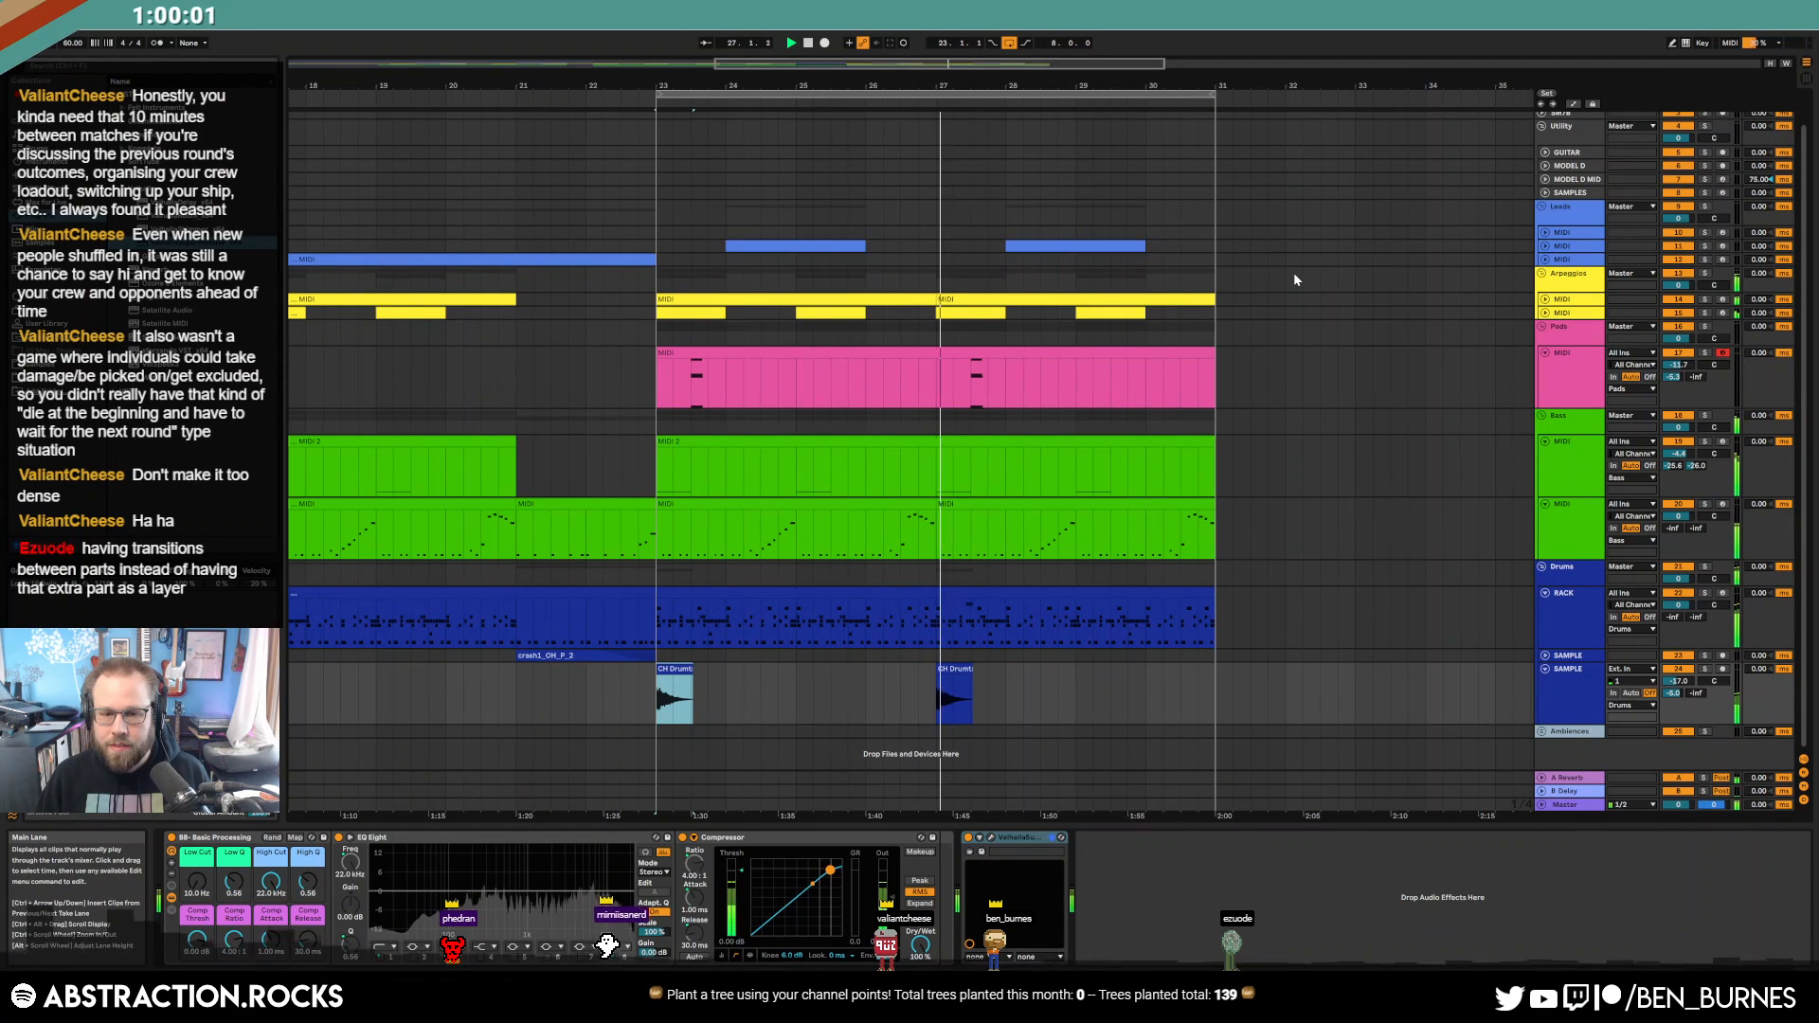
{"action": "left_click_drag", "start_coordinate": [1678, 681], "coordinate": [1678, 687]}
Open the SAMPLES track's ADSR Sample Manager, stop playback, clear the drum search filter and pick random sample VEH2 Percussion - 087.
{"action": "scroll", "coordinate": [1339, 615], "scroll_direction": "up", "scroll_amount": 2}
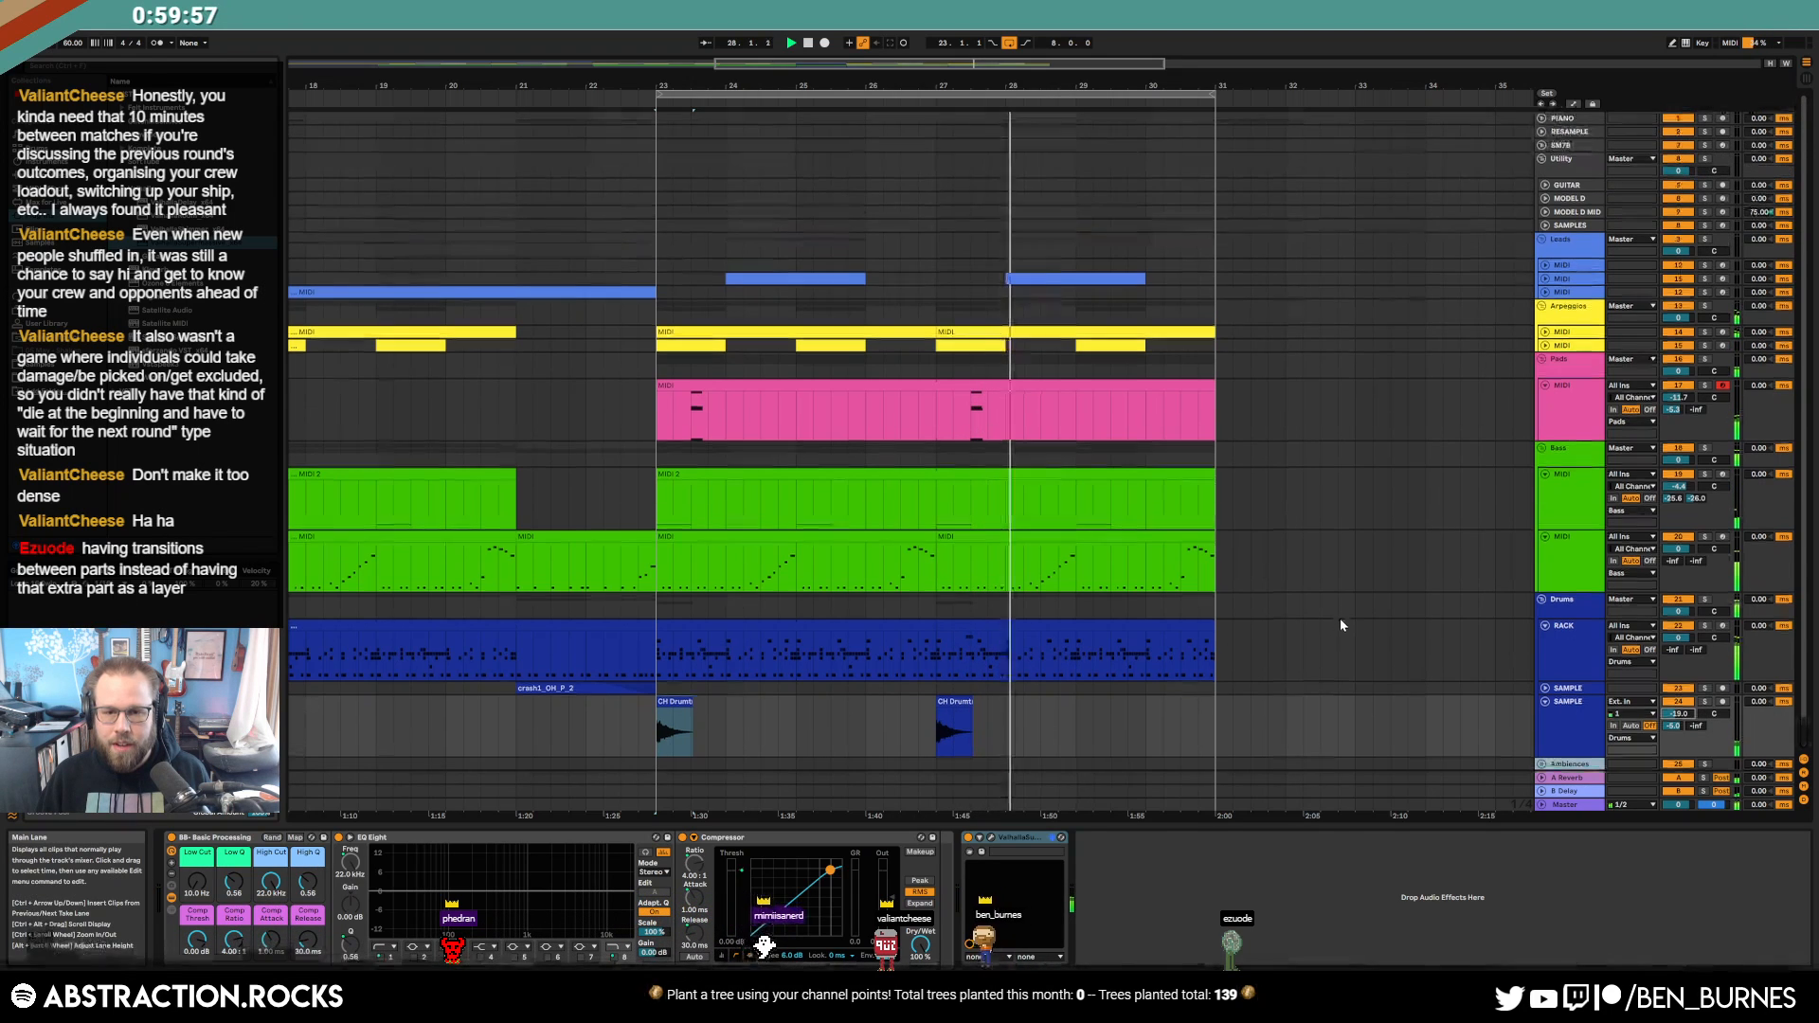
{"action": "left_click", "coordinate": [1570, 225]}
{"action": "key", "text": "space"}
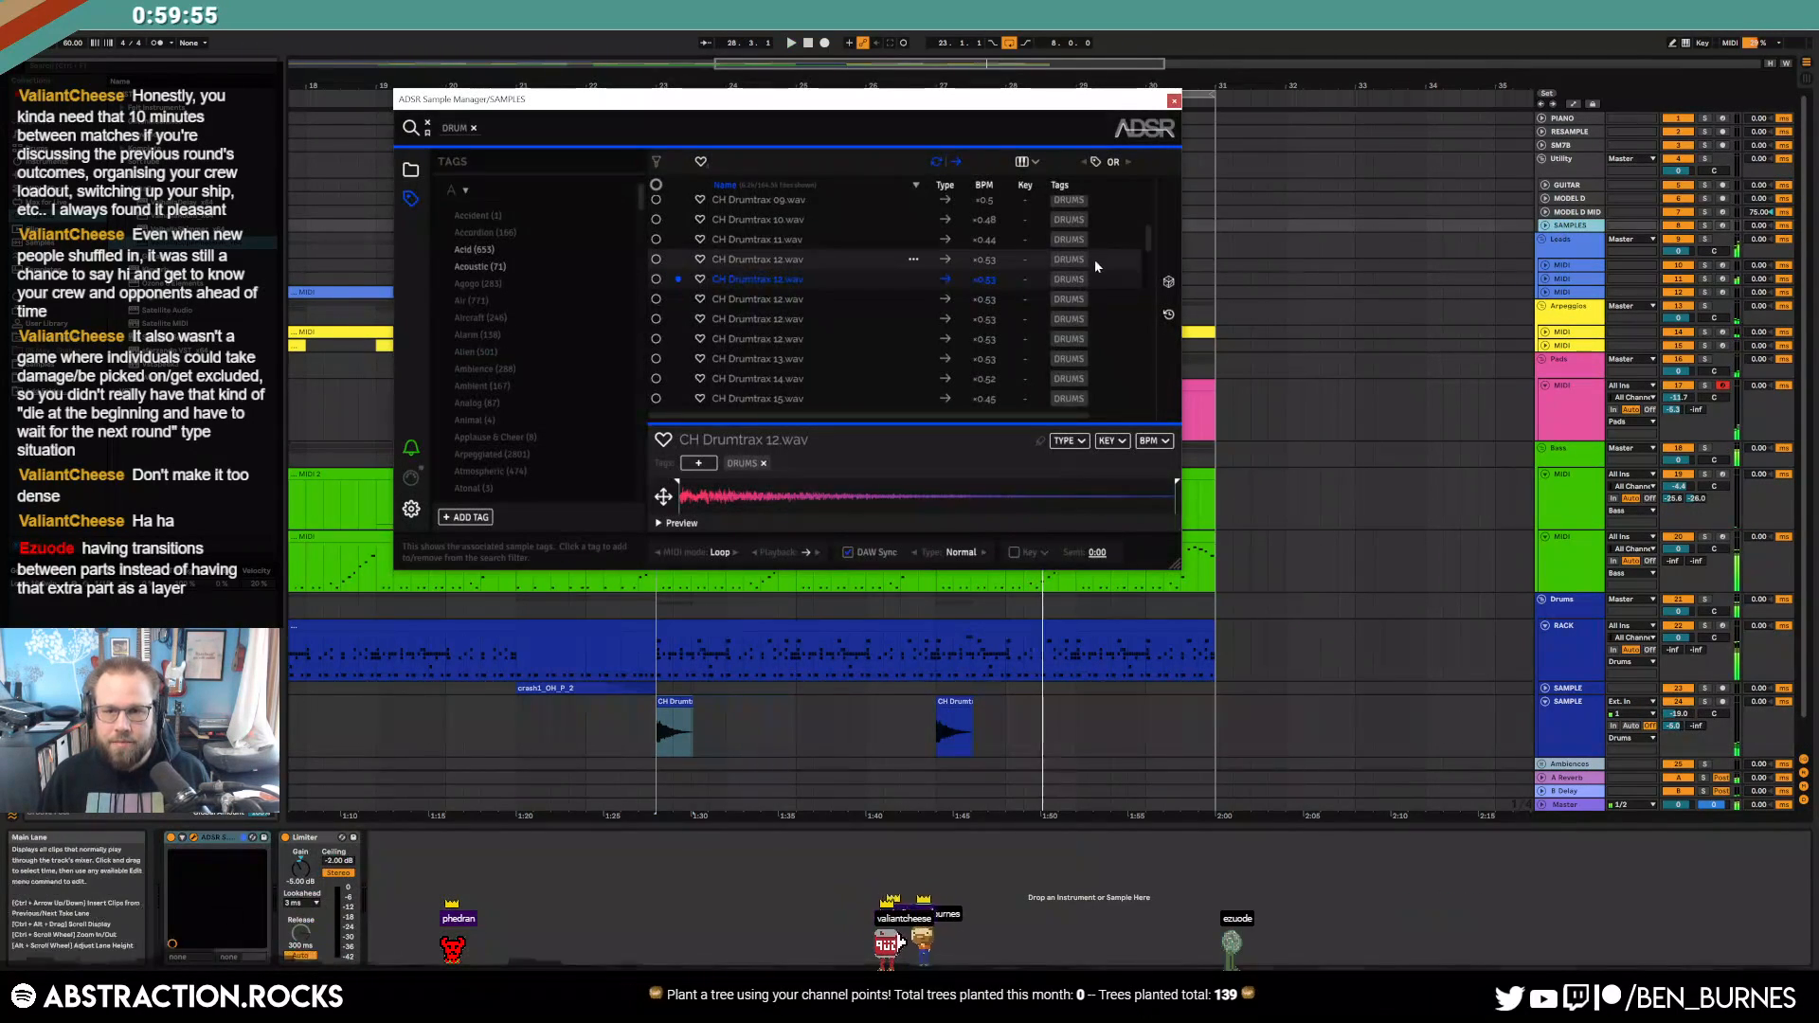
{"action": "left_click", "coordinate": [474, 128]}
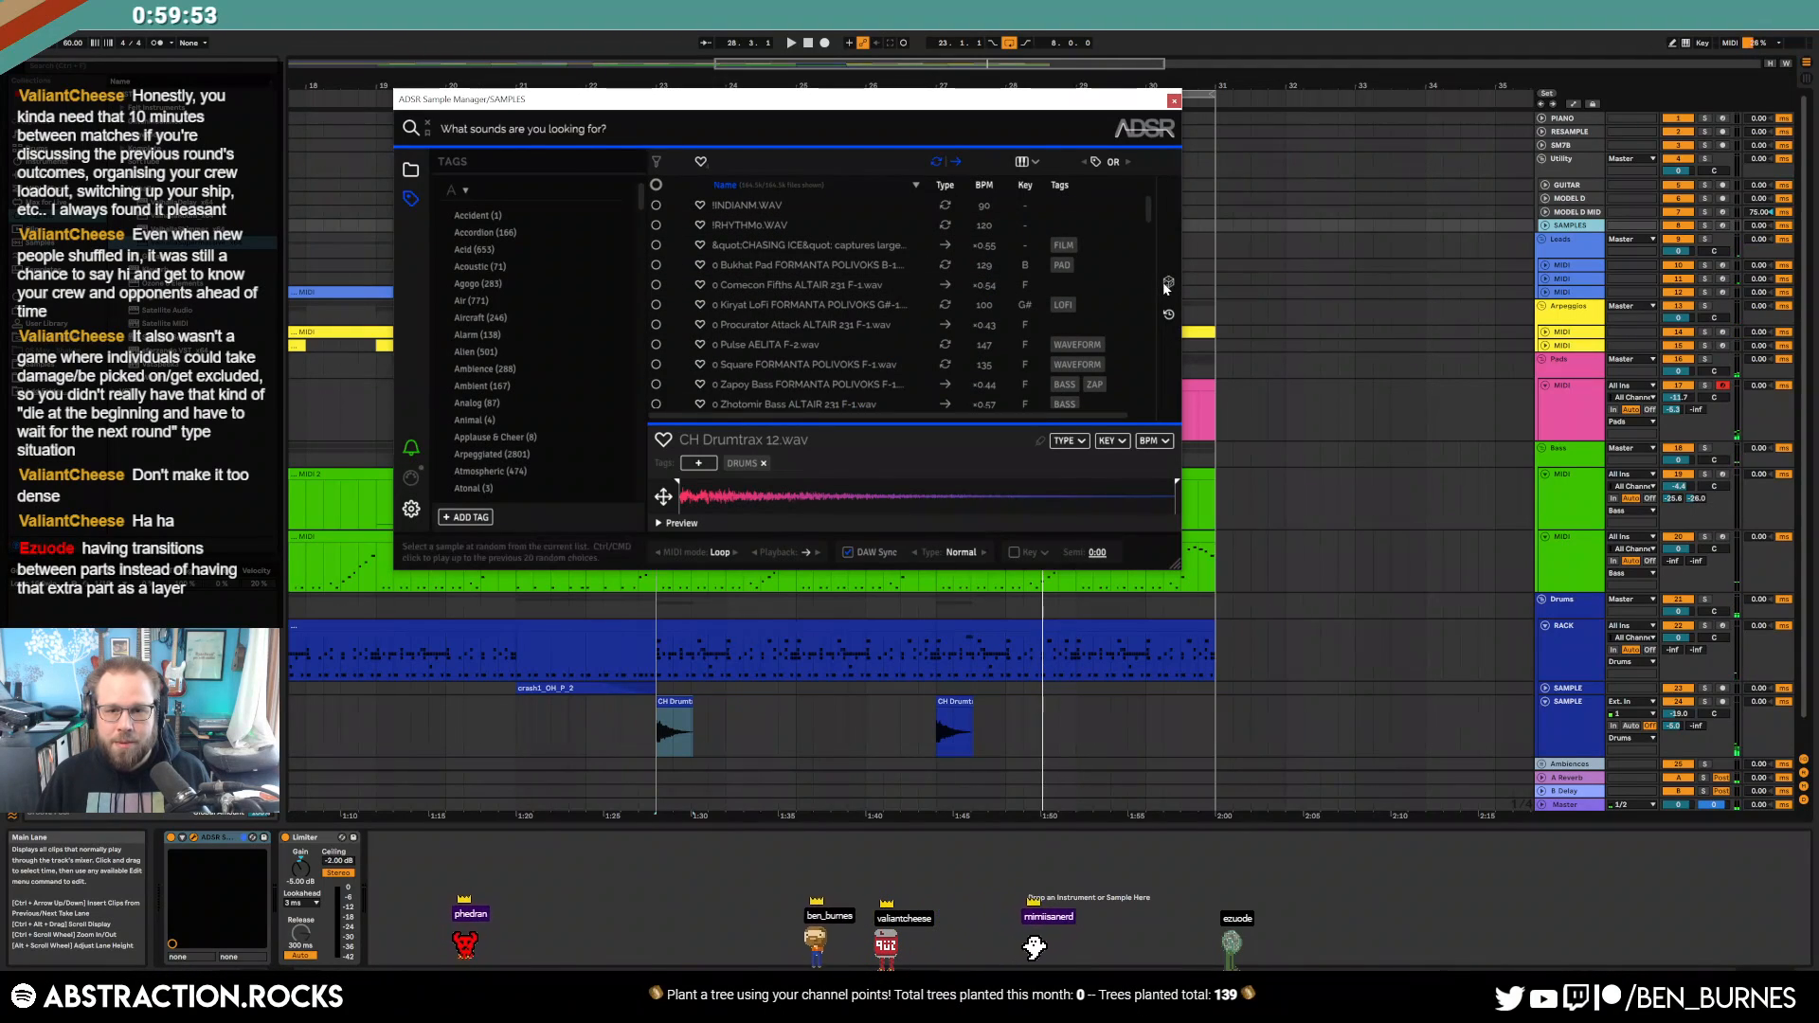
{"action": "left_click", "coordinate": [1166, 285]}
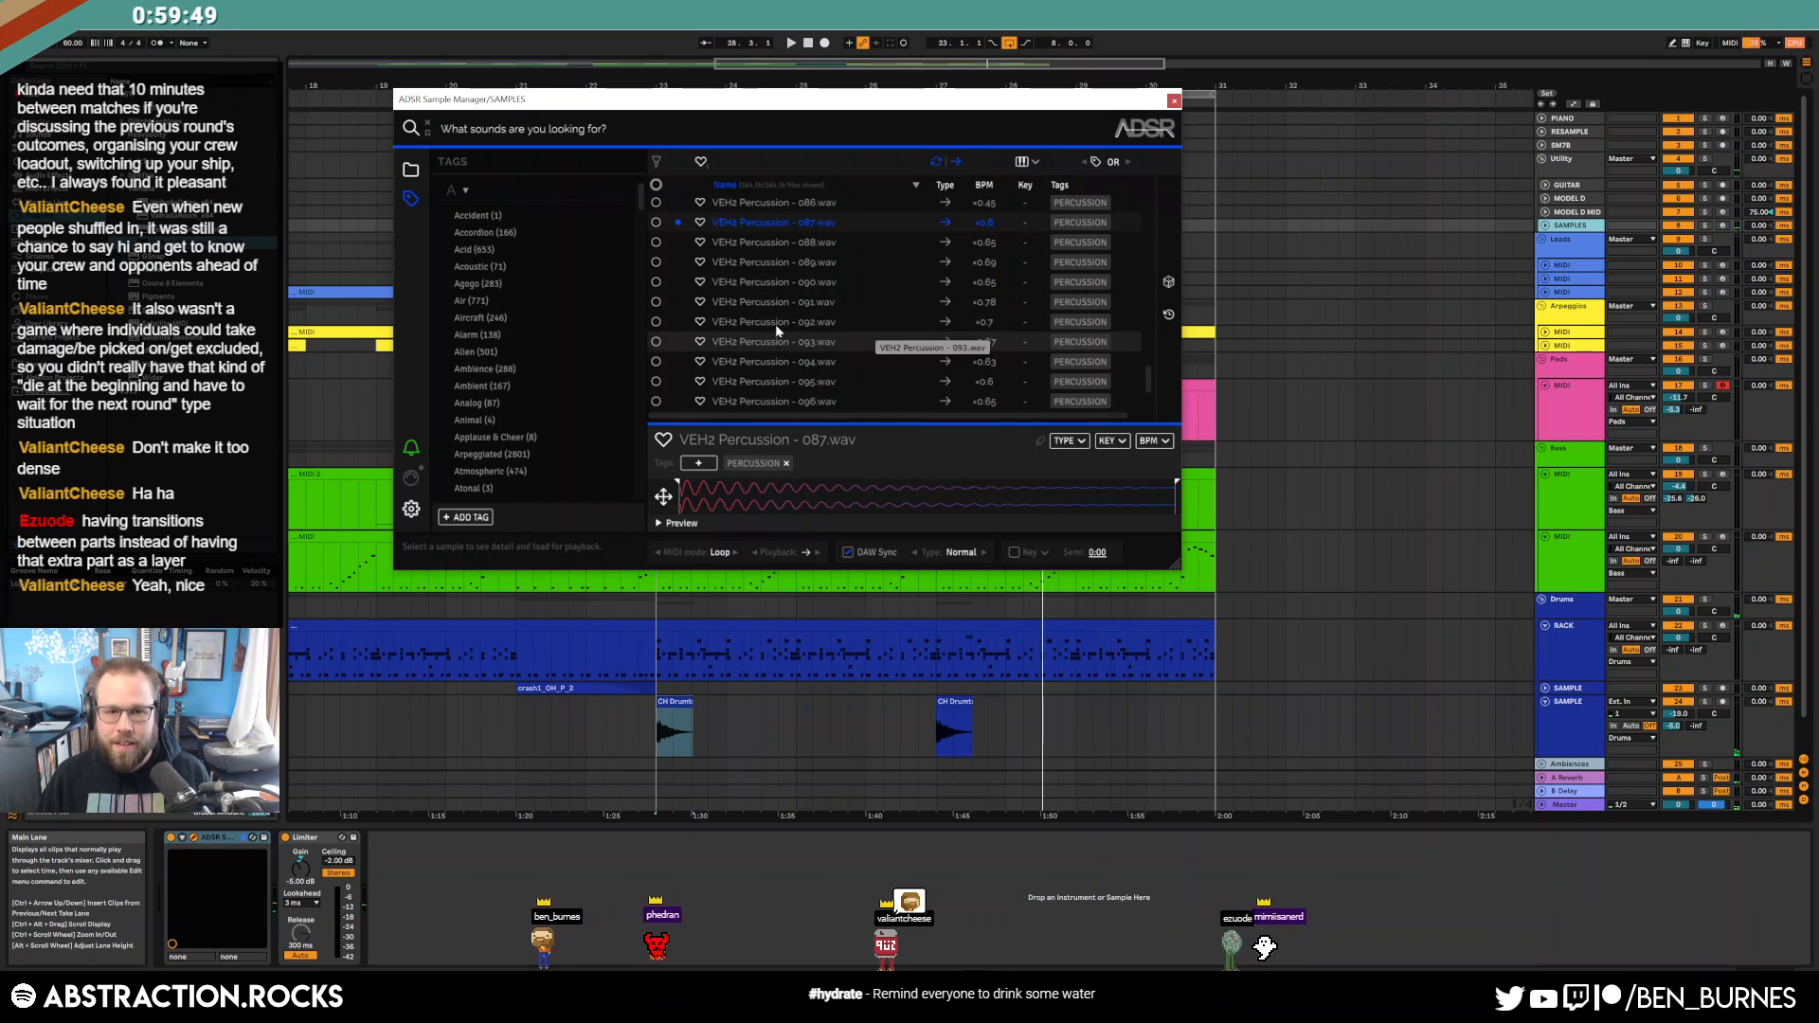
{"action": "scroll", "coordinate": [776, 322], "scroll_direction": "down", "scroll_amount": 2}
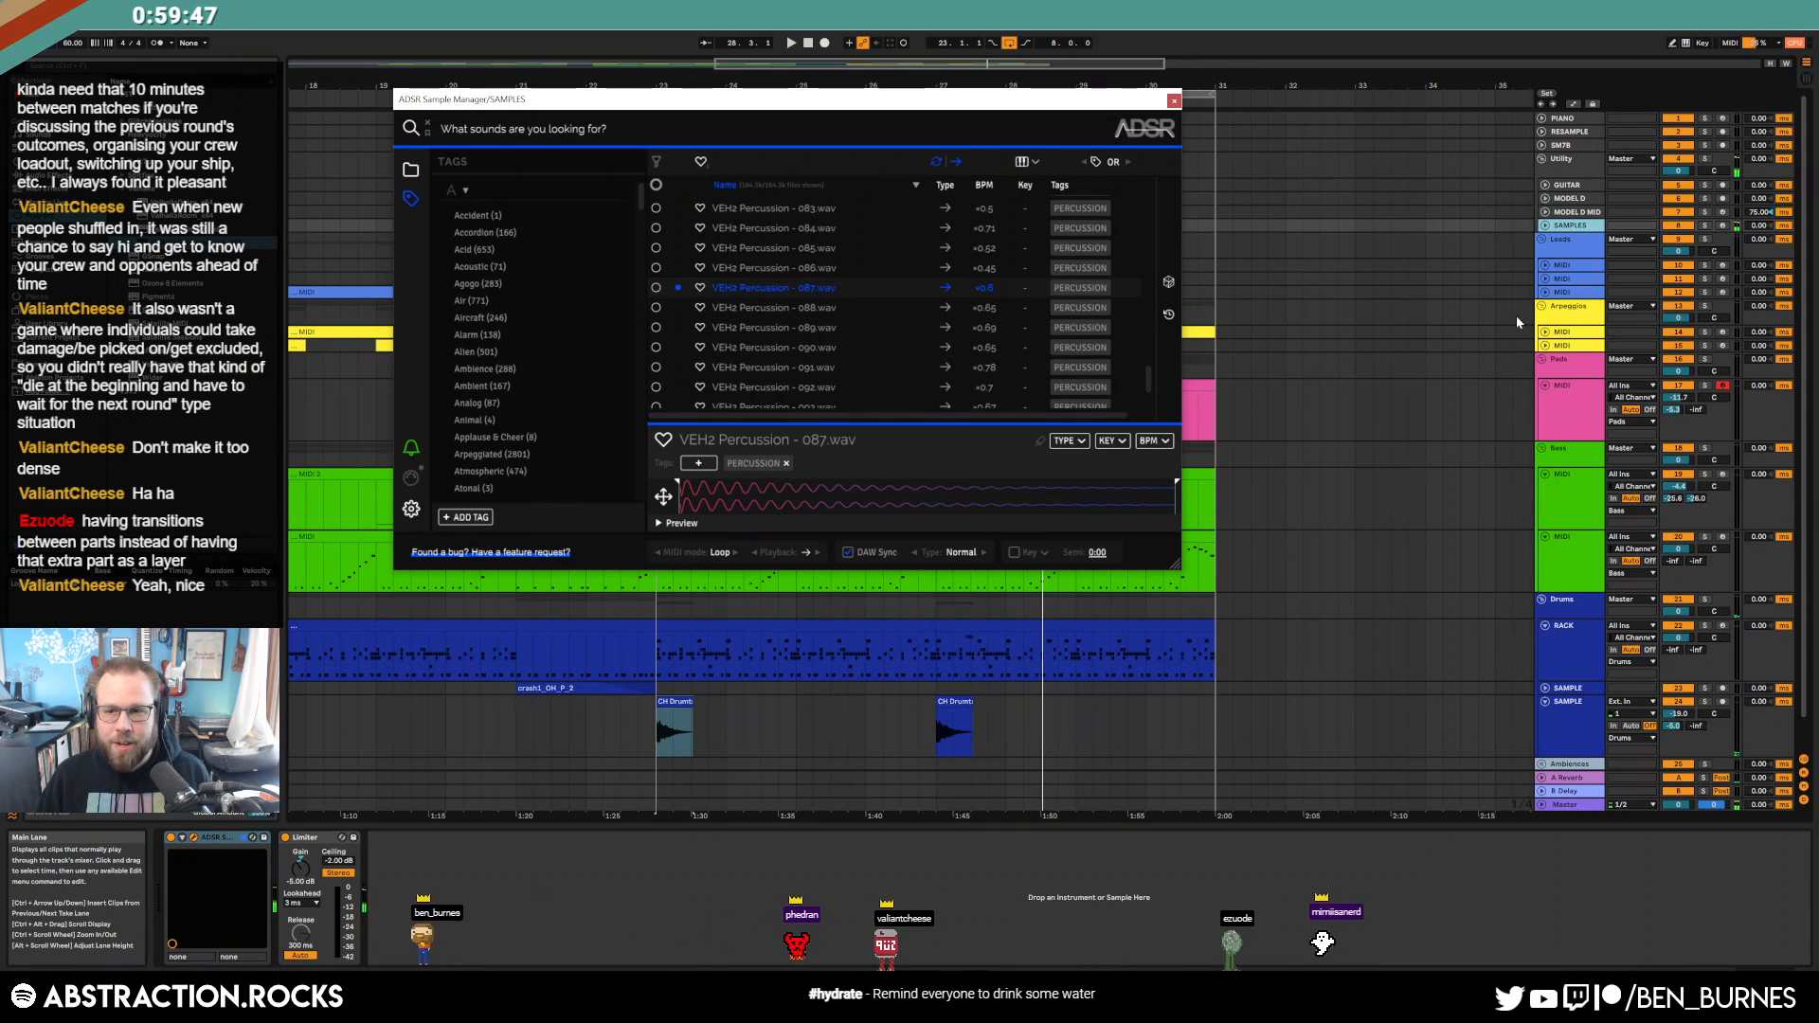
Add a MIDI track at the end of the Leads group and load the VEH2 Percussion - 087 sample into it.
{"action": "left_click", "coordinate": [1558, 293]}
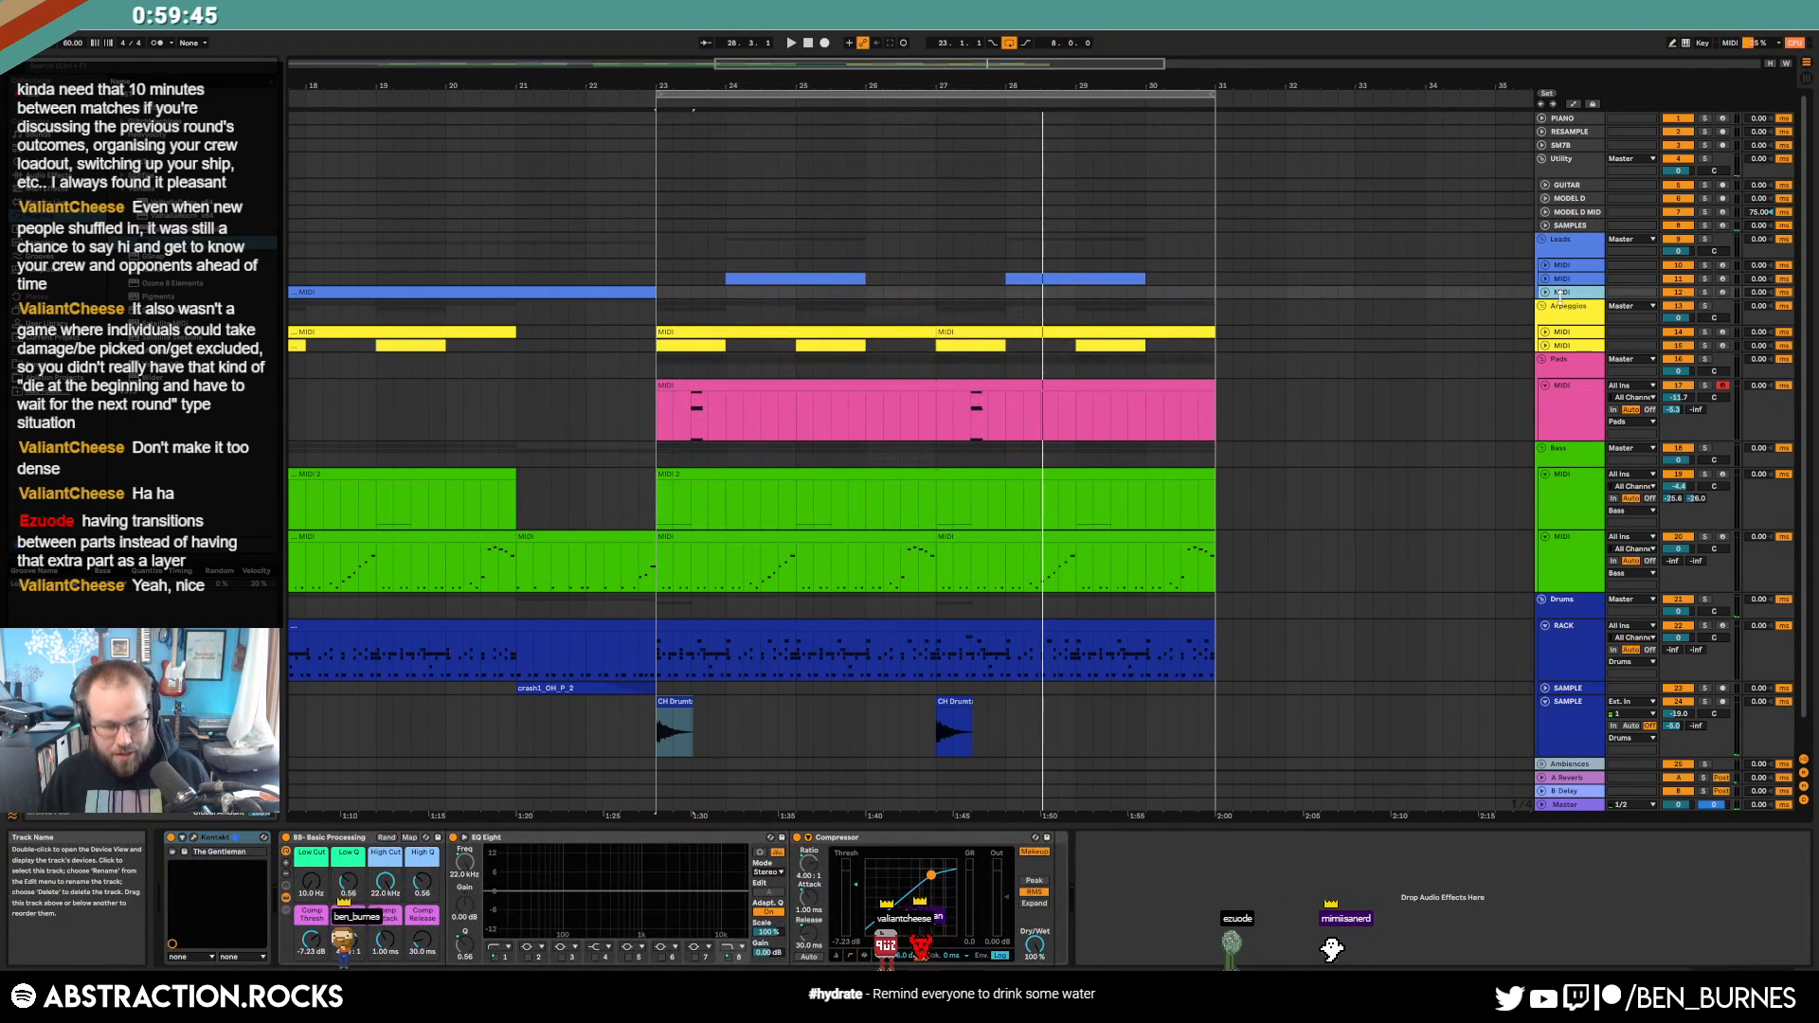
{"action": "key", "text": "ctrl+shift+t"}
{"action": "left_click", "coordinate": [1566, 227]}
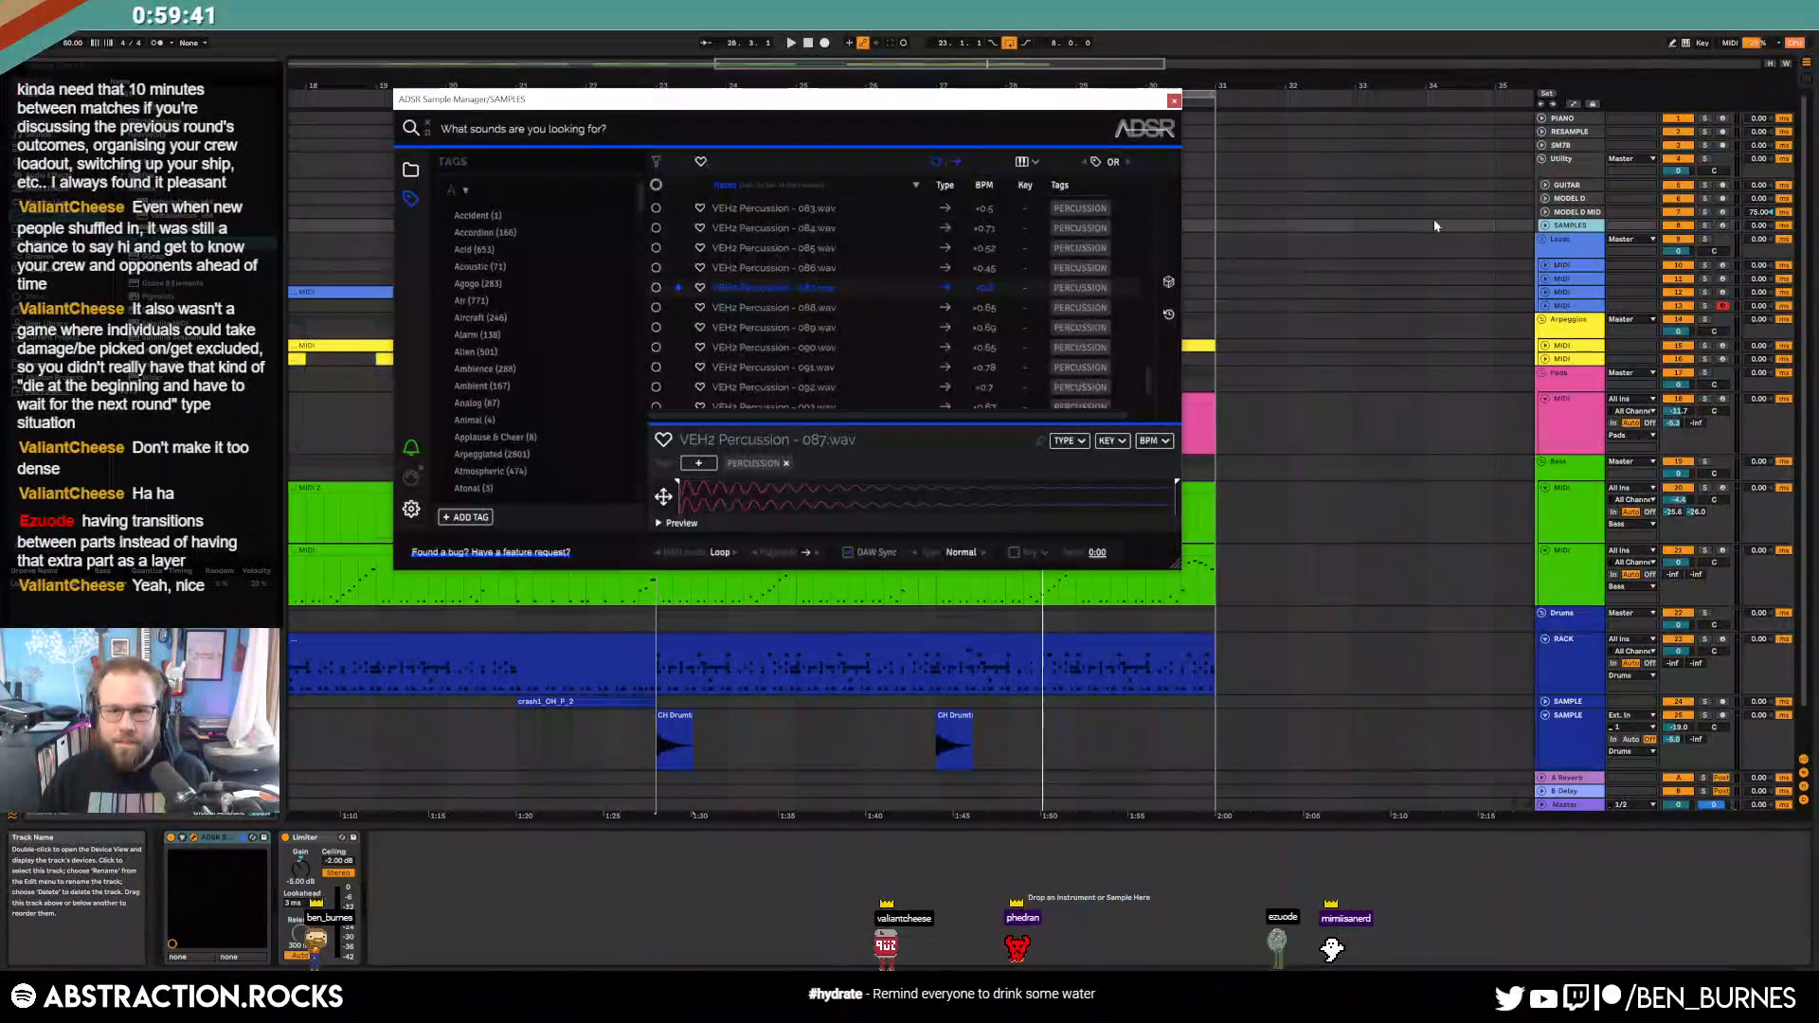
{"action": "left_click_drag", "start_coordinate": [1559, 305], "coordinate": [606, 876]}
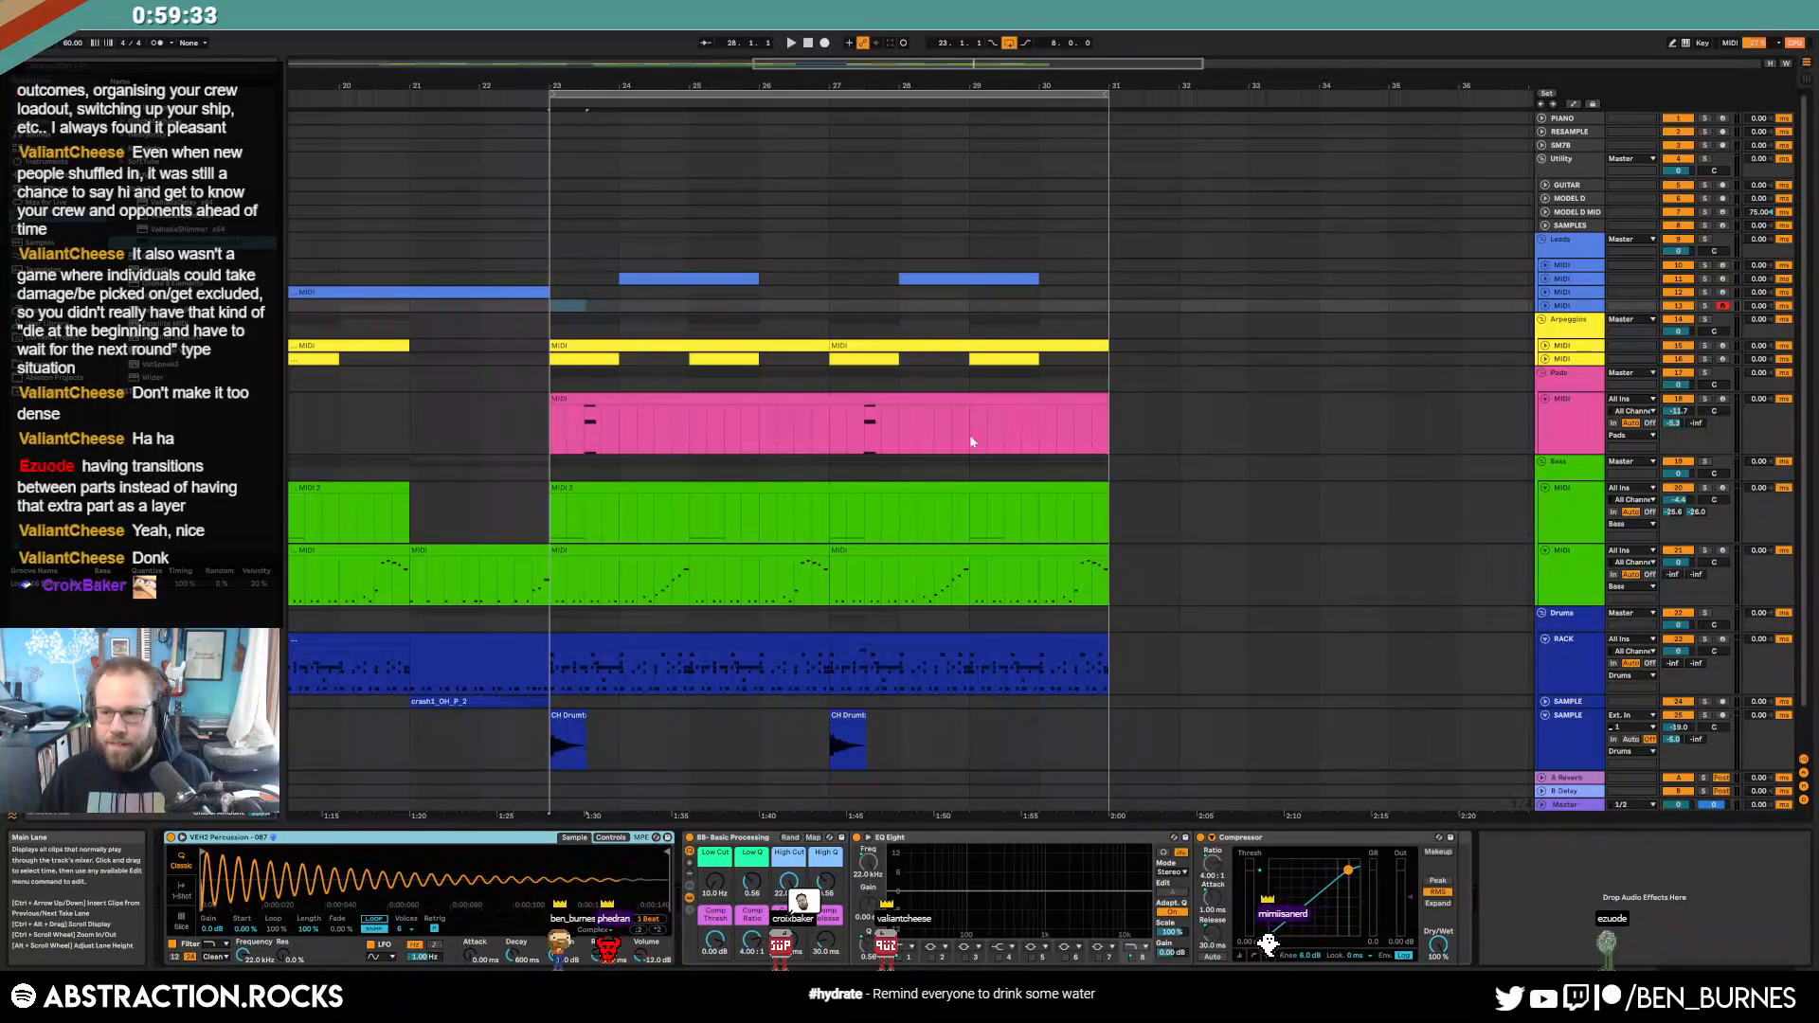
Unfold the new Leads MIDI track at the loop, collapse the Utility group and arm the PIANO track for recording.
{"action": "left_click_drag", "start_coordinate": [641, 85], "coordinate": [513, 144]}
{"action": "left_click", "coordinate": [1545, 306]}
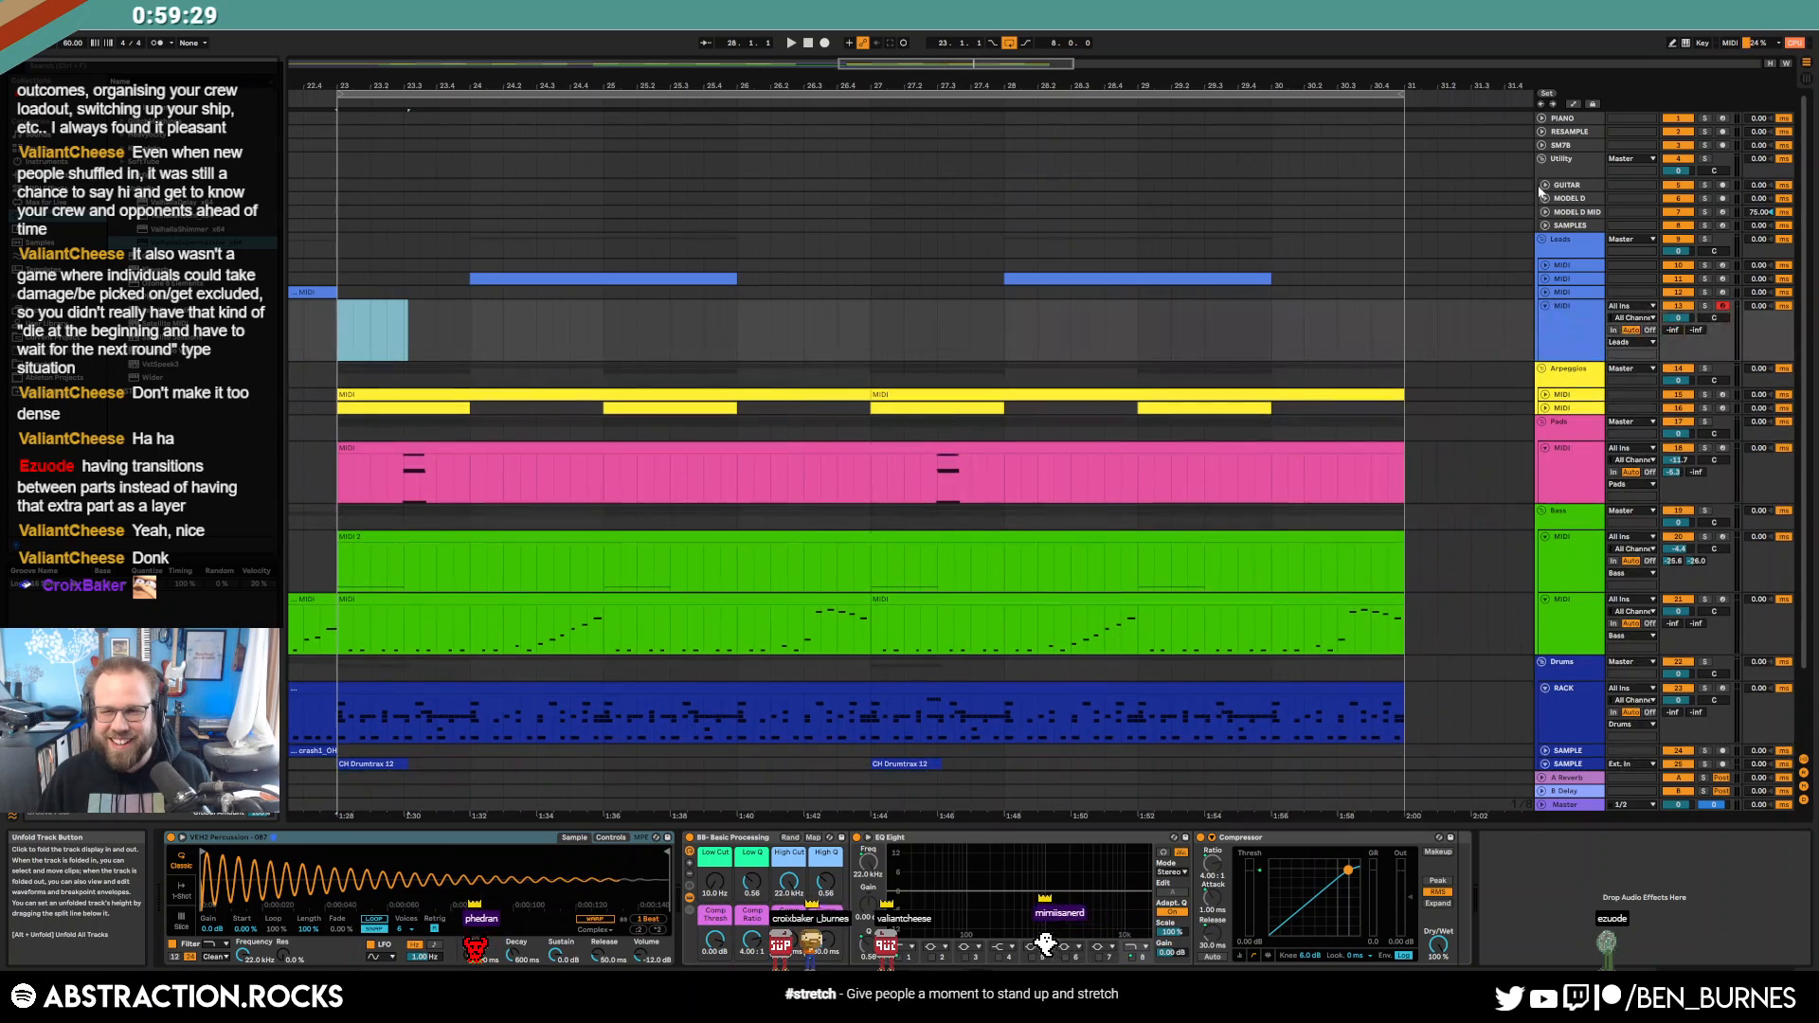
{"action": "left_click", "coordinate": [1541, 160]}
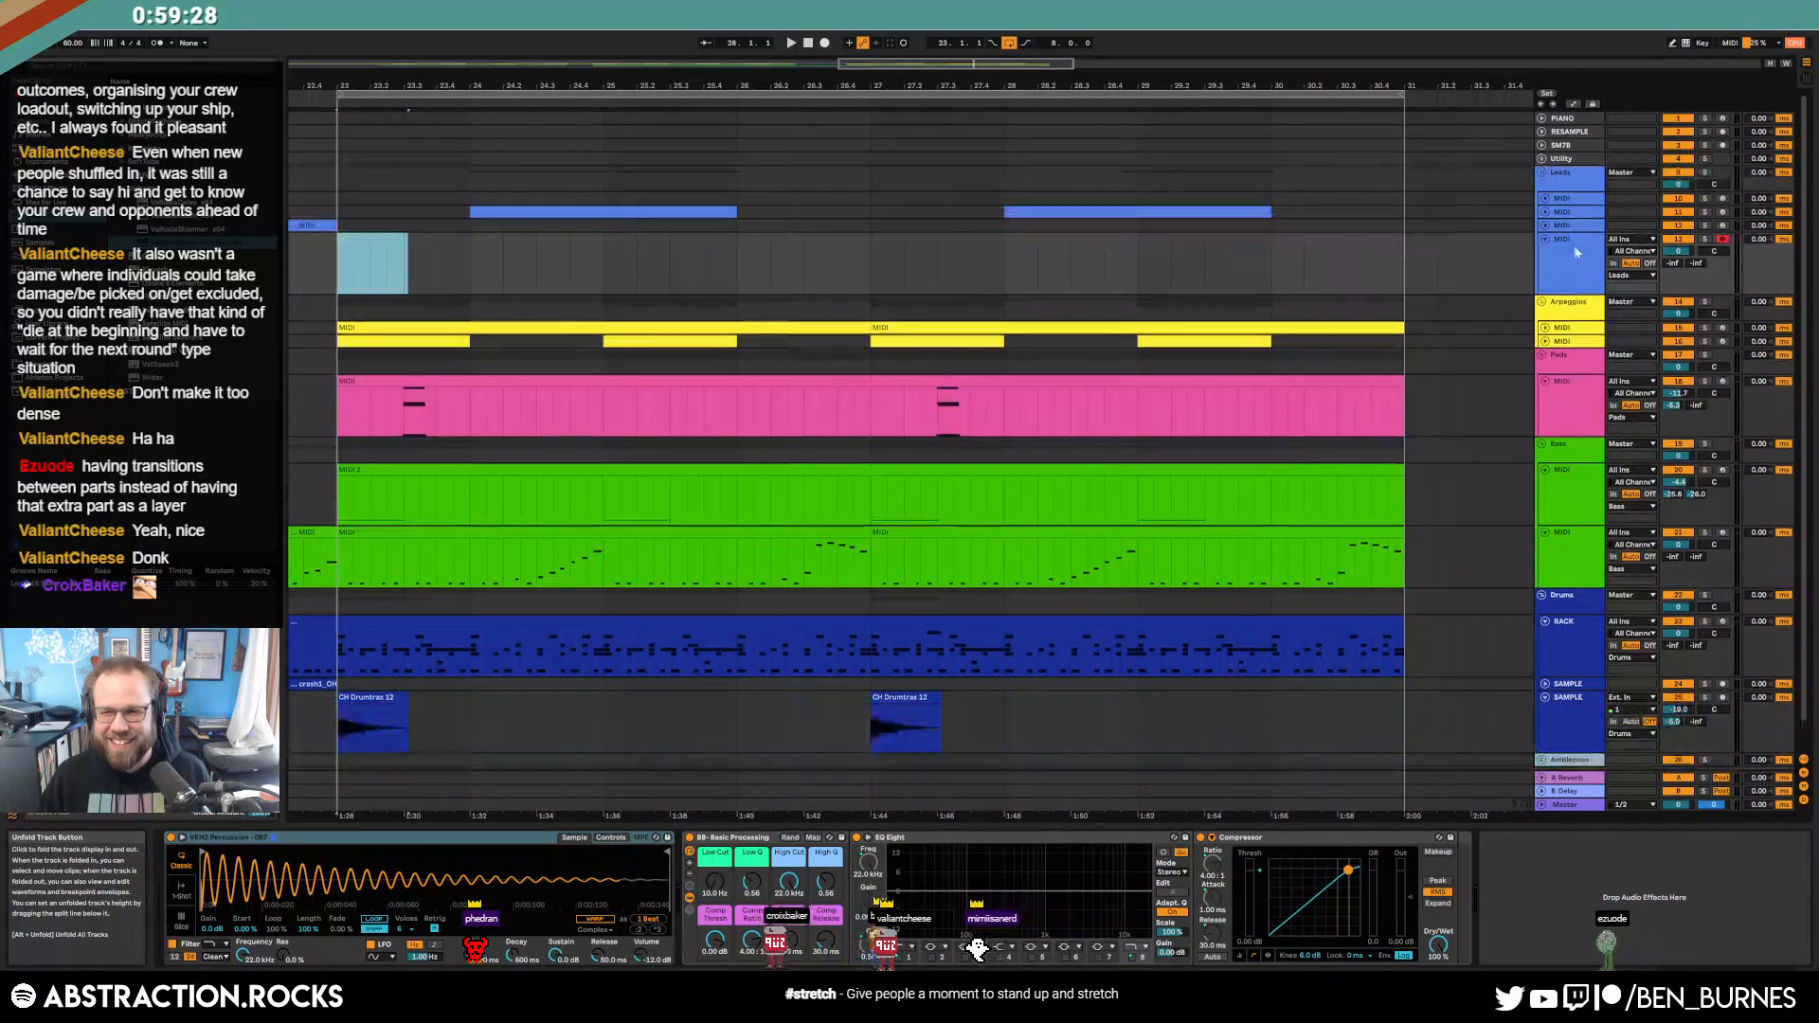
{"action": "left_click", "coordinate": [1722, 119]}
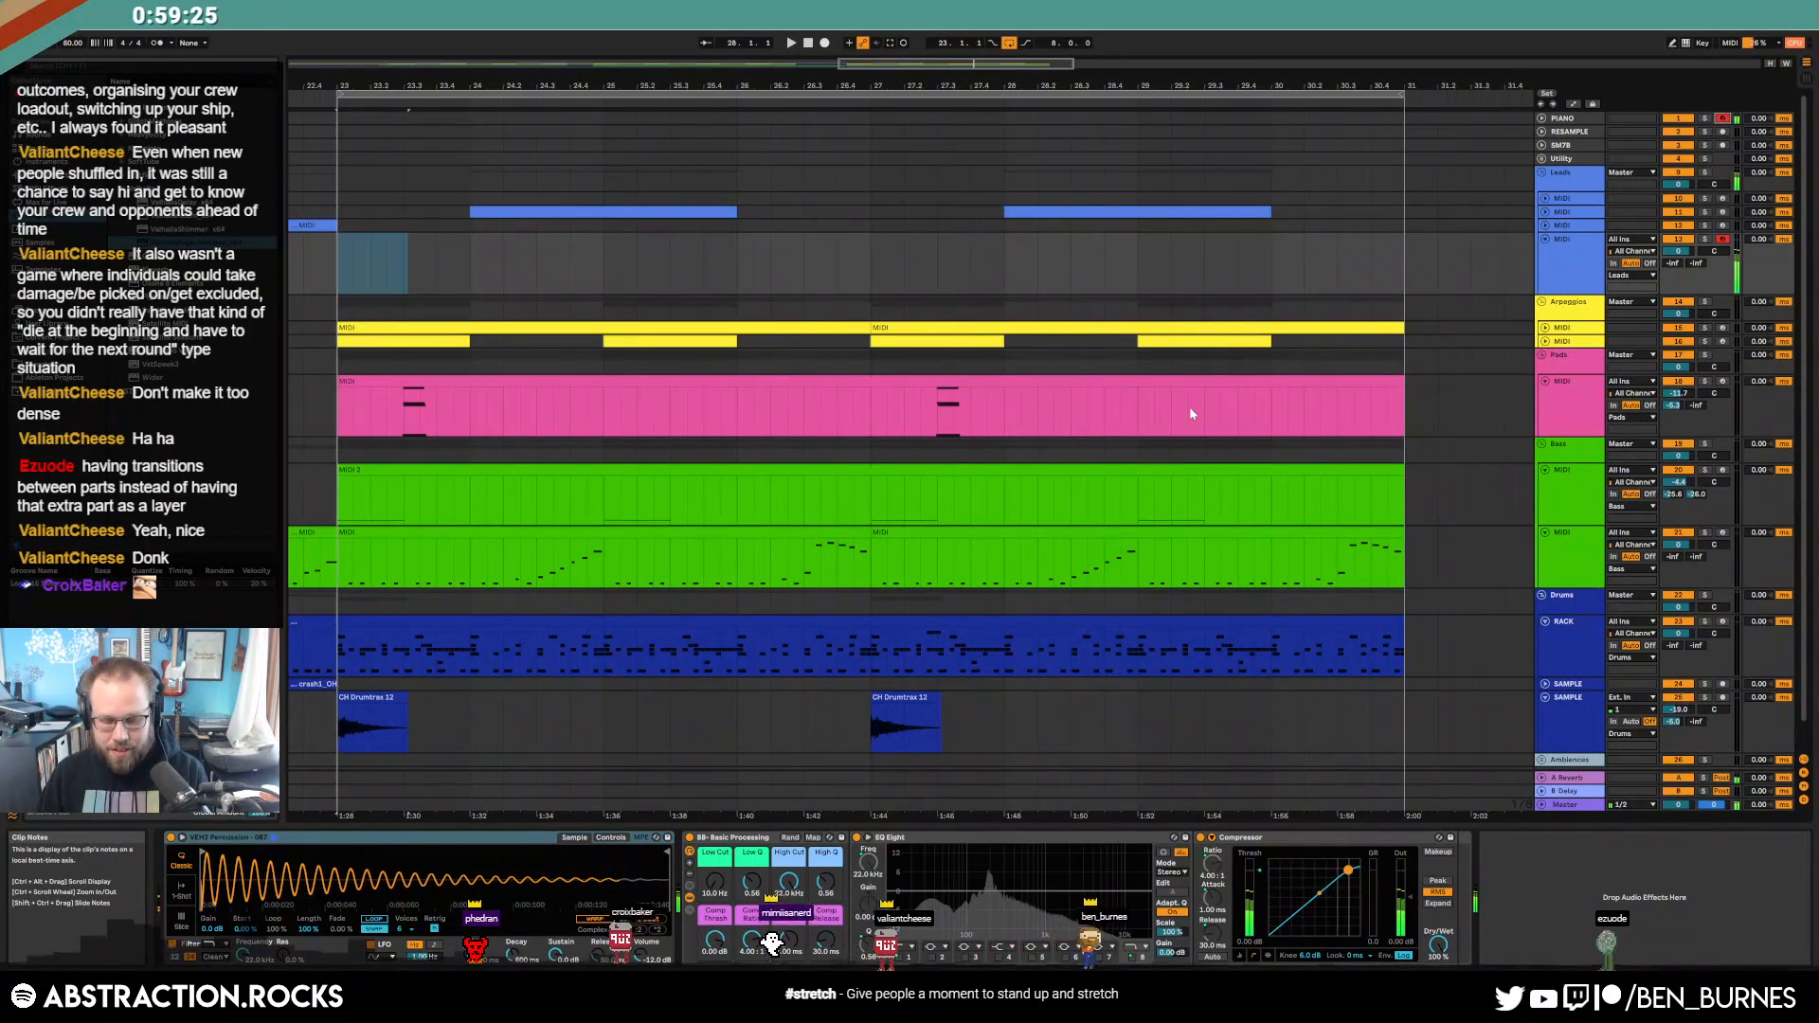
Adjust the global detune in the VEH2 Percussion - 087 sampler's controls and disarm the PIANO track.
{"action": "left_click", "coordinate": [611, 837]}
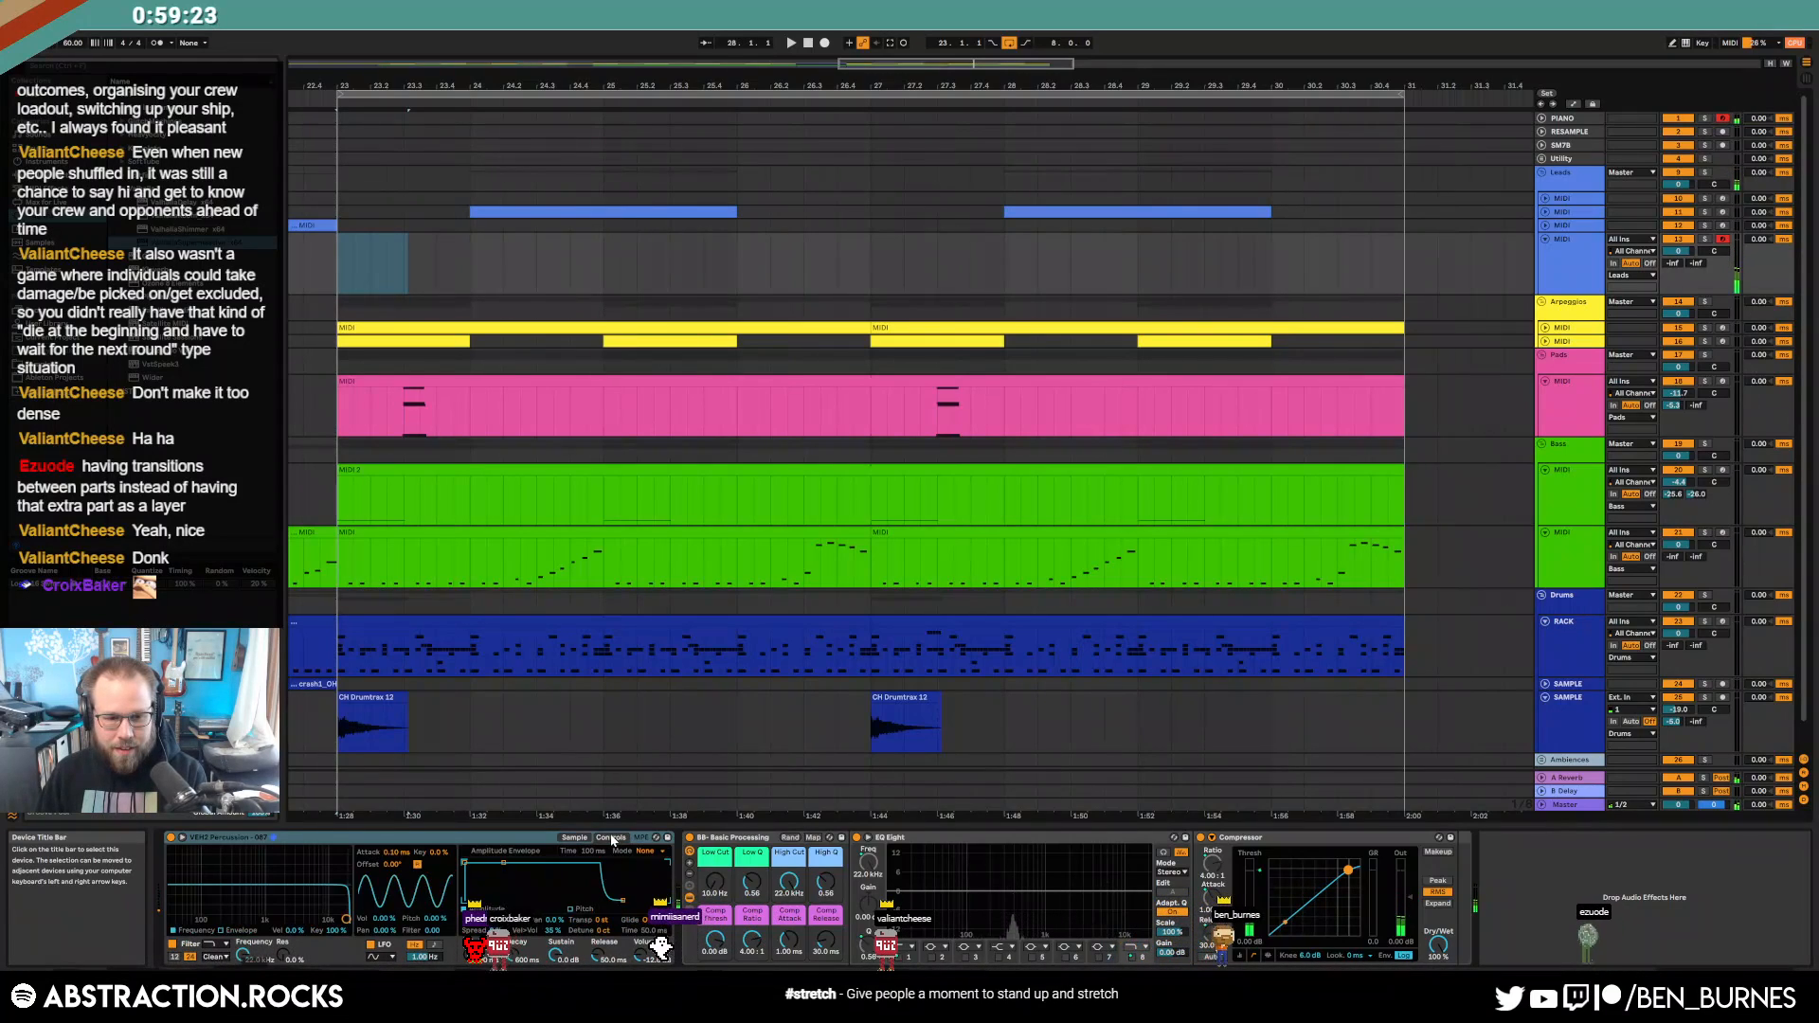
{"action": "left_click_drag", "start_coordinate": [603, 921], "coordinate": [604, 933]}
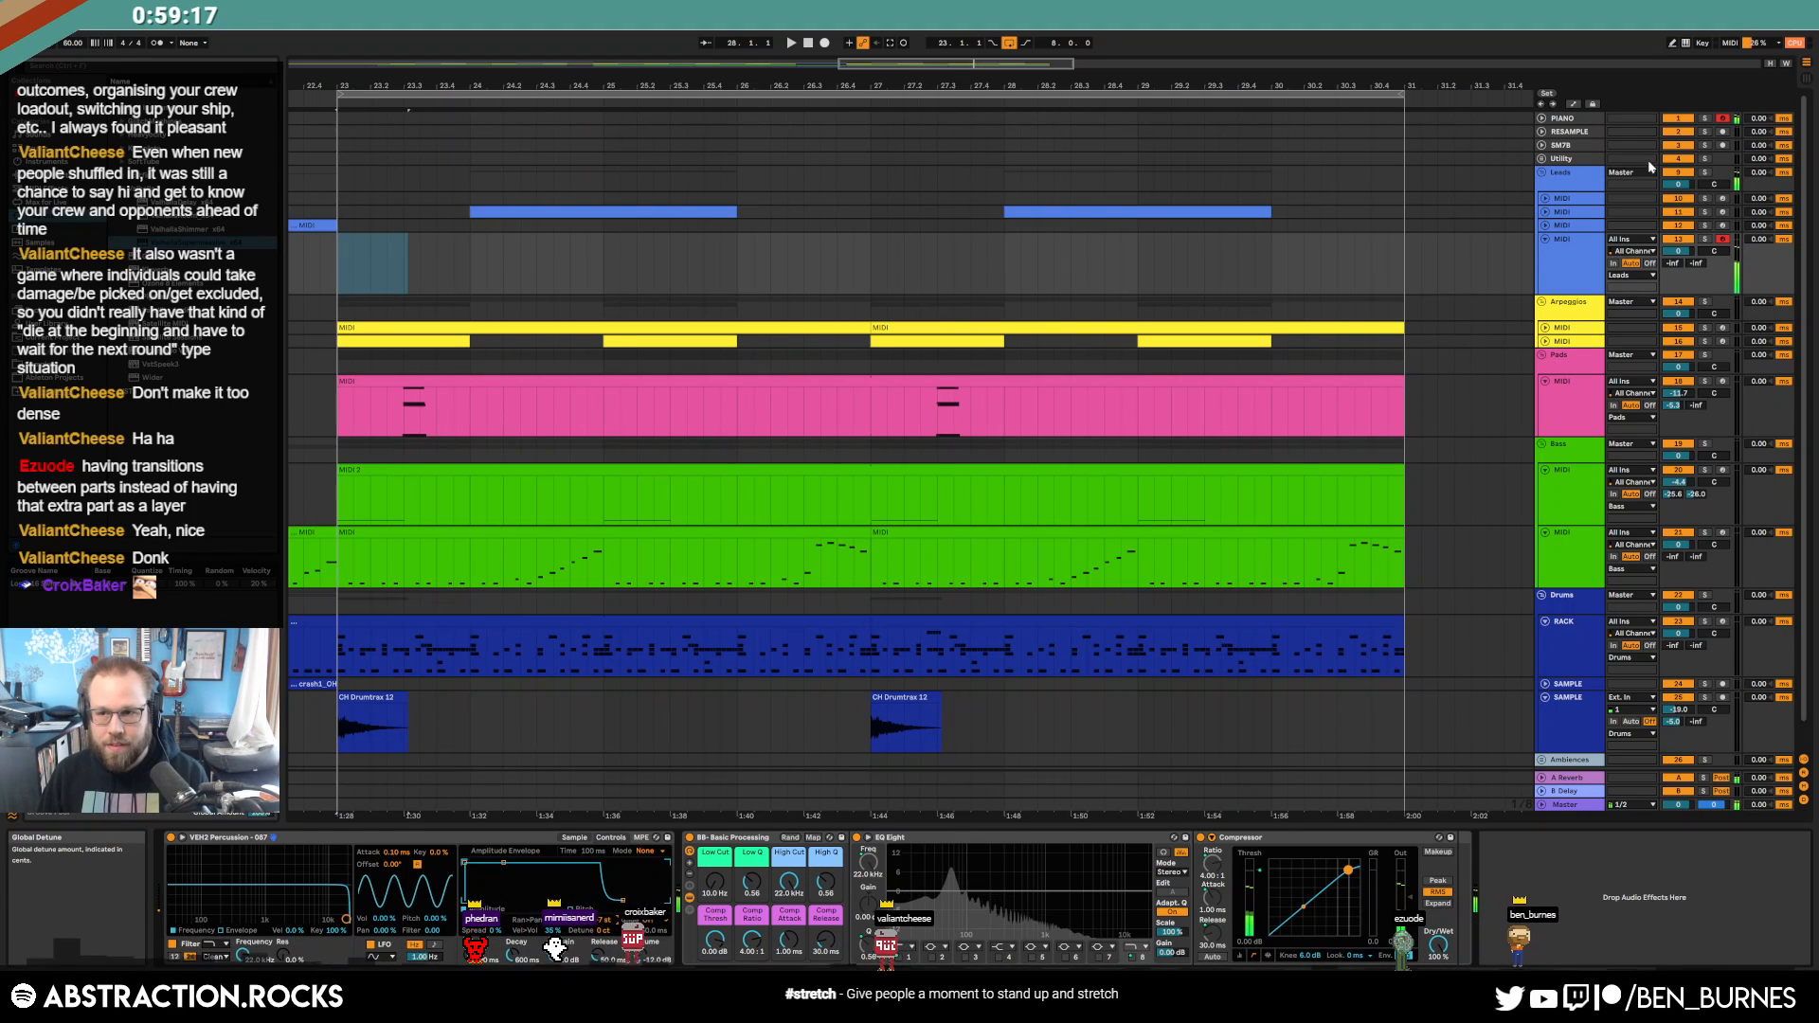
{"action": "left_click", "coordinate": [1722, 118]}
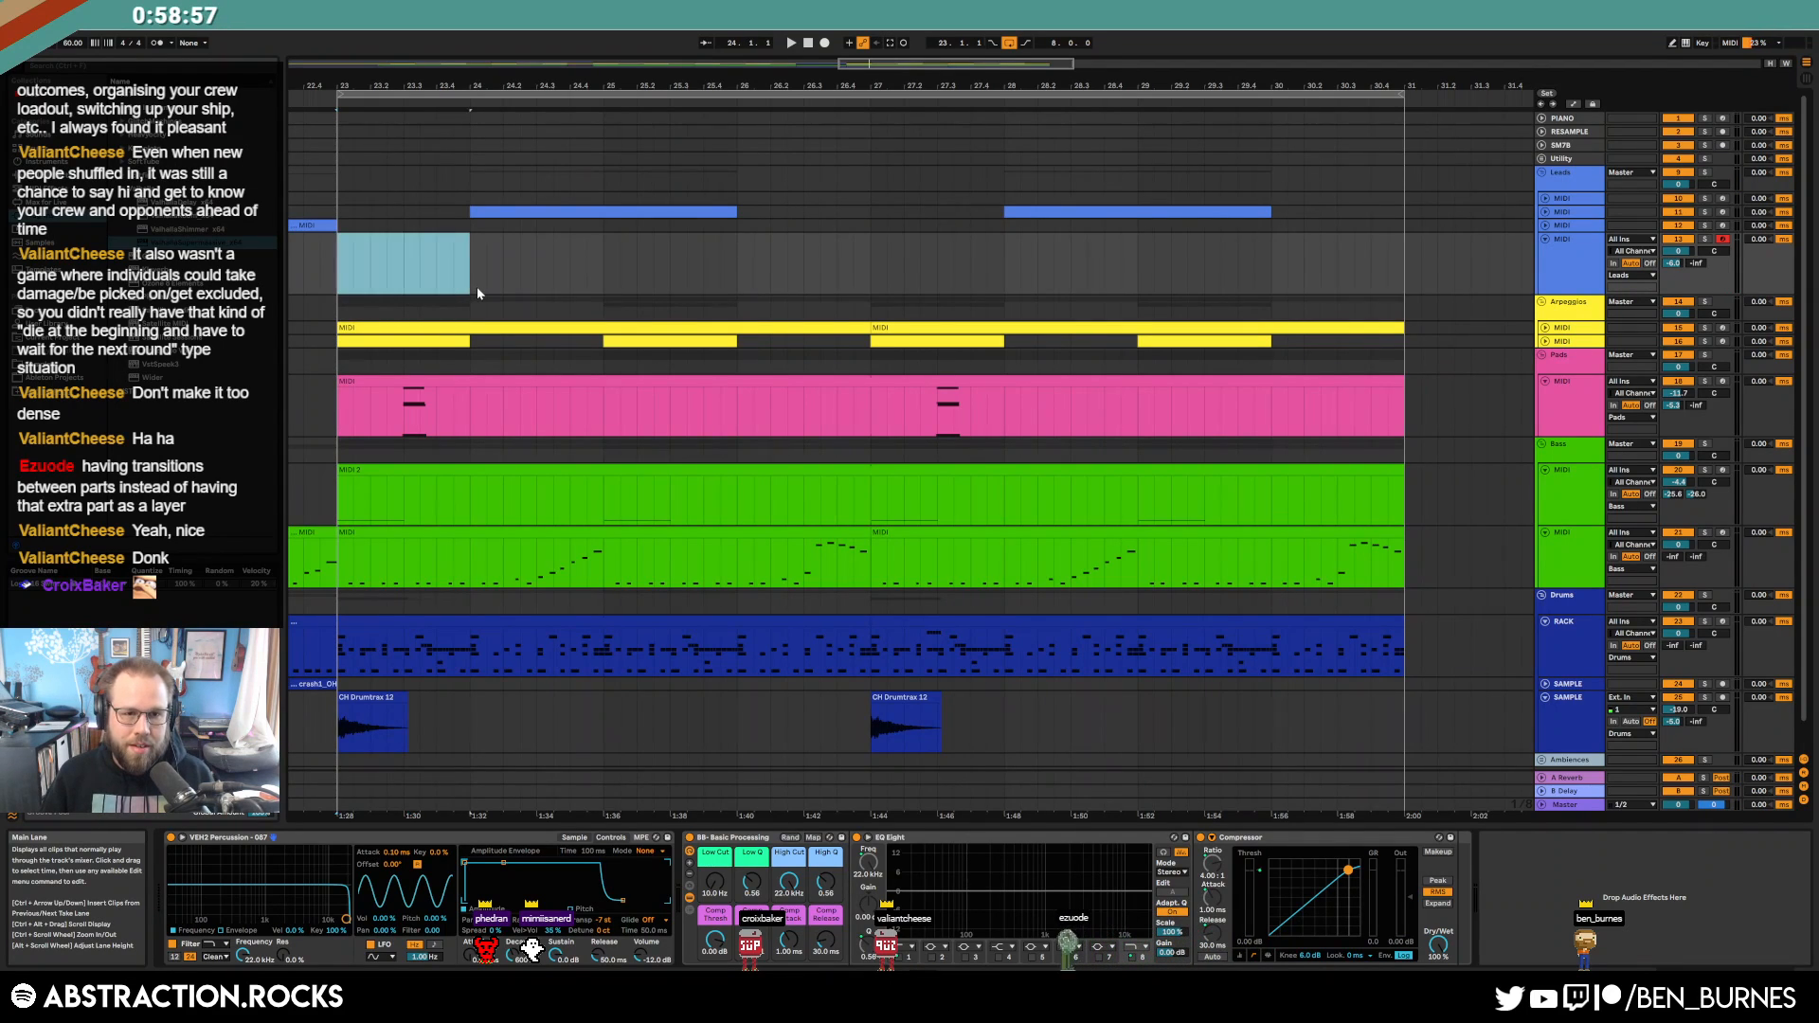
Create a one-bar MIDI clip at the loop start on the new Leads track with sixteenth C5 notes on beats 2 and 4.
{"action": "double_click", "coordinate": [462, 282]}
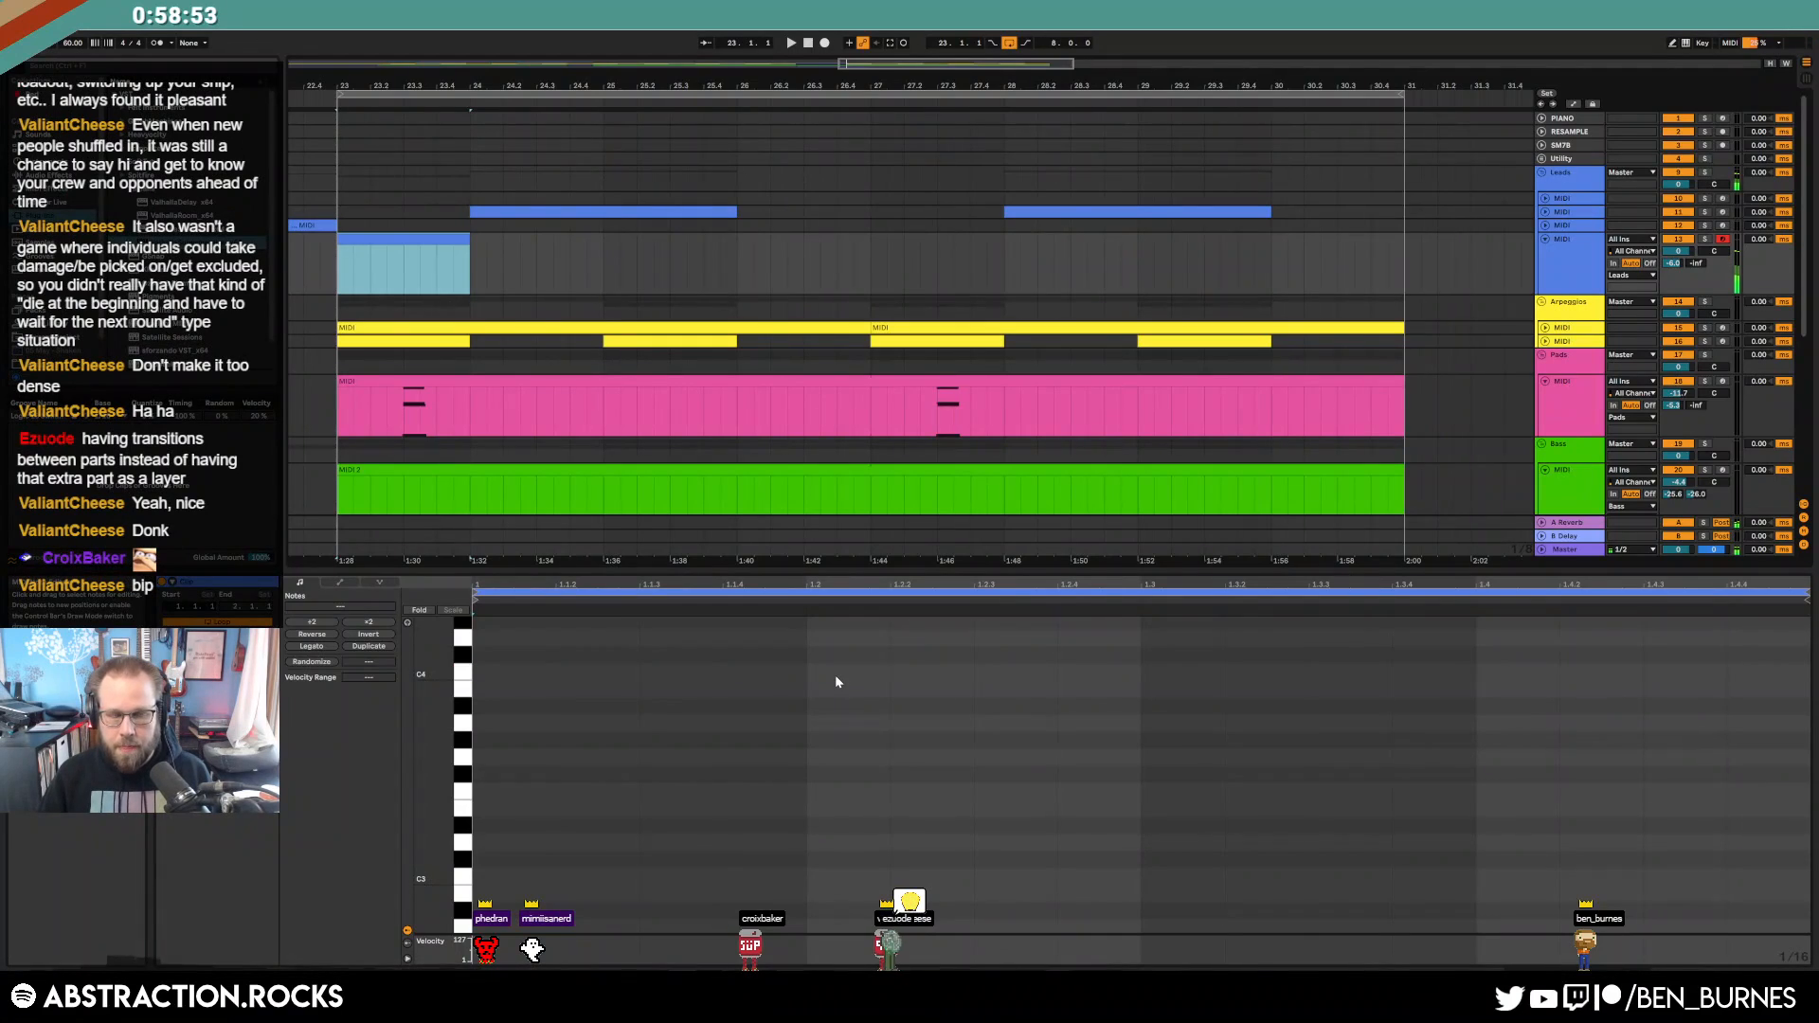
{"action": "scroll", "coordinate": [788, 712], "scroll_direction": "up", "scroll_amount": 1}
{"action": "double_click", "coordinate": [827, 735]}
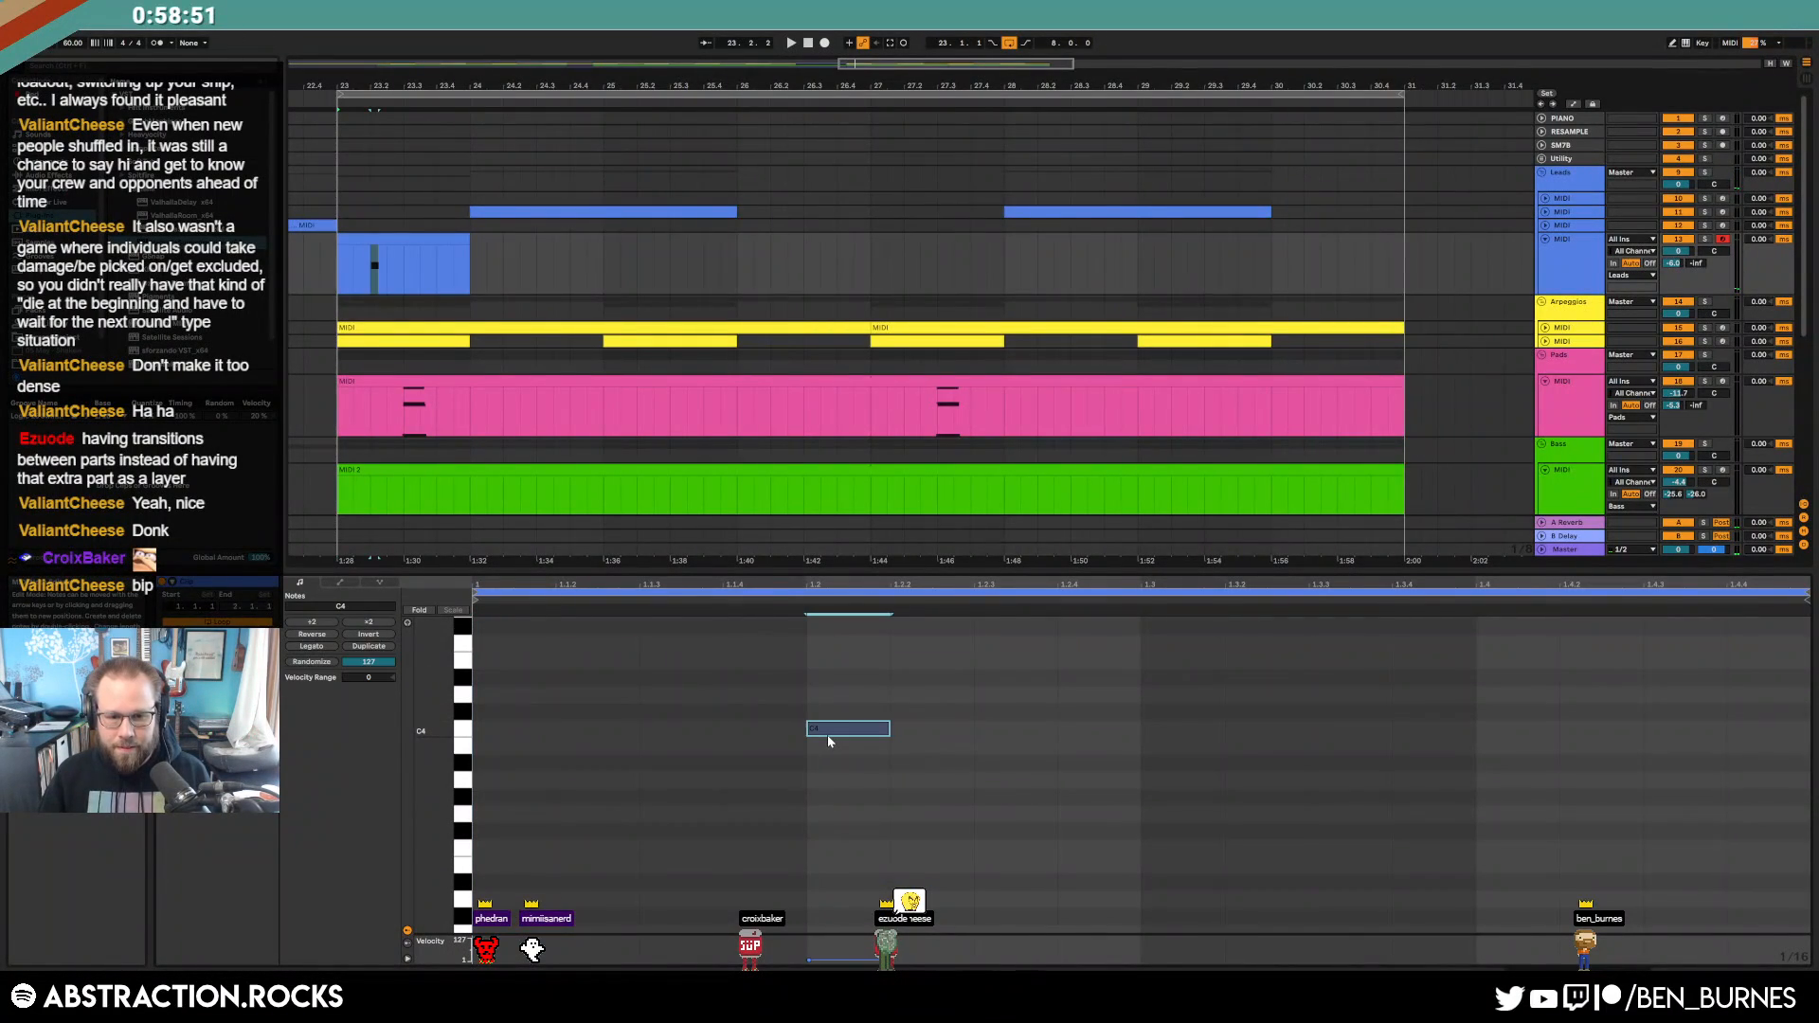
{"action": "key", "text": "shift+Up"}
{"action": "left_click_drag", "start_coordinate": [1141, 624], "coordinate": [486, 625]}
{"action": "key", "text": "ctrl+d"}
Start playback, extend the new lead clip to the end of the eight-bar loop and return to the track's devices.
{"action": "key", "text": "space"}
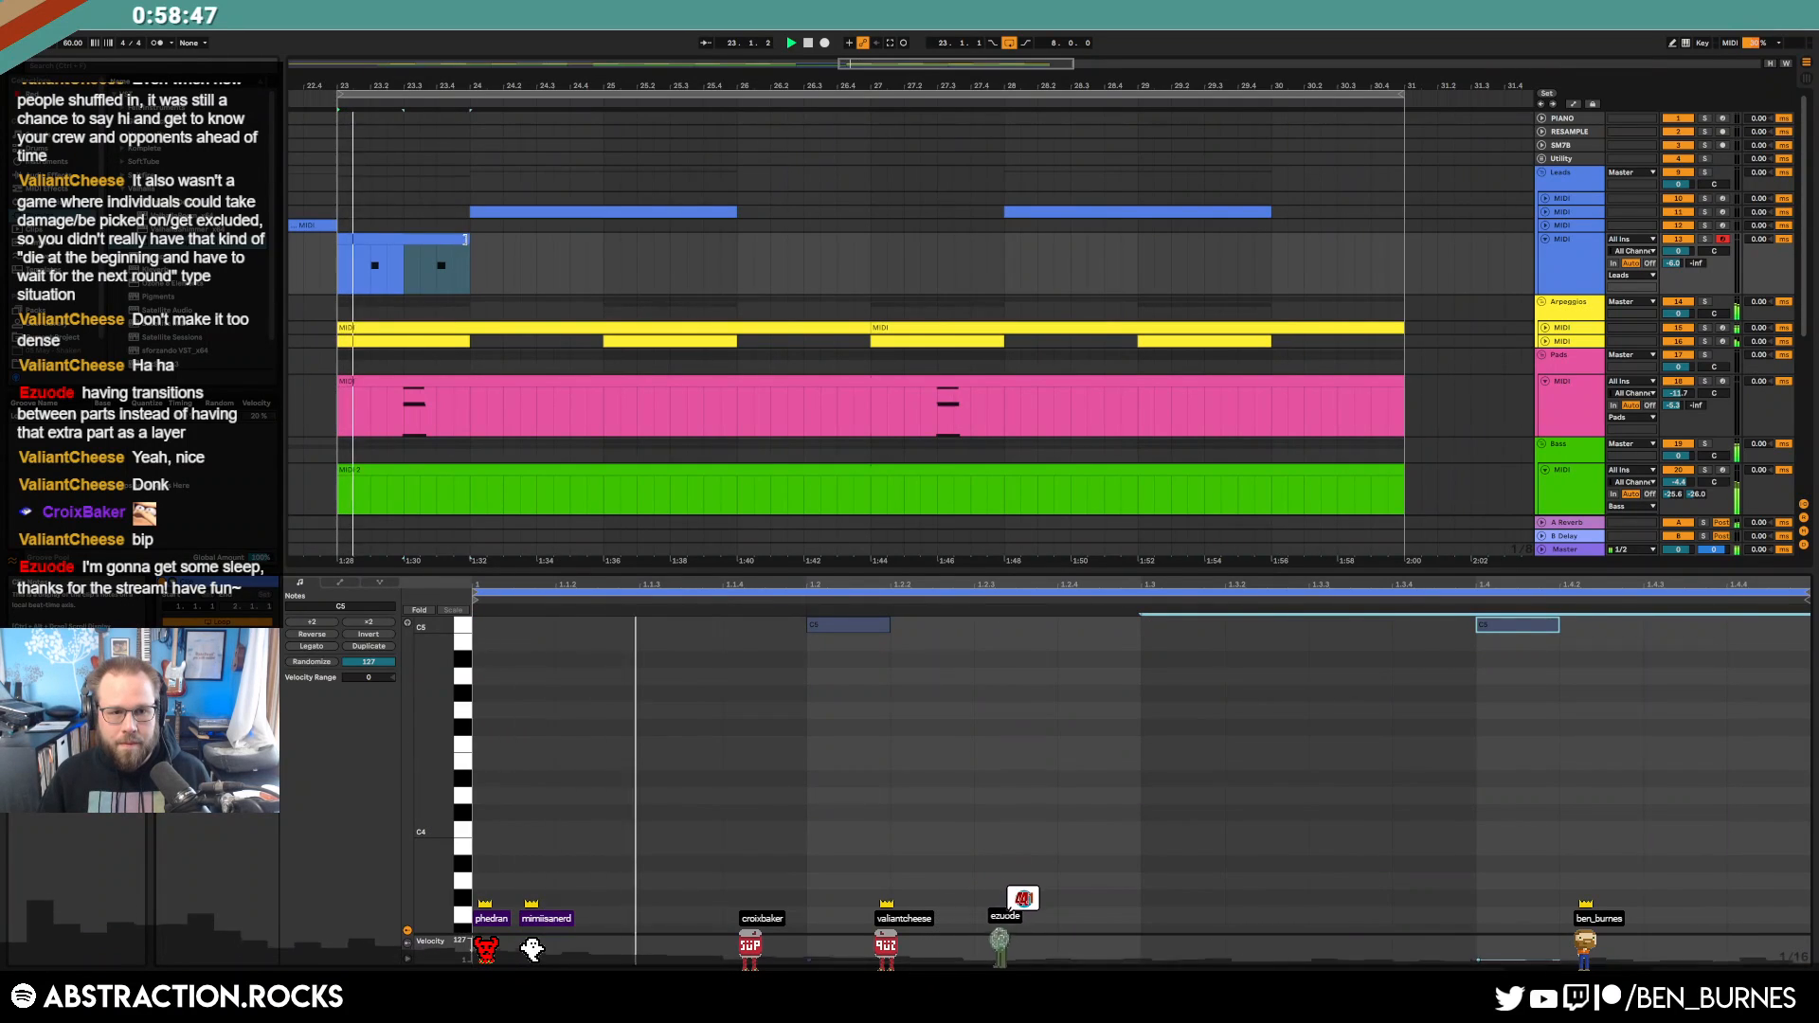
{"action": "left_click_drag", "start_coordinate": [467, 238], "coordinate": [1404, 238]}
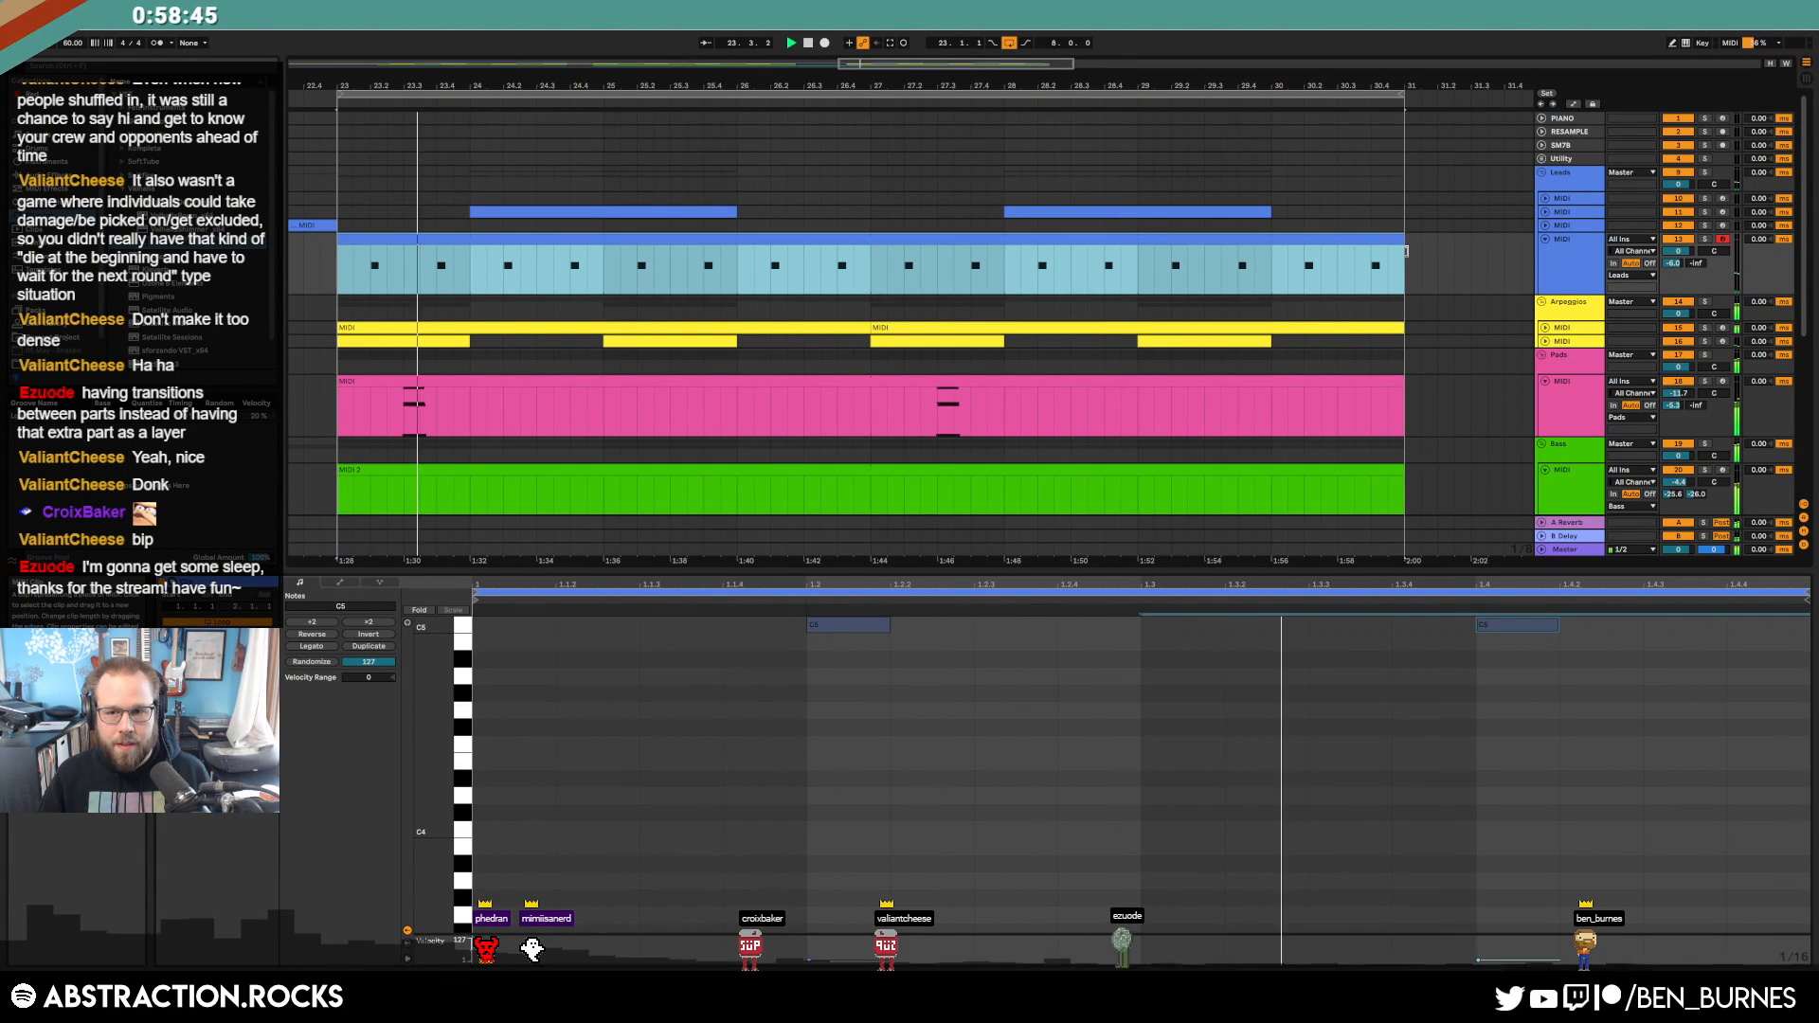
{"action": "left_click", "coordinate": [846, 626], "text": "shift"}
{"action": "left_click_drag", "start_coordinate": [846, 625], "coordinate": [846, 580]}
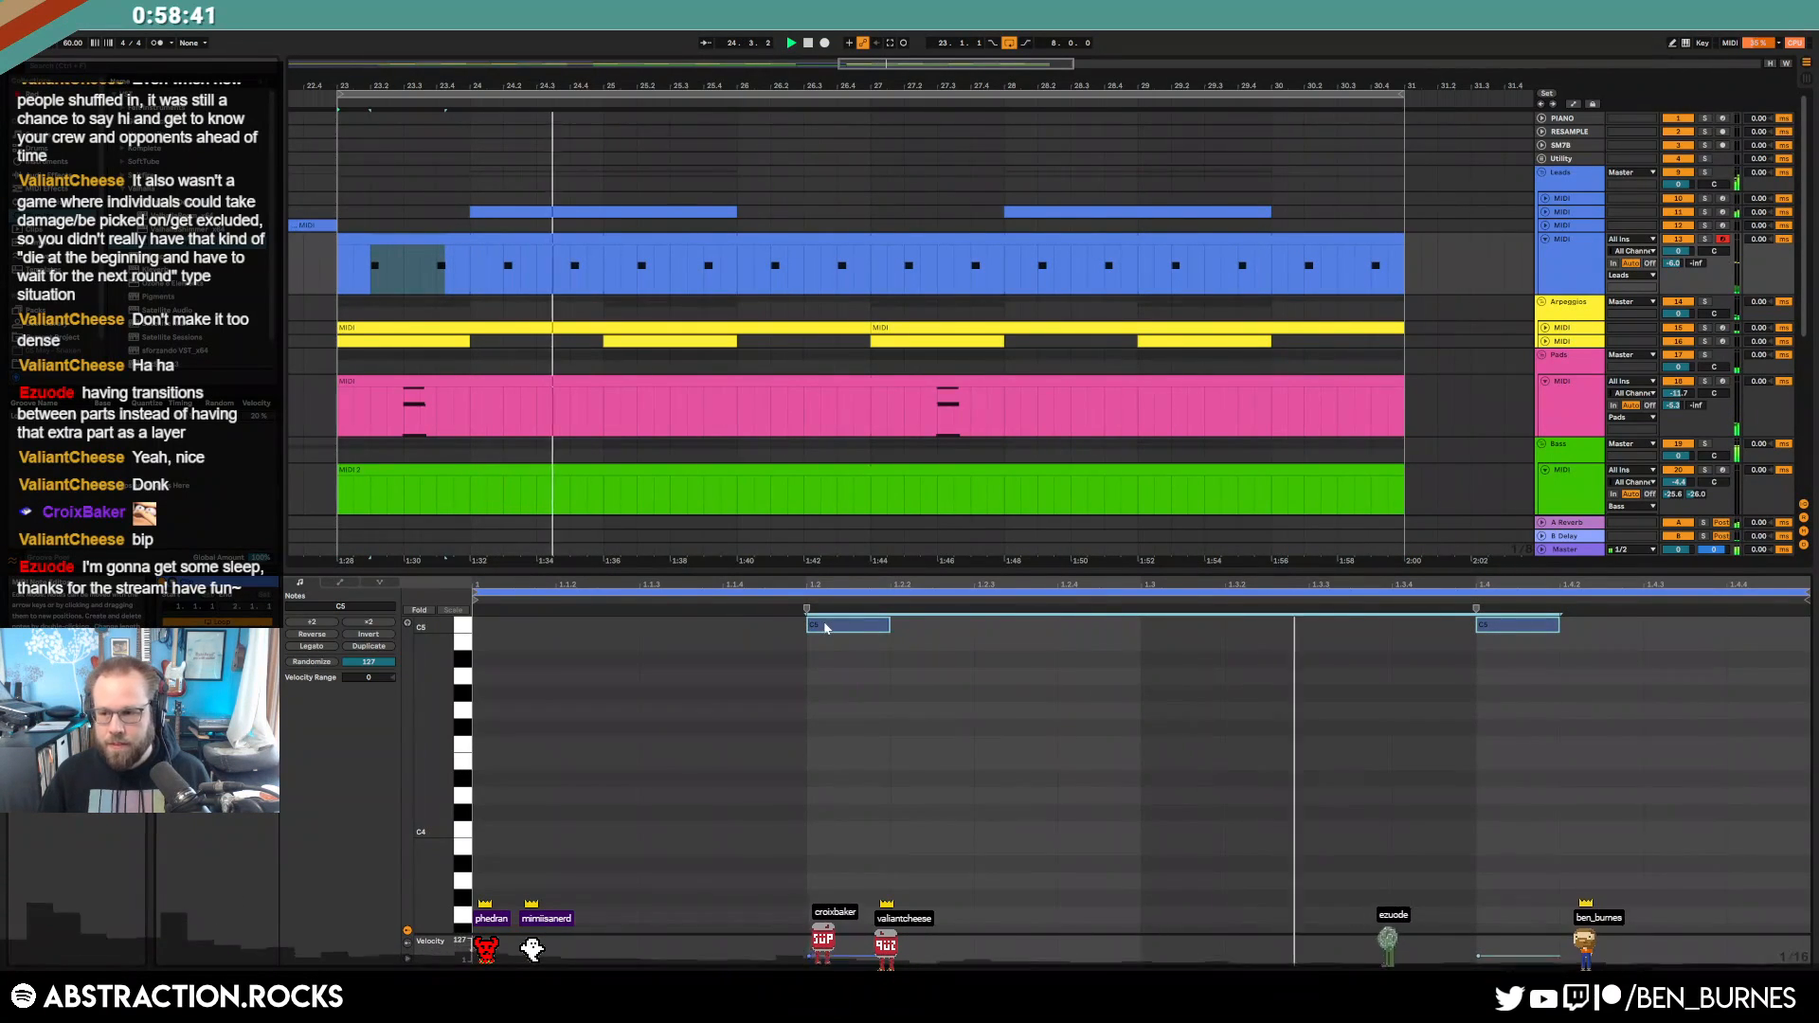
{"action": "key", "text": "shift+Tab"}
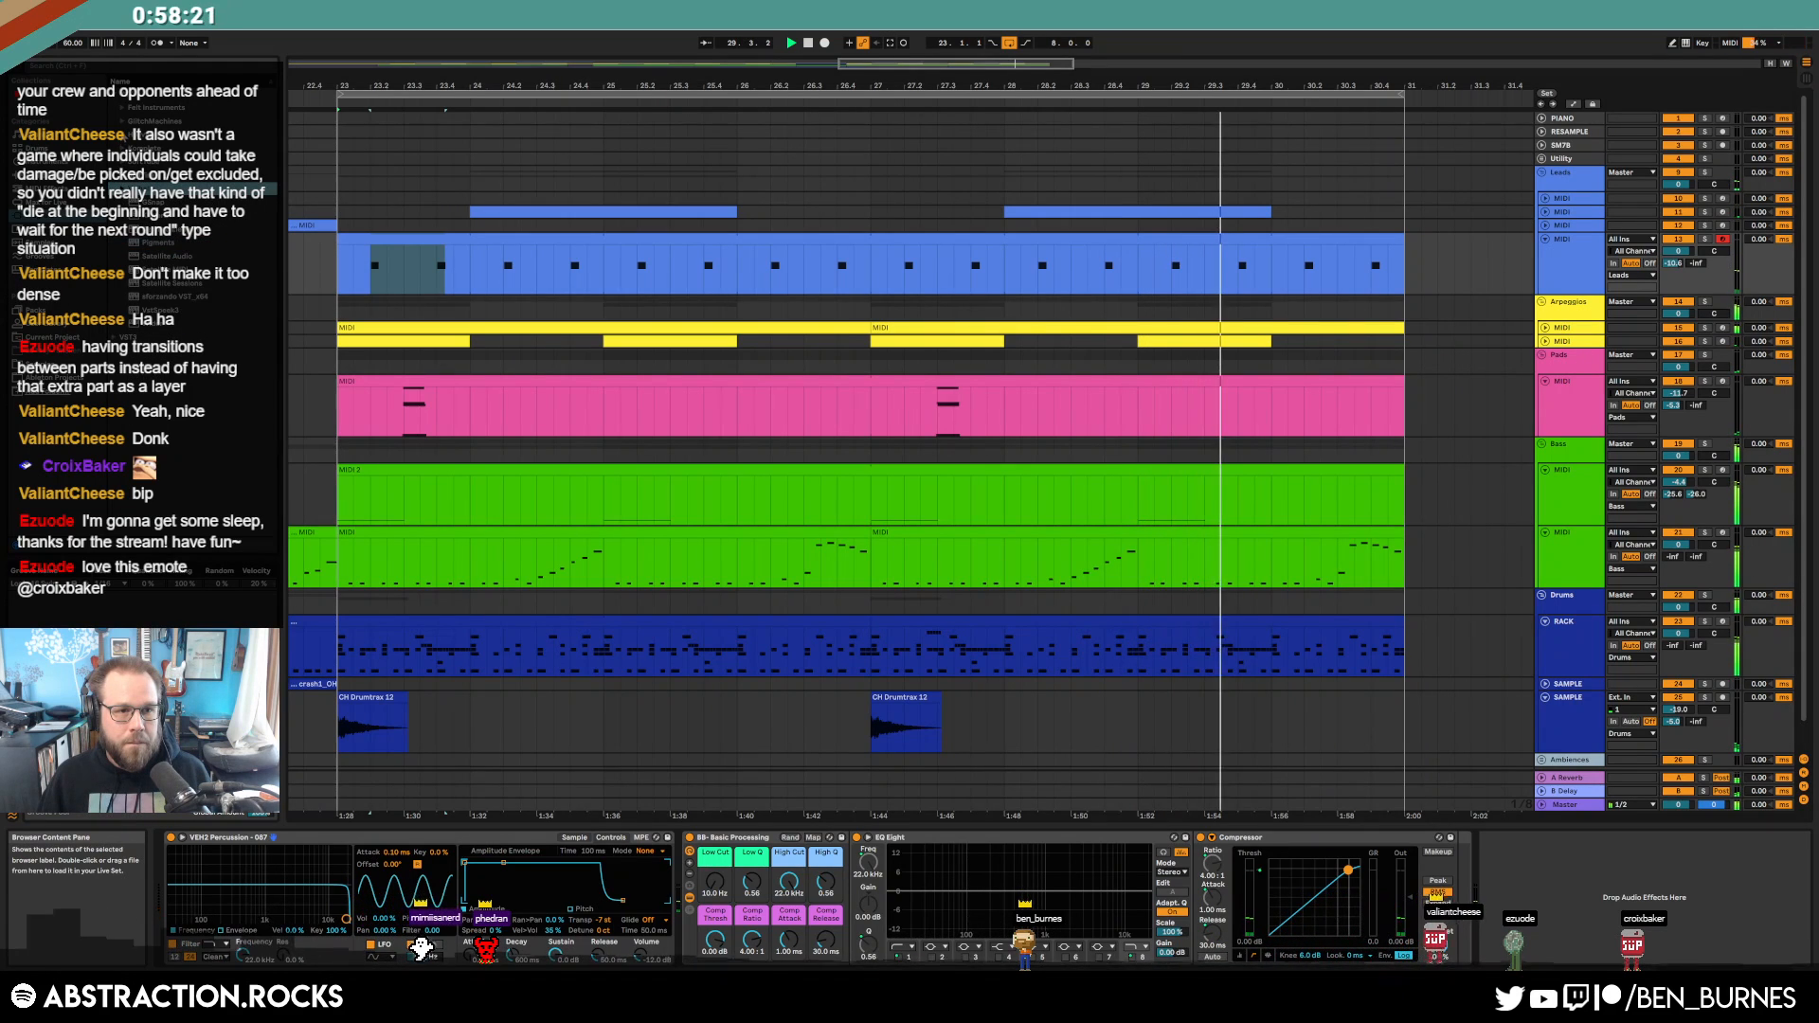
Find the Thermal plug-in in the browser and insert it directly after the sampler on the new Leads track.
{"action": "left_click", "coordinate": [116, 351]}
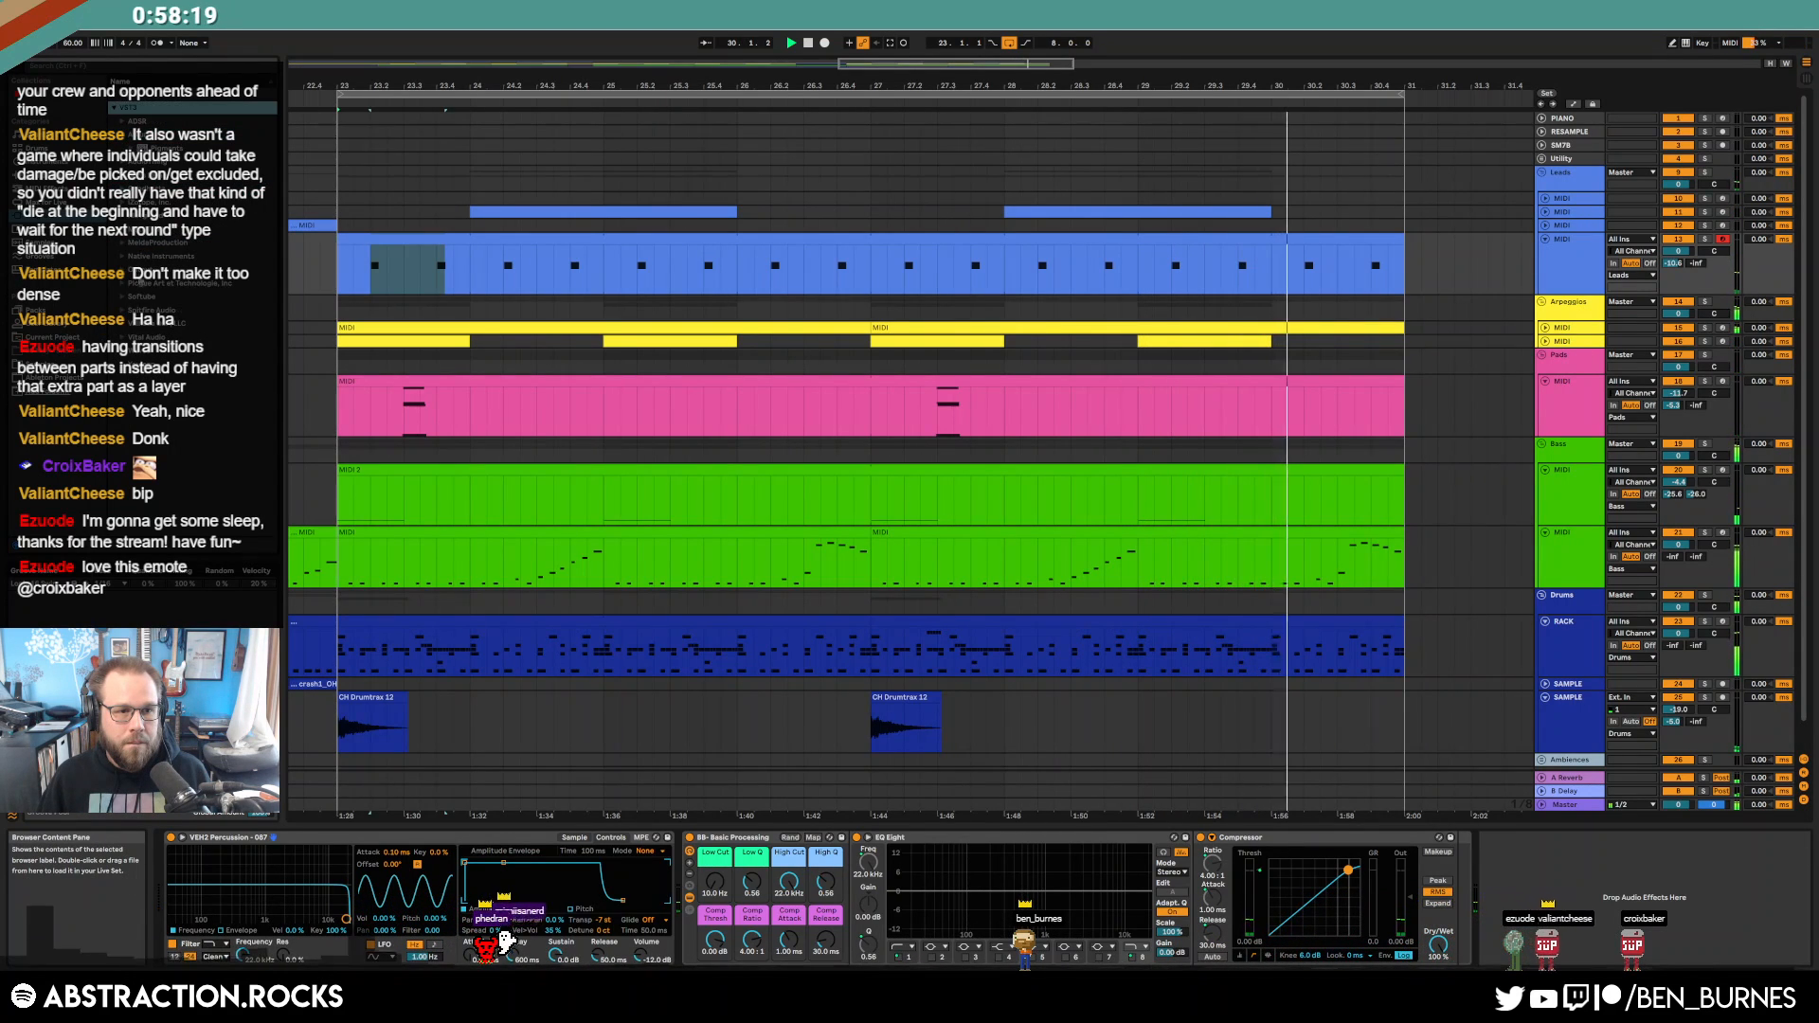
{"action": "left_click", "coordinate": [129, 177]}
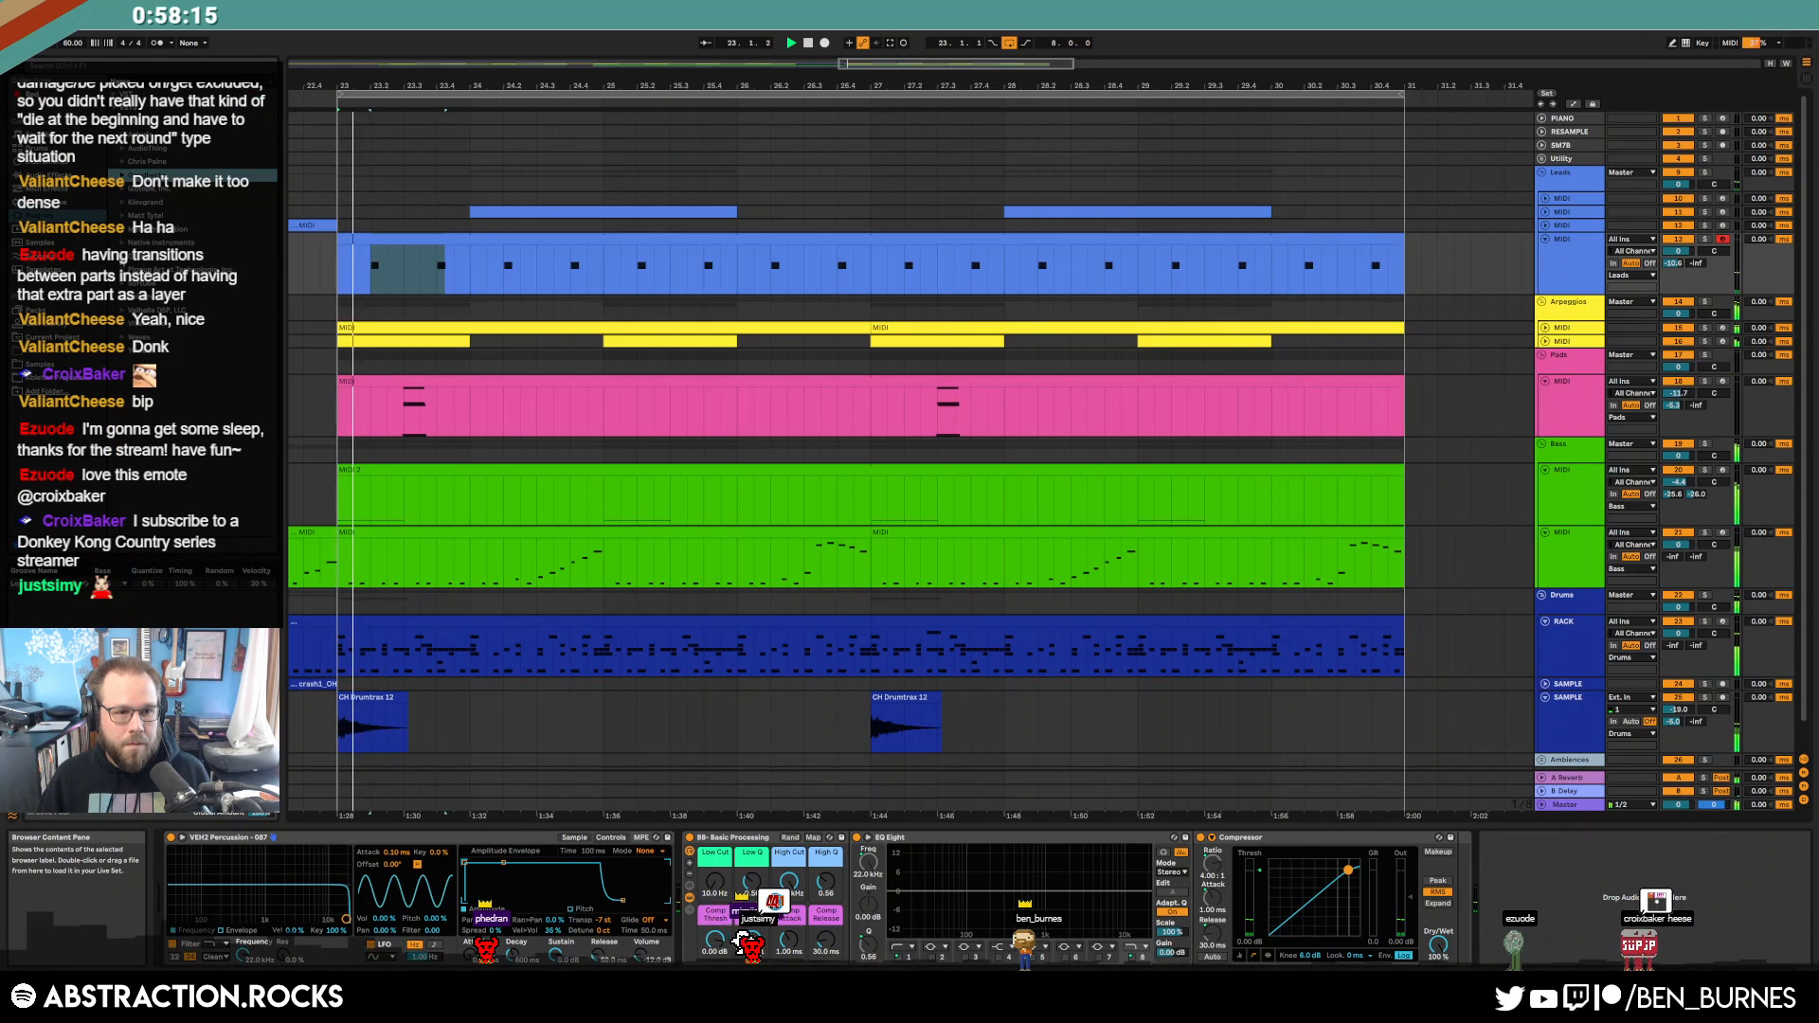
{"action": "left_click", "coordinate": [123, 256]}
{"action": "mouse_move", "coordinate": [156, 270]}
{"action": "left_mouse_down"}
{"action": "mouse_move", "coordinate": [653, 806]}
{"action": "mouse_move", "coordinate": [684, 863]}
{"action": "left_mouse_up"}
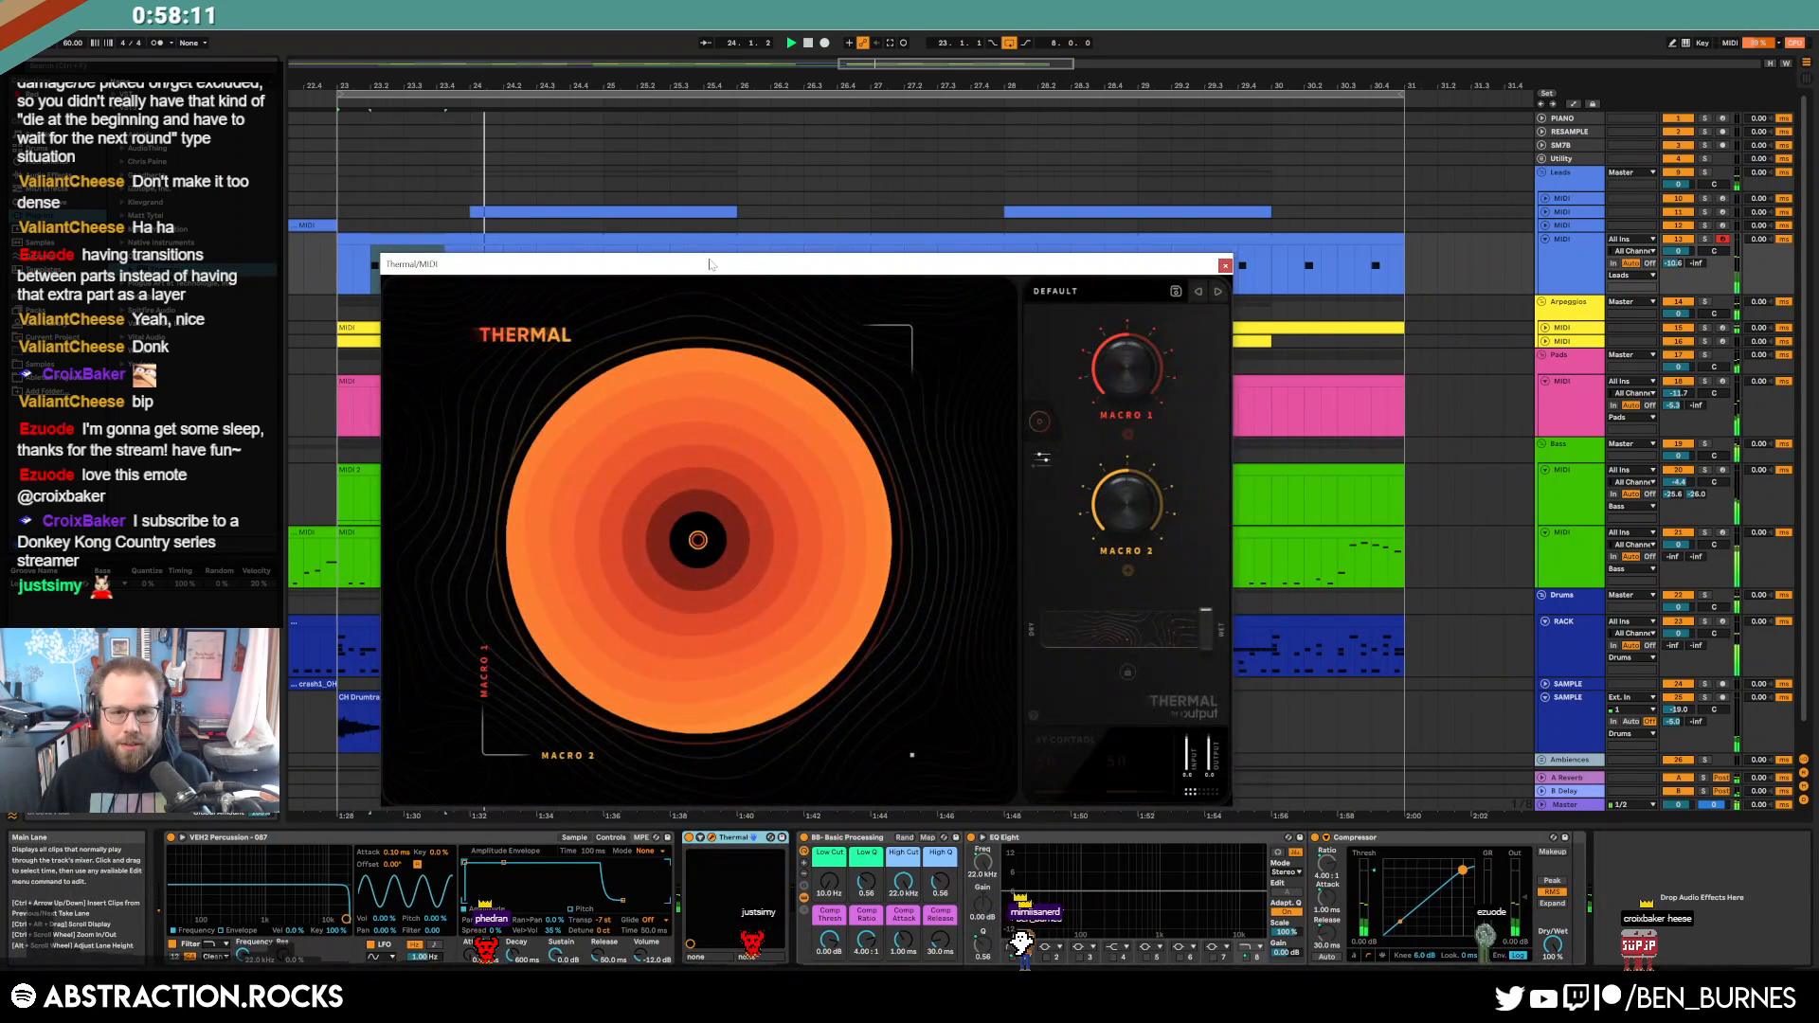
Load the TUBE SLAPBACK preset from Thermal's VOCALS category.
{"action": "left_click", "coordinate": [1184, 284]}
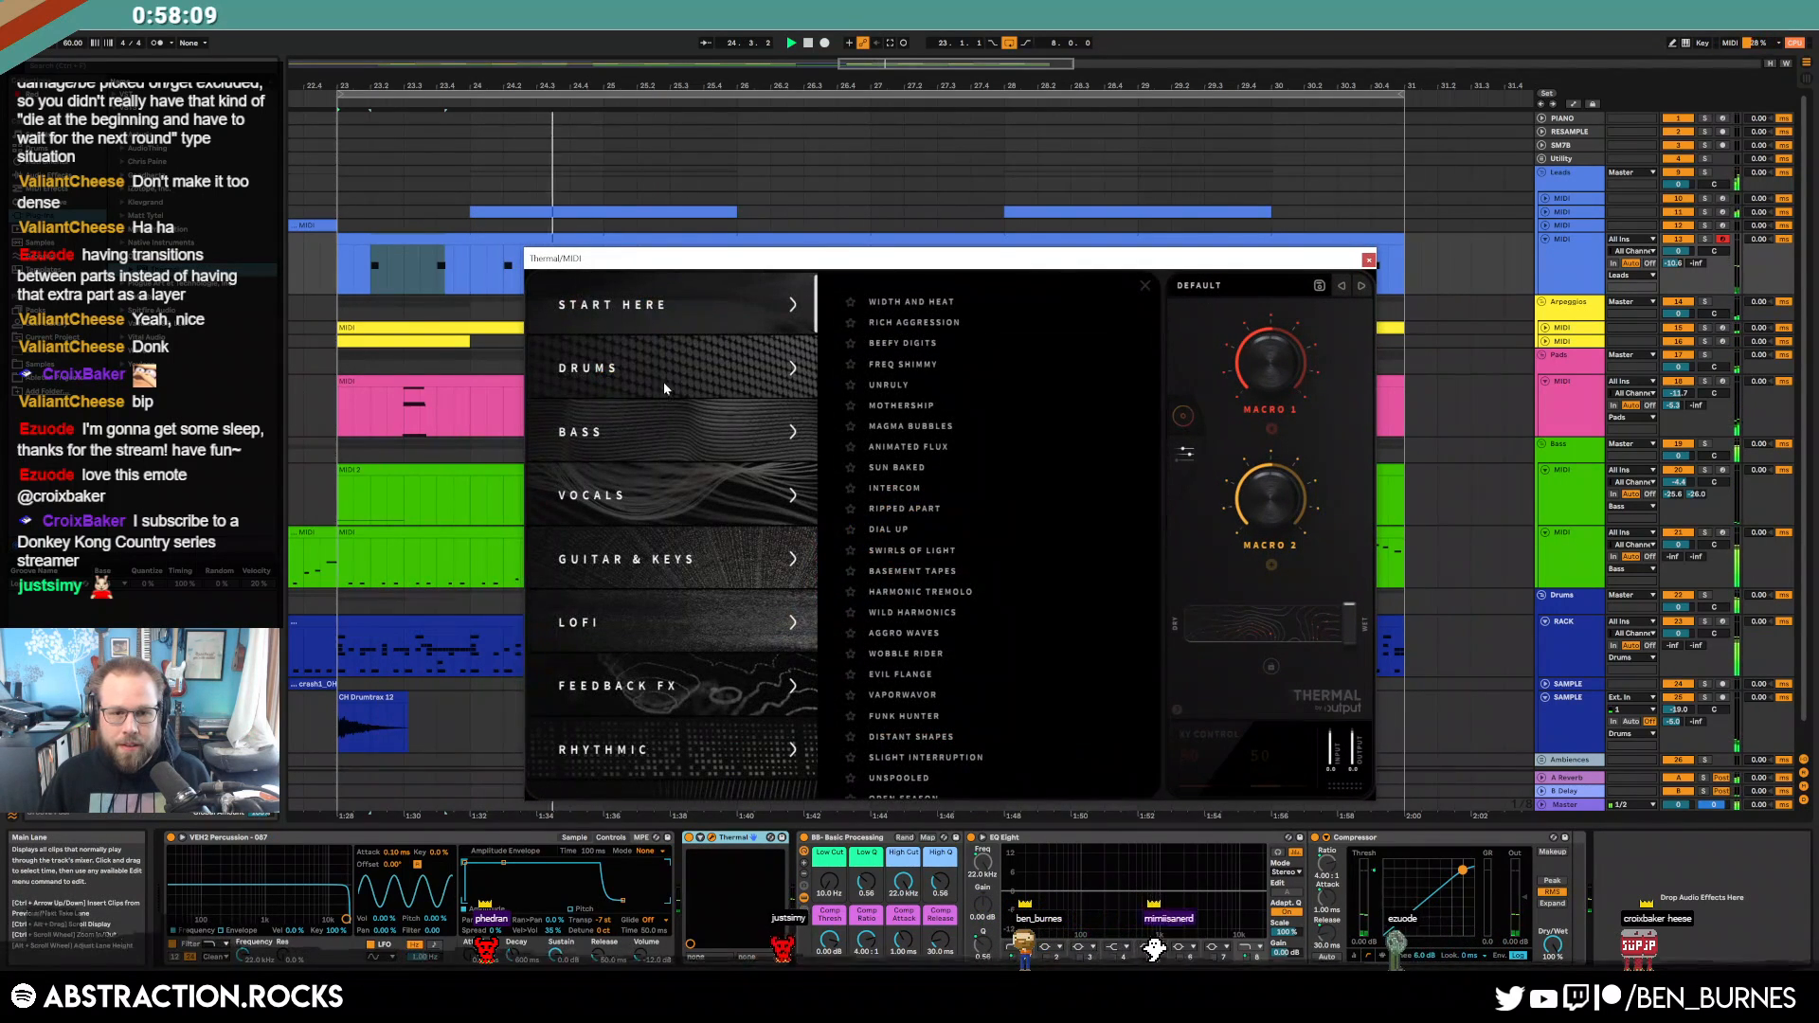
{"action": "left_click", "coordinate": [651, 502]}
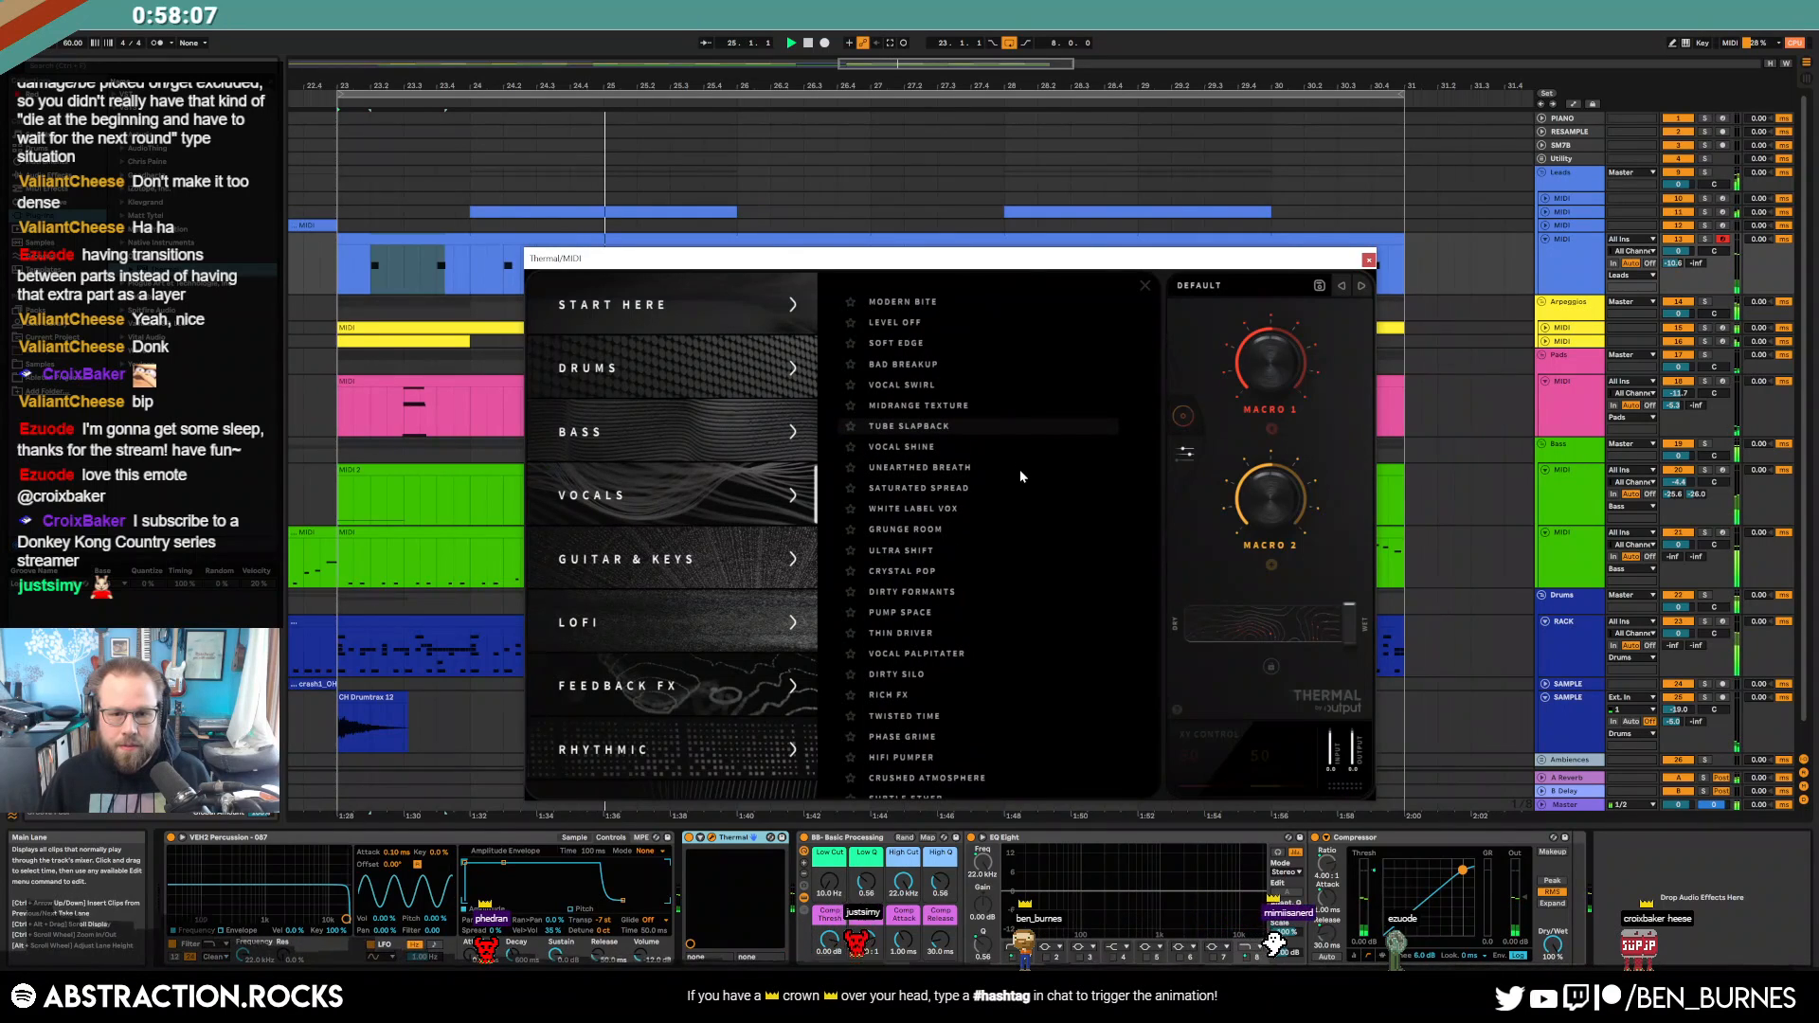
{"action": "left_click", "coordinate": [1018, 429]}
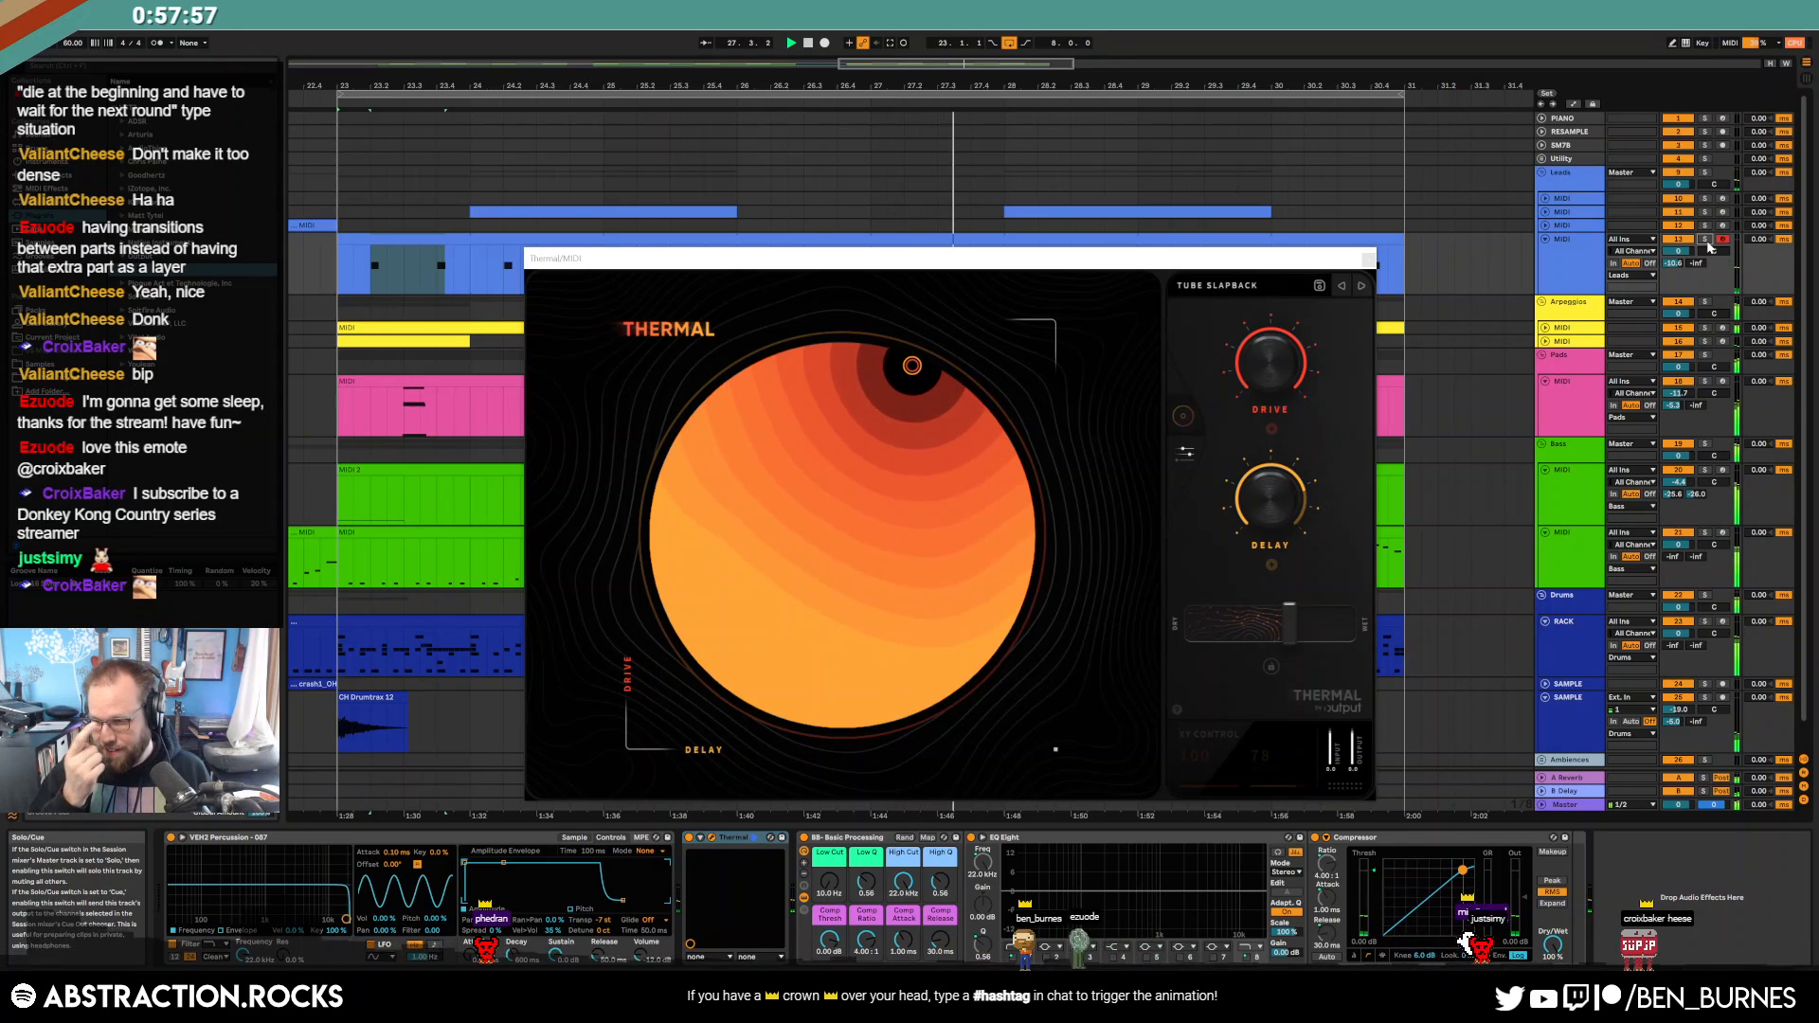
Set Thermal's dry/wet to 100 and the DELAY macro to 52.
{"action": "left_click_drag", "start_coordinate": [1279, 517], "coordinate": [1277, 598]}
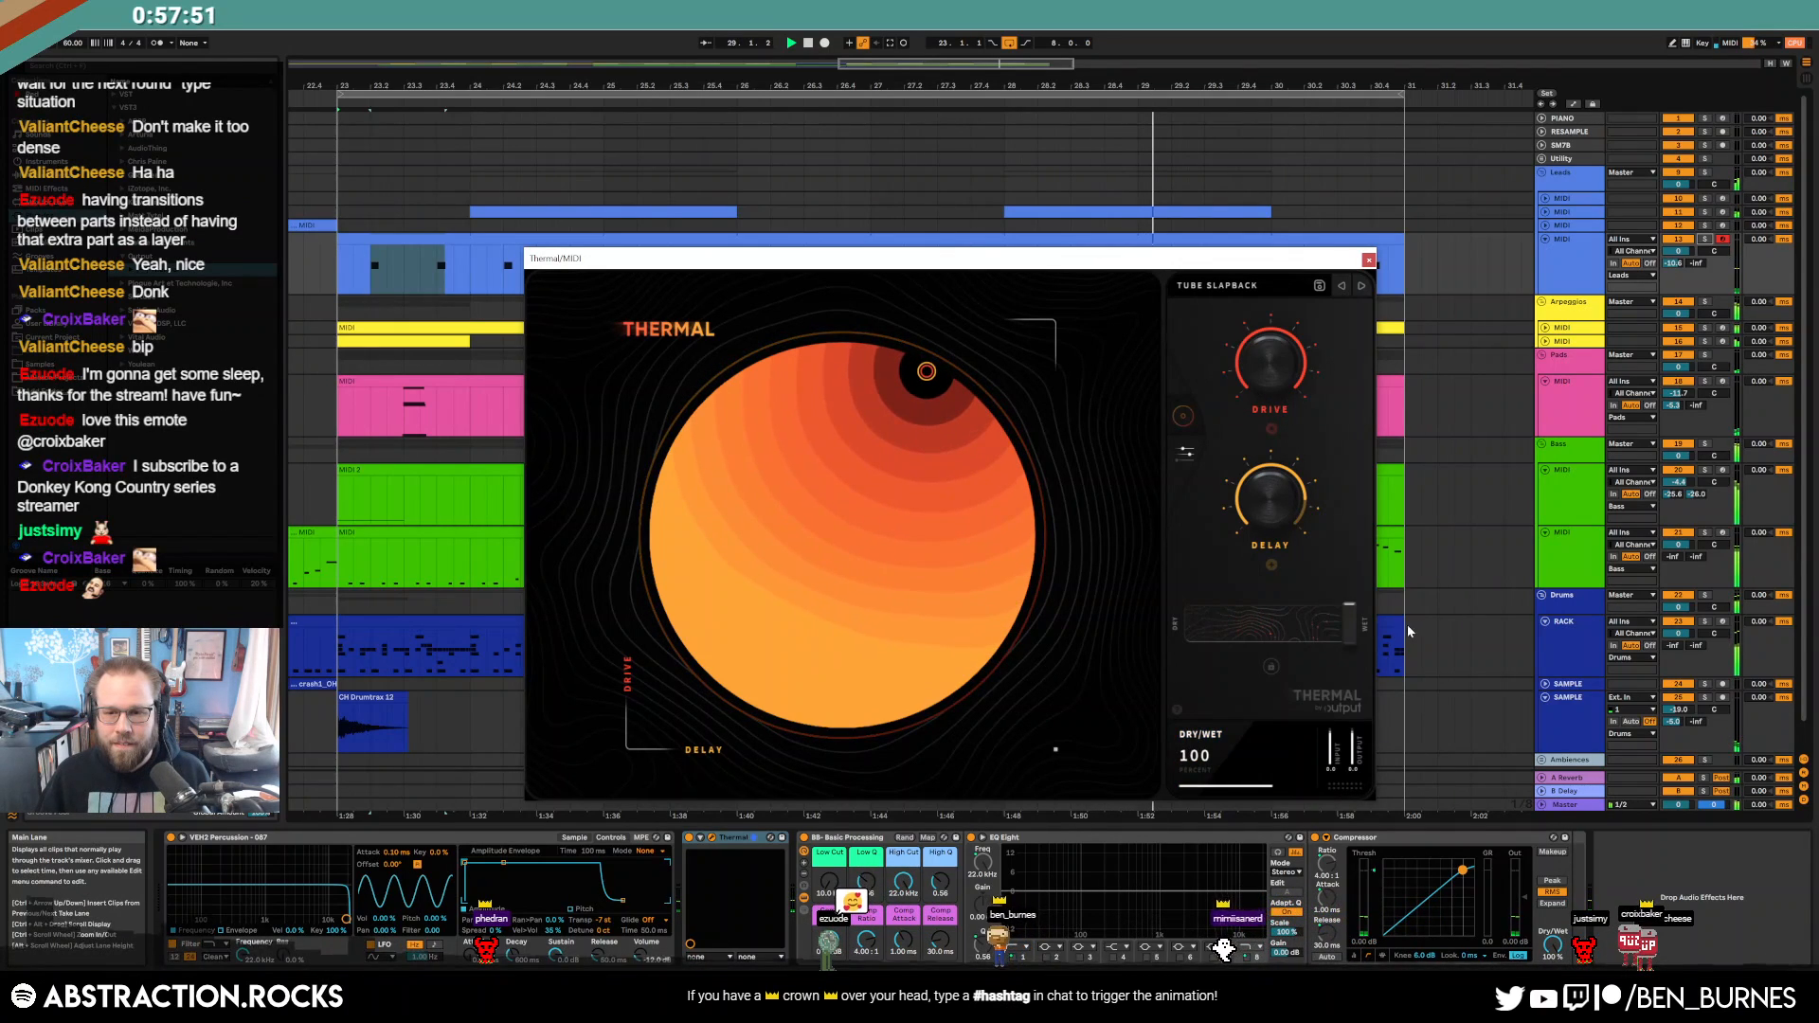
{"action": "mouse_move", "coordinate": [1282, 511]}
{"action": "left_mouse_down"}
{"action": "mouse_move", "coordinate": [1287, 570]}
{"action": "mouse_move", "coordinate": [1276, 542]}
{"action": "left_mouse_up"}
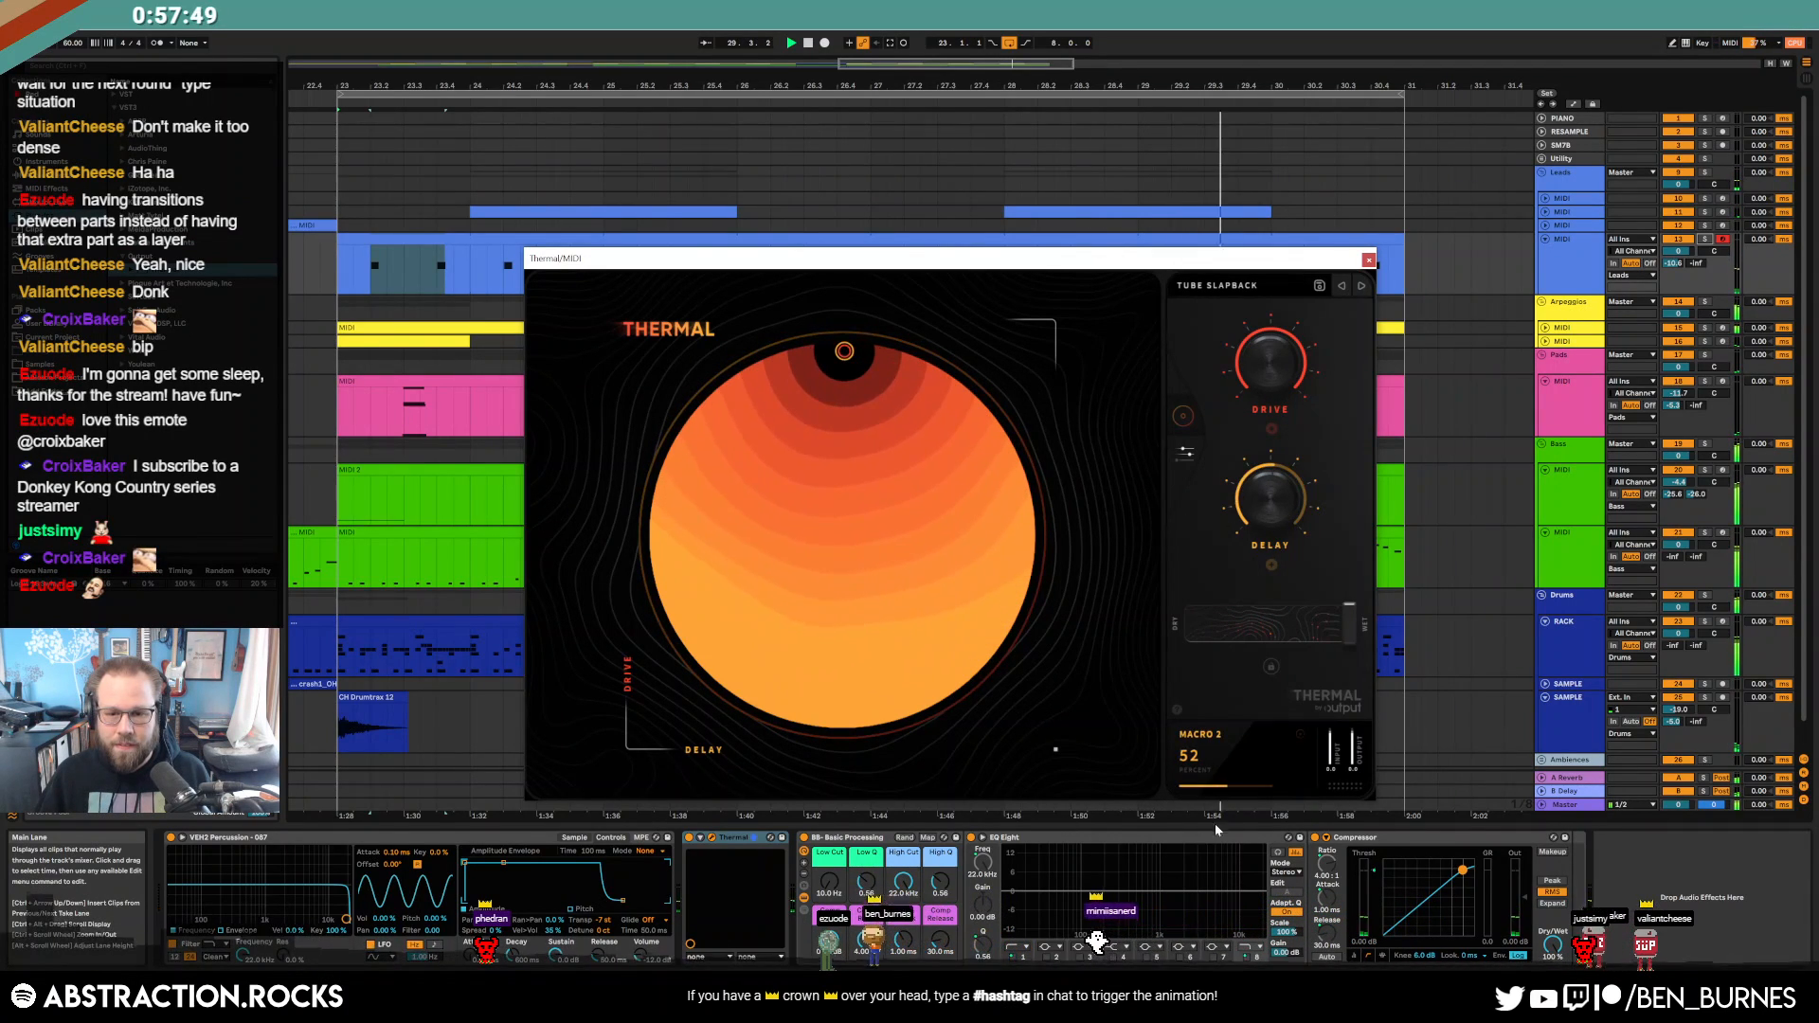
Compare 1/4 T and 1/8 T in Thermal's Stereo Delay, settle on 1/8 T, and raise the DELAY macro to about 93.
{"action": "left_click", "coordinate": [1184, 454]}
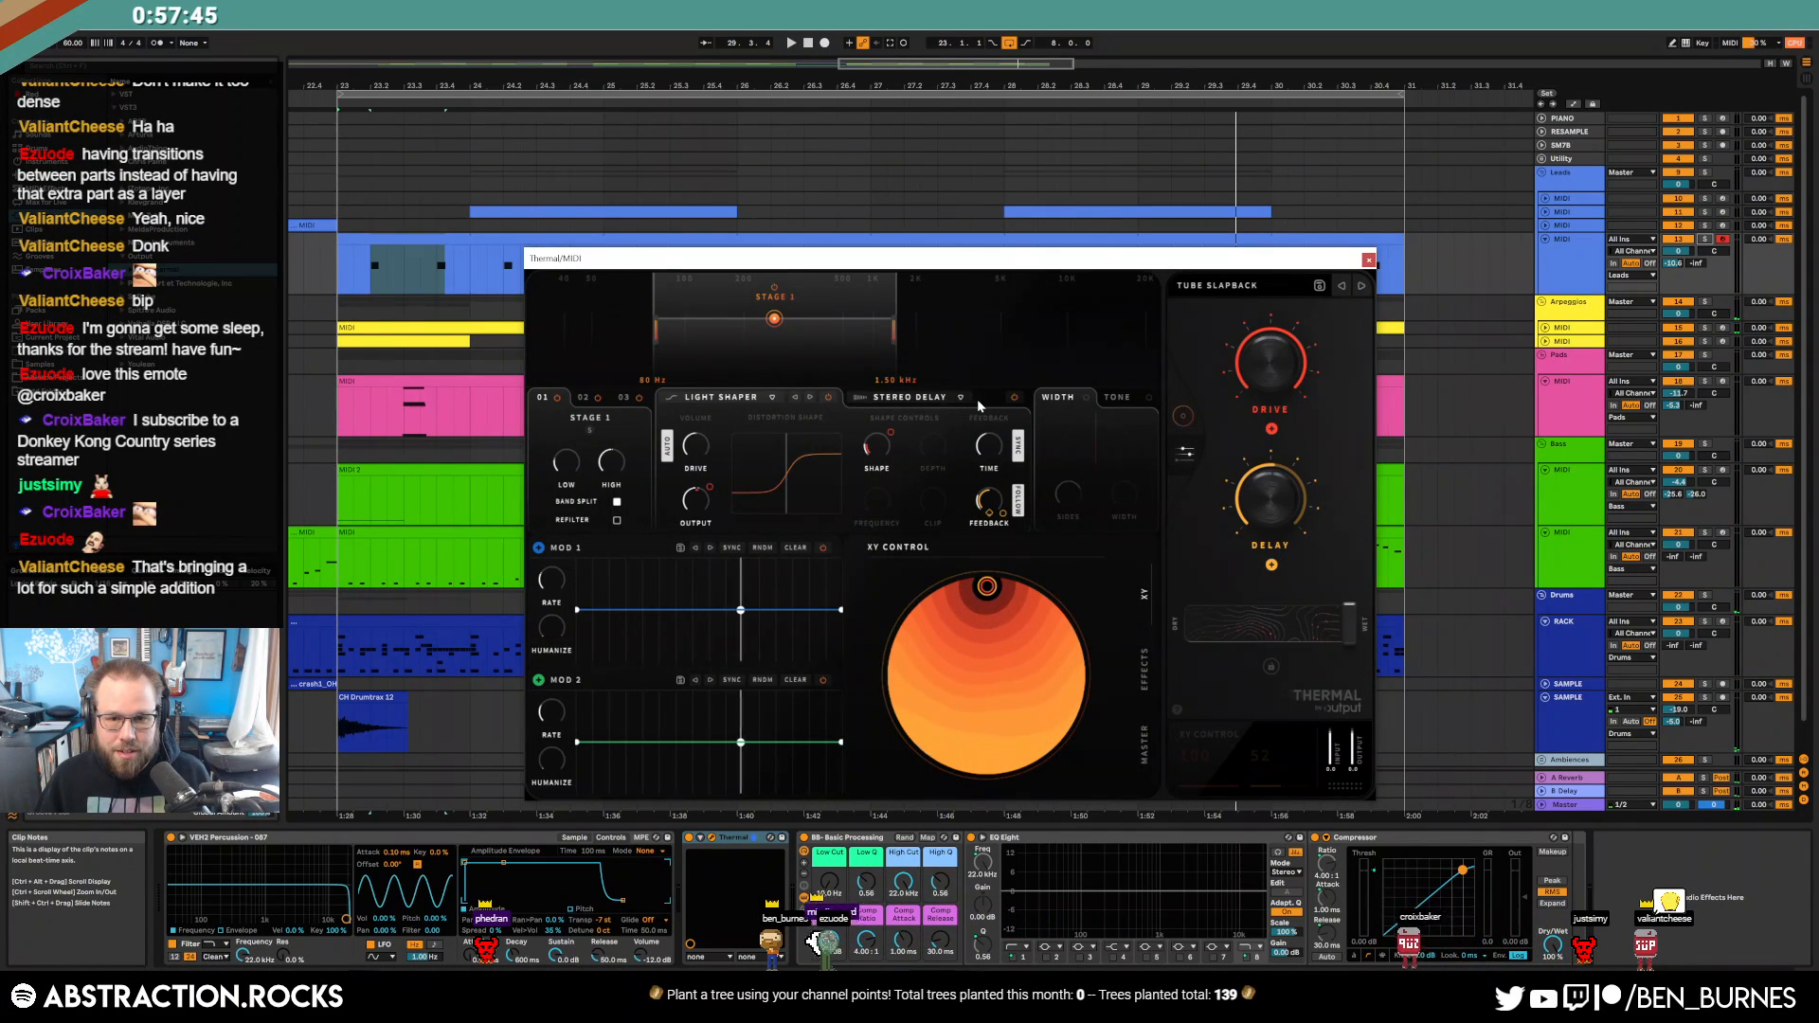
{"action": "left_click", "coordinate": [917, 401]}
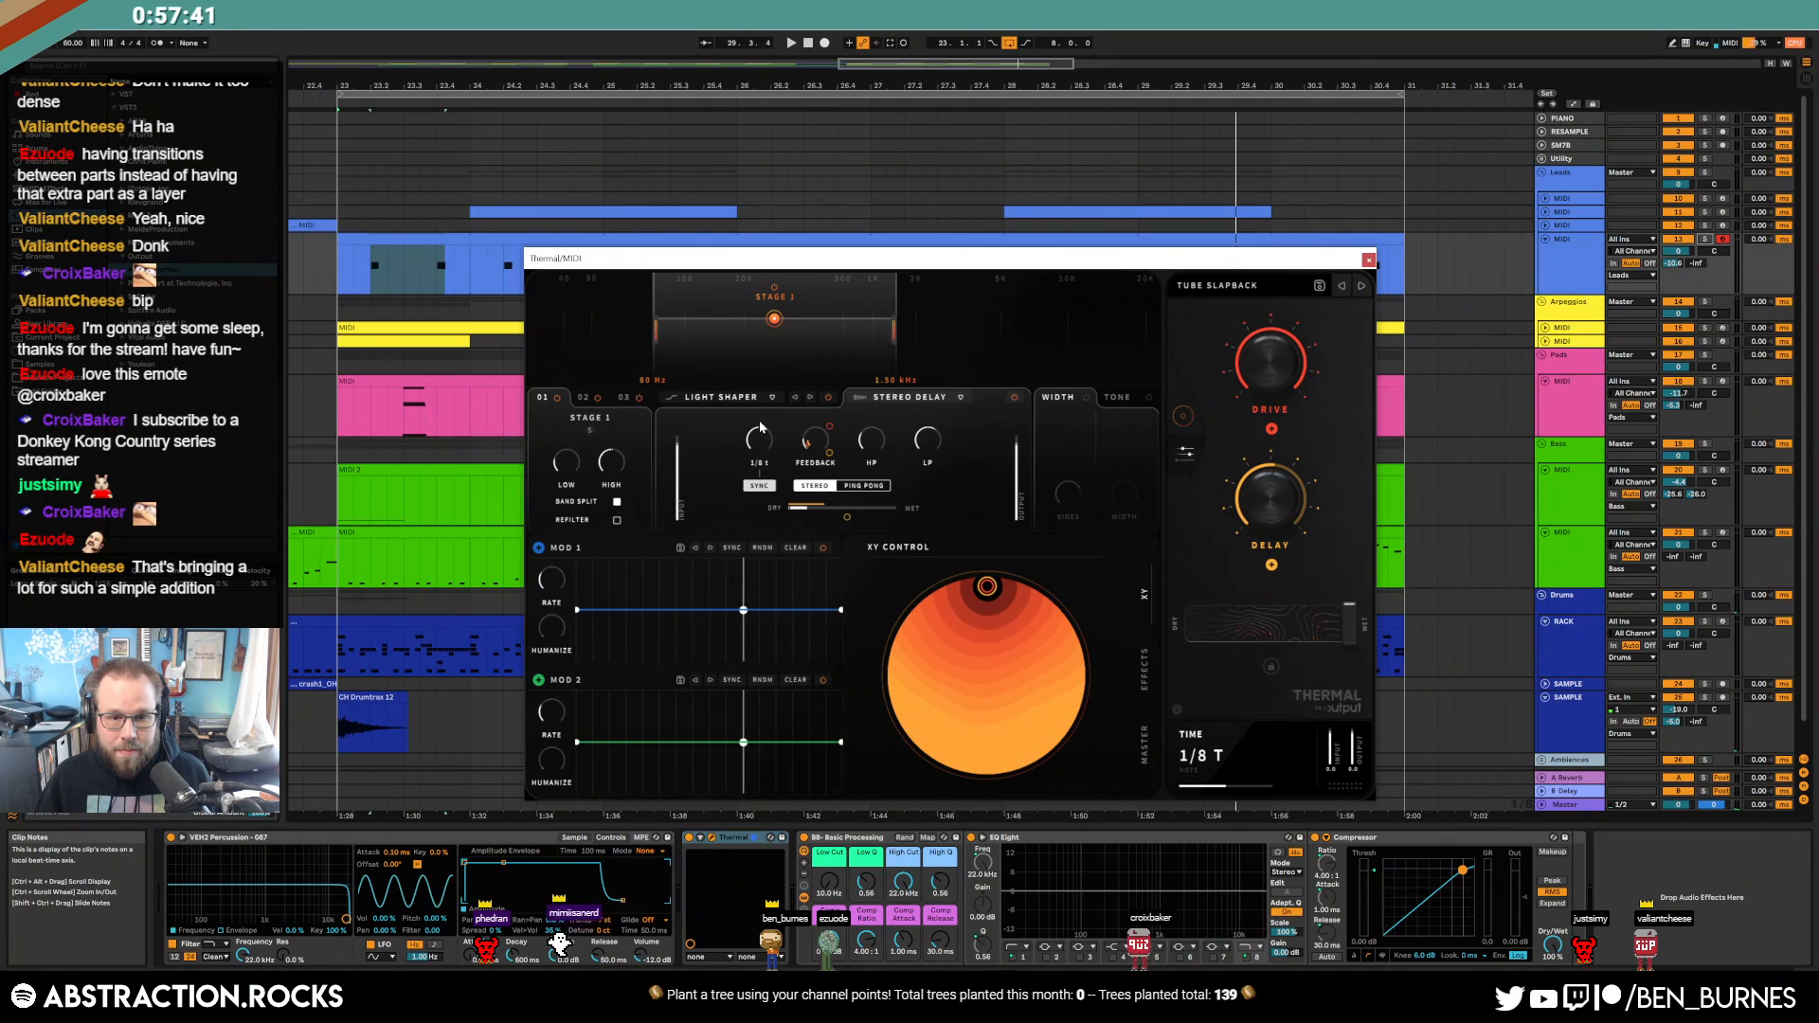
{"action": "left_click_drag", "start_coordinate": [765, 410], "coordinate": [770, 398]}
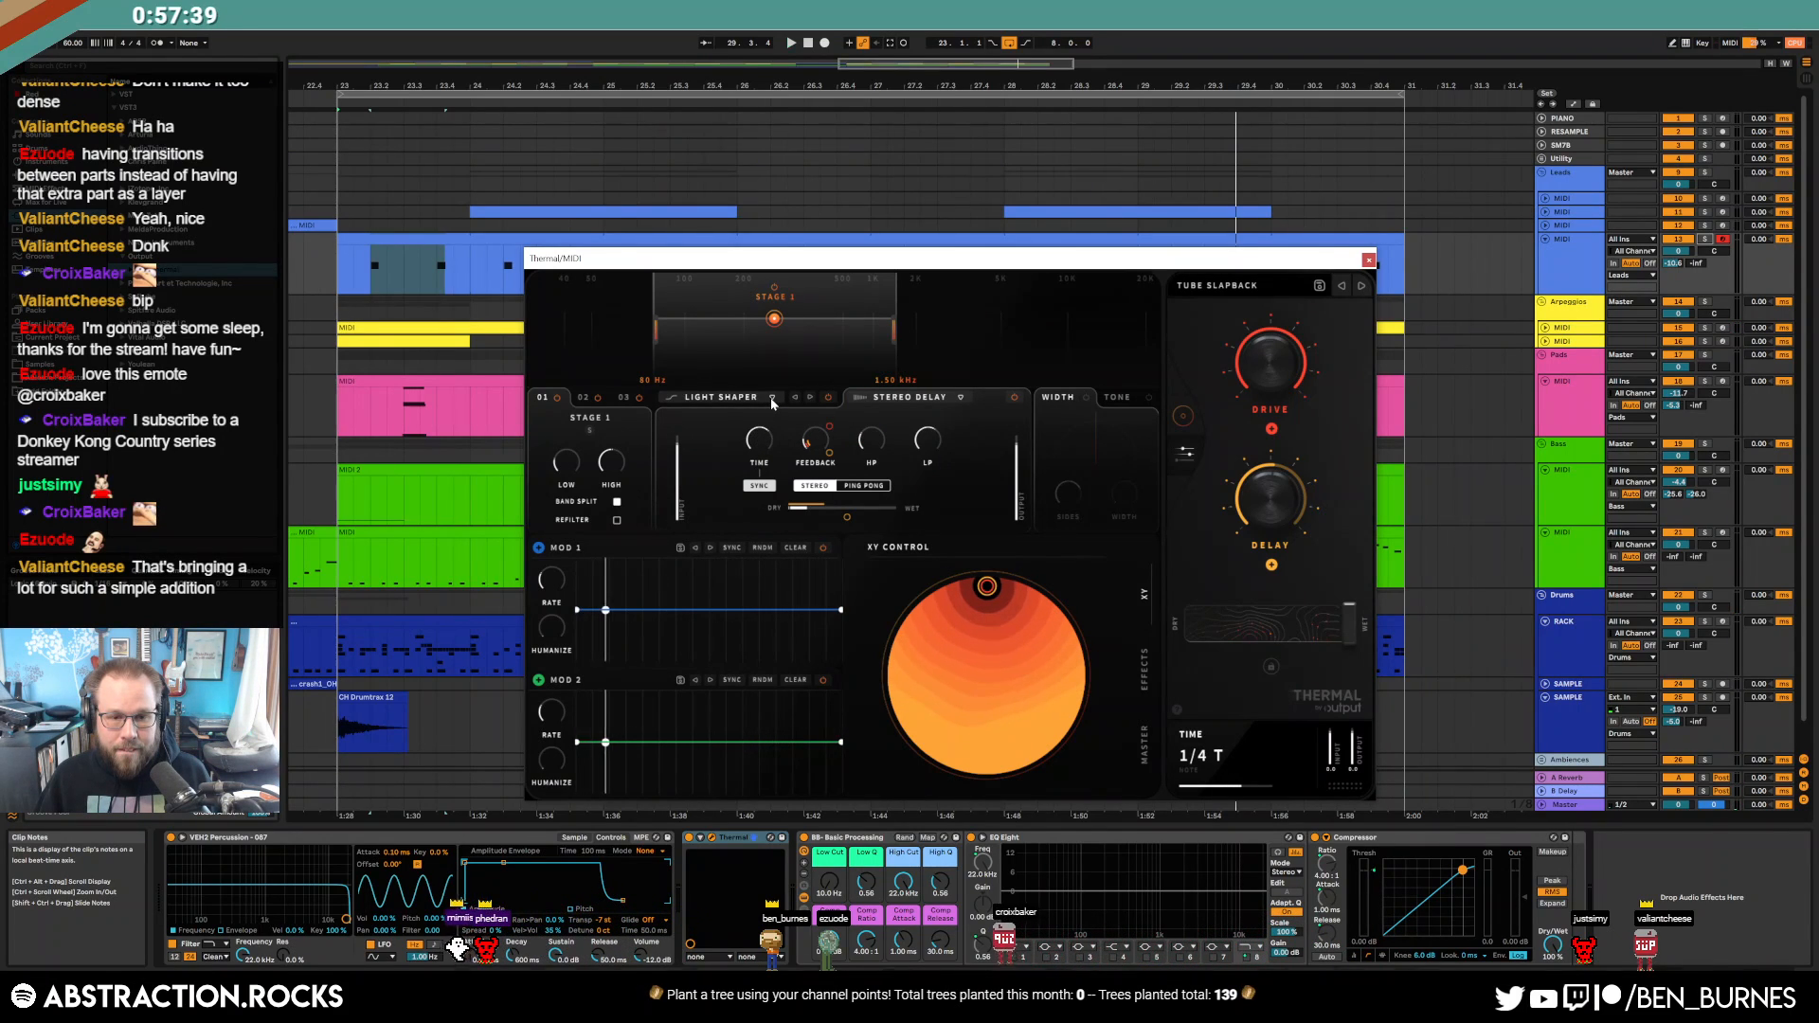
{"action": "key", "text": "space"}
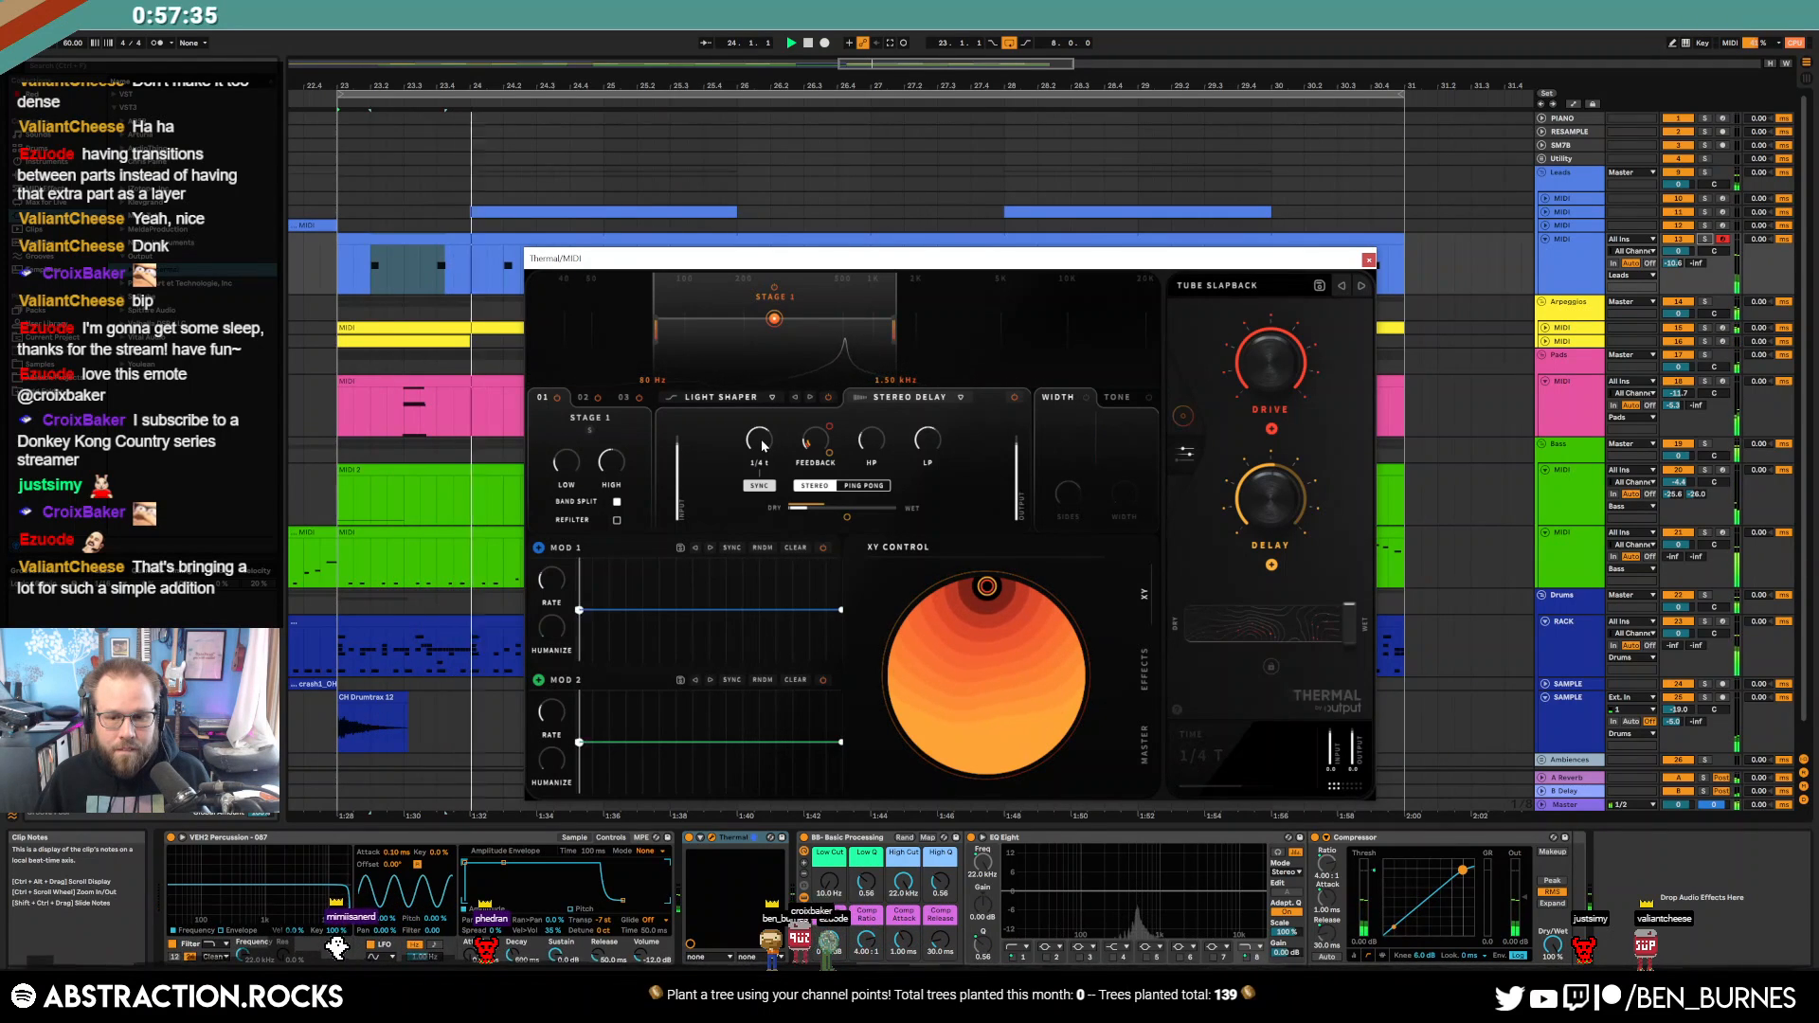
{"action": "mouse_move", "coordinate": [759, 440]}
{"action": "left_mouse_down"}
{"action": "mouse_move", "coordinate": [788, 457]}
{"action": "mouse_move", "coordinate": [770, 457]}
{"action": "left_mouse_up"}
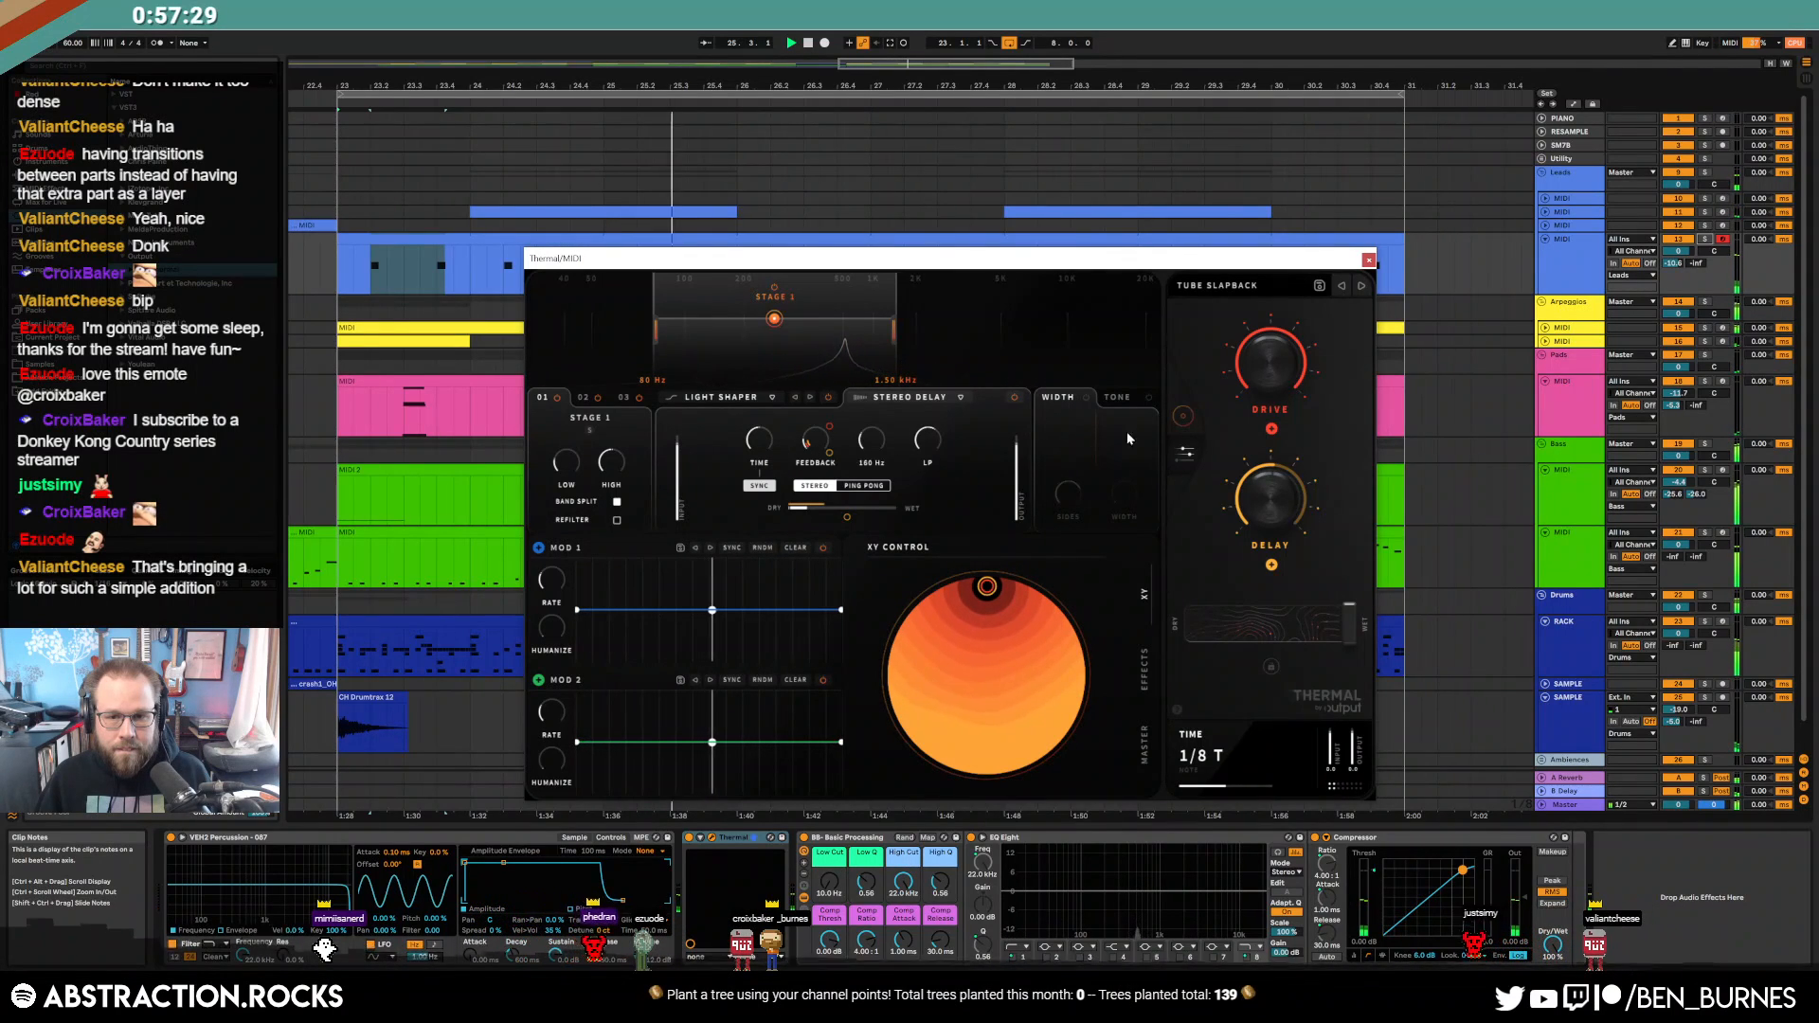
{"action": "left_click_drag", "start_coordinate": [1256, 486], "coordinate": [1249, 435]}
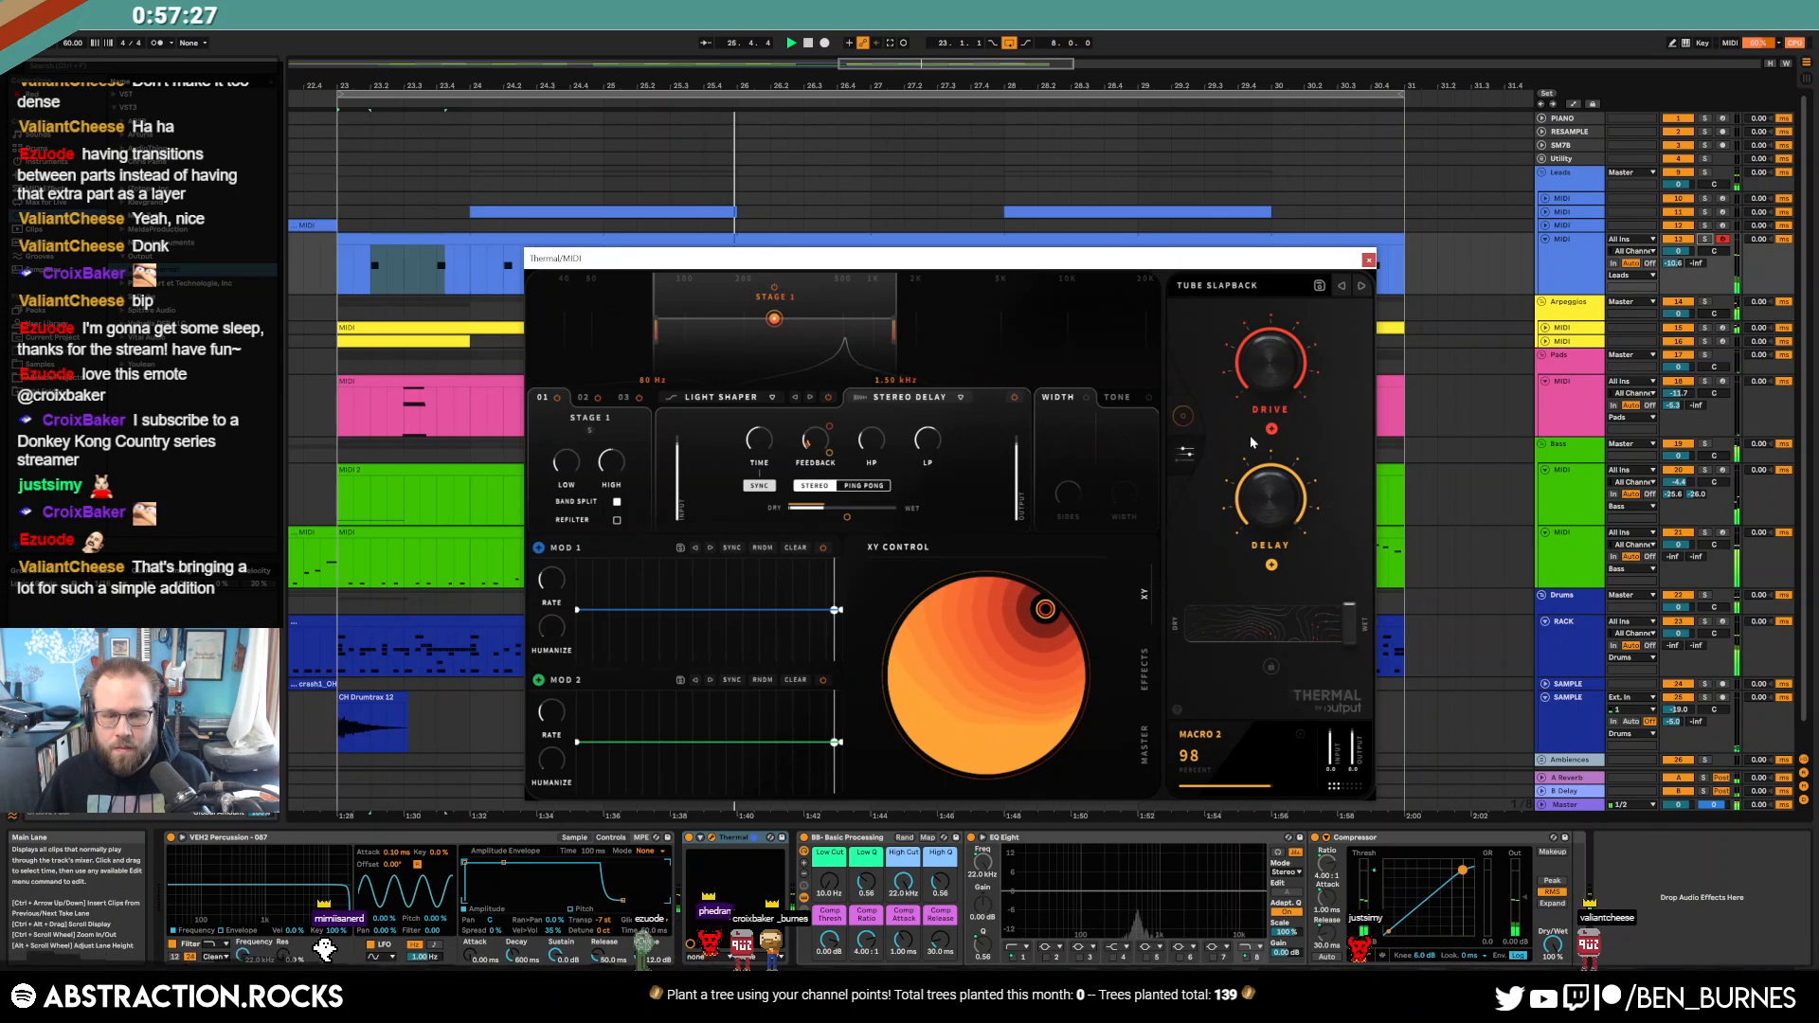
{"action": "left_click_drag", "start_coordinate": [1269, 493], "coordinate": [1271, 502]}
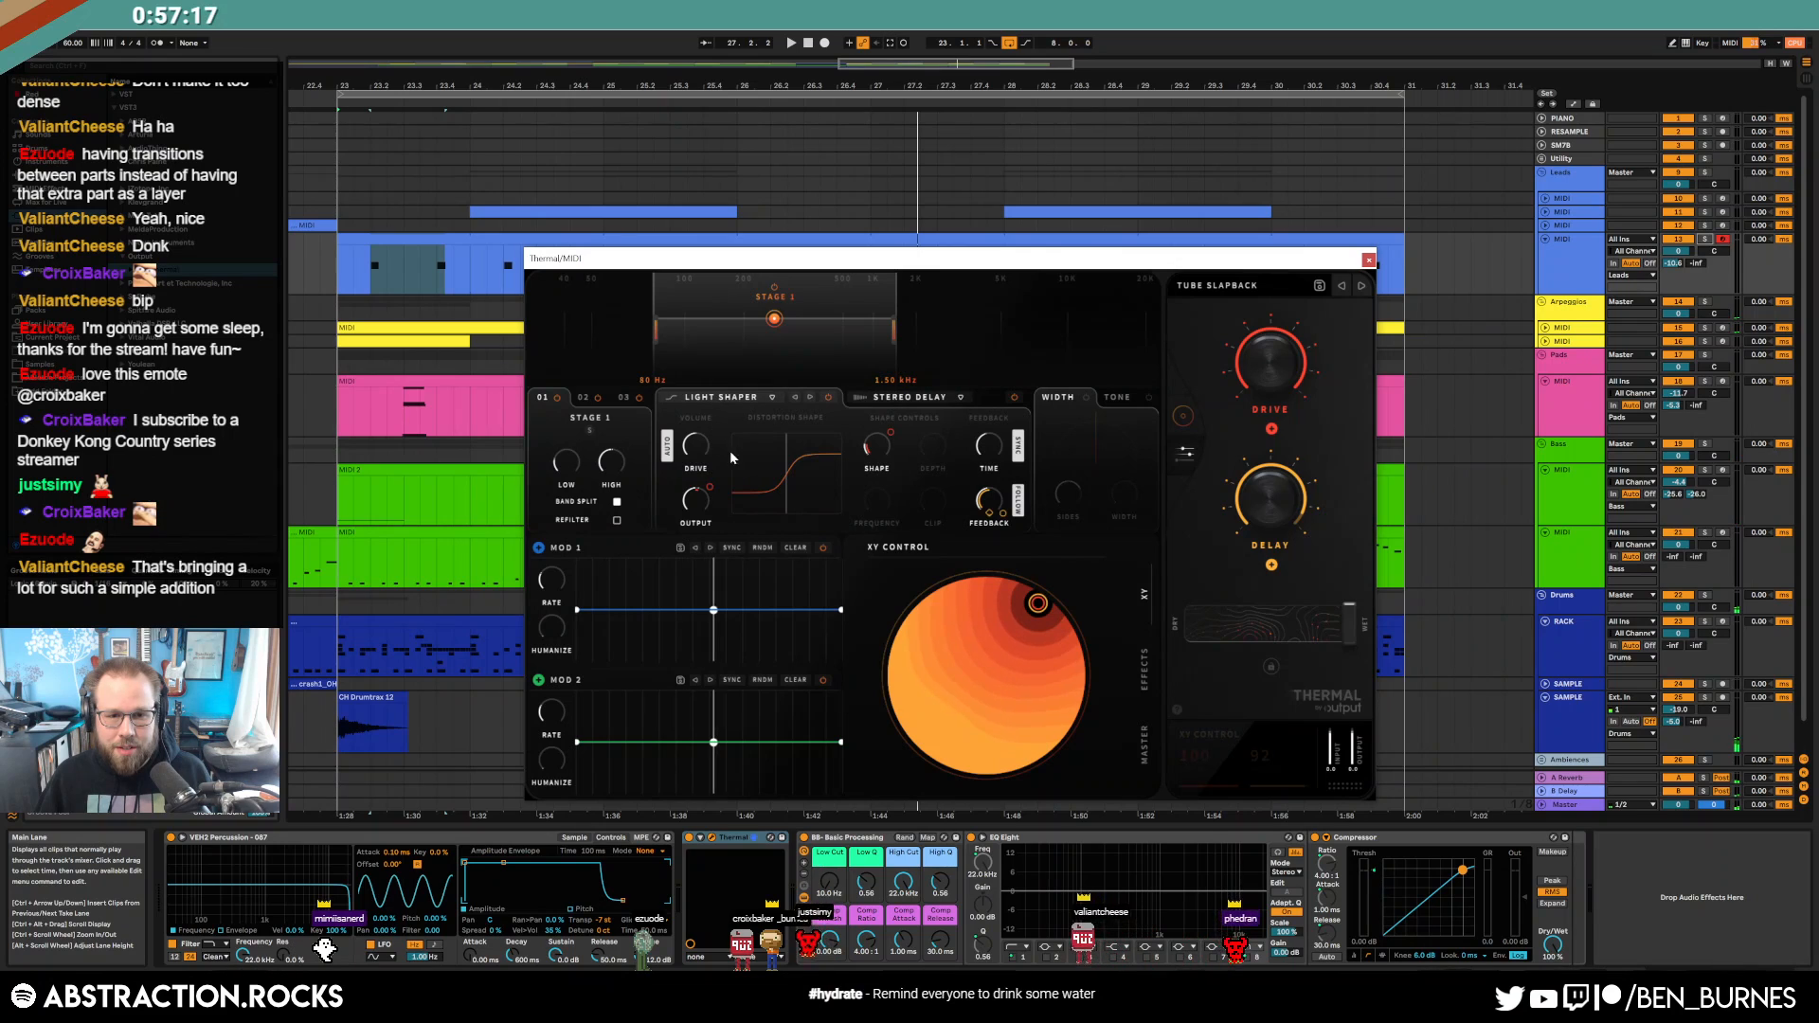
During playback, set the Light Shaper's drive to 12.4, then close the Thermal window.
{"action": "key", "text": "space"}
{"action": "left_click_drag", "start_coordinate": [703, 453], "coordinate": [704, 466]}
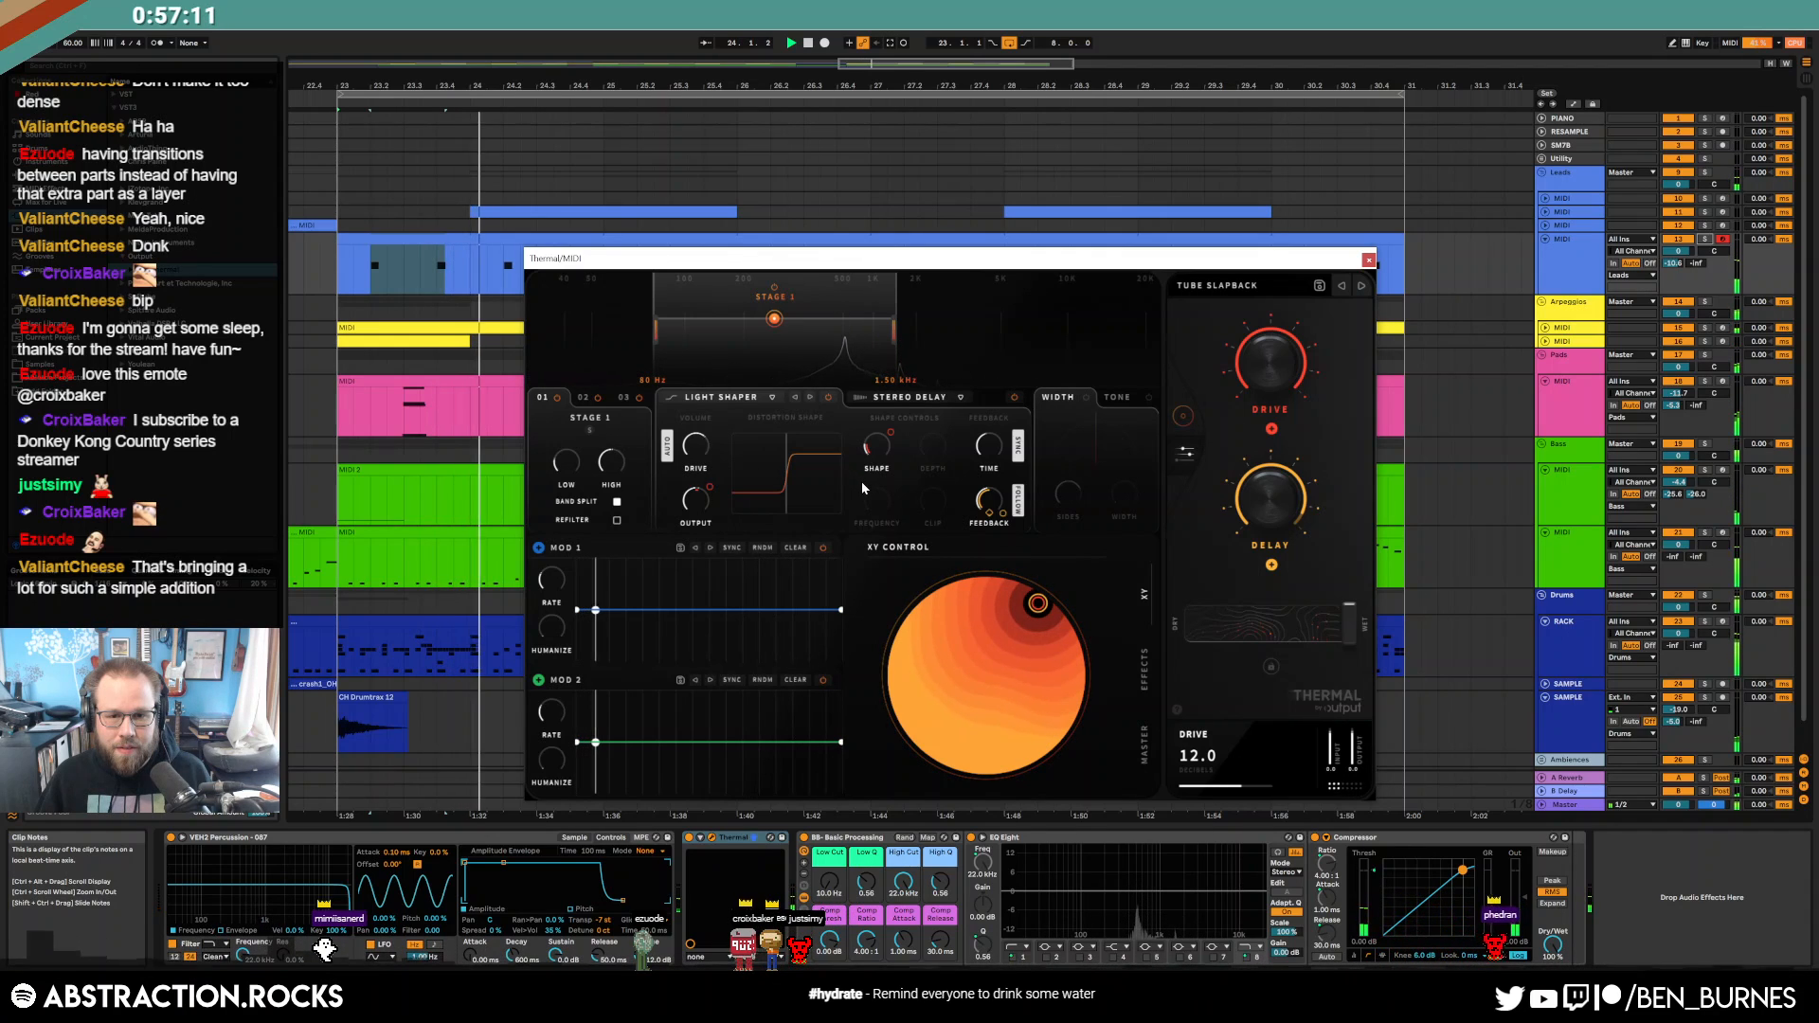
{"action": "left_click_drag", "start_coordinate": [699, 453], "coordinate": [699, 452]}
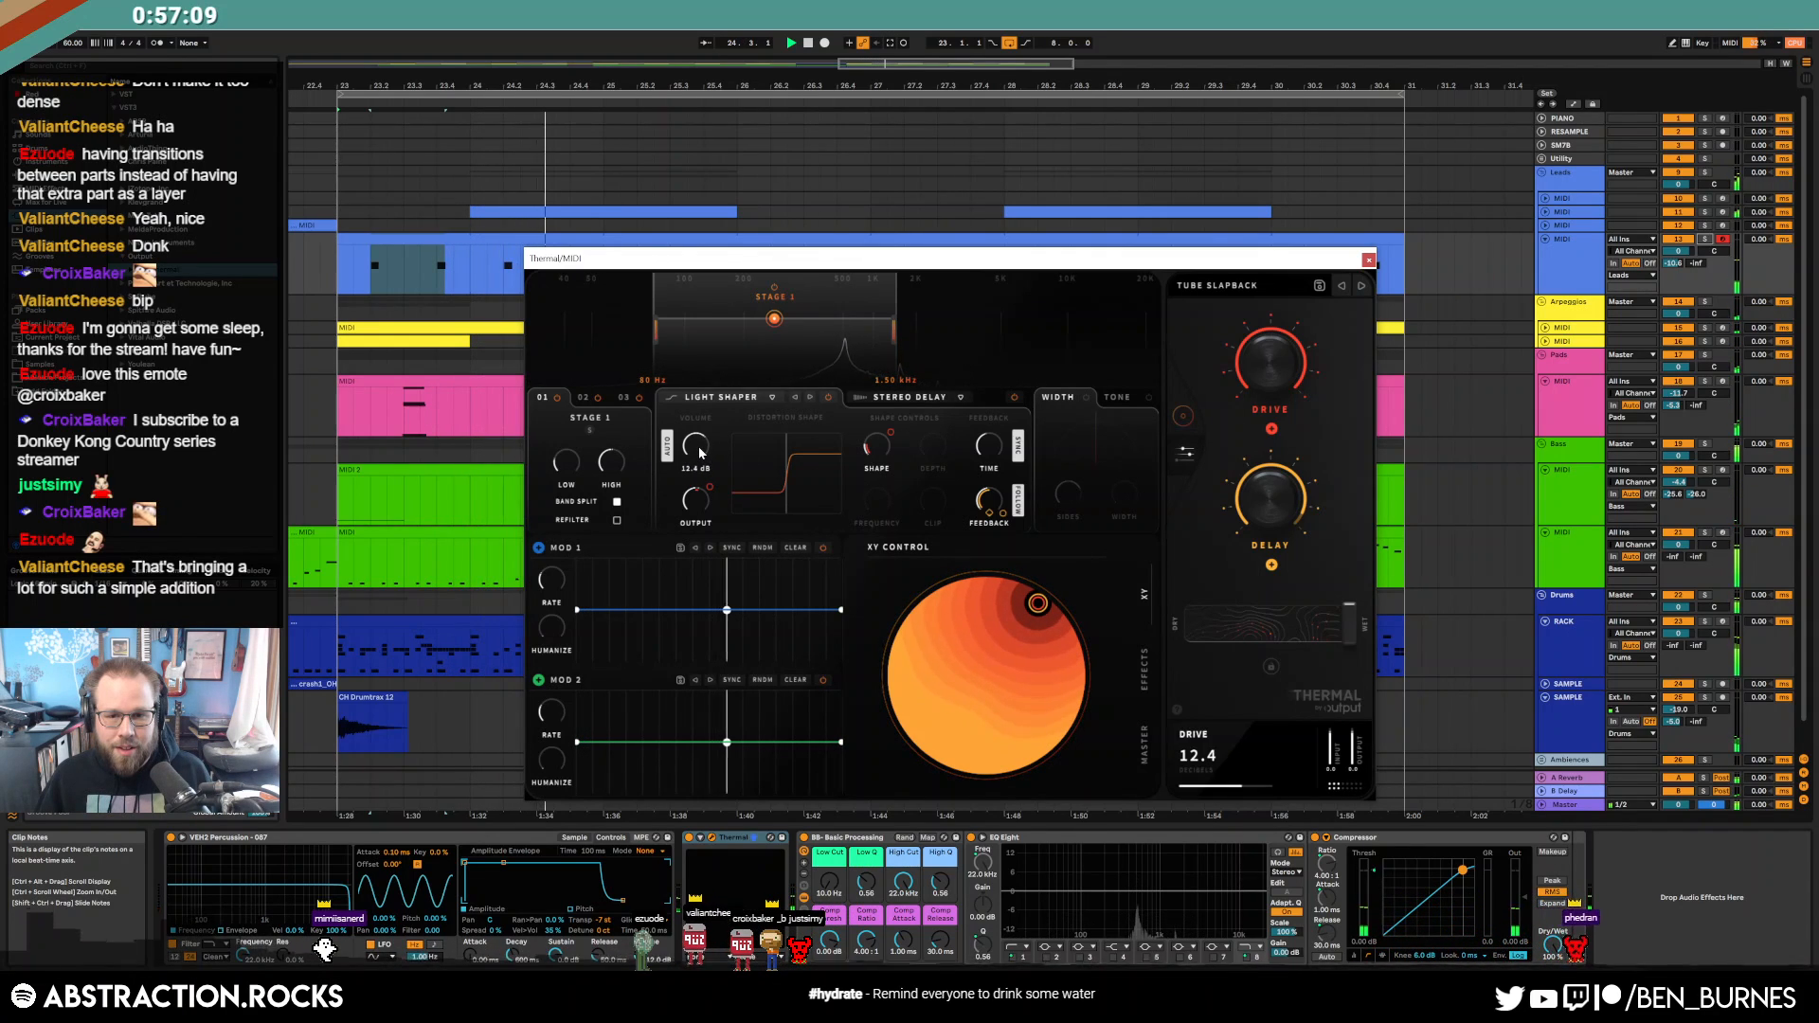
{"action": "left_click", "coordinate": [1369, 262]}
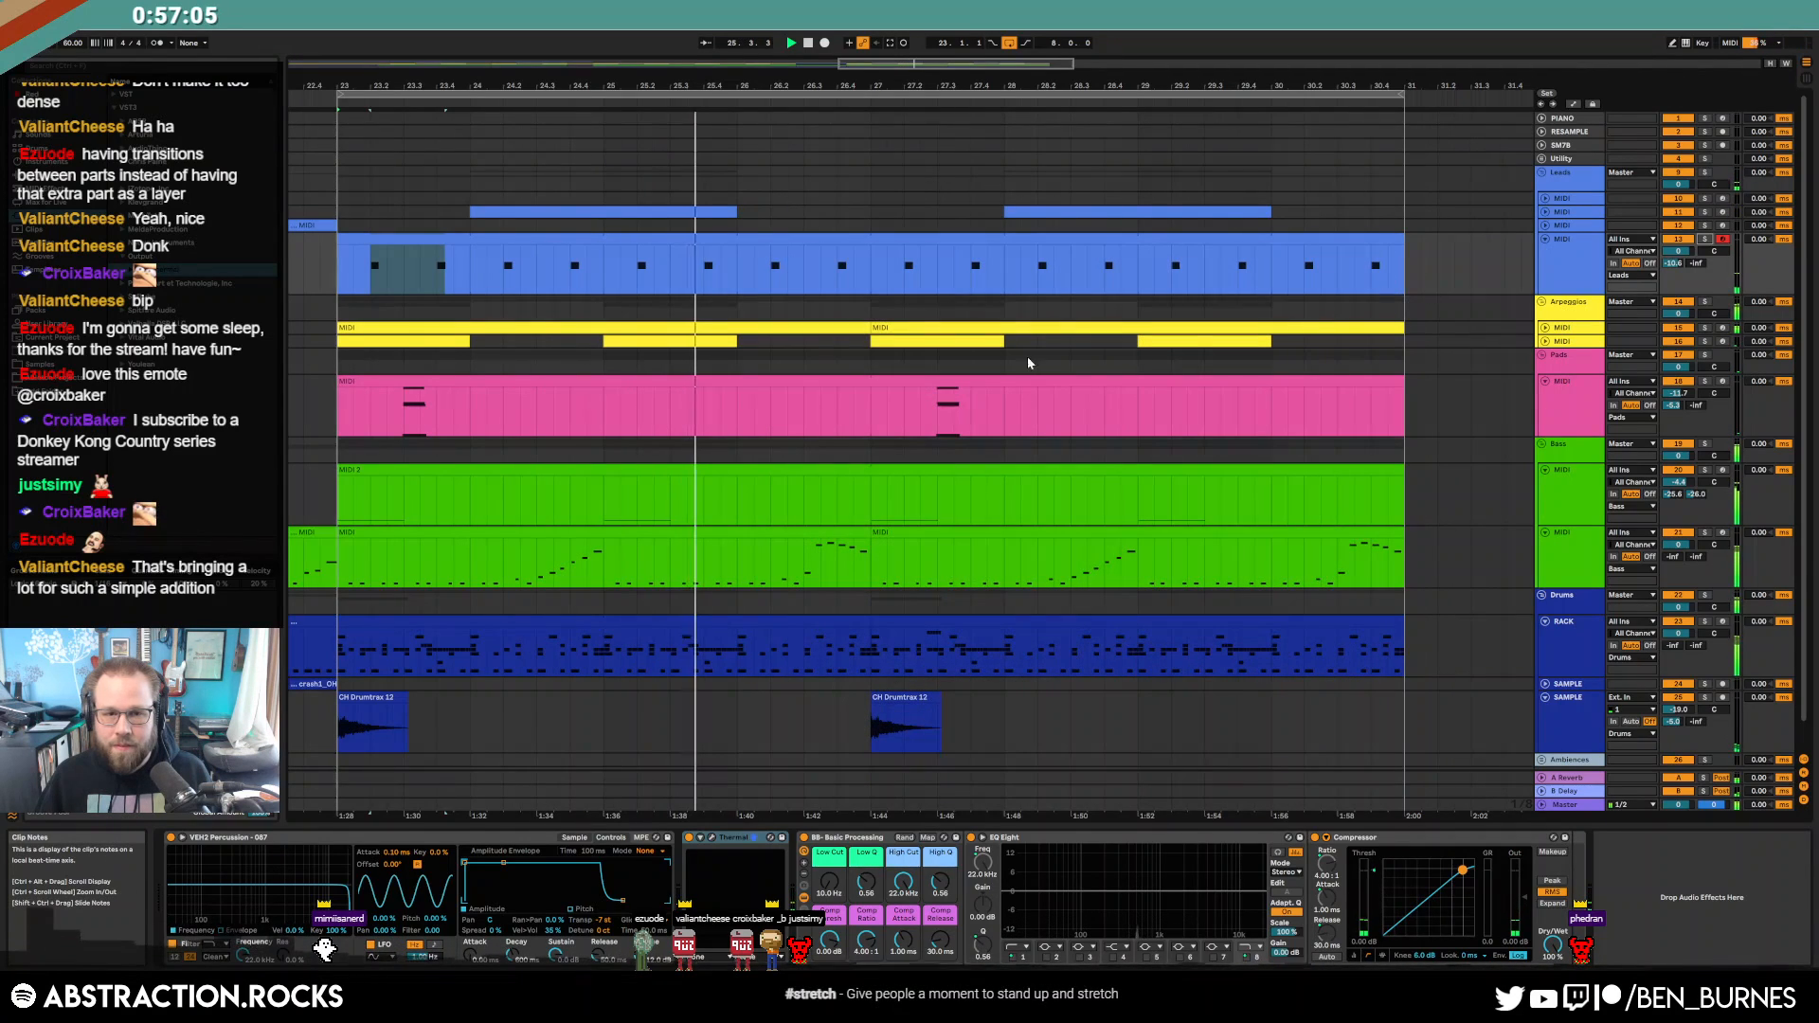
Reopen Thermal, set the lead track's master dry/wet automation to about 39% and close the plug-in window.
{"action": "left_click", "coordinate": [712, 840]}
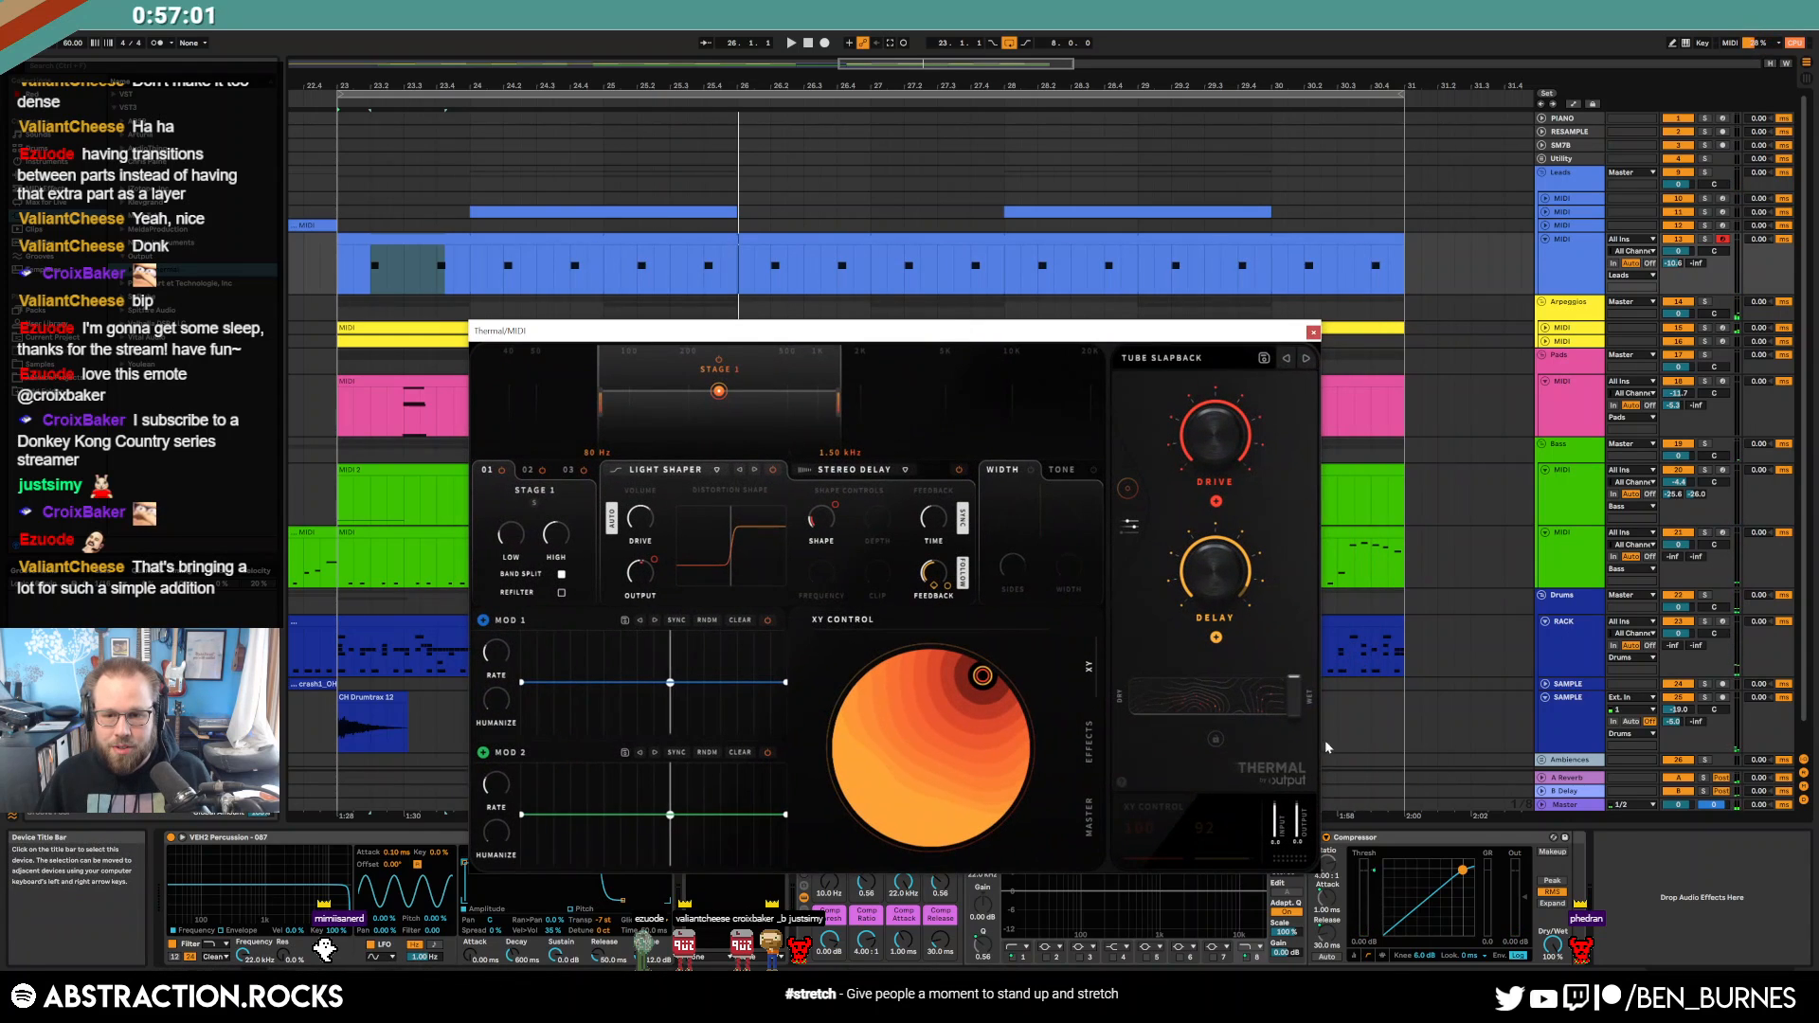
{"action": "key", "text": "a"}
{"action": "left_click_drag", "start_coordinate": [338, 298], "coordinate": [398, 276]}
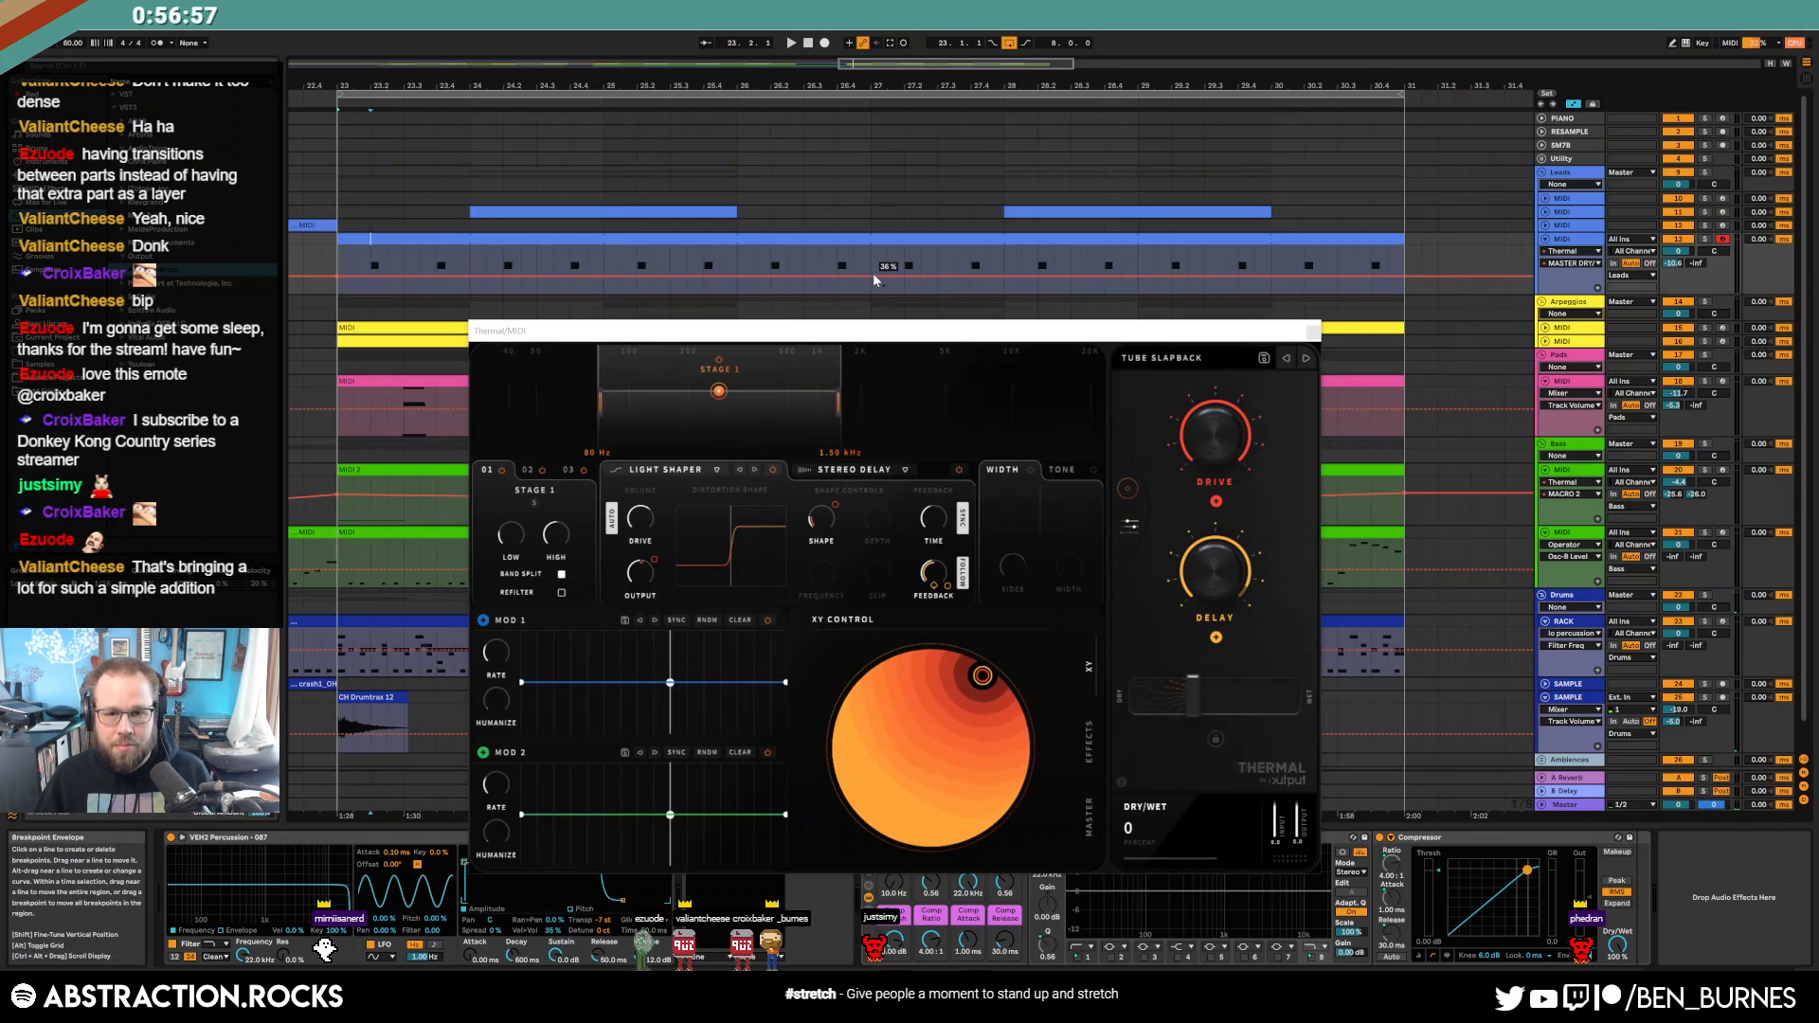
{"action": "key", "text": "a"}
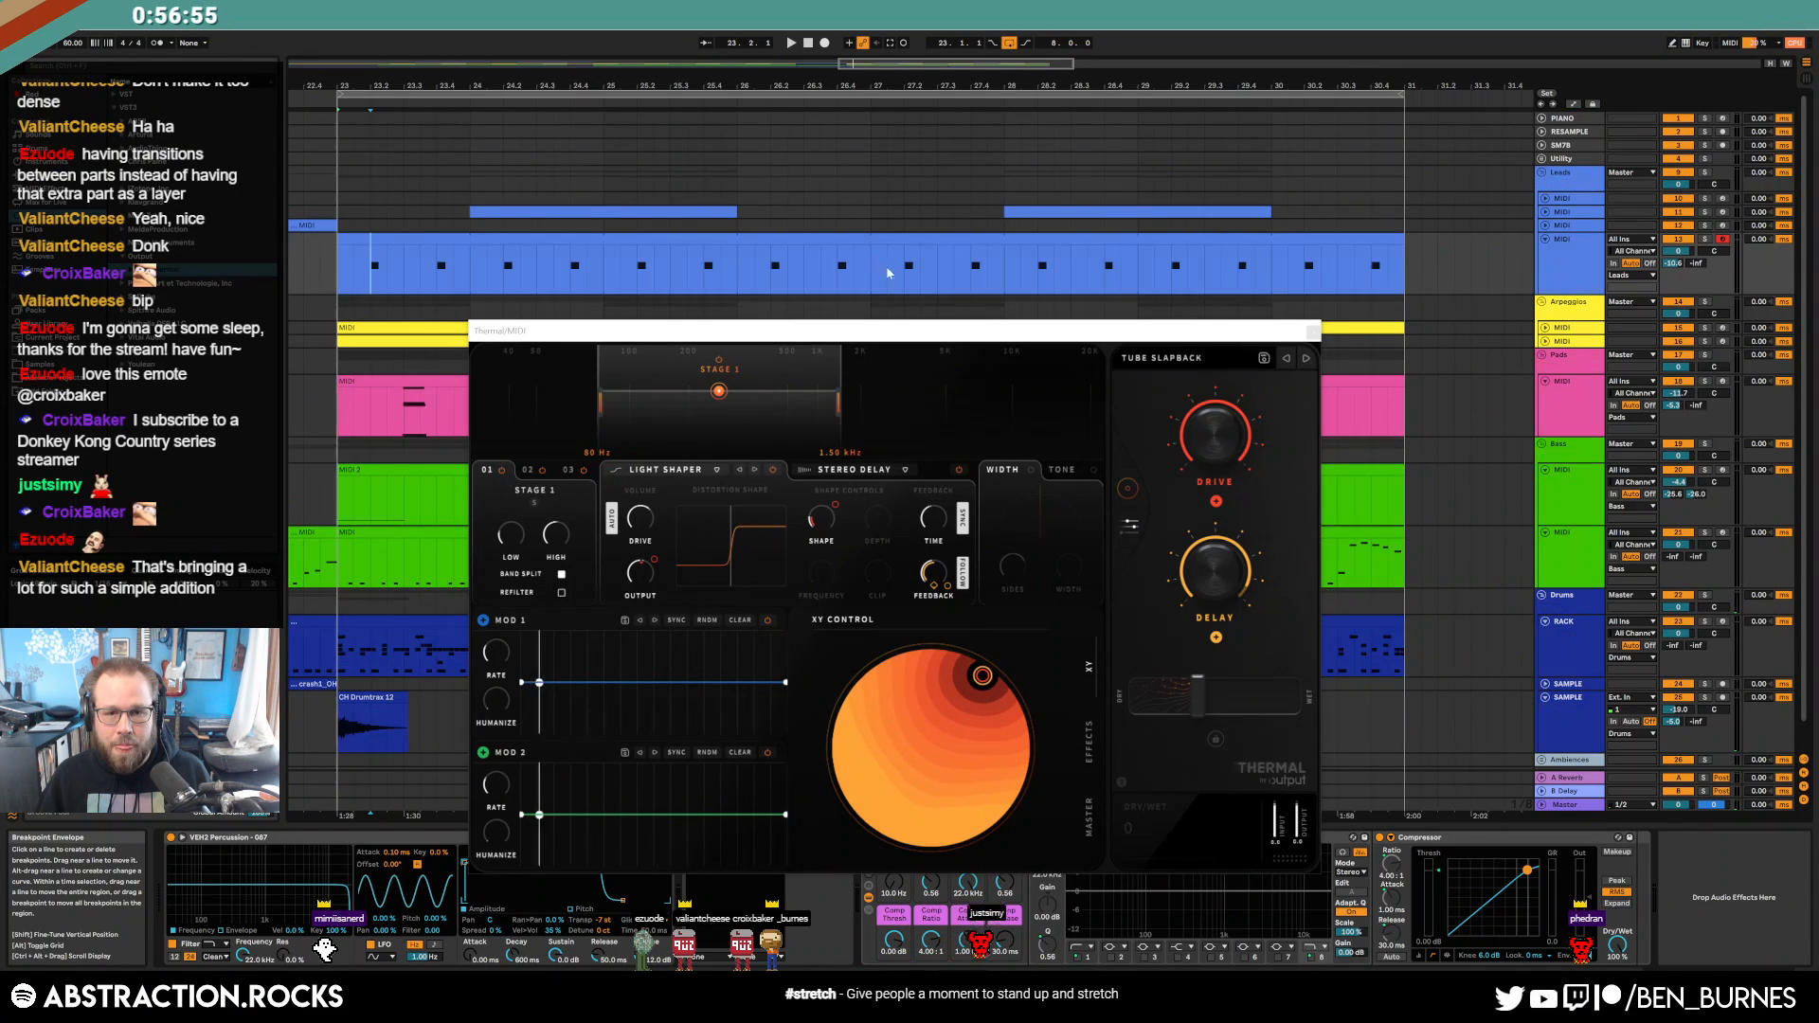
{"action": "double_click", "coordinate": [878, 263]}
{"action": "left_click", "coordinate": [1312, 332]}
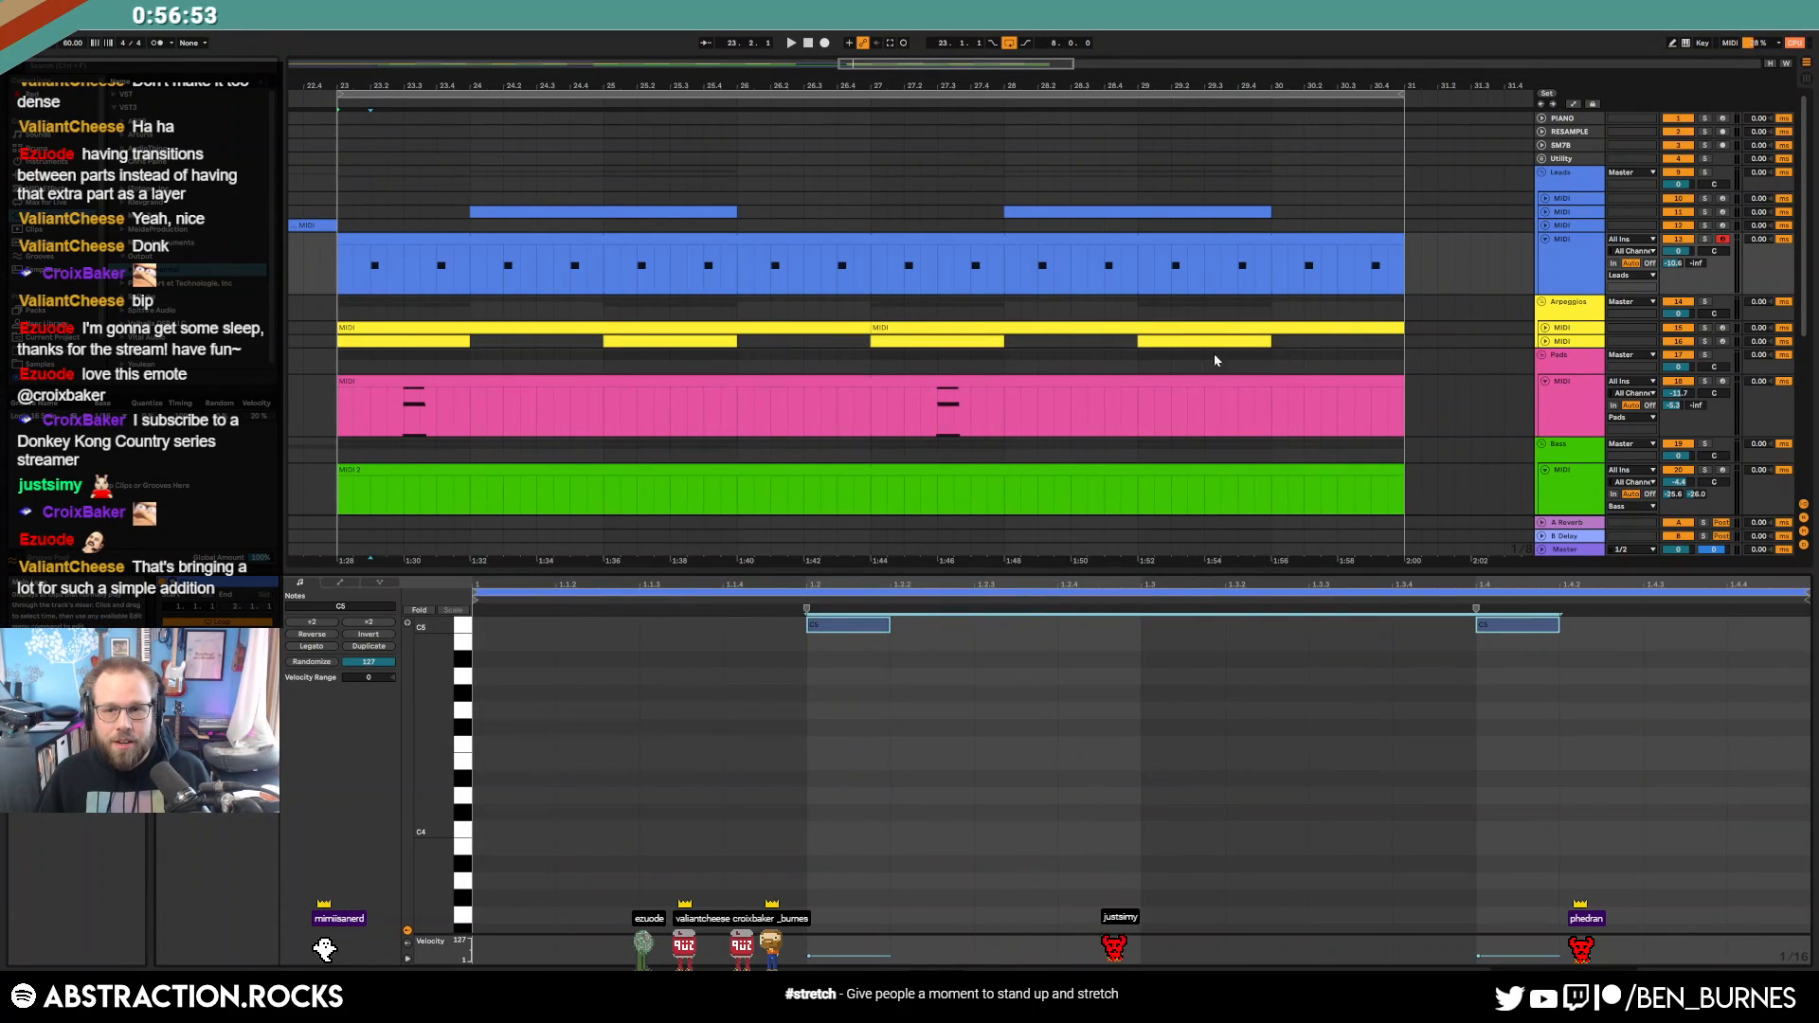
{"action": "key", "text": "shift+Tab"}
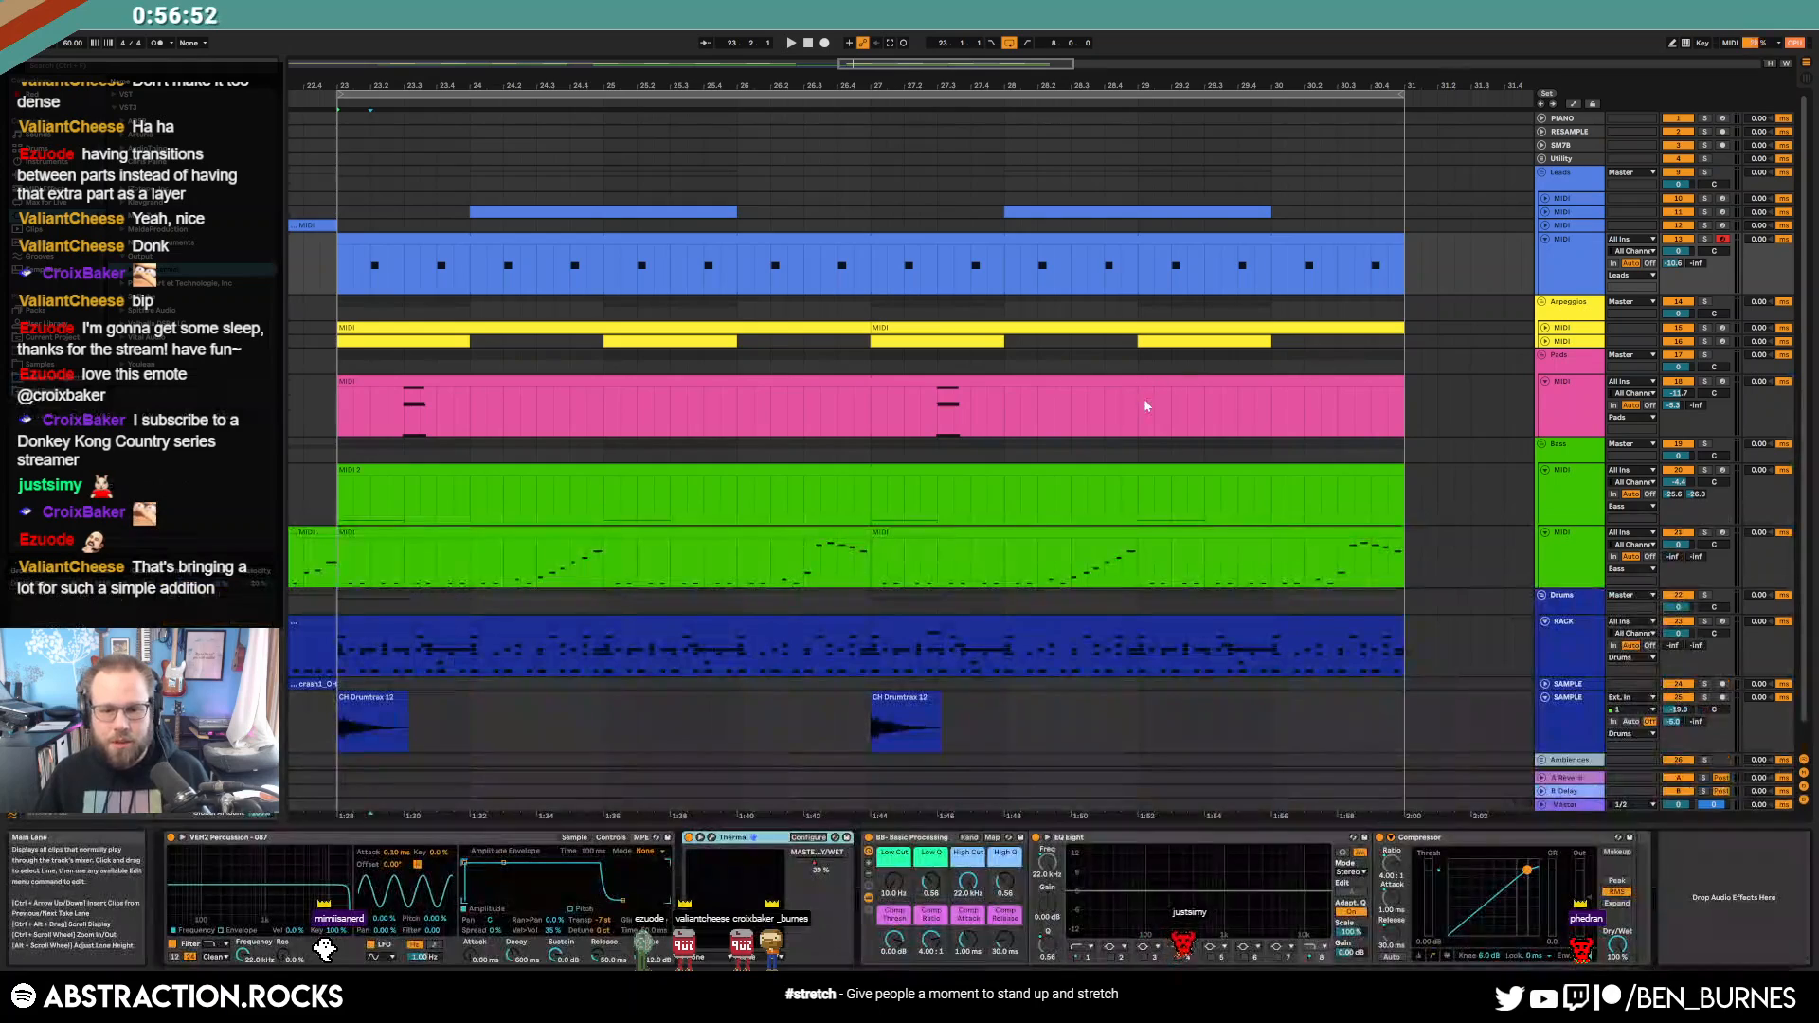
Return the playhead to the song start, show the whole arrangement and enlarge the first Arpeggios MIDI track.
{"action": "left_click", "coordinate": [1409, 479]}
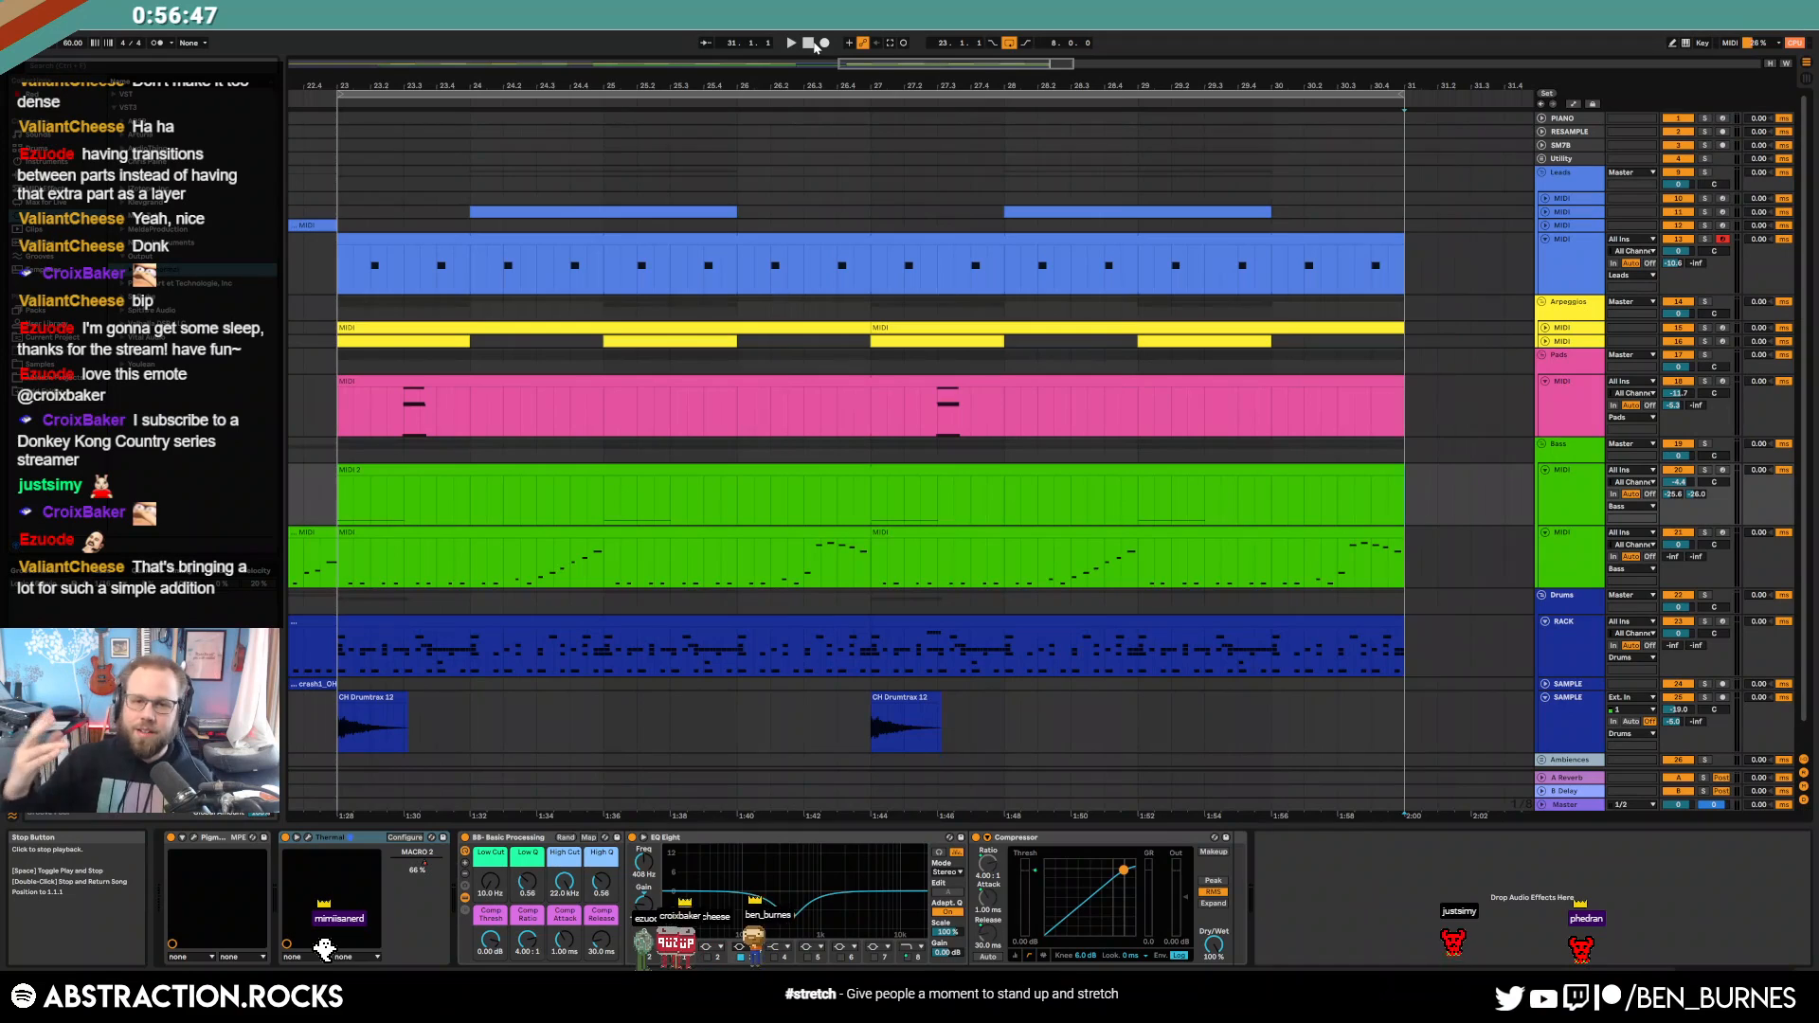
{"action": "left_click", "coordinate": [814, 44]}
{"action": "left_click_drag", "start_coordinate": [796, 64], "coordinate": [795, 2]}
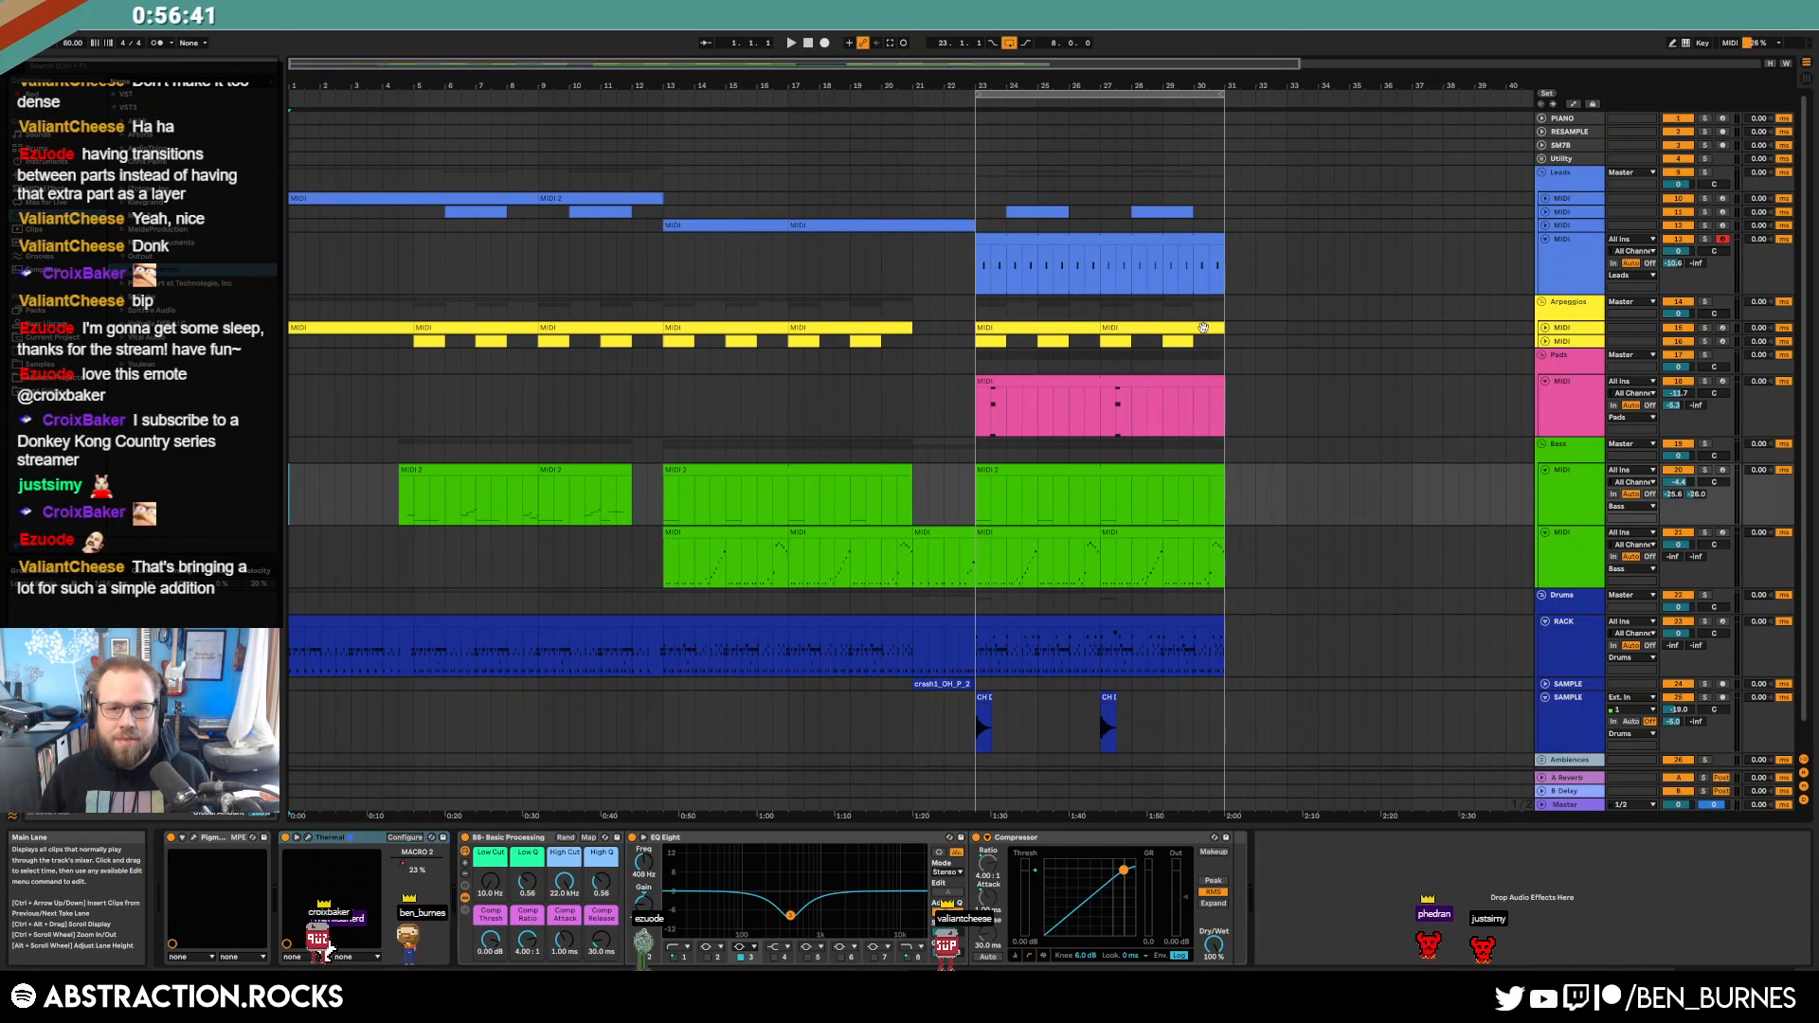
{"action": "left_click_drag", "start_coordinate": [1563, 334], "coordinate": [1561, 383]}
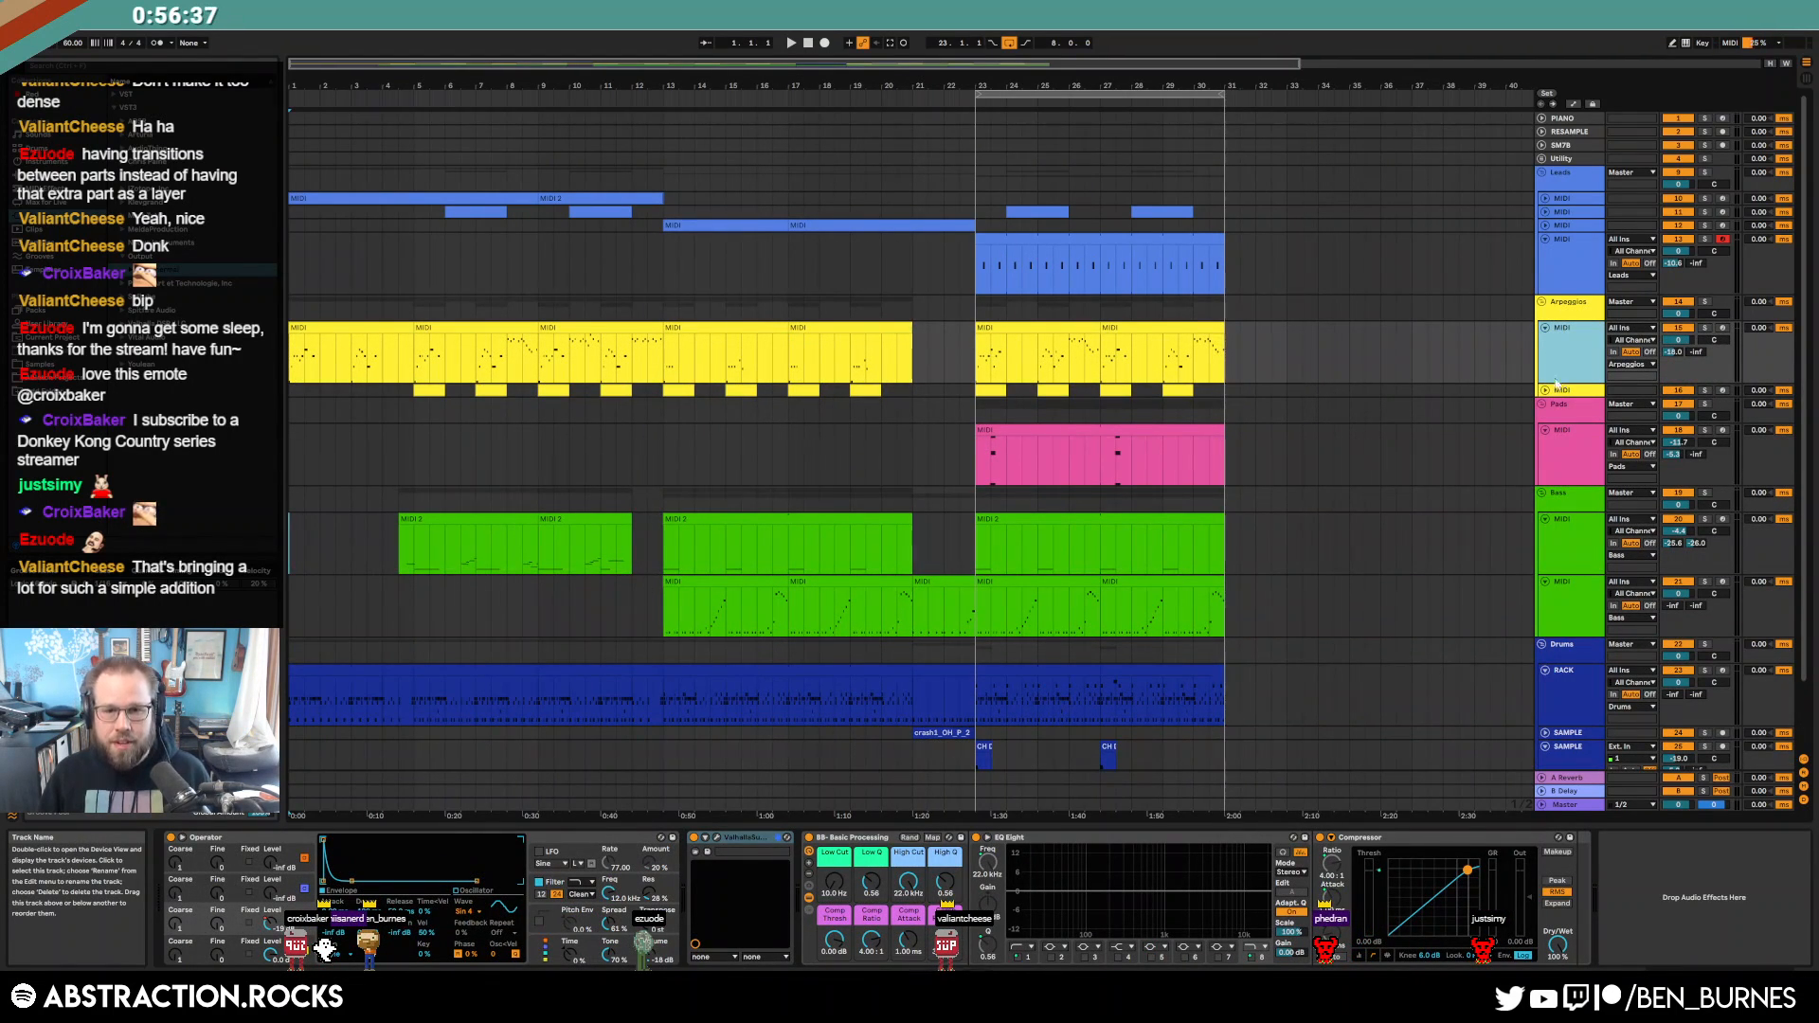
Duplicate the first Arpeggios MIDI track and delete the copy's clips between bar 1 and bar 22.
{"action": "key", "text": "ctrl+d"}
{"action": "left_click_drag", "start_coordinate": [944, 413], "coordinate": [290, 417]}
{"action": "key", "text": "Delete"}
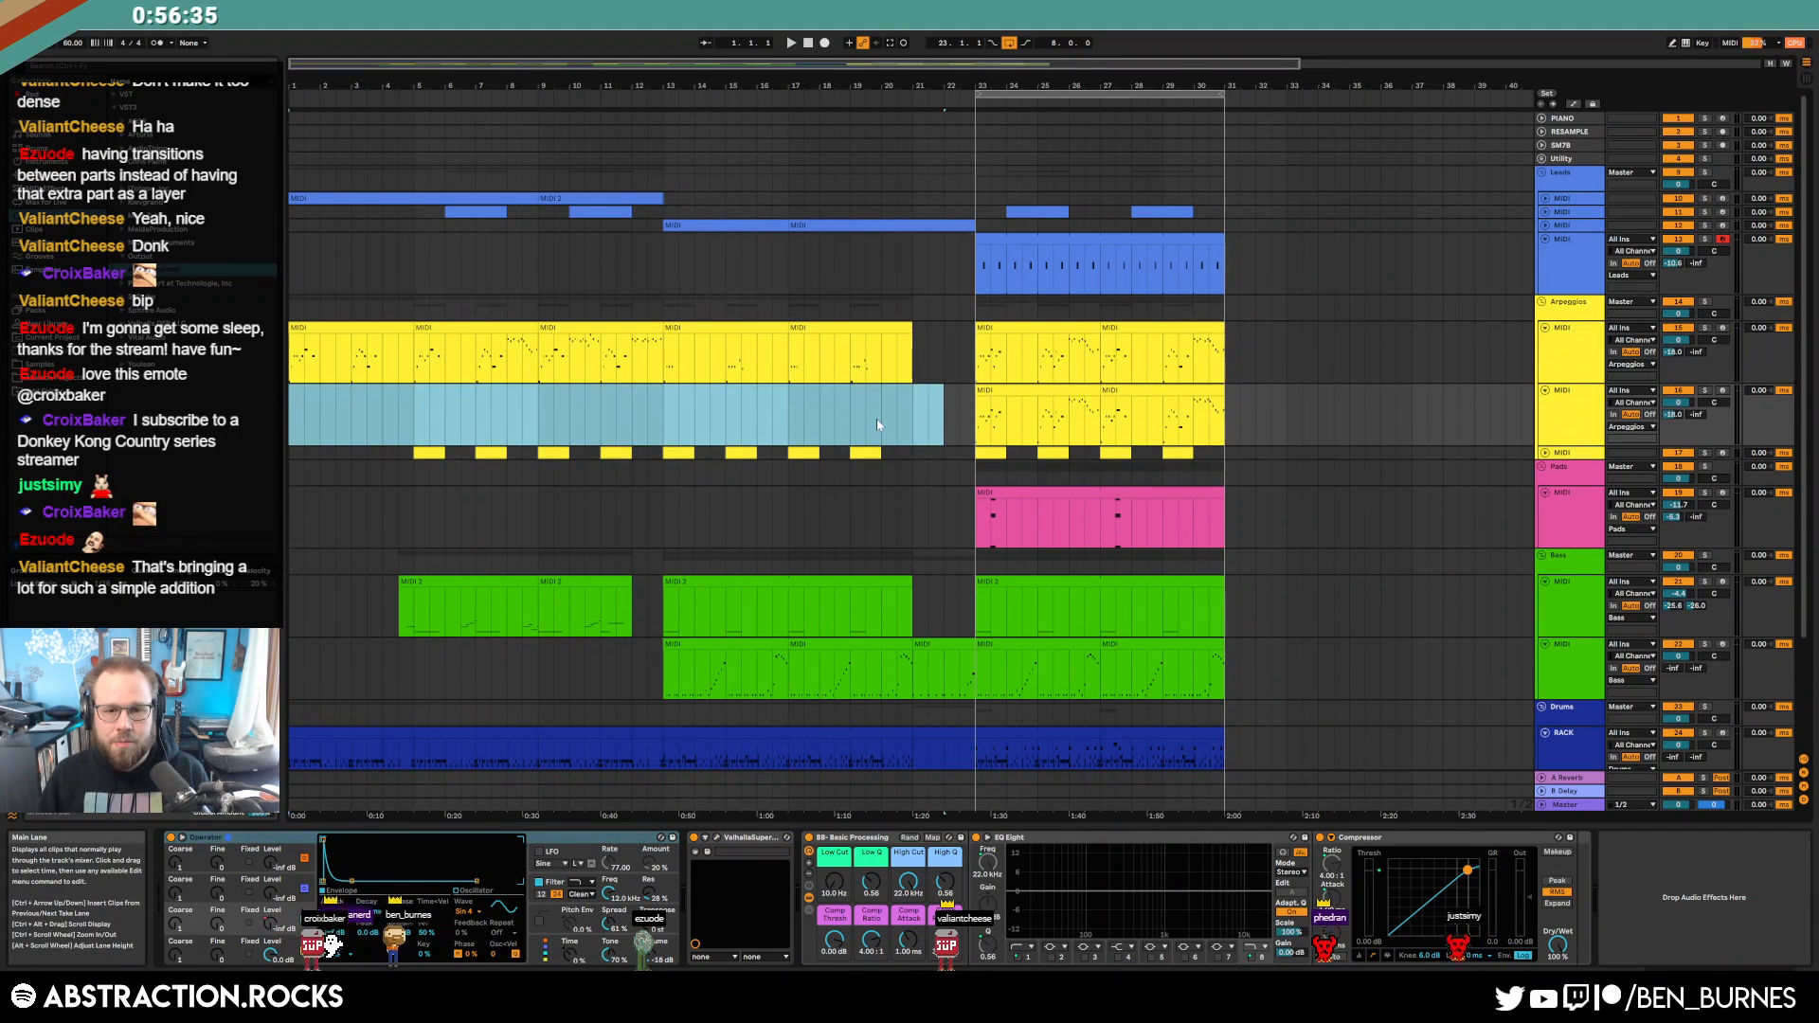
Transpose all notes of the duplicated track's first looped clip up one octave, then close the clip view.
{"action": "left_click", "coordinate": [986, 390]}
{"action": "left_click", "coordinate": [549, 713]}
{"action": "key", "text": "shift+Up"}
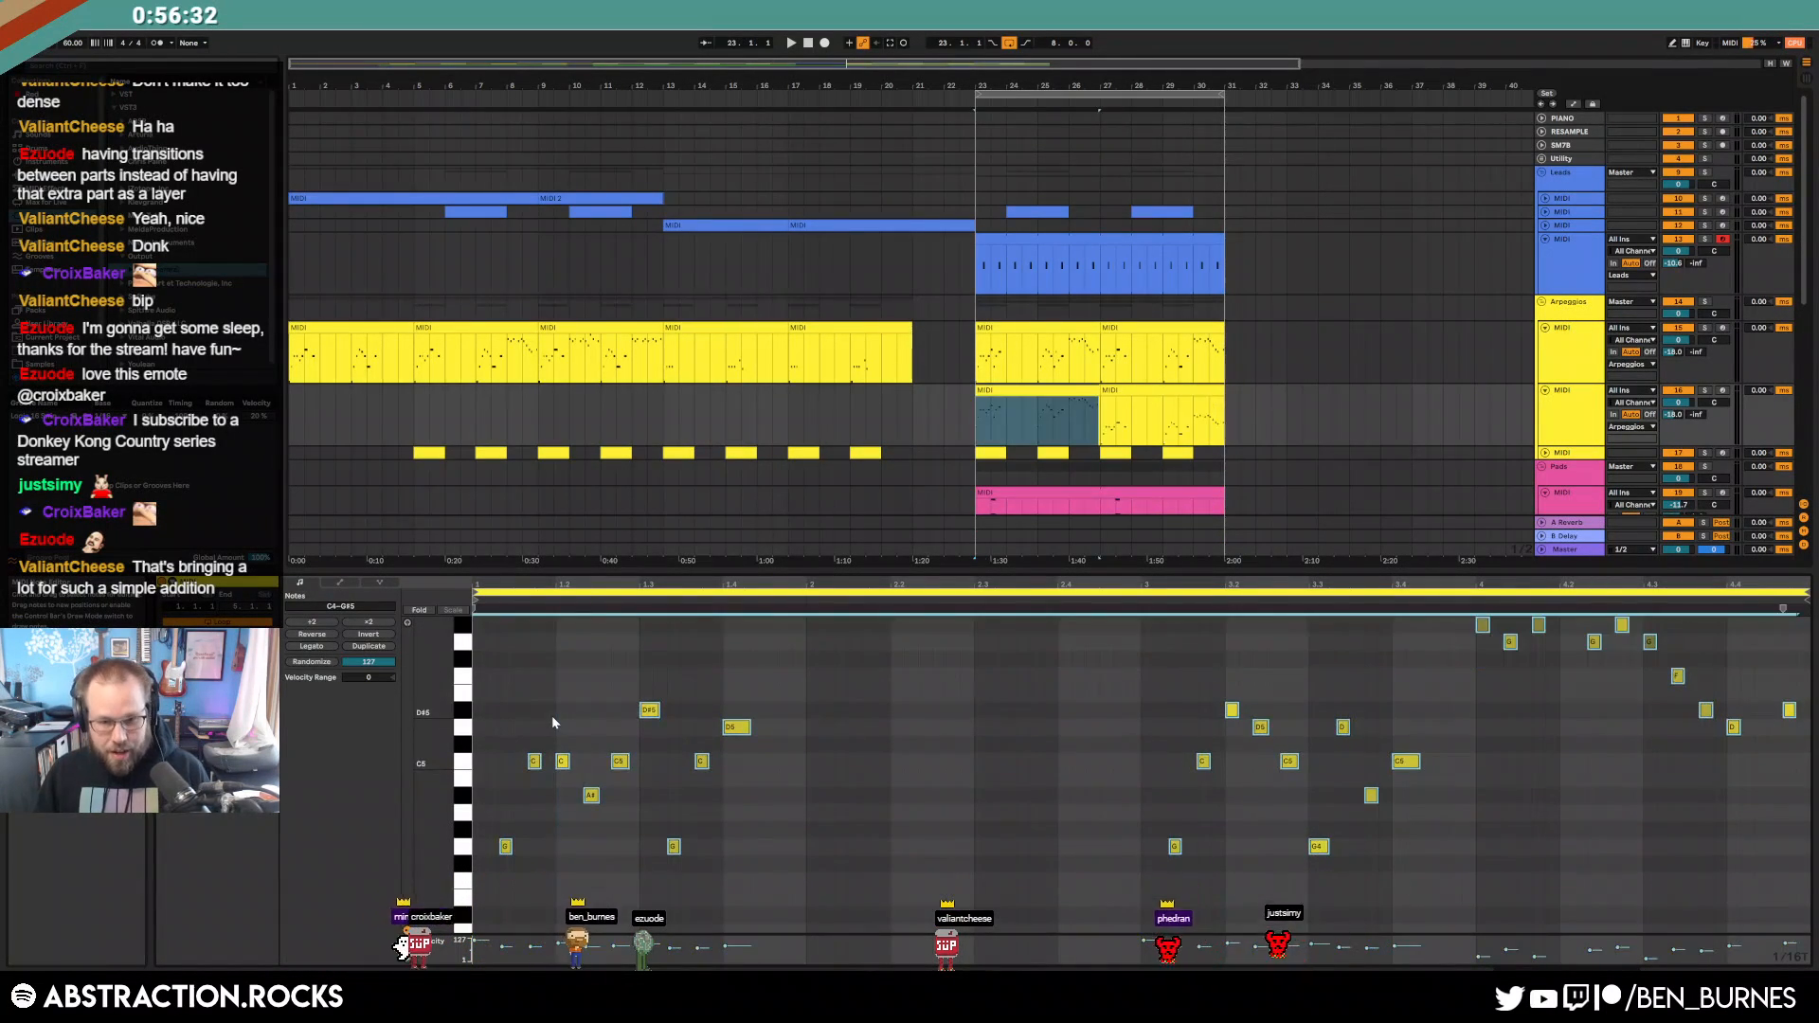
{"action": "left_click", "coordinate": [1081, 389]}
{"action": "key", "text": "shift+Tab"}
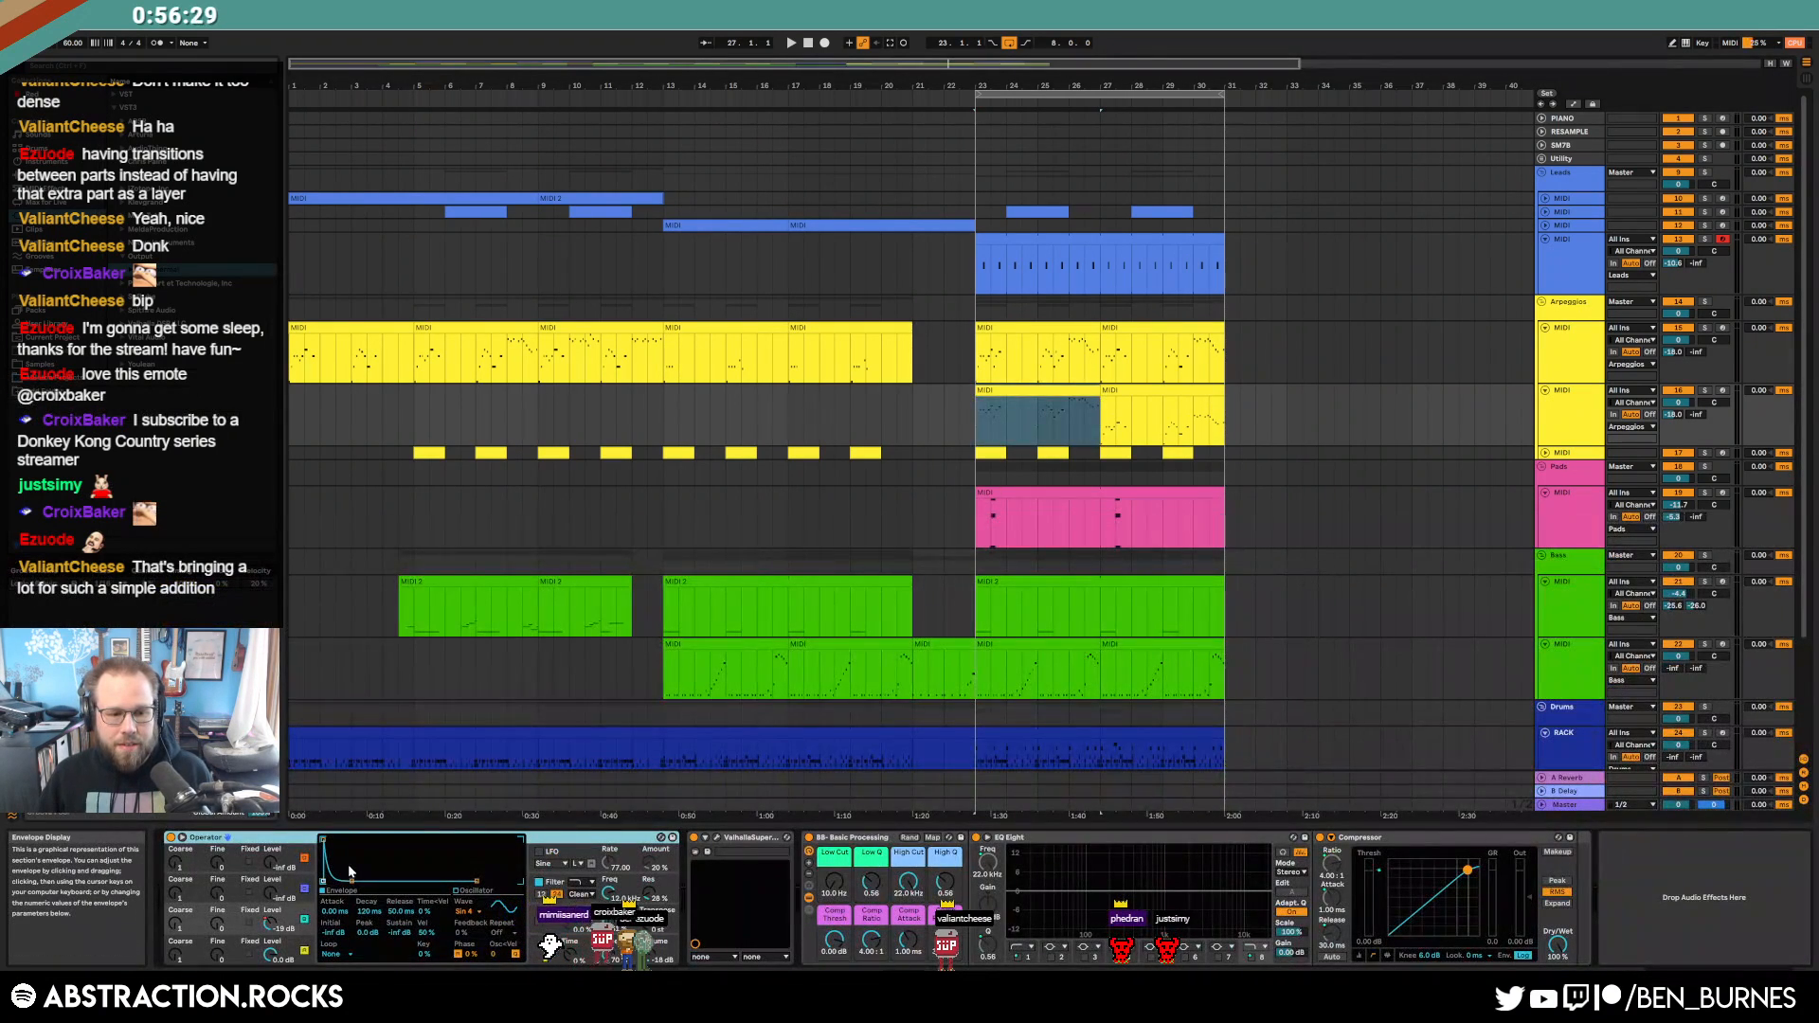
Play the loop and lower the duplicated Arpeggios track's volume until it sits in the mix.
{"action": "key", "text": "space"}
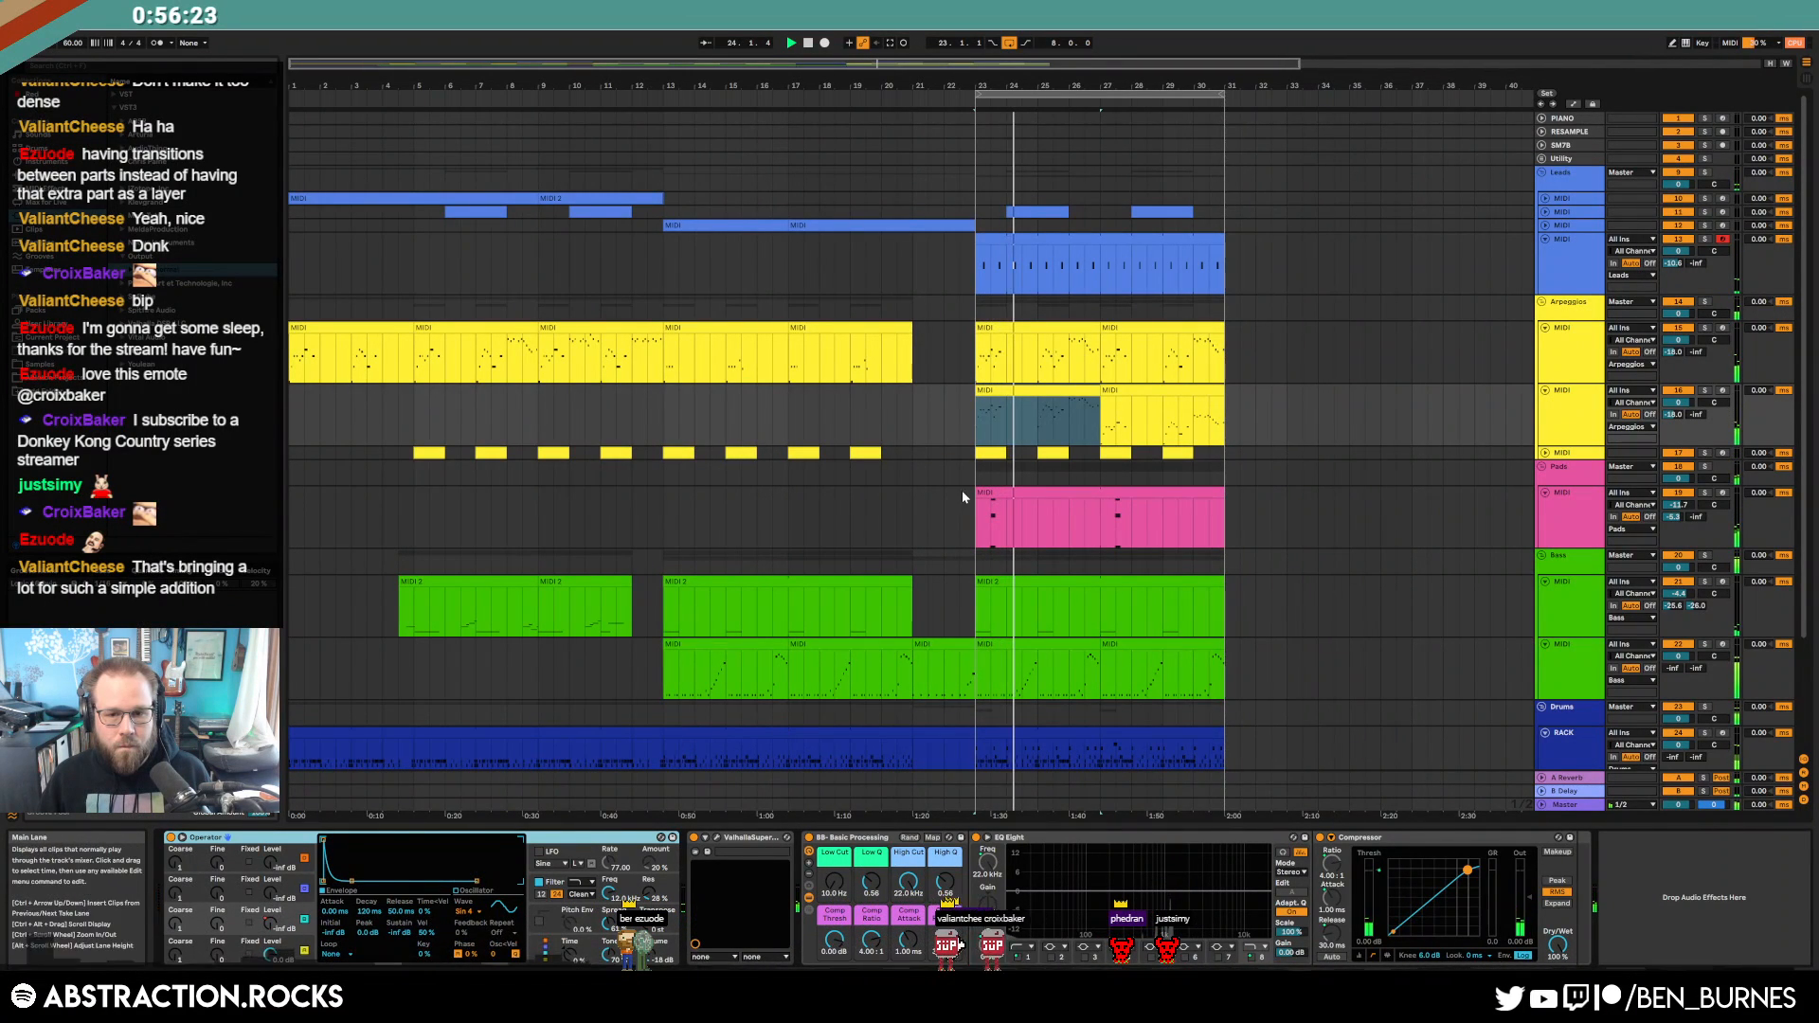
{"action": "left_click_drag", "start_coordinate": [1681, 402], "coordinate": [1681, 426]}
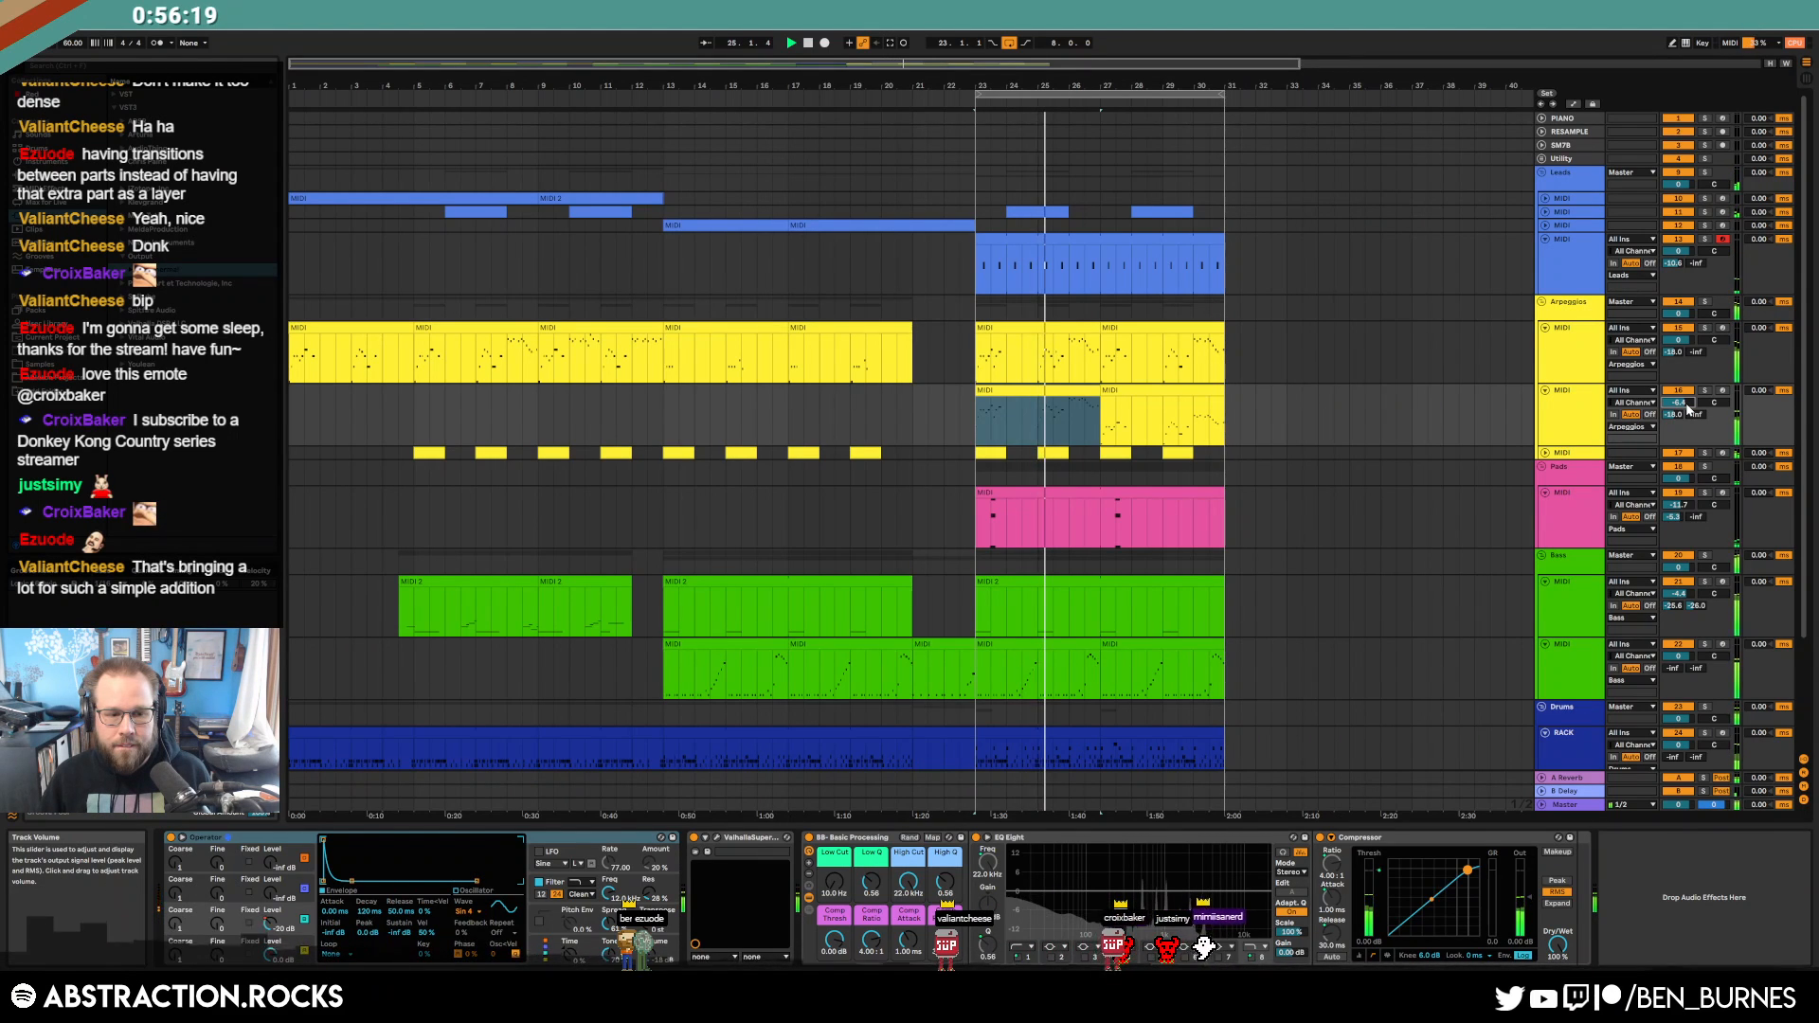
{"action": "left_click_drag", "start_coordinate": [1680, 403], "coordinate": [1680, 399]}
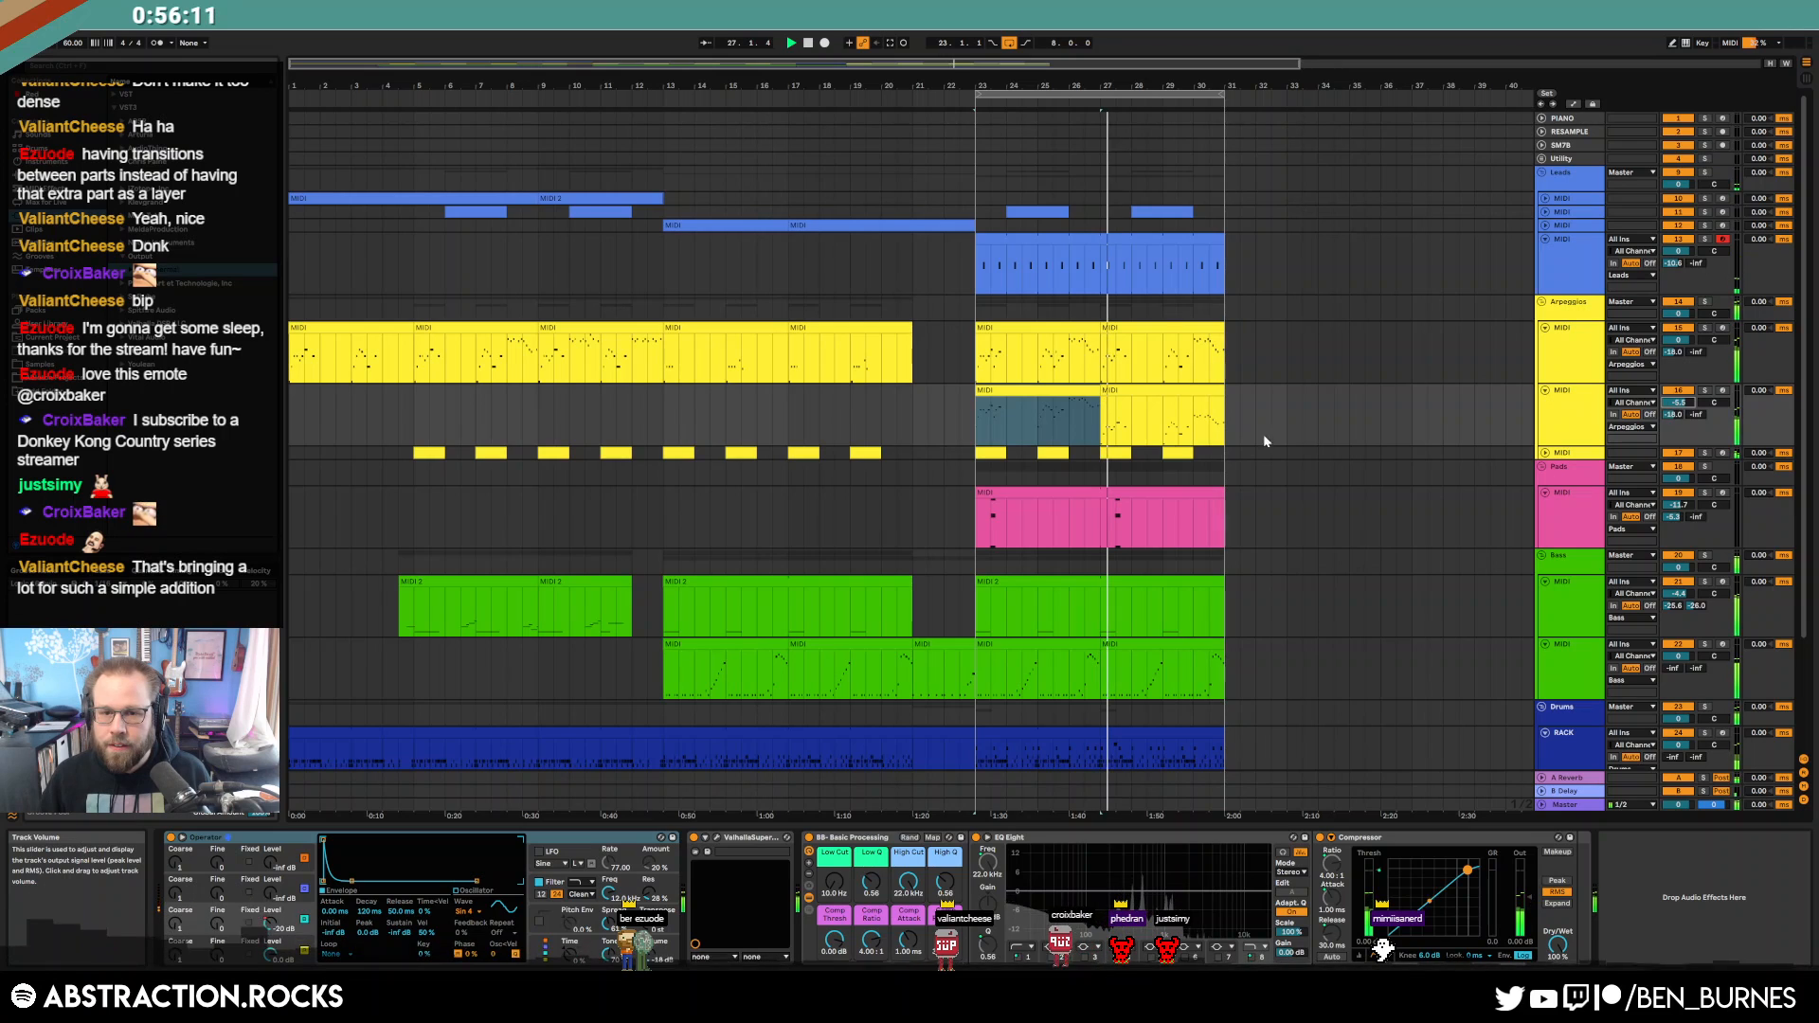
Extend the bar 23 clip on both full-height Arpeggios tracks to bar 31, covering each track's second clip, and close the clip view.
{"action": "double_click", "coordinate": [1113, 412]}
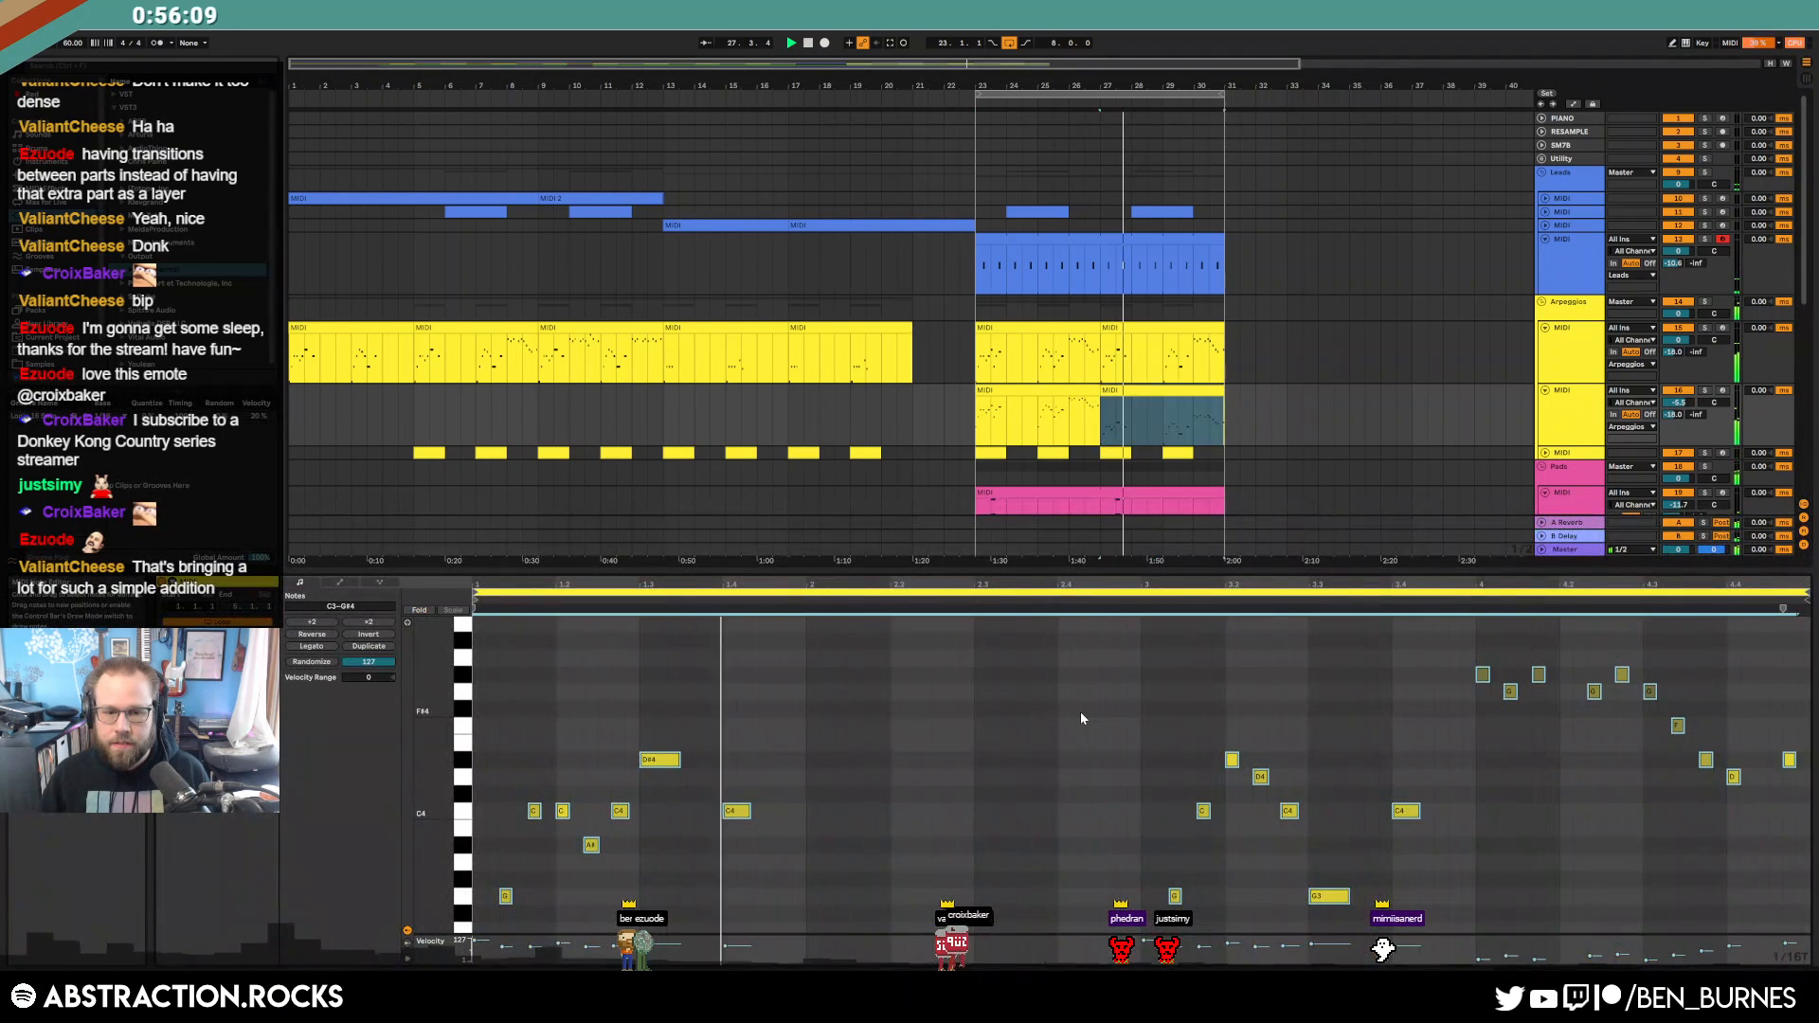
{"action": "key", "text": "shift+Tab"}
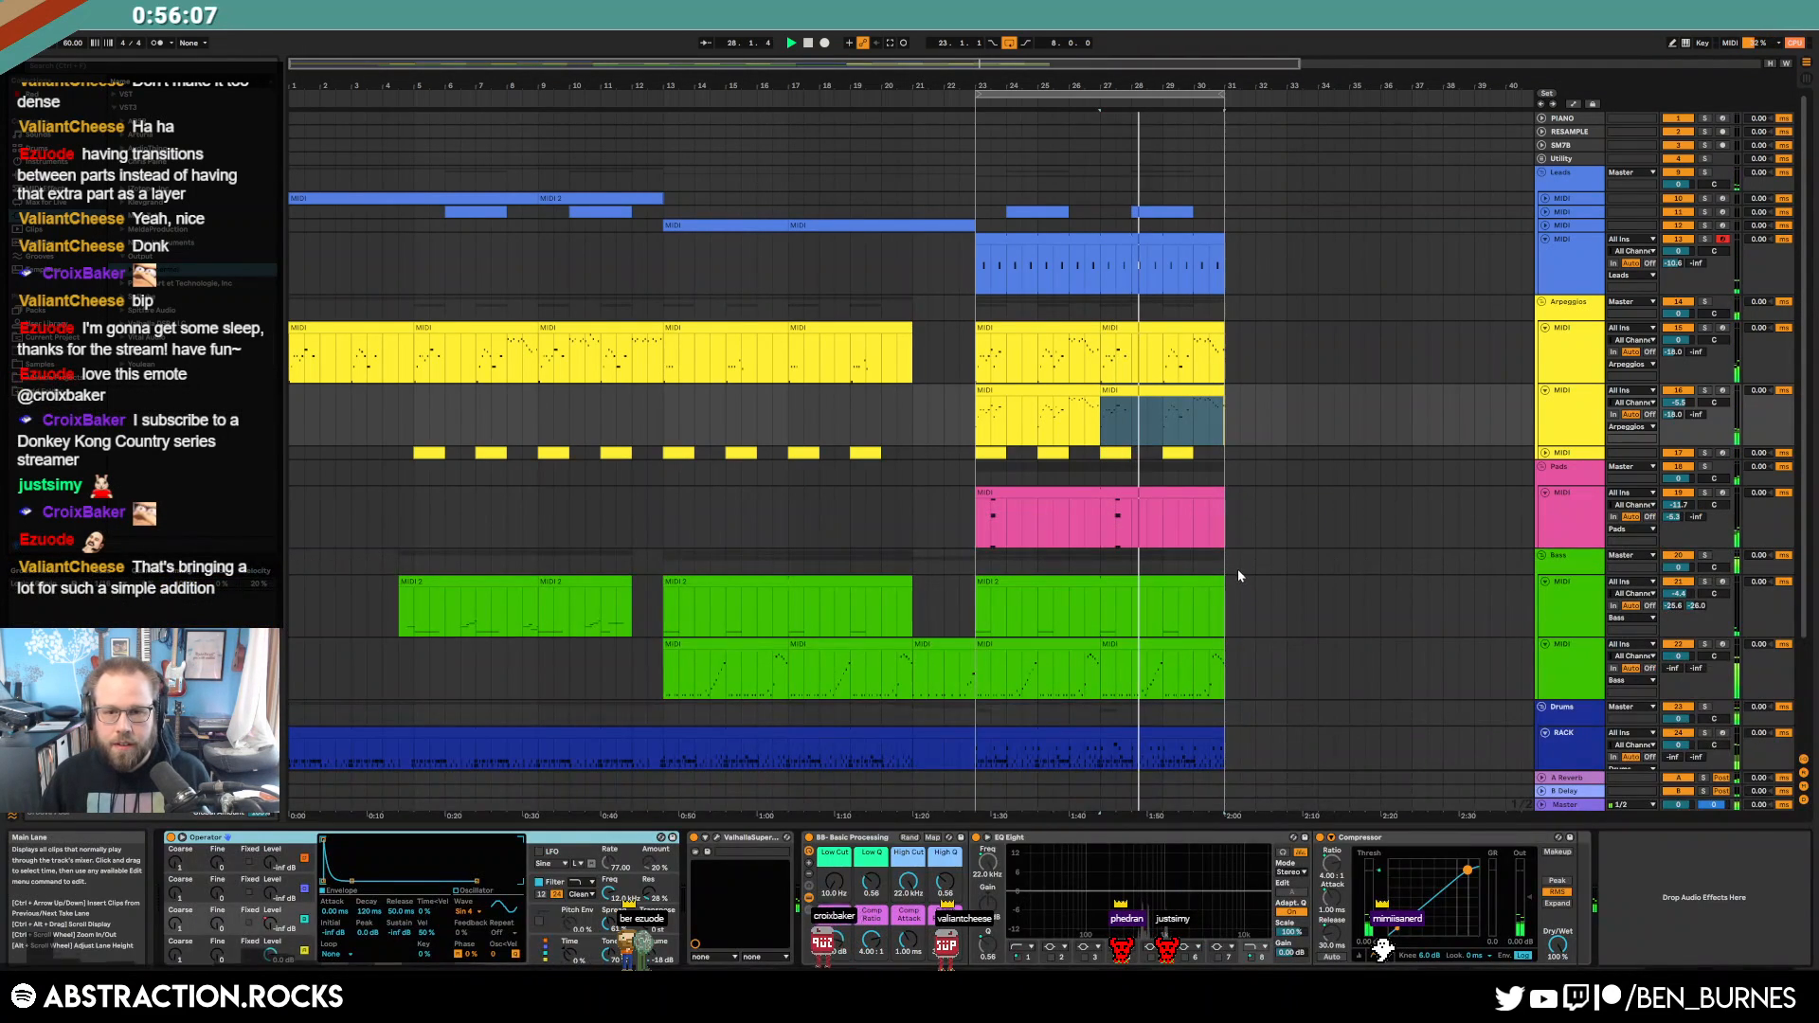
{"action": "left_click", "coordinate": [1088, 393]}
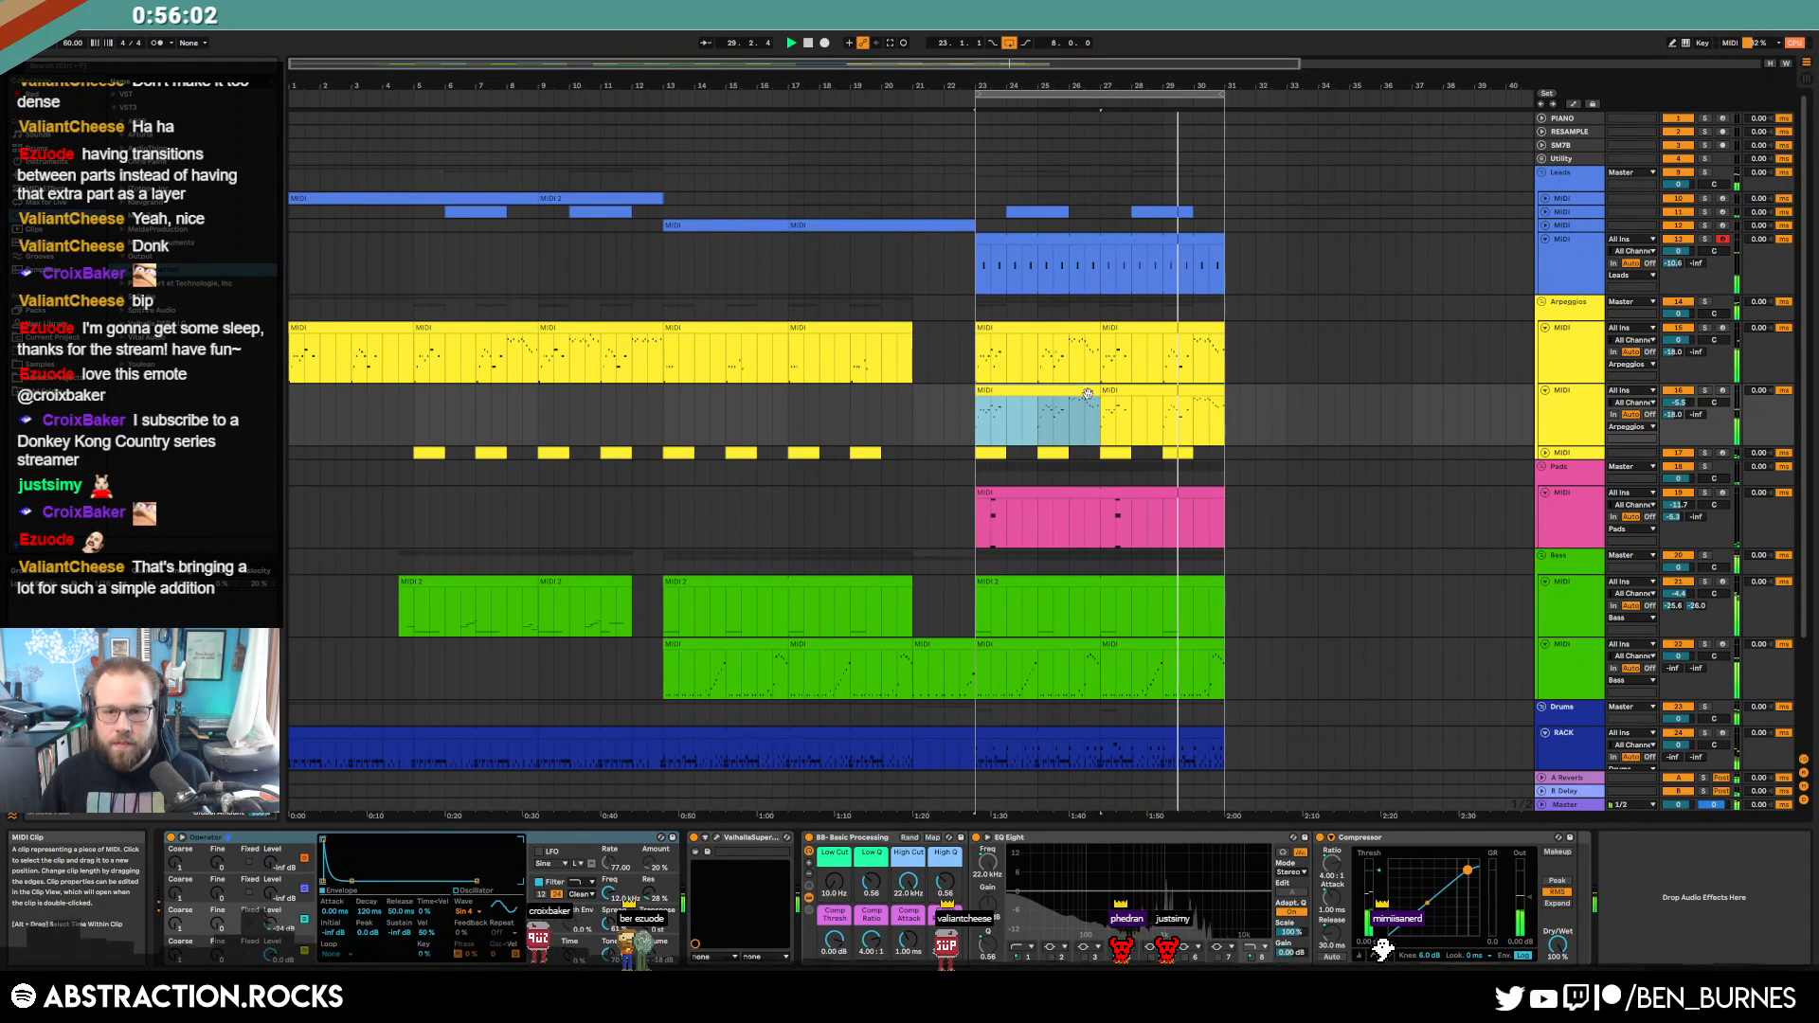
{"action": "left_click", "coordinate": [1084, 329]}
{"action": "left_click", "coordinate": [1108, 329]}
{"action": "double_click", "coordinate": [1060, 364]}
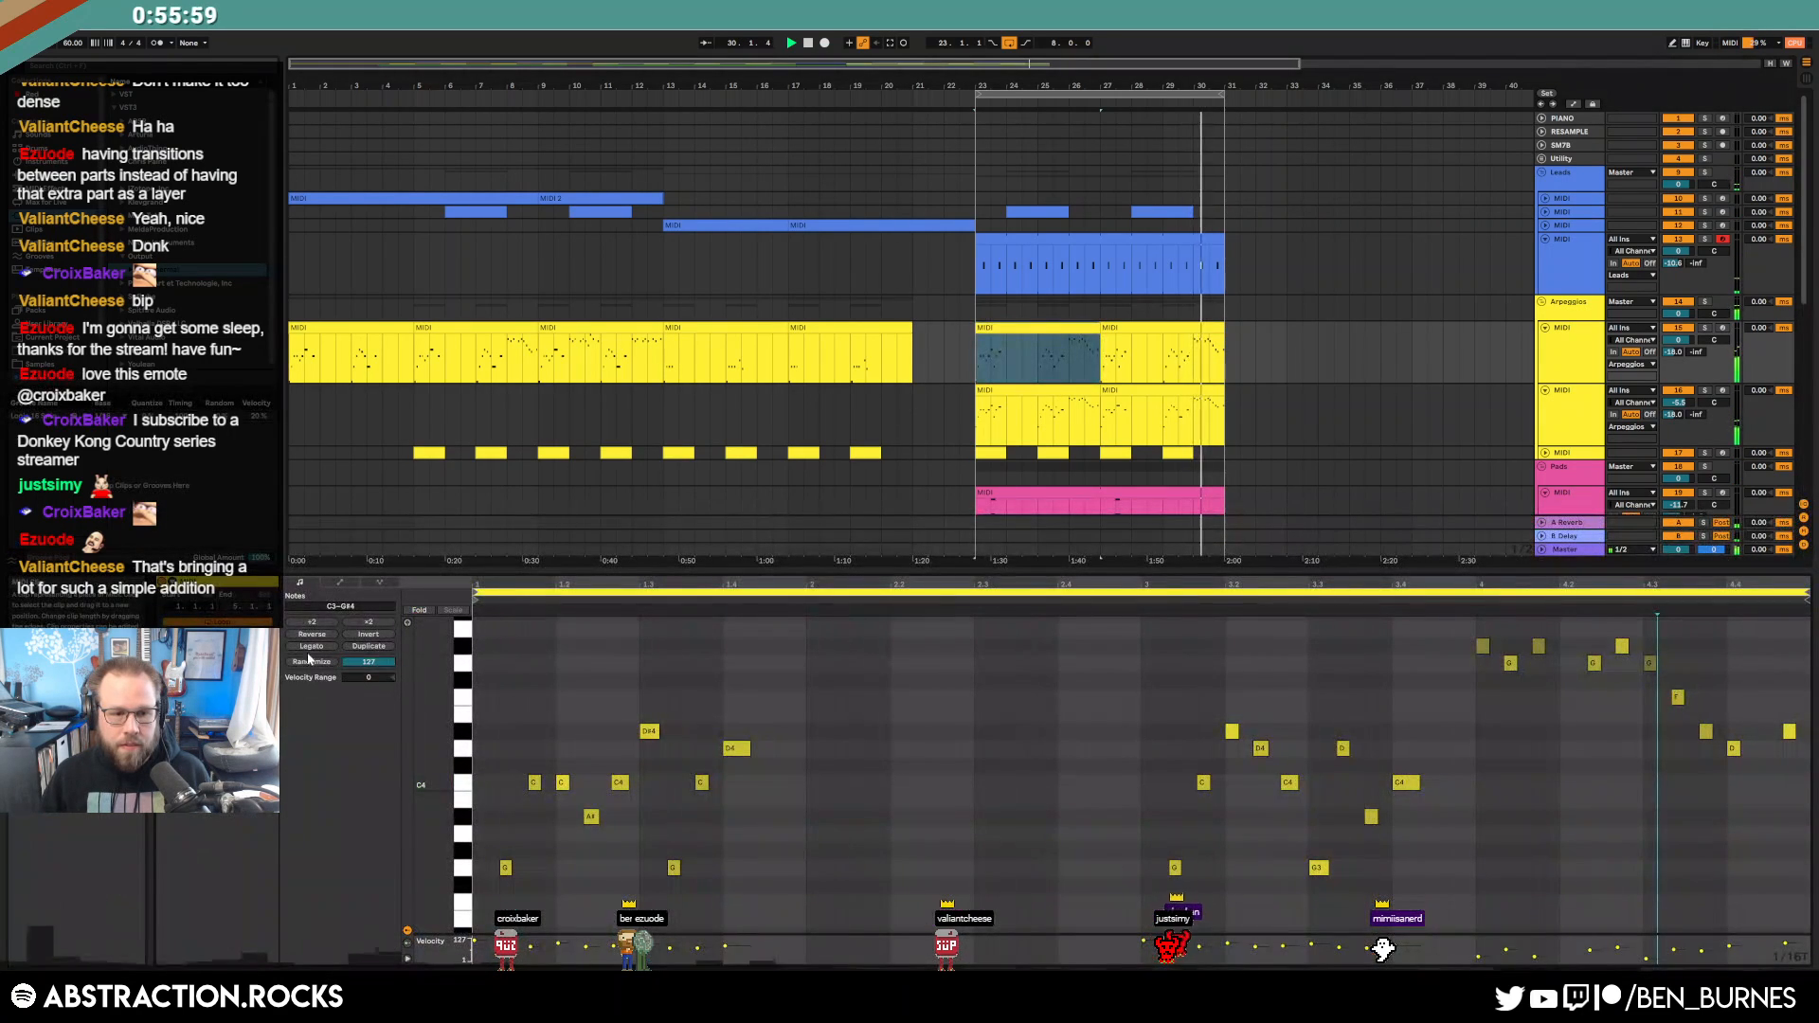
{"action": "left_click_drag", "start_coordinate": [1098, 327], "coordinate": [1224, 328]}
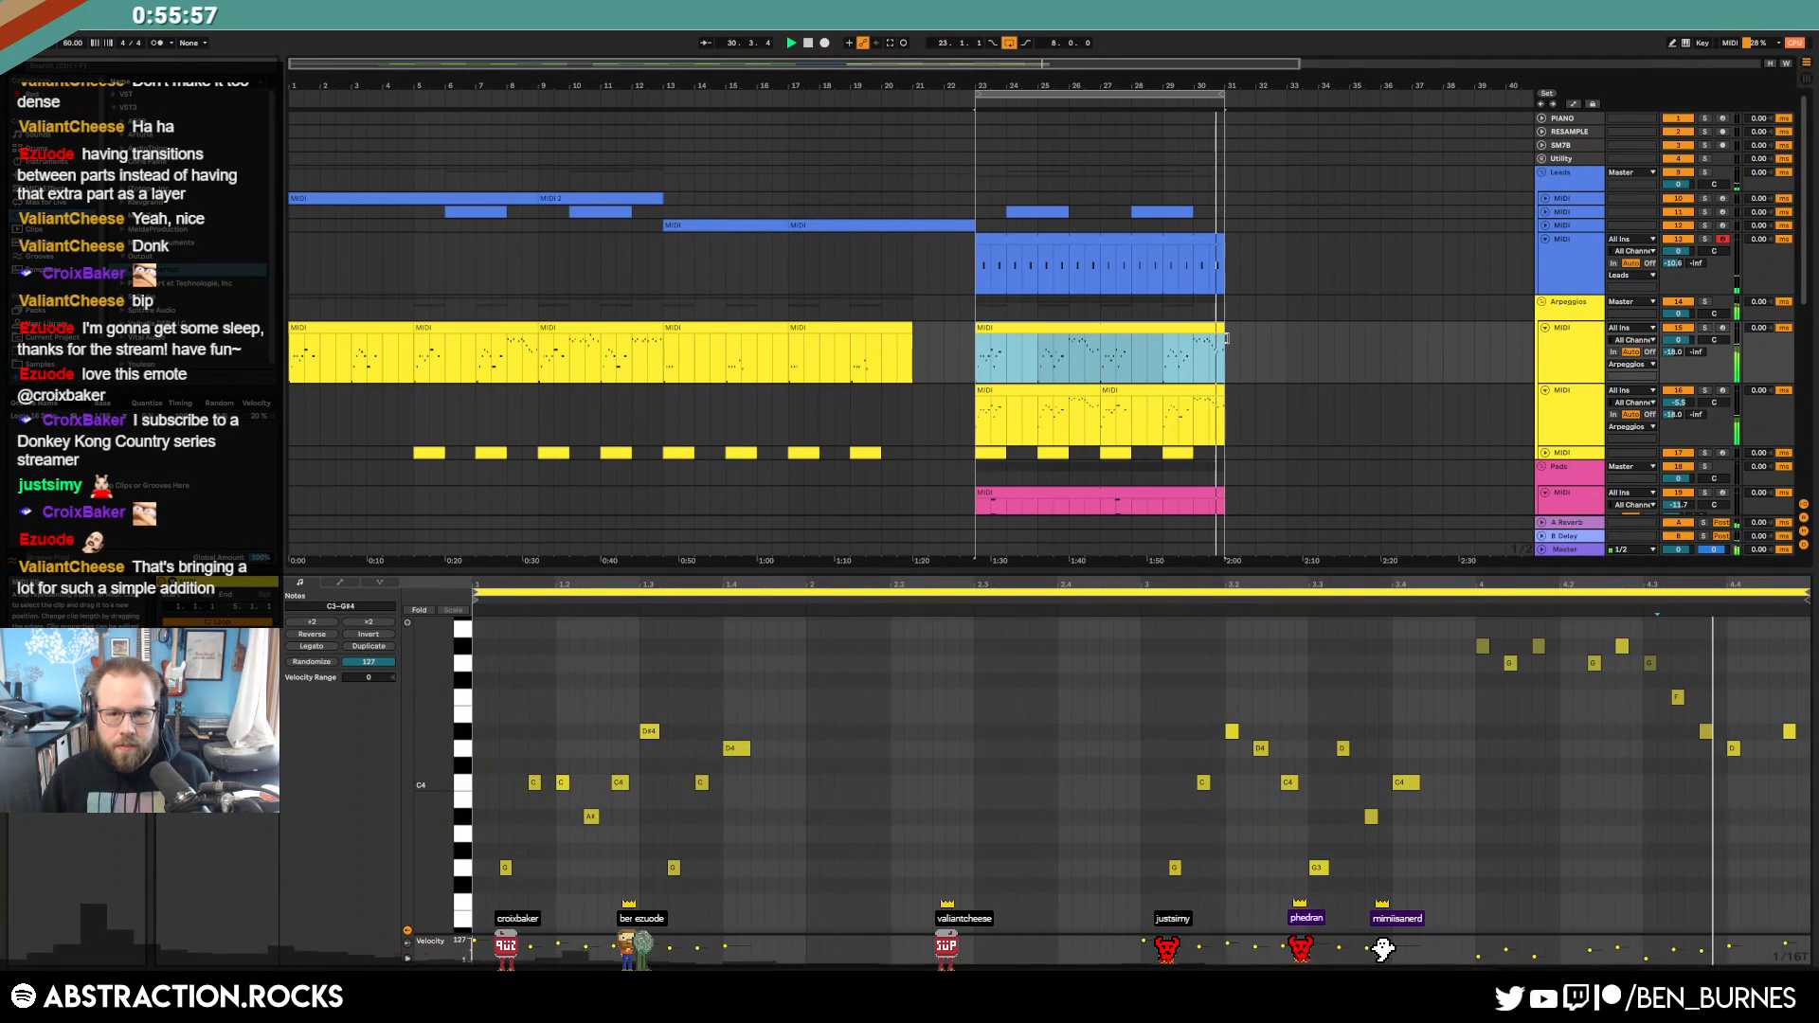
{"action": "left_click_drag", "start_coordinate": [1097, 391], "coordinate": [1218, 402]}
{"action": "key", "text": "shift+Tab"}
Raise the volume envelope attack in the duplicated Arpeggios track's Operator to 10.7 ms.
{"action": "left_click", "coordinate": [1129, 392]}
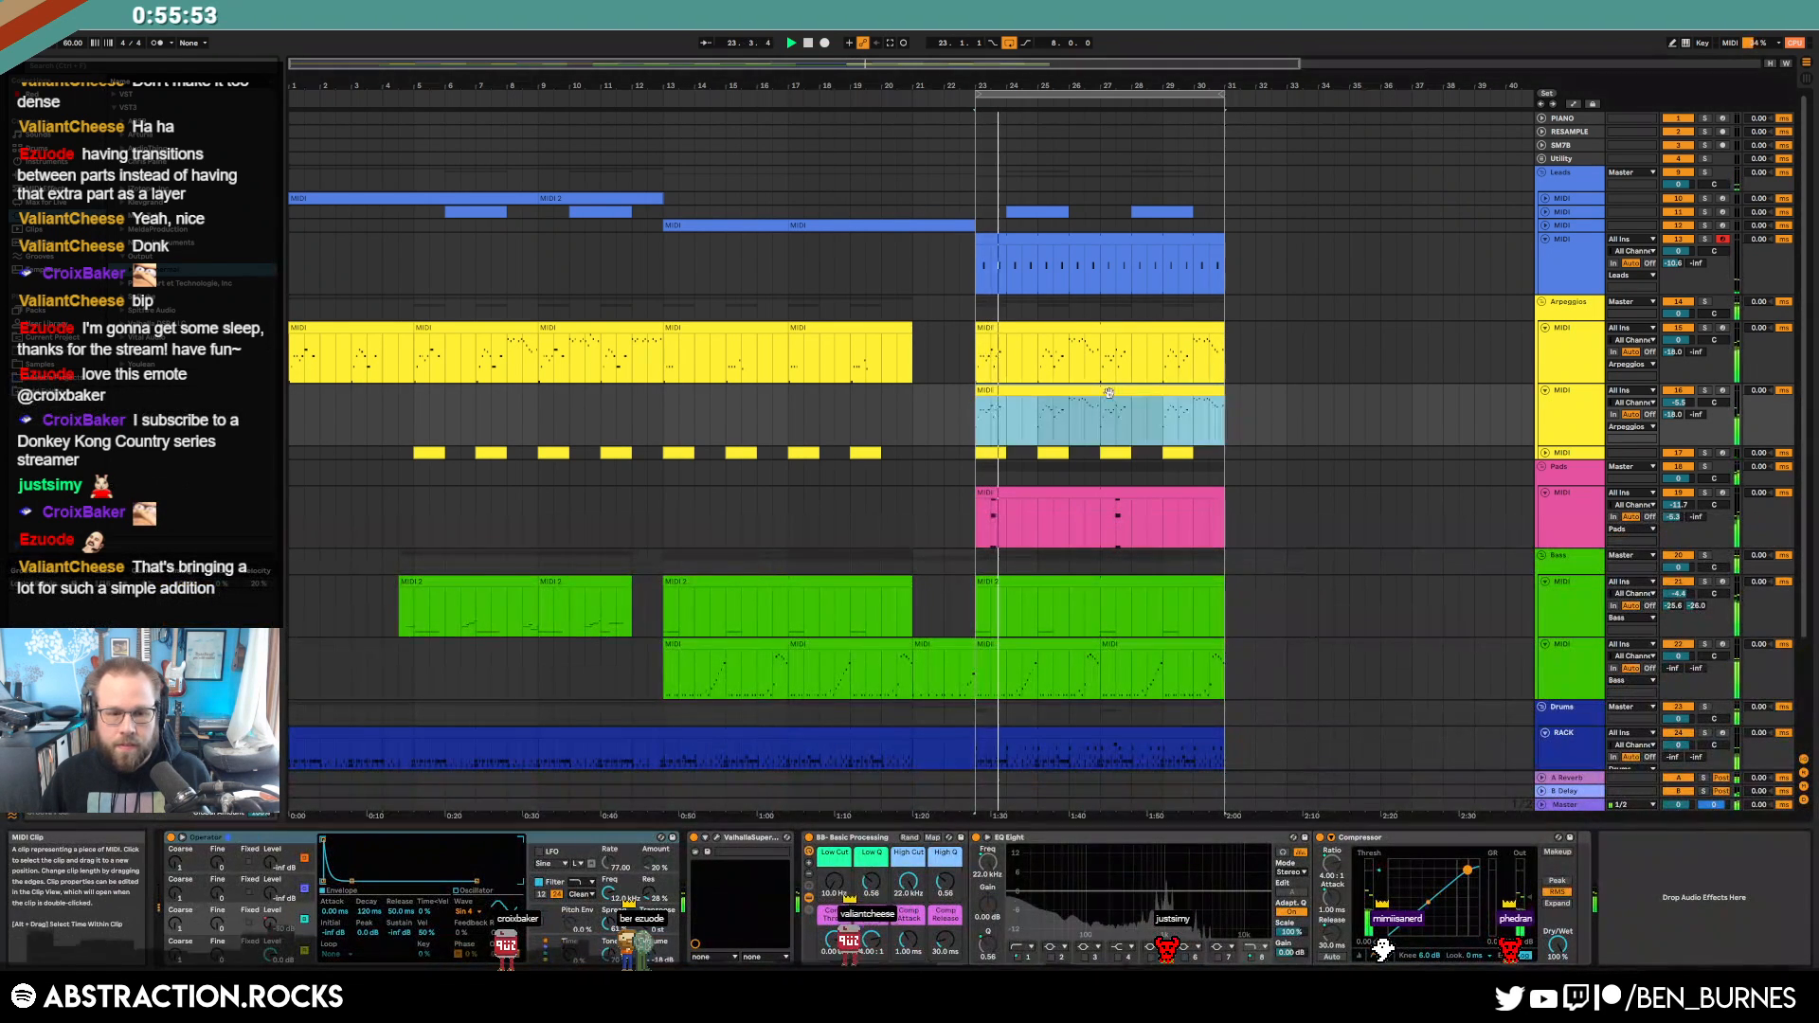
{"action": "left_click", "coordinate": [240, 940]}
{"action": "left_click_drag", "start_coordinate": [334, 911], "coordinate": [334, 871]}
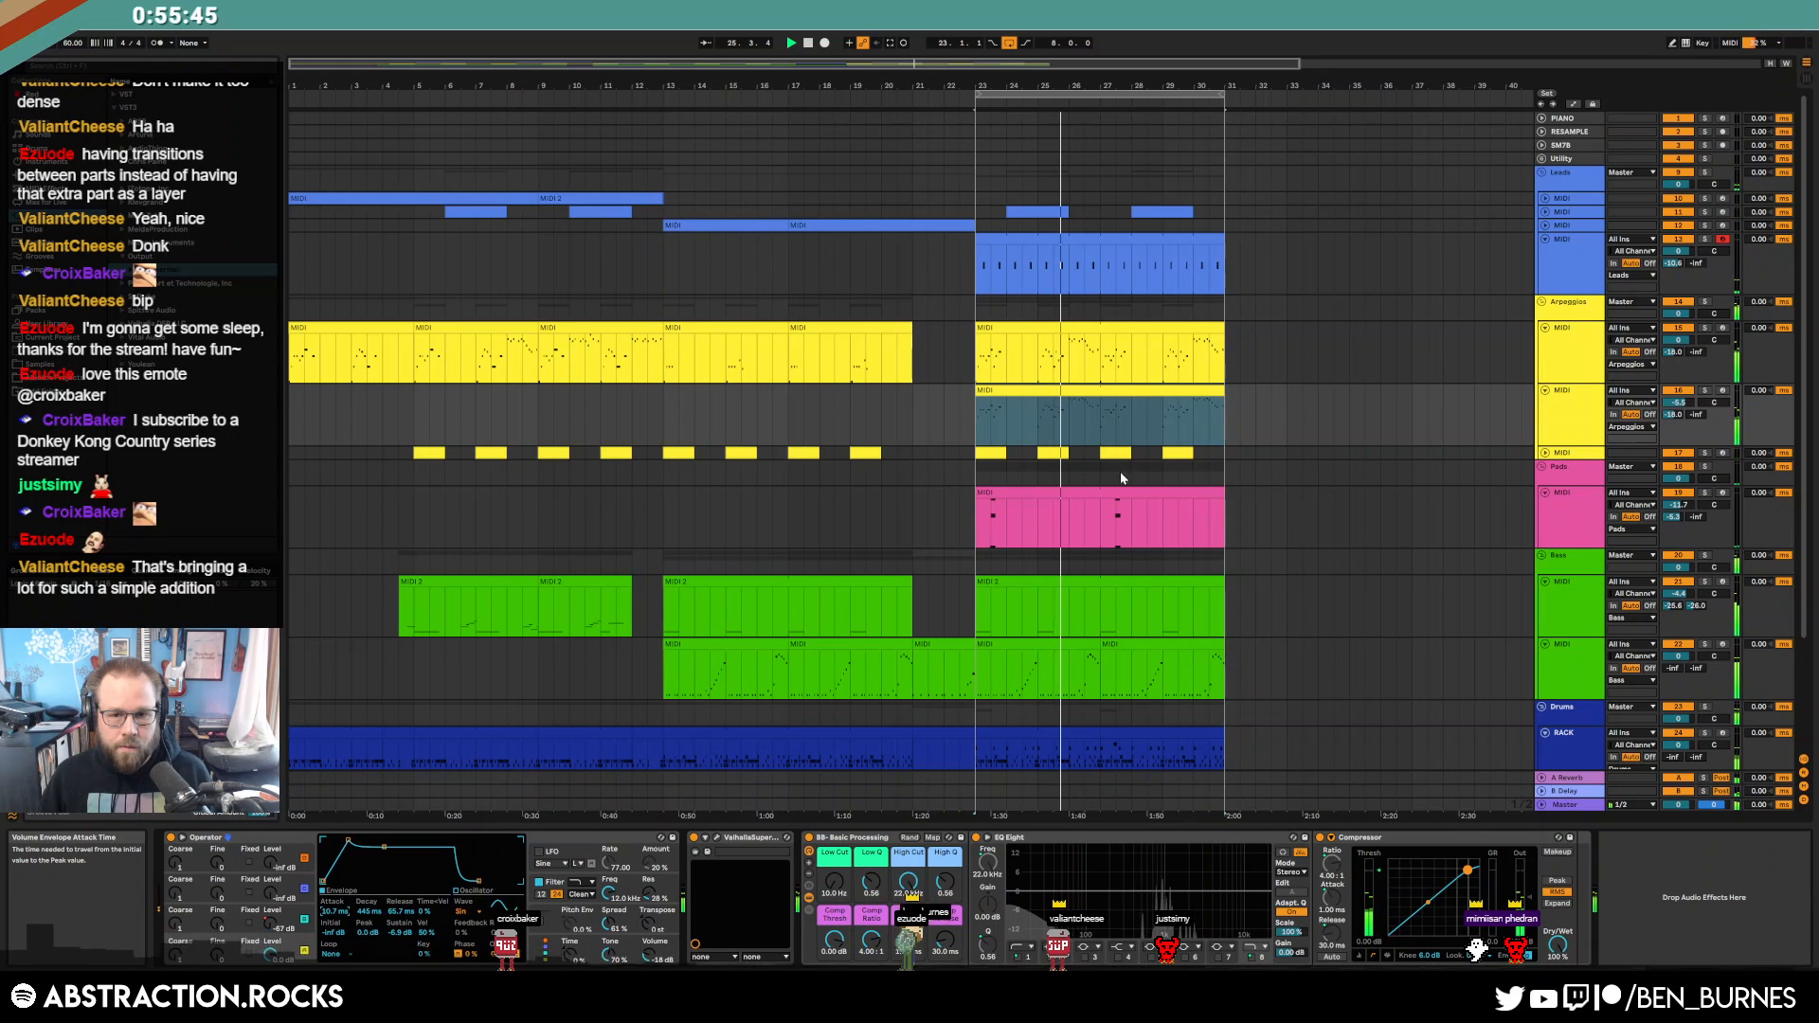
Open the duplicated track's looped clip and shift all its notes slightly later.
{"action": "double_click", "coordinate": [985, 391]}
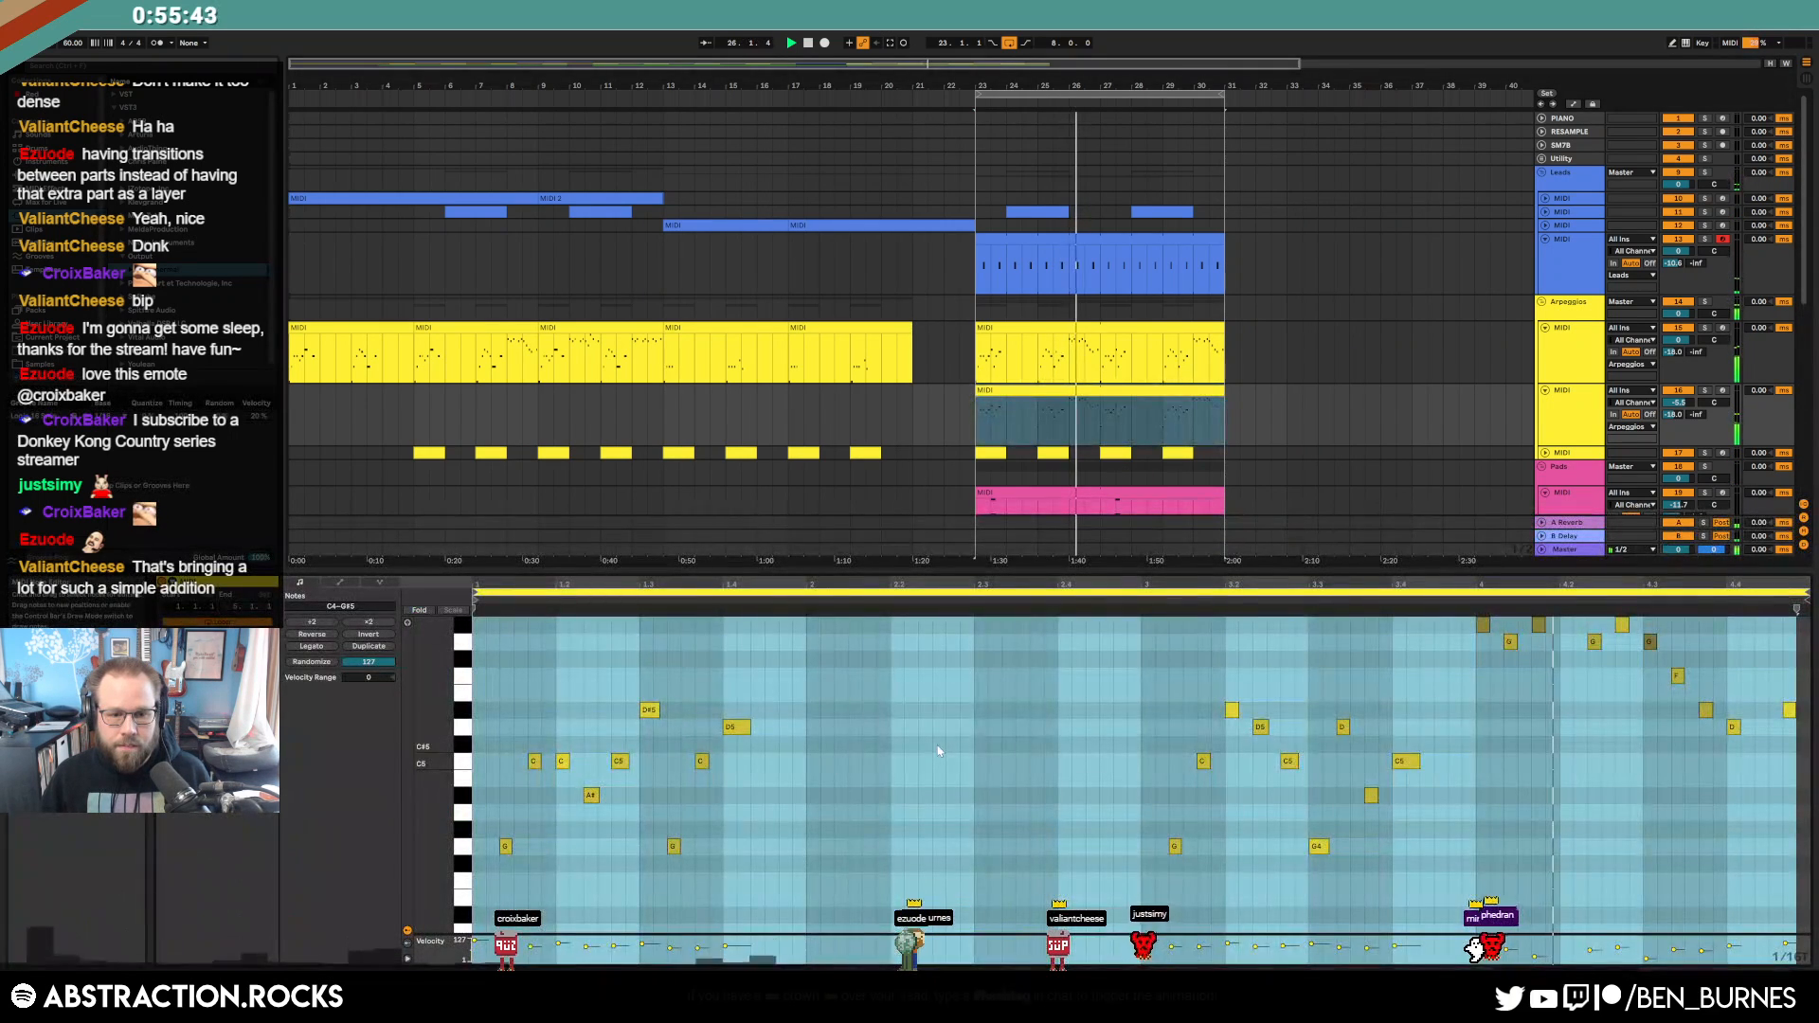
{"action": "left_click", "coordinate": [838, 735]}
{"action": "left_click_drag", "start_coordinate": [651, 713], "coordinate": [657, 715]}
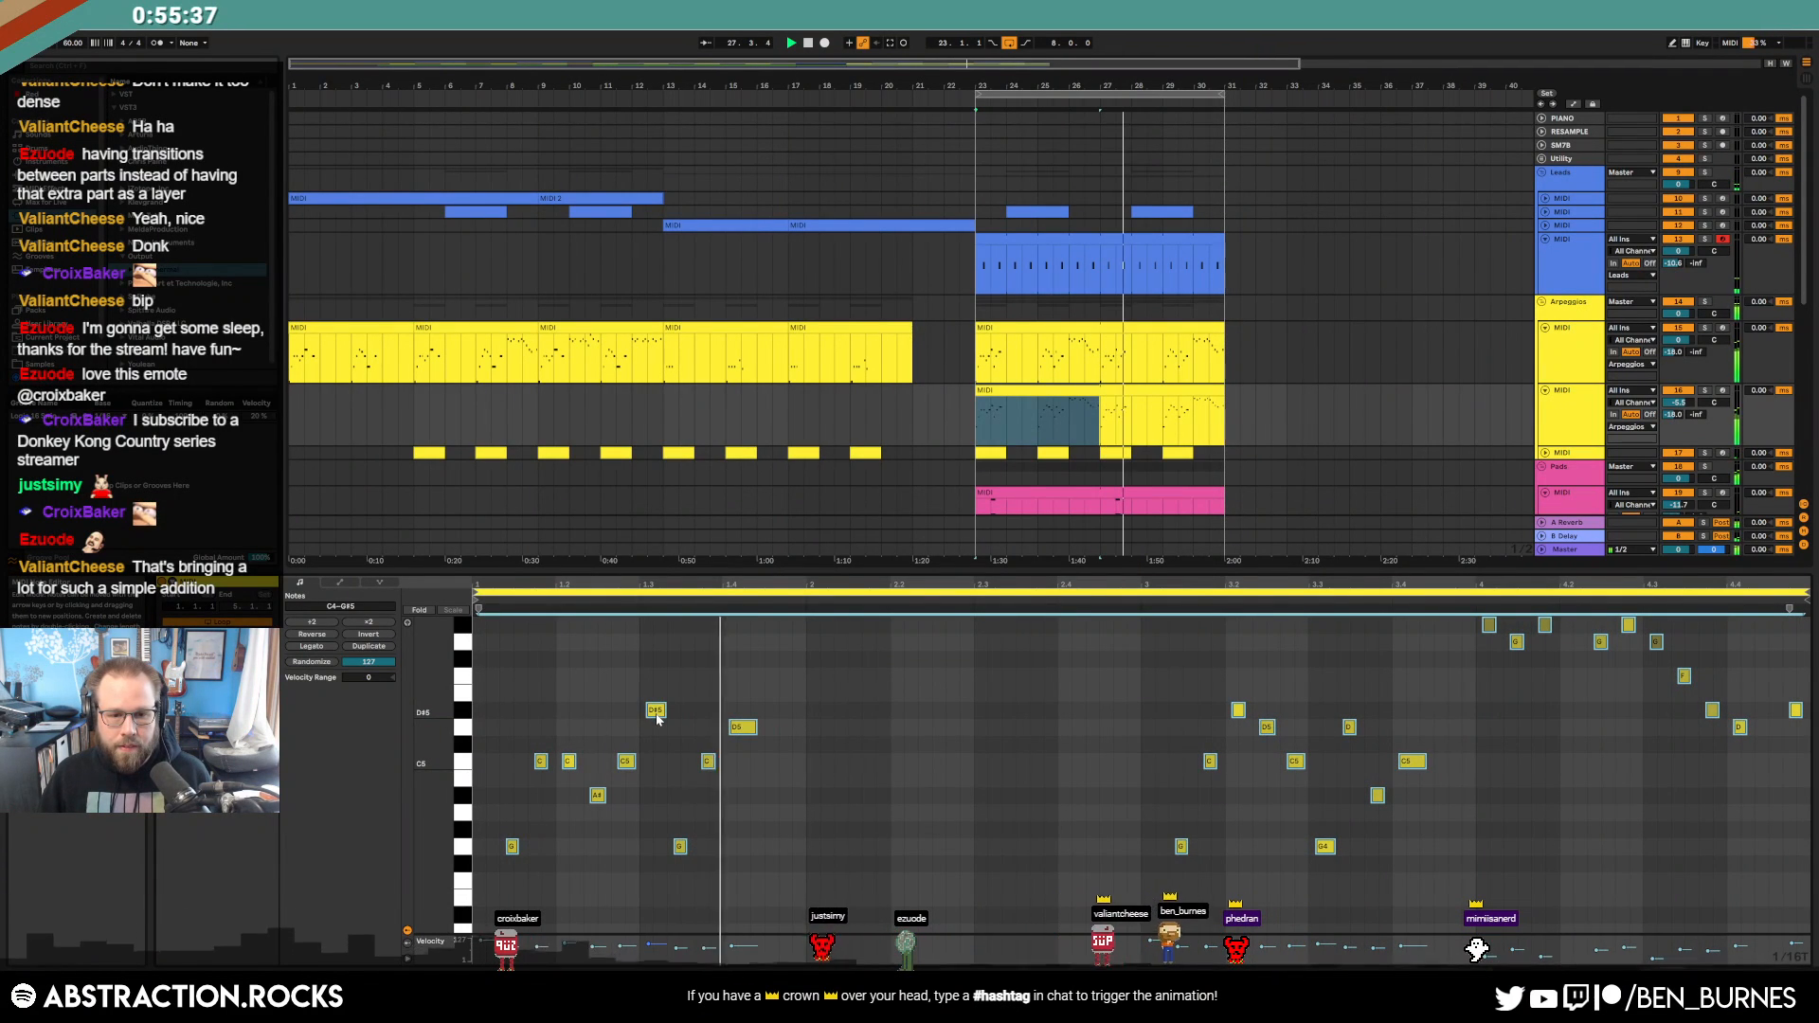
Solo the original and duplicated Arpeggios tracks together and play the loop.
{"action": "left_click", "coordinate": [1598, 425]}
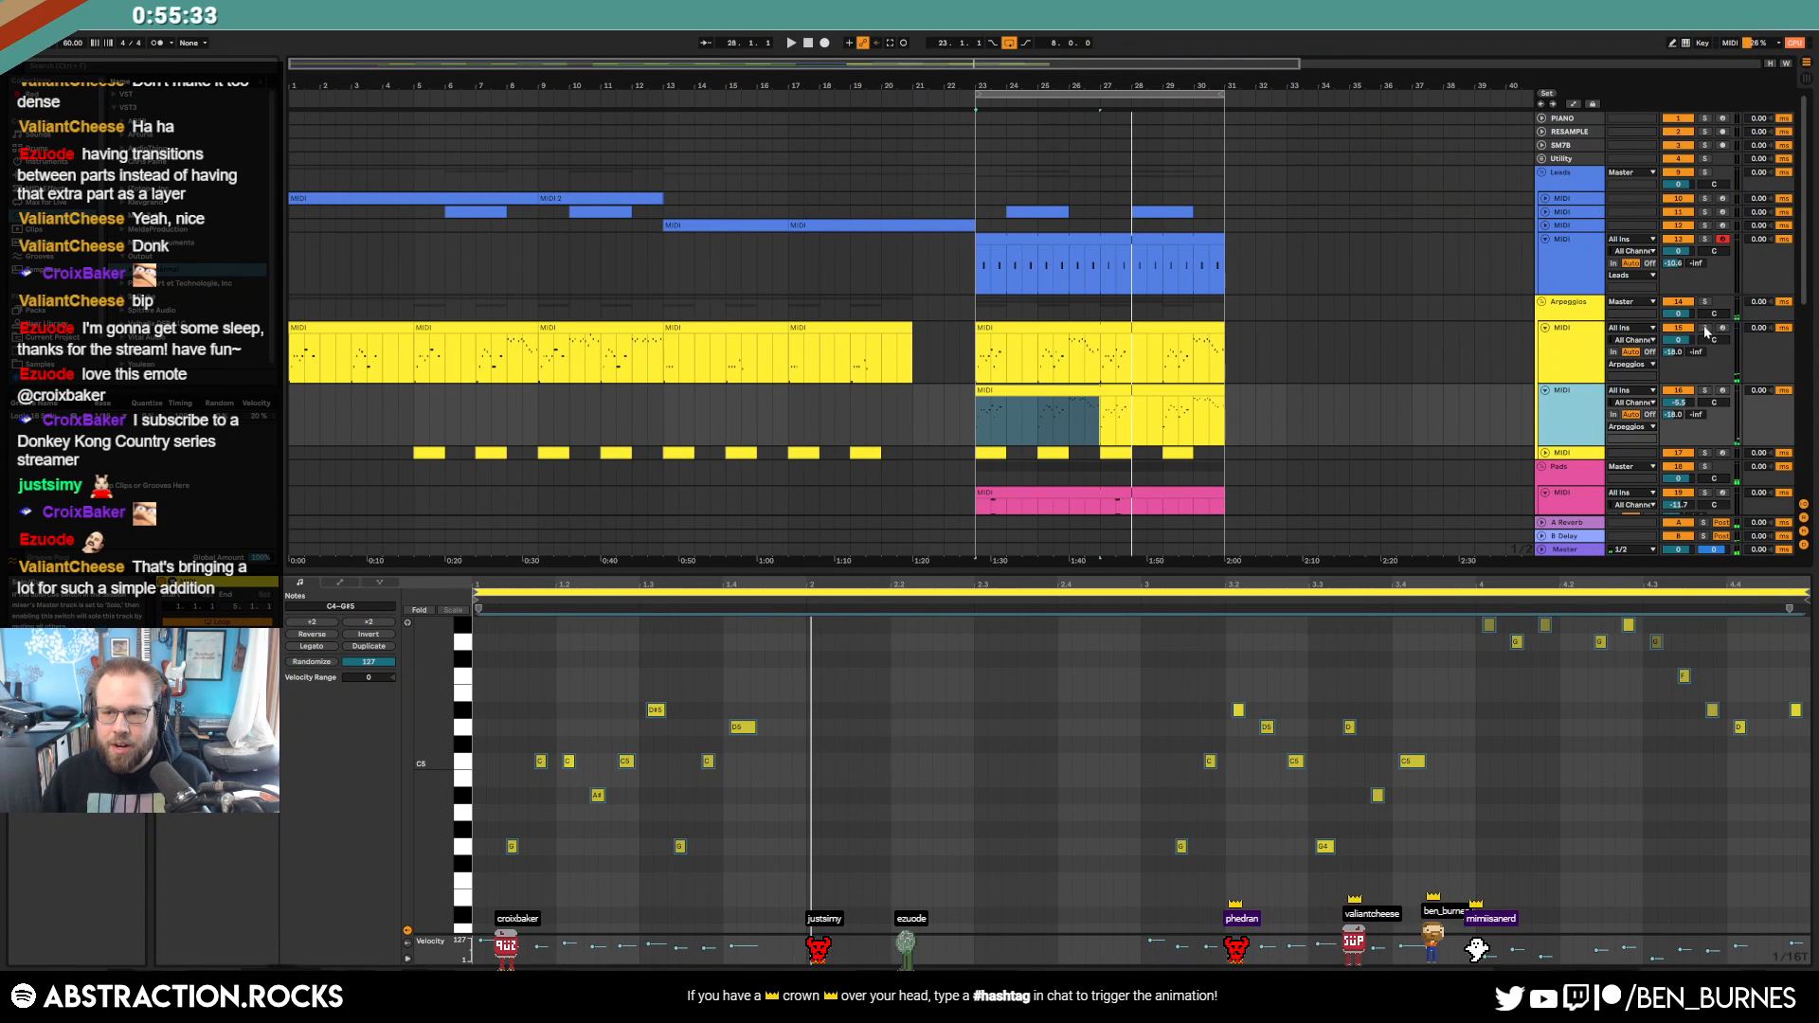
{"action": "left_click", "coordinate": [1705, 328]}
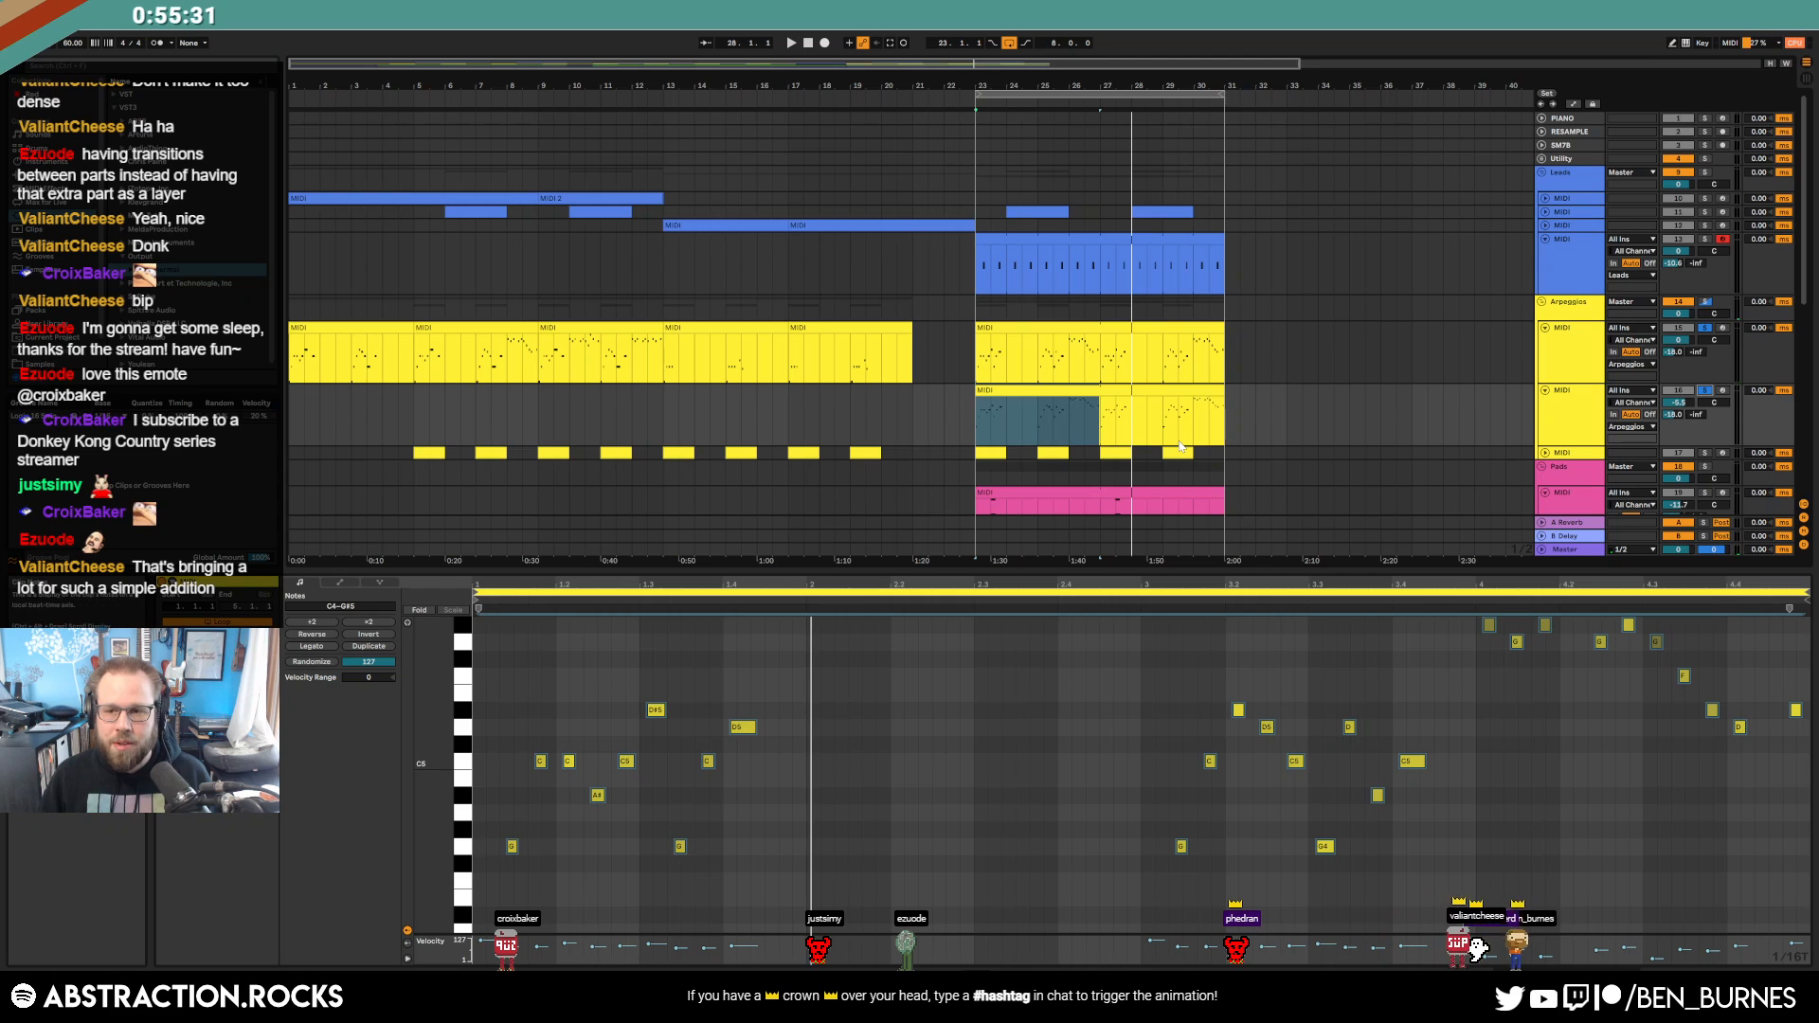
{"action": "key", "text": "space"}
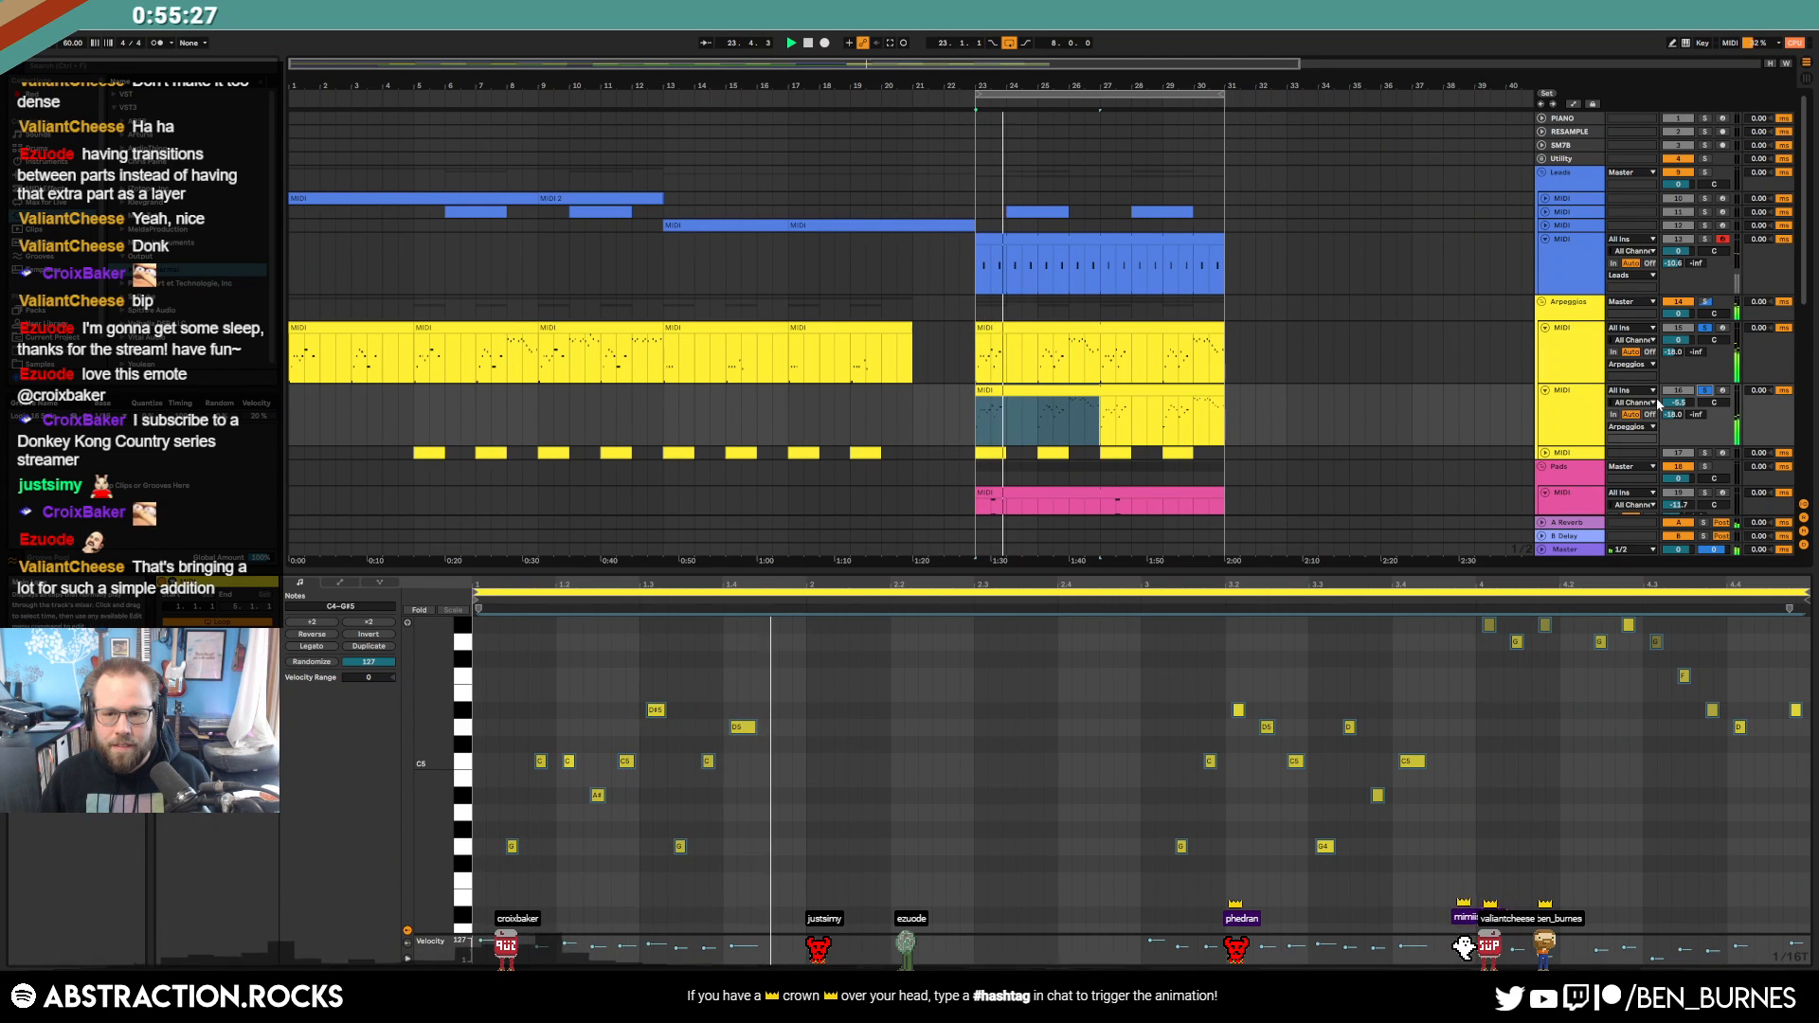
Shorten the duplicated track's Operator envelope attack to about 4.9 ms and lower its sustain level.
{"action": "double_click", "coordinate": [1573, 406]}
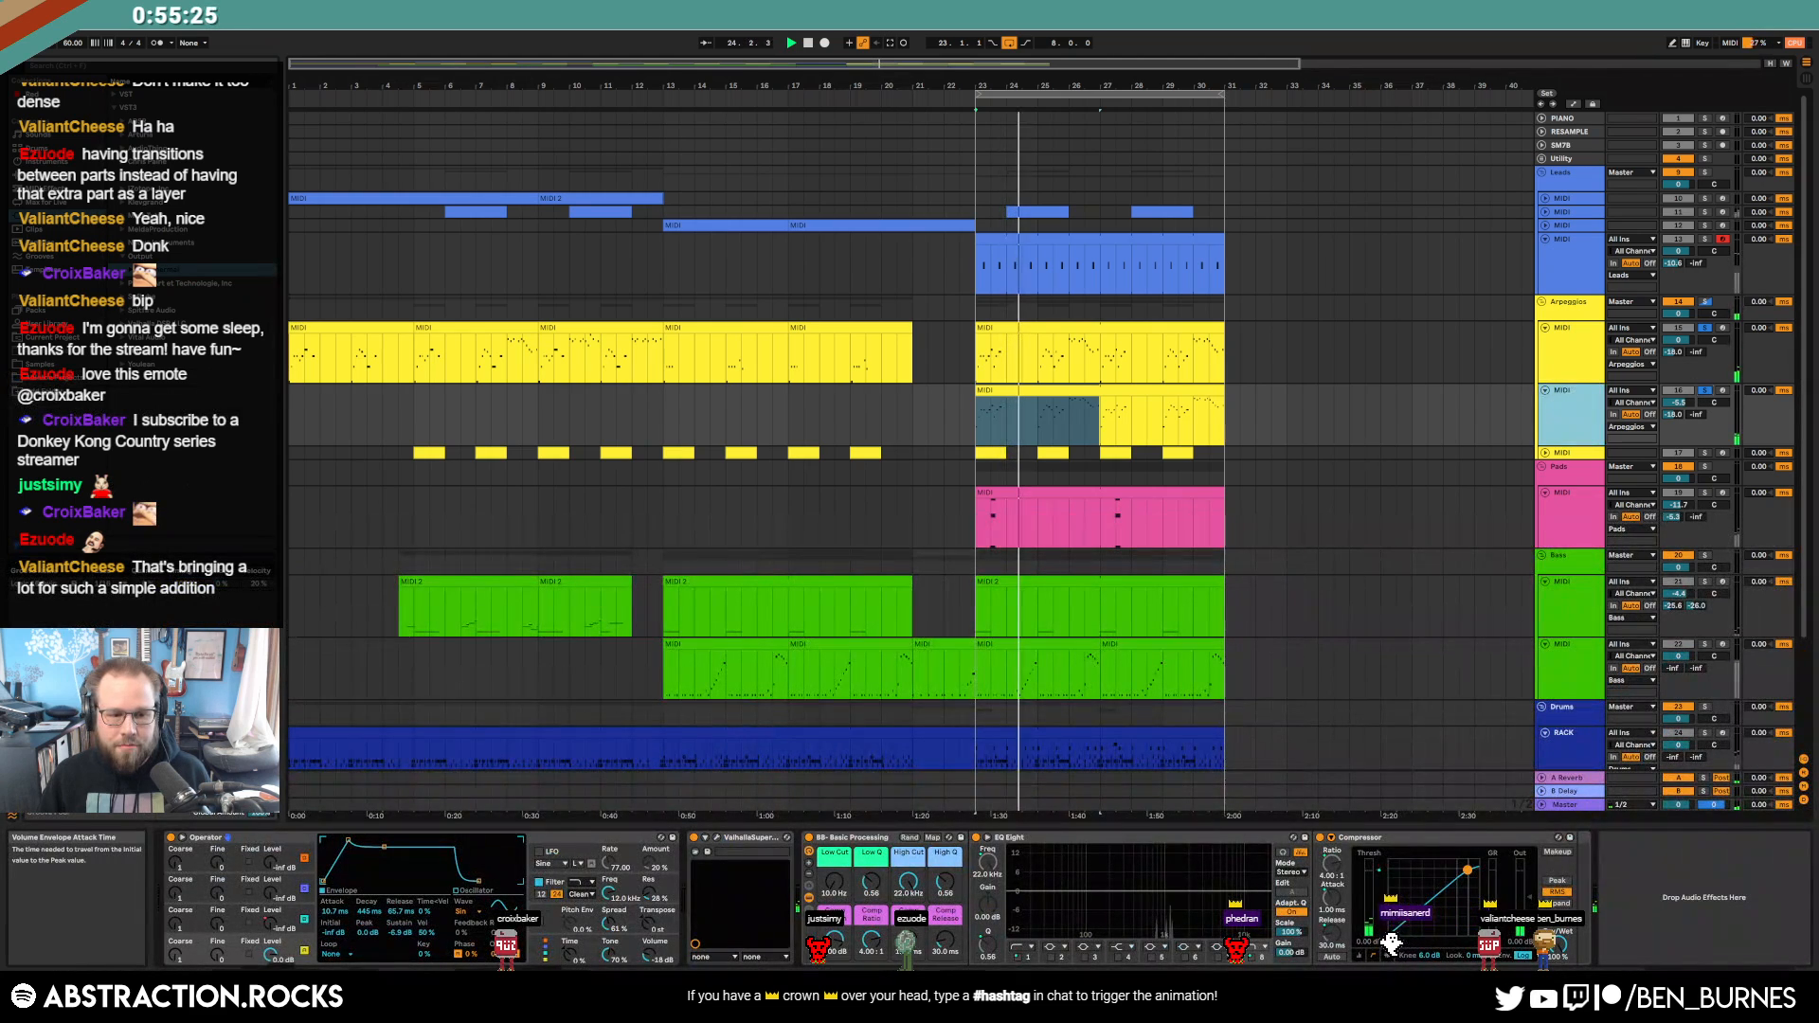
{"action": "left_click_drag", "start_coordinate": [334, 912], "coordinate": [339, 918]}
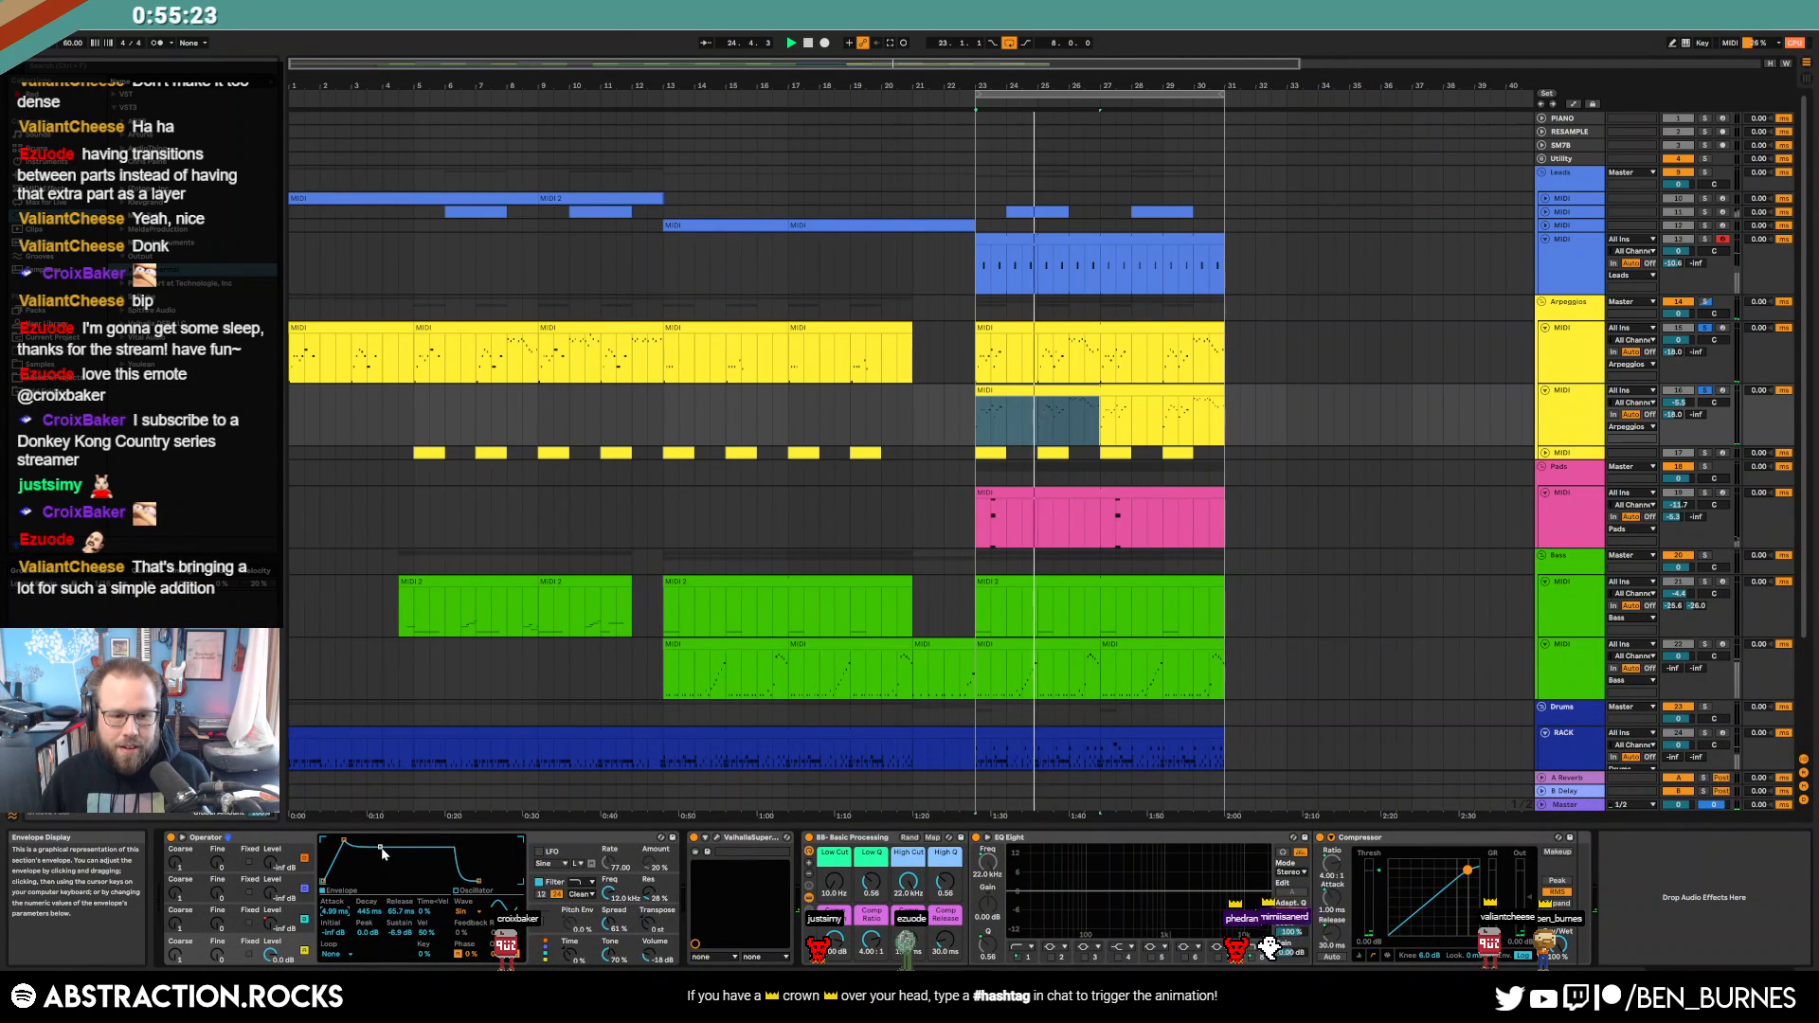
{"action": "left_click_drag", "start_coordinate": [380, 846], "coordinate": [383, 865]}
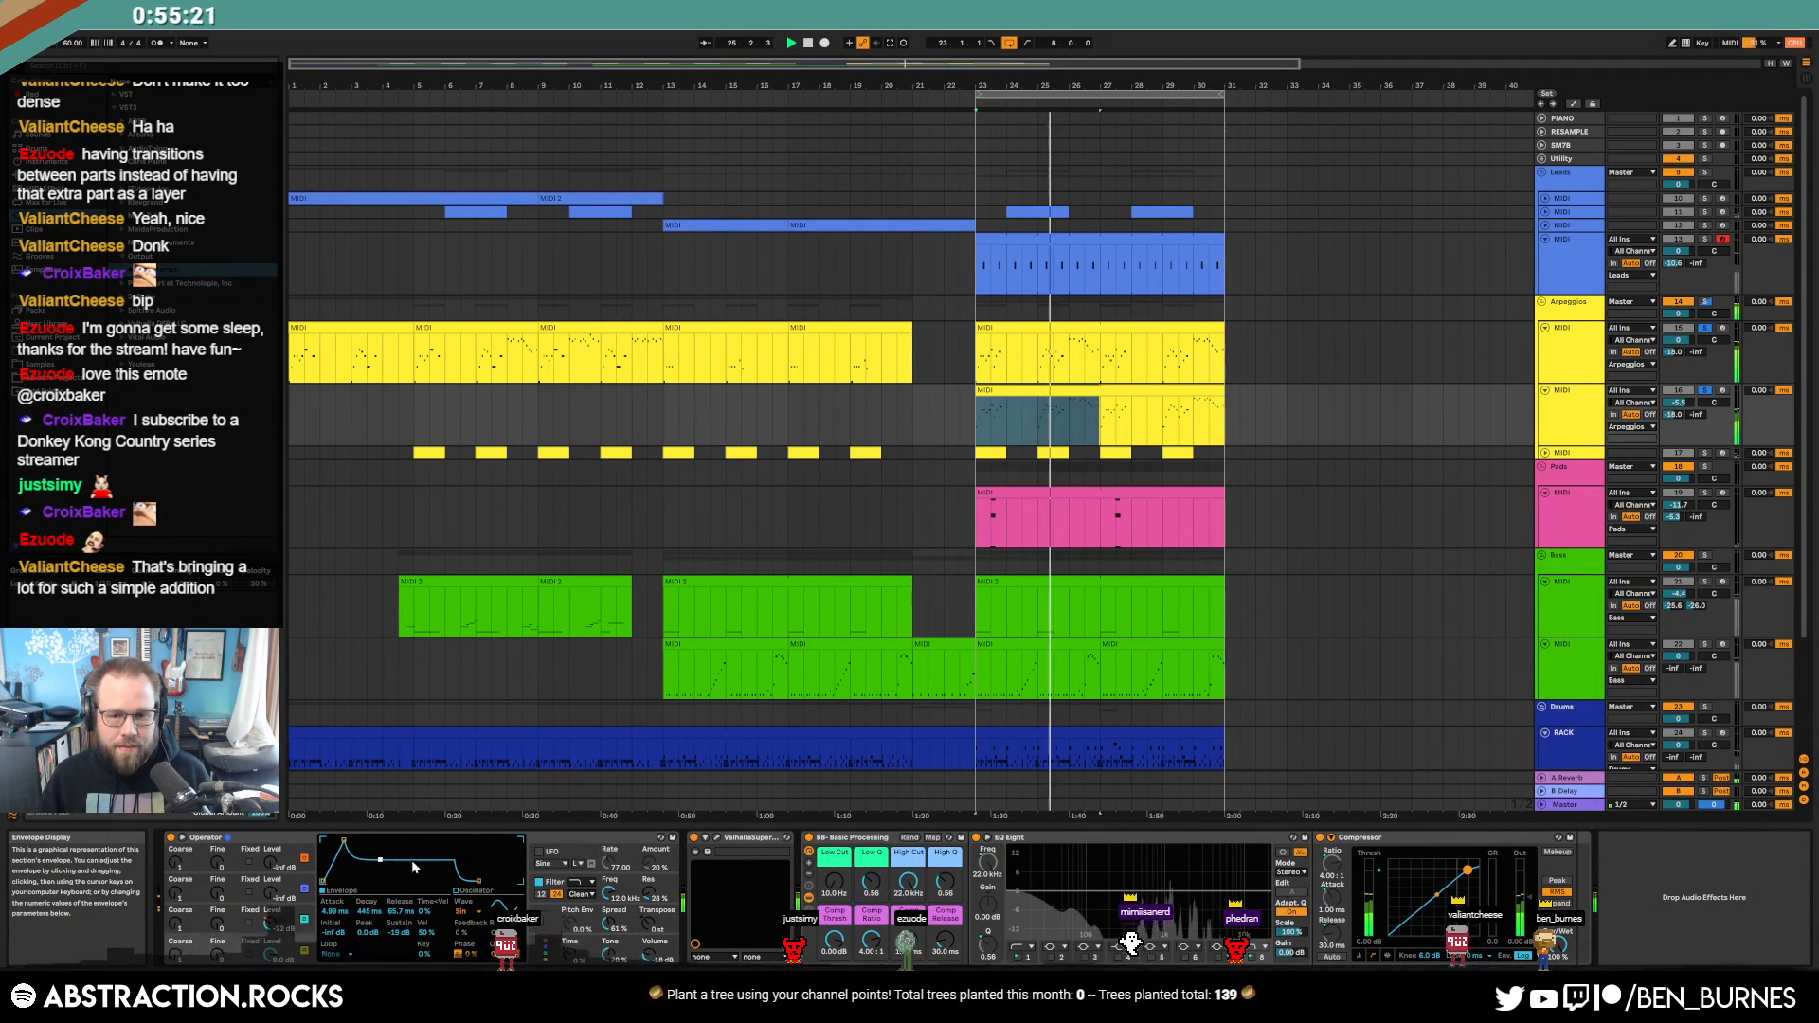
Pan the duplicated Arpeggios track right, lower its volume with the solos off, and resume playback from about bar 20.
{"action": "left_click_drag", "start_coordinate": [1713, 408], "coordinate": [1712, 379]}
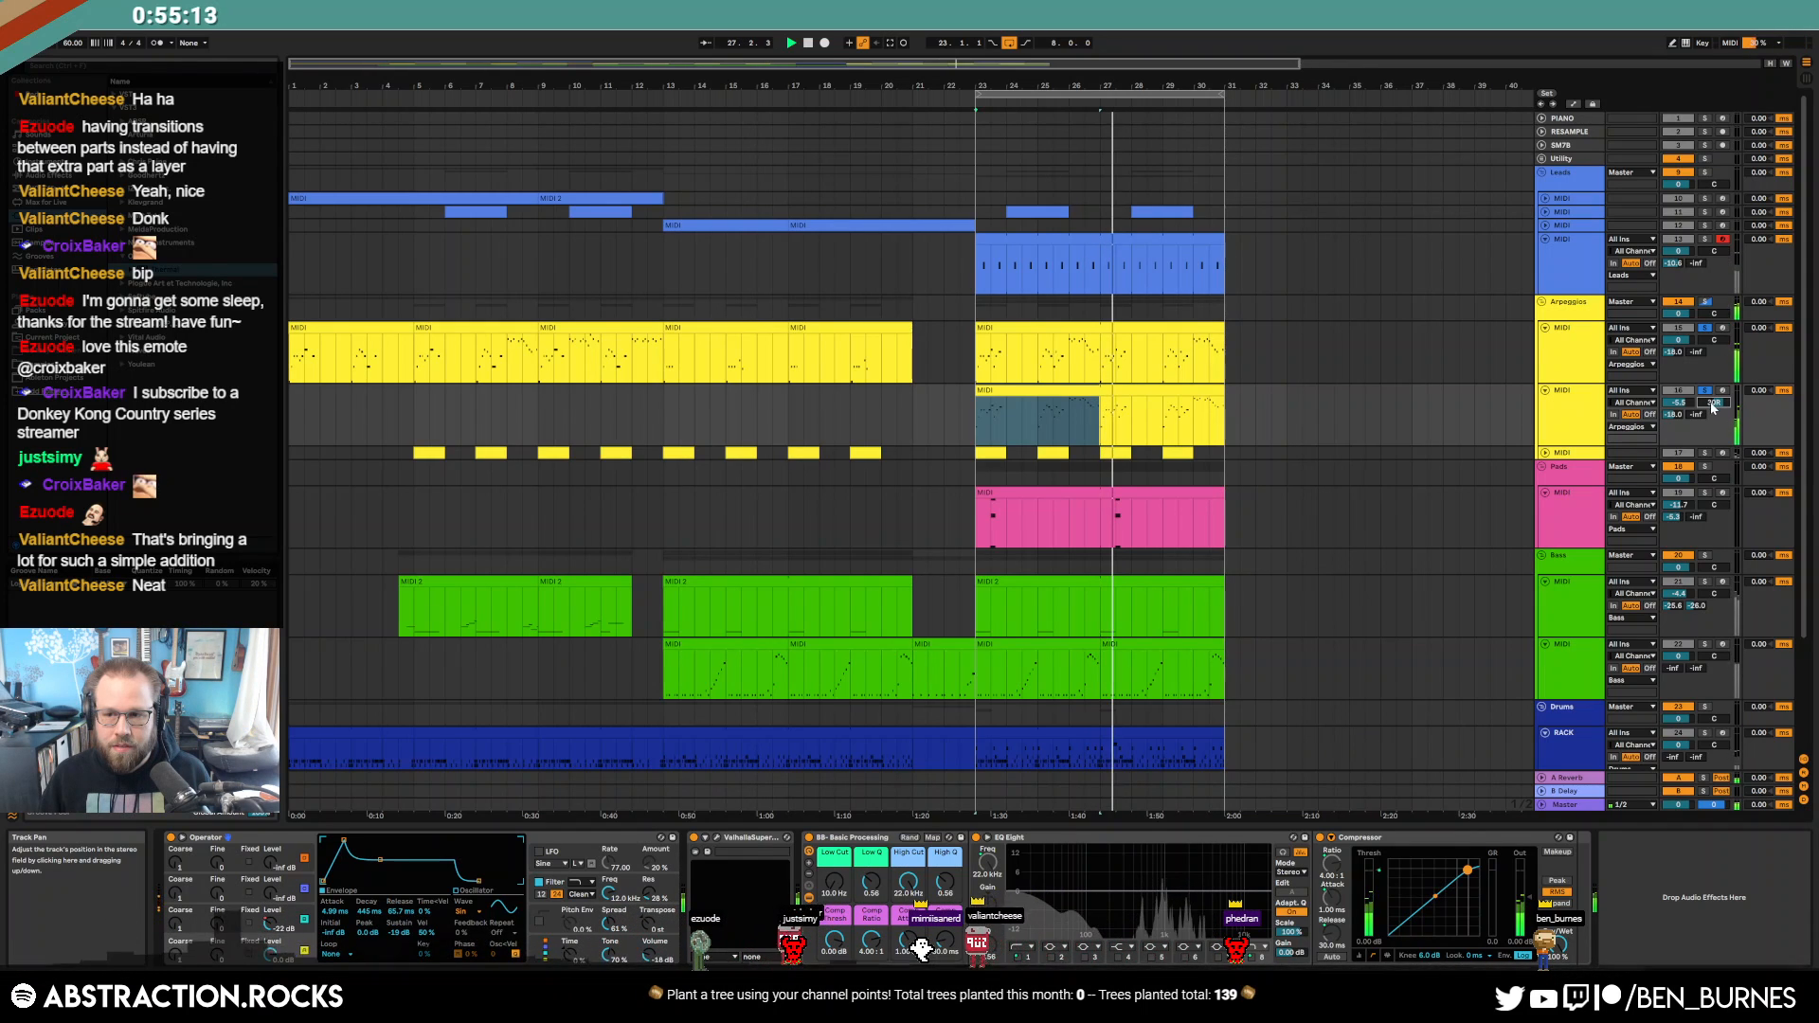
{"action": "left_click", "coordinate": [1686, 432]}
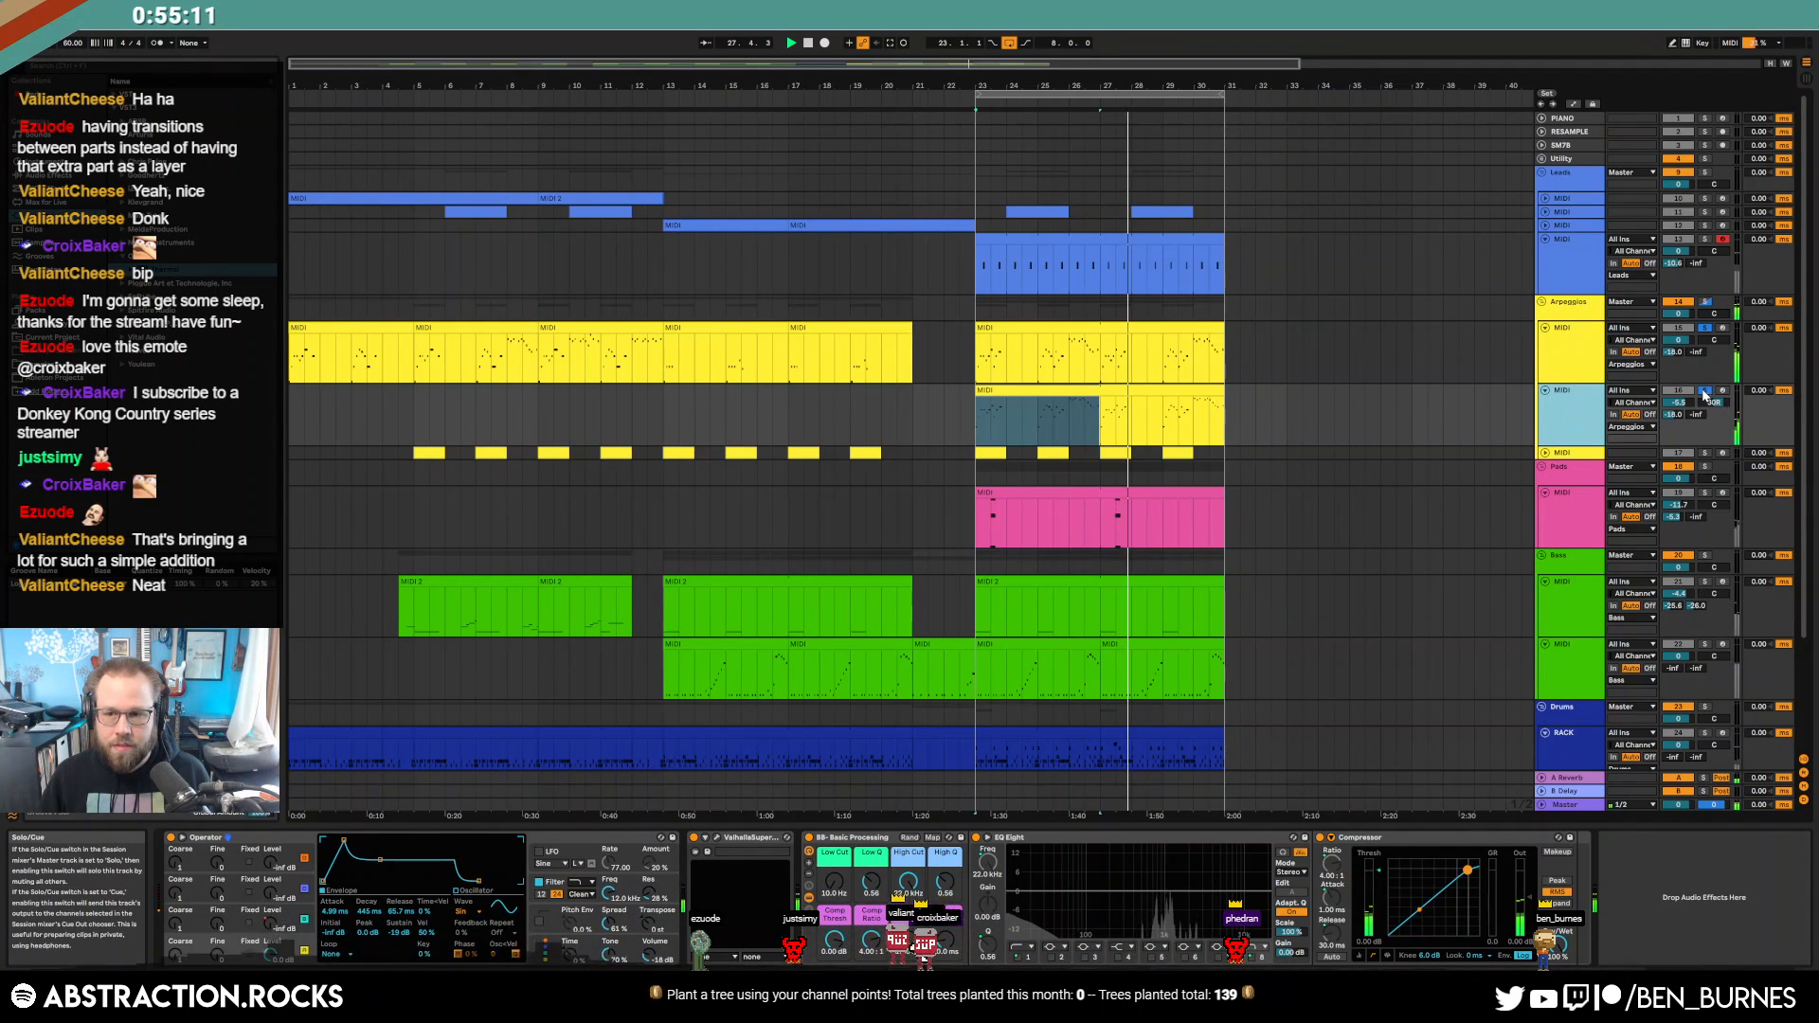
{"action": "left_click_drag", "start_coordinate": [1678, 401], "coordinate": [1676, 418]}
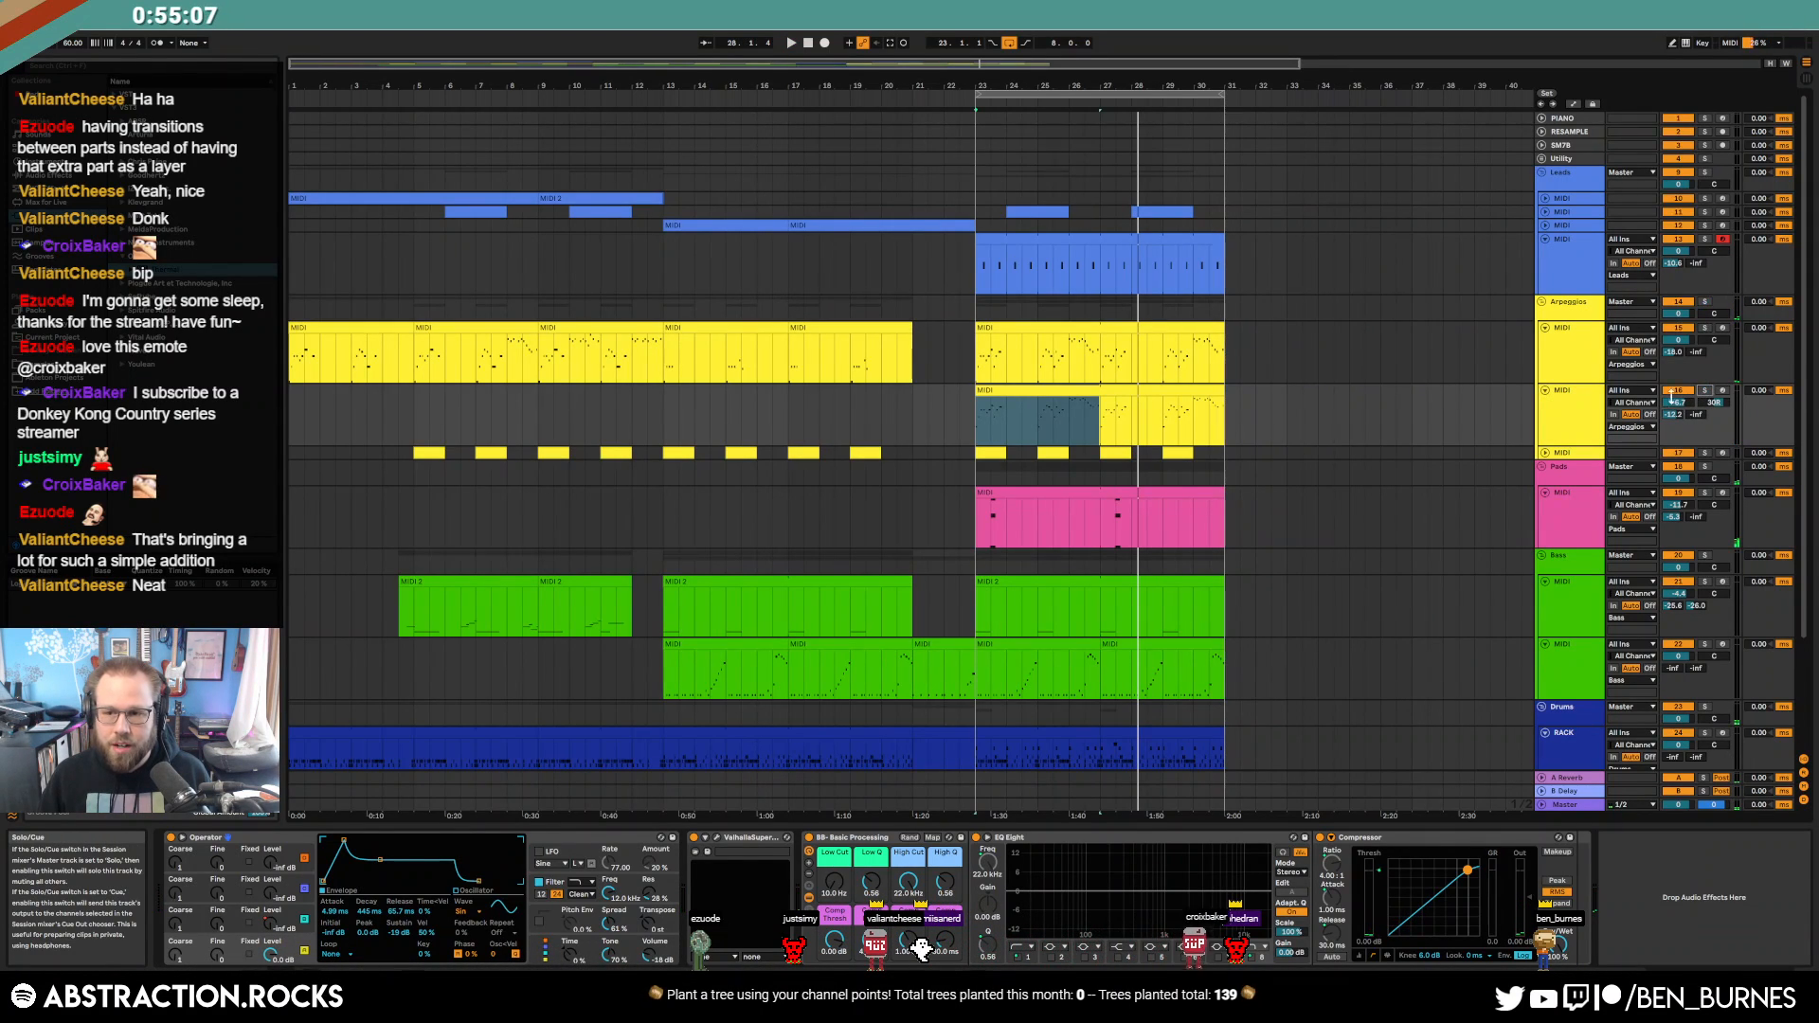
{"action": "left_click", "coordinate": [889, 99]}
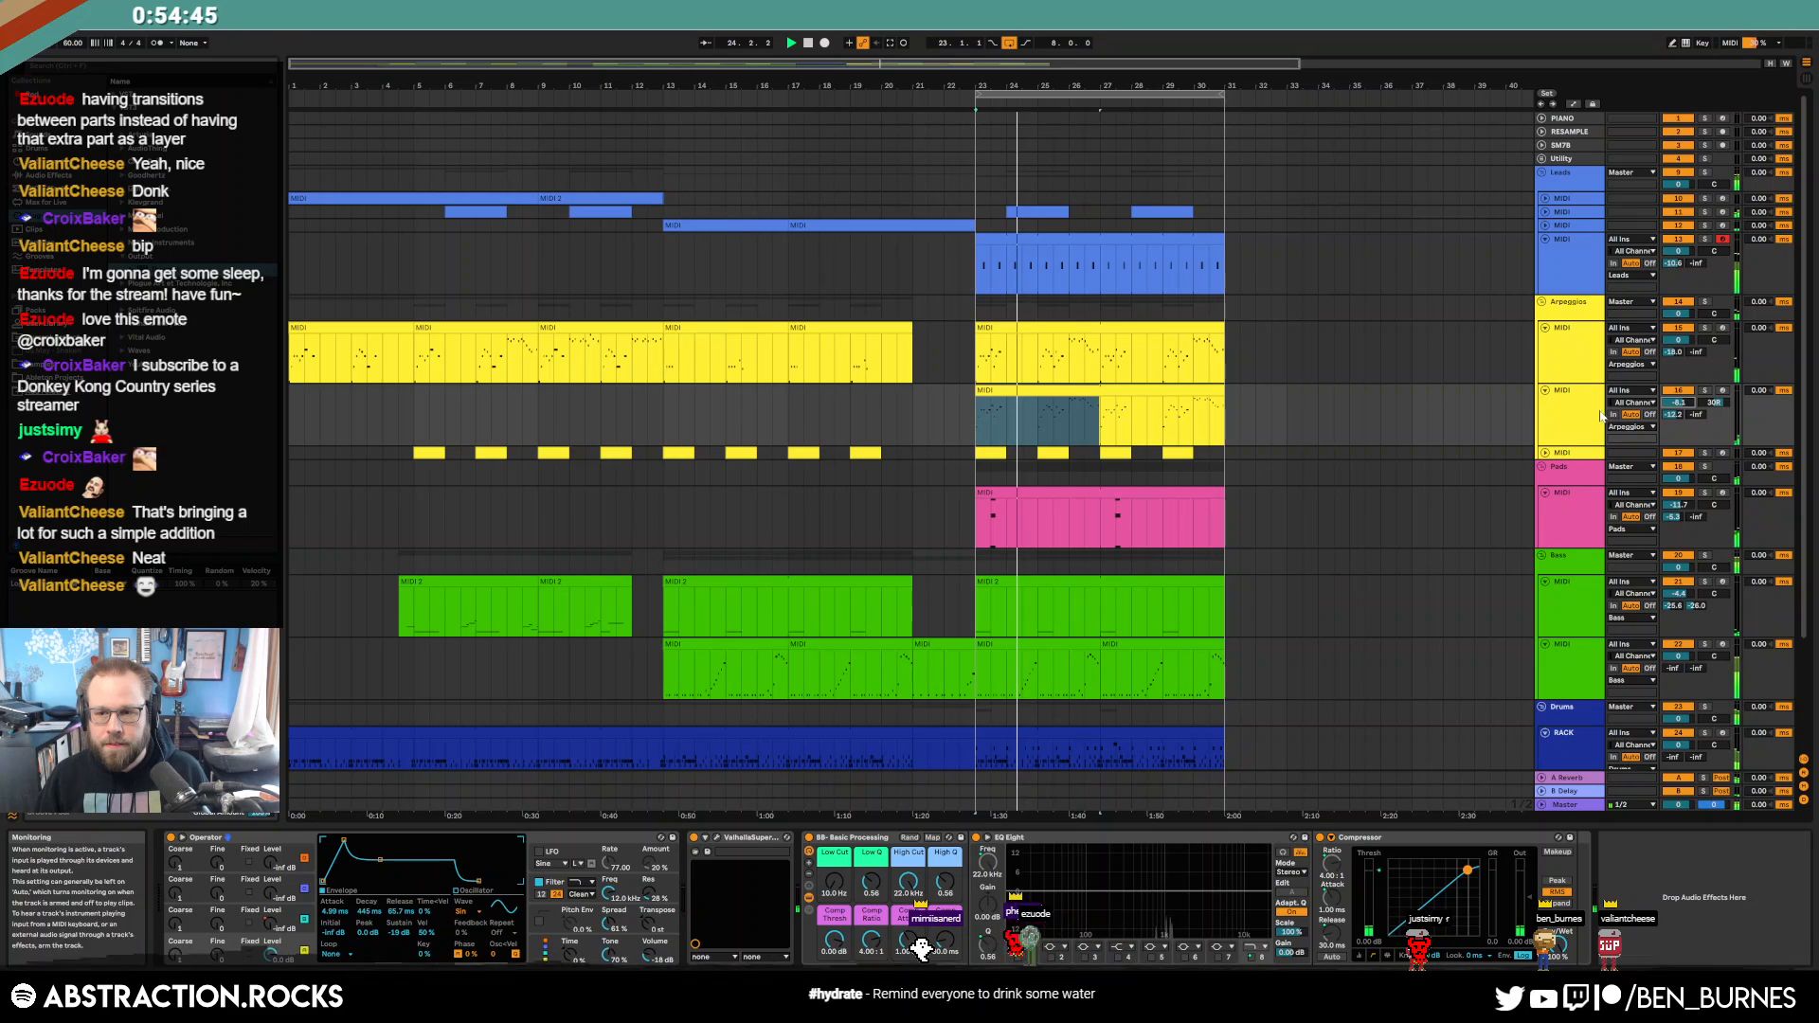
Shift all notes in the duplicated arpeggio clip slightly earlier and close the clip view.
{"action": "scroll", "coordinate": [1332, 455], "scroll_direction": "down", "scroll_amount": 4}
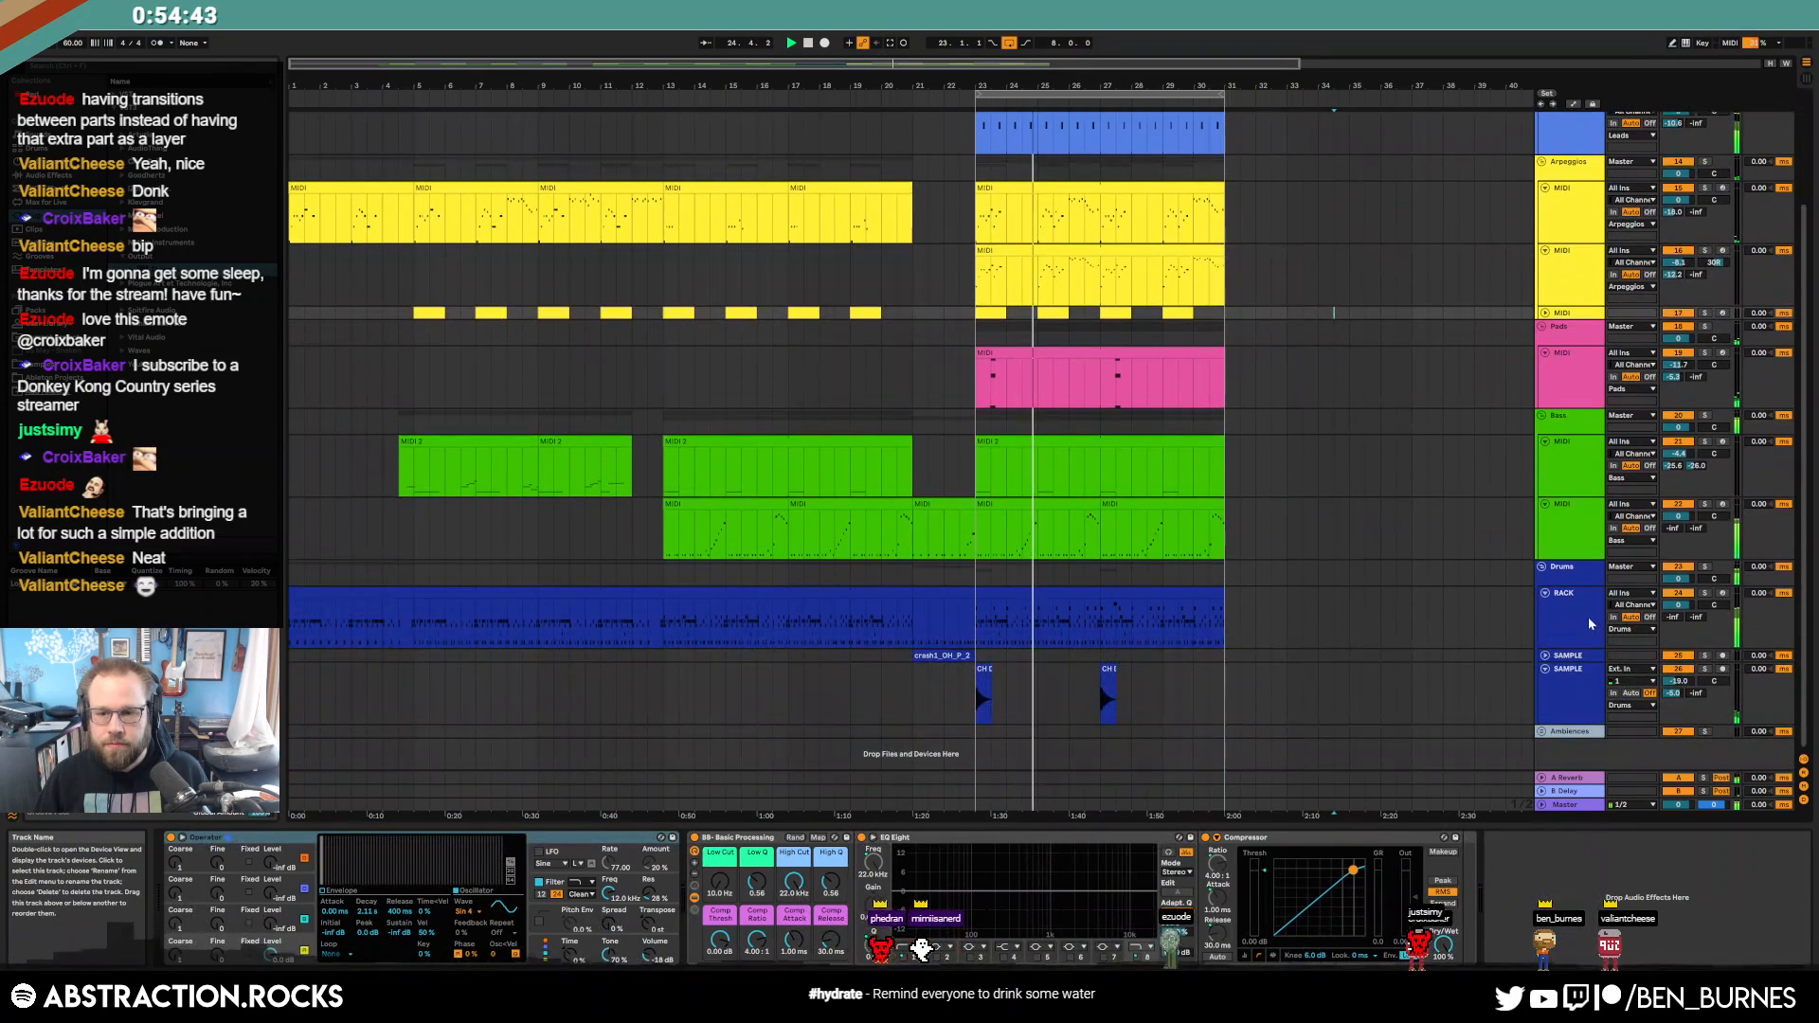
{"action": "left_click", "coordinate": [1587, 617]}
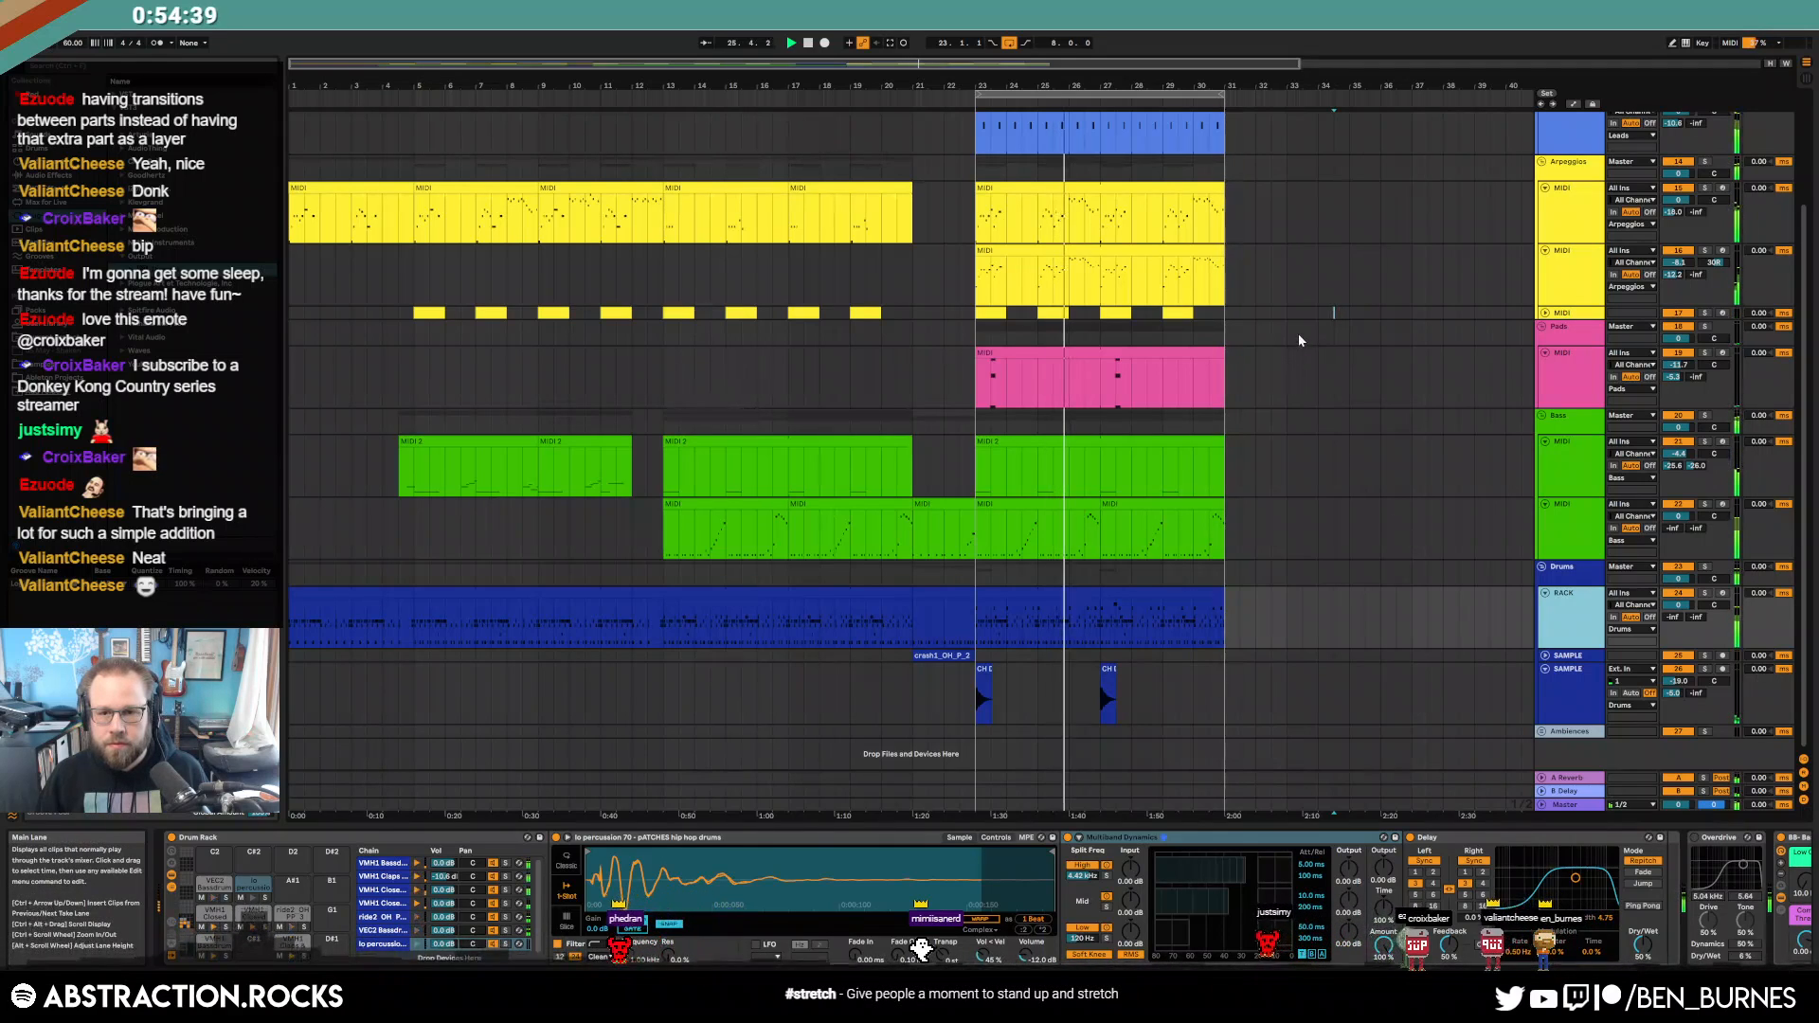
{"action": "double_click", "coordinate": [1099, 251]}
{"action": "left_click", "coordinate": [862, 668]}
{"action": "key", "text": "ctrl+a"}
{"action": "left_click", "coordinate": [746, 738]}
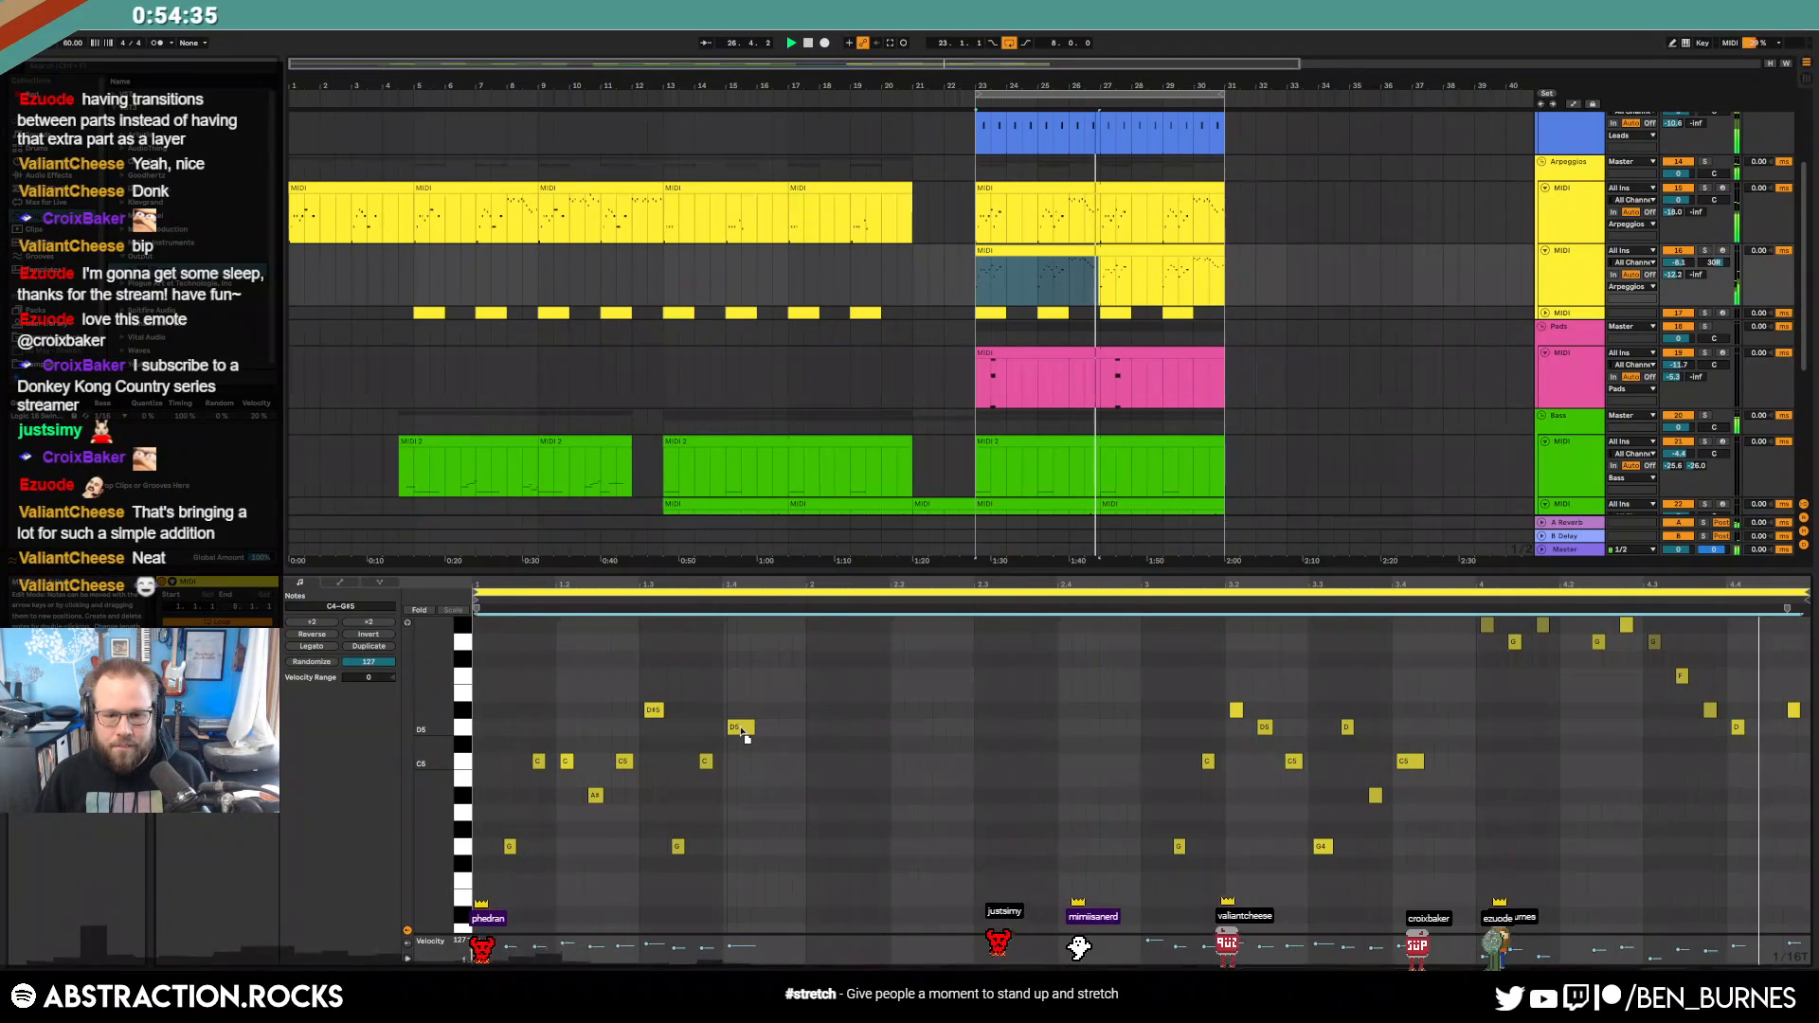
{"action": "key", "text": "shift+Tab"}
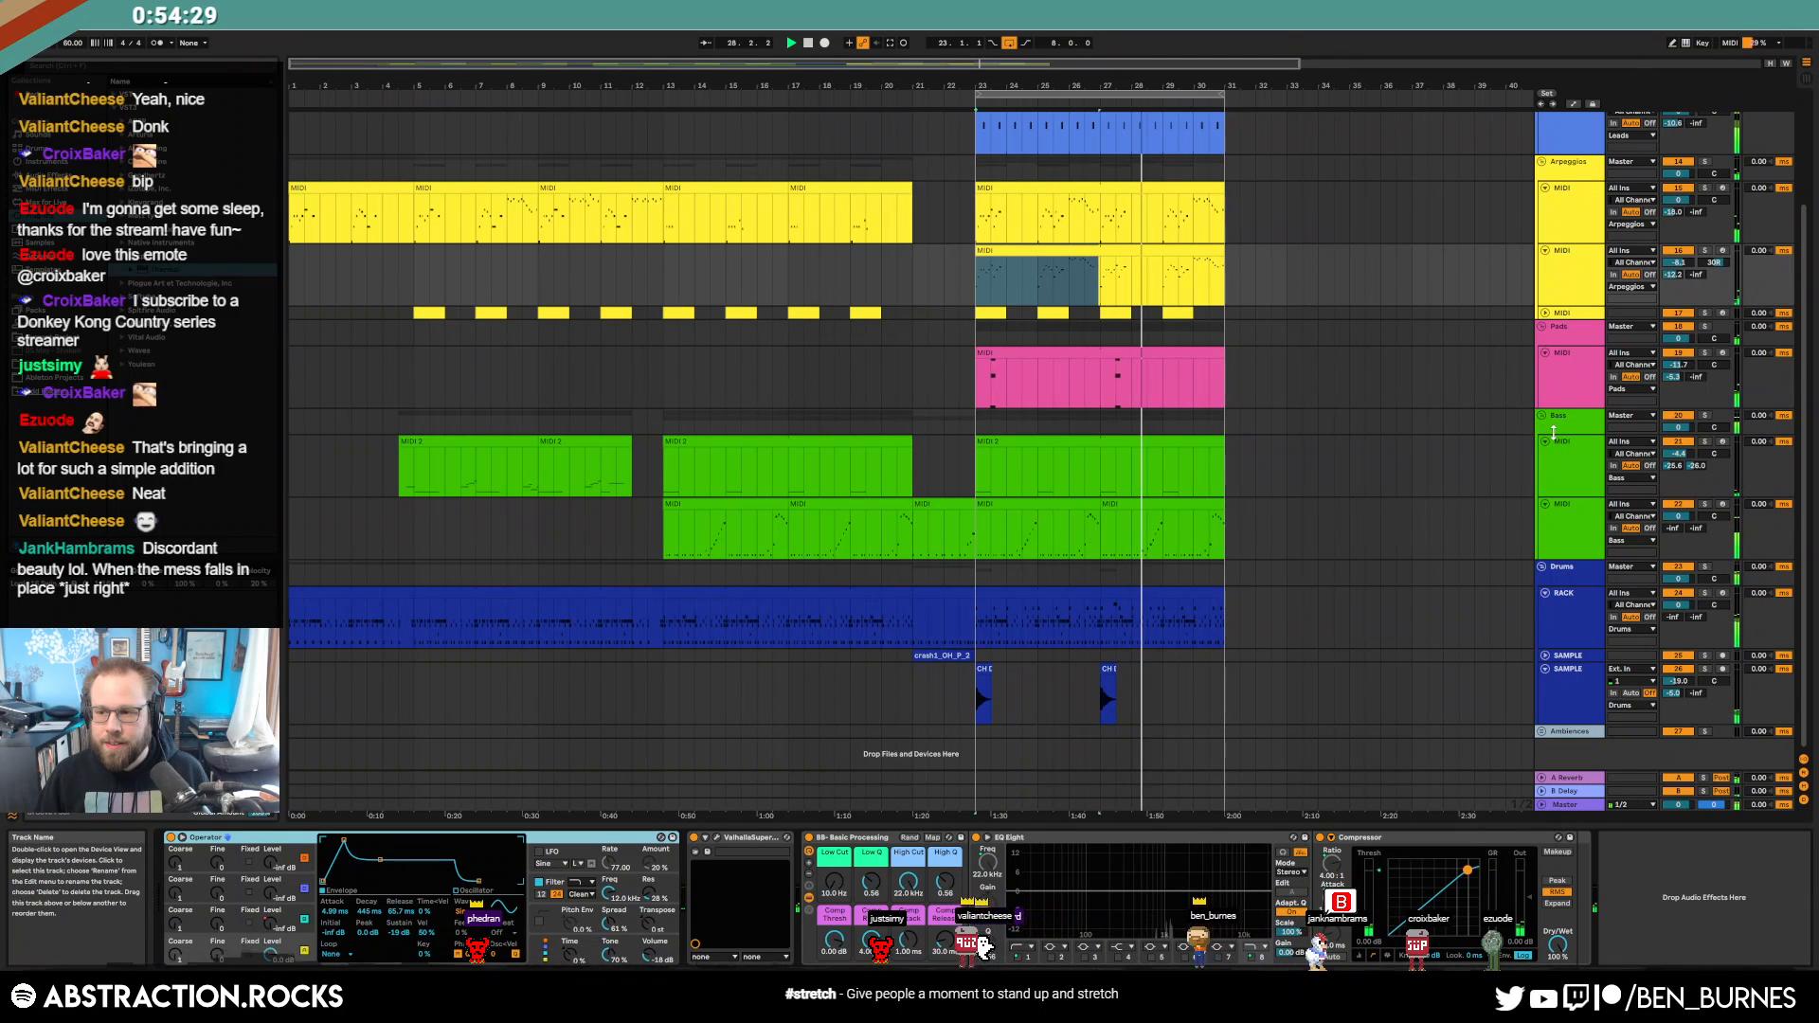
Raise the Pads MIDI track's volume while the loop plays.
{"action": "left_click_drag", "start_coordinate": [1682, 369], "coordinate": [1683, 366]}
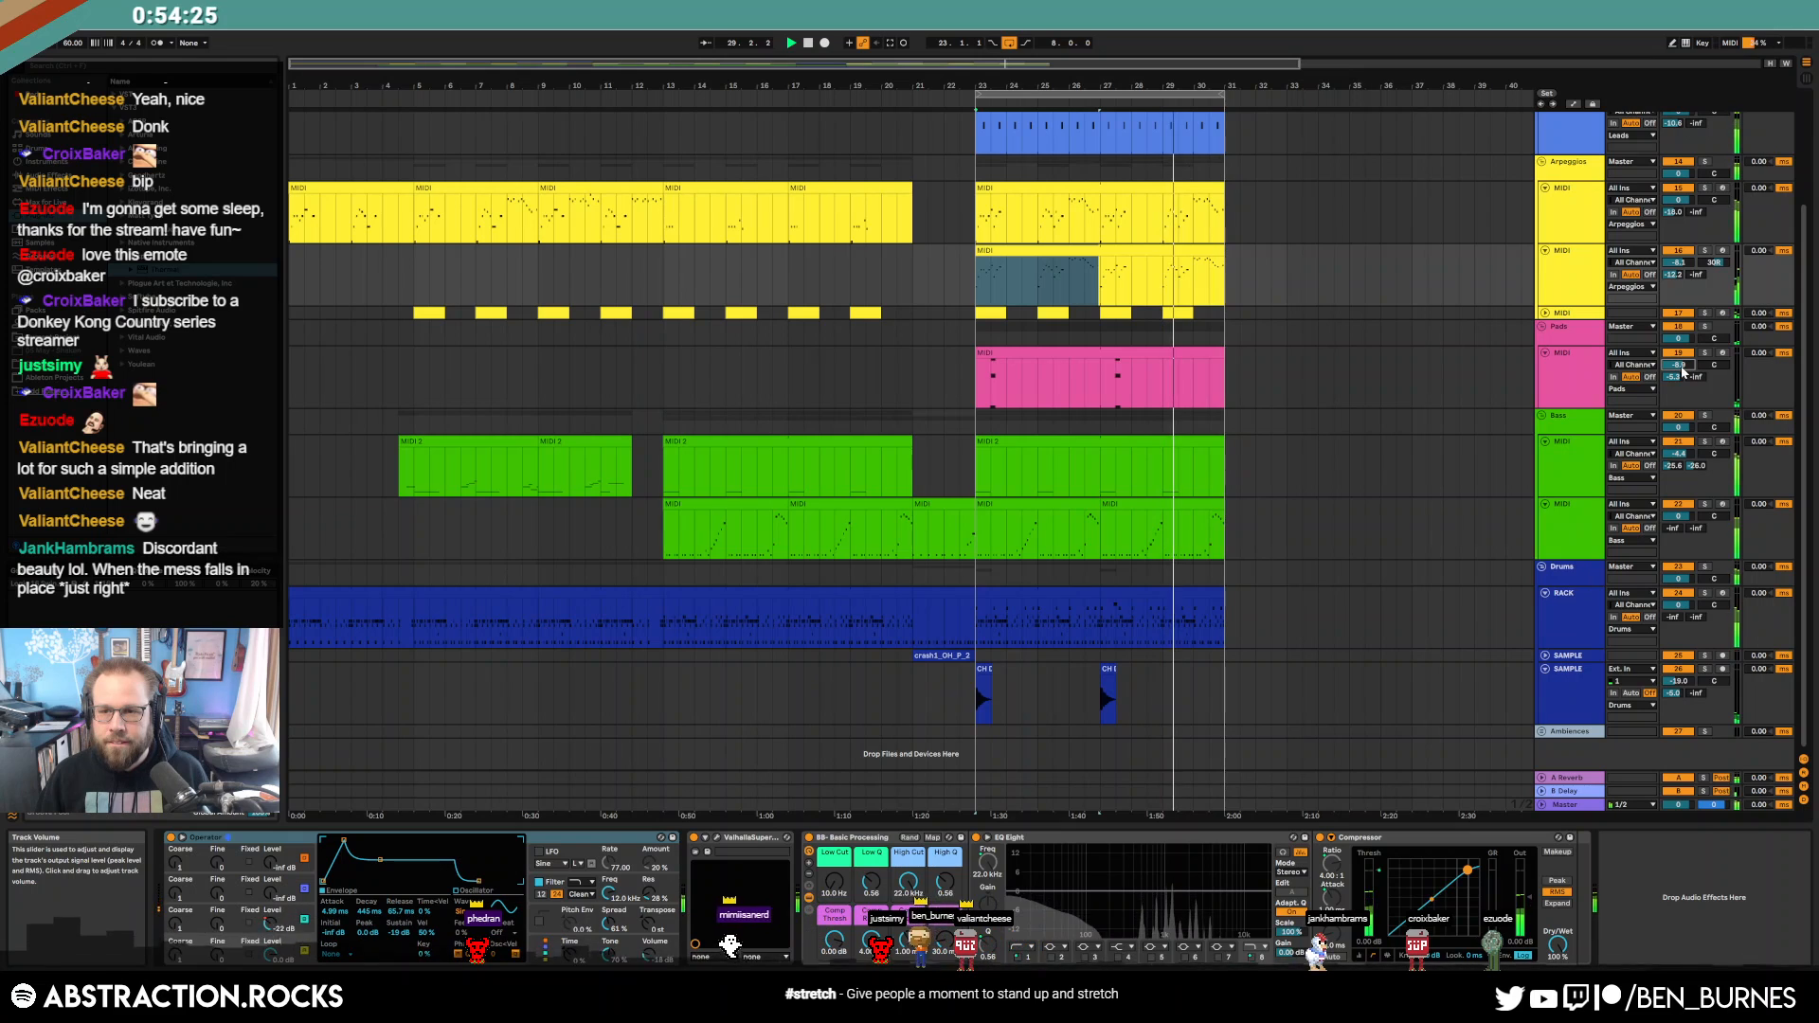
{"action": "scroll", "coordinate": [1362, 464], "scroll_direction": "up", "scroll_amount": 3}
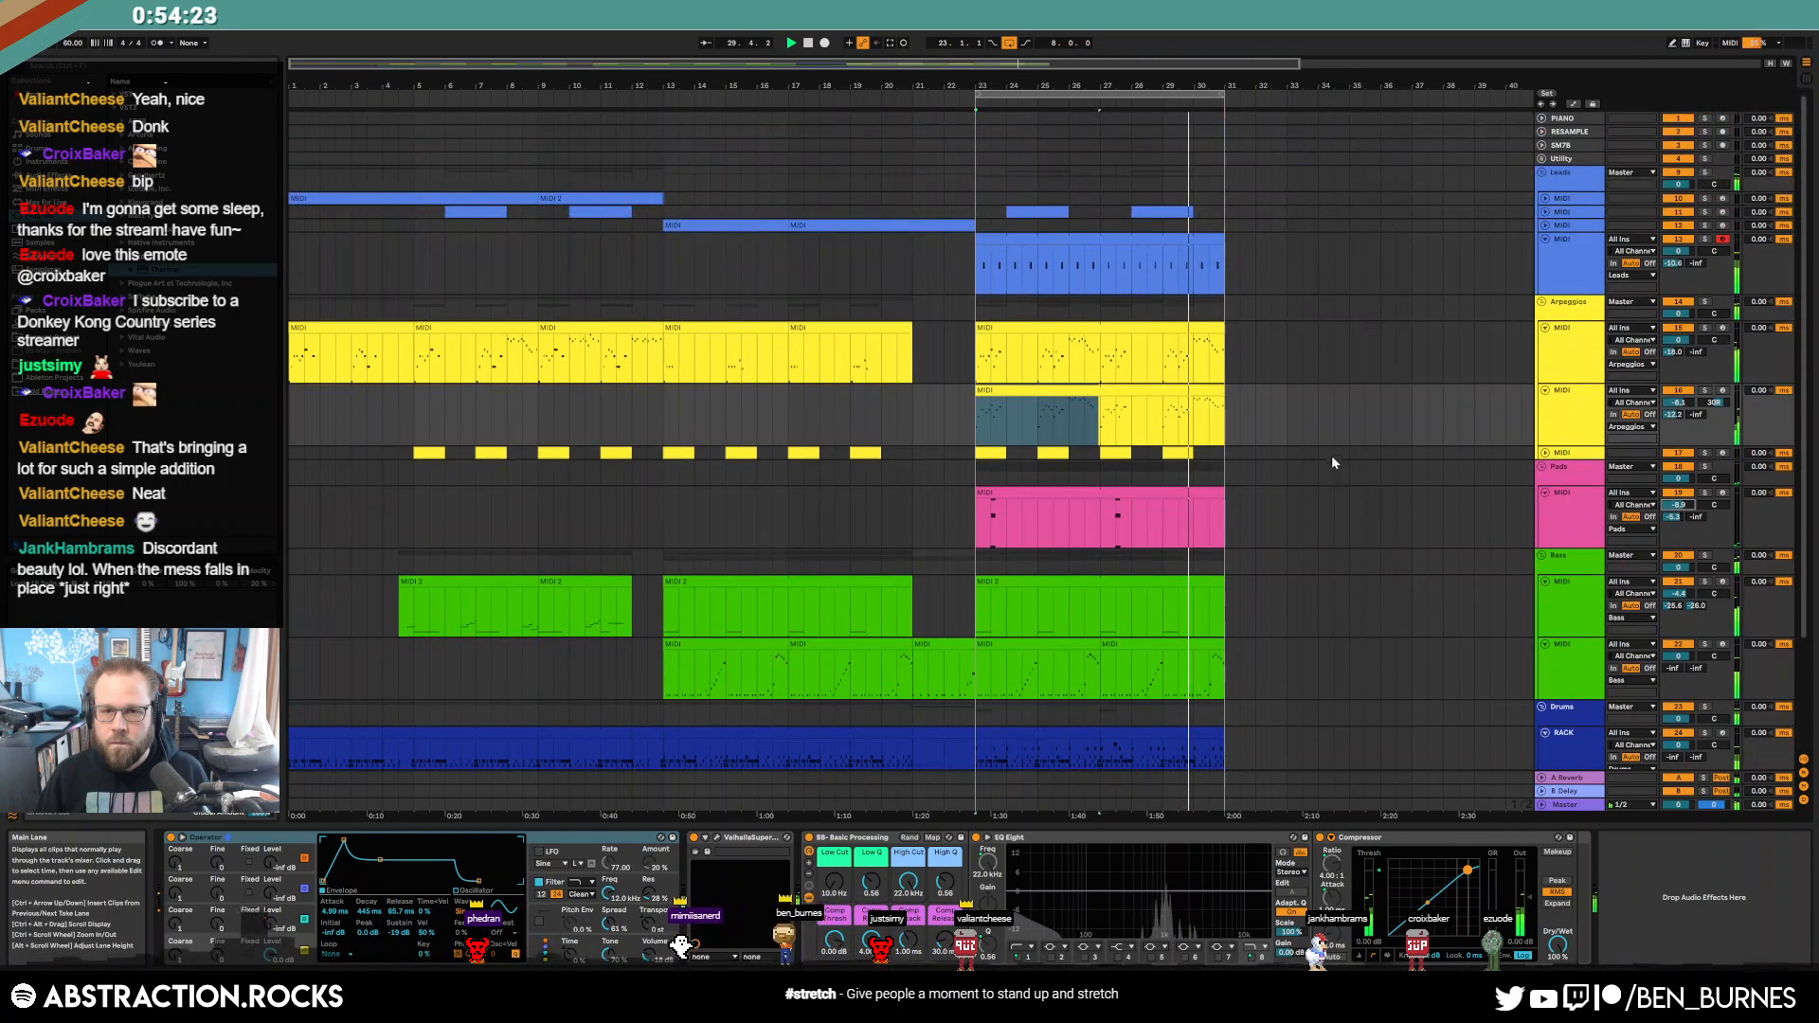
Arm the first Leads MIDI track and record a melody over the loop from bar 23 to bar 31, then stop.
{"action": "left_click", "coordinate": [1710, 200]}
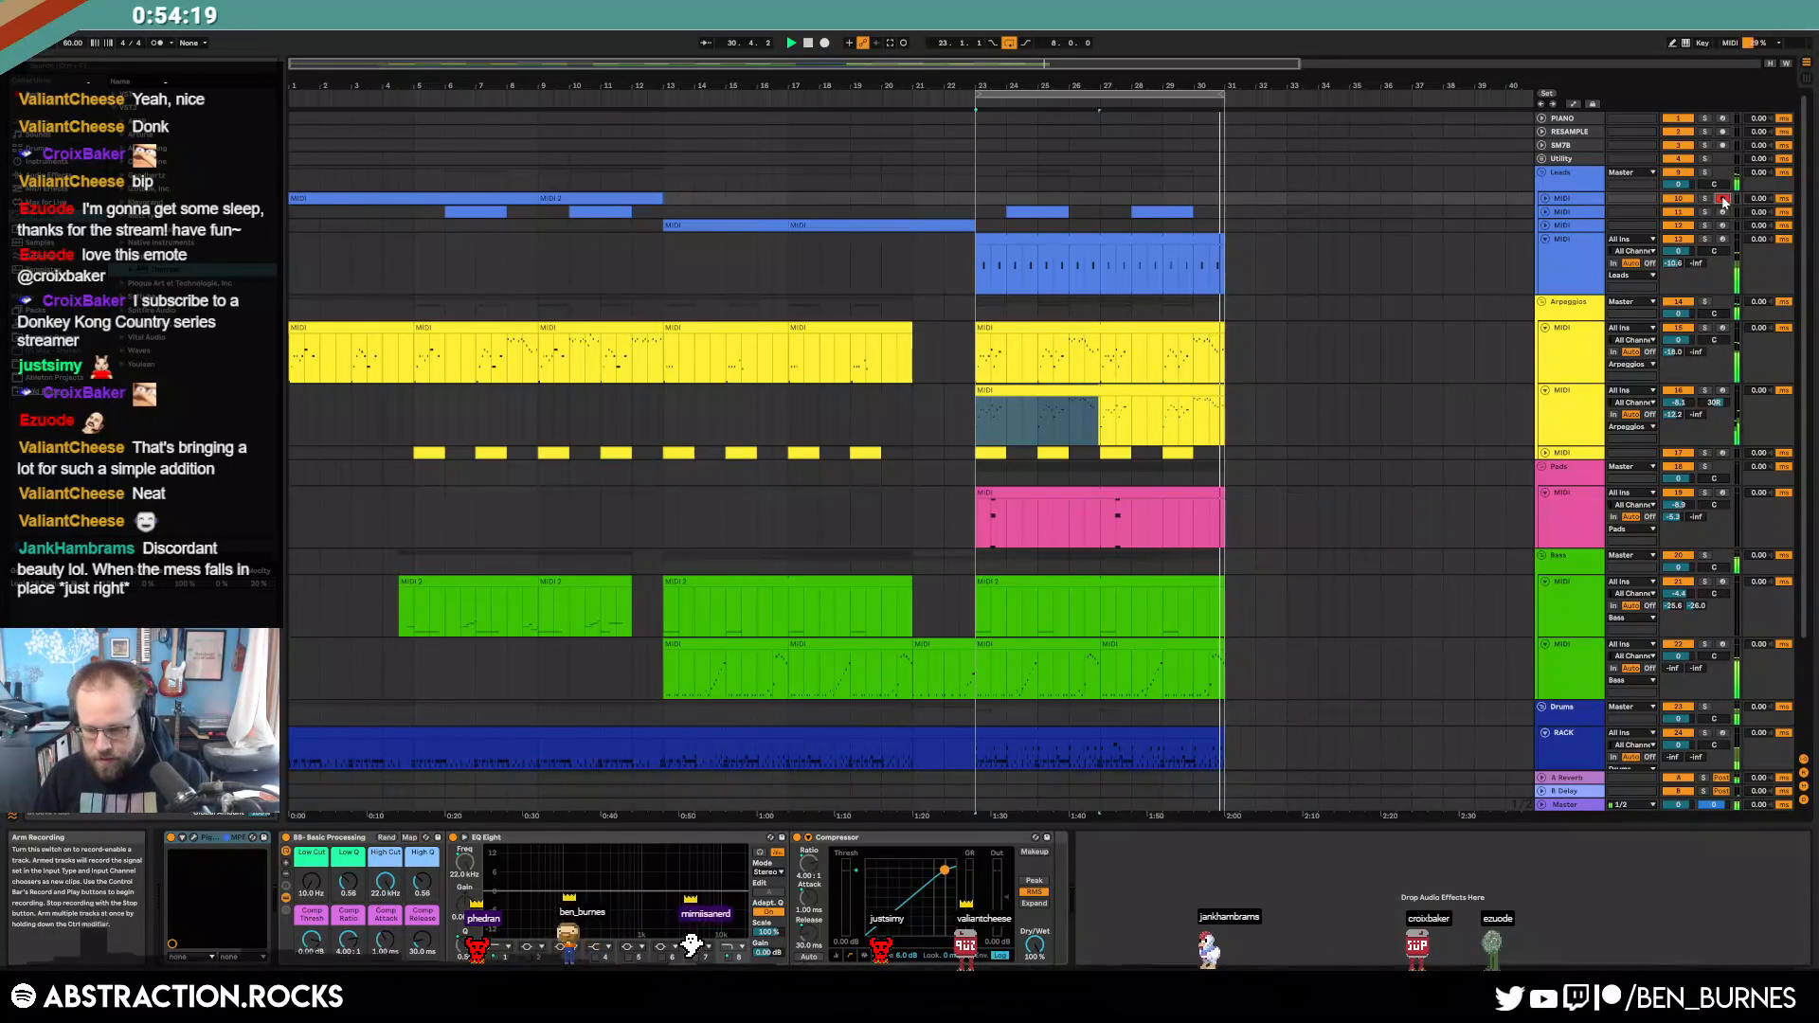
{"action": "key", "text": "F9"}
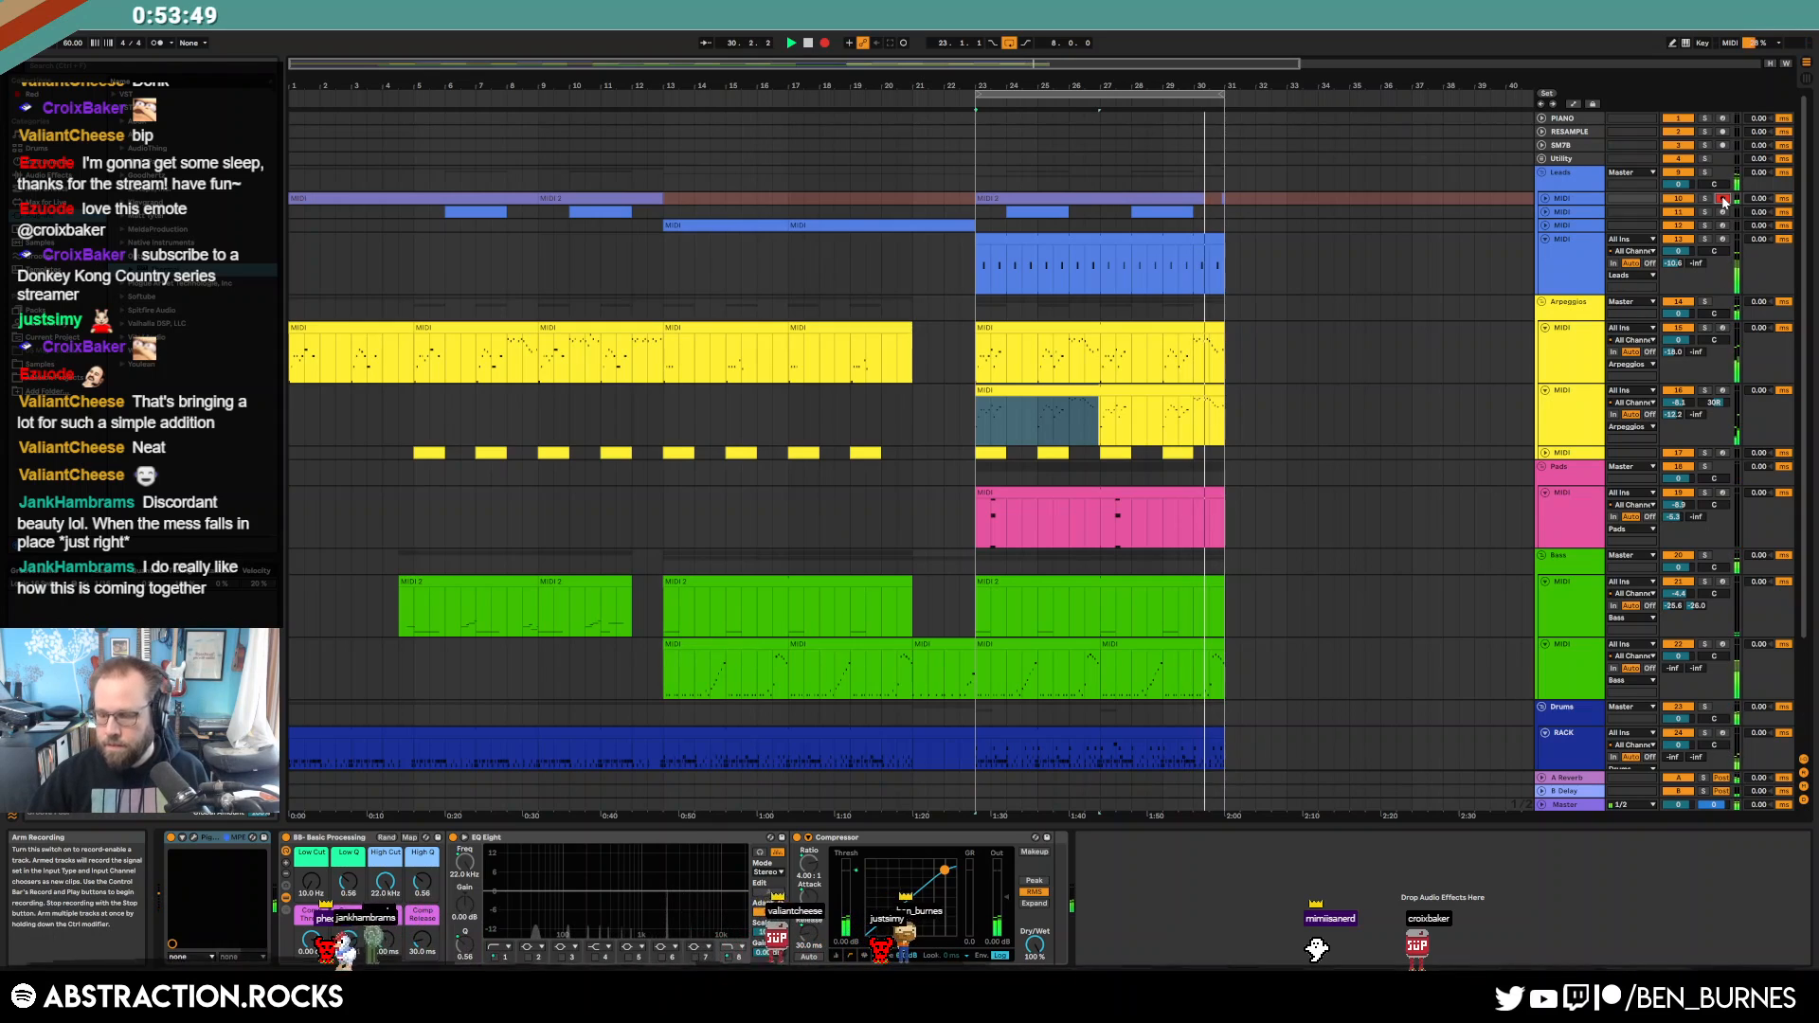
{"action": "key", "text": "space"}
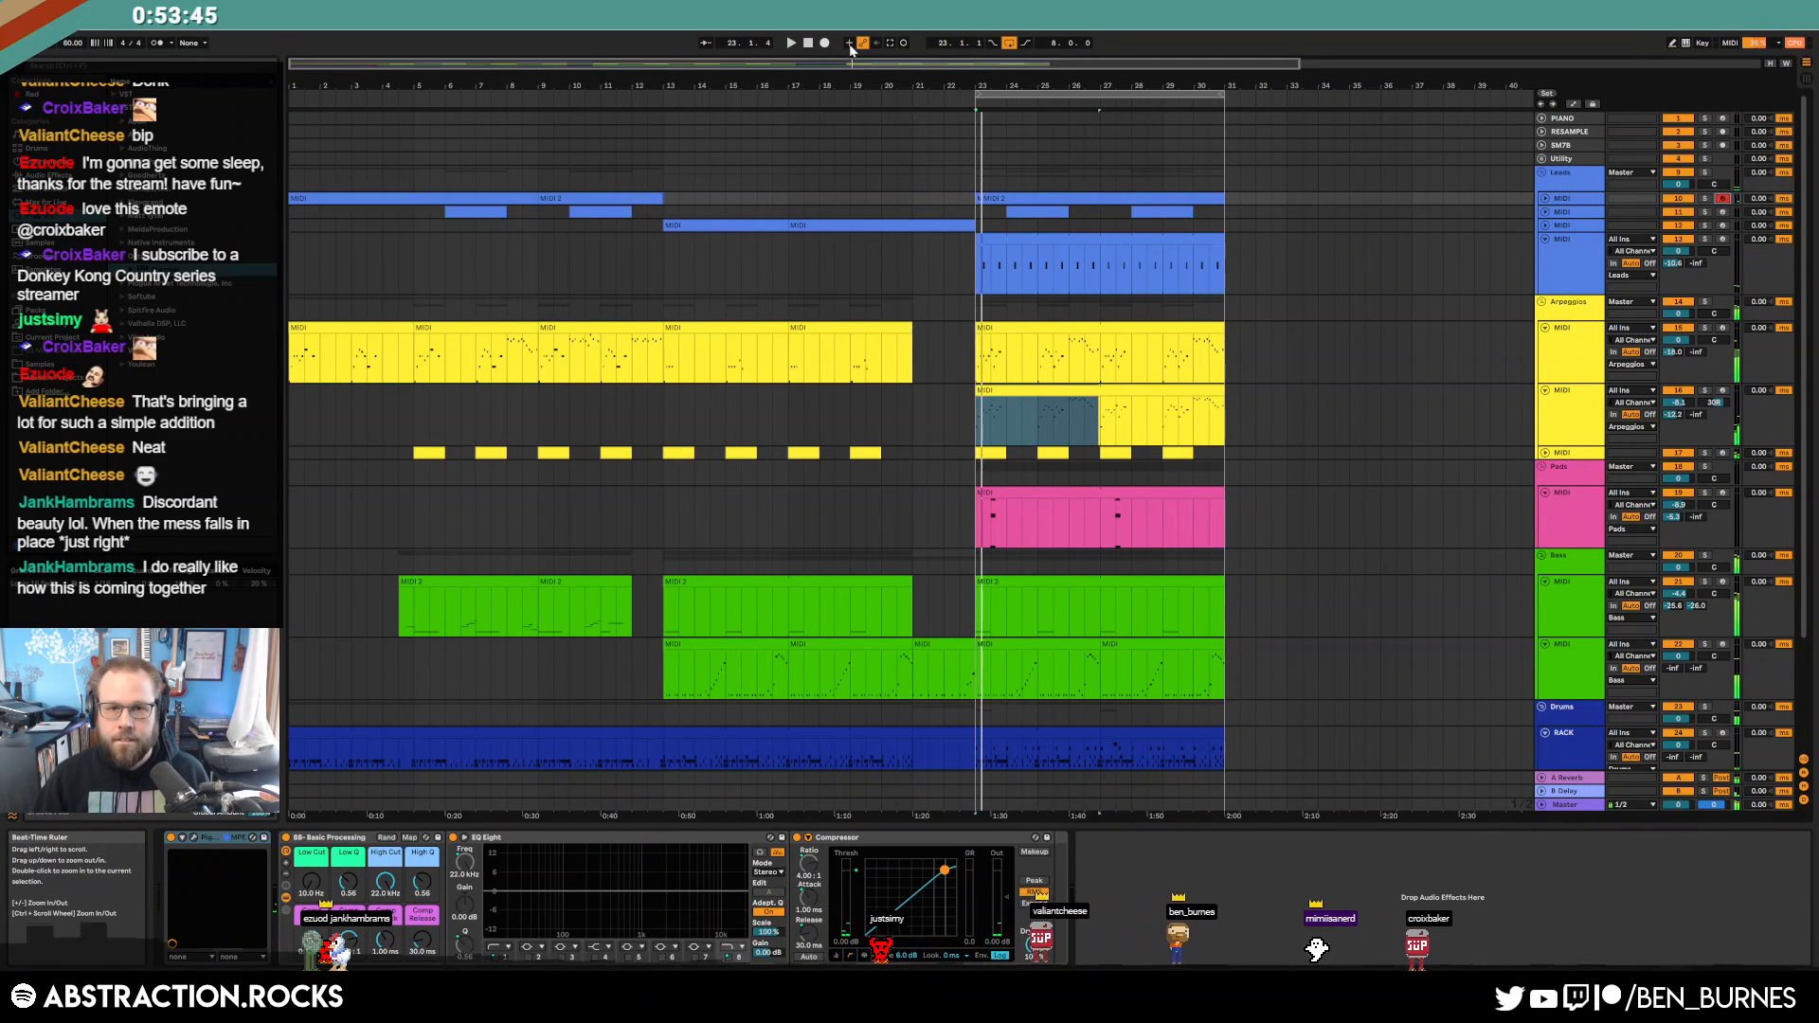
Unfold the first Leads MIDI track and move the newly recorded clip to start at bar 31.
{"action": "left_click", "coordinate": [1545, 199]}
{"action": "left_click", "coordinate": [1158, 225]}
{"action": "left_click_drag", "start_coordinate": [1158, 224], "coordinate": [1392, 225]}
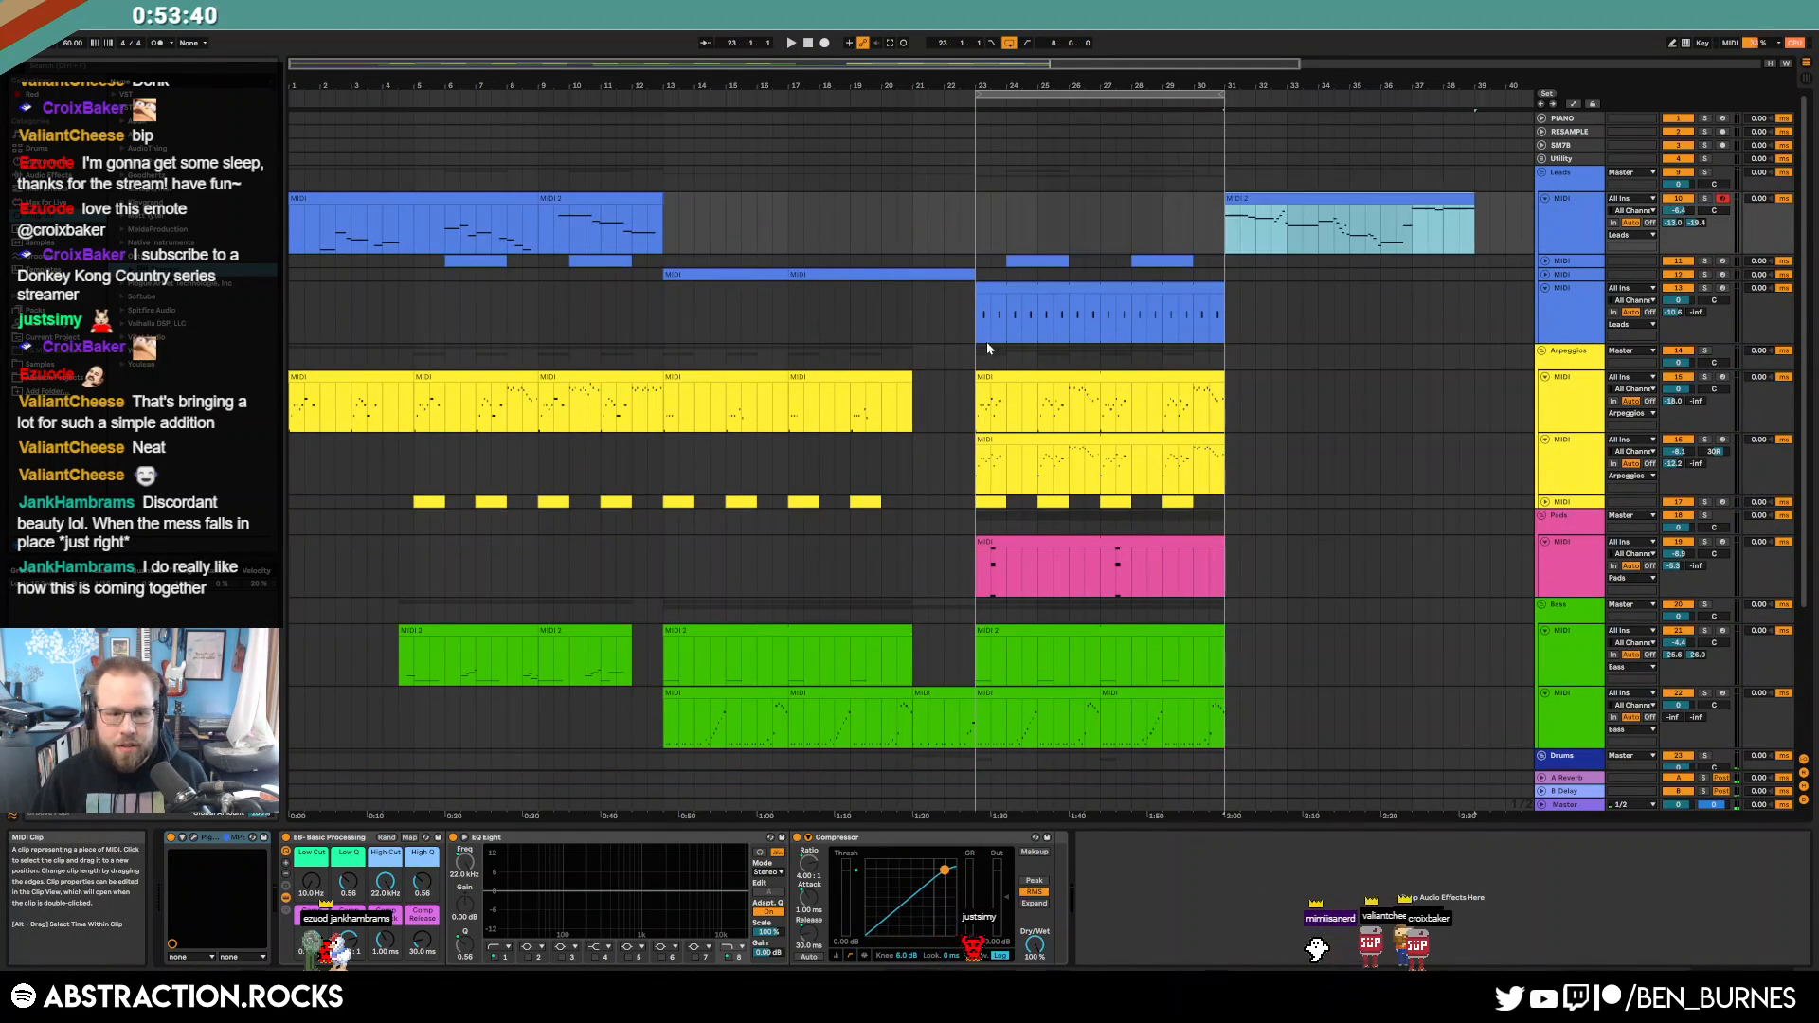
Open Pigments on the first Leads track and automate its F1 Cutoff to rise to about 5314 Hz at bar 23.
{"action": "left_click", "coordinate": [198, 840]}
{"action": "left_click_drag", "start_coordinate": [1203, 166], "coordinate": [479, 236]}
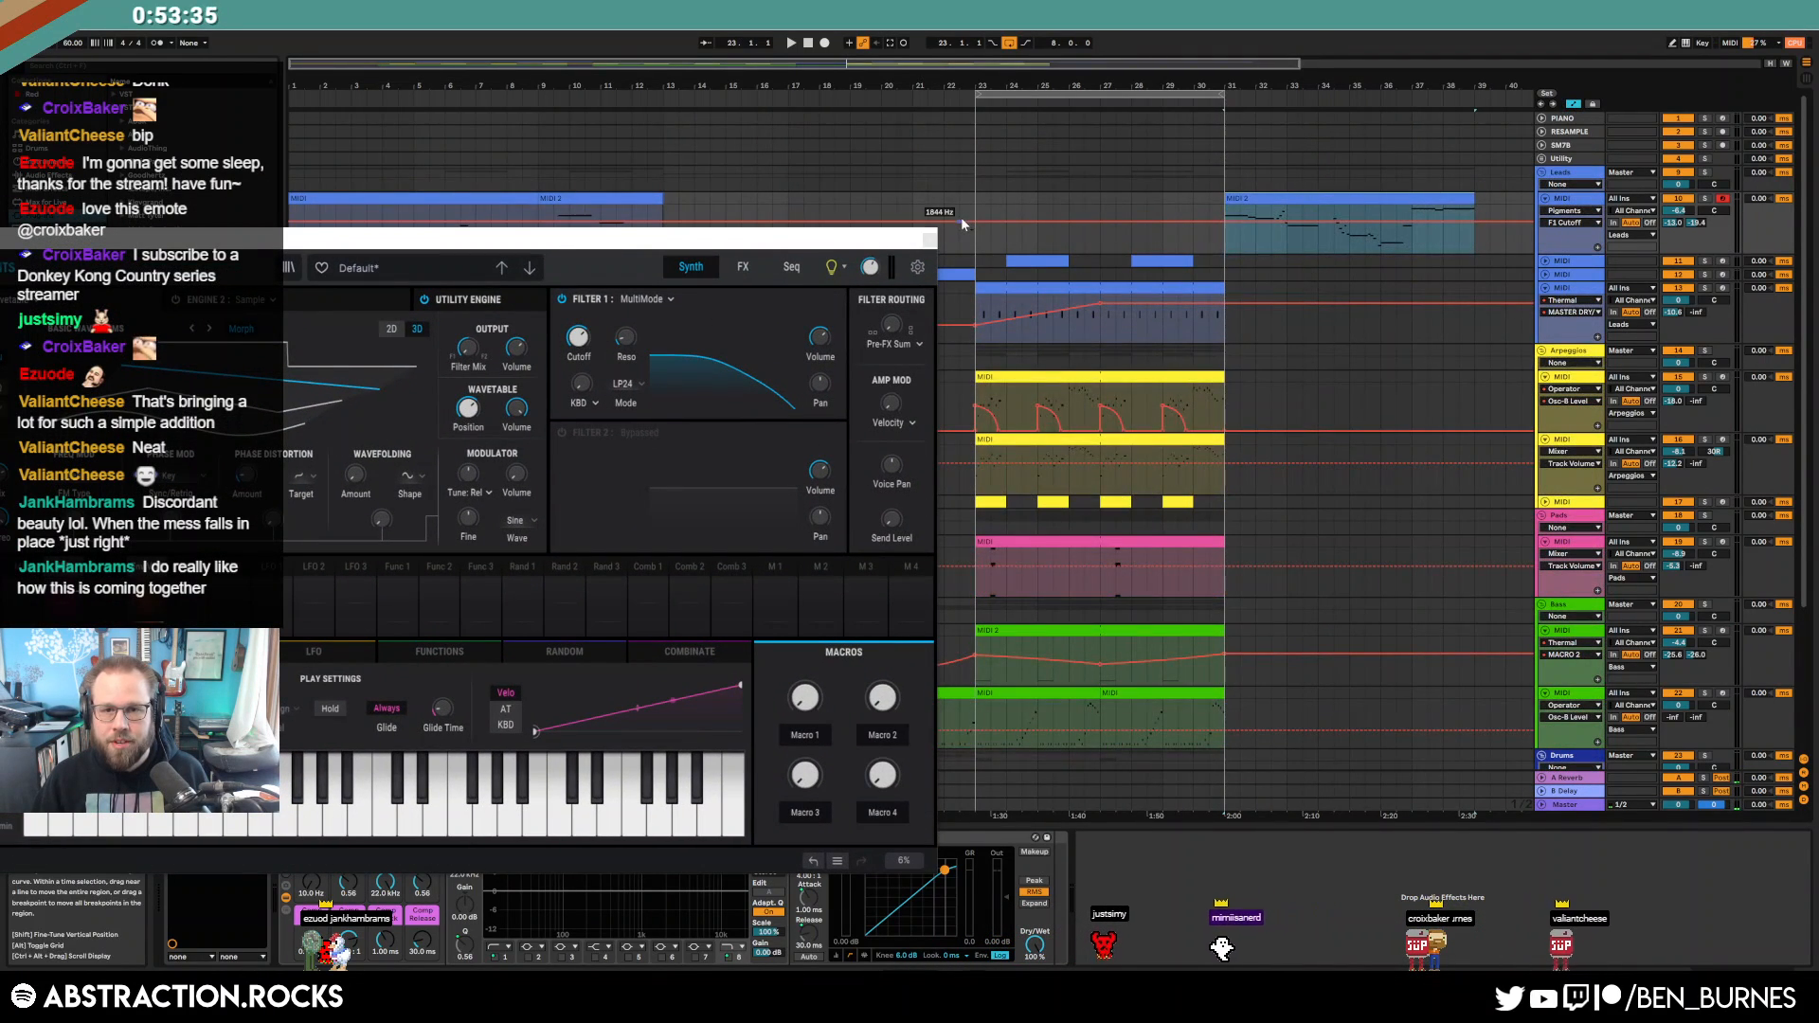
{"action": "key", "text": "a"}
{"action": "left_click_drag", "start_coordinate": [981, 208], "coordinate": [981, 214]}
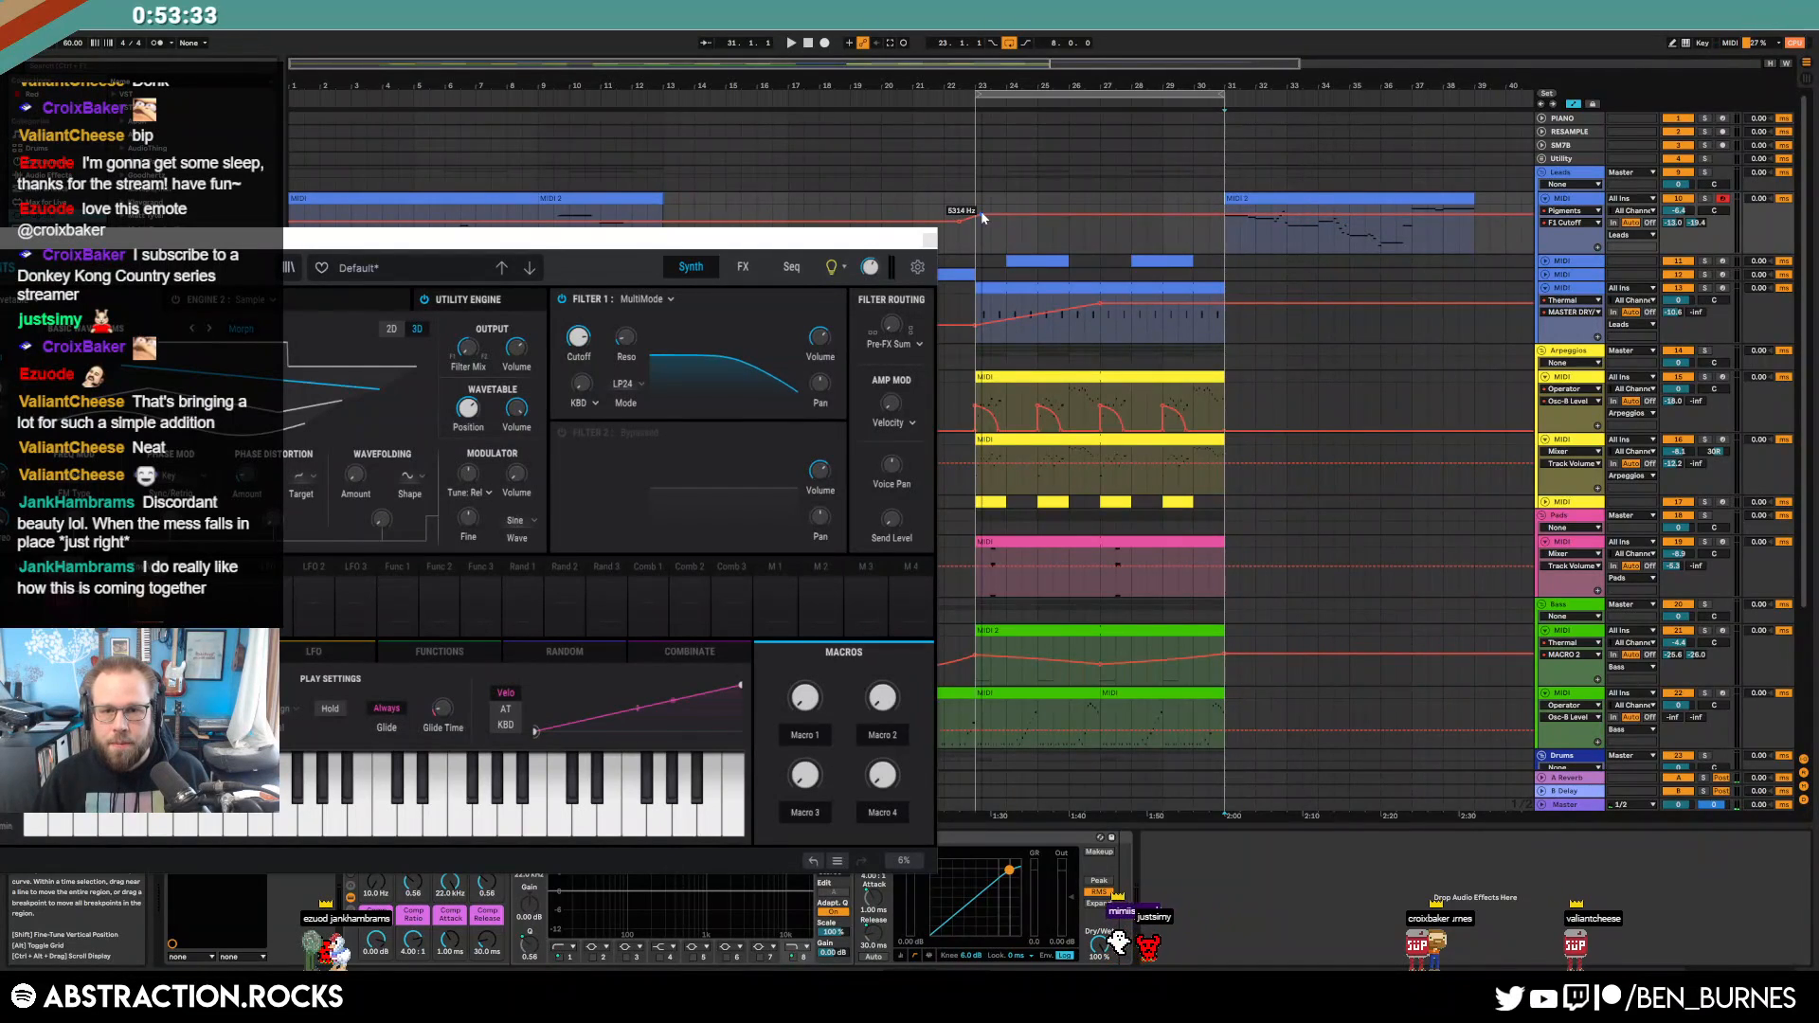
{"action": "left_click", "coordinate": [930, 241]}
{"action": "left_click", "coordinate": [1335, 245]}
Extend the newly recorded lead clip to bar 40 and lengthen its final C6 note toward the clip's end.
{"action": "left_click_drag", "start_coordinate": [1474, 199], "coordinate": [1505, 199]}
{"action": "key", "text": "a"}
{"action": "double_click", "coordinate": [1439, 200]}
{"action": "left_click", "coordinate": [1726, 710]}
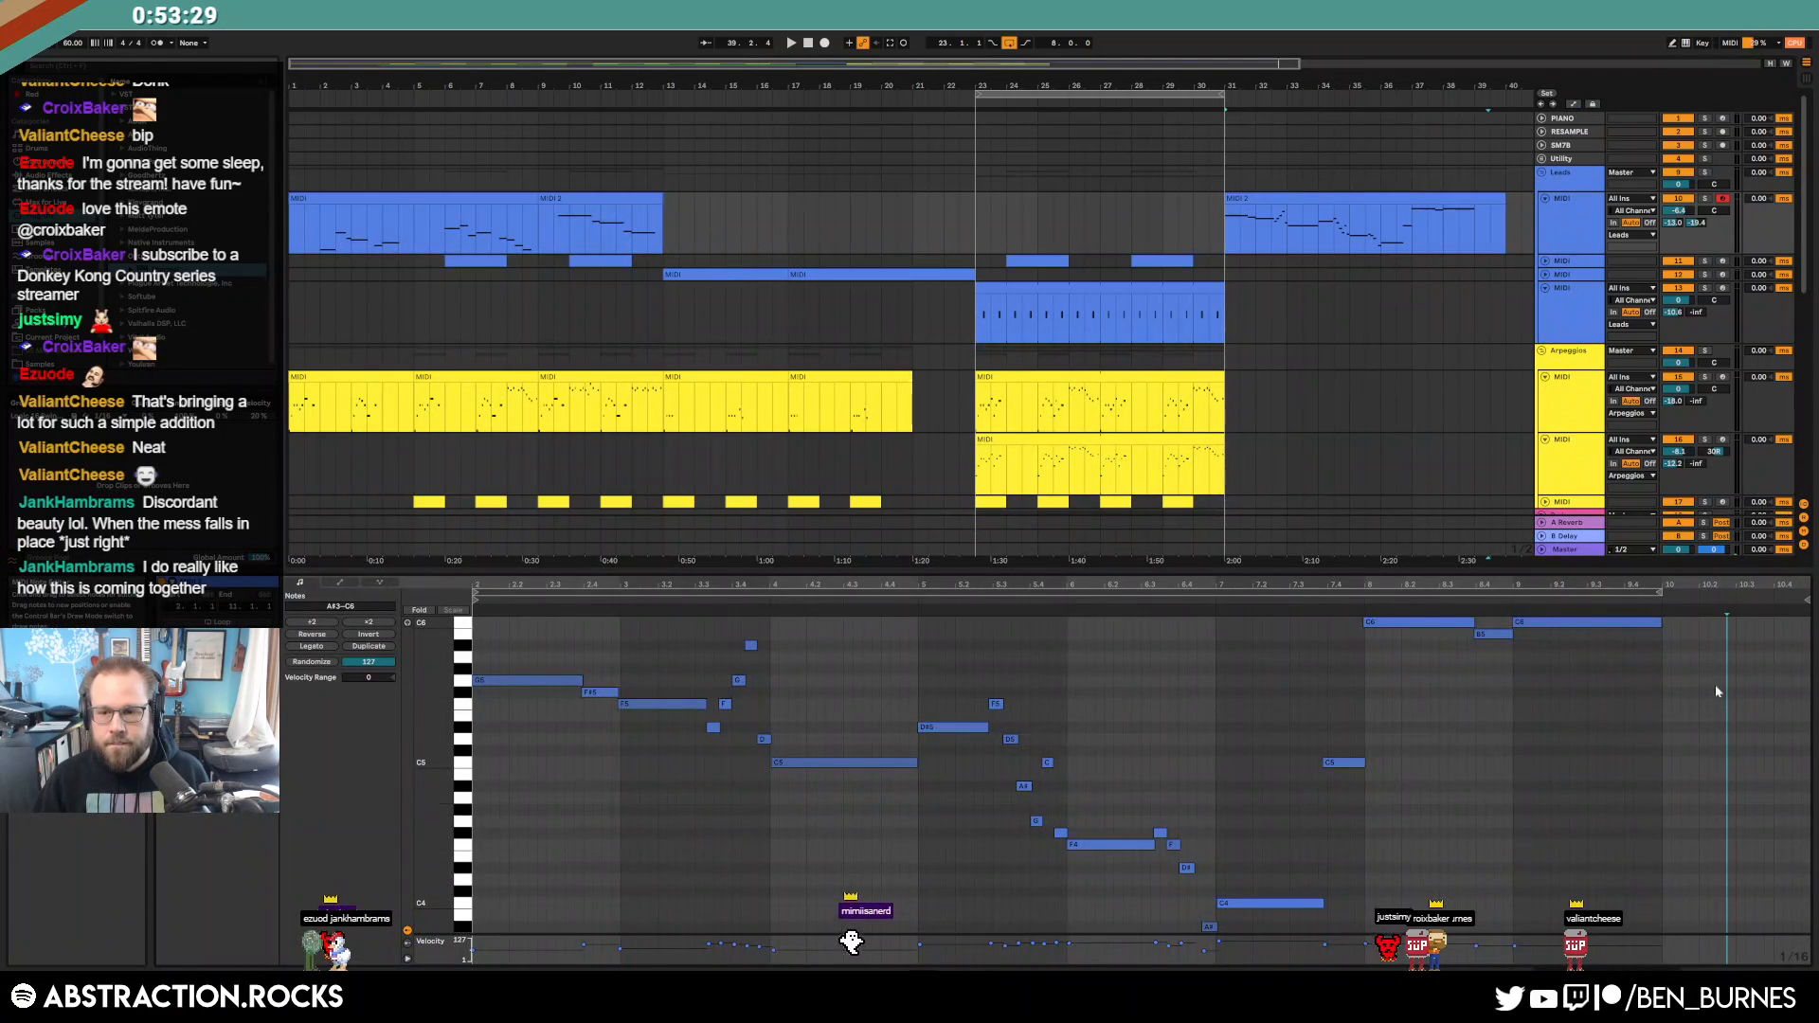
{"action": "left_click_drag", "start_coordinate": [1662, 622], "coordinate": [1771, 632]}
{"action": "key", "text": "a"}
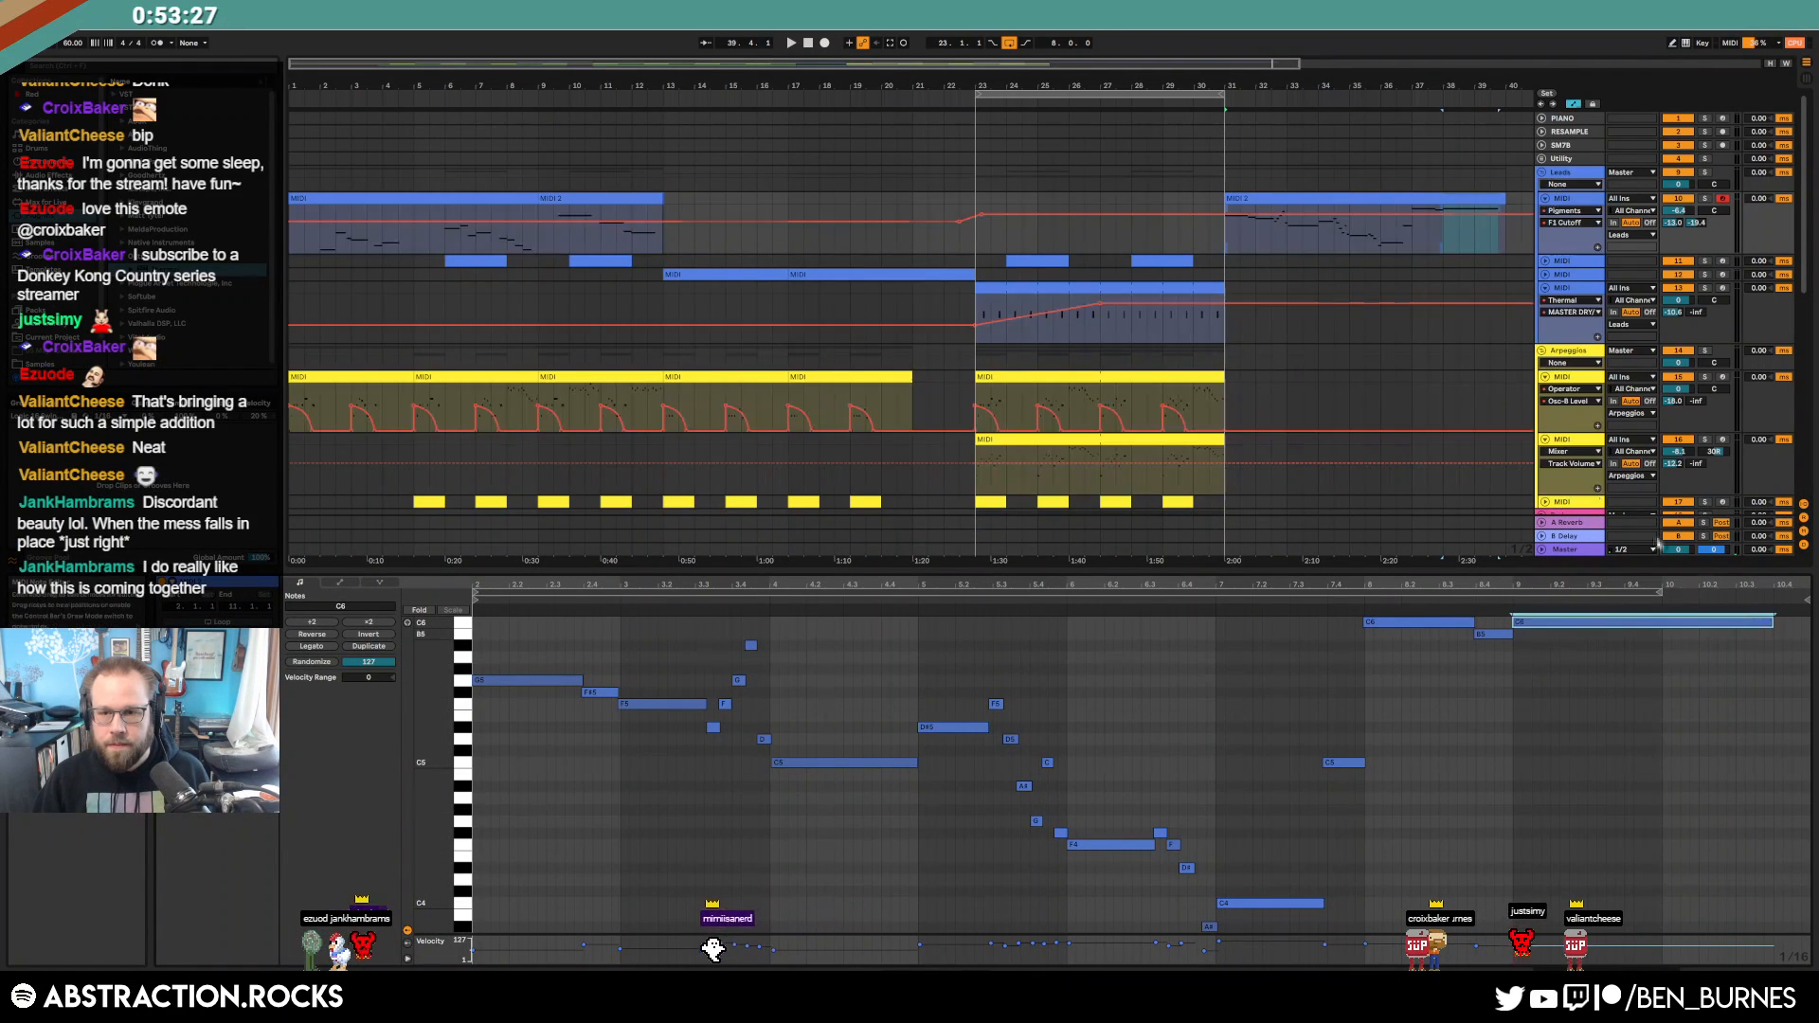
{"action": "key", "text": "shift+Tab"}
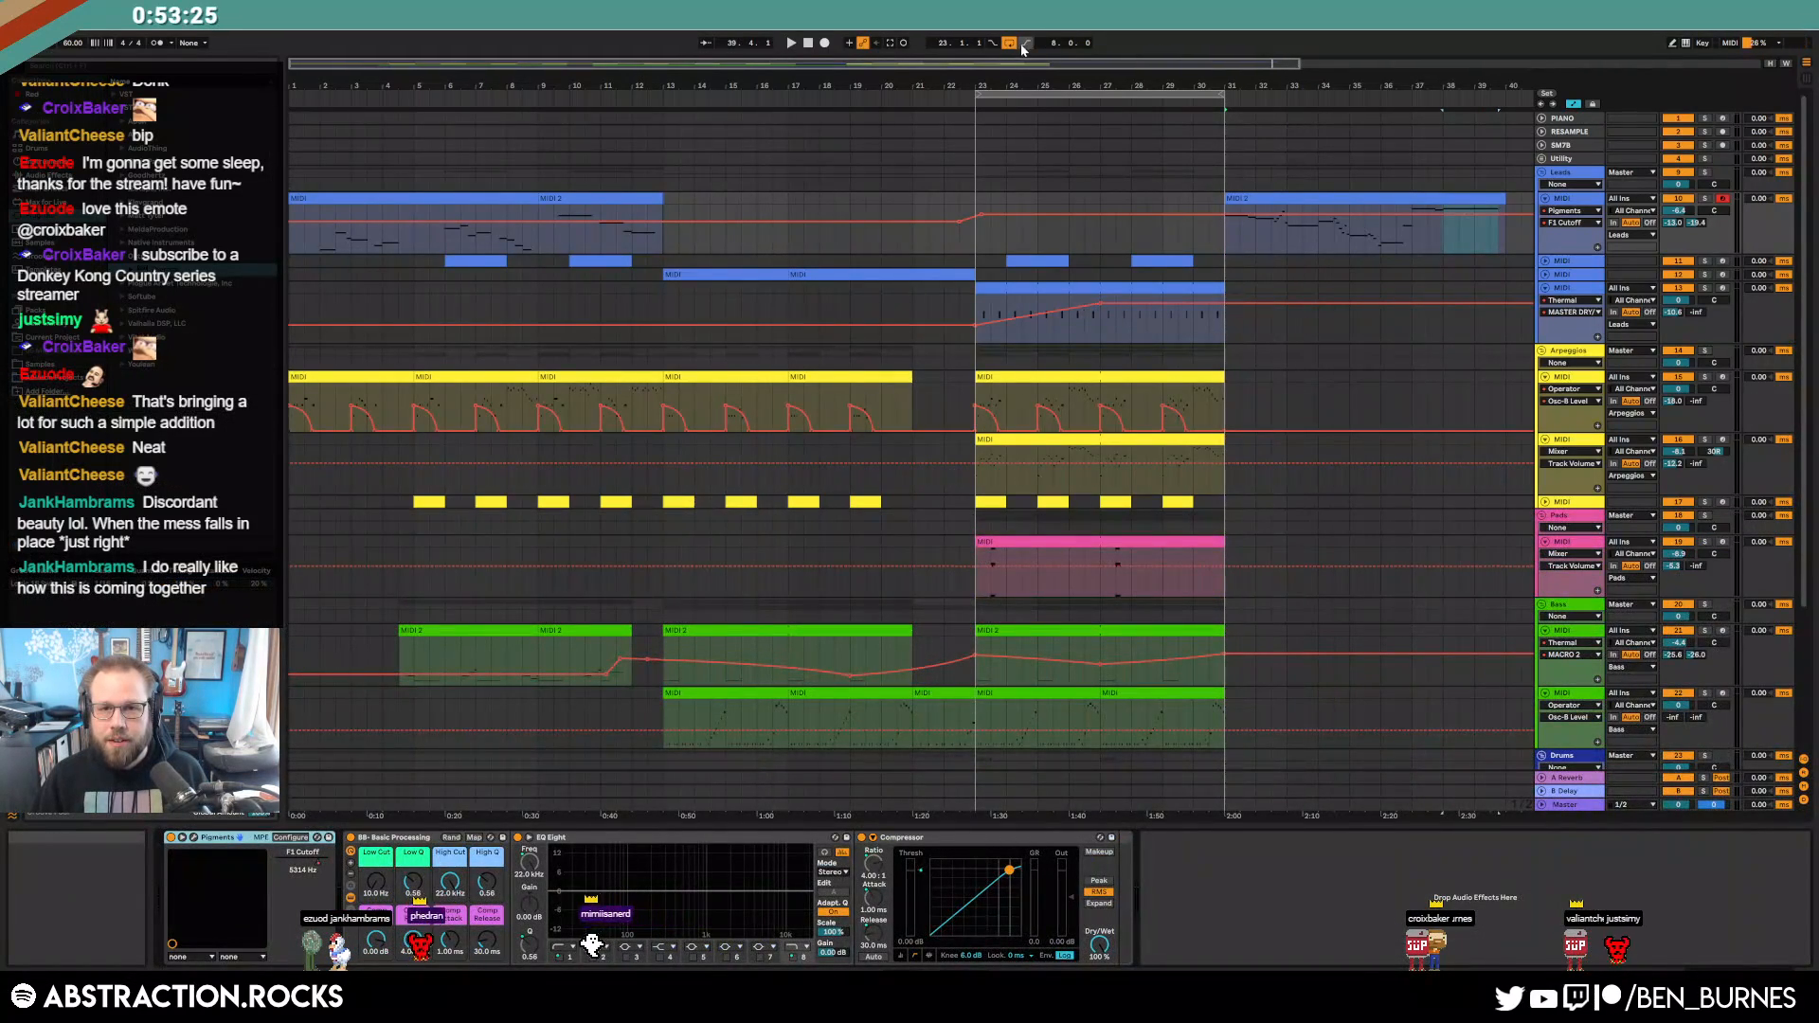
Extend the repeating-note Leads clip from bar 31 to bar 40 and add breakpoints to its Thermal dry/wet automation around bars 30 and 31.
{"action": "left_click", "coordinate": [1252, 264]}
{"action": "key", "text": "a"}
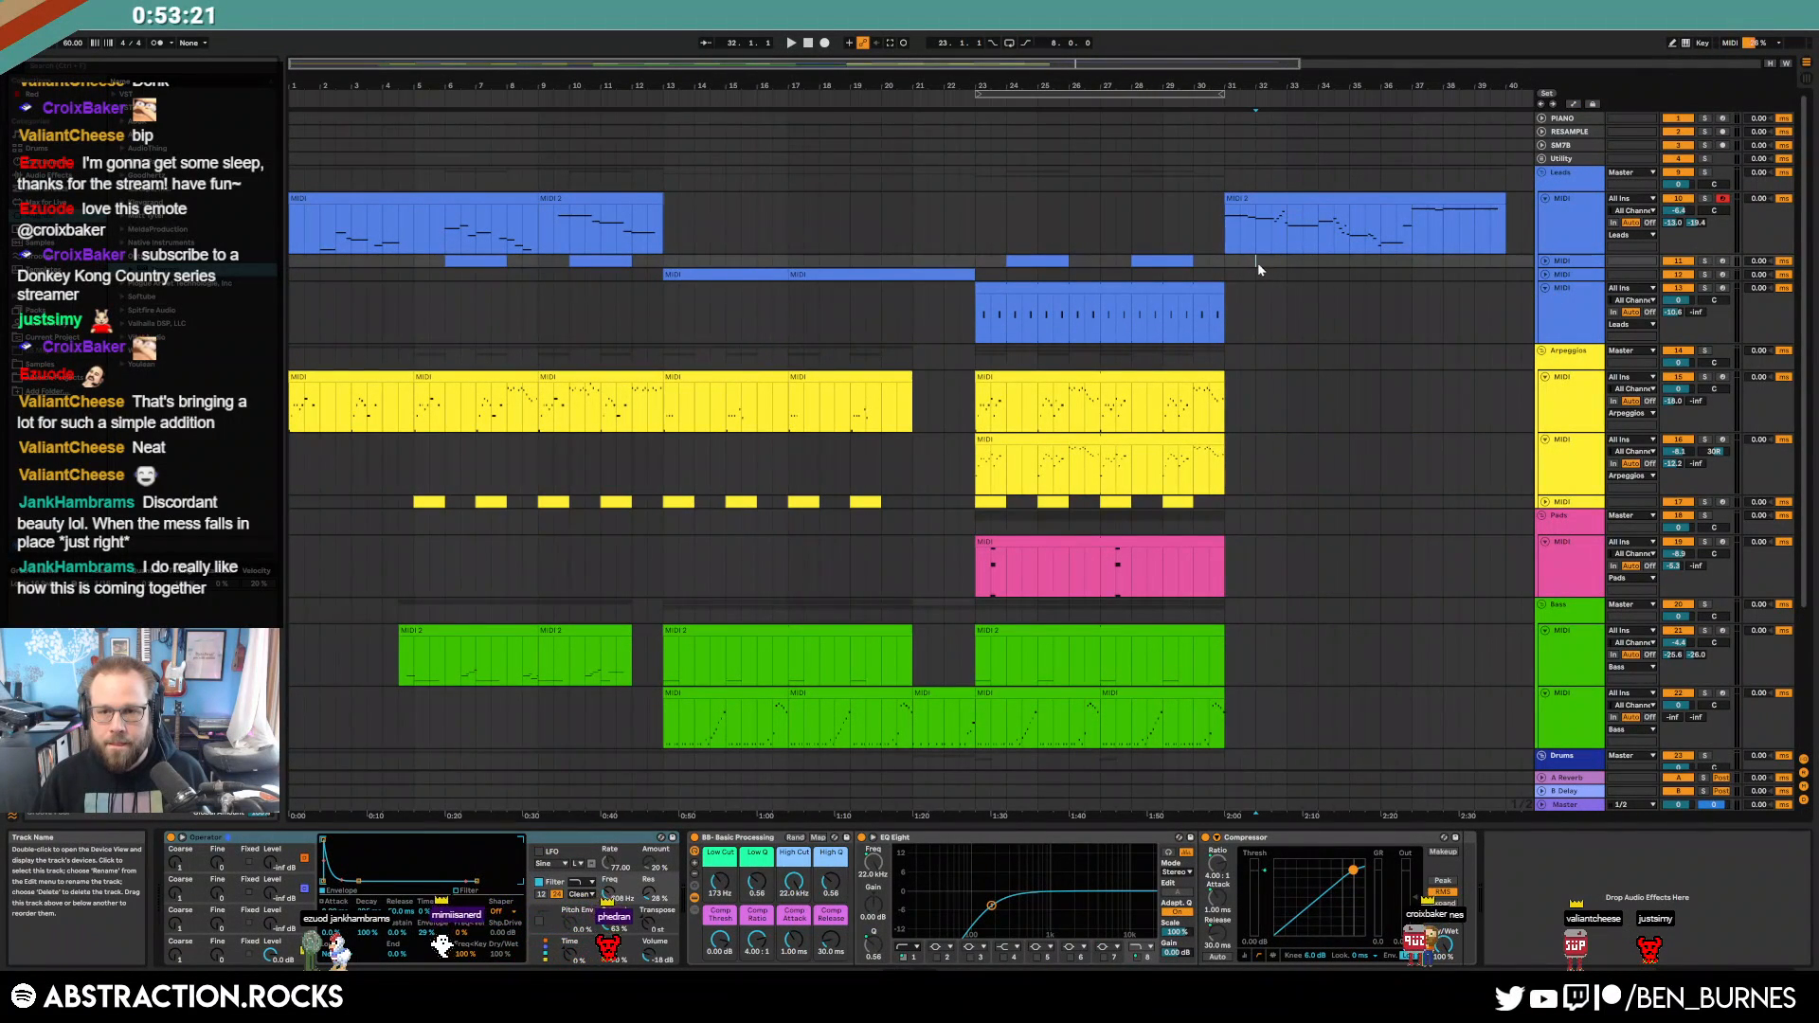
{"action": "left_click_drag", "start_coordinate": [1229, 261], "coordinate": [1251, 502]}
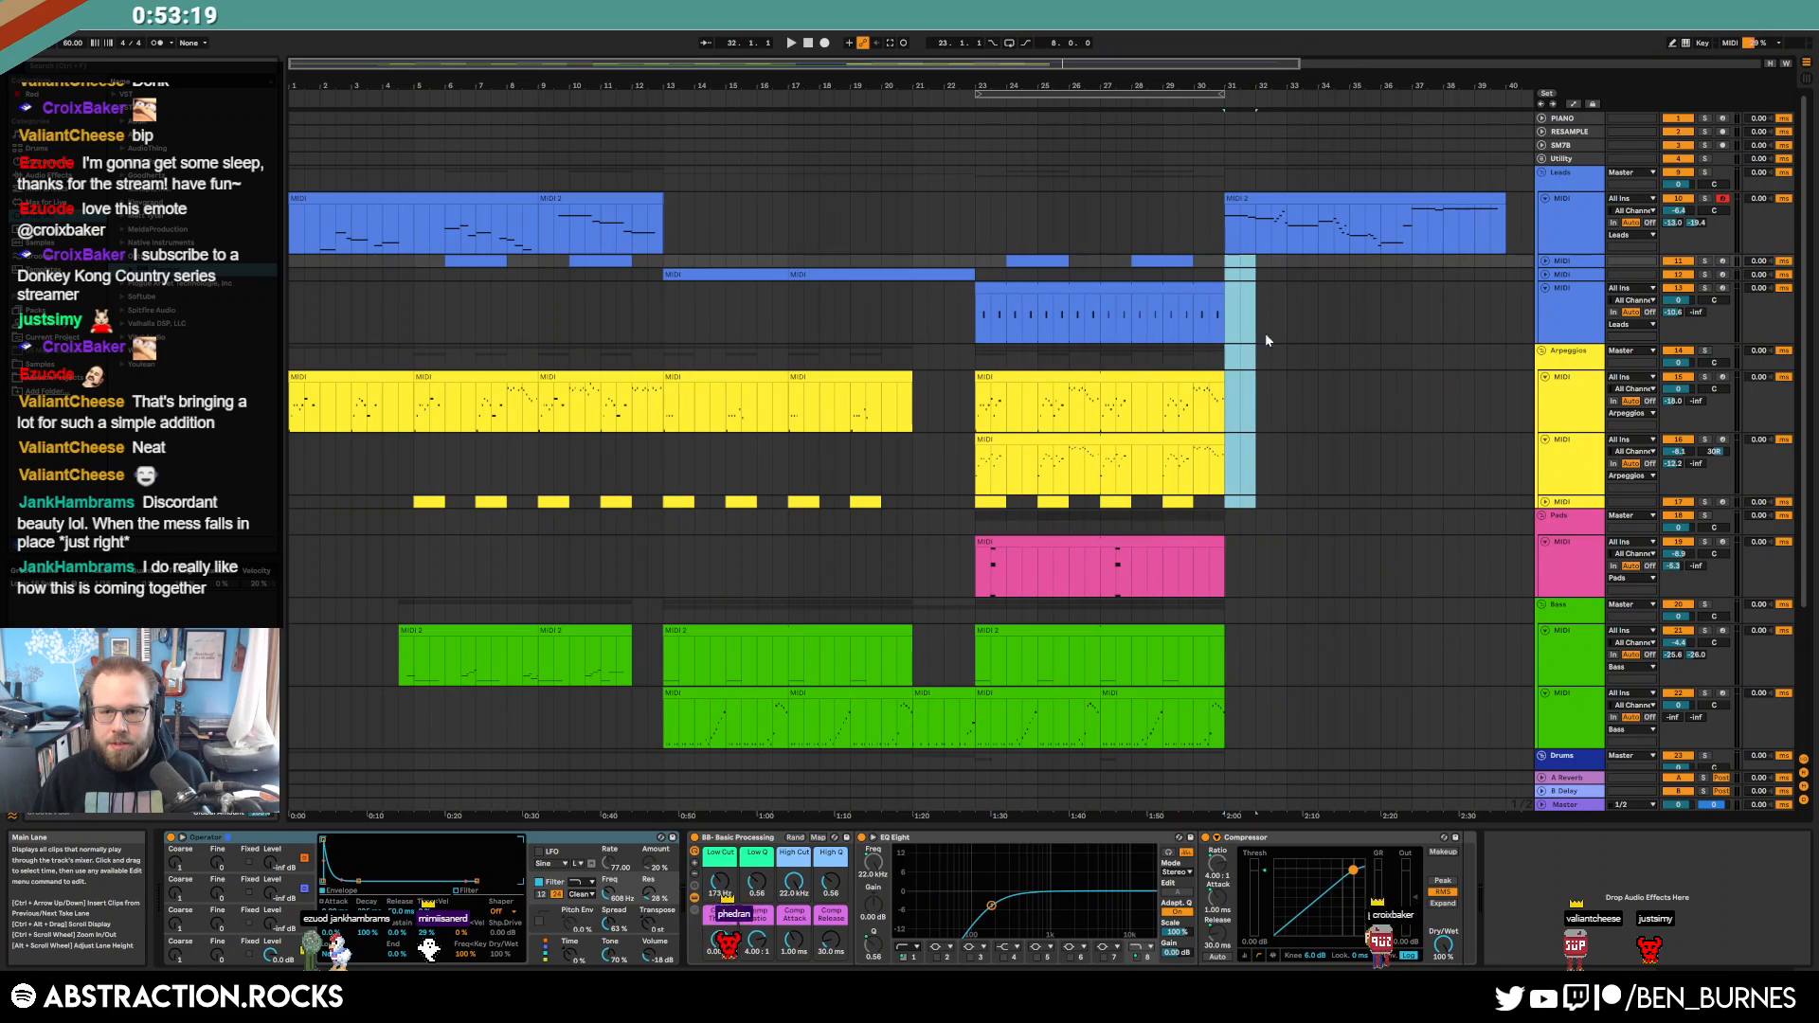
{"action": "left_click", "coordinate": [1282, 325]}
{"action": "left_click_drag", "start_coordinate": [1224, 290], "coordinate": [1499, 303]}
{"action": "key", "text": "a"}
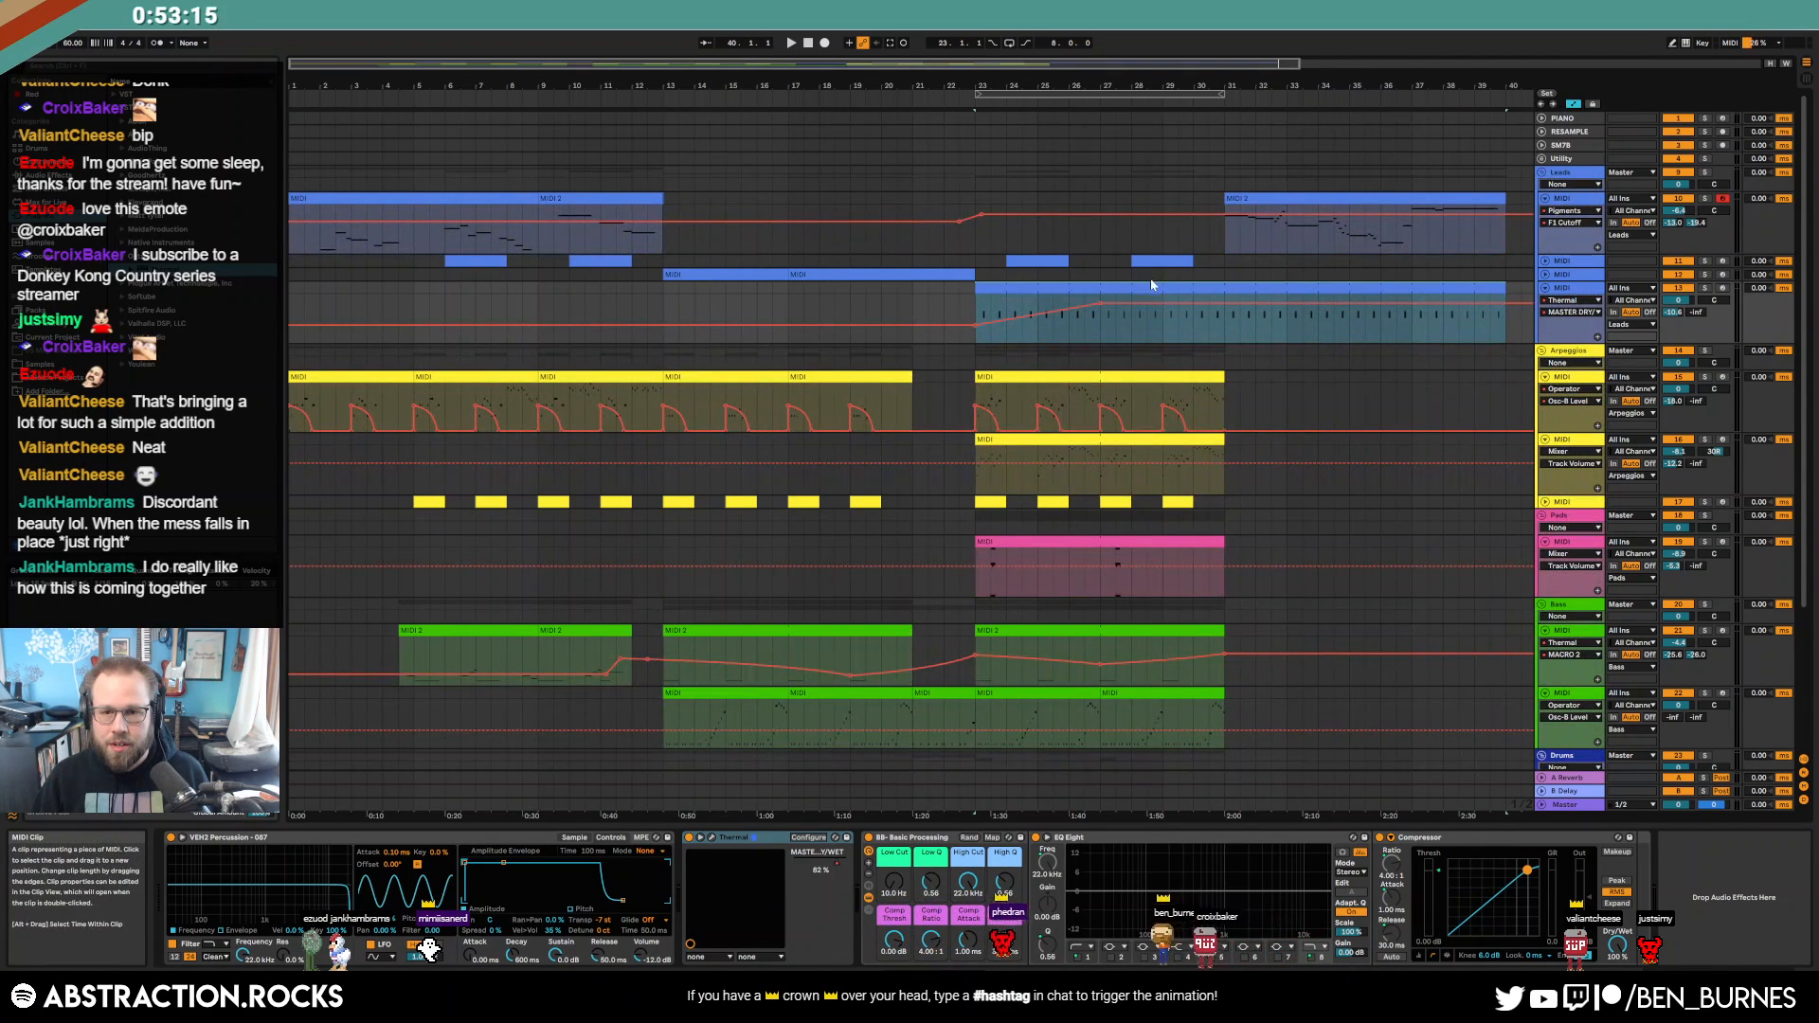
{"action": "left_click", "coordinate": [1193, 299]}
{"action": "left_click", "coordinate": [1221, 295]}
Unfold the second Leads MIDI track and duplicate its bars 23 to 31 directly after bar 31.
{"action": "left_click", "coordinate": [1545, 260]}
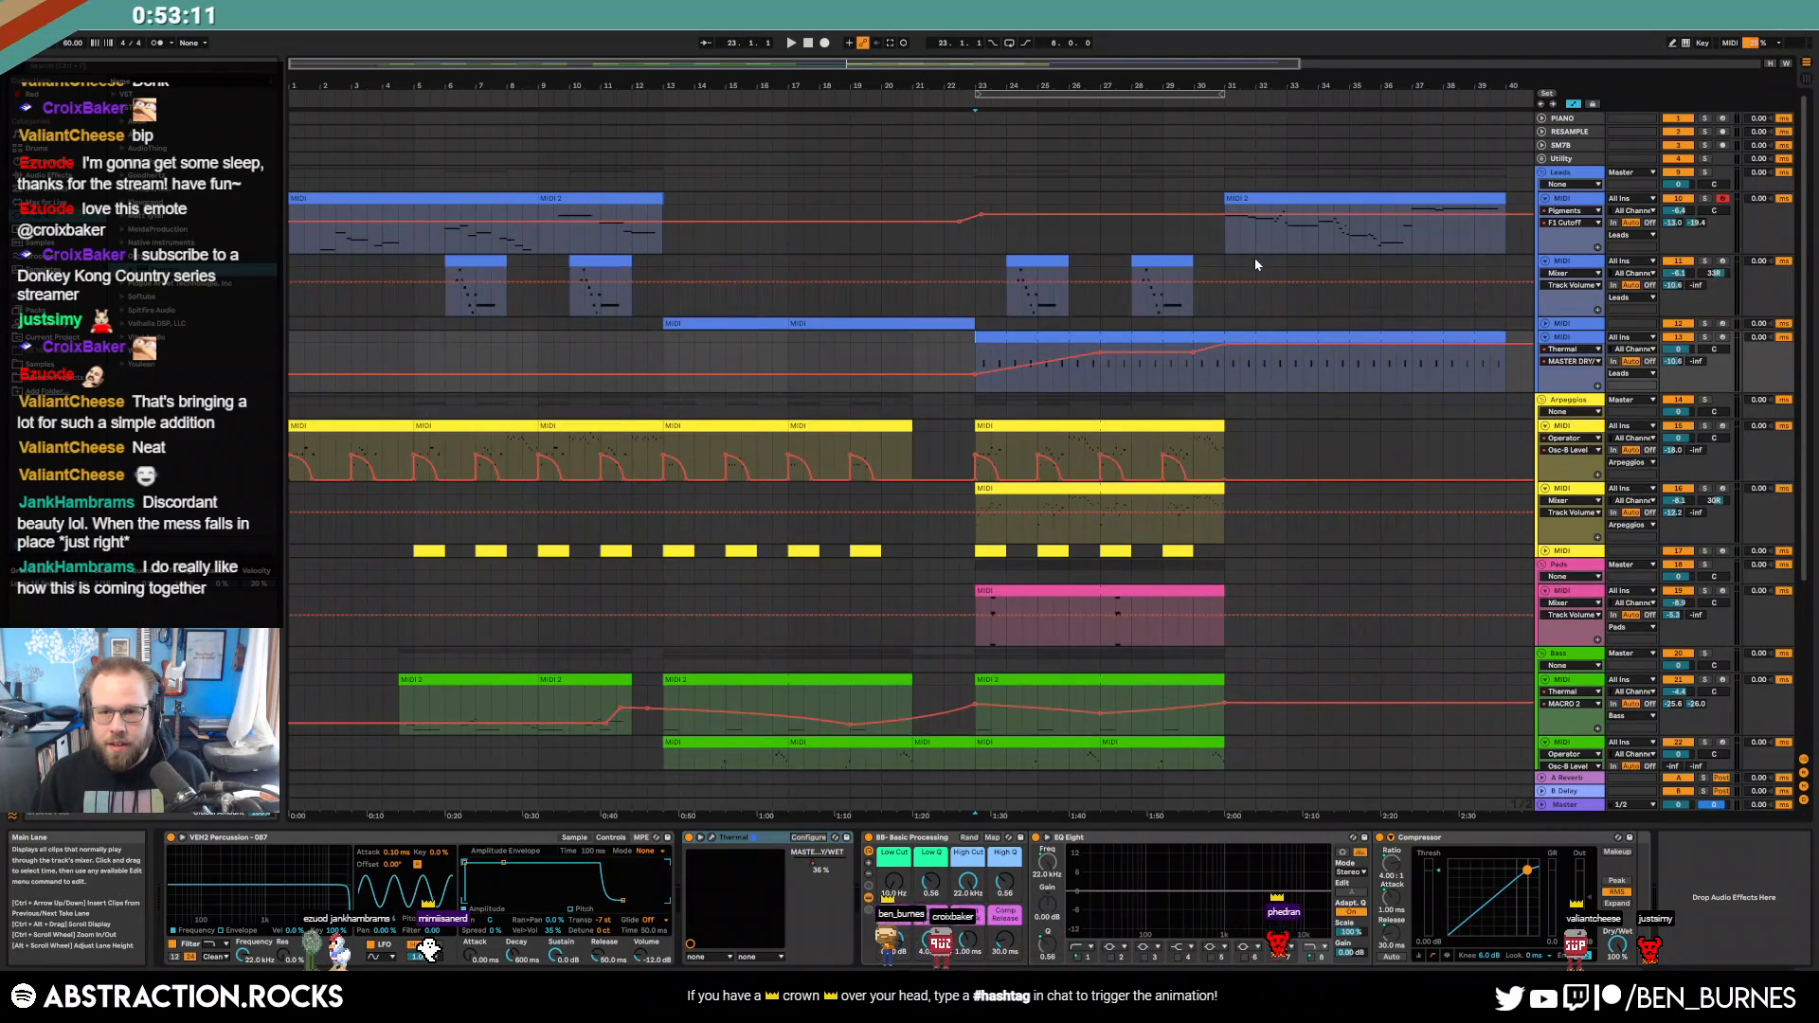
{"action": "left_click_drag", "start_coordinate": [1225, 268], "coordinate": [955, 270]}
{"action": "key", "text": "ctrl+d"}
{"action": "key", "text": "a"}
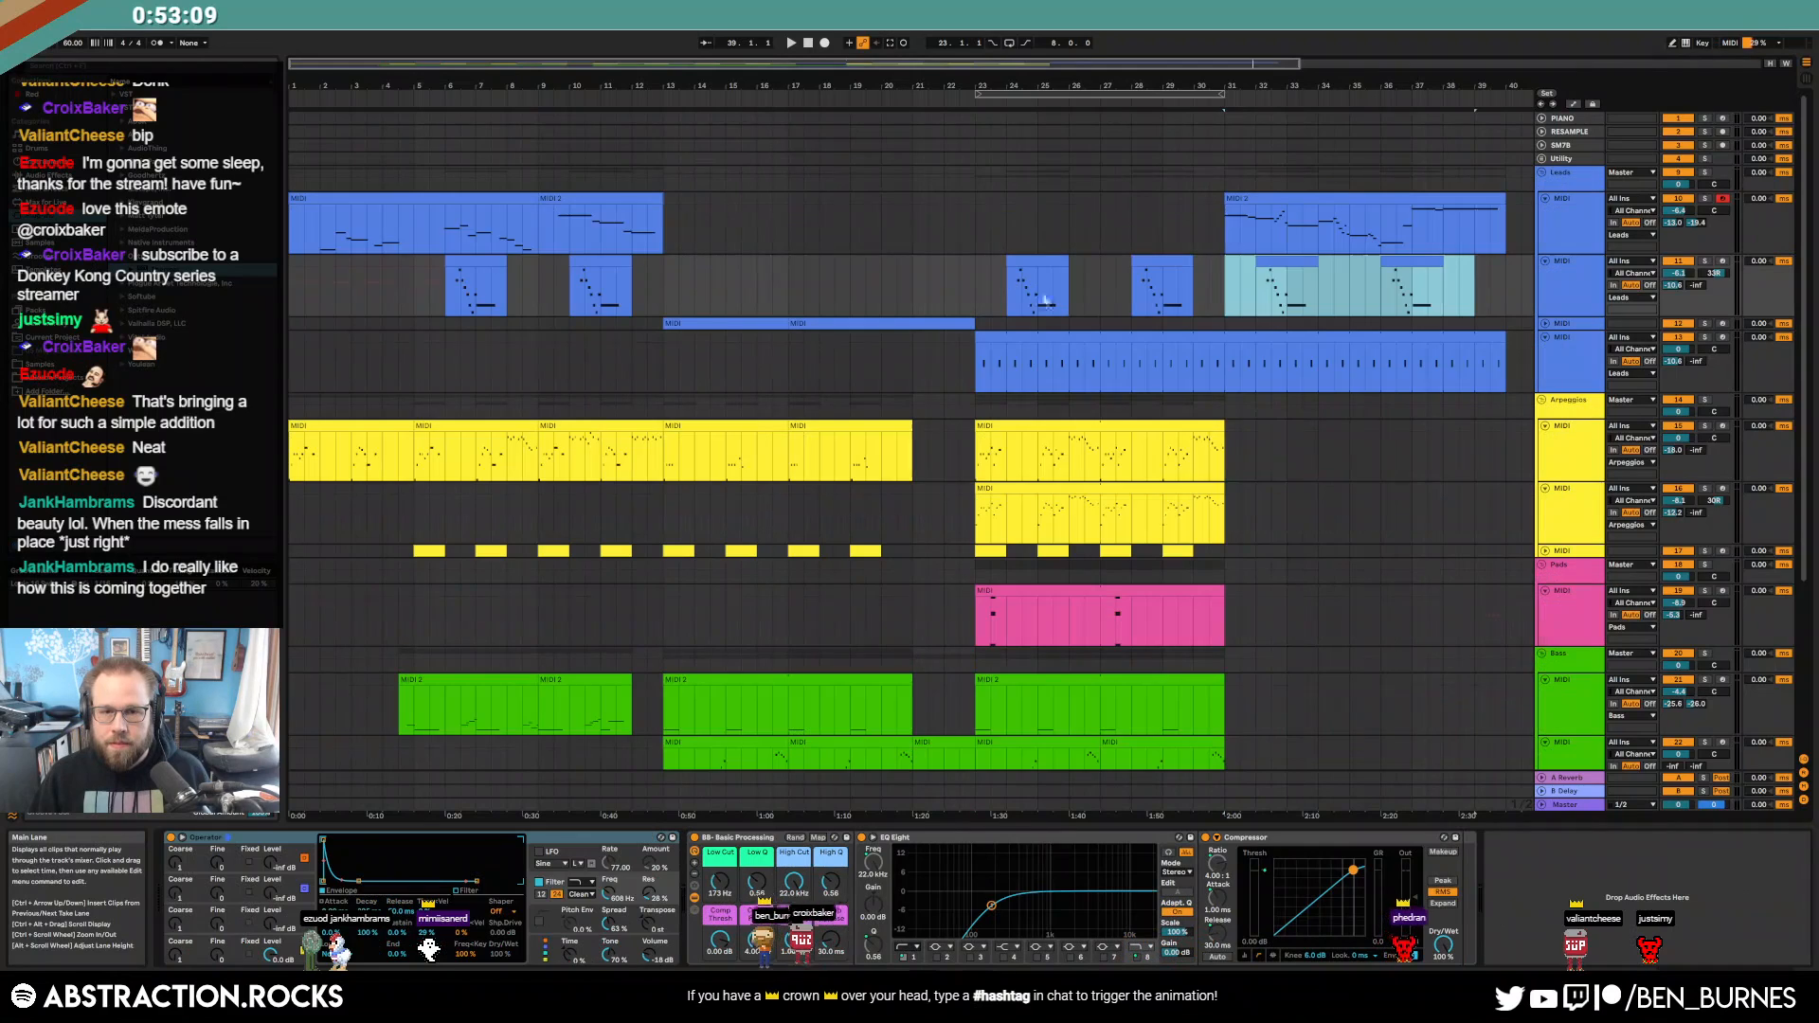
Extend the two arpeggio clips that start at bar 23 from bar 31 to bar 39.
{"action": "left_click", "coordinate": [1316, 478]}
{"action": "scroll", "coordinate": [1299, 468], "scroll_direction": "down", "scroll_amount": 3}
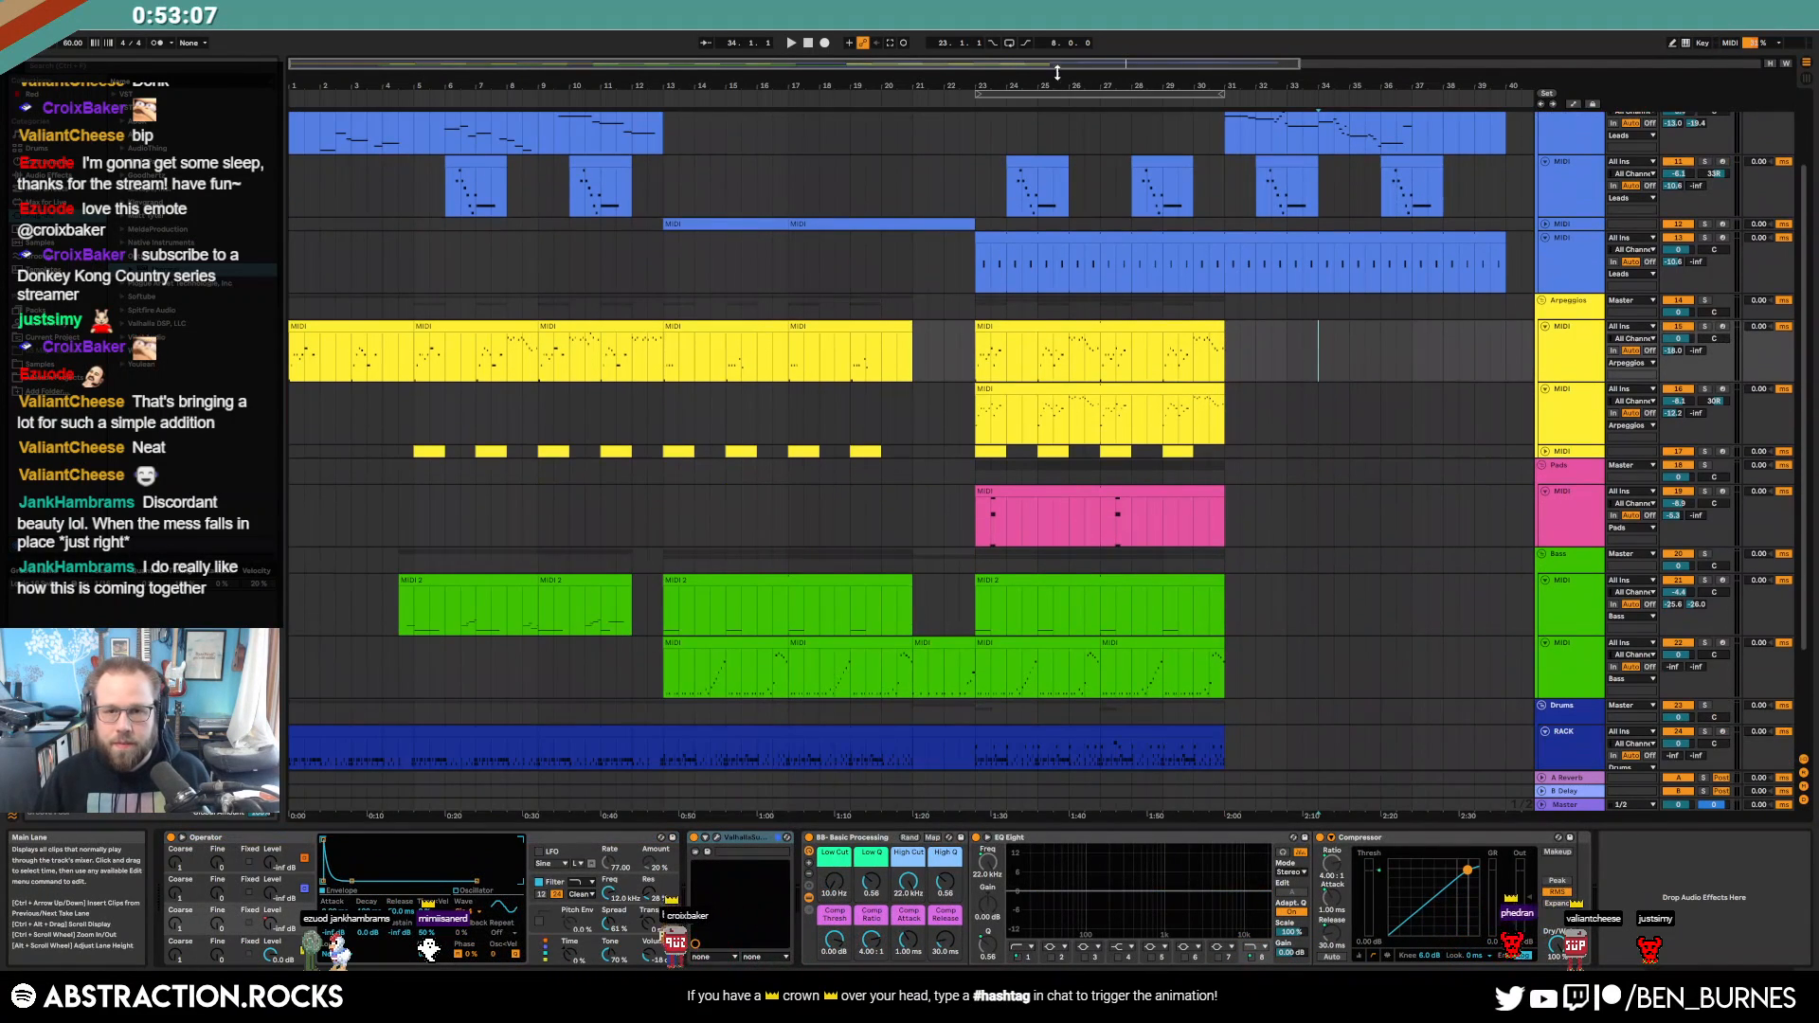
{"action": "left_click_drag", "start_coordinate": [1236, 407], "coordinate": [910, 407]}
{"action": "scroll", "coordinate": [1248, 407], "scroll_direction": "down", "scroll_amount": 2}
{"action": "left_click_drag", "start_coordinate": [895, 271], "coordinate": [1141, 292]}
{"action": "left_click", "coordinate": [876, 333]}
{"action": "key", "text": "ctrl+d"}
{"action": "left_click_drag", "start_coordinate": [895, 334], "coordinate": [1143, 355]}
Show Operator's Osc-B Level automation on the second Arpeggios MIDI track.
{"action": "key", "text": "a"}
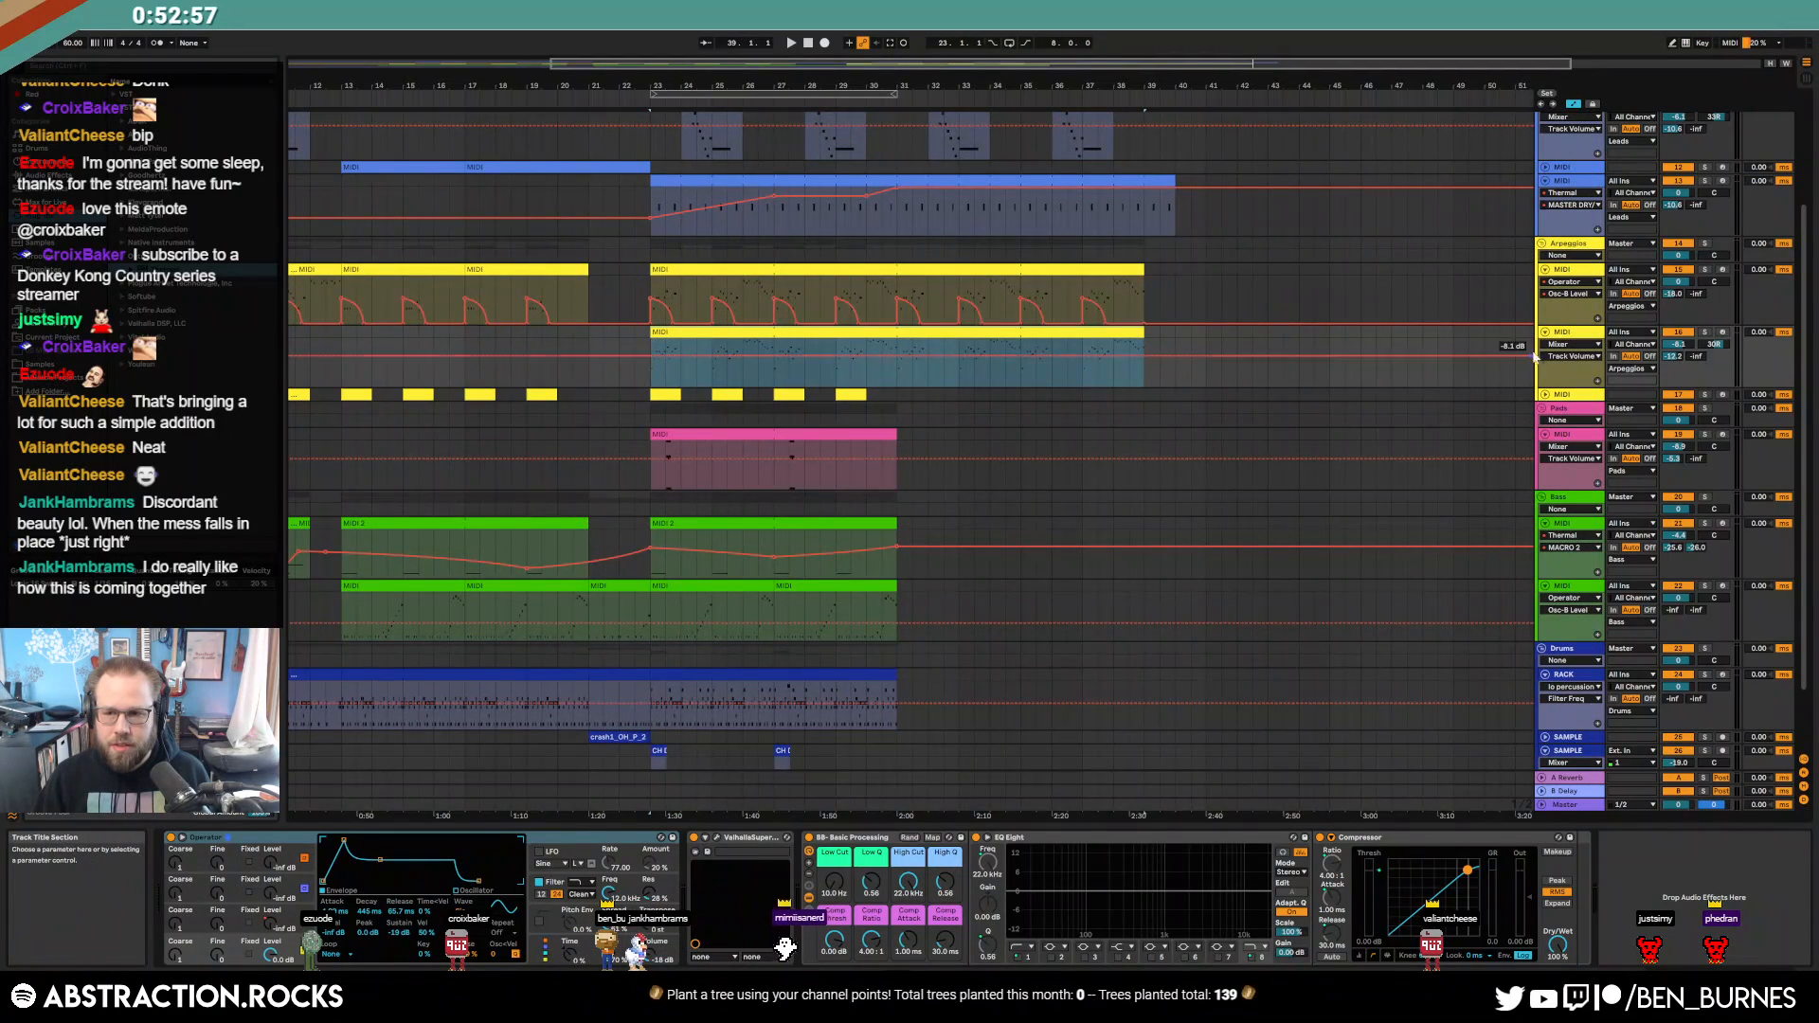
{"action": "left_click", "coordinate": [1570, 343]}
{"action": "left_click", "coordinate": [1560, 366]}
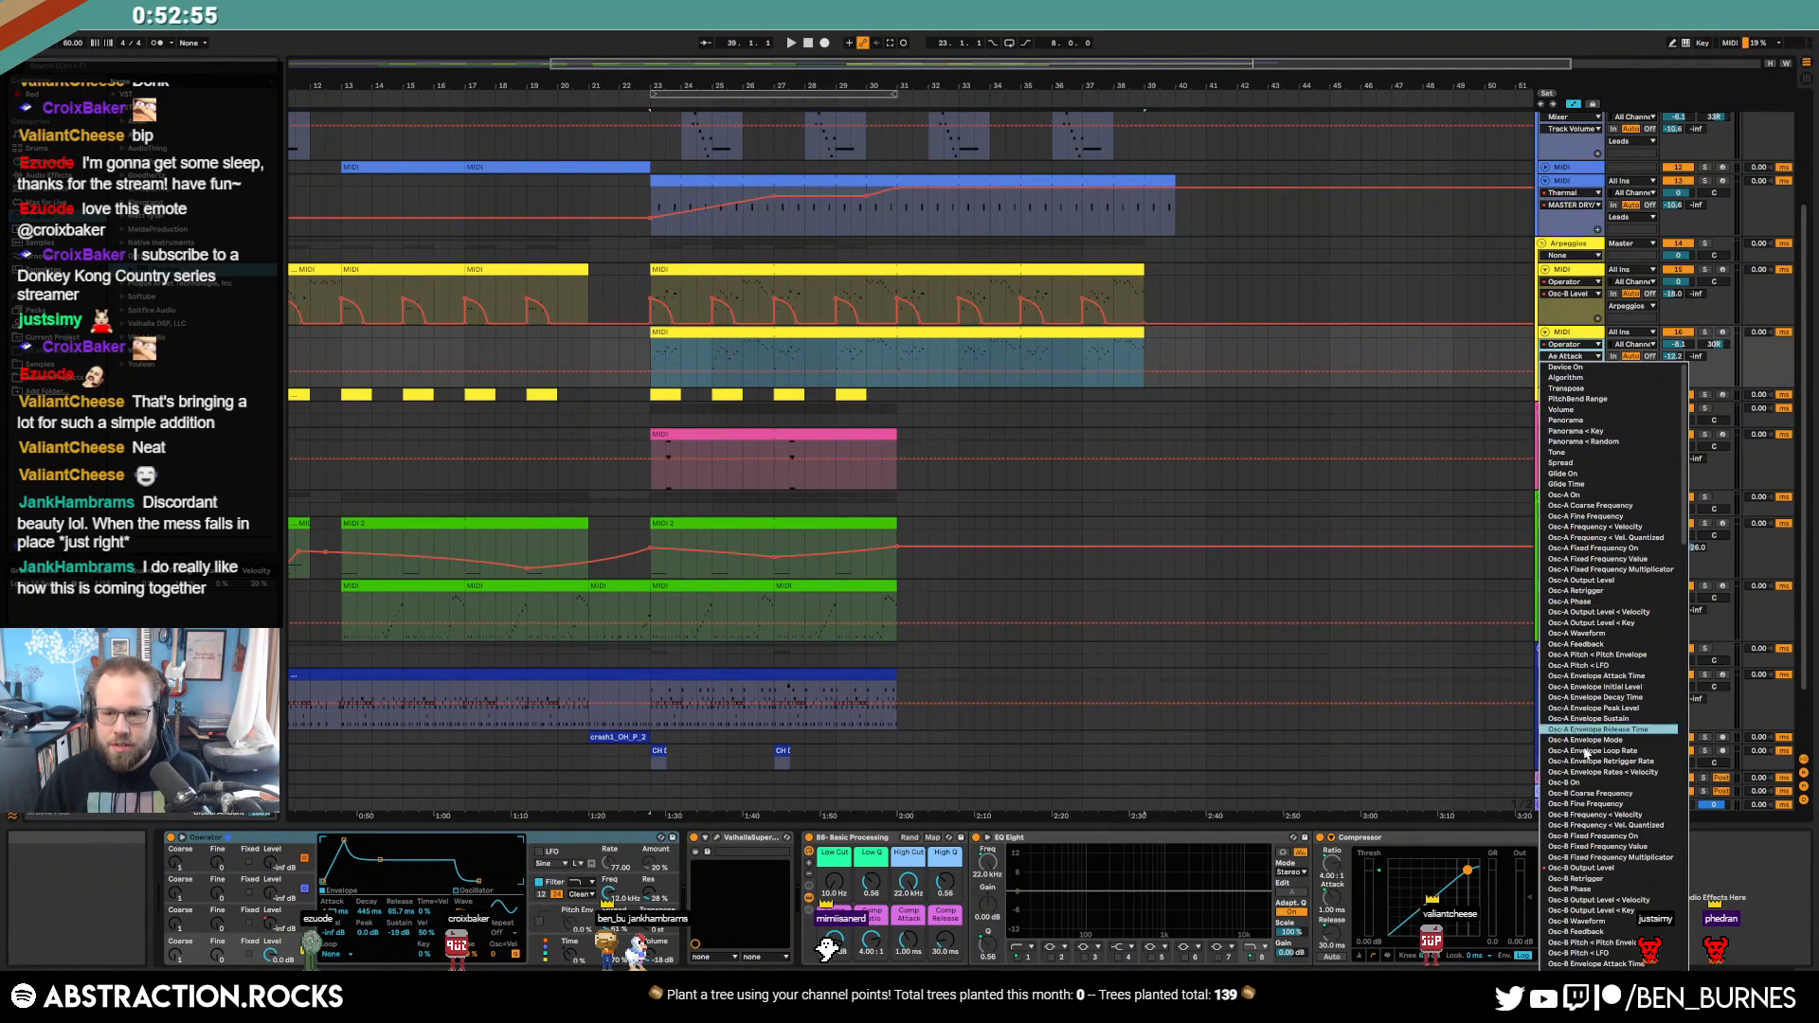
{"action": "left_click", "coordinate": [1598, 869]}
Extend the Pads clip and the first Bass clip to bar 39, and raise the bass MACRO 2 automation slightly at bar 35.
{"action": "scroll", "coordinate": [1079, 426], "scroll_direction": "down", "scroll_amount": 2}
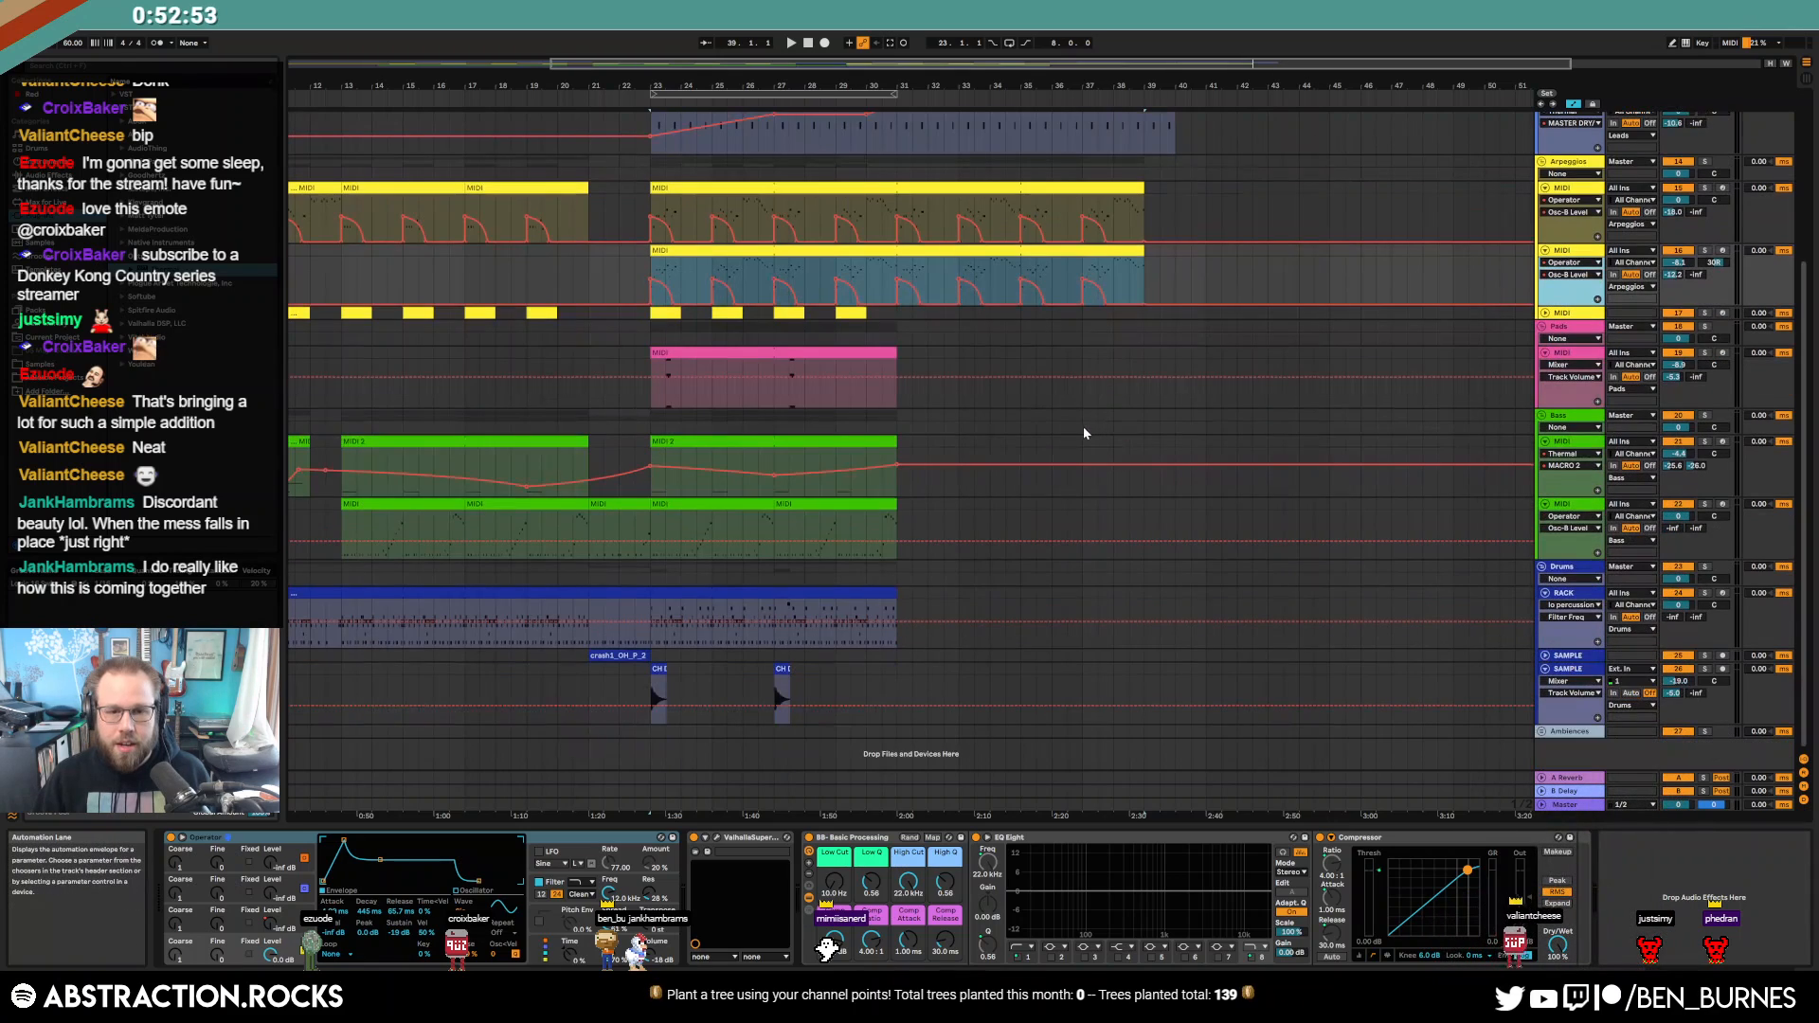
{"action": "left_click_drag", "start_coordinate": [897, 374], "coordinate": [1140, 392]}
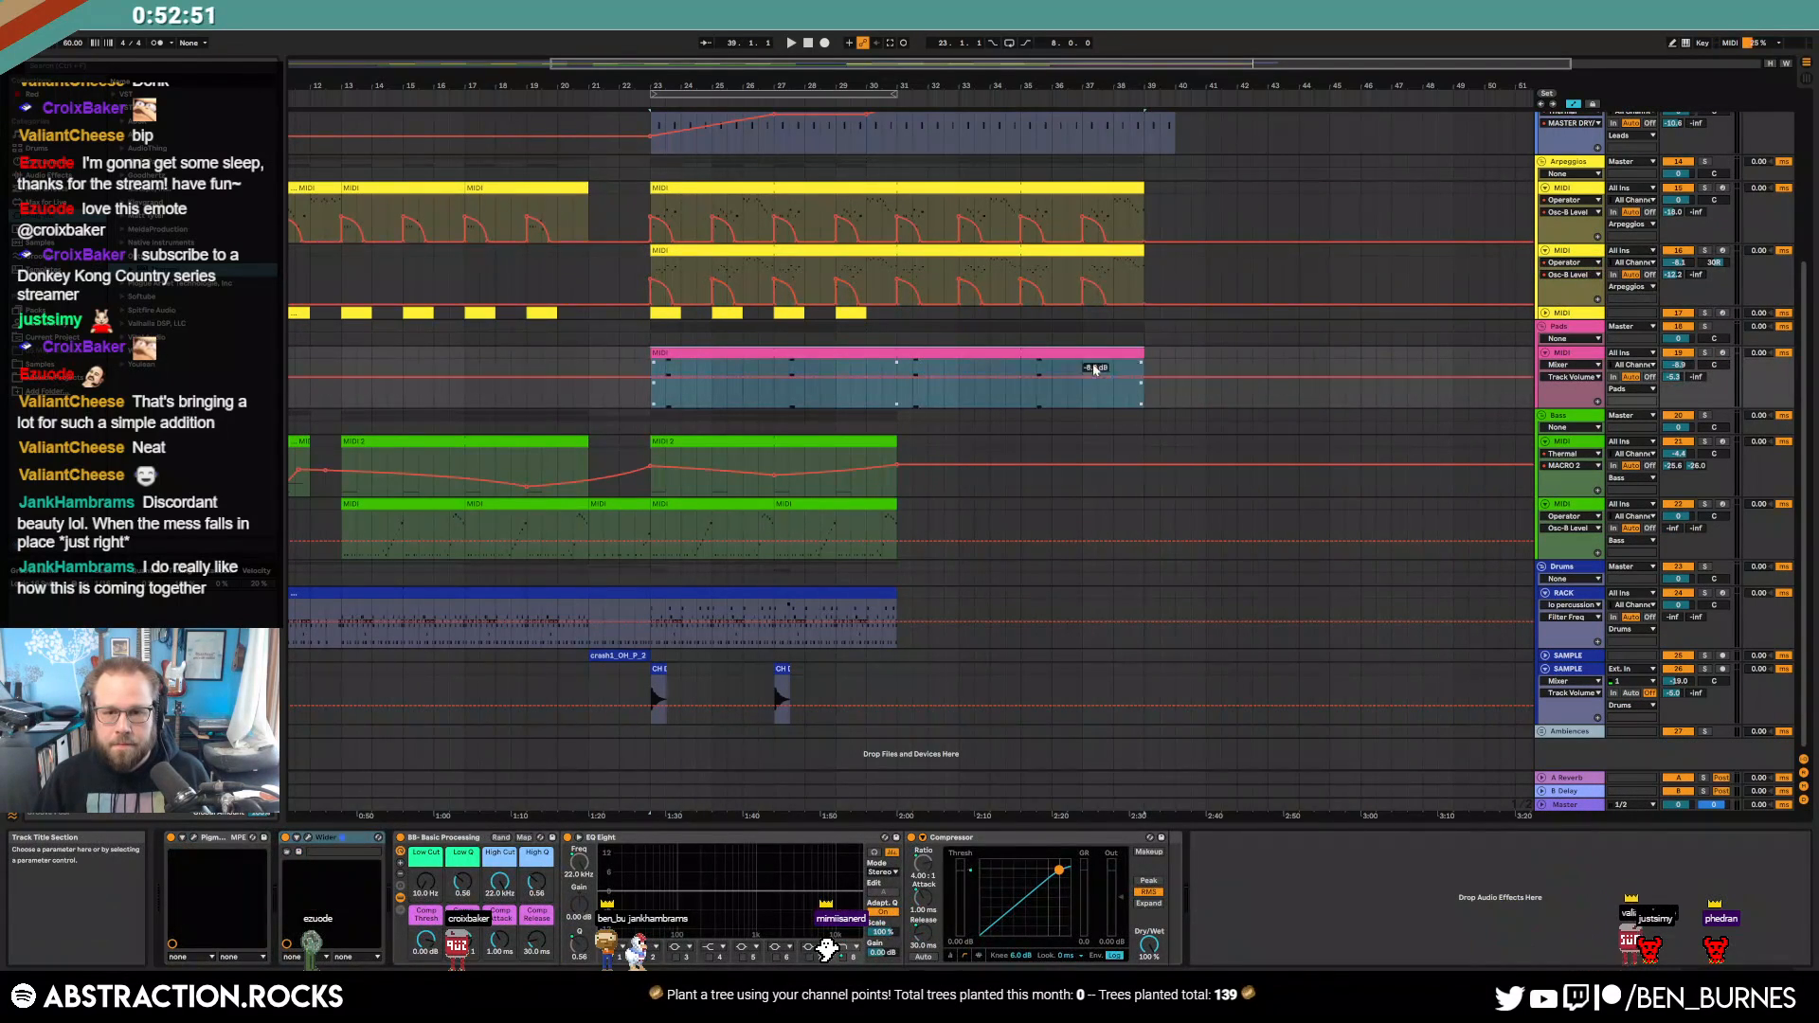
{"action": "left_click_drag", "start_coordinate": [892, 442], "coordinate": [1114, 445]}
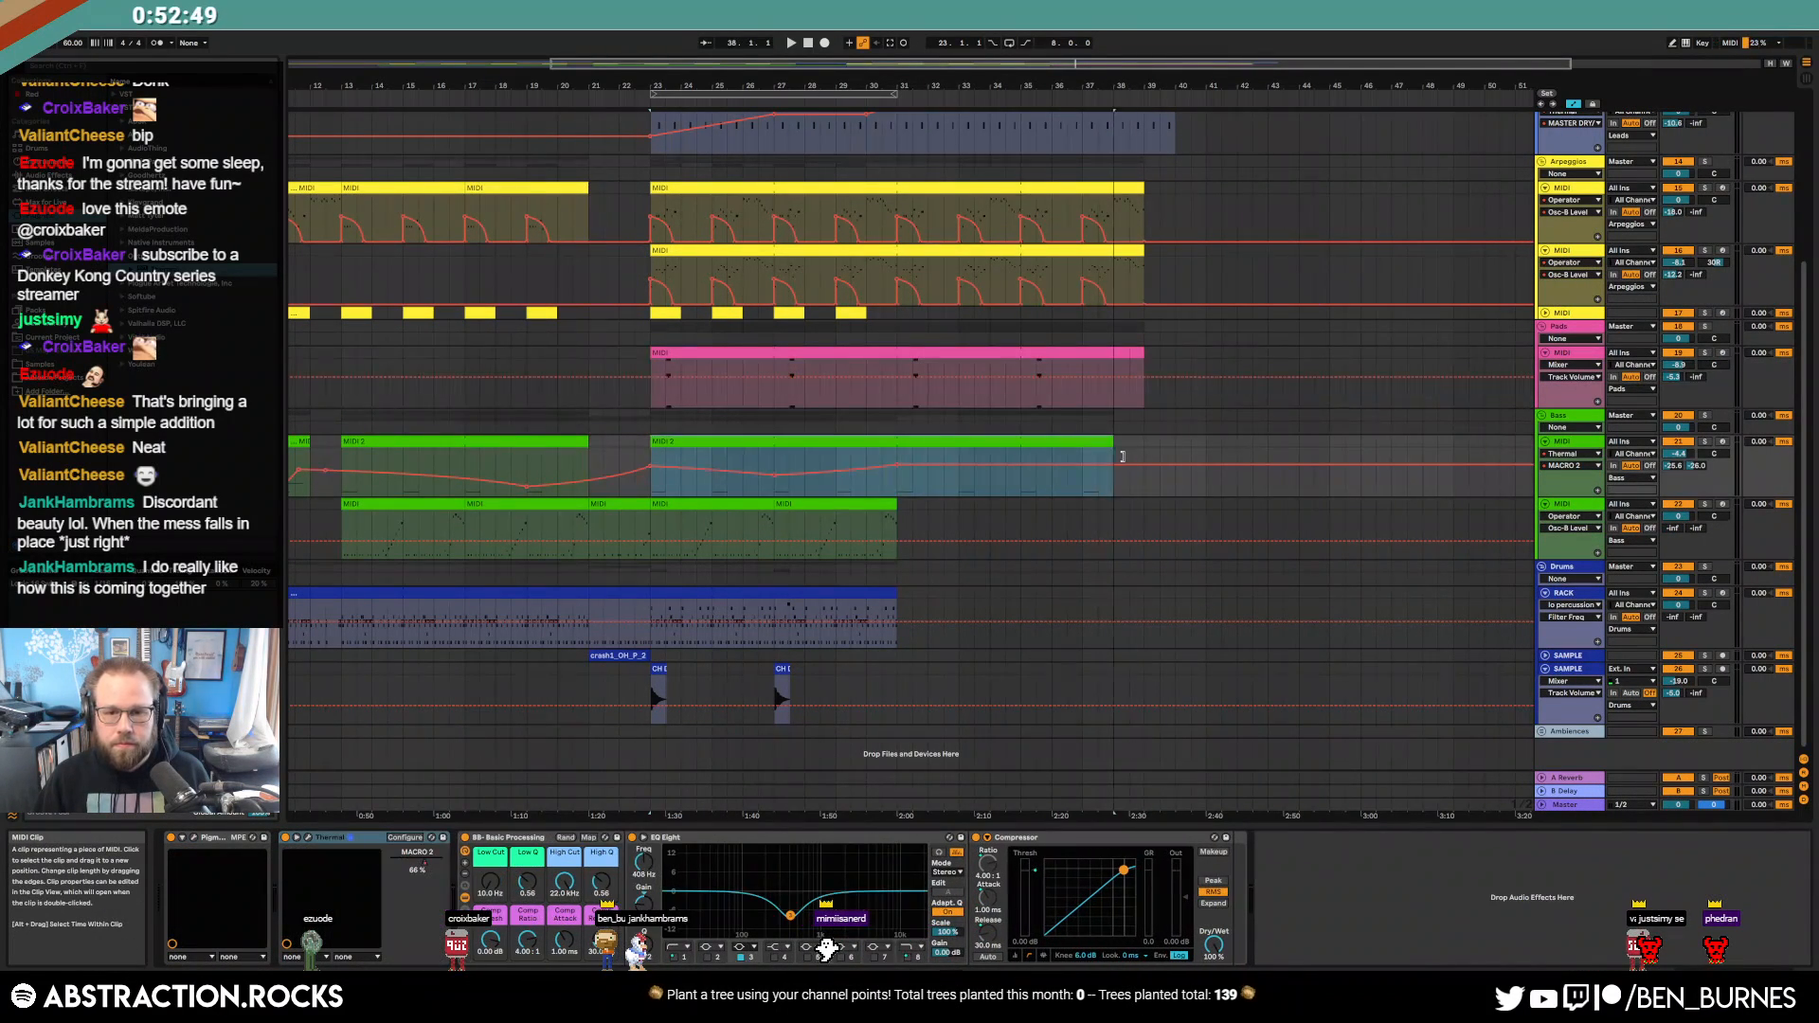
{"action": "left_click", "coordinate": [1140, 465]}
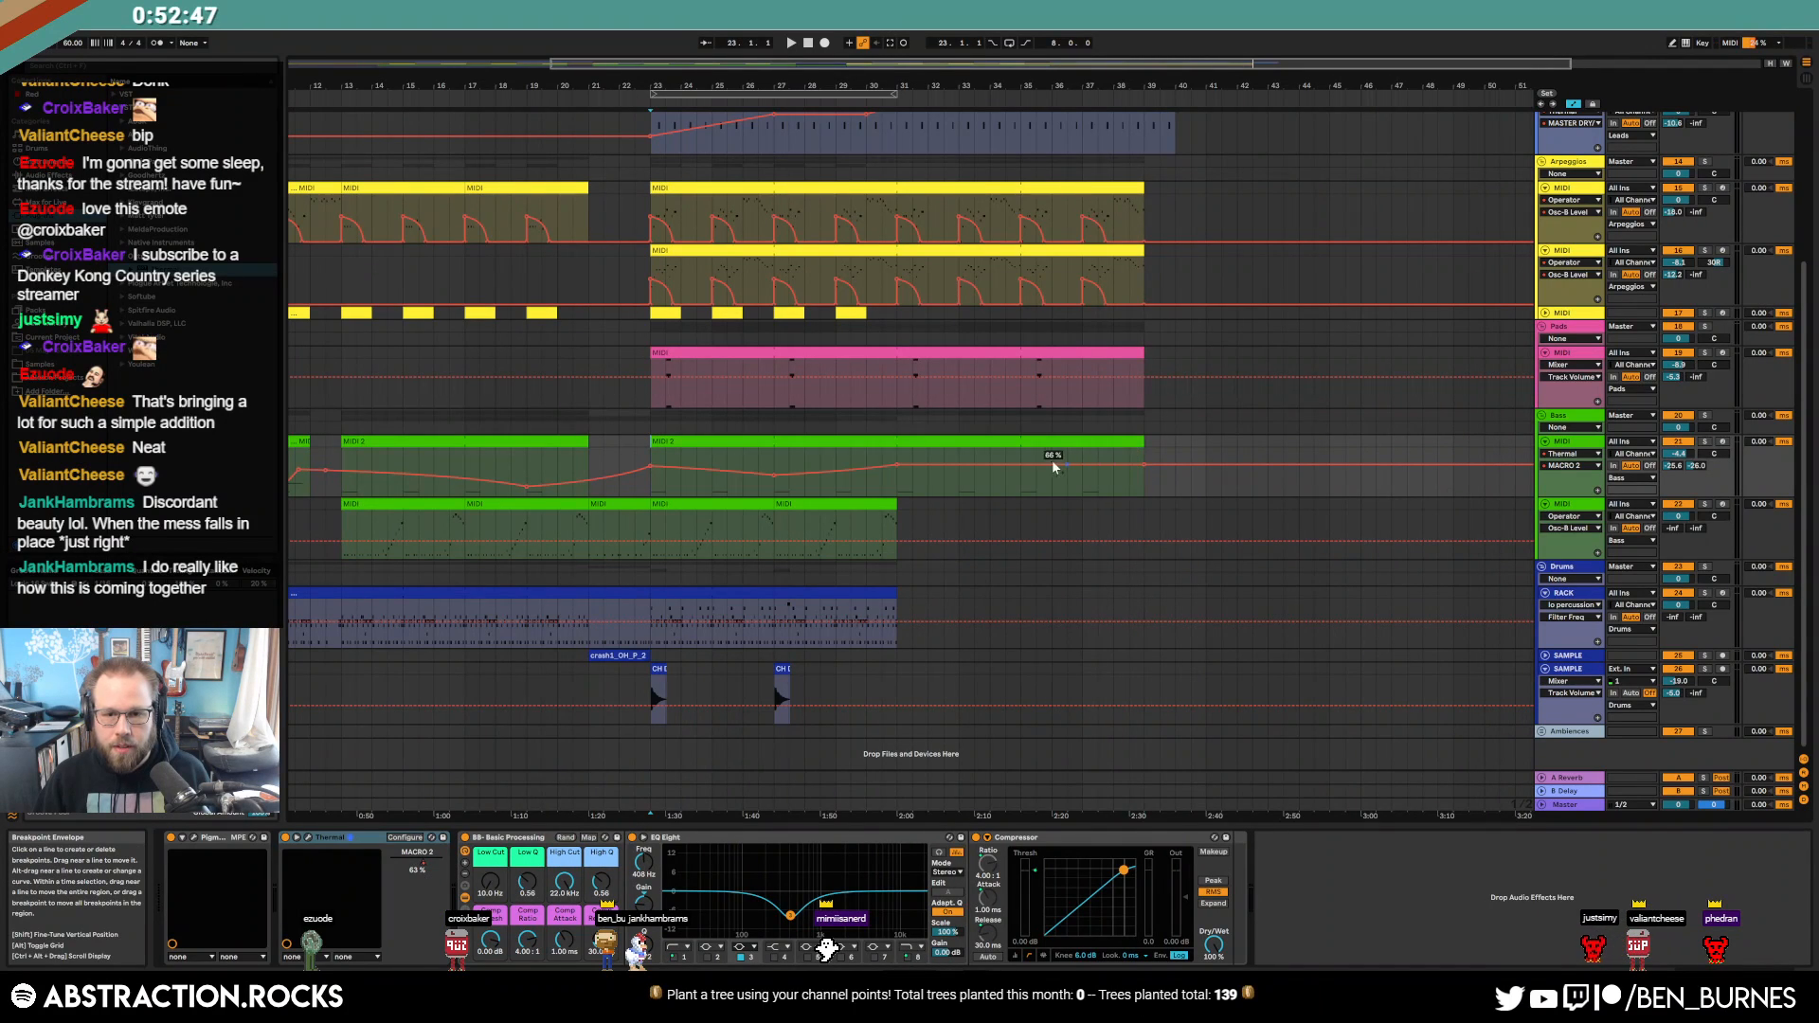
{"action": "left_click_drag", "start_coordinate": [1023, 464], "coordinate": [1021, 459]}
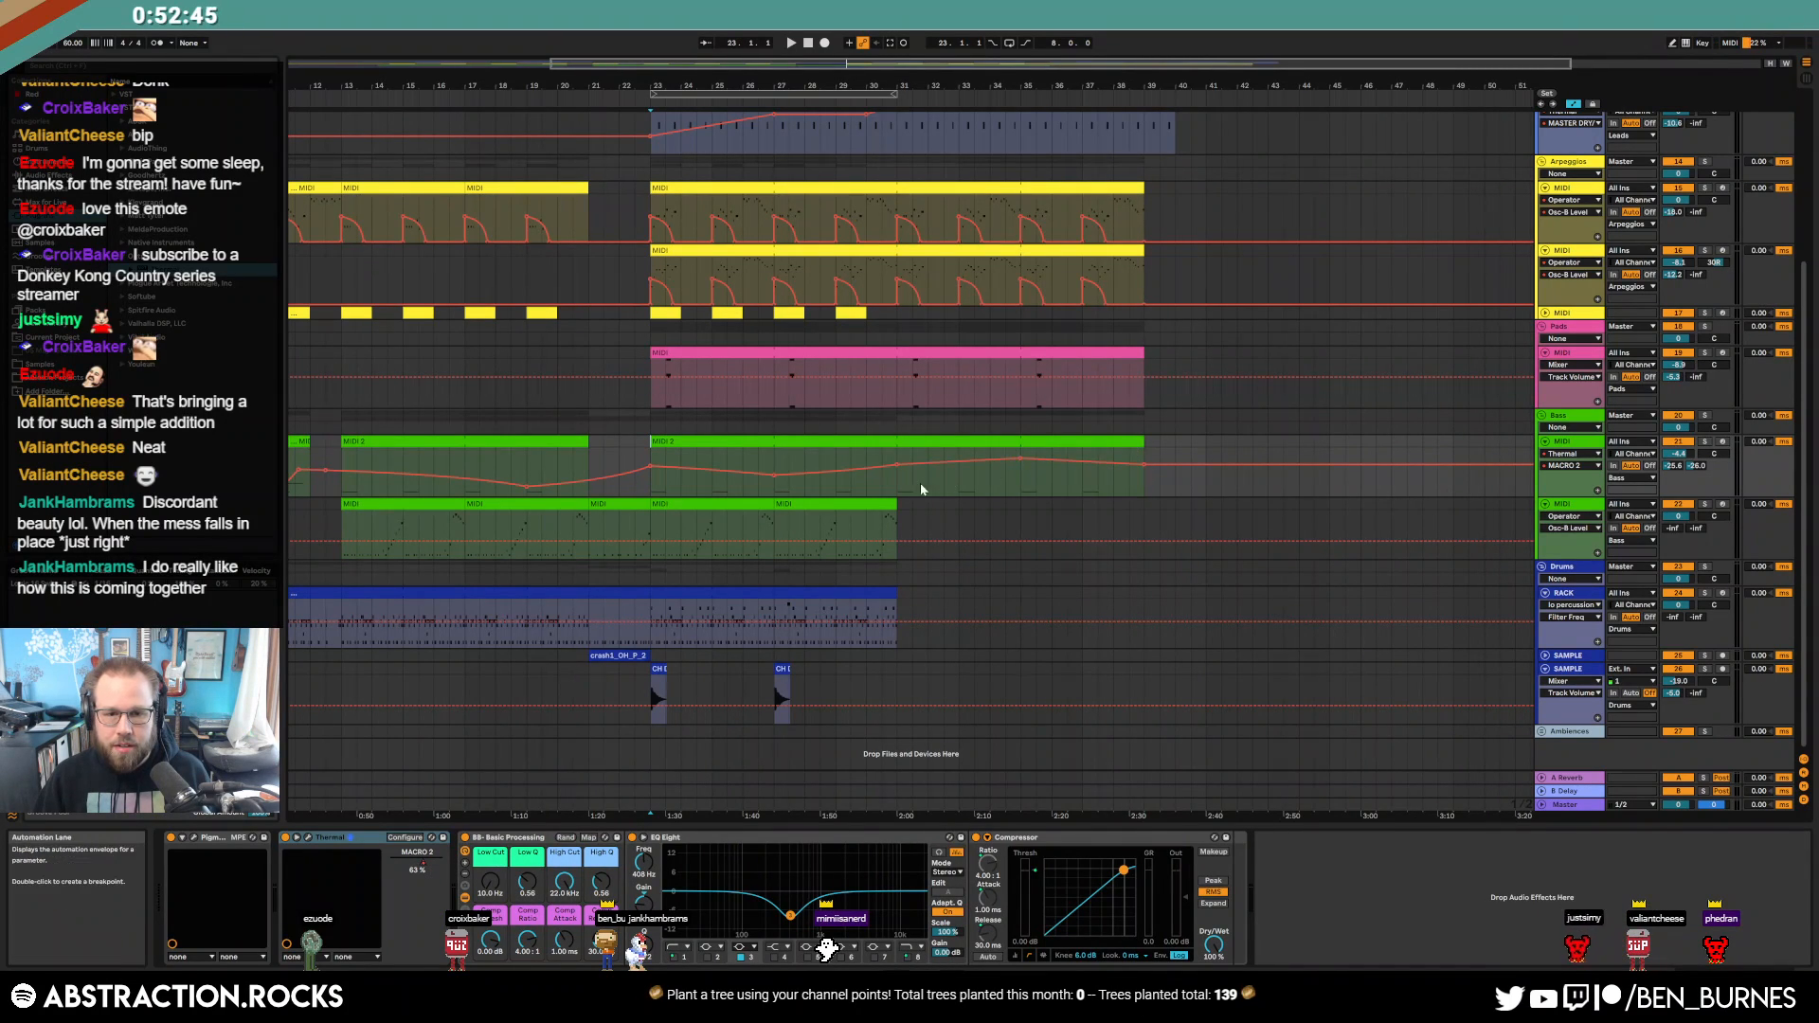
Extend the second Bass track's clip starting at bar 23 to bar 39, covering the clip at bar 27.
{"action": "left_click", "coordinate": [890, 500]}
{"action": "double_click", "coordinate": [710, 501]}
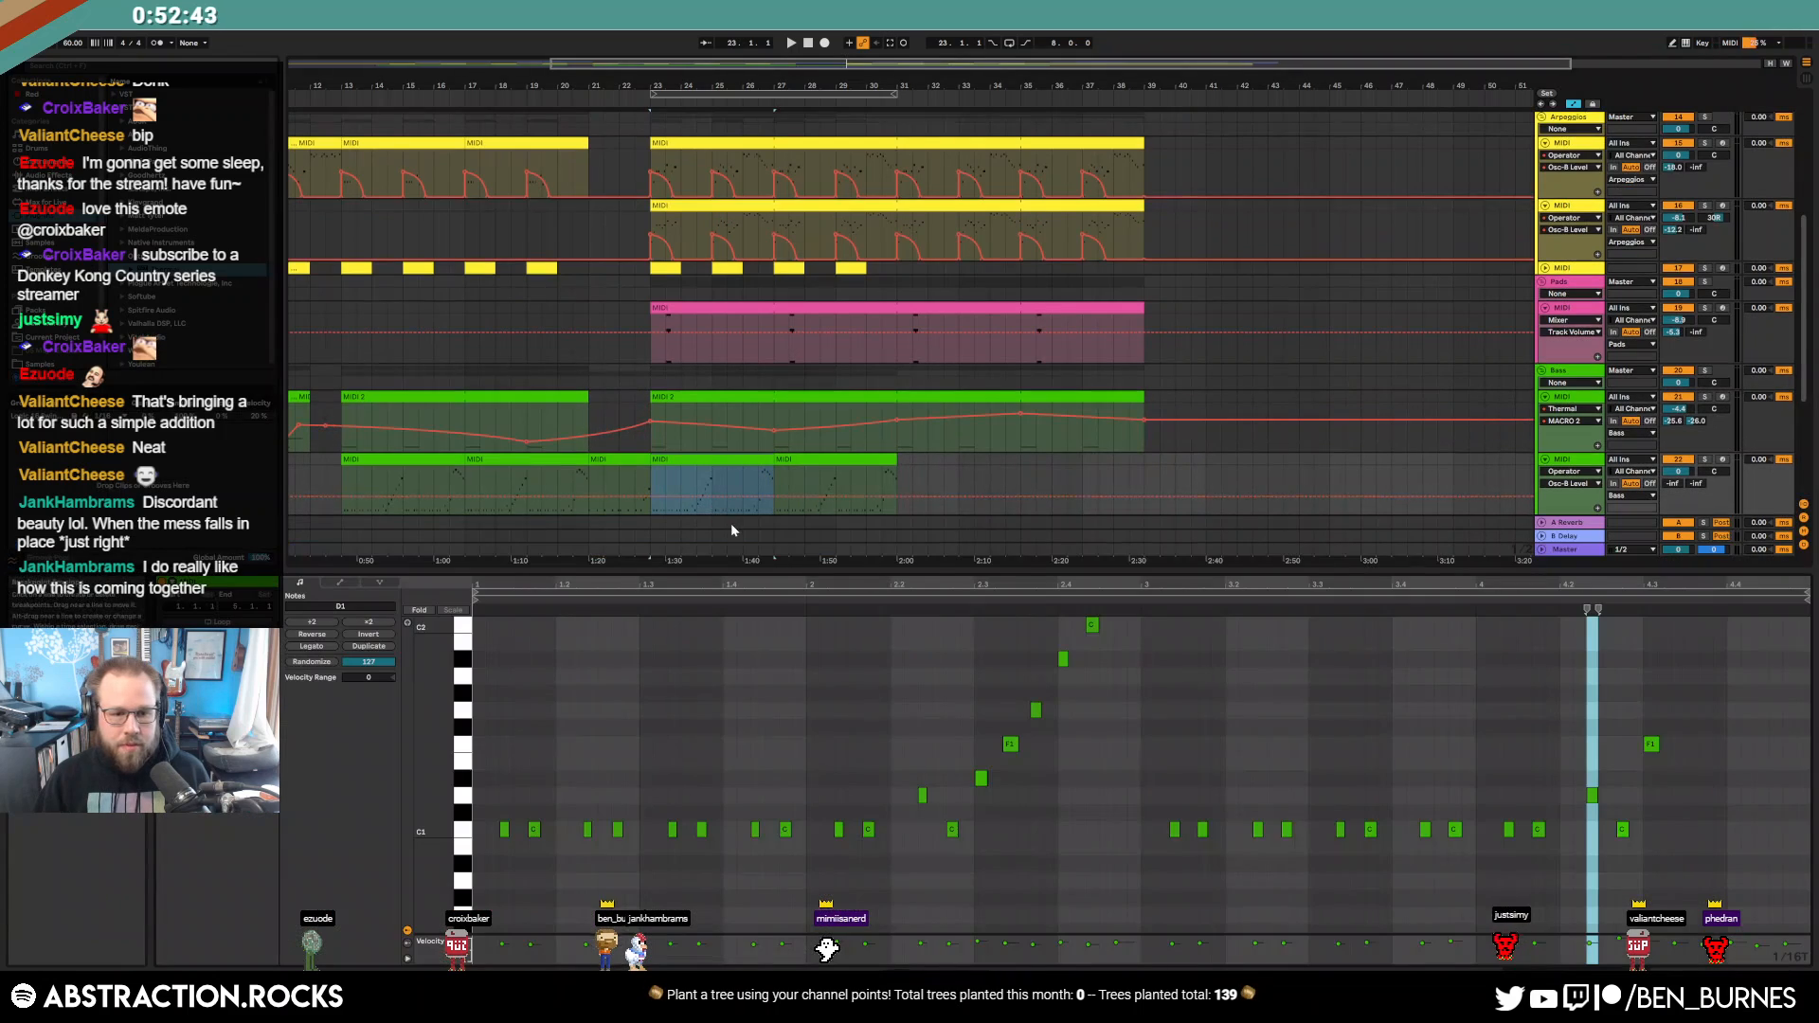
{"action": "left_click_drag", "start_coordinate": [770, 461], "coordinate": [1146, 471]}
{"action": "key", "text": "a"}
Duplicate the drum RACK clip at bars 27 to 31 so the pattern continues to bar 35.
{"action": "scroll", "coordinate": [1067, 474], "scroll_direction": "down", "scroll_amount": 2}
{"action": "scroll", "coordinate": [947, 455], "scroll_direction": "down", "scroll_amount": 2}
{"action": "left_click", "coordinate": [805, 392]}
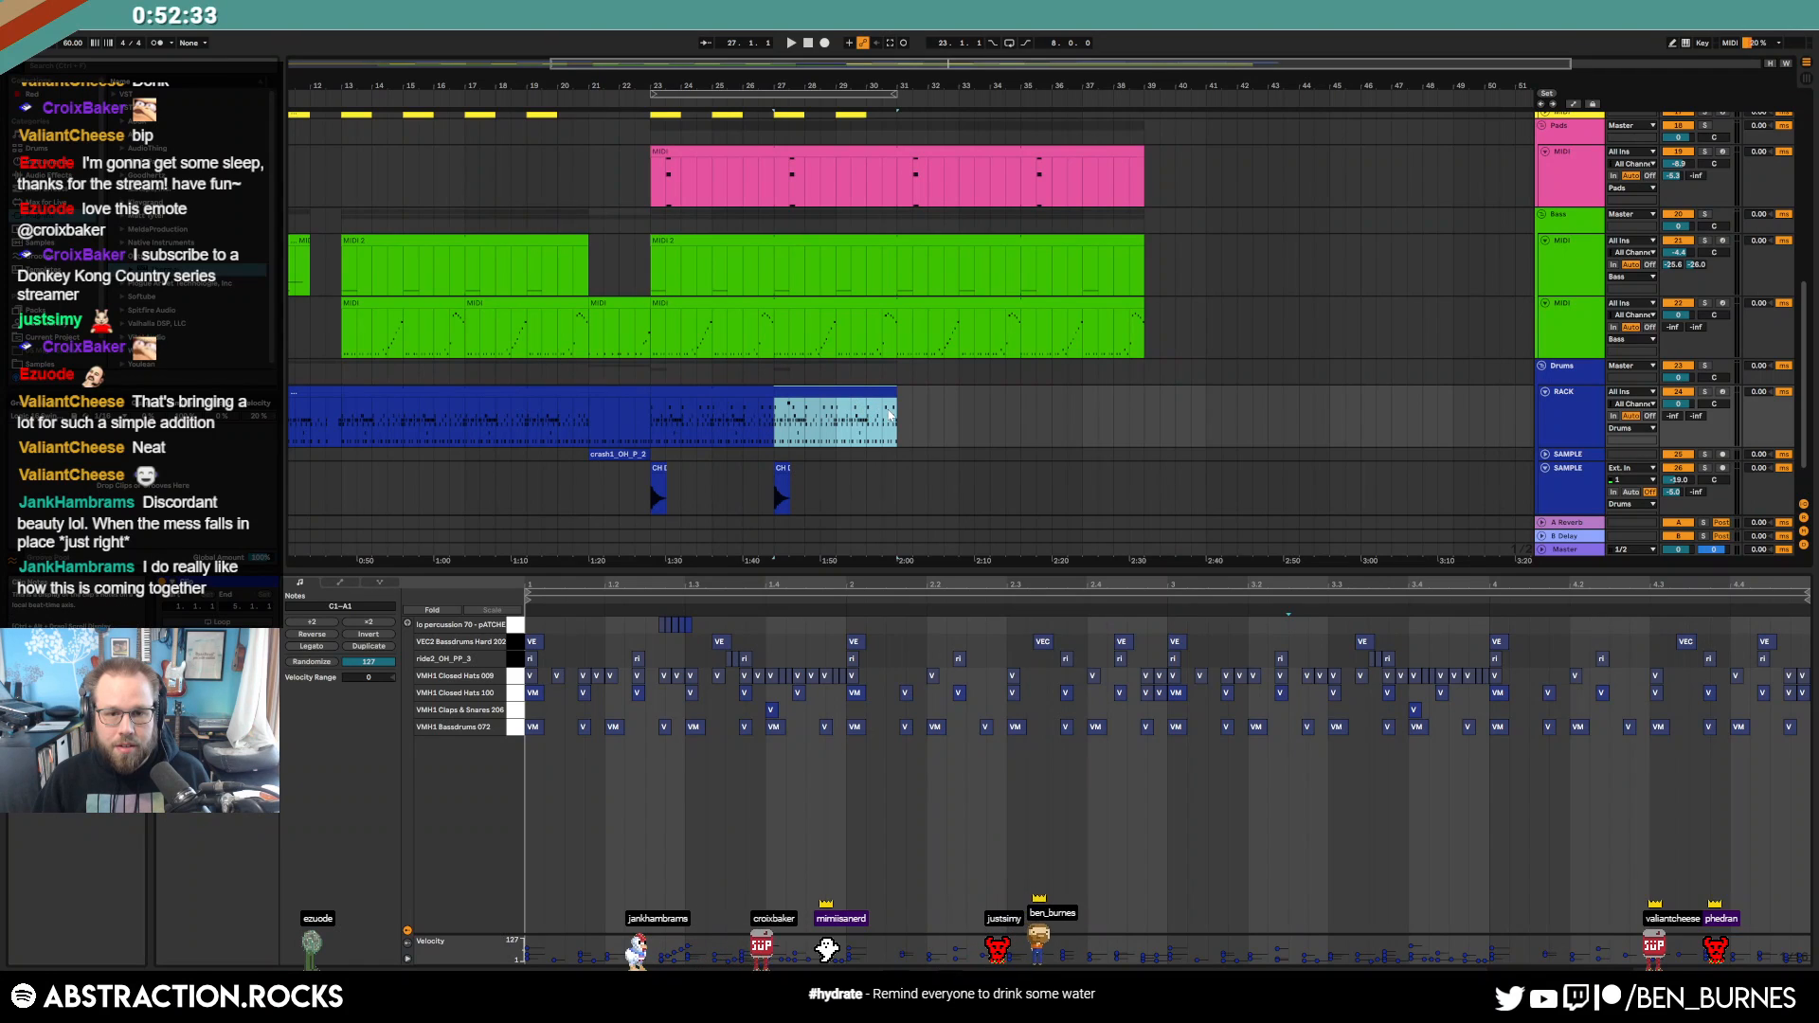
{"action": "key", "text": "ctrl+d"}
Duplicate bars 27 to 31 of the lower drum SAMPLE track twice, continuing the hits to bar 39.
{"action": "left_click_drag", "start_coordinate": [897, 493], "coordinate": [883, 492]}
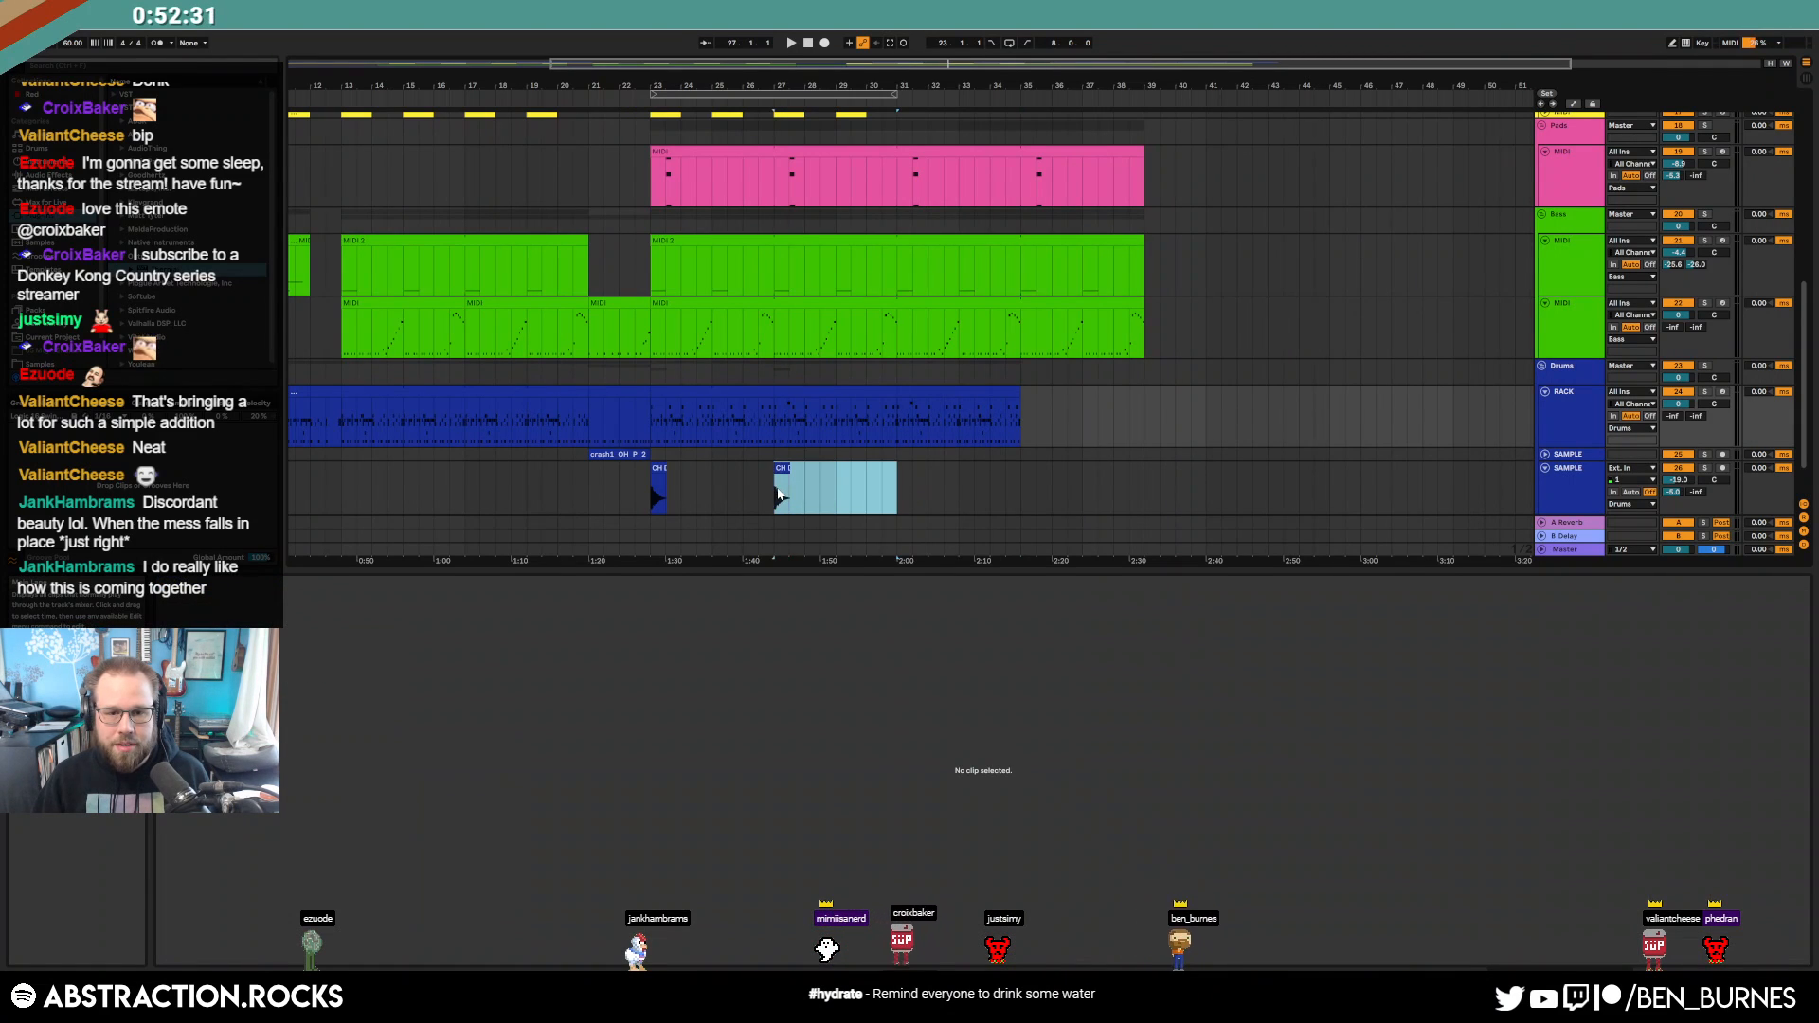
{"action": "key", "text": "ctrl+d"}
{"action": "key", "text": "ctrl+d"}
{"action": "key", "text": "shift+Tab"}
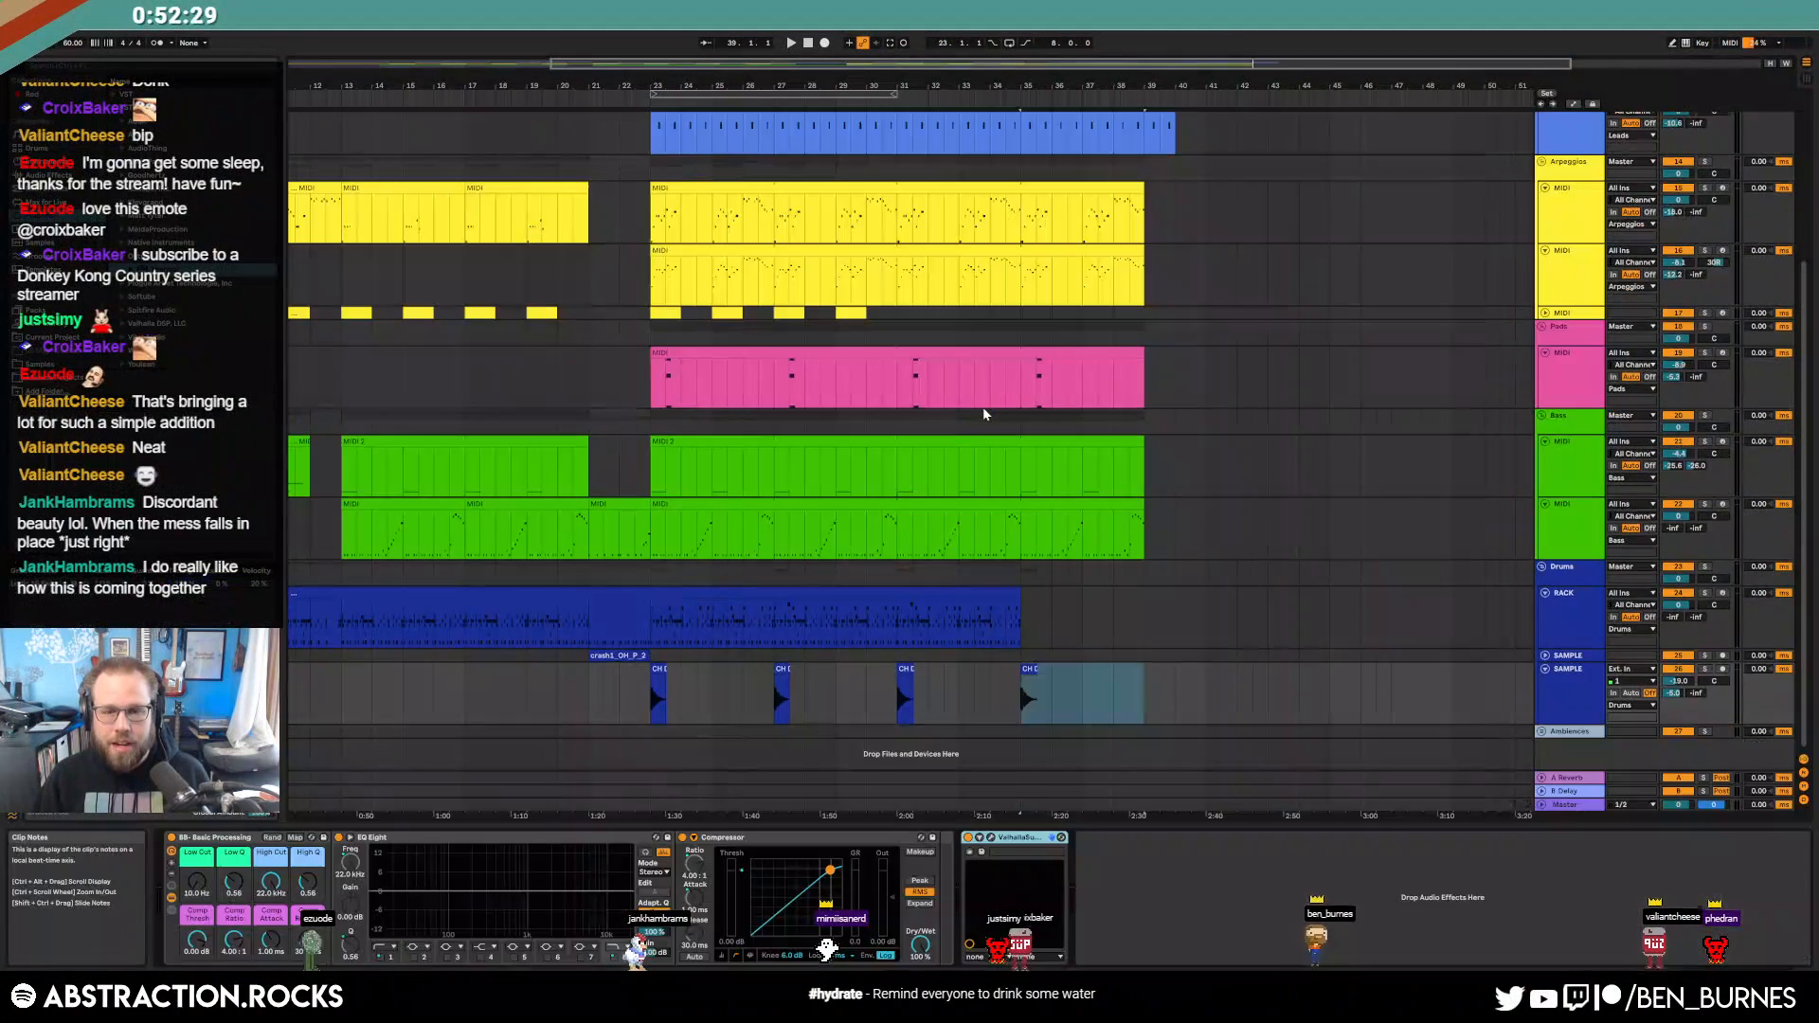
Unfold the Utility group, open ADSR Sample Manager on the SAMPLES track and search for drum samples.
{"action": "scroll", "coordinate": [1233, 533], "scroll_direction": "up", "scroll_amount": 5}
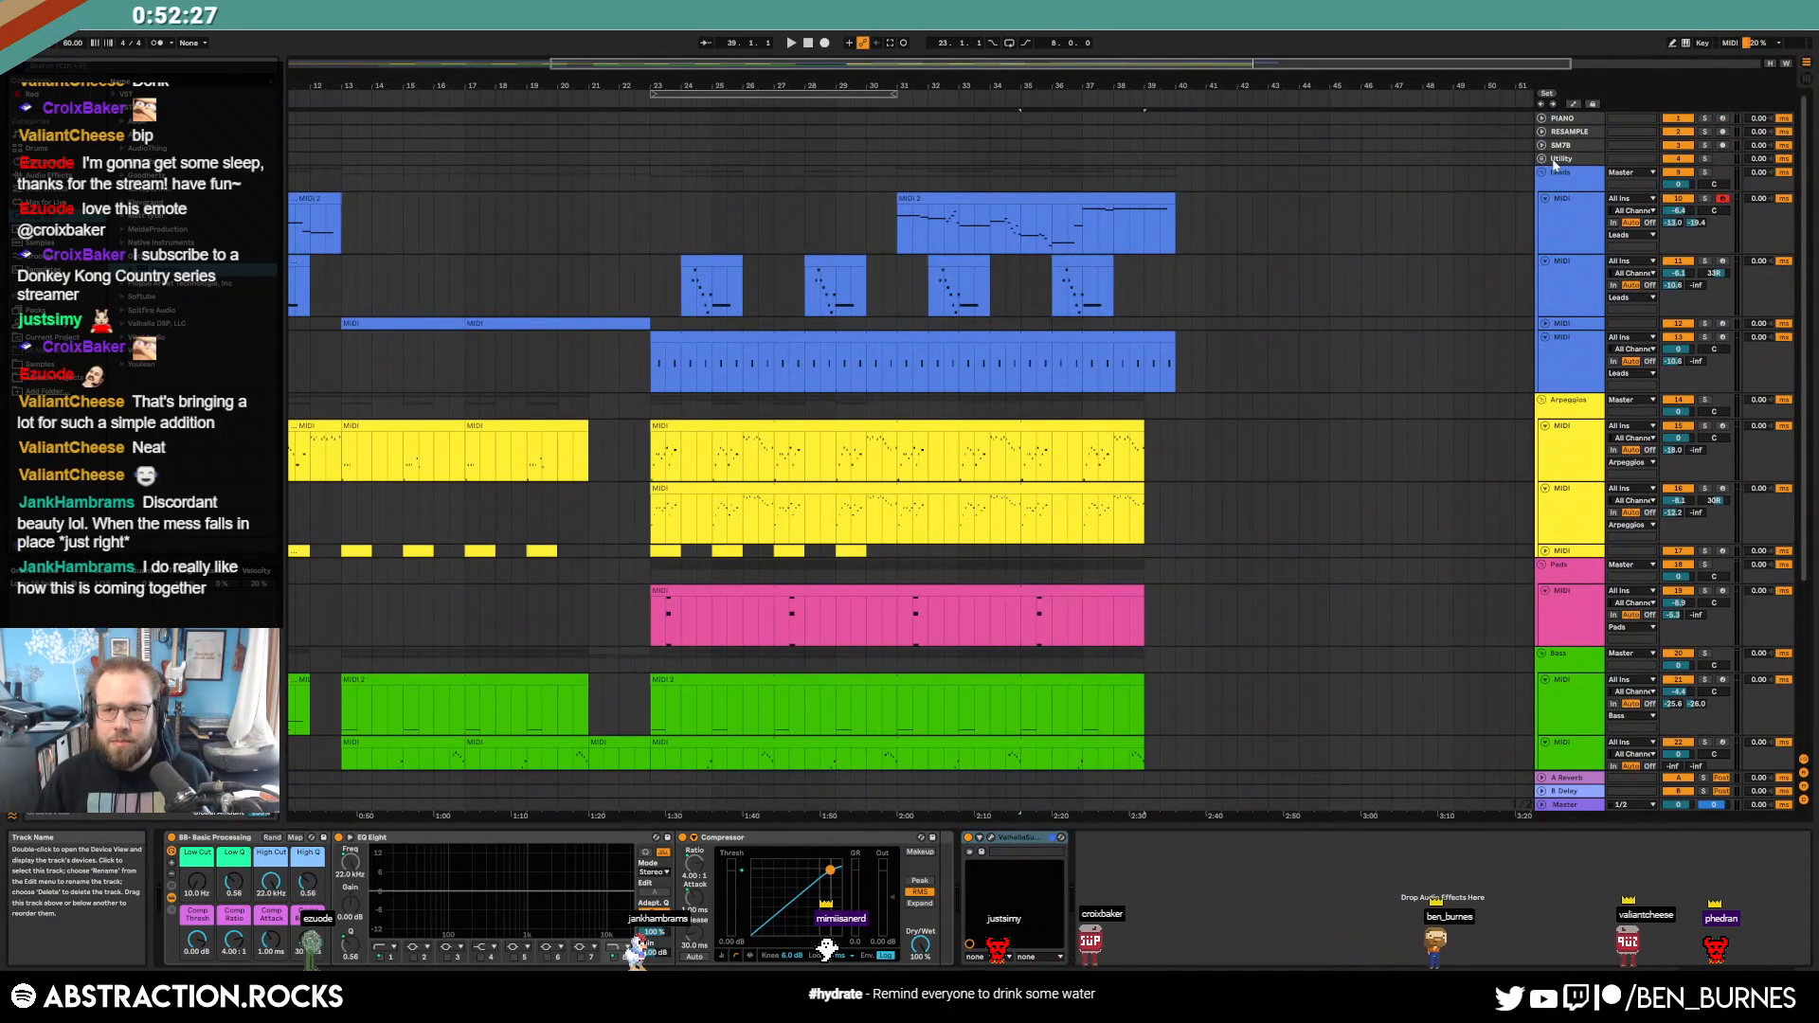
{"action": "left_click", "coordinate": [1554, 161]}
{"action": "left_click", "coordinate": [1540, 159]}
{"action": "left_click", "coordinate": [1569, 226]}
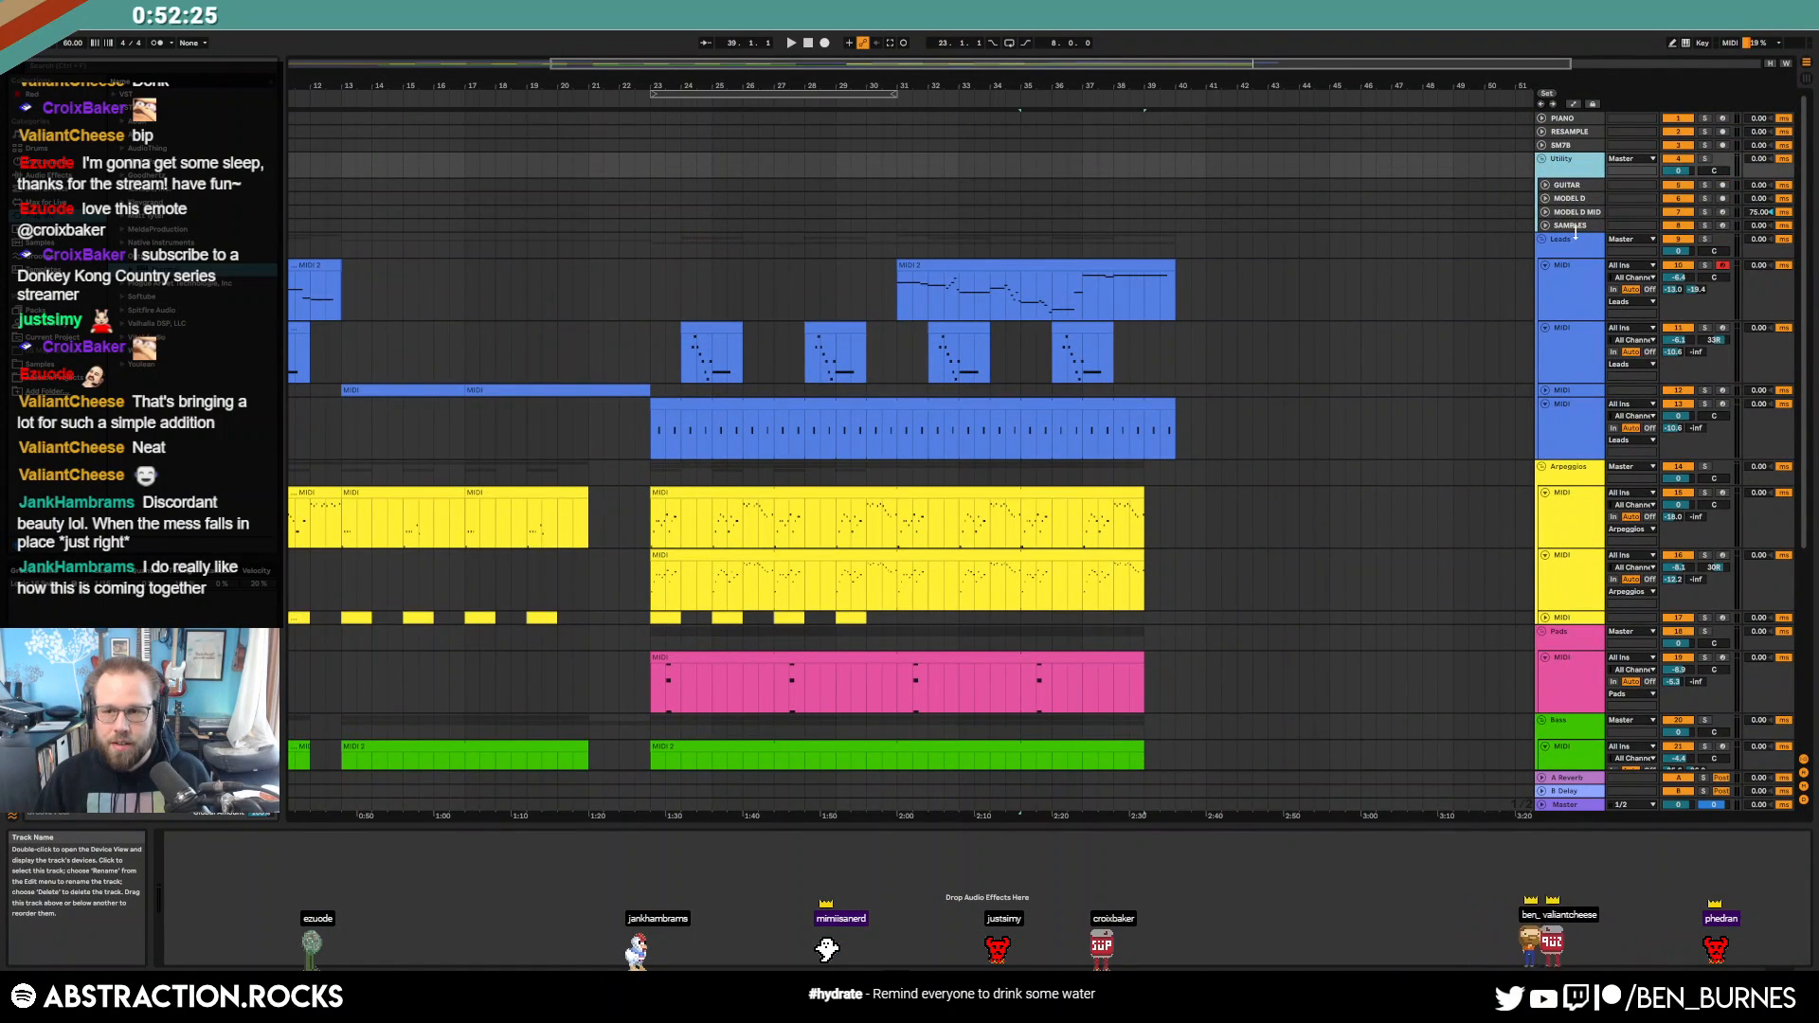
{"action": "type", "text": "drum"}
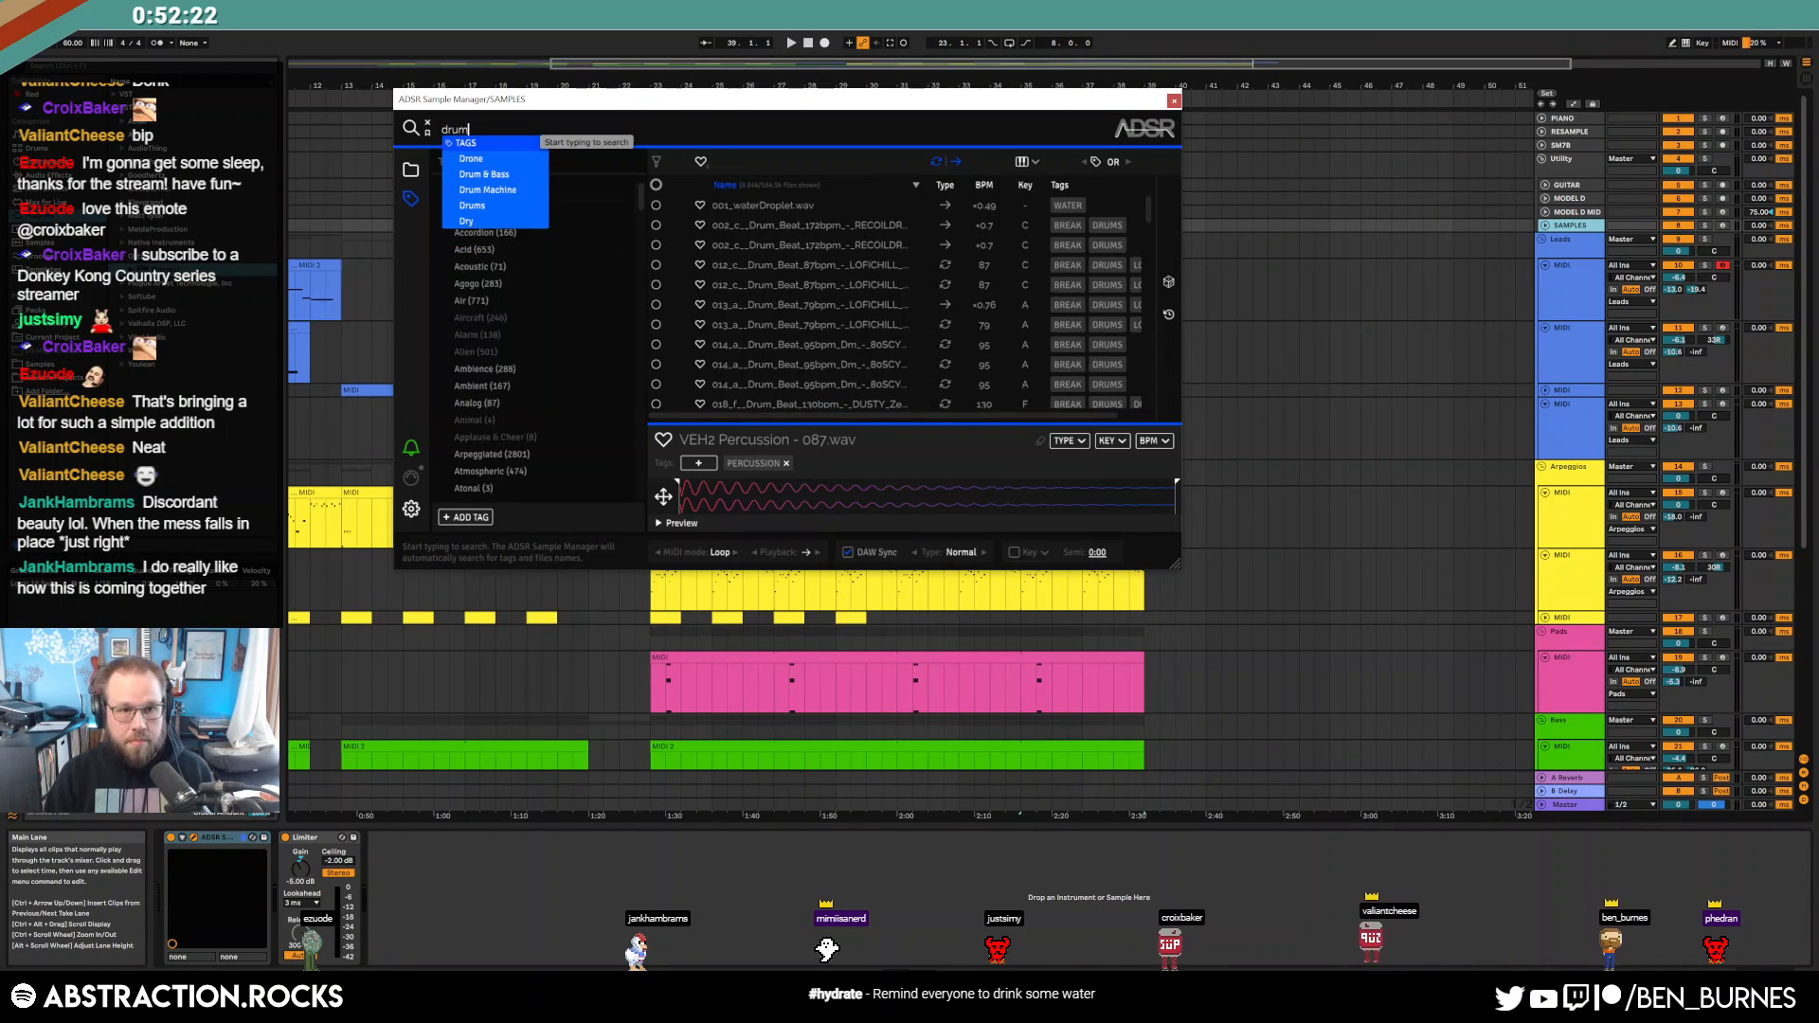
{"action": "key", "text": "Return"}
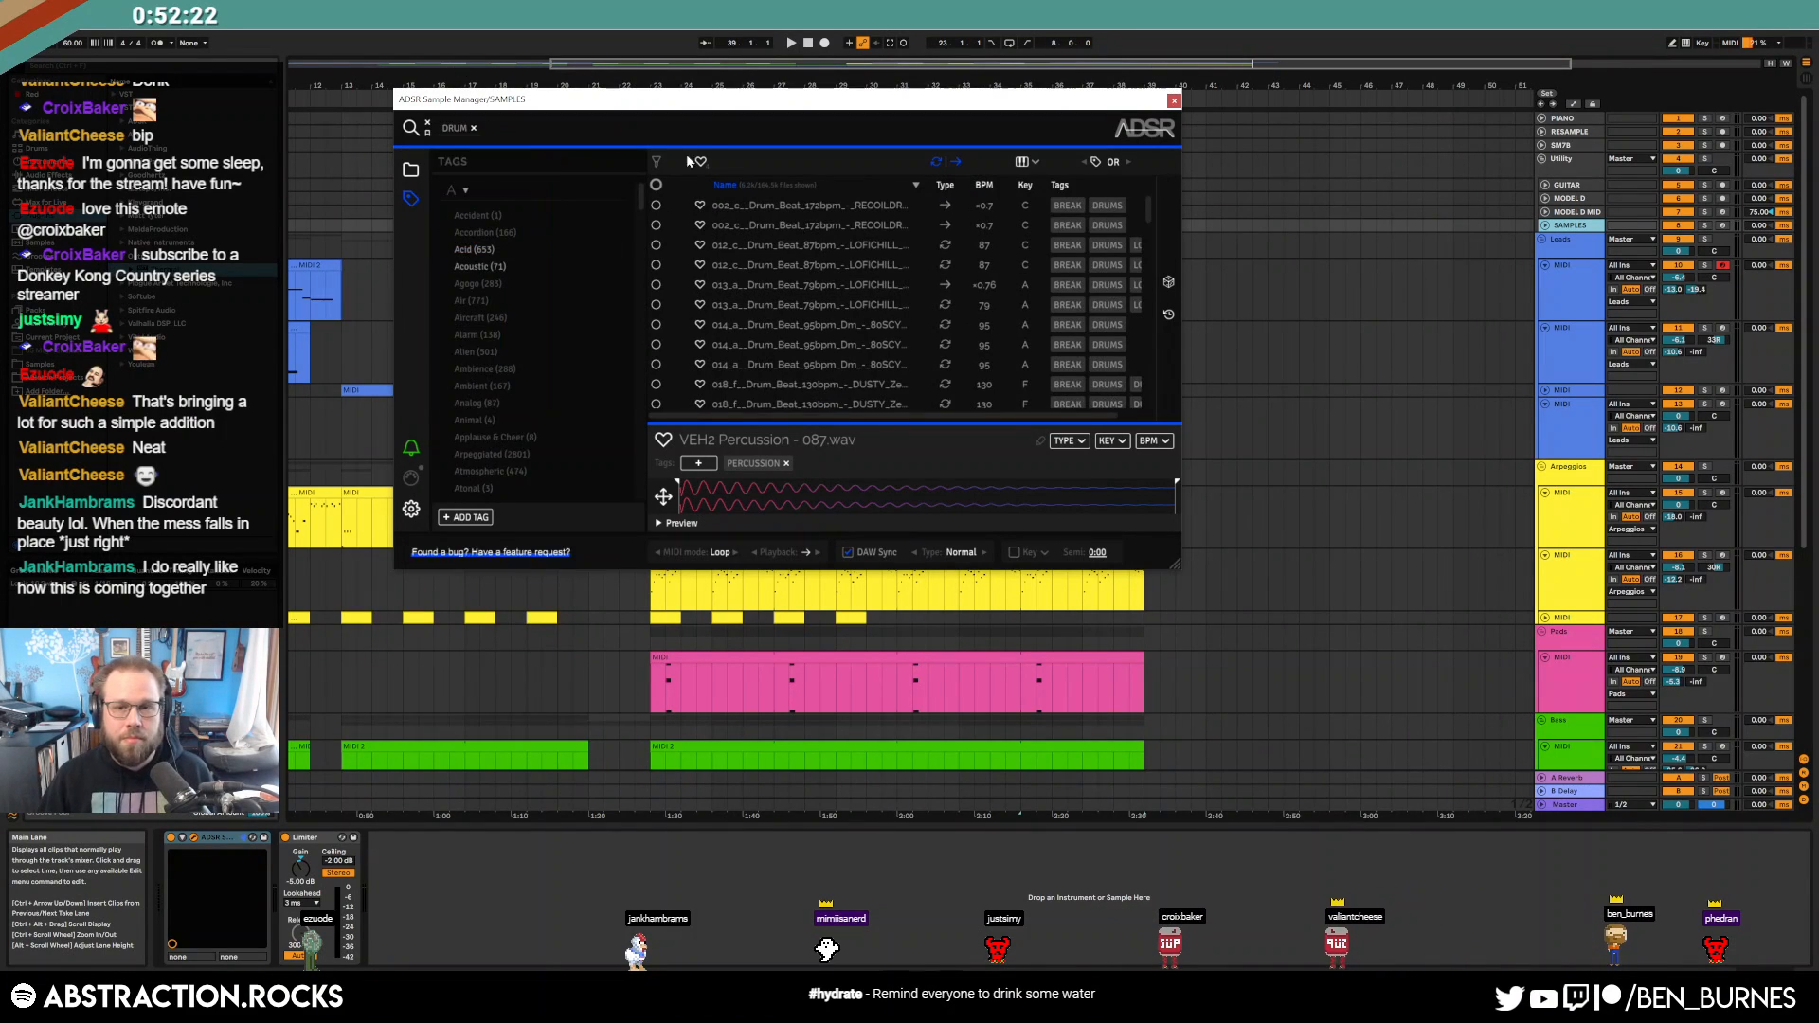
Audition random drum samples from the search results to find a suitable hit.
{"action": "left_click", "coordinate": [1168, 283]}
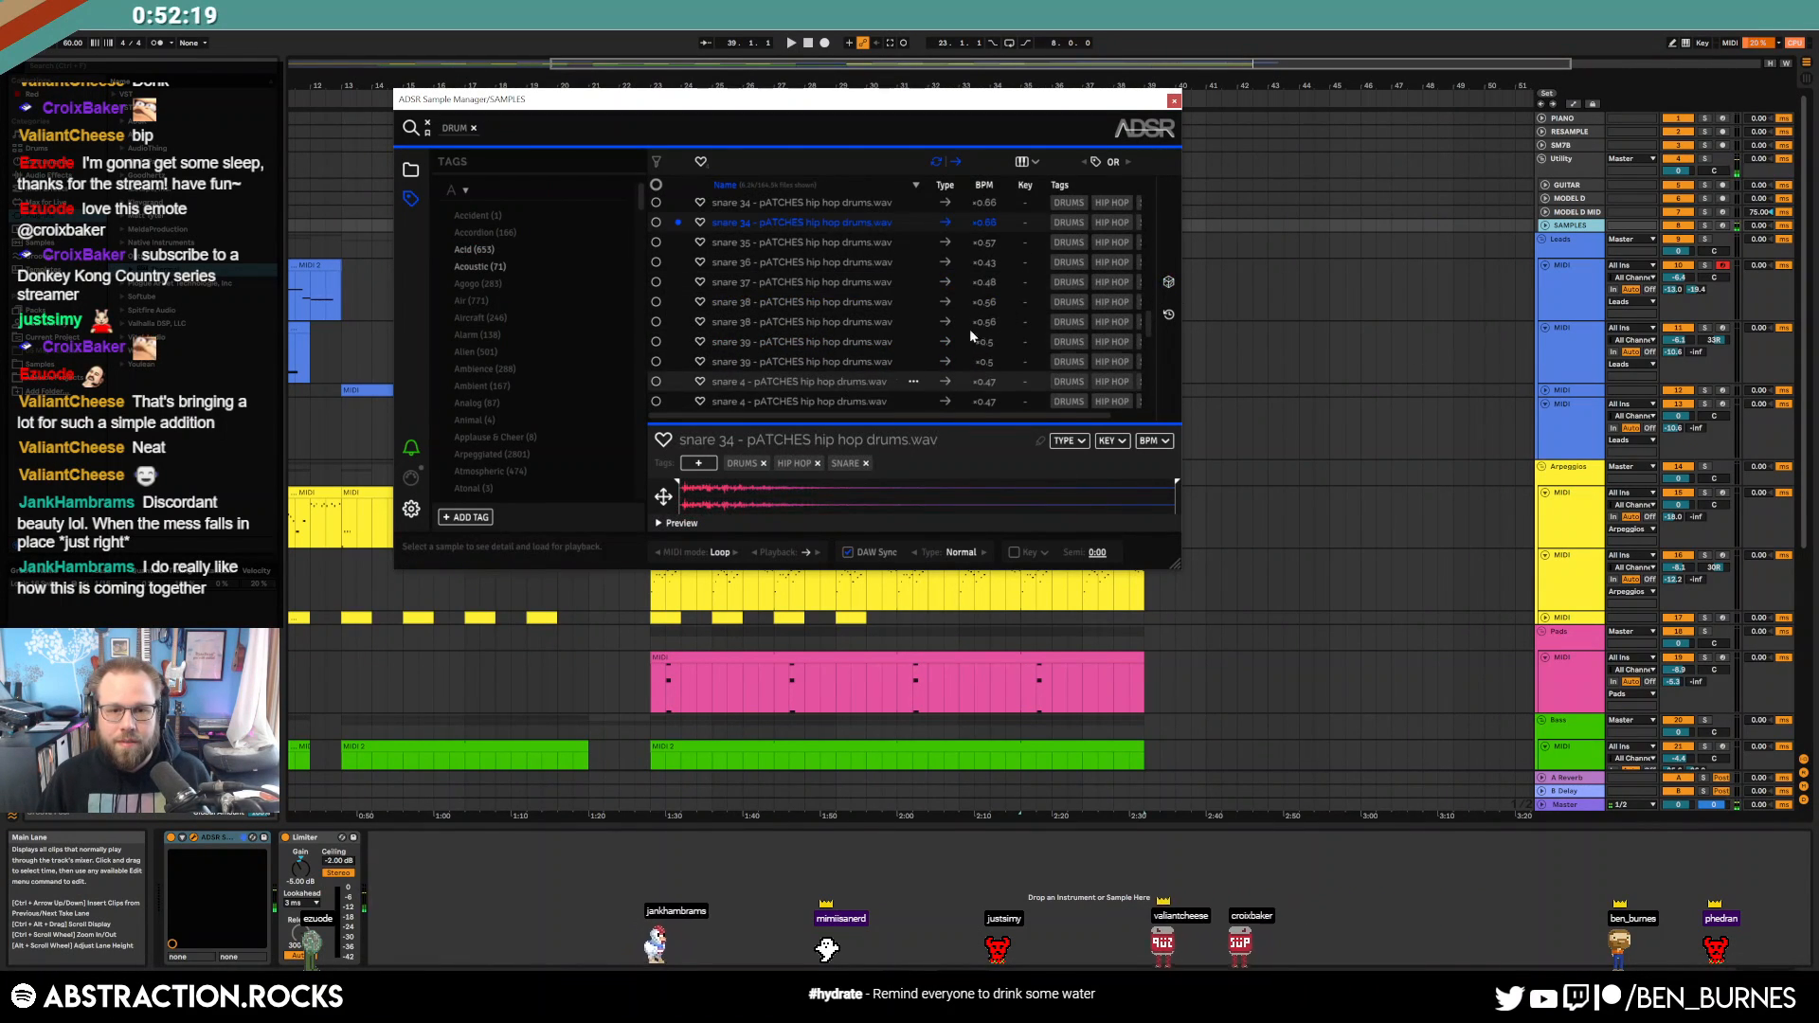
{"action": "scroll", "coordinate": [855, 344], "scroll_direction": "down", "scroll_amount": 1}
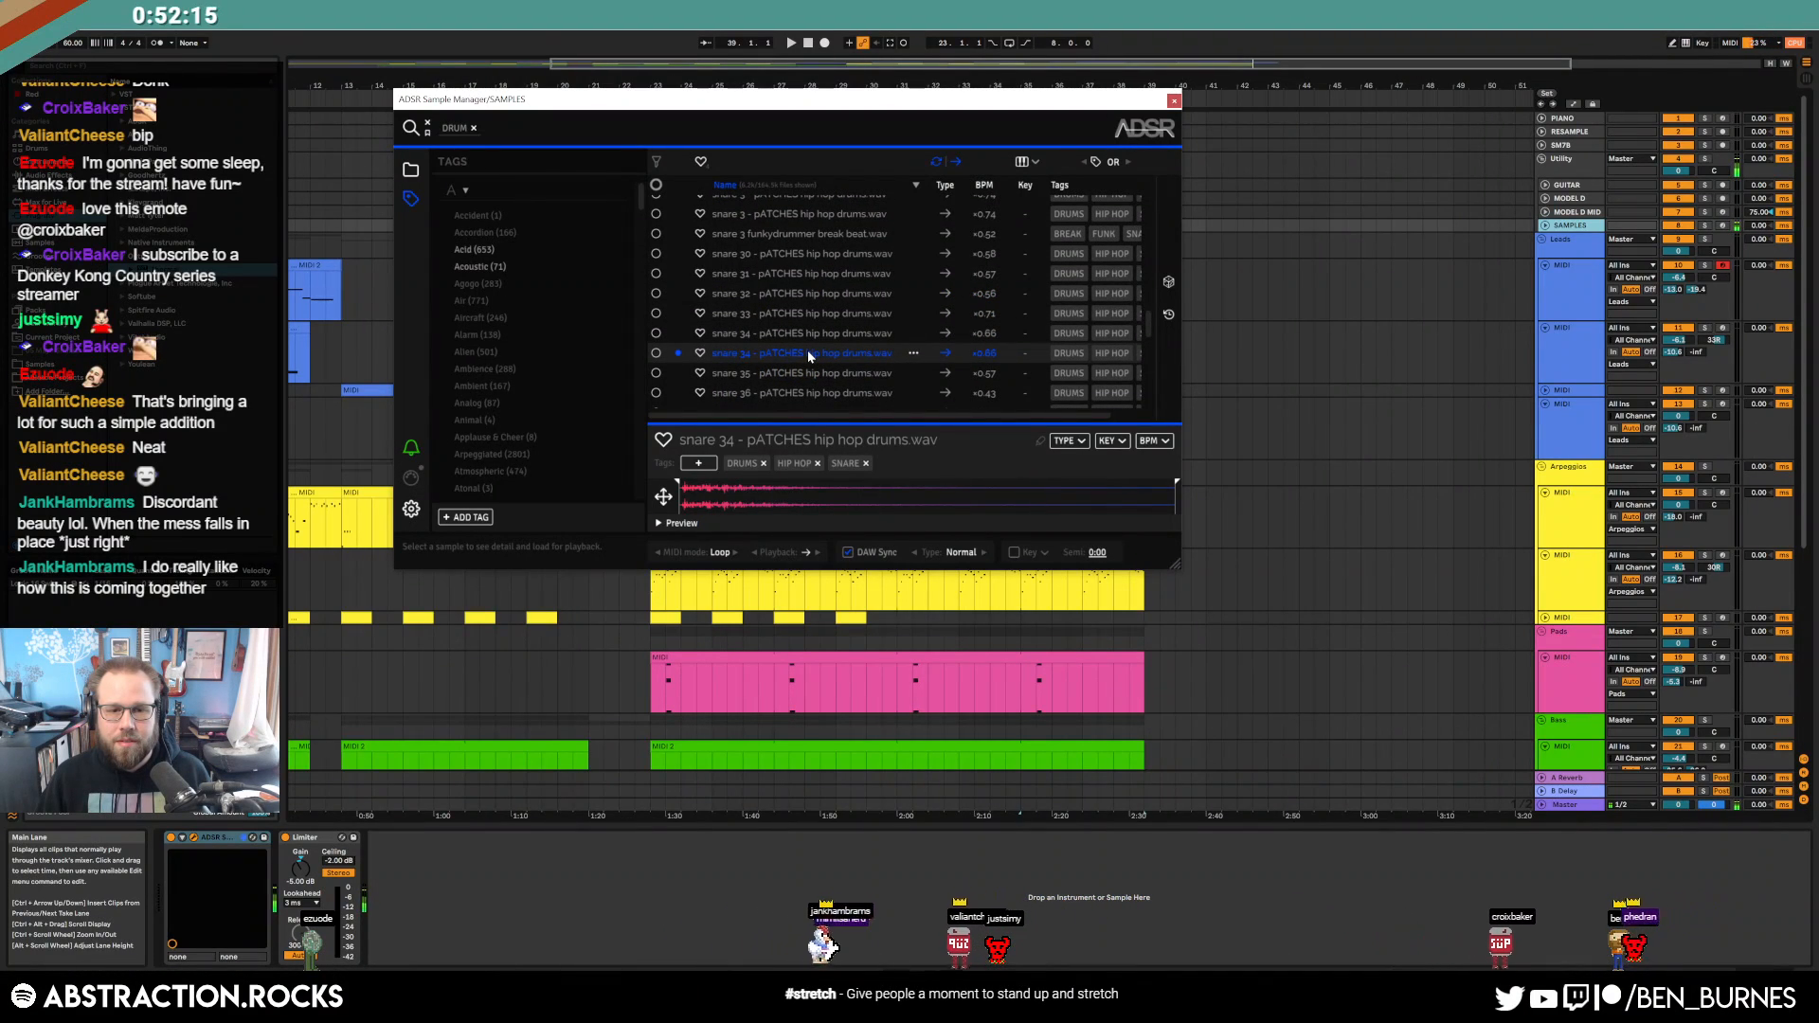
{"action": "left_click", "coordinate": [1169, 284]}
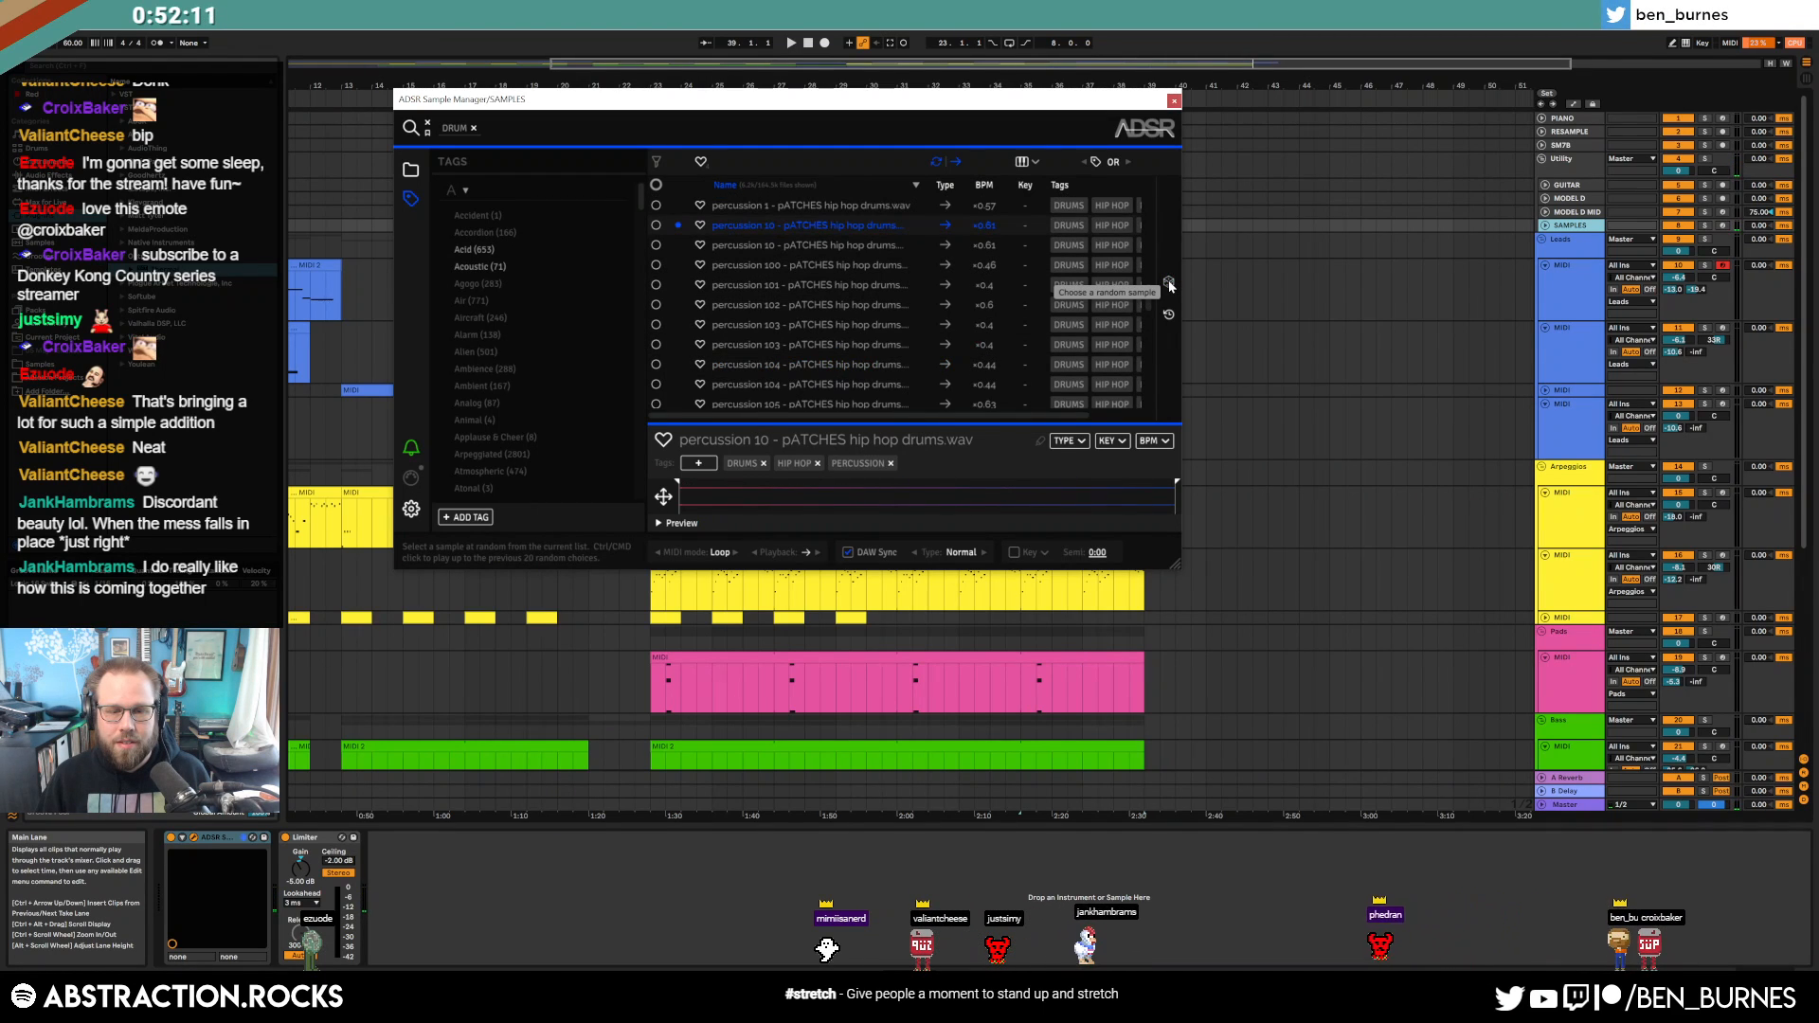
{"action": "left_click", "coordinate": [1169, 284]}
{"action": "left_click", "coordinate": [1169, 284]}
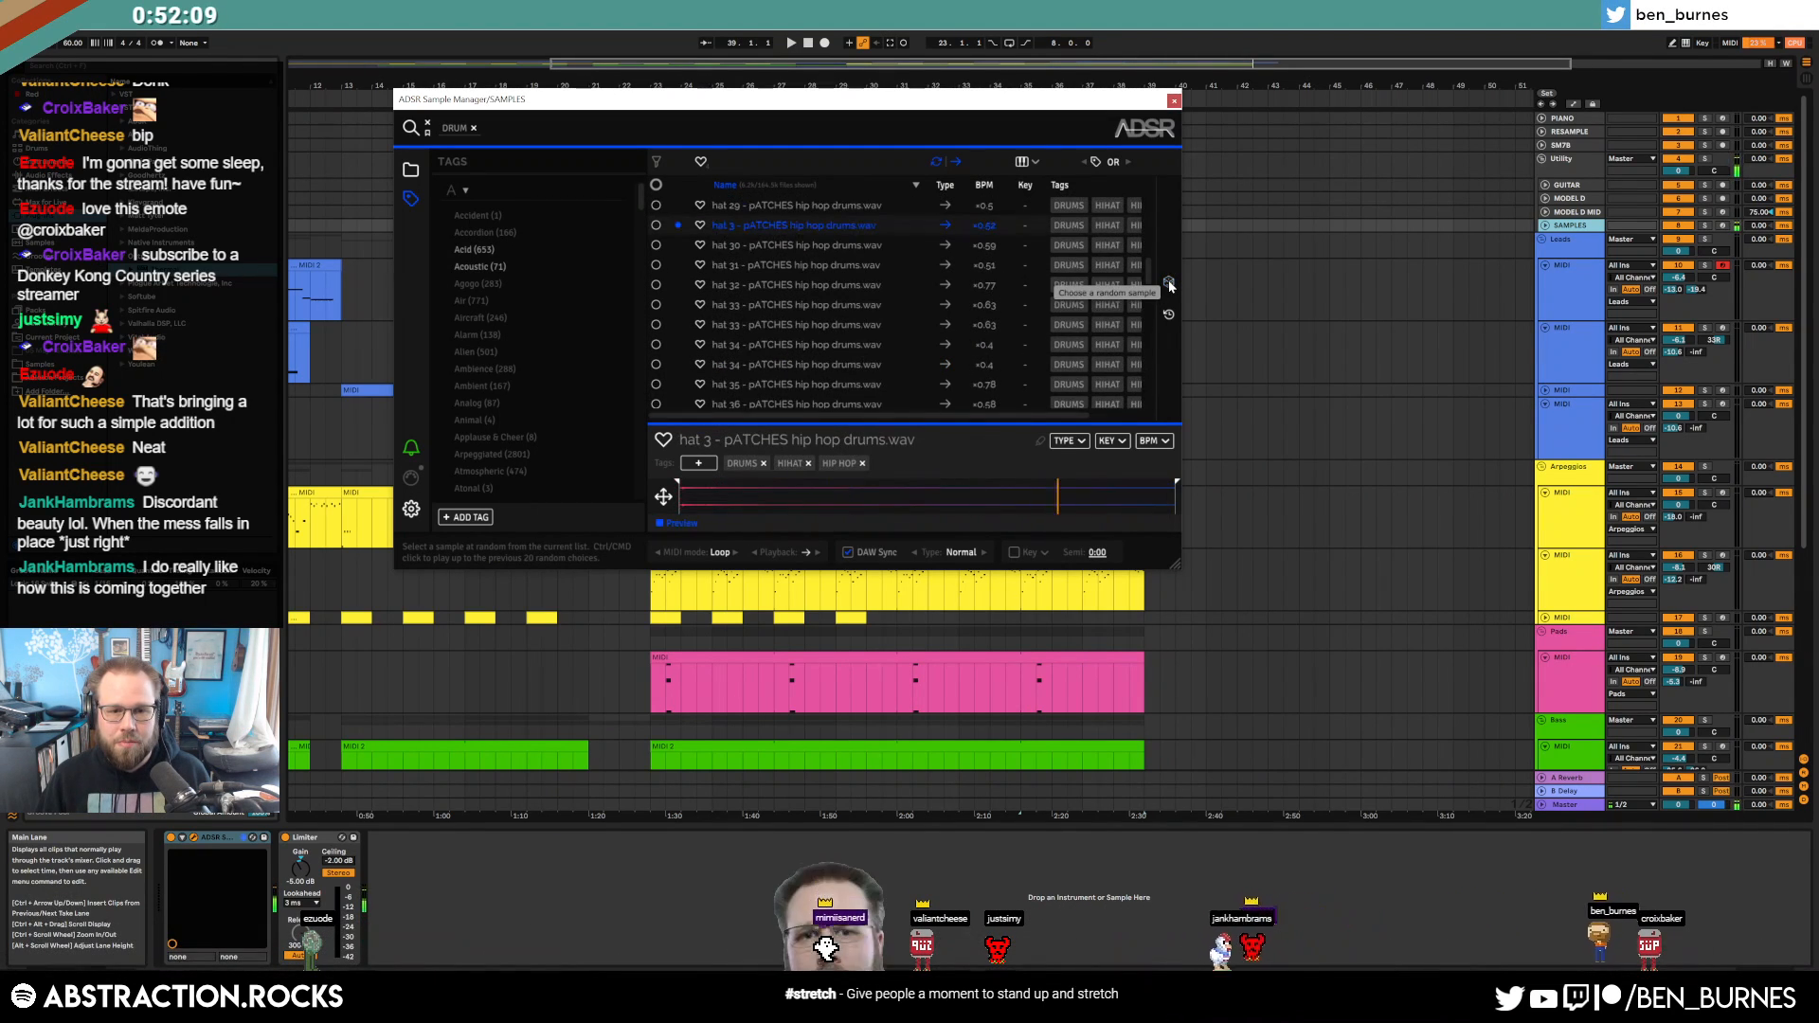
{"action": "left_click", "coordinate": [1169, 284]}
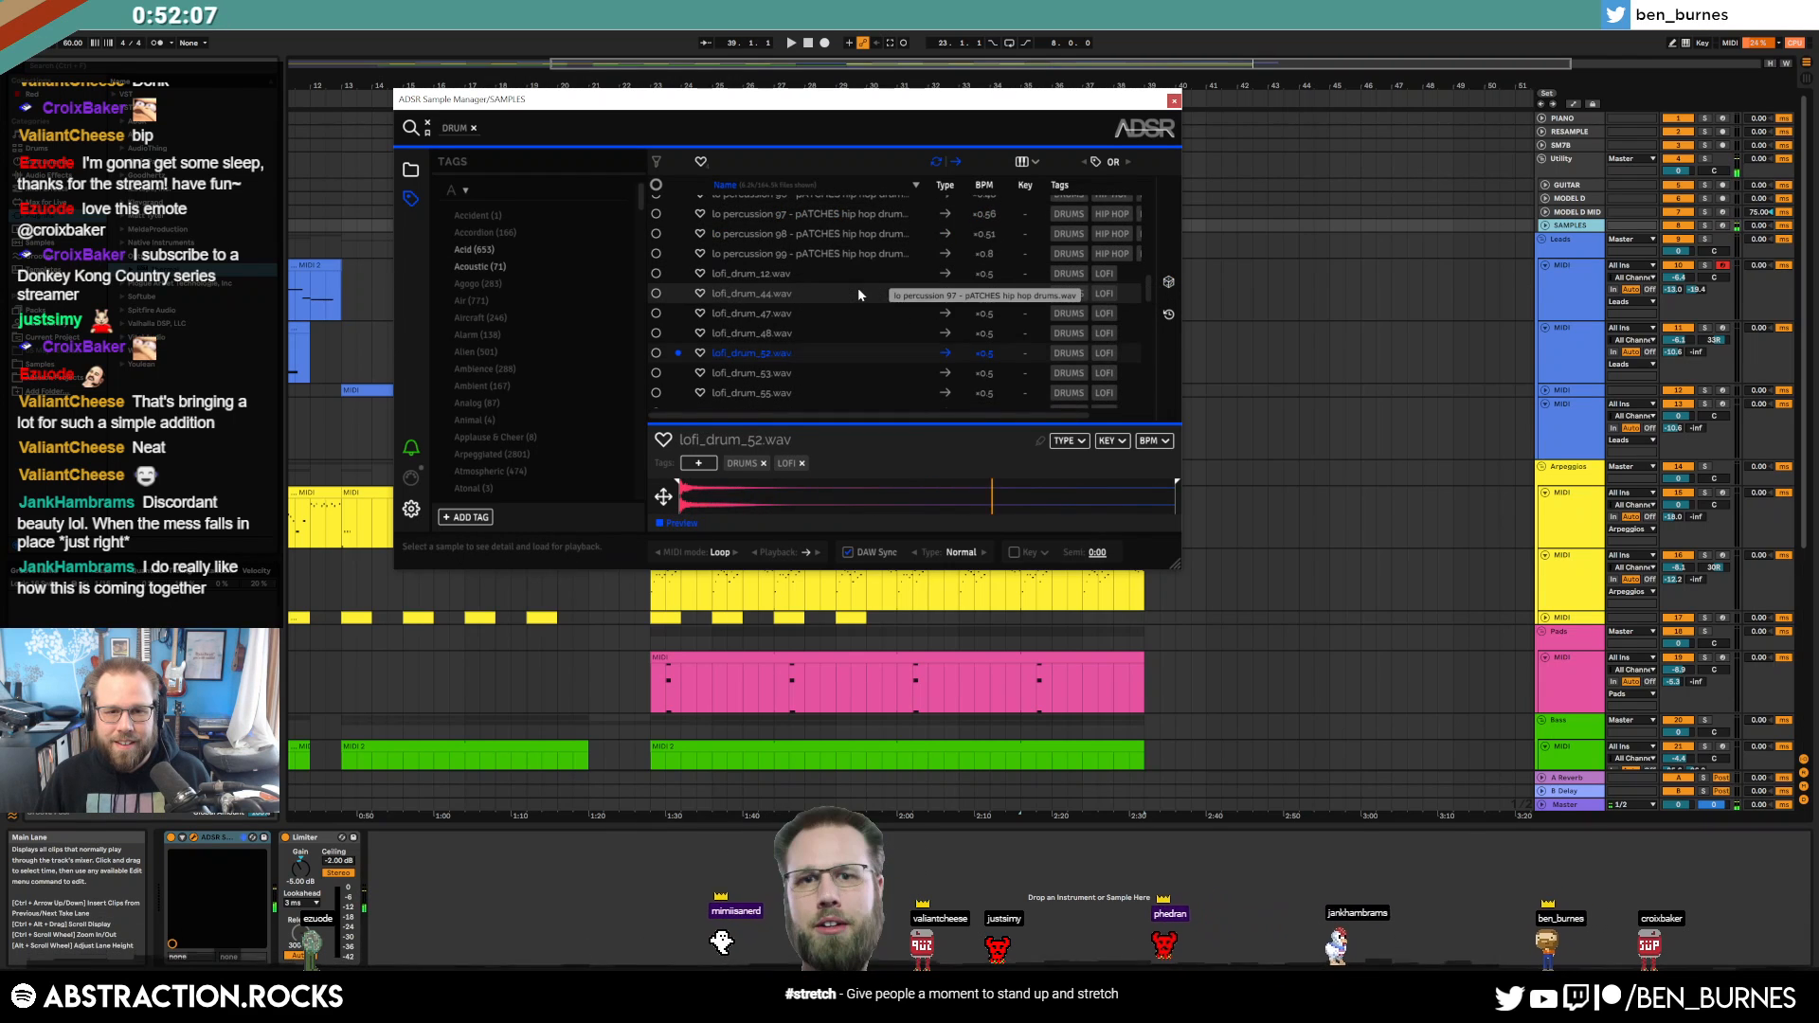
{"action": "scroll", "coordinate": [816, 305], "scroll_direction": "up", "scroll_amount": 1}
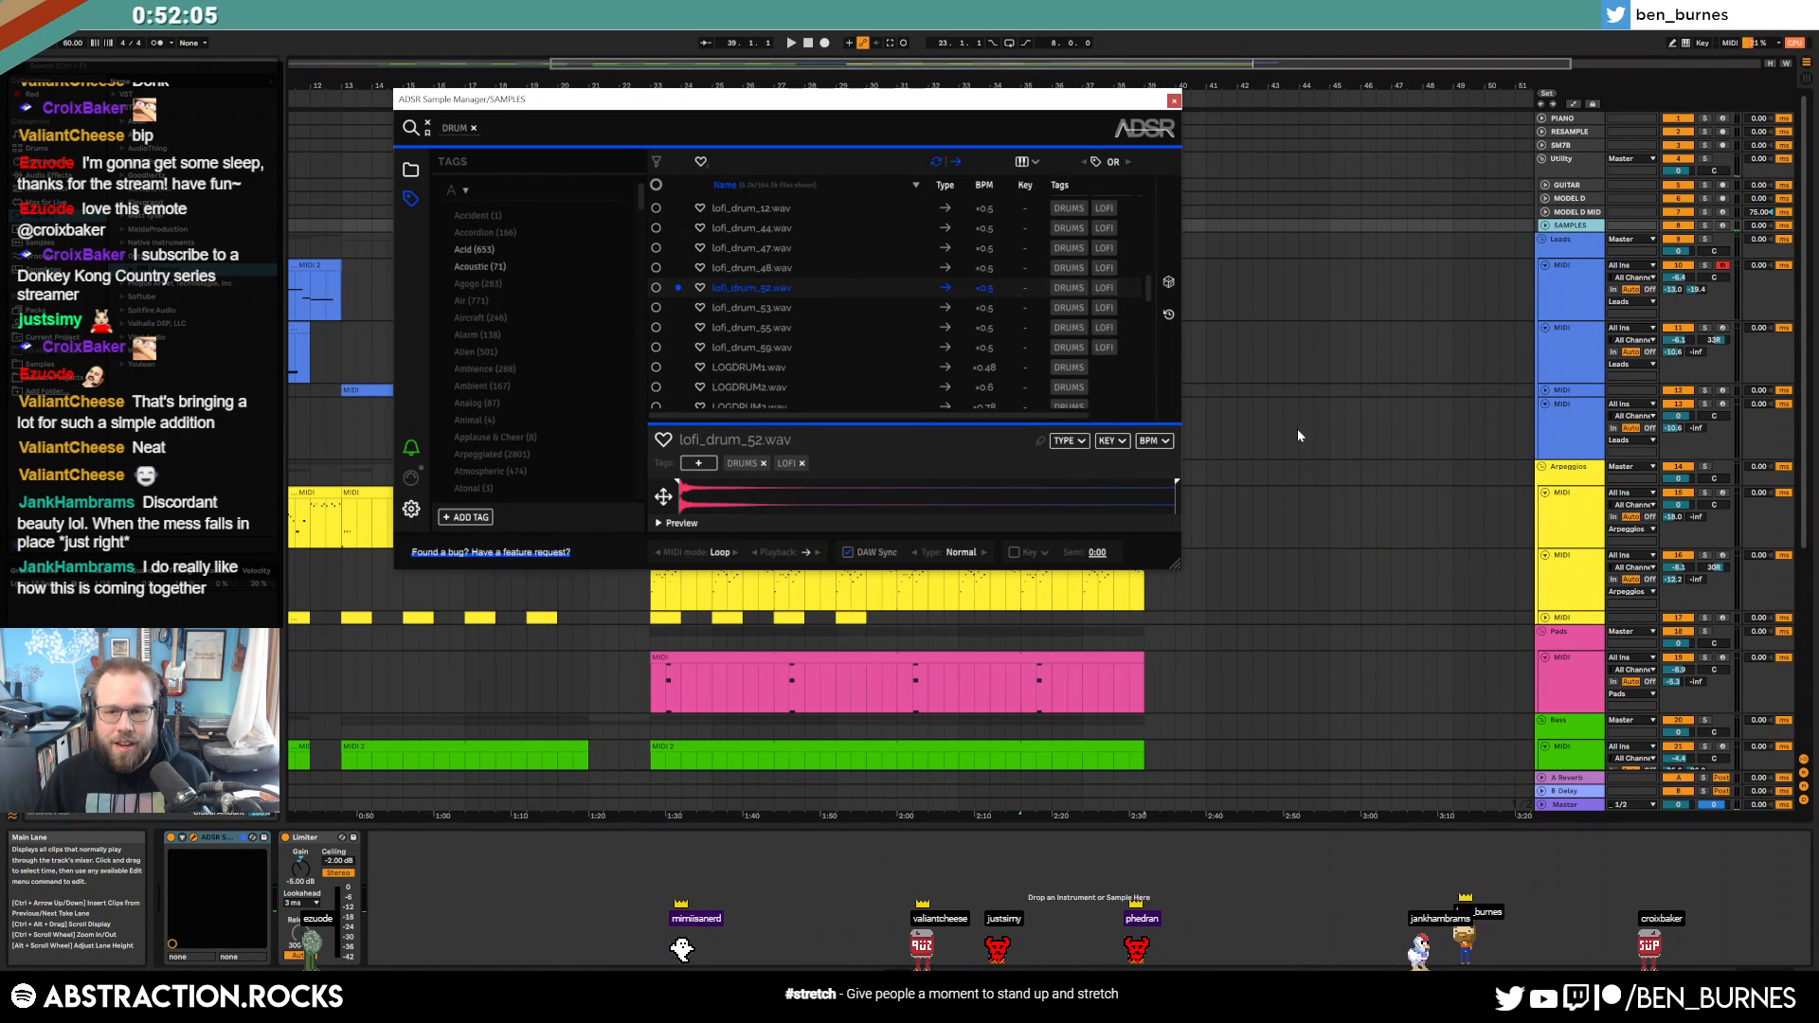
Place the chosen drum sample on the lower drum SAMPLE track near bar 38 and duplicate that track.
{"action": "scroll", "coordinate": [1274, 500], "scroll_direction": "down", "scroll_amount": 2}
{"action": "scroll", "coordinate": [1275, 502], "scroll_direction": "down", "scroll_amount": 4}
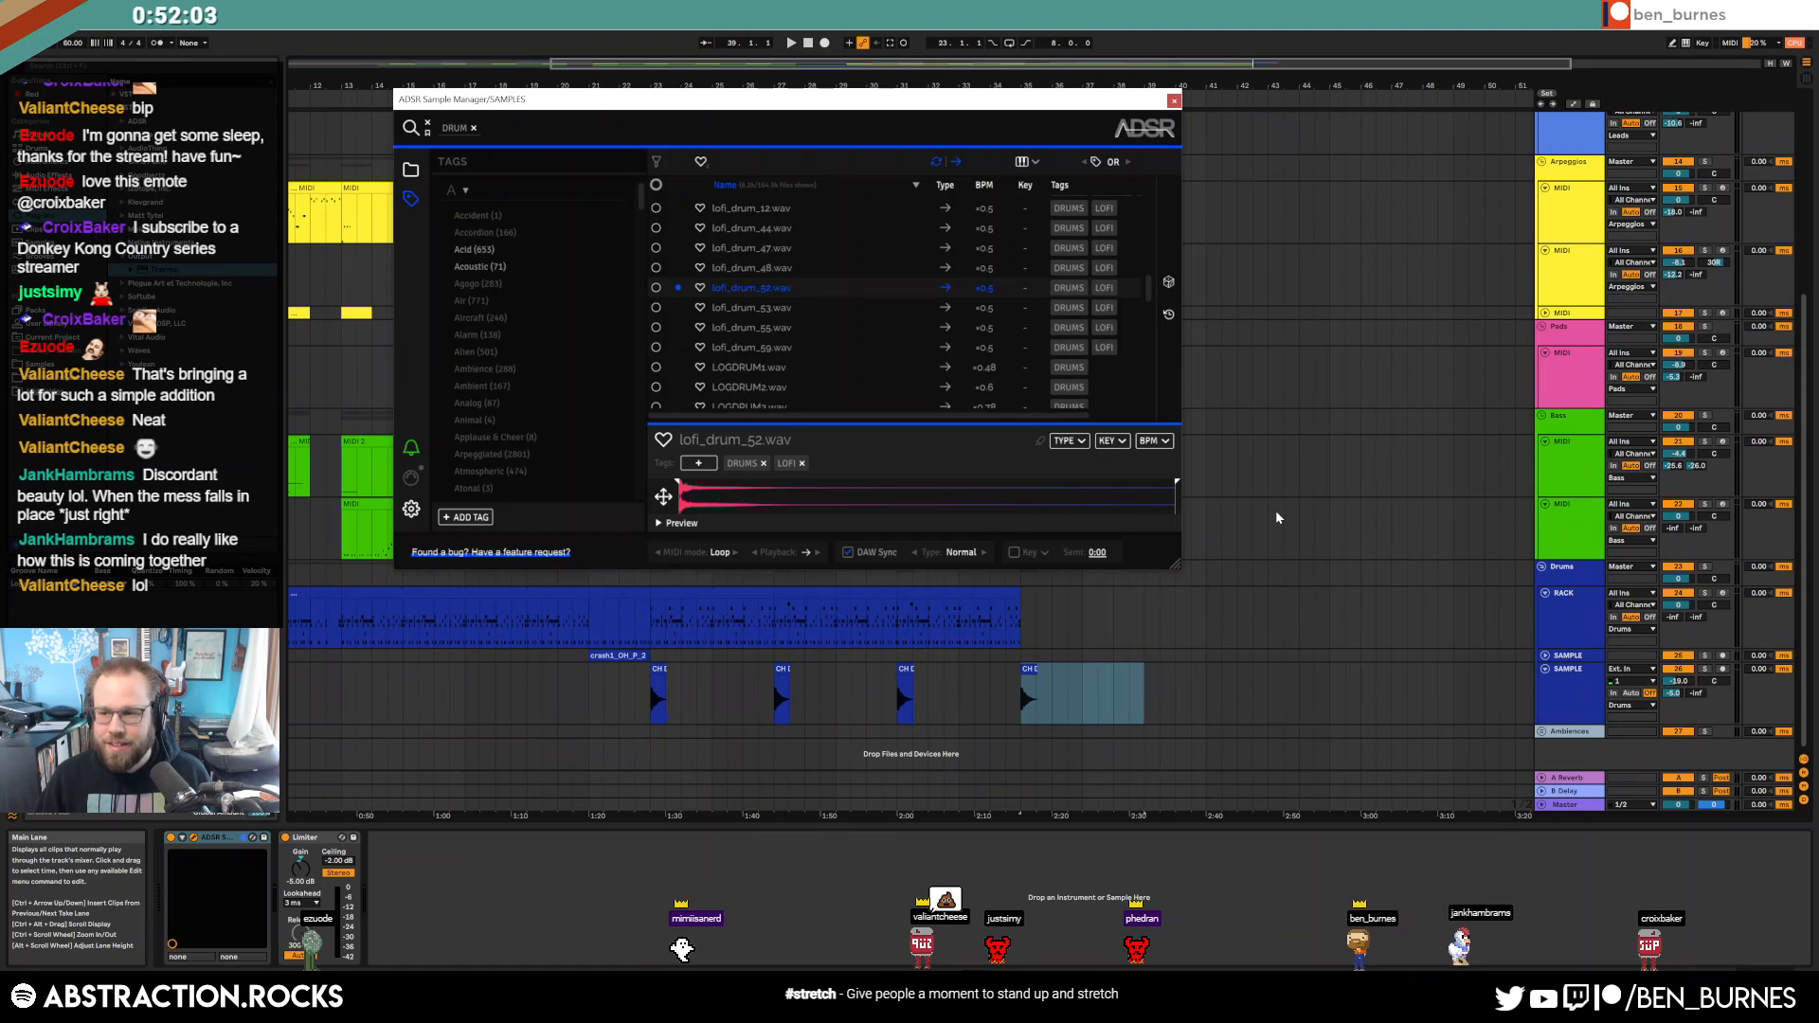
{"action": "left_click_drag", "start_coordinate": [731, 294], "coordinate": [1117, 699]}
{"action": "left_click", "coordinate": [1586, 701]}
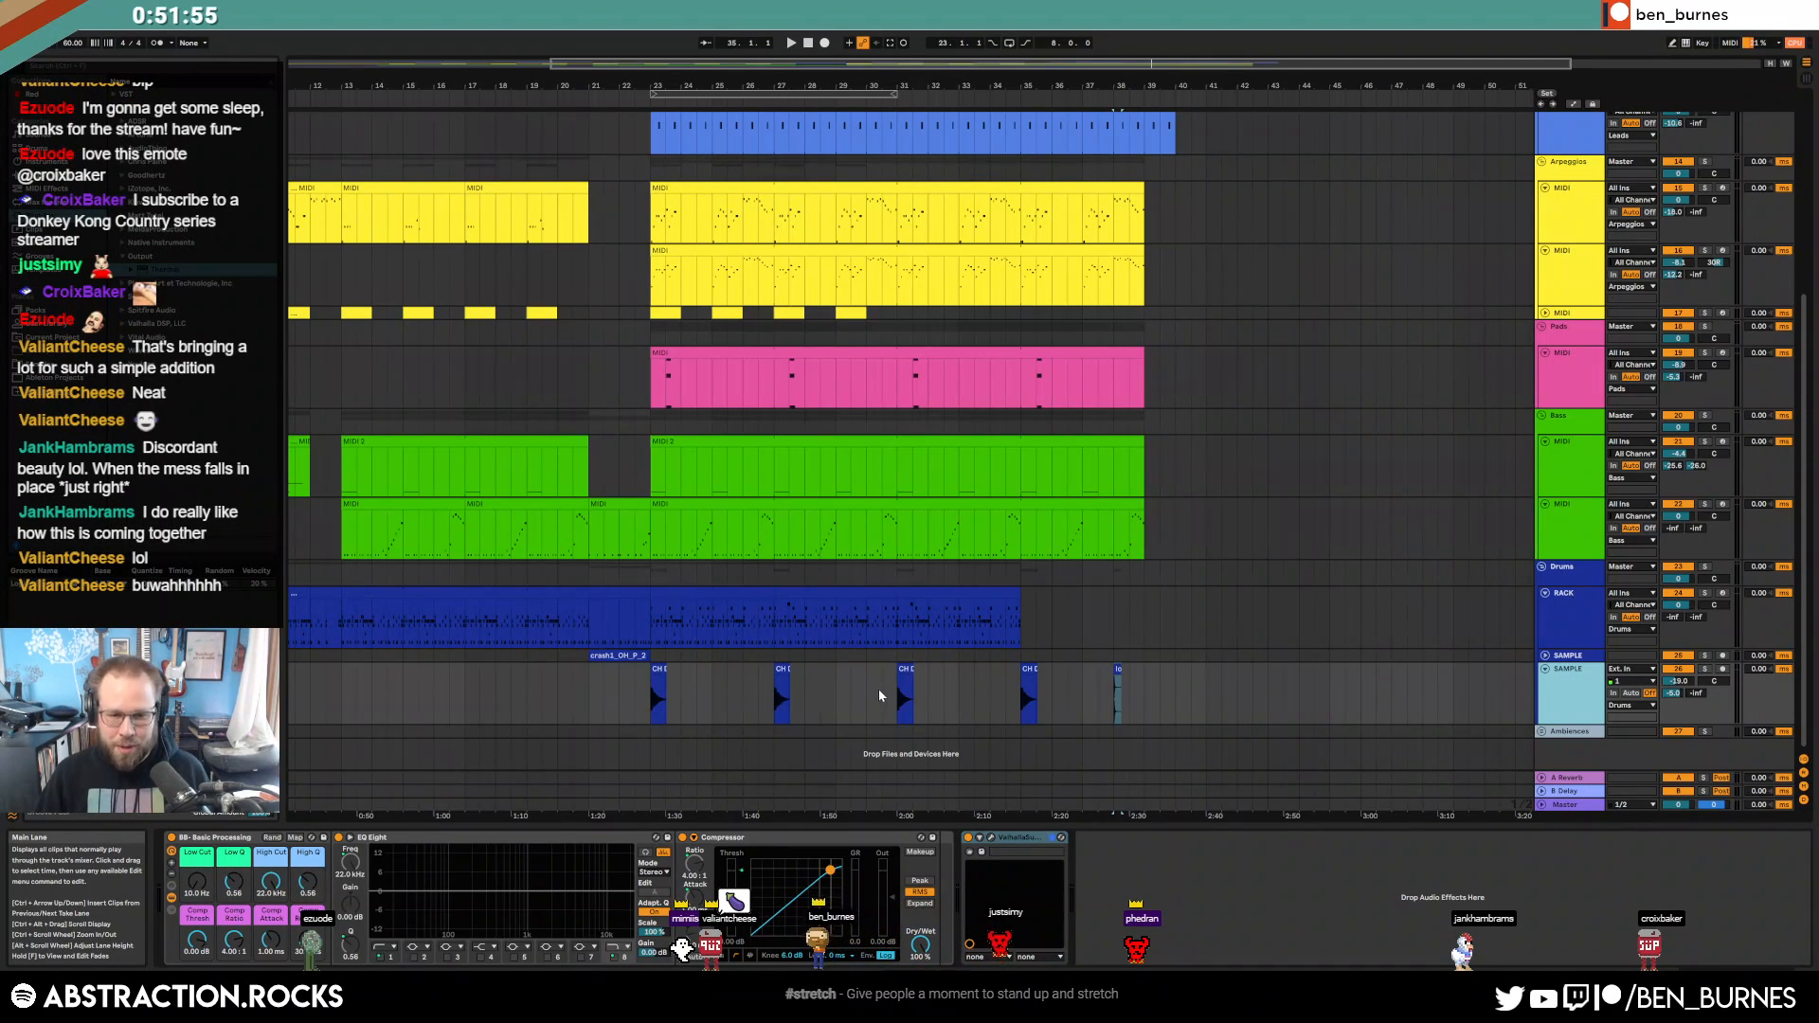
{"action": "key", "text": "ctrl+d"}
{"action": "scroll", "coordinate": [873, 685], "scroll_direction": "up", "scroll_amount": 4}
{"action": "scroll", "coordinate": [928, 665], "scroll_direction": "down", "scroll_amount": 1}
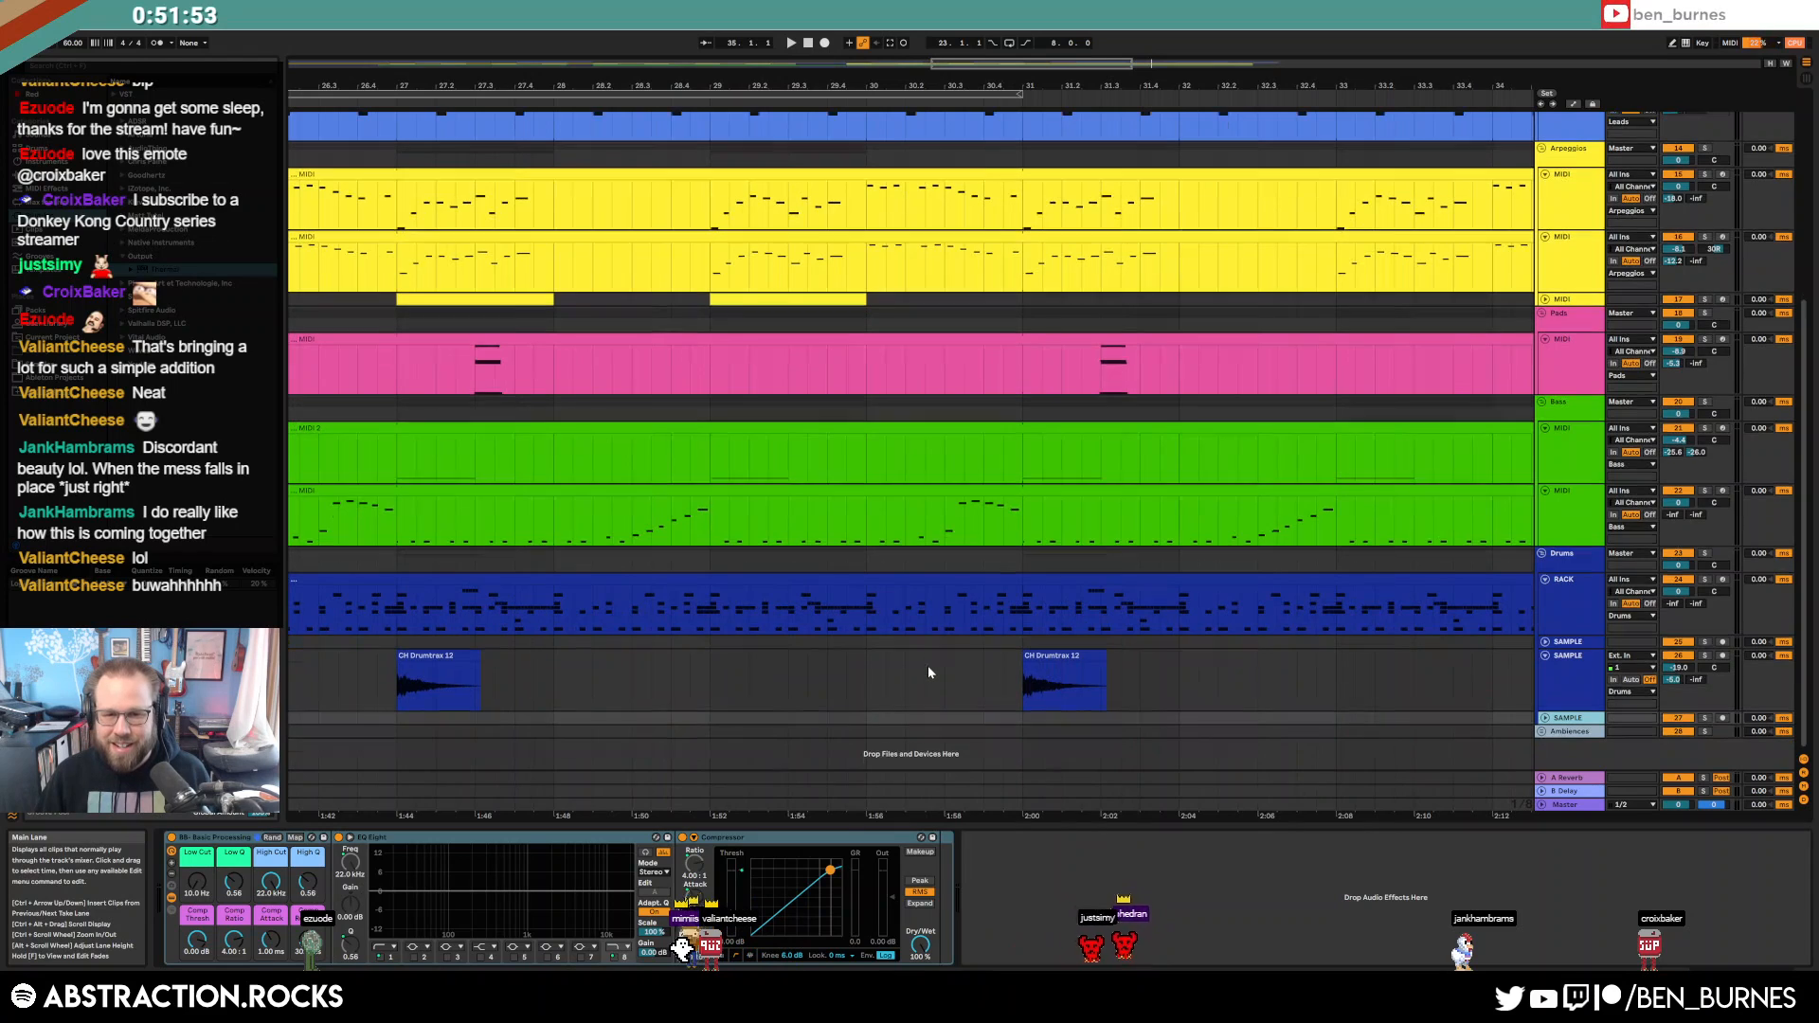
Unfold the duplicated SAMPLE track holding the drum hit, lower its volume and adjust its two send levels, and raise its Low Cut during playback.
{"action": "scroll", "coordinate": [928, 663], "scroll_direction": "down", "scroll_amount": 2}
{"action": "left_click_drag", "start_coordinate": [1460, 661], "coordinate": [861, 727]}
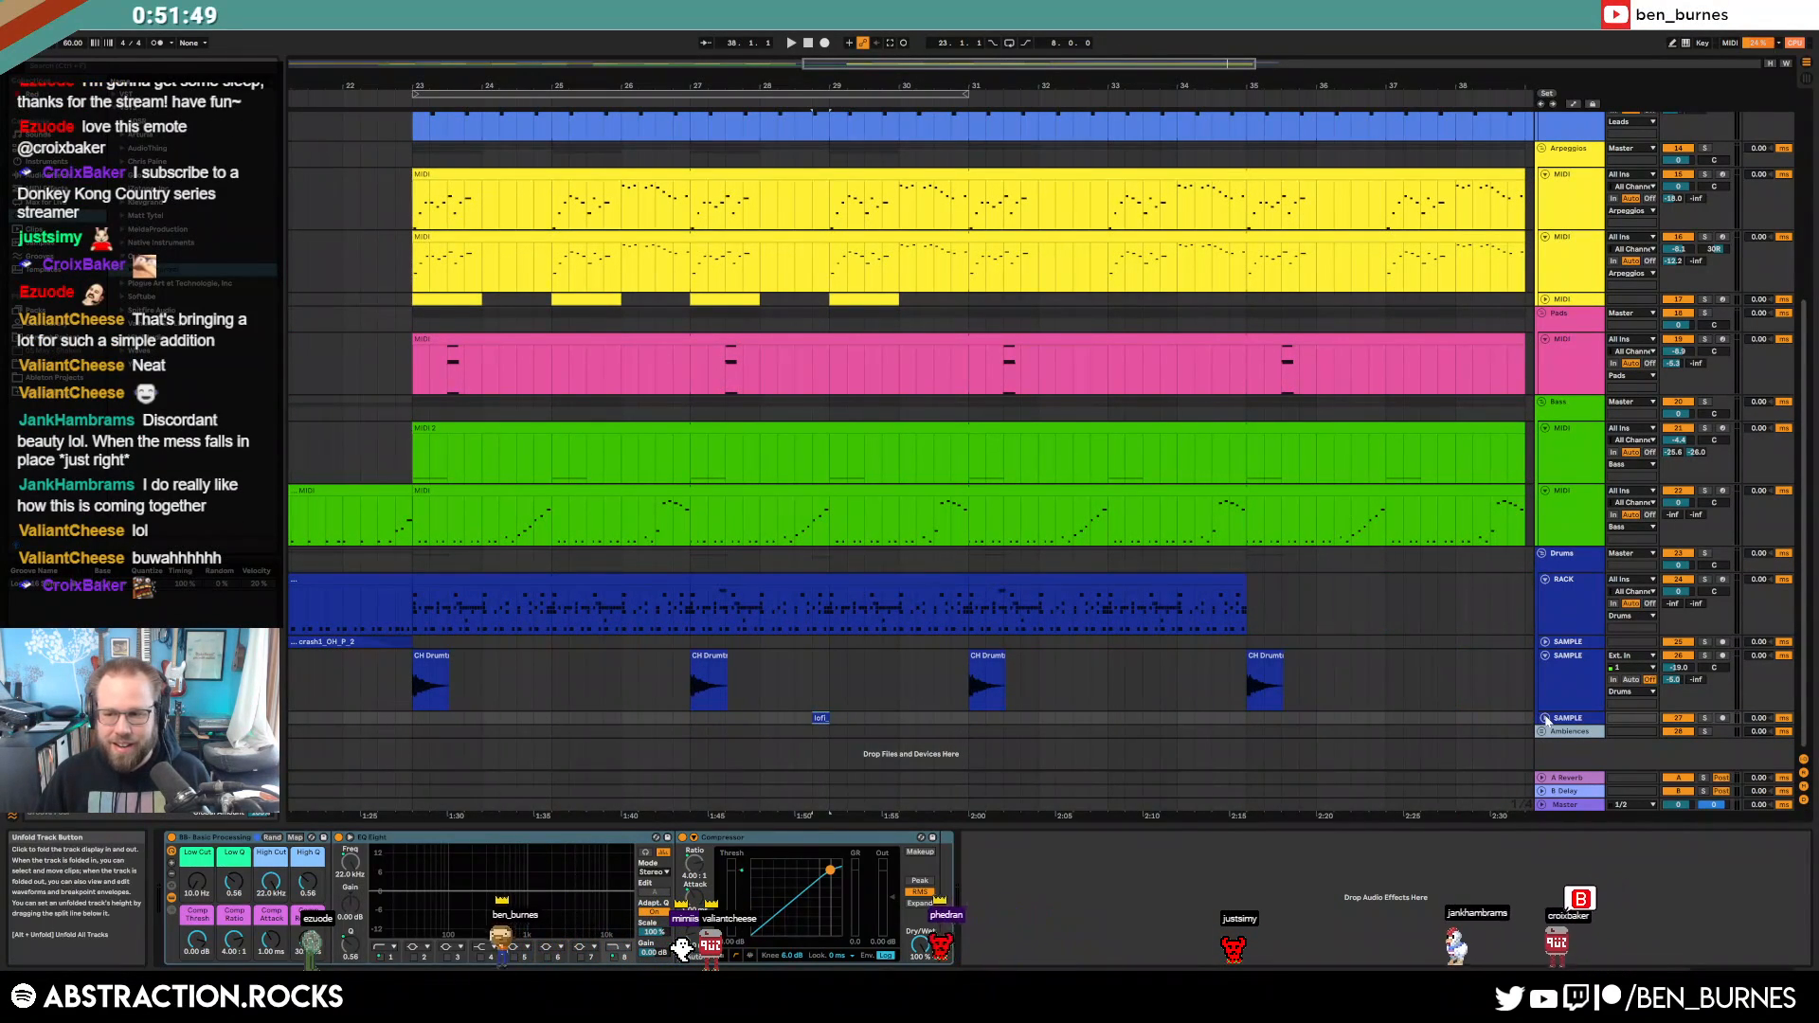
{"action": "left_click", "coordinate": [1544, 719]}
{"action": "scroll", "coordinate": [822, 745], "scroll_direction": "up", "scroll_amount": 4}
{"action": "scroll", "coordinate": [821, 745], "scroll_direction": "up", "scroll_amount": 3}
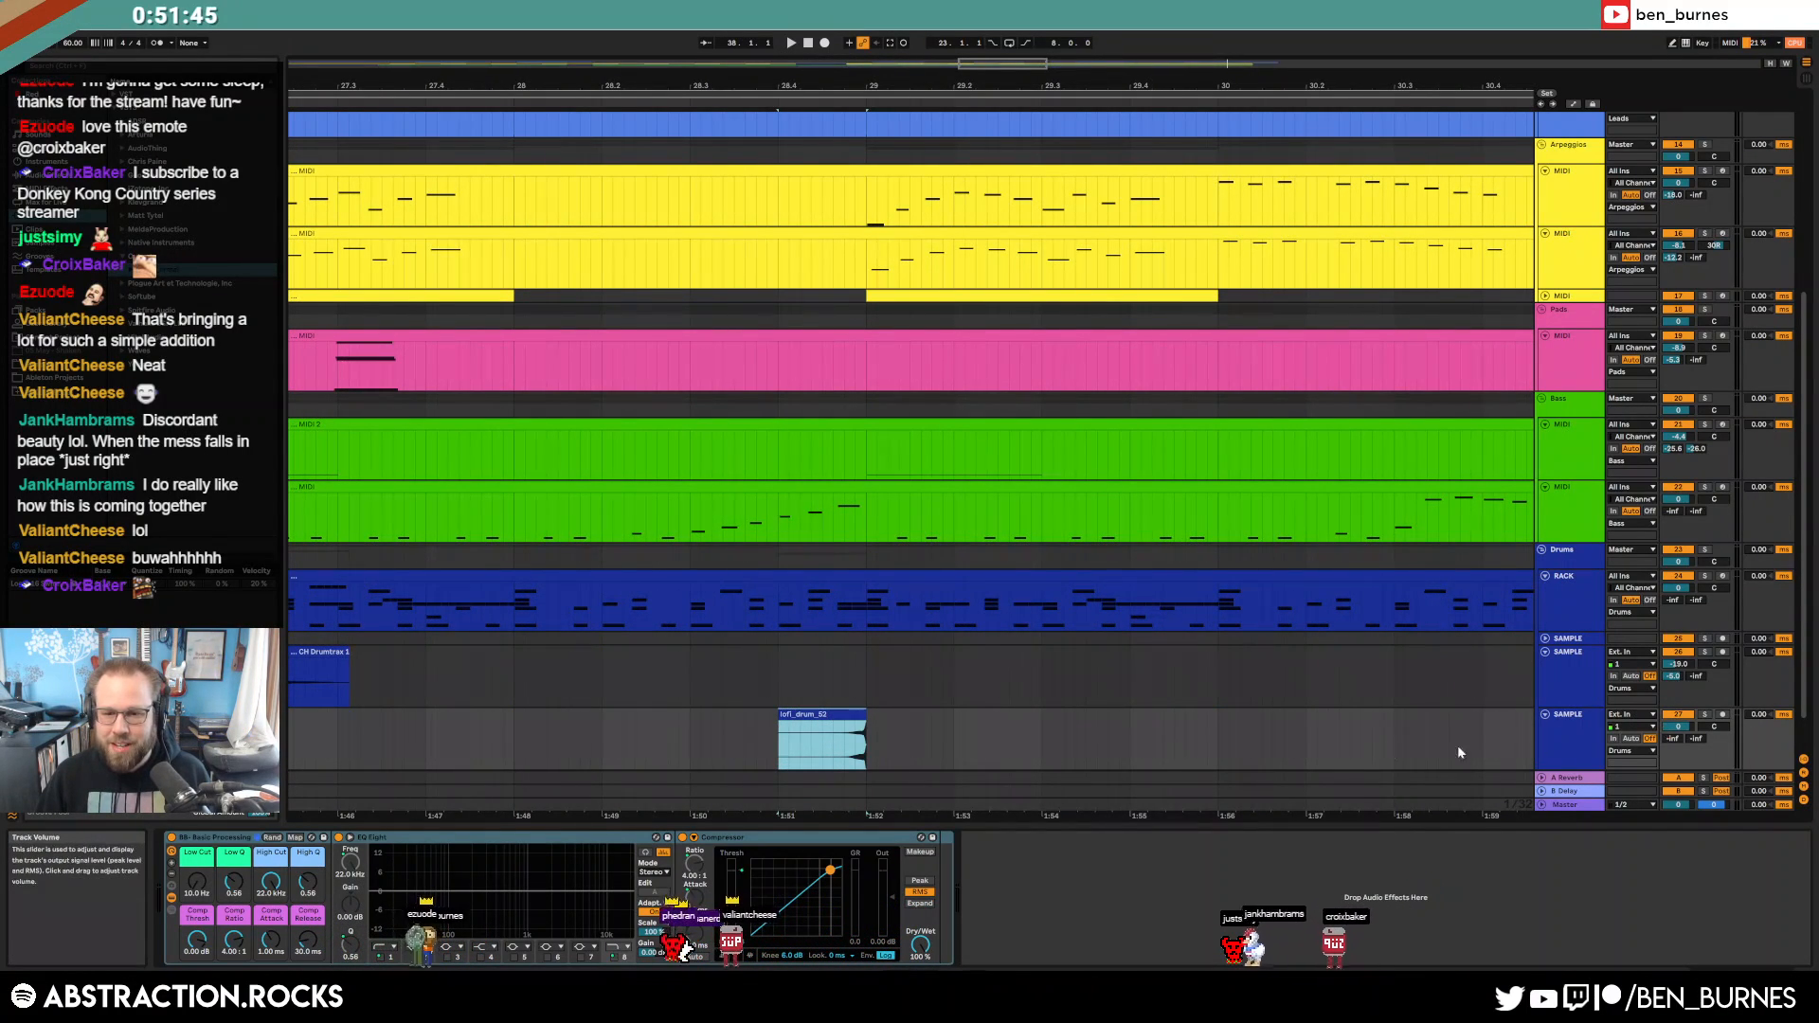
{"action": "left_click_drag", "start_coordinate": [1672, 739], "coordinate": [1672, 654]}
{"action": "mouse_move", "coordinate": [1696, 739]}
{"action": "left_mouse_down"}
{"action": "mouse_move", "coordinate": [1695, 682]}
{"action": "mouse_move", "coordinate": [1673, 755]}
{"action": "left_mouse_up"}
{"action": "left_click", "coordinate": [1678, 727]}
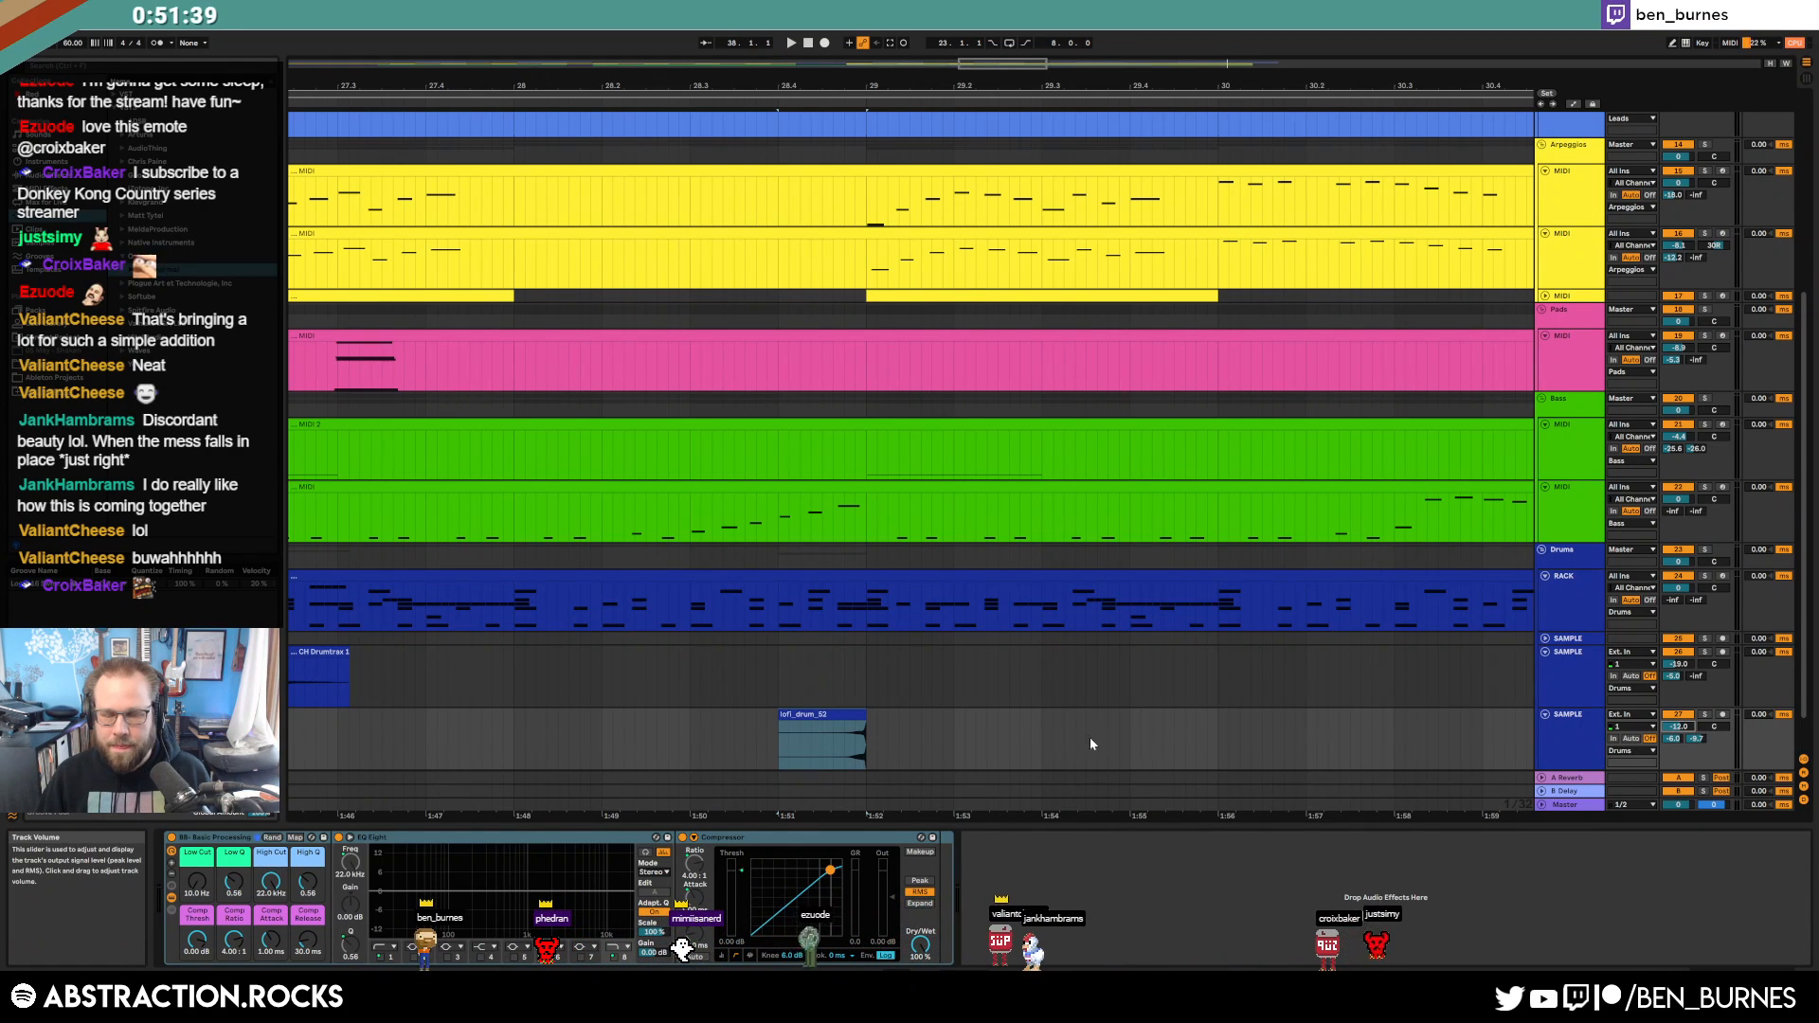
{"action": "key", "text": "space"}
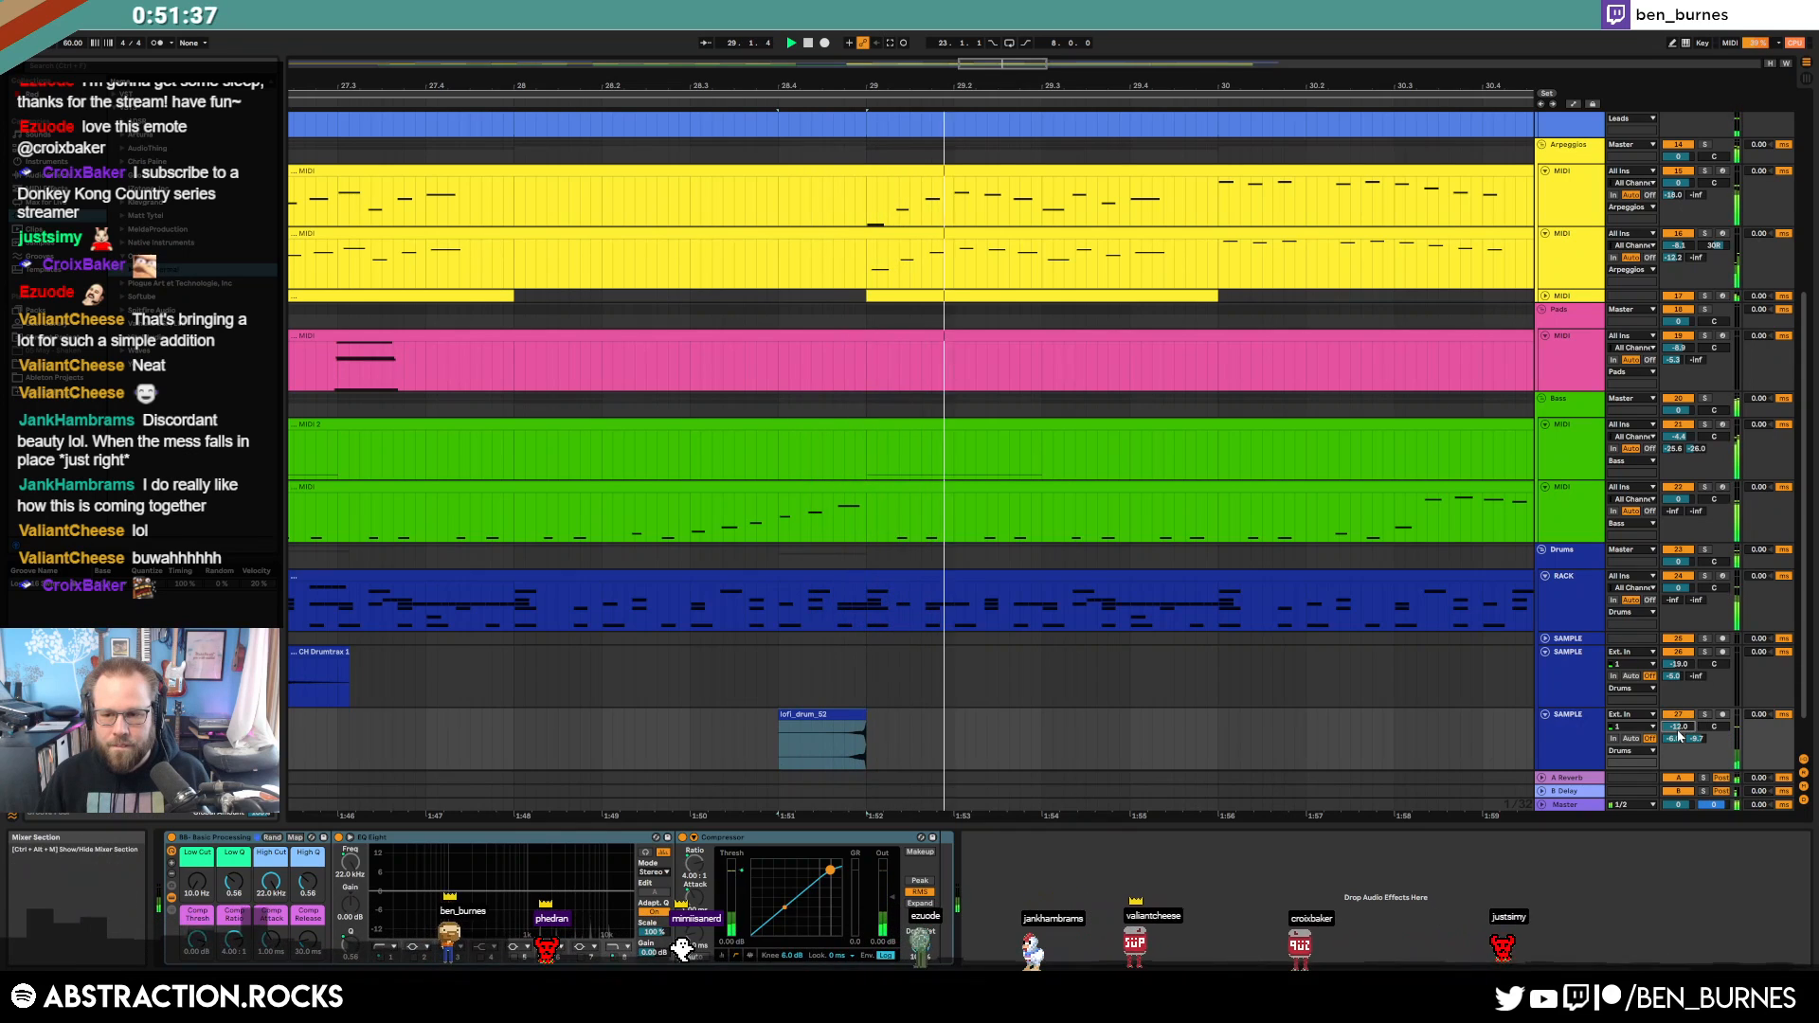
{"action": "left_click_drag", "start_coordinate": [1674, 739], "coordinate": [1678, 739]}
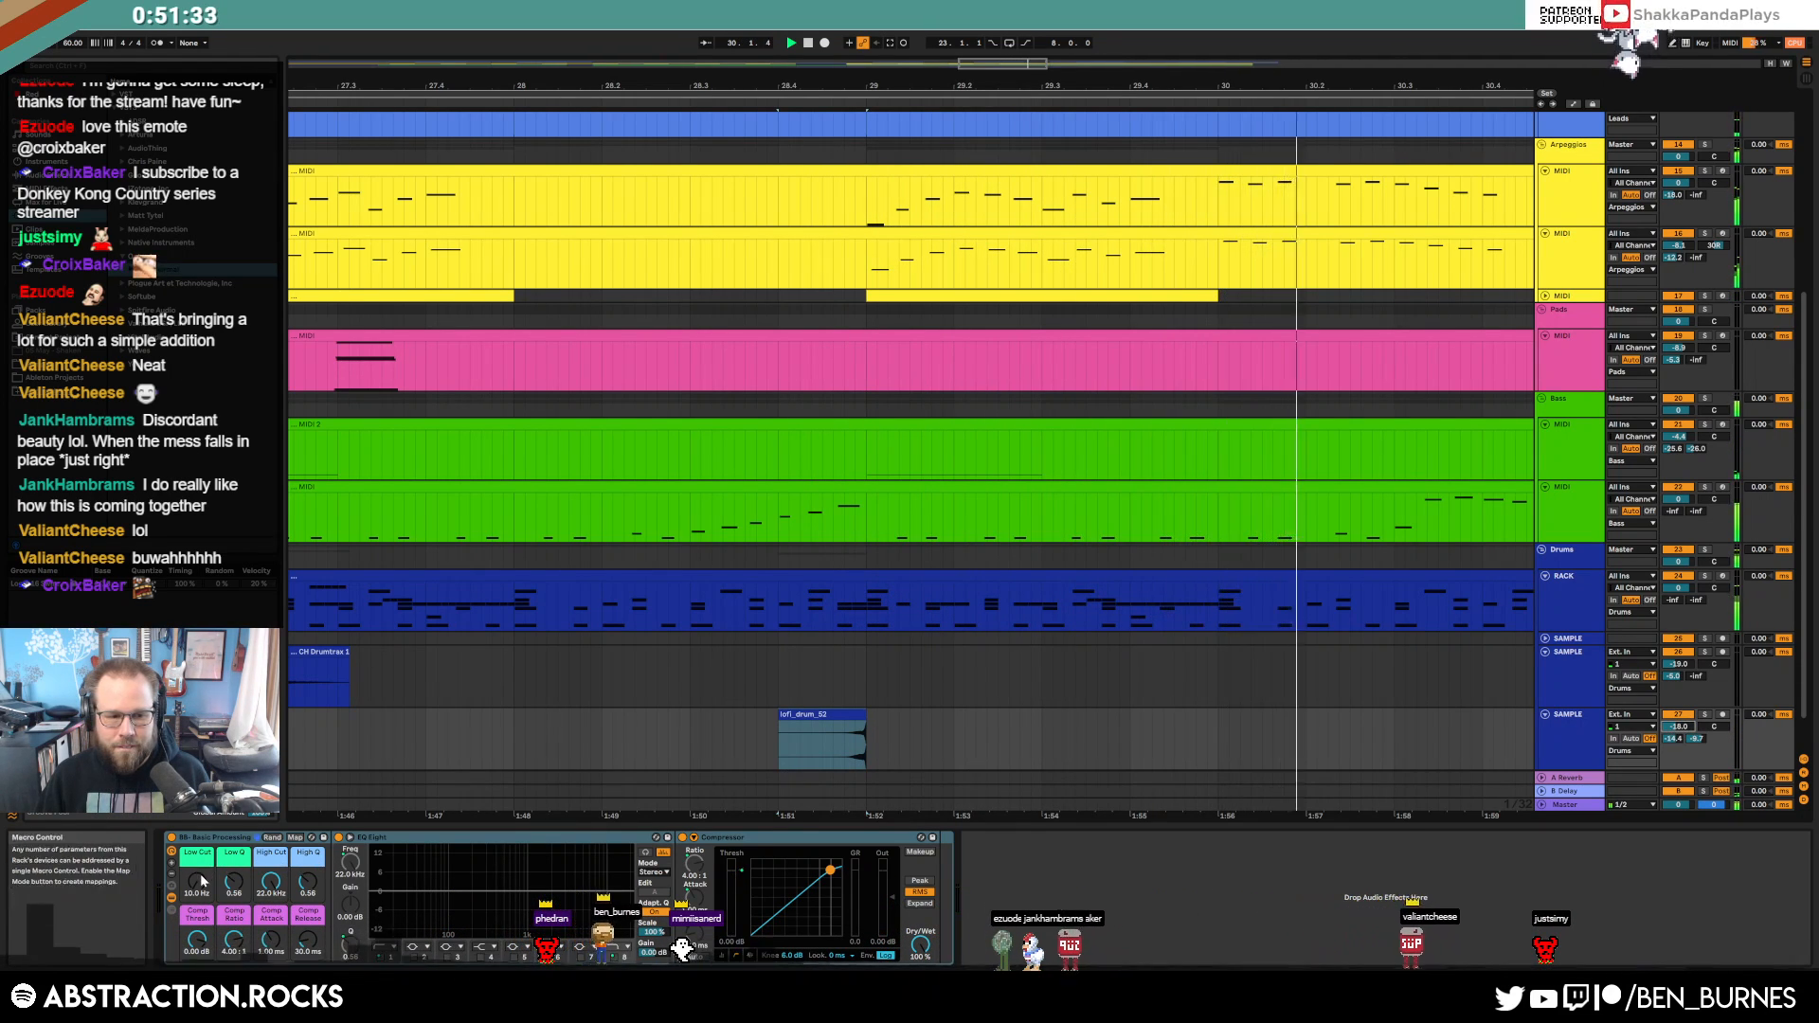
Duplicate bars 27 to 31 of the lowest SAMPLE track twice, repeating the hit through bar 39, and set the track volume to -17 dB.
{"action": "scroll", "coordinate": [1083, 730], "scroll_direction": "down", "scroll_amount": 5}
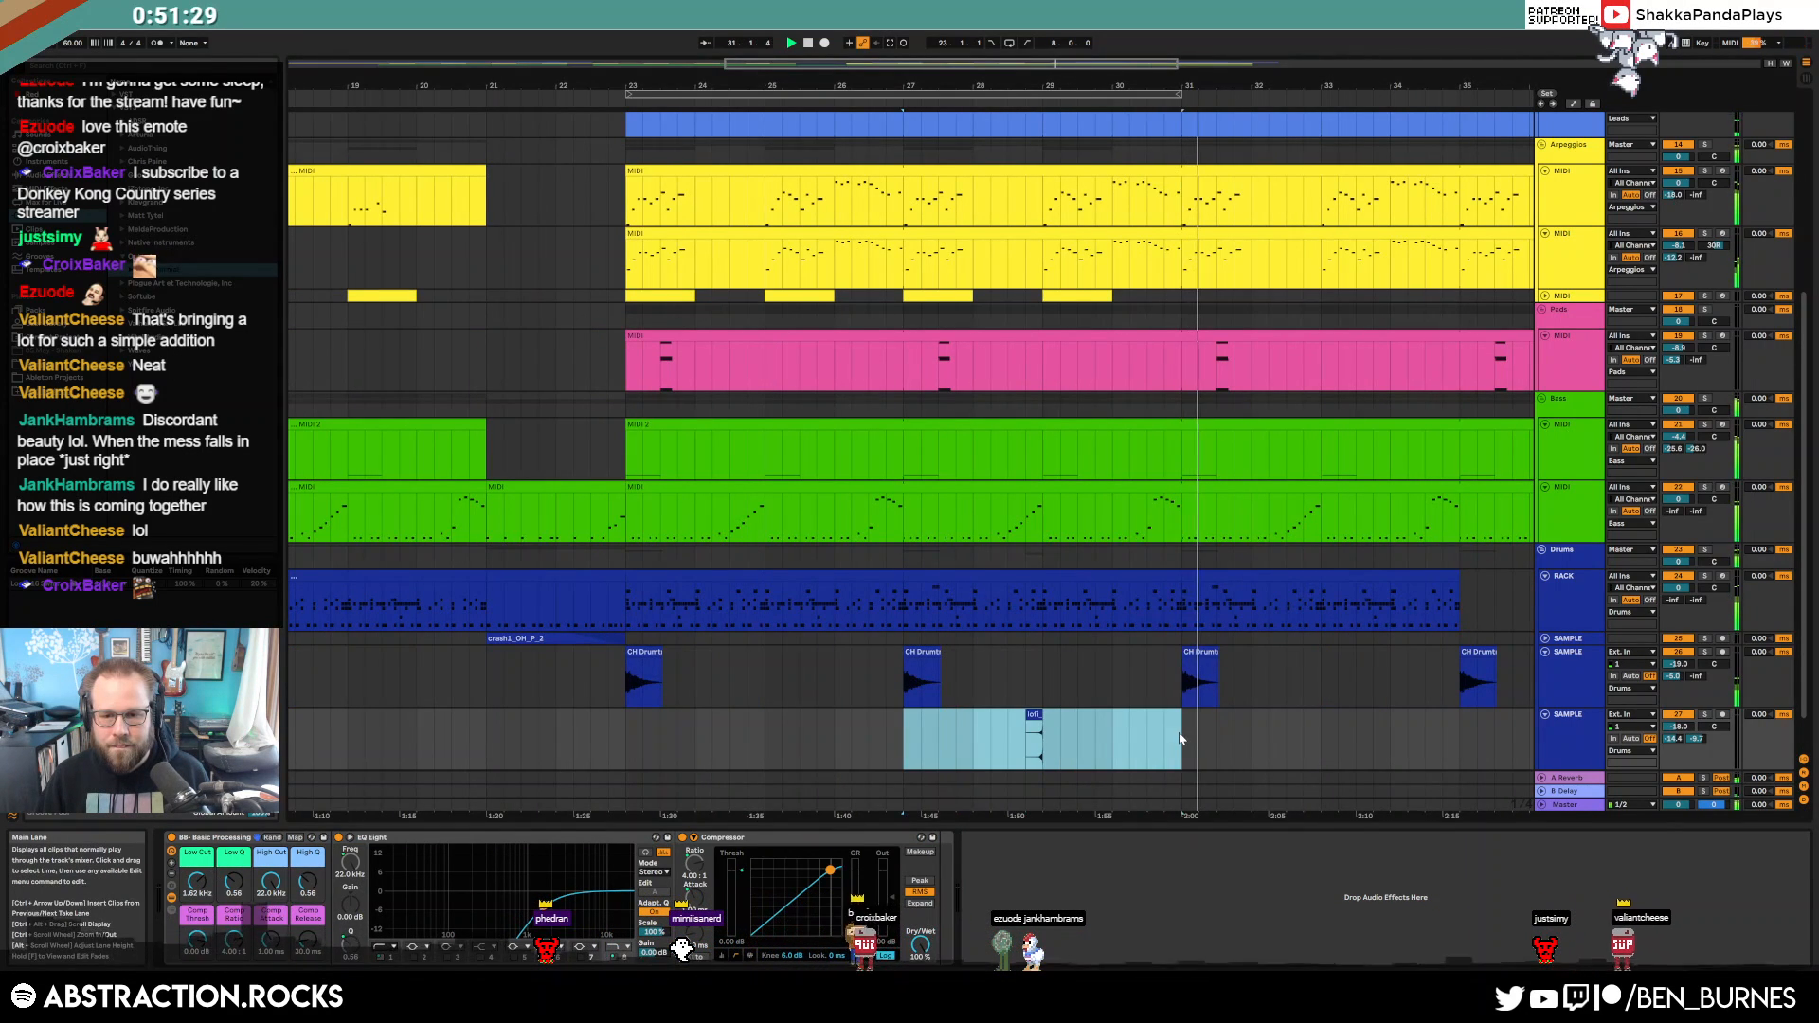
{"action": "key", "text": "ctrl+d"}
{"action": "scroll", "coordinate": [1381, 718], "scroll_direction": "down", "scroll_amount": 3}
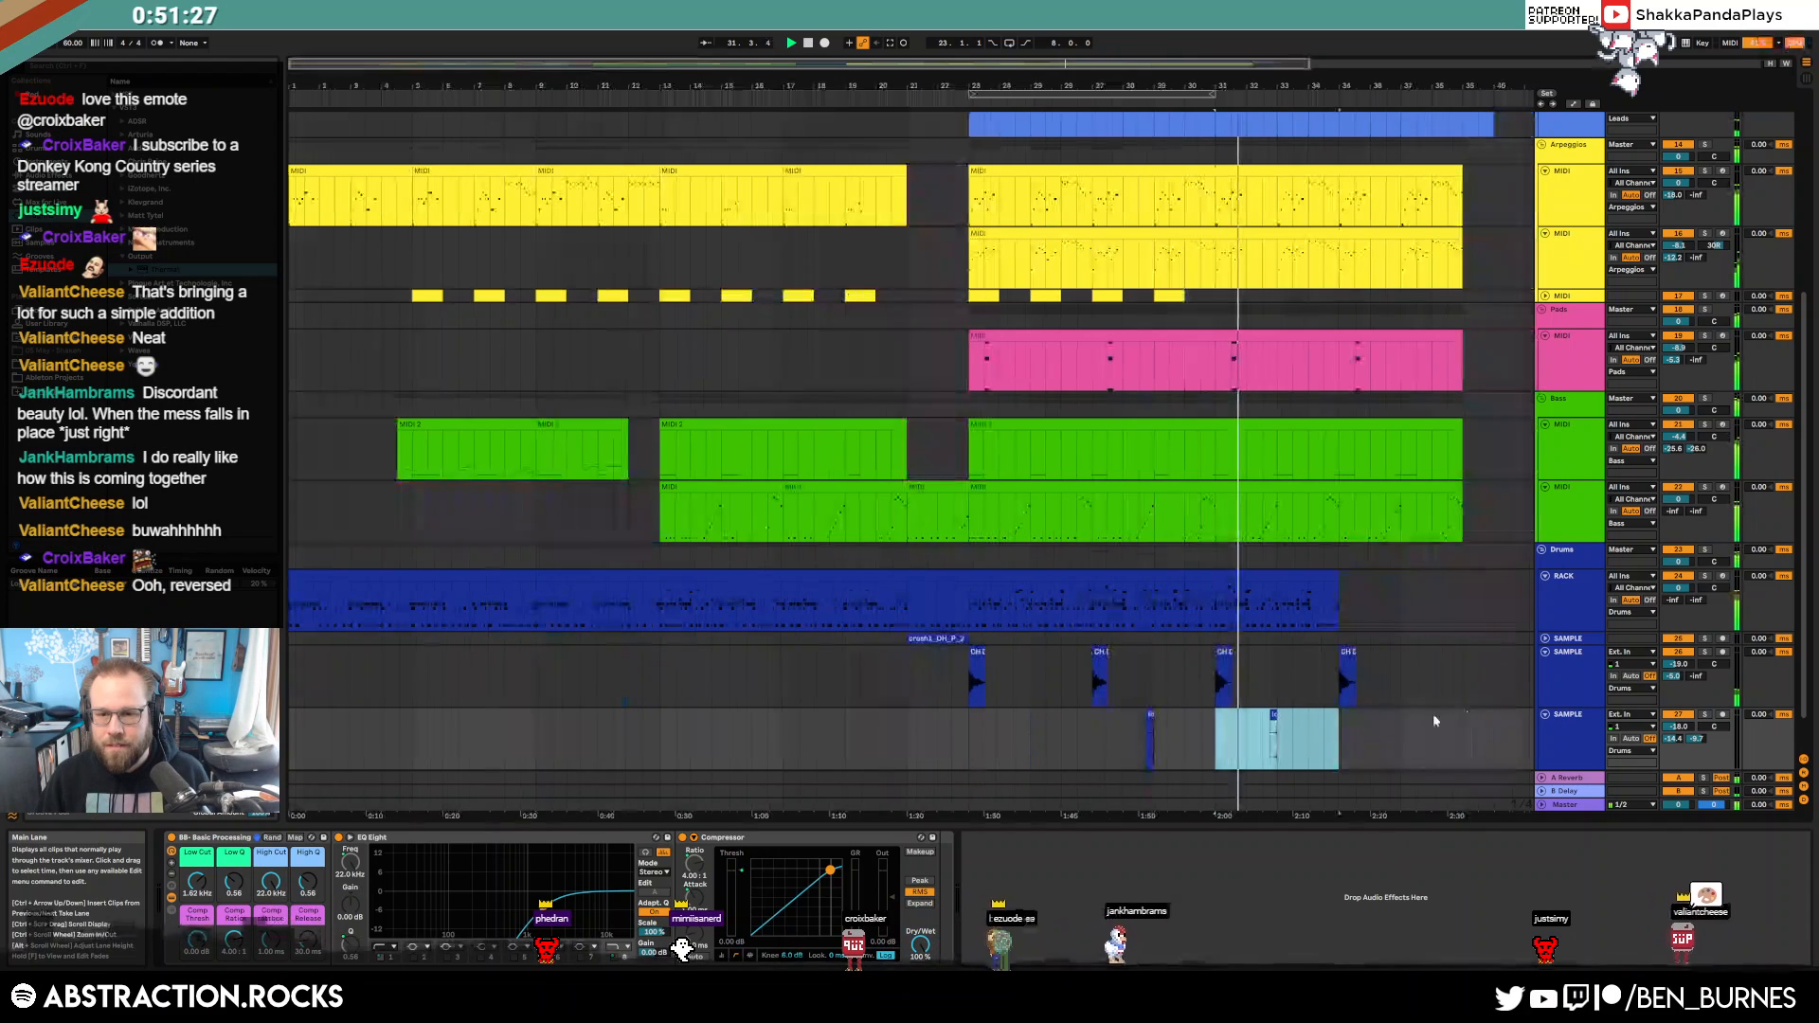
{"action": "left_click_drag", "start_coordinate": [1682, 730], "coordinate": [1682, 724]}
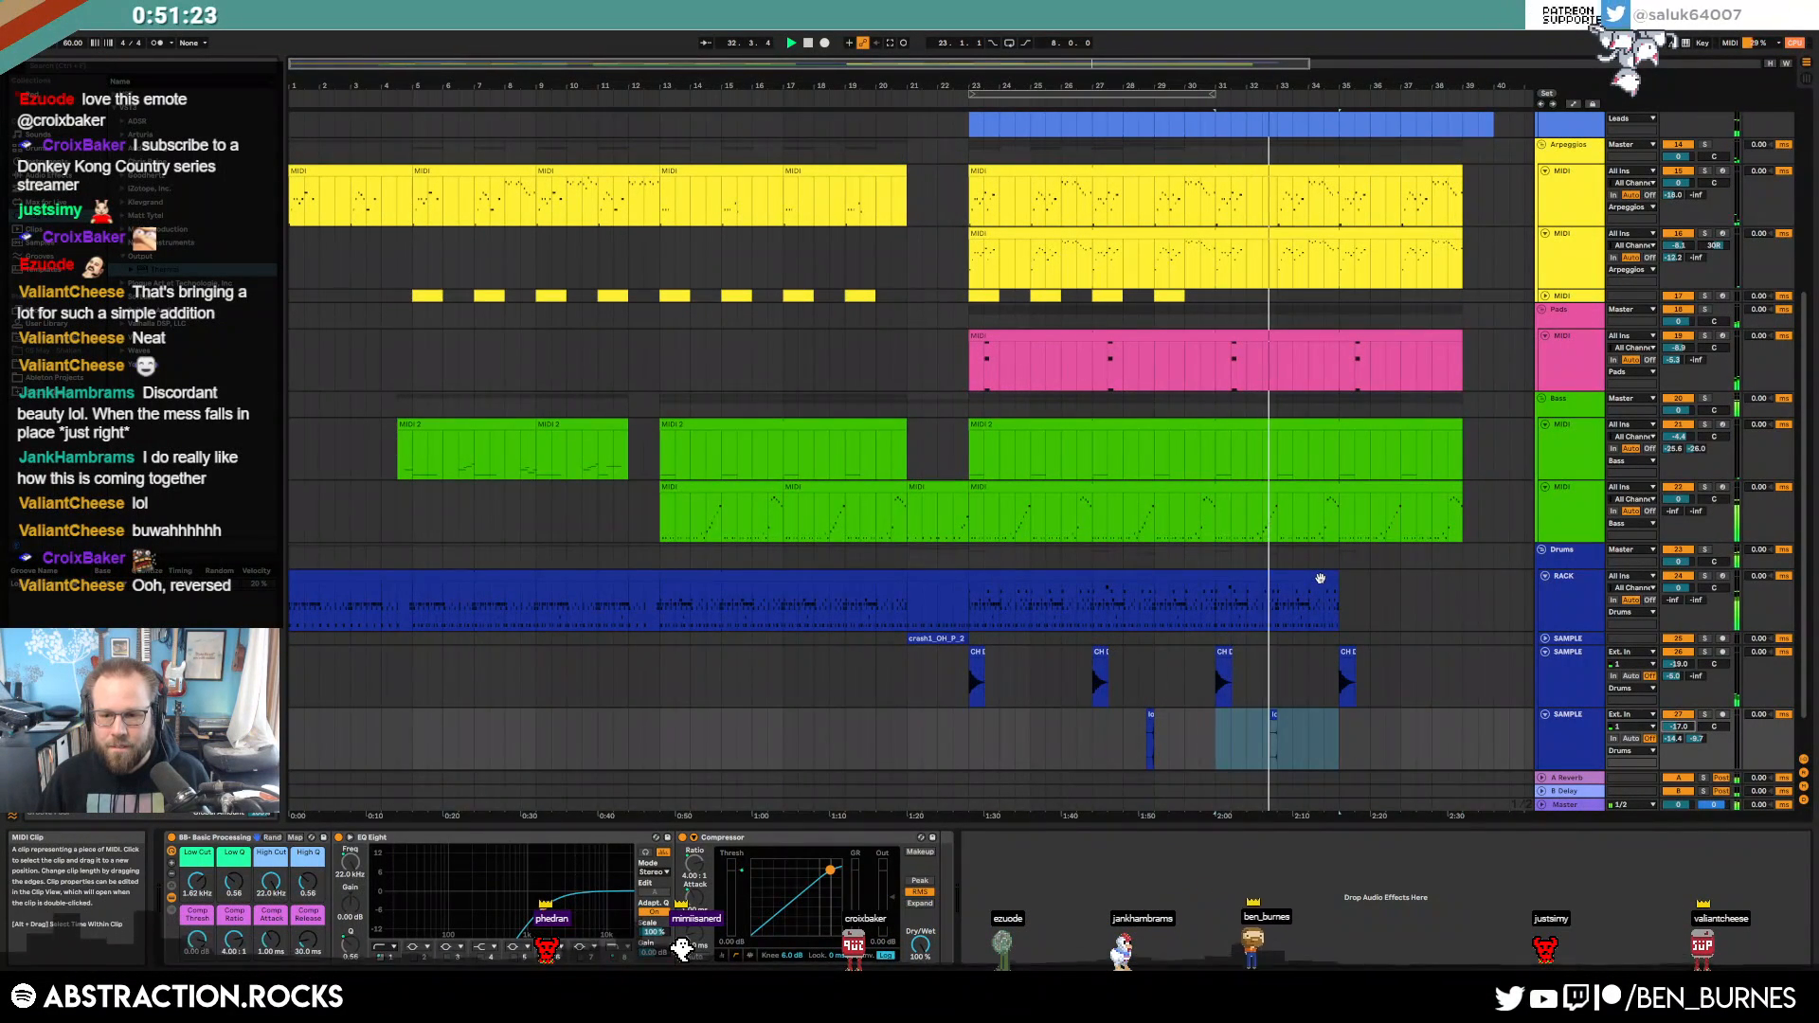
{"action": "left_click", "coordinate": [1302, 742]}
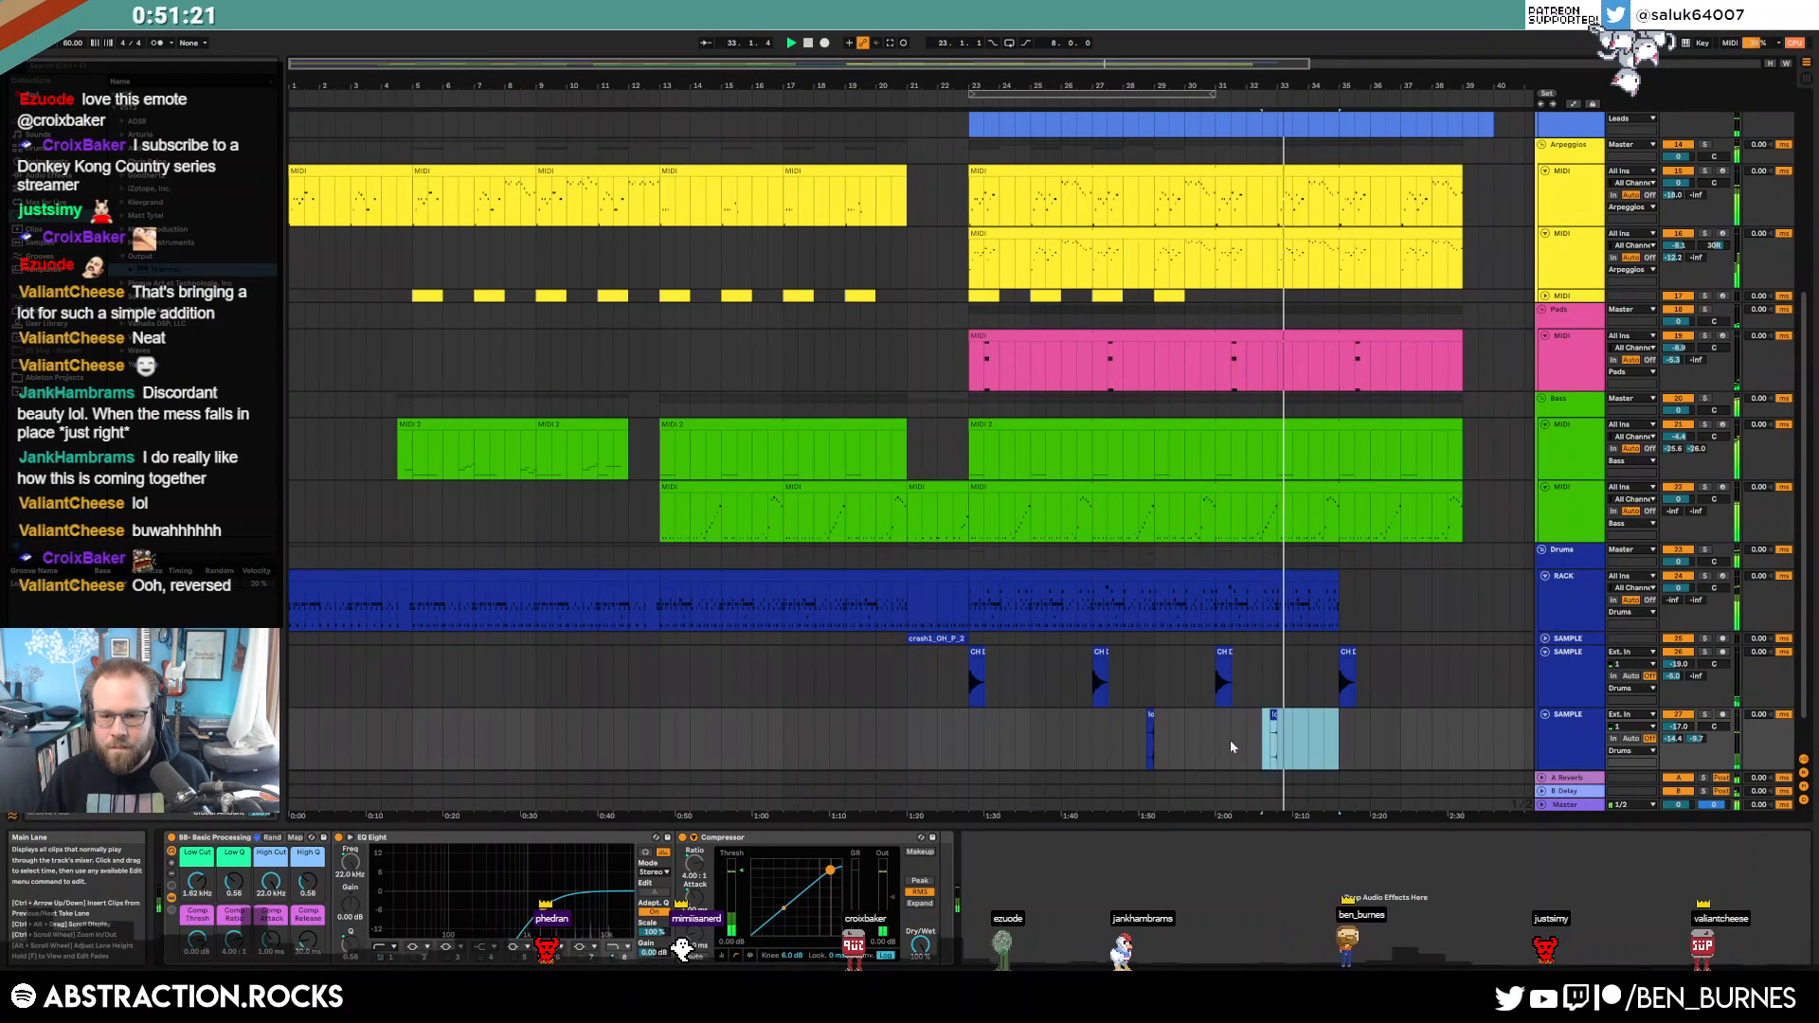
{"action": "key", "text": "ctrl+d"}
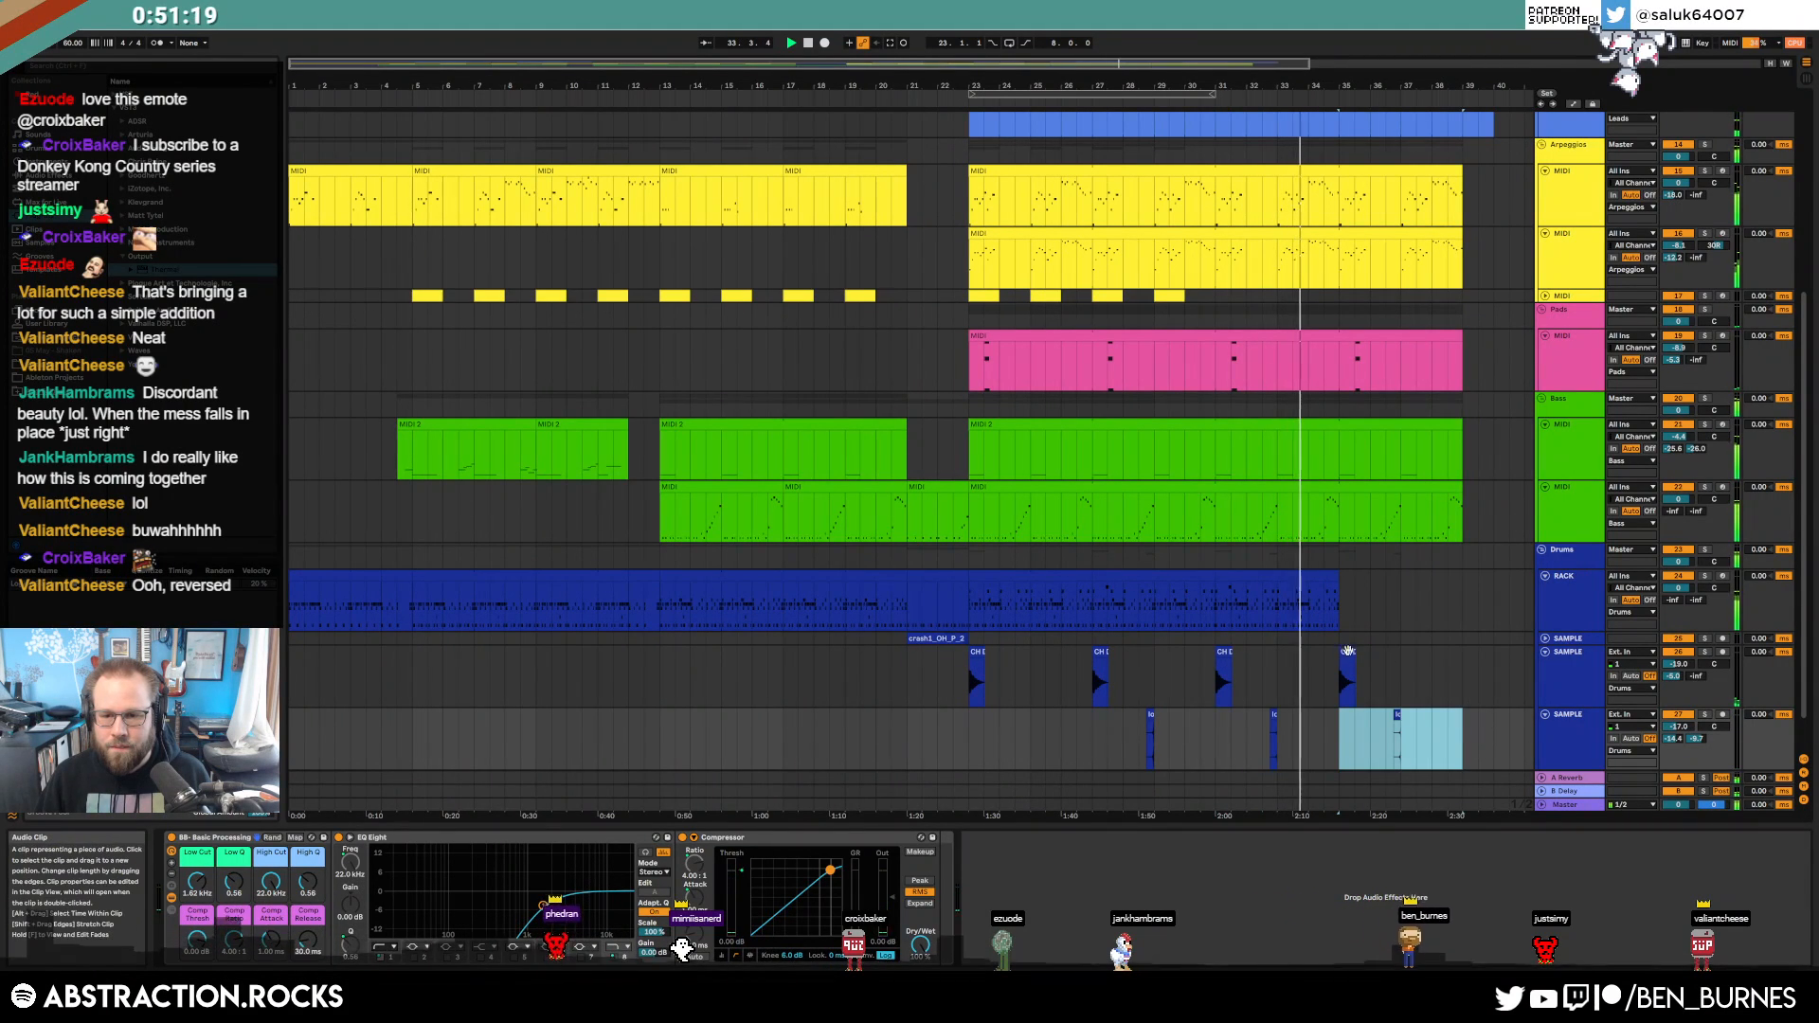
Extend the drum RACK track from bar 35 to bar 39 with a clip containing only the VMH1 Bassdrum 072 notes.
{"action": "left_click_drag", "start_coordinate": [1092, 592], "coordinate": [1338, 597]}
{"action": "double_click", "coordinate": [1317, 578]}
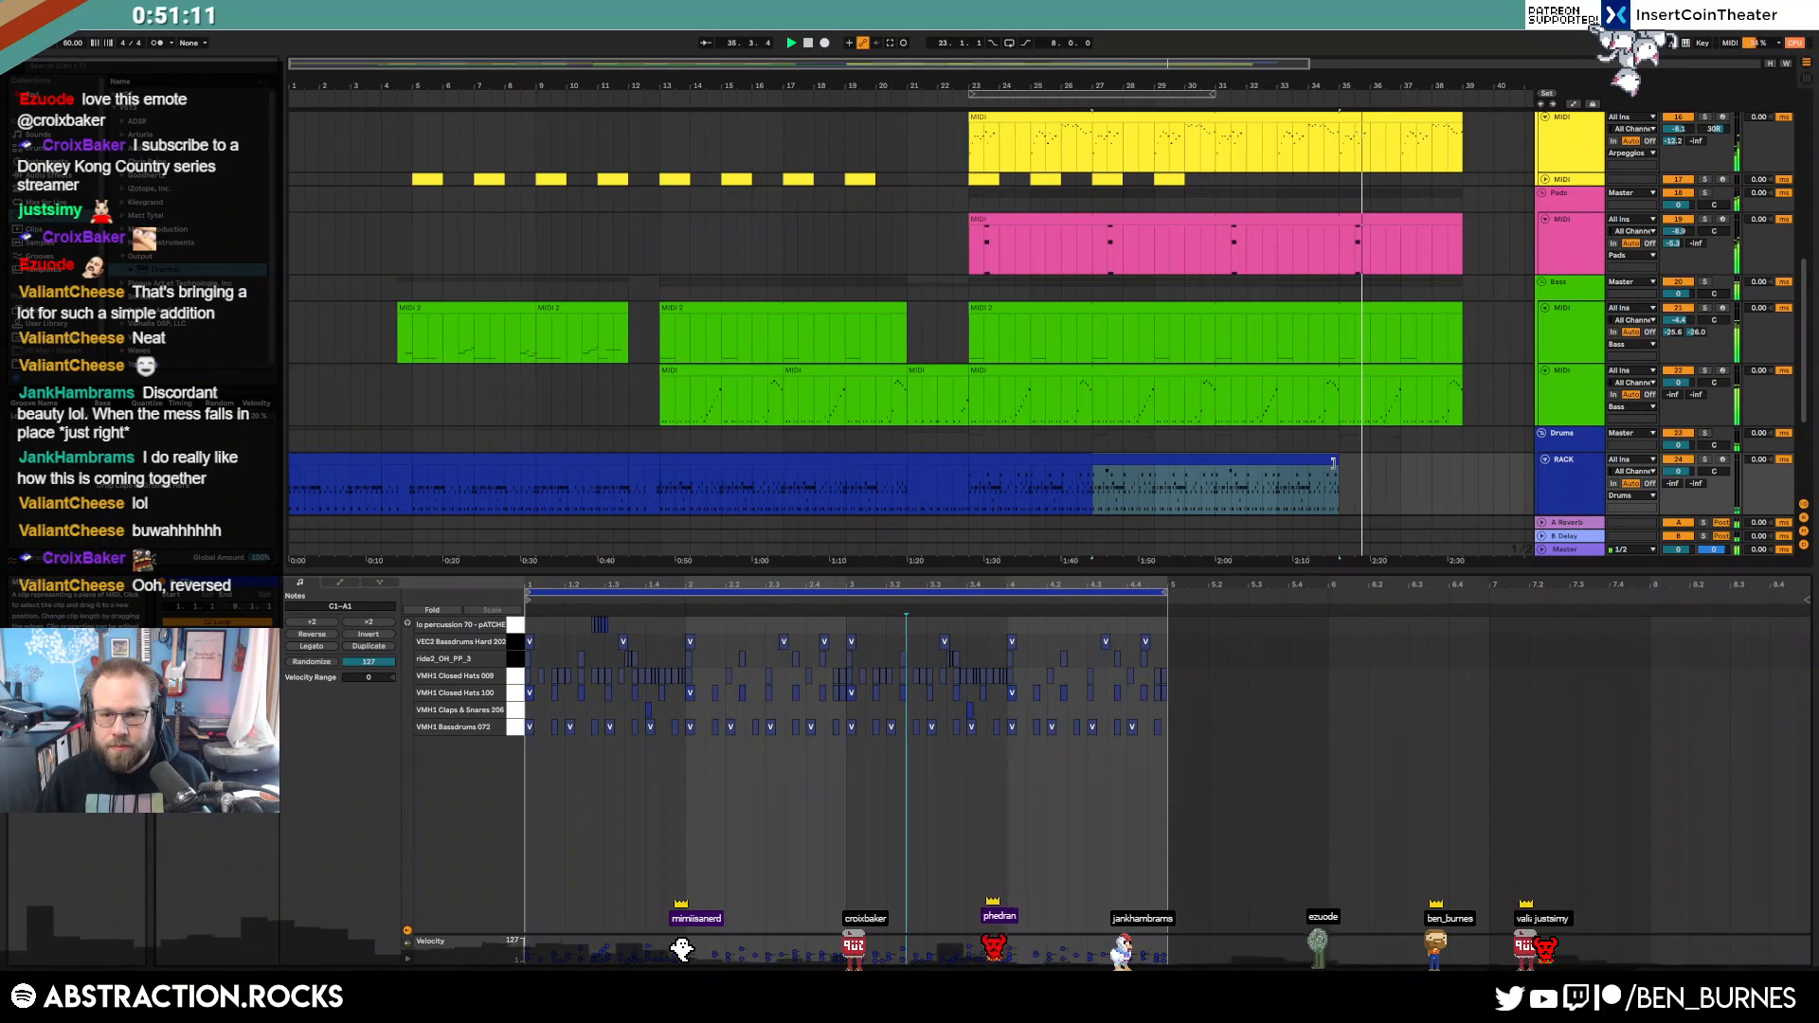
{"action": "left_click", "coordinate": [928, 461]}
{"action": "left_click_drag", "start_coordinate": [1339, 479], "coordinate": [1469, 465]}
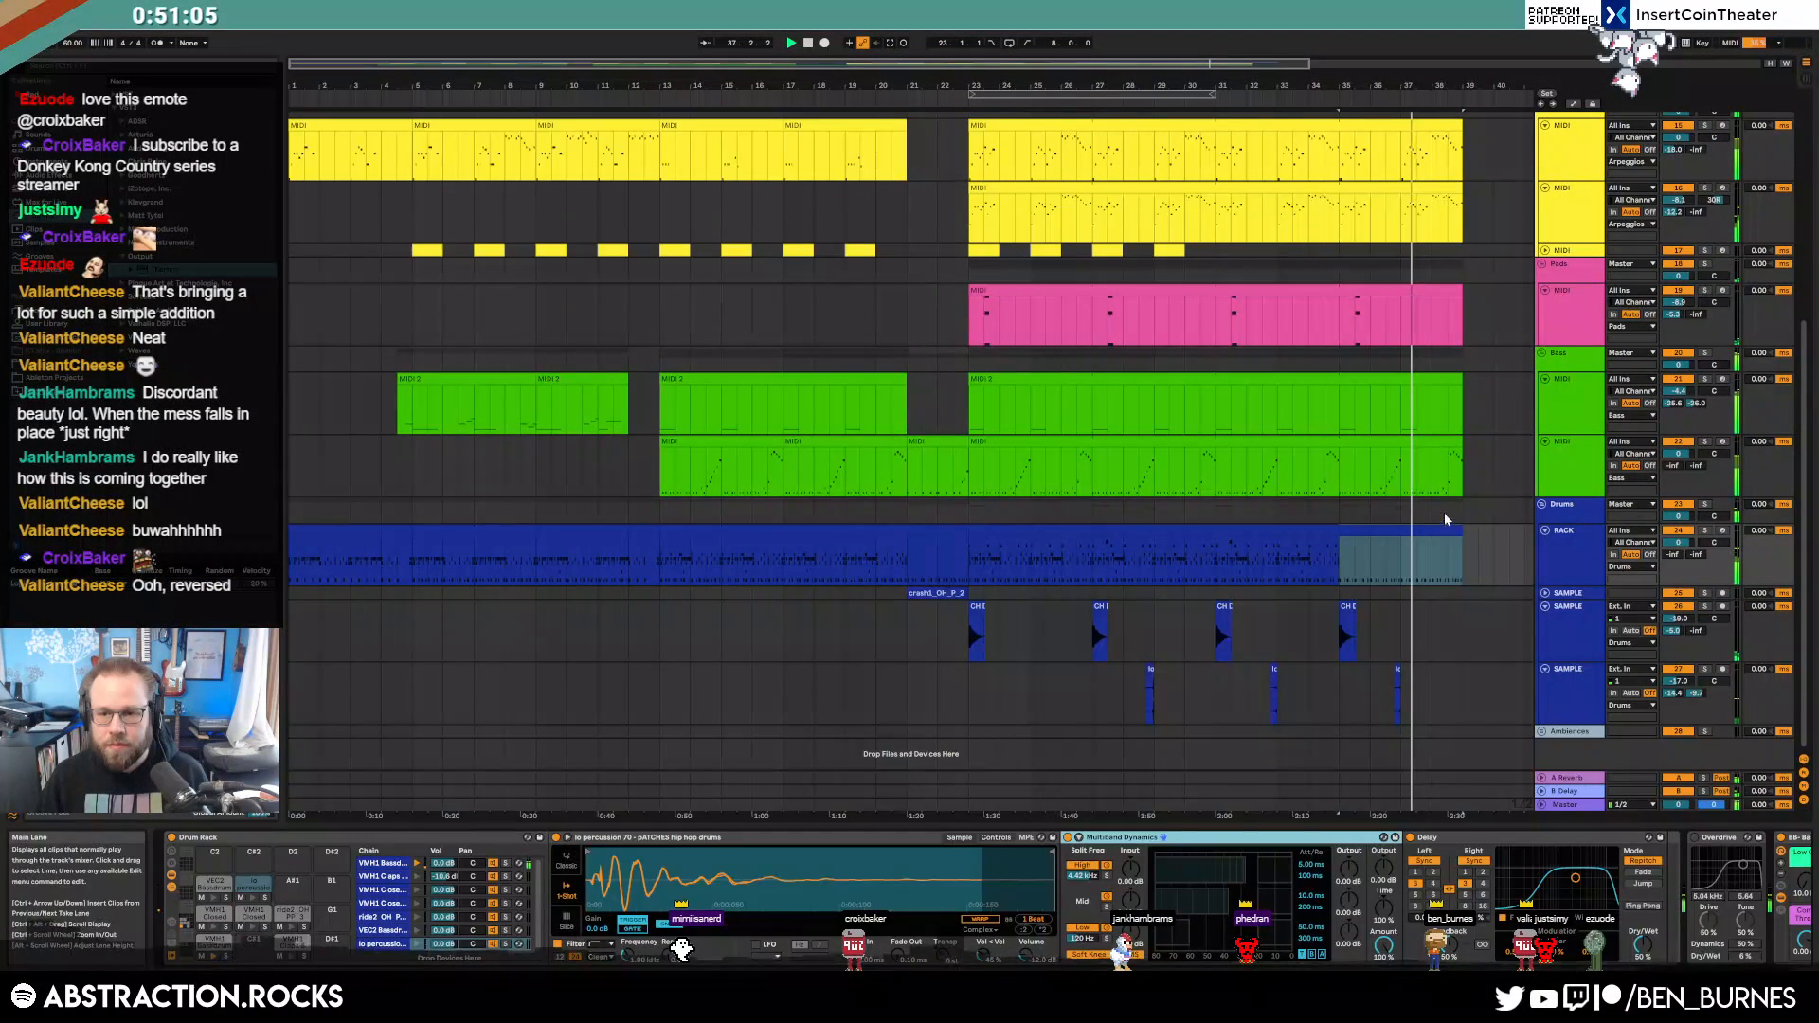
{"action": "left_click", "coordinate": [1469, 472]}
Repeat the CH Drumtrax 12 hit at bar 39 and copy the lower bass track's two-bar clip from bar 21 to bar 39.
{"action": "left_click", "coordinate": [1347, 607]}
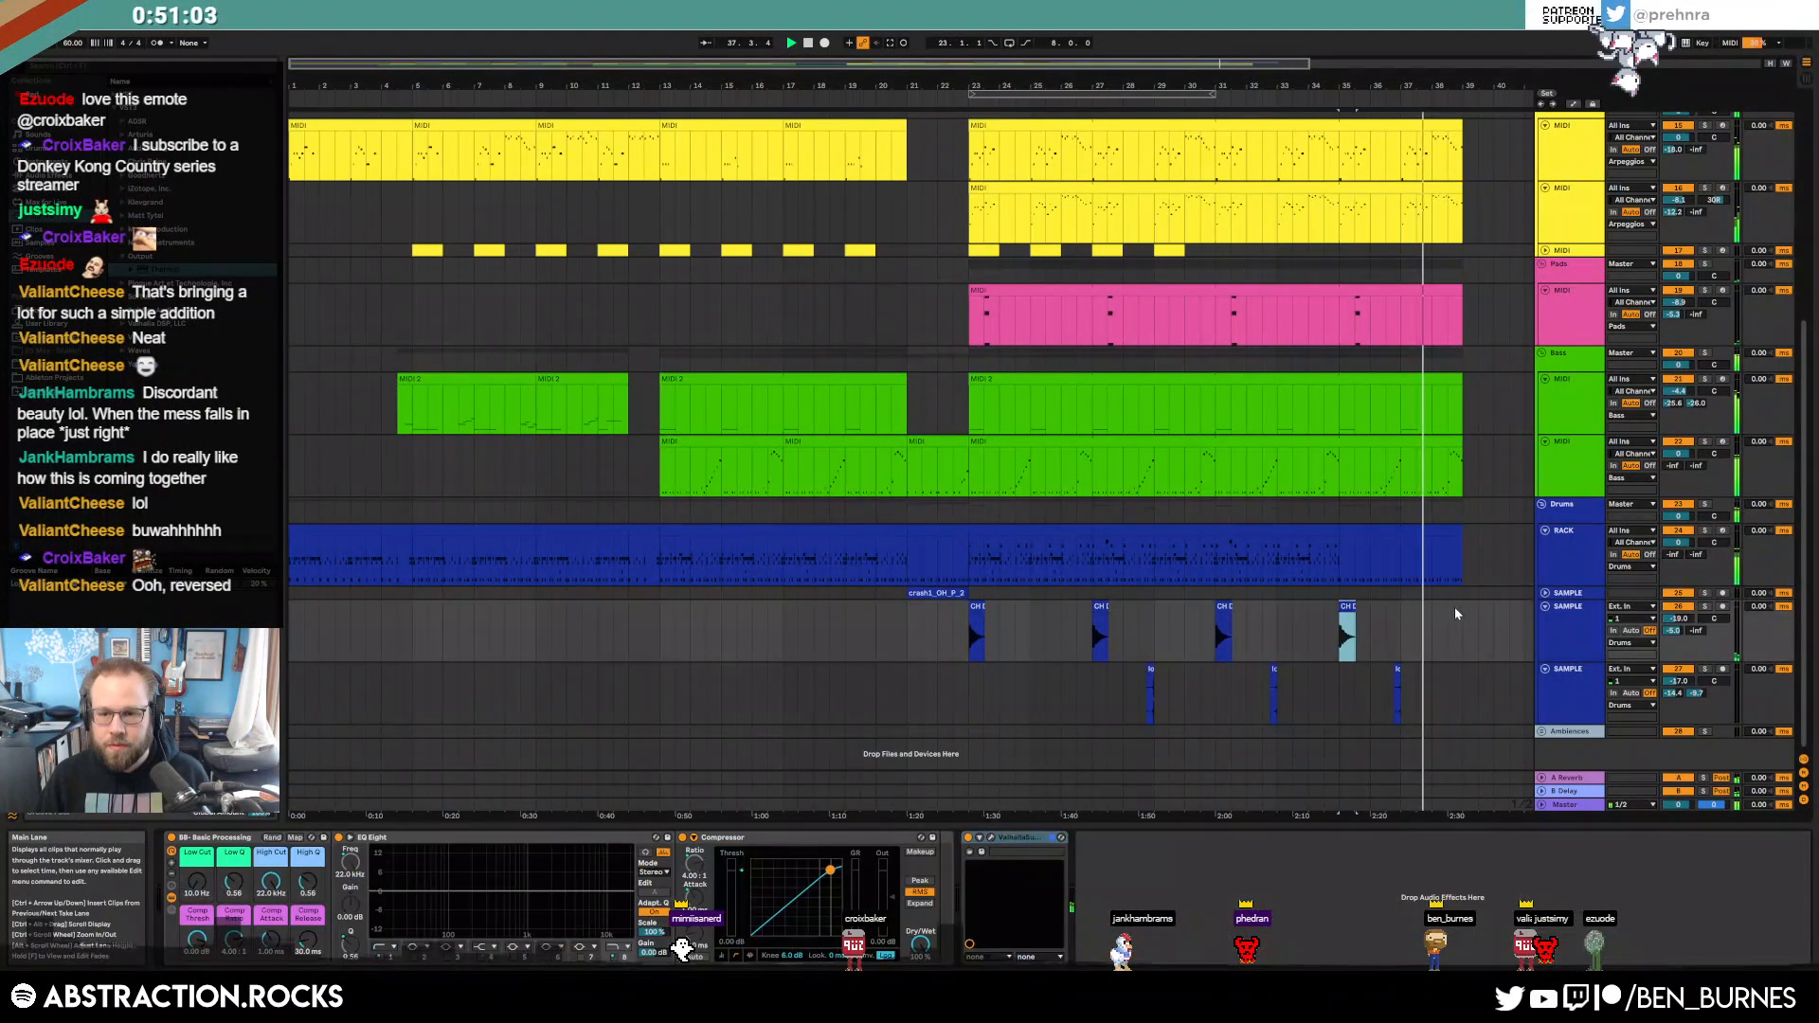
{"action": "key", "text": "ctrl+v"}
{"action": "scroll", "coordinate": [1464, 616], "scroll_direction": "up", "scroll_amount": 3}
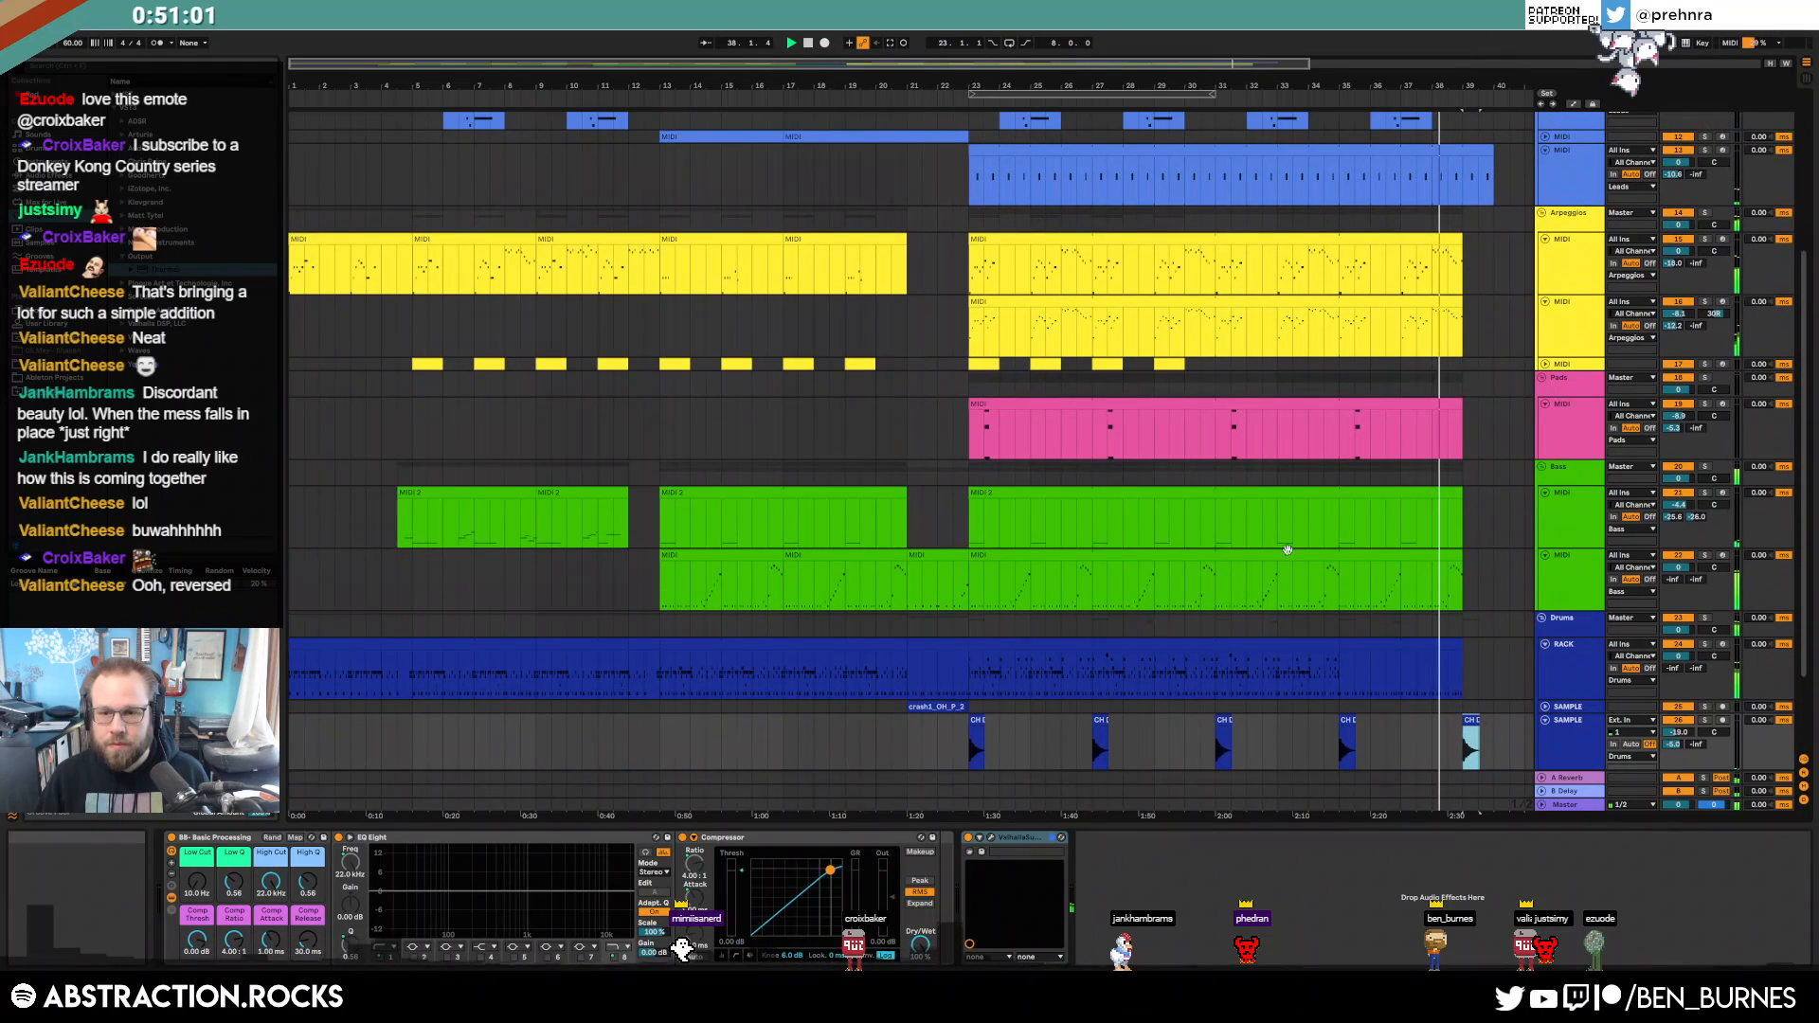
{"action": "left_click", "coordinate": [940, 554]}
{"action": "key", "text": "ctrl+c"}
{"action": "left_click", "coordinate": [1466, 577]}
{"action": "key", "text": "ctrl+v"}
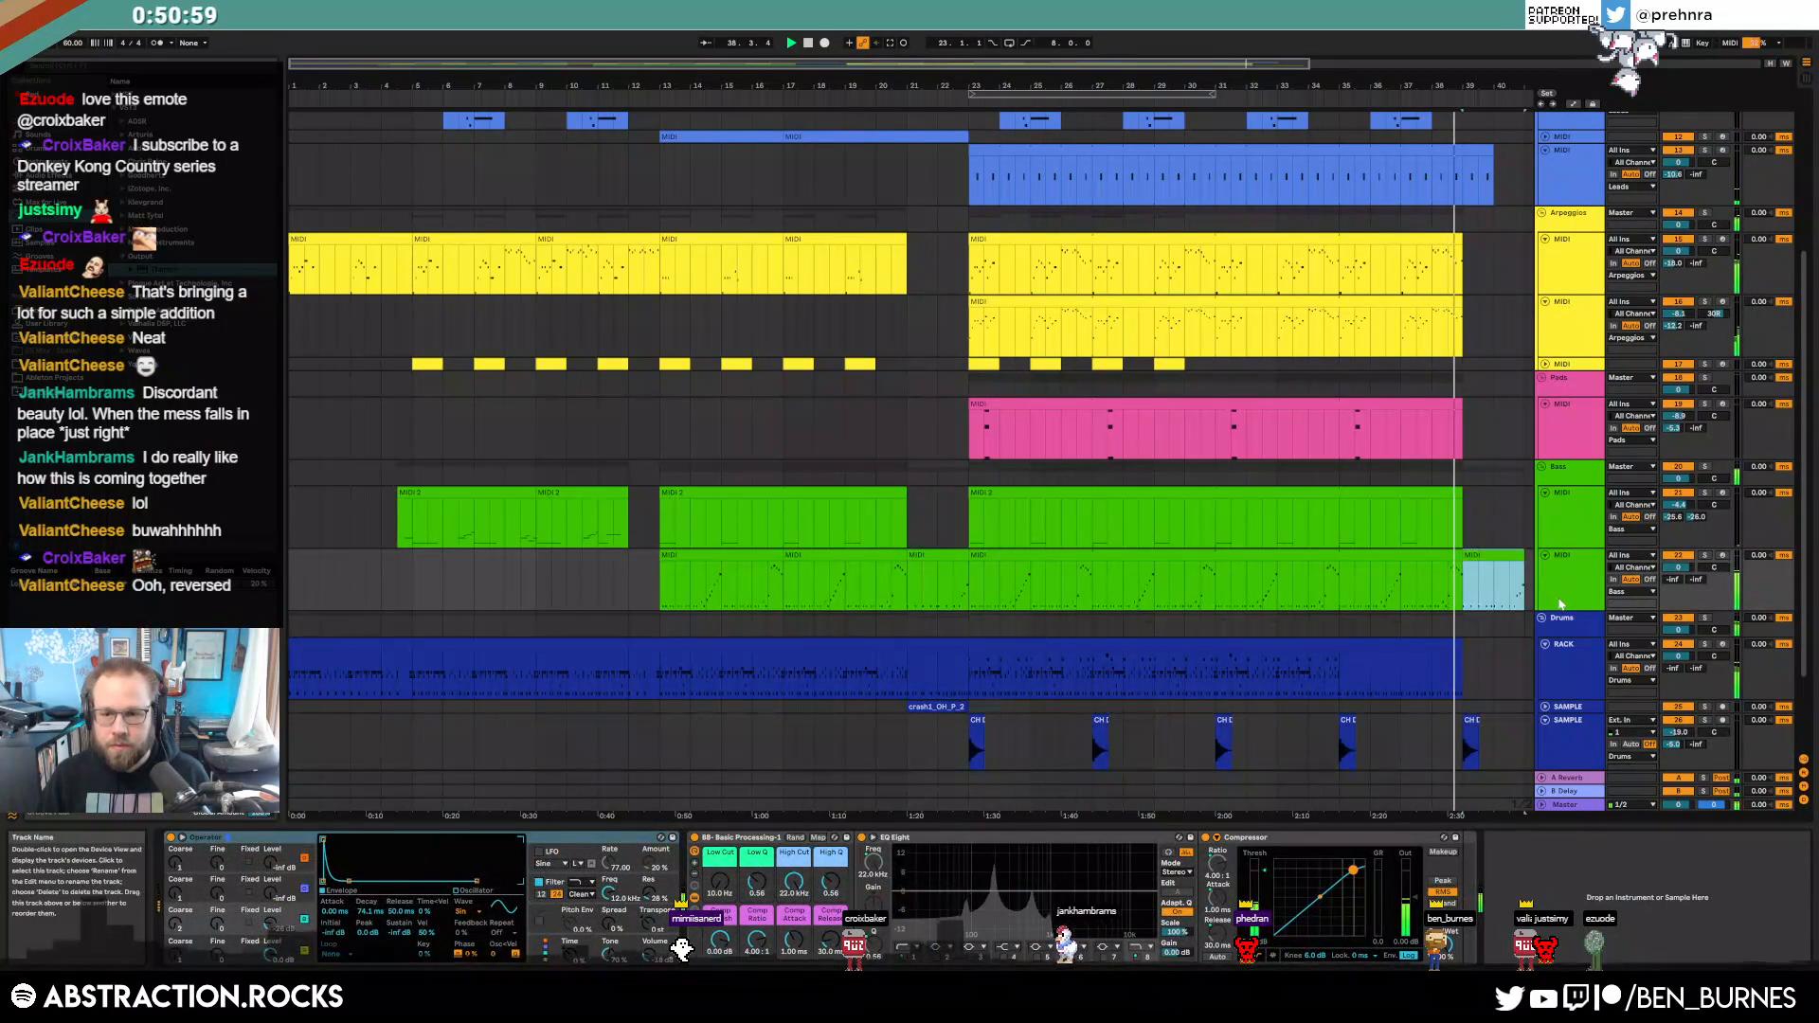
Extend the upper arpeggio clip to bar 40, leaving only a single C4 note after bar 39, and play back the ending.
{"action": "scroll", "coordinate": [1438, 259], "scroll_direction": "right", "scroll_amount": 4}
{"action": "left_click_drag", "start_coordinate": [1008, 240], "coordinate": [1021, 241]}
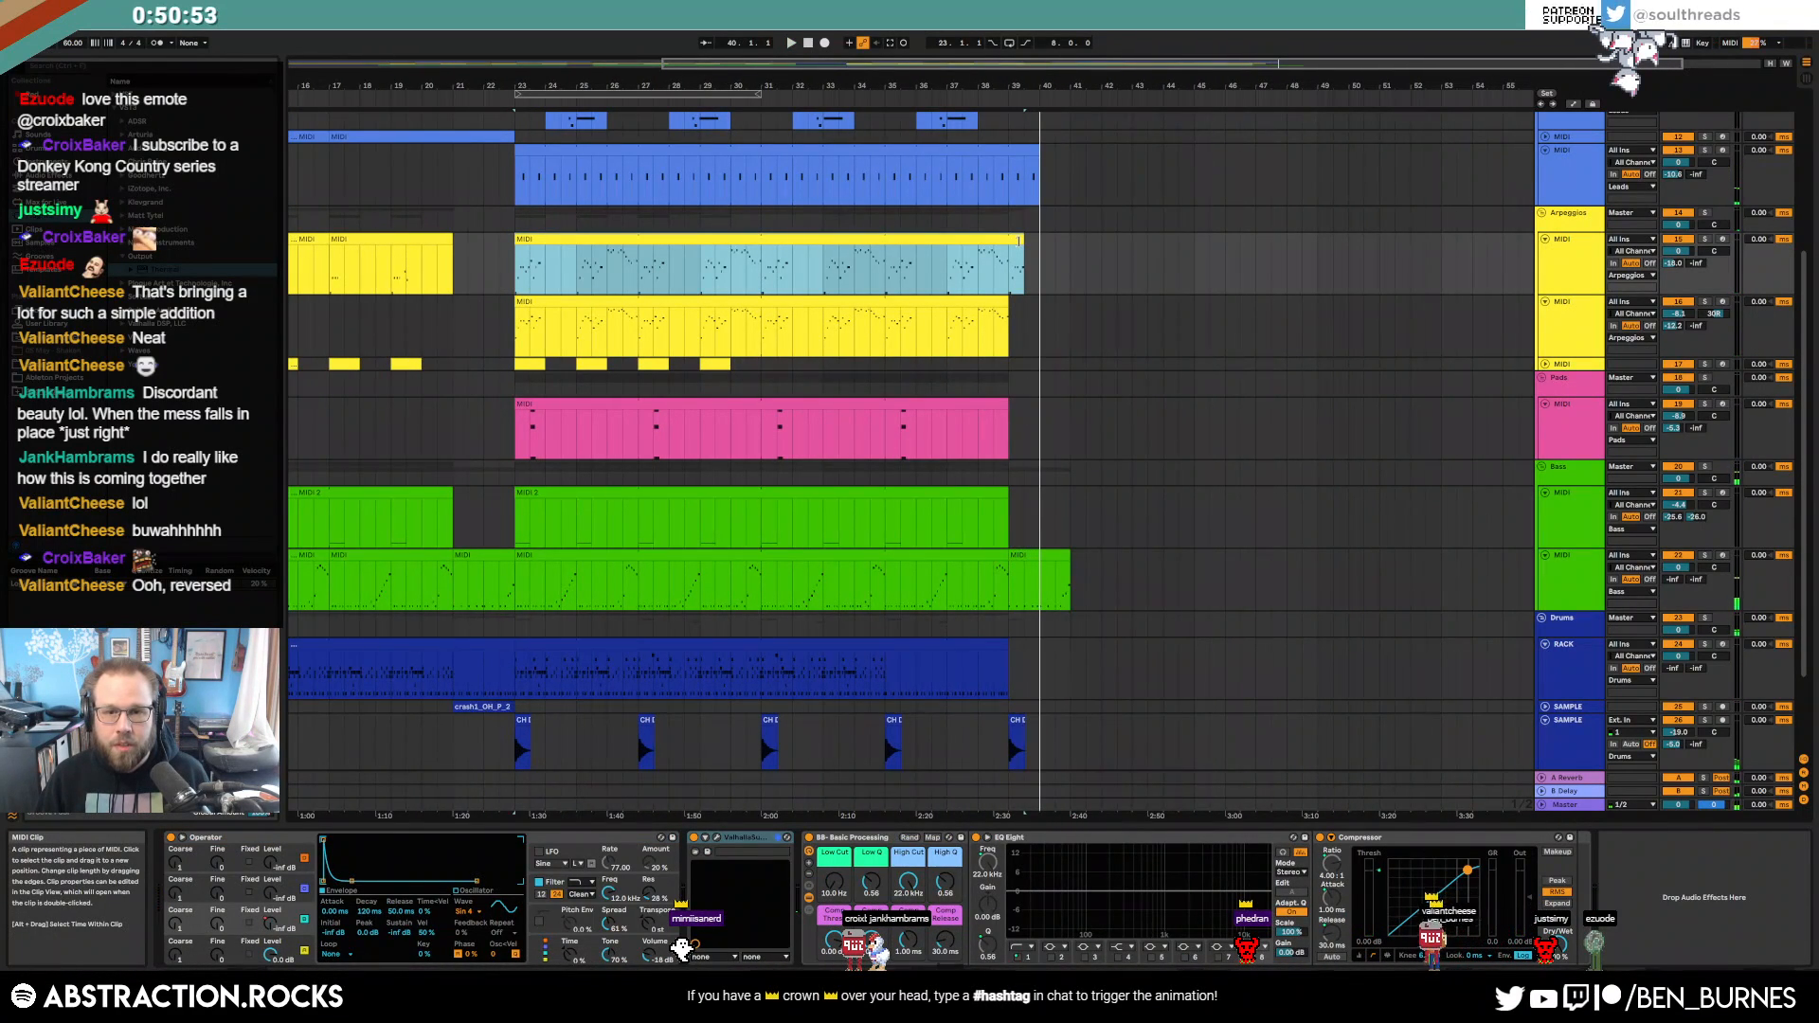
{"action": "double_click", "coordinate": [1006, 269]}
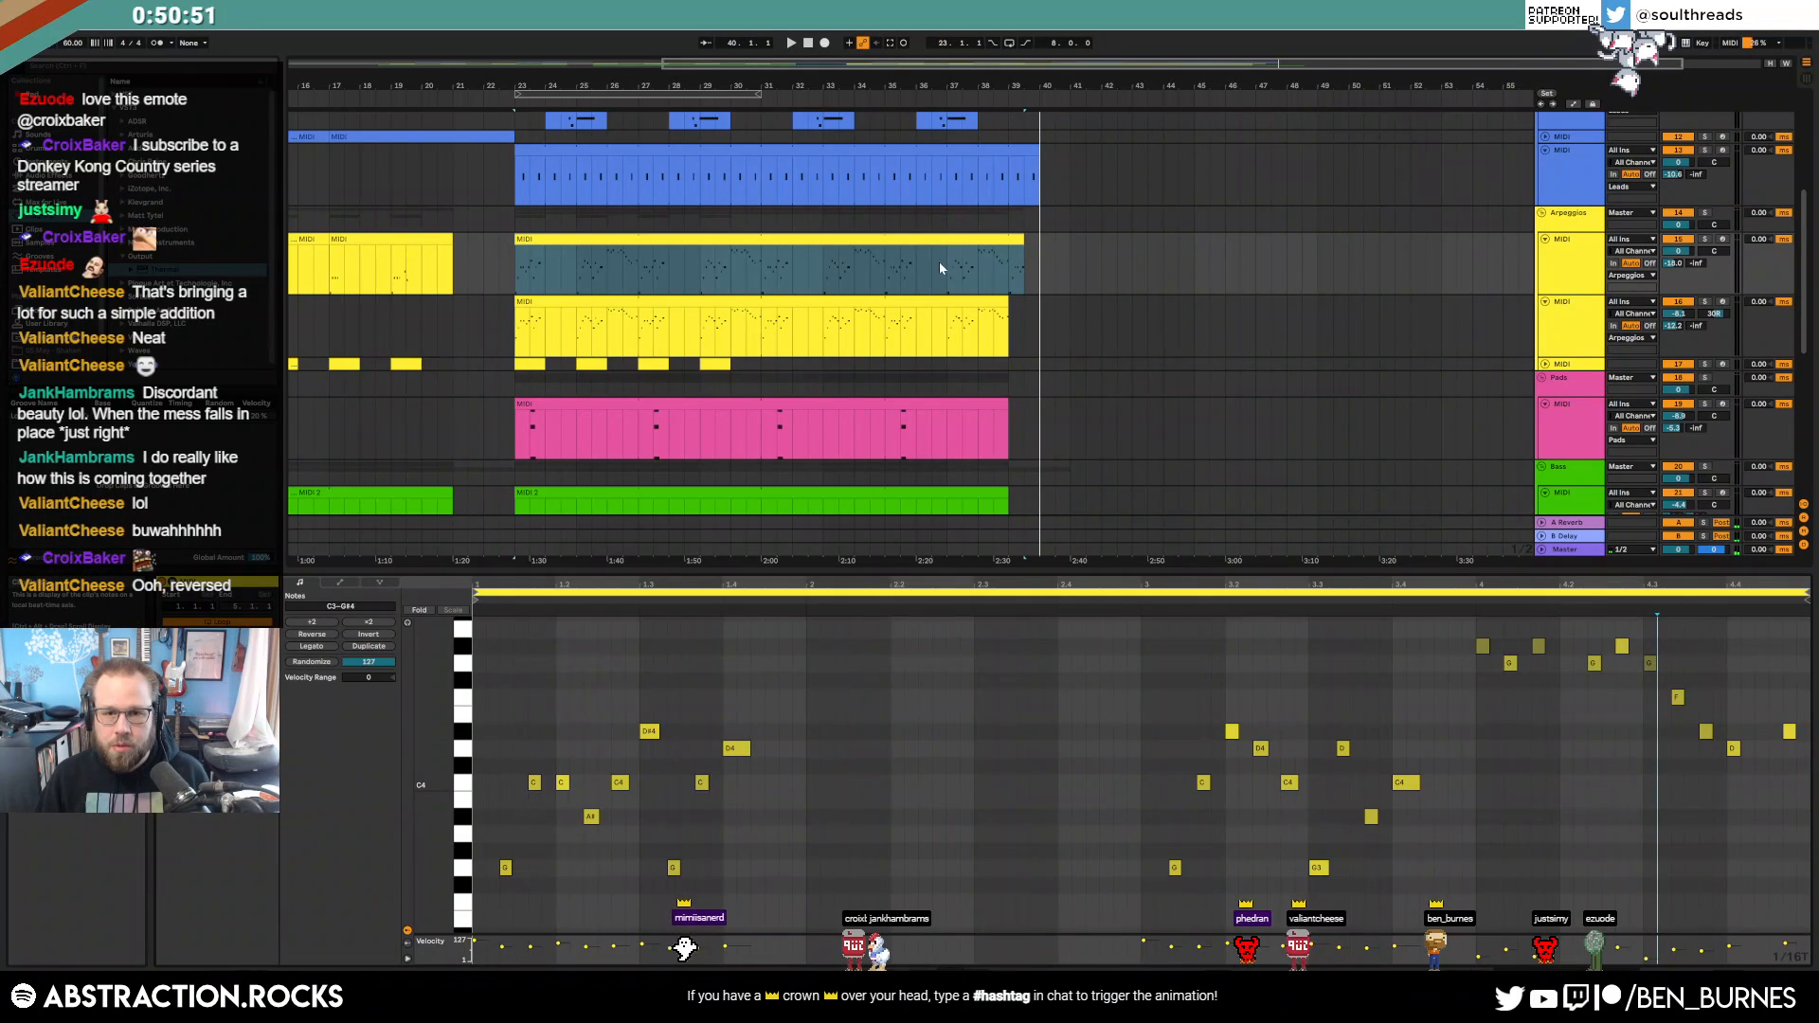
{"action": "left_click_drag", "start_coordinate": [885, 269], "coordinate": [1039, 277]}
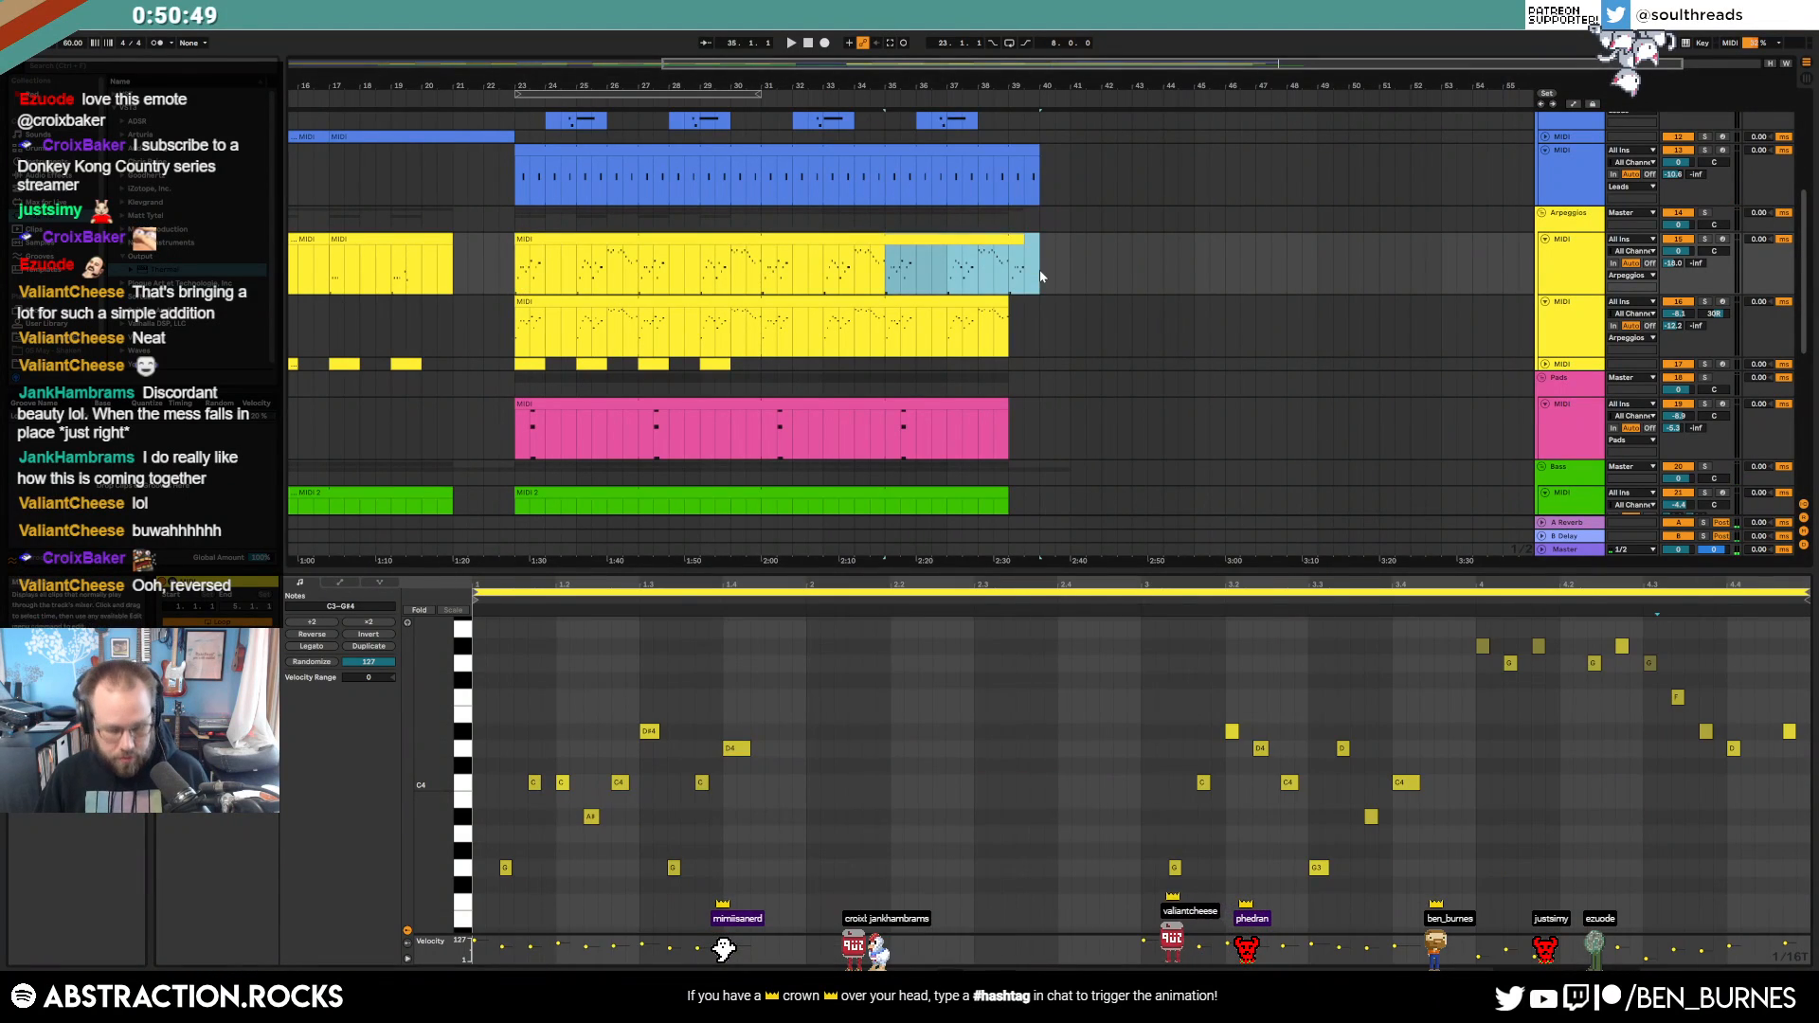
{"action": "left_click", "coordinate": [1541, 724]}
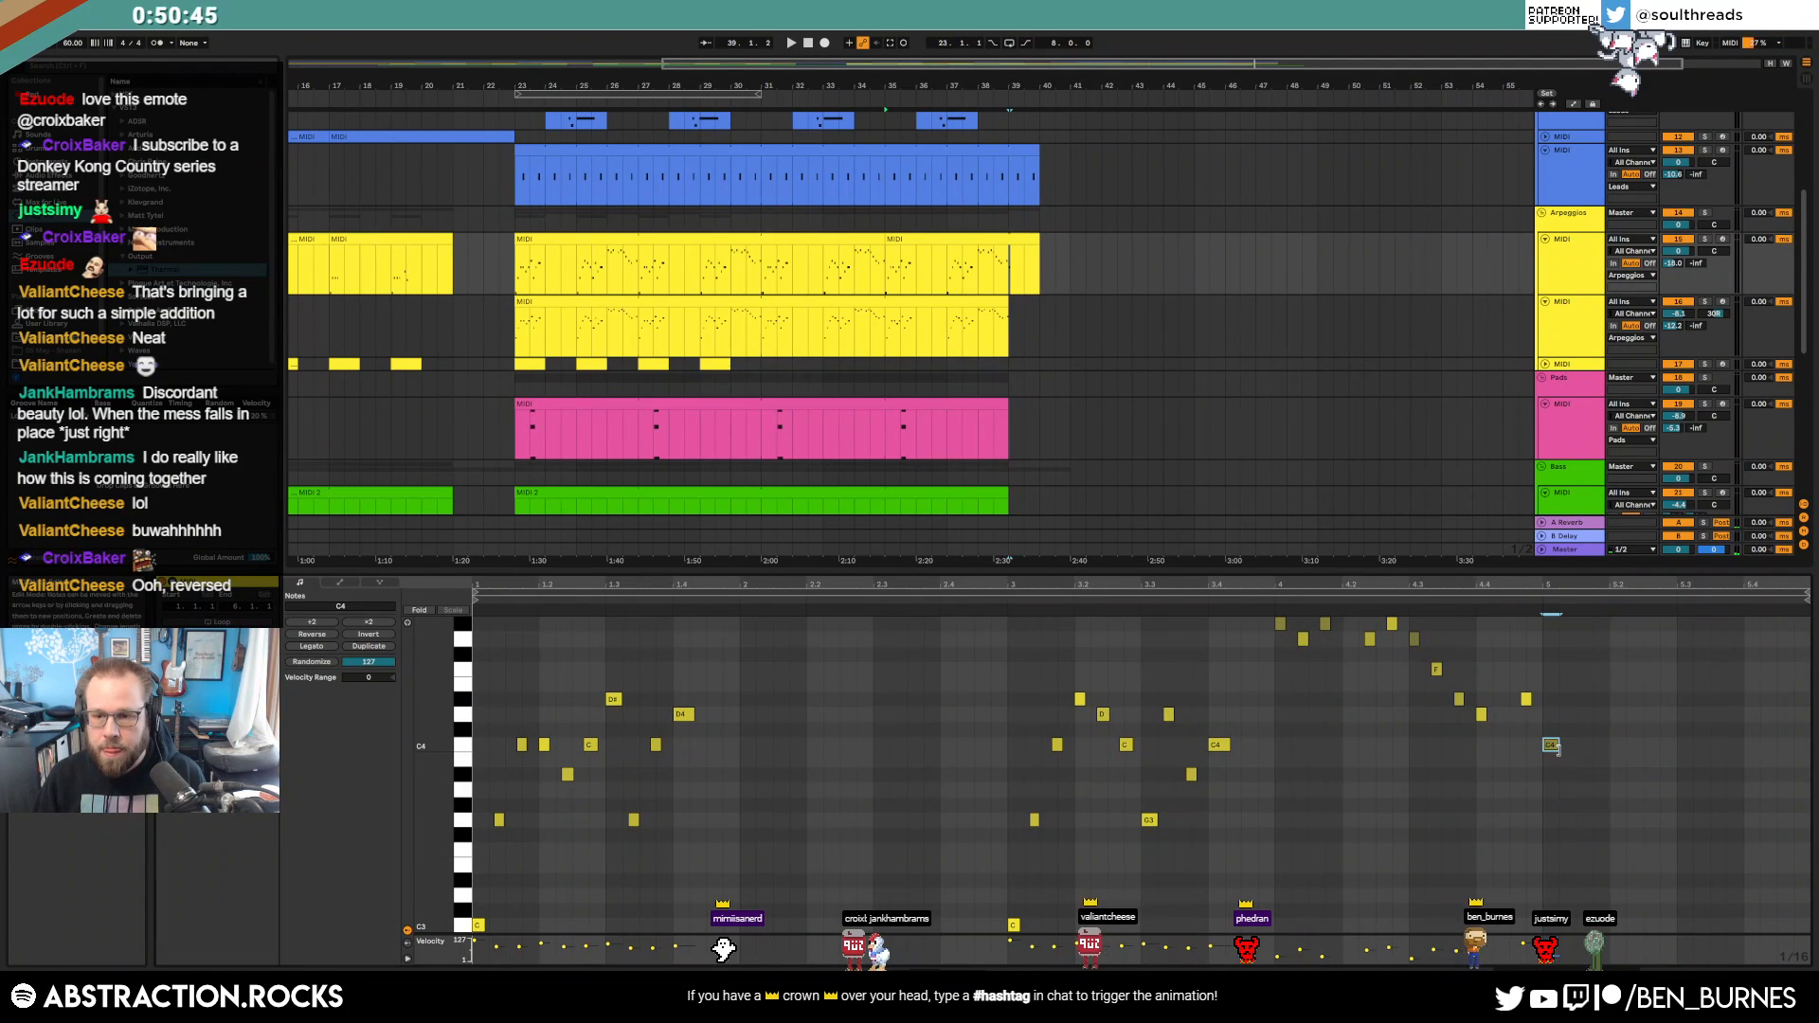
{"action": "key", "text": "space"}
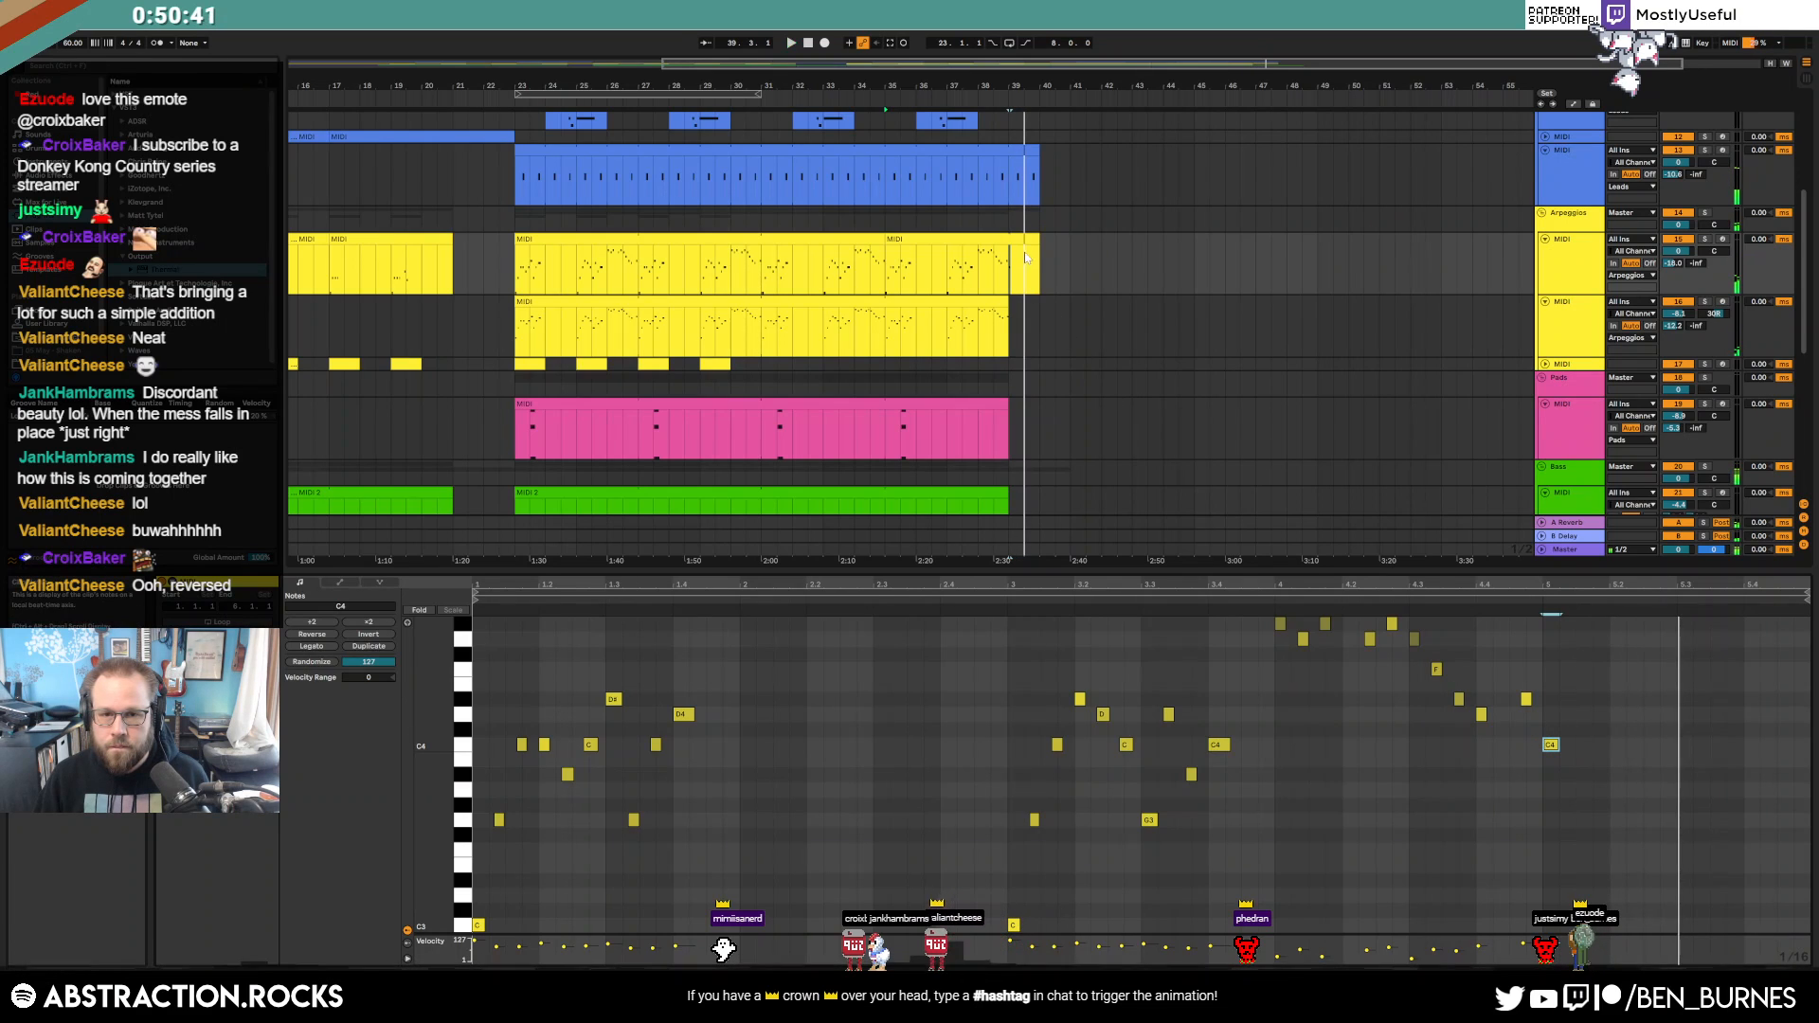
{"action": "key", "text": "space"}
{"action": "left_click", "coordinate": [1023, 286]}
Extend the lower arpeggio track from bar 39 to bar 40 and consolidate that bar into its own clip.
{"action": "scroll", "coordinate": [1019, 299], "scroll_direction": "up", "scroll_amount": 5}
{"action": "left_click", "coordinate": [944, 314]}
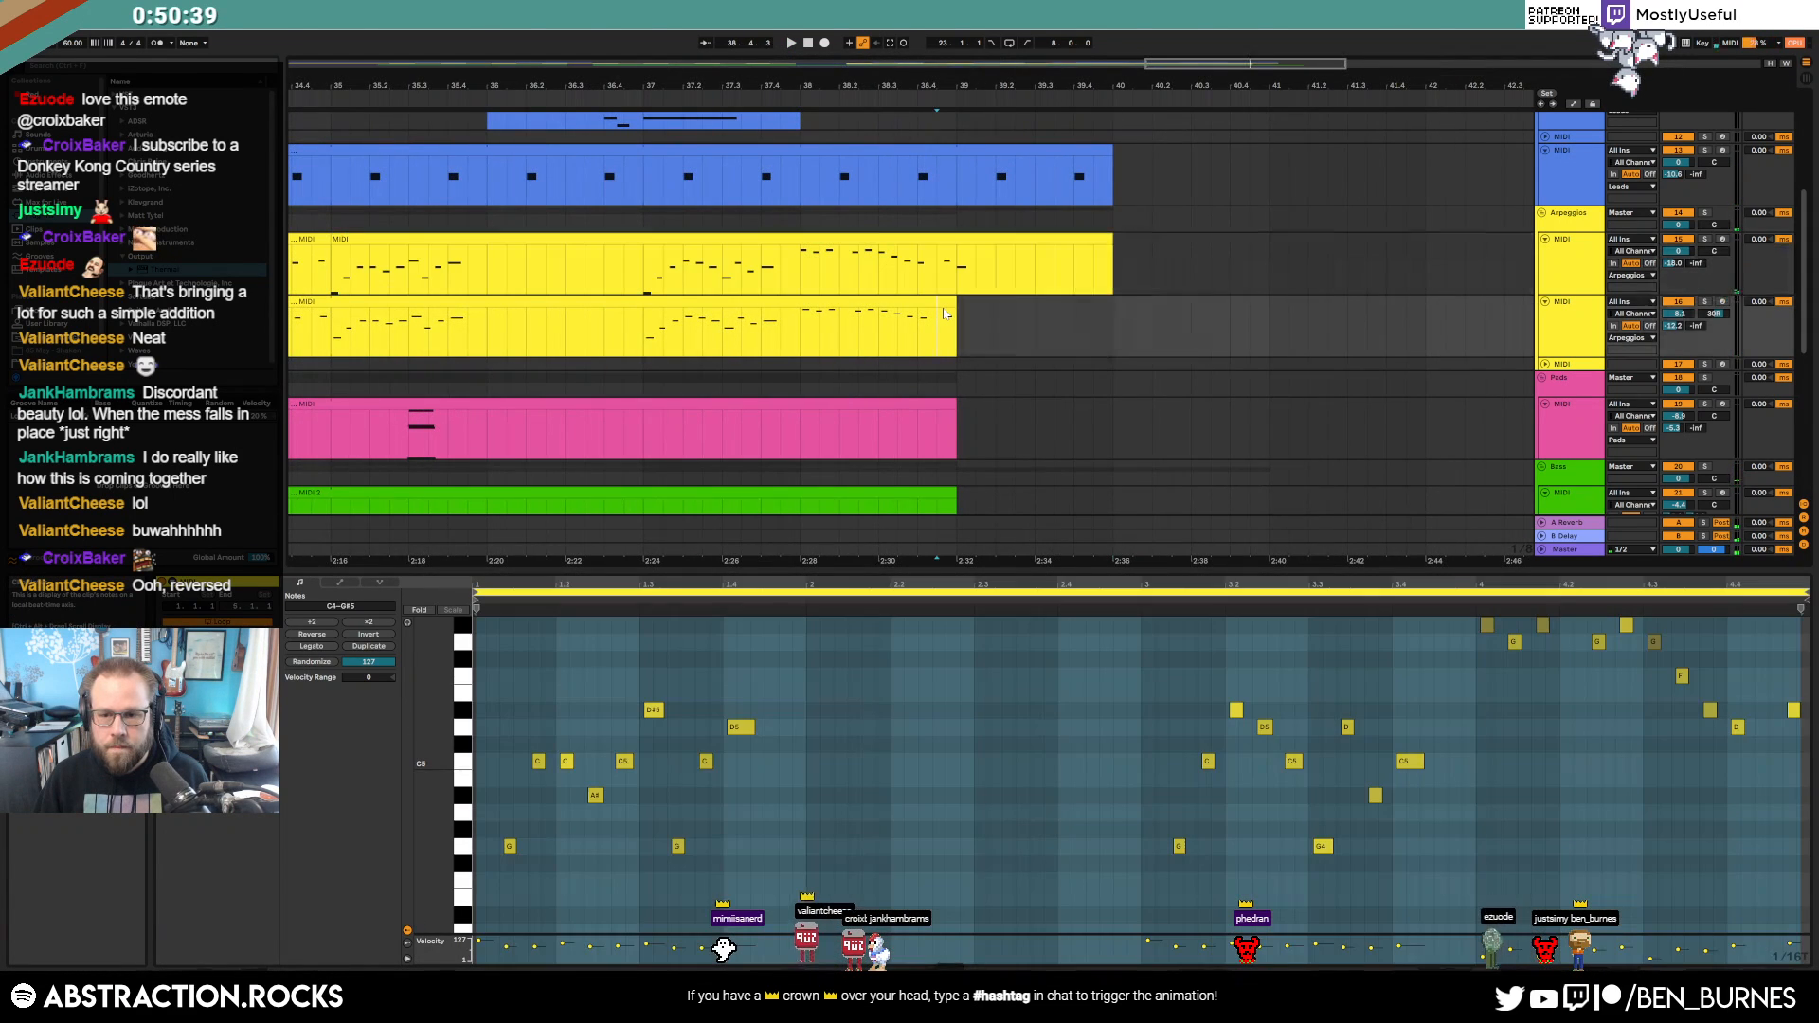
{"action": "left_click_drag", "start_coordinate": [980, 301], "coordinate": [957, 333]}
{"action": "key", "text": "ctrl+j"}
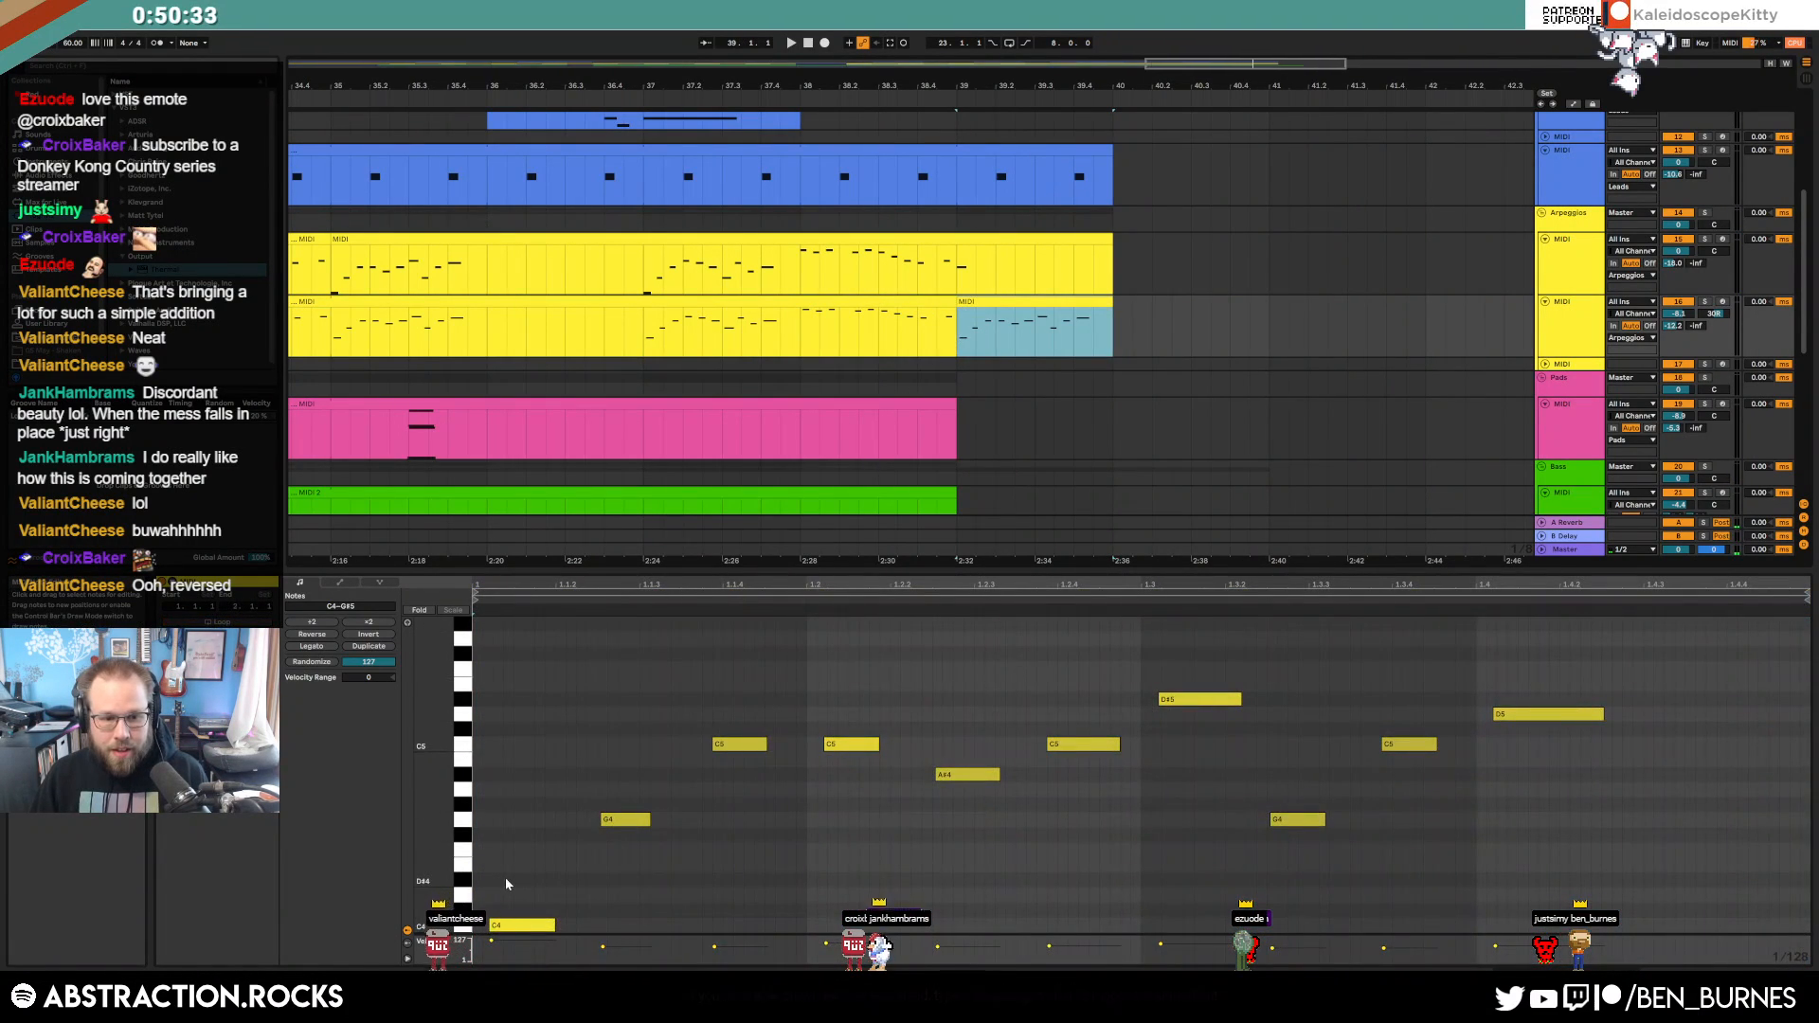
Raise the first note of the lower arpeggio's last clip one octave to C5, delete all its other notes, and close the note editor.
{"action": "left_click", "coordinate": [521, 925]}
{"action": "key", "text": "shift+Up"}
{"action": "key", "text": "space"}
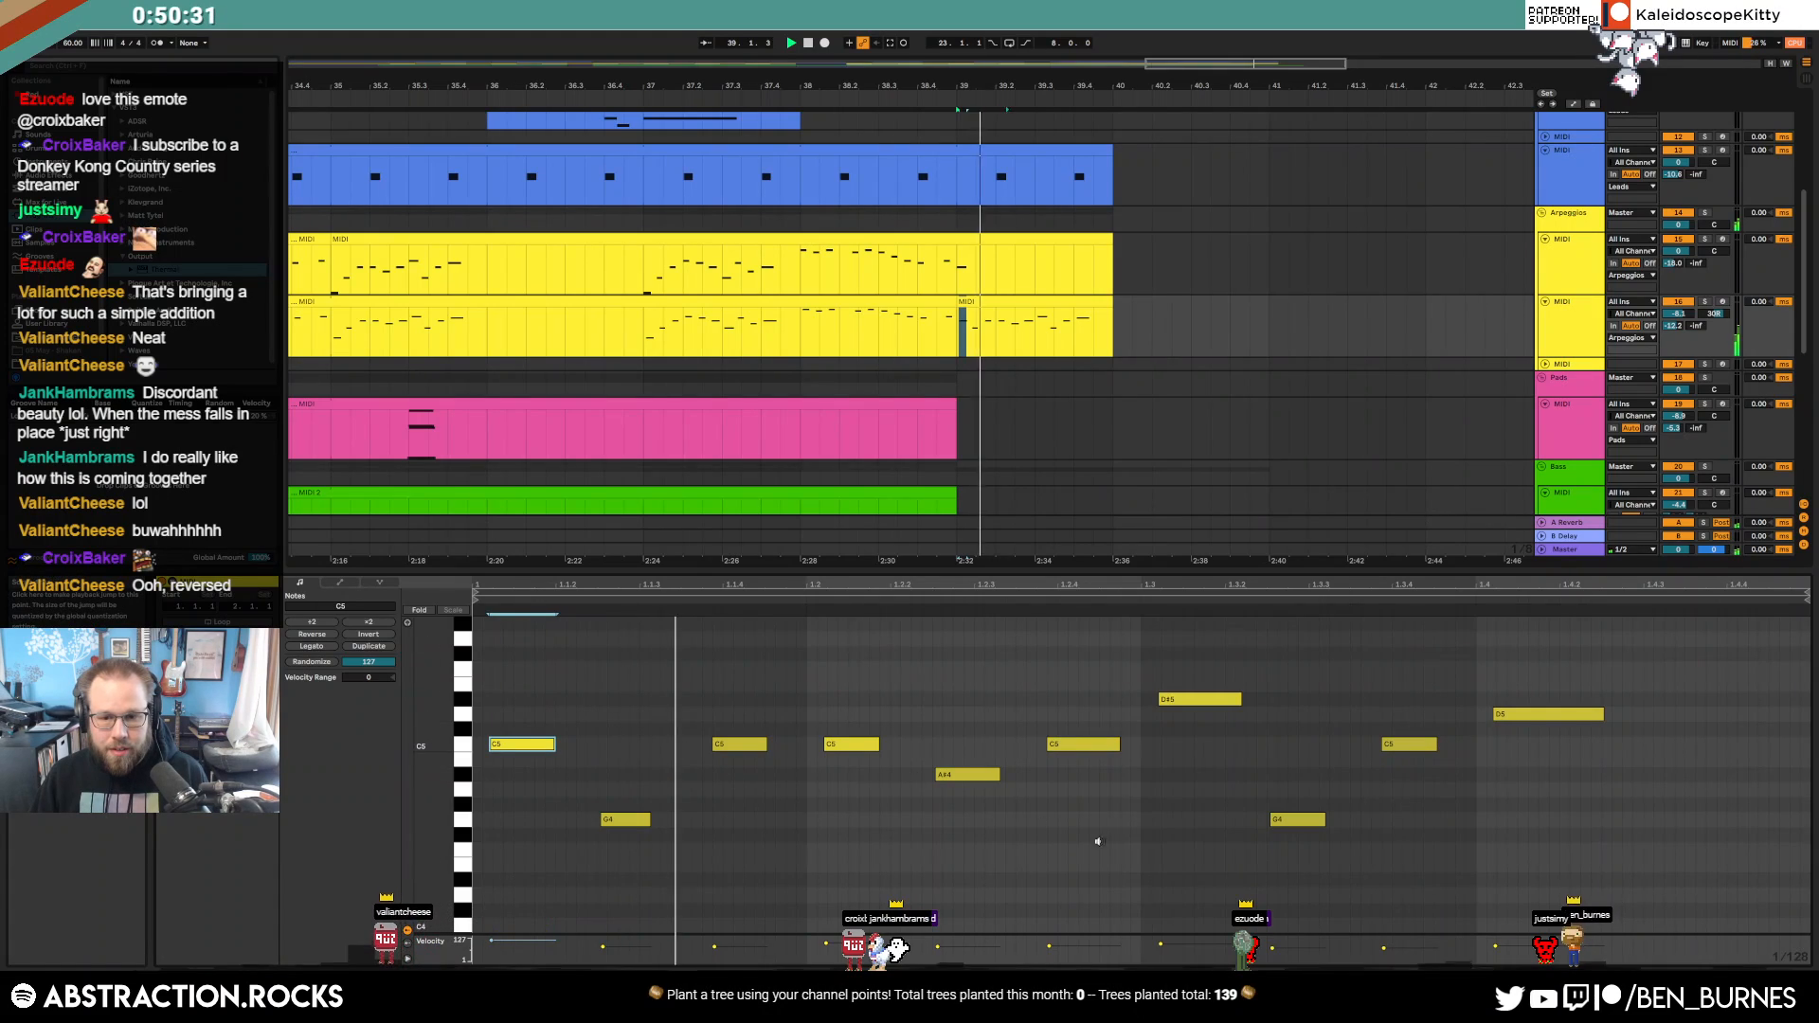
{"action": "left_click_drag", "start_coordinate": [609, 654], "coordinate": [1709, 853]}
{"action": "key", "text": "Delete"}
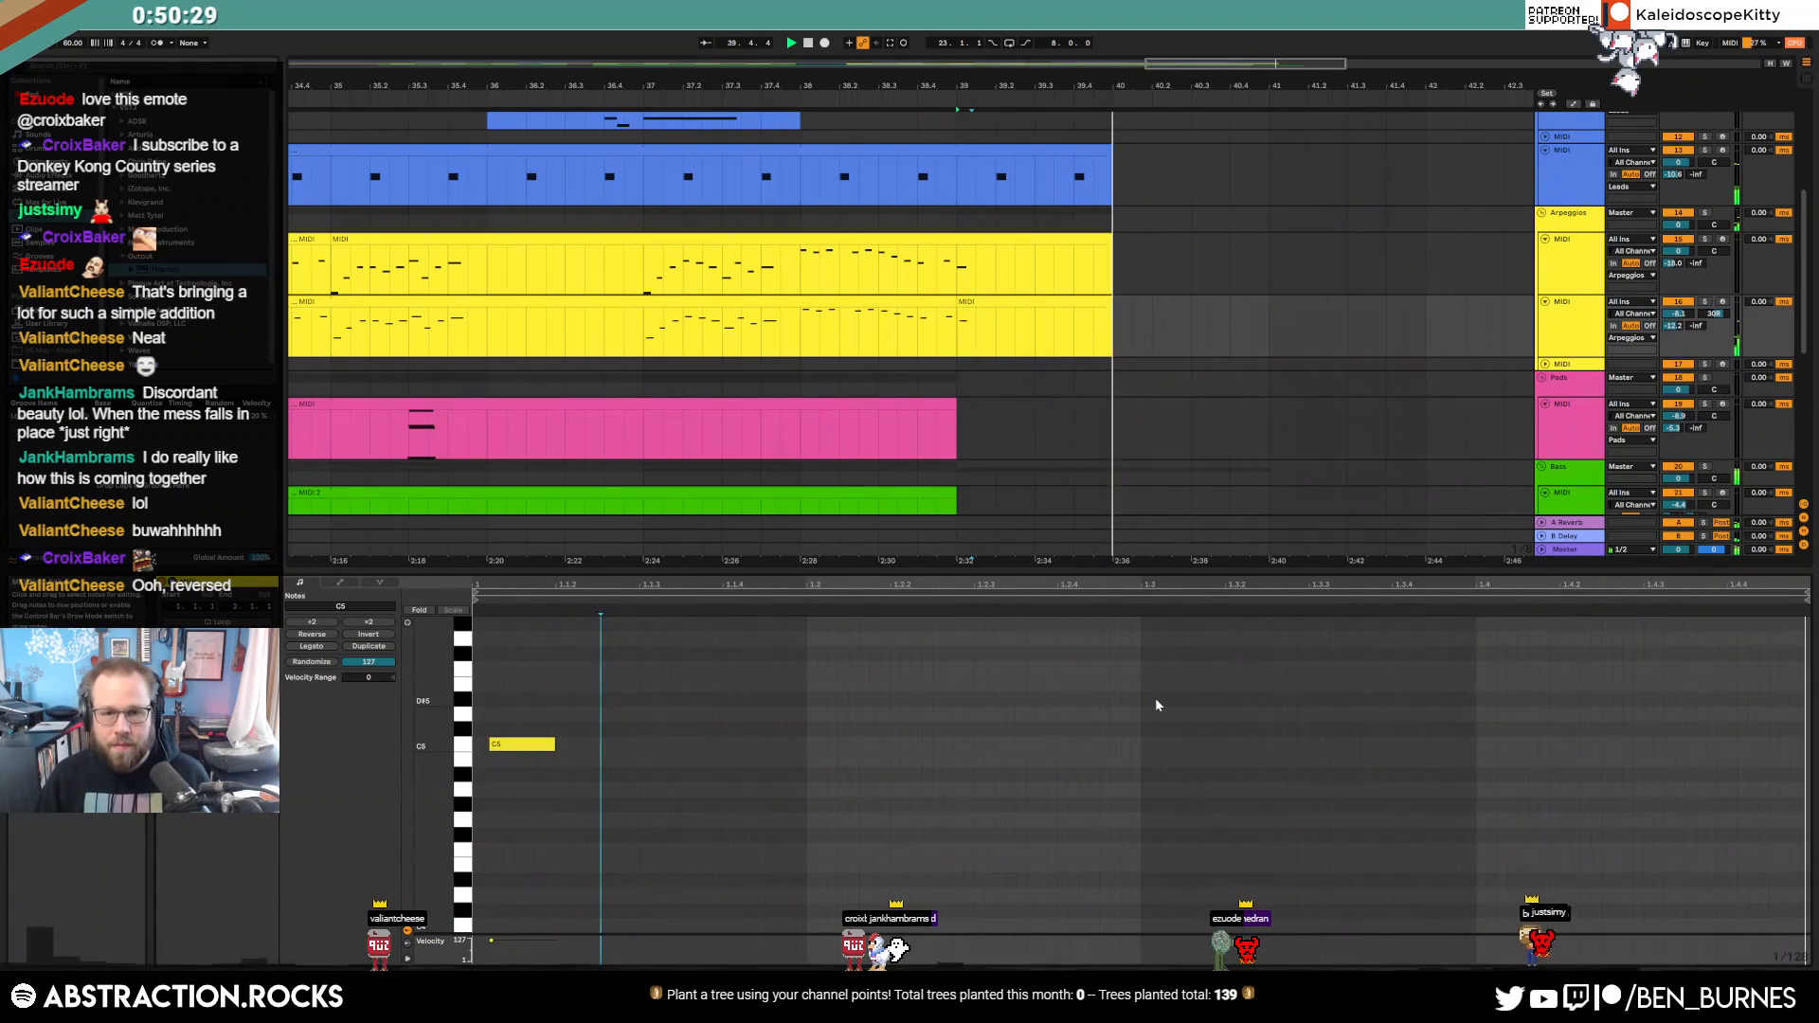
{"action": "key", "text": "shift+Tab"}
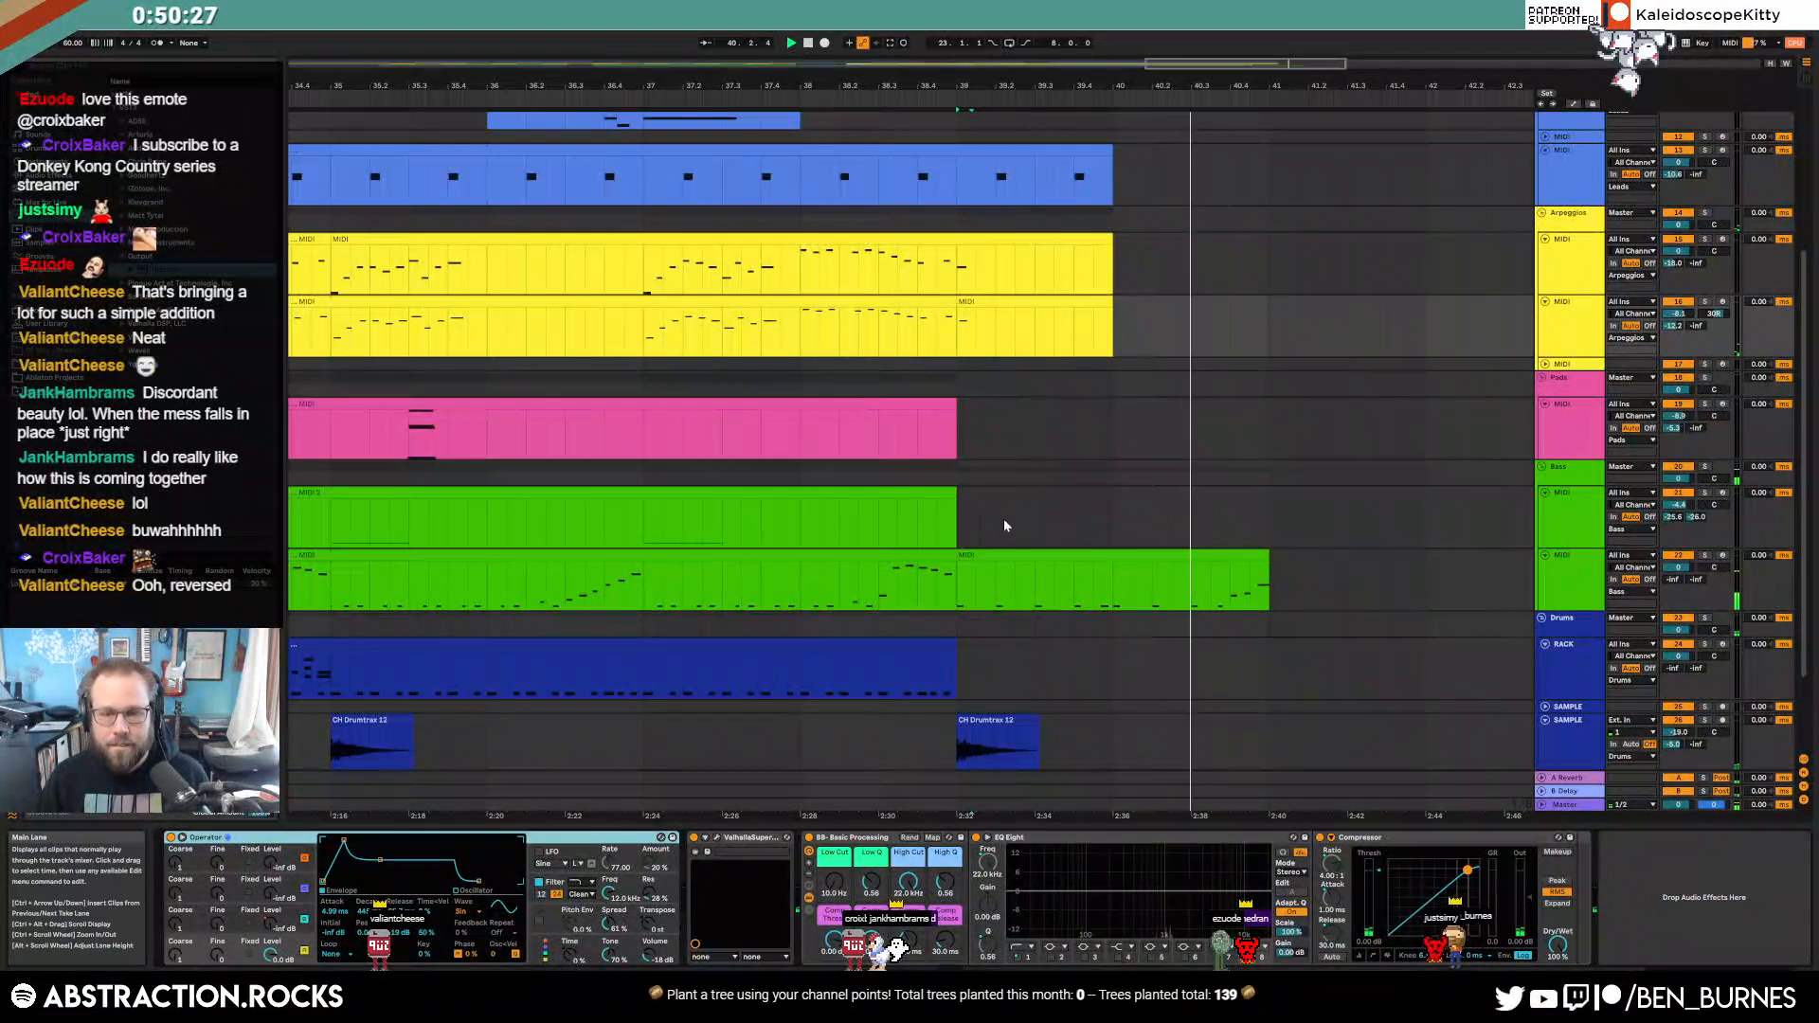
Lower the Thermal dry/wet automation on the repeating-note lead track to about 18% from bar 39 onward.
{"action": "scroll", "coordinate": [1062, 321], "scroll_direction": "up", "scroll_amount": 3}
{"action": "key", "text": "space"}
{"action": "mouse_move", "coordinate": [1107, 263]}
{"action": "left_mouse_down"}
{"action": "mouse_move", "coordinate": [969, 261]}
{"action": "mouse_move", "coordinate": [1113, 264]}
{"action": "left_mouse_up"}
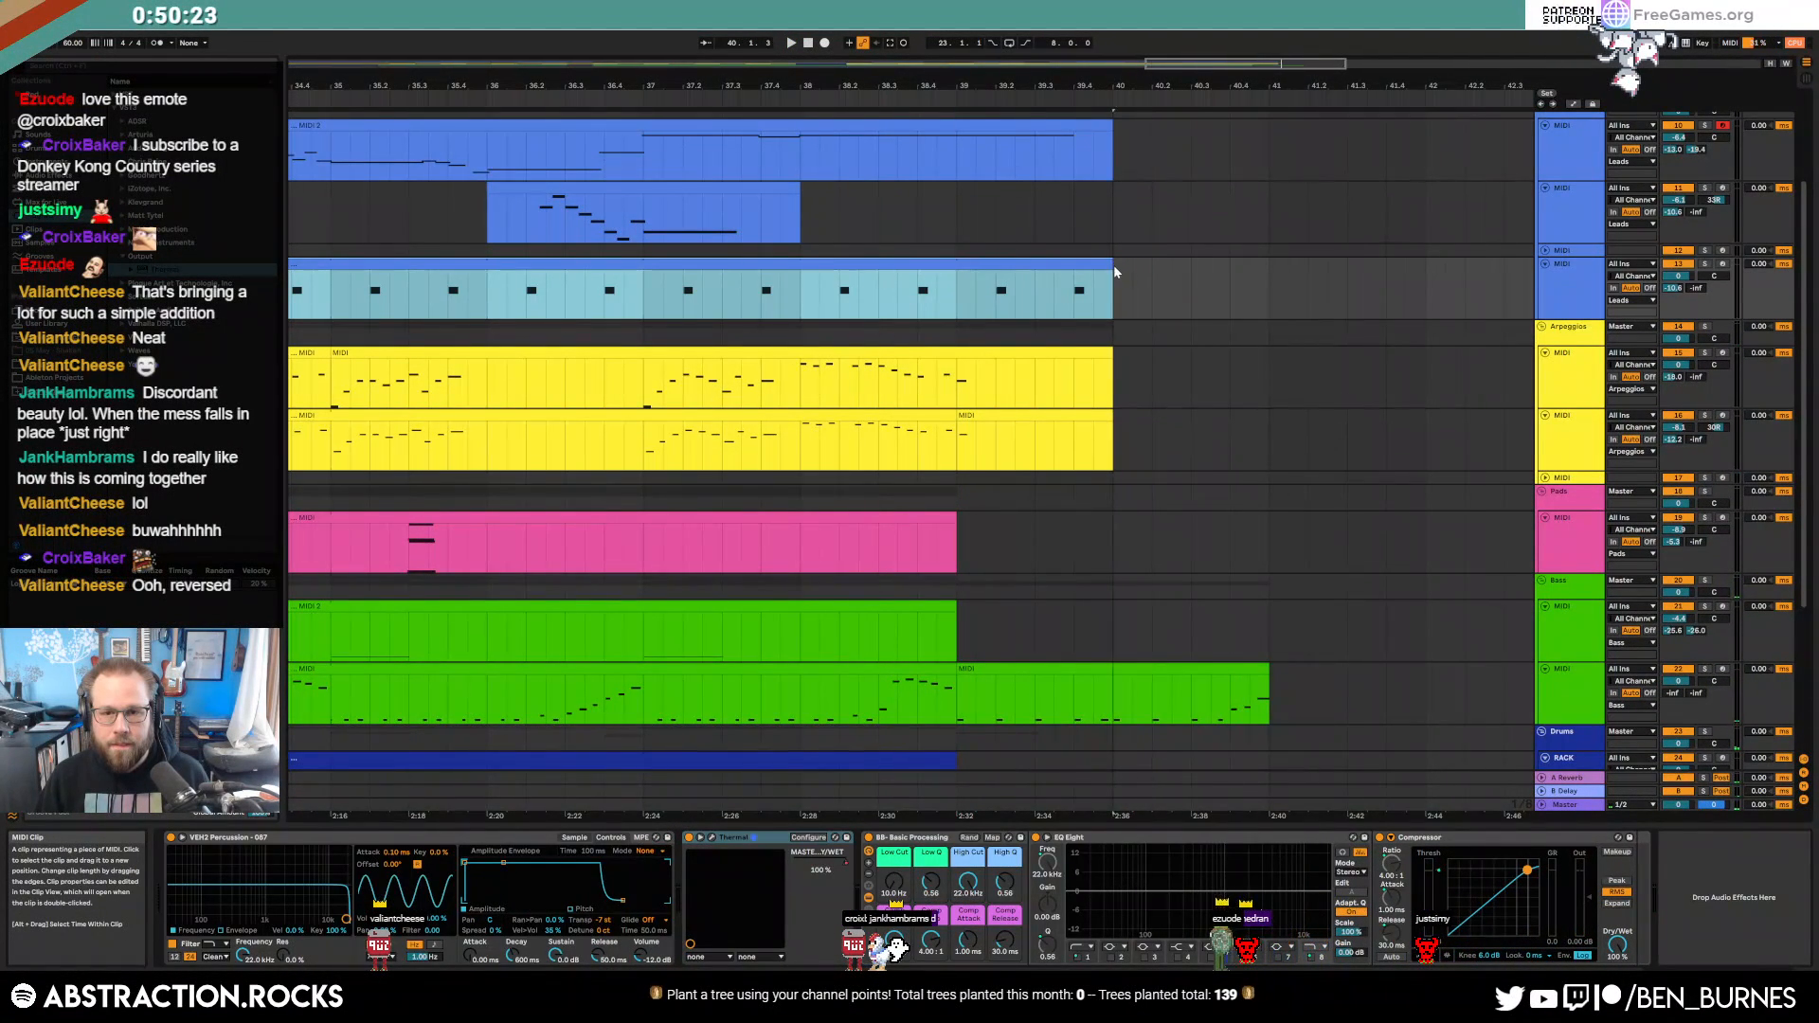
{"action": "key", "text": "a"}
{"action": "left_click_drag", "start_coordinate": [956, 270], "coordinate": [959, 311]}
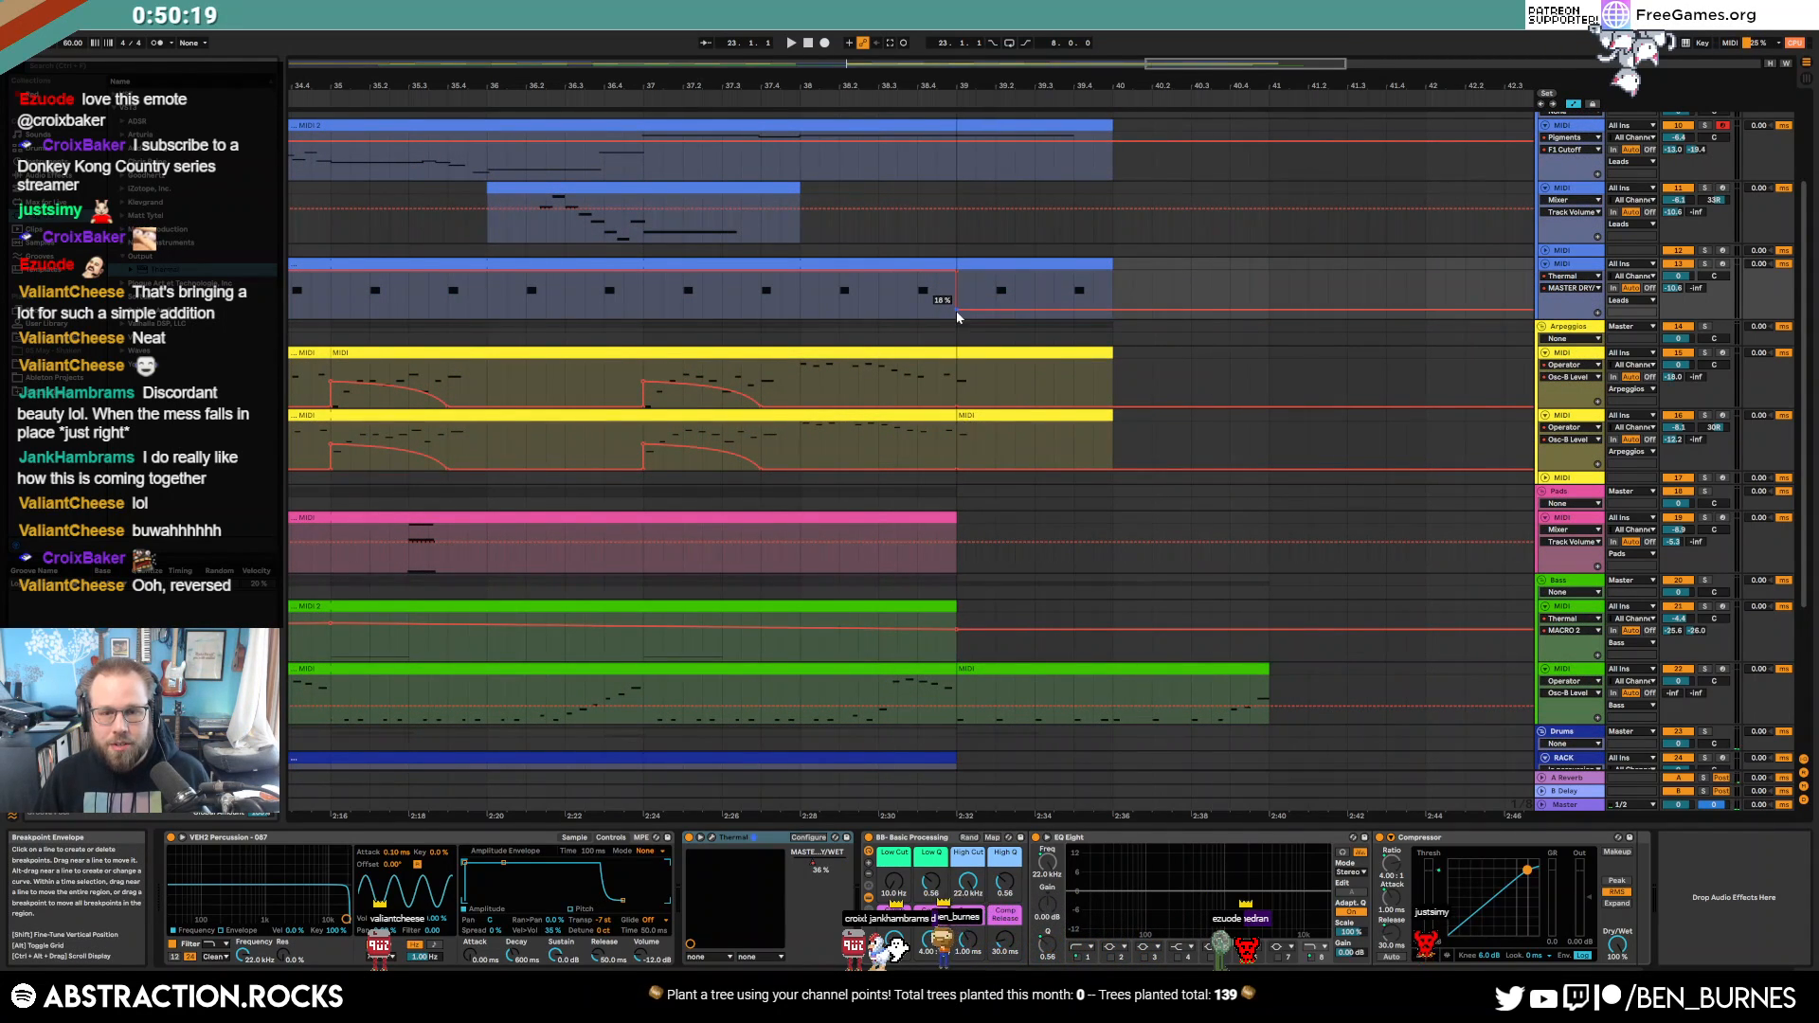
{"action": "key", "text": "a"}
Open the top lead clip starting at bar 31 and lengthen its long C5 note slightly past bar 34.
{"action": "left_click_drag", "start_coordinate": [1207, 64], "coordinate": [1067, 24]}
{"action": "left_click", "coordinate": [914, 128]}
{"action": "double_click", "coordinate": [914, 128]}
{"action": "left_click", "coordinate": [1074, 713]}
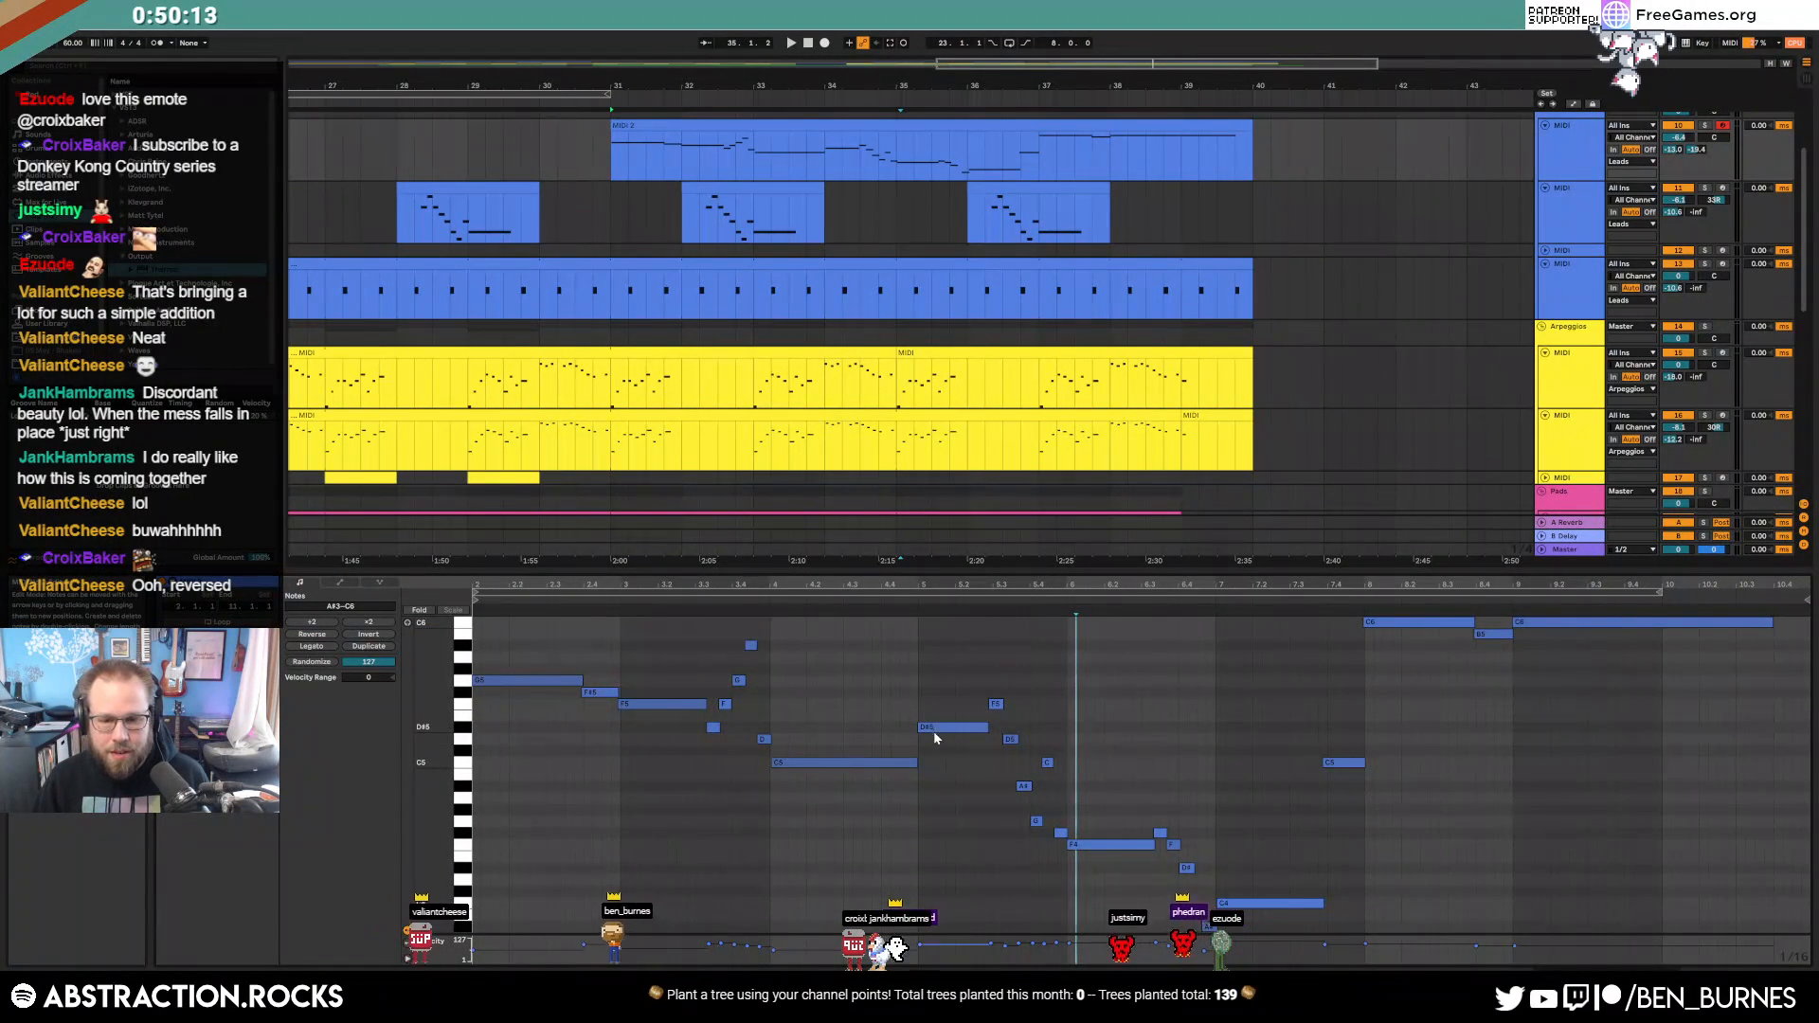
{"action": "left_click", "coordinate": [917, 763]}
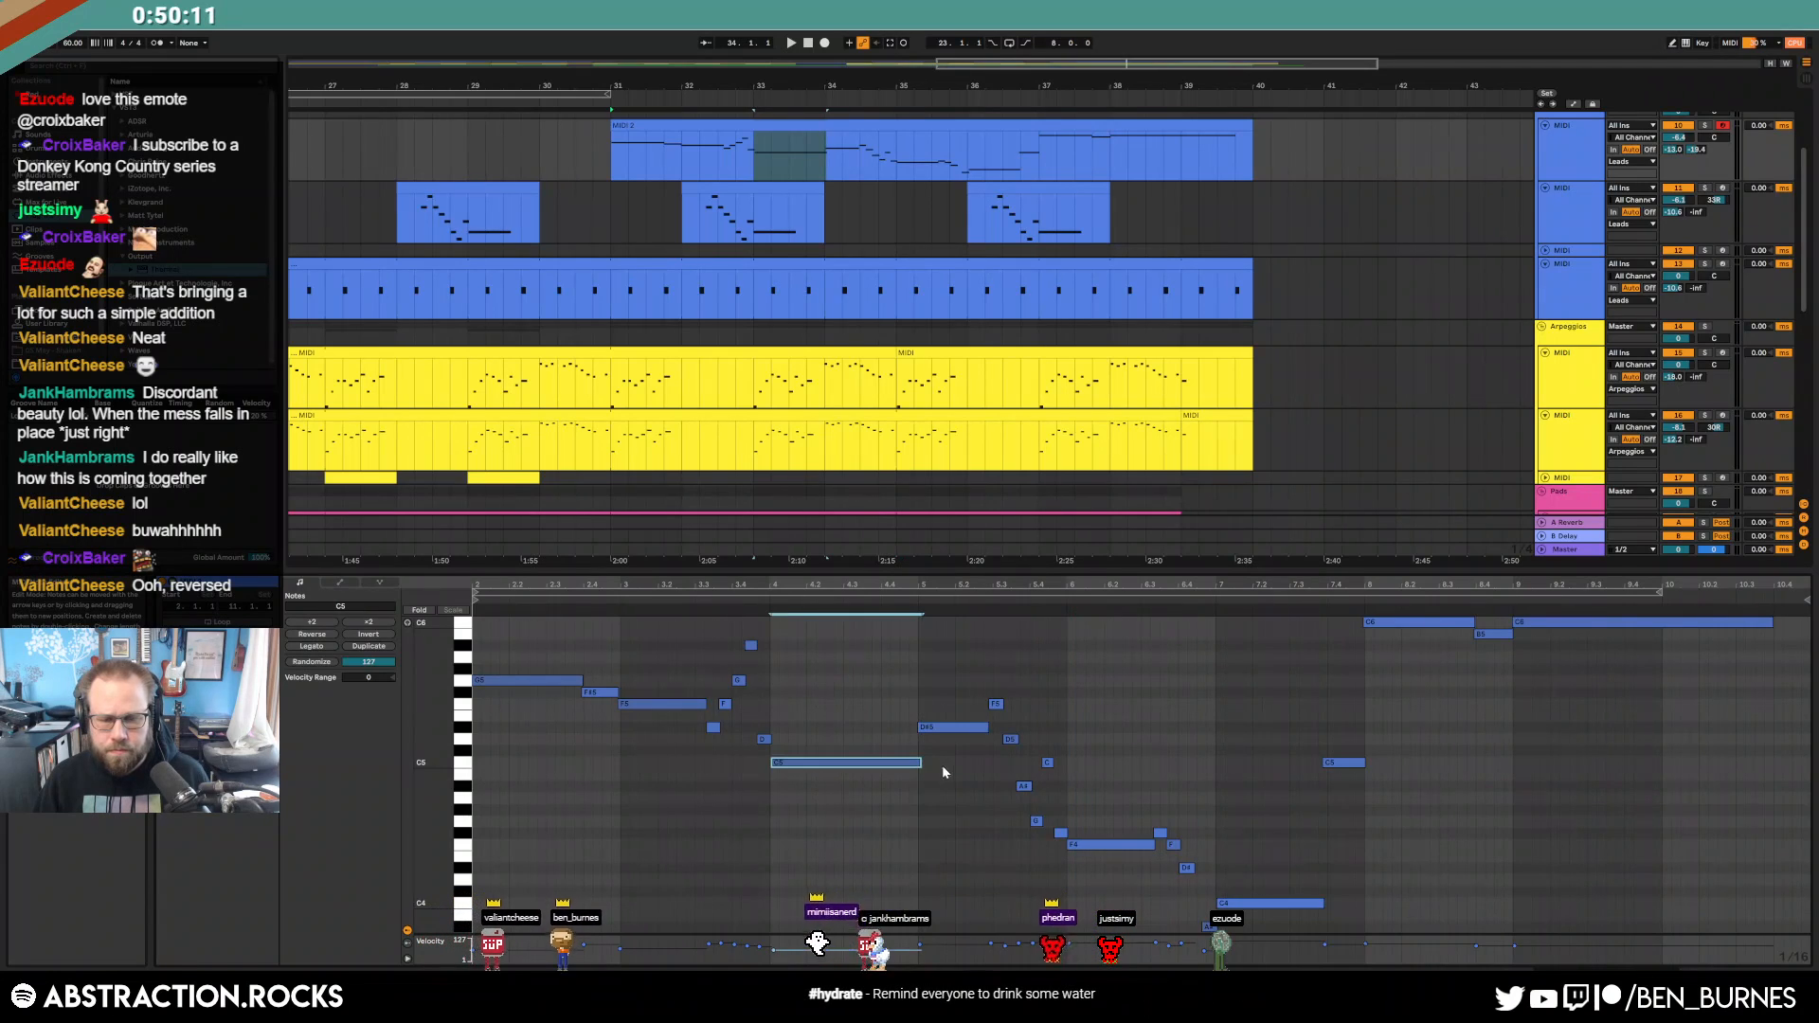
{"action": "left_click", "coordinate": [945, 766]}
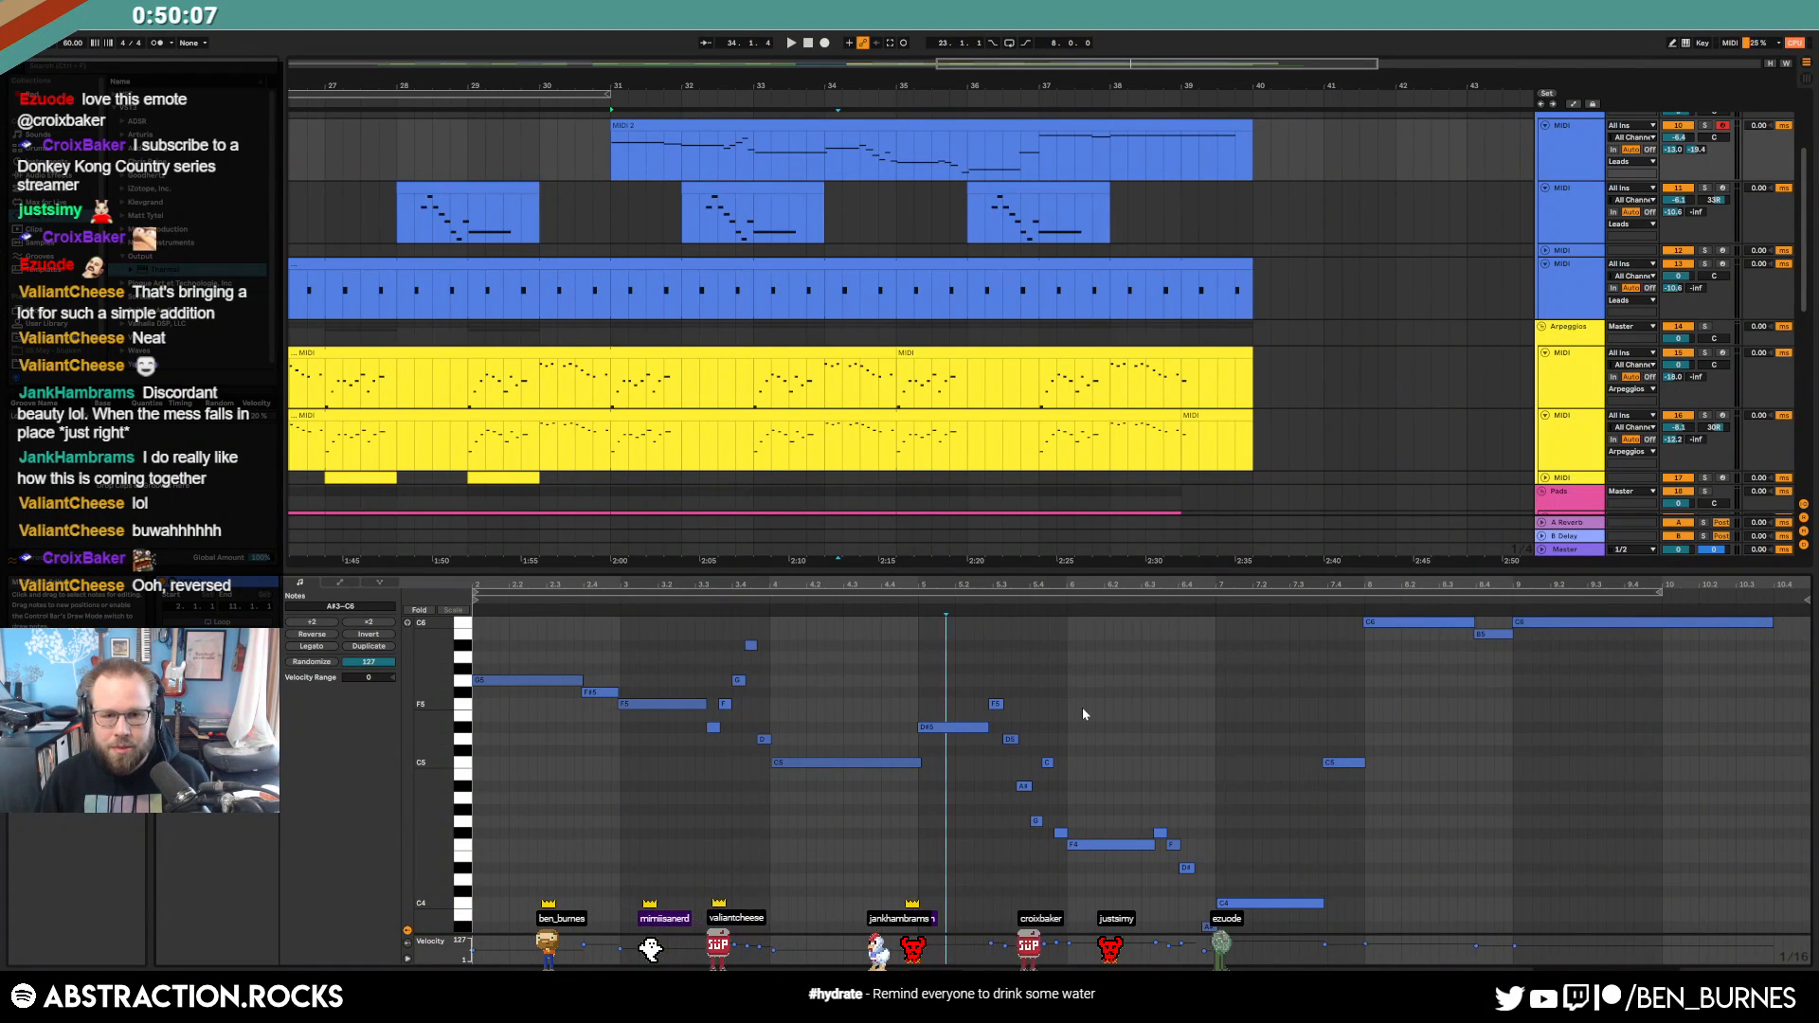
Extend the top lead clip's start one beat before bar 31 and lengthen its short F5 note slightly while playing the section.
{"action": "key", "text": "space"}
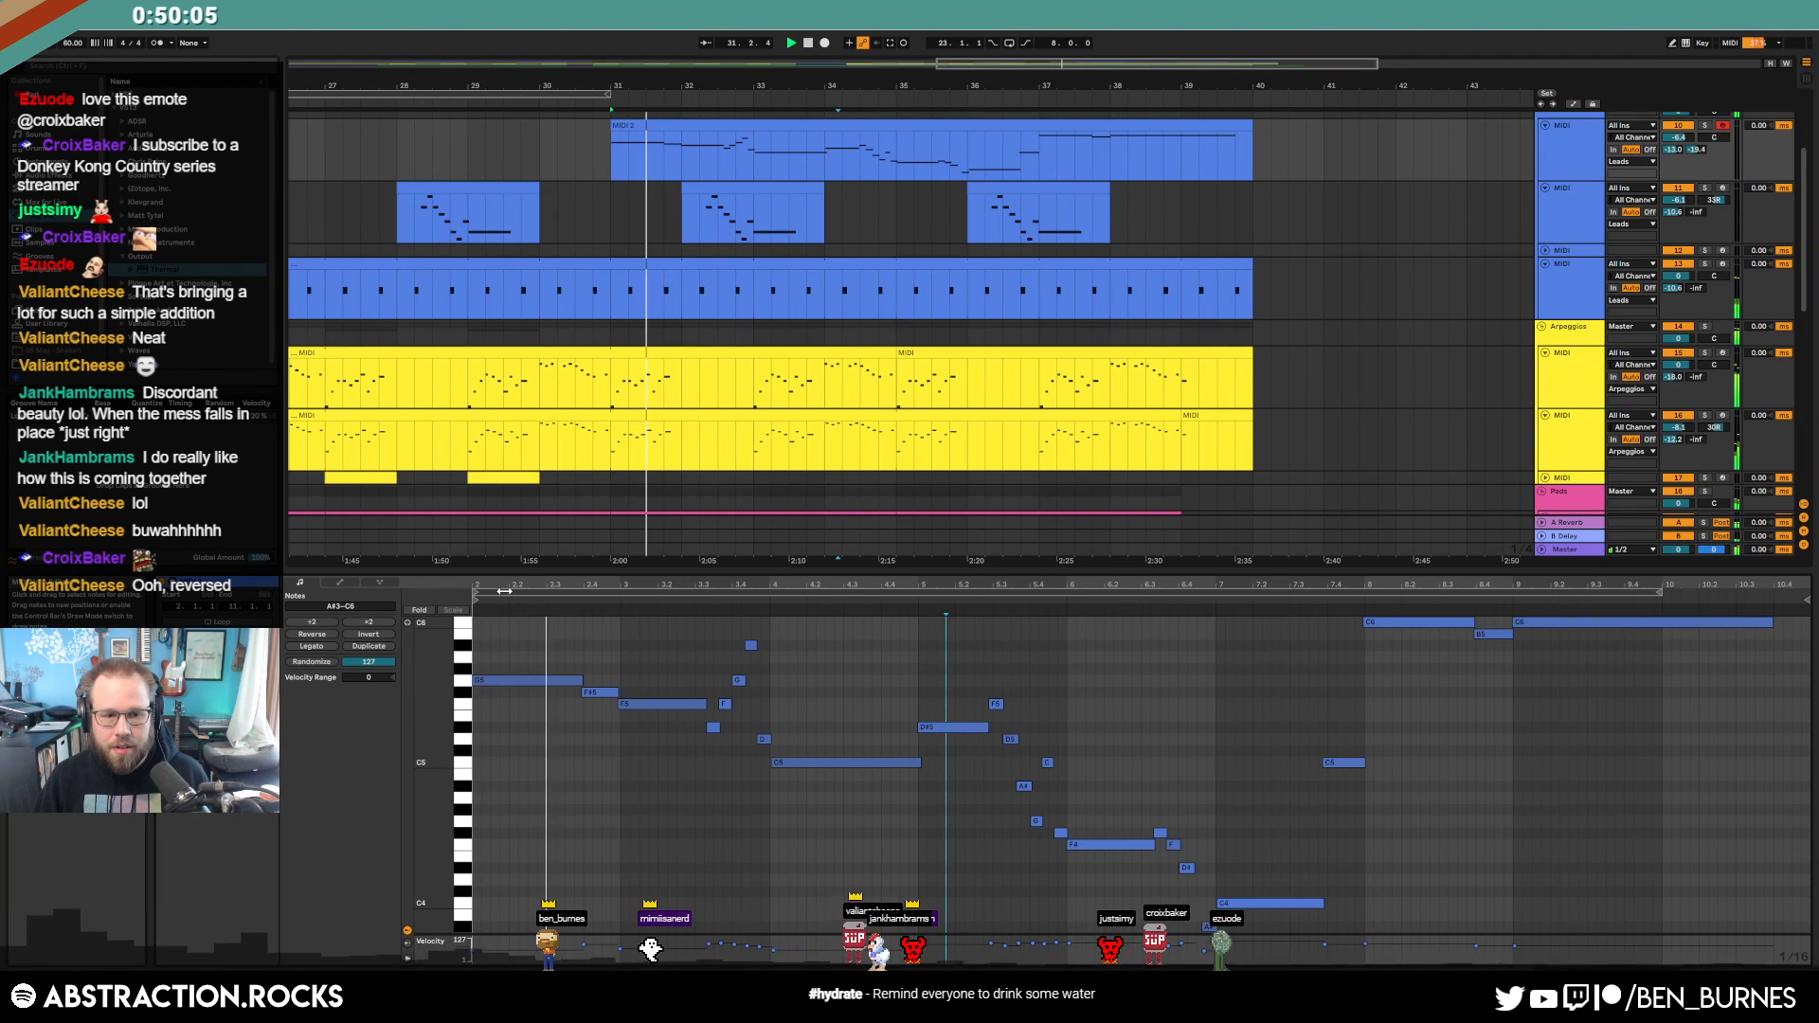
{"action": "left_click_drag", "start_coordinate": [613, 125], "coordinate": [595, 125]}
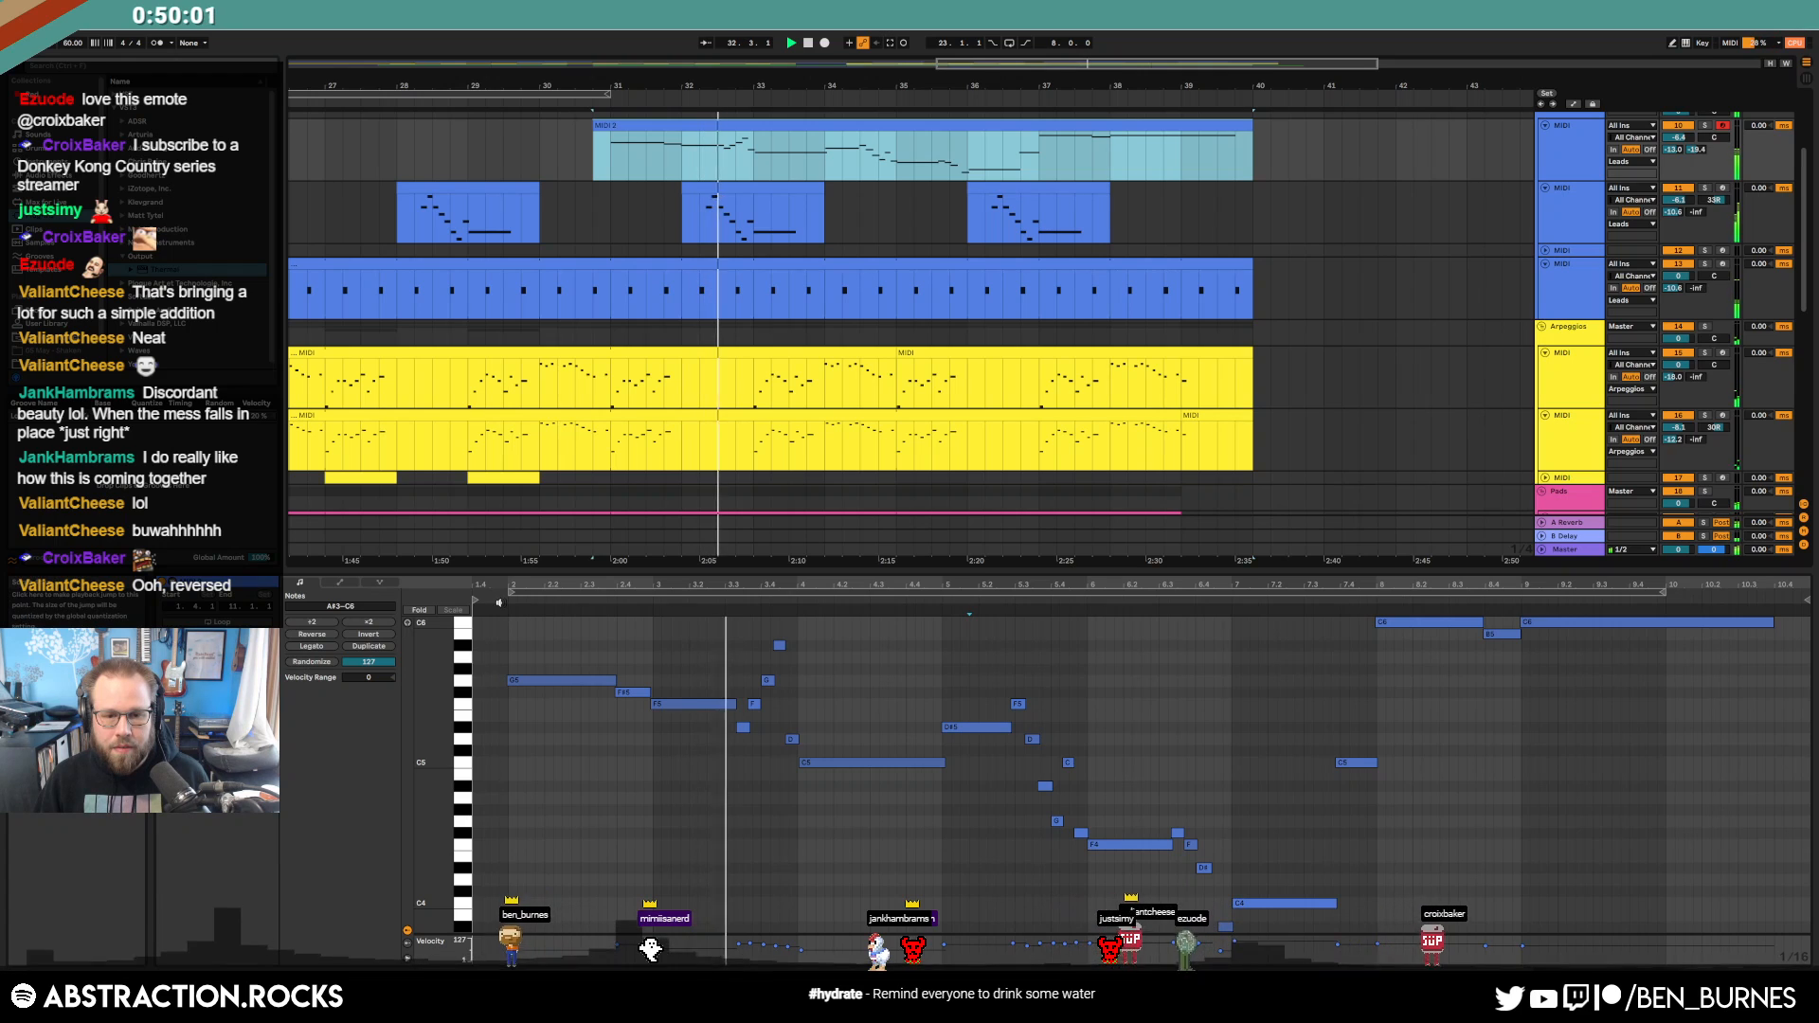
{"action": "left_click", "coordinate": [757, 704]}
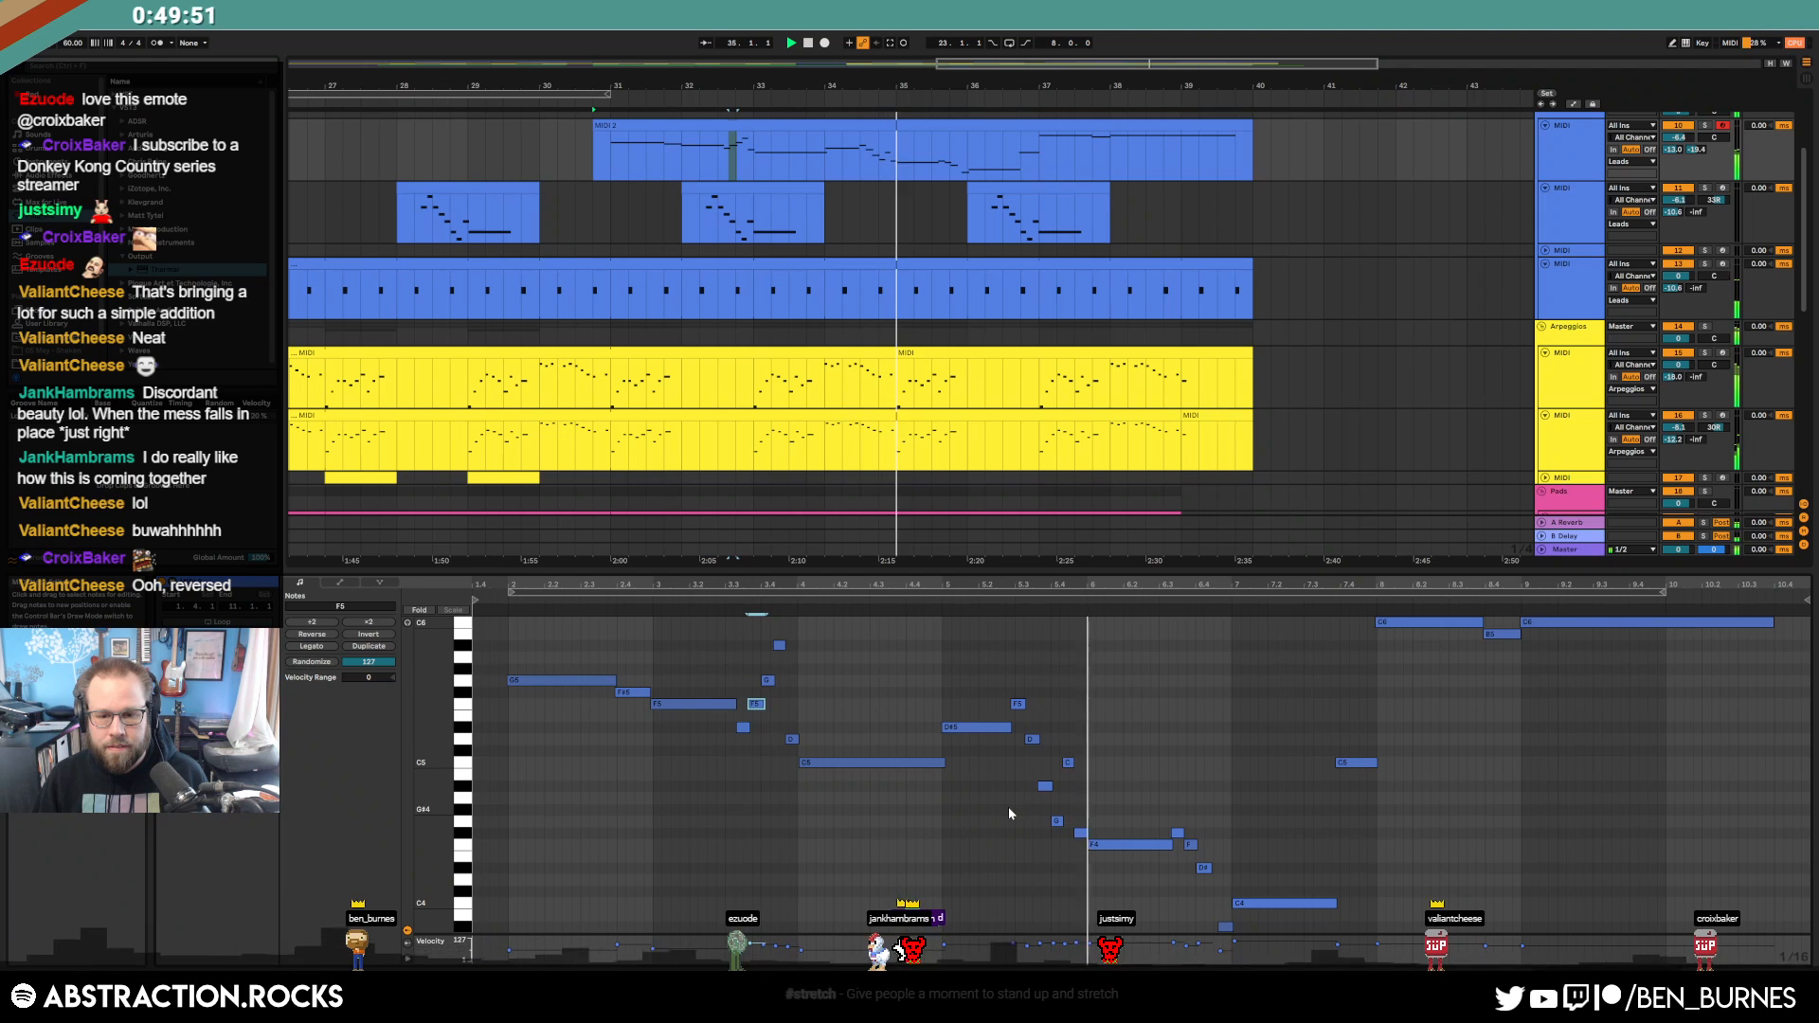
{"action": "left_click_drag", "start_coordinate": [1347, 578], "coordinate": [1329, 581]}
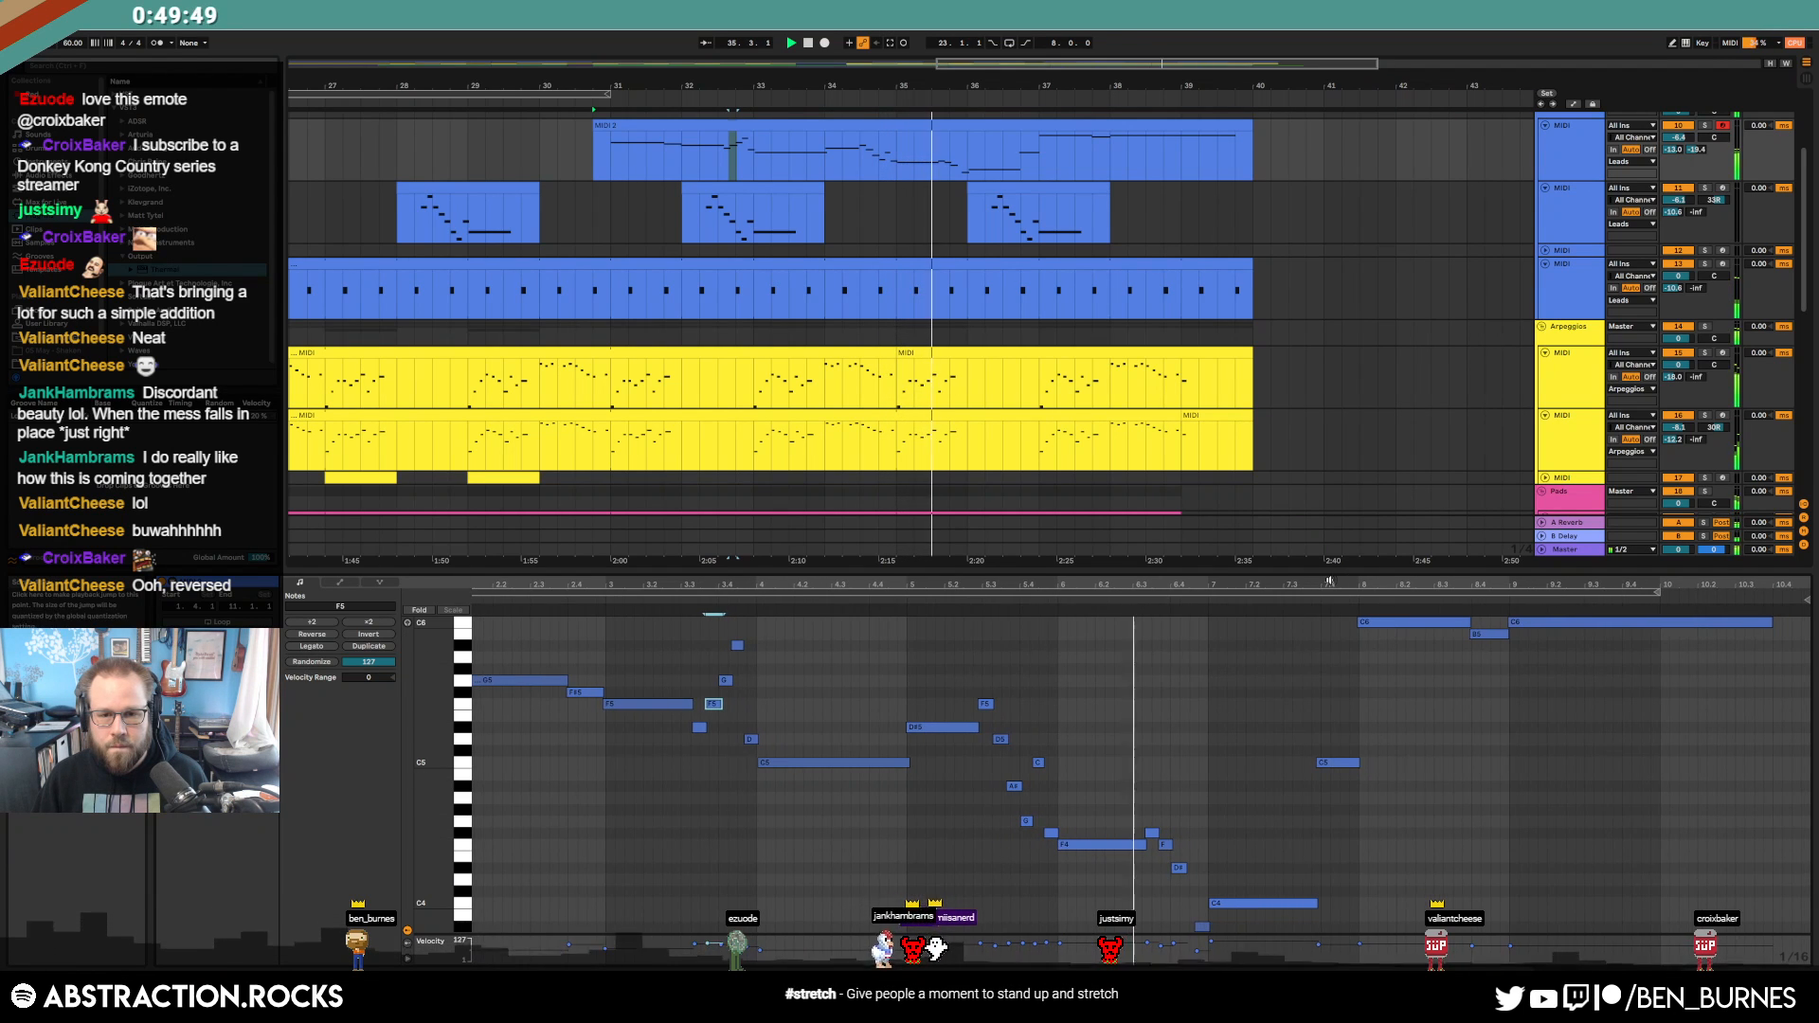
{"action": "key", "text": "shift+Tab"}
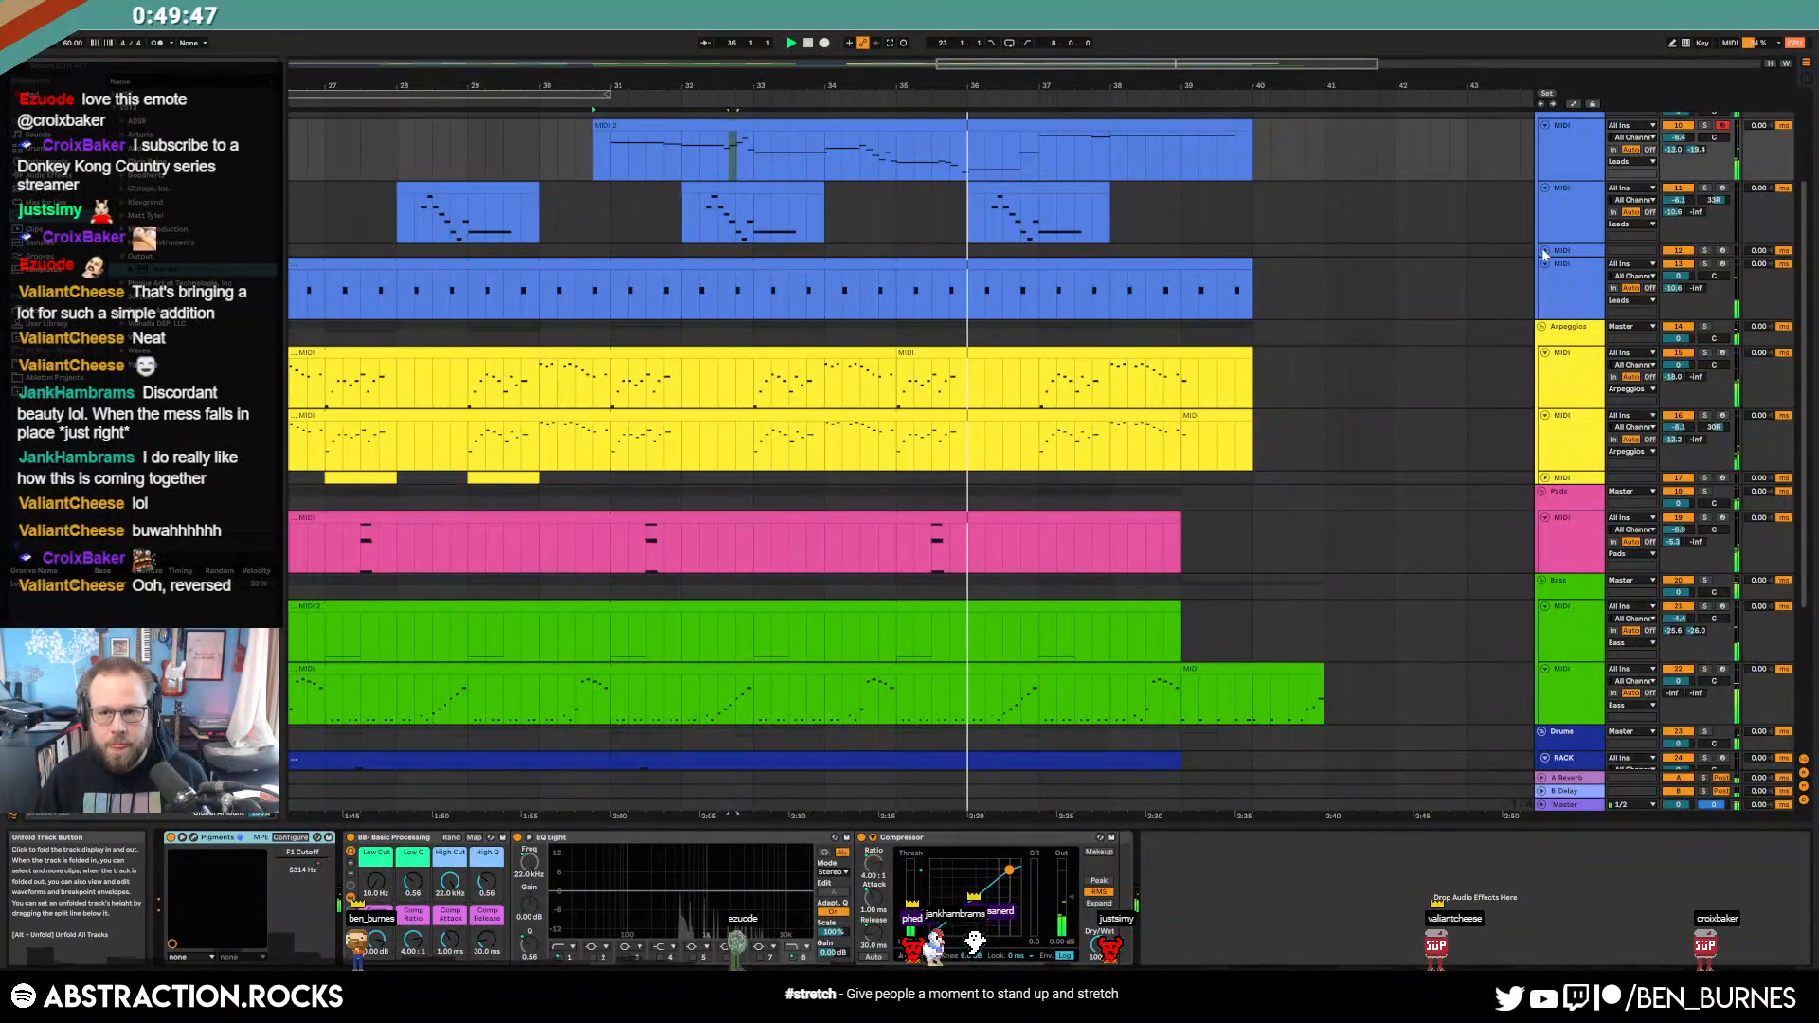
Open the top lead clip, slightly lengthen the short D#4 note just before the long C4 note, and close the note editor.
{"action": "left_click", "coordinate": [957, 128]}
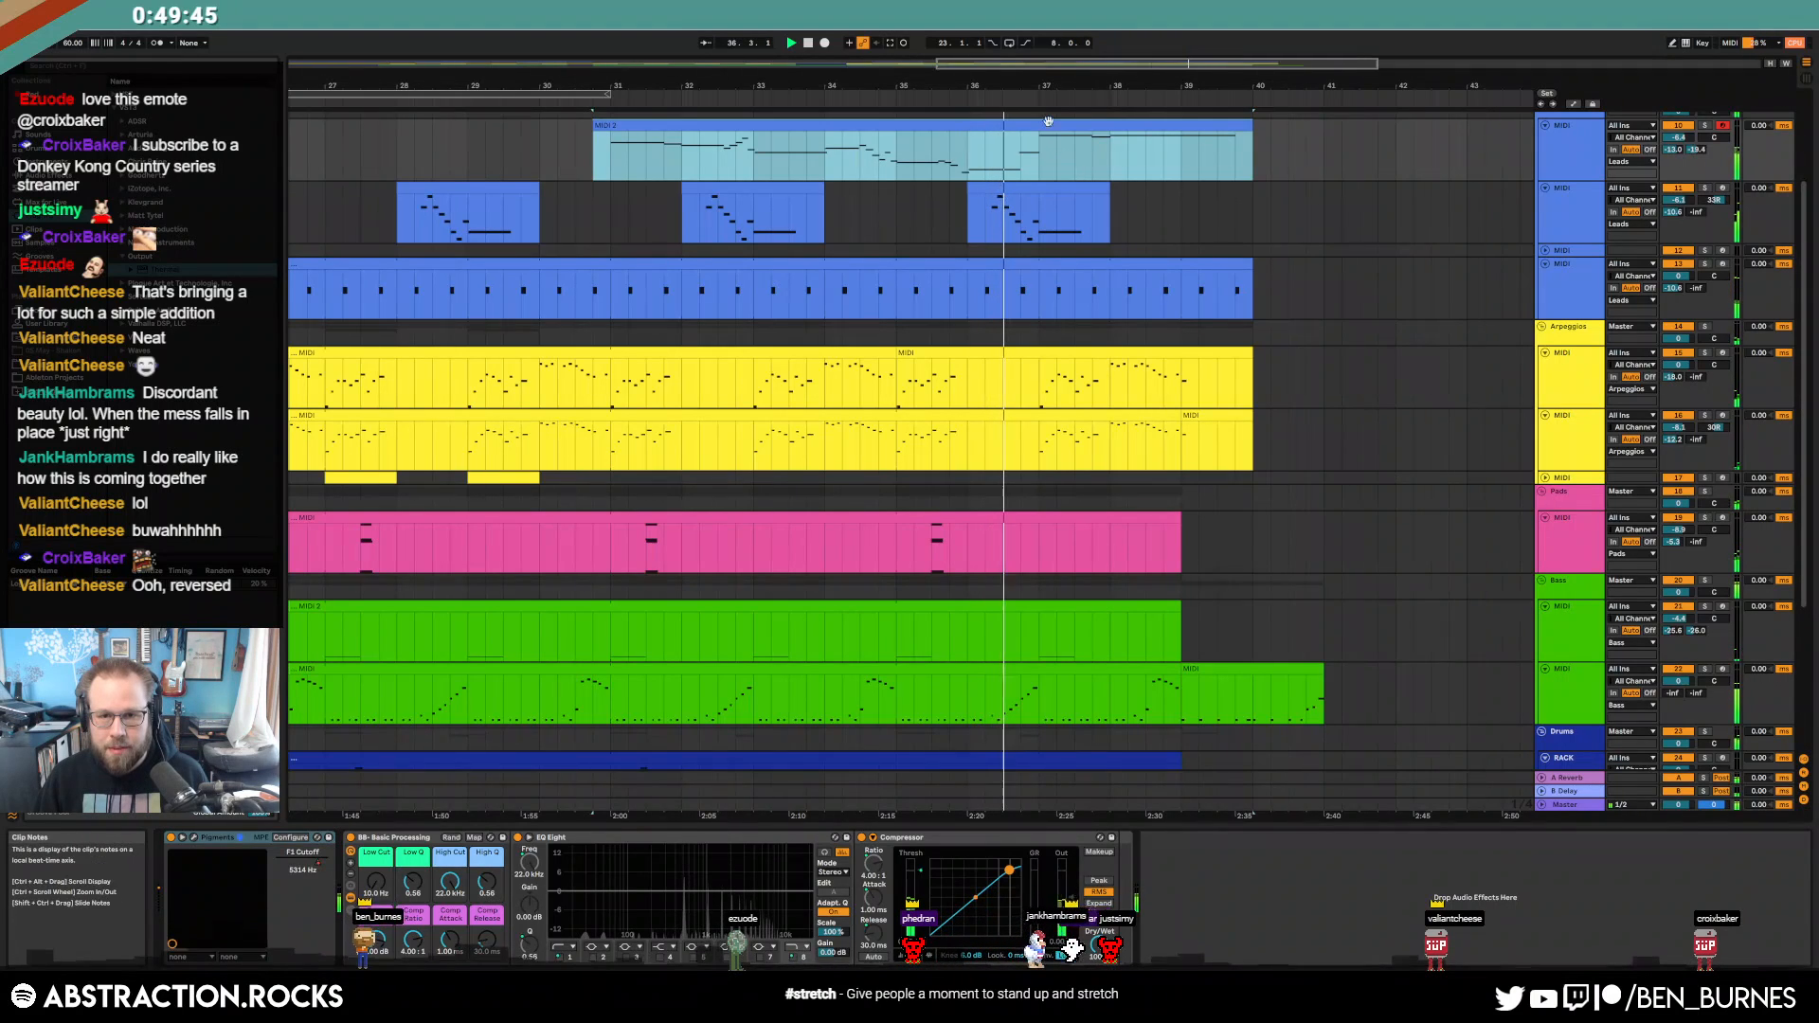
{"action": "double_click", "coordinate": [1025, 174]}
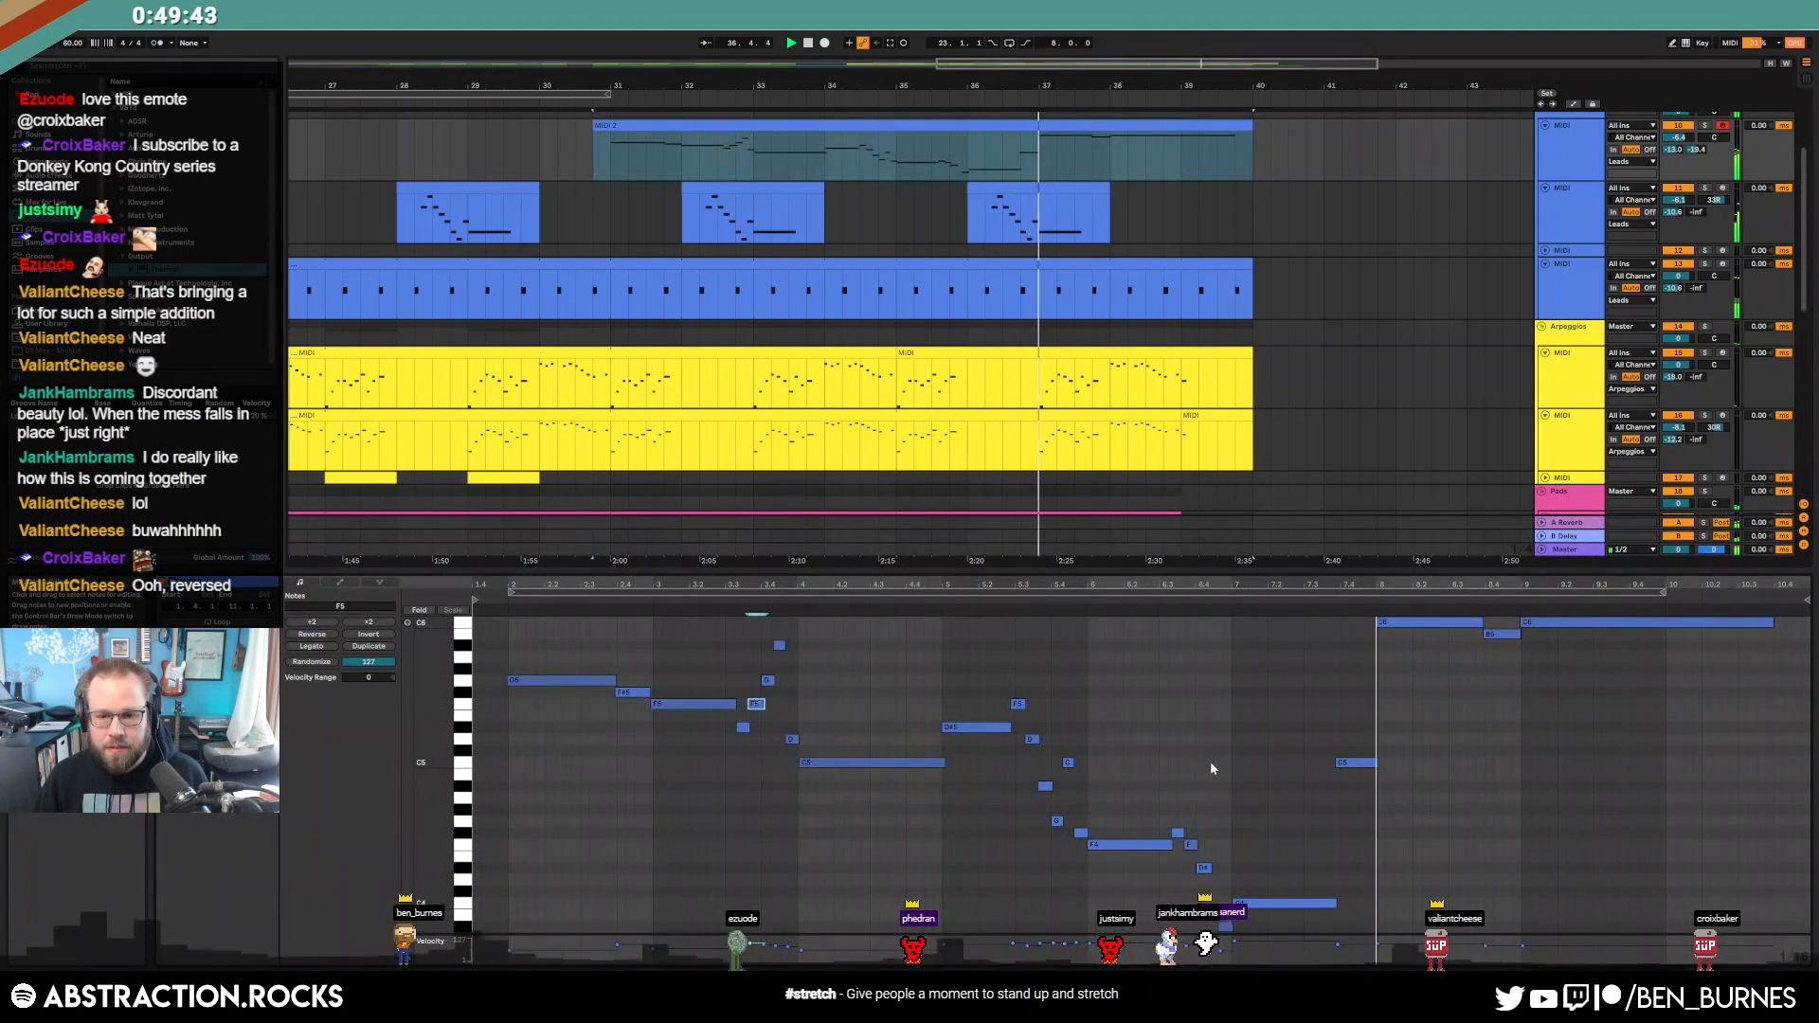
{"action": "left_click", "coordinate": [1258, 863]}
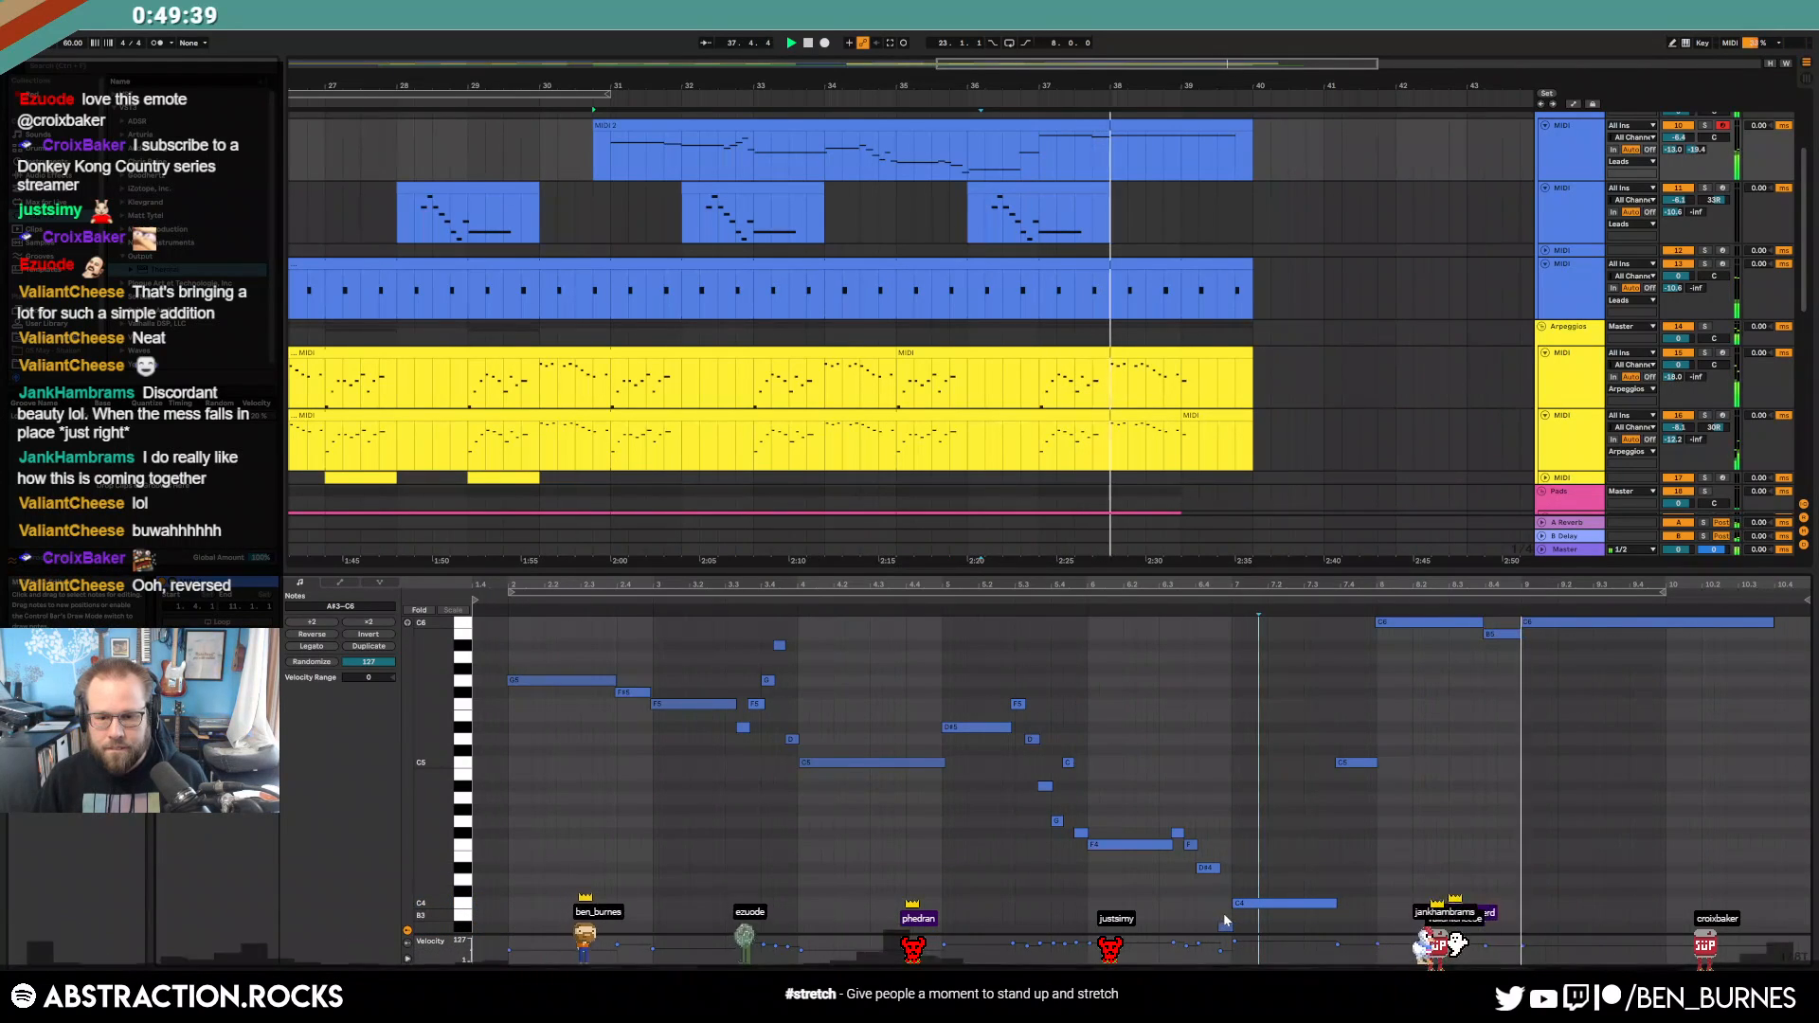
{"action": "key", "text": "shift+Tab"}
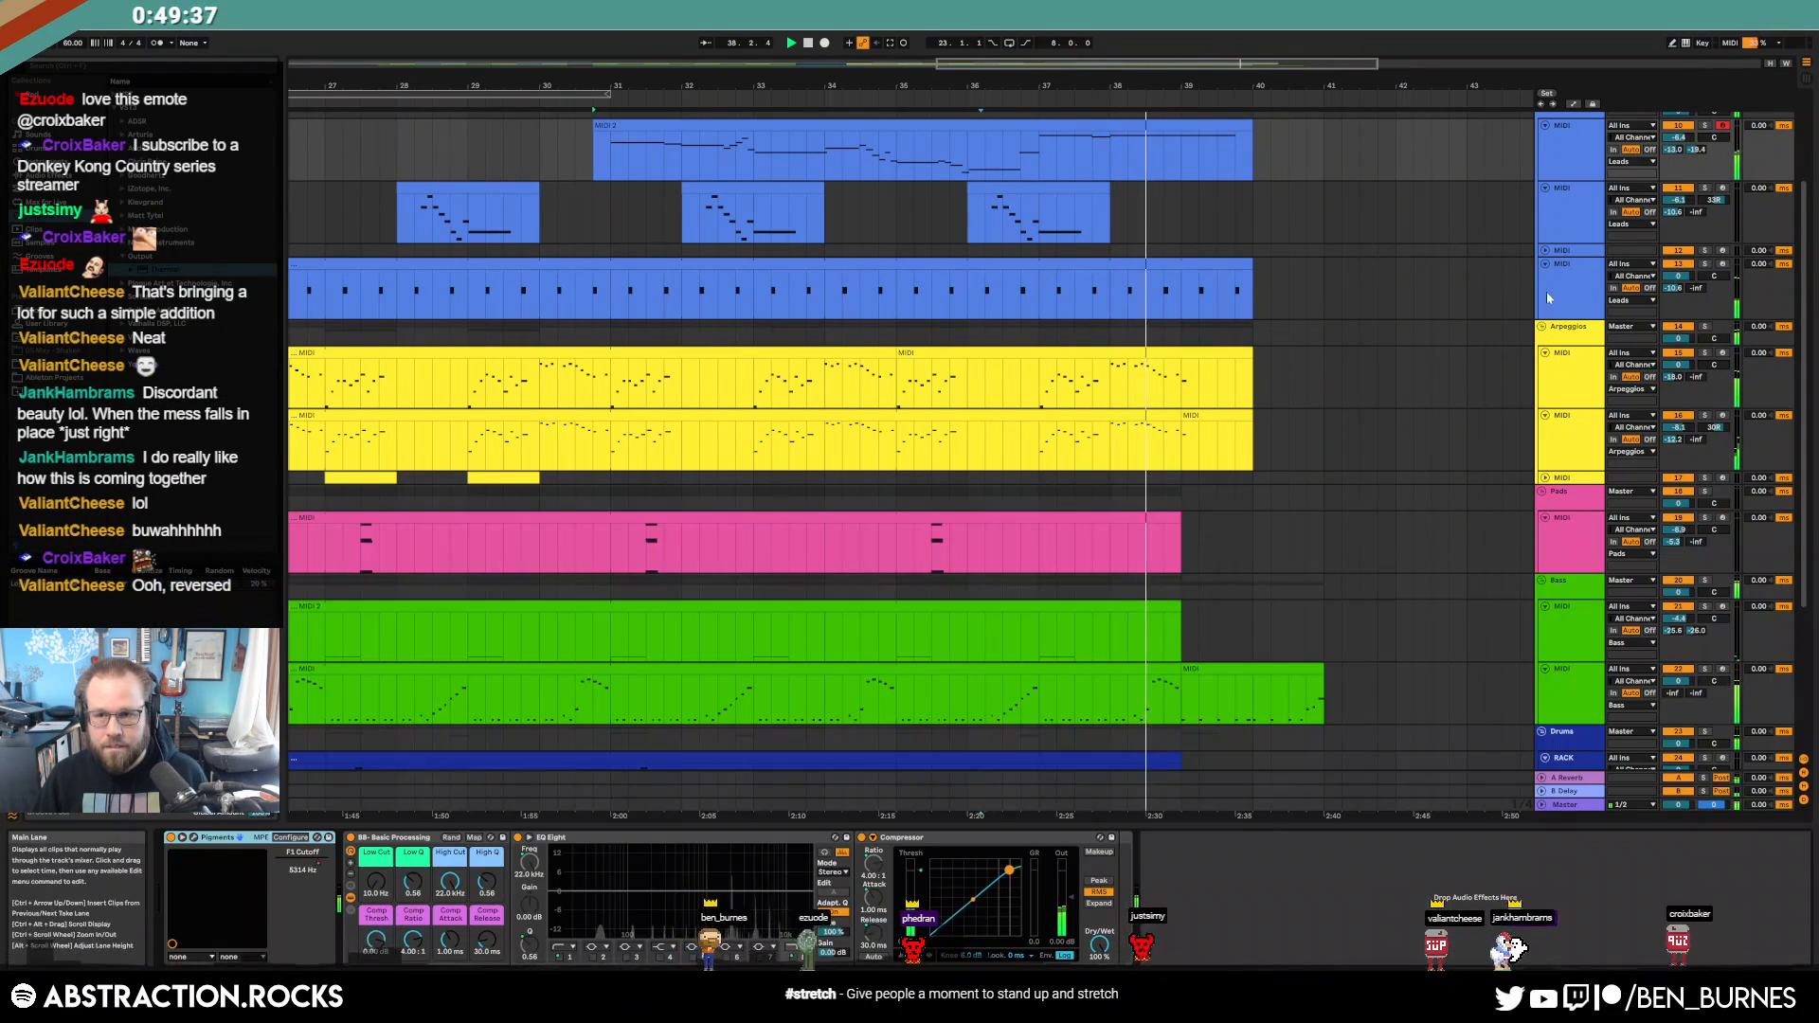
Copy a four-bar clip on the folded The Gentleman lead track to bar 39 and loop bars 39 to 43.
{"action": "left_click", "coordinate": [1570, 269]}
{"action": "left_click", "coordinate": [1574, 251]}
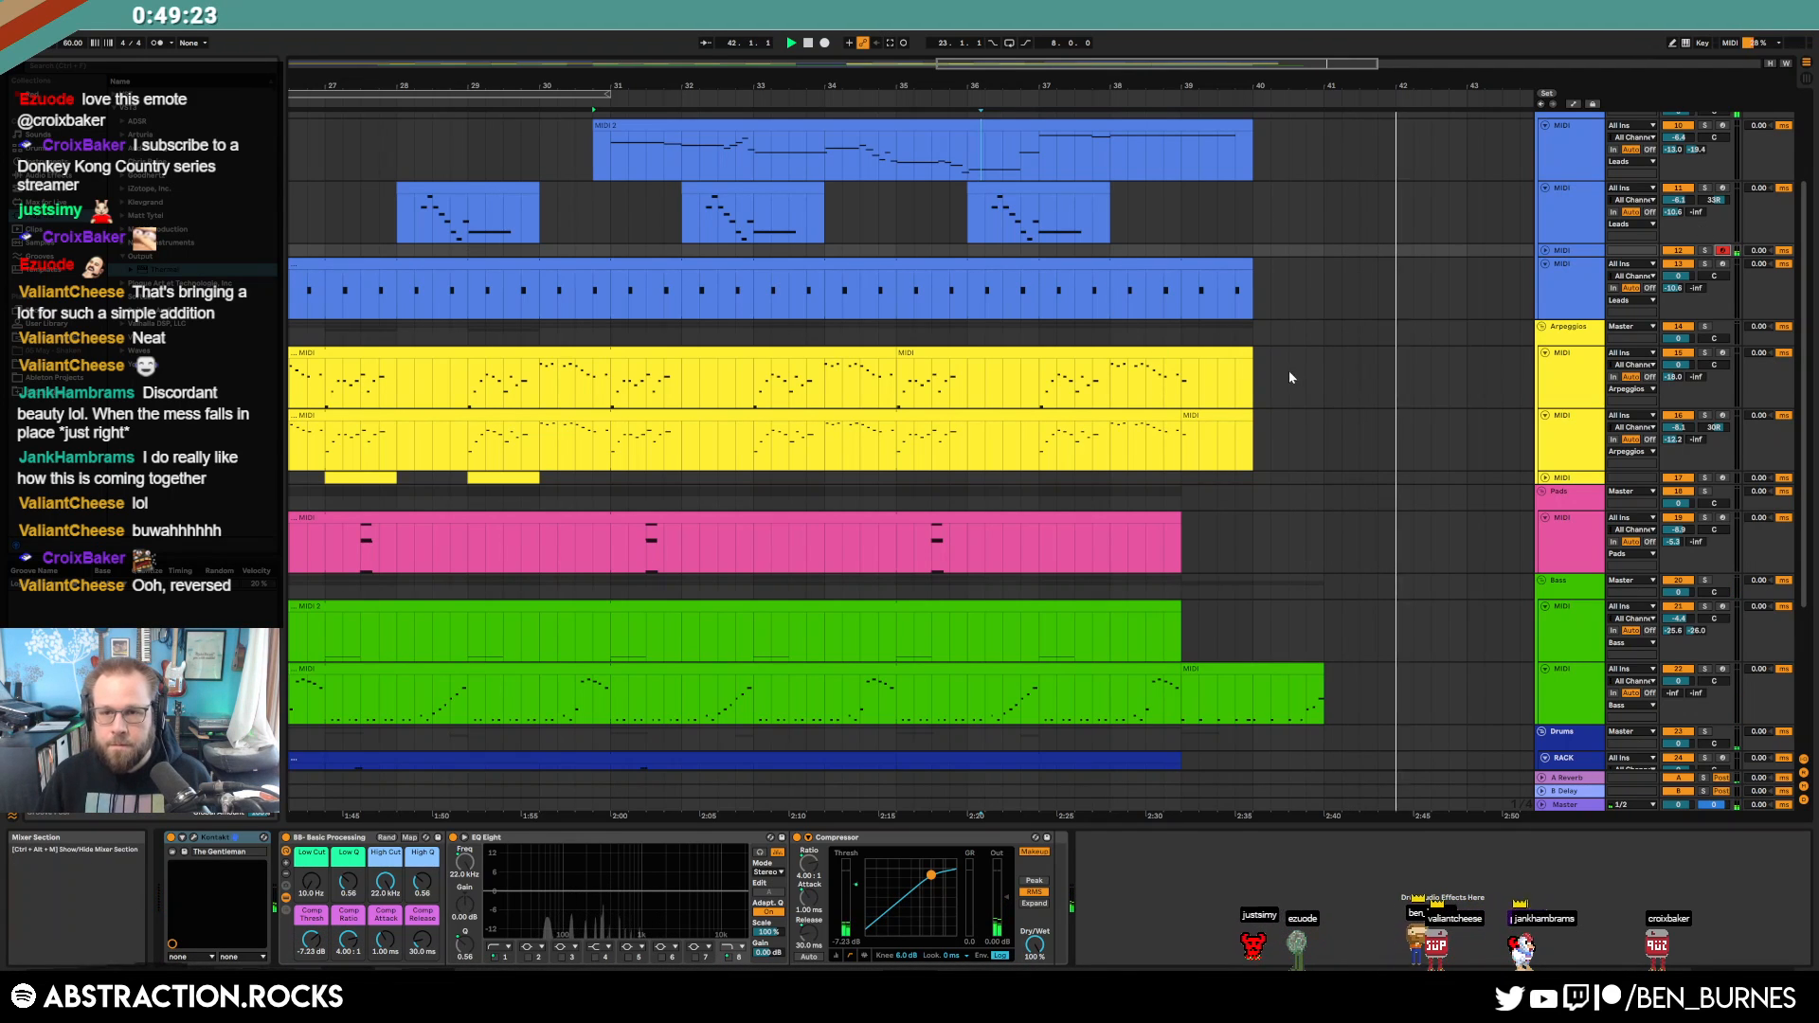
{"action": "left_click_drag", "start_coordinate": [1358, 86], "coordinate": [1065, 83]}
{"action": "scroll", "coordinate": [1065, 294], "scroll_direction": "down", "scroll_amount": 5}
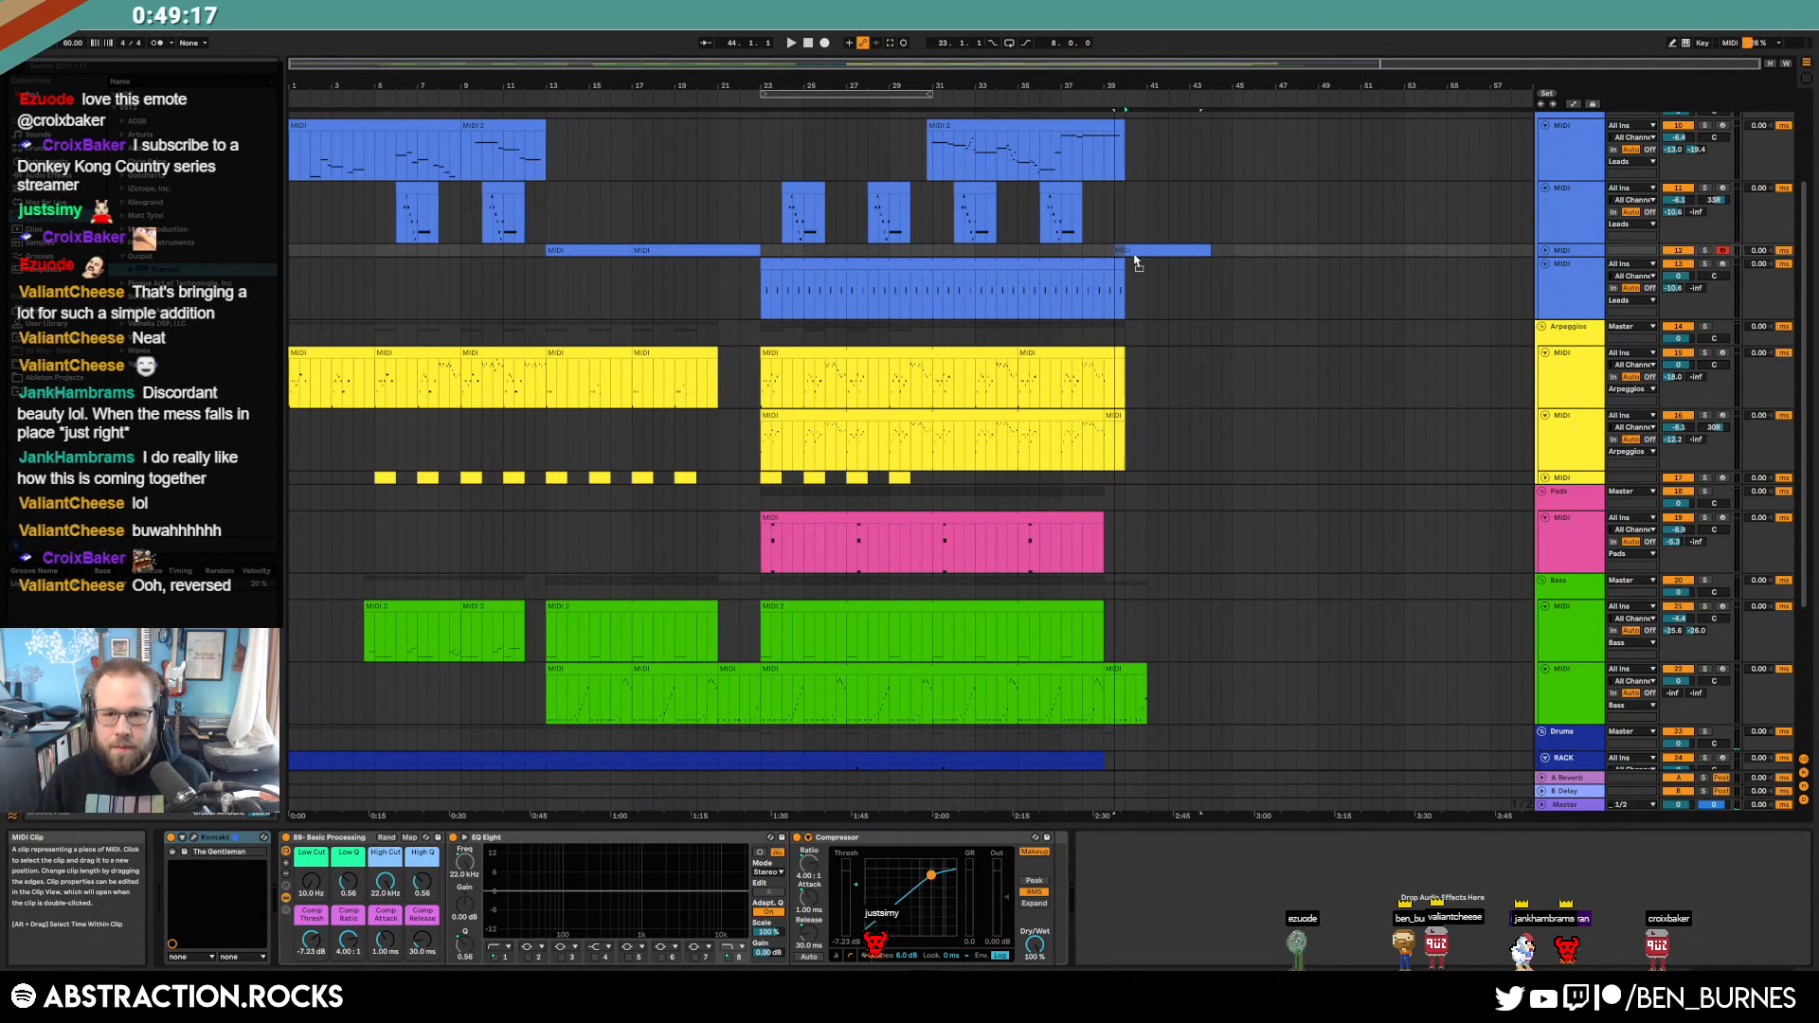
{"action": "left_click", "coordinate": [1085, 103]}
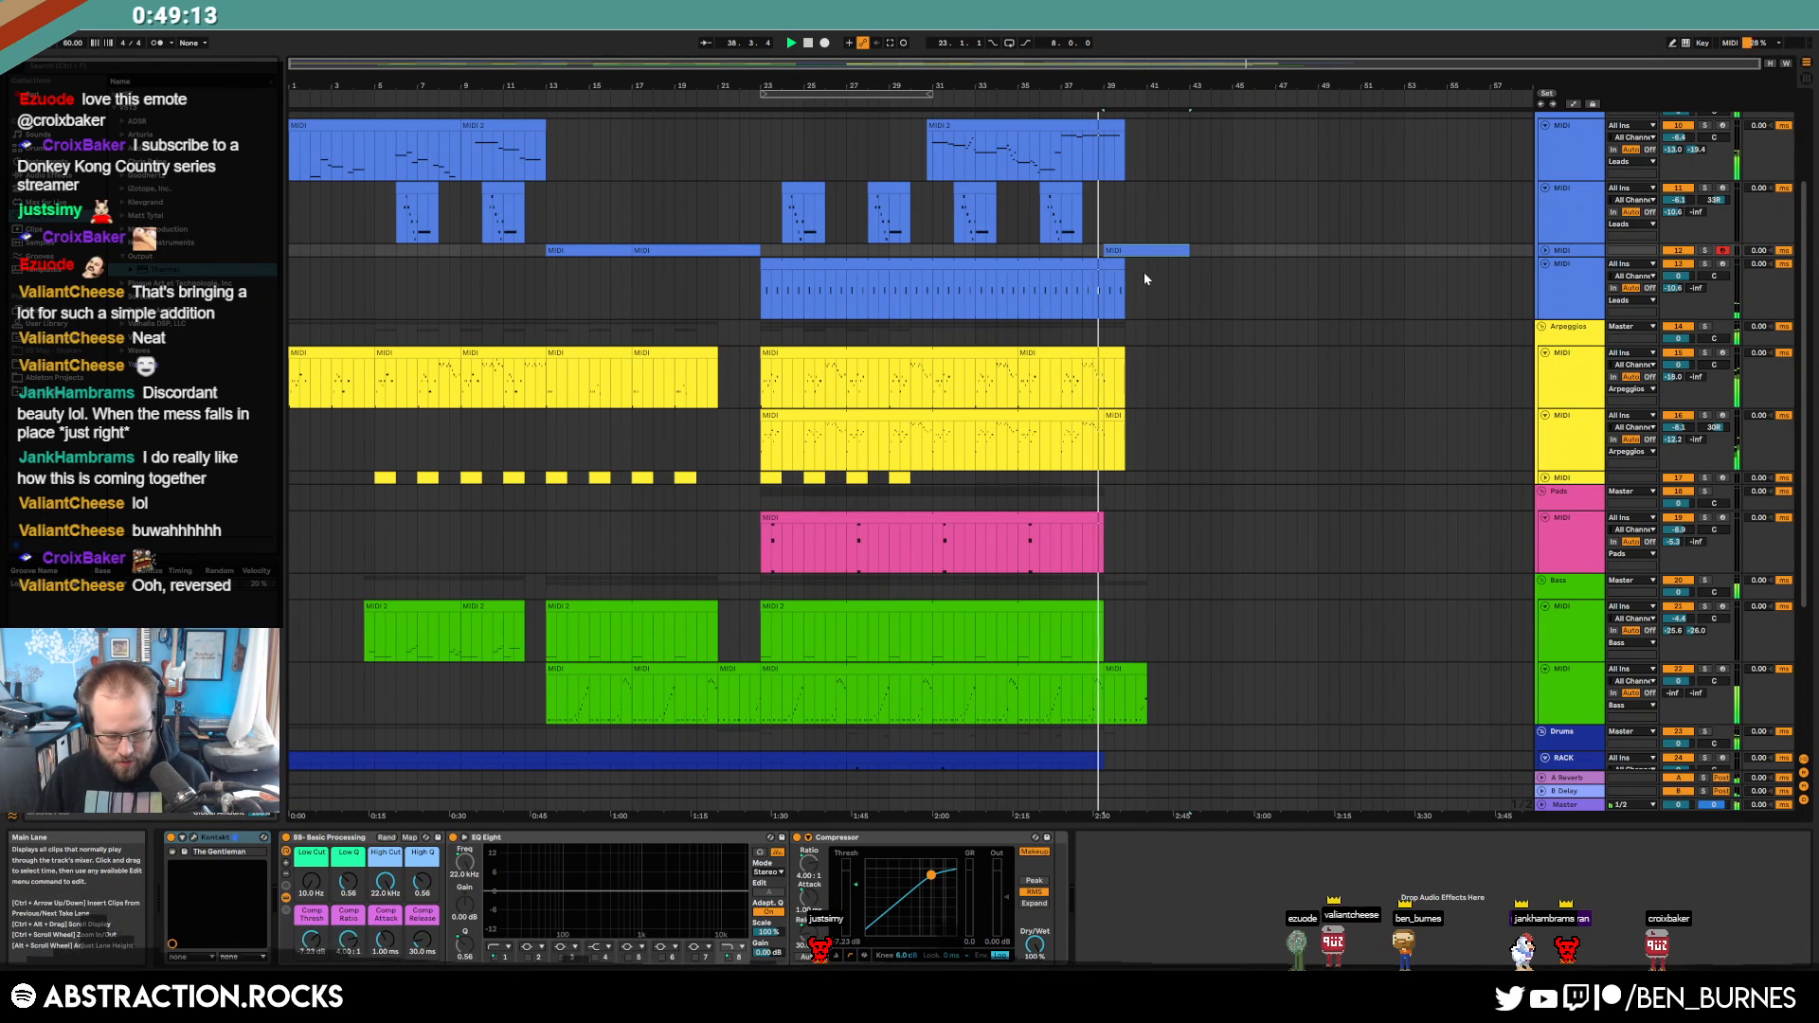
{"action": "key", "text": "ctrl+l"}
Duplicate the lower bass track's last clip to bar 41 and extend the RACK drum clip to bar 43.
{"action": "scroll", "coordinate": [1143, 590], "scroll_direction": "down", "scroll_amount": 5}
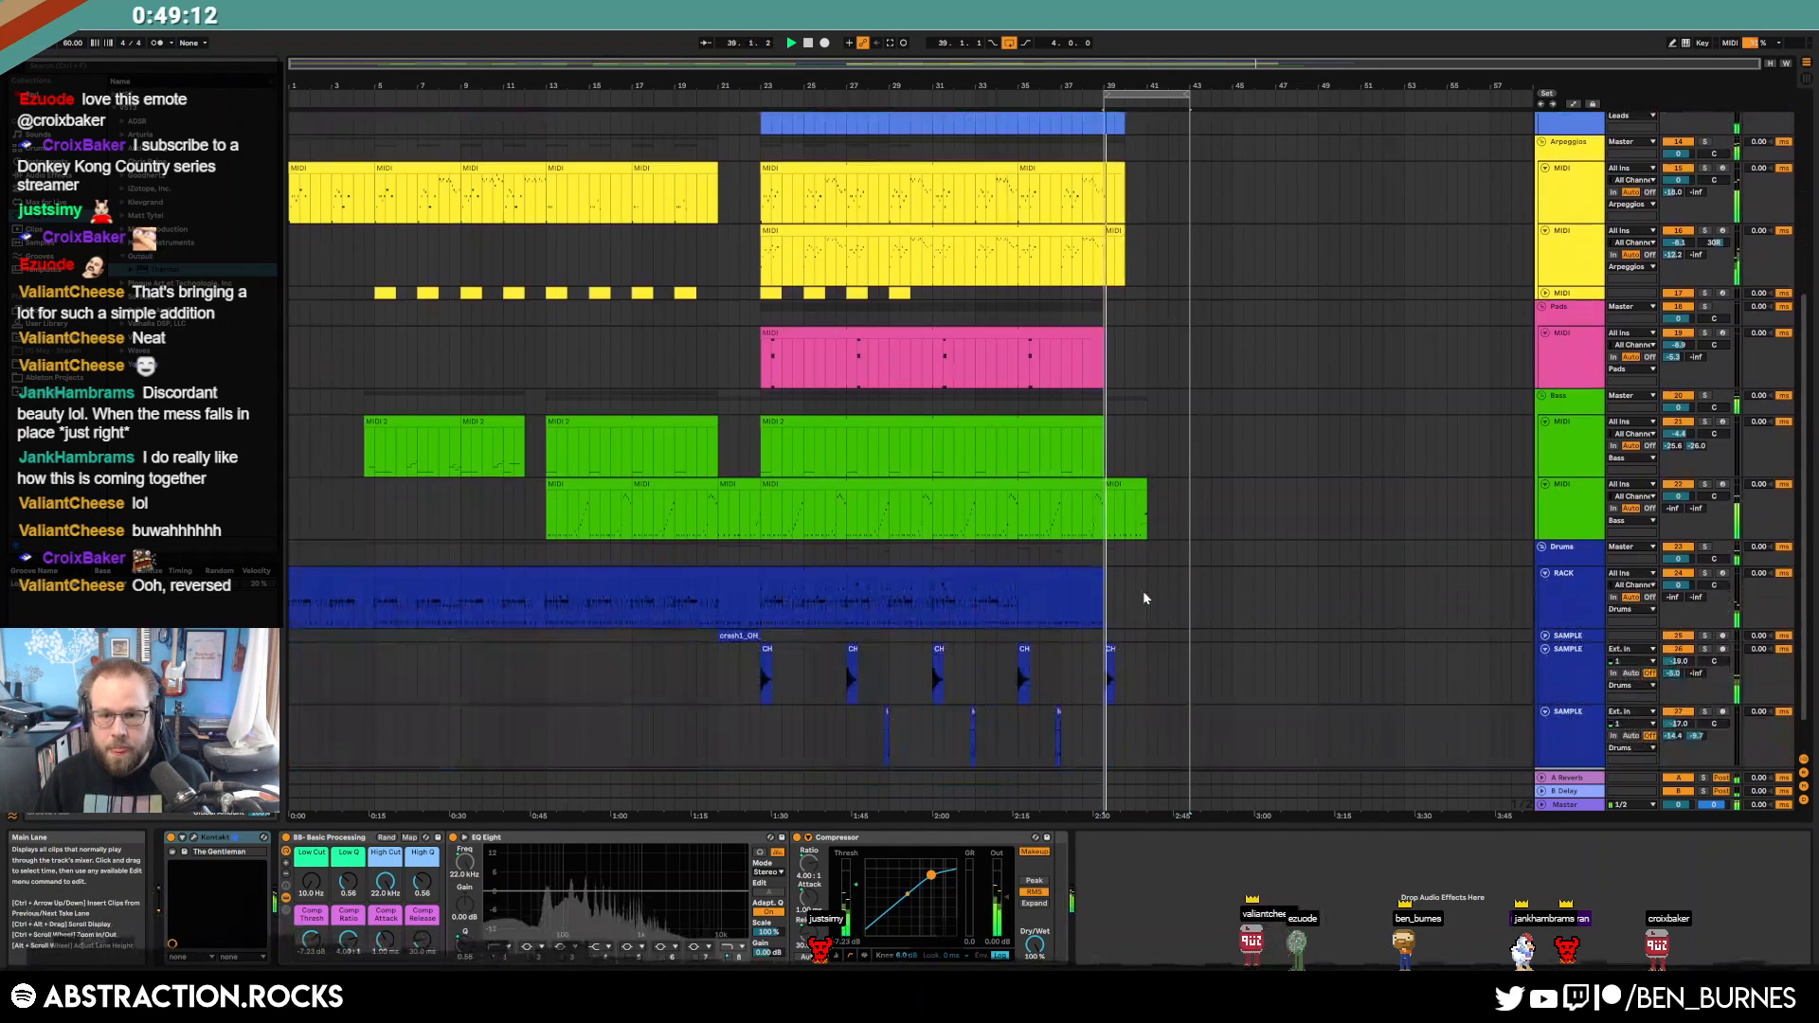
{"action": "left_click", "coordinate": [1140, 484]}
{"action": "key", "text": "ctrl+d"}
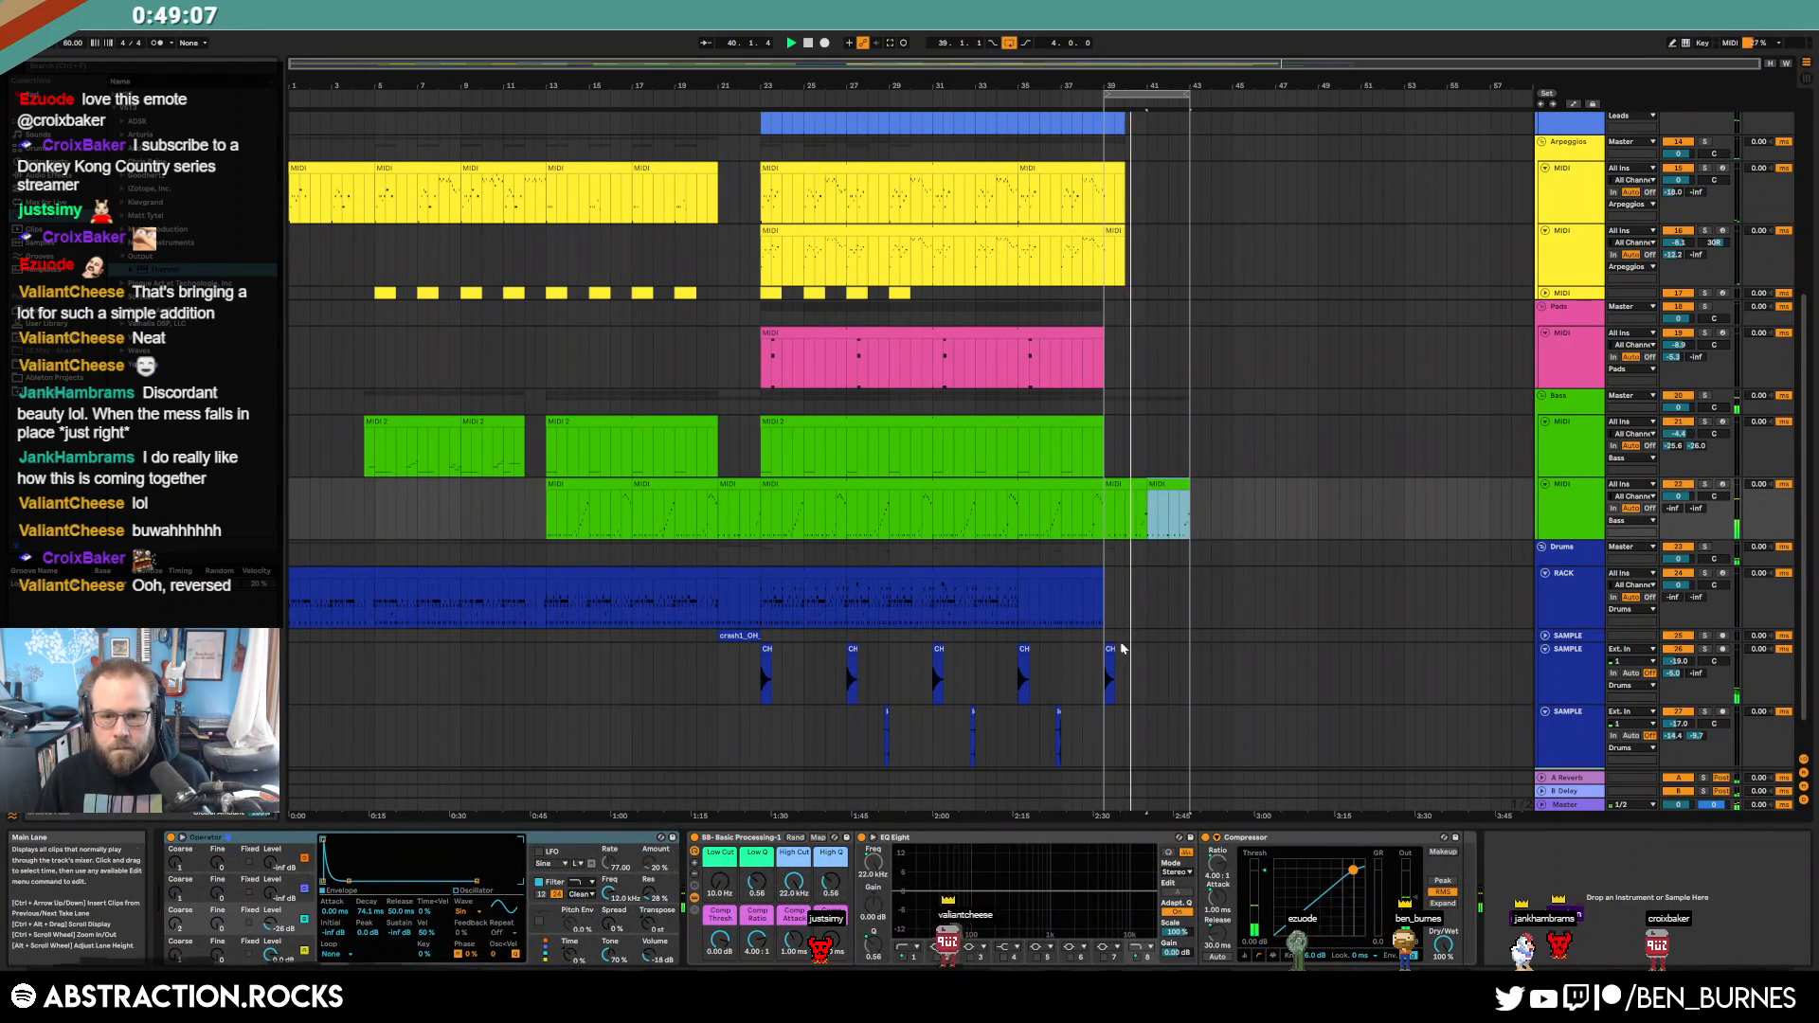
{"action": "scroll", "coordinate": [1150, 661], "scroll_direction": "down", "scroll_amount": 1}
{"action": "left_click_drag", "start_coordinate": [1104, 544], "coordinate": [1190, 544]}
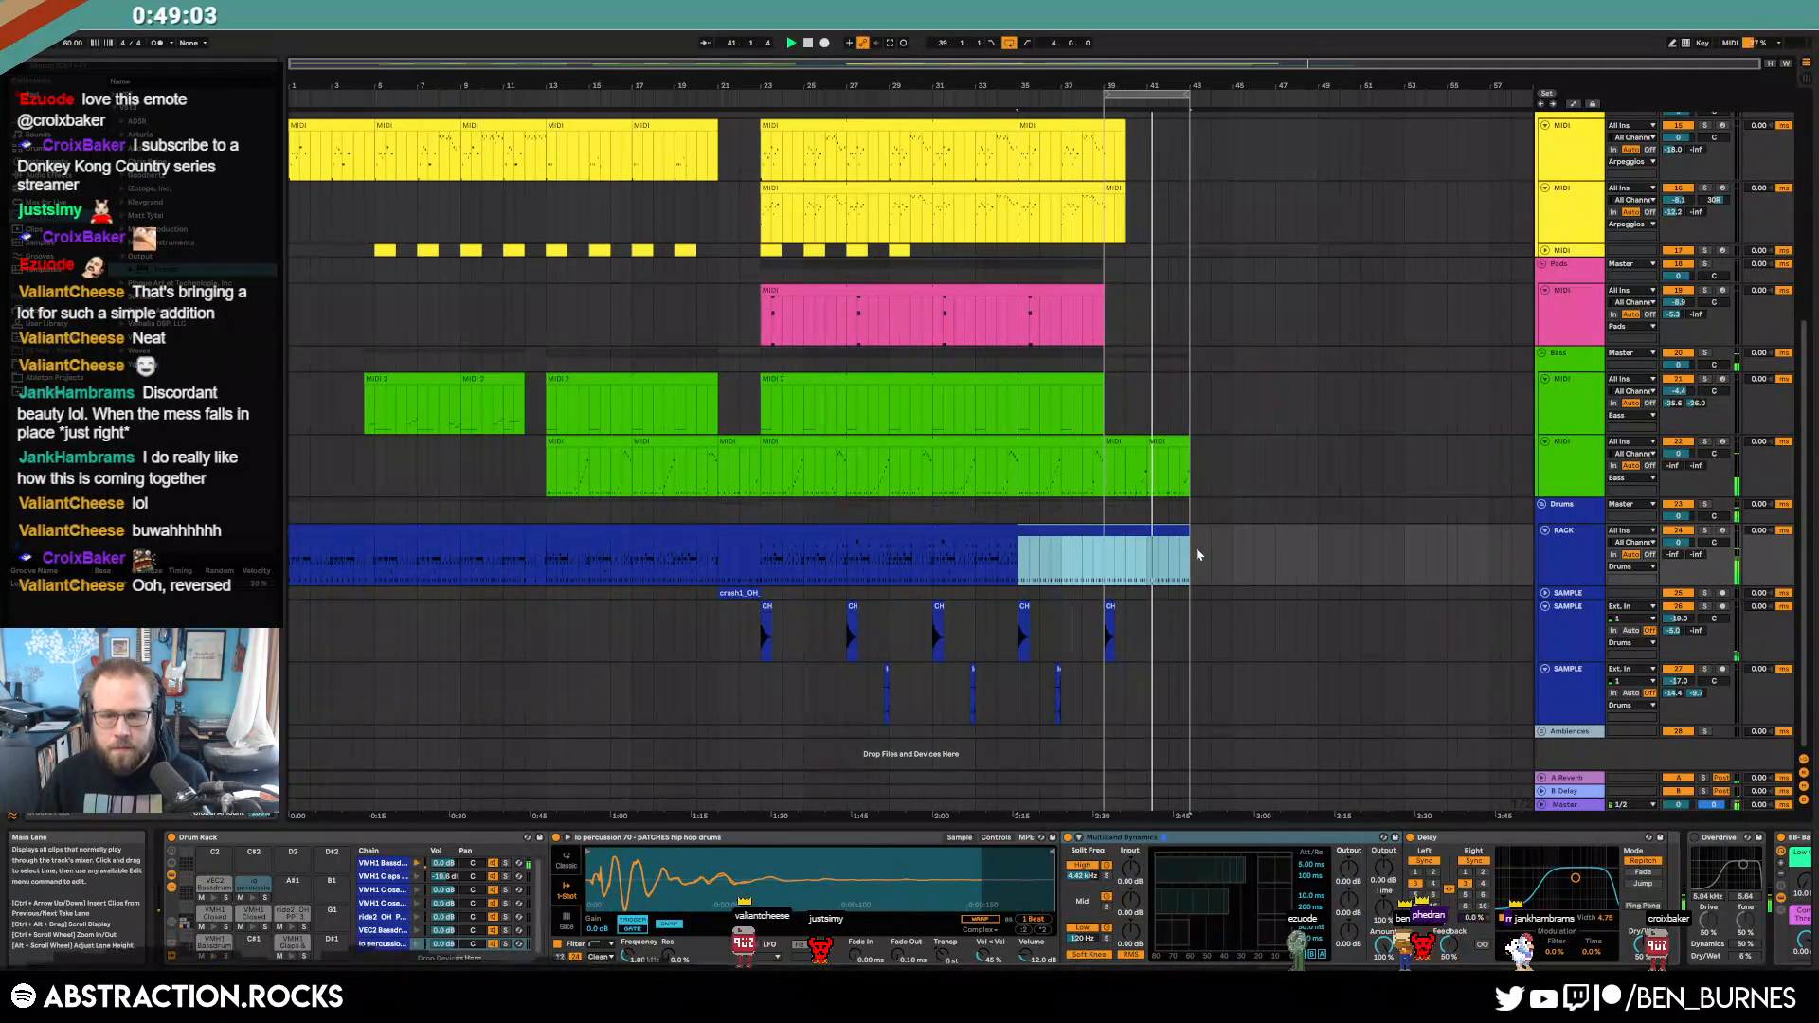
Extend the pad clip to bar 43 and split it at bar 39.
{"action": "scroll", "coordinate": [1196, 549], "scroll_direction": "up", "scroll_amount": 4}
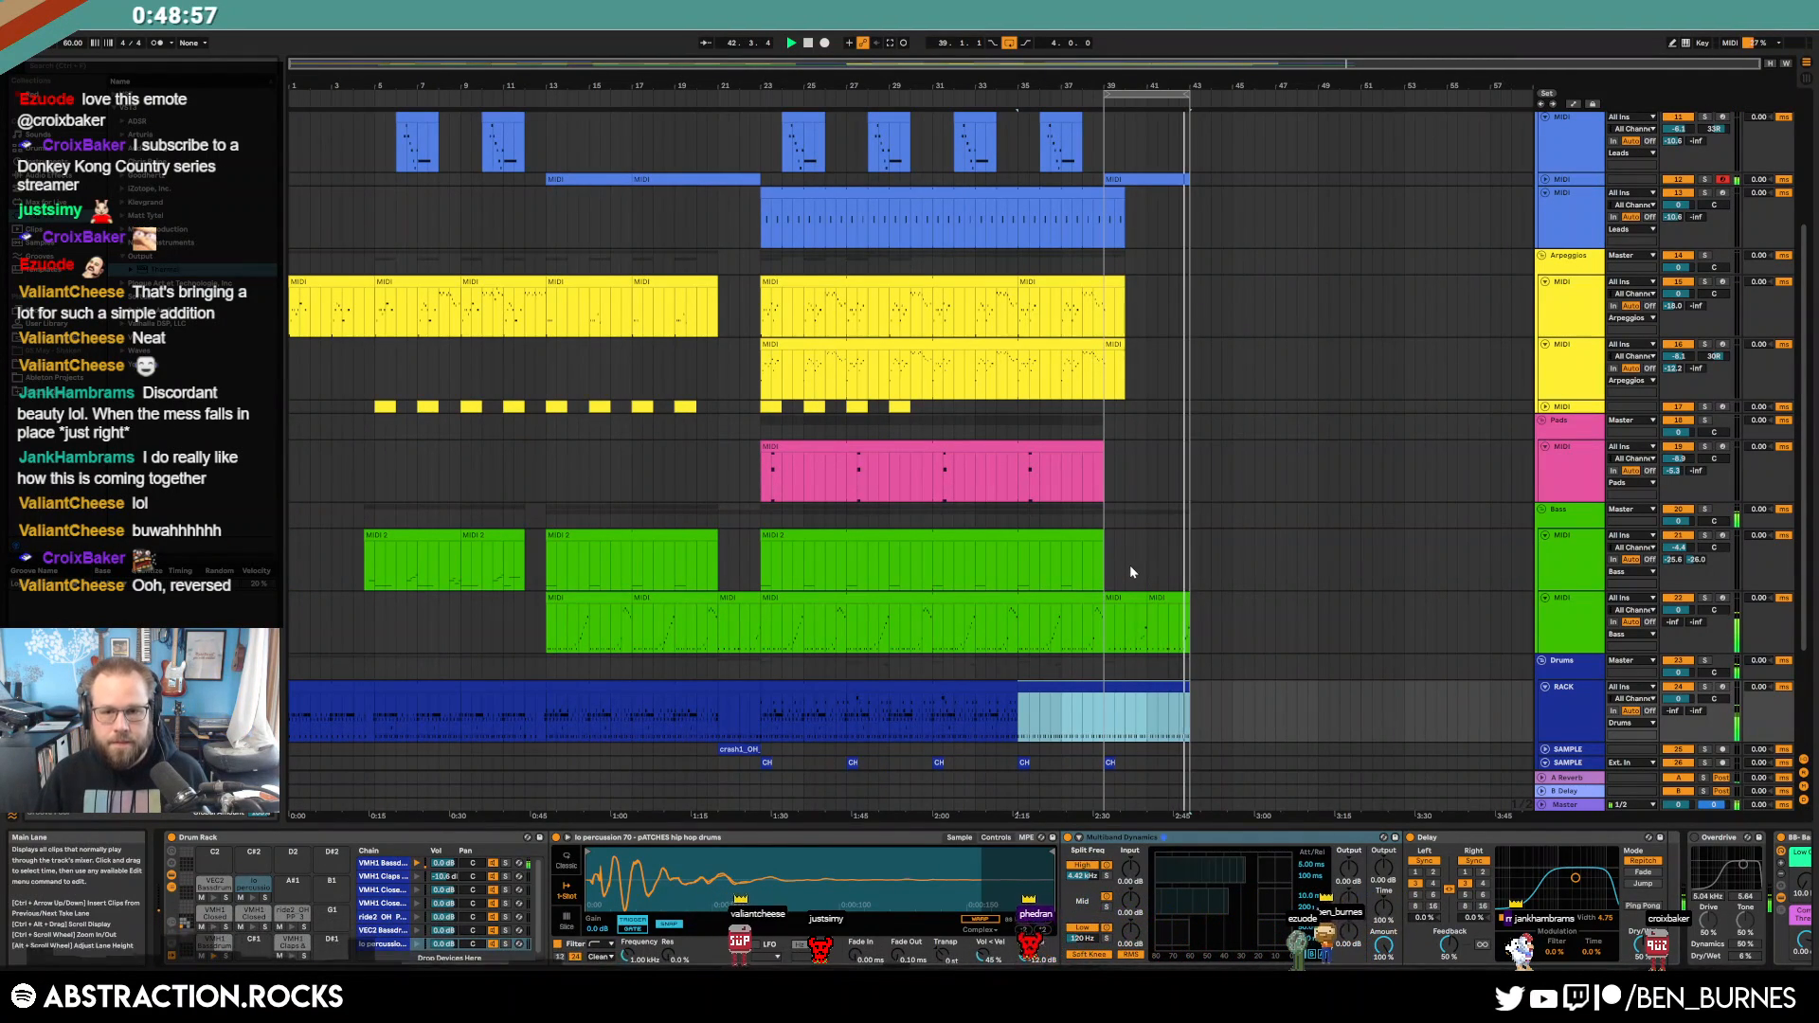
{"action": "left_click_drag", "start_coordinate": [1100, 443], "coordinate": [1189, 443]}
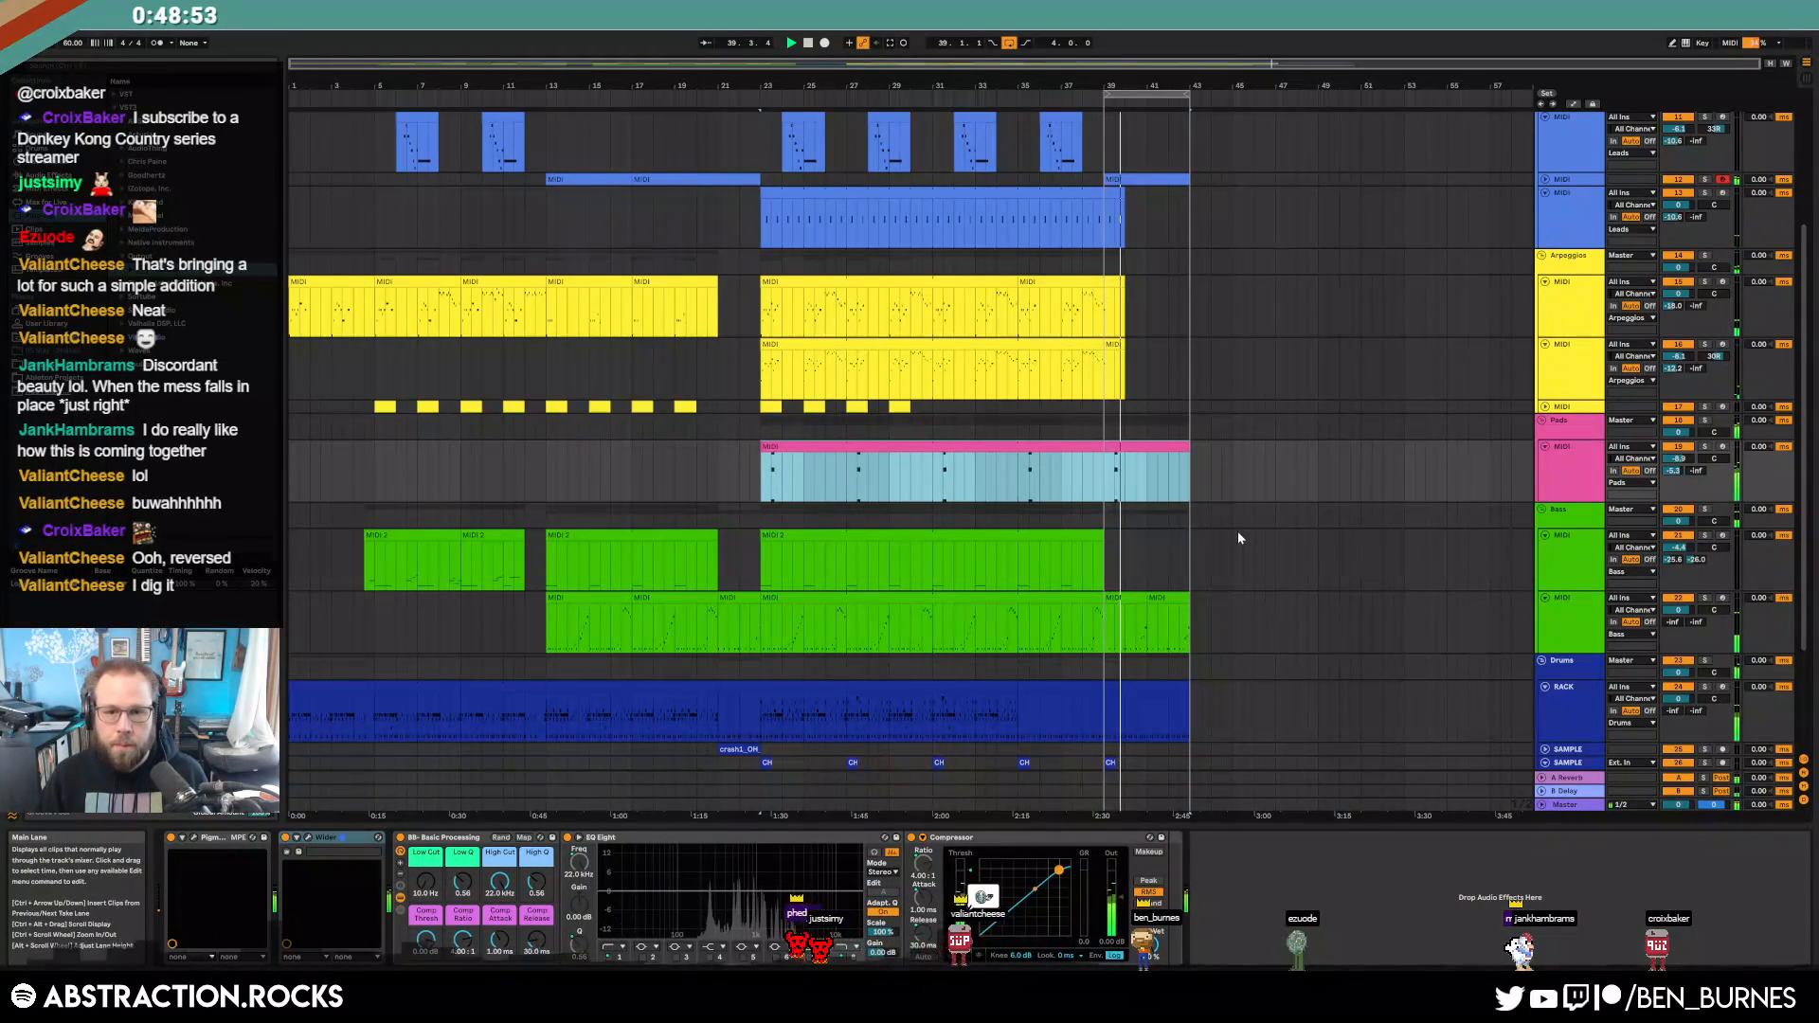
{"action": "left_click_drag", "start_coordinate": [1106, 470], "coordinate": [1133, 470]}
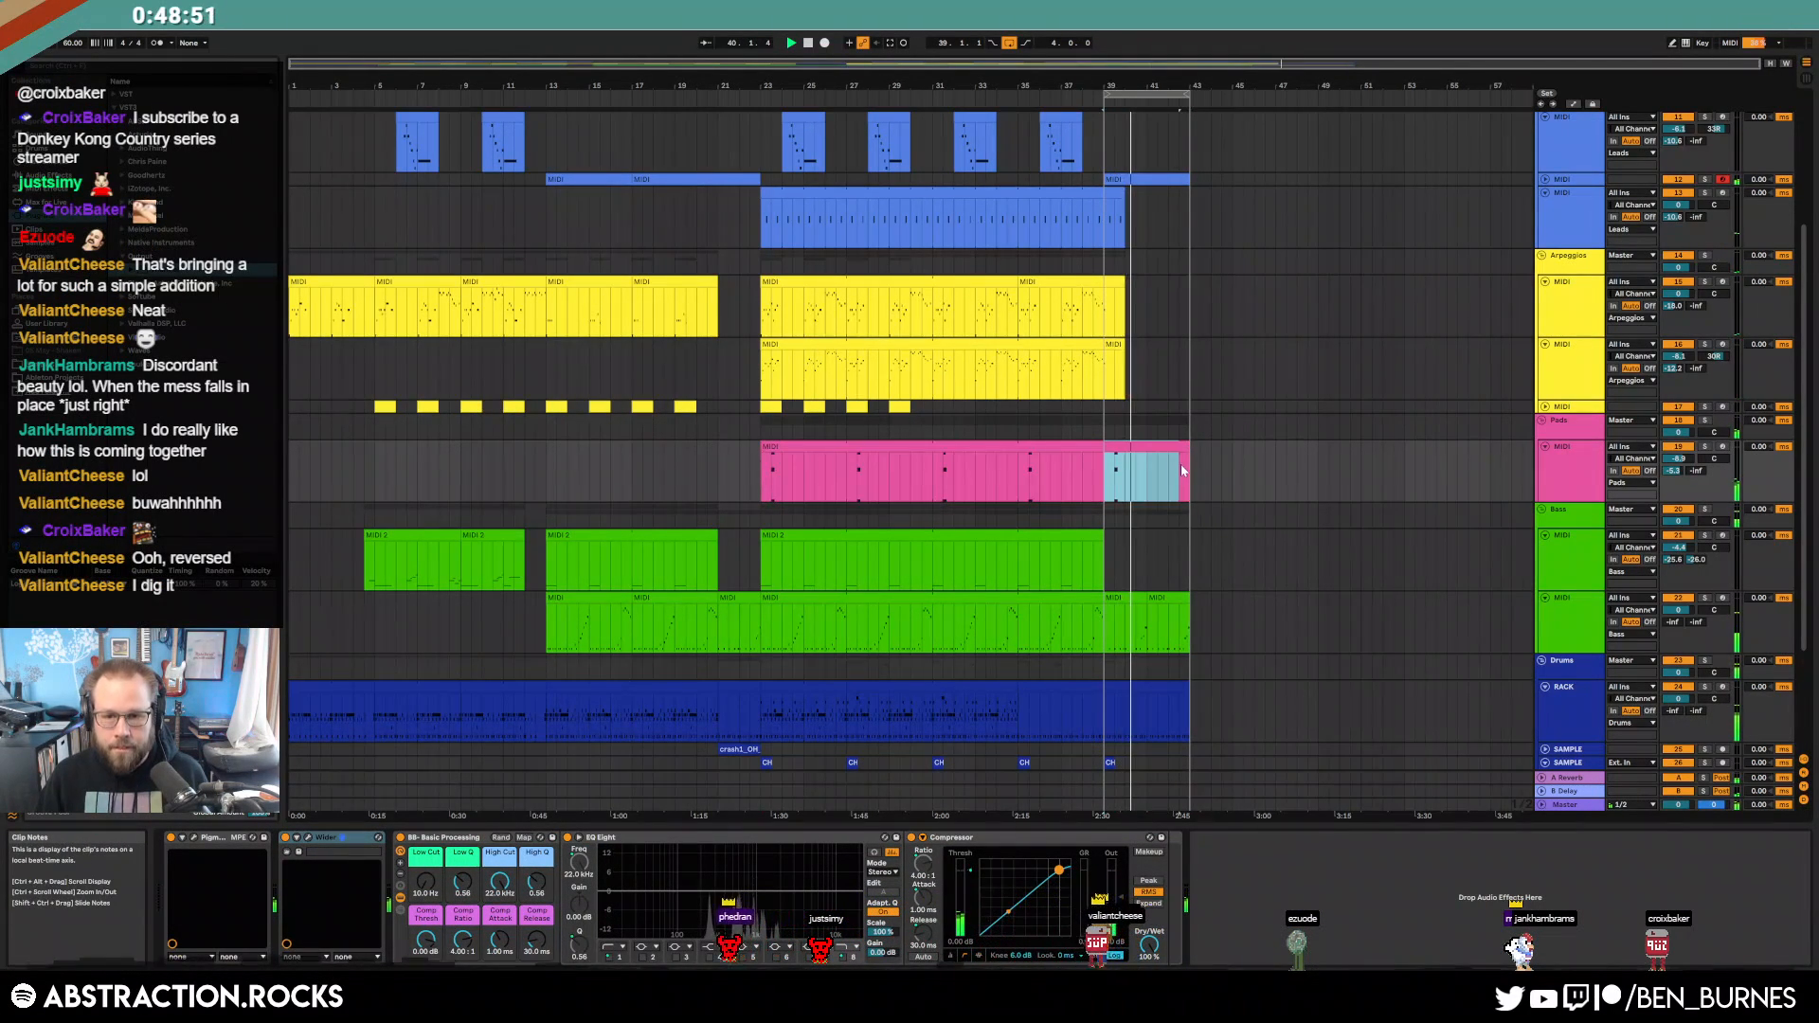
{"action": "key", "text": "ctrl+e"}
Open the new pad clip at bar 39 and copy its whole chord to position 3.3.
{"action": "double_click", "coordinate": [1149, 447]}
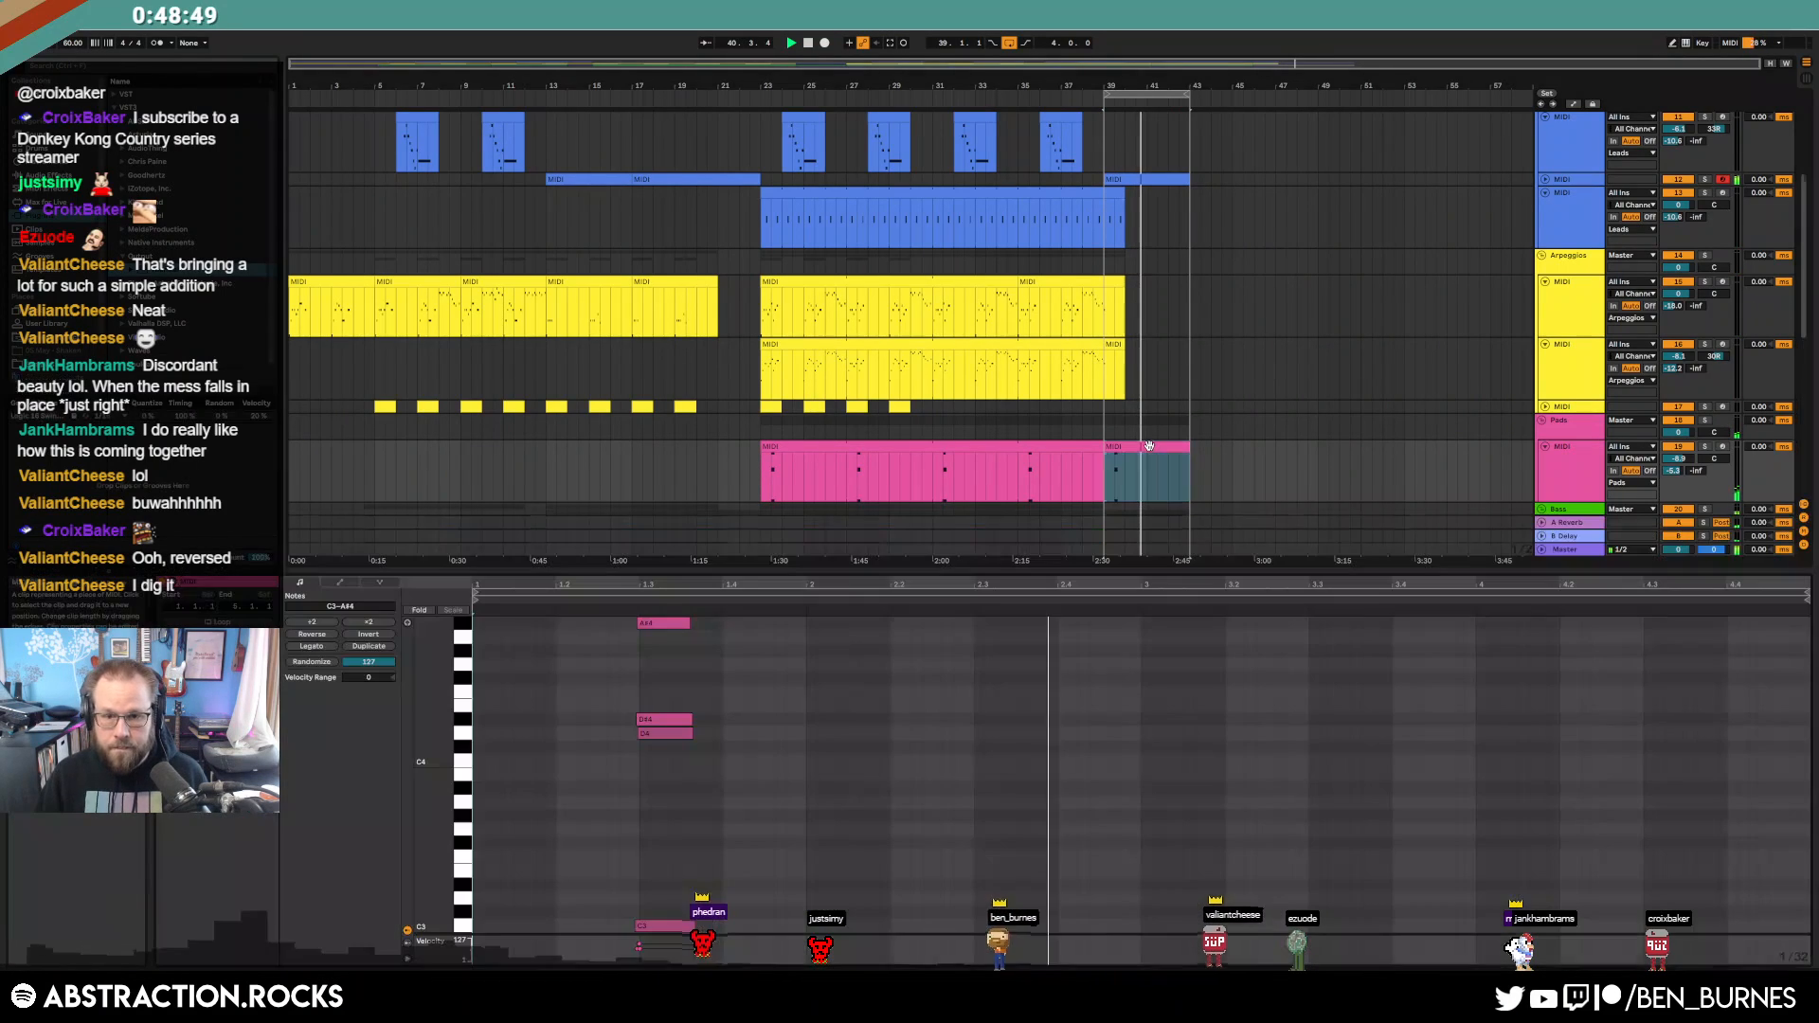
{"action": "left_click", "coordinate": [1236, 749]}
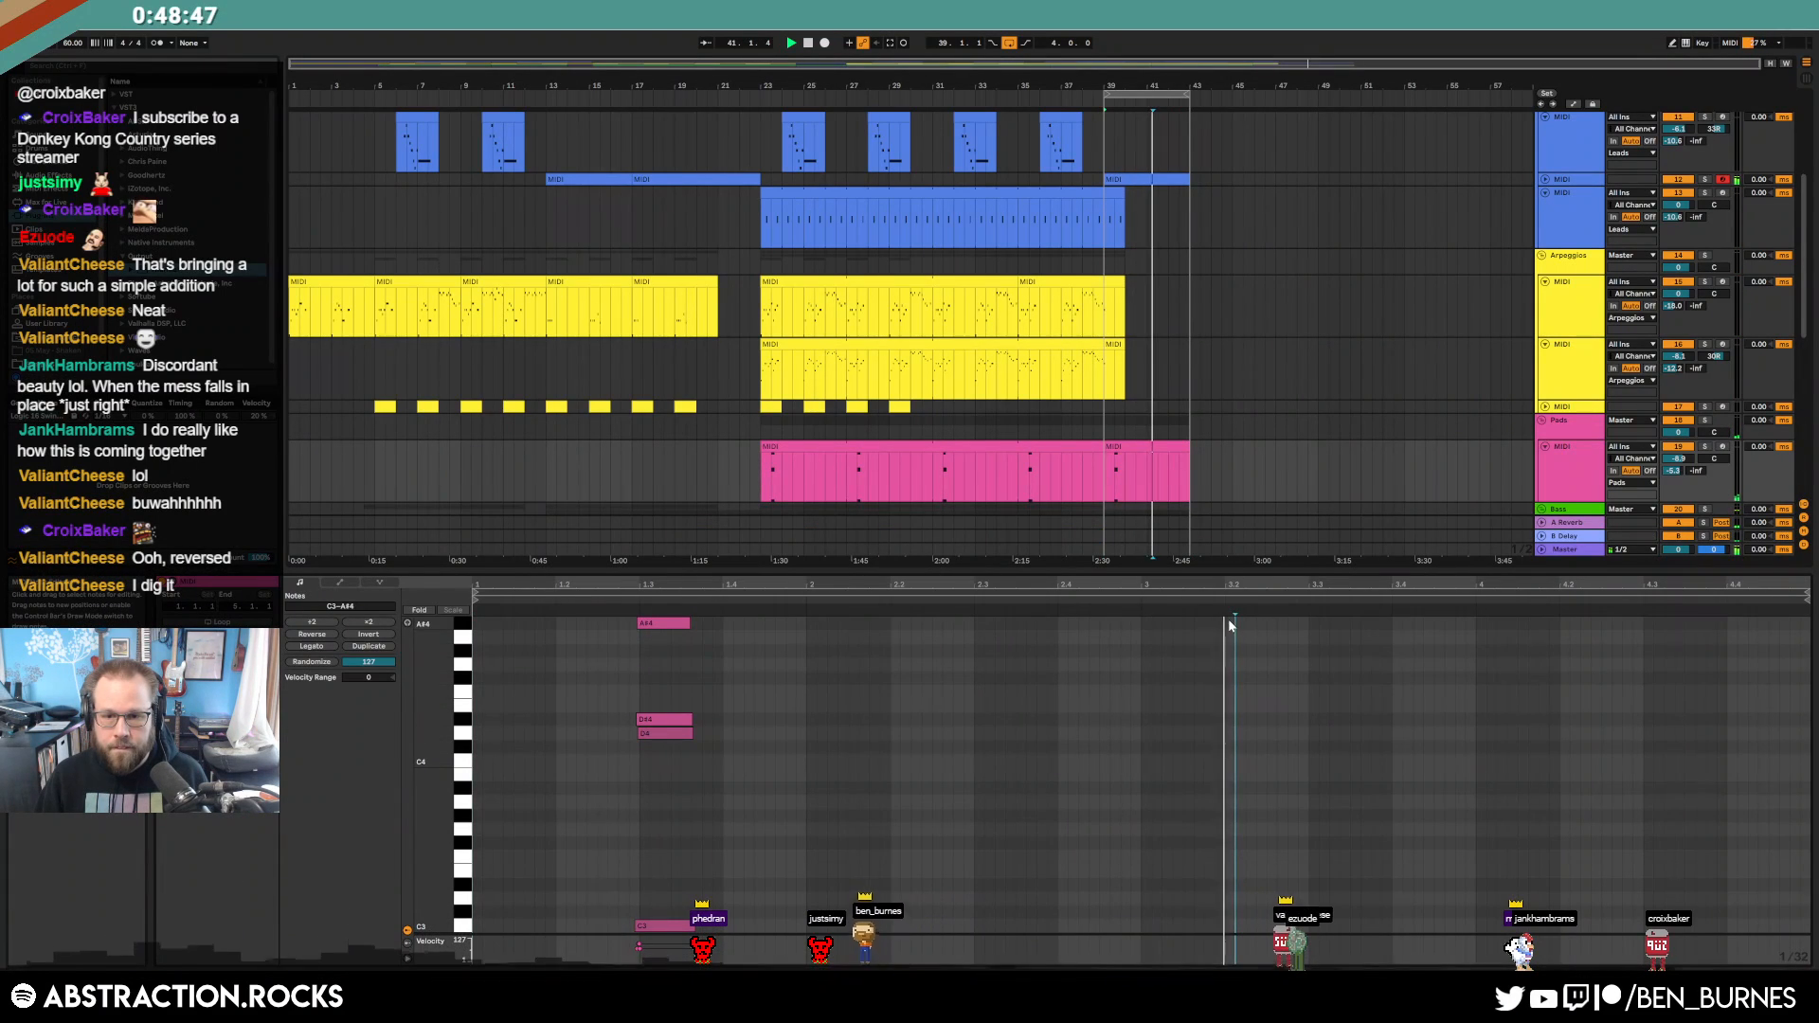
{"action": "left_click_drag", "start_coordinate": [1310, 625], "coordinate": [670, 890]}
{"action": "key", "text": "ctrl+d"}
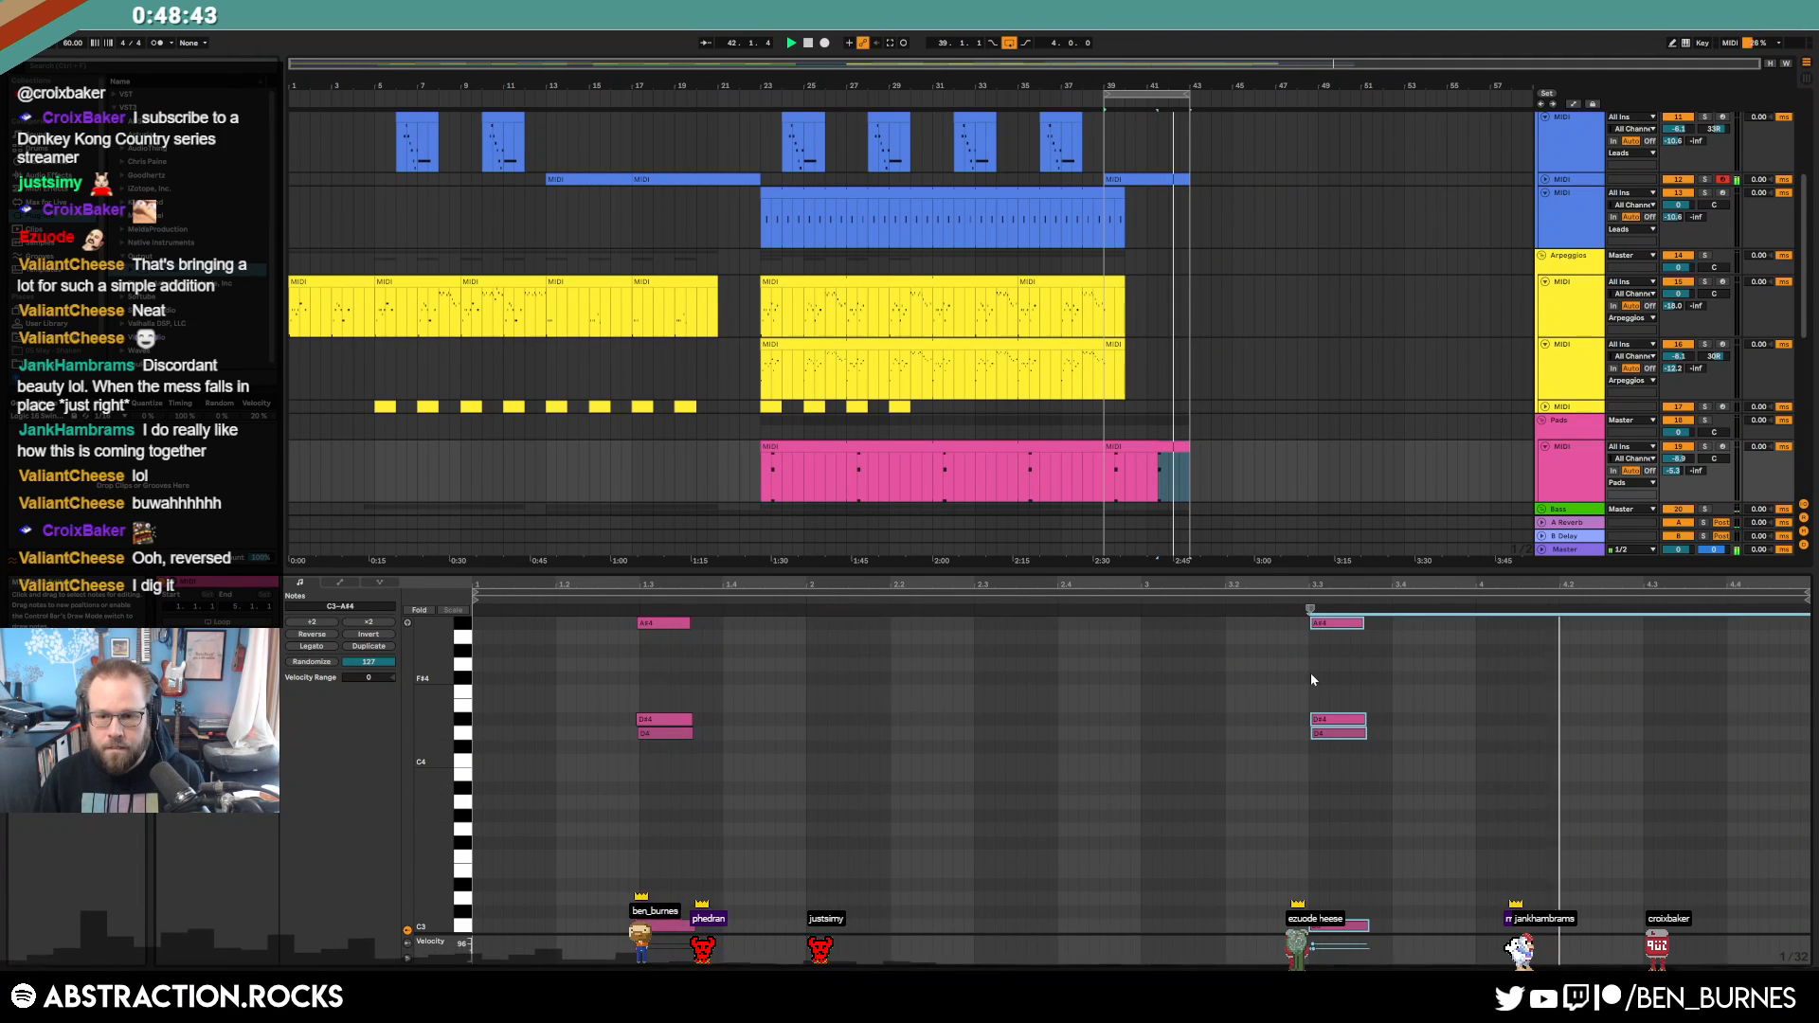
In the copied pad chord, lower the A#4 note to F#4 and the D4 note to A#3, then close the note editor.
{"action": "left_click", "coordinate": [1326, 625]}
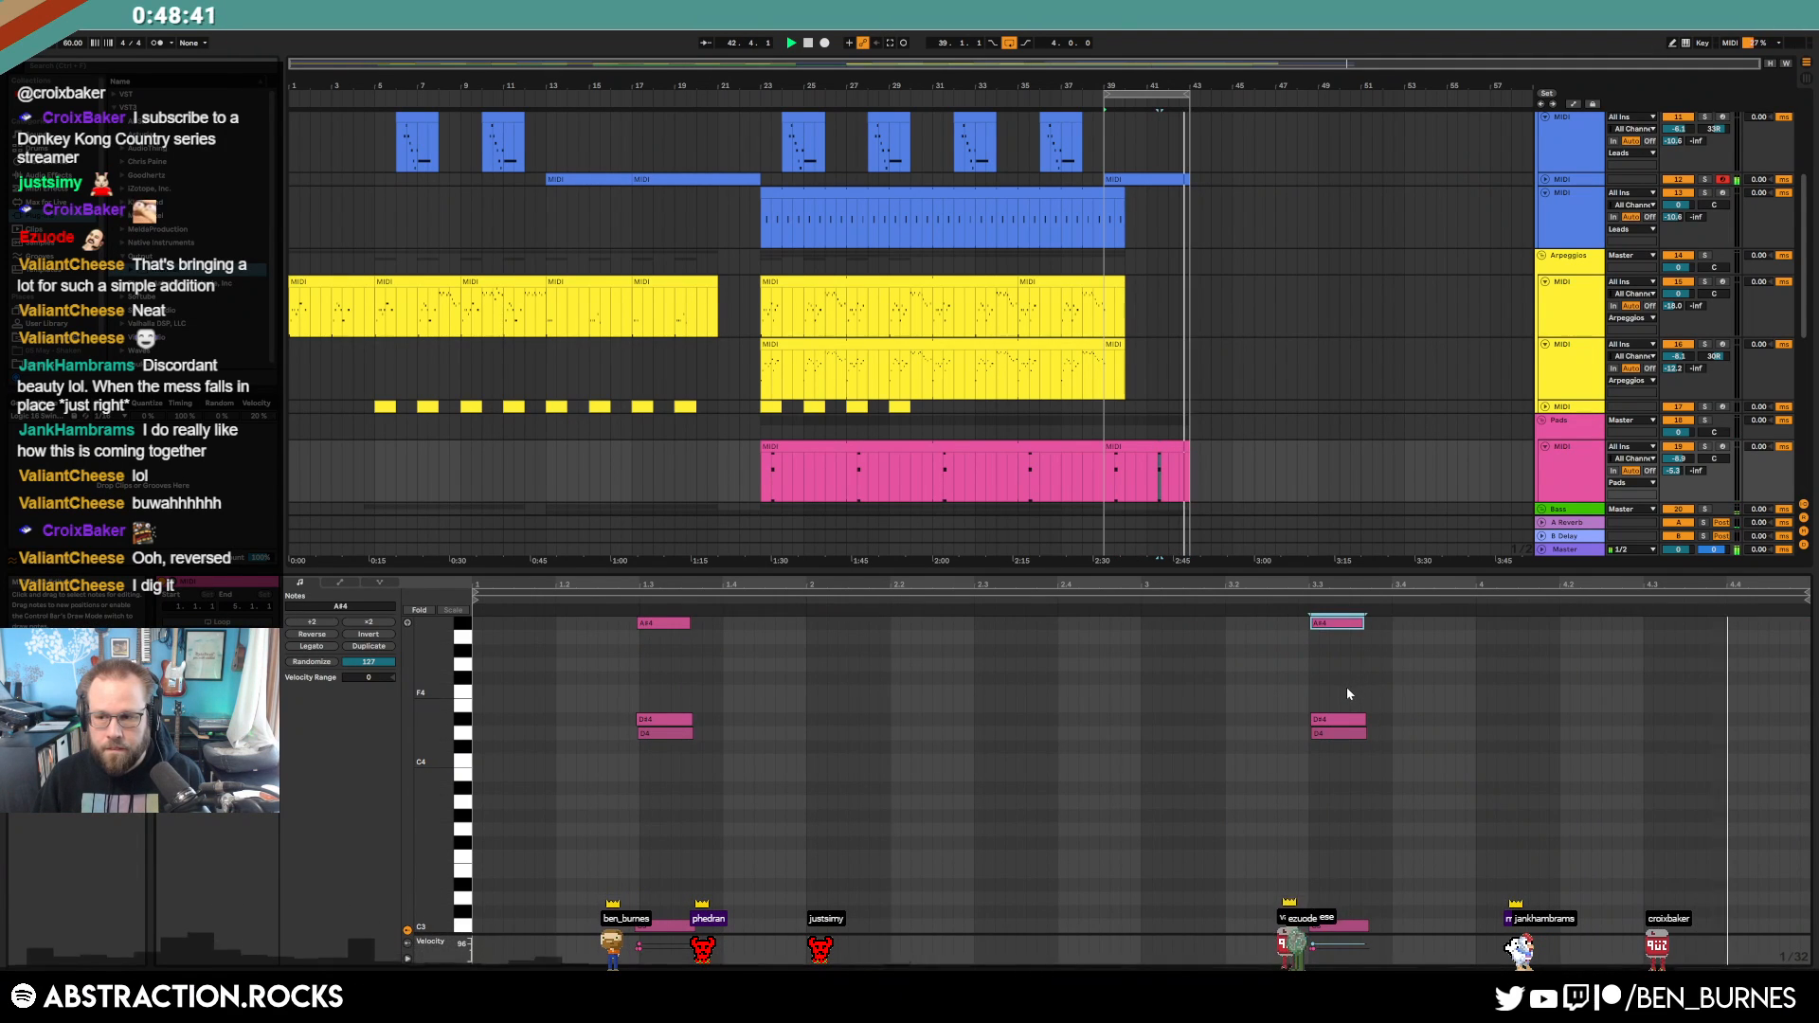
{"action": "key", "text": "shift+Down"}
{"action": "key", "text": "Down"}
{"action": "key", "text": "Down"}
{"action": "key", "text": "Down"}
{"action": "key", "text": "Down"}
{"action": "key", "text": "shift+Up"}
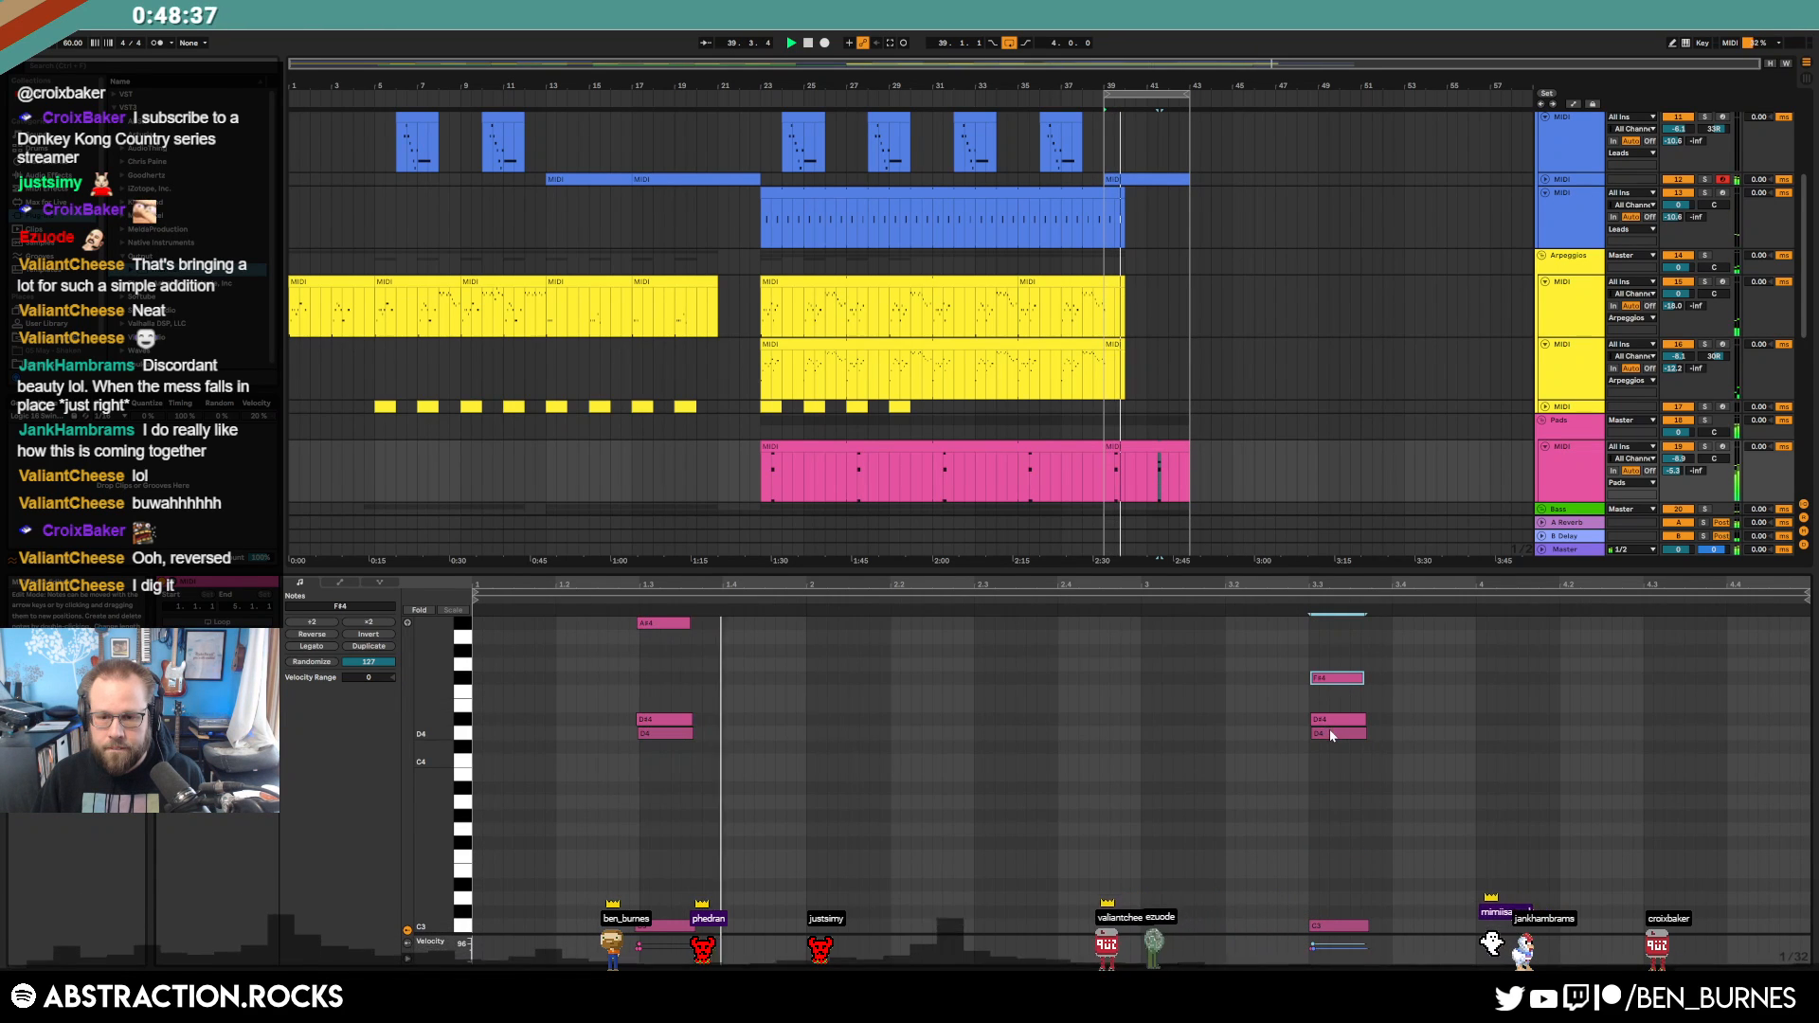
{"action": "left_click", "coordinate": [1328, 730]}
{"action": "key", "text": "Down"}
{"action": "key", "text": "Down"}
{"action": "key", "text": "Down"}
{"action": "key", "text": "Down"}
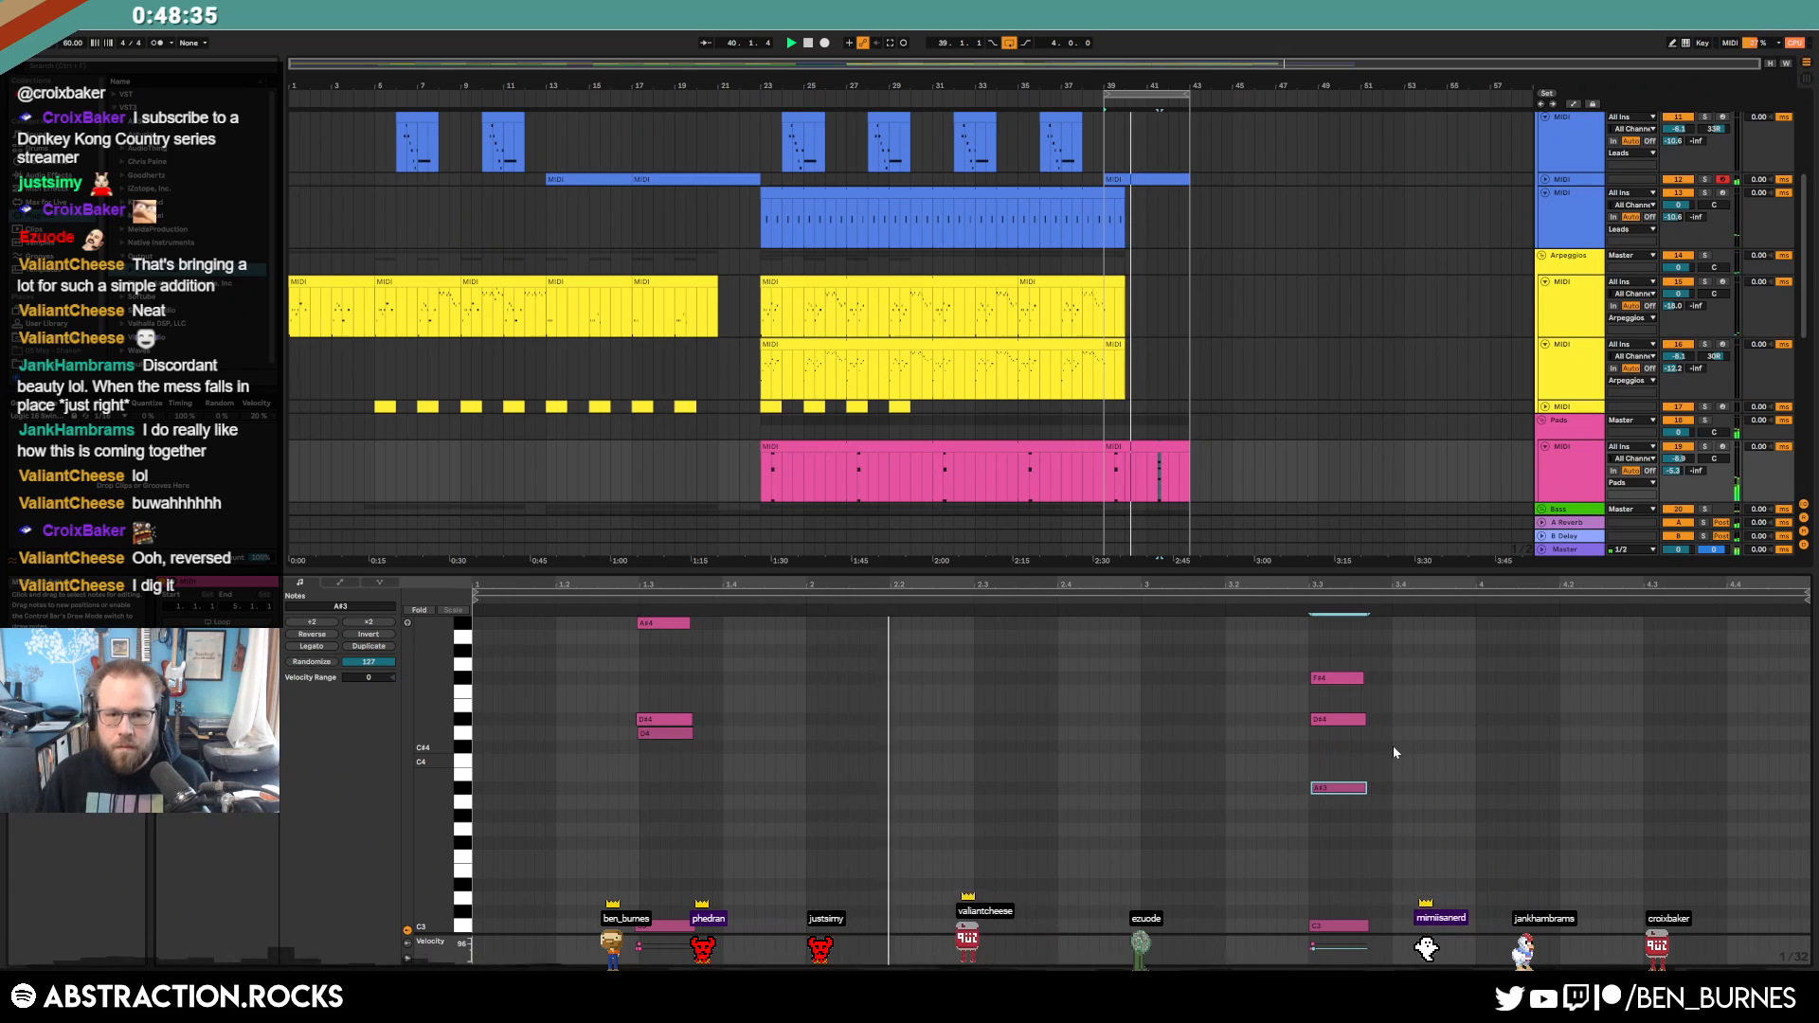
{"action": "key", "text": "shift+Tab"}
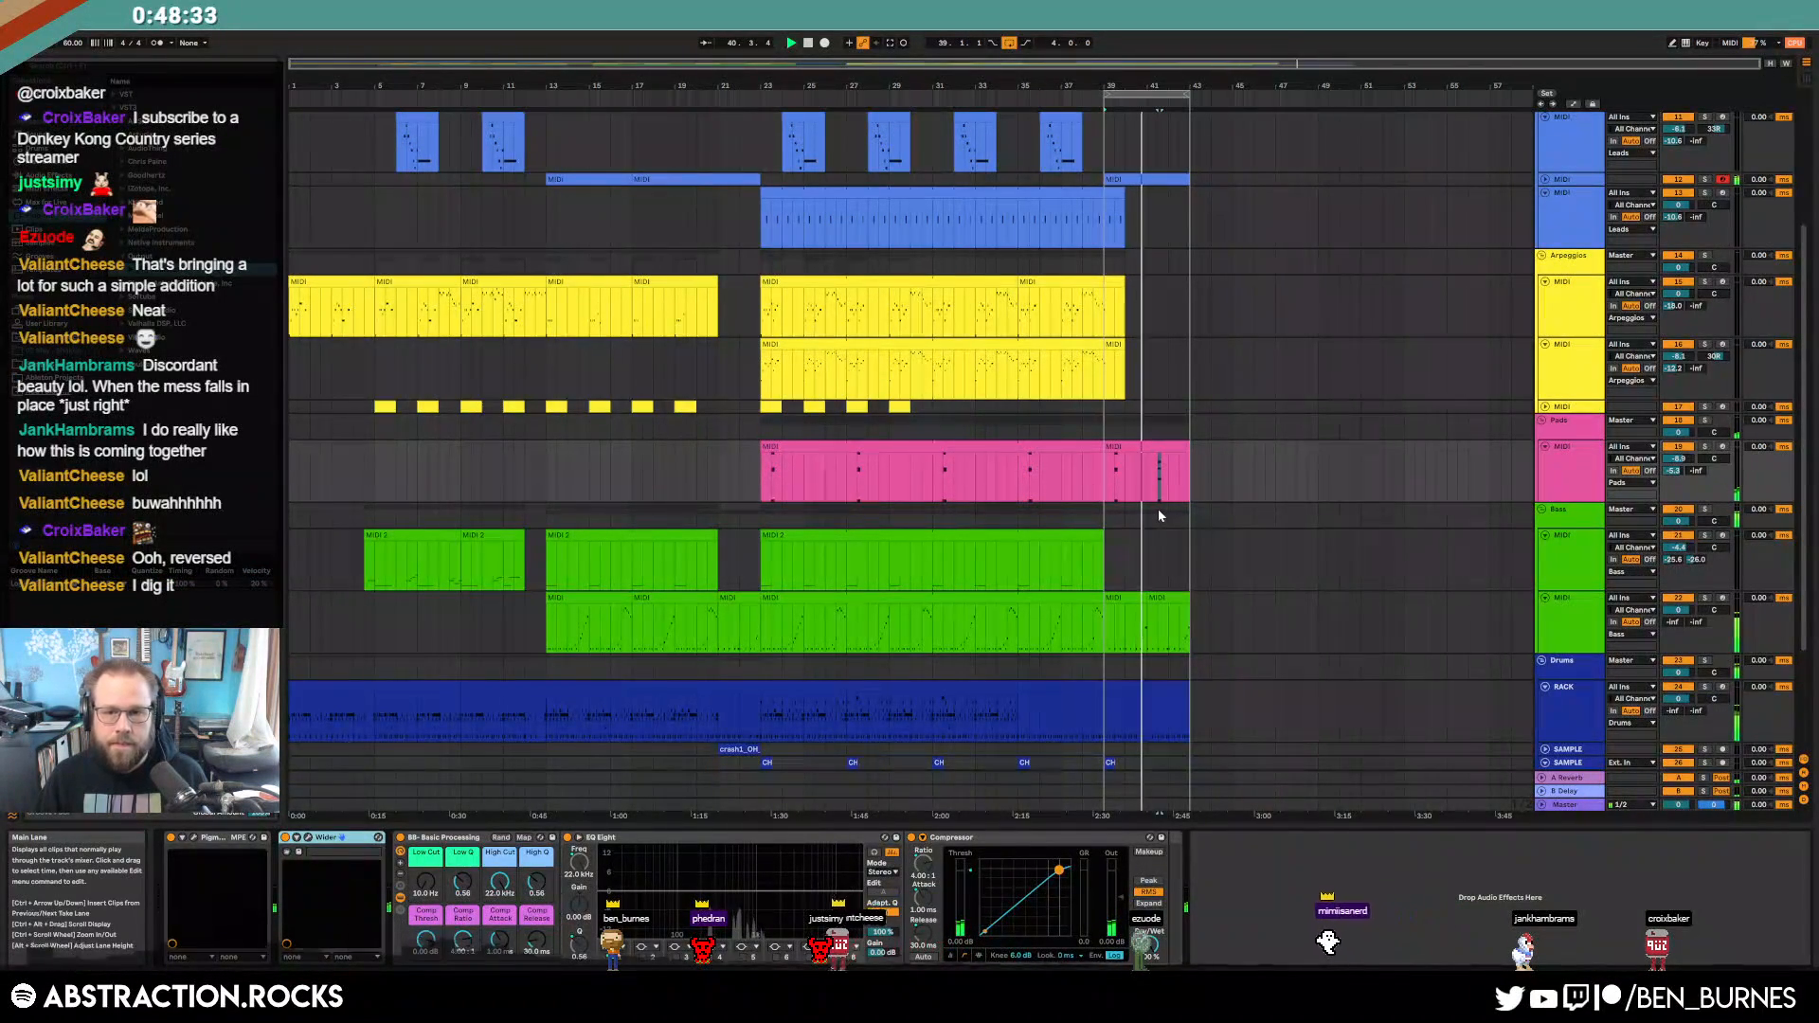
{"action": "scroll", "coordinate": [1157, 508], "scroll_direction": "up", "scroll_amount": 5}
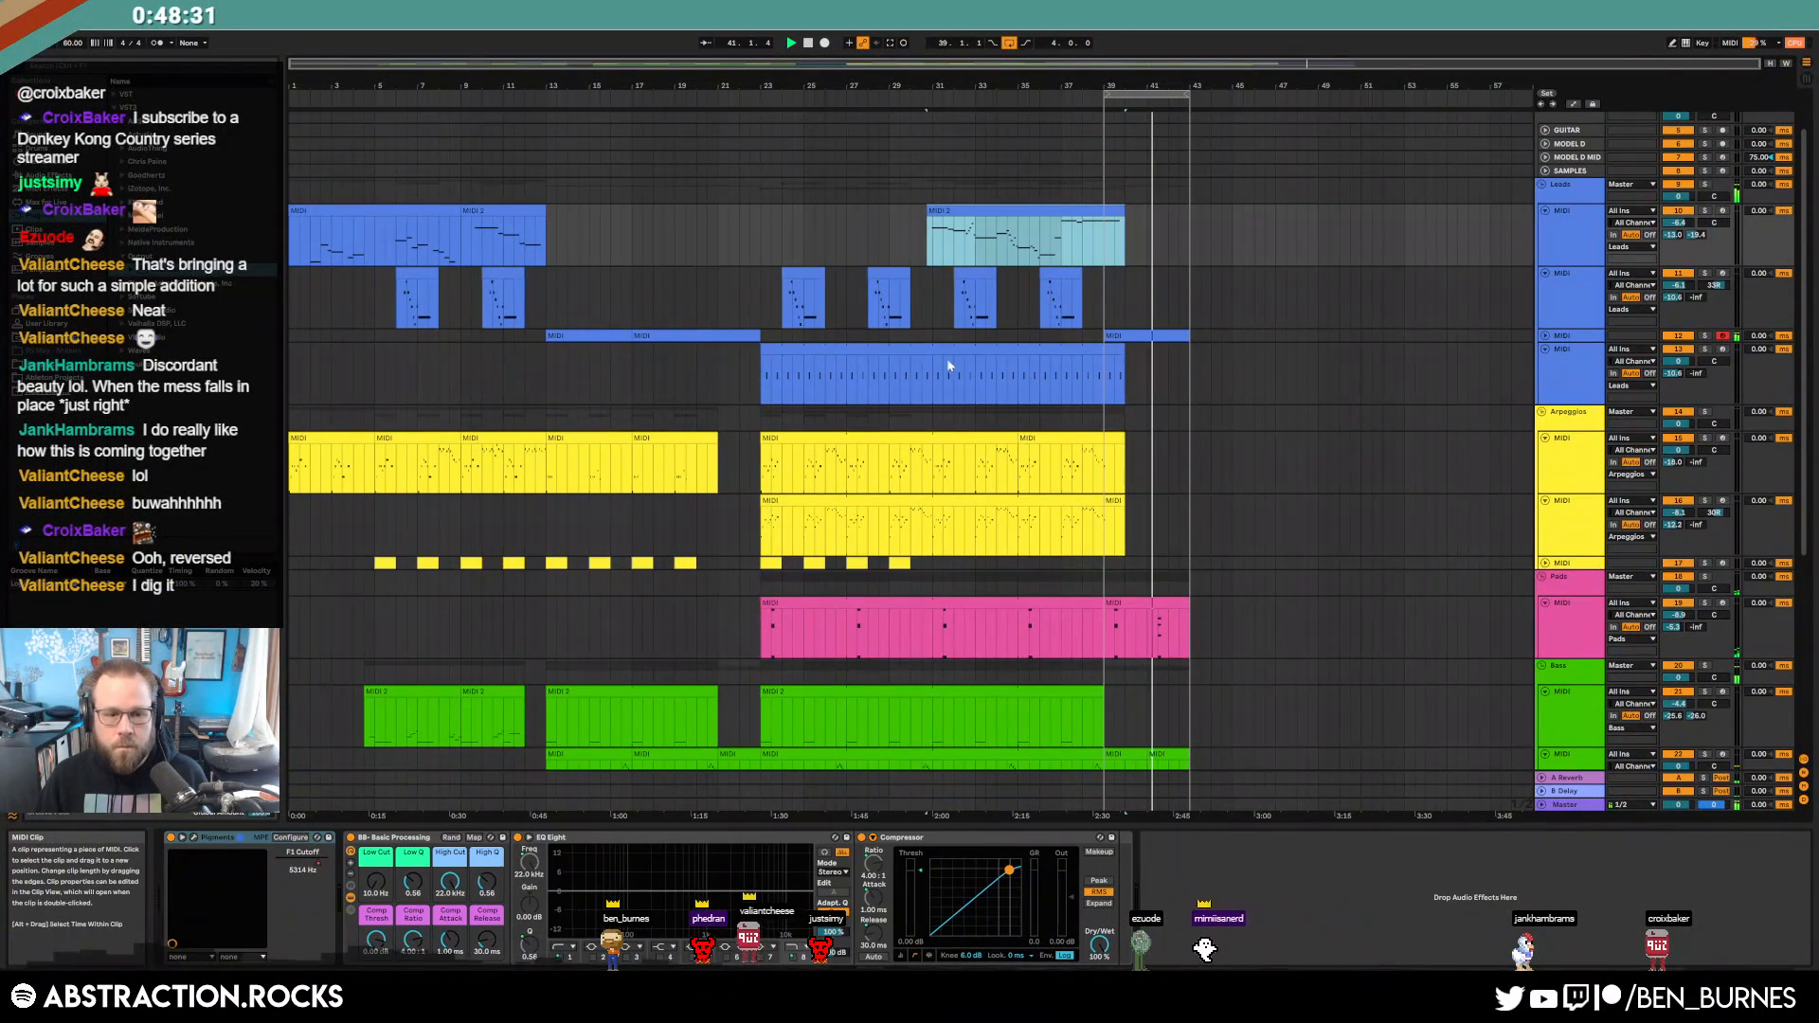
{"action": "left_click", "coordinate": [195, 837]}
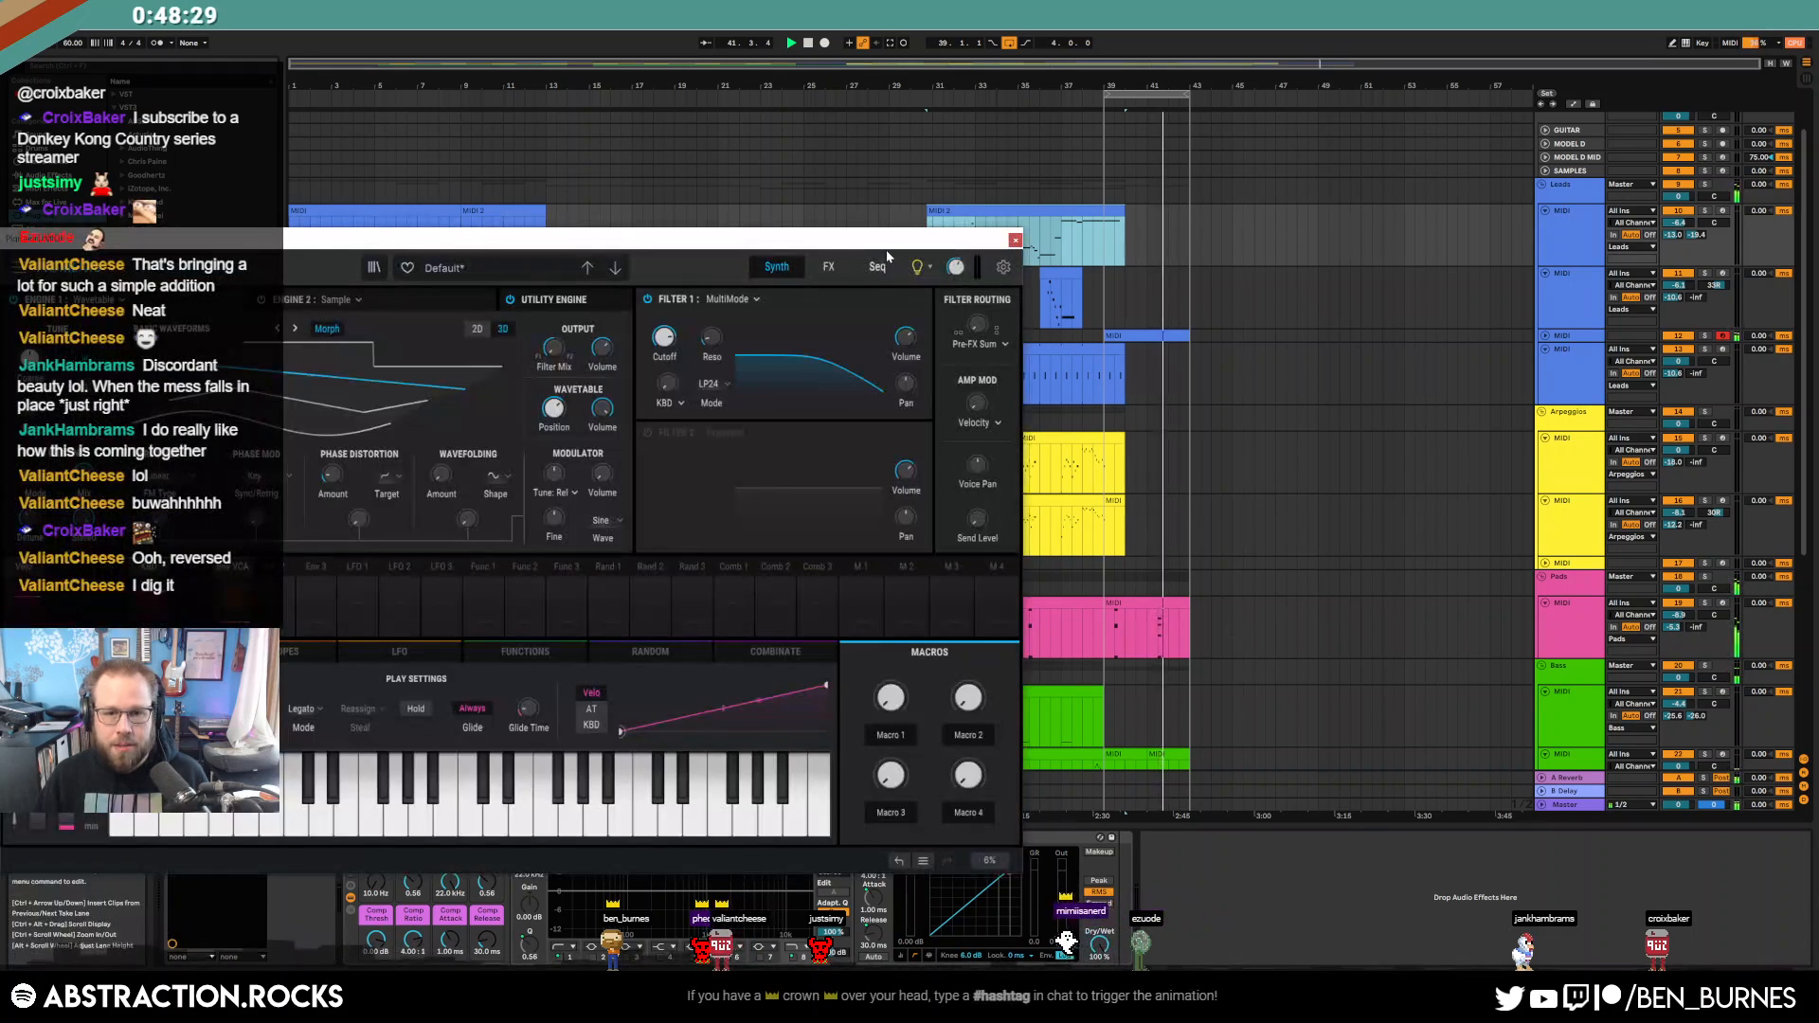
{"action": "left_click_drag", "start_coordinate": [885, 250], "coordinate": [938, 210]}
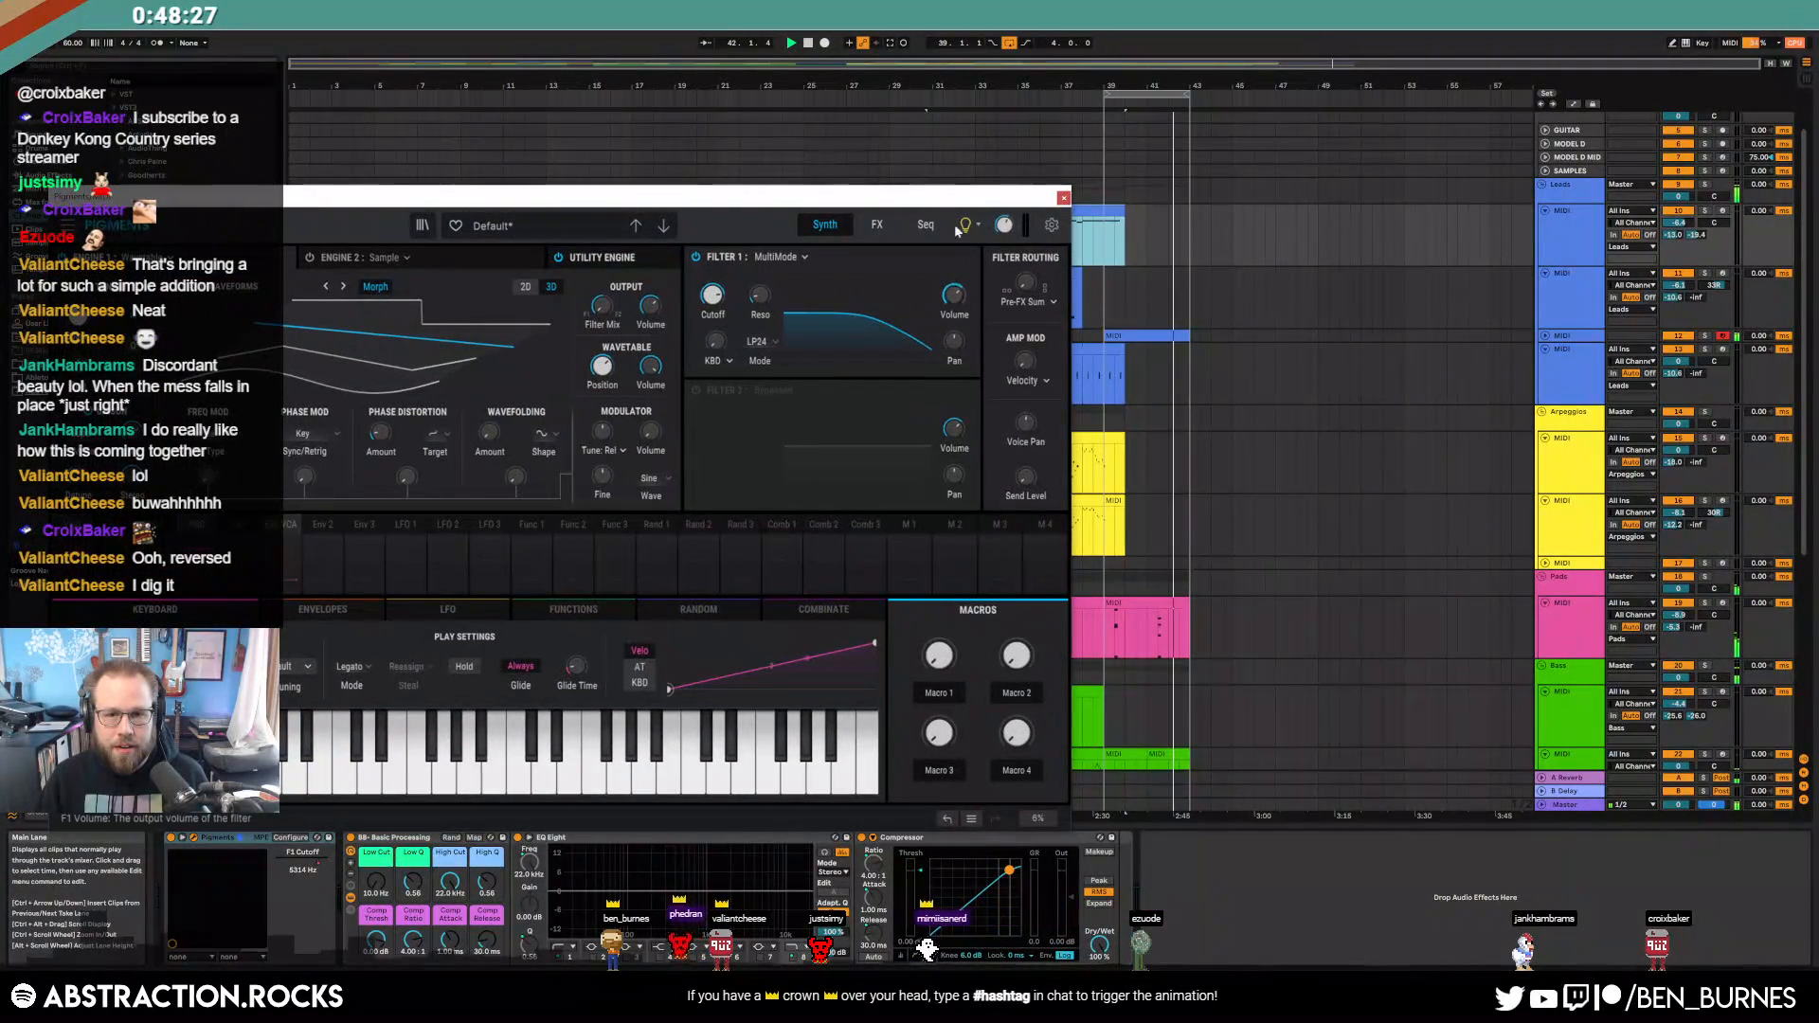
{"action": "left_click", "coordinate": [1063, 198]}
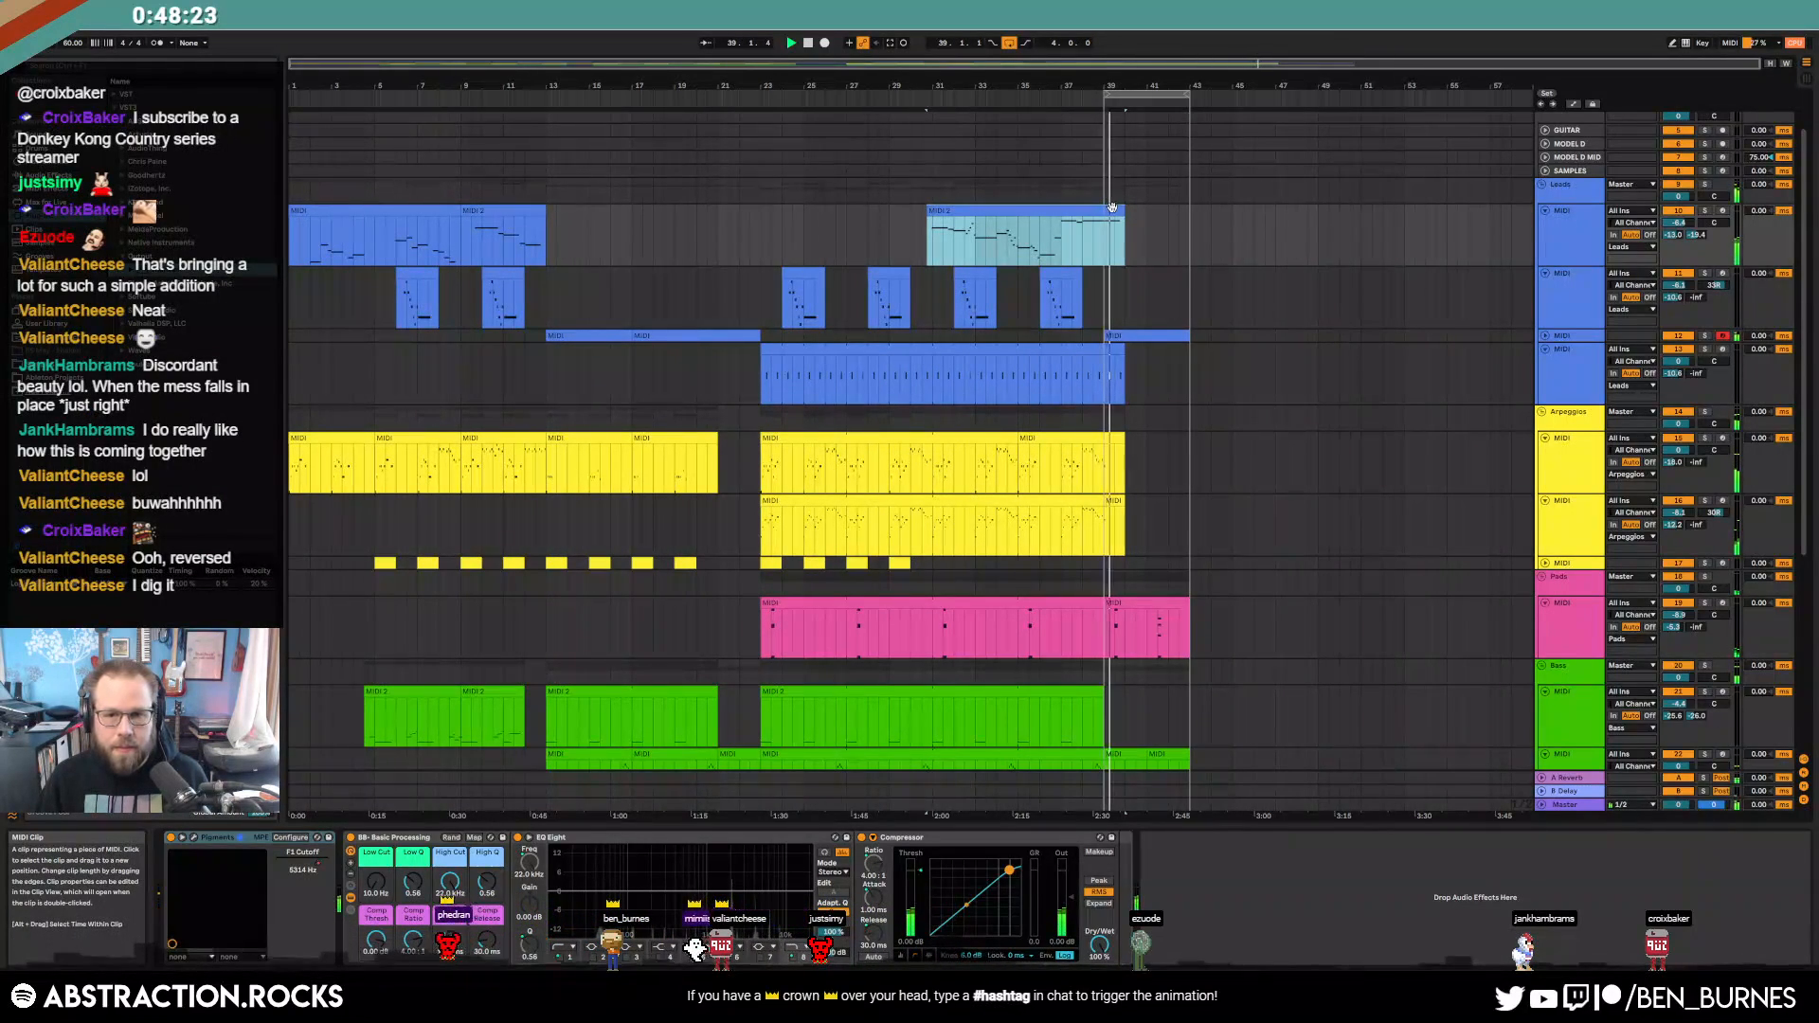
Automate the top lead's Pigments Engine 1 Volume to fade from 0 dB near 39.2 to minimum at 39.4, recover after bar 40, and play it.
{"action": "scroll", "coordinate": [1112, 208], "scroll_direction": "up", "scroll_amount": 5}
{"action": "key", "text": "space"}
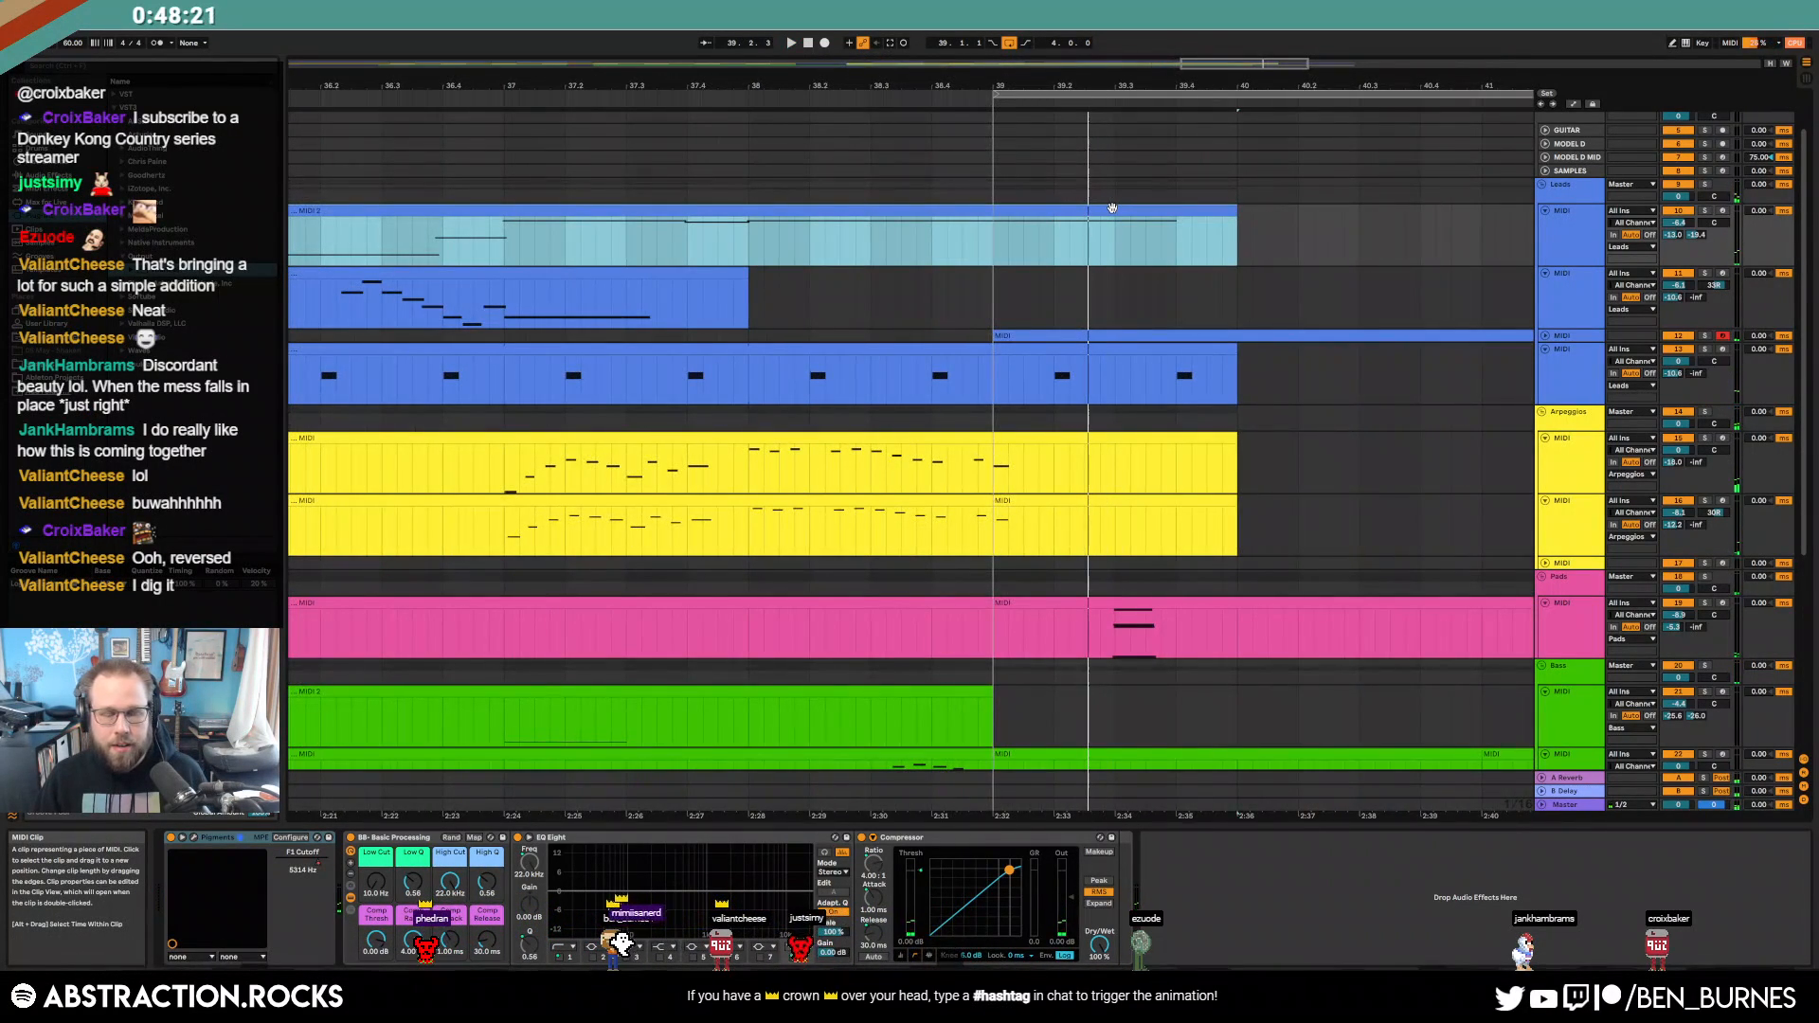
{"action": "left_click", "coordinate": [196, 840]}
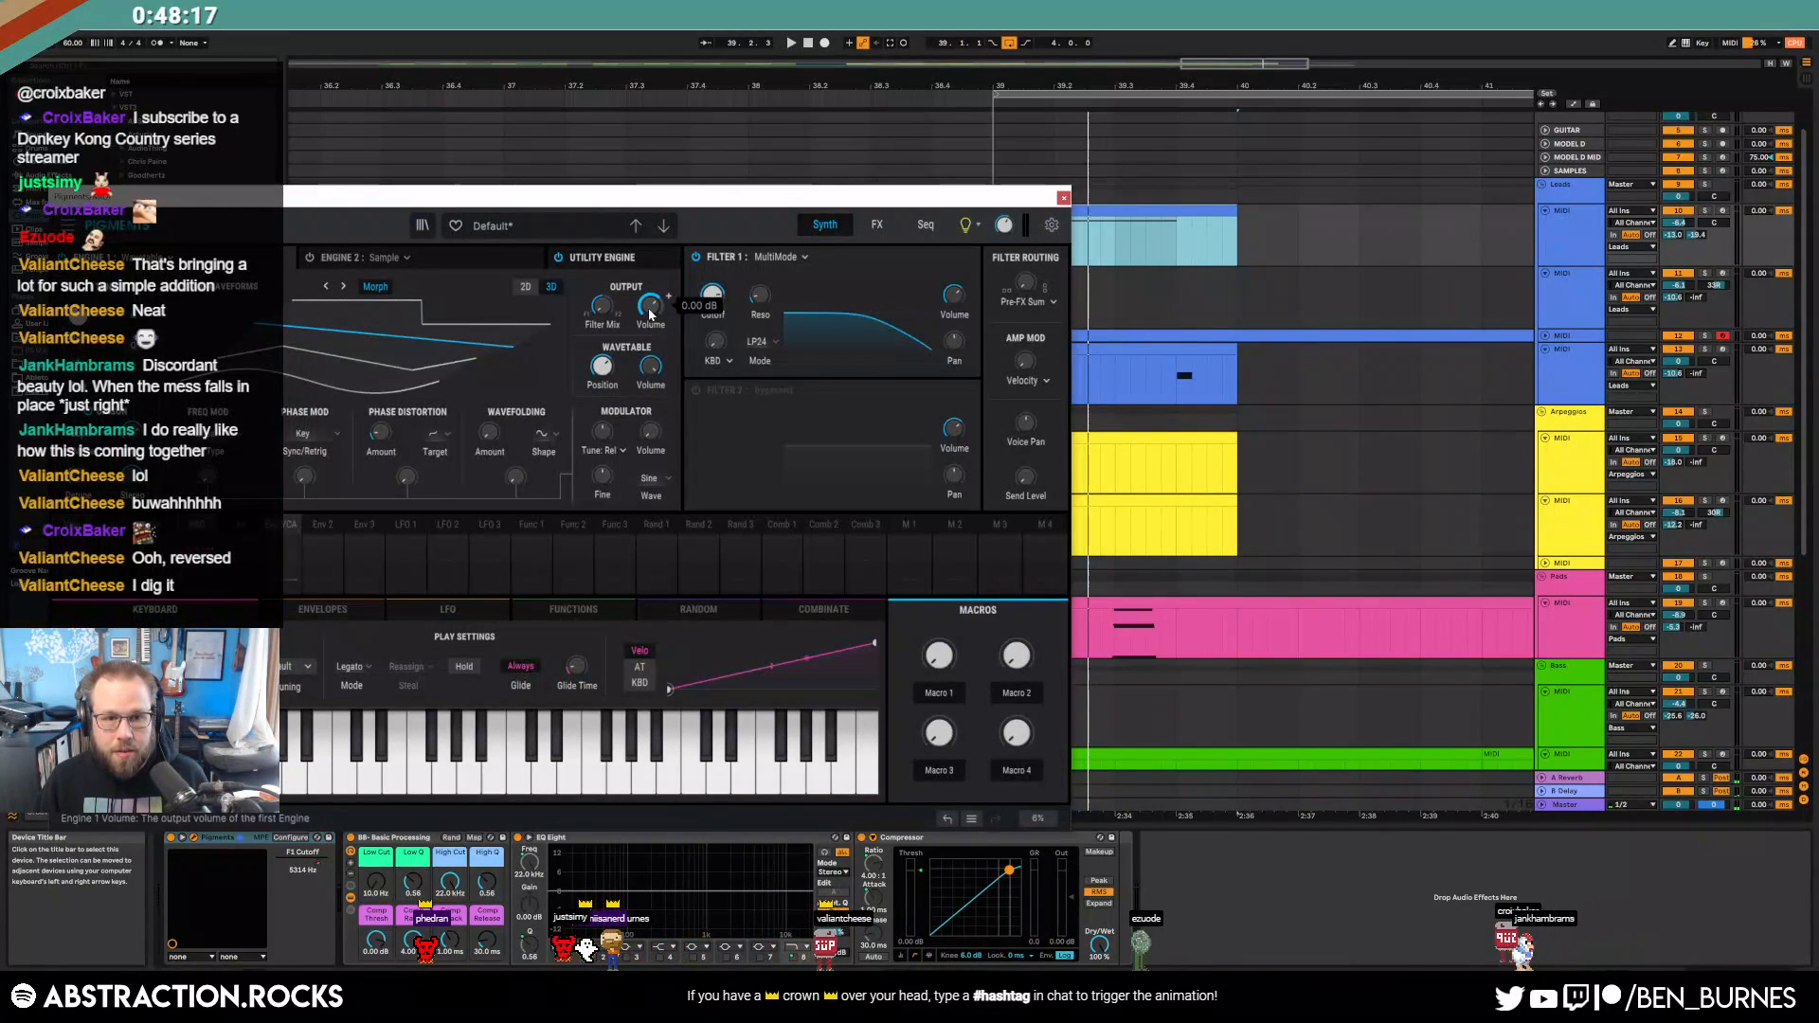
{"action": "key", "text": "a"}
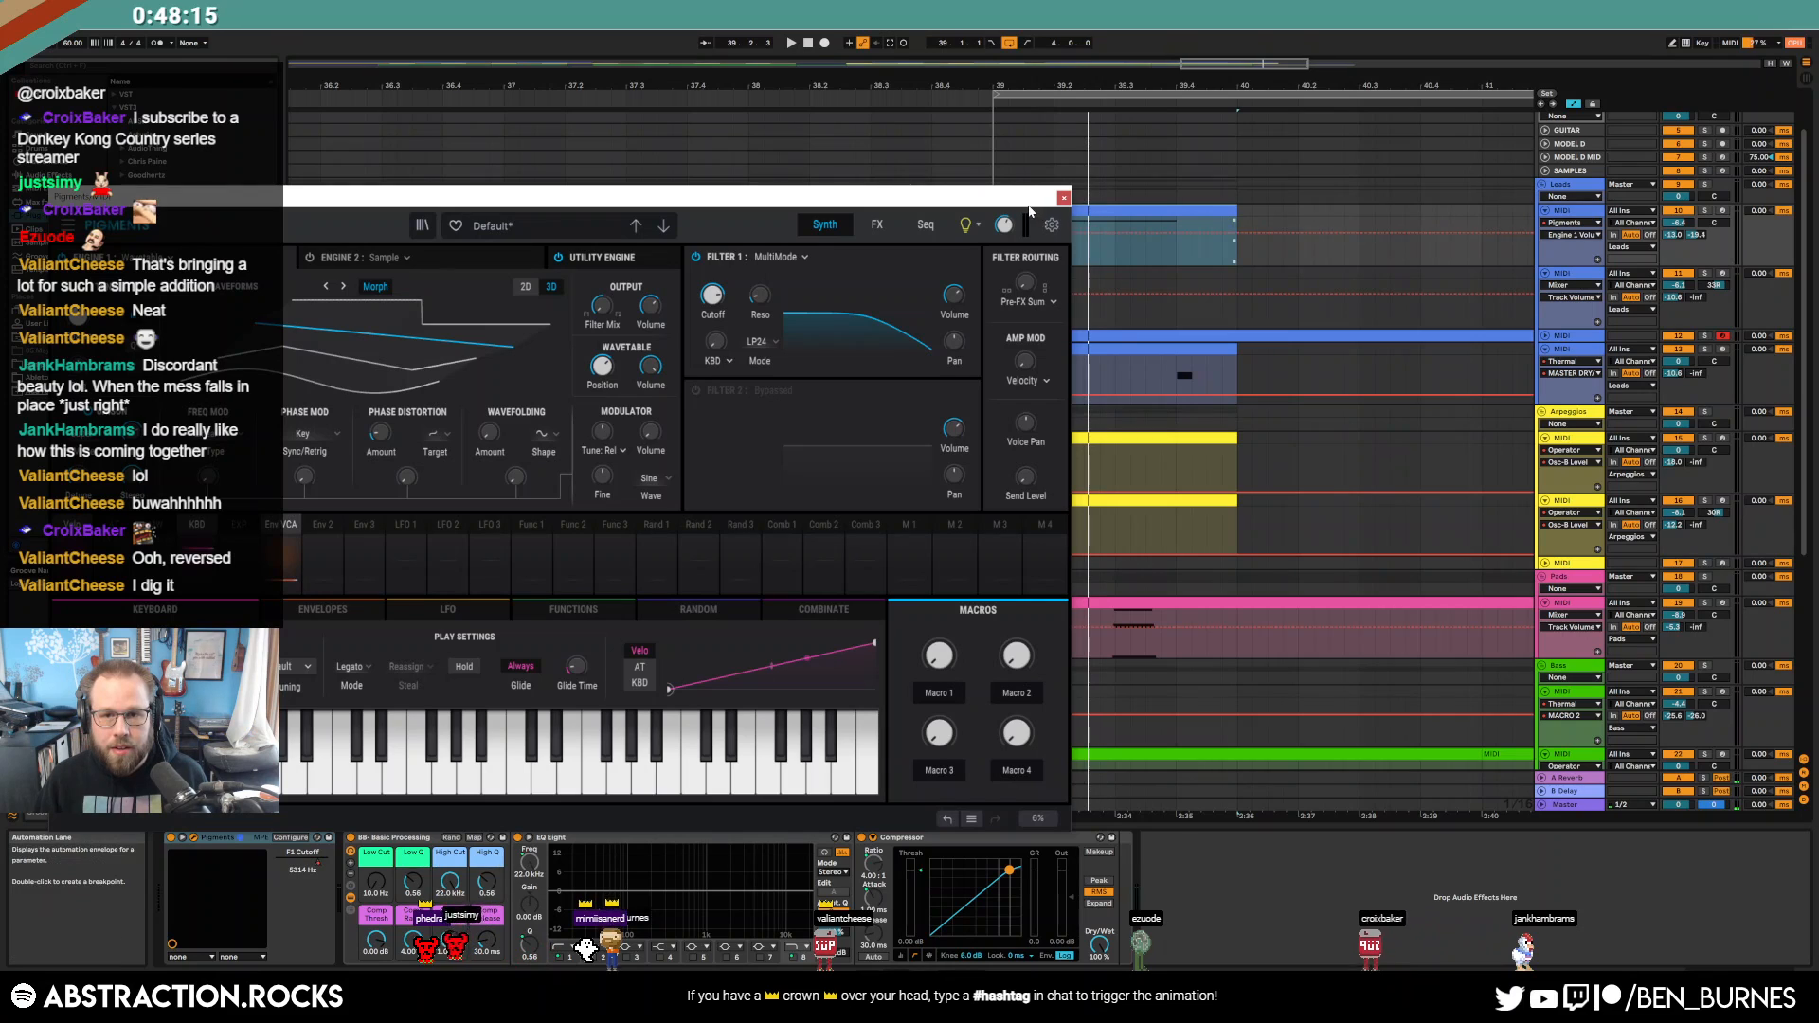
{"action": "left_click_drag", "start_coordinate": [1006, 197], "coordinate": [793, 206]}
{"action": "left_click", "coordinate": [1042, 234]}
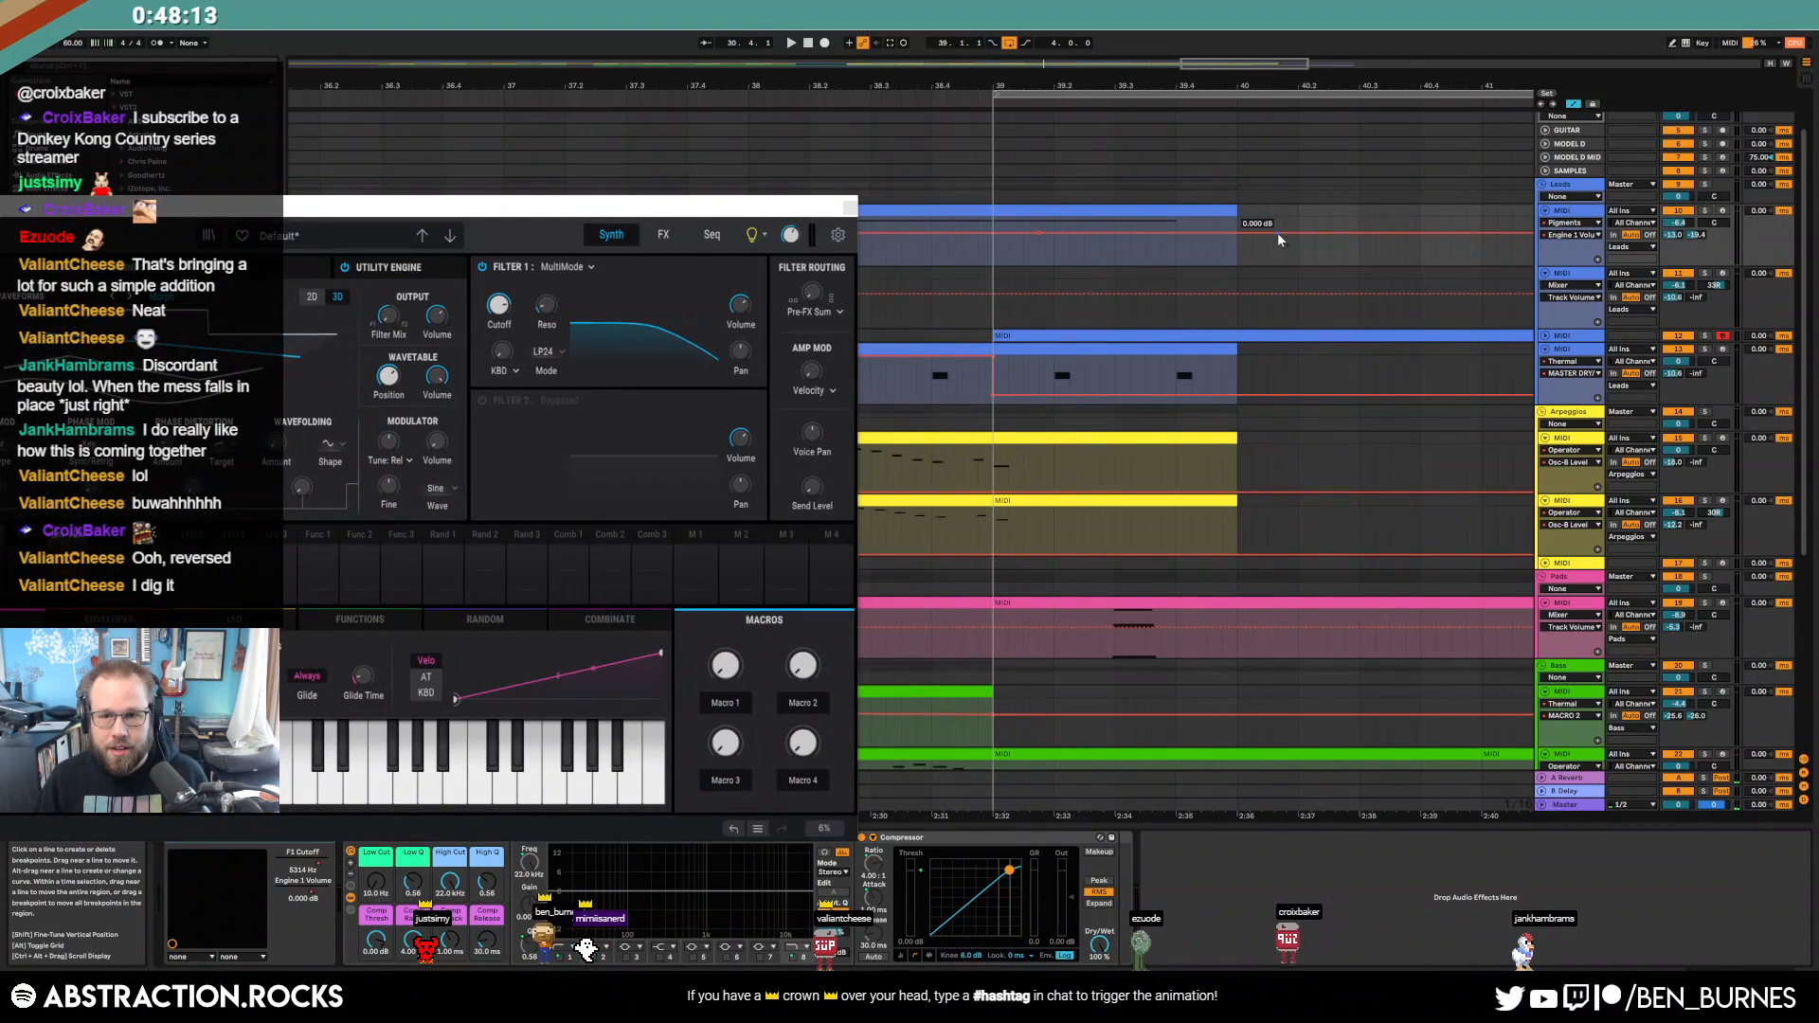
{"action": "left_click_drag", "start_coordinate": [1176, 233], "coordinate": [1177, 258]}
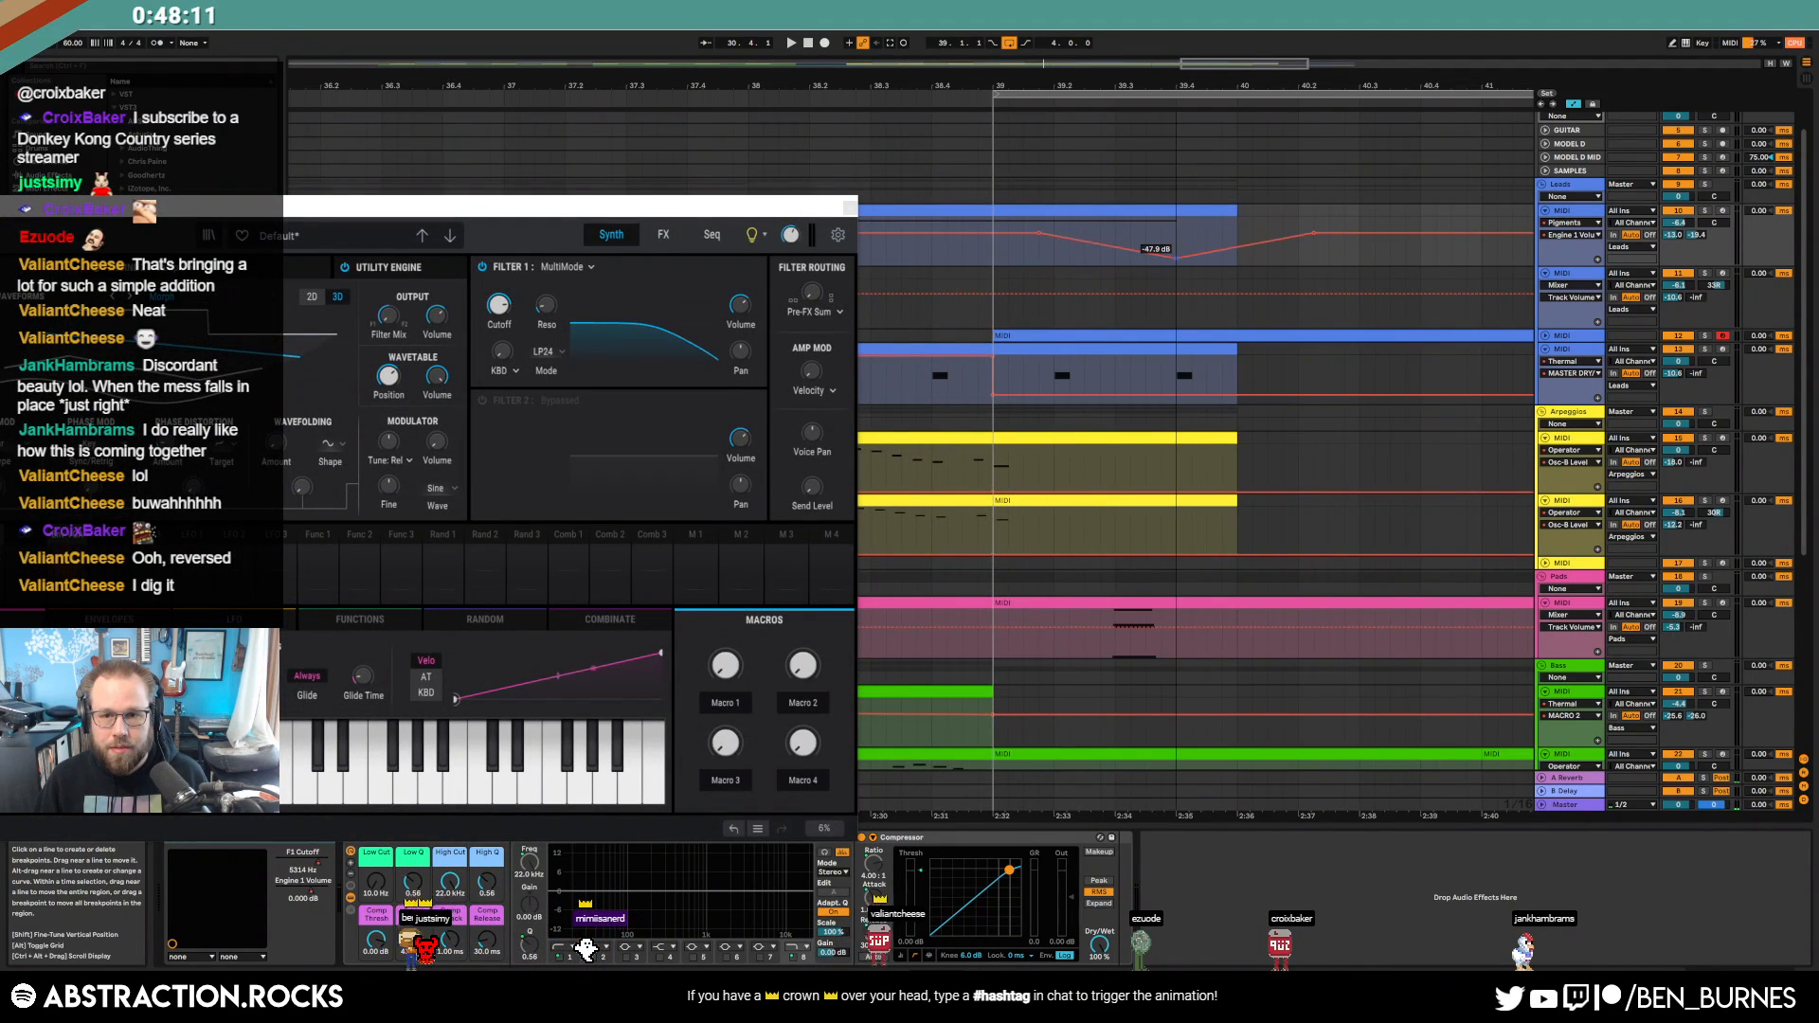
{"action": "left_click", "coordinate": [957, 243]}
{"action": "key", "text": "space"}
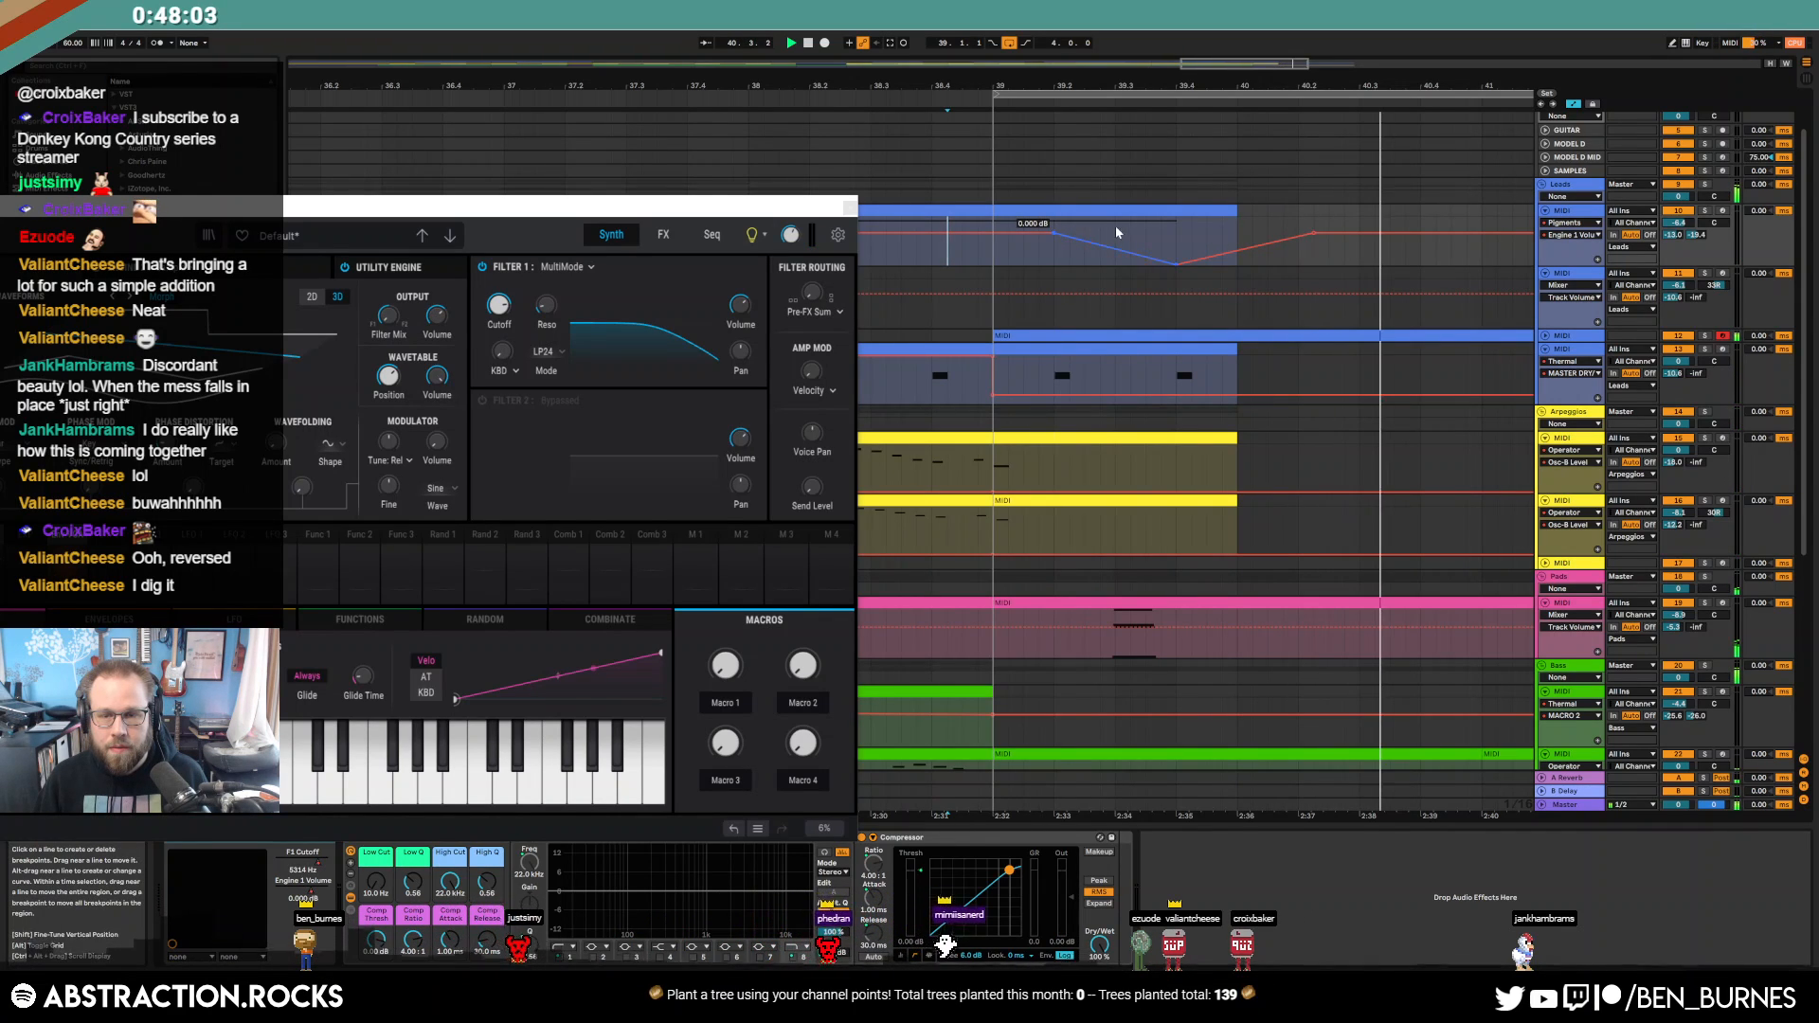
Close the Pigments window and hide the automation lanes.
{"action": "left_click_drag", "start_coordinate": [813, 210], "coordinate": [897, 195]}
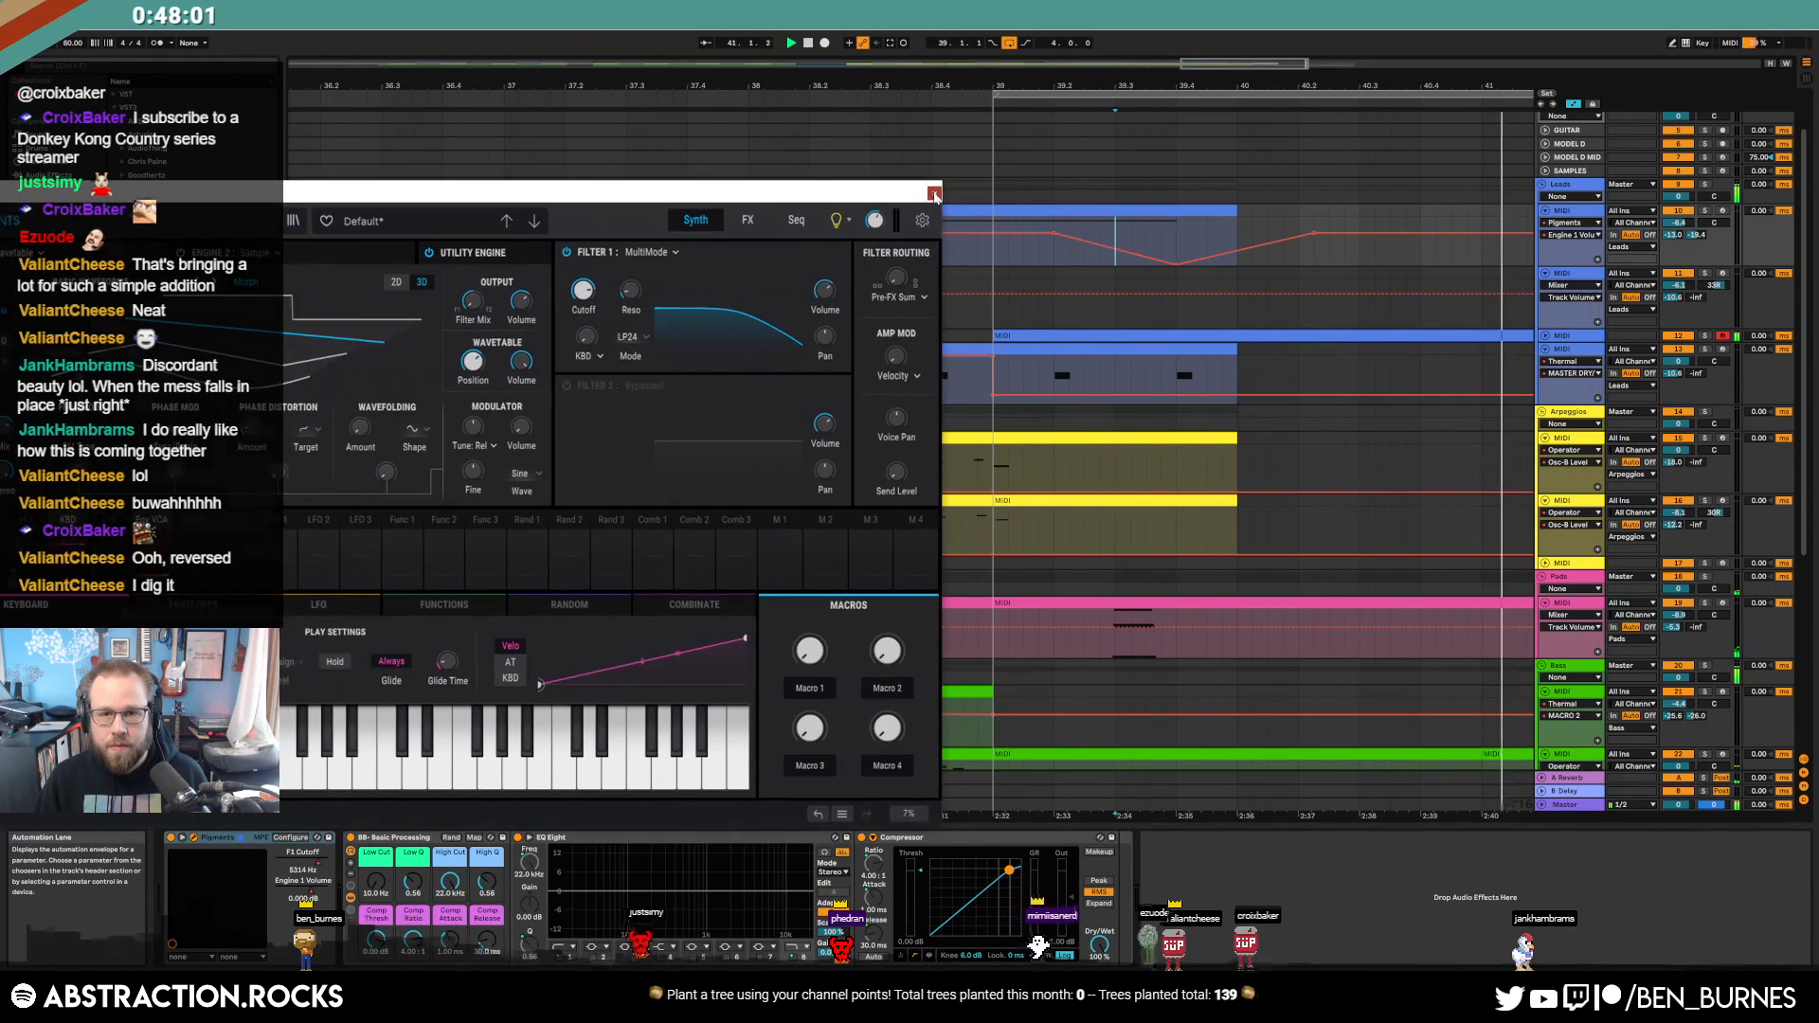
{"action": "left_click", "coordinate": [934, 192]}
{"action": "left_click_drag", "start_coordinate": [1238, 65], "coordinate": [1232, 151]}
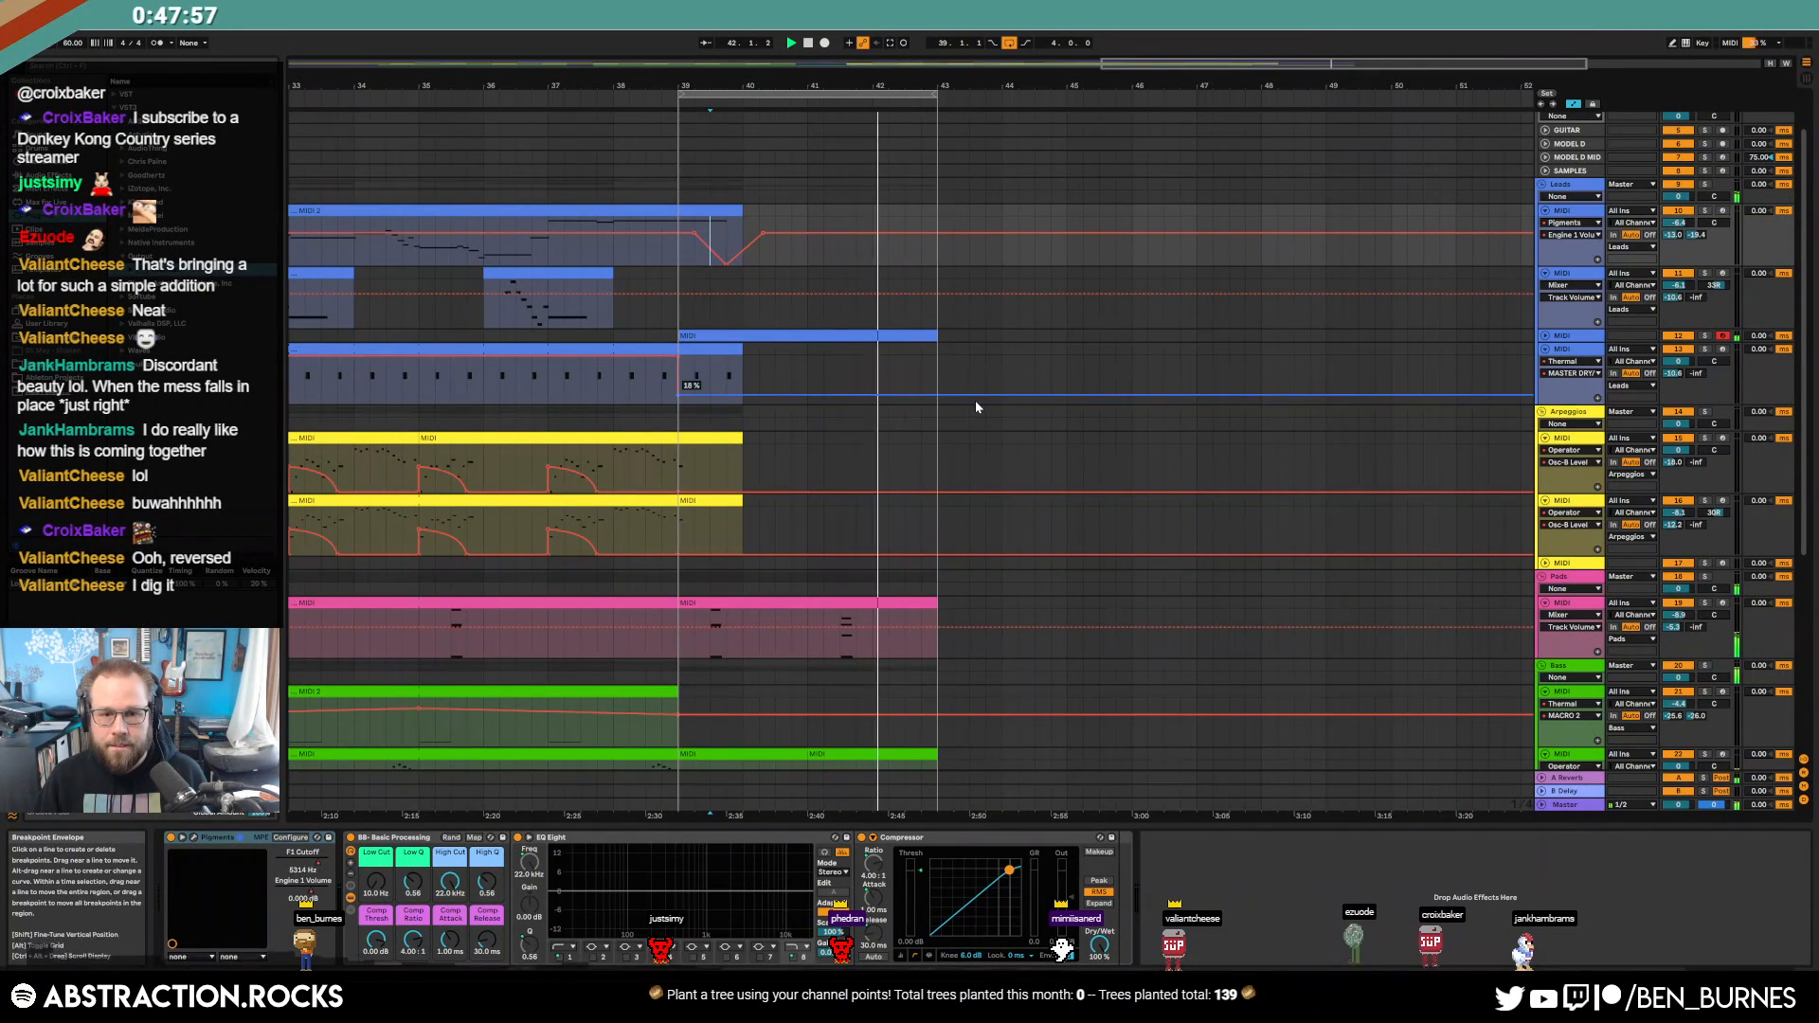
{"action": "key", "text": "a"}
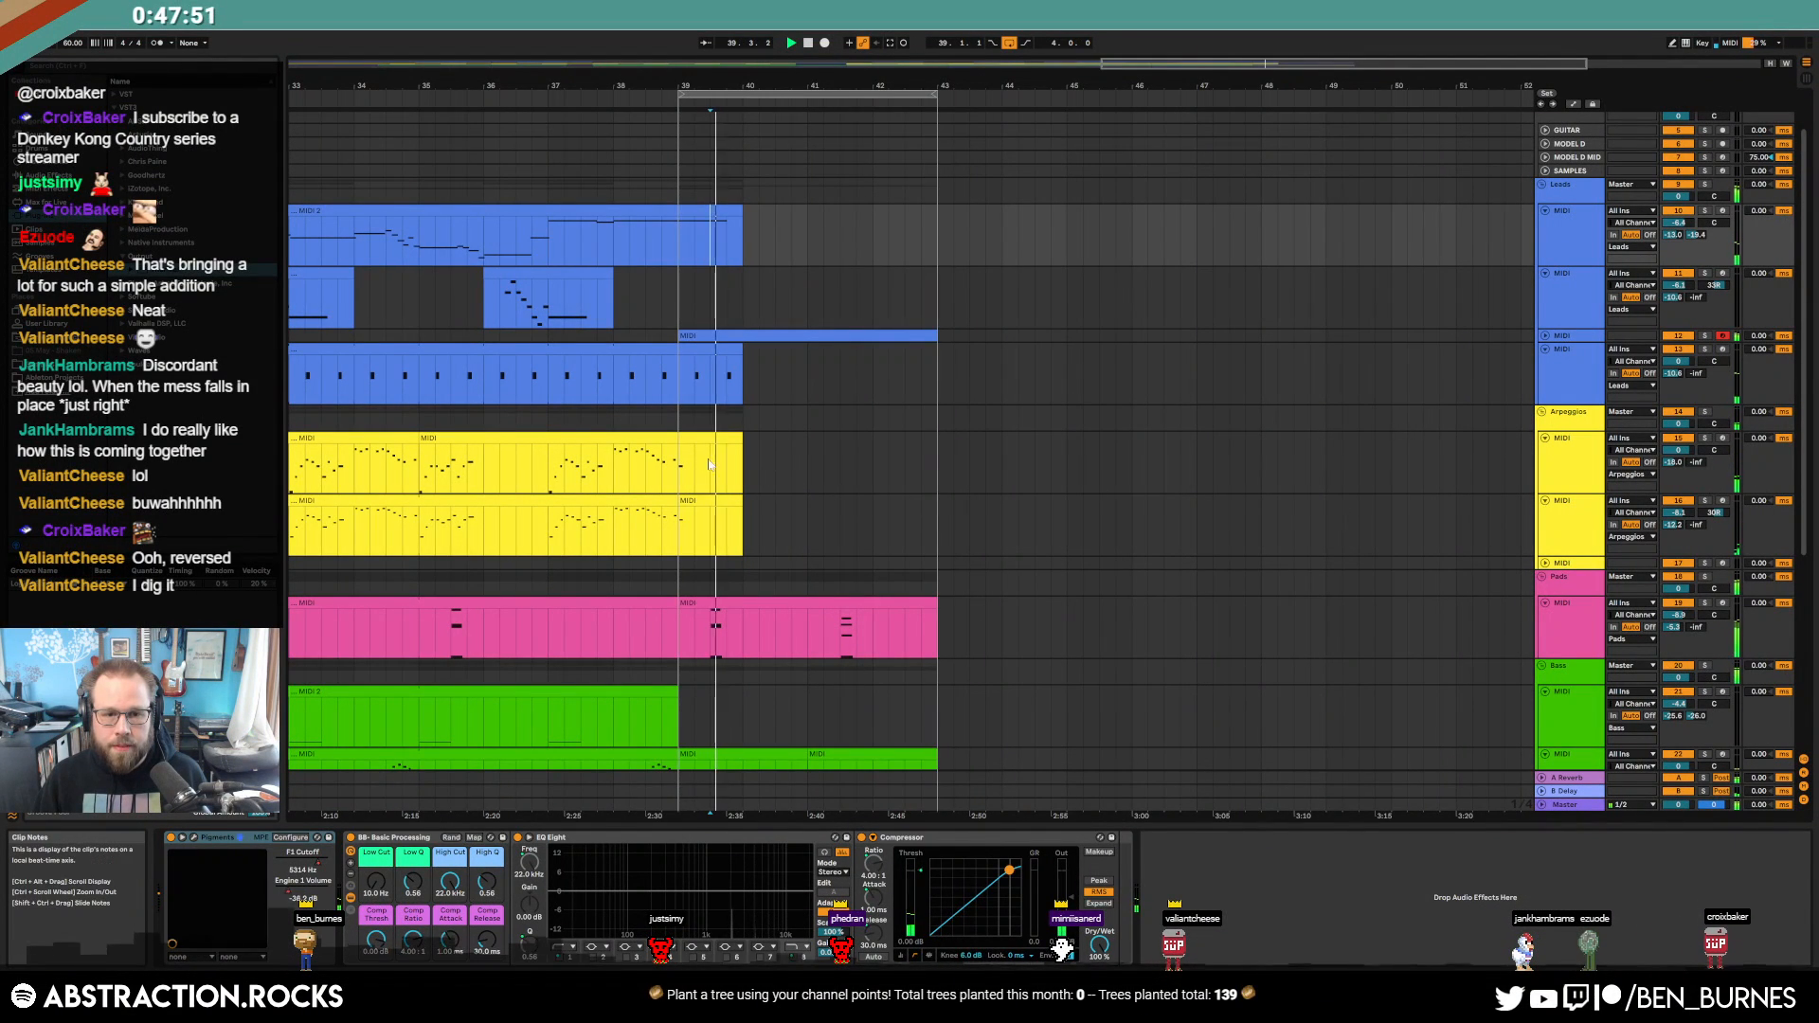
Duplicate bars 39 to 43 of both arpeggio tracks to bar 43 and extend the repeating-note lead clip to bar 47.
{"action": "left_click_drag", "start_coordinate": [833, 516], "coordinate": [920, 525]}
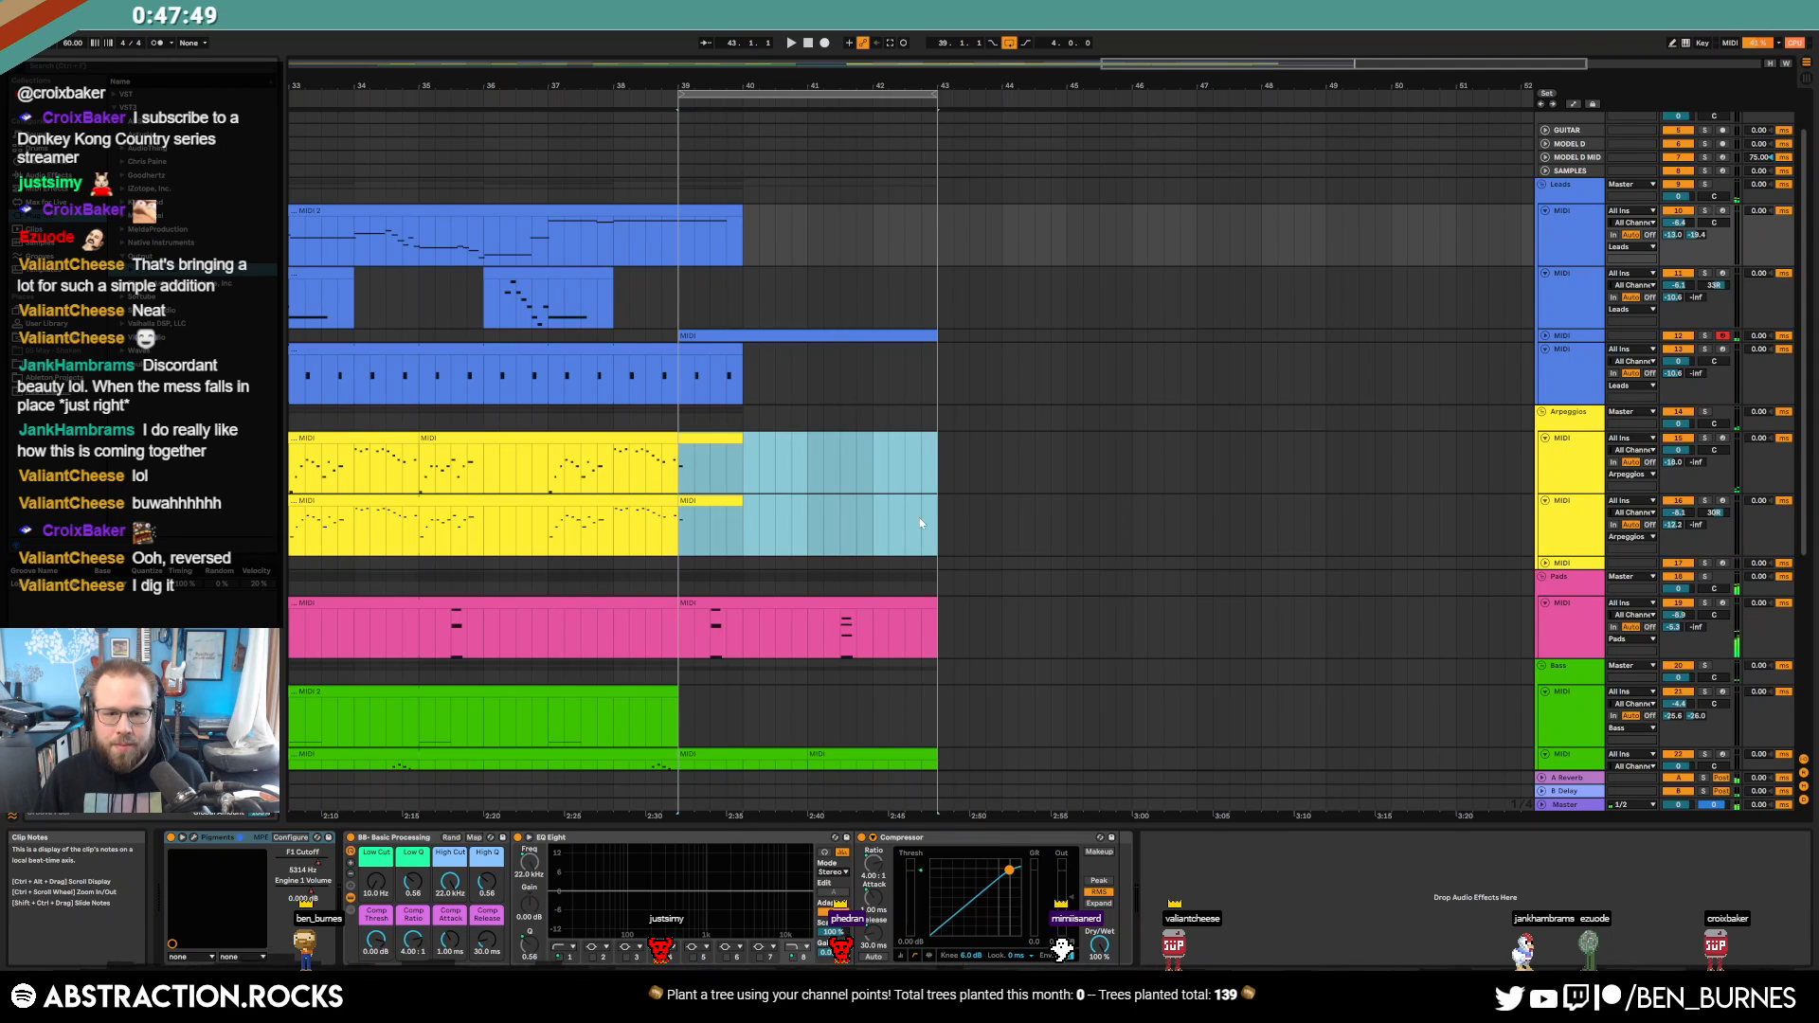
{"action": "key", "text": "ctrl+d"}
{"action": "left_click_drag", "start_coordinate": [743, 355], "coordinate": [1228, 370]}
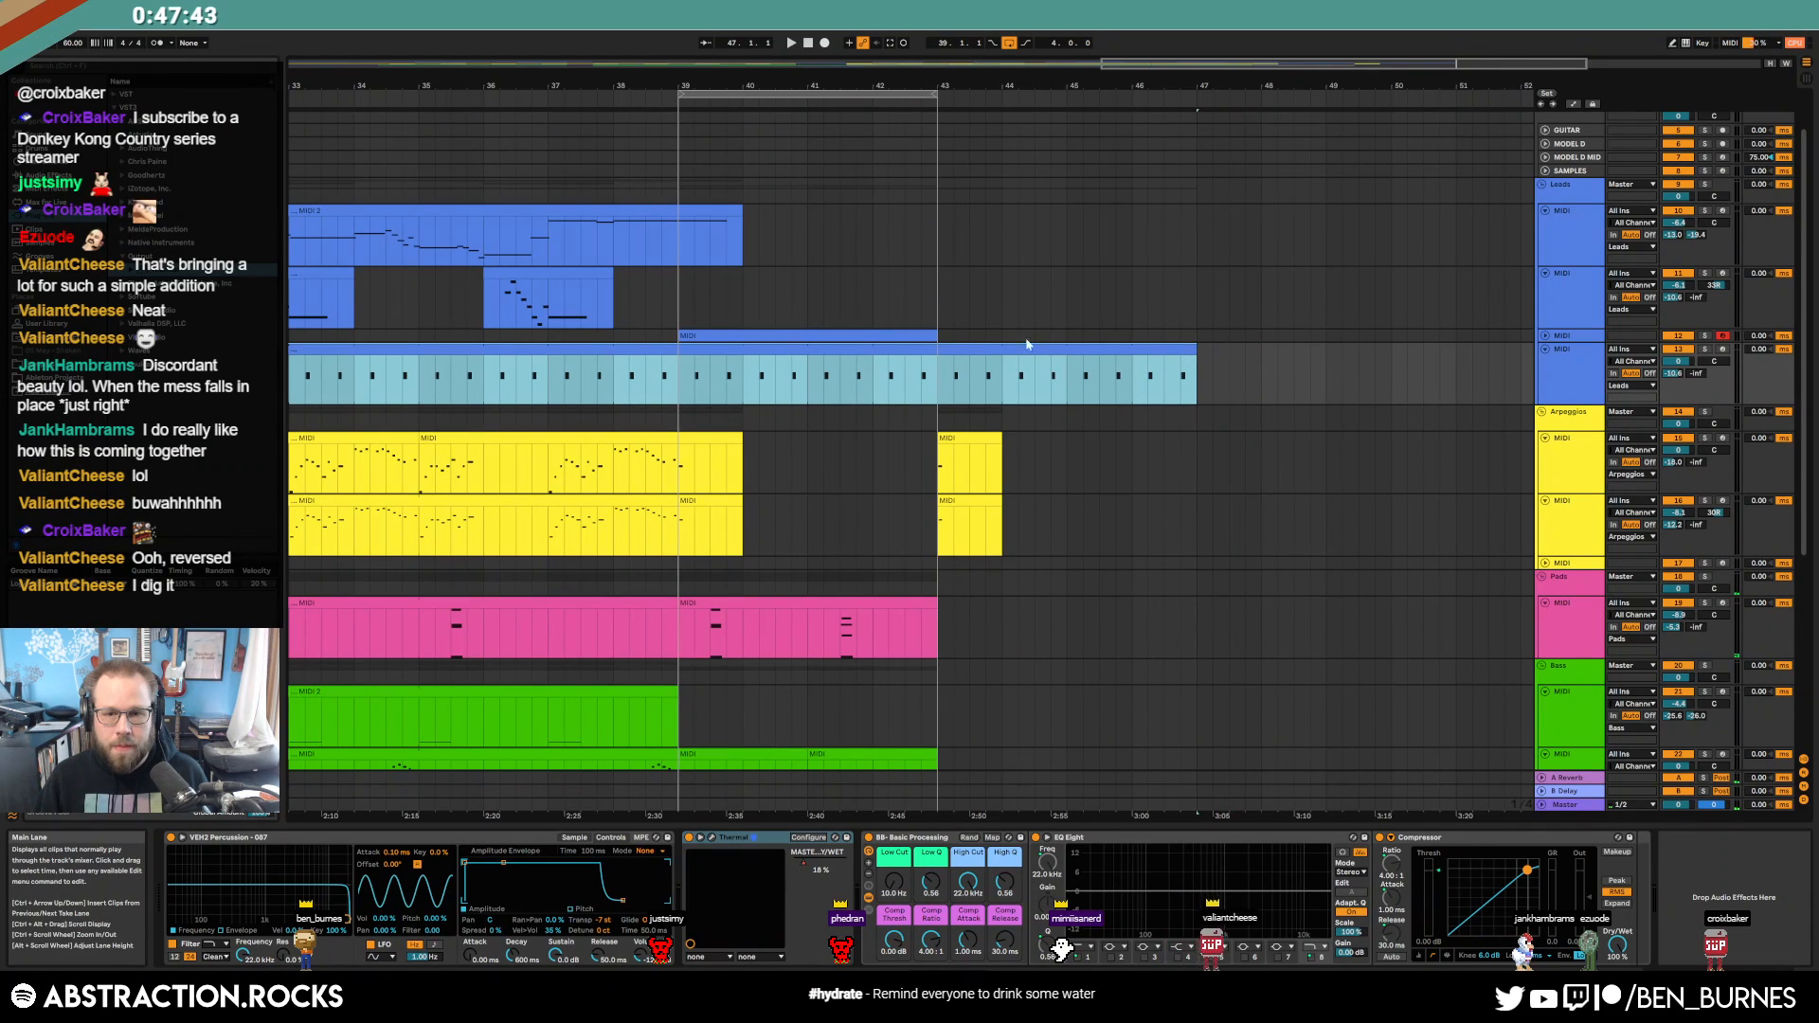
Unfold the collapsed lead track and extend the pad clip that starts at bar 39 to bar 47, repeating its chords.
{"action": "left_click", "coordinate": [1544, 335]}
{"action": "scroll", "coordinate": [1259, 604], "scroll_direction": "down", "scroll_amount": 5}
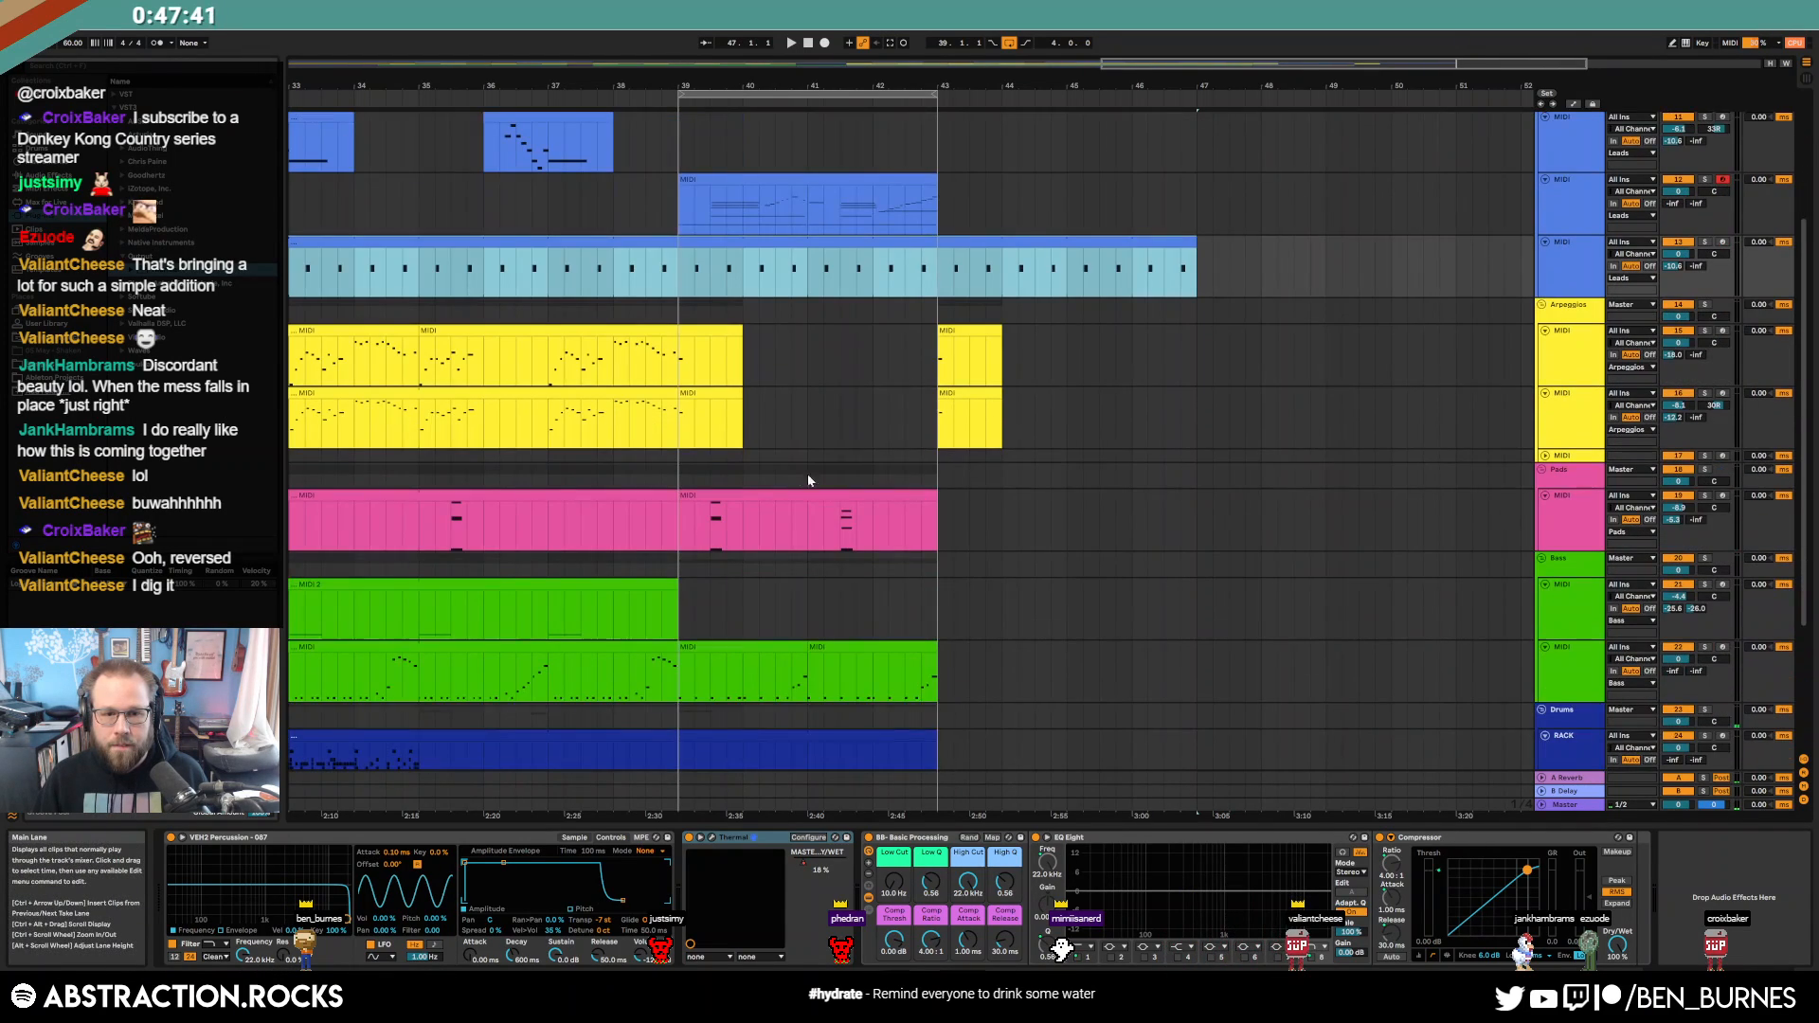
{"action": "left_click", "coordinate": [924, 516]}
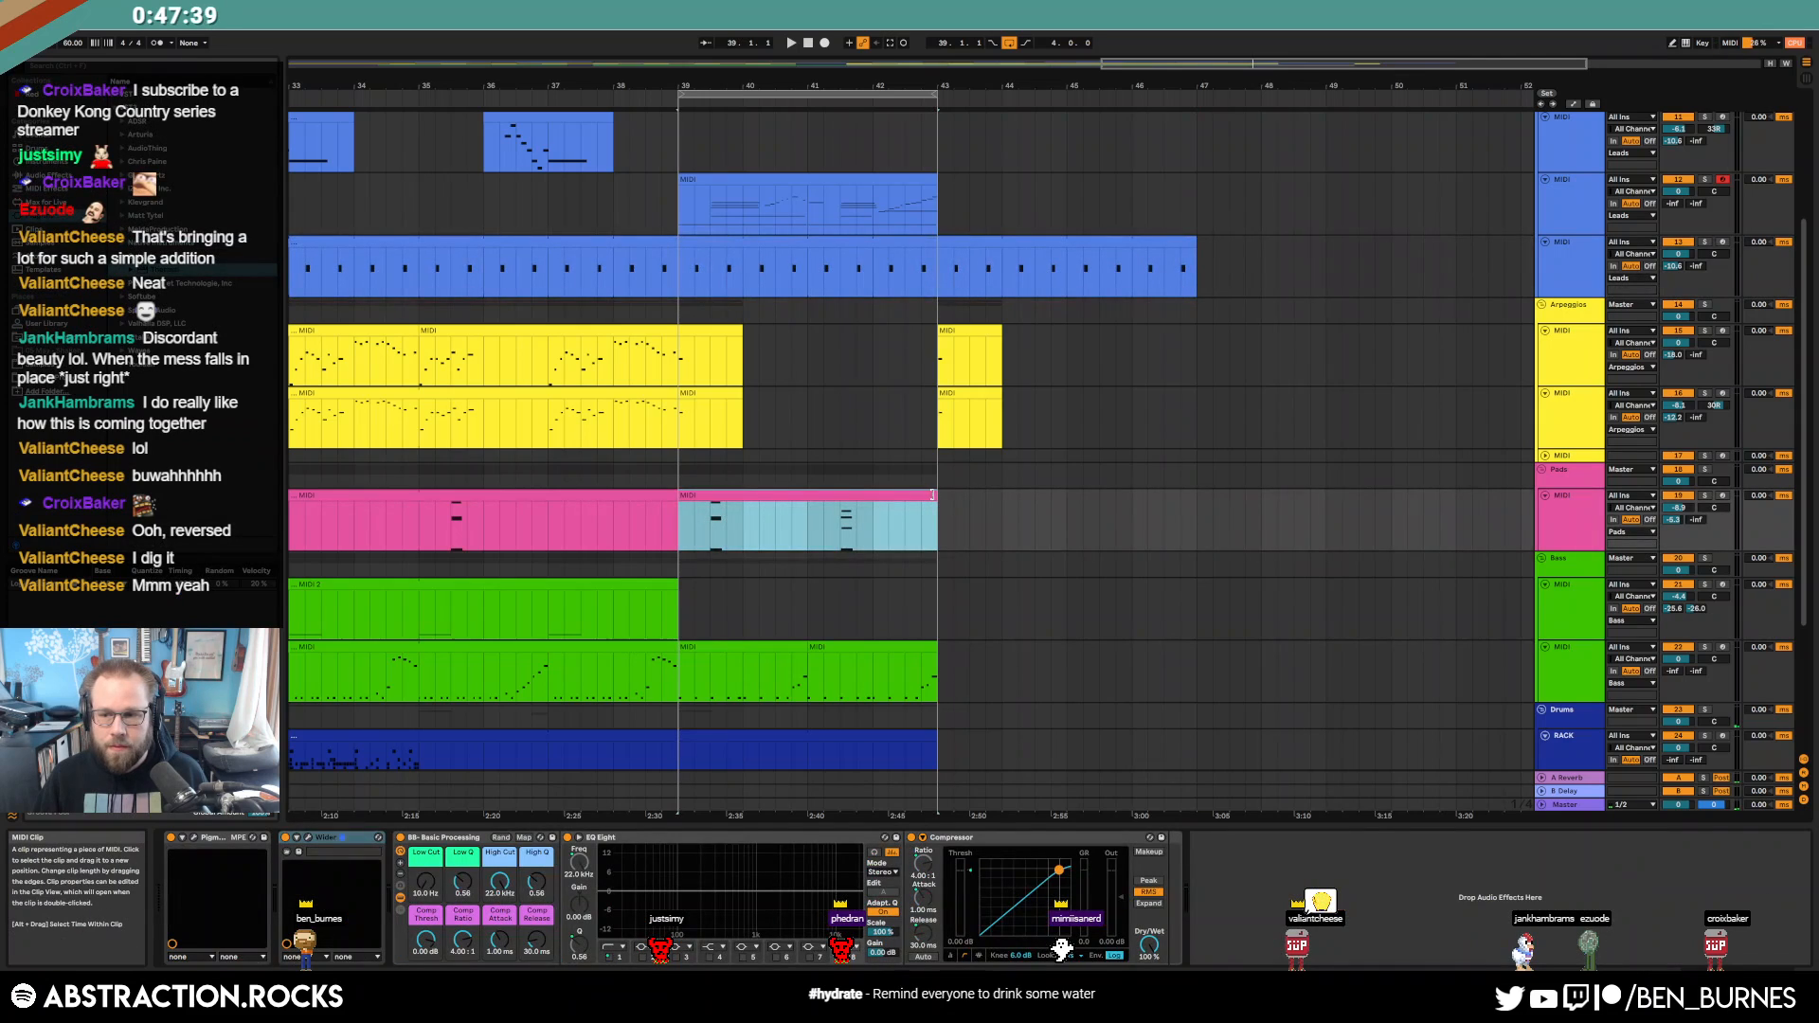
{"action": "left_click_drag", "start_coordinate": [937, 511], "coordinate": [1148, 507]}
{"action": "double_click", "coordinate": [1164, 509]}
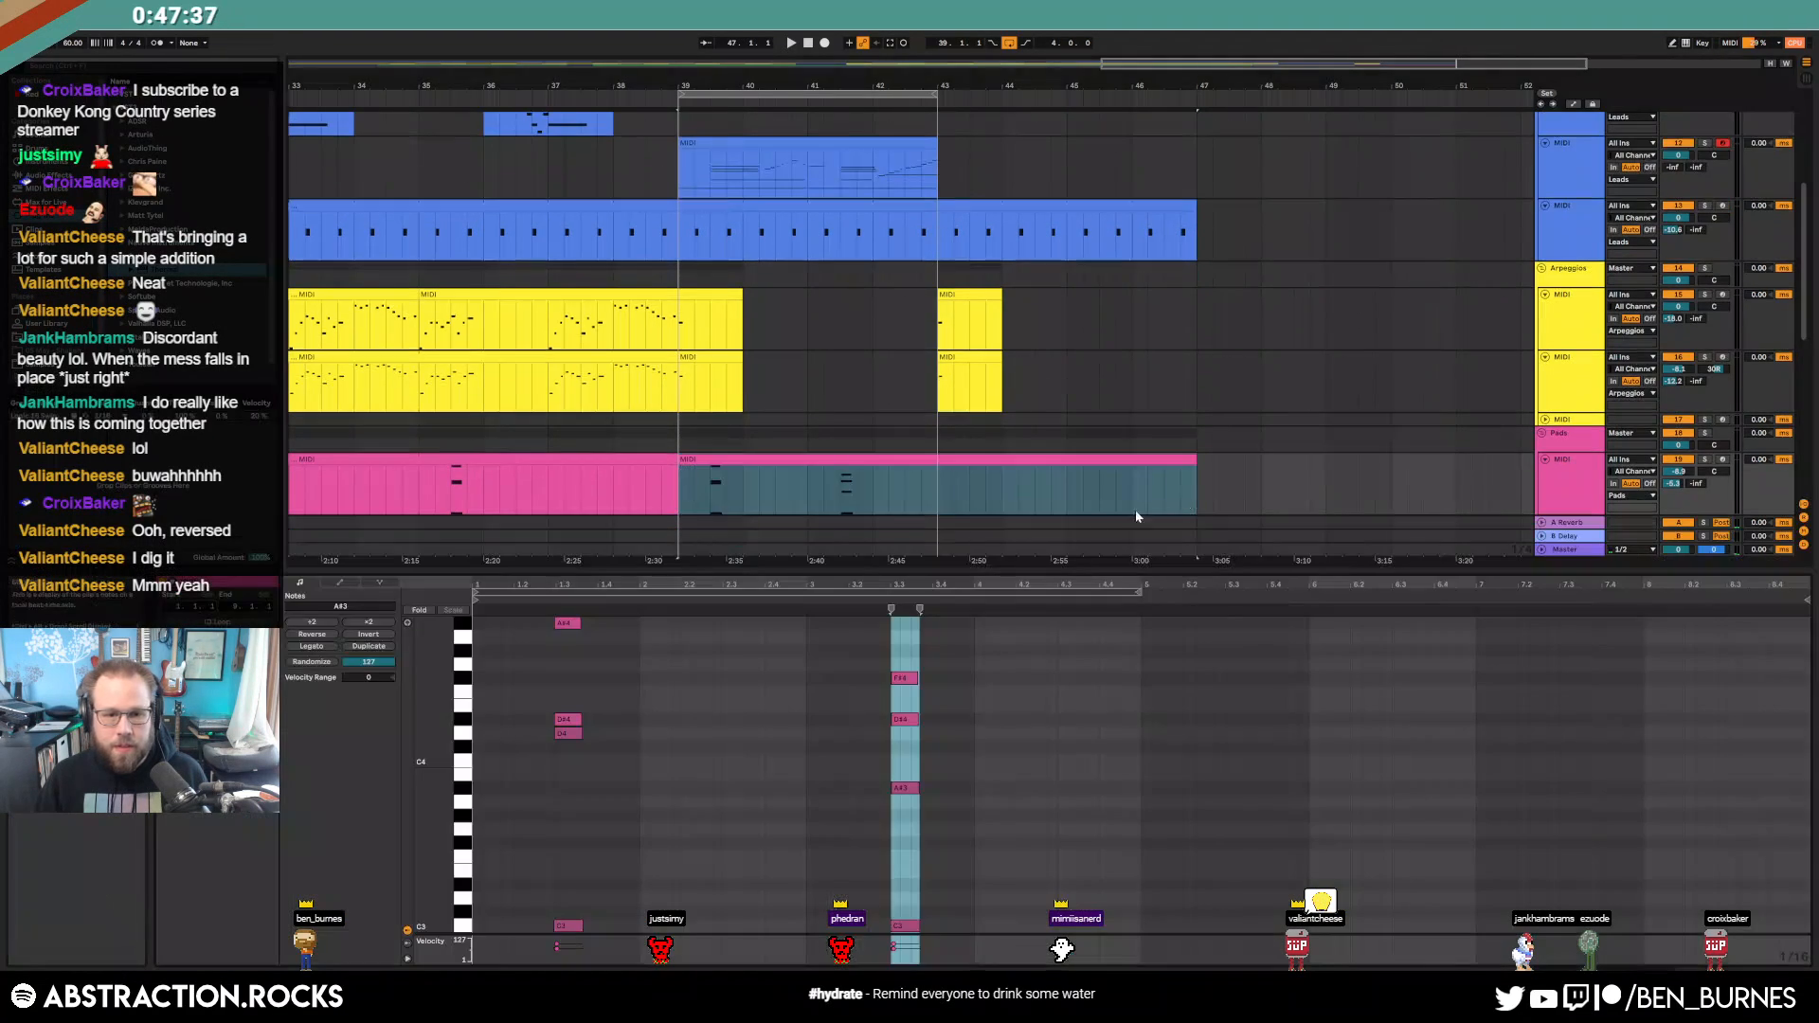
{"action": "key", "text": "shift+Tab"}
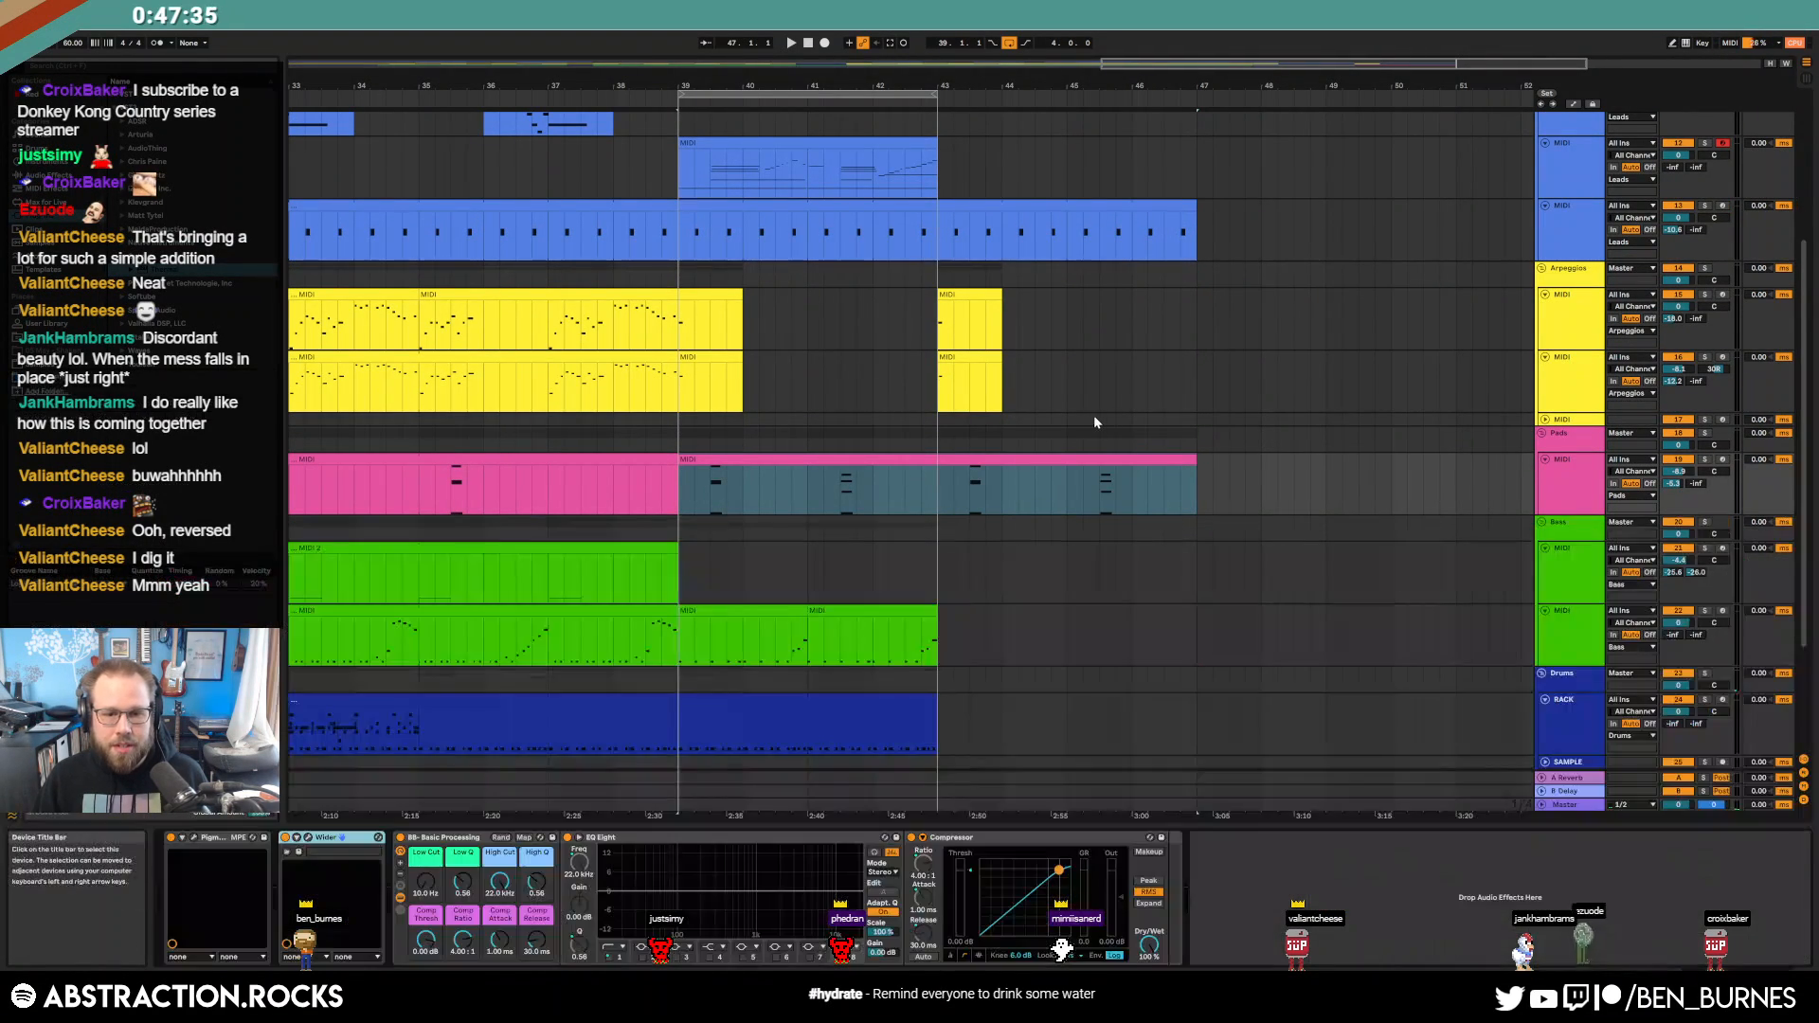
Duplicate the lower bass track's clips from bars 39 to 43 to bar 43 and extend the drum rack clip to bar 47.
{"action": "scroll", "coordinate": [1089, 415], "scroll_direction": "down", "scroll_amount": 3}
{"action": "left_click", "coordinate": [869, 528]}
{"action": "left_click", "coordinate": [785, 526], "text": "shift"}
{"action": "key", "text": "ctrl+d"}
{"action": "left_click_drag", "start_coordinate": [934, 617], "coordinate": [1206, 630]}
{"action": "scroll", "coordinate": [861, 687], "scroll_direction": "down", "scroll_amount": 2}
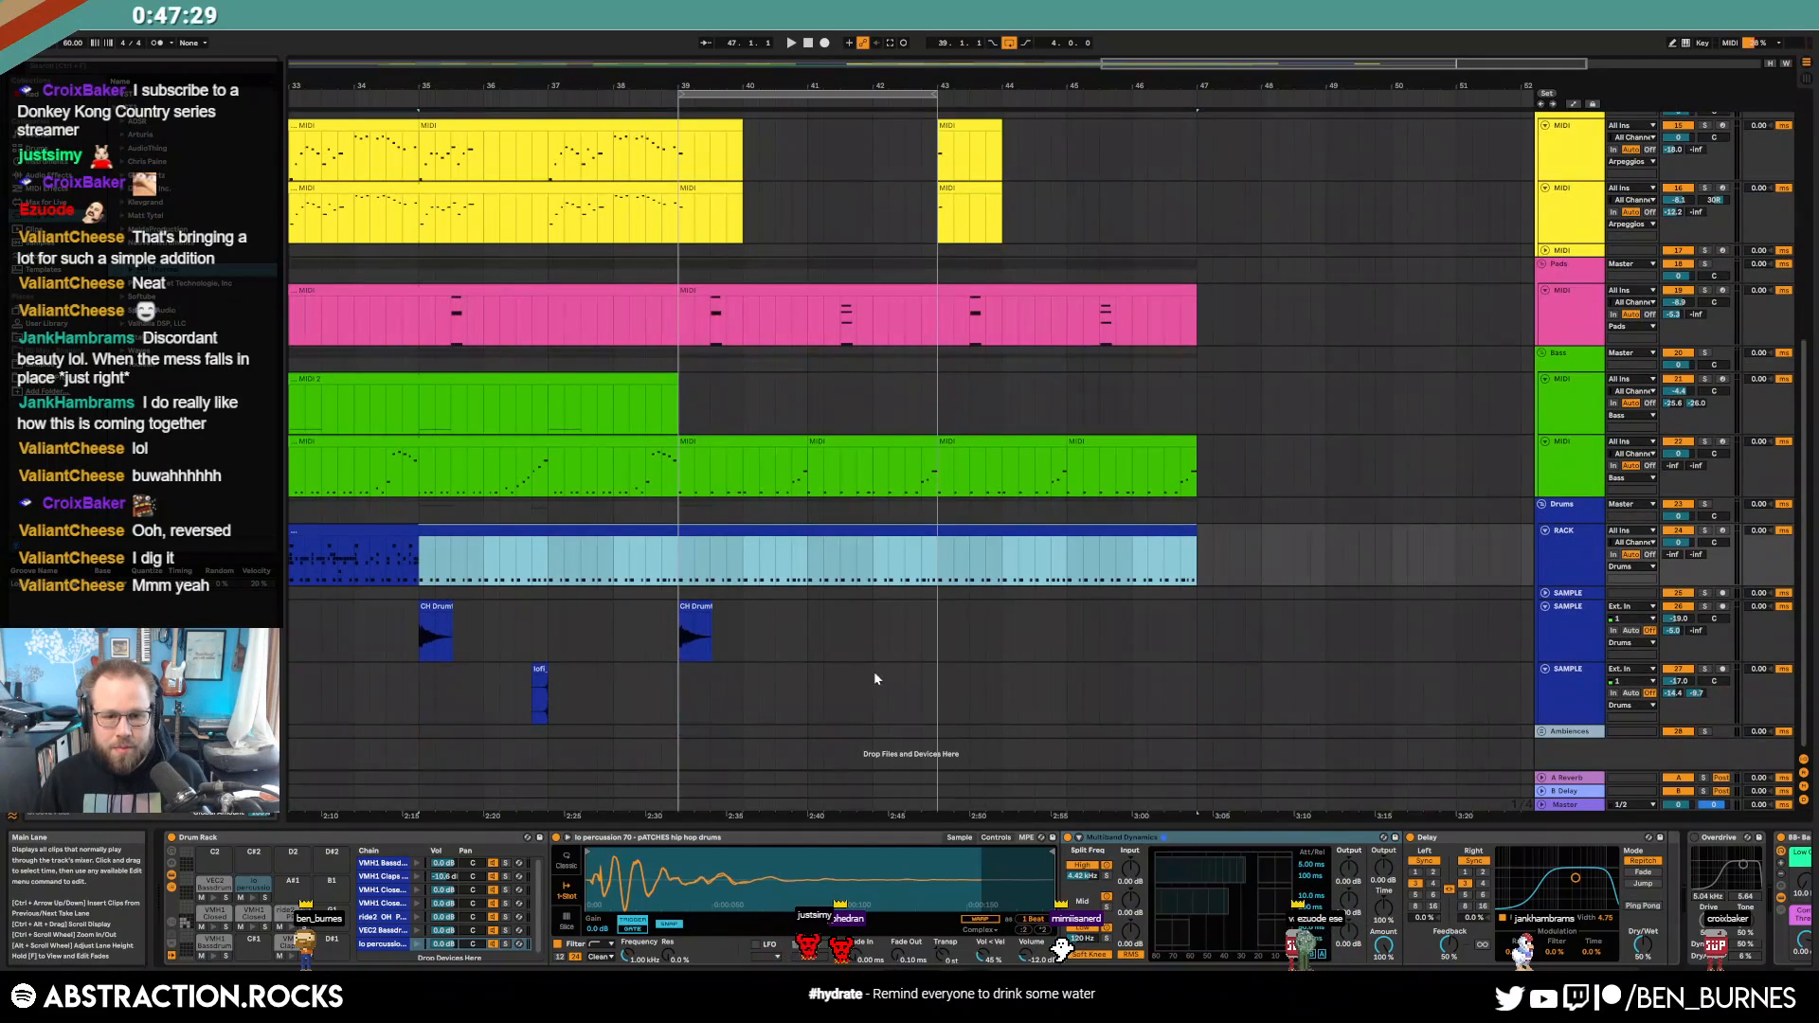
Duplicate bars 39 to 43 of the CH Drum sample track once and bars 35 to 39 of the sample track below twice.
{"action": "left_click_drag", "start_coordinate": [936, 630], "coordinate": [714, 641]}
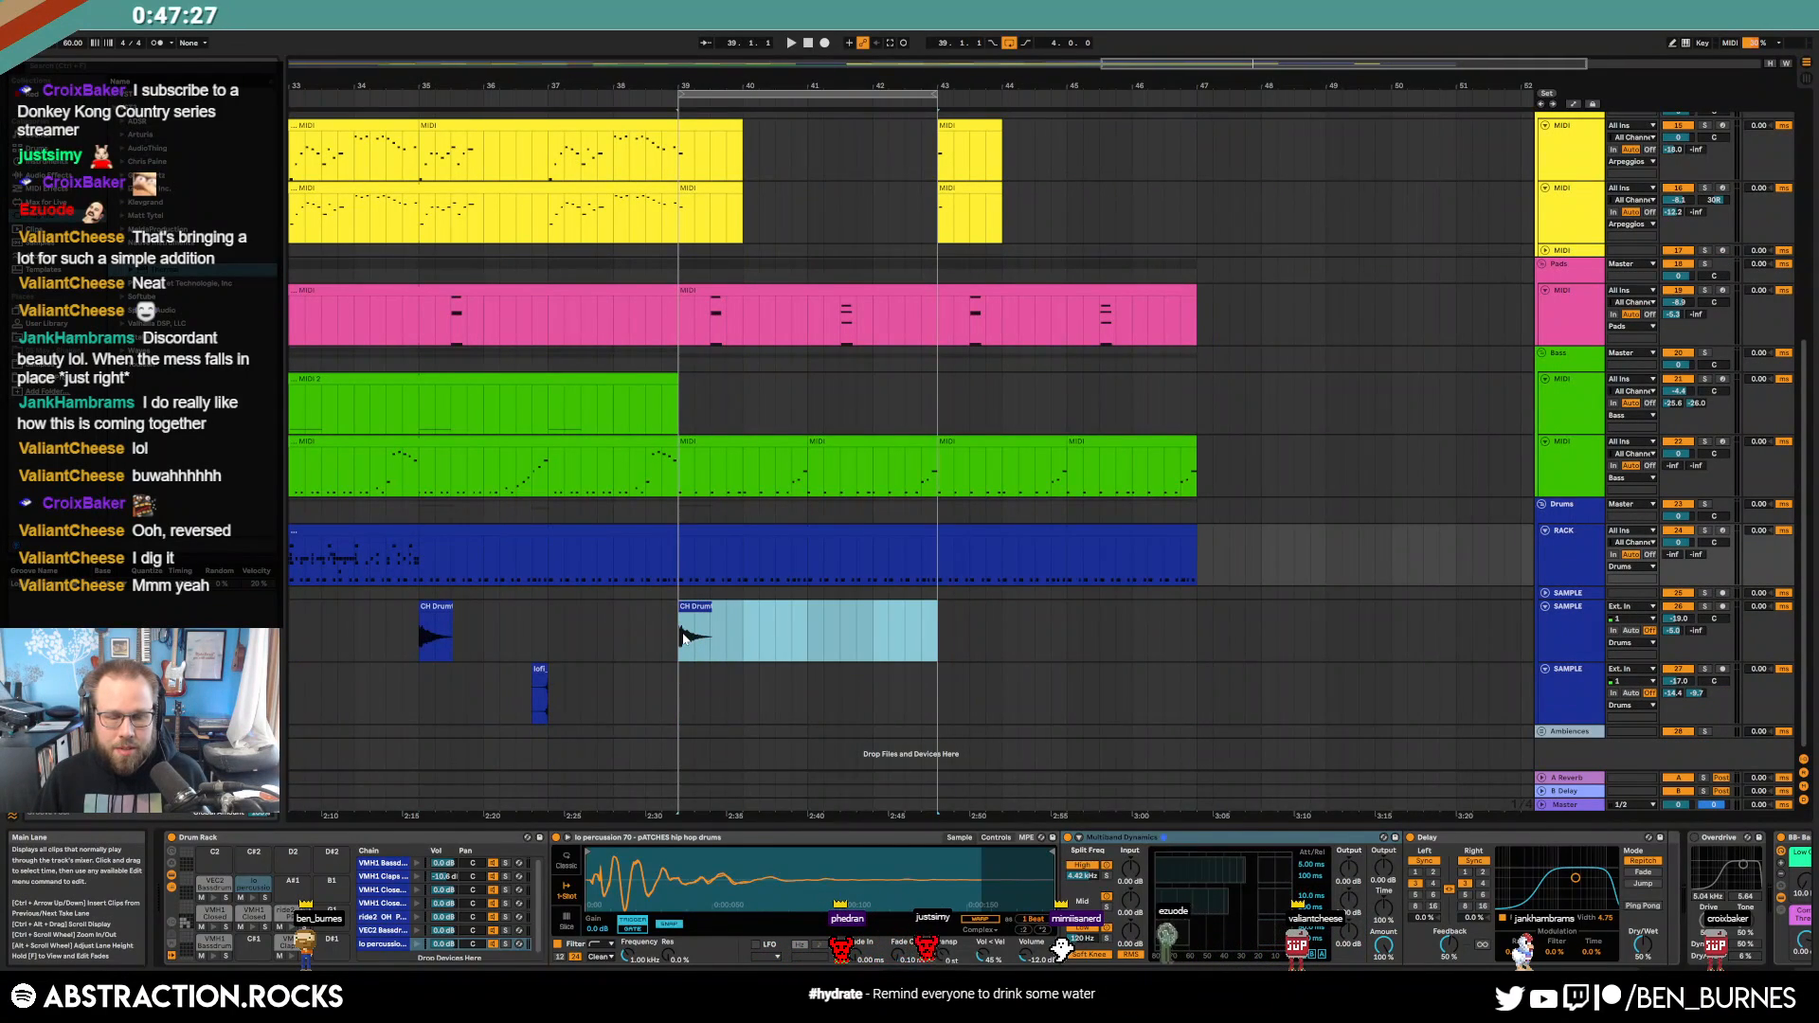
{"action": "key", "text": "ctrl+d"}
{"action": "left_click_drag", "start_coordinate": [420, 692], "coordinate": [675, 705]}
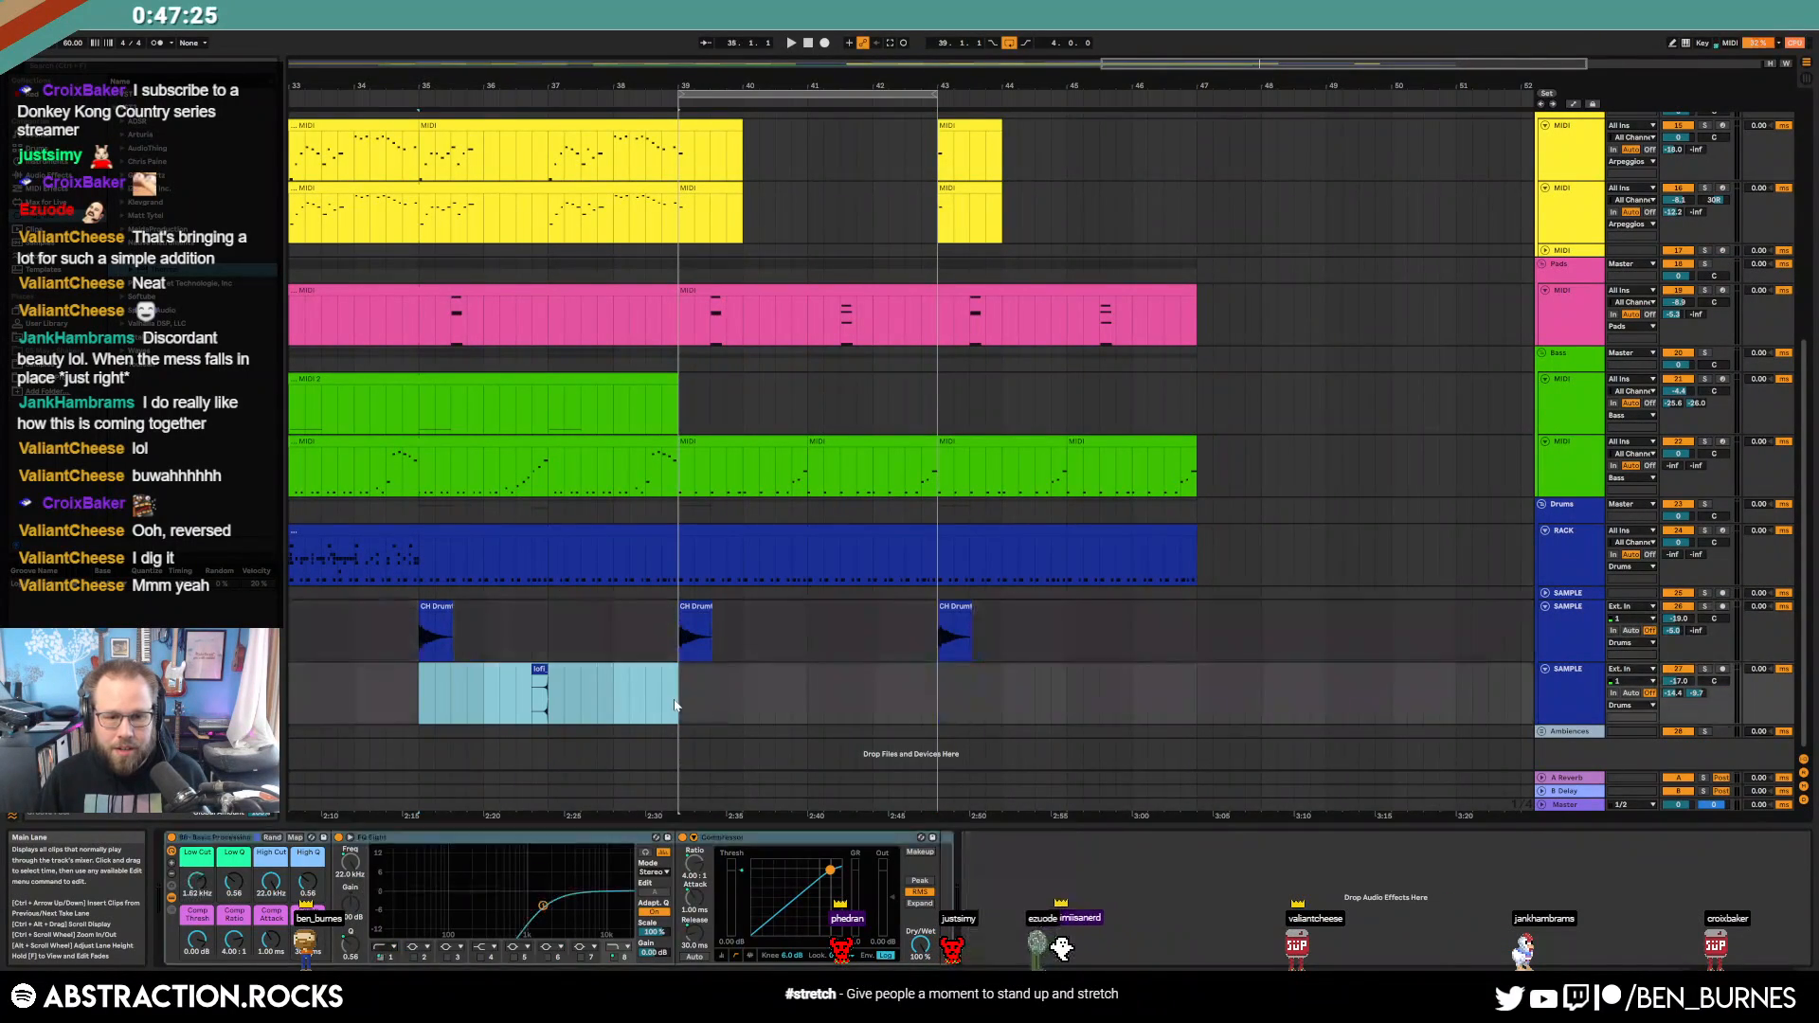
{"action": "key", "text": "ctrl+d"}
{"action": "key", "text": "ctrl+d"}
Delete the CH Drum sample copy at bar 43 and extend the arrangement loop's end to bar 47.
{"action": "left_click", "coordinate": [955, 617]}
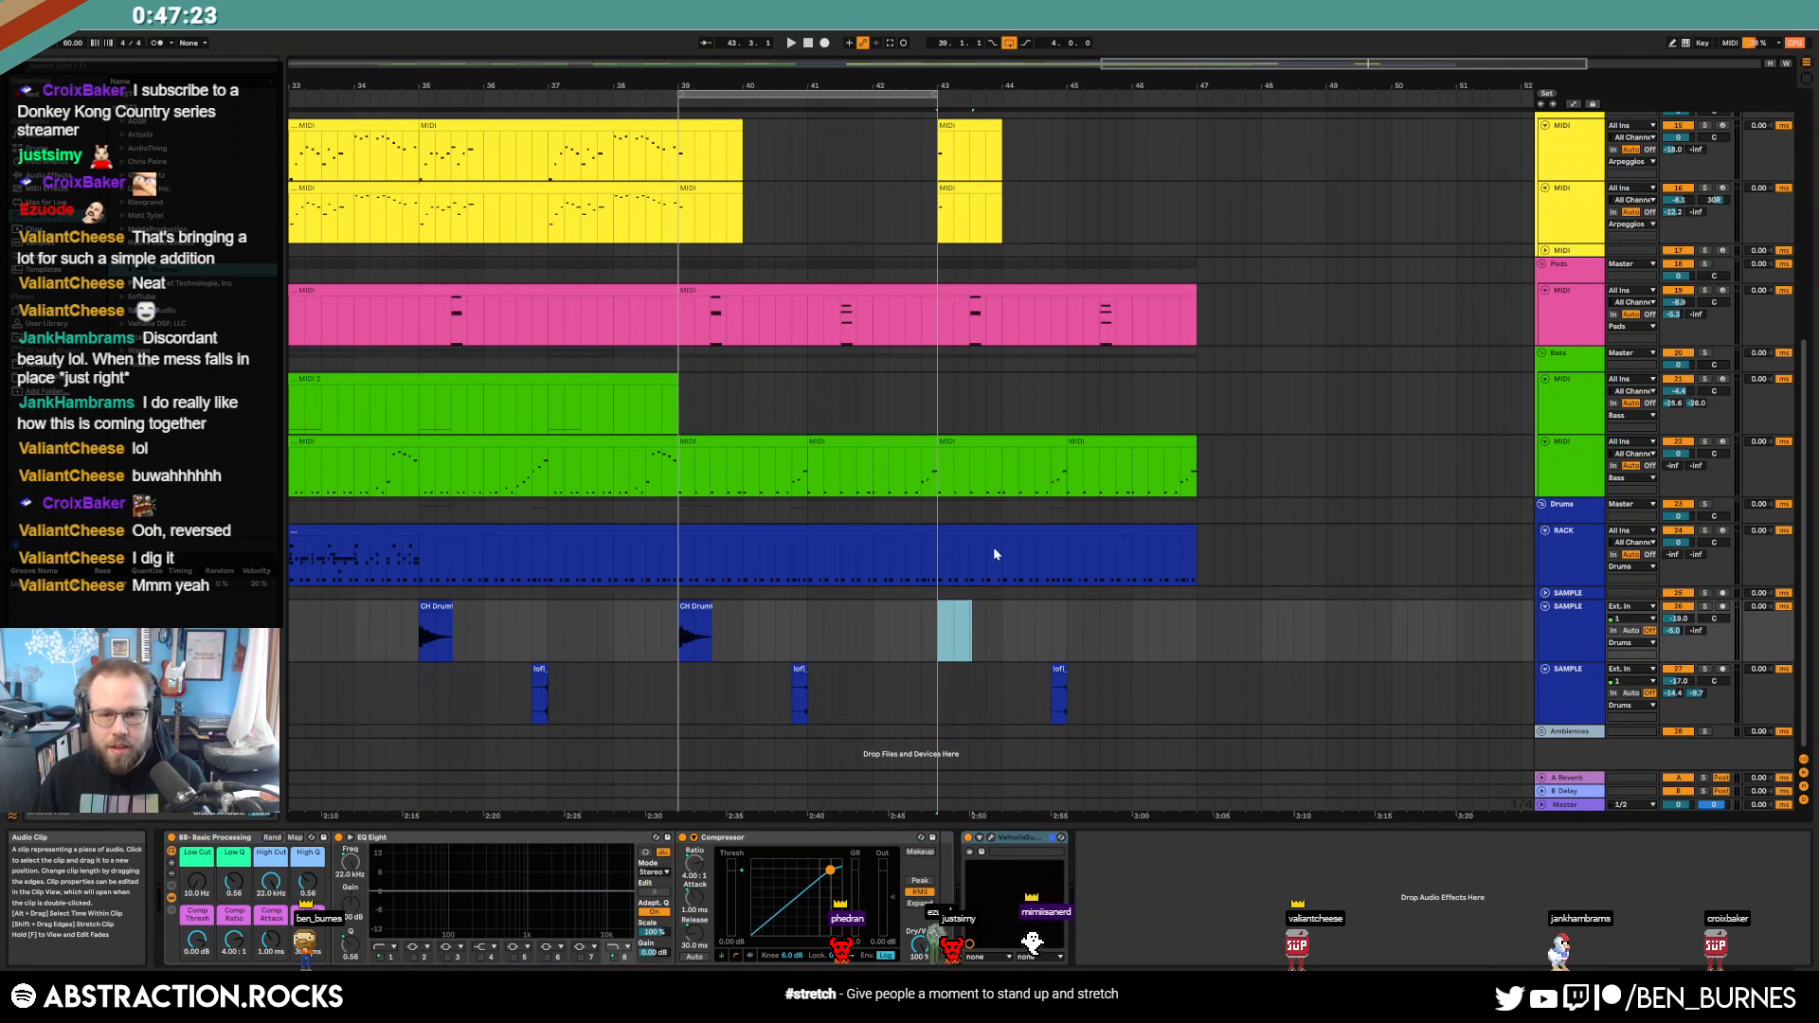
{"action": "left_click_drag", "start_coordinate": [936, 95], "coordinate": [1195, 115]}
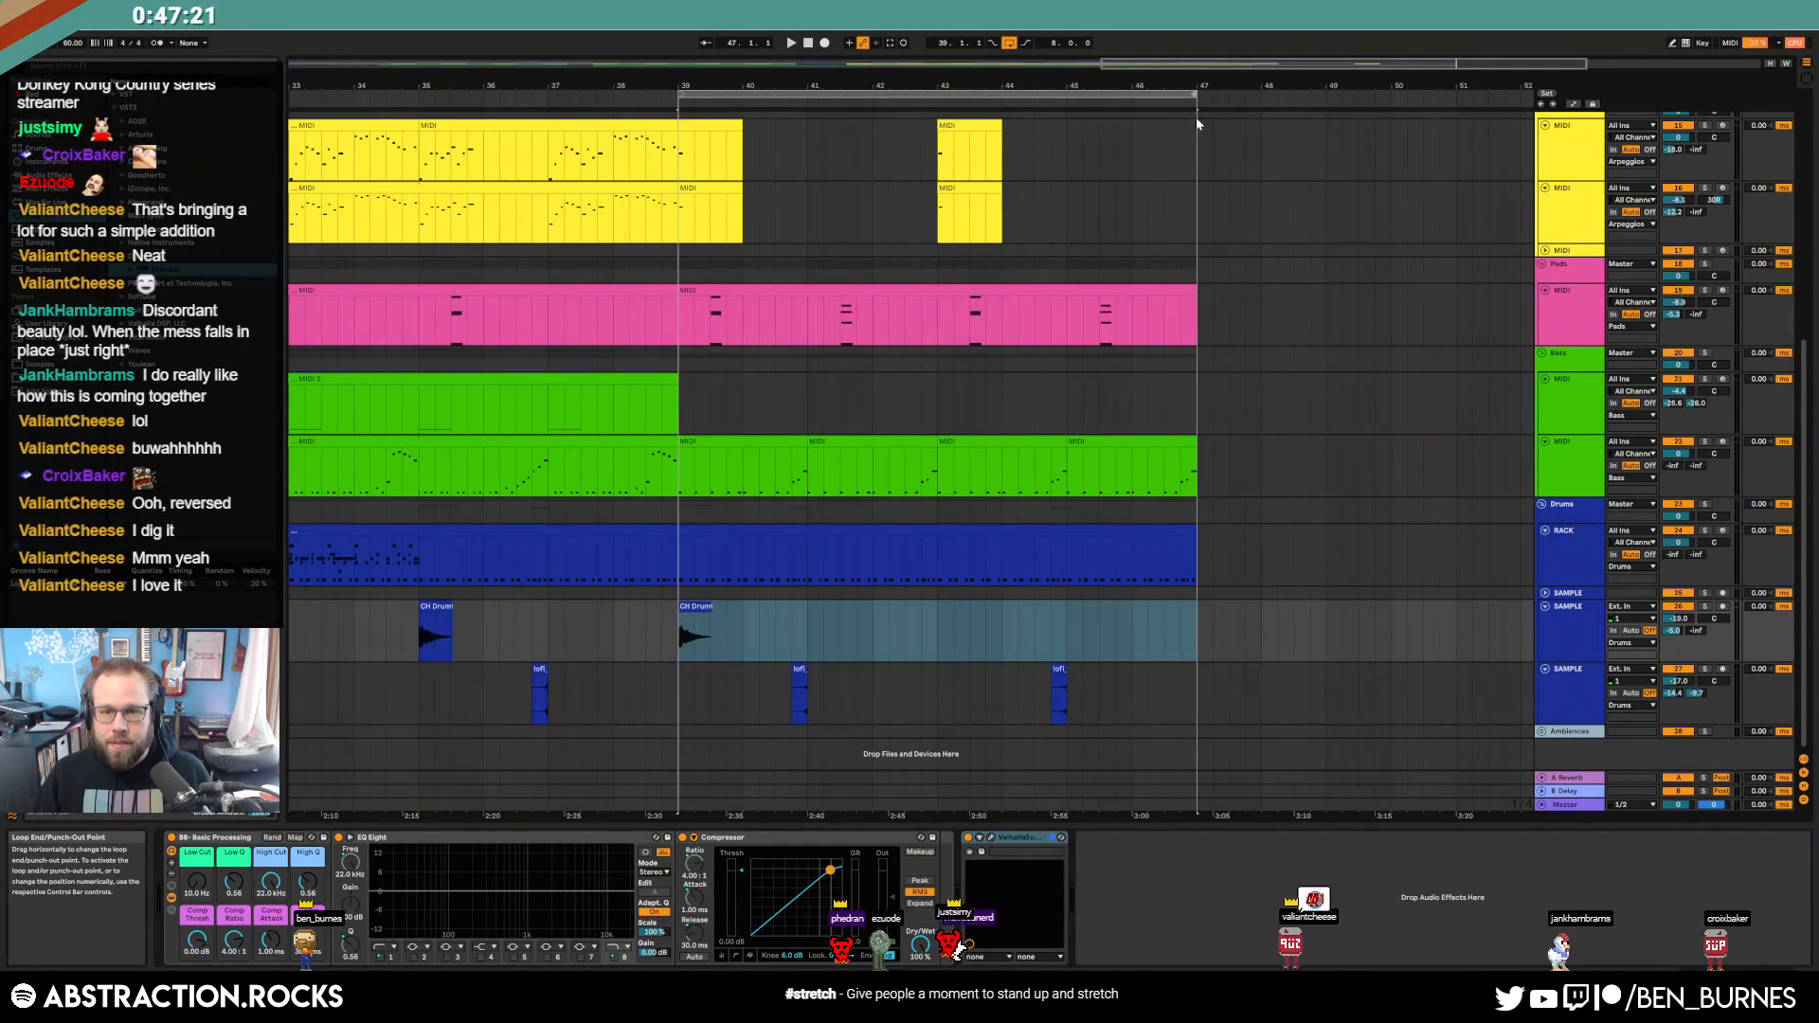
Delete the third lead track's clip at bars 39 to 43 and record a new take on that track starting from bar 38.
{"action": "key", "text": "shift+Tab"}
{"action": "scroll", "coordinate": [1199, 504], "scroll_direction": "up", "scroll_amount": 3}
{"action": "key", "text": "shift+Tab"}
{"action": "scroll", "coordinate": [1198, 507], "scroll_direction": "up", "scroll_amount": 3}
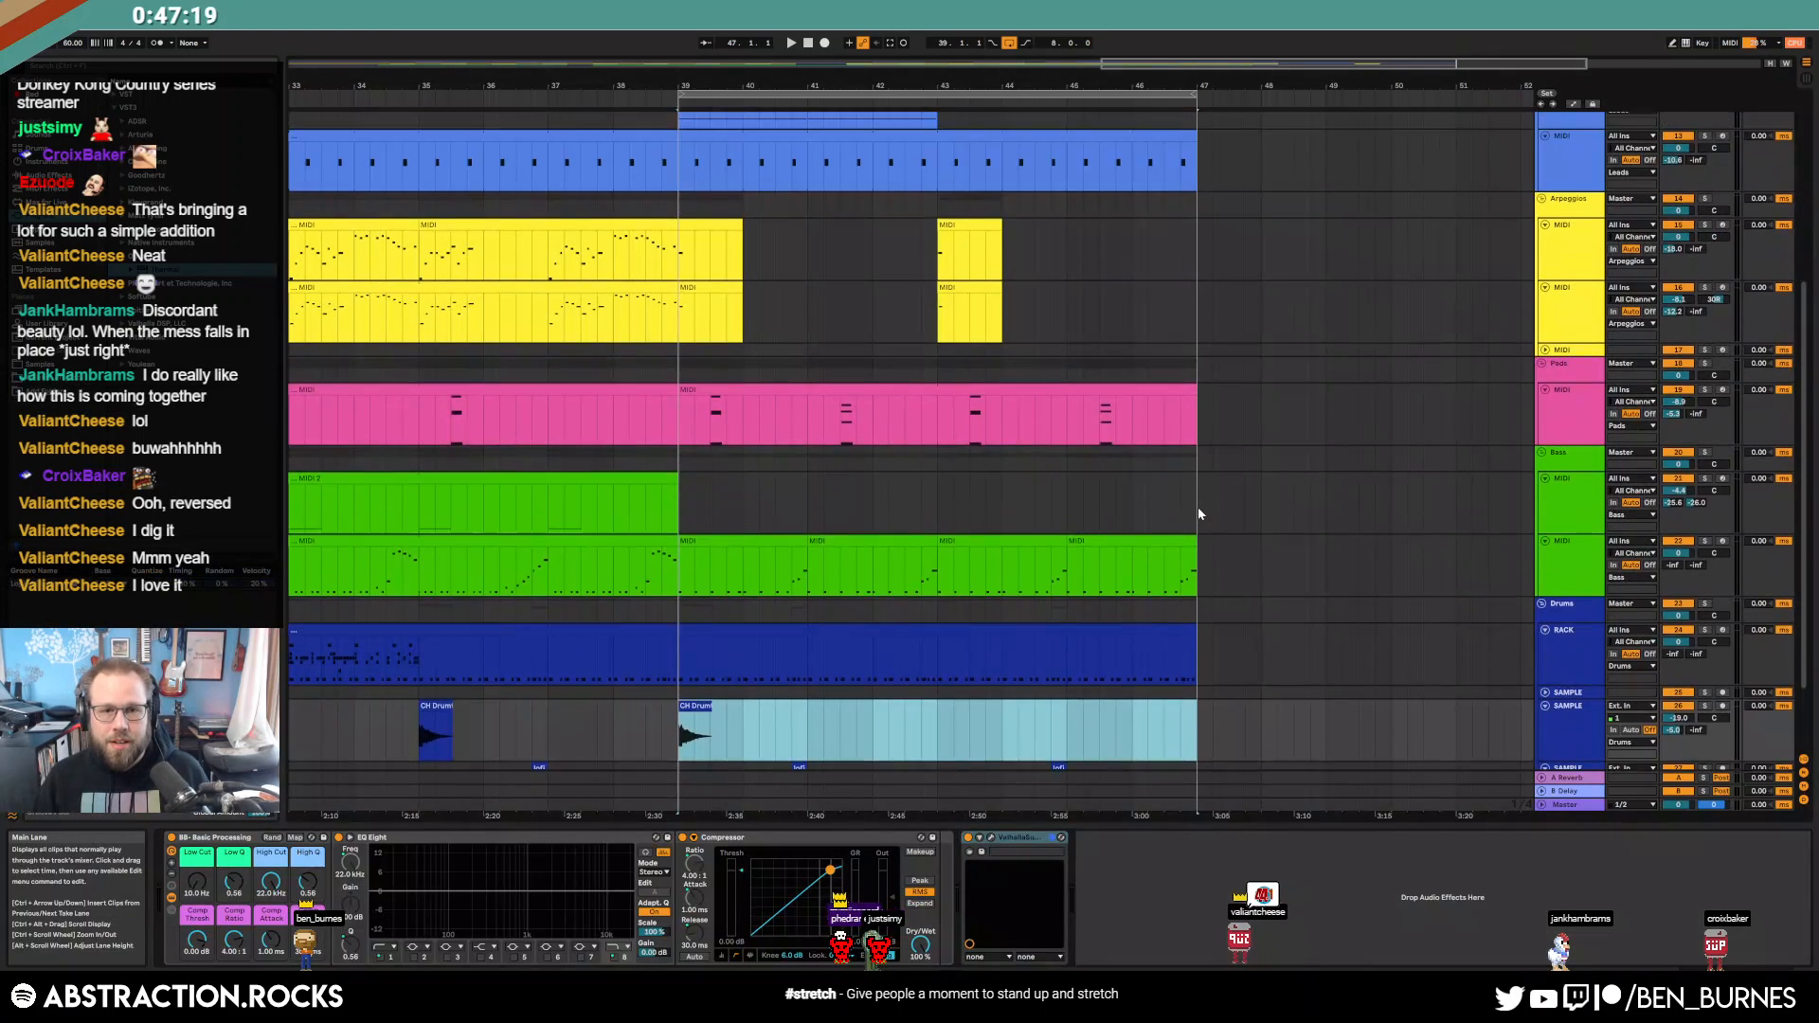
{"action": "scroll", "coordinate": [1198, 513], "scroll_direction": "up", "scroll_amount": 5}
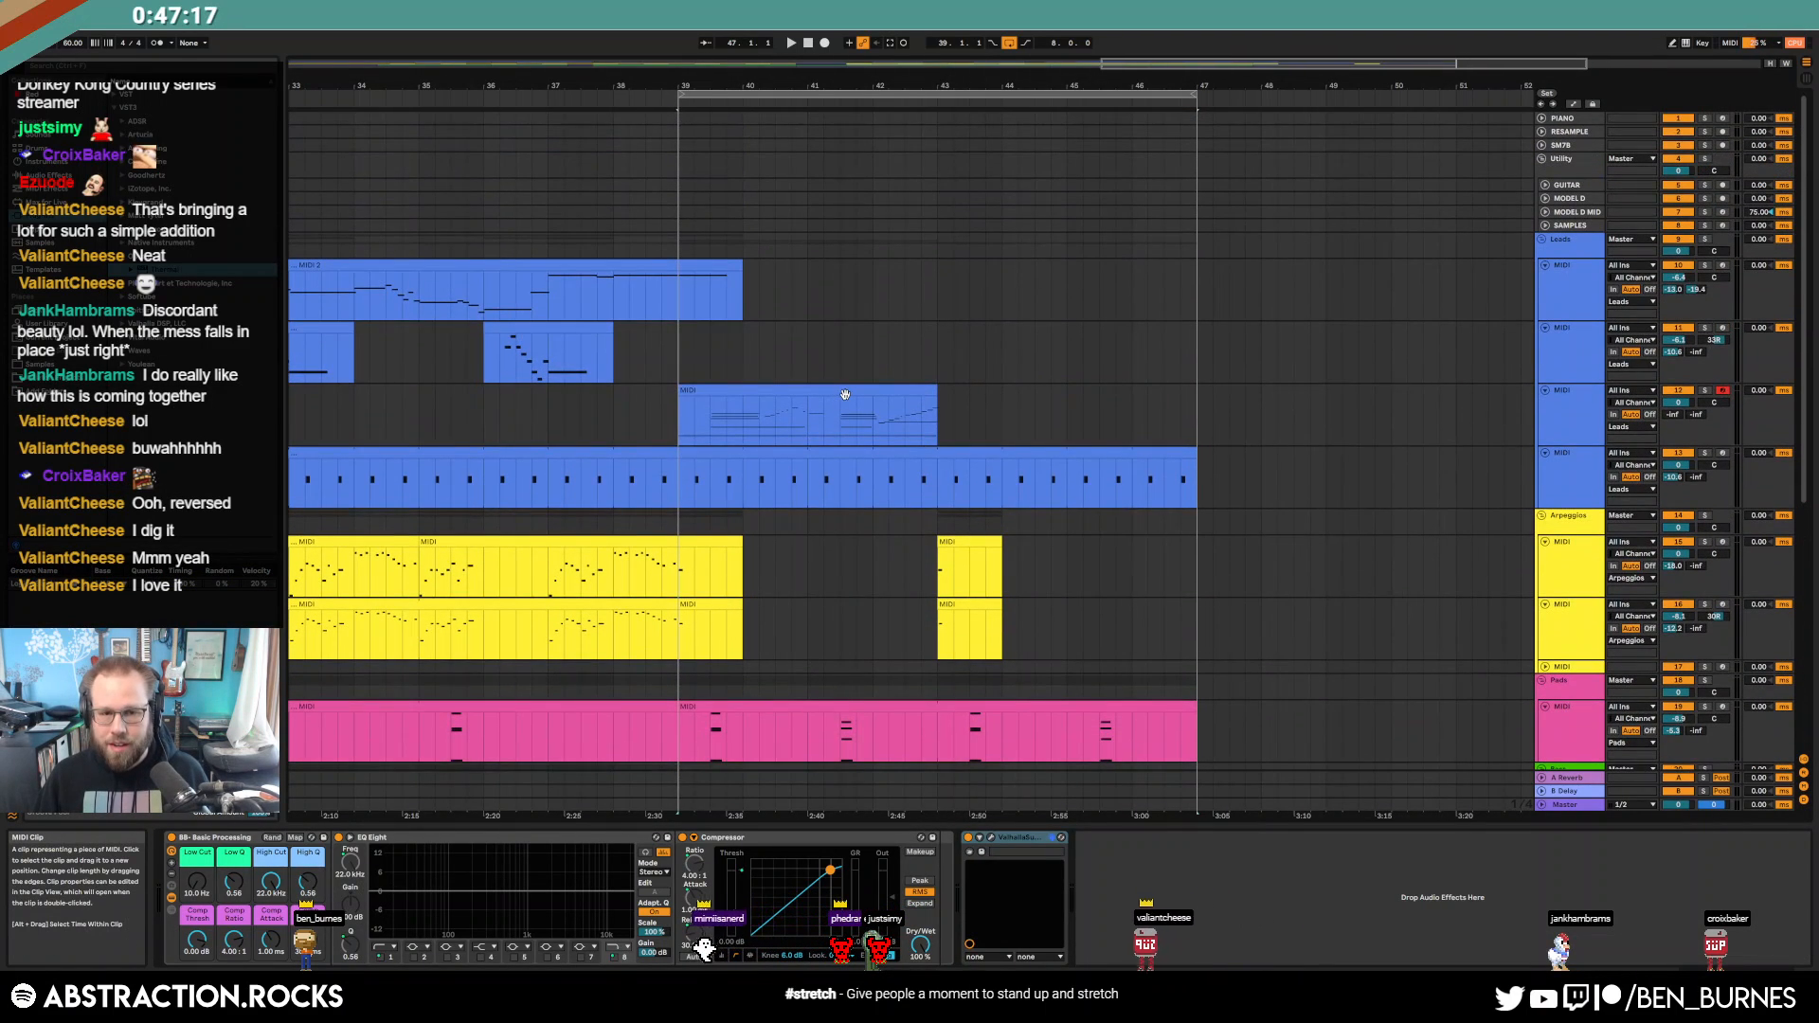
{"action": "left_click", "coordinate": [845, 394]}
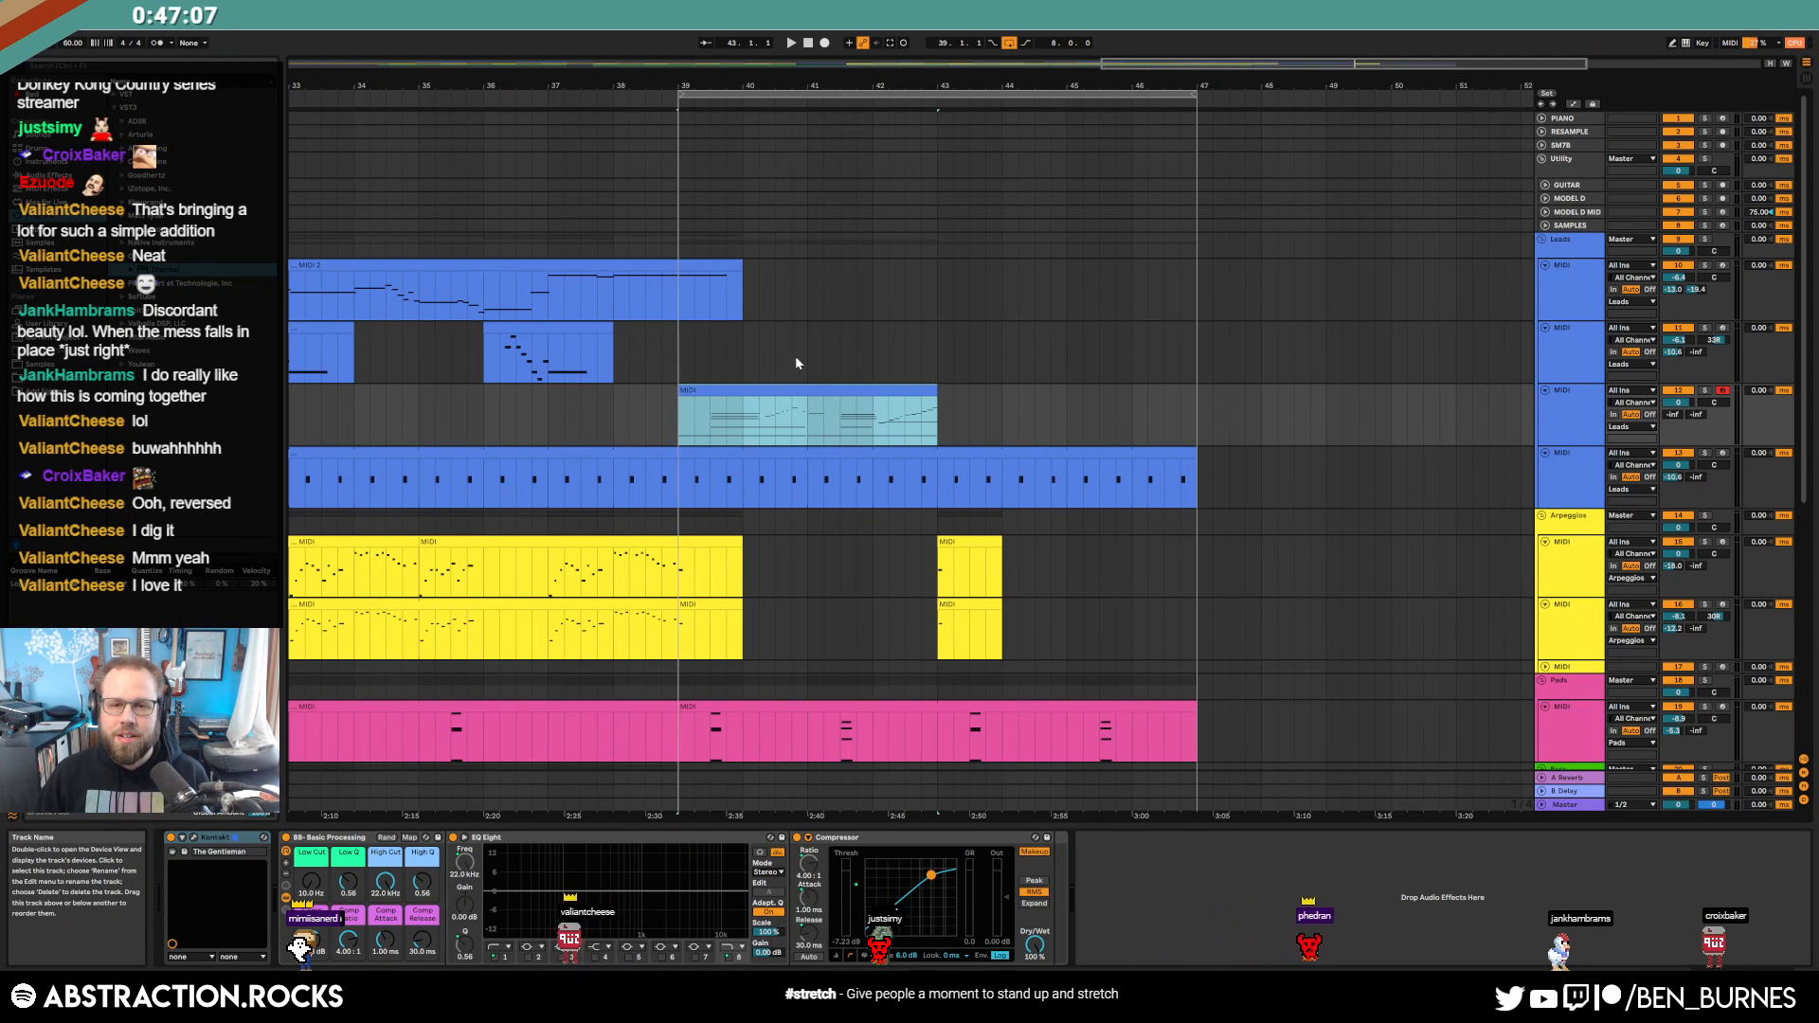
{"action": "left_click", "coordinate": [715, 392]}
{"action": "key", "text": "Delete"}
{"action": "left_click", "coordinate": [607, 412]}
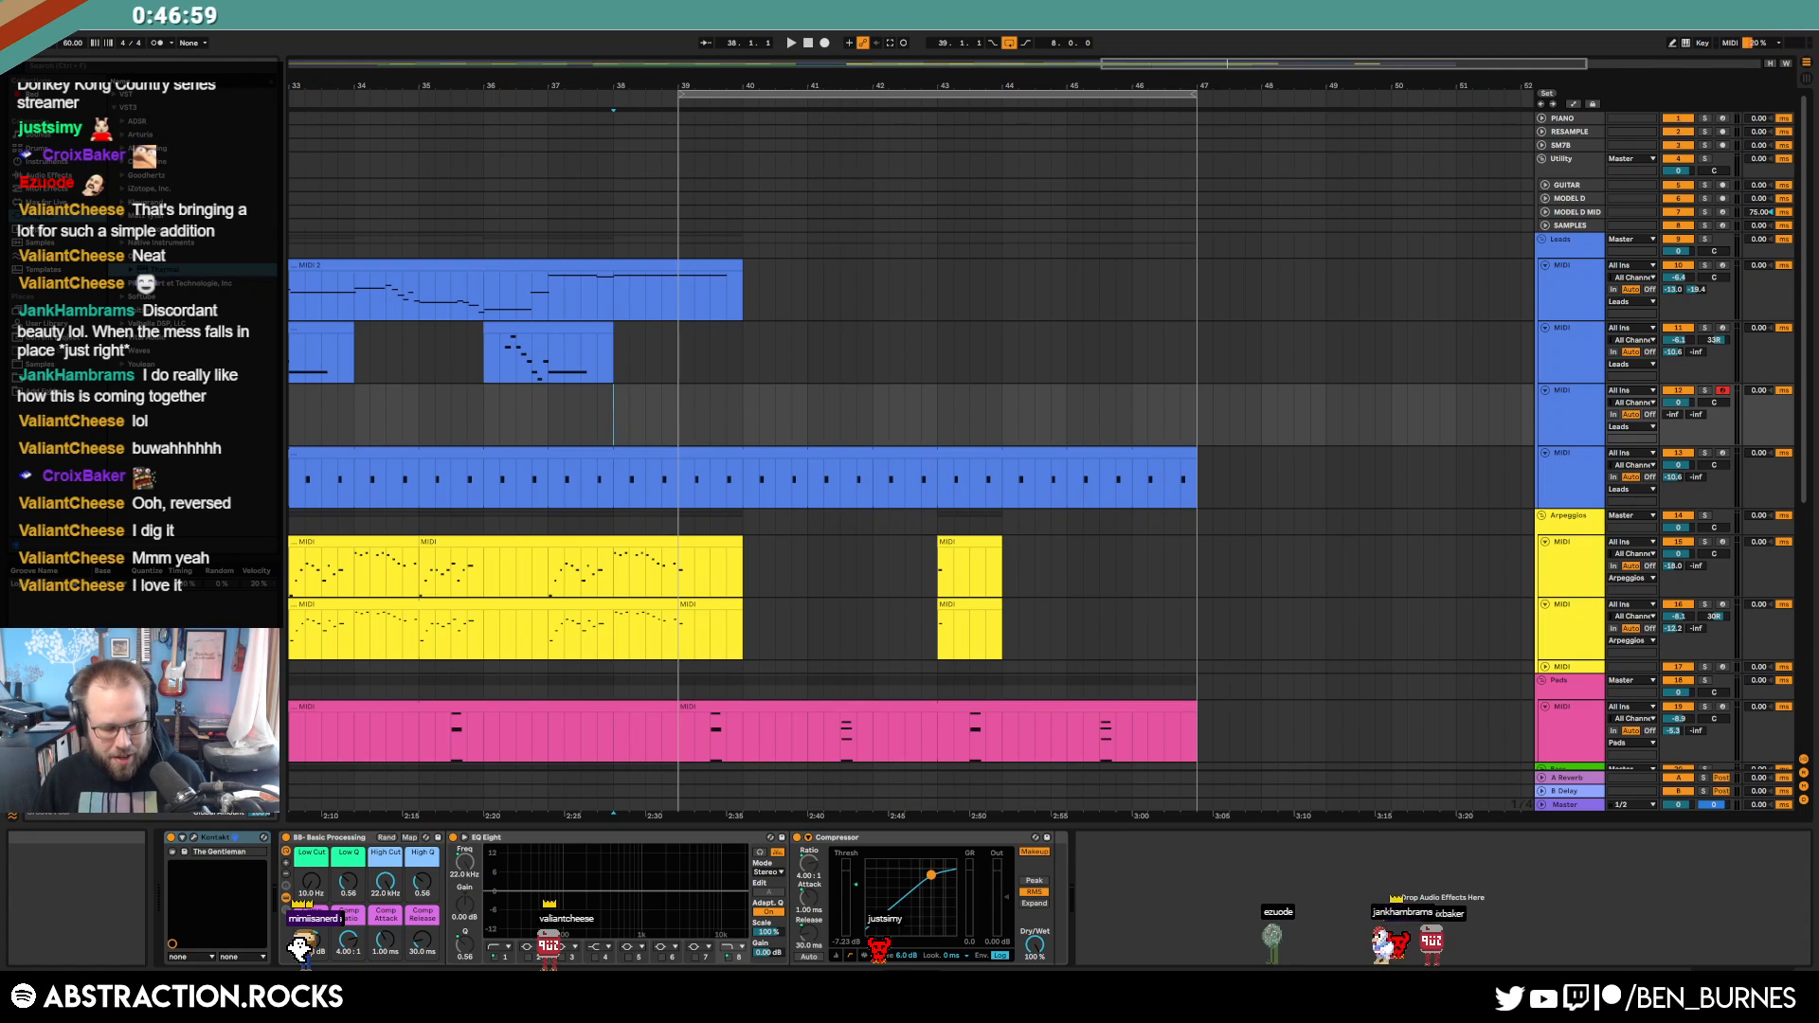
{"action": "key", "text": "F9"}
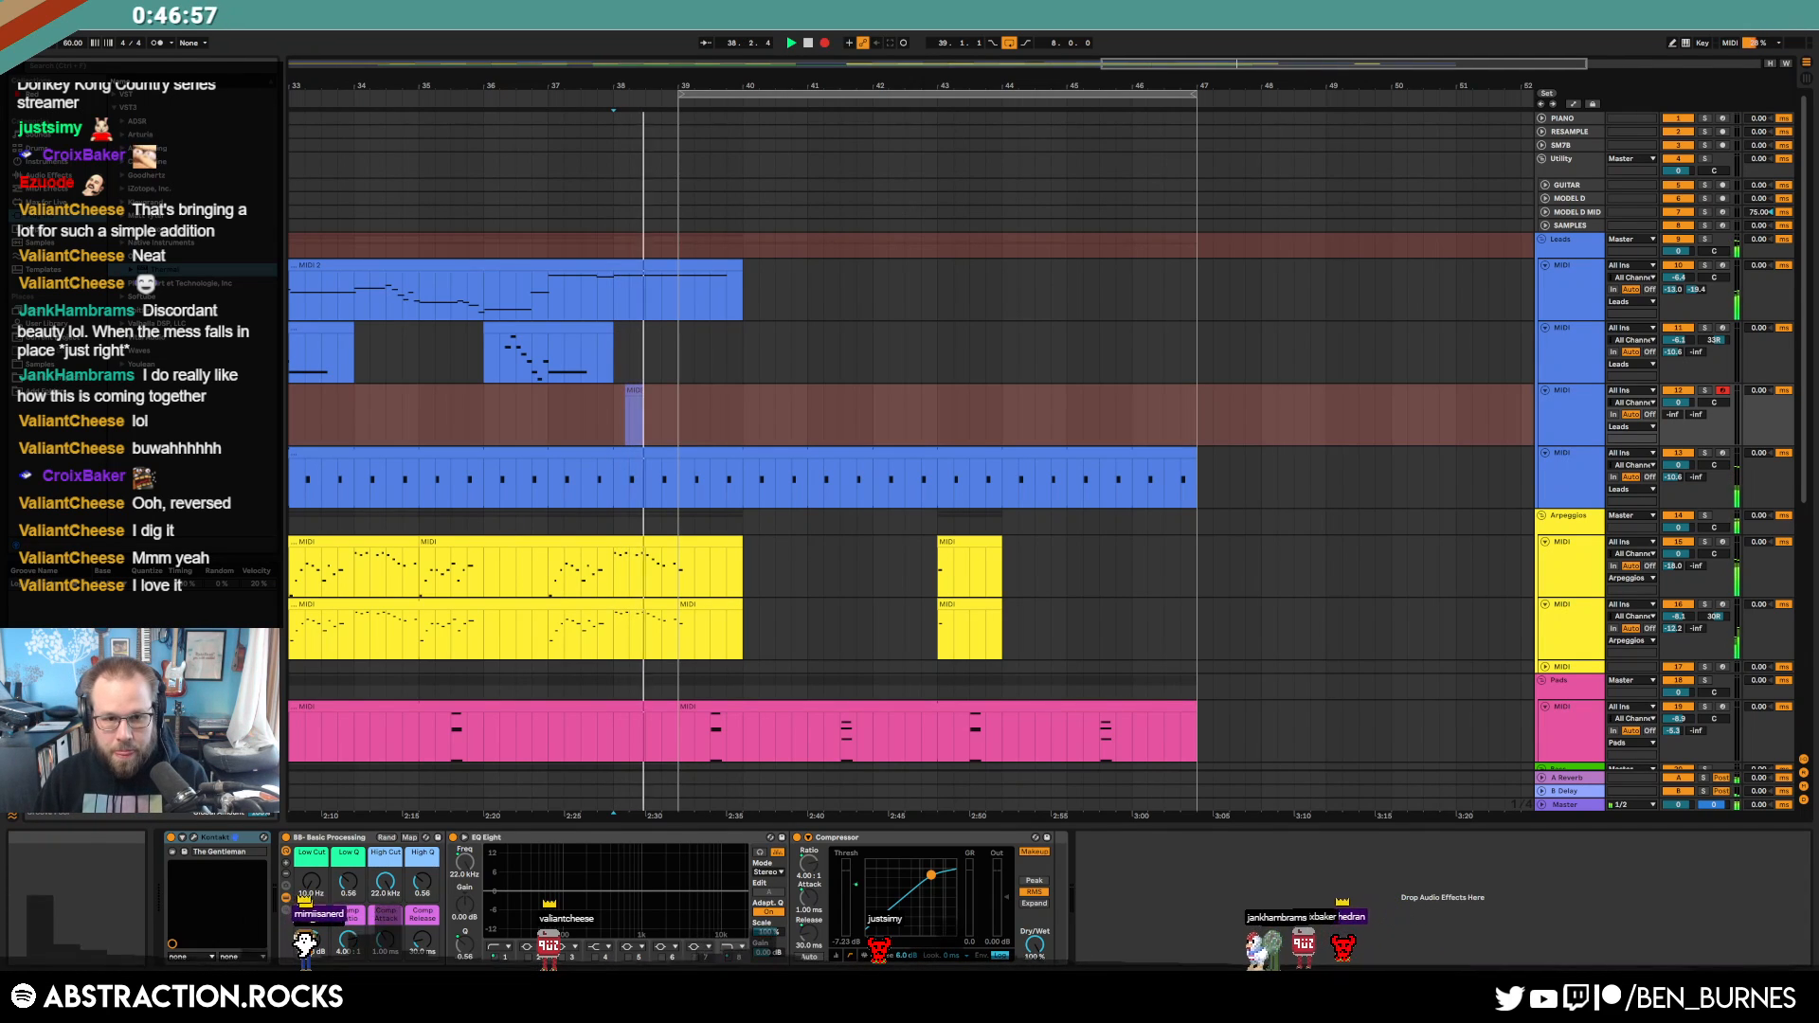
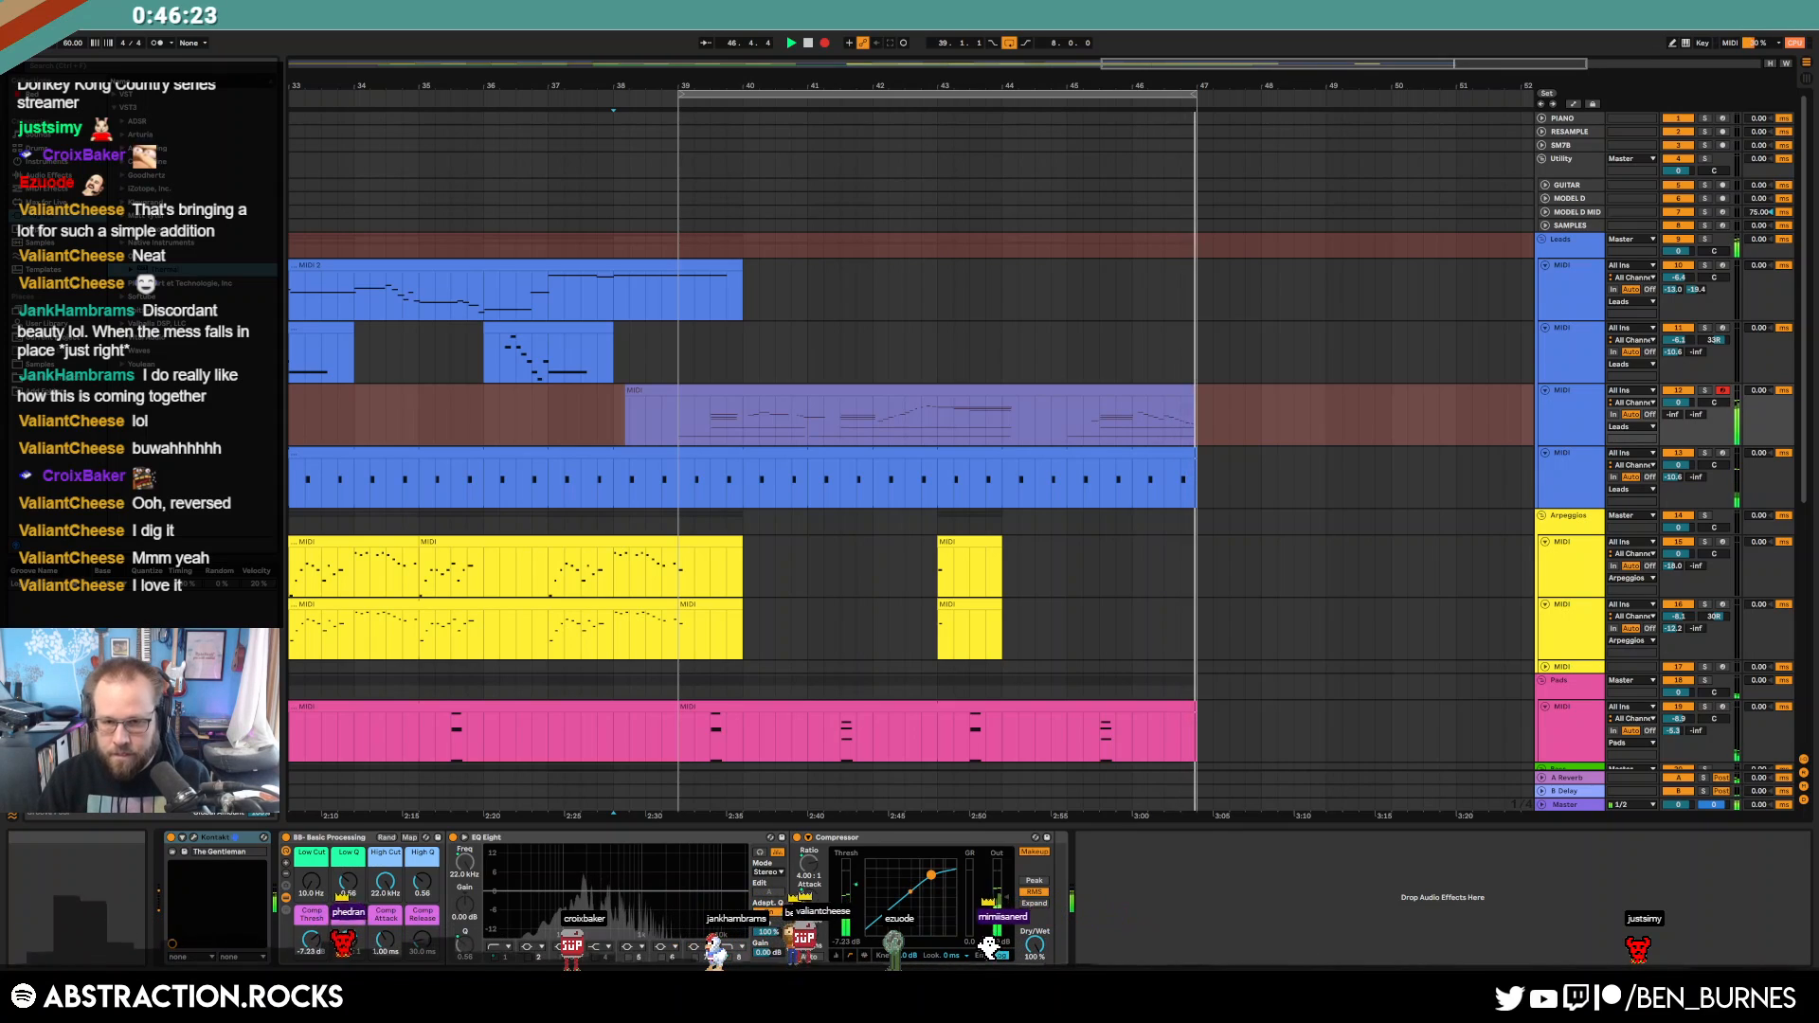
Stop the recording and trim the start of the new third lead clip to bar 39.
{"action": "key", "text": "space"}
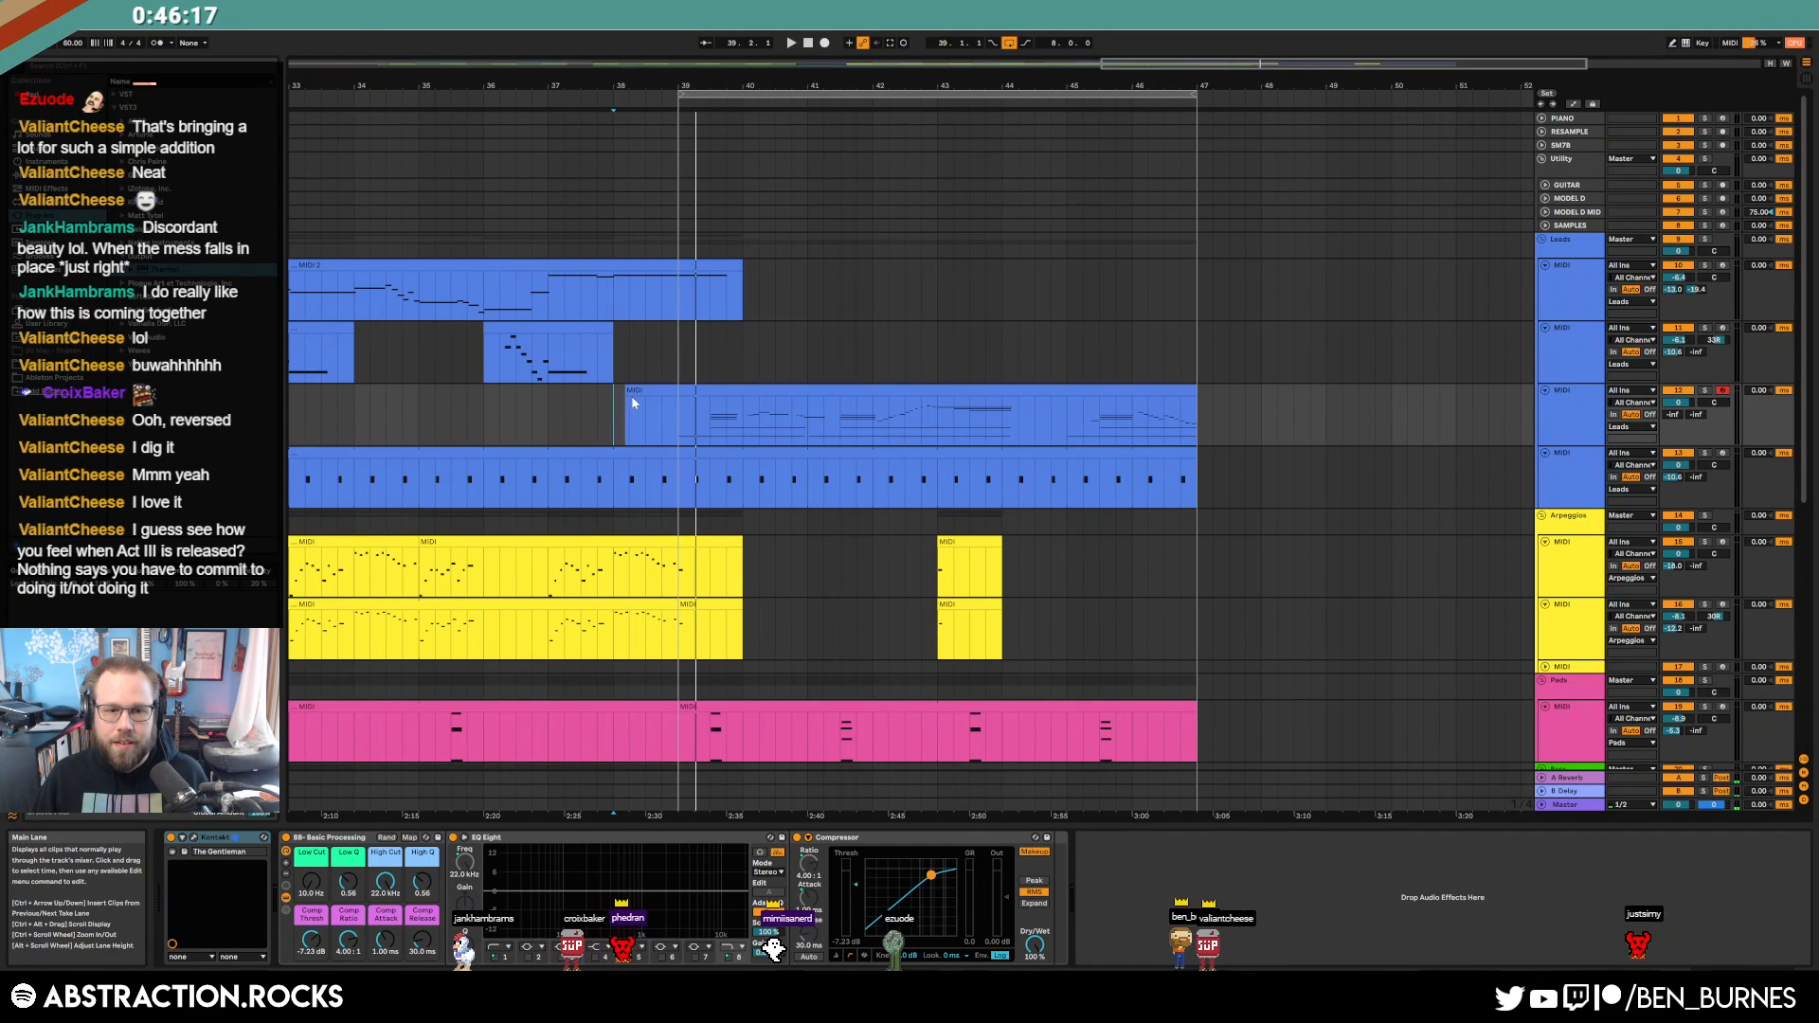
{"action": "left_click_drag", "start_coordinate": [626, 405], "coordinate": [672, 402]}
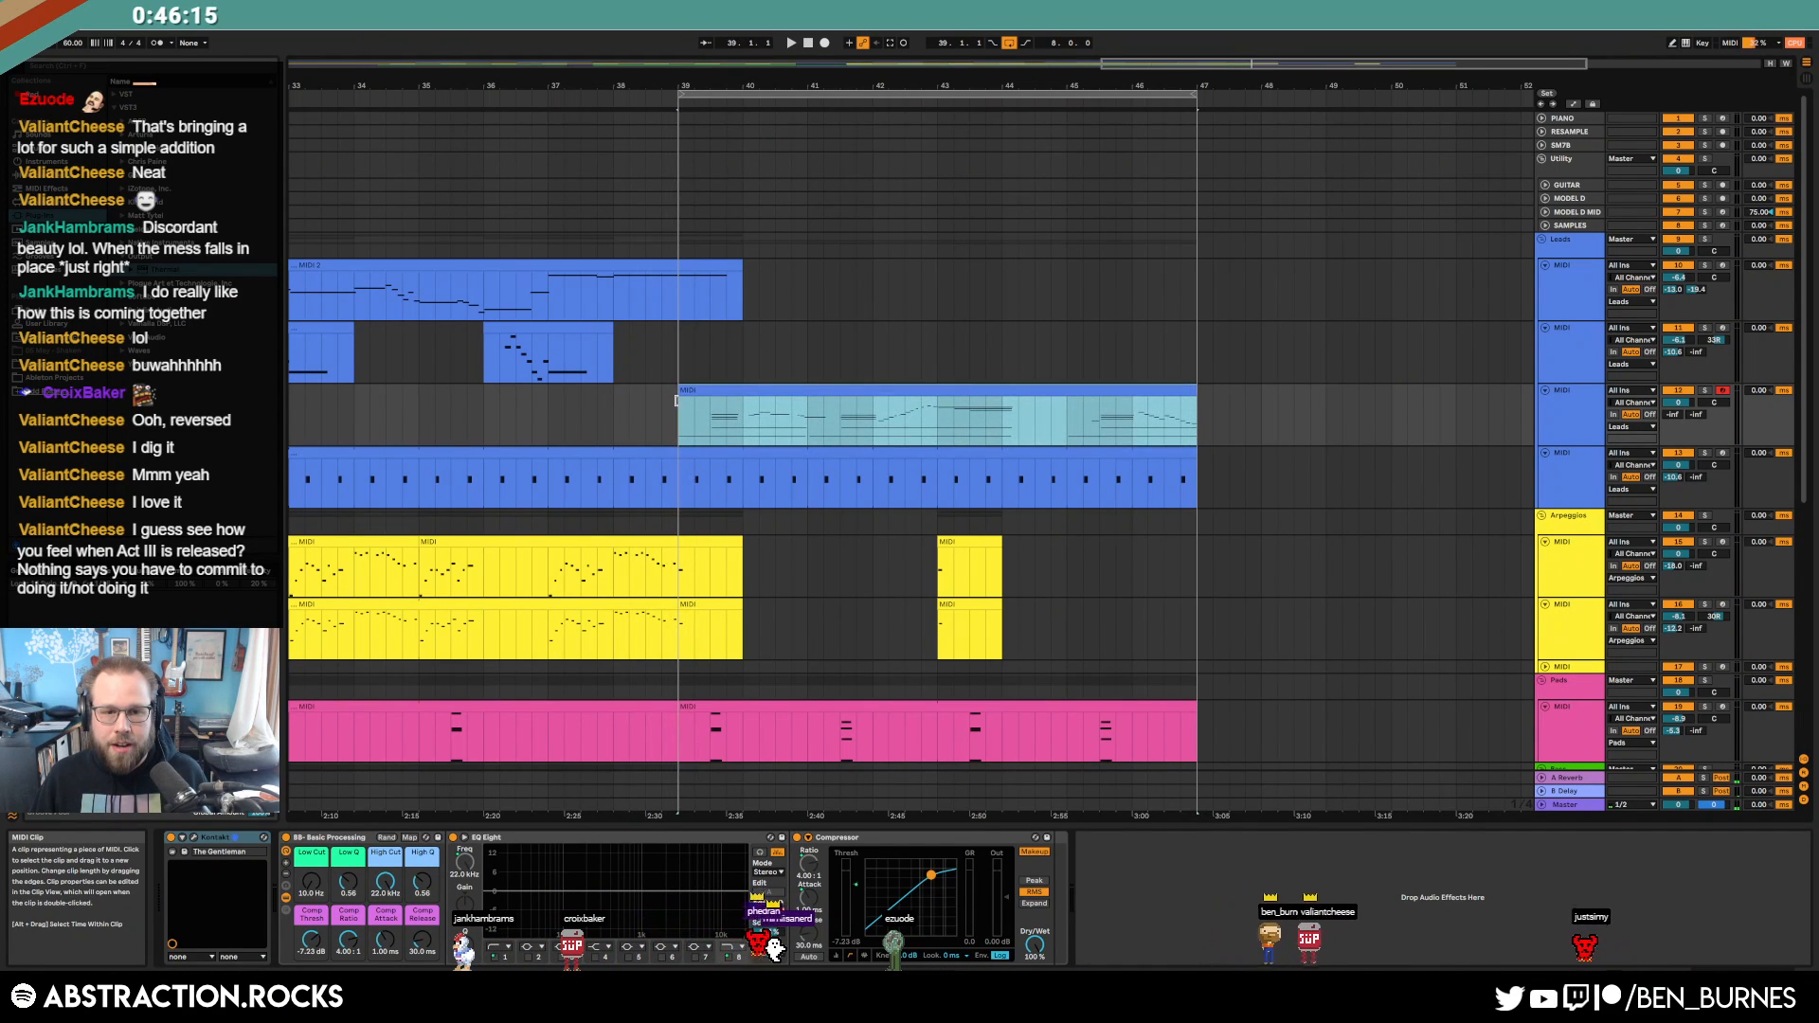
Open the lead clip's notes and shorten the held notes that run past bar 44 so they end just before it.
{"action": "double_click", "coordinate": [694, 391]}
{"action": "left_click", "coordinate": [797, 929]}
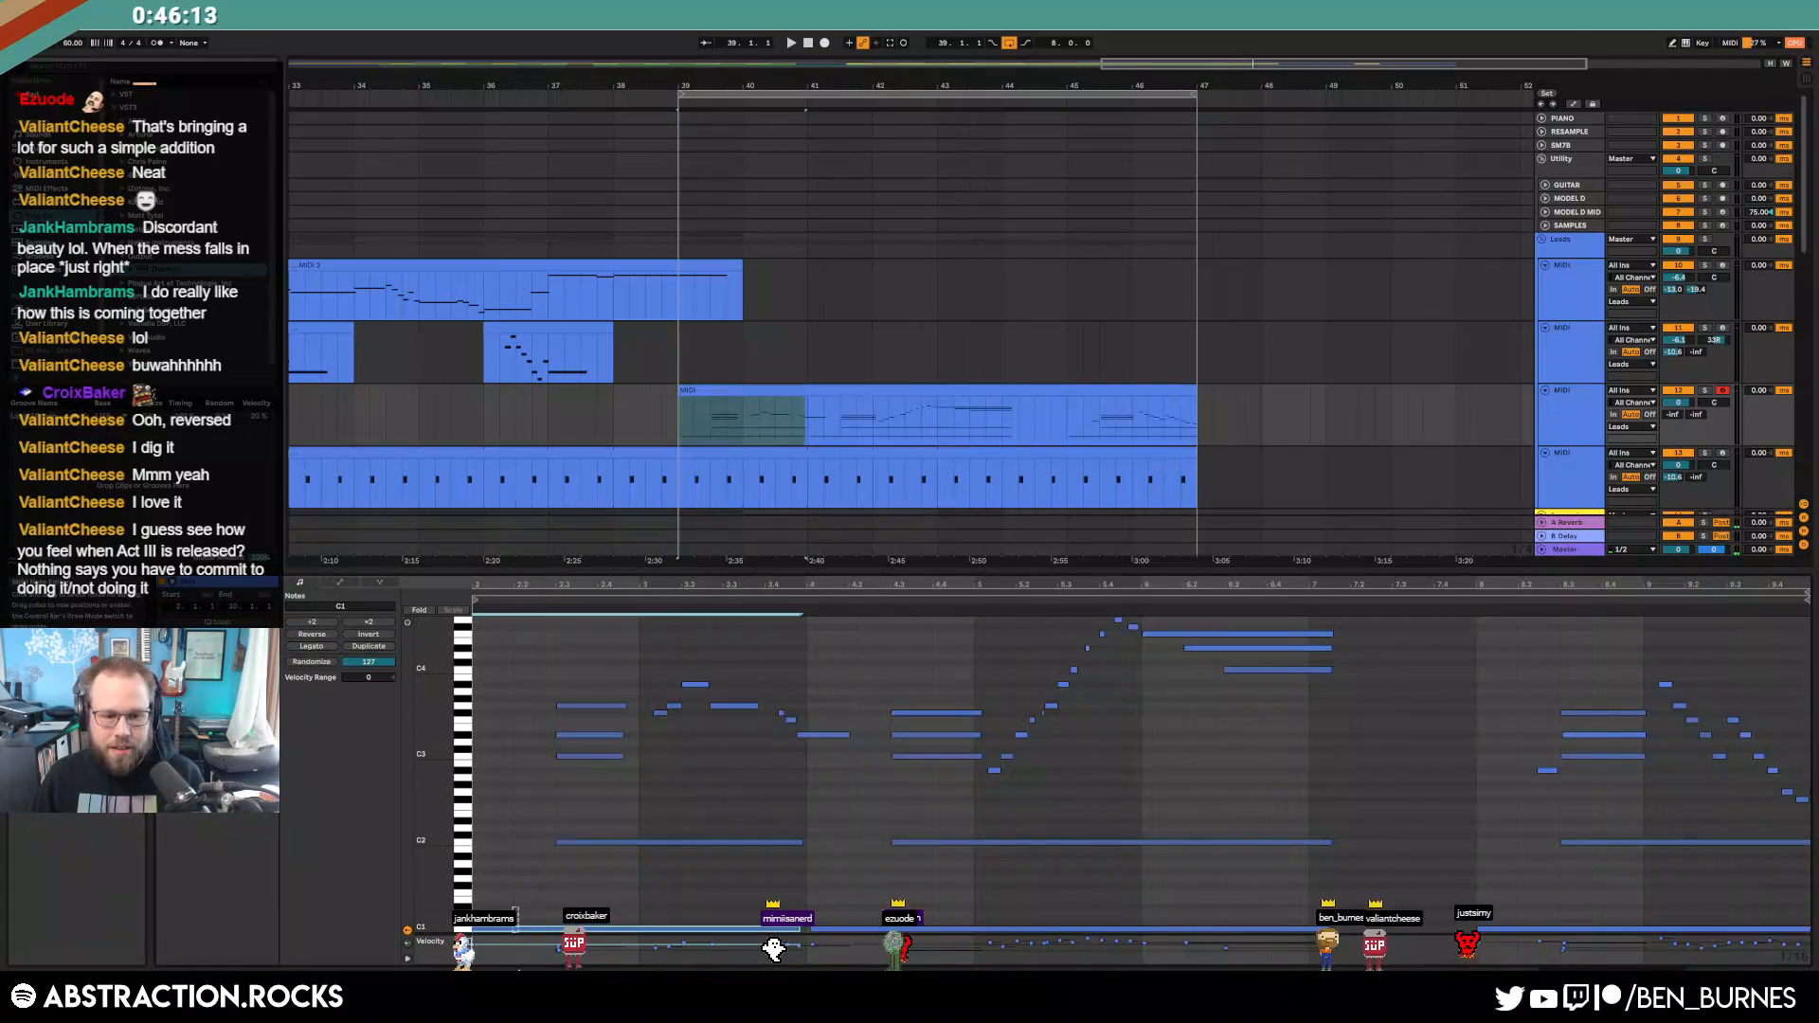
{"action": "left_click", "coordinate": [840, 885]}
{"action": "left_click", "coordinate": [1047, 918]}
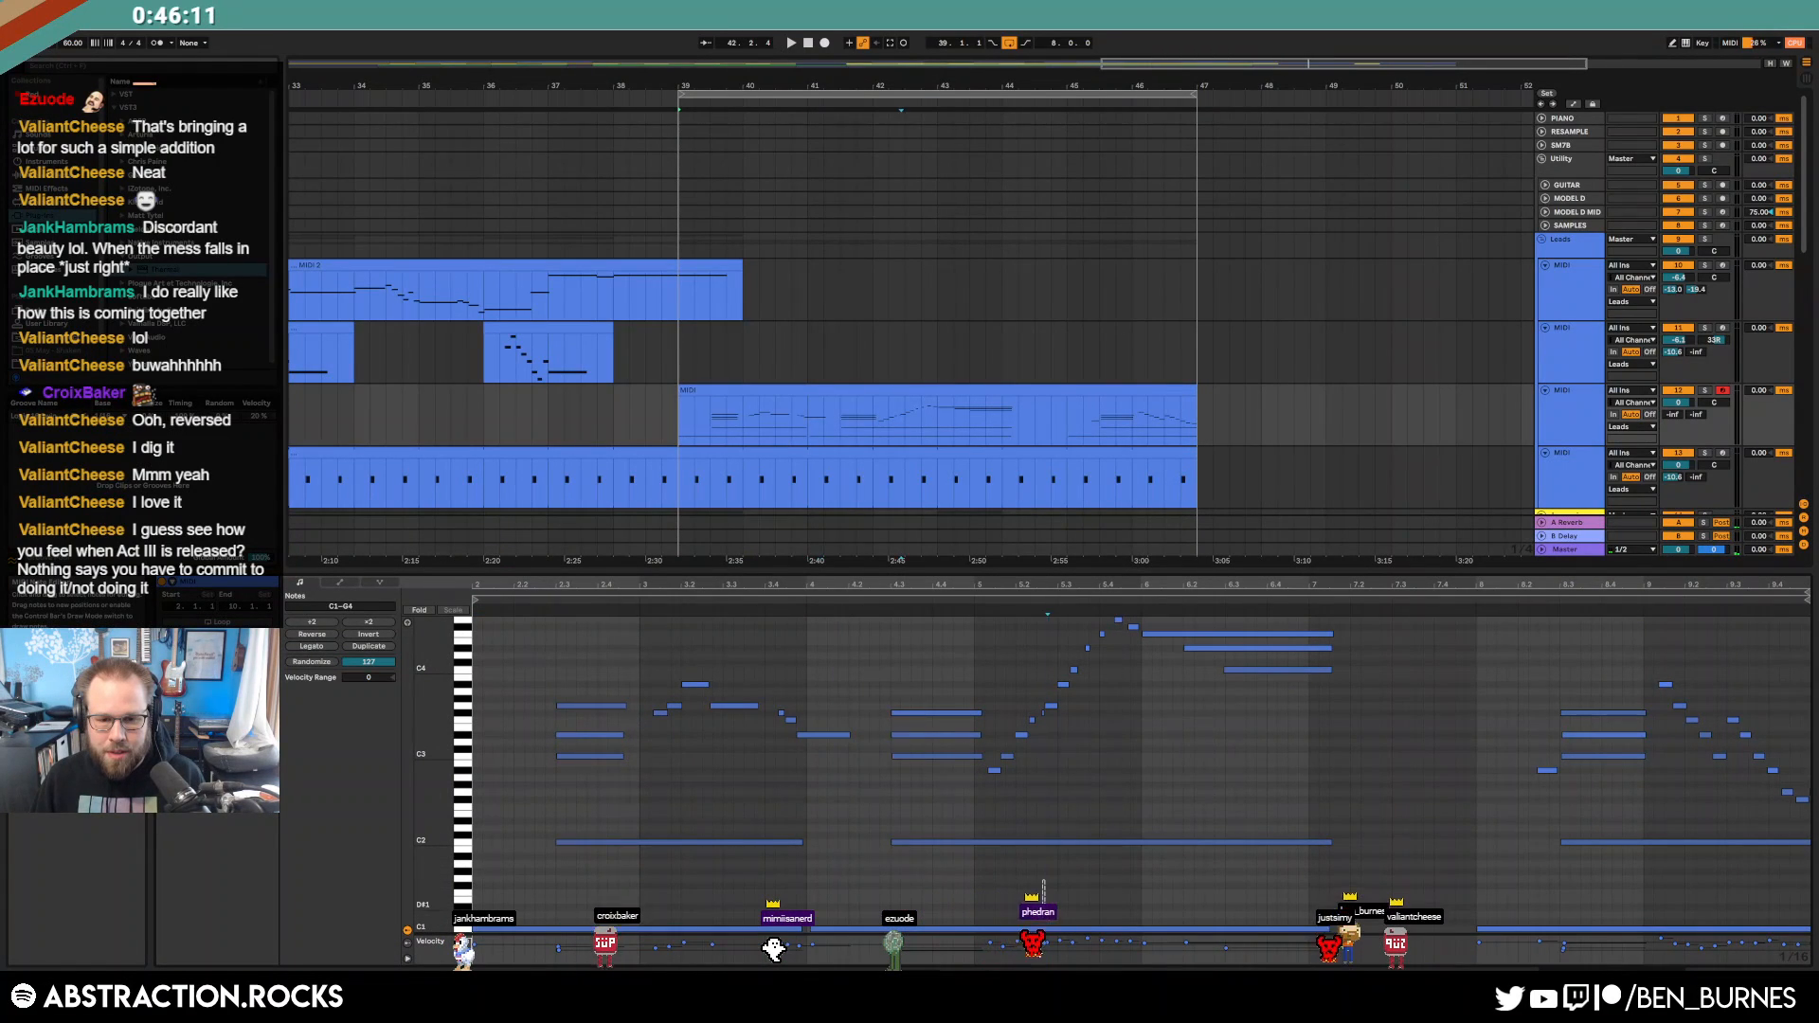
{"action": "left_click_drag", "start_coordinate": [1046, 930], "coordinate": [1039, 930]}
{"action": "scroll", "coordinate": [1333, 754], "scroll_direction": "down", "scroll_amount": 1}
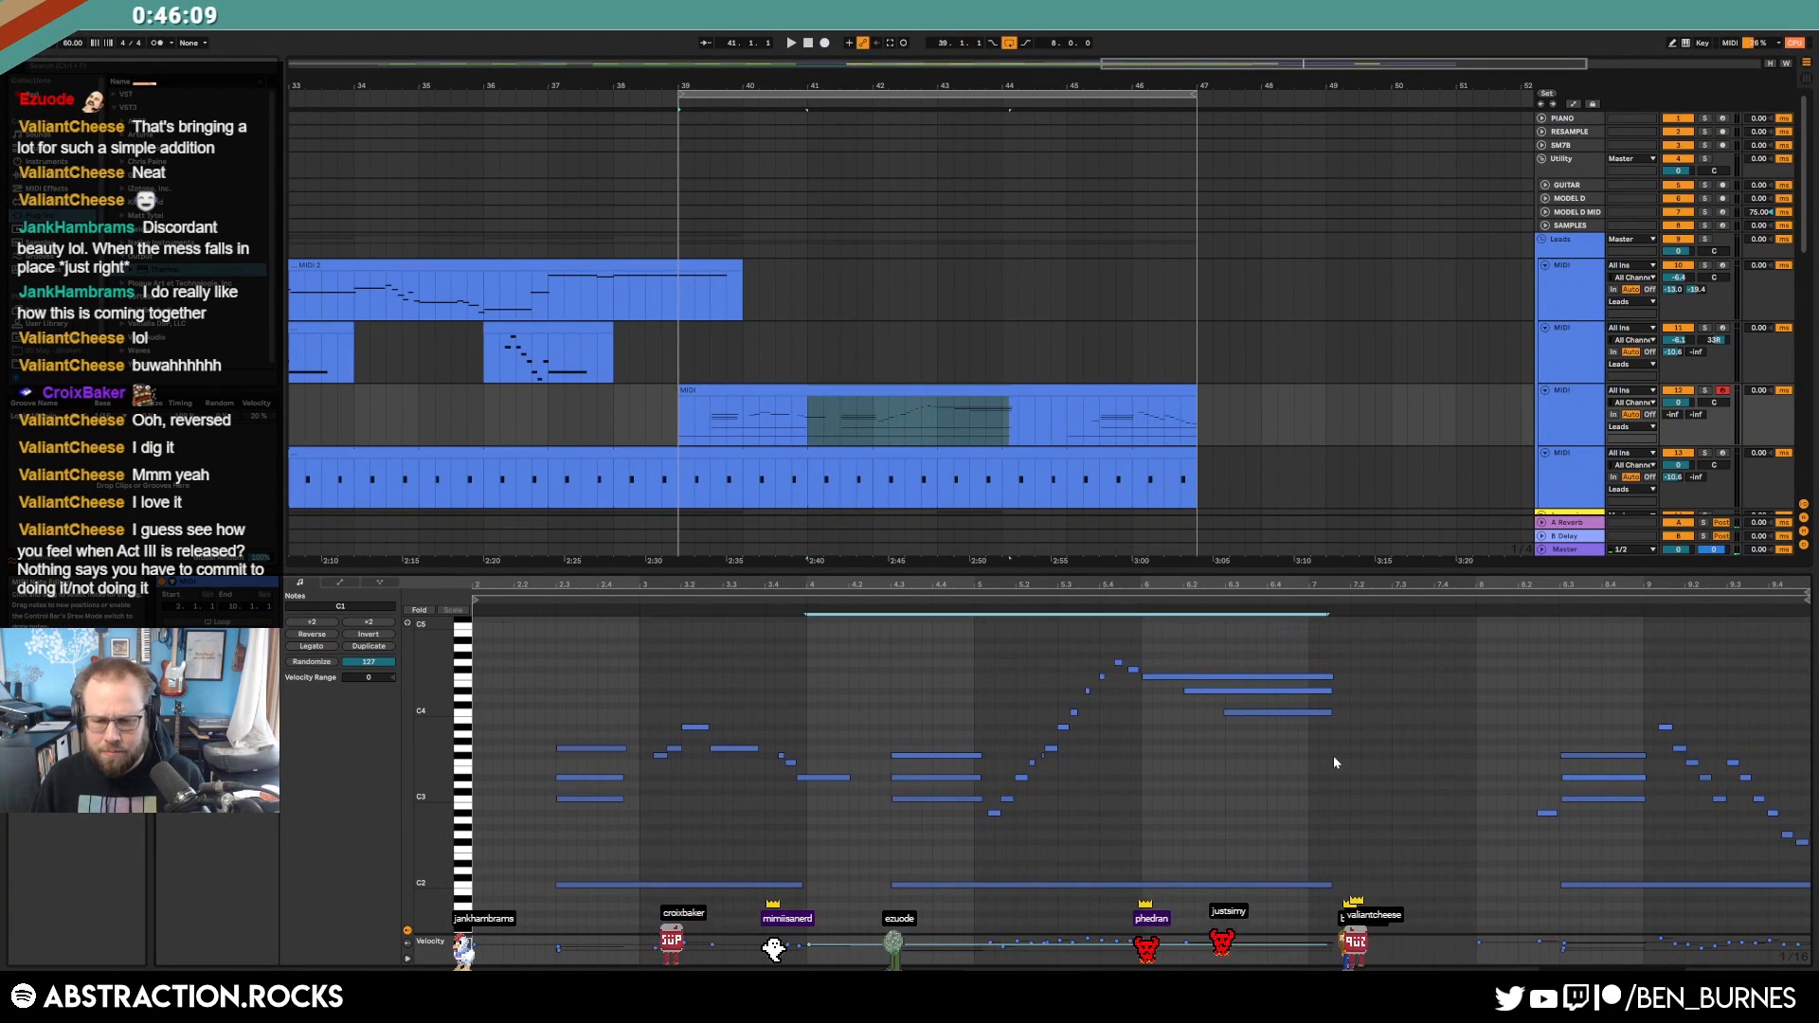
{"action": "scroll", "coordinate": [1286, 761], "scroll_direction": "up", "scroll_amount": 4}
{"action": "left_click_drag", "start_coordinate": [1276, 653], "coordinate": [1299, 925]}
{"action": "scroll", "coordinate": [1330, 860], "scroll_direction": "down", "scroll_amount": 6}
{"action": "key", "text": "shift+Left"}
{"action": "key", "text": "shift+Left"}
{"action": "key", "text": "shift+Left"}
{"action": "left_click", "coordinate": [1151, 822]}
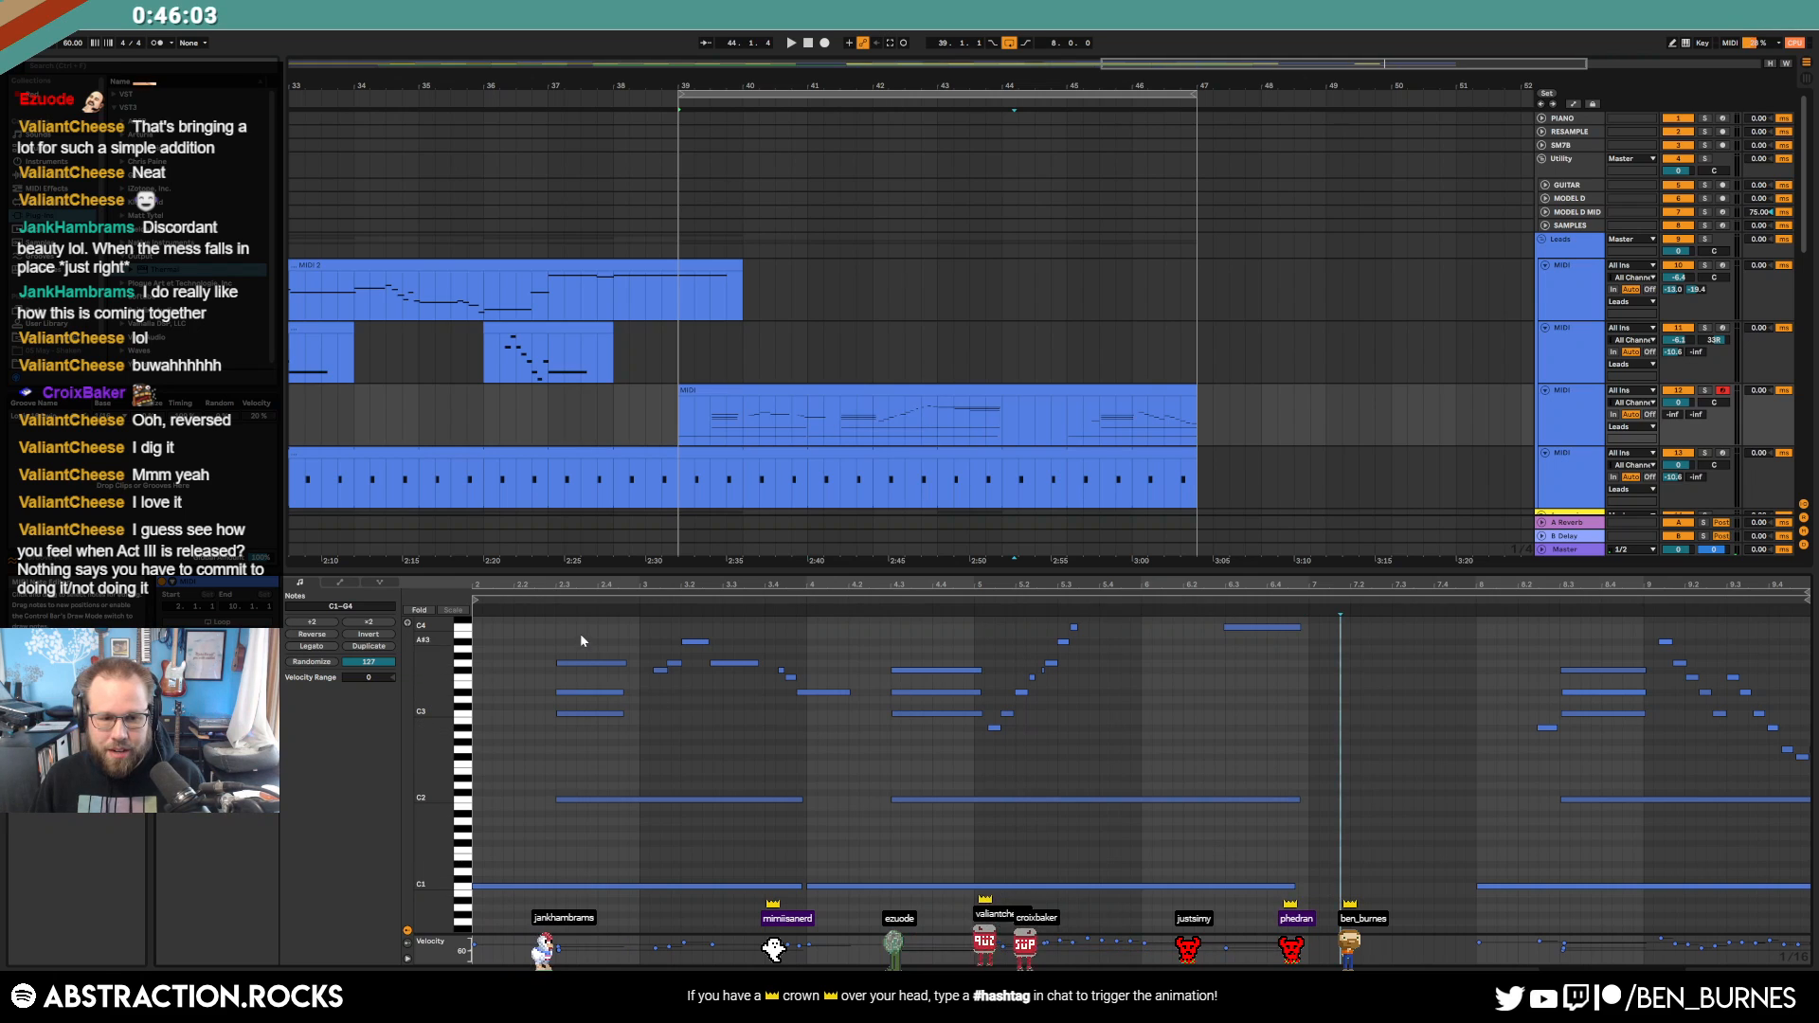
Copy the opening chord with its C1 and C2 bass notes and paste them at bar 43.
{"action": "left_click_drag", "start_coordinate": [582, 635], "coordinate": [598, 830]}
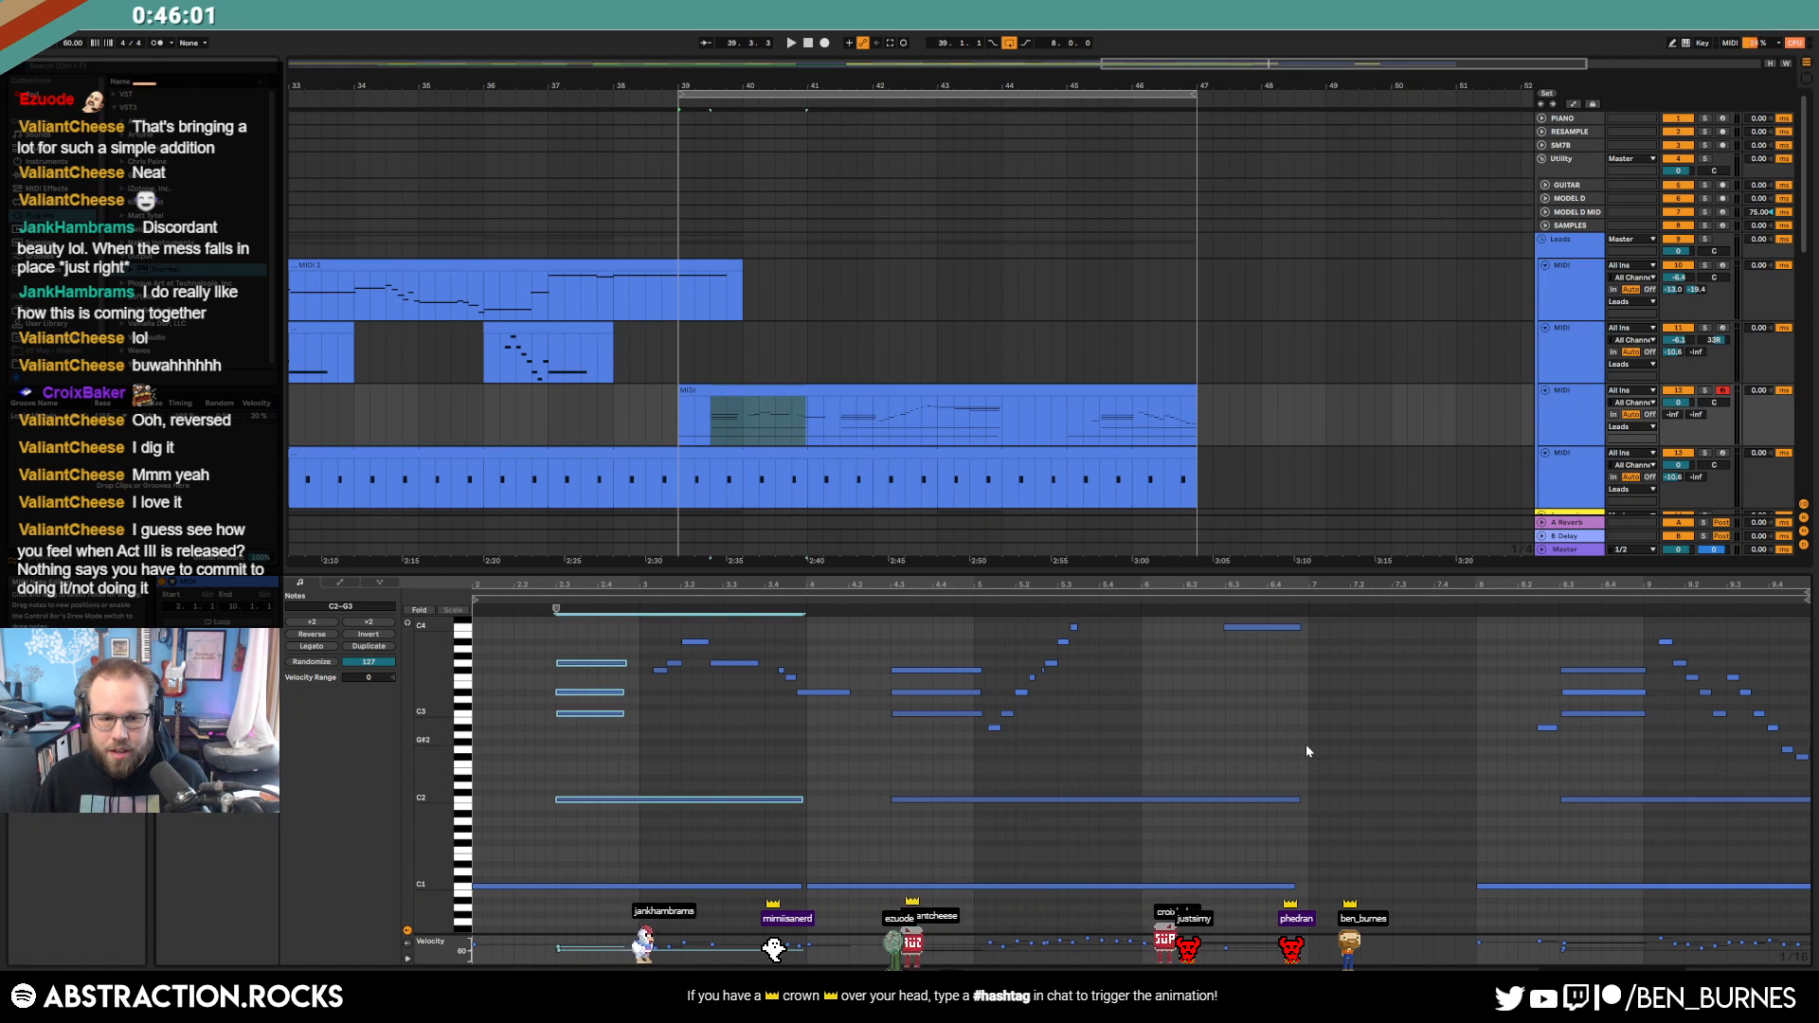
{"action": "left_click_drag", "start_coordinate": [547, 912], "coordinate": [571, 835]}
{"action": "left_click_drag", "start_coordinate": [595, 663], "coordinate": [595, 661]}
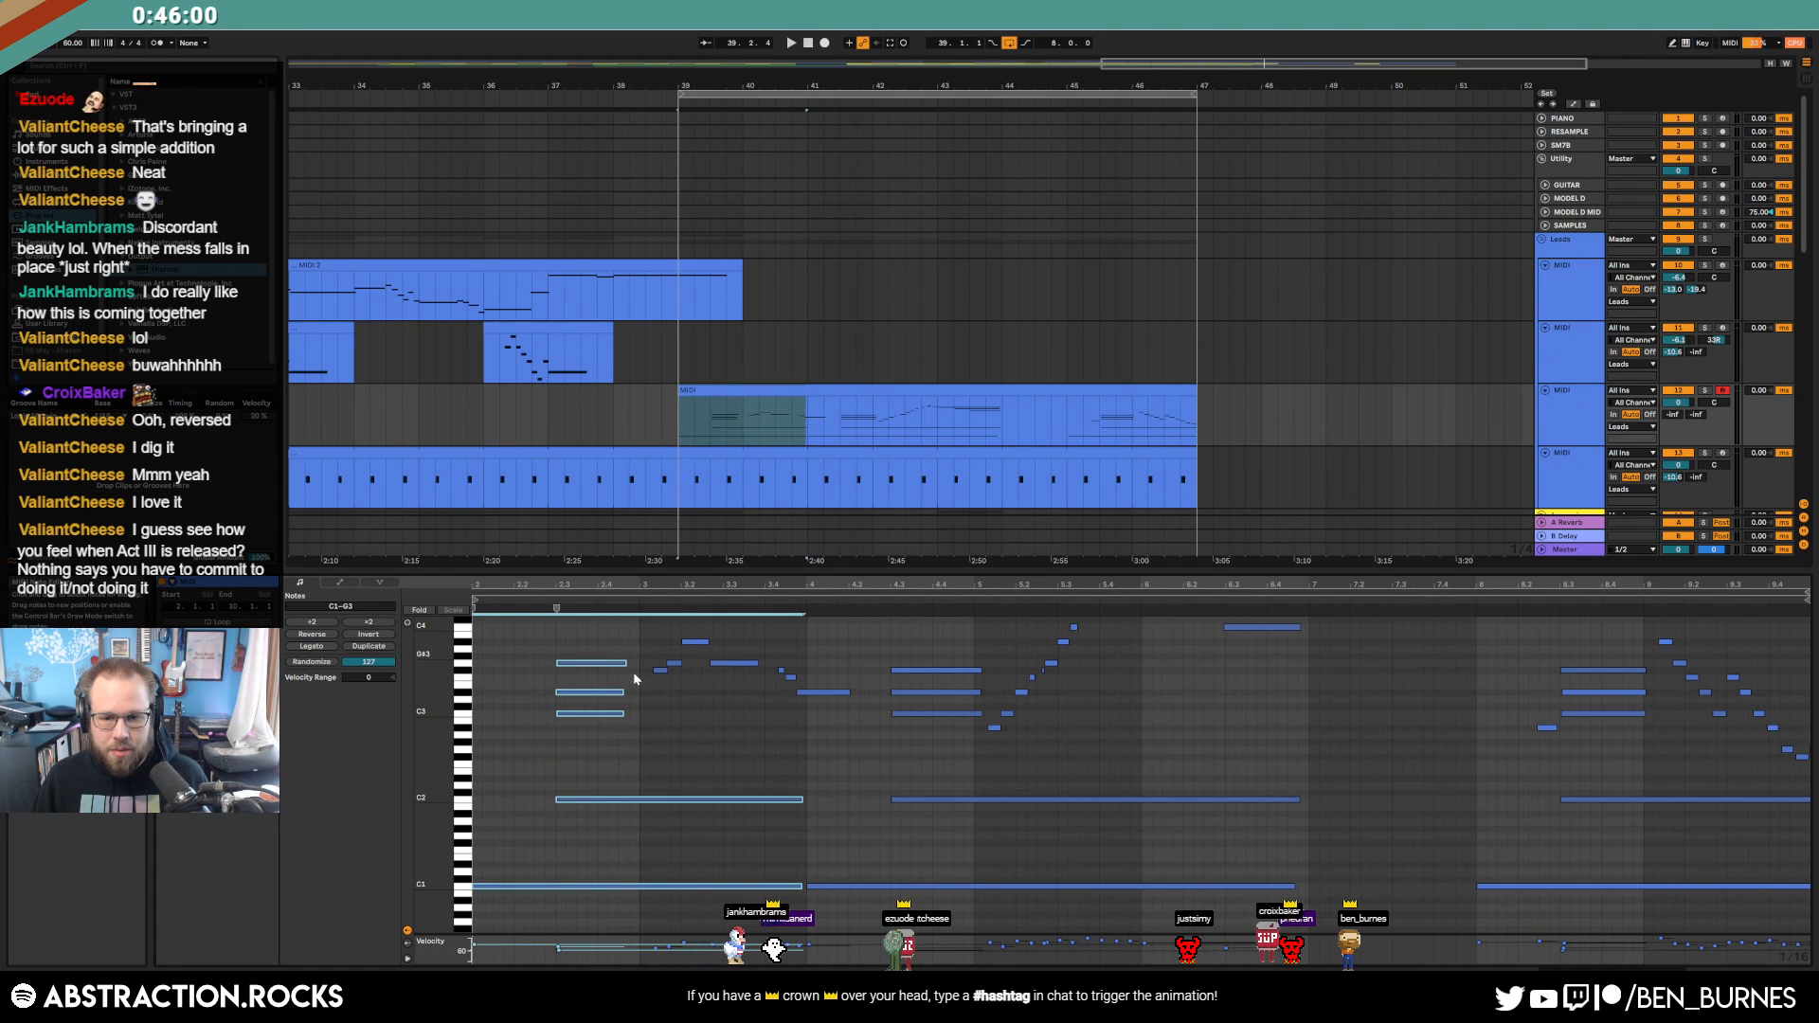
{"action": "left_click", "coordinate": [1310, 697]}
{"action": "key", "text": "ctrl+v"}
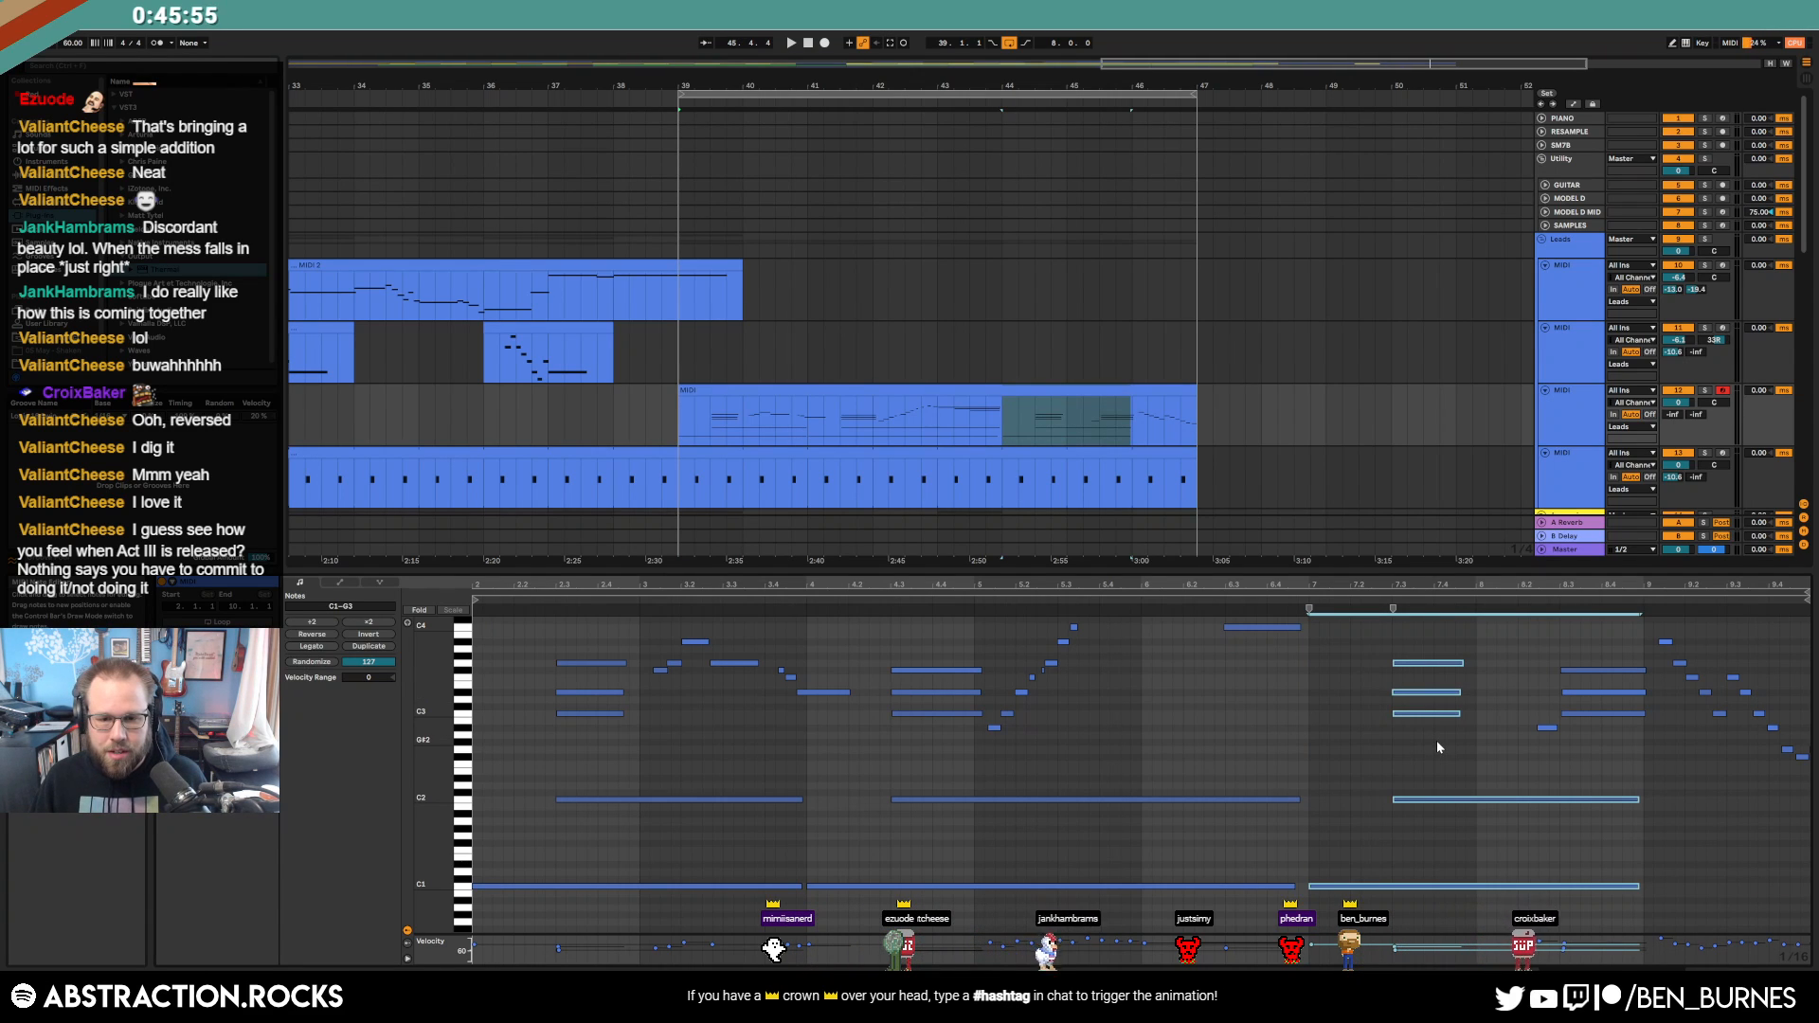
{"action": "key", "text": "ctrl+z"}
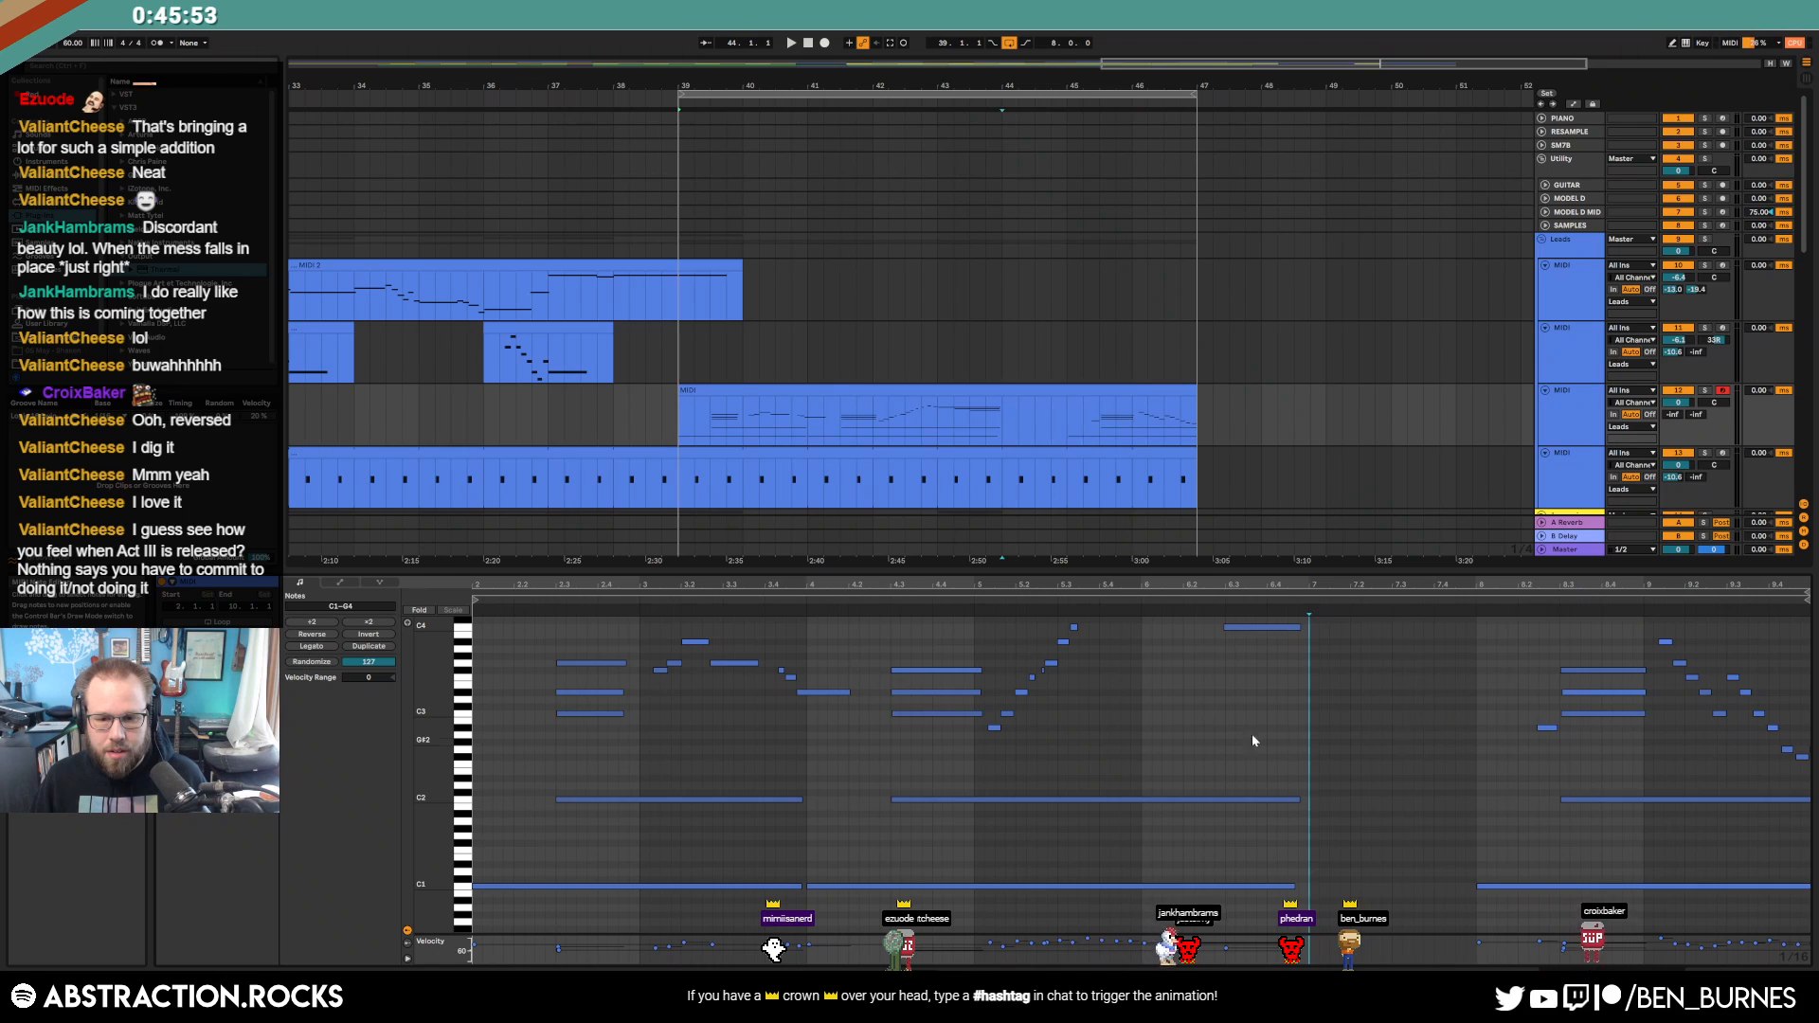
{"action": "left_click", "coordinate": [1137, 726]}
{"action": "key", "text": "ctrl+v"}
{"action": "left_click", "coordinate": [1180, 747]}
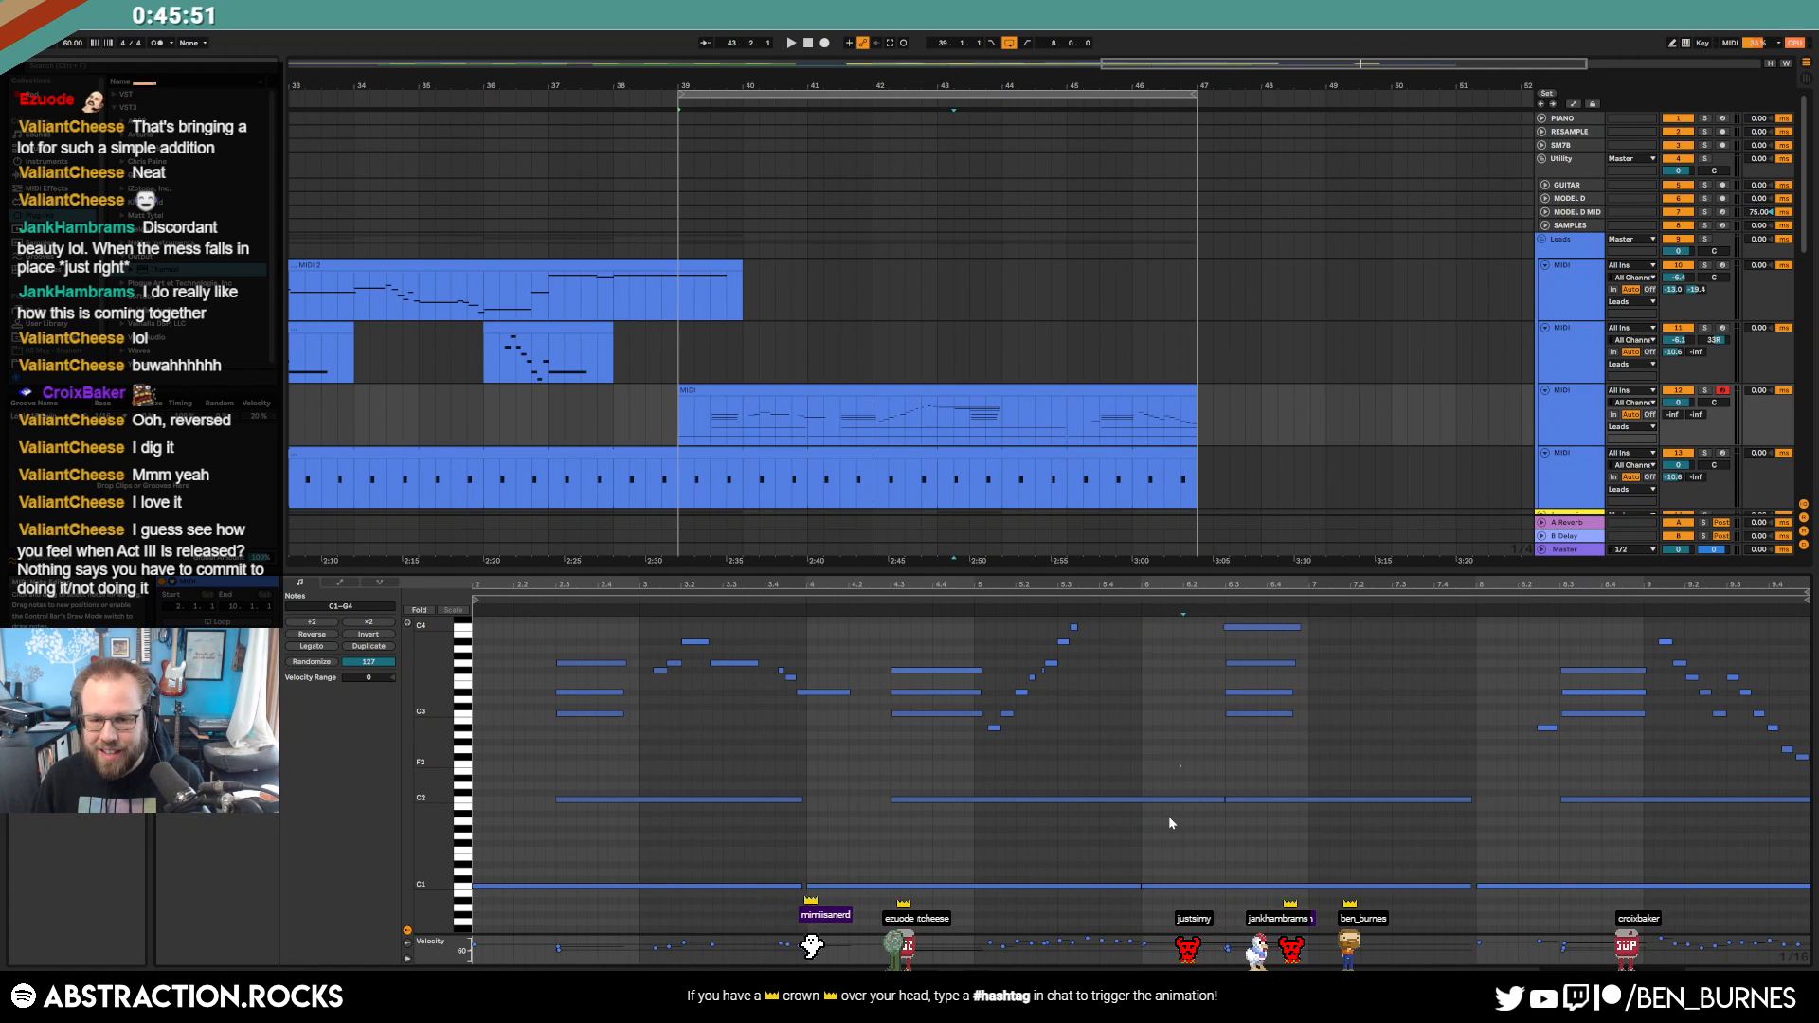
Shorten the held C2 note before the pasted chord so it ends just before bar 43.
{"action": "left_click", "coordinate": [1170, 800]}
{"action": "key", "text": "shift+Left"}
{"action": "key", "text": "shift+Left"}
{"action": "key", "text": "shift+Left"}
{"action": "key", "text": "shift+Left"}
{"action": "key", "text": "shift+Left"}
{"action": "key", "text": "shift+Left"}
{"action": "key", "text": "shift+Left"}
{"action": "key", "text": "shift+Left"}
{"action": "key", "text": "shift+Left"}
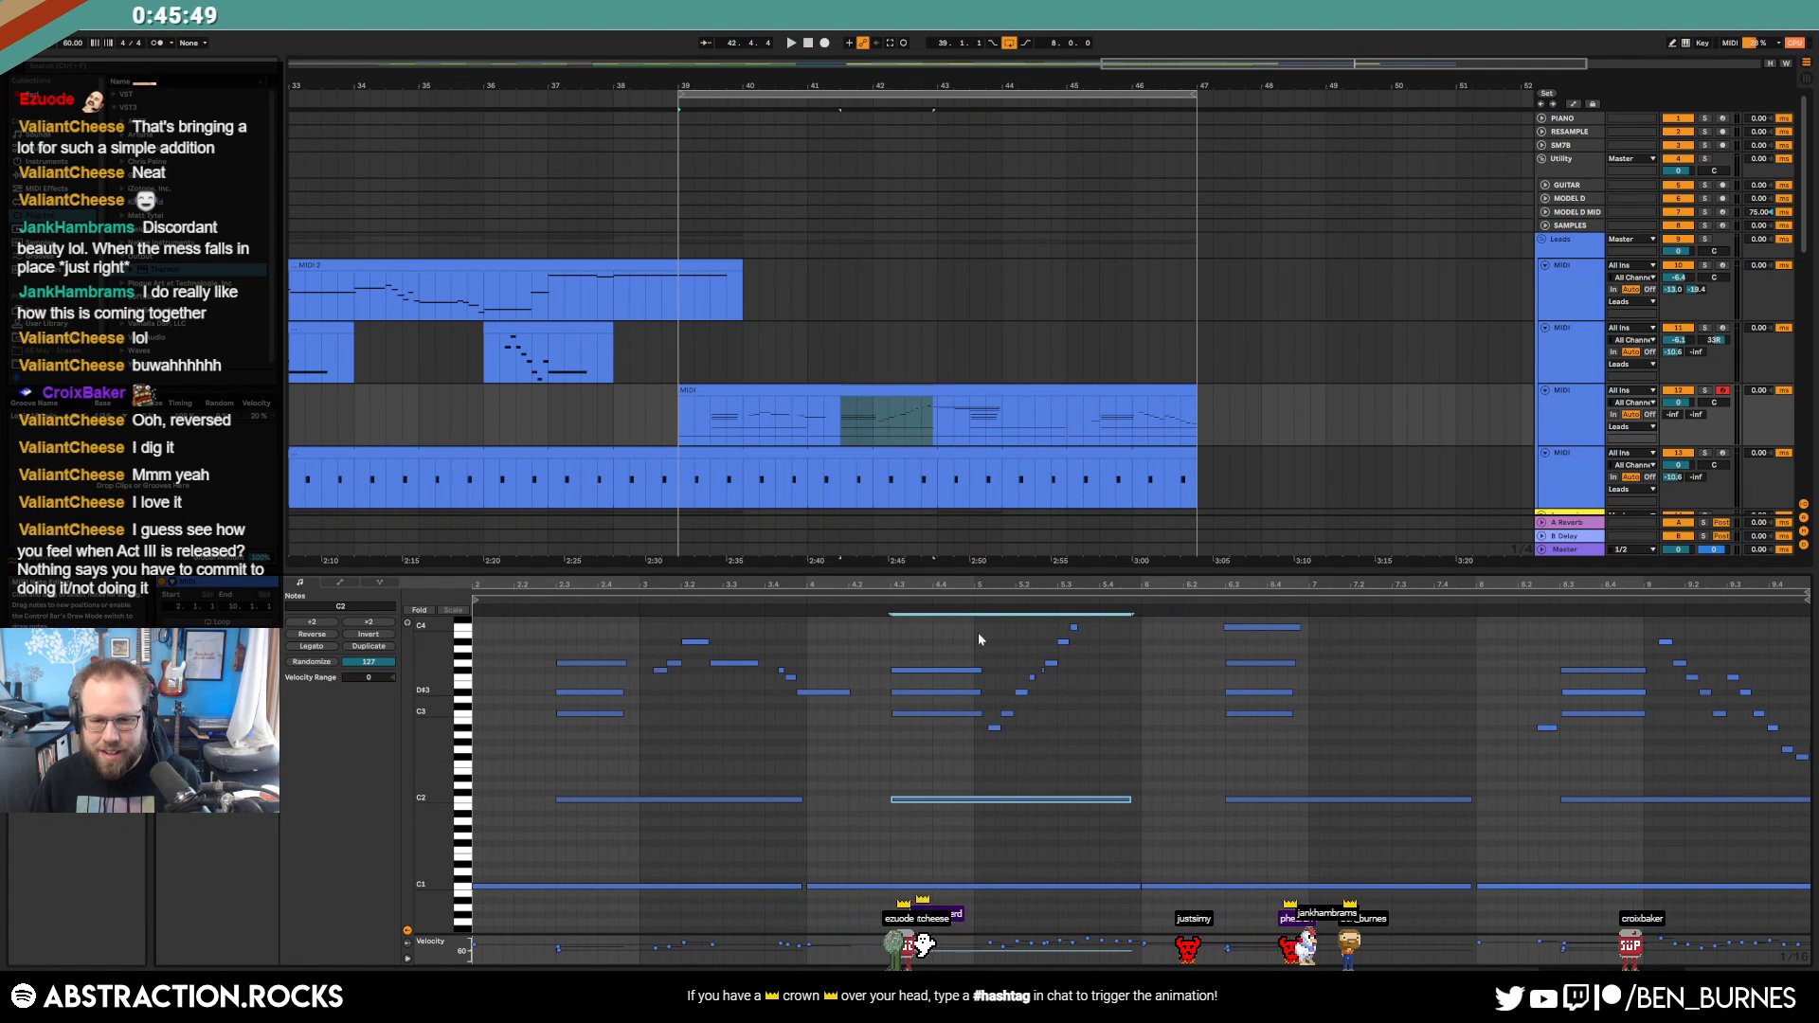
Play the section back and nudge the descending melody notes around bar 41 slightly earlier.
{"action": "key", "text": "space"}
{"action": "mouse_move", "coordinate": [432, 705]}
{"action": "left_mouse_down"}
{"action": "mouse_move", "coordinate": [409, 705]}
{"action": "mouse_move", "coordinate": [430, 707]}
{"action": "left_mouse_up"}
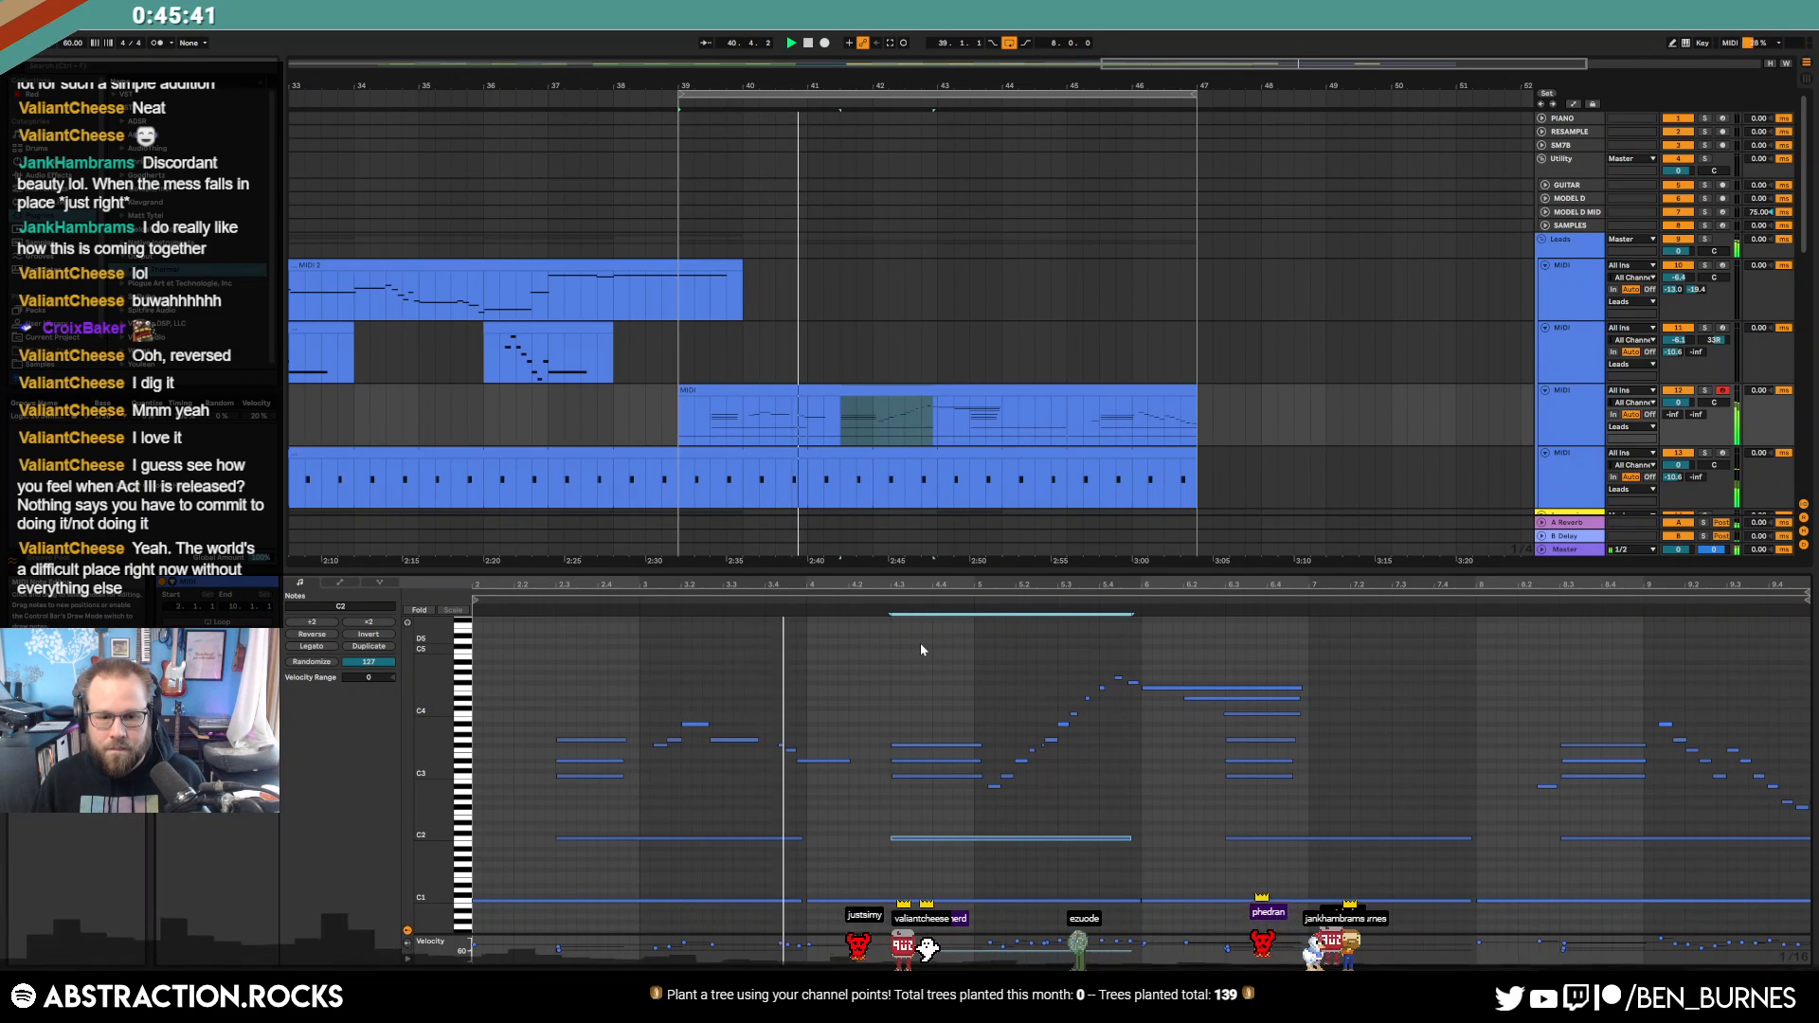
{"action": "scroll", "coordinate": [811, 747], "scroll_direction": "up", "scroll_amount": 3}
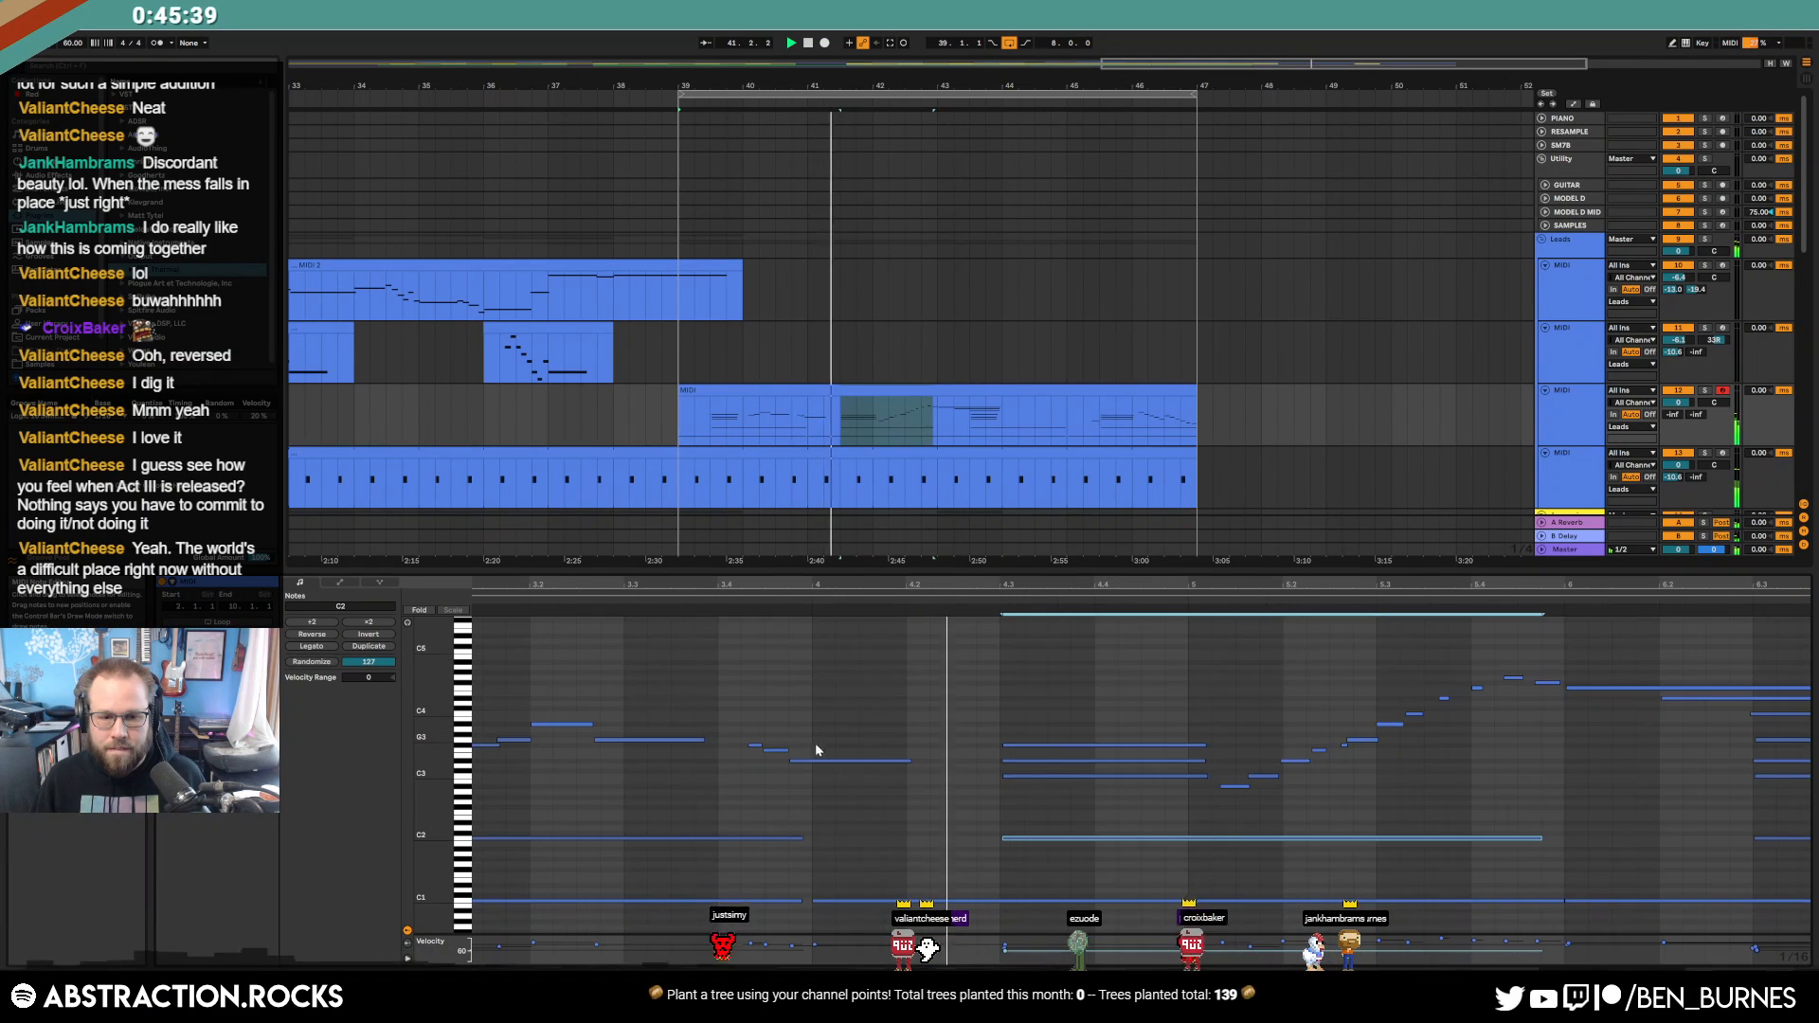
{"action": "mouse_move", "coordinate": [749, 722]}
{"action": "left_mouse_down"}
{"action": "mouse_move", "coordinate": [818, 780]}
{"action": "mouse_move", "coordinate": [767, 754]}
{"action": "left_mouse_up"}
{"action": "key", "text": "Left"}
{"action": "key", "text": "Left"}
{"action": "left_click", "coordinate": [897, 739]}
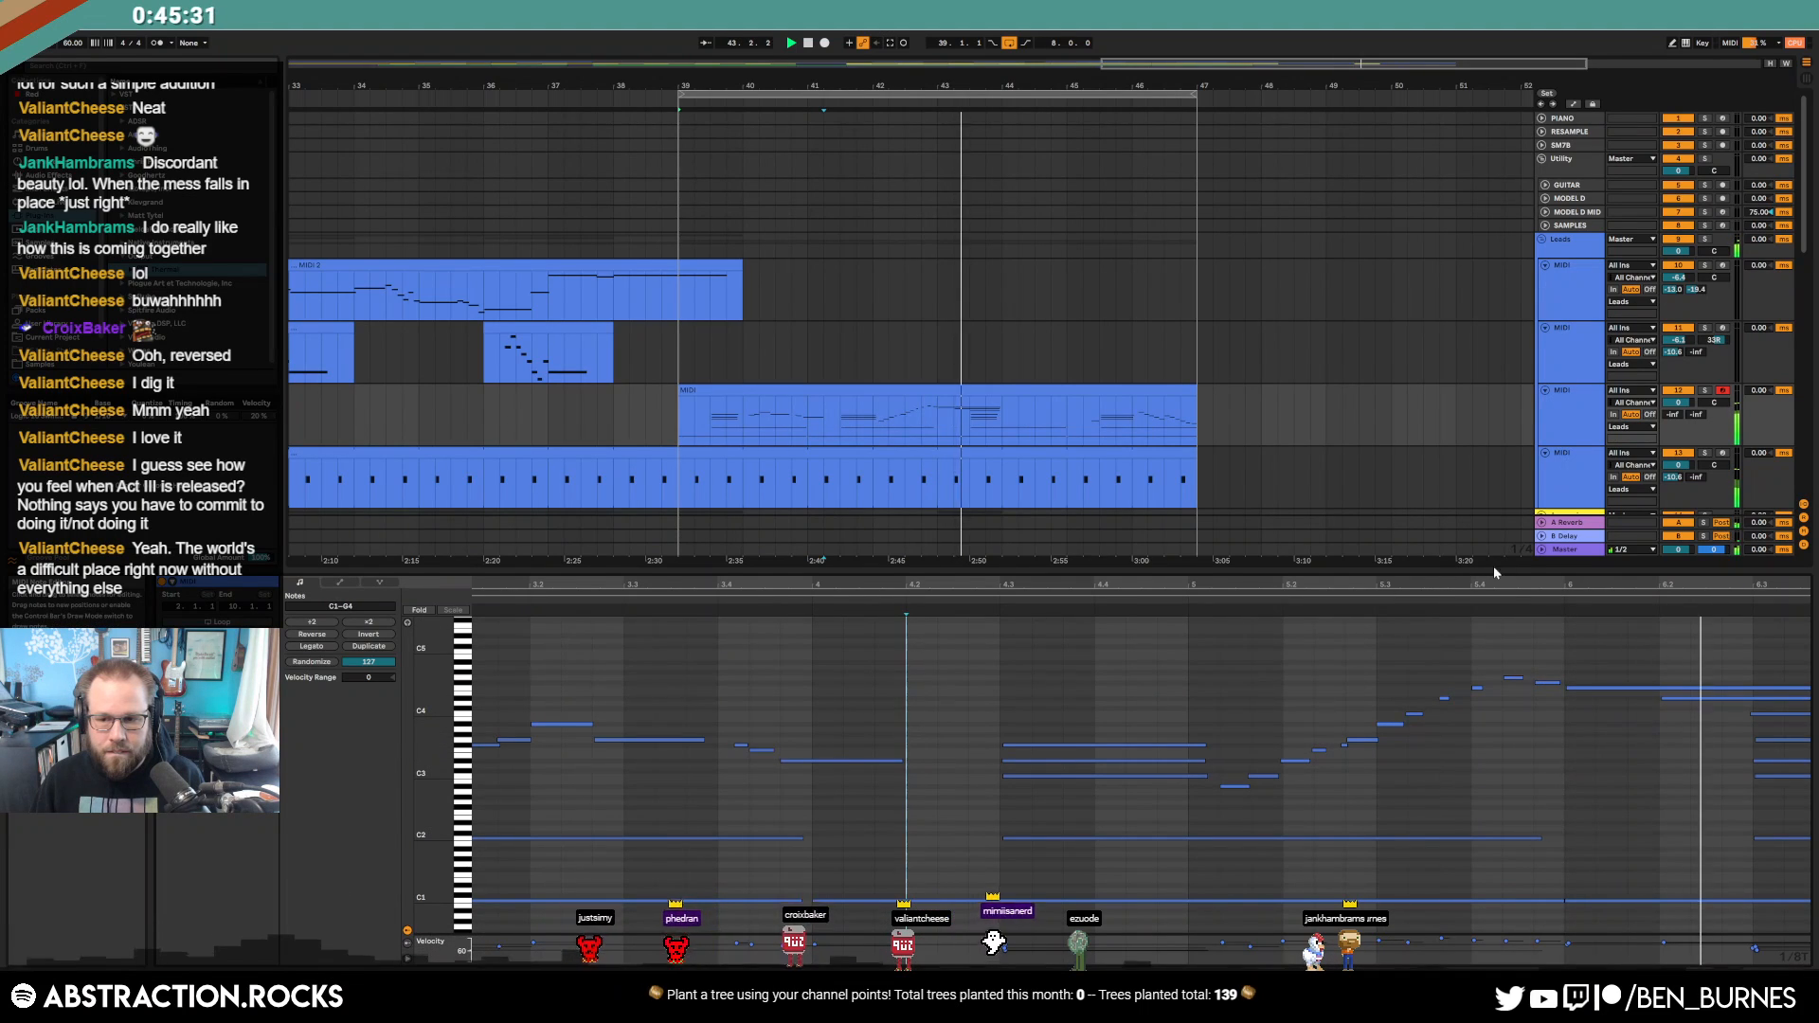
Raise the lowest of the three high held notes after bar 43 to D4 and stop playback.
{"action": "left_click_drag", "start_coordinate": [1559, 584], "coordinate": [1137, 568]}
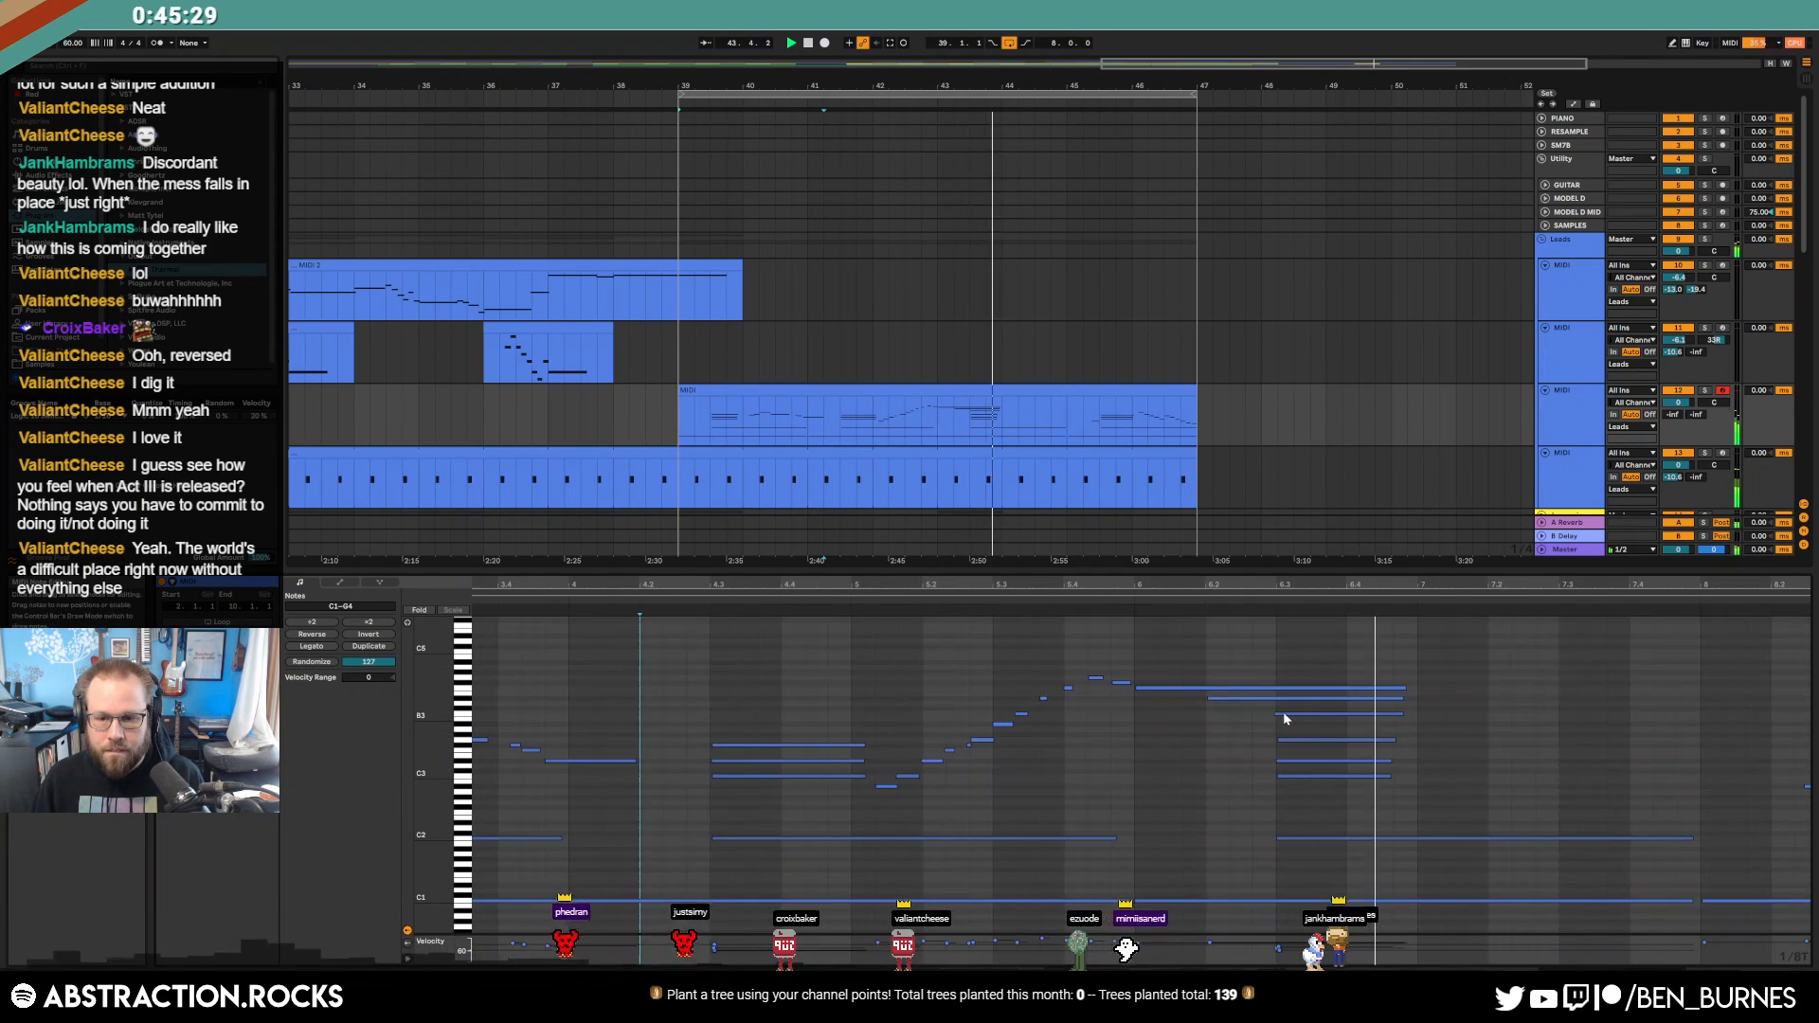
{"action": "left_click_drag", "start_coordinate": [1285, 715], "coordinate": [1289, 710]}
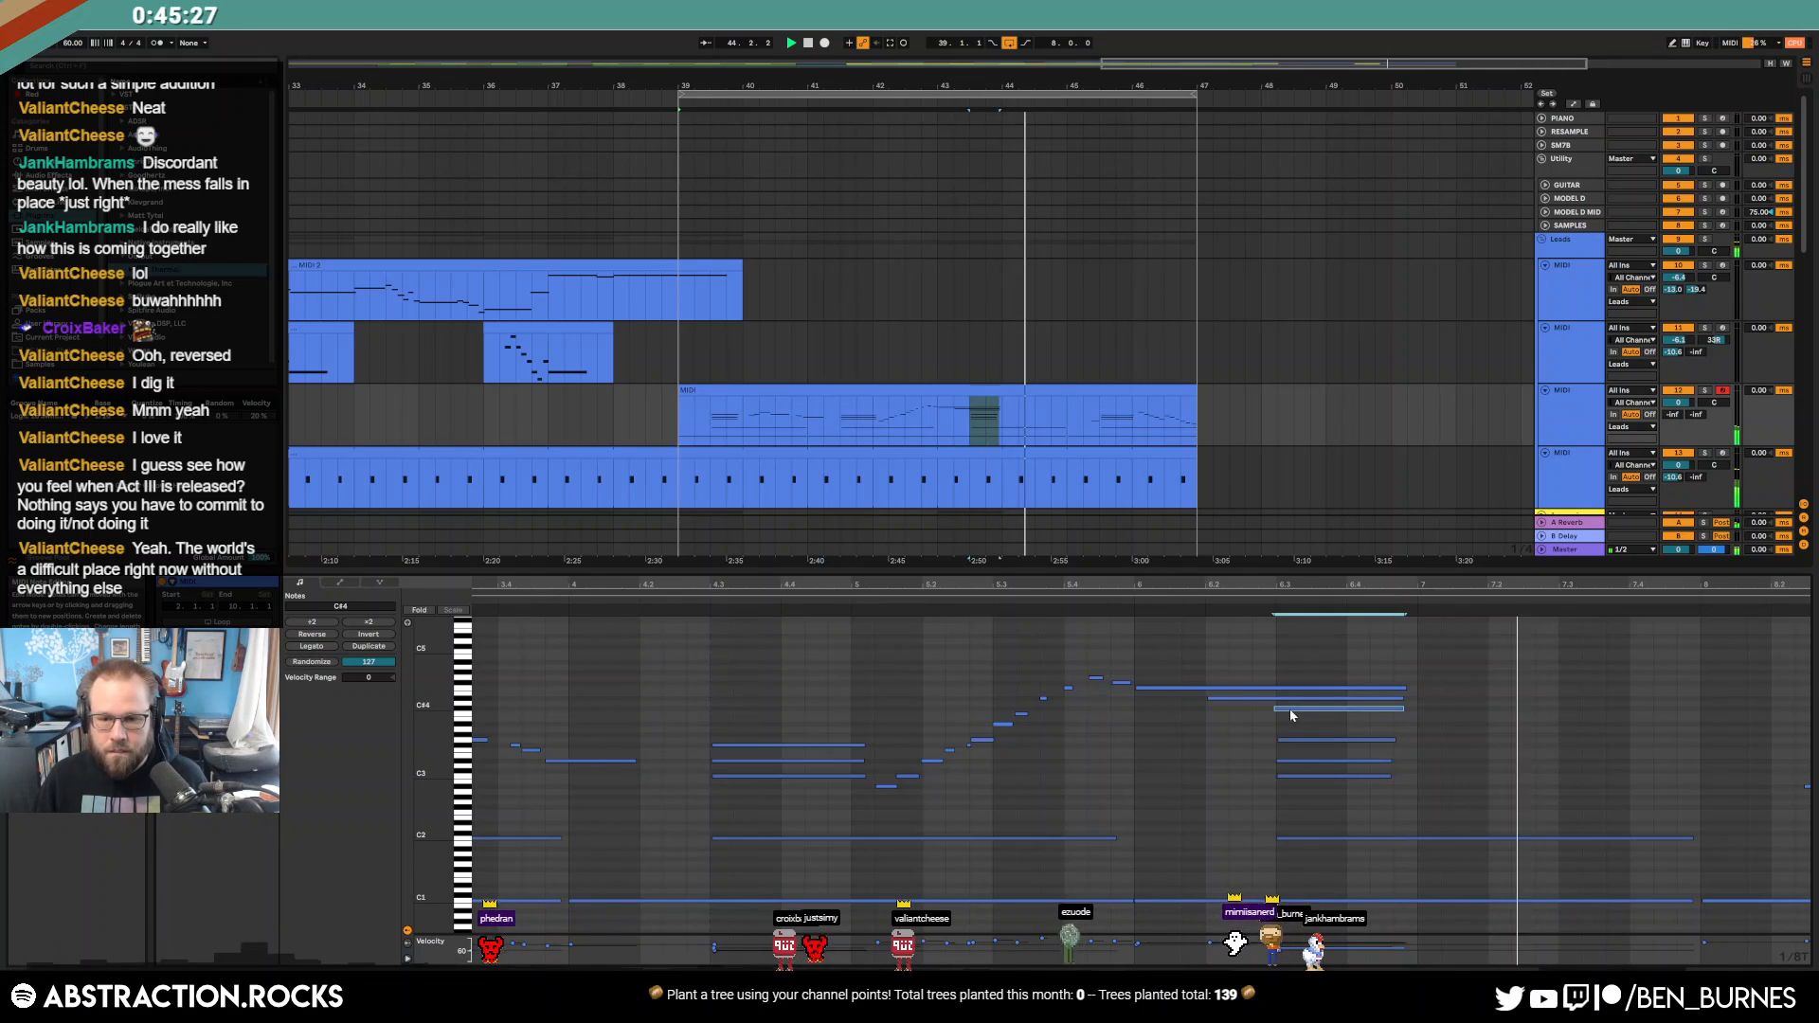
{"action": "left_click", "coordinate": [1192, 603]}
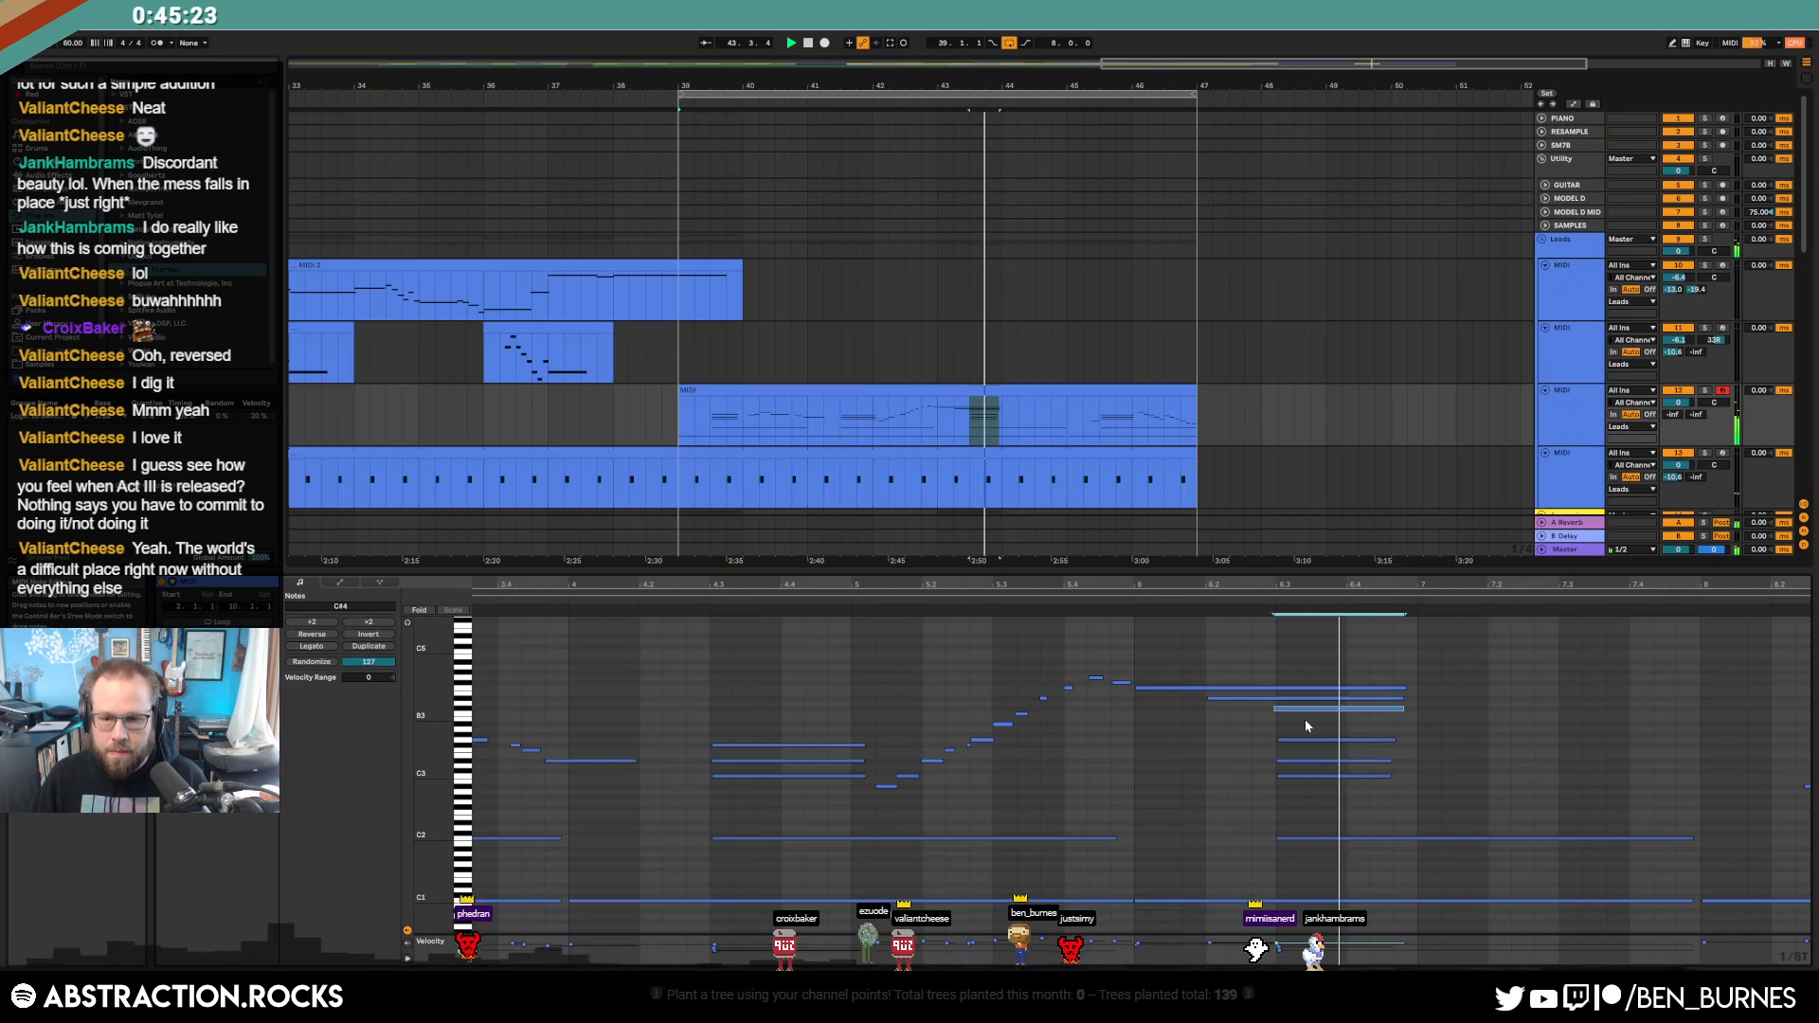
{"action": "key", "text": "Up"}
{"action": "key", "text": "space"}
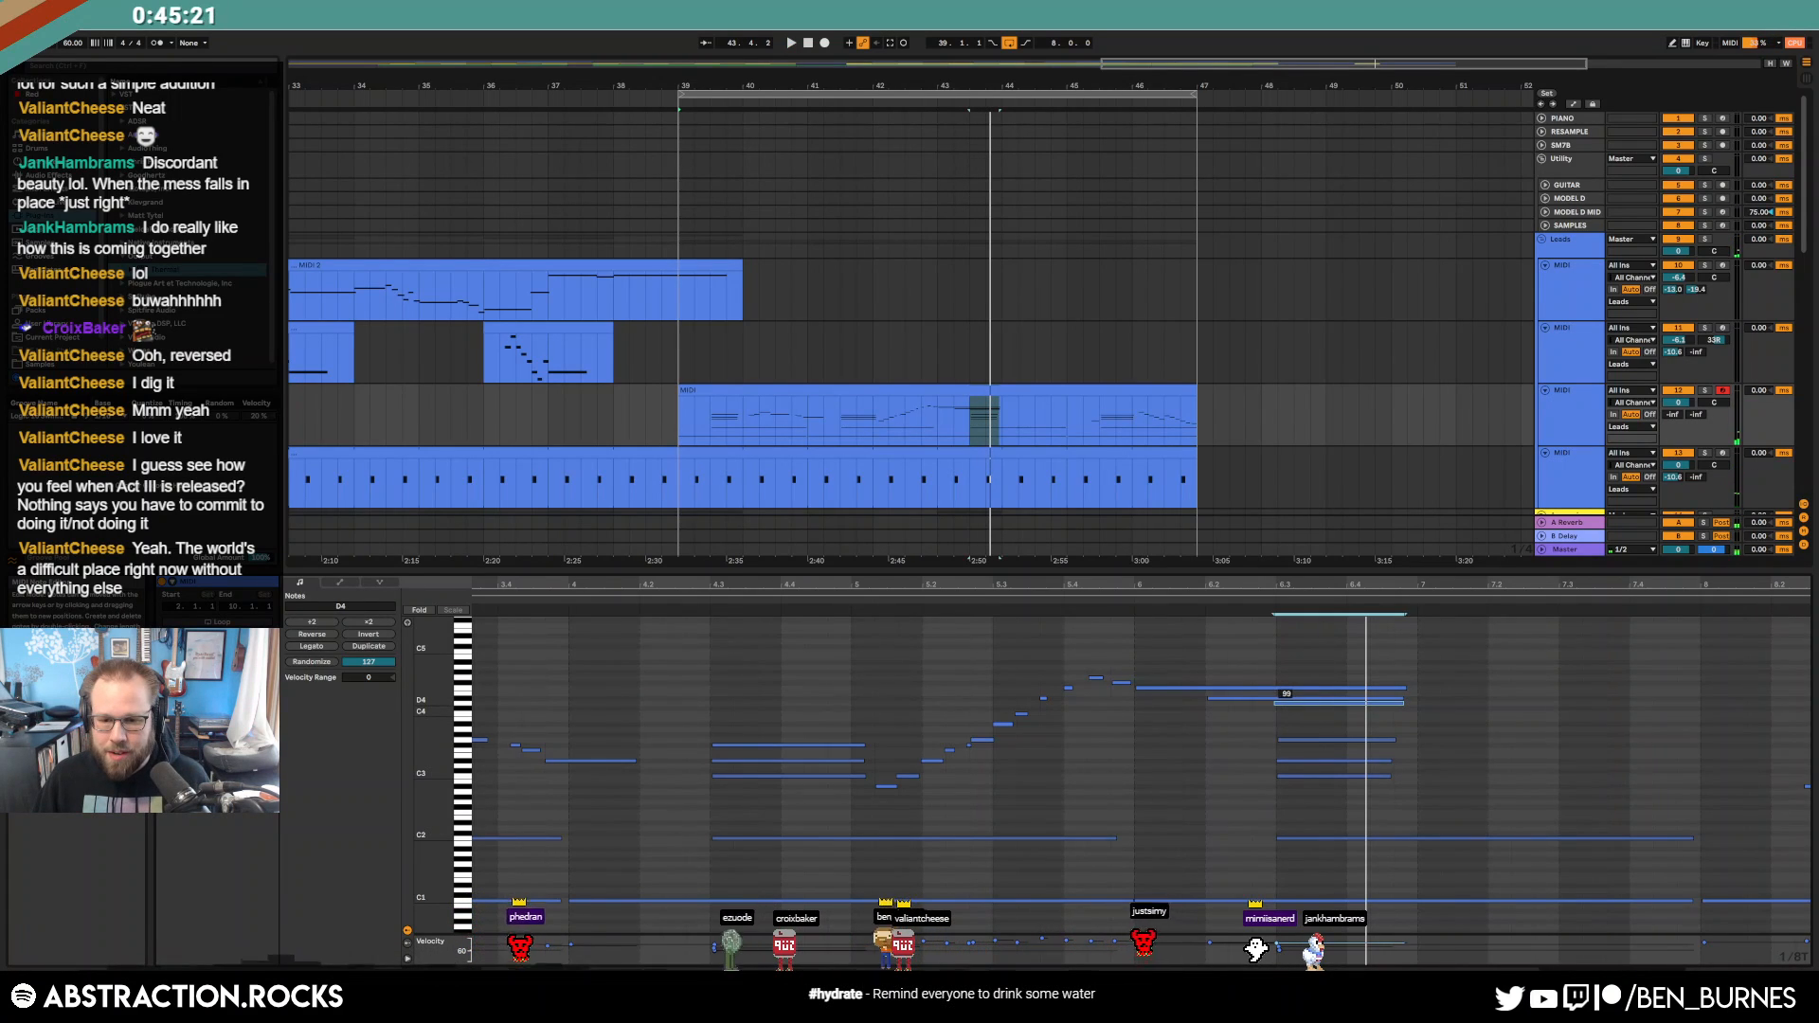
{"action": "left_click", "coordinate": [1296, 705]}
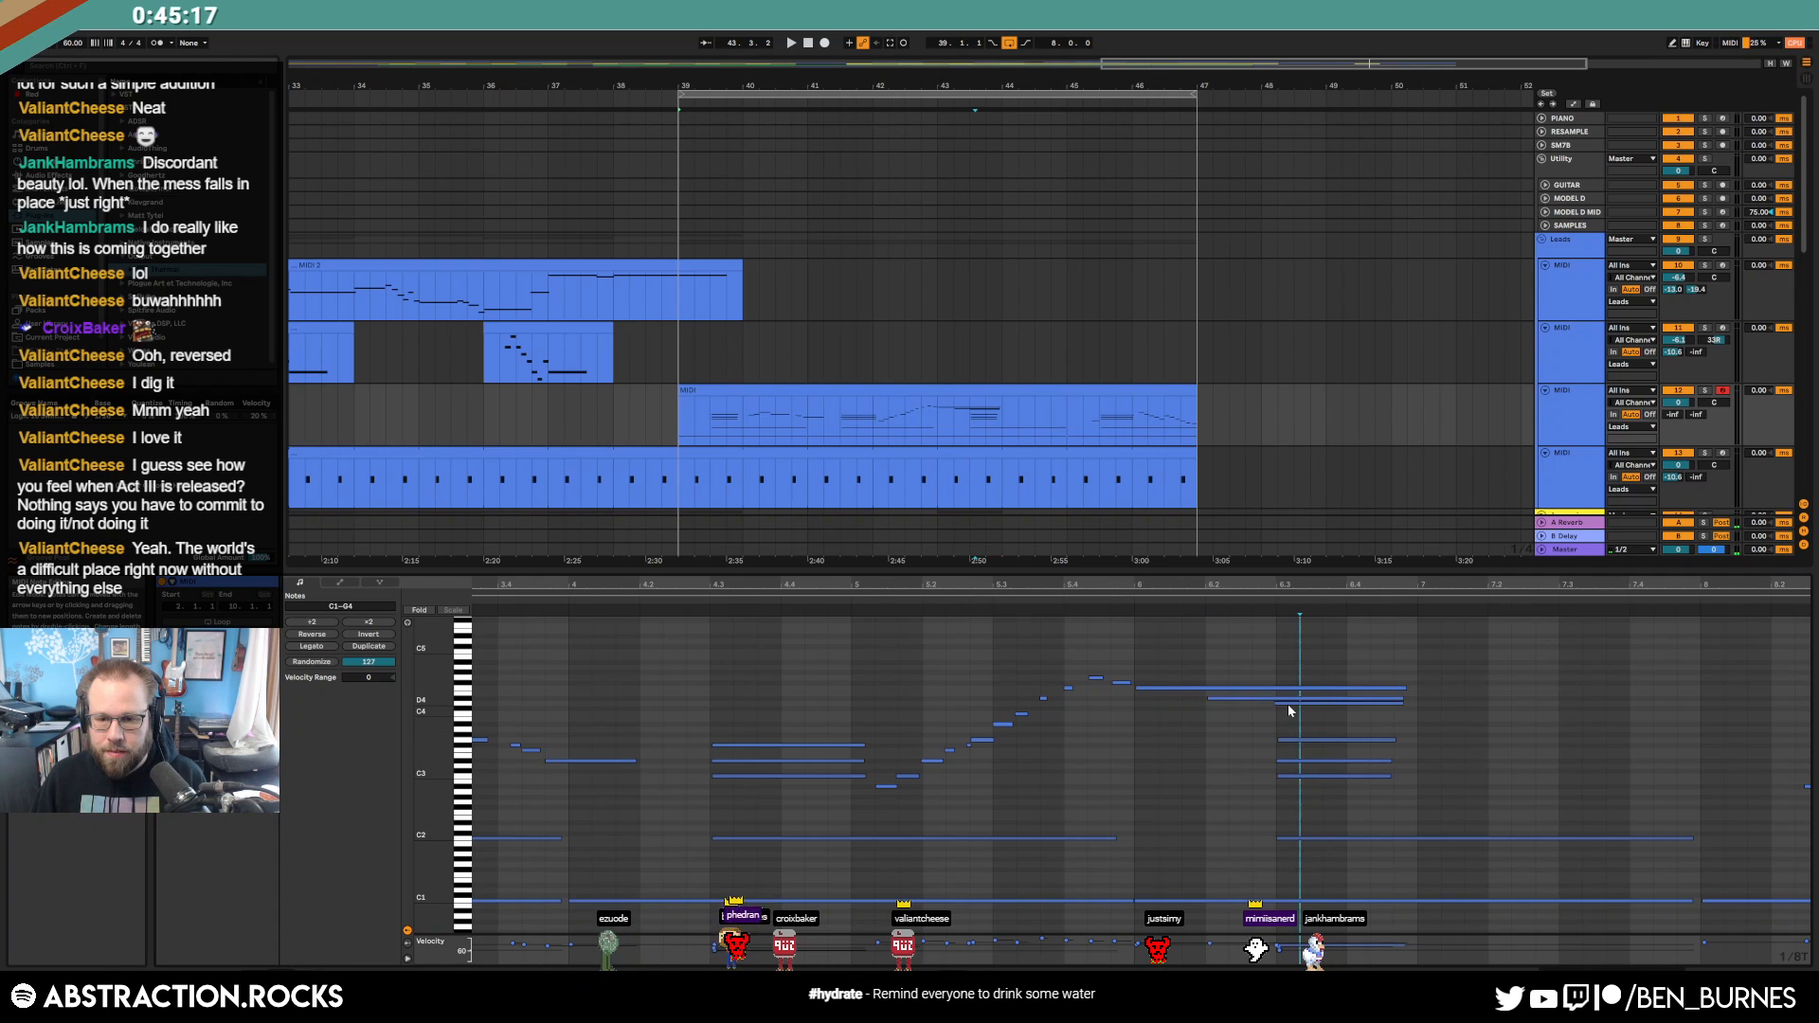
{"action": "left_click", "coordinate": [1288, 703]}
Play the section from bar 39 and select the louder melody notes across the lead clip by their velocity markers.
{"action": "key", "text": "space"}
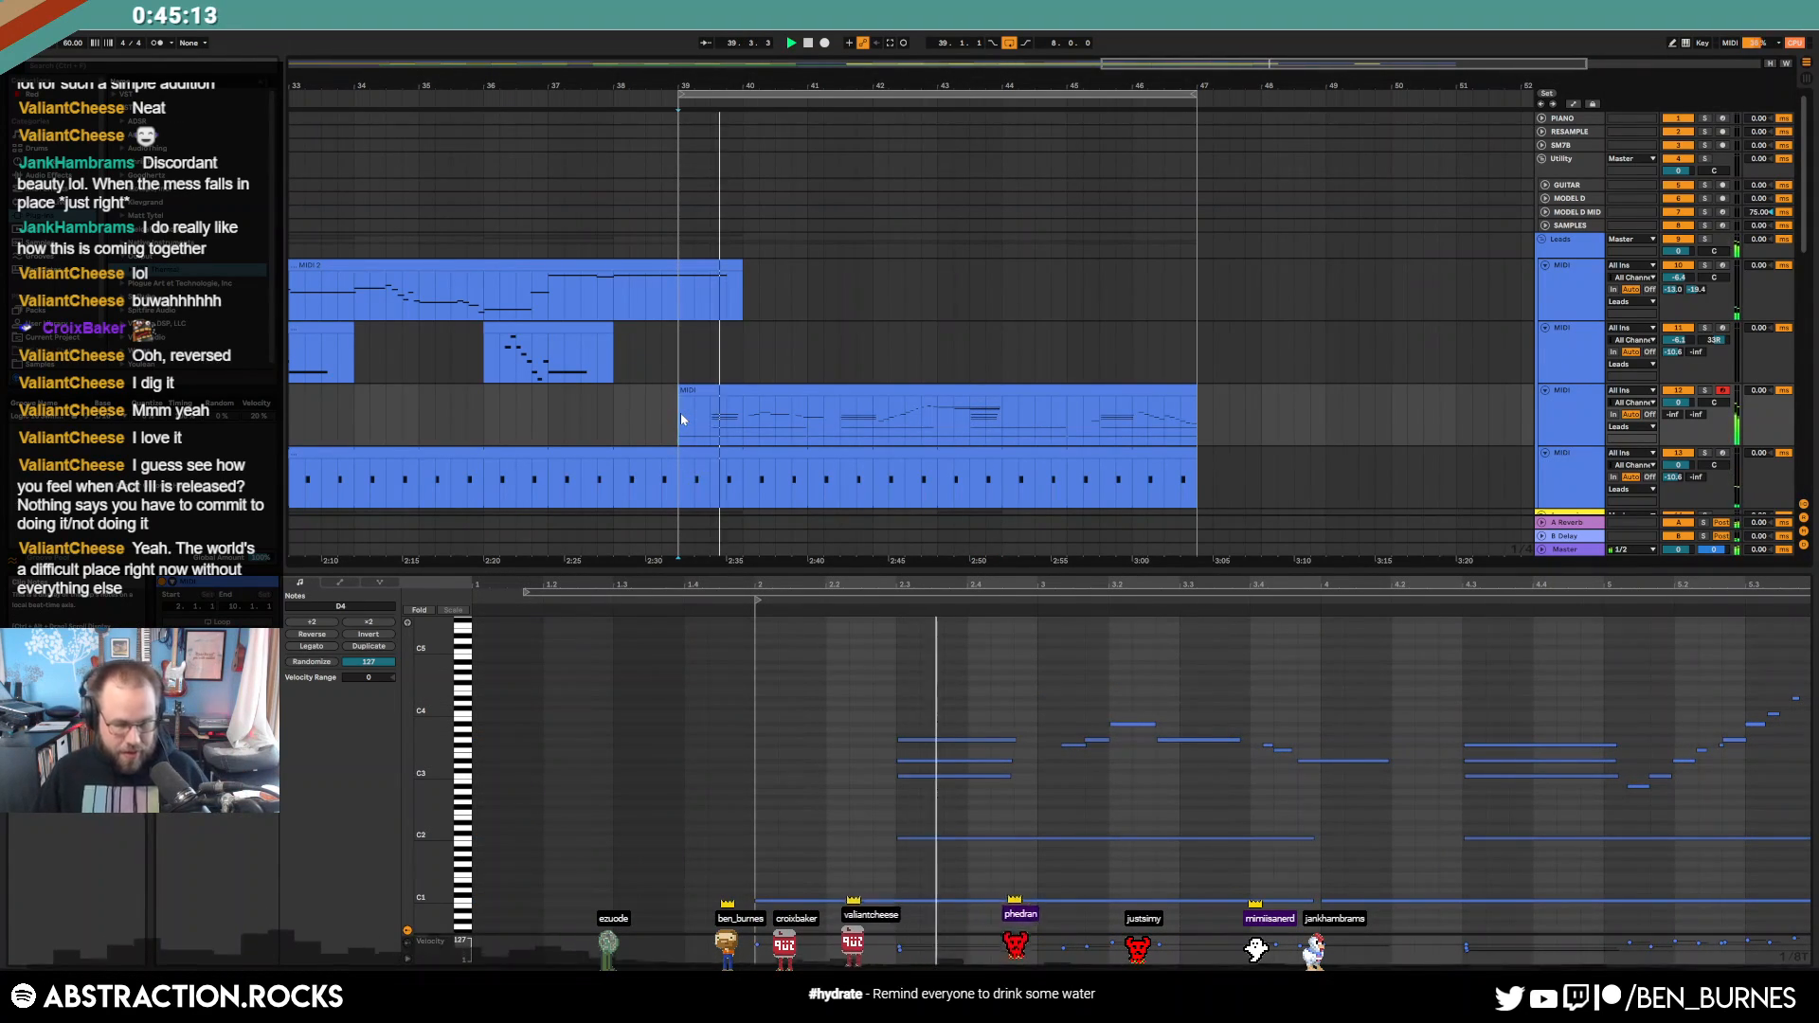
{"action": "key", "text": "shift+Tab"}
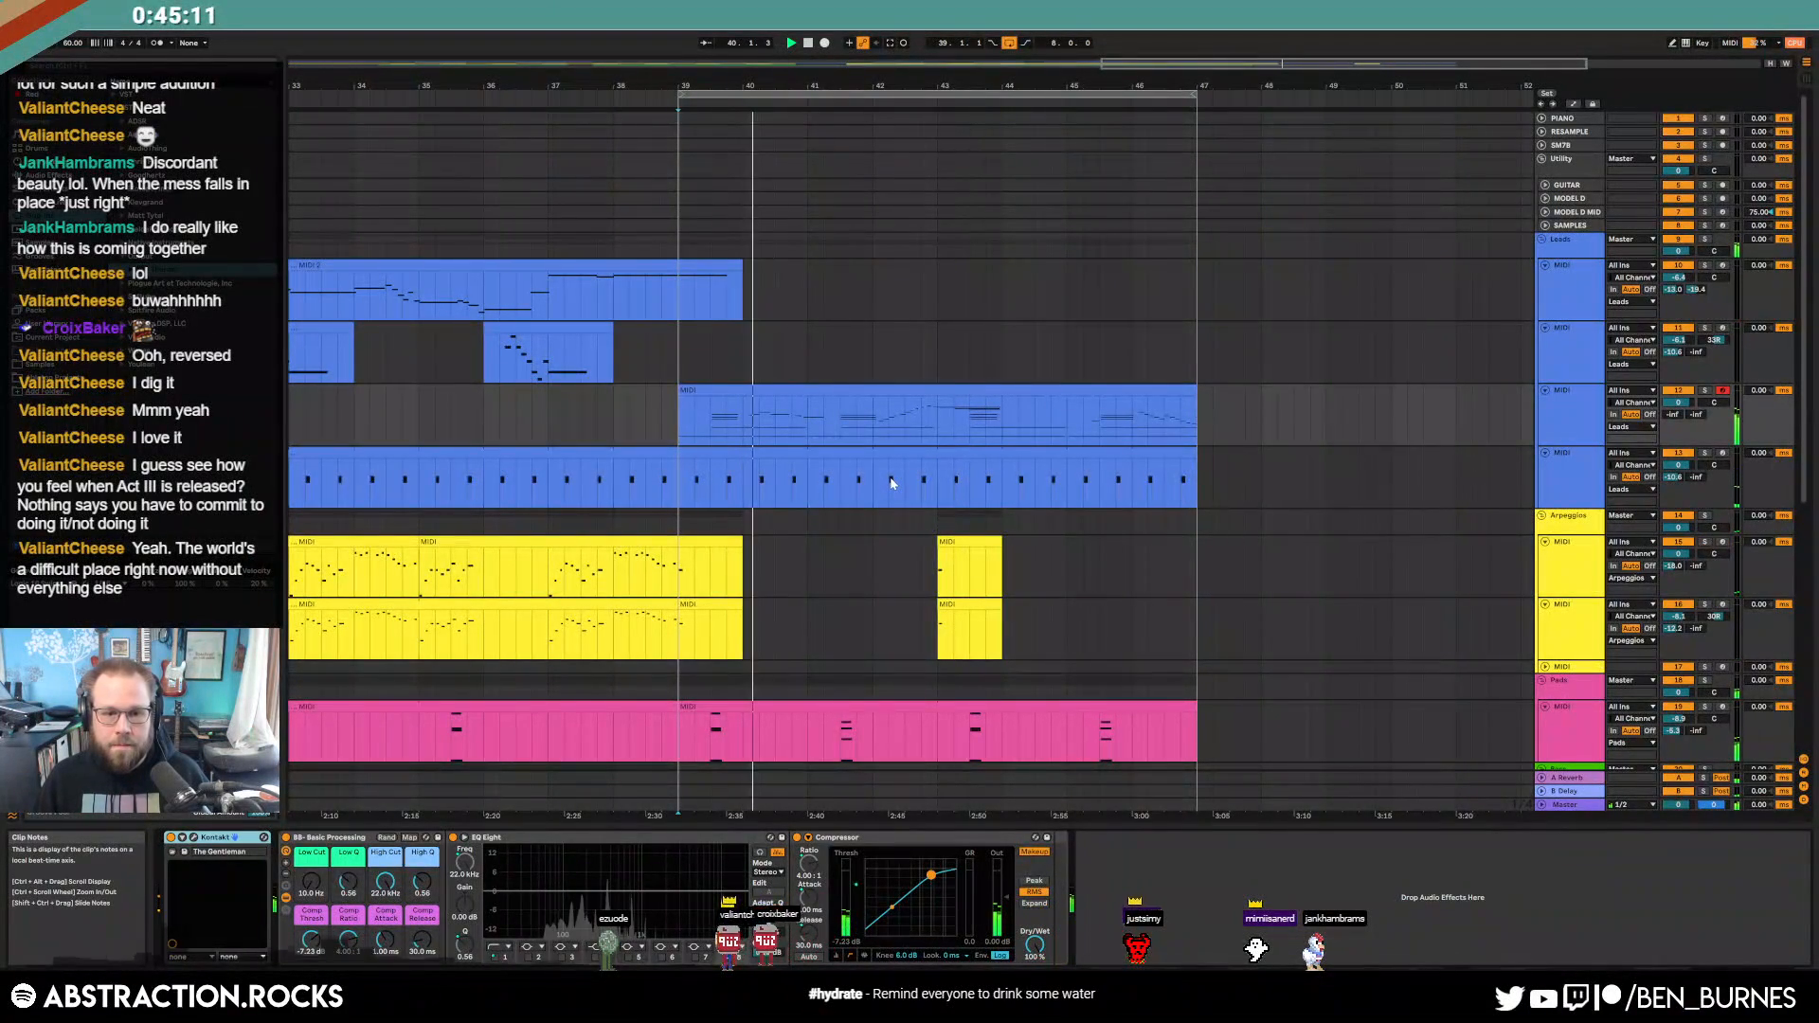
{"action": "scroll", "coordinate": [945, 505], "scroll_direction": "down", "scroll_amount": 3}
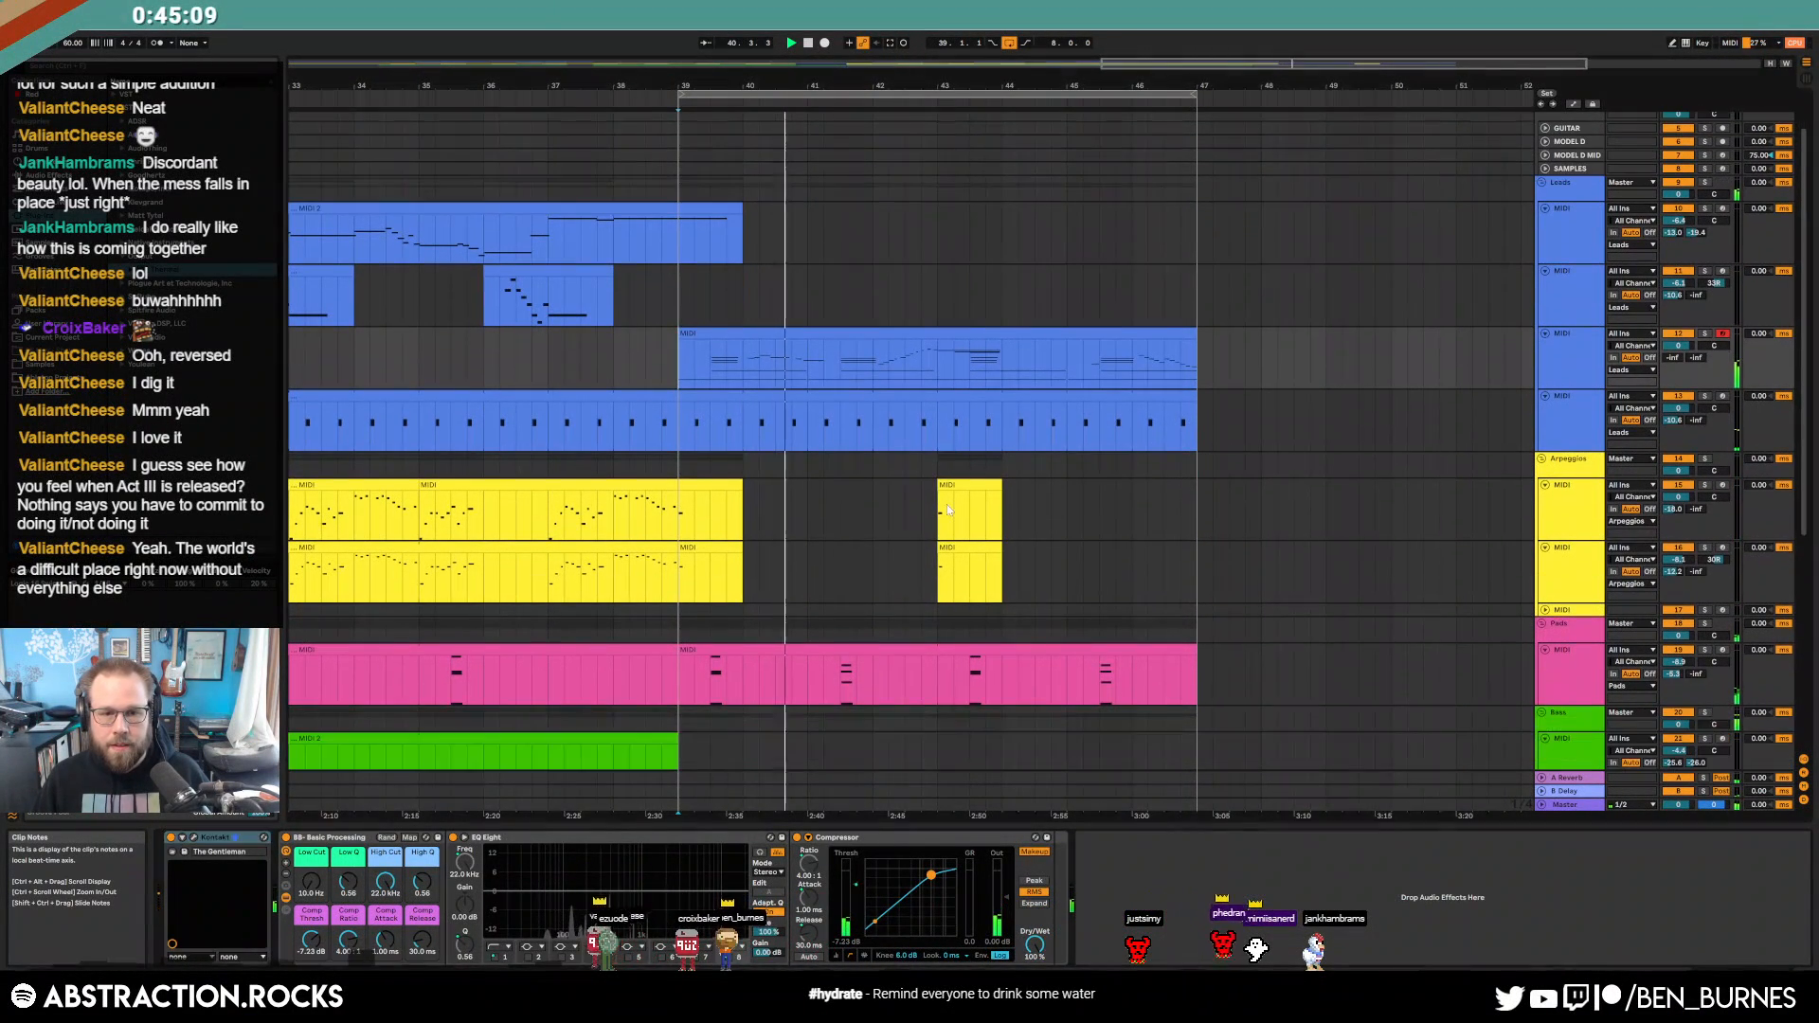
{"action": "scroll", "coordinate": [945, 503], "scroll_direction": "down", "scroll_amount": 1}
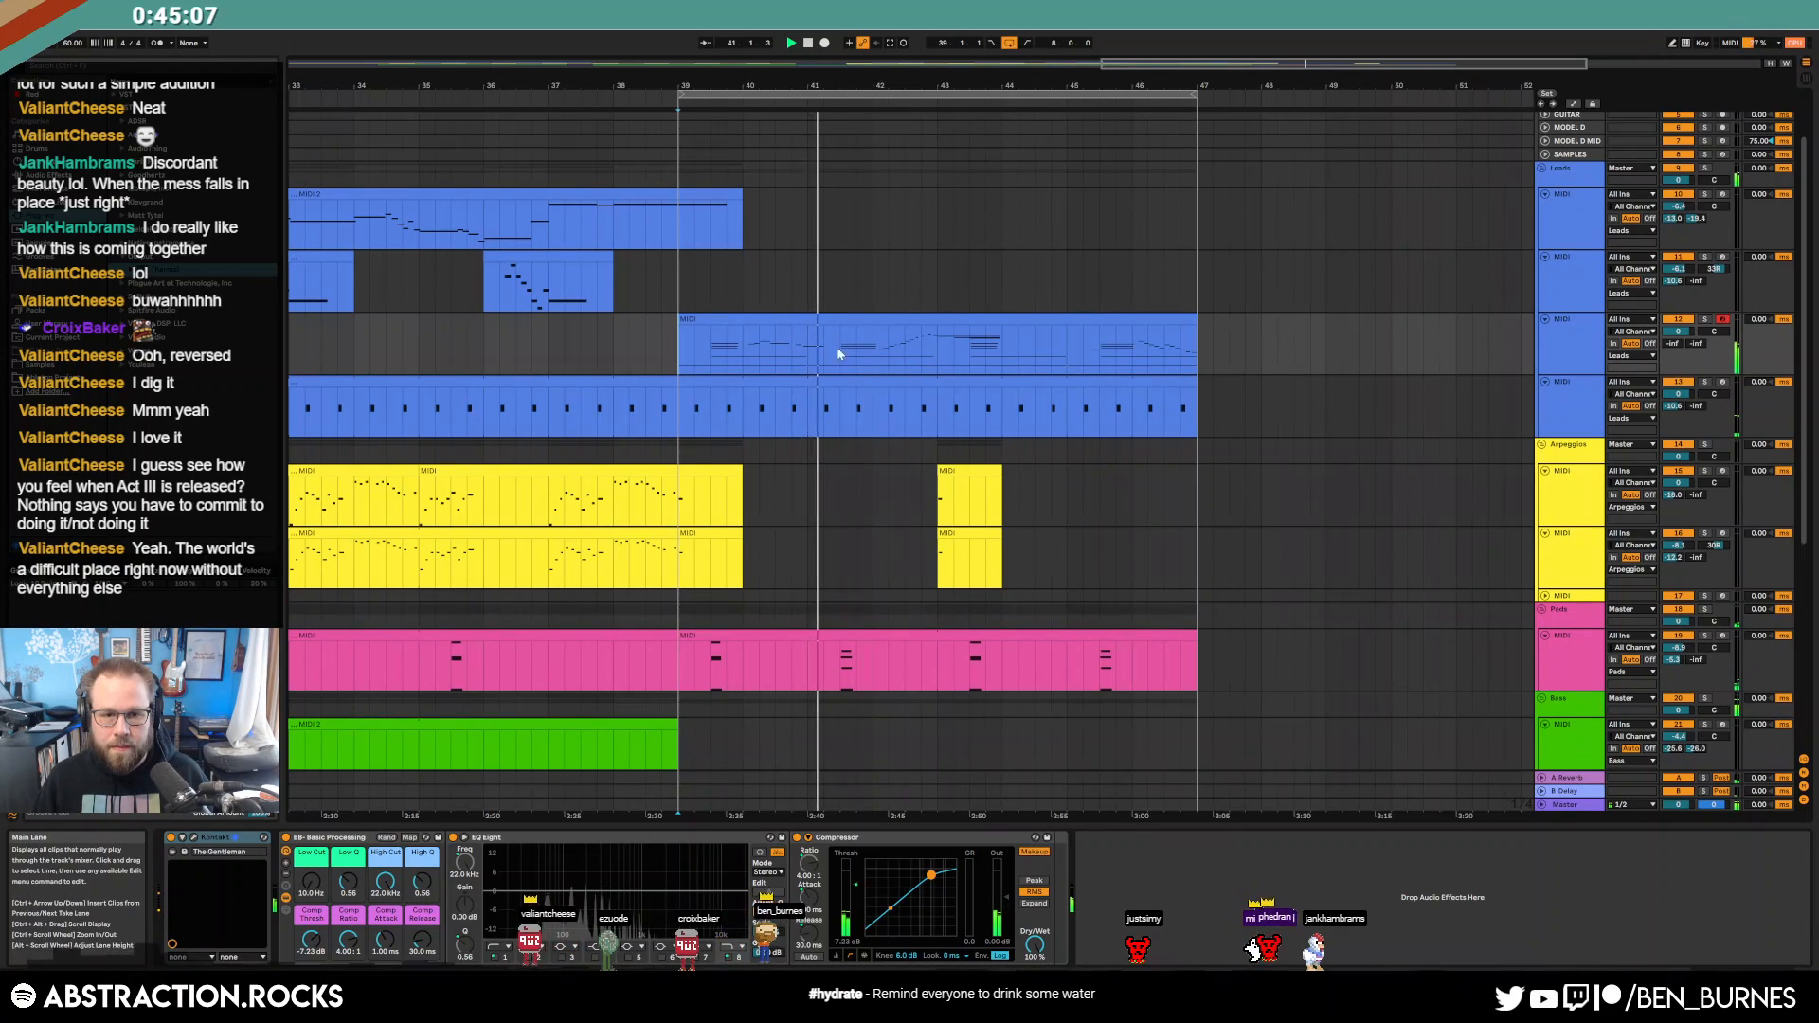
{"action": "double_click", "coordinate": [878, 321]}
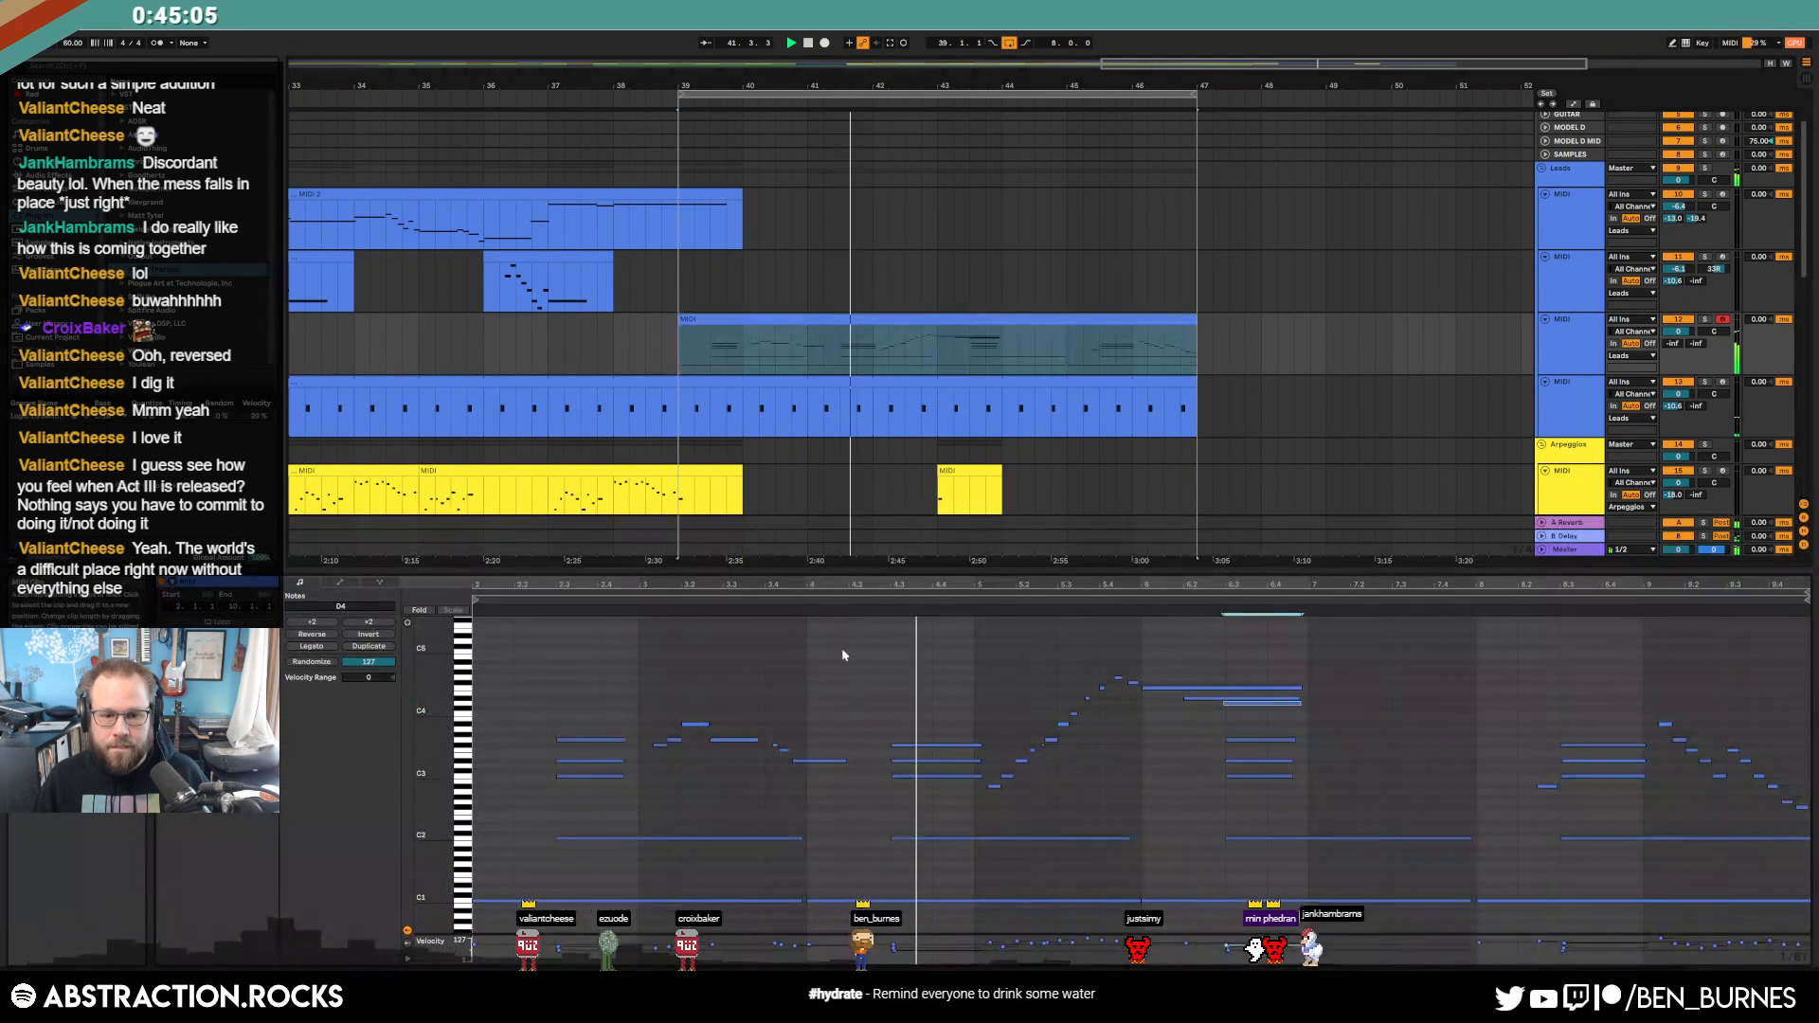
{"action": "key", "text": "ctrl+a"}
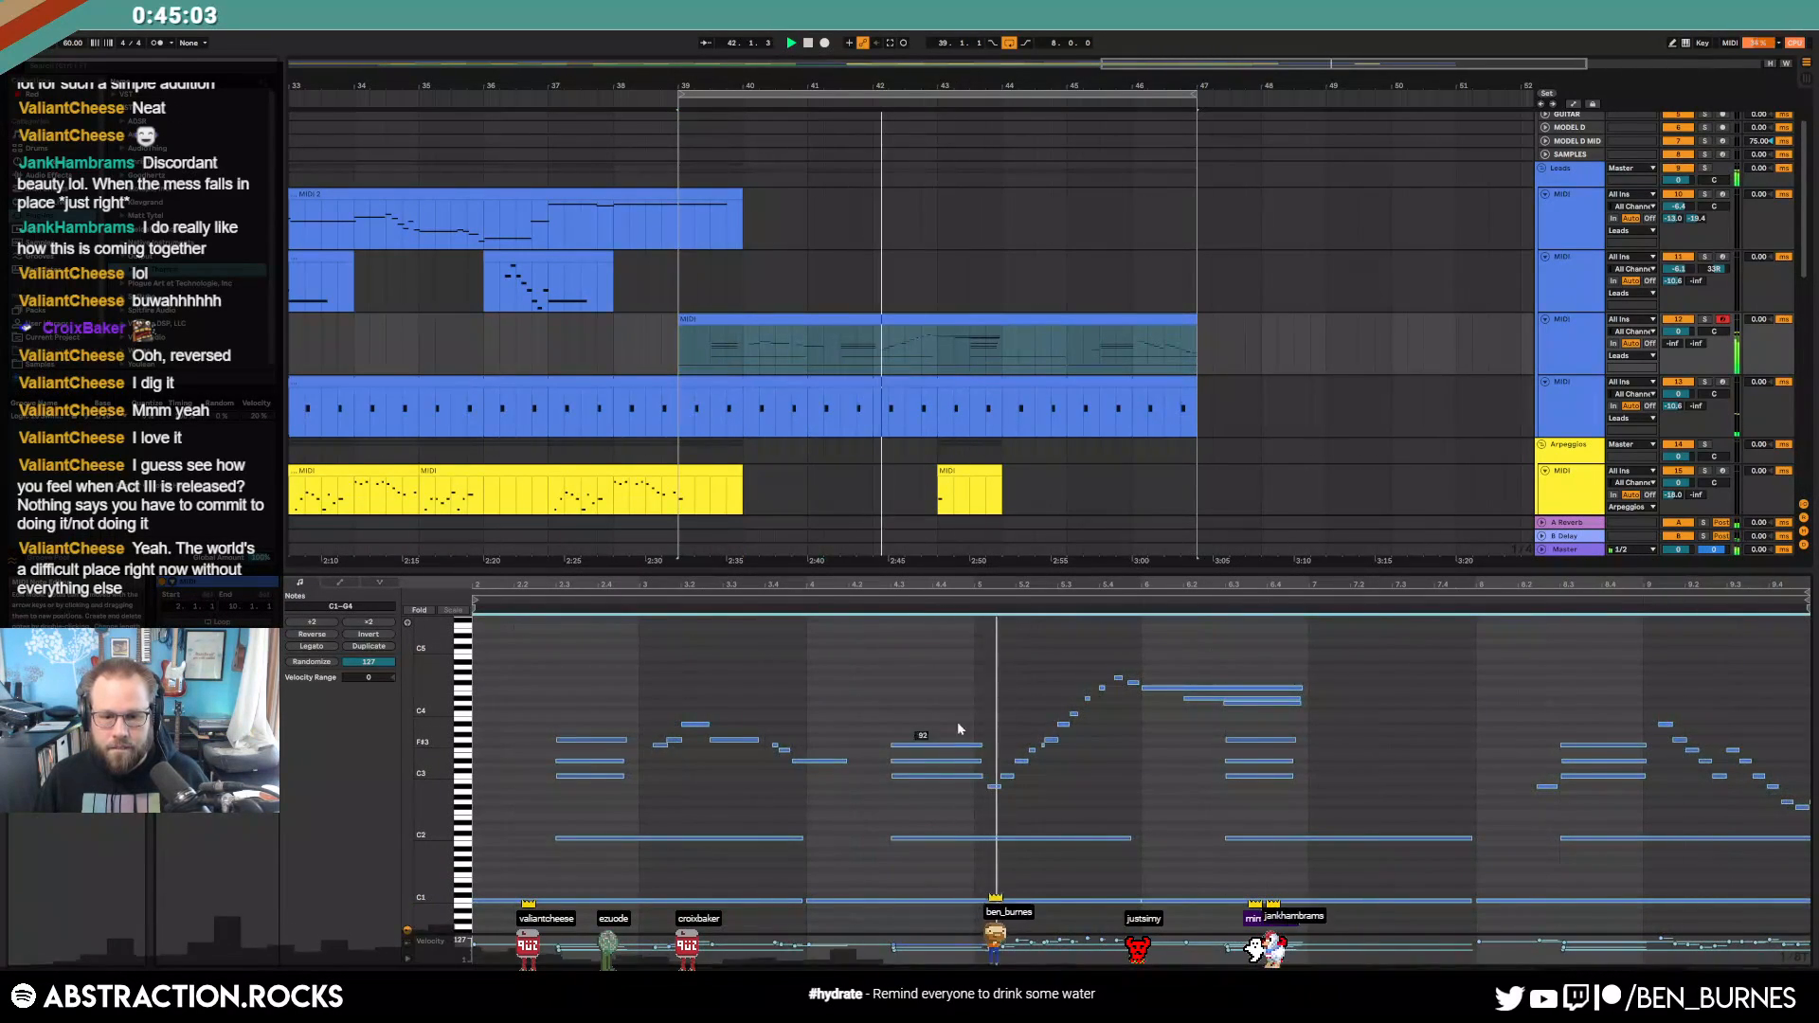
{"action": "left_click", "coordinate": [959, 729]}
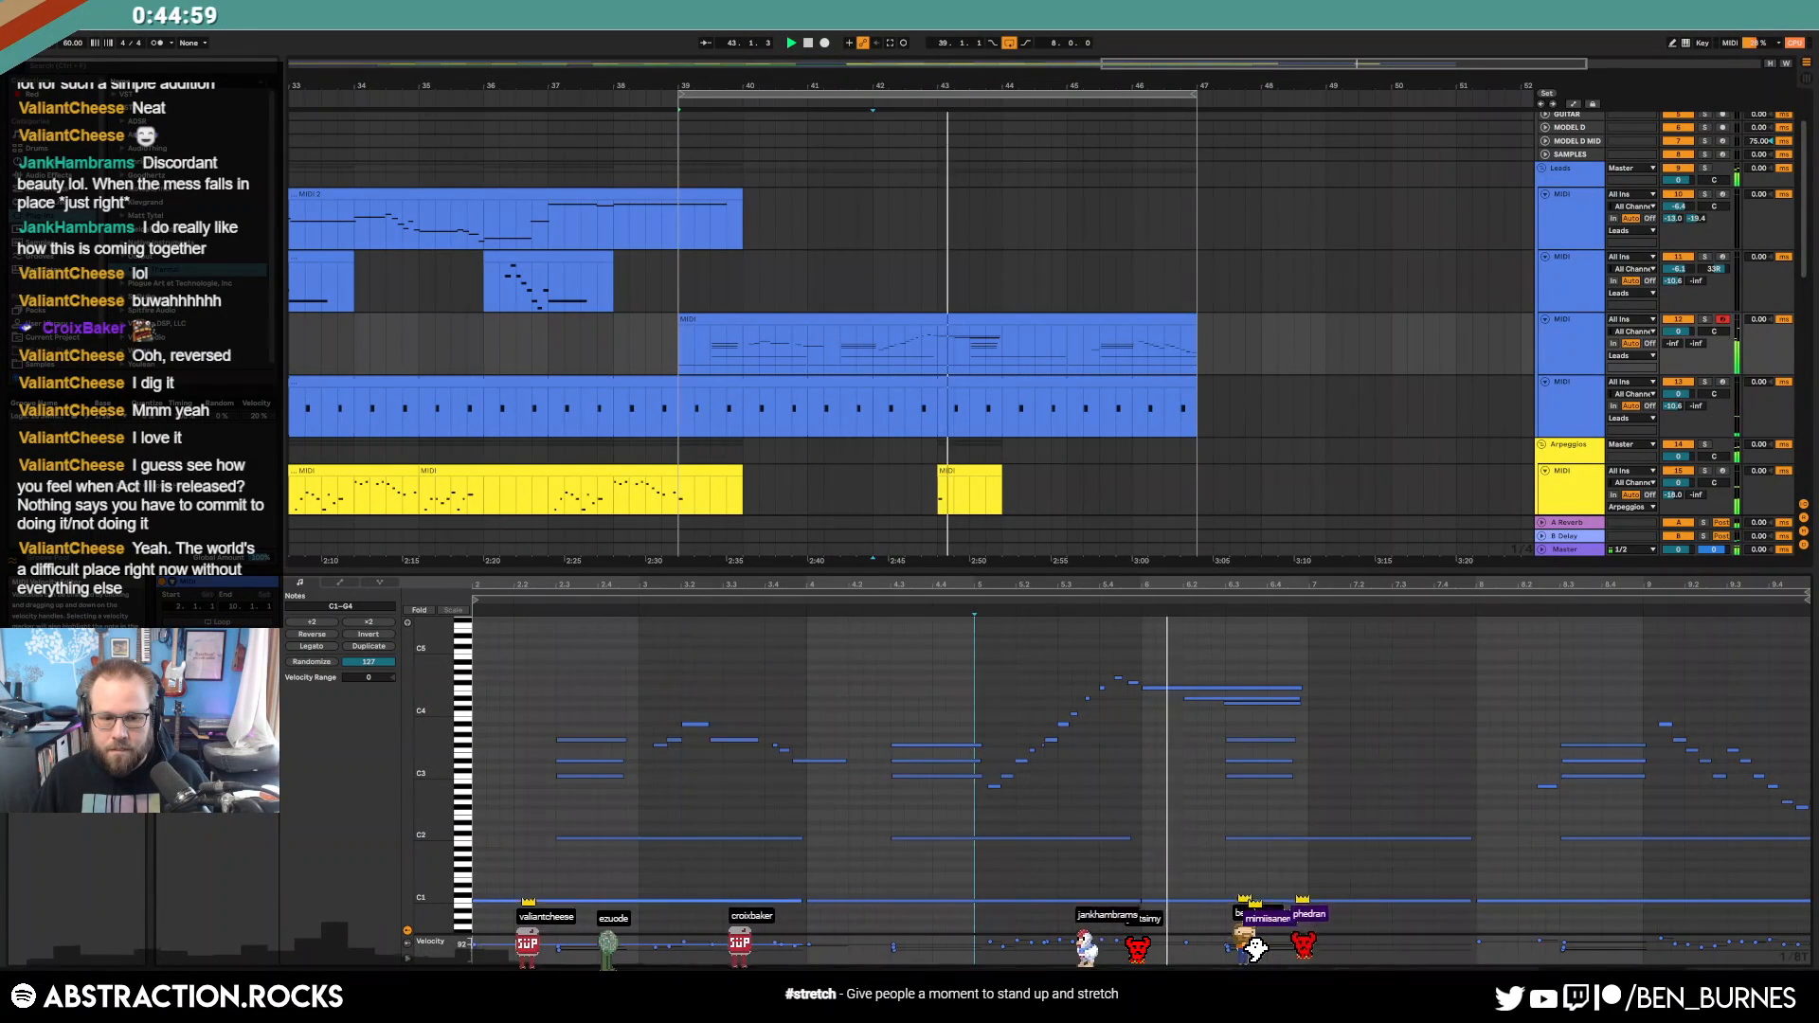
{"action": "left_click_drag", "start_coordinate": [514, 938], "coordinate": [1796, 944]}
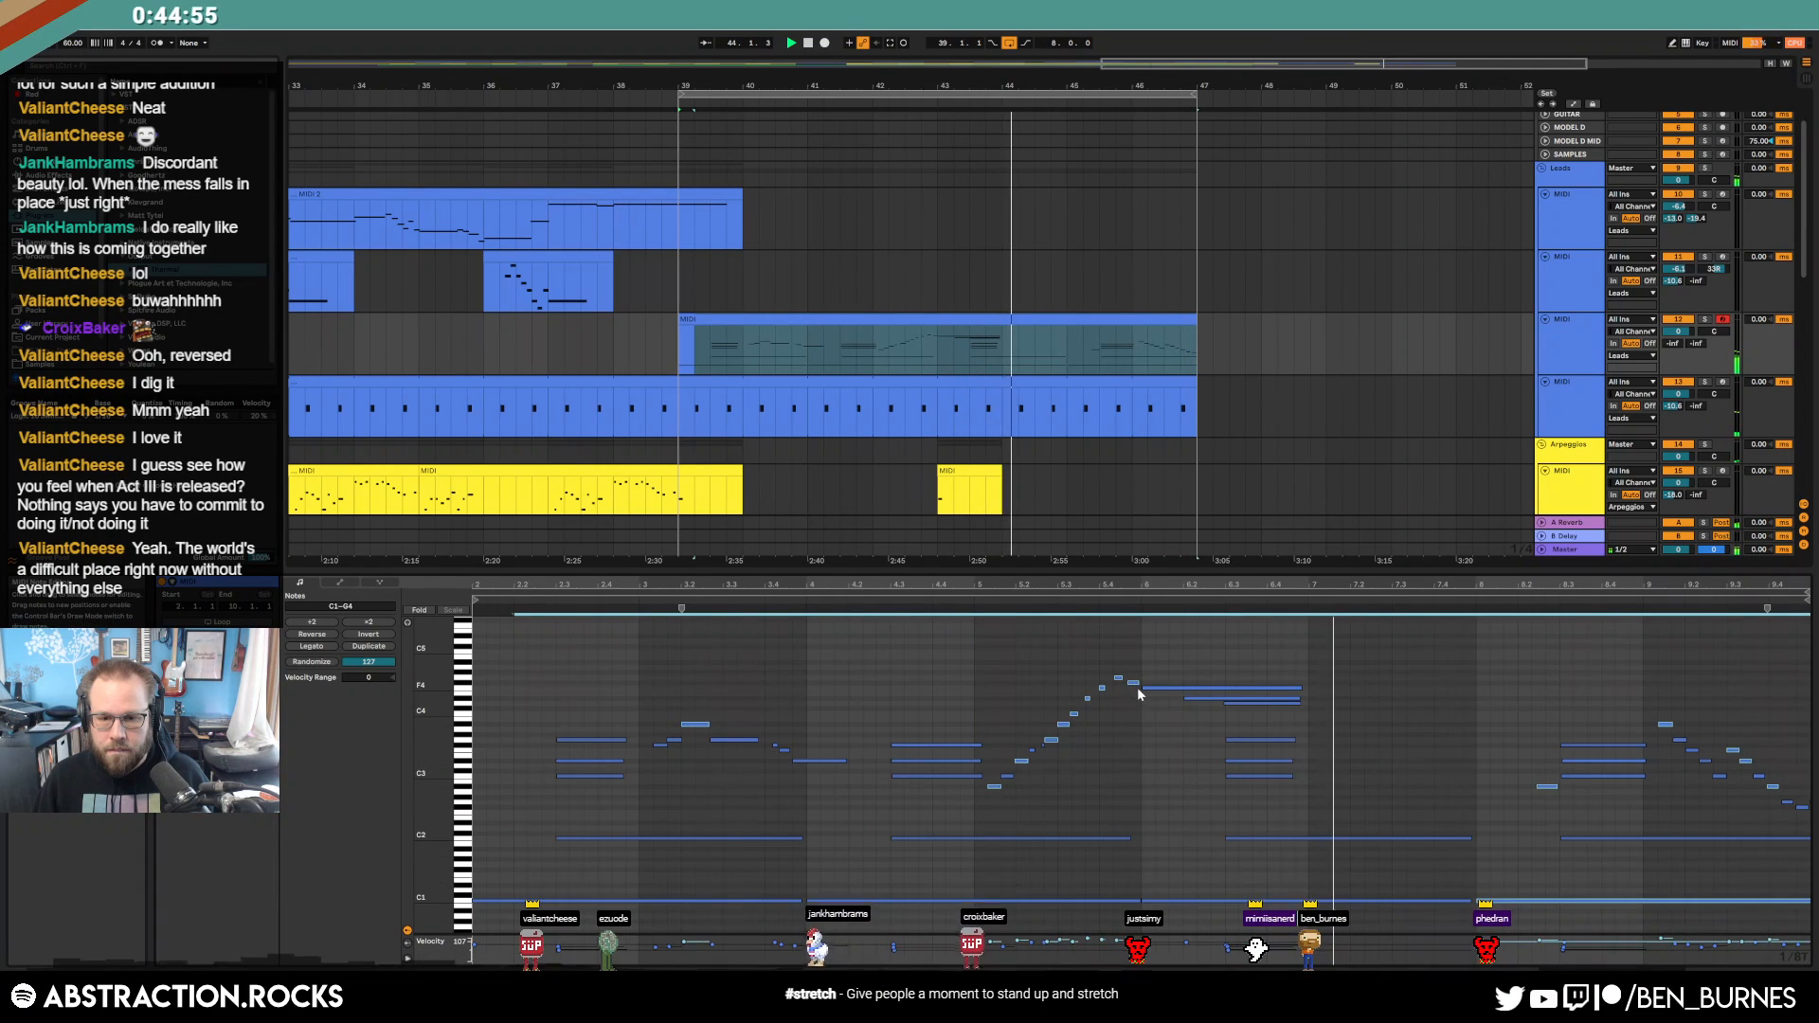
{"action": "left_click_drag", "start_coordinate": [1135, 684], "coordinate": [1135, 685]}
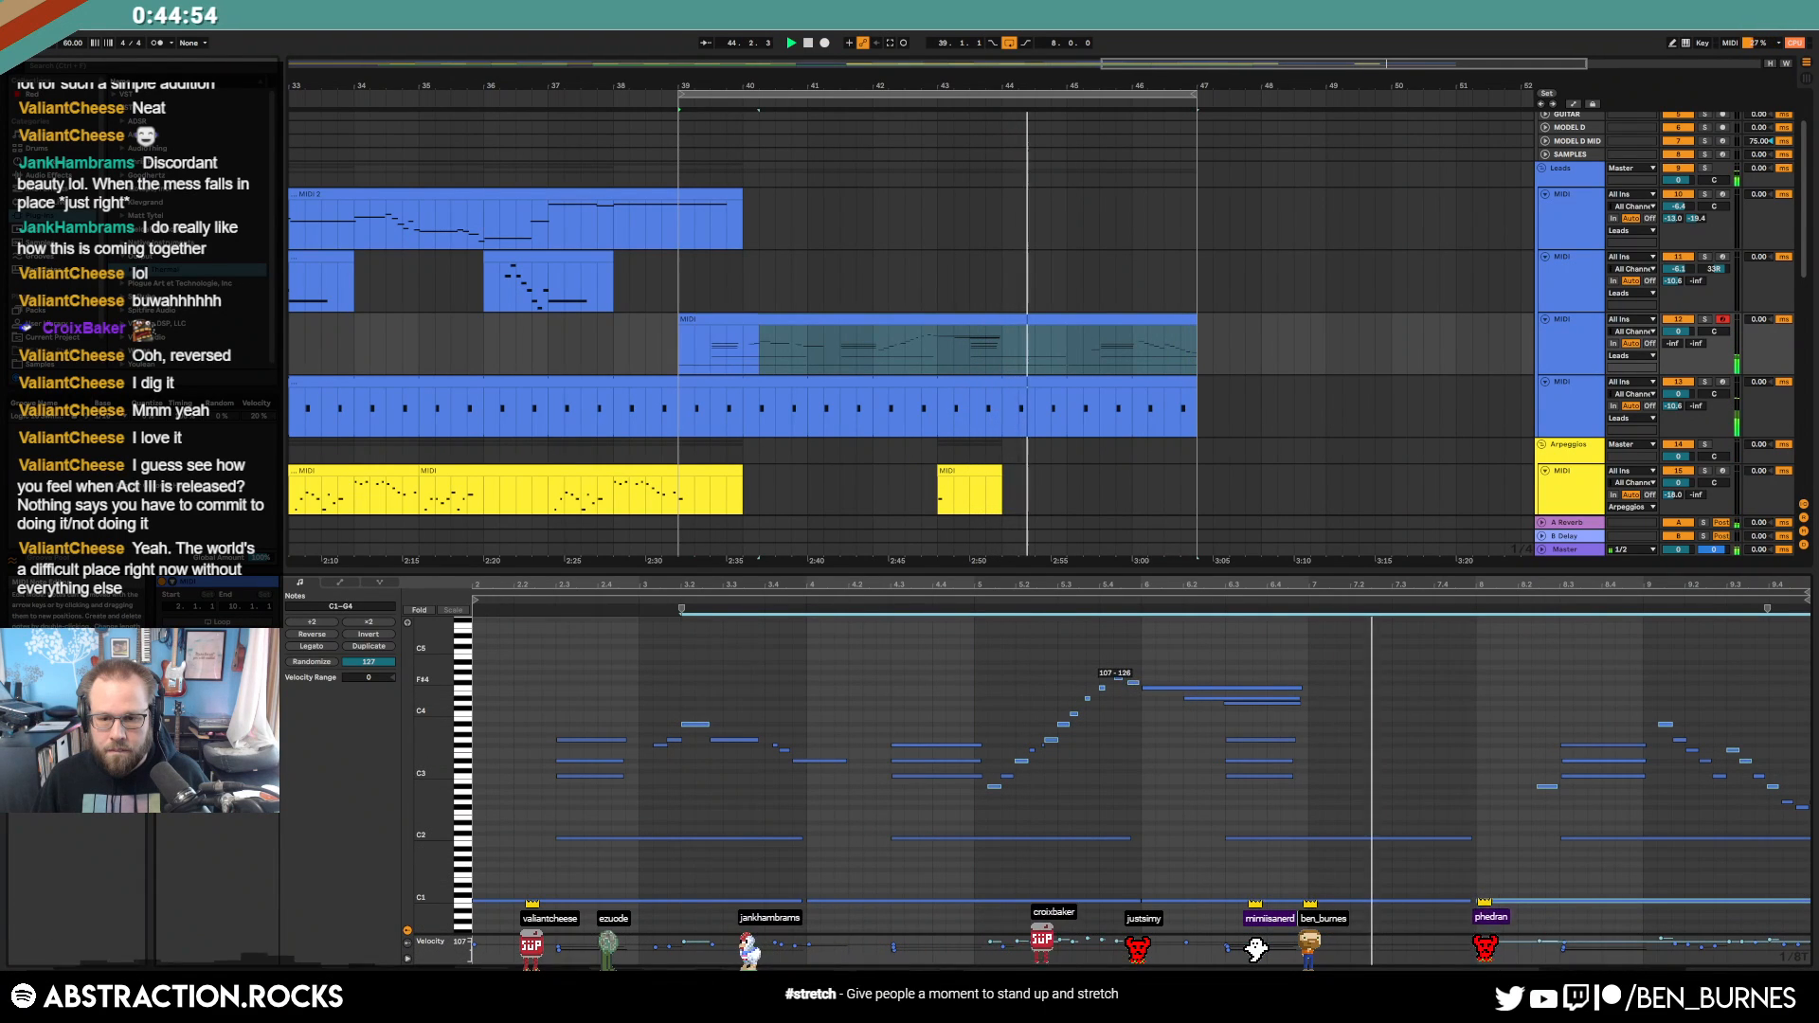
Add a held C4 note about two-thirds of a bar long just after bar 44 and close the note editor.
{"action": "double_click", "coordinate": [1326, 713]}
{"action": "left_click_drag", "start_coordinate": [1336, 714], "coordinate": [1424, 724]}
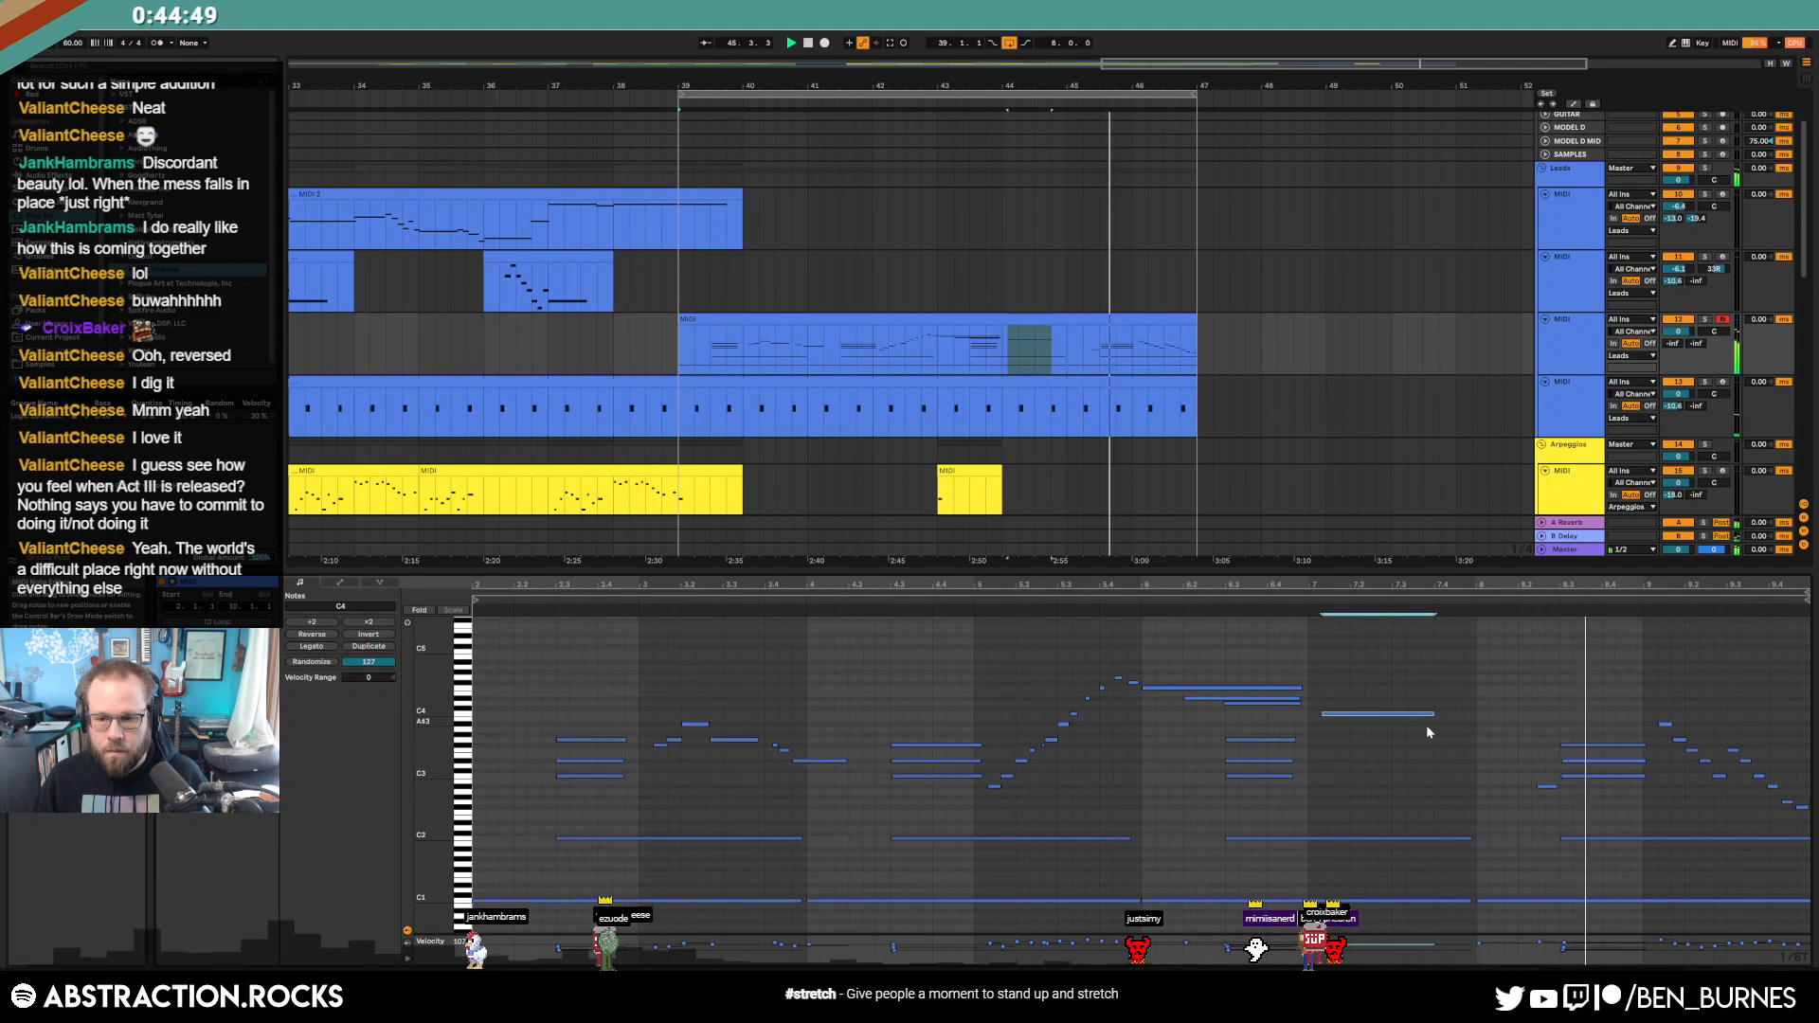
{"action": "key", "text": "shift+Tab"}
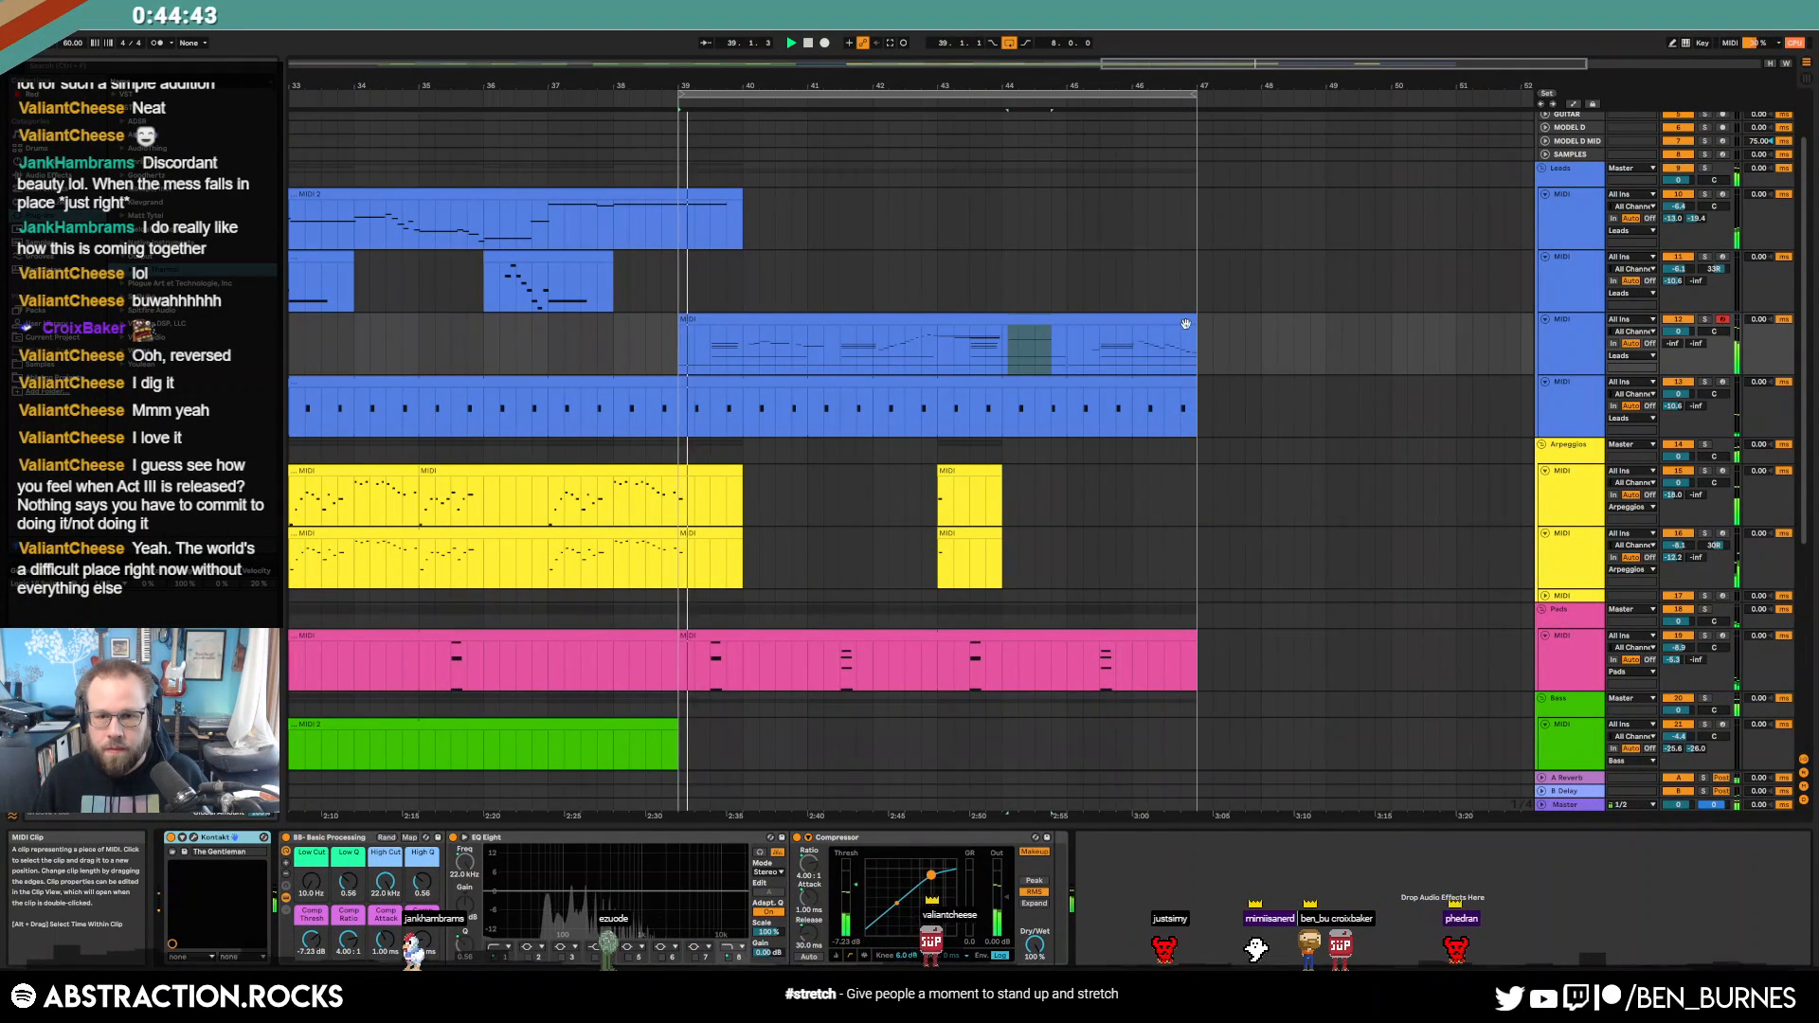
Extend the lead clip to bar 51 and record a new lead take over bars 47 to 51.
{"action": "left_click_drag", "start_coordinate": [1195, 319], "coordinate": [1259, 320]}
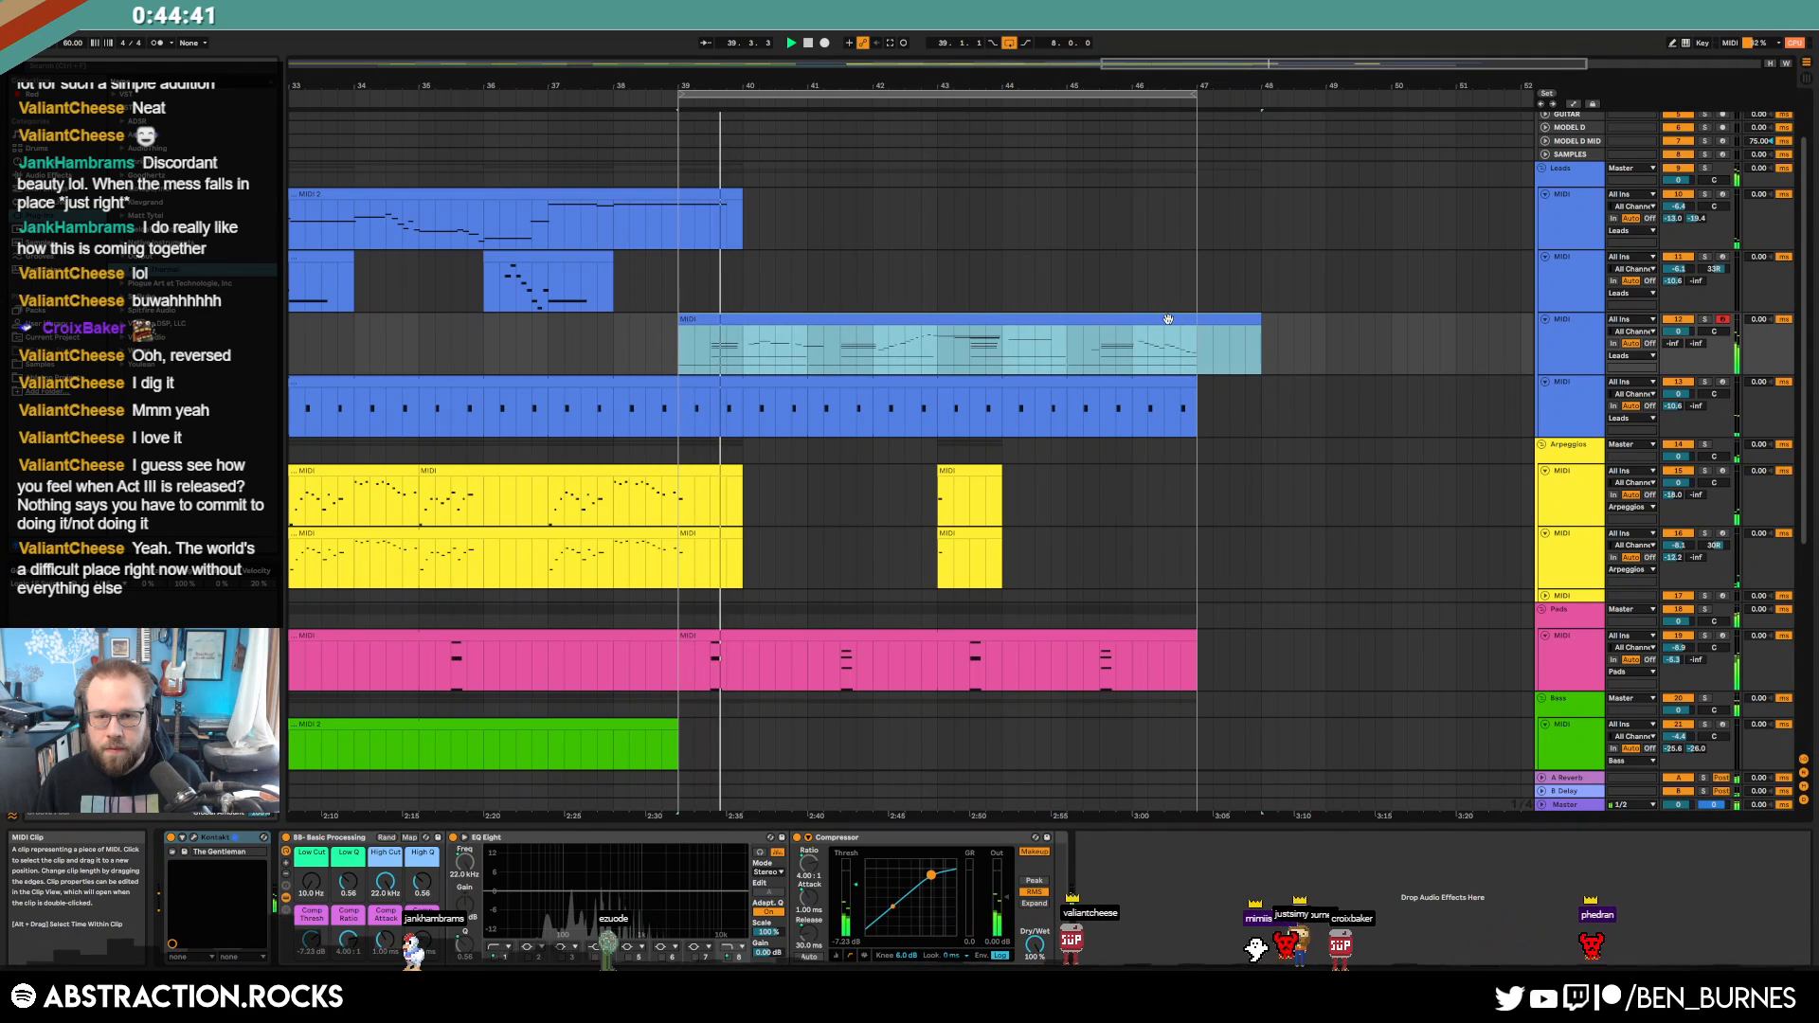
{"action": "left_click_drag", "start_coordinate": [1365, 327], "coordinate": [1456, 324]}
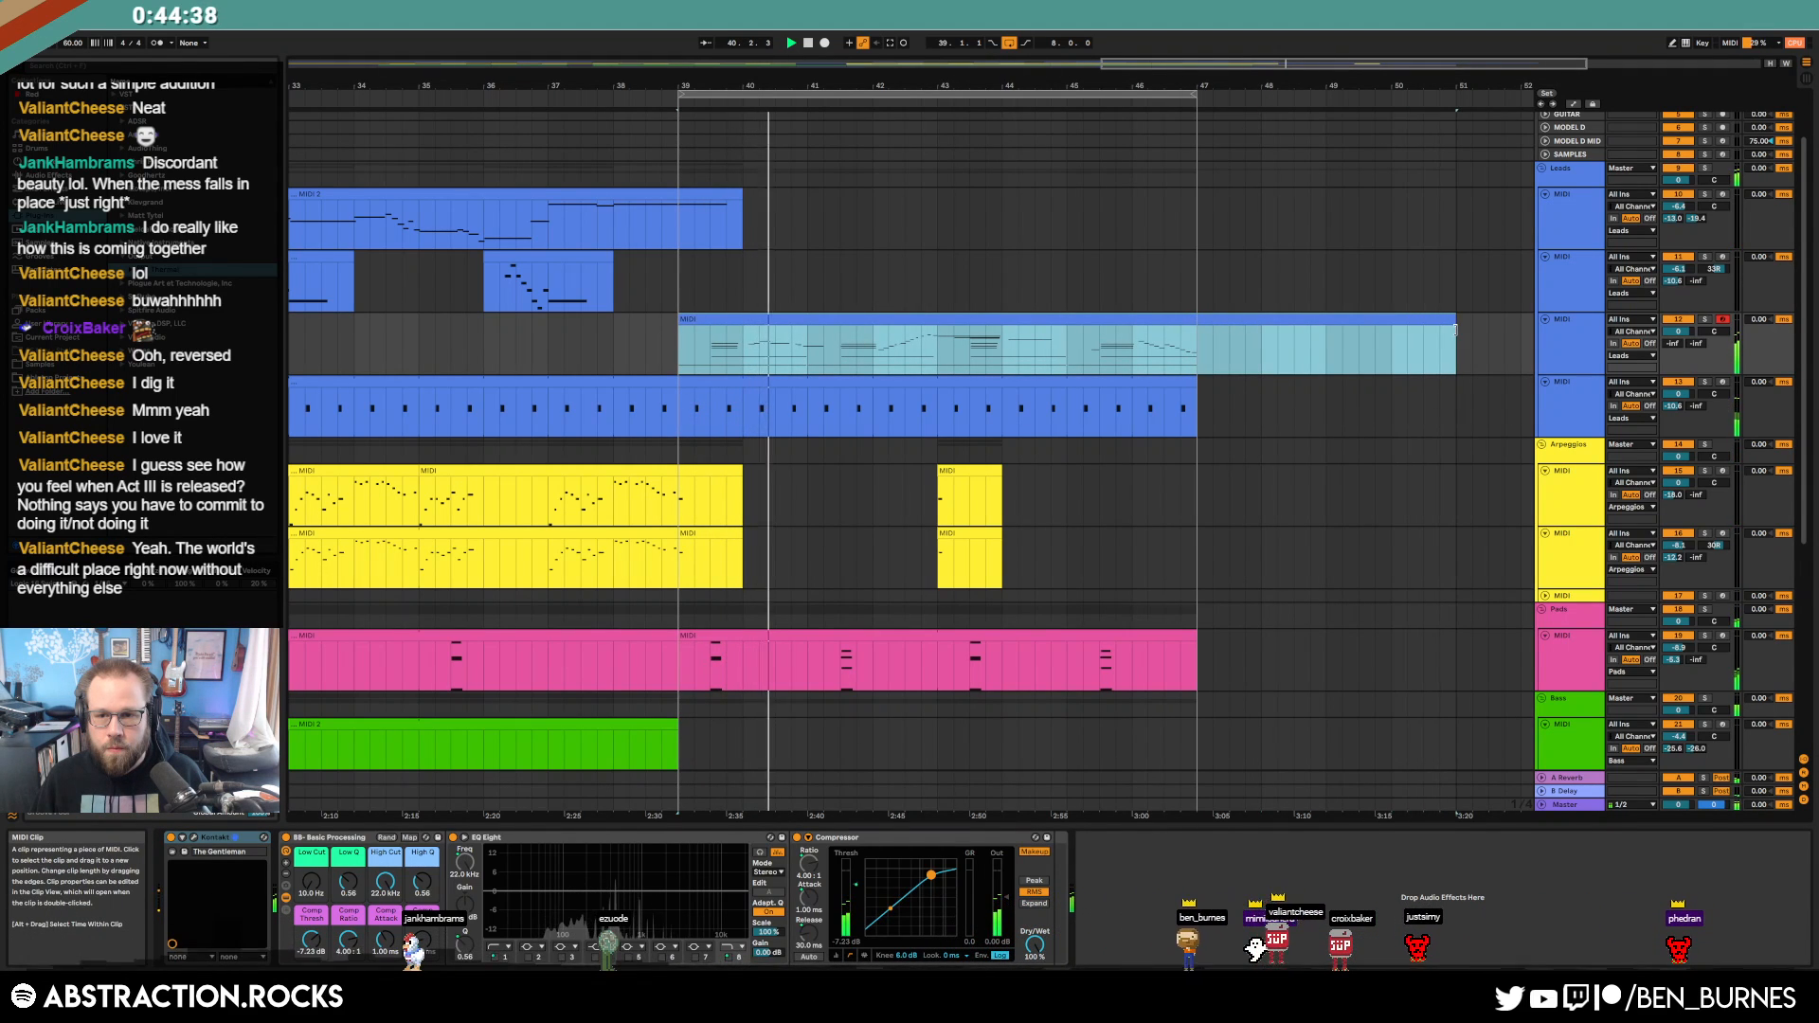
{"action": "left_click", "coordinate": [1198, 343]}
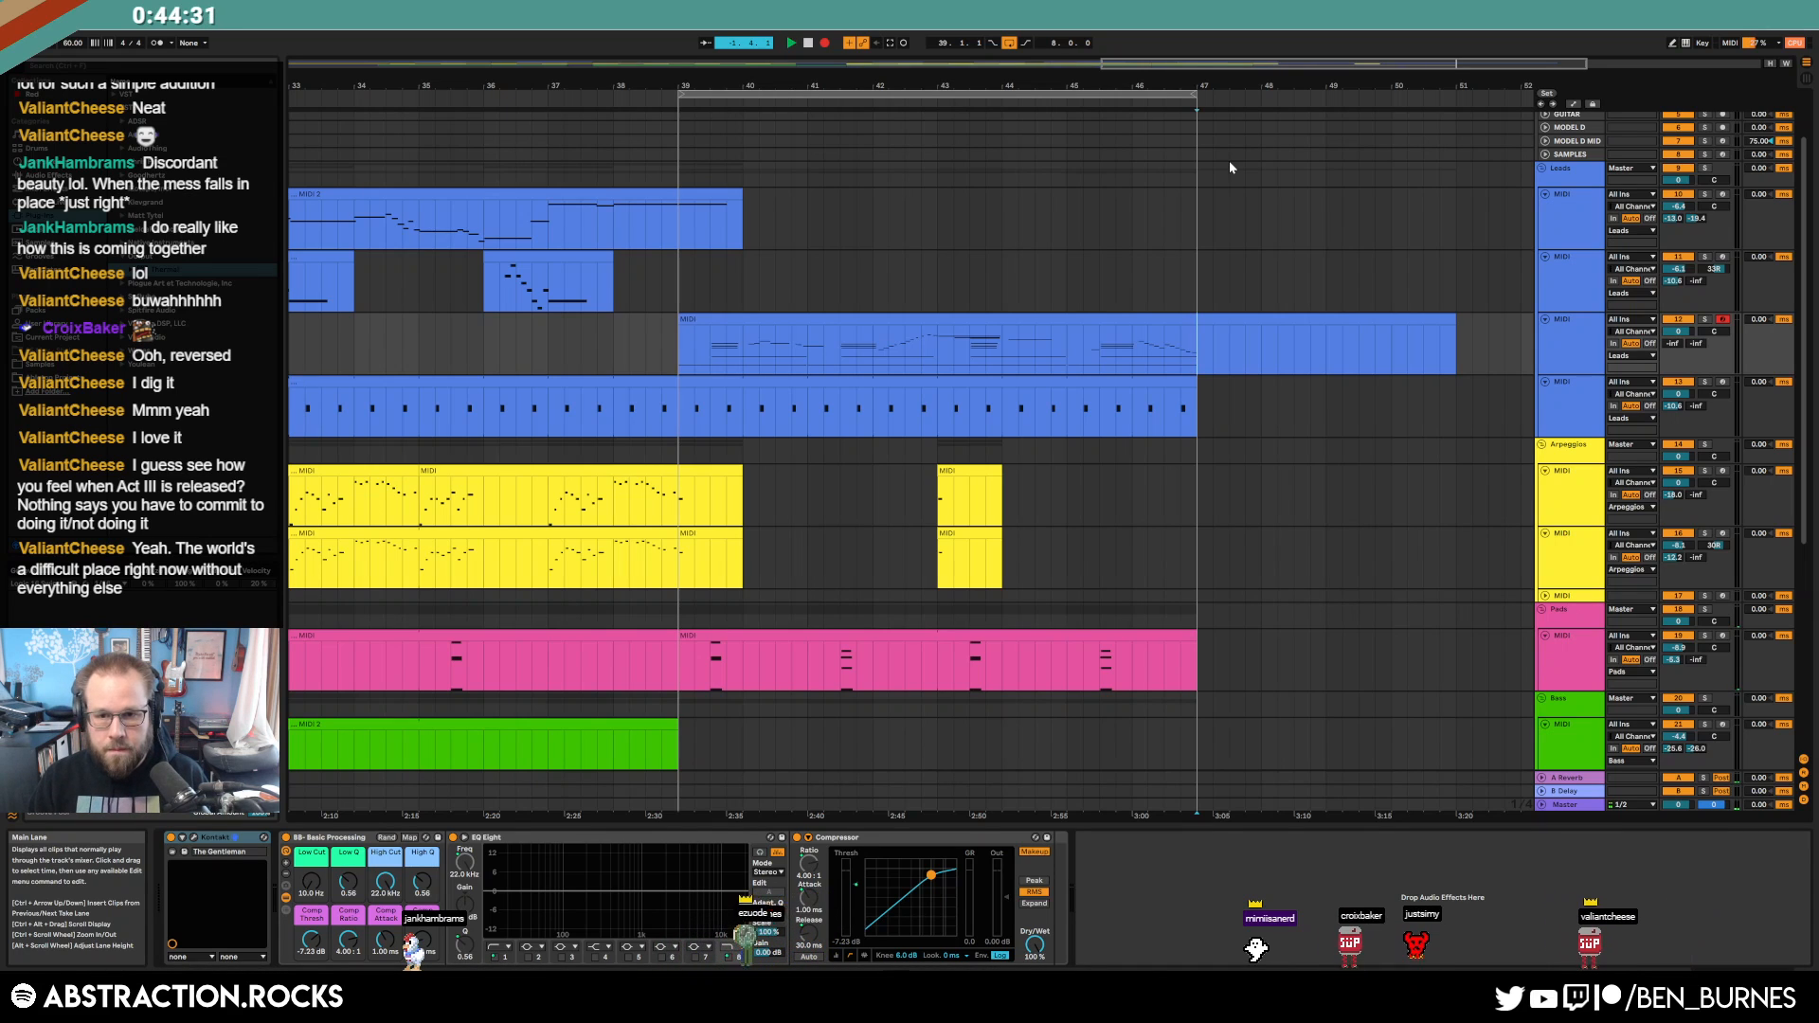
{"action": "key", "text": "space"}
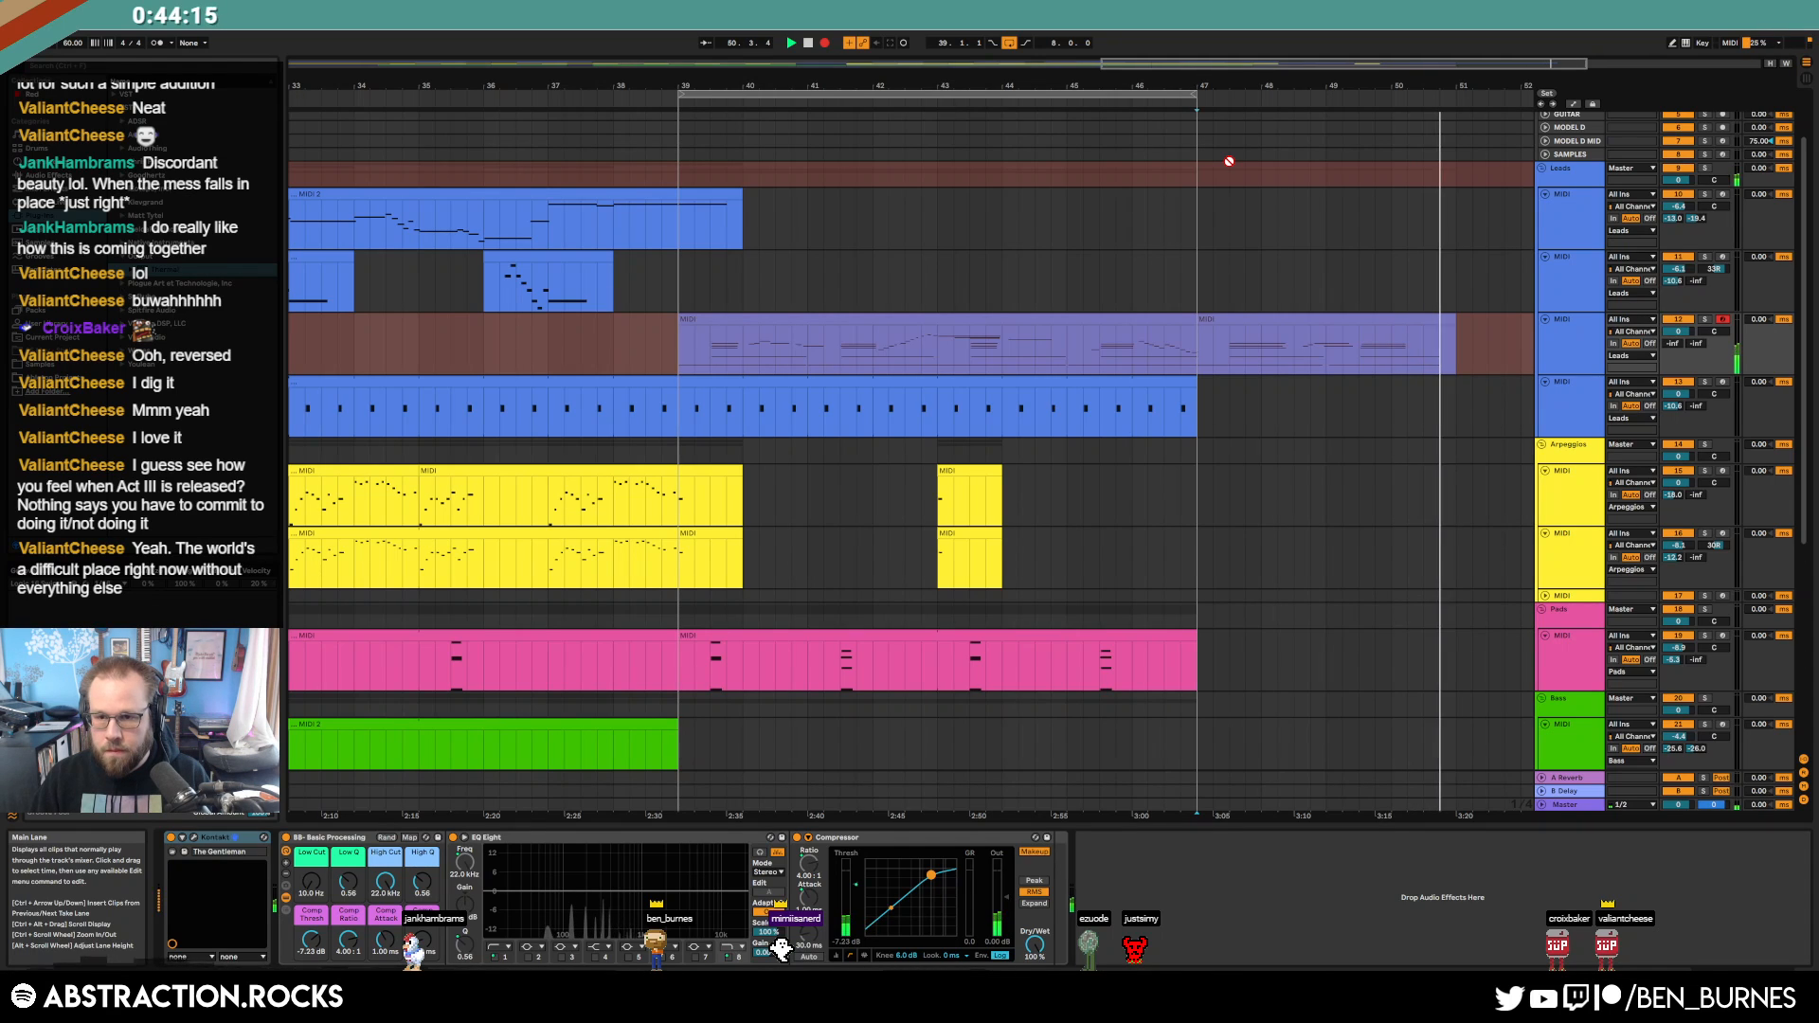
{"action": "key", "text": "F9"}
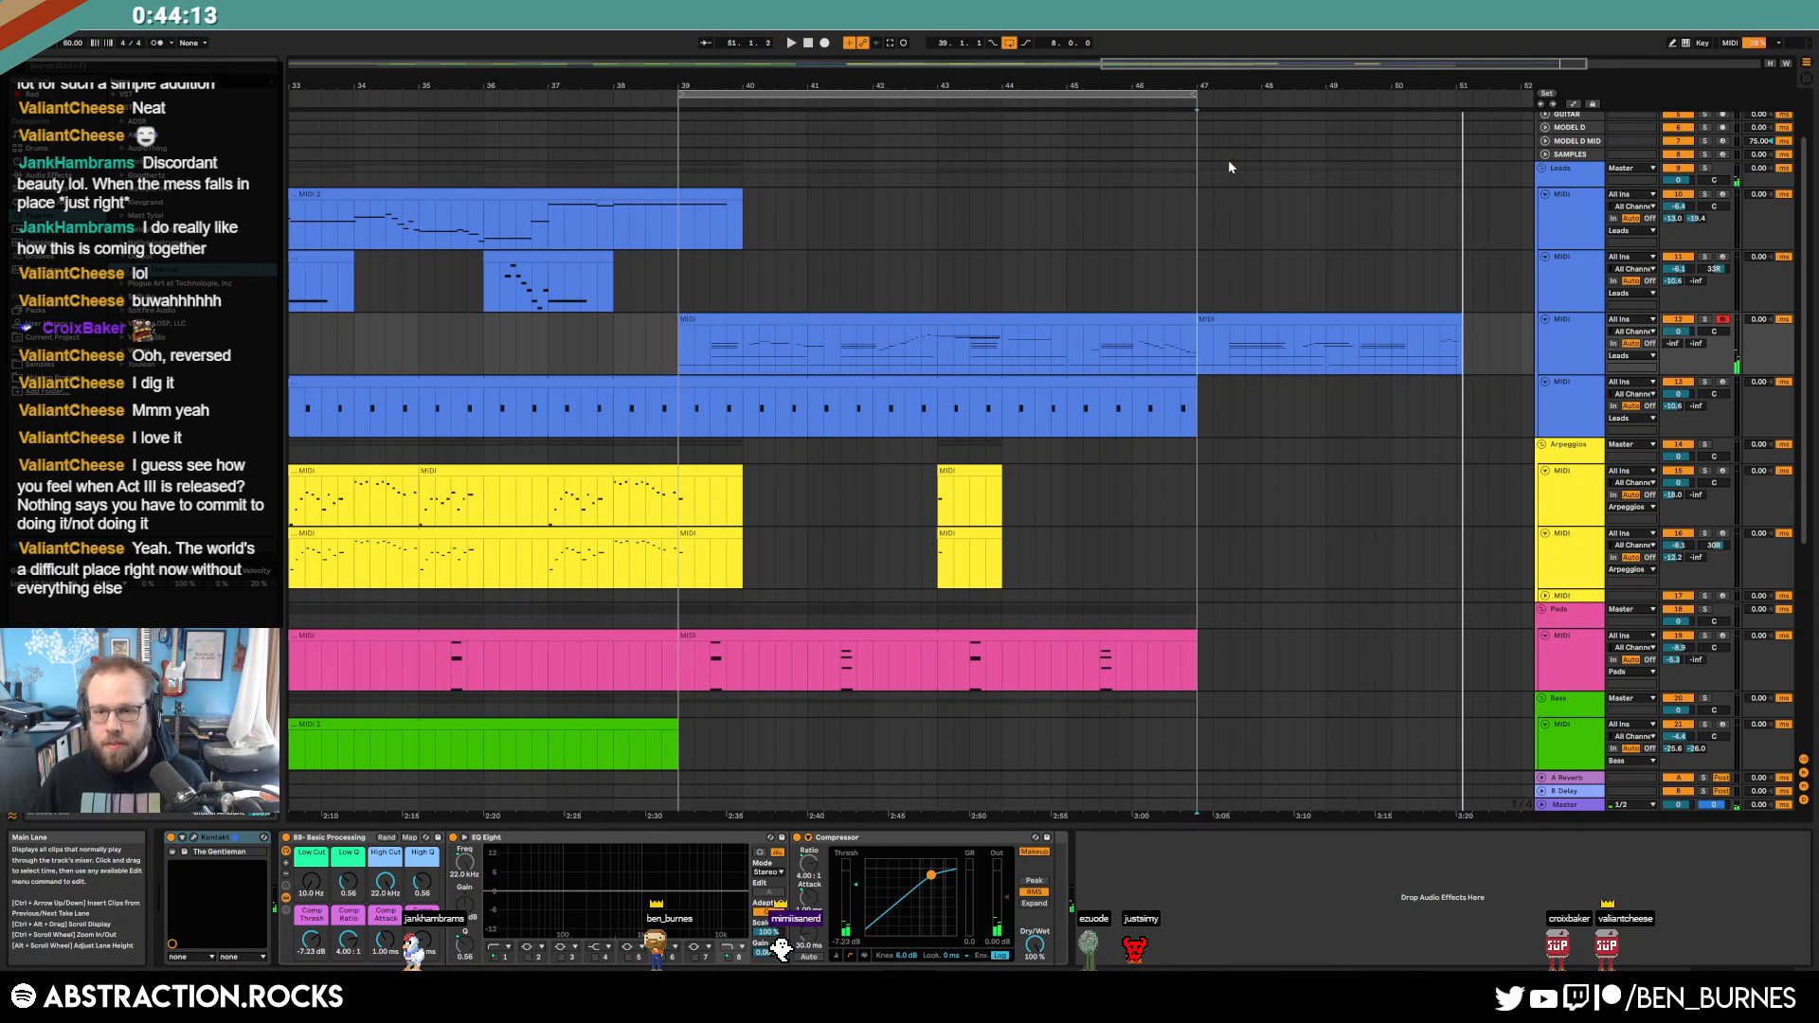
{"action": "left_click", "coordinate": [1455, 322]}
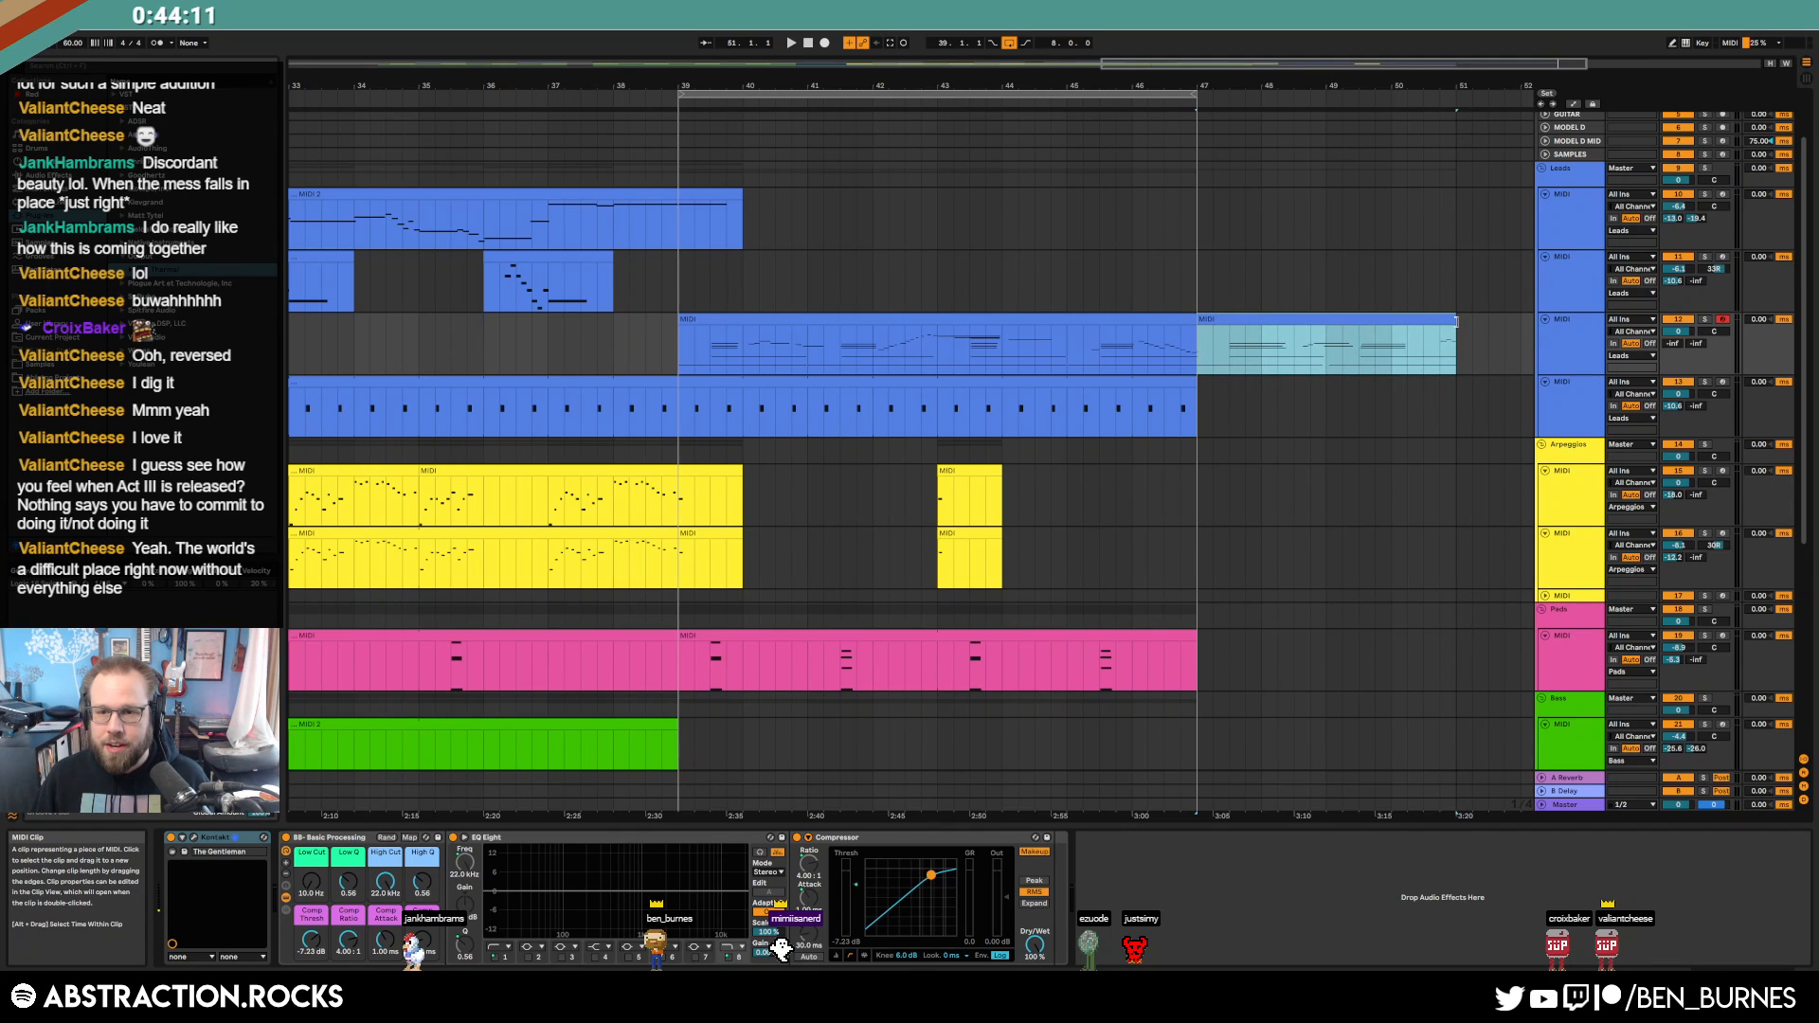
Open the newly recorded lead clip after bar 47 and delete the stray notes around its chords.
{"action": "double_click", "coordinate": [1445, 320]}
{"action": "left_click_drag", "start_coordinate": [1204, 889], "coordinate": [1364, 684]}
{"action": "left_click_drag", "start_coordinate": [1334, 894], "coordinate": [1389, 630]}
{"action": "left_click_drag", "start_coordinate": [1664, 728], "coordinate": [1792, 620]}
{"action": "key", "text": "Delete"}
{"action": "left_click_drag", "start_coordinate": [1023, 730], "coordinate": [1181, 641]}
{"action": "key", "text": "Delete"}
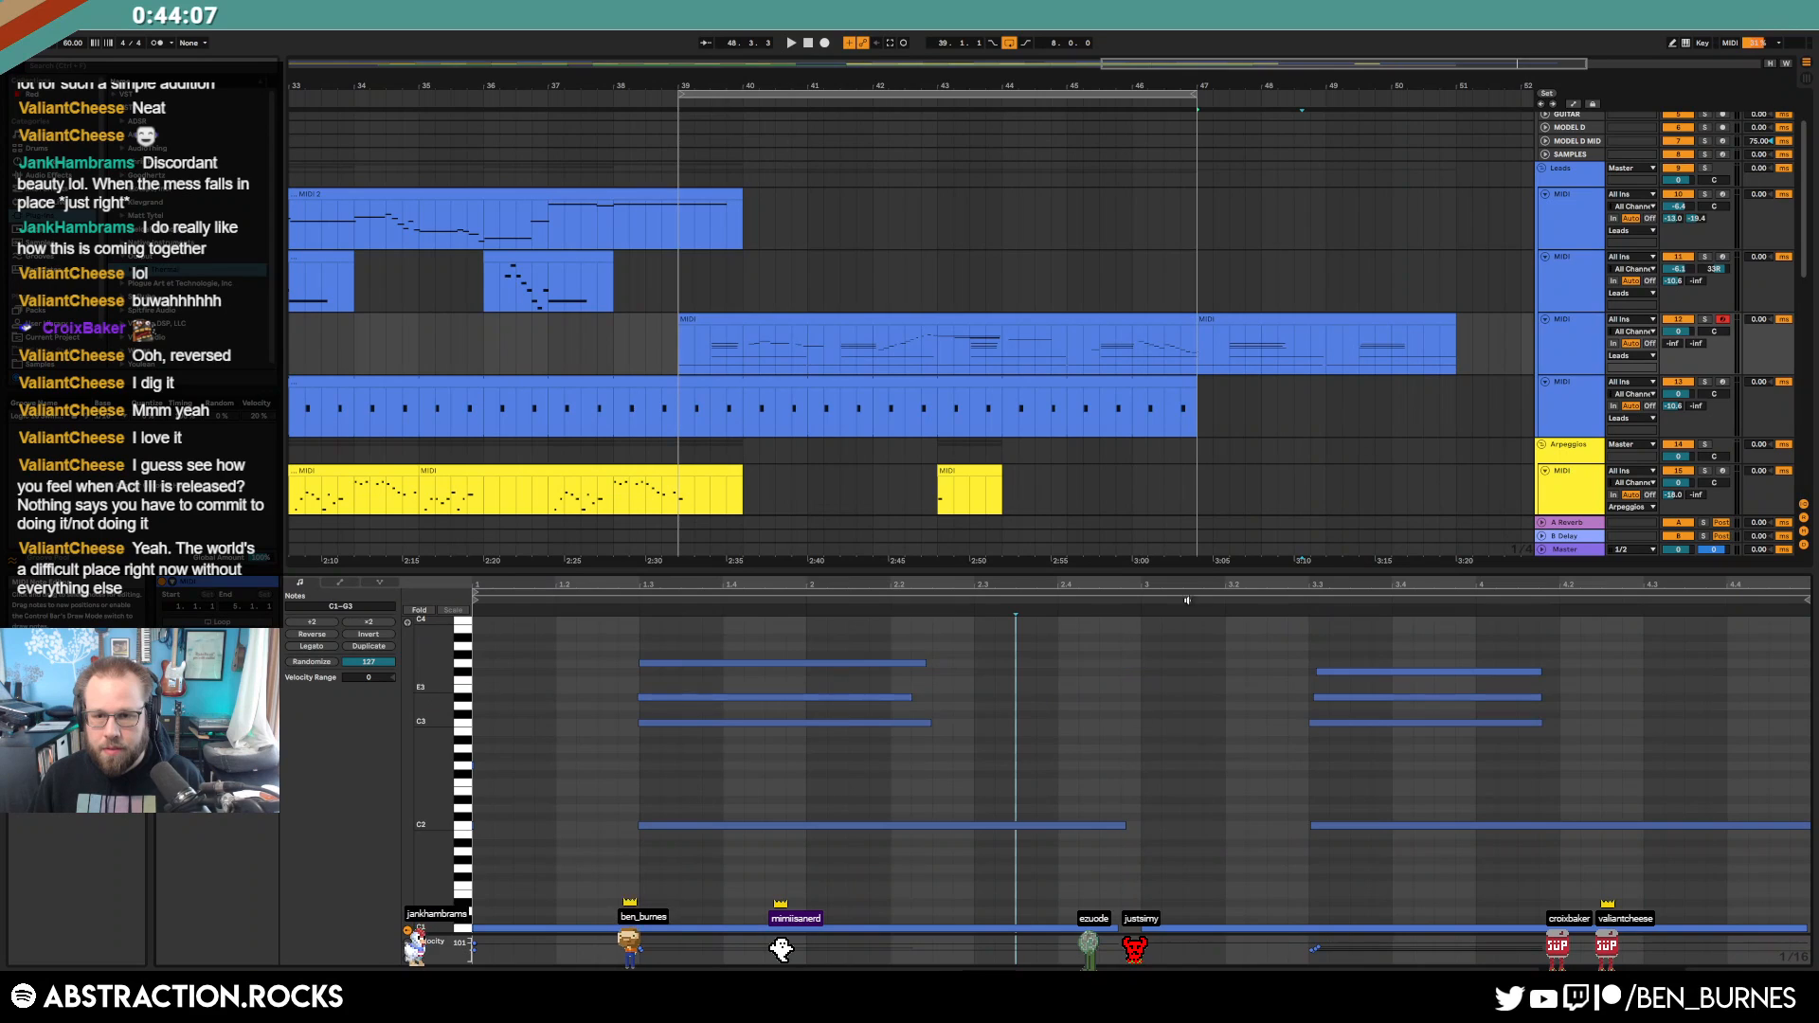
Join the new lead clip with the preceding one into a single clip from bar 39 to bar 51.
{"action": "left_click", "coordinate": [1220, 320]}
{"action": "left_click", "coordinate": [1162, 317], "text": "shift"}
{"action": "key", "text": "ctrl+j"}
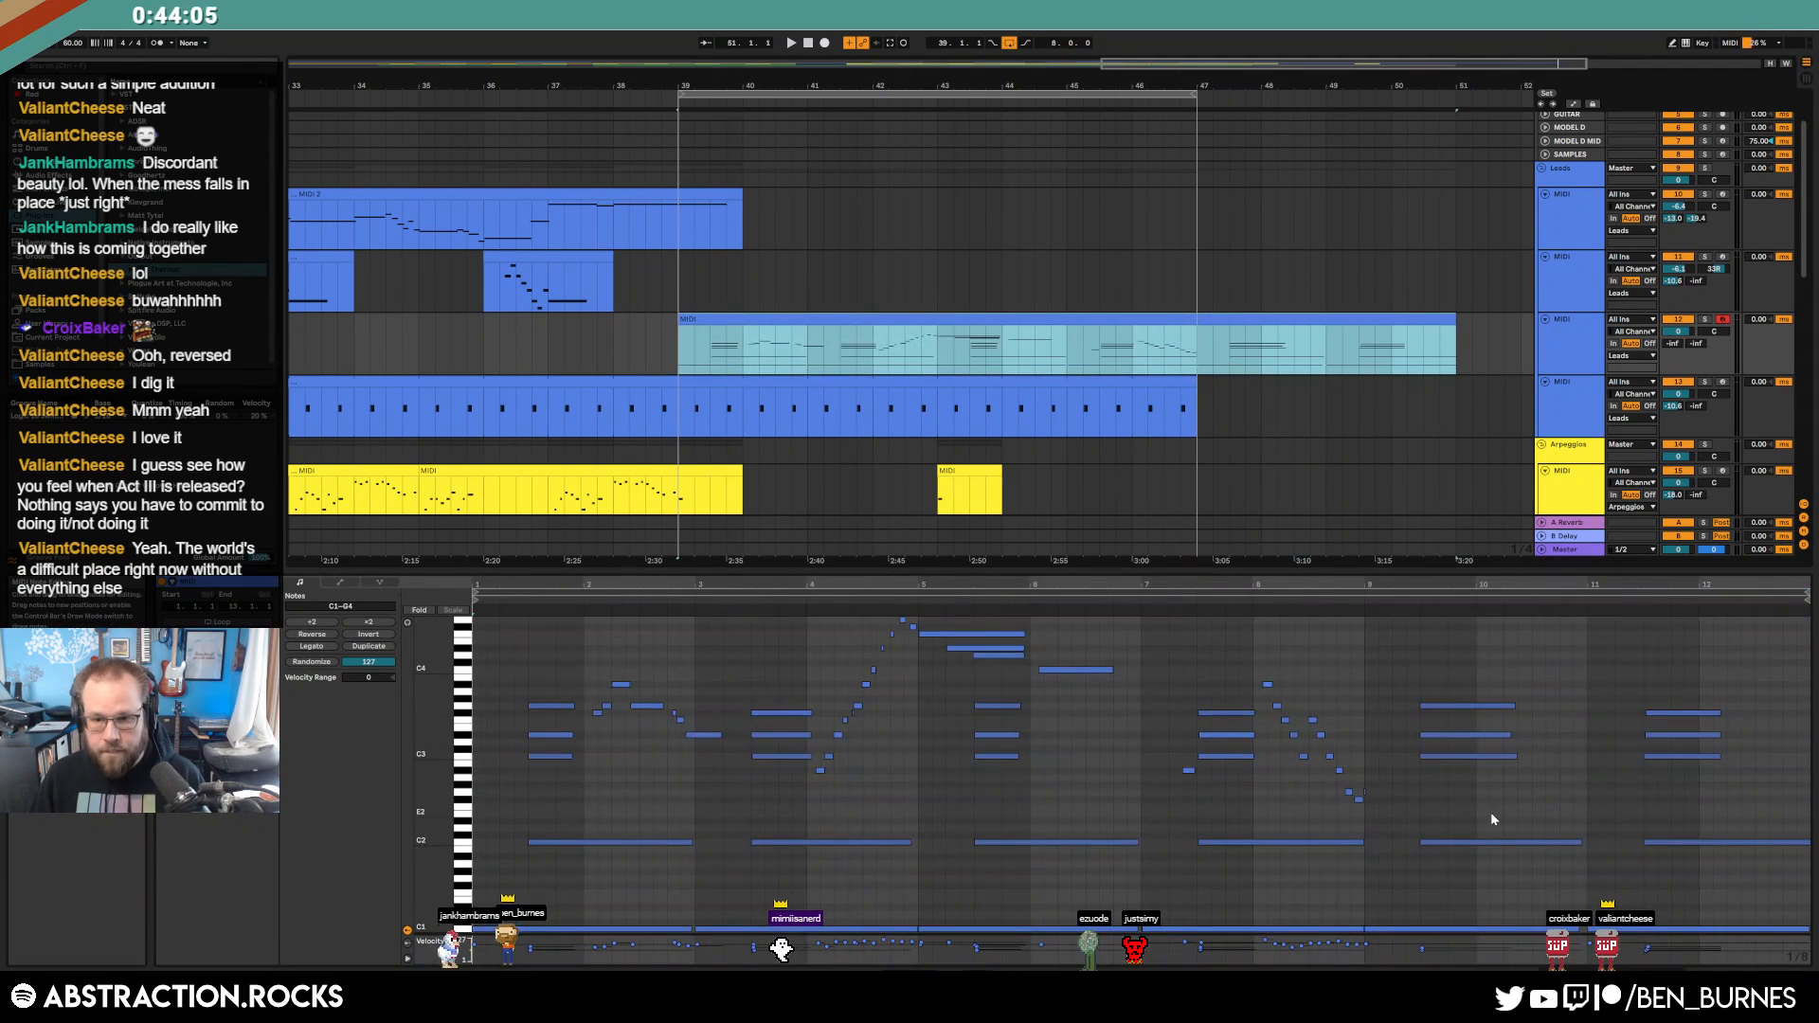
Add a held G2 note half a bar long at bar 47 in the lead clip and close the note editor.
{"action": "left_click_drag", "start_coordinate": [1358, 783], "coordinate": [1373, 795]}
{"action": "key", "text": "shift+Right"}
{"action": "key", "text": "shift+Right"}
{"action": "key", "text": "shift+Right"}
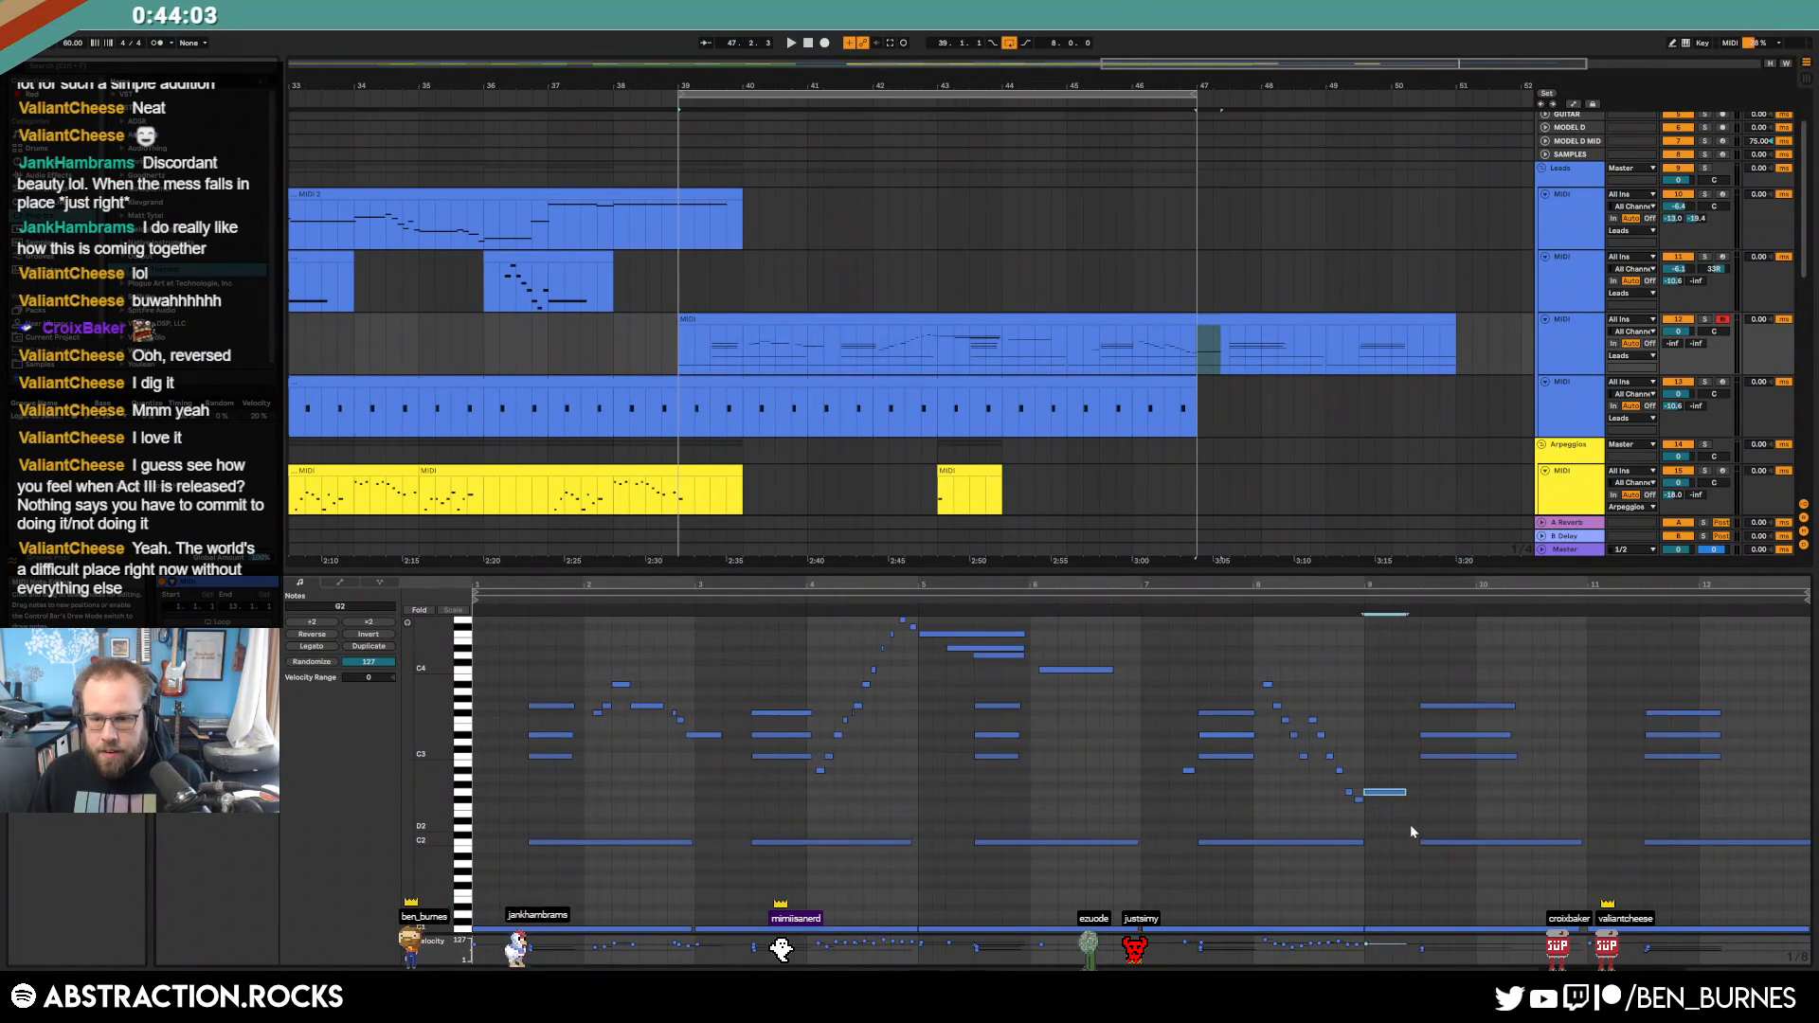
{"action": "key", "text": "shift+Tab"}
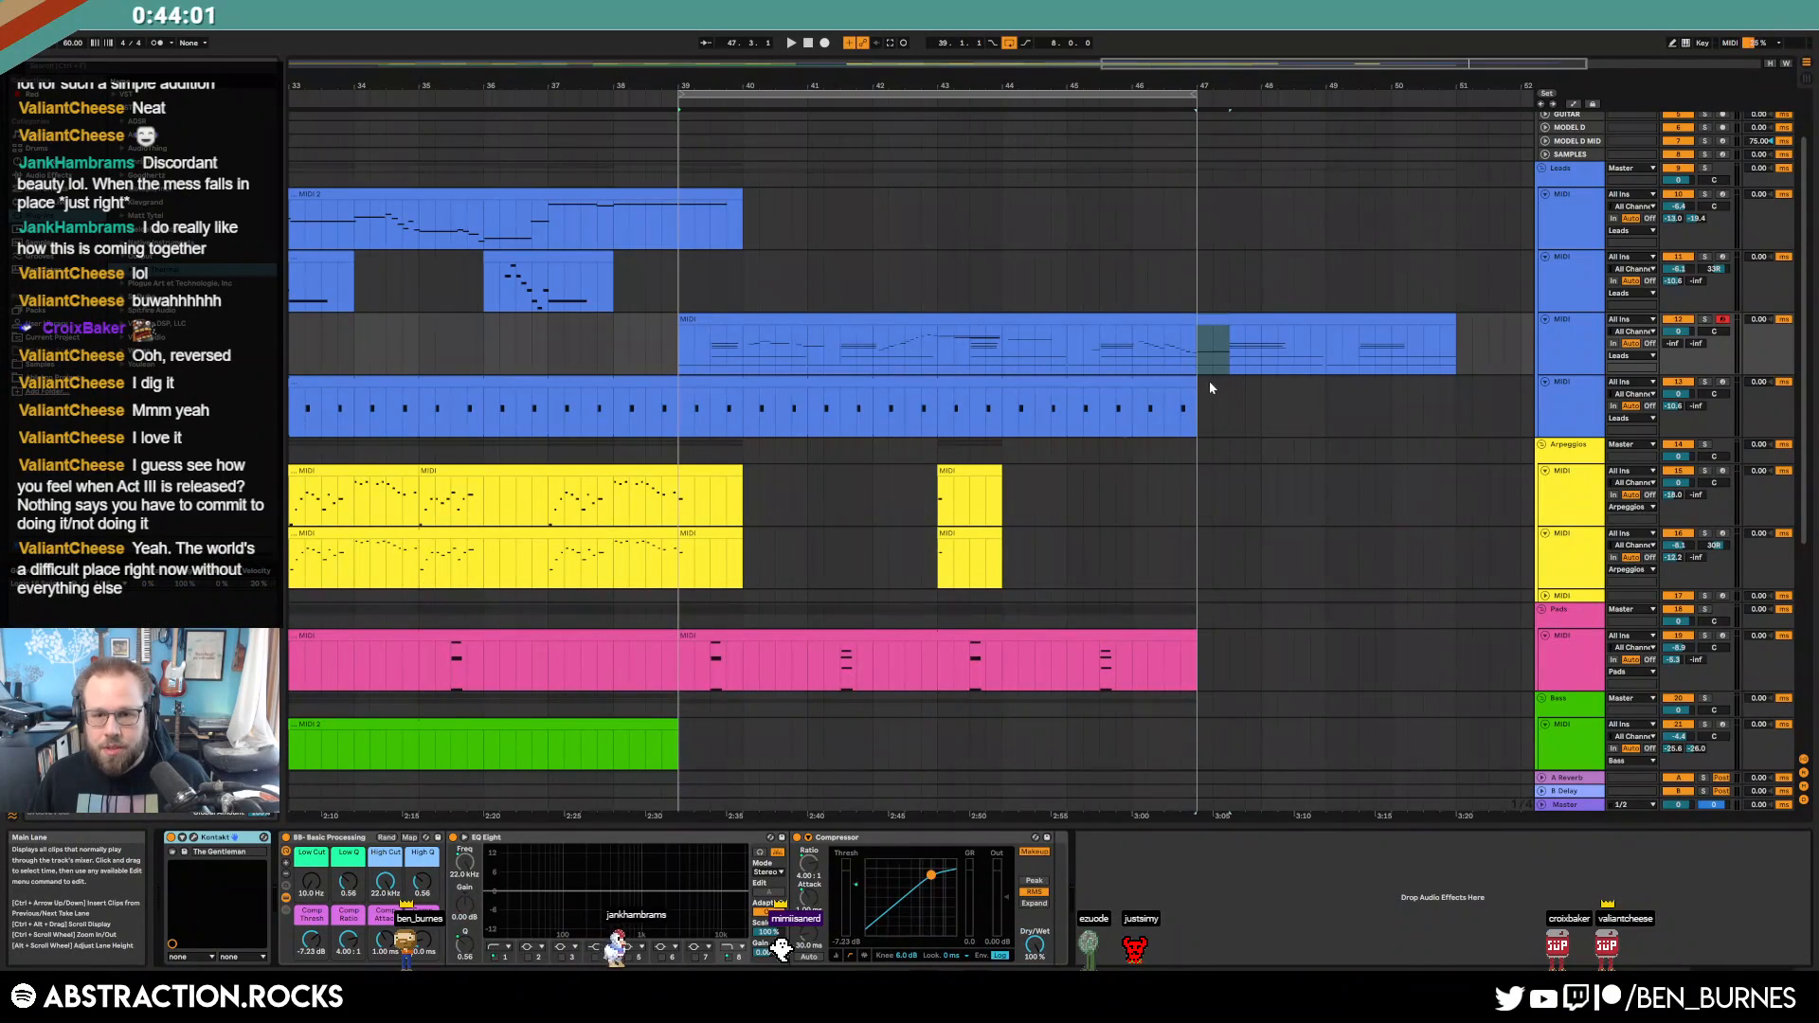
Extend the repeating-note lead clip to bar 51 and duplicate bars 43 to 47 of both arpeggio tracks from bar 47.
{"action": "left_click_drag", "start_coordinate": [1199, 398], "coordinate": [1488, 402]}
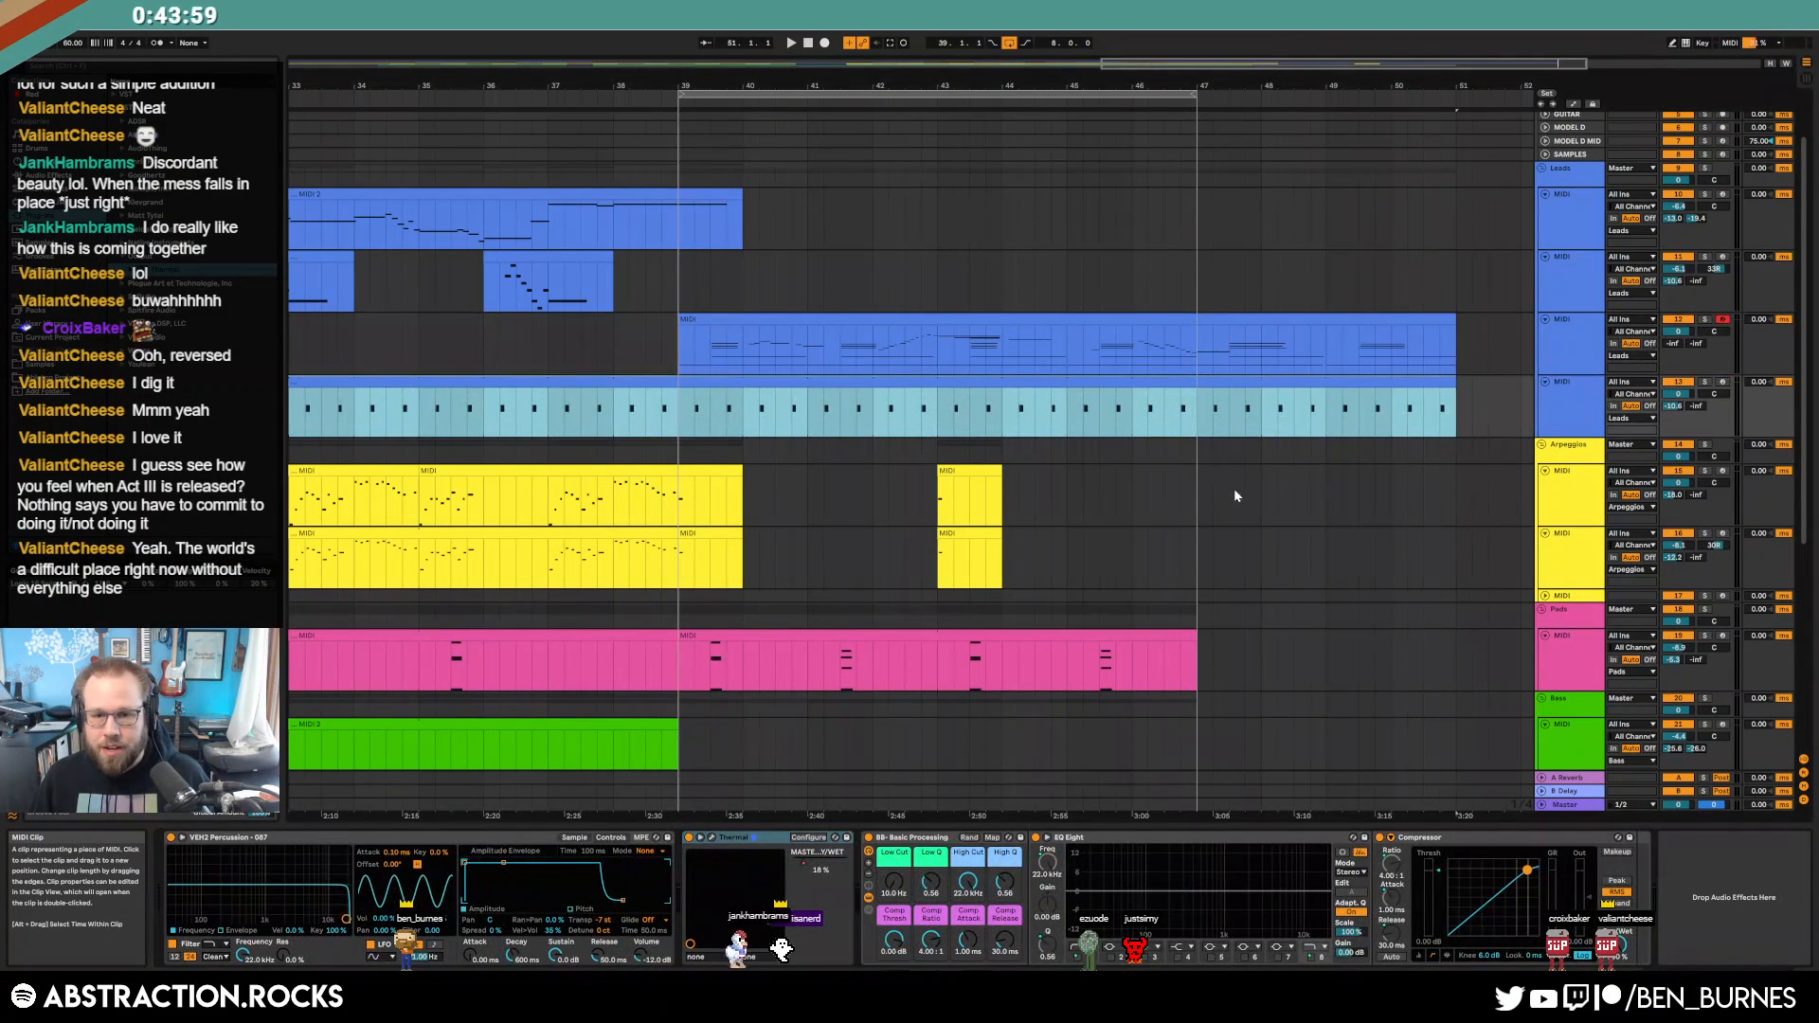
{"action": "scroll", "coordinate": [1232, 488], "scroll_direction": "down", "scroll_amount": 2}
{"action": "left_click", "coordinate": [1046, 482]}
{"action": "left_click_drag", "start_coordinate": [924, 493], "coordinate": [940, 493]}
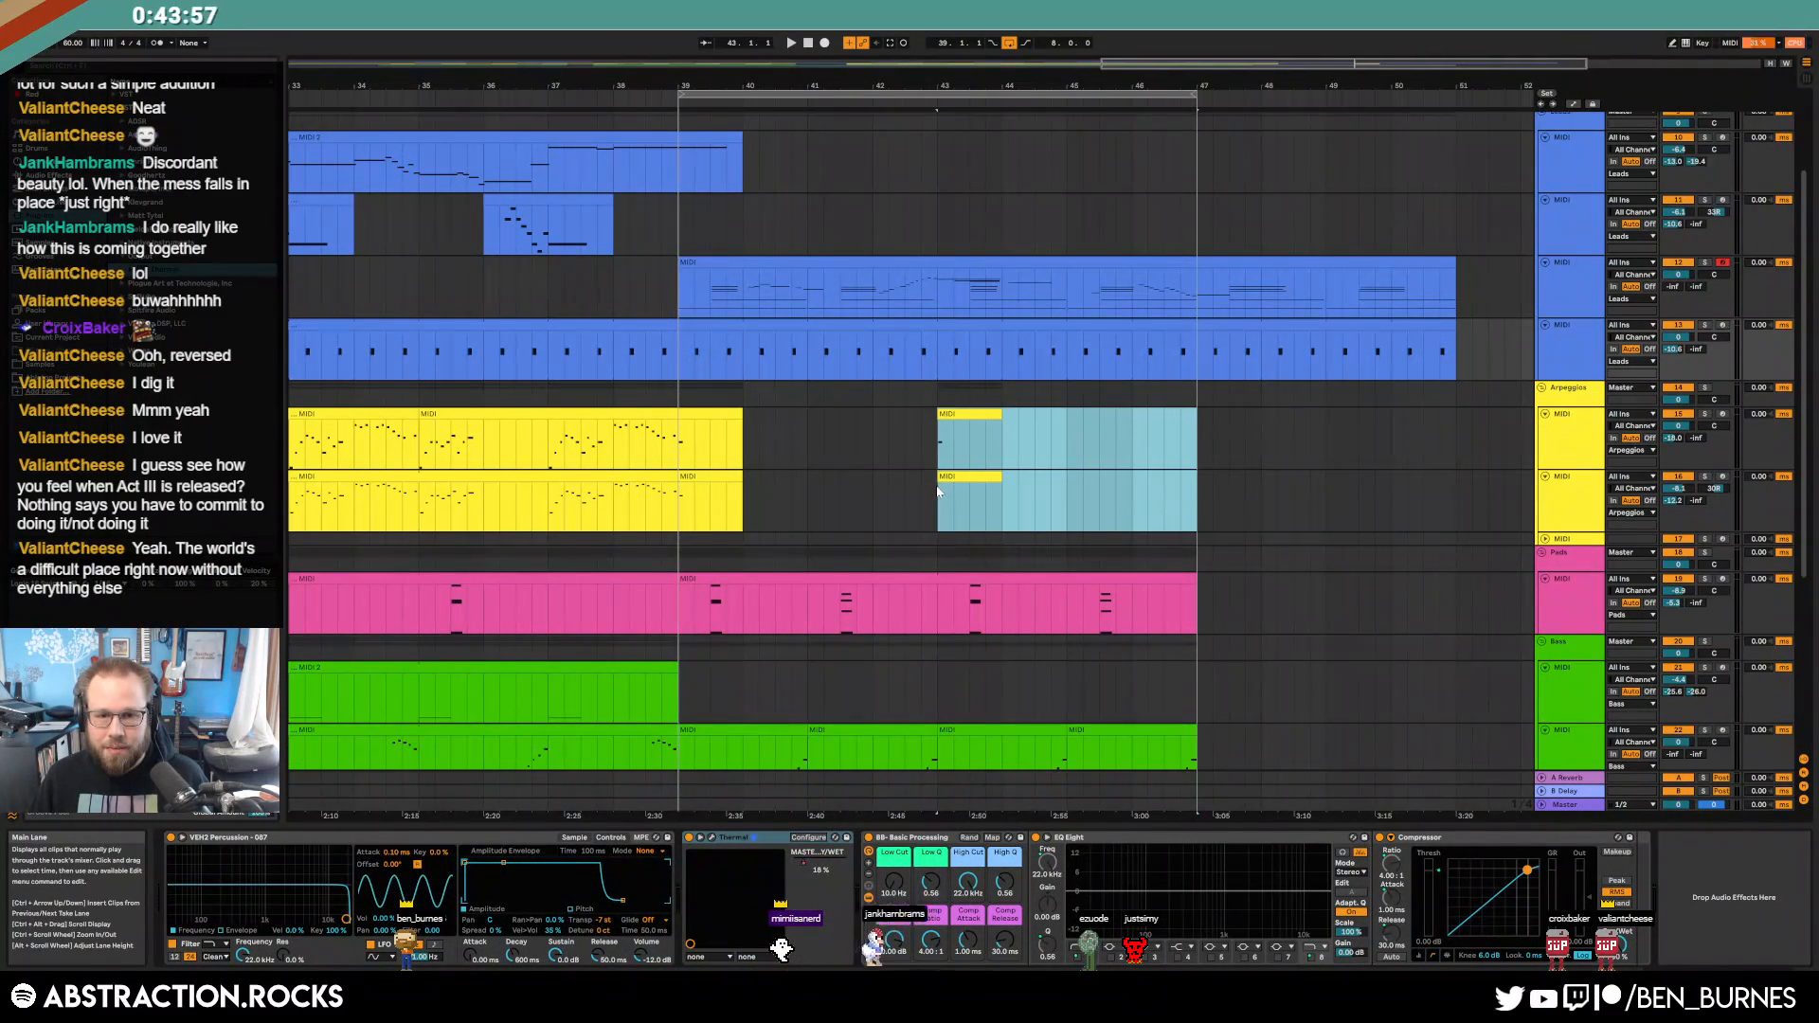
{"action": "key", "text": "ctrl+d"}
Extend the pad clip to bar 51 and show the wider arrangement.
{"action": "left_click_drag", "start_coordinate": [1195, 580], "coordinate": [1459, 603]}
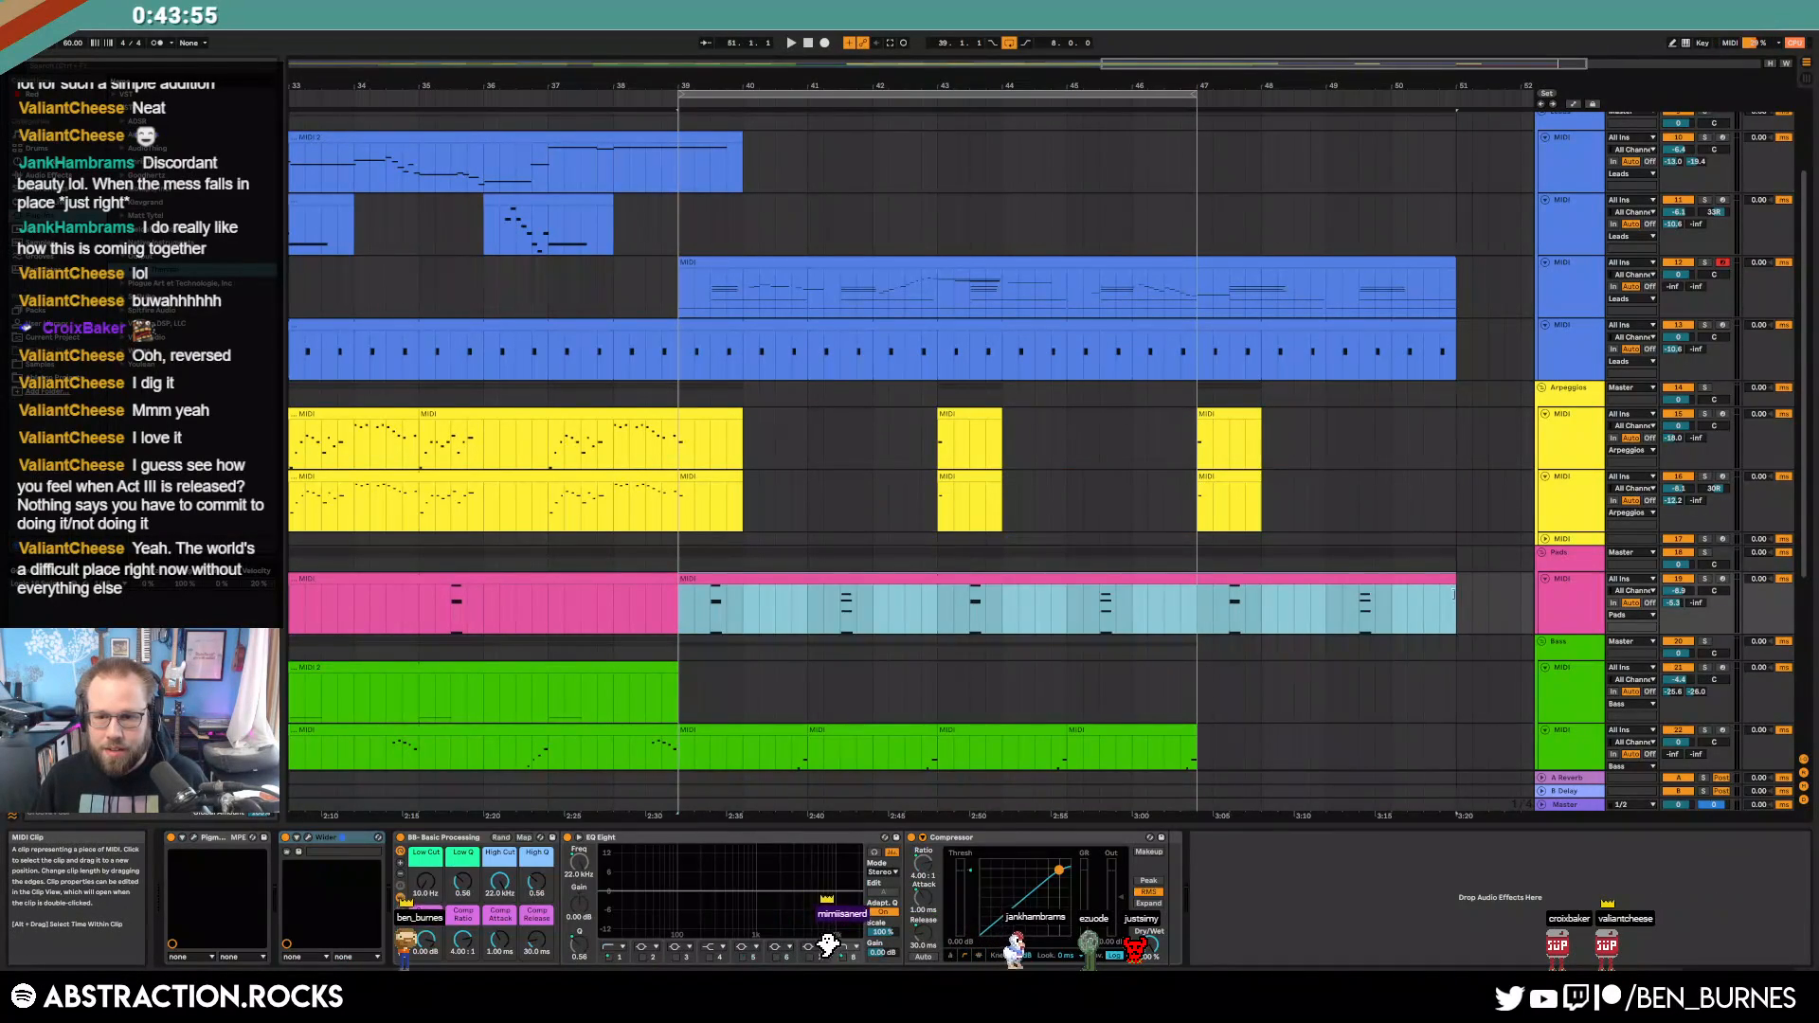
{"action": "double_click", "coordinate": [1296, 579]}
{"action": "scroll", "coordinate": [1294, 456], "scroll_direction": "down", "scroll_amount": 5}
{"action": "key", "text": "shift+Tab"}
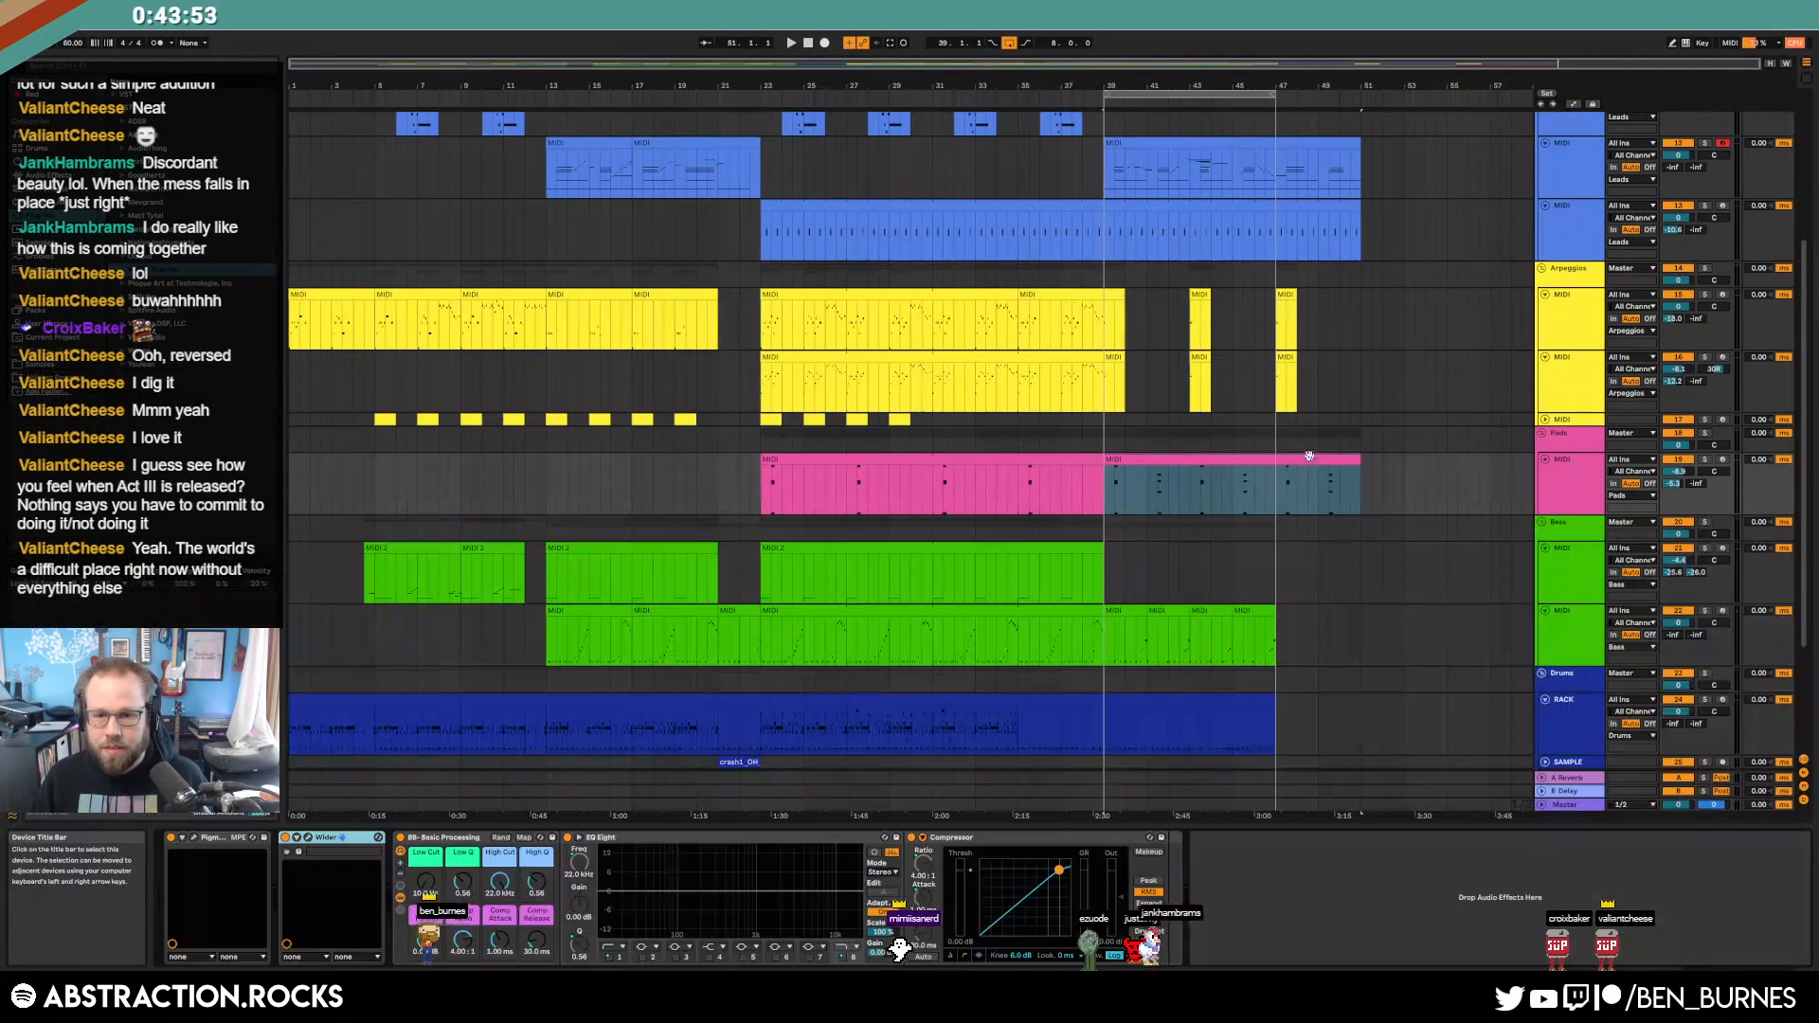
{"action": "left_click", "coordinate": [1307, 458]}
Duplicate the closing bass clips so the bass part fills bars 47 to 51.
{"action": "scroll", "coordinate": [1305, 557], "scroll_direction": "down", "scroll_amount": 2}
{"action": "left_click", "coordinate": [1252, 553]}
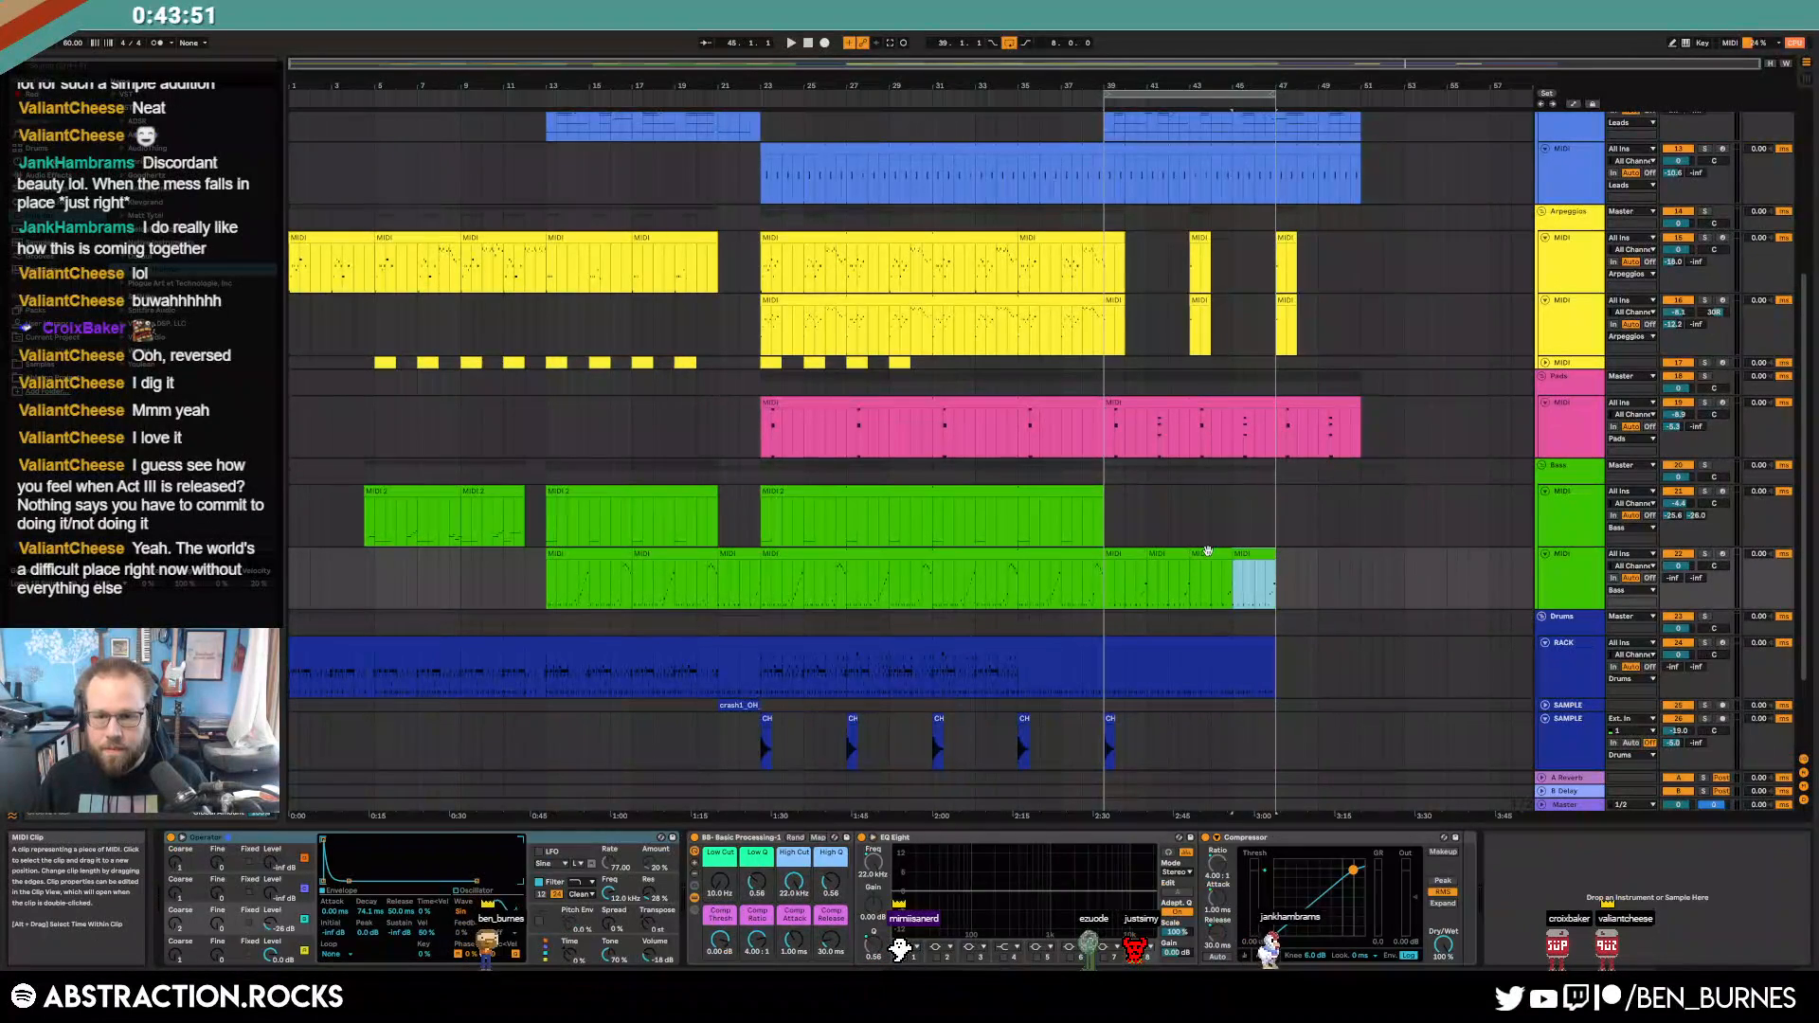
{"action": "key", "text": "ctrl+d"}
{"action": "key", "text": "ctrl+d"}
Extend the drum rack clip and the loop end to bar 51 and start playback.
{"action": "left_click_drag", "start_coordinate": [1276, 646], "coordinate": [1352, 646]}
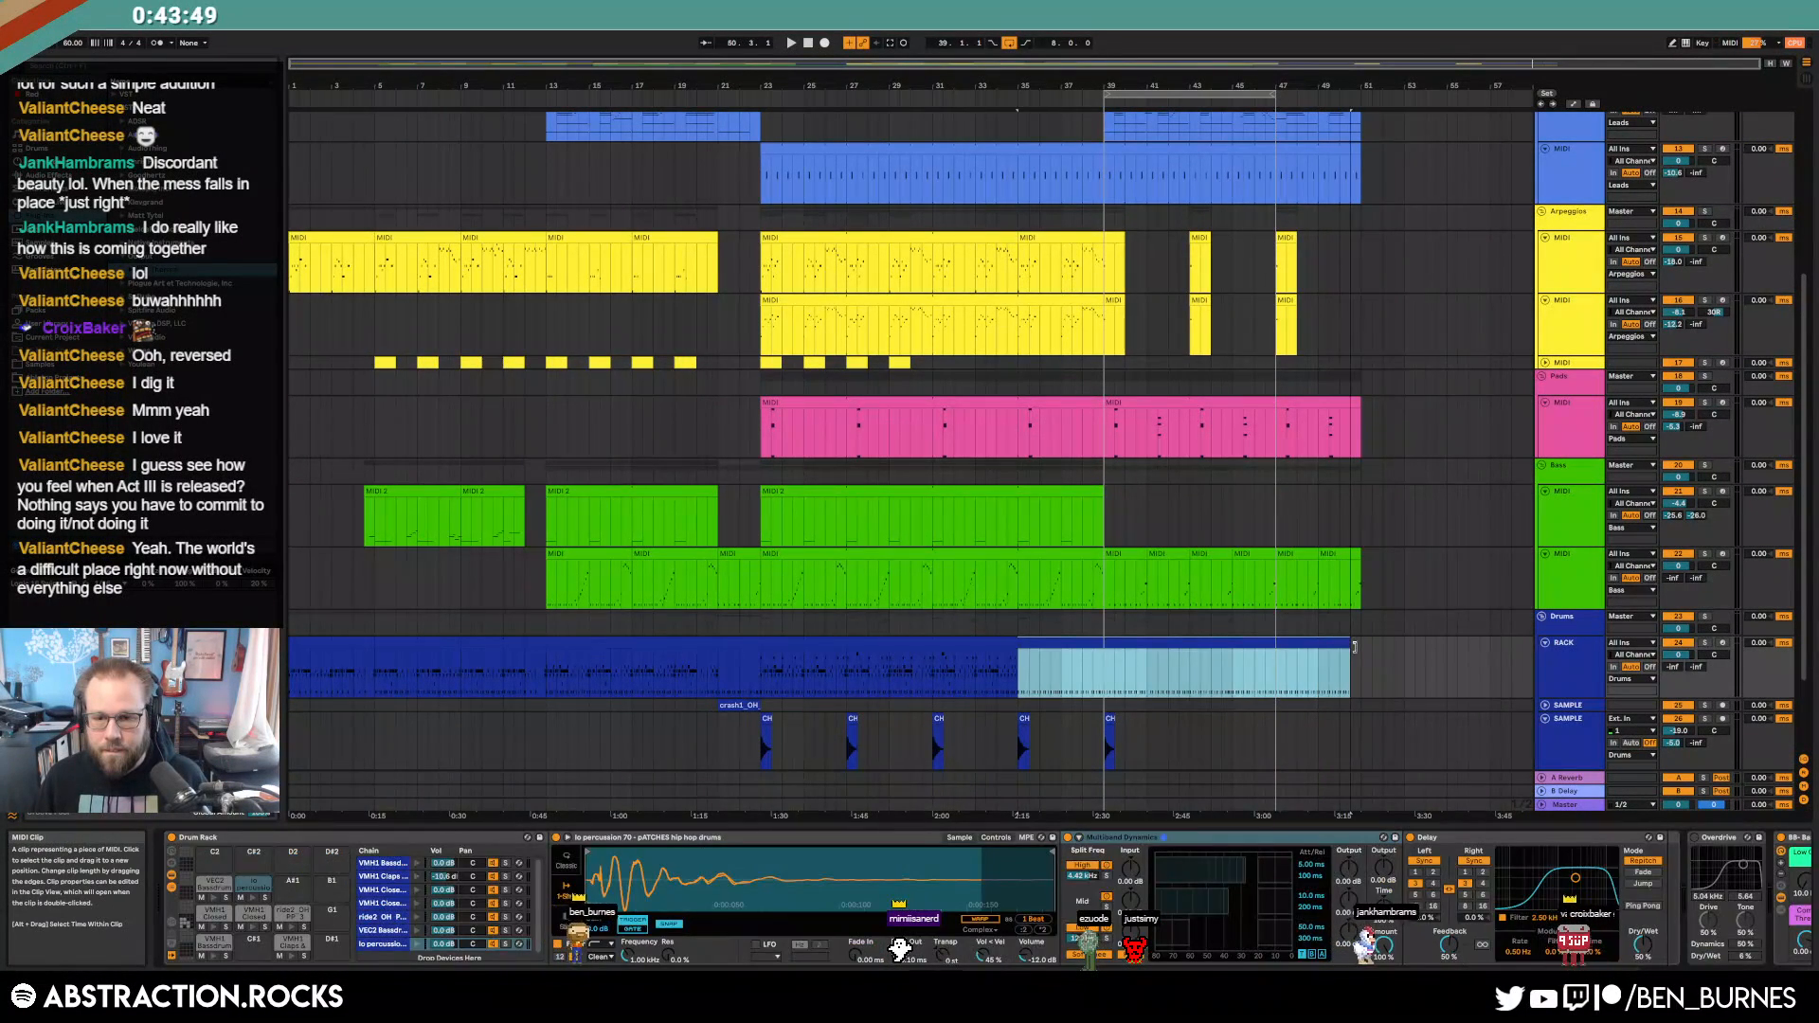
{"action": "left_click_drag", "start_coordinate": [1276, 96], "coordinate": [1361, 95]}
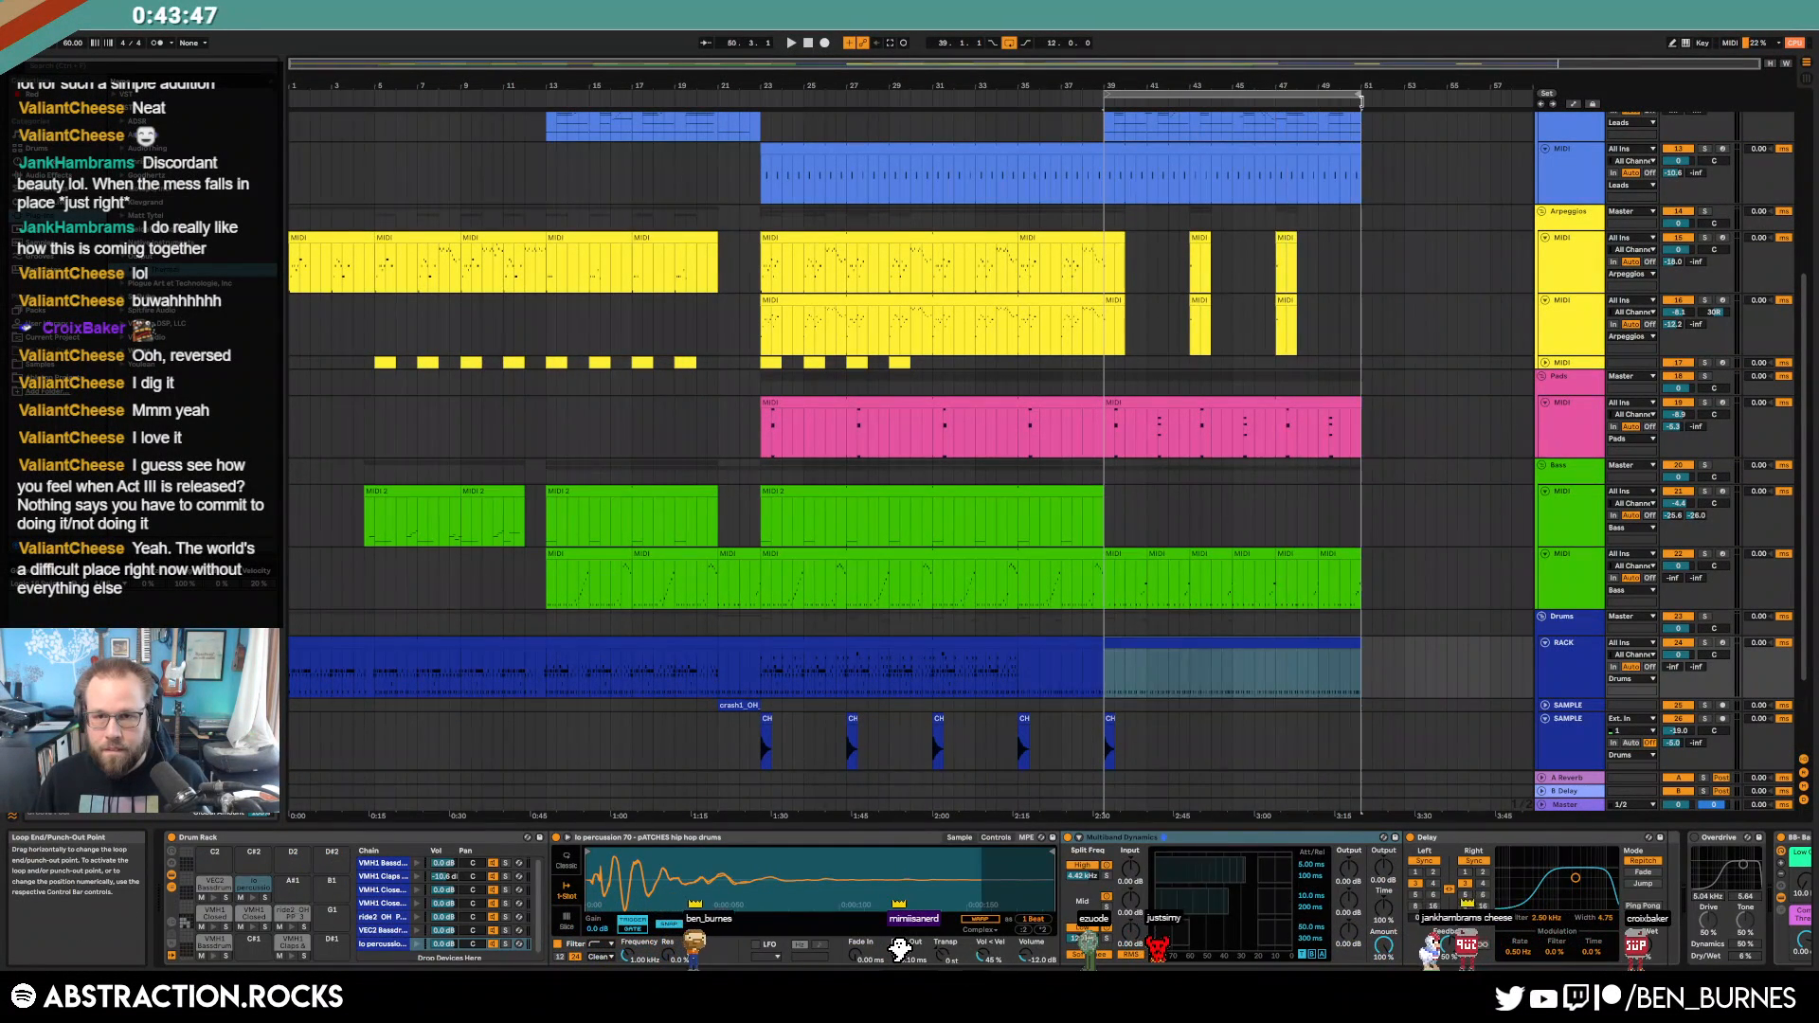
{"action": "key", "text": "space"}
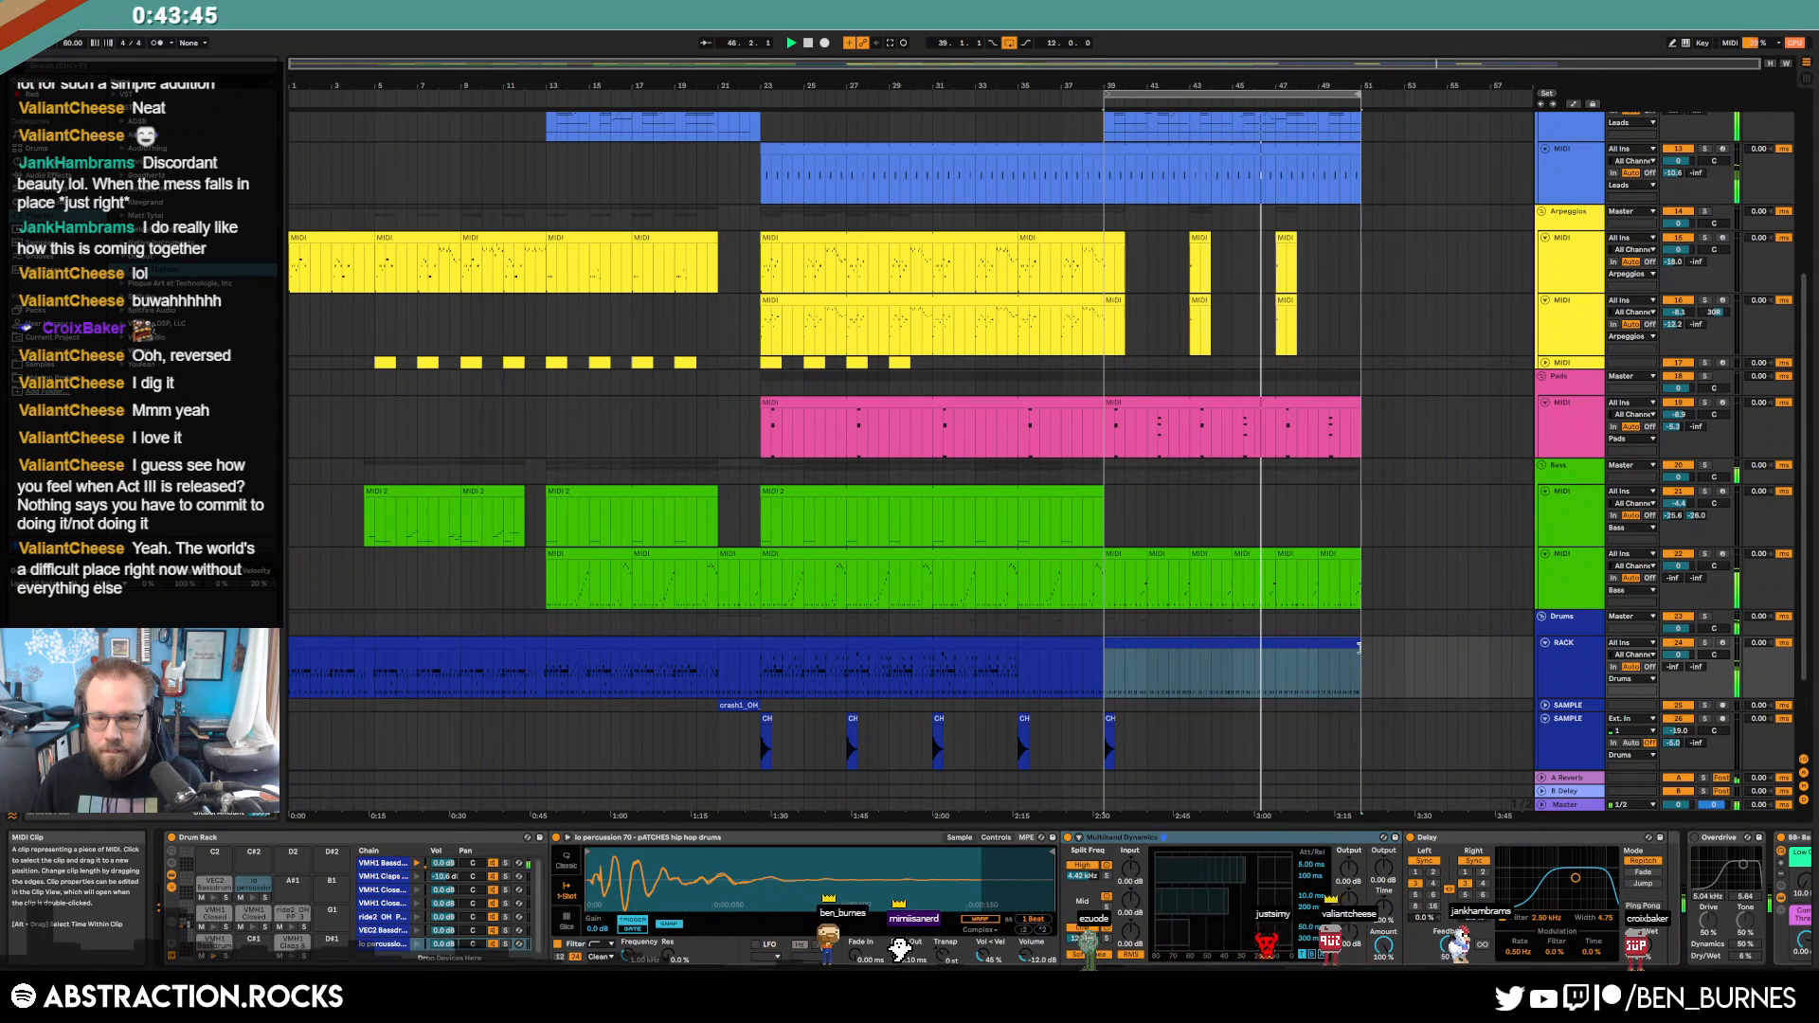
Shorten the drum rack clip to end at bar 47 and listen to the new section without drums.
{"action": "left_click_drag", "start_coordinate": [1359, 647], "coordinate": [1275, 647]}
{"action": "left_click", "coordinate": [1299, 660]}
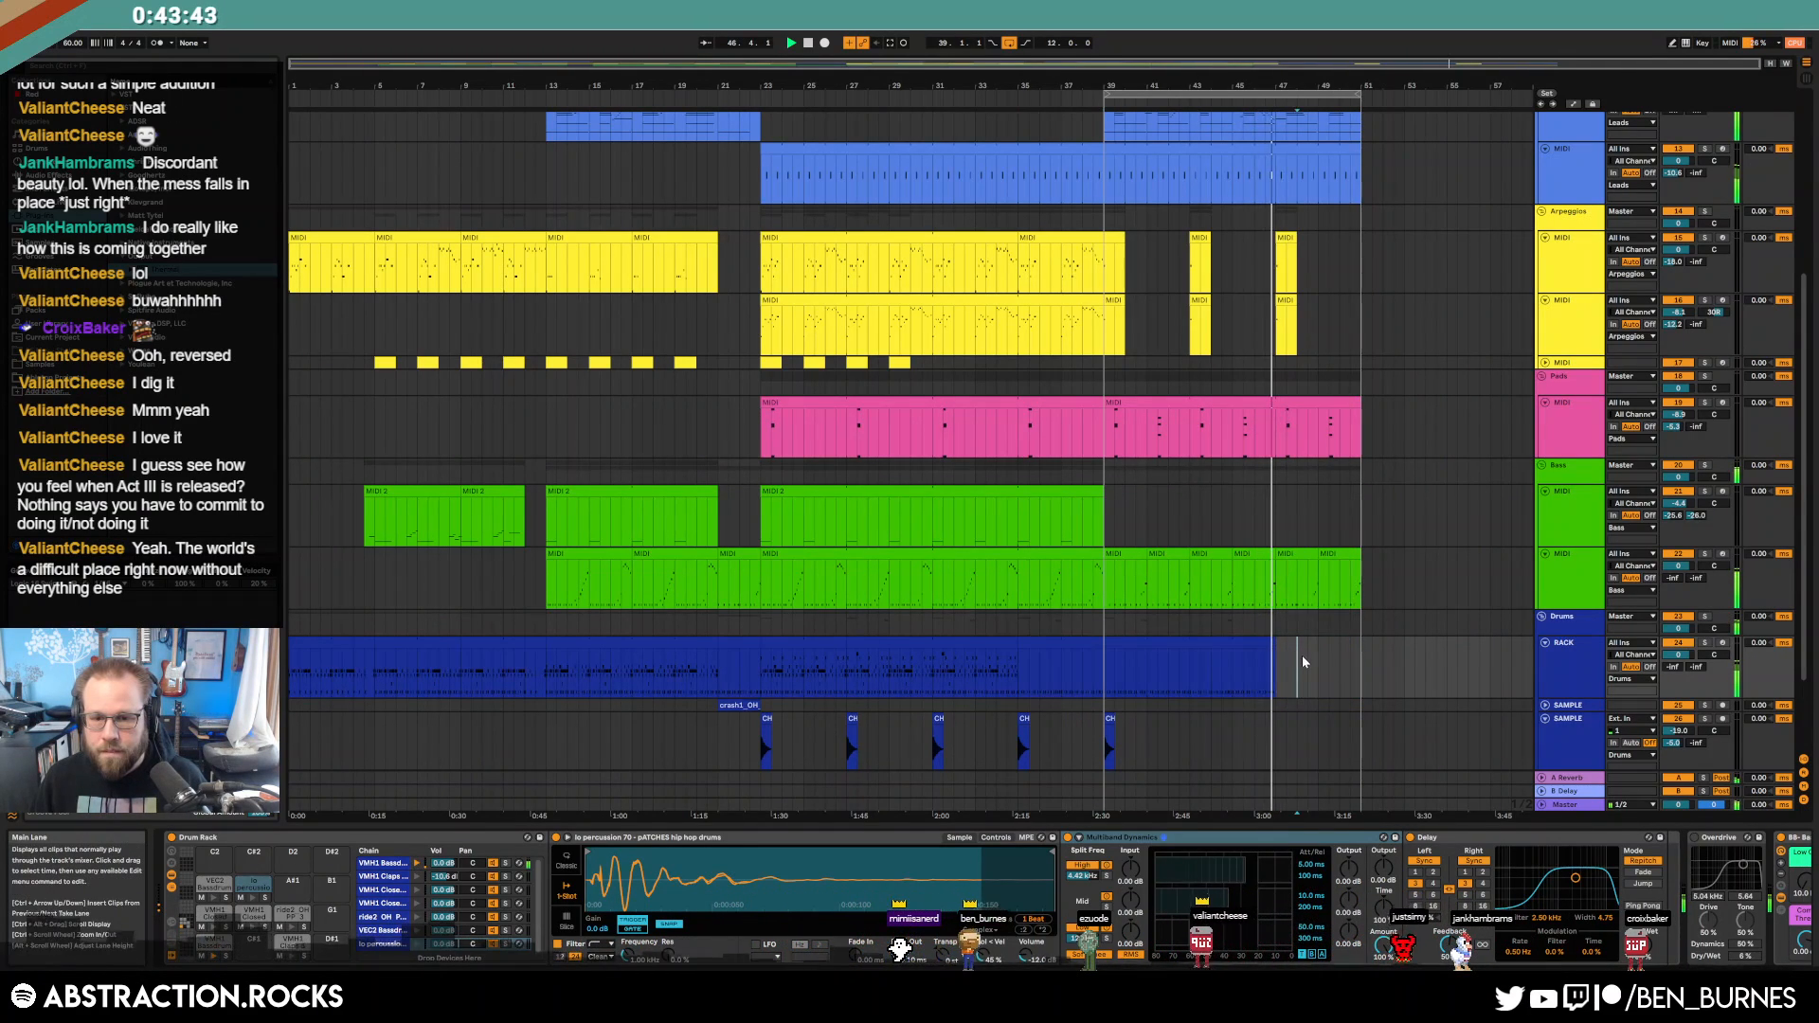
{"action": "scroll", "coordinate": [1254, 702], "scroll_direction": "down", "scroll_amount": 3}
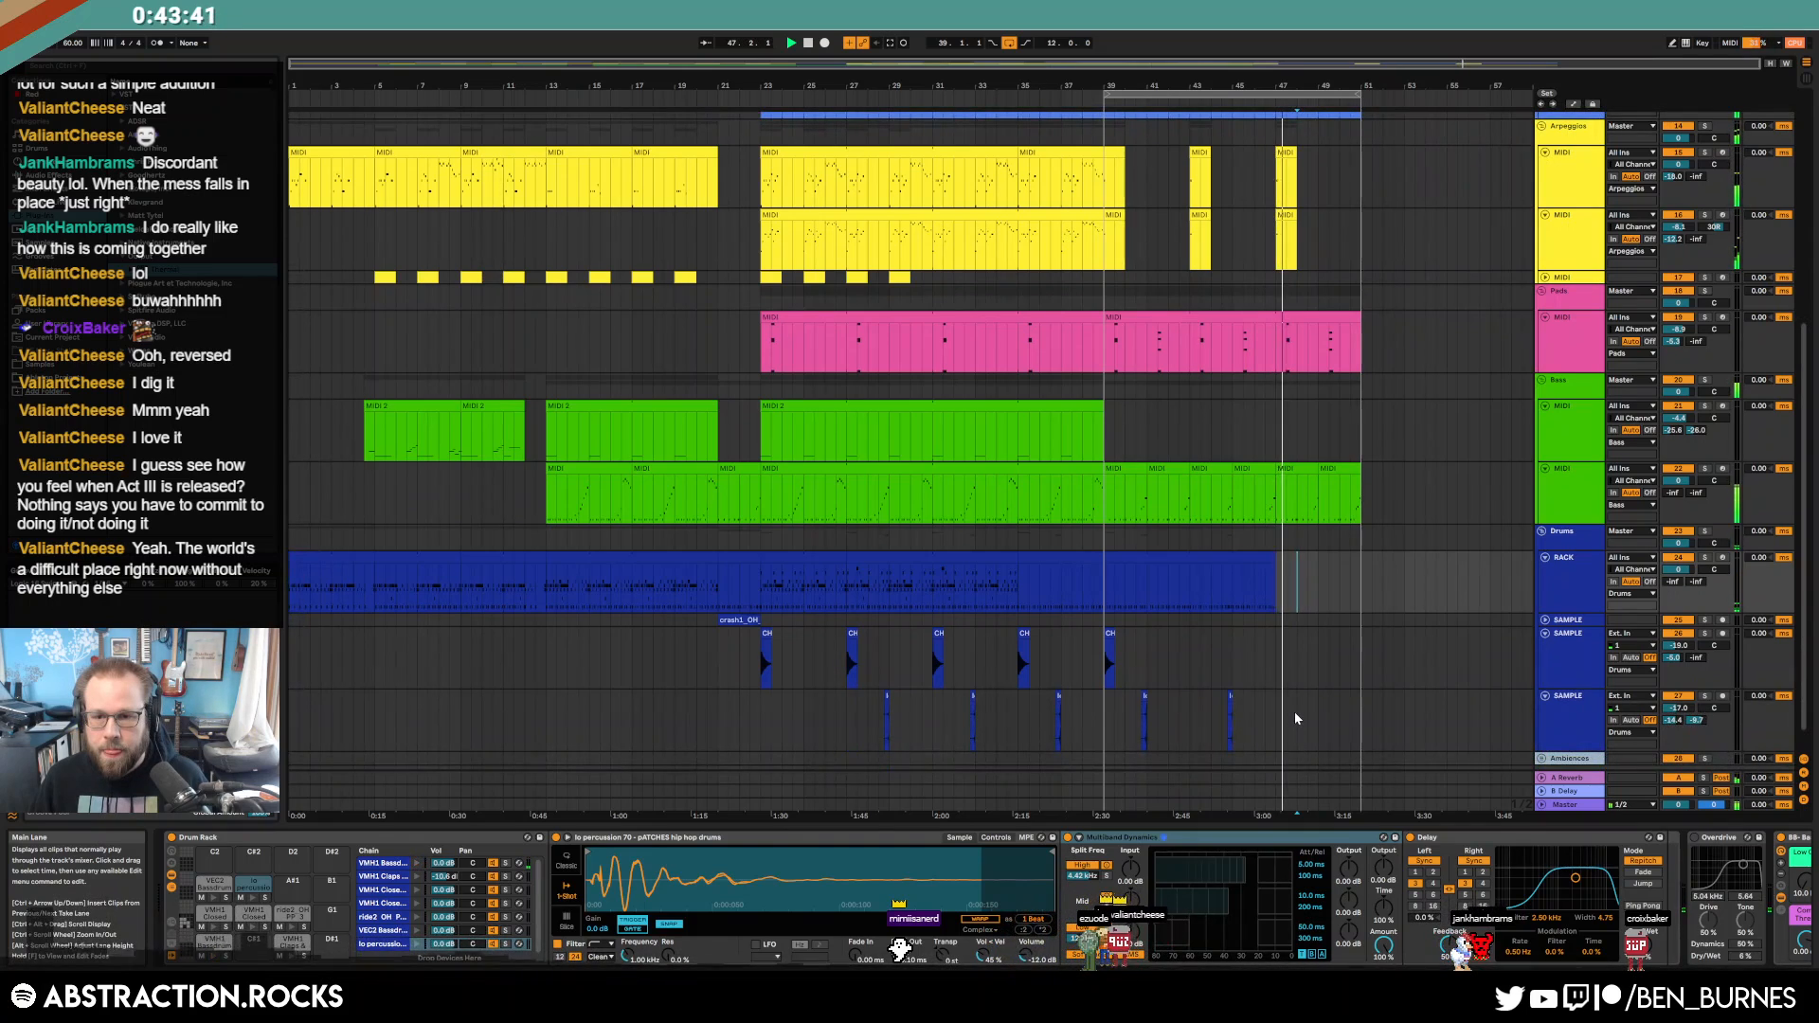
{"action": "scroll", "coordinate": [1336, 531], "scroll_direction": "up", "scroll_amount": 3}
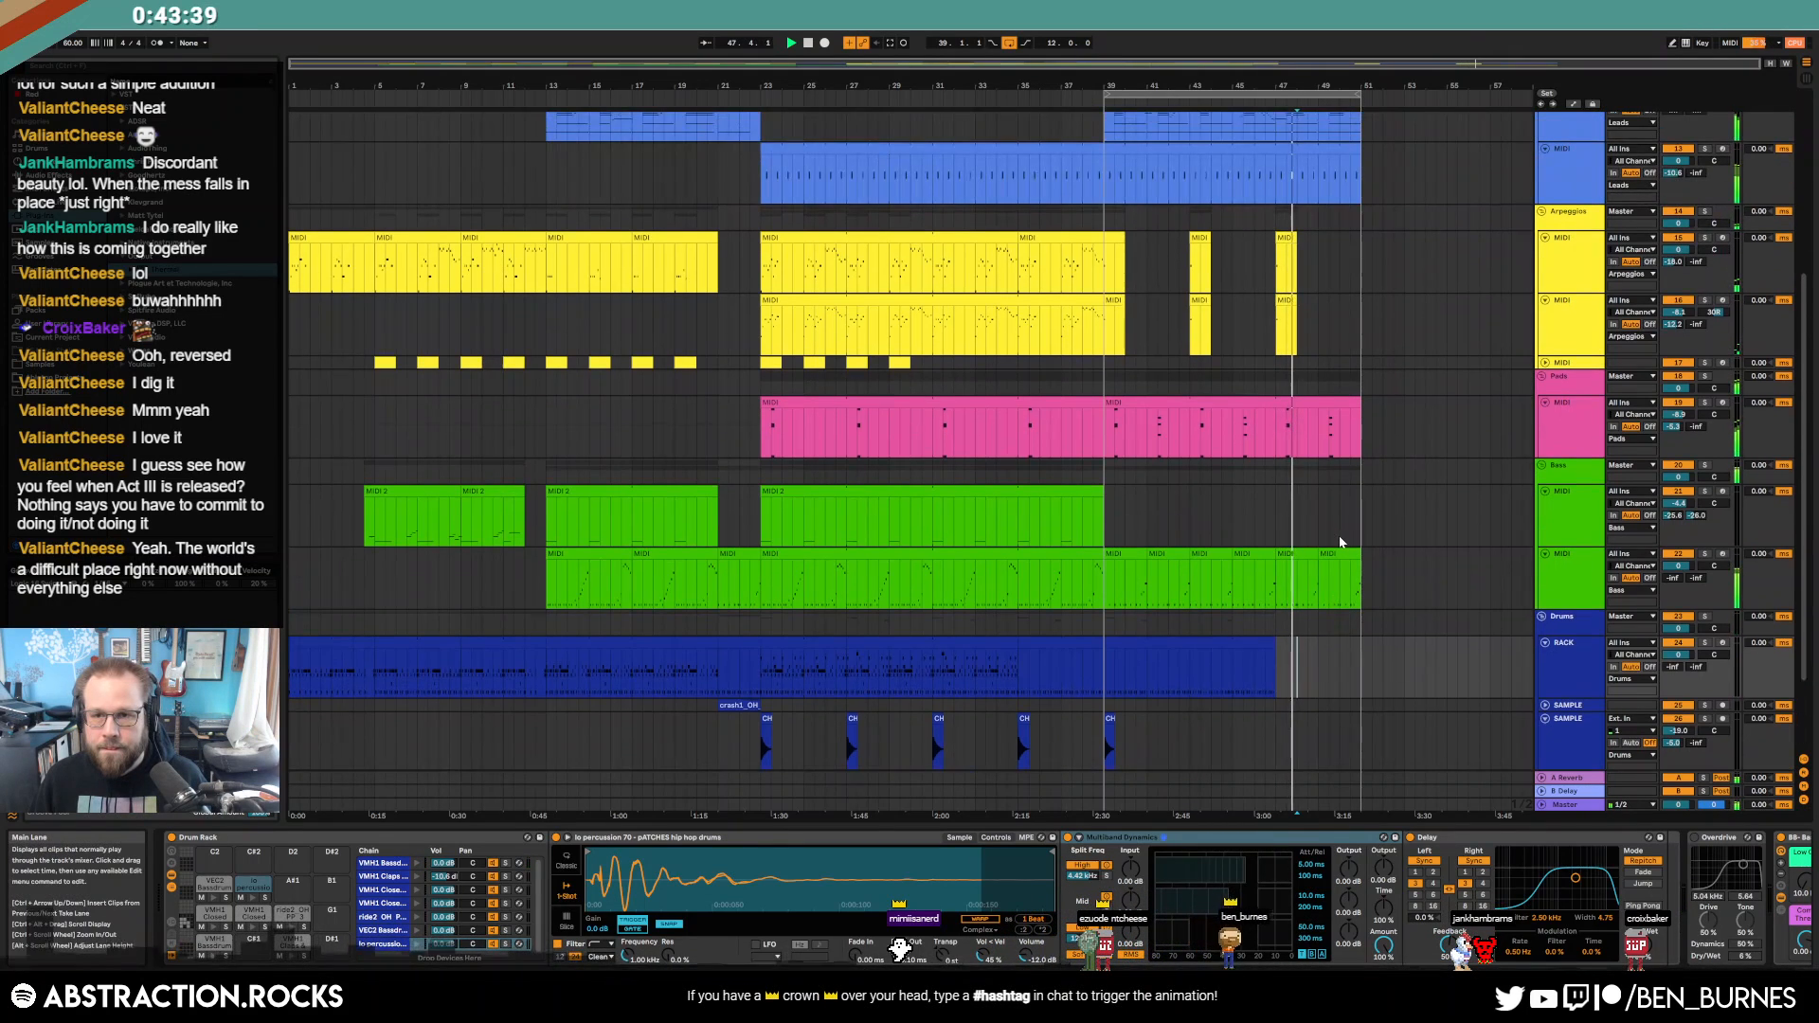
{"action": "scroll", "coordinate": [1338, 538], "scroll_direction": "up", "scroll_amount": 4}
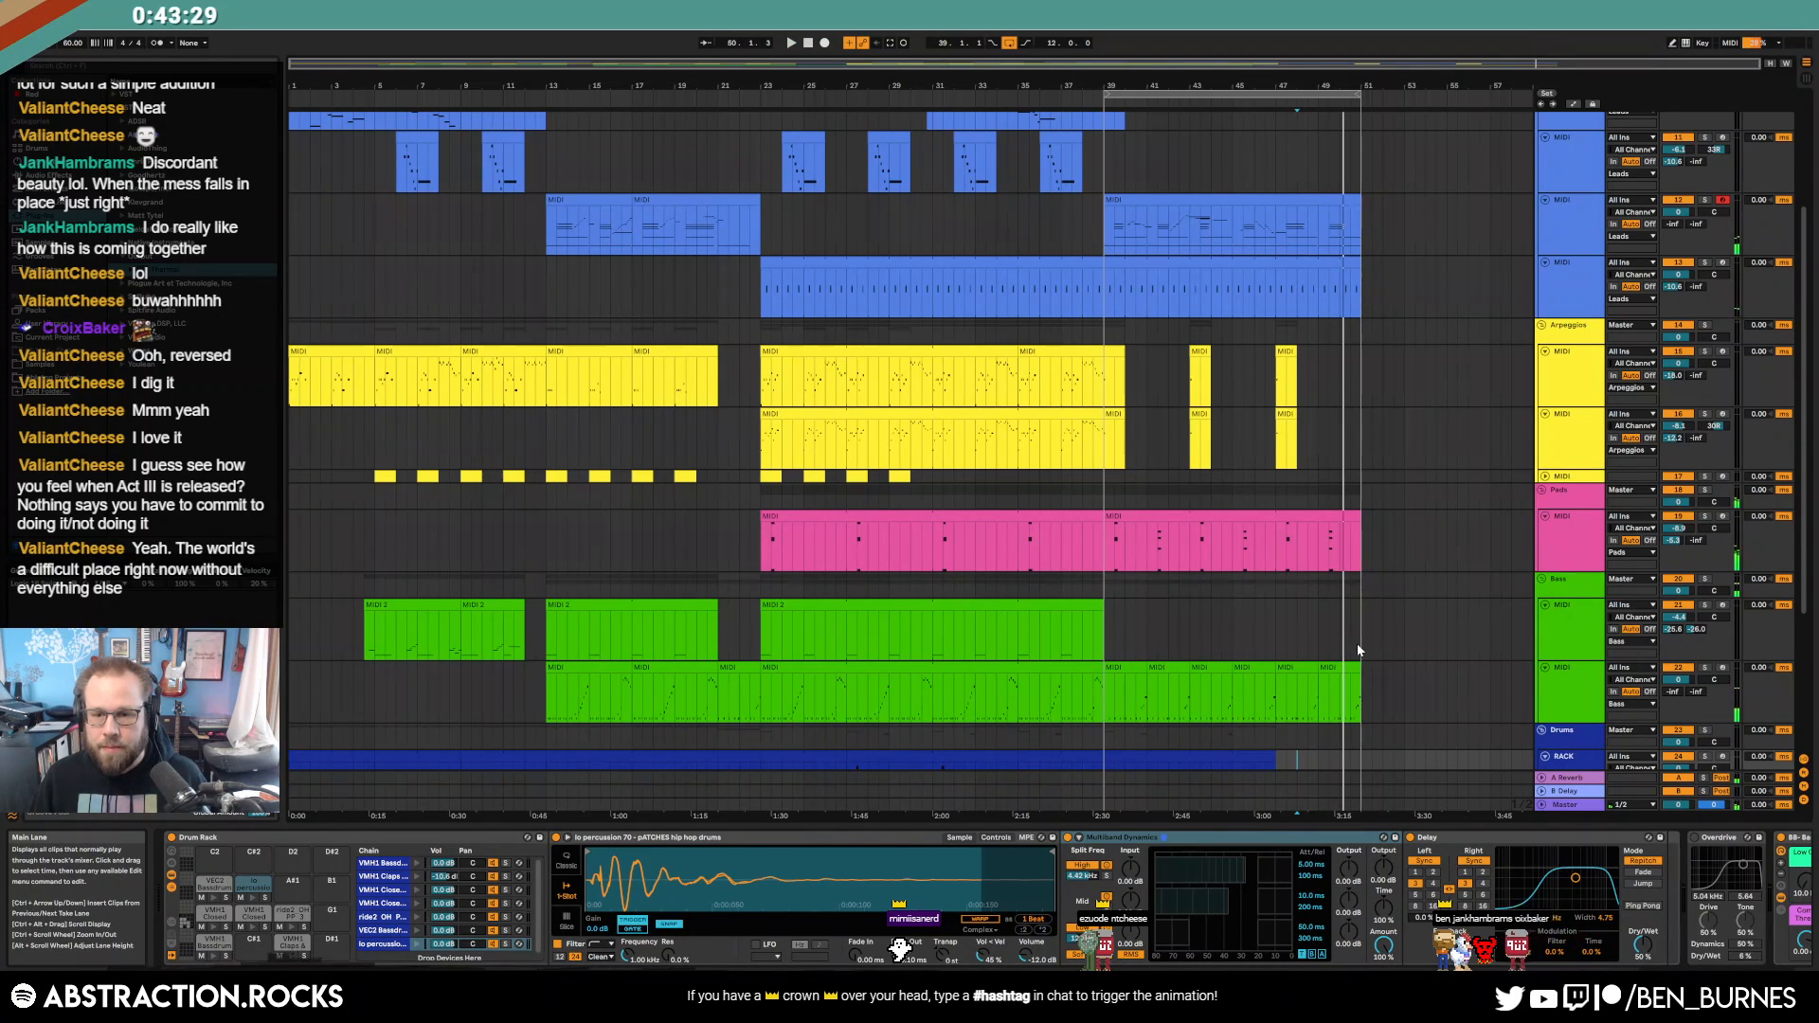
{"action": "scroll", "coordinate": [1357, 645], "scroll_direction": "up", "scroll_amount": 3, "text": "ctrl"}
{"action": "scroll", "coordinate": [1357, 644], "scroll_direction": "down", "scroll_amount": 1}
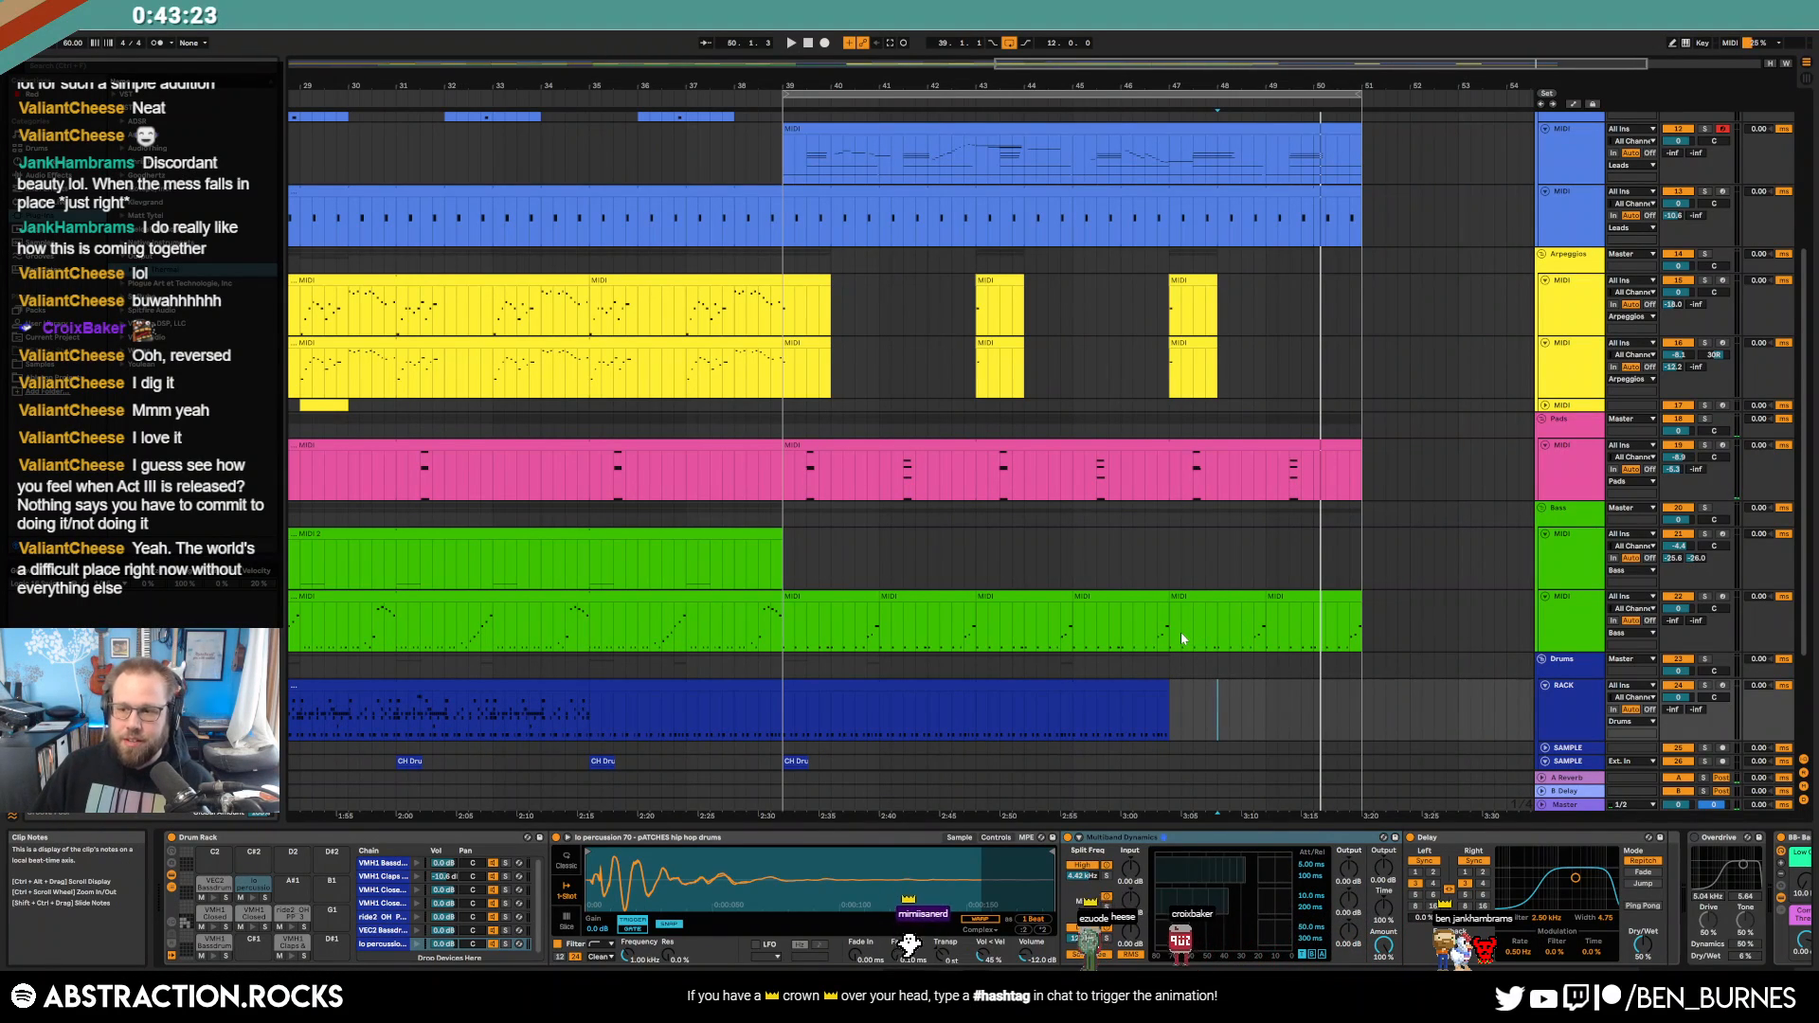
Join the two bass clips after bar 47 into one four-bar clip and show its notes.
{"action": "scroll", "coordinate": [1162, 611], "scroll_direction": "down", "scroll_amount": 3, "text": "ctrl"}
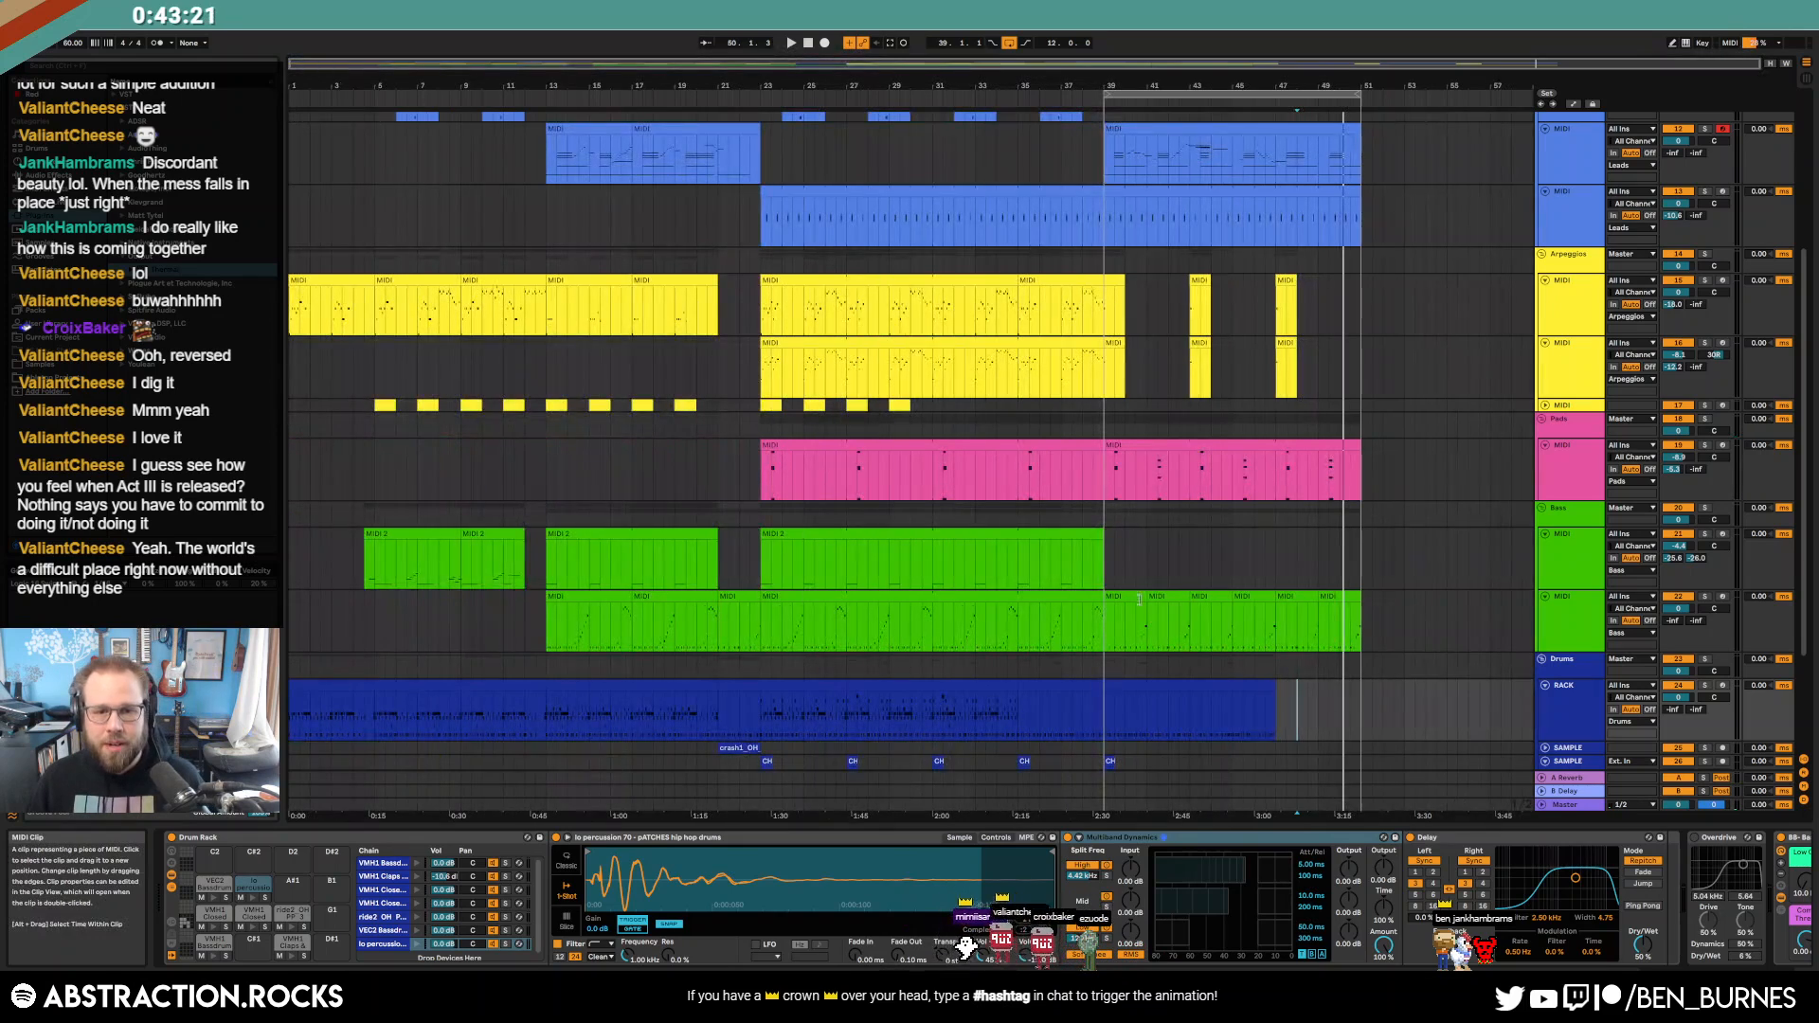
{"action": "left_click", "coordinate": [747, 597]}
{"action": "double_click", "coordinate": [1298, 627]}
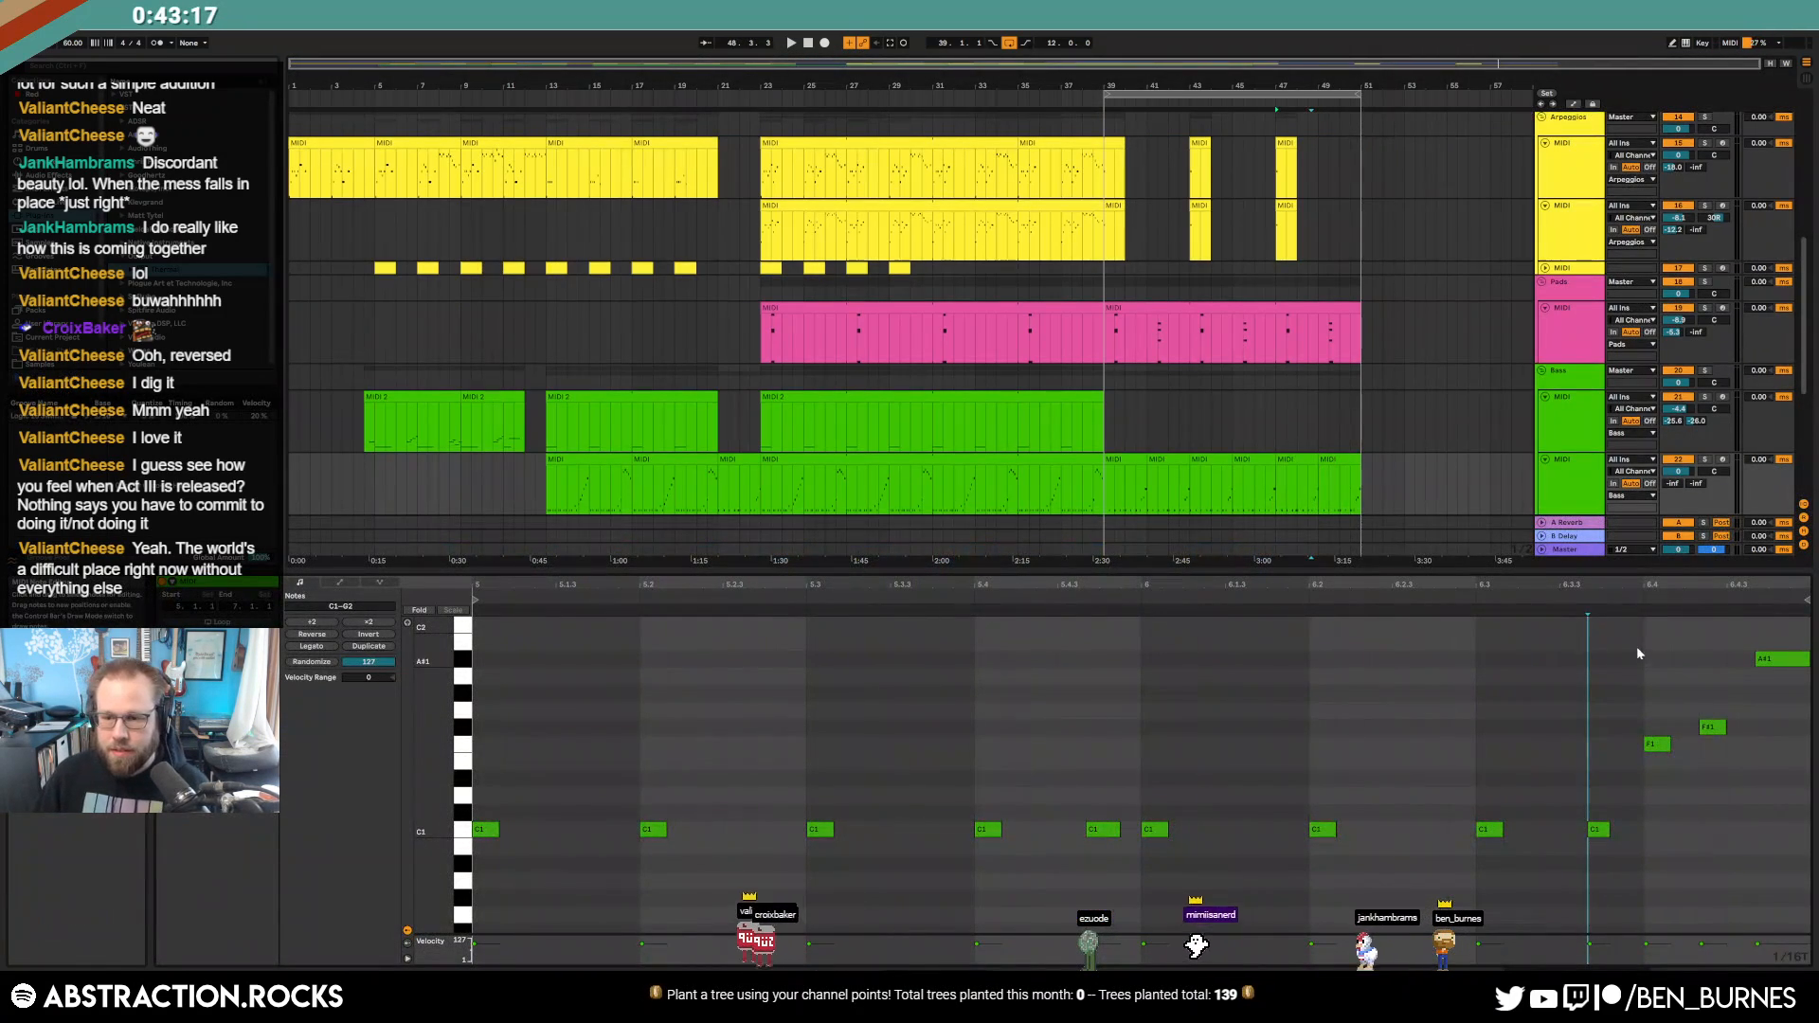
{"action": "left_click_drag", "start_coordinate": [1622, 642], "coordinate": [1811, 813]}
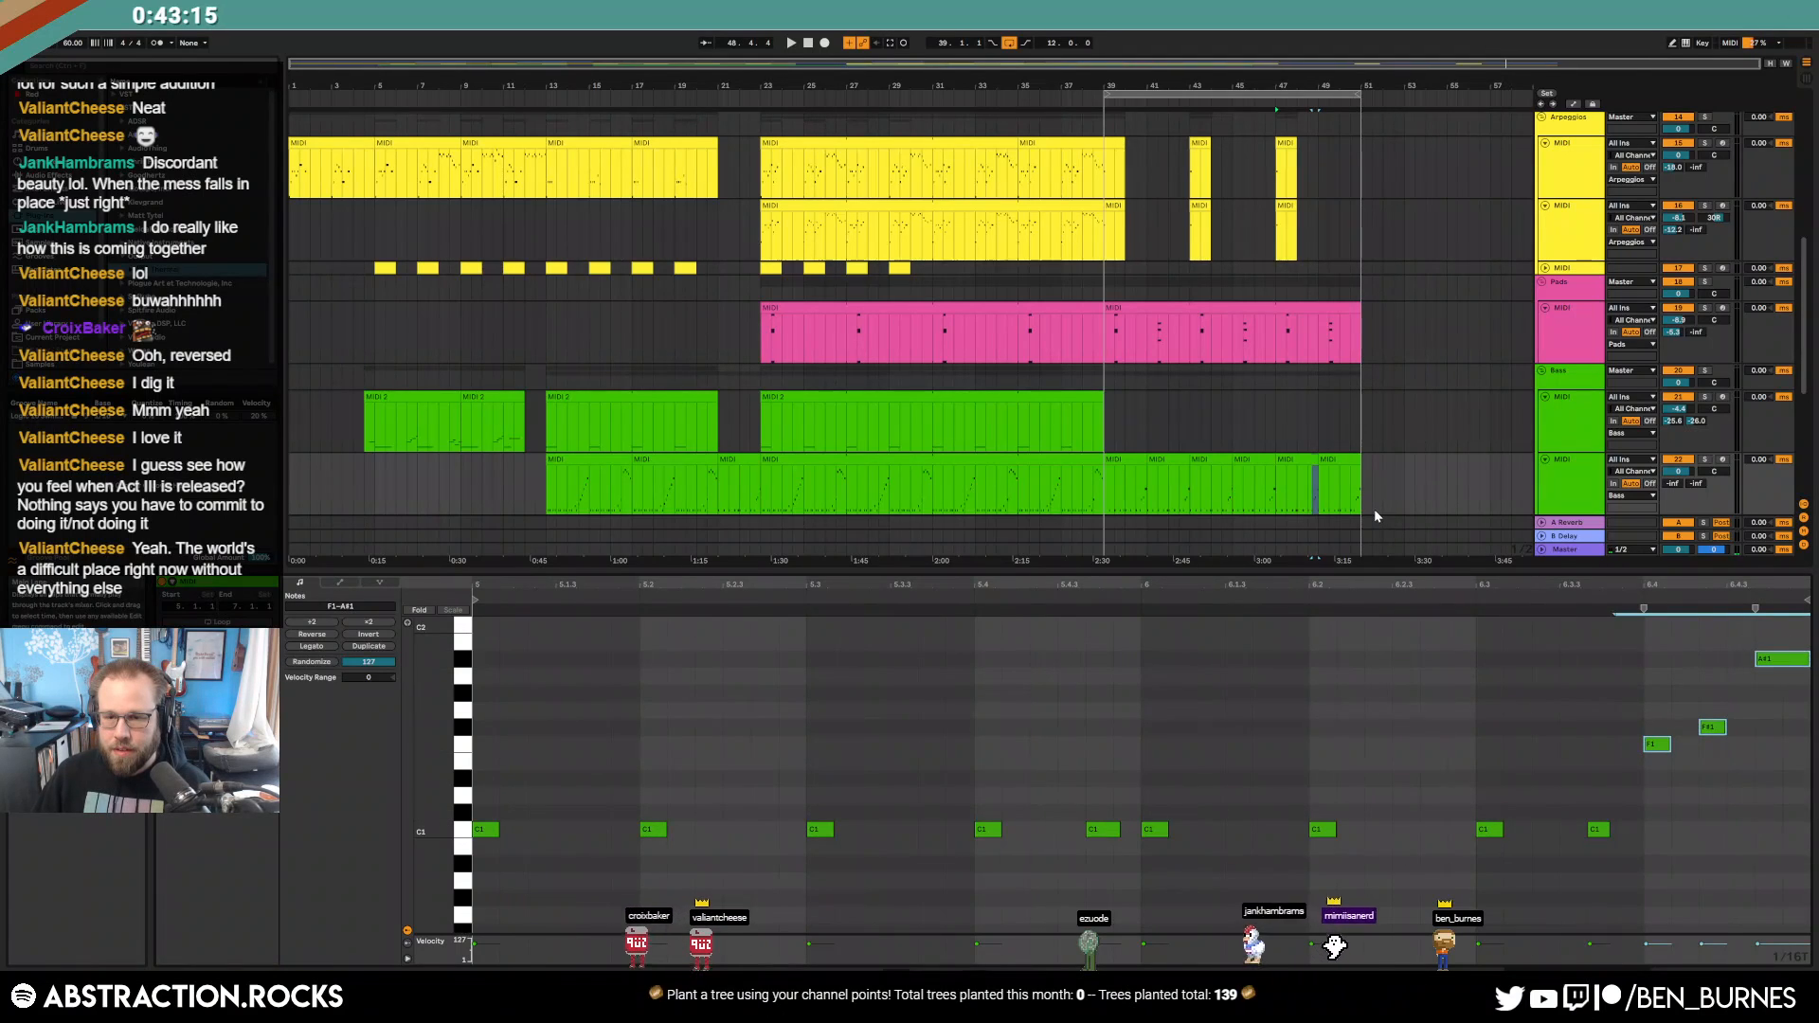
{"action": "left_click", "coordinate": [1313, 462]}
{"action": "left_click", "coordinate": [1327, 460]}
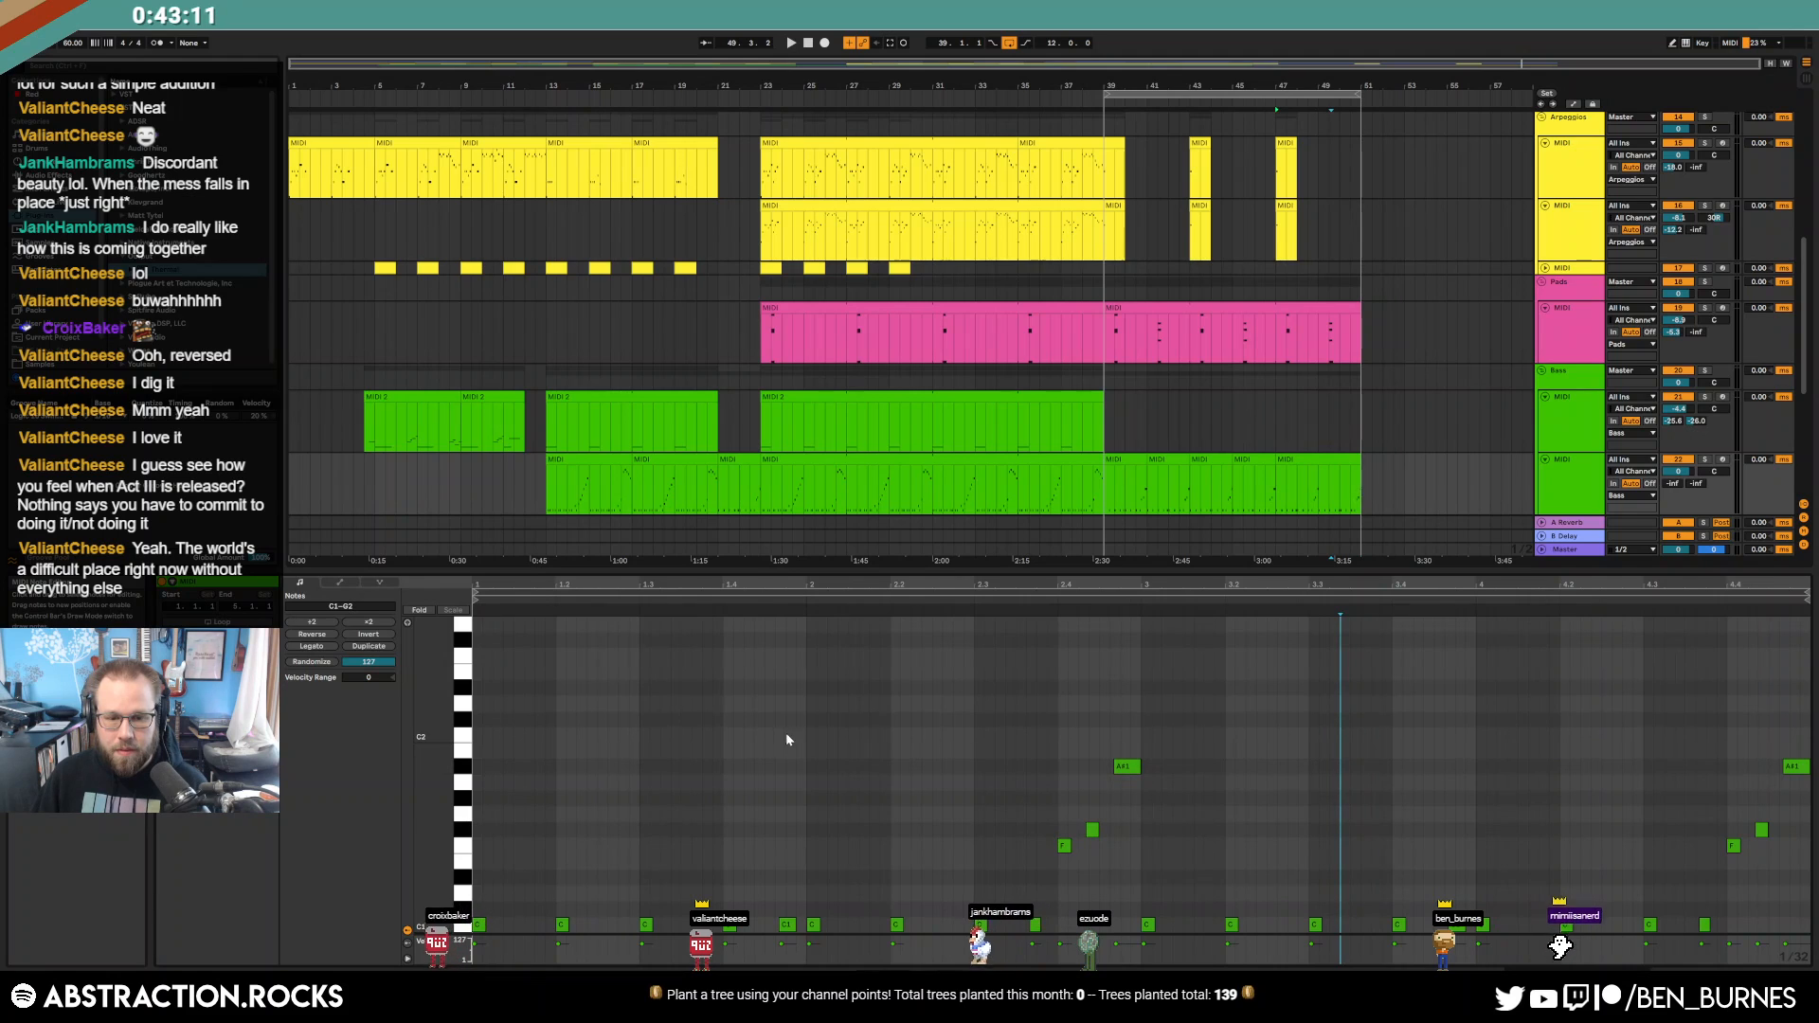
Delete the bass notes from just after bar 48 until shortly before the closing run in bar 50, and close the editor.
{"action": "mouse_move", "coordinate": [862, 689]}
{"action": "left_mouse_down"}
{"action": "mouse_move", "coordinate": [1335, 961]}
{"action": "mouse_move", "coordinate": [1658, 947]}
{"action": "mouse_move", "coordinate": [1599, 933]}
{"action": "left_mouse_up"}
{"action": "key", "text": "Delete"}
{"action": "left_click", "coordinate": [1446, 815]}
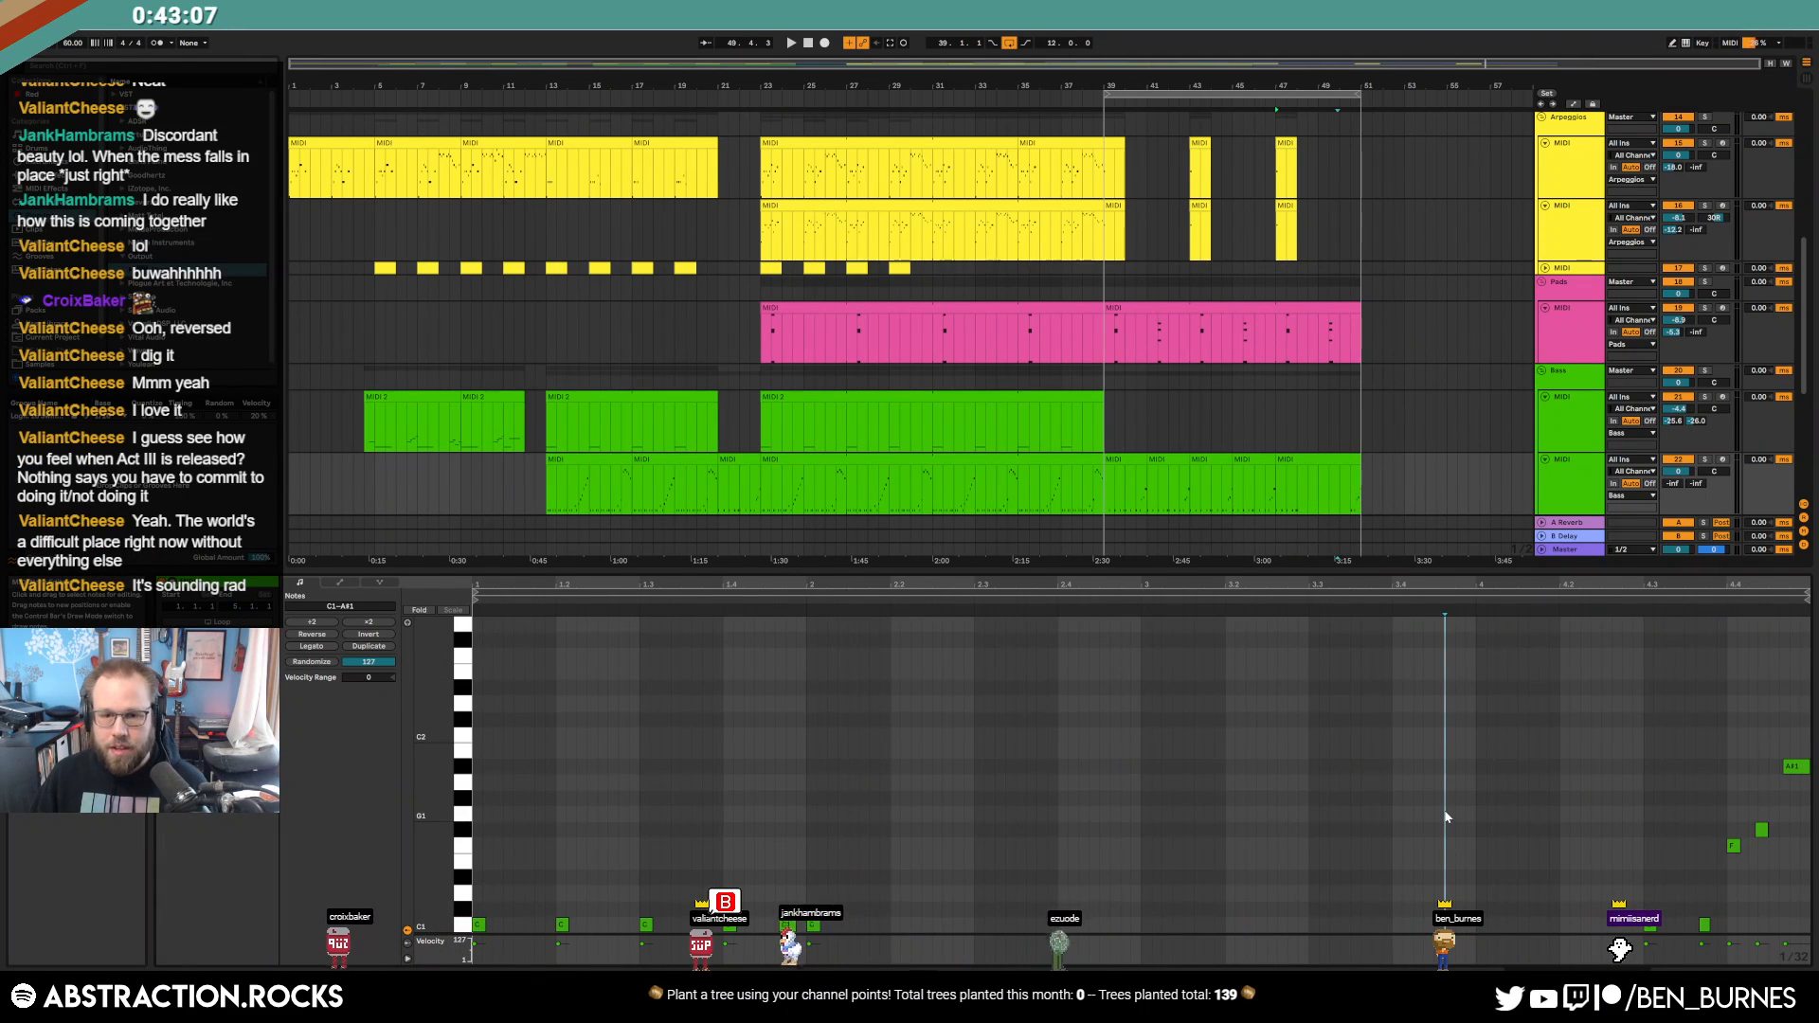
{"action": "key", "text": "shift+Tab"}
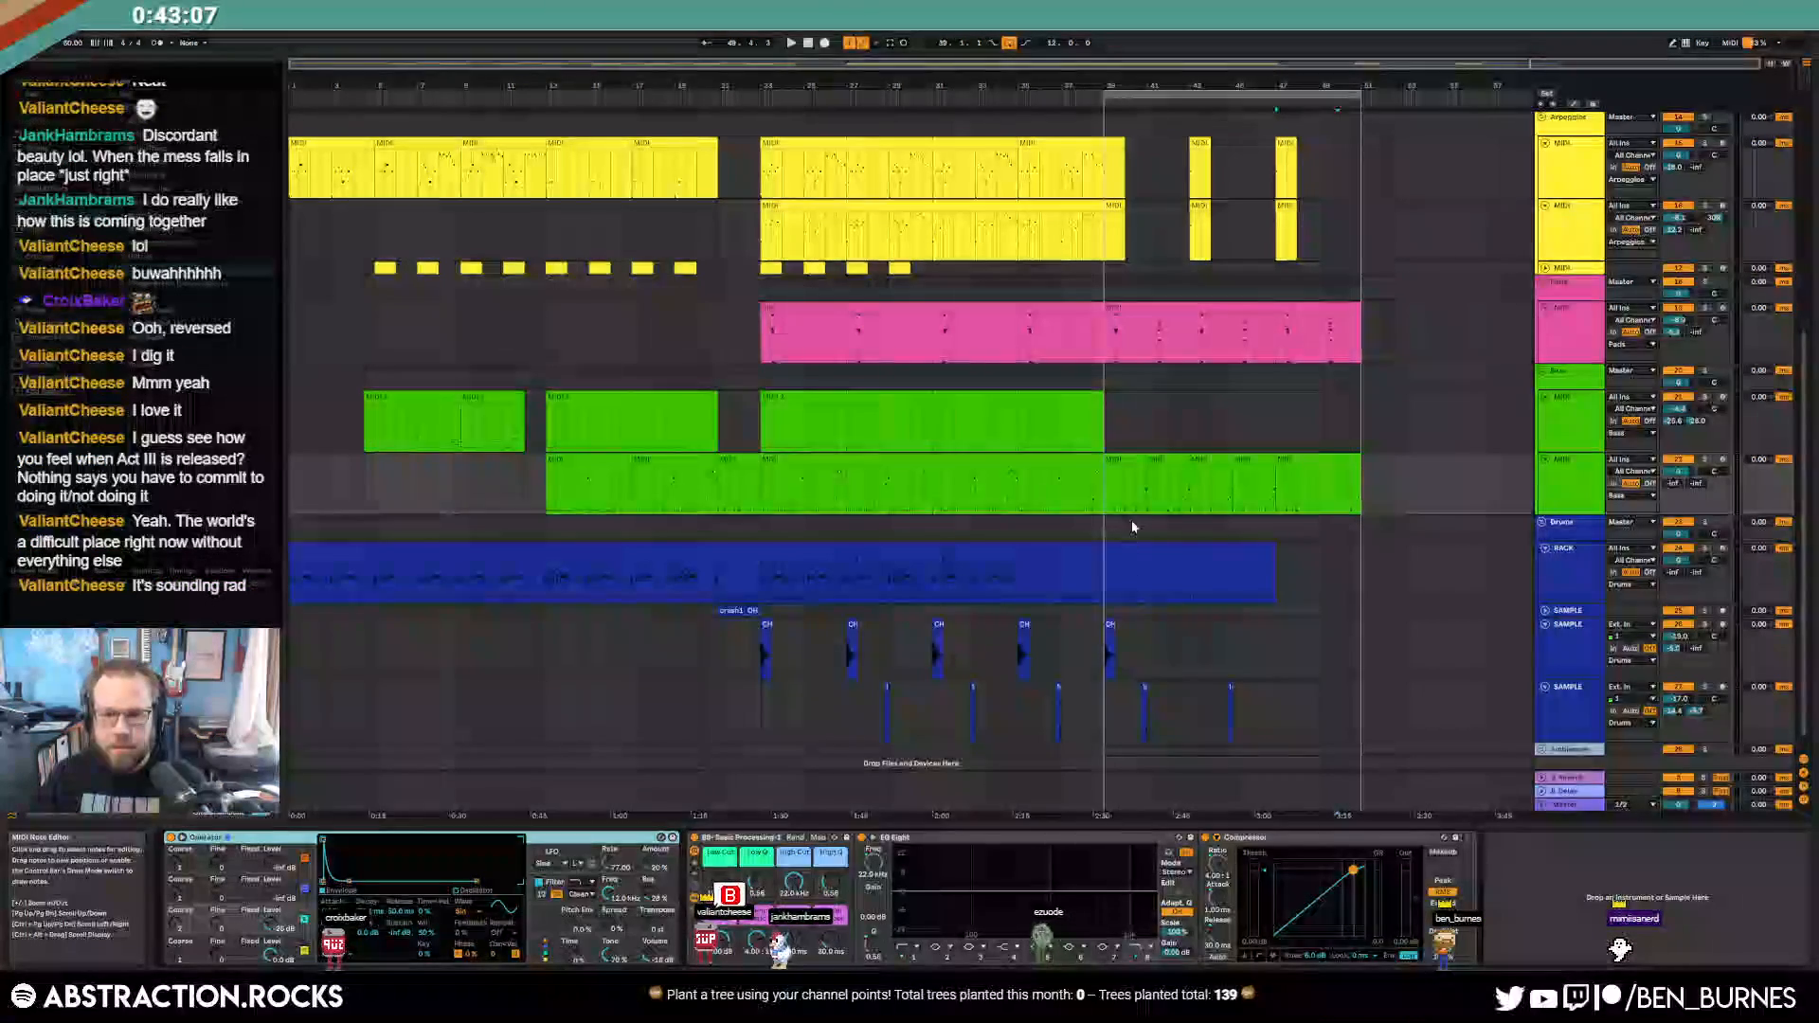
Extend the drum rack clip slightly past bar 47 and delete the unwanted drum notes near its end.
{"action": "scroll", "coordinate": [1286, 533], "scroll_direction": "up", "scroll_amount": 3}
{"action": "left_click", "coordinate": [1277, 549]}
{"action": "left_click_drag", "start_coordinate": [1280, 549], "coordinate": [1298, 576]}
{"action": "scroll", "coordinate": [1288, 550], "scroll_direction": "up", "scroll_amount": 5}
{"action": "double_click", "coordinate": [1265, 548]}
{"action": "left_click_drag", "start_coordinate": [1426, 682], "coordinate": [1314, 819]}
{"action": "key", "text": "Delete"}
{"action": "left_click", "coordinate": [1315, 817]}
{"action": "key", "text": "shift+Tab"}
{"action": "scroll", "coordinate": [1305, 563], "scroll_direction": "down", "scroll_amount": 3}
{"action": "scroll", "coordinate": [1288, 566], "scroll_direction": "down", "scroll_amount": 5}
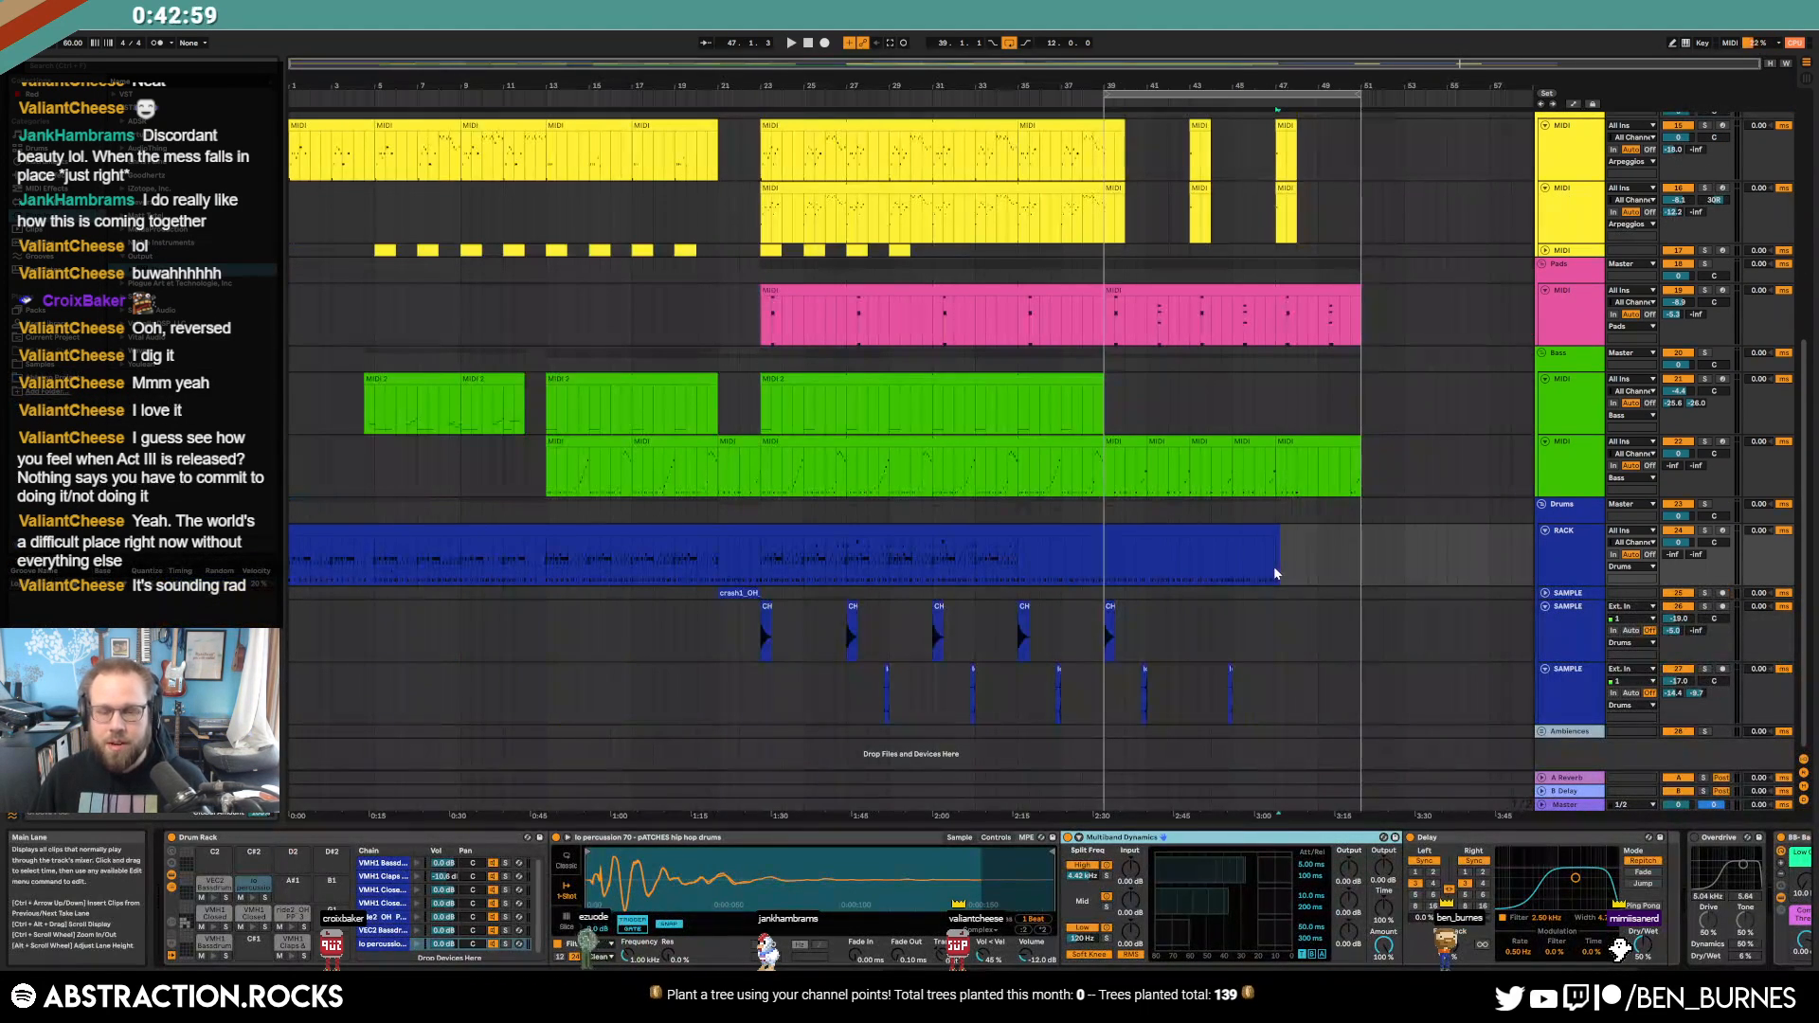
{"action": "scroll", "coordinate": [1271, 608], "scroll_direction": "up", "scroll_amount": 2}
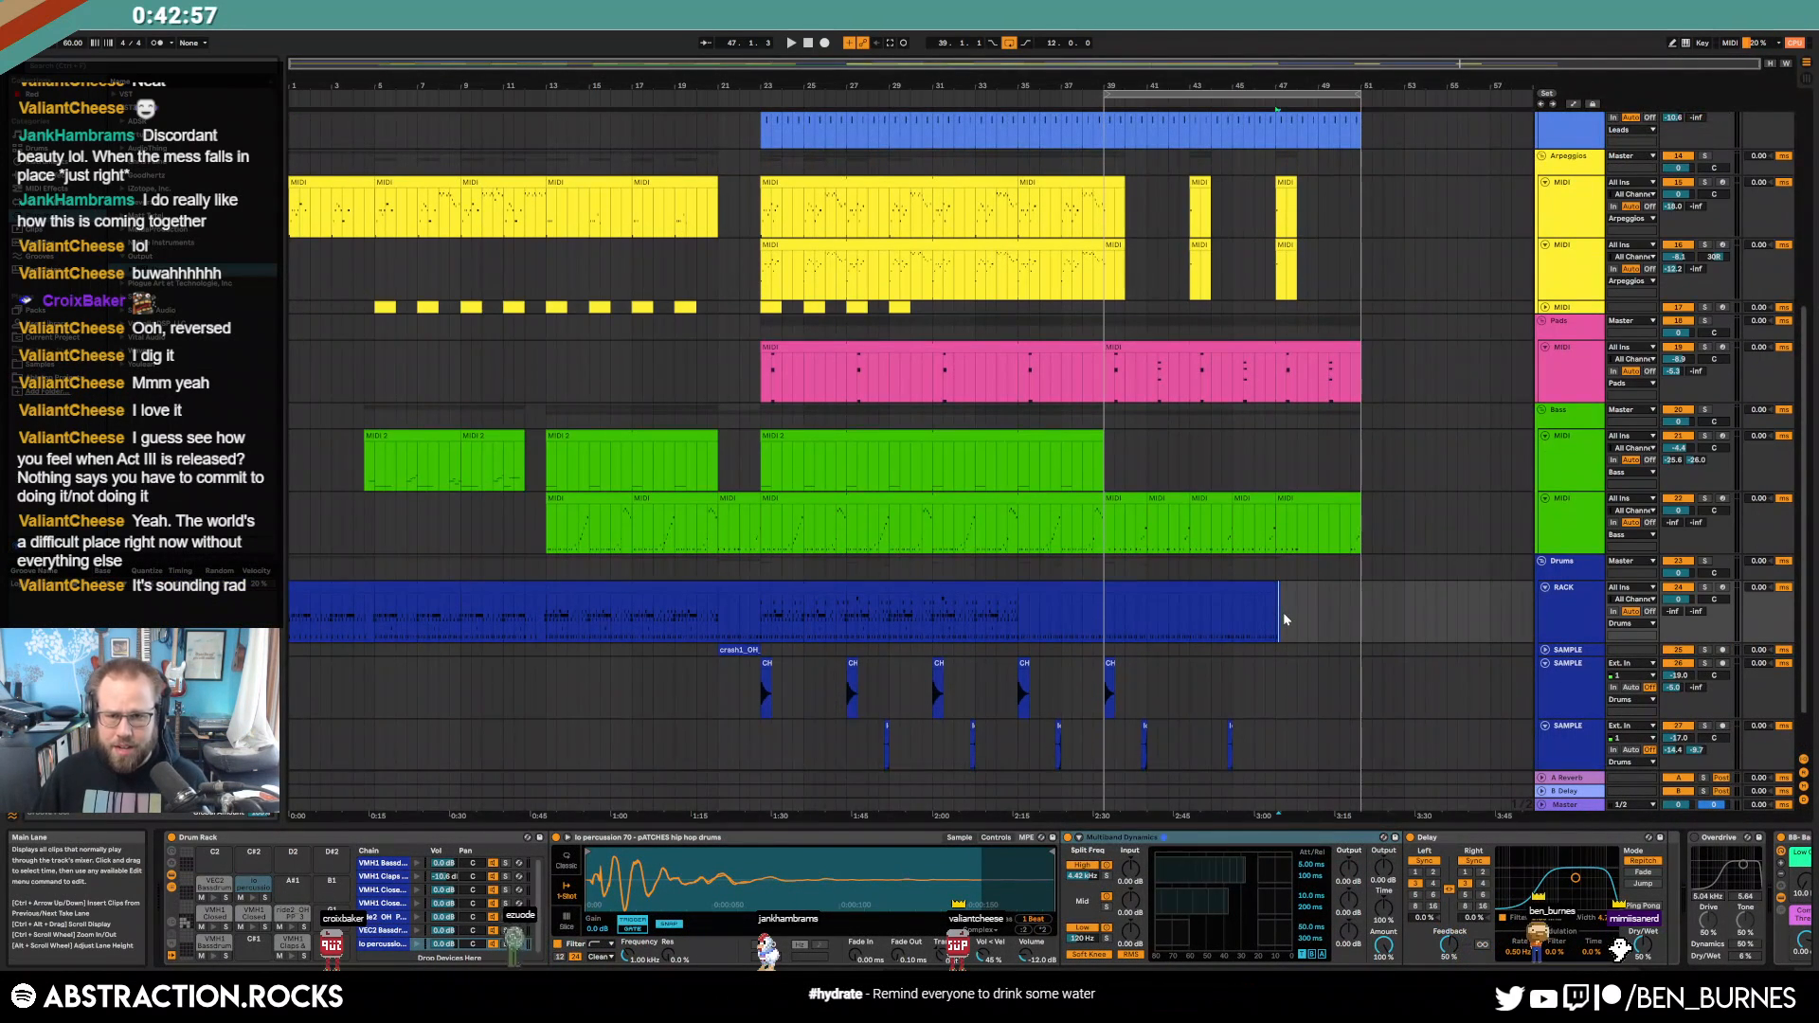
{"action": "scroll", "coordinate": [1282, 612], "scroll_direction": "up", "scroll_amount": 2}
{"action": "key", "text": "shift+Tab"}
{"action": "key", "text": "shift+Tab"}
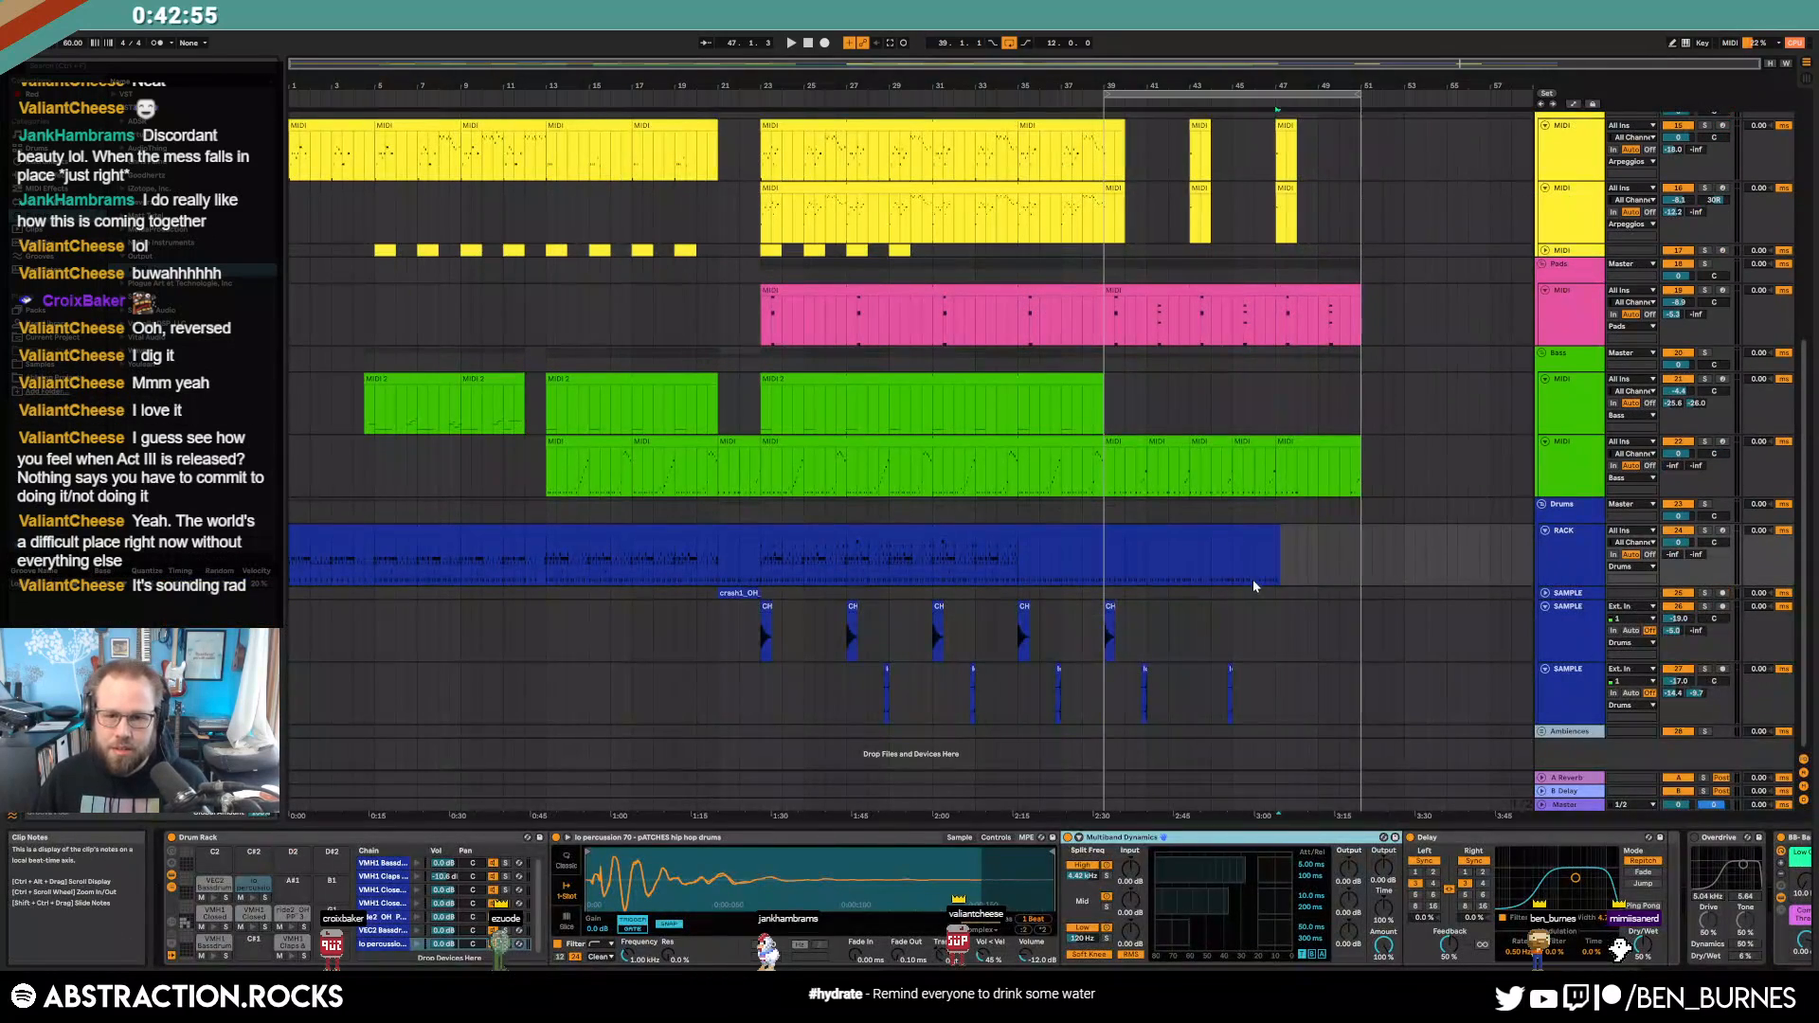
{"action": "scroll", "coordinate": [1246, 581], "scroll_direction": "up", "scroll_amount": 4}
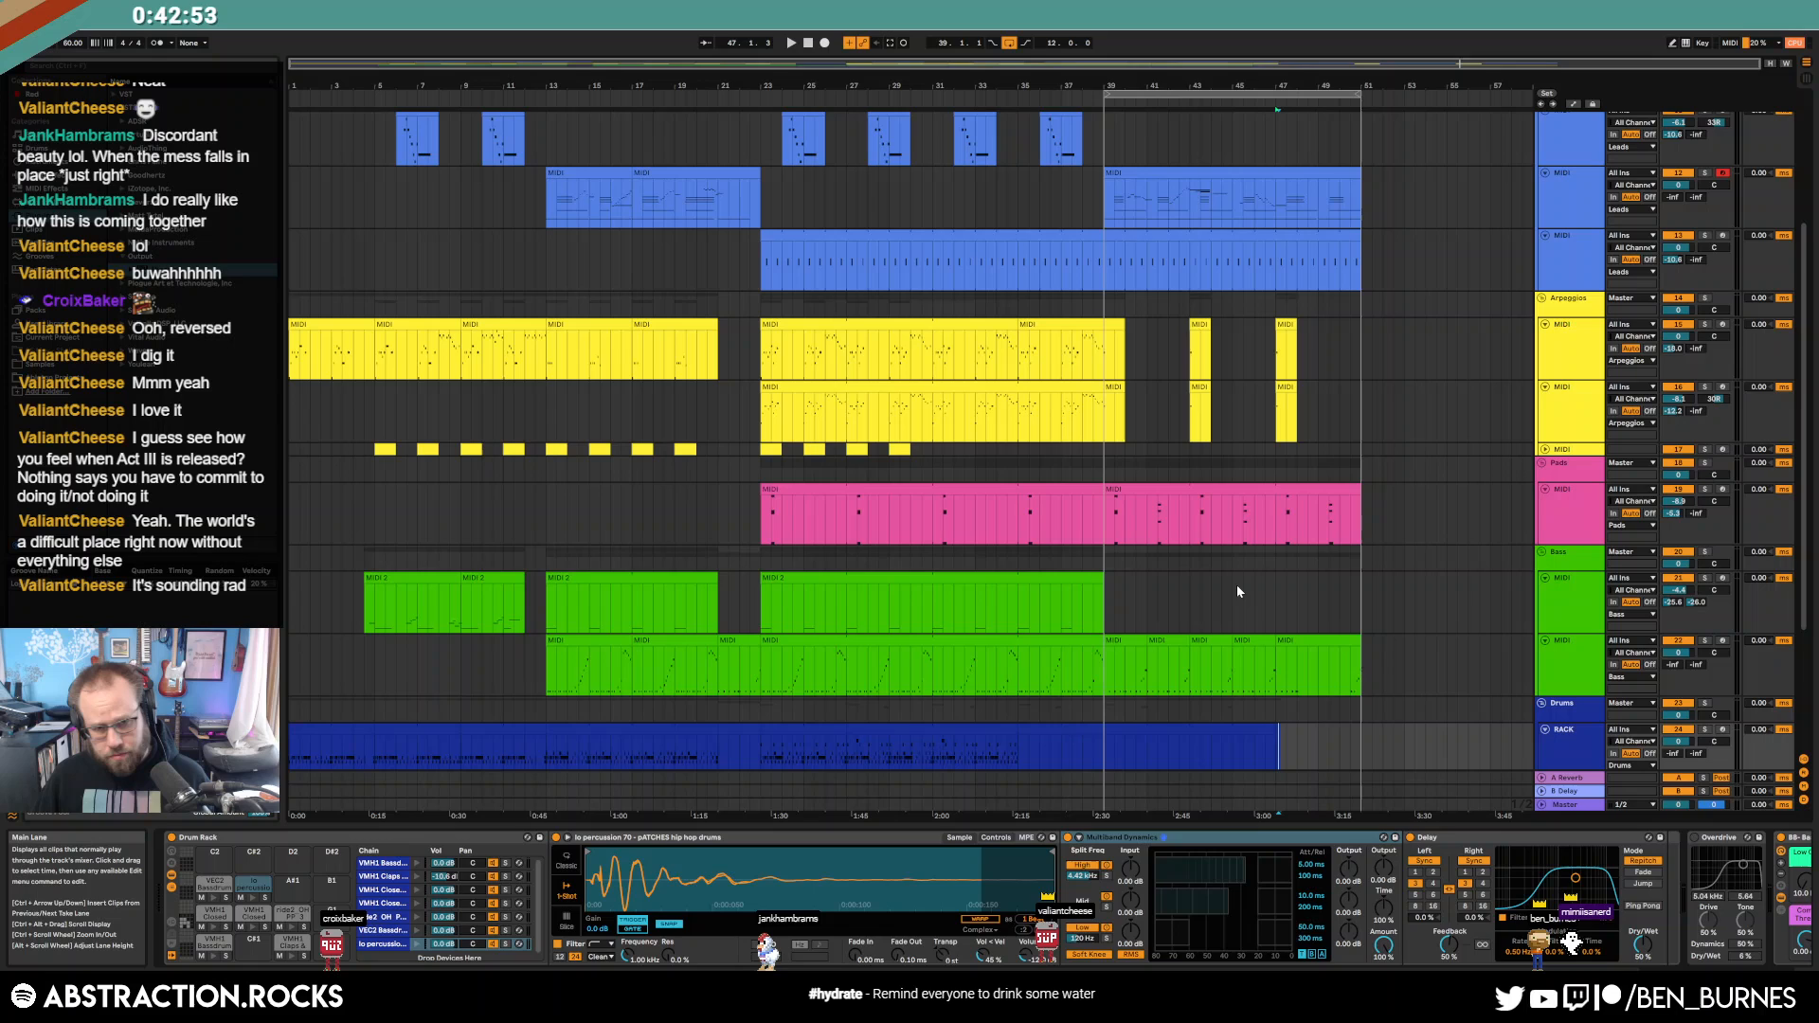
{"action": "scroll", "coordinate": [1231, 539], "scroll_direction": "up", "scroll_amount": 3}
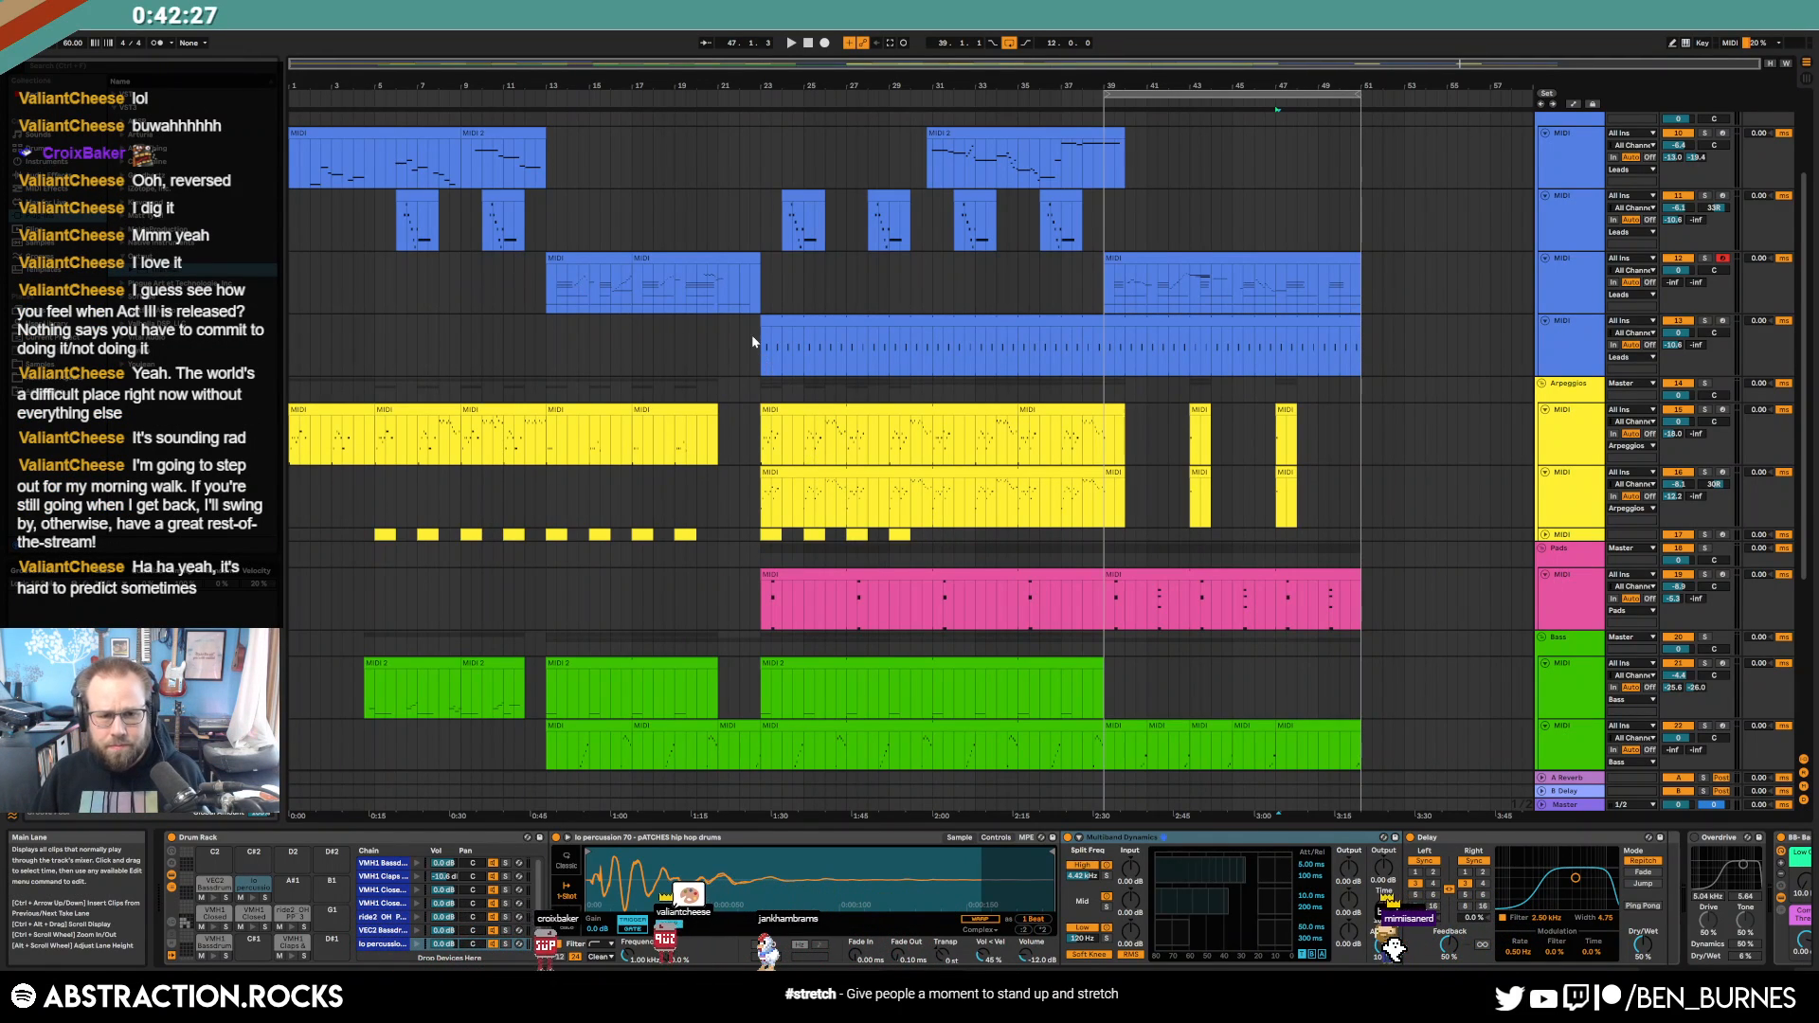
{"action": "scroll", "coordinate": [775, 263], "scroll_direction": "up", "scroll_amount": 3}
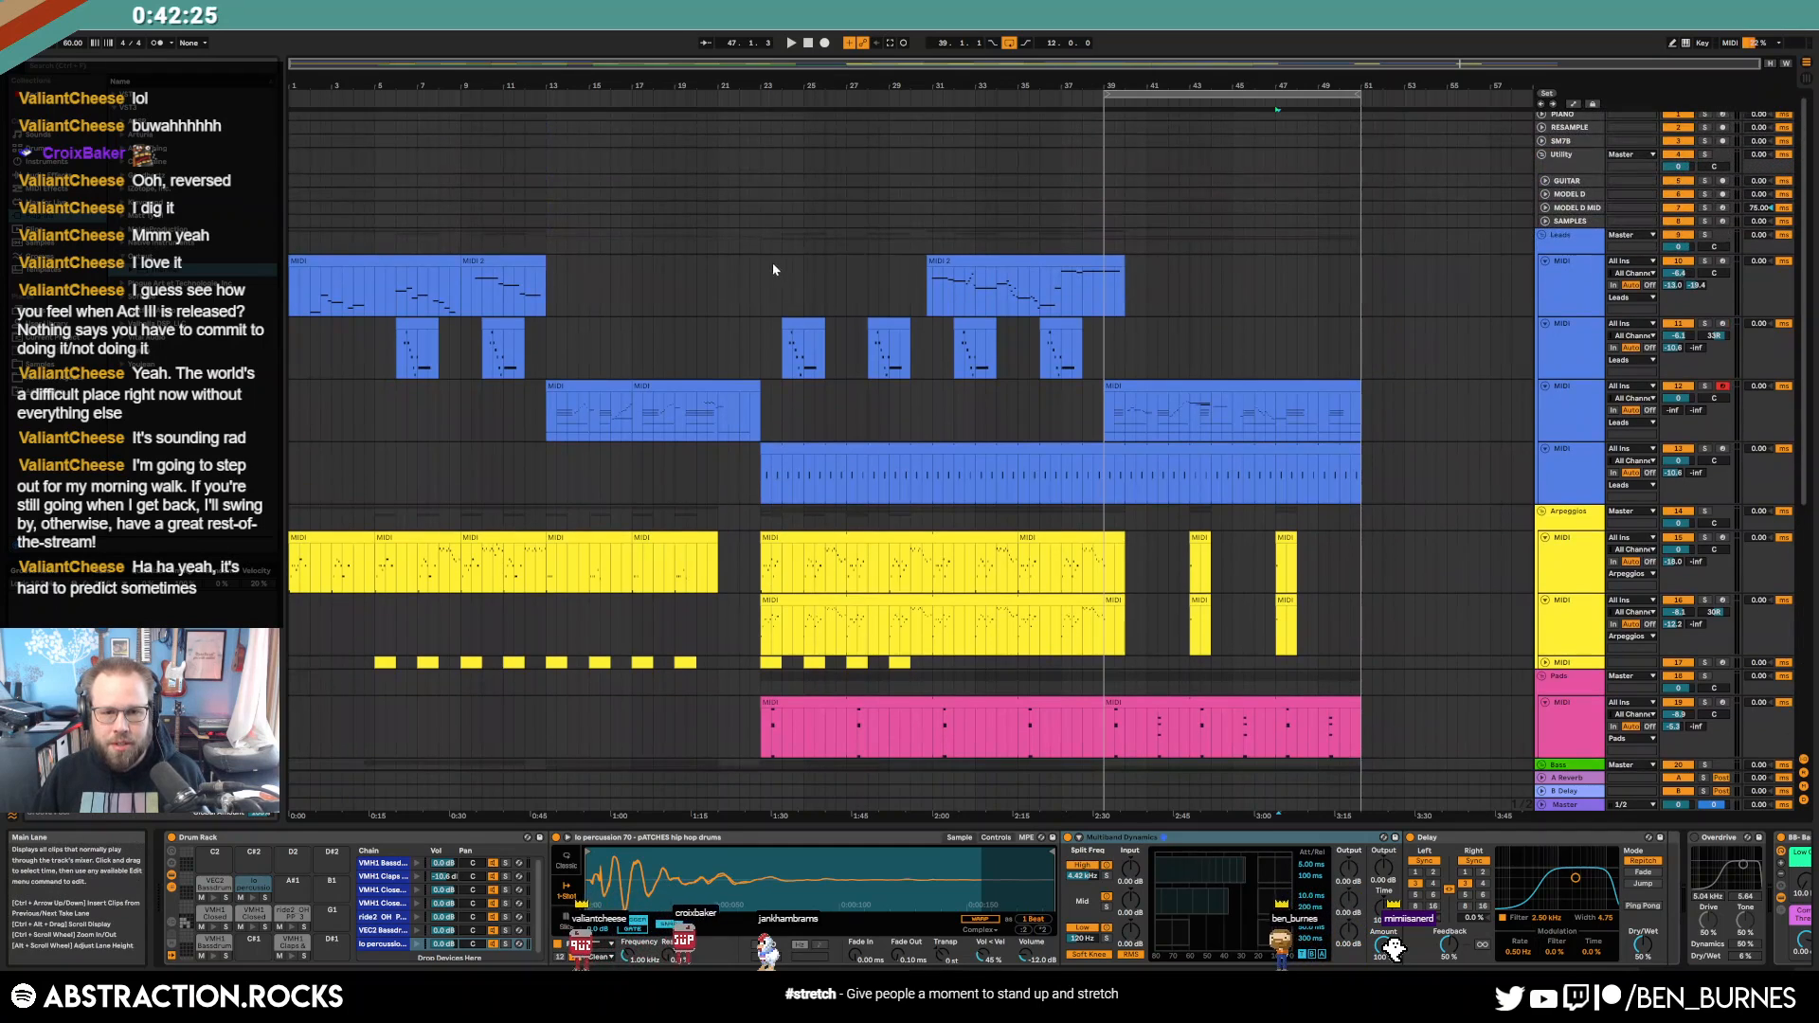
Turn off MIDI arrangement overdub and play the arrangement from bar 1 while looking over all tracks.
{"action": "left_click_drag", "start_coordinate": [769, 284], "coordinate": [1117, 743]}
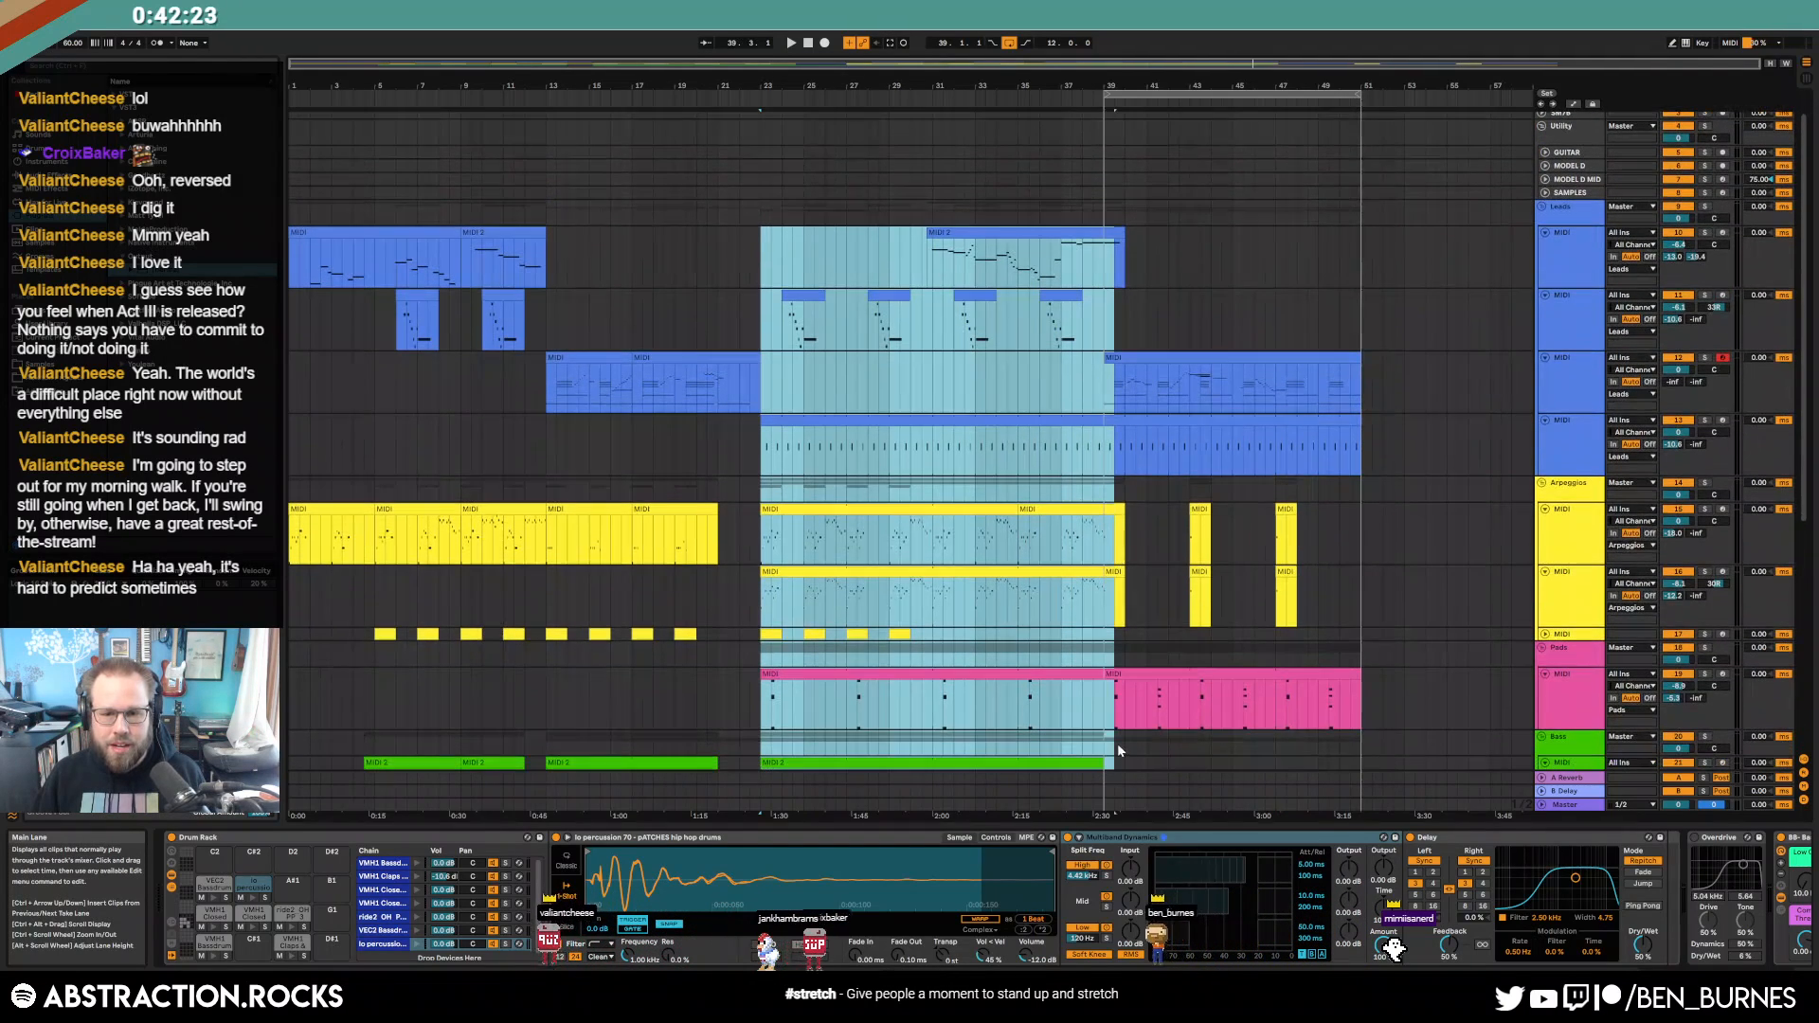
{"action": "left_click", "coordinate": [1054, 584]}
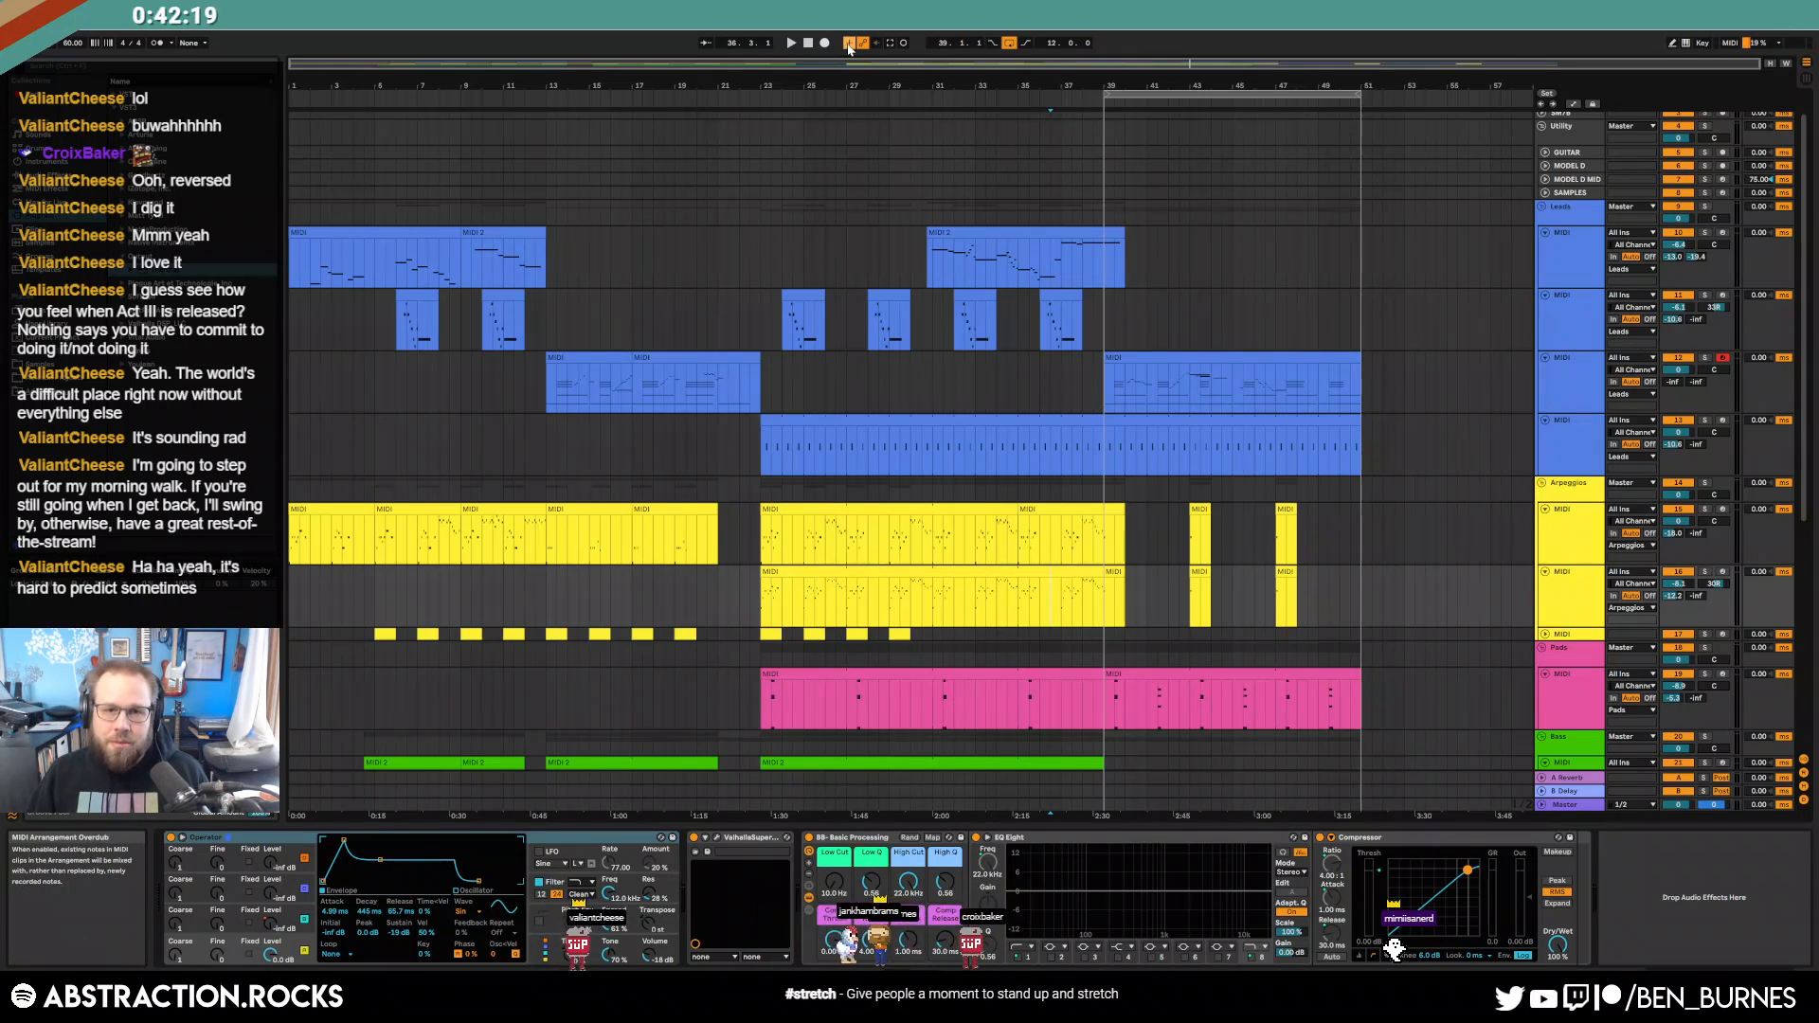
{"action": "left_click", "coordinate": [808, 44]}
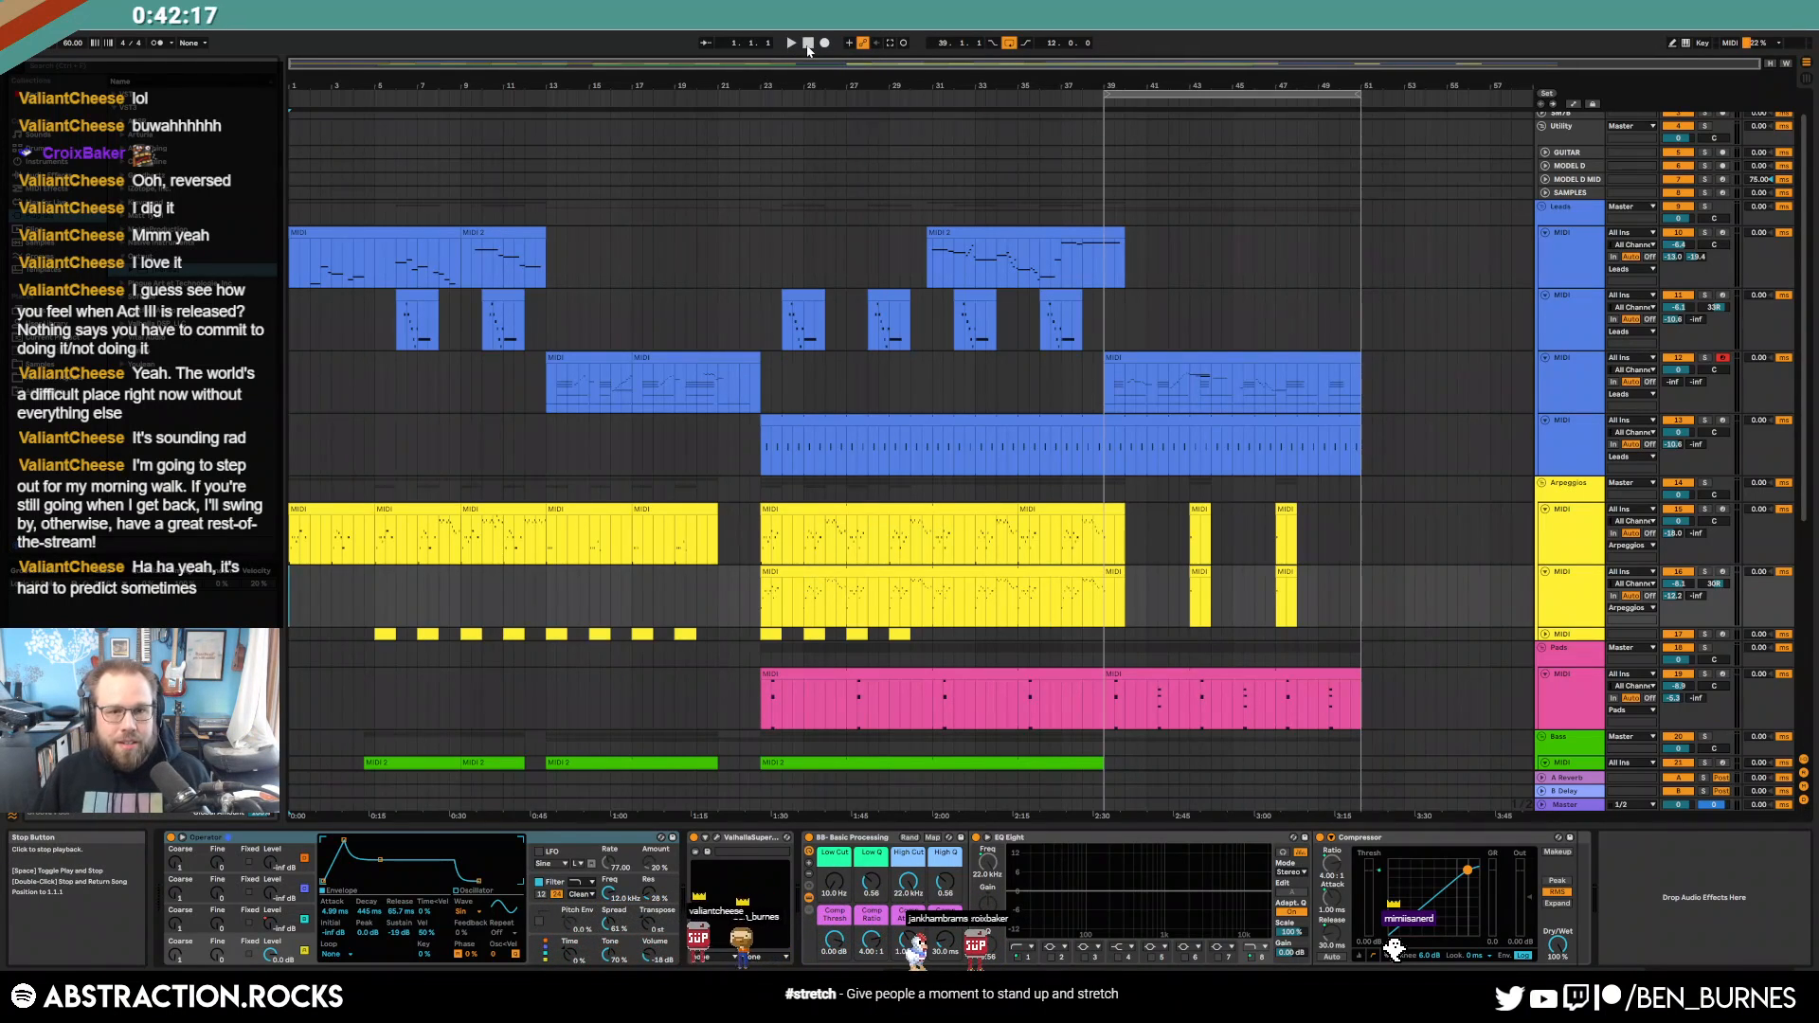
{"action": "key", "text": "space"}
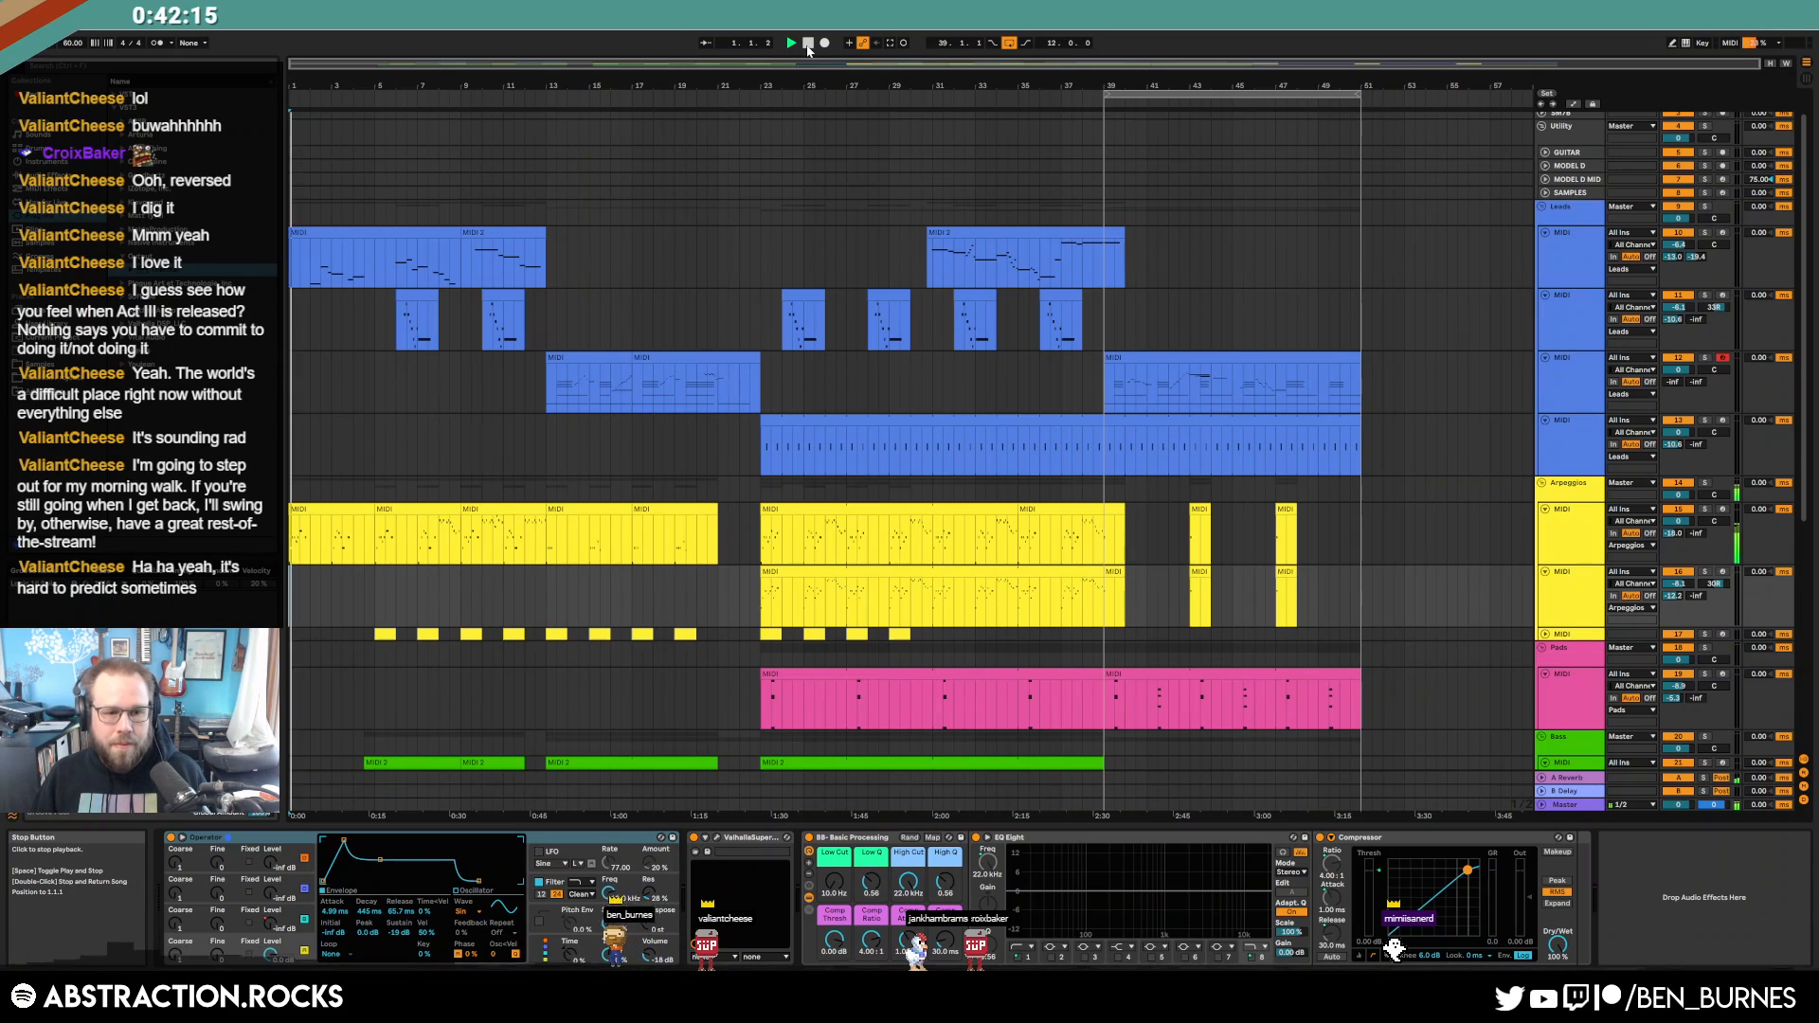
{"action": "scroll", "coordinate": [1359, 468], "scroll_direction": "down", "scroll_amount": 5}
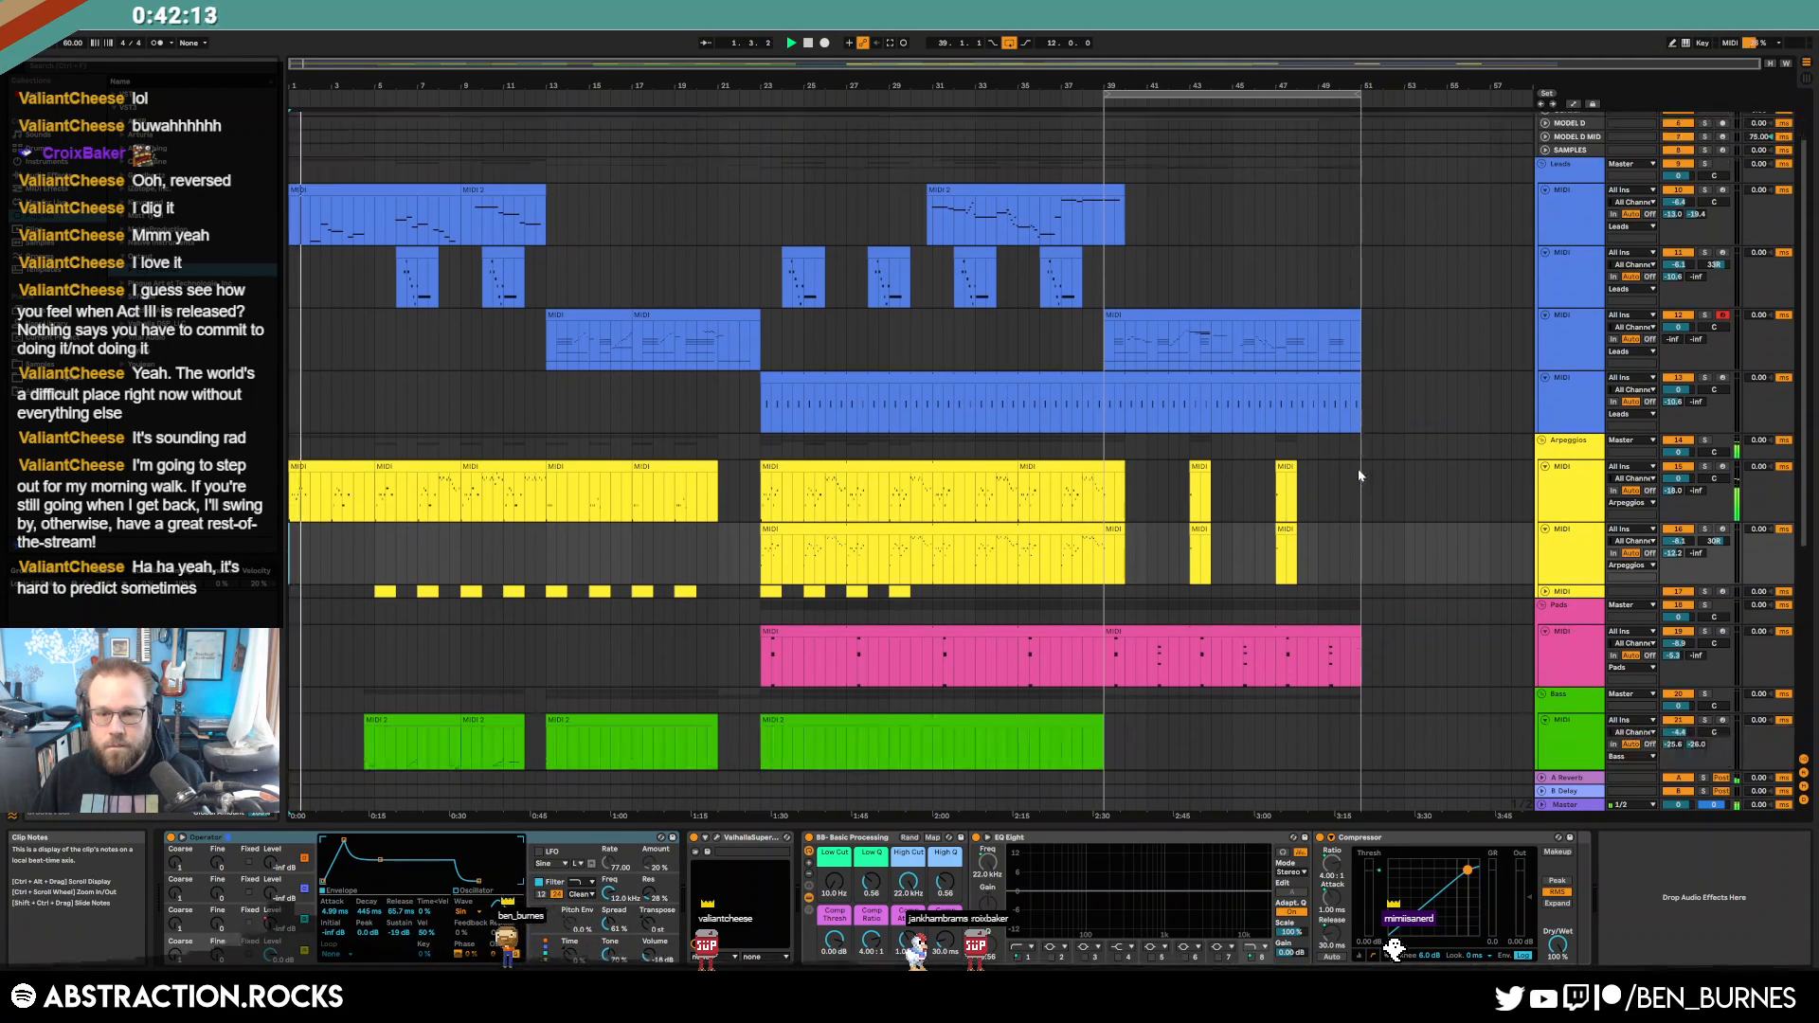
{"action": "scroll", "coordinate": [1359, 484], "scroll_direction": "down", "scroll_amount": 2}
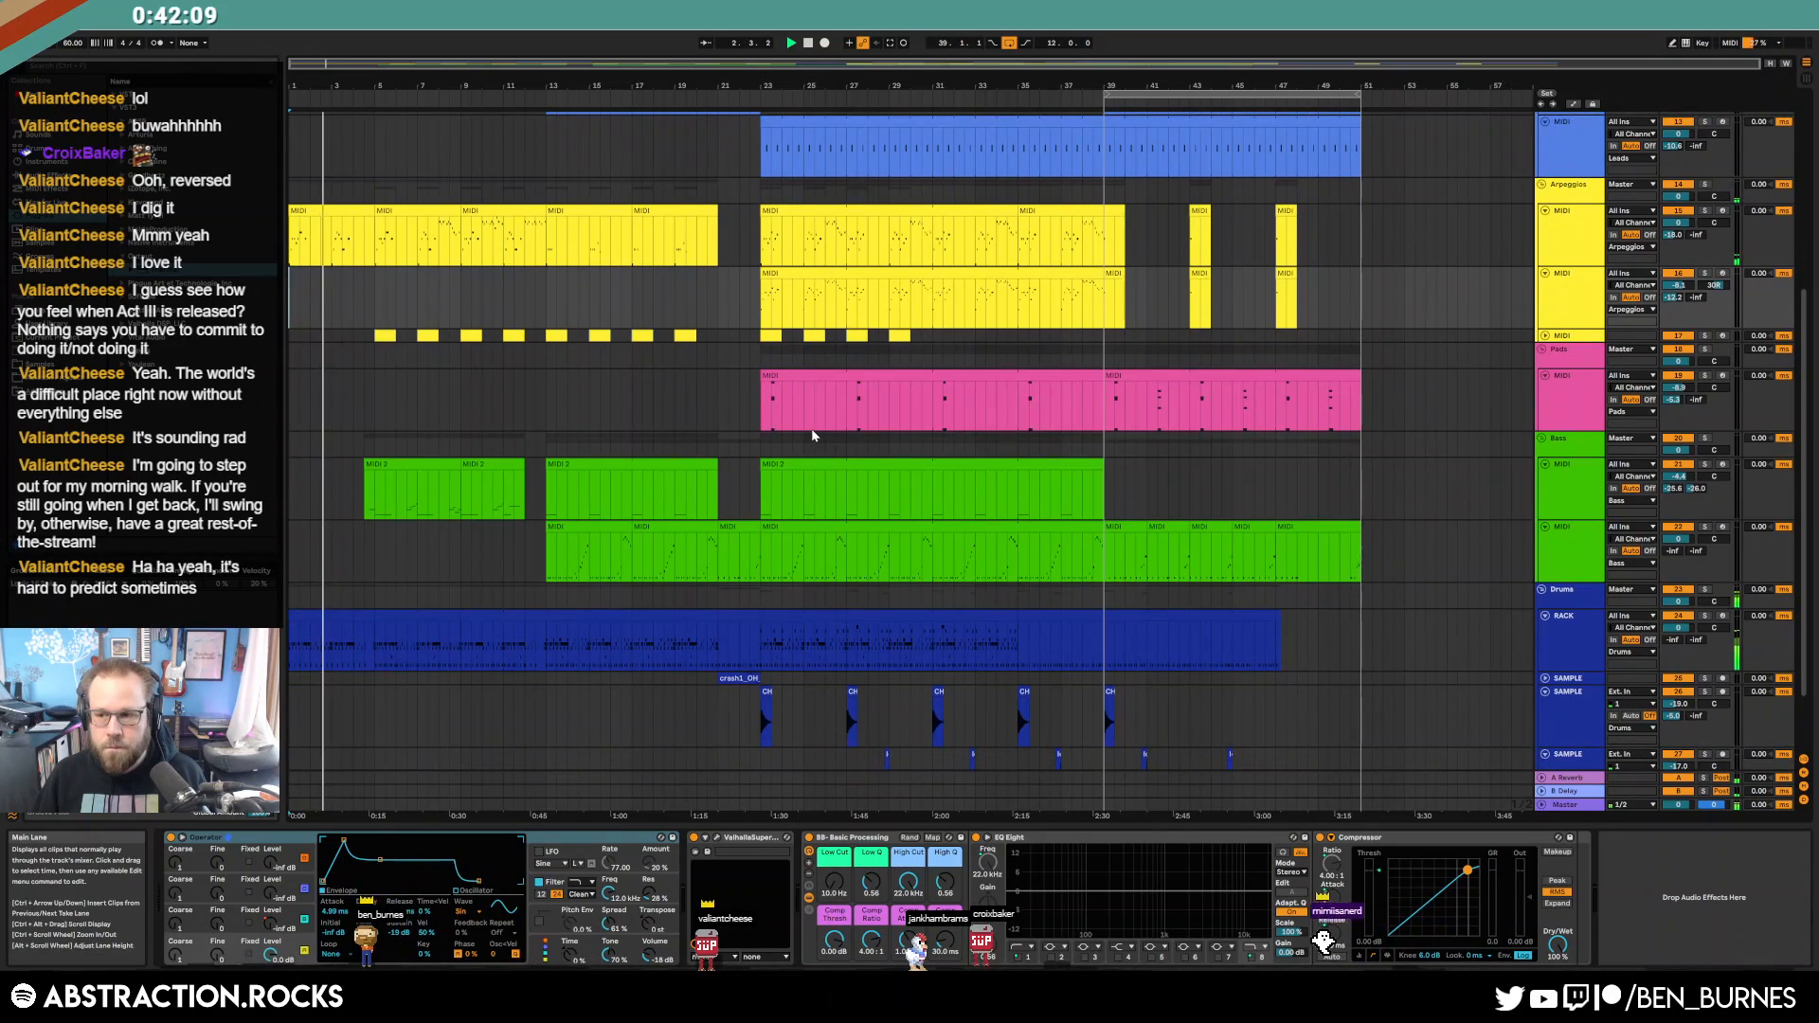
{"action": "scroll", "coordinate": [811, 429], "scroll_direction": "up", "scroll_amount": 4}
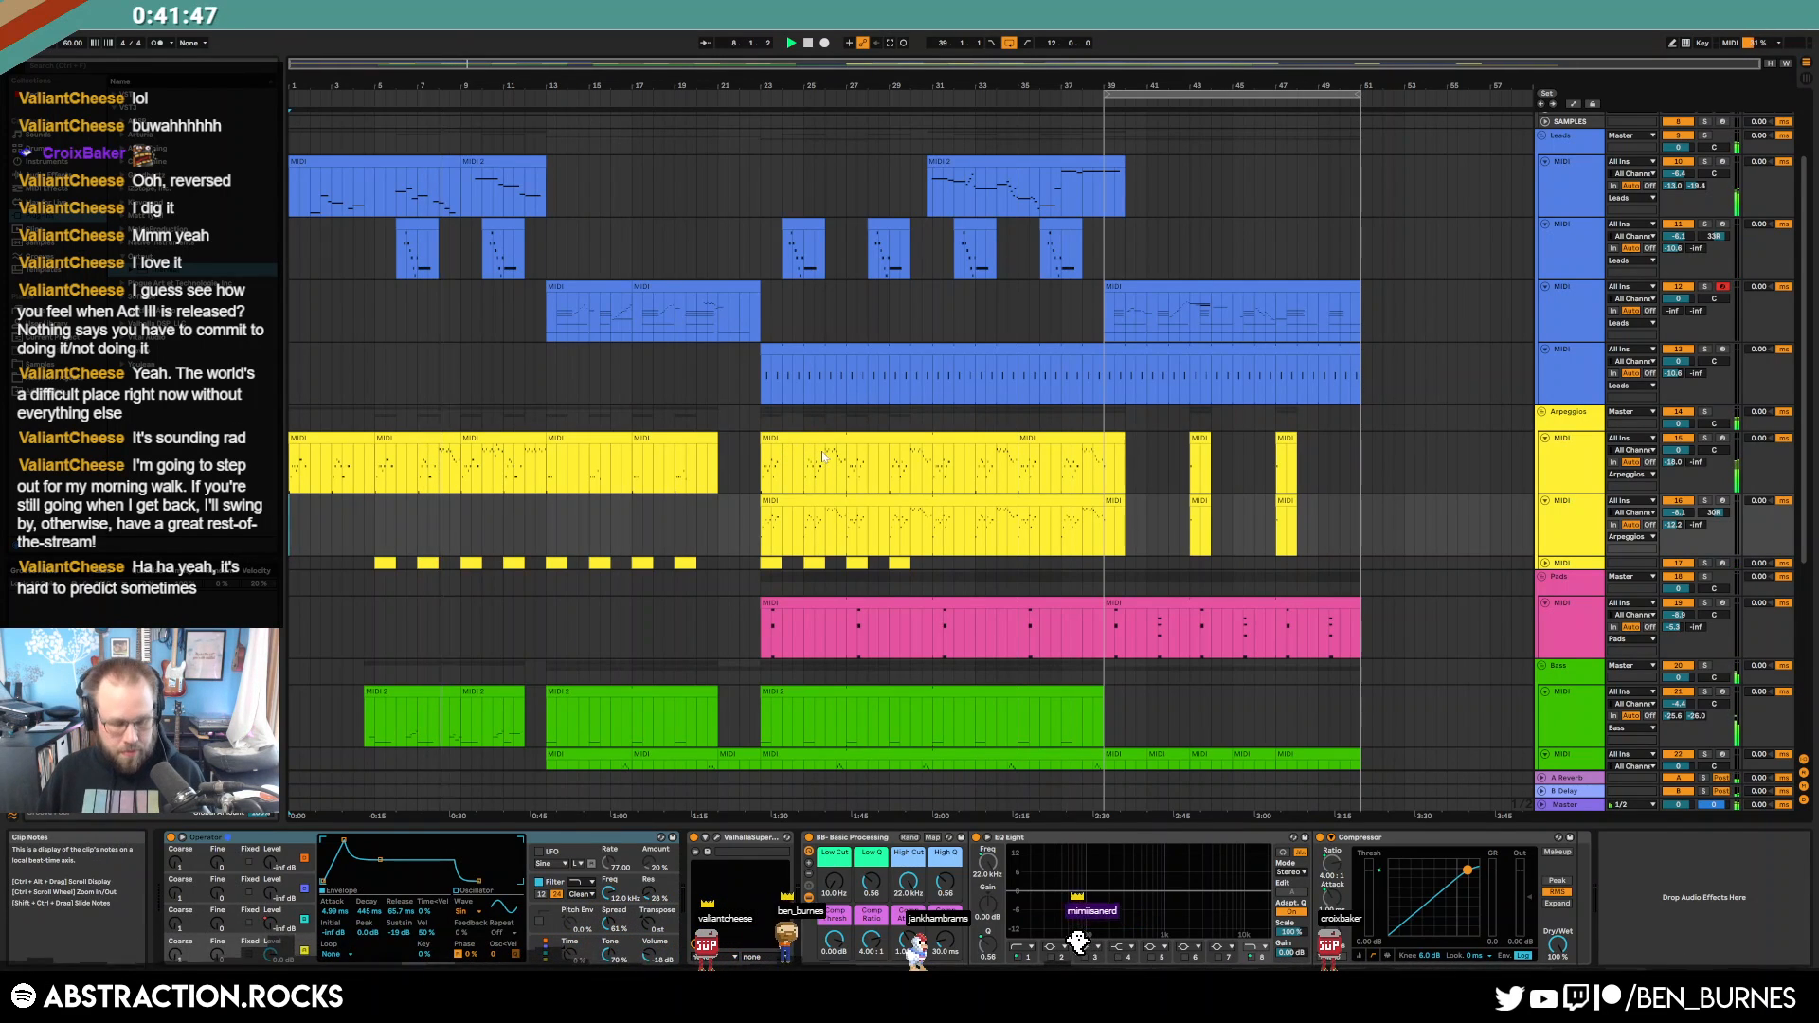
{"action": "key", "text": "shift+Tab"}
{"action": "key", "text": "shift+Tab"}
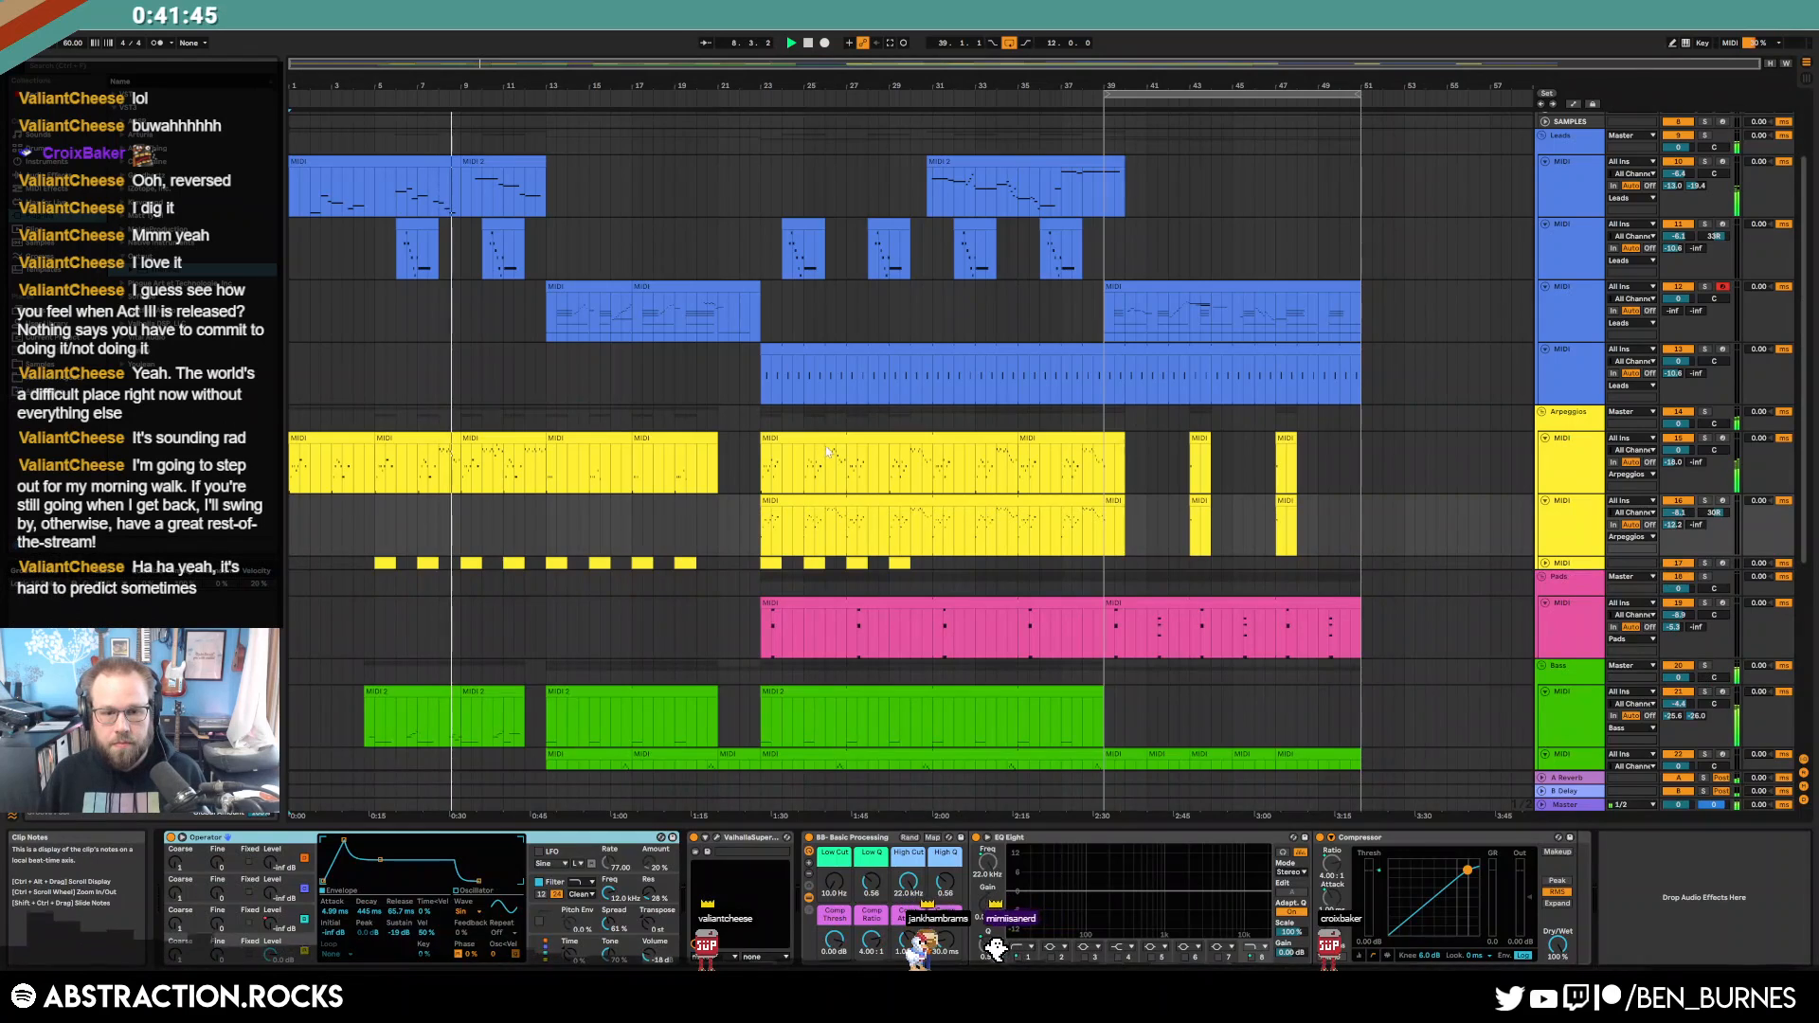
{"action": "scroll", "coordinate": [827, 453], "scroll_direction": "down", "scroll_amount": 6}
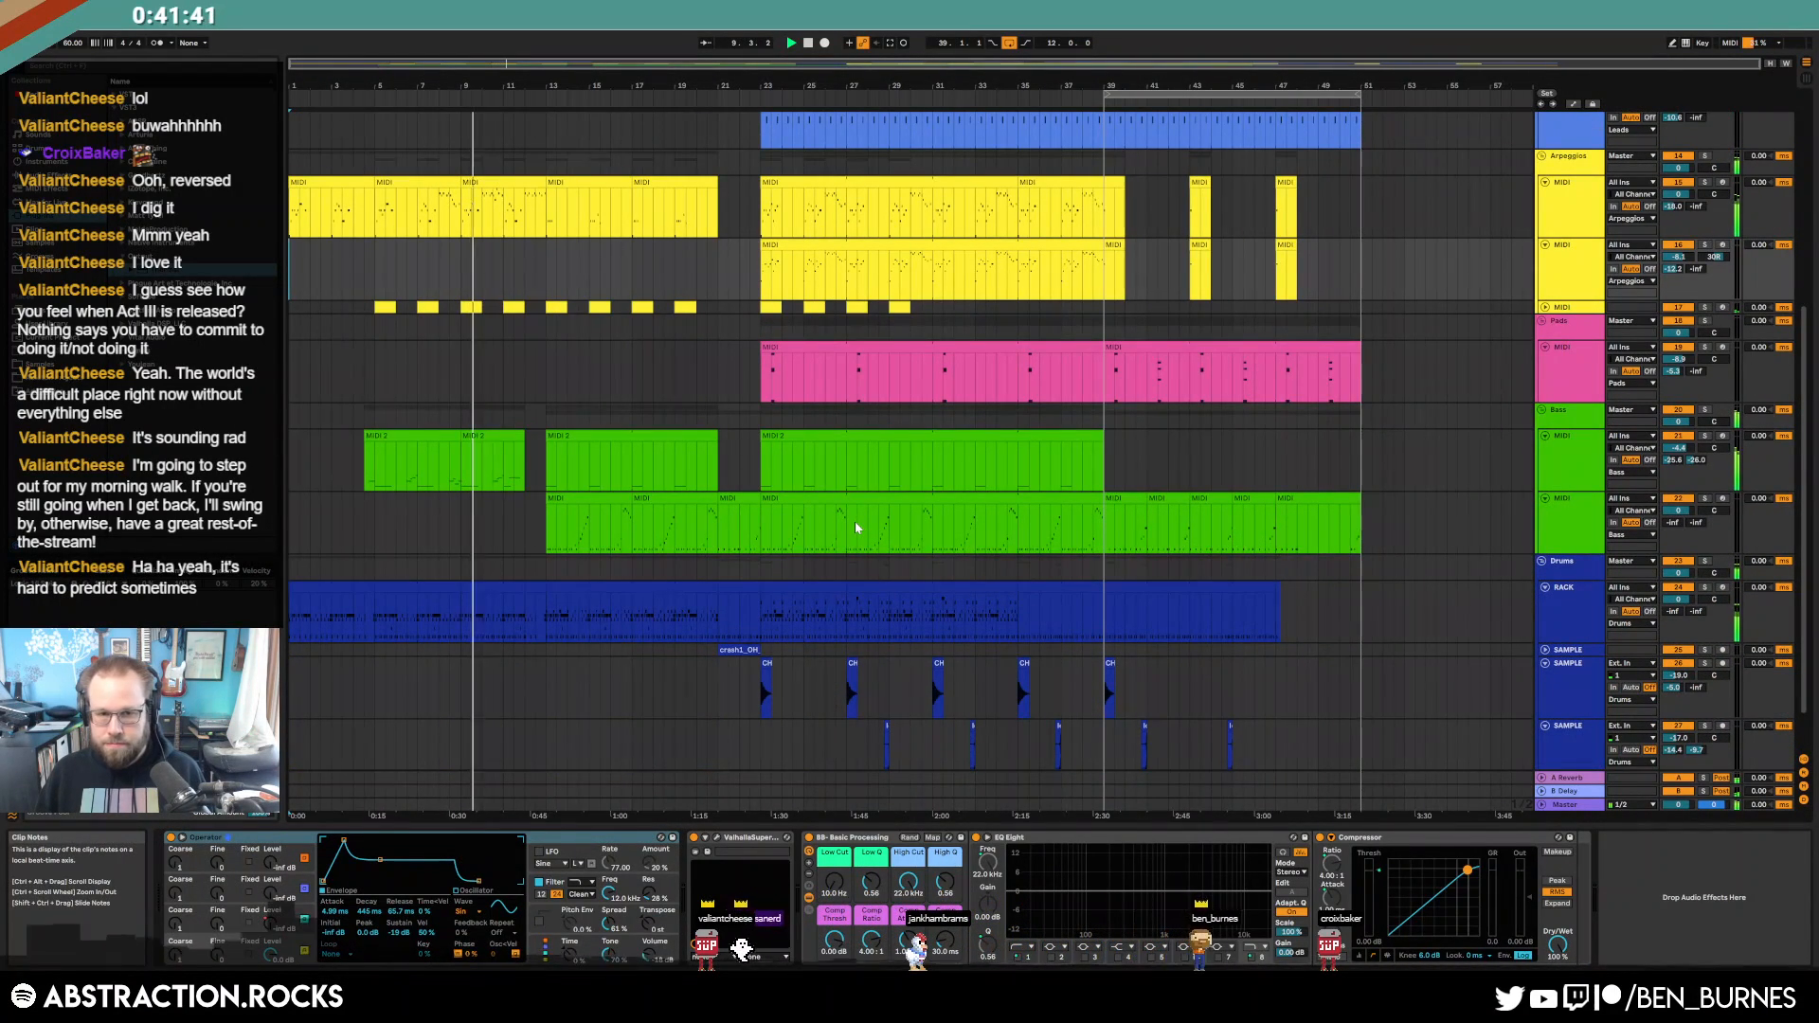
{"action": "scroll", "coordinate": [856, 528], "scroll_direction": "up", "scroll_amount": 7}
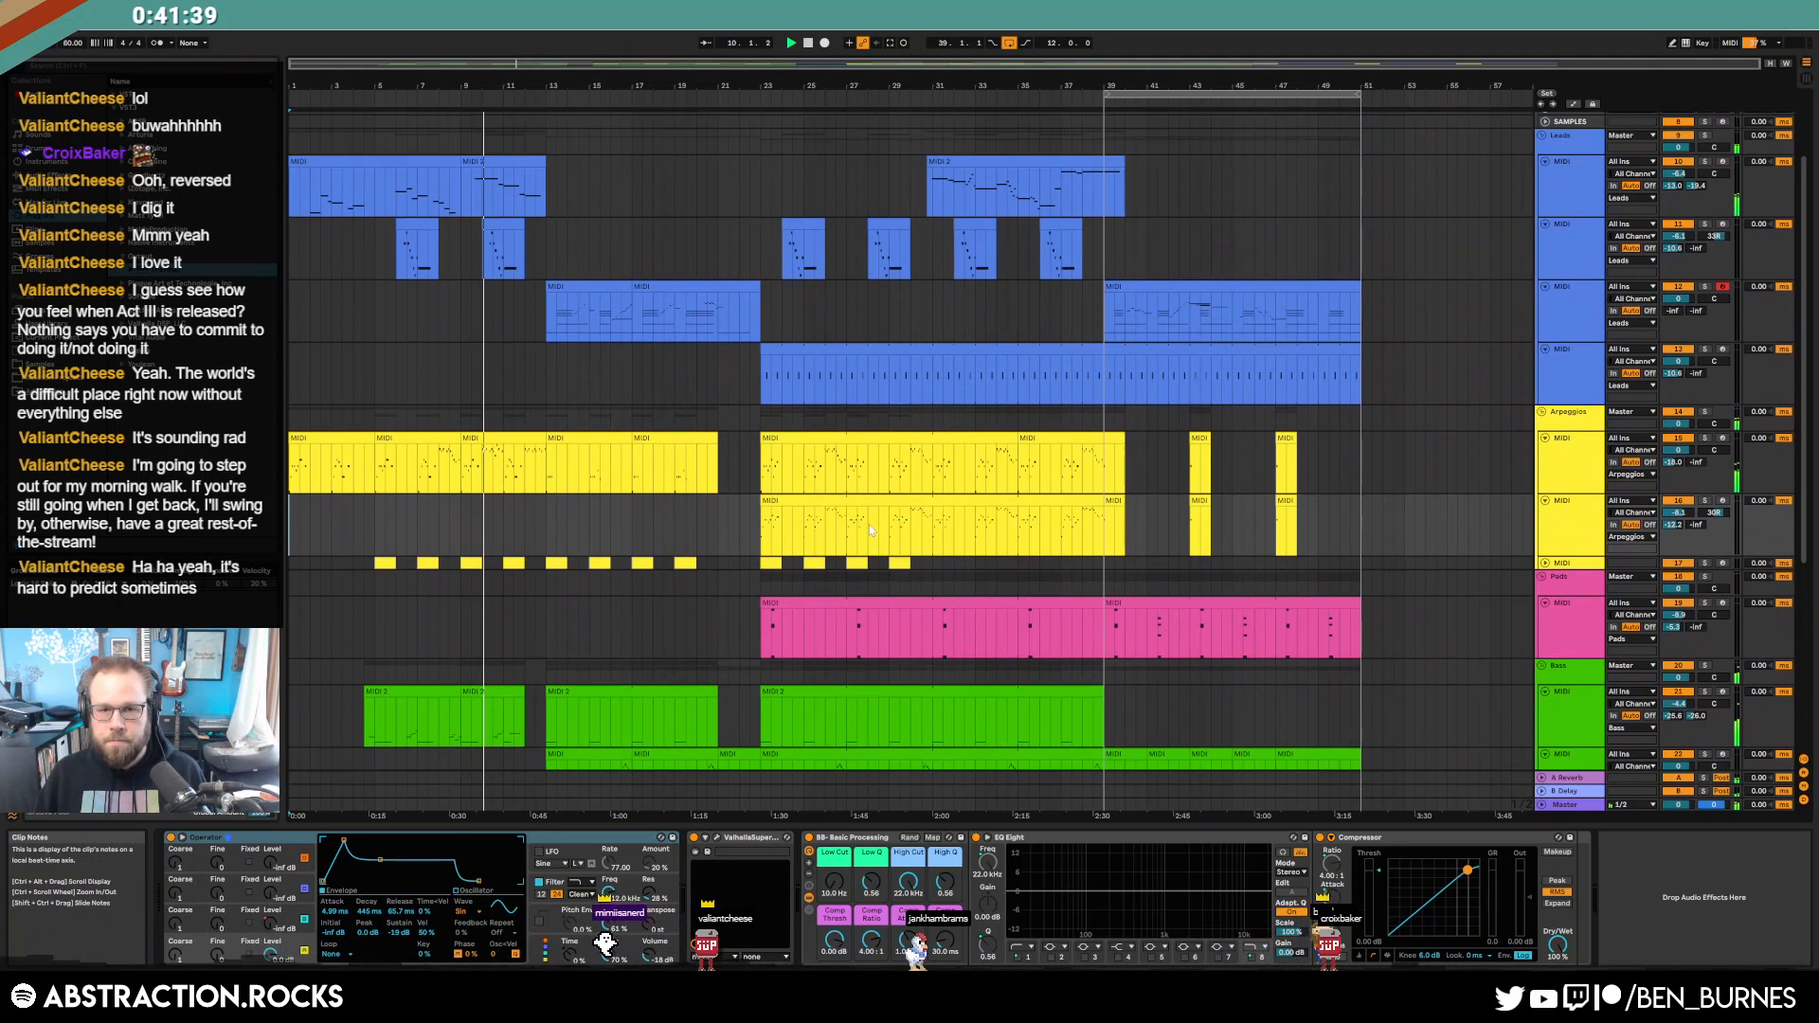
Copy bars 23 to 31 across all tracks and paste them at bar 51, after the new section.
{"action": "left_click_drag", "start_coordinate": [768, 235], "coordinate": [934, 889]}
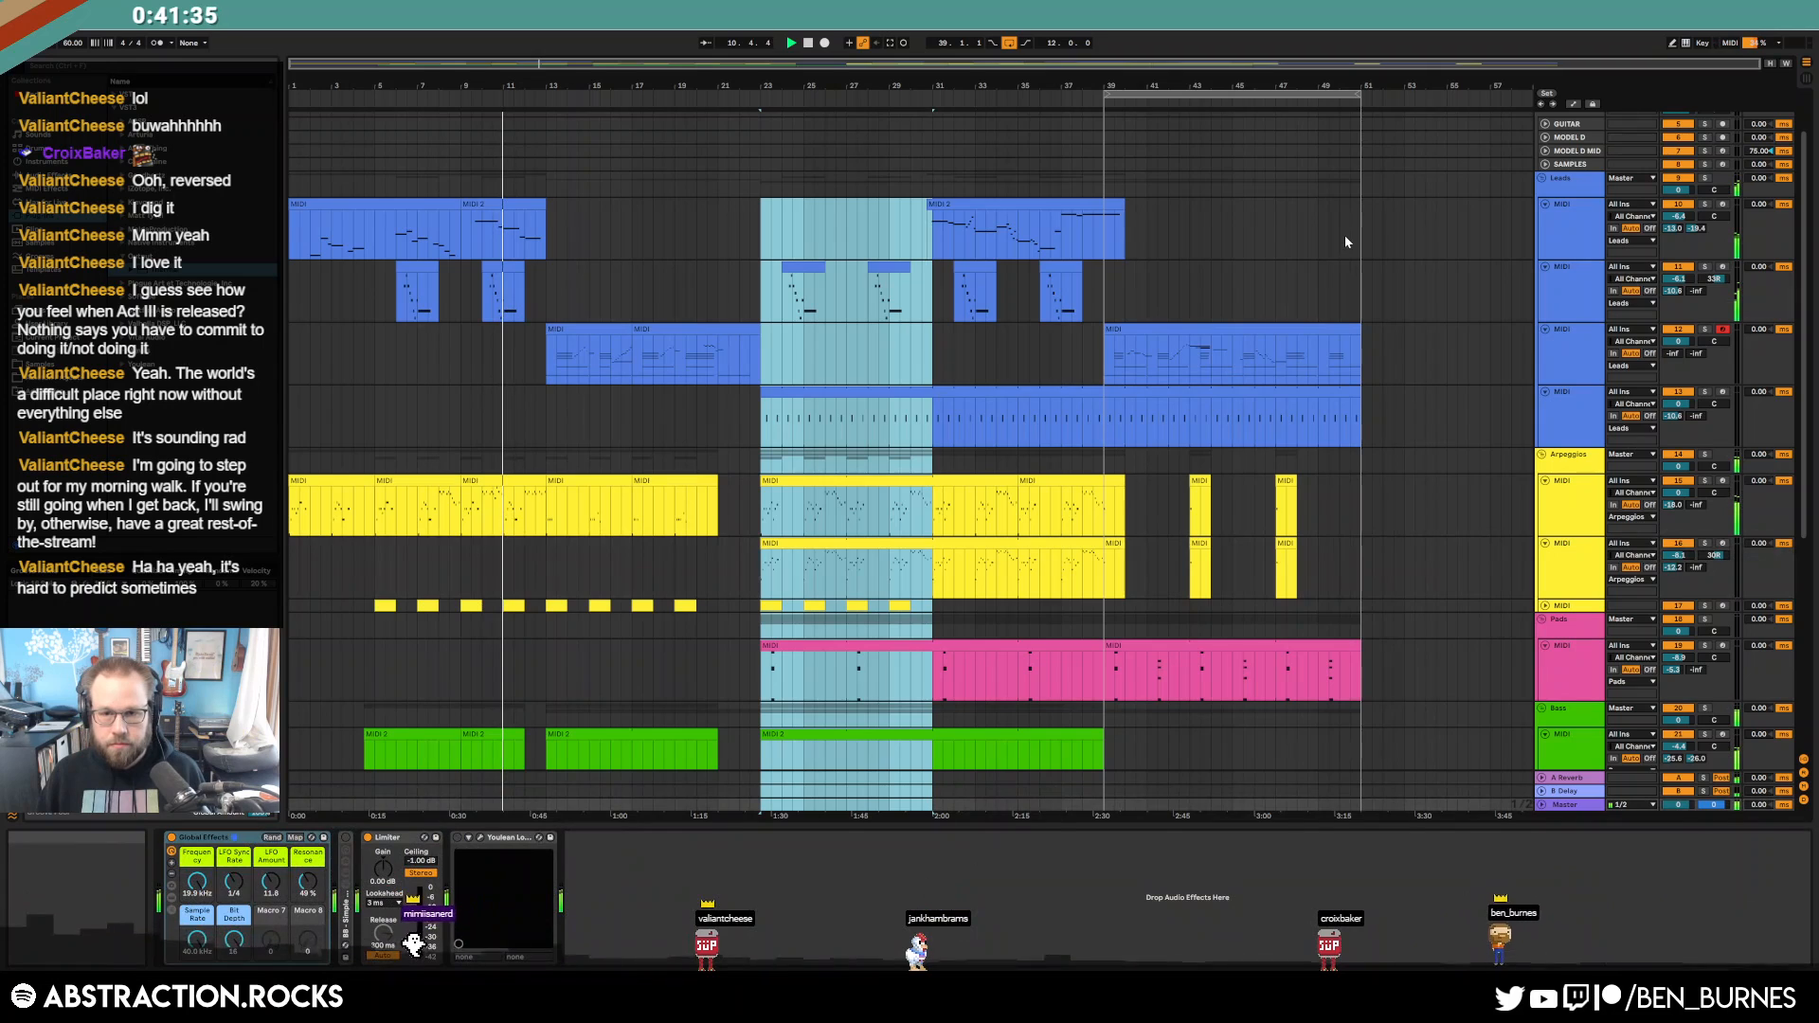
{"action": "left_click", "coordinate": [1365, 223]}
{"action": "key", "text": "ctrl+v"}
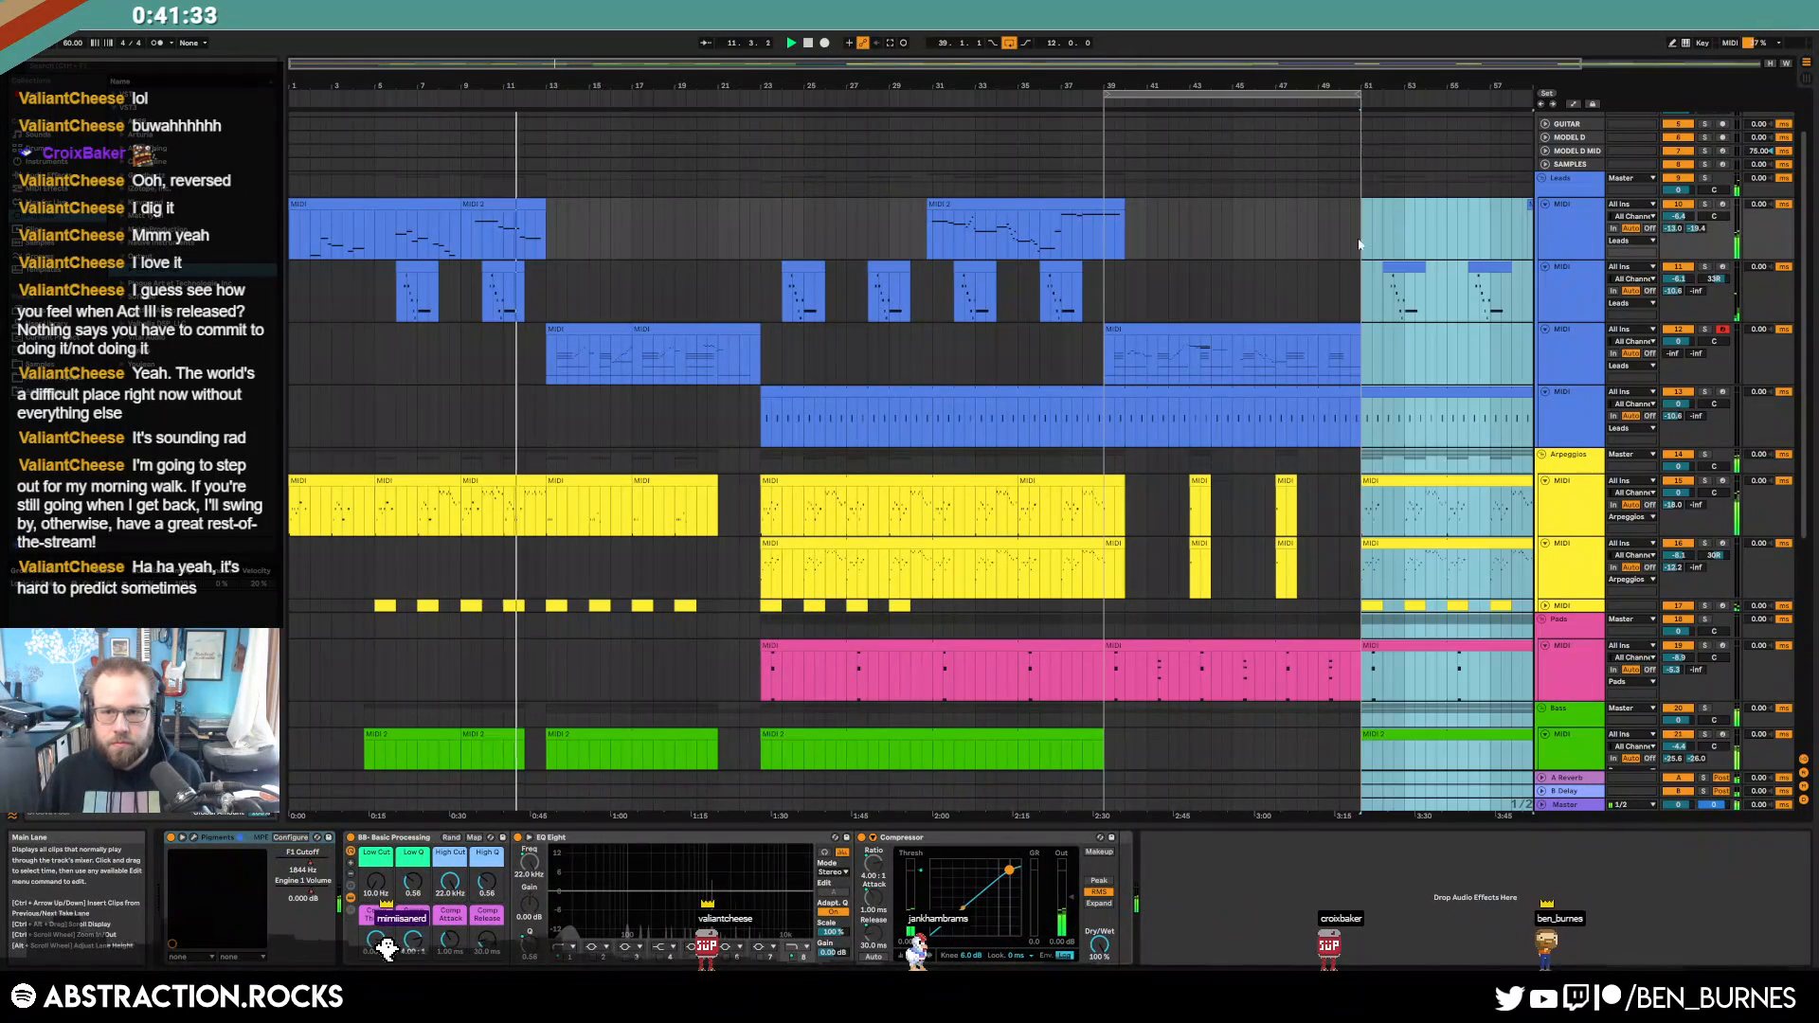
{"action": "scroll", "coordinate": [935, 614], "scroll_direction": "down", "scroll_amount": 5}
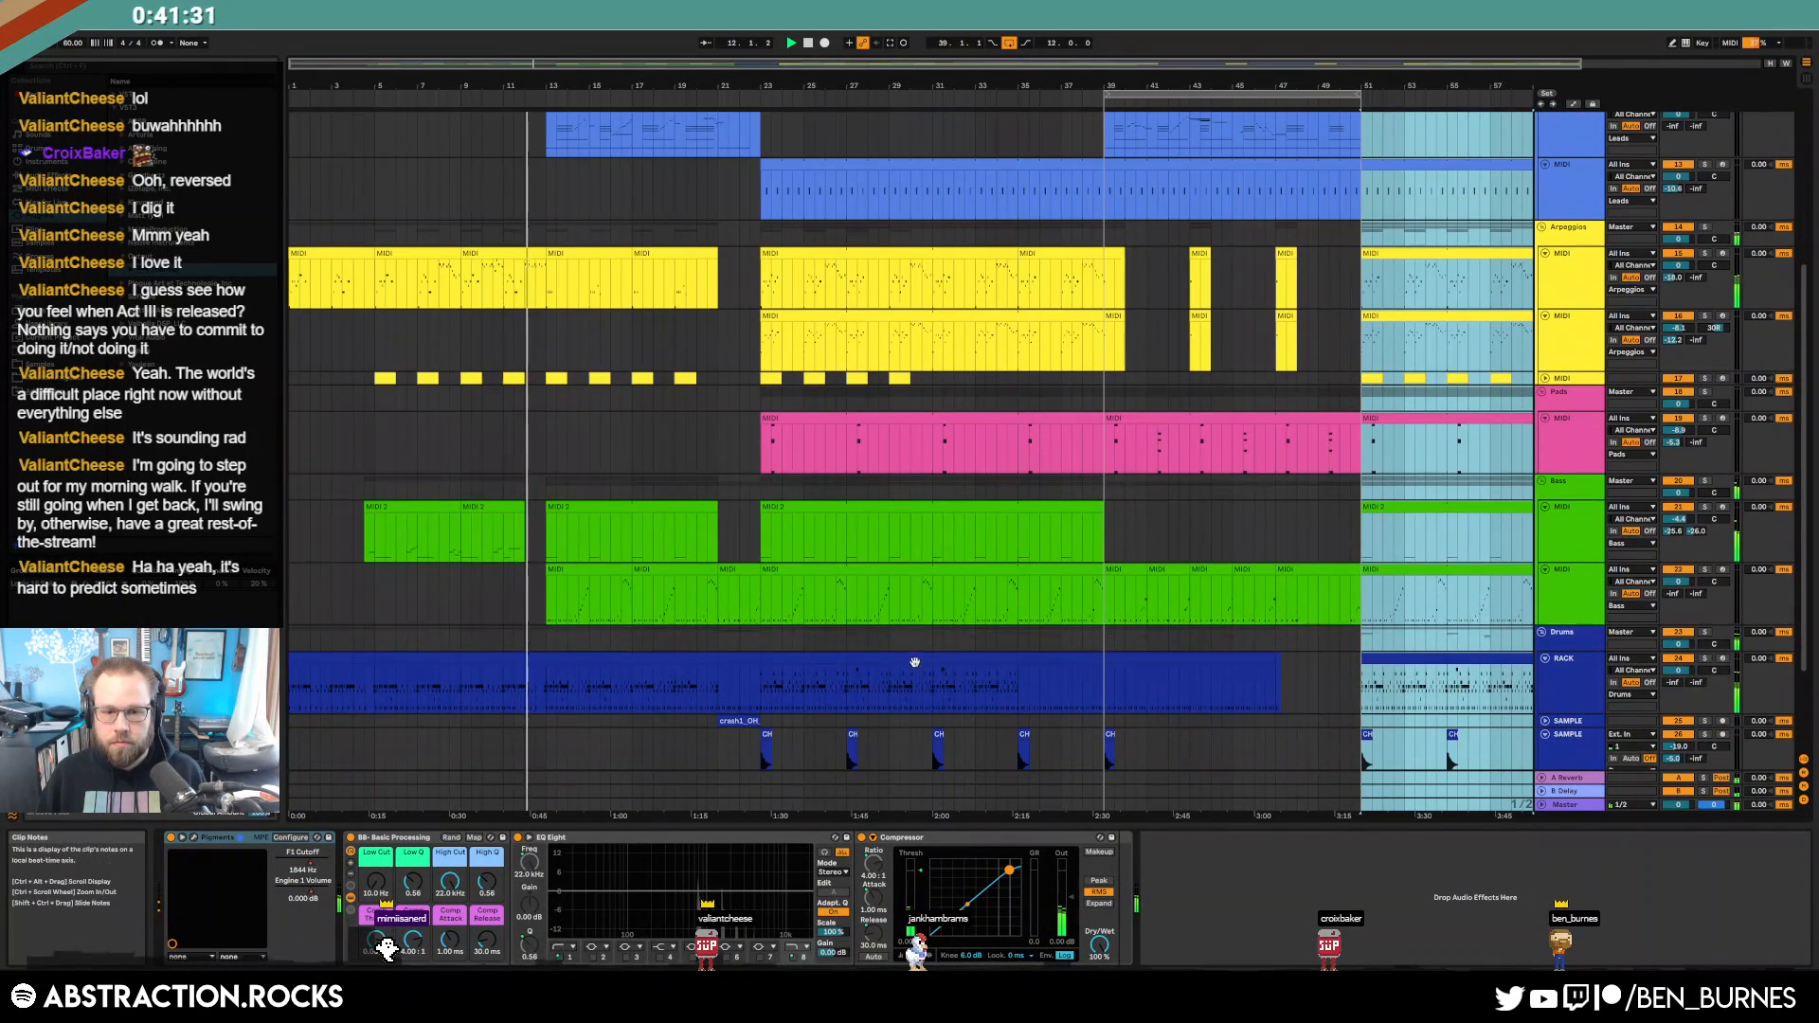
{"action": "left_click_drag", "start_coordinate": [846, 663], "coordinate": [1017, 663]}
{"action": "left_click", "coordinate": [928, 684]}
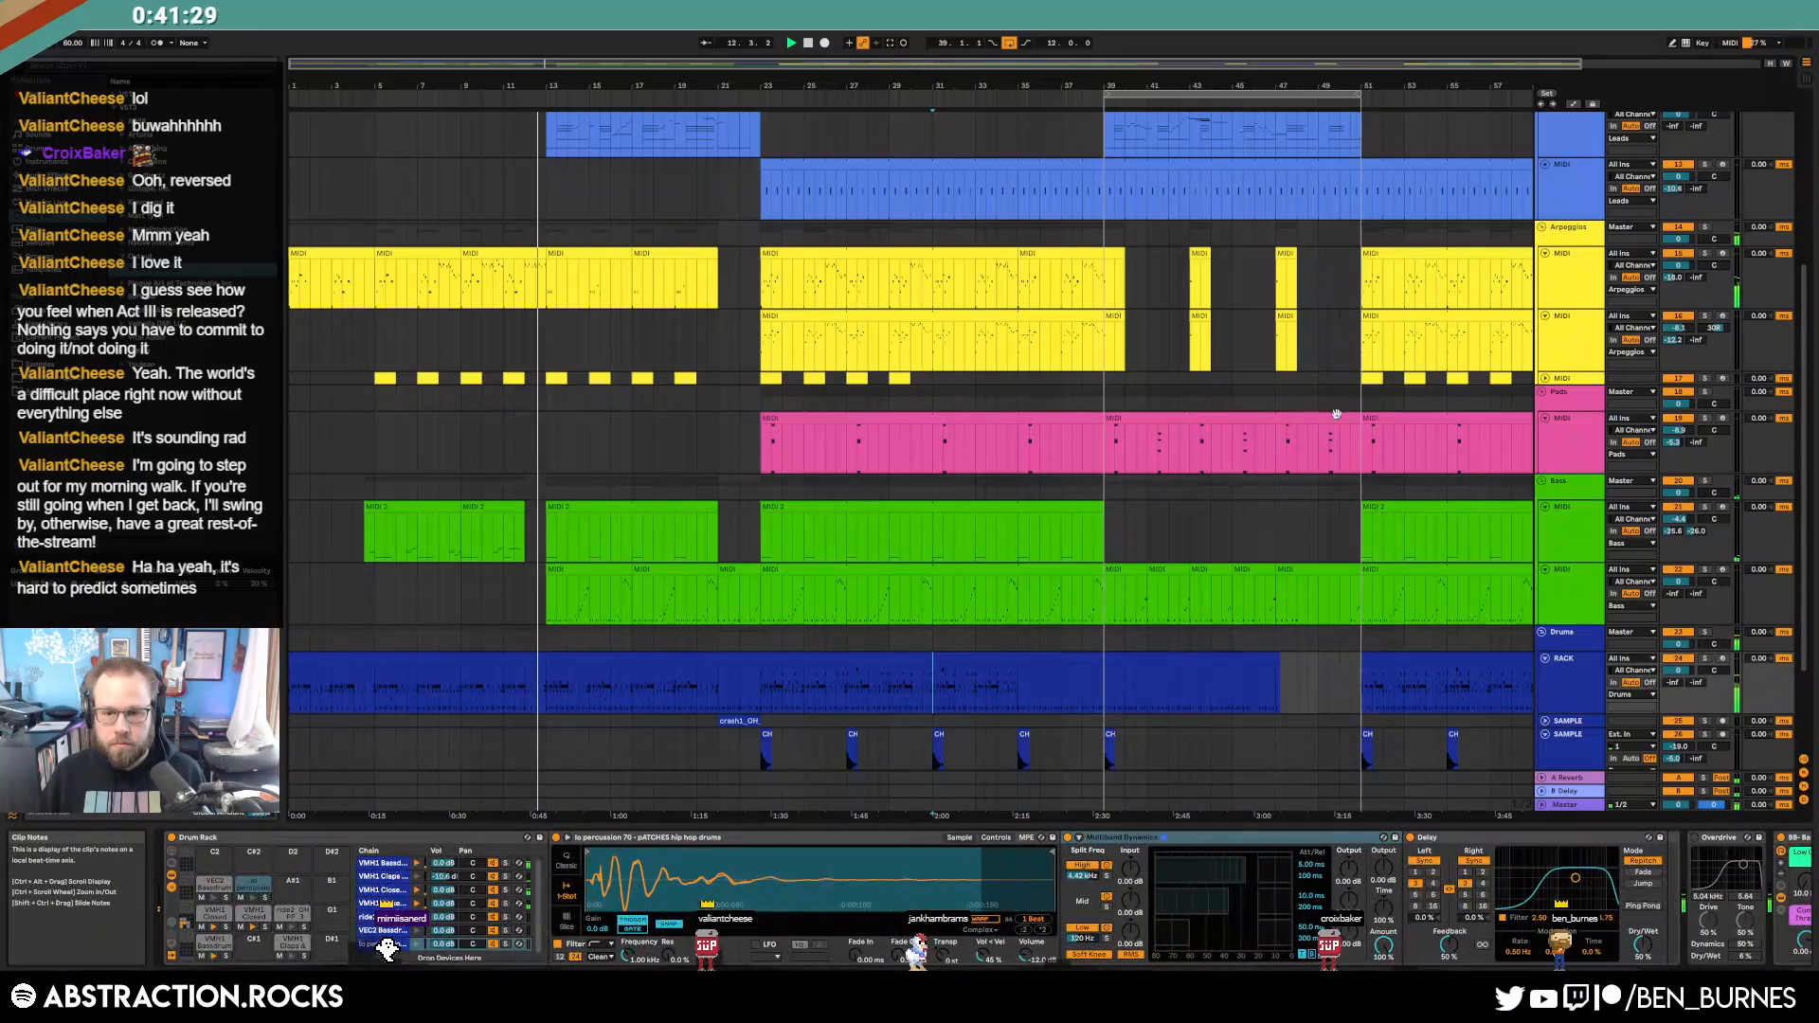
Set the arrangement loop to span the pasted clips from bar 51 to bar 59.
{"action": "left_click_drag", "start_coordinate": [1336, 66], "coordinate": [1515, 66]}
{"action": "left_click_drag", "start_coordinate": [1361, 663], "coordinate": [1192, 665]}
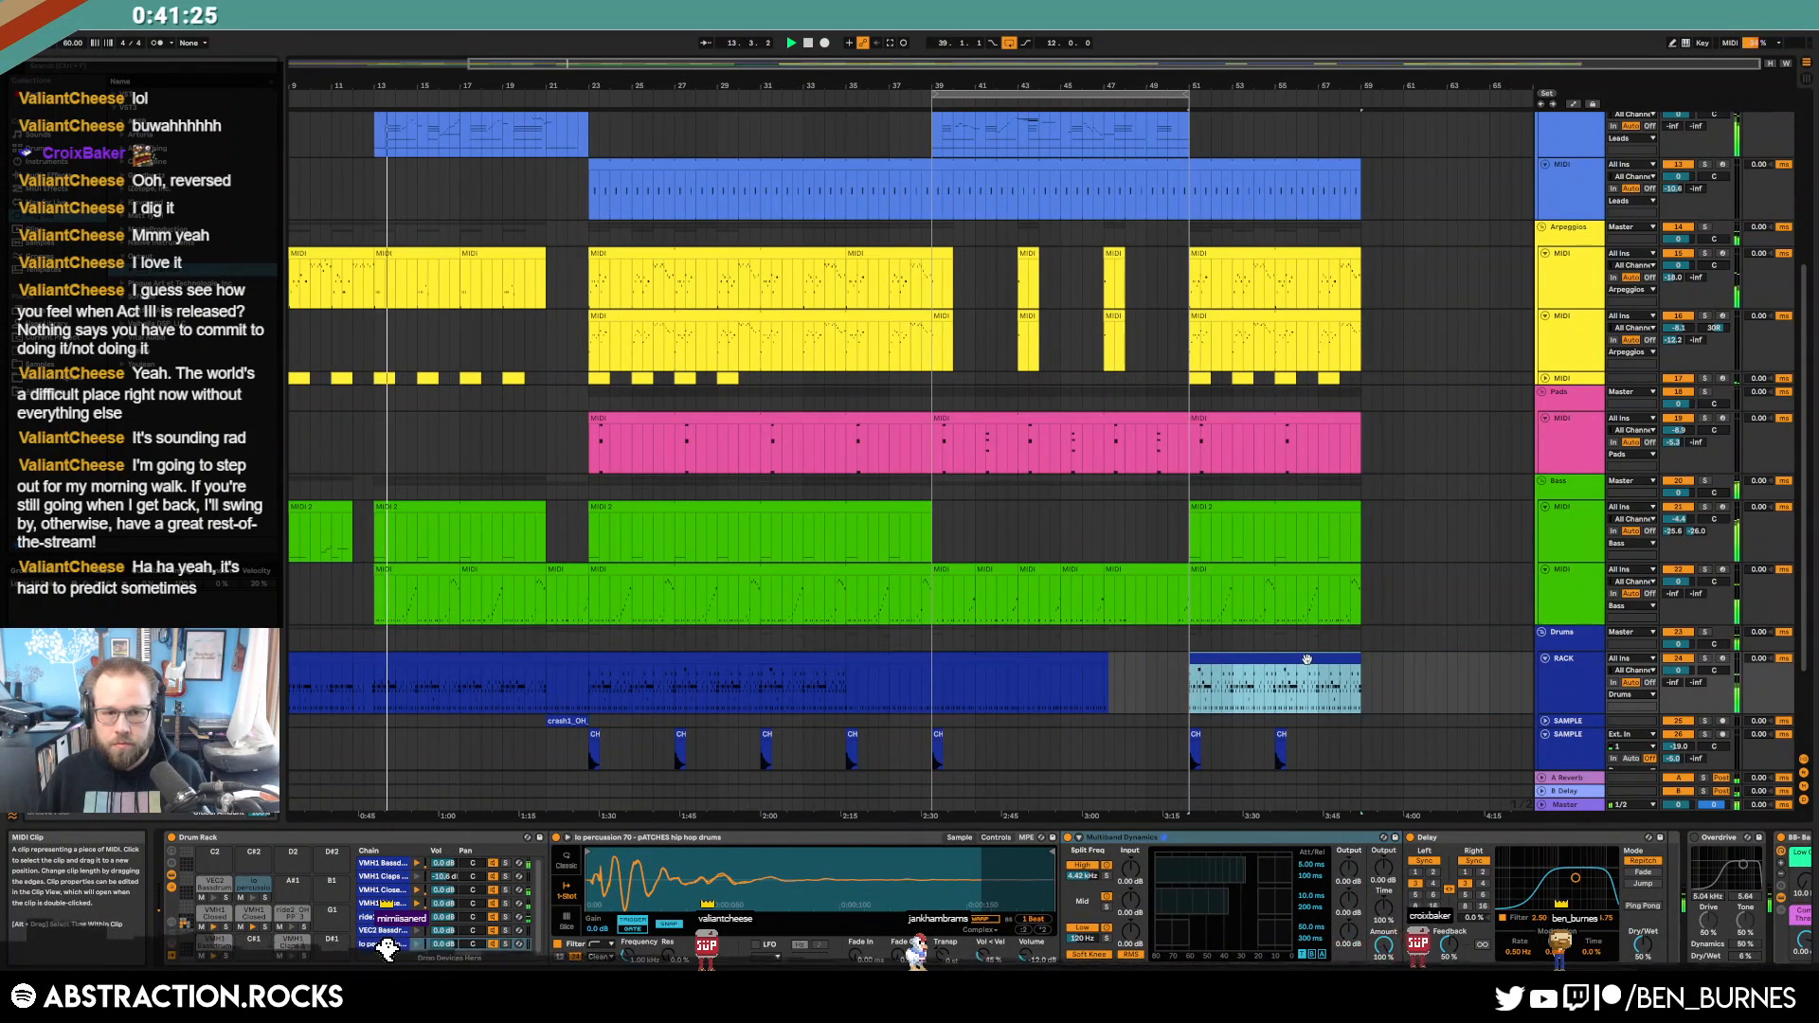
{"action": "scroll", "coordinate": [1306, 658], "scroll_direction": "down", "scroll_amount": 3}
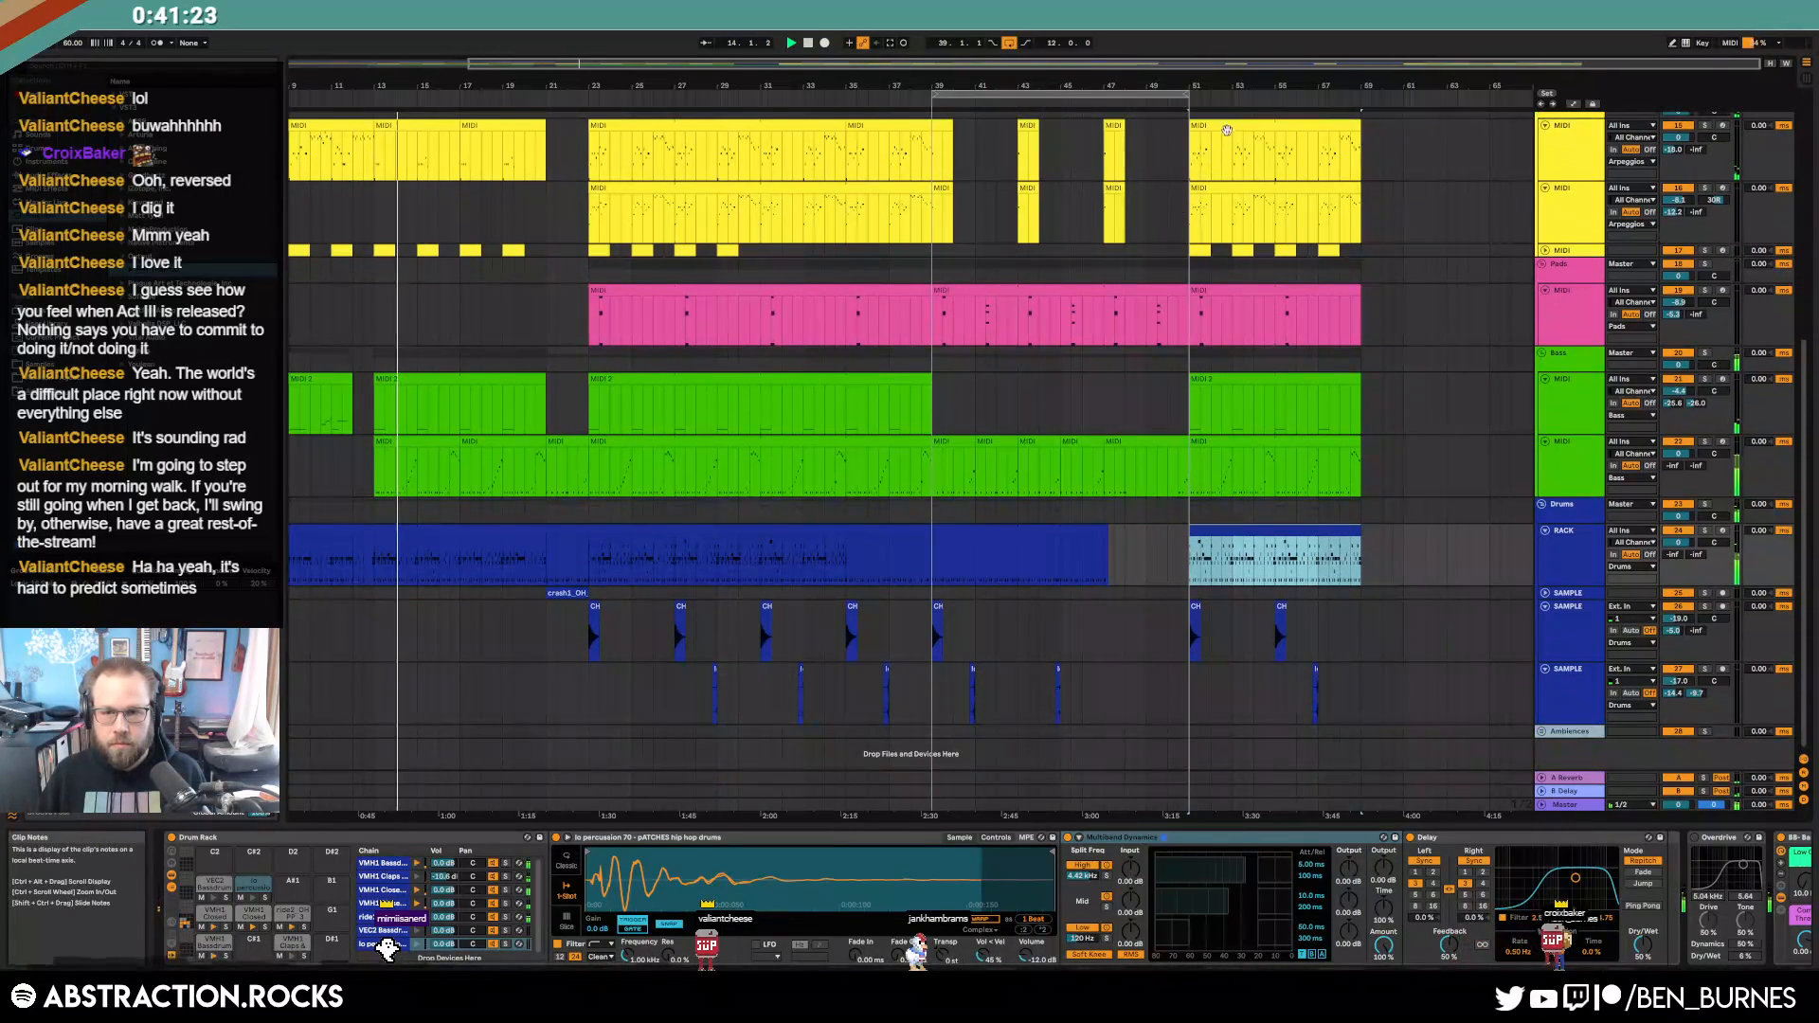
{"action": "left_click", "coordinate": [1225, 131]}
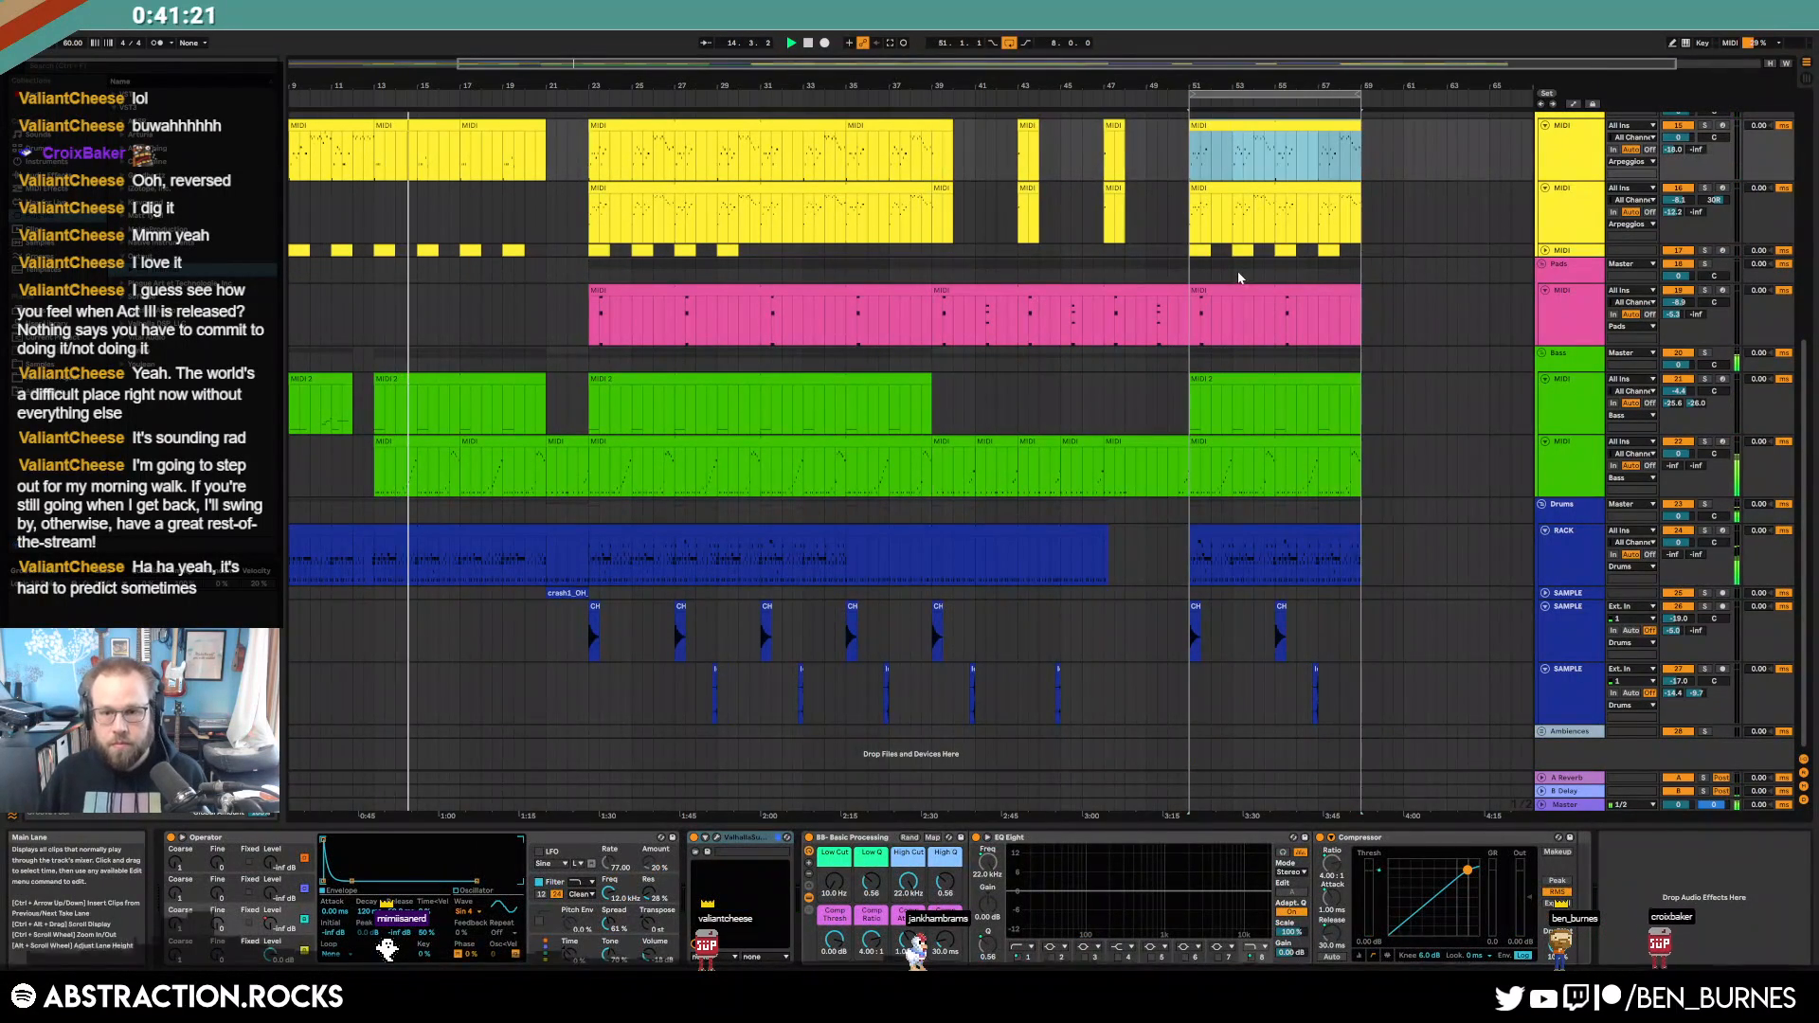
Fold the two lower drum sample tracks and copy the crash sample from bar 21 to bar 47.
{"action": "left_click", "coordinate": [1545, 606]}
{"action": "left_click", "coordinate": [1544, 620]}
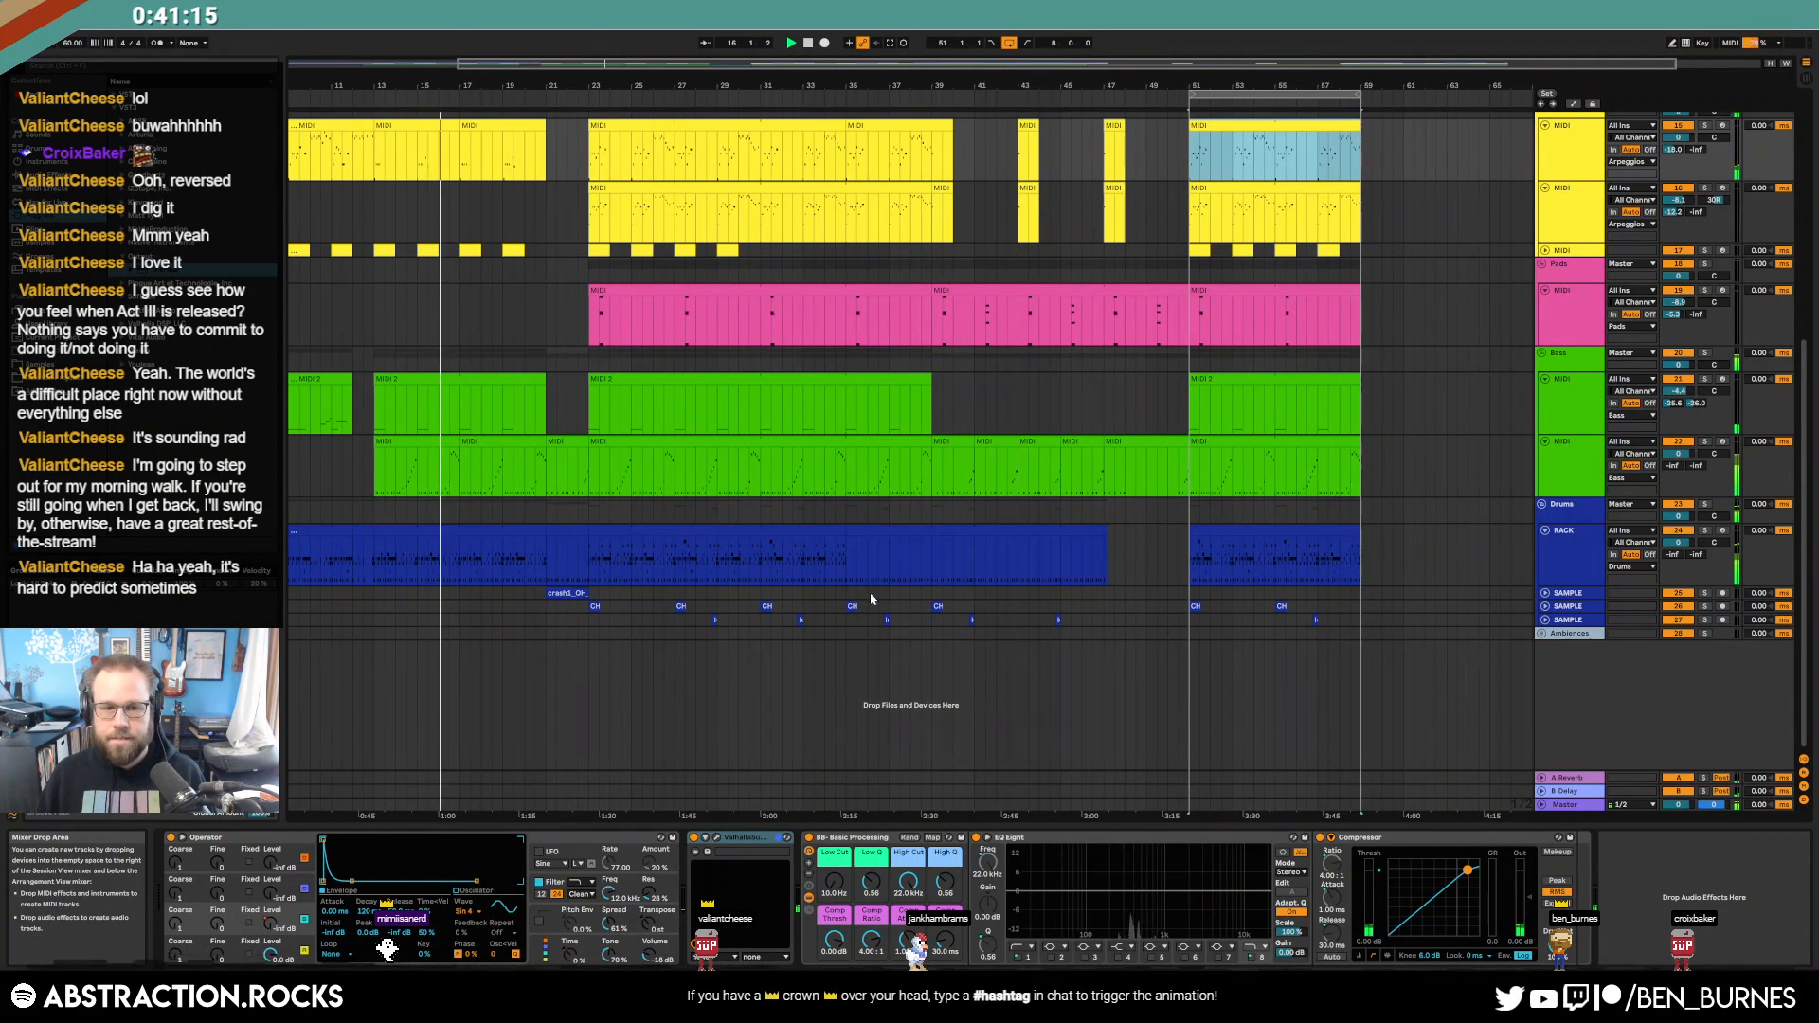
{"action": "left_click", "coordinate": [564, 592]}
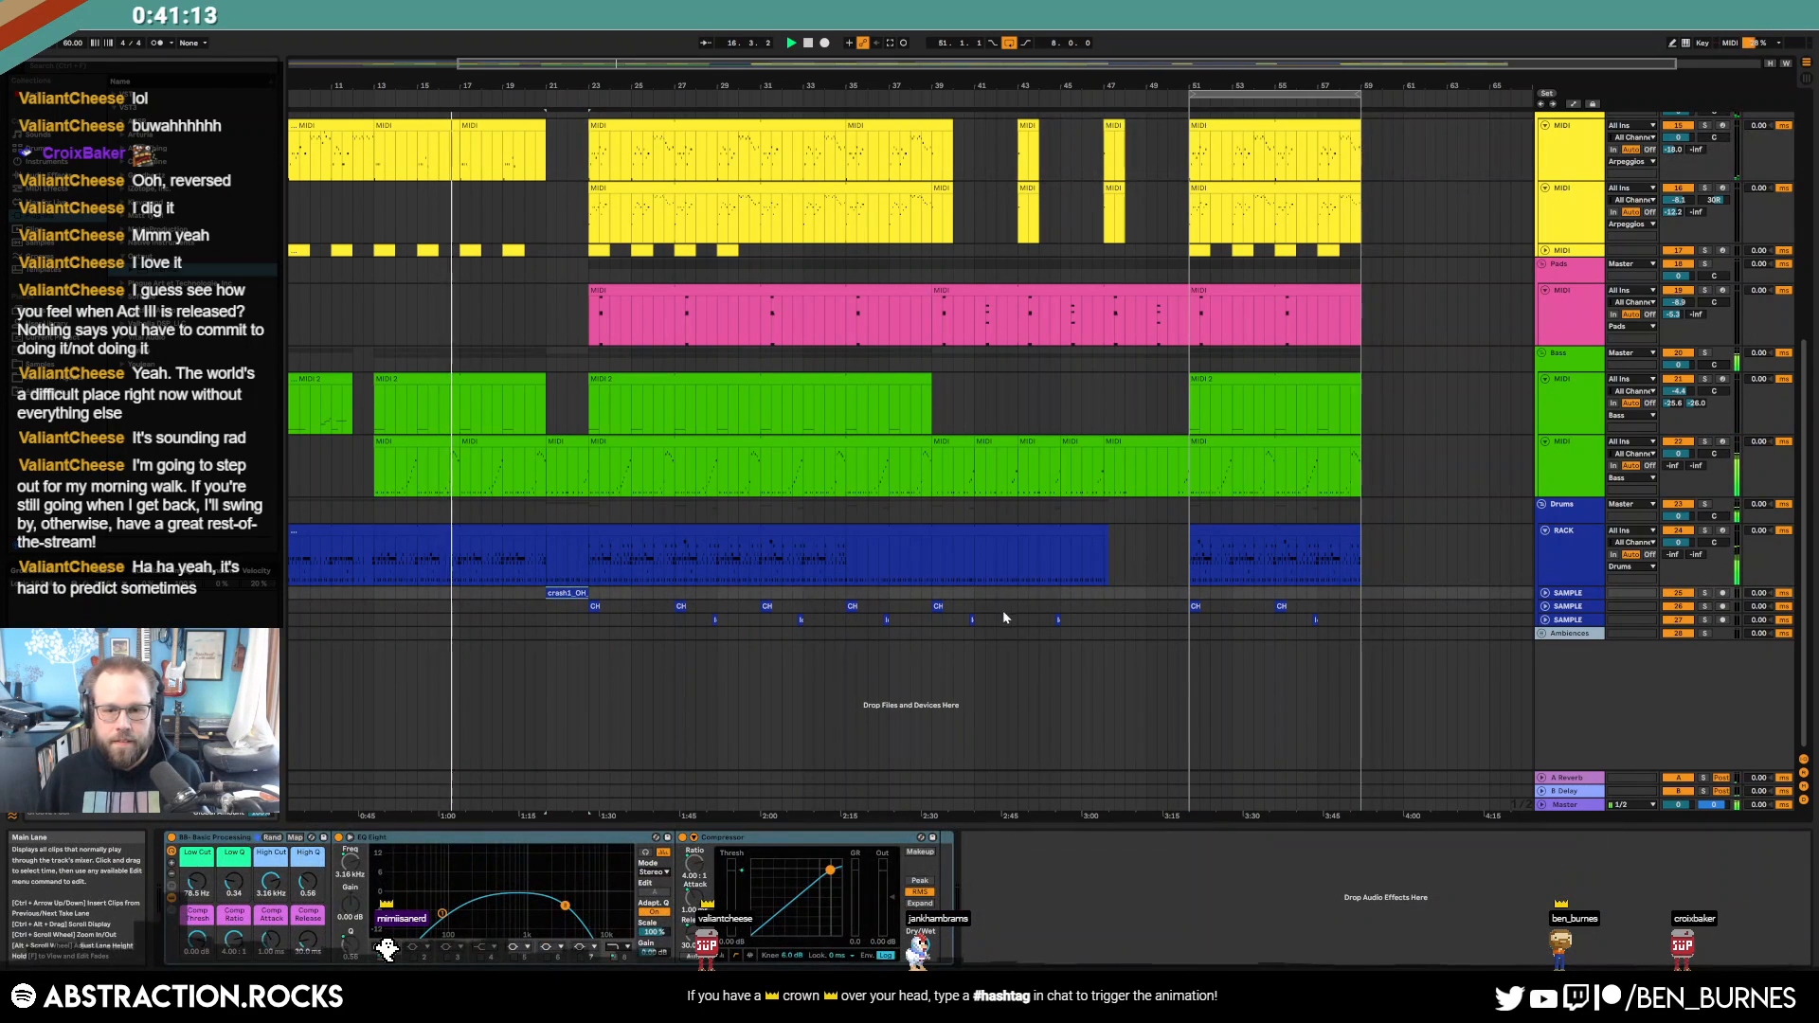
{"action": "left_click", "coordinate": [1102, 595]}
{"action": "key", "text": "ctrl+v"}
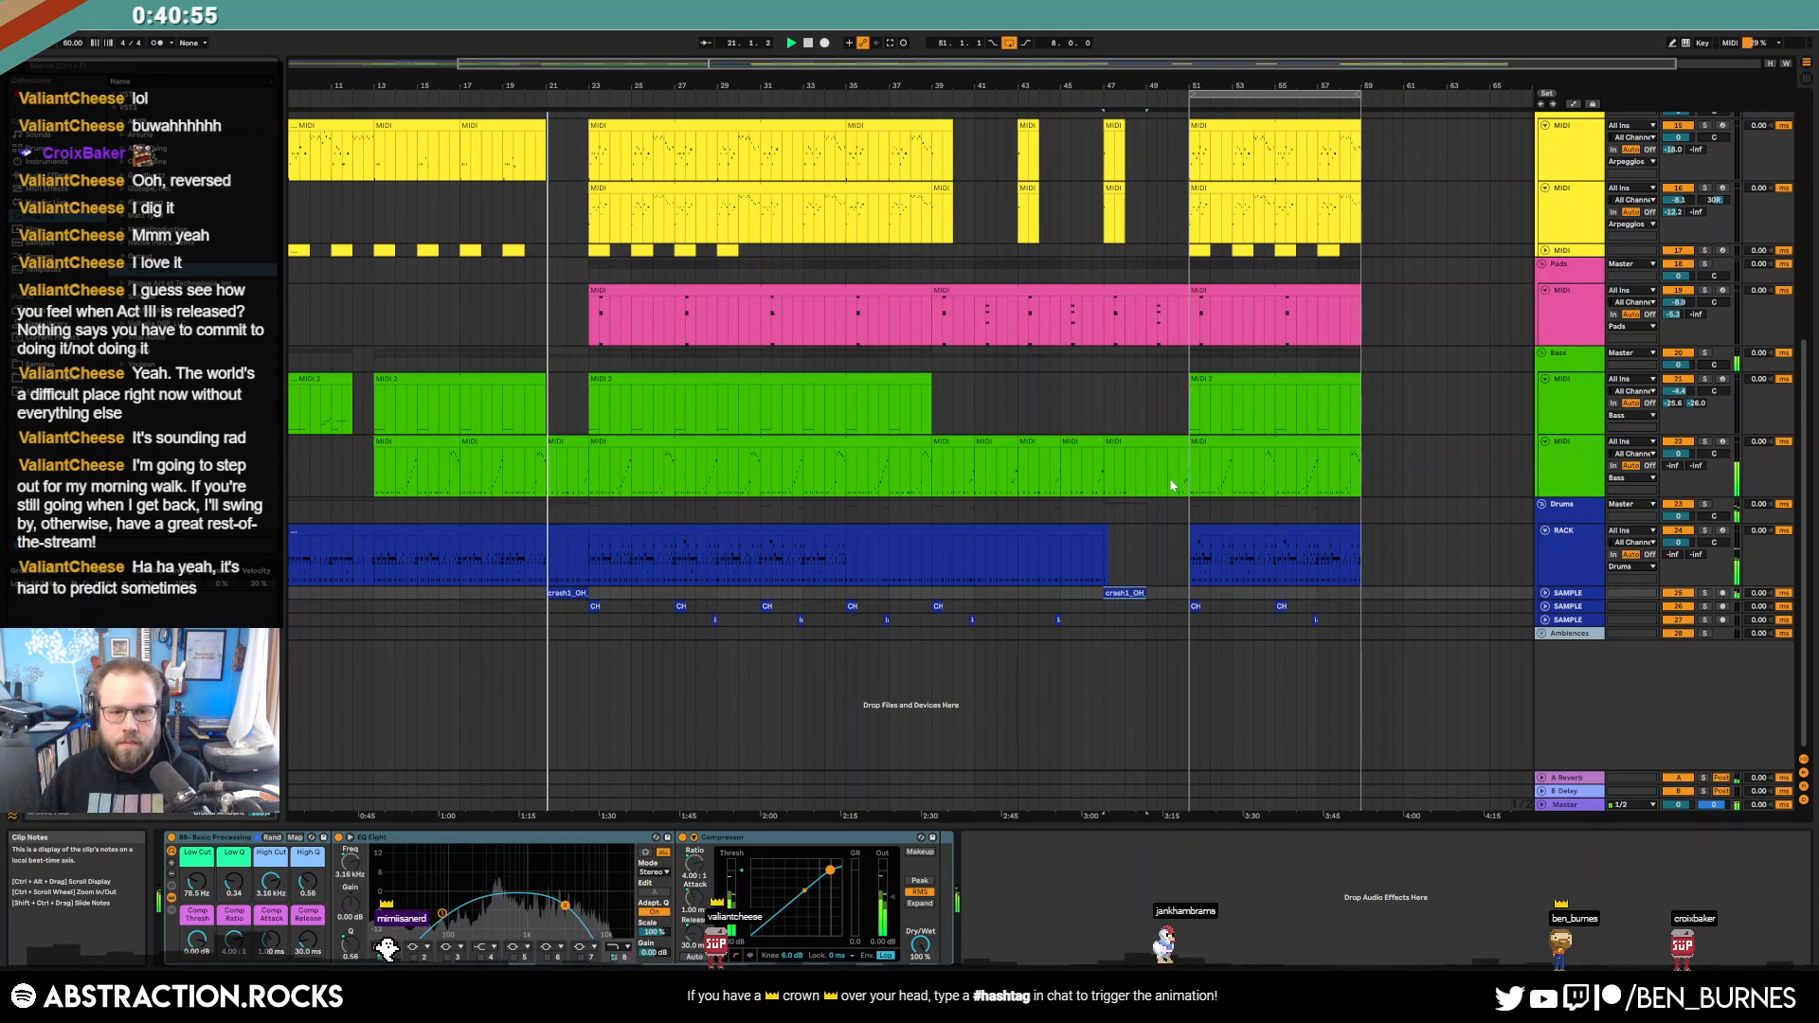
Show the notes of the lead clip that starts at bar 17, check the high note near its end, and close the editor.
{"action": "scroll", "coordinate": [700, 408], "scroll_direction": "up", "scroll_amount": 5}
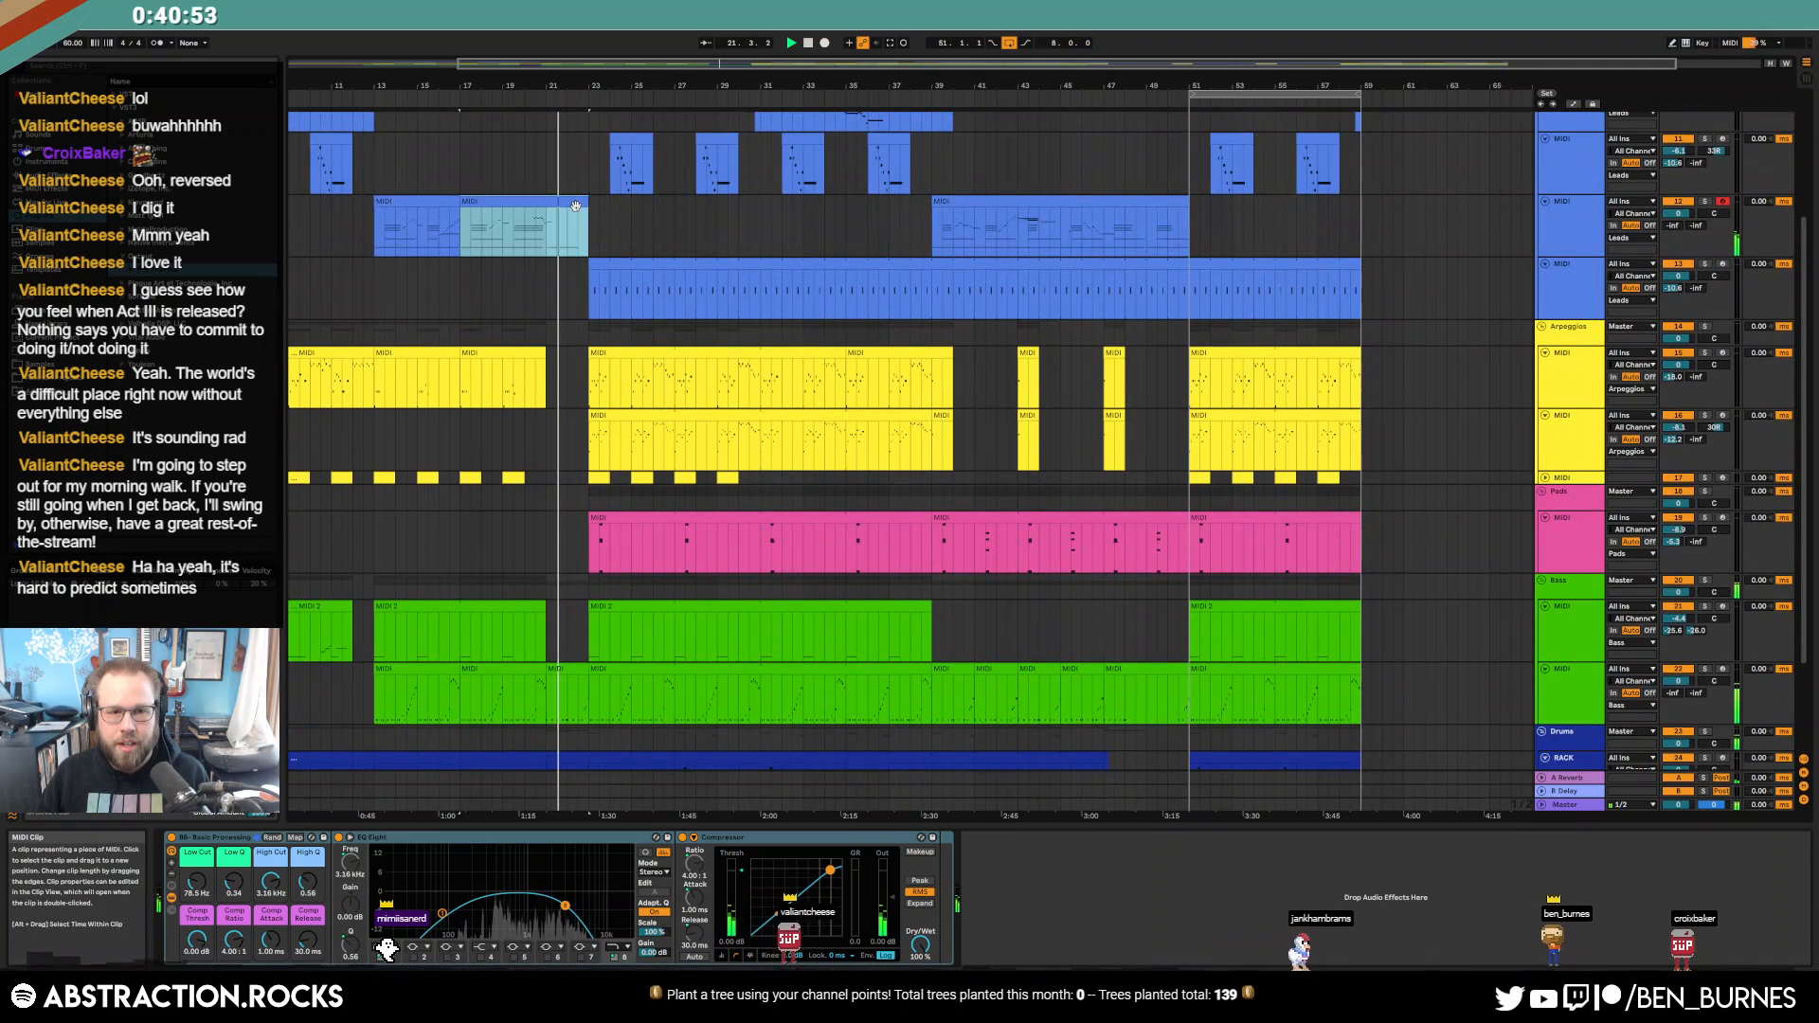
{"action": "left_click", "coordinate": [526, 229]}
{"action": "left_click", "coordinate": [1383, 652]}
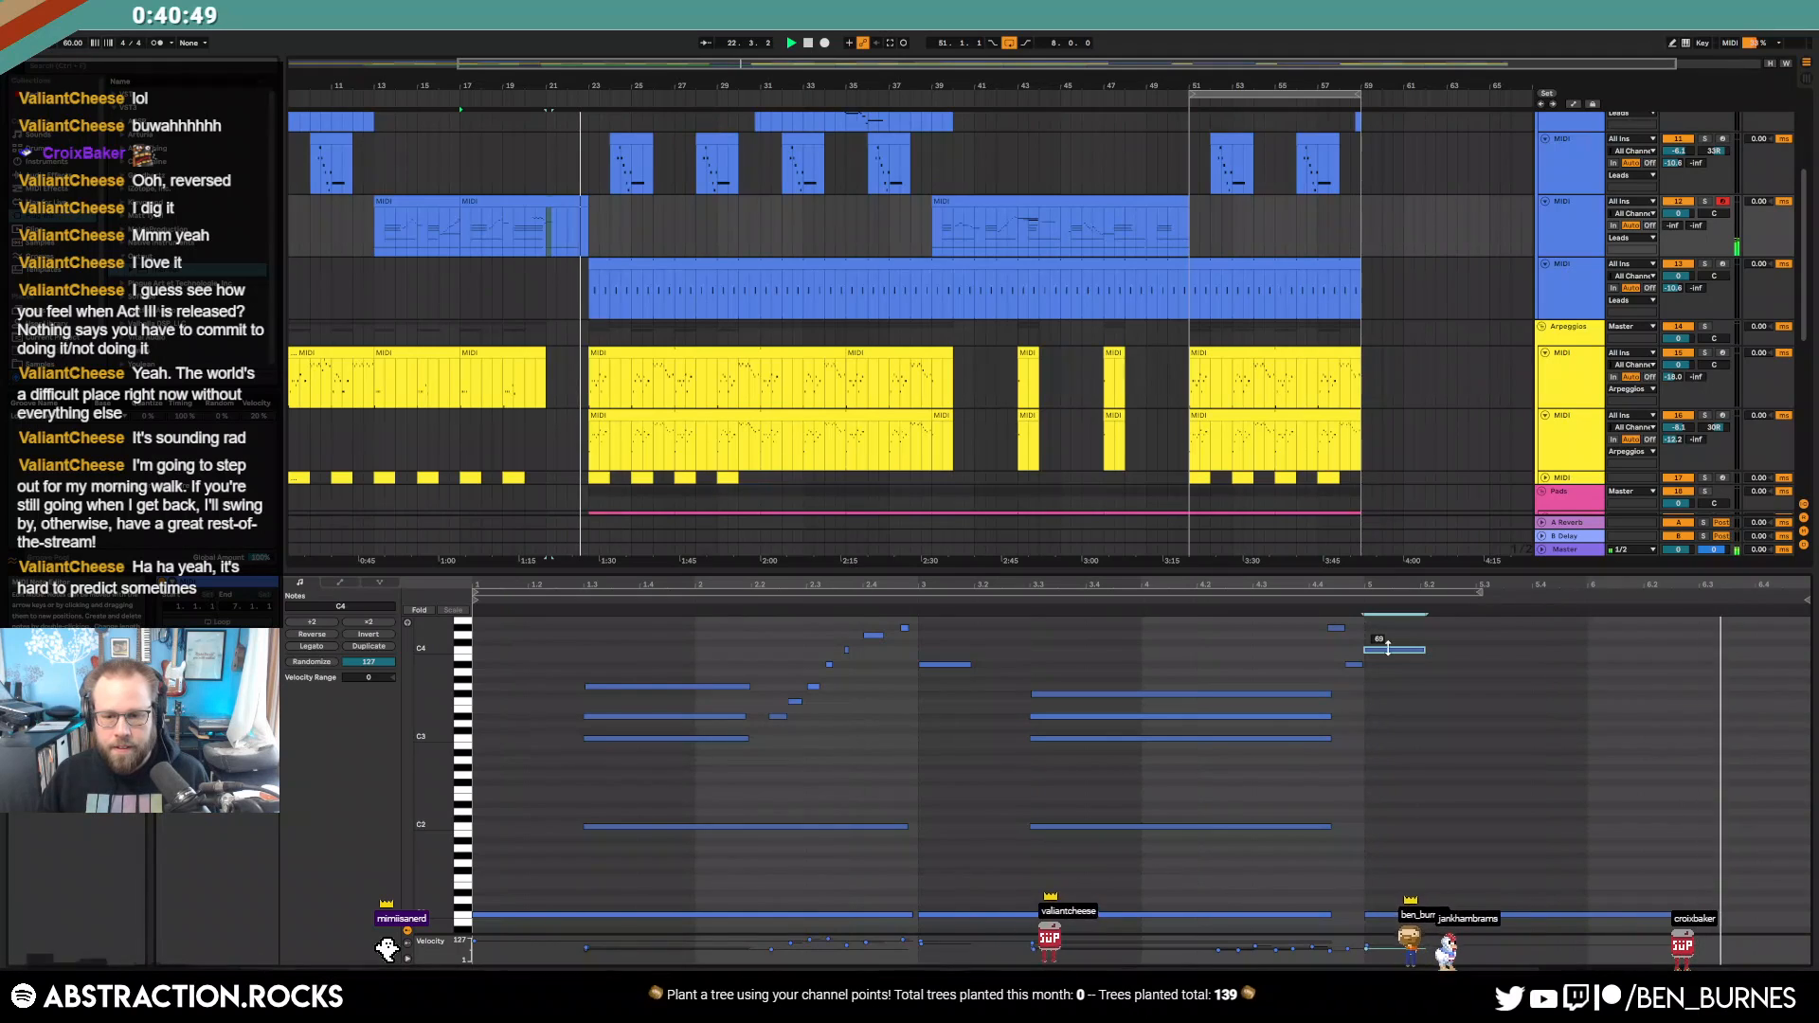
{"action": "key", "text": "shift+Tab"}
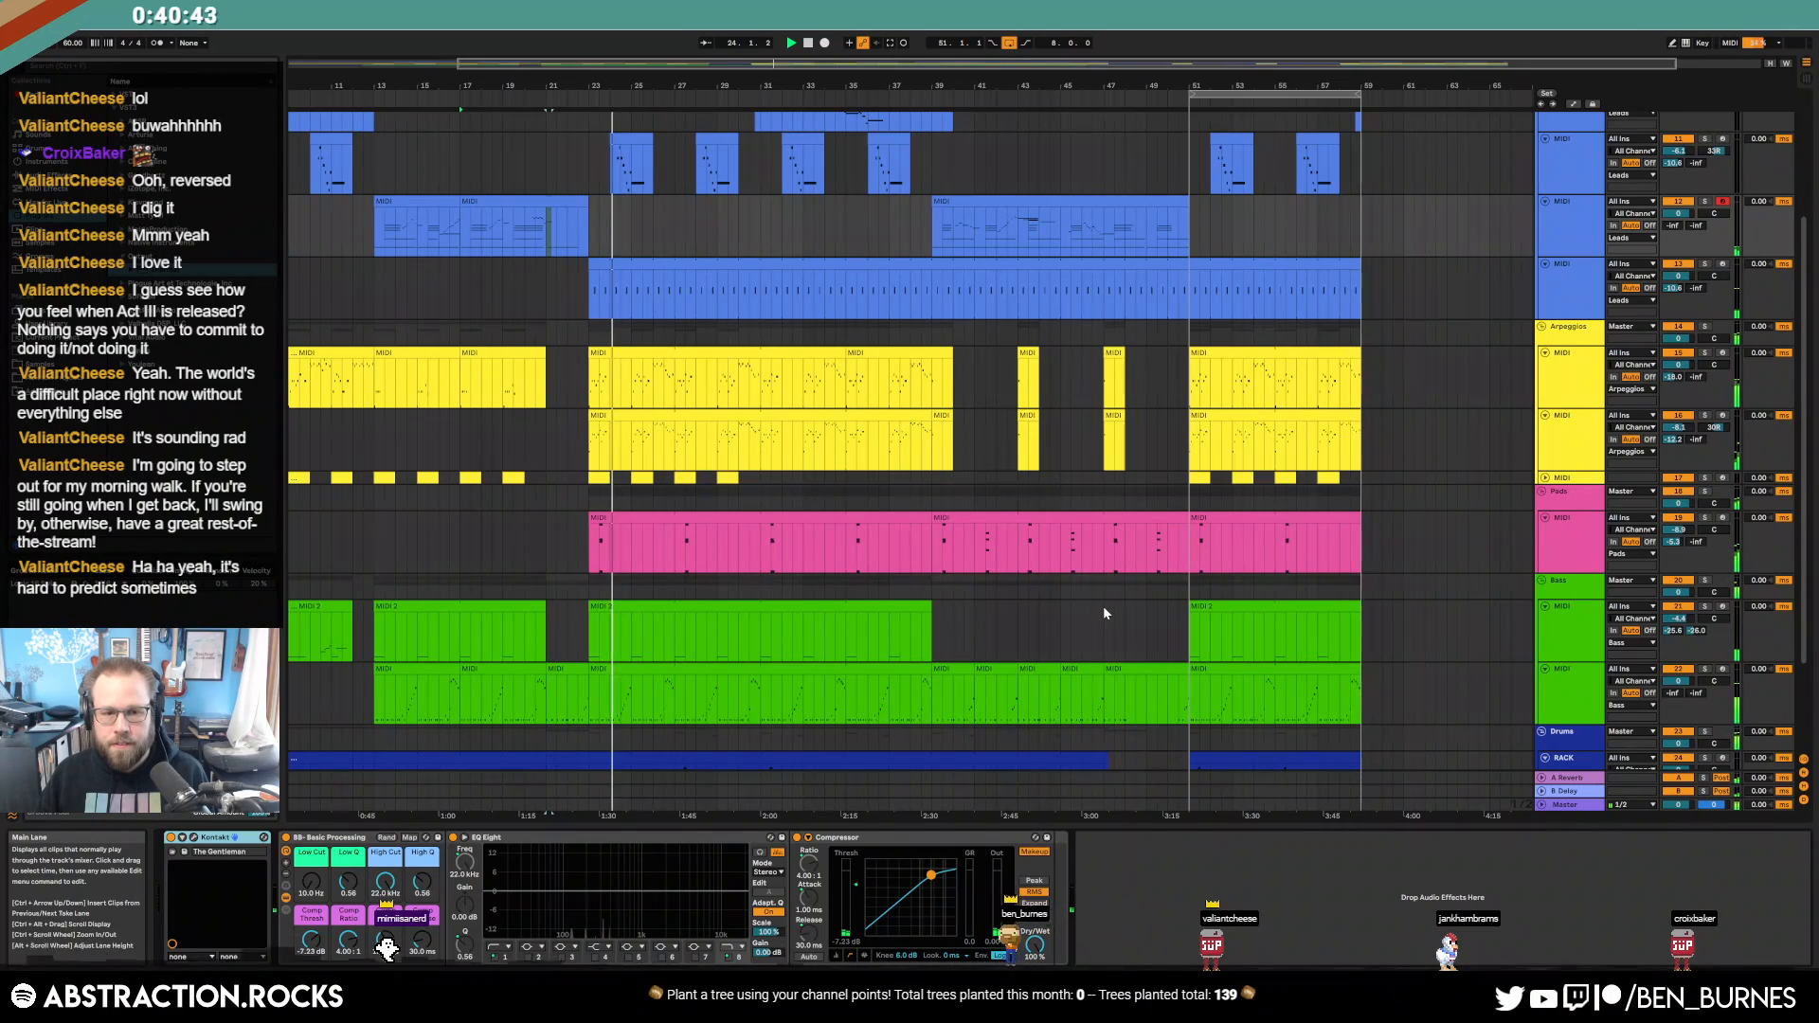
Adjust the filter cutoff frequency of the VEC2 Bassdrums Hard kick sample in the drum rack.
{"action": "scroll", "coordinate": [1099, 615], "scroll_direction": "down", "scroll_amount": 3}
{"action": "scroll", "coordinate": [1094, 620], "scroll_direction": "down", "scroll_amount": 3}
{"action": "left_click", "coordinate": [632, 654]}
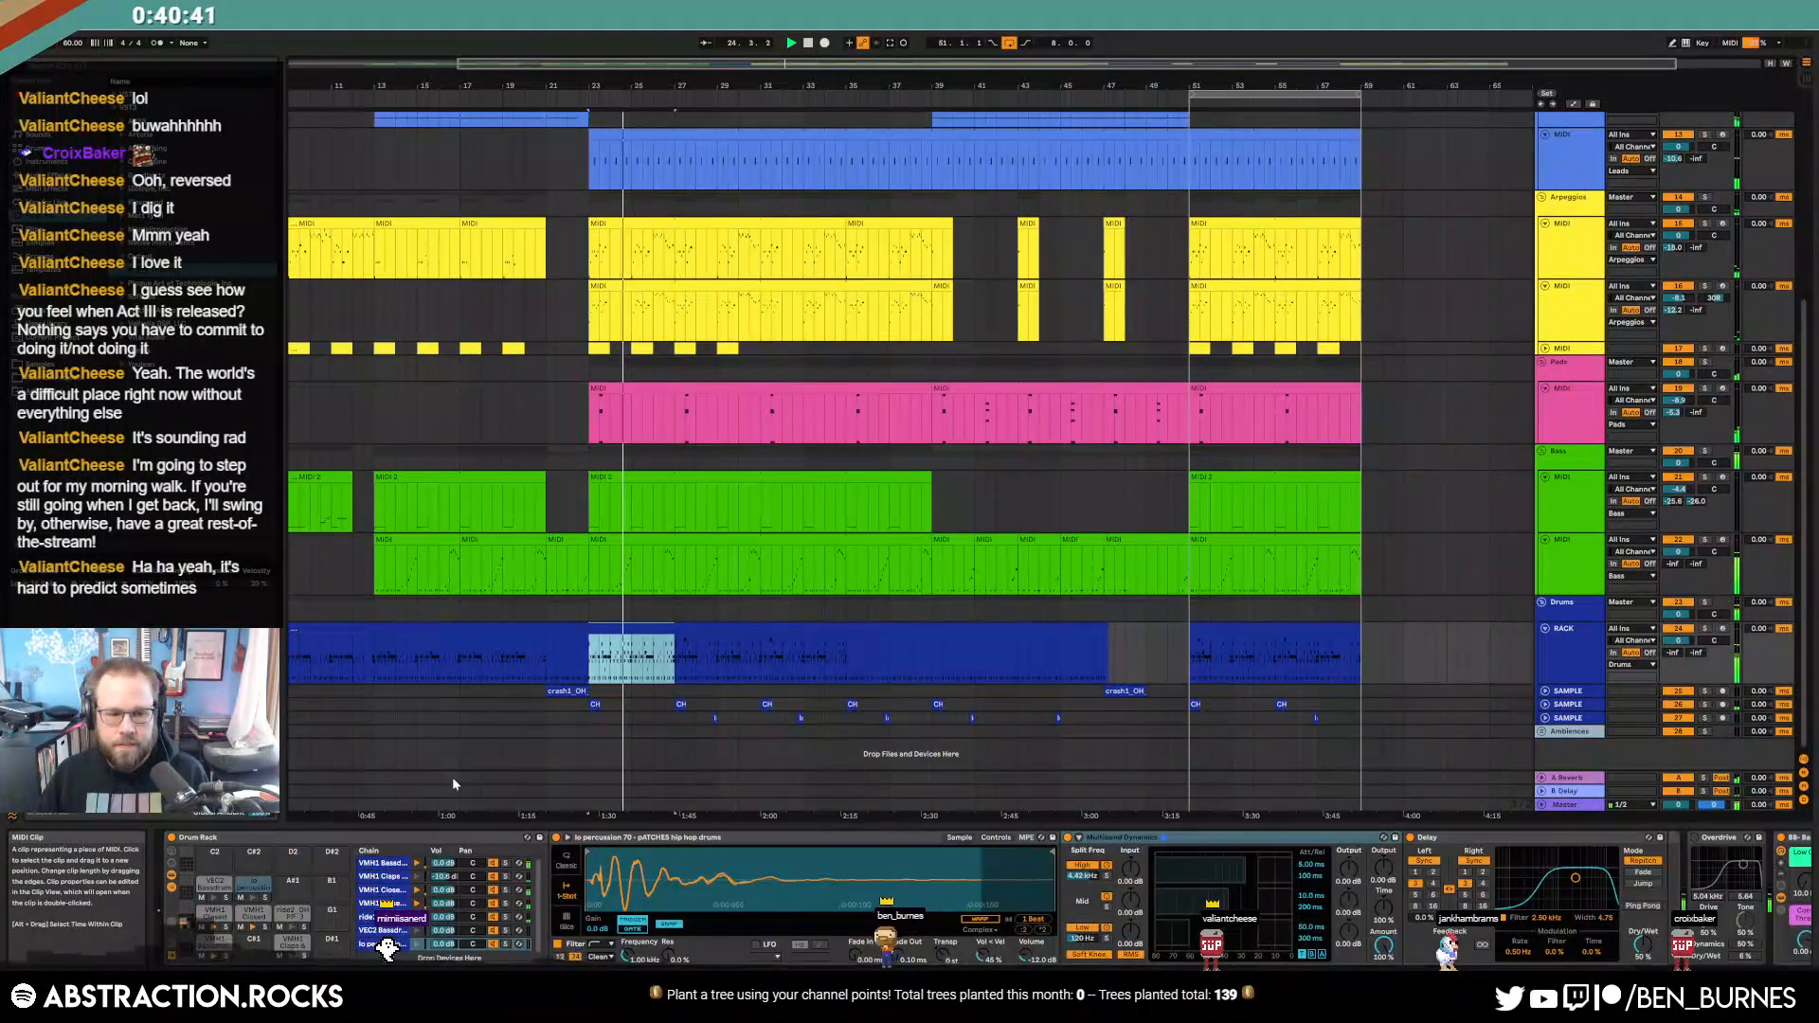
{"action": "left_click", "coordinate": [214, 879]}
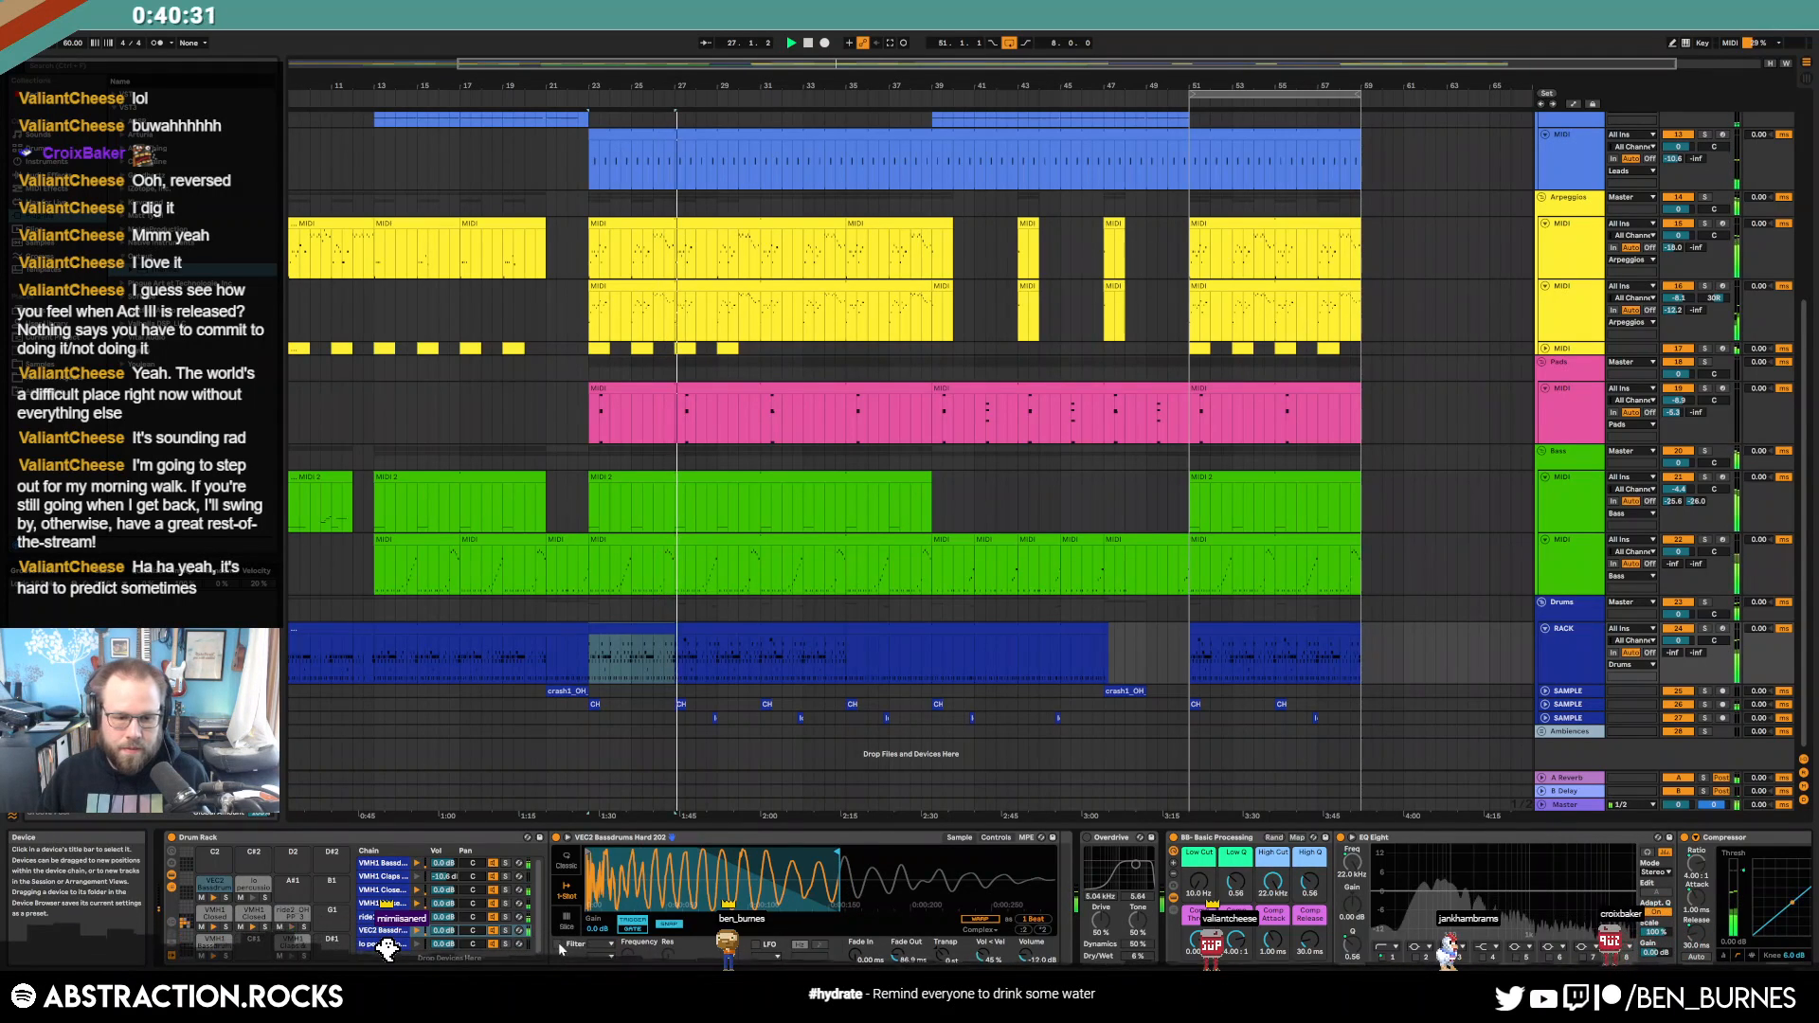
{"action": "left_click", "coordinate": [603, 955]}
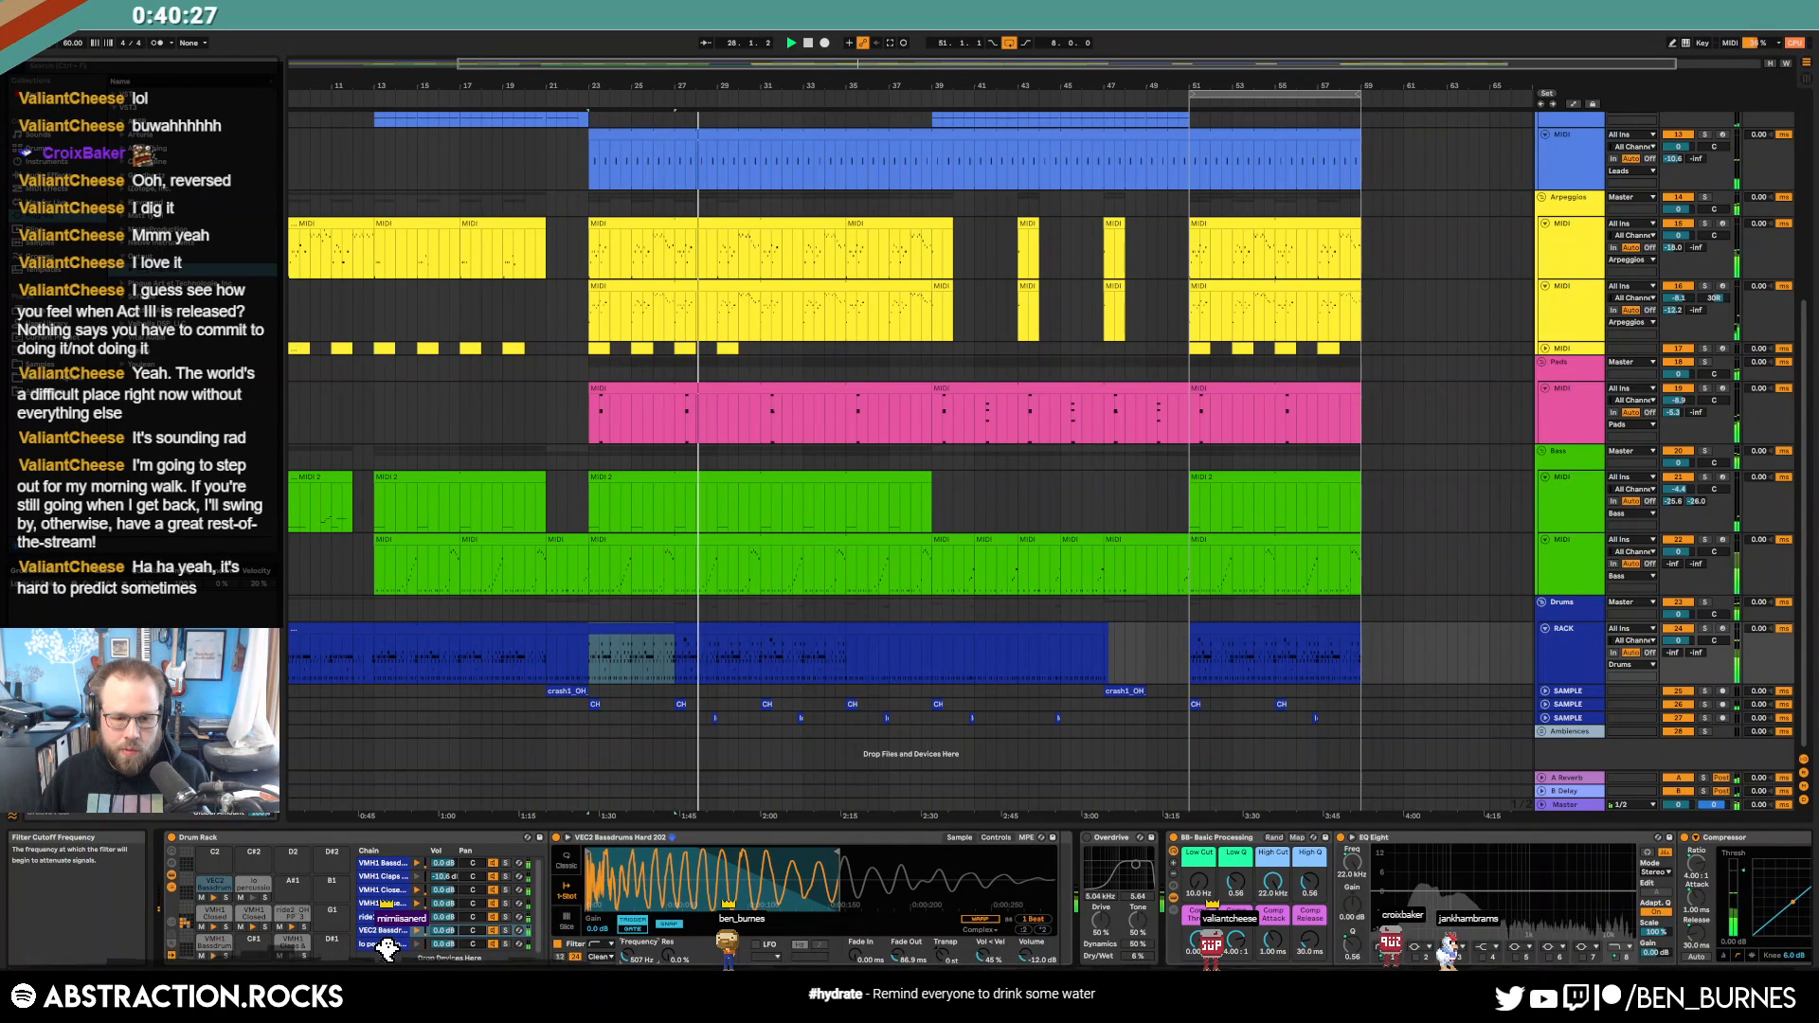
{"action": "left_click_drag", "start_coordinate": [626, 956], "coordinate": [626, 973]}
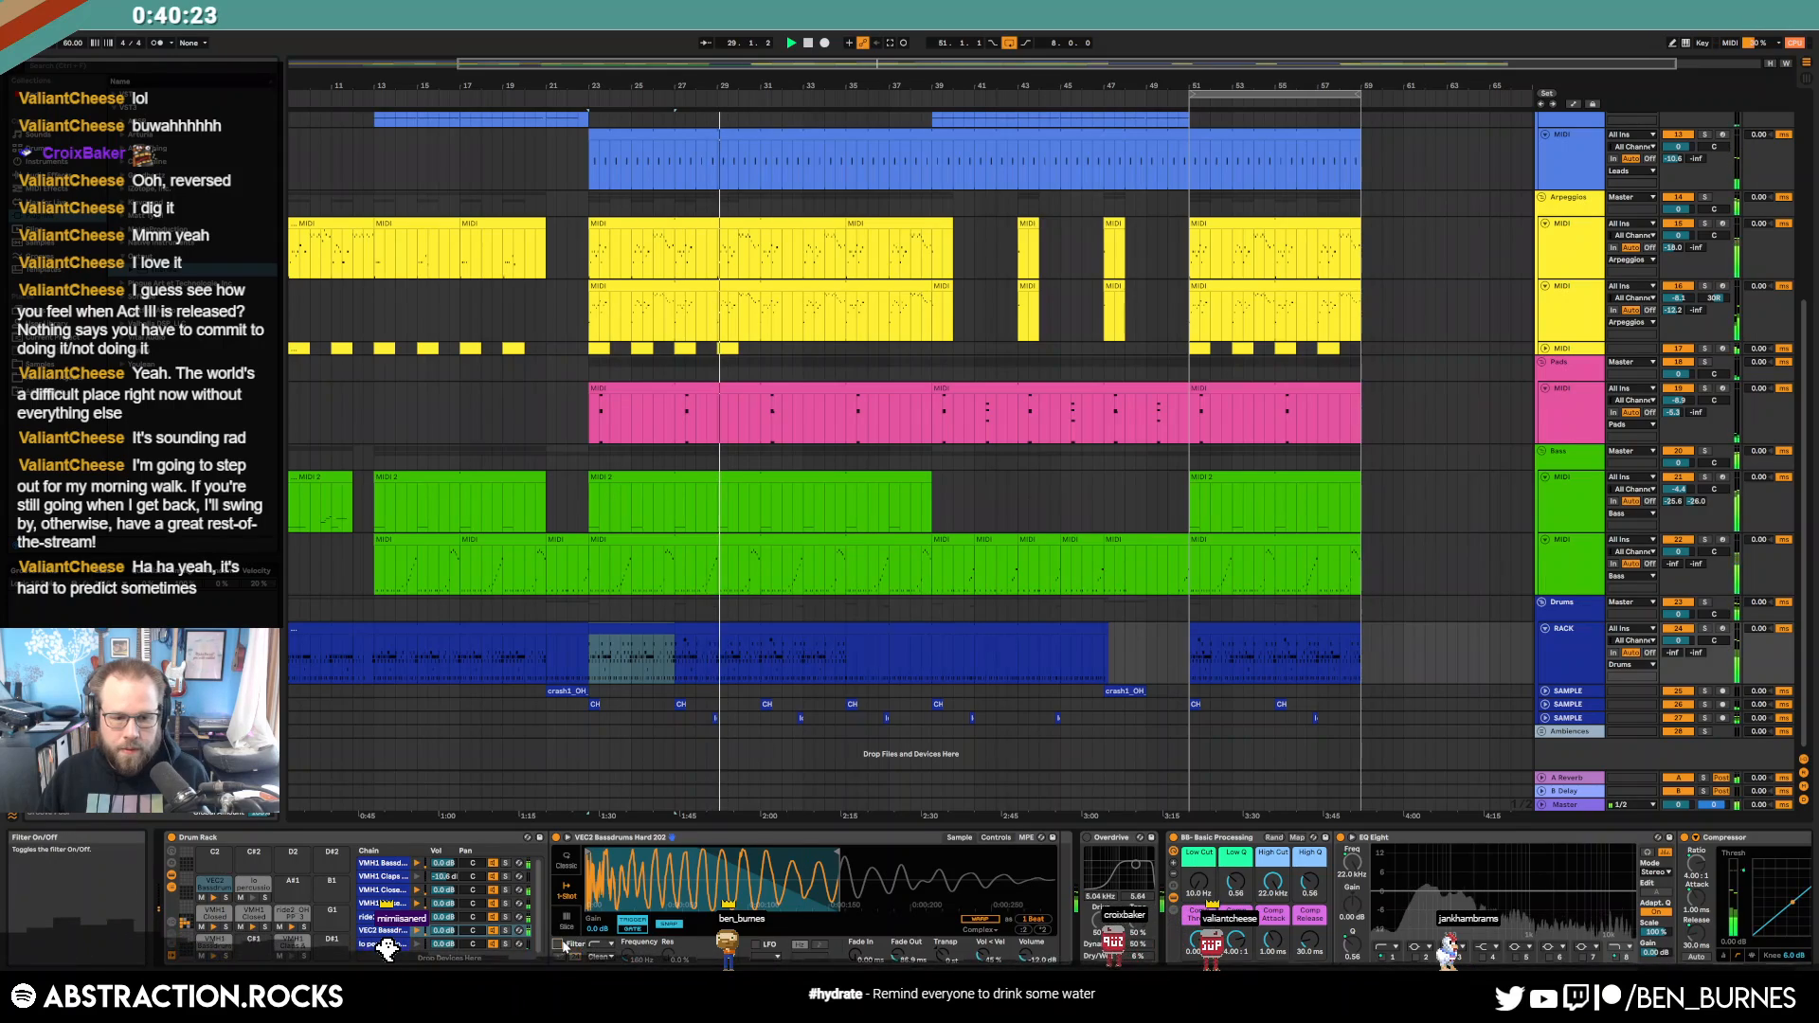
{"action": "key", "text": "shift+Tab"}
{"action": "key", "text": "shift+Tab"}
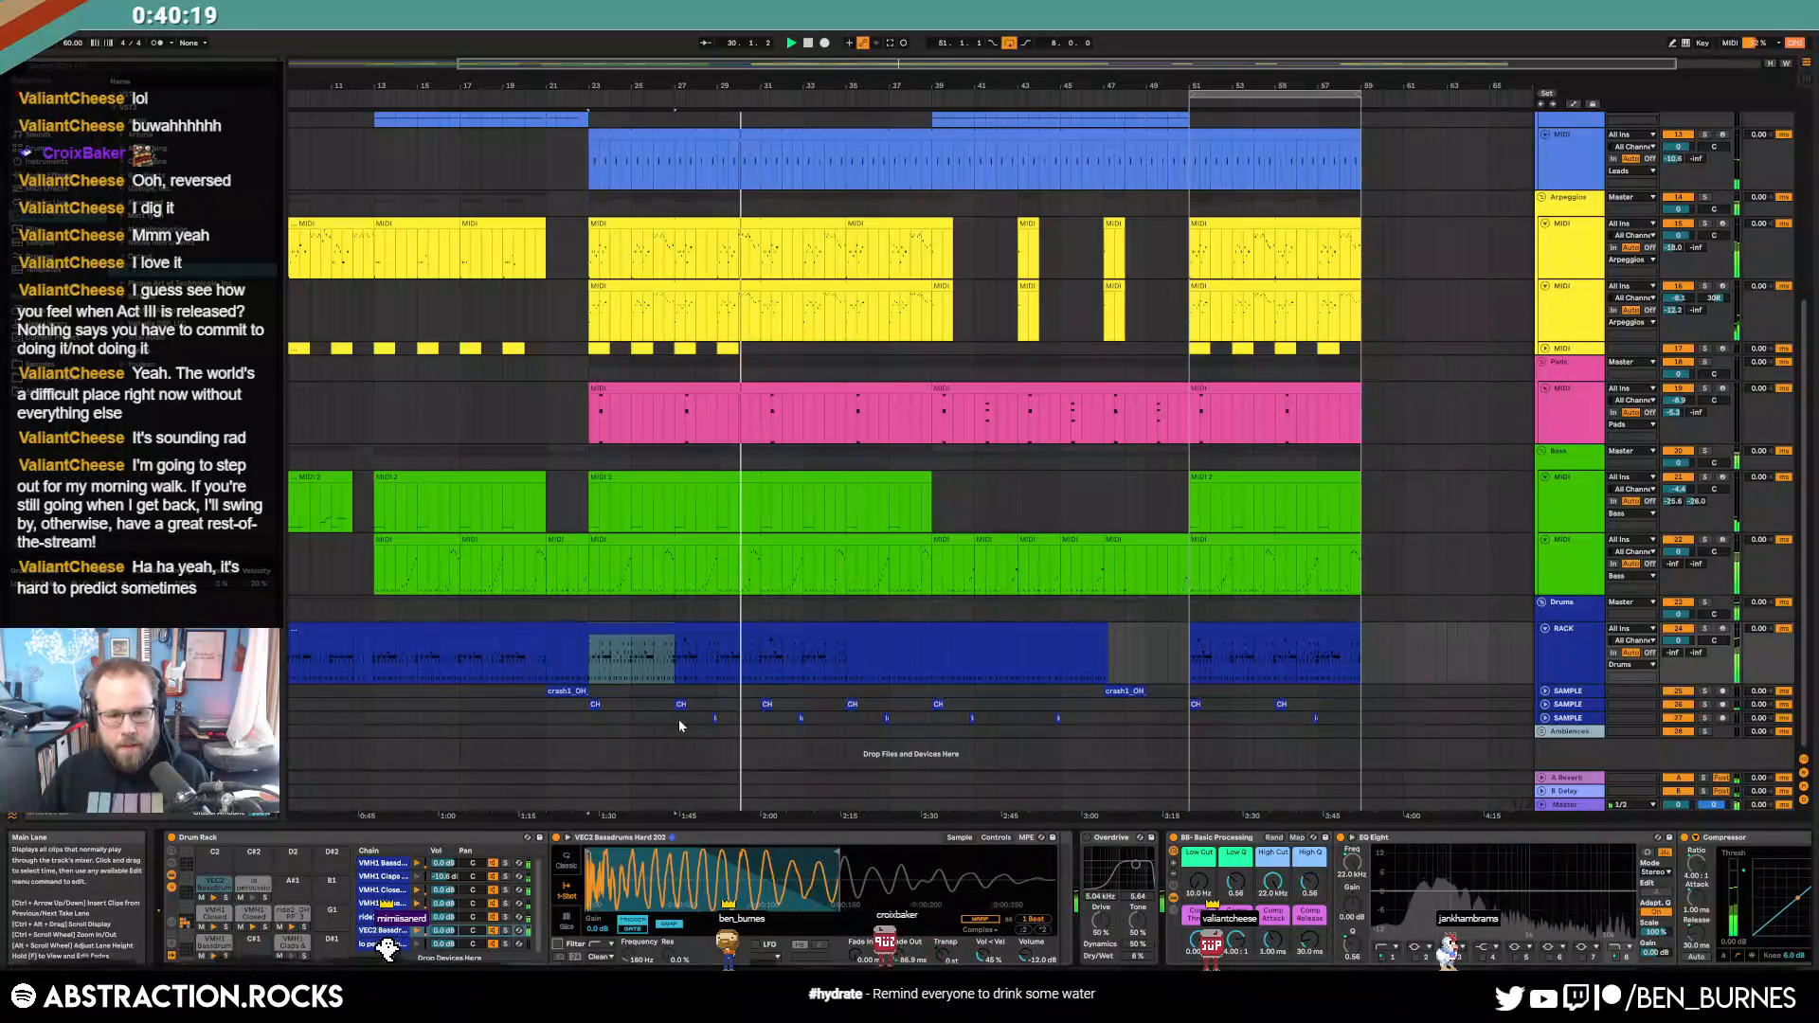
{"action": "left_click_drag", "start_coordinate": [762, 717], "coordinate": [824, 717]}
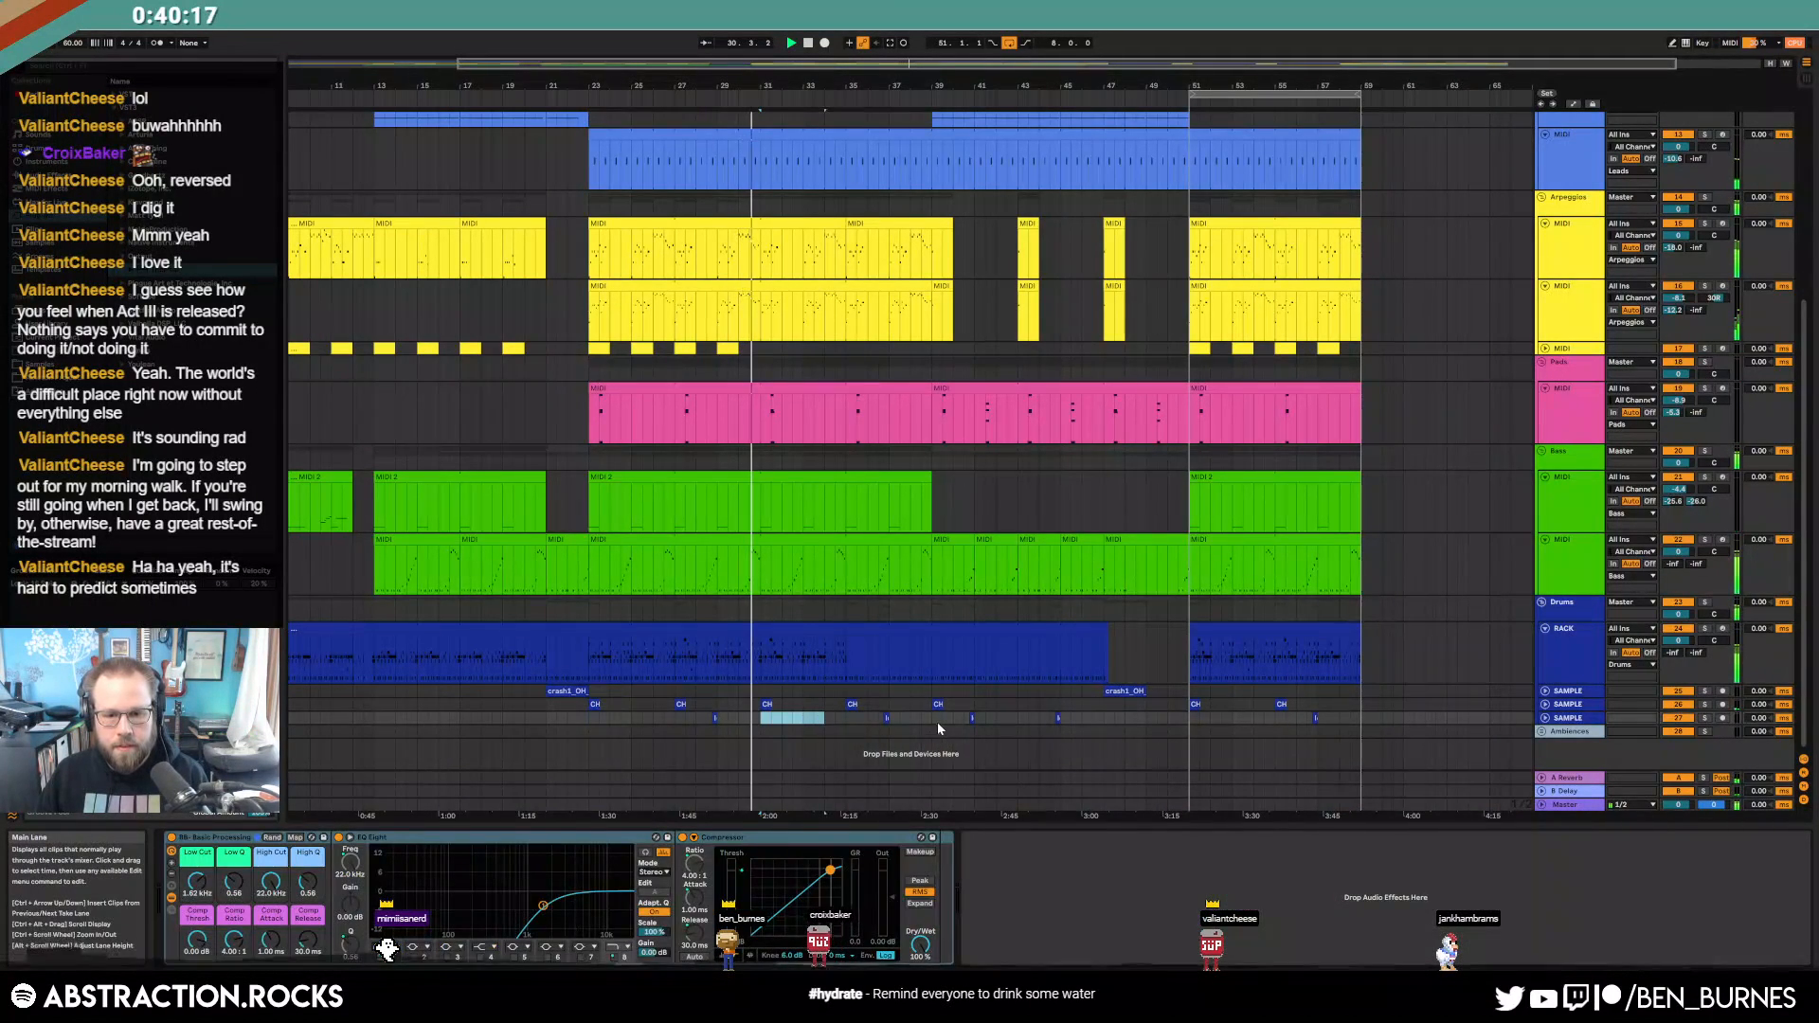
{"action": "left_click", "coordinate": [990, 719]}
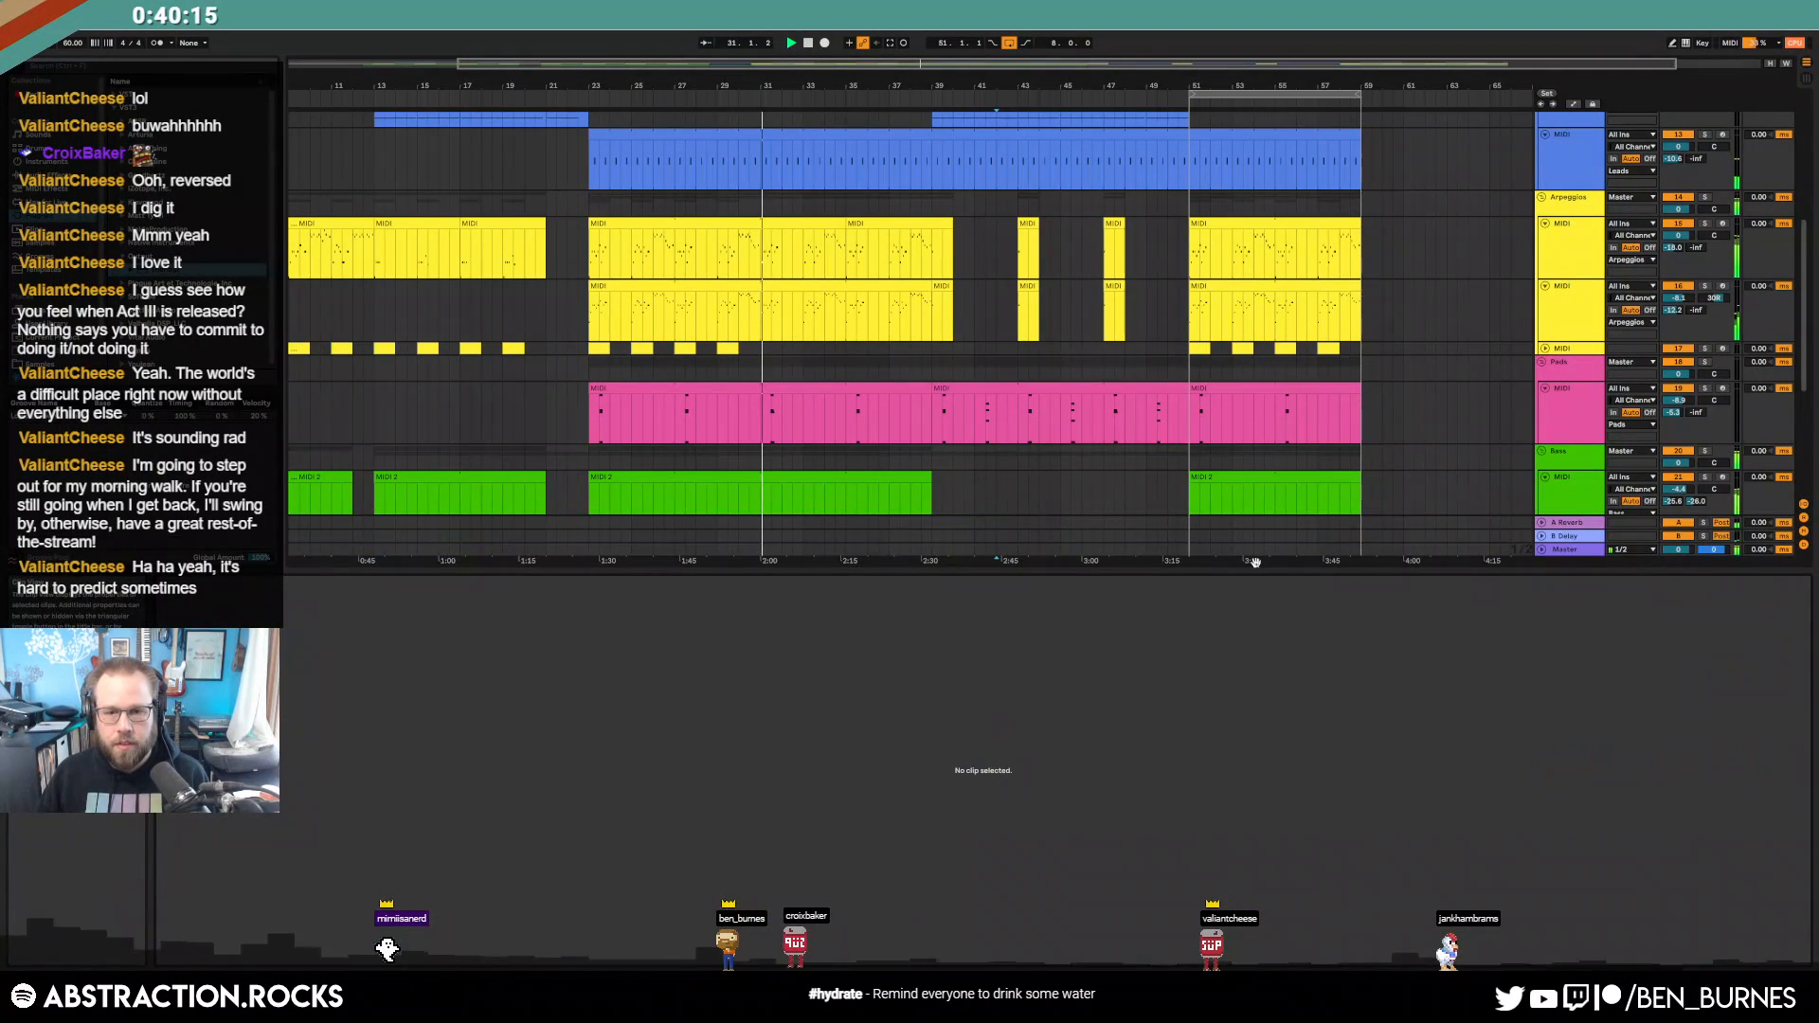
Lower the Pigments F1 Cutoff automation on the first lead track between bars 23 and 51 to 3479 Hz.
{"action": "scroll", "coordinate": [1201, 597], "scroll_direction": "up", "scroll_amount": 5}
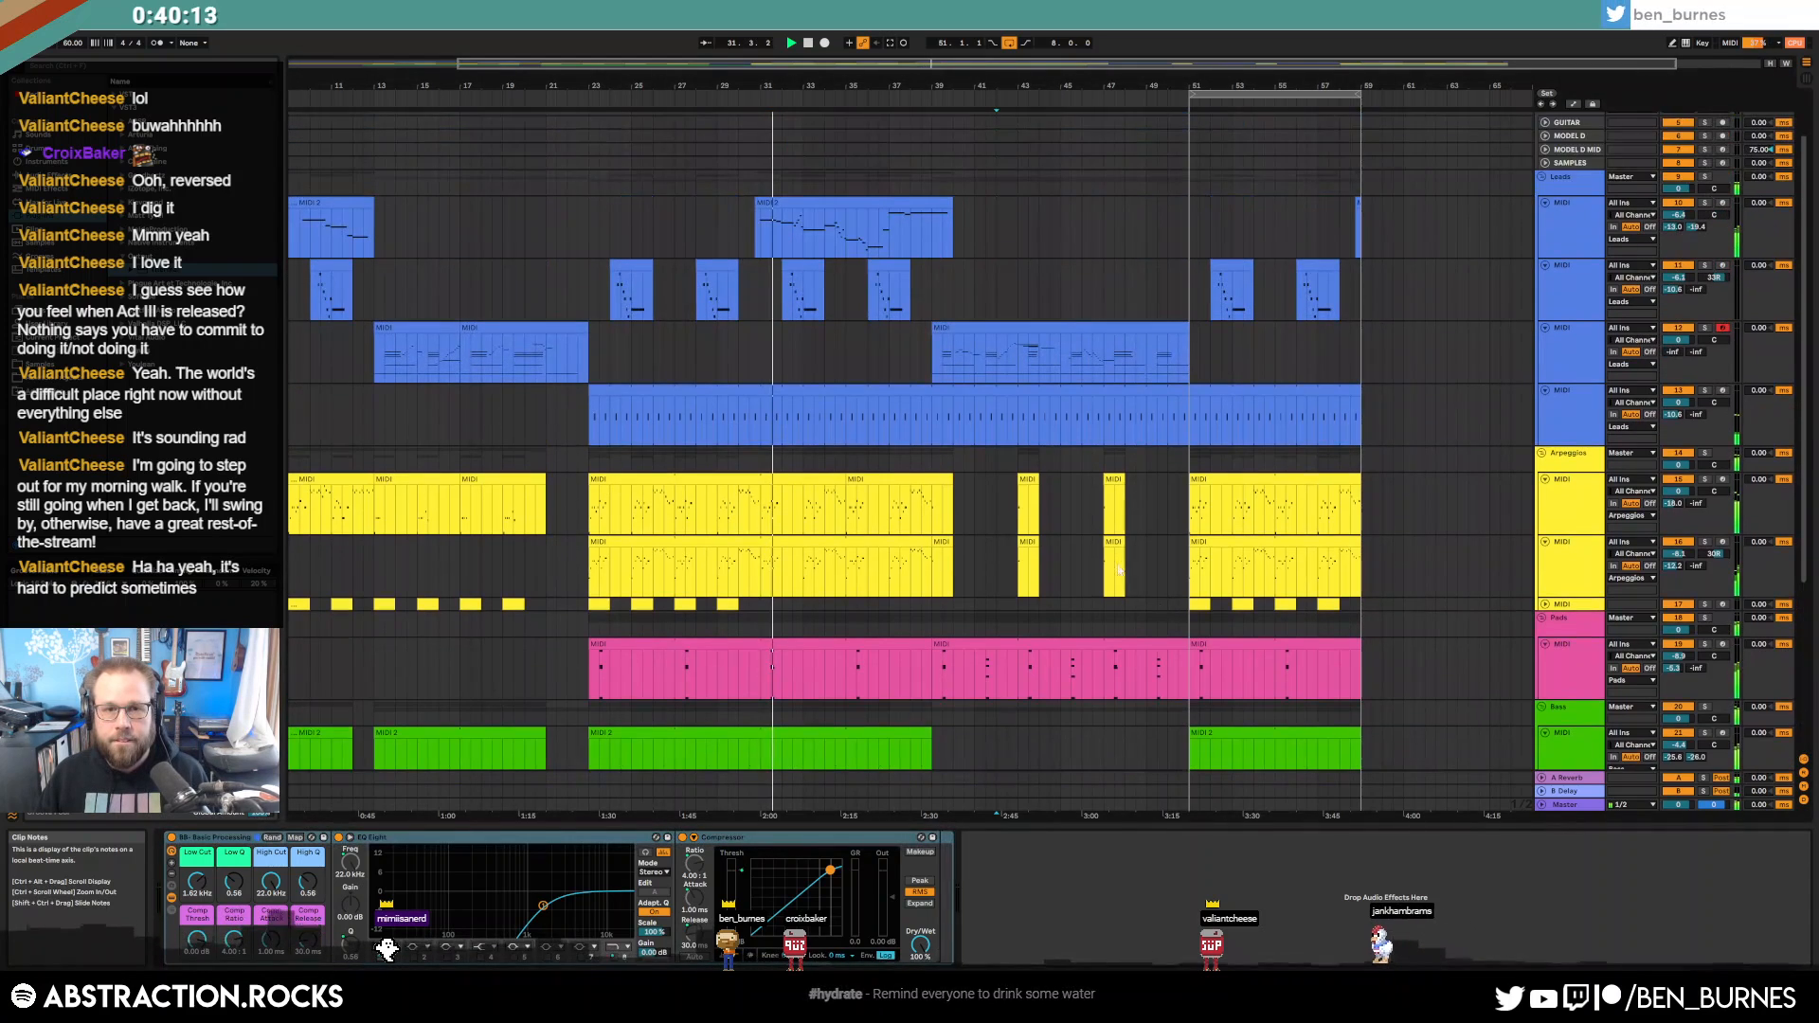
{"action": "left_click", "coordinate": [884, 246]}
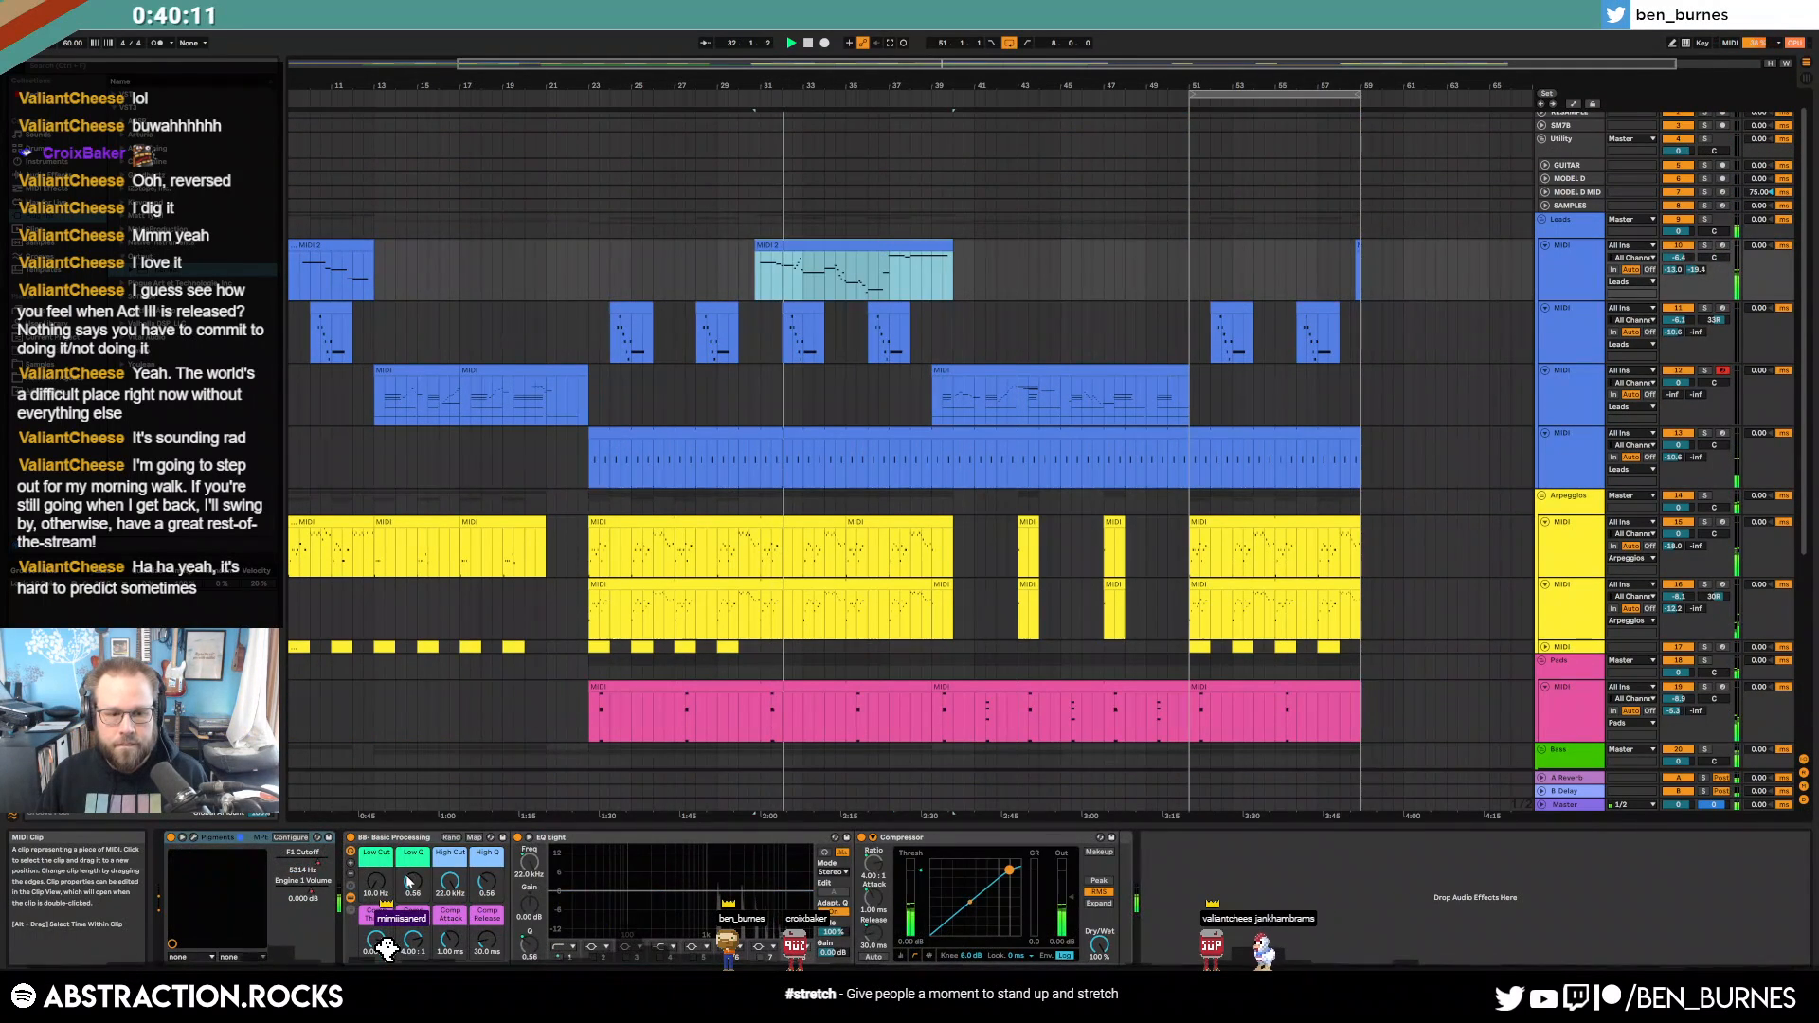
{"action": "key", "text": "a"}
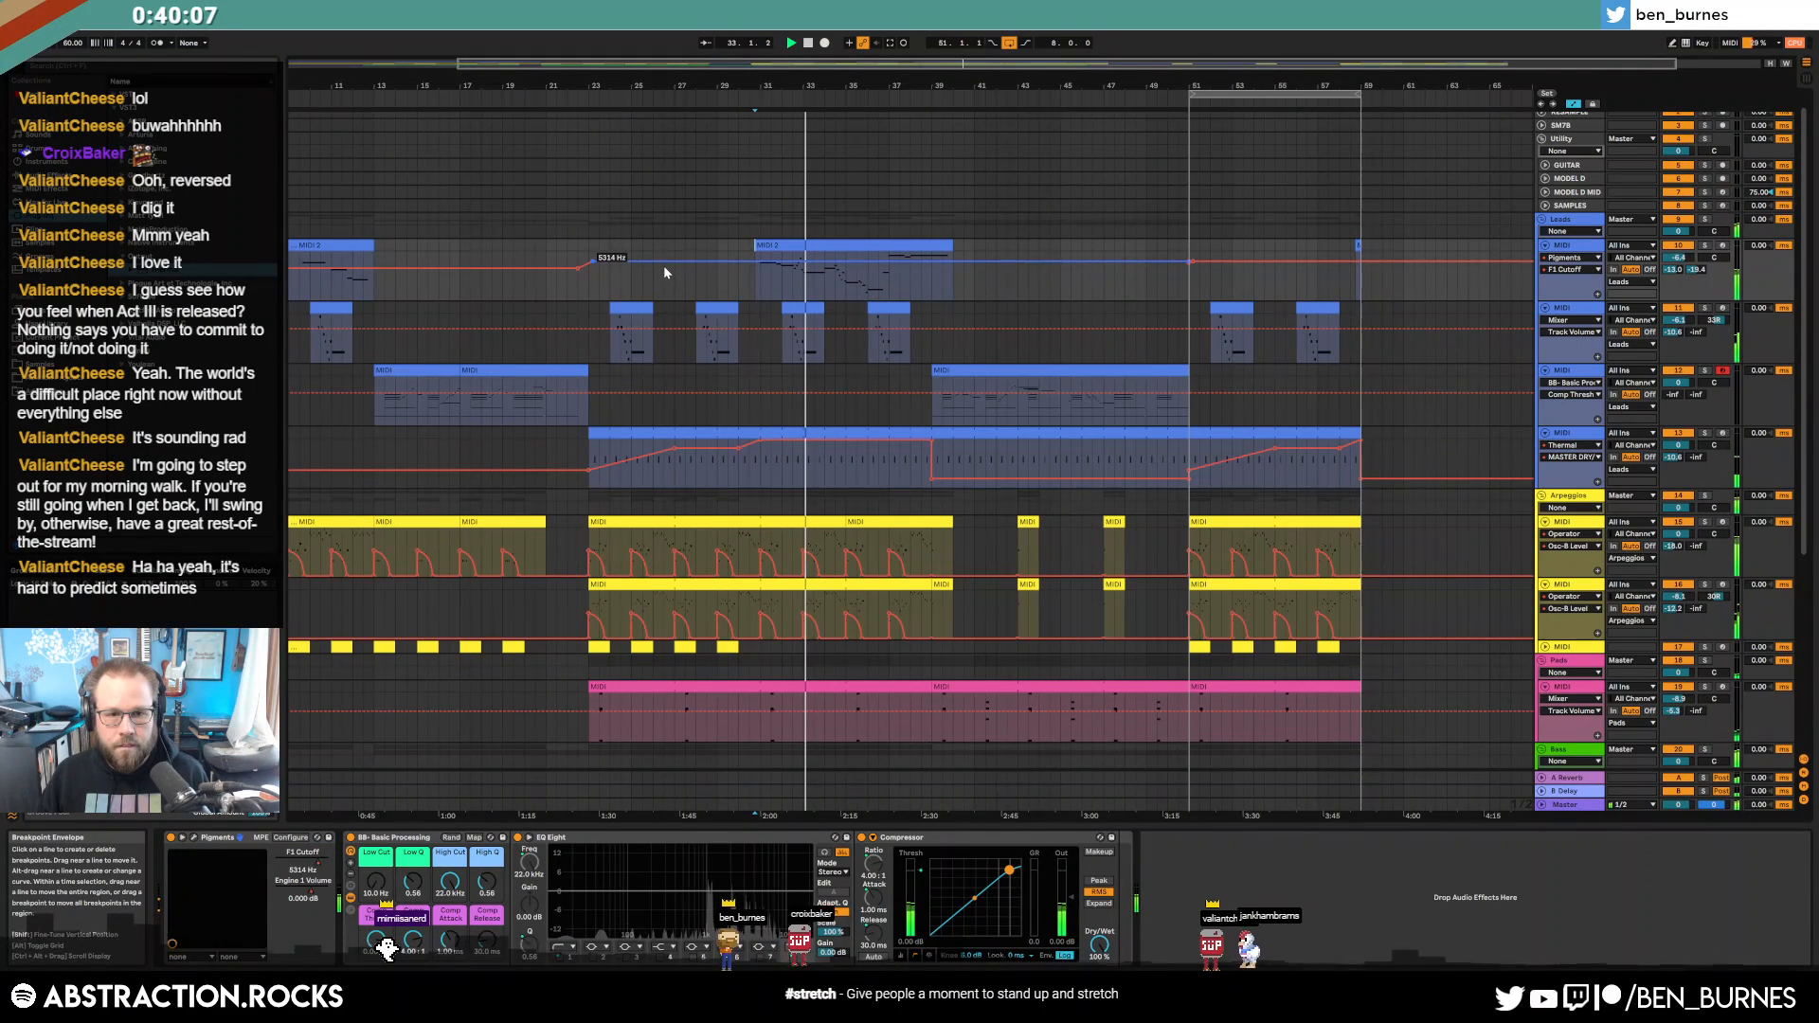
{"action": "left_click_drag", "start_coordinate": [663, 265], "coordinate": [699, 276]}
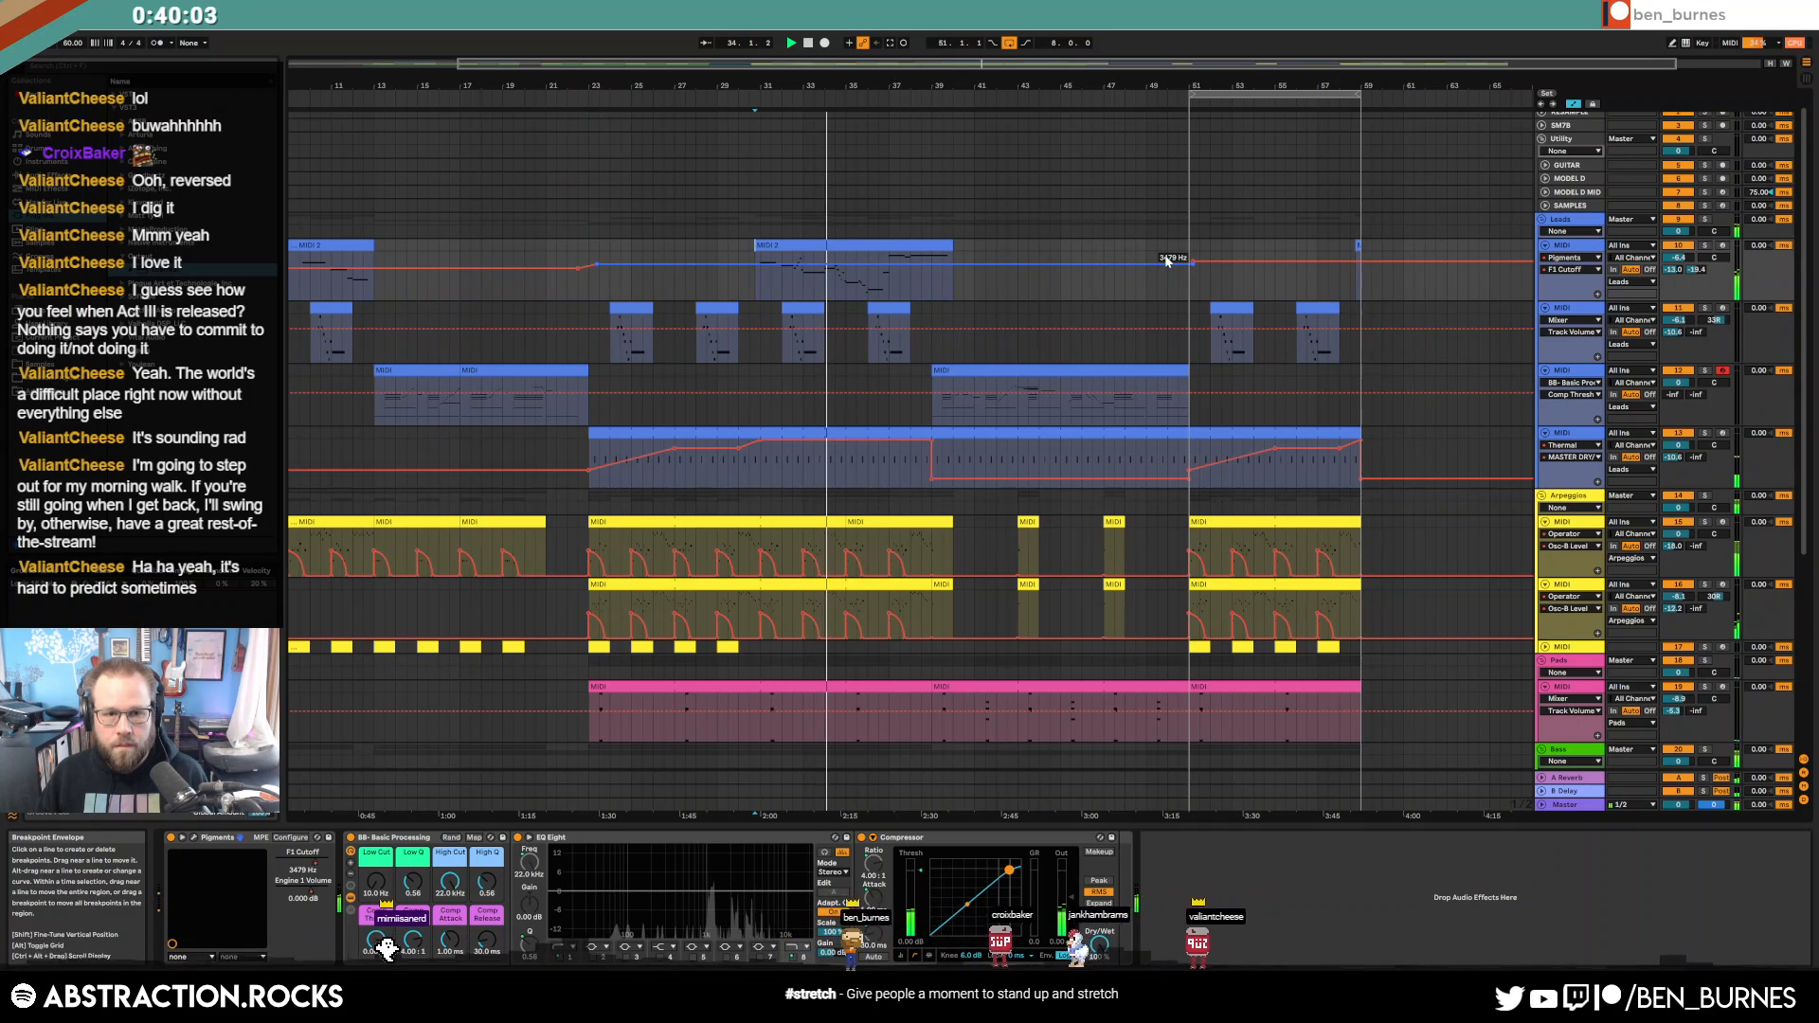
Clear the first lead's F1 Cutoff automation from about bar 49 to 59 and delete the leftover clip sliver before bar 59.
{"action": "left_click_drag", "start_coordinate": [1145, 278], "coordinate": [1366, 281]}
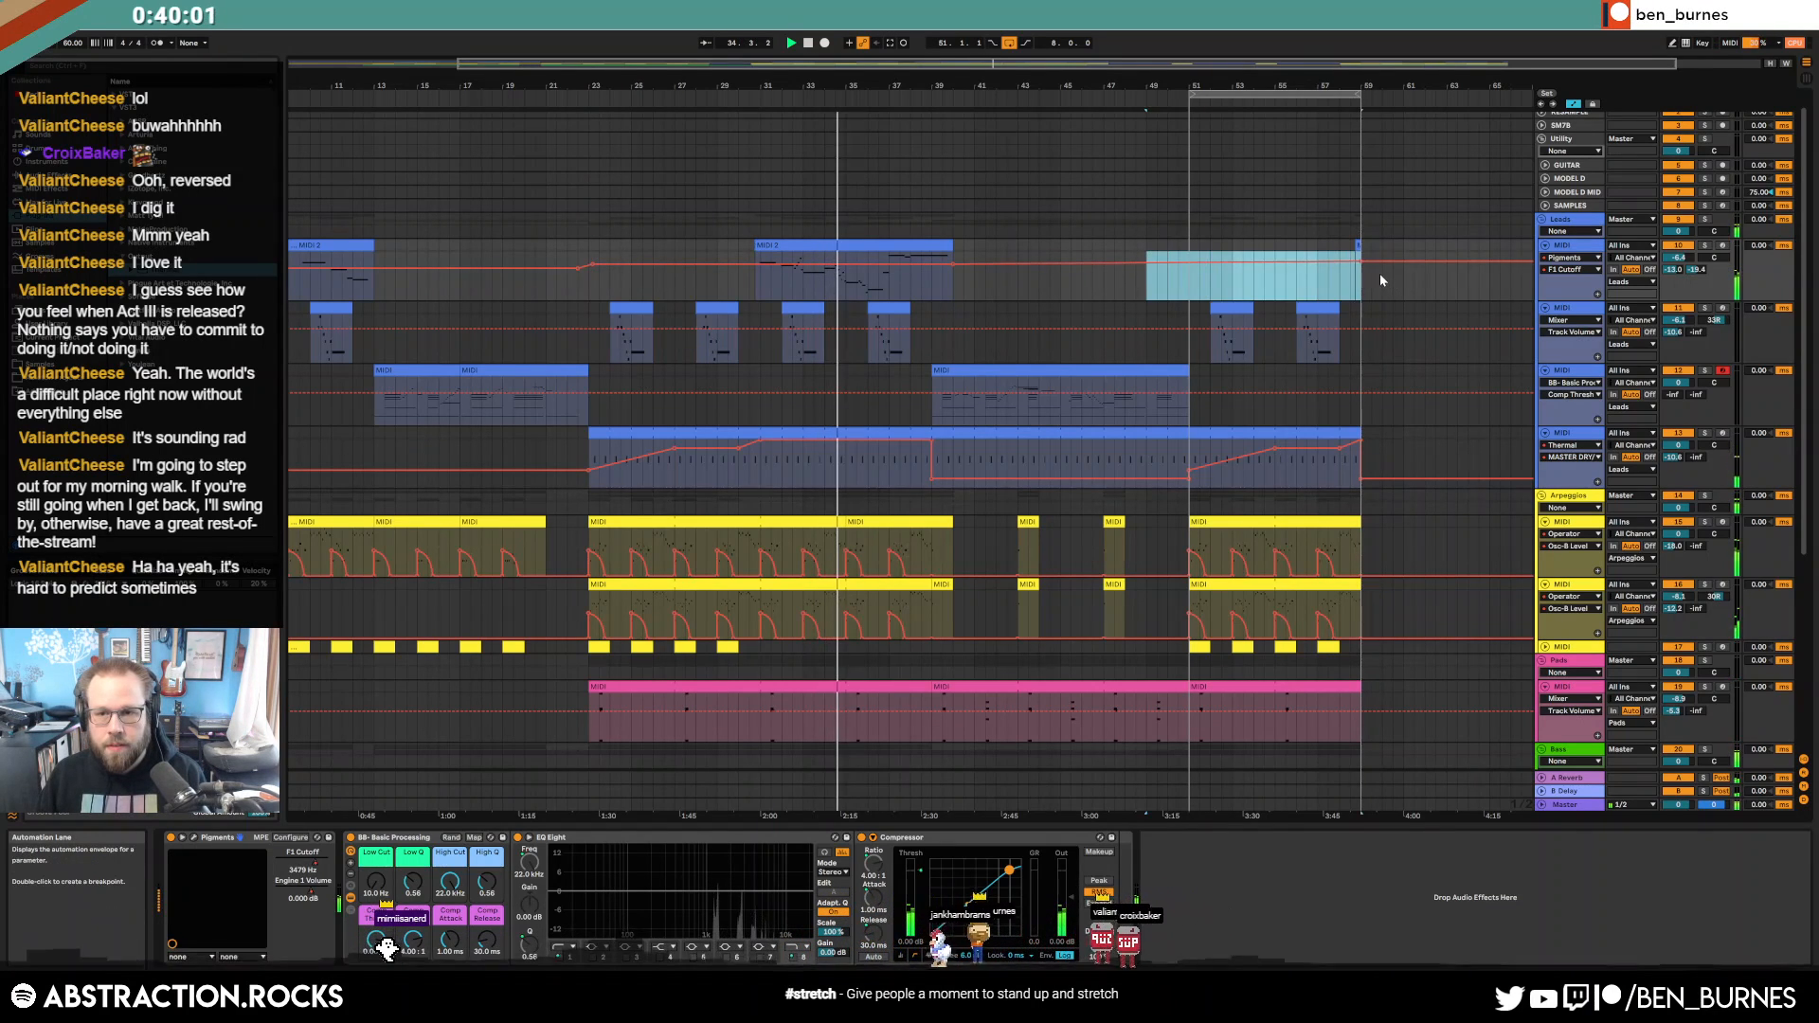
{"action": "key", "text": "Delete"}
{"action": "left_click", "coordinate": [1379, 274]}
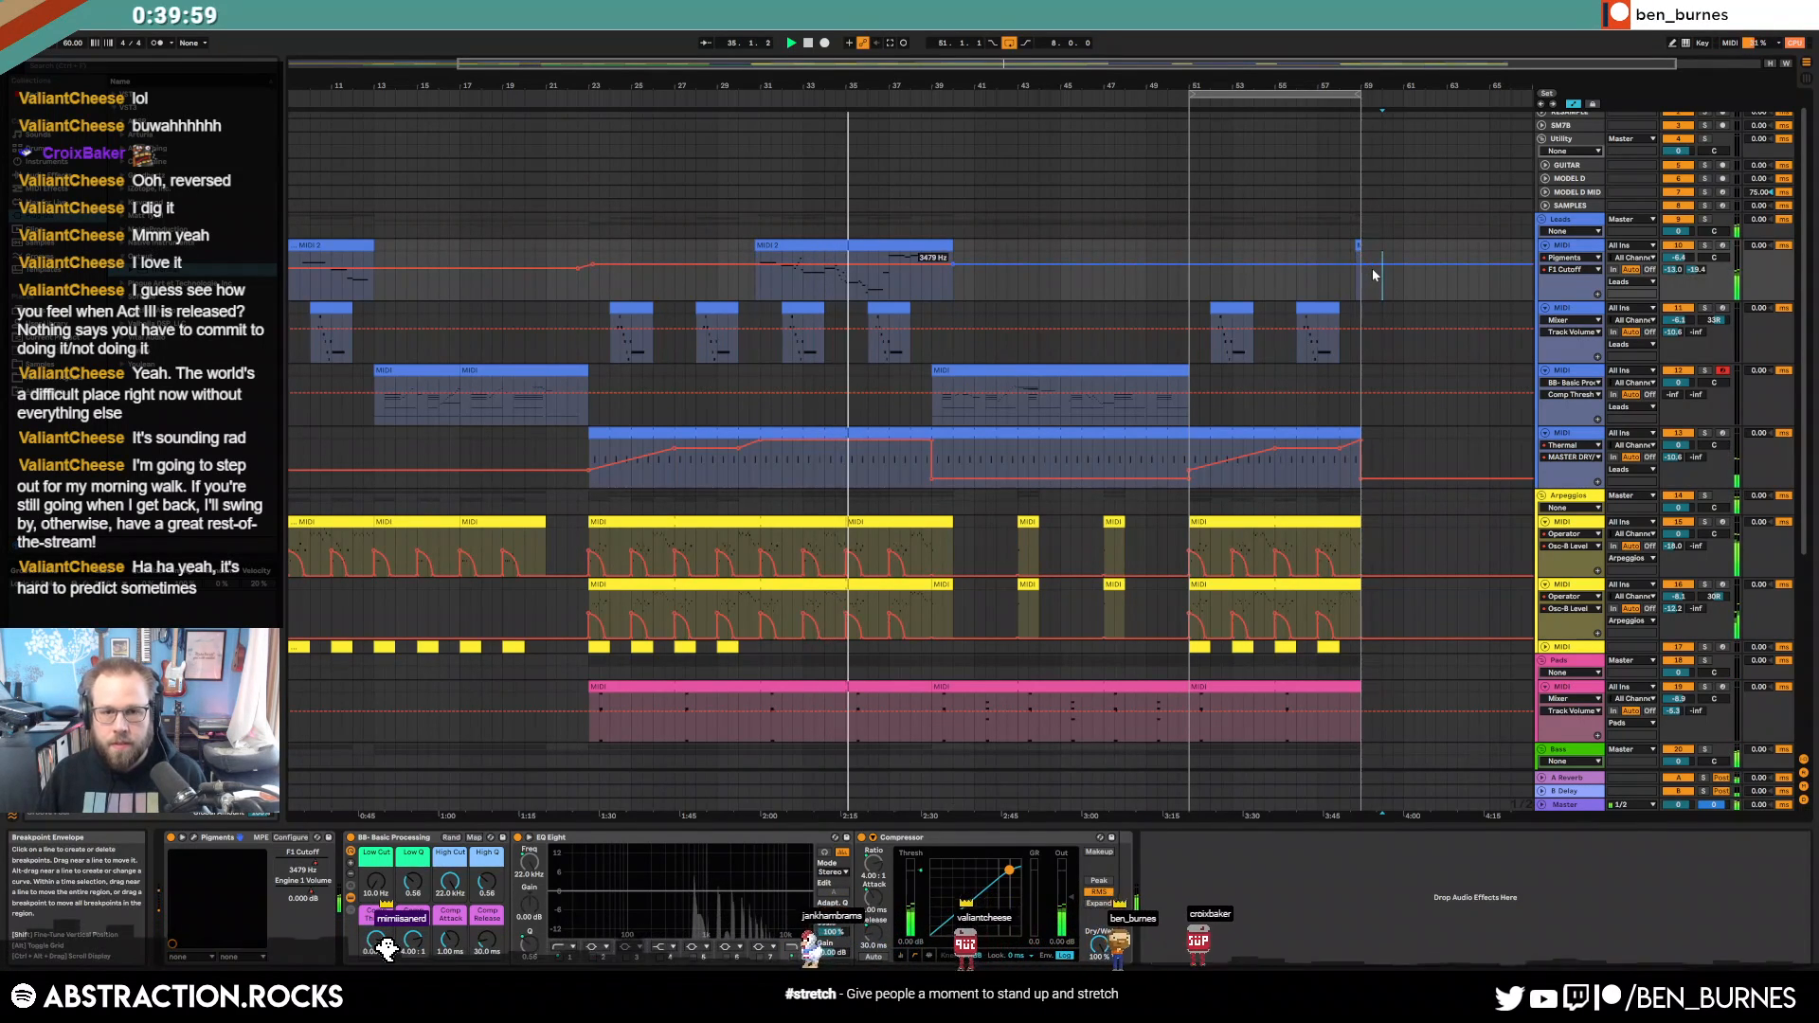
{"action": "key", "text": "a"}
{"action": "key", "text": "a"}
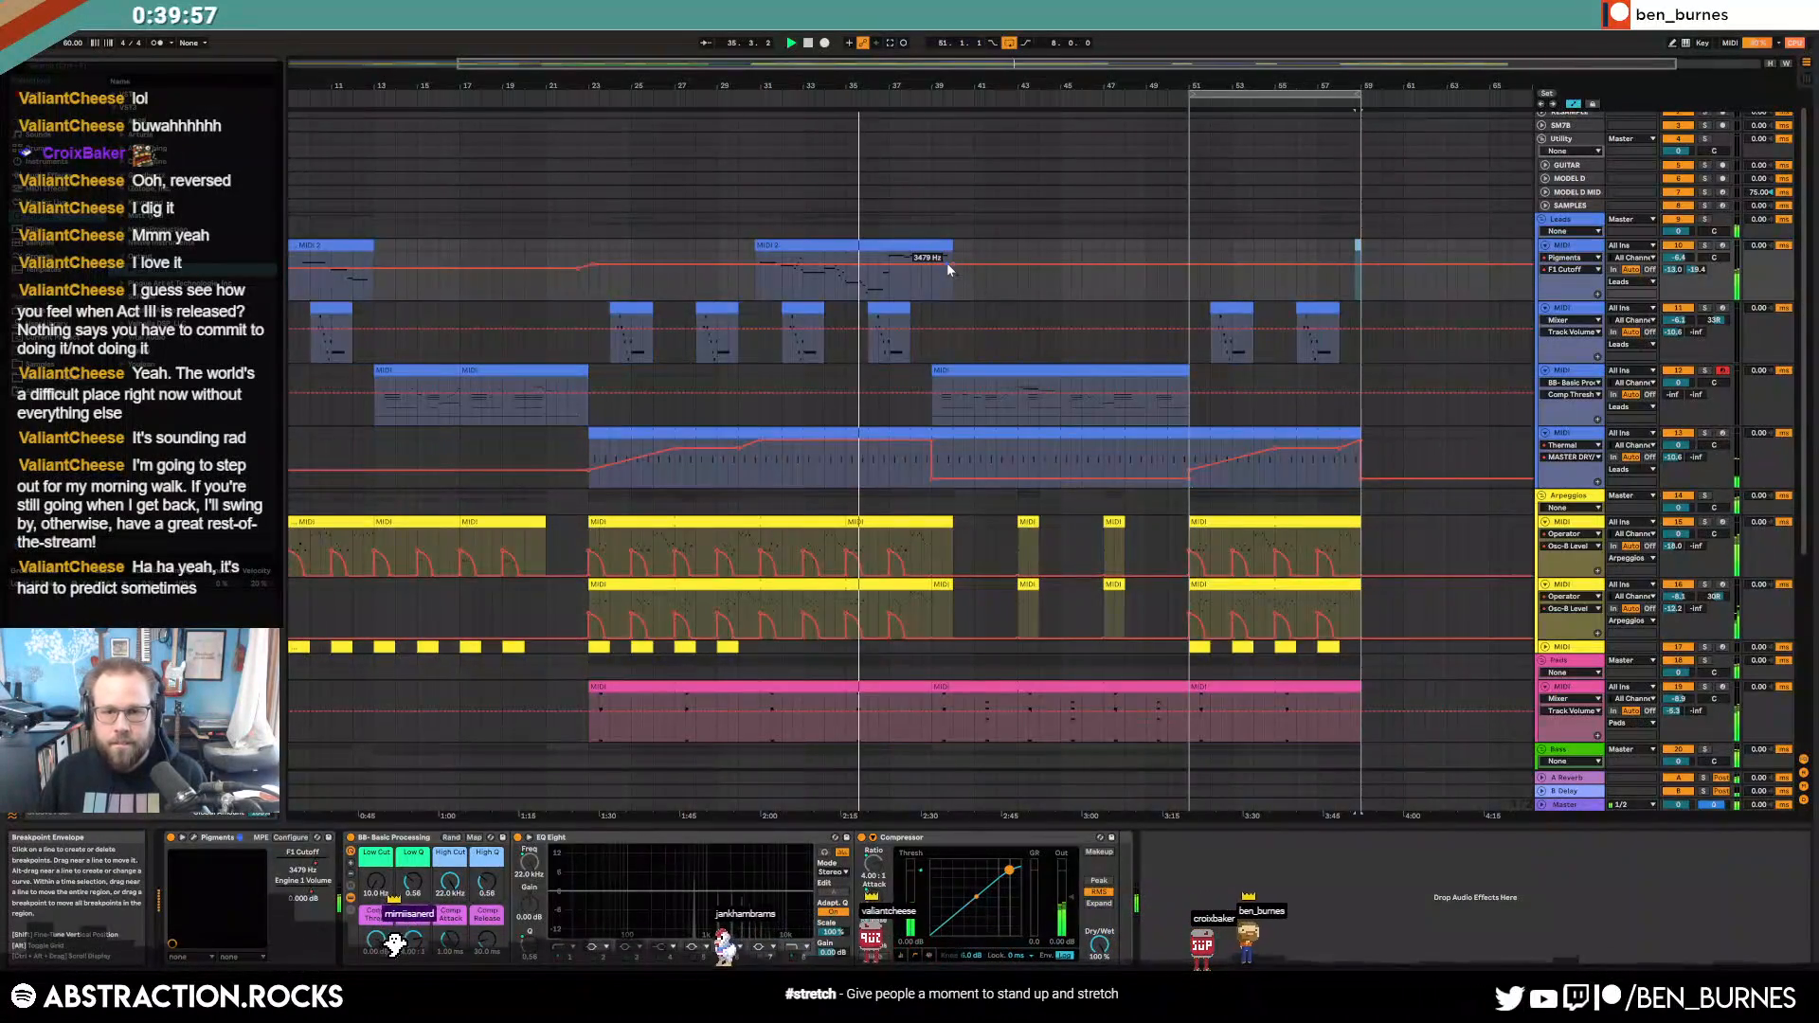
{"action": "key", "text": "a"}
{"action": "left_click", "coordinate": [999, 284]}
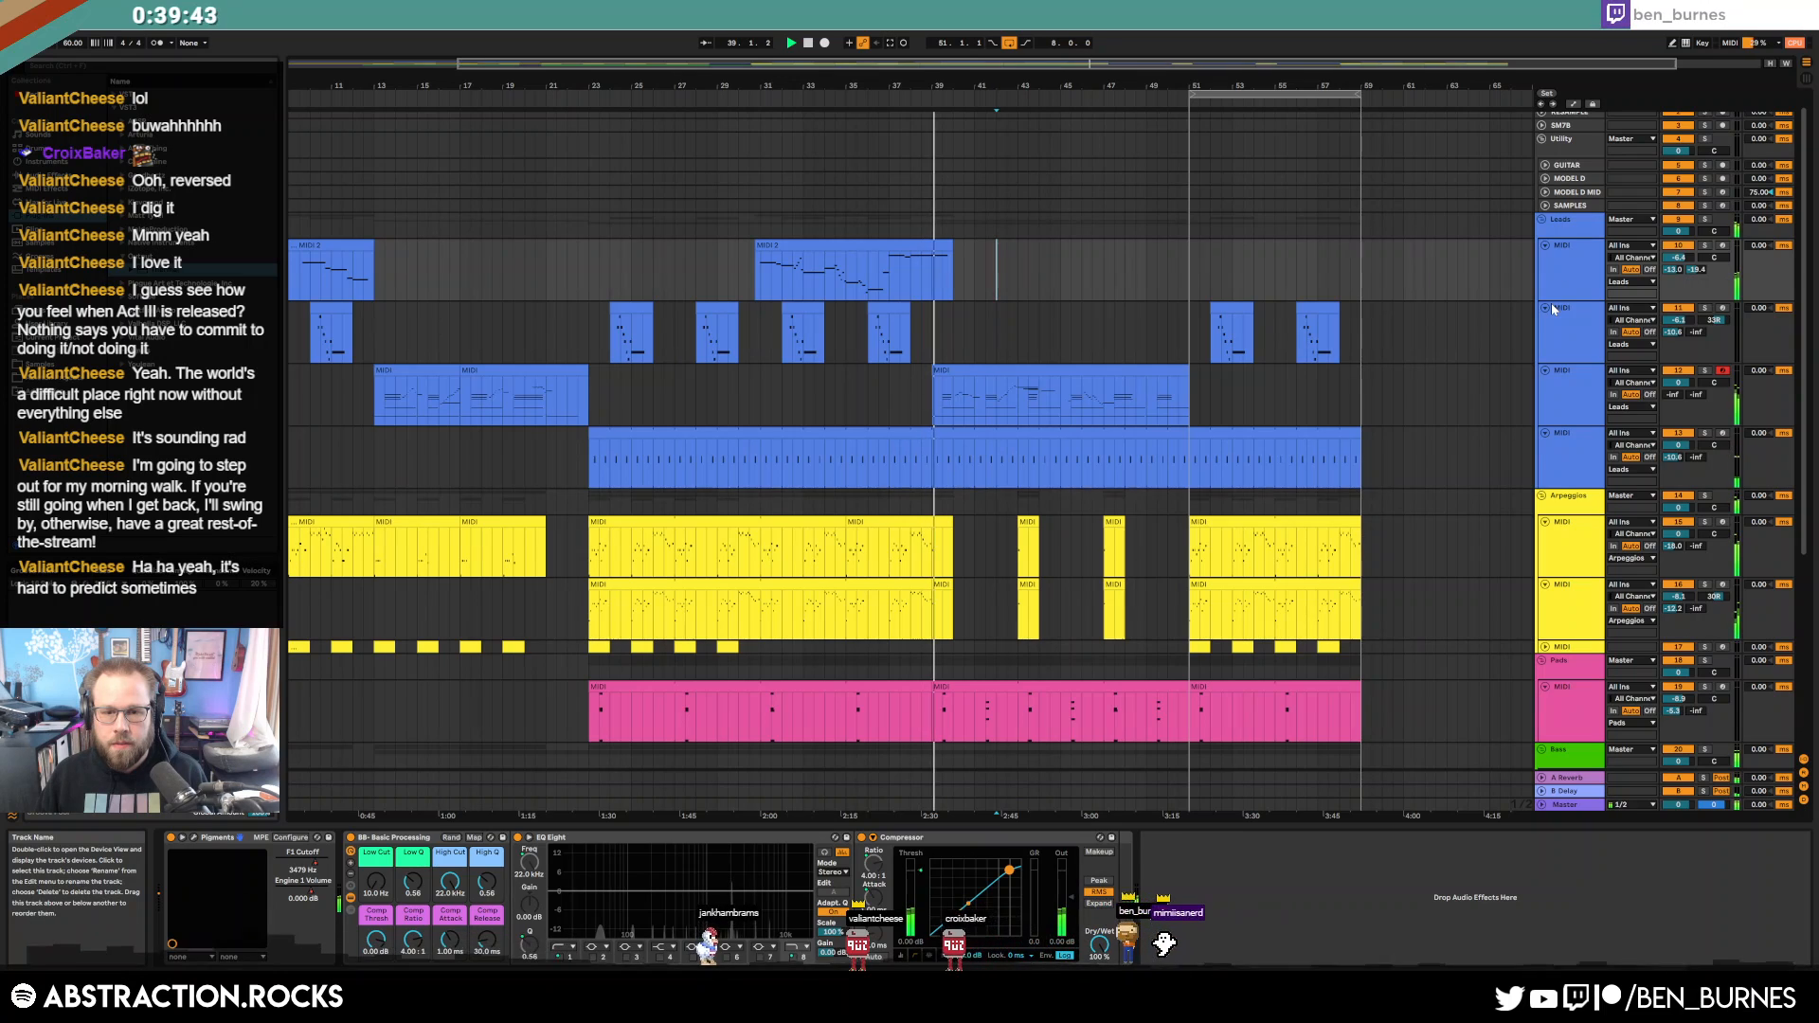
Inspect the keyboard and envelope modulation settings of the first lead's Pigments synth.
{"action": "left_click", "coordinate": [933, 273]}
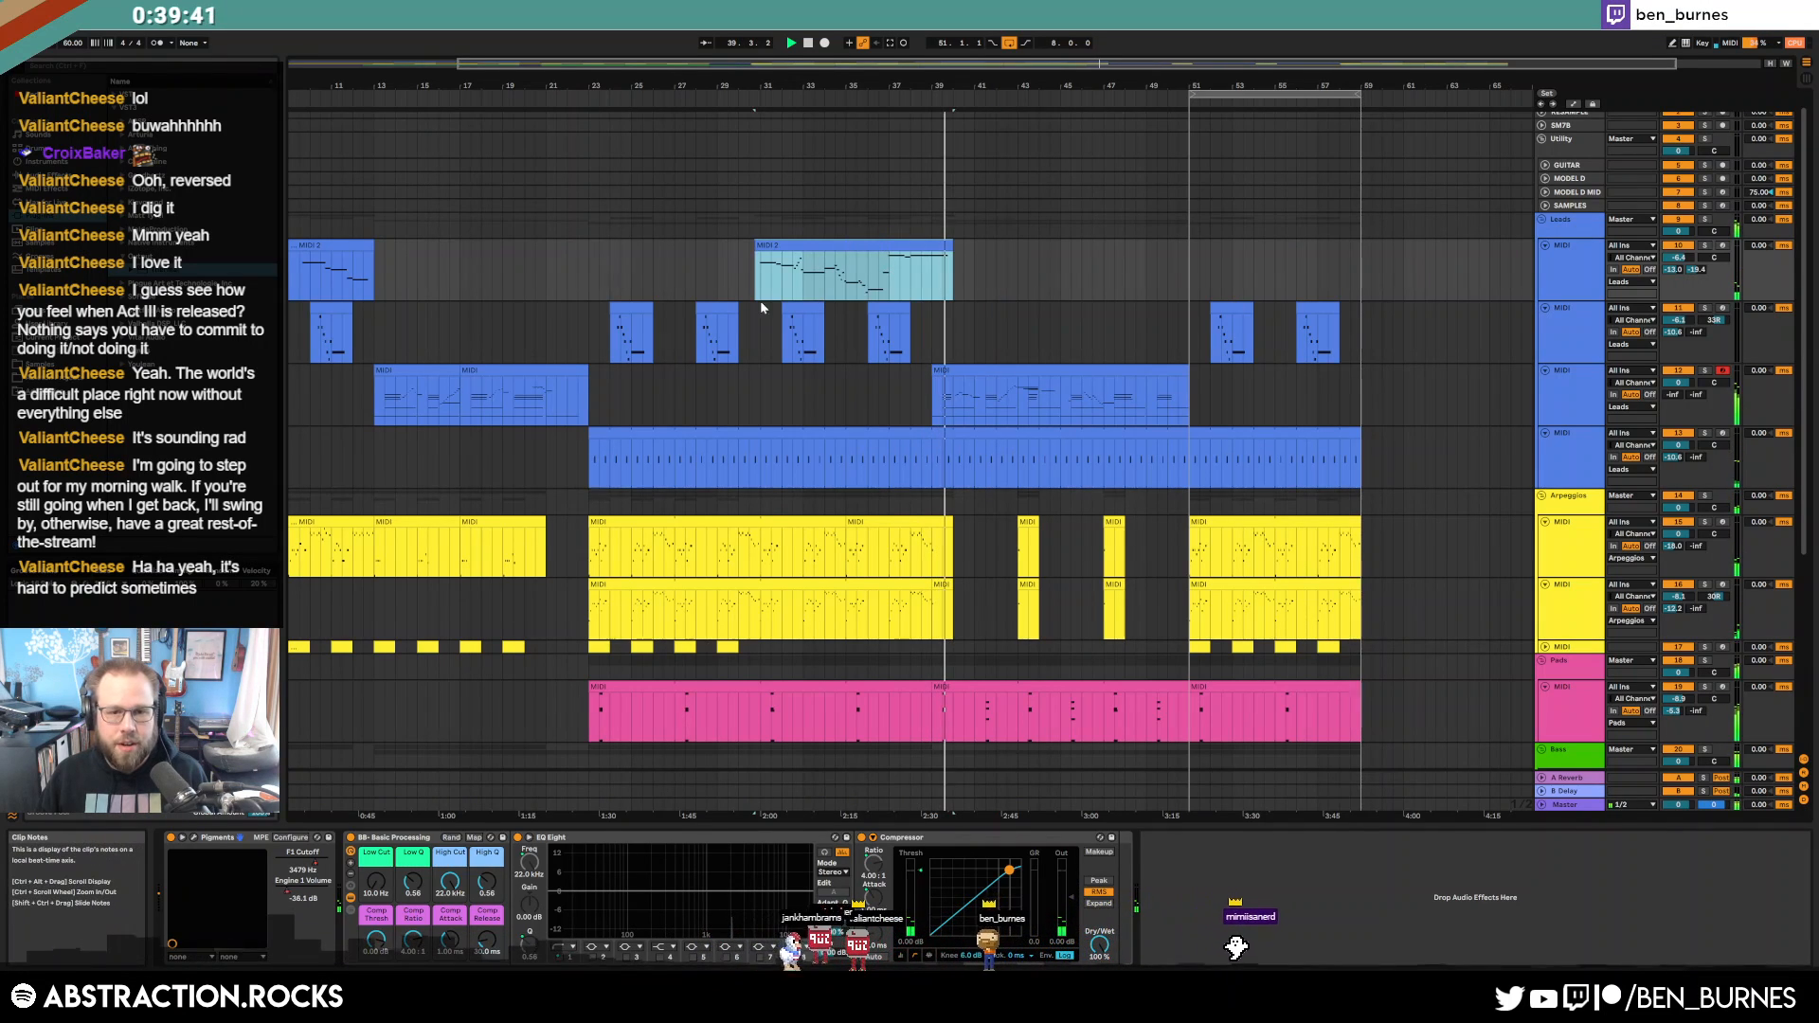
{"action": "left_click", "coordinate": [193, 838]}
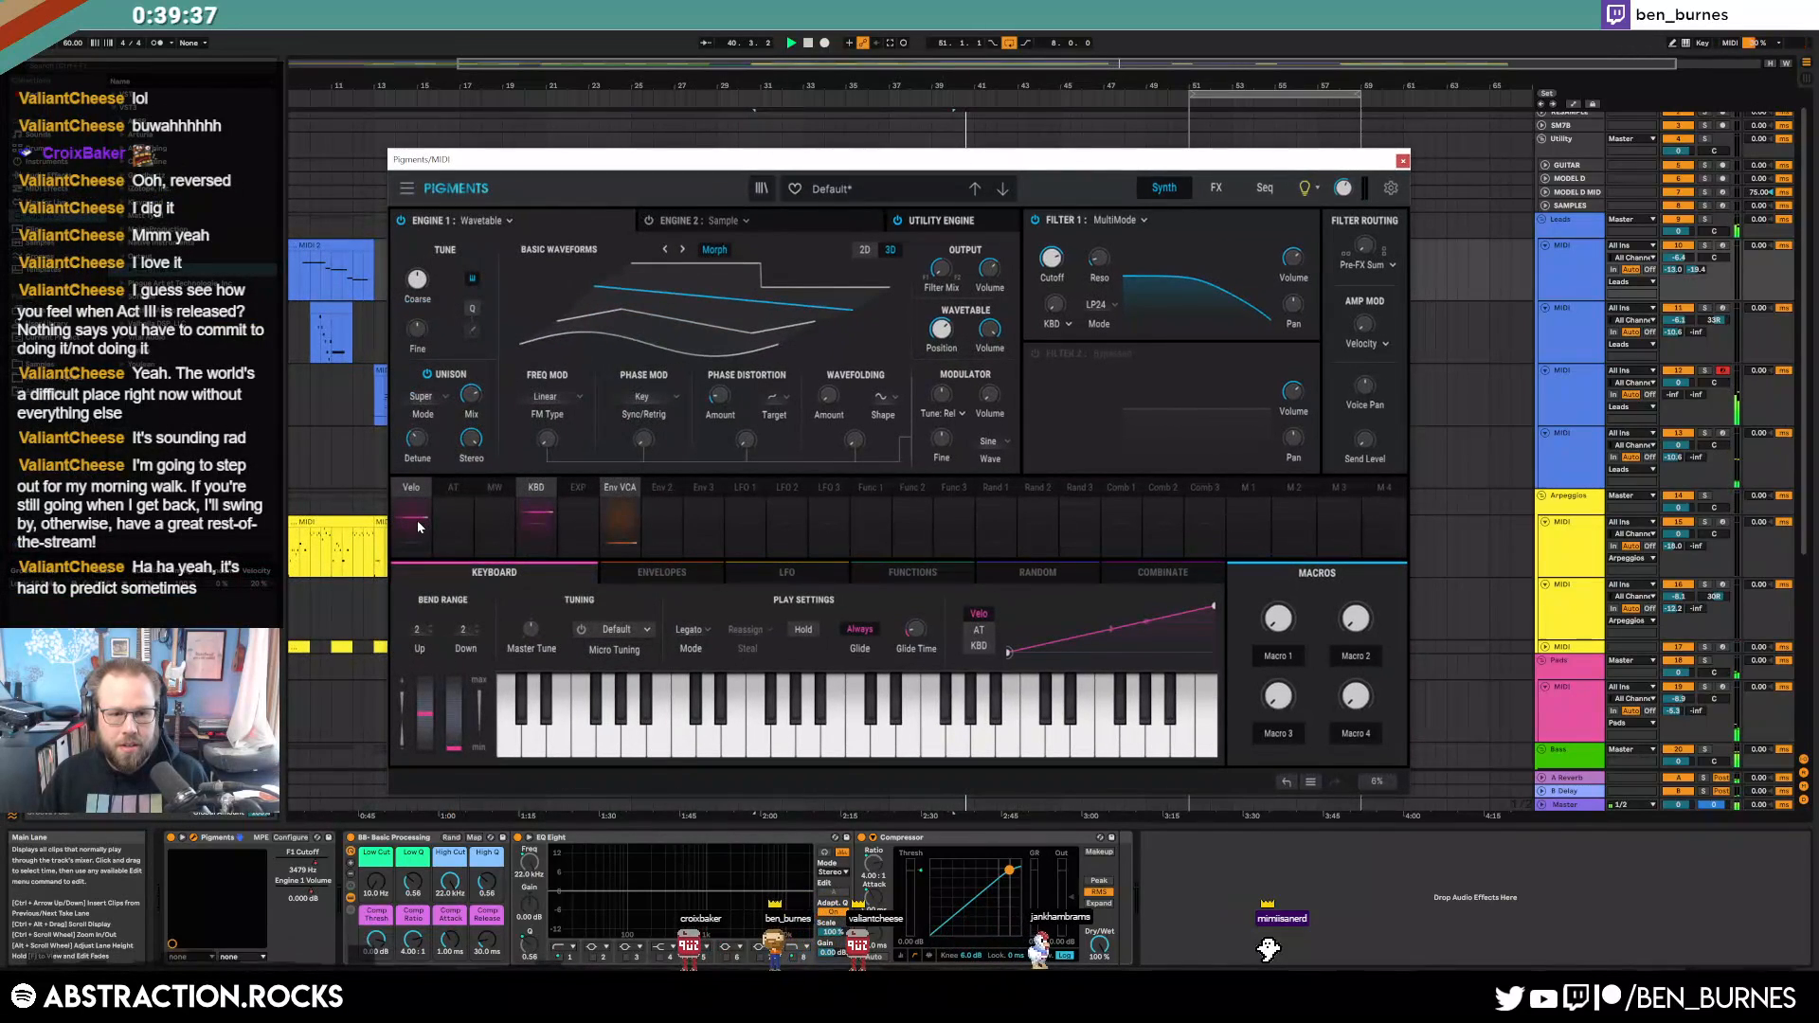
{"action": "left_click", "coordinate": [610, 517]}
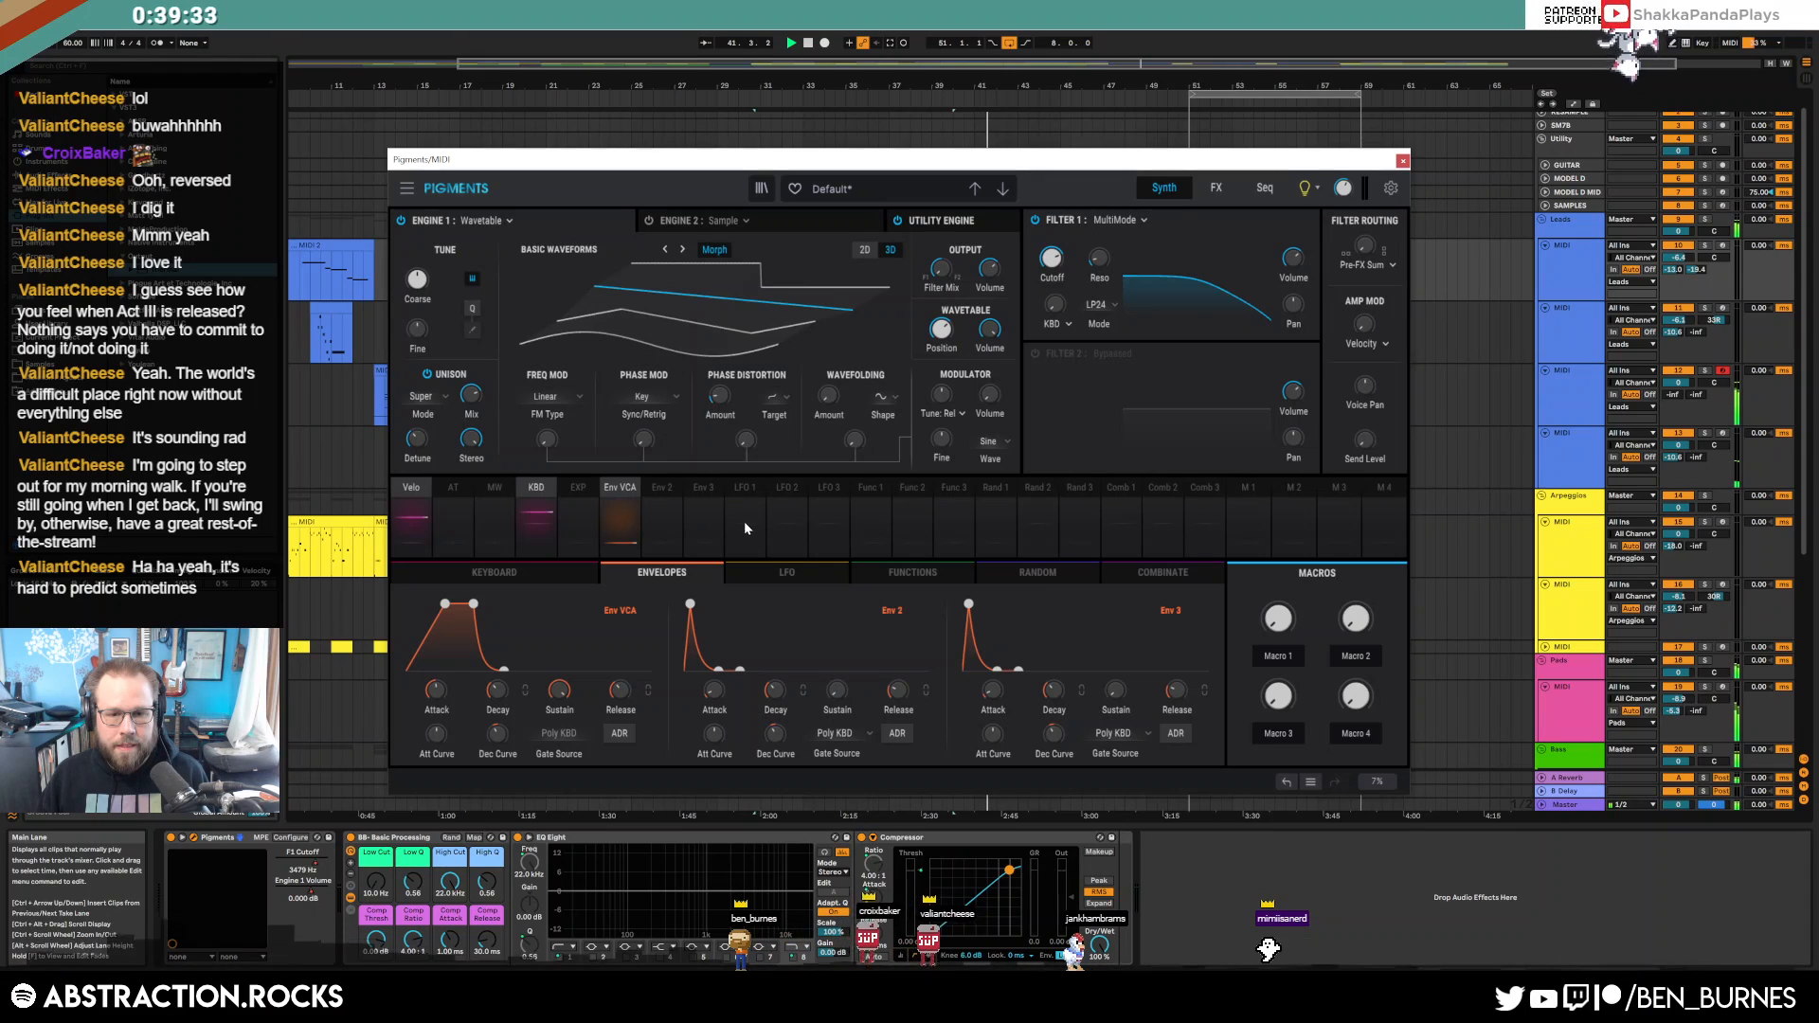
{"action": "left_click", "coordinate": [413, 519]}
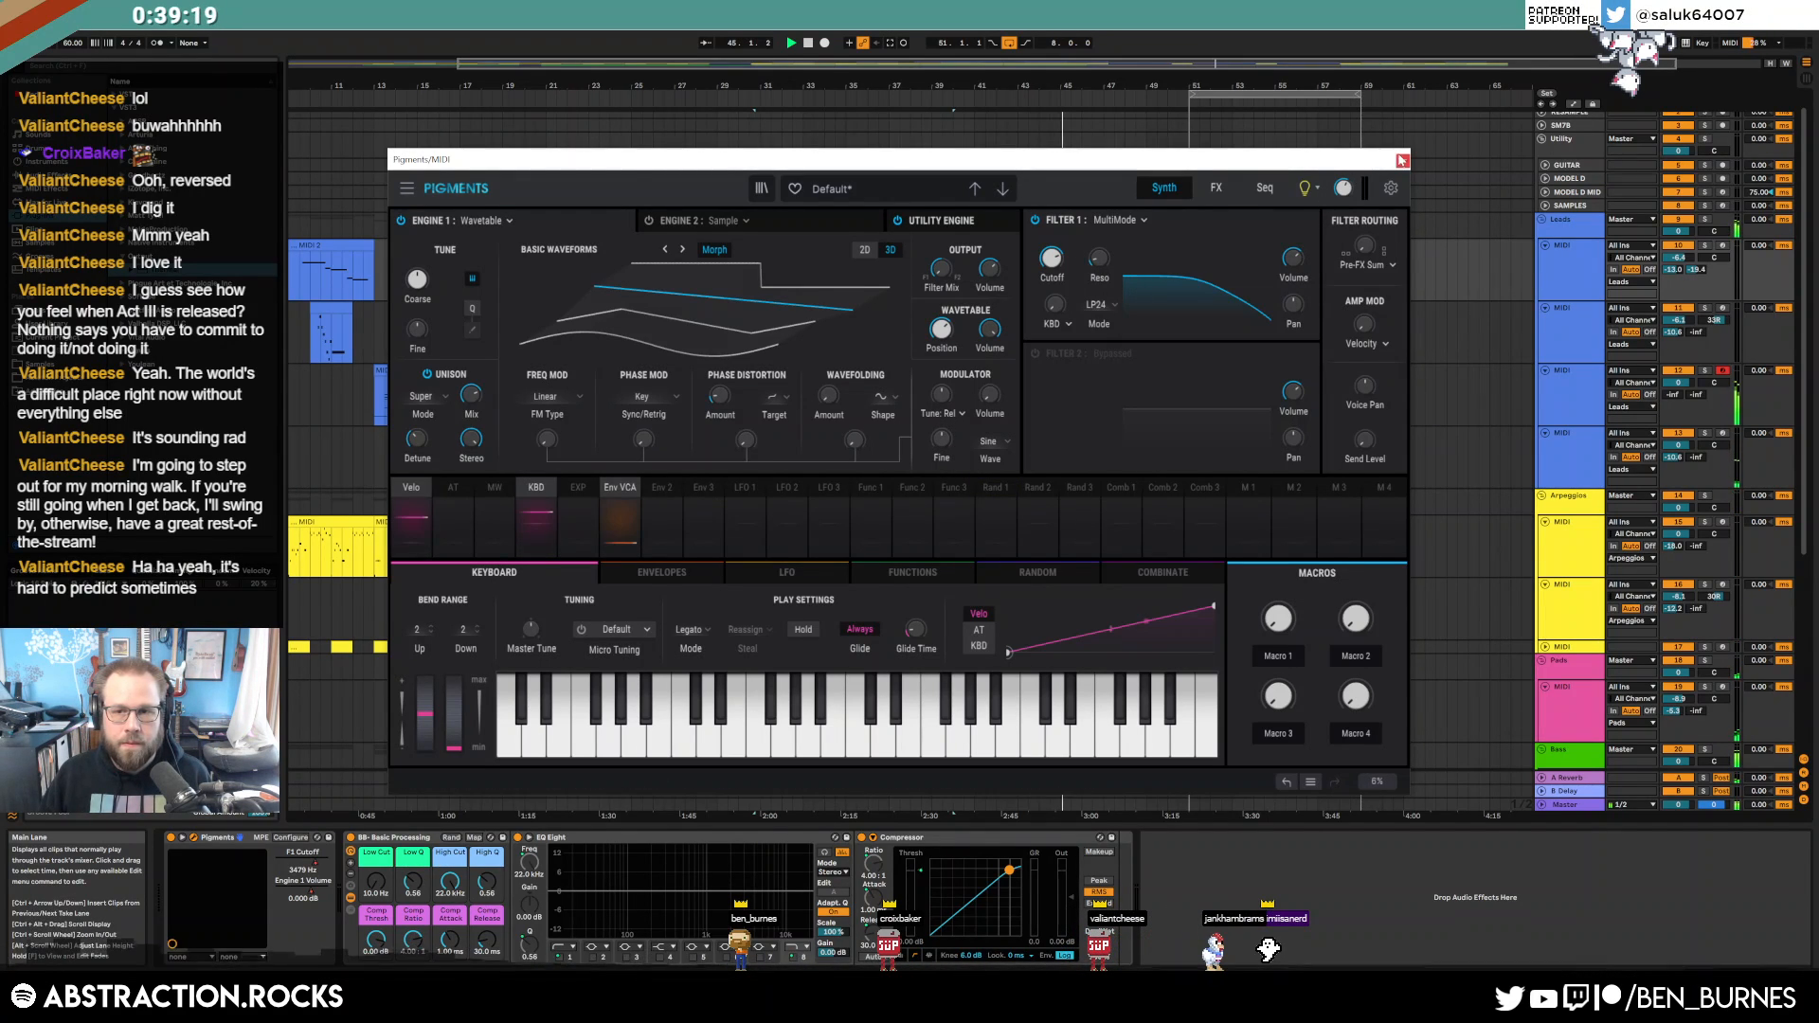
{"action": "left_click", "coordinate": [1402, 160]}
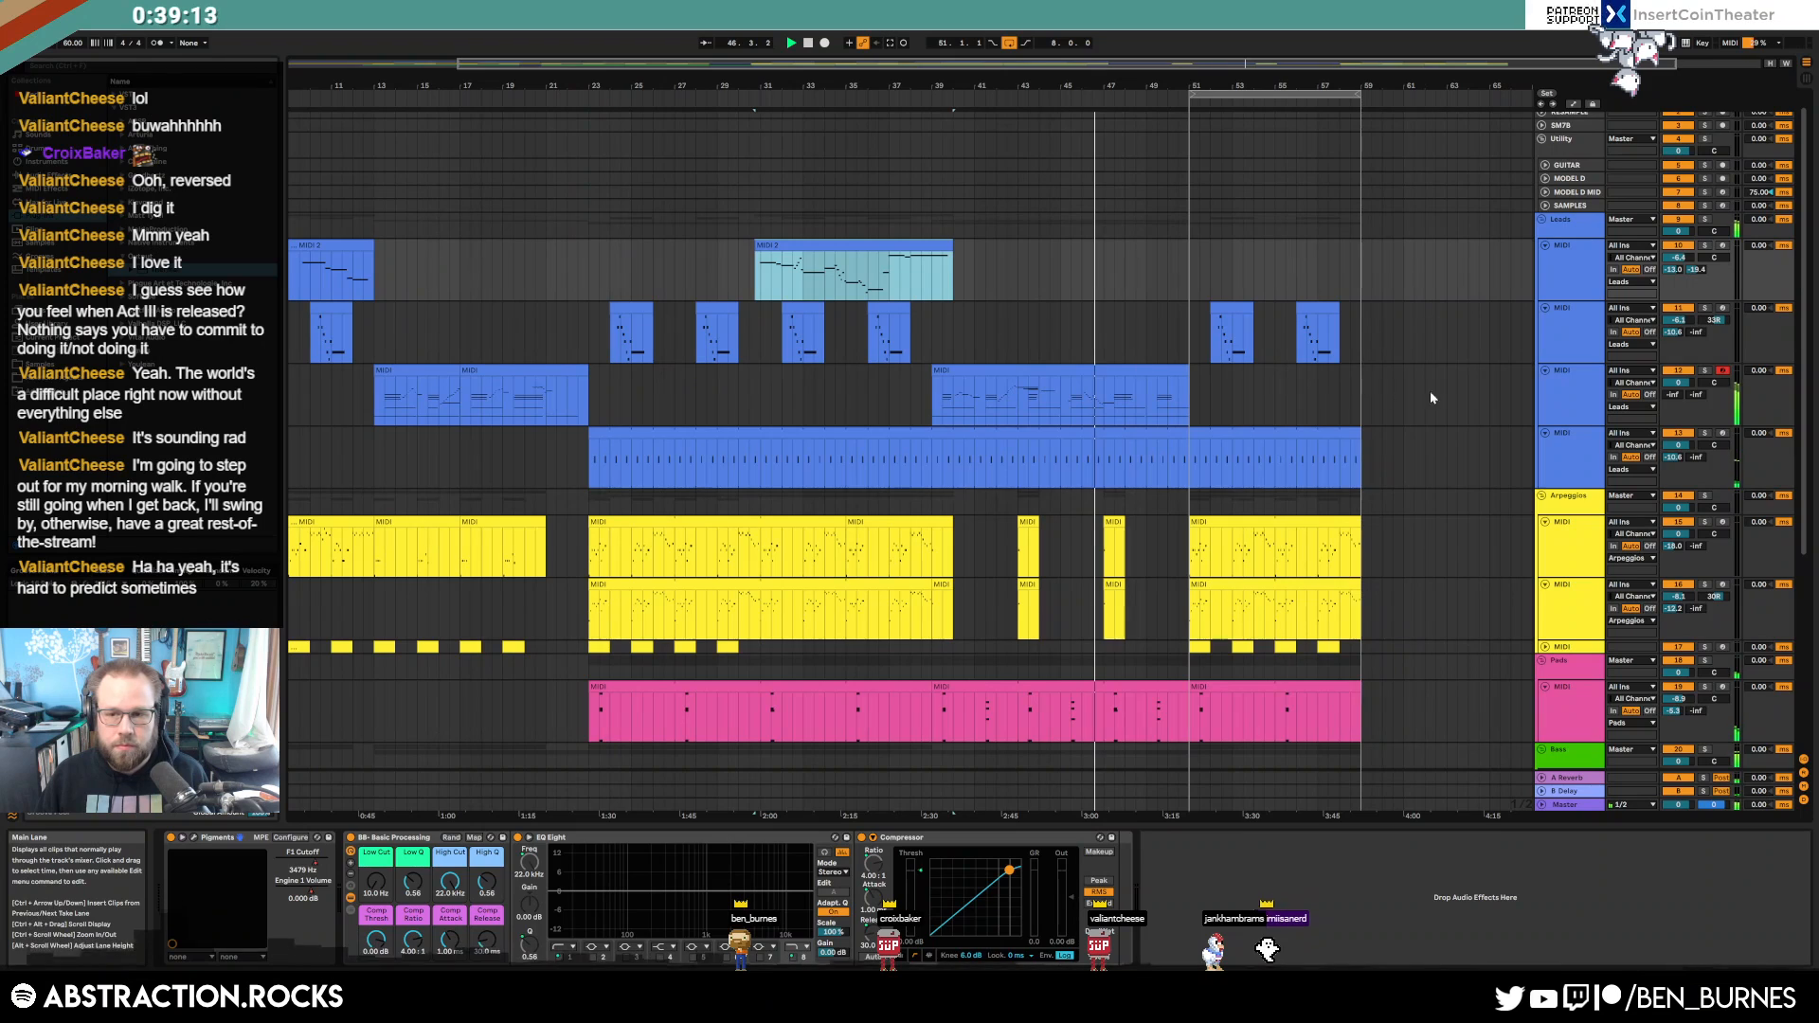
Add Multiband Dynamics after the Compressor on the lead track that uses The Gentleman in Kontakt.
{"action": "left_click", "coordinate": [1559, 394]}
{"action": "mouse_move", "coordinate": [317, 888]}
{"action": "left_mouse_down"}
{"action": "mouse_move", "coordinate": [317, 842]}
{"action": "mouse_move", "coordinate": [349, 876]}
{"action": "mouse_move", "coordinate": [305, 888]}
{"action": "left_mouse_up"}
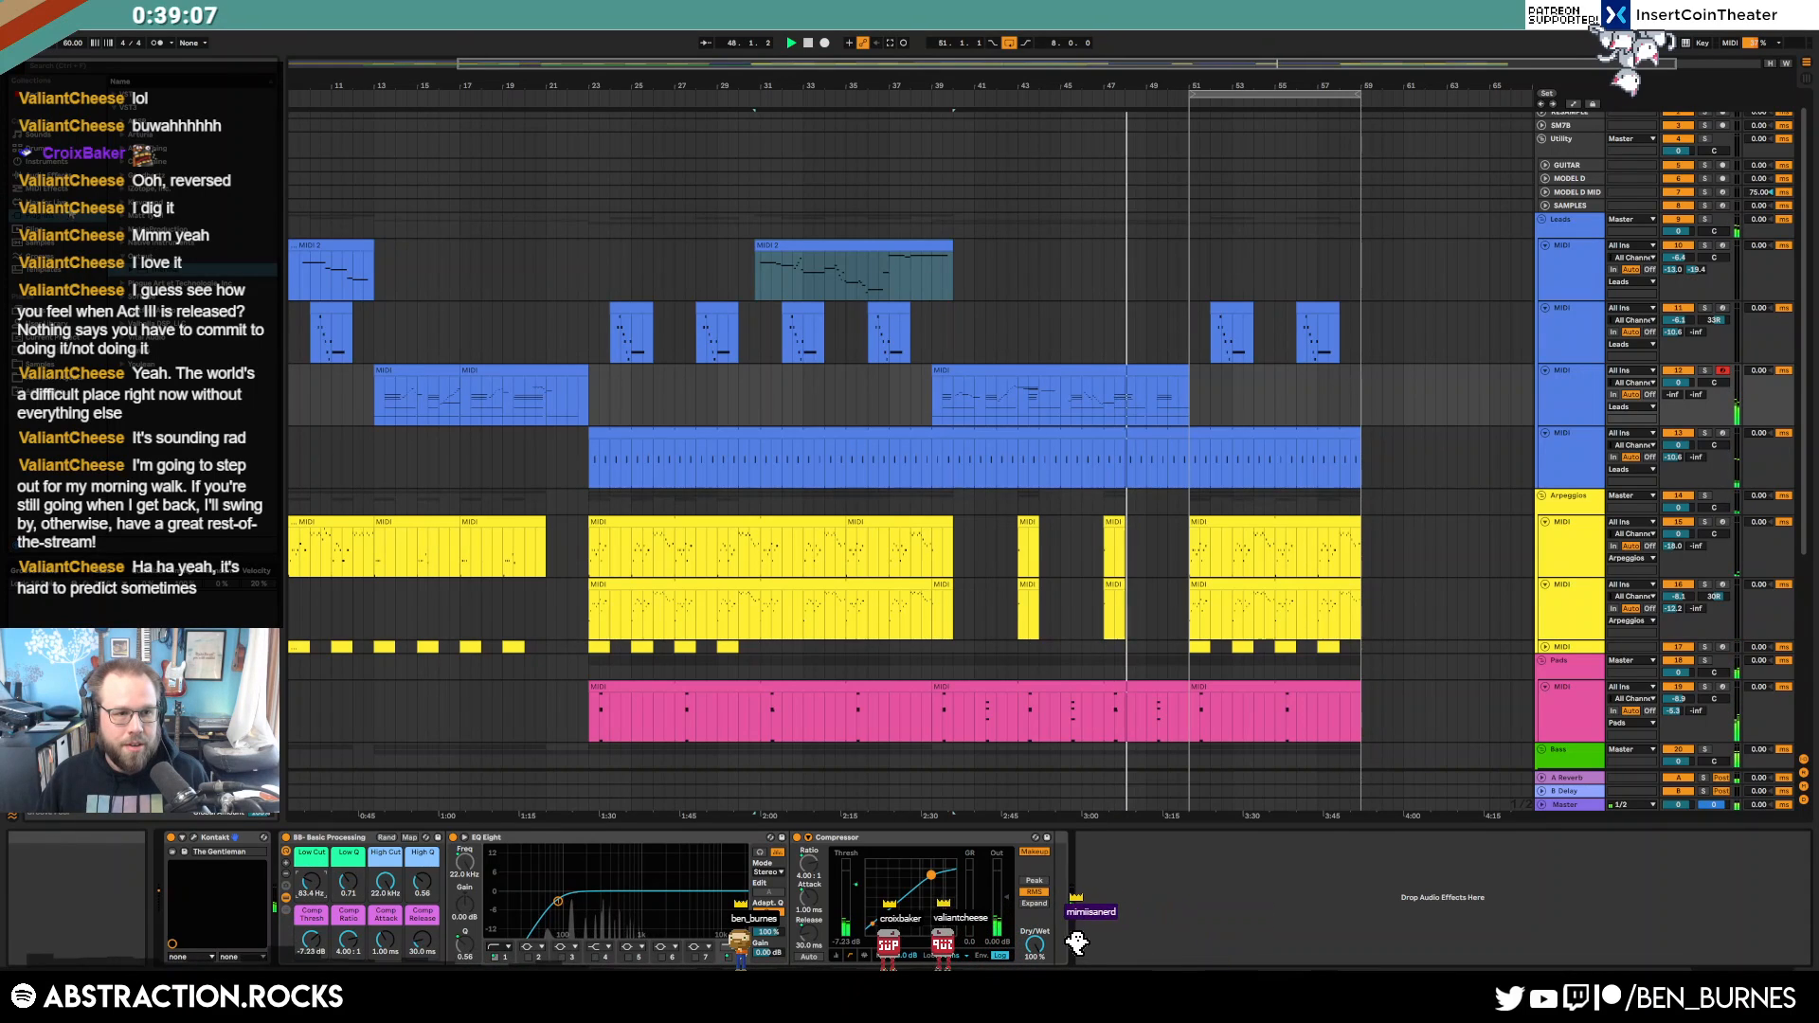
{"action": "left_click", "coordinate": [48, 176]}
{"action": "mouse_move", "coordinate": [150, 415]}
{"action": "left_mouse_down"}
{"action": "mouse_move", "coordinate": [786, 866]}
{"action": "mouse_move", "coordinate": [1143, 890]}
{"action": "left_mouse_up"}
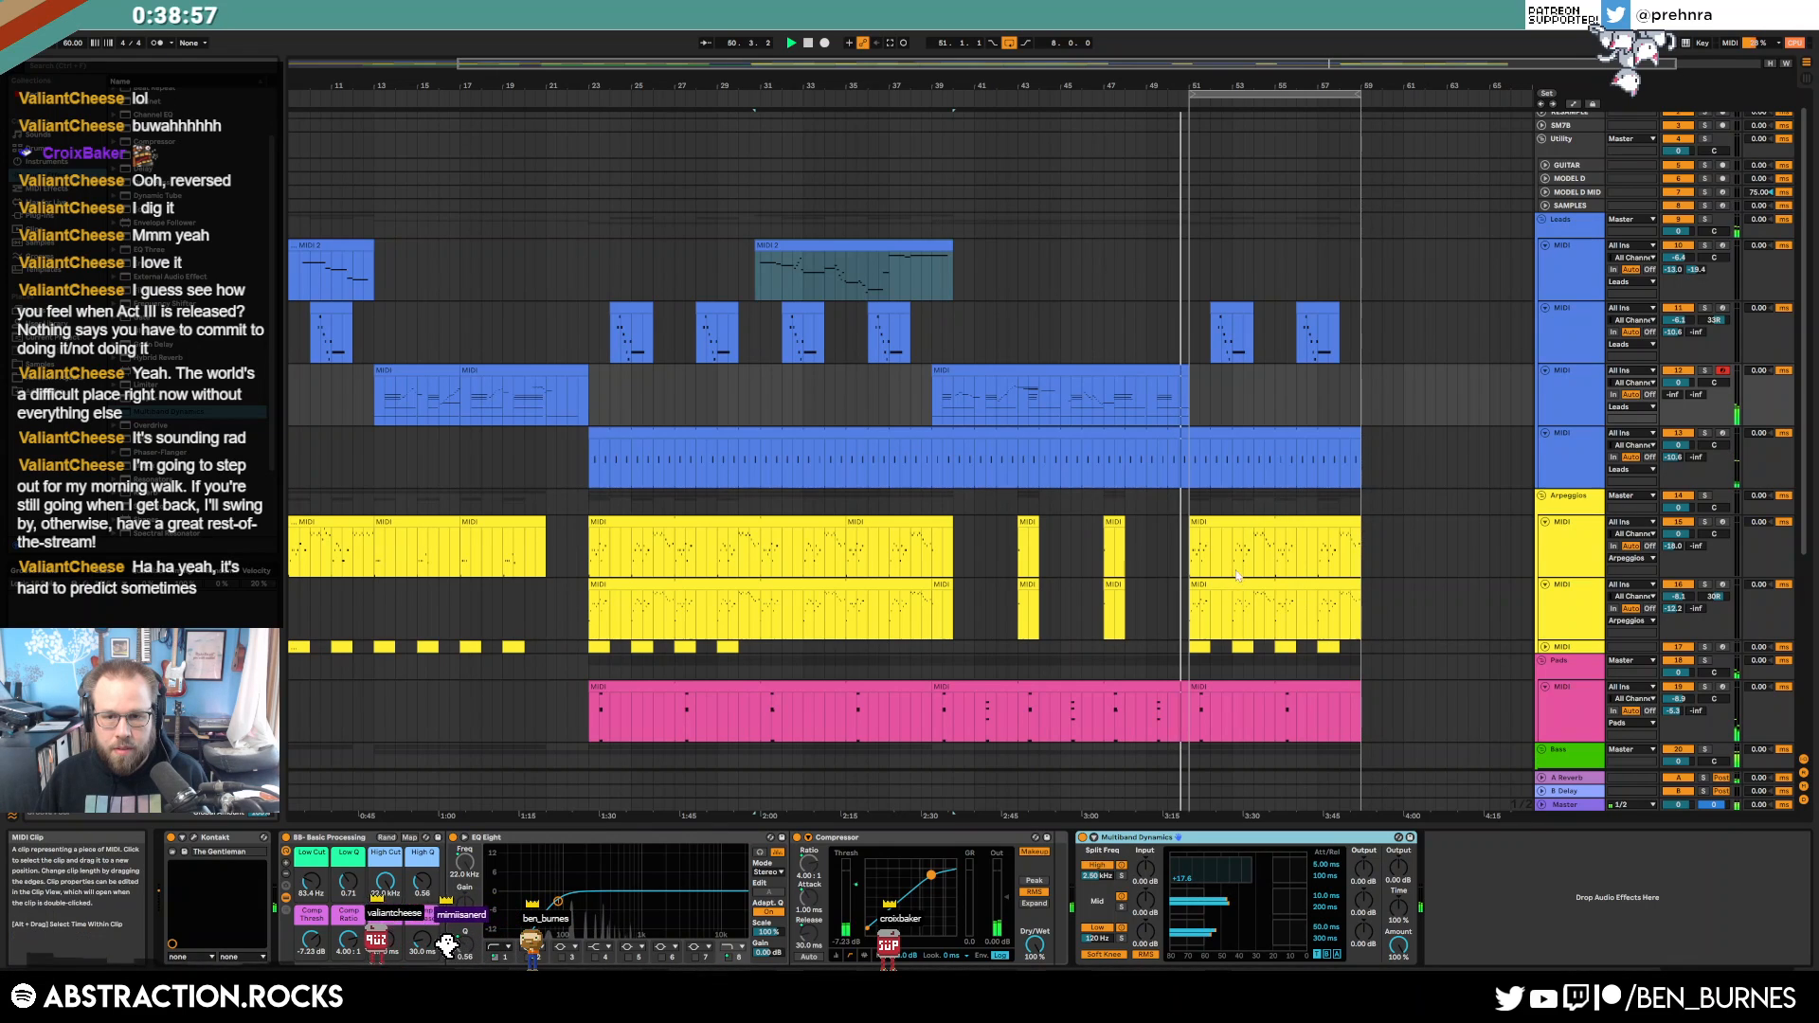
Trim the long percussion clip on the fourth lead track to end half a bar before bar 51.
{"action": "scroll", "coordinate": [1192, 453], "scroll_direction": "up", "scroll_amount": 5}
{"action": "left_click_drag", "start_coordinate": [1188, 453], "coordinate": [1136, 436]}
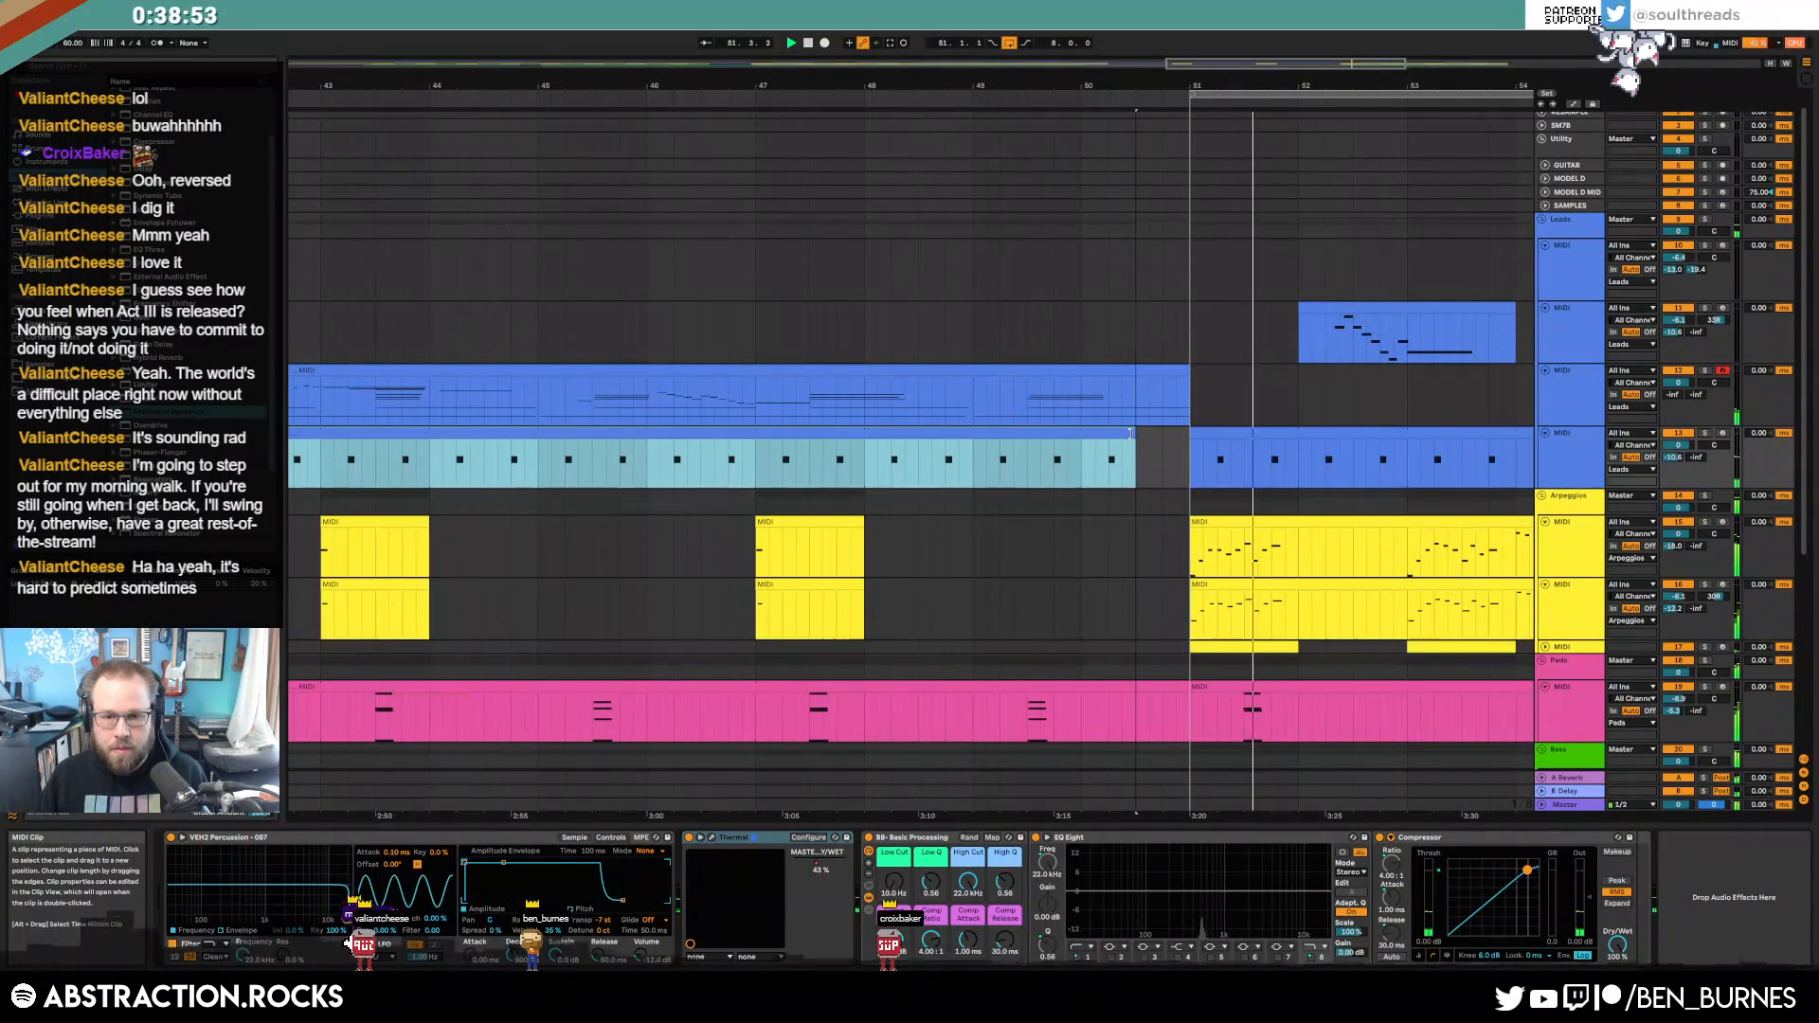
{"action": "left_click", "coordinate": [1171, 473]}
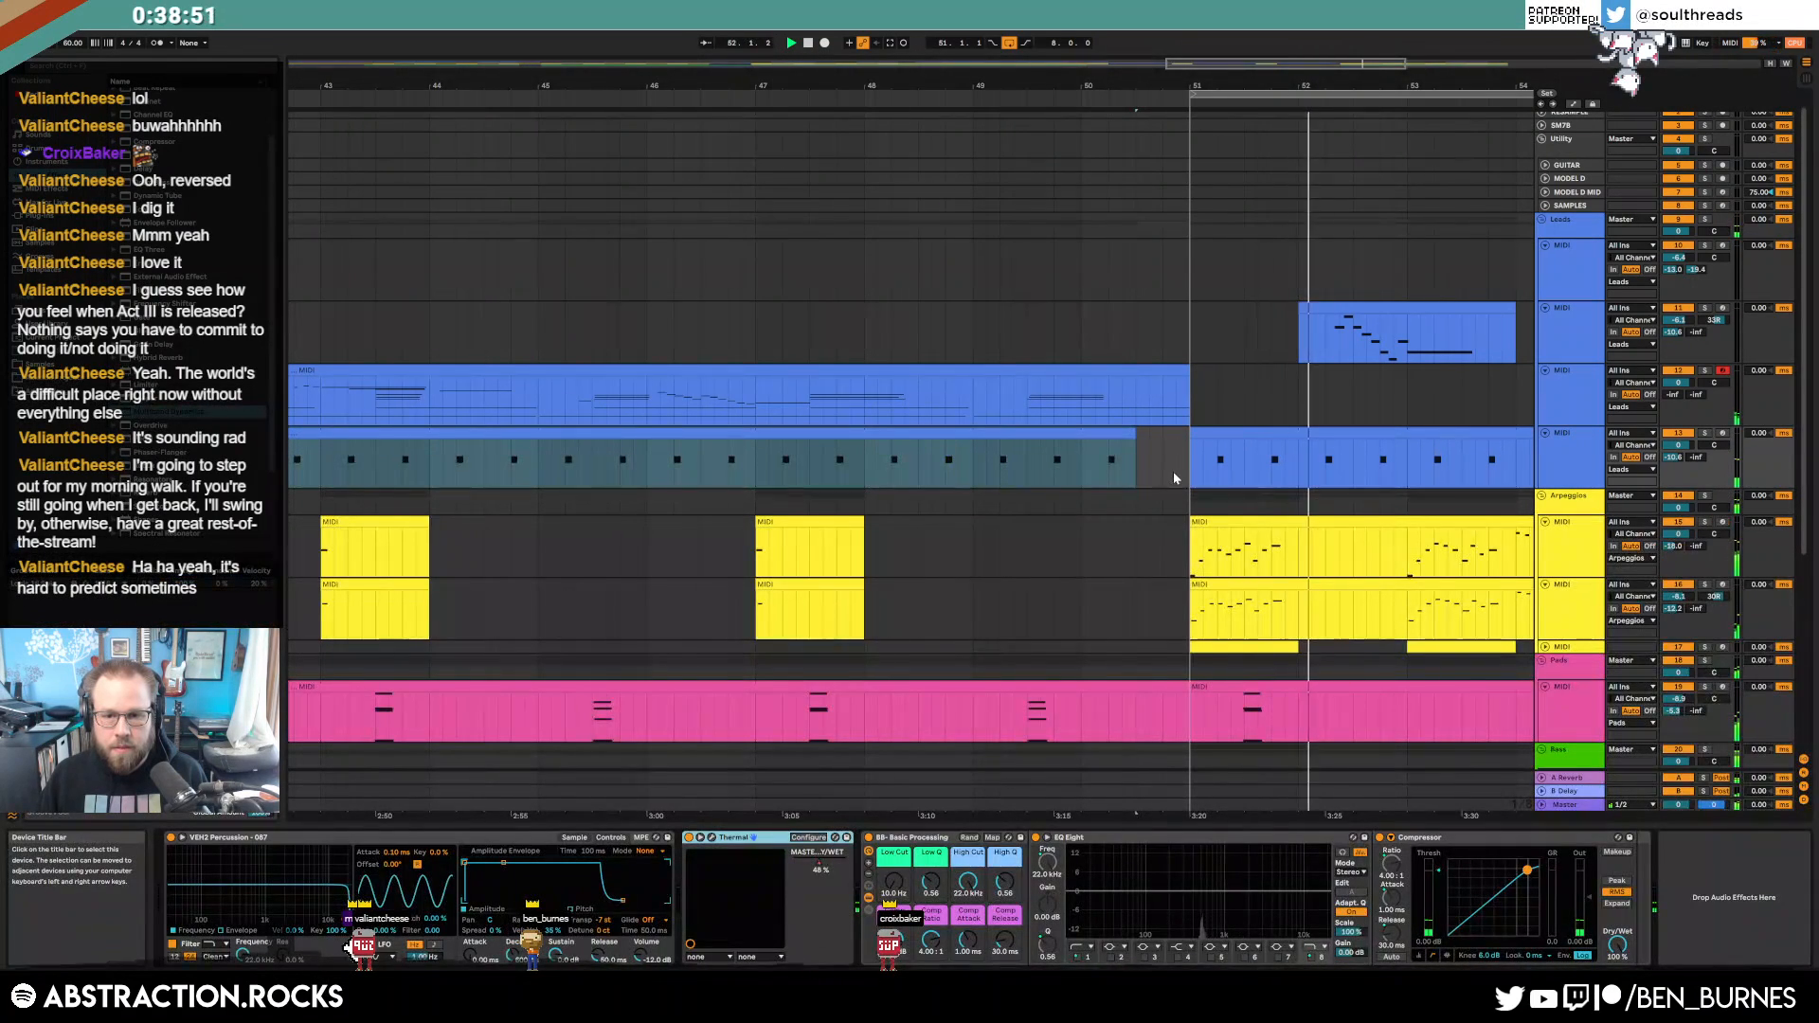
{"action": "scroll", "coordinate": [1173, 475], "scroll_direction": "down", "scroll_amount": 4}
{"action": "left_click", "coordinate": [1525, 980]}
{"action": "scroll", "coordinate": [933, 488], "scroll_direction": "right", "scroll_amount": 5}
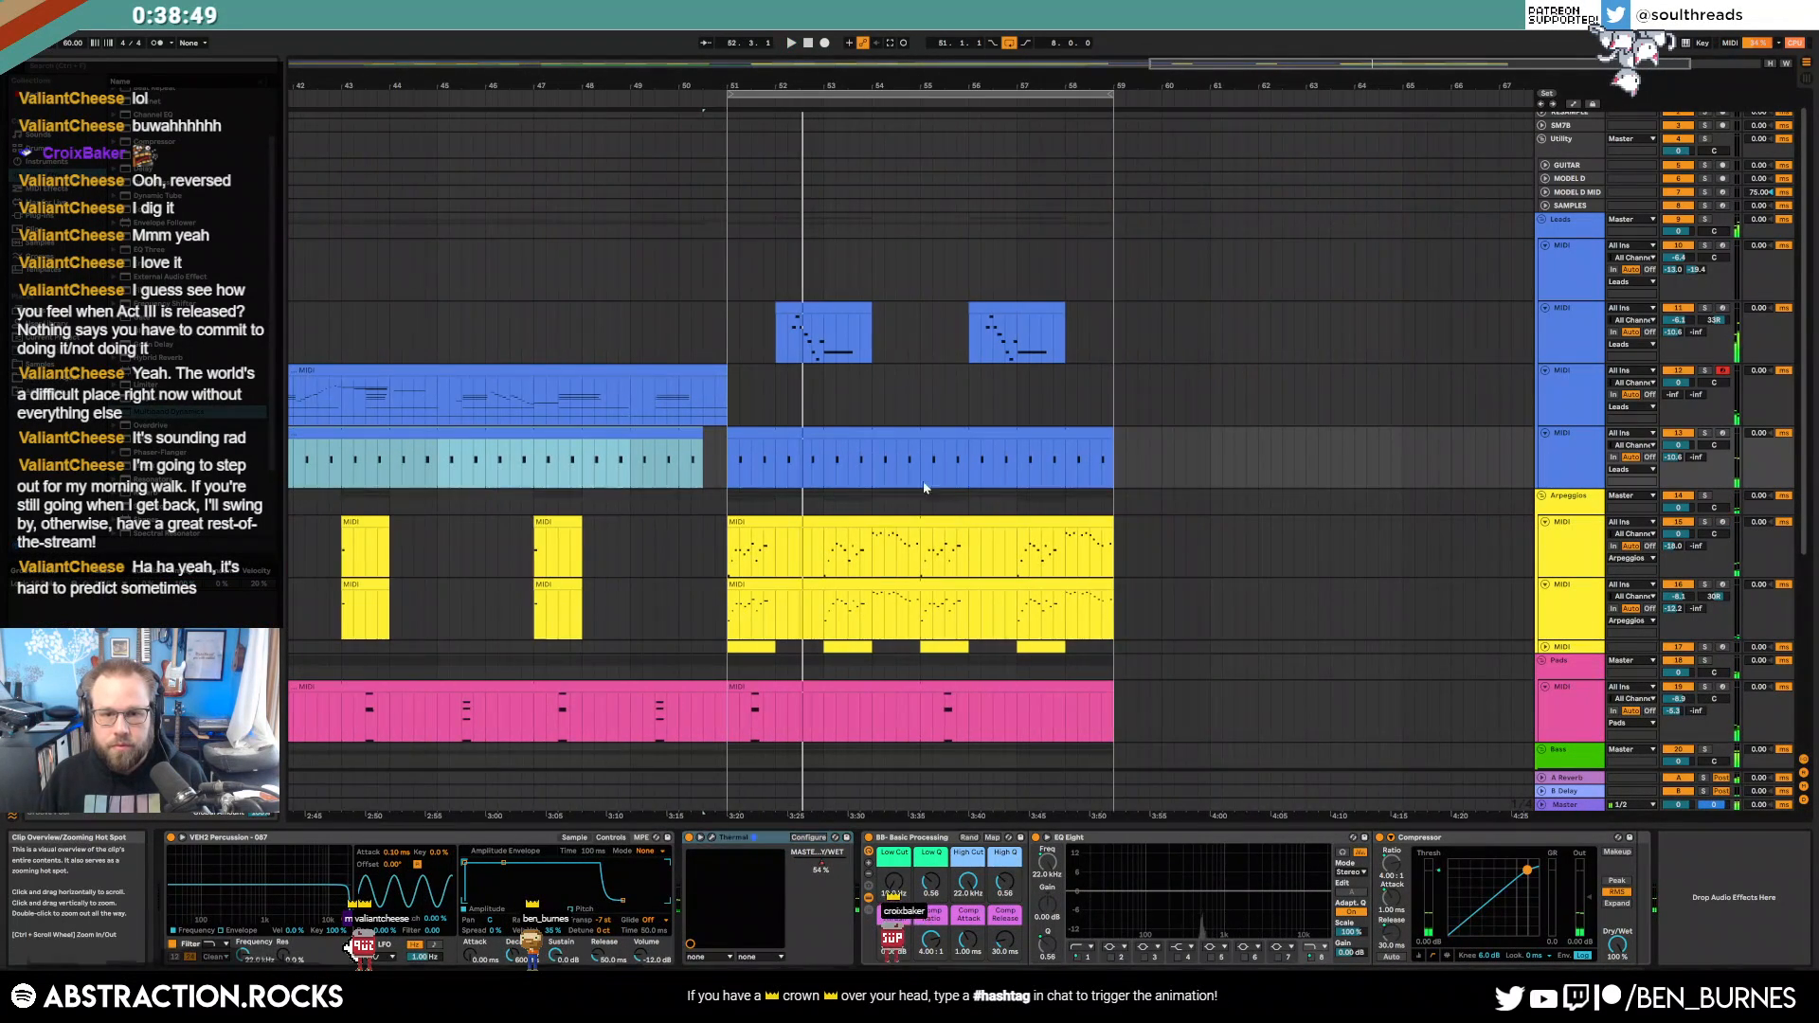
Open the first arpeggio track's clip at bar 51 in the note editor and play it back with its track soloed.
{"action": "left_click", "coordinate": [844, 303]}
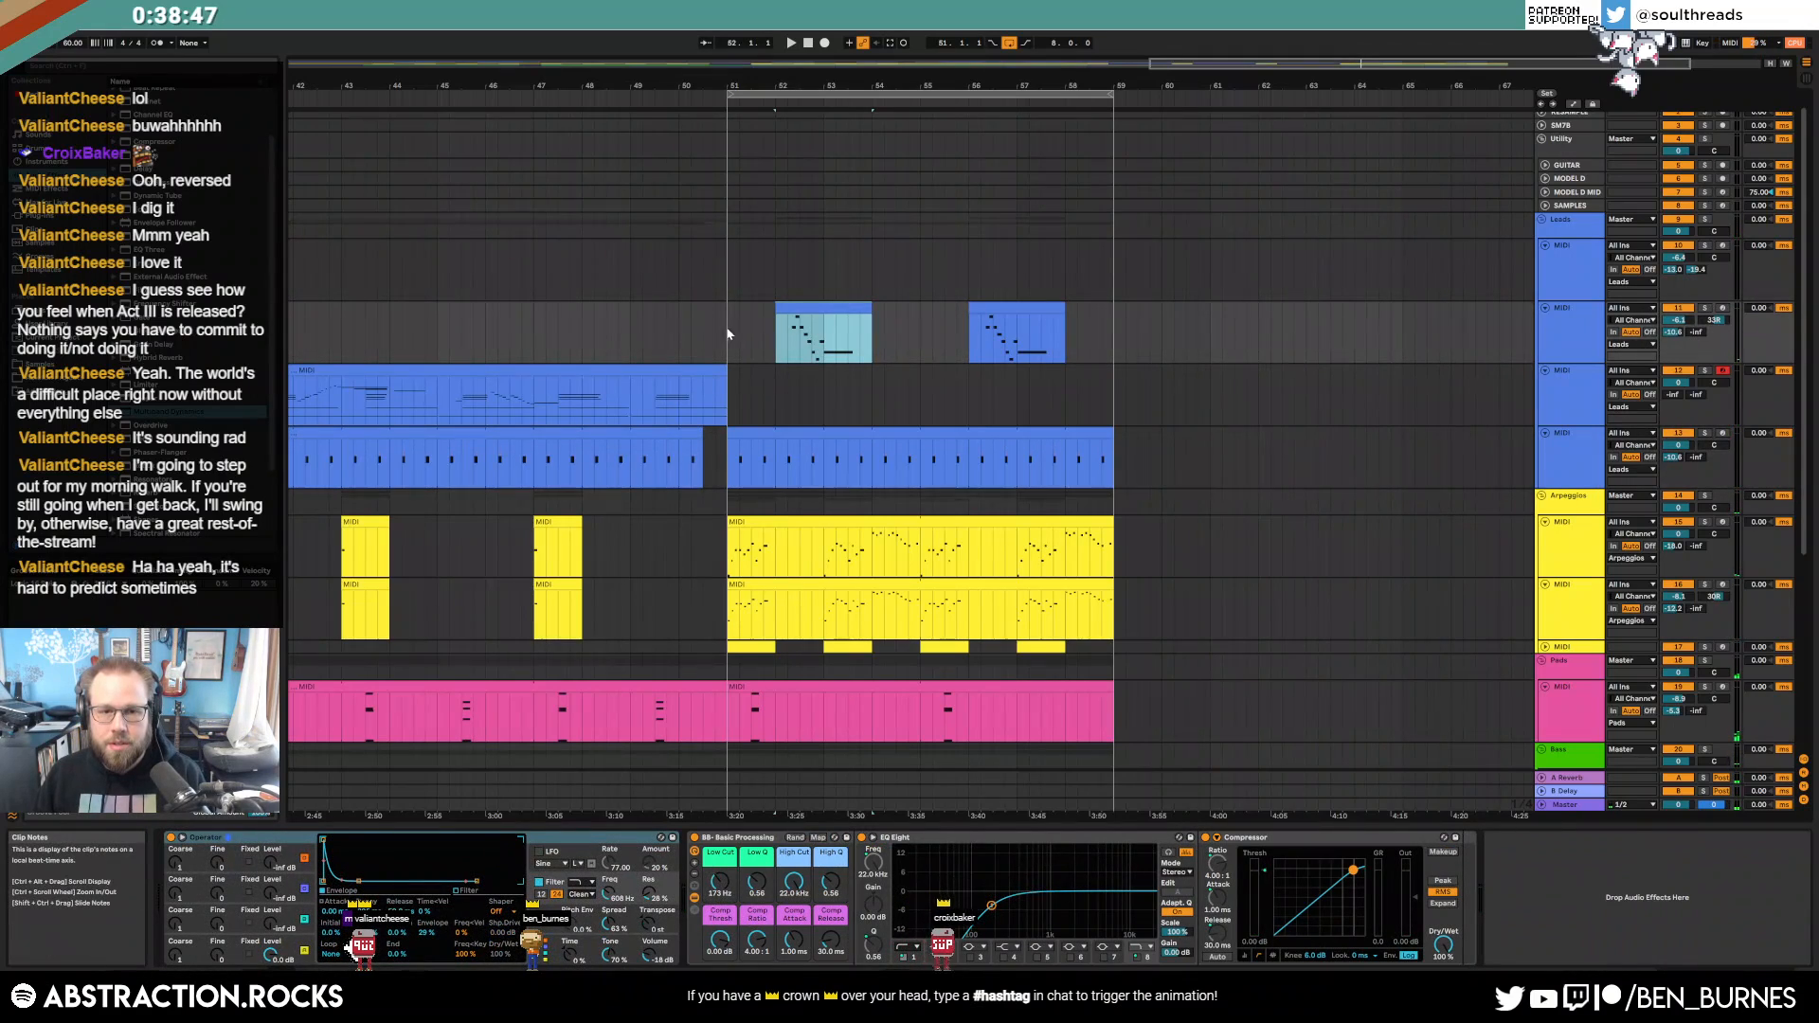
{"action": "double_click", "coordinate": [791, 557]}
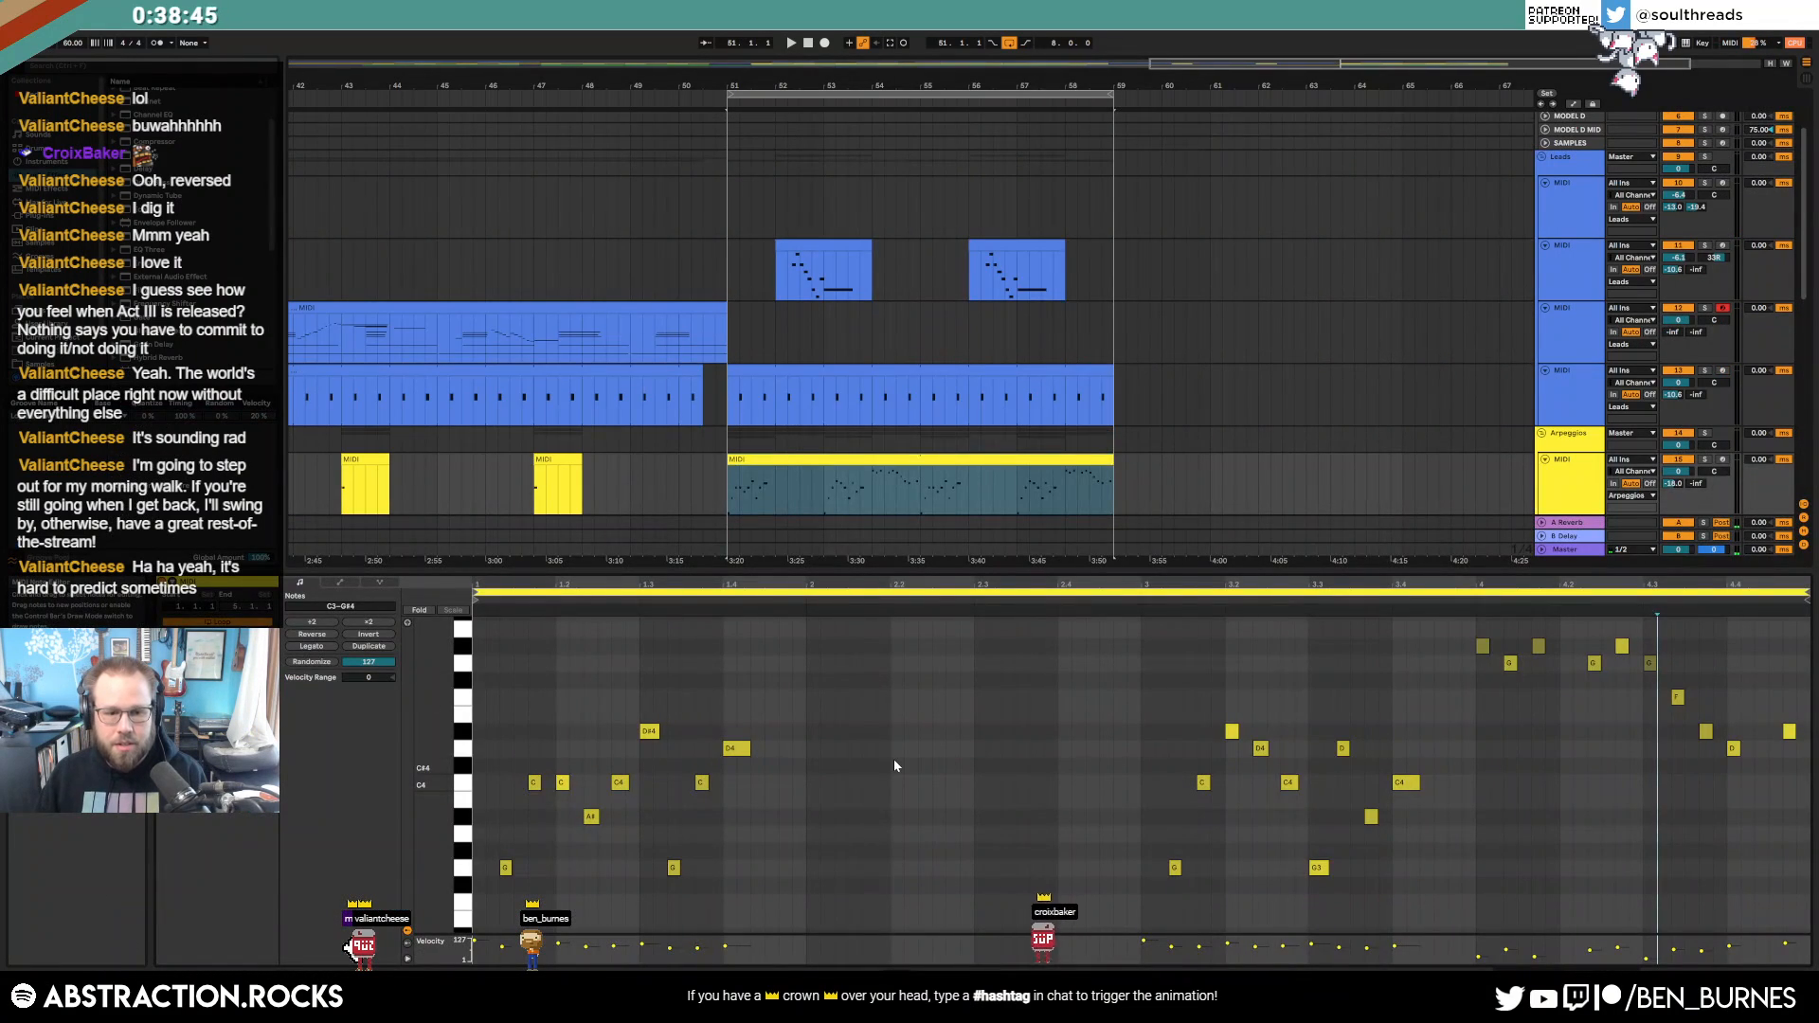
{"action": "left_click", "coordinate": [895, 759]}
{"action": "scroll", "coordinate": [672, 739], "scroll_direction": "down", "scroll_amount": 3}
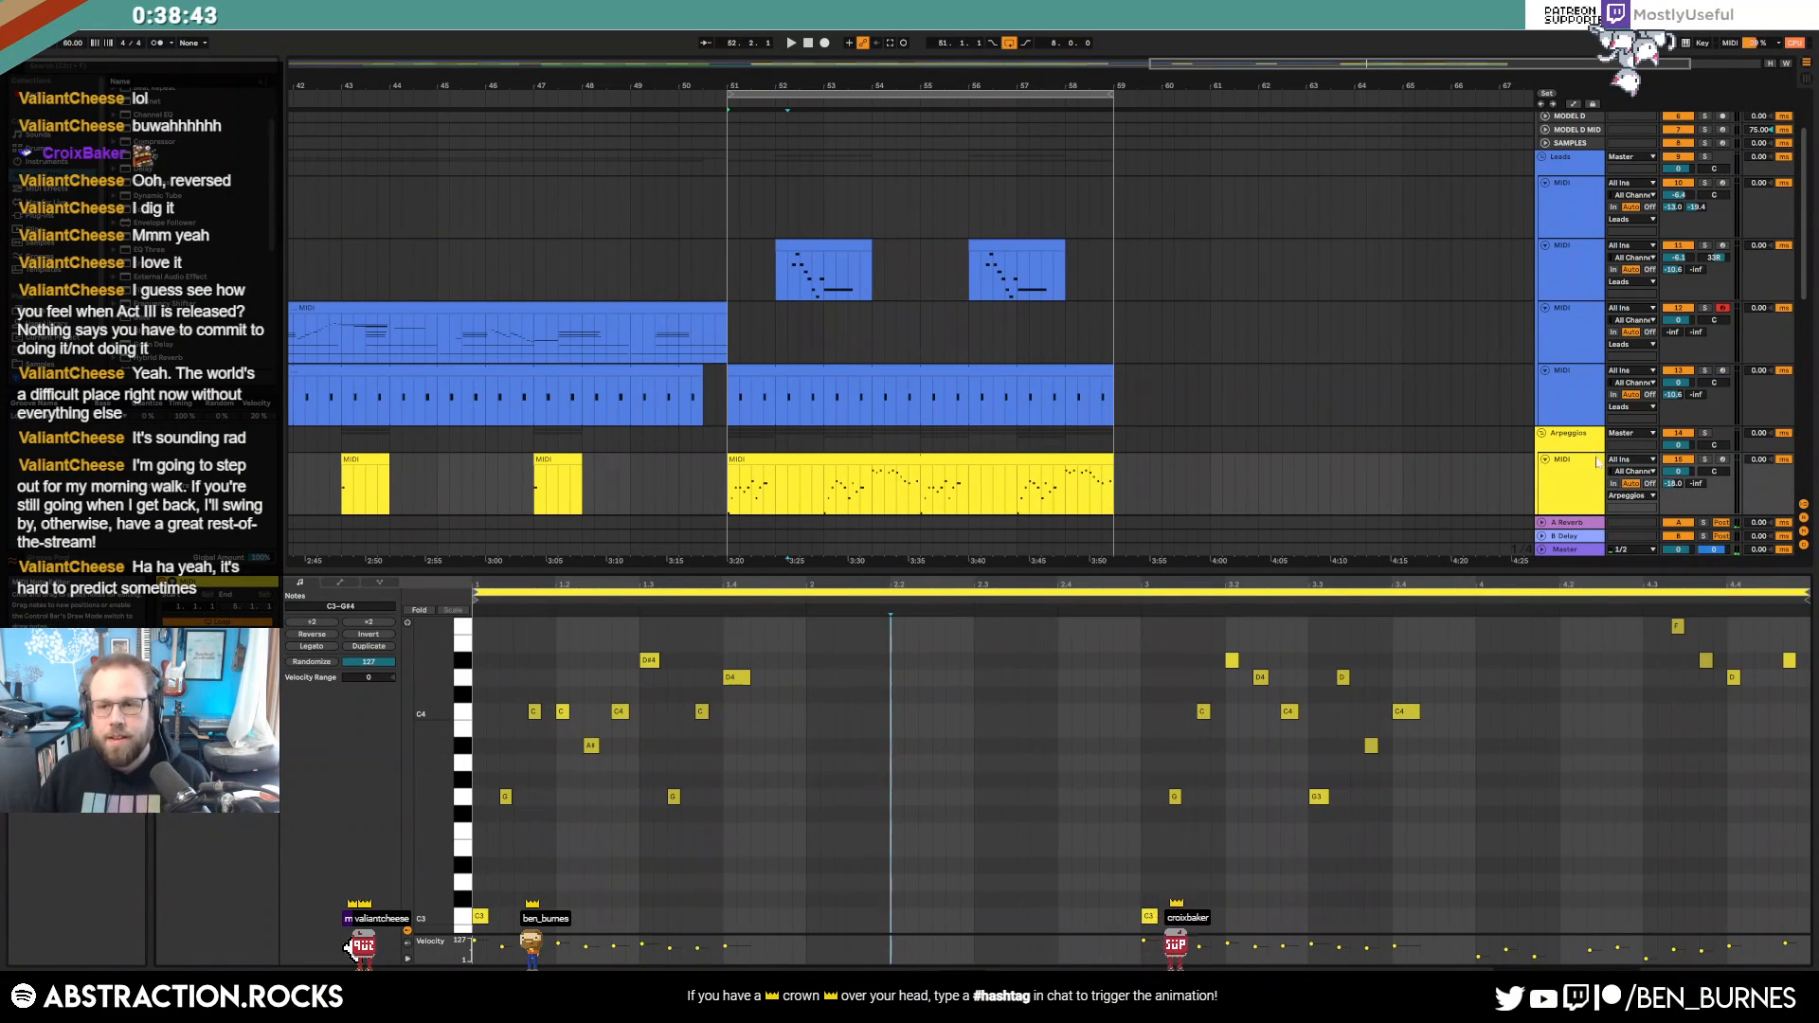
{"action": "key", "text": "space"}
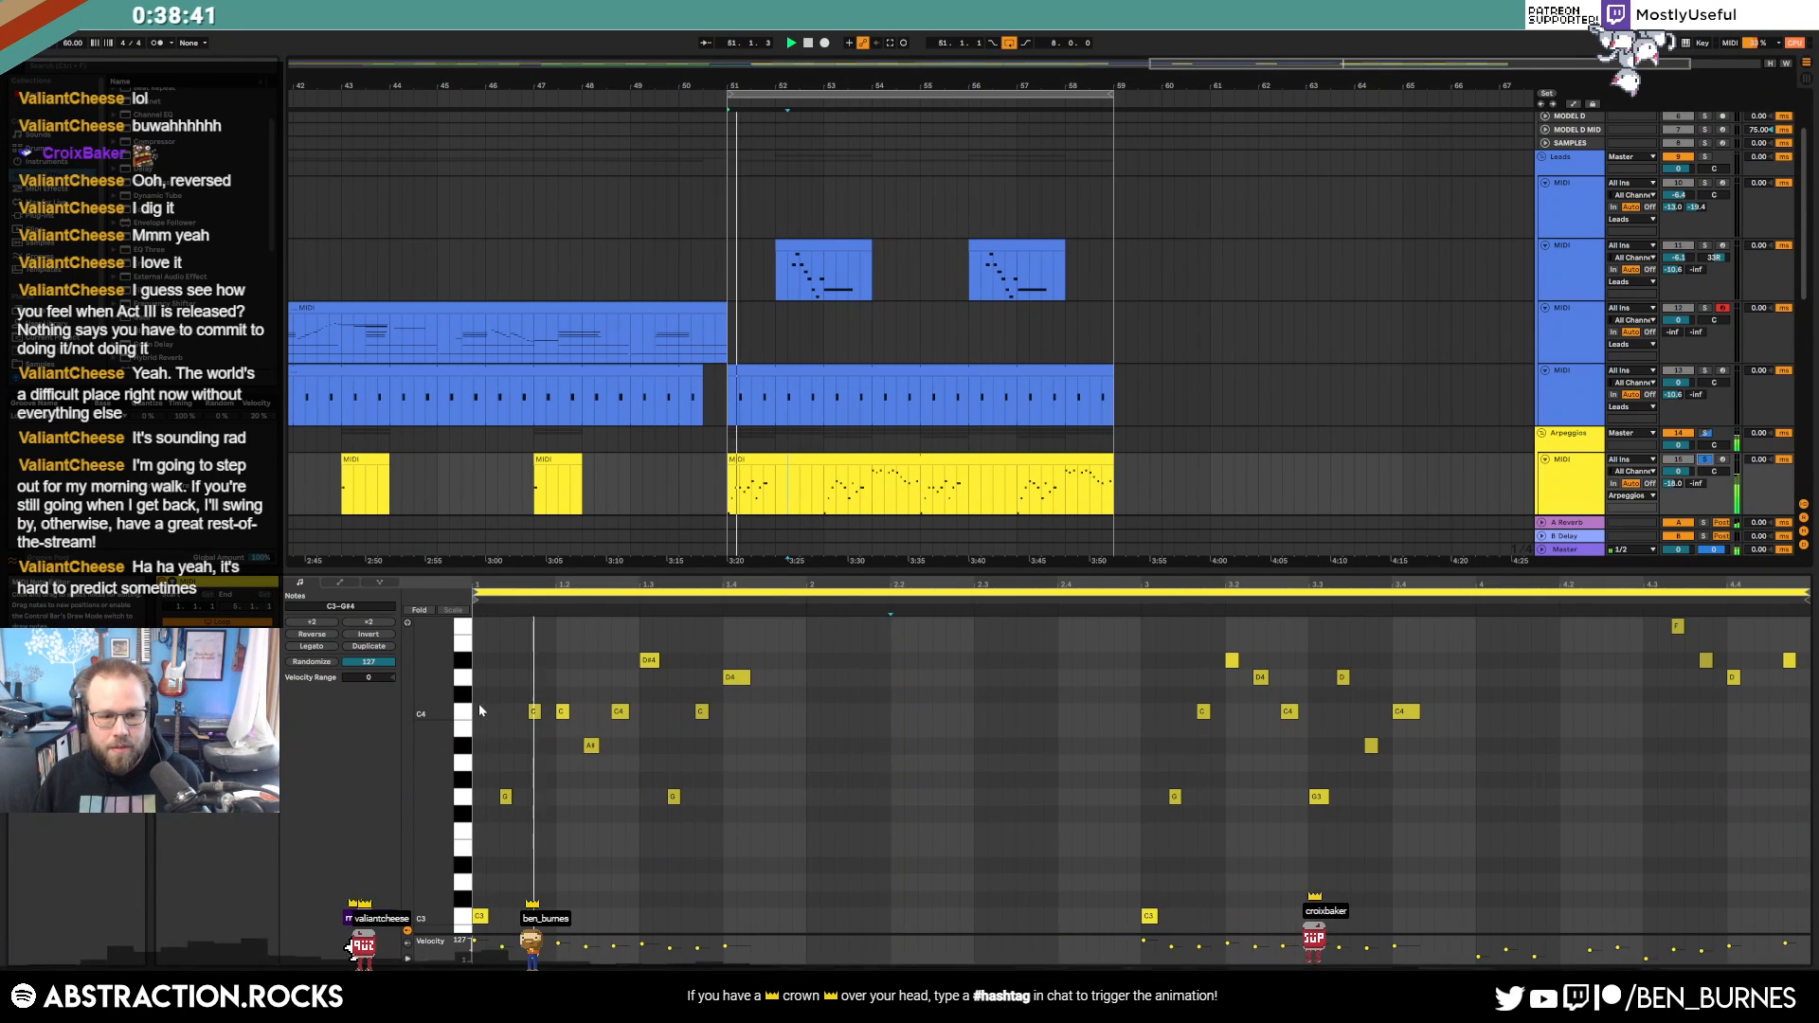
{"action": "key", "text": "space"}
Raise the A#3 note in the first bar of the arpeggio clip to F4.
{"action": "scroll", "coordinate": [481, 792], "scroll_direction": "down", "scroll_amount": 1}
{"action": "left_click", "coordinate": [590, 742]}
{"action": "left_click", "coordinate": [590, 753]}
{"action": "key", "text": "Up"}
{"action": "key", "text": "Up"}
{"action": "key", "text": "Up"}
{"action": "key", "text": "Up"}
{"action": "key", "text": "Up"}
{"action": "key", "text": "Up"}
{"action": "key", "text": "Up"}
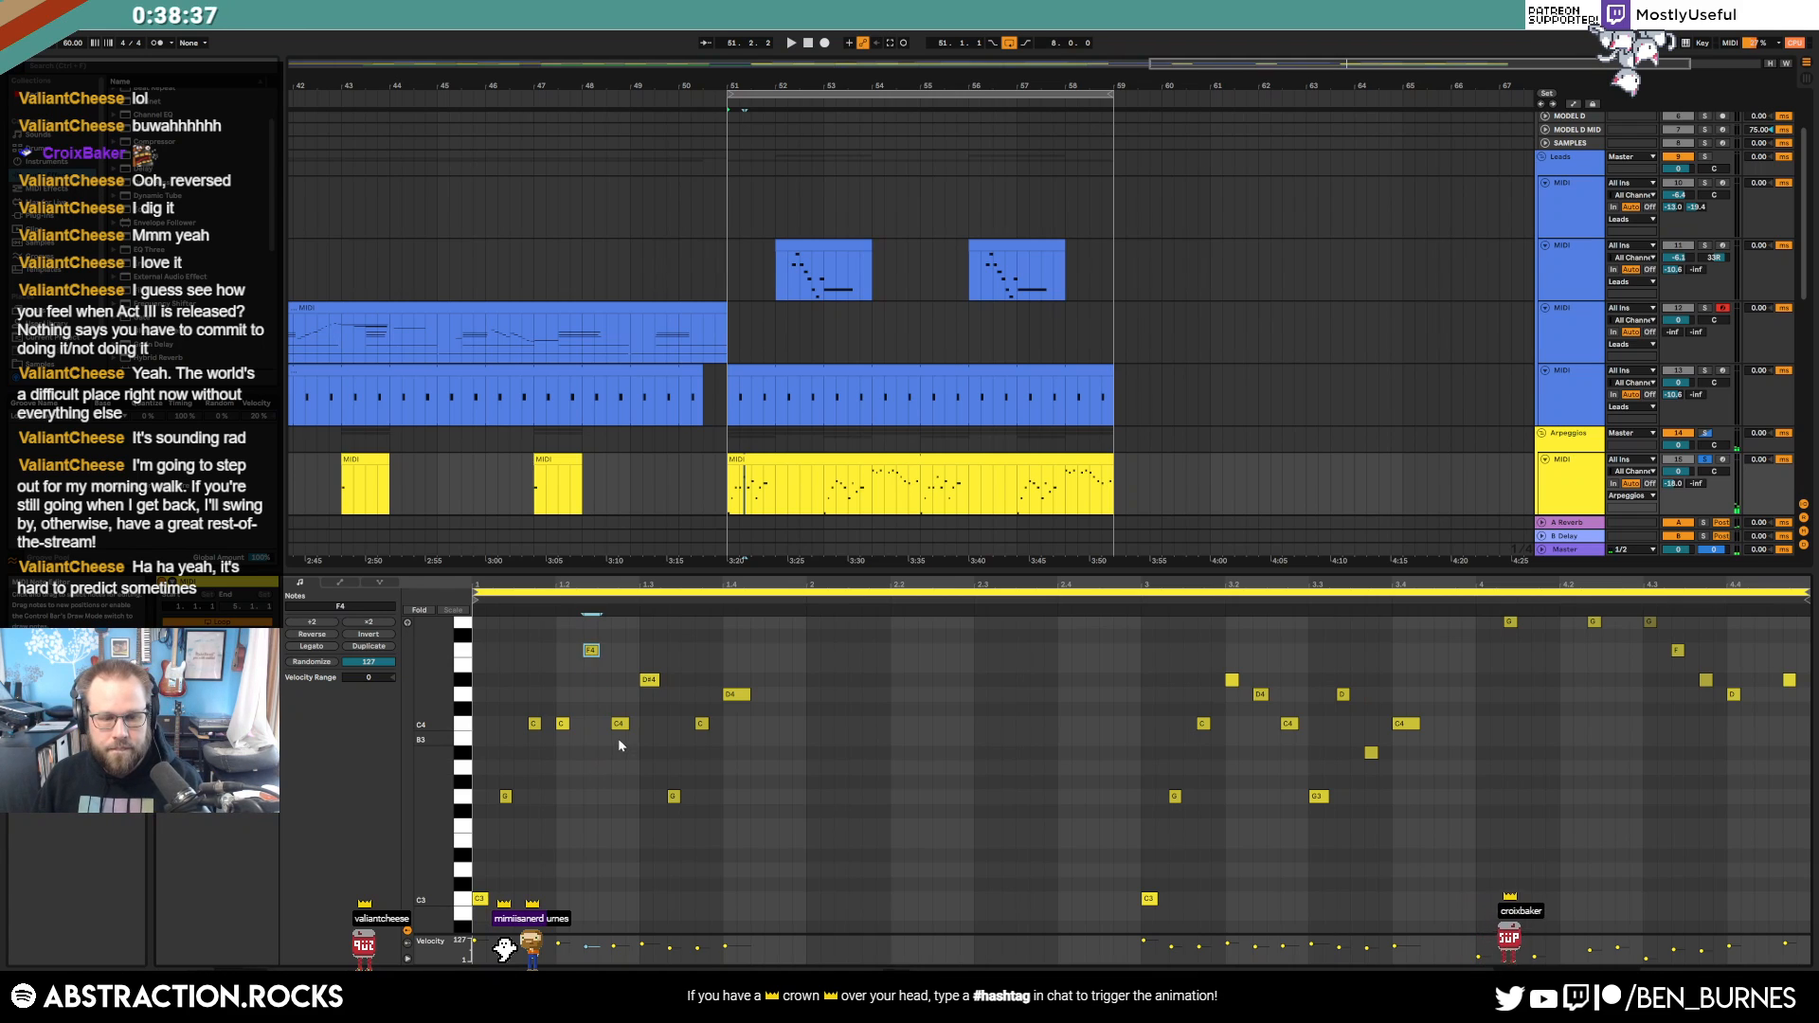
Shorten the arpeggio clip's first C4 note and lengthen the G3 note just before it, checking the phrase in playback.
{"action": "key", "text": "space"}
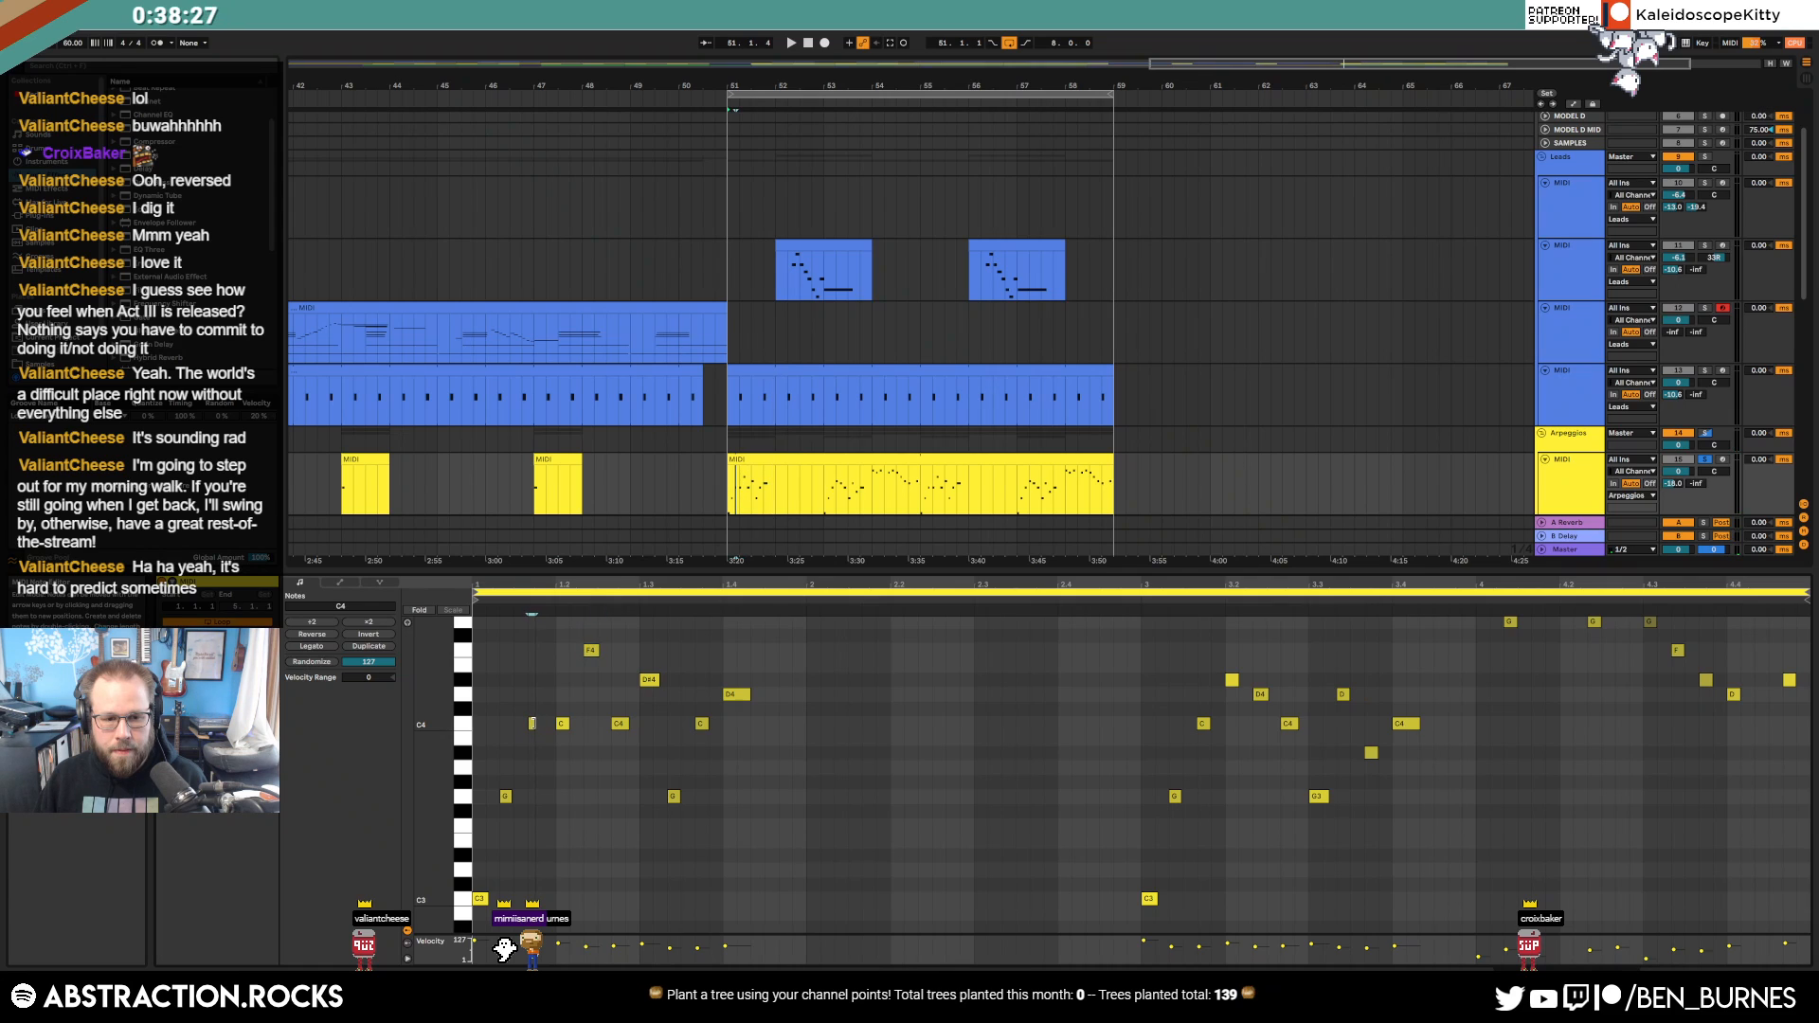
{"action": "left_click", "coordinate": [505, 795]}
{"action": "key", "text": "space"}
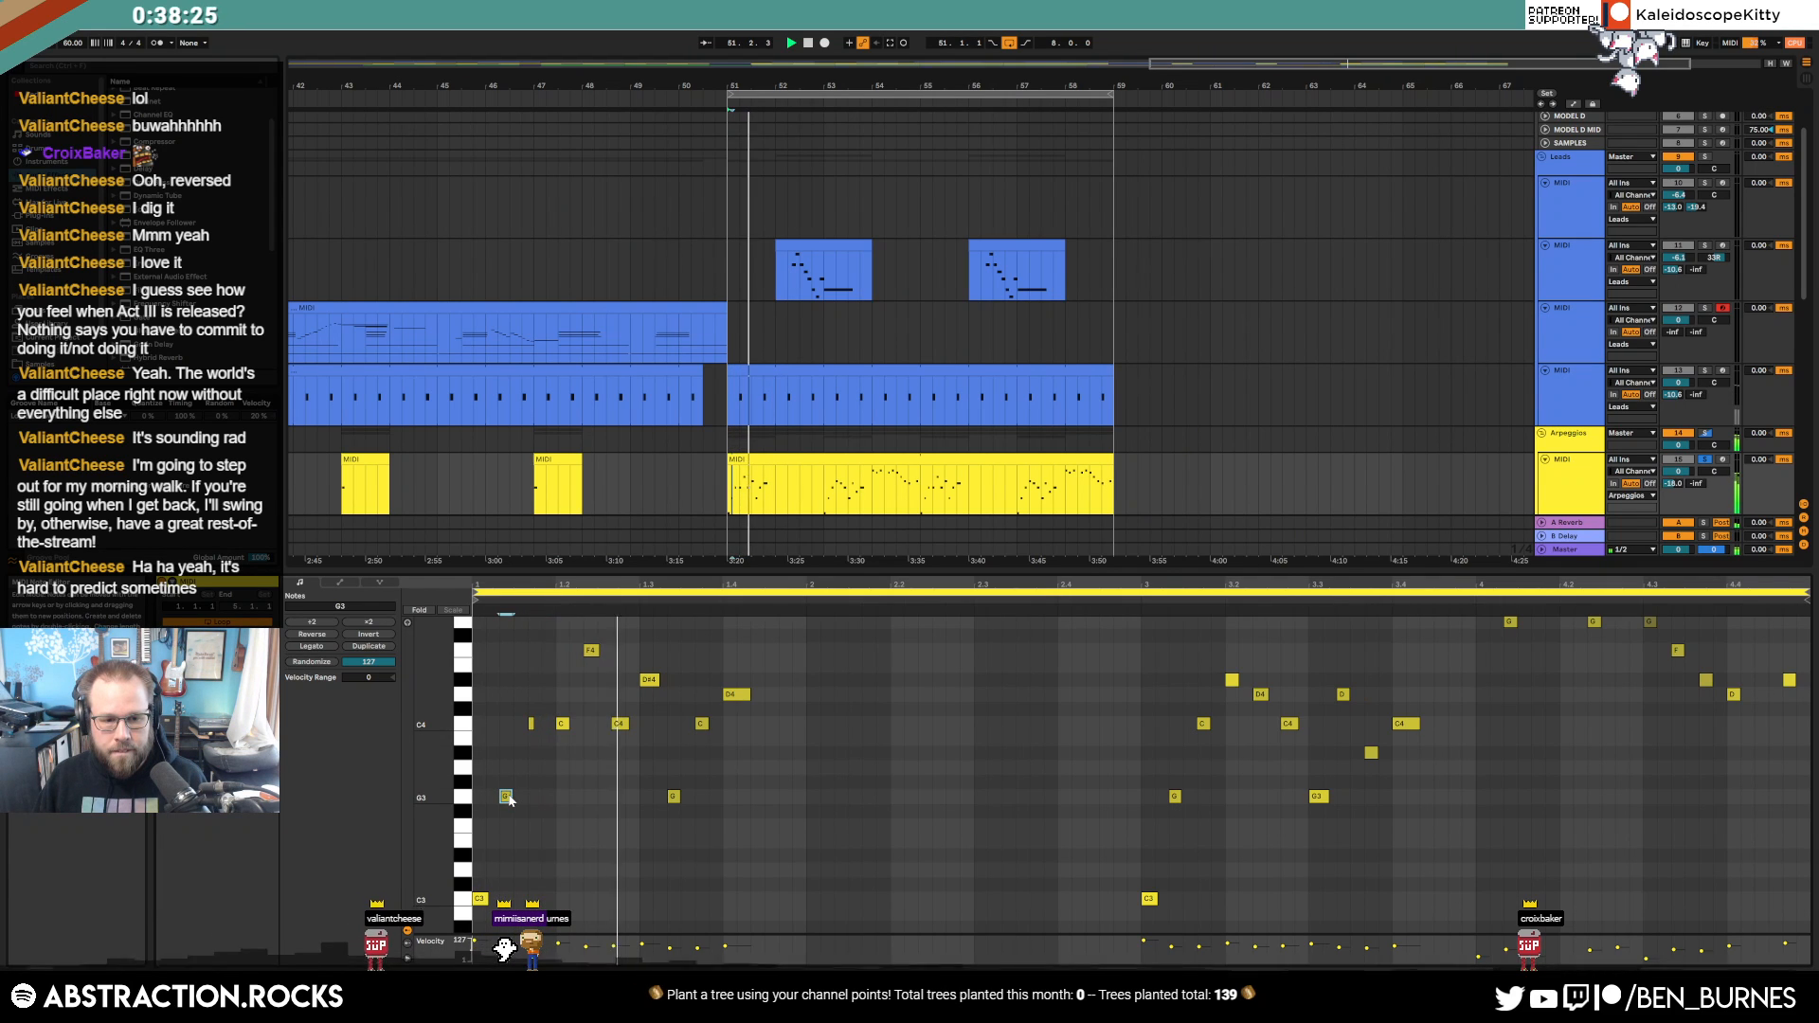
{"action": "key", "text": "space"}
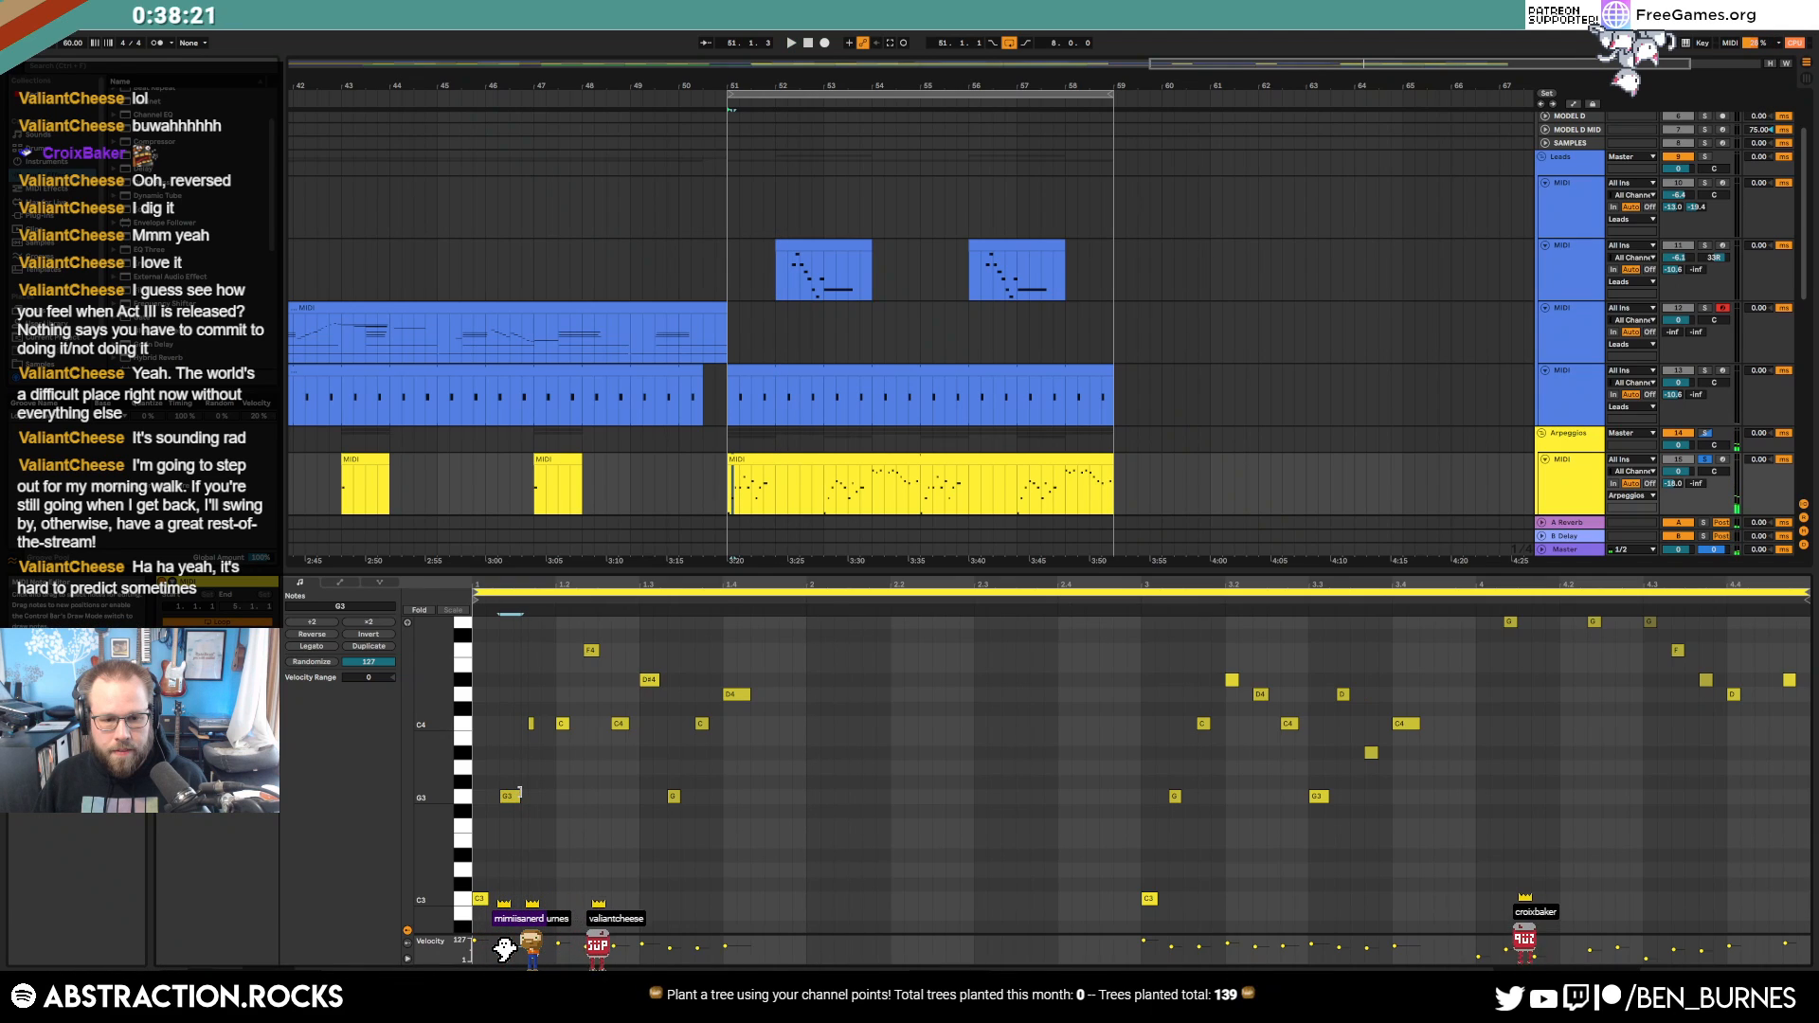
Shorten the D4 note near the end of the arpeggio's first bar and add G3, A#3 and C4 notes after it.
{"action": "left_click", "coordinate": [735, 694]}
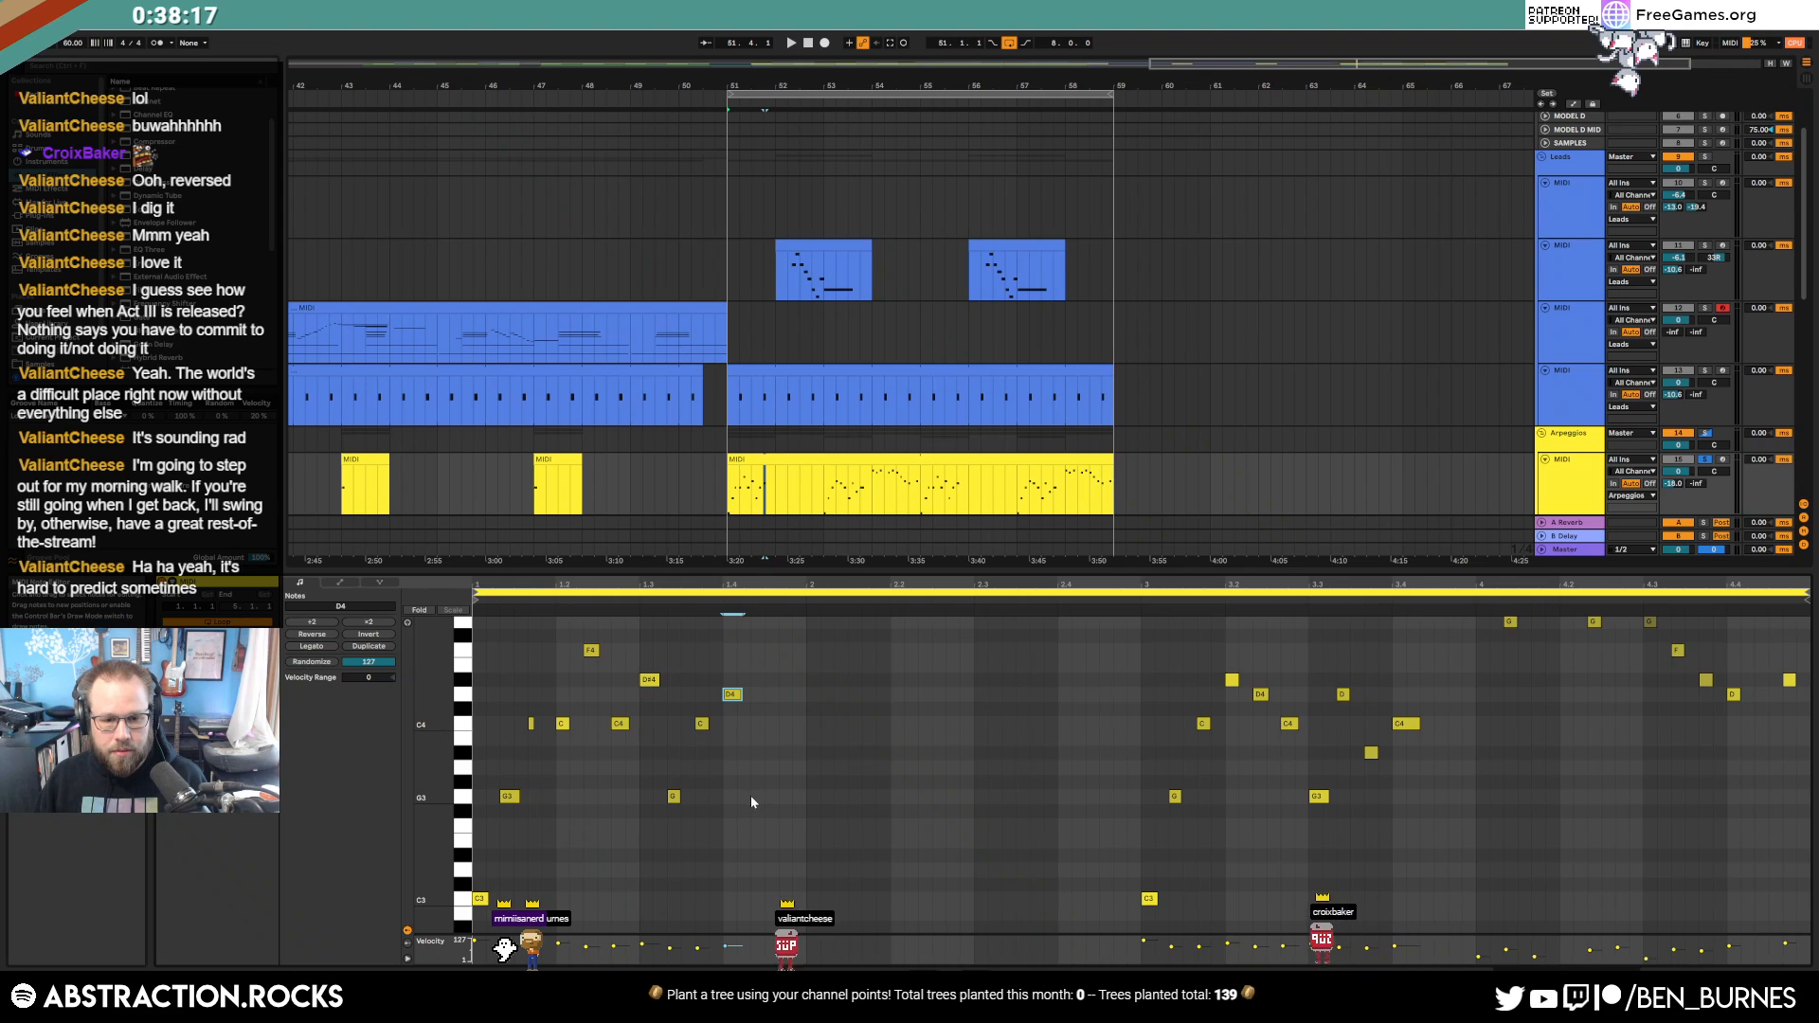
{"action": "double_click", "coordinate": [754, 795]}
{"action": "double_click", "coordinate": [782, 752]}
{"action": "left_click", "coordinate": [806, 726]}
{"action": "double_click", "coordinate": [811, 725]}
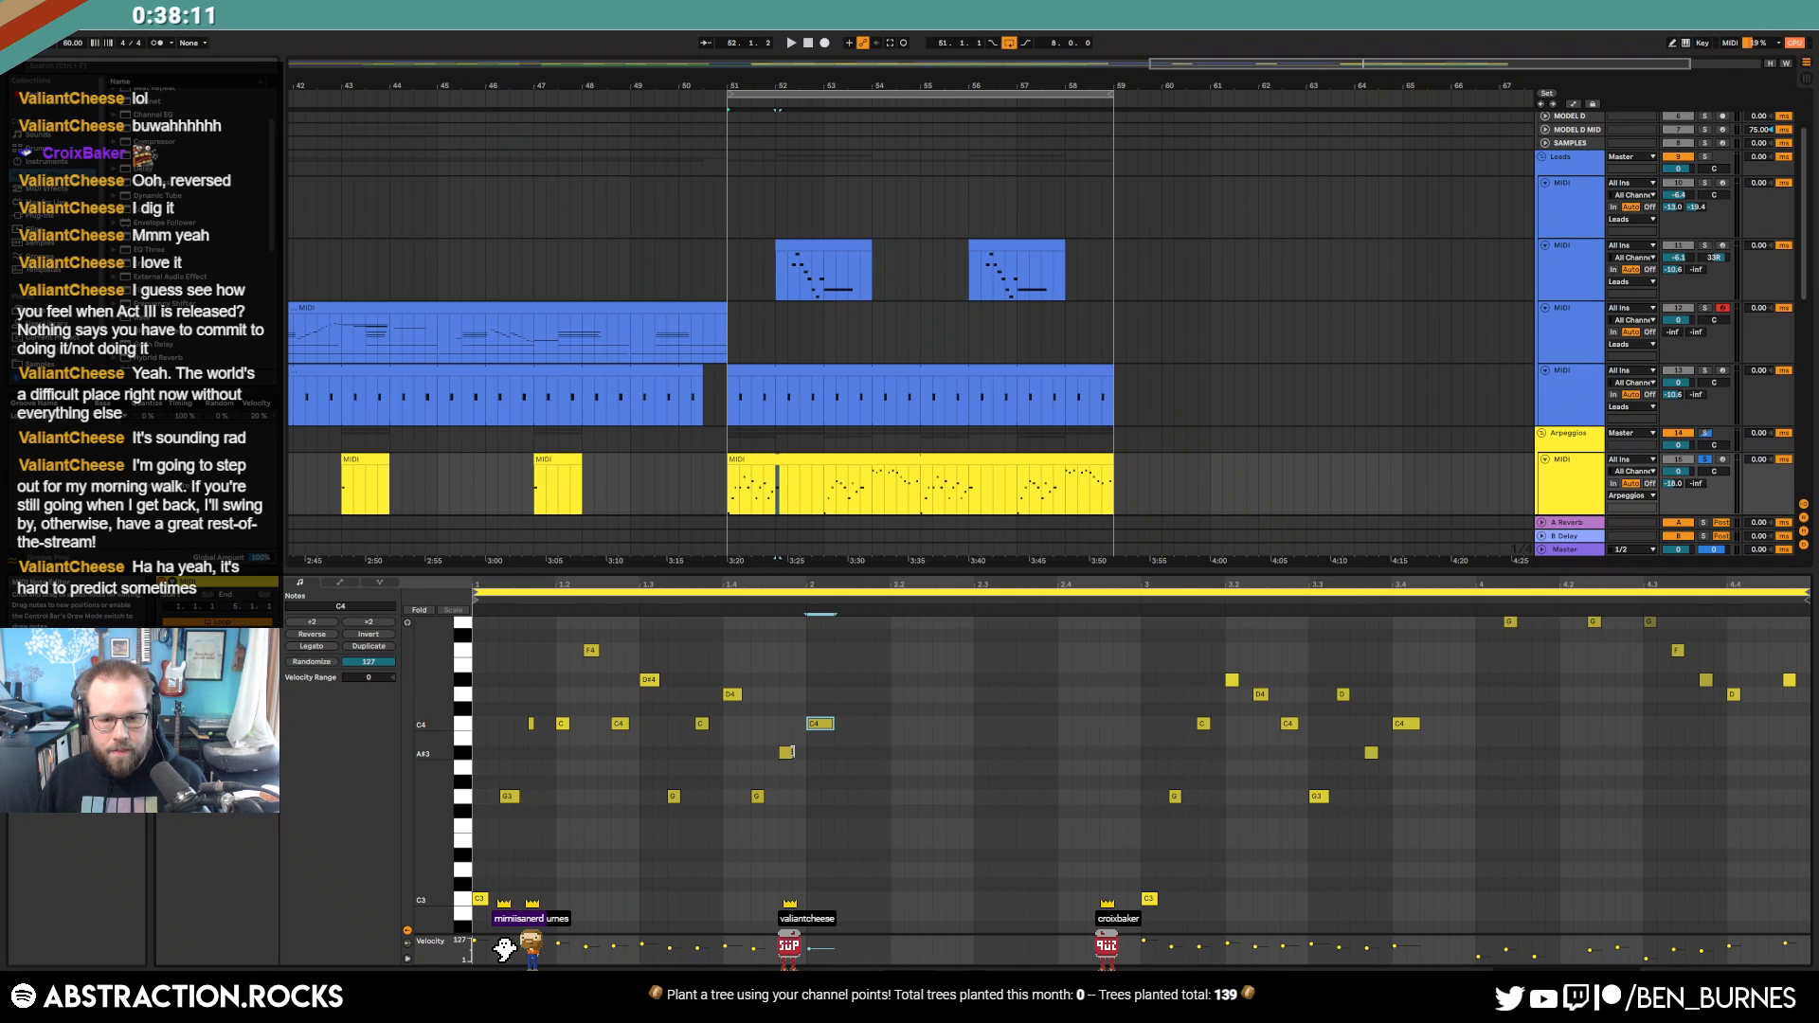
Shorten the added G3 and the note after it, and try the two final notes of the phrase at C4 and C#4.
{"action": "left_click", "coordinate": [756, 796]}
{"action": "key", "text": "space"}
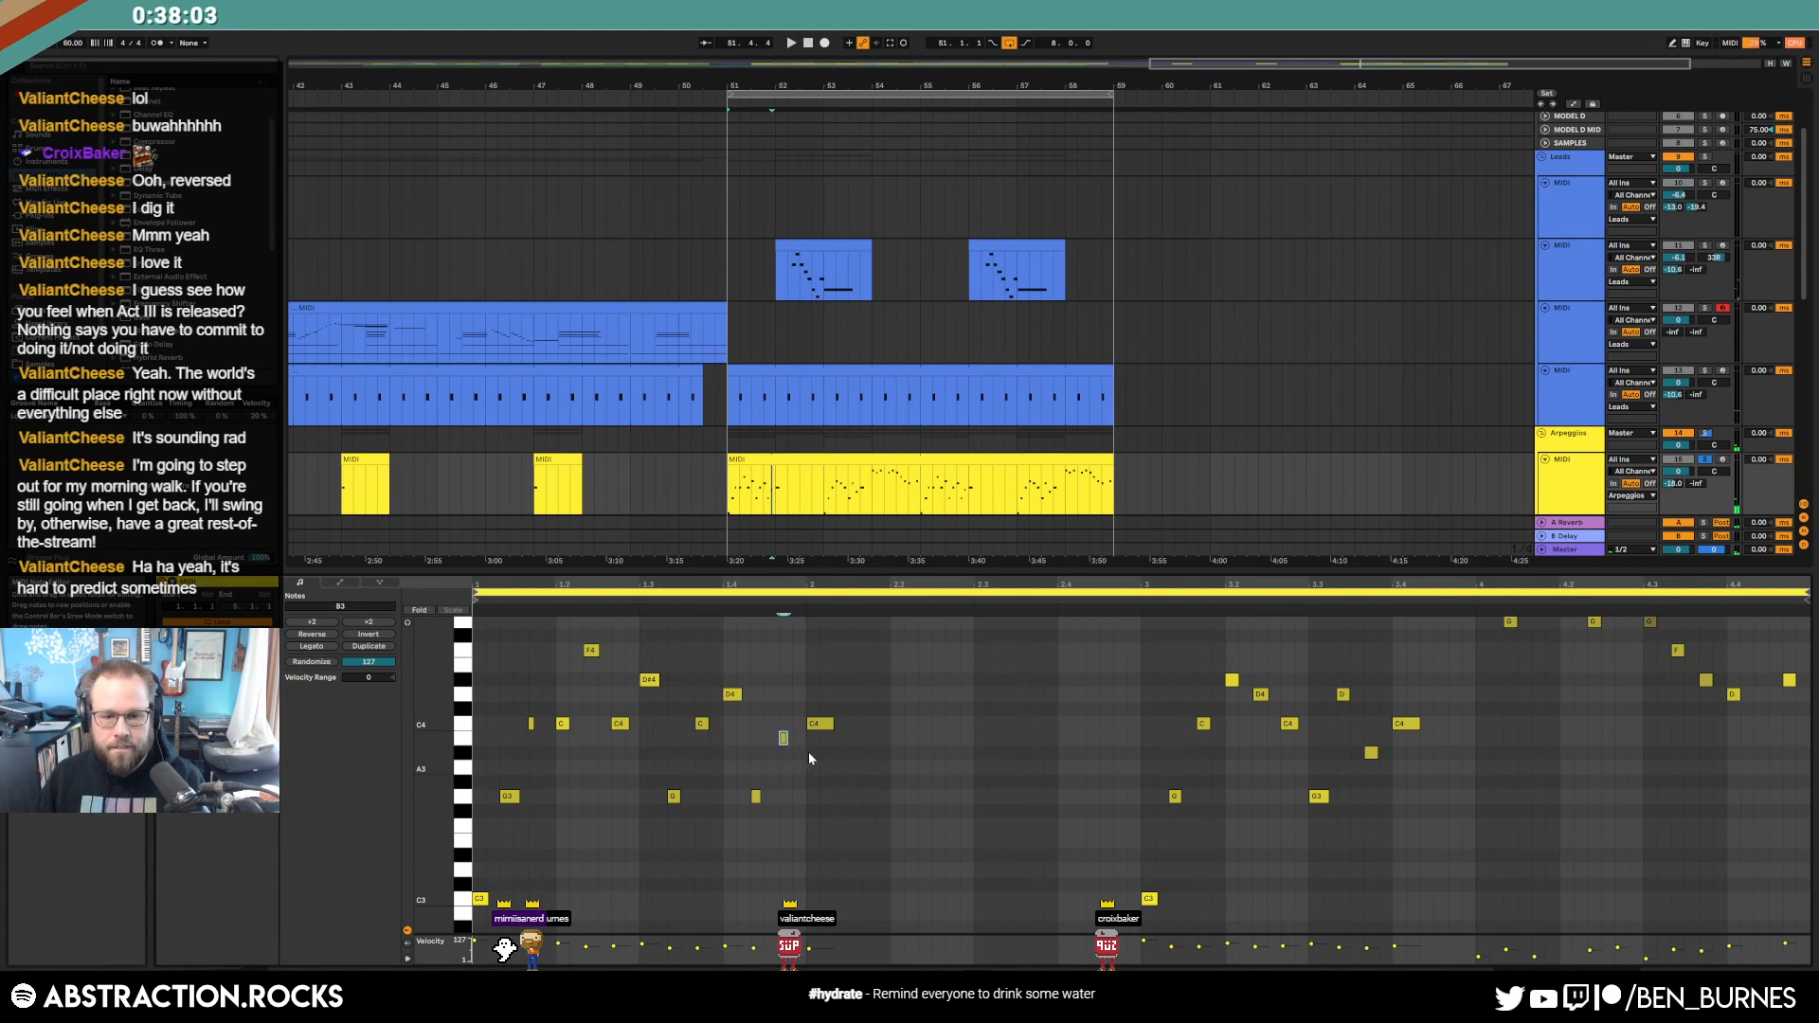
{"action": "left_click", "coordinate": [817, 723]}
{"action": "key", "text": "Up"}
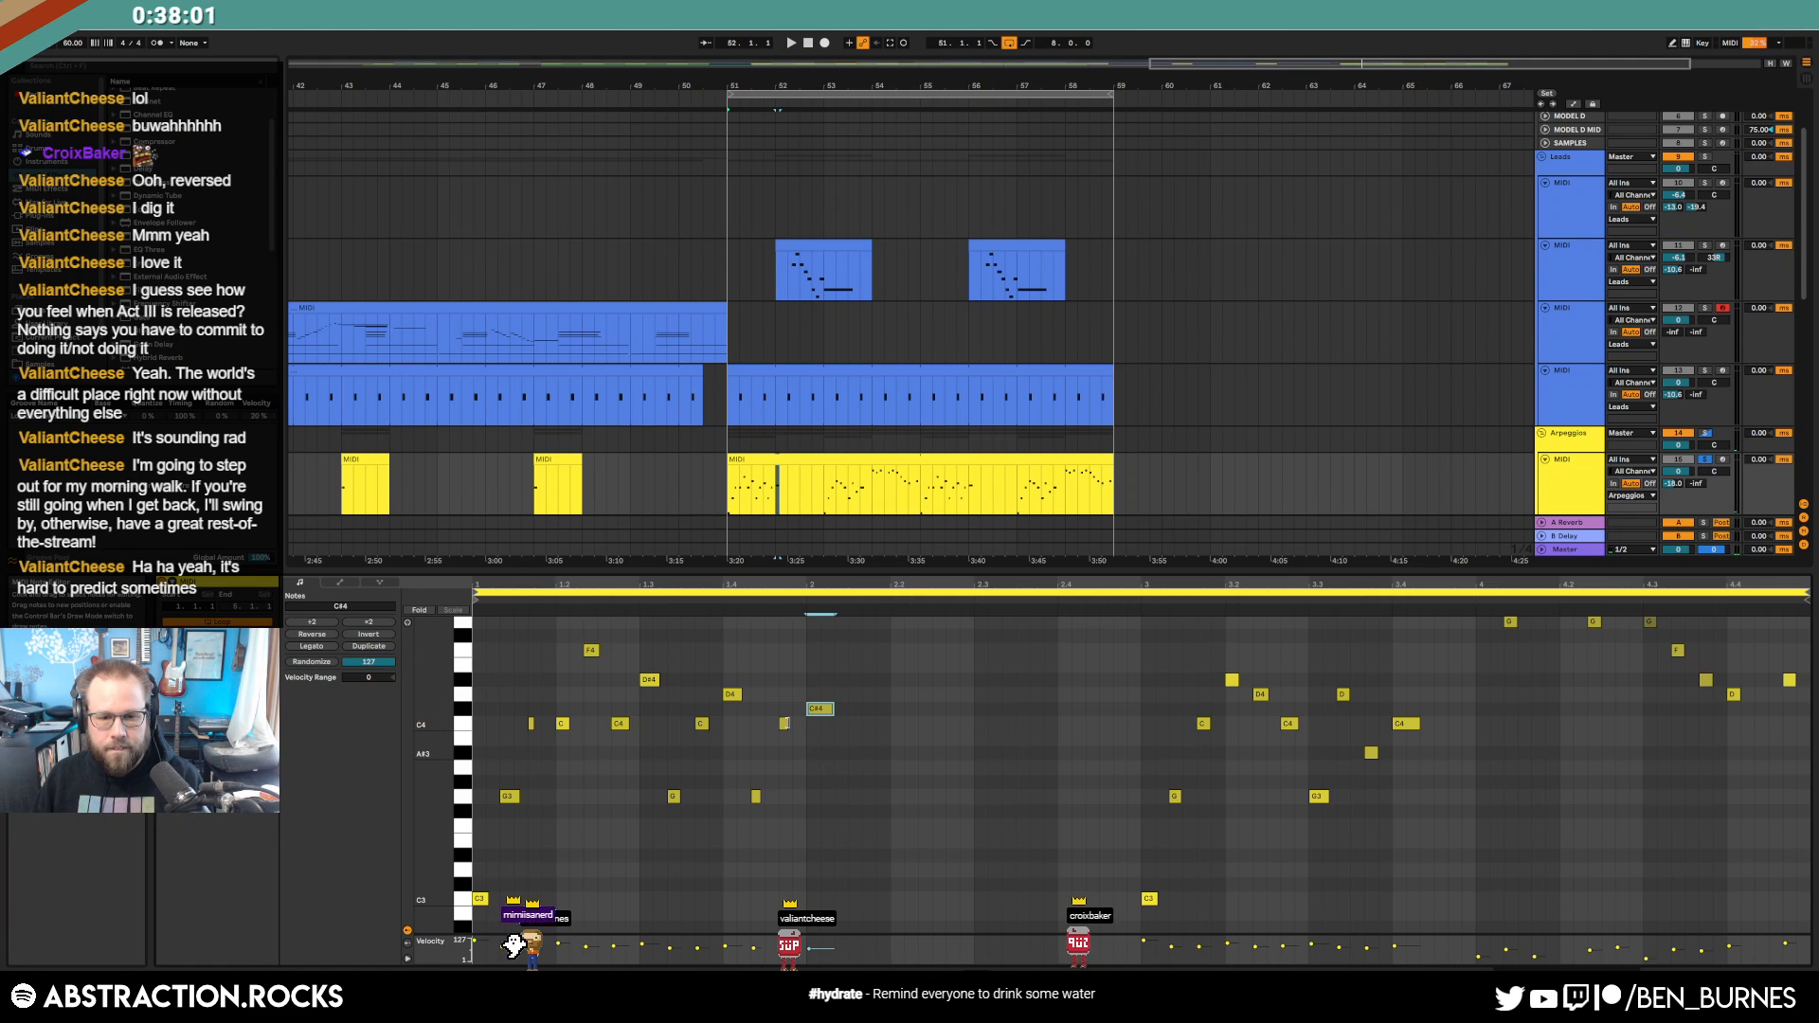
{"action": "key", "text": "space"}
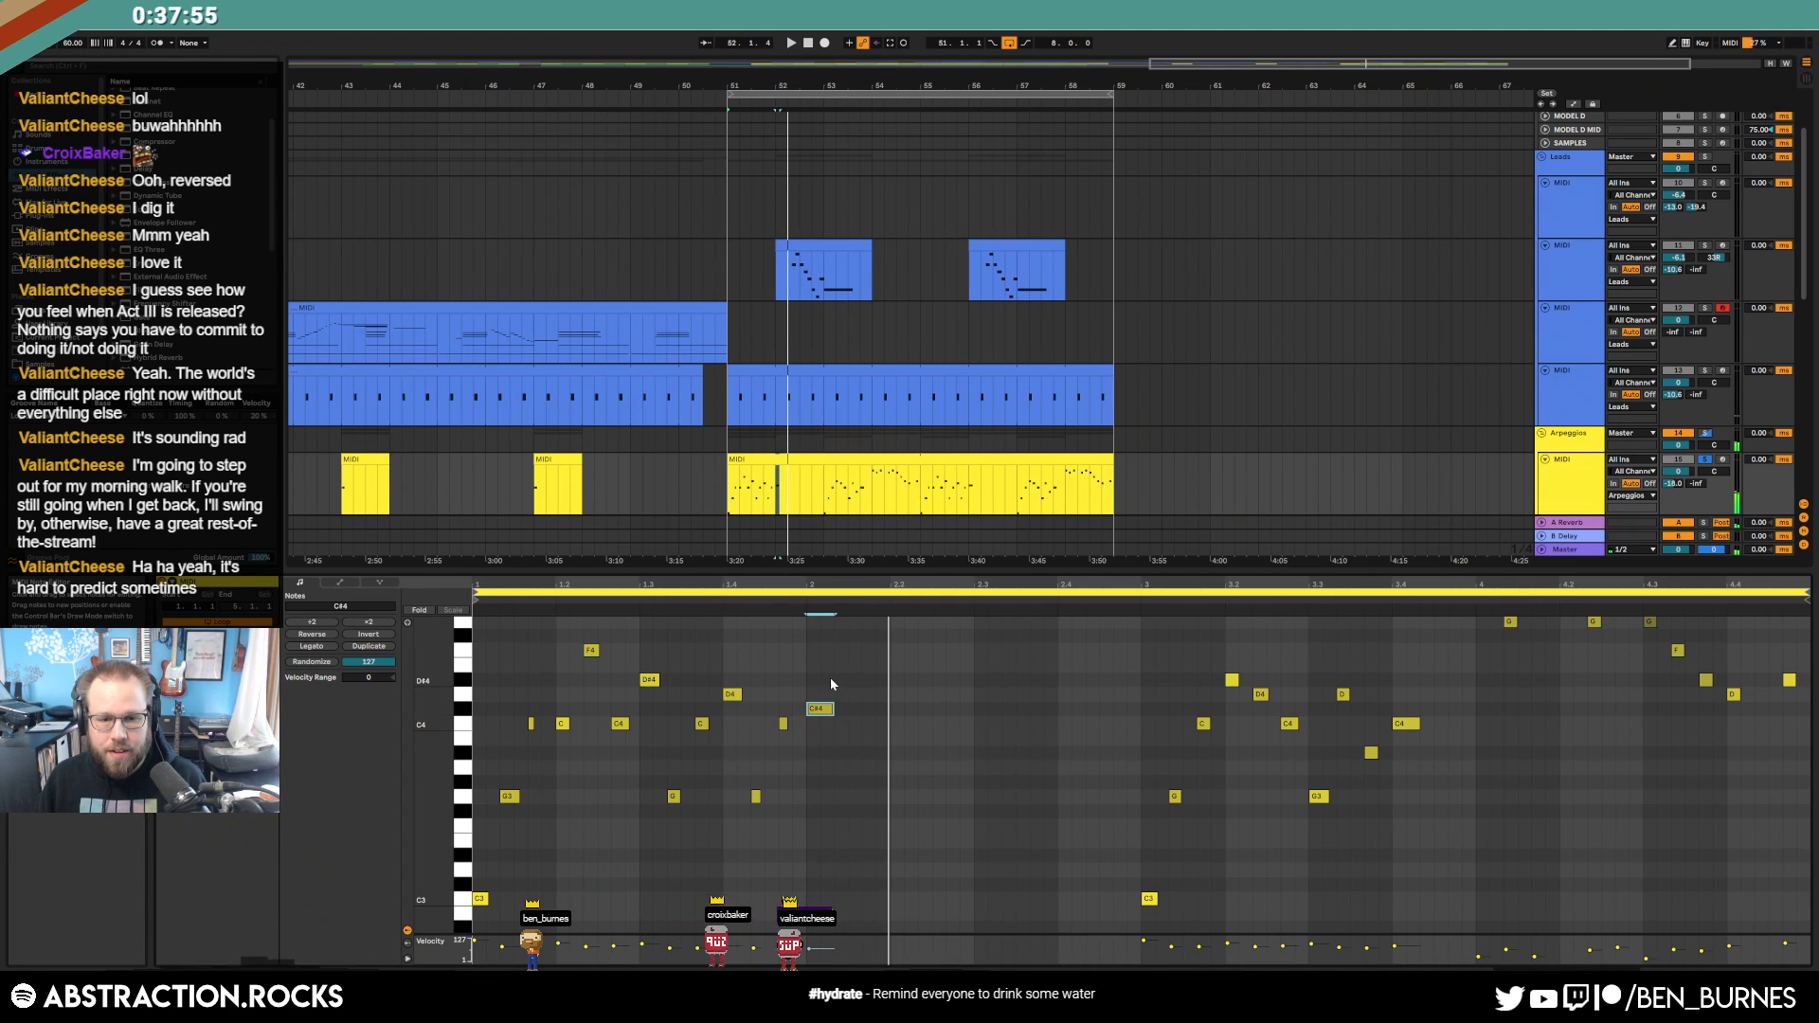
Try the last two notes of the arpeggio phrase at G#3 and A#3, listening to the result.
{"action": "left_click_drag", "start_coordinate": [782, 675], "coordinate": [830, 738]}
{"action": "key", "text": "Down"}
{"action": "left_click", "coordinate": [784, 738]}
{"action": "key", "text": "Down"}
{"action": "left_click_drag", "start_coordinate": [843, 775], "coordinate": [843, 774]}
{"action": "key", "text": "Down"}
{"action": "key", "text": "Down"}
{"action": "key", "text": "space"}
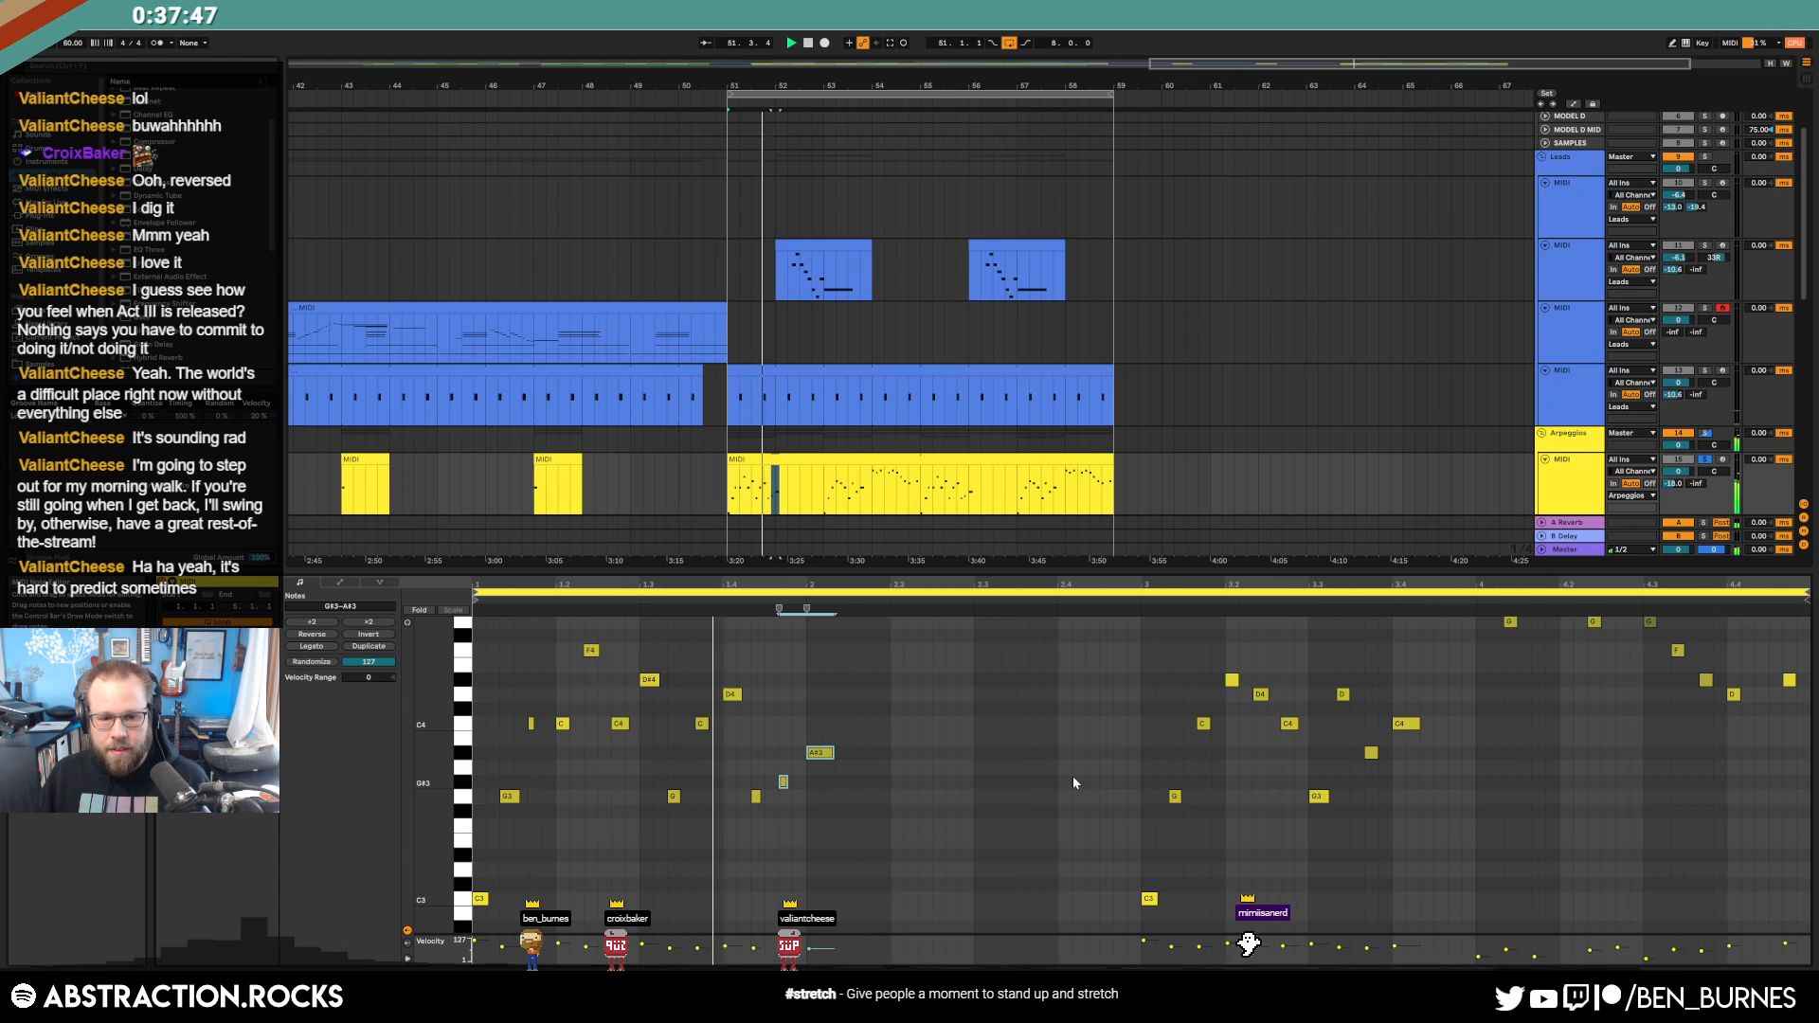
{"action": "key", "text": "space"}
Undo the last transposition and move the short note before the phrase's final C4 to A#3, checking it in playback.
{"action": "key", "text": "ctrl+z"}
{"action": "left_click", "coordinate": [633, 602]}
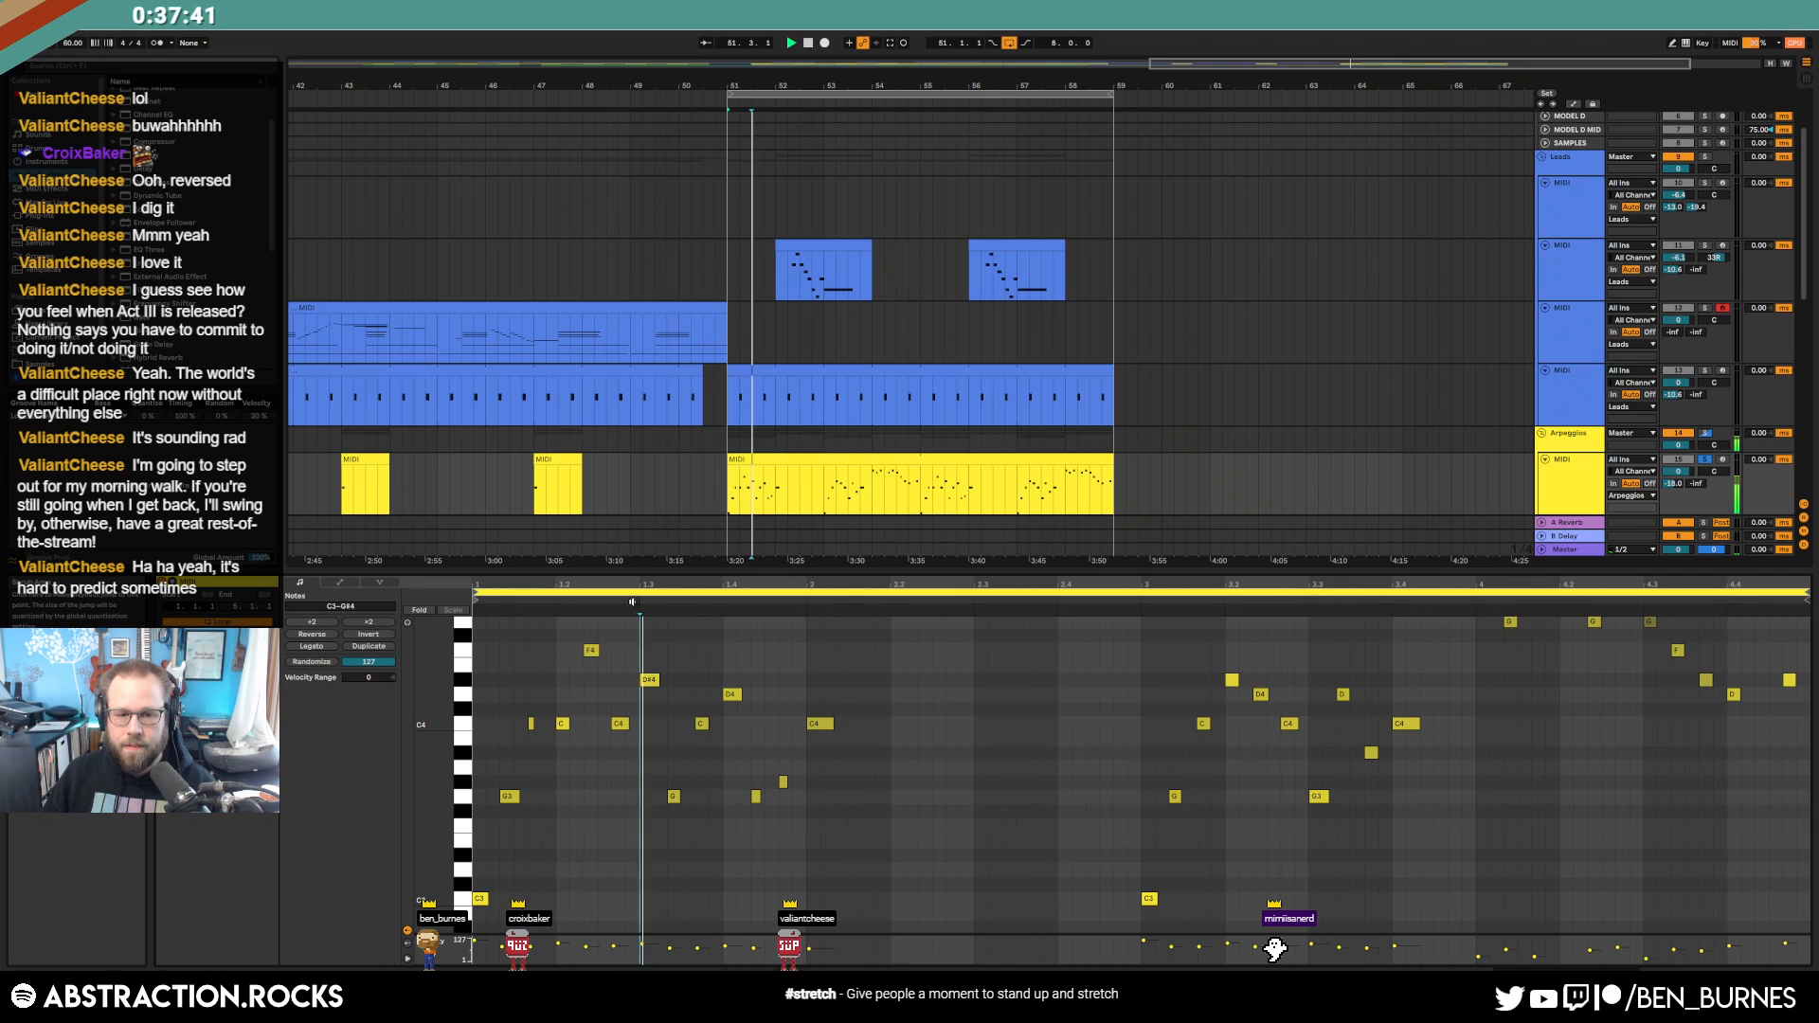
{"action": "left_click_drag", "start_coordinate": [782, 781], "coordinate": [783, 753]}
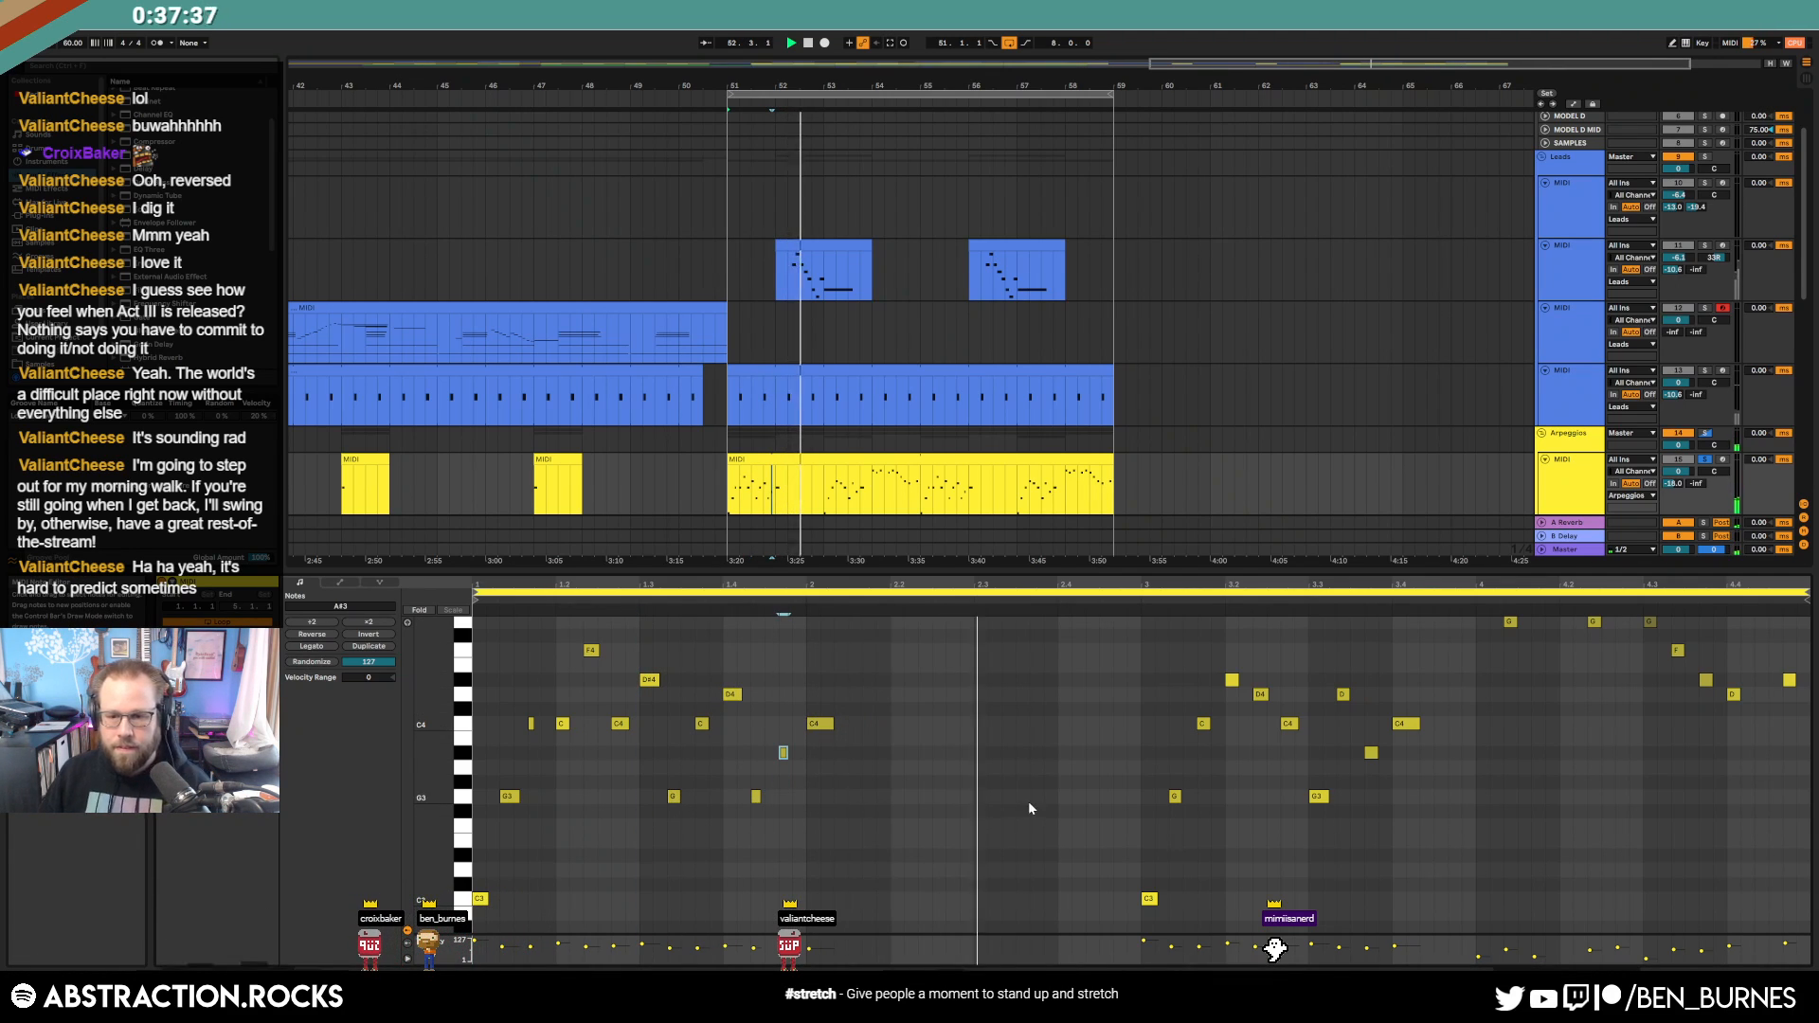
{"action": "left_click", "coordinate": [736, 720]}
{"action": "key", "text": "space"}
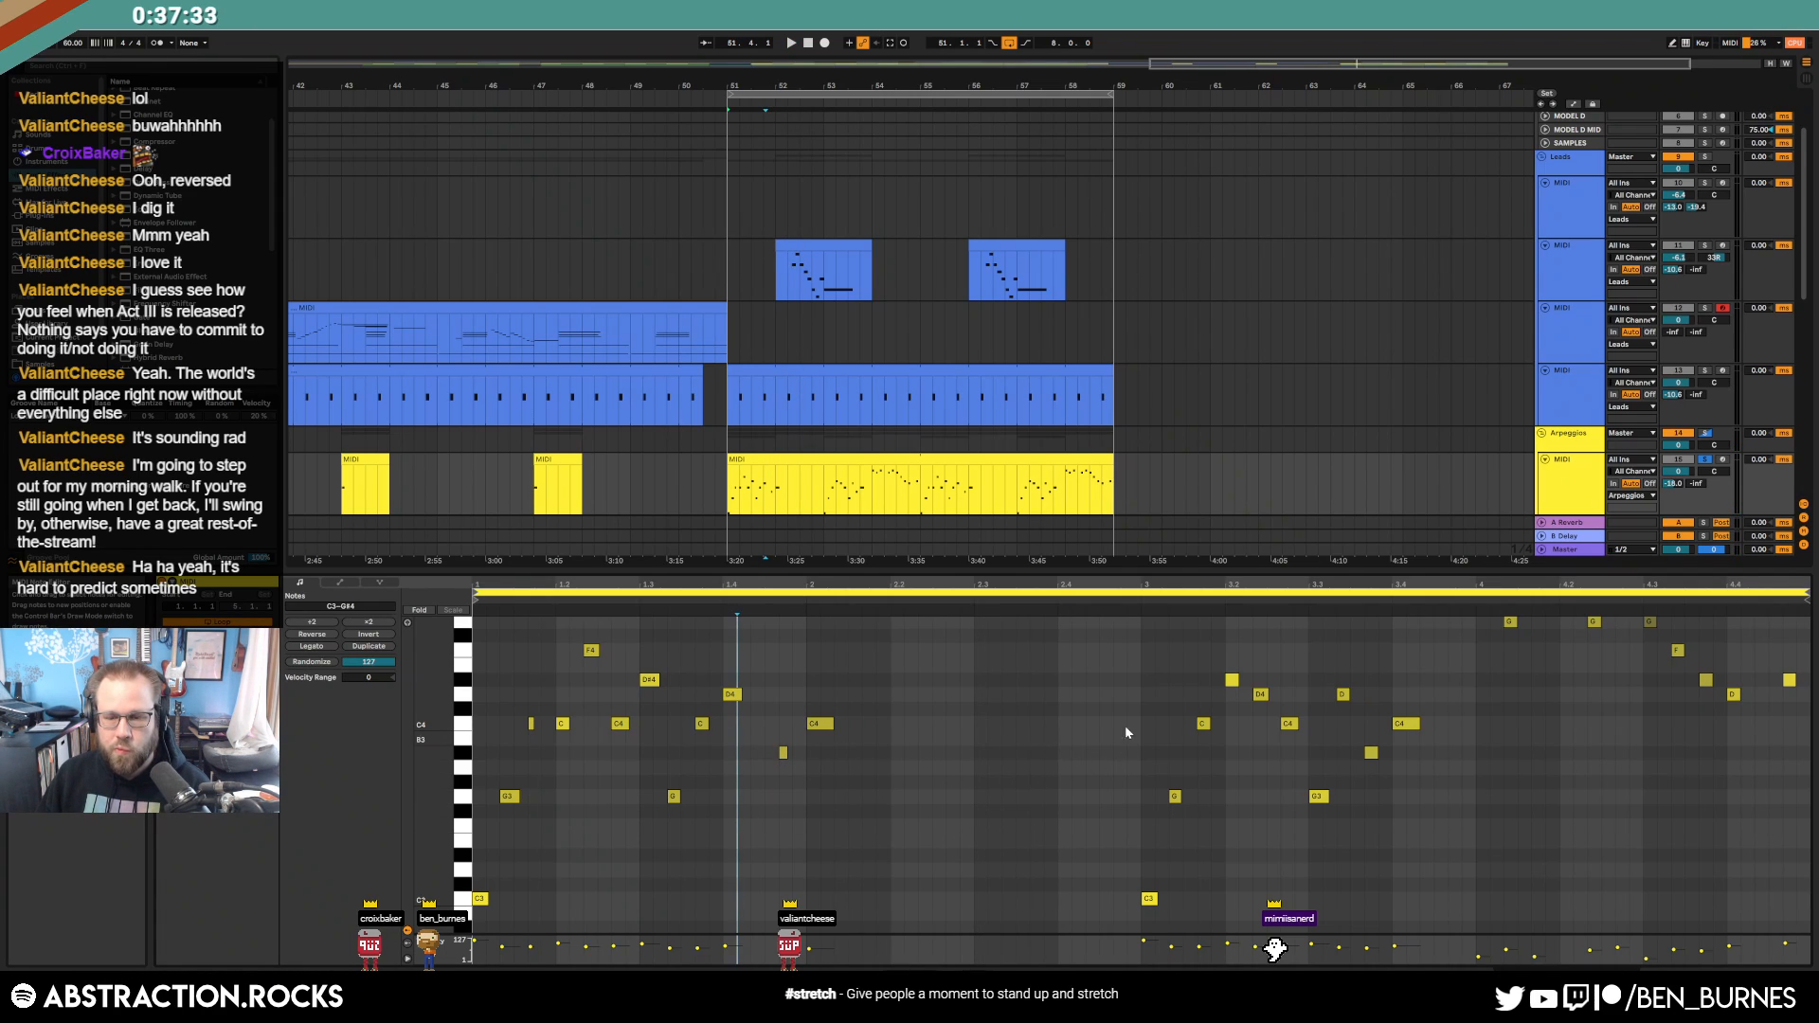
Replace the opening phrase of the lower arpeggio clip at bar 51 with a copy of the upper arpeggio clip's opening phrase.
{"action": "key", "text": "space"}
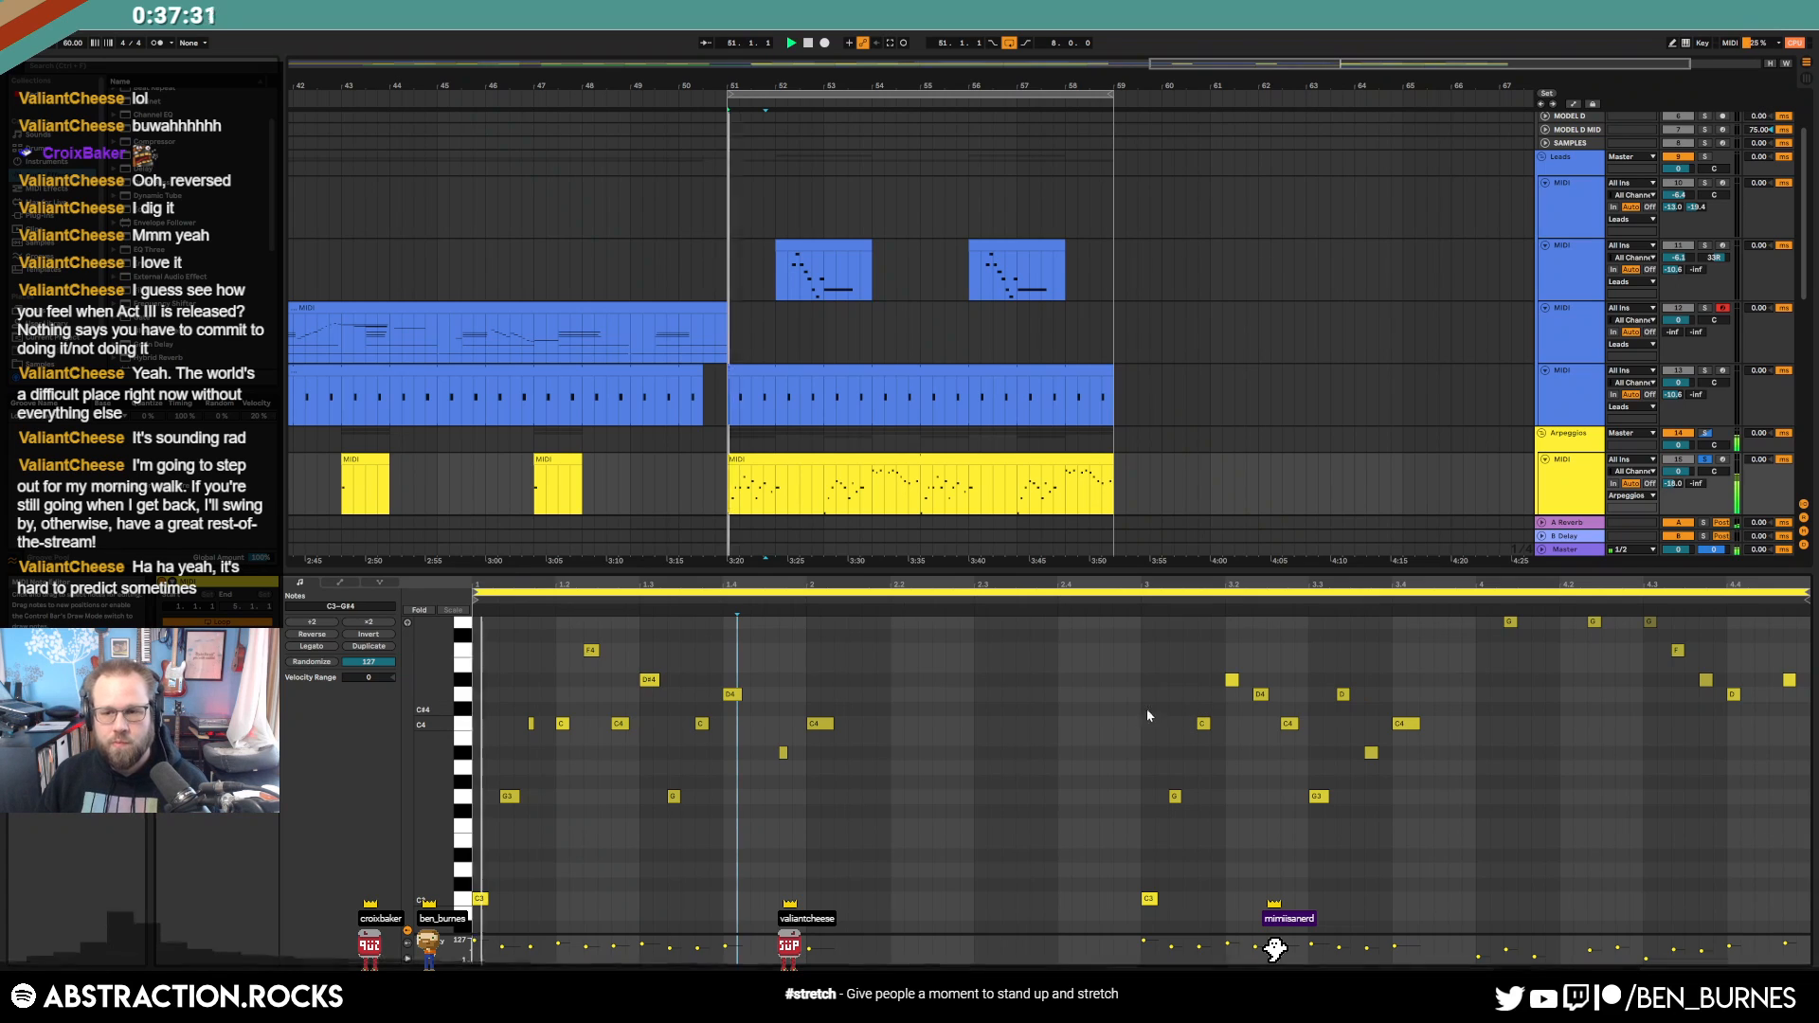
{"action": "scroll", "coordinate": [1294, 459], "scroll_direction": "down", "scroll_amount": 2}
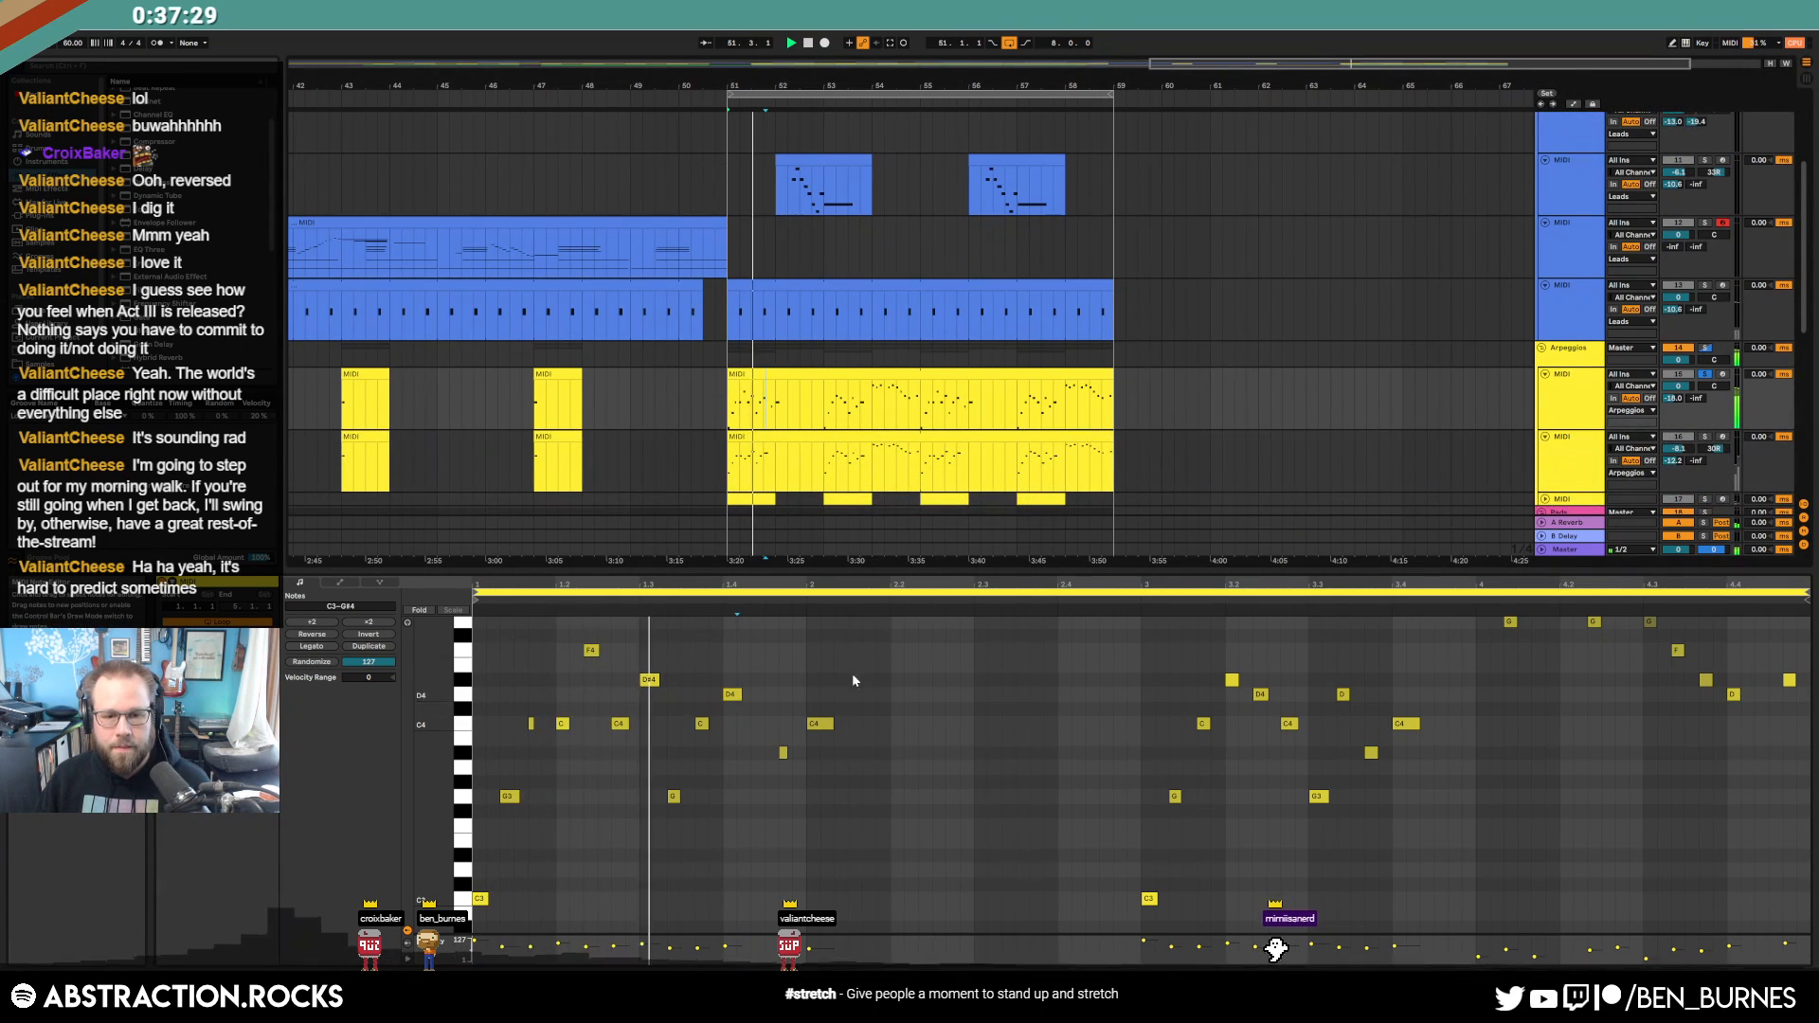
{"action": "left_click_drag", "start_coordinate": [835, 633], "coordinate": [443, 933]}
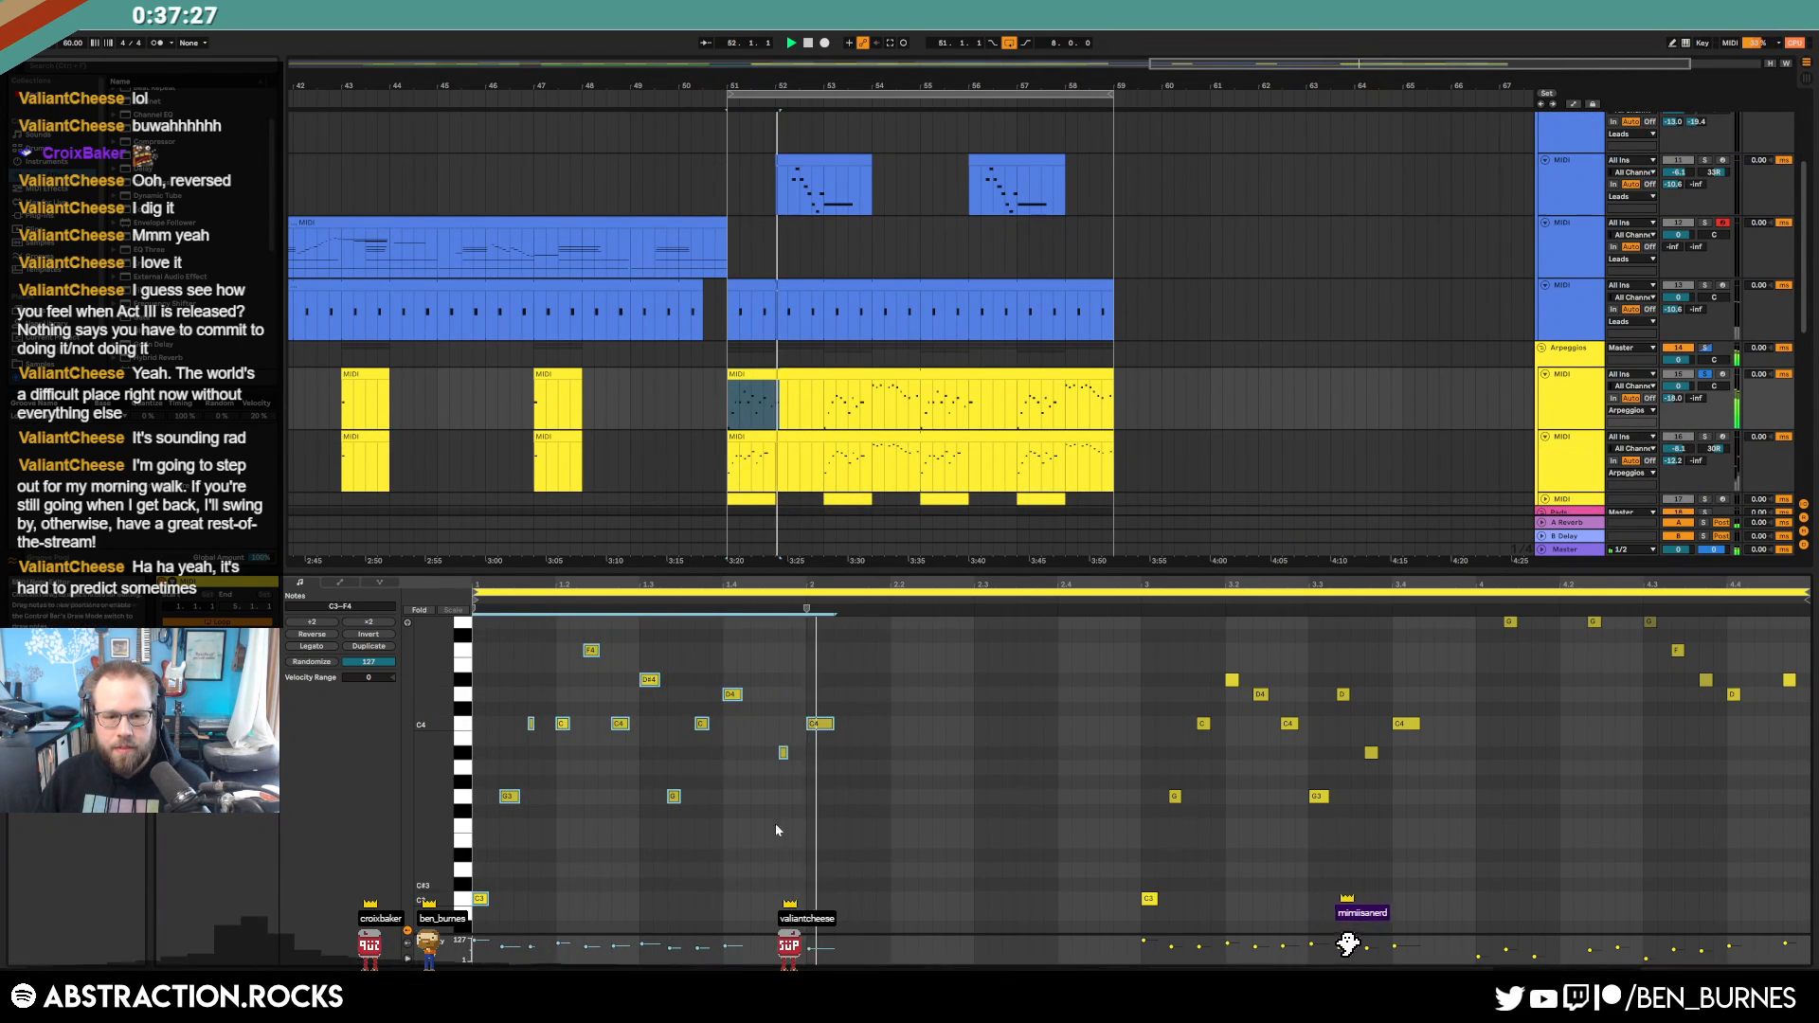
{"action": "left_click", "coordinate": [755, 436]}
{"action": "key", "text": "space"}
{"action": "left_click", "coordinate": [475, 678]}
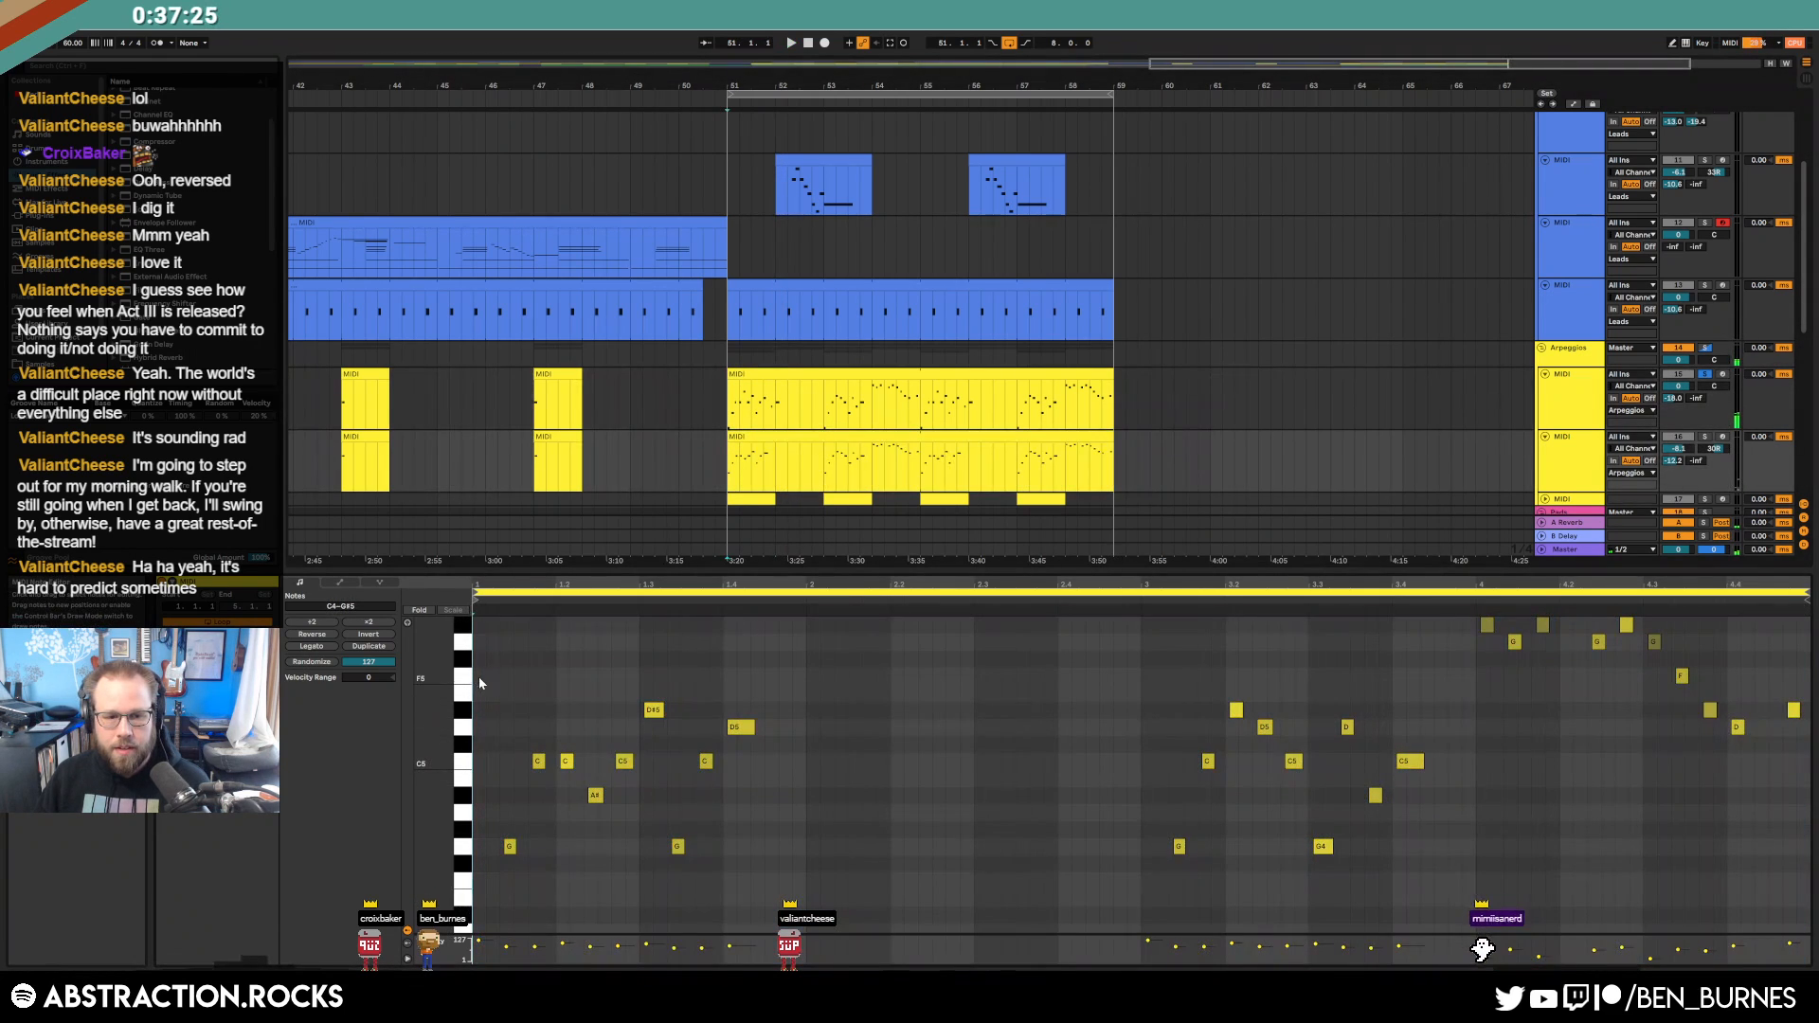
{"action": "scroll", "coordinate": [758, 720], "scroll_direction": "down", "scroll_amount": 3}
{"action": "left_click_drag", "start_coordinate": [780, 657], "coordinate": [369, 965]}
{"action": "key", "text": "Delete"}
{"action": "key", "text": "ctrl+z"}
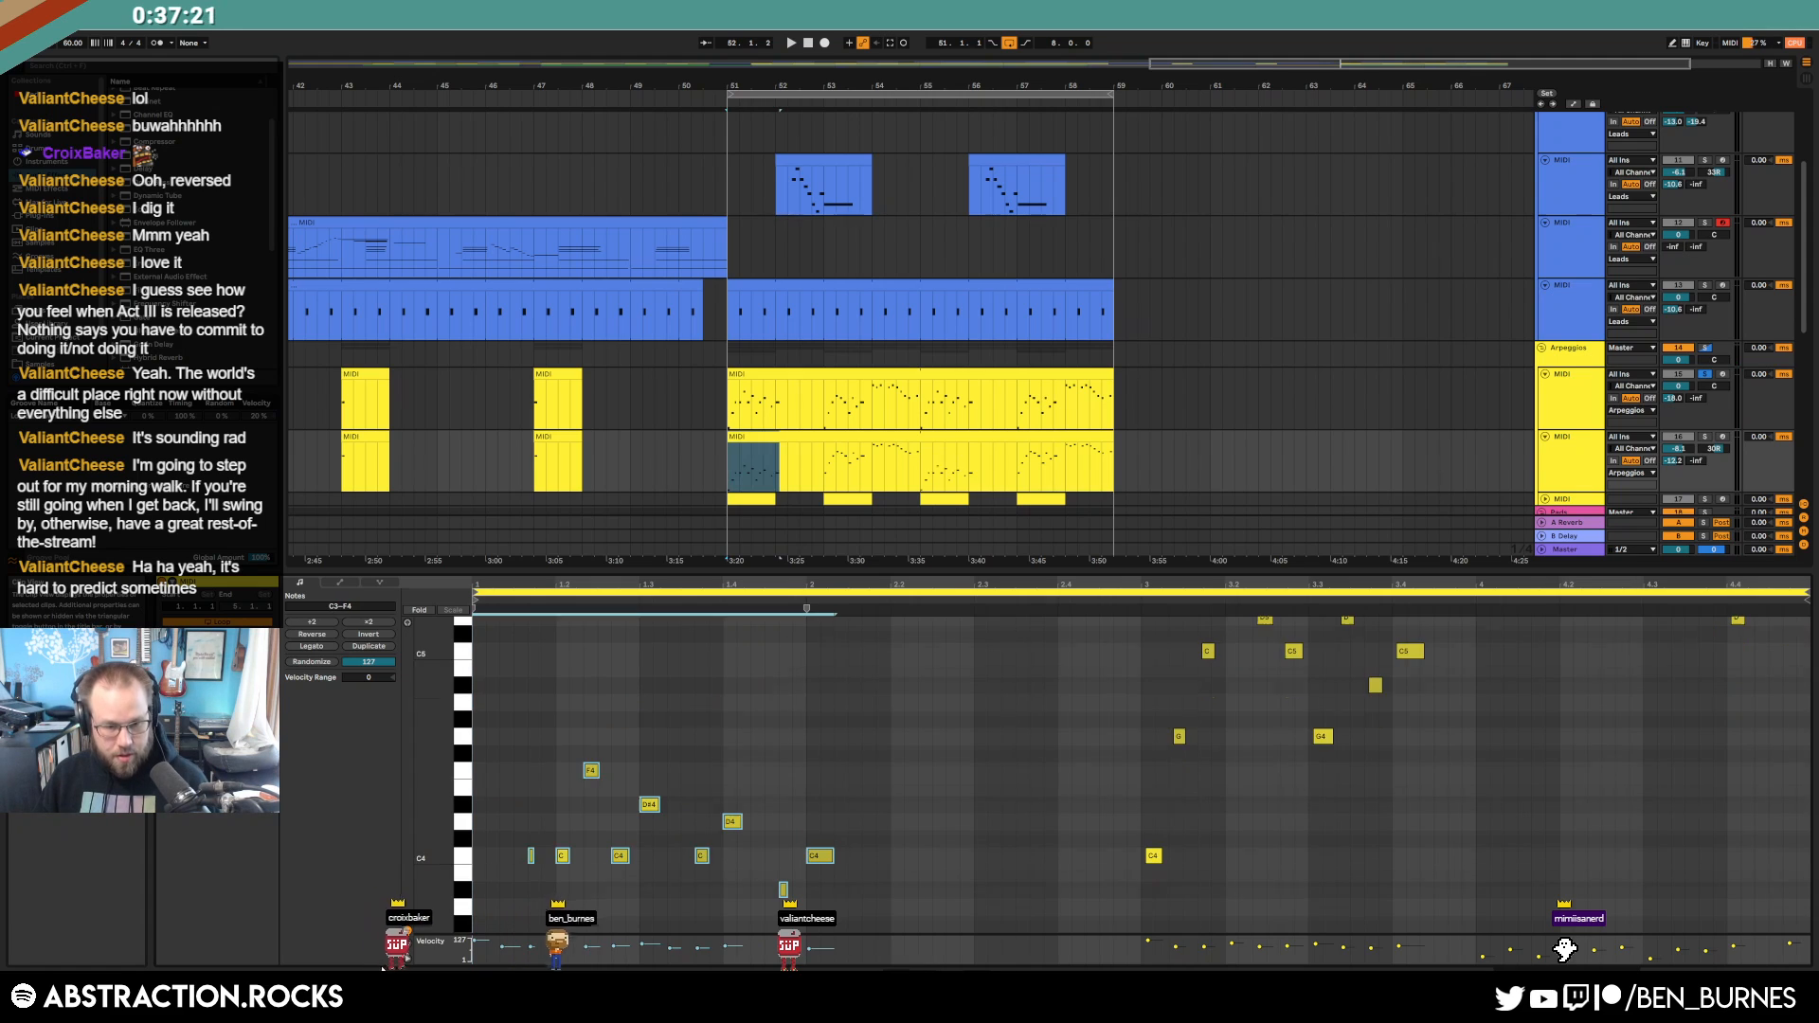
Transpose the pasted phrase up an octave and align its first note with the clip start, checking it in playback.
{"action": "left_click_drag", "start_coordinate": [817, 717], "coordinate": [823, 722]}
{"action": "key", "text": "space"}
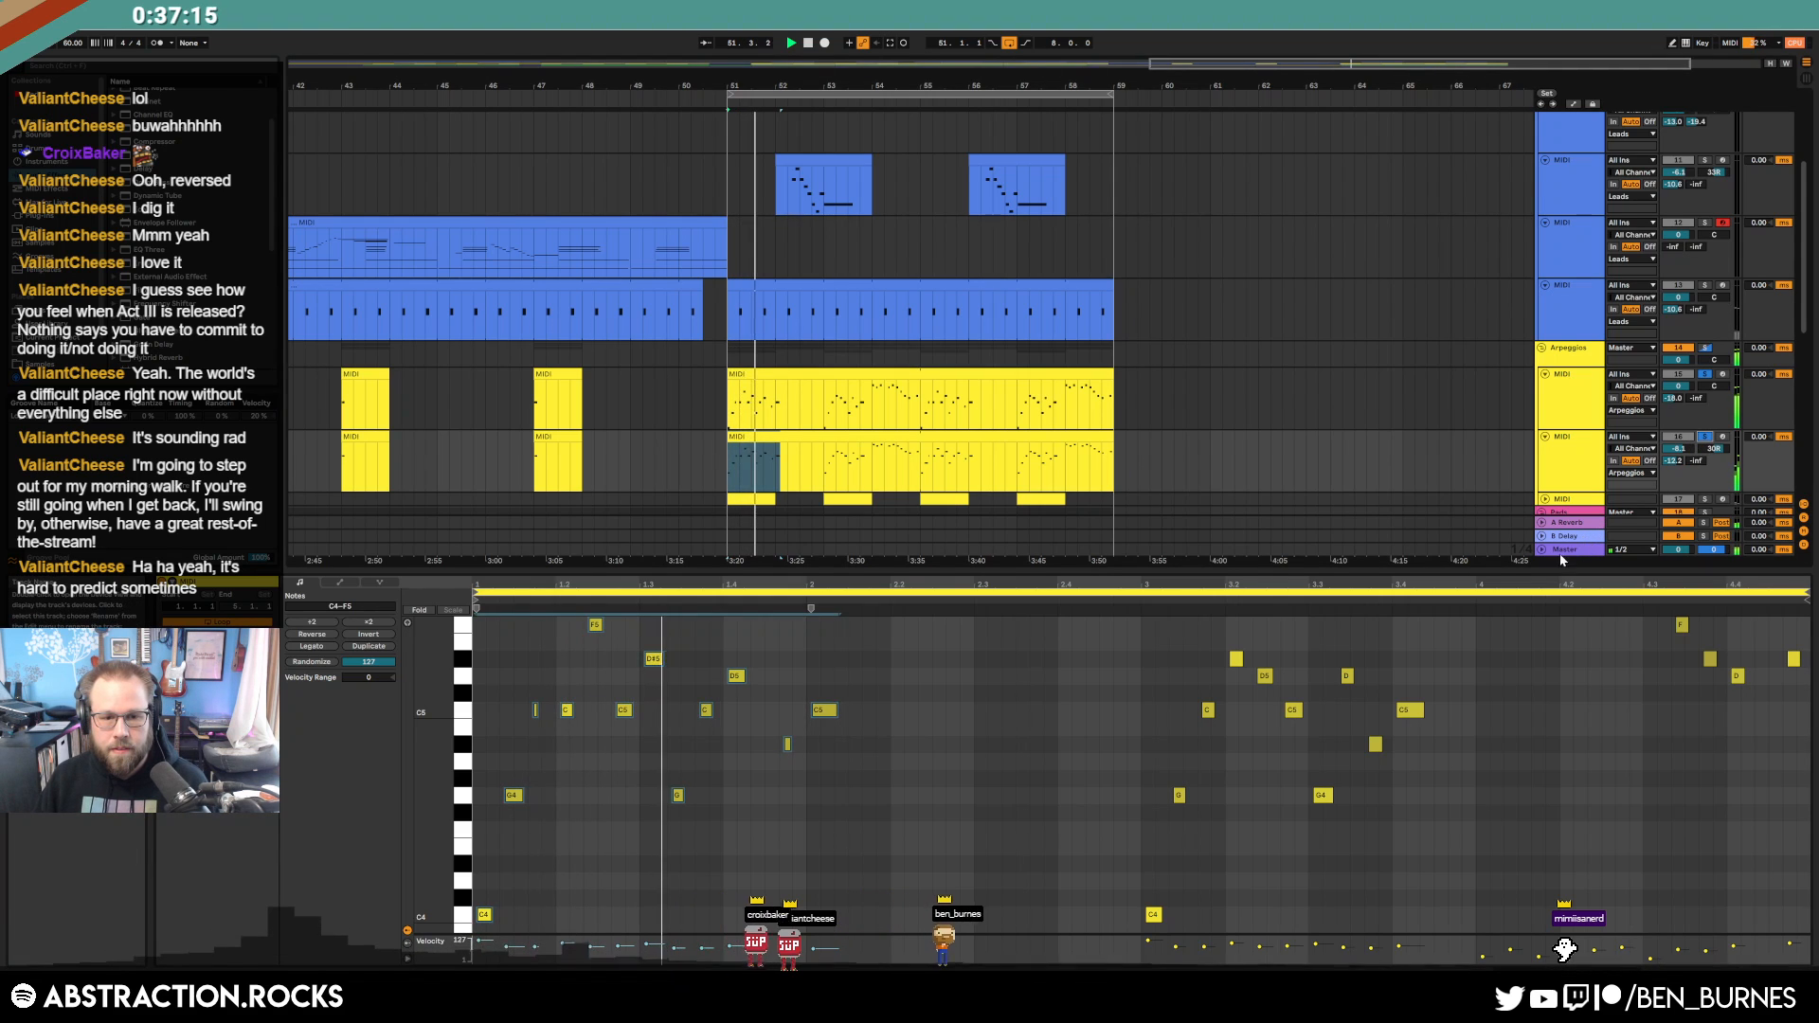
{"action": "left_click", "coordinate": [820, 713]}
{"action": "left_click_drag", "start_coordinate": [819, 709], "coordinate": [821, 710]}
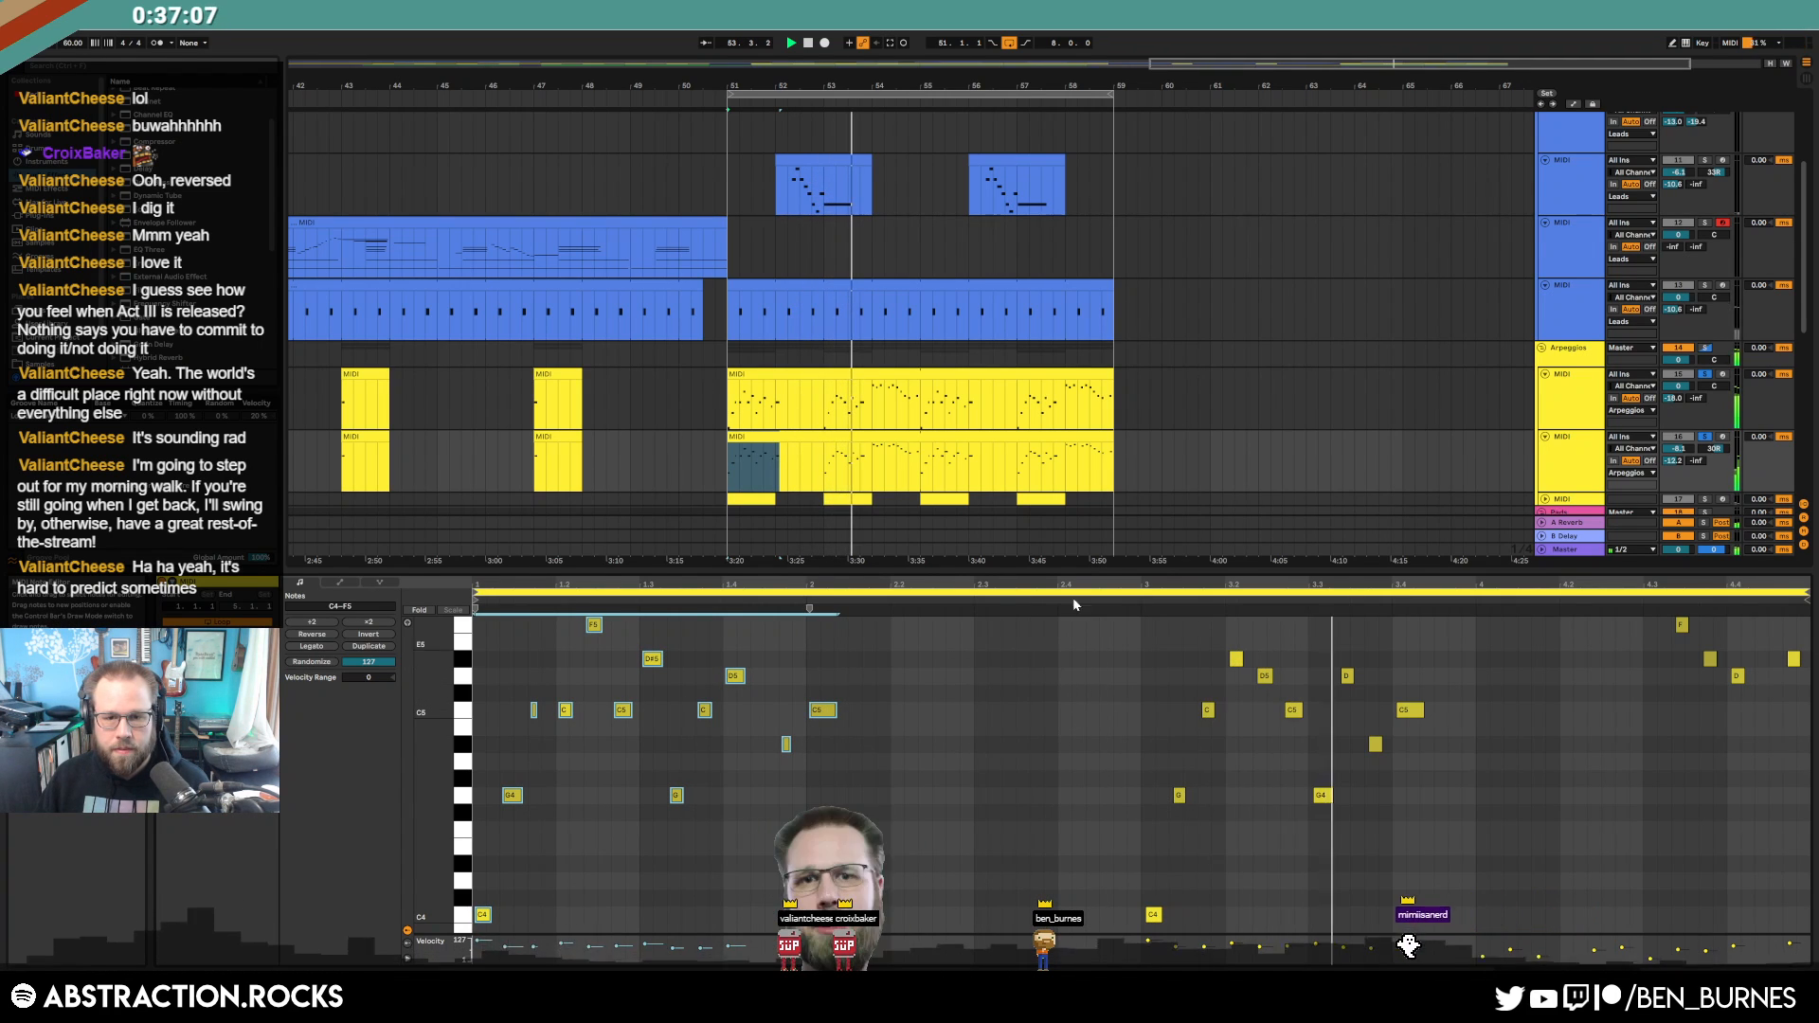
Raise the two C3 downbeat notes in the upper arpeggio clip to D#3.
{"action": "left_click", "coordinate": [859, 373]}
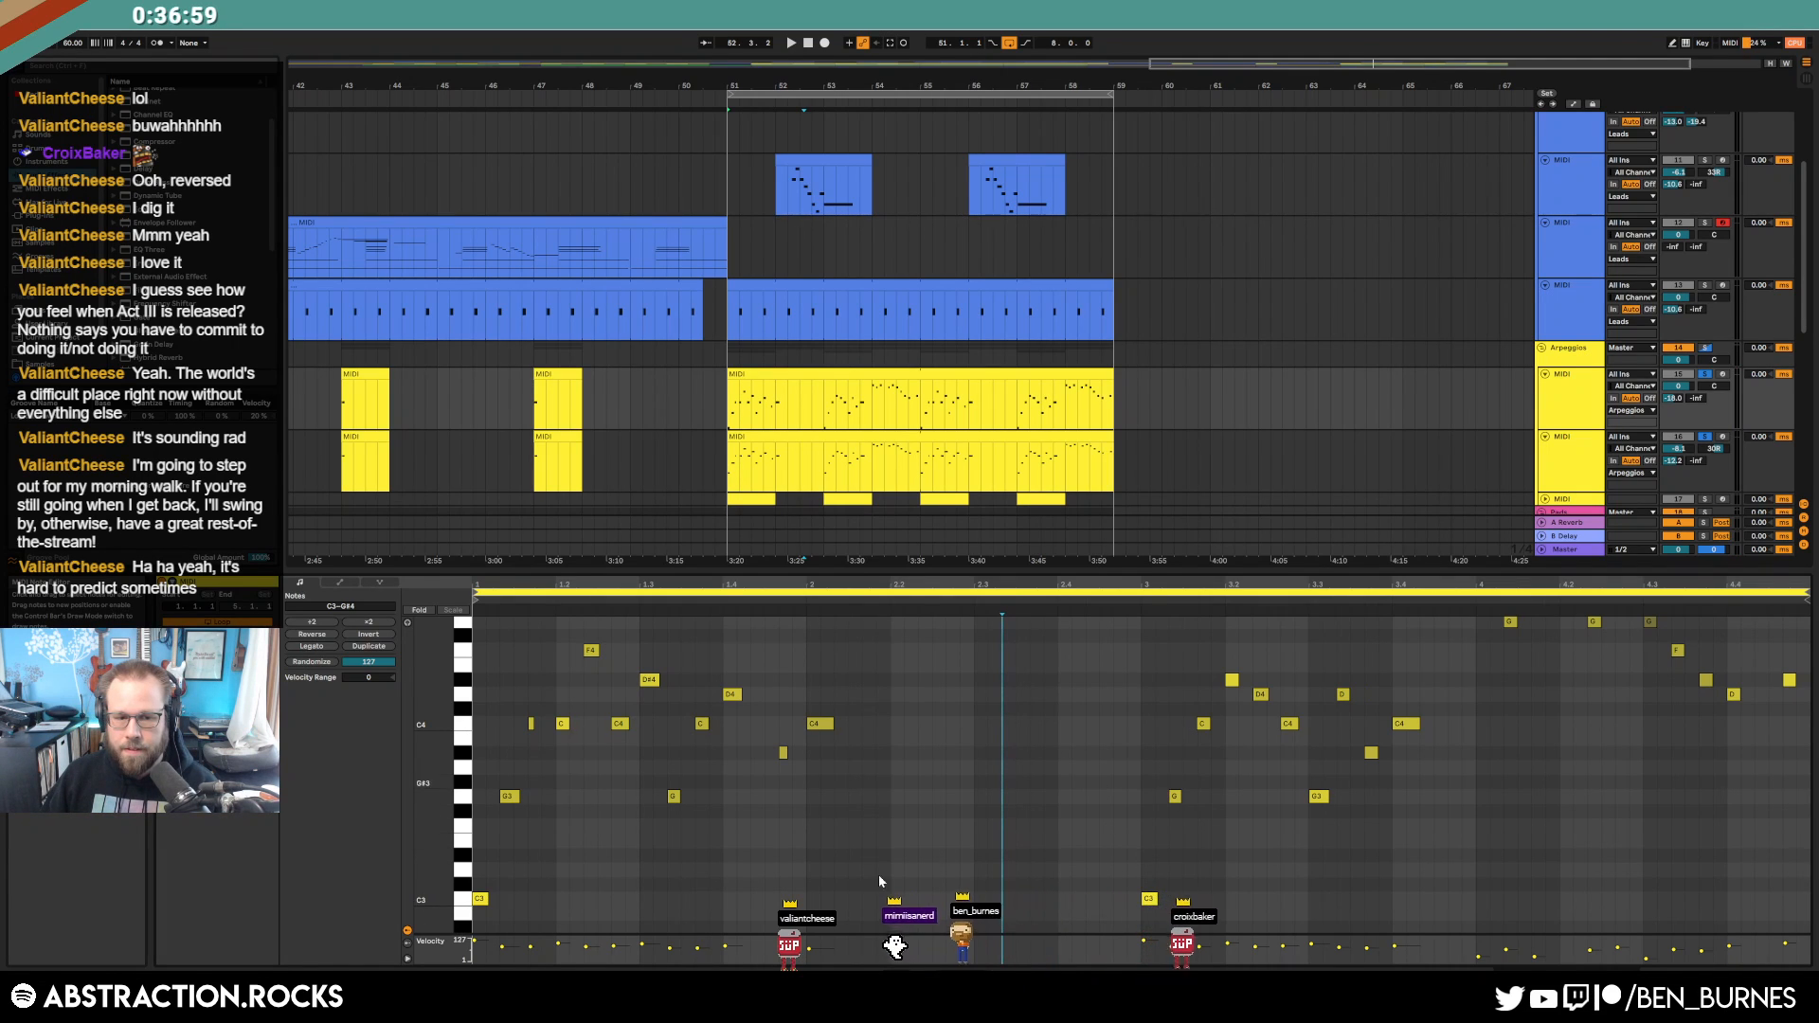
{"action": "left_click_drag", "start_coordinate": [520, 877], "coordinate": [445, 919]}
{"action": "left_click_drag", "start_coordinate": [1240, 885], "coordinate": [637, 920]}
{"action": "key", "text": "Up"}
{"action": "key", "text": "Up"}
{"action": "key", "text": "Up"}
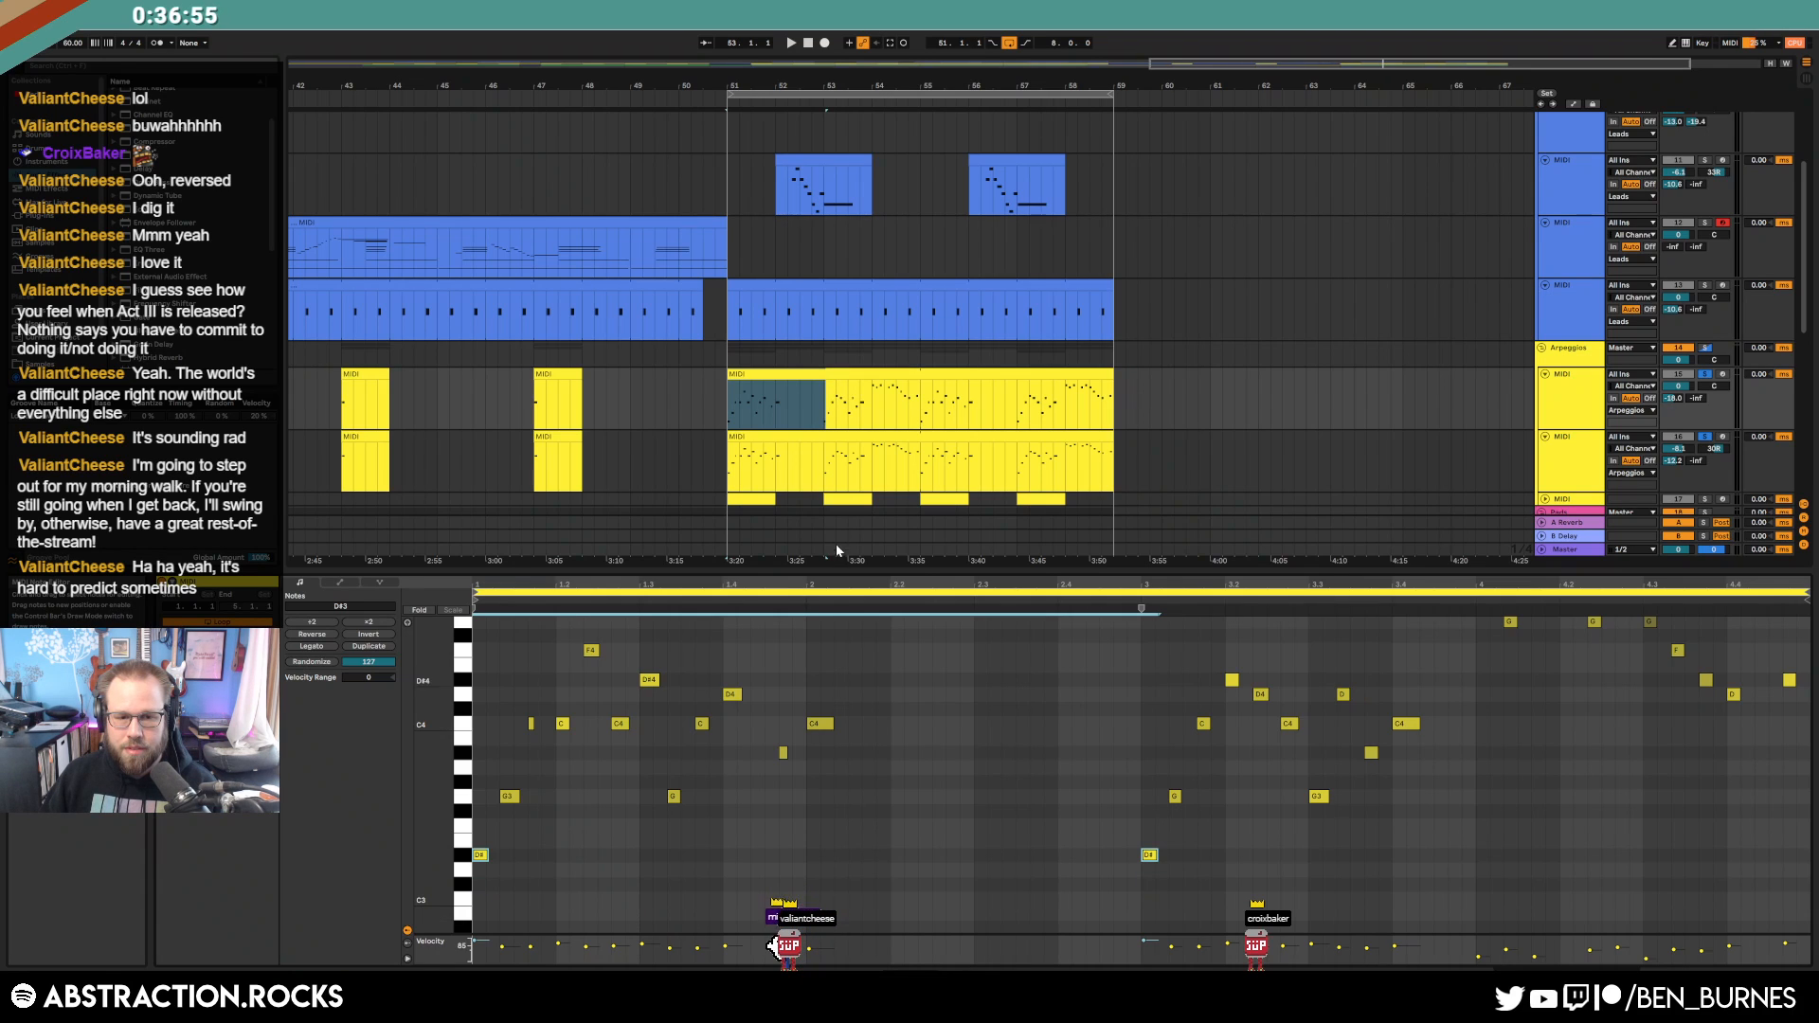
Raise the two C4 downbeat notes in the lower arpeggio clip, trying D#4 and then D4 during playback.
{"action": "left_click", "coordinate": [833, 436]}
{"action": "left_click_drag", "start_coordinate": [1187, 872], "coordinate": [462, 923]}
{"action": "key", "text": "Up"}
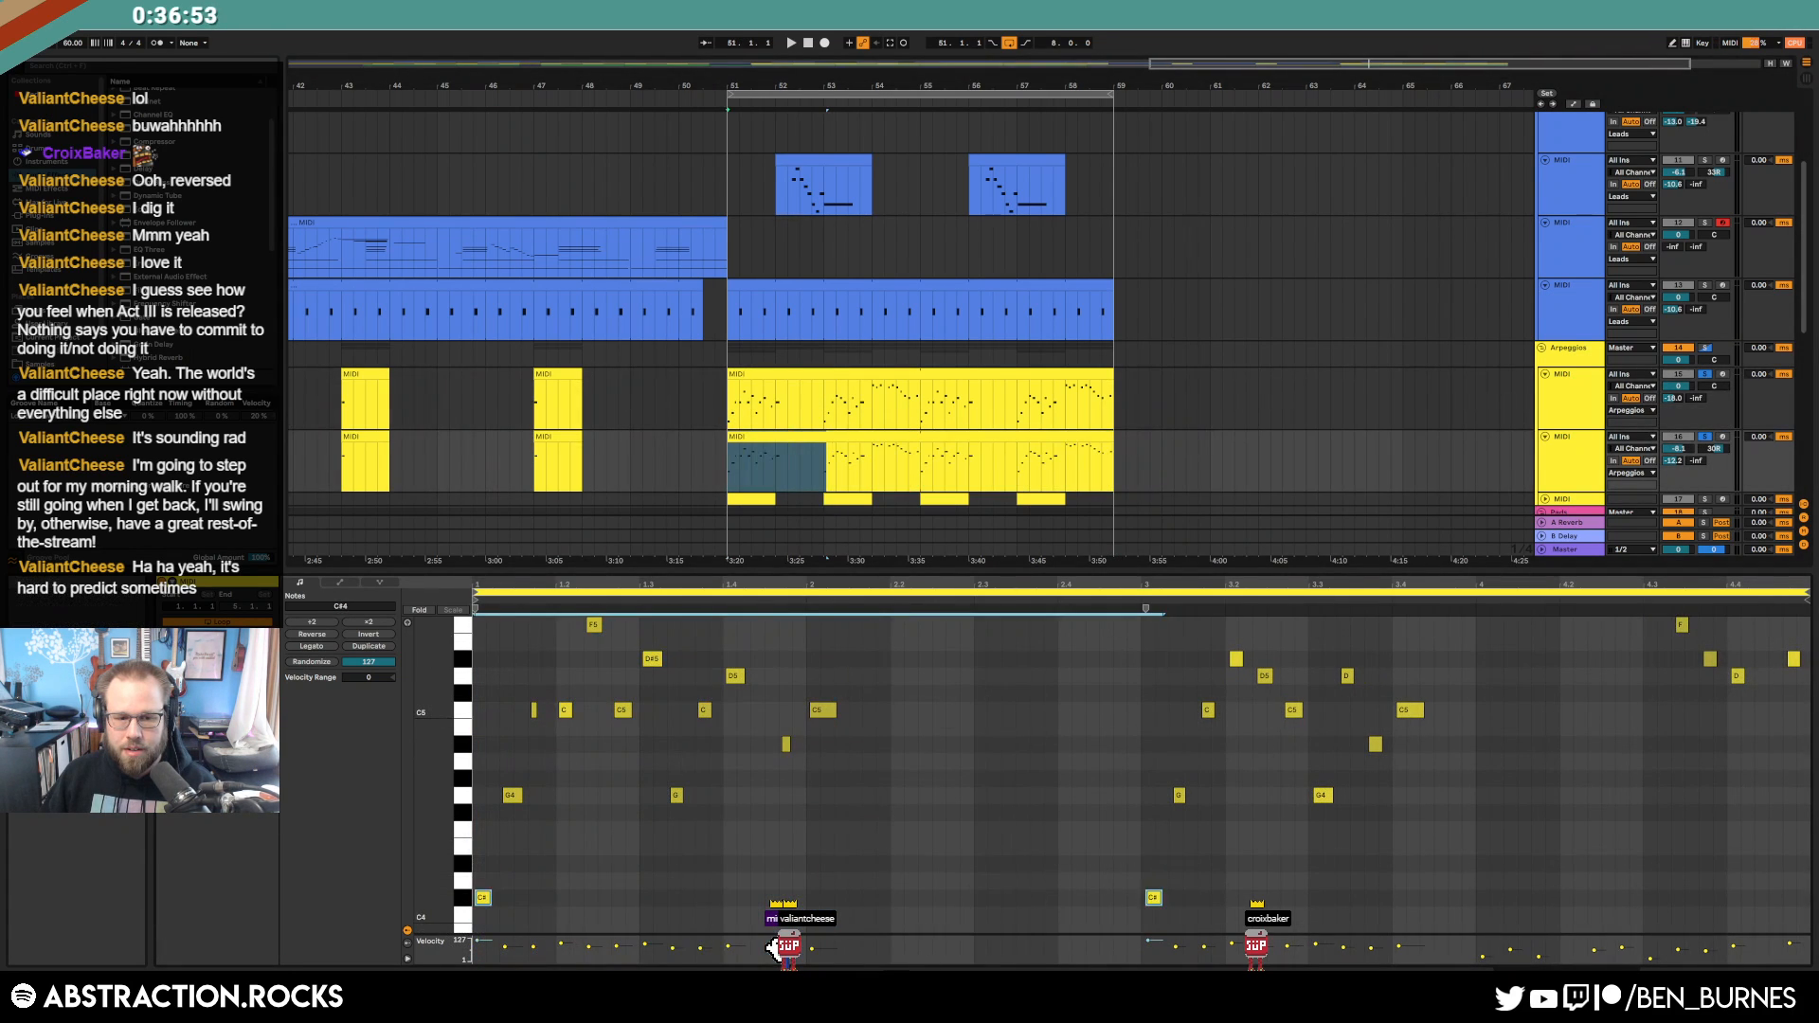
{"action": "key", "text": "space"}
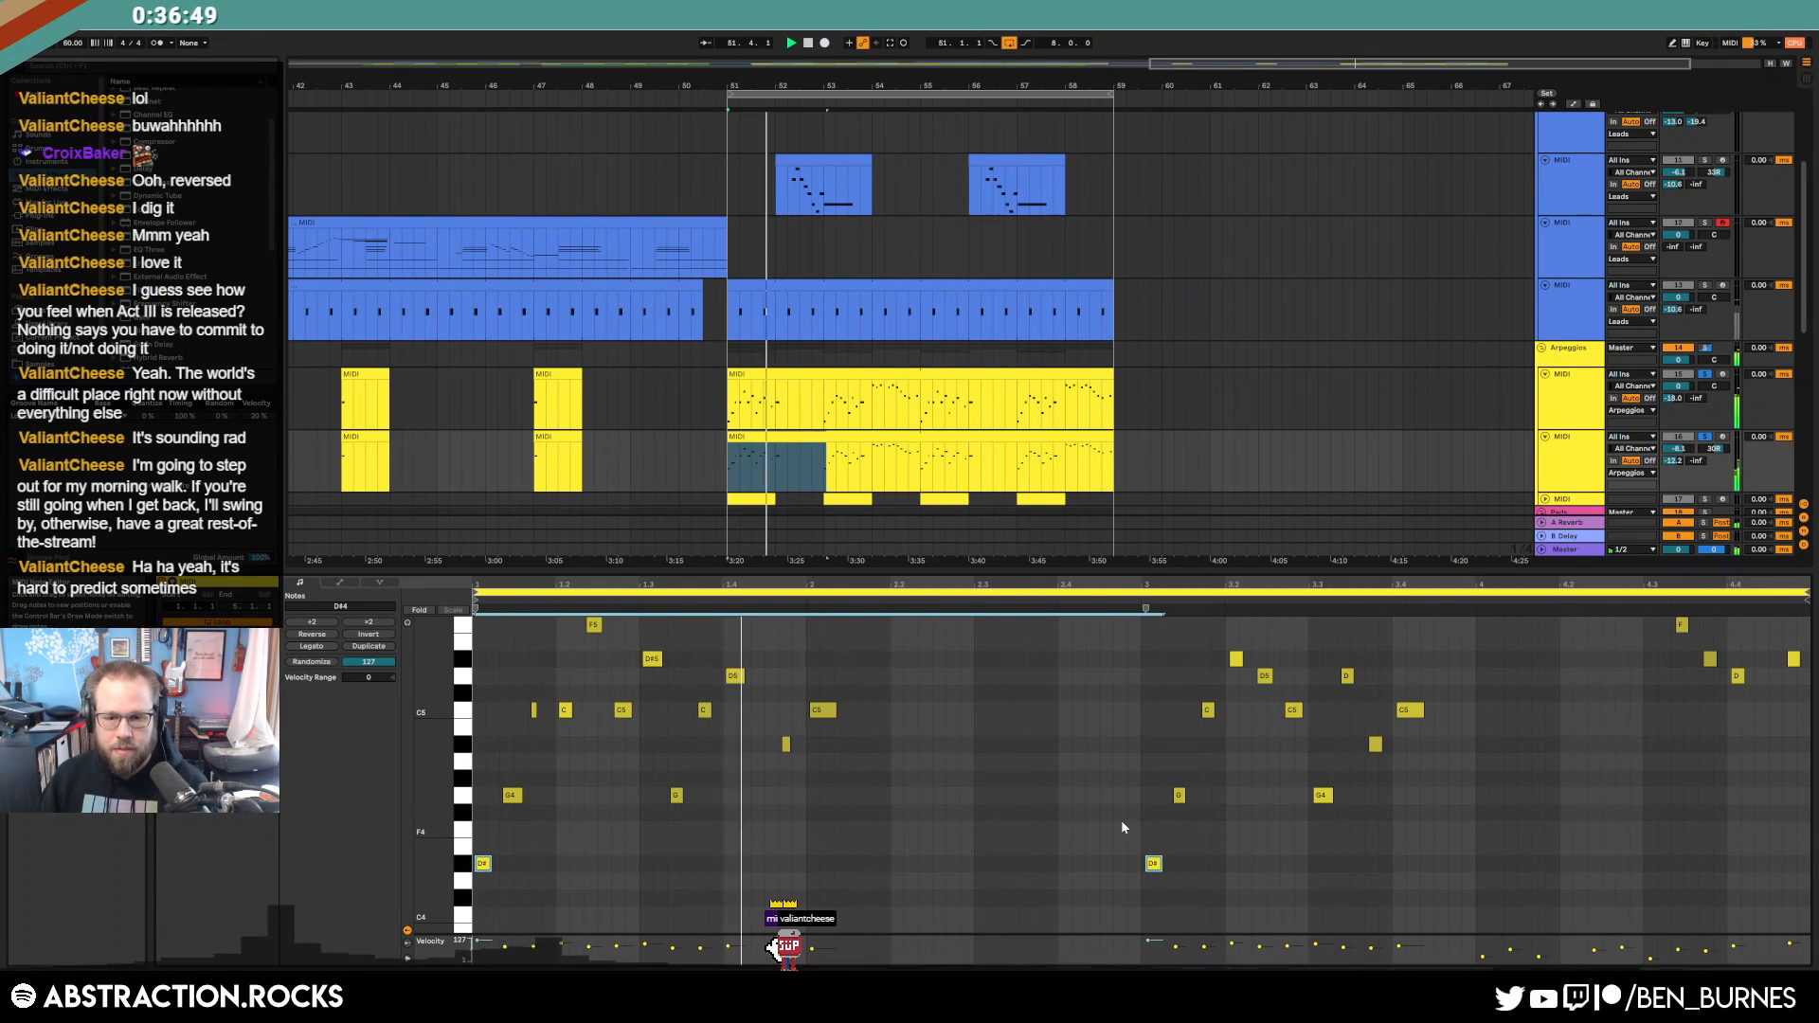
{"action": "key", "text": "Down"}
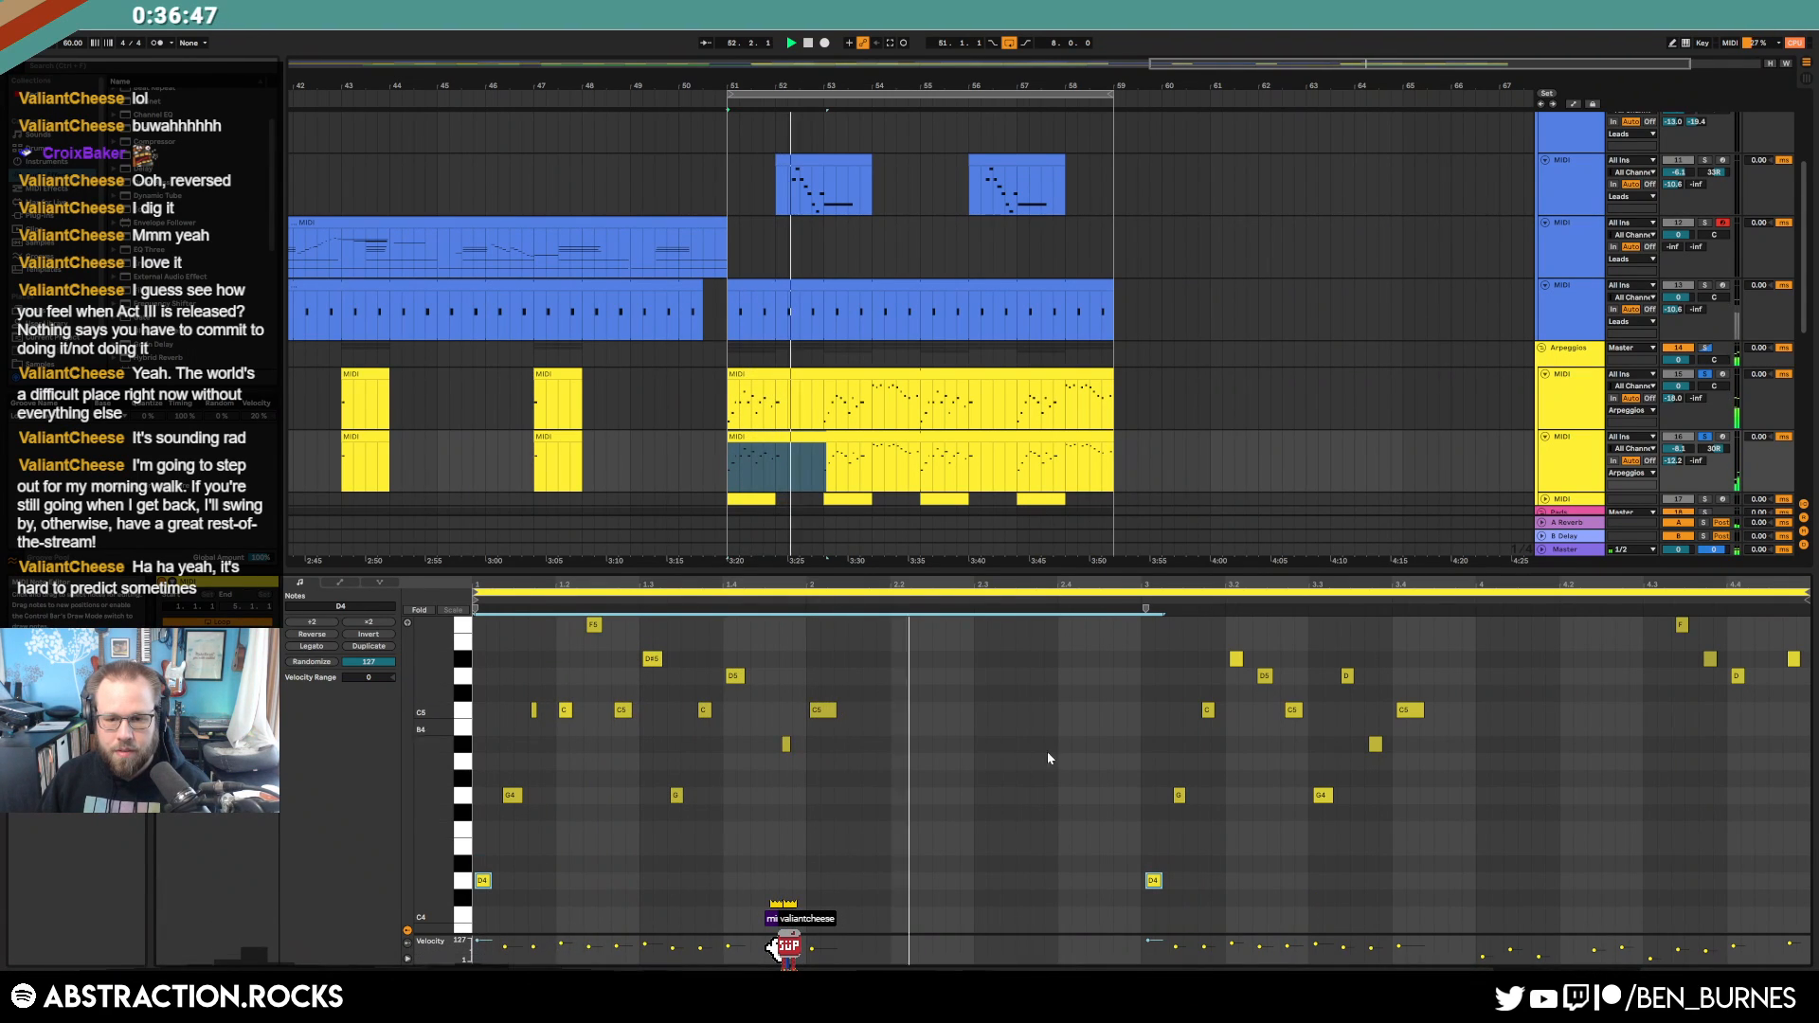
Lower the second downbeat note in the upper arpeggio clip to D3 and stop playback.
{"action": "left_click", "coordinate": [921, 372]}
{"action": "left_click_drag", "start_coordinate": [1078, 807], "coordinate": [1149, 875]}
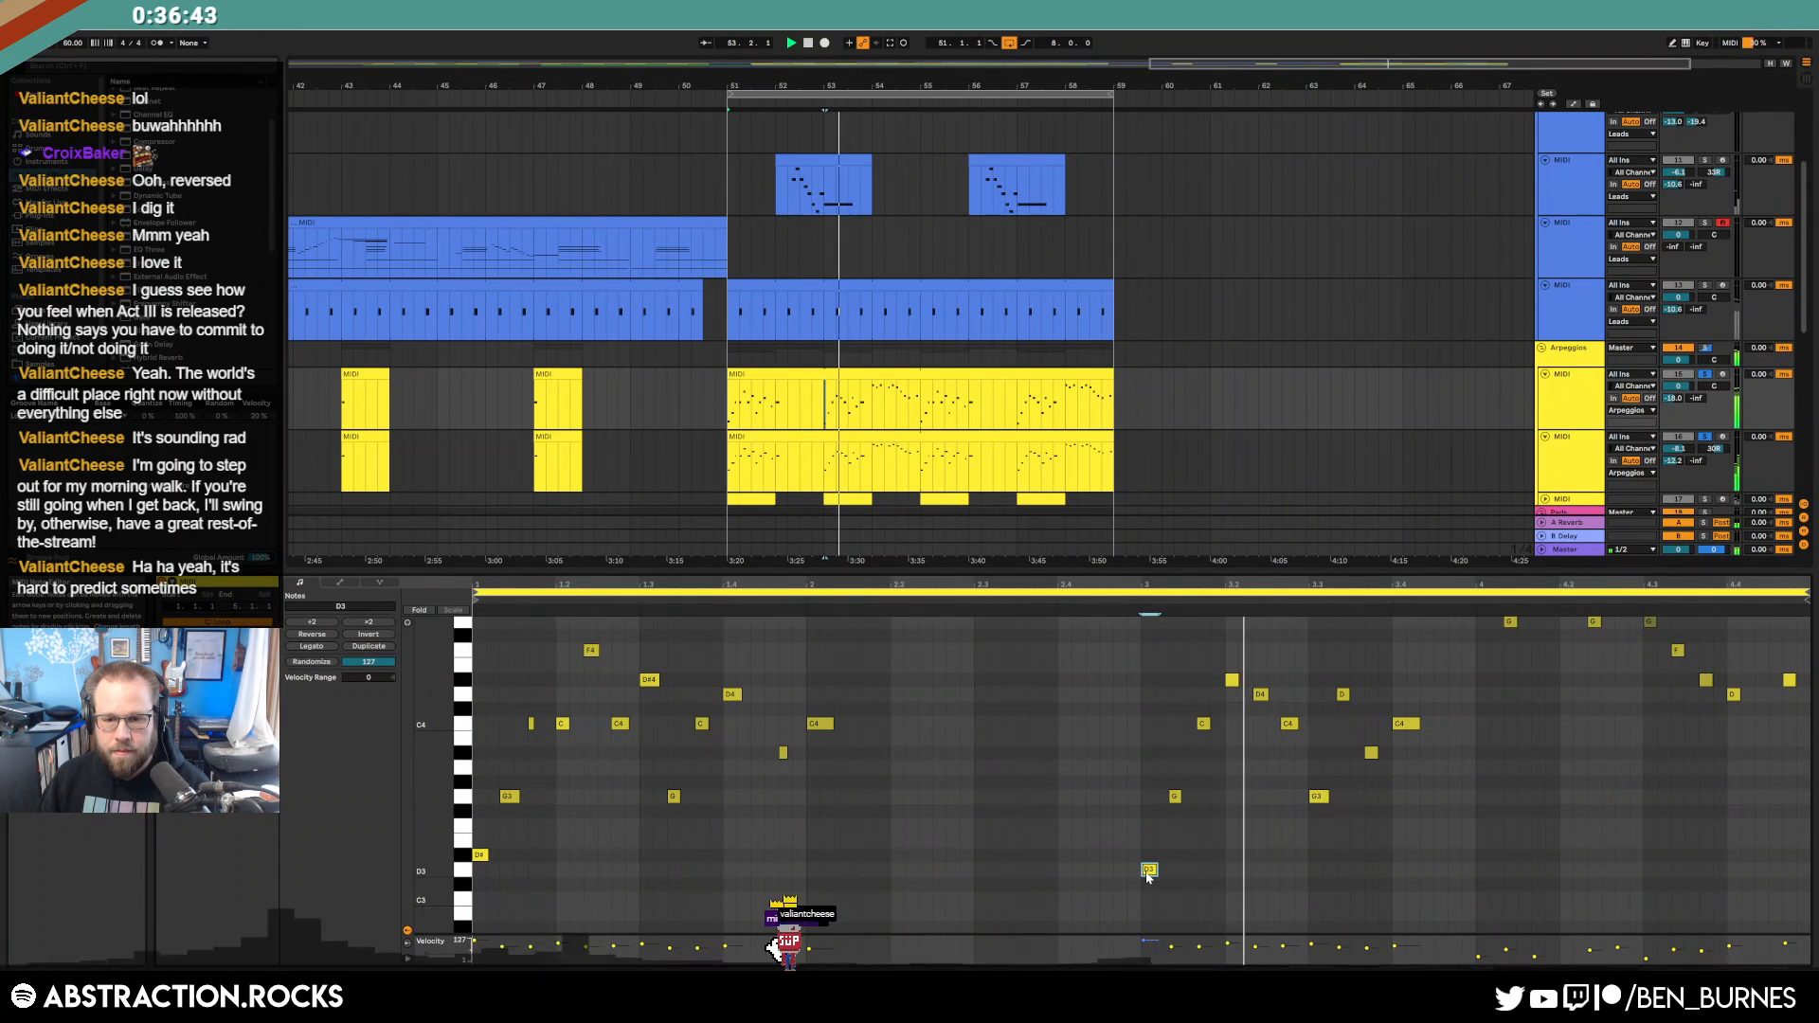
{"action": "key", "text": "space"}
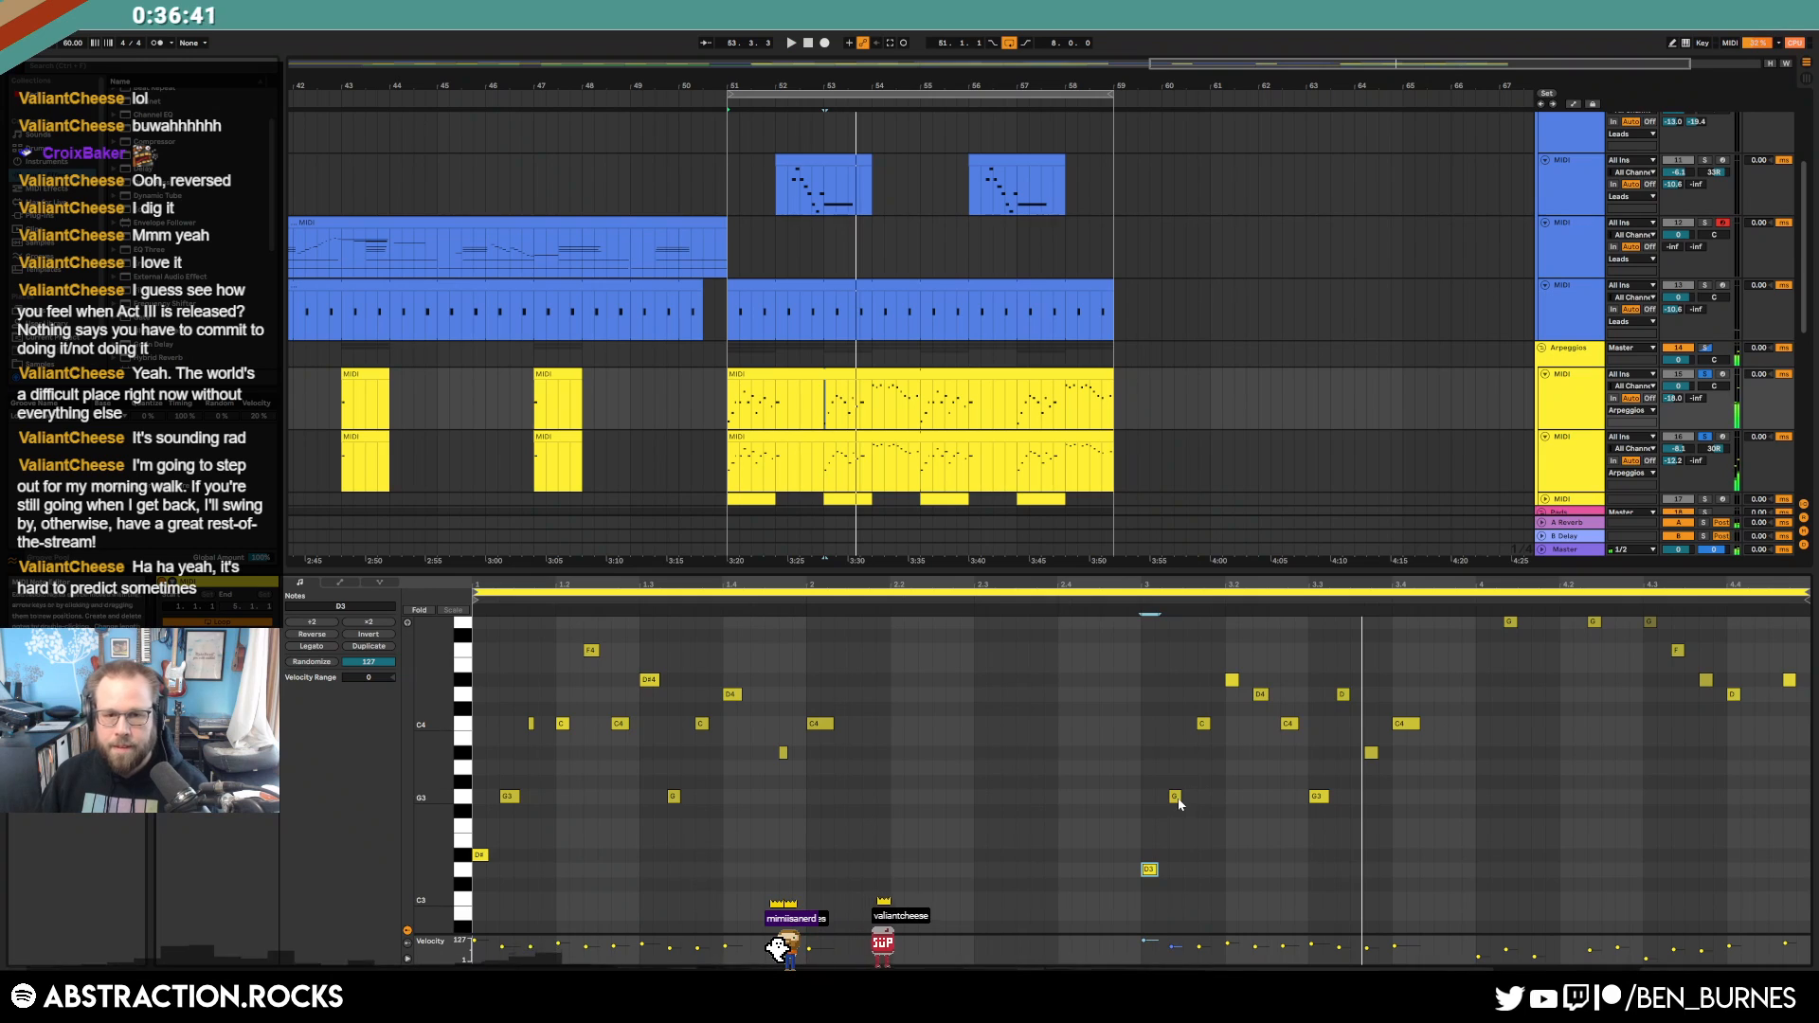
Raise the first two long notes of the upper bass clip at bar 51 to D#0 and D0.
{"action": "scroll", "coordinate": [866, 426], "scroll_direction": "down", "scroll_amount": 5}
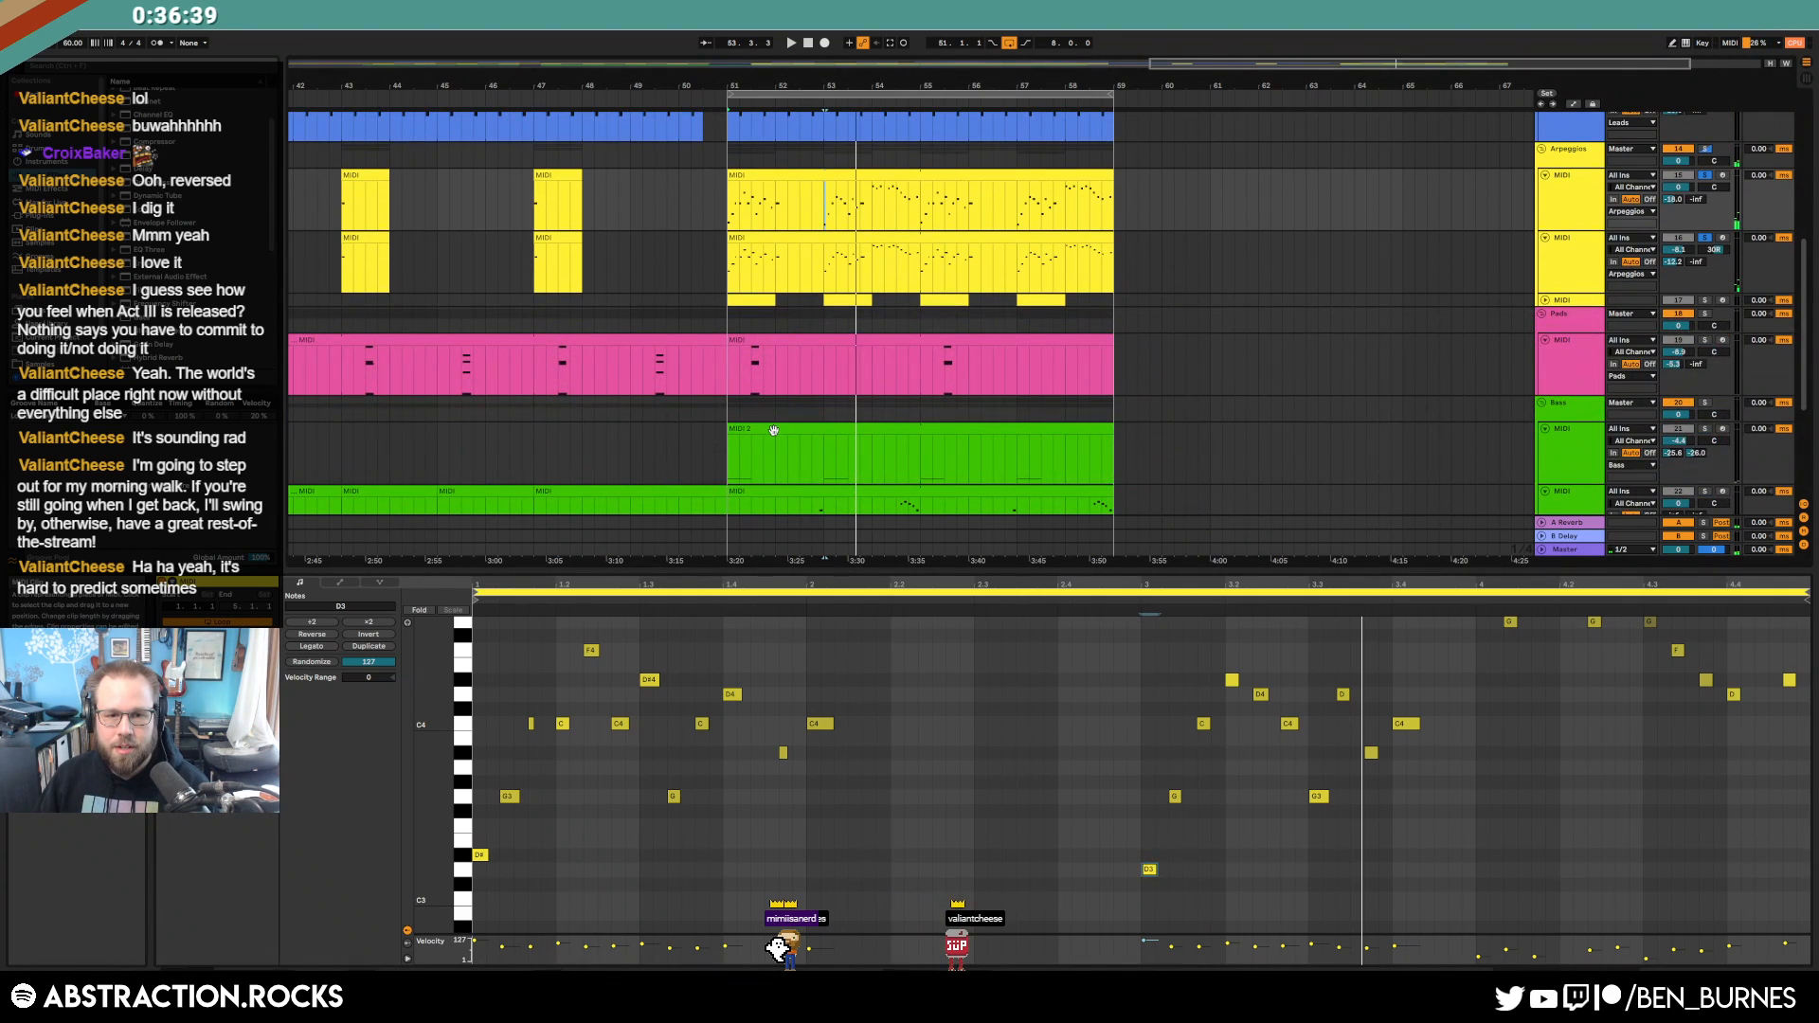
{"action": "left_click", "coordinate": [773, 431]}
{"action": "left_click", "coordinate": [565, 843]}
{"action": "key", "text": "Up"}
{"action": "key", "text": "Up"}
{"action": "key", "text": "Up"}
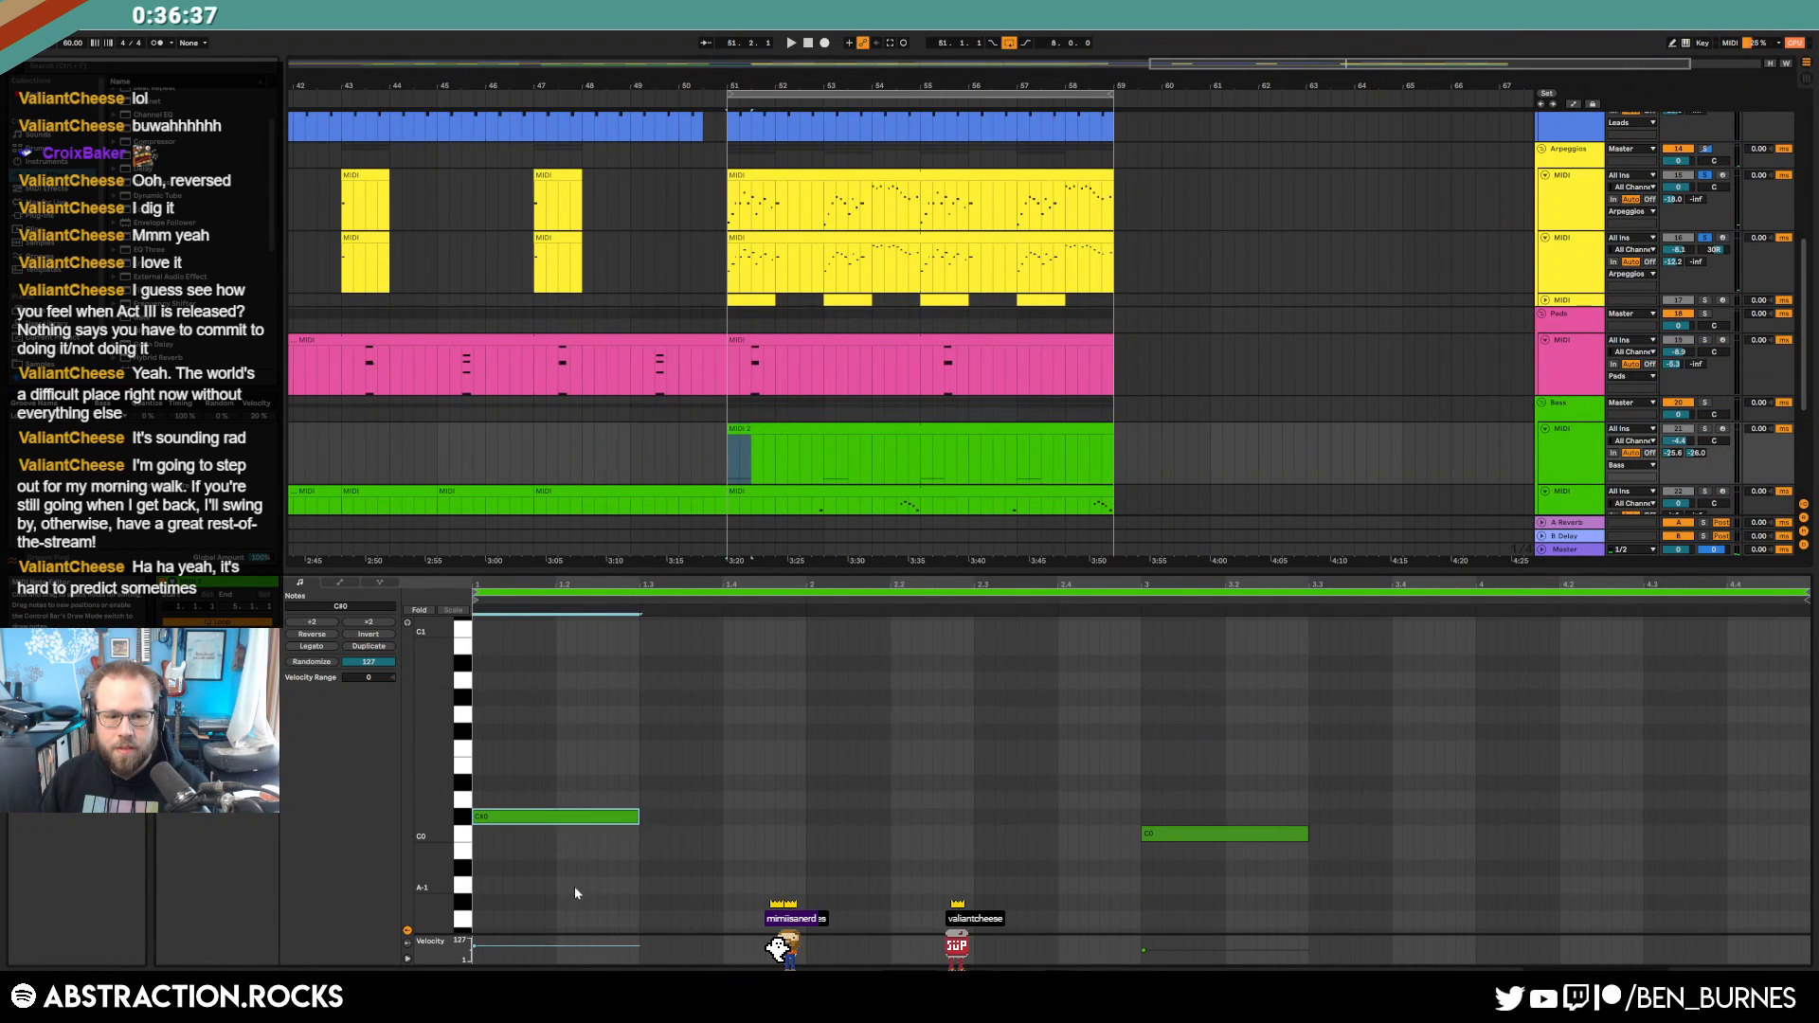
{"action": "left_click", "coordinate": [1165, 834]}
{"action": "key", "text": "Up"}
{"action": "key", "text": "Up"}
{"action": "key", "text": "space"}
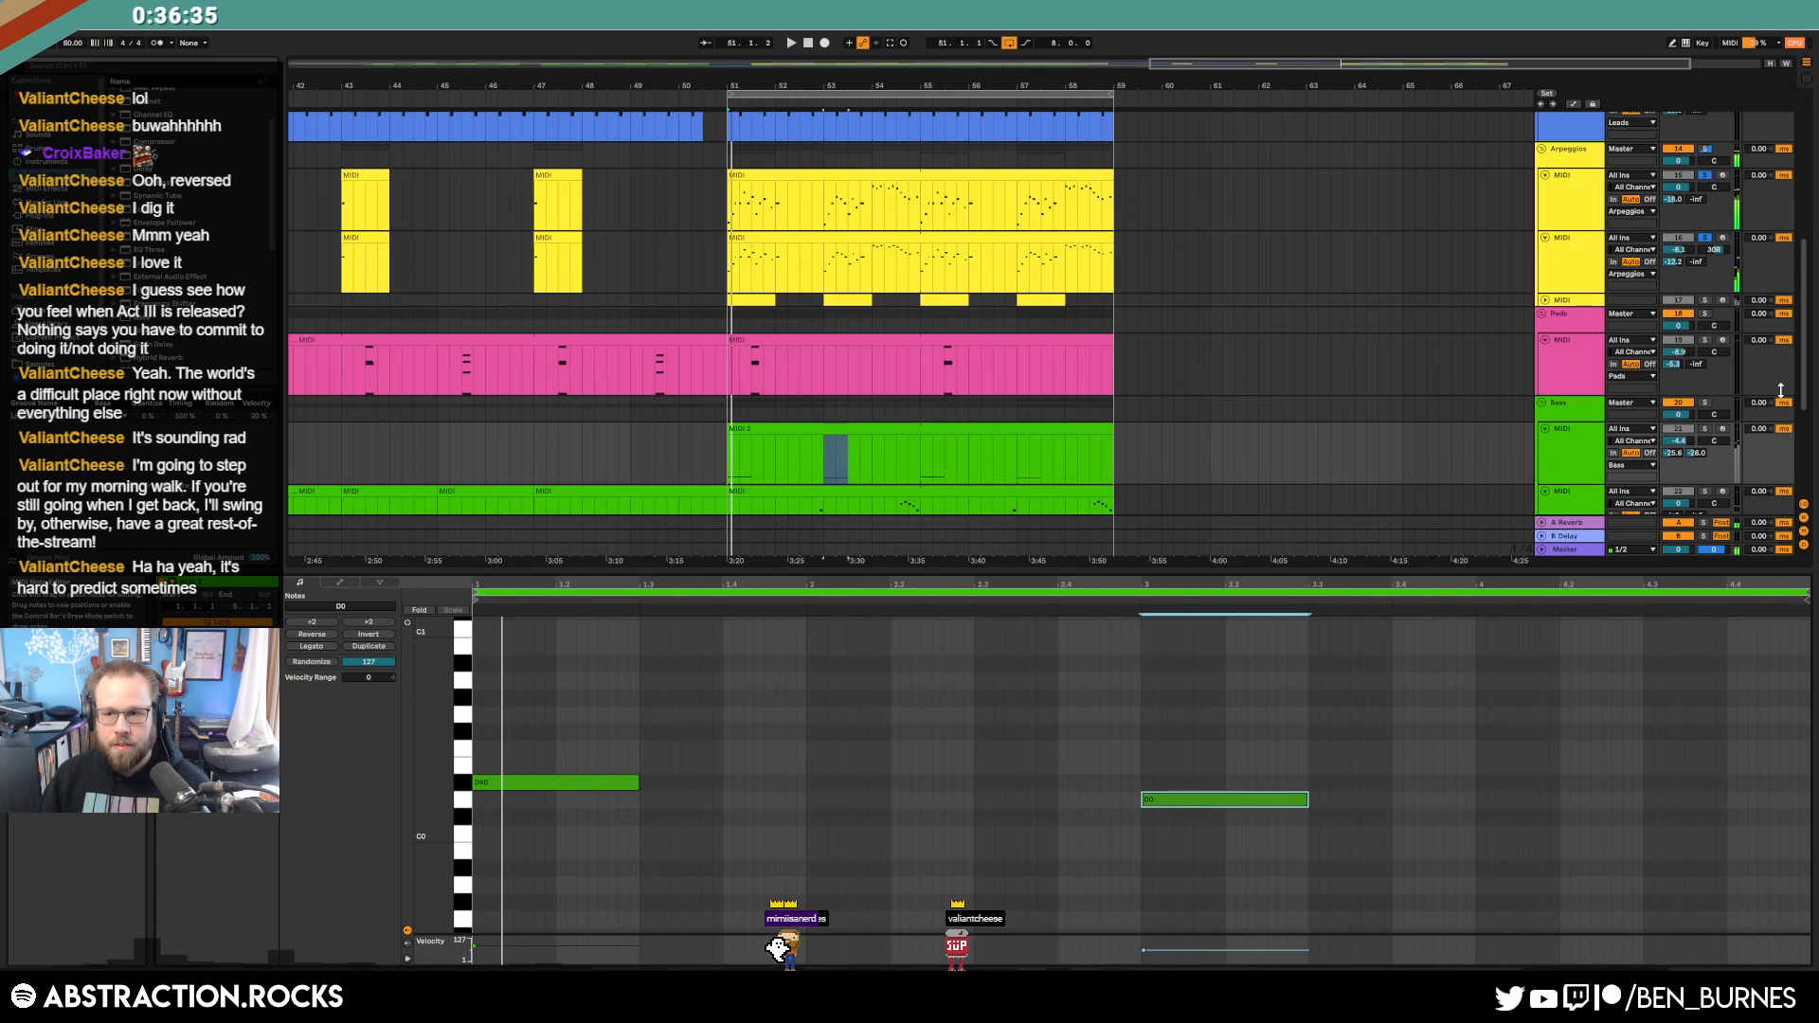
Raise the first group of repeated C1 notes in the lower bass clip at bar 51 to D#1.
{"action": "scroll", "coordinate": [1690, 428], "scroll_direction": "down", "scroll_amount": 2}
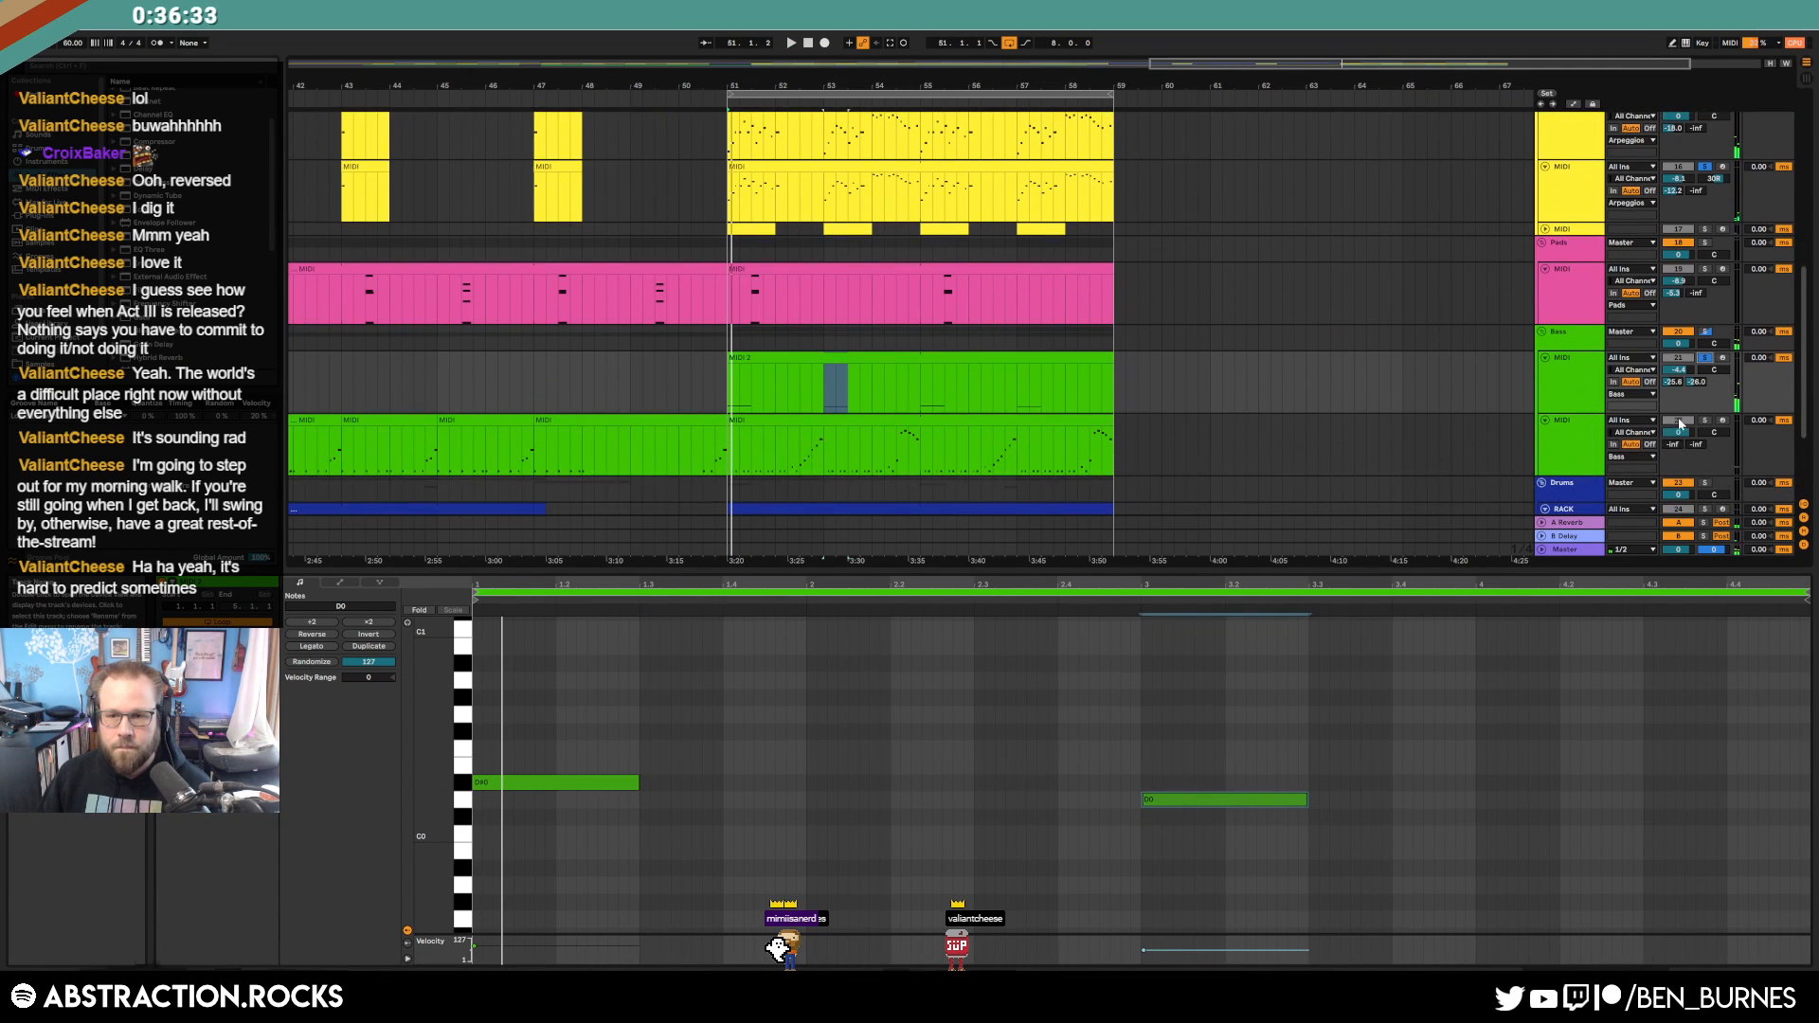
{"action": "left_click", "coordinate": [792, 422]}
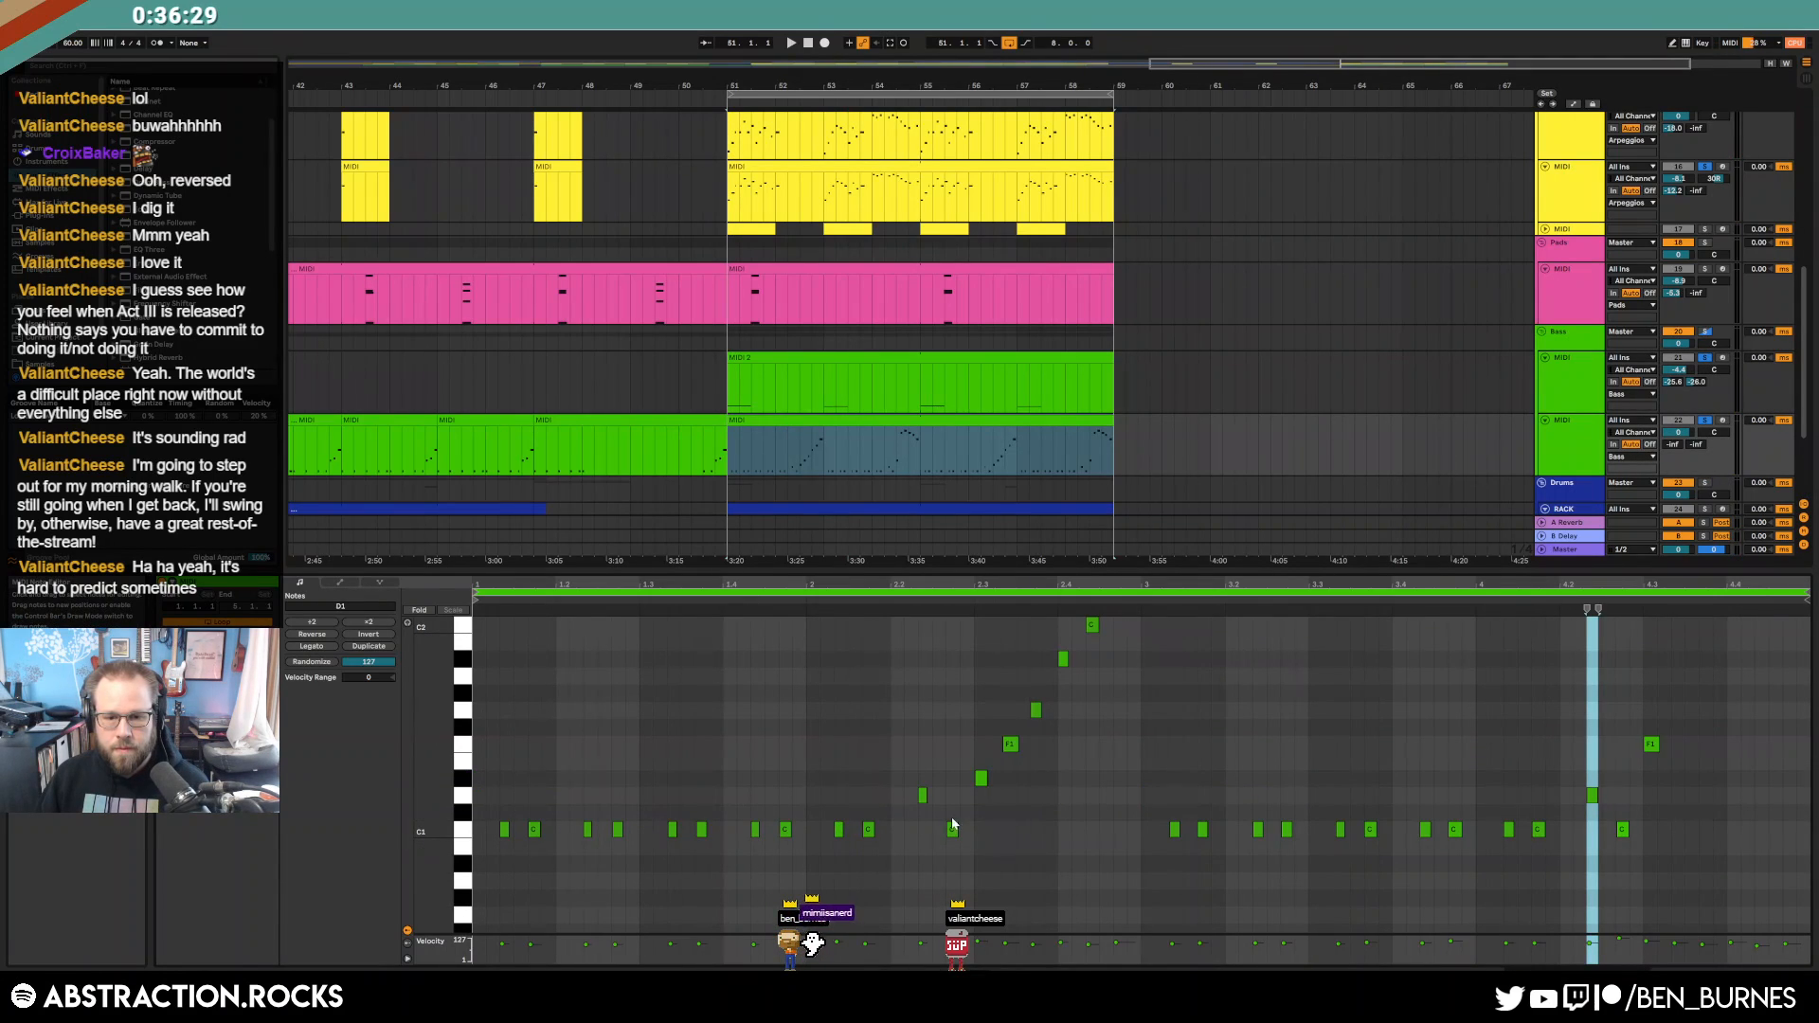
{"action": "left_click_drag", "start_coordinate": [889, 805], "coordinate": [485, 859]}
{"action": "key", "text": "Up"}
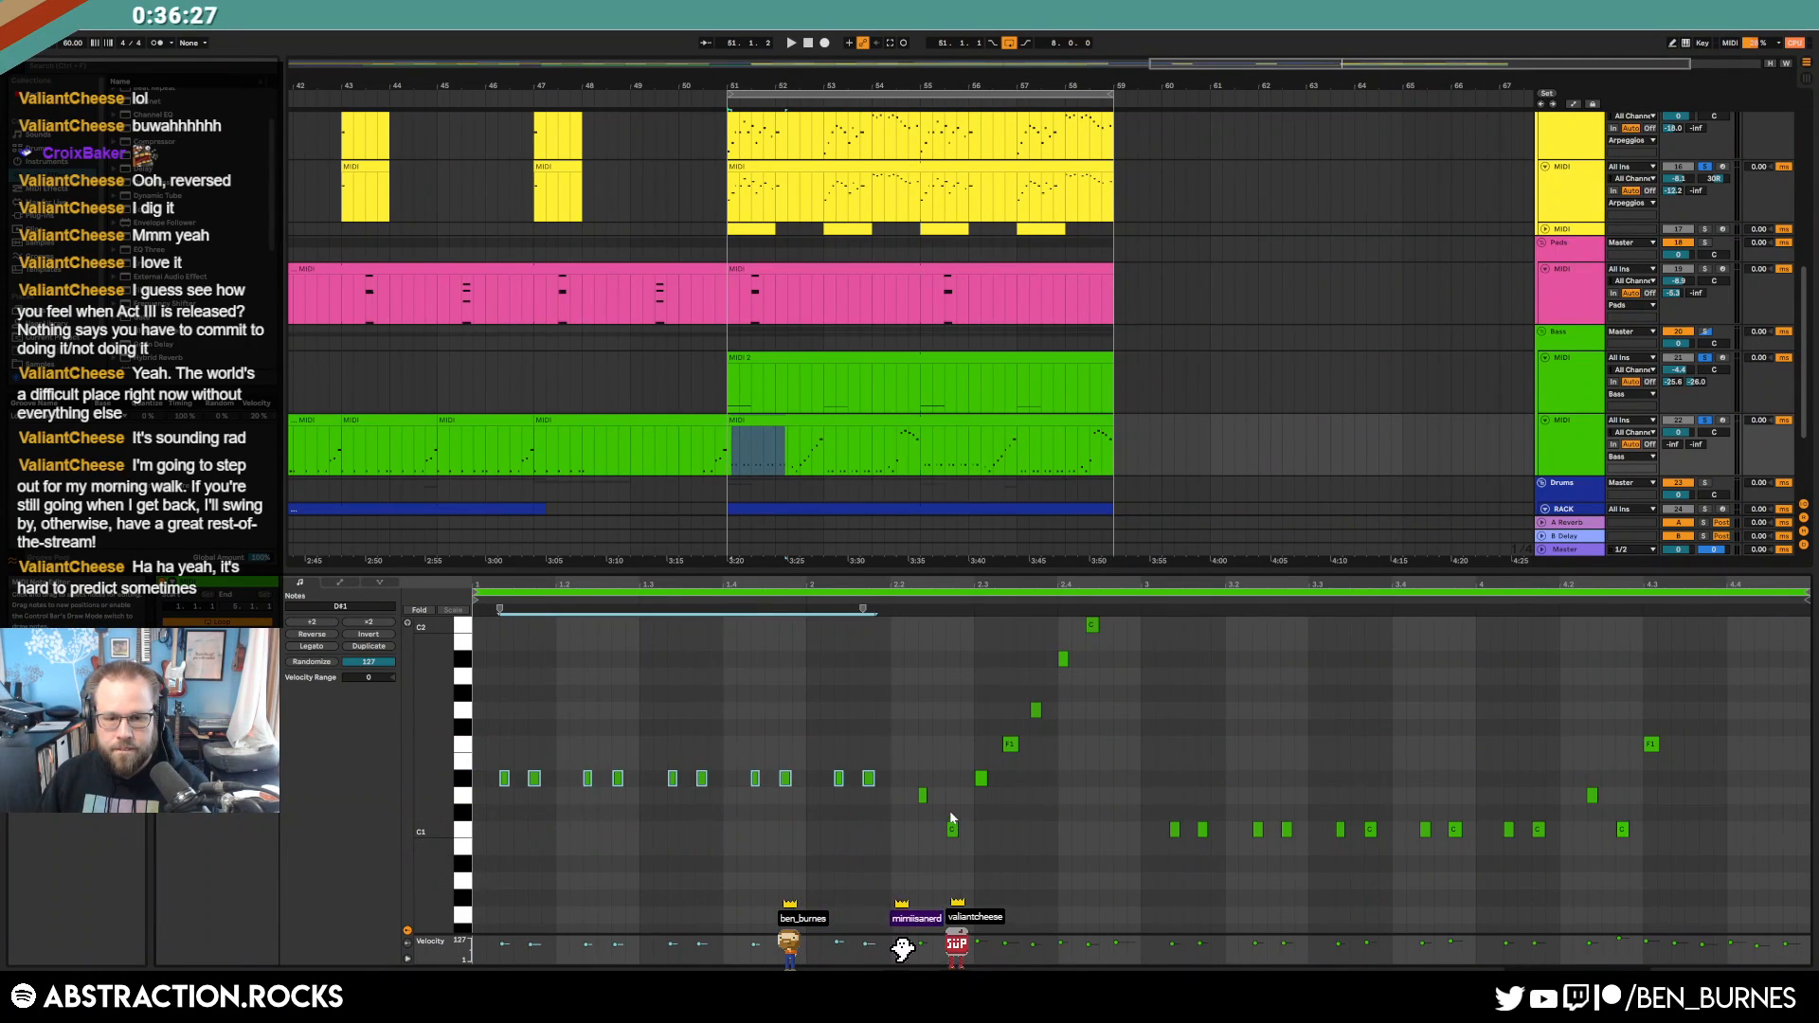
{"action": "key", "text": "space"}
Raise the second group of repeated C1 notes in the lower bass clip to D1 and the C1 note after it to D#1.
{"action": "left_click", "coordinate": [1148, 782]}
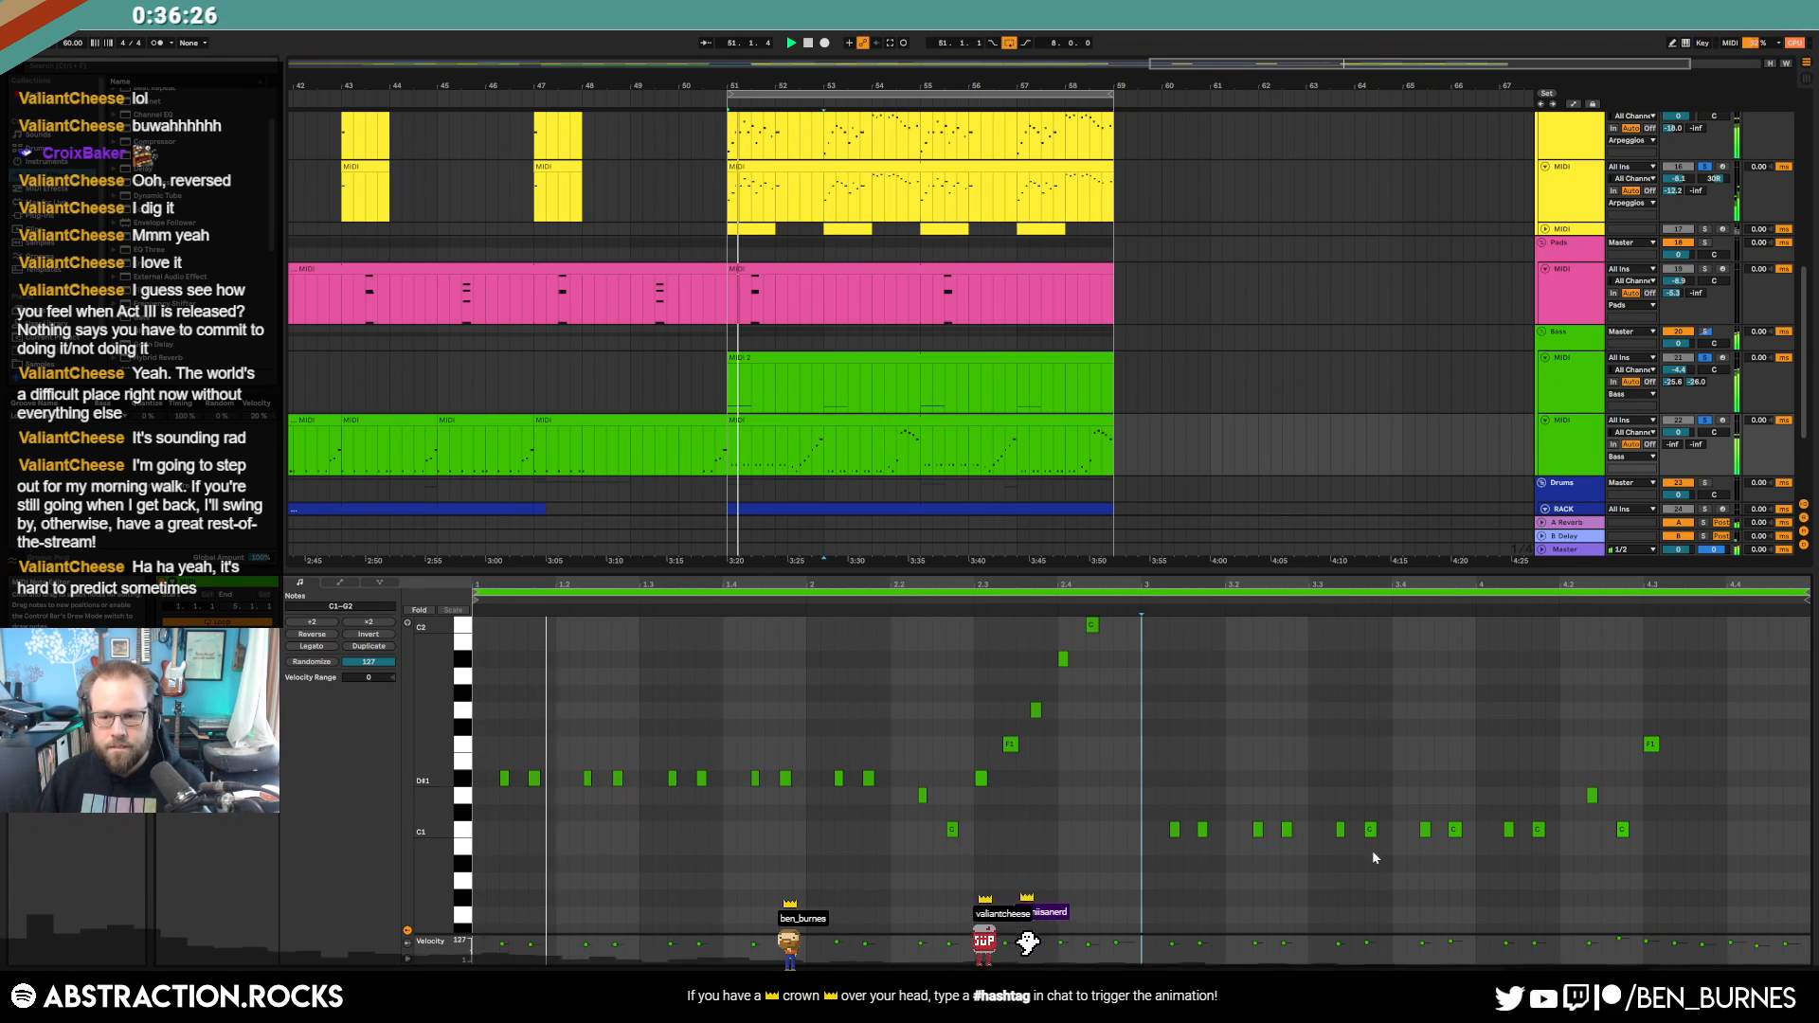
{"action": "left_click_drag", "start_coordinate": [1151, 784], "coordinate": [1542, 863]}
{"action": "key", "text": "Up"}
{"action": "key", "text": "Up"}
{"action": "left_click", "coordinate": [1623, 831]}
{"action": "key", "text": "Up"}
{"action": "key", "text": "Up"}
{"action": "key", "text": "Up"}
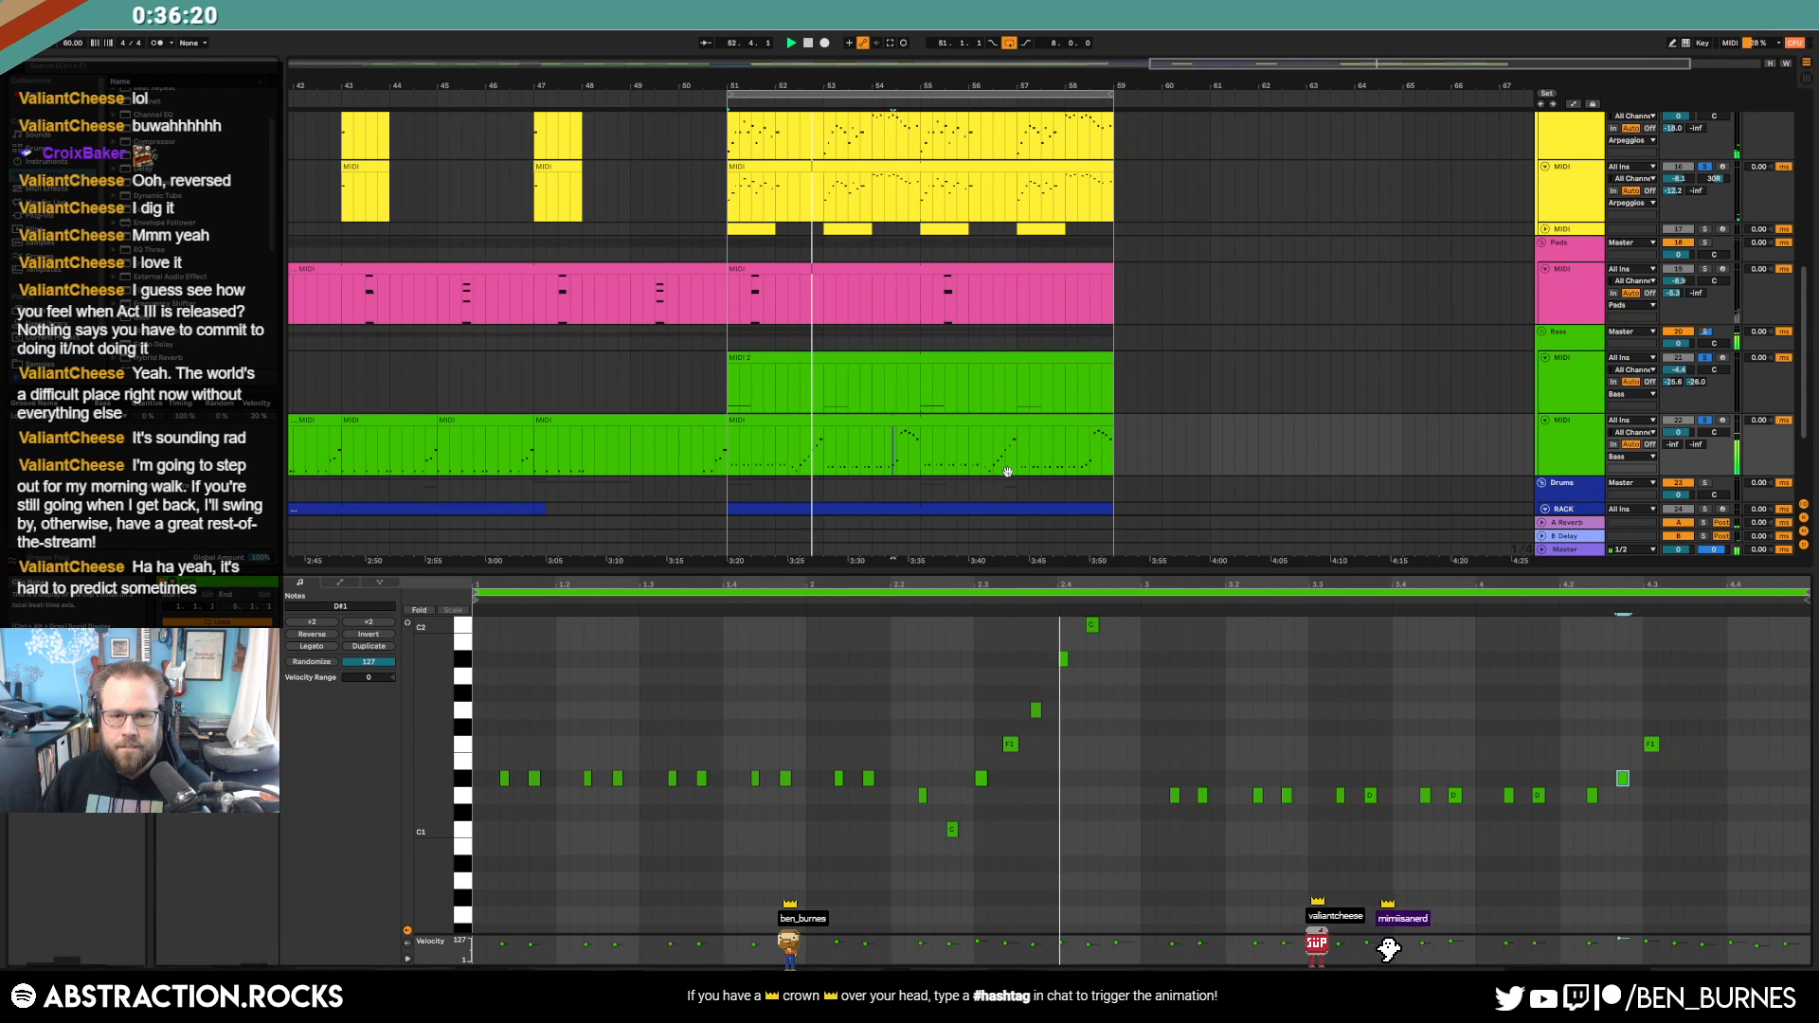
Unsolo the arpeggio and bass tracks and play from about bar 48 to hear the transition in the full mix.
{"action": "key", "text": "shift+Tab"}
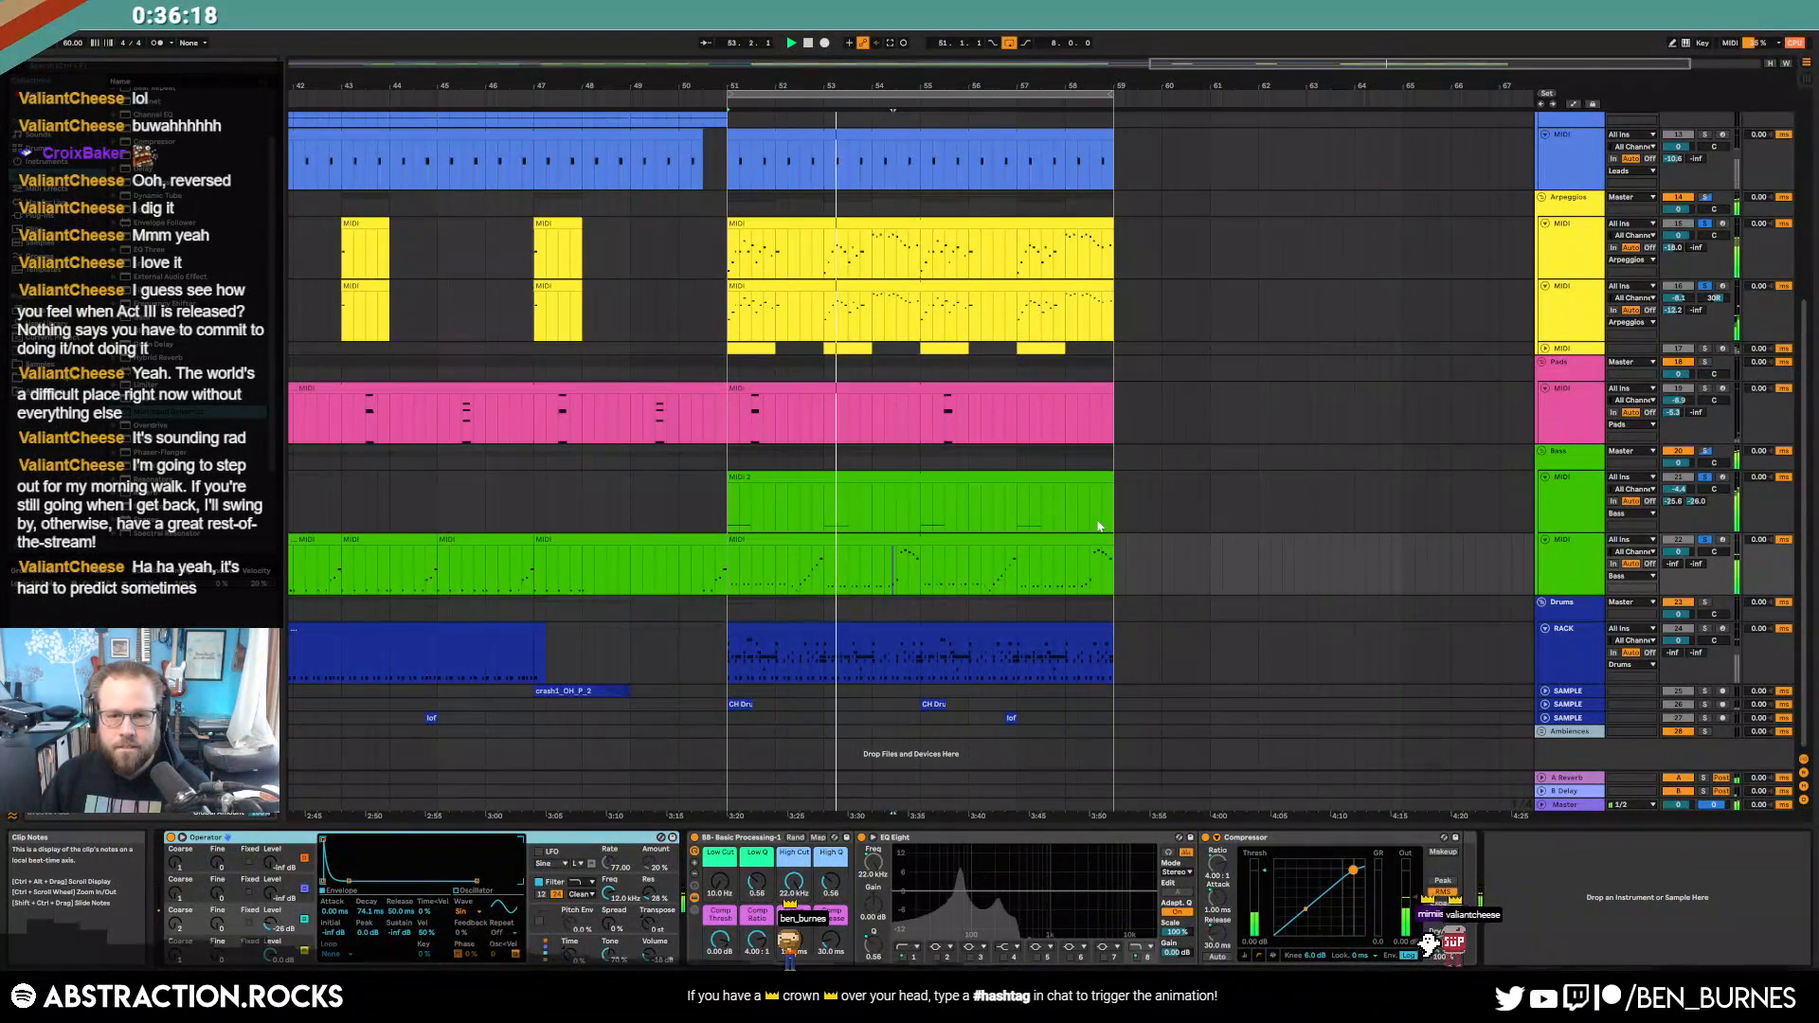
{"action": "left_click", "coordinate": [755, 390]}
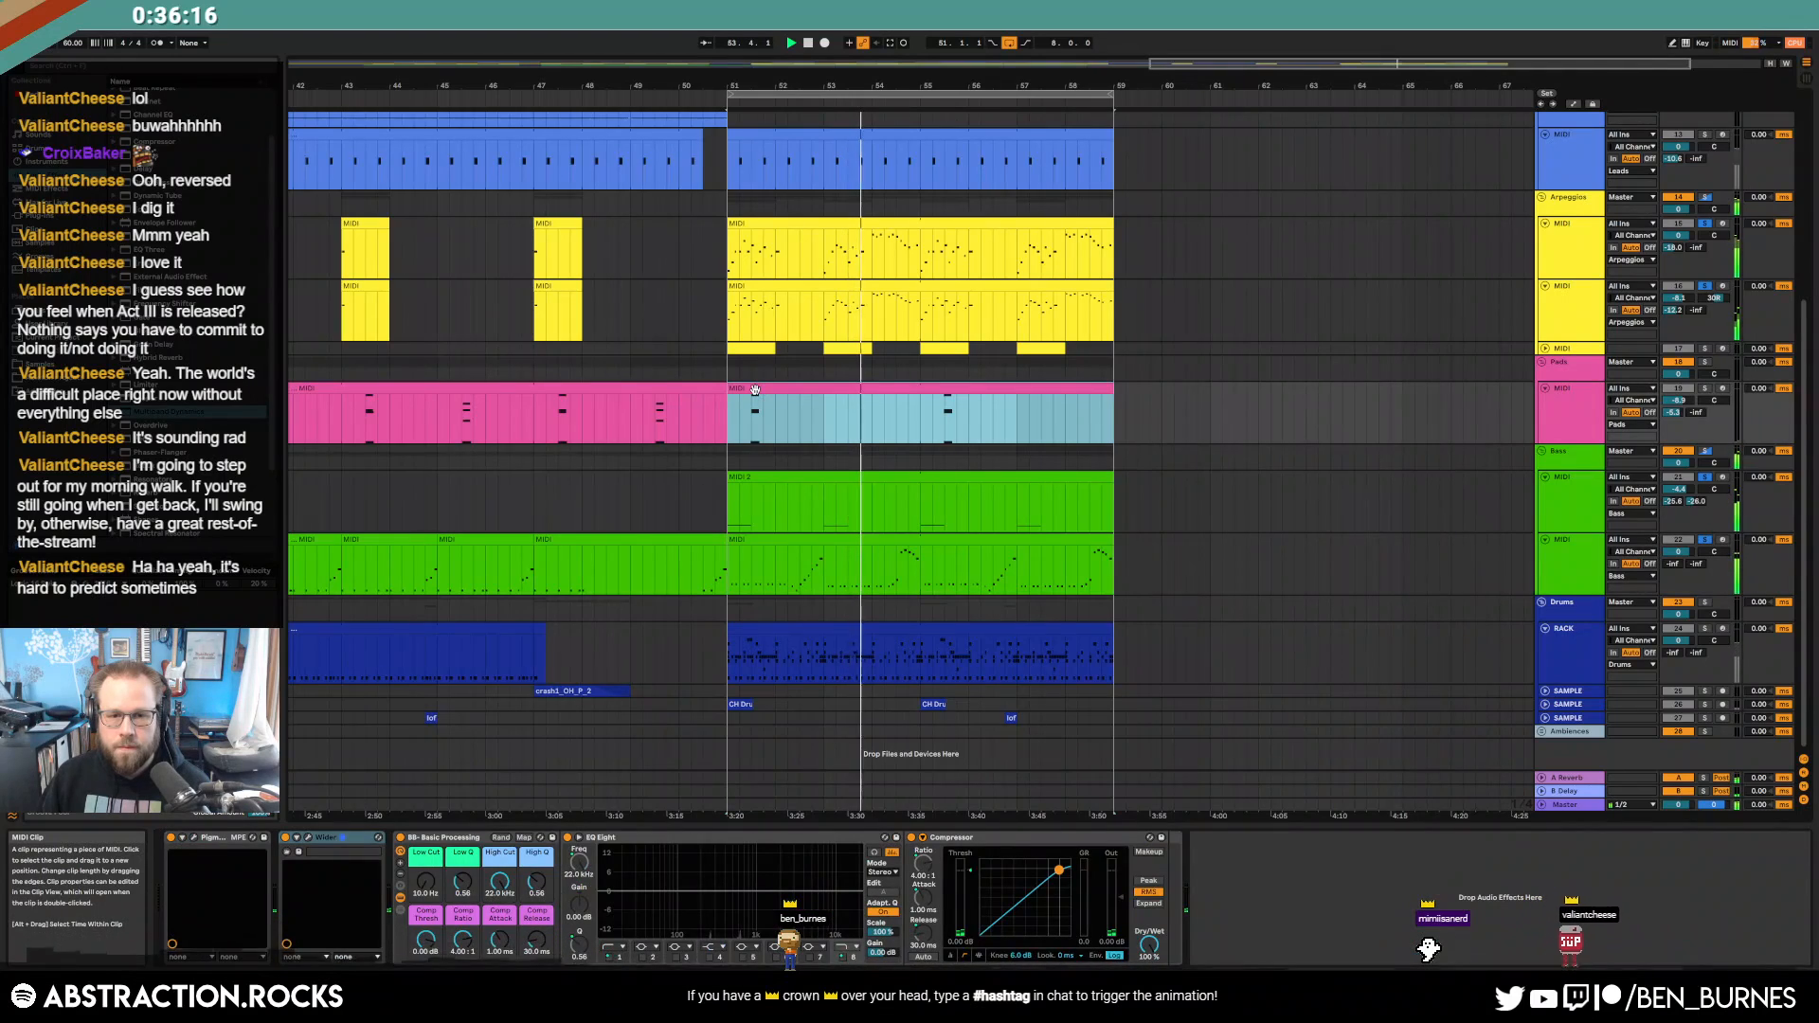
{"action": "scroll", "coordinate": [1065, 520], "scroll_direction": "up", "scroll_amount": 4}
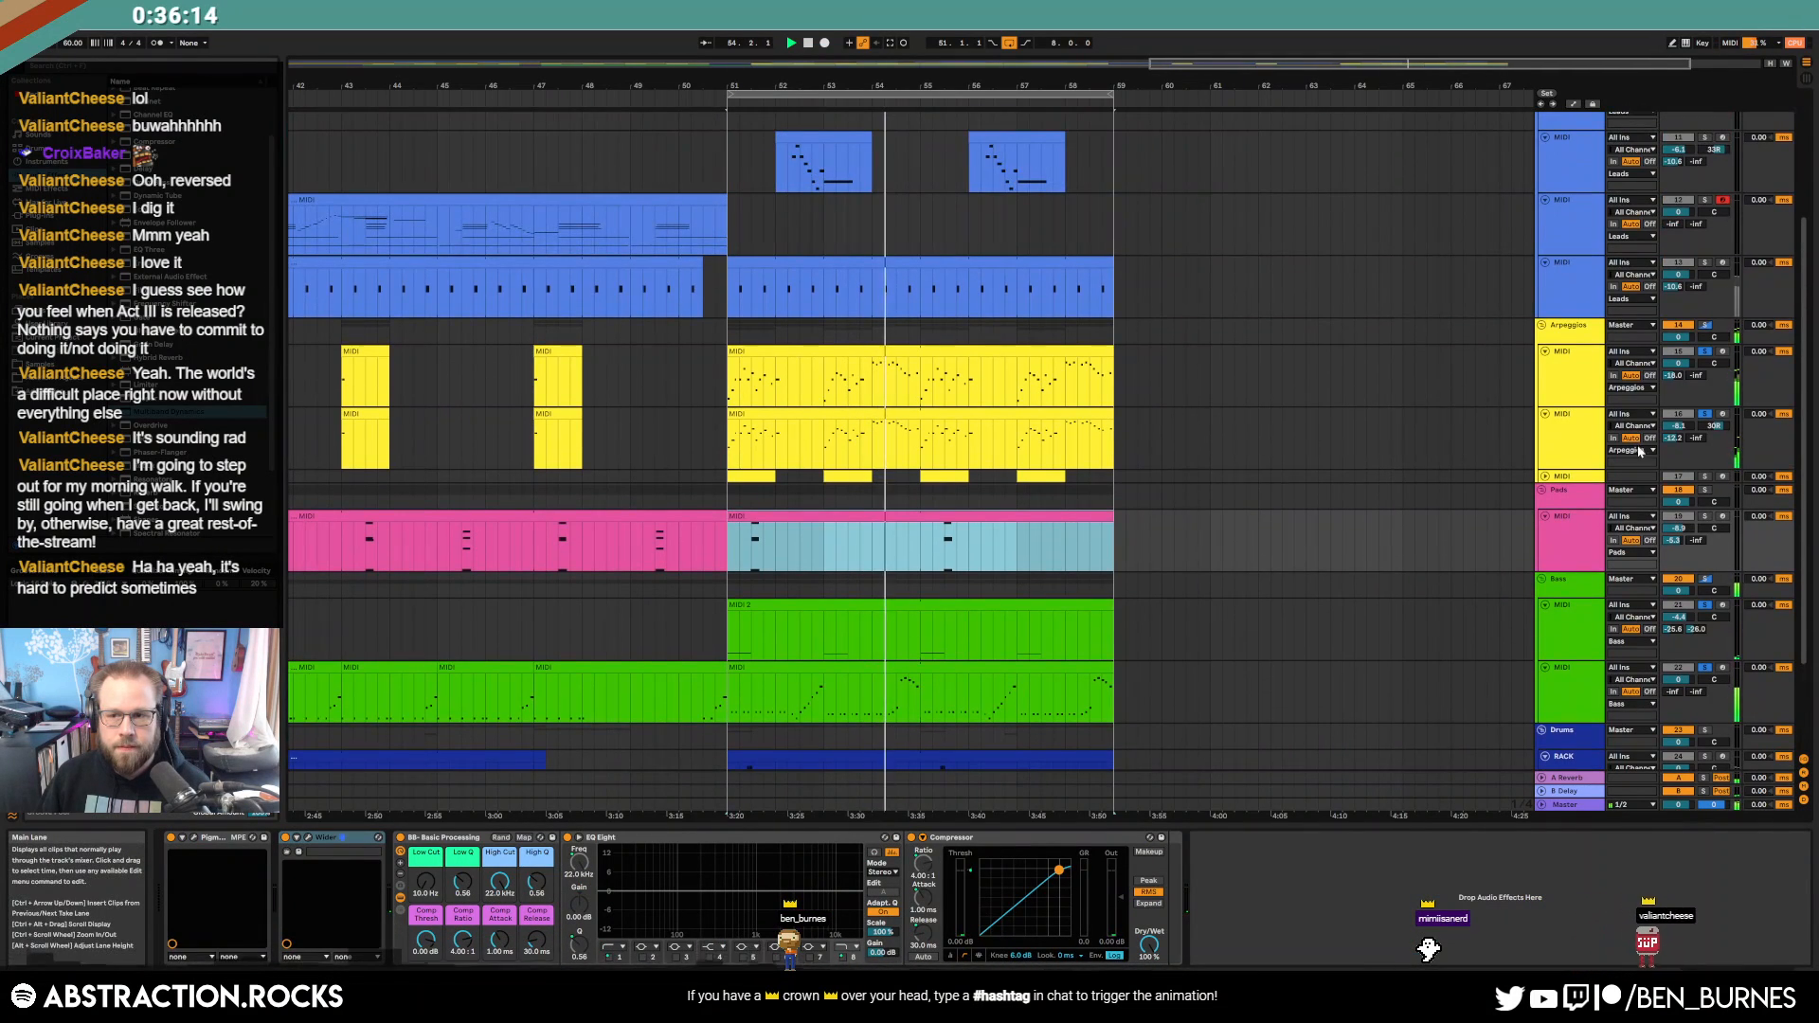
{"action": "left_click", "coordinate": [628, 87]}
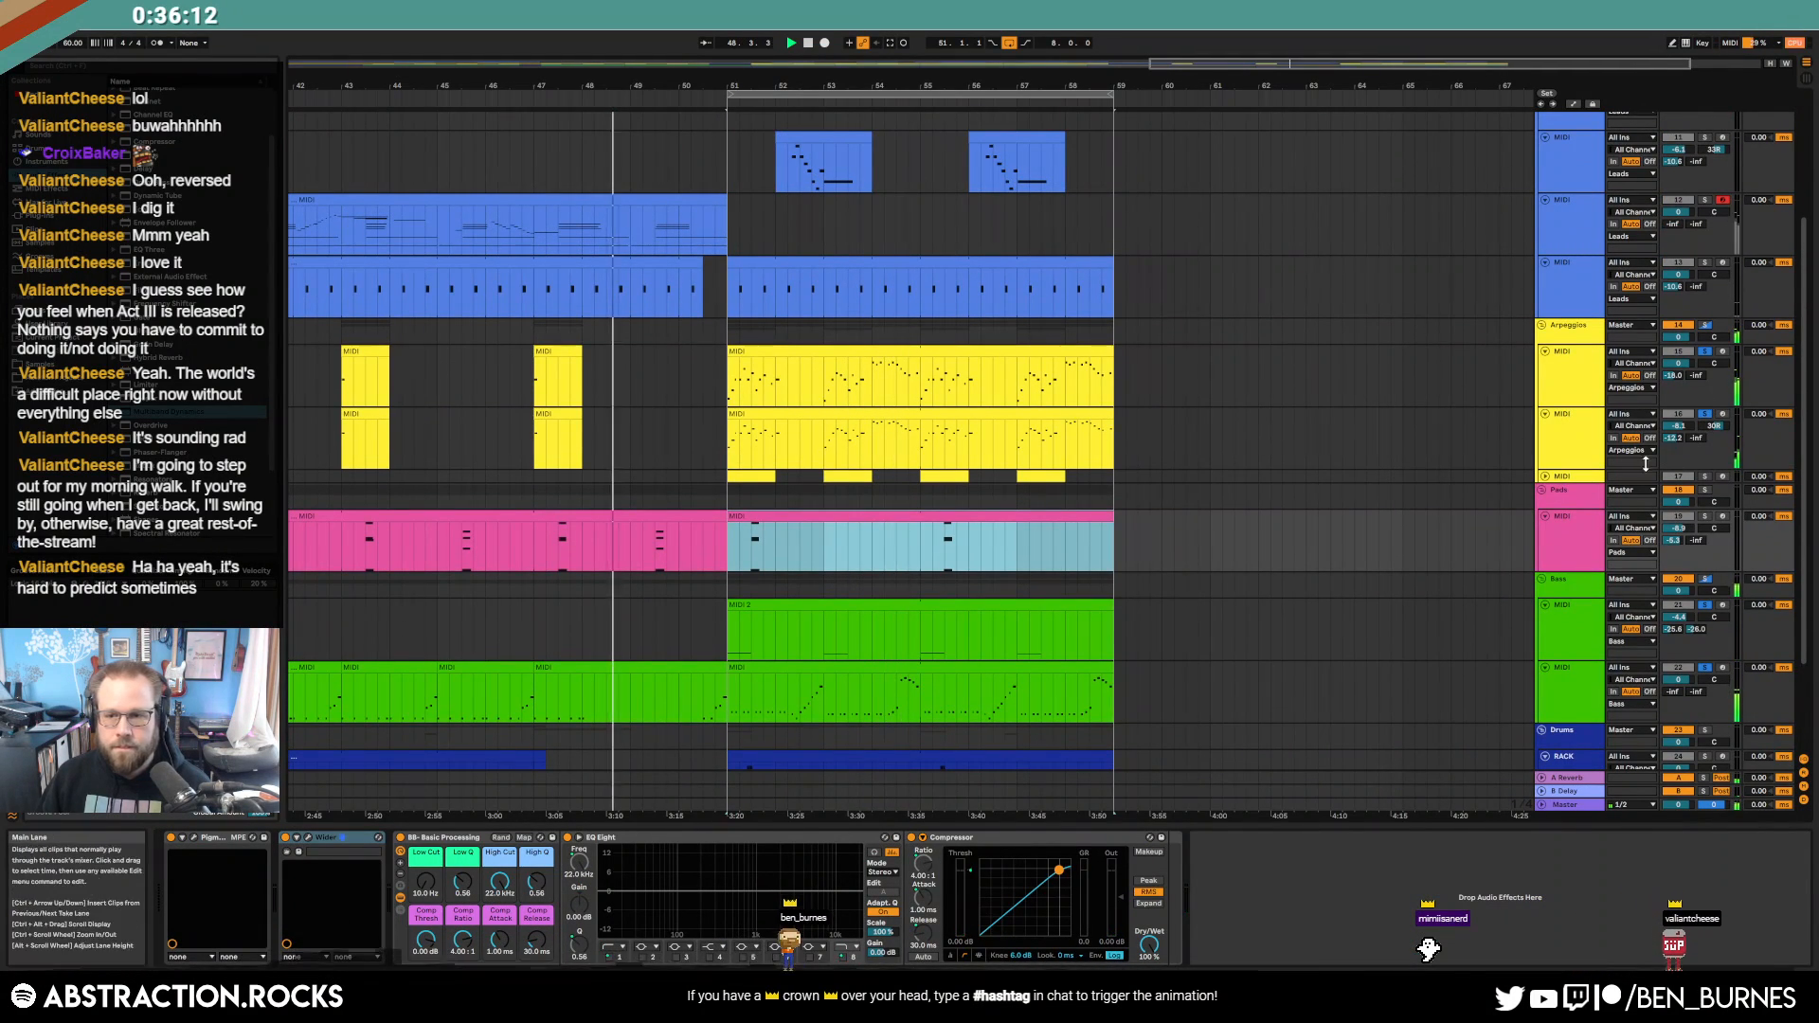
{"action": "left_click", "coordinate": [1702, 358]}
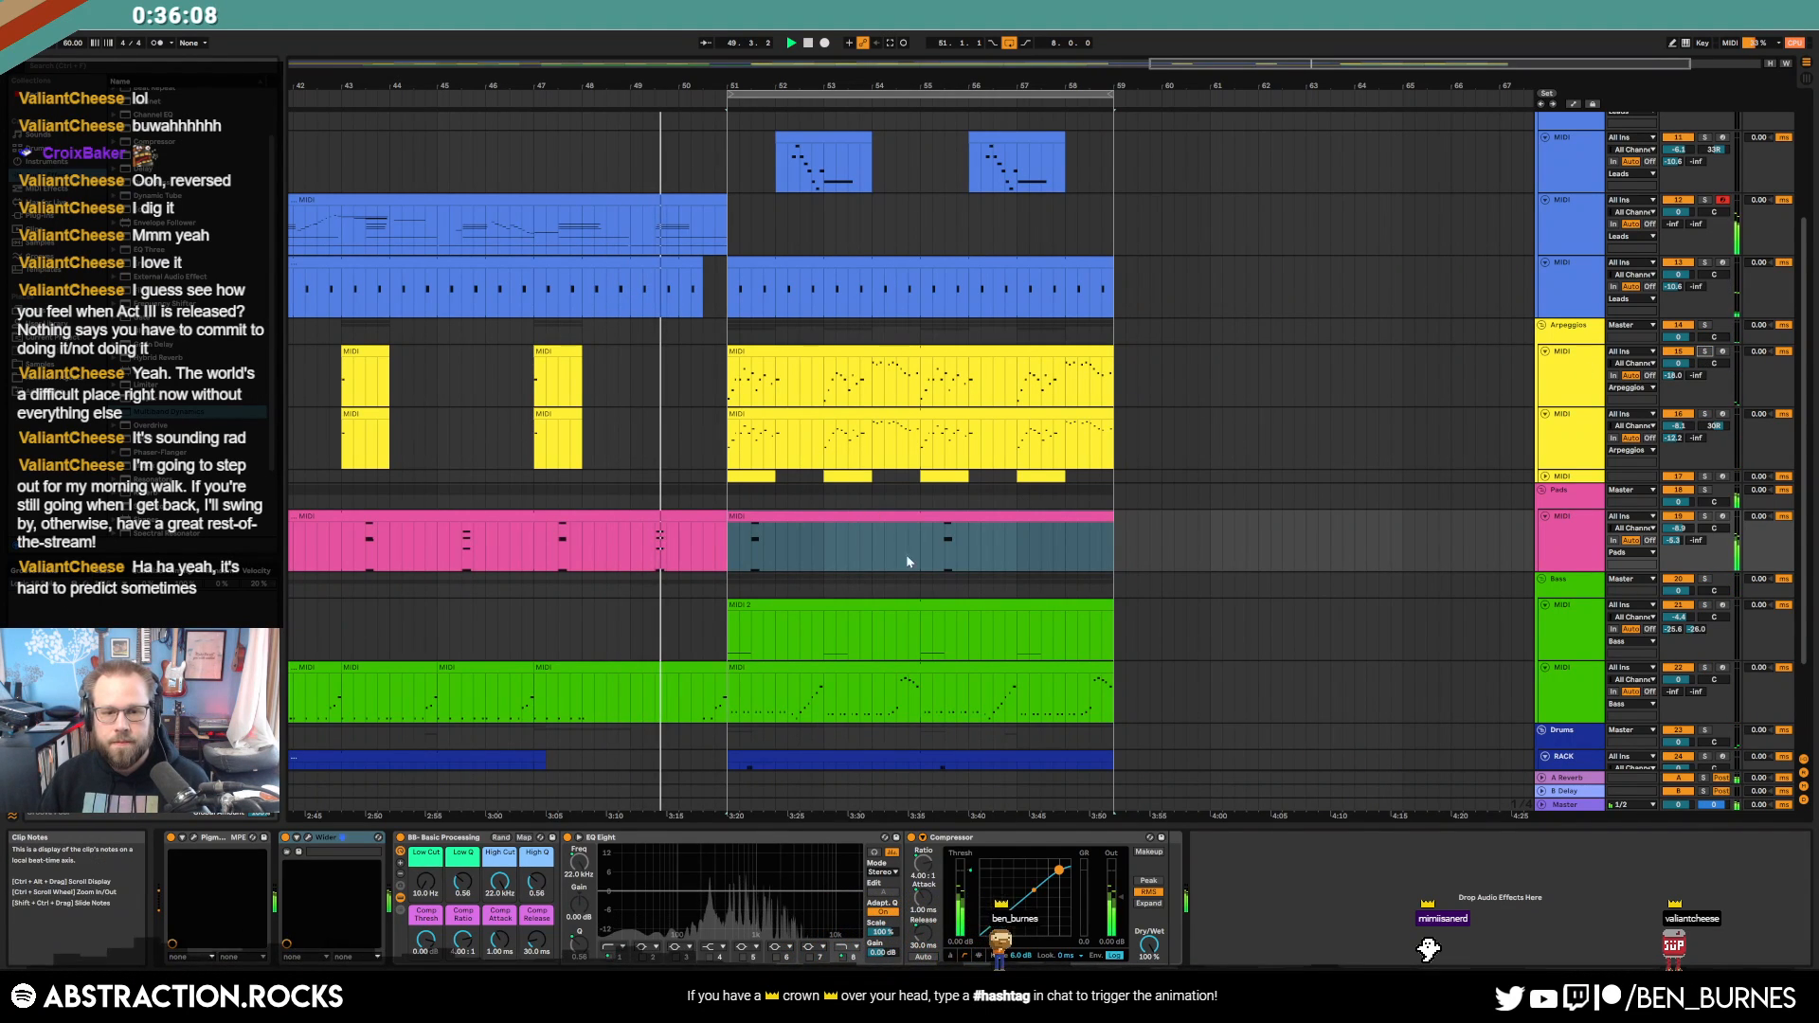
{"action": "scroll", "coordinate": [914, 555], "scroll_direction": "down", "scroll_amount": 3}
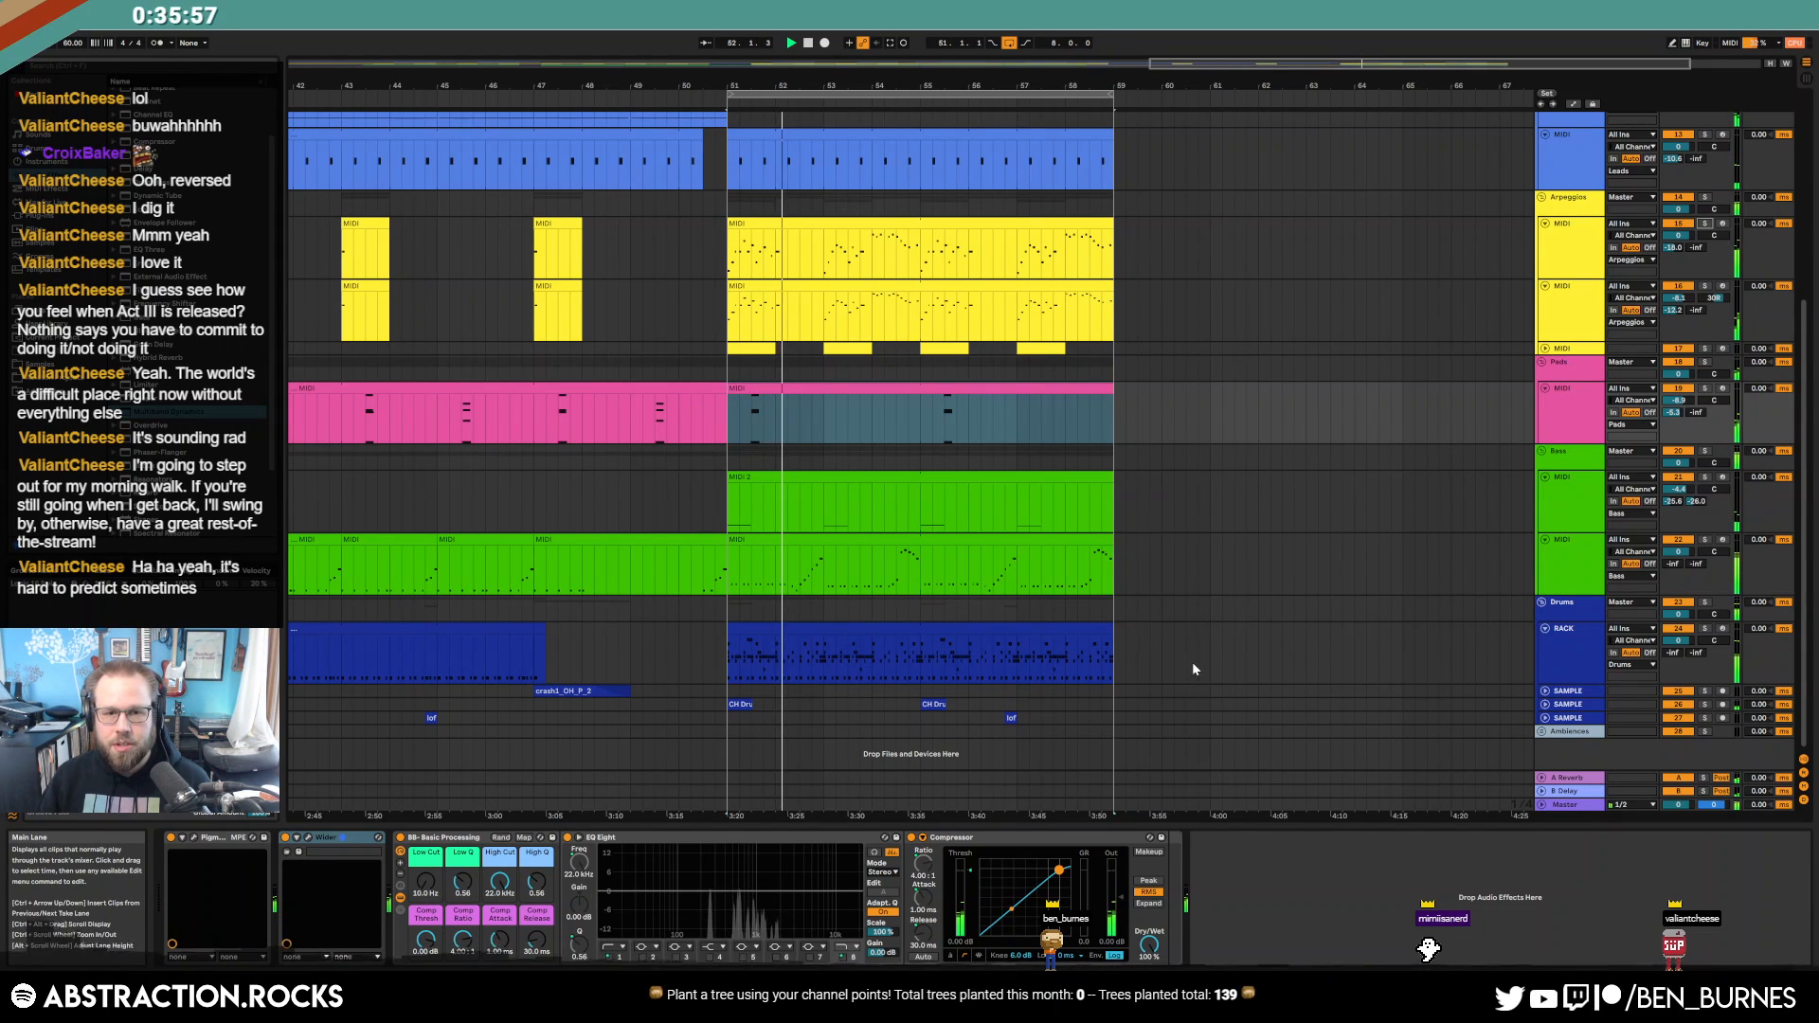
{"action": "scroll", "coordinate": [1022, 461], "scroll_direction": "up", "scroll_amount": 5}
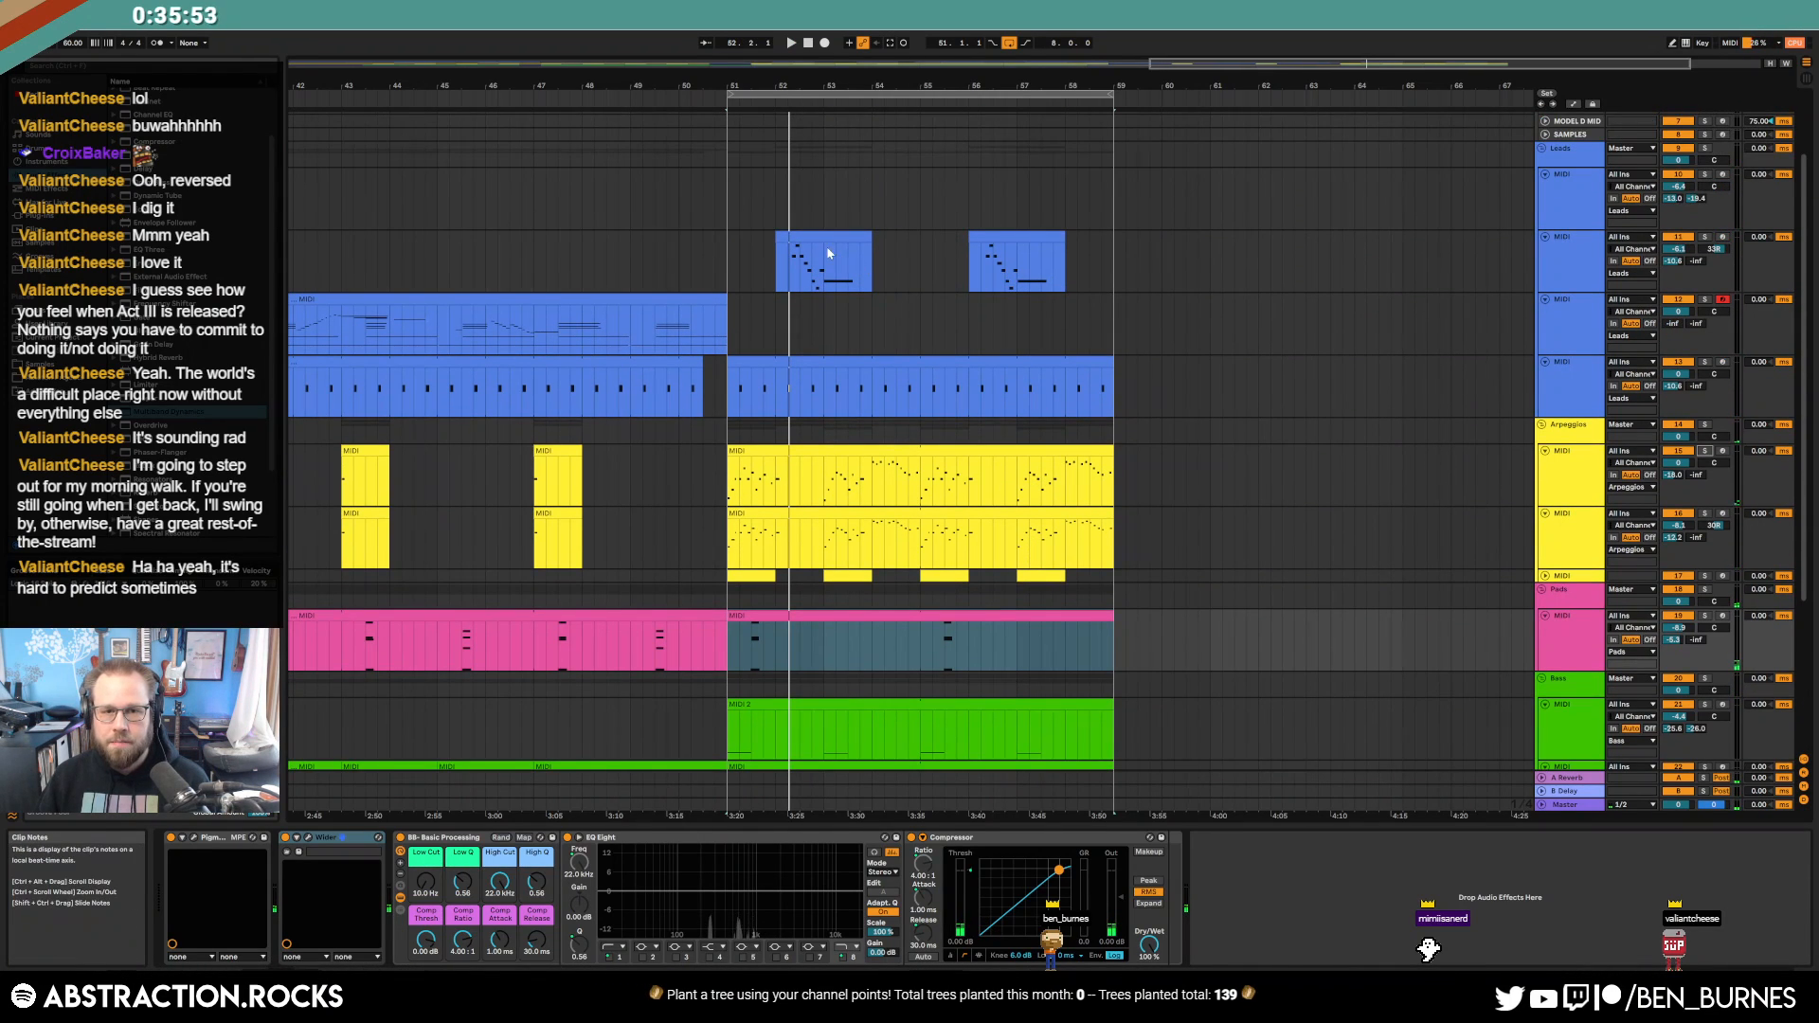
Raise the last two notes of the lead clip at bar 52 by two semitones to F3 and D3.
{"action": "double_click", "coordinate": [820, 238]}
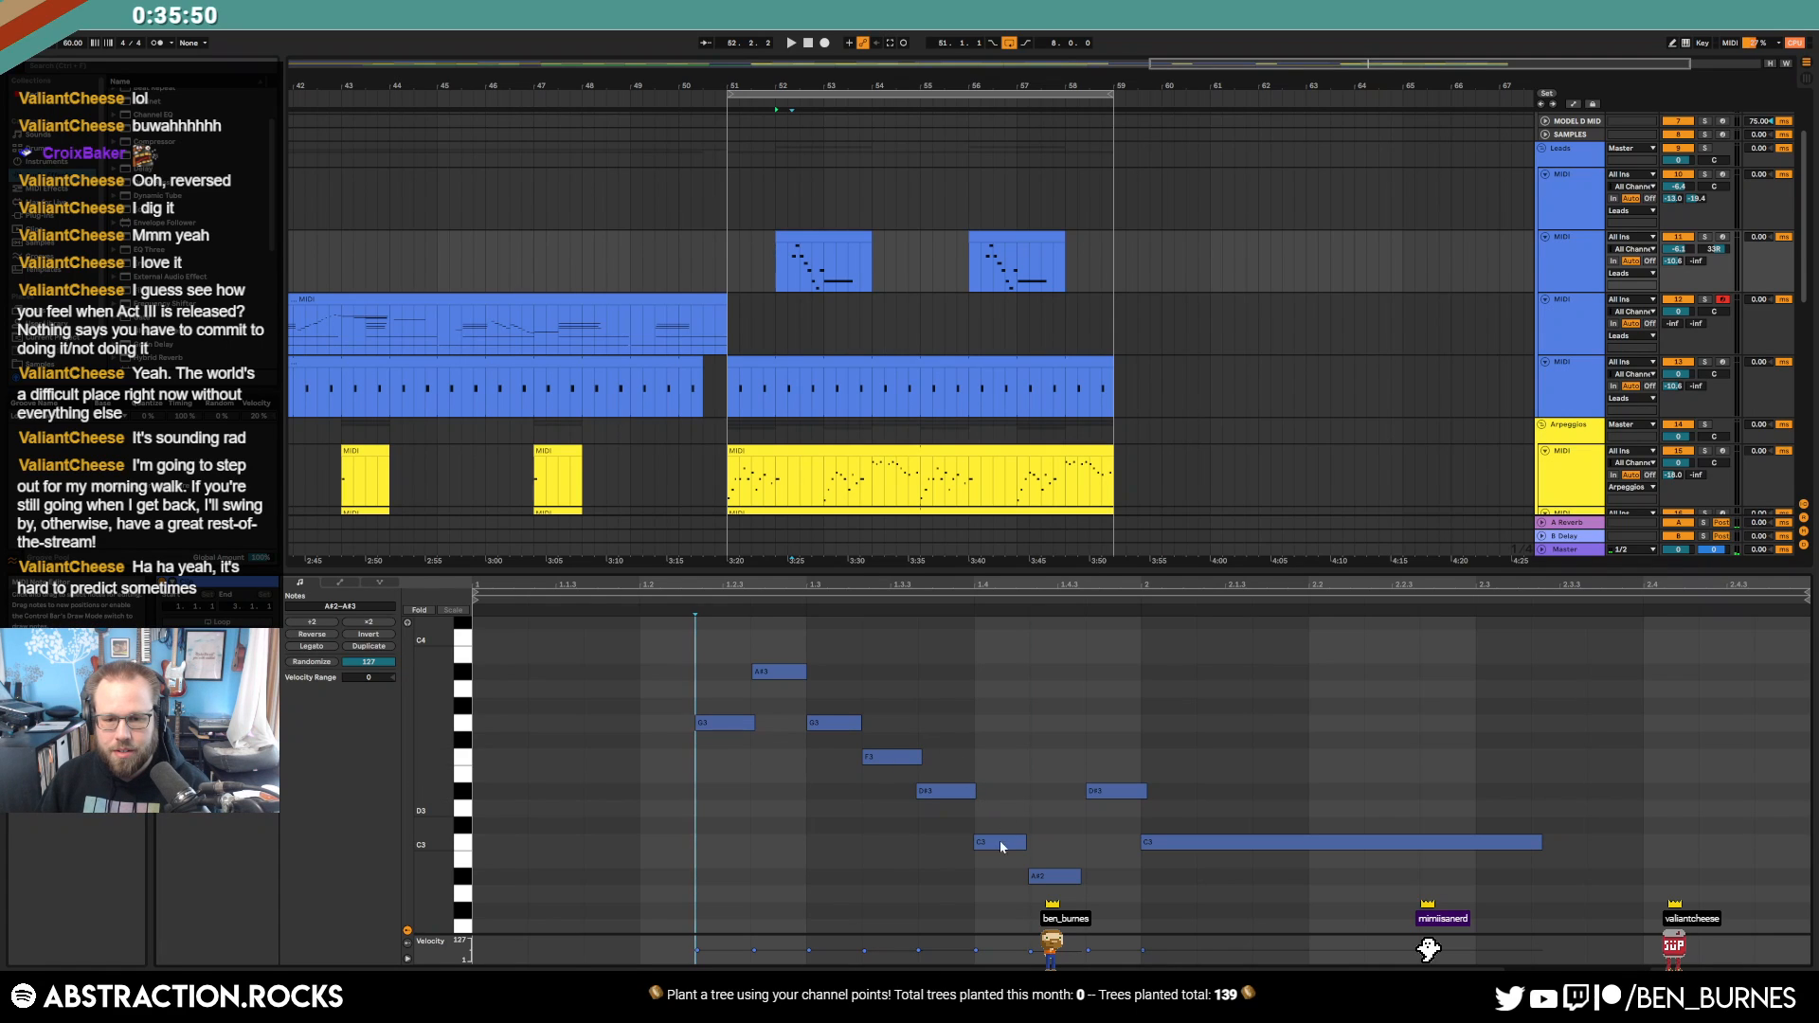
{"action": "key", "text": "Down"}
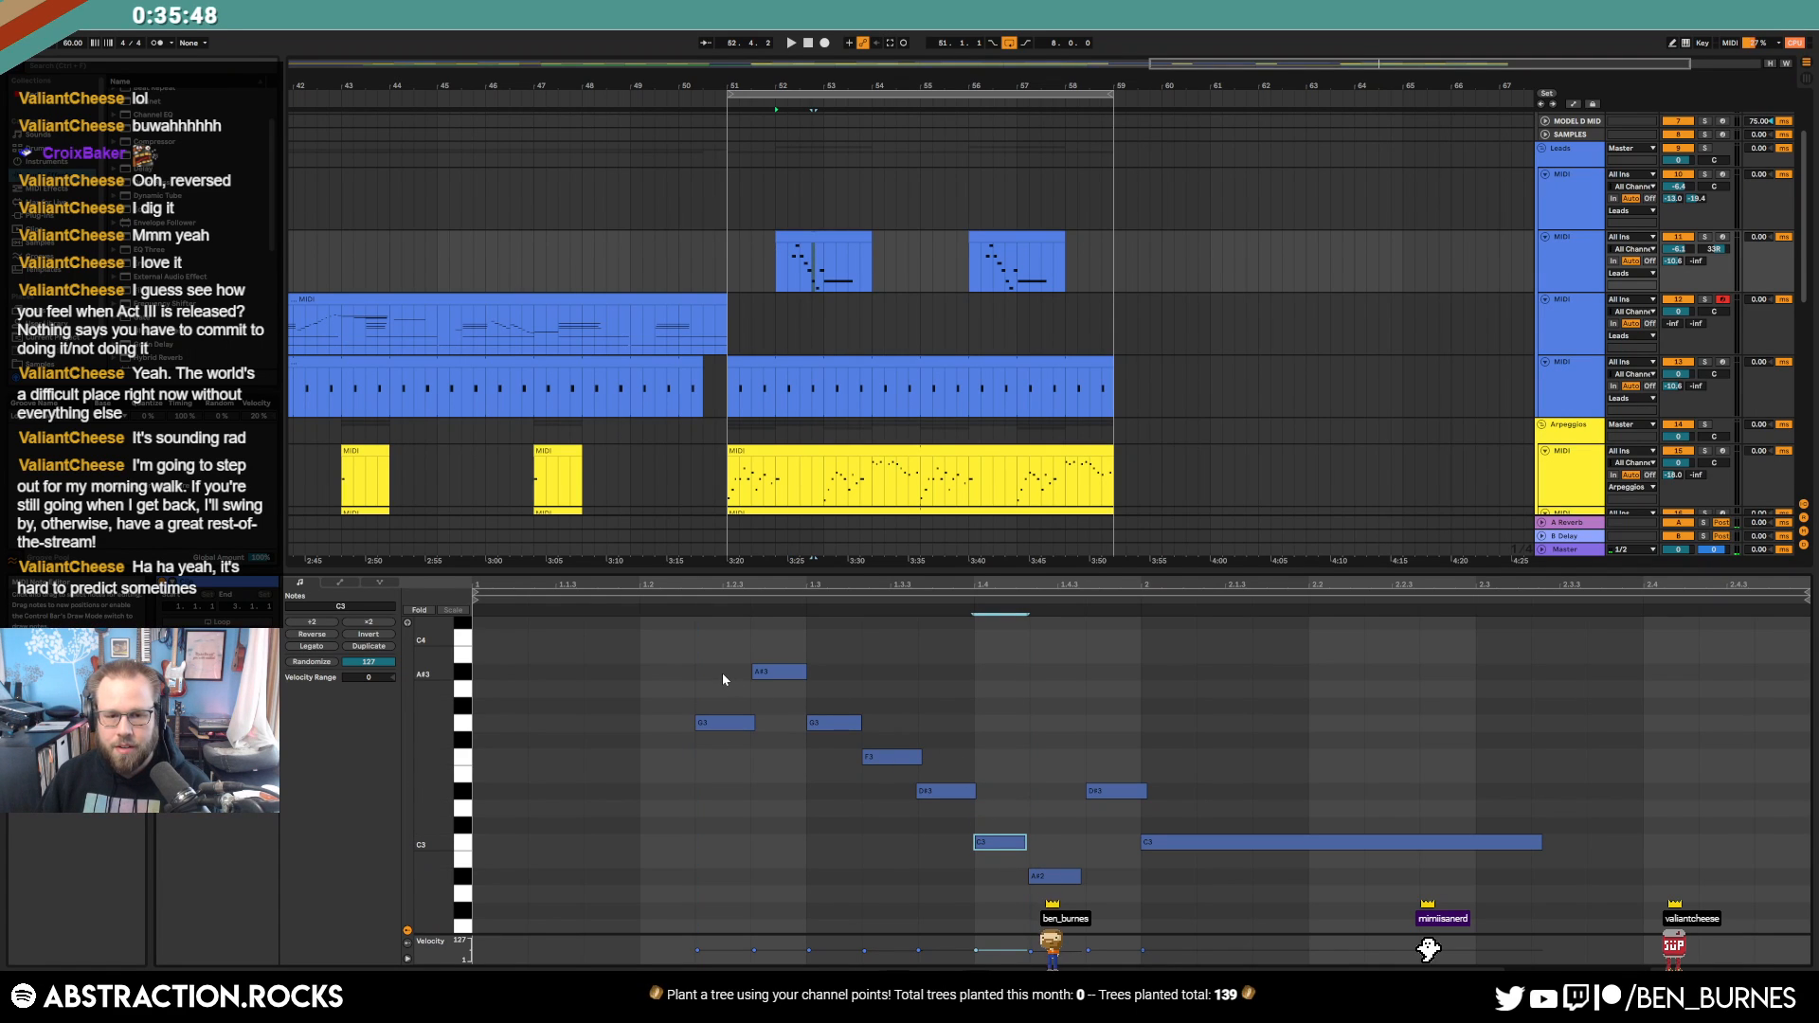
{"action": "key", "text": "space"}
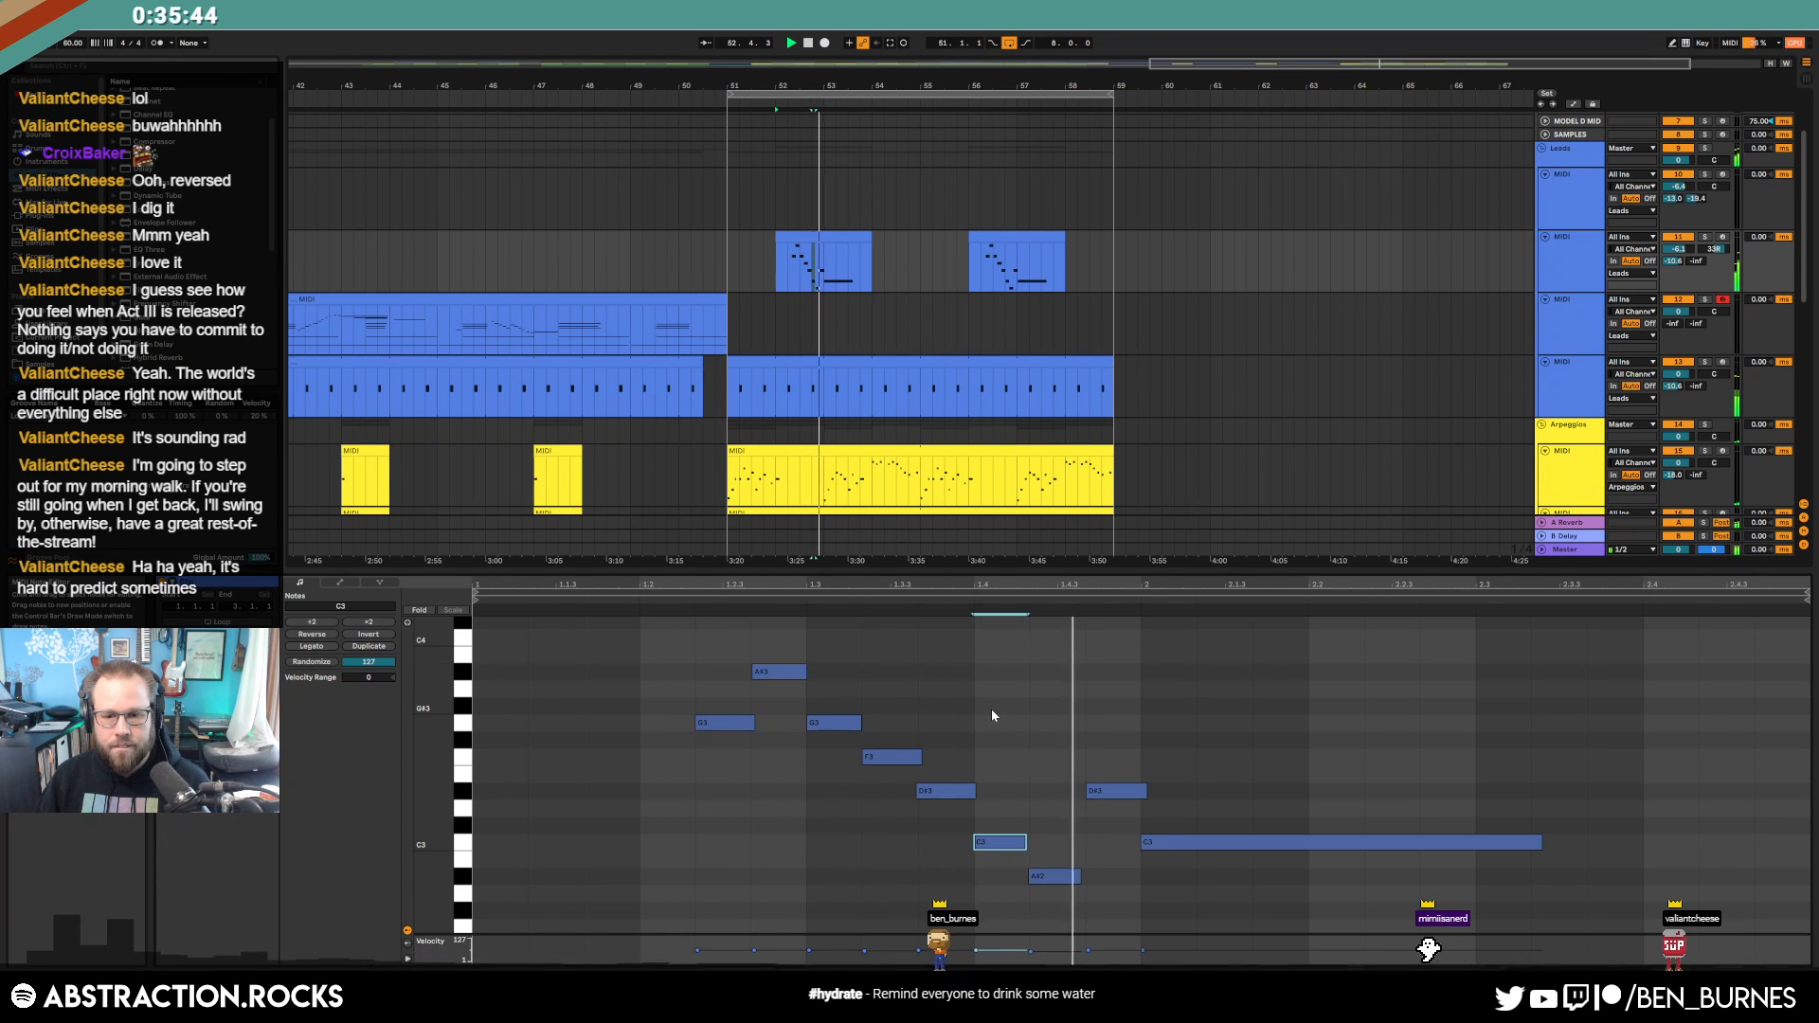
{"action": "left_click_drag", "start_coordinate": [1113, 746], "coordinate": [1209, 873]}
{"action": "key", "text": "Up"}
{"action": "key", "text": "Up"}
Lower the short note before the lead clip's long final note back to D#3 while listening.
{"action": "left_click_drag", "start_coordinate": [1112, 786], "coordinate": [1034, 733]}
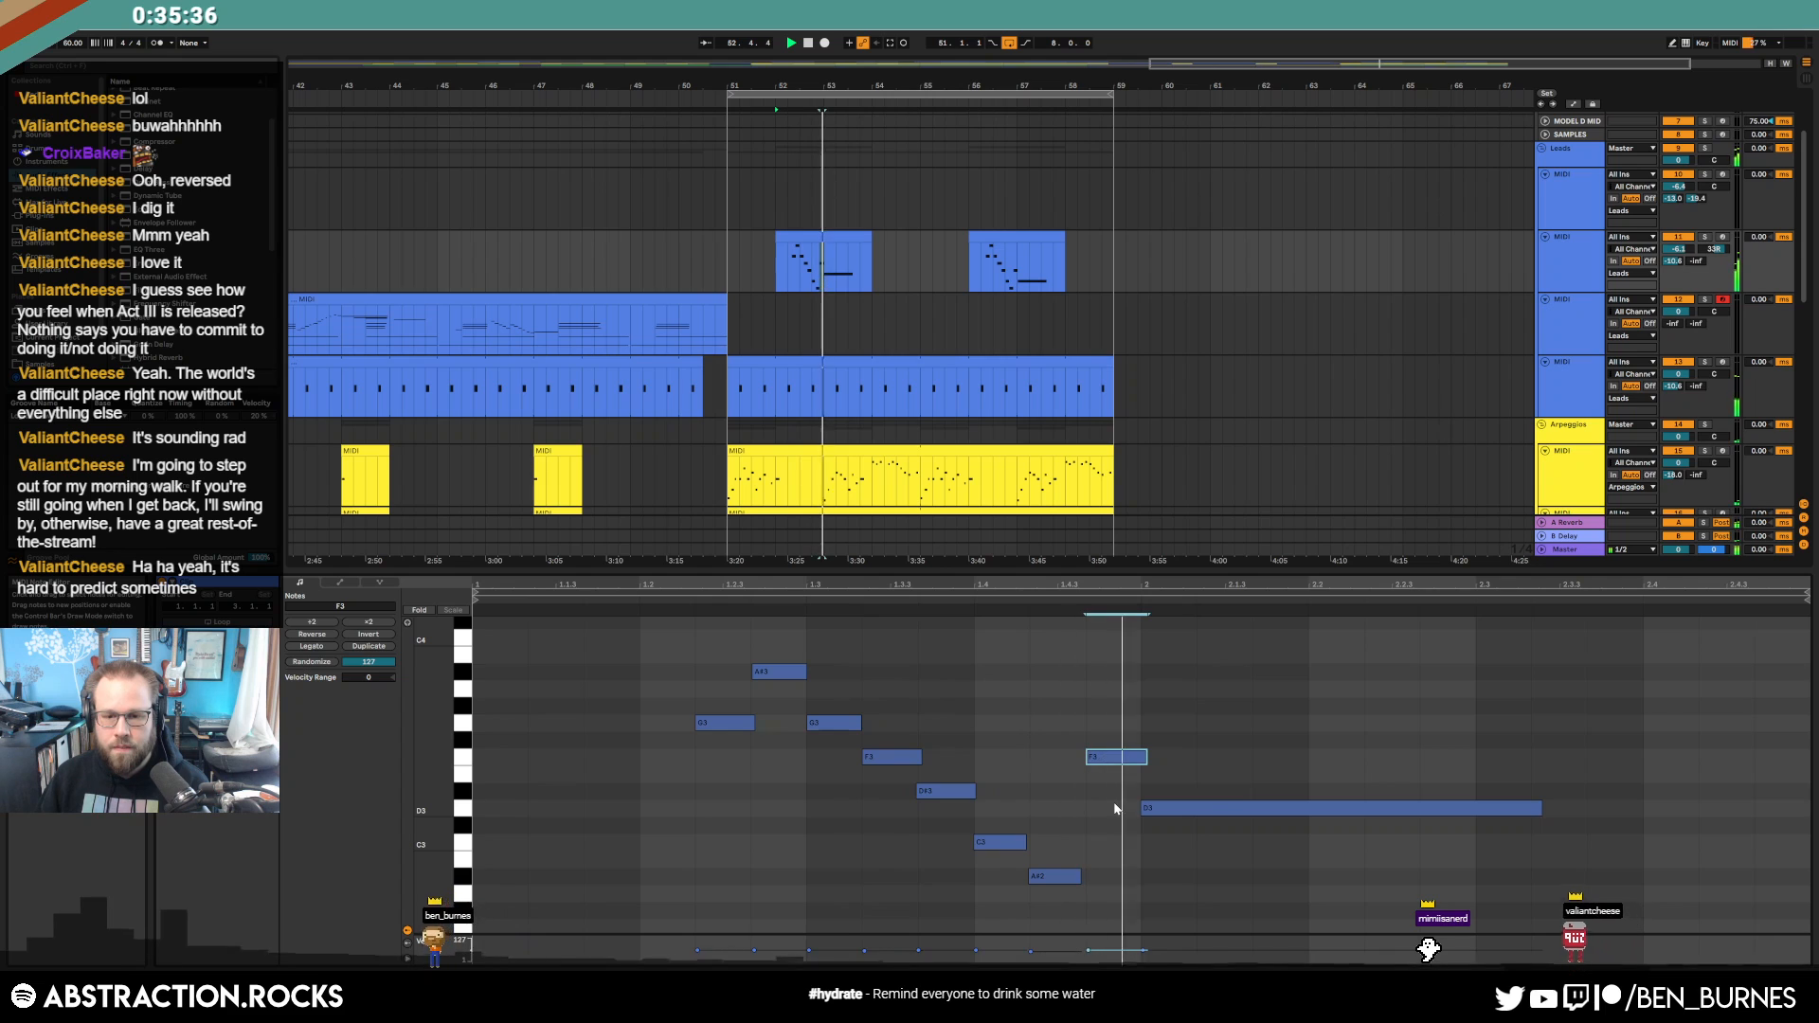
{"action": "key", "text": "Down"}
{"action": "key", "text": "Down"}
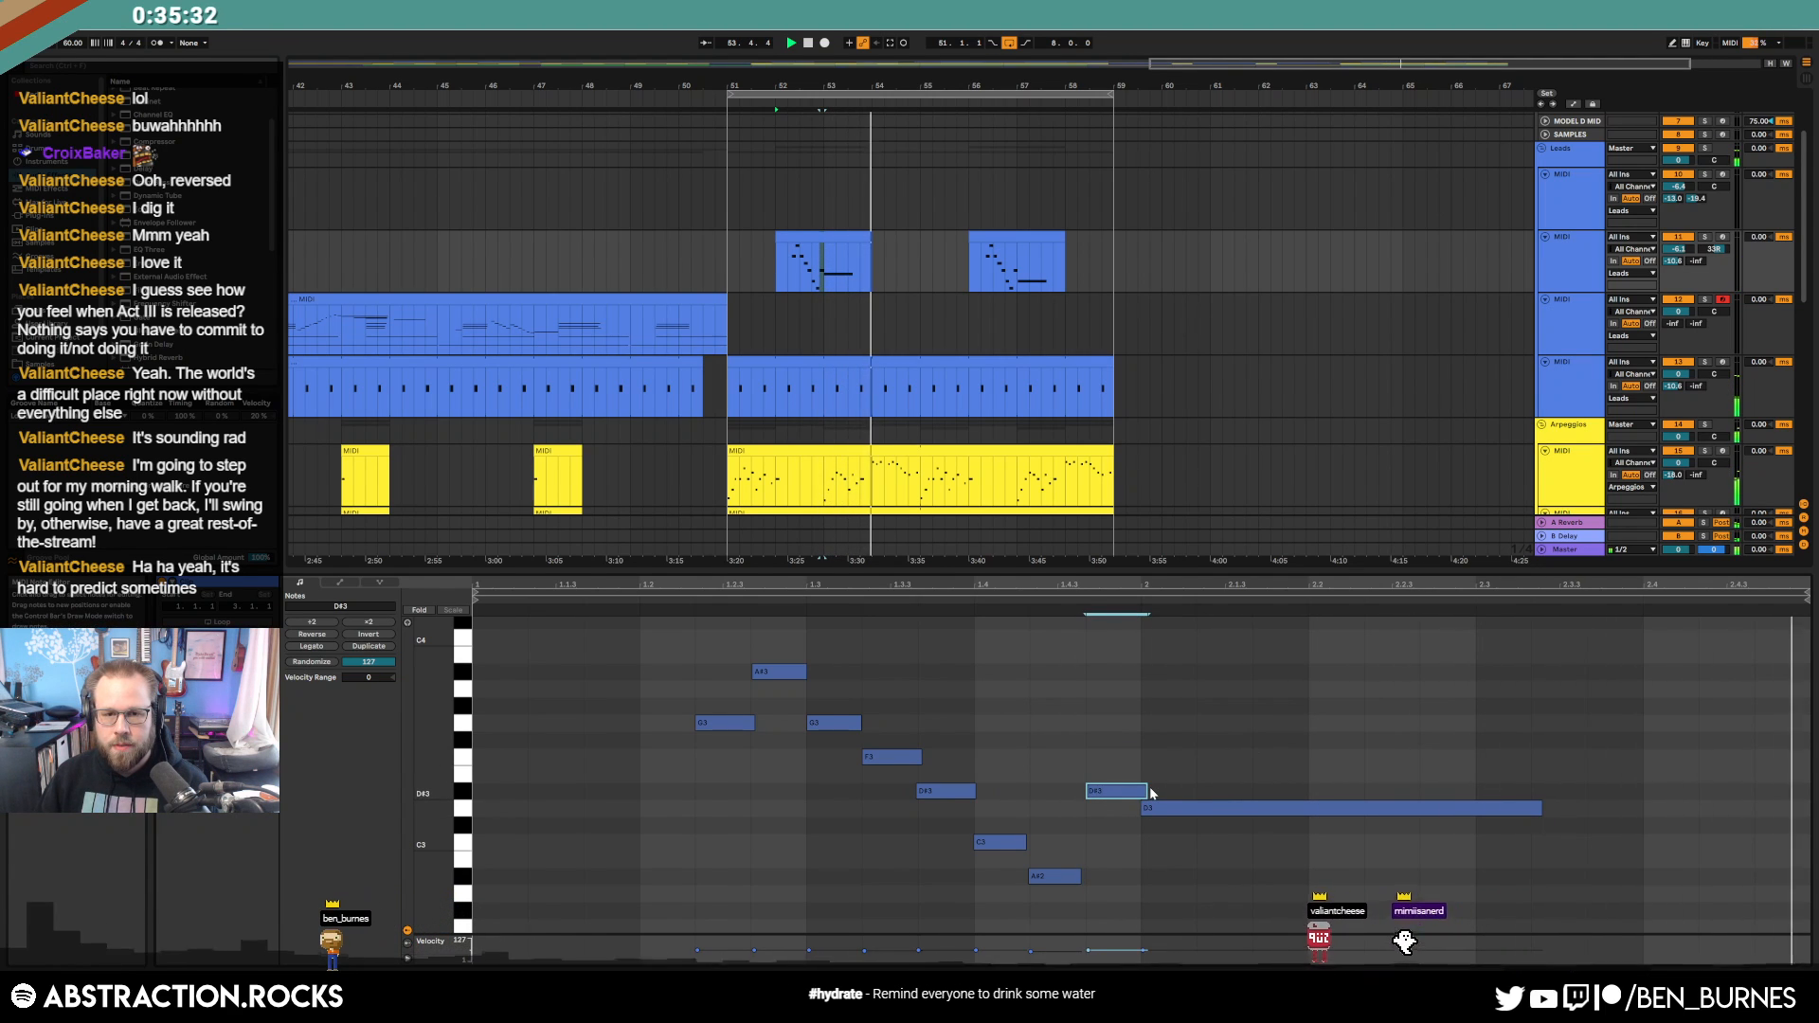
{"action": "scroll", "coordinate": [956, 442], "scroll_direction": "down", "scroll_amount": 3}
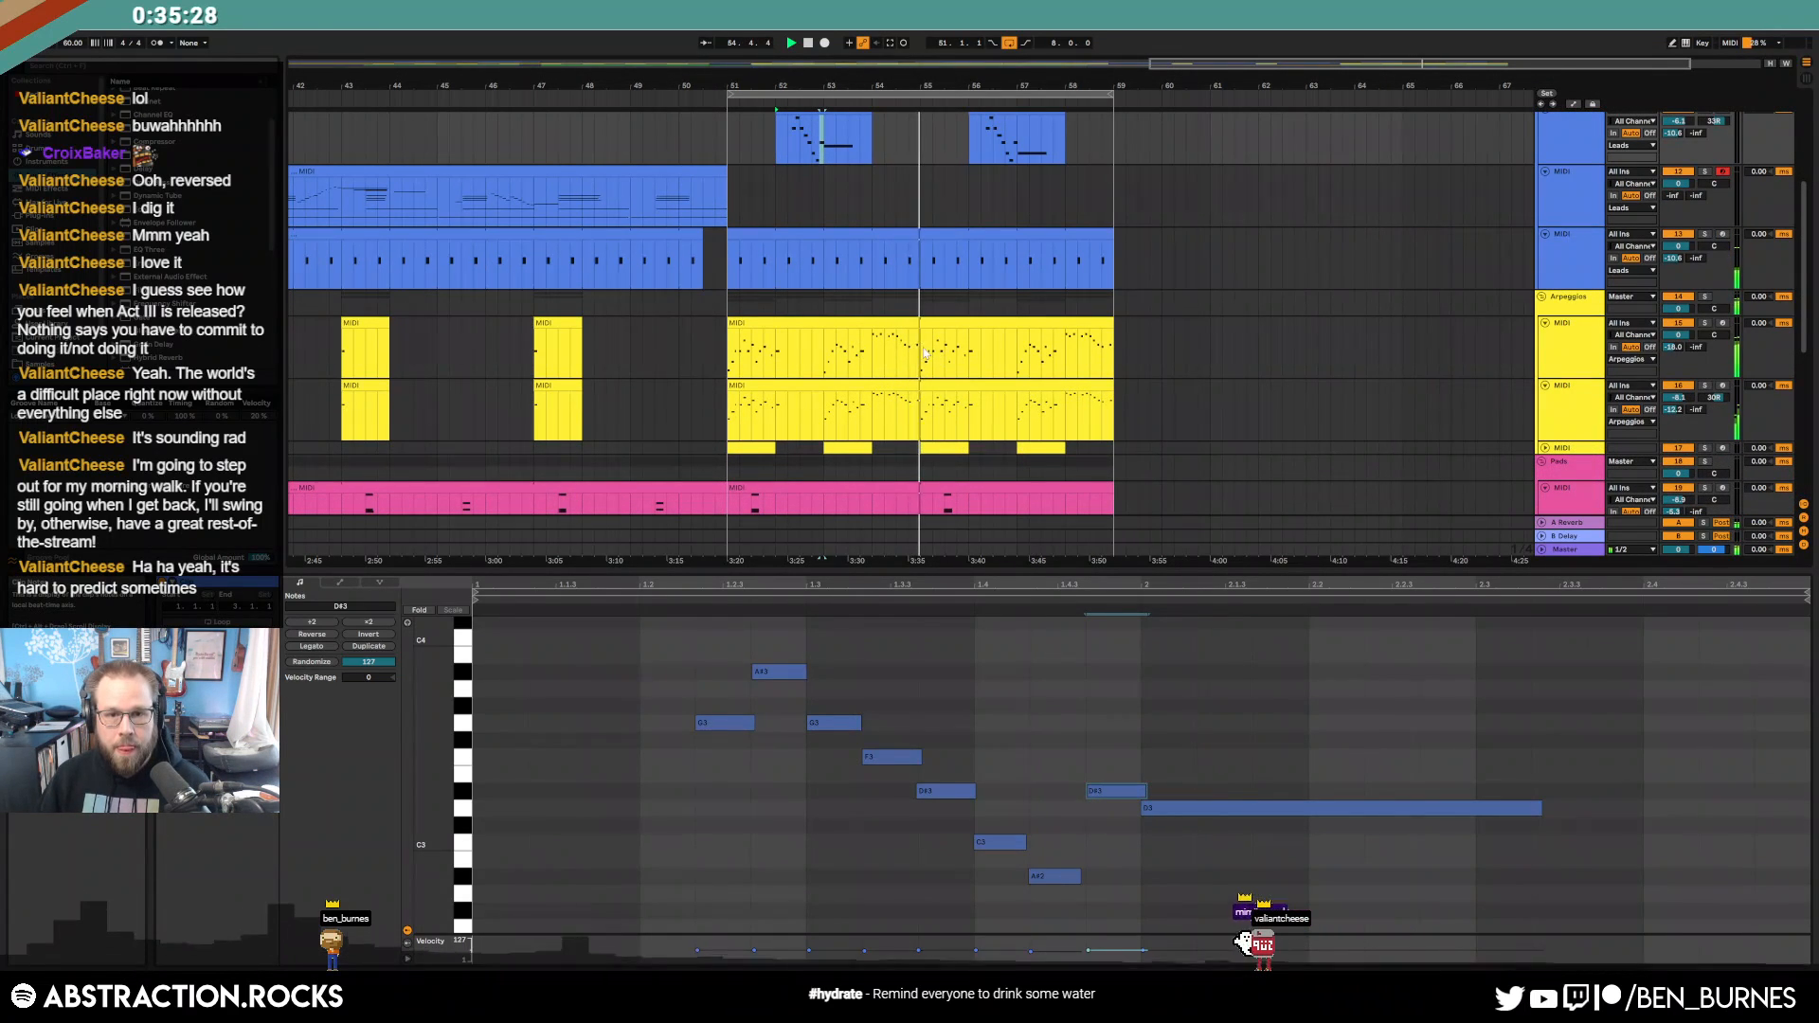
Split both arpeggio clips at bar 55 and lower their opening notes, to C3 in the upper clip and C4 in the lower one.
{"action": "left_click_drag", "start_coordinate": [925, 352], "coordinate": [1113, 369]}
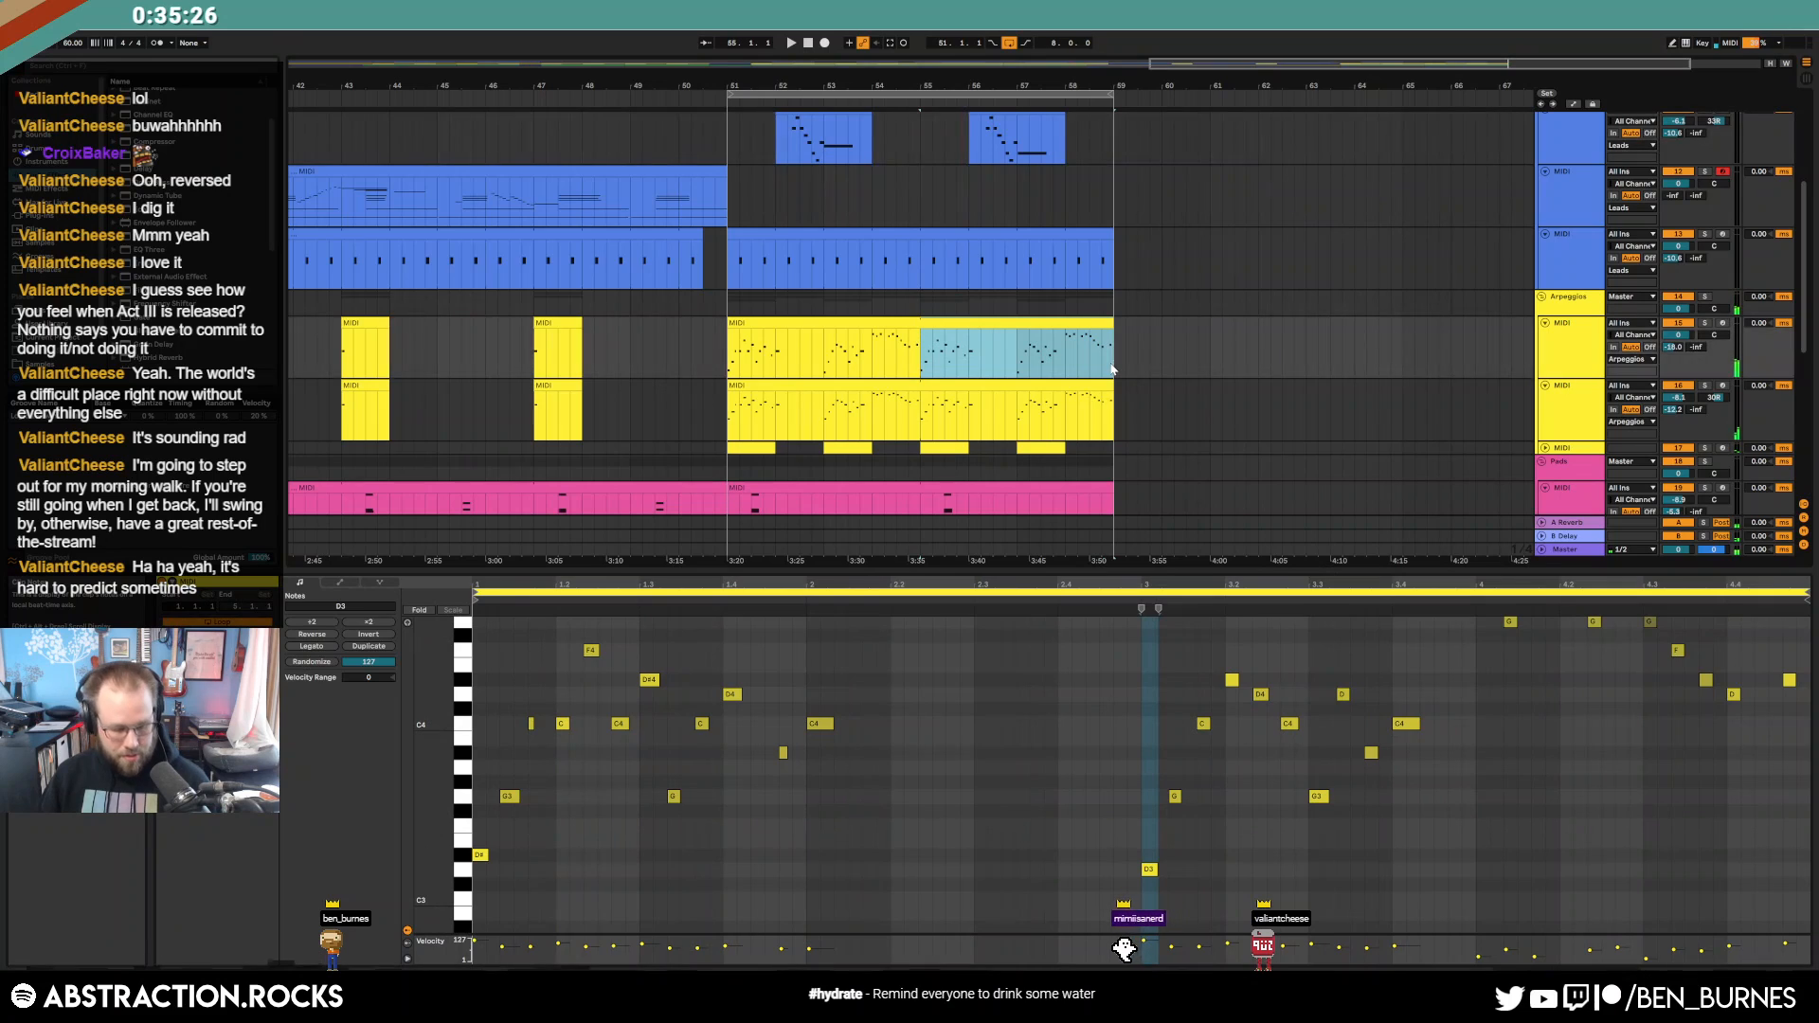
{"action": "left_click_drag", "start_coordinate": [480, 854], "coordinate": [481, 883]}
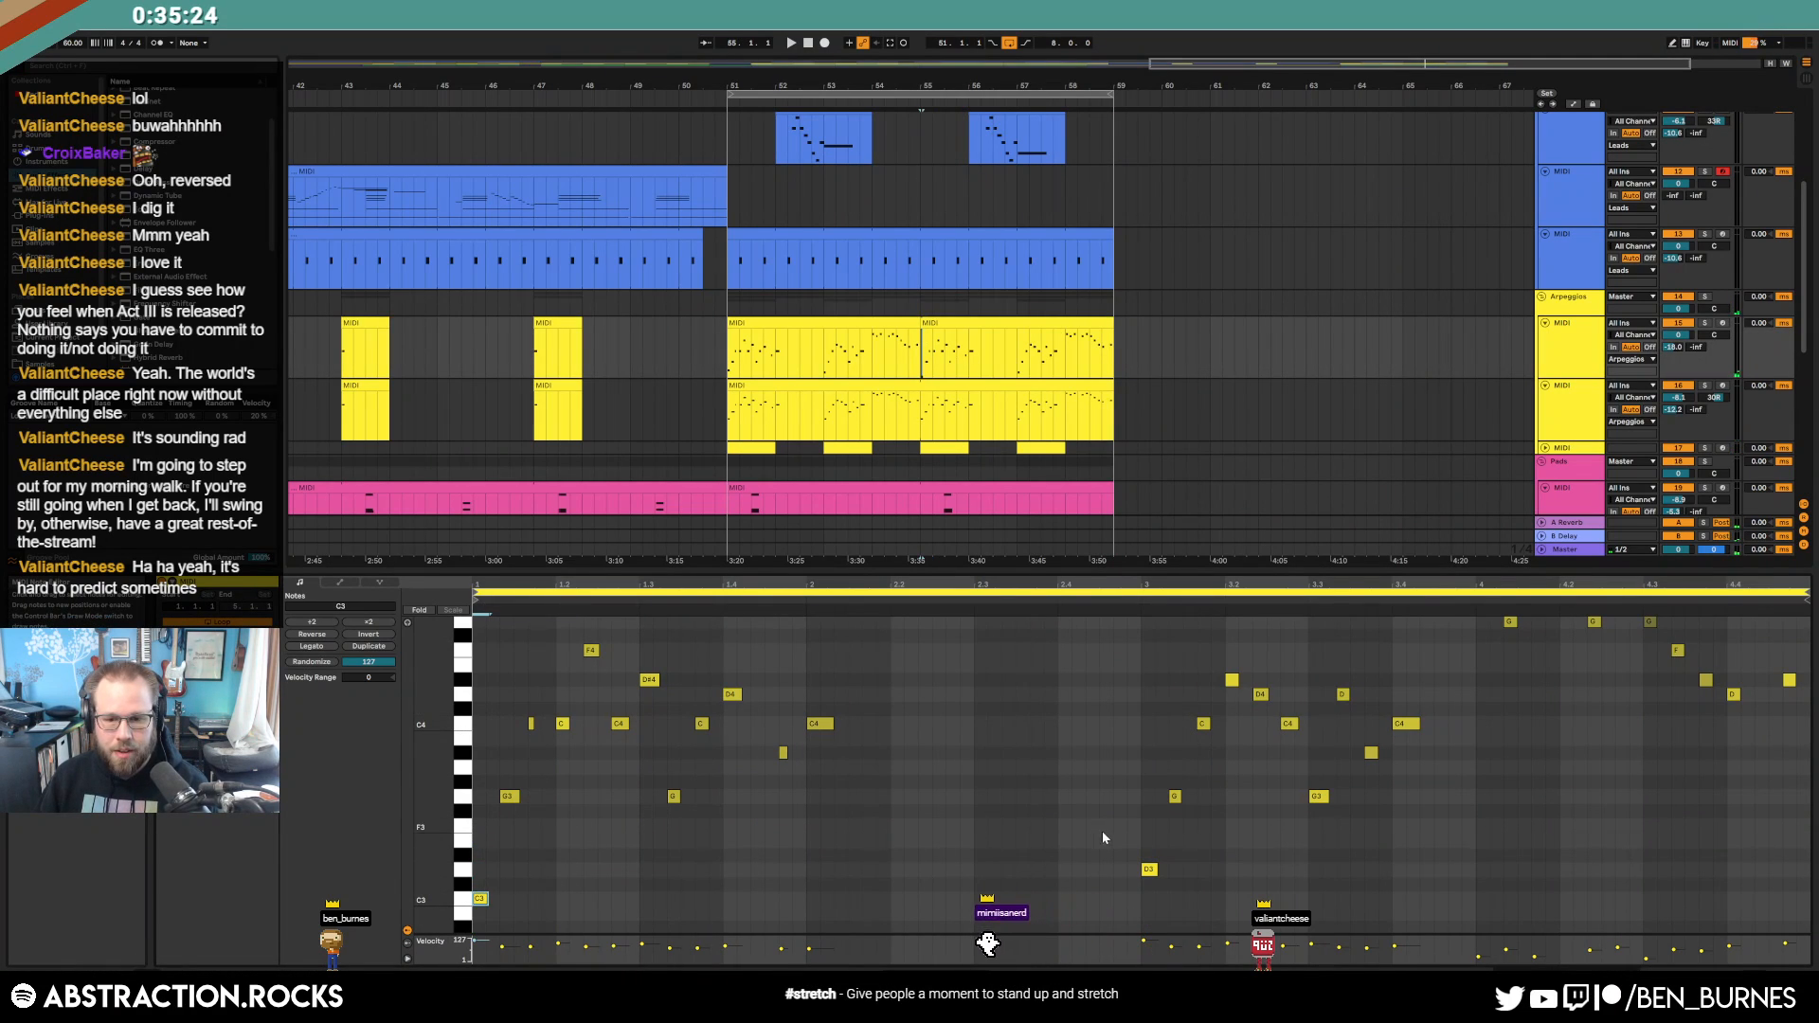
{"action": "left_click", "coordinate": [1015, 384]}
{"action": "left_click_drag", "start_coordinate": [922, 413], "coordinate": [1109, 411]}
{"action": "left_click_drag", "start_coordinate": [1211, 849], "coordinate": [430, 922]}
{"action": "key", "text": "Down"}
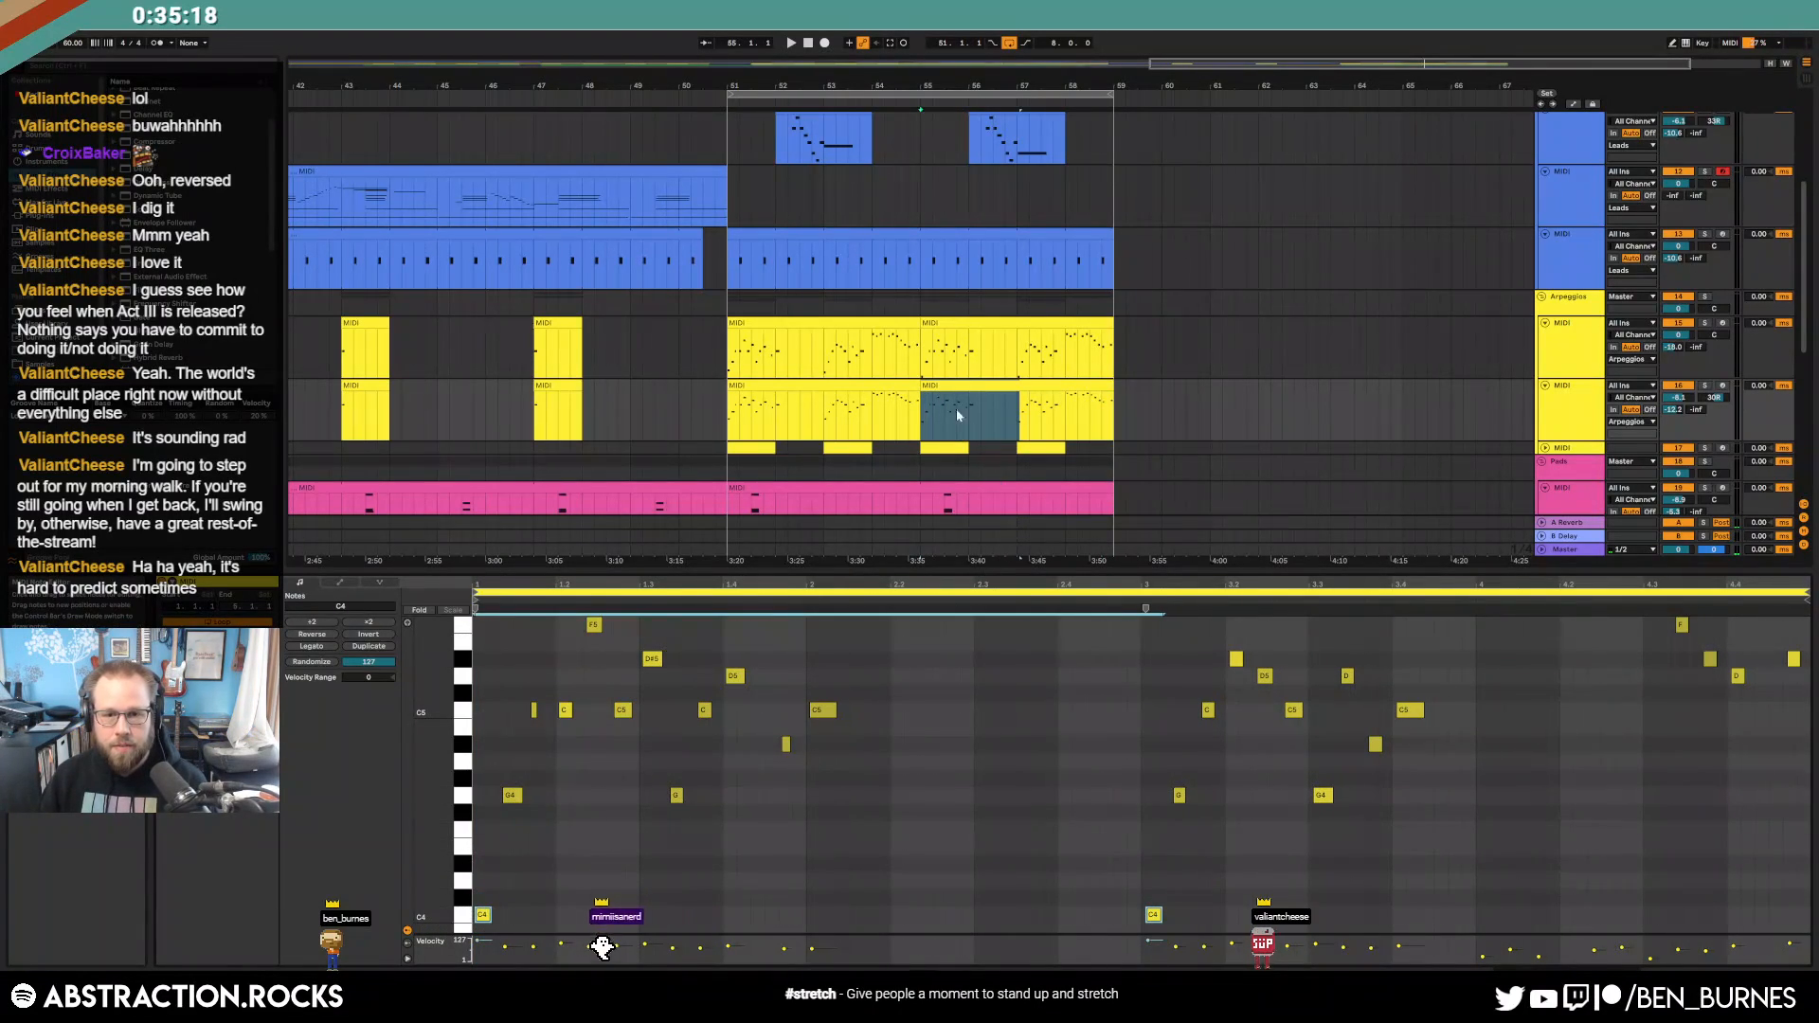
{"action": "key", "text": "space"}
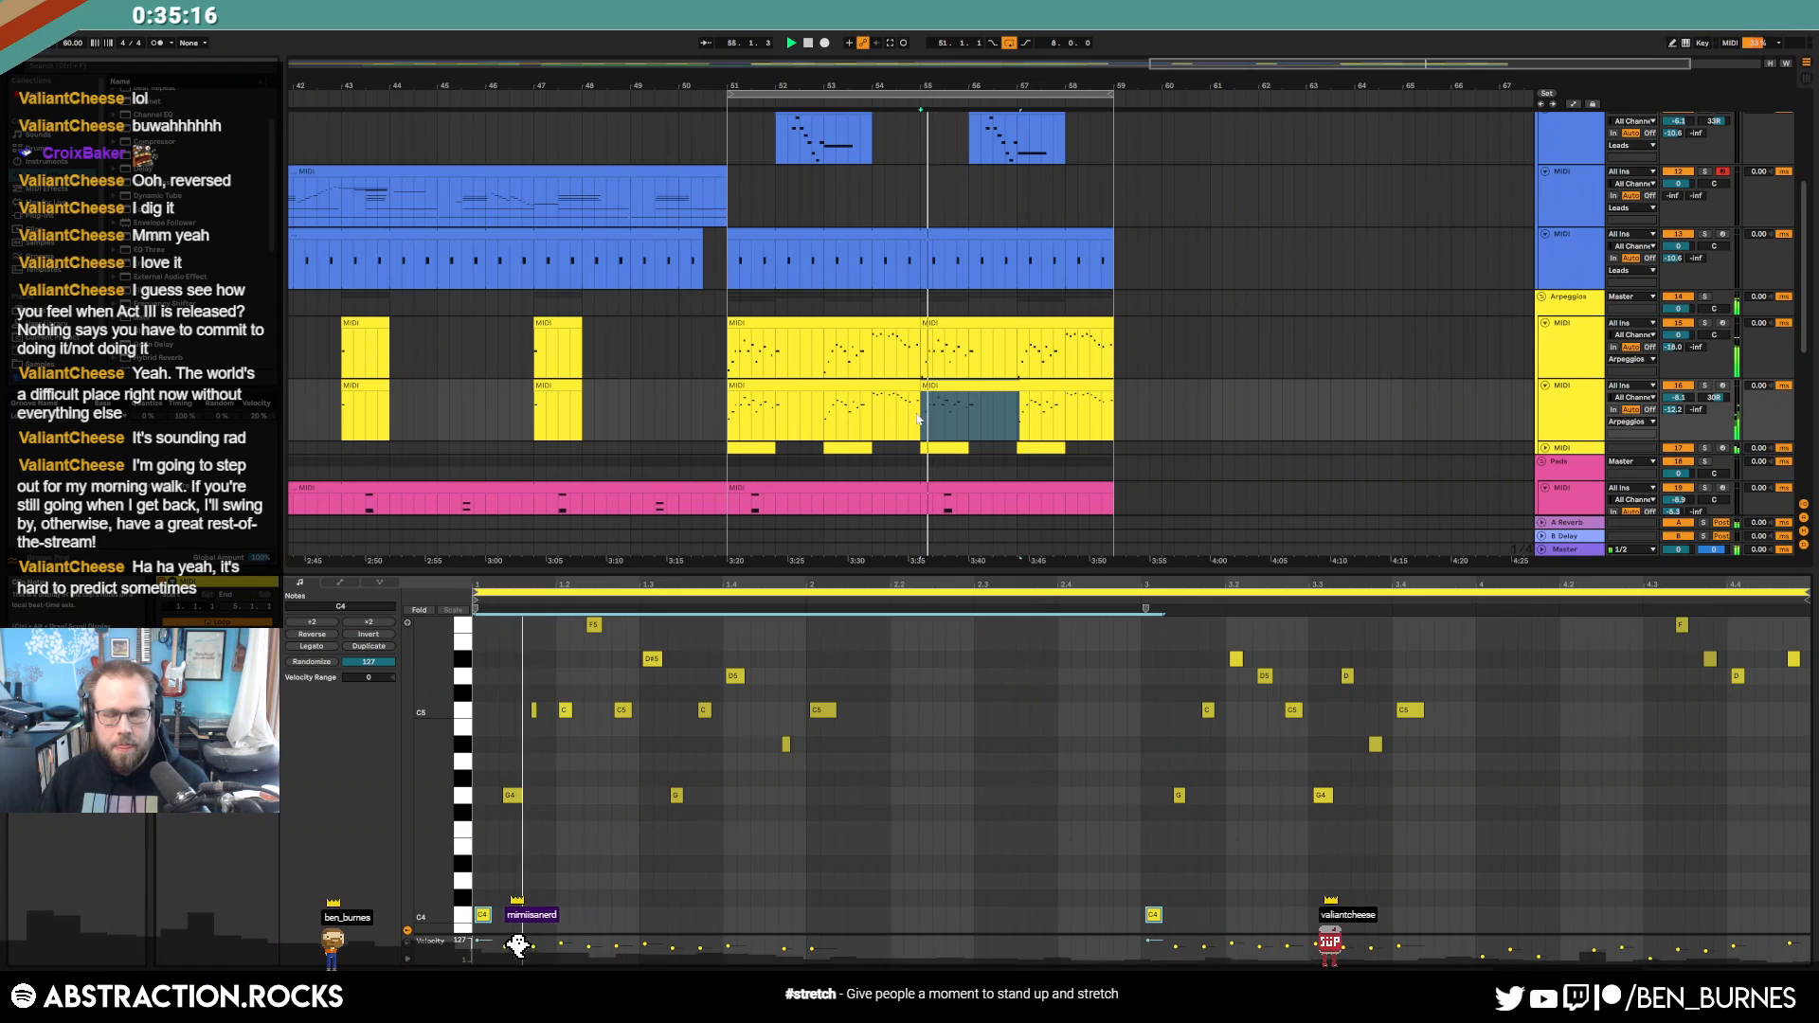
Split the upper bass clip at bar 55, lower its first long note to C0 and its second one by two semitones.
{"action": "scroll", "coordinate": [986, 445], "scroll_direction": "down", "scroll_amount": 3}
{"action": "scroll", "coordinate": [986, 471], "scroll_direction": "down", "scroll_amount": 1}
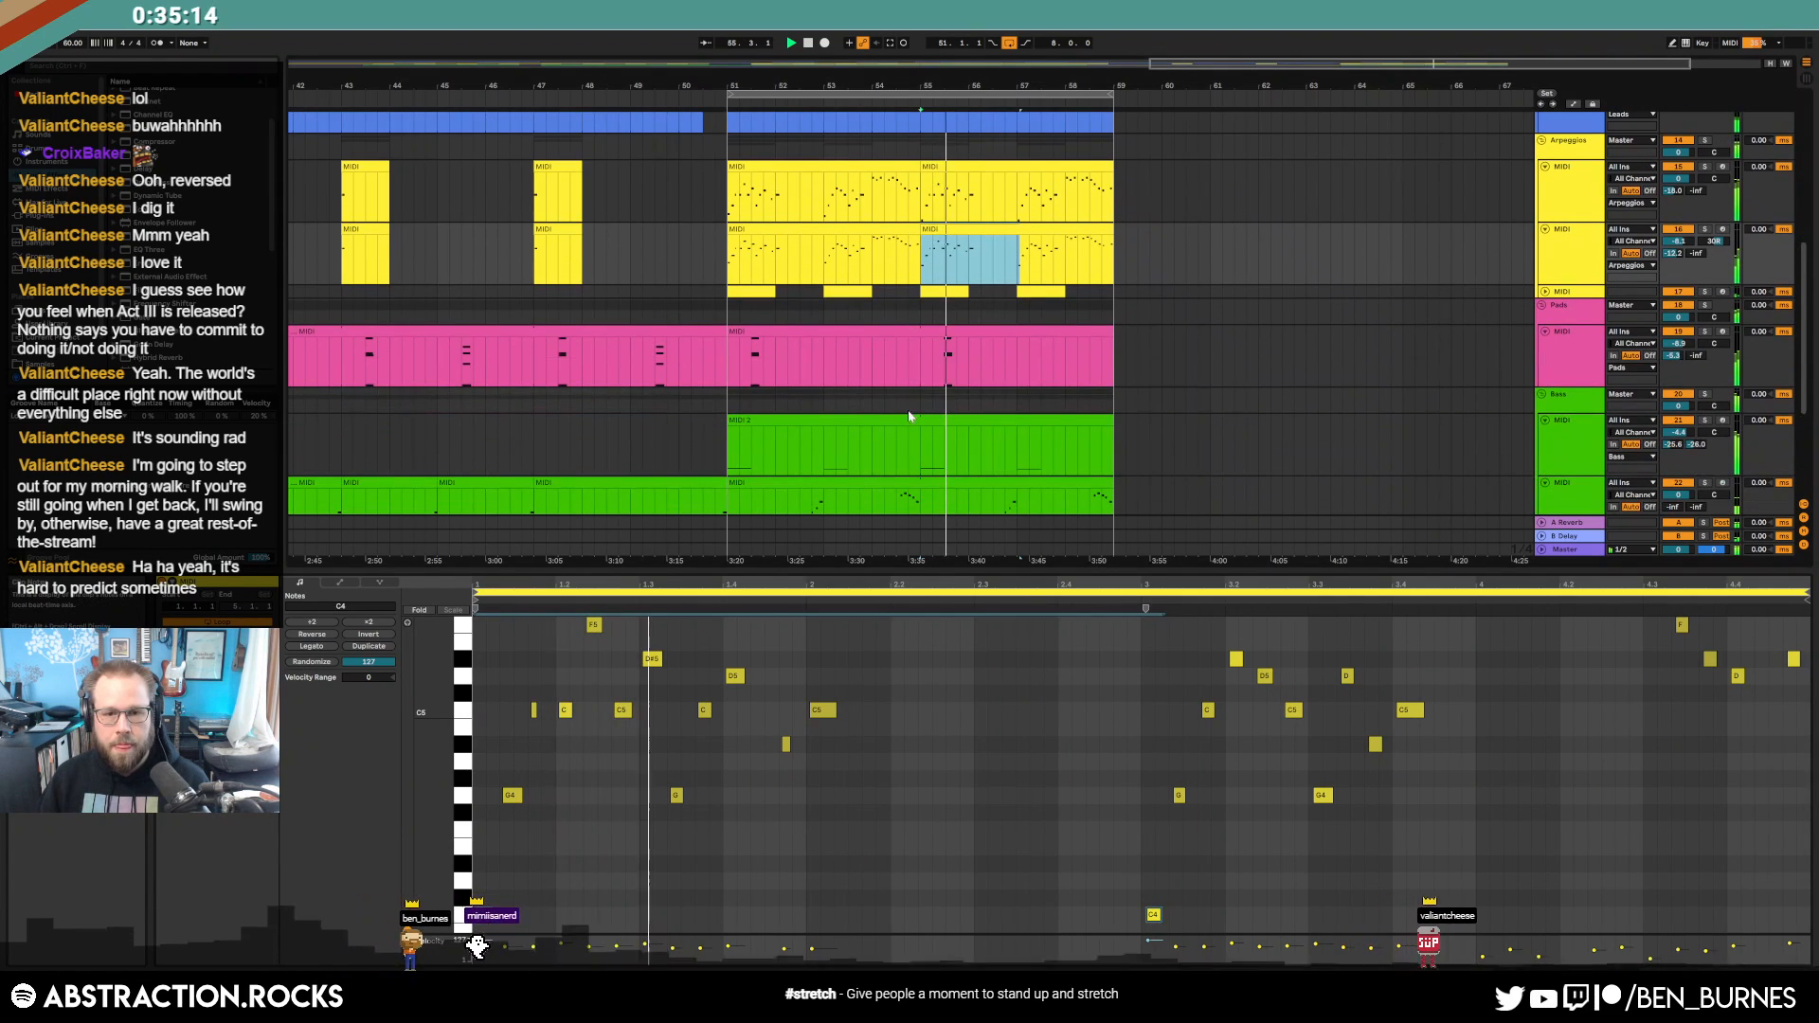
{"action": "left_click", "coordinate": [926, 462]}
{"action": "left_click_drag", "start_coordinate": [598, 749], "coordinate": [753, 802]}
{"action": "key", "text": "Down"}
{"action": "key", "text": "Down"}
{"action": "key", "text": "Down"}
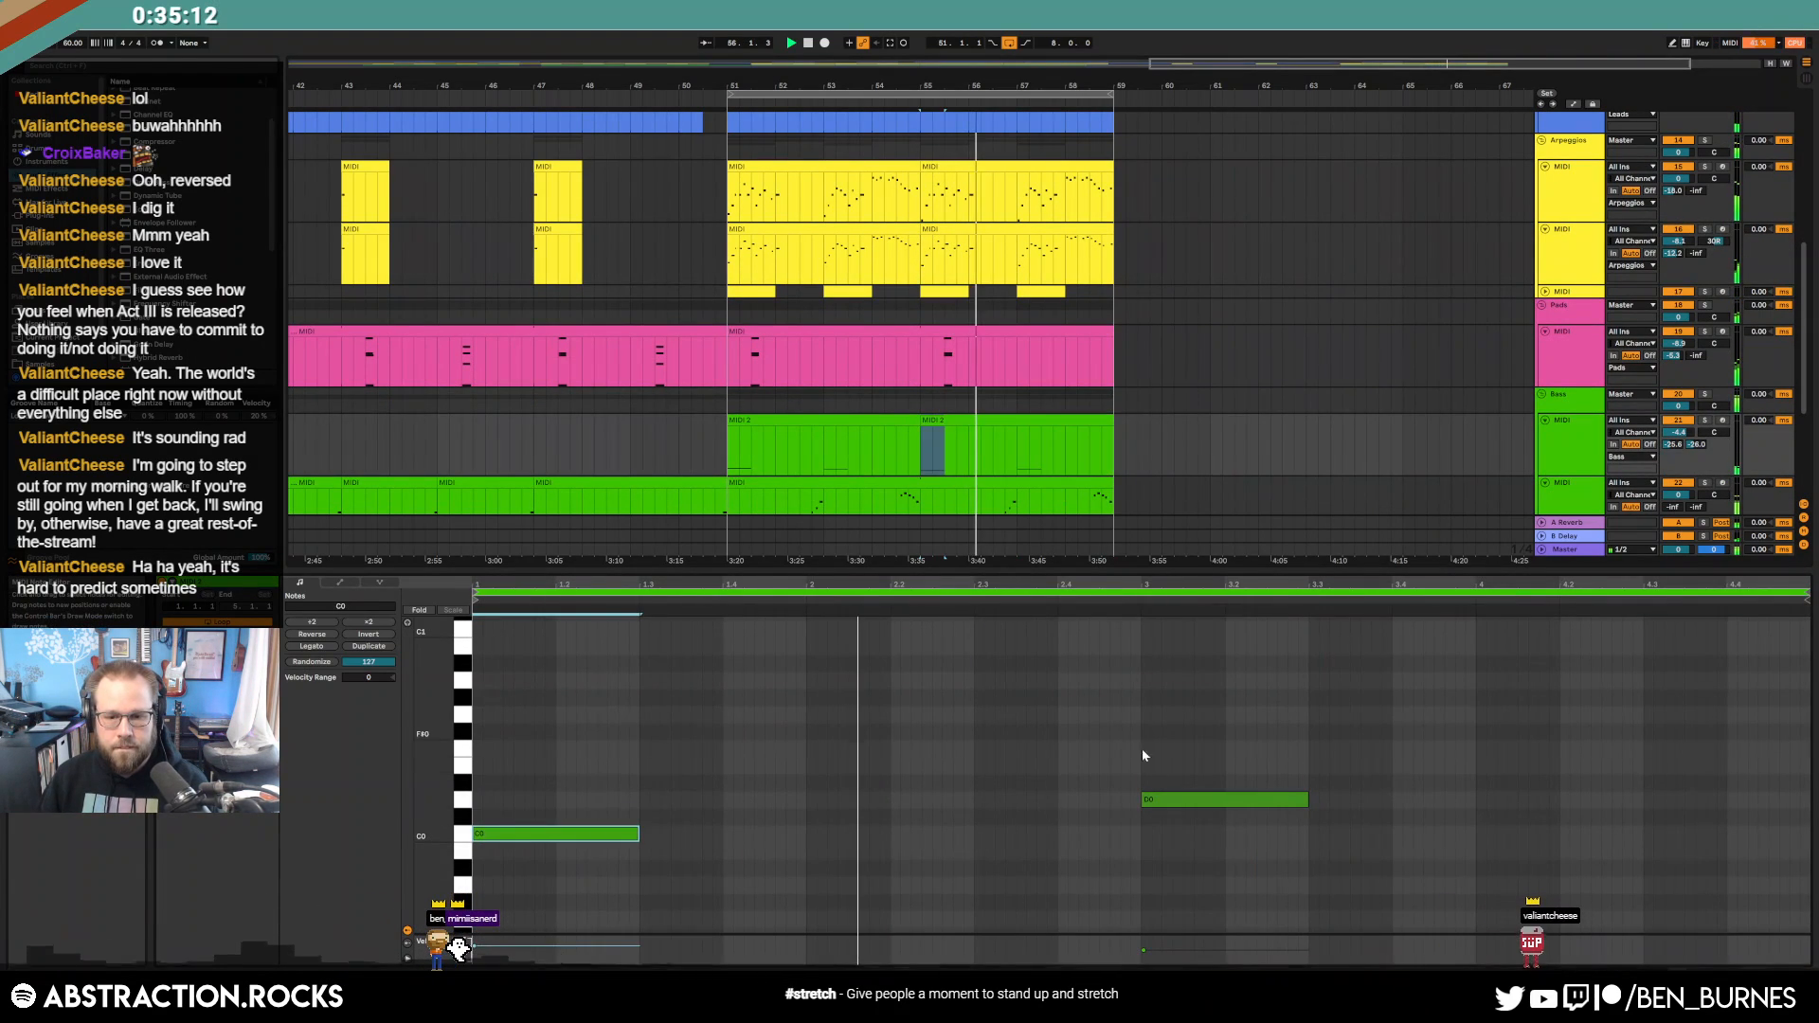
{"action": "left_click_drag", "start_coordinate": [1134, 730], "coordinate": [1184, 854]}
{"action": "key", "text": "Down"}
{"action": "key", "text": "Down"}
Split the lower bass clip at bar 55, lower its first group of repeated notes to C1 and lower the repeated D1 group too.
{"action": "scroll", "coordinate": [960, 470], "scroll_direction": "down", "scroll_amount": 1}
{"action": "left_click_drag", "start_coordinate": [920, 445], "coordinate": [1114, 452]}
{"action": "left_click_drag", "start_coordinate": [898, 736], "coordinate": [489, 817]}
{"action": "key", "text": "Down"}
{"action": "key", "text": "Down"}
{"action": "key", "text": "Down"}
{"action": "left_click_drag", "start_coordinate": [1157, 746], "coordinate": [1554, 838]}
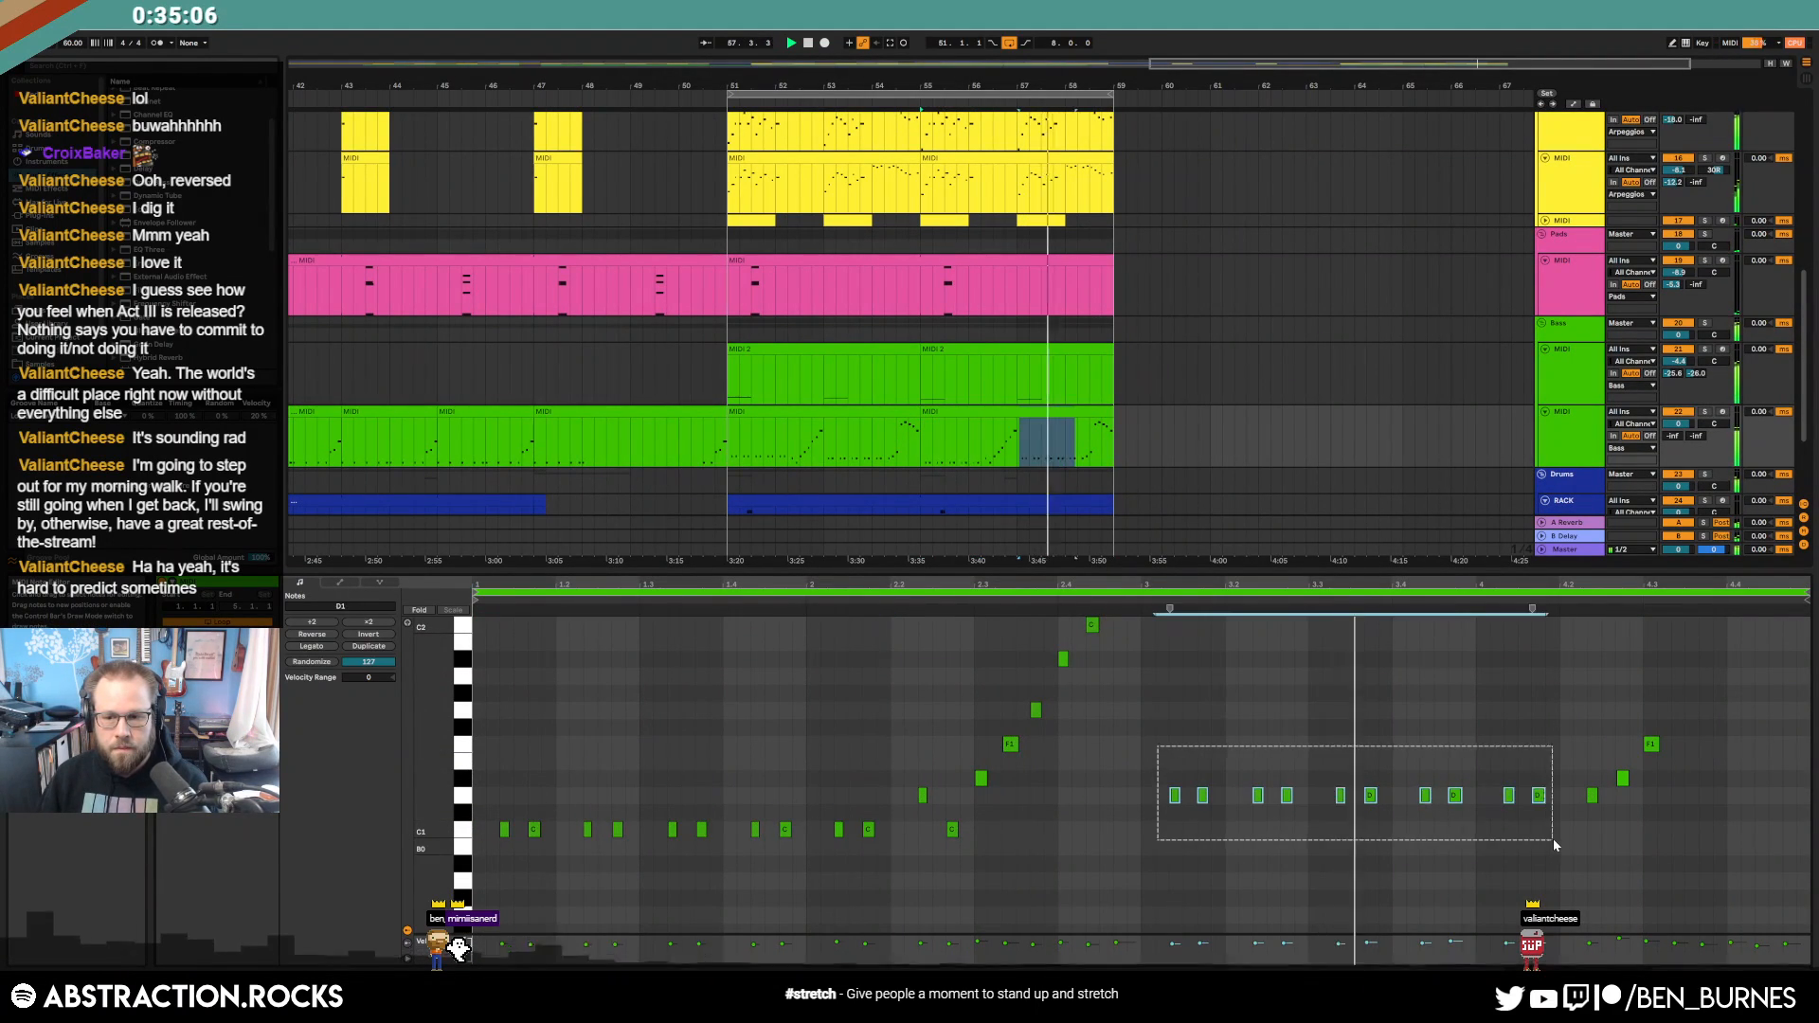
{"action": "key", "text": "Down"}
{"action": "key", "text": "Down"}
{"action": "key", "text": "Down"}
{"action": "key", "text": "space"}
Examine the note pattern of the drum rack clip that starts at bar 51.
{"action": "key", "text": "shift+Tab"}
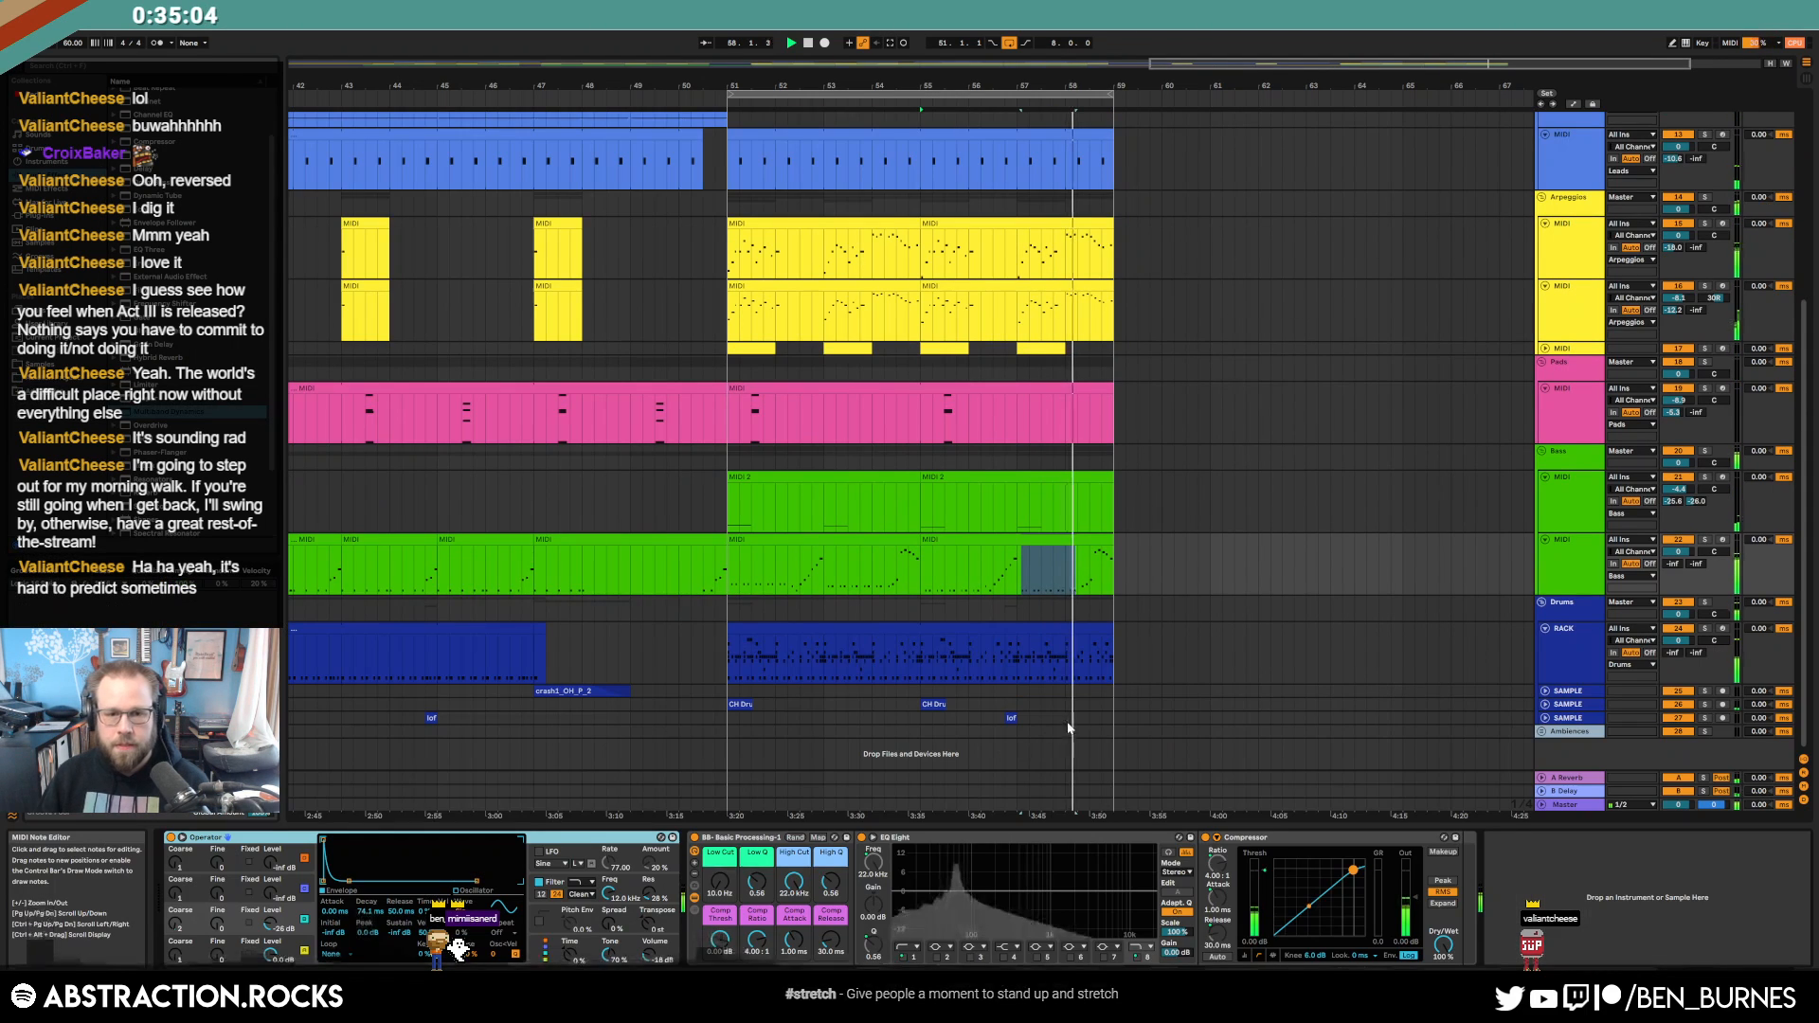
{"action": "left_click", "coordinate": [690, 637]}
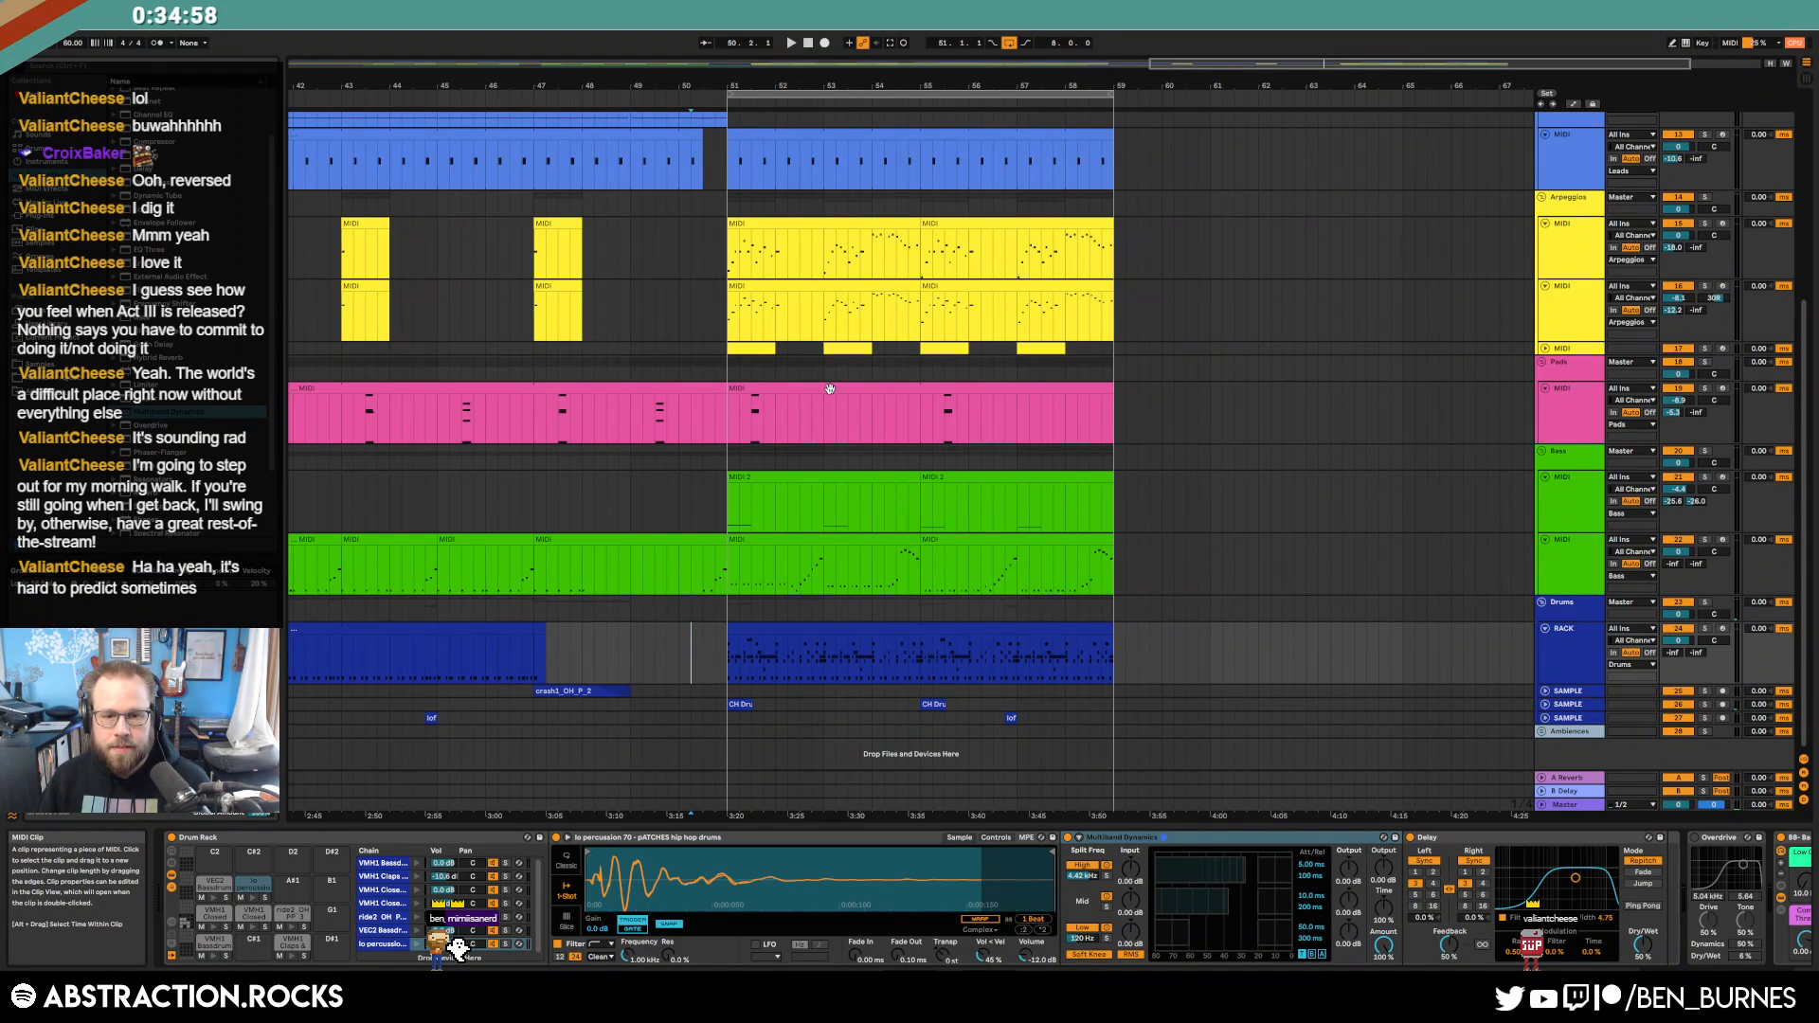
{"action": "left_click", "coordinate": [762, 628]}
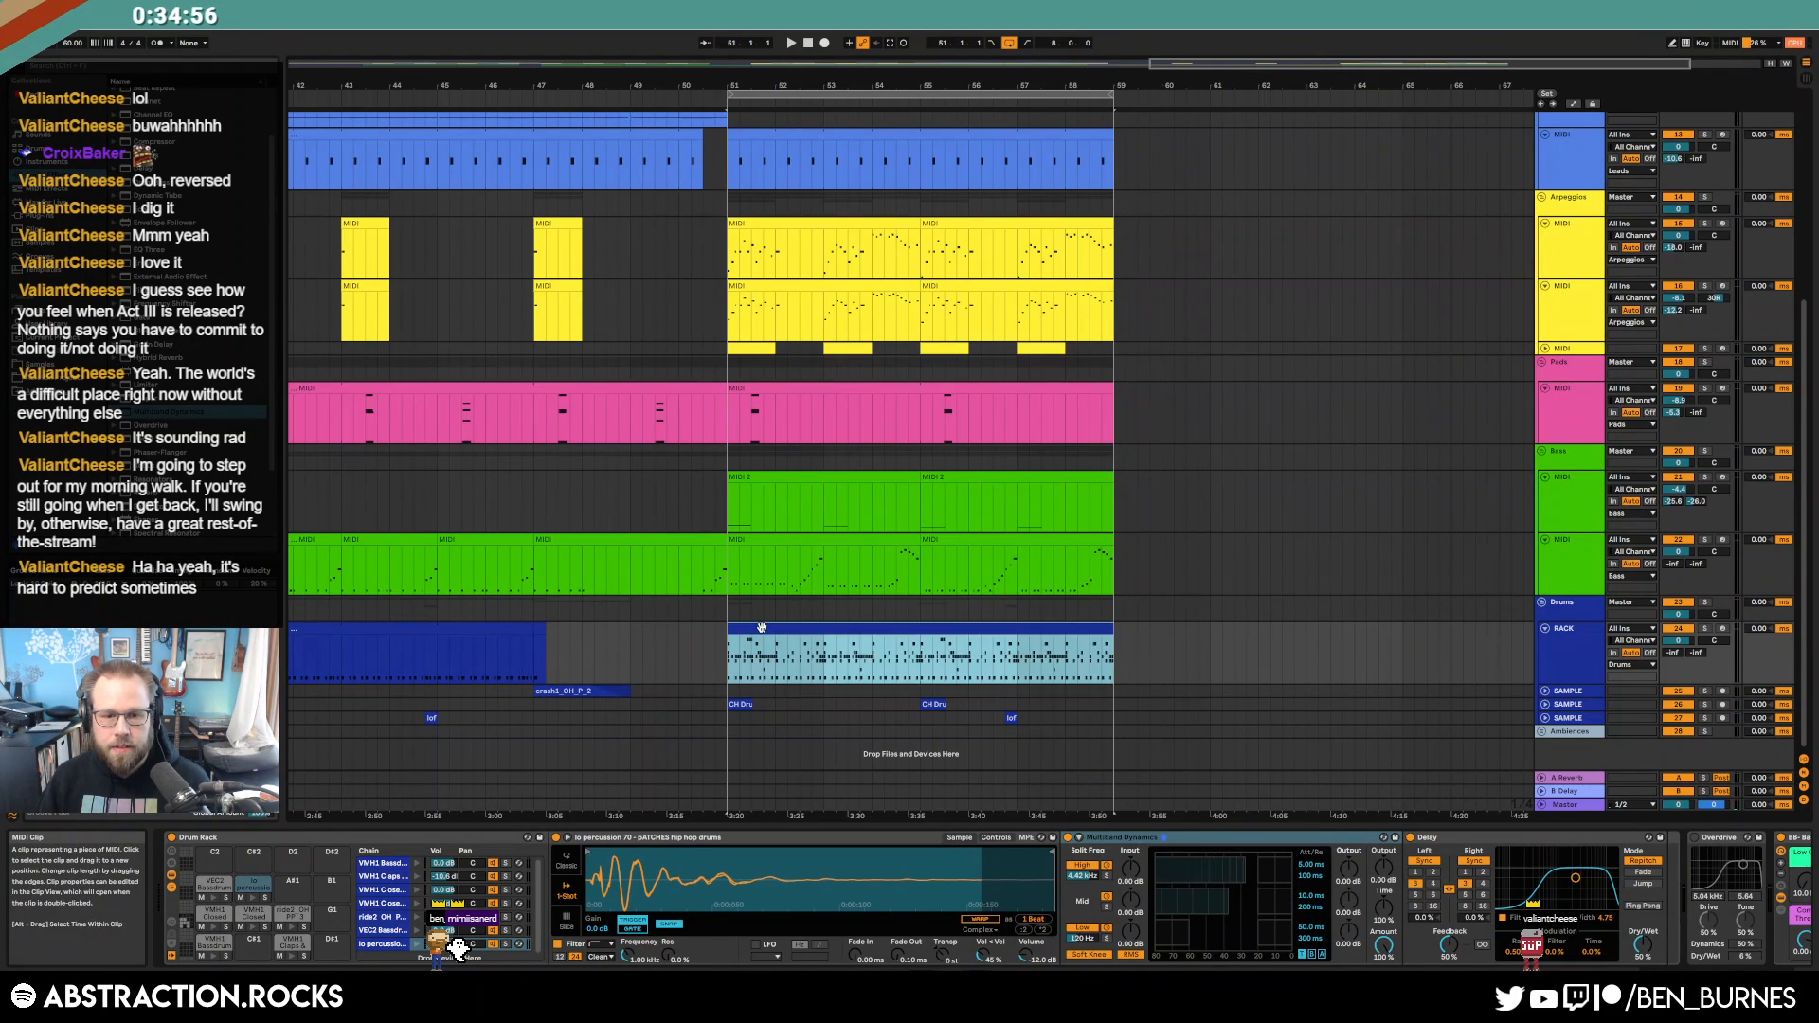
{"action": "double_click", "coordinate": [761, 628]}
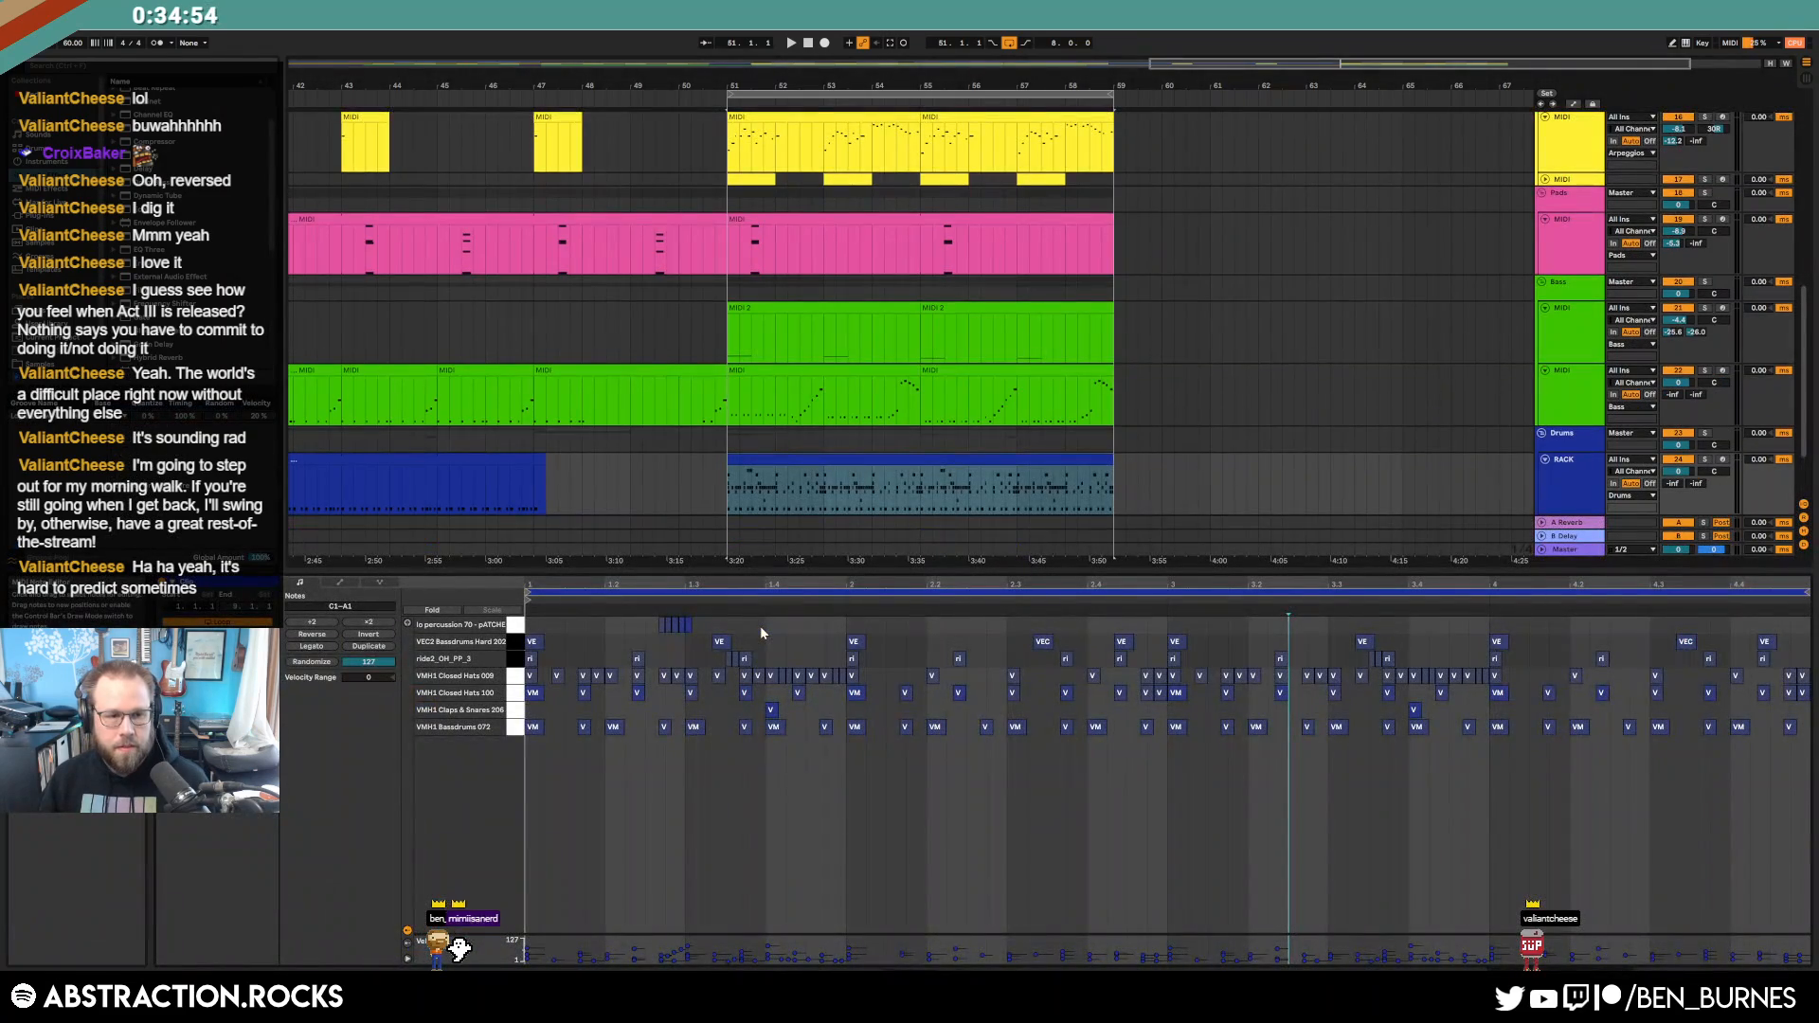
{"action": "key", "text": "shift+Tab"}
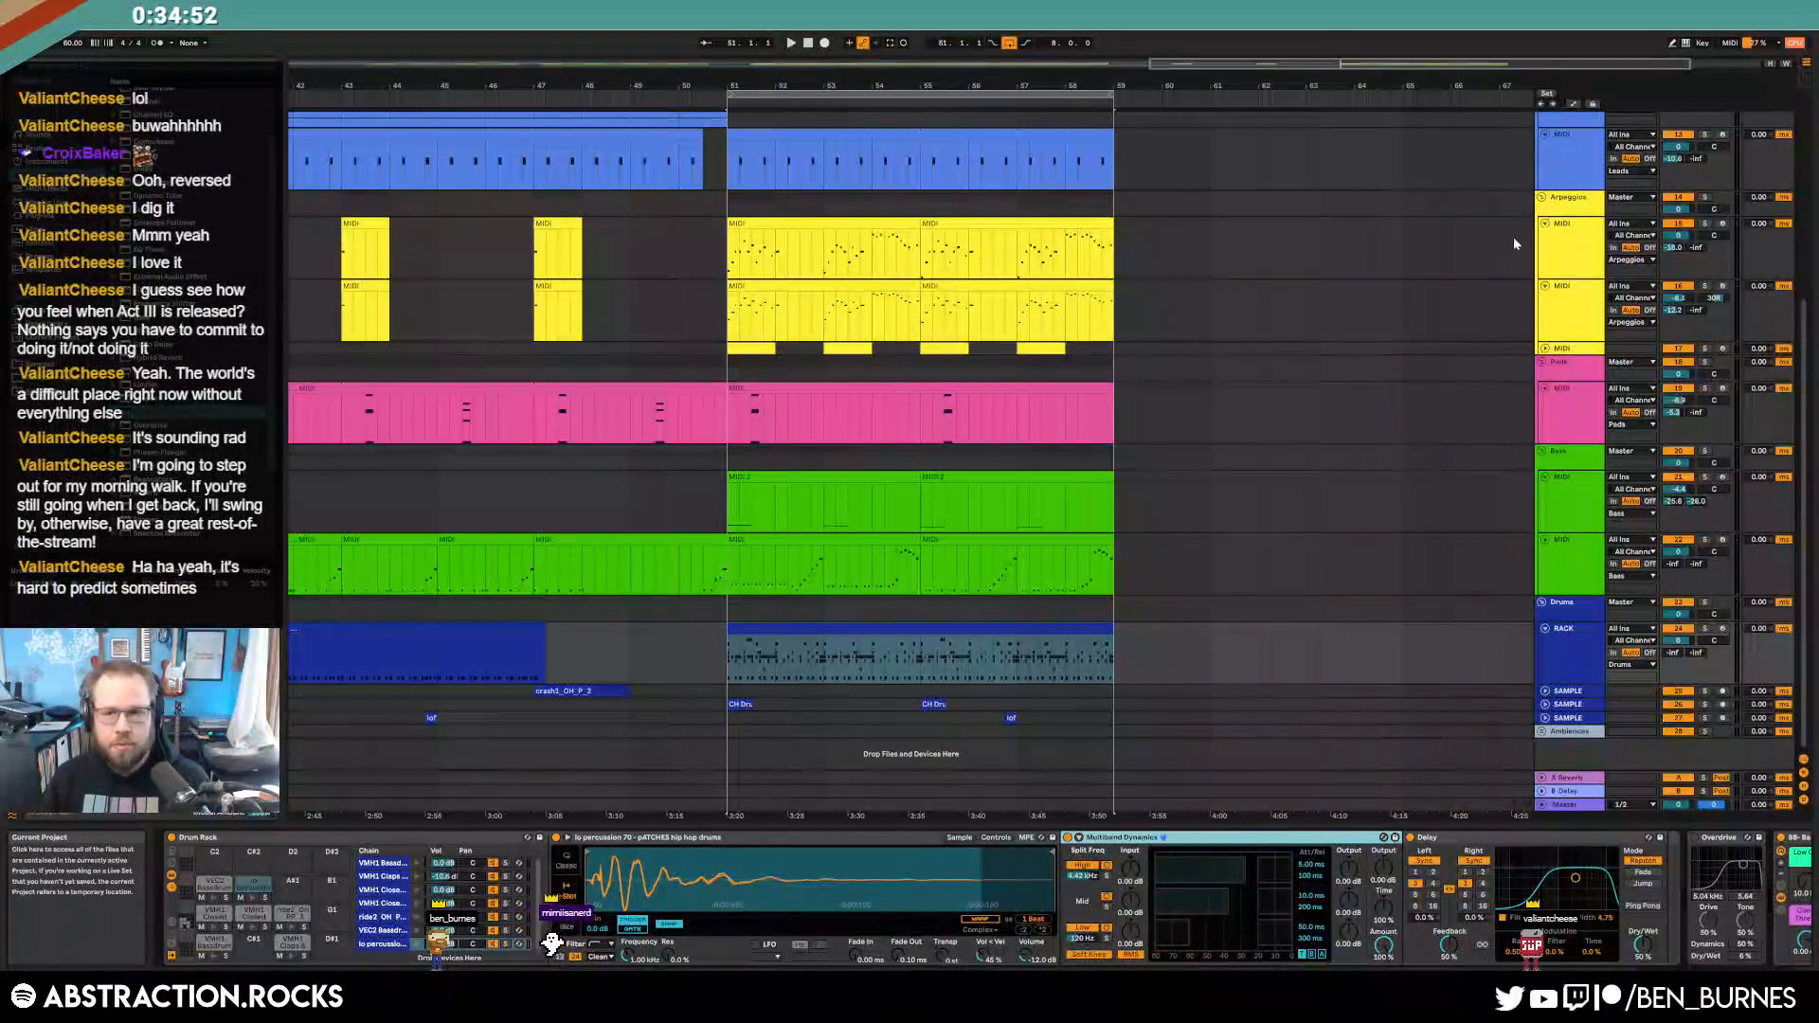
Open the sample manager on the SAMPLES track and filter its library by the Snare tag instead of Drum.
{"action": "scroll", "coordinate": [1497, 441], "scroll_direction": "up", "scroll_amount": 5}
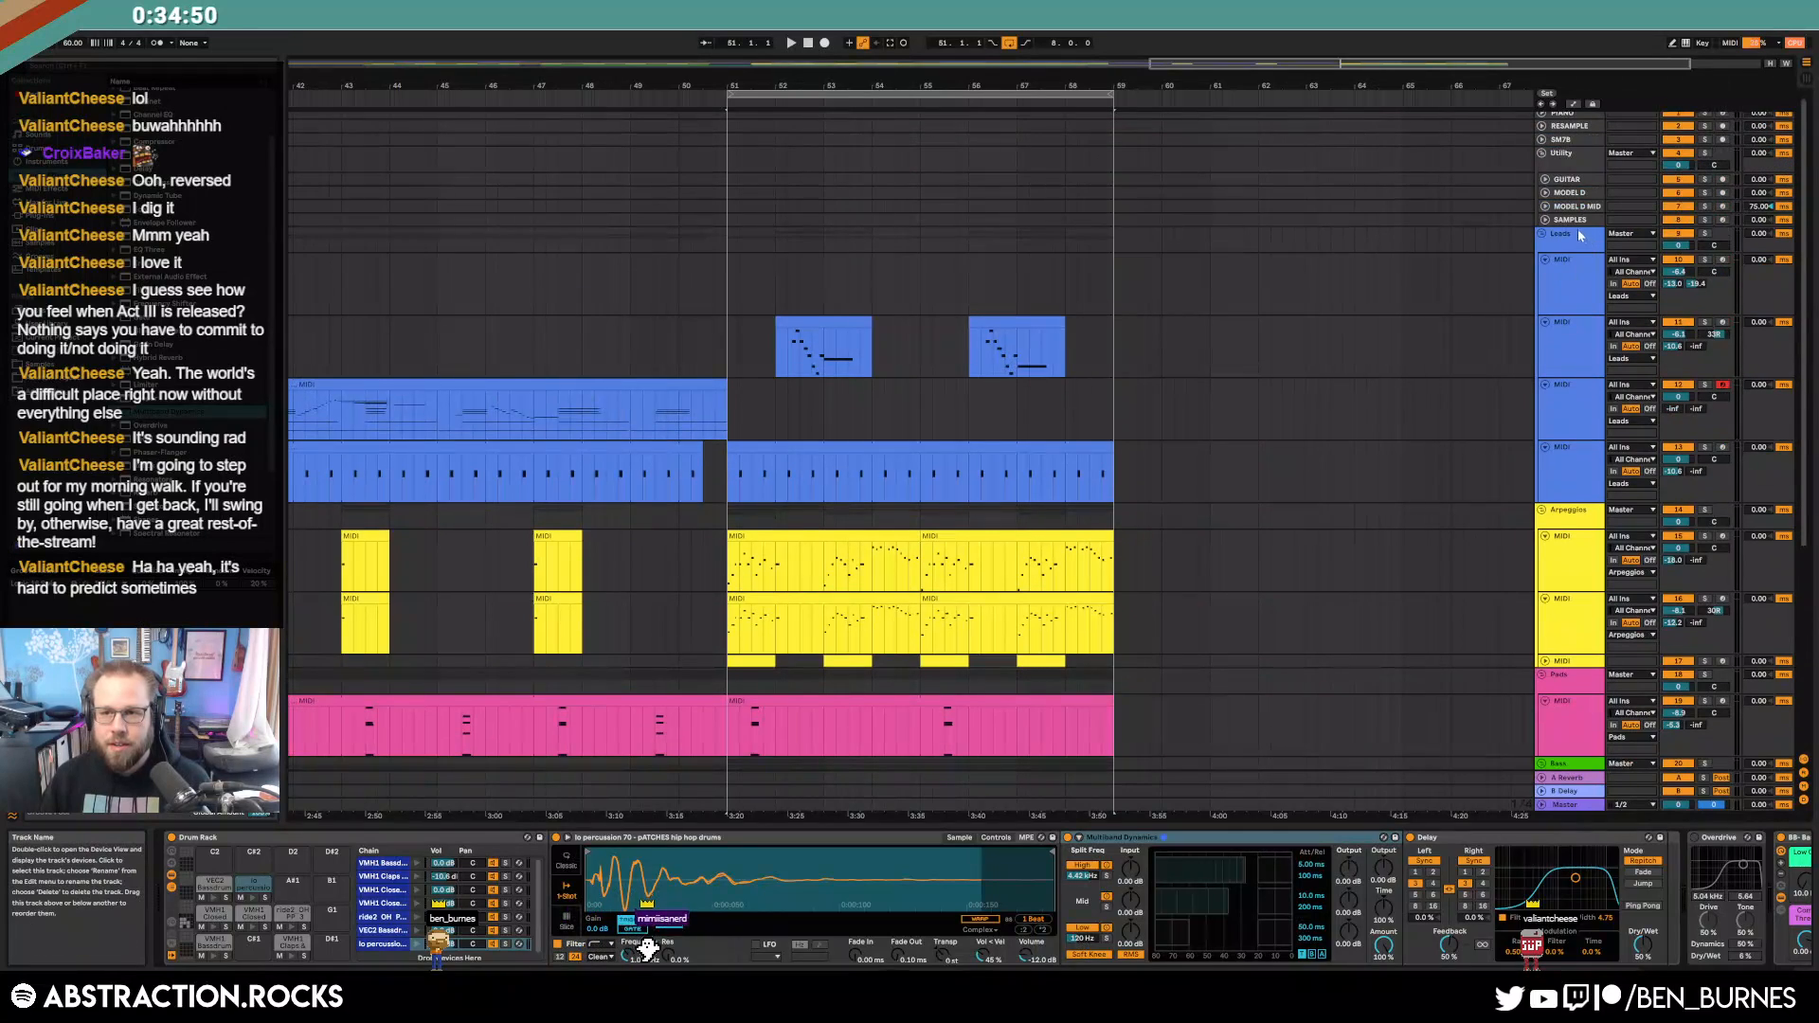
{"action": "left_click", "coordinate": [1574, 220]}
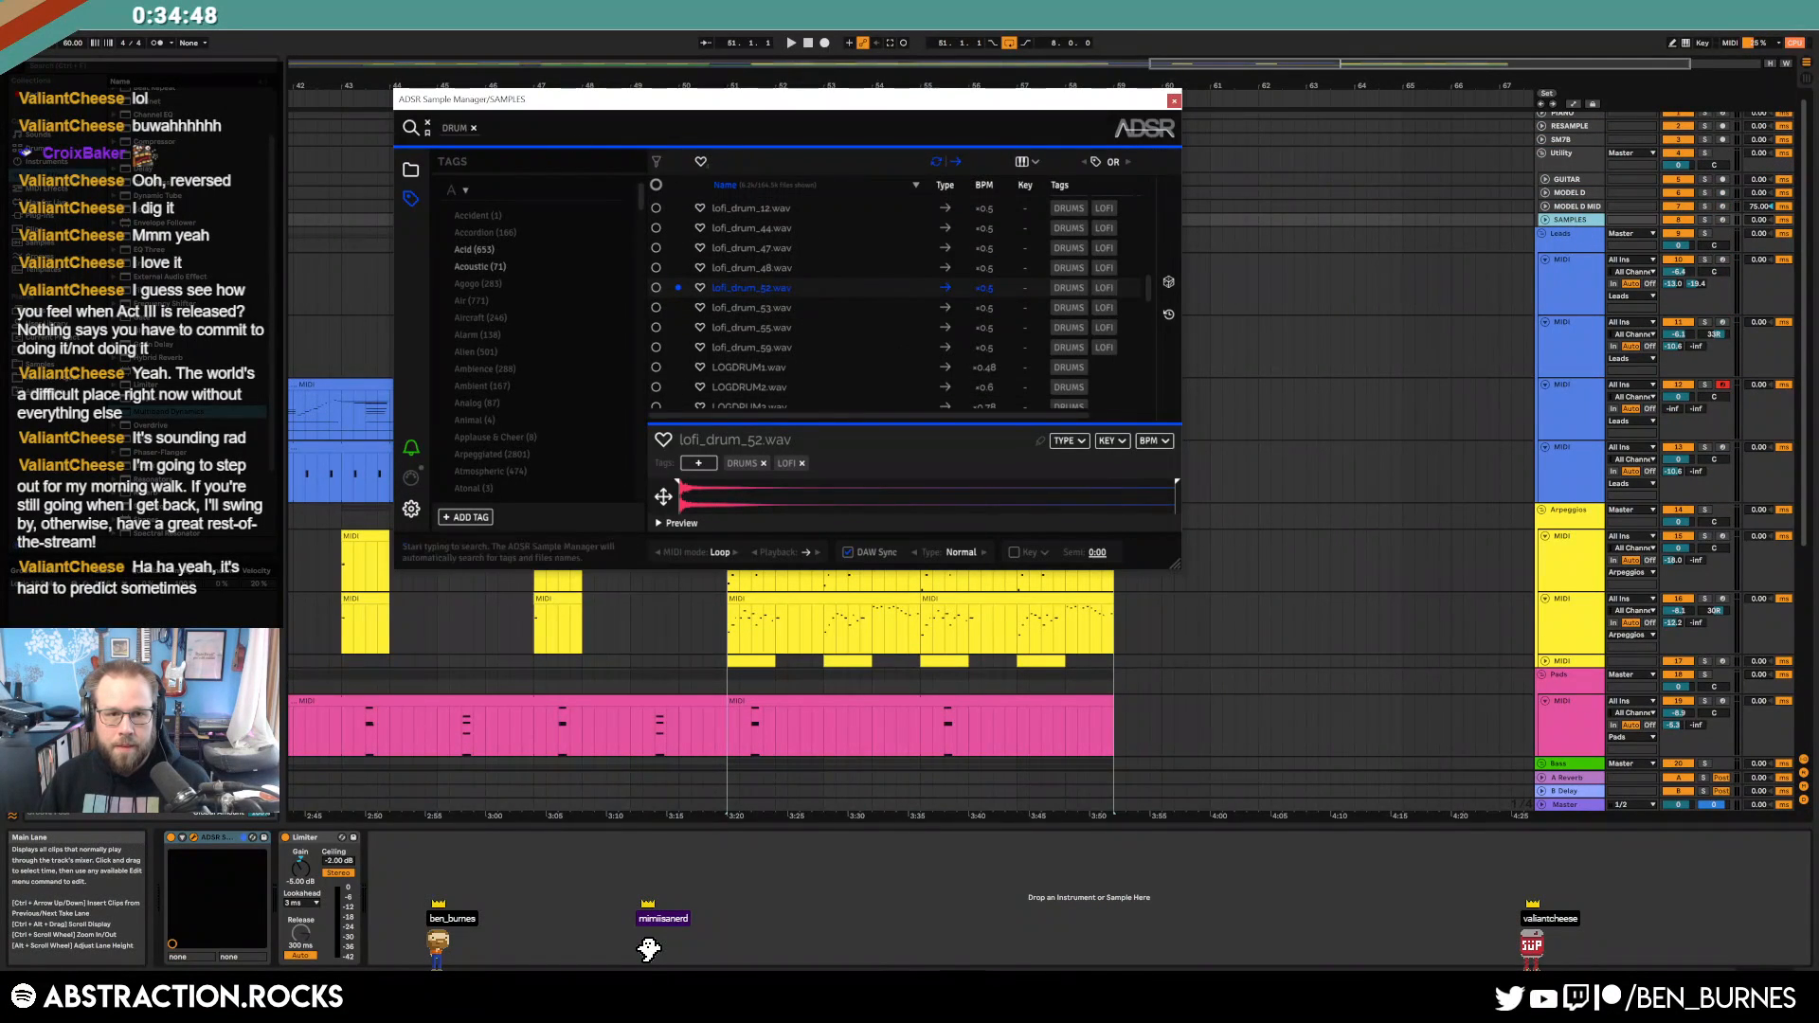
{"action": "left_click", "coordinate": [473, 128]}
{"action": "type", "text": "snar"}
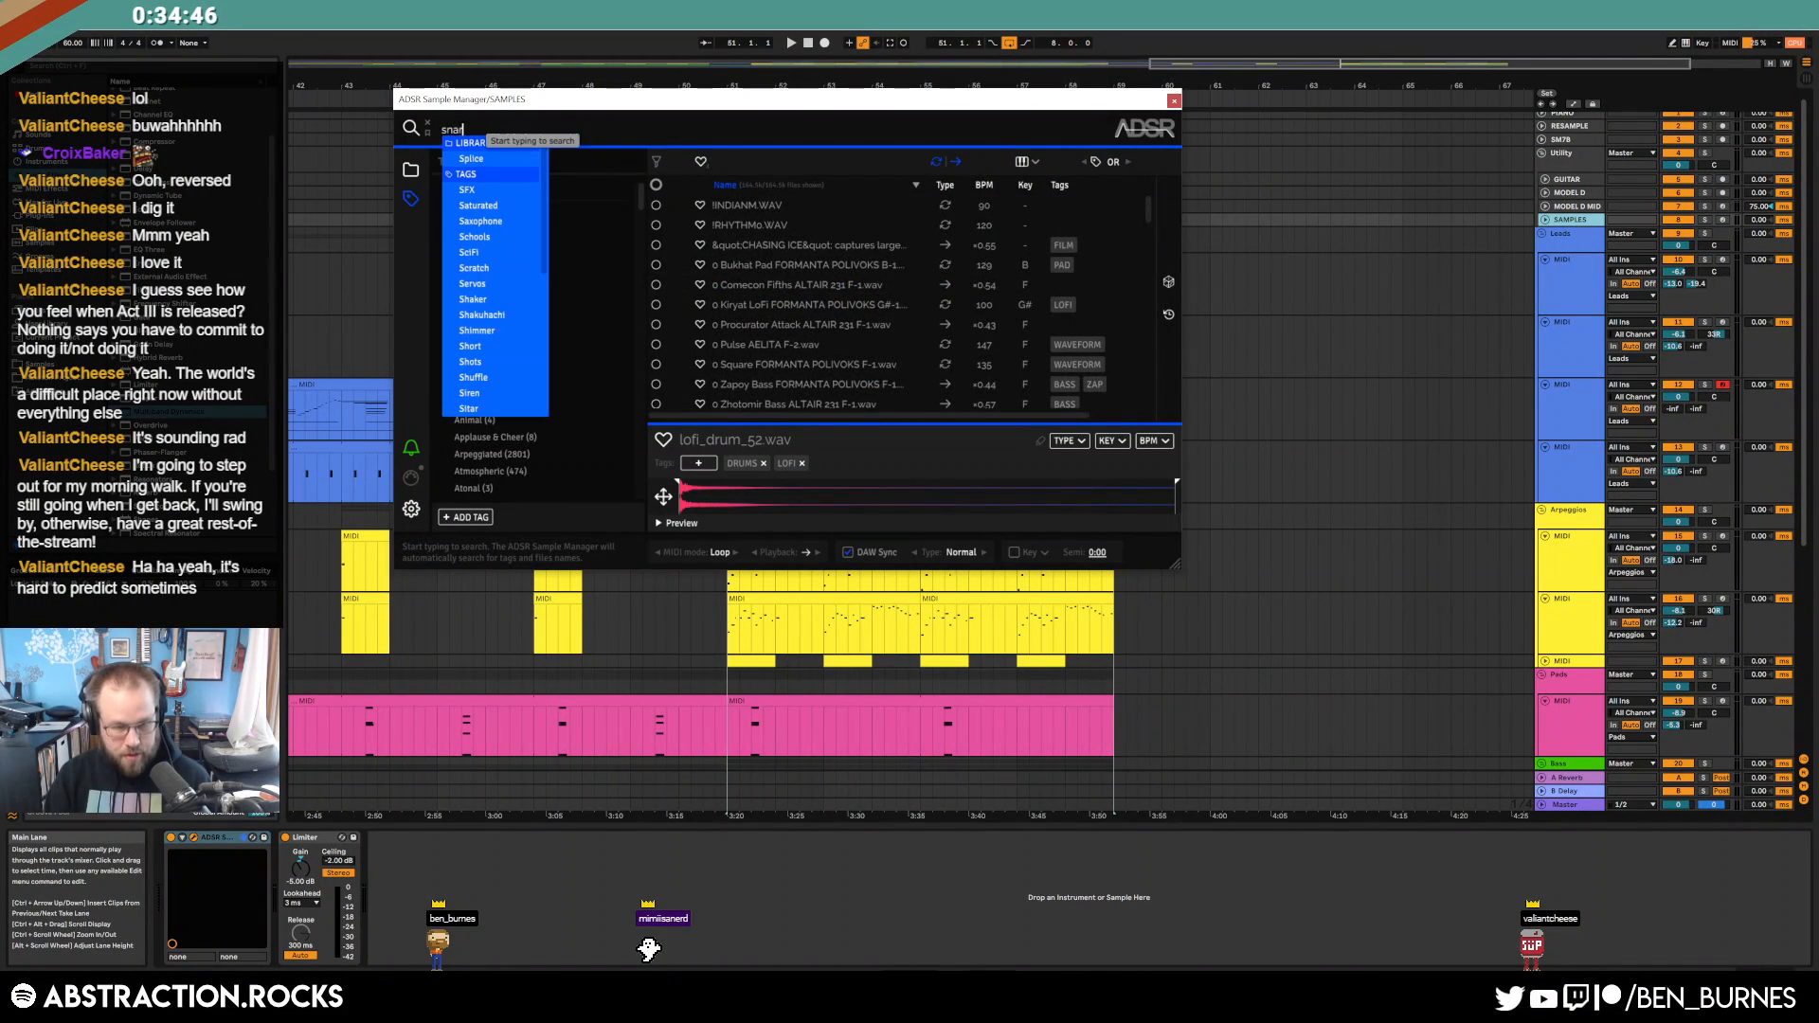
{"action": "key", "text": "Return"}
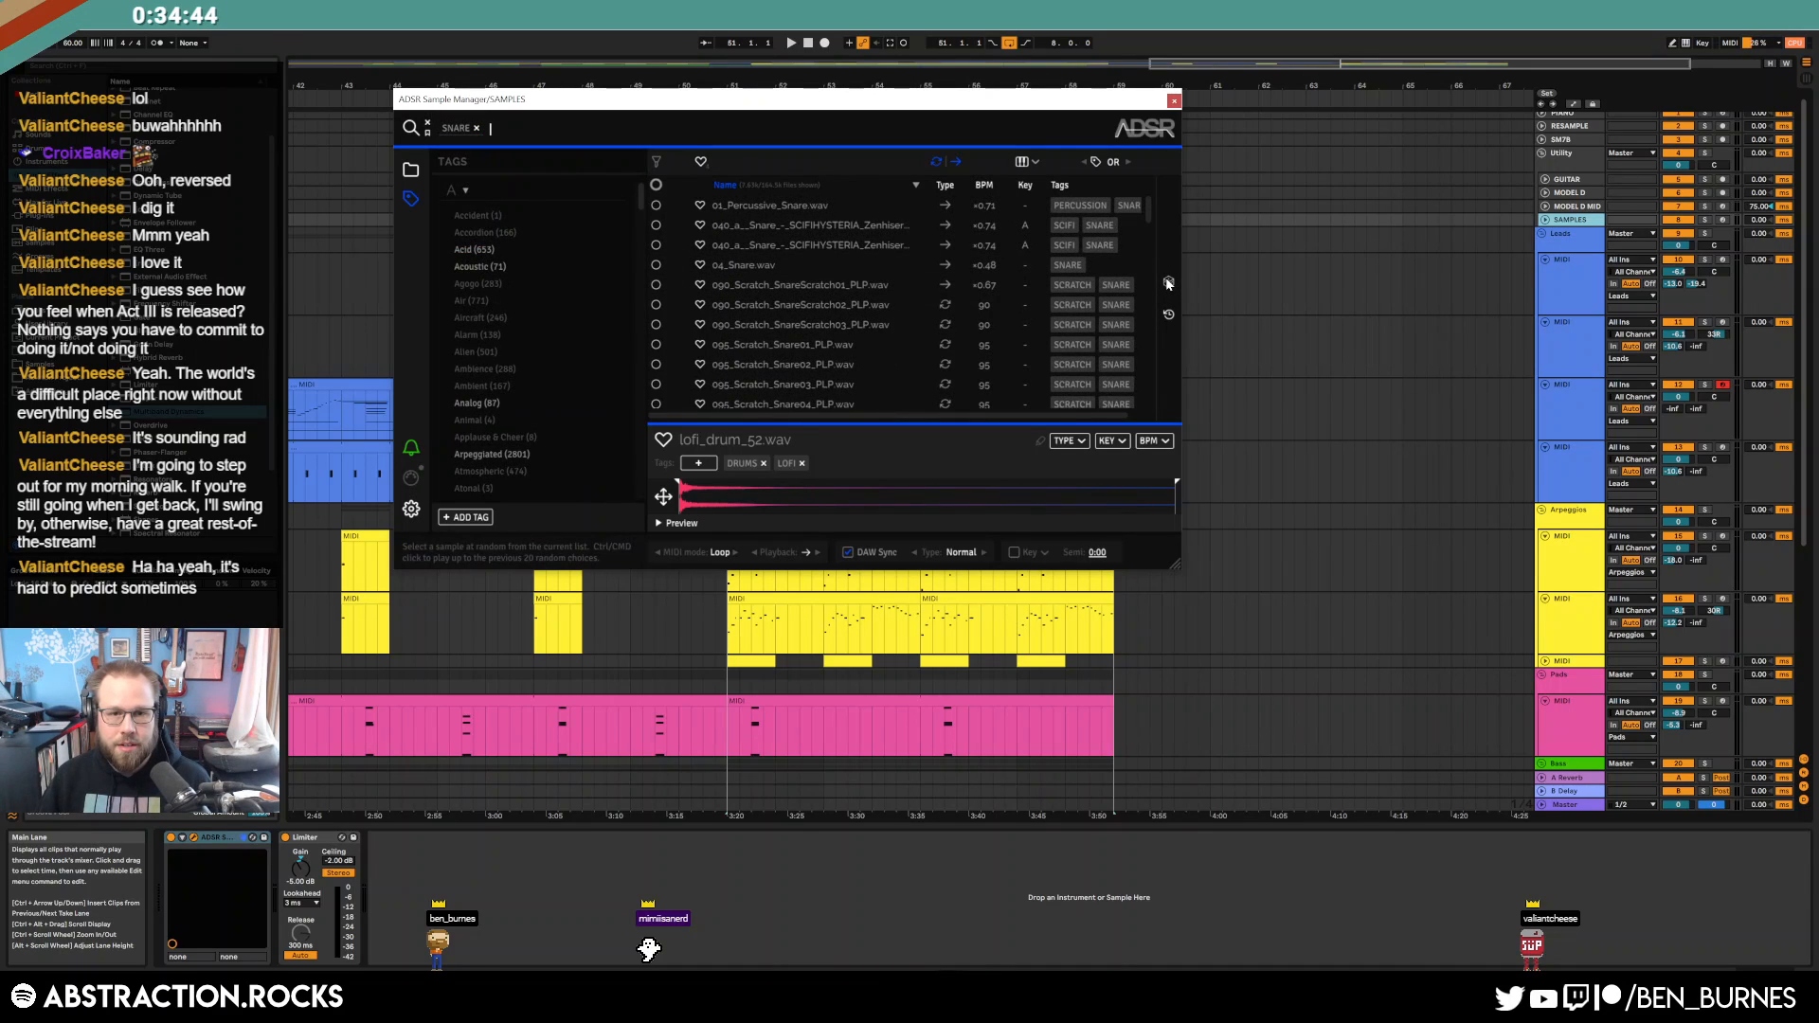
Audition random snare samples until Snare Real Lofi MPC60 12.wav is chosen.
{"action": "left_click", "coordinate": [1168, 284]}
{"action": "left_click", "coordinate": [1168, 283]}
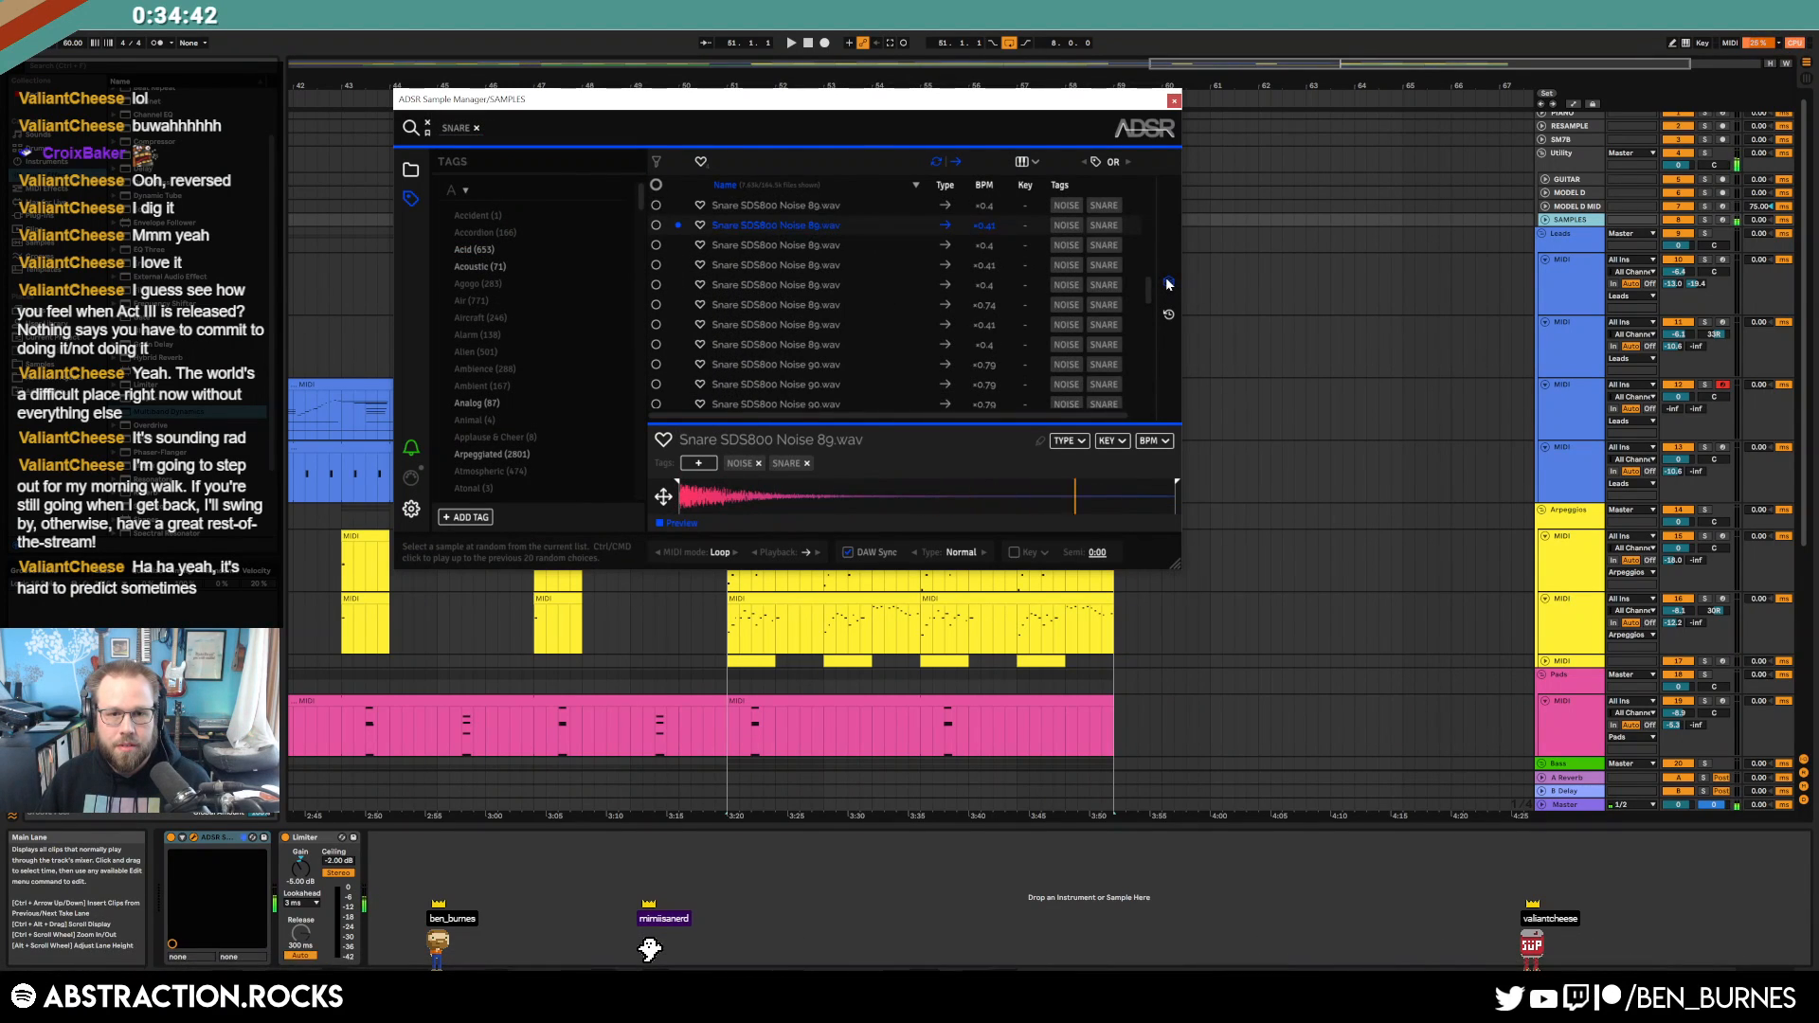
{"action": "left_click", "coordinate": [1168, 283]}
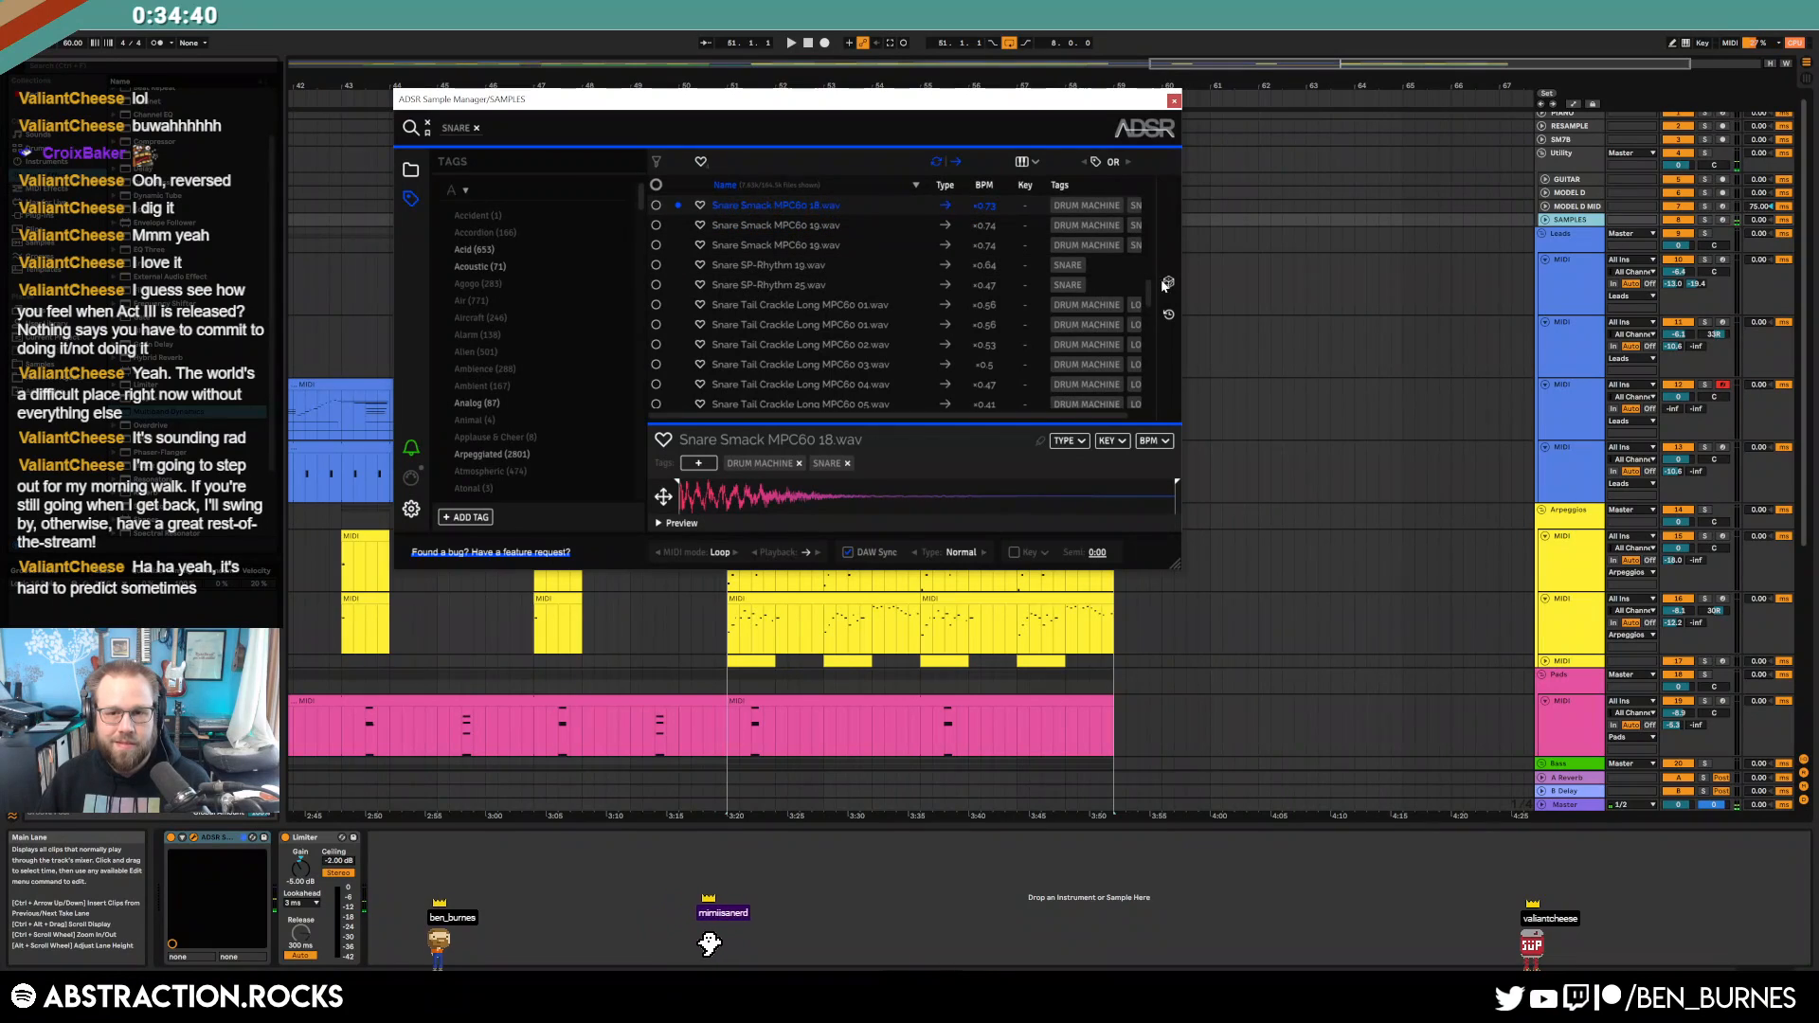
{"action": "left_click", "coordinate": [1168, 283]}
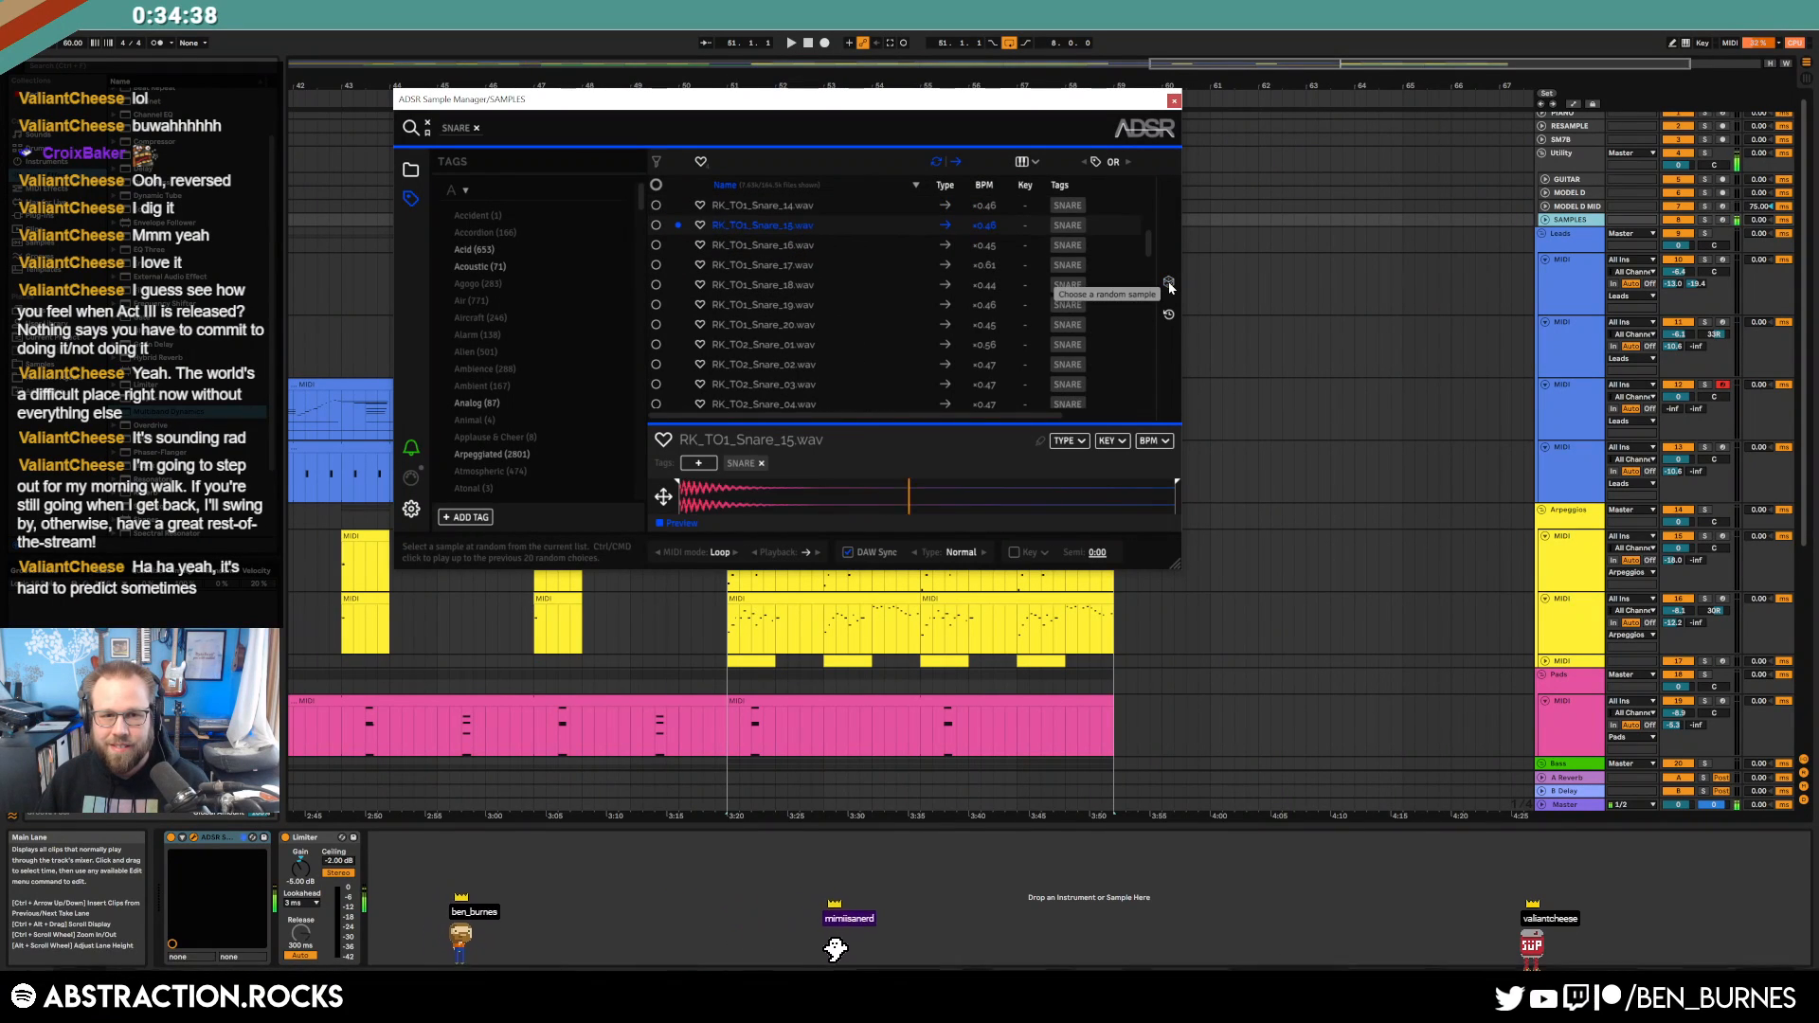
{"action": "left_click", "coordinate": [1169, 285]}
{"action": "left_click", "coordinate": [1169, 284]}
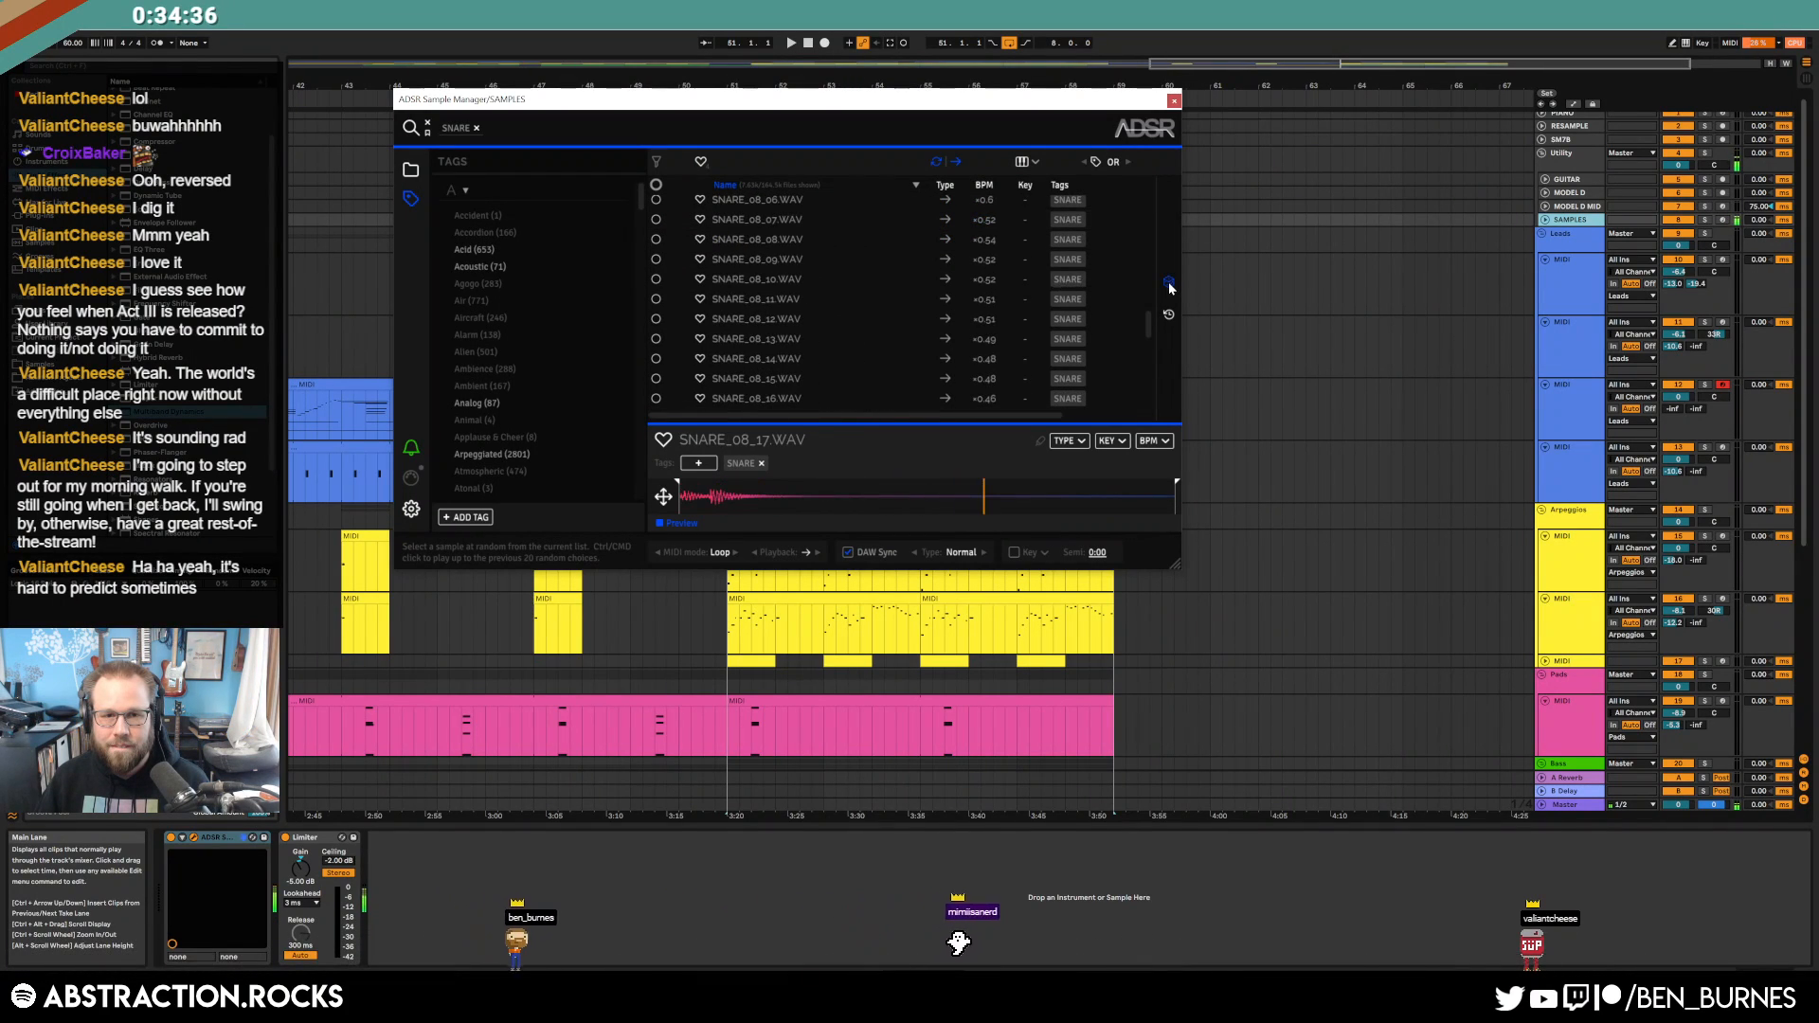
{"action": "left_click", "coordinate": [1169, 285]}
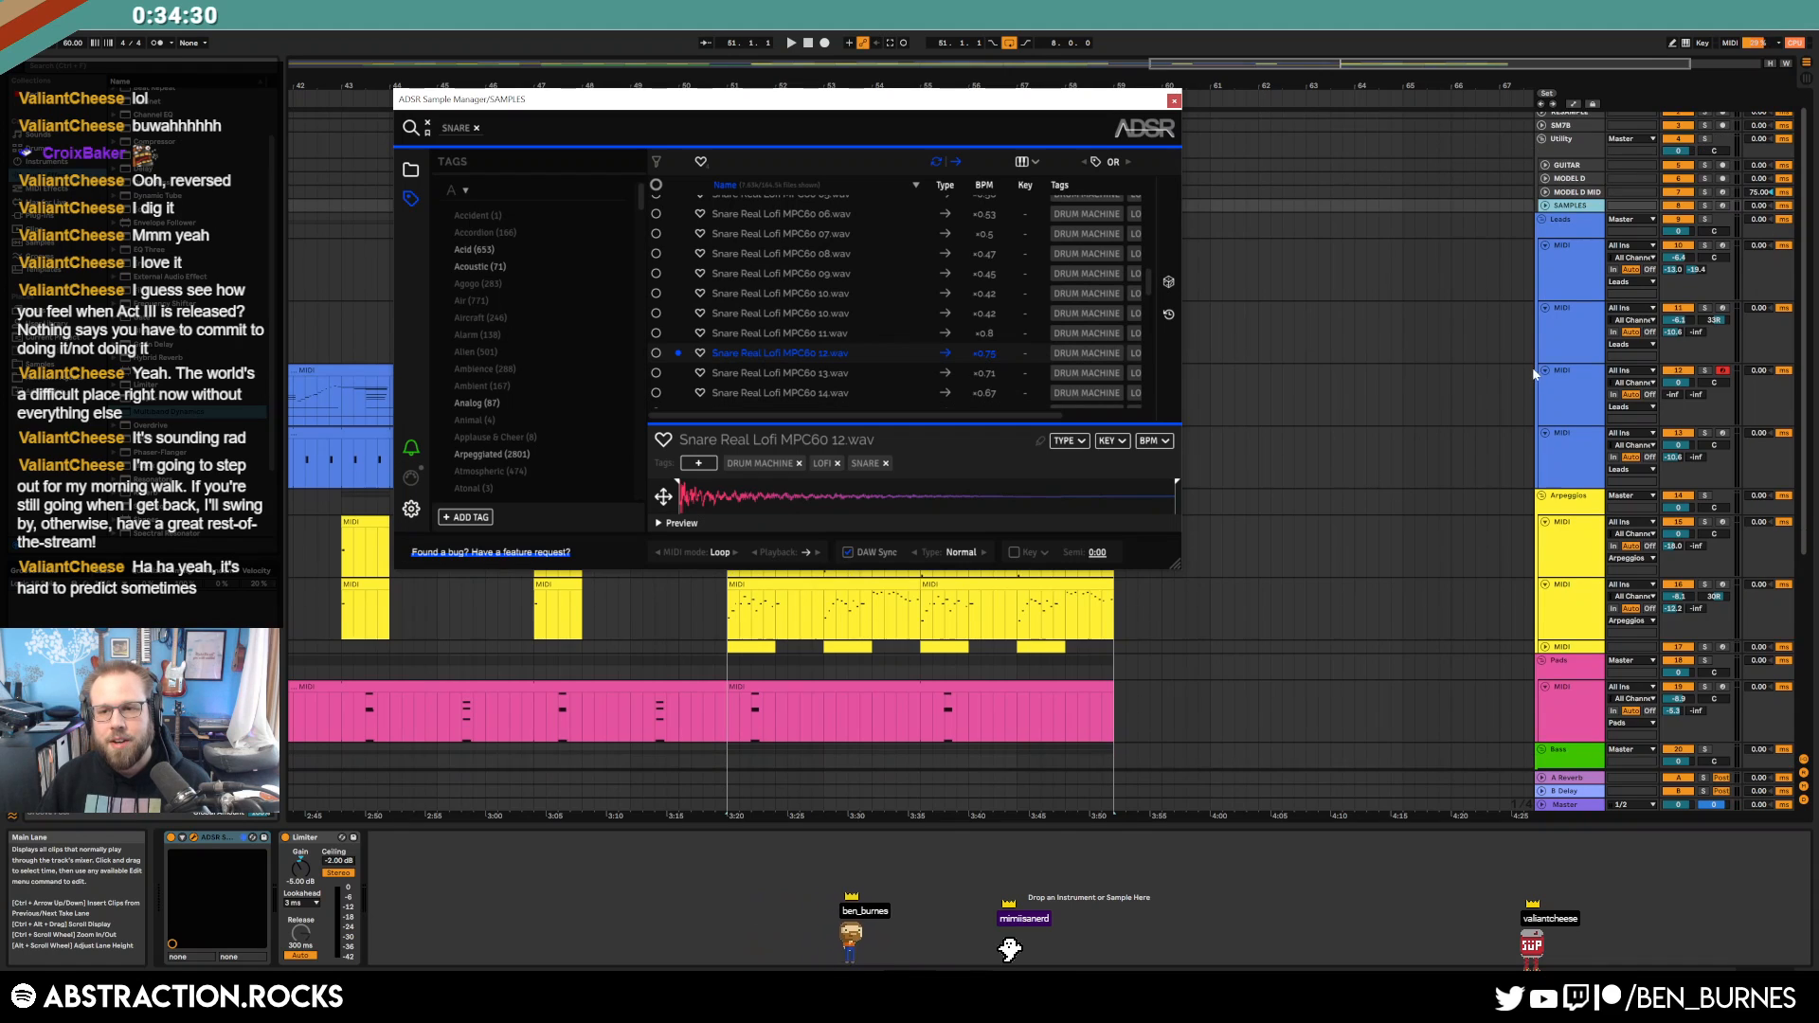
Load the Snare Real Lofi MPC60 12 sample into the Drum Rack of the RACK track.
{"action": "scroll", "coordinate": [1430, 559], "scroll_direction": "down", "scroll_amount": 5}
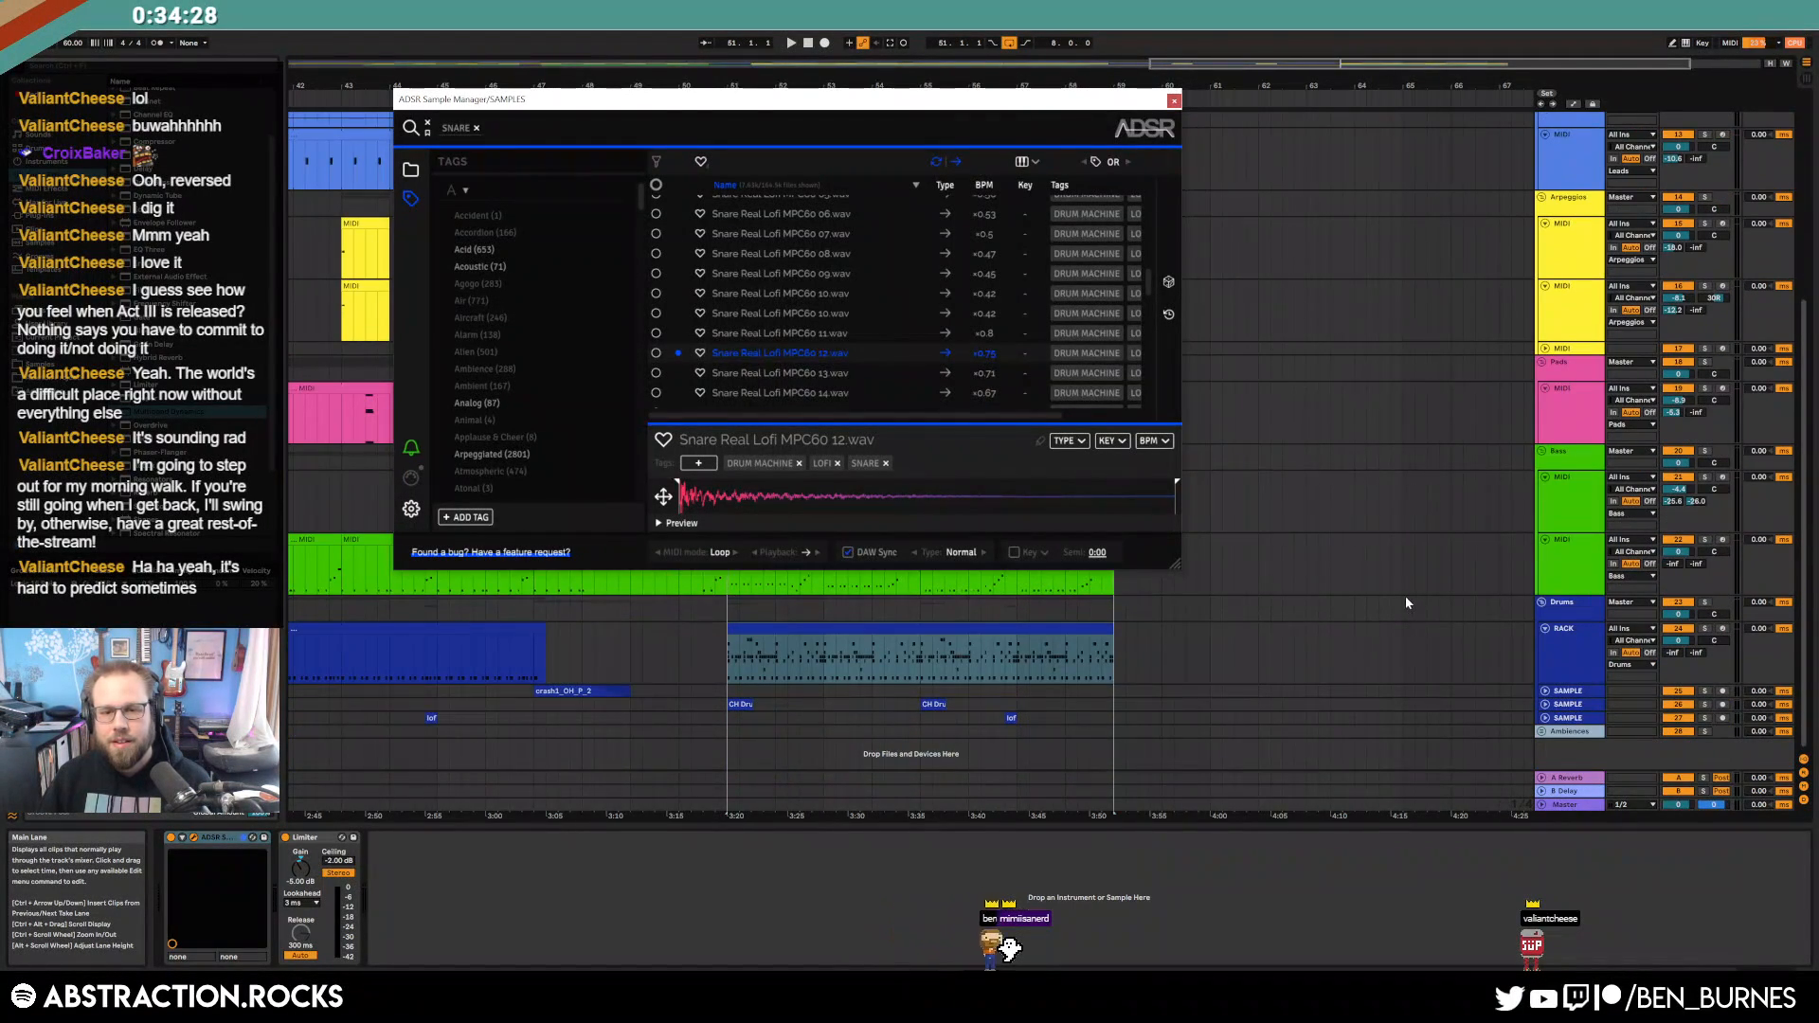
{"action": "left_click", "coordinate": [1464, 628]}
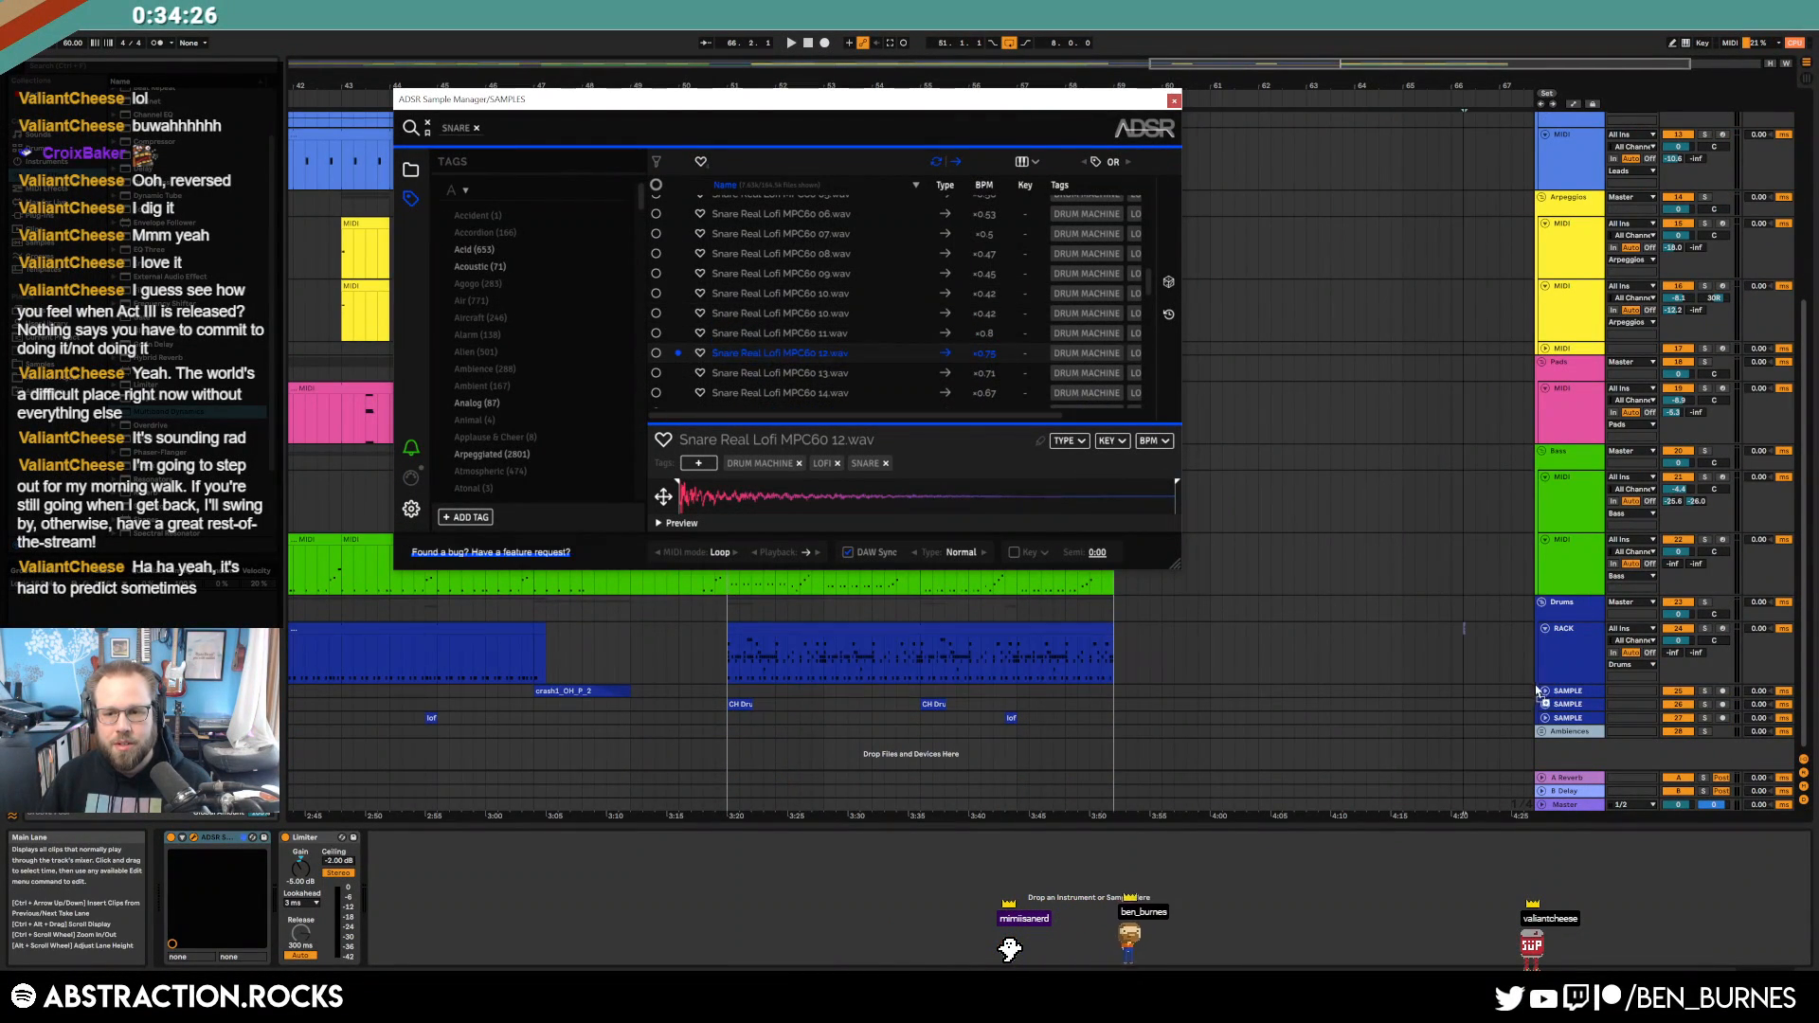
{"action": "left_click", "coordinate": [1548, 658]}
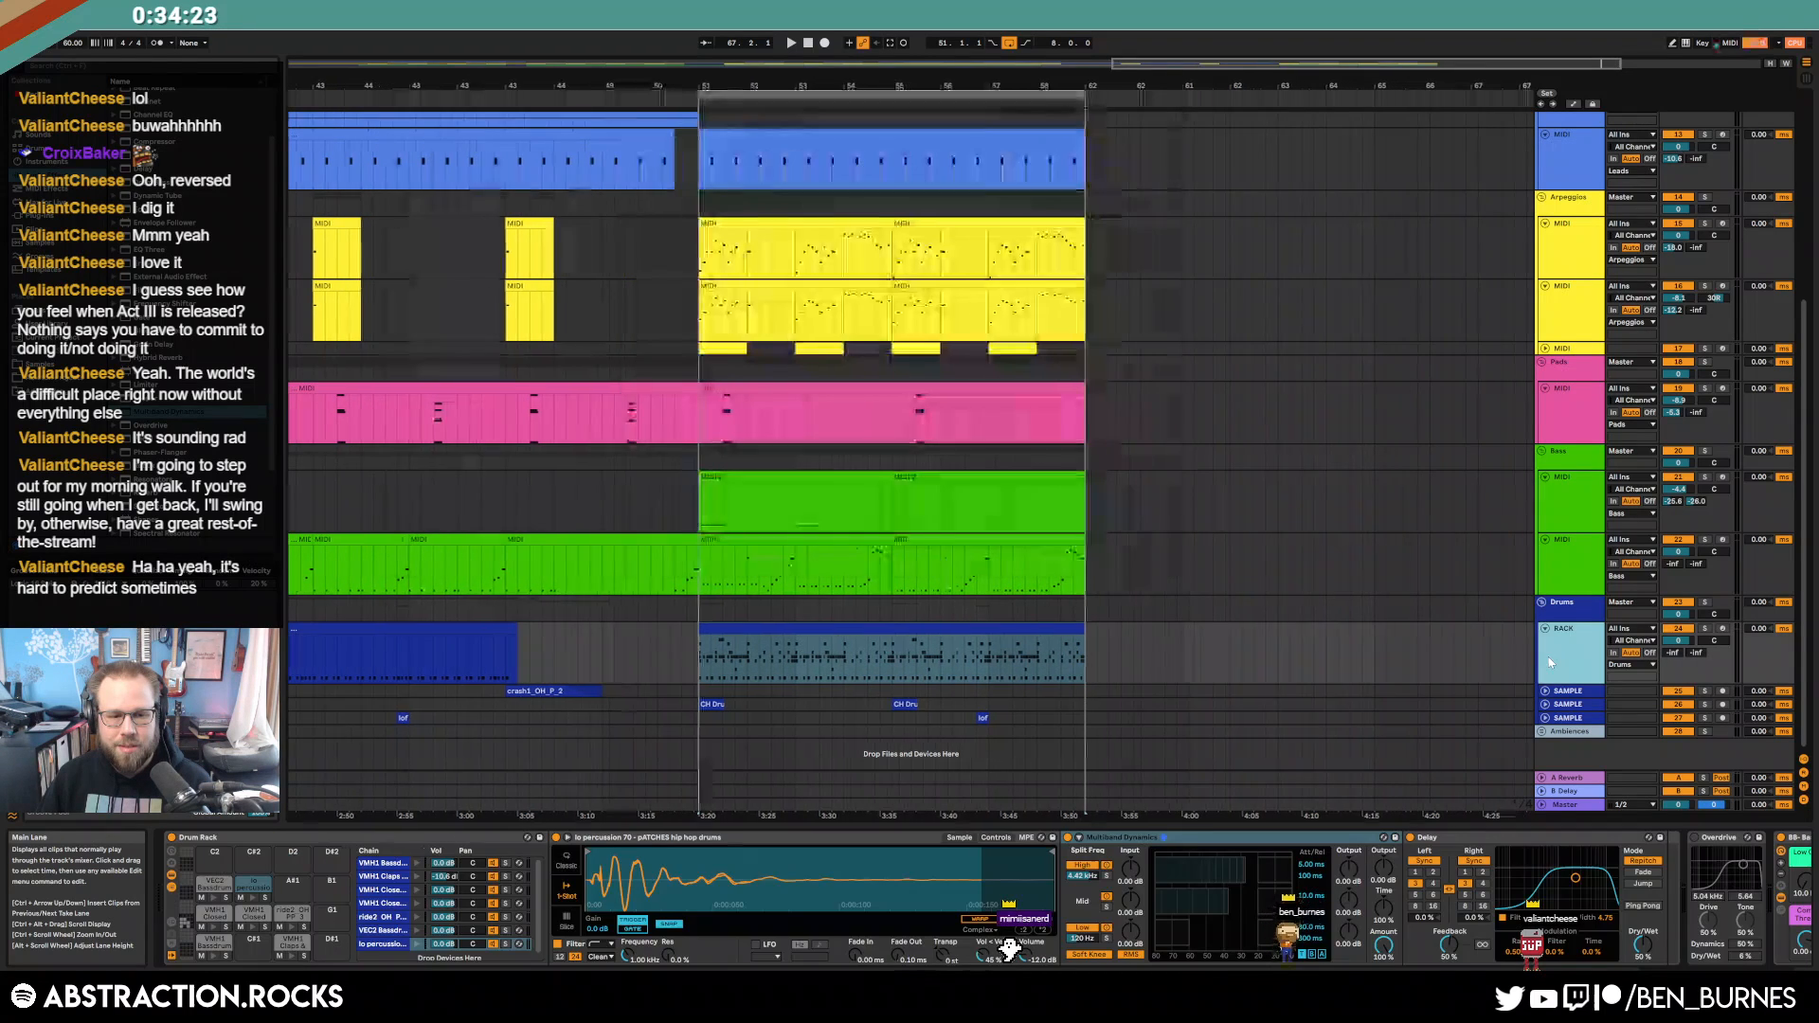
{"action": "left_click_drag", "start_coordinate": [385, 877], "coordinate": [388, 896]}
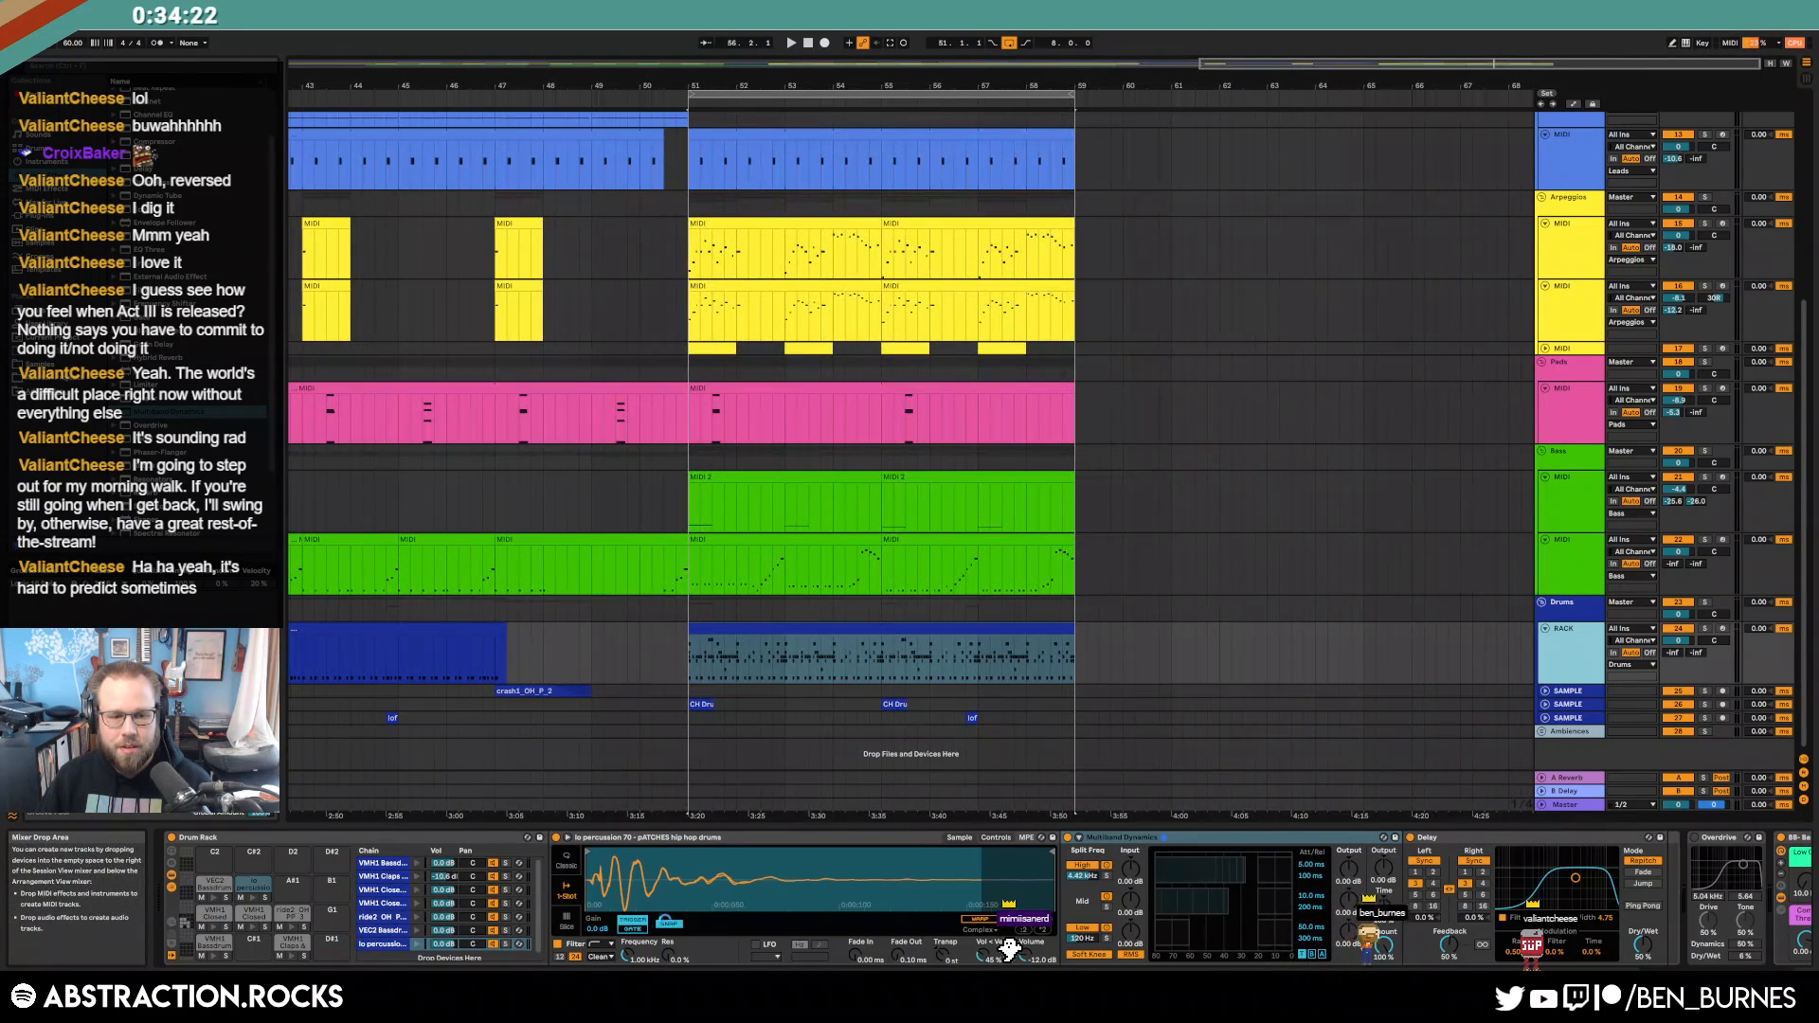
Add a Snare Real Lofi note on beat 2 of the bar 51 drum clip and duplicate it onto beats 2 and 4 through four bars.
{"action": "double_click", "coordinate": [771, 650]}
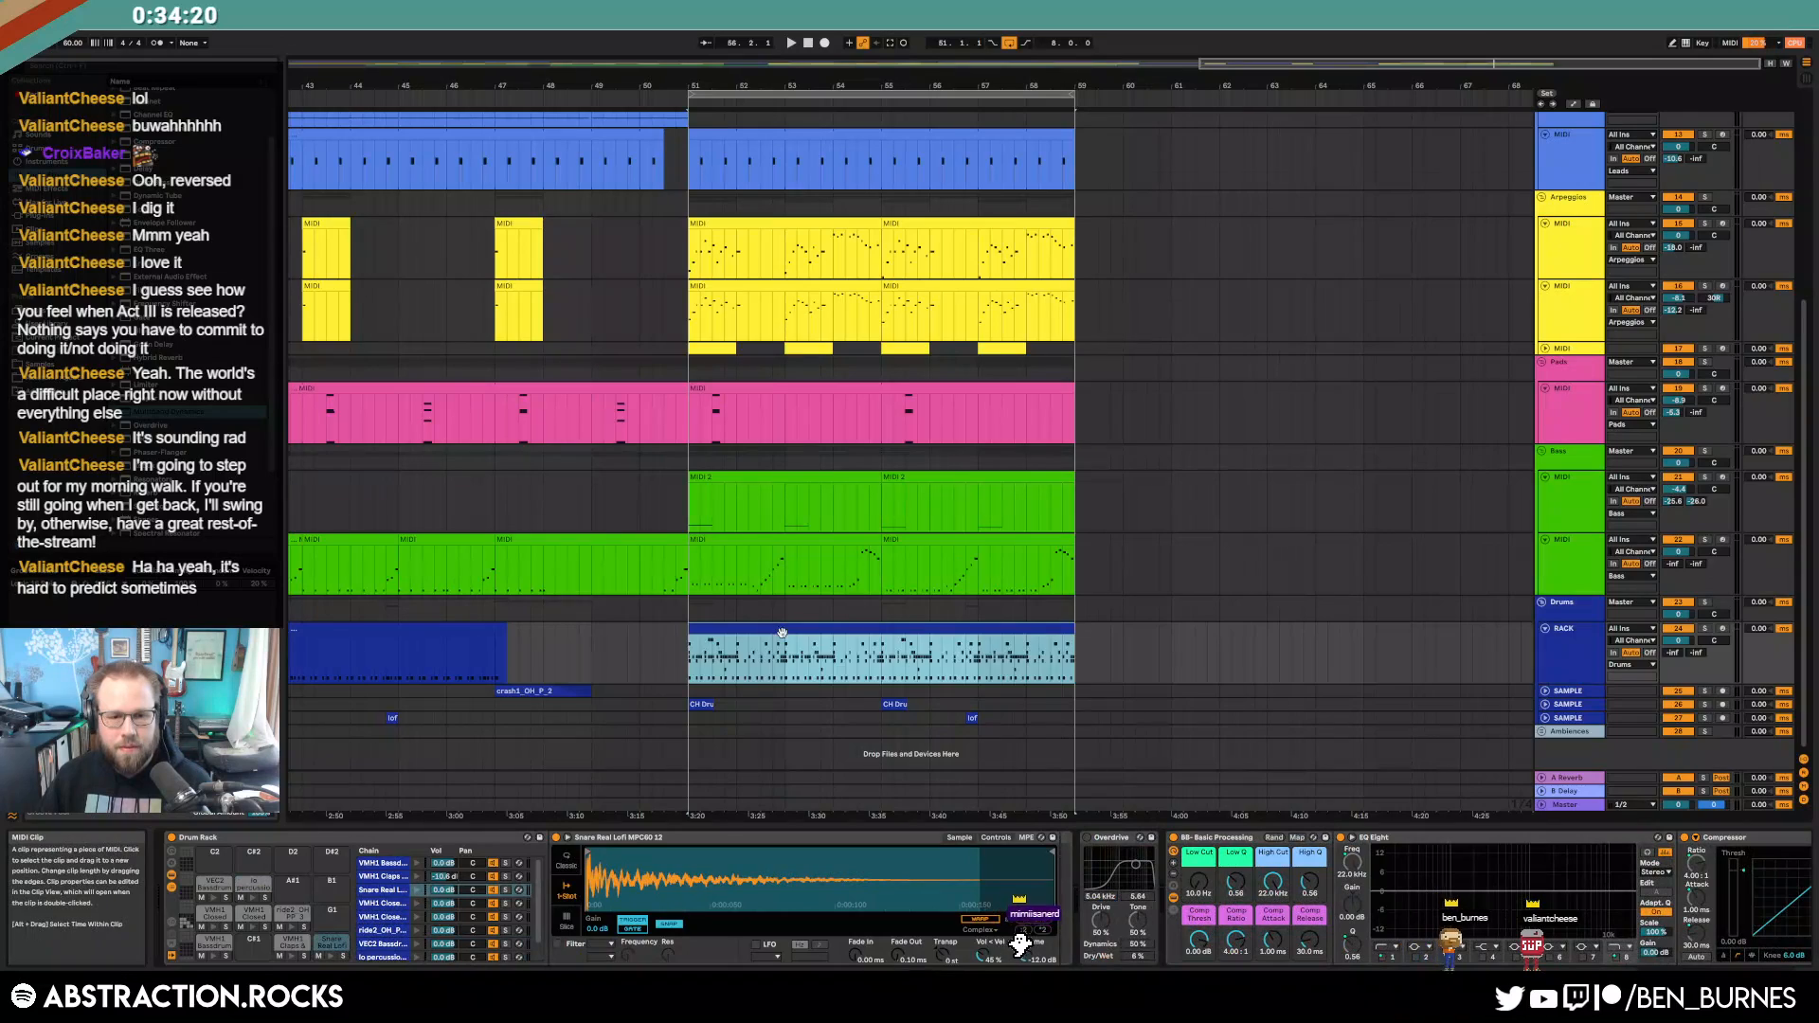
{"action": "double_click", "coordinate": [612, 709]}
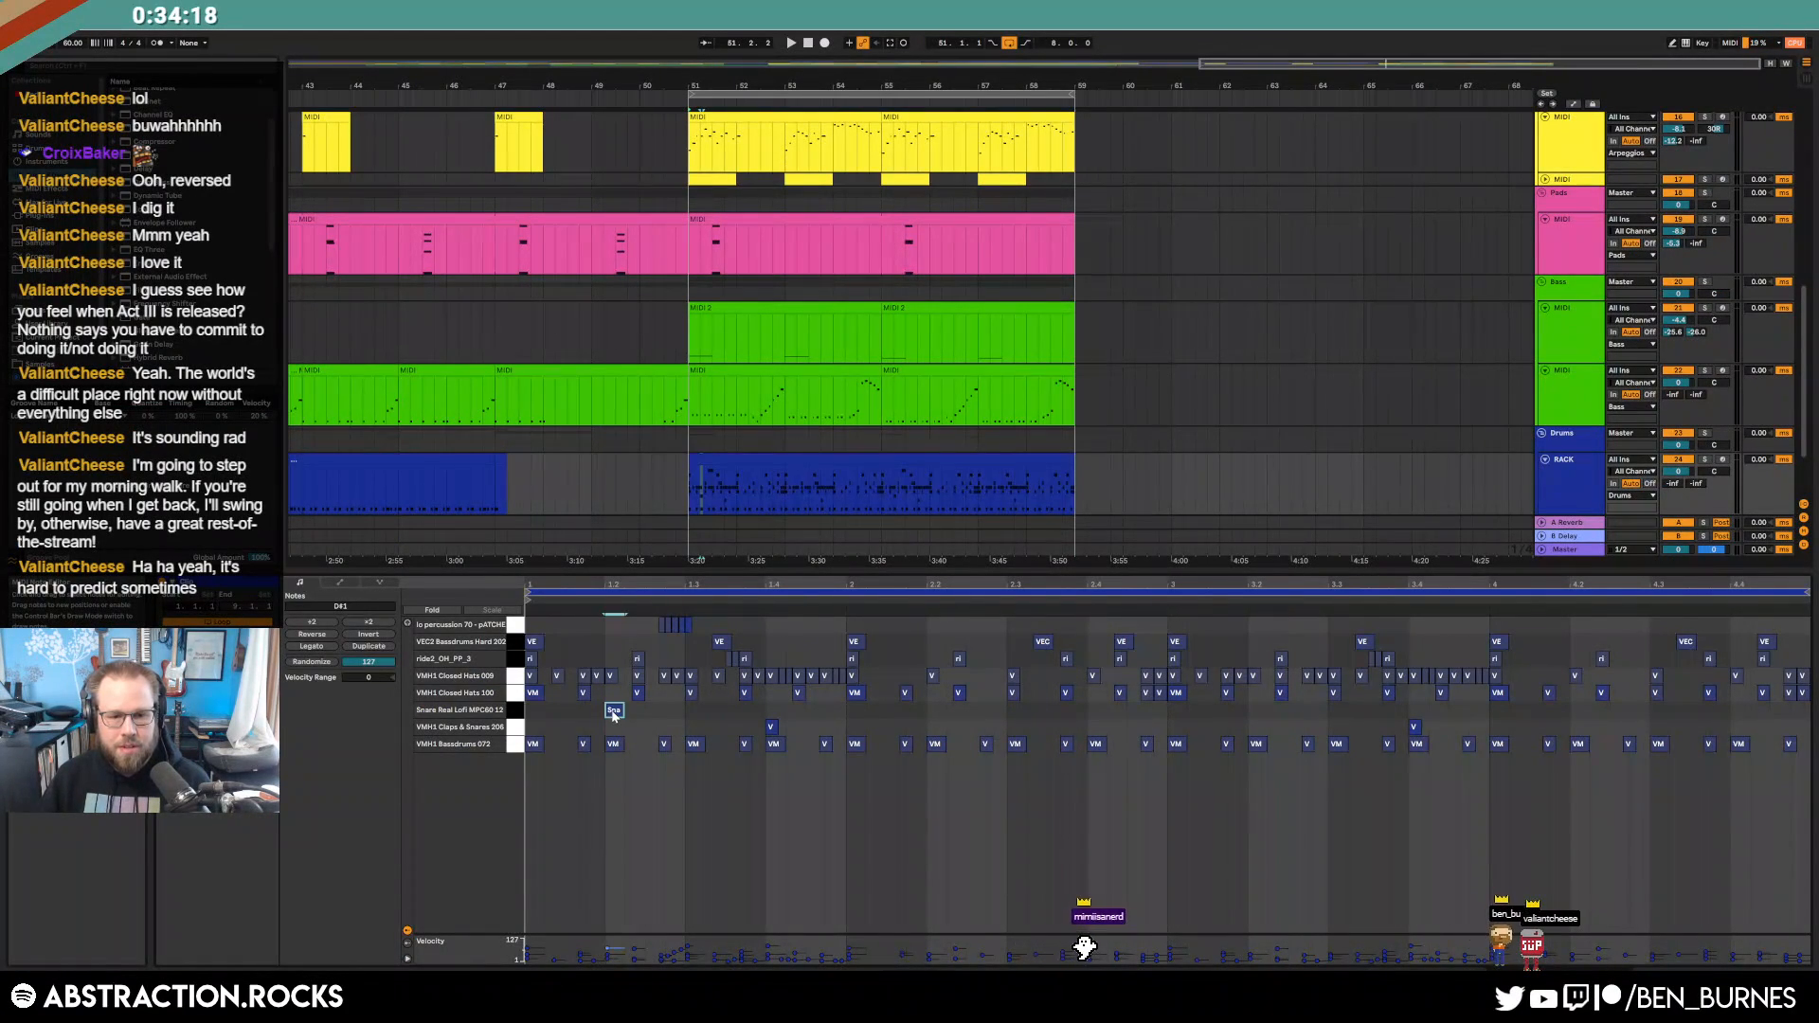
{"action": "key", "text": "ctrl+d"}
{"action": "key", "text": "ctrl+d"}
{"action": "key", "text": "ctrl+d"}
{"action": "key", "text": "ctrl+d"}
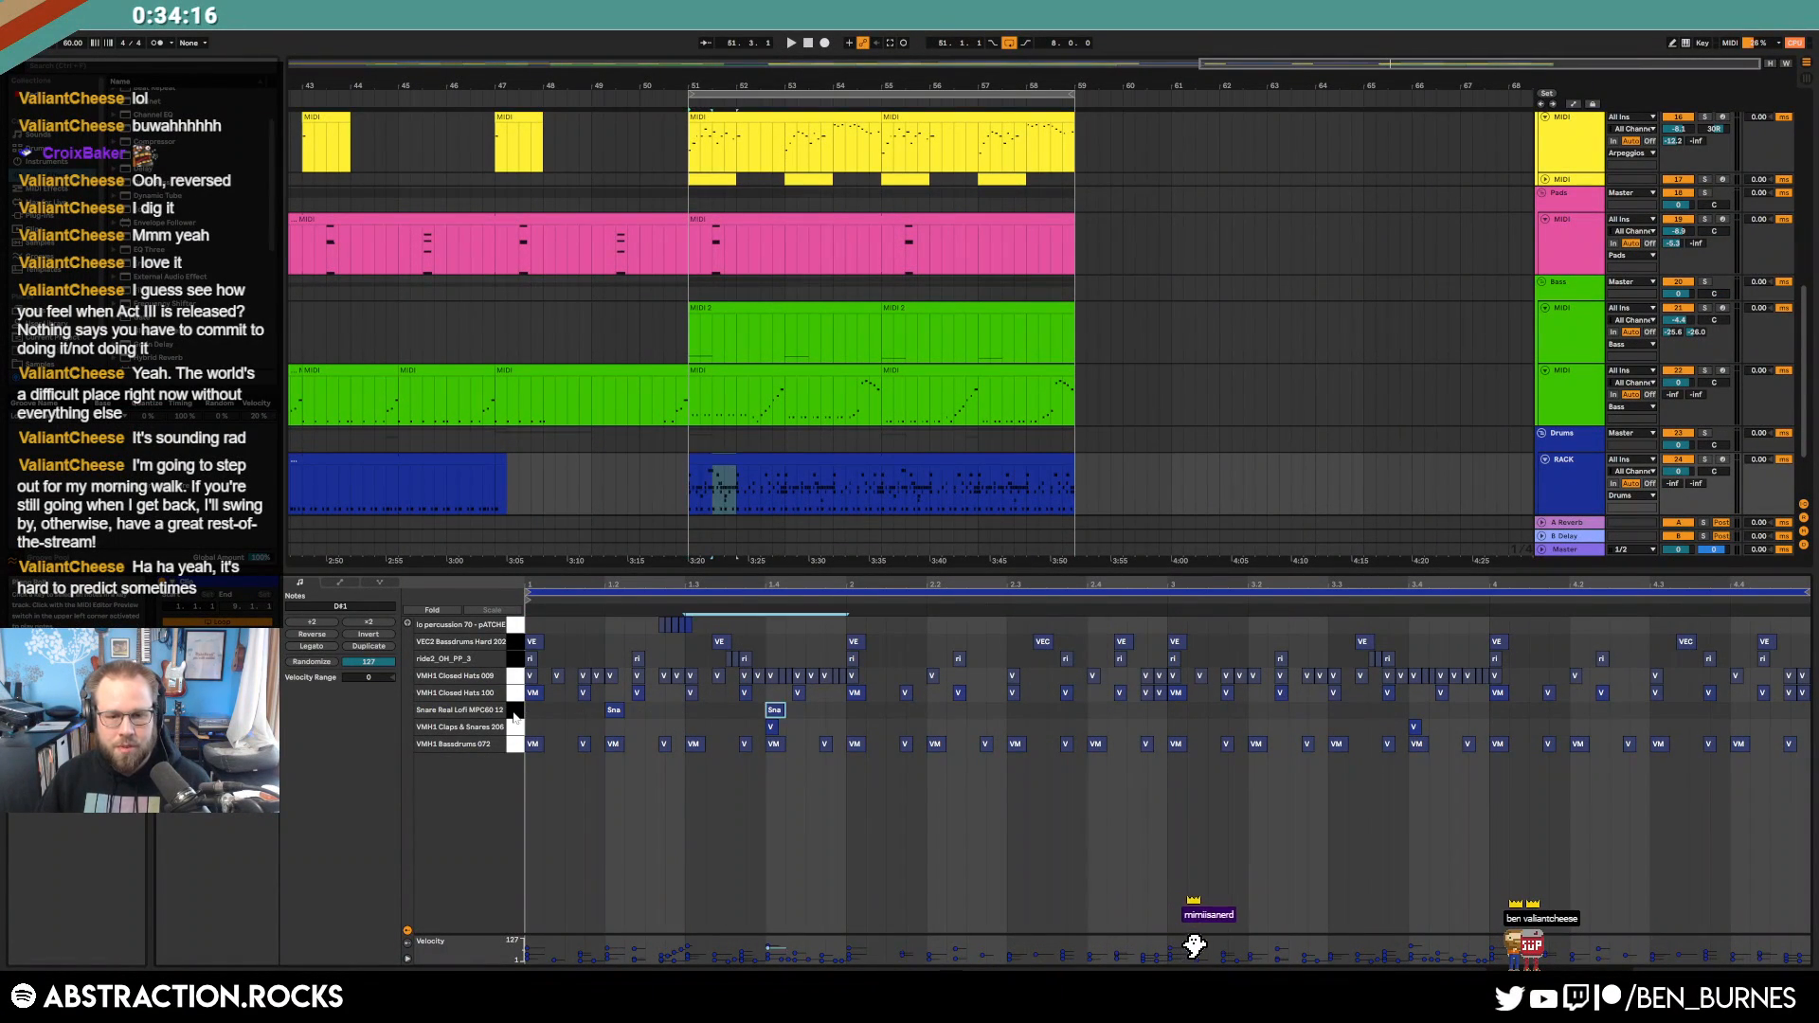
{"action": "key", "text": "ctrl+d"}
{"action": "key", "text": "ctrl+d"}
{"action": "key", "text": "ctrl+d"}
Select all the new snare notes and nudge them one grid step earlier while the section plays.
{"action": "left_click", "coordinate": [519, 711]}
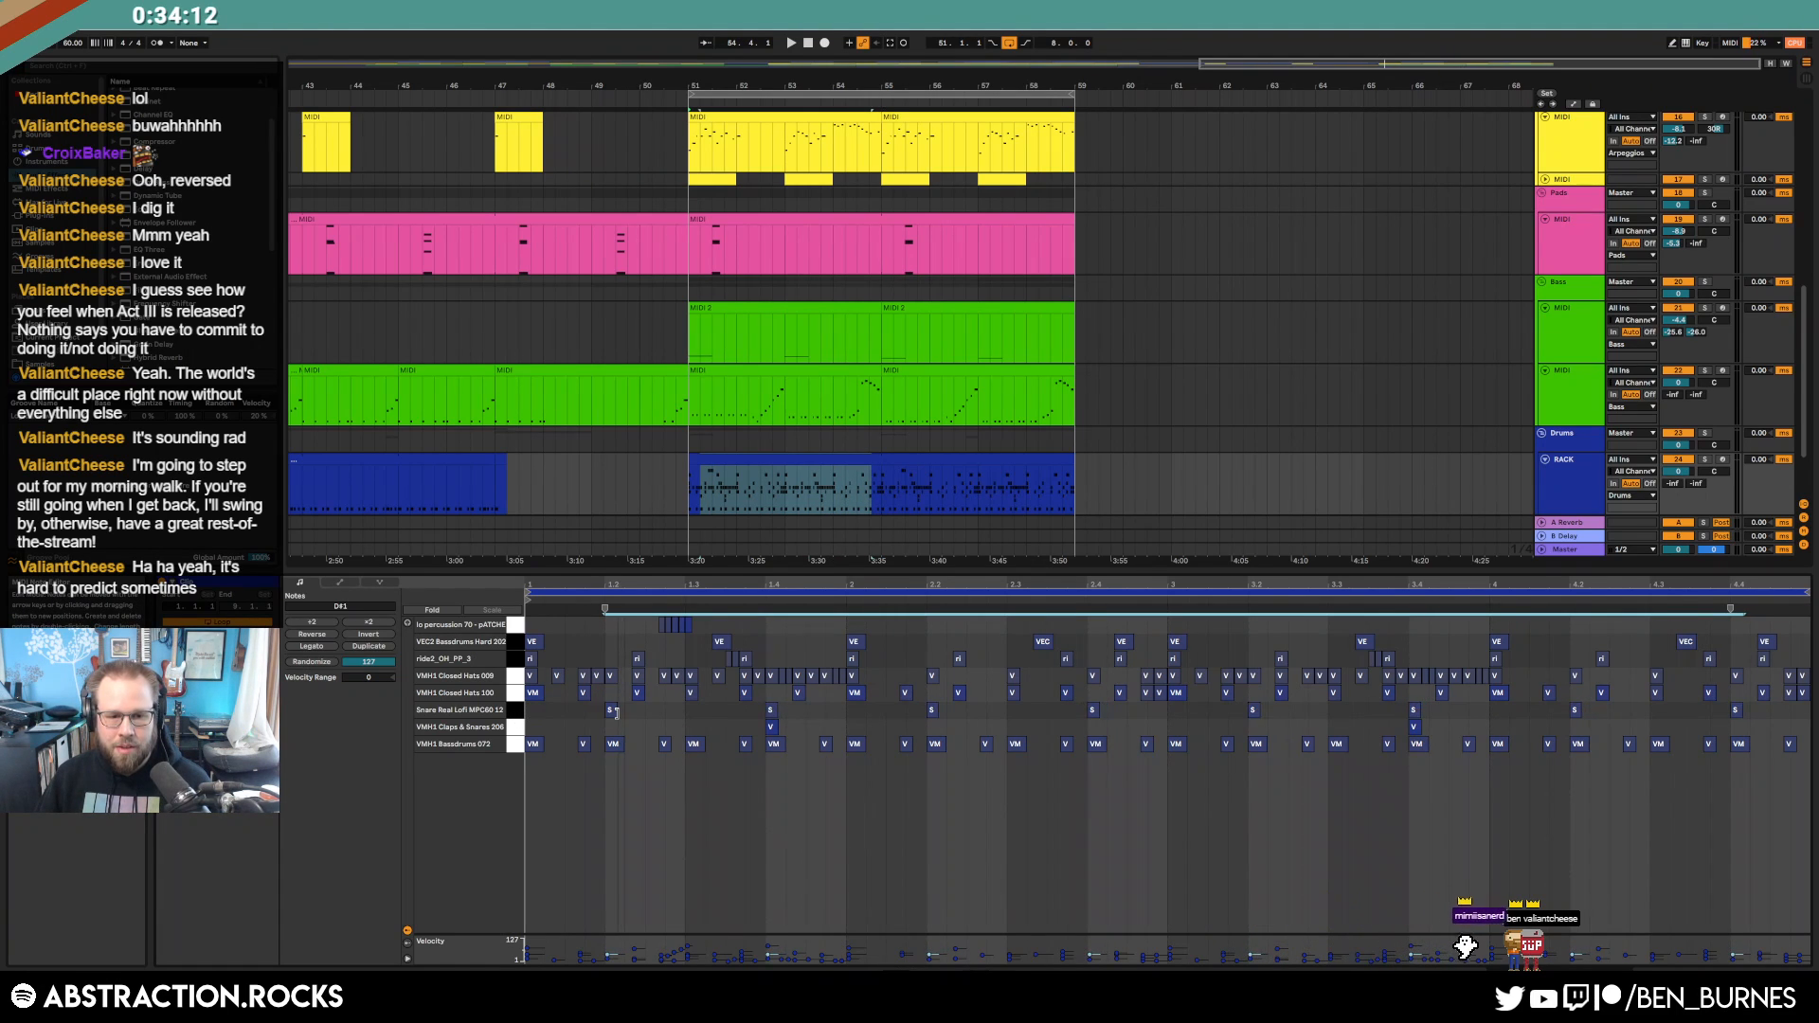
{"action": "key", "text": "space"}
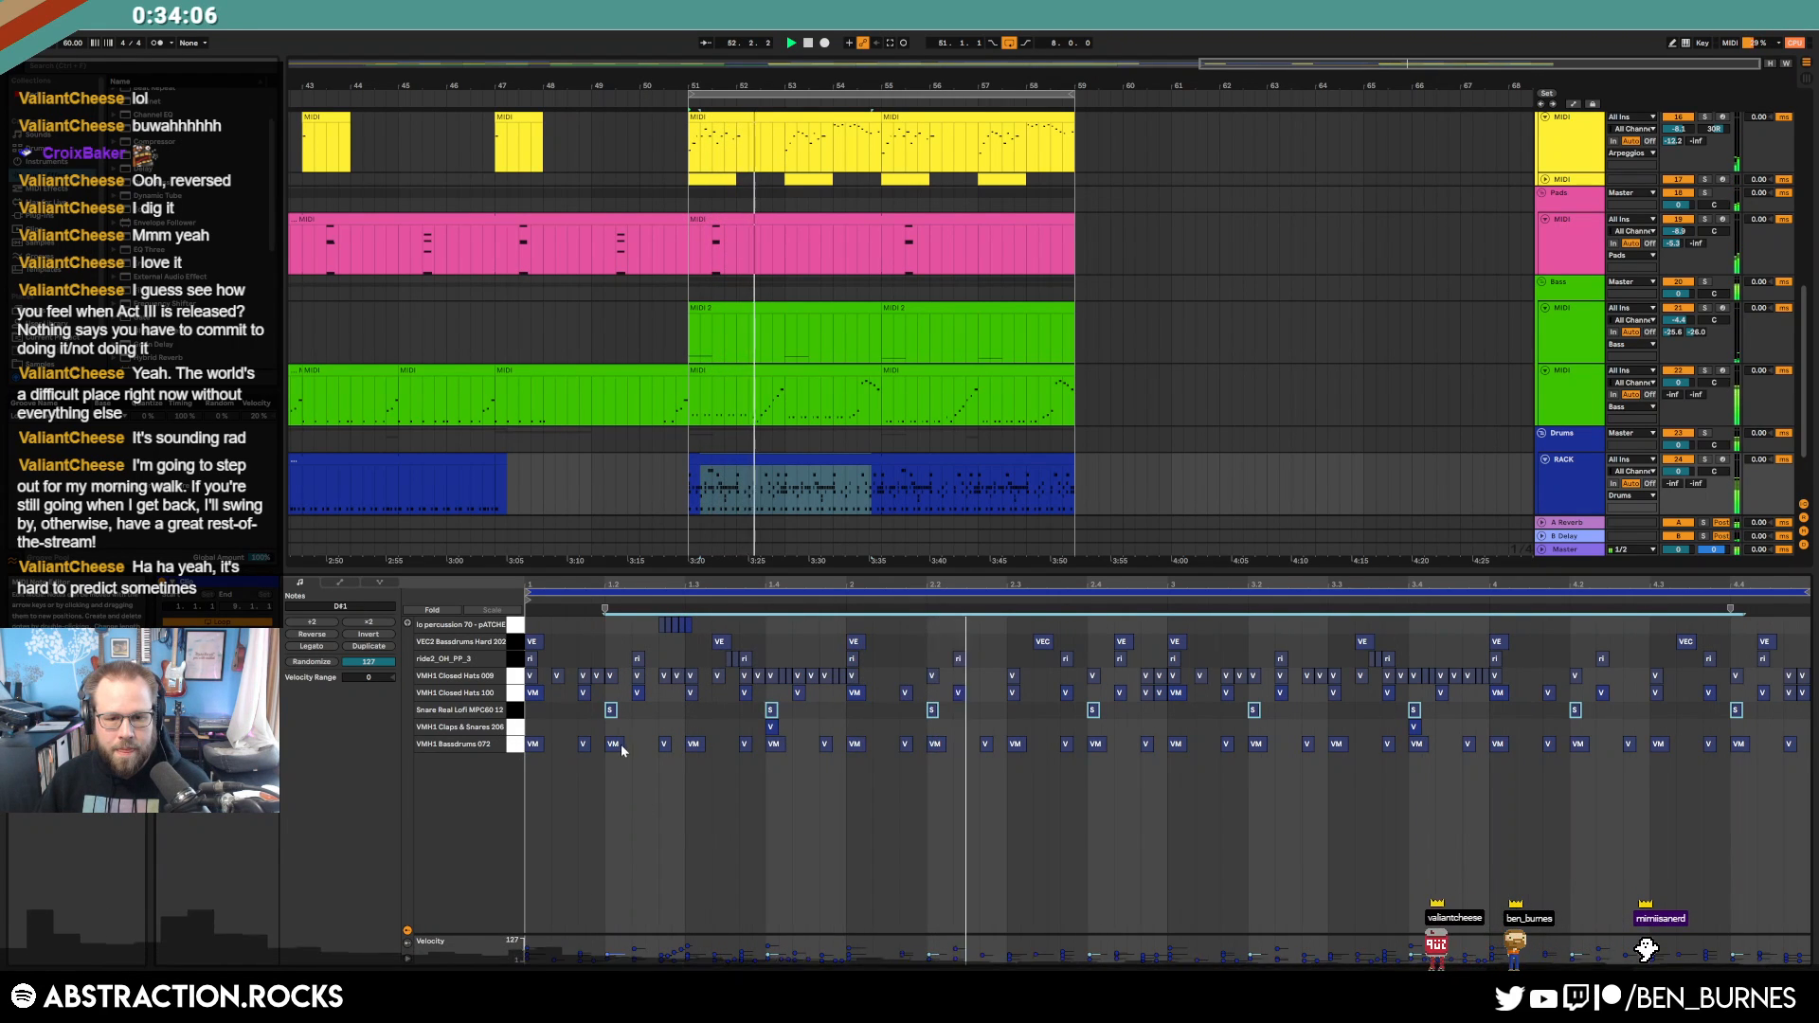
{"action": "key", "text": "Left"}
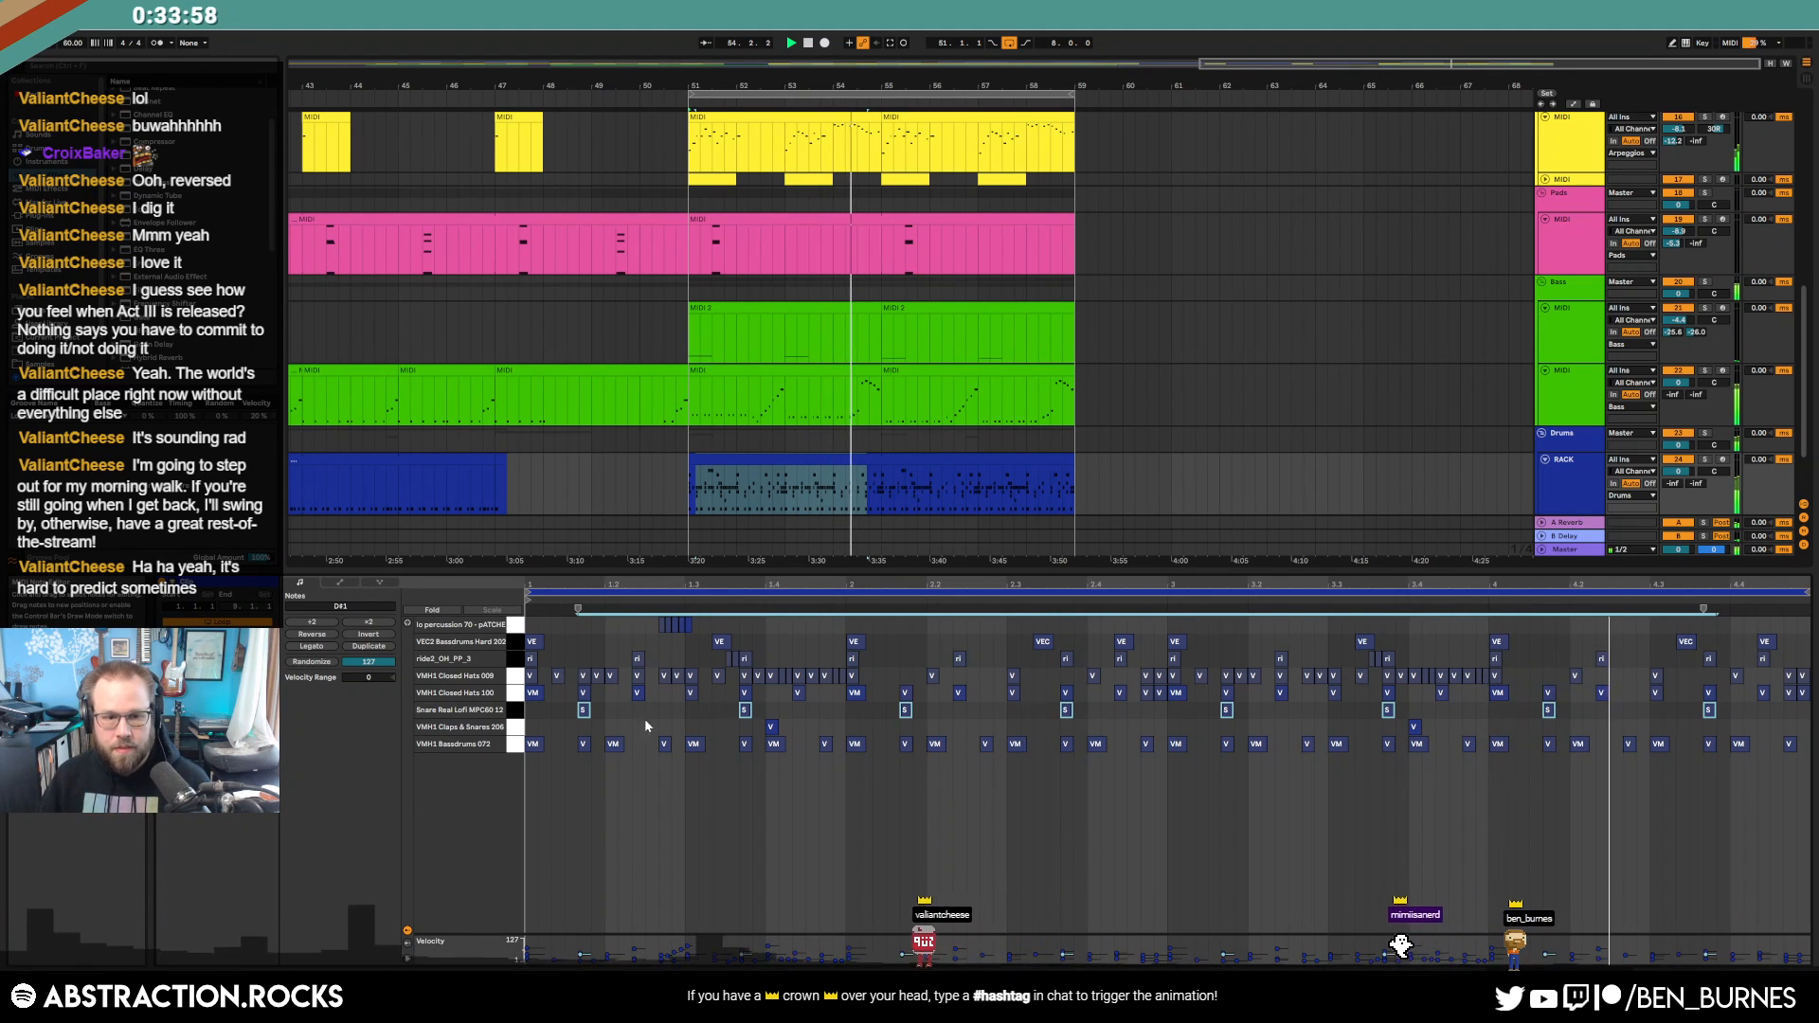
{"action": "left_click_drag", "start_coordinate": [584, 711], "coordinate": [583, 701]}
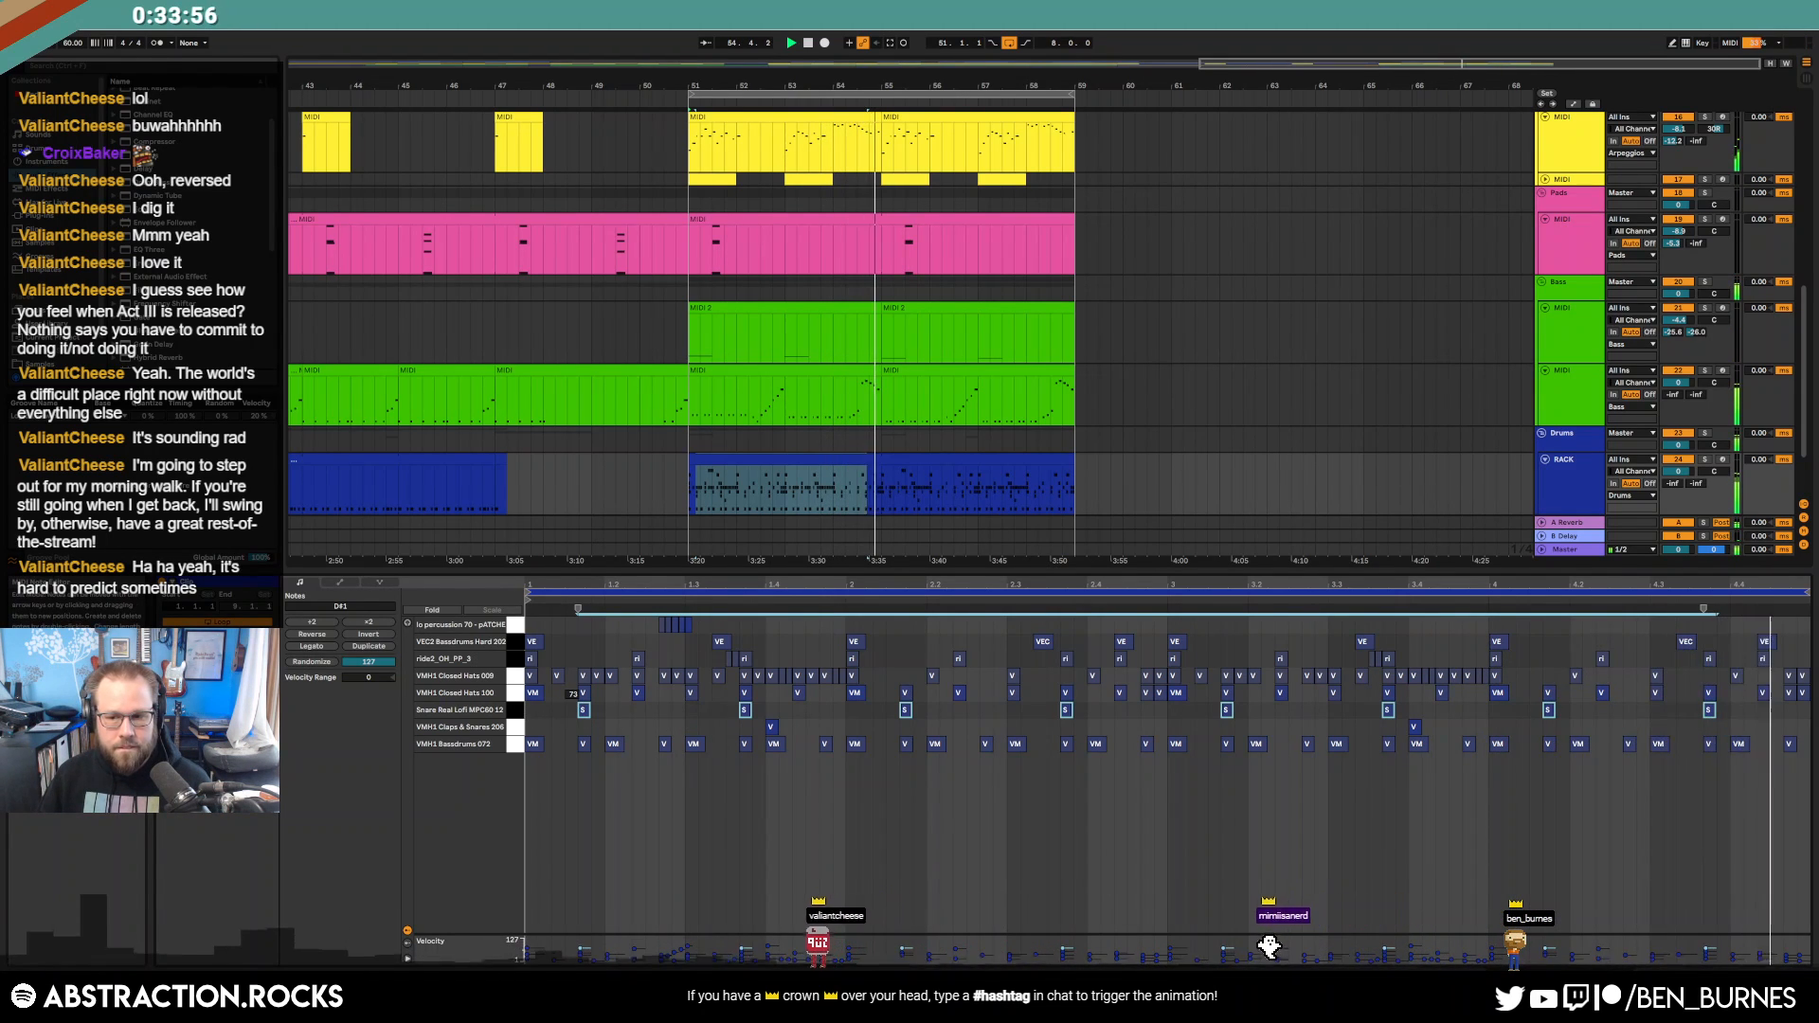
Add an extra snare note near the end of the fourth bar, stop playback and show the snare's device chain.
{"action": "left_click", "coordinate": [1786, 712]}
{"action": "double_click", "coordinate": [1788, 711]}
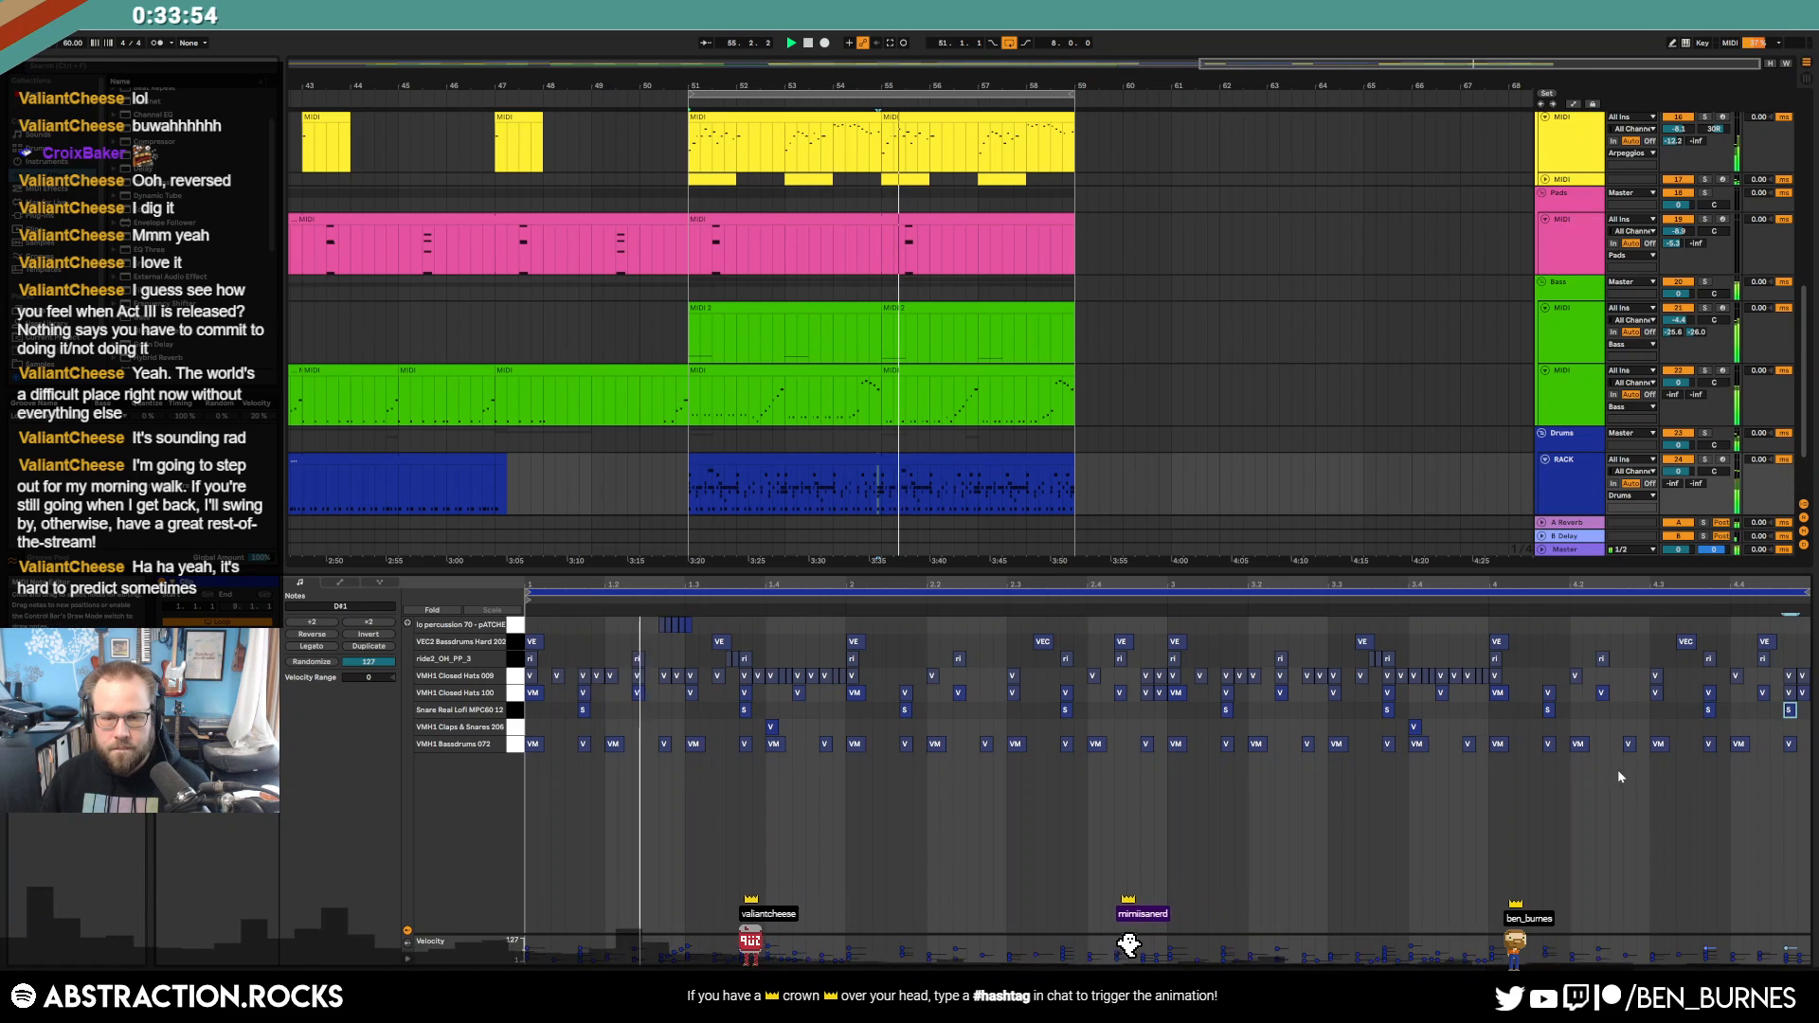
{"action": "key", "text": "shift+Tab"}
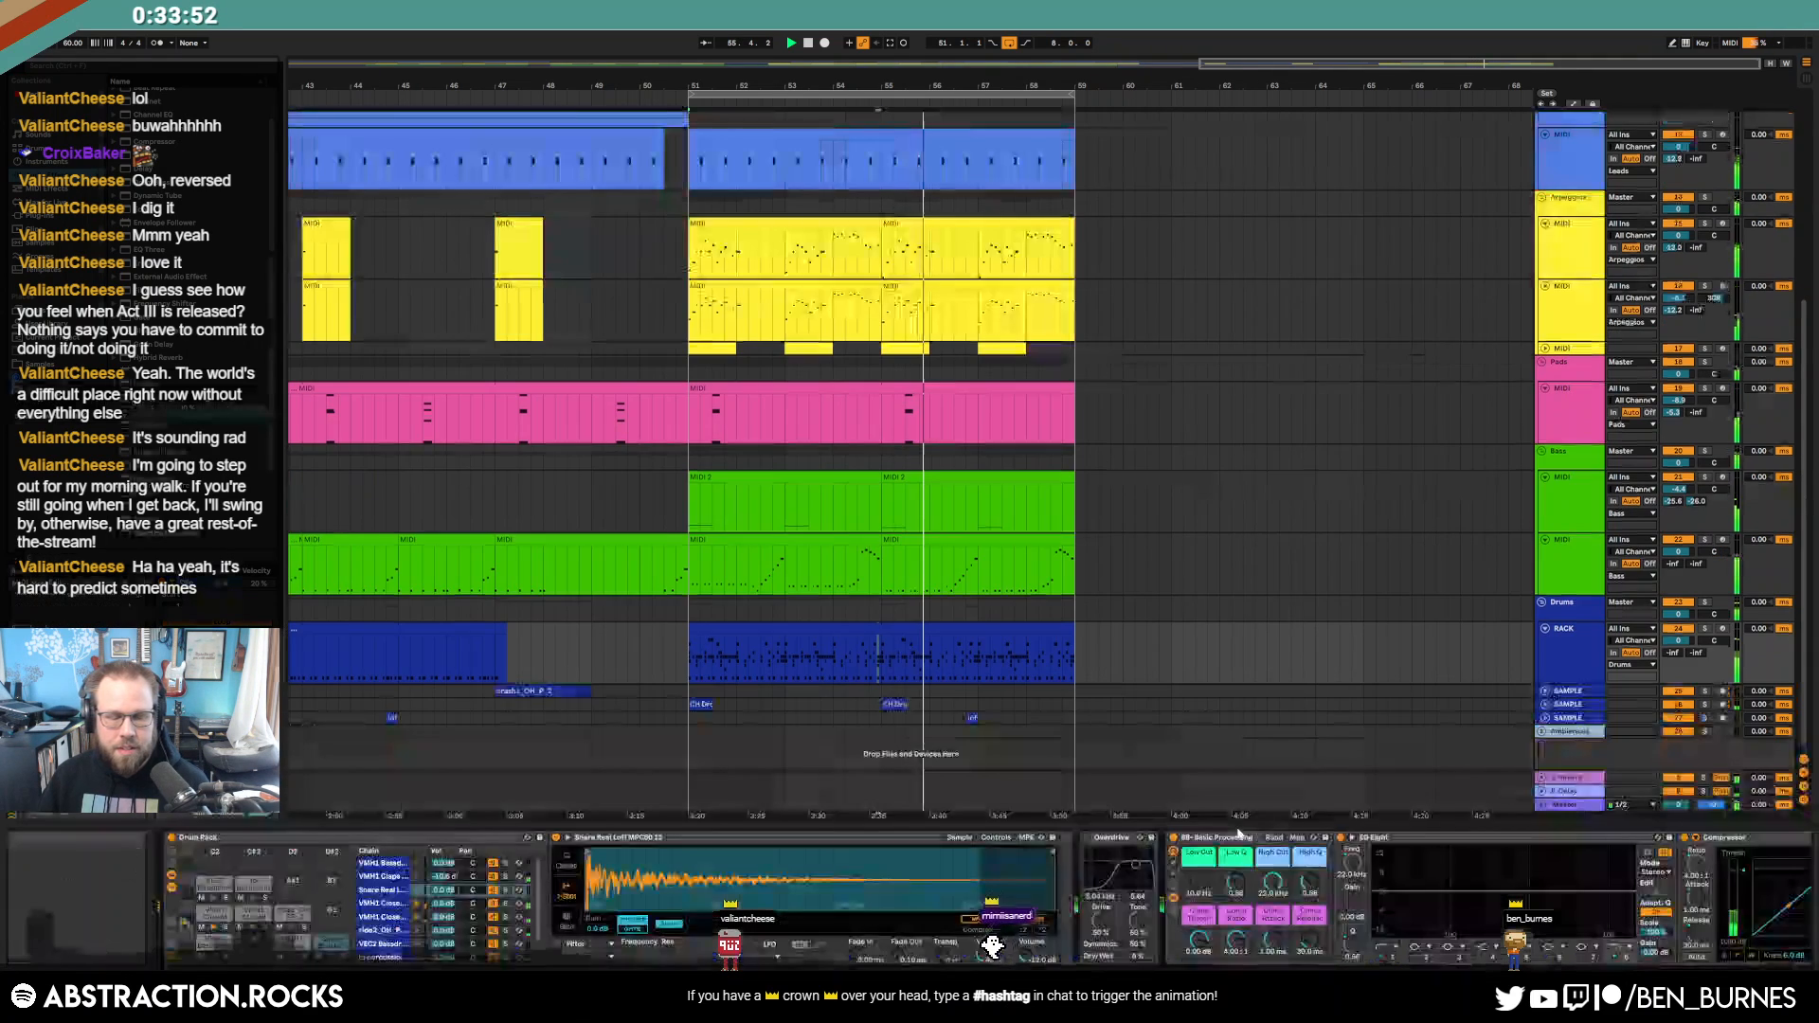
{"action": "key", "text": "space"}
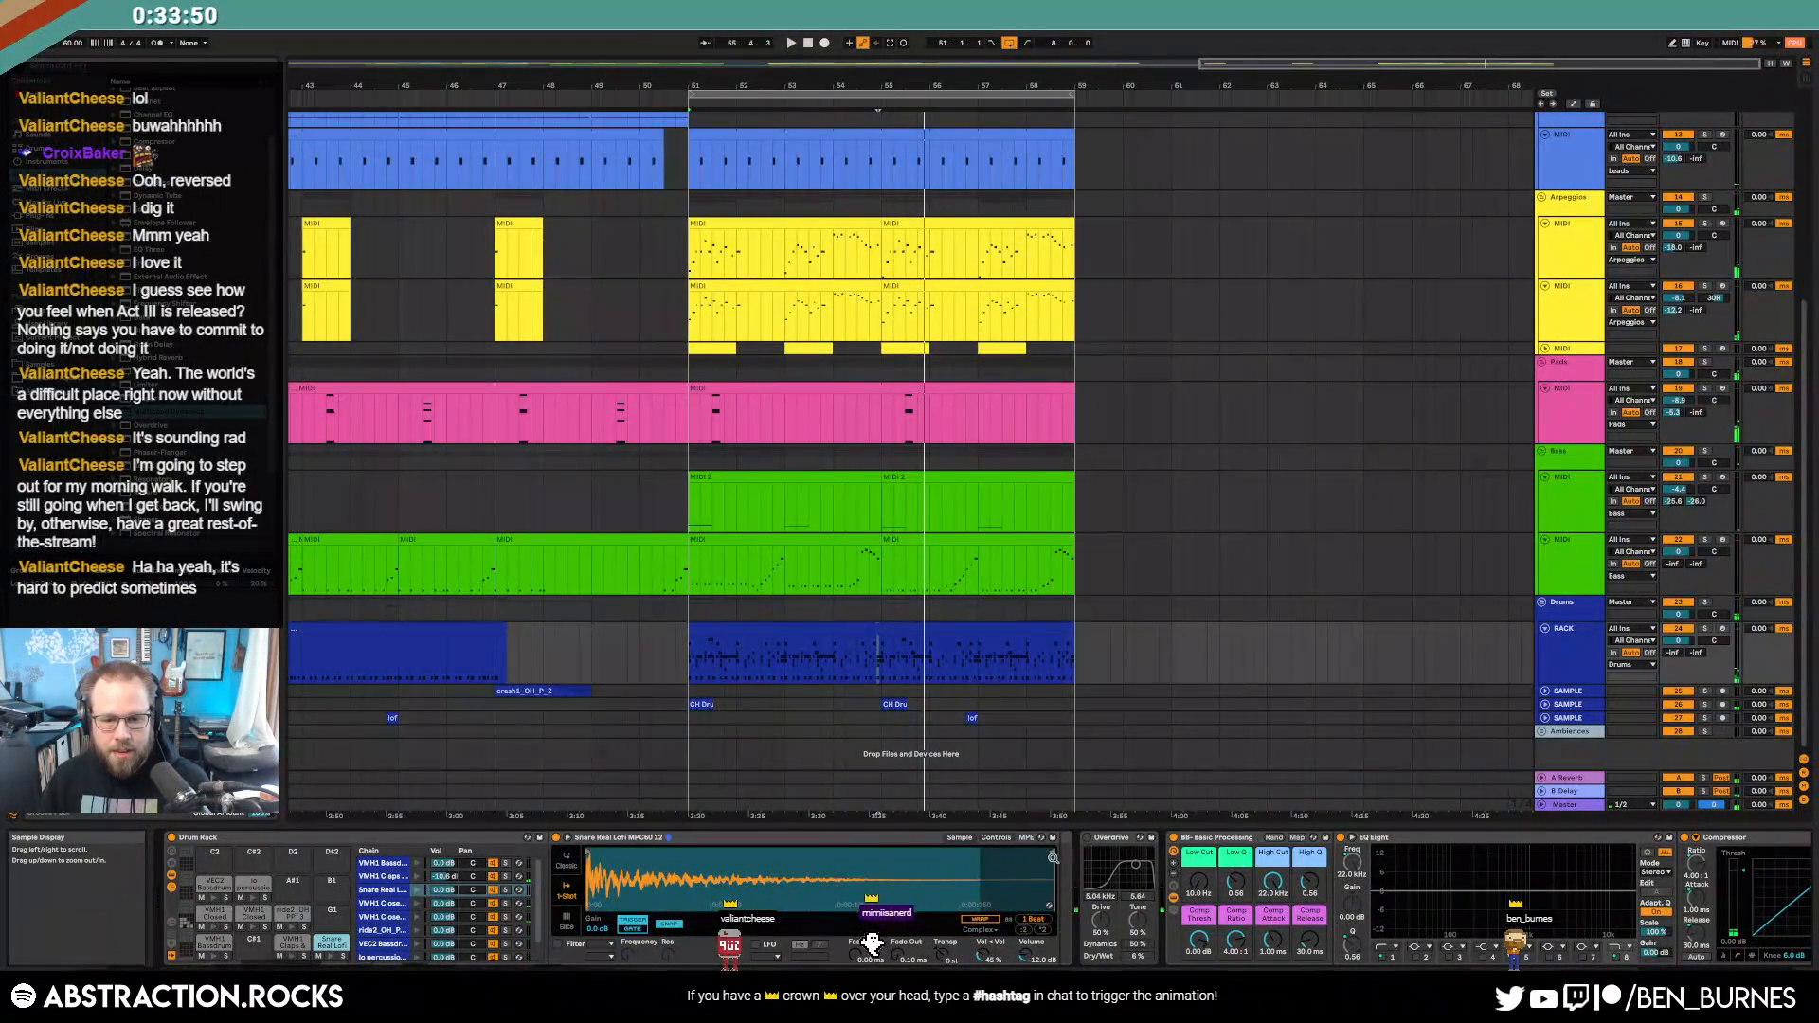
Shorten the Snare Real Lofi sample to roughly the first half of its waveform and lengthen its fade-out while the section plays.
{"action": "left_click_drag", "start_coordinate": [950, 862], "coordinate": [798, 851]}
{"action": "key", "text": "space"}
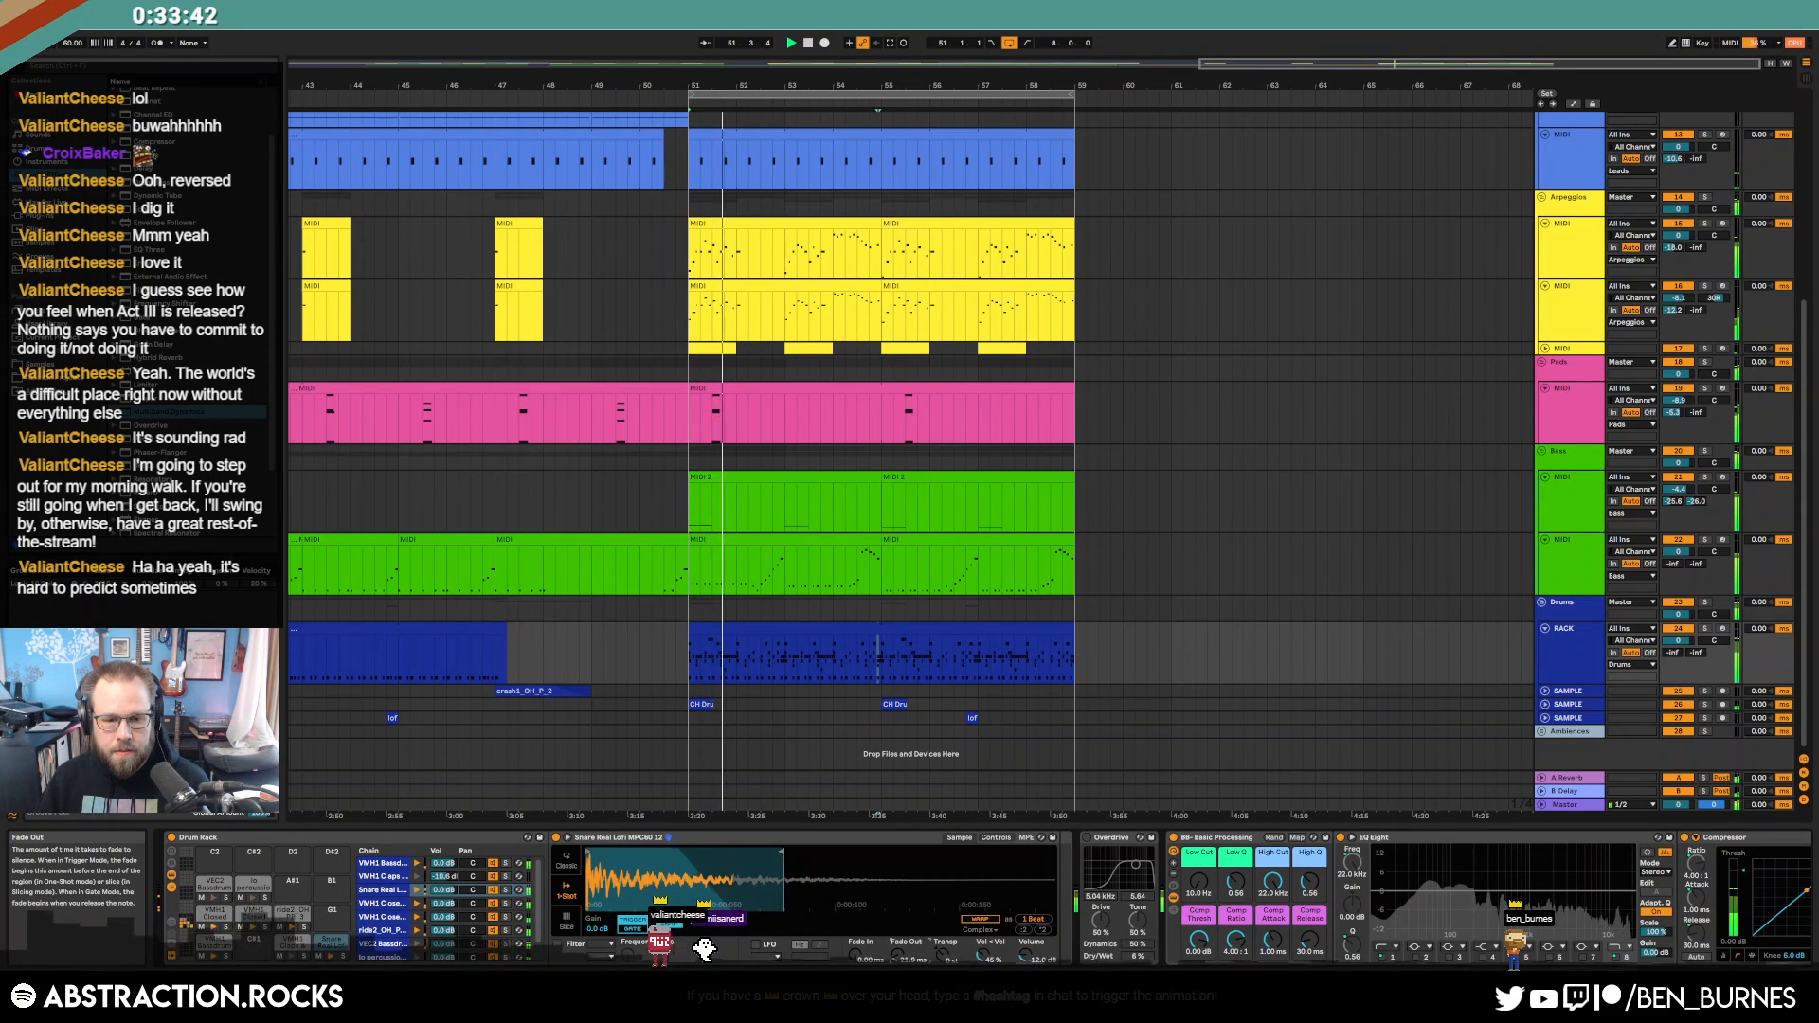
{"action": "left_click_drag", "start_coordinate": [896, 953], "coordinate": [895, 946]}
{"action": "left_click_drag", "start_coordinate": [781, 853], "coordinate": [805, 855]}
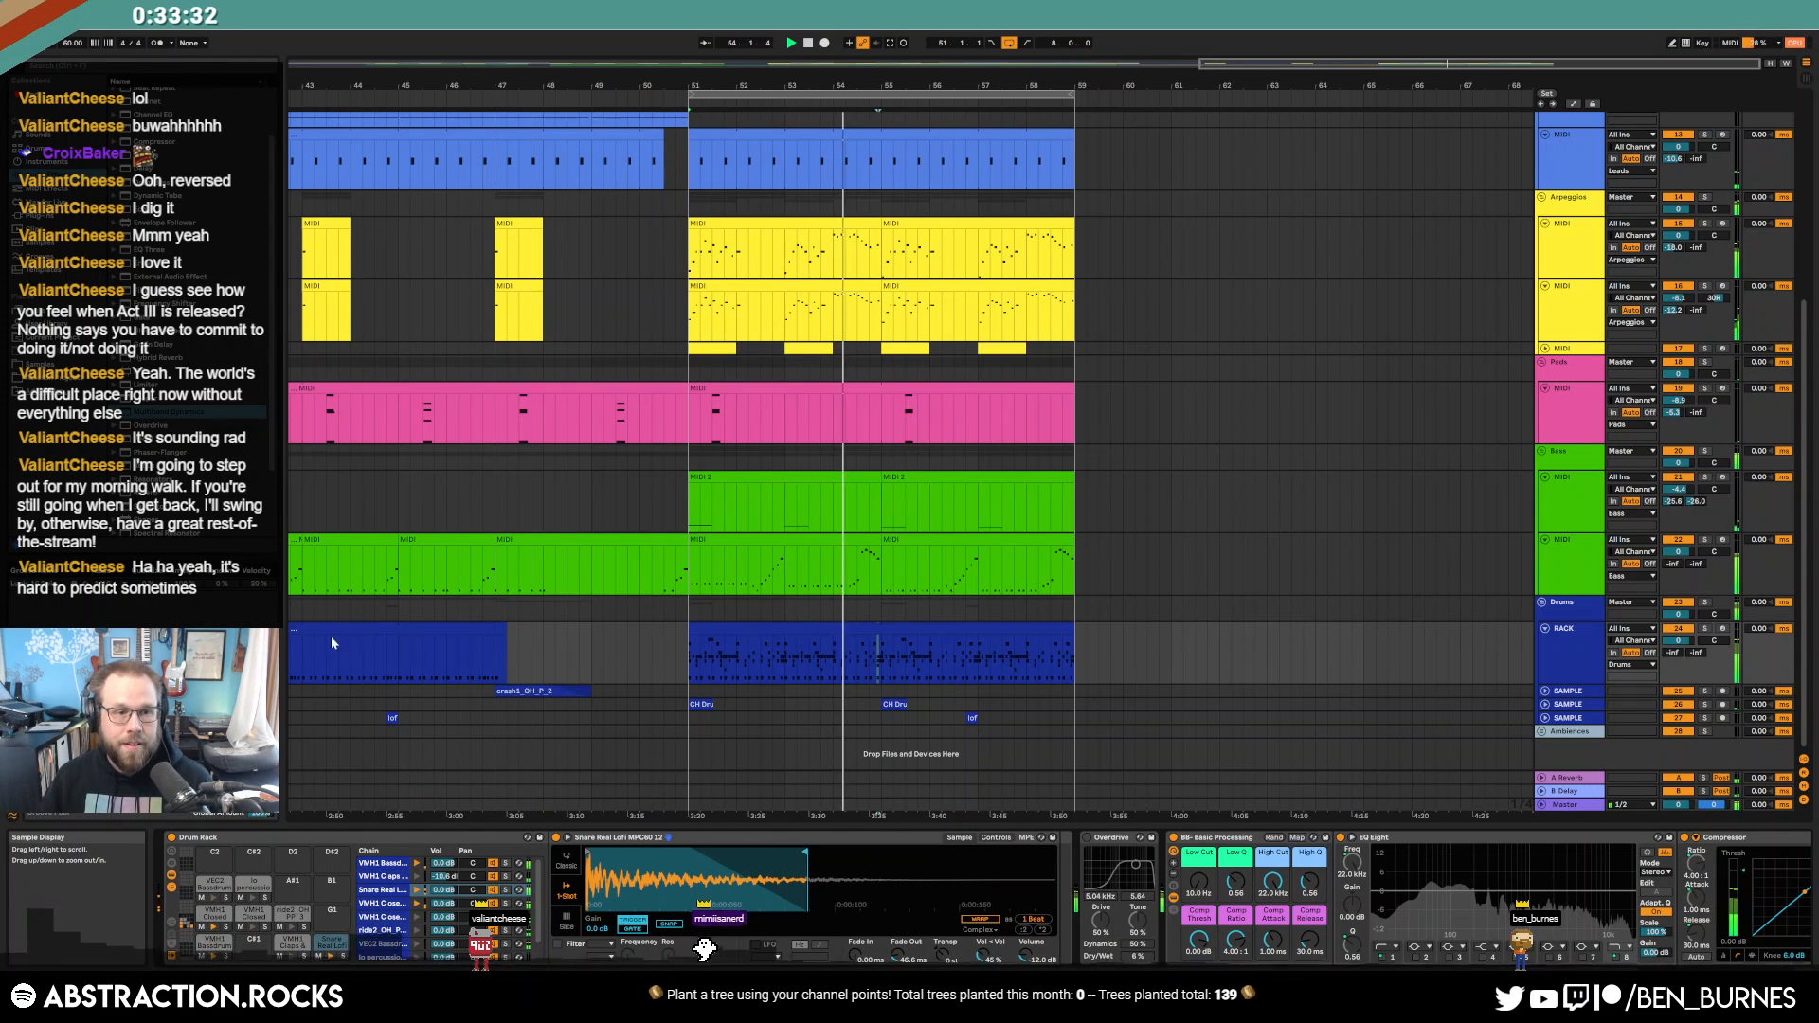
Stop playback, browse the plug-ins for a reverb, and load Raum after the sampler in the snare's chain.
{"action": "left_click", "coordinate": [54, 366]}
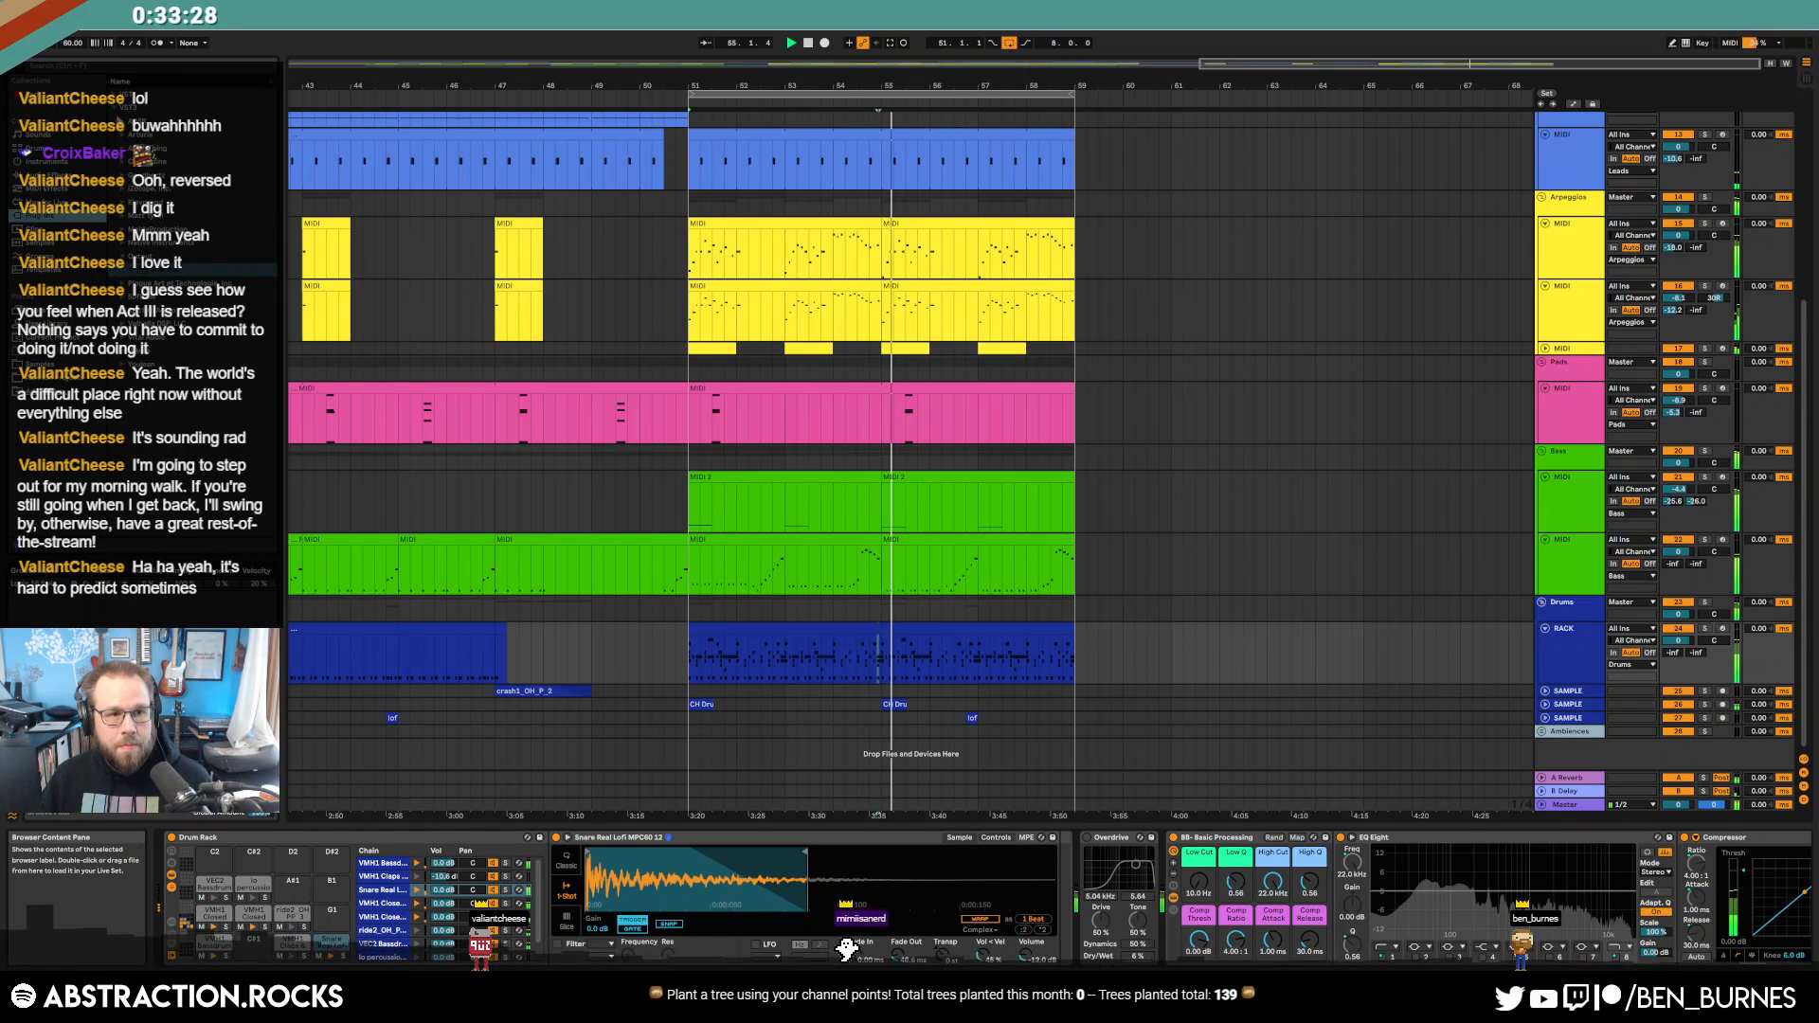
{"action": "left_click", "coordinate": [121, 94]}
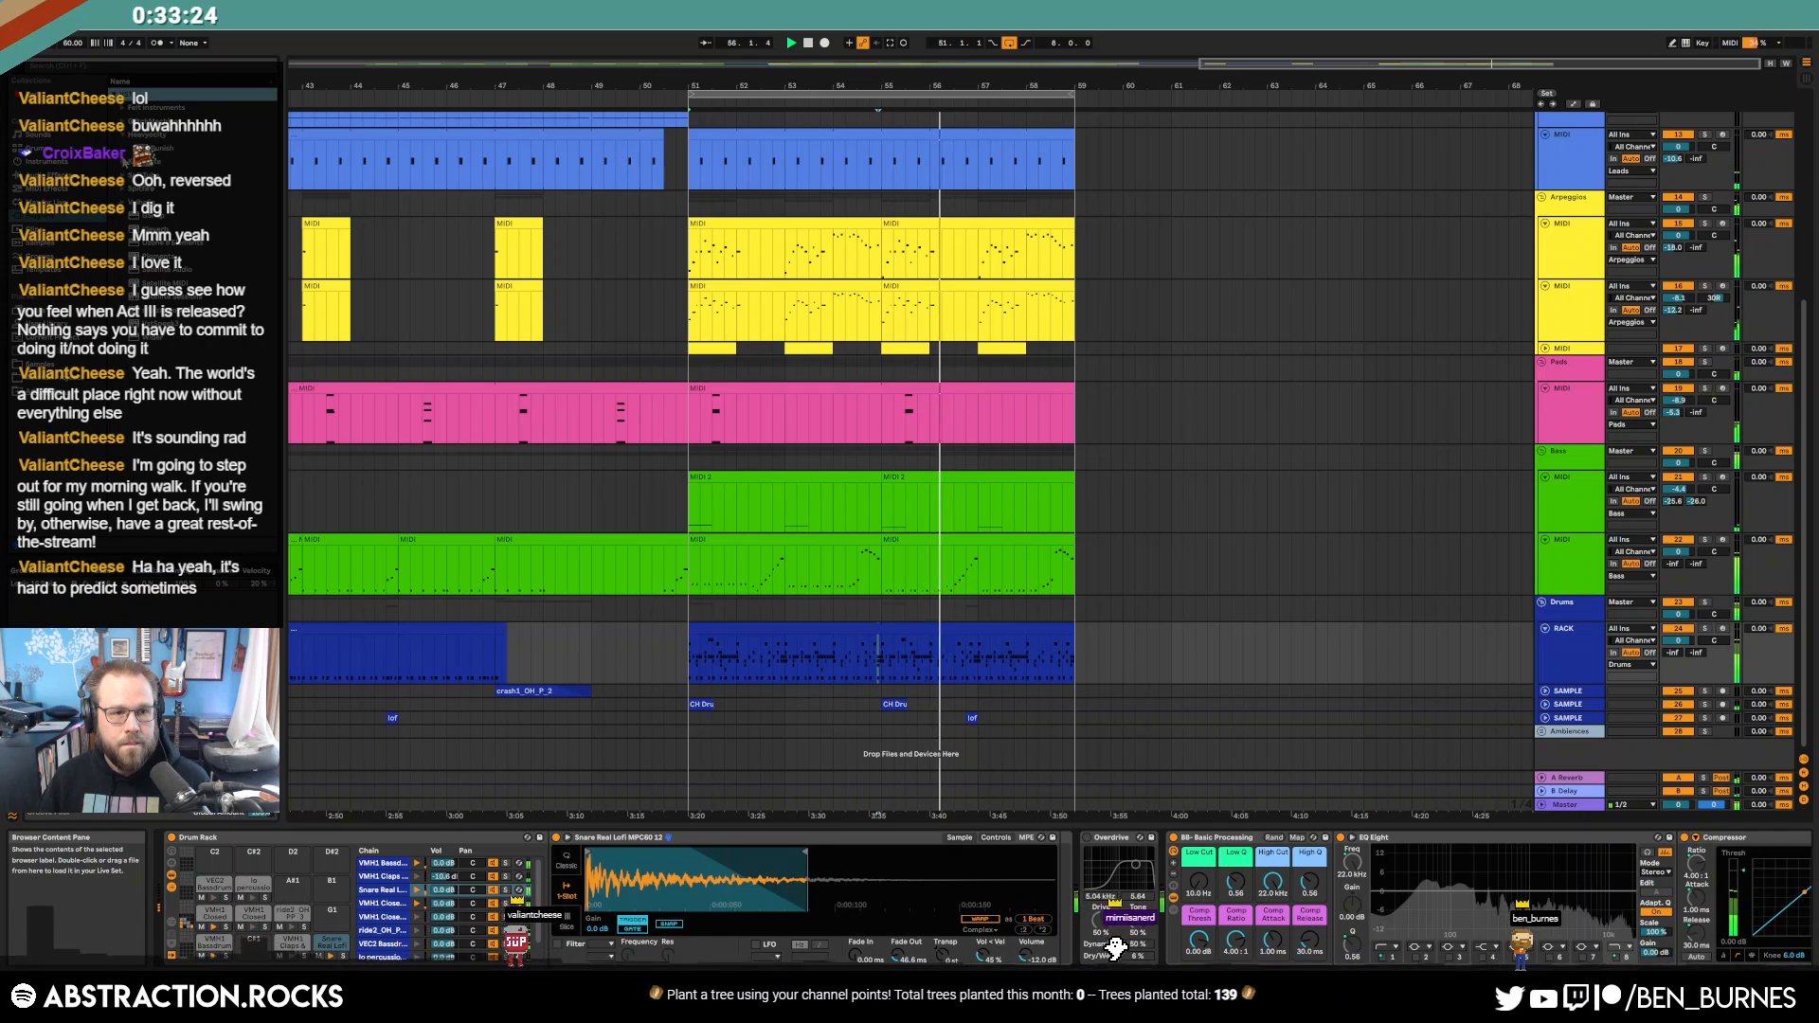
{"action": "key", "text": "space"}
{"action": "left_click", "coordinate": [115, 94]}
{"action": "left_click", "coordinate": [115, 108]}
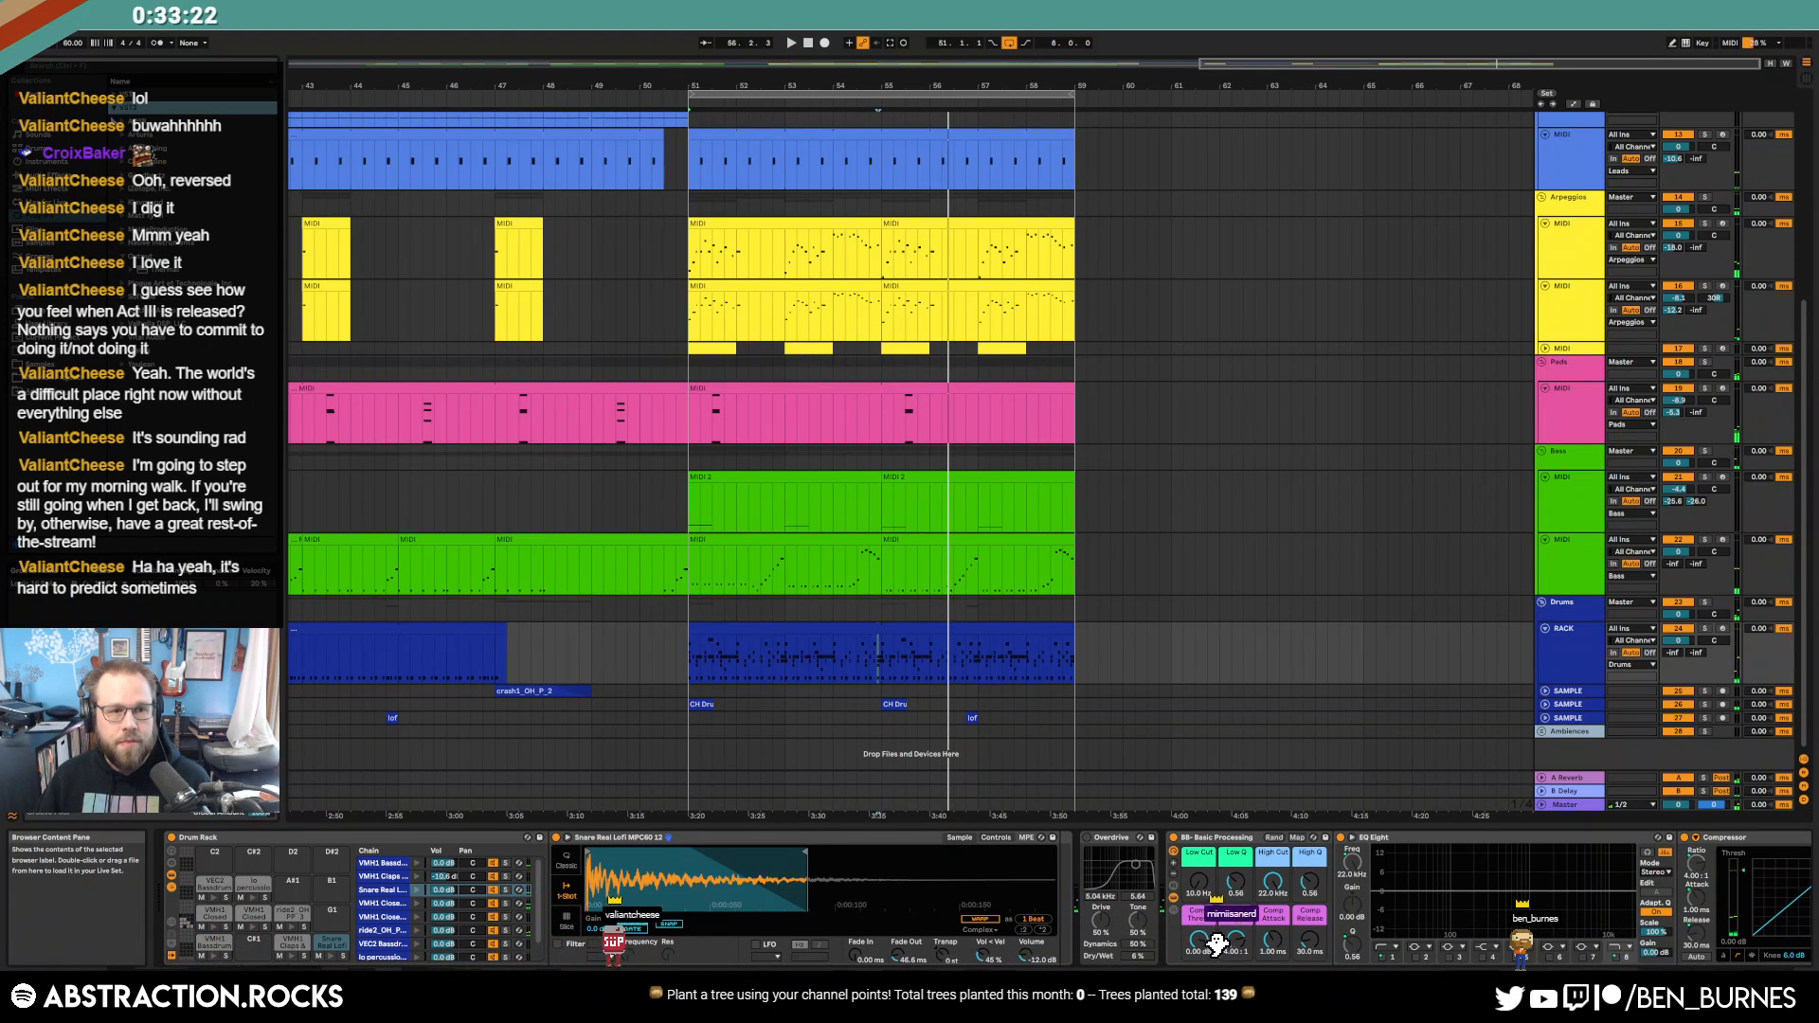
{"action": "left_click", "coordinate": [122, 257]}
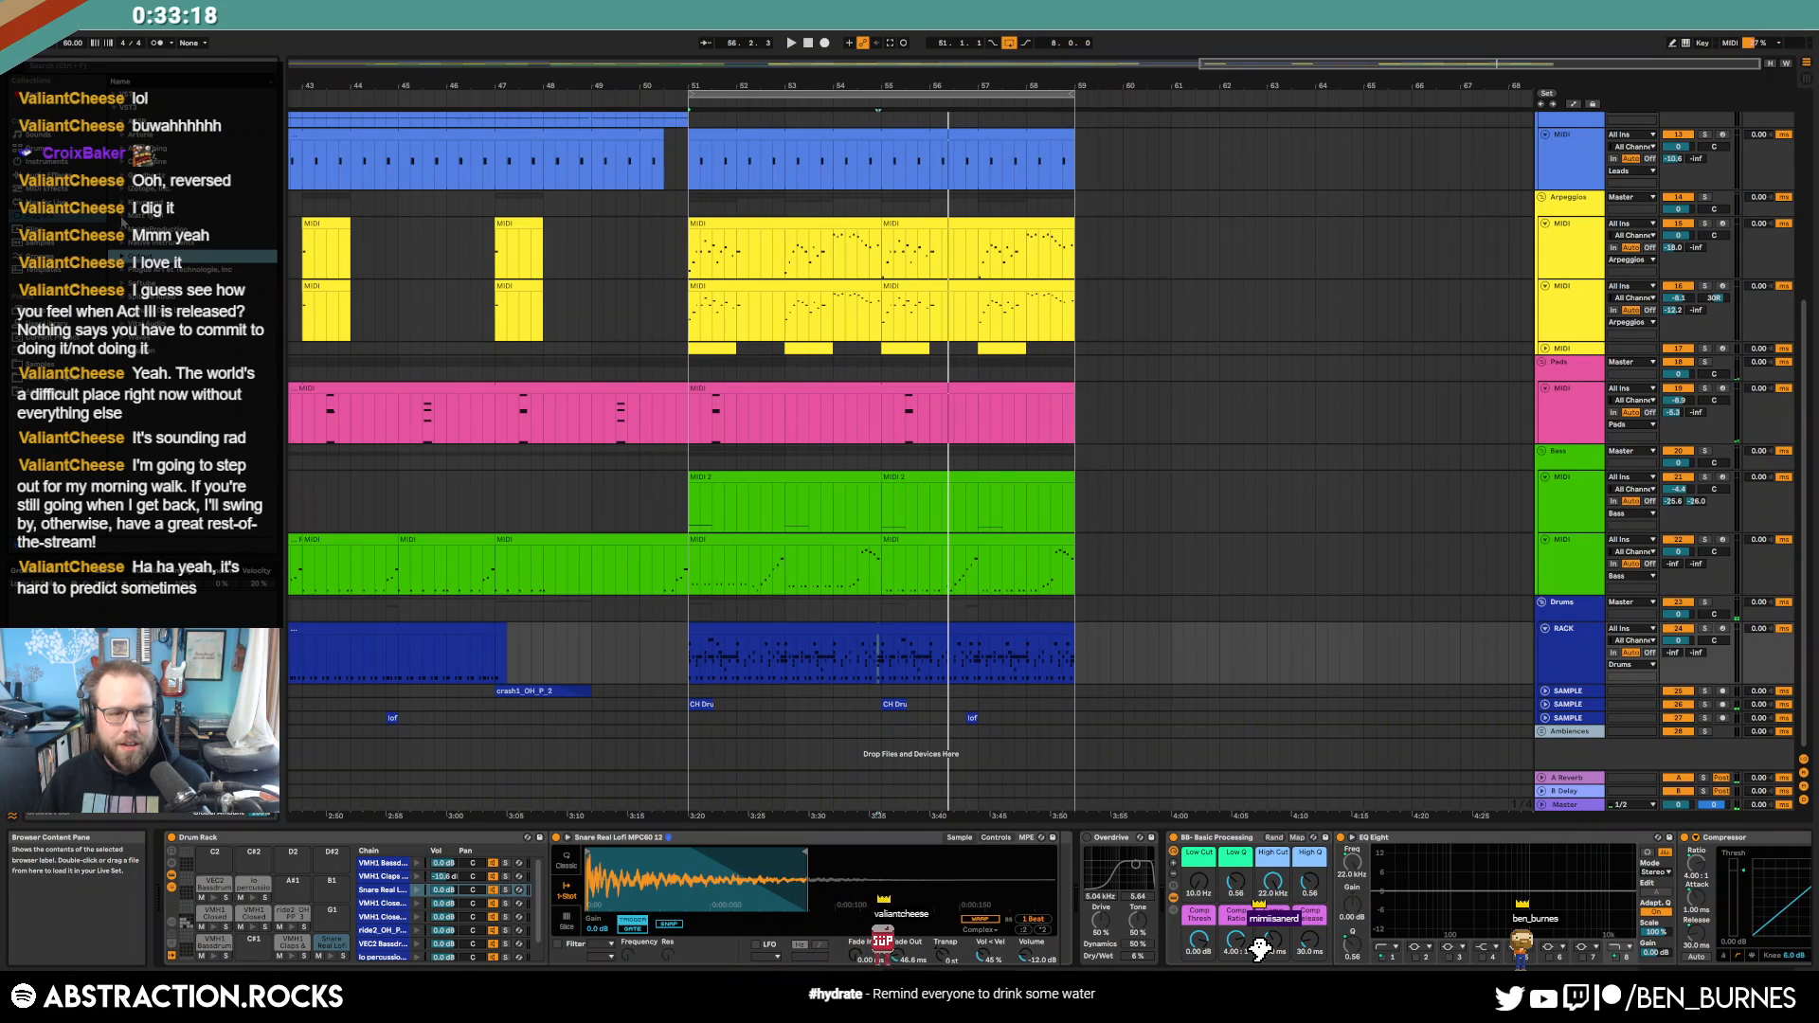
{"action": "left_click", "coordinate": [121, 239]}
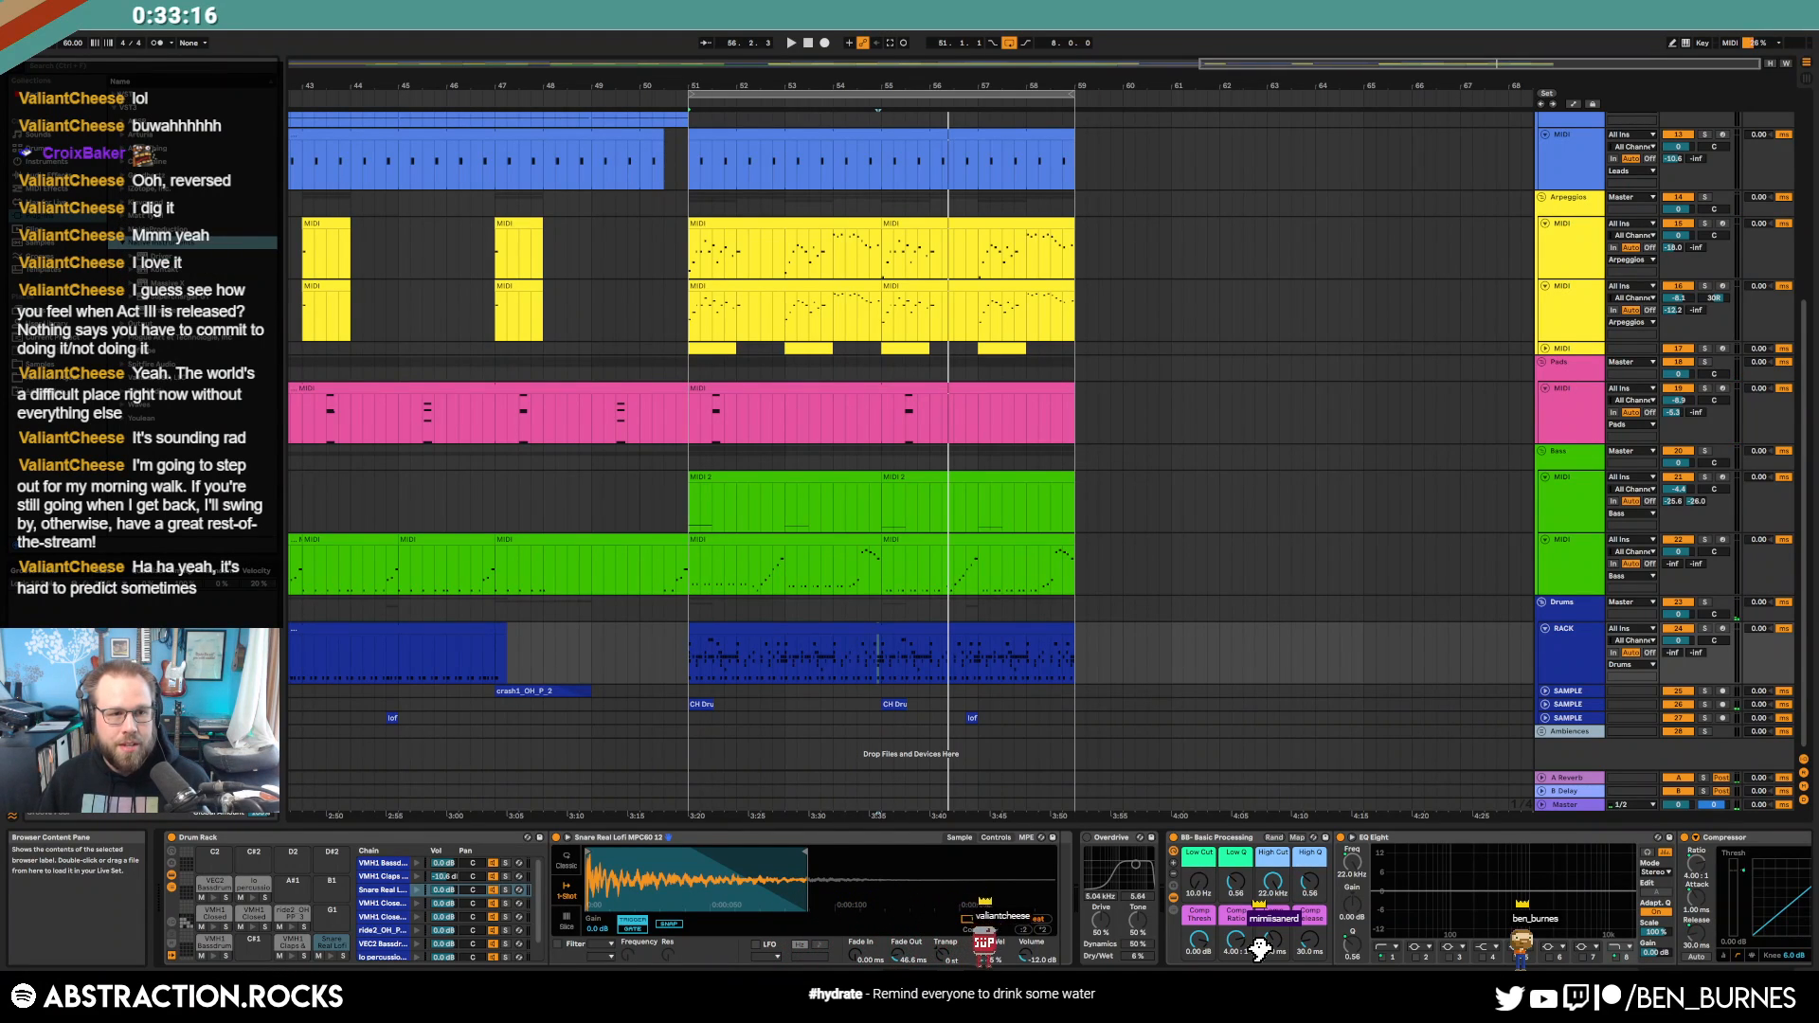
{"action": "left_click", "coordinate": [114, 95]}
{"action": "left_click", "coordinate": [121, 149]}
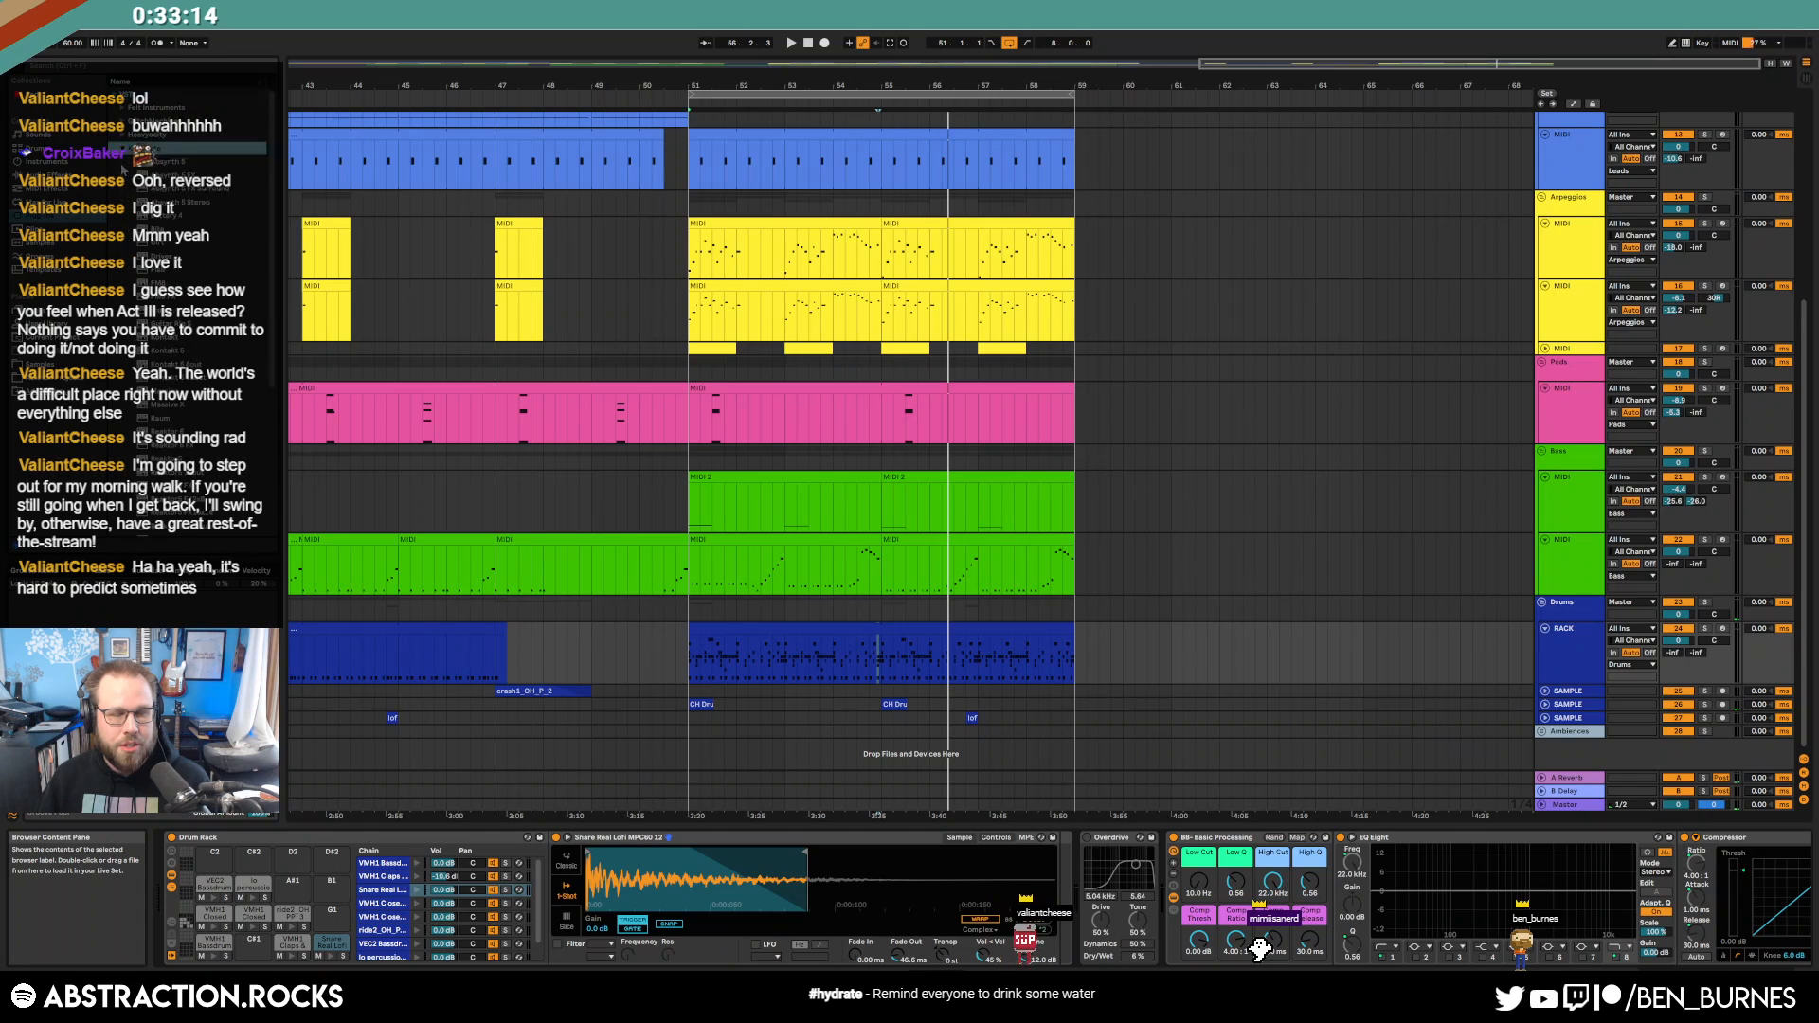
{"action": "left_click_drag", "start_coordinate": [1042, 873], "coordinate": [1059, 876]}
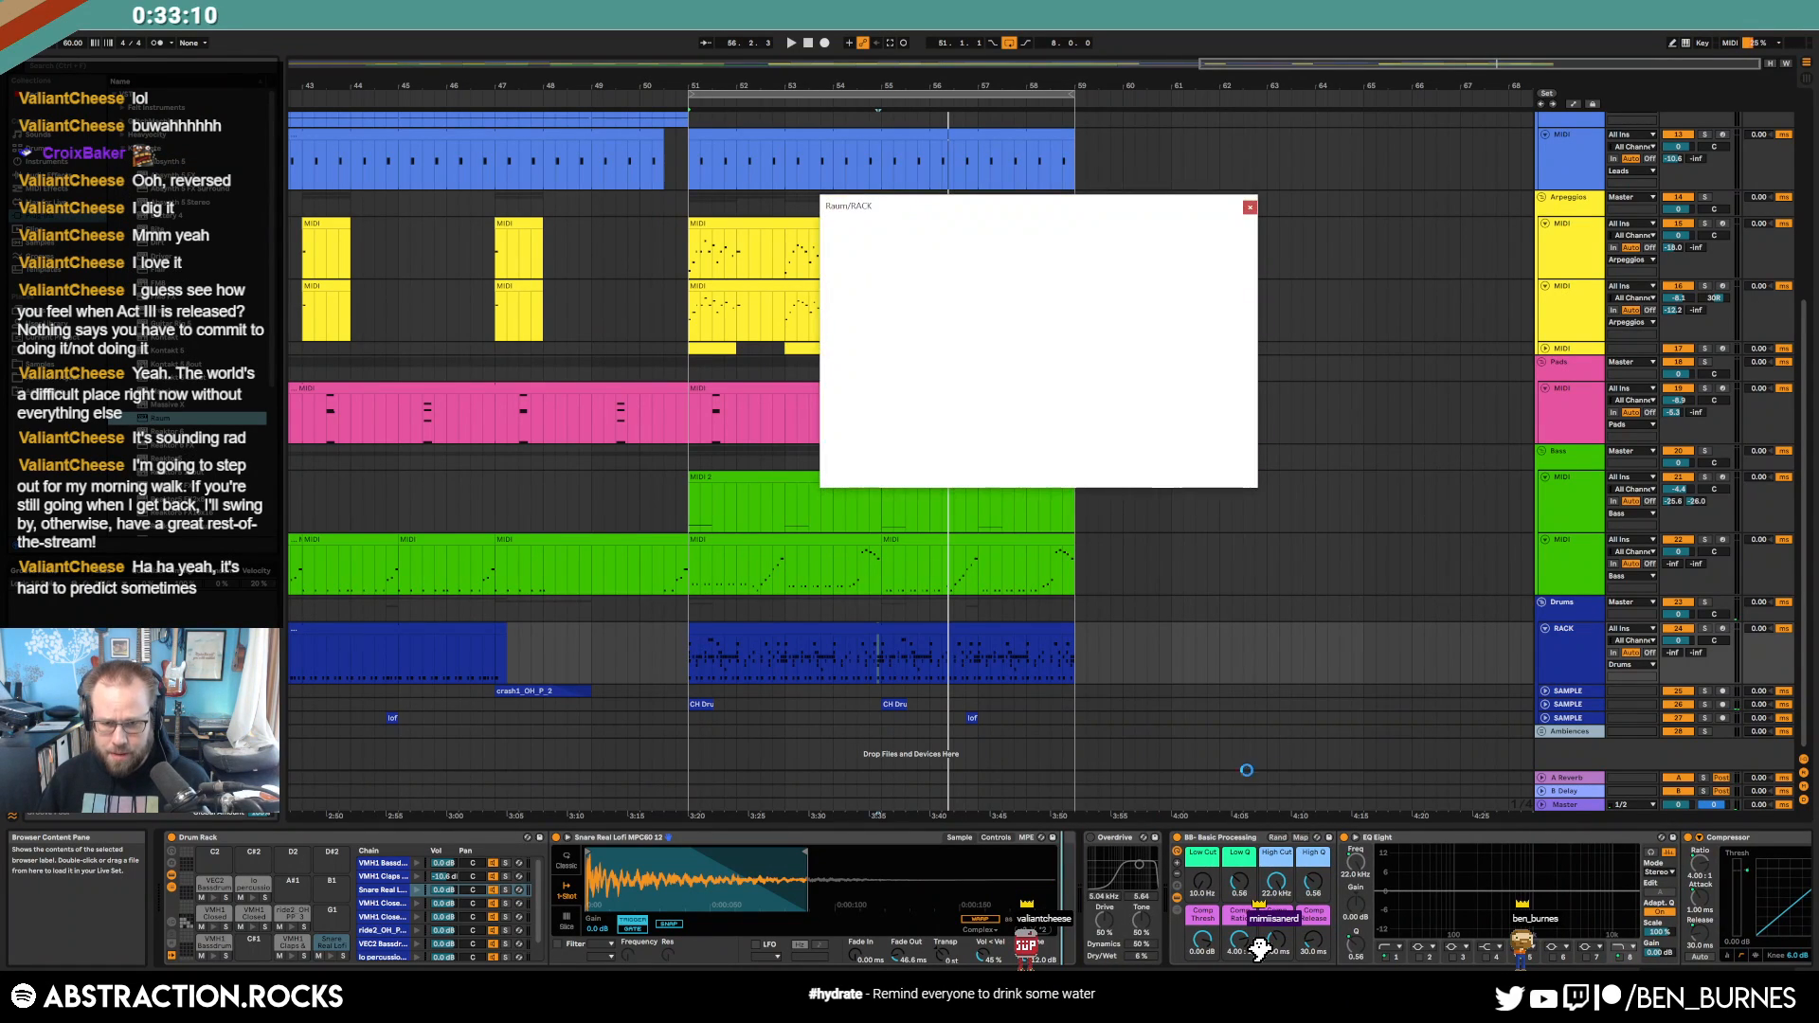
{"action": "left_click_drag", "start_coordinate": [1113, 207], "coordinate": [1344, 403]}
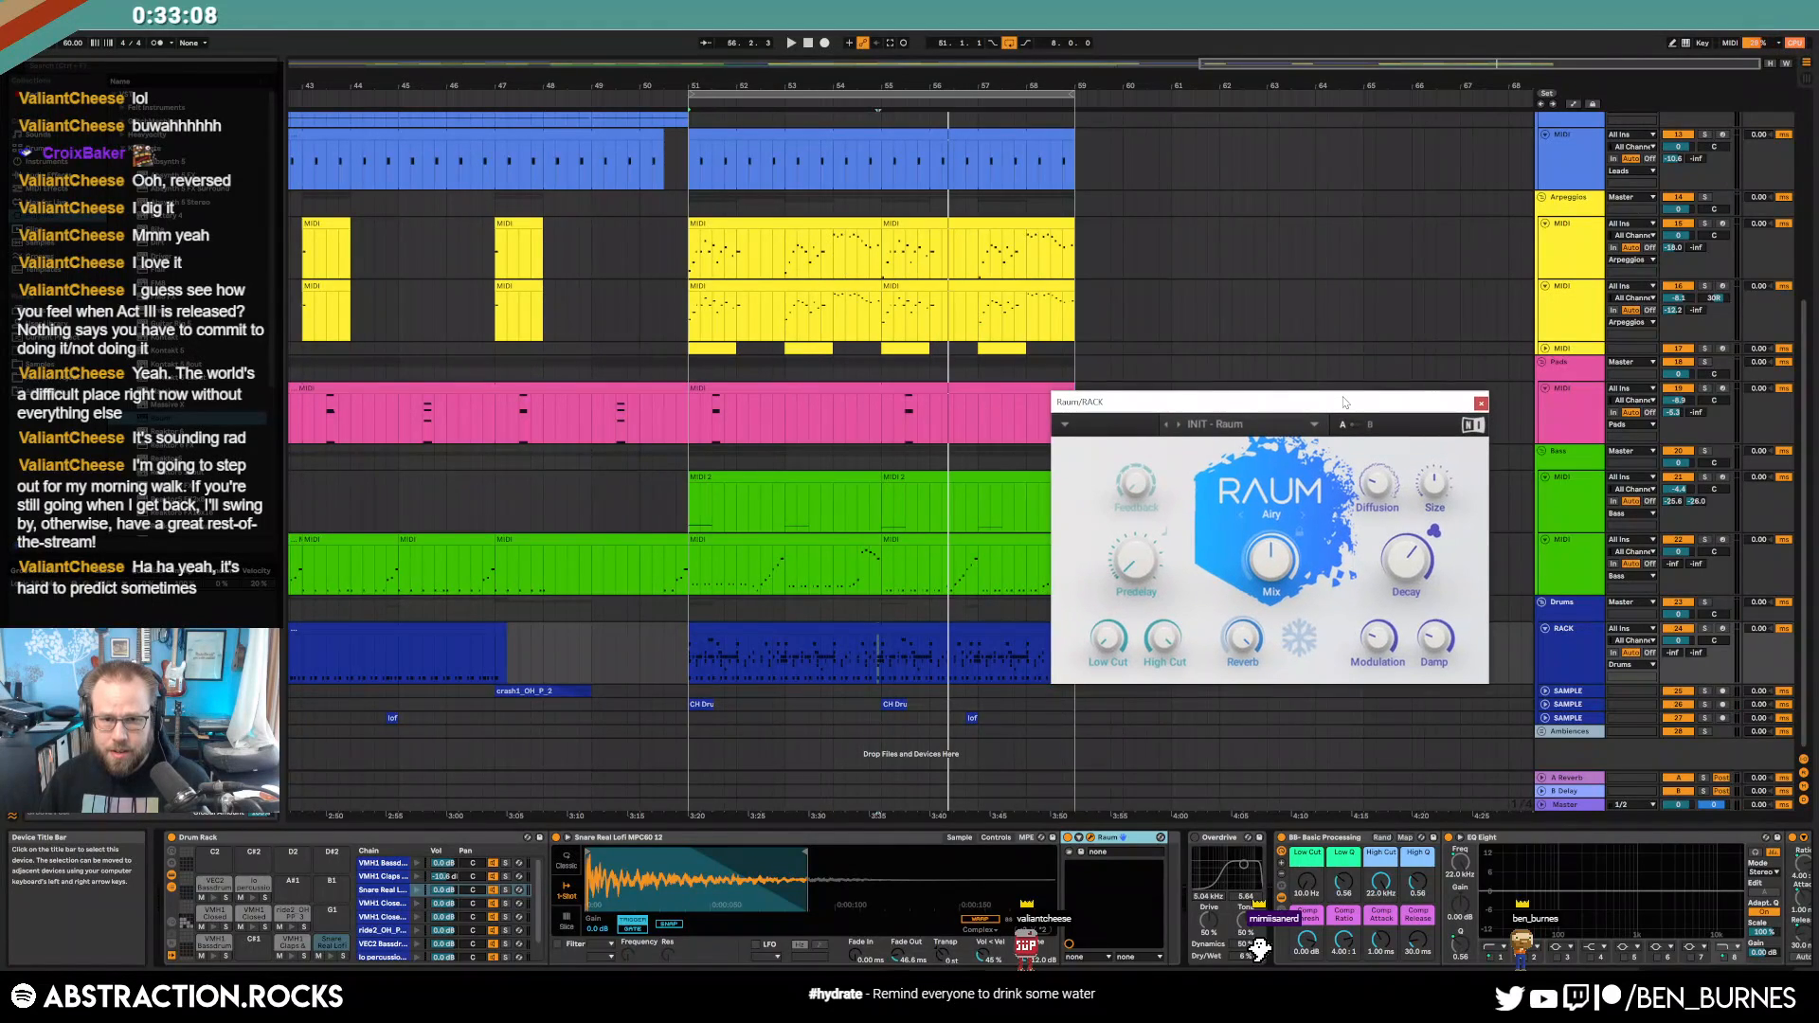
Set Raum's mix to 37.5 % while checking the section briefly, and close the plug-in window.
{"action": "key", "text": "space"}
{"action": "key", "text": "space"}
{"action": "left_click_drag", "start_coordinate": [1270, 560], "coordinate": [1270, 583]}
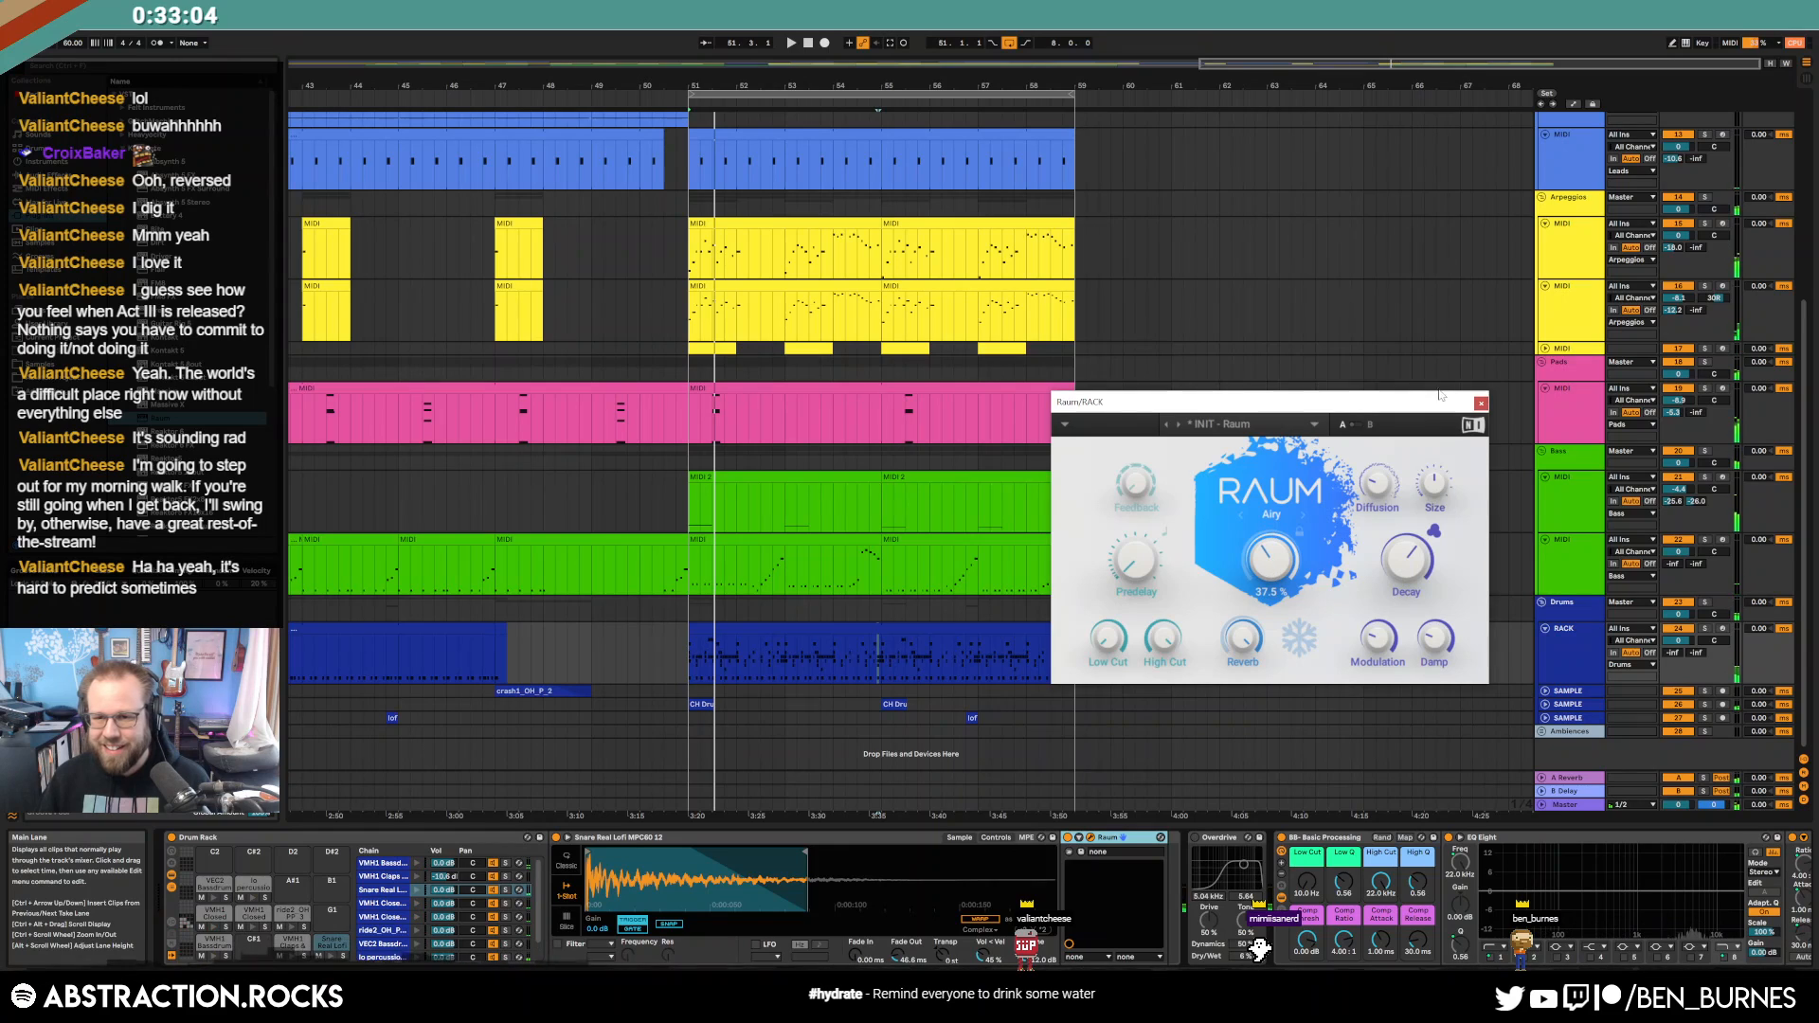
{"action": "left_click", "coordinate": [1481, 403]}
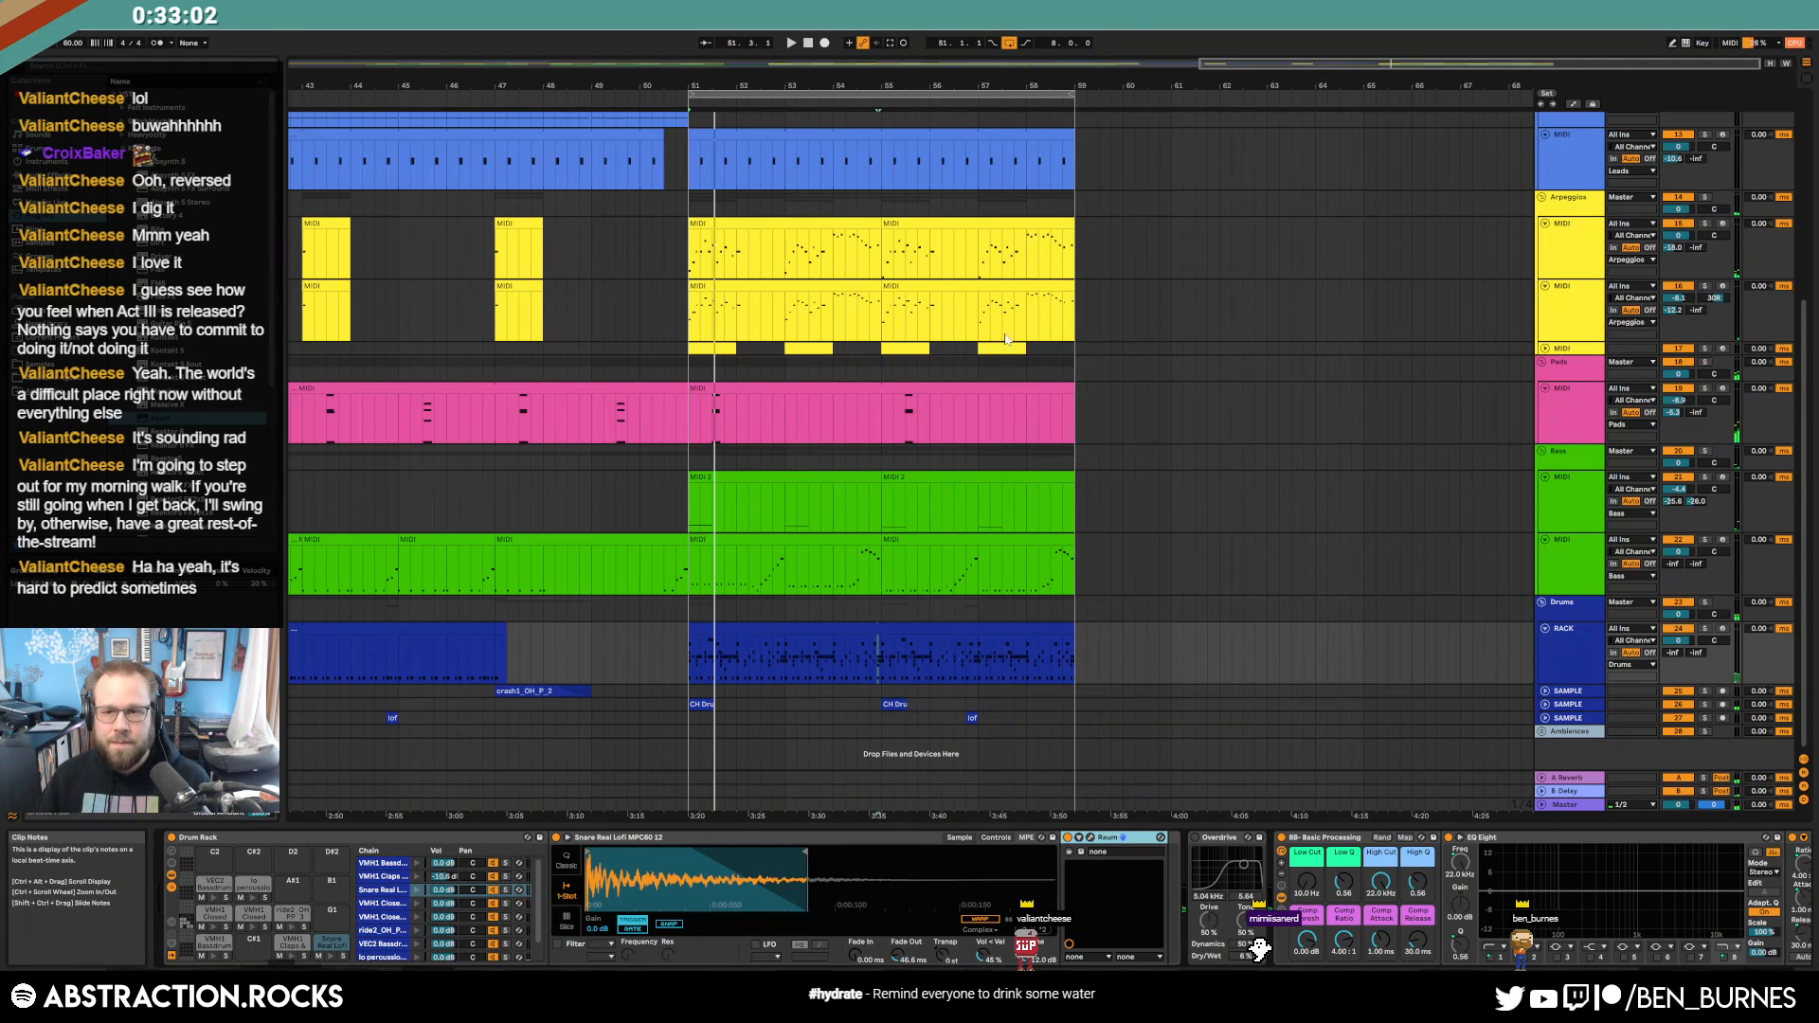
Expand the third MIDI track of the Arpeggios group and listen to the section from its bar 51 clip.
{"action": "left_click", "coordinate": [1545, 349]}
{"action": "left_click", "coordinate": [1562, 348]}
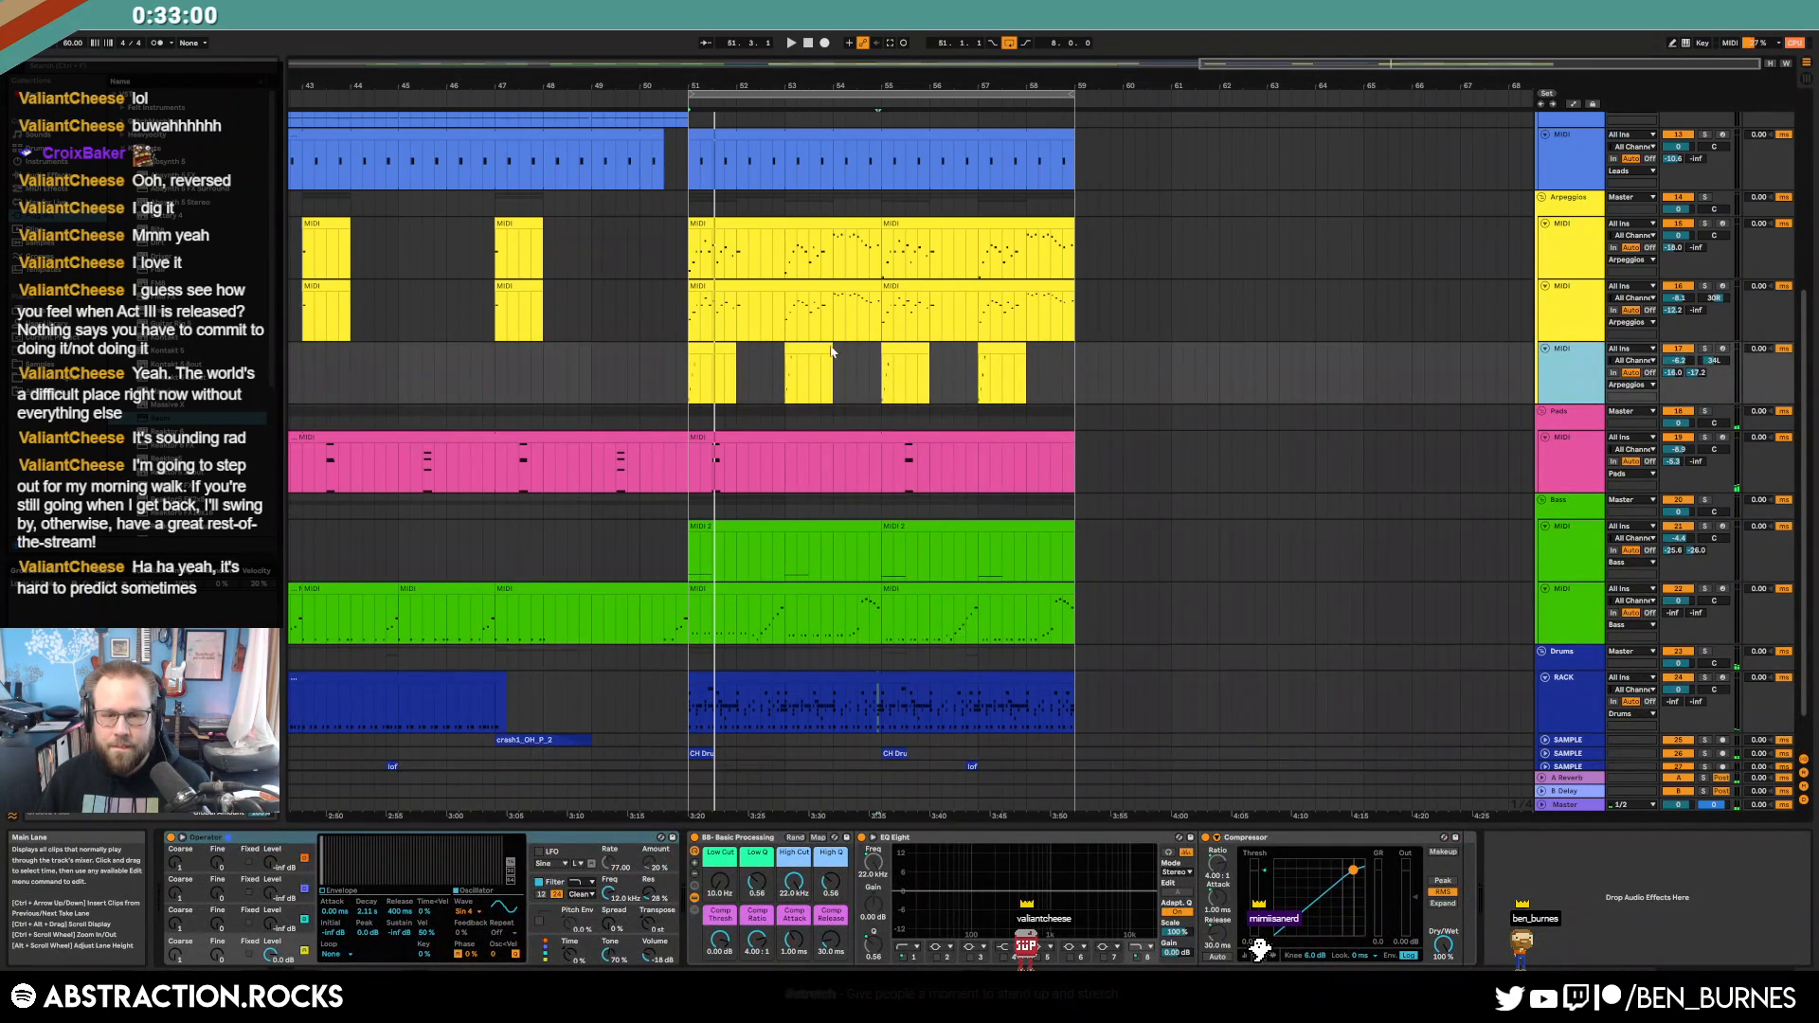
{"action": "left_click", "coordinate": [705, 346]}
{"action": "key", "text": "space"}
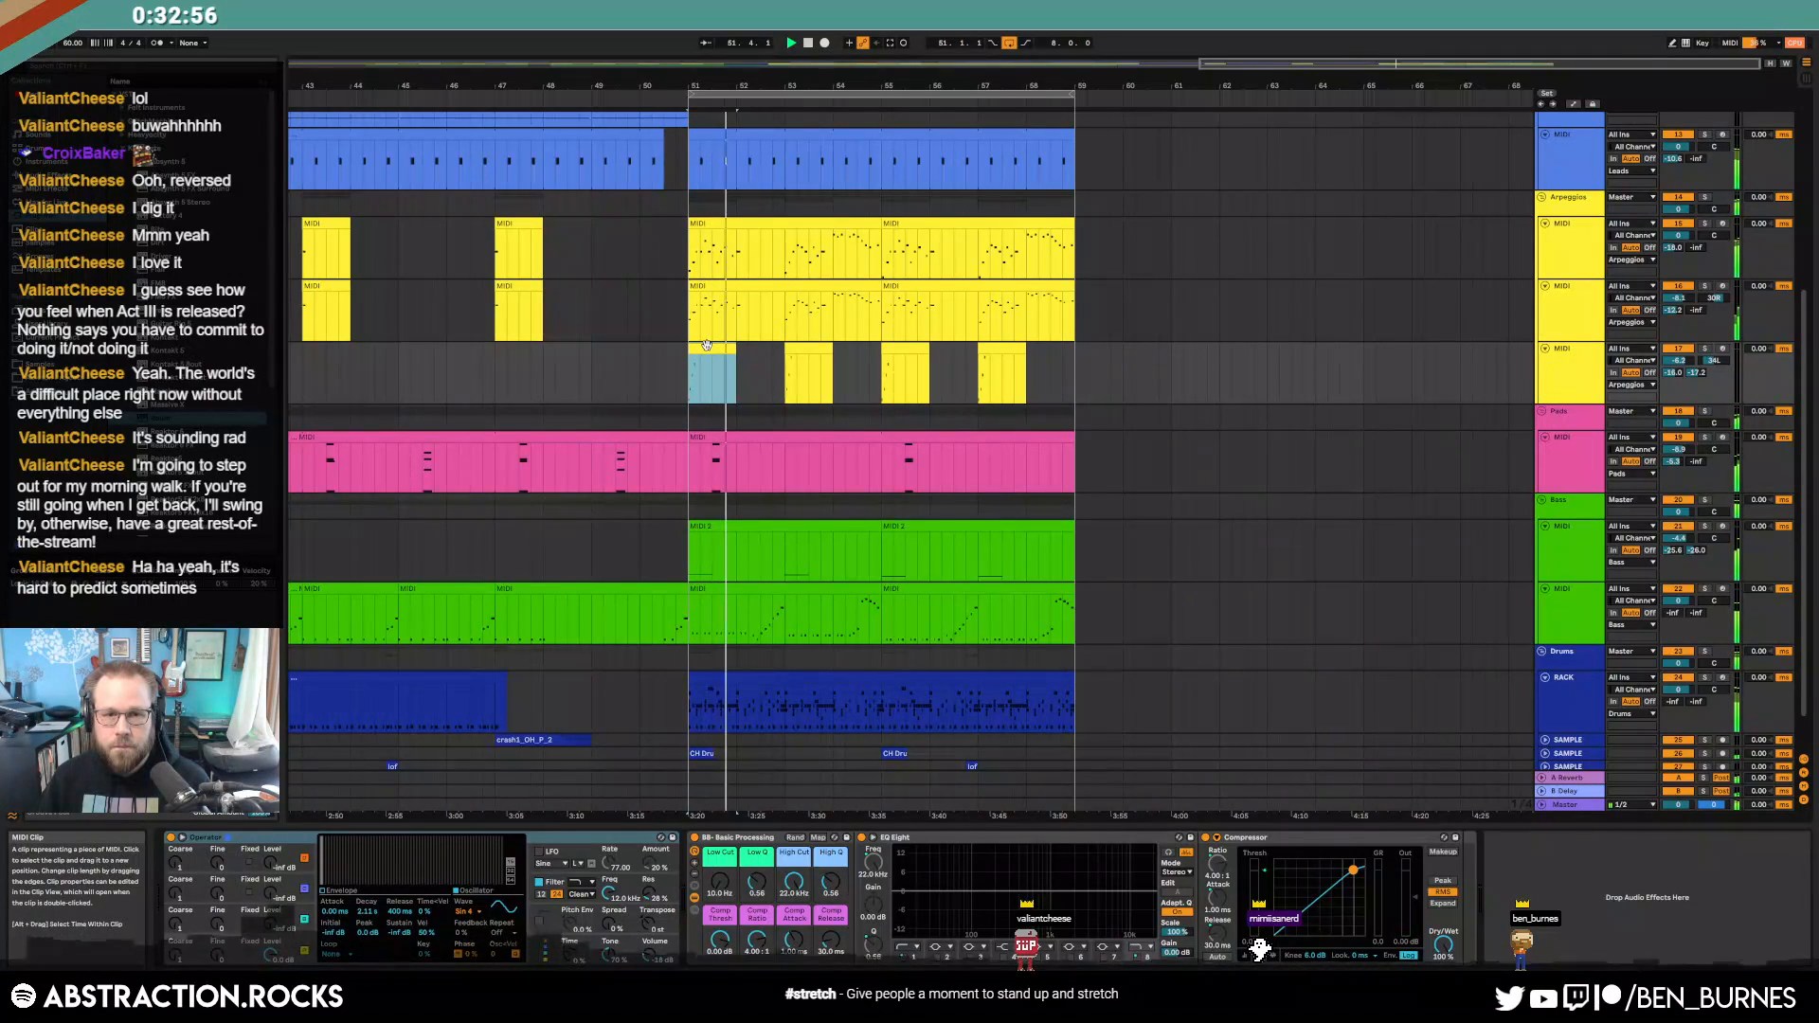
{"action": "scroll", "coordinate": [1507, 564], "scroll_direction": "up", "scroll_amount": 3}
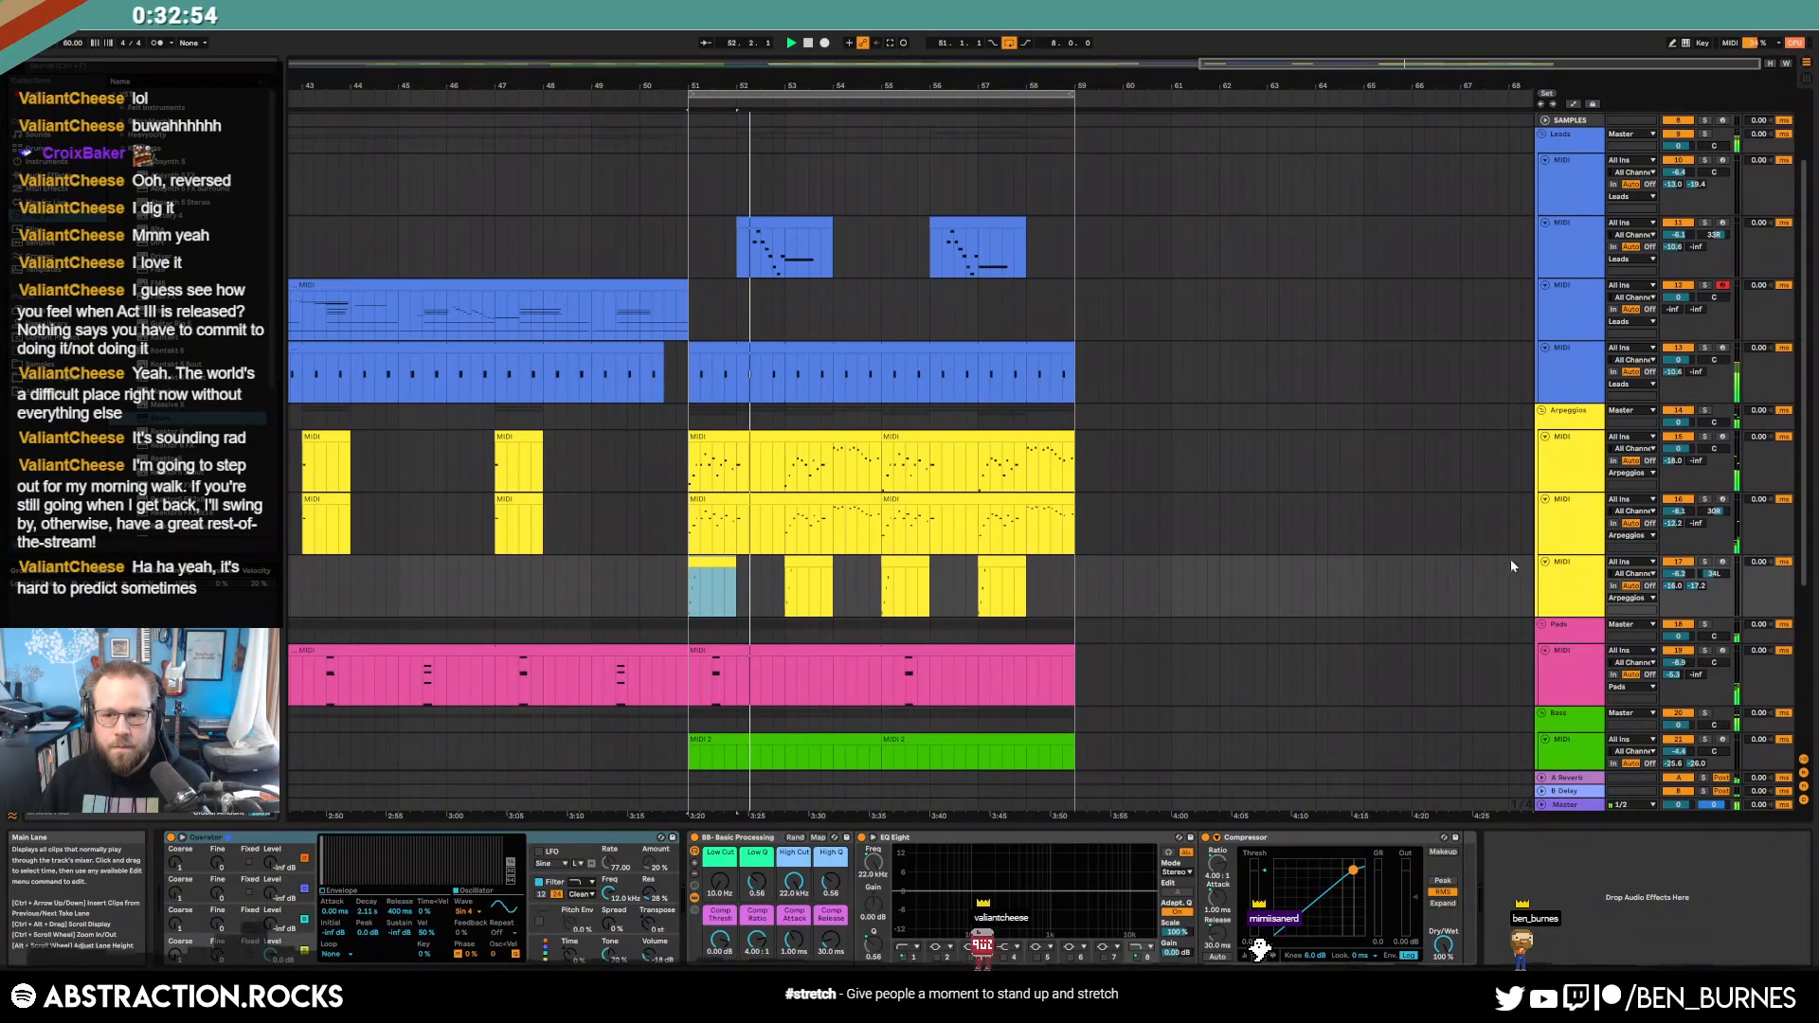
{"action": "scroll", "coordinate": [1156, 550], "scroll_direction": "down", "scroll_amount": 3}
{"action": "scroll", "coordinate": [1156, 550], "scroll_direction": "down", "scroll_amount": 3}
Reopen Raum on the RACK track's snare chain, audition the snare pad, adjust the reverb mix and close the plug-in window.
{"action": "left_click", "coordinate": [1121, 699]}
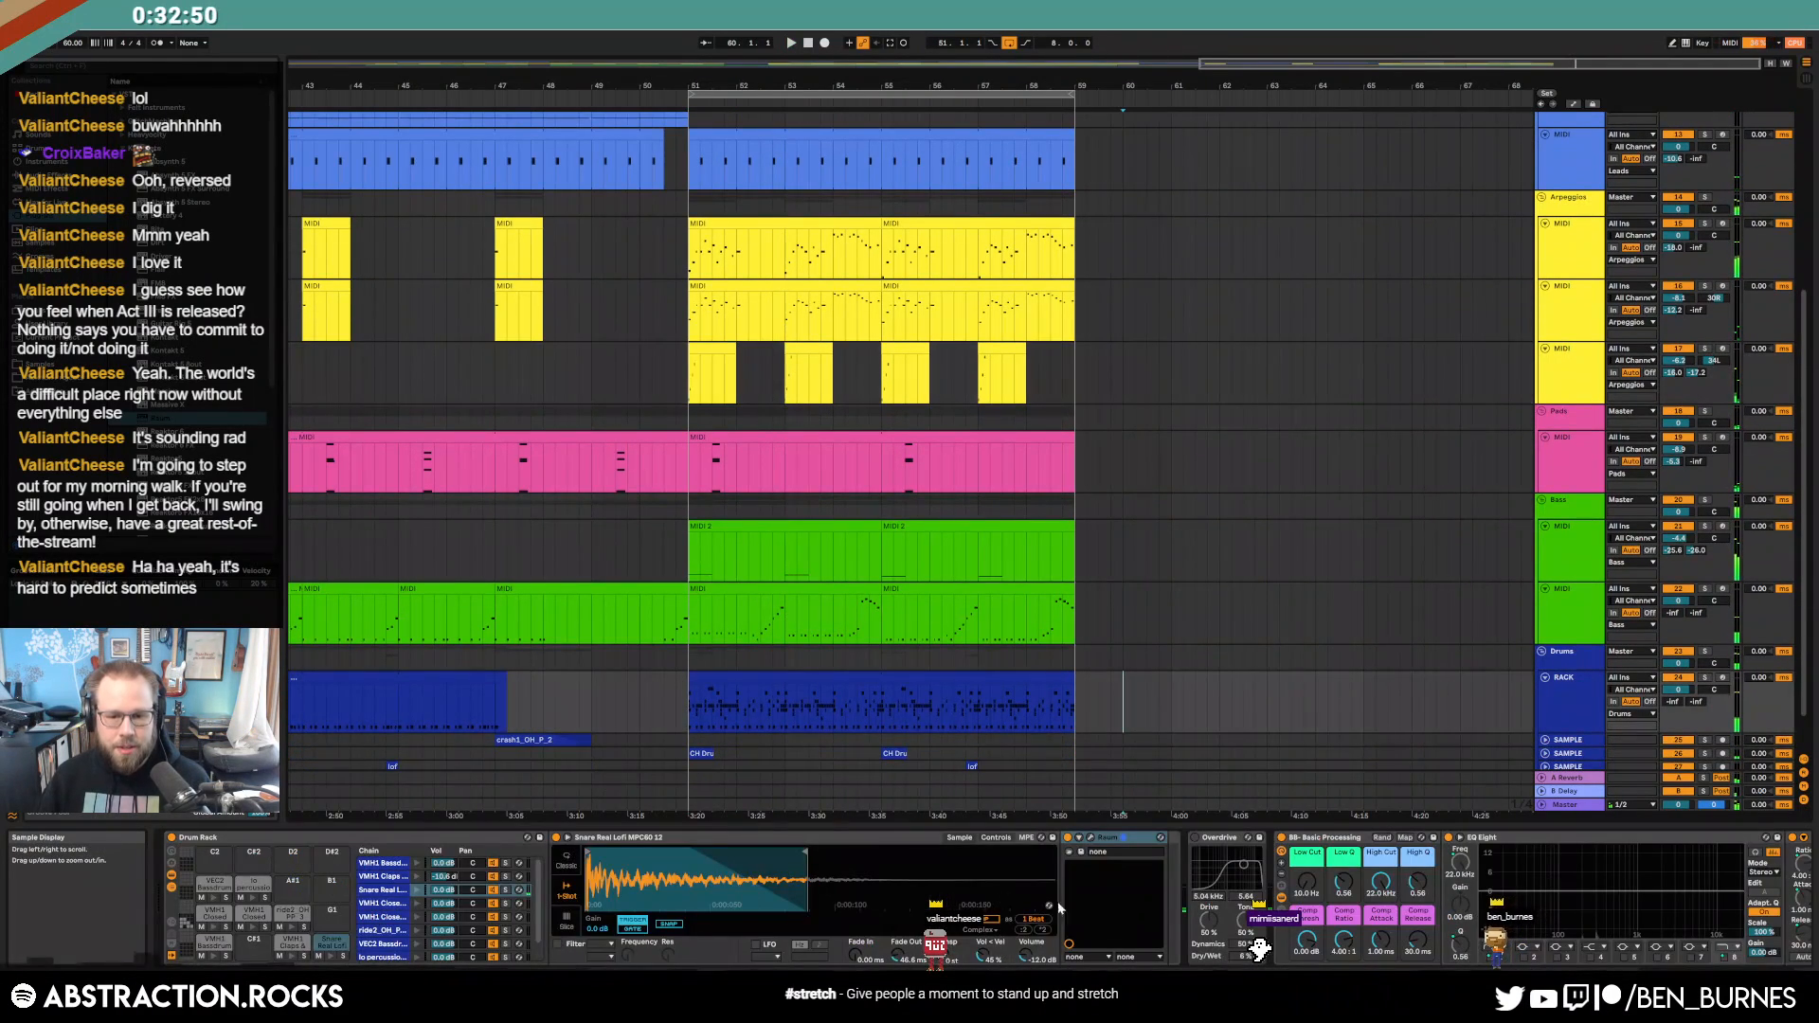
{"action": "left_click", "coordinate": [1090, 838]}
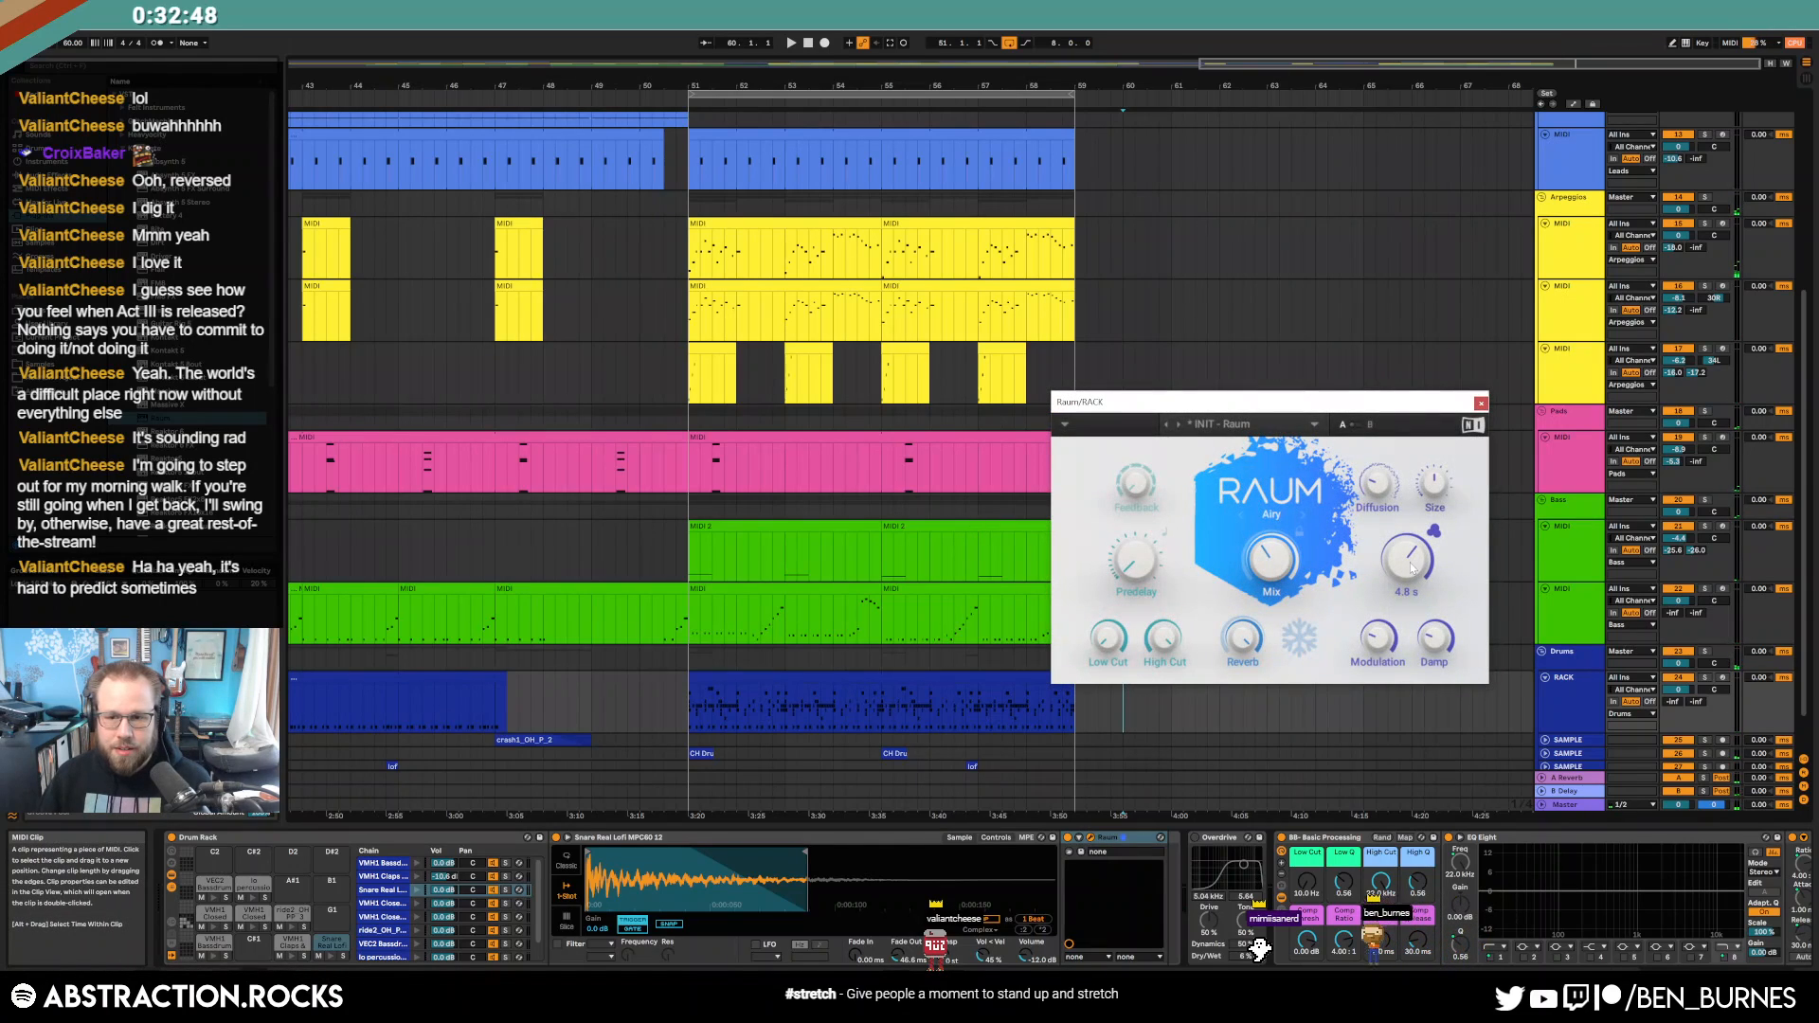
{"action": "left_click", "coordinate": [330, 959]}
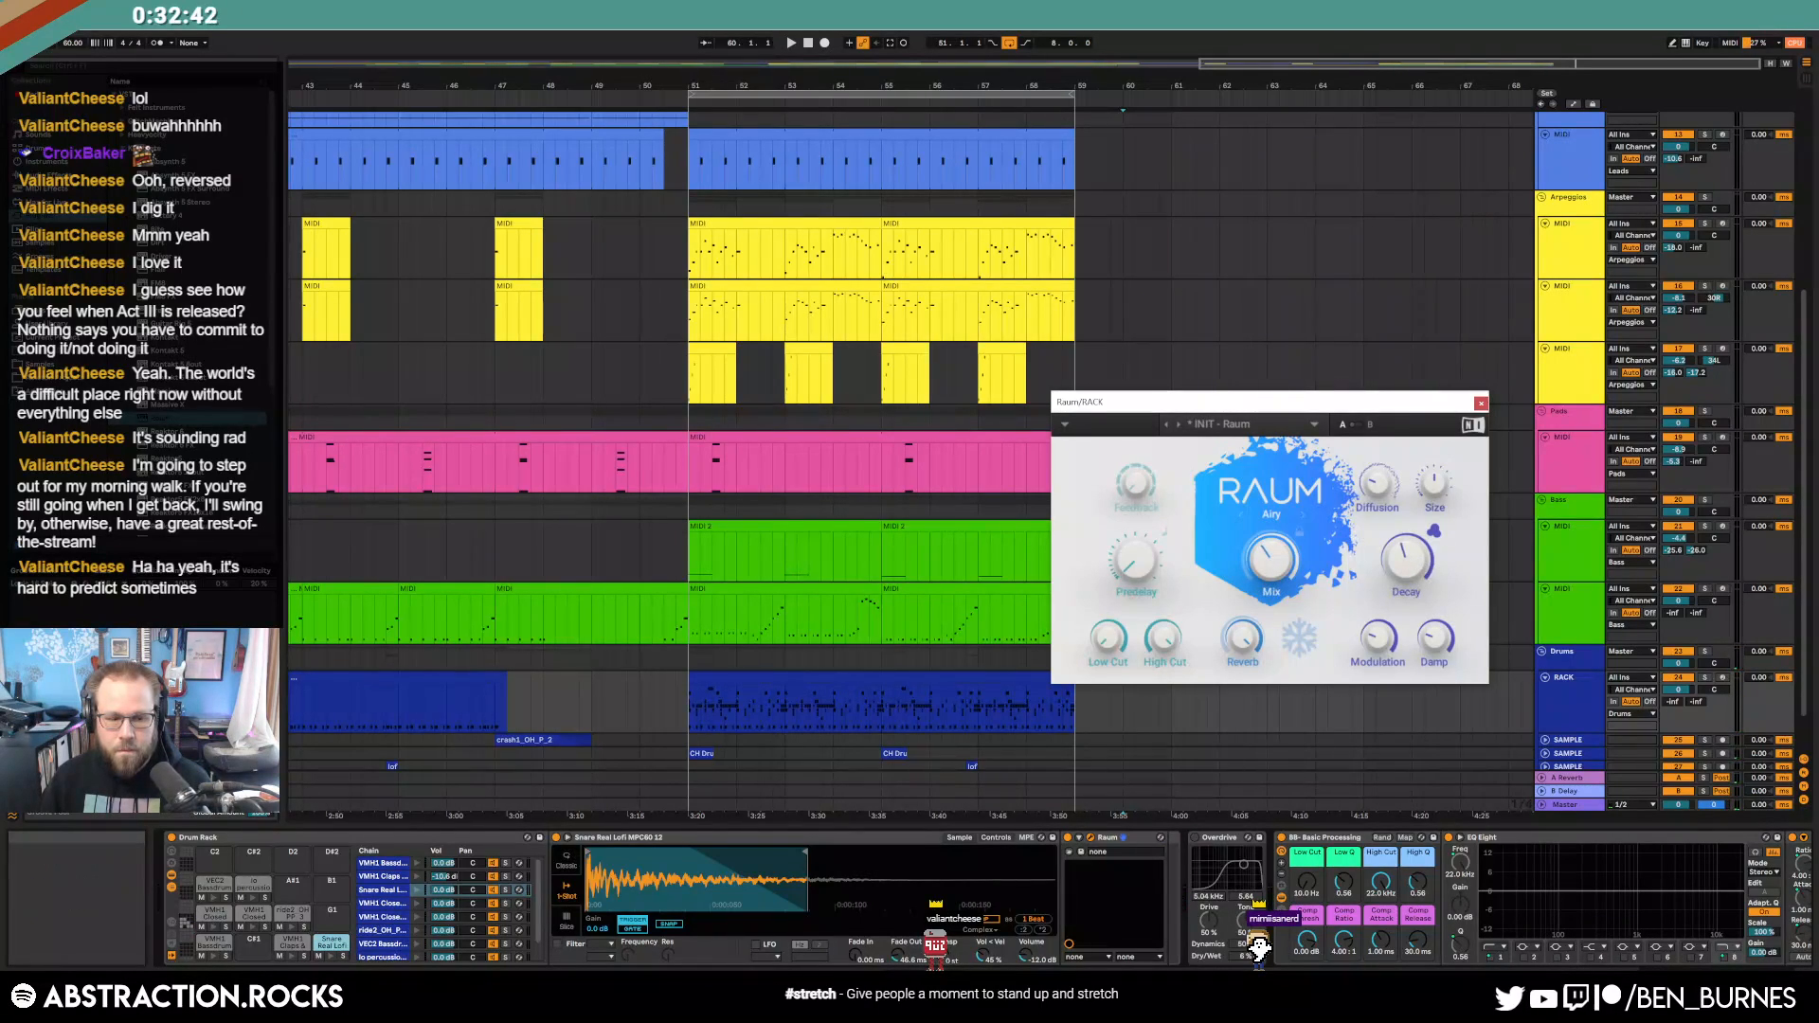
{"action": "left_click", "coordinate": [333, 961]}
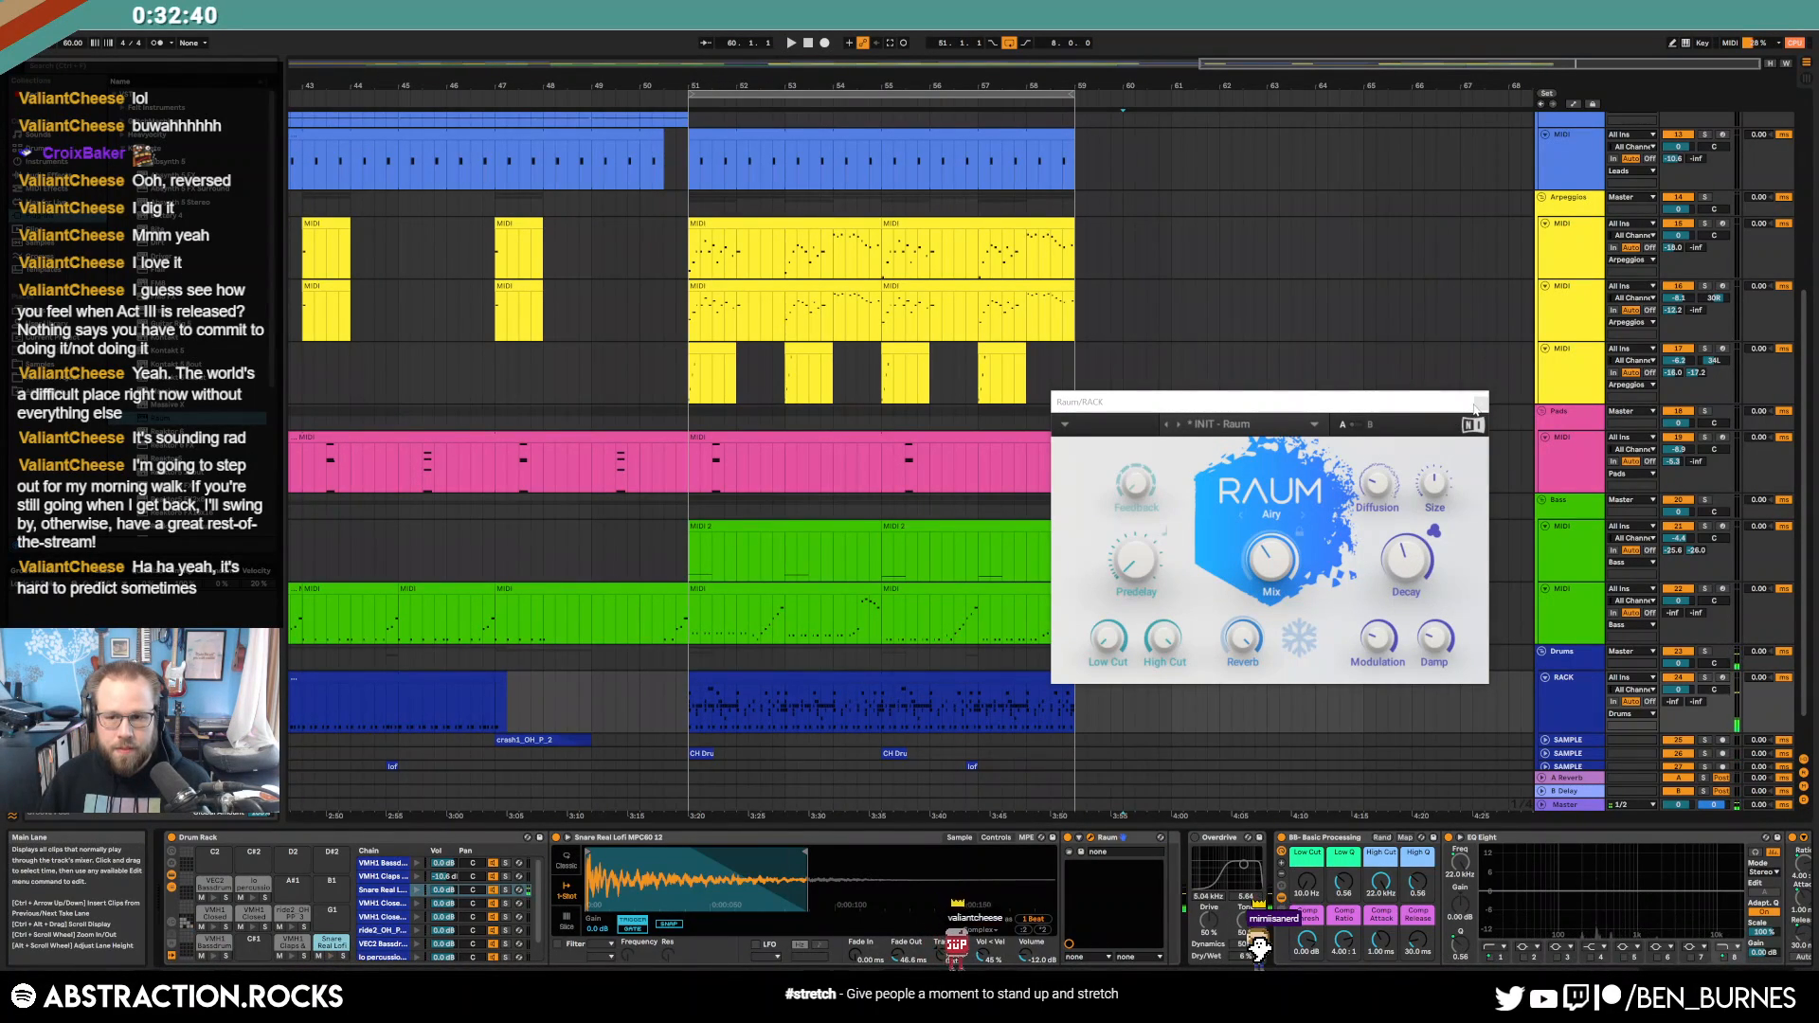
{"action": "mouse_move", "coordinate": [1281, 568]}
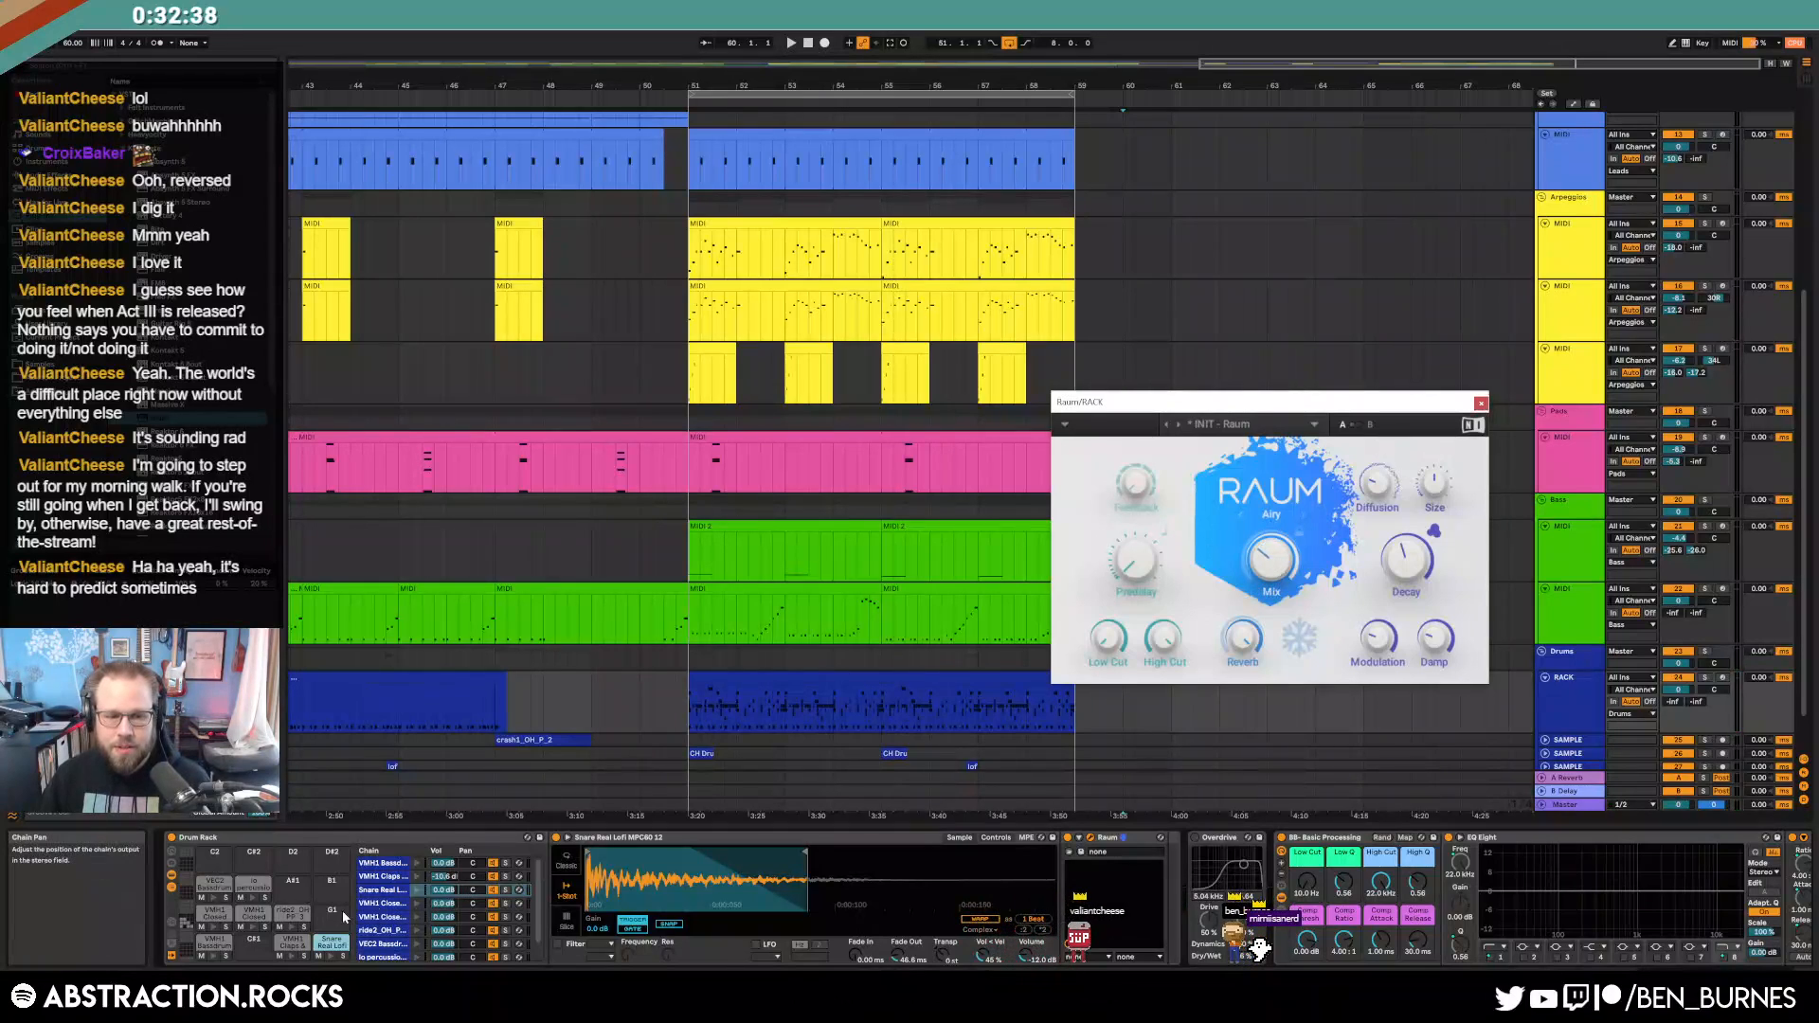
{"action": "left_click", "coordinate": [1480, 402]}
Browse the hi-hat samples and load hhatClosed_OH_P_11 onto an empty pad of the RACK track's Drum Rack.
{"action": "left_click", "coordinate": [1580, 693]}
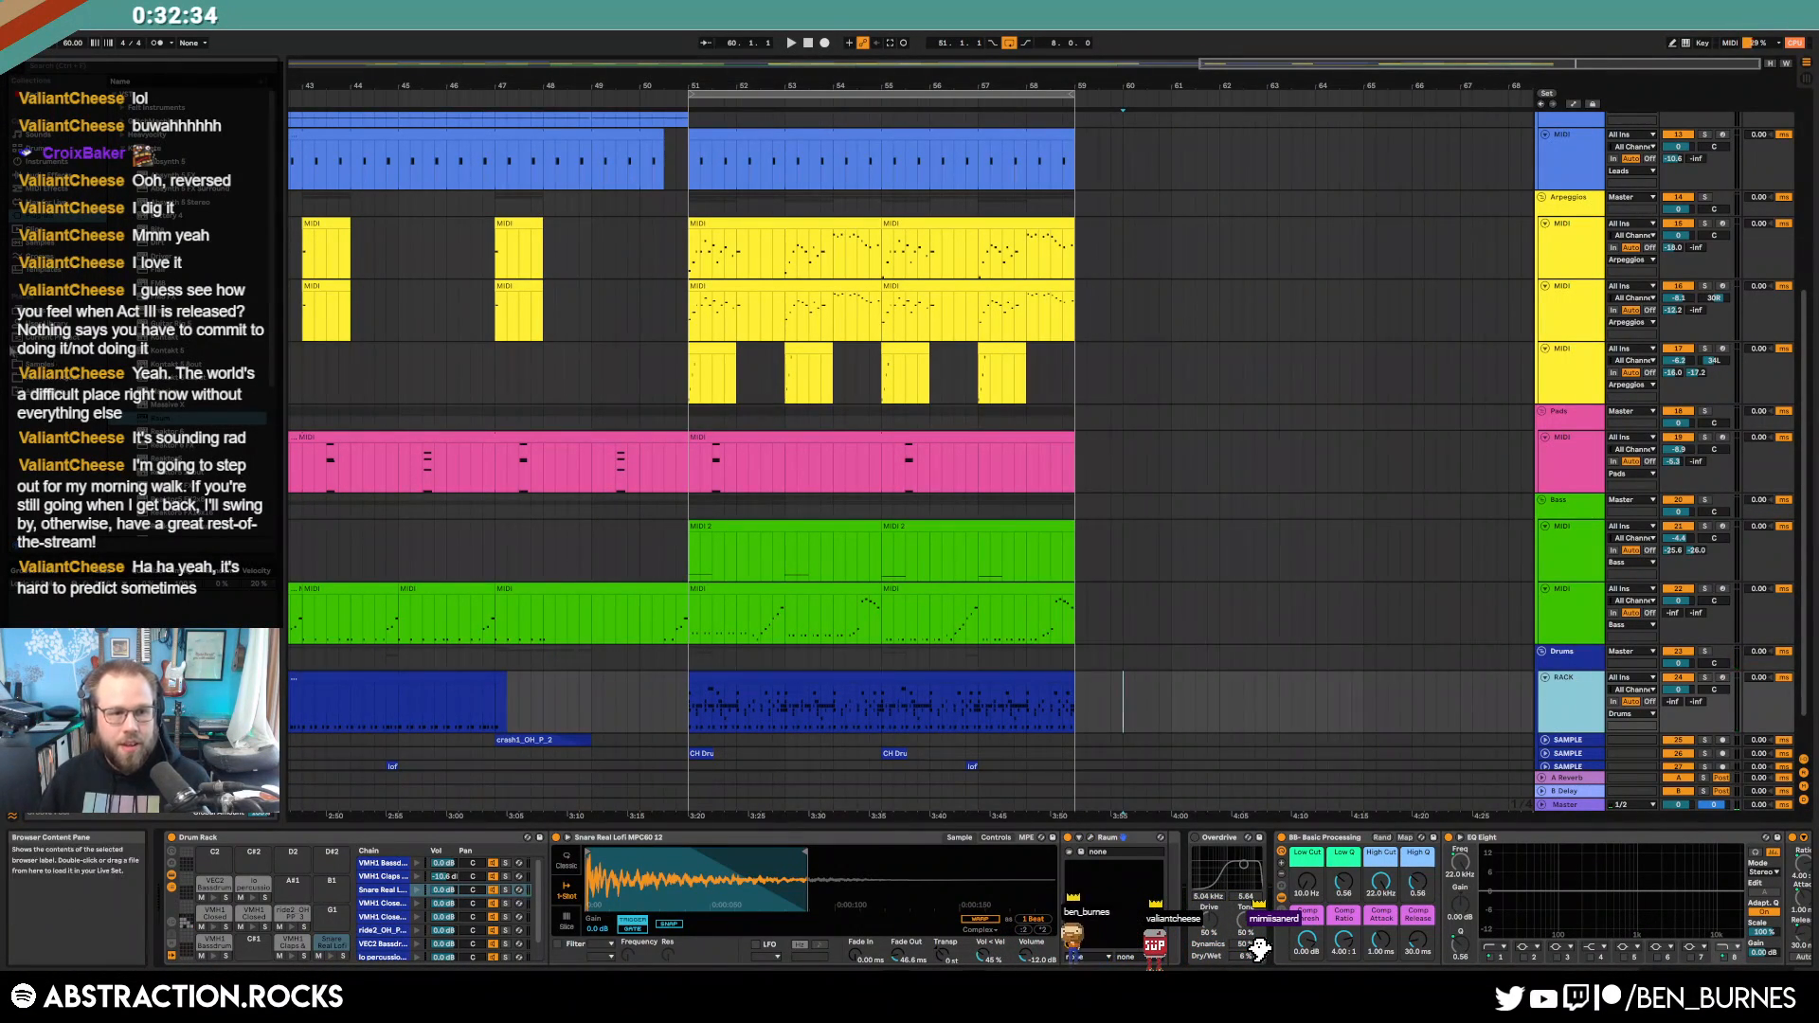
{"action": "left_click", "coordinate": [38, 364]}
{"action": "scroll", "coordinate": [123, 413], "scroll_direction": "down", "scroll_amount": 7}
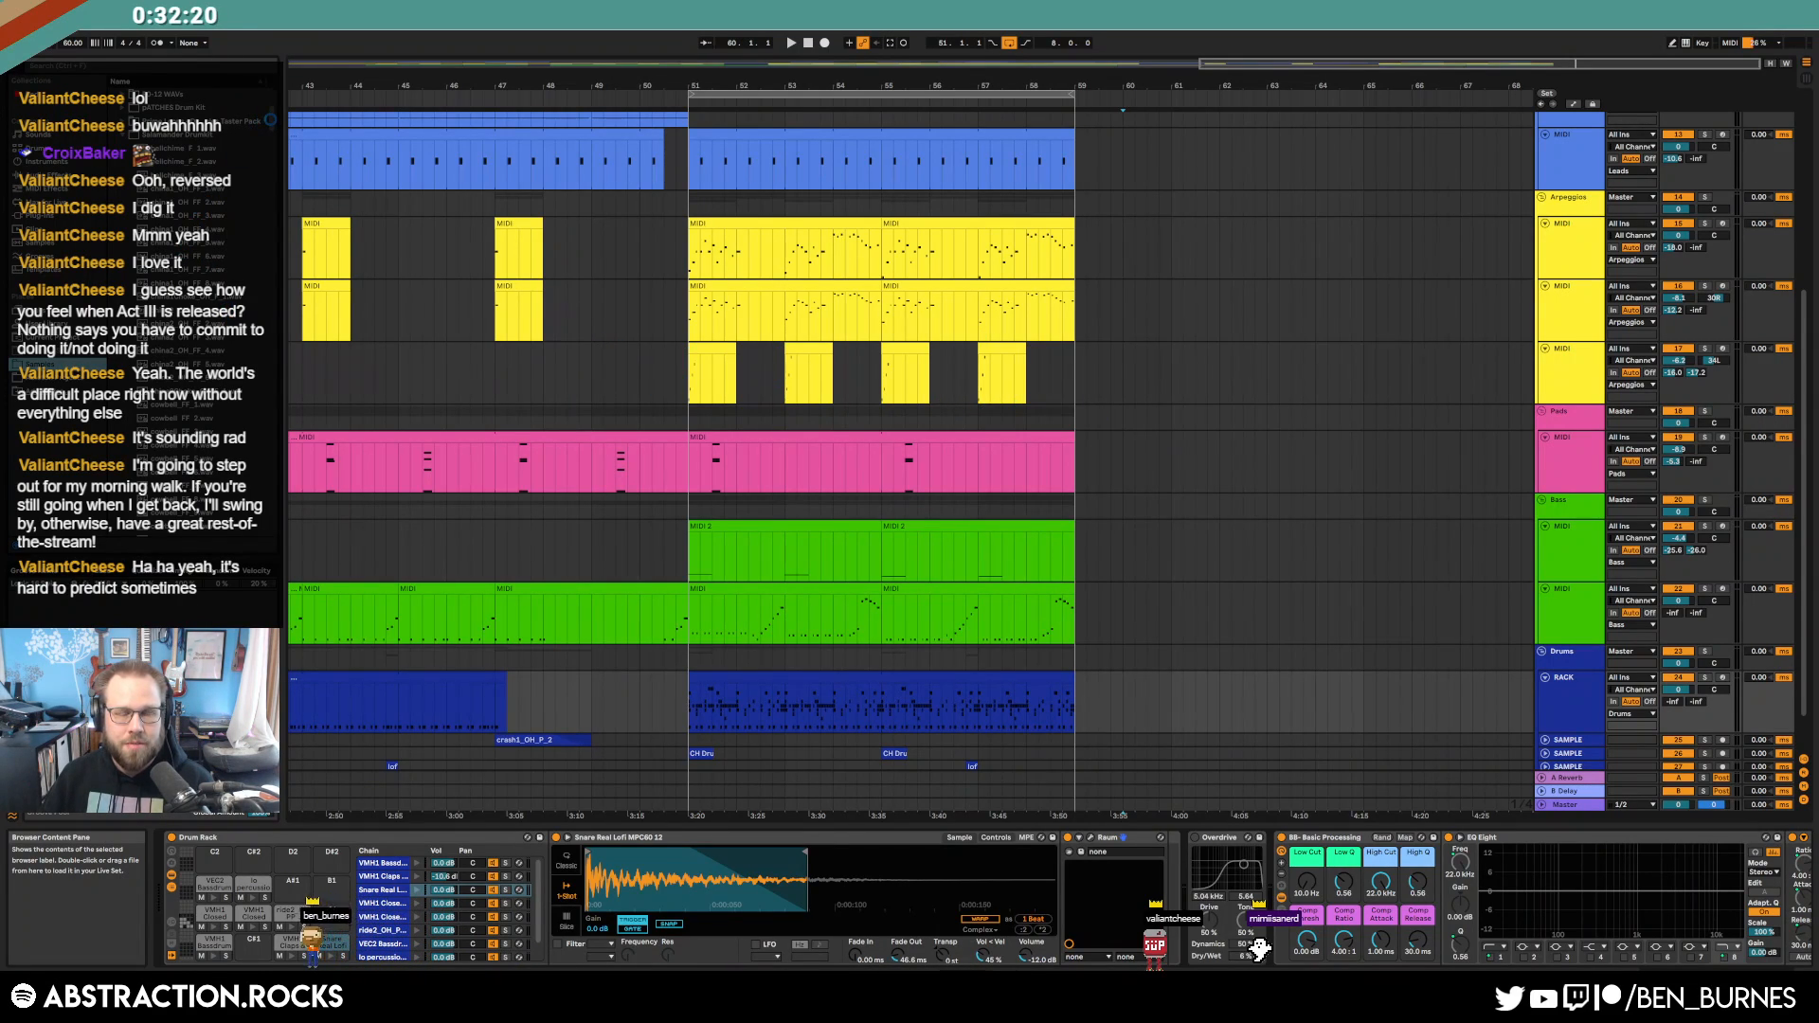
{"action": "left_click_drag", "start_coordinate": [273, 125], "coordinate": [274, 211]}
{"action": "scroll", "coordinate": [204, 225], "scroll_direction": "up", "scroll_amount": 1}
{"action": "left_click", "coordinate": [201, 175]}
{"action": "left_click", "coordinate": [190, 162]}
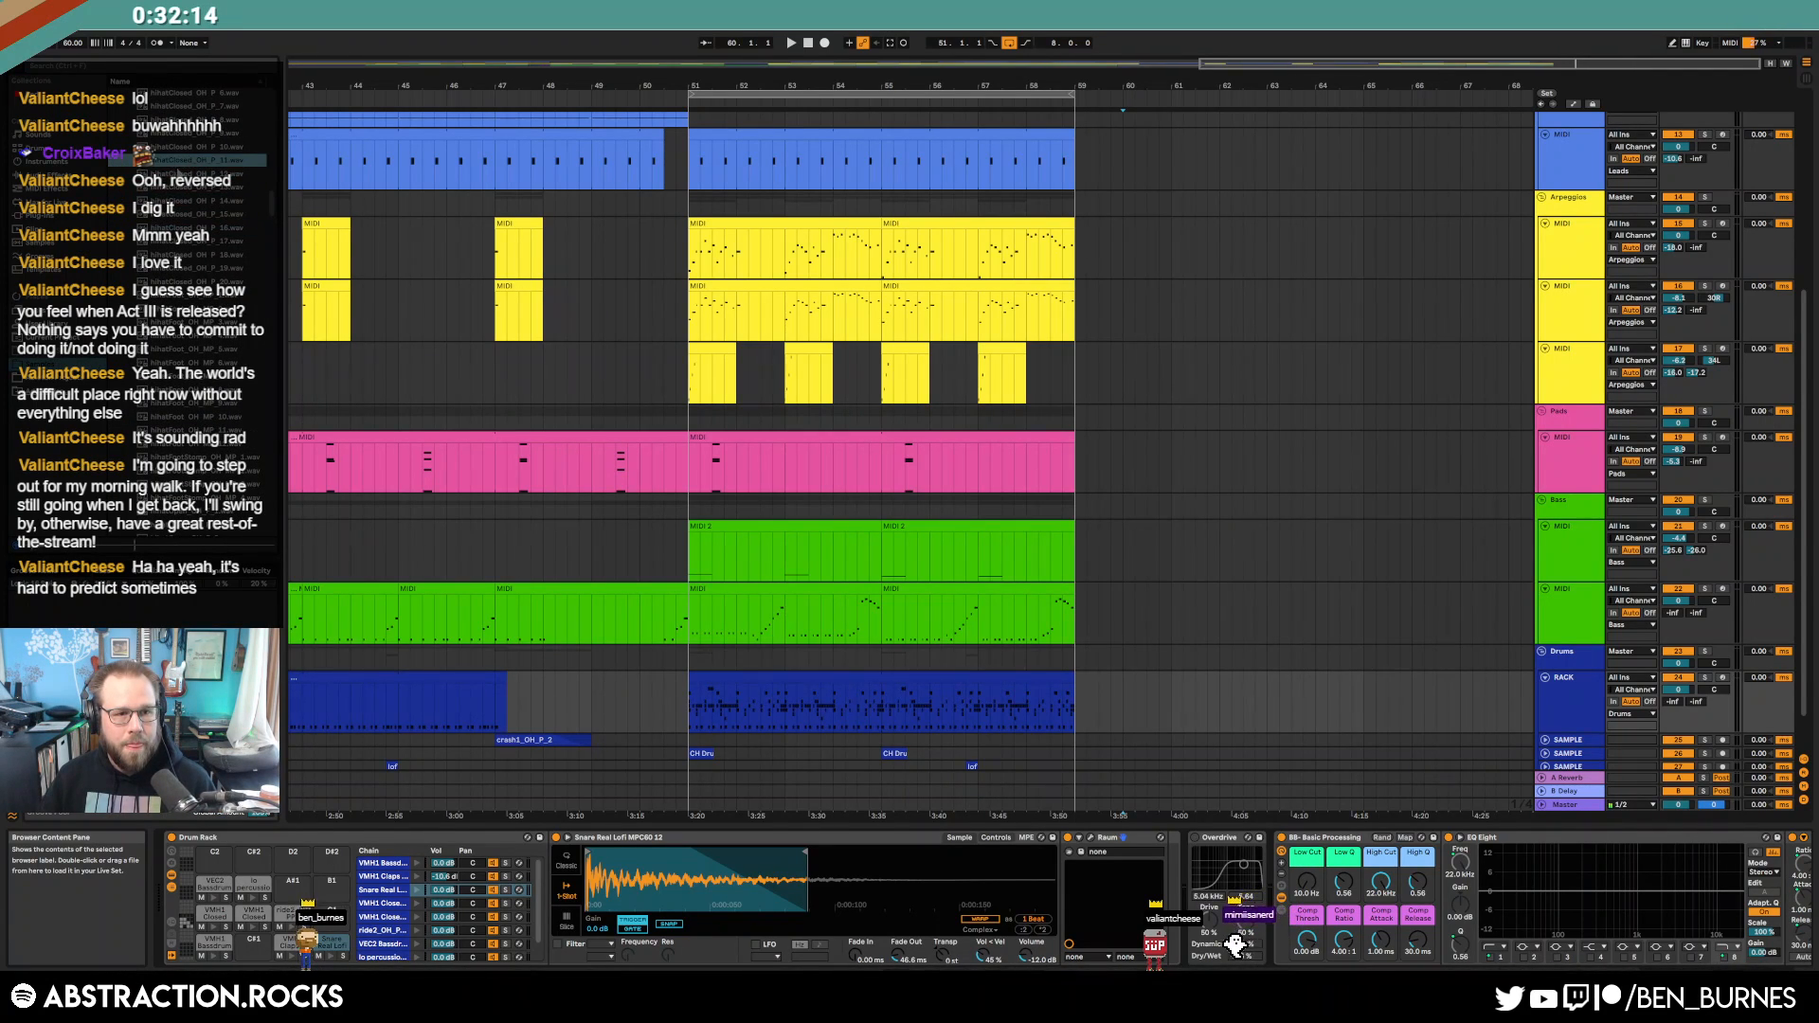
{"action": "left_click_drag", "start_coordinate": [177, 164], "coordinate": [296, 884]}
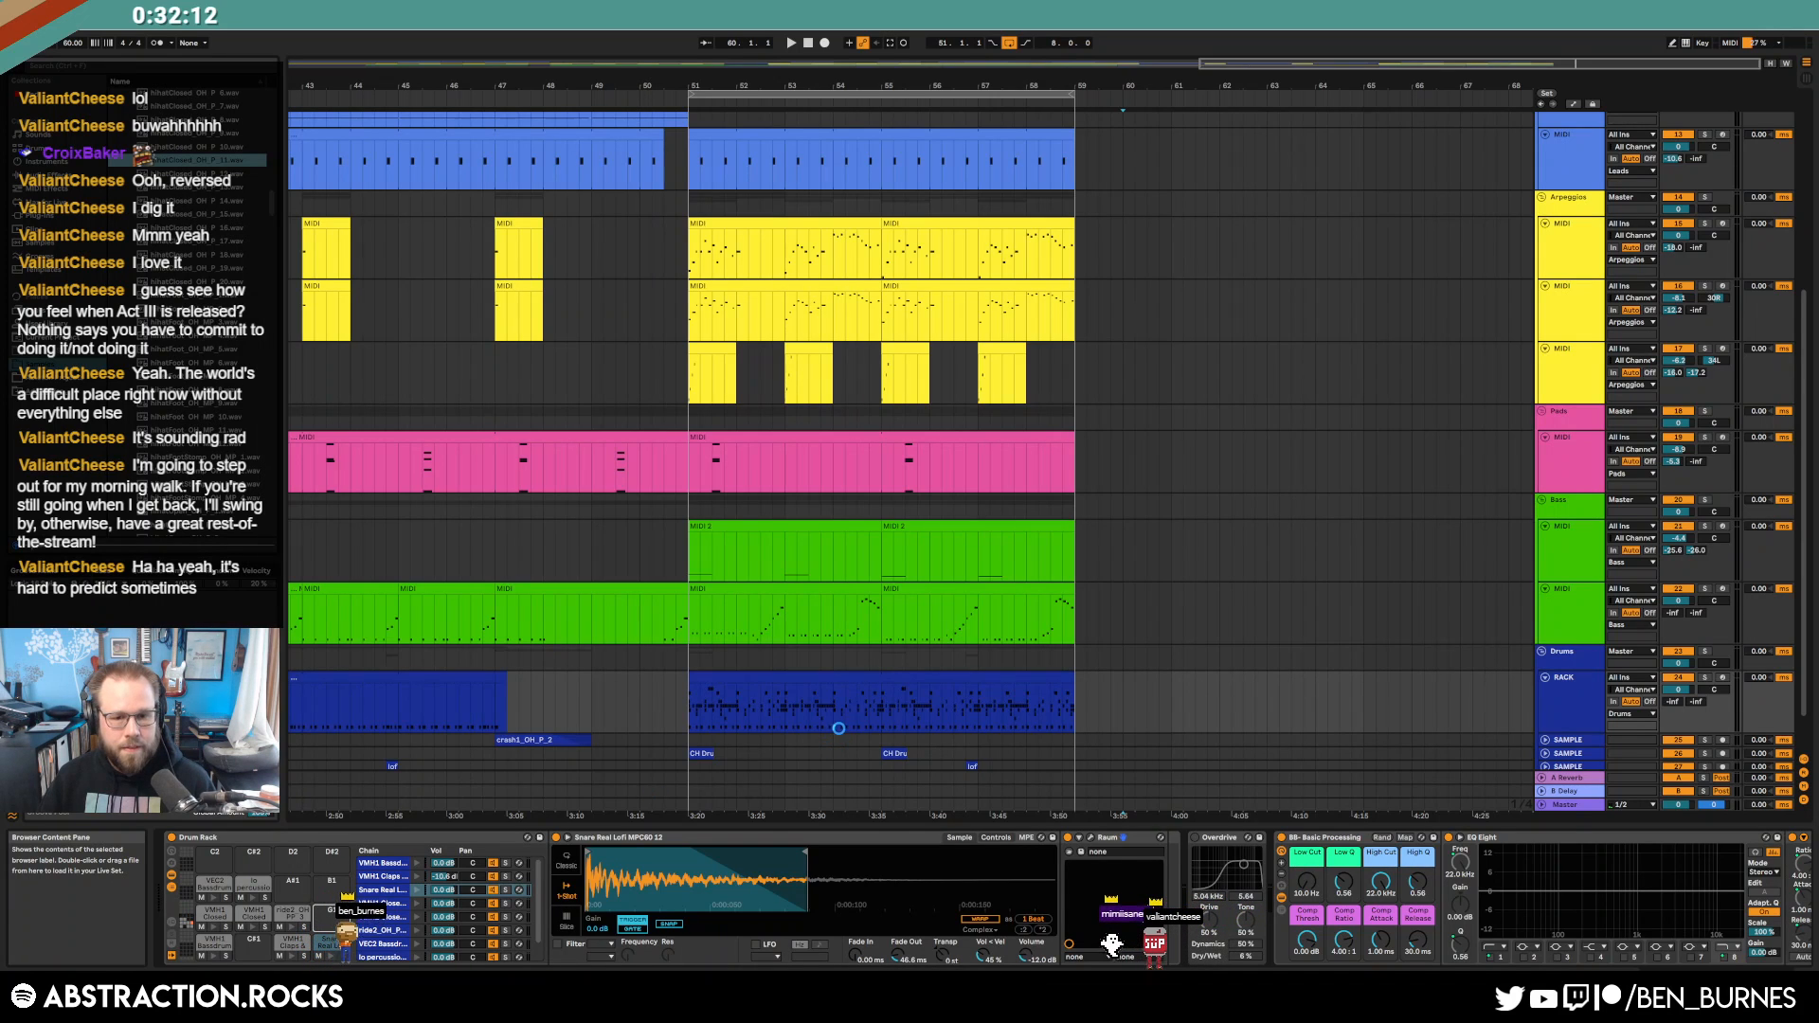
Open the bar 51 drum clip and add six hhatClosed_OH_P_11 notes as sixteenth triplets across beat 1, adjusting their velocities.
{"action": "double_click", "coordinate": [838, 720]}
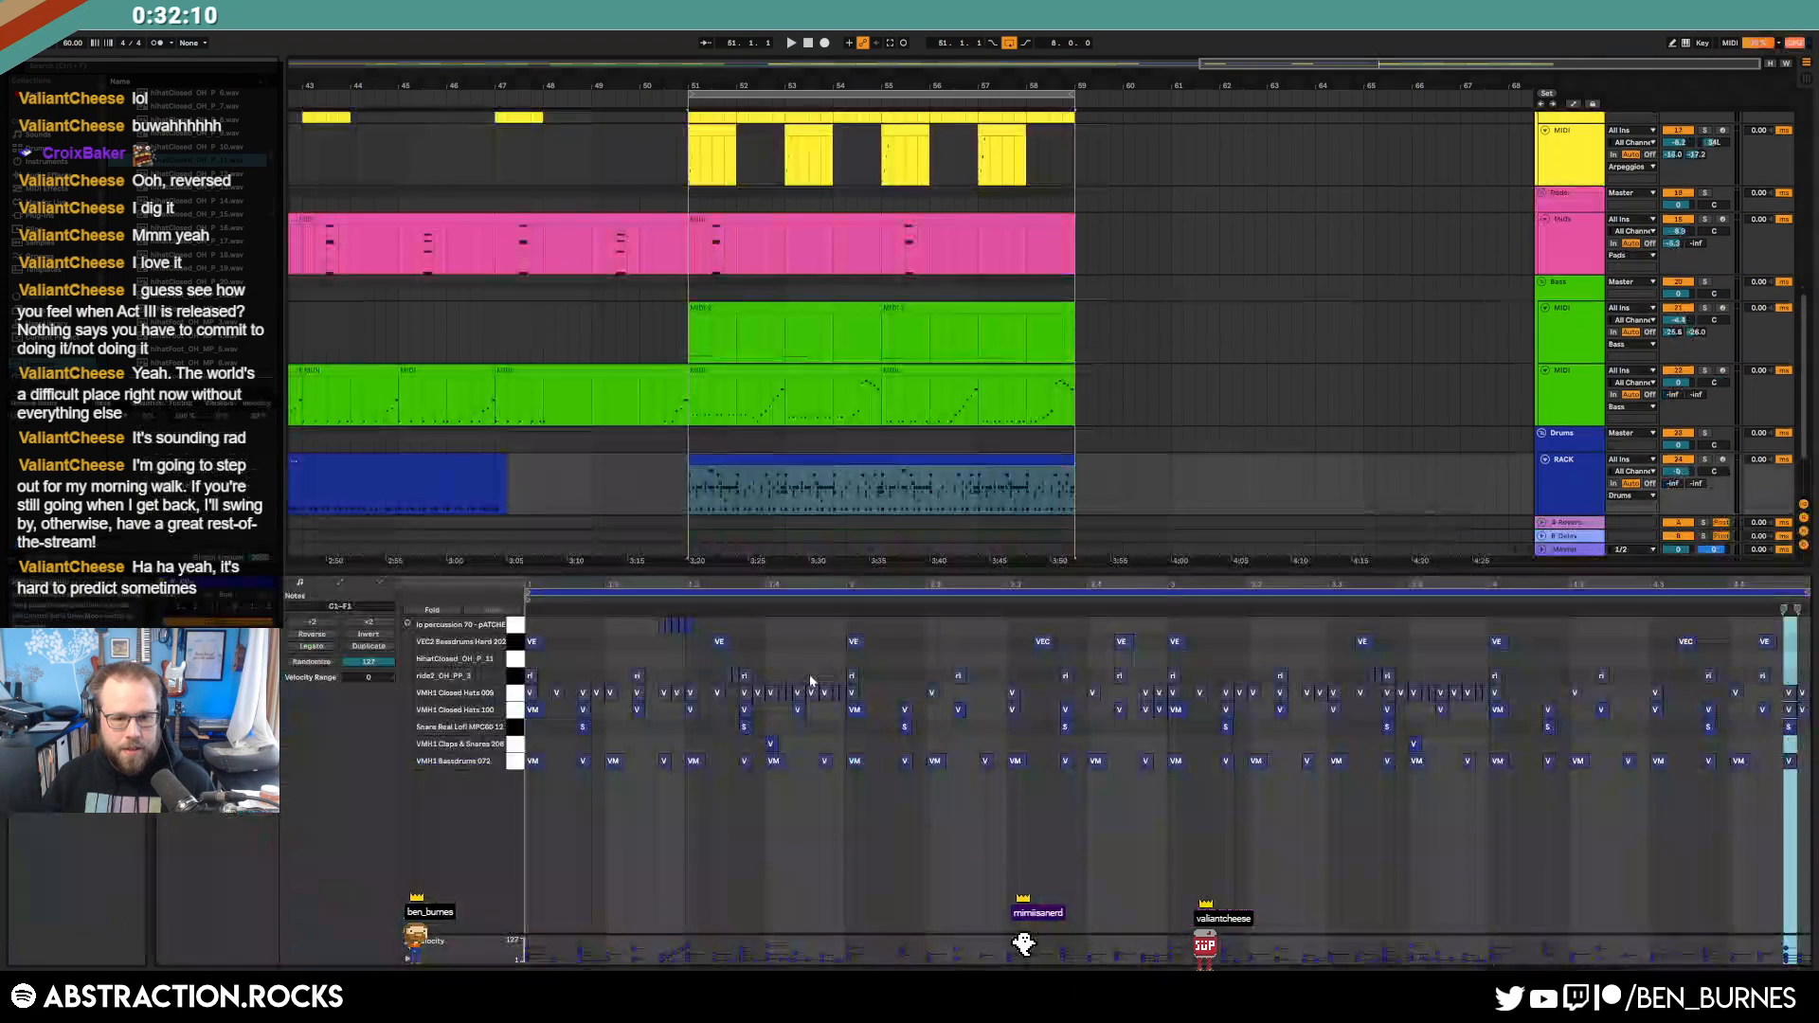
{"action": "double_click", "coordinate": [541, 661]}
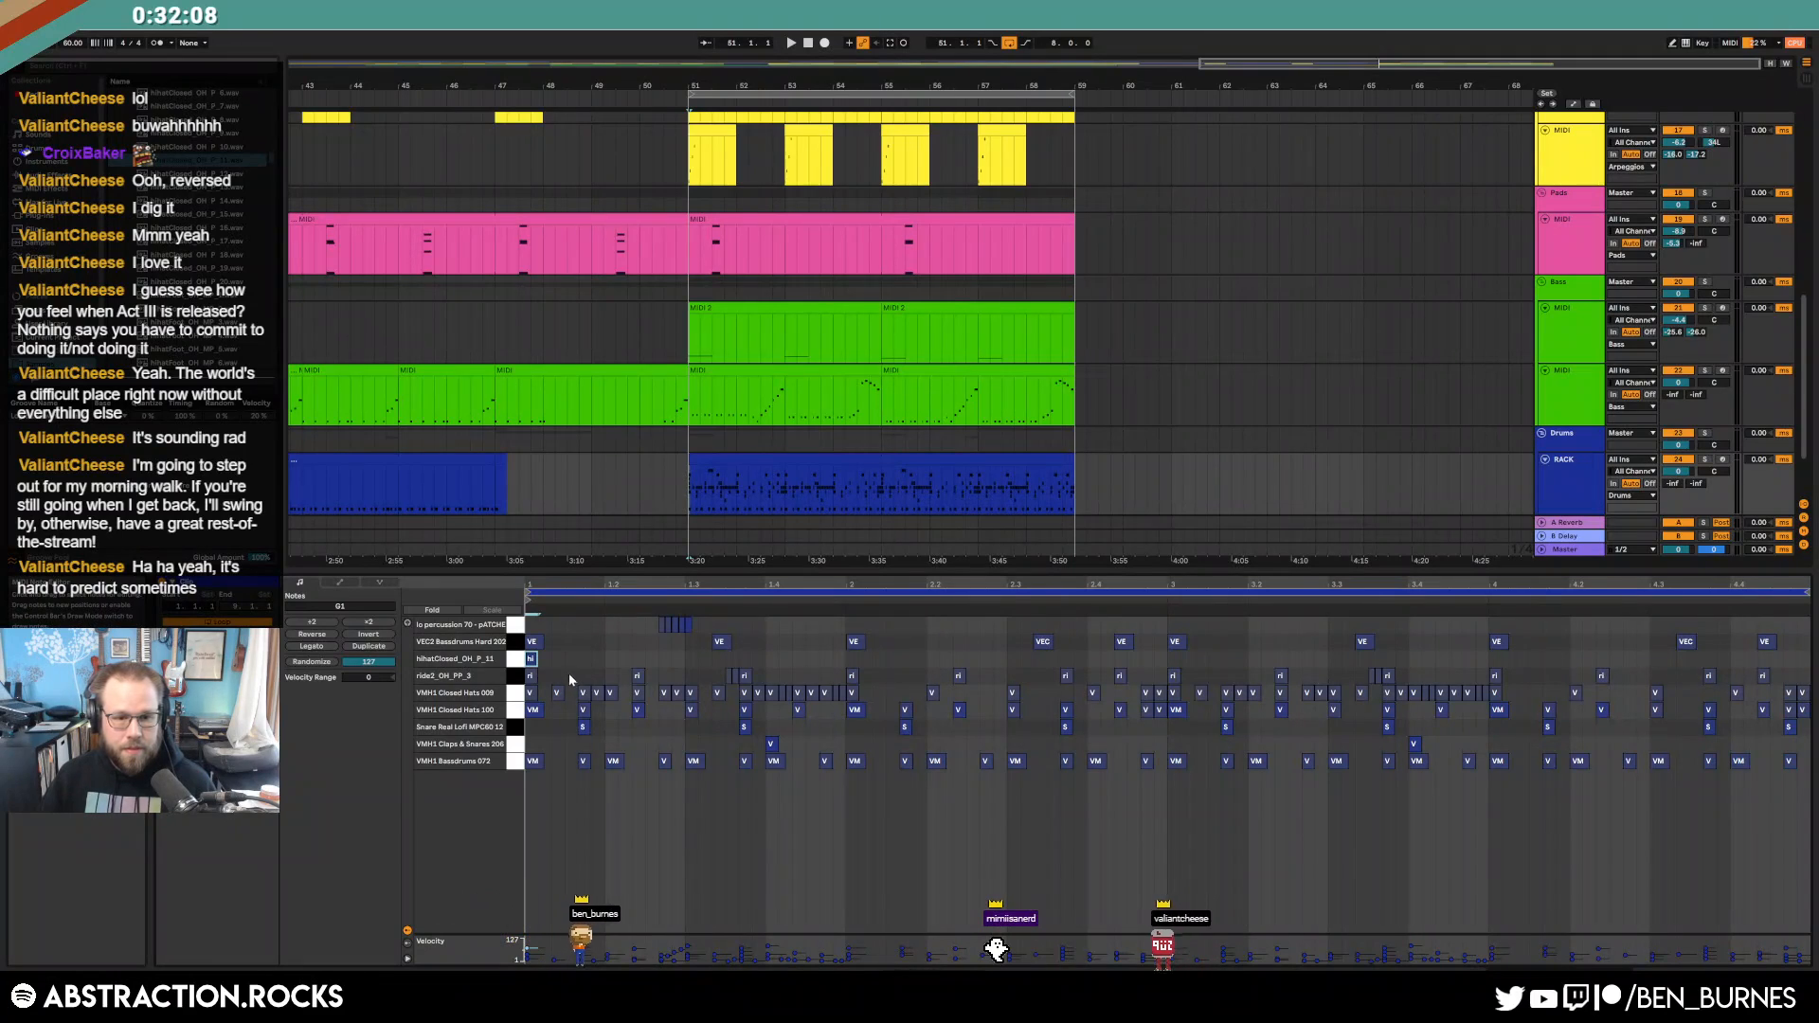
{"action": "key", "text": "space"}
{"action": "key", "text": "space"}
{"action": "double_click", "coordinate": [542, 660]}
{"action": "left_click_drag", "start_coordinate": [531, 657], "coordinate": [531, 660]}
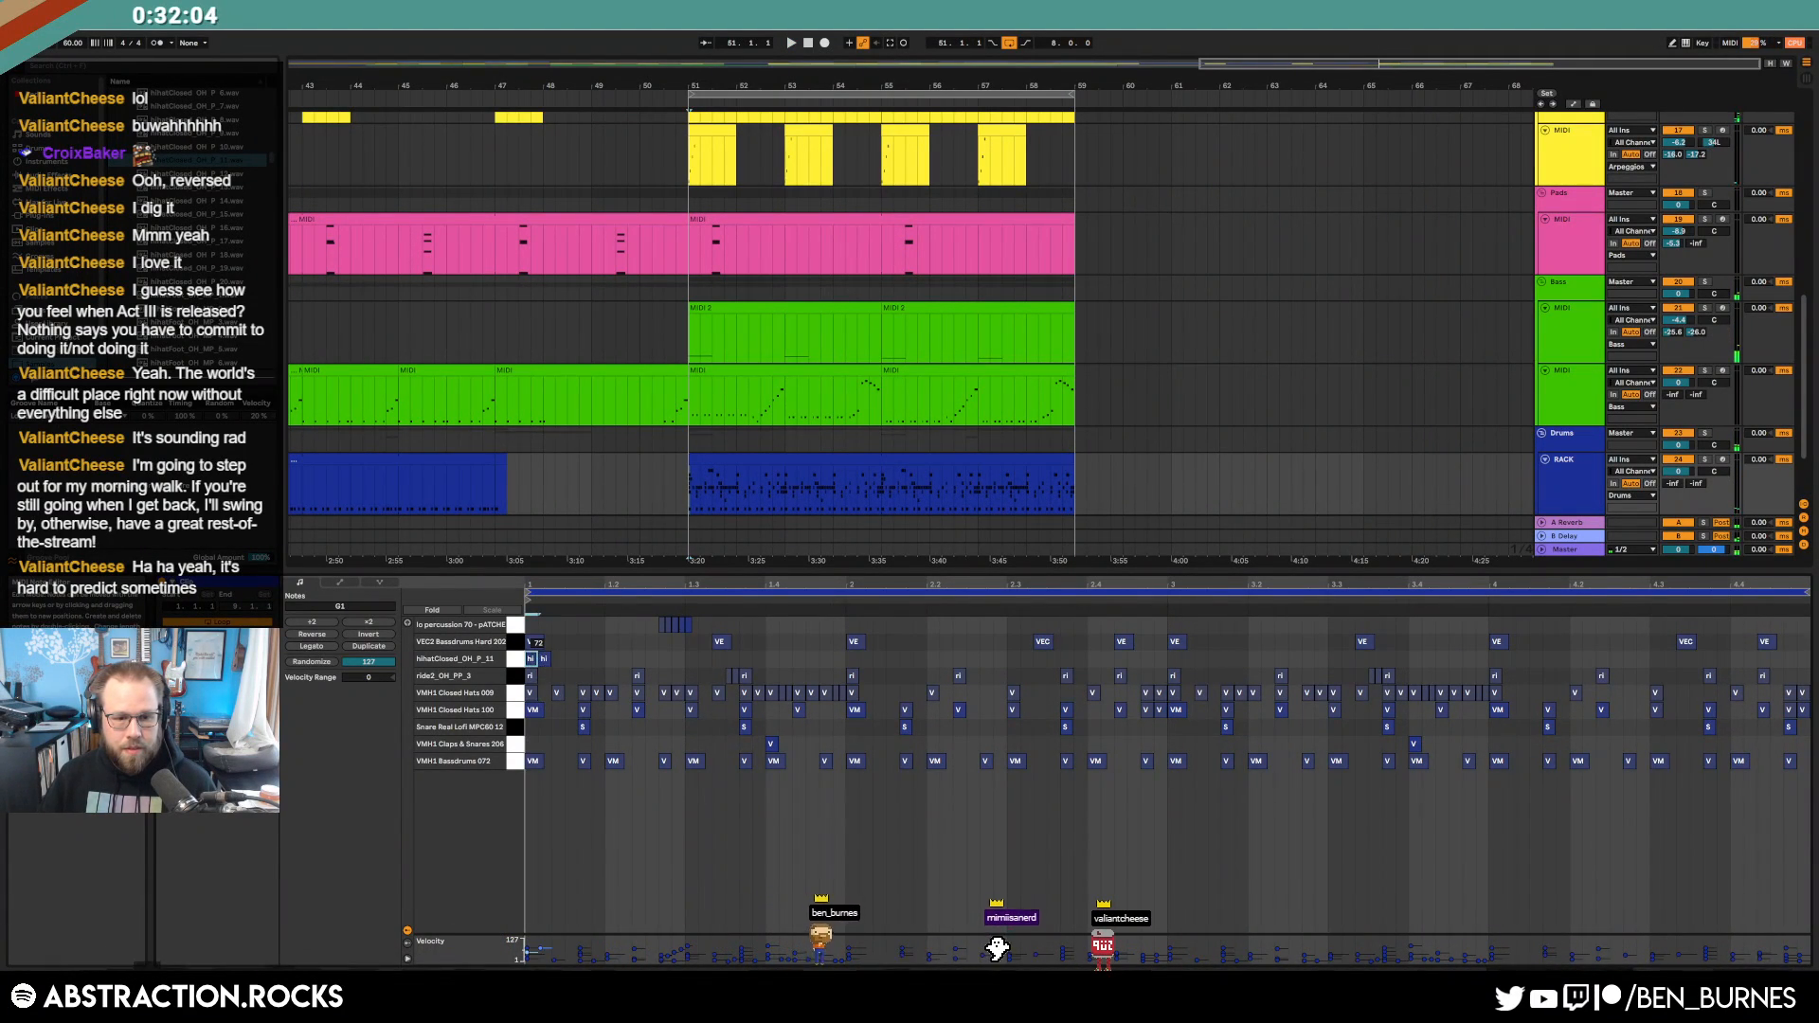
{"action": "double_click", "coordinate": [557, 659]}
{"action": "double_click", "coordinate": [584, 658]}
{"action": "double_click", "coordinate": [597, 659]}
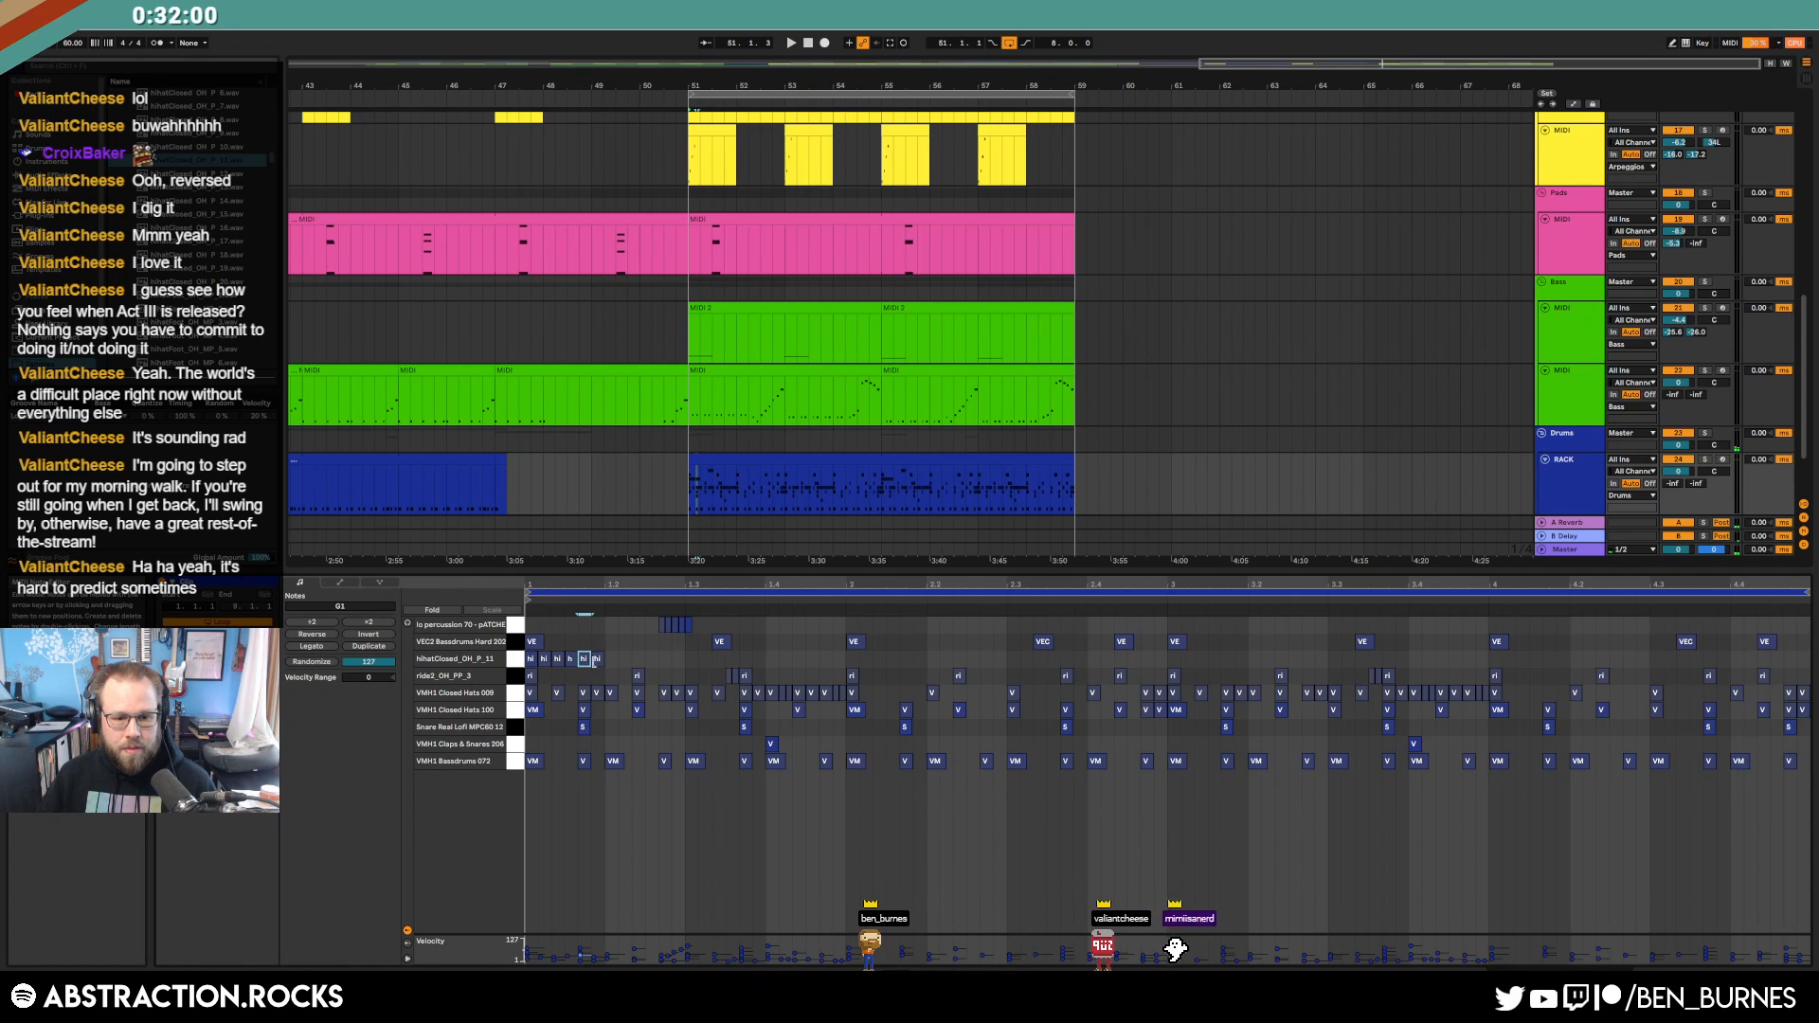
Duplicate the closed hi-hat notes to the end of the four-bar clip and raise the velocity of the whole hi-hat row.
{"action": "key", "text": "ctrl+d"}
{"action": "key", "text": "ctrl+d"}
{"action": "key", "text": "ctrl+d"}
{"action": "key", "text": "ctrl+d"}
{"action": "key", "text": "ctrl+d"}
{"action": "key", "text": "ctrl+d"}
{"action": "key", "text": "ctrl+d"}
{"action": "key", "text": "ctrl+d"}
{"action": "key", "text": "ctrl+d"}
{"action": "key", "text": "ctrl+d"}
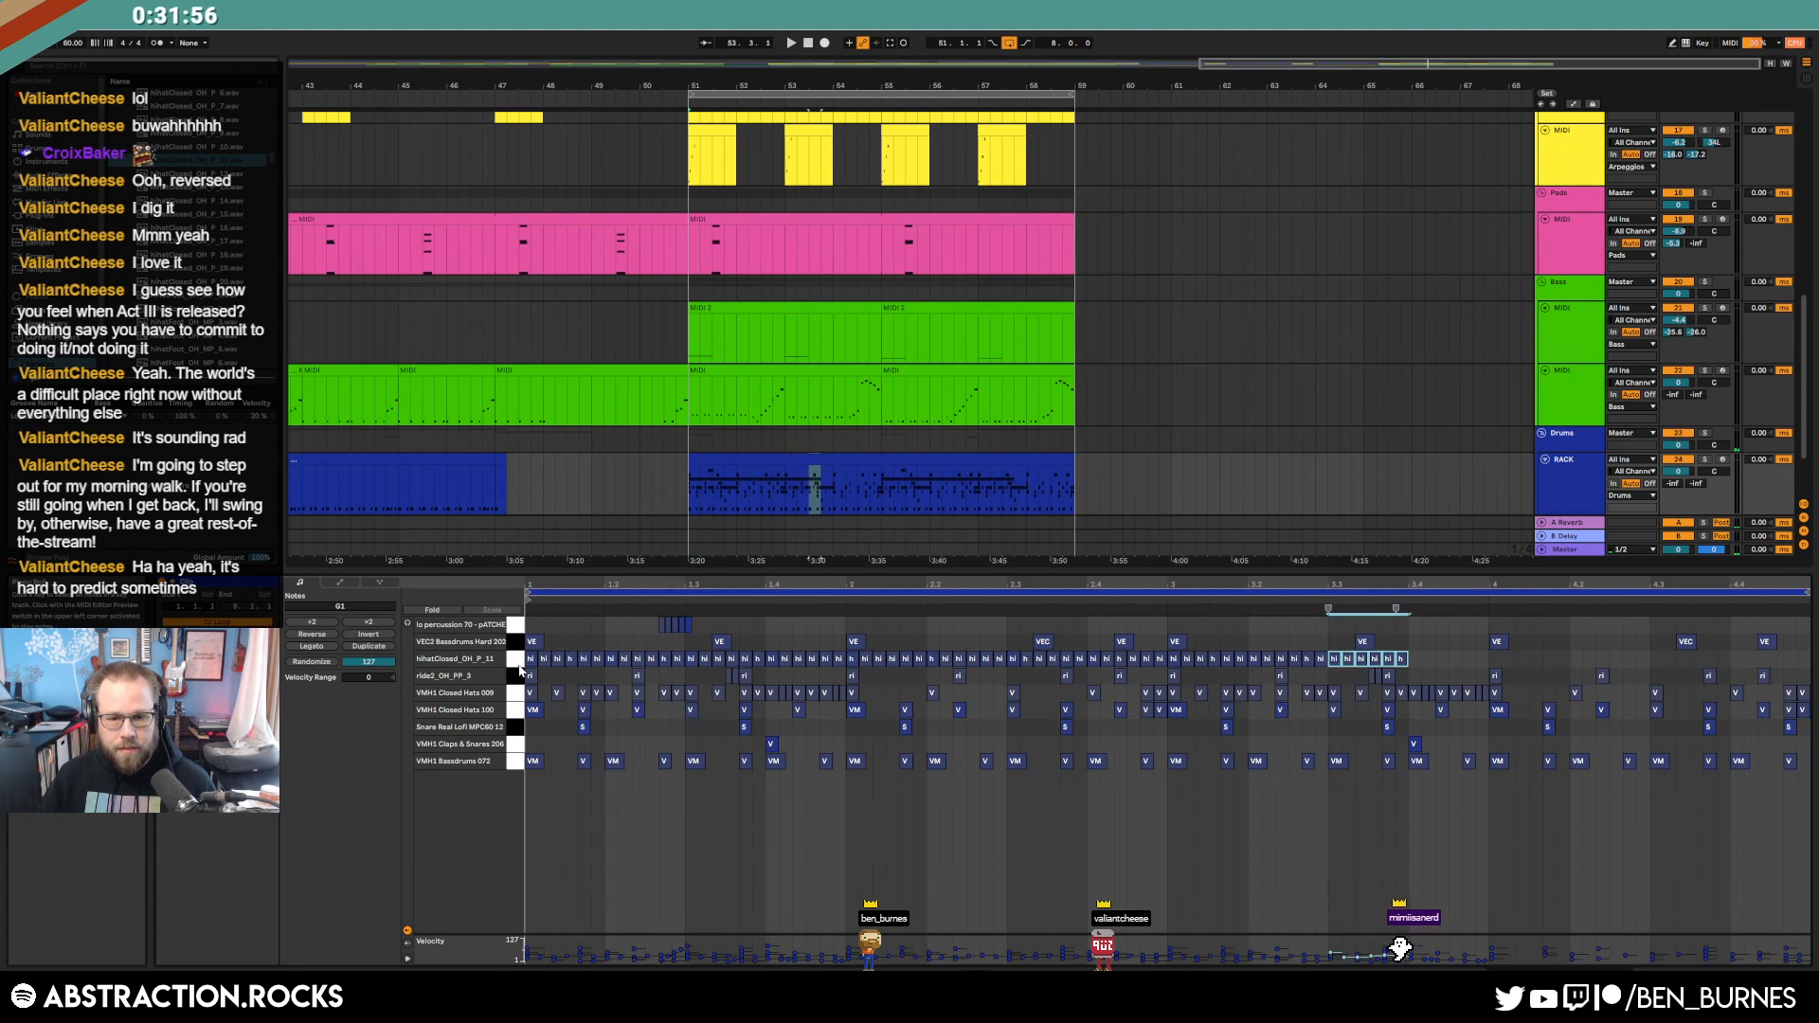
{"action": "key", "text": "space"}
{"action": "key", "text": "ctrl+d"}
{"action": "key", "text": "ctrl+d"}
{"action": "key", "text": "ctrl+d"}
{"action": "key", "text": "ctrl+d"}
{"action": "key", "text": "ctrl+d"}
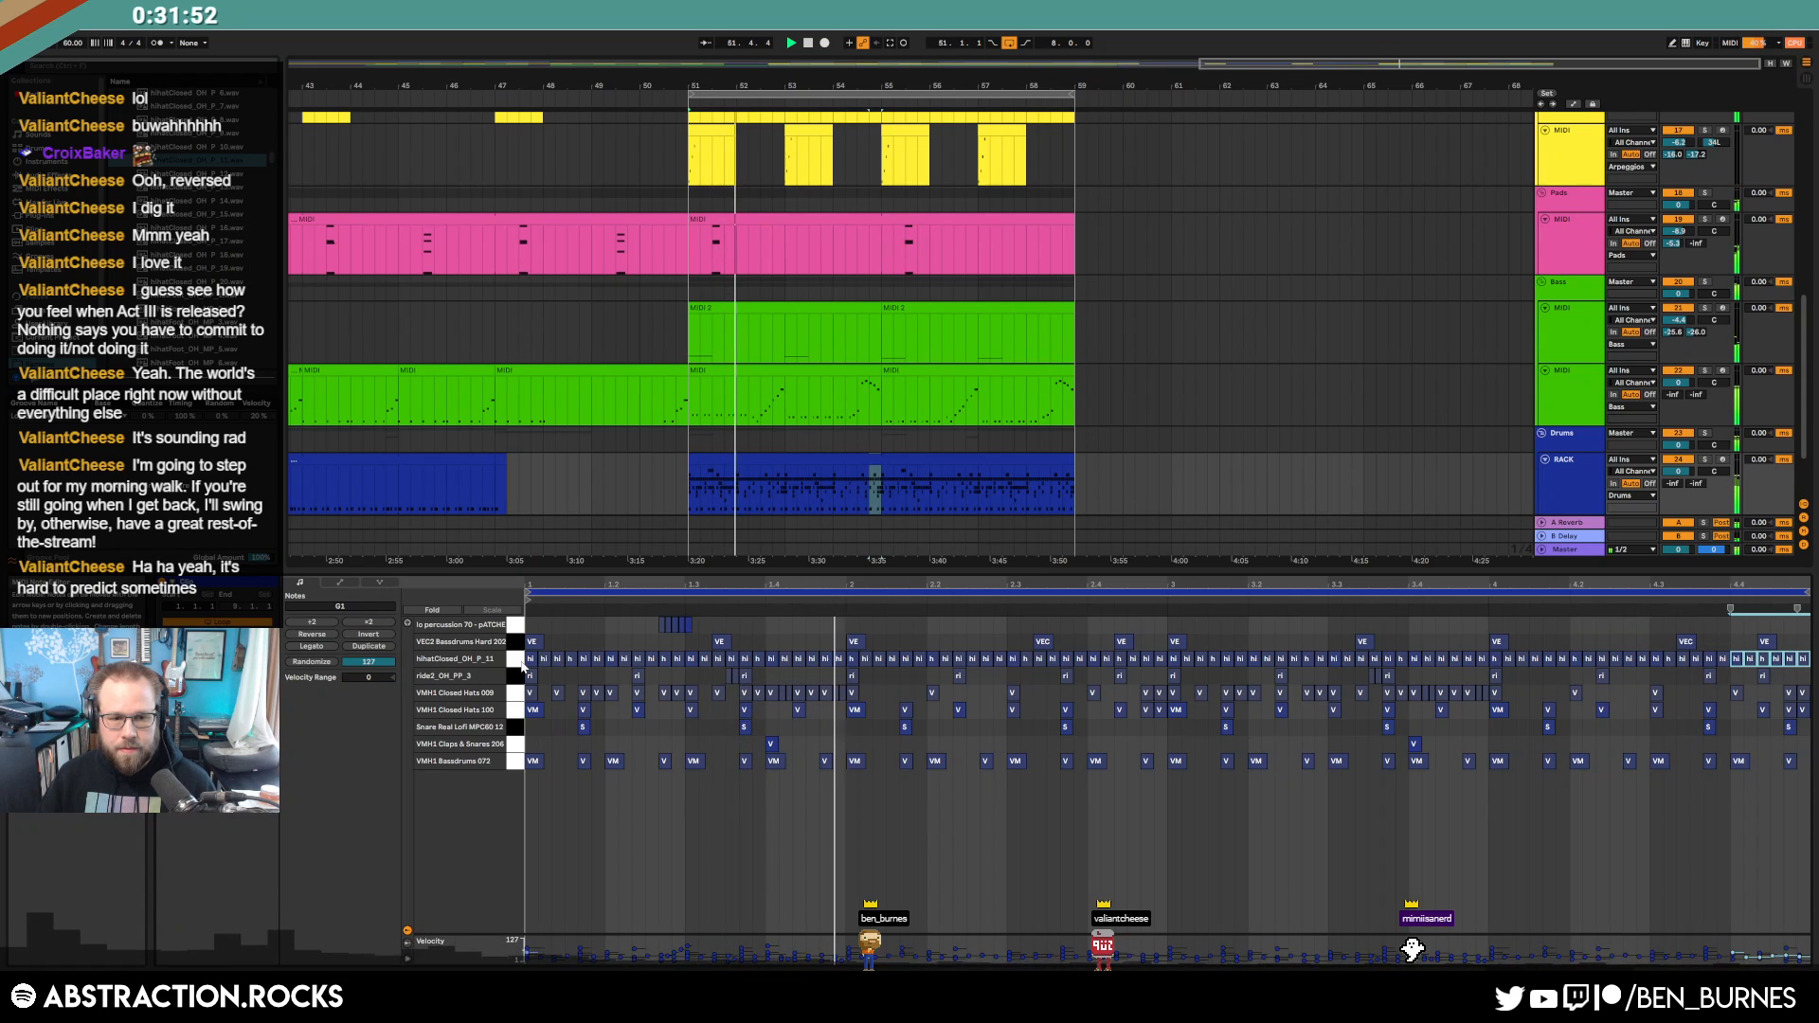
{"action": "left_click", "coordinate": [519, 660]}
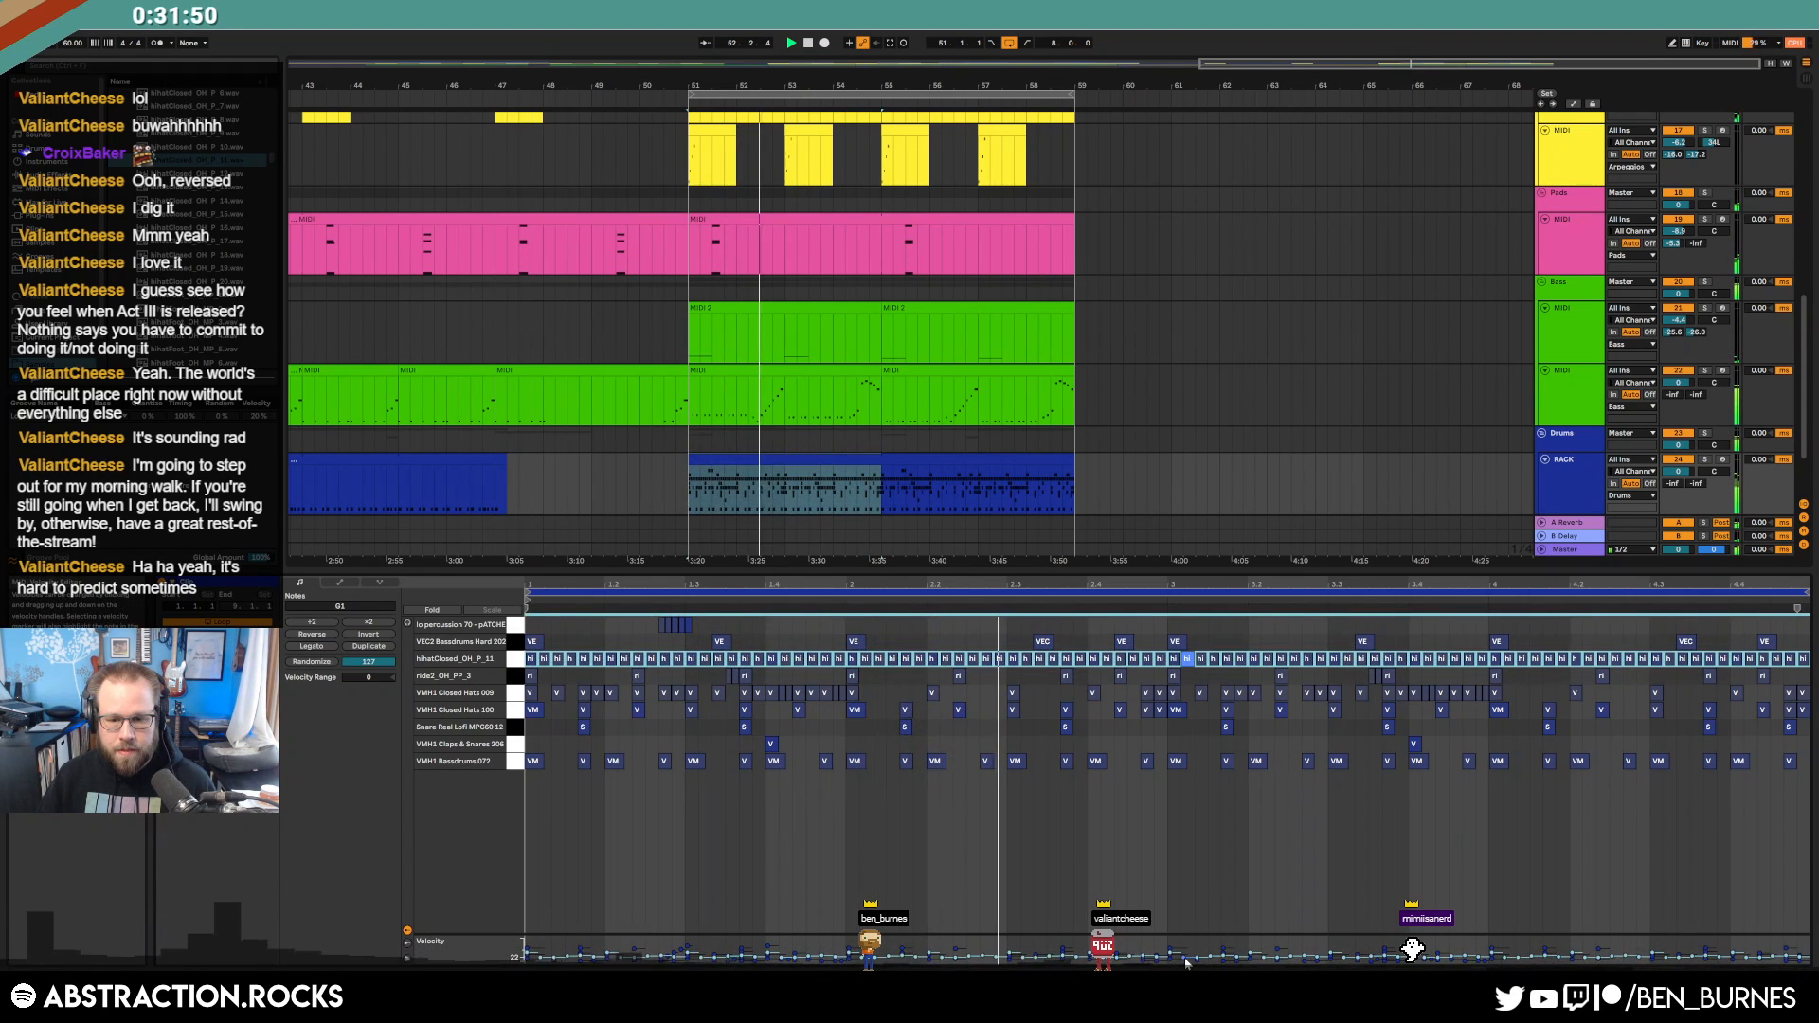
{"action": "left_click_drag", "start_coordinate": [1185, 959], "coordinate": [1185, 953]}
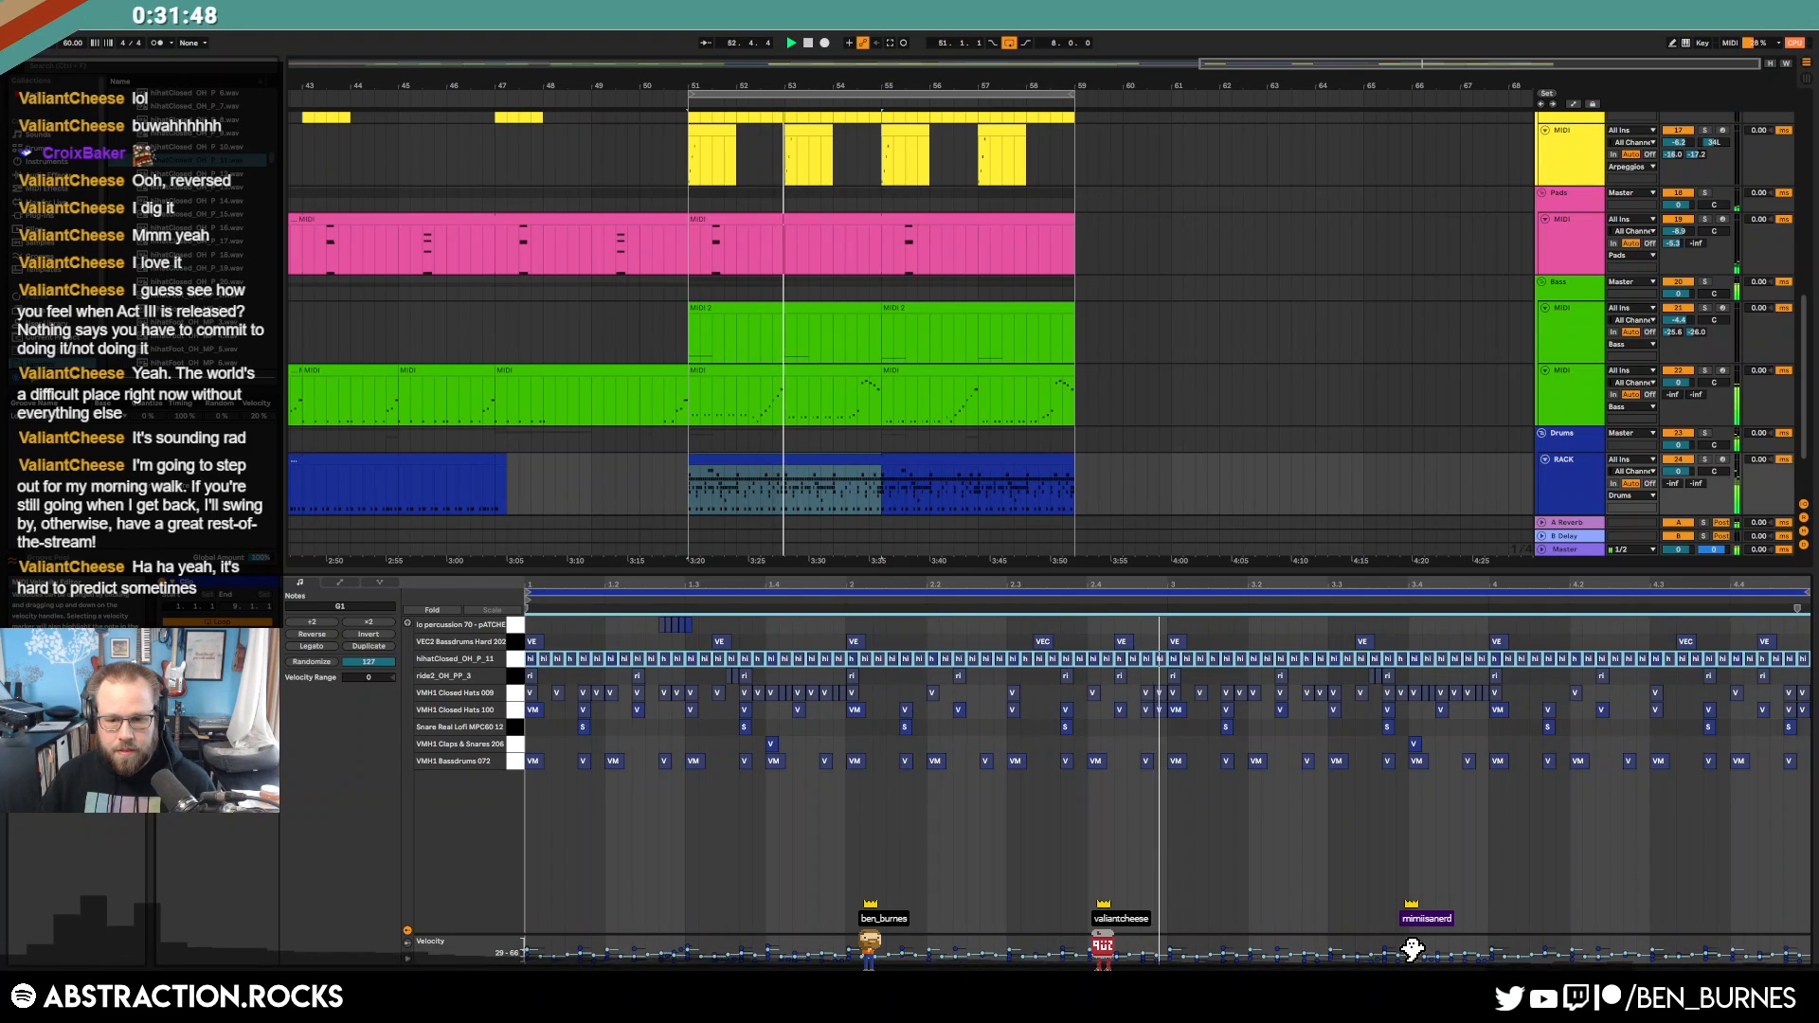
Show the hi-hat's device chain and add an Auto Pan effect after its sampler.
{"action": "key", "text": "shift+Tab"}
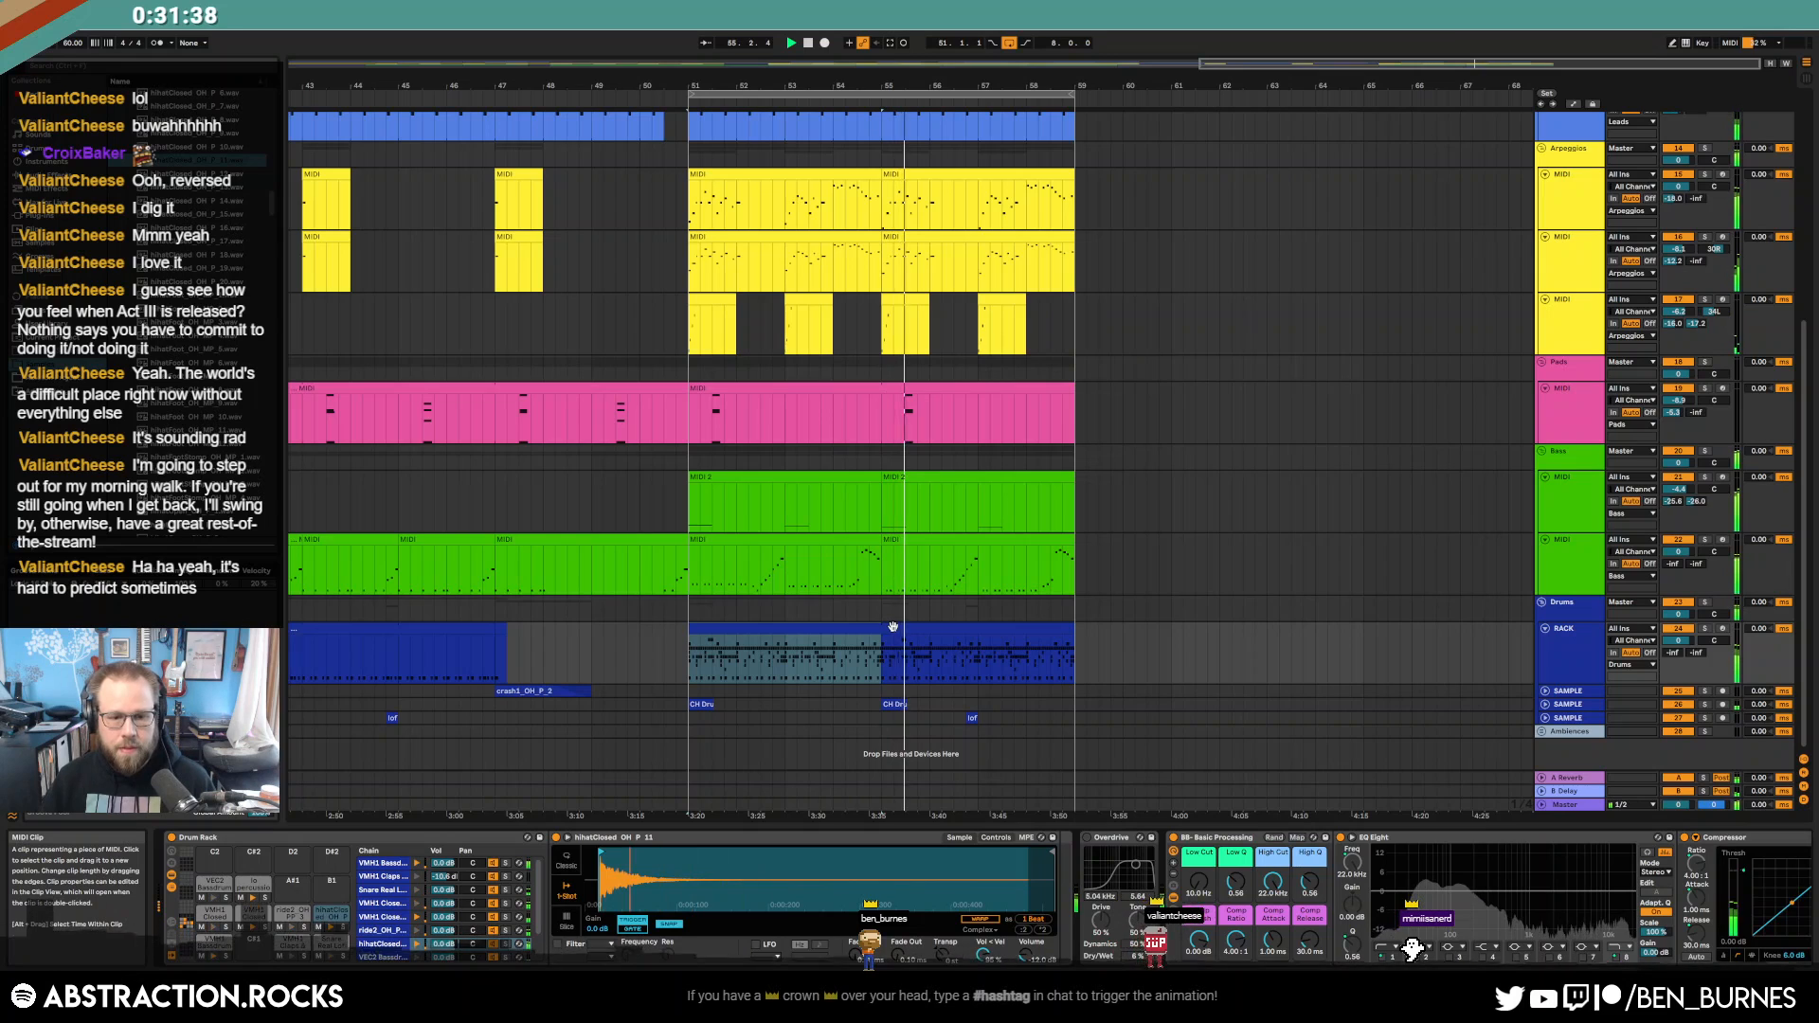
{"action": "left_click", "coordinate": [47, 176]}
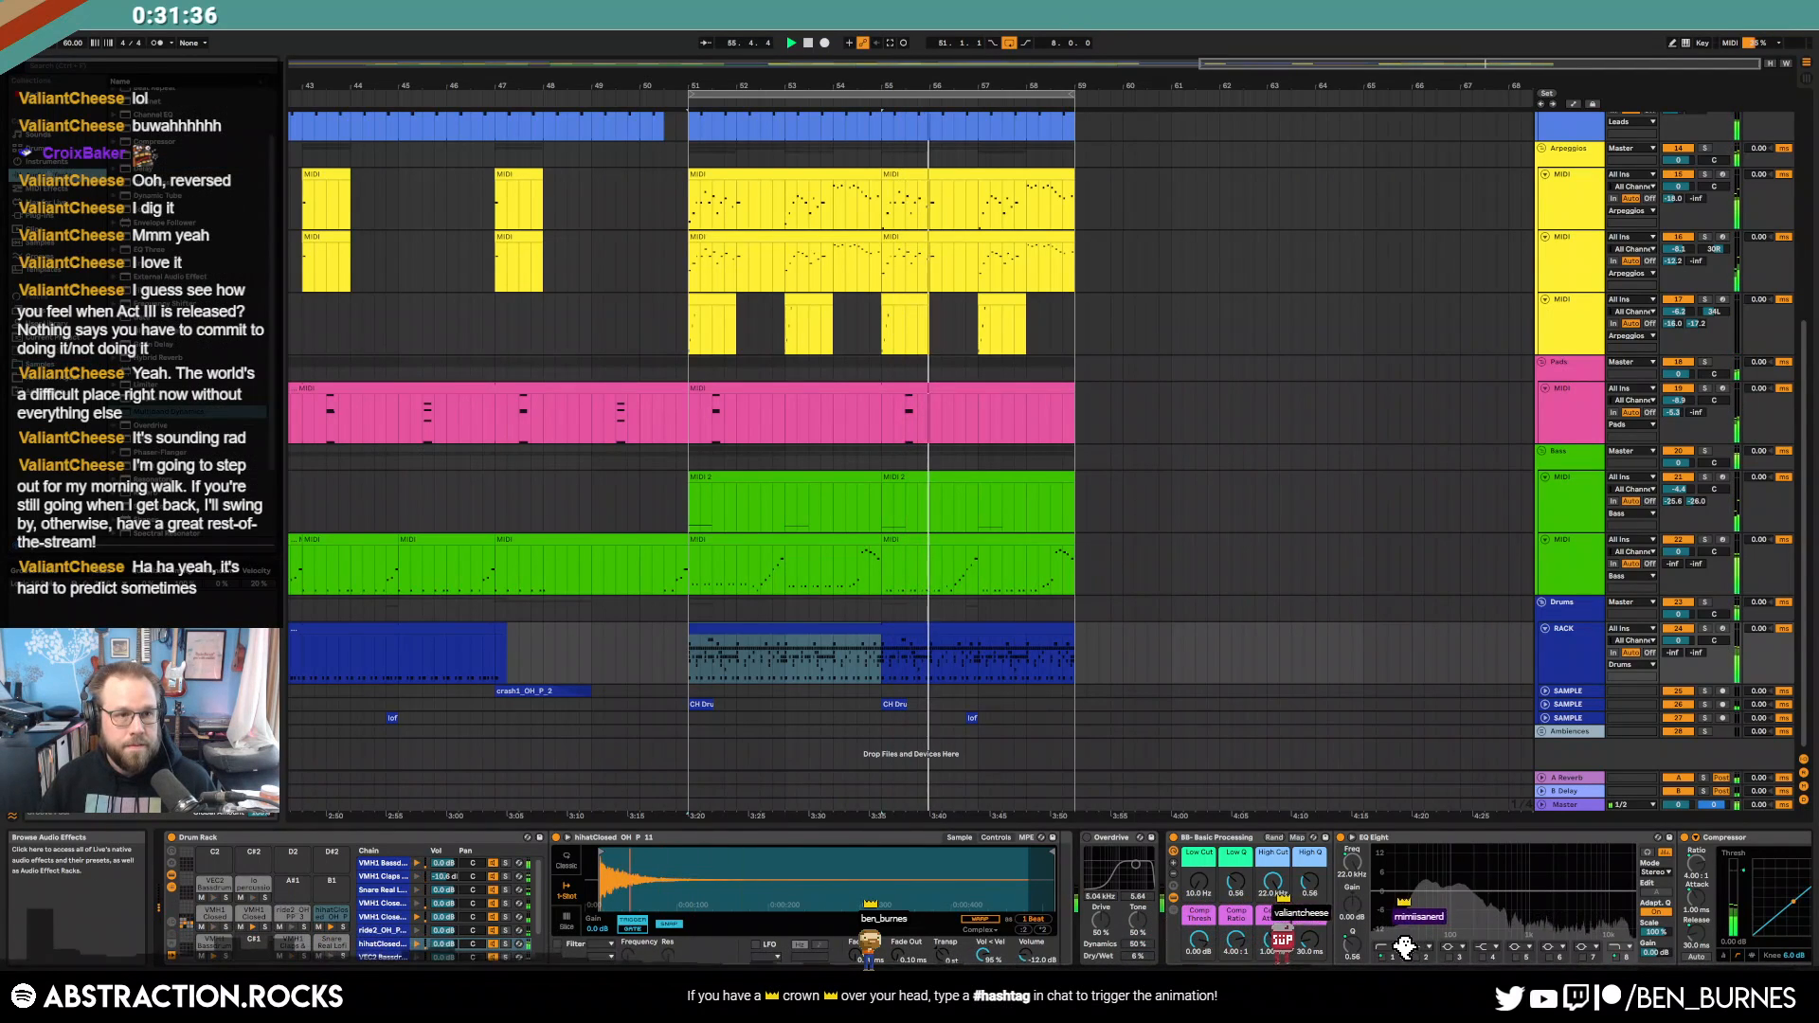
{"action": "scroll", "coordinate": [161, 190], "scroll_direction": "up", "scroll_amount": 2}
{"action": "mouse_move", "coordinate": [150, 135]}
{"action": "left_mouse_down"}
{"action": "mouse_move", "coordinate": [991, 849]}
{"action": "mouse_move", "coordinate": [1063, 864]}
{"action": "mouse_move", "coordinate": [1113, 926]}
{"action": "mouse_move", "coordinate": [1079, 915]}
{"action": "left_mouse_up"}
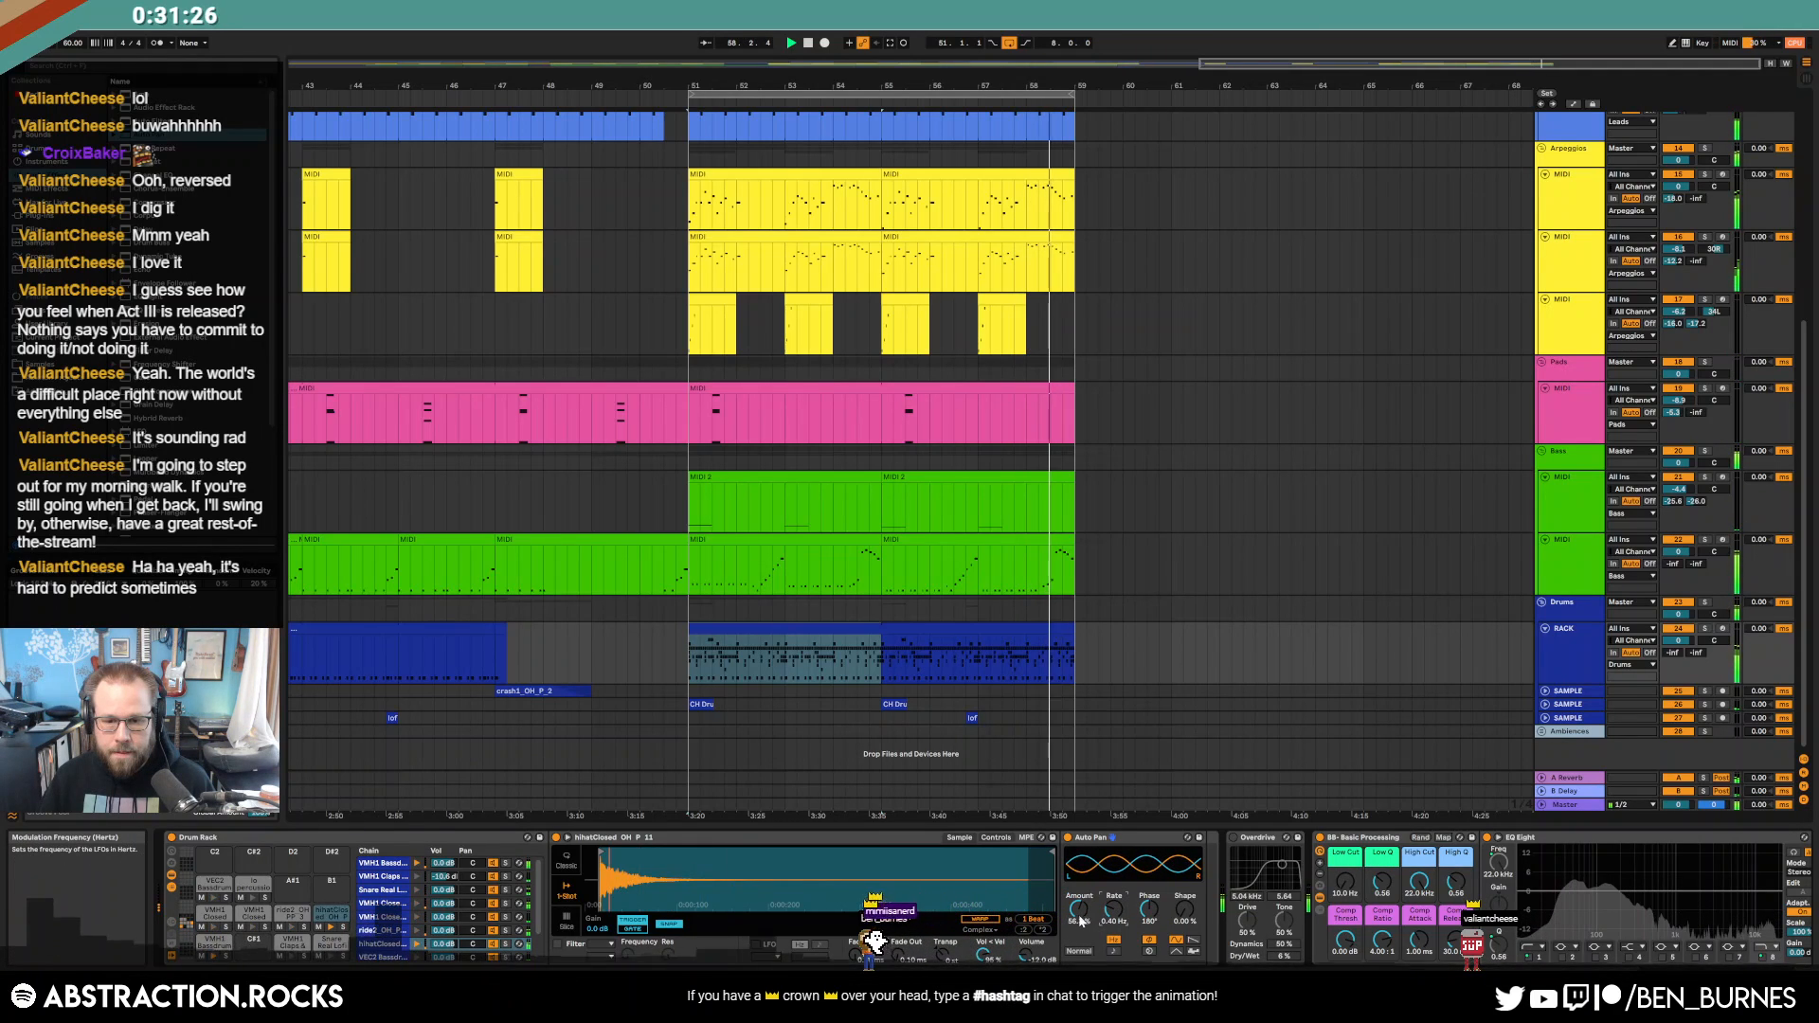
Duplicate the bar 51 clip on the third Arpeggios track into bar 52 and open the copy's notes.
{"action": "scroll", "coordinate": [970, 402], "scroll_direction": "up", "scroll_amount": 5}
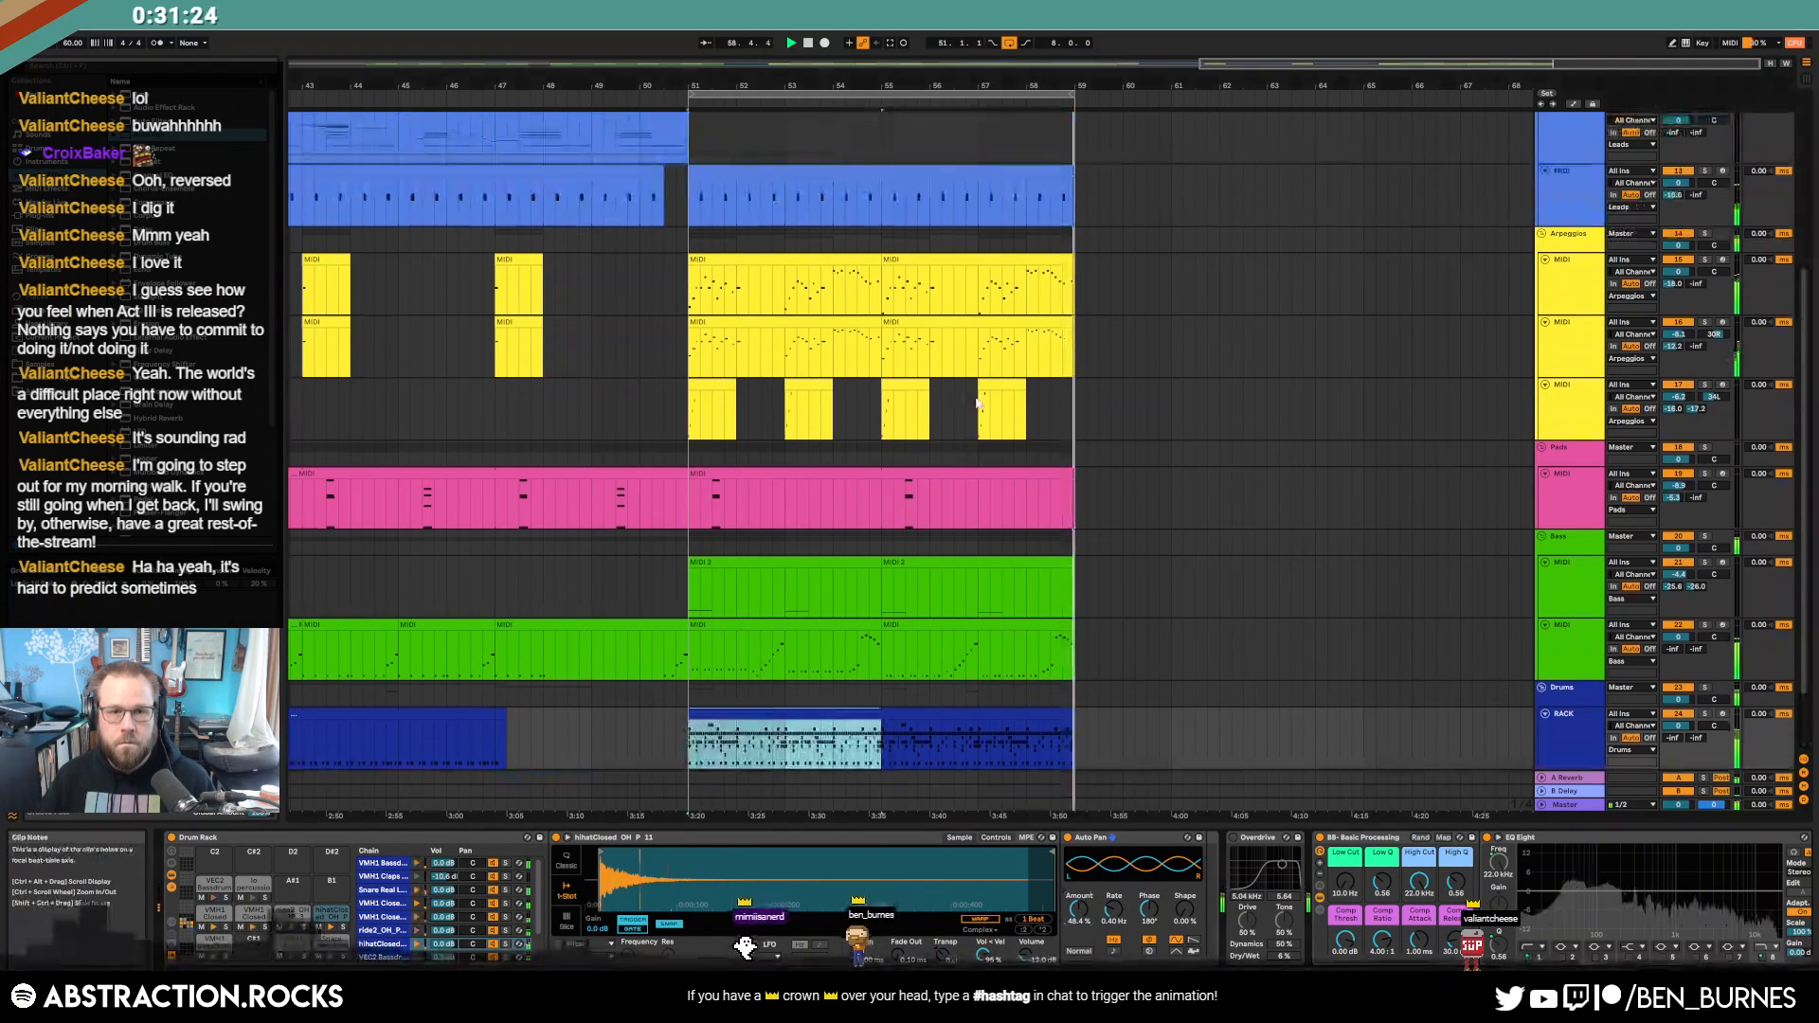
{"action": "scroll", "coordinate": [970, 402], "scroll_direction": "up", "scroll_amount": 2}
{"action": "scroll", "coordinate": [856, 411], "scroll_direction": "down", "scroll_amount": 4}
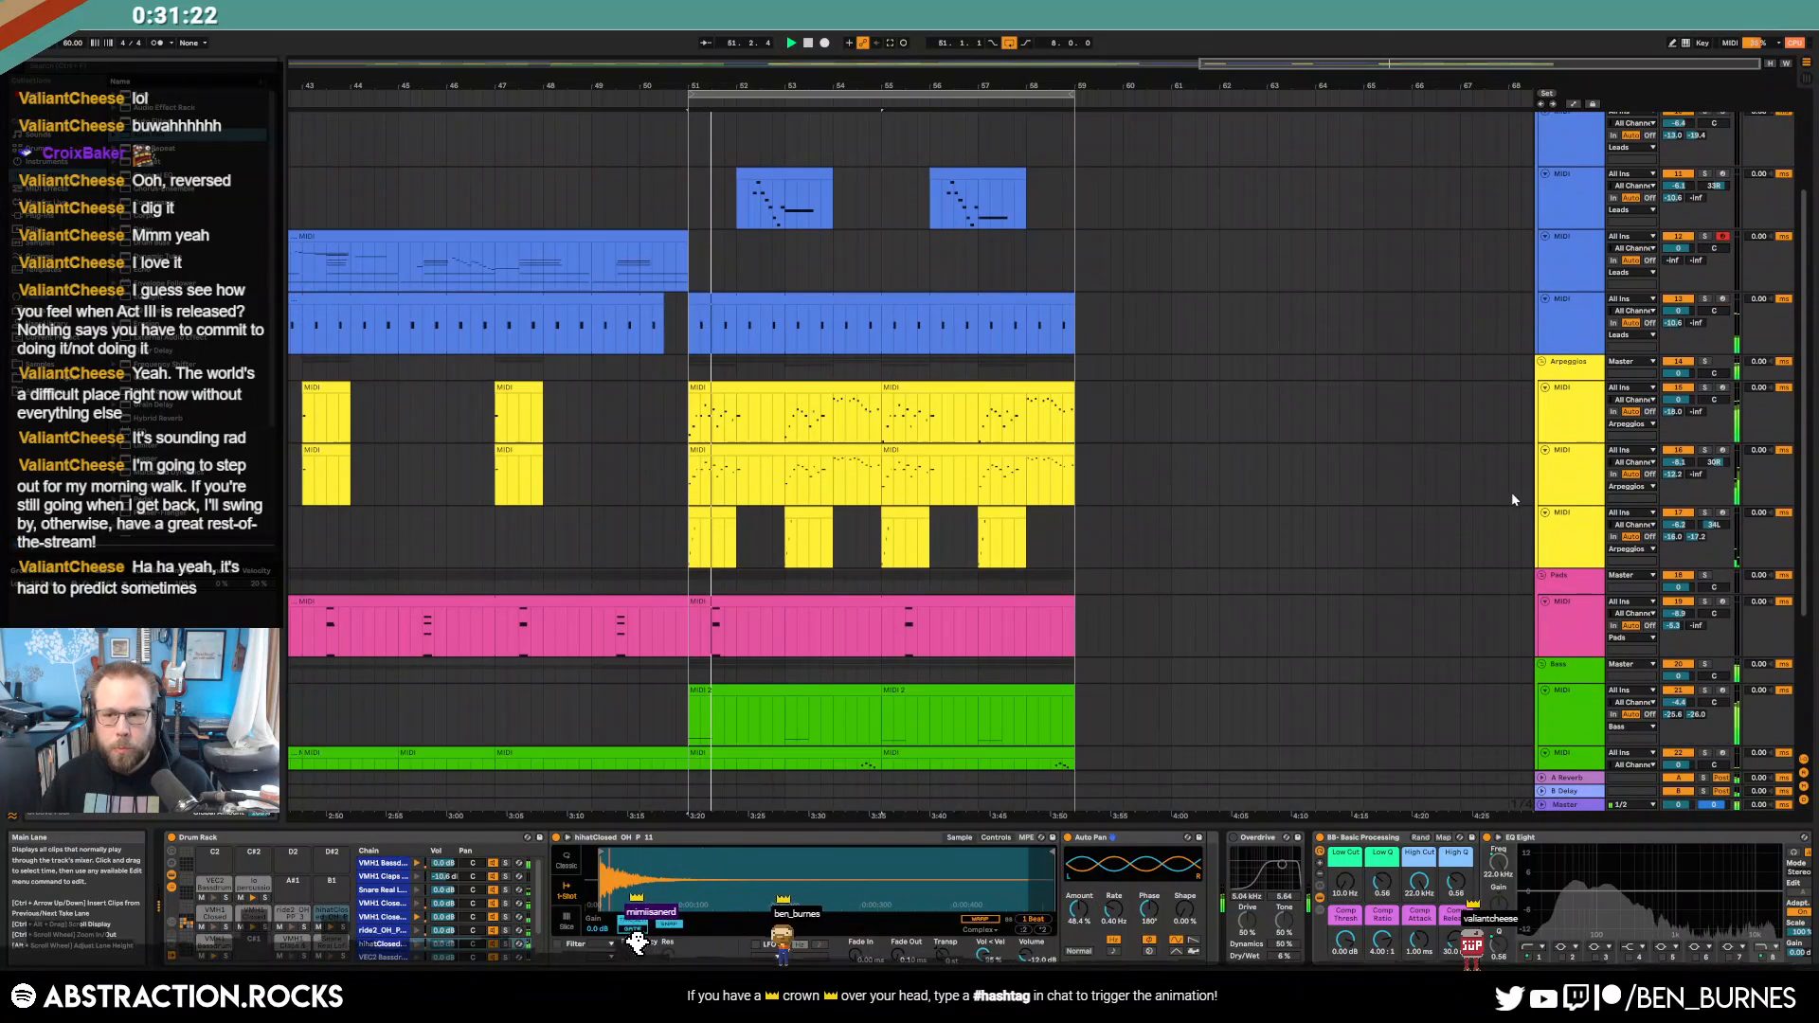
{"action": "left_click", "coordinate": [1583, 529]}
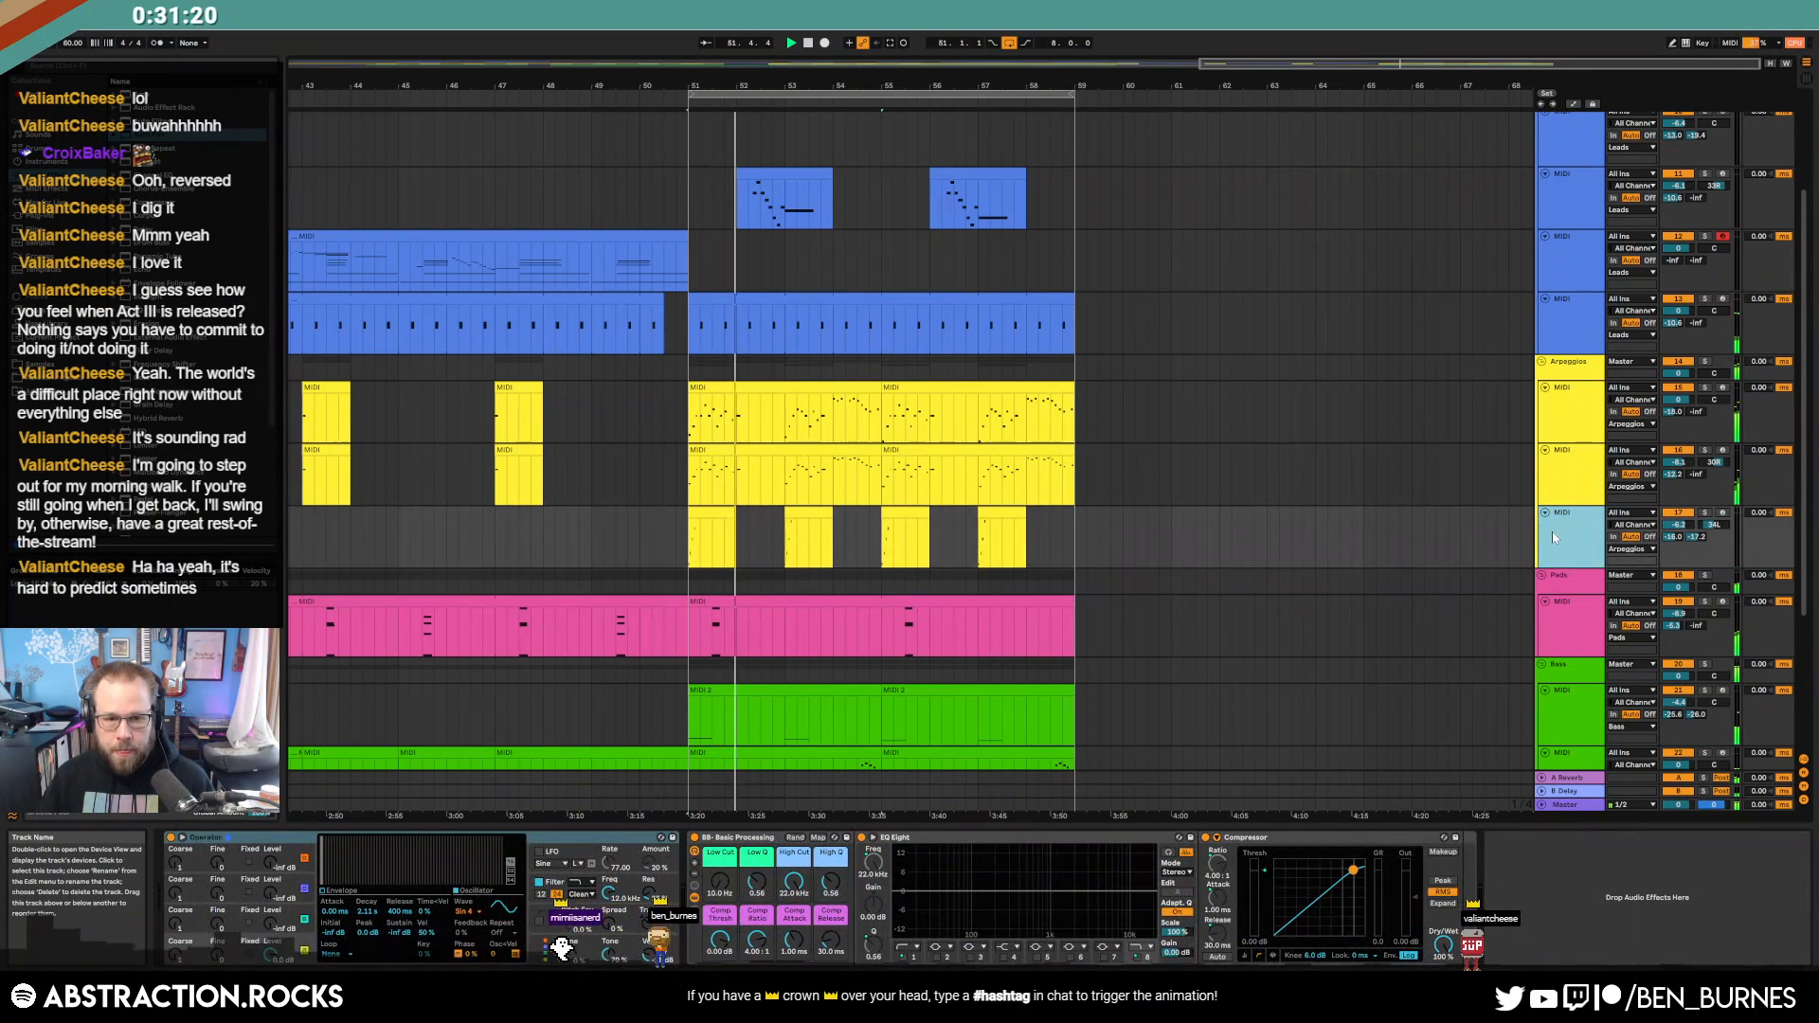
{"action": "key", "text": "space"}
{"action": "left_click", "coordinate": [737, 530]}
{"action": "key", "text": "ctrl+d"}
{"action": "double_click", "coordinate": [748, 513]}
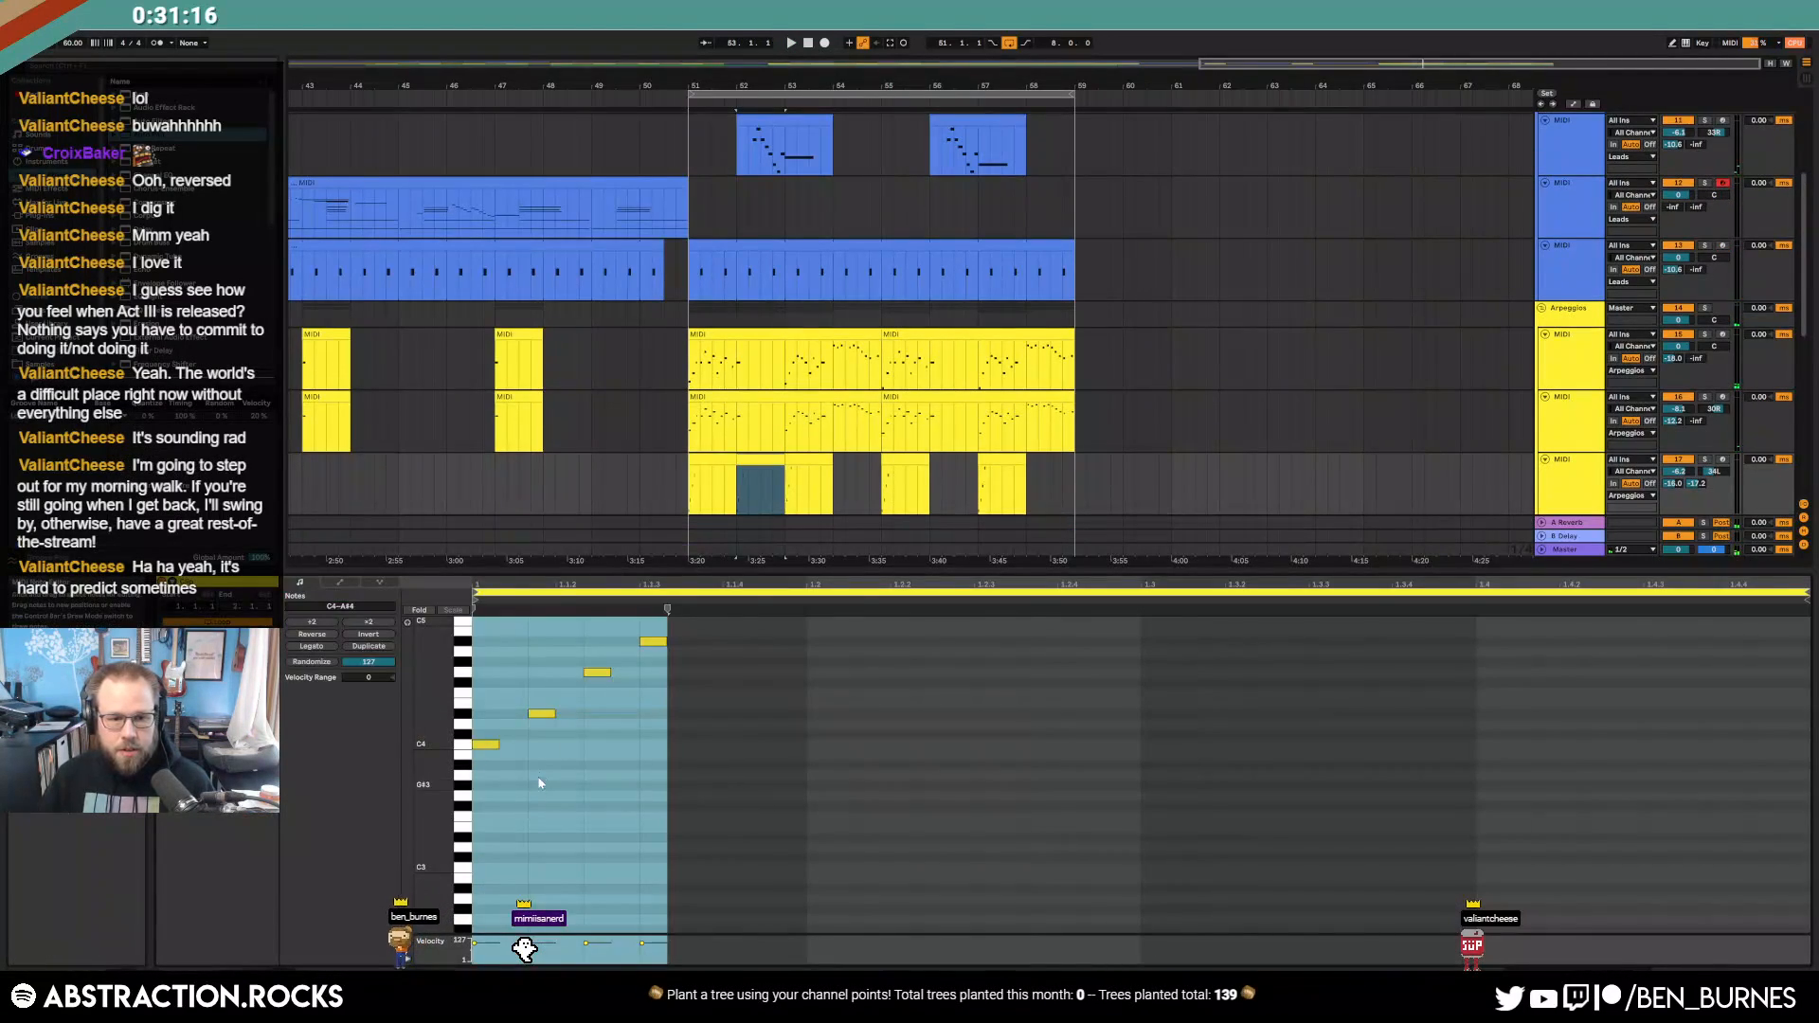
Reduce the bar 52 clip to two D#5 notes on the second and third eighth-note triplets of beat 1.
{"action": "left_click", "coordinate": [485, 744]}
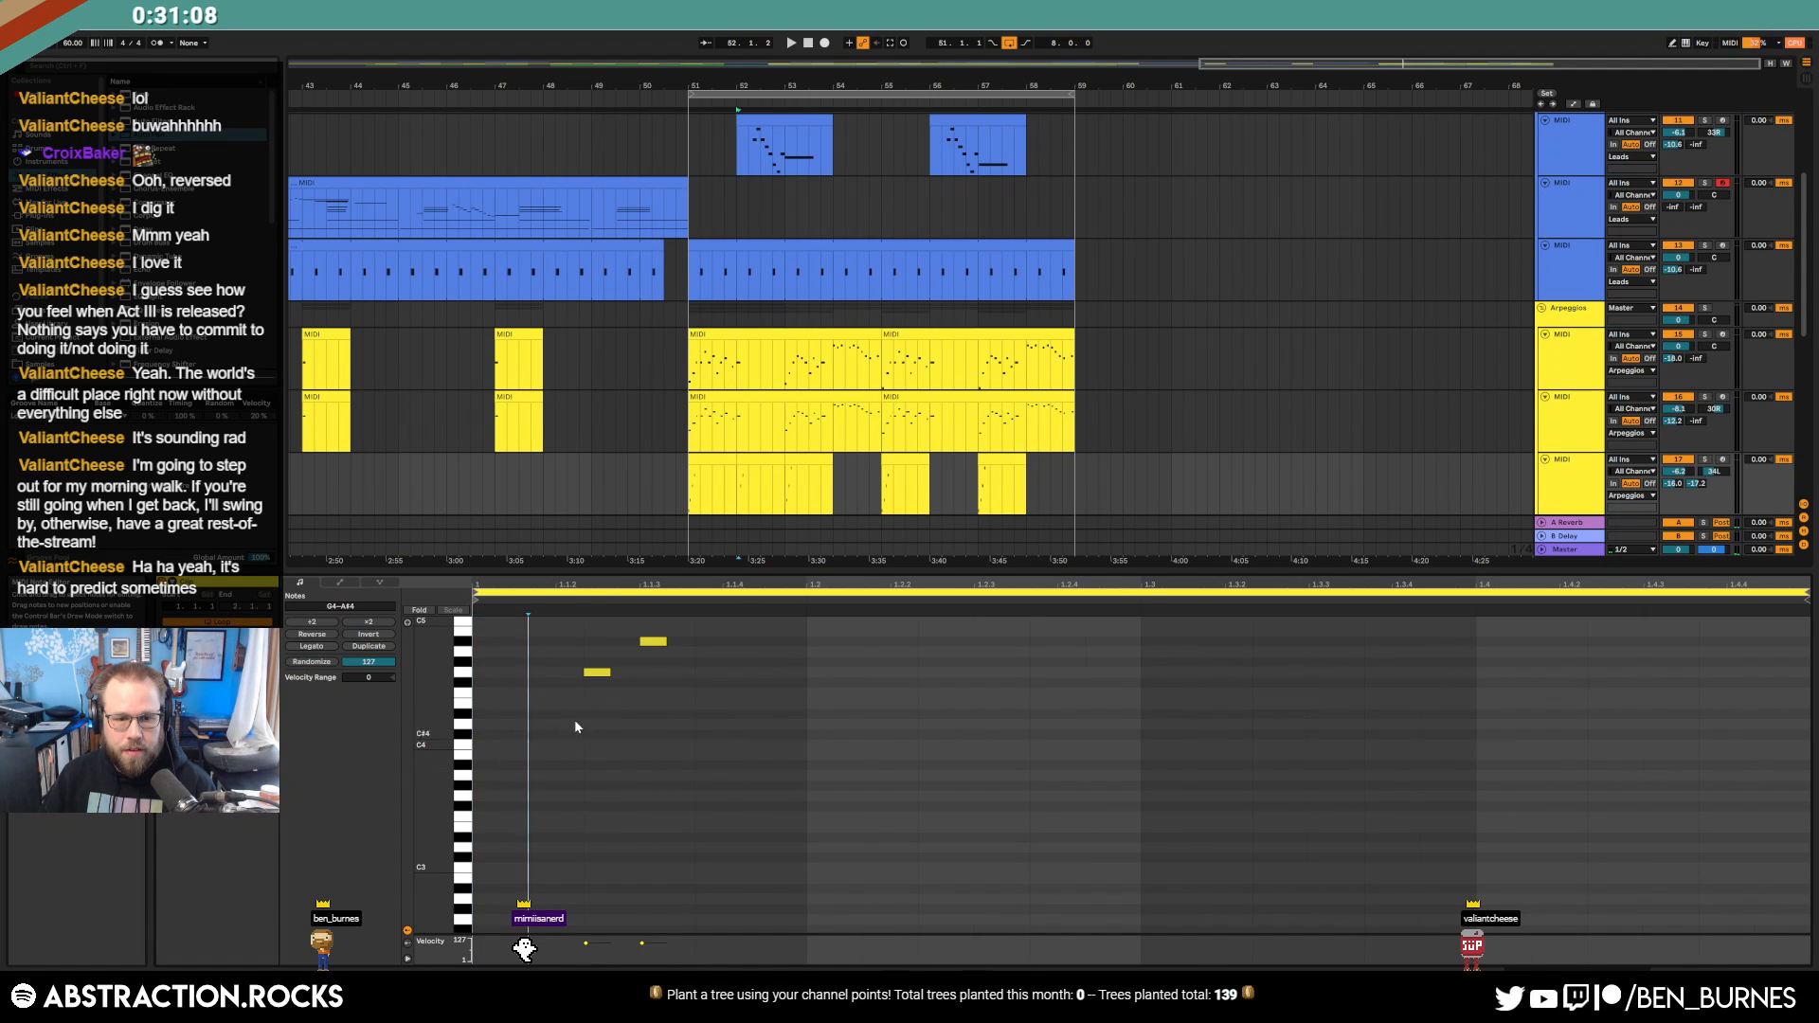
{"action": "scroll", "coordinate": [658, 739], "scroll_direction": "up", "scroll_amount": 3}
{"action": "key", "text": "Up"}
{"action": "key", "text": "Up"}
{"action": "key", "text": "Up"}
{"action": "key", "text": "Up"}
{"action": "key", "text": "Up"}
{"action": "key", "text": "Up"}
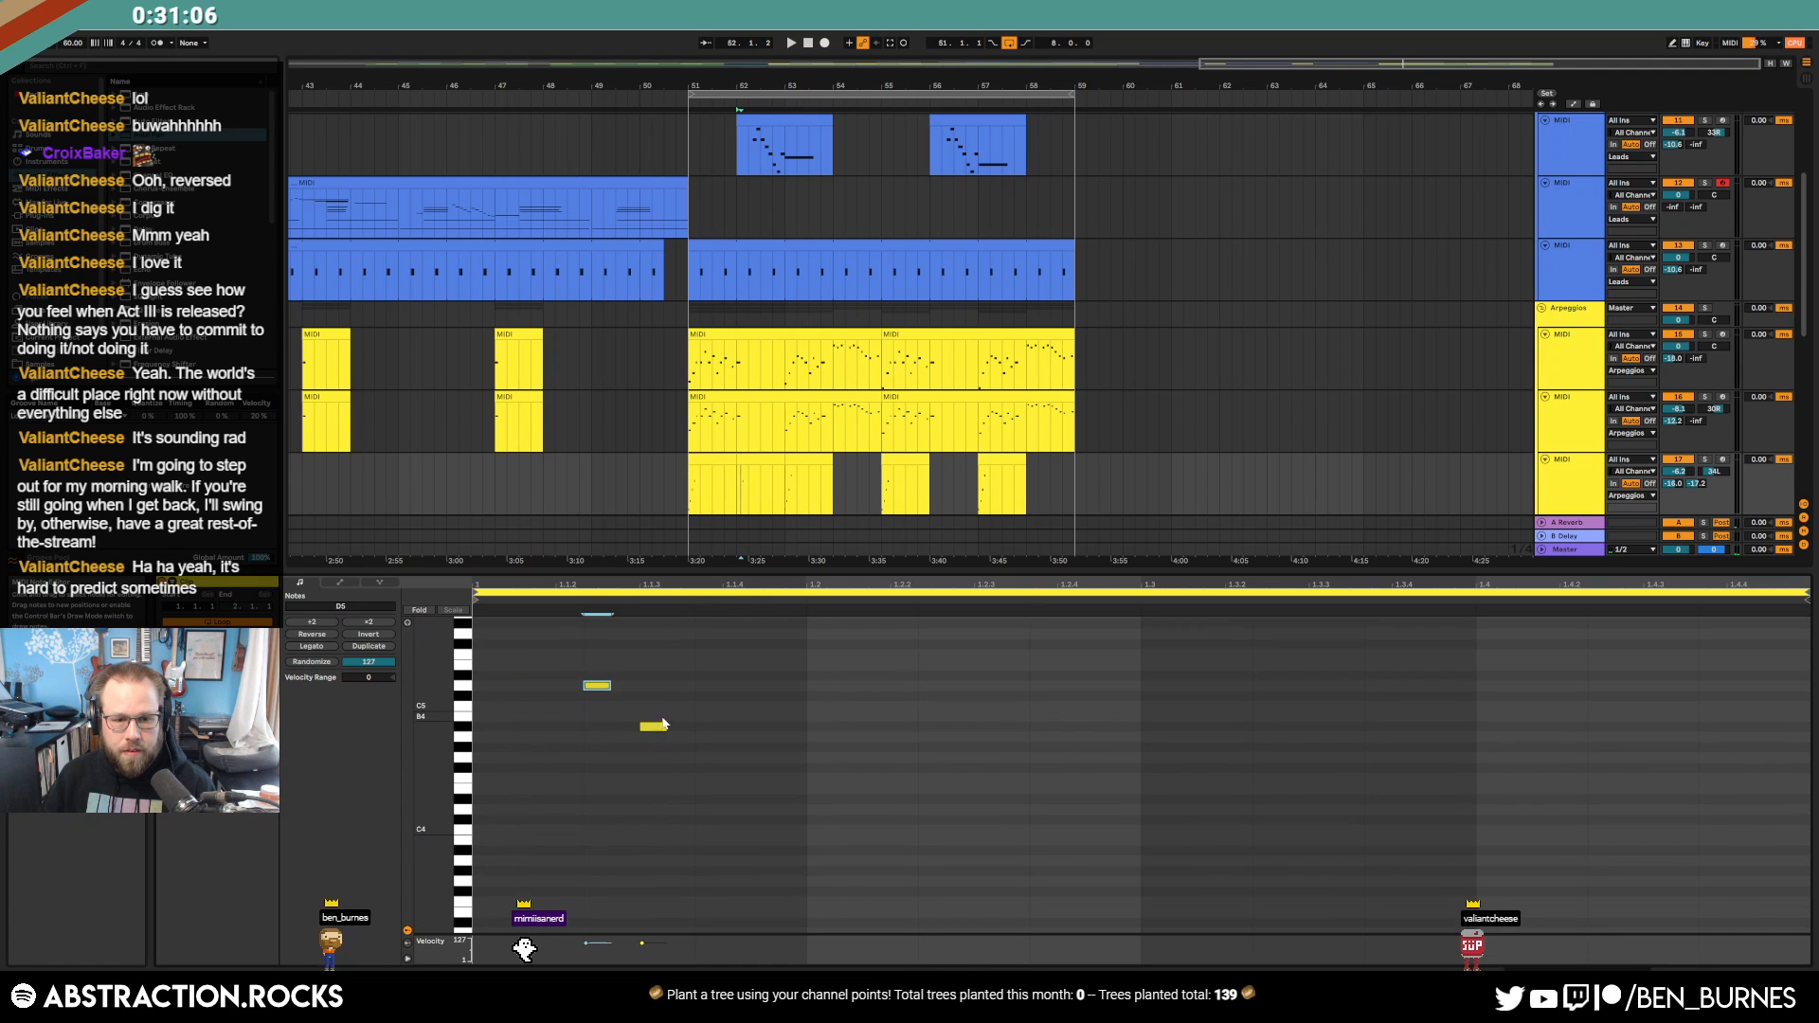
{"action": "left_click_drag", "start_coordinate": [663, 724], "coordinate": [705, 683]}
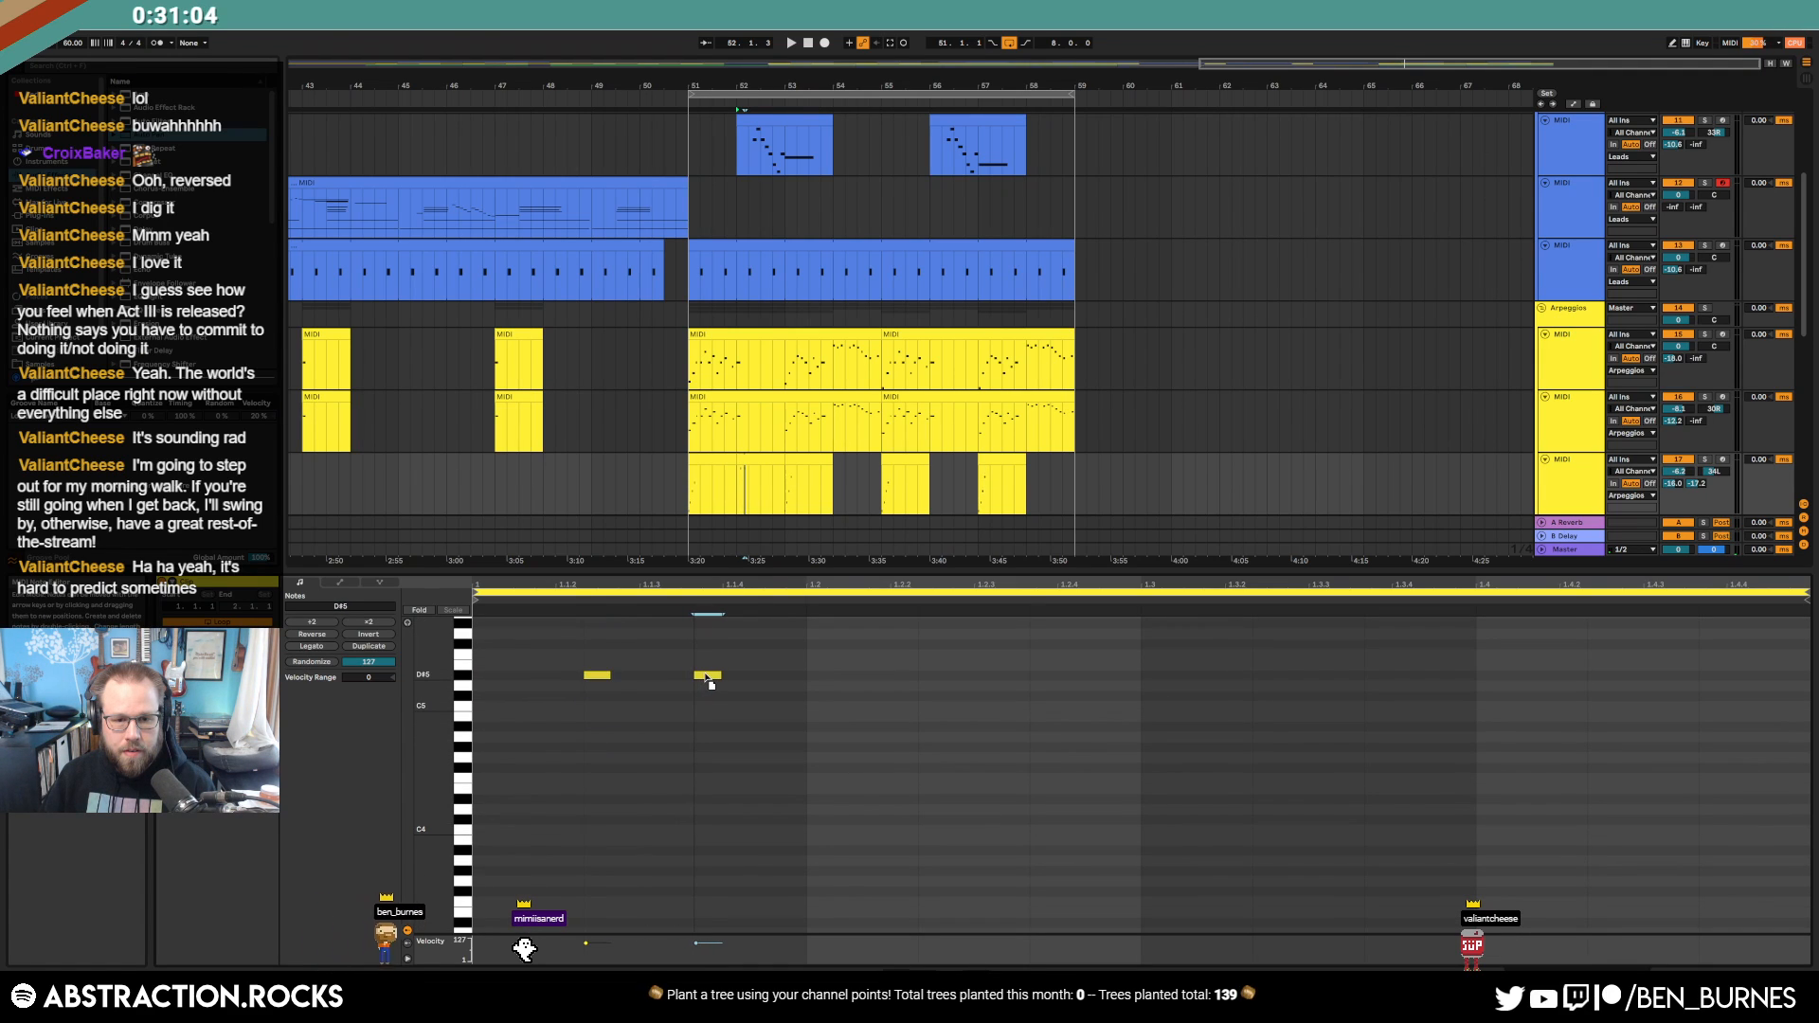
Duplicate the pair of D#5 notes onto beats 2, 3 and 4 of the bar and play the result.
{"action": "left_click_drag", "start_coordinate": [805, 656], "coordinate": [468, 701]}
{"action": "key", "text": "ctrl+d"}
{"action": "key", "text": "ctrl+d"}
{"action": "key", "text": "ctrl+d"}
{"action": "key", "text": "space"}
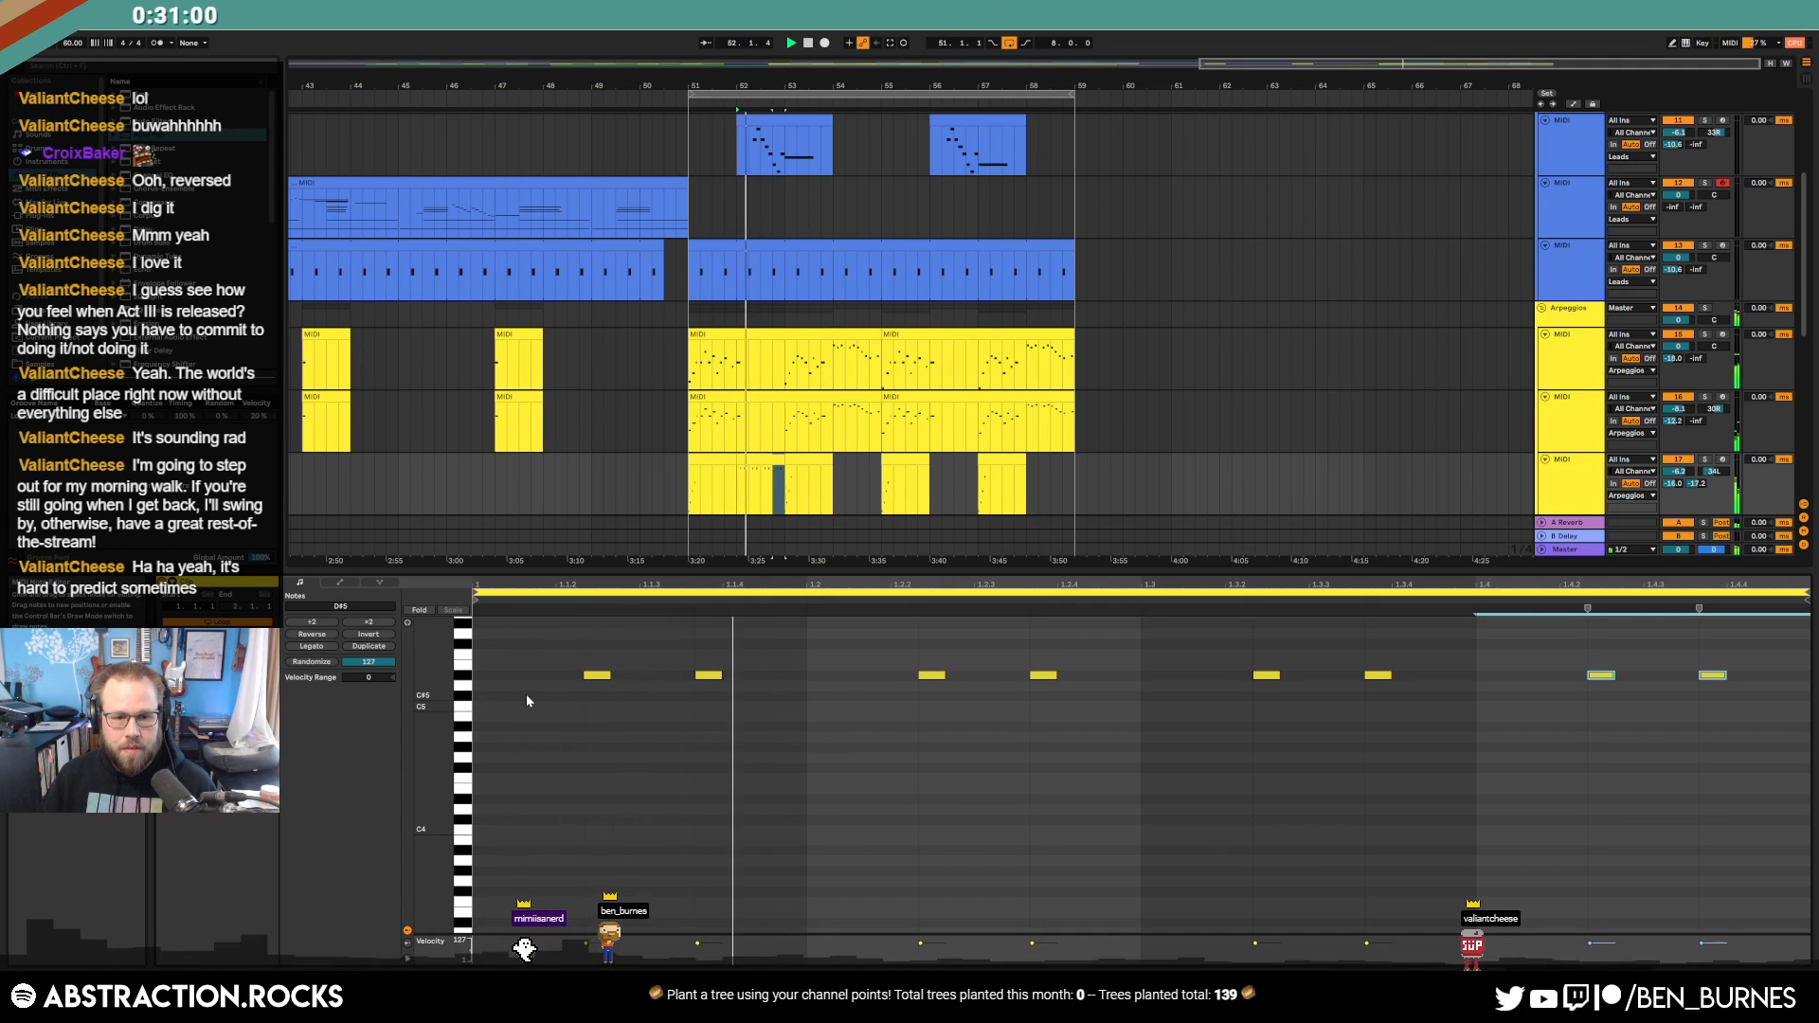
Lower the note pairs on beats 3 and 4 of the bar 52 clip to D5.
{"action": "left_click", "coordinate": [1307, 688]}
{"action": "left_click_drag", "start_coordinate": [1379, 703], "coordinate": [1394, 708]}
{"action": "key", "text": "Down"}
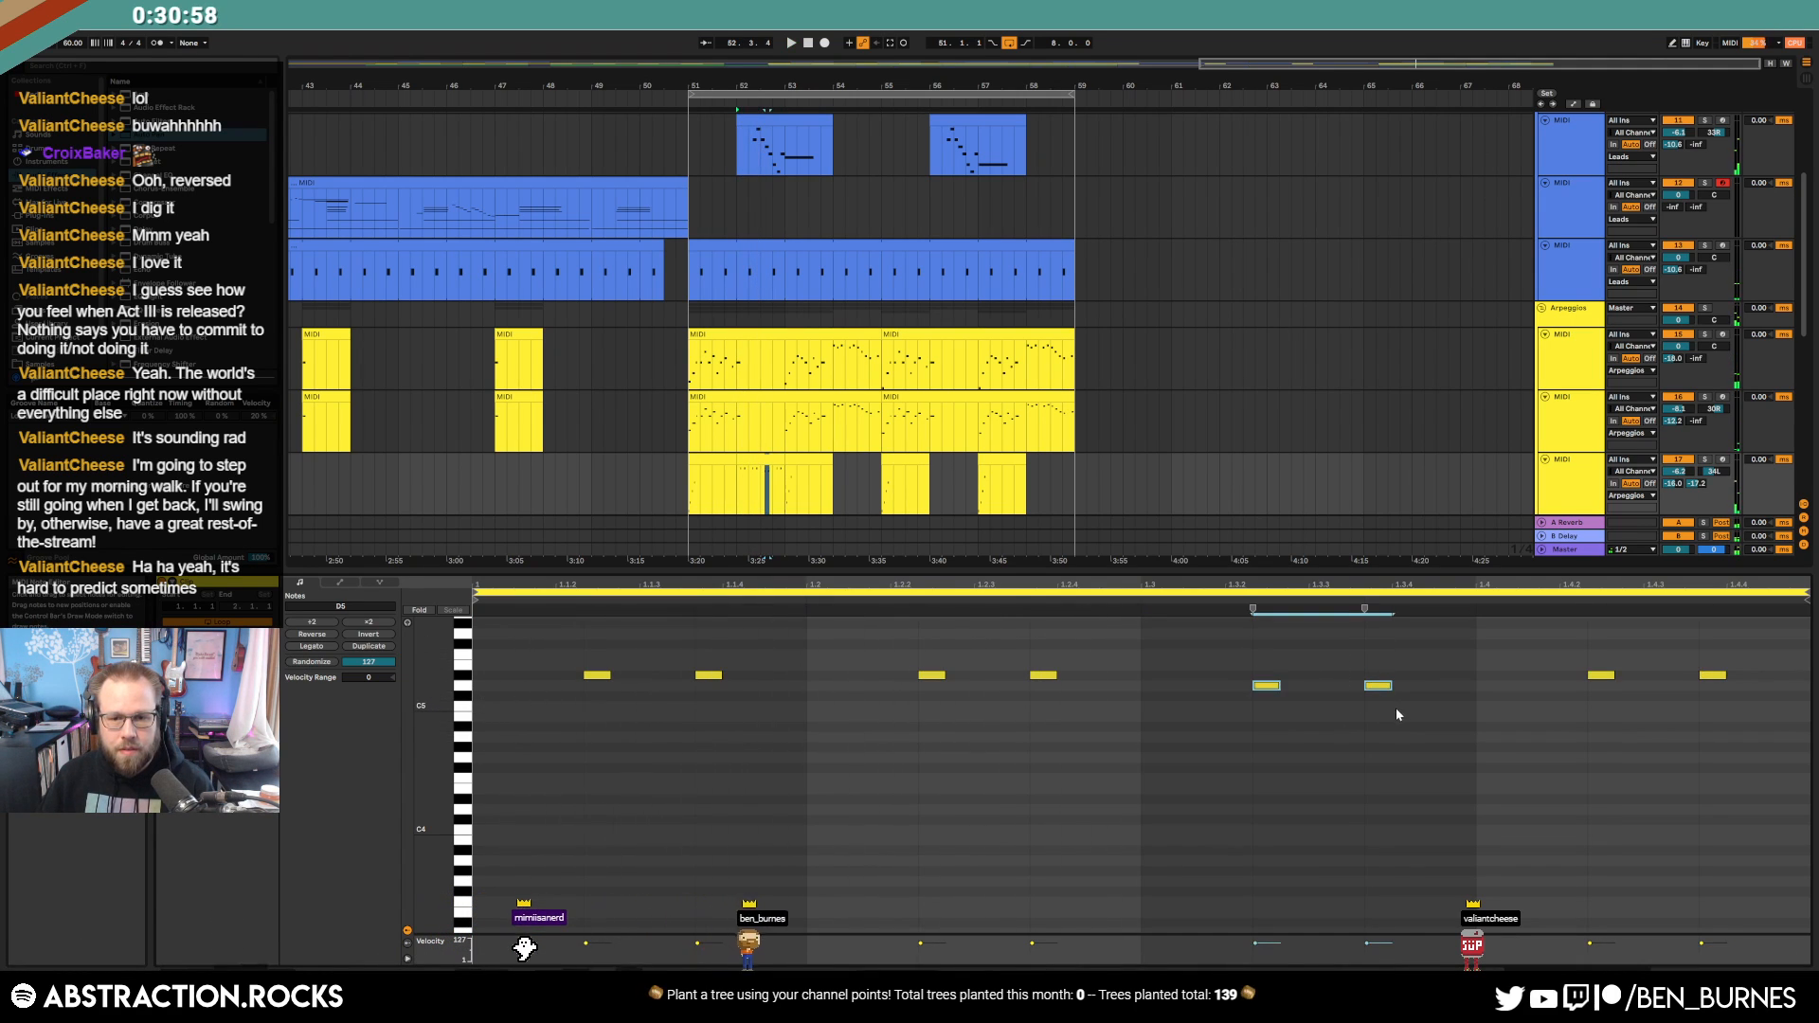
{"action": "left_click_drag", "start_coordinate": [1572, 659], "coordinate": [1760, 696]}
{"action": "key", "text": "Down"}
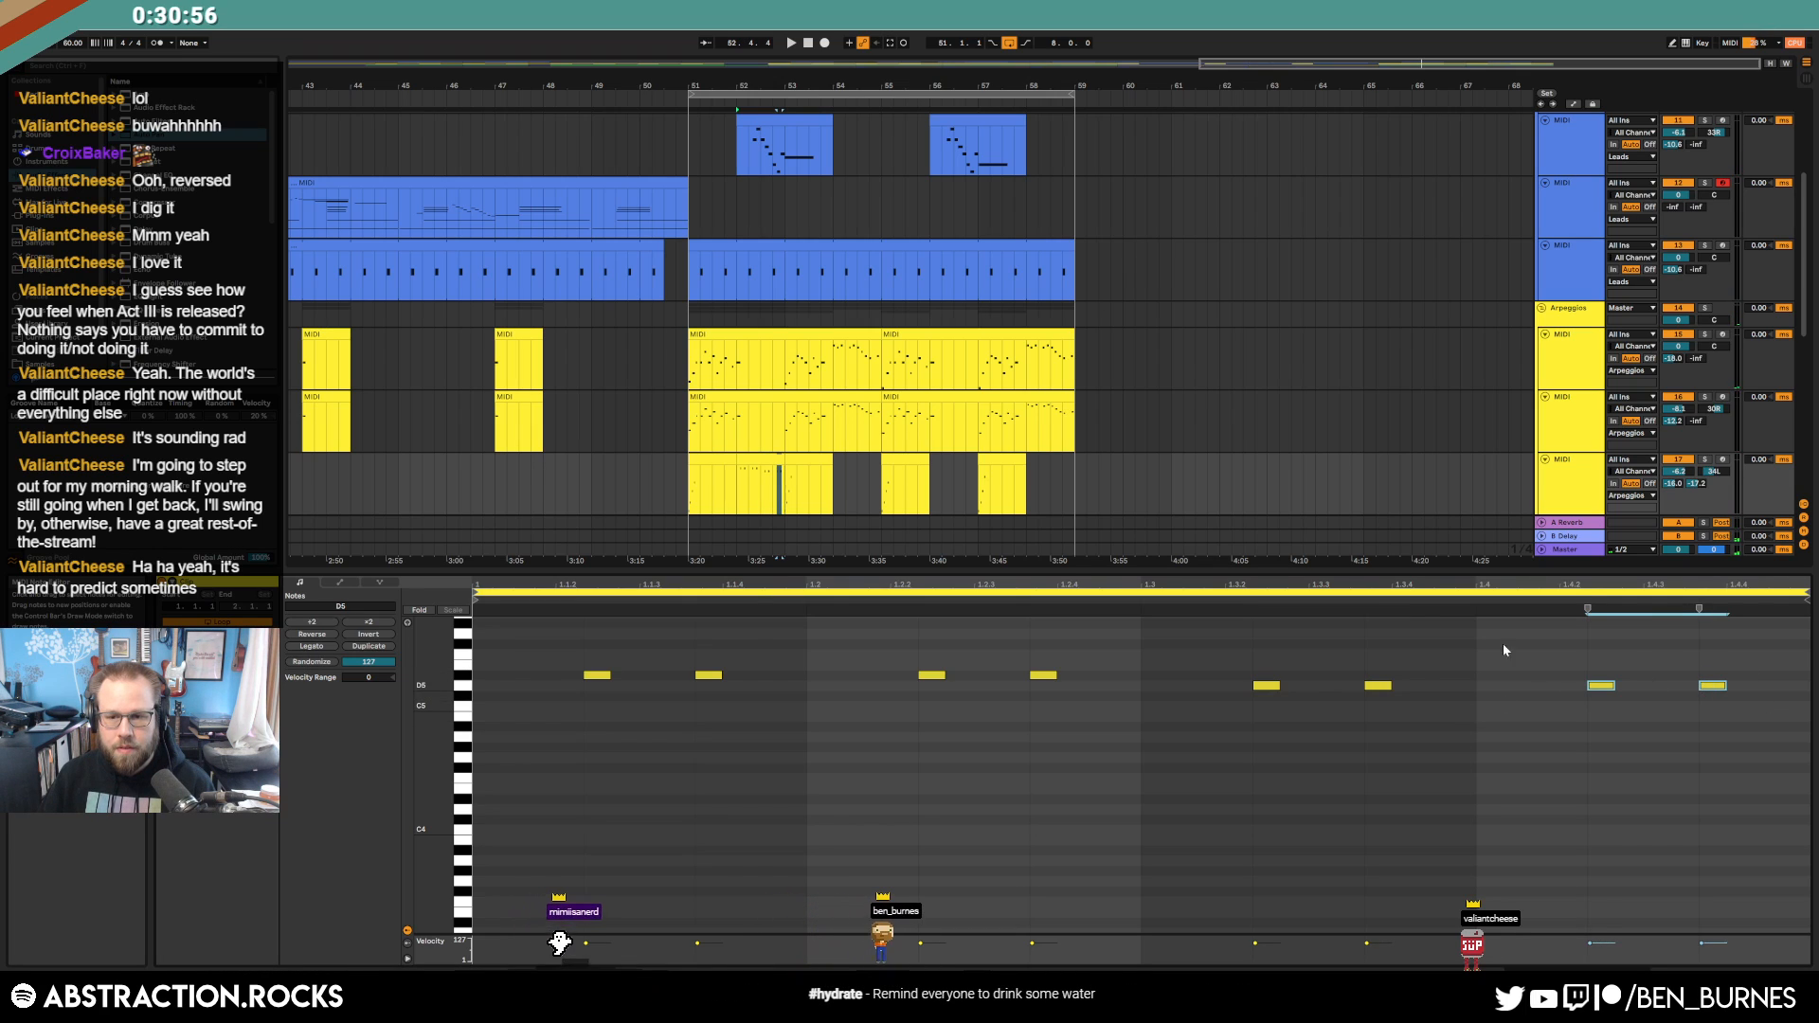
Copy the edited bar 52 arpeggio clip into the gap at bar 54.
{"action": "left_click_drag", "start_coordinate": [785, 464], "coordinate": [739, 472]}
{"action": "key", "text": "ctrl+c"}
{"action": "left_click", "coordinate": [834, 472]}
{"action": "key", "text": "ctrl+v"}
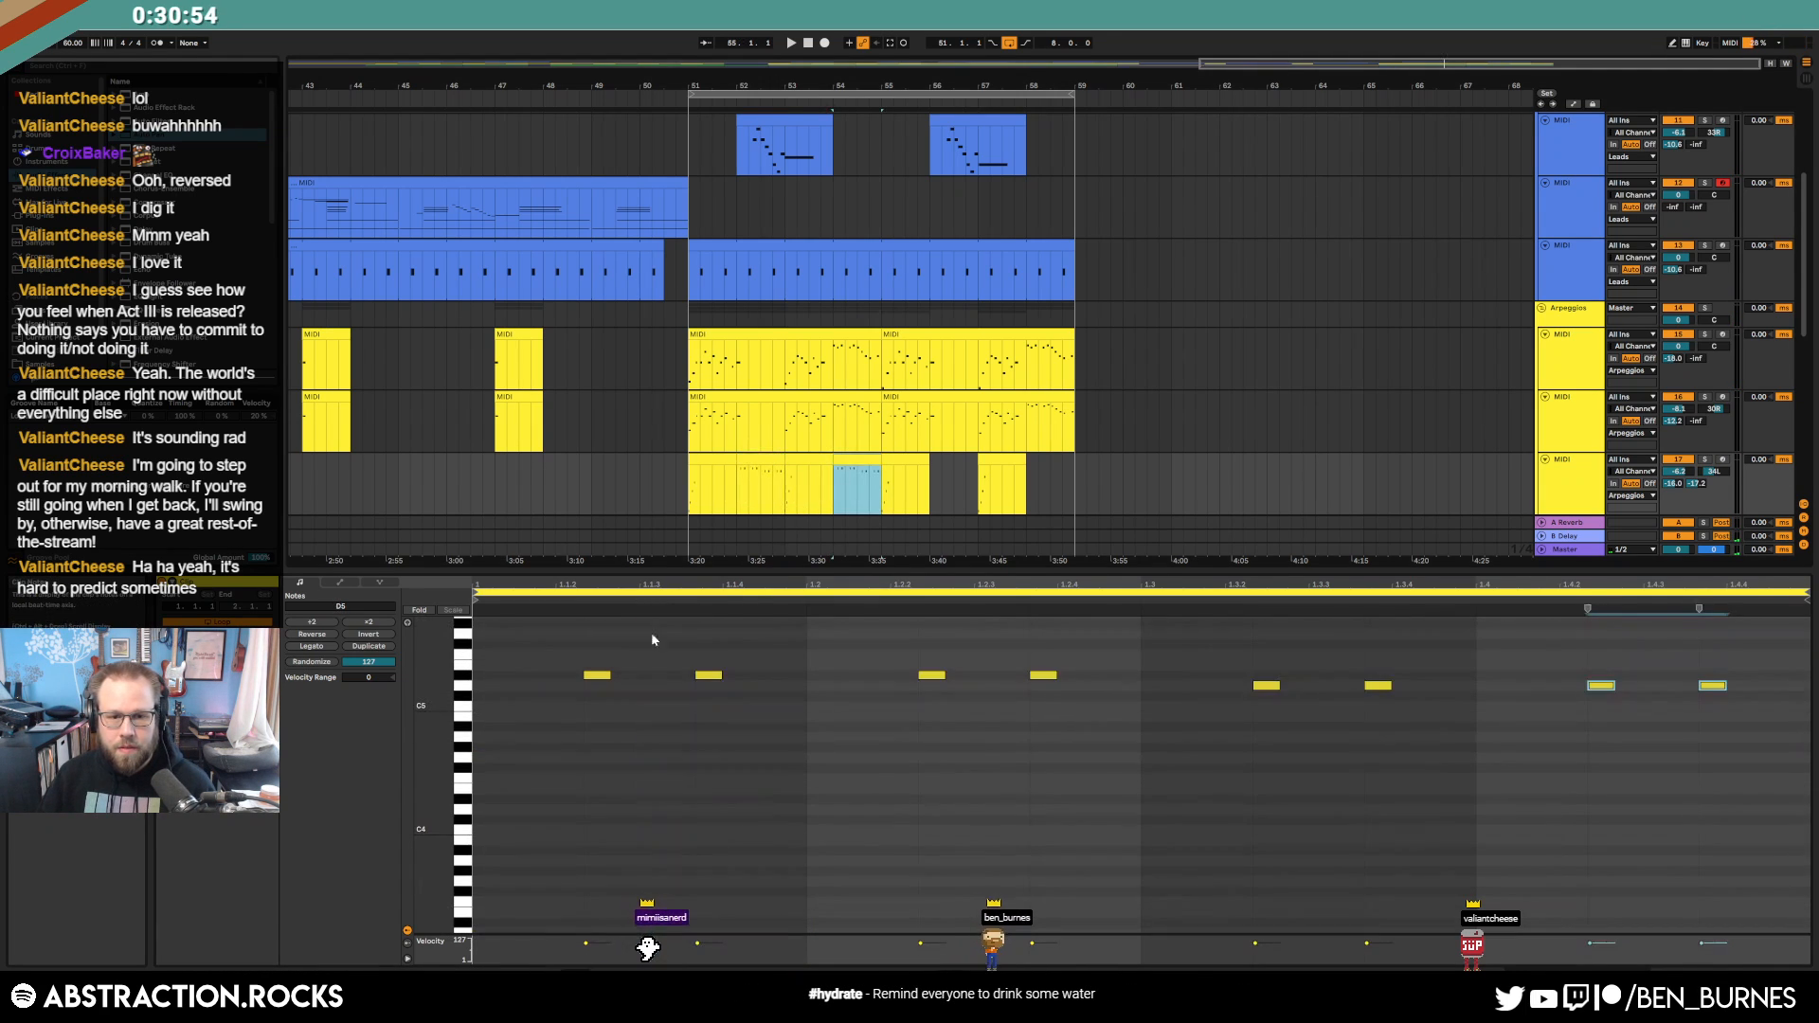
In the bar 54 copy, lower the notes on beats 1 and 2 to D5 and those on beats 3 and 4 to C5.
{"action": "left_click_drag", "start_coordinate": [568, 642], "coordinate": [1088, 726]}
{"action": "key", "text": "Down"}
{"action": "left_click_drag", "start_coordinate": [1241, 648], "coordinate": [1738, 731]}
{"action": "key", "text": "Down"}
{"action": "key", "text": "Down"}
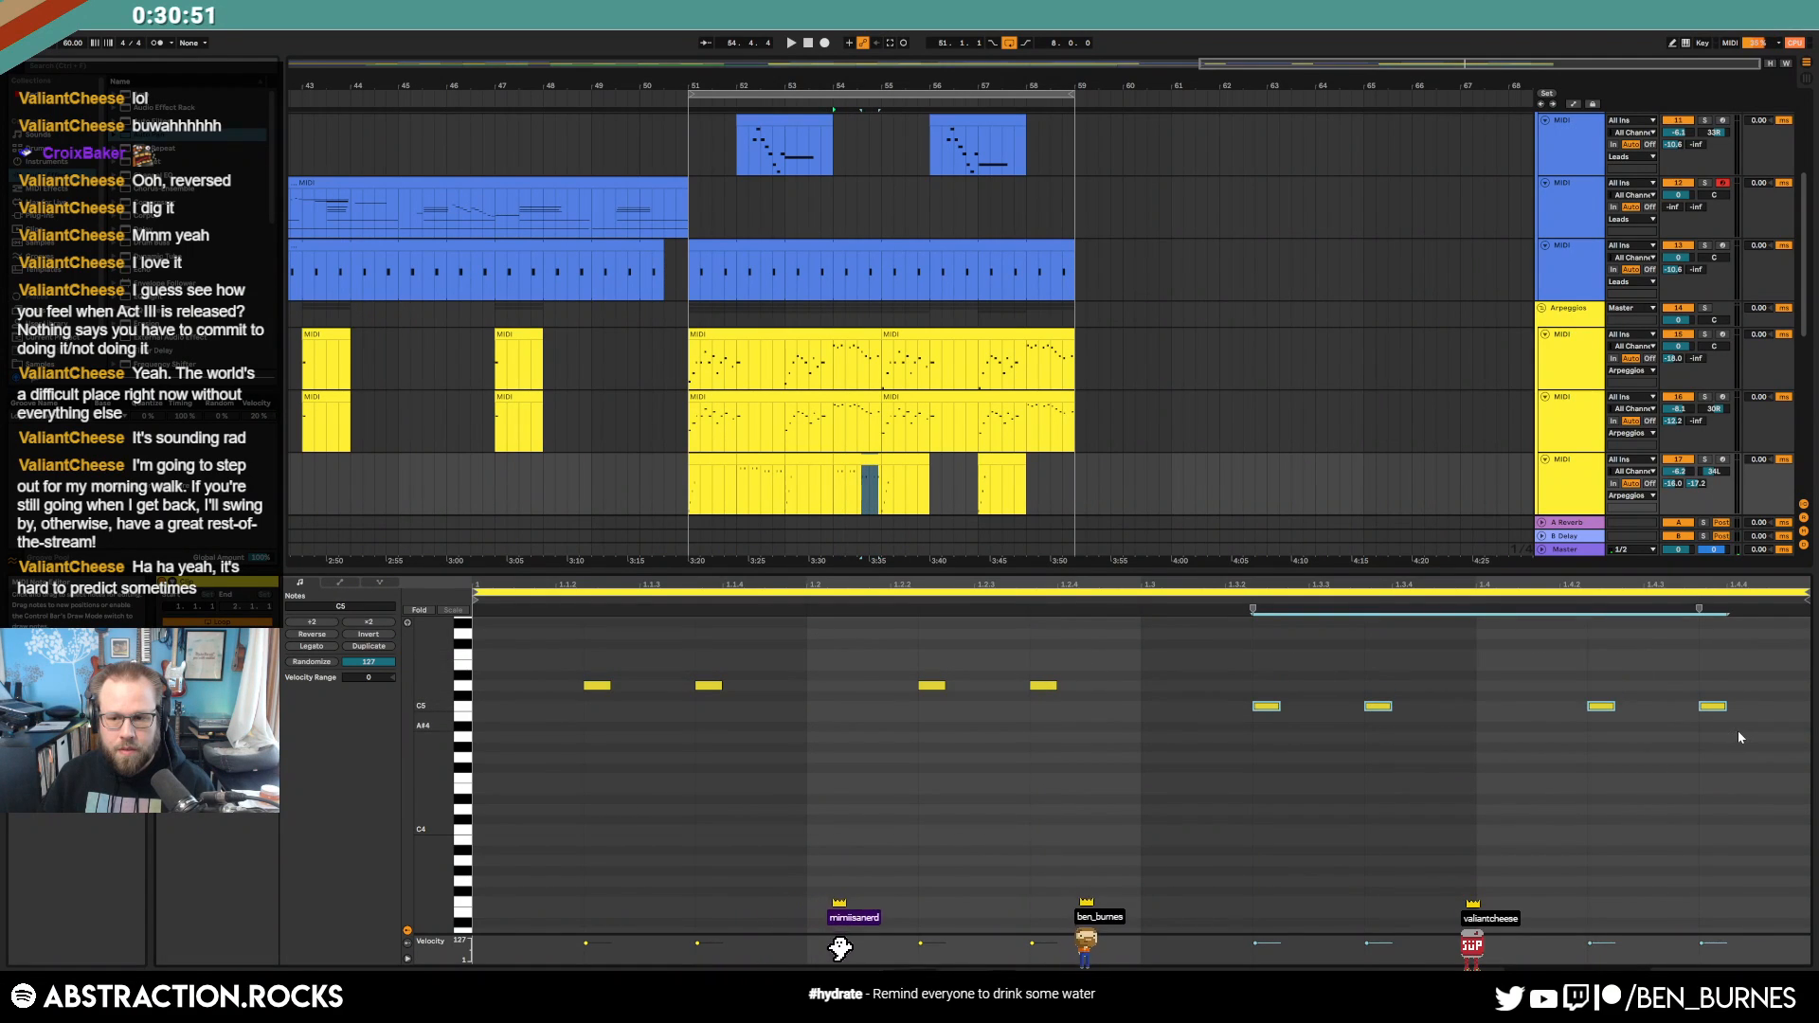
Audition the arpeggio from bar 51 and delete the added clips at bars 52 and 54.
{"action": "left_click", "coordinate": [713, 463]}
{"action": "key", "text": "space"}
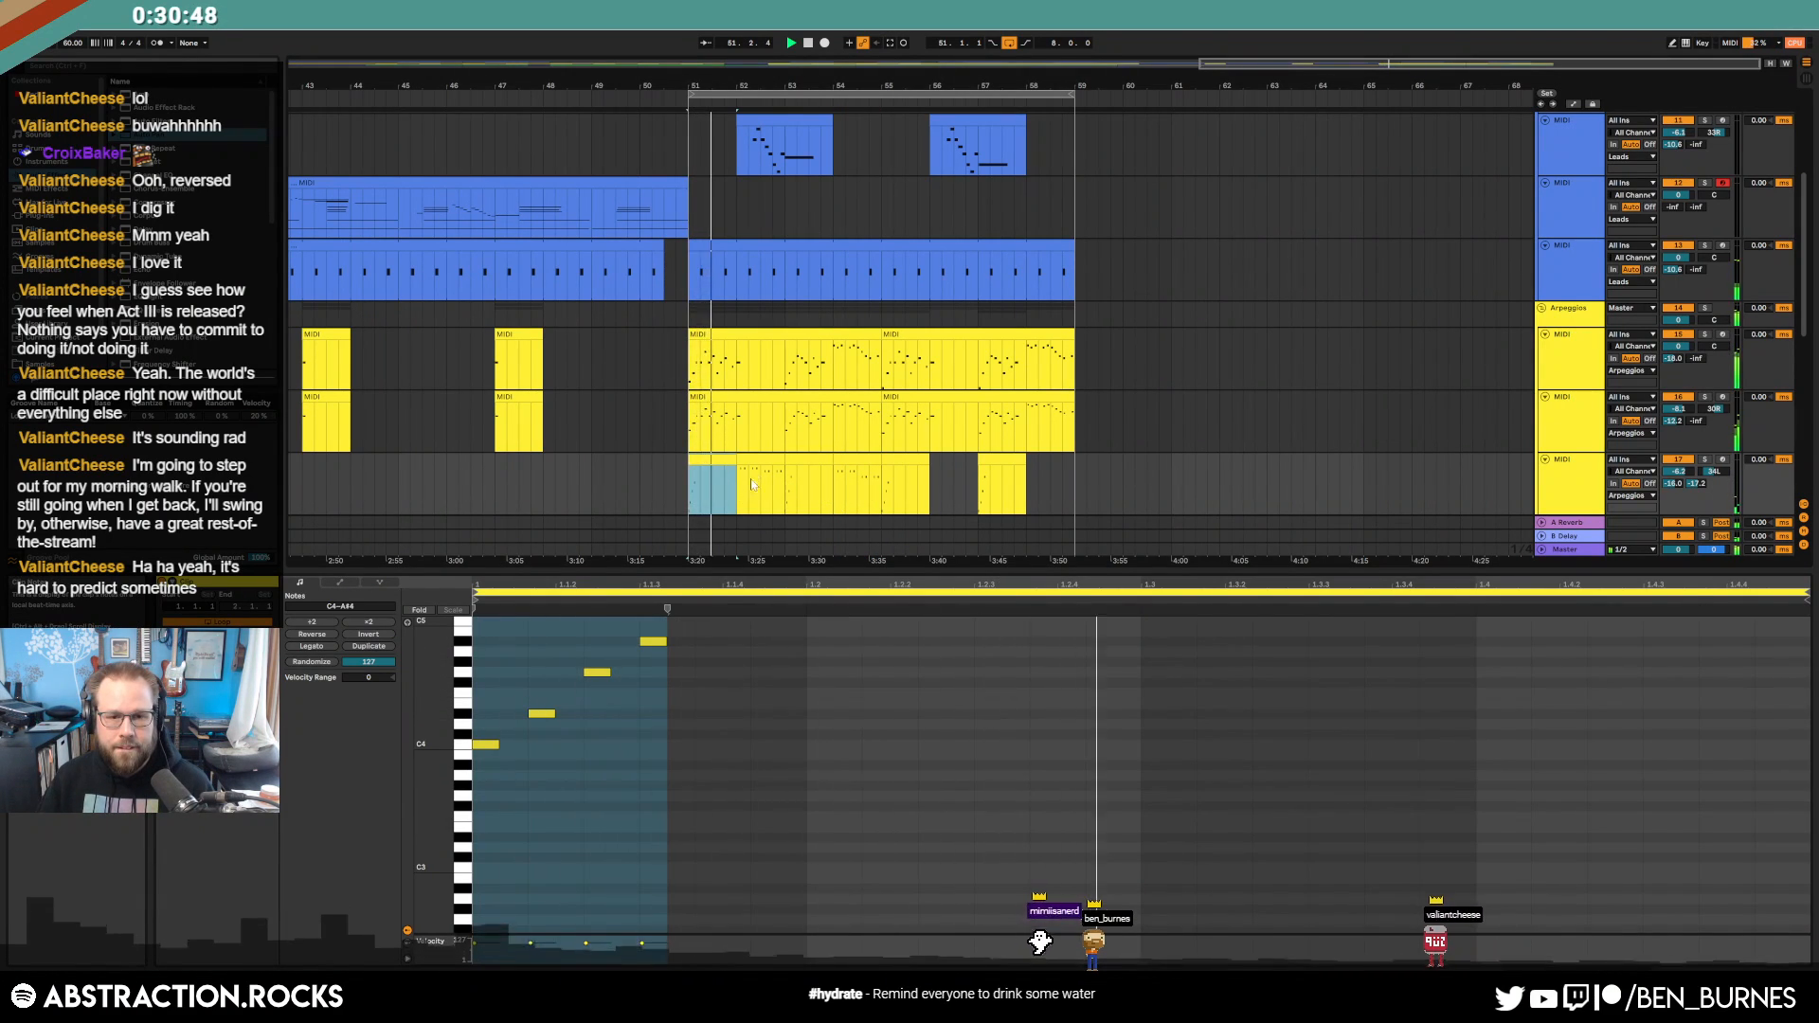
{"action": "left_click", "coordinate": [754, 459]}
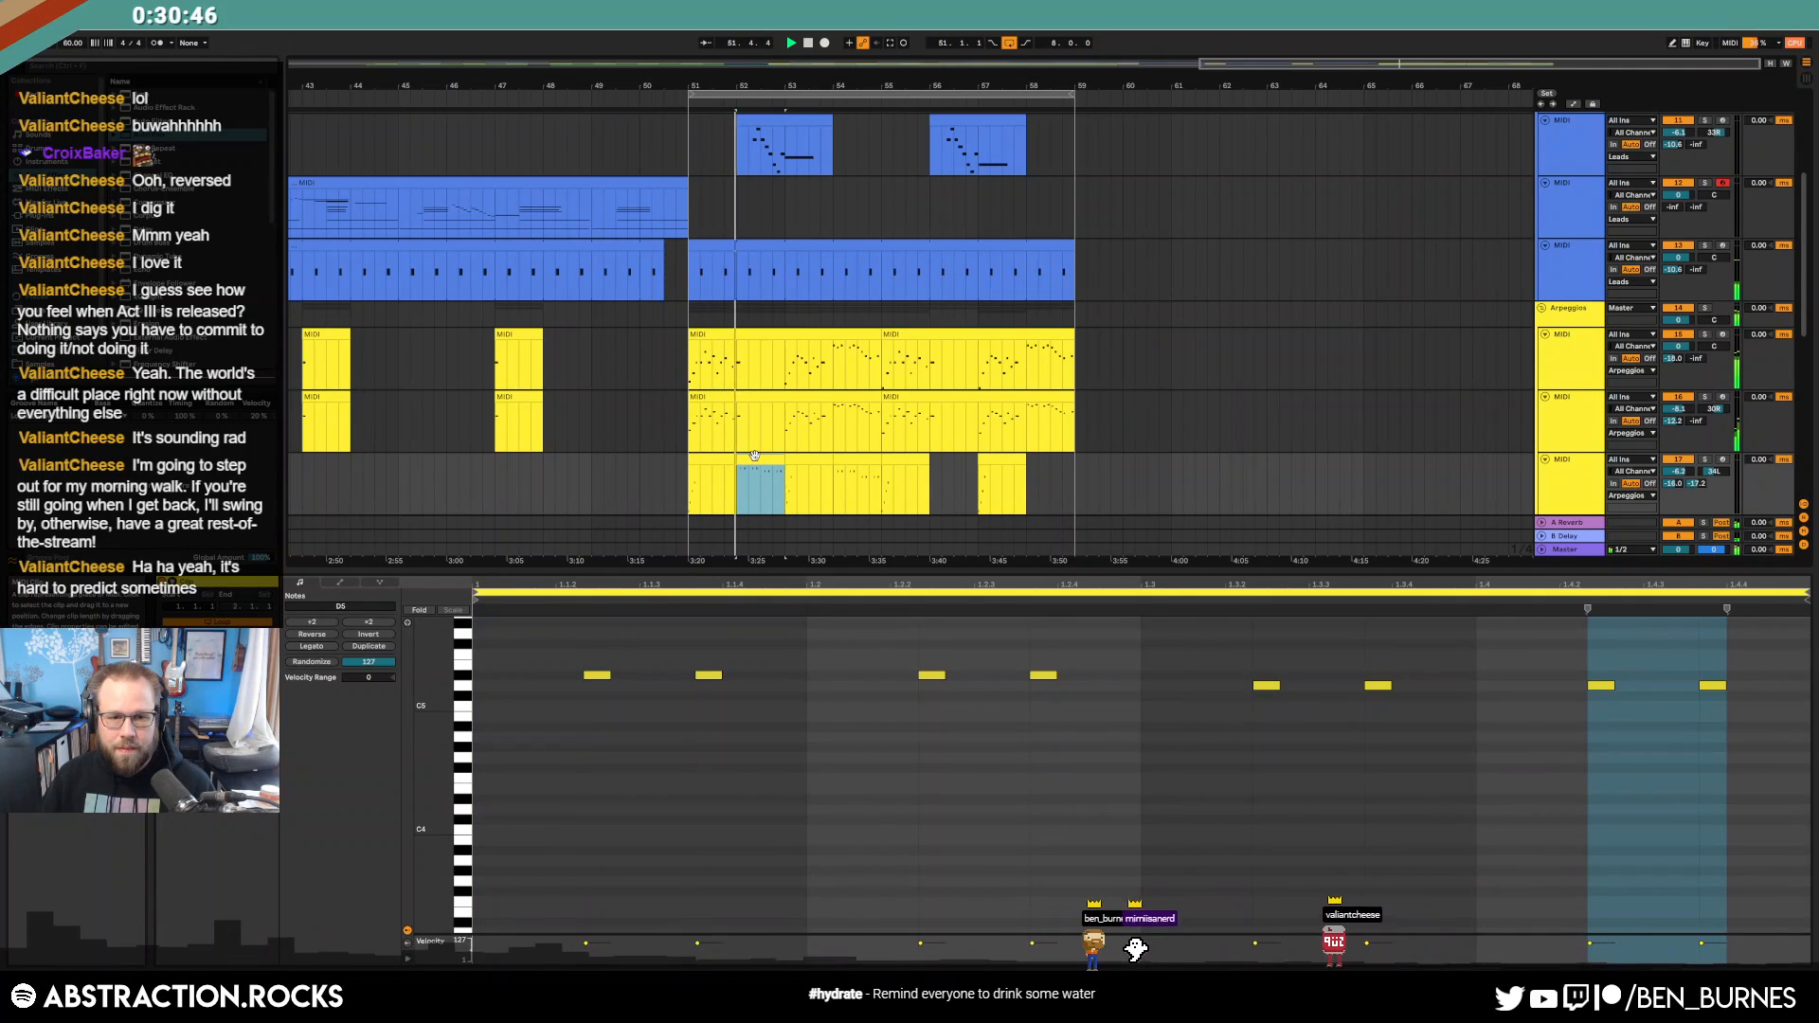
{"action": "left_click_drag", "start_coordinate": [524, 640], "coordinate": [1713, 787]}
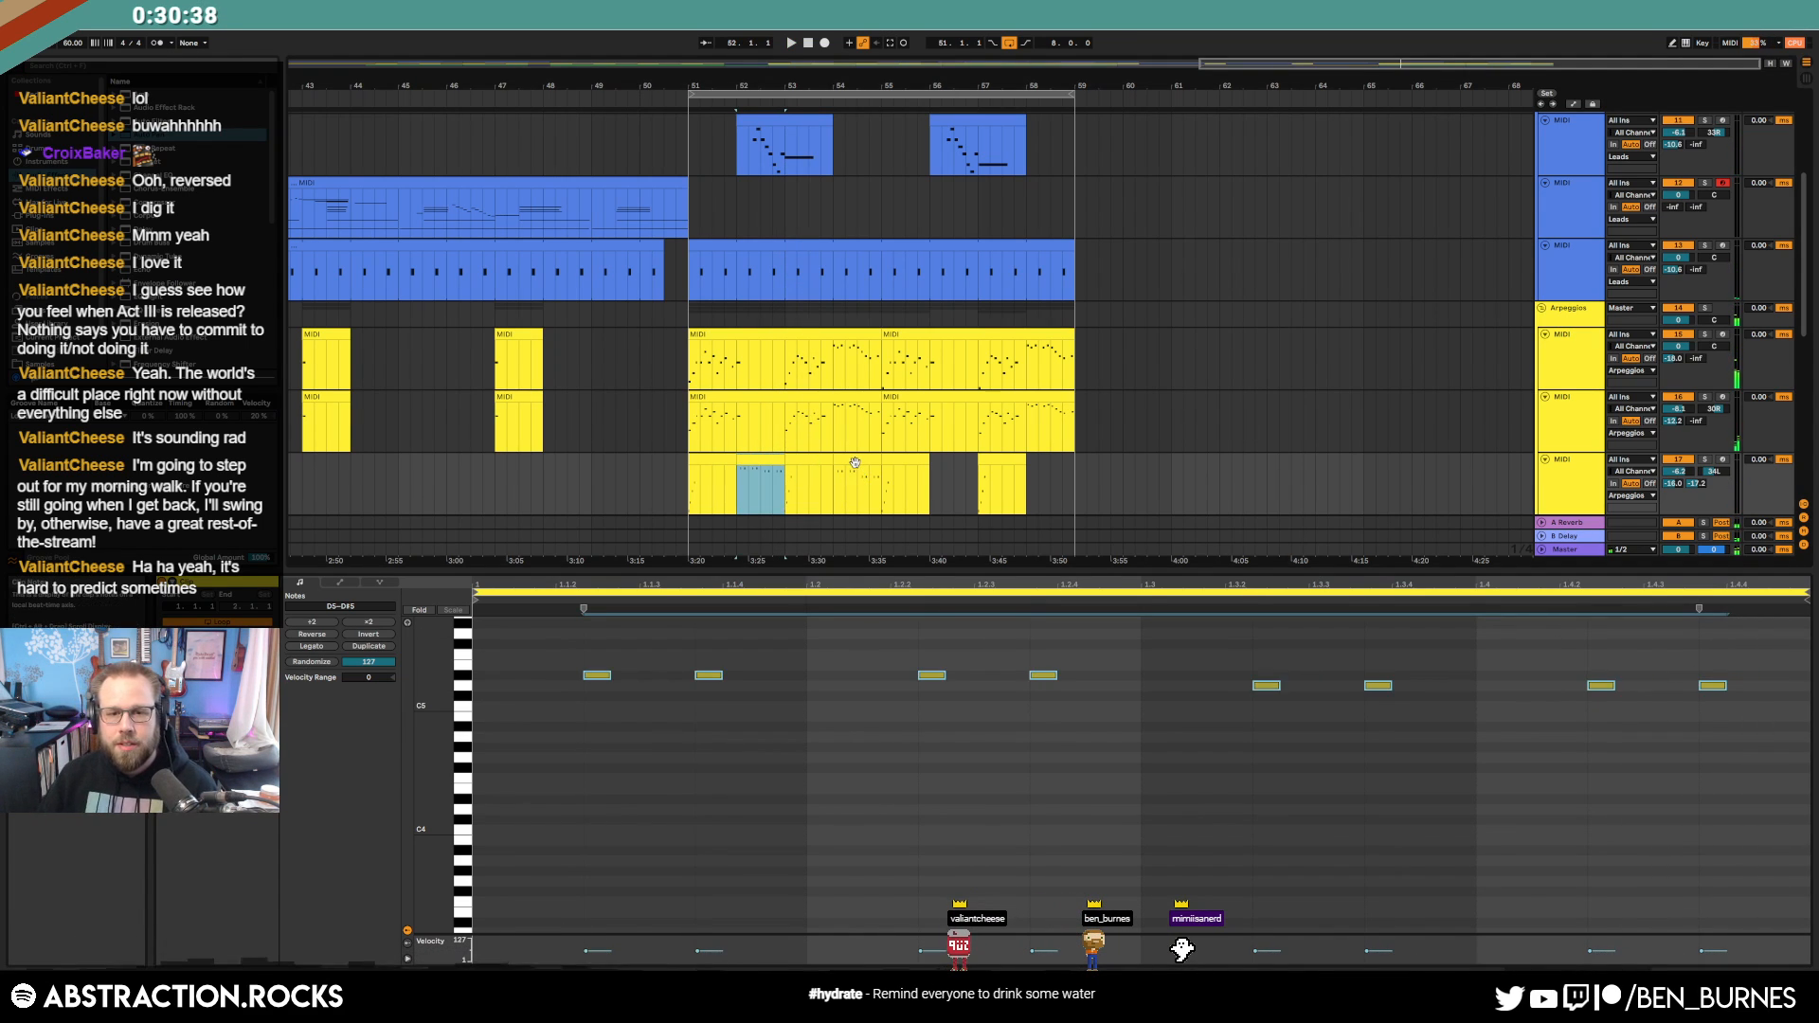
{"action": "left_click_drag", "start_coordinate": [758, 454], "coordinate": [854, 462]}
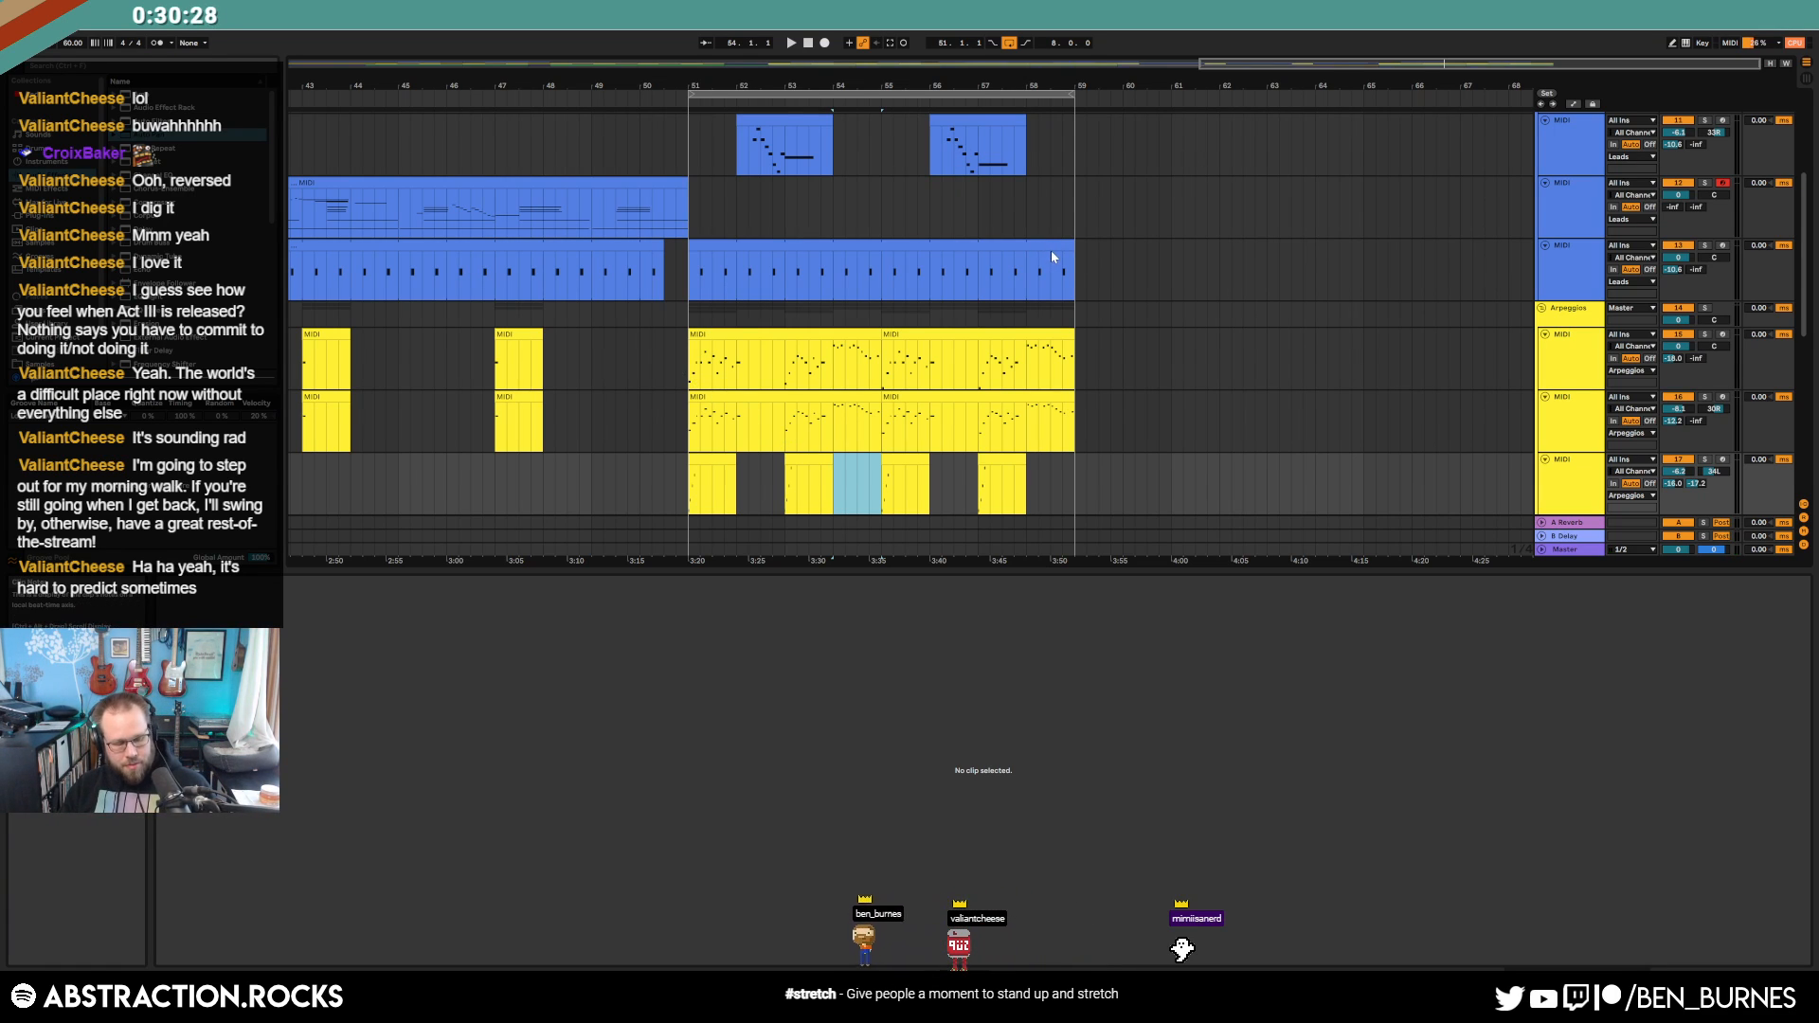
Delete the two clips at bars 52 and 56 on the second Leads track.
{"action": "key", "text": "shift+Tab"}
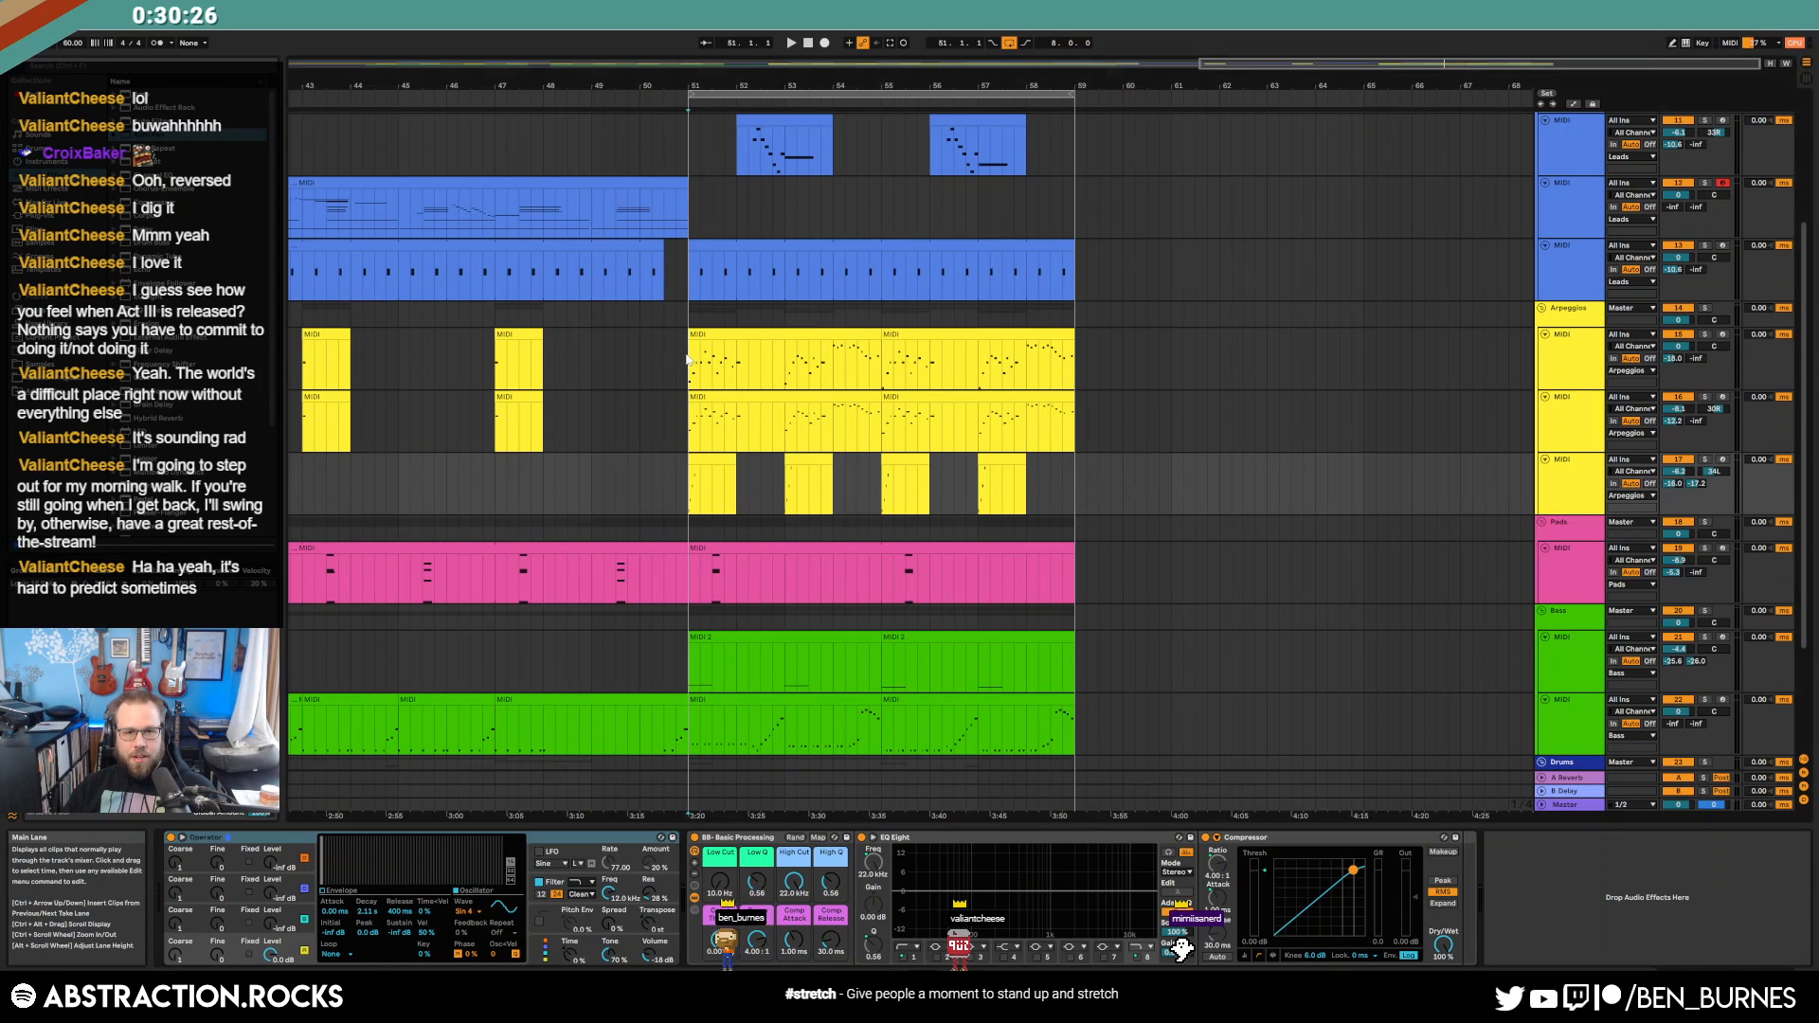
{"action": "left_click", "coordinate": [741, 372]}
{"action": "left_click_drag", "start_coordinate": [741, 372], "coordinate": [782, 370]}
{"action": "scroll", "coordinate": [778, 431], "scroll_direction": "up", "scroll_amount": 2}
{"action": "scroll", "coordinate": [779, 431], "scroll_direction": "up", "scroll_amount": 2}
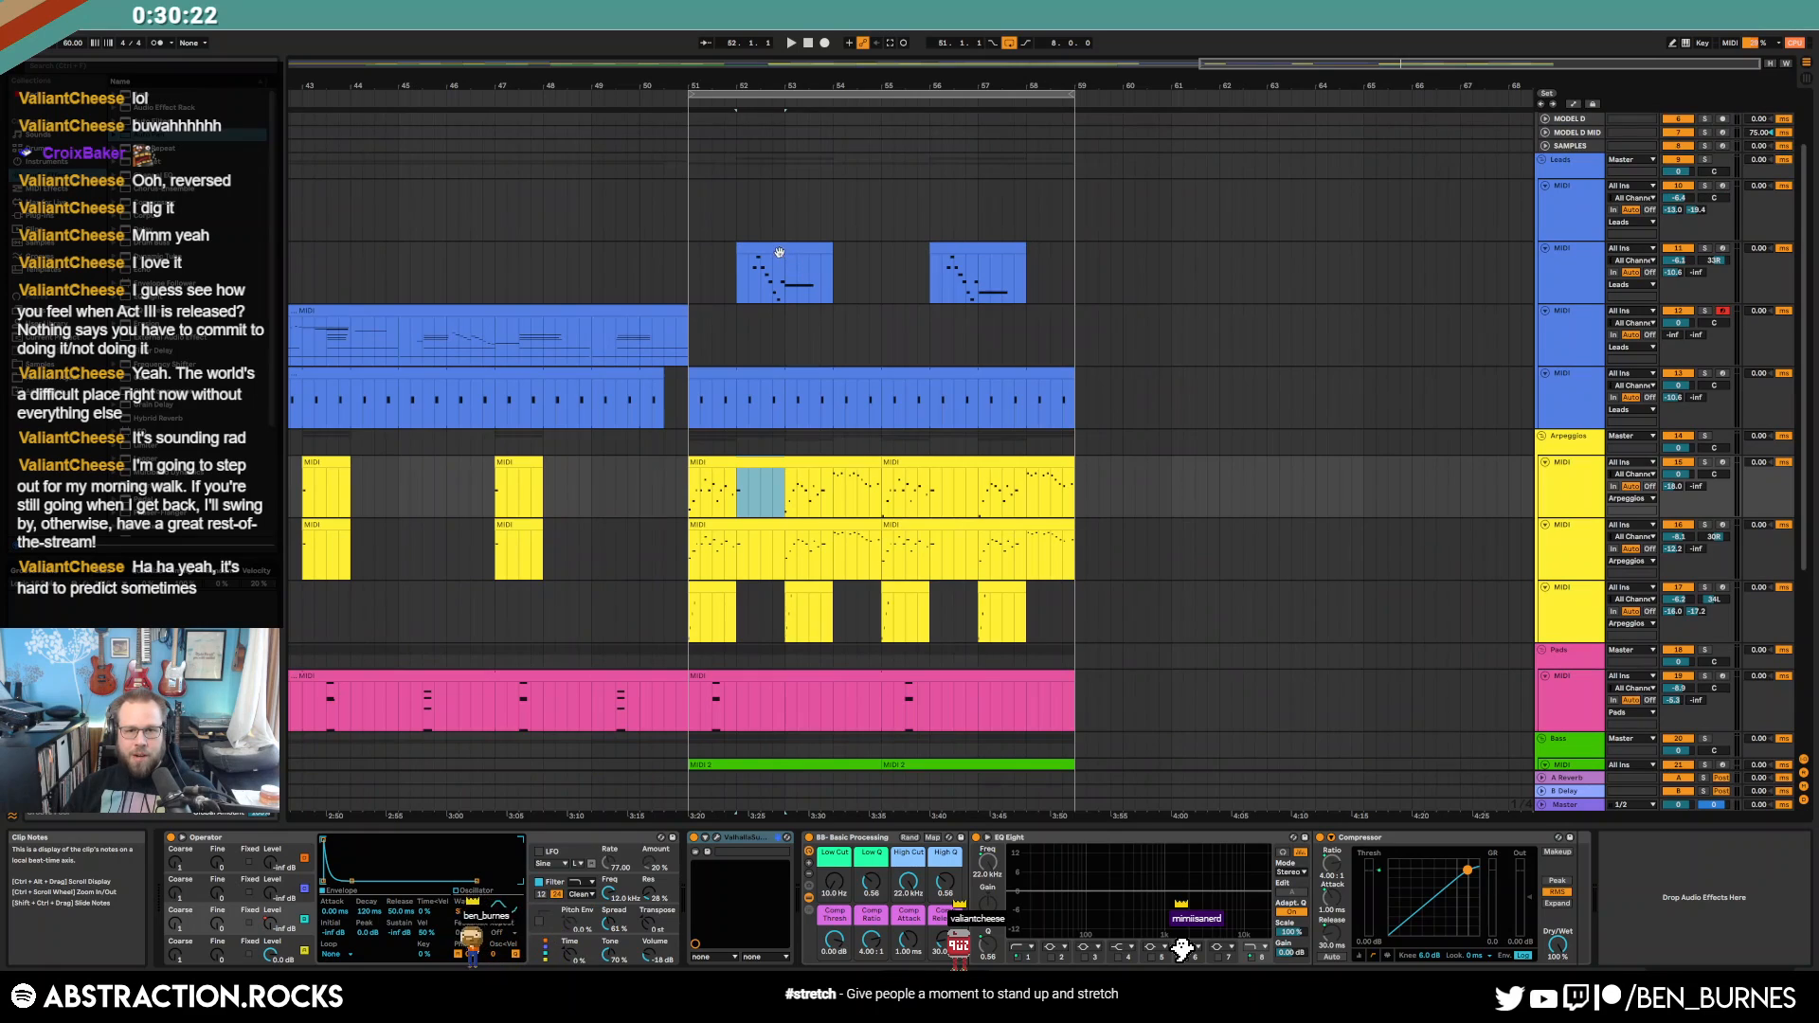
{"action": "left_click_drag", "start_coordinate": [747, 259], "coordinate": [1037, 270]}
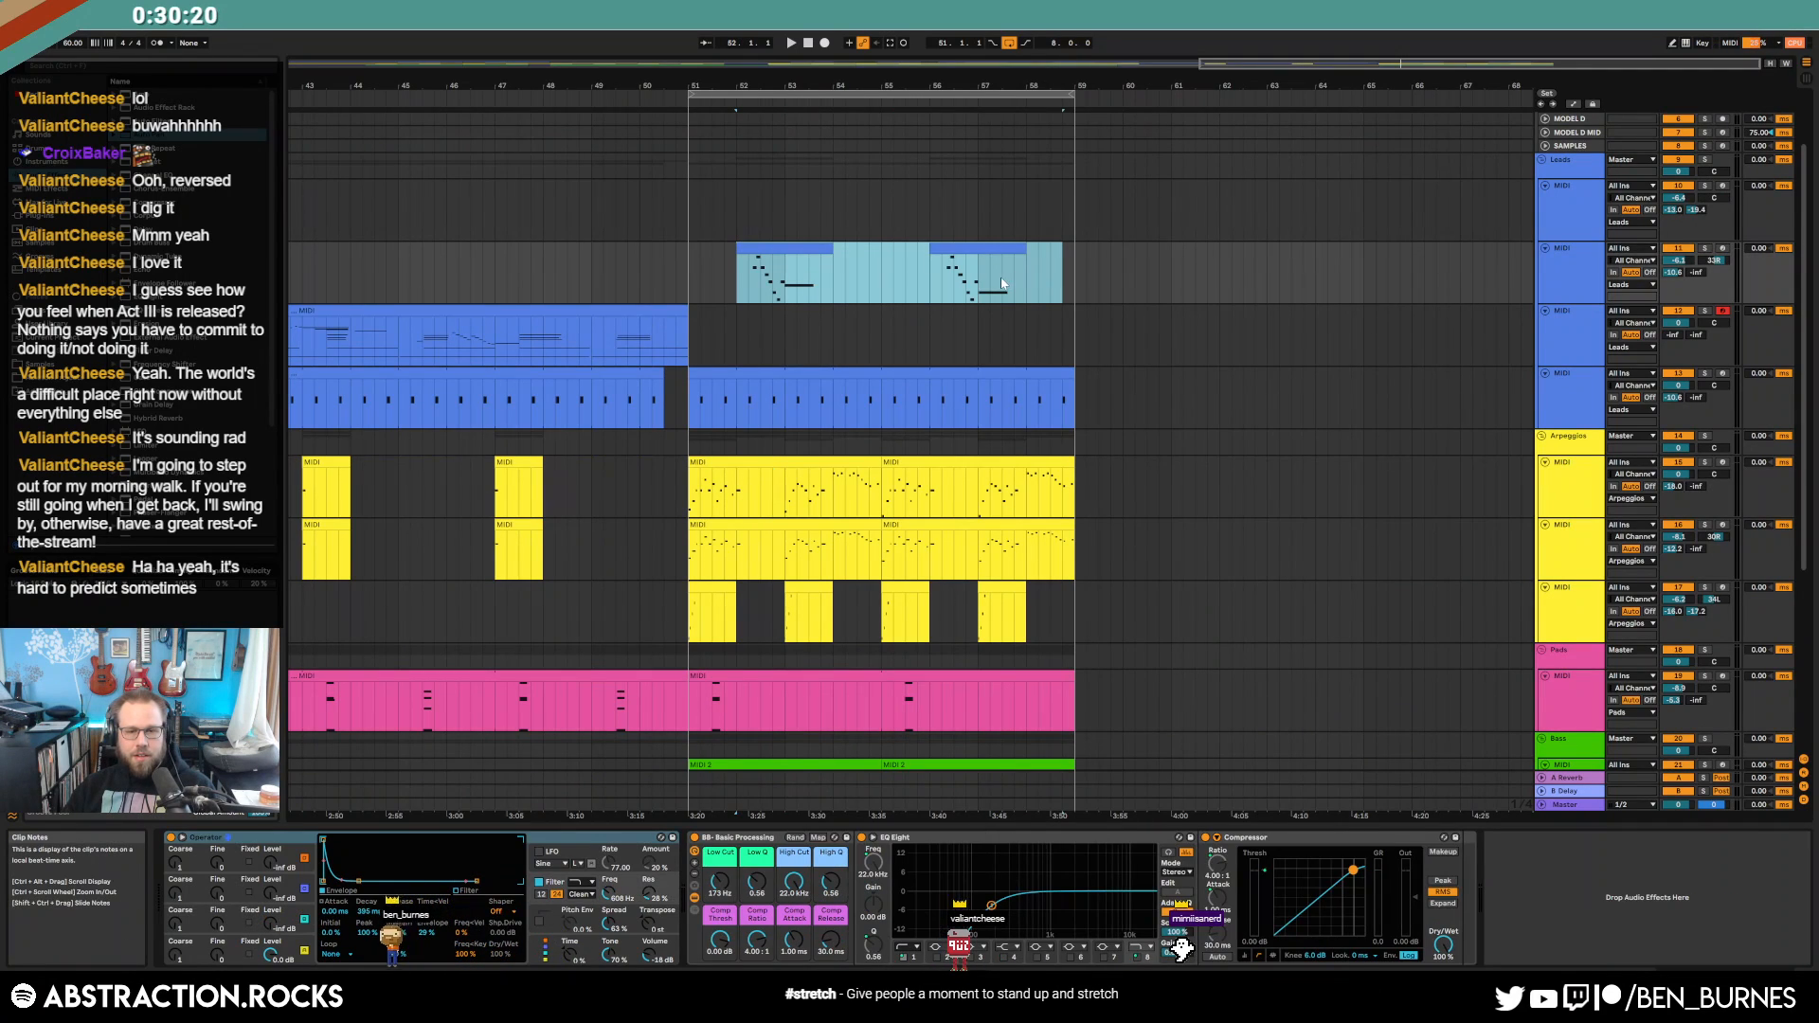
{"action": "key", "text": "Delete"}
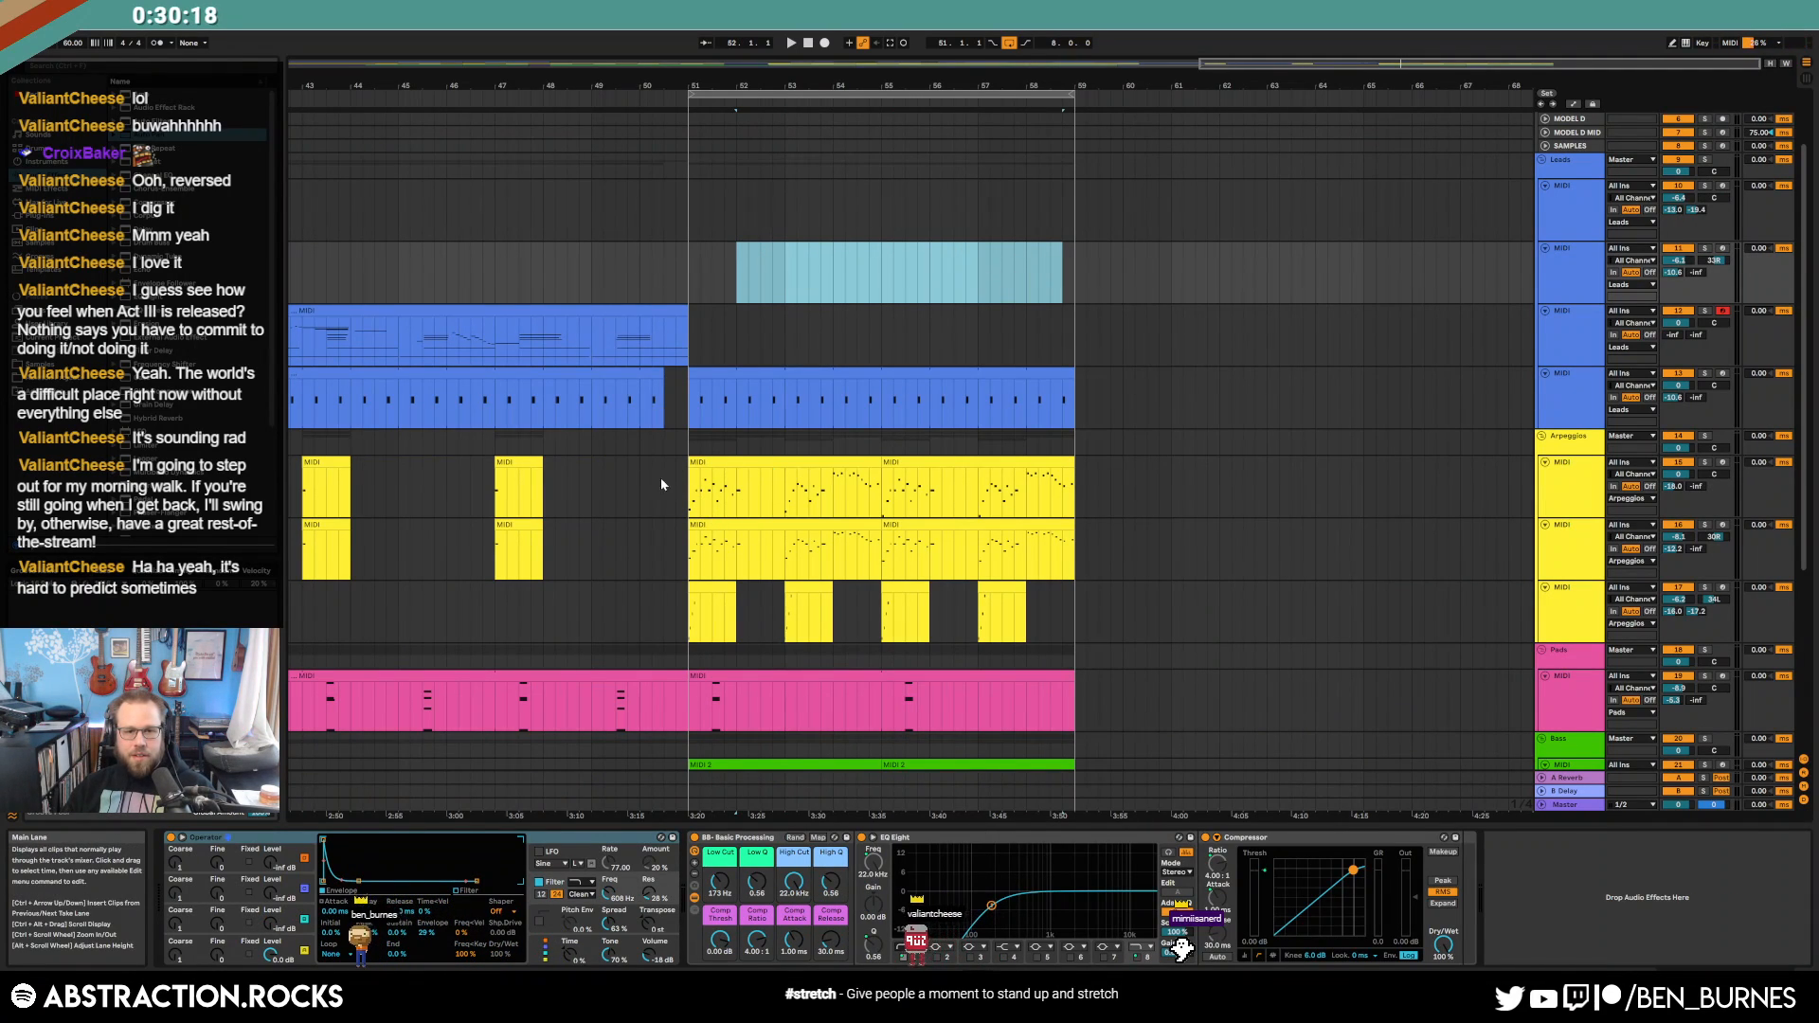
Return to bar 51 and show the device chain of the last Leads track.
{"action": "left_click", "coordinate": [687, 492]}
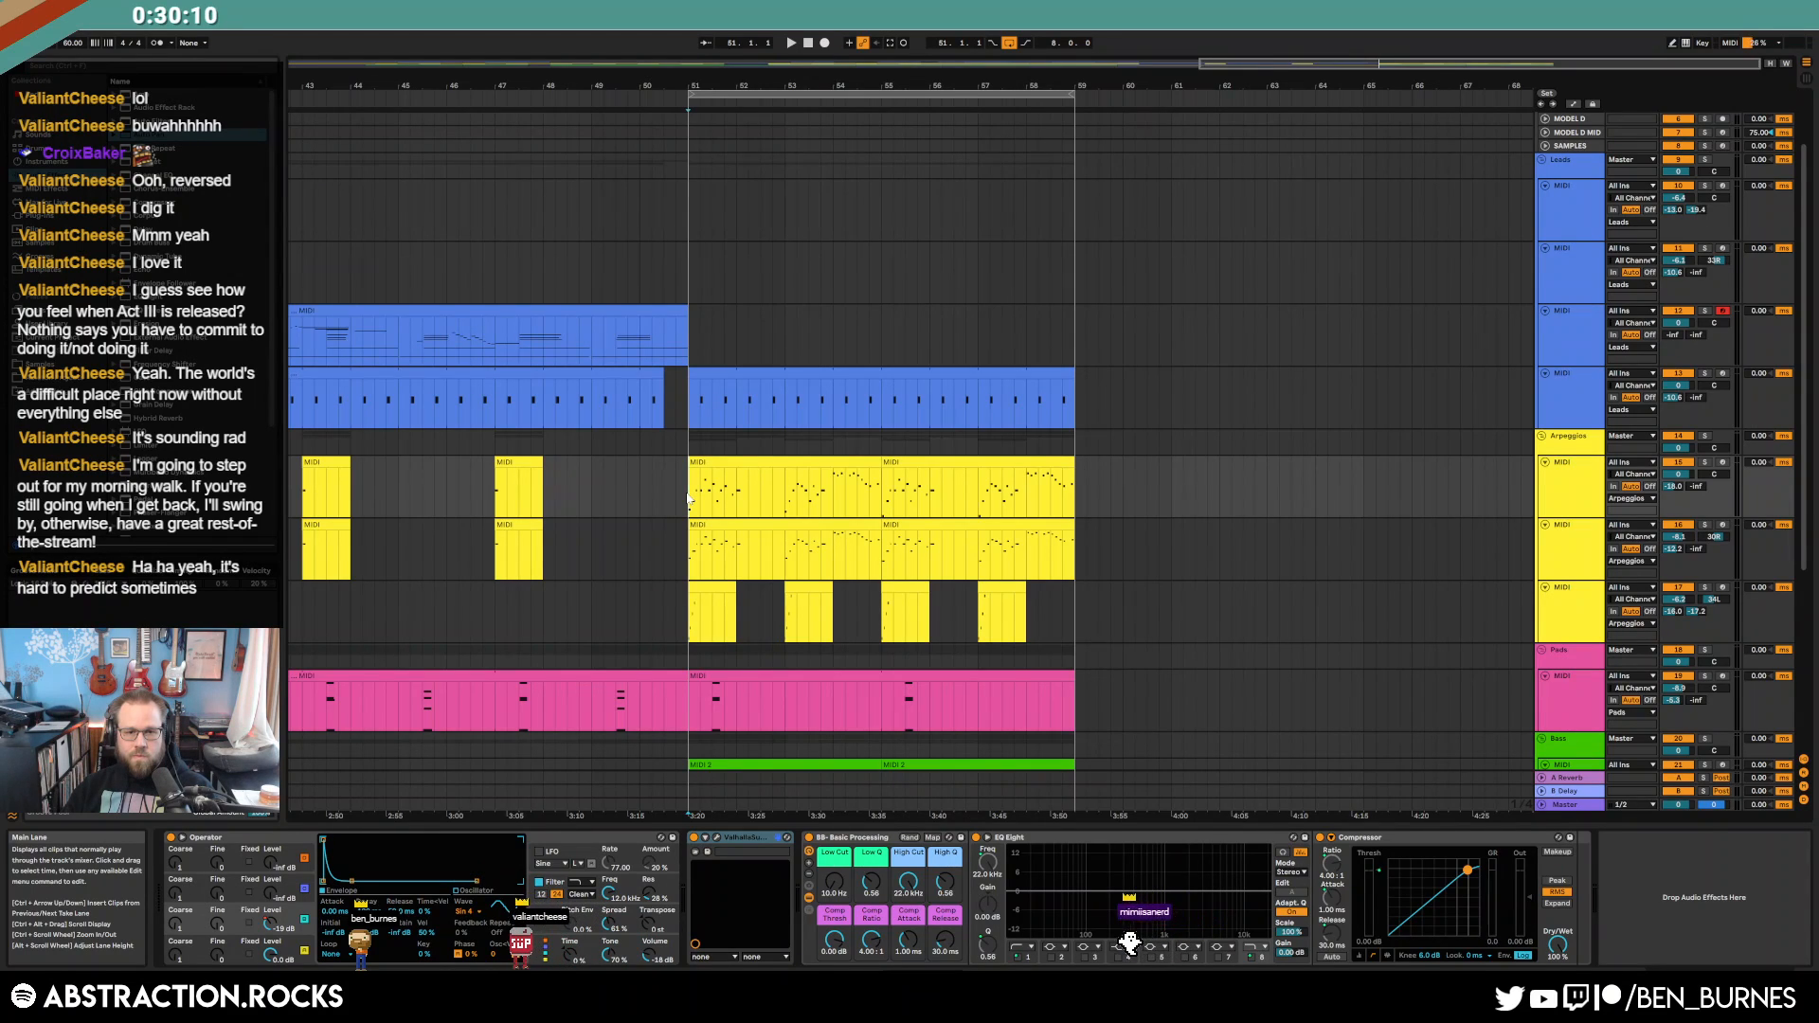
{"action": "left_click", "coordinate": [1582, 398]}
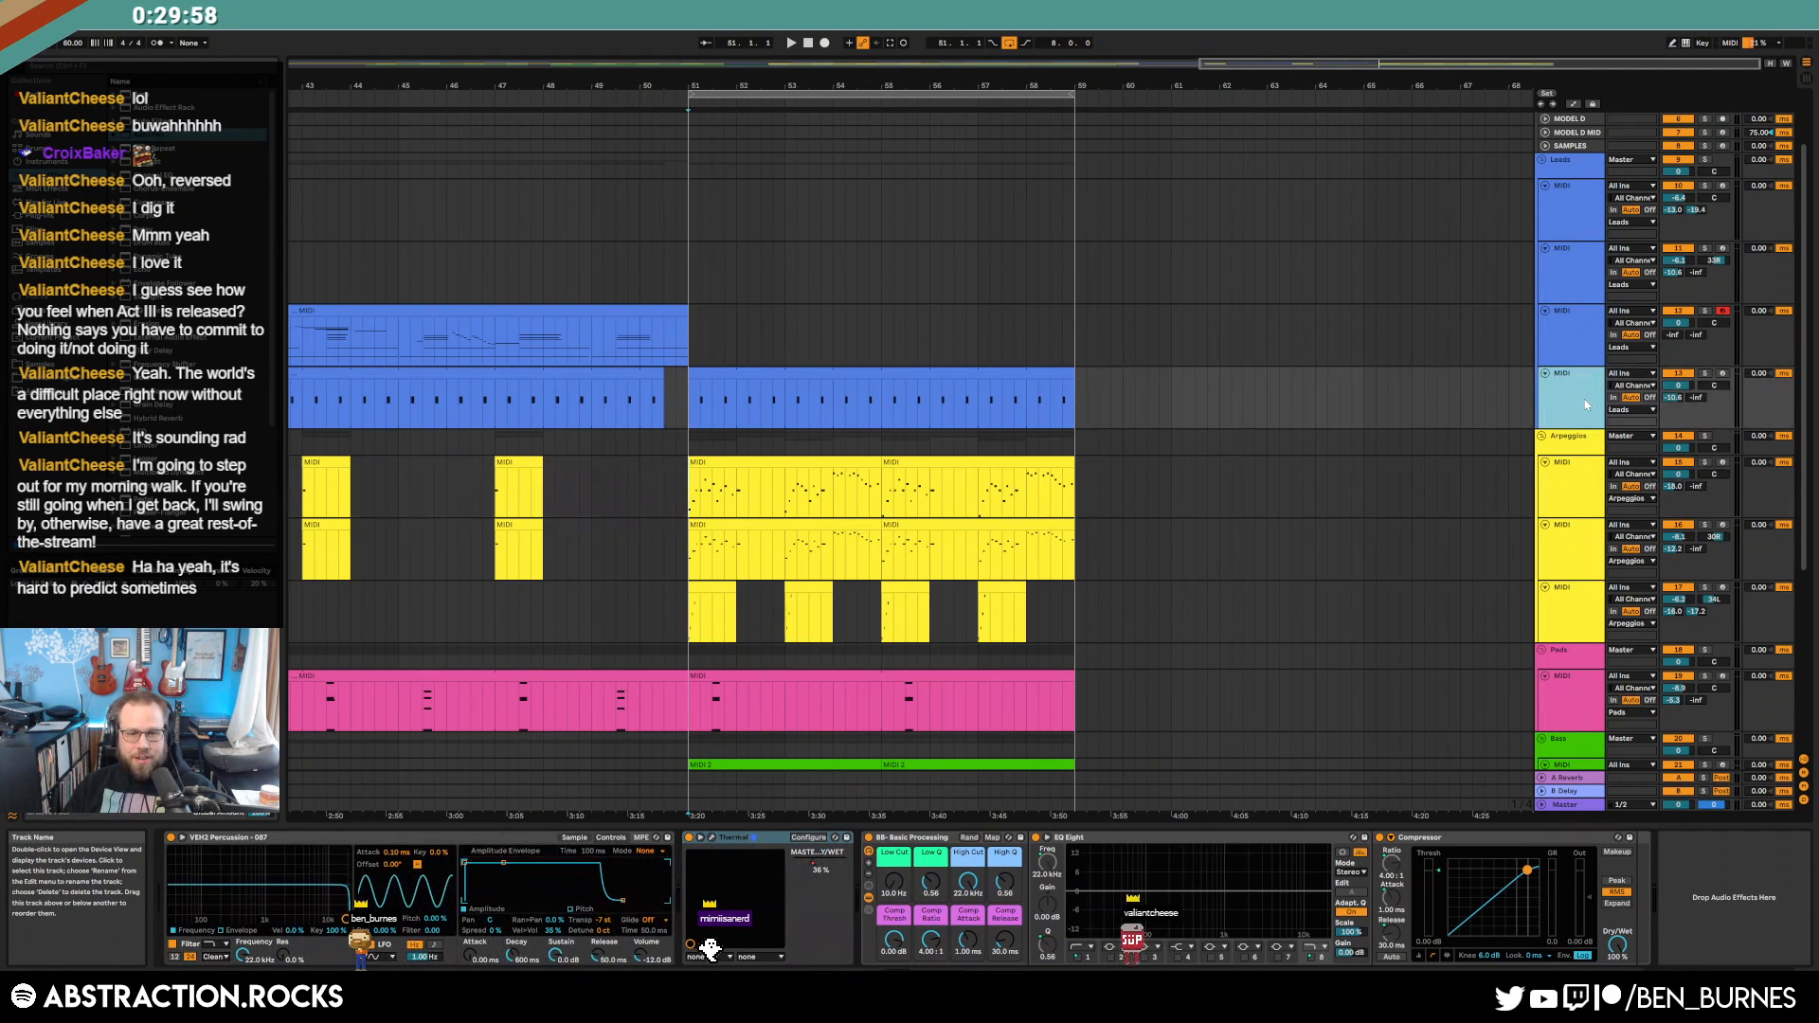
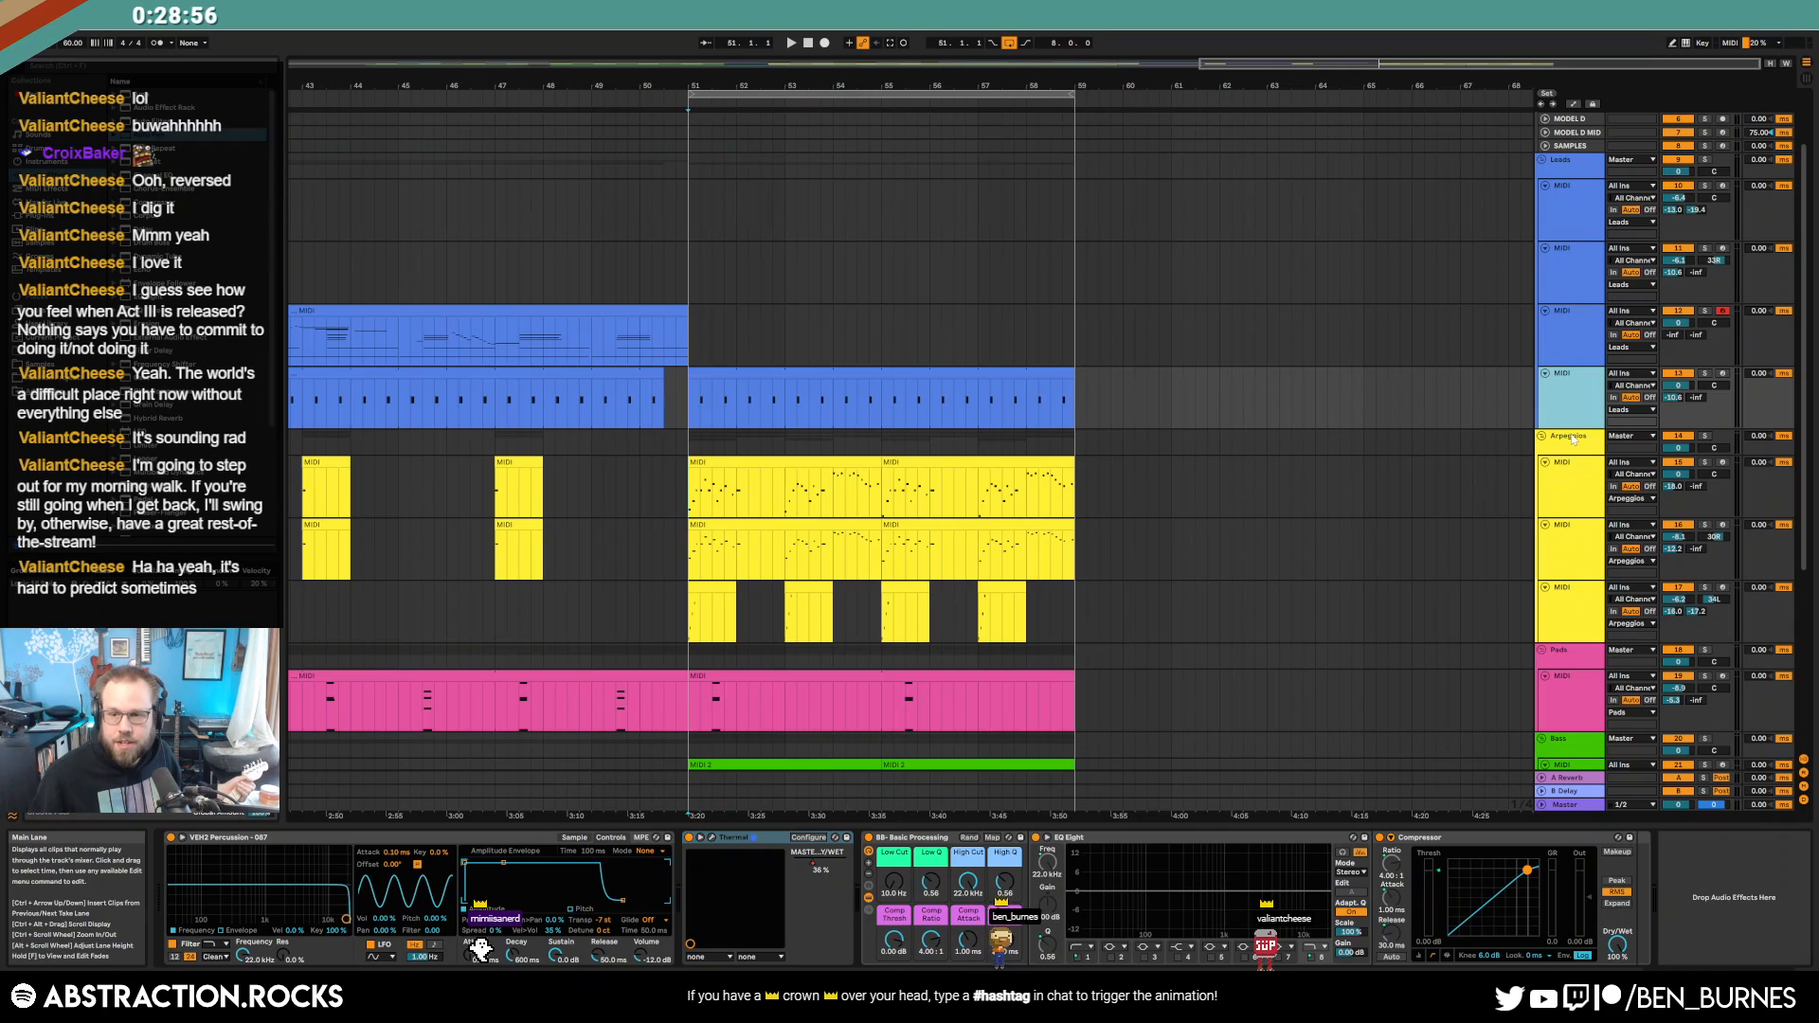
Add an audio track at the end of the Leads group, set its external input to channel 2 and its monitoring to In.
{"action": "key", "text": "ctrl+t"}
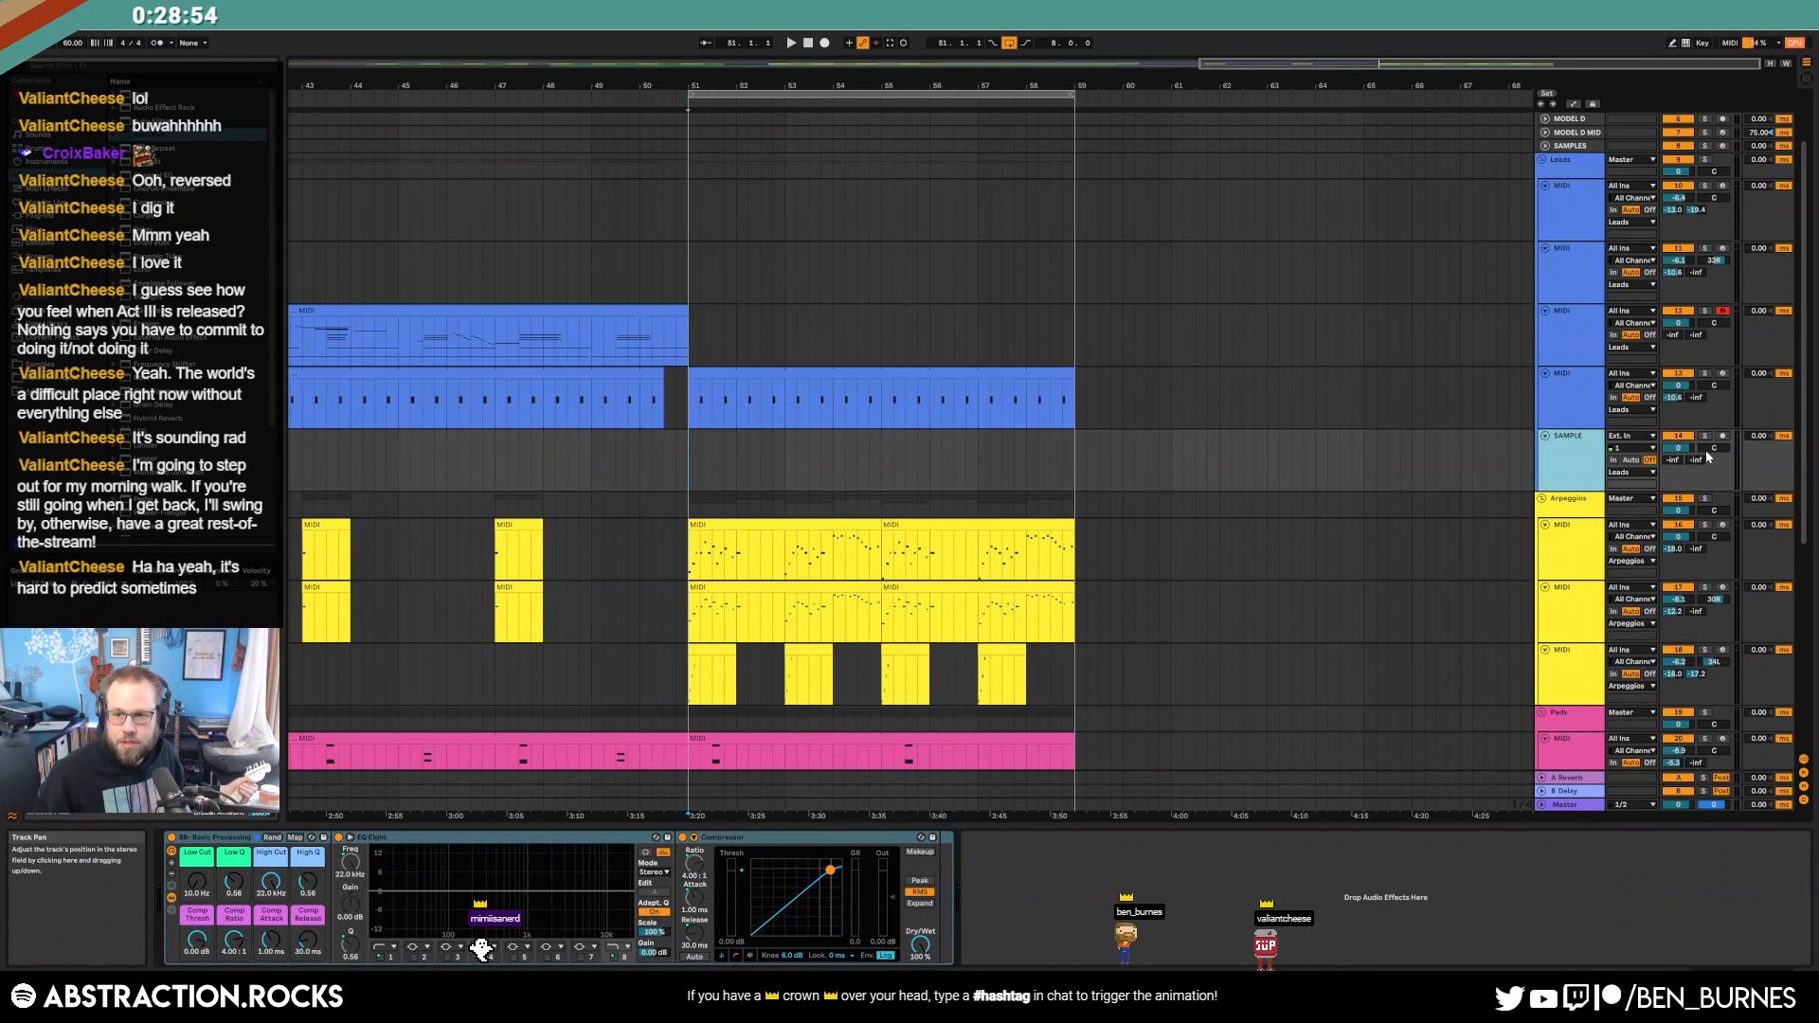
{"action": "left_click", "coordinate": [1633, 449]}
{"action": "left_click", "coordinate": [1638, 479]}
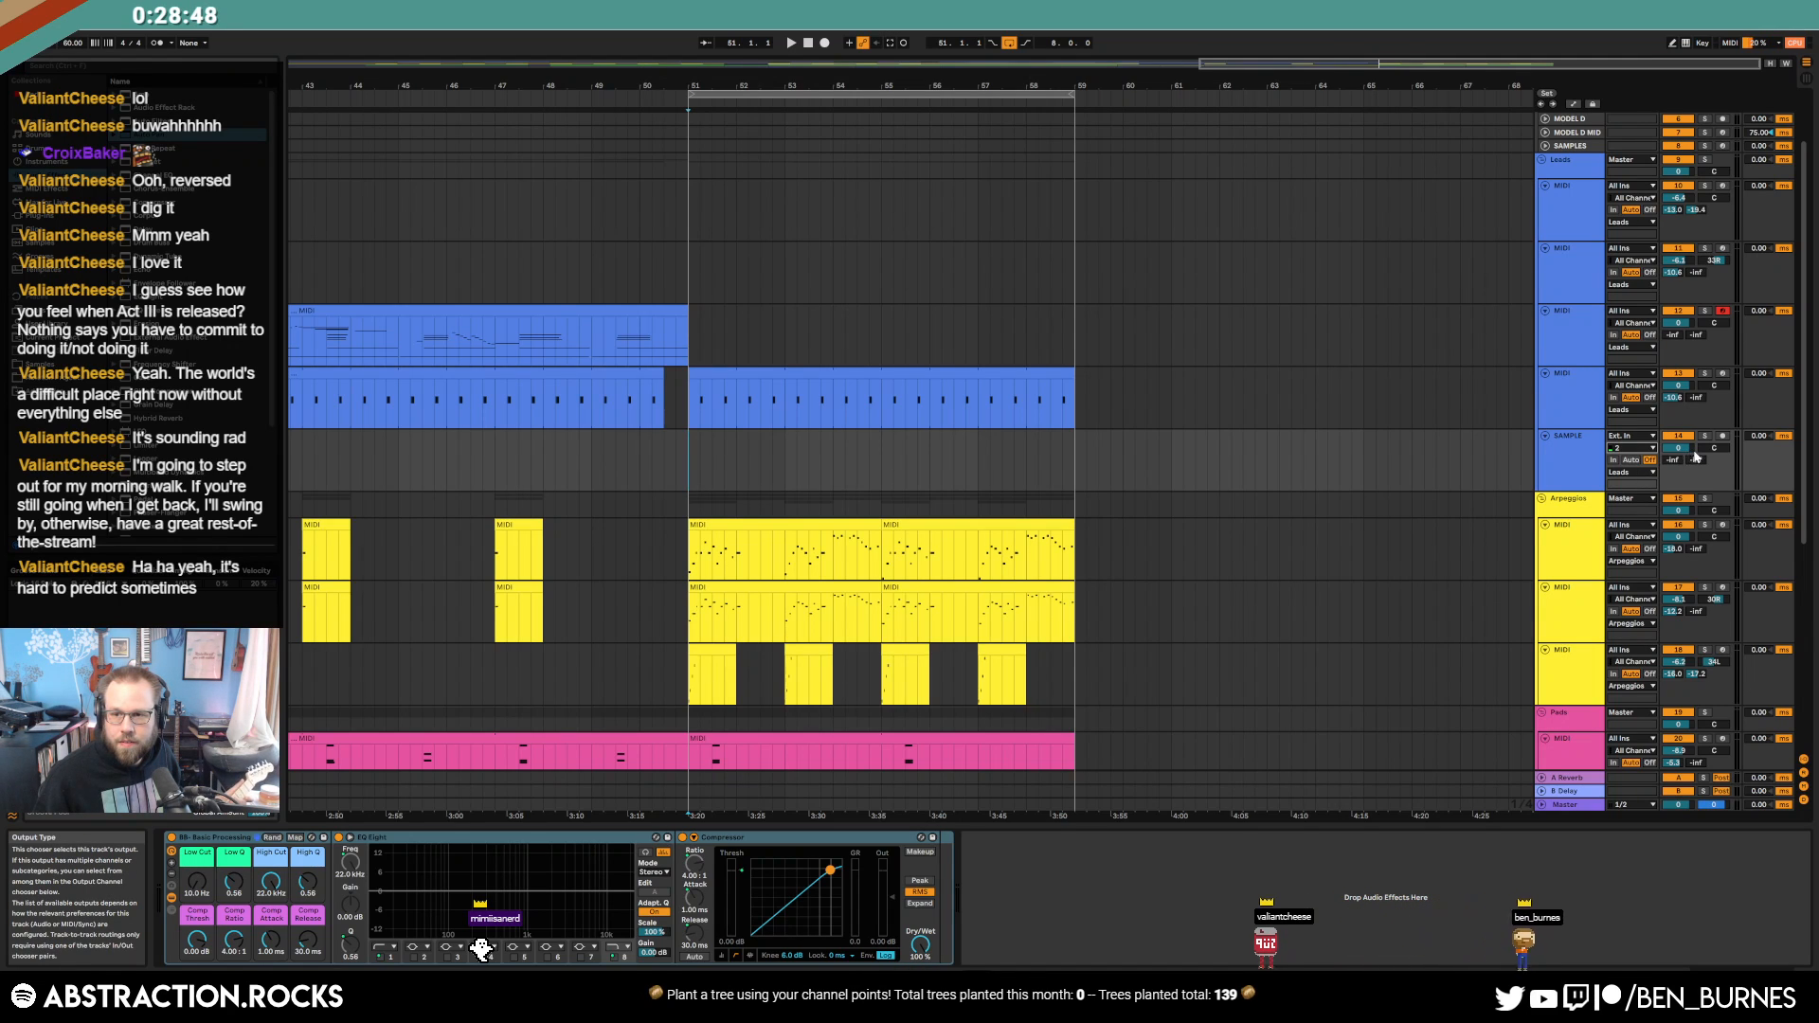
{"action": "left_click", "coordinate": [1613, 461]}
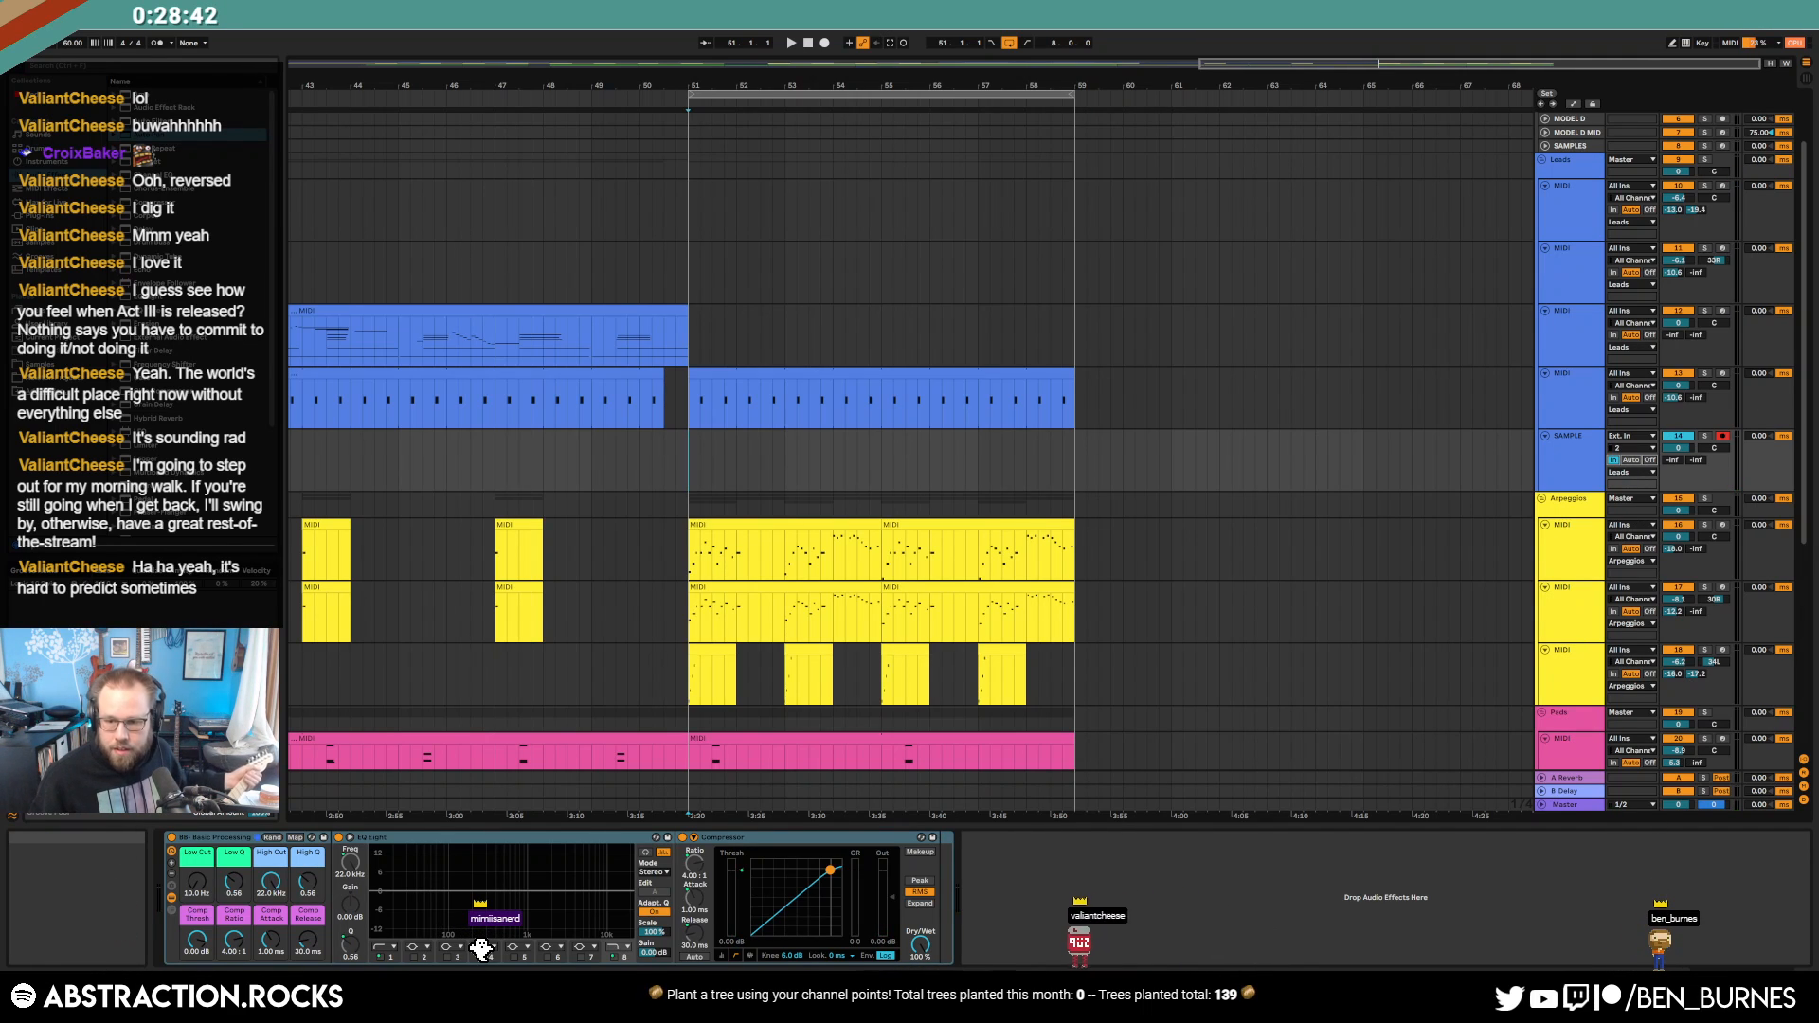
Open Focusrite Control, switch the Analogue 2 input to instrument level, and close the Scarlett settings windows.
{"action": "left_click", "coordinate": [1688, 1002]}
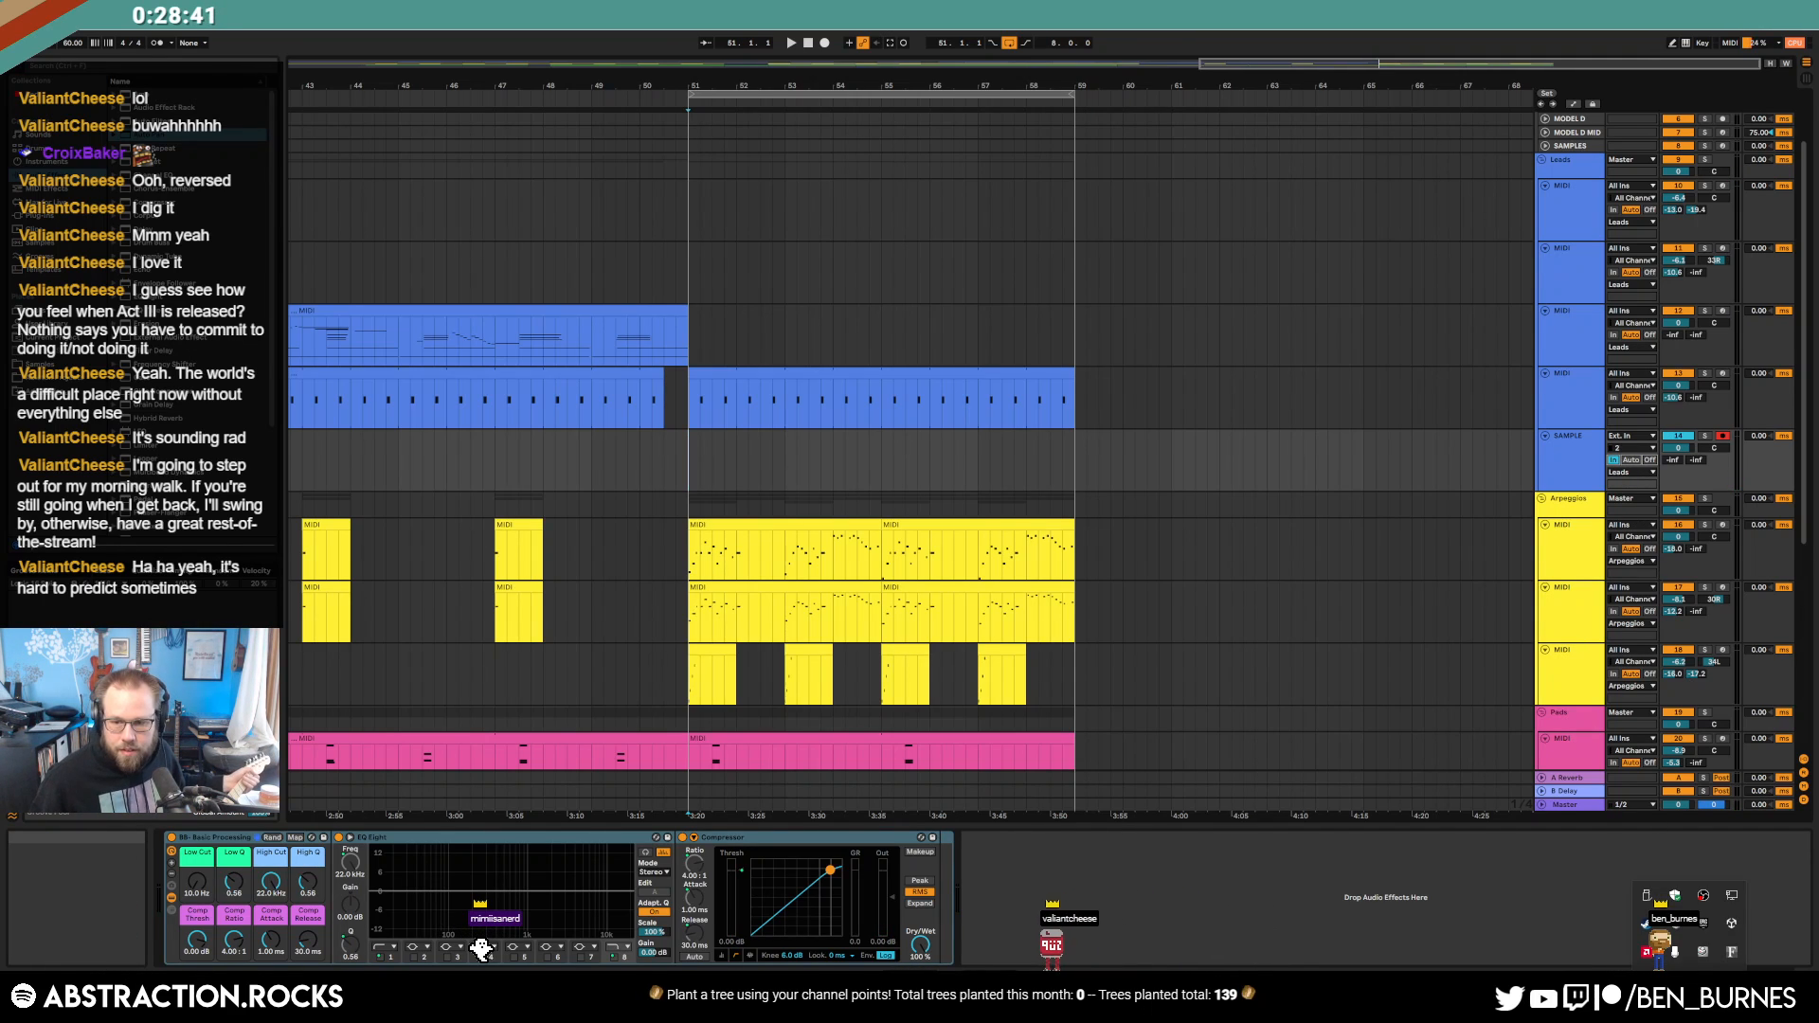
{"action": "left_click", "coordinate": [1733, 959]}
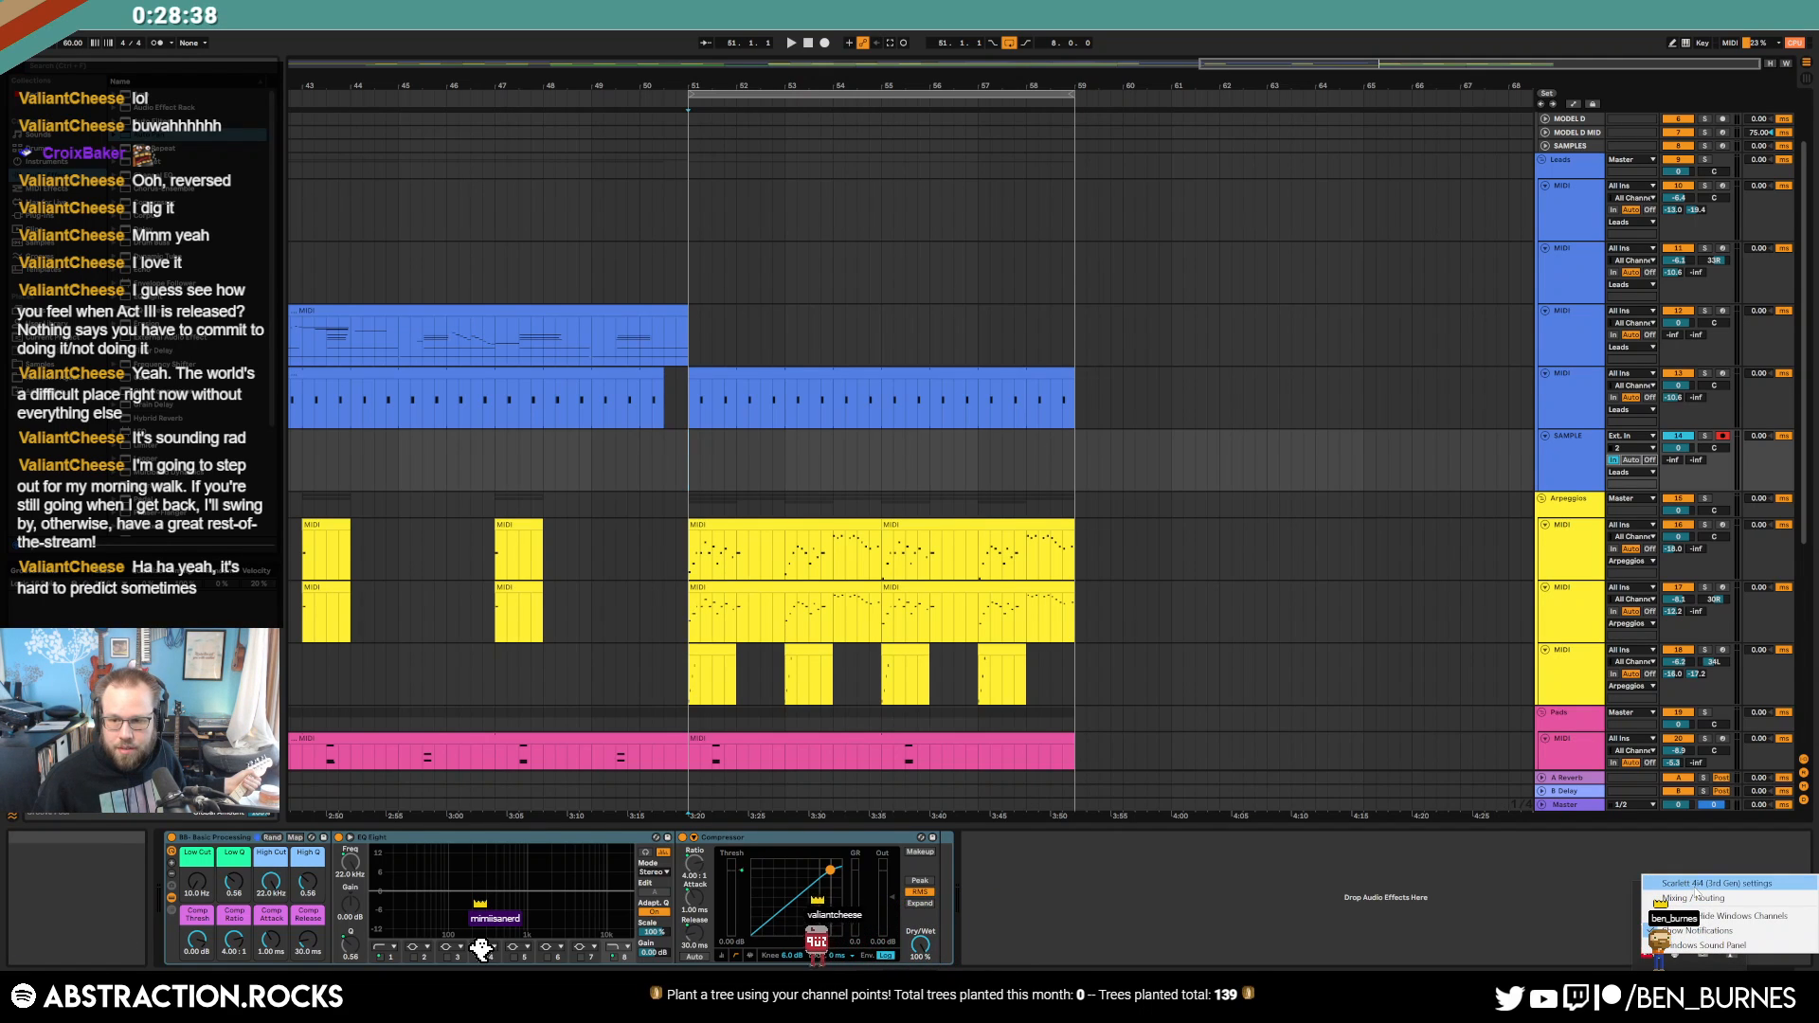
{"action": "left_click", "coordinate": [1696, 885]}
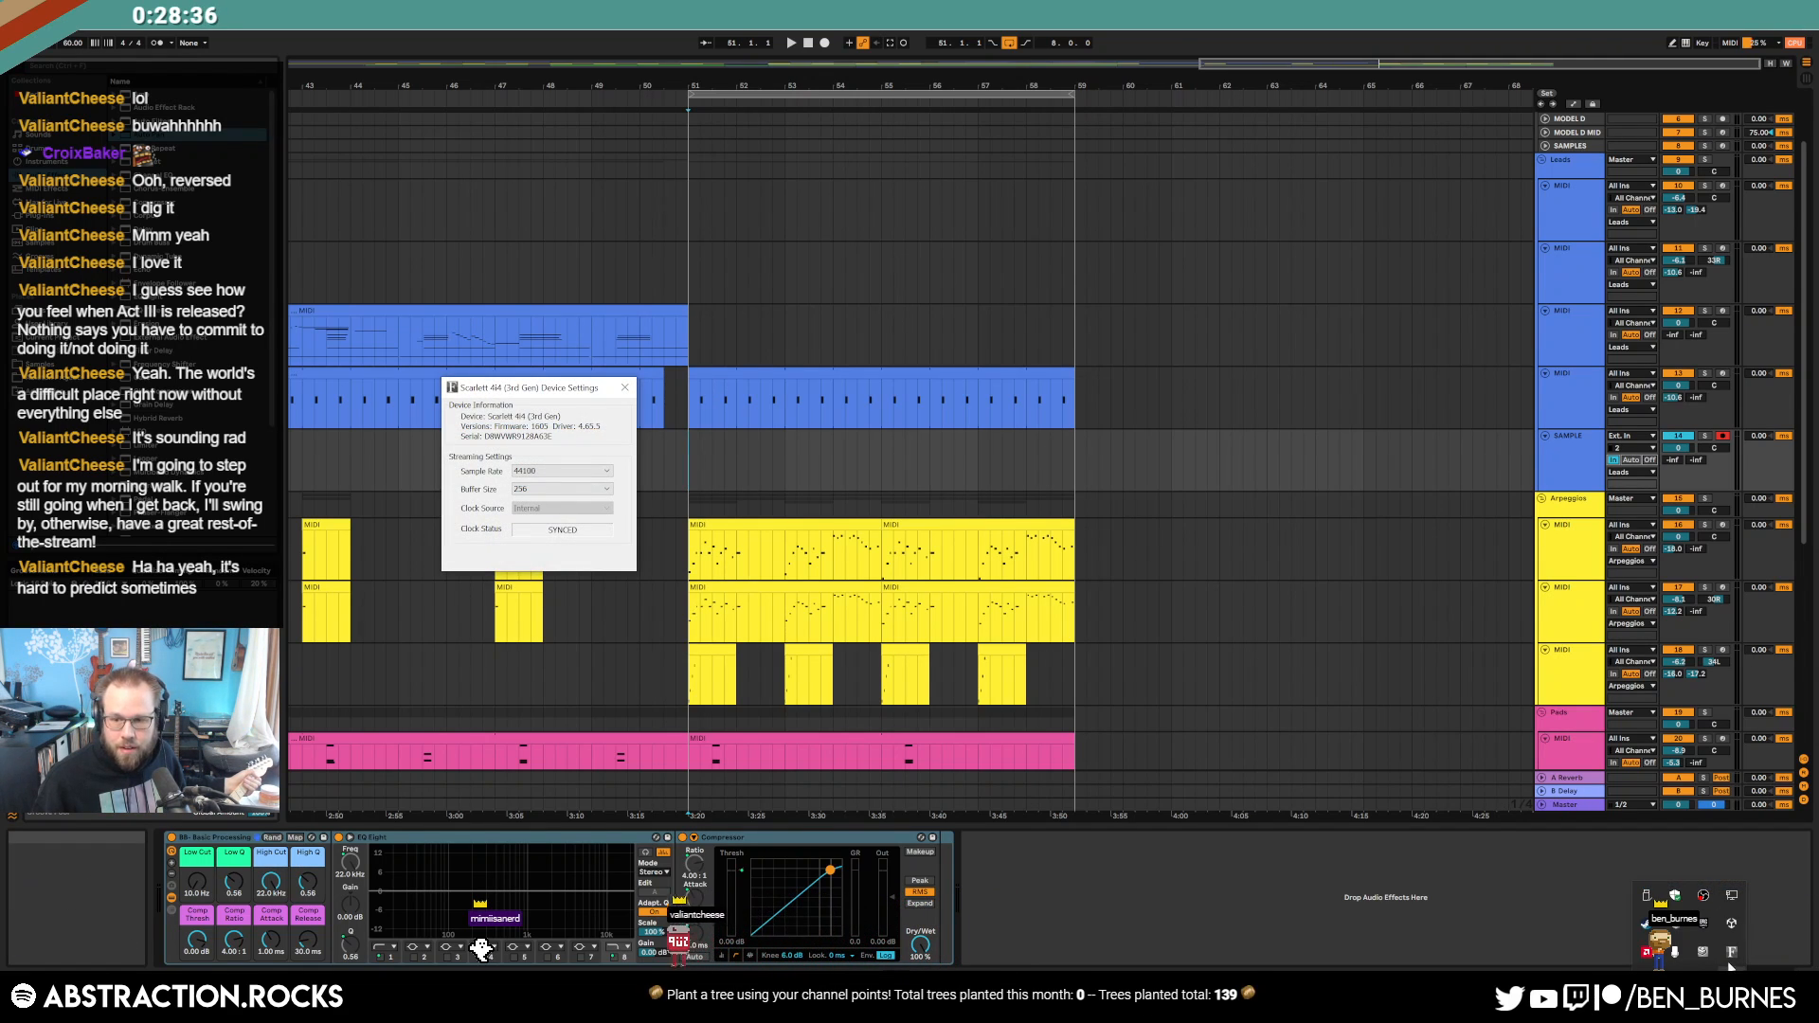
{"action": "left_click", "coordinate": [1732, 953]}
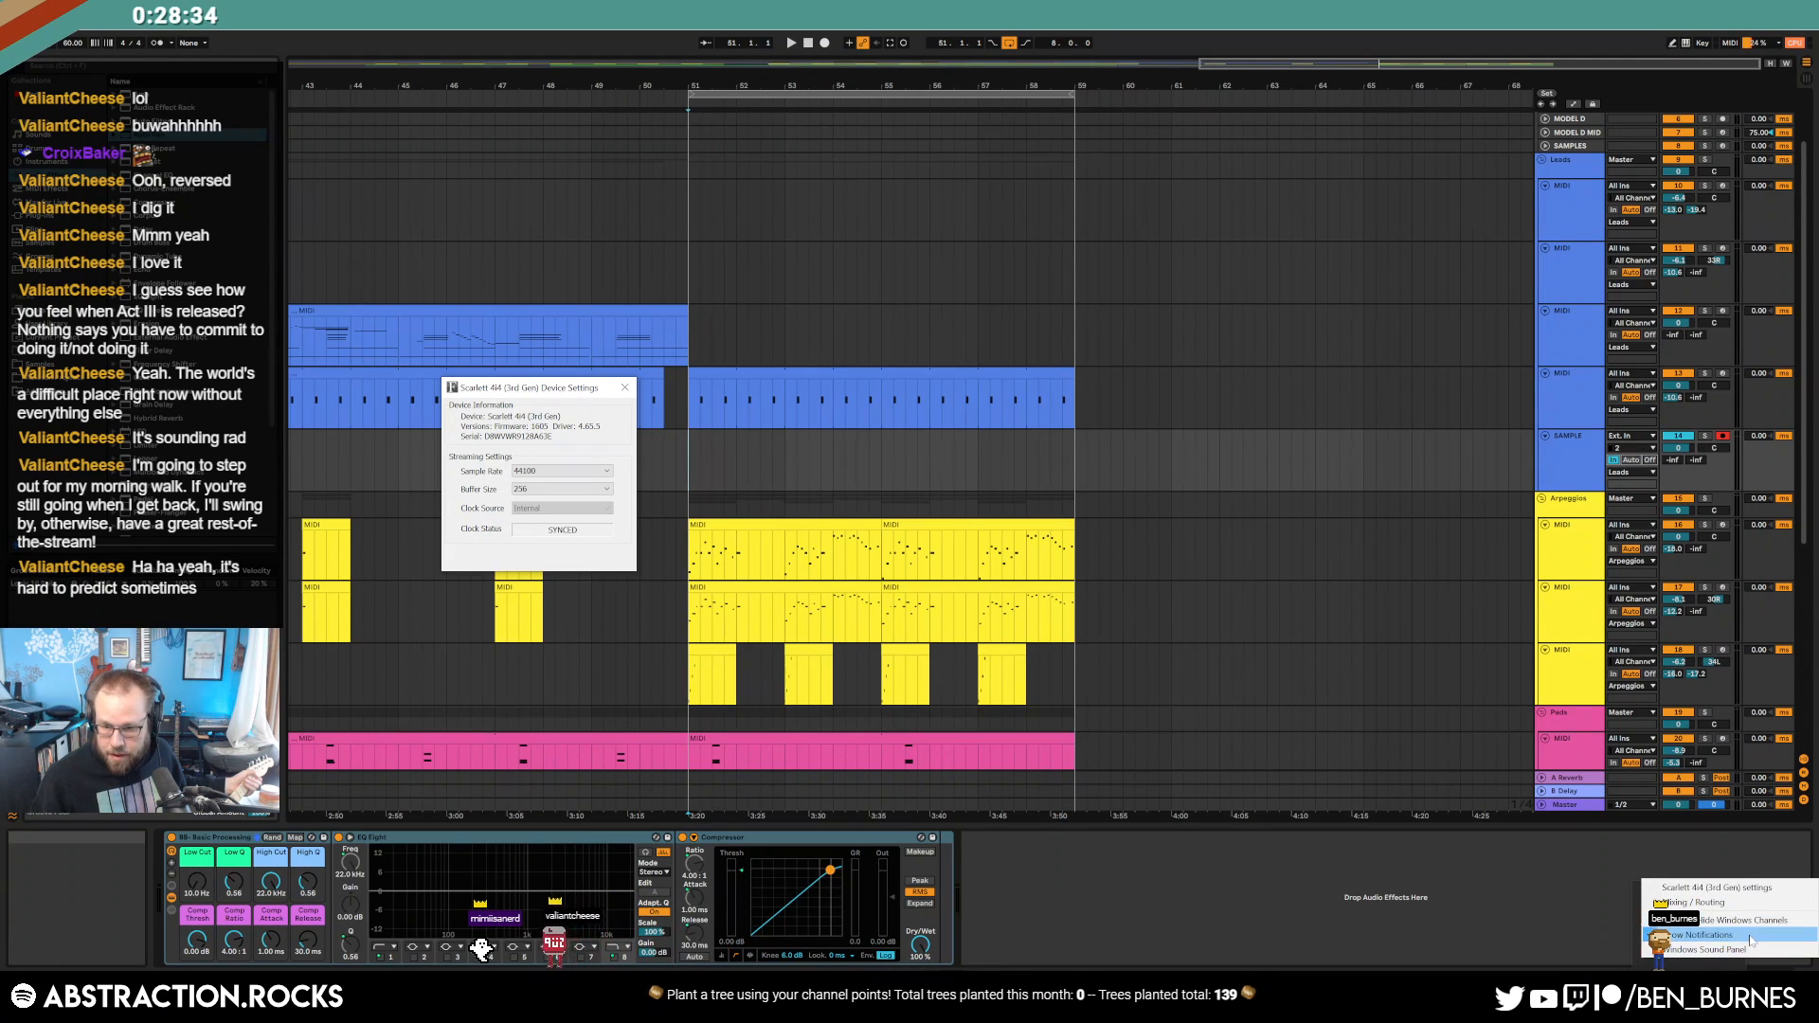
{"action": "left_click", "coordinate": [1705, 902]}
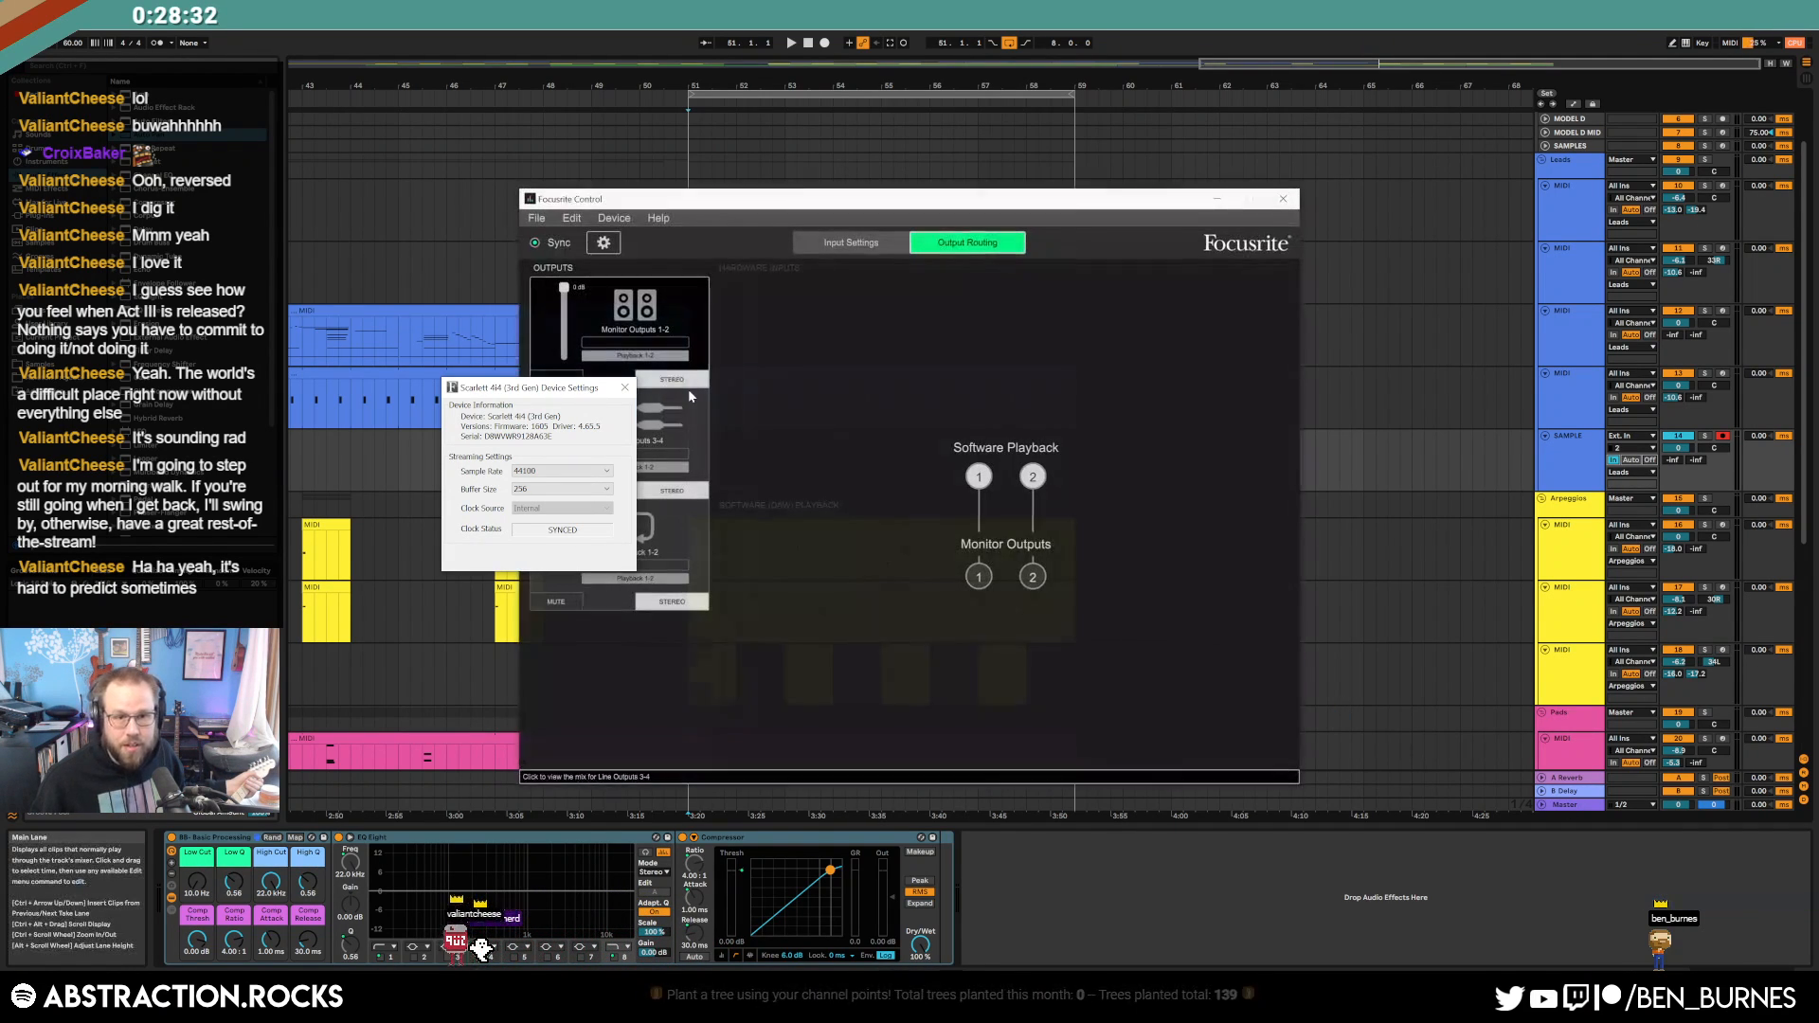
{"action": "left_click", "coordinate": [625, 389]}
{"action": "left_click", "coordinate": [867, 245]}
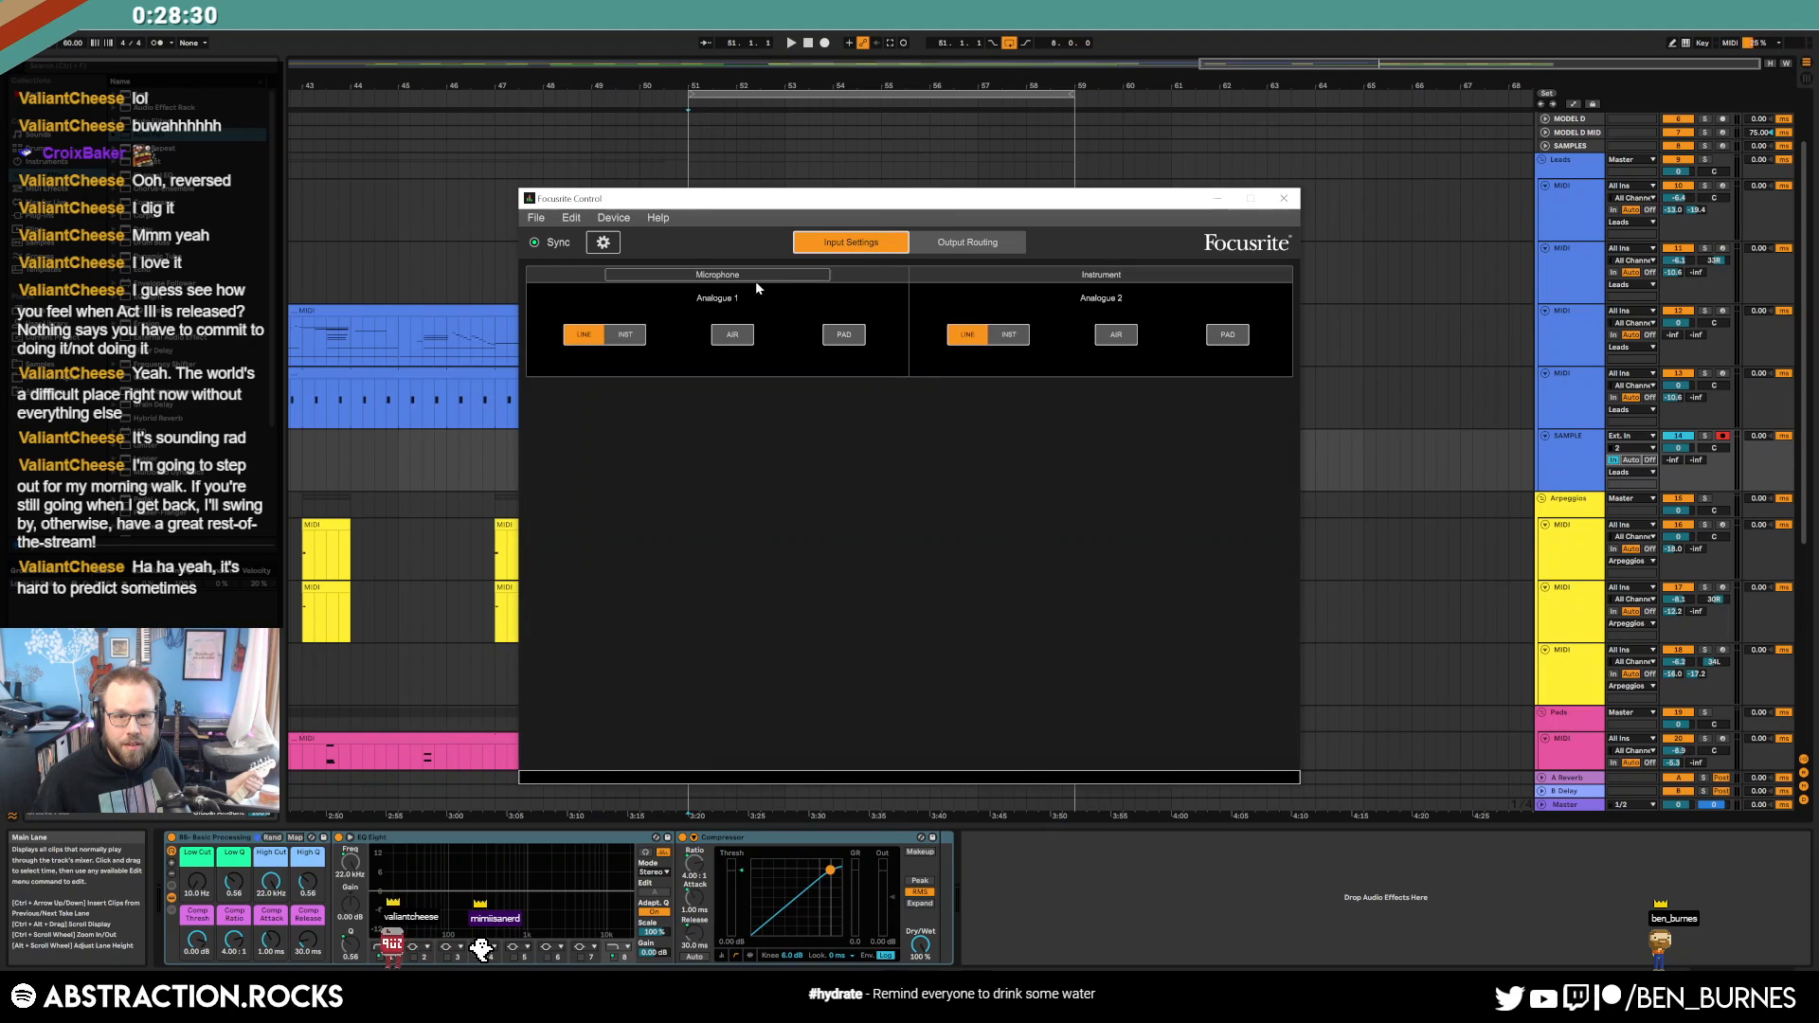
{"action": "left_click", "coordinate": [1011, 337]}
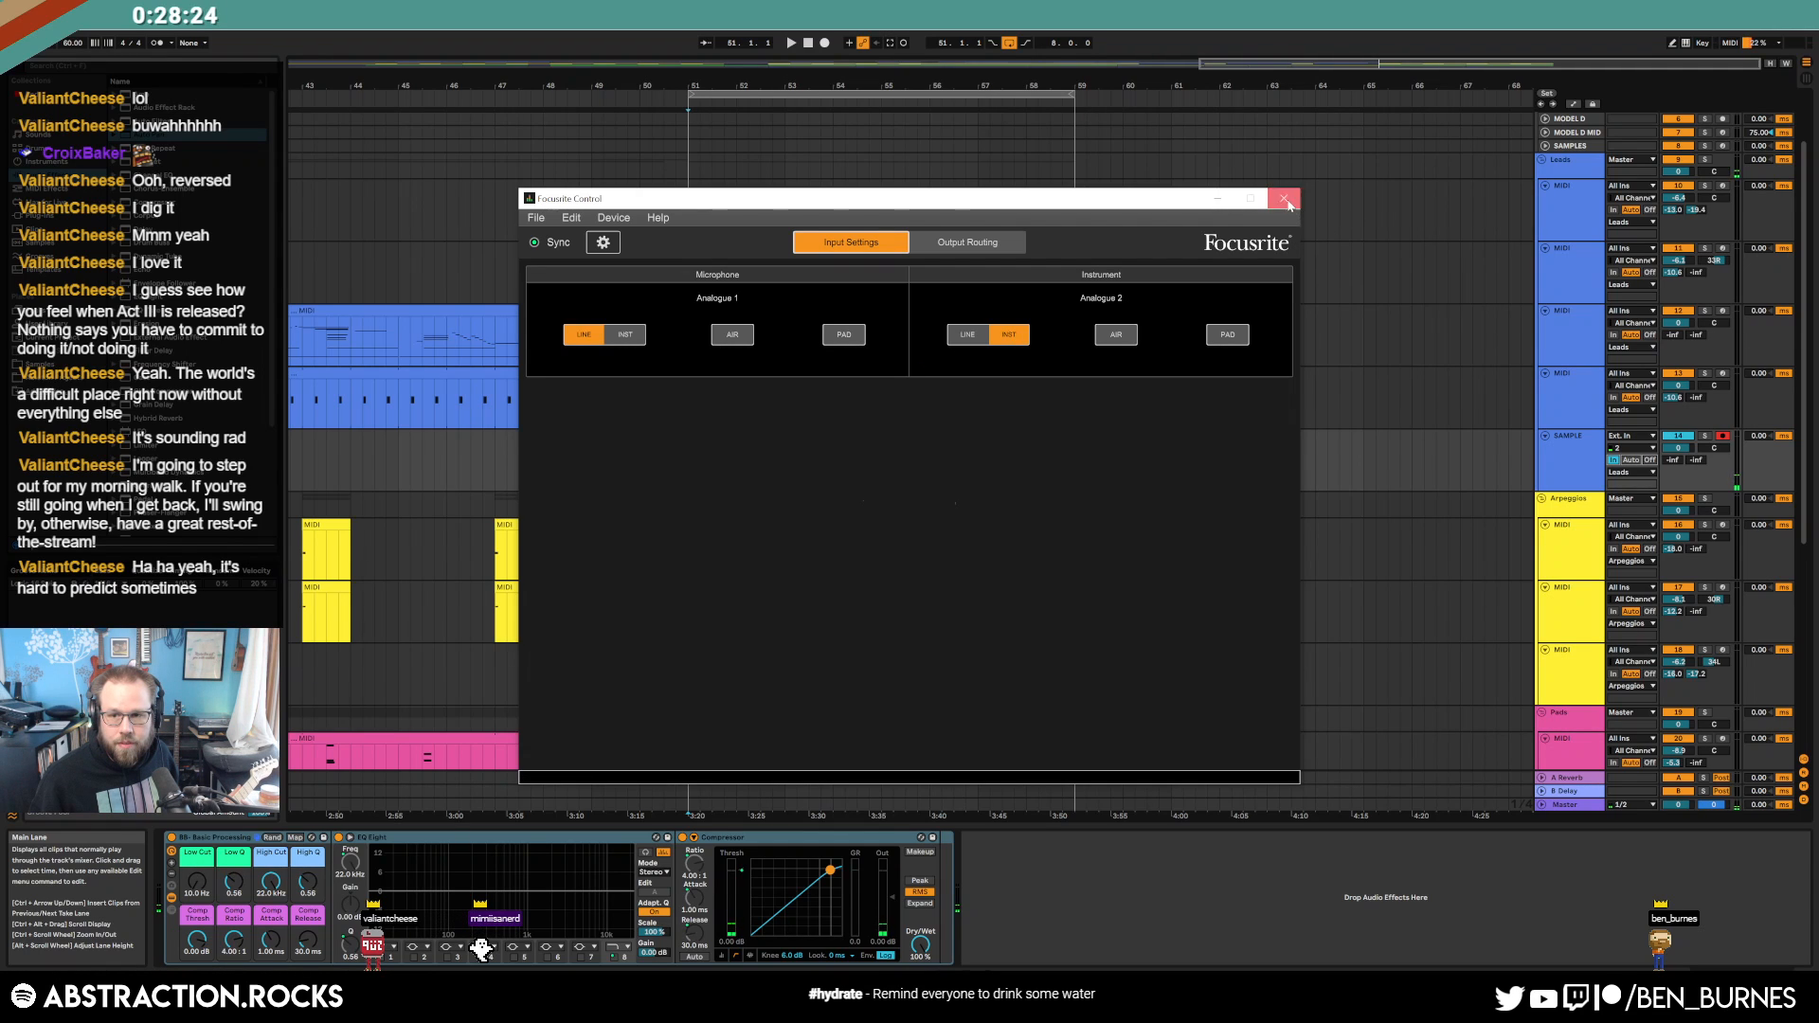
{"action": "left_click", "coordinate": [1287, 201]}
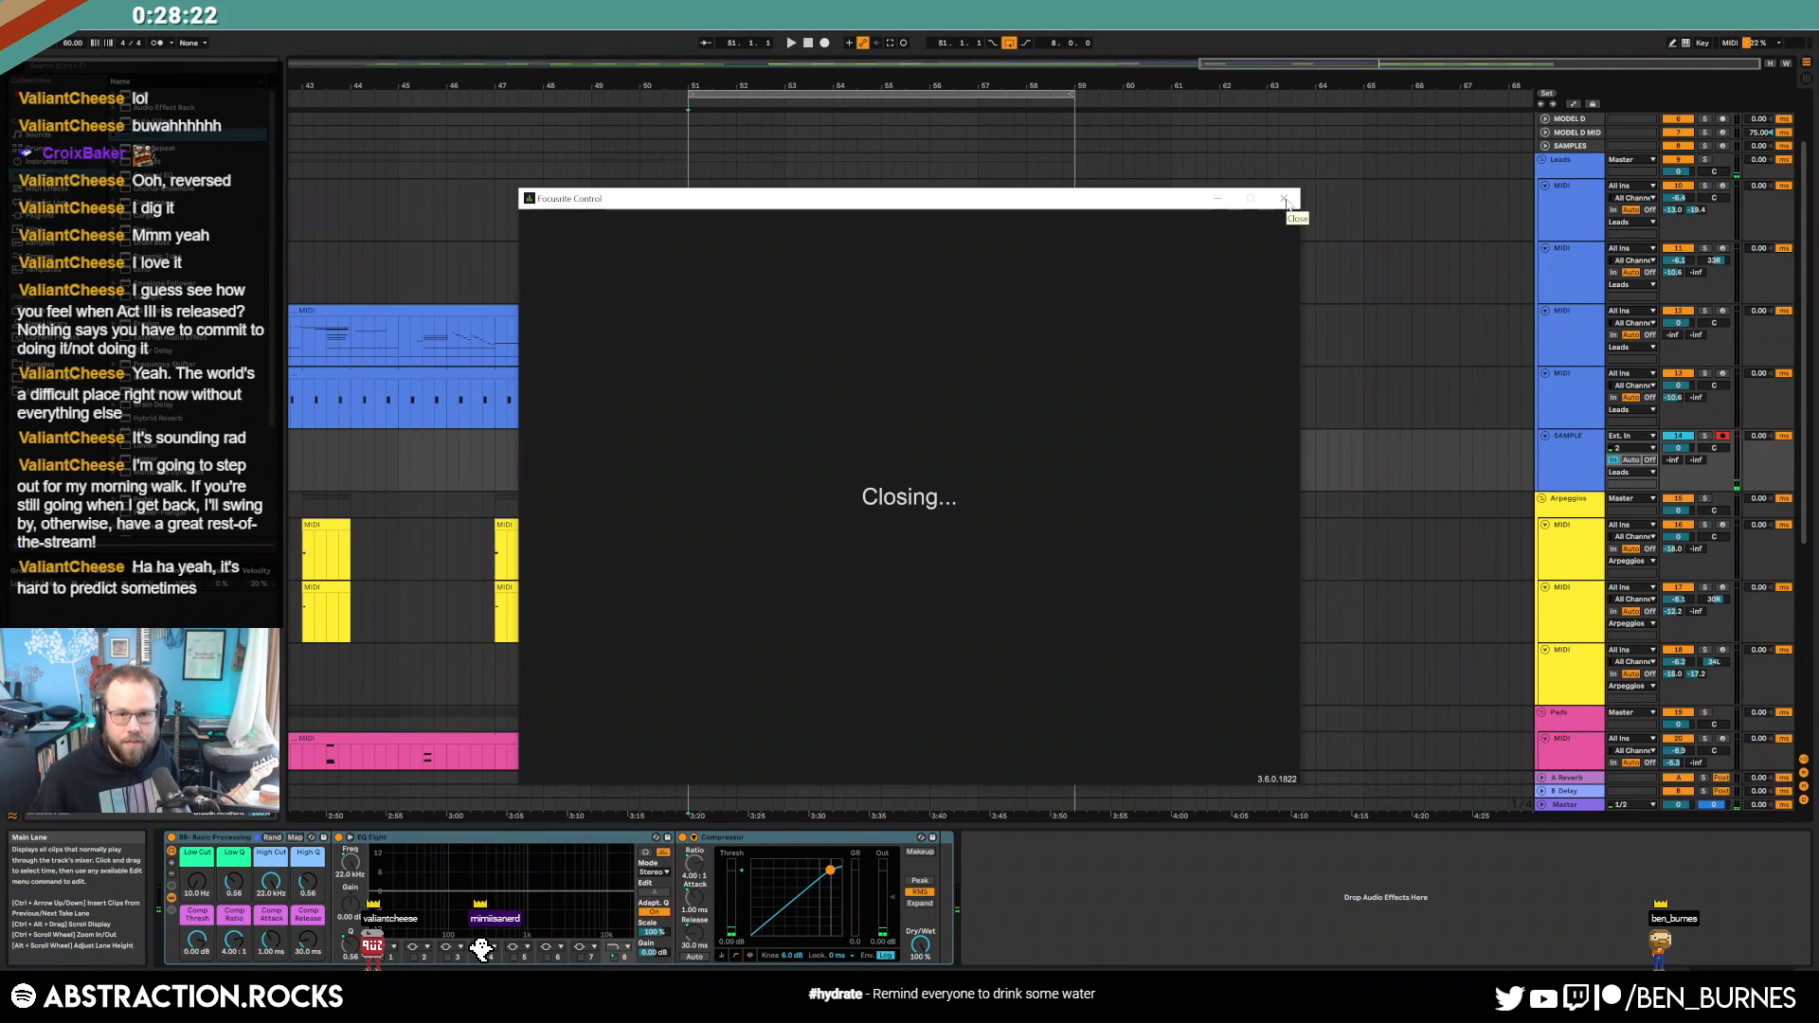
Load Guitar Rig 5 onto the new SAMPLE audio track in the Leads group.
{"action": "left_click", "coordinate": [1387, 398]}
{"action": "left_click", "coordinate": [1568, 460]}
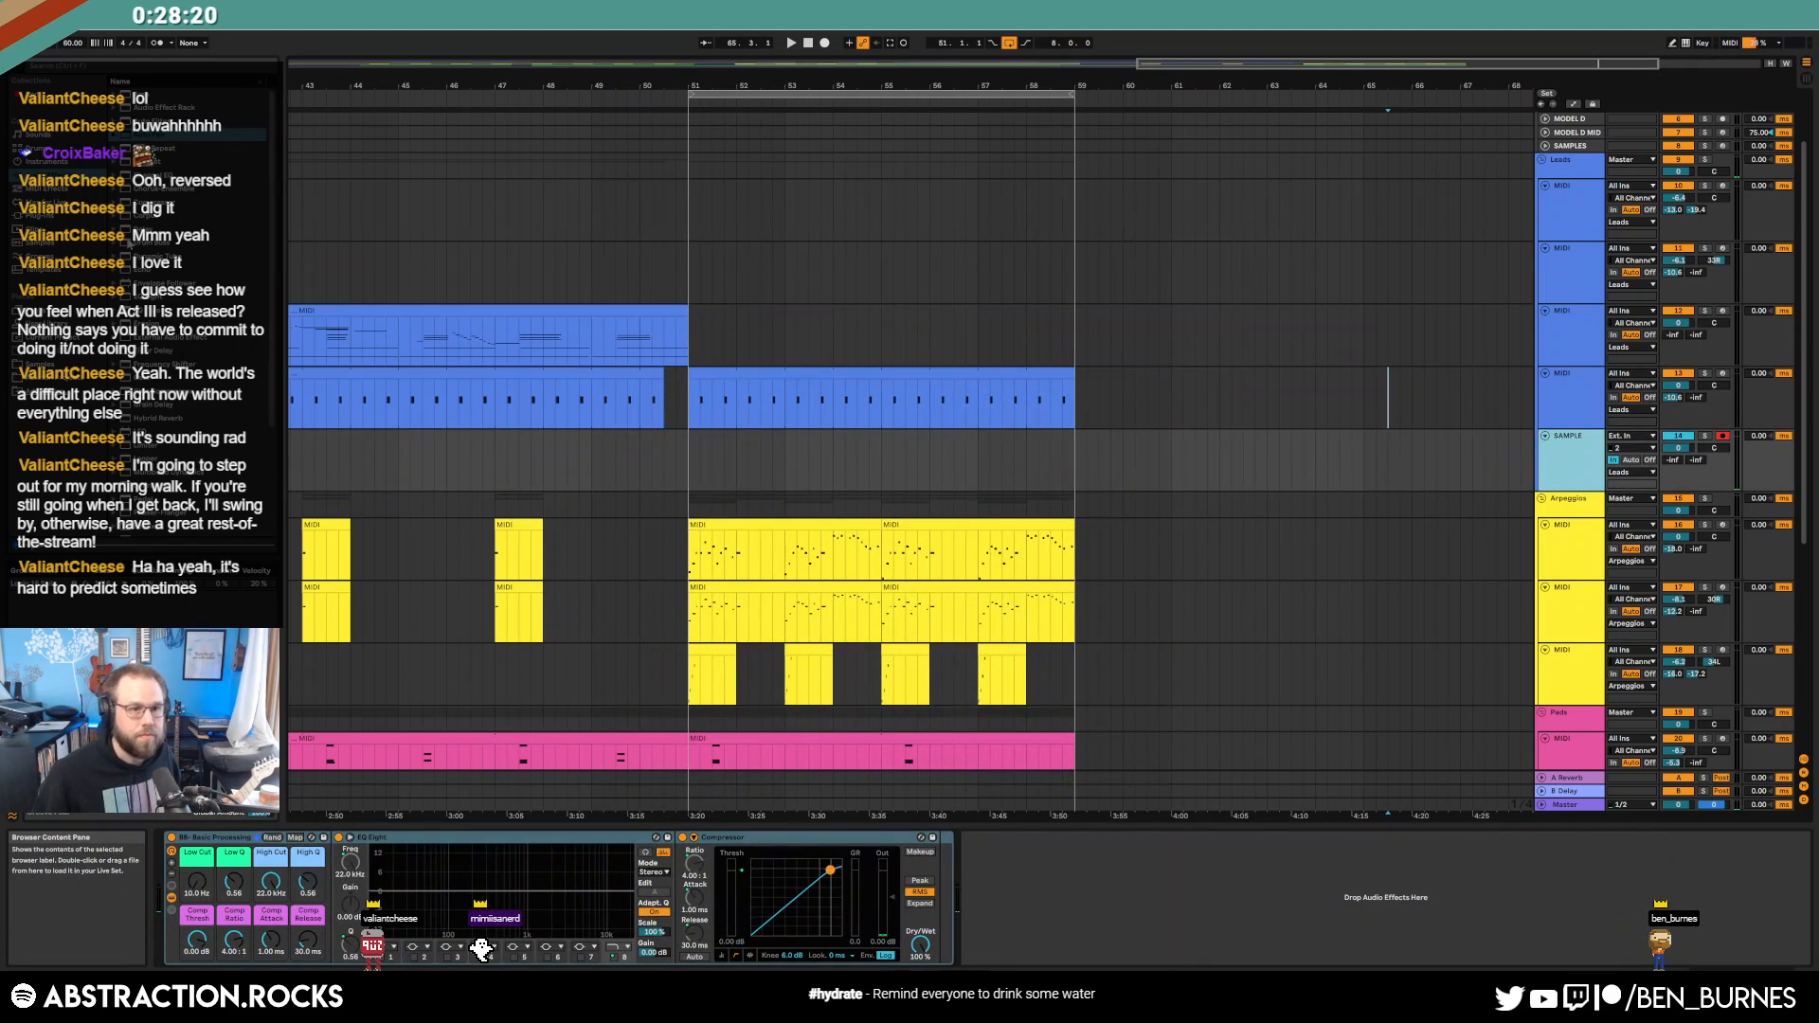
{"action": "left_click", "coordinate": [50, 217]}
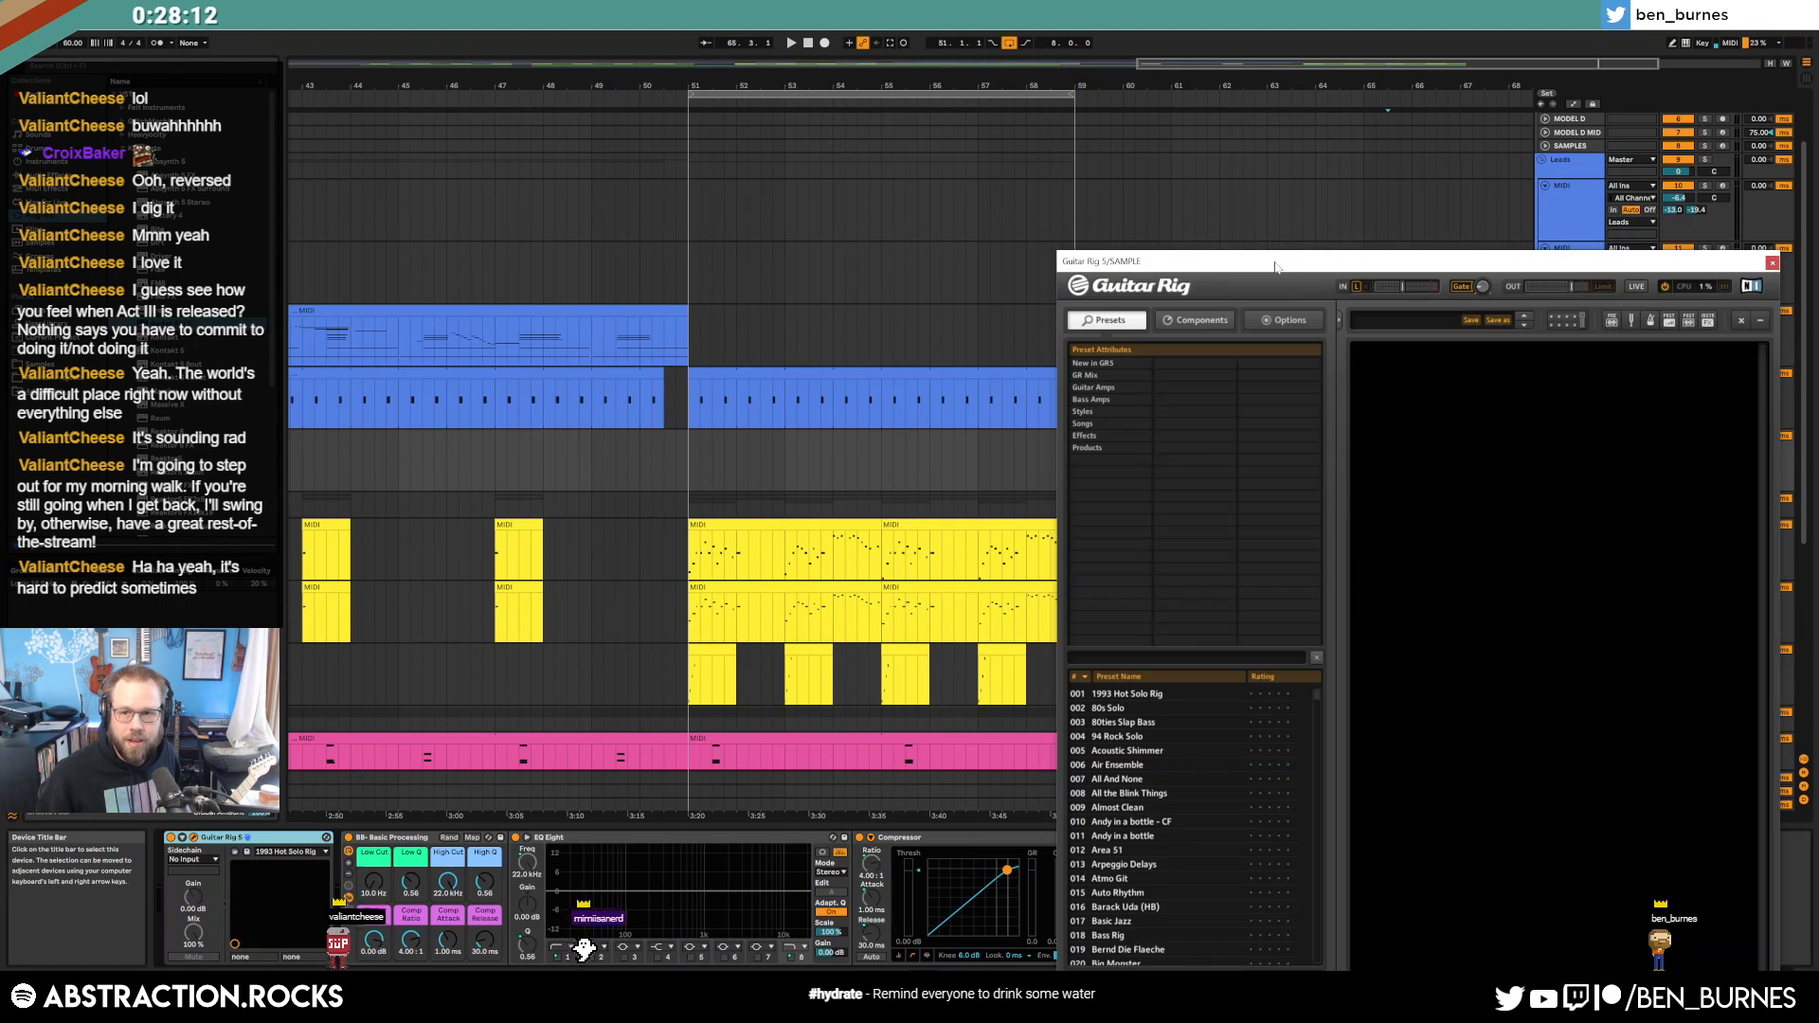
Try the 80ties Slap Bass and 1993 Hot Solo Rig presets in Guitar Rig.
{"action": "left_click", "coordinate": [985, 624]}
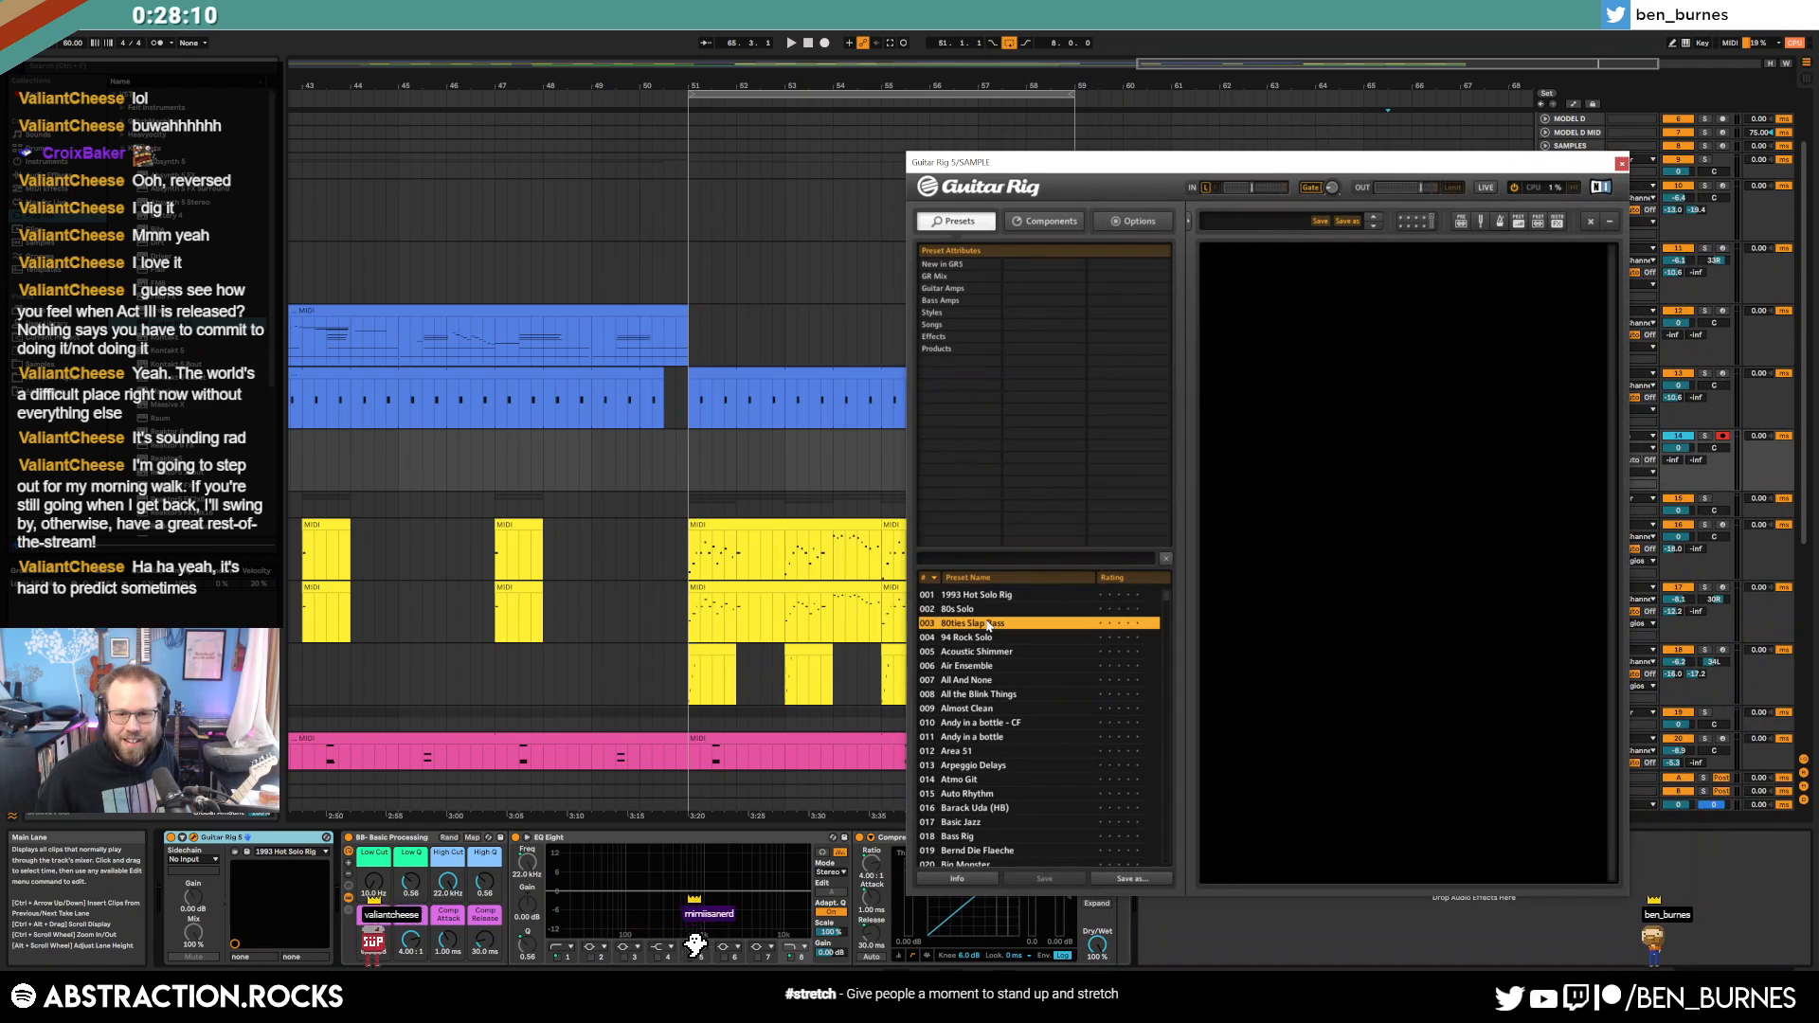
{"action": "left_click", "coordinate": [990, 595]}
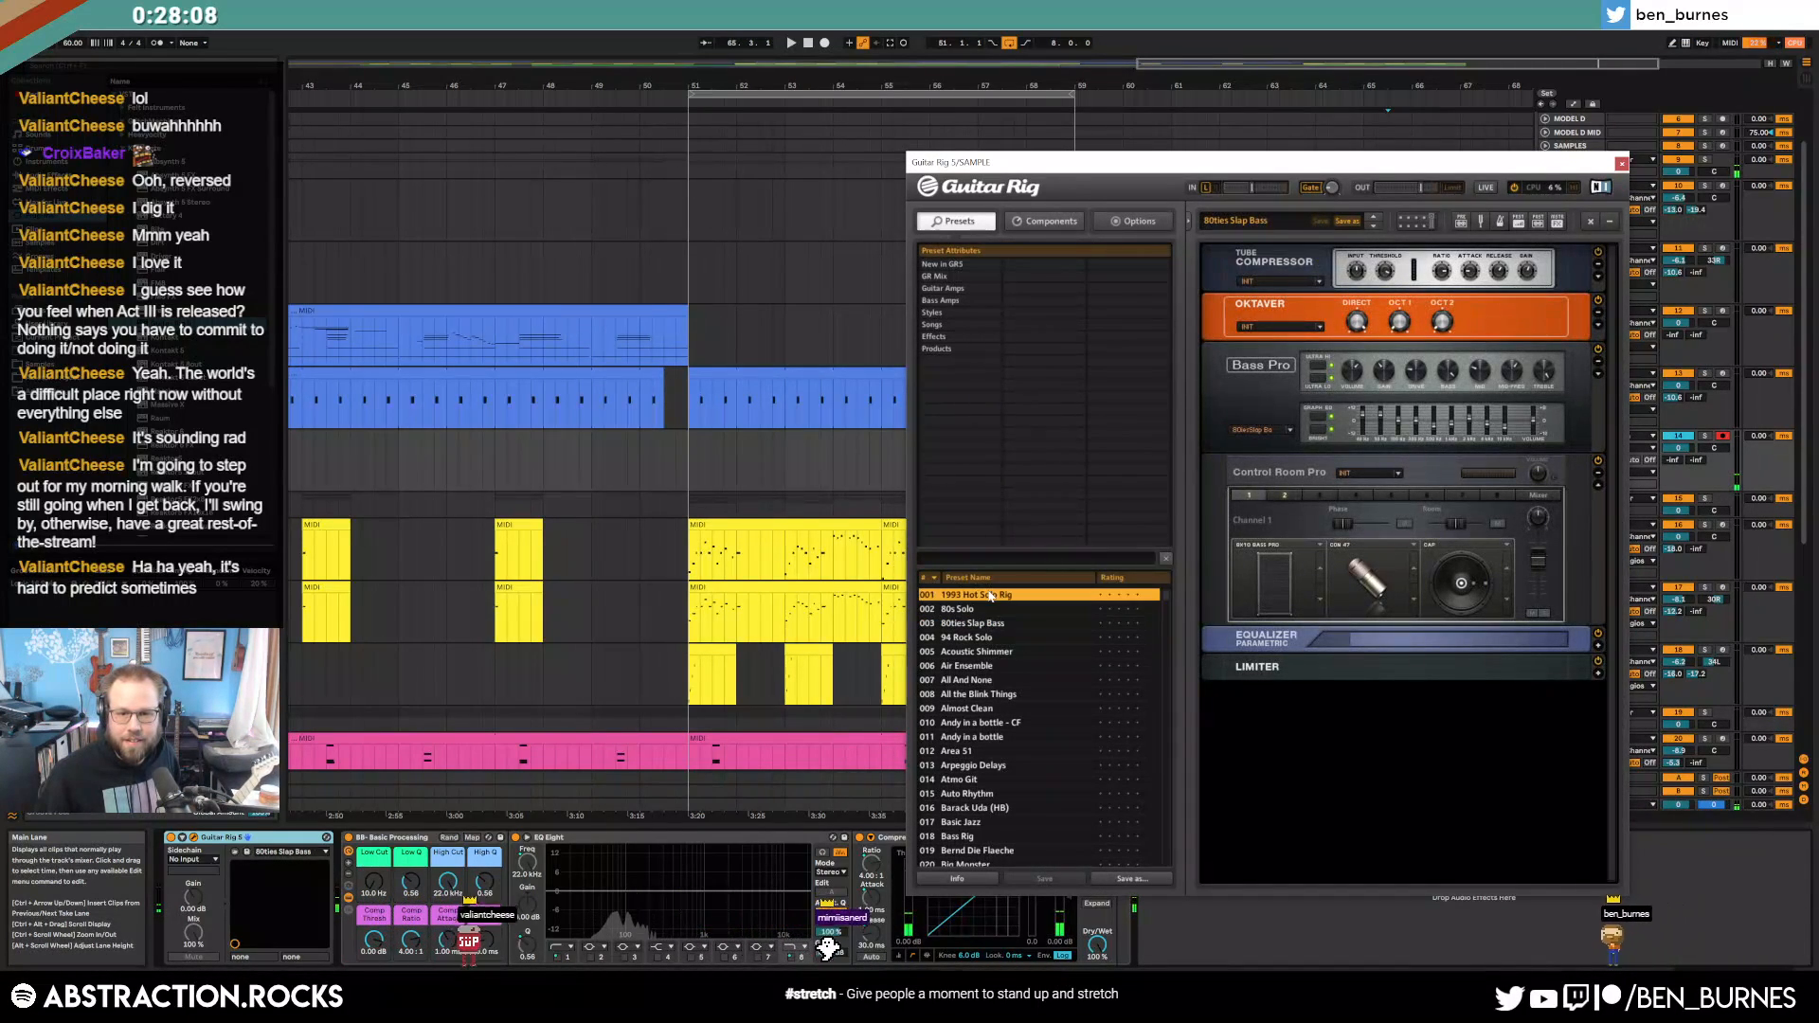
{"action": "scroll", "coordinate": [1008, 763], "scroll_direction": "down", "scroll_amount": 2}
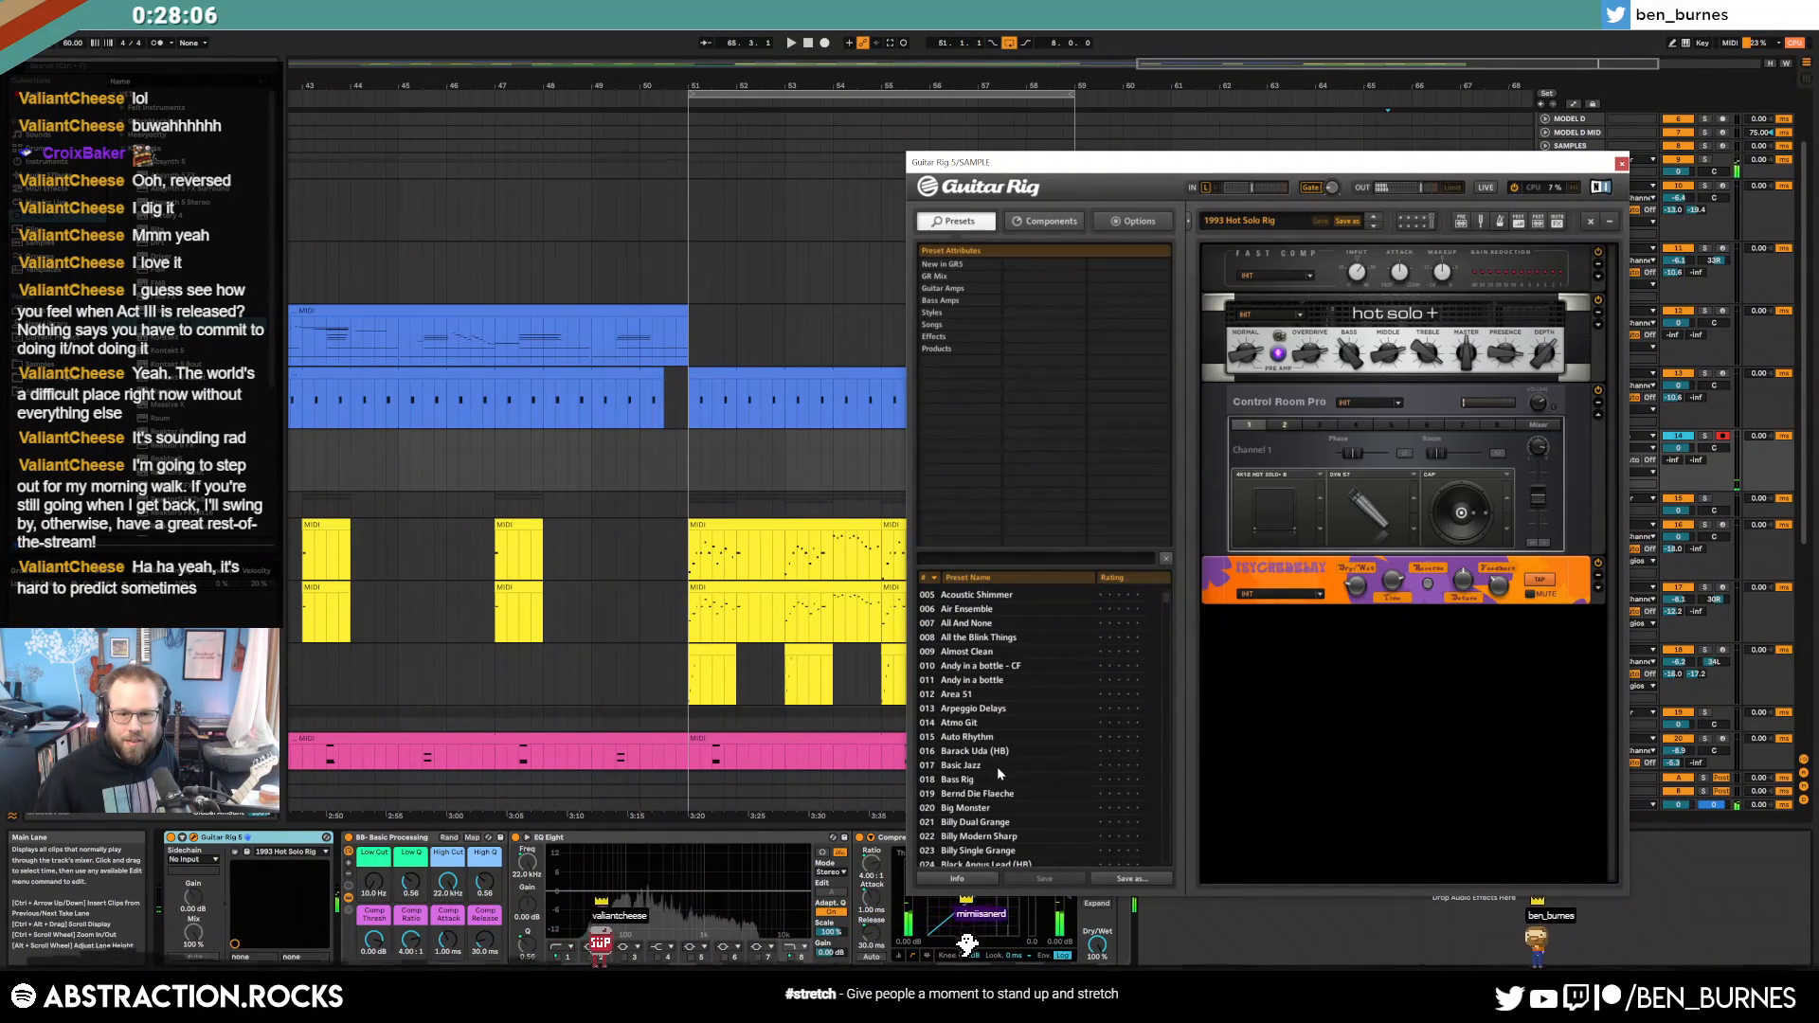
Filter the guitar amp presets to Jazz Amp and try Super Clean Funk, Basic Jazz and Prince in the Rain.
{"action": "left_click", "coordinate": [960, 288]}
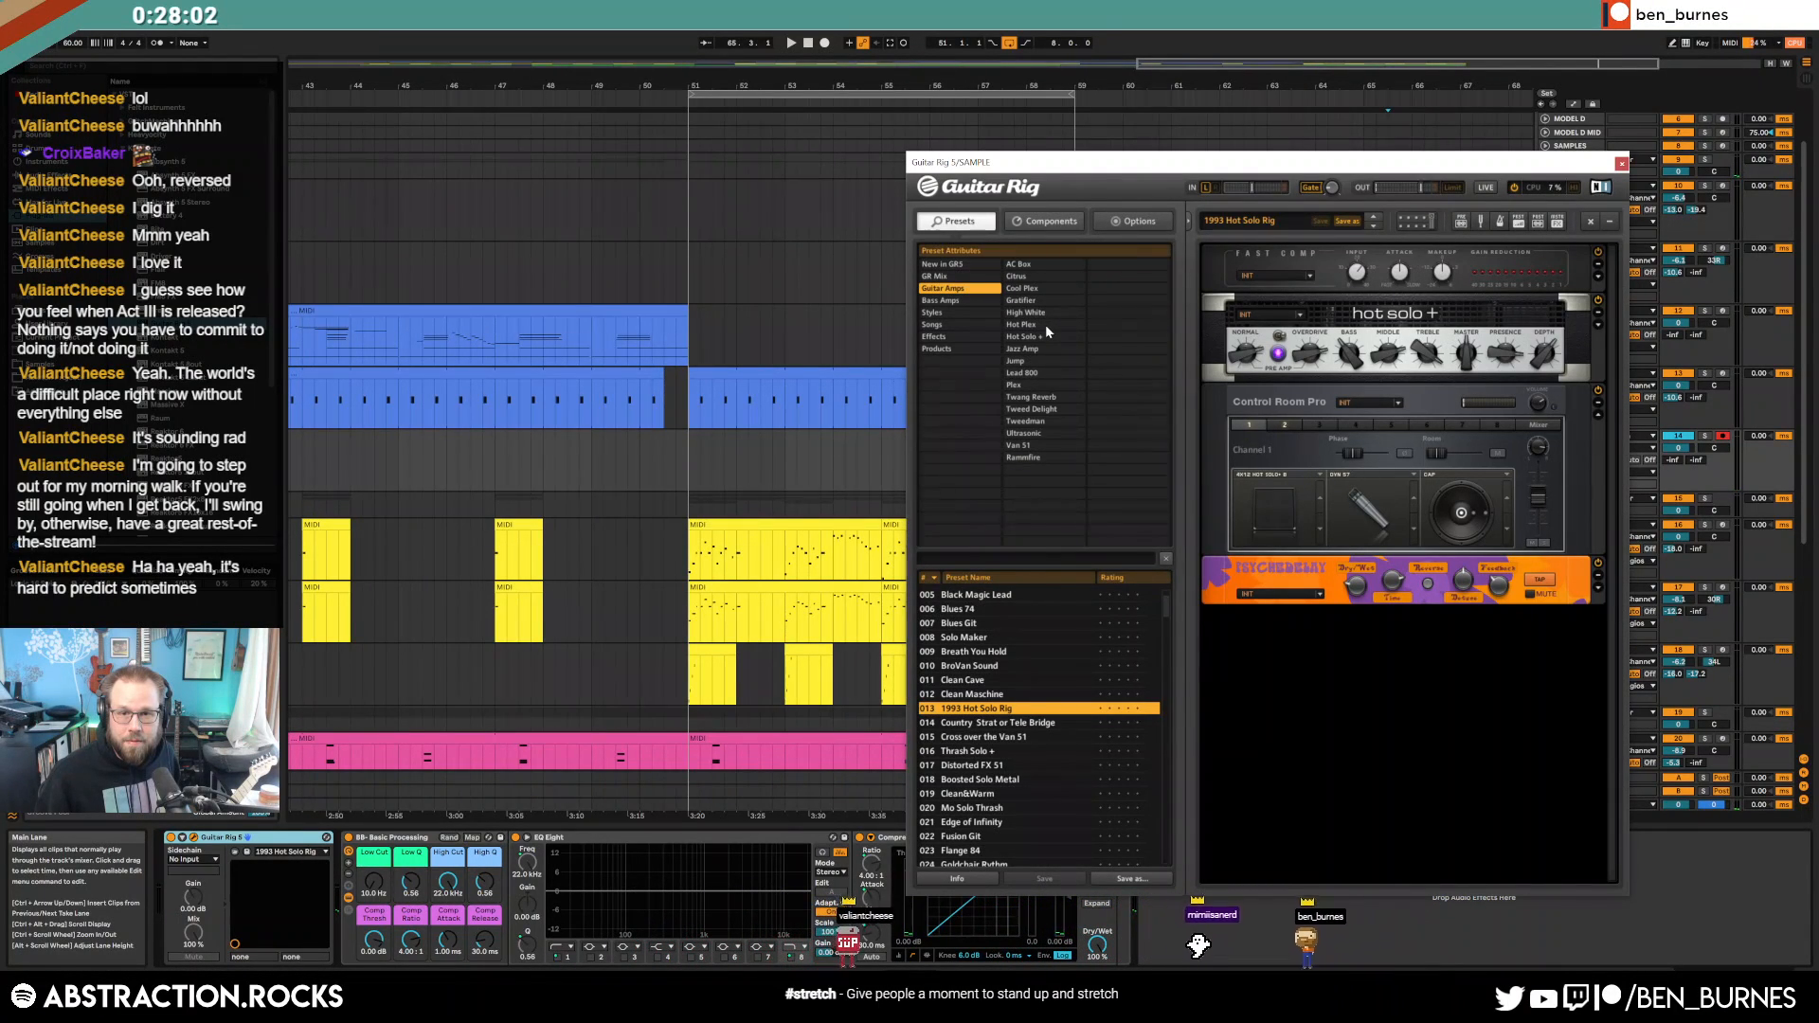
{"action": "left_click", "coordinate": [1056, 347]}
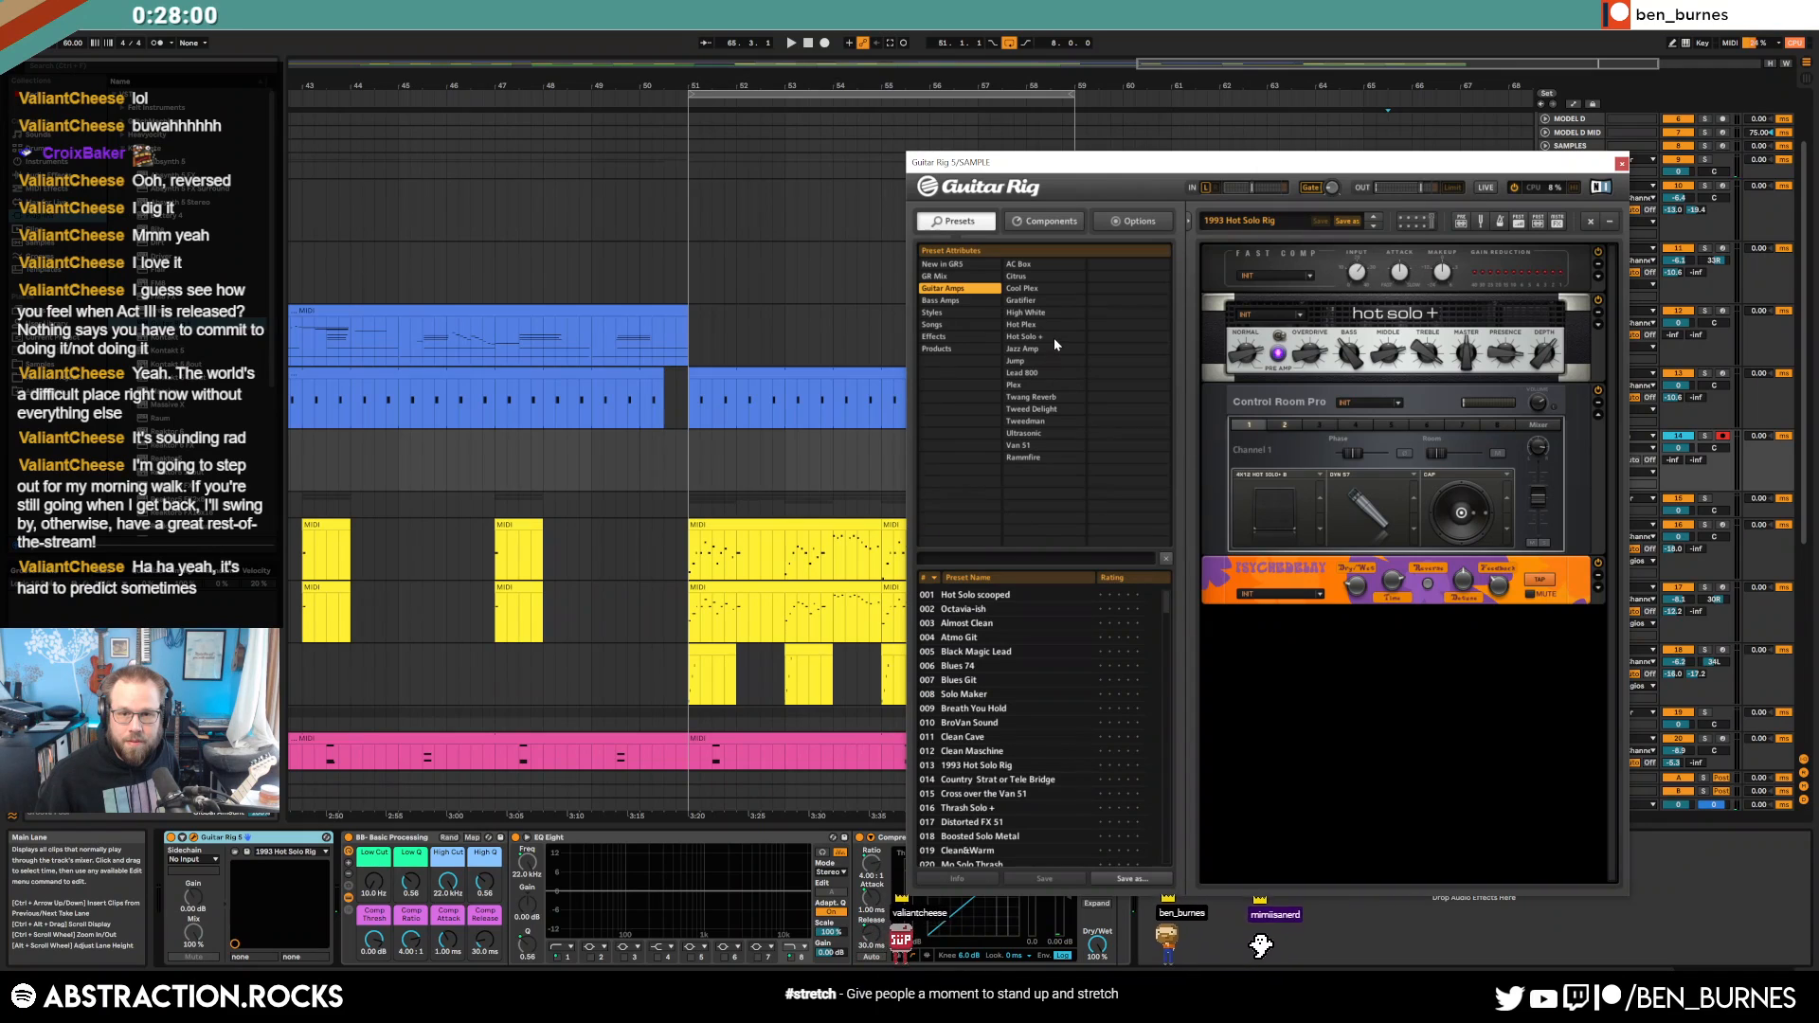
{"action": "left_click", "coordinate": [985, 679]}
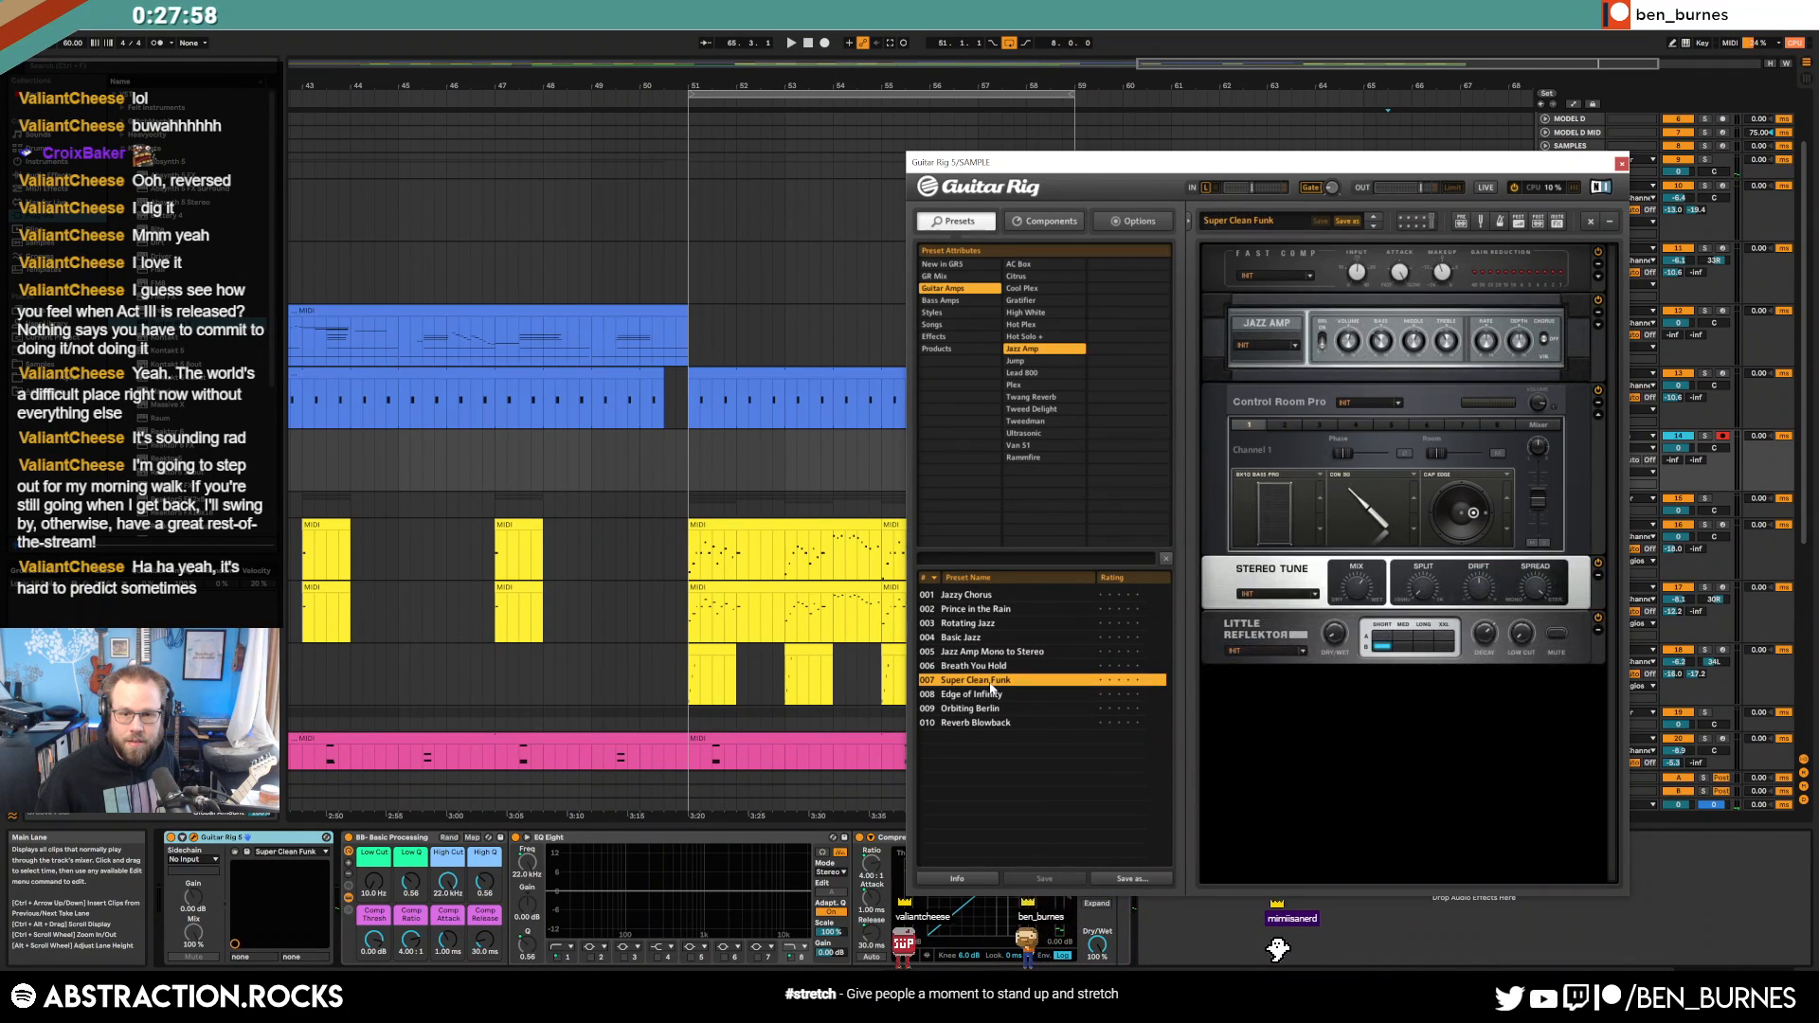
{"action": "left_click", "coordinate": [1007, 651]}
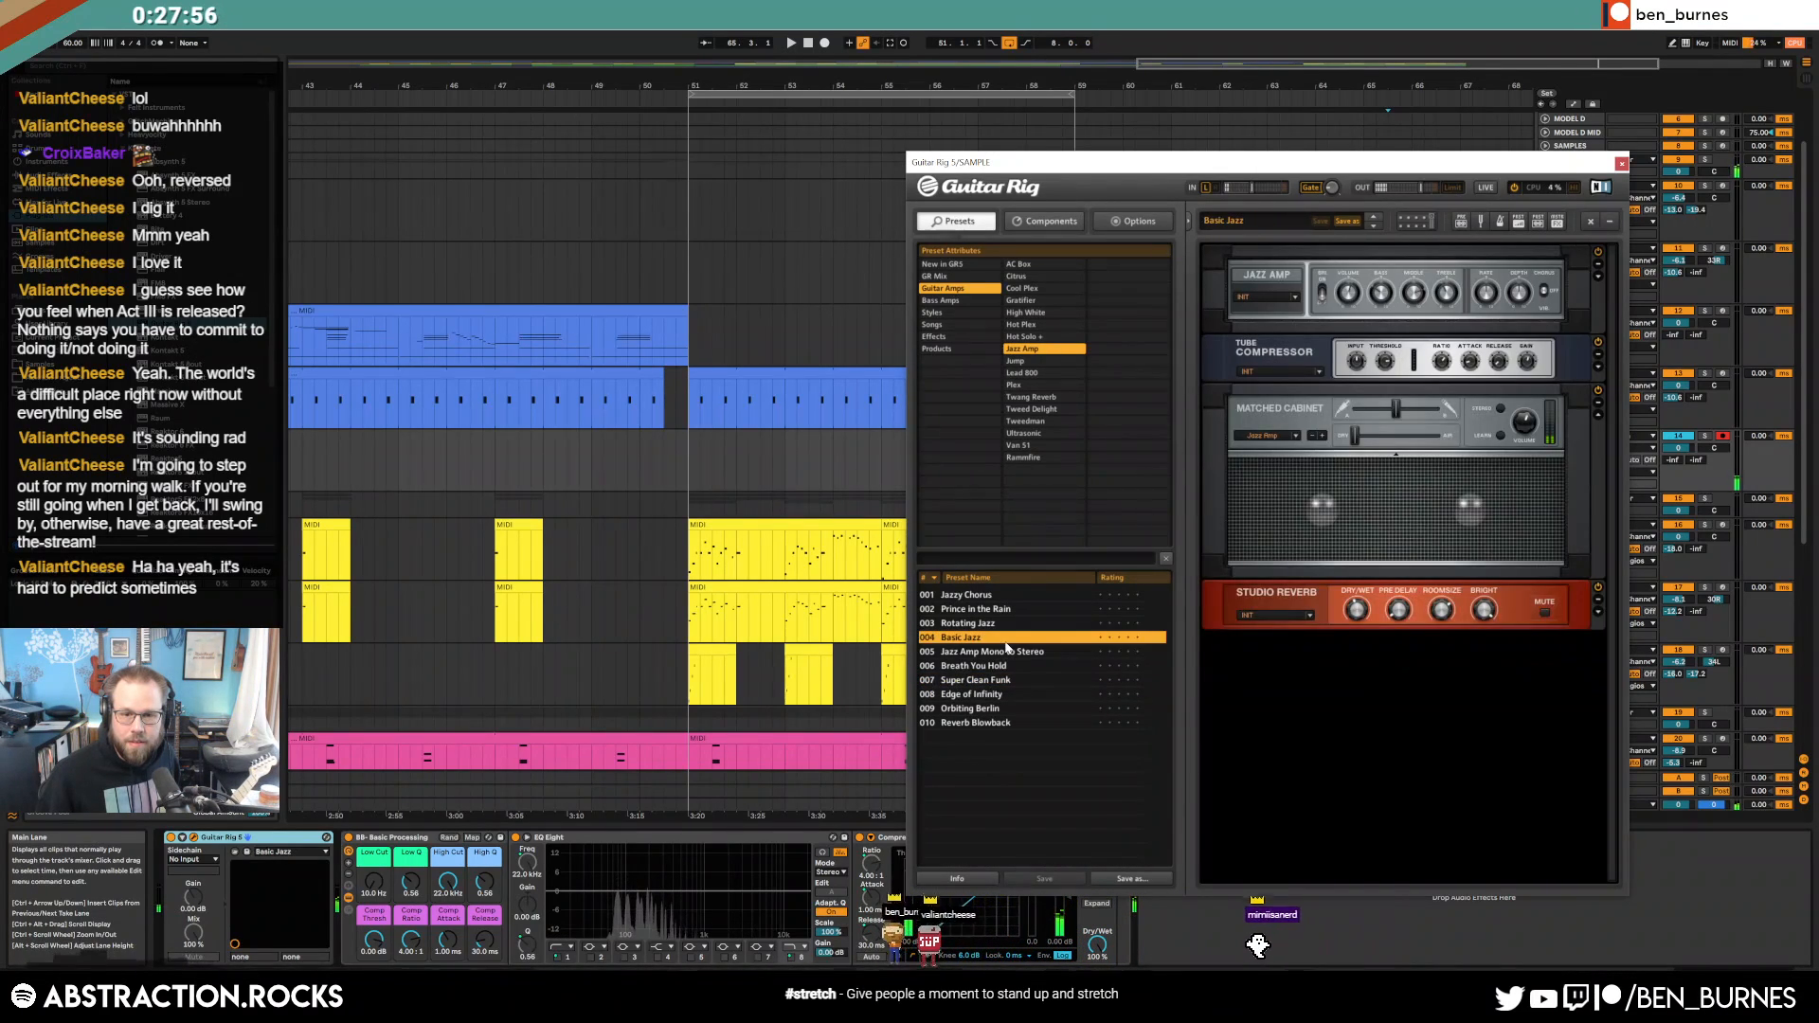
{"action": "left_click", "coordinate": [1008, 608]}
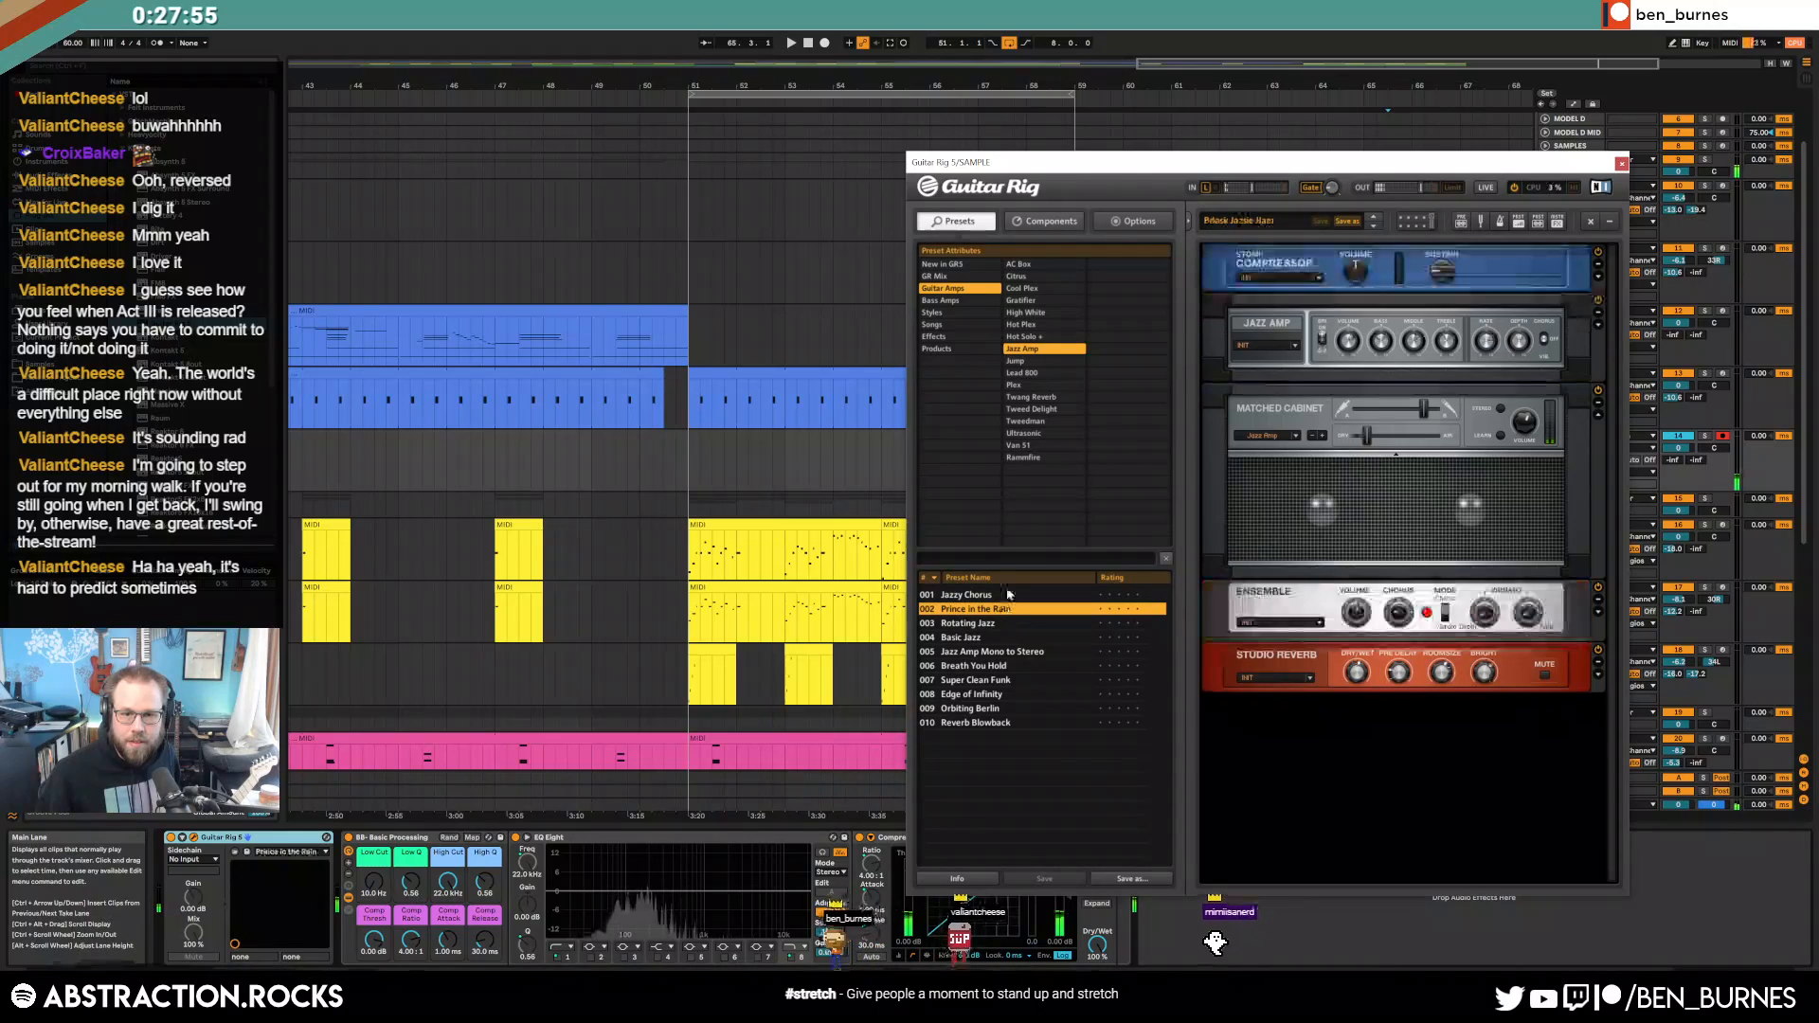
Load the Hot Plex preset Eric John Son in Manhatten and play along with the arrangement from bar 51.
{"action": "left_click", "coordinate": [1043, 322]}
{"action": "left_click", "coordinate": [1042, 636]}
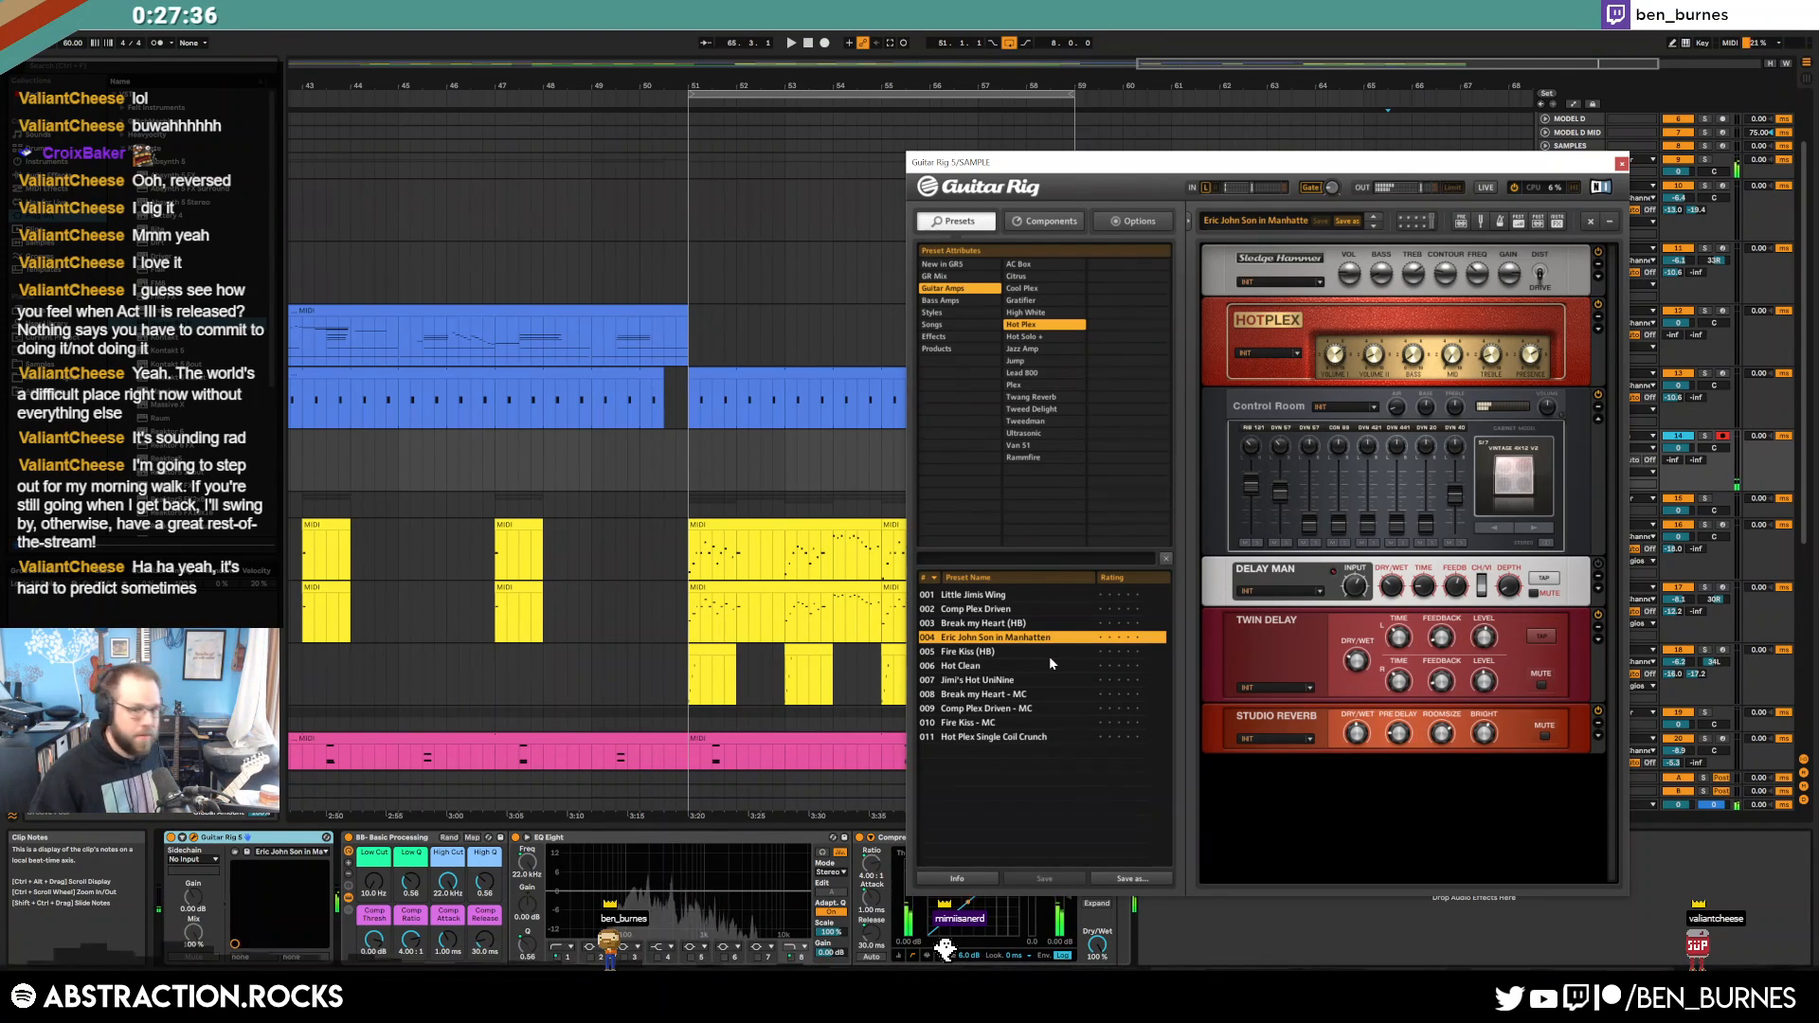
{"action": "left_click", "coordinate": [684, 458]}
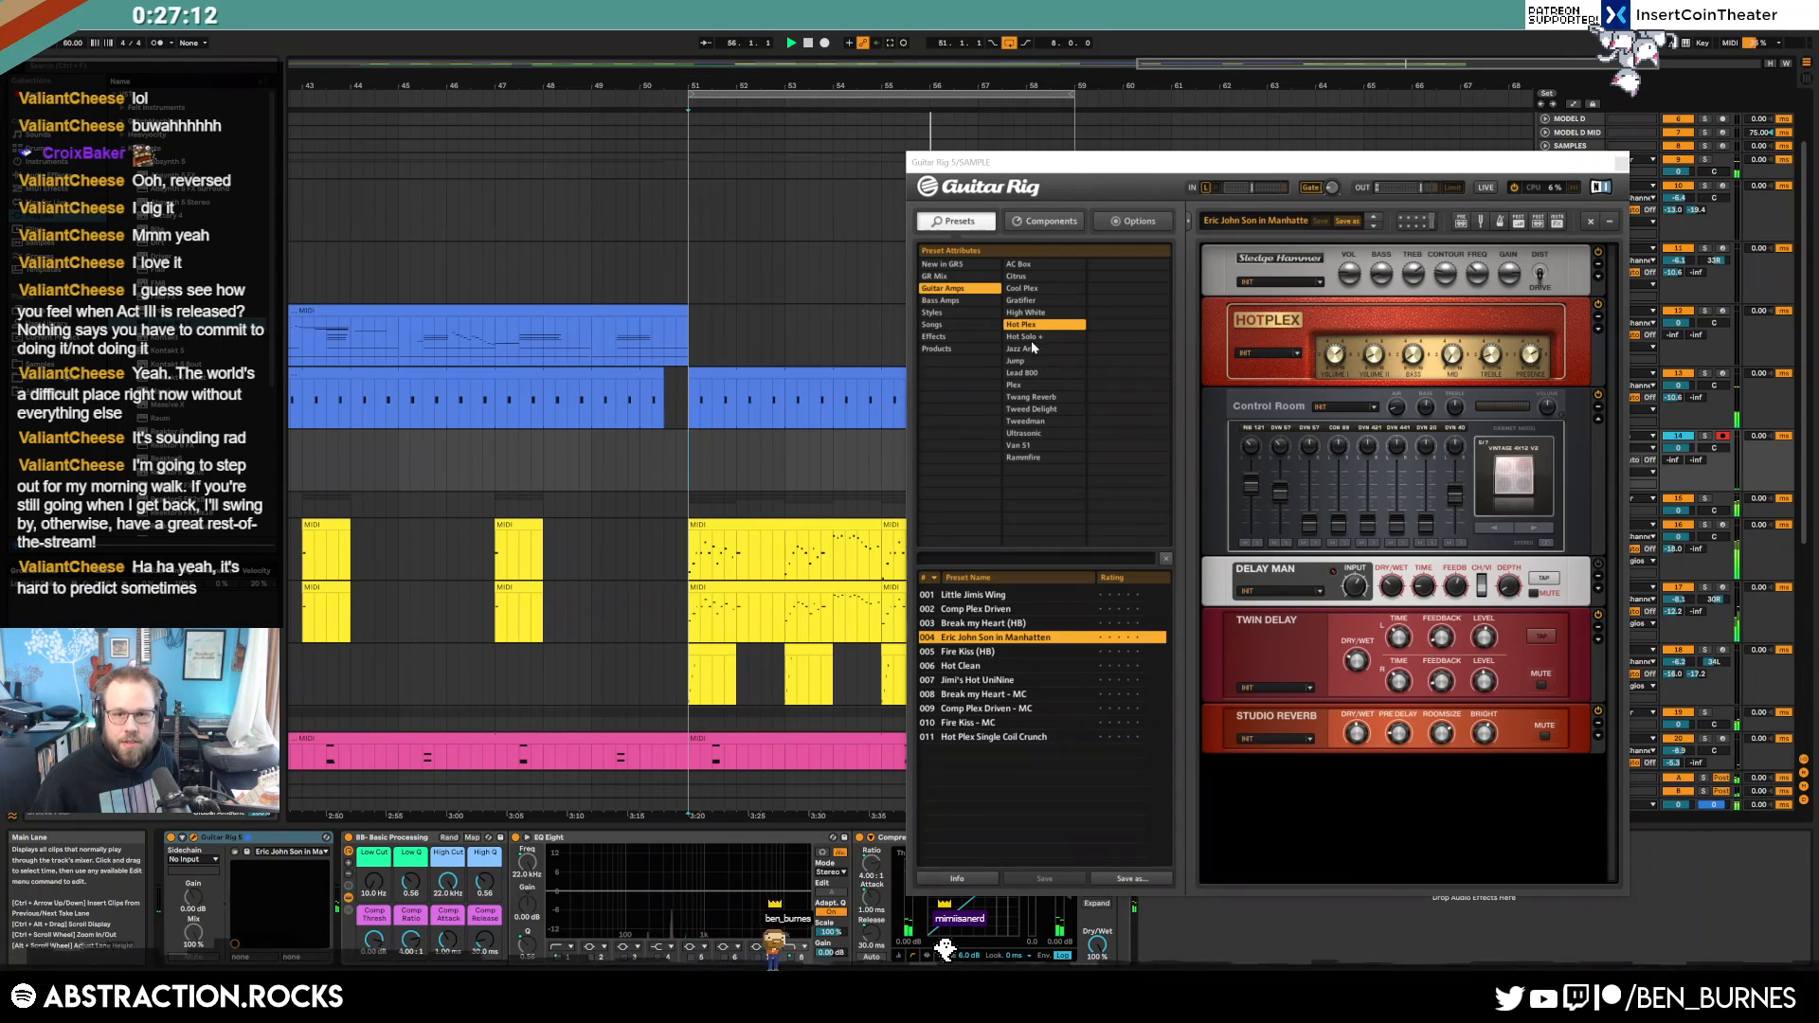
Try Edgy White Rhythm from High White, Irish Delay from Cool Plex and Heavy 800 from Lead 800 during playback.
{"action": "left_click", "coordinate": [1035, 314]}
{"action": "left_click", "coordinate": [993, 623]}
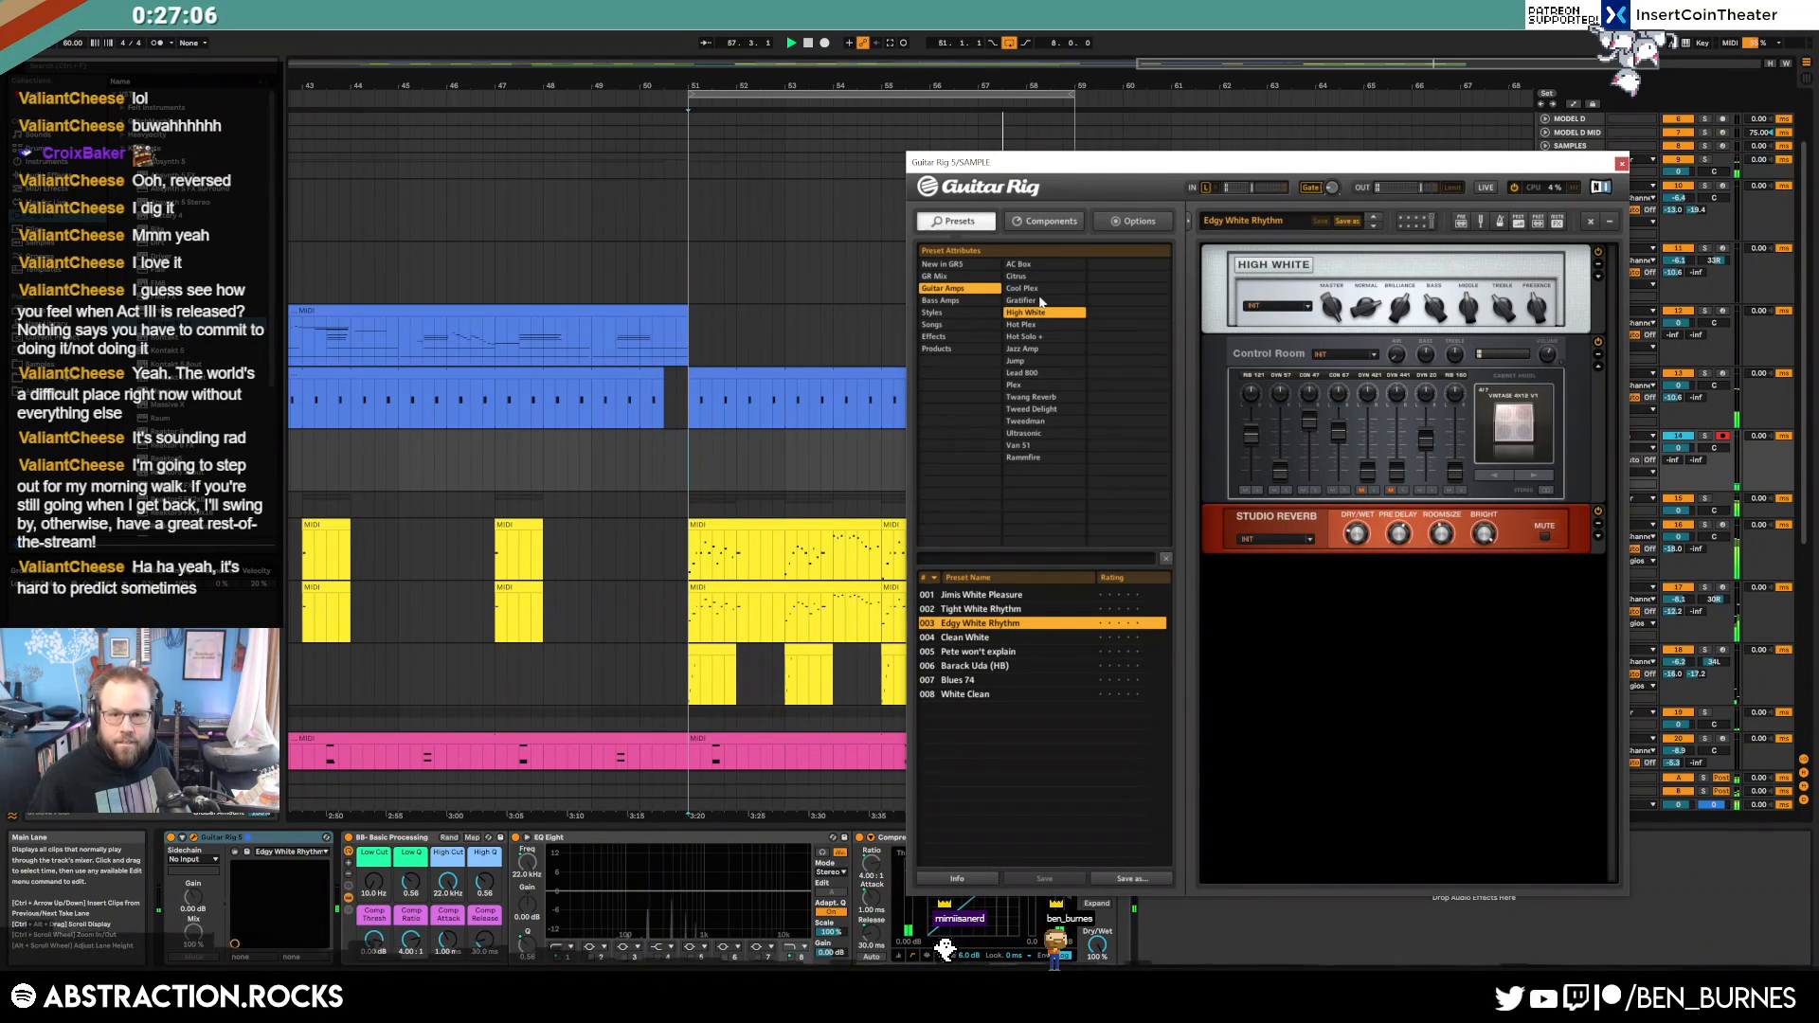
{"action": "left_click", "coordinate": [1044, 288]}
{"action": "left_click", "coordinate": [1037, 625]}
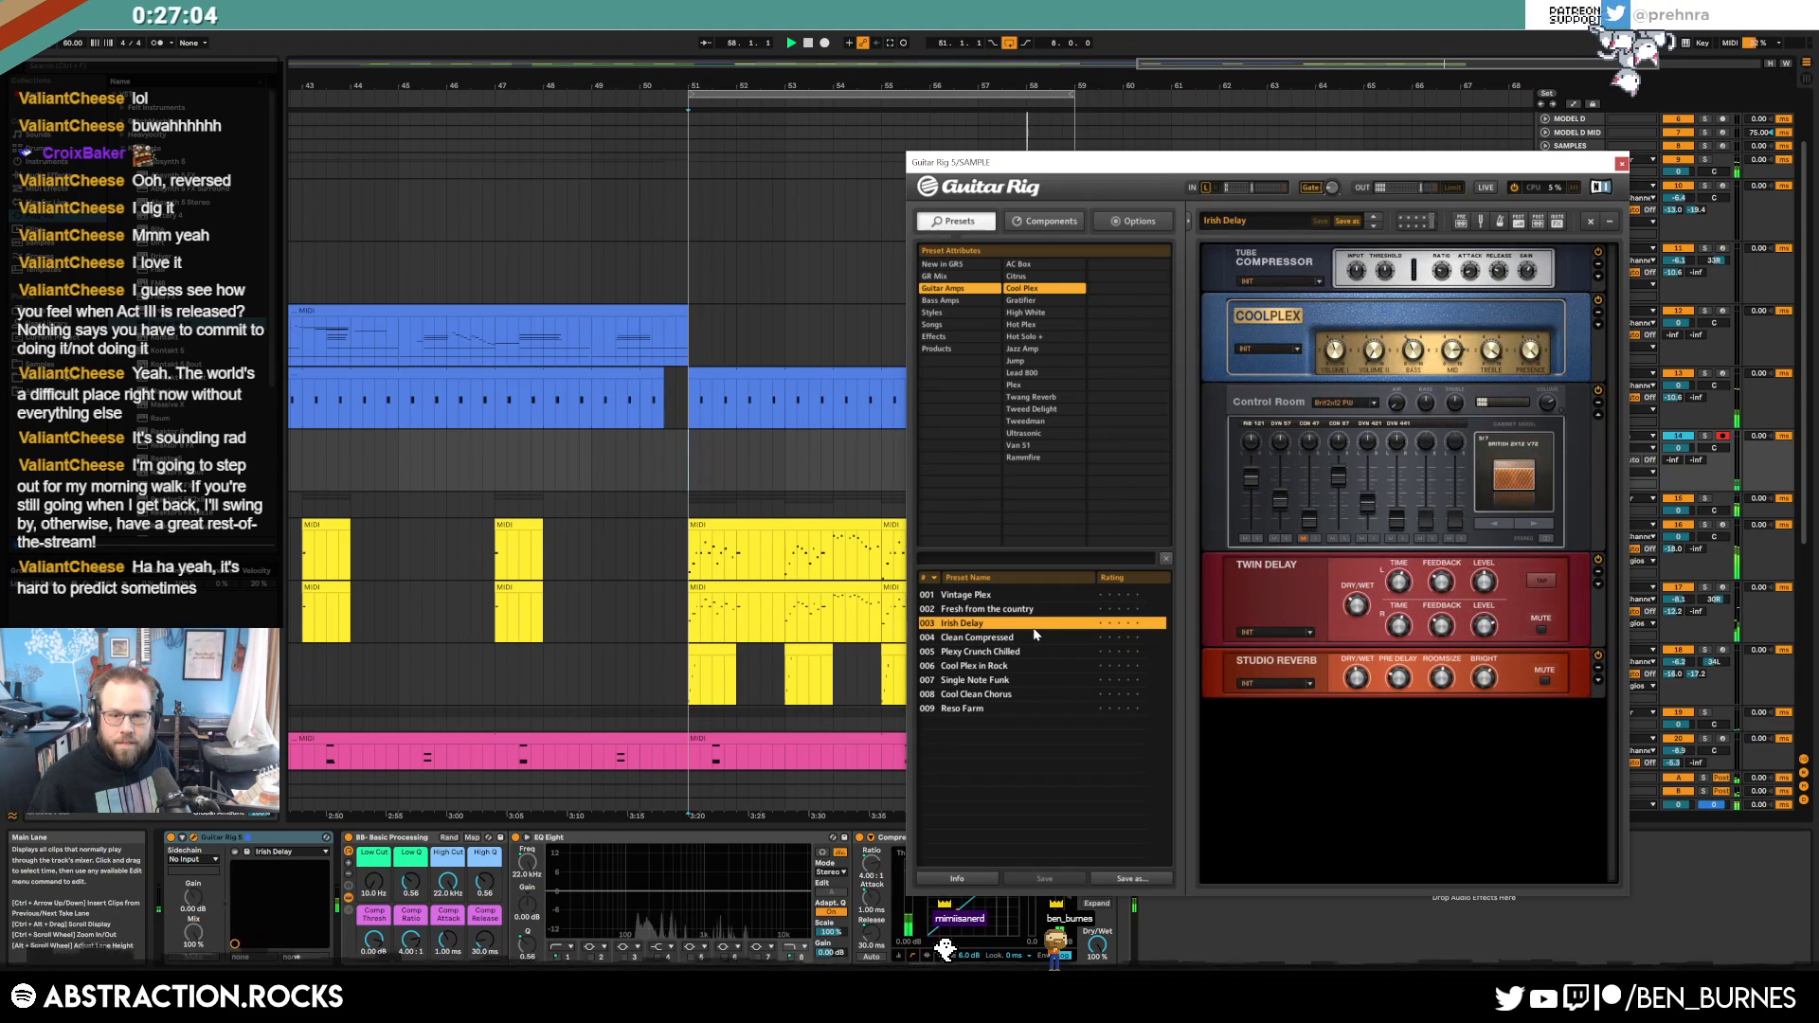
{"action": "left_click", "coordinate": [1044, 373]}
{"action": "left_click", "coordinate": [984, 652]}
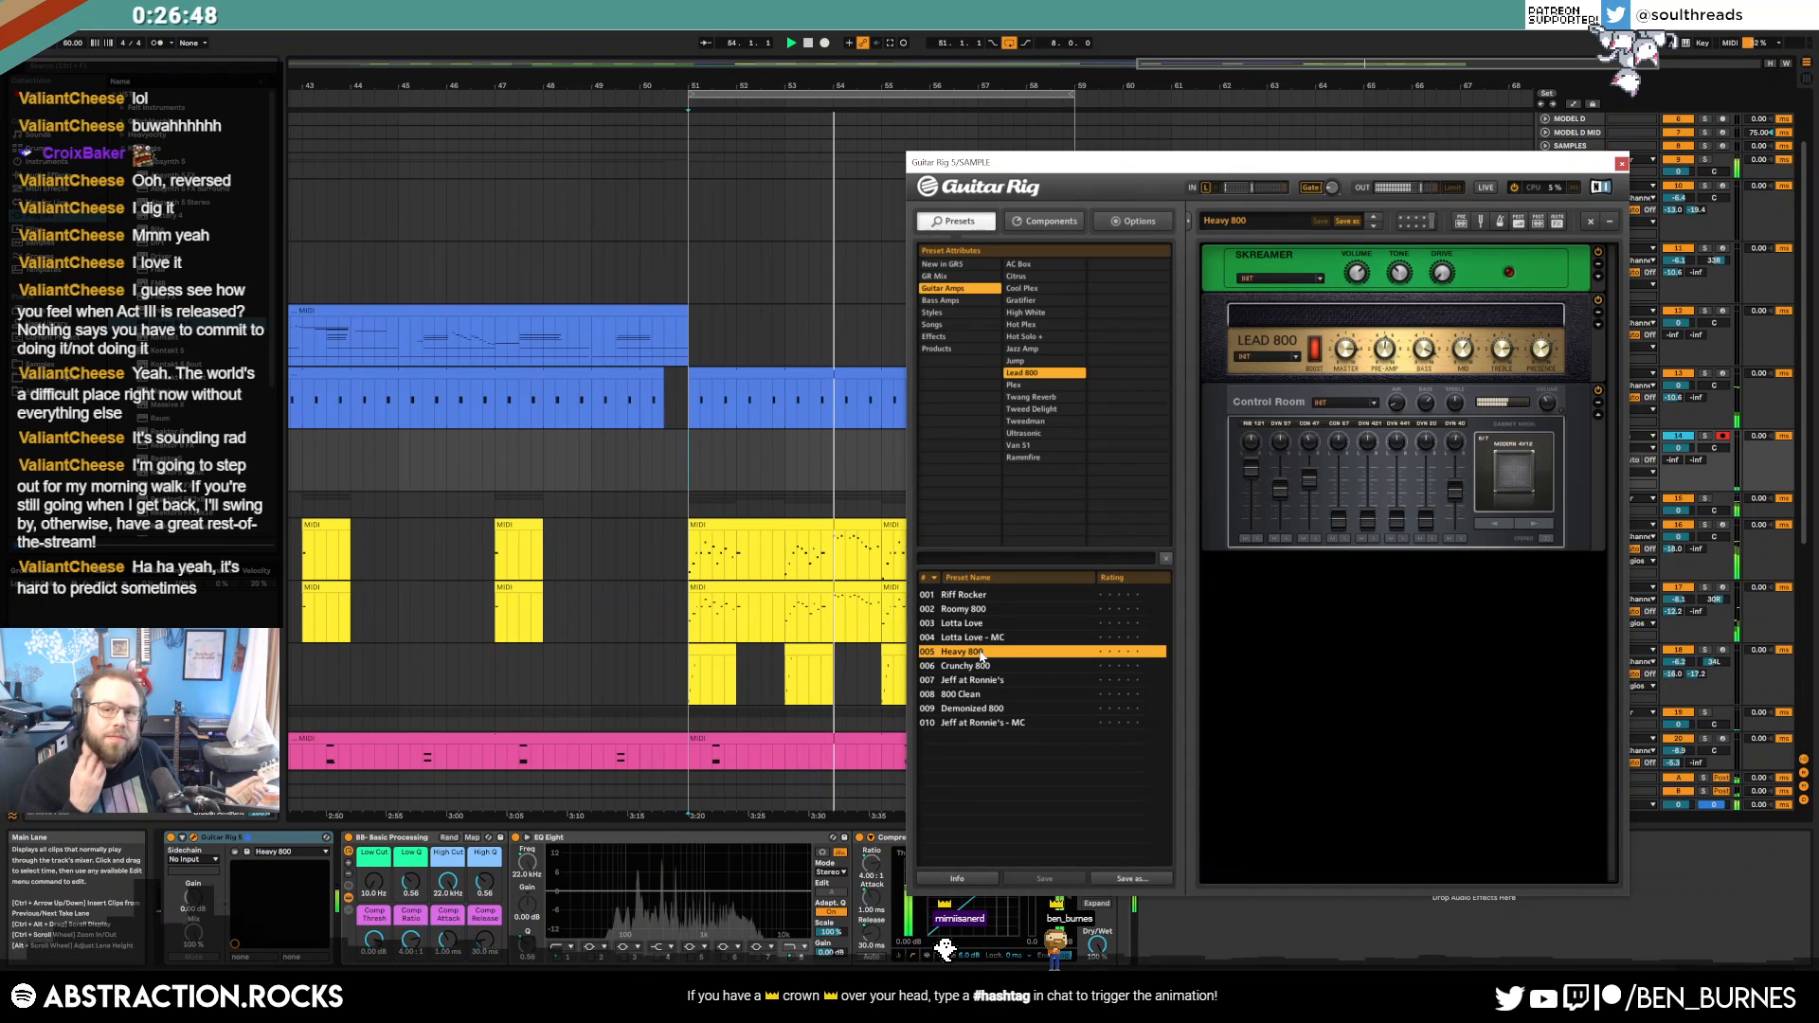
Move the Guitar Rig window clear of the mixer controls and lower the SAMPLE track's volume.
{"action": "left_click_drag", "start_coordinate": [1421, 163], "coordinate": [1237, 169]}
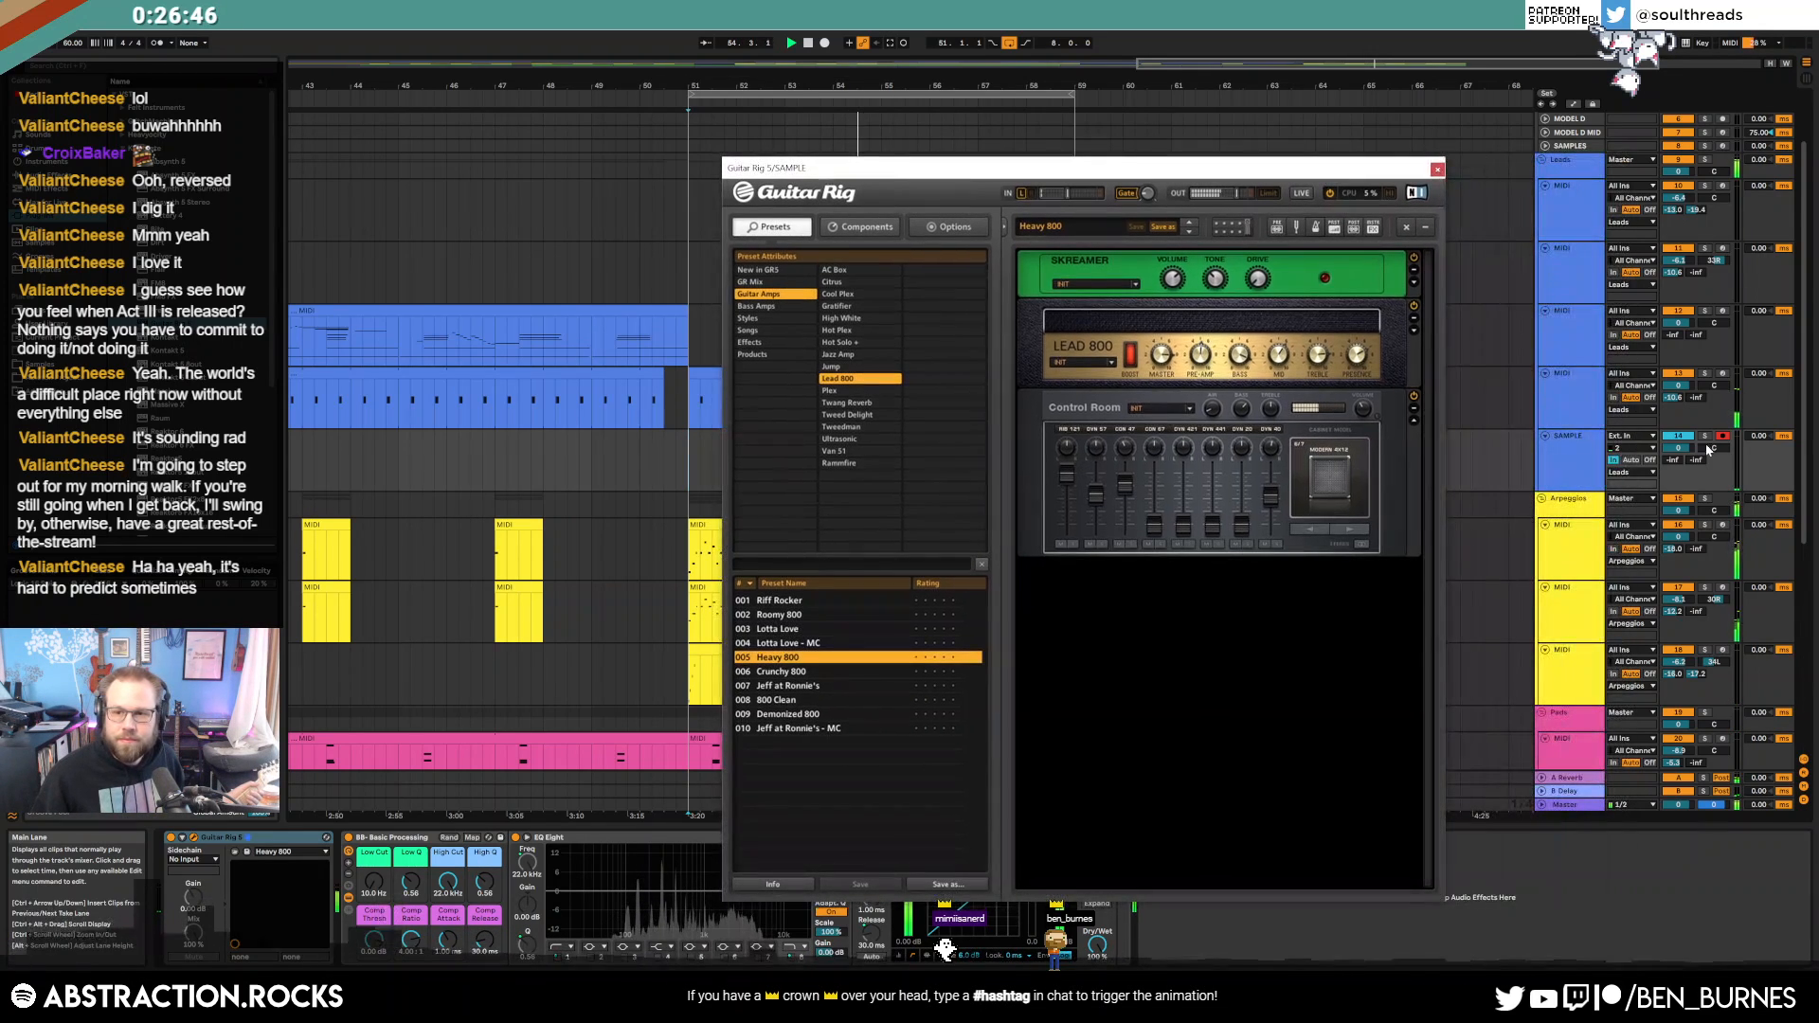
{"action": "left_click_drag", "start_coordinate": [1672, 463], "coordinate": [1671, 431]}
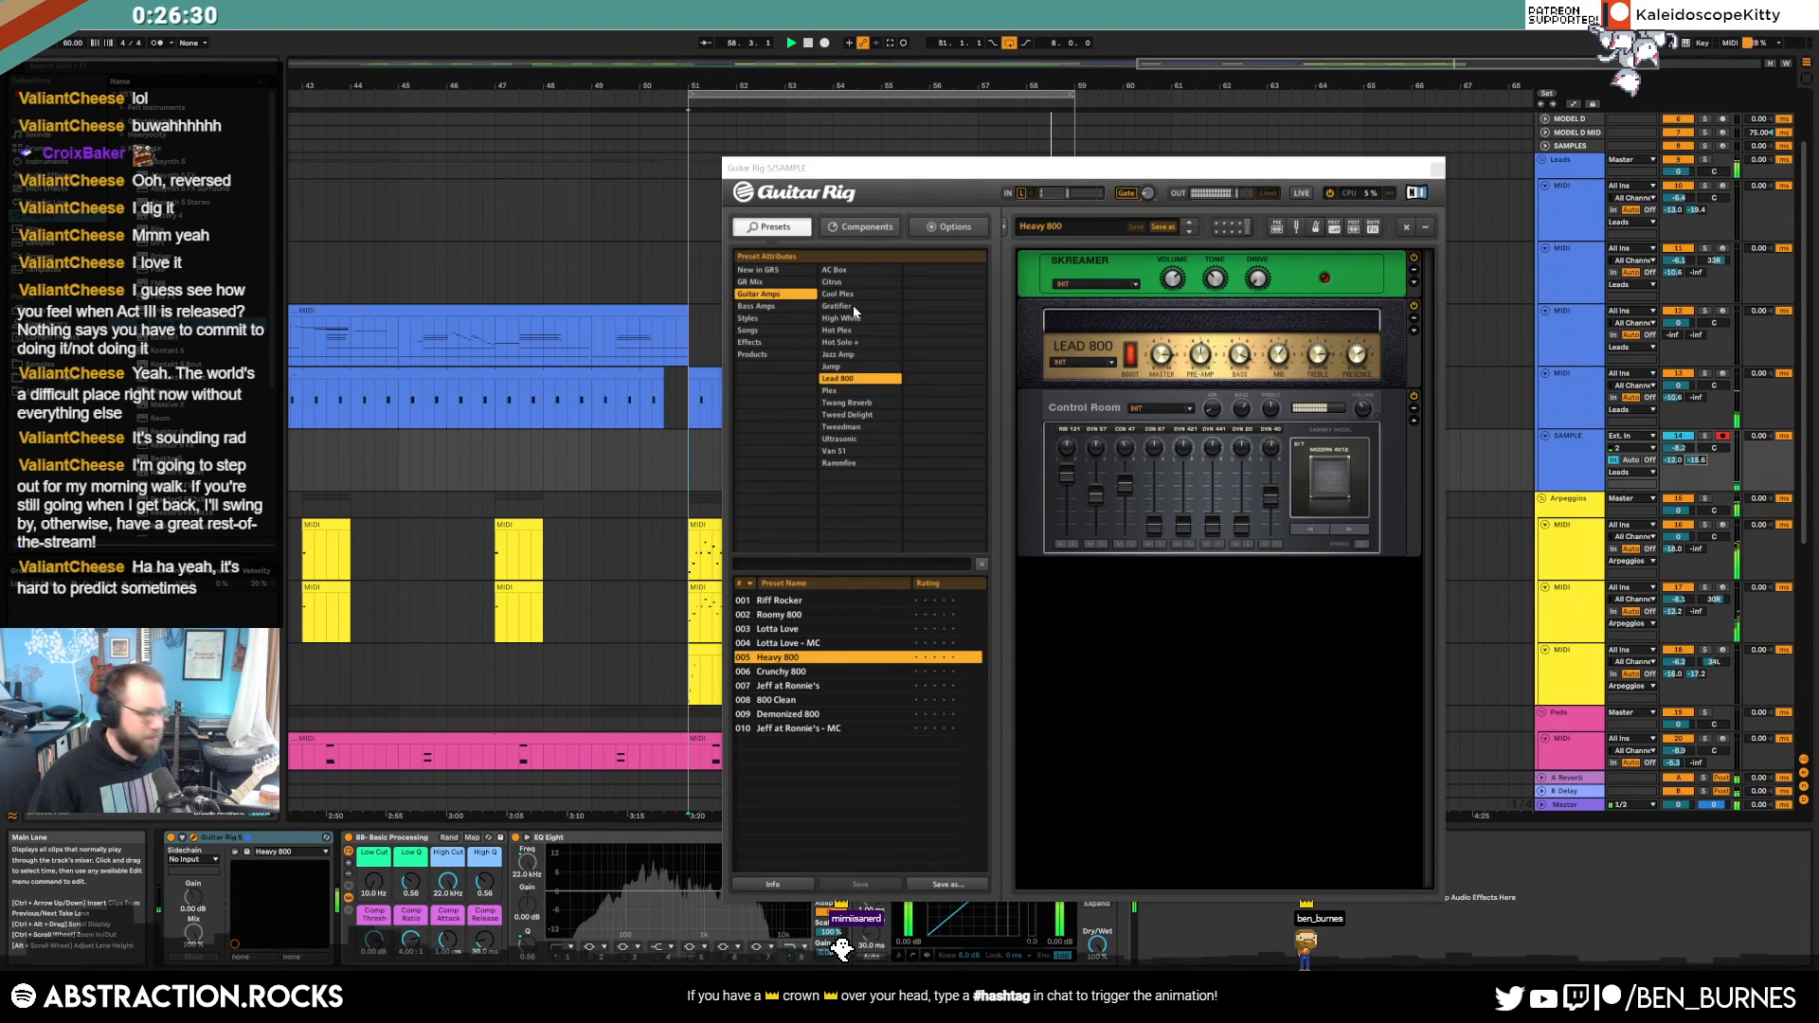
{"action": "left_click_drag", "start_coordinate": [1679, 448], "coordinate": [1696, 507]}
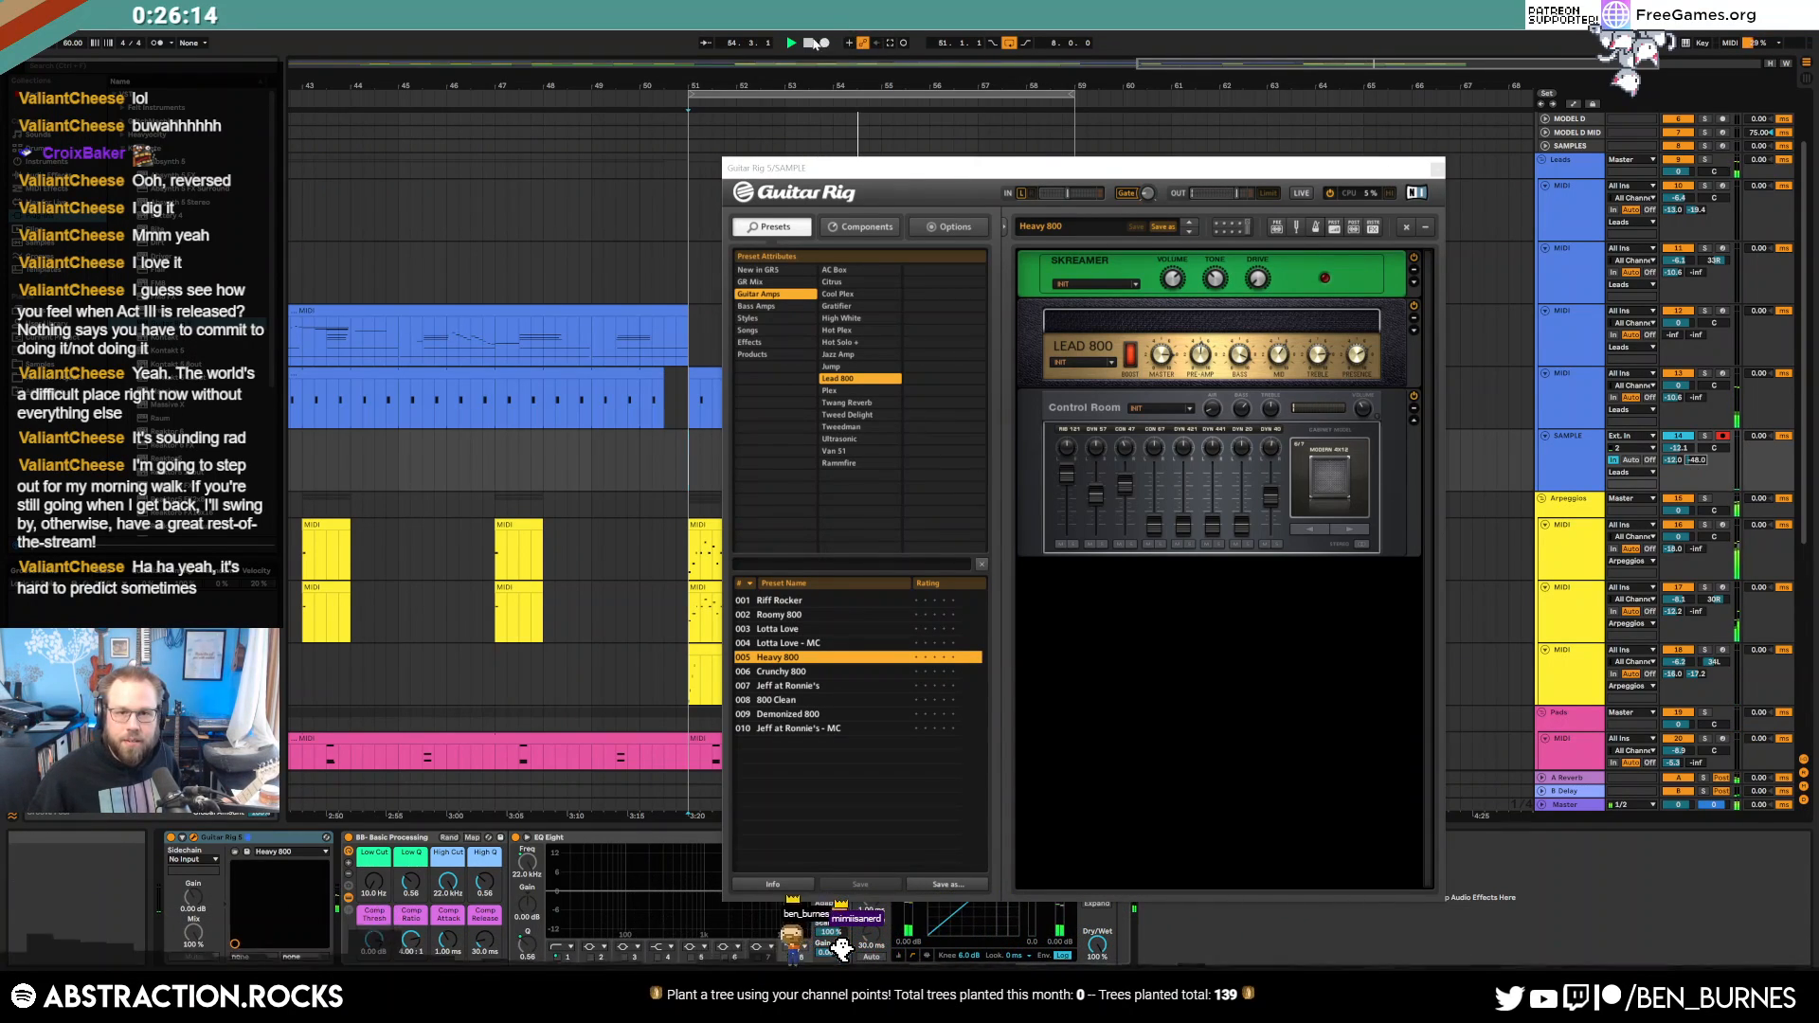
Audition Hot Solo+ presets from Goldchair Rhythm to Mo Solo Thrash, keep Mo Solo Thrash, and fine-tune the SAMPLE track's volume.
{"action": "left_click", "coordinate": [864, 343]}
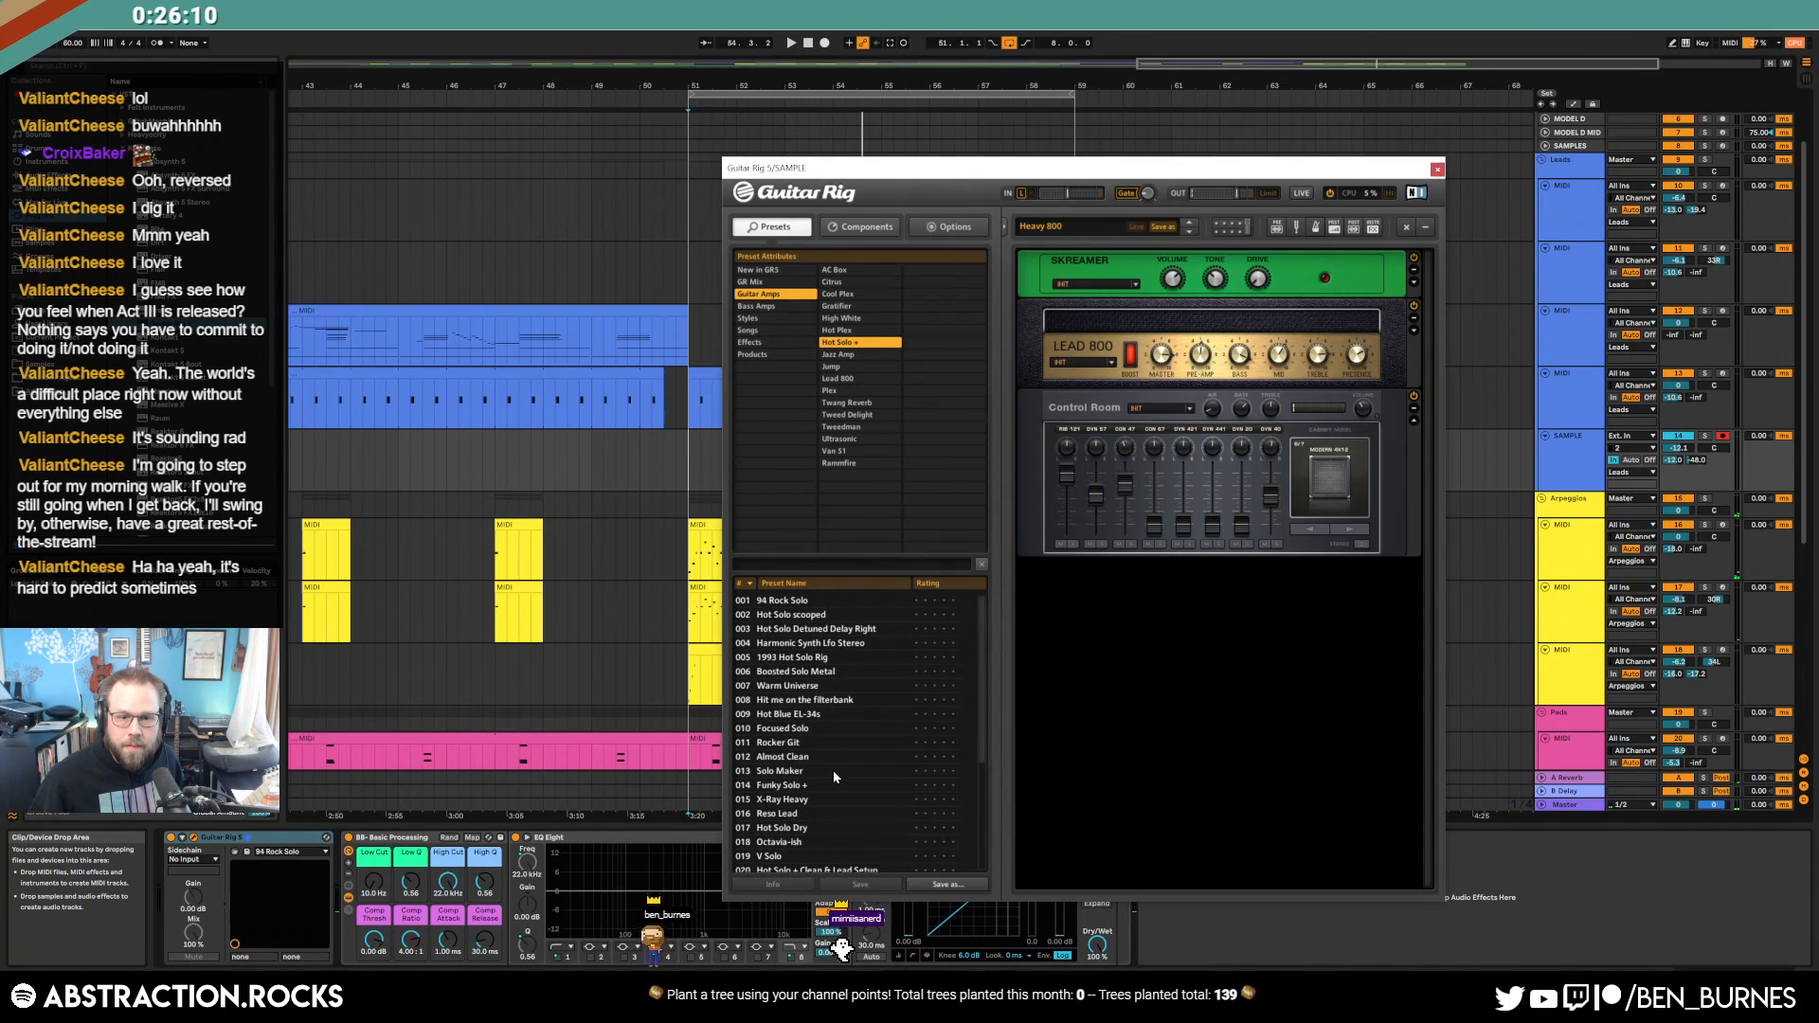
{"action": "scroll", "coordinate": [834, 771], "scroll_direction": "down", "scroll_amount": 2}
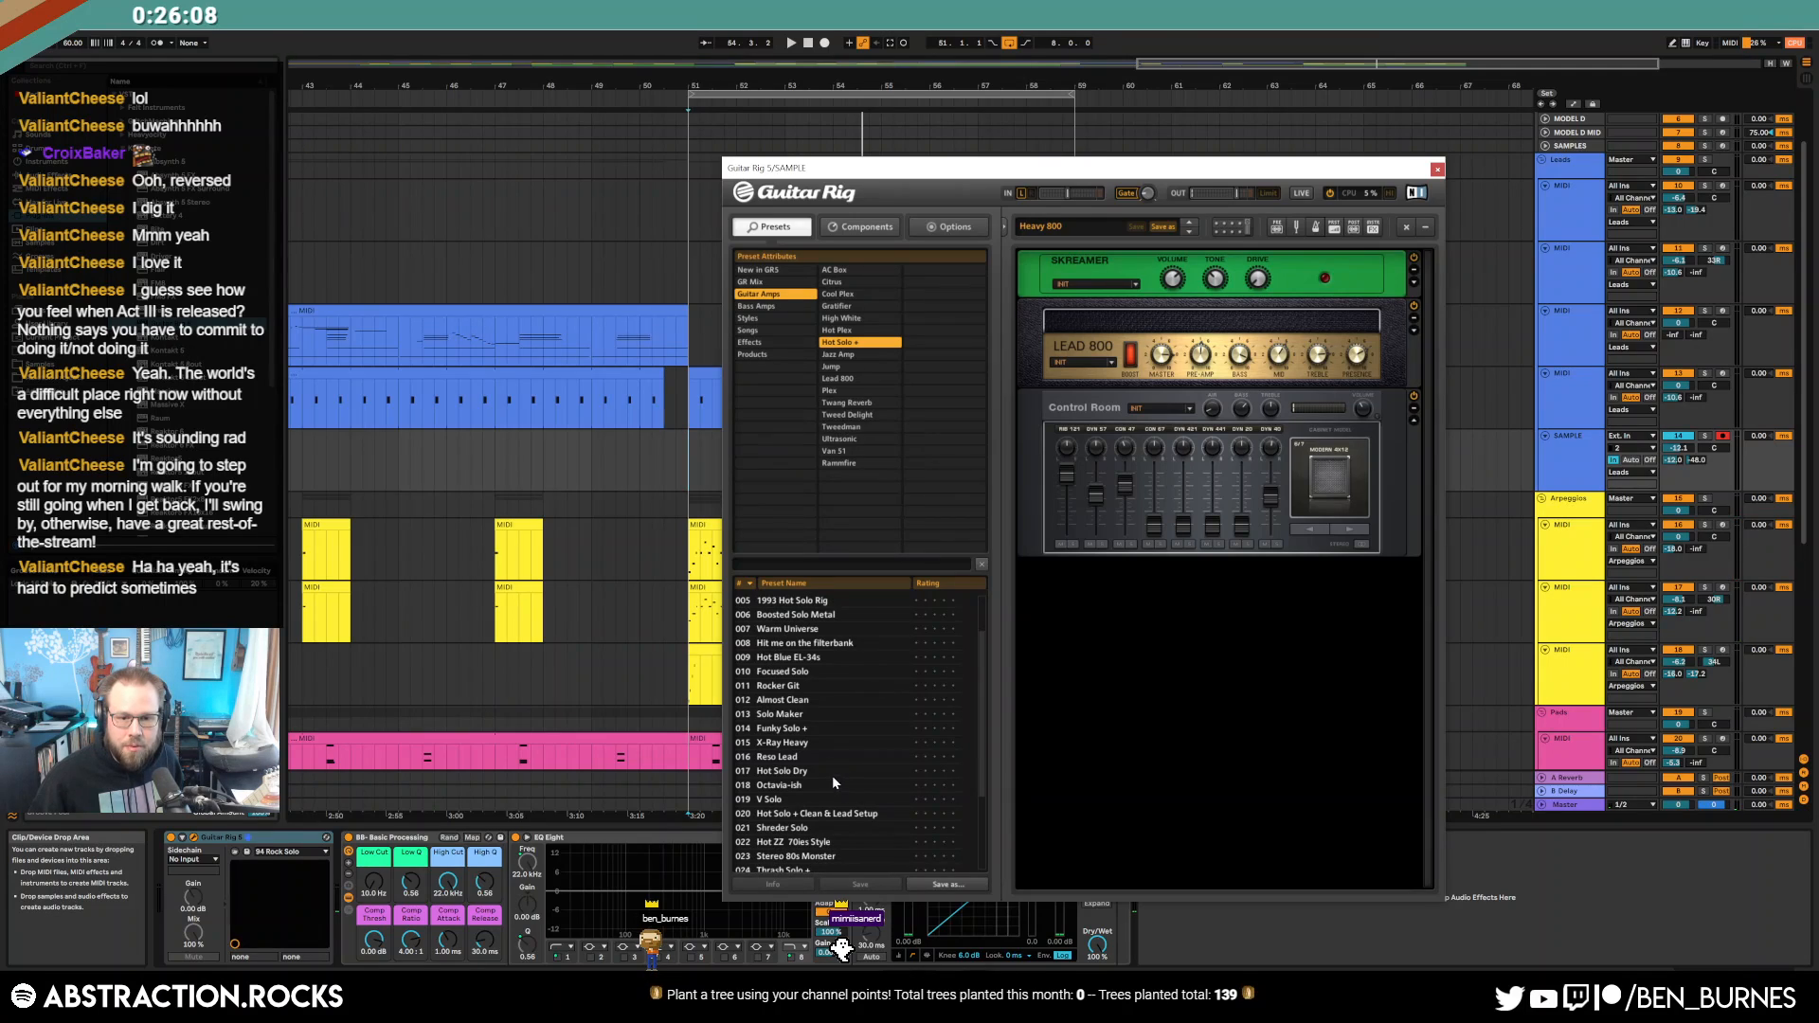
{"action": "scroll", "coordinate": [827, 781], "scroll_direction": "down", "scroll_amount": 2}
{"action": "scroll", "coordinate": [826, 781], "scroll_direction": "down", "scroll_amount": 1}
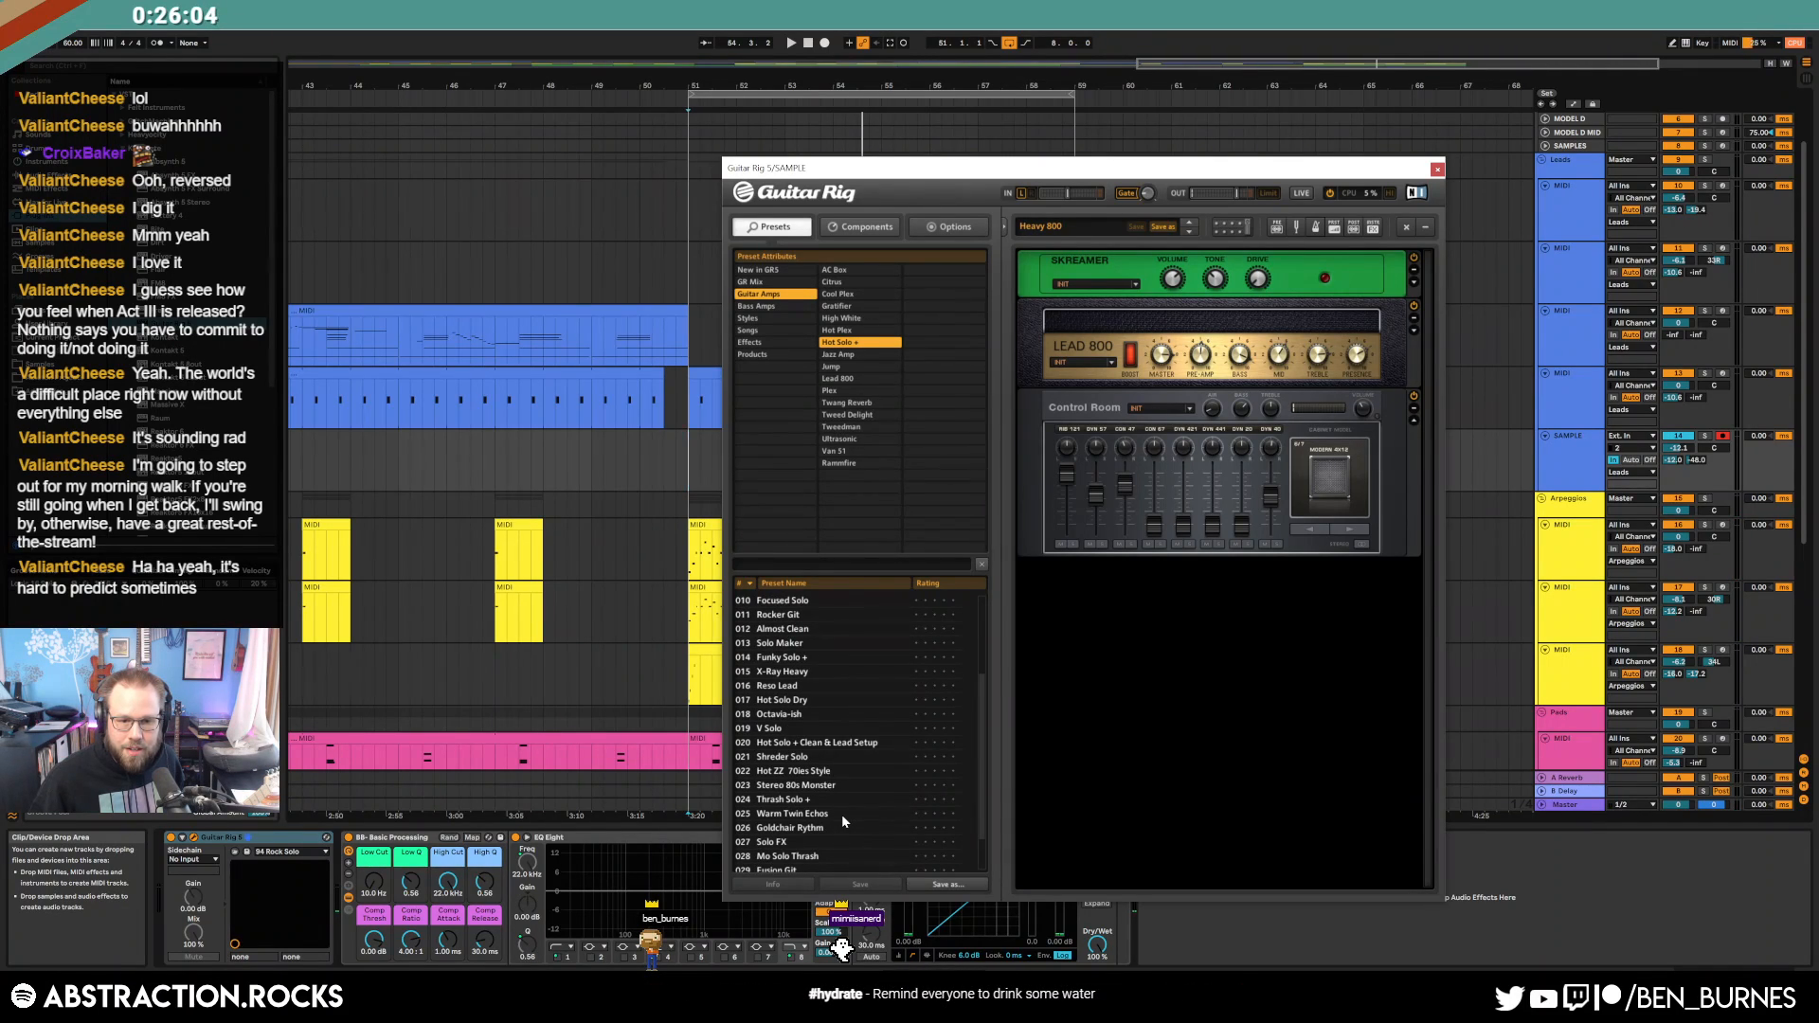
{"action": "left_click", "coordinate": [841, 826]}
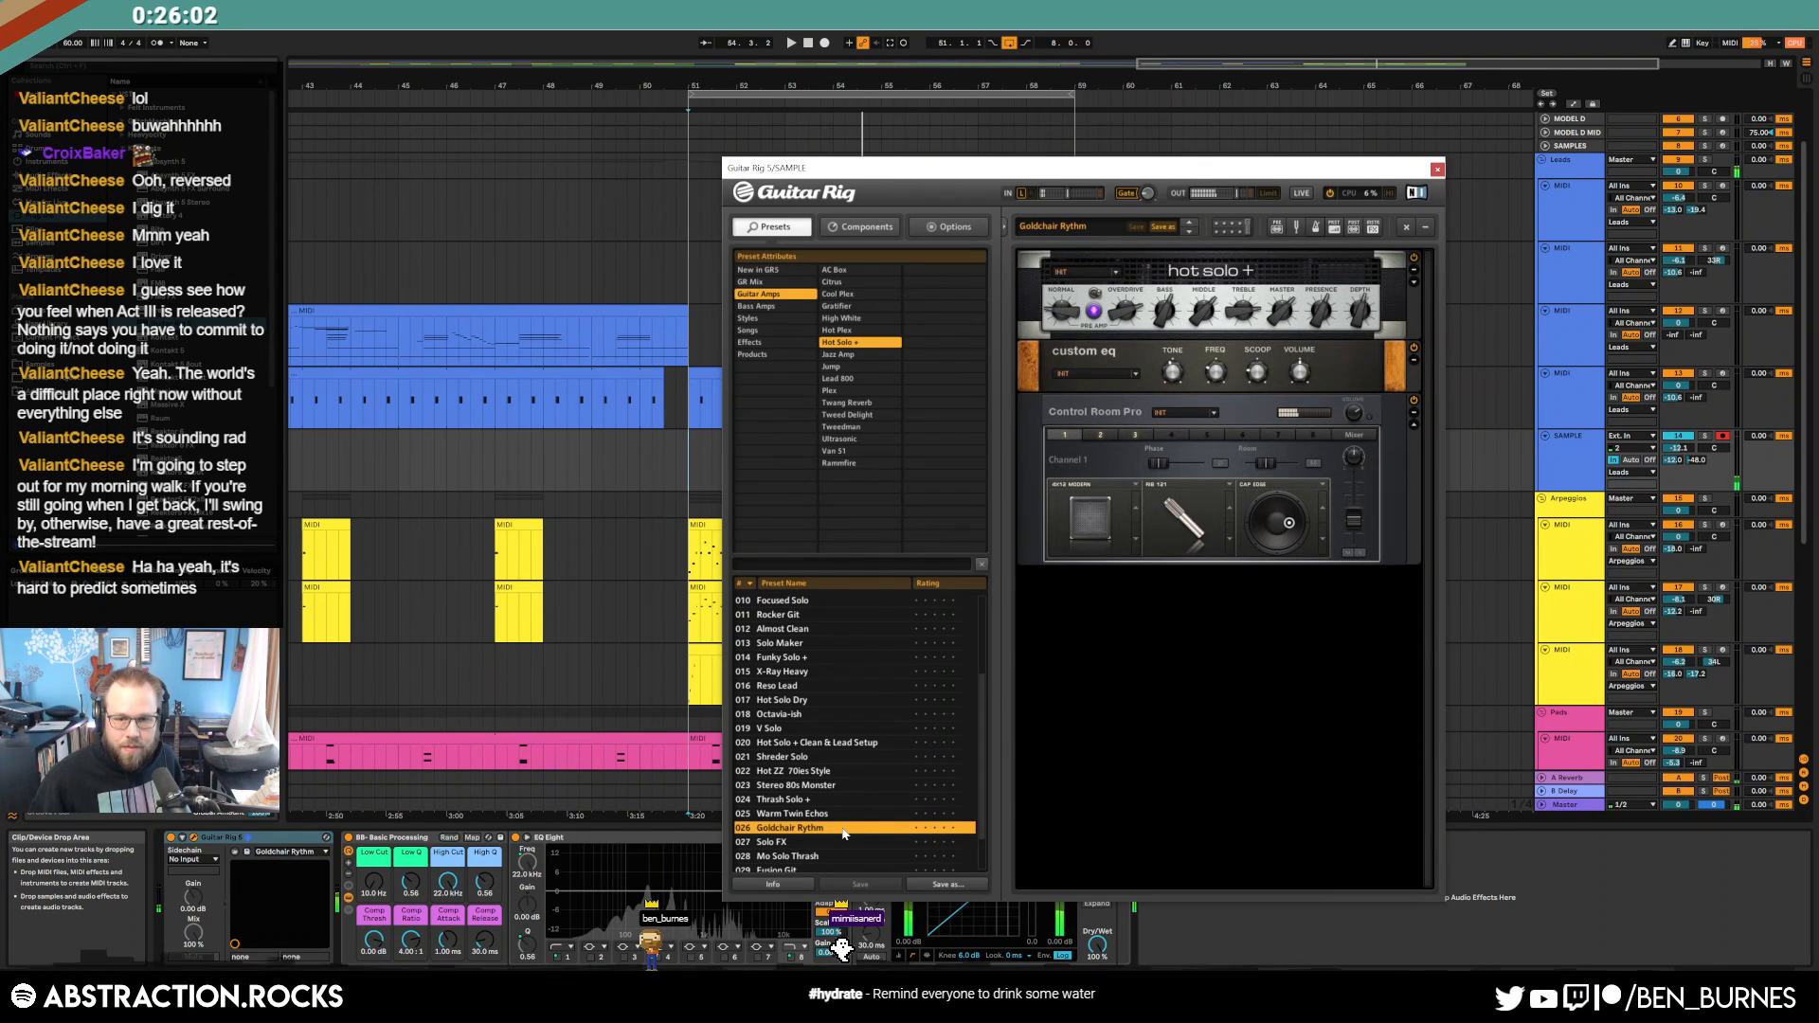
{"action": "left_click", "coordinate": [837, 842]}
{"action": "left_click", "coordinate": [842, 850]}
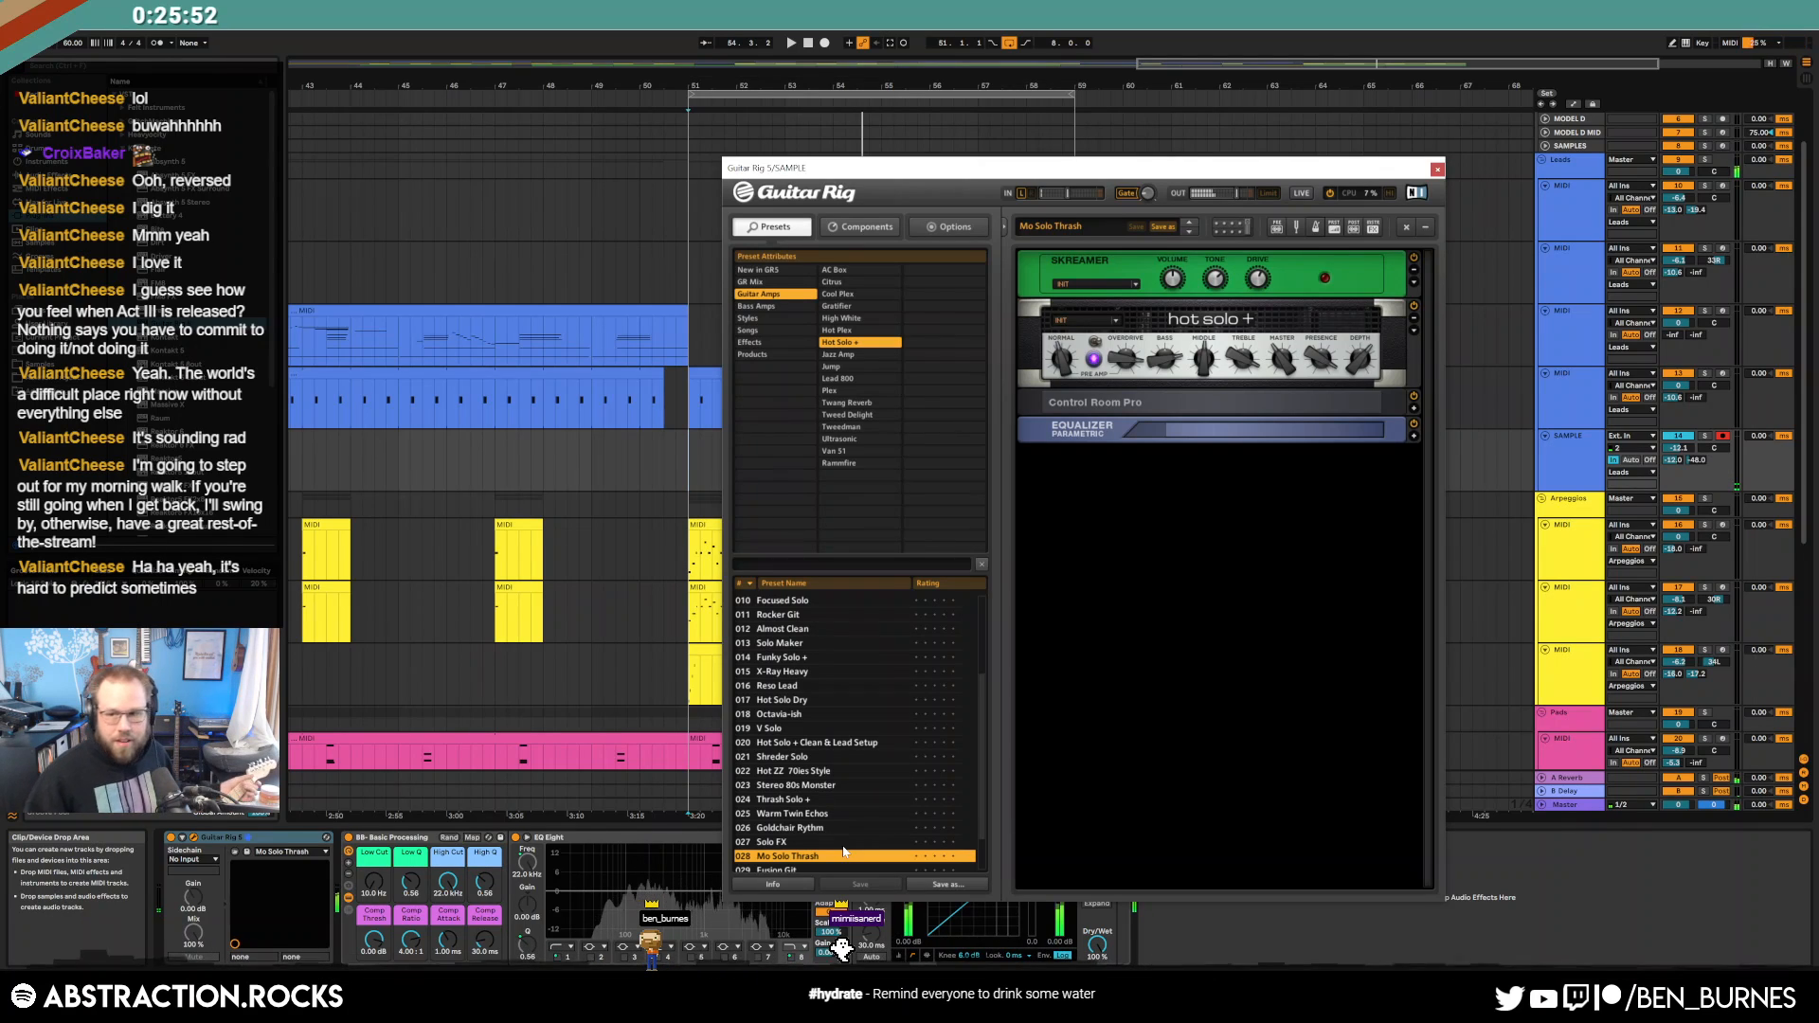
{"action": "left_click_drag", "start_coordinate": [1695, 460], "coordinate": [1696, 458]}
{"action": "left_click_drag", "start_coordinate": [1674, 461], "coordinate": [1681, 455]}
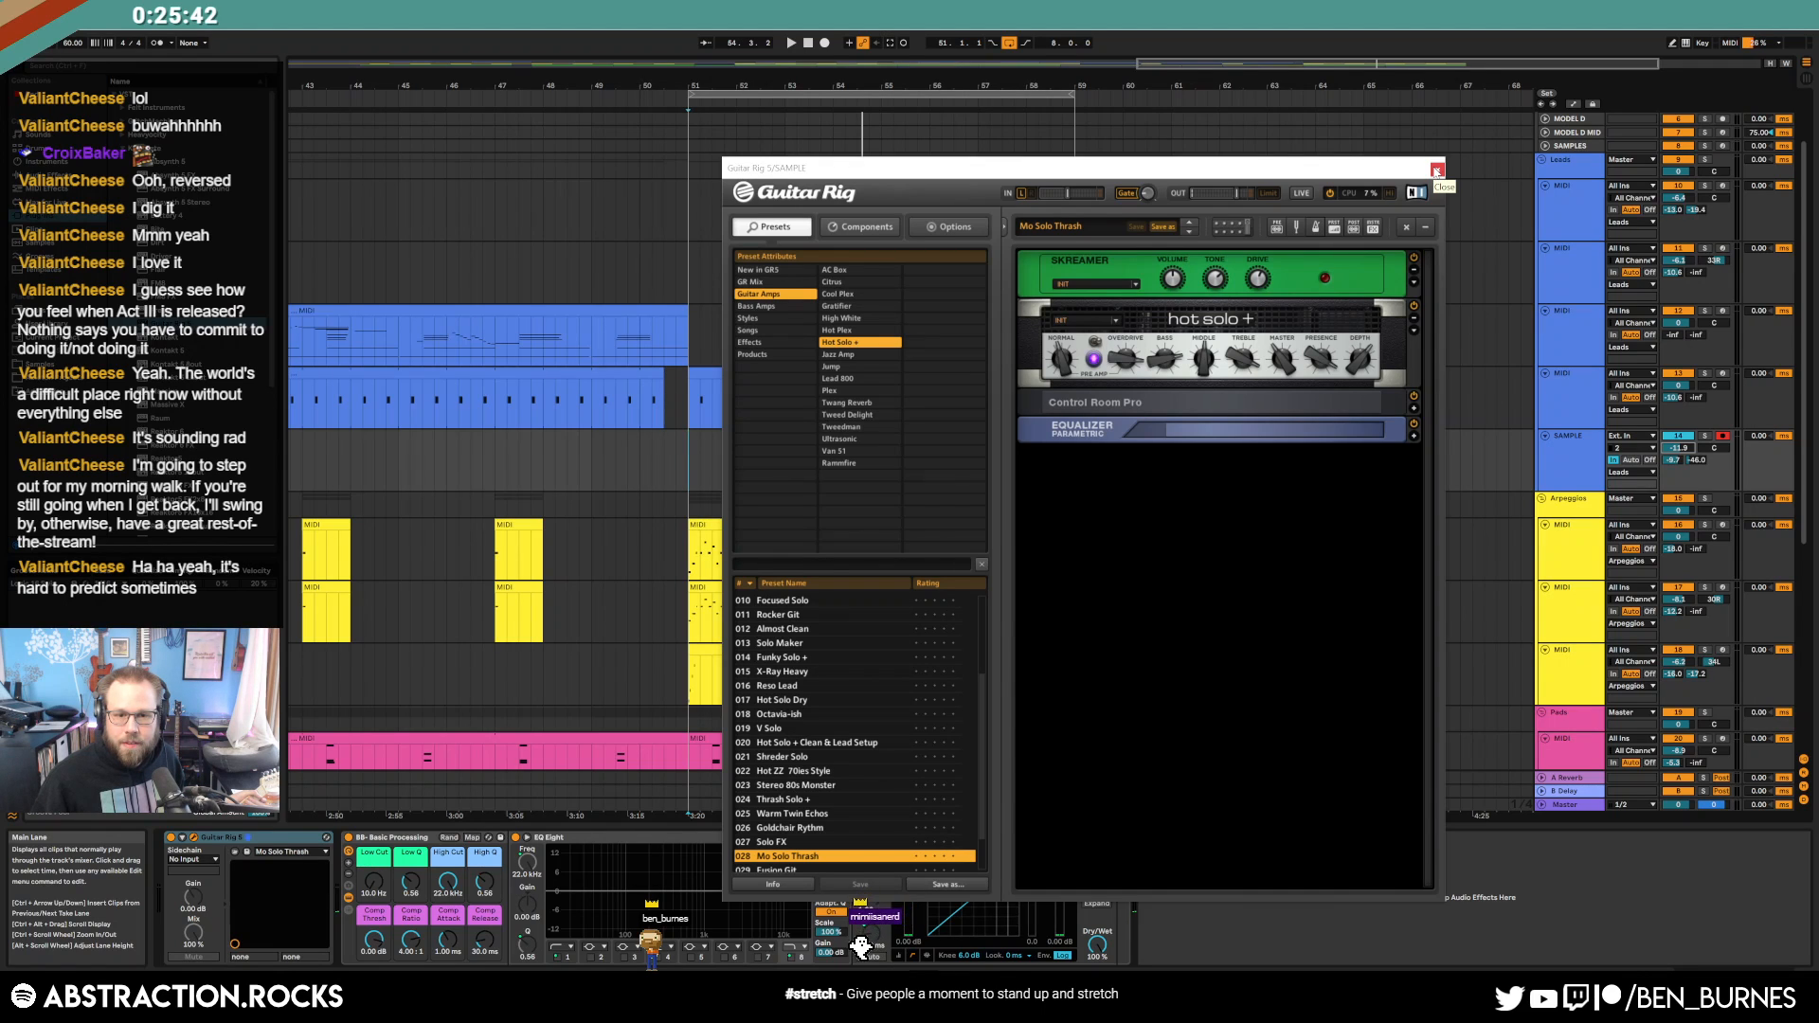
Add a Phaser Nine modulation component after the parametric equalizer in Guitar Rig, adjust its depth, and close the plugin window.
{"action": "left_click", "coordinate": [859, 227]}
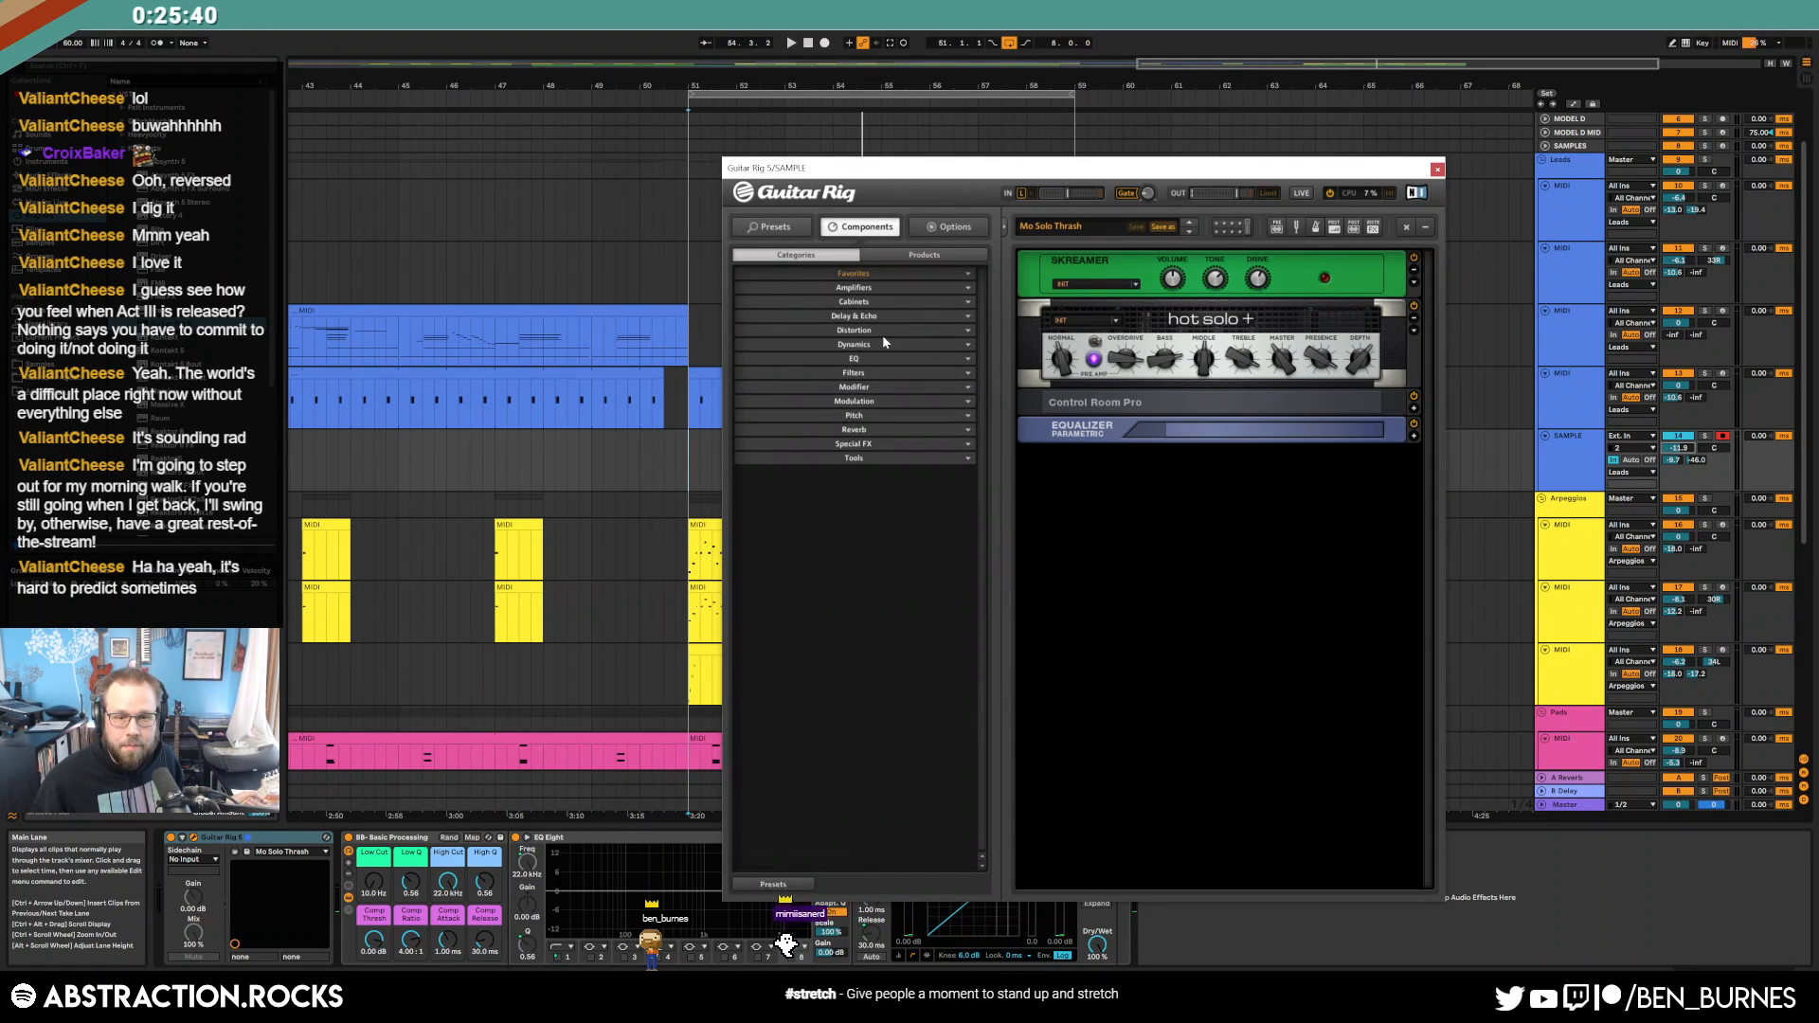
{"action": "left_click", "coordinate": [886, 402]}
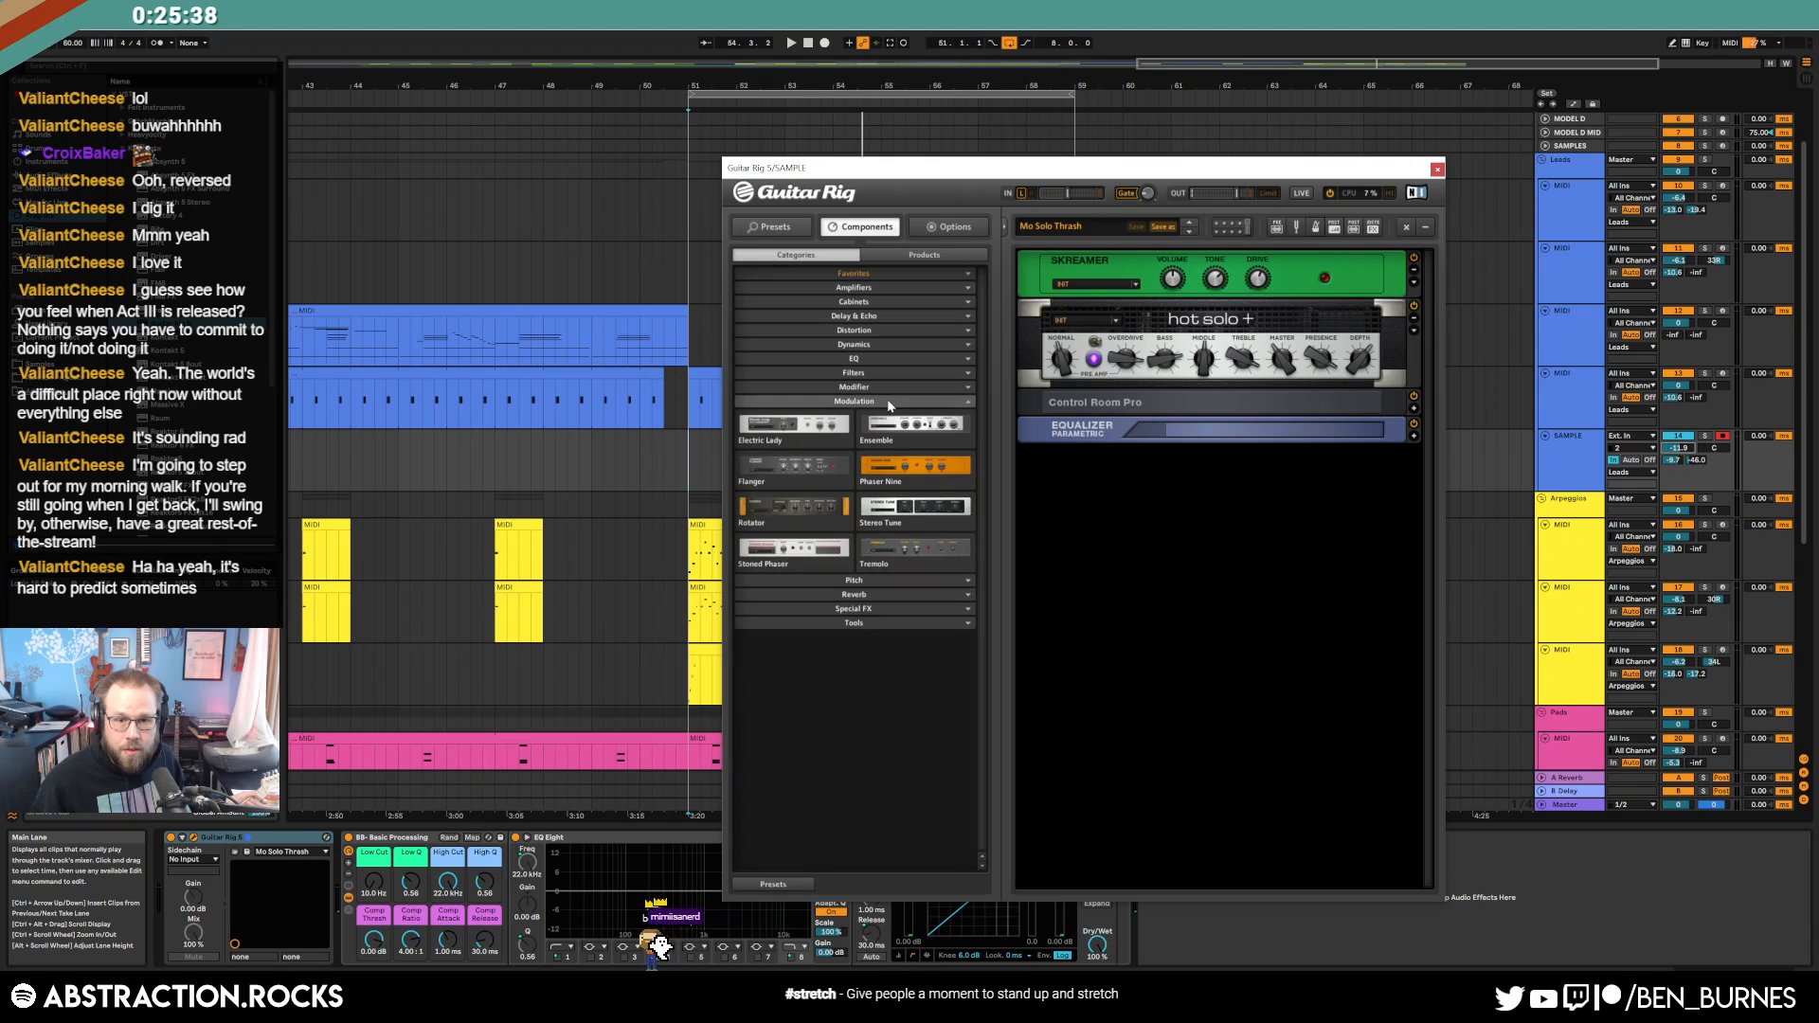
{"action": "left_click_drag", "start_coordinate": [900, 466], "coordinate": [1171, 530]}
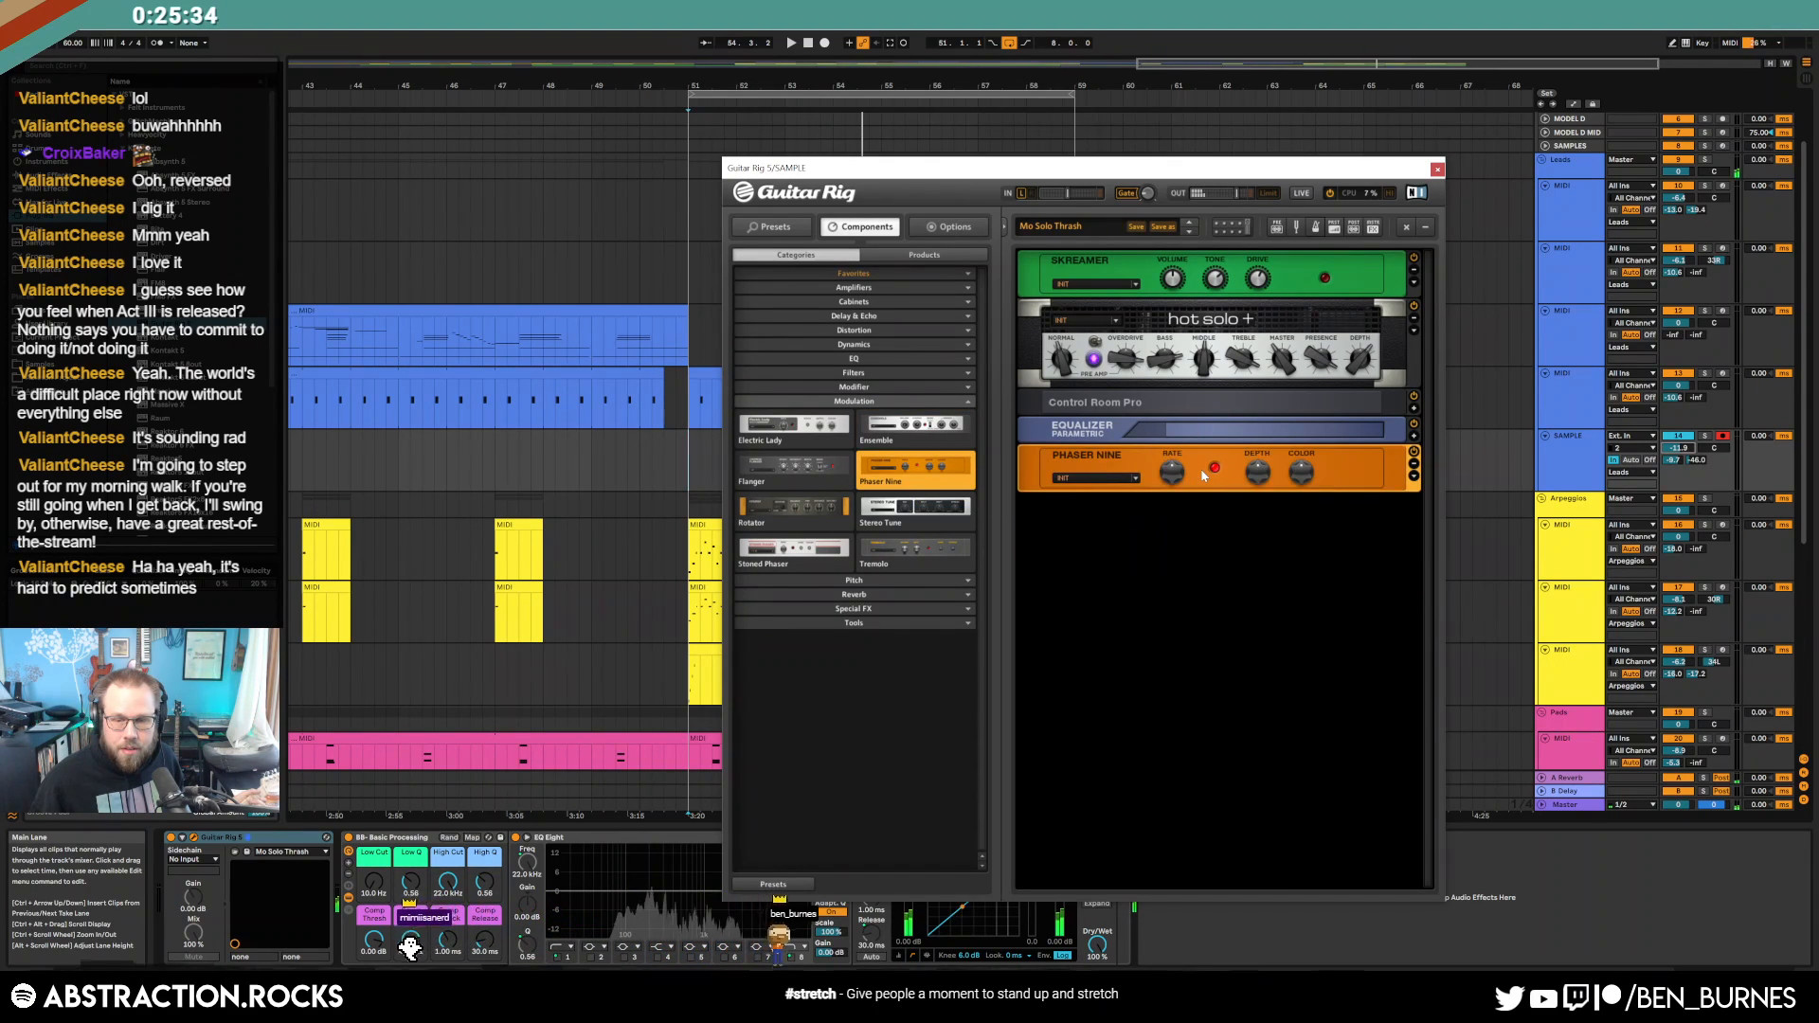
{"action": "left_click_drag", "start_coordinate": [1261, 474], "coordinate": [1269, 502]}
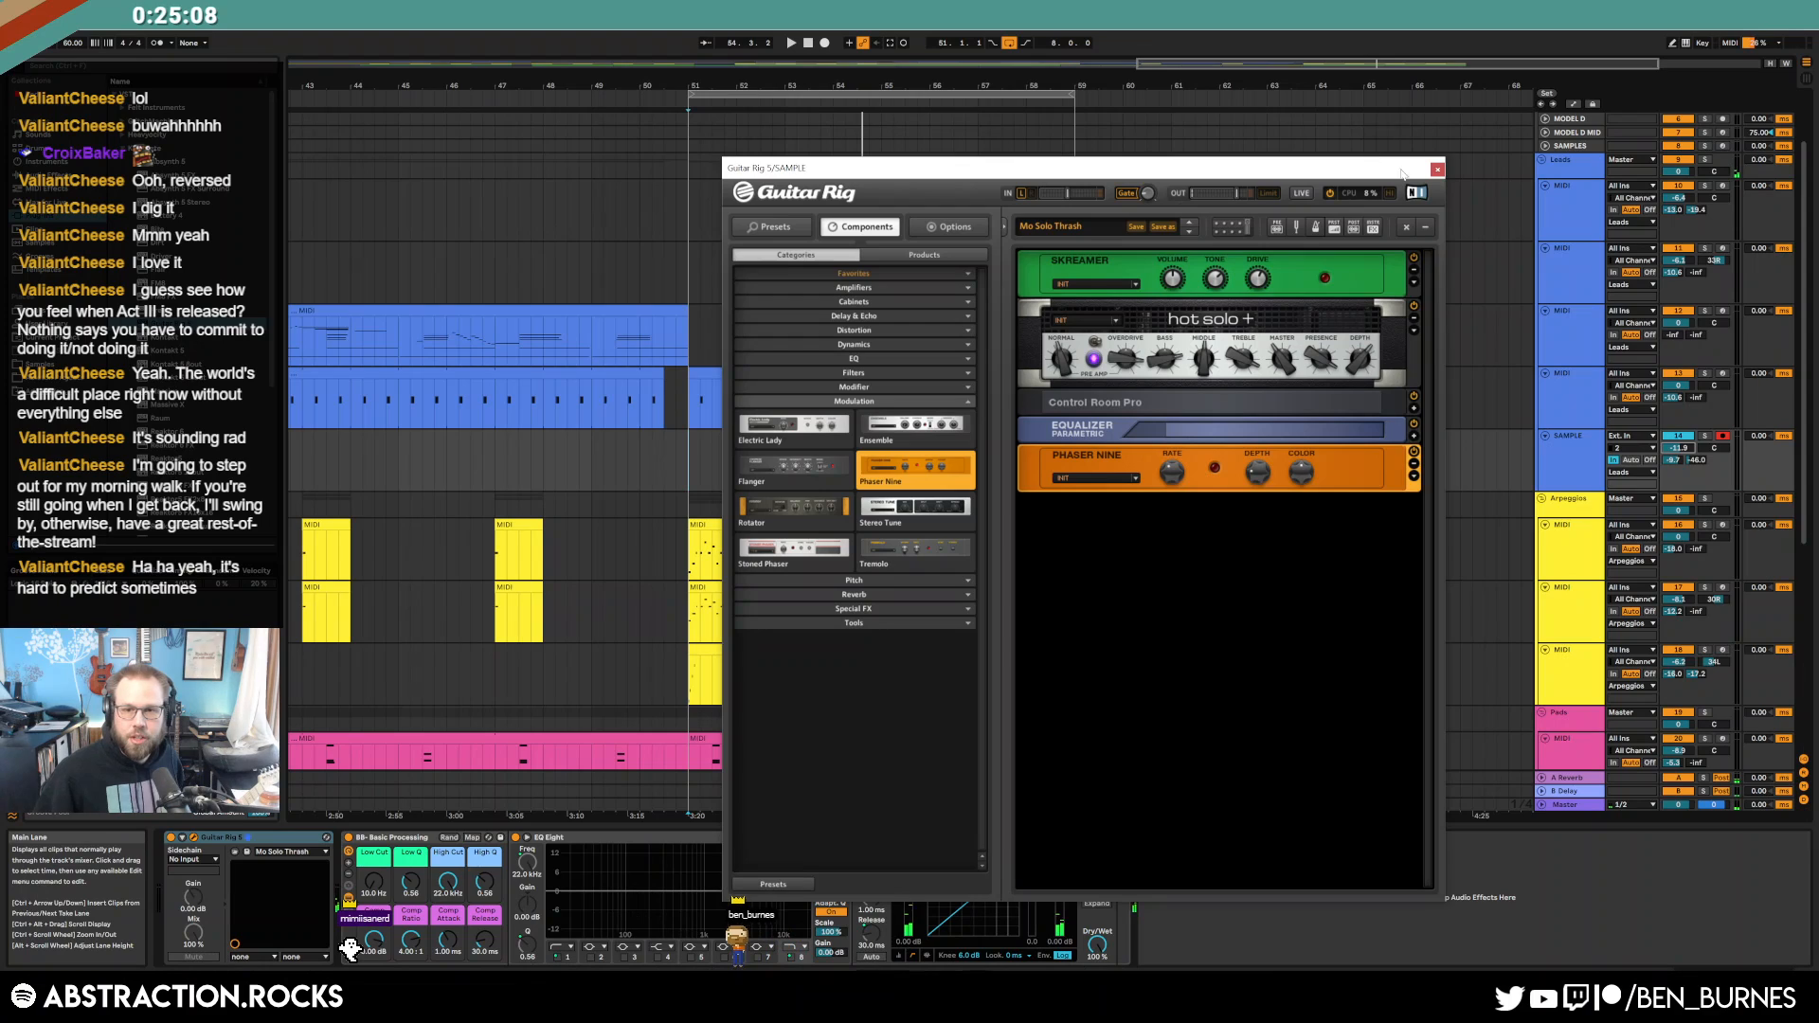
{"action": "left_click", "coordinate": [1435, 170]}
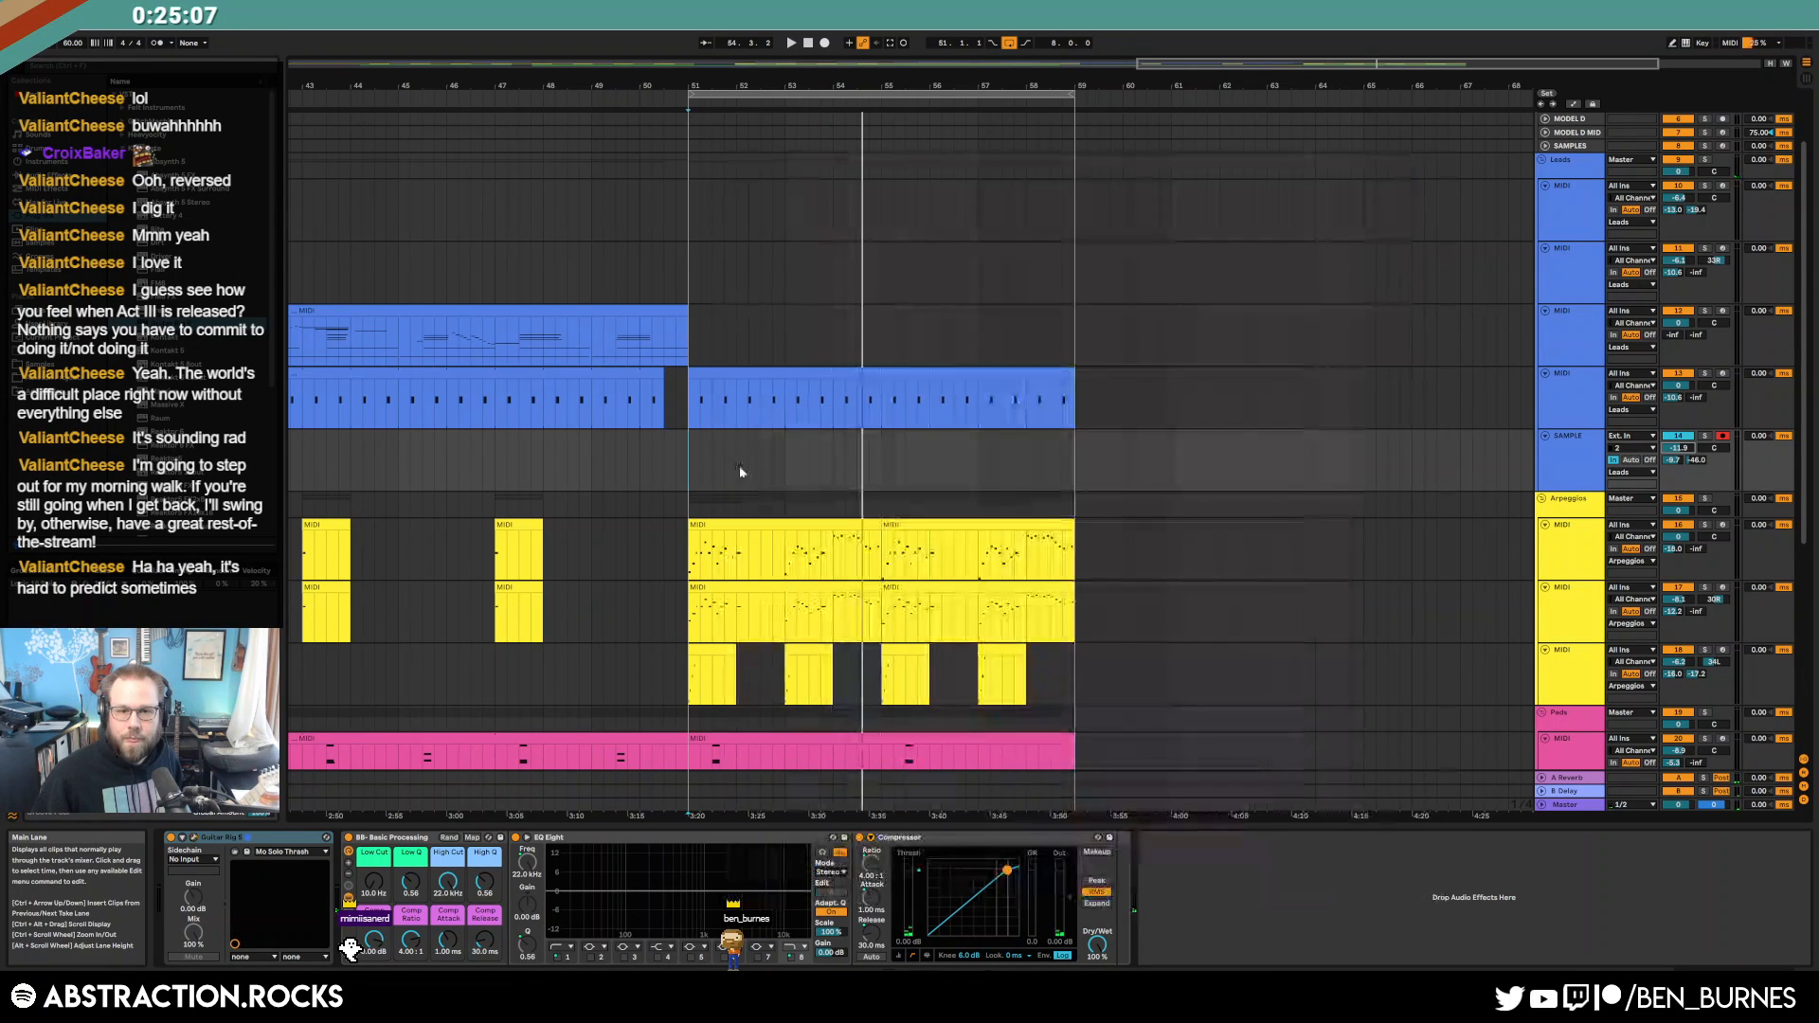
Record a guitar take on the SAMPLE track, starting from bar 49 and stopping in bar 56.
{"action": "left_click", "coordinate": [793, 42]}
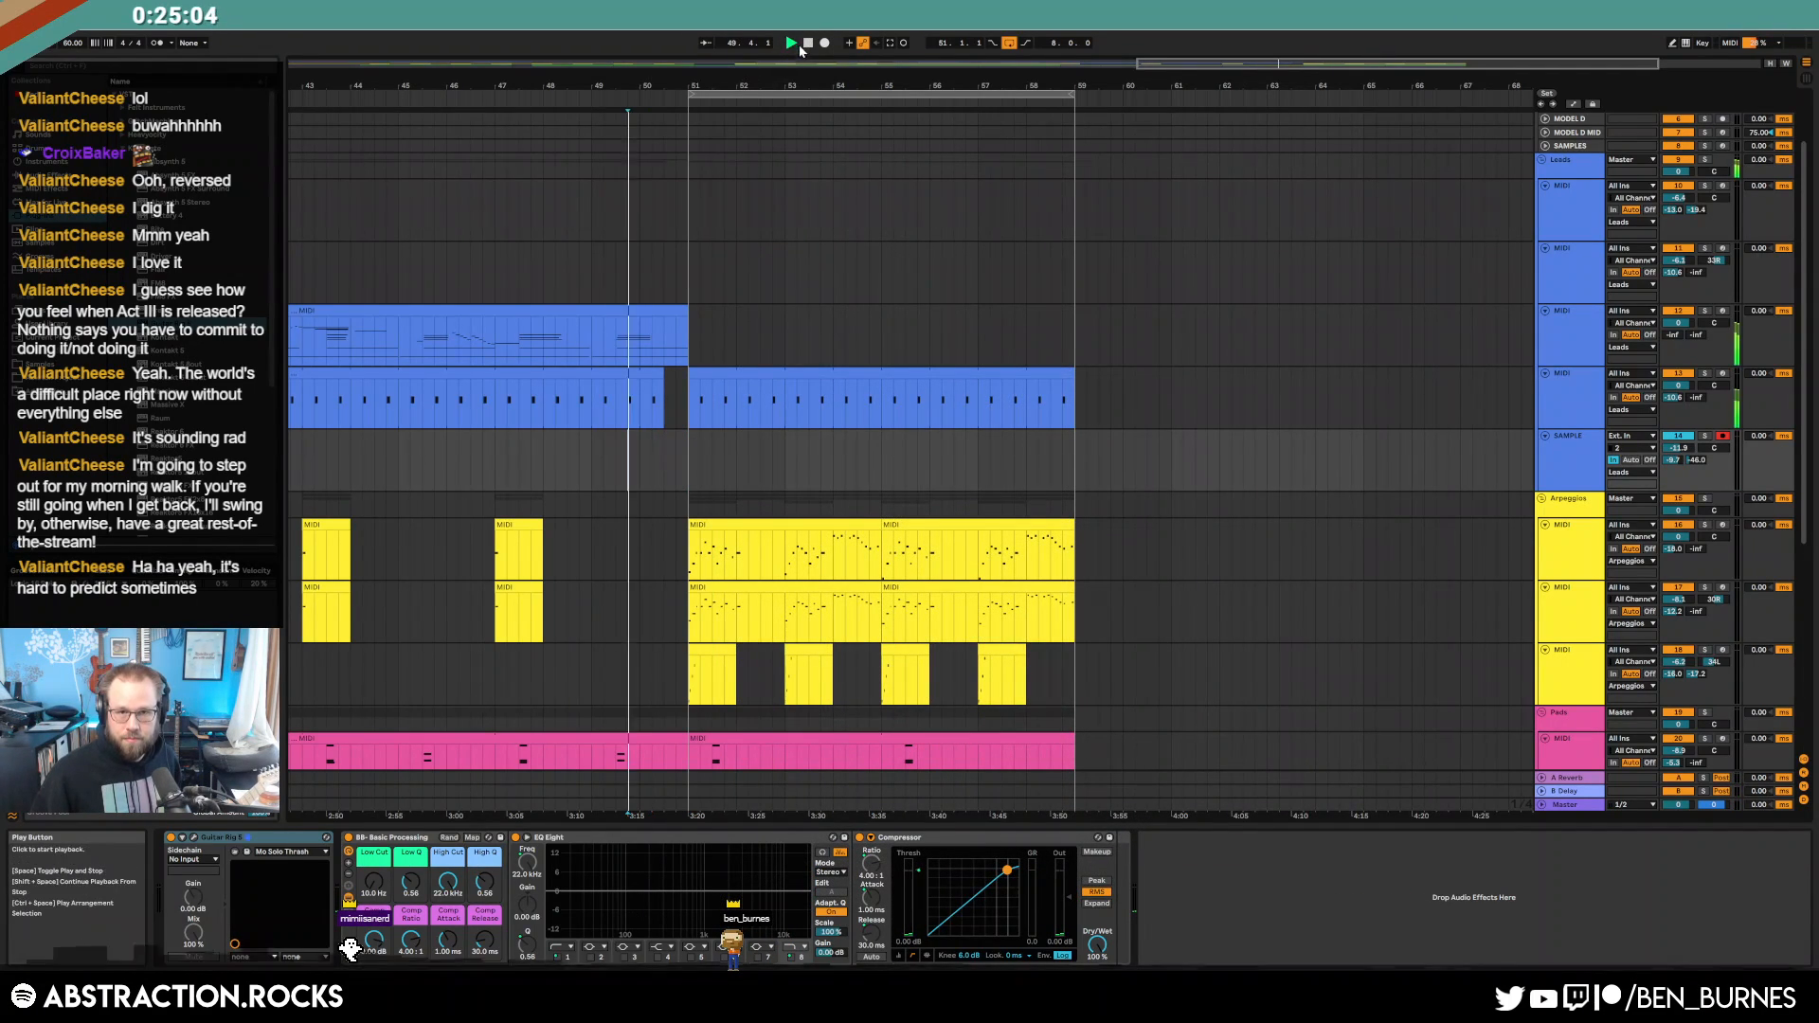
{"action": "left_click", "coordinate": [823, 41]}
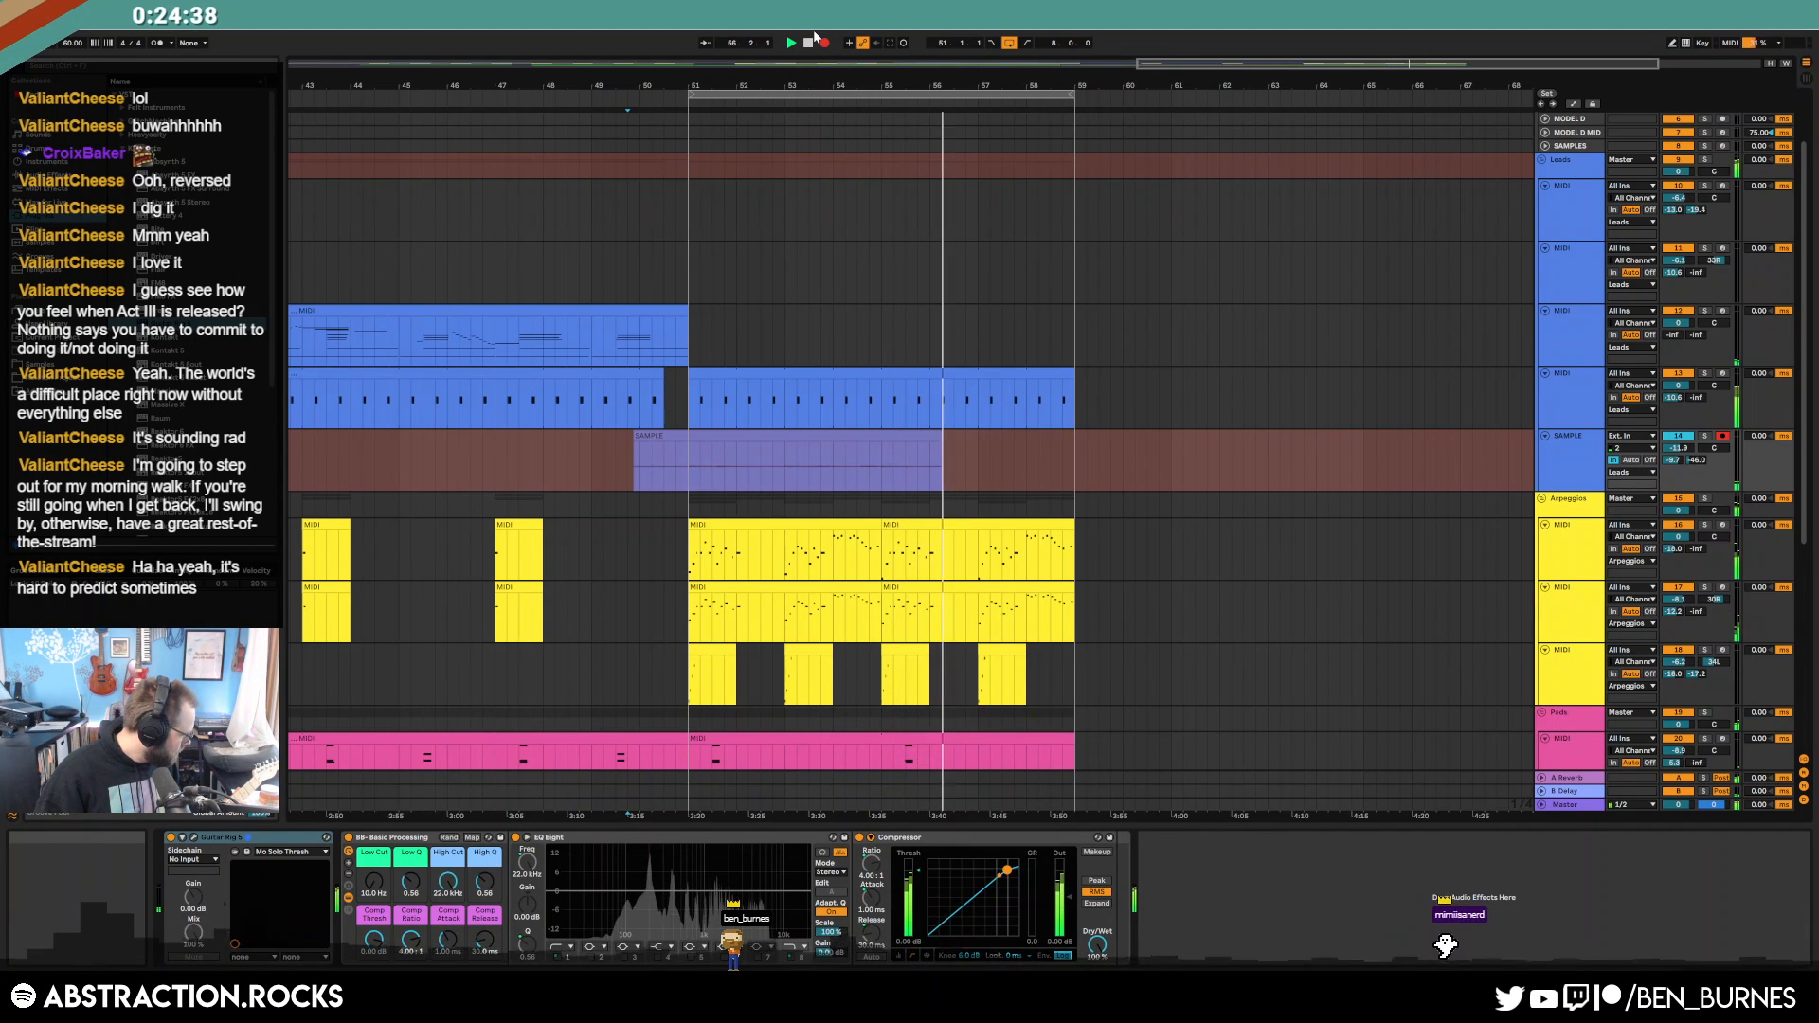
{"action": "left_click", "coordinate": [813, 36]}
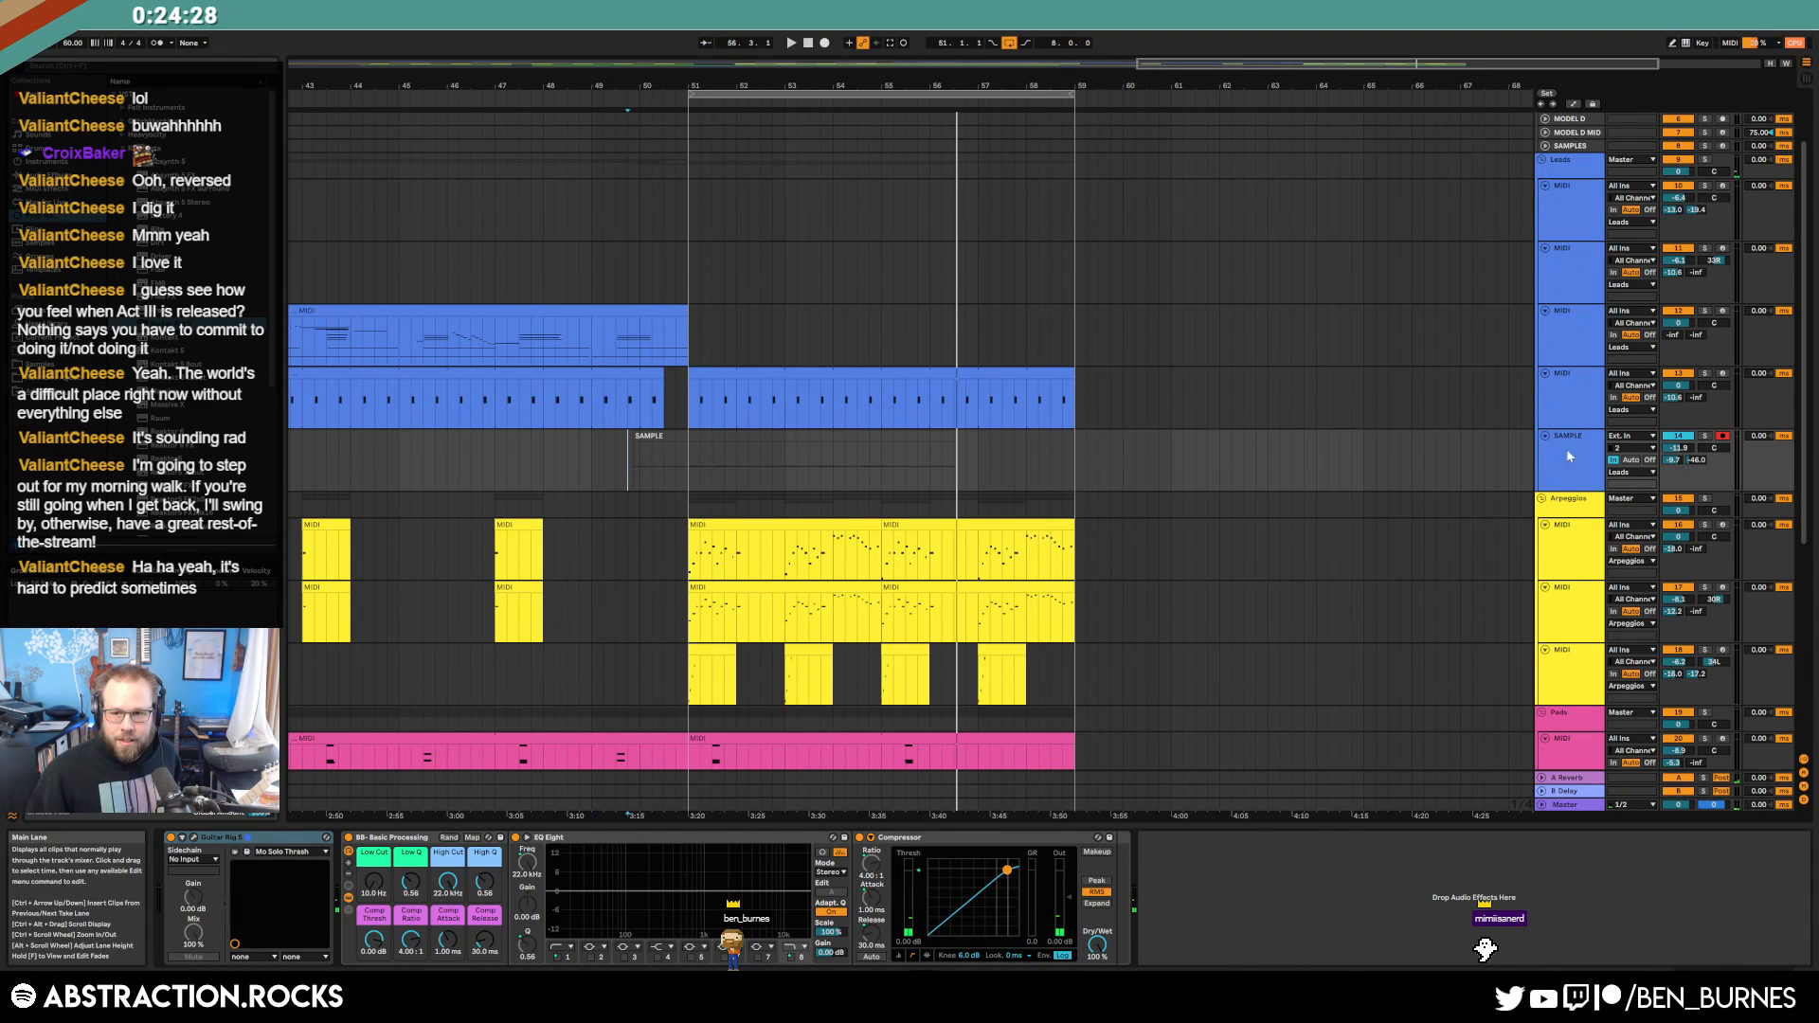
Set the SAMPLE track's monitoring to Auto and delete the recorded guitar take.
{"action": "left_click", "coordinate": [1632, 462]}
{"action": "left_click_drag", "start_coordinate": [1049, 459], "coordinate": [612, 477]}
{"action": "key", "text": "Delete"}
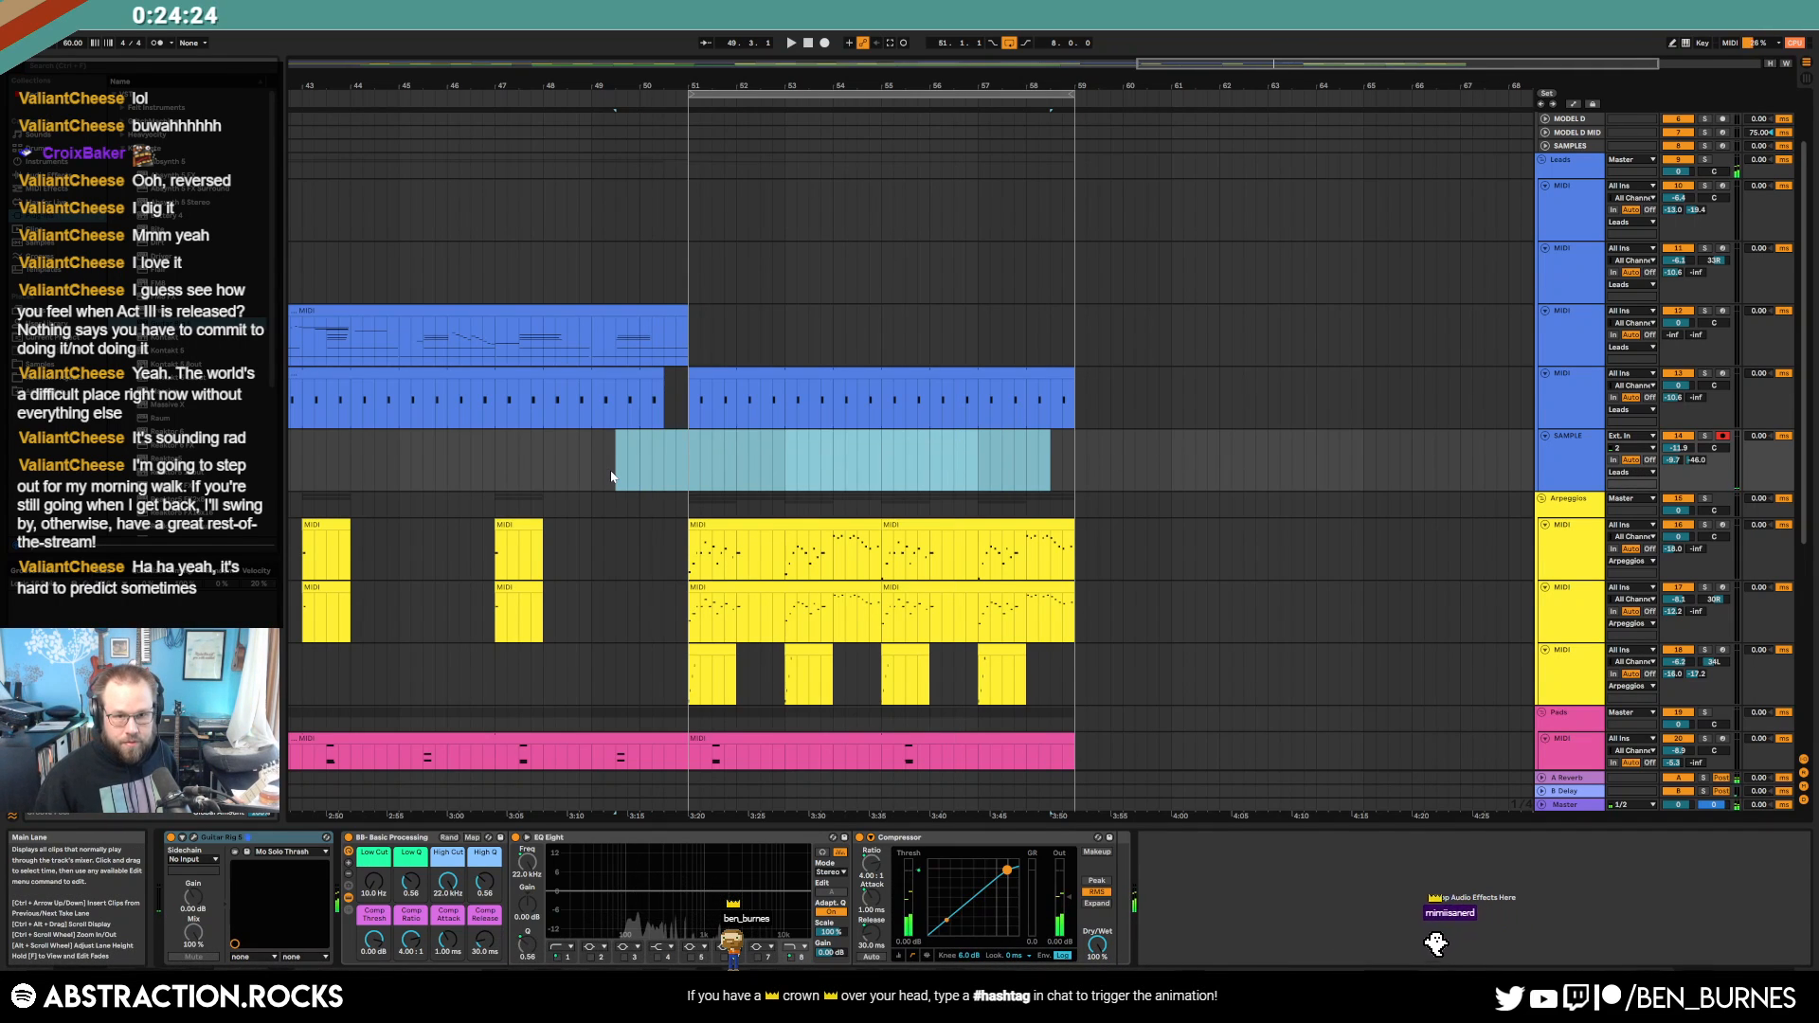
Find the Tuner device and add it after the Compressor at the end of the SAMPLE track's effect chain.
{"action": "left_click", "coordinate": [637, 469]}
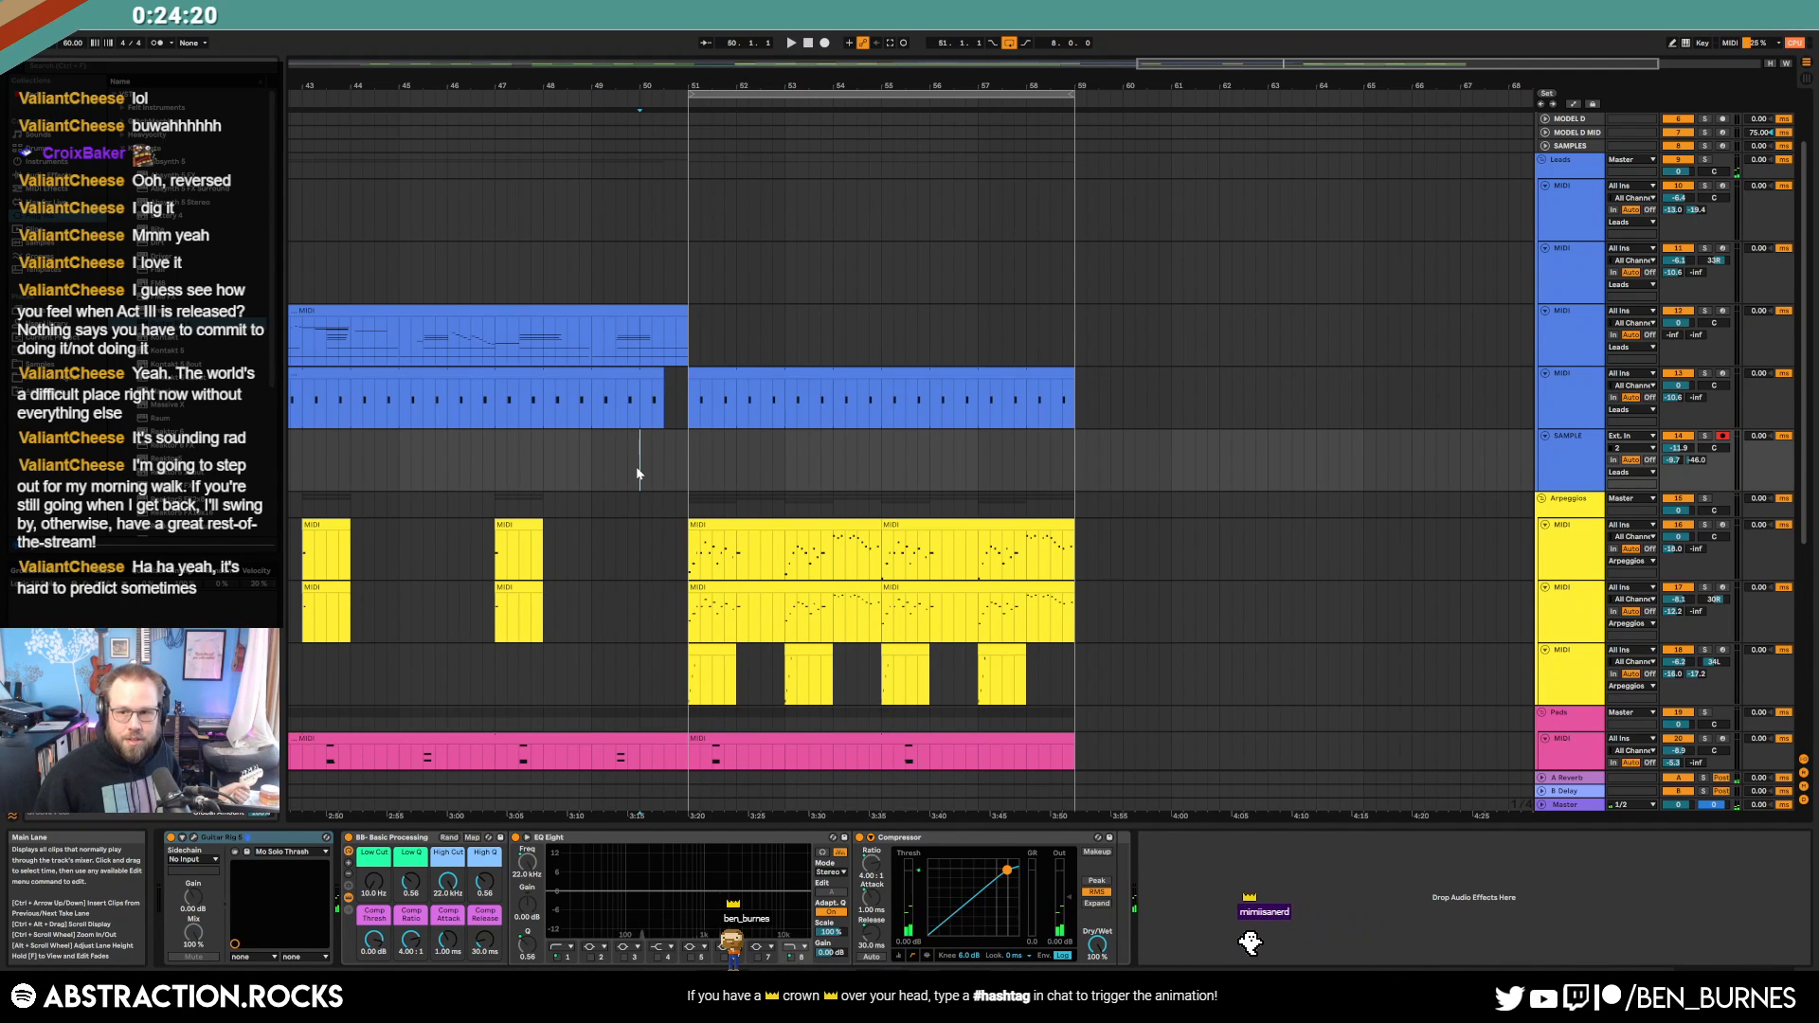
{"action": "scroll", "coordinate": [175, 433], "scroll_direction": "down", "scroll_amount": 3}
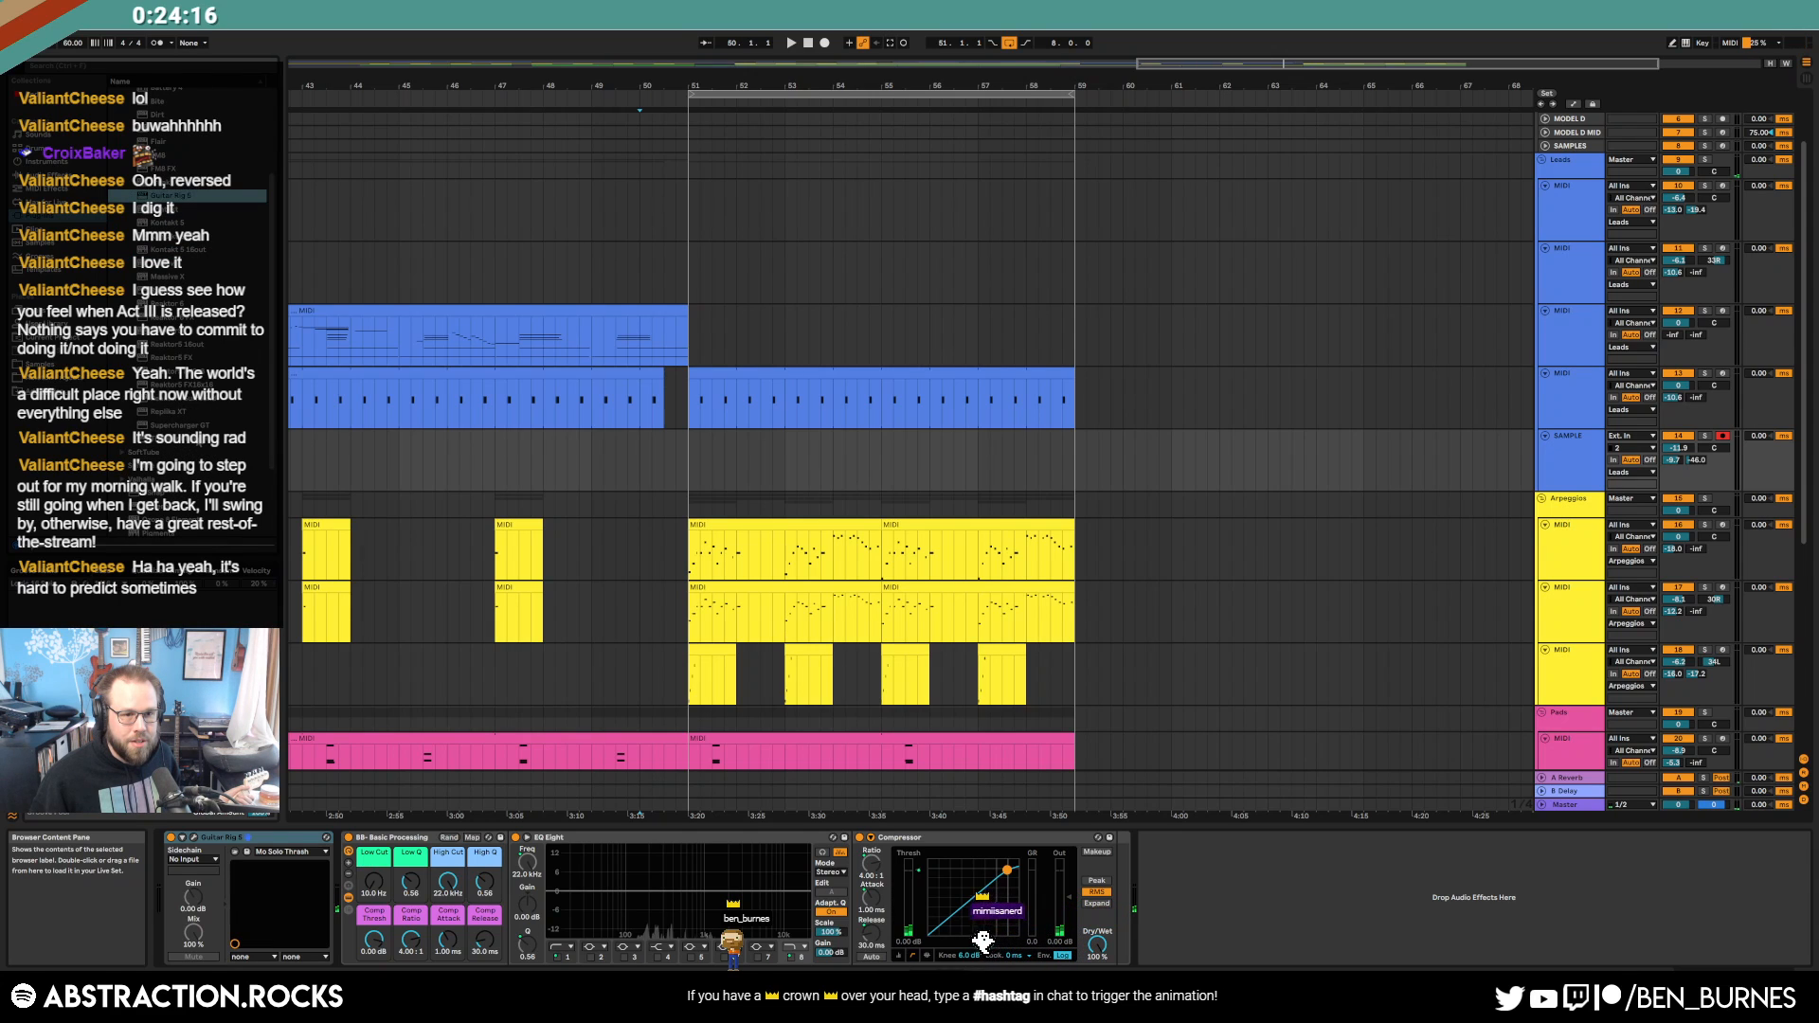
{"action": "scroll", "coordinate": [194, 443], "scroll_direction": "up", "scroll_amount": 10}
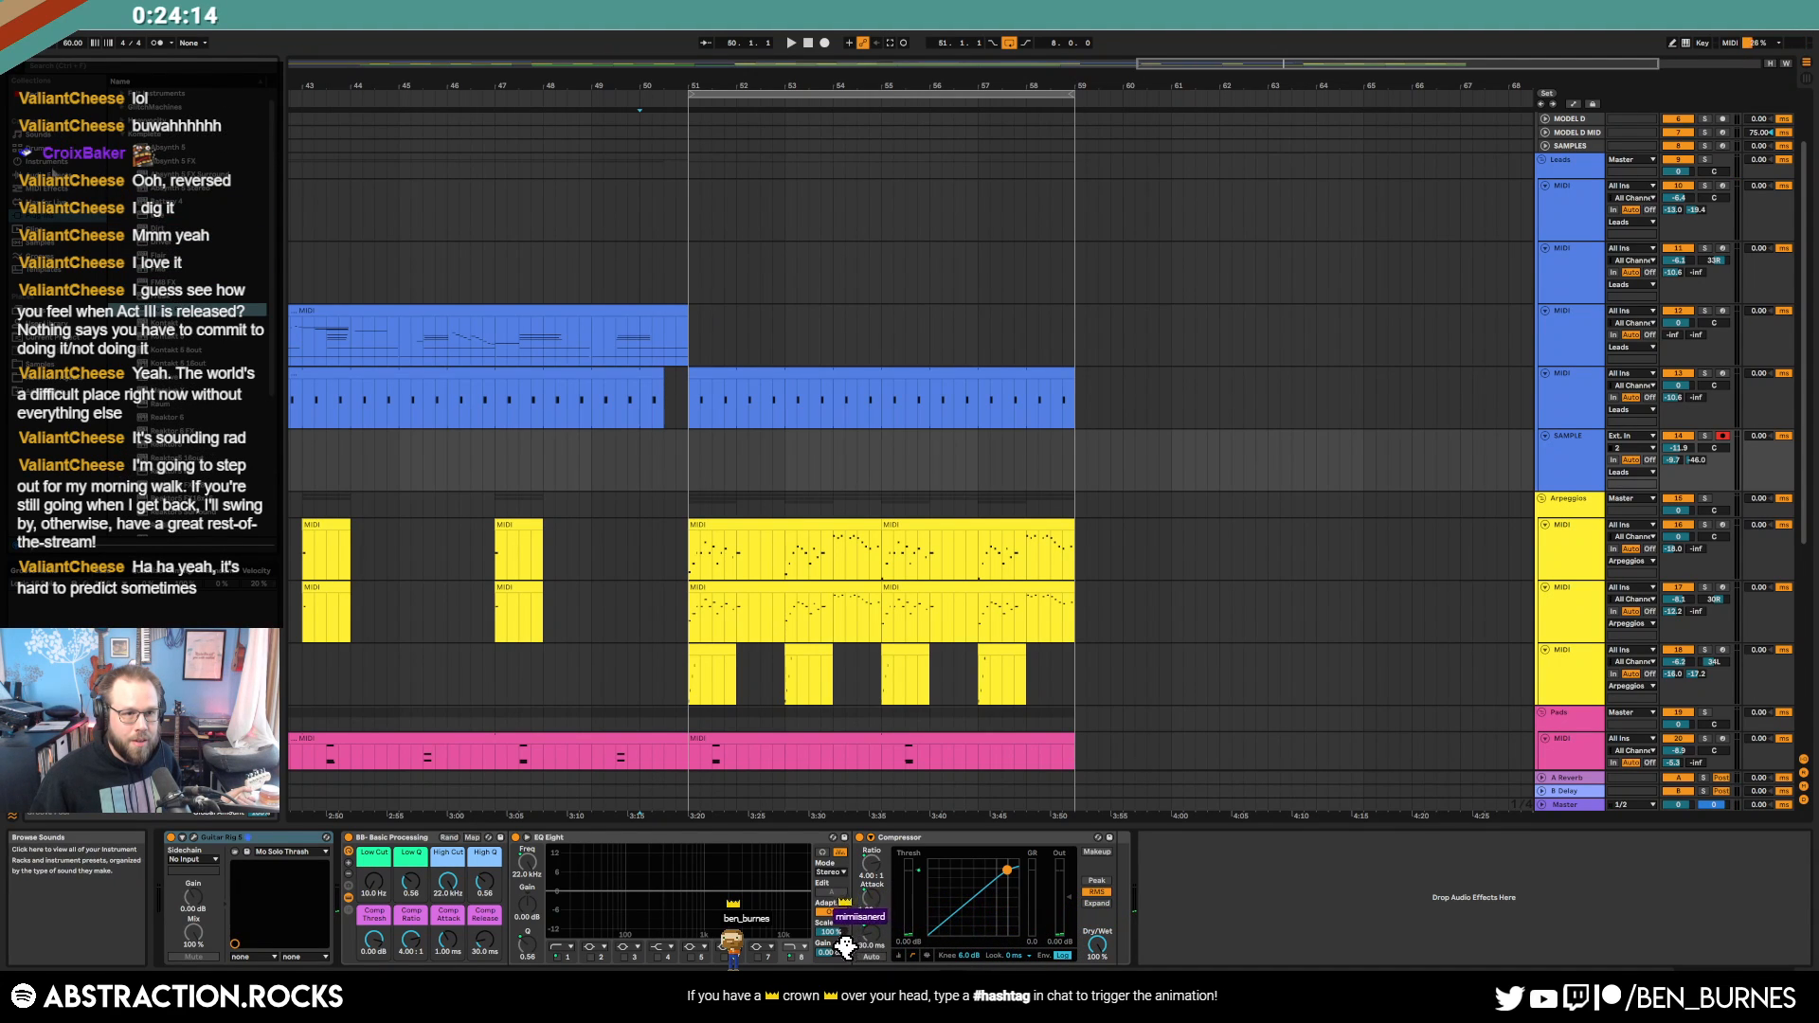
{"action": "scroll", "coordinate": [215, 495], "scroll_direction": "down", "scroll_amount": 2}
{"action": "left_click_drag", "start_coordinate": [213, 491], "coordinate": [1211, 920]}
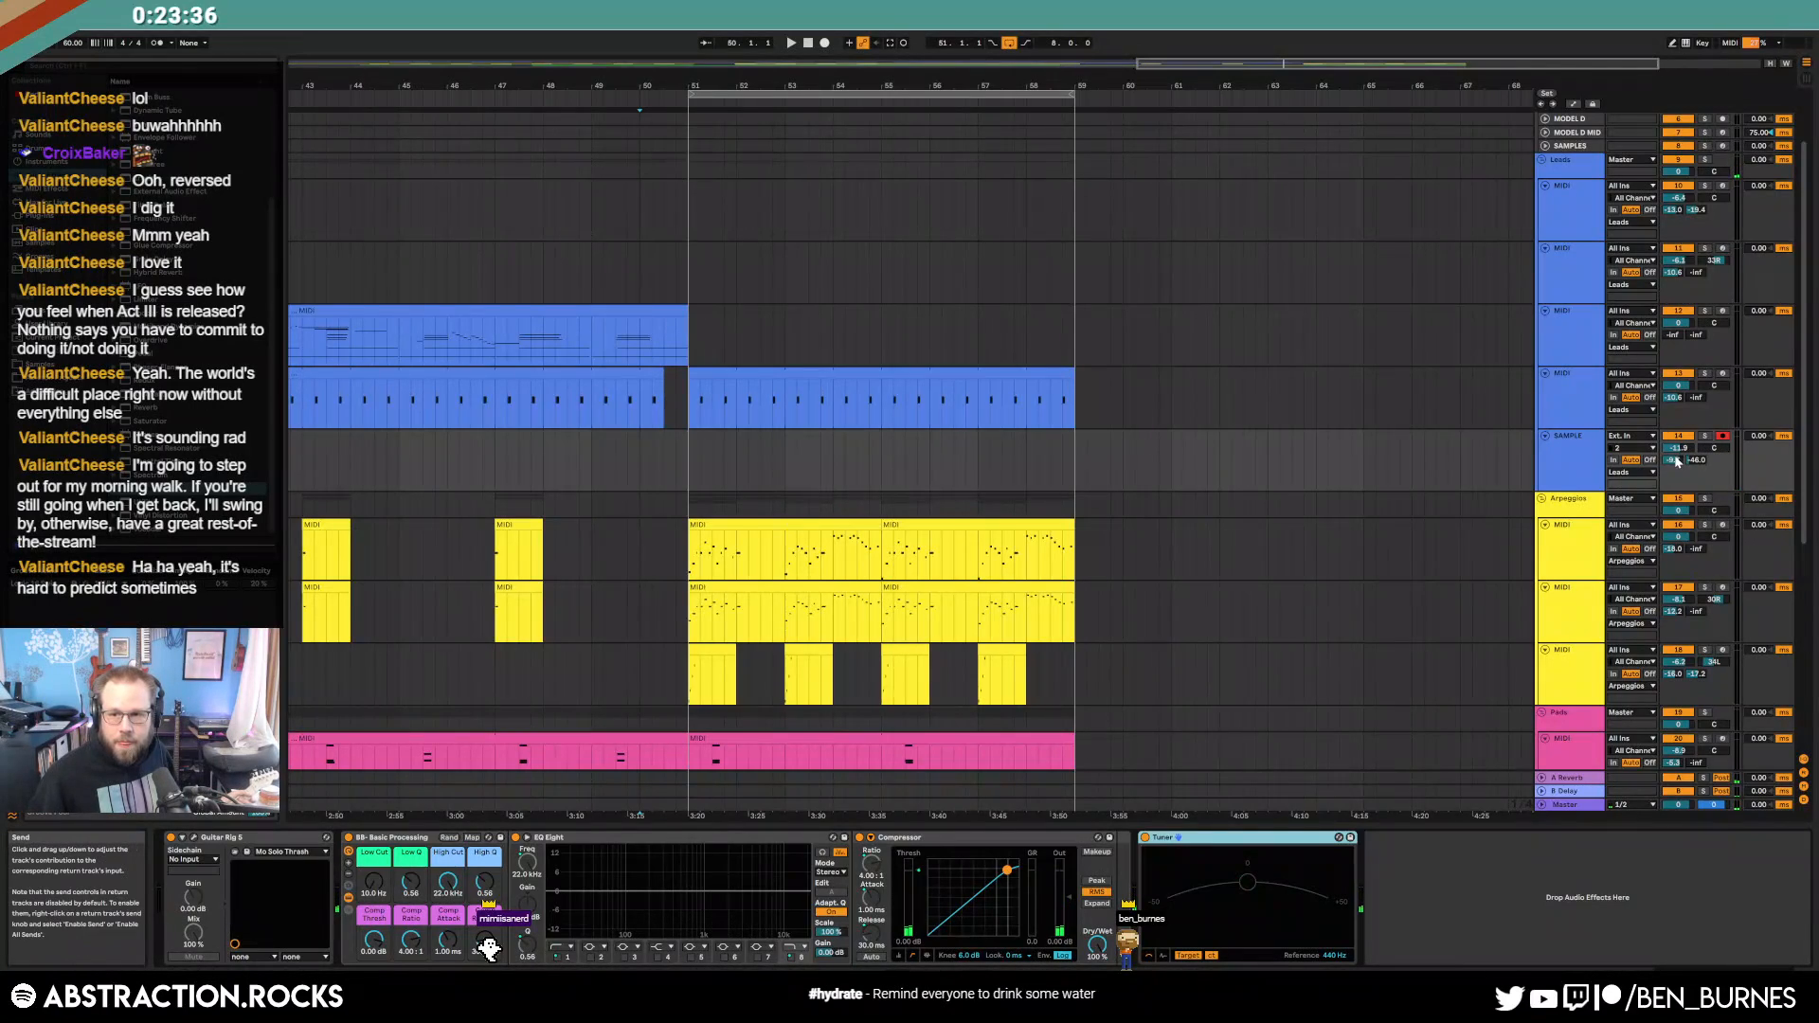
Record a guitar take on the SAMPLE track from the second beat of bar 50 and delete it.
{"action": "left_click", "coordinate": [646, 456]}
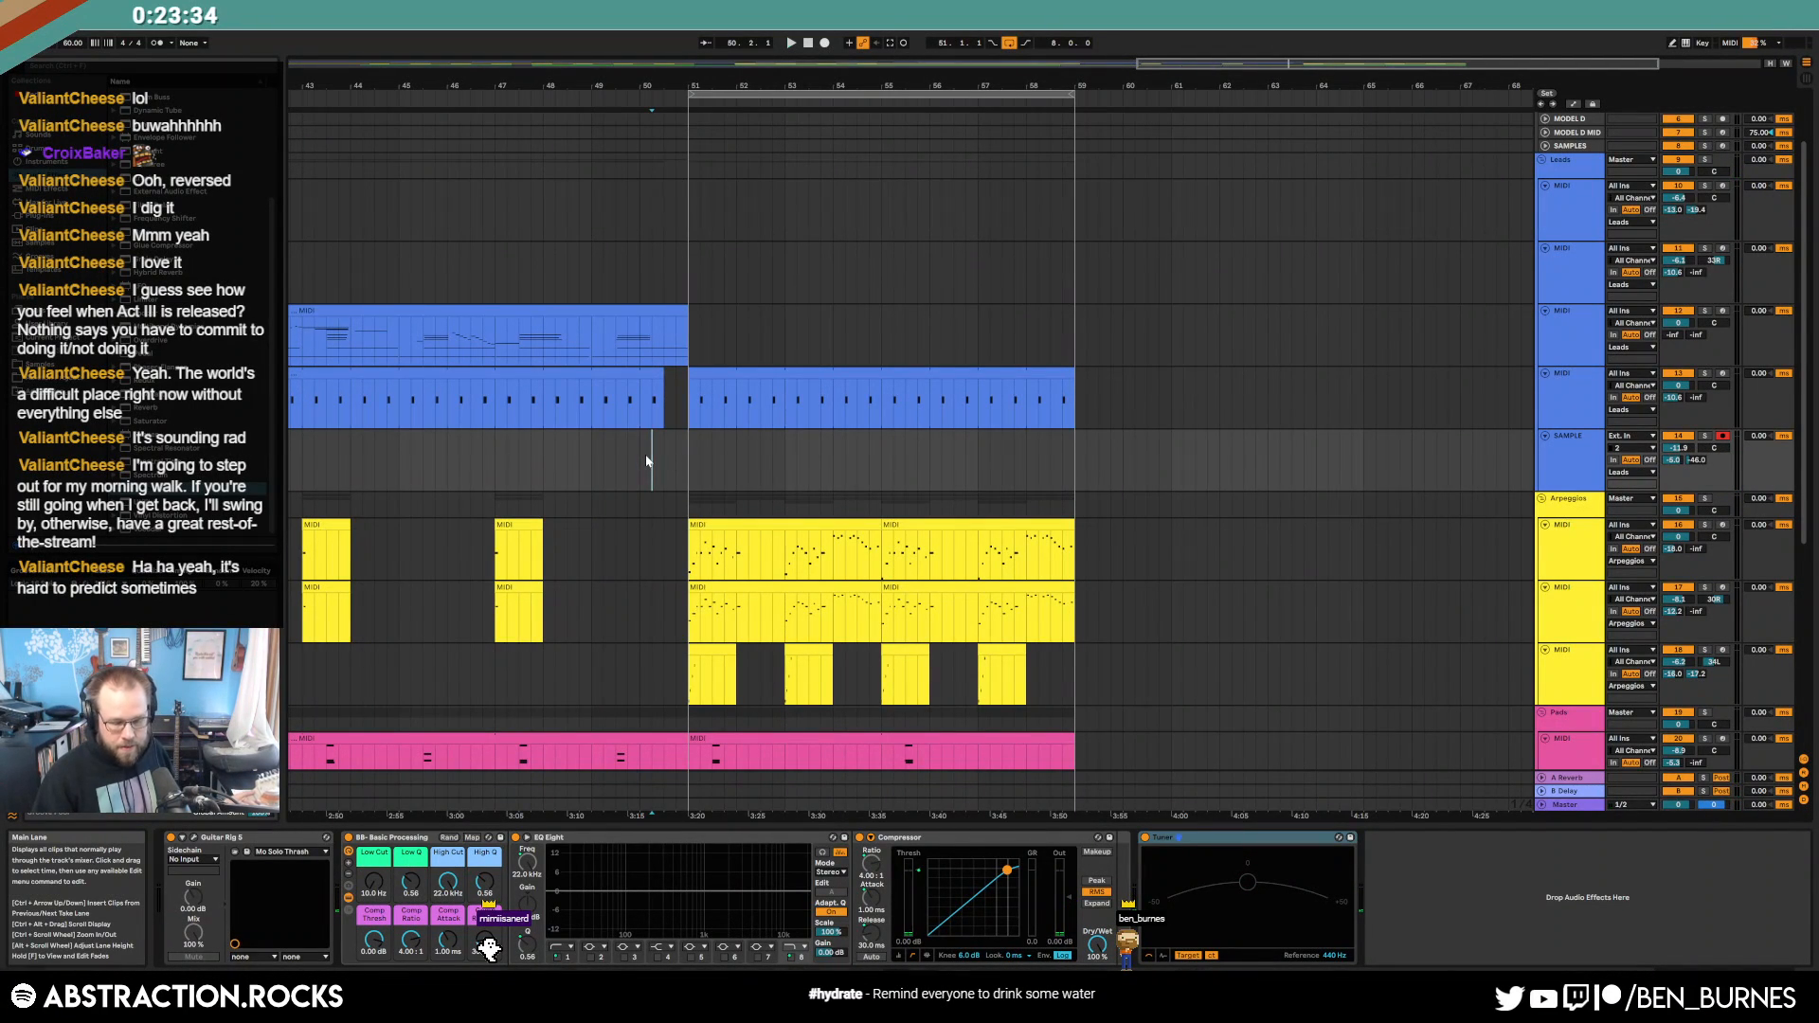
{"action": "key", "text": "space"}
{"action": "key", "text": "F9"}
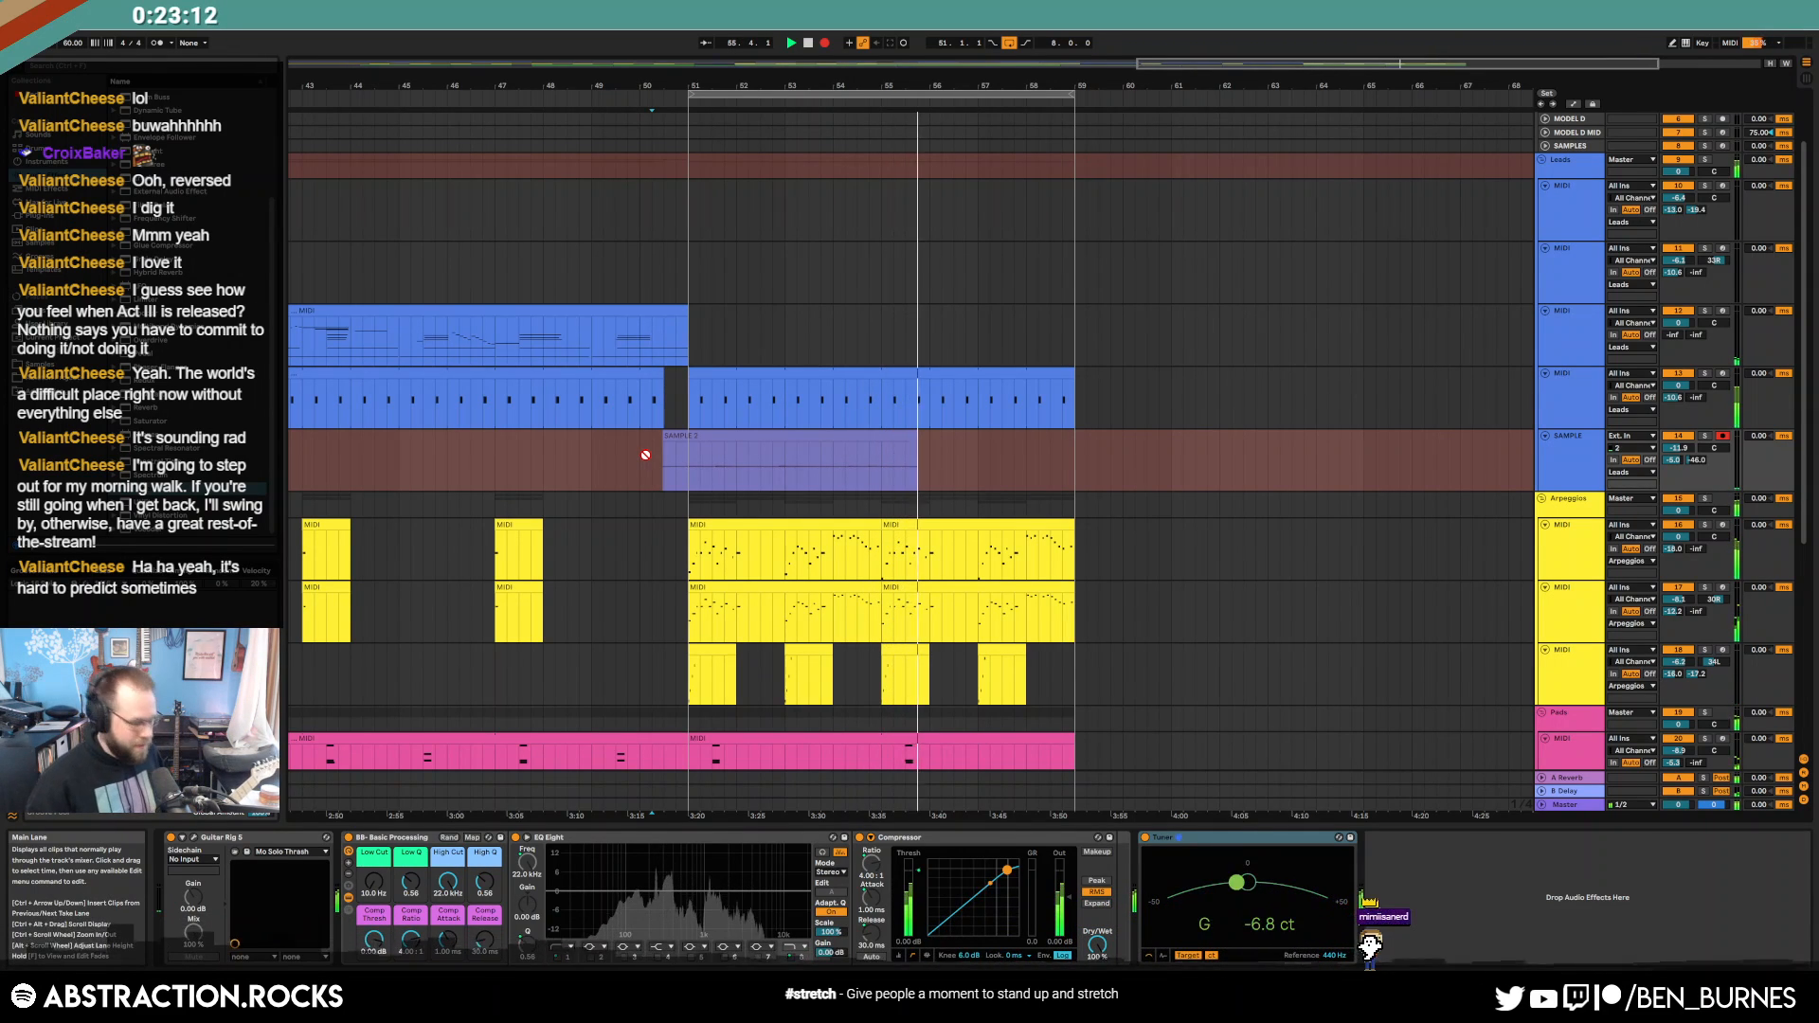
{"action": "key", "text": "space"}
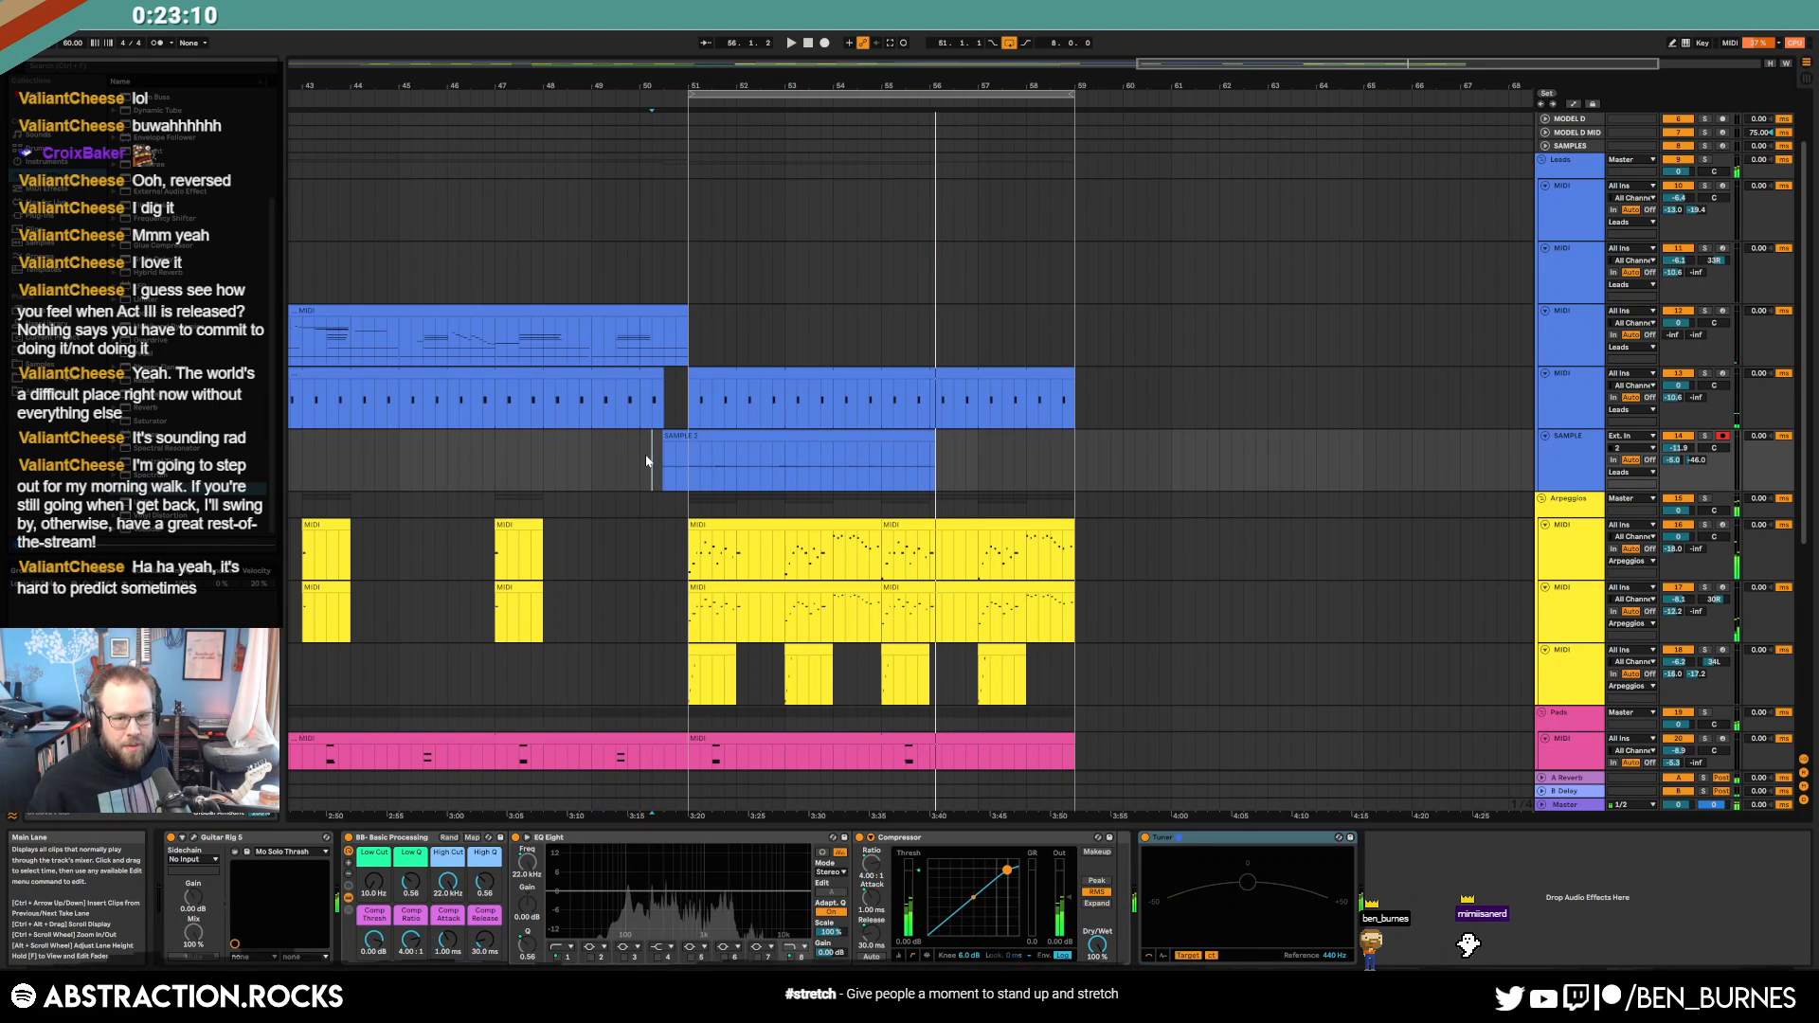
{"action": "left_click", "coordinate": [670, 437]}
{"action": "key", "text": "Delete"}
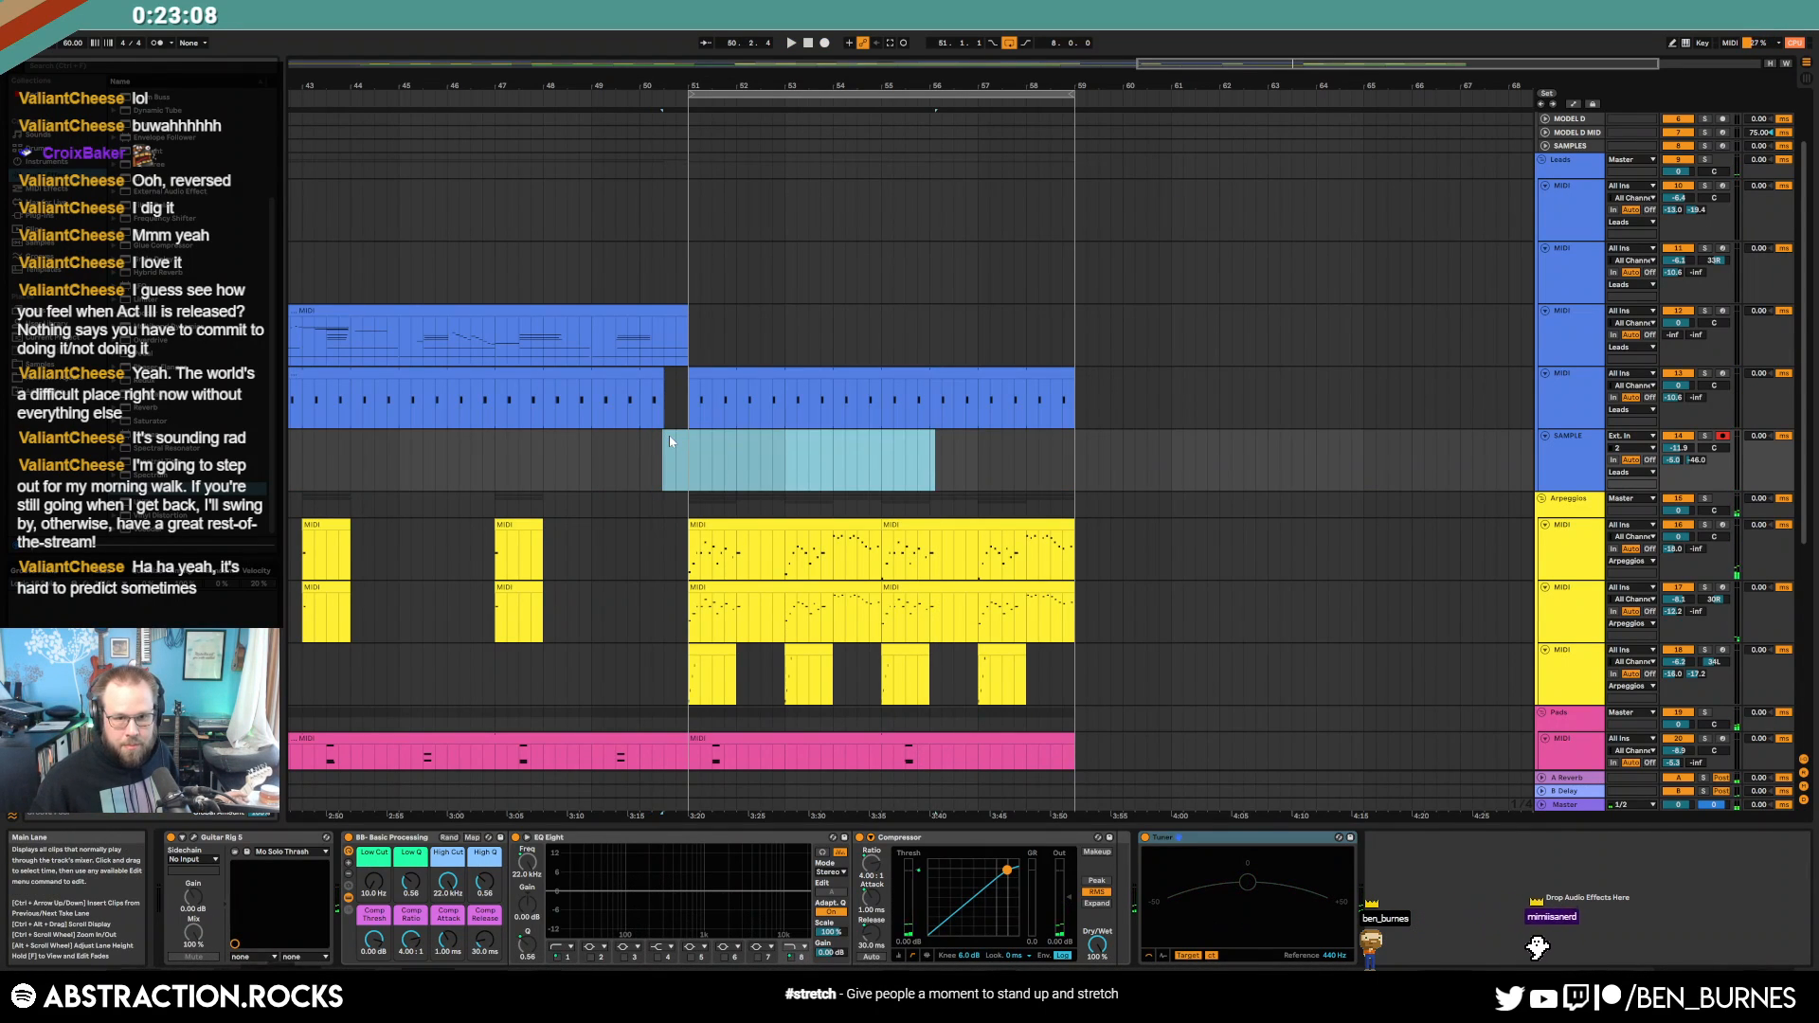
Record another SAMPLE take from the start of bar 50, stop it in bar 55, and delete it.
{"action": "left_click", "coordinate": [640, 460]}
{"action": "key", "text": "space"}
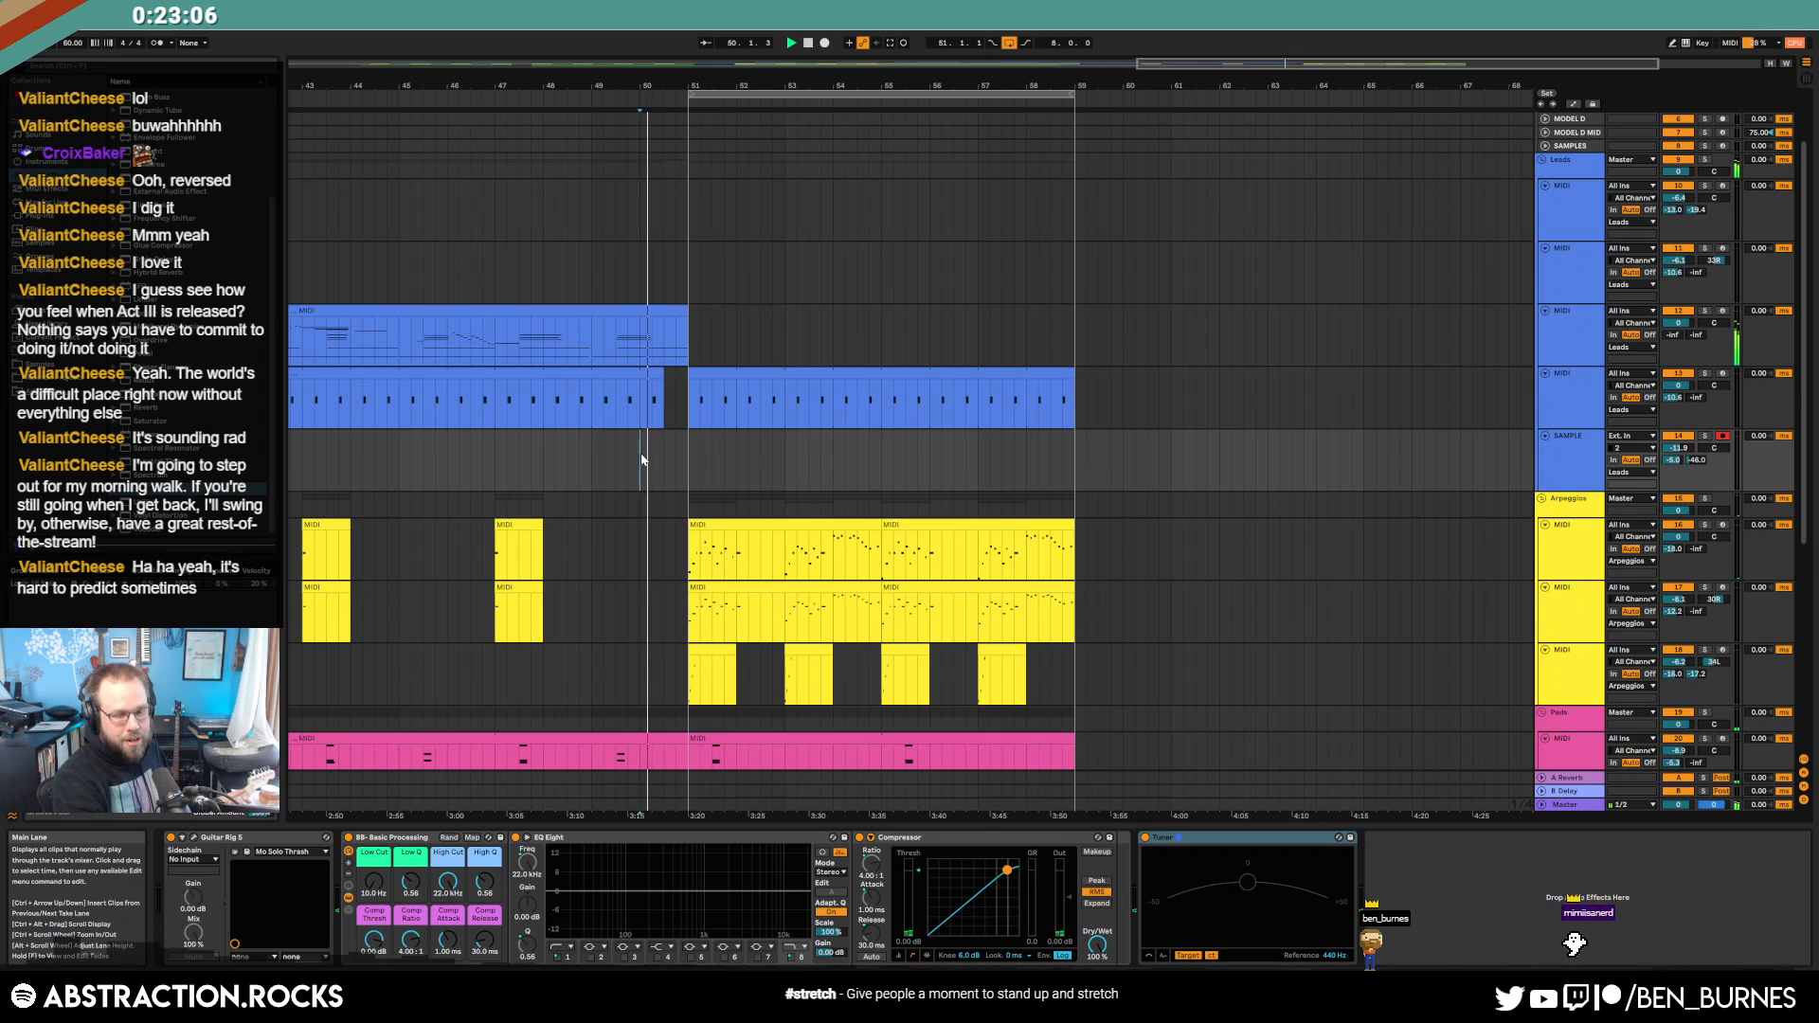
{"action": "key", "text": "F9"}
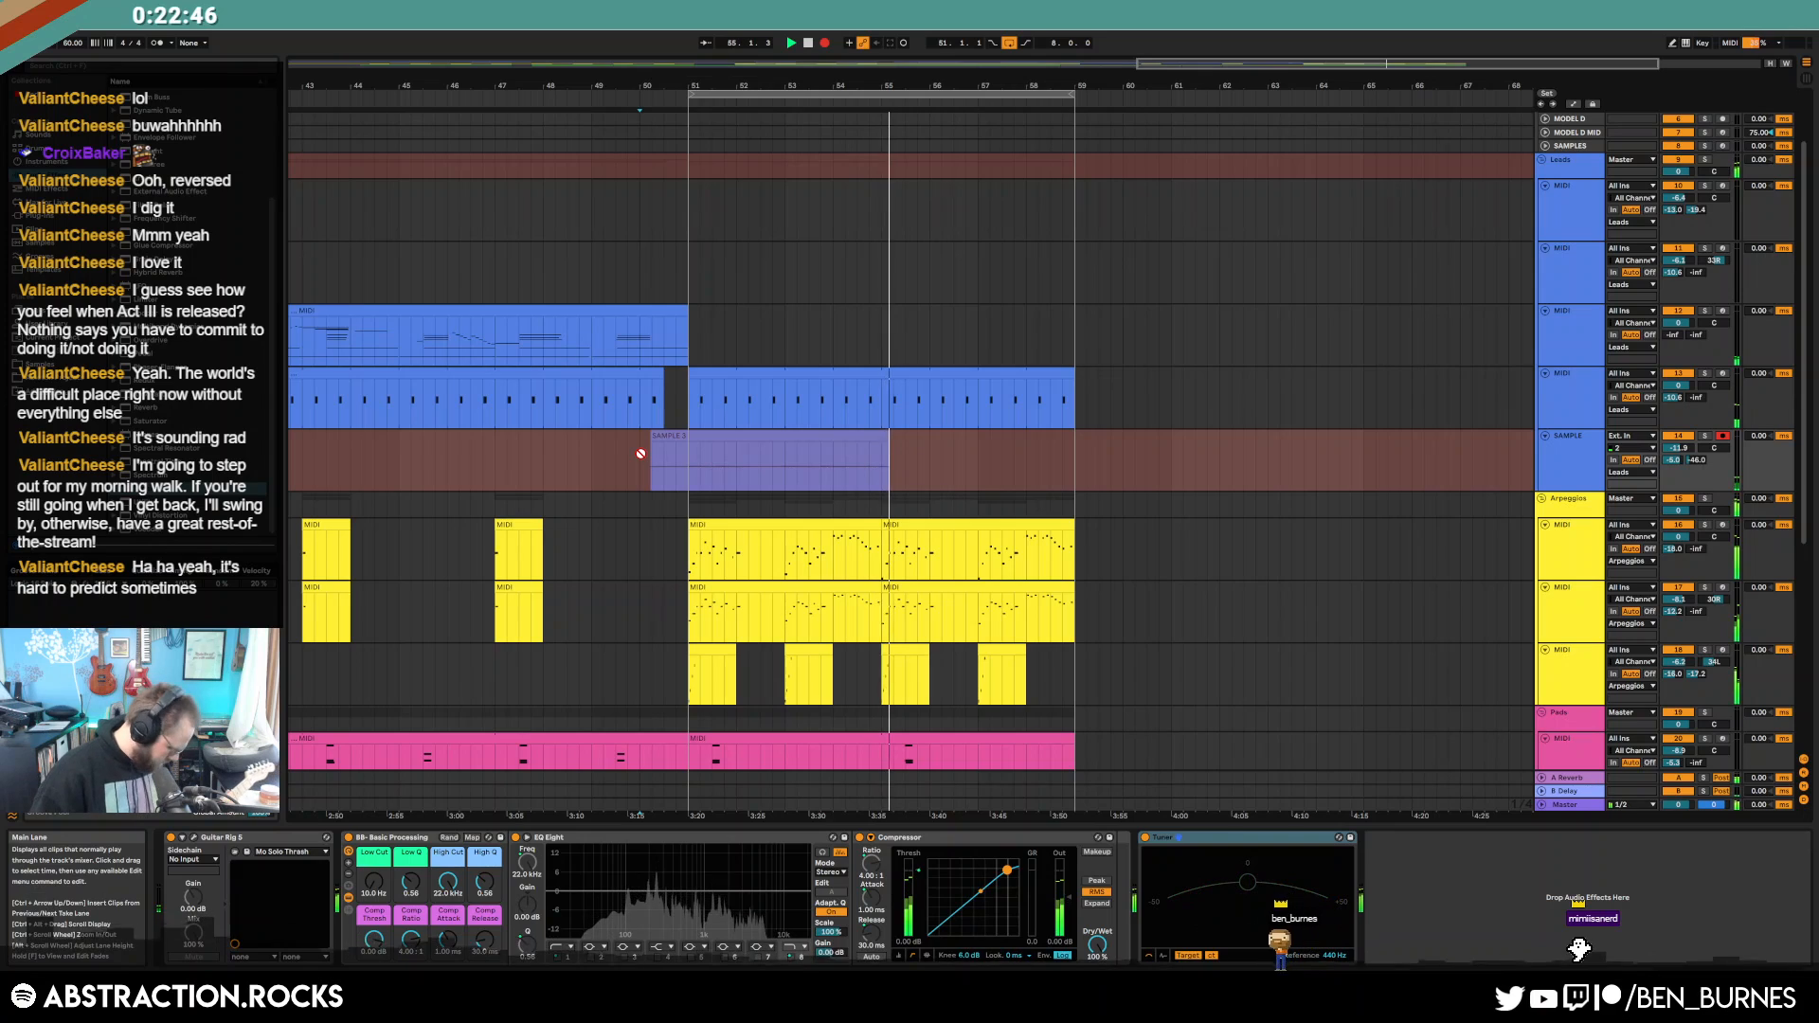
{"action": "key", "text": "space"}
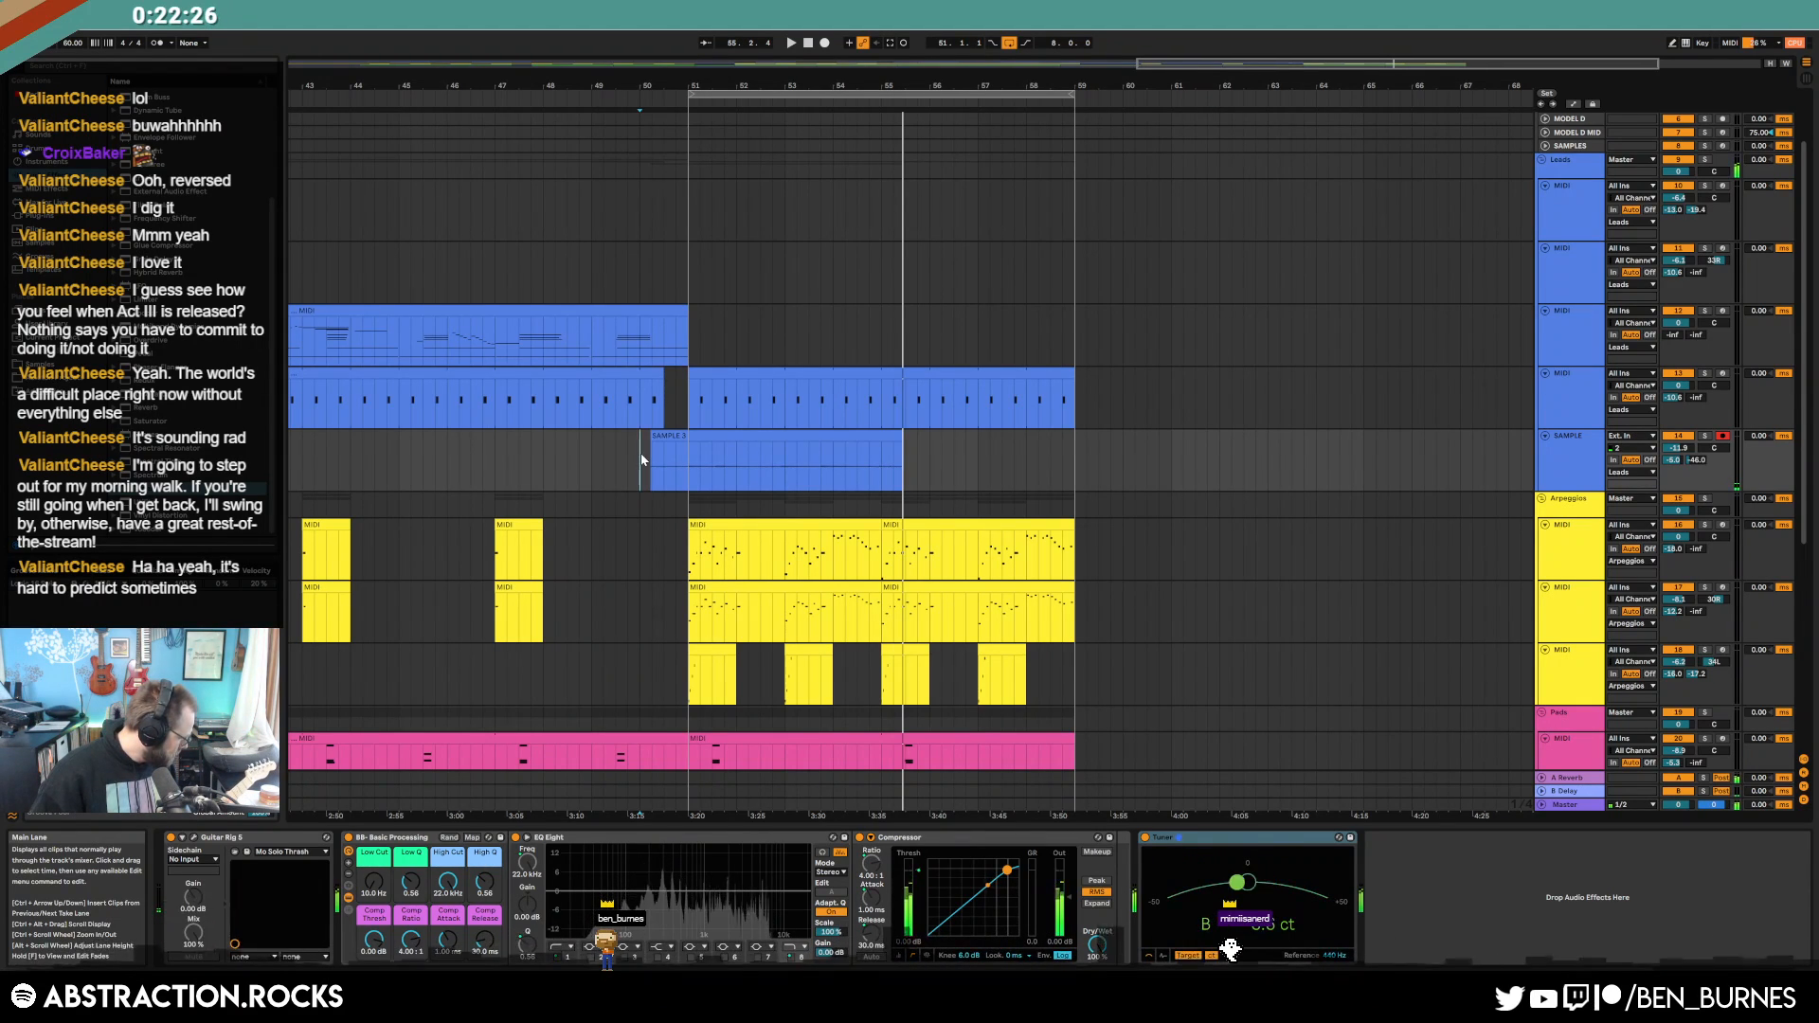
{"action": "left_click_drag", "start_coordinate": [640, 459], "coordinate": [928, 466]}
{"action": "key", "text": "Delete"}
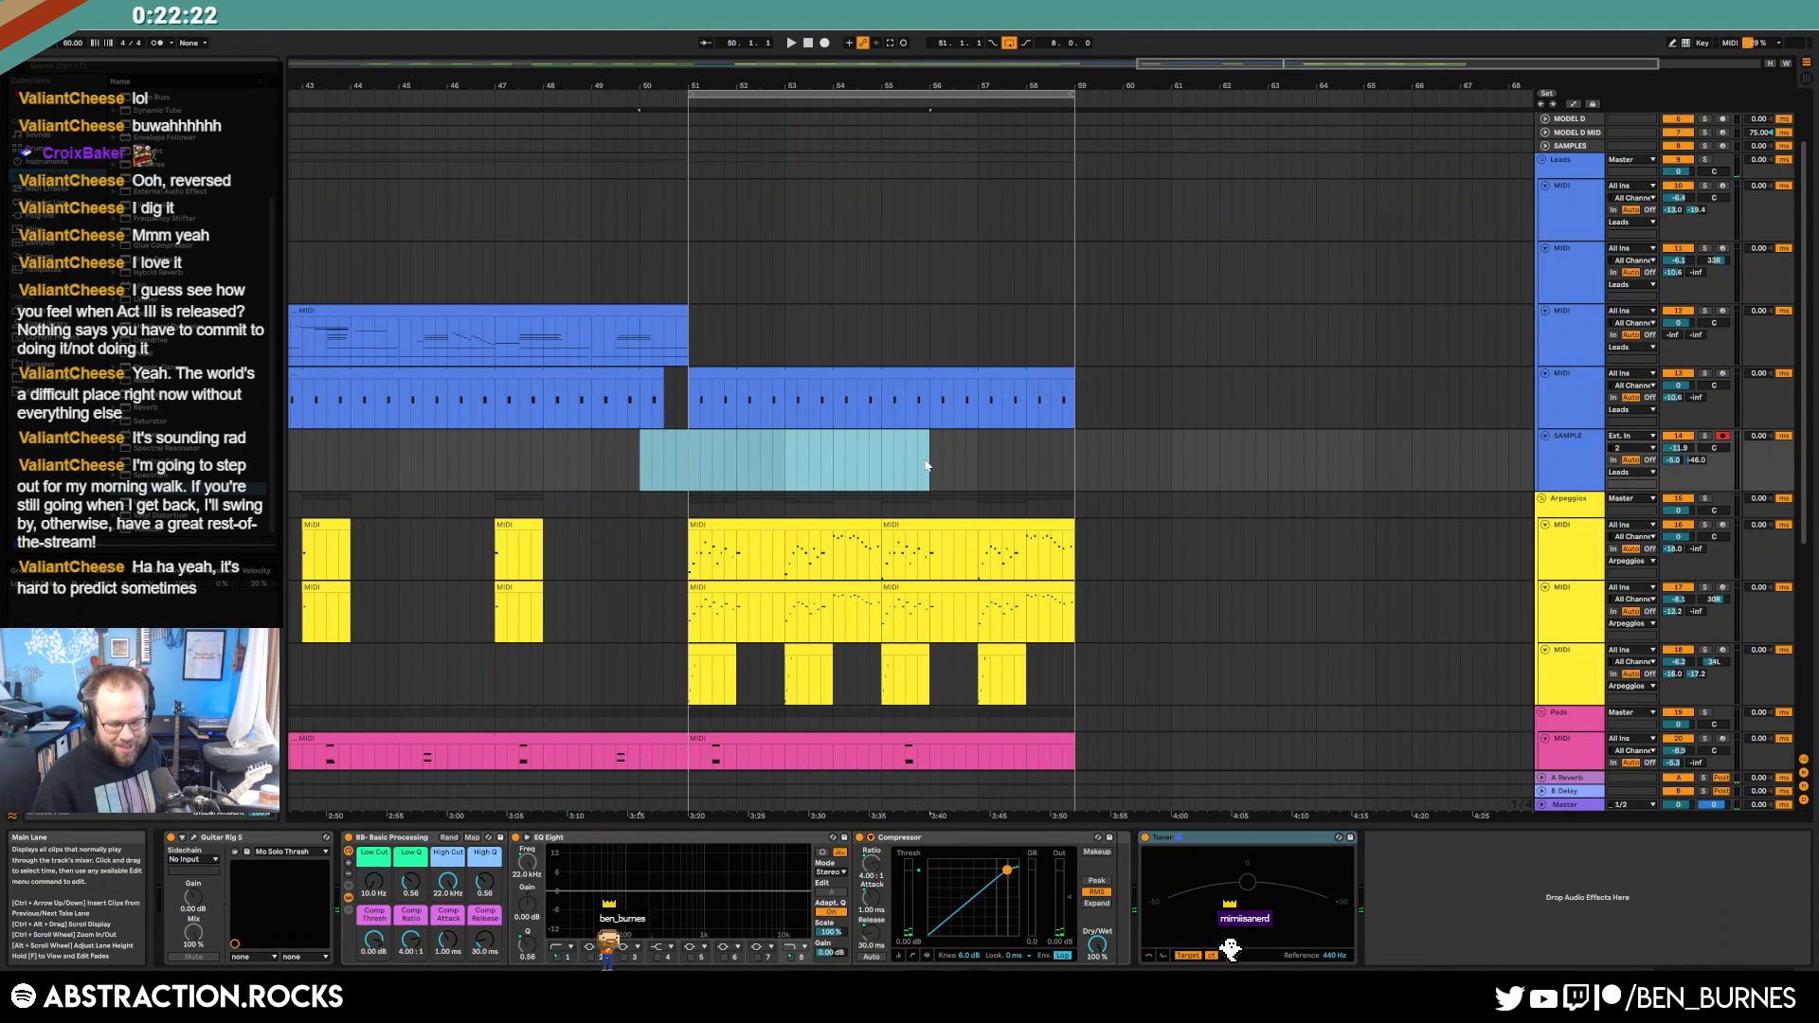
Record a further guitar take on the SAMPLE track up to bar 56 and clear it from the track.
{"action": "key", "text": "F9"}
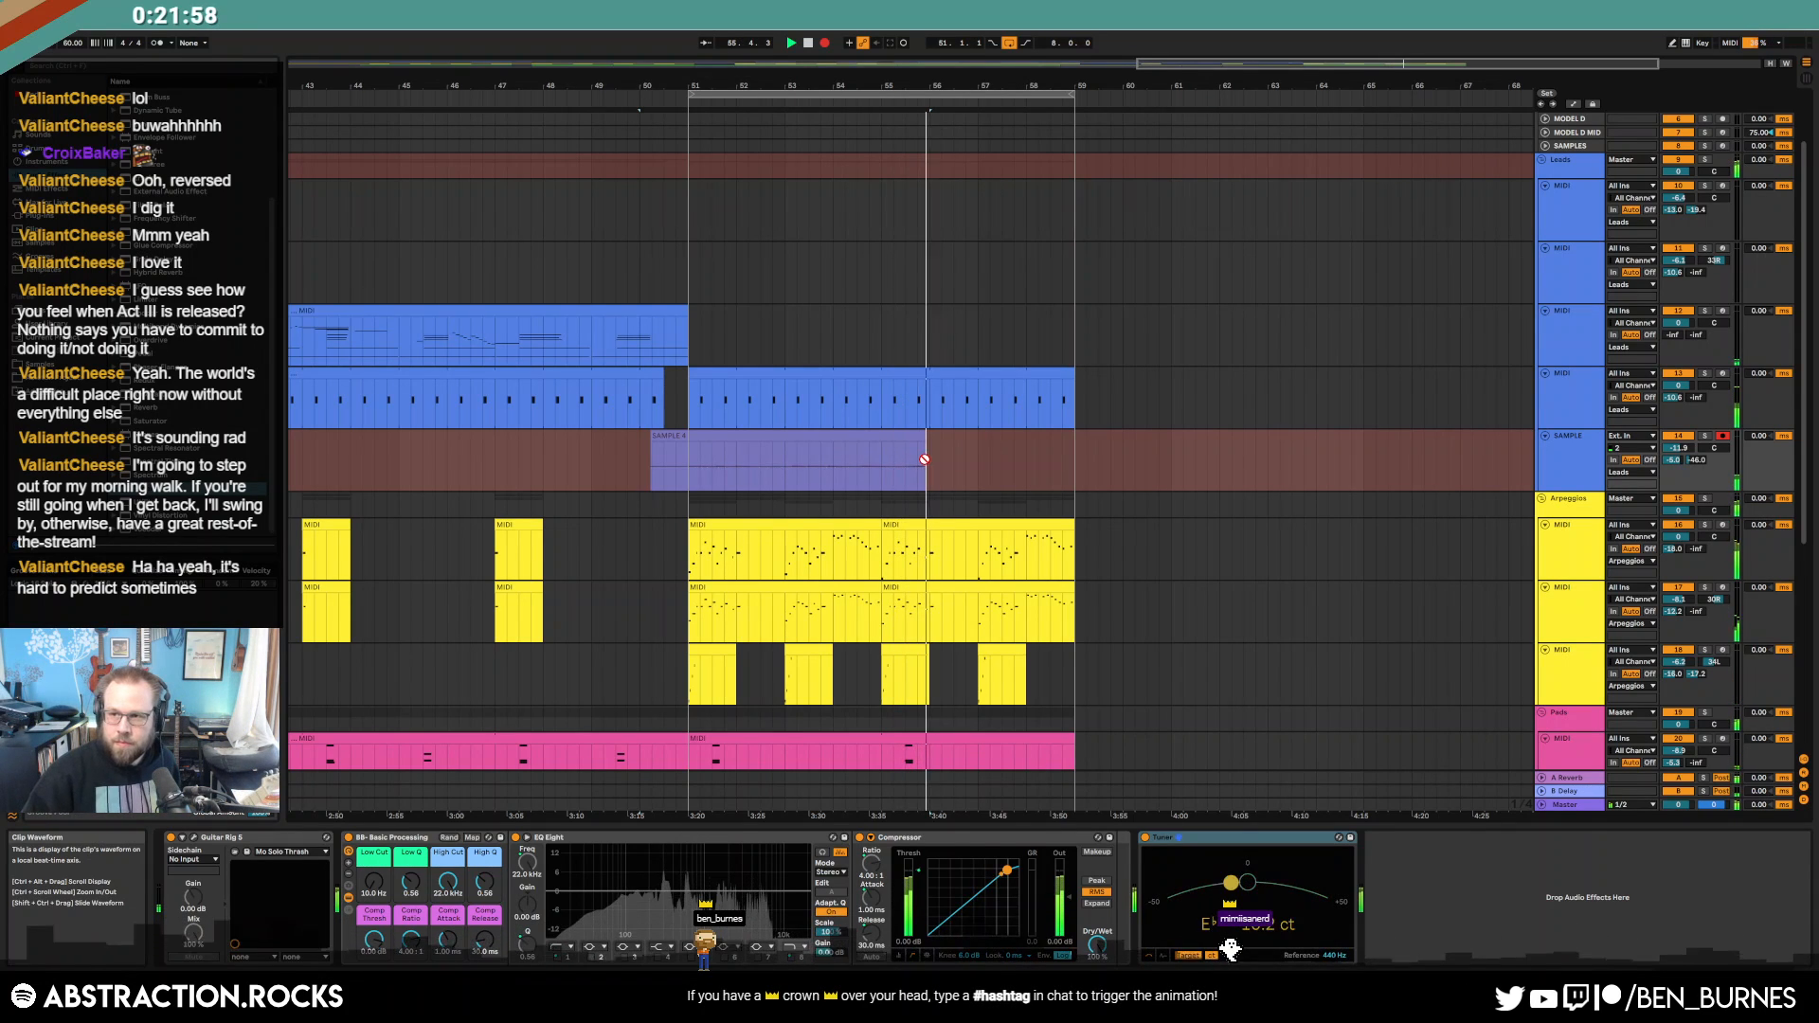
{"action": "key", "text": "space"}
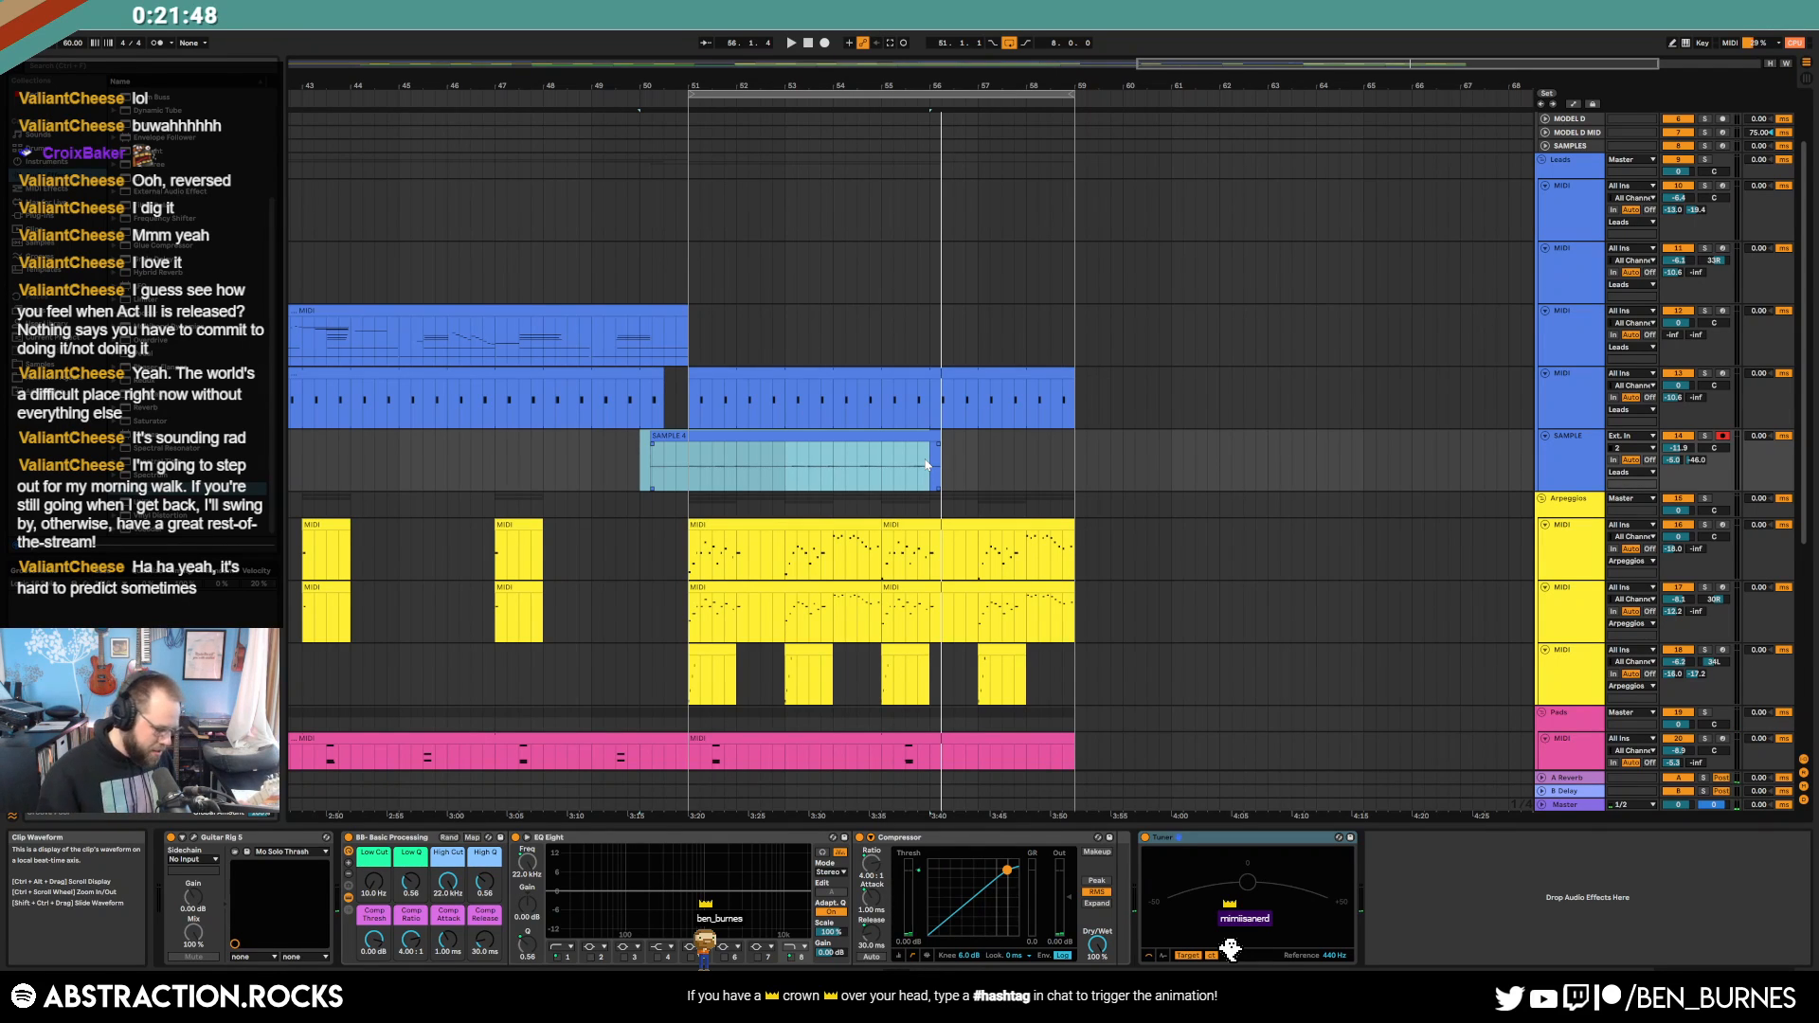
{"action": "left_click_drag", "start_coordinate": [954, 464], "coordinate": [606, 445]}
{"action": "key", "text": "Delete"}
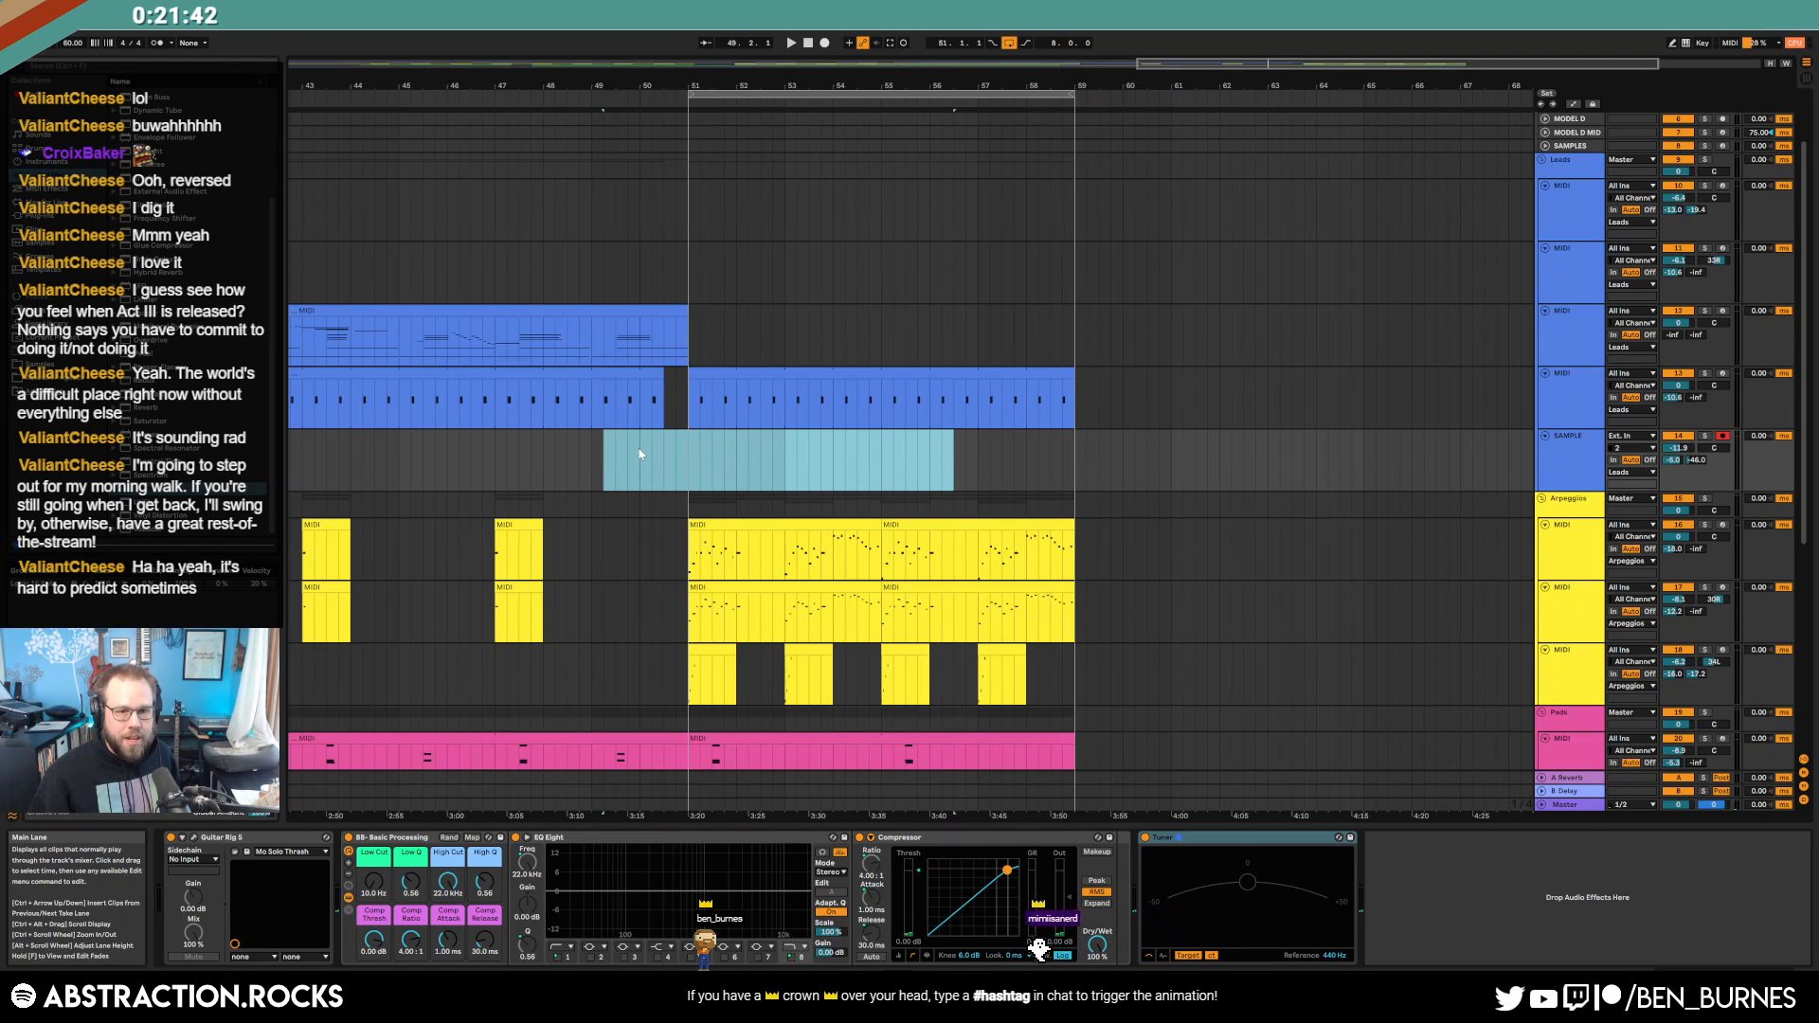
Return to bar 50, retry the guitar recording on the SAMPLE track, and delete the resulting clip.
{"action": "left_click", "coordinate": [639, 455]}
{"action": "key", "text": "F9"}
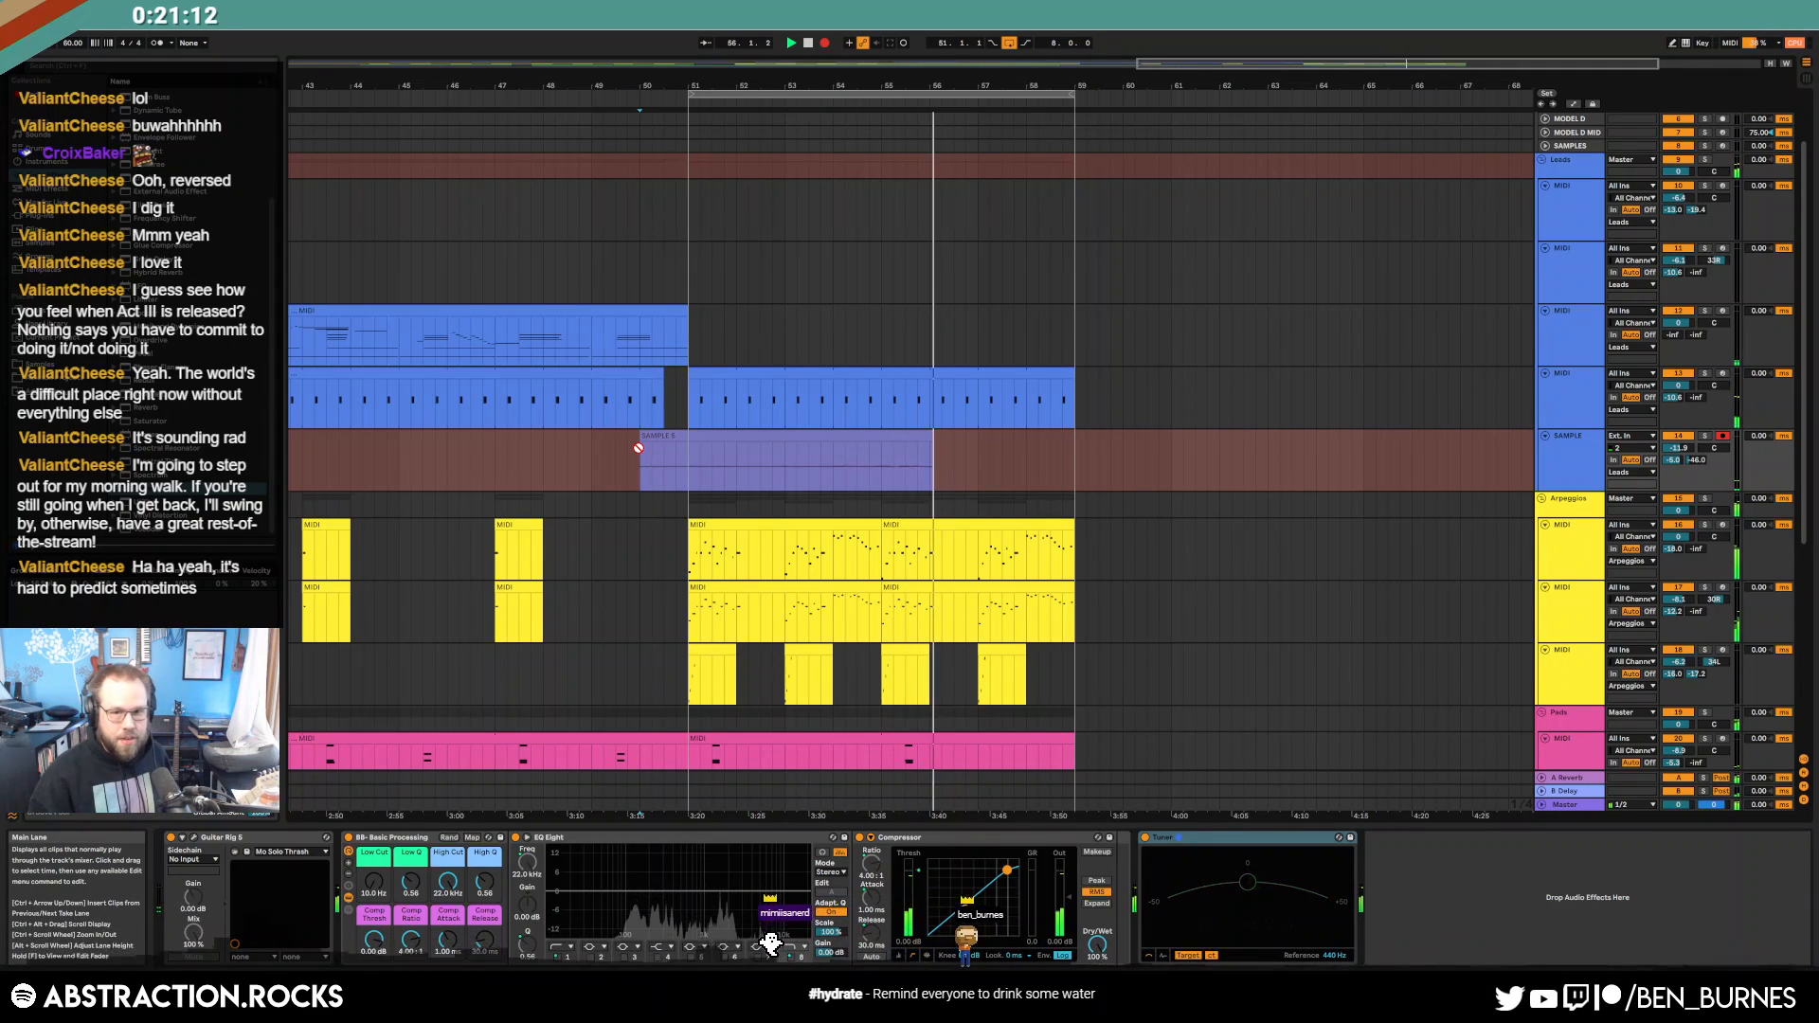
{"action": "key", "text": "space"}
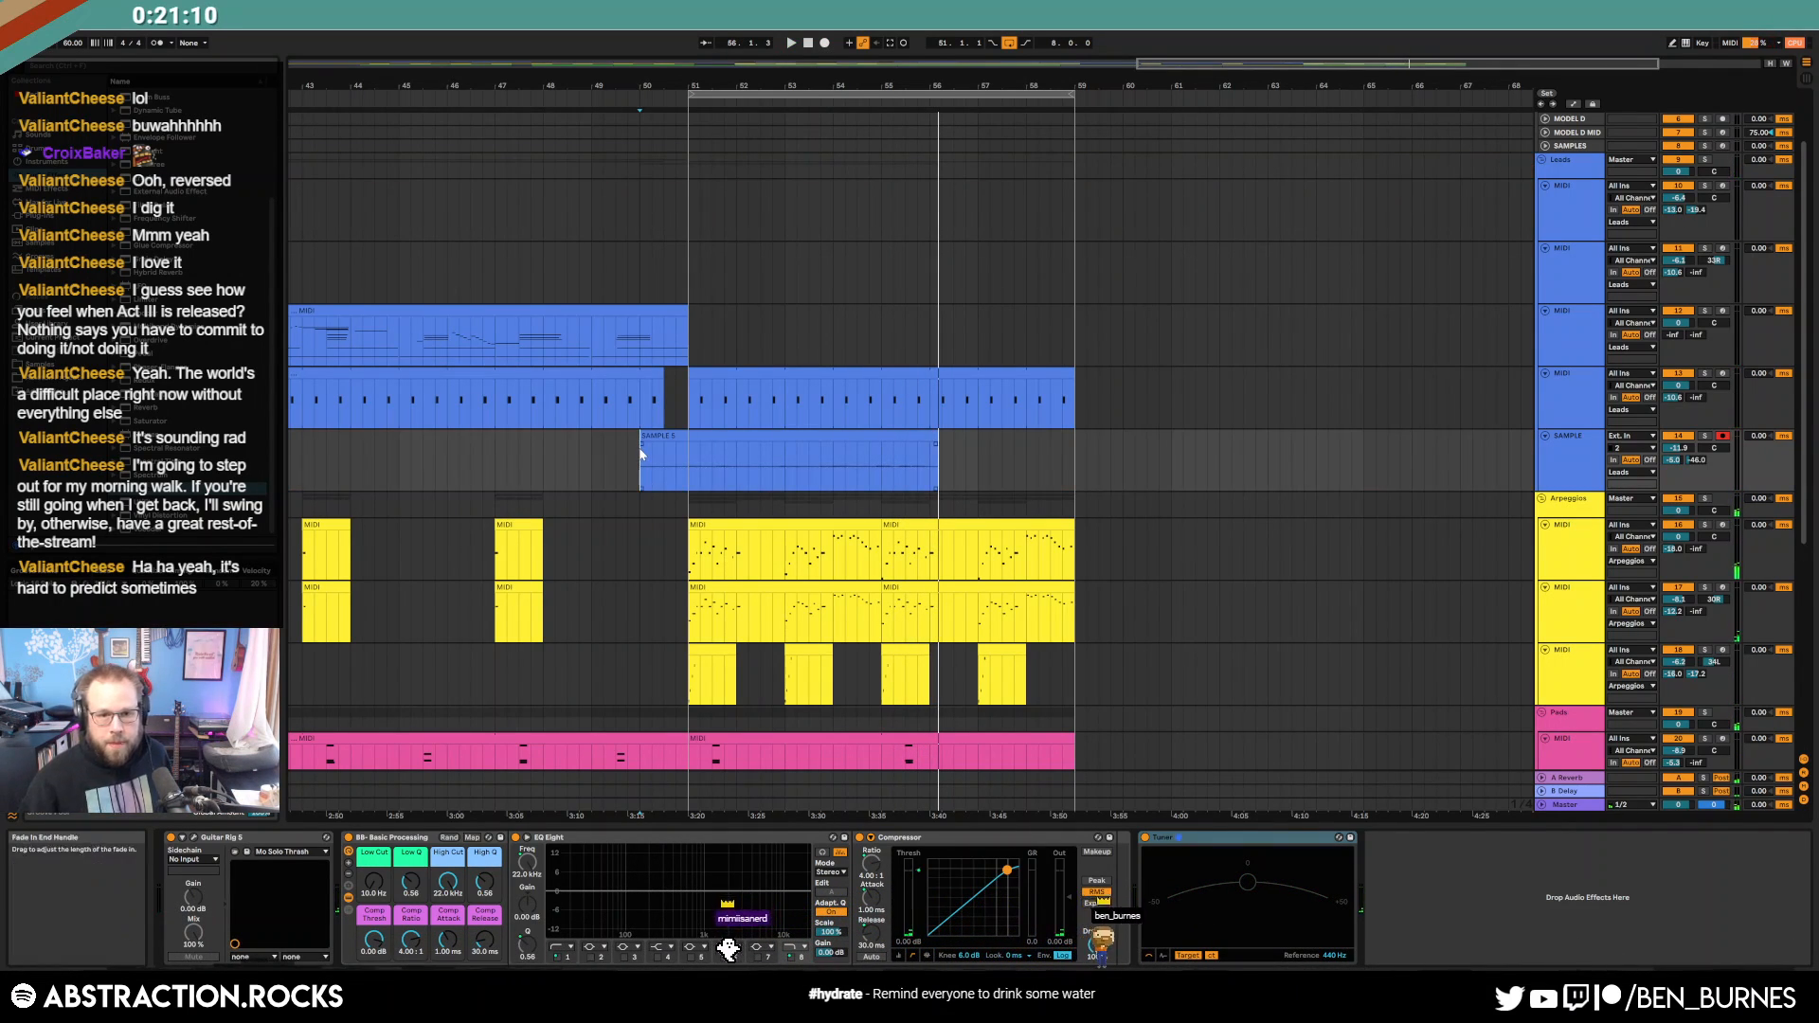
{"action": "left_click_drag", "start_coordinate": [963, 453], "coordinate": [571, 474]}
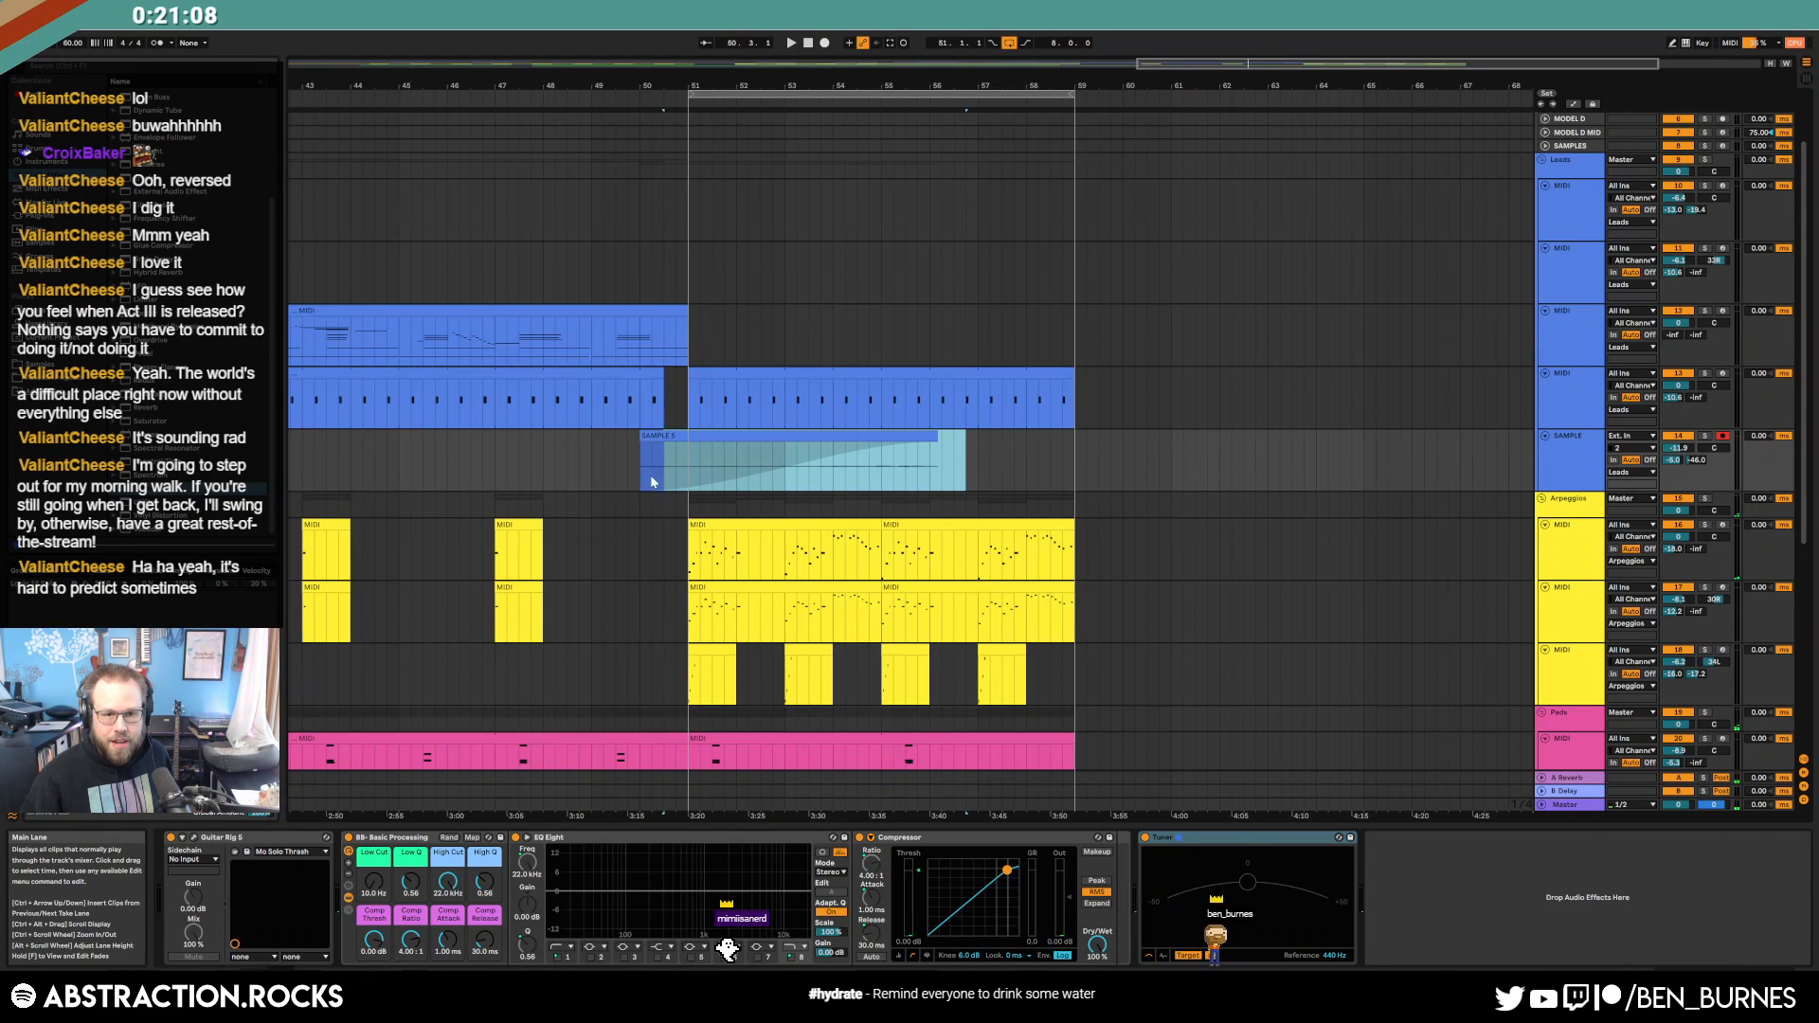
{"action": "key", "text": "Delete"}
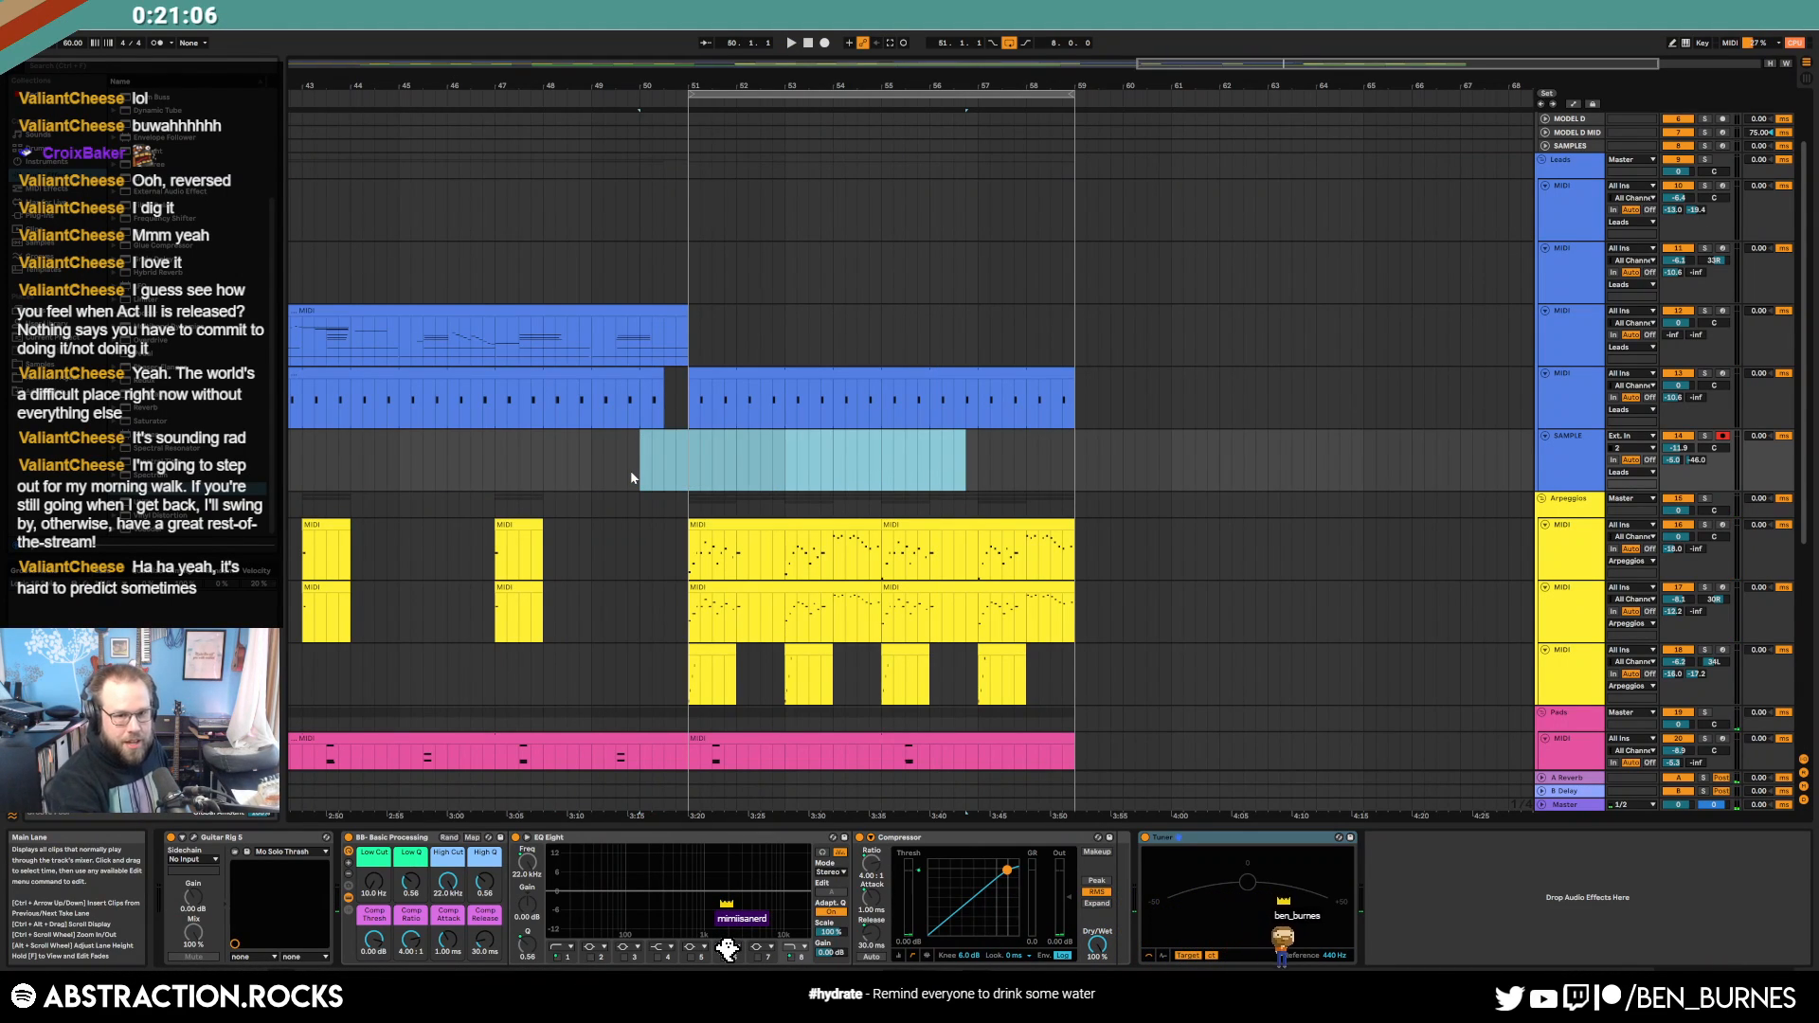
Record the guitar on the SAMPLE track from bar 50, continuing through repeated passes of the loop between bars 51 and 59.
{"action": "key", "text": "space"}
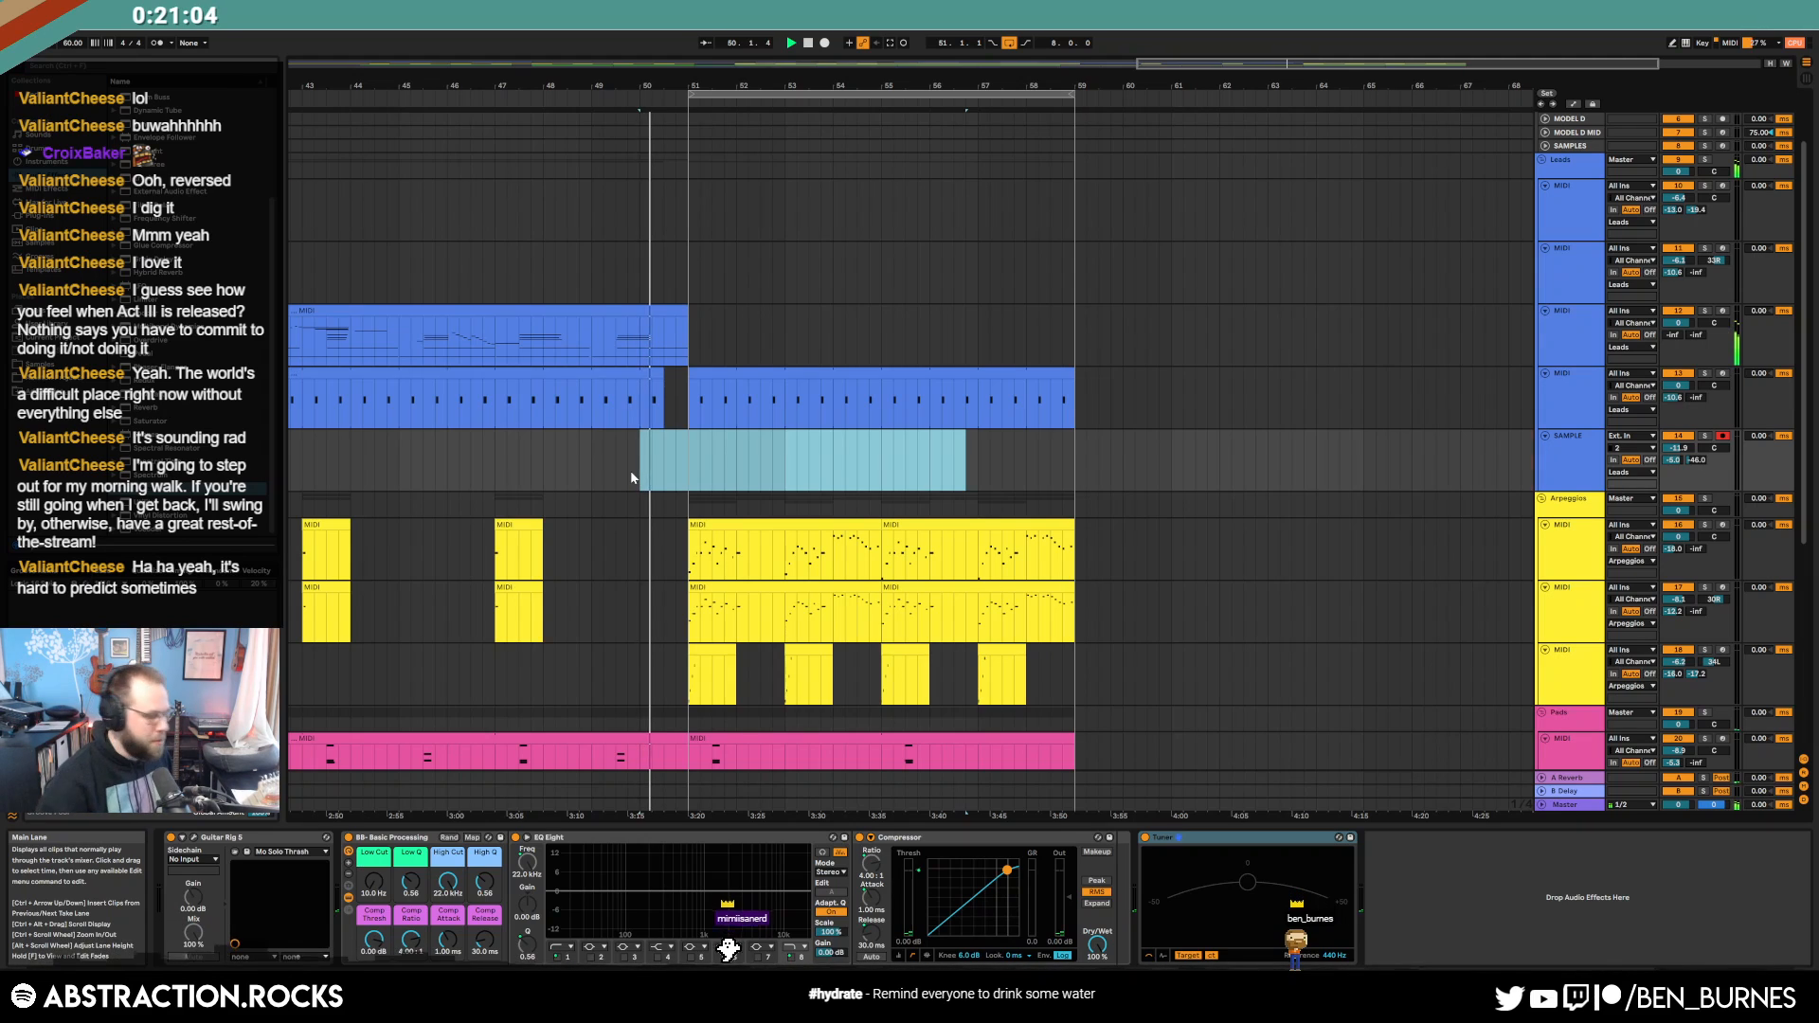
{"action": "key", "text": "F9"}
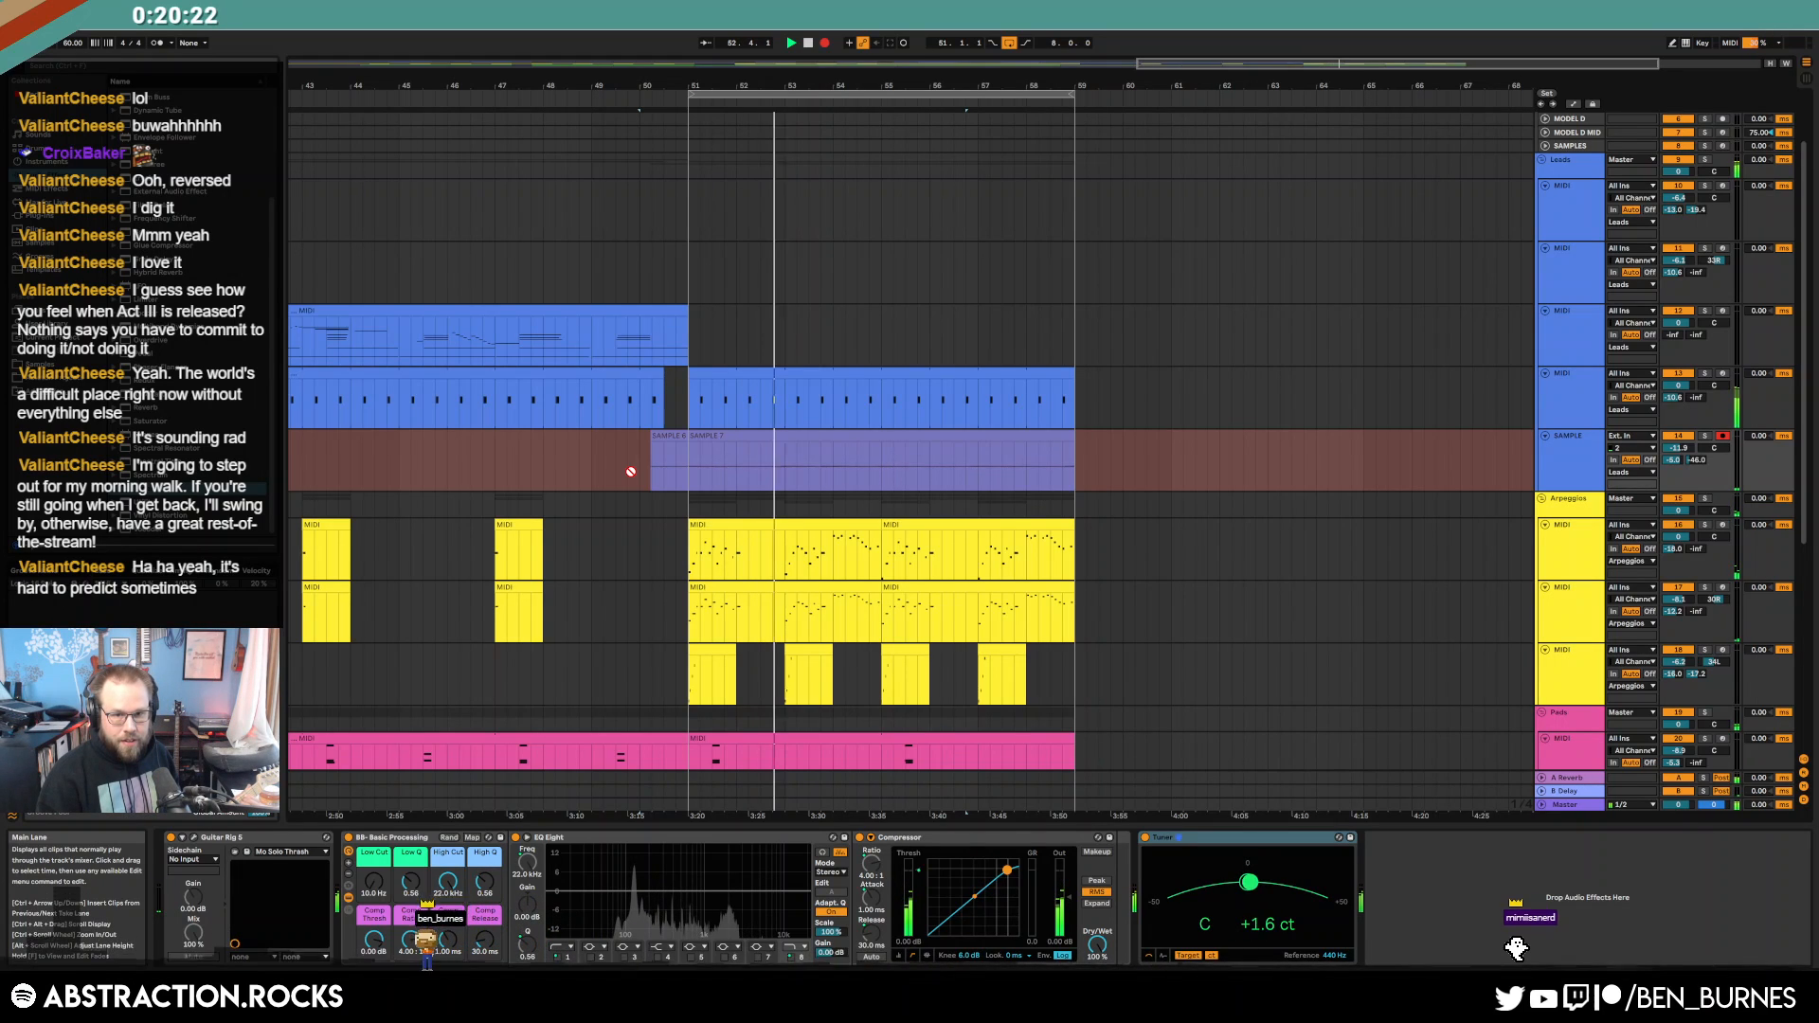
{"action": "key", "text": "space"}
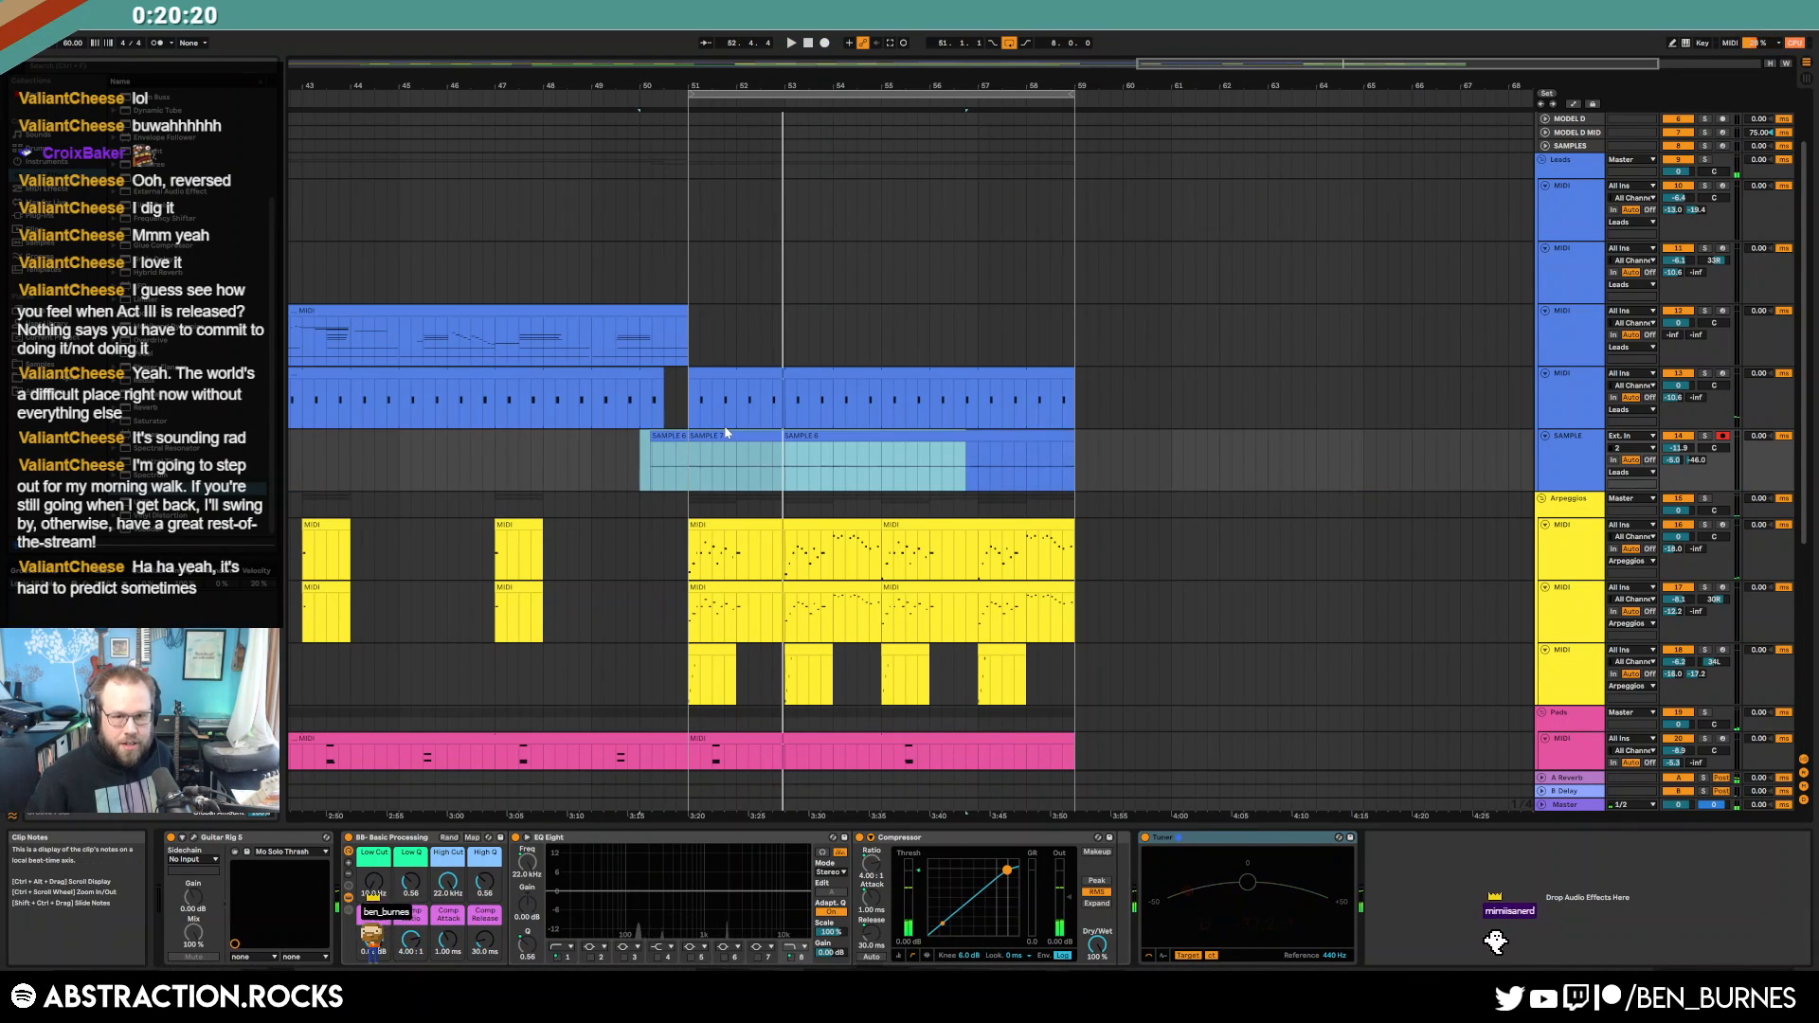
Move the SAMPLE 7 guitar clip to about bar 58.5 on the SAMPLE track and place a copy before it at about bar 56.5.
{"action": "left_click_drag", "start_coordinate": [724, 436], "coordinate": [1162, 447]}
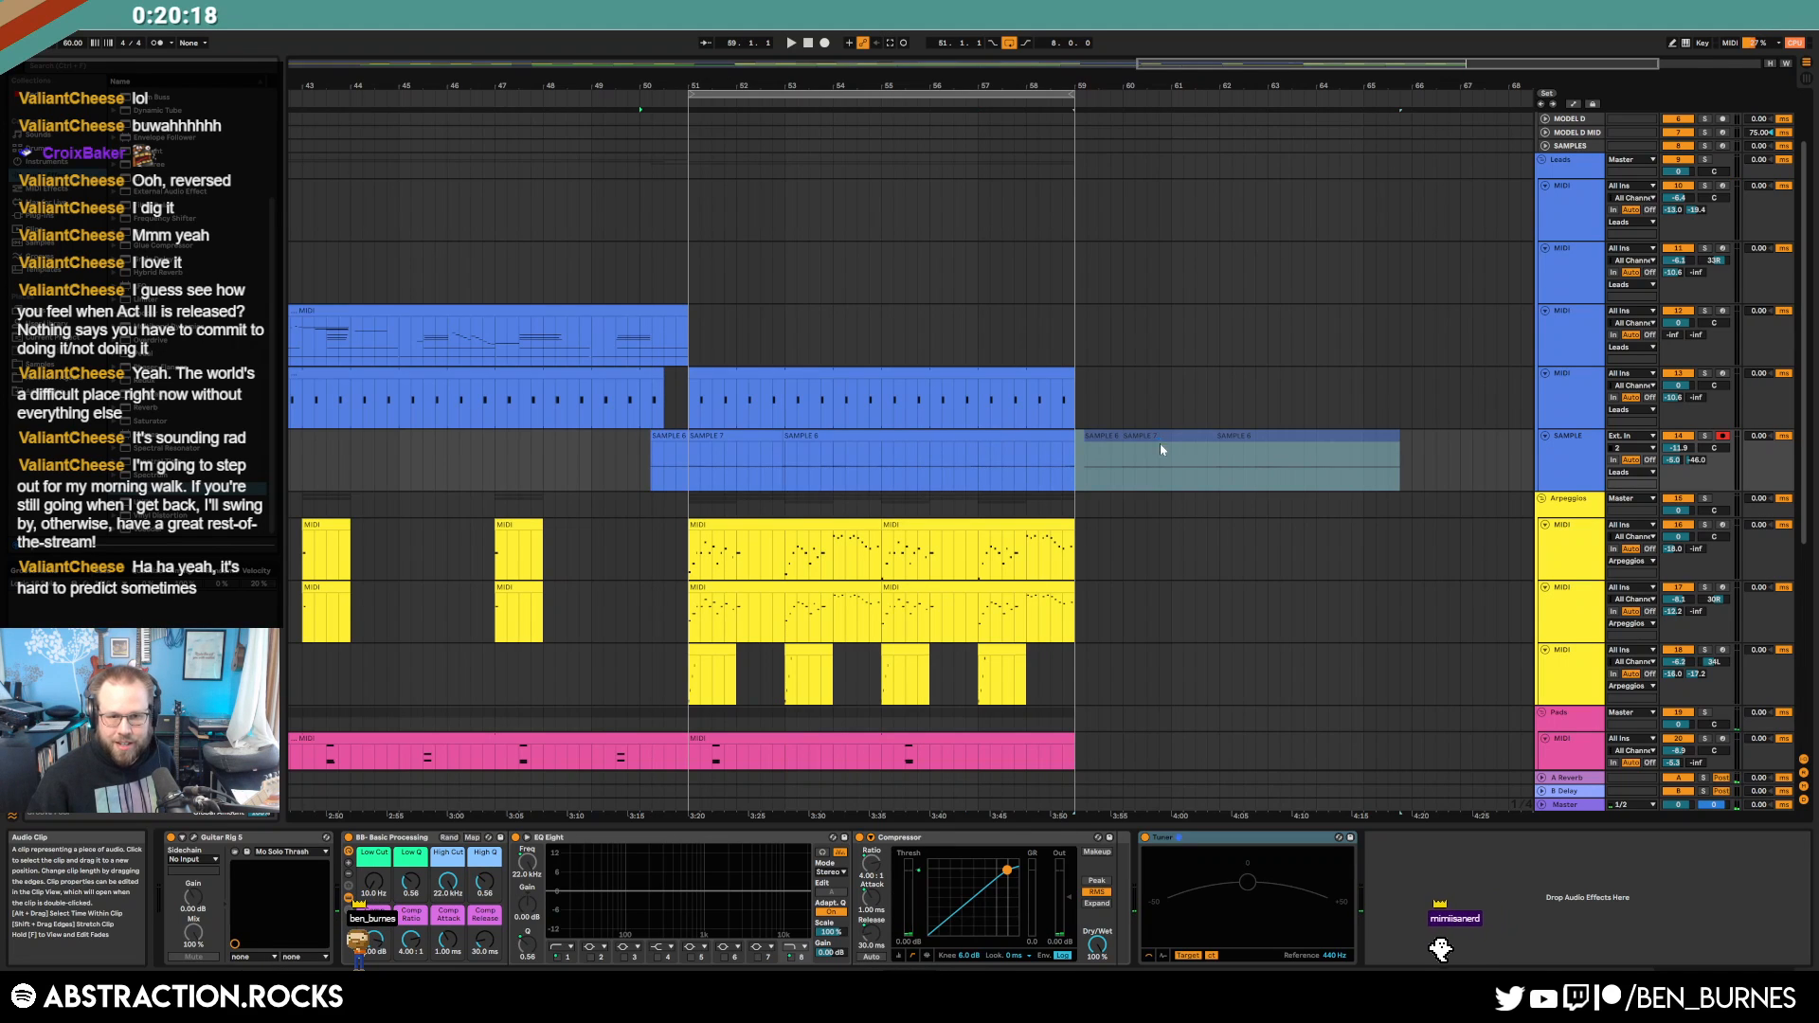
{"action": "key", "text": "ctrl+z"}
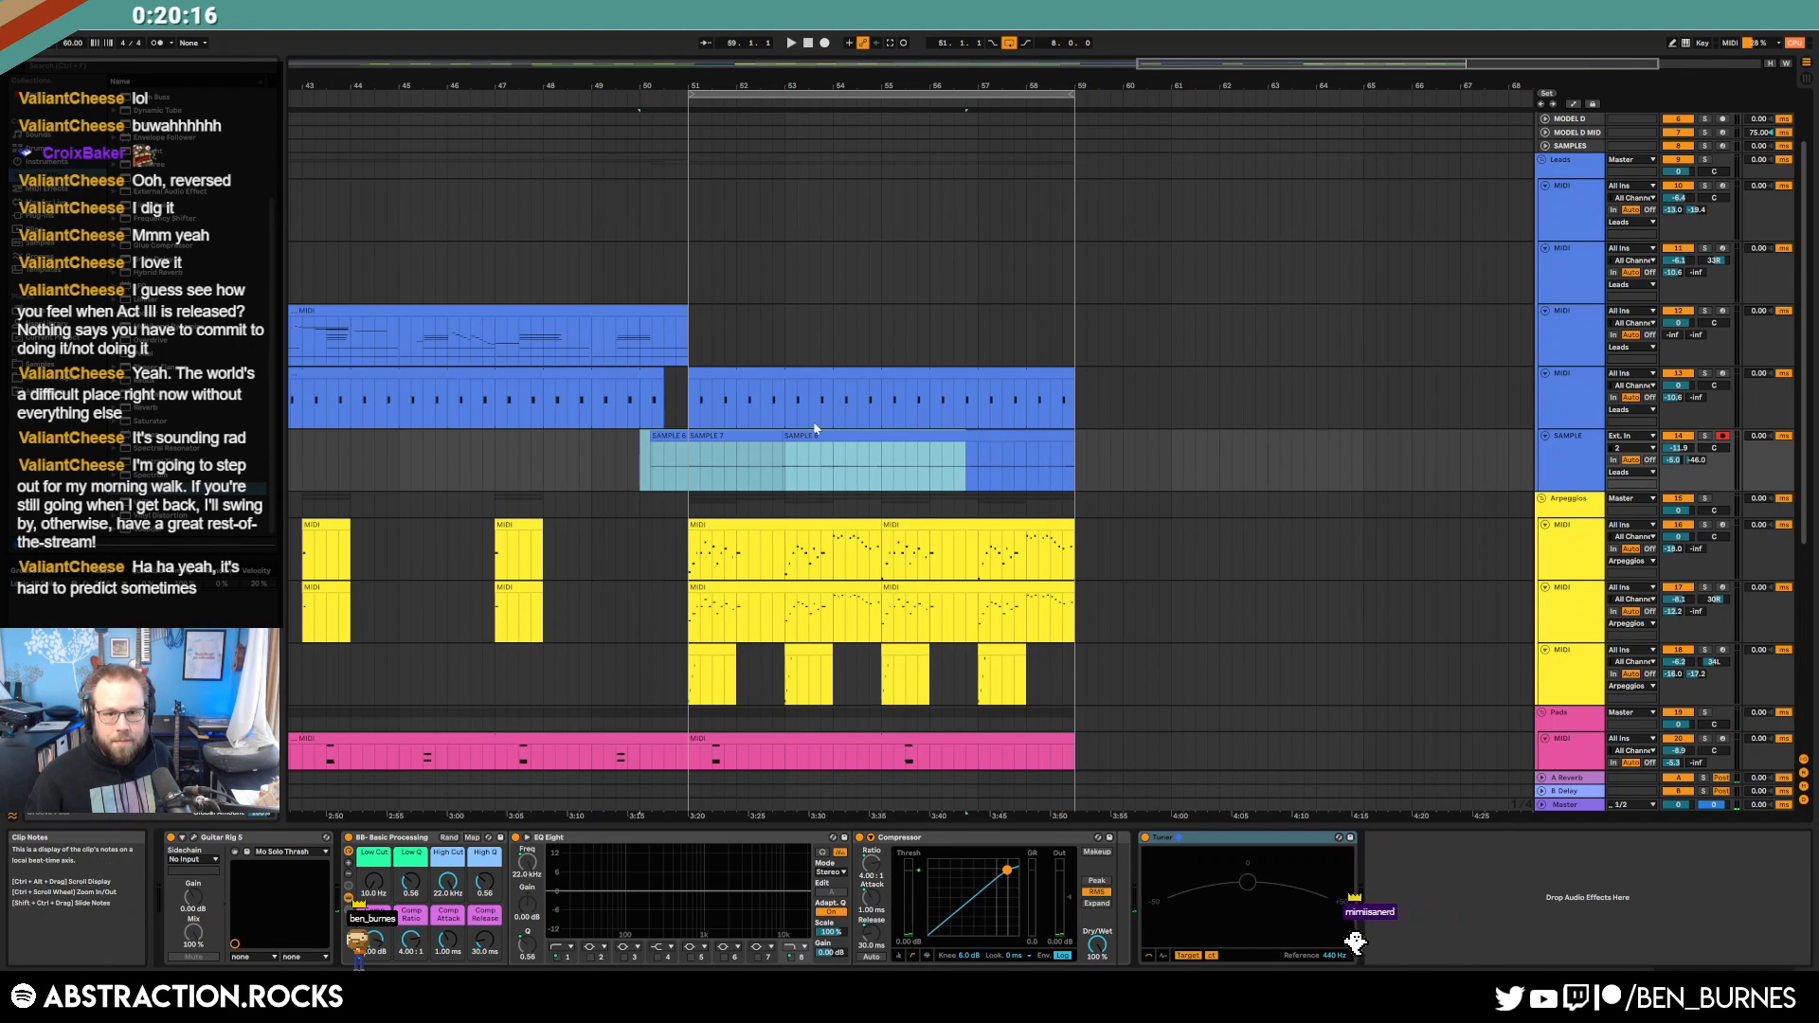
{"action": "left_click_drag", "start_coordinate": [736, 437], "coordinate": [1050, 436]}
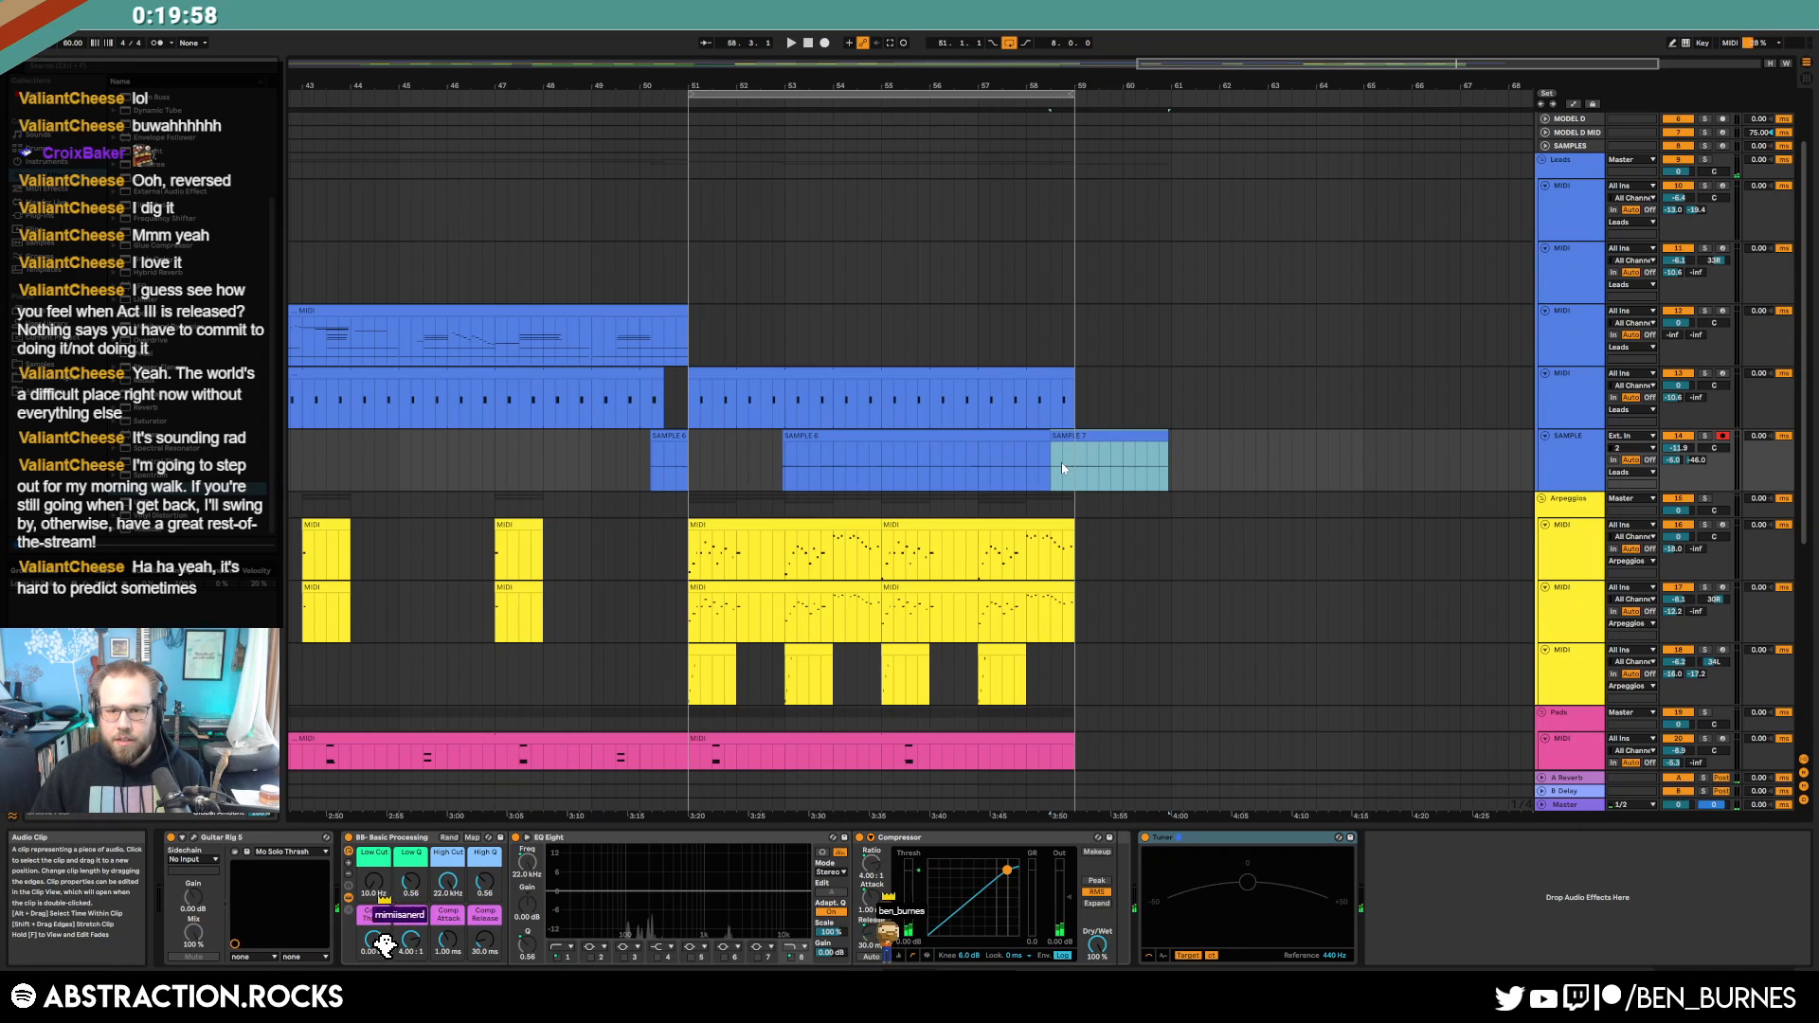
{"action": "left_click_drag", "start_coordinate": [1063, 466], "coordinate": [992, 493]}
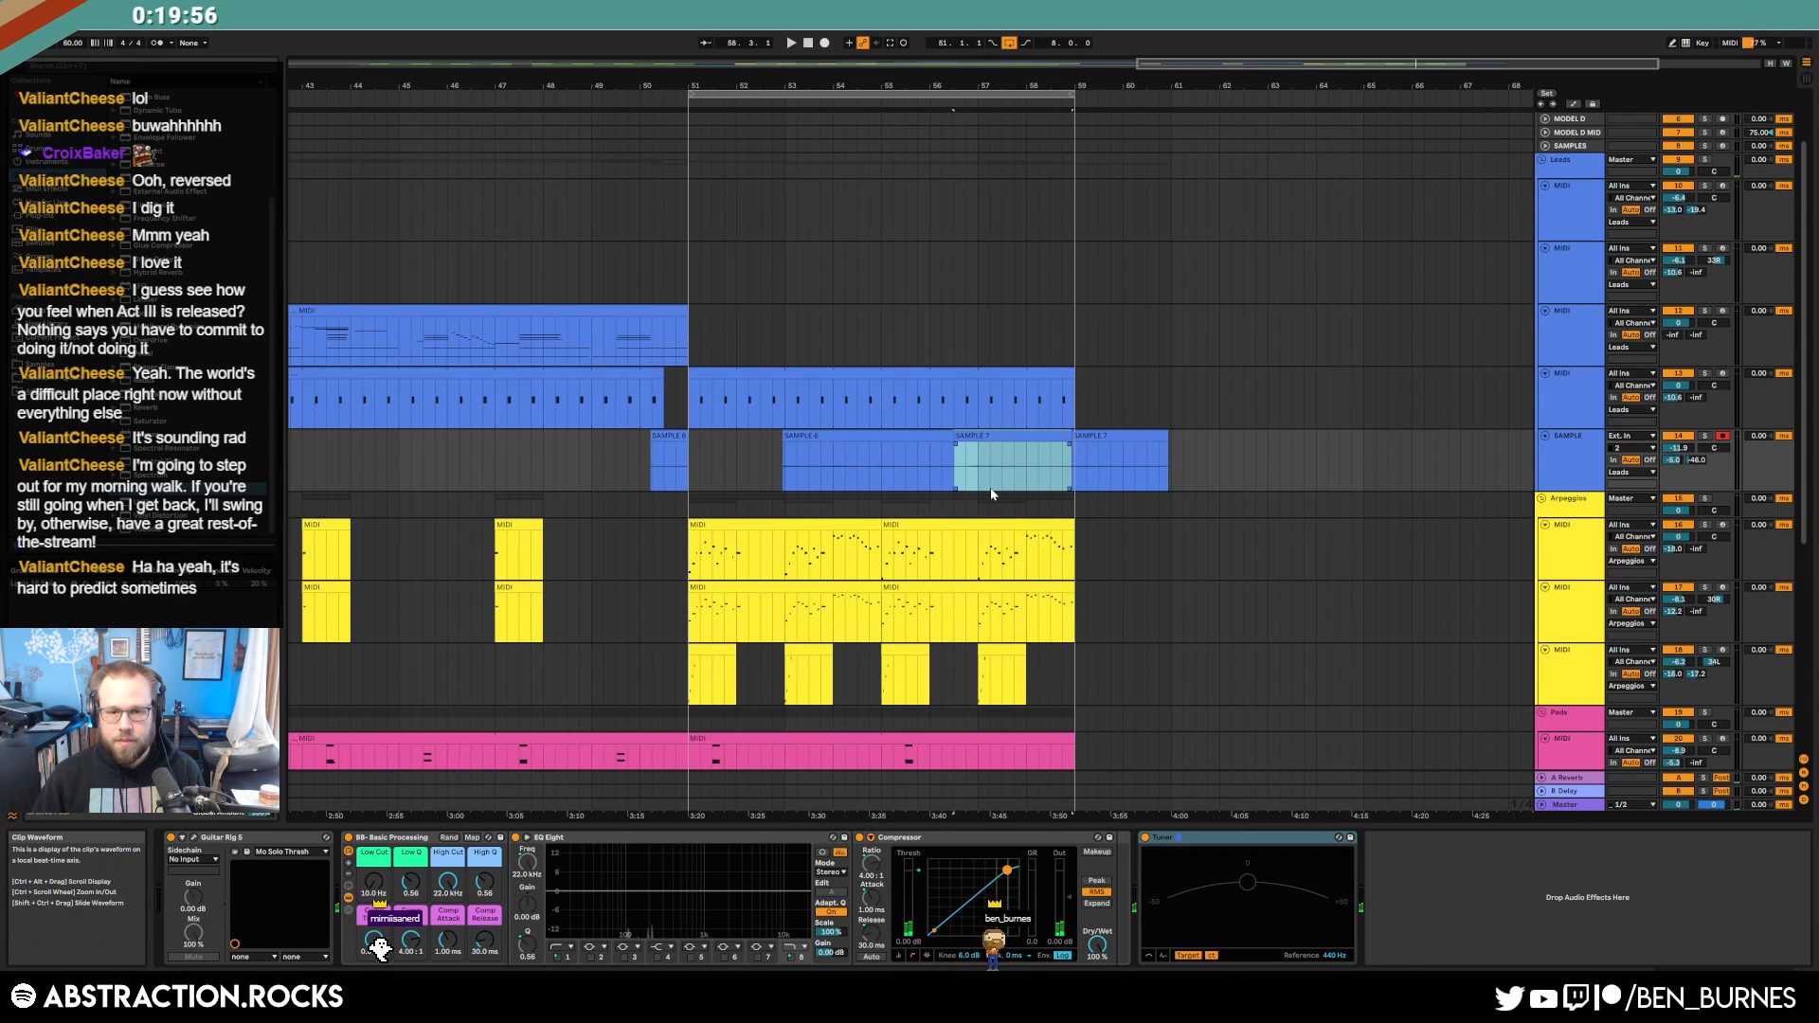
Extend the long guitar clip's start back to just before bar 51, remove the leftover clip ahead of it, and play the edit.
{"action": "left_click_drag", "start_coordinate": [782, 455], "coordinate": [662, 445]}
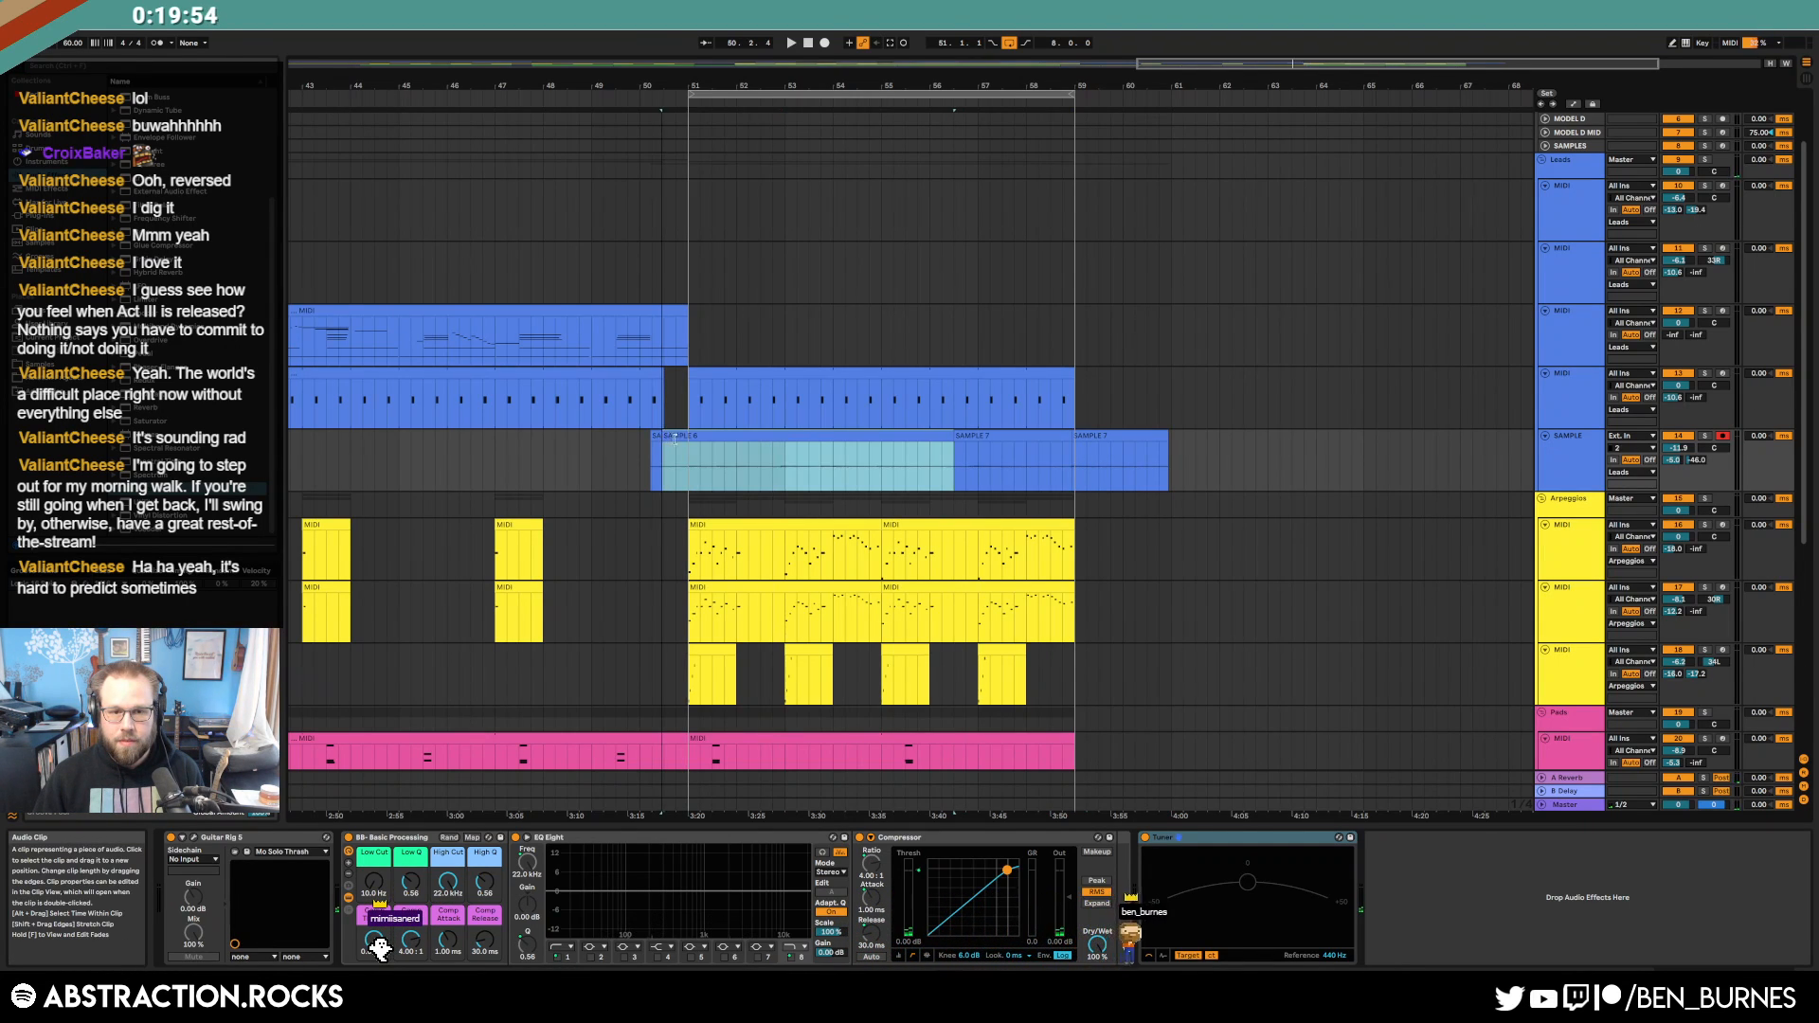
{"action": "left_click", "coordinate": [656, 437]}
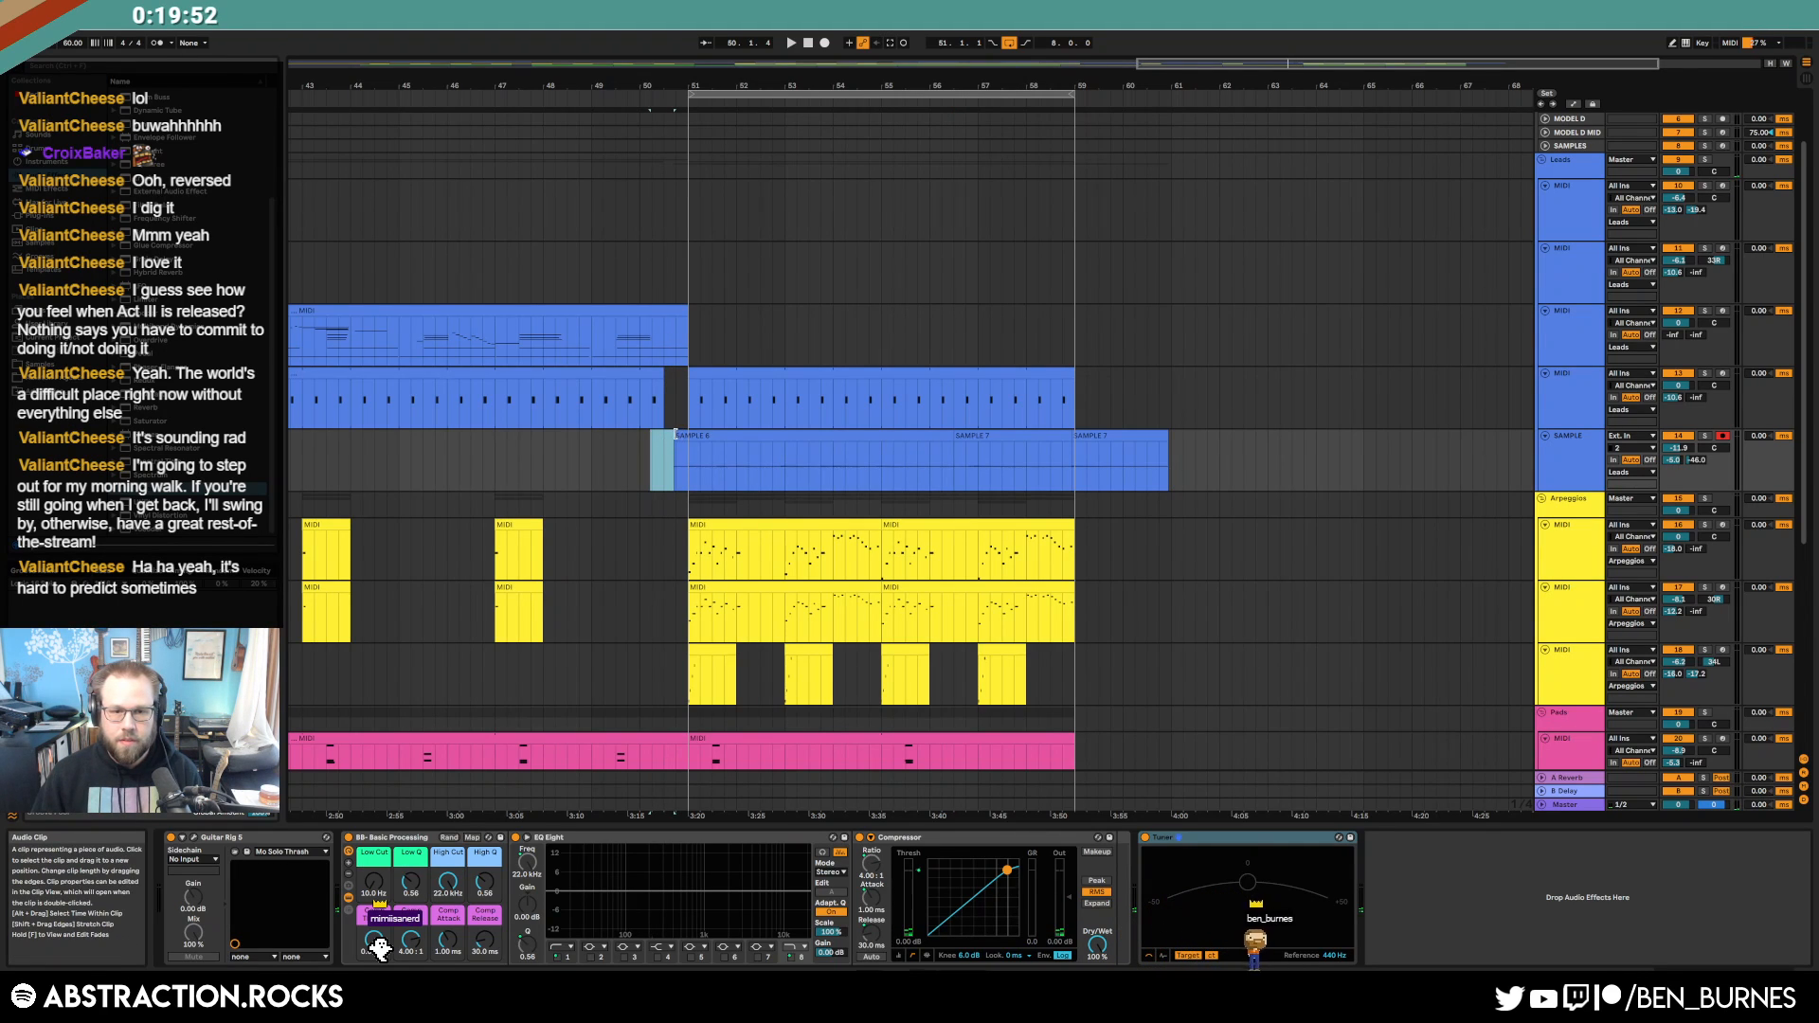
{"action": "left_click_drag", "start_coordinate": [673, 437], "coordinate": [677, 437]}
{"action": "key", "text": "space"}
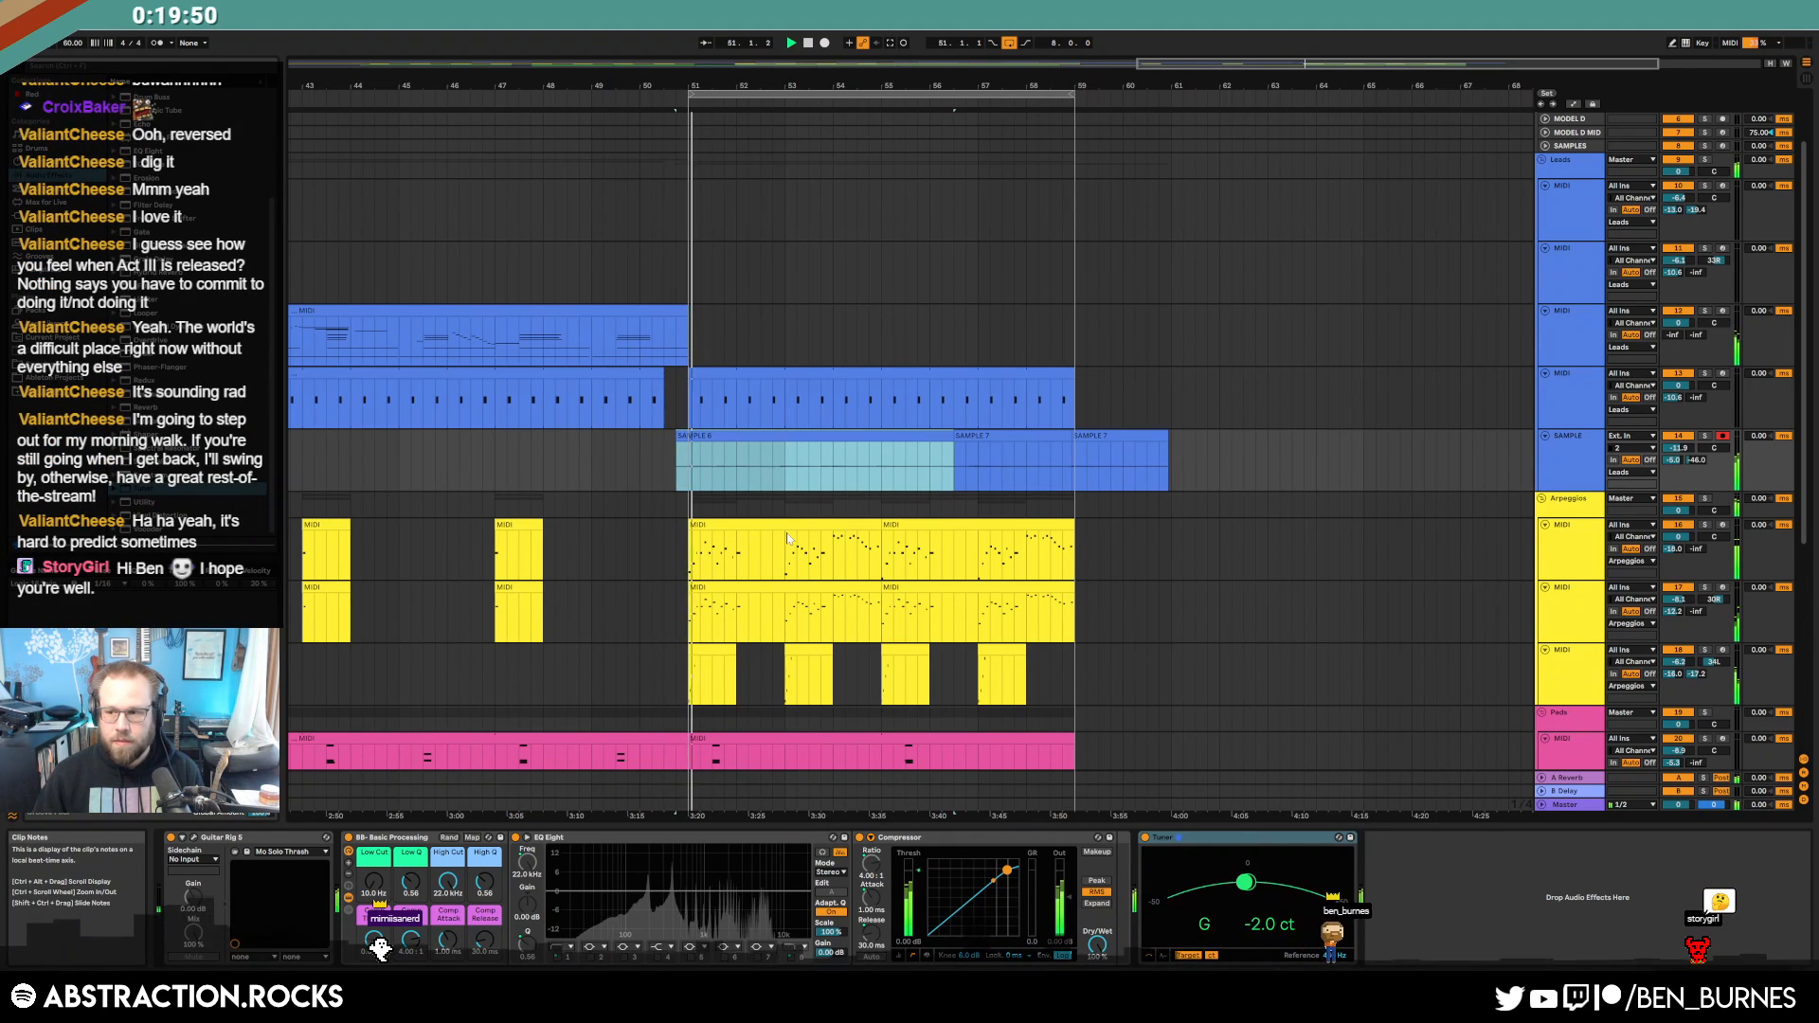
Remove the Tuner from the SAMPLE track and raise the Basic Processing rack's Low Cut to 298 Hz during playback.
{"action": "left_click", "coordinate": [1590, 459]}
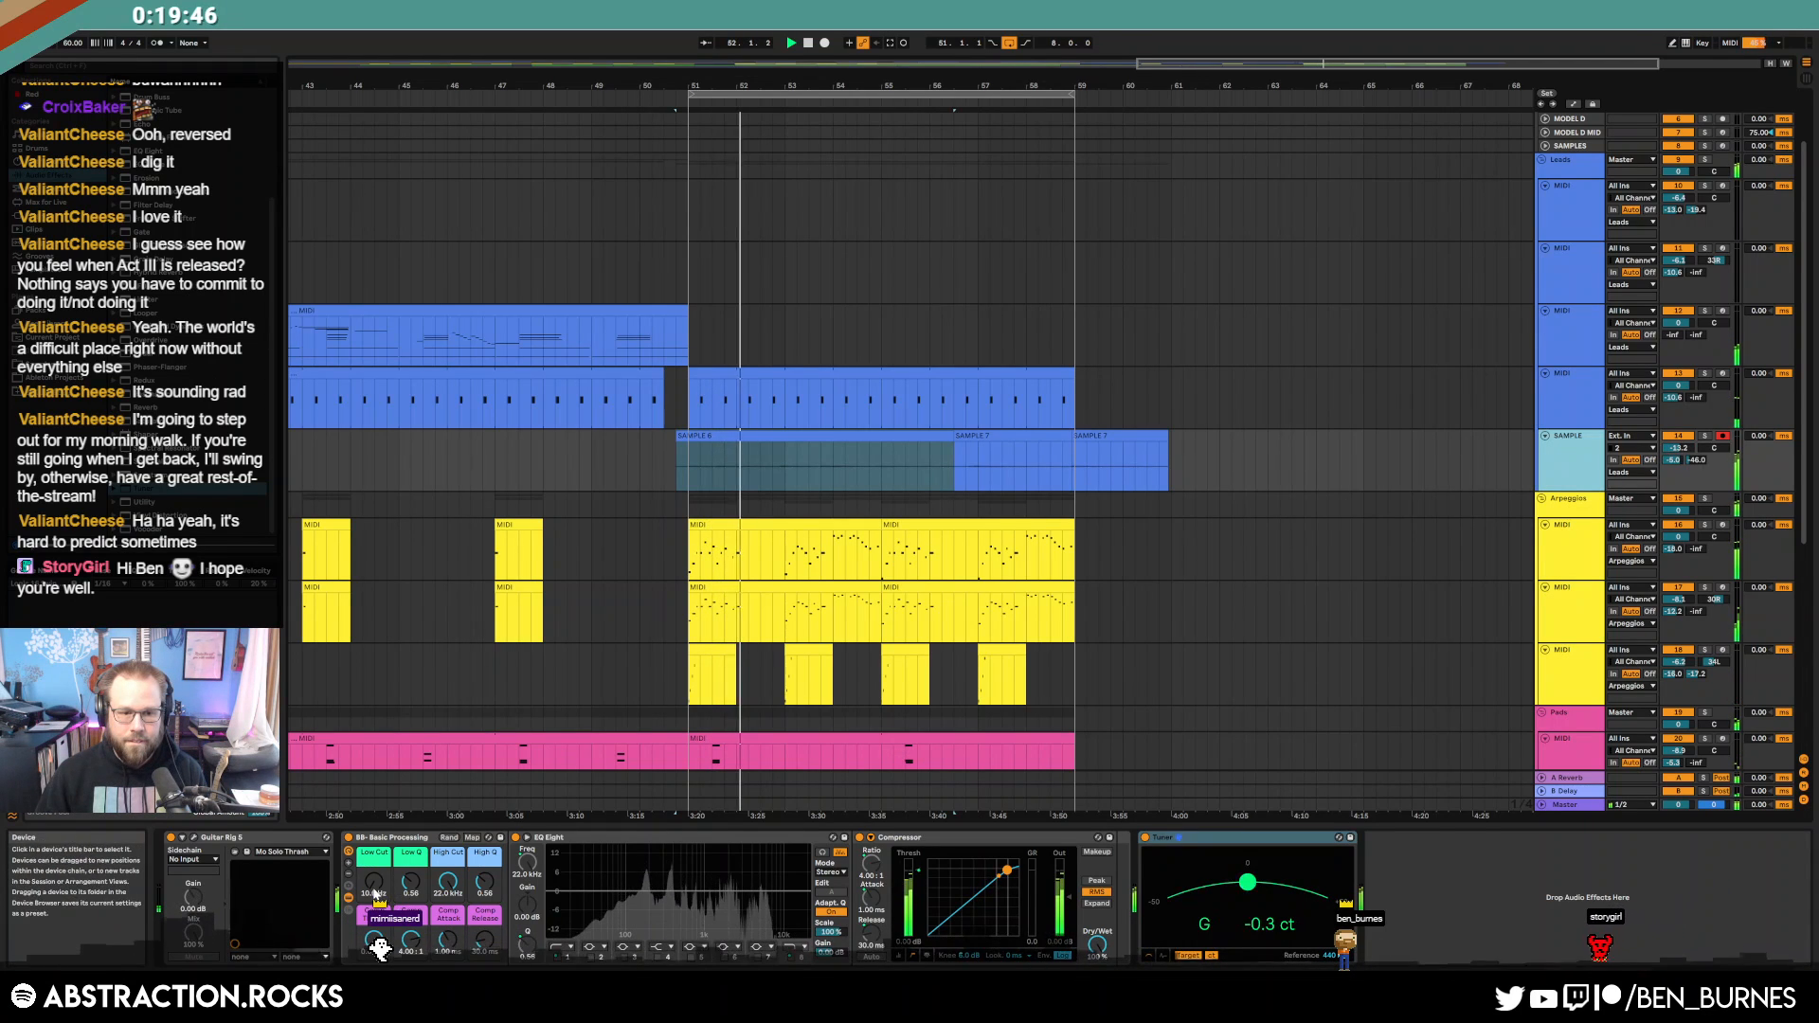
{"action": "left_click", "coordinate": [1227, 842]}
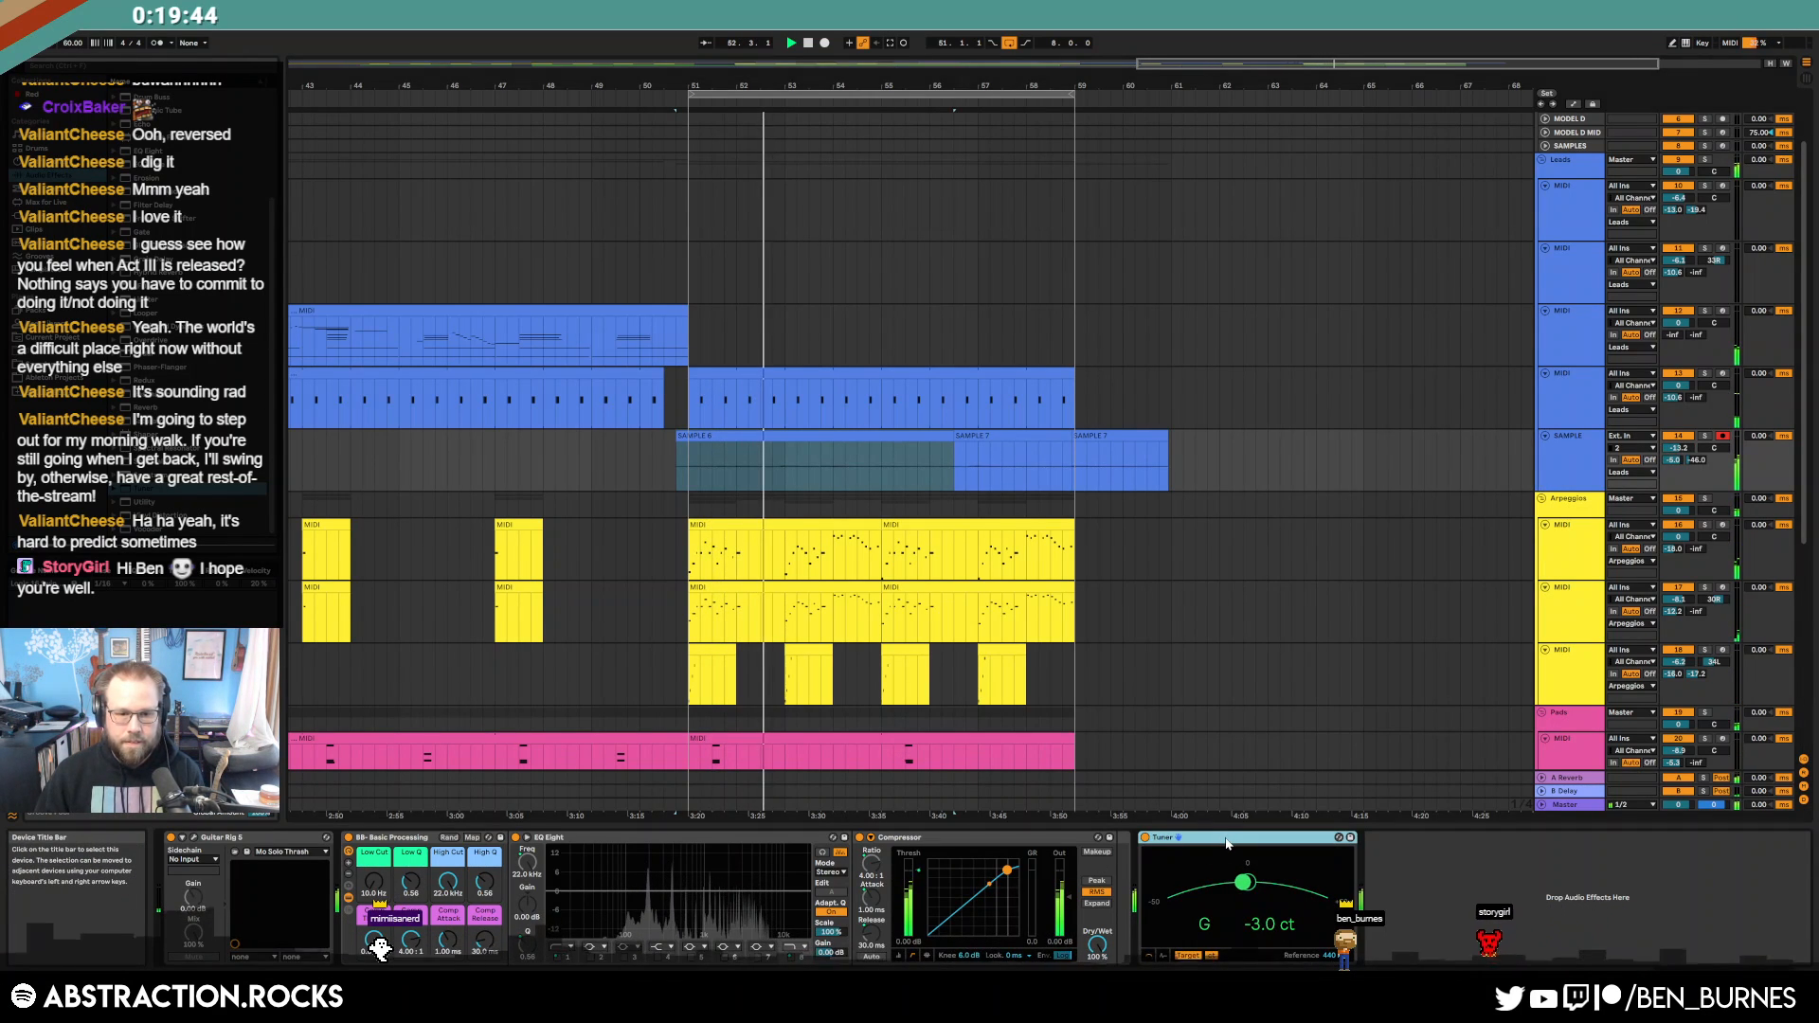
{"action": "key", "text": "Delete"}
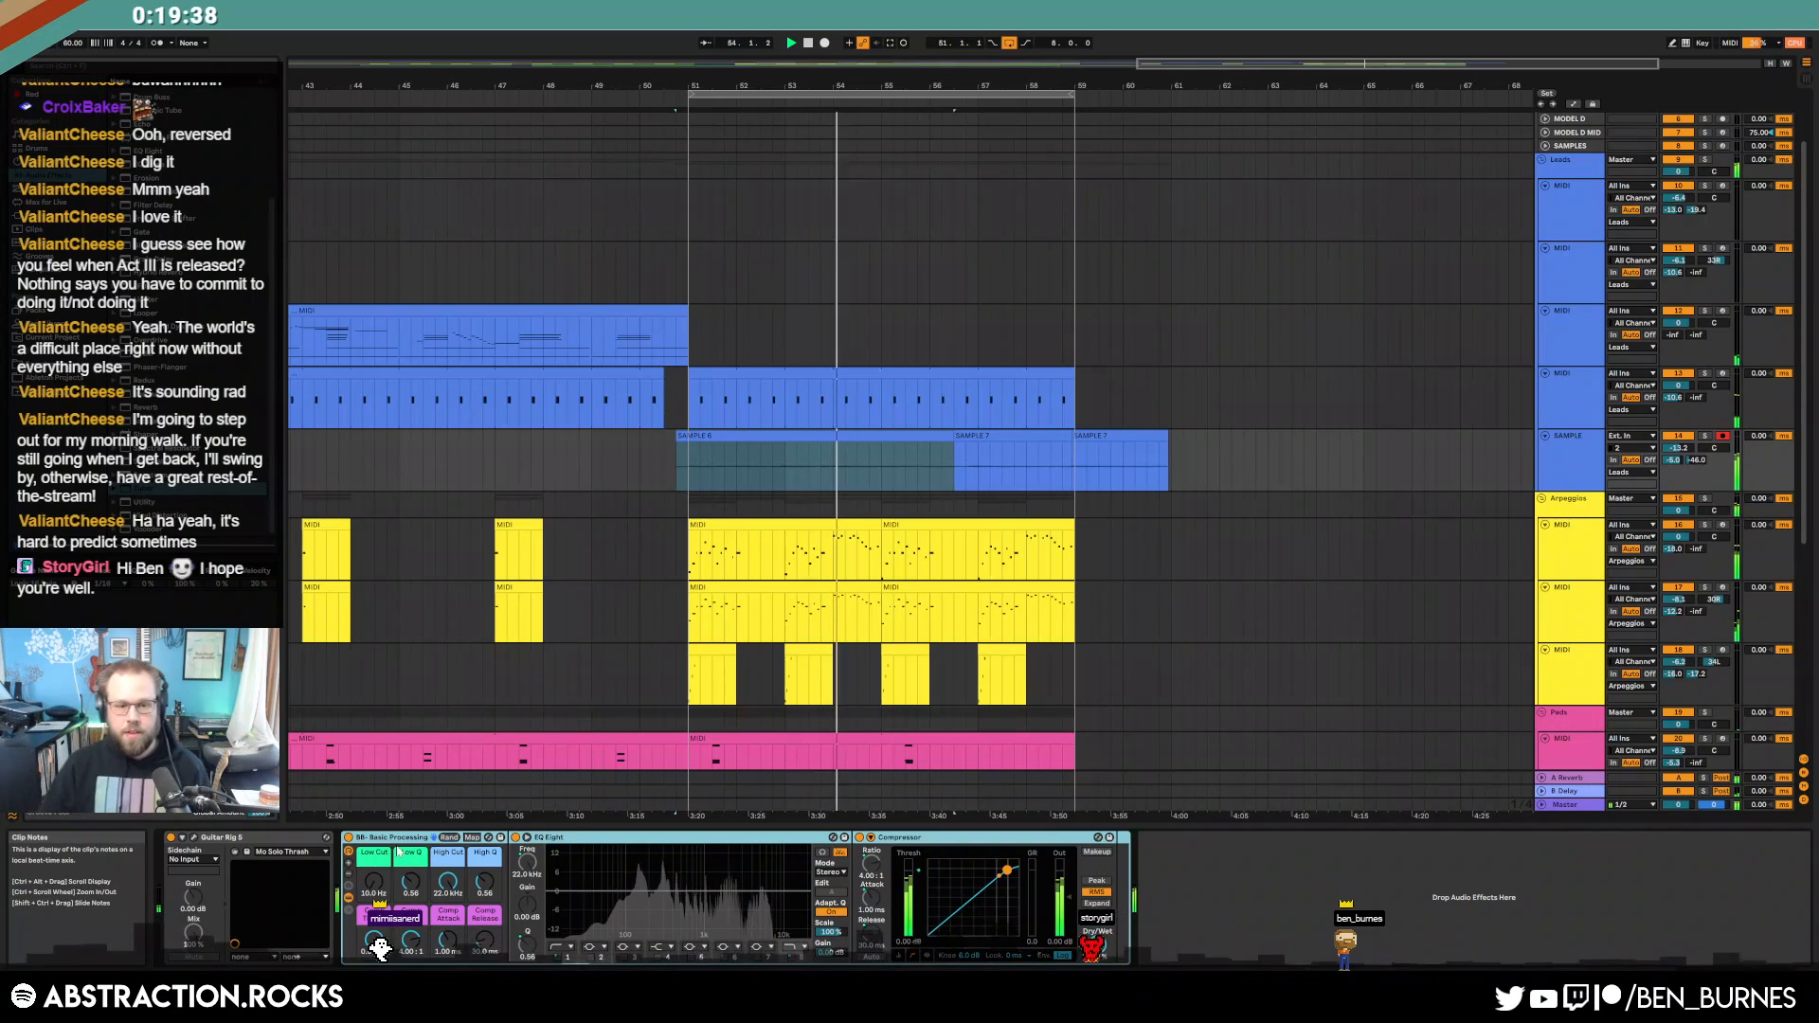
{"action": "left_click_drag", "start_coordinate": [376, 883], "coordinate": [399, 885]}
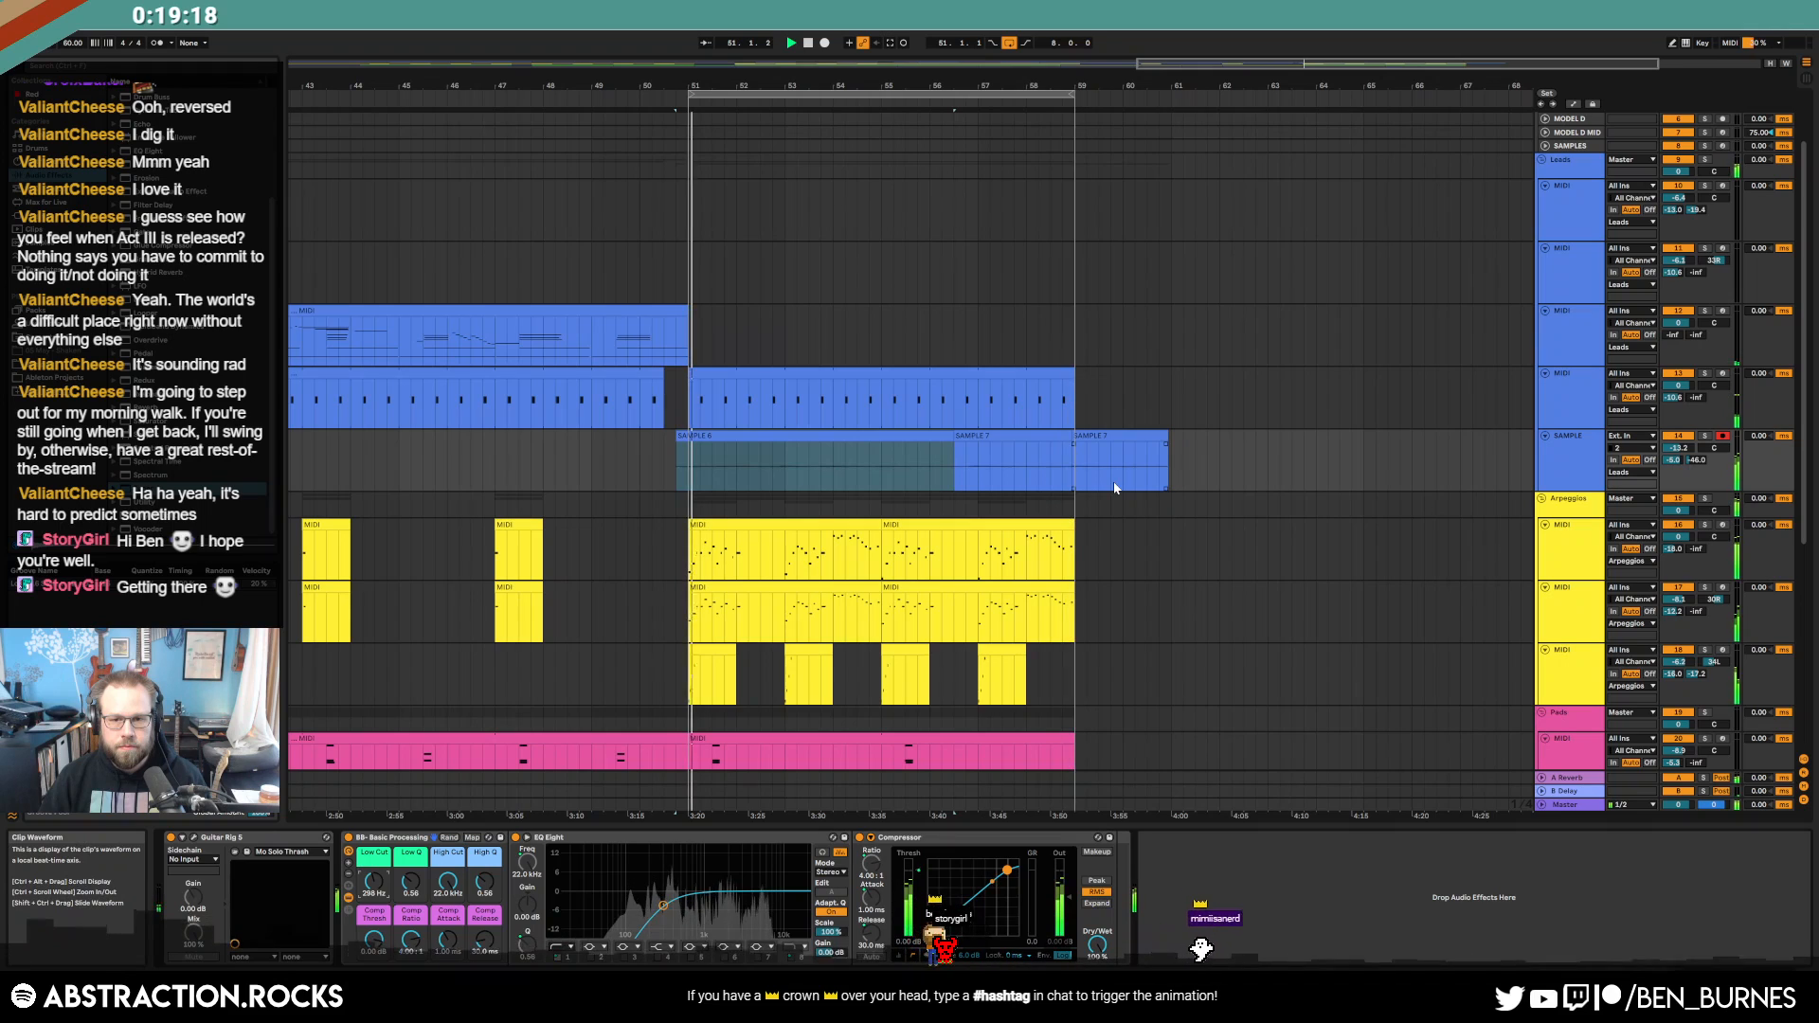
{"action": "key", "text": "space"}
Adjust the join between the two SAMPLE 7 clips near bar 58.5 and trim the guitar's start closer to bar 51.
{"action": "left_click_drag", "start_coordinate": [1076, 435], "coordinate": [1054, 437]}
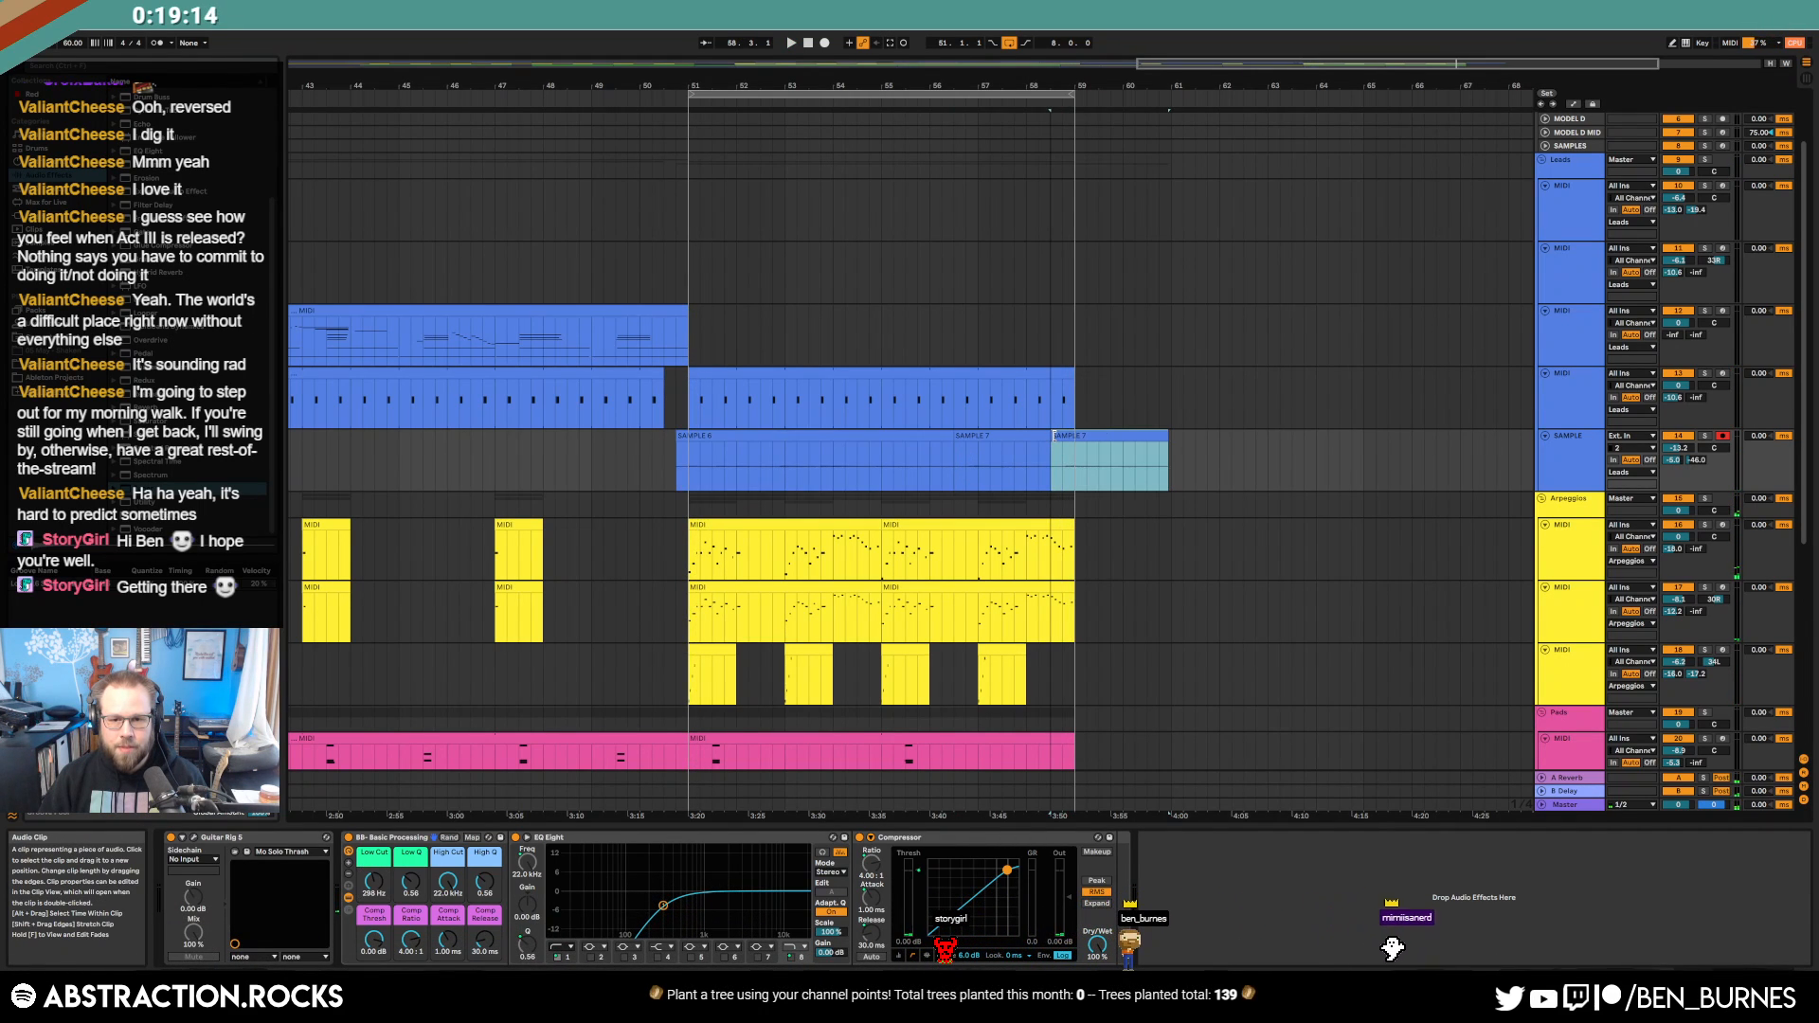
{"action": "left_click", "coordinate": [1045, 438]}
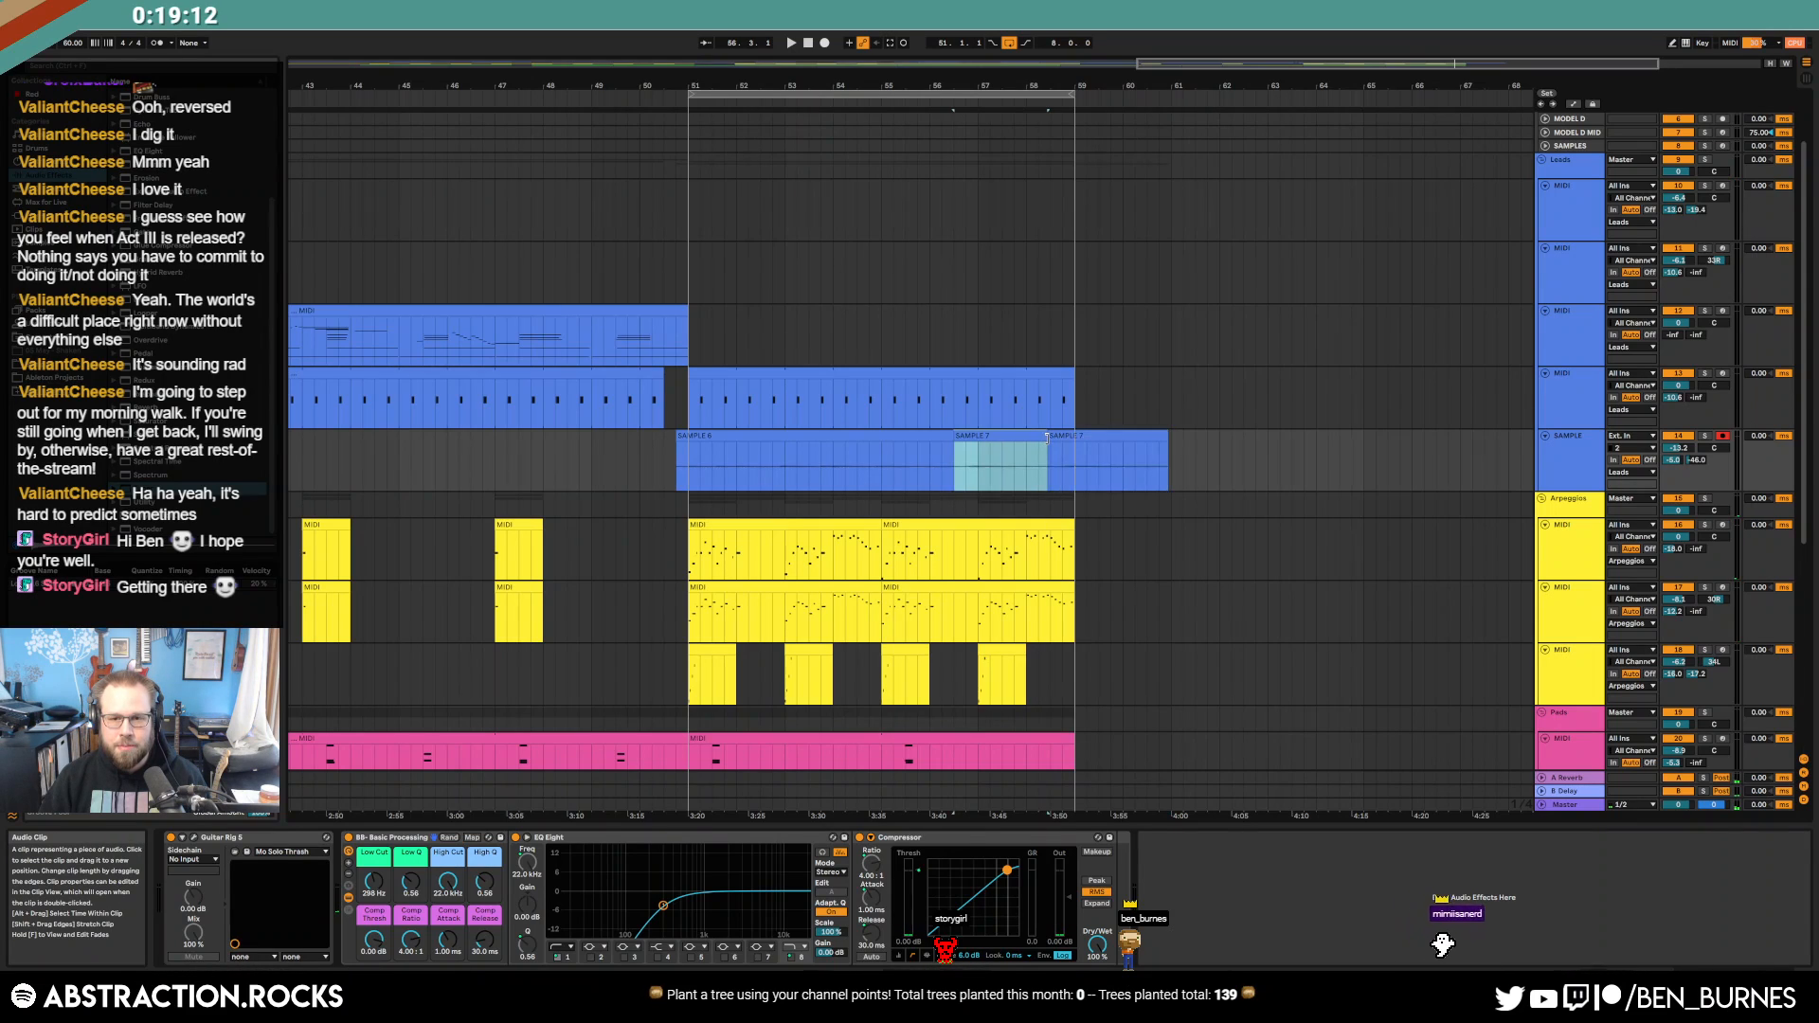
{"action": "left_click", "coordinate": [1048, 463]}
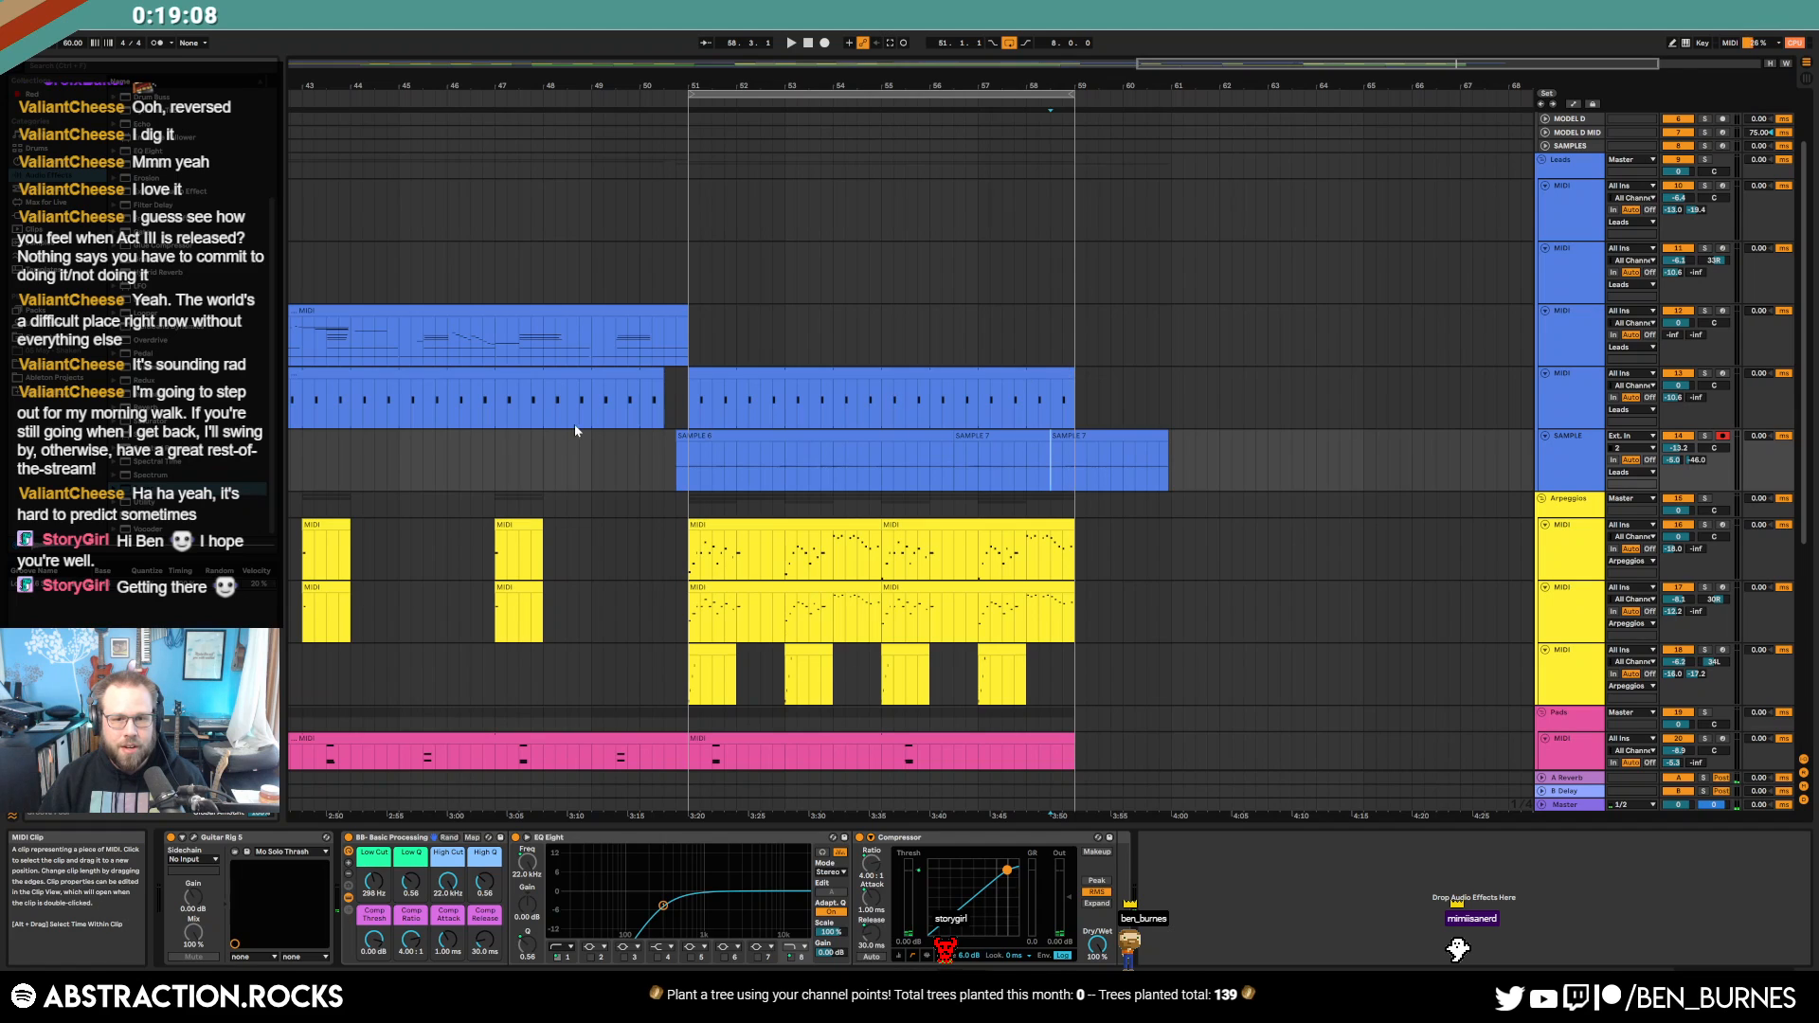
{"action": "left_click", "coordinate": [681, 438]}
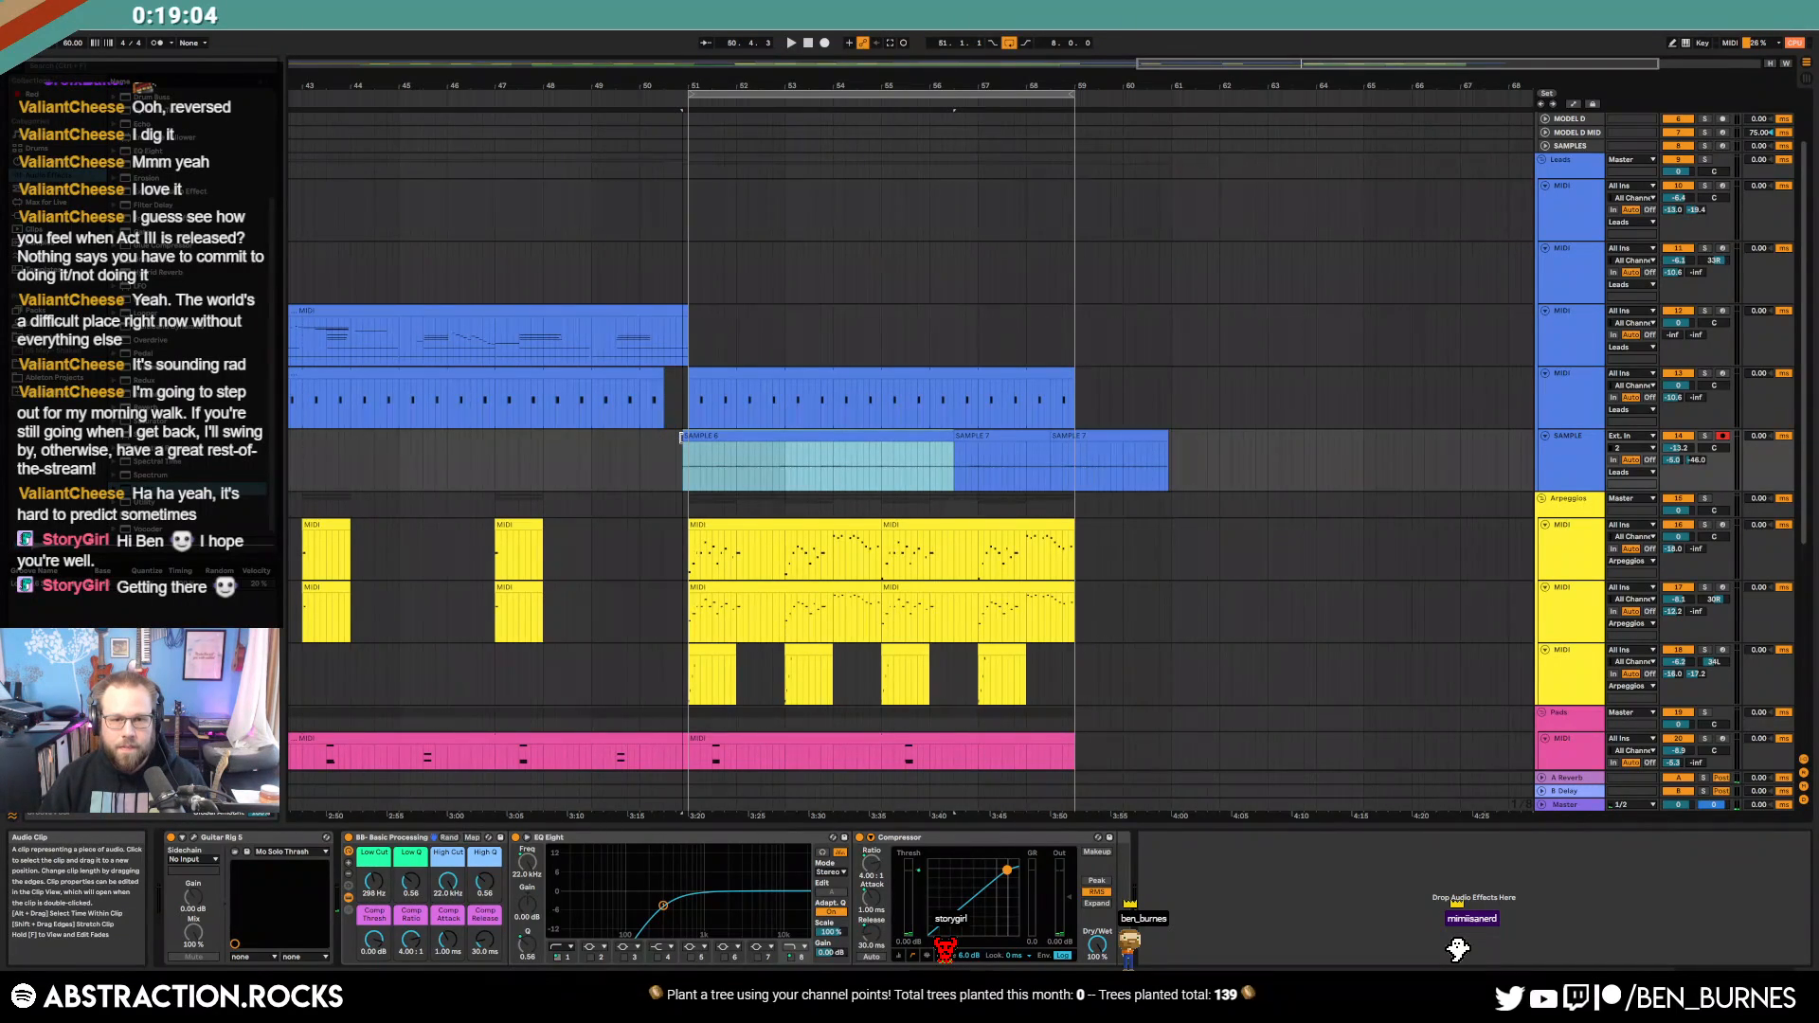
Add an IceVerb reverb between the Skreamer and Hot Solo+ in the SAMPLE track's Guitar Rig, and audition it.
{"action": "left_click", "coordinate": [1575, 462]}
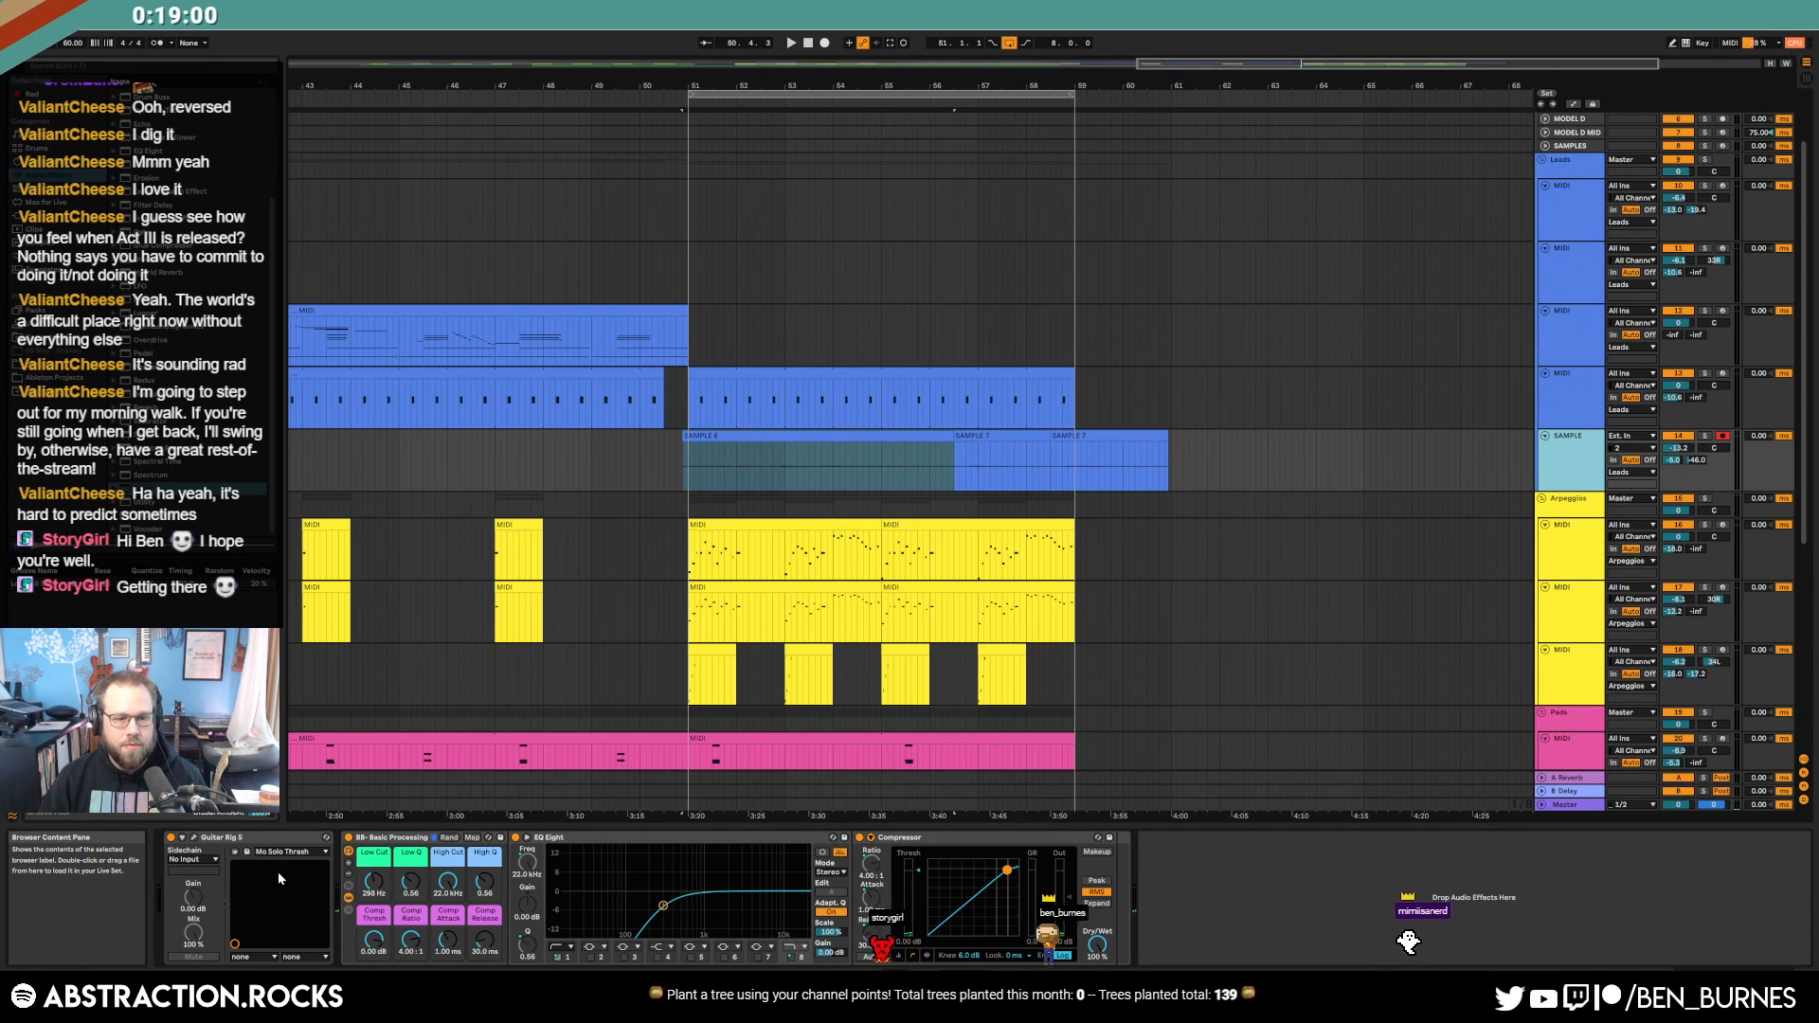
{"action": "left_click", "coordinate": [194, 837]}
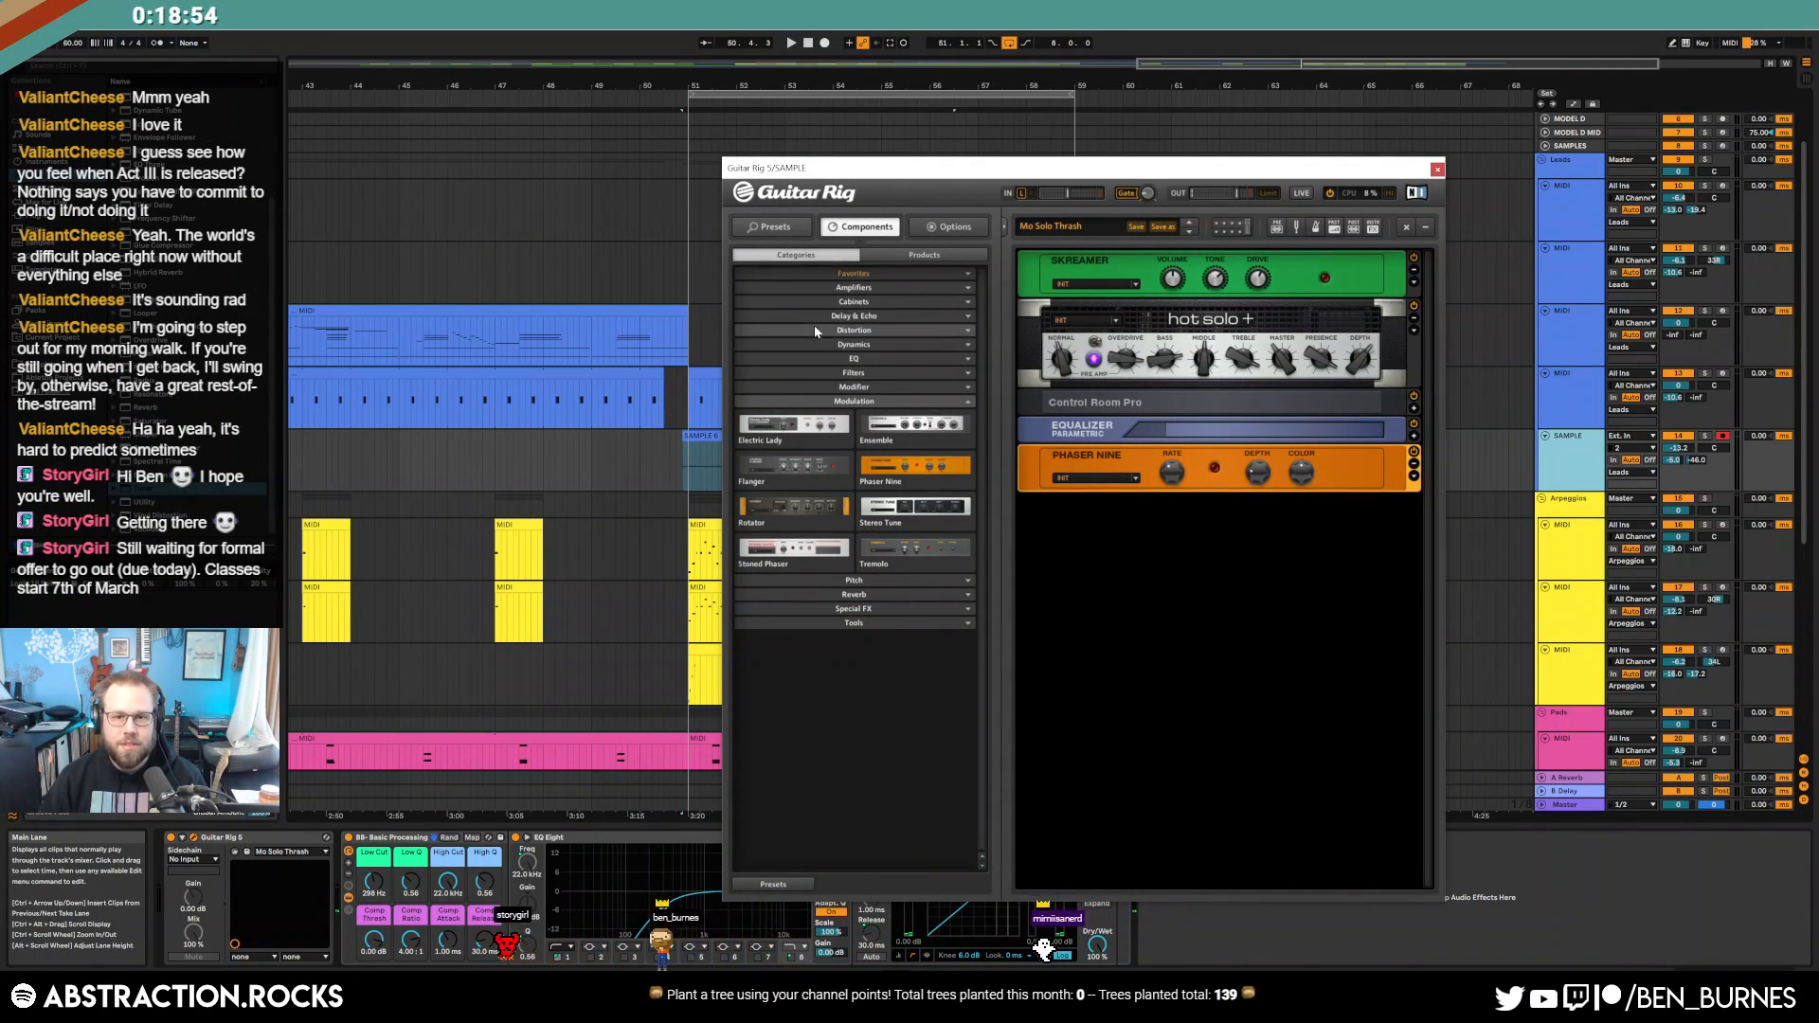
{"action": "left_click", "coordinate": [881, 593]}
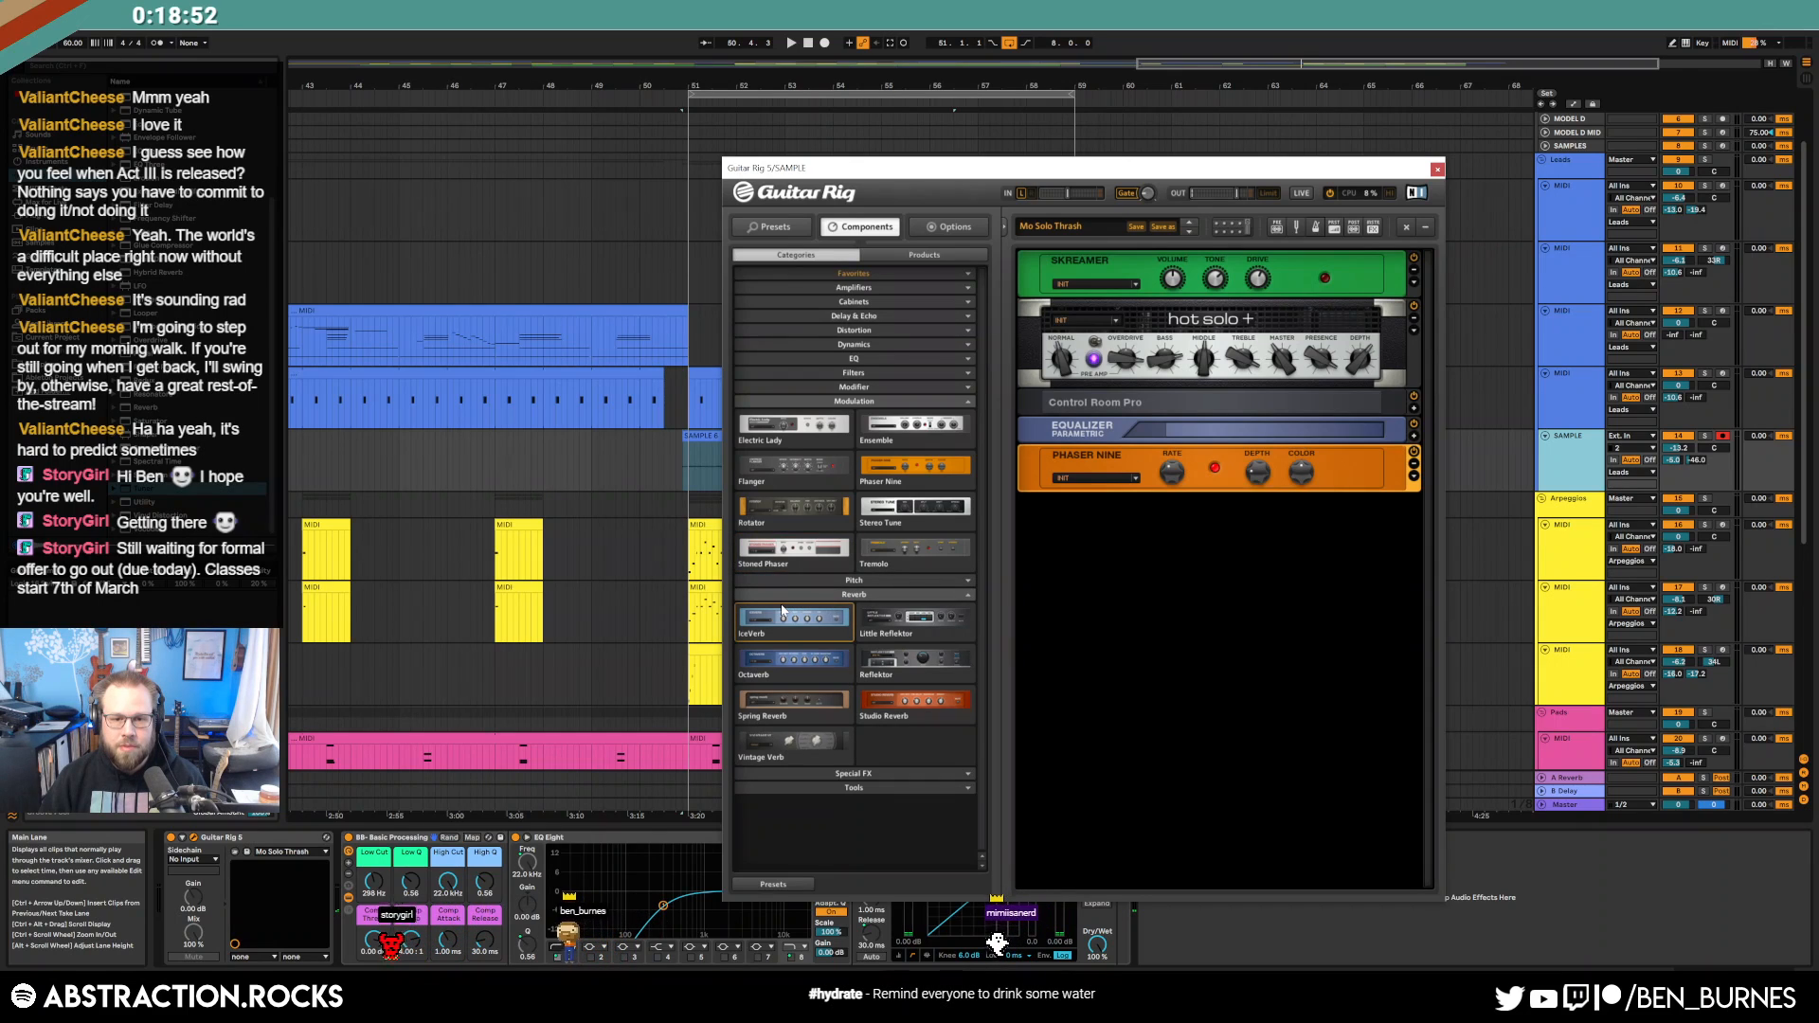
{"action": "left_click_drag", "start_coordinate": [792, 615], "coordinate": [1231, 300]}
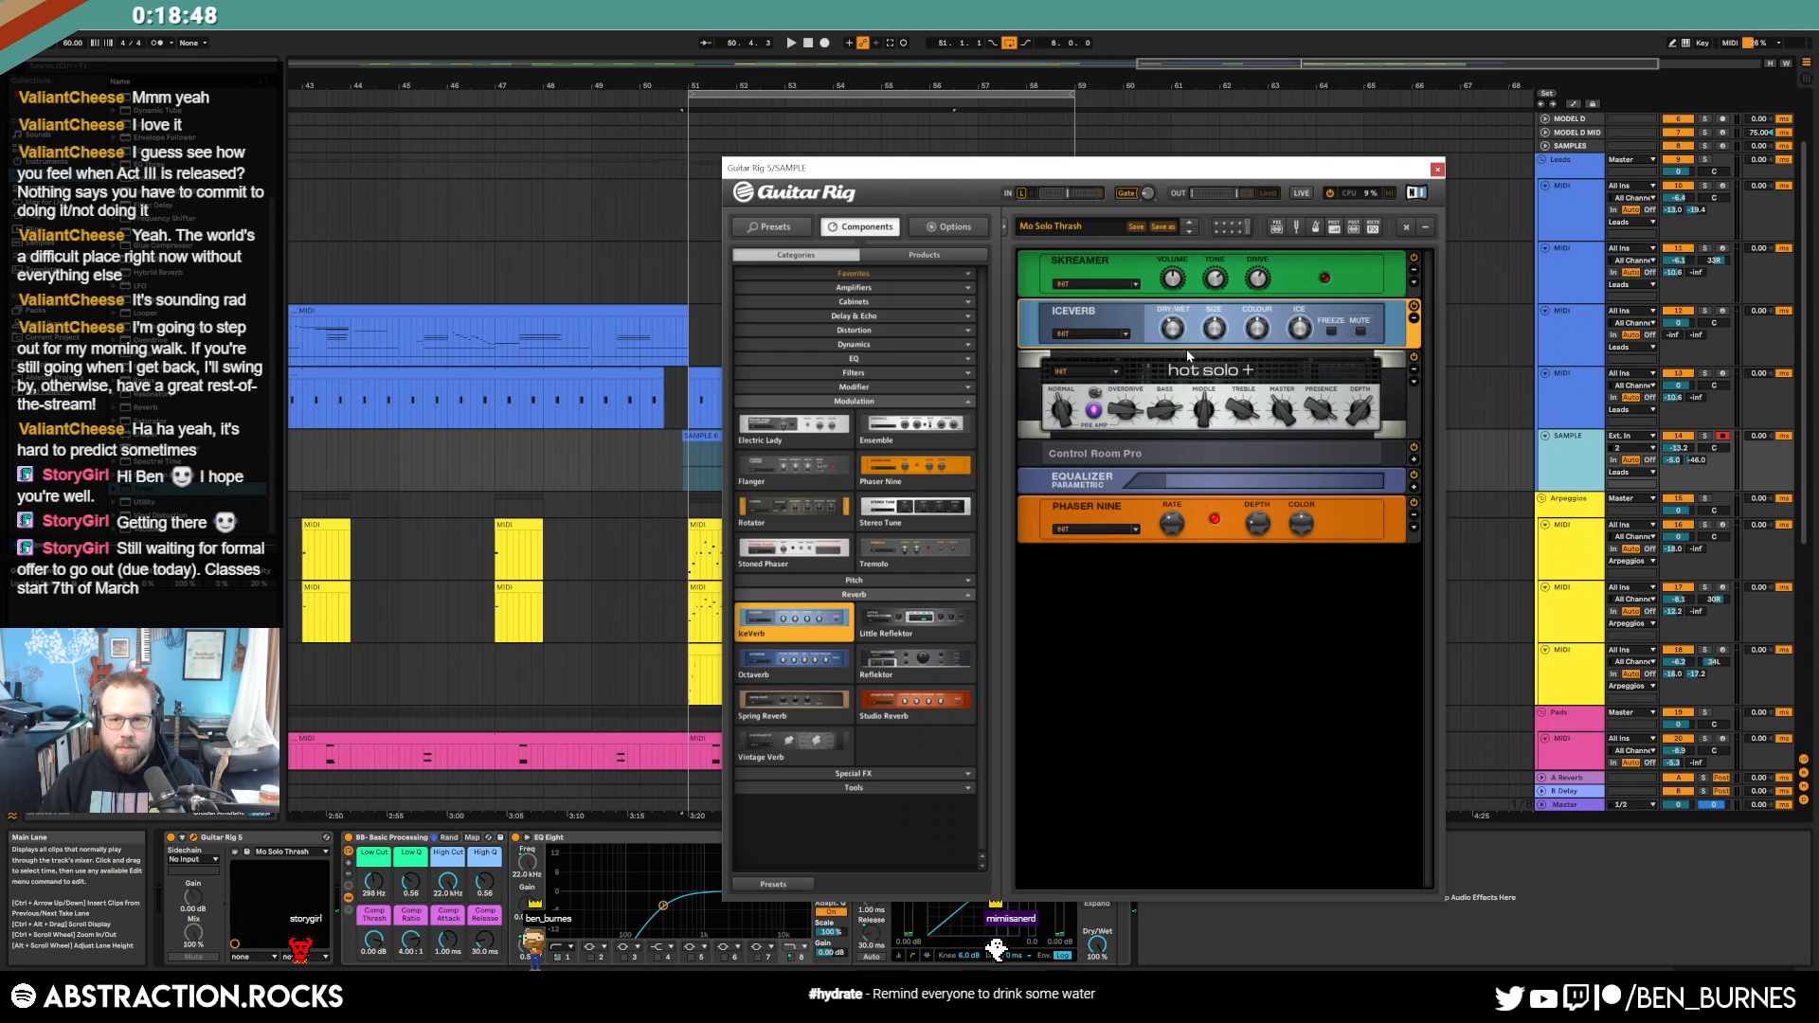
{"action": "key", "text": "space"}
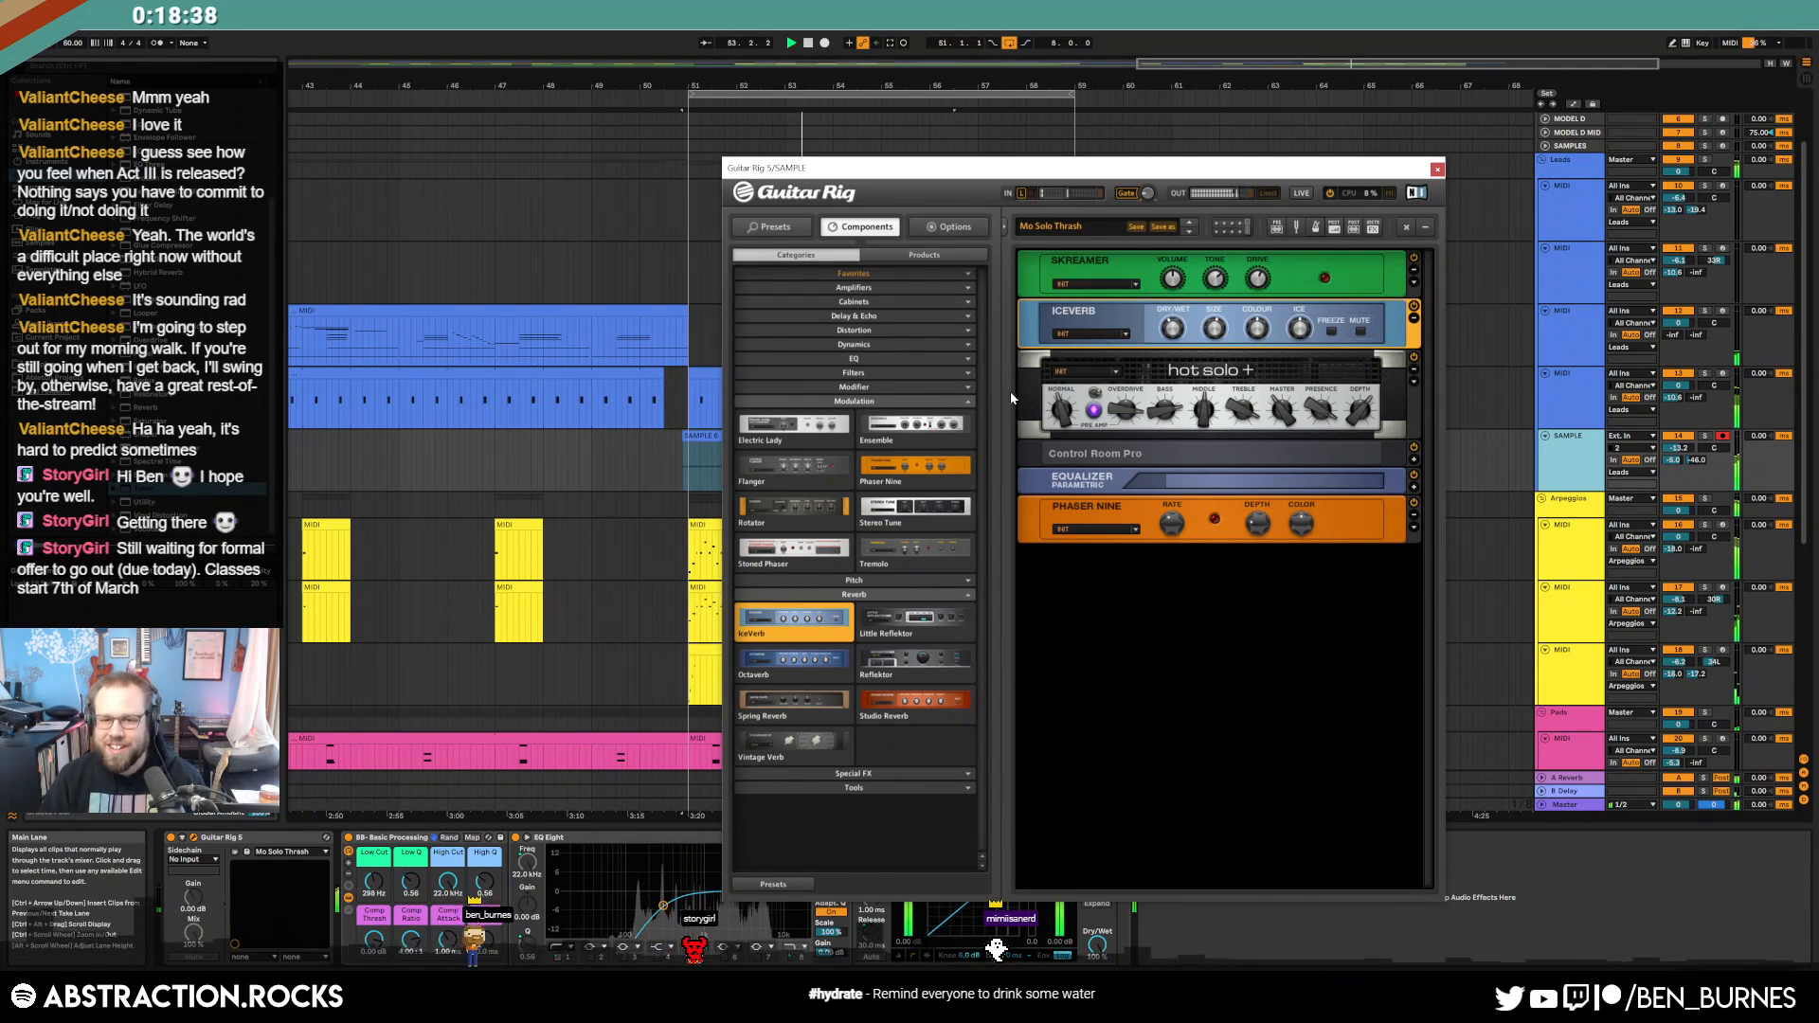
{"action": "left_click", "coordinate": [1437, 169]}
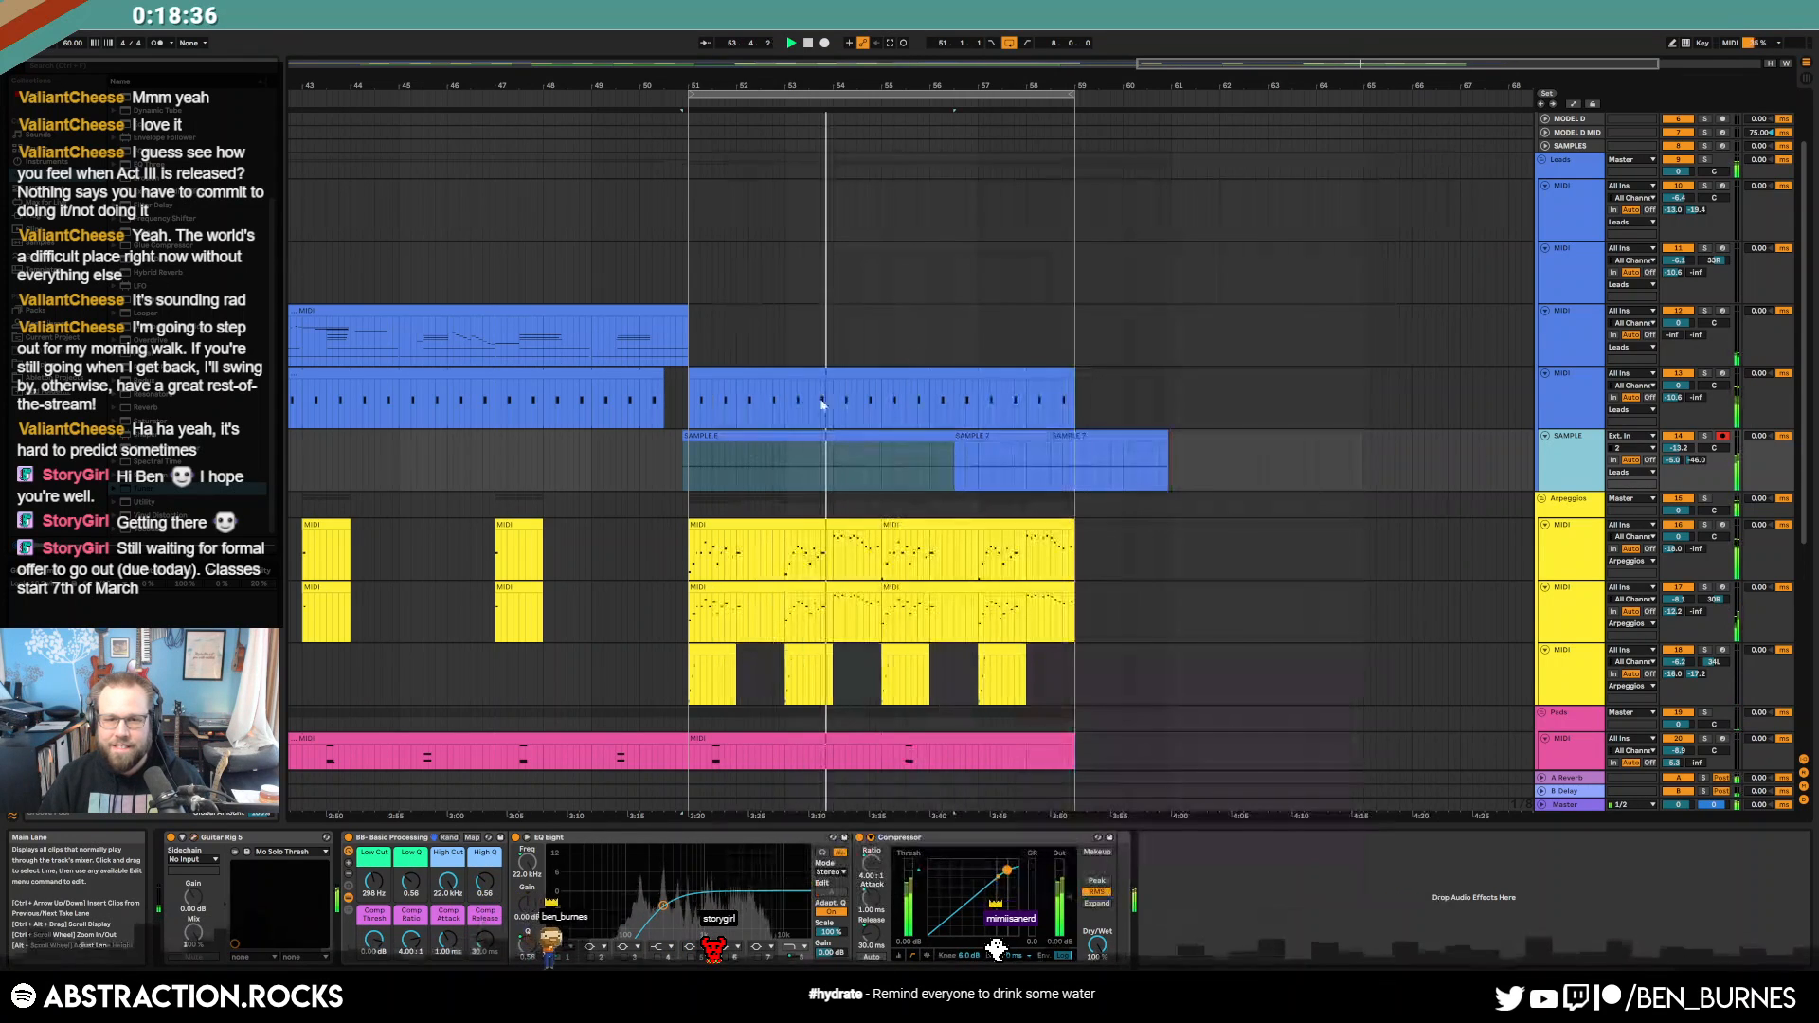
Delete the closing A#3 and C4 notes of the third-bar phrase in the upper arpeggio track's clip at bar 51.
{"action": "double_click", "coordinate": [806, 520]}
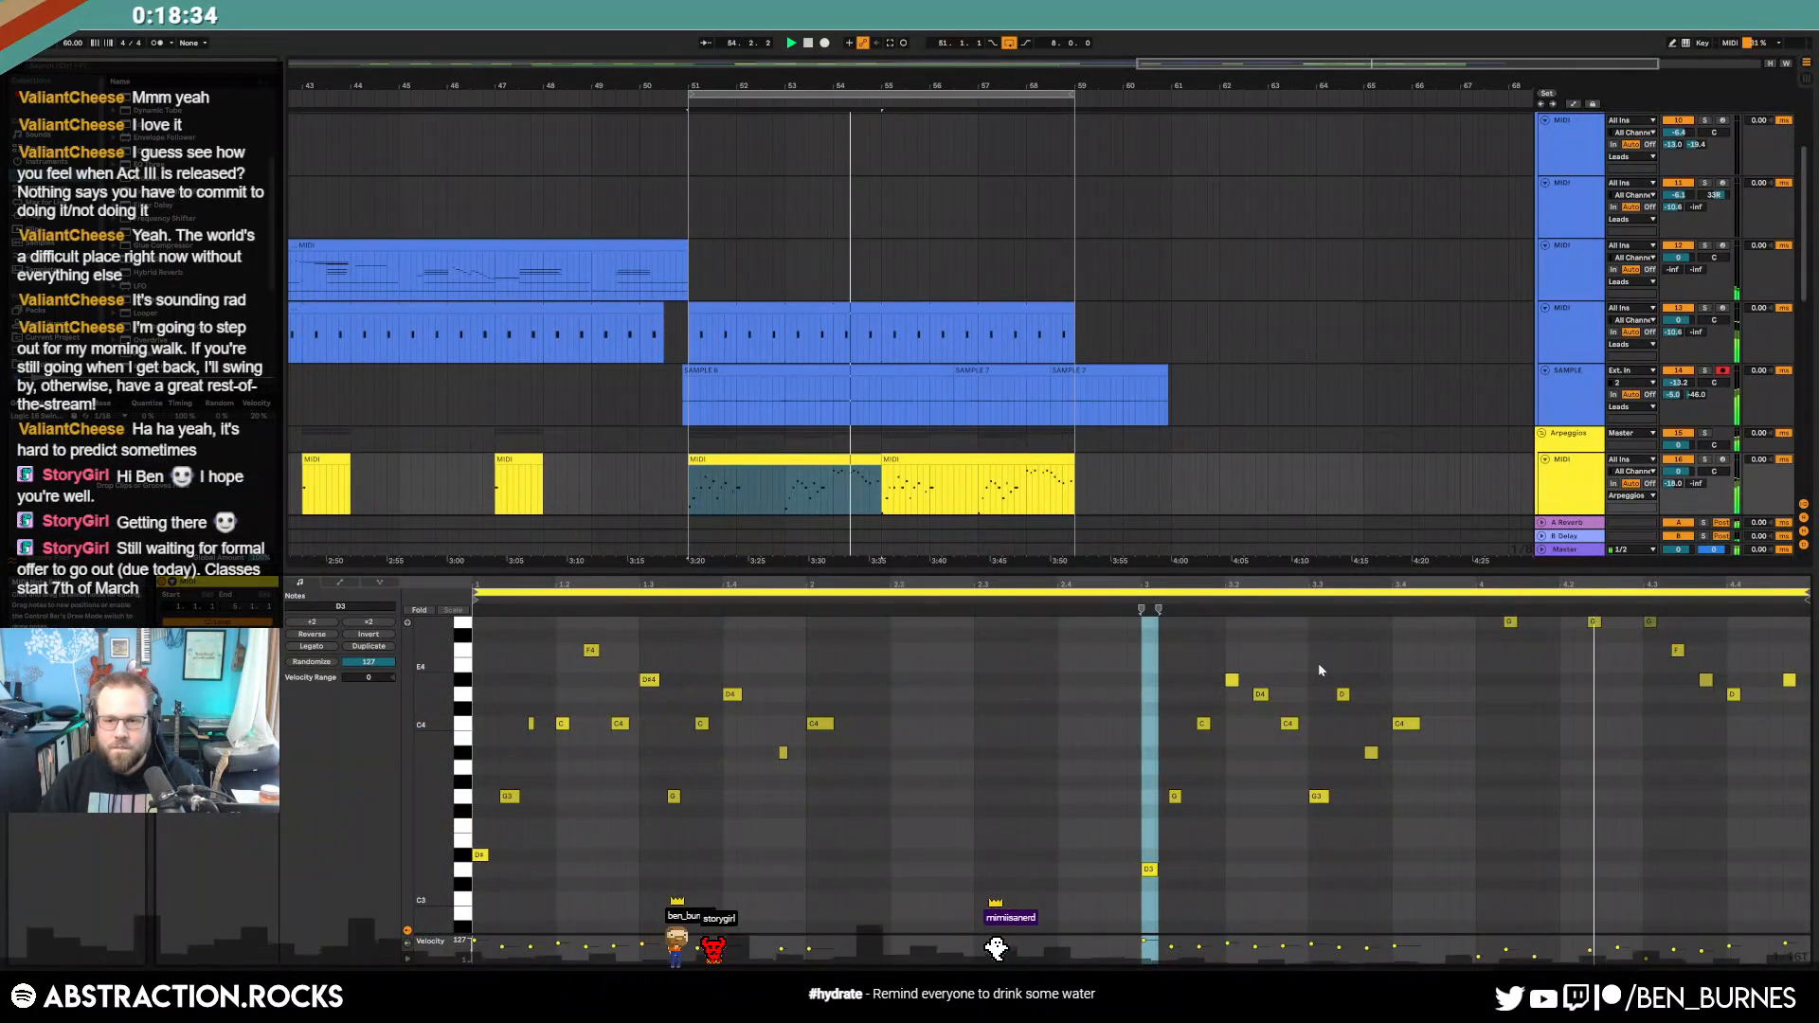
{"action": "left_click_drag", "start_coordinate": [1370, 761], "coordinate": [1378, 773]}
{"action": "key", "text": "Delete"}
{"action": "scroll", "coordinate": [1118, 454], "scroll_direction": "down", "scroll_amount": 3}
{"action": "left_click", "coordinate": [1405, 724]}
{"action": "key", "text": "Delete"}
Delete the closing notes of the third-bar phrase in the second arpeggio track's clip at bar 51.
{"action": "left_click", "coordinate": [842, 449]}
{"action": "left_click_drag", "start_coordinate": [1328, 641], "coordinate": [1387, 747]}
{"action": "key", "text": "Delete"}
{"action": "left_click_drag", "start_coordinate": [1403, 672], "coordinate": [1425, 745]}
{"action": "key", "text": "Delete"}
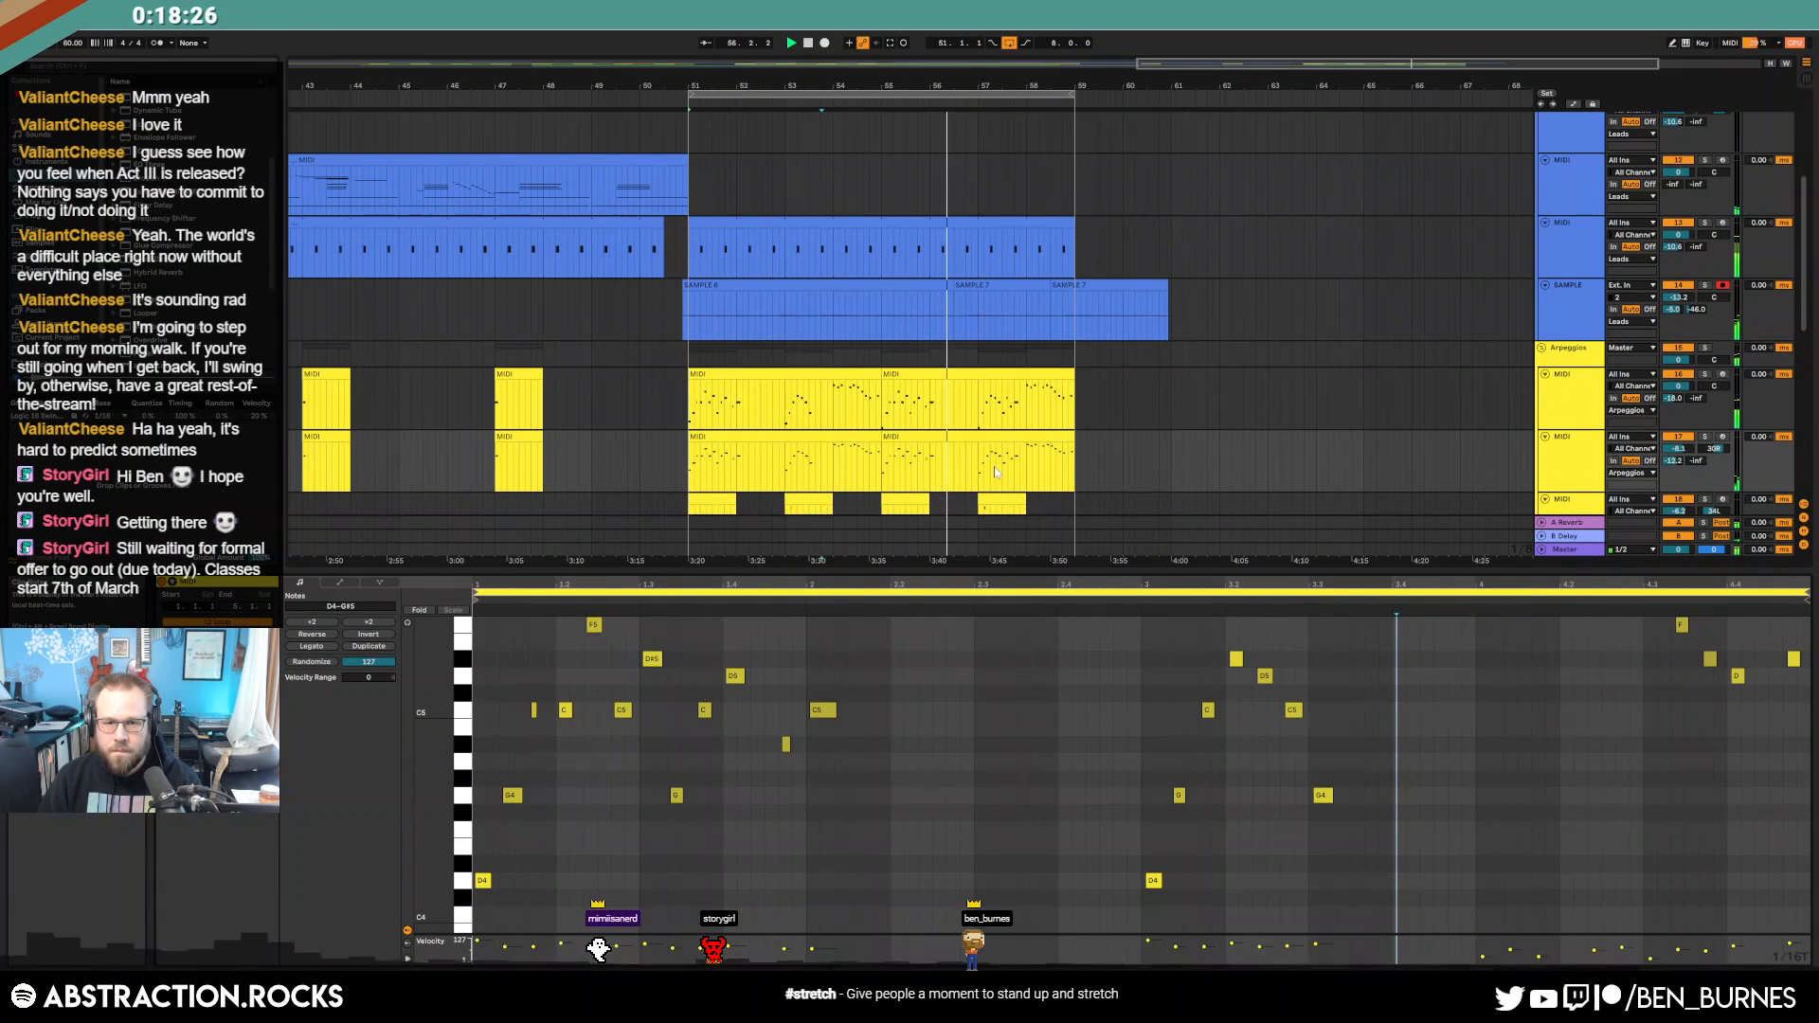
Delete the same phrase-ending notes from the bar 55 clips on both arpeggio tracks.
{"action": "left_click", "coordinate": [1010, 442]}
{"action": "left_click_drag", "start_coordinate": [1324, 652], "coordinate": [1409, 749]}
{"action": "key", "text": "Delete"}
{"action": "left_click", "coordinate": [1023, 375]}
{"action": "left_click_drag", "start_coordinate": [1330, 663], "coordinate": [1424, 761]}
{"action": "key", "text": "Delete"}
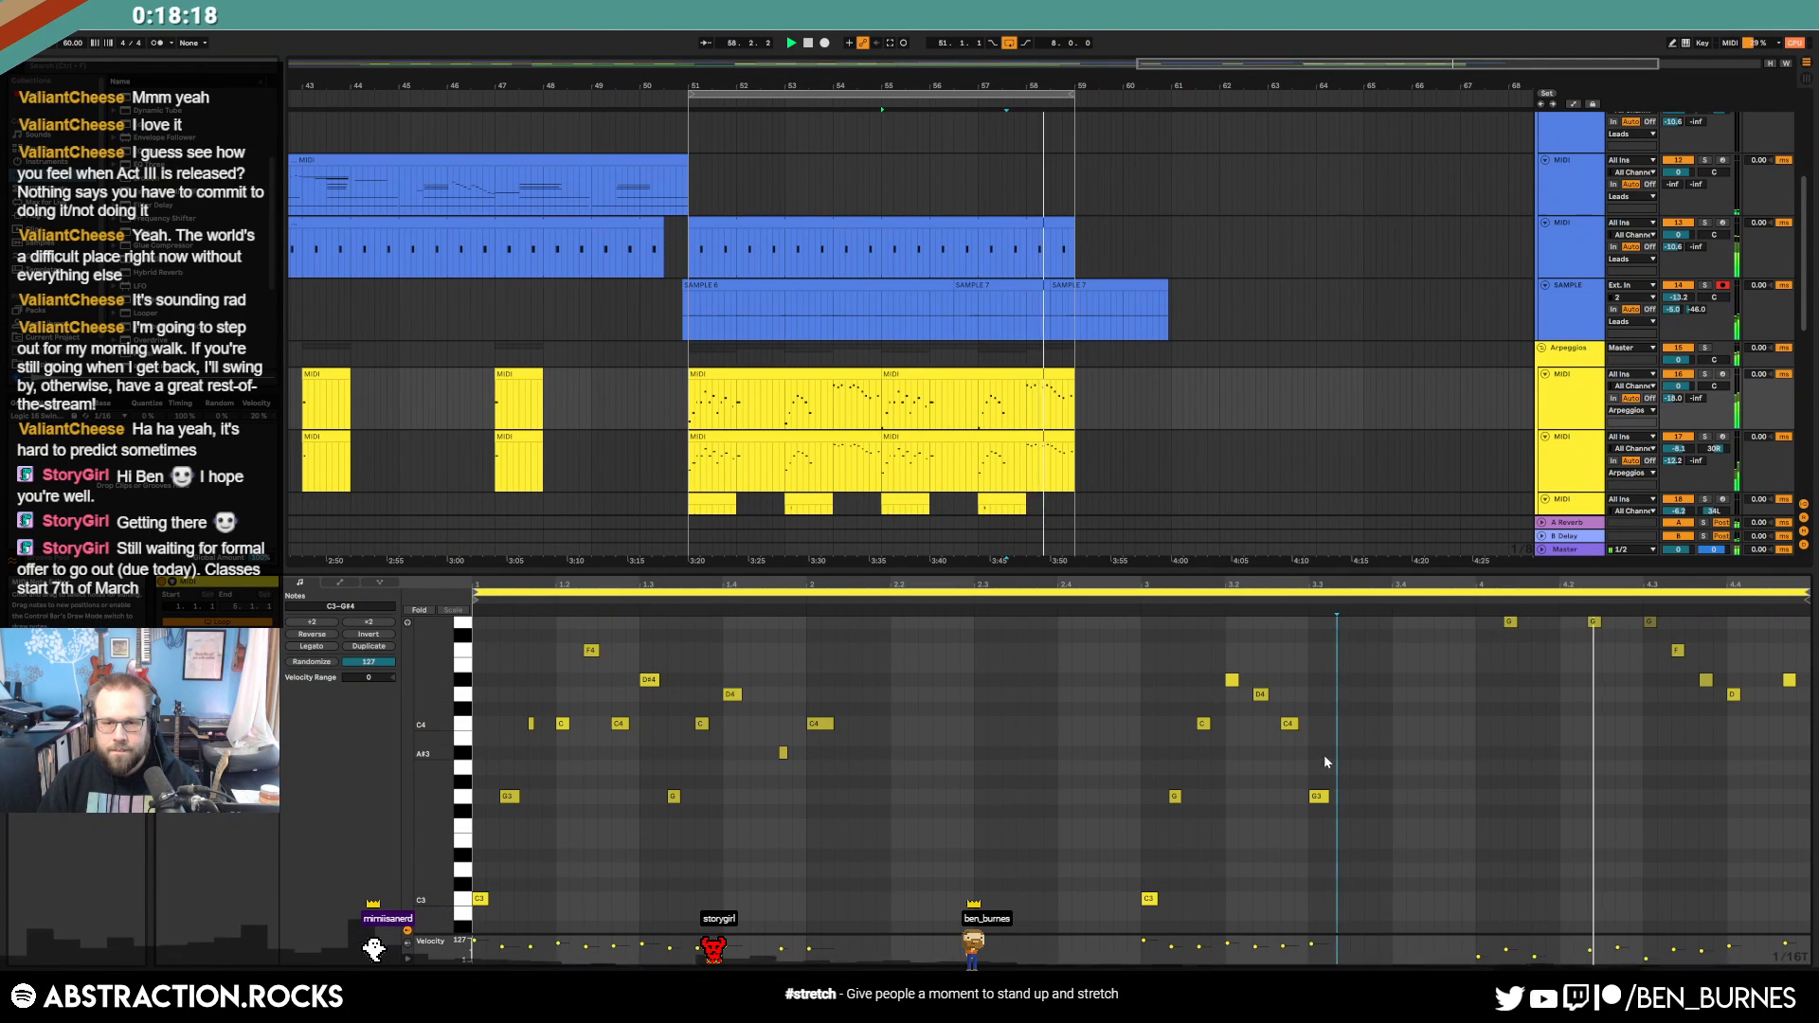
Turn off looping, copy the two-bar bass clip from bar 21 to bar 59 on the lower bass track, and play it.
{"action": "left_click", "coordinate": [1009, 44]}
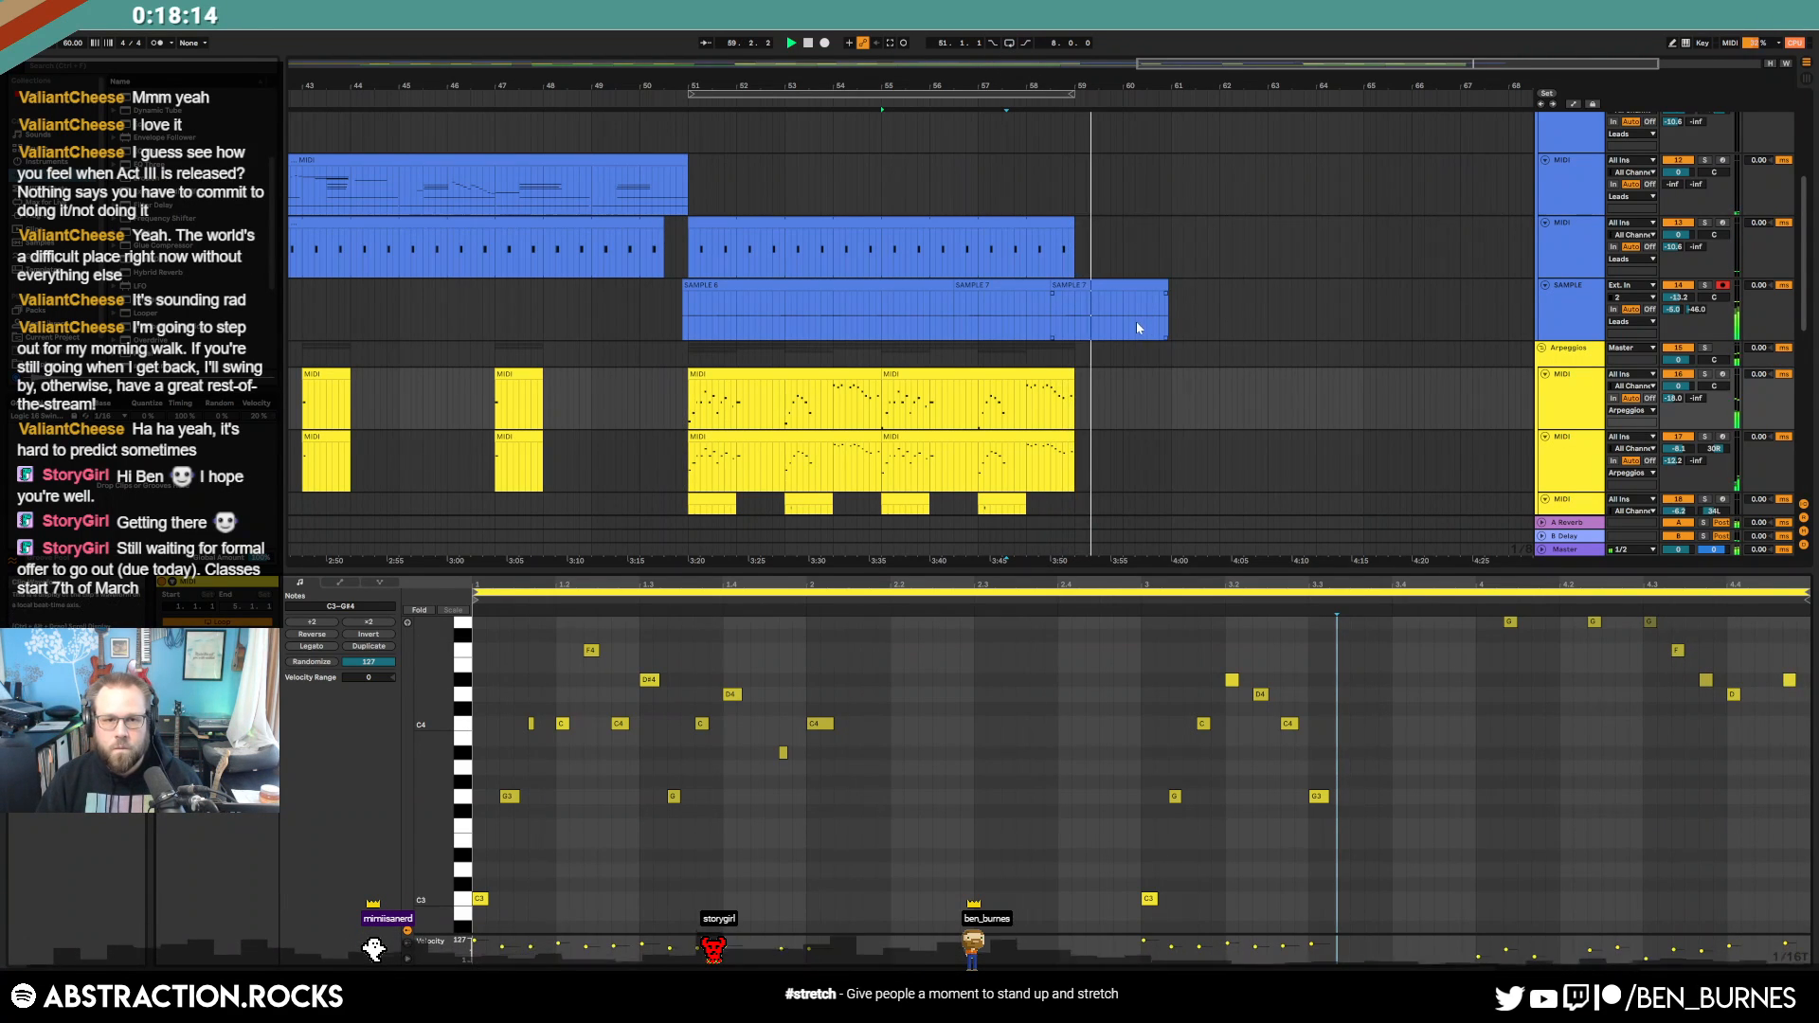
{"action": "scroll", "coordinate": [1136, 327], "scroll_direction": "down", "scroll_amount": 3}
{"action": "scroll", "coordinate": [1229, 367], "scroll_direction": "down", "scroll_amount": 2}
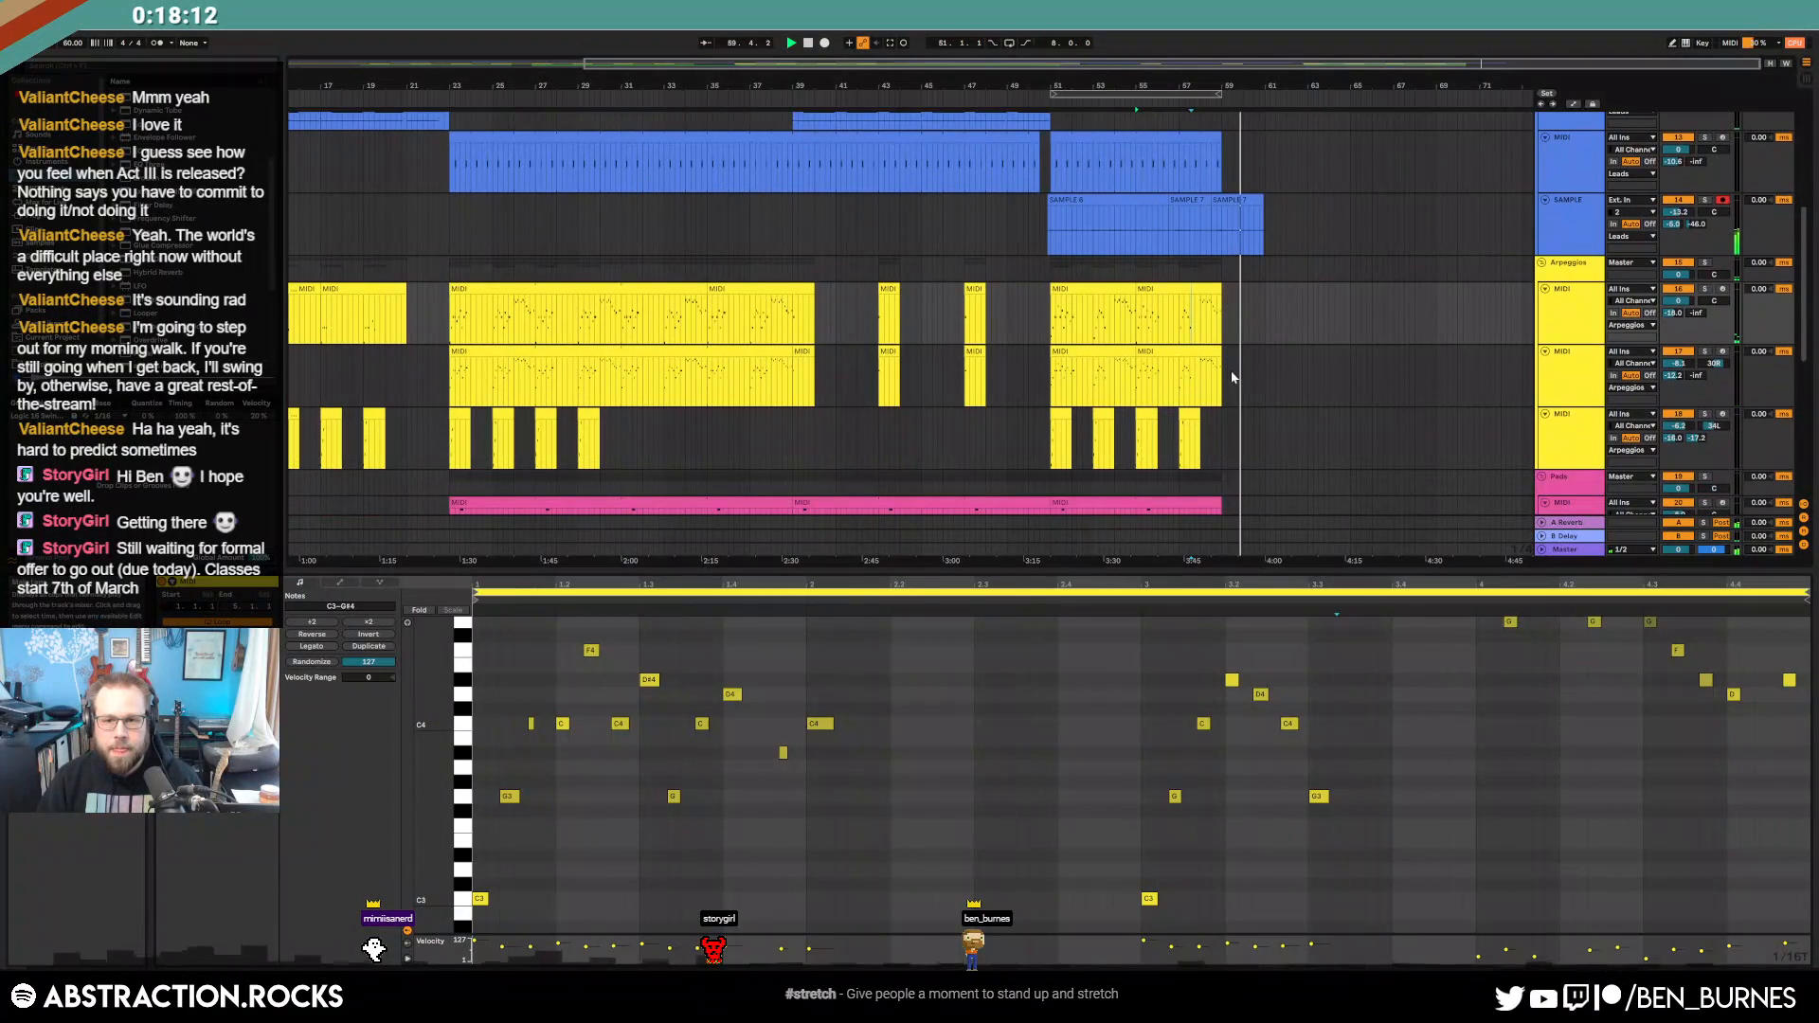
{"action": "key", "text": "shift+Tab"}
{"action": "scroll", "coordinate": [1253, 427], "scroll_direction": "down", "scroll_amount": 2}
{"action": "left_click", "coordinate": [977, 563]}
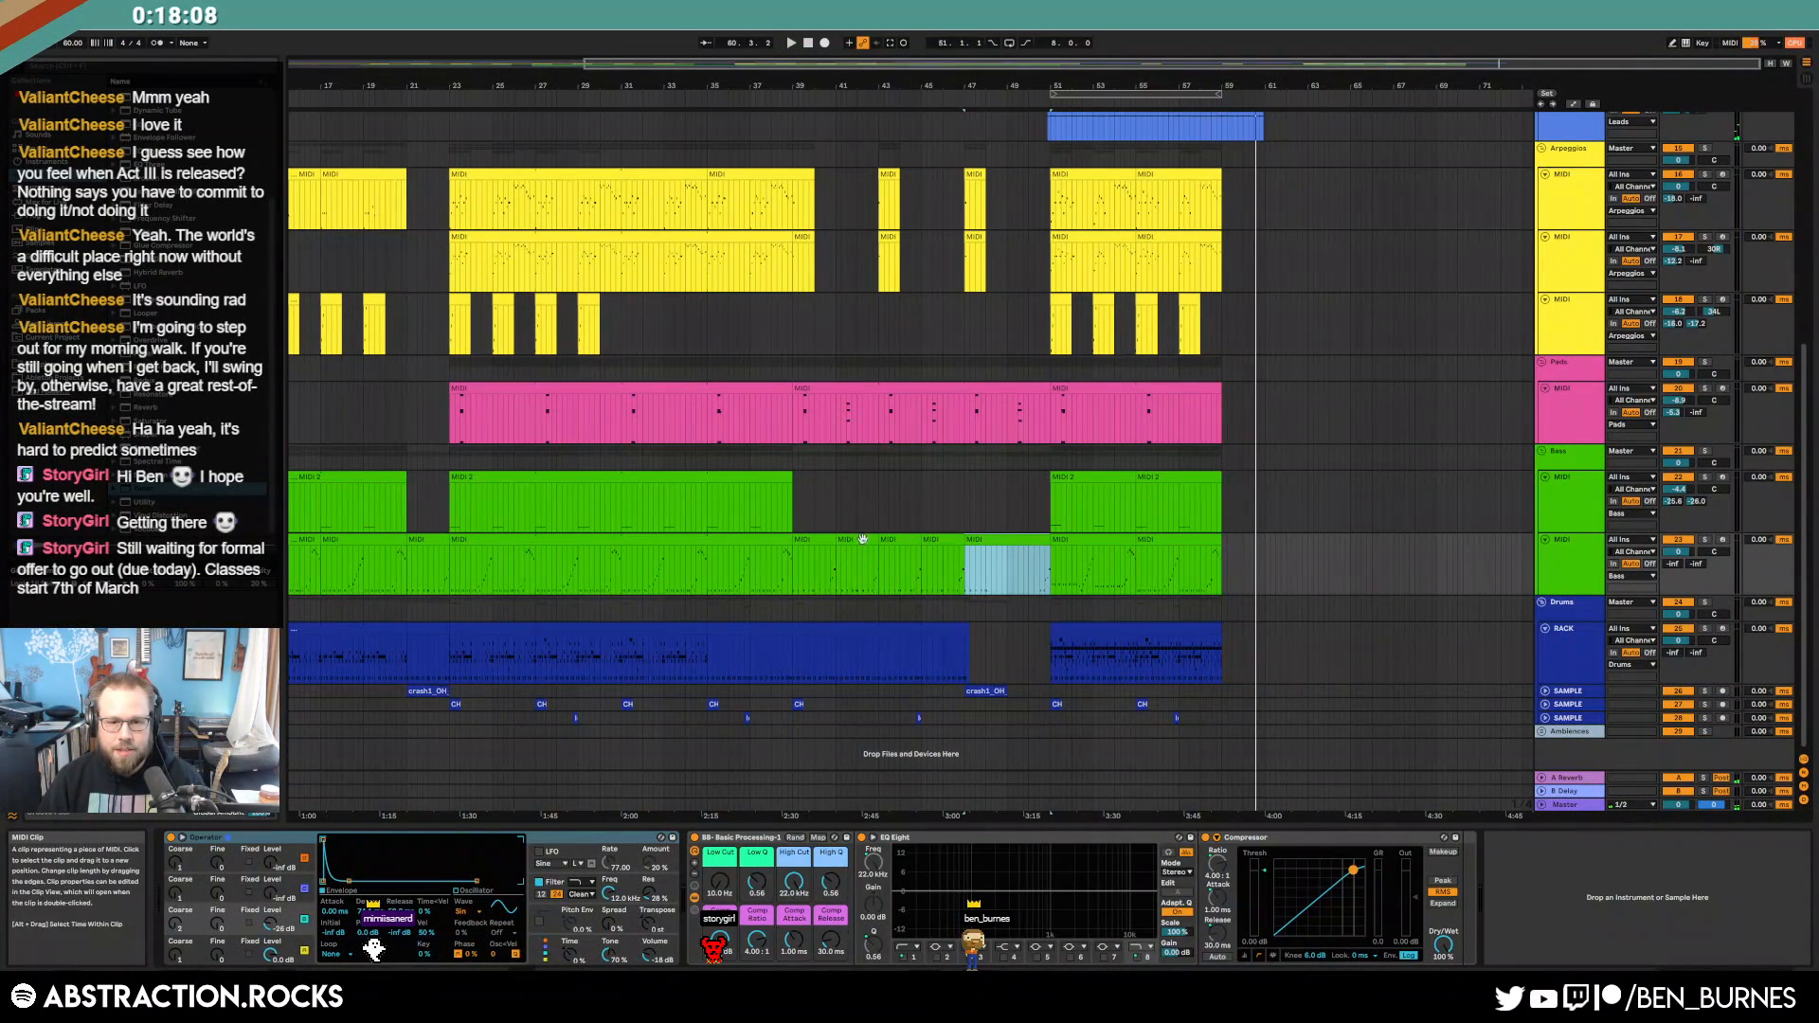
{"action": "left_click", "coordinate": [429, 541]}
{"action": "key", "text": "ctrl+v"}
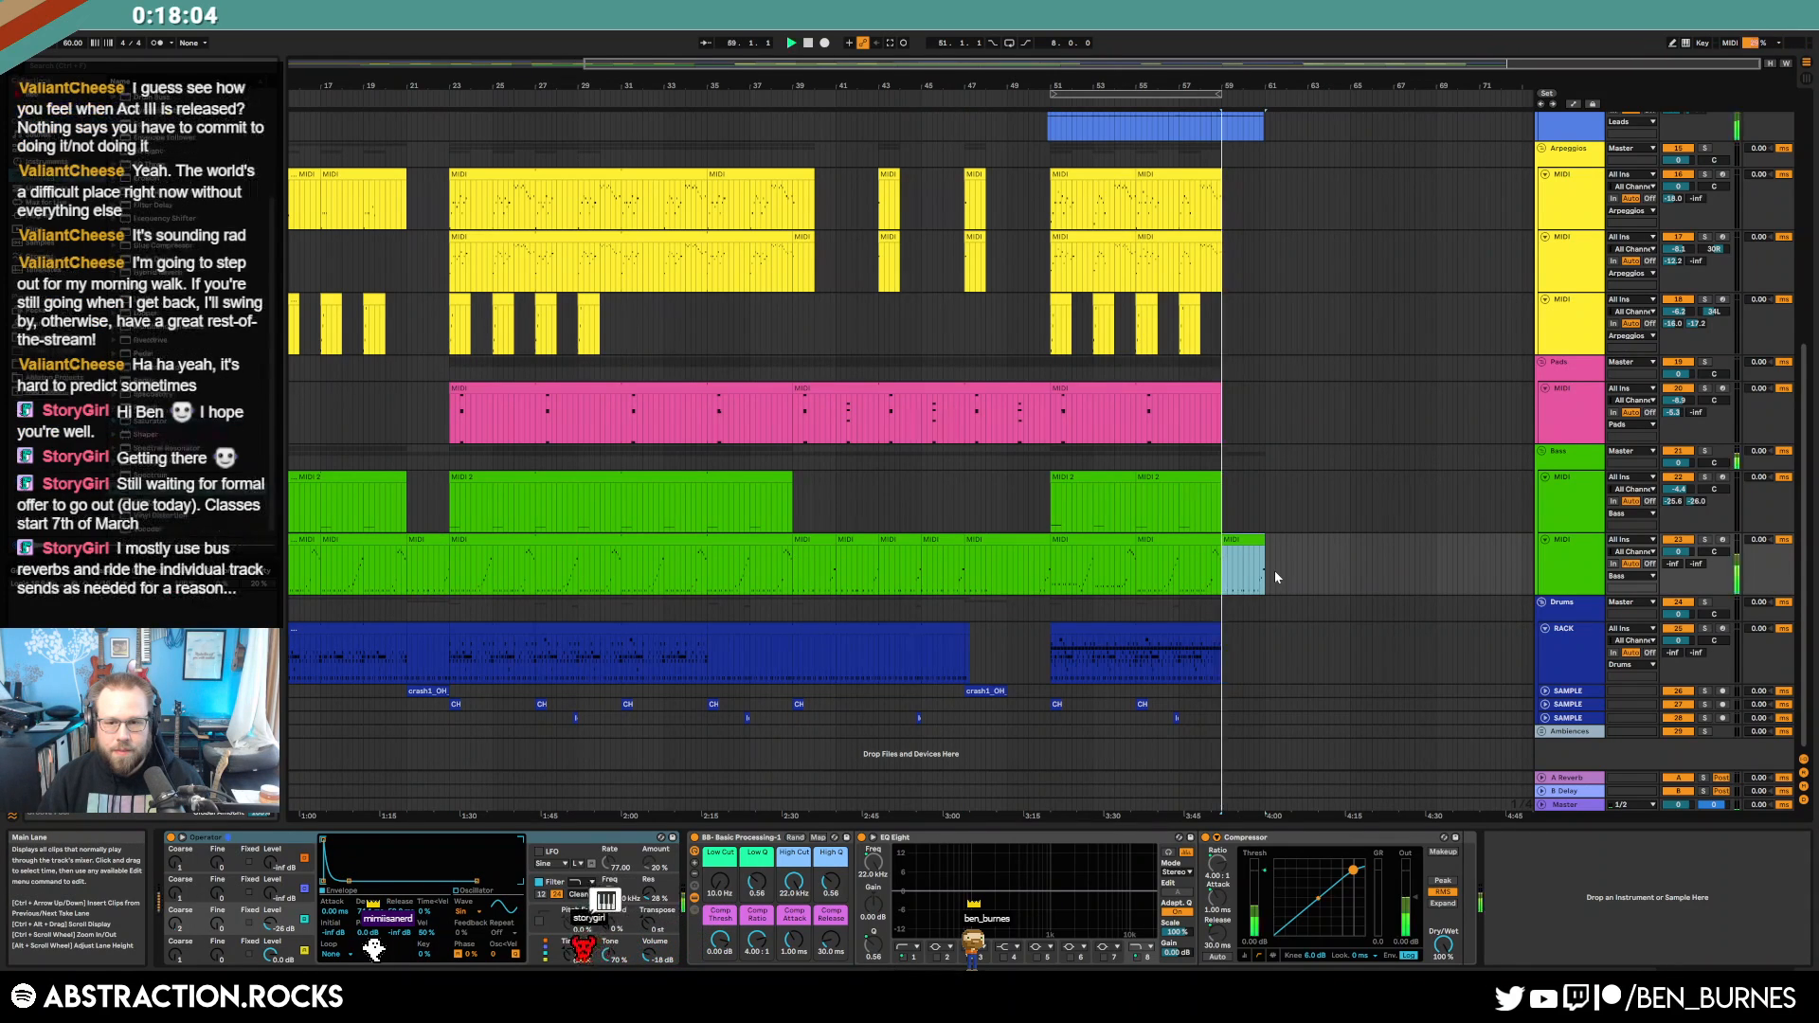
{"action": "key", "text": "space"}
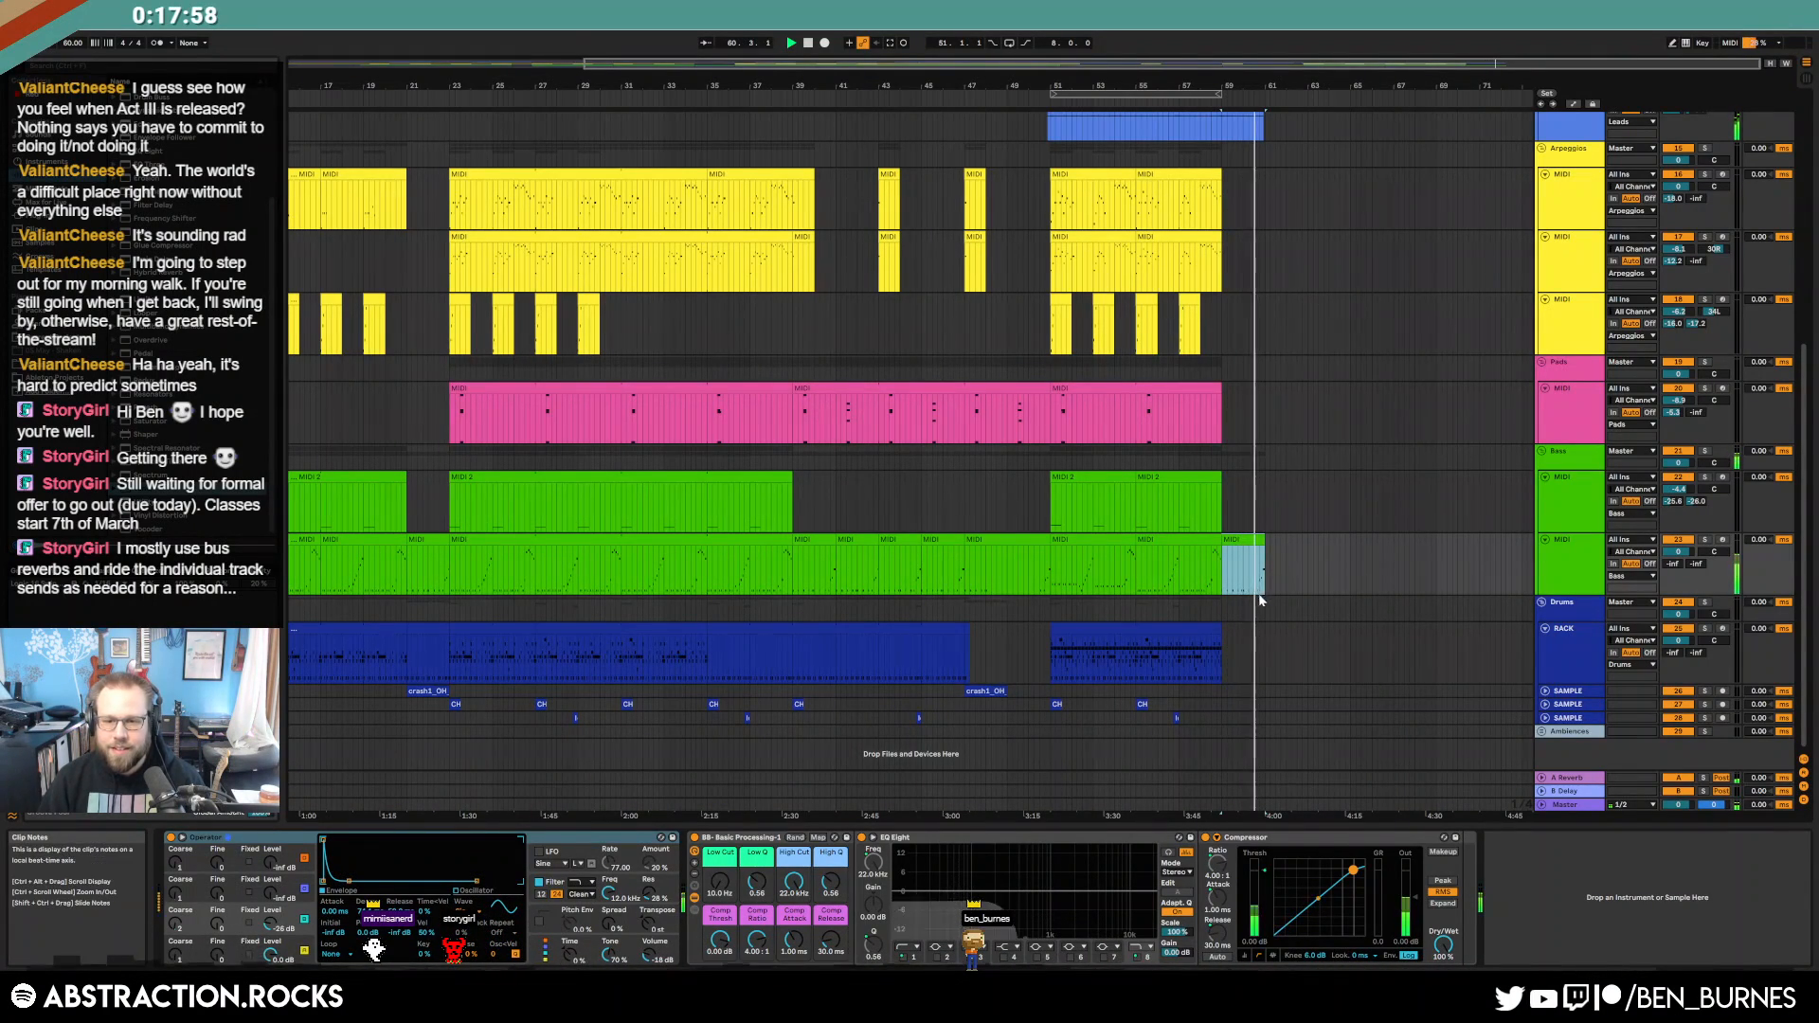
Copy the RACK drum clip that starts at bar 35 to bar 59 and shorten it to end at bar 61.
{"action": "left_click", "coordinate": [883, 650]}
{"action": "key", "text": "space"}
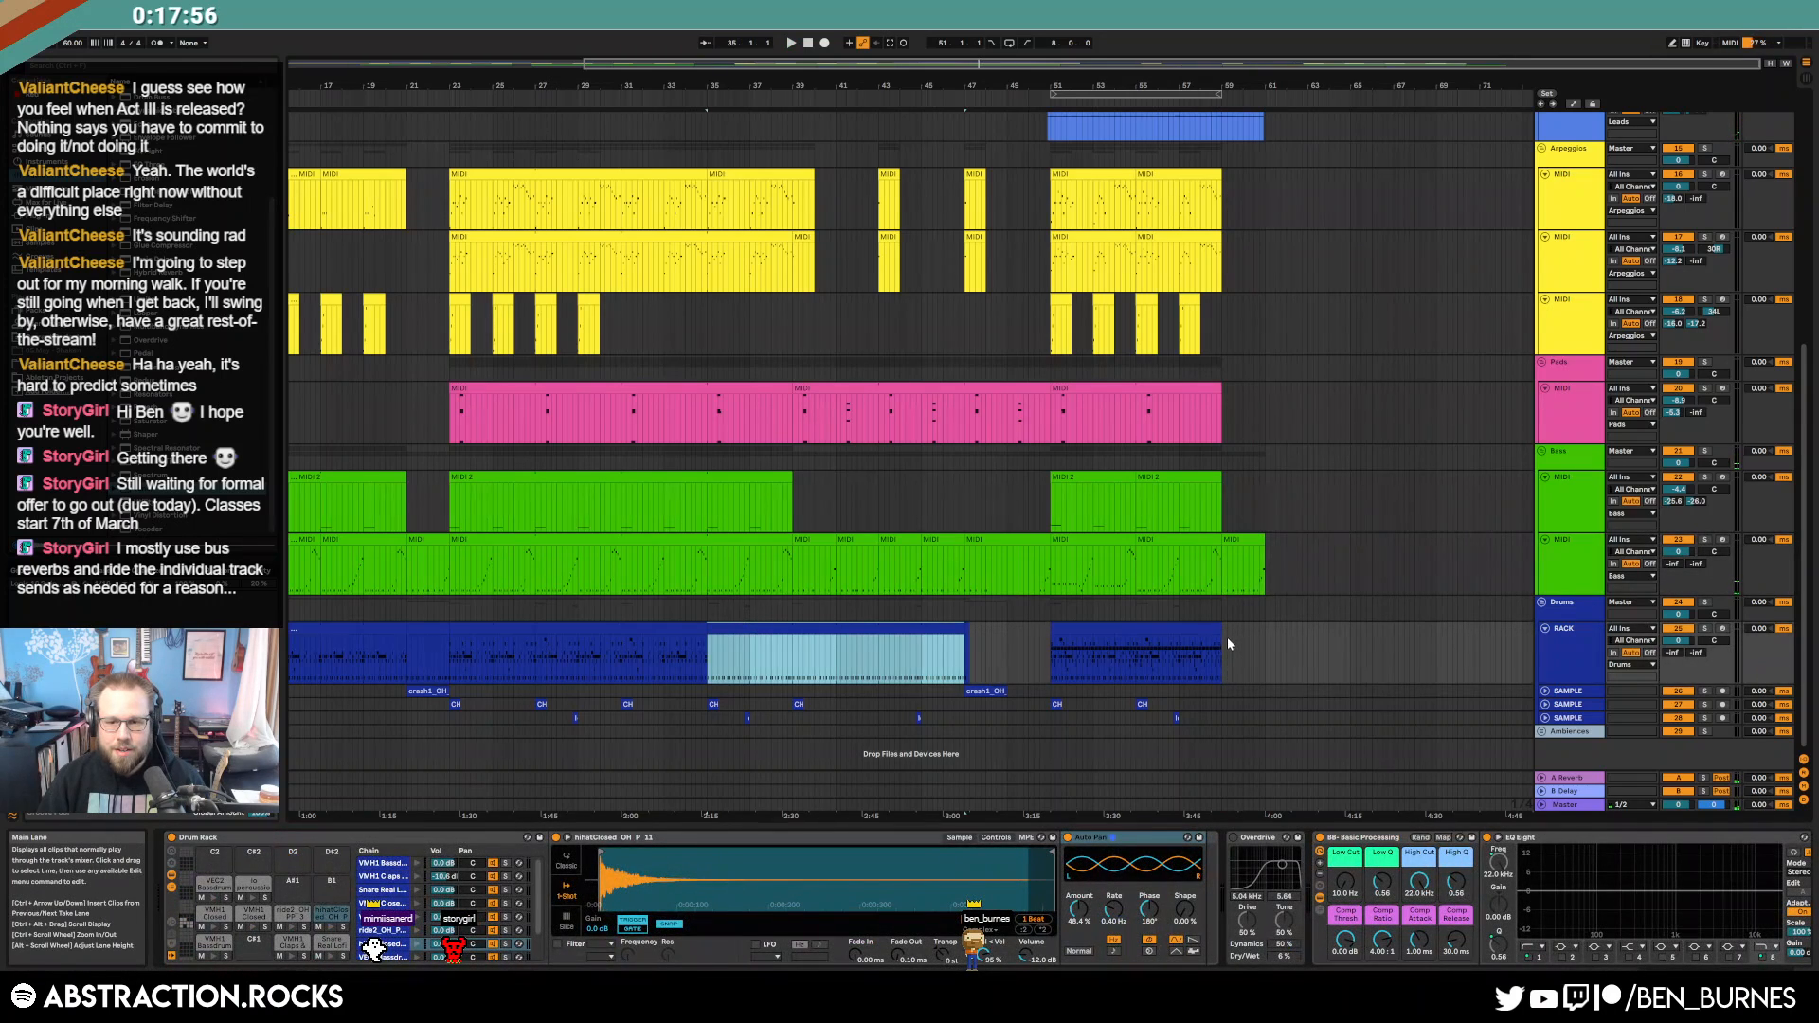
{"action": "left_click", "coordinate": [1227, 639]}
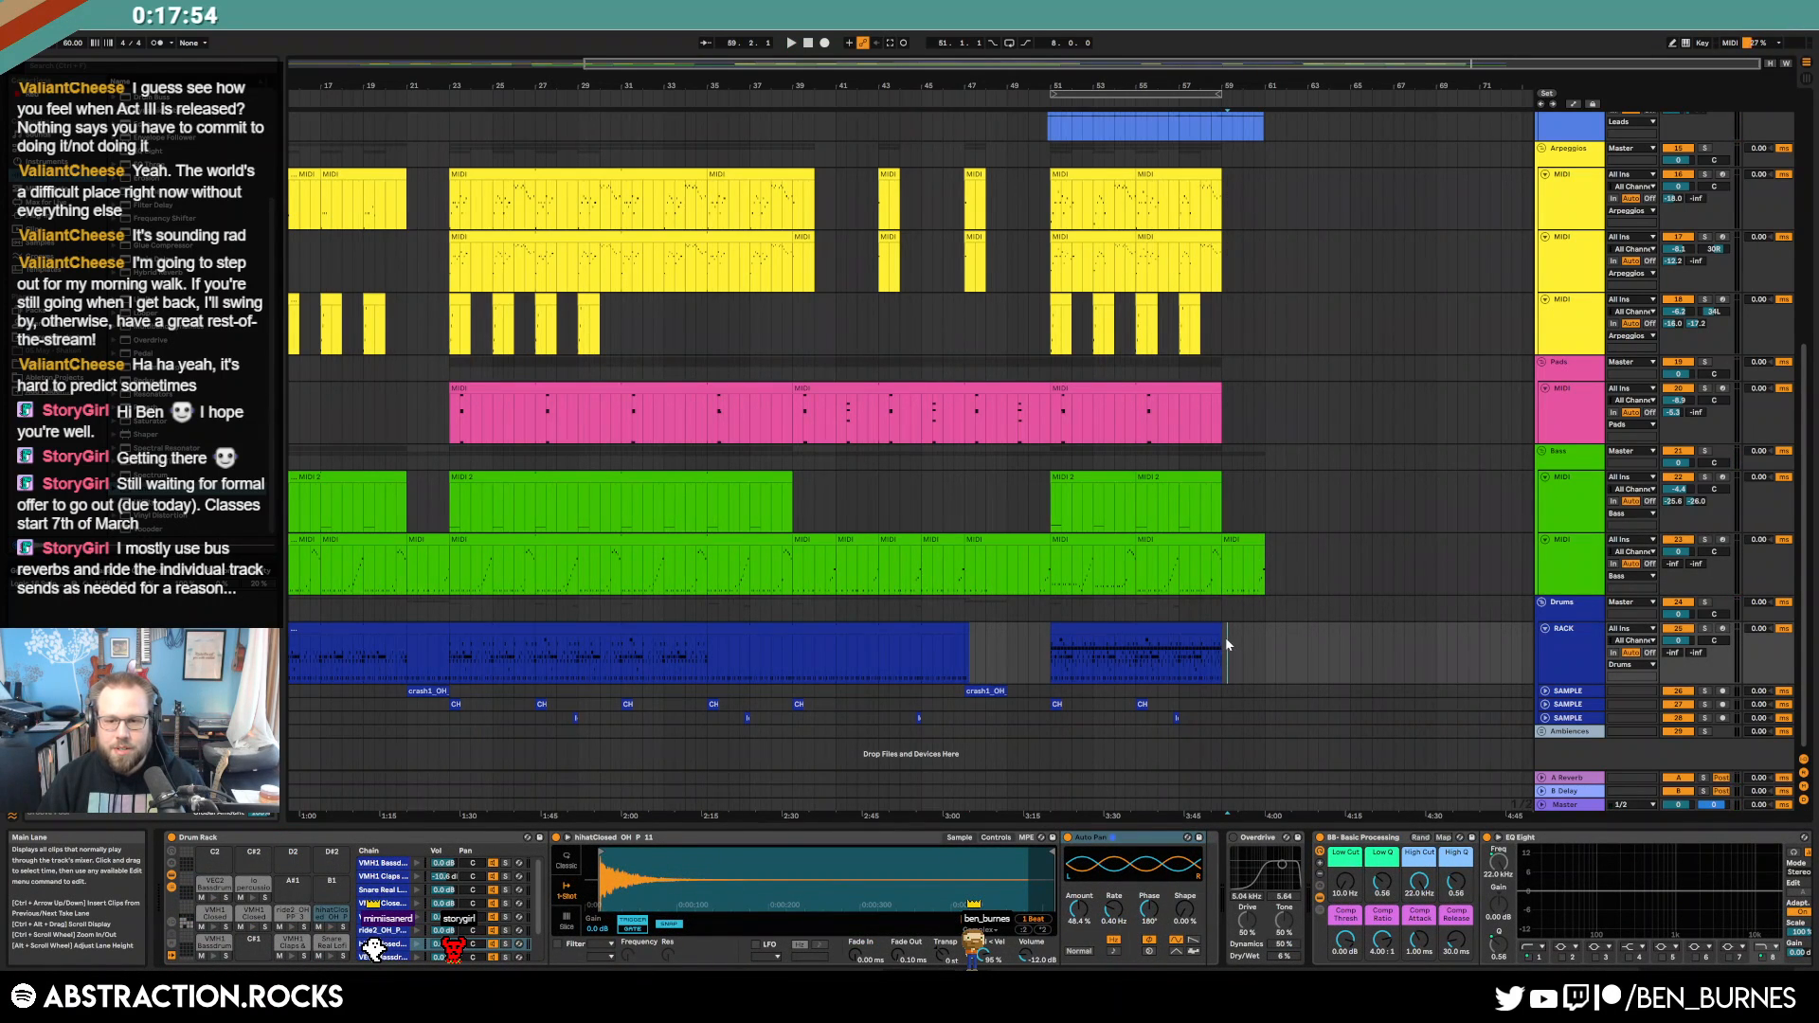
{"action": "key", "text": "ctrl+v"}
{"action": "left_click_drag", "start_coordinate": [1447, 635], "coordinate": [1265, 641]}
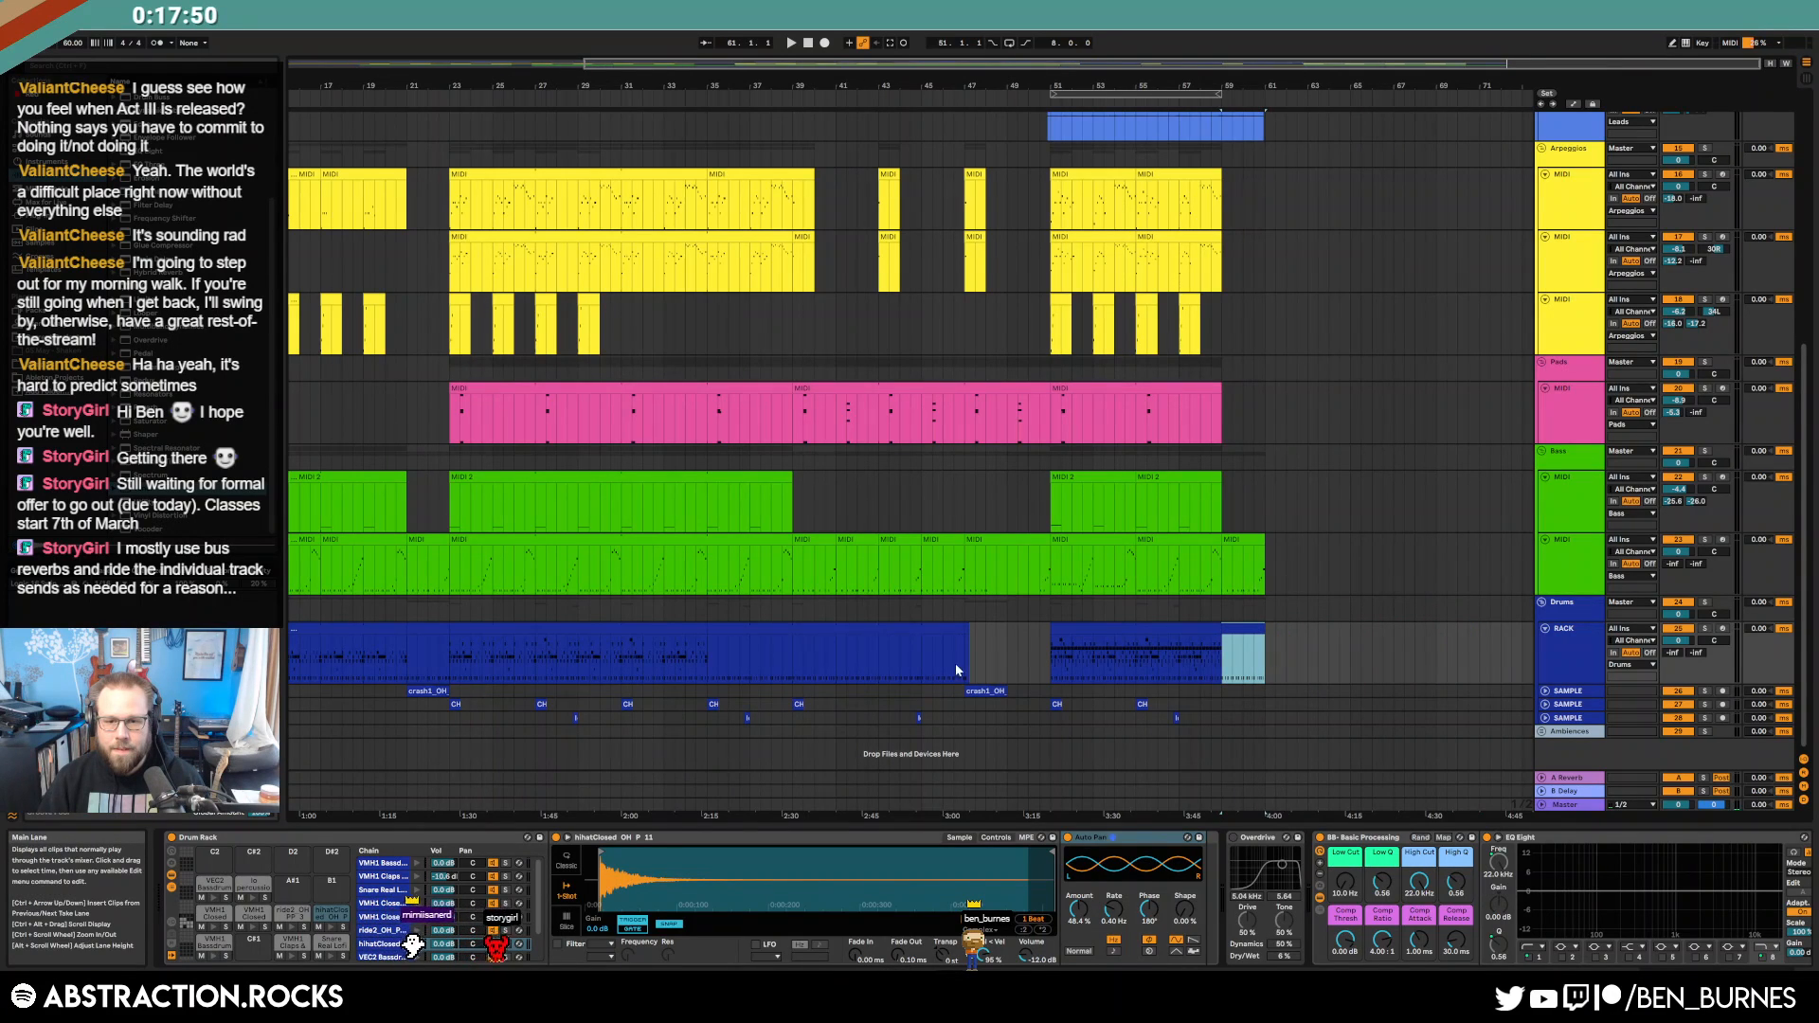
Copy the crash1_OH sample clip from bar 47 to bar 59 on its track.
{"action": "left_click", "coordinate": [981, 691]}
{"action": "left_click", "coordinate": [1224, 690]}
{"action": "key", "text": "ctrl+v"}
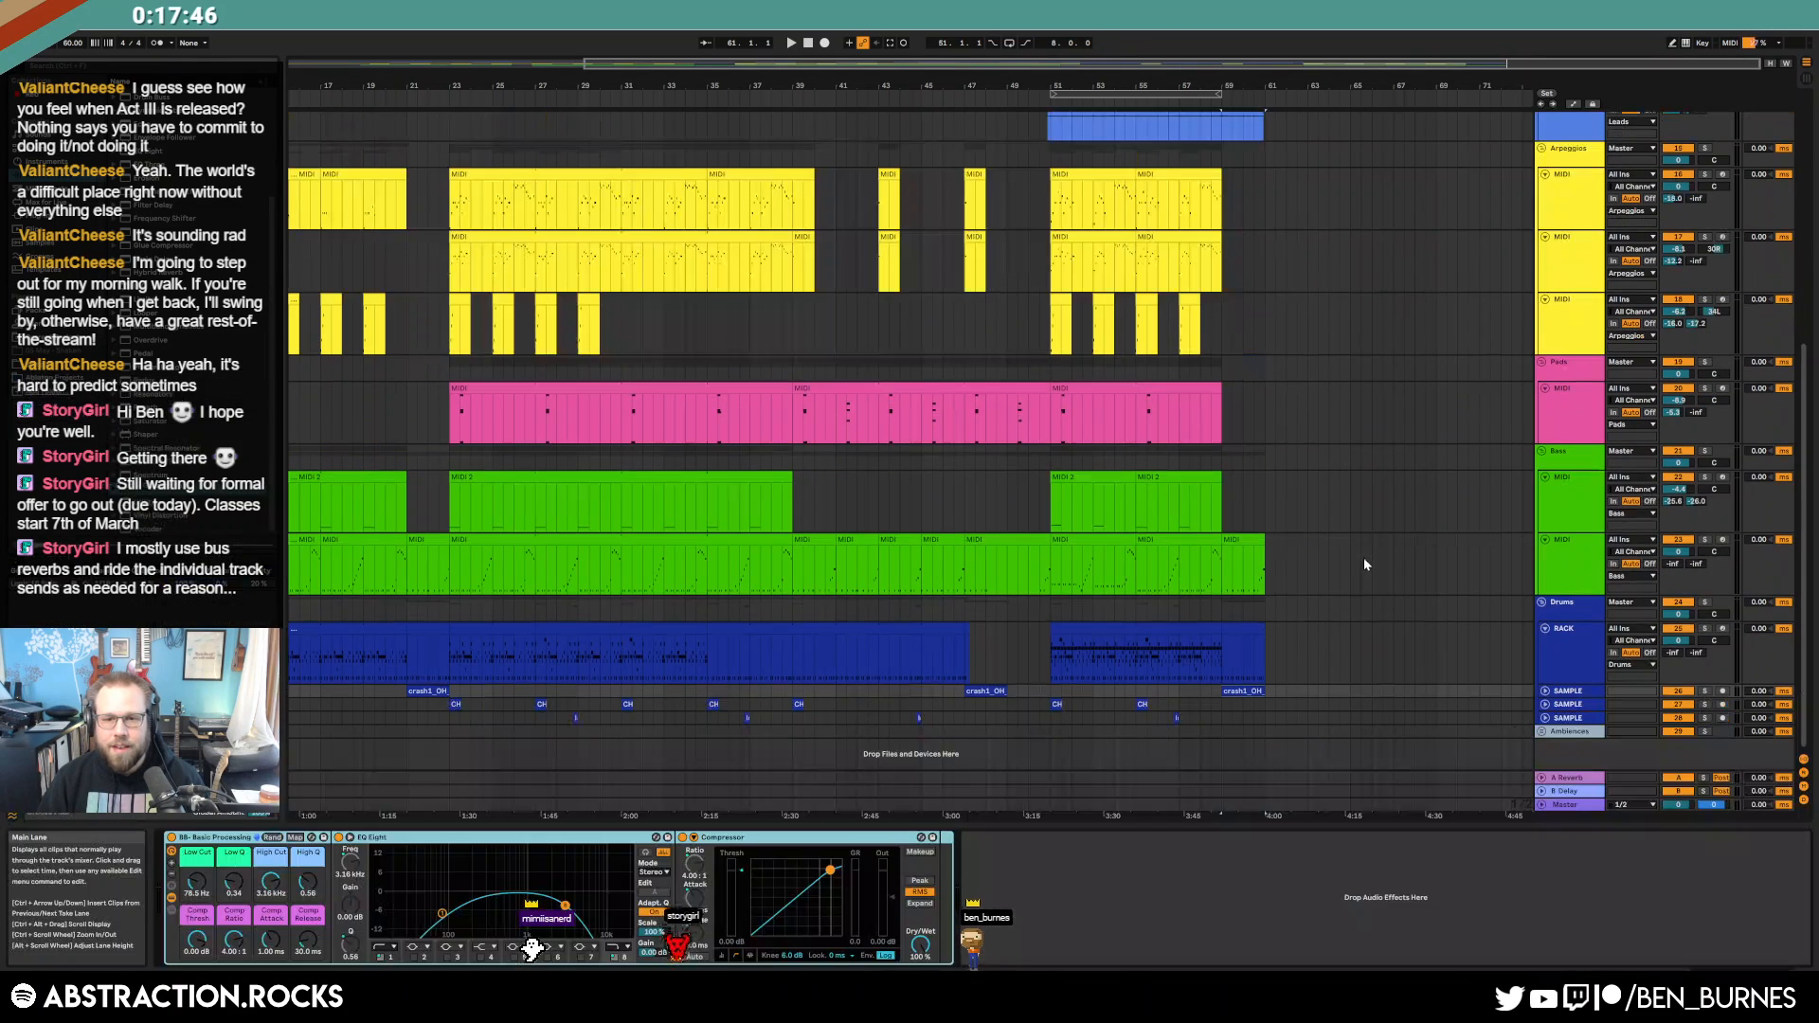
{"action": "scroll", "coordinate": [1362, 559], "scroll_direction": "up", "scroll_amount": 4}
{"action": "scroll", "coordinate": [1365, 566], "scroll_direction": "up", "scroll_amount": 1}
{"action": "left_click_drag", "start_coordinate": [1061, 324], "coordinate": [1234, 425]}
{"action": "left_click", "coordinate": [1264, 435]}
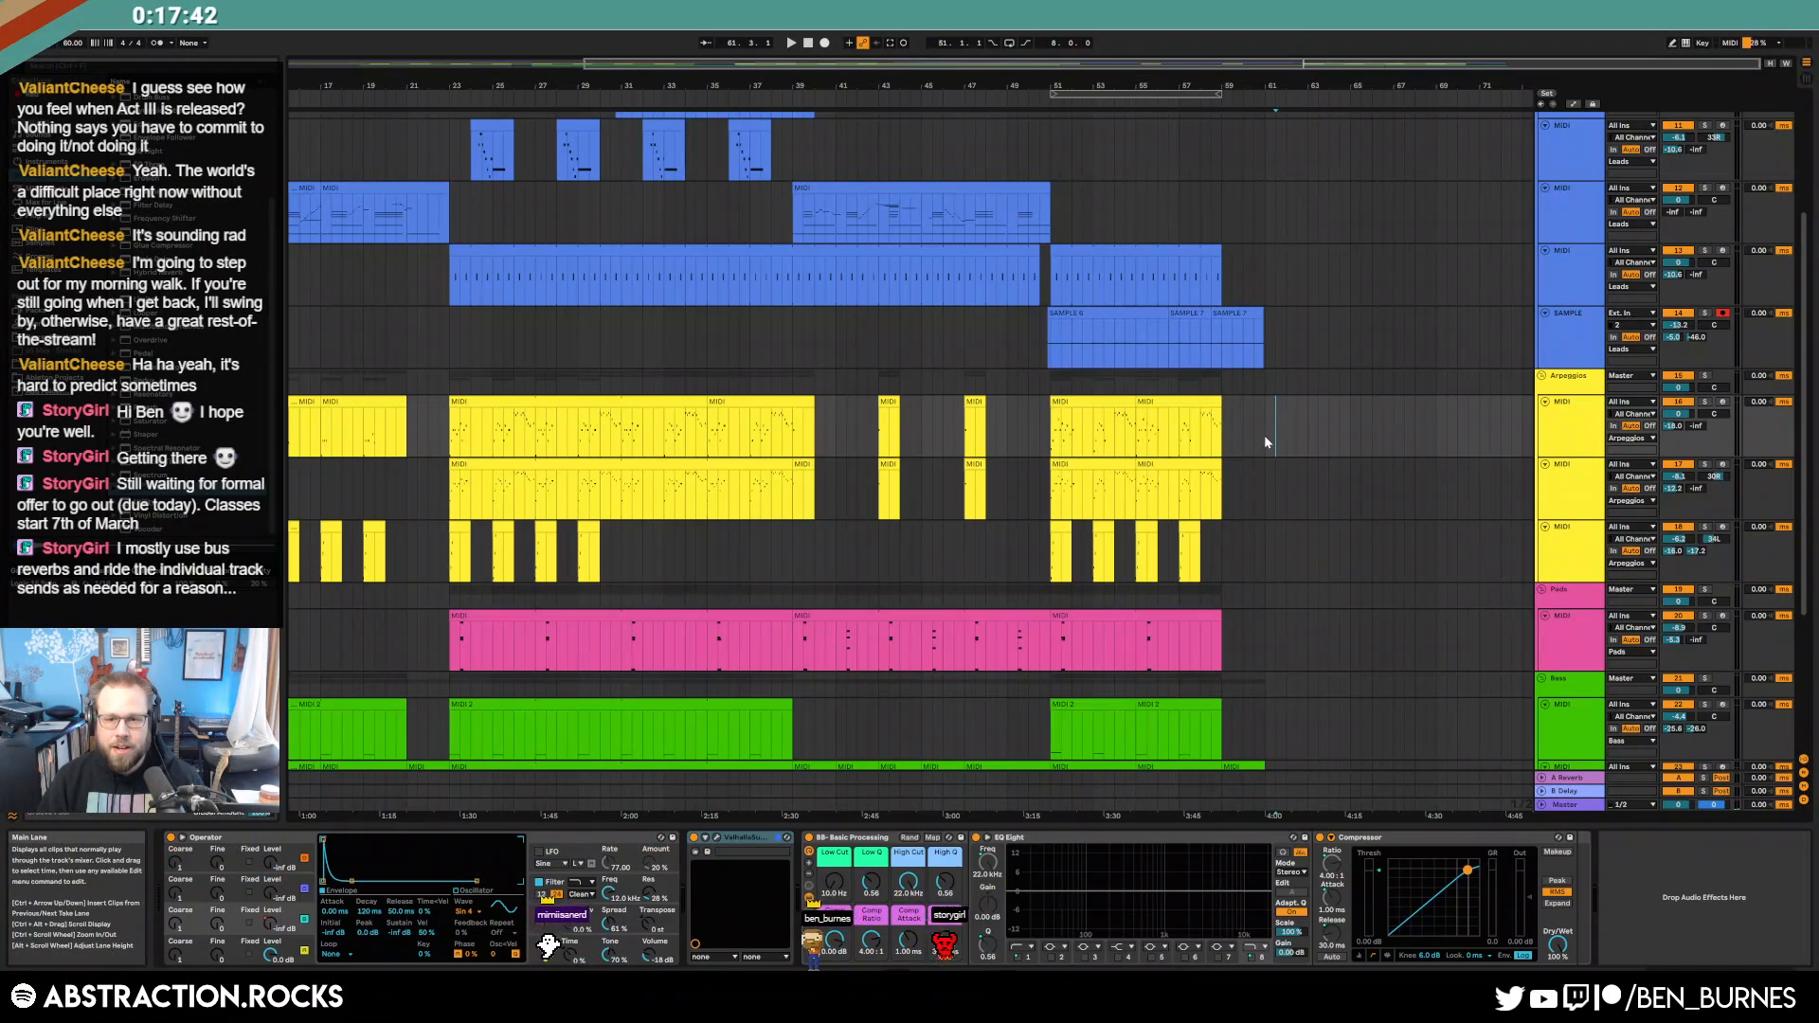
{"action": "scroll", "coordinate": [1260, 432], "scroll_direction": "up", "scroll_amount": 2}
{"action": "scroll", "coordinate": [1231, 428], "scroll_direction": "up", "scroll_amount": 2}
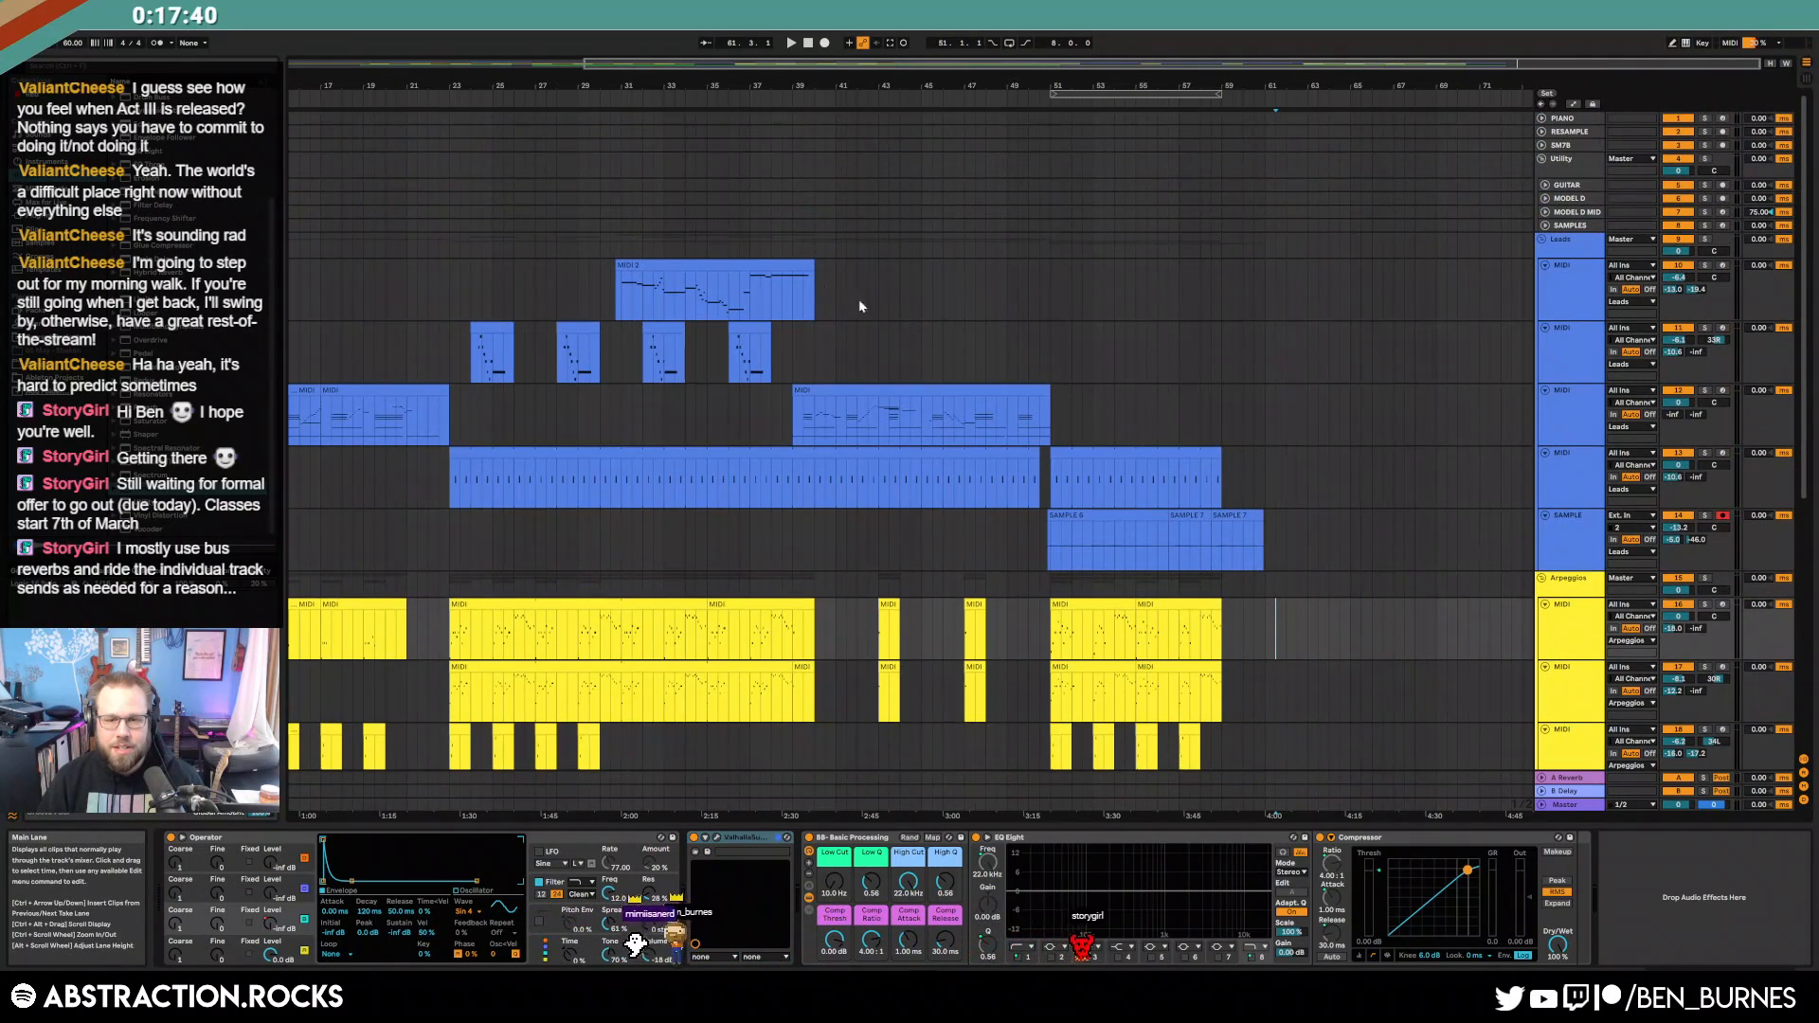
Arm the first MIDI track in the Leads group and record a melody from bar 51 to just past bar 59.
{"action": "left_click", "coordinate": [1048, 290]}
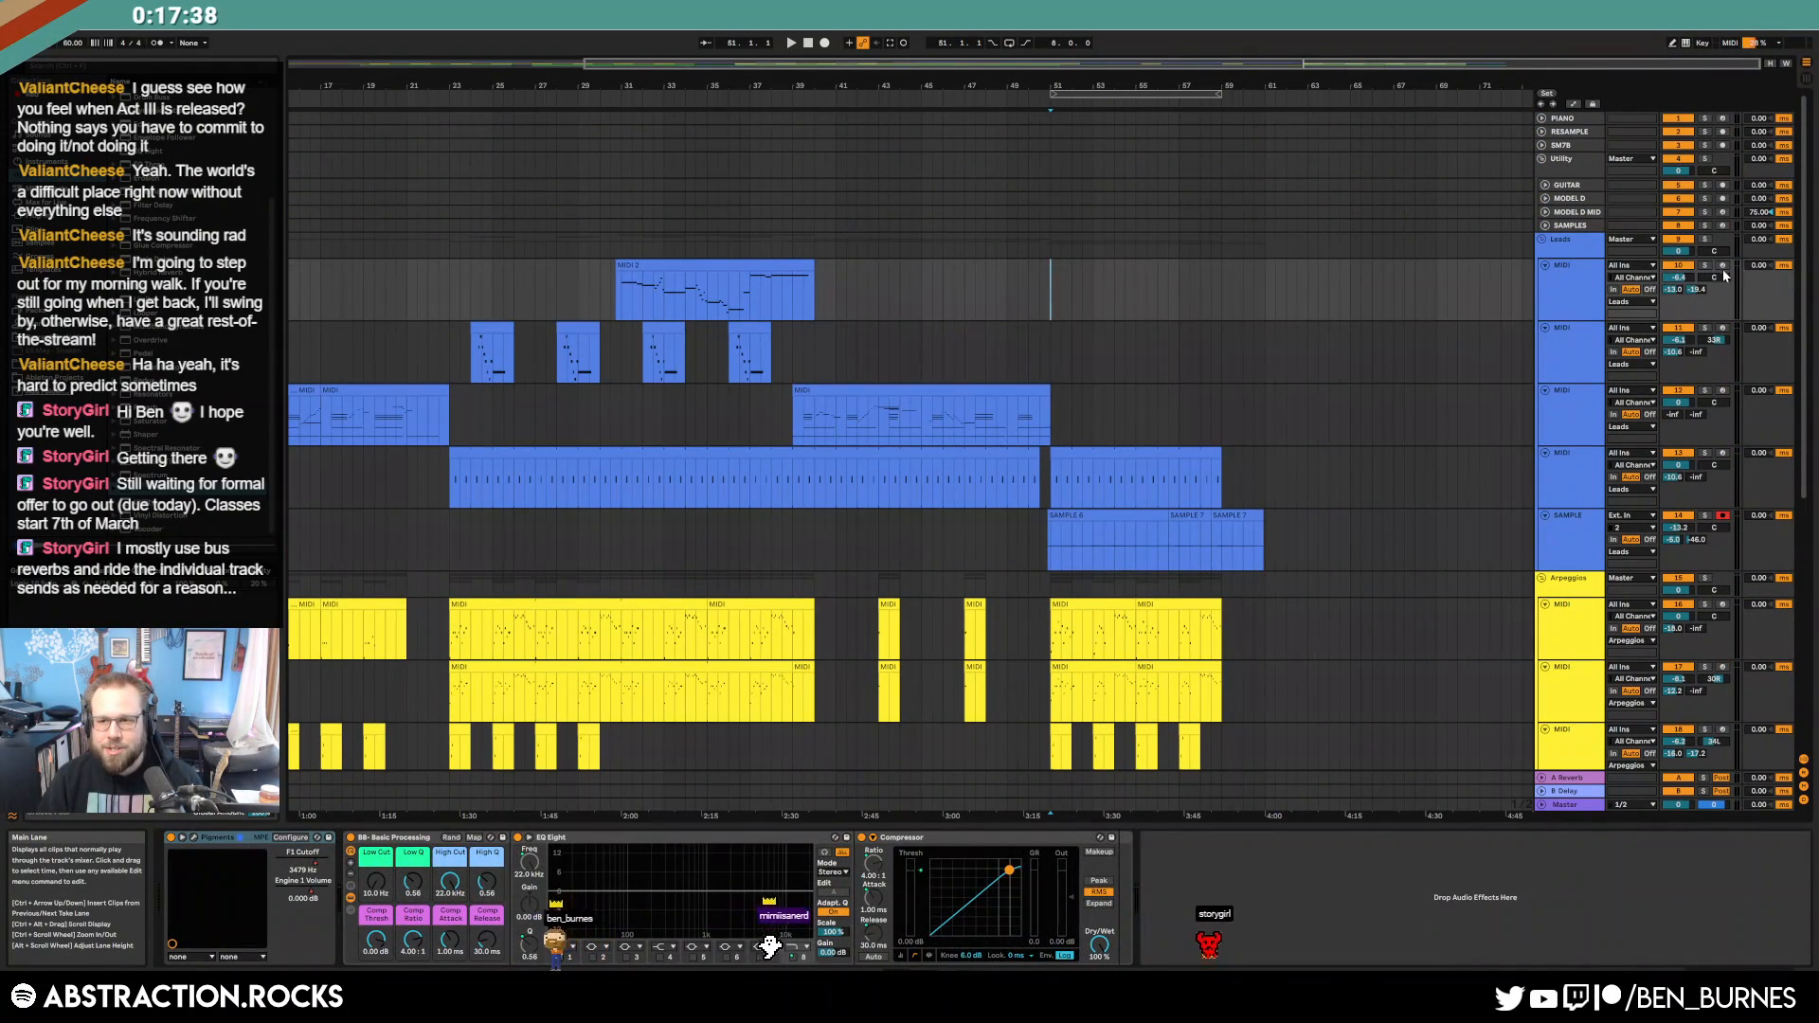
{"action": "key", "text": "F9"}
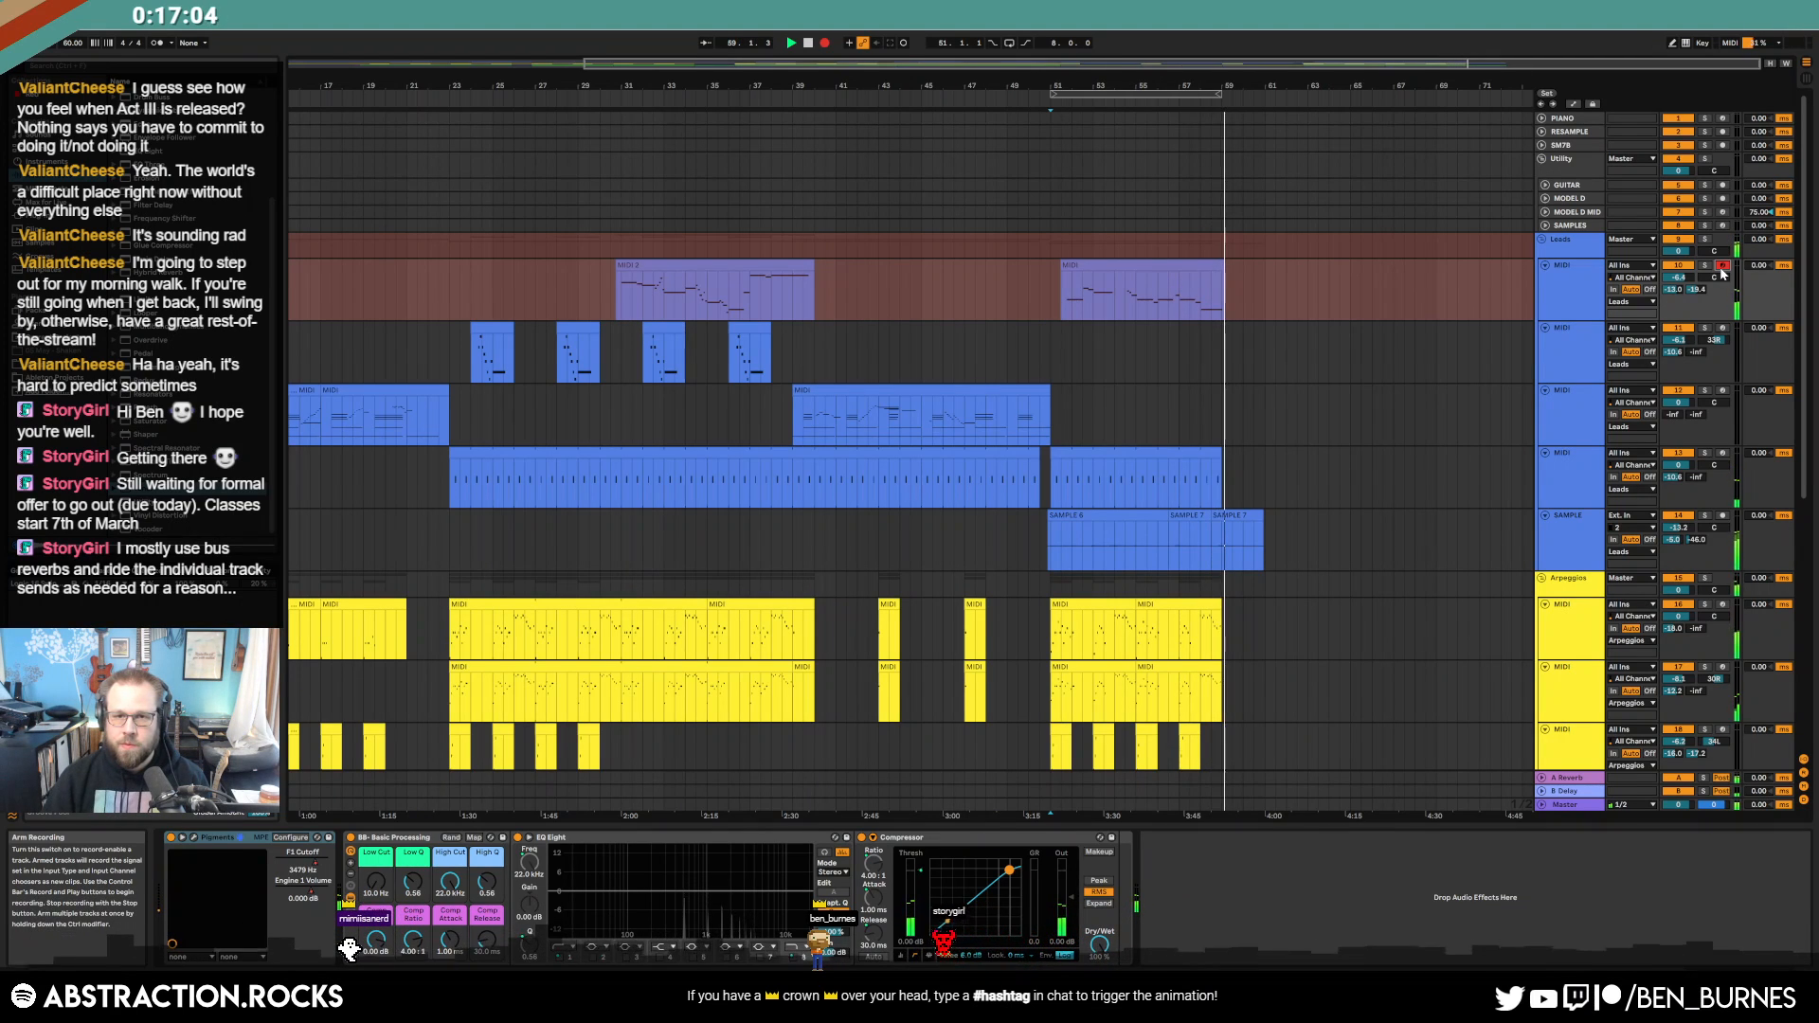
{"action": "left_click", "coordinate": [824, 42]}
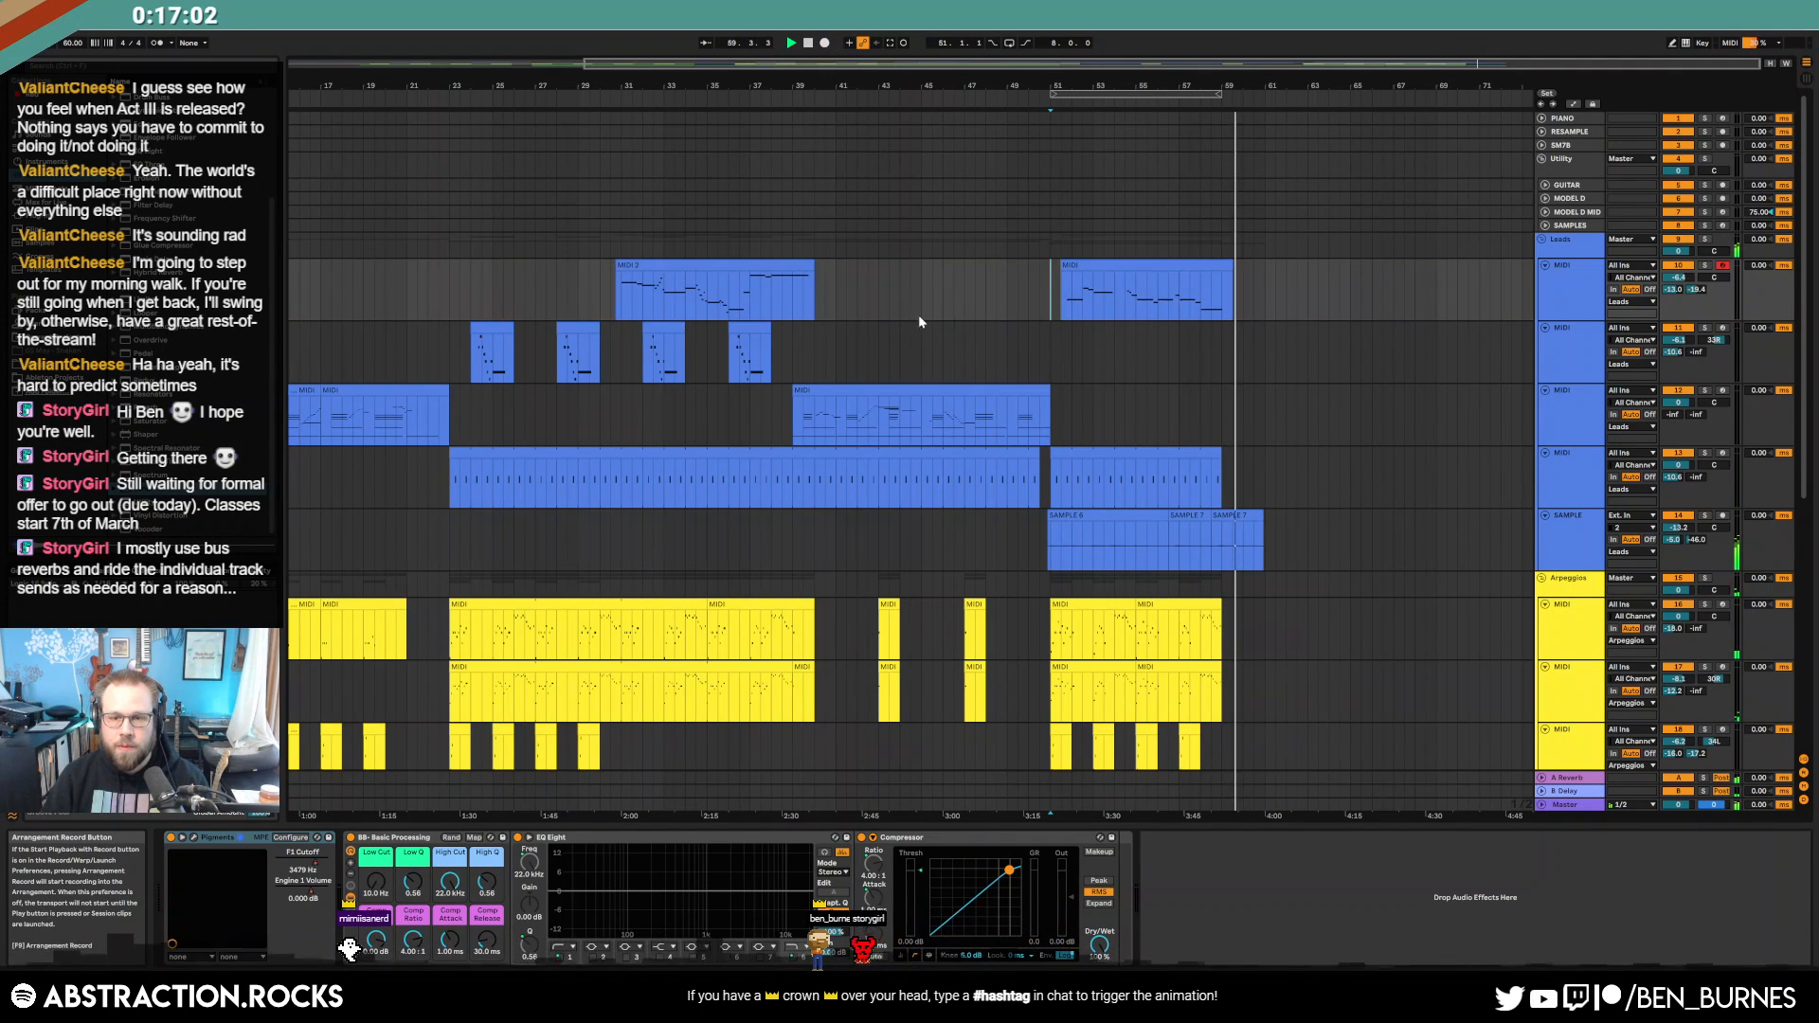
View the envelope settings of the Pigments synth on the recorded lead track and close its window.
{"action": "left_click", "coordinate": [194, 837]}
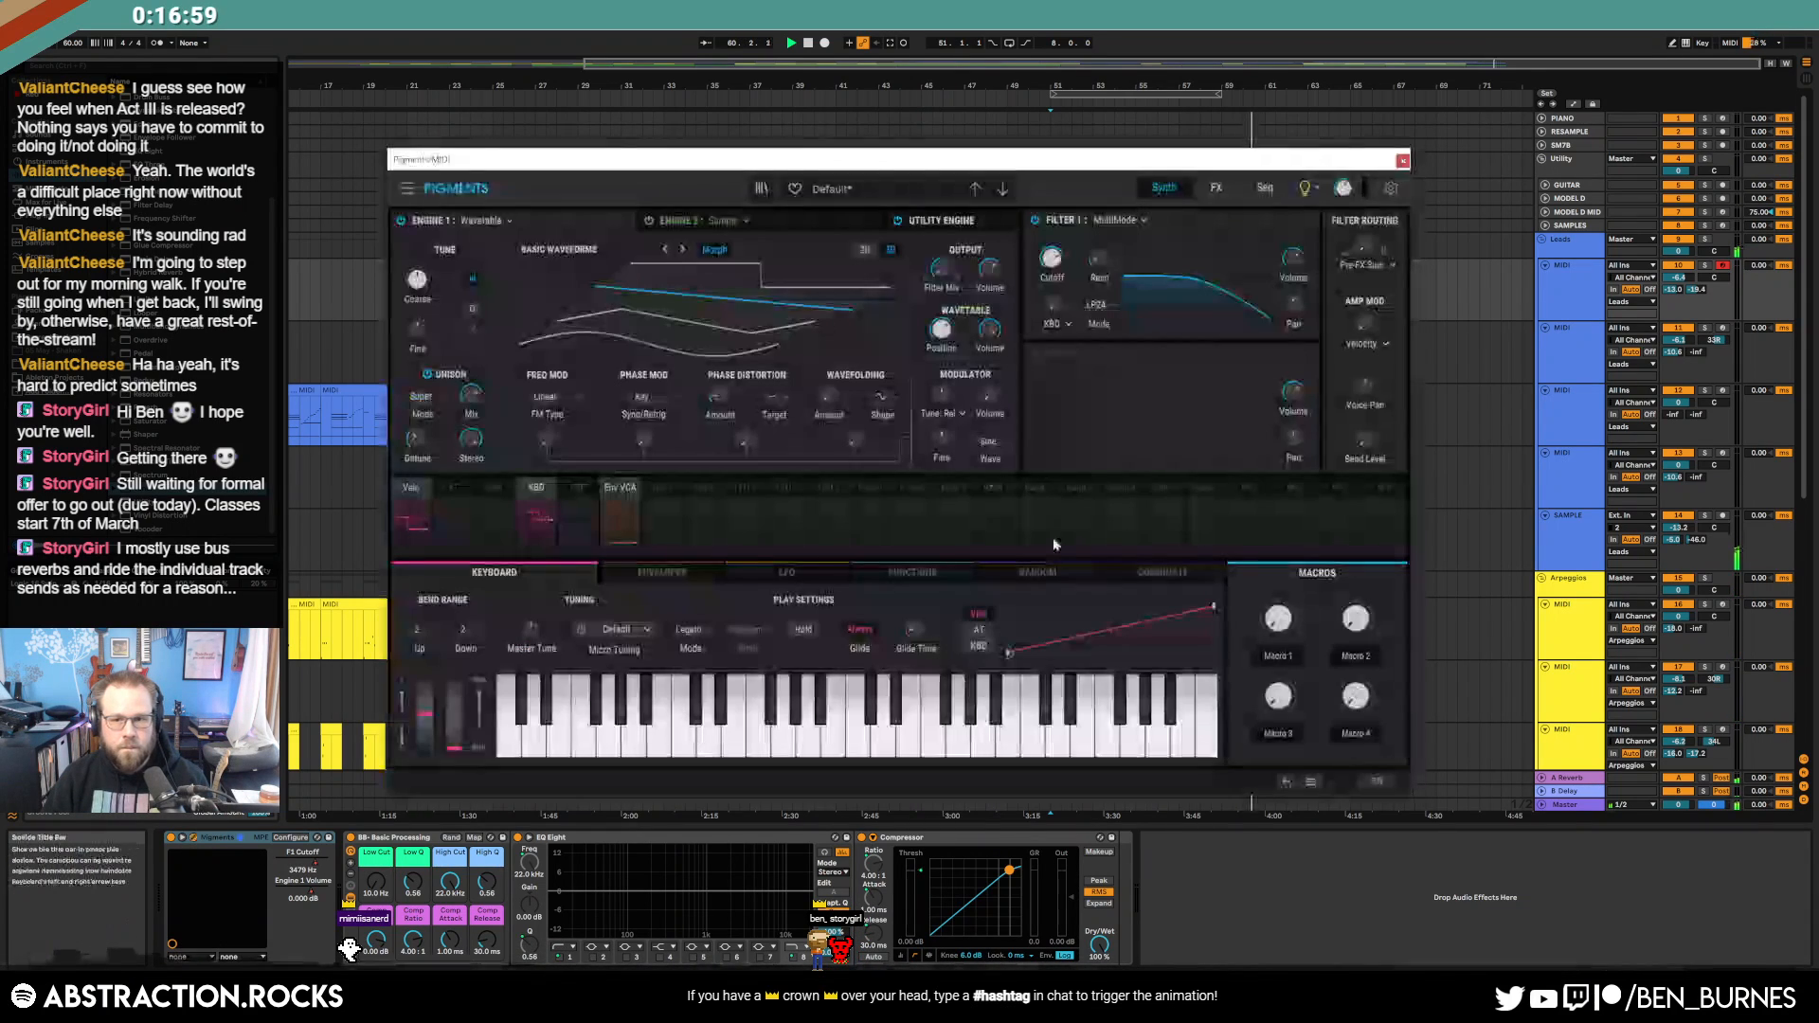
{"action": "left_click", "coordinate": [612, 524]}
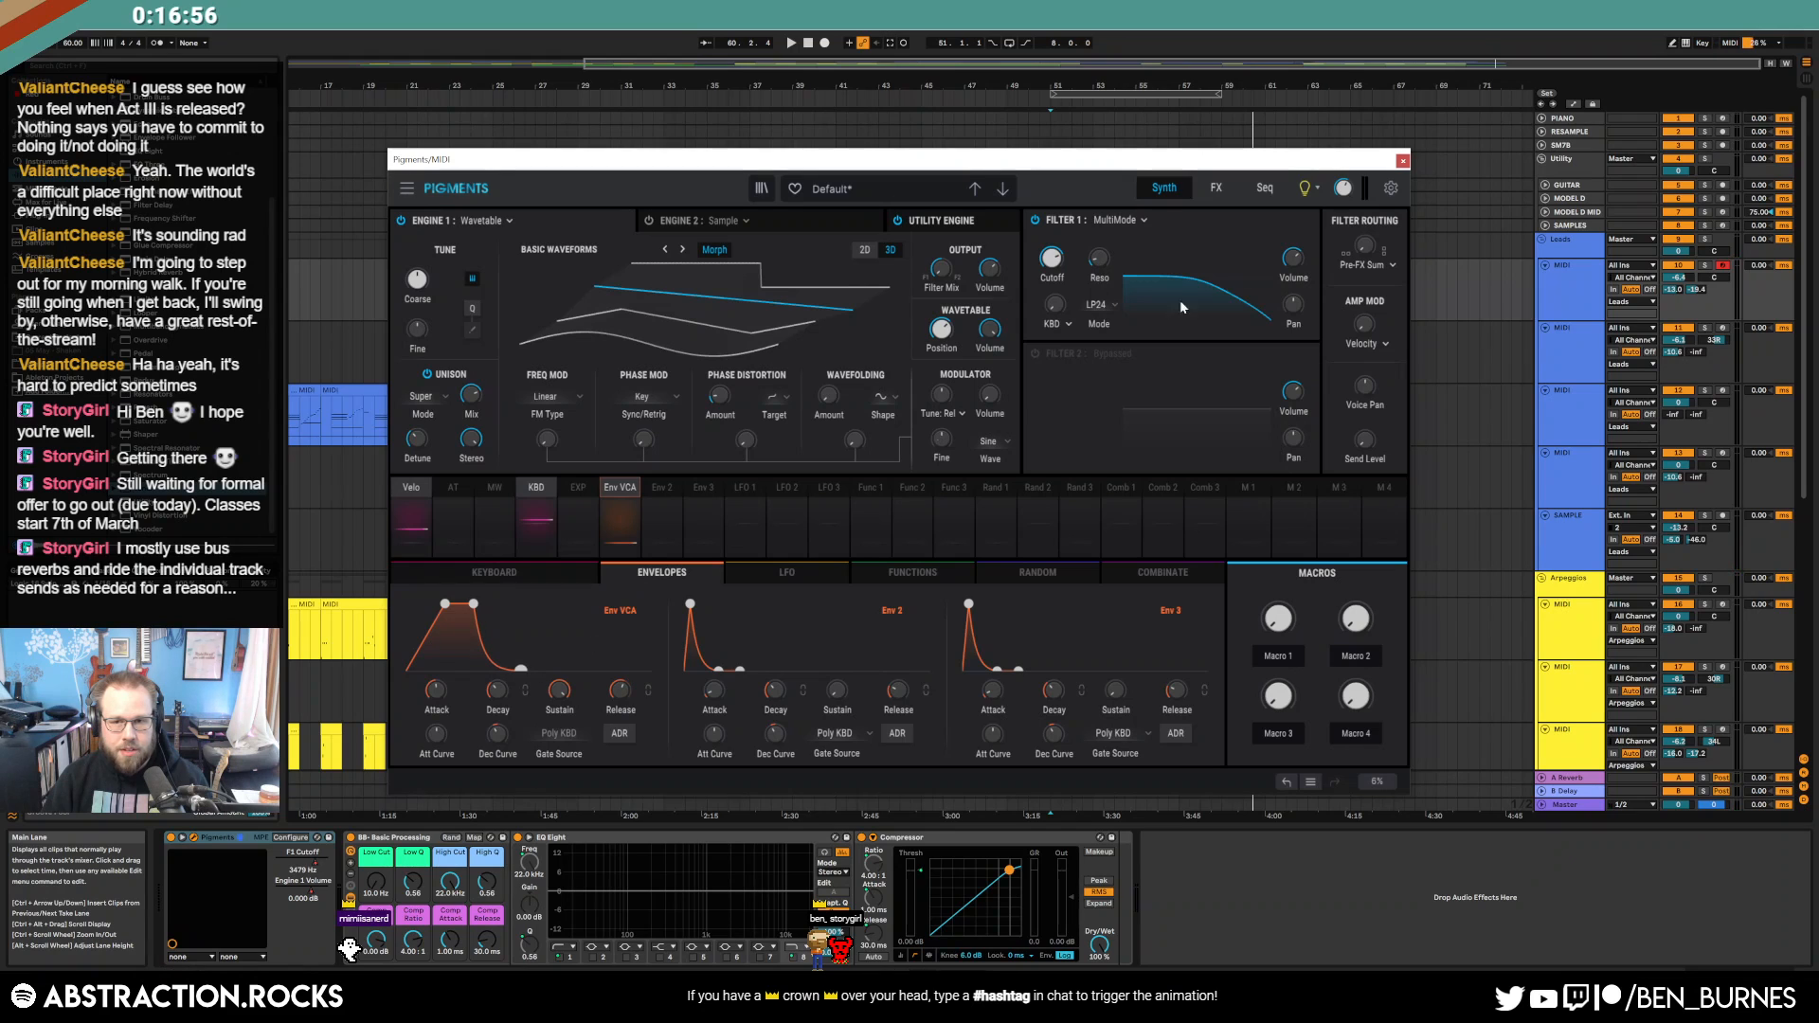
{"action": "left_click", "coordinate": [1402, 161]}
Open the guitar sample clip that starts around bar 56.5 and warp its first pickup note onto the triplet after beat 9.4.
{"action": "scroll", "coordinate": [1271, 475], "scroll_direction": "down", "scroll_amount": 4}
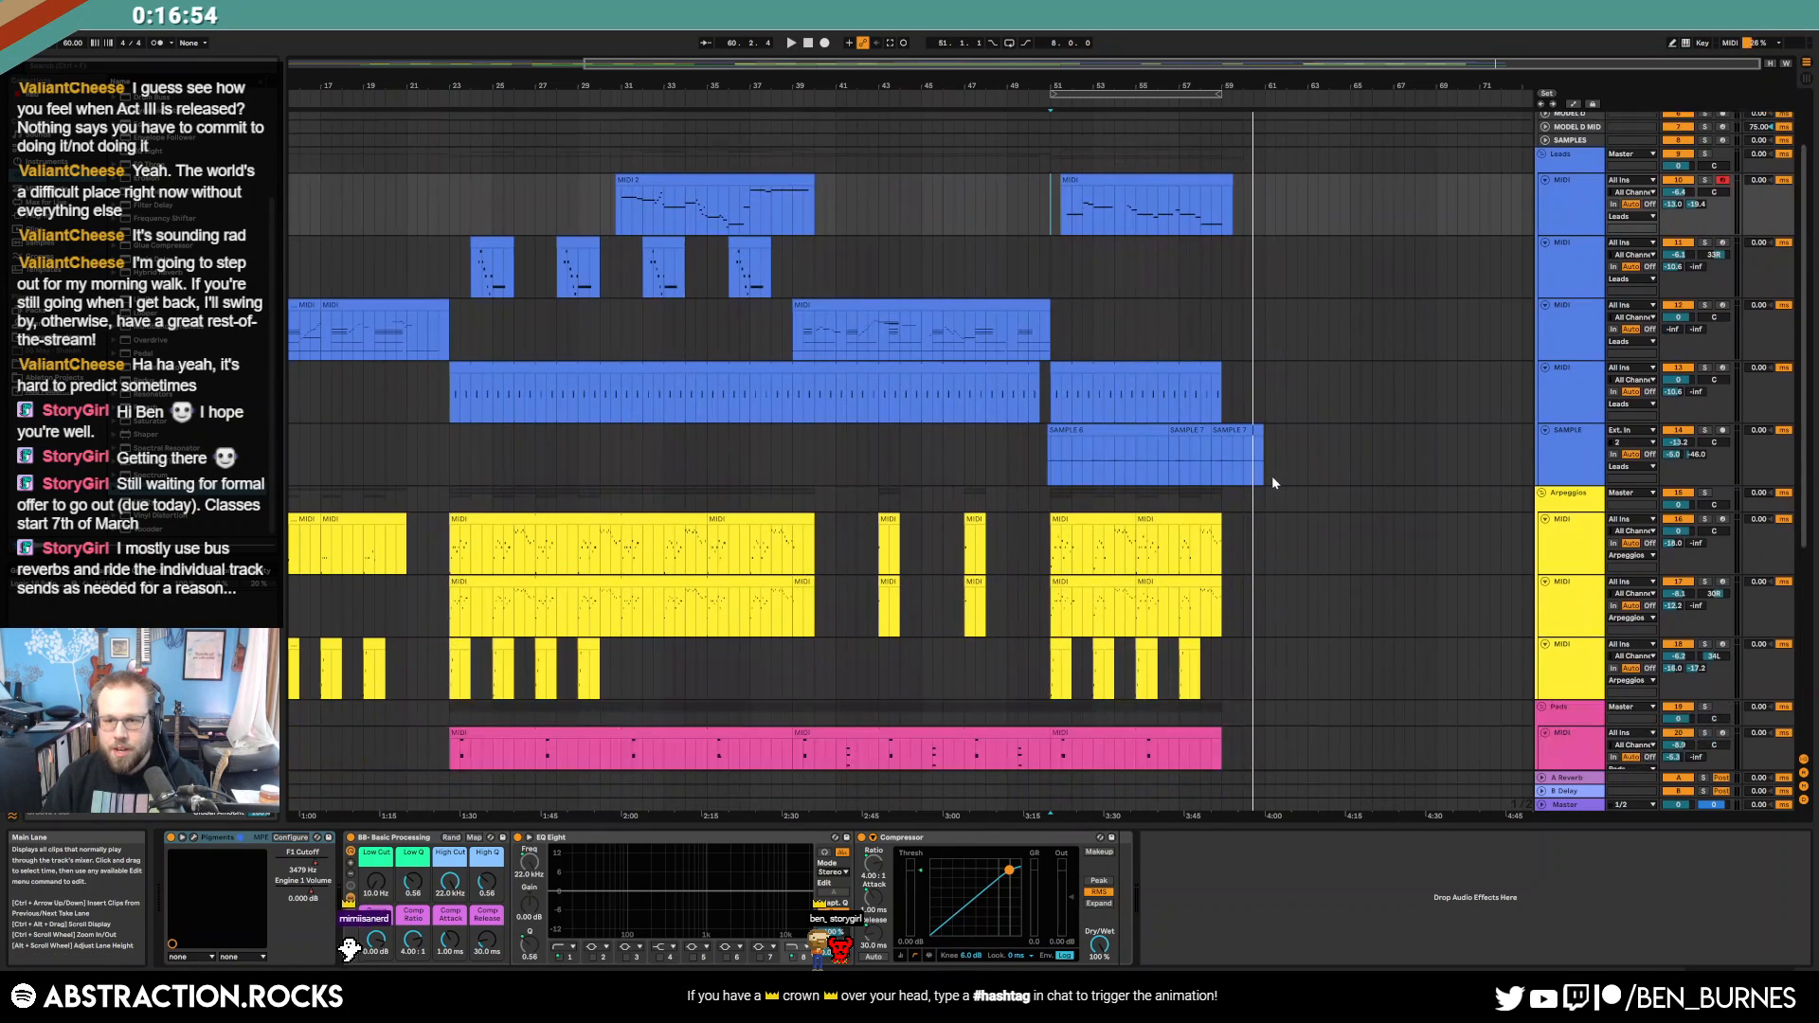
{"action": "left_click", "coordinate": [1249, 345]}
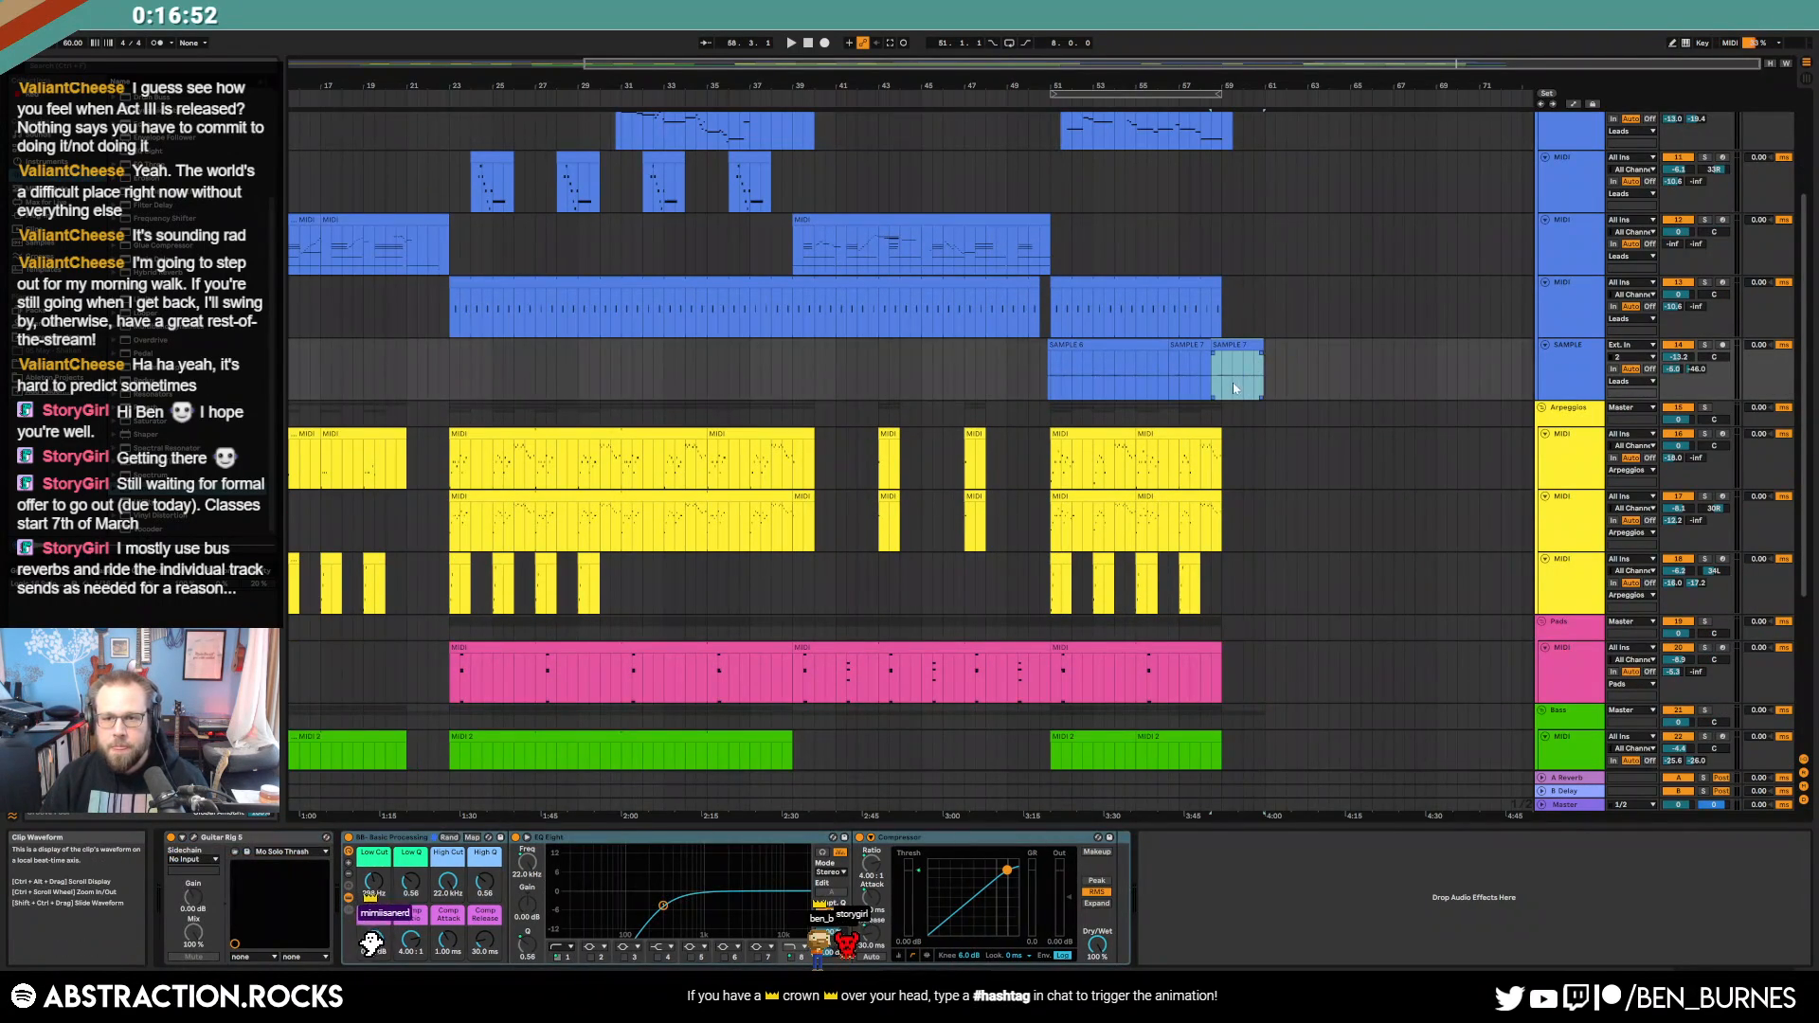
{"action": "scroll", "coordinate": [1222, 381], "scroll_direction": "up", "scroll_amount": 5}
{"action": "left_click", "coordinate": [1081, 344]}
{"action": "double_click", "coordinate": [1081, 343]}
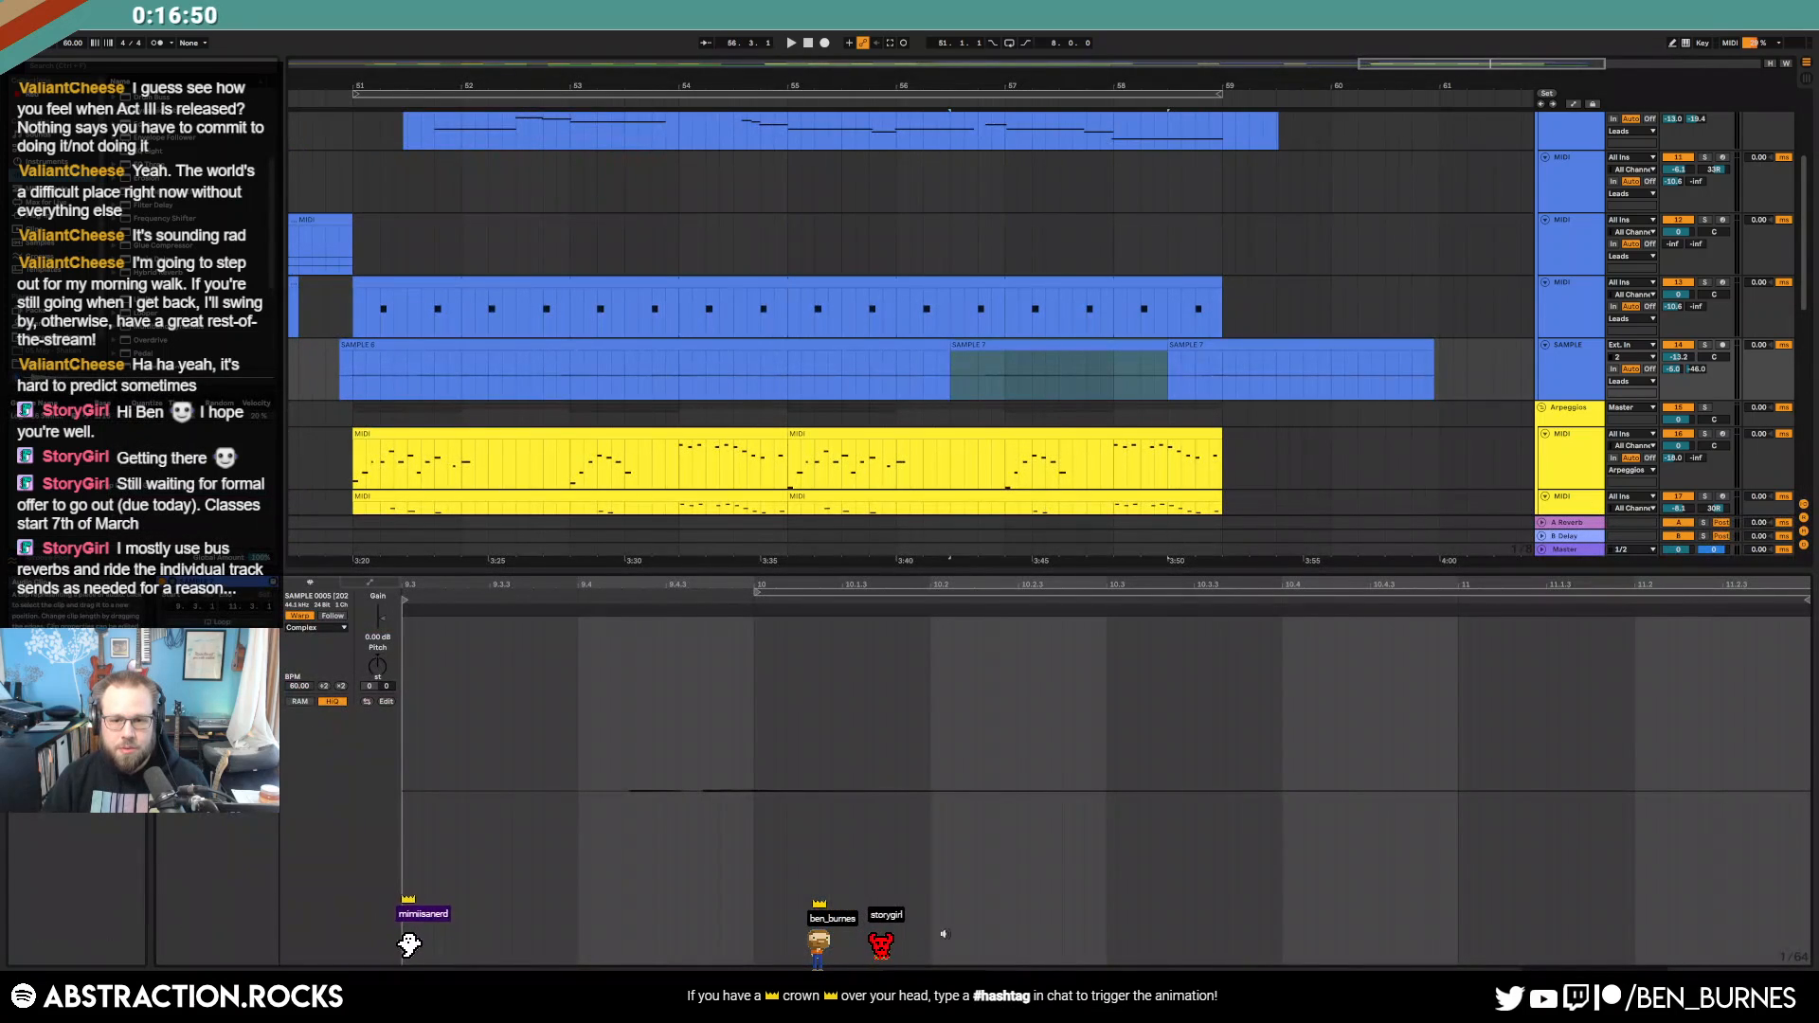
{"action": "left_click", "coordinate": [681, 637]}
{"action": "left_click_drag", "start_coordinate": [686, 593], "coordinate": [850, 670]}
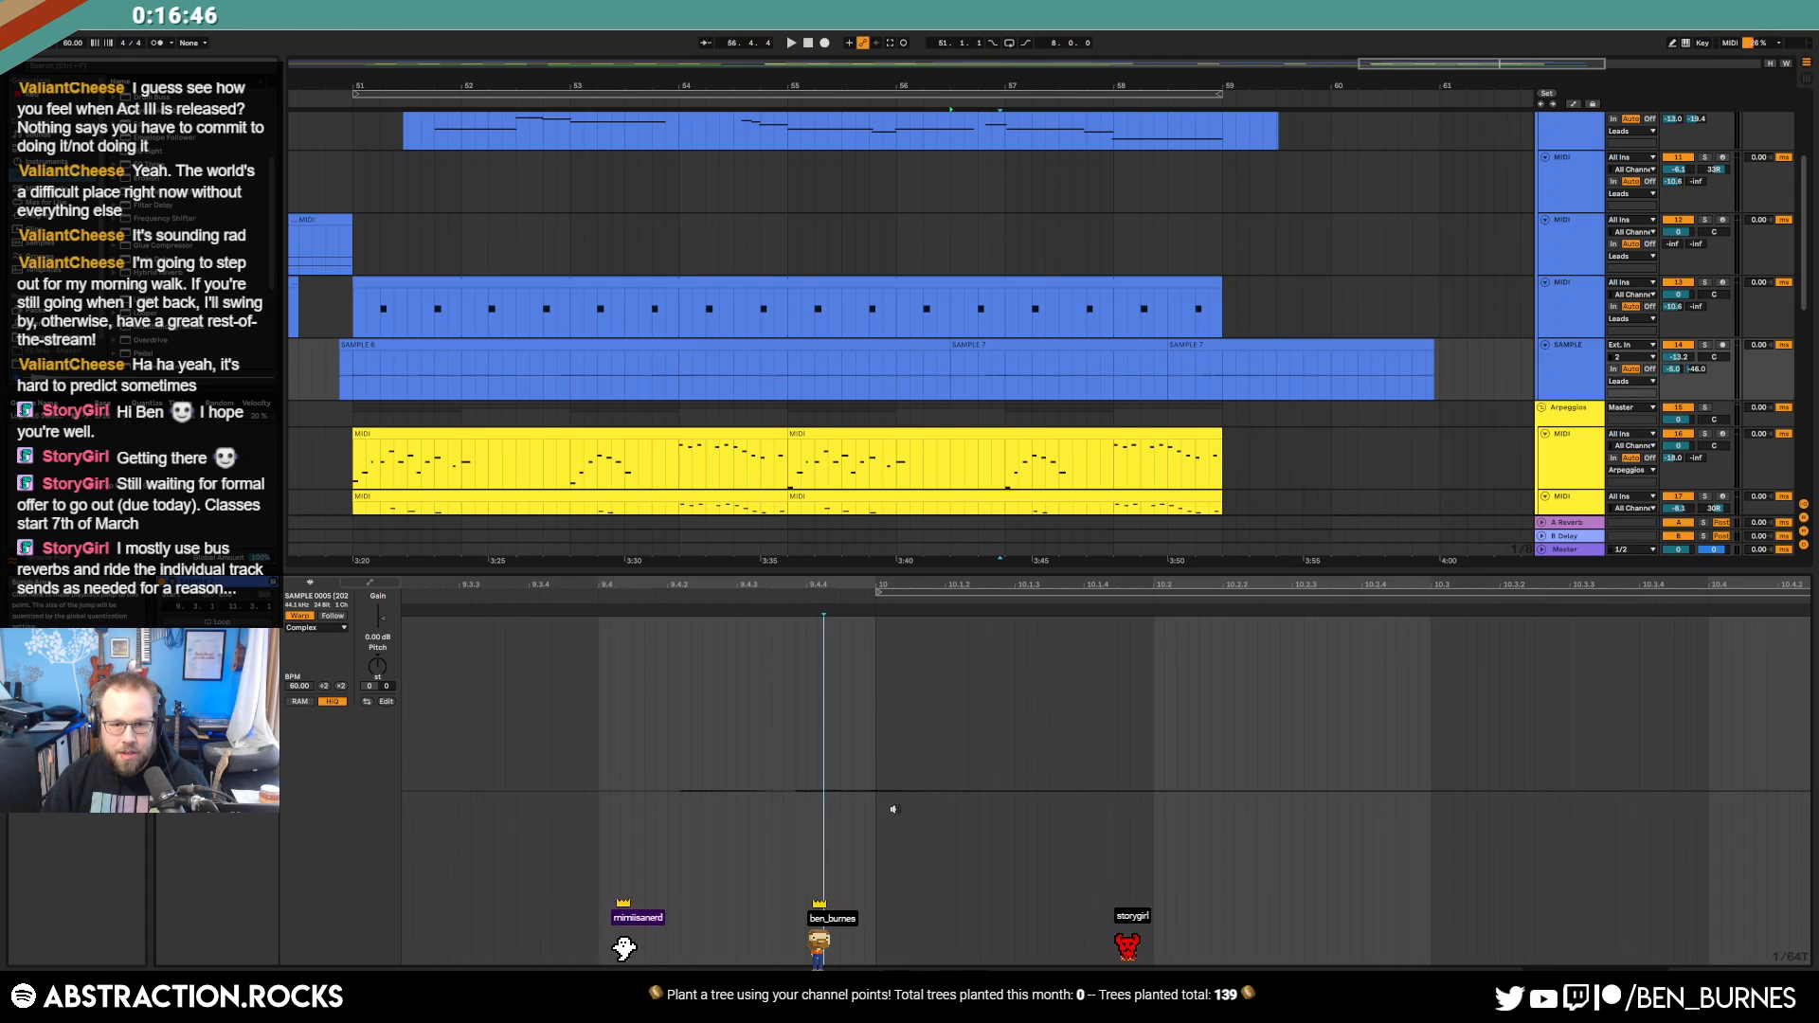
{"action": "left_click", "coordinate": [689, 623]}
{"action": "double_click", "coordinate": [680, 611]}
{"action": "left_click_drag", "start_coordinate": [683, 611], "coordinate": [707, 608]}
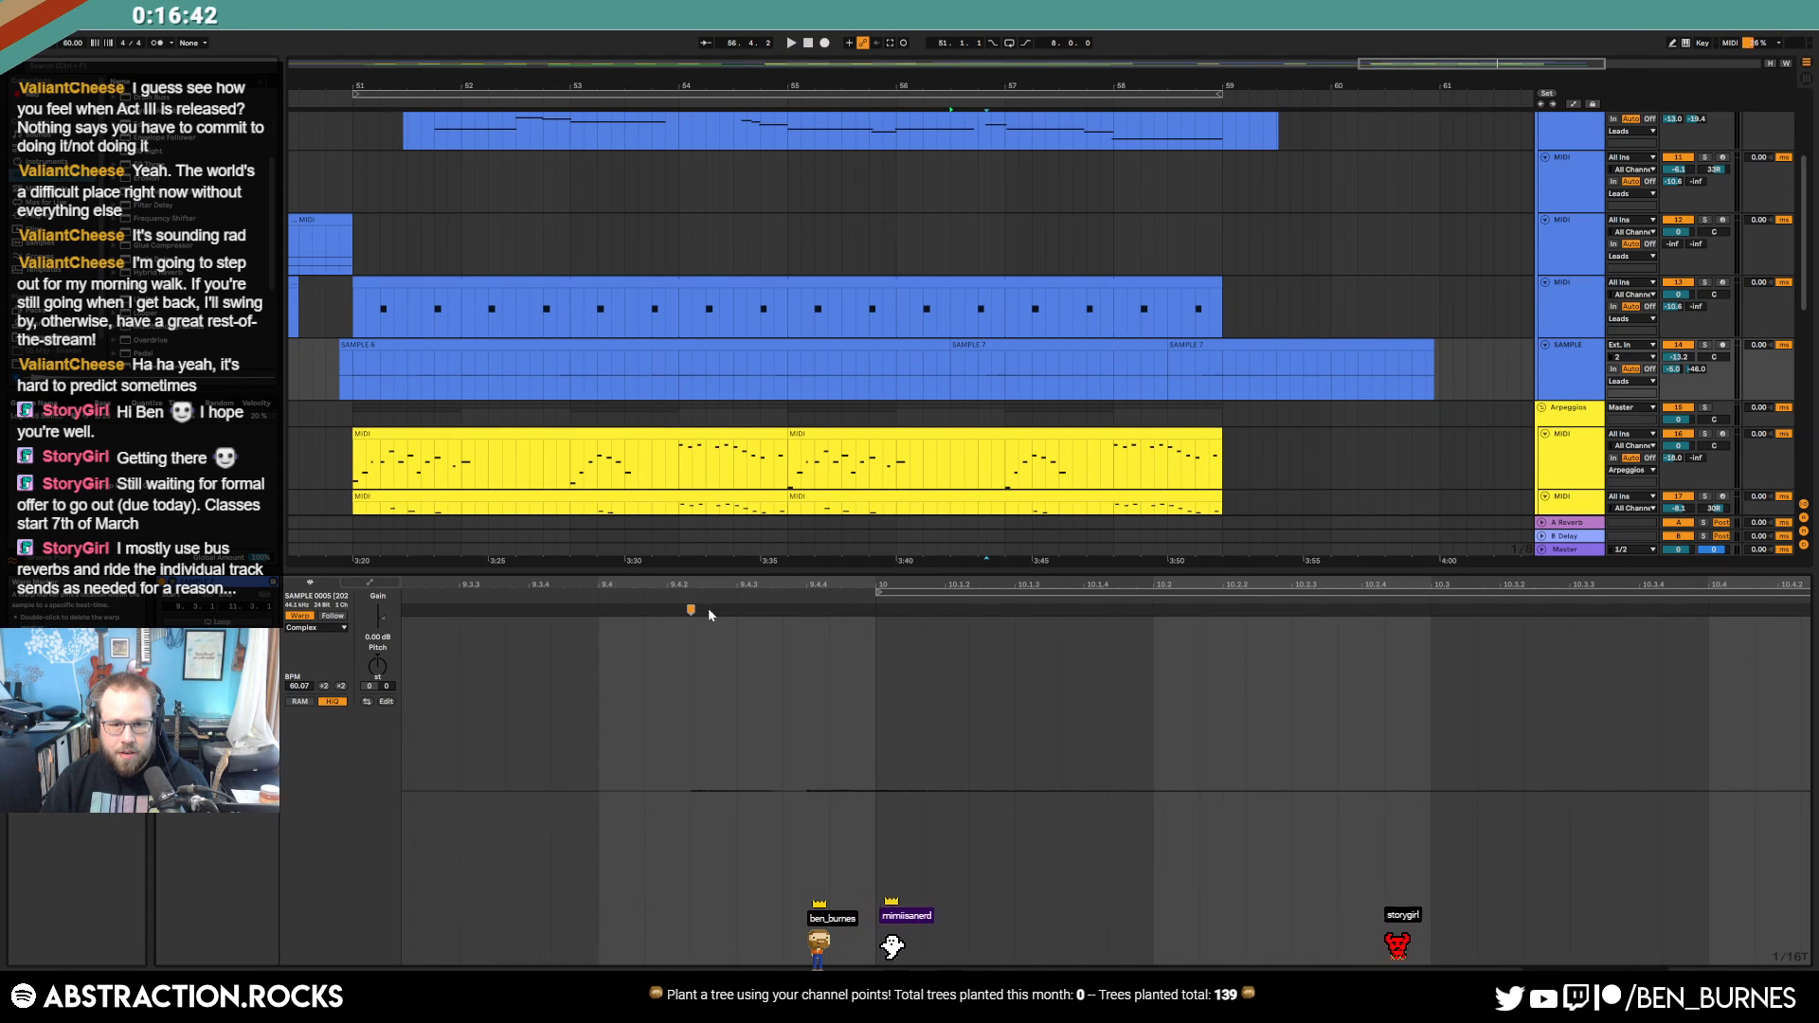
Warp the next two guitar notes onto the last triplet before bar 10 and onto bar 10, and play the result.
{"action": "double_click", "coordinate": [810, 611]}
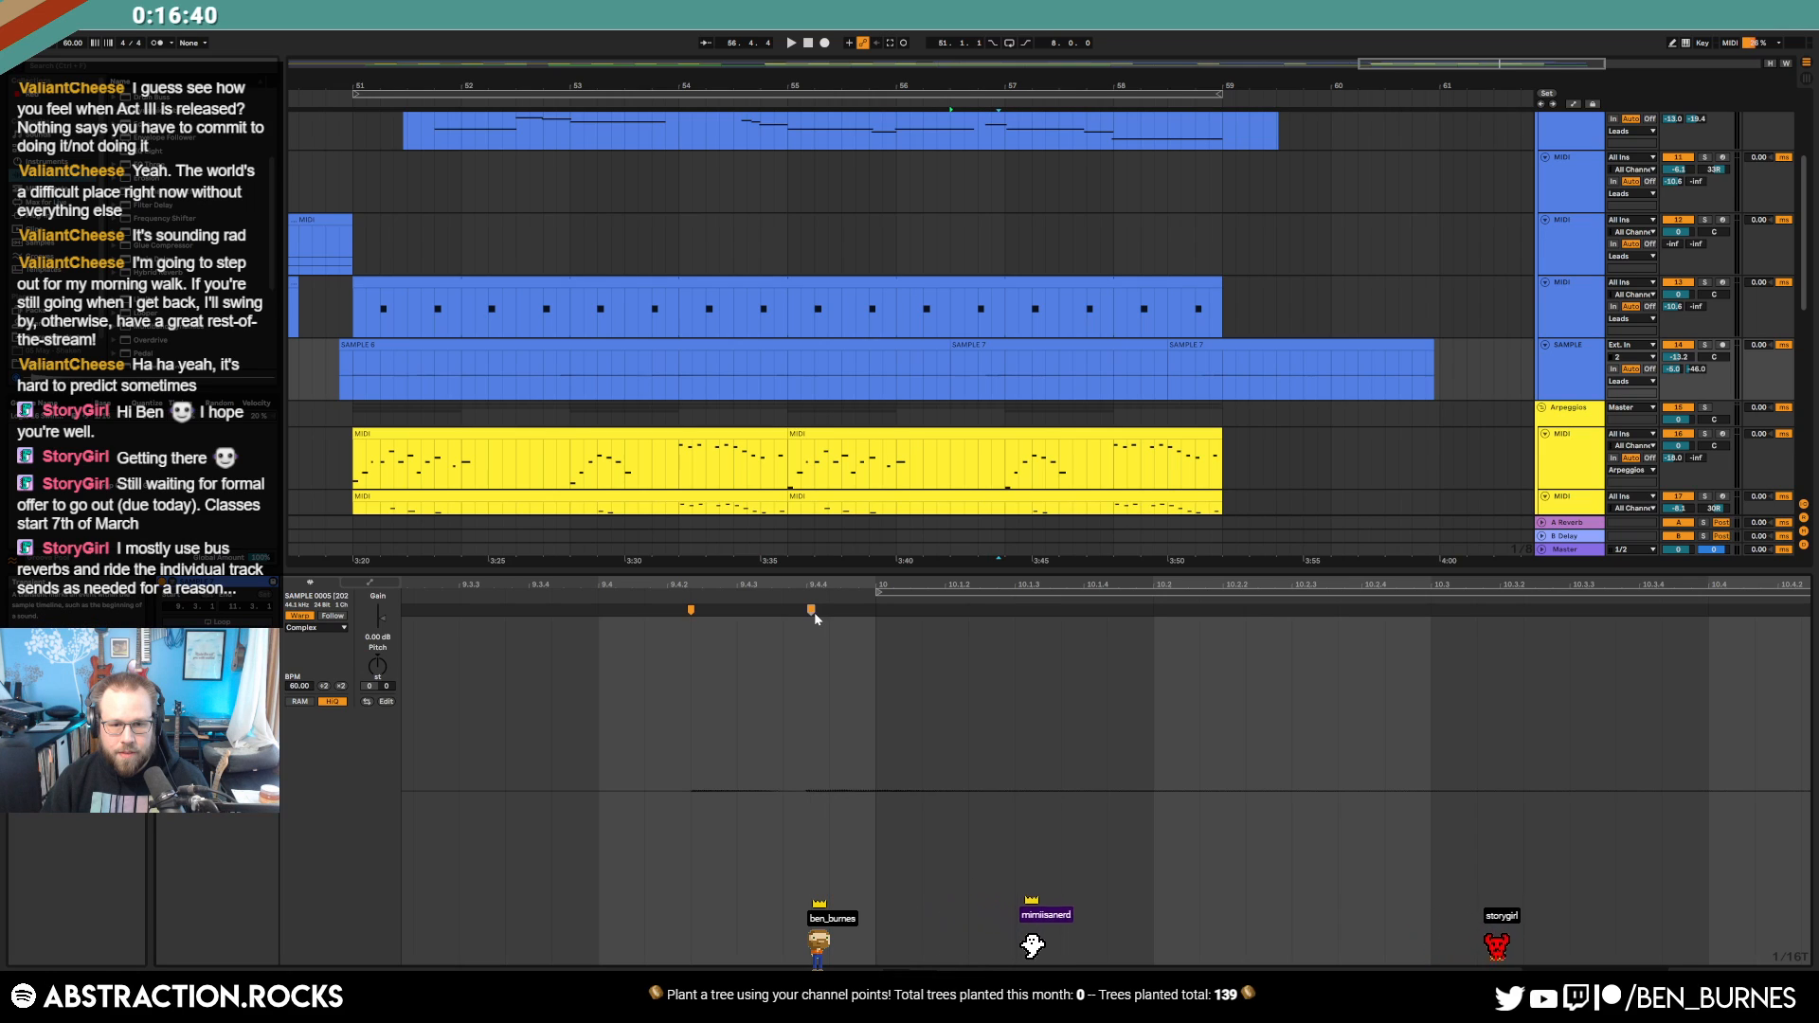
{"action": "left_click_drag", "start_coordinate": [797, 610], "coordinate": [876, 609]}
{"action": "double_click", "coordinate": [854, 609]}
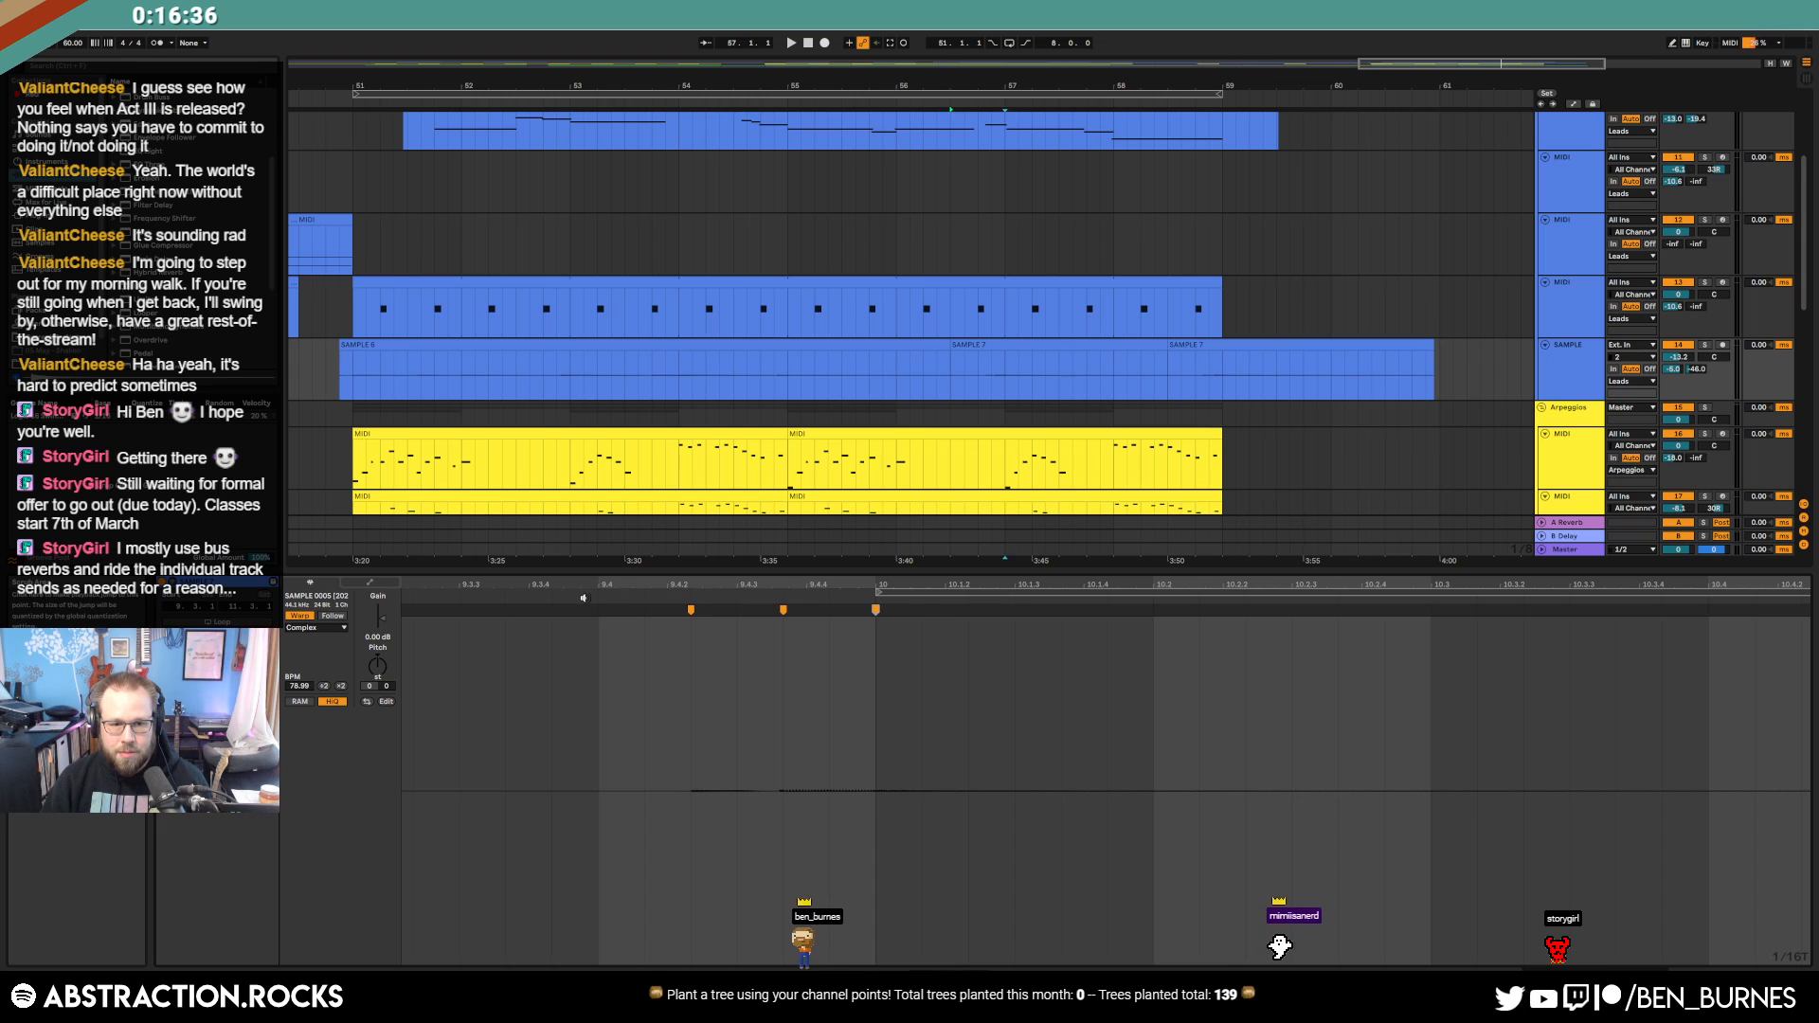
{"action": "key", "text": "space"}
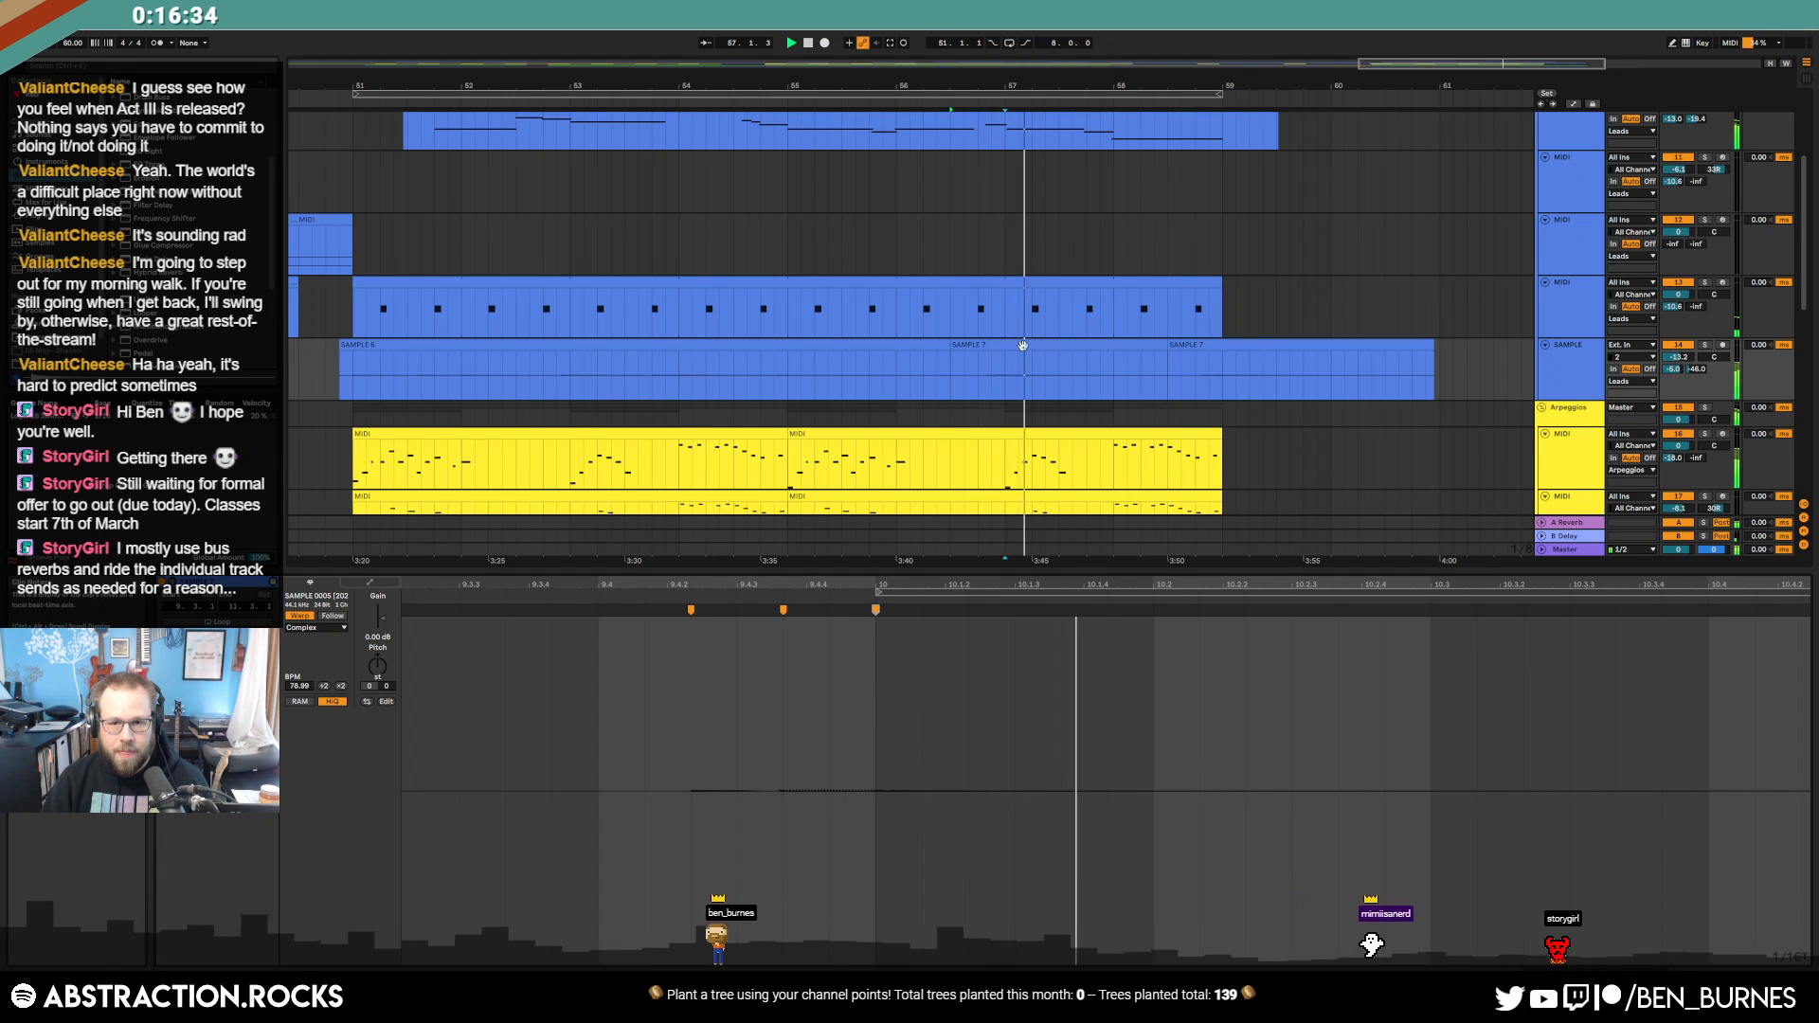
Duplicate the warped guitar clip over the clip that follows it and delete the leftover piece at its end.
{"action": "left_click", "coordinate": [980, 345]}
{"action": "key", "text": "ctrl+d"}
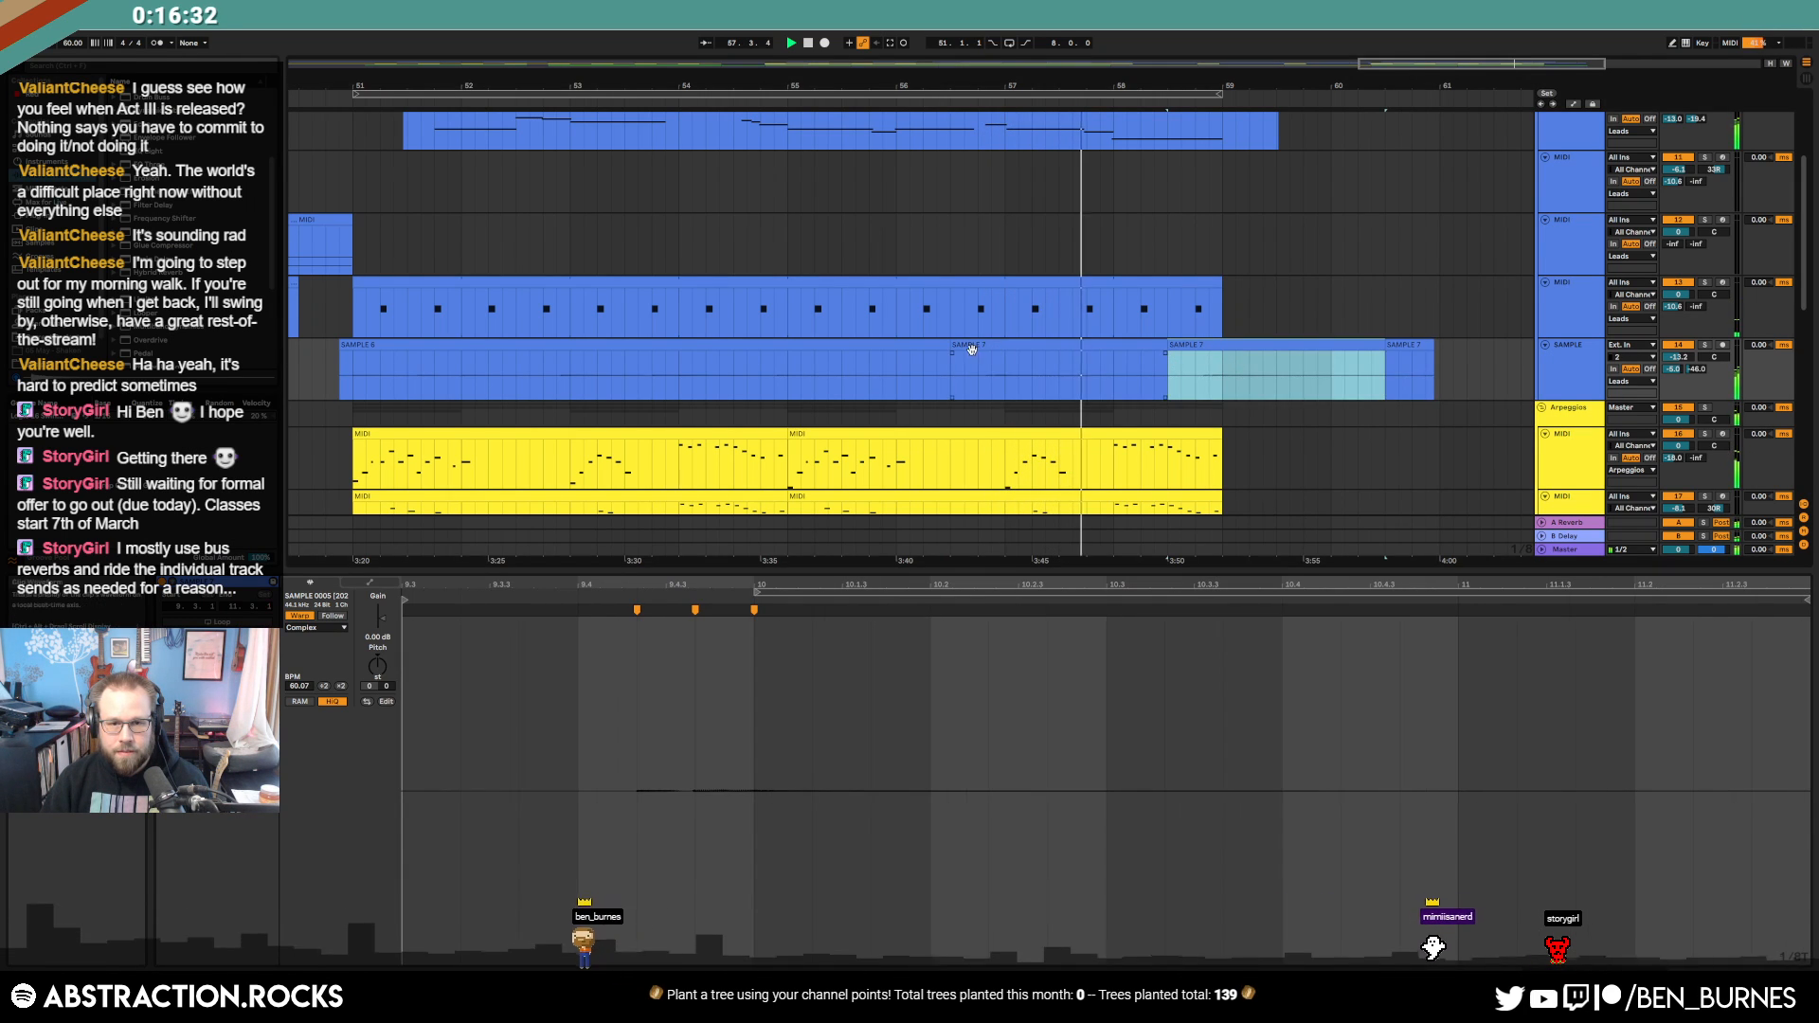
{"action": "left_click", "coordinate": [1386, 357]}
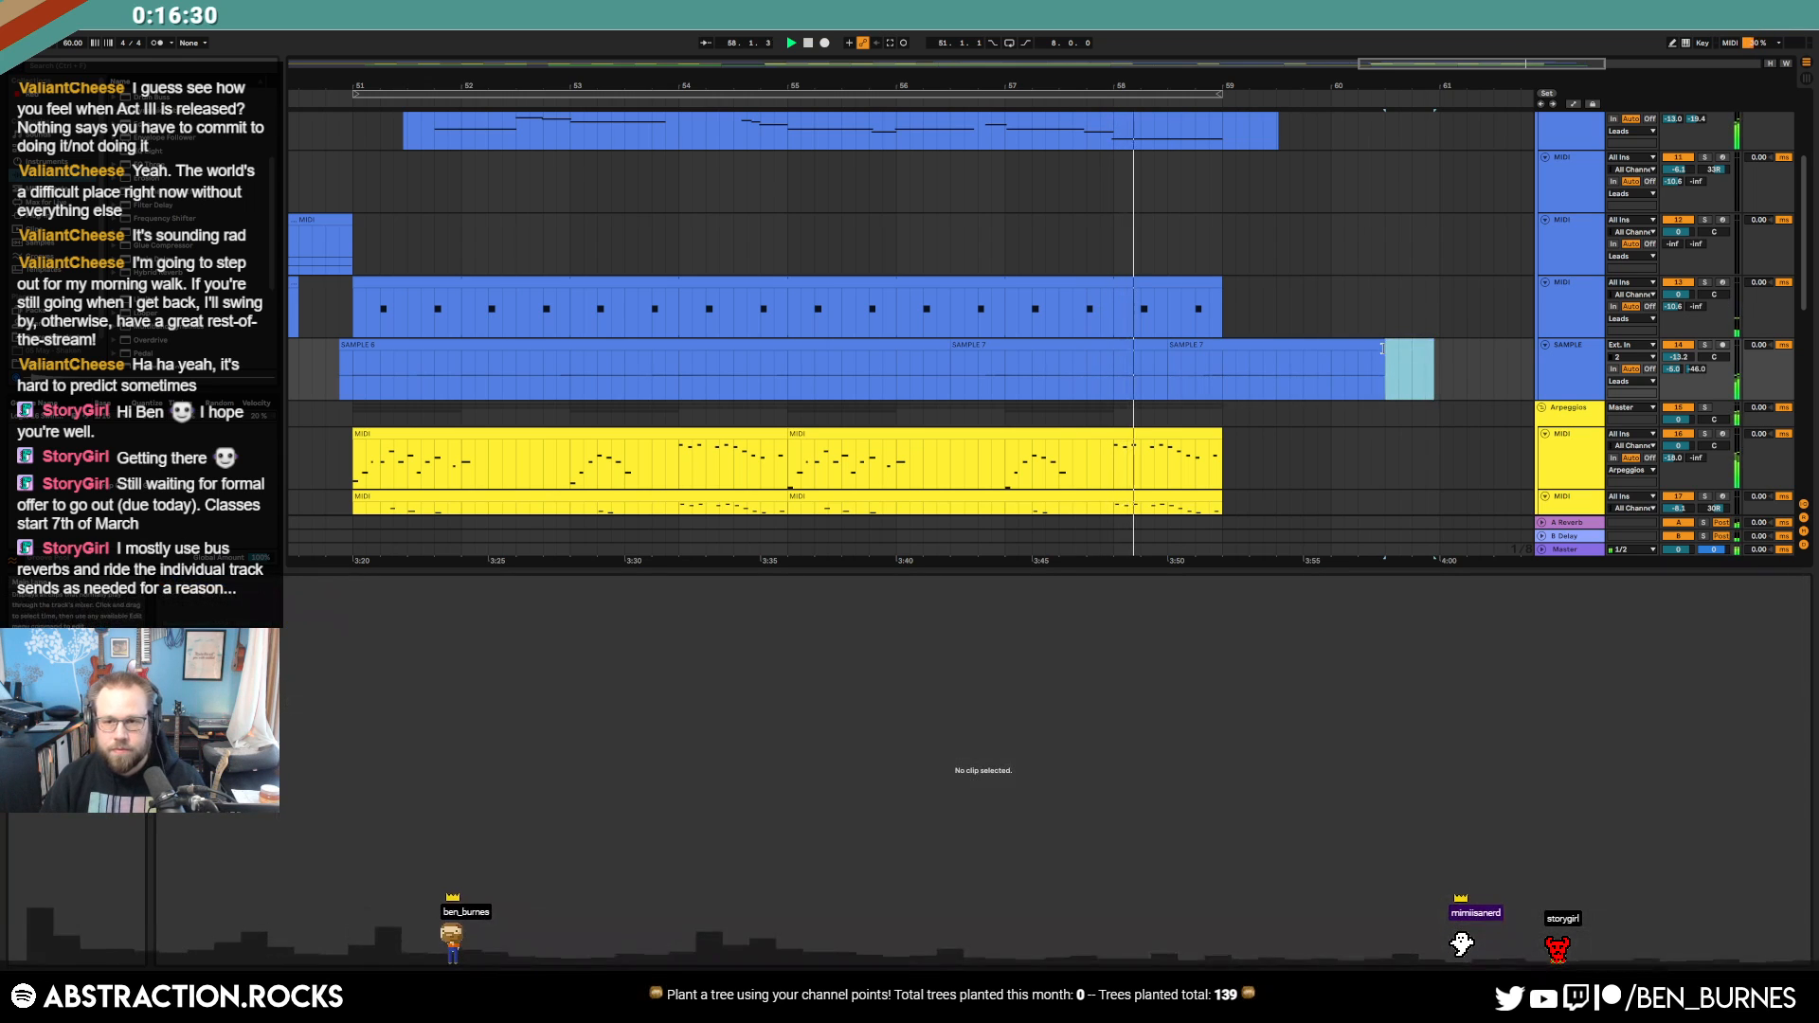
Fade out the last guitar sample clip from shortly after bar 59 to the clip's end and return to the device view.
{"action": "left_click", "coordinate": [1382, 350]}
{"action": "left_click_drag", "start_coordinate": [1382, 354], "coordinate": [1250, 358]}
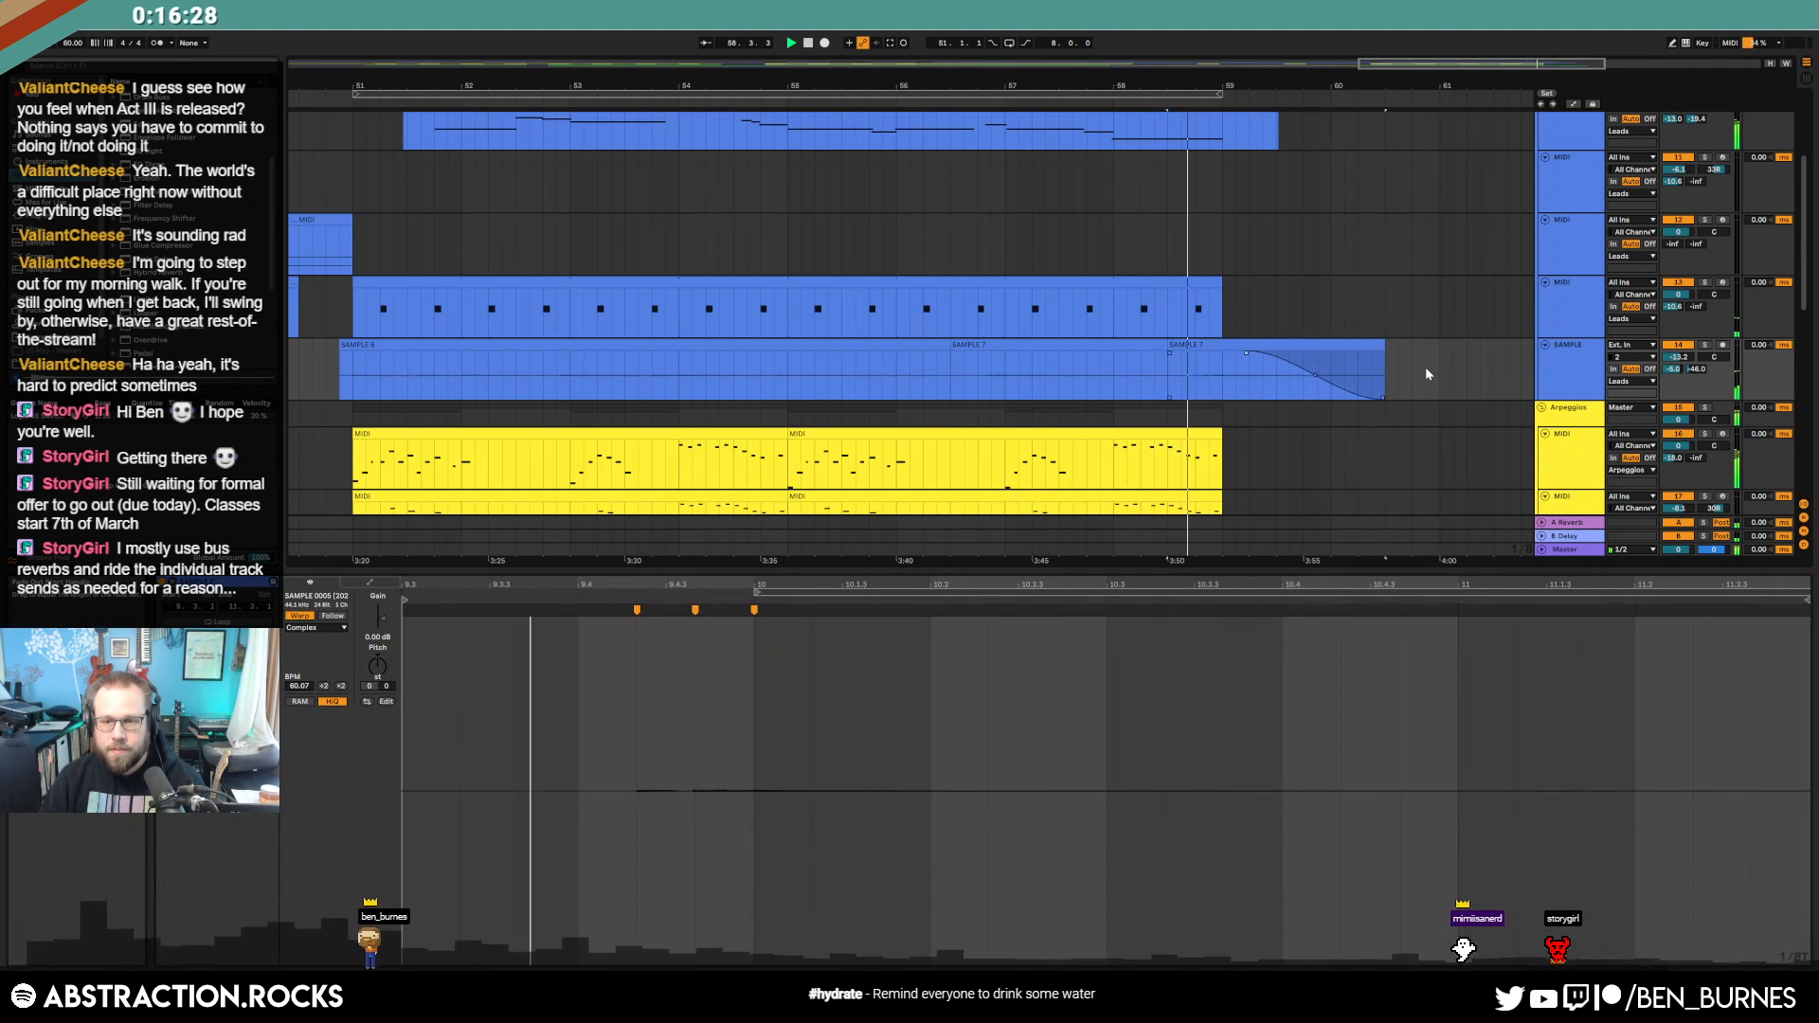
{"action": "left_click", "coordinate": [1424, 369]}
{"action": "key", "text": "shift+Tab"}
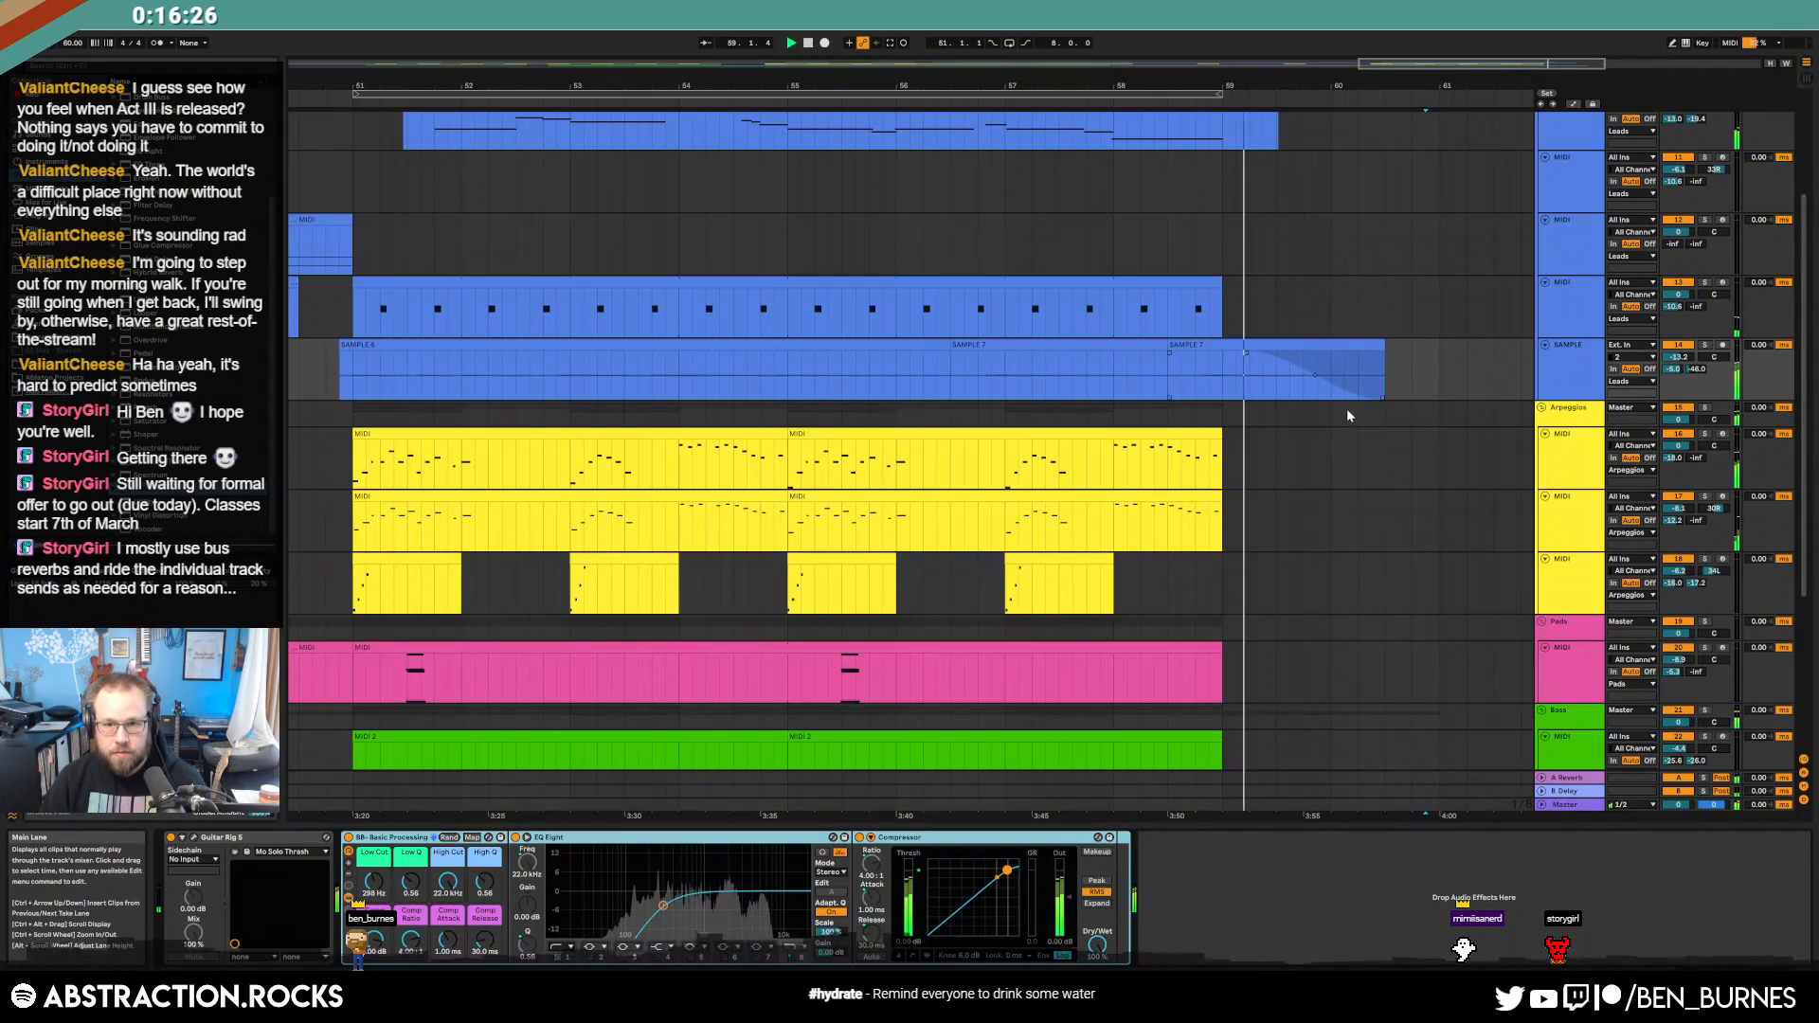
Lengthen the bar 55 clips on the two upper arpeggio tracks to about half a beat past bar 59.
{"action": "scroll", "coordinate": [1346, 411], "scroll_direction": "down", "scroll_amount": 3}
{"action": "left_click_drag", "start_coordinate": [1221, 391], "coordinate": [1235, 392]}
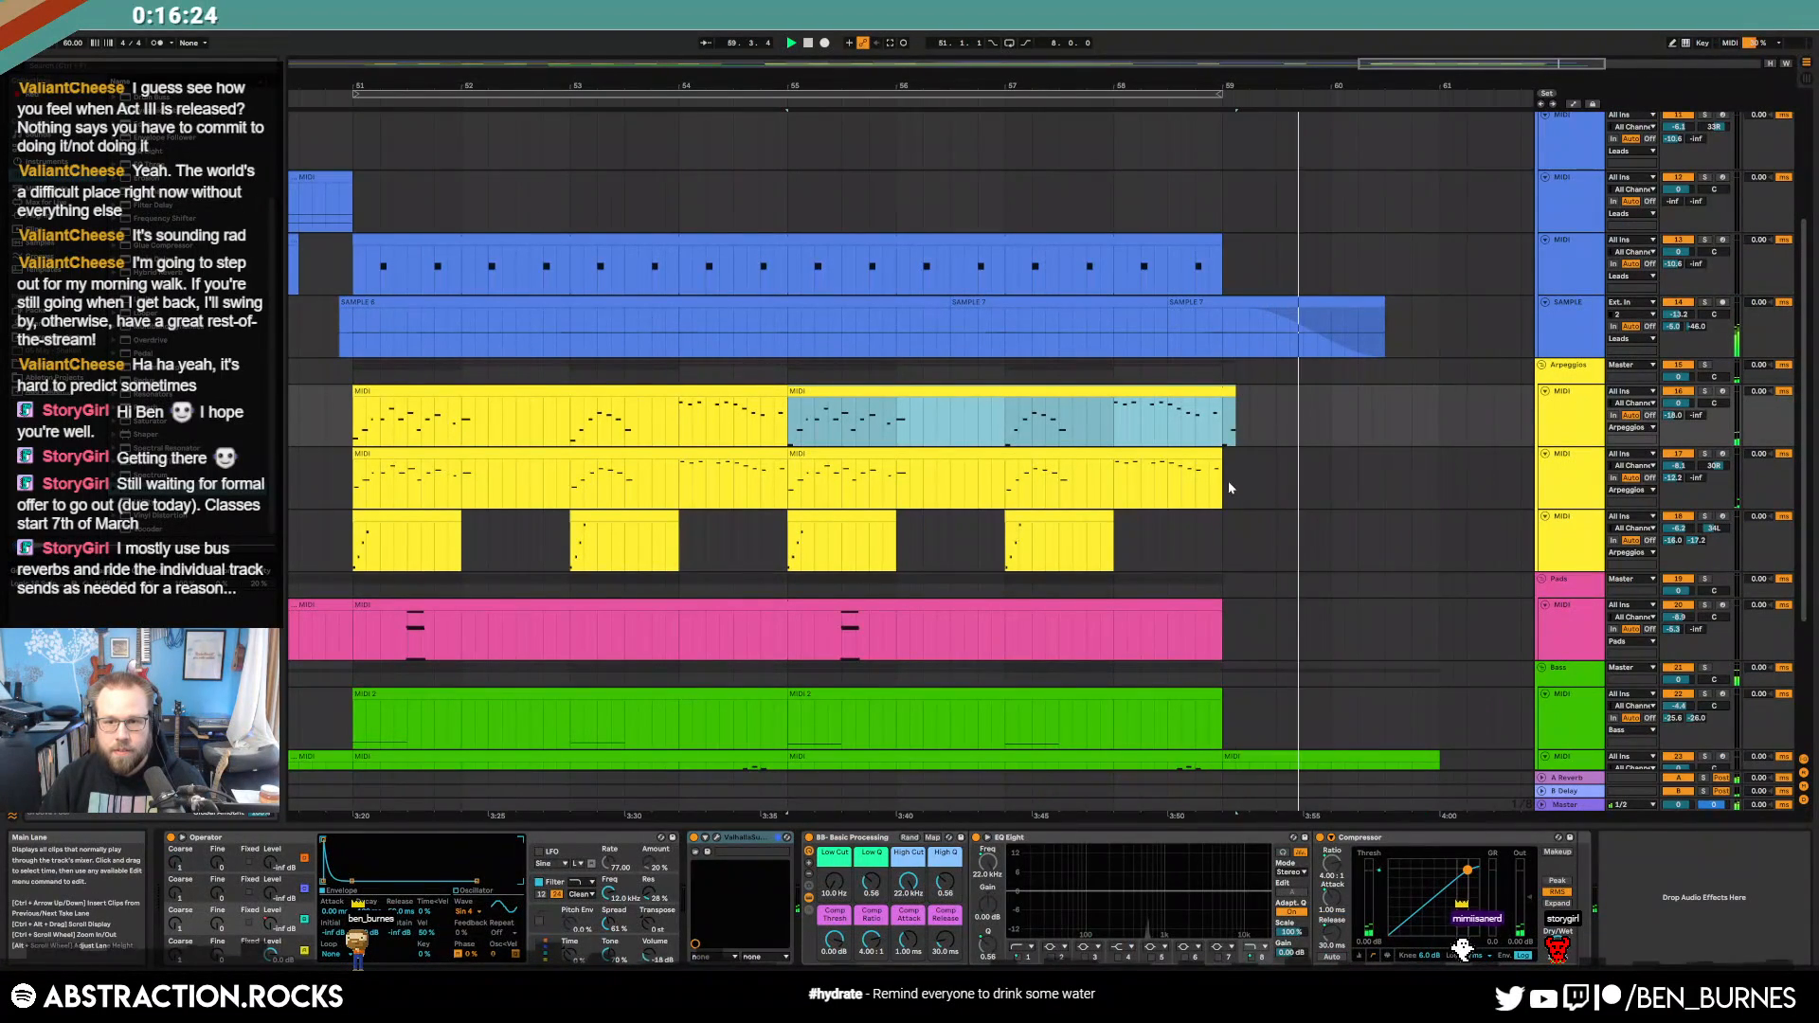
{"action": "left_click_drag", "start_coordinate": [1228, 486], "coordinate": [1235, 486]}
Split the upper arpeggio track's clip at bar 58 and show the new end clip's notes.
{"action": "left_click_drag", "start_coordinate": [1118, 423], "coordinate": [1235, 420]}
{"action": "key", "text": "ctrl+e"}
{"action": "key", "text": "shift+Tab"}
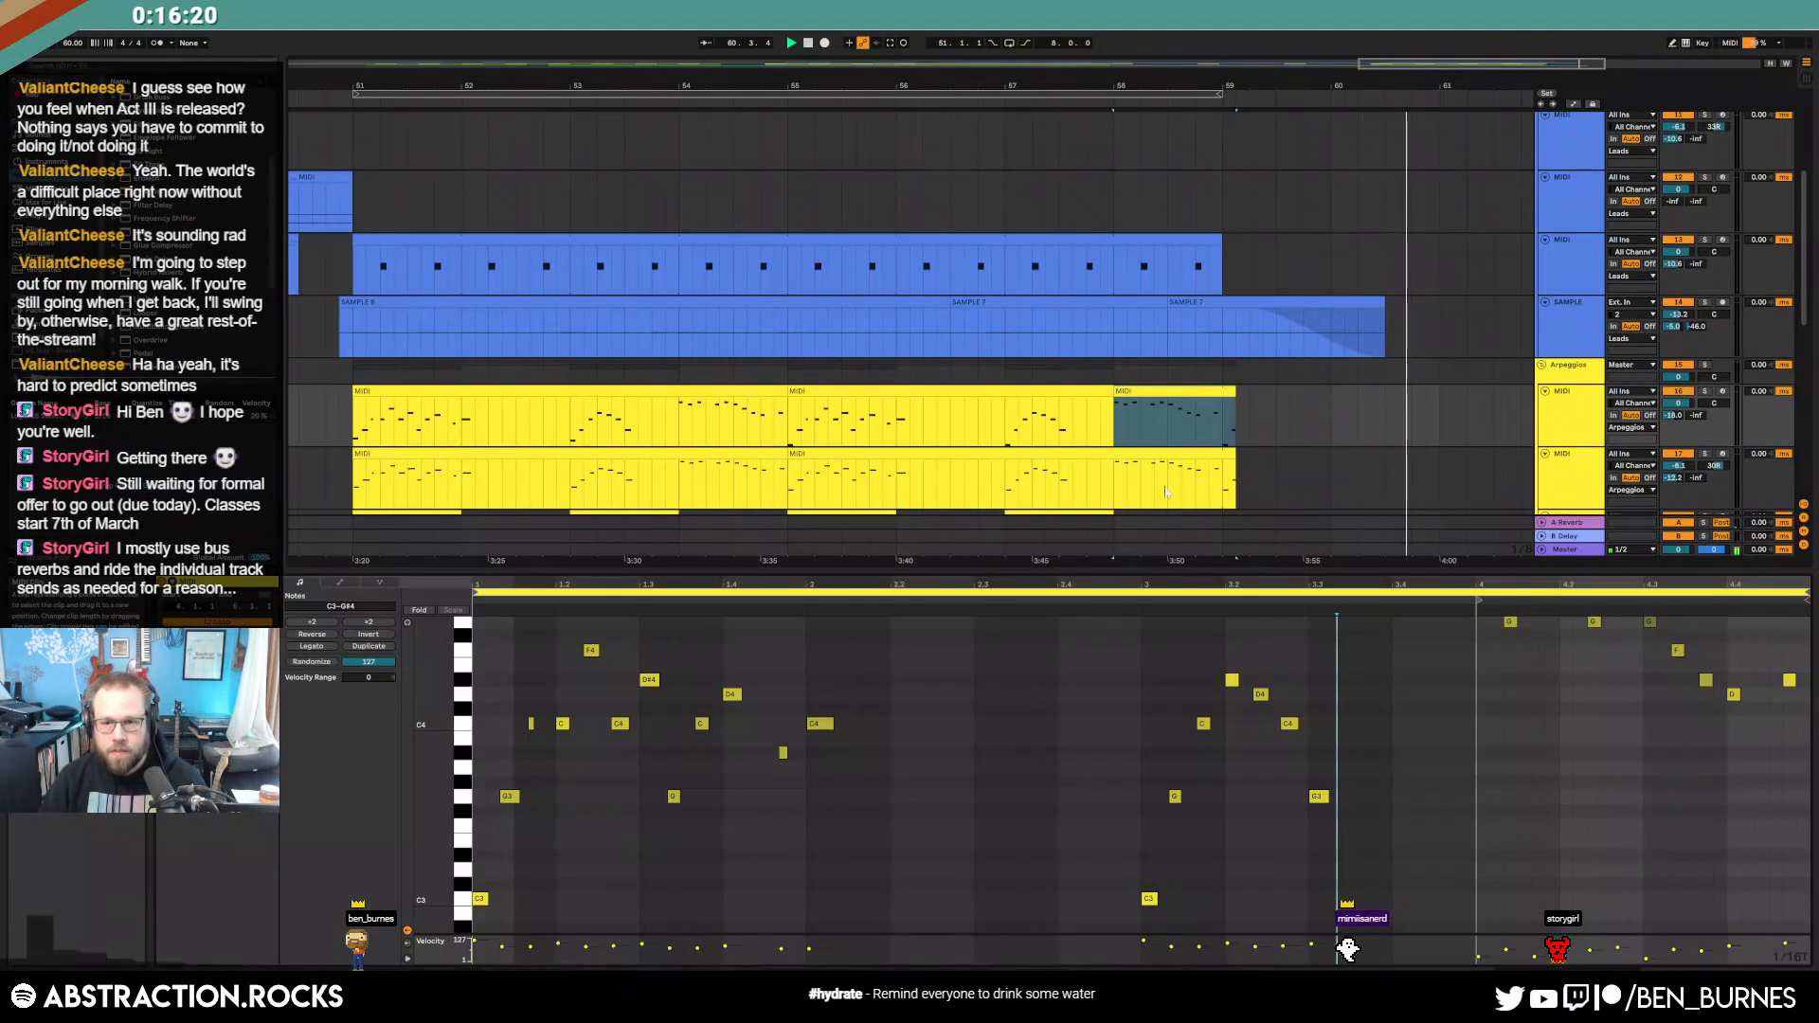
{"action": "scroll", "coordinate": [1377, 419], "scroll_direction": "down", "scroll_amount": 3}
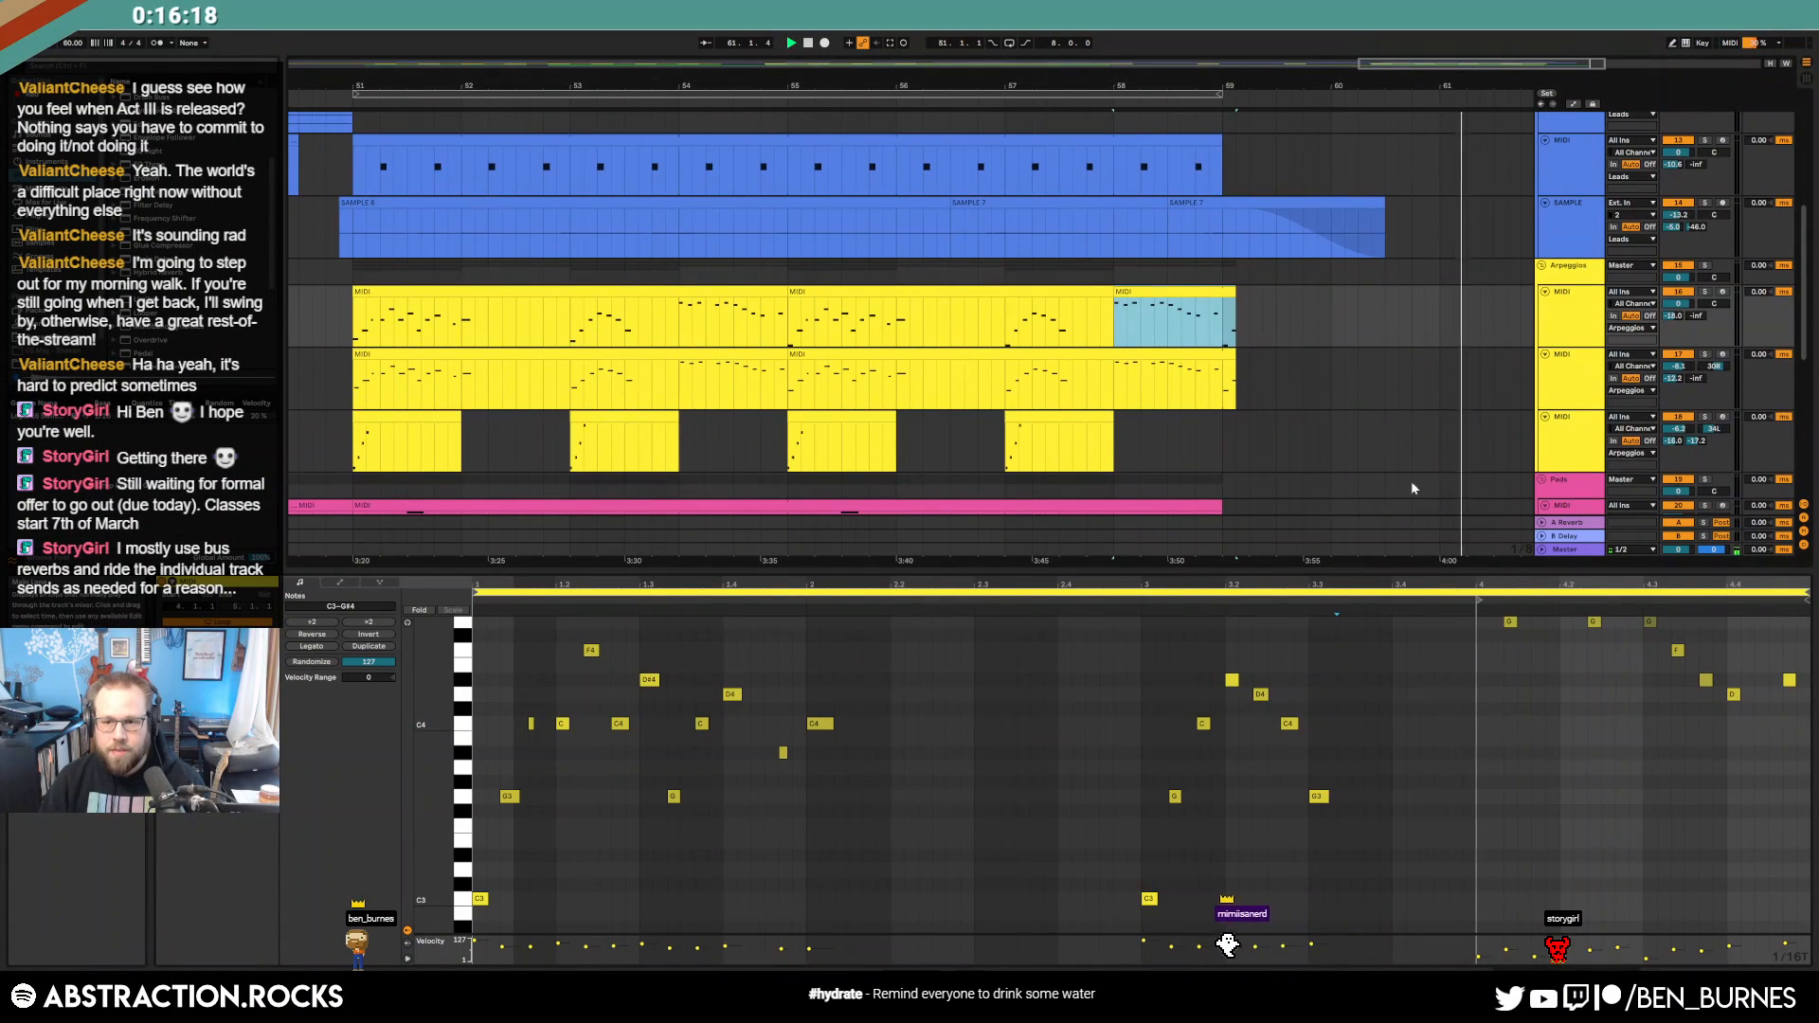
Try to raise the D4 note near the end of the upper arpeggio clip by an octave.
{"action": "left_click", "coordinate": [1732, 694]}
{"action": "key", "text": "shift+Up"}
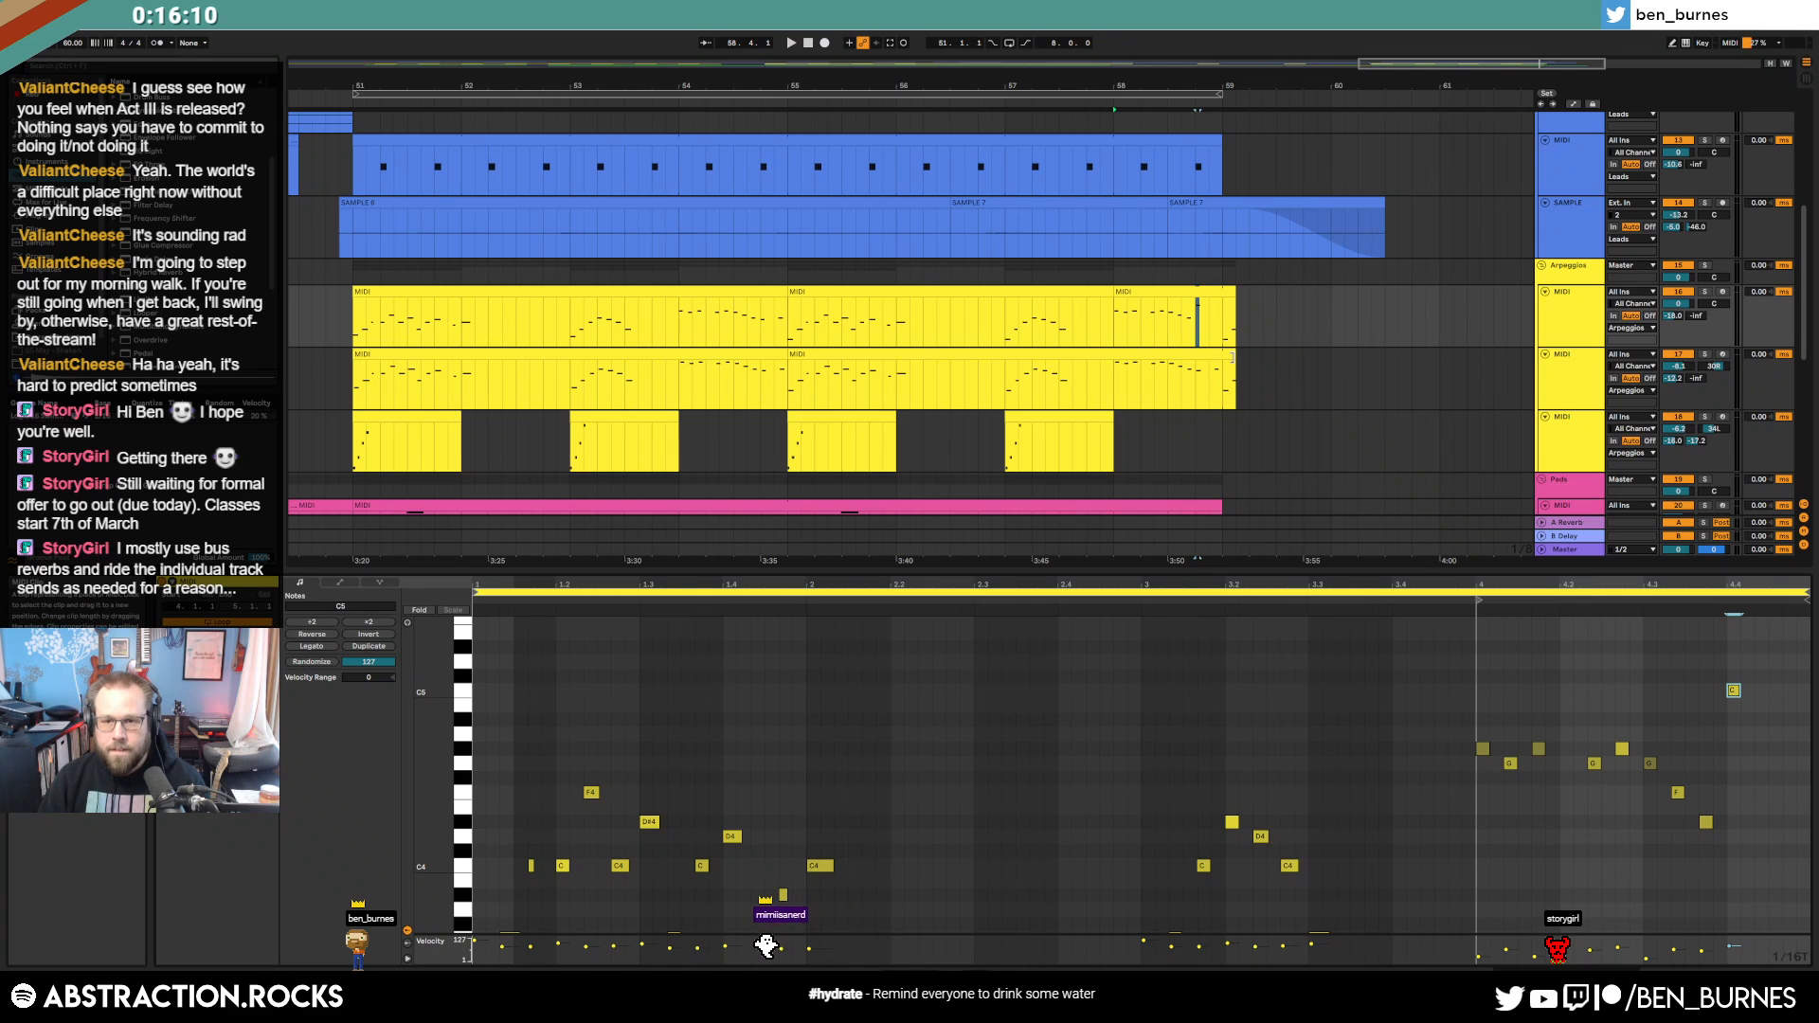
{"action": "key", "text": "Up"}
{"action": "key", "text": "Up"}
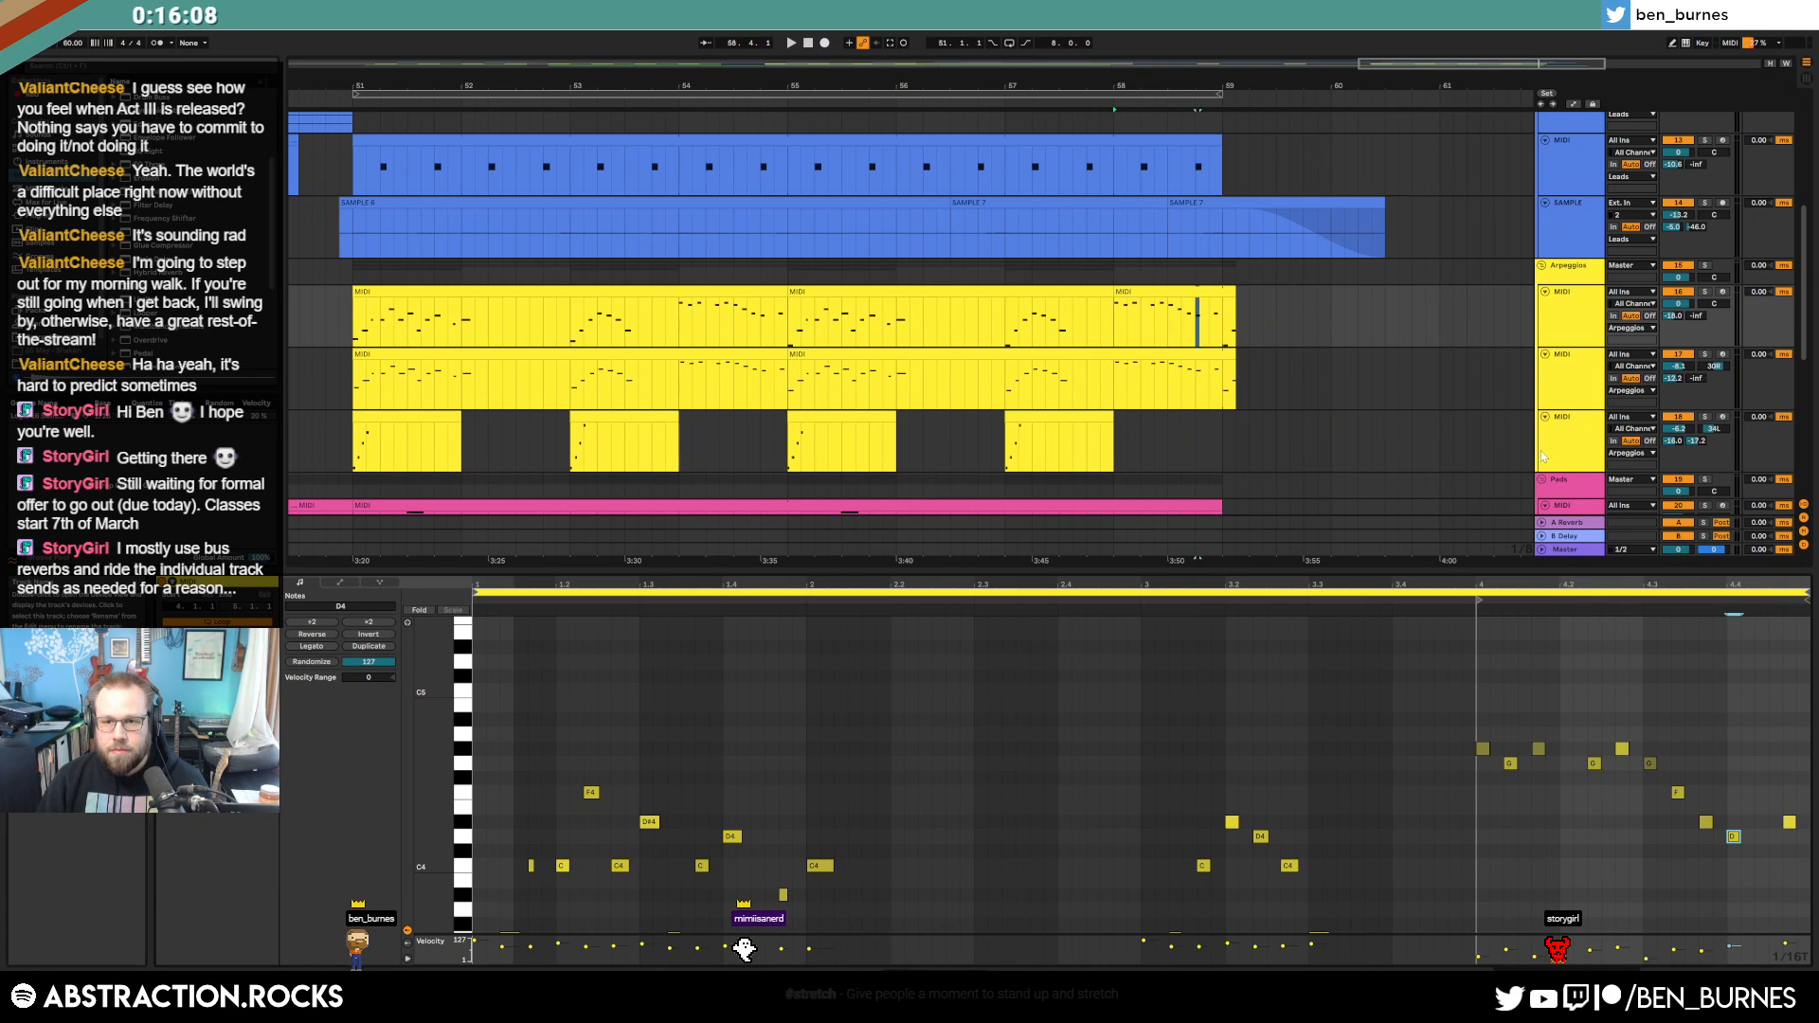
Consolidate the upper arpeggio track's bar 58 clip and end it on C4 by raising the final low C an octave and deleting the trailing notes.
{"action": "left_click", "coordinate": [1193, 291]}
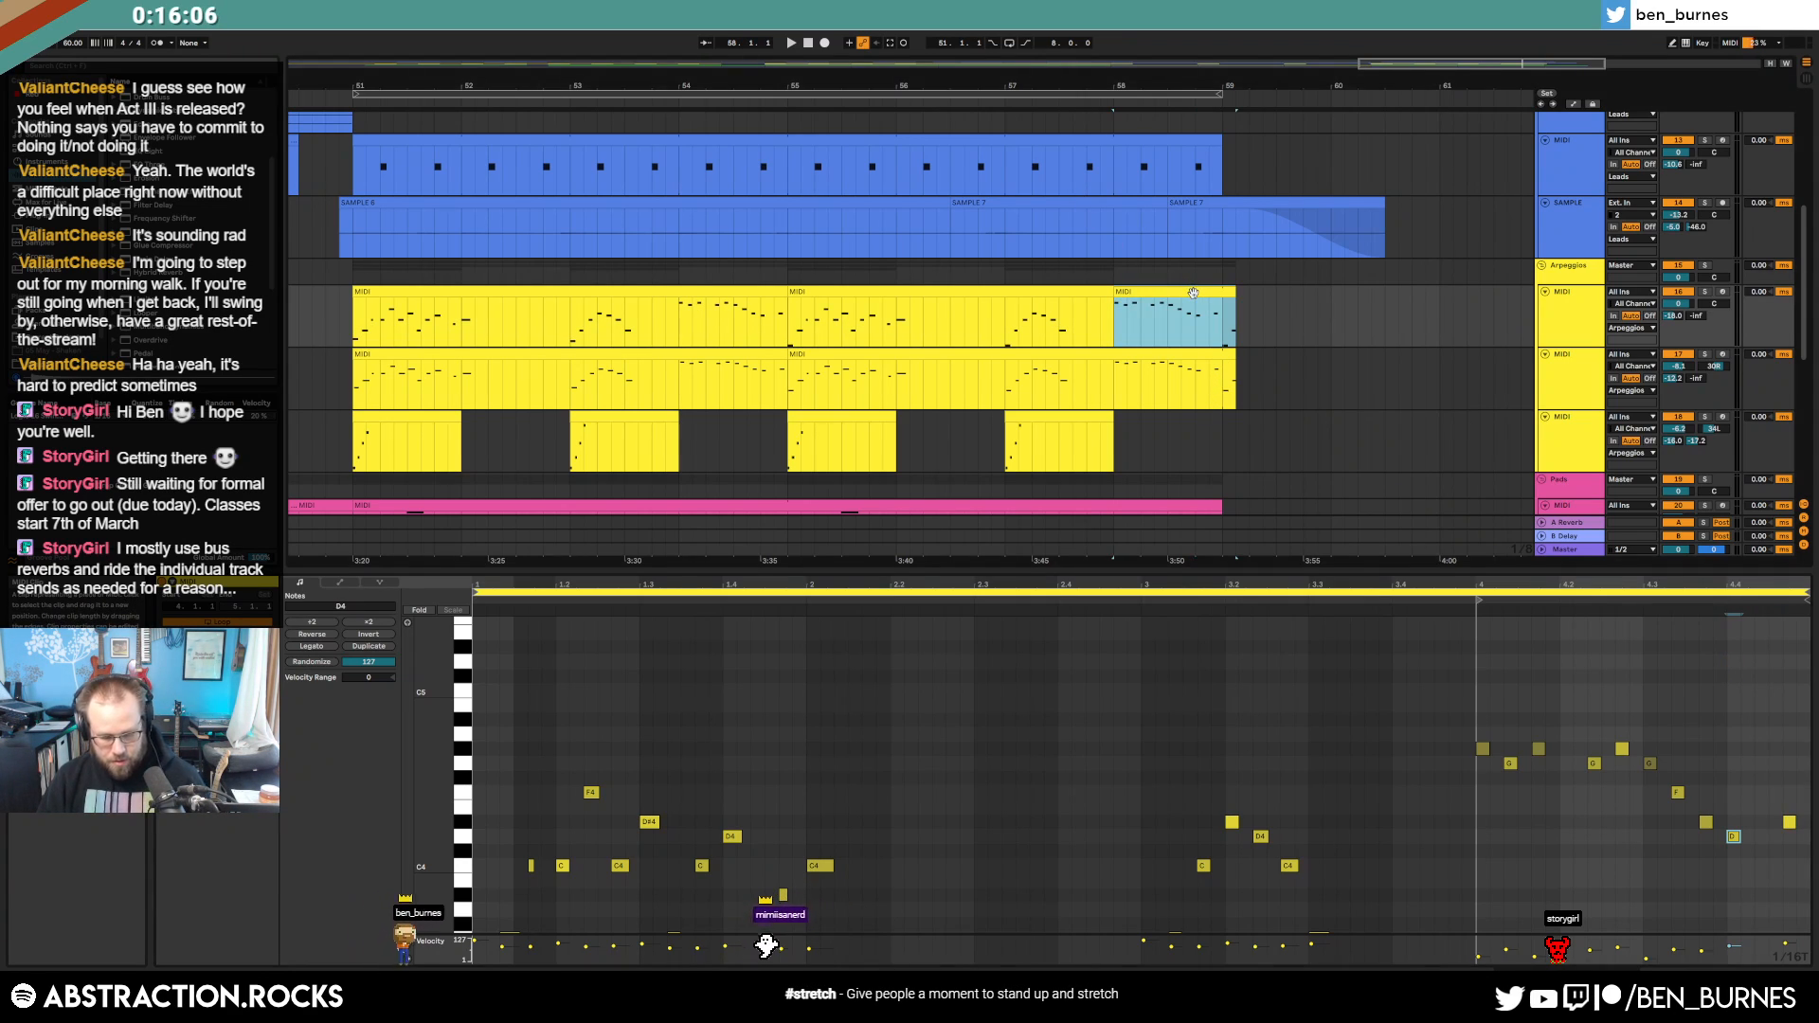
{"action": "key", "text": "ctrl+j"}
{"action": "left_click_drag", "start_coordinate": [1673, 831], "coordinate": [1701, 949]}
{"action": "key", "text": "shift+Up"}
{"action": "left_click_drag", "start_coordinate": [1744, 763], "coordinate": [1792, 881]}
{"action": "key", "text": "Delete"}
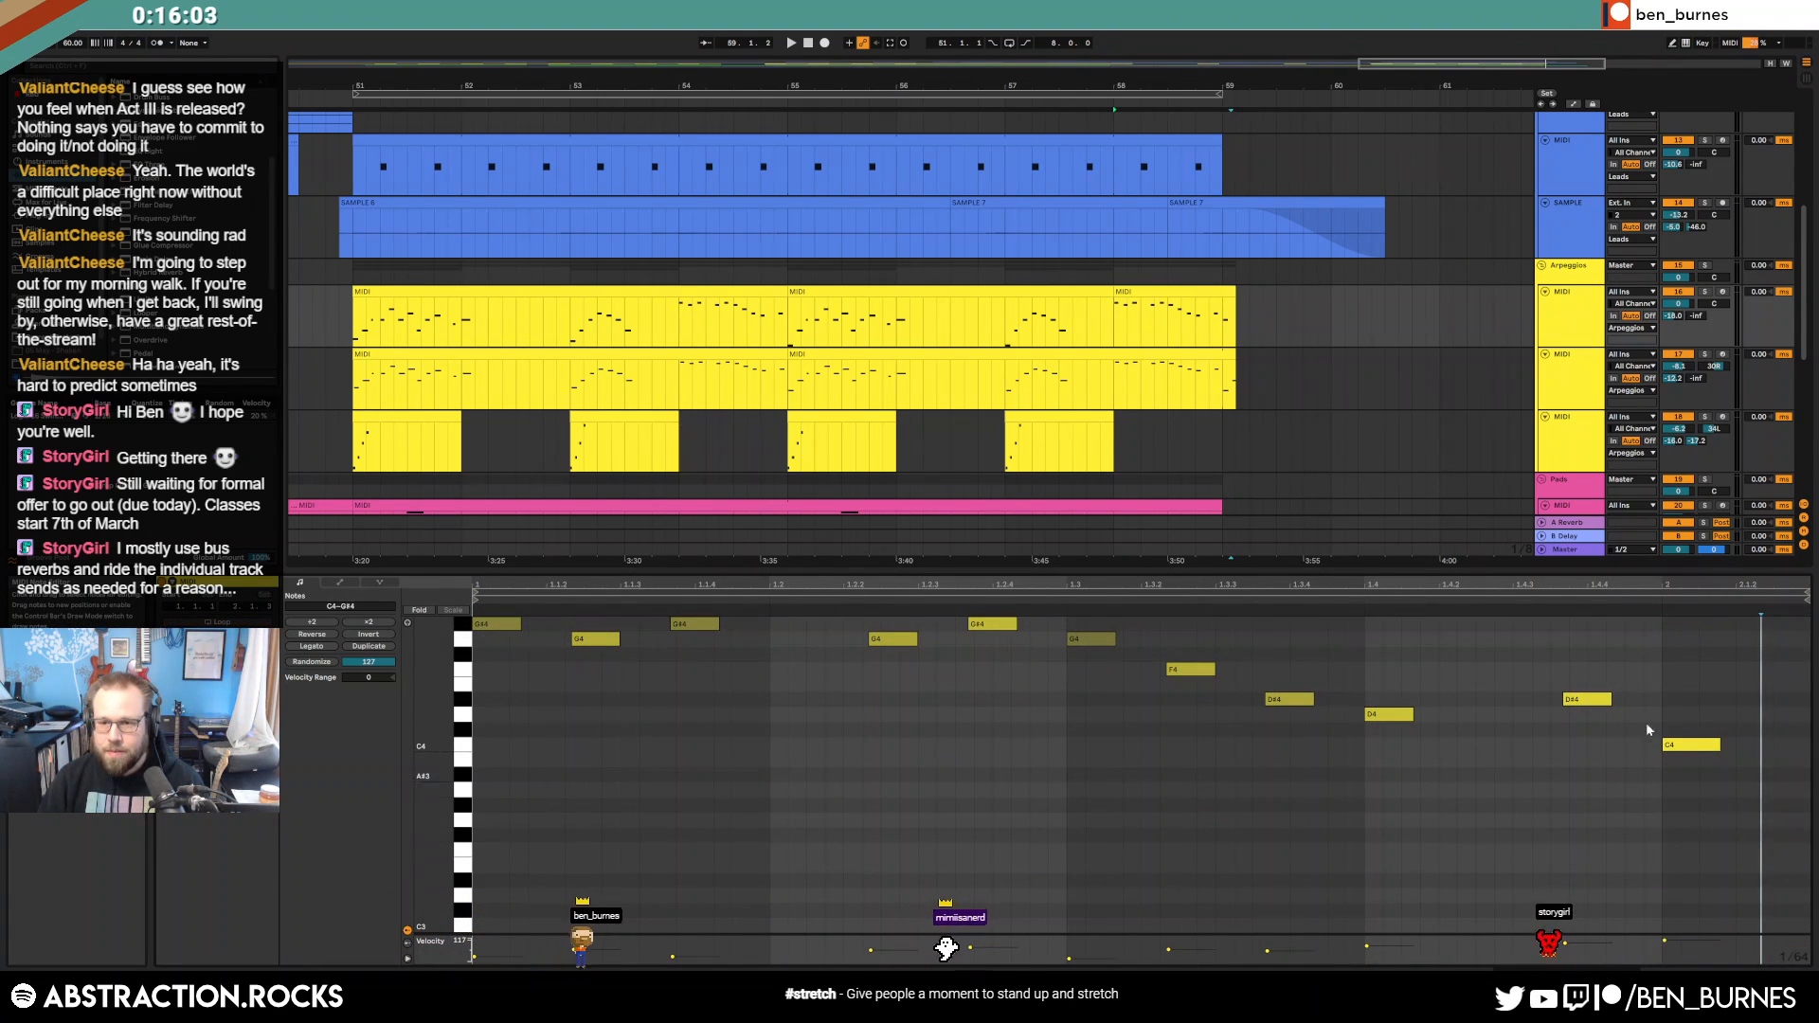
Consolidate the second arpeggio track from bar 58 to its end, raising the final low note an octave and deleting the trailing notes.
{"action": "left_click", "coordinate": [1227, 351]}
{"action": "left_click_drag", "start_coordinate": [1118, 386], "coordinate": [1238, 384]}
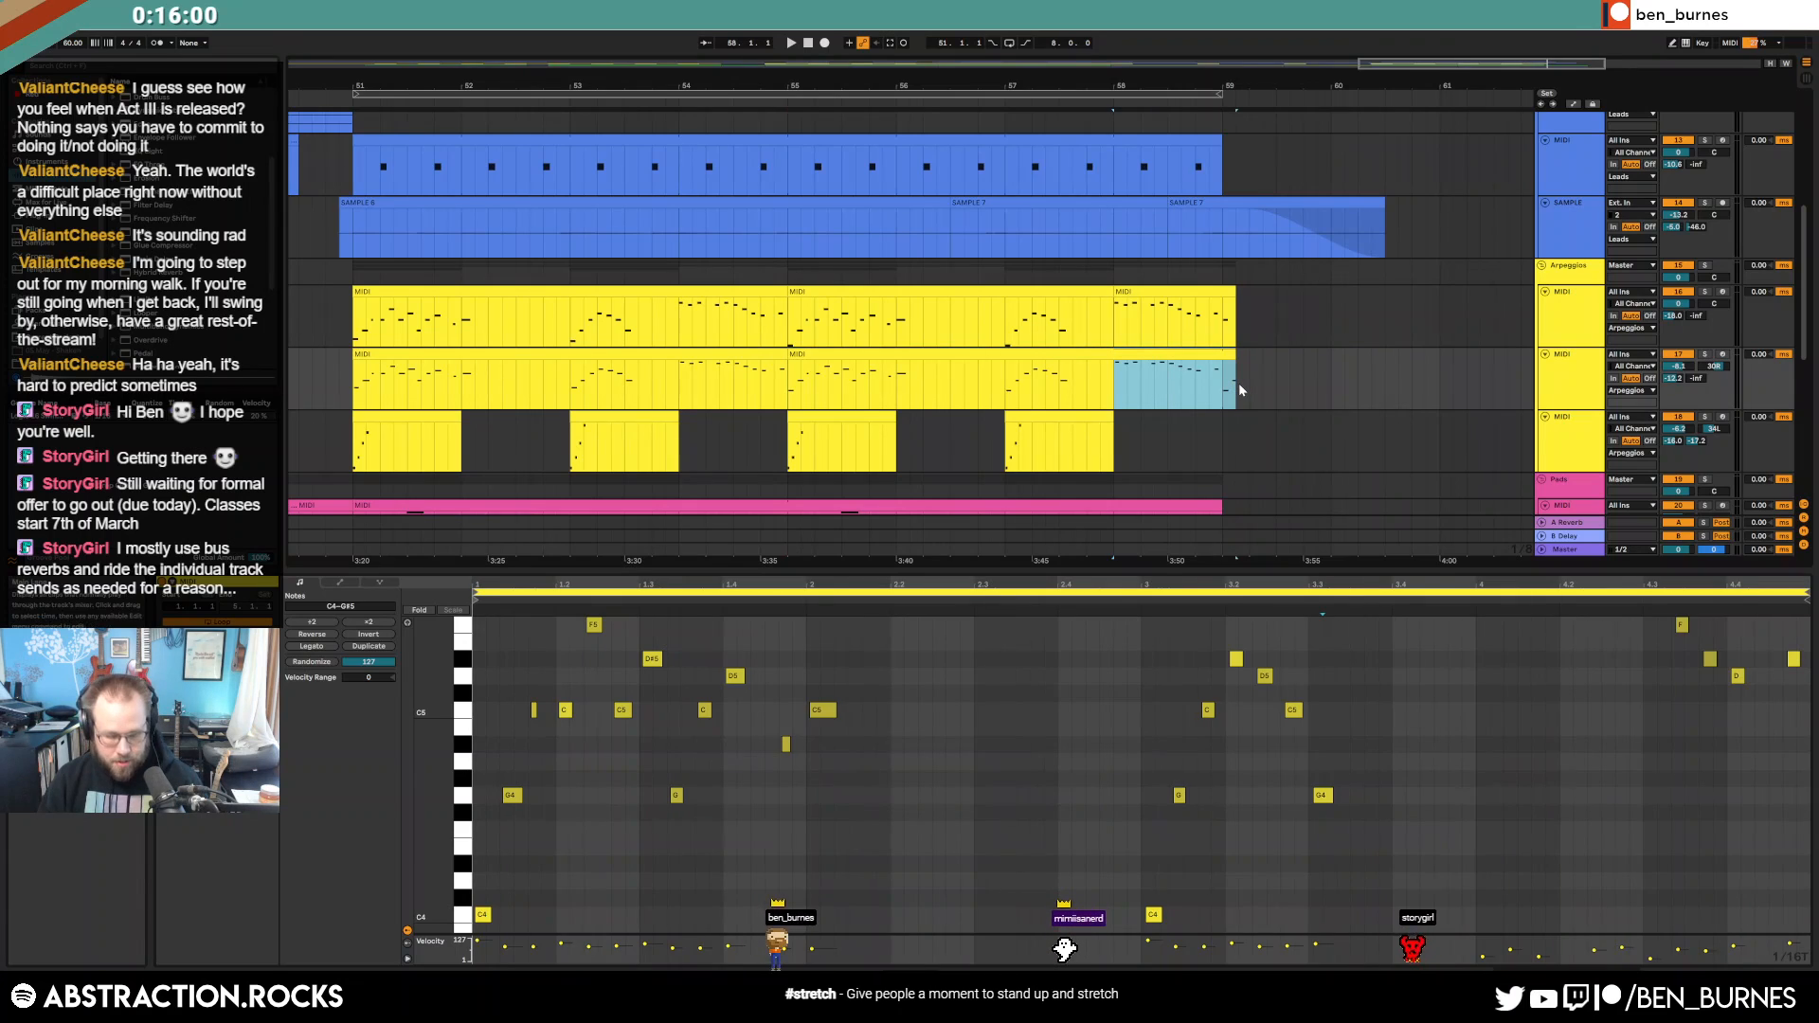
{"action": "key", "text": "ctrl+j"}
{"action": "left_click_drag", "start_coordinate": [1643, 873], "coordinate": [1697, 943]}
{"action": "key", "text": "shift+Up"}
{"action": "left_click_drag", "start_coordinate": [1786, 755], "coordinate": [1790, 906]}
{"action": "key", "text": "Delete"}
Play the ending and duplicate bar 59 of the lower bass track's clip over bar 60.
{"action": "key", "text": "space"}
{"action": "key", "text": "shift+Tab"}
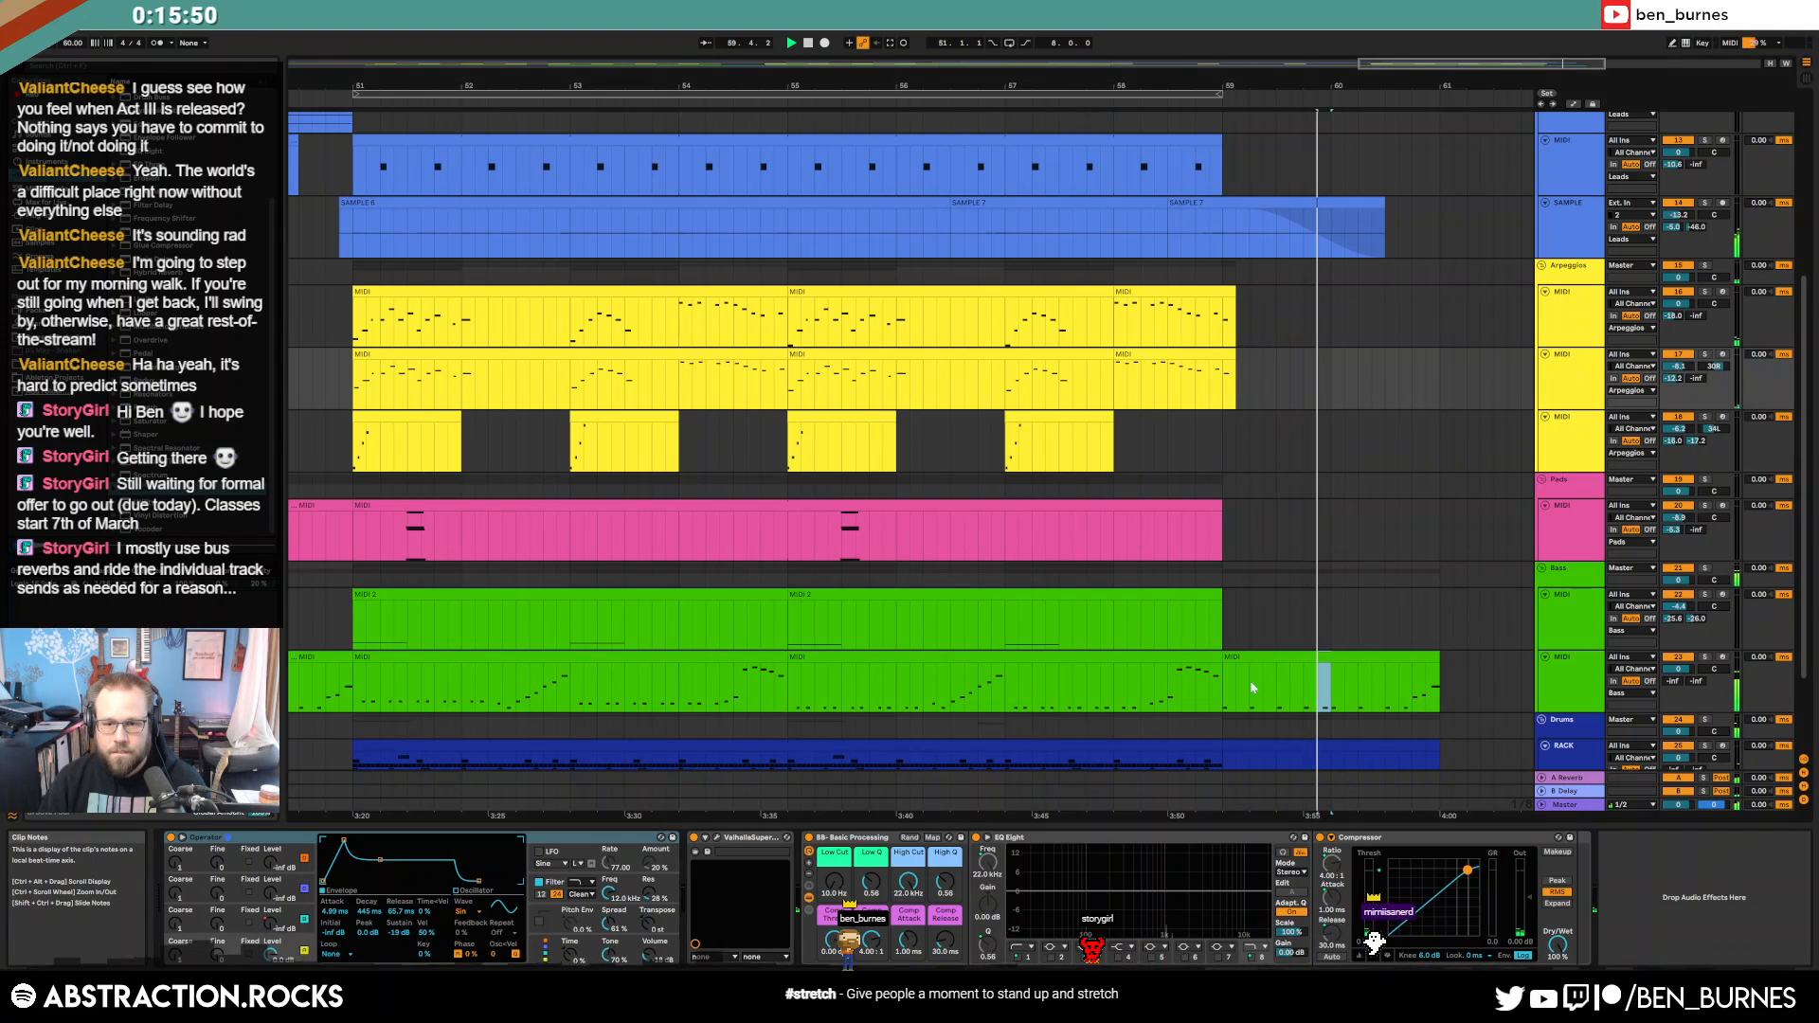
{"action": "left_click_drag", "start_coordinate": [1262, 689], "coordinate": [1228, 689]}
{"action": "key", "text": "ctrl+d"}
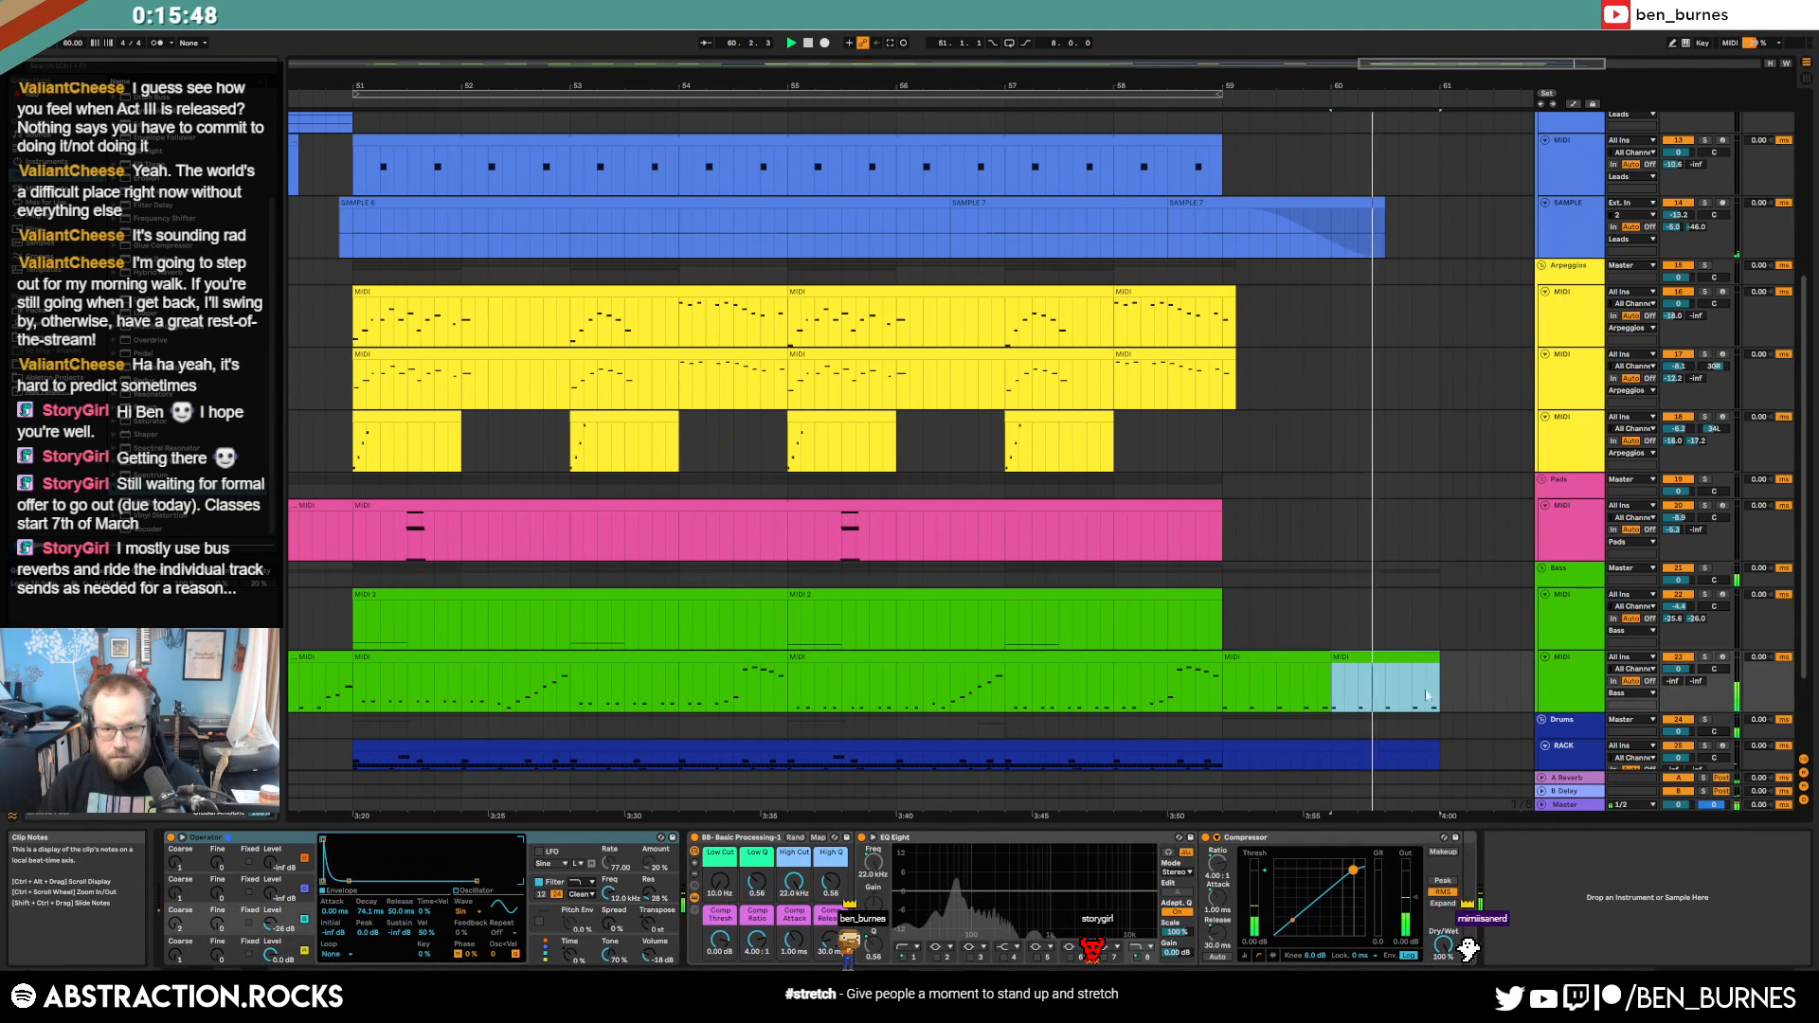
Stop playback and trim the ends of the lower bass clip and the RACK drum clip to just before bar 61.
{"action": "left_click_drag", "start_coordinate": [1438, 656], "coordinate": [1365, 663]}
{"action": "key", "text": "space"}
{"action": "scroll", "coordinate": [1440, 674], "scroll_direction": "down", "scroll_amount": 3}
{"action": "scroll", "coordinate": [1435, 660], "scroll_direction": "up", "scroll_amount": 5}
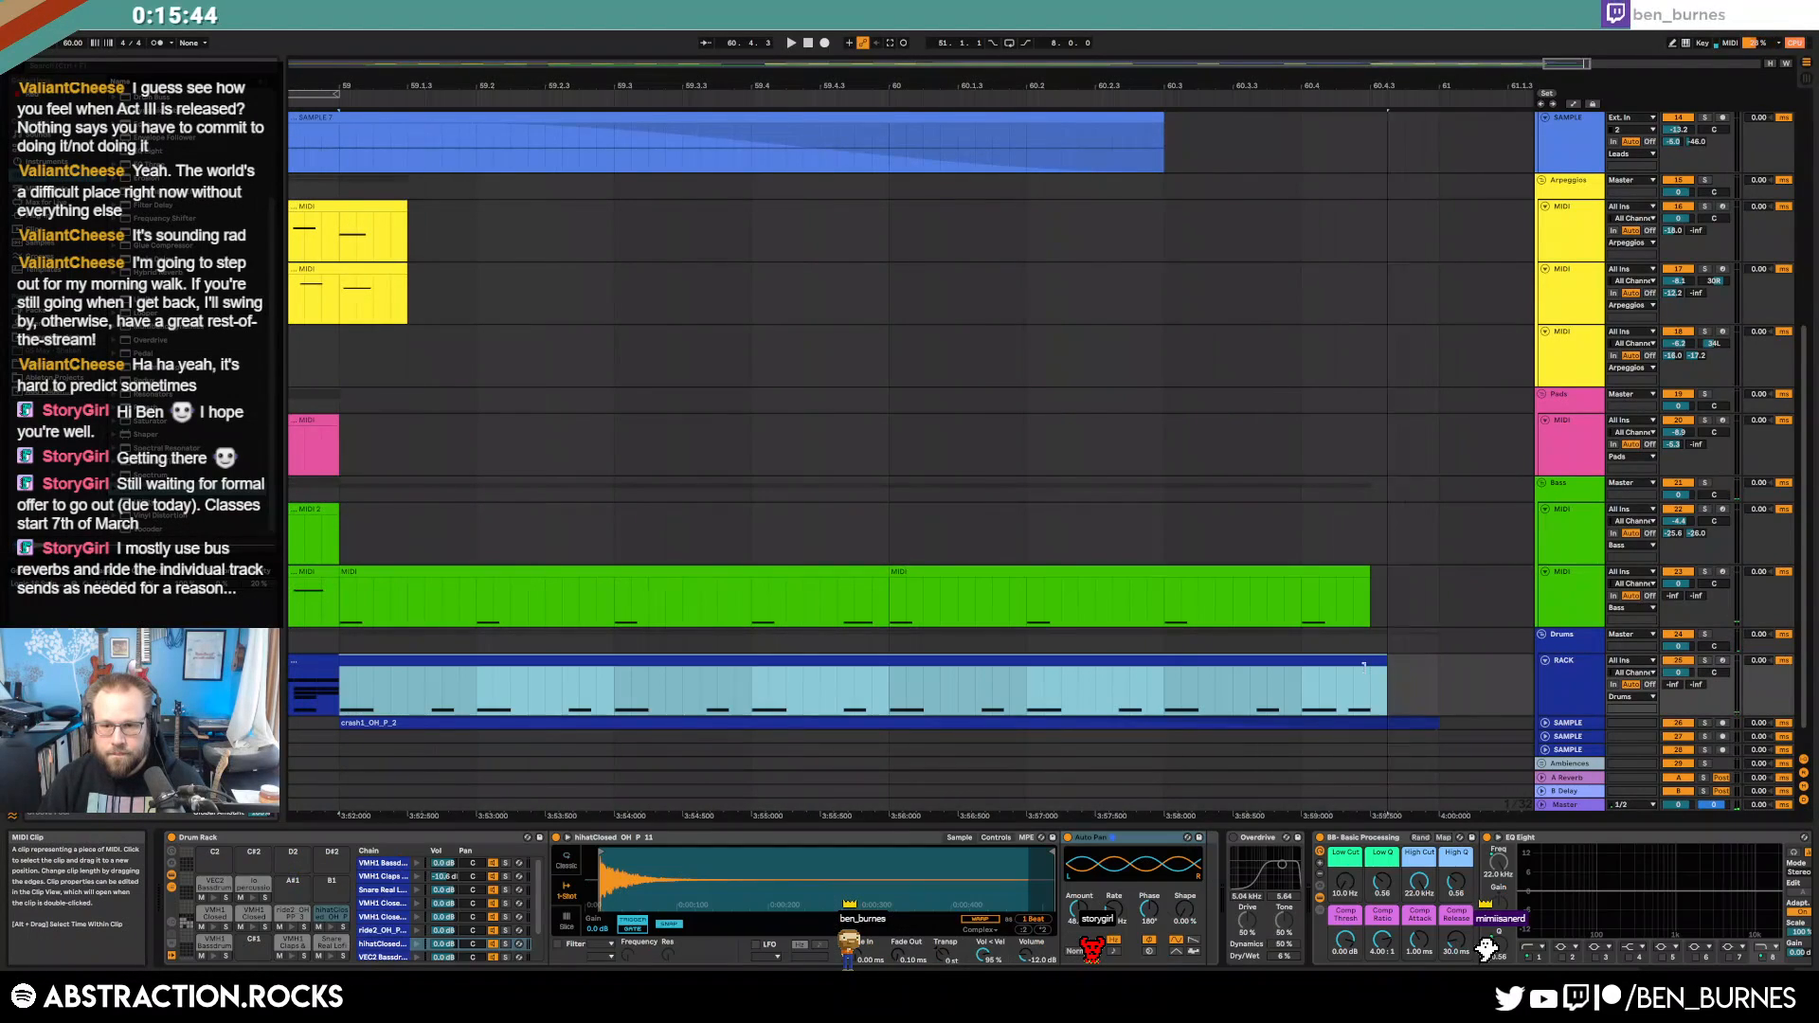
Unfold the crash sample track below the RACK track to show its clips.
{"action": "scroll", "coordinate": [1389, 673], "scroll_direction": "down", "scroll_amount": 8}
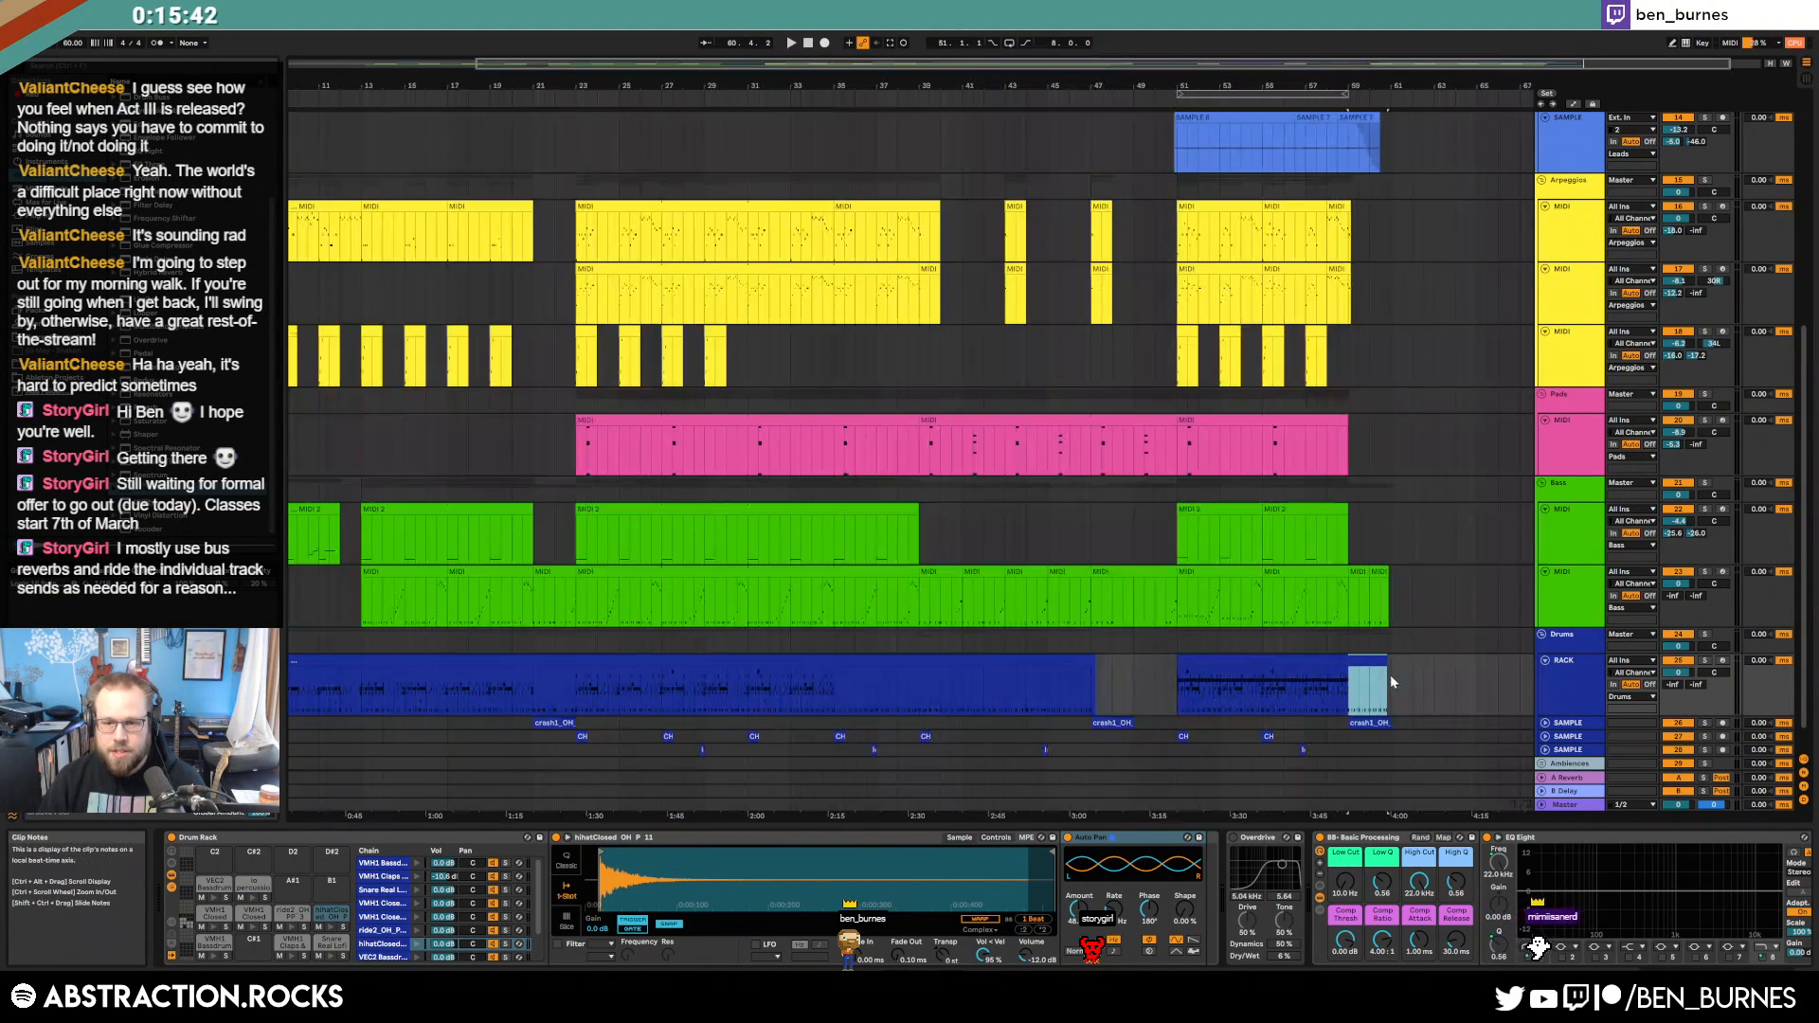
{"action": "scroll", "coordinate": [1400, 678], "scroll_direction": "down", "scroll_amount": 1}
{"action": "left_click", "coordinate": [1544, 690]}
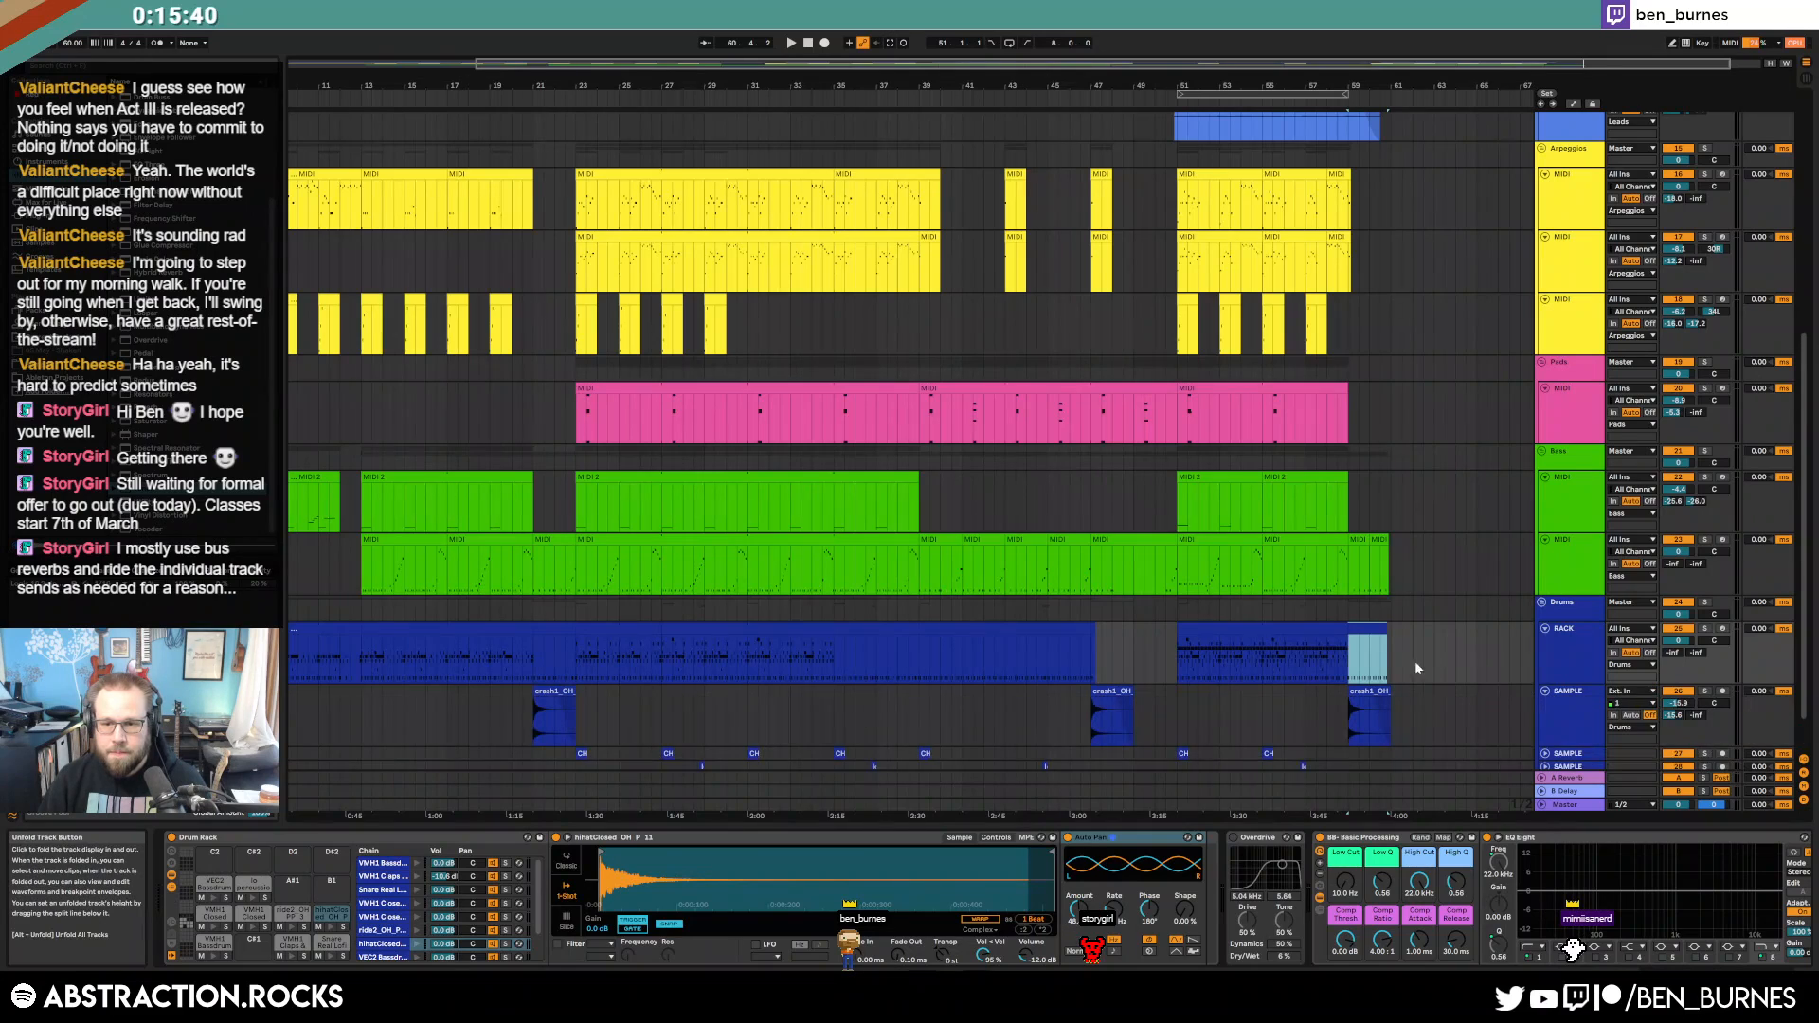
{"action": "scroll", "coordinate": [1421, 661], "scroll_direction": "down", "scroll_amount": 2}
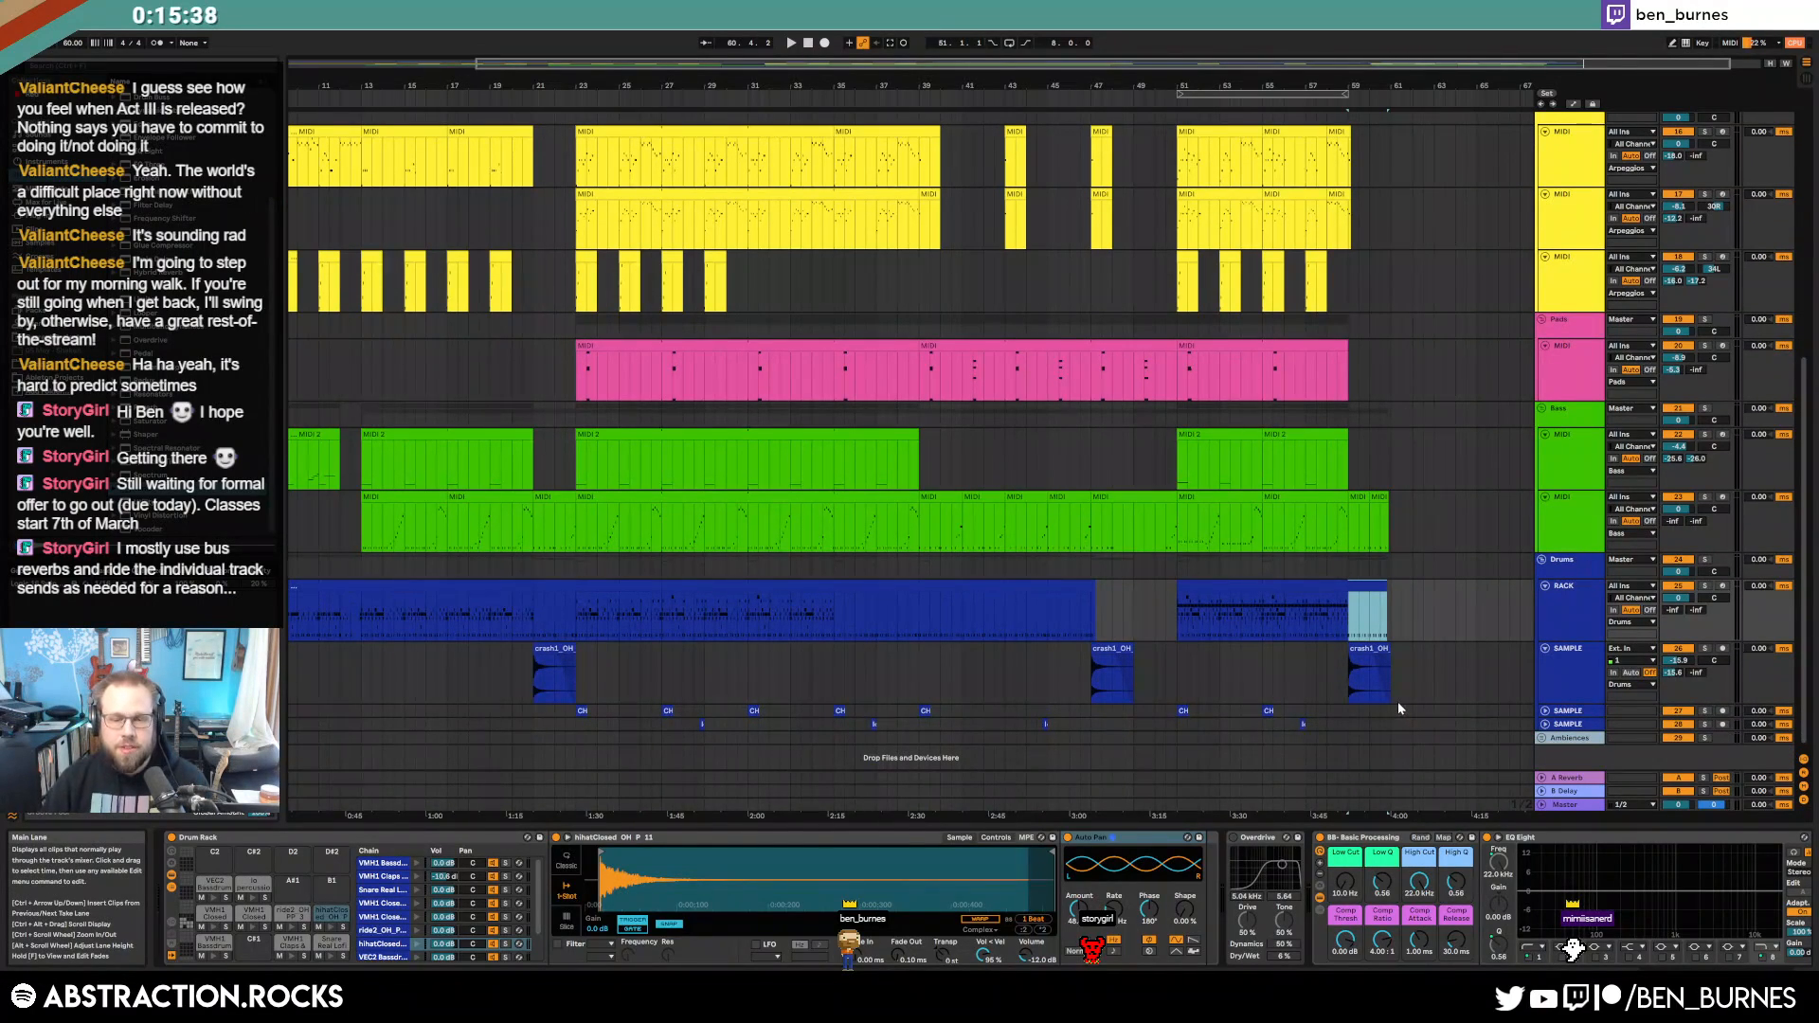
{"action": "key", "text": "shift+Tab"}
{"action": "key", "text": "shift+Tab"}
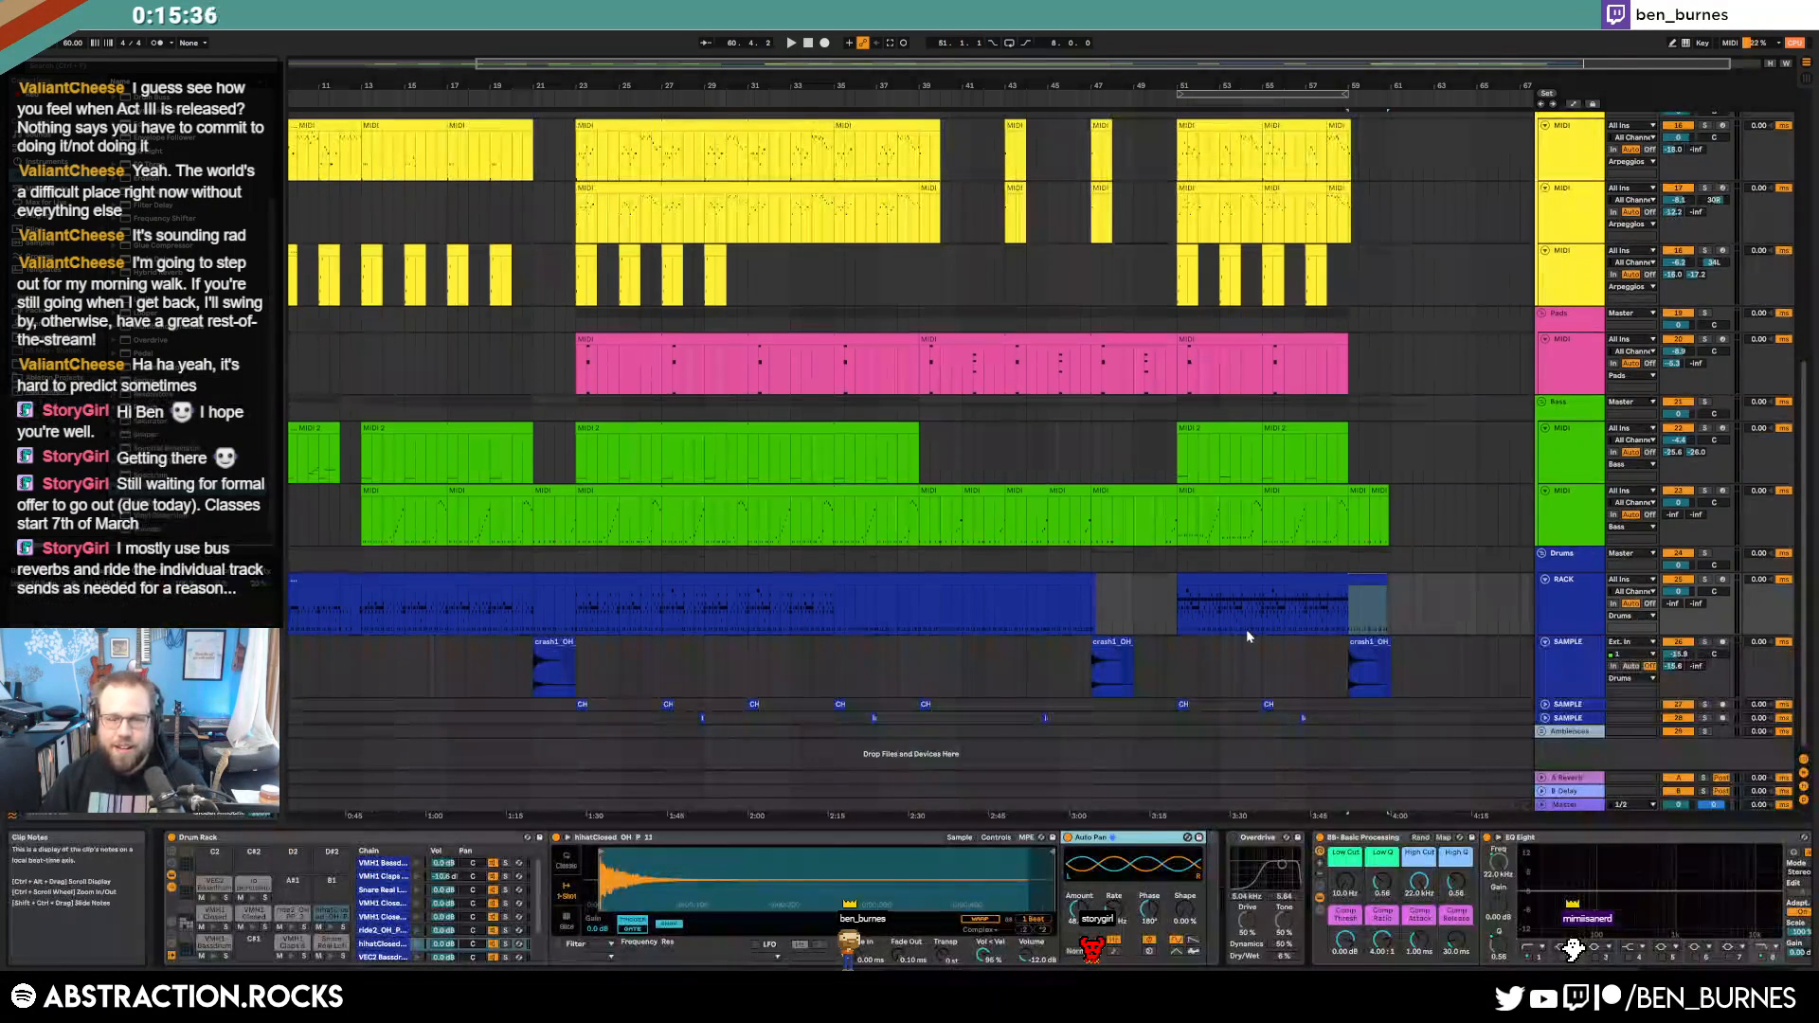
Stop playback, return to the beginning of the song and play the track from there.
{"action": "scroll", "coordinate": [1088, 394], "scroll_direction": "up", "scroll_amount": 7}
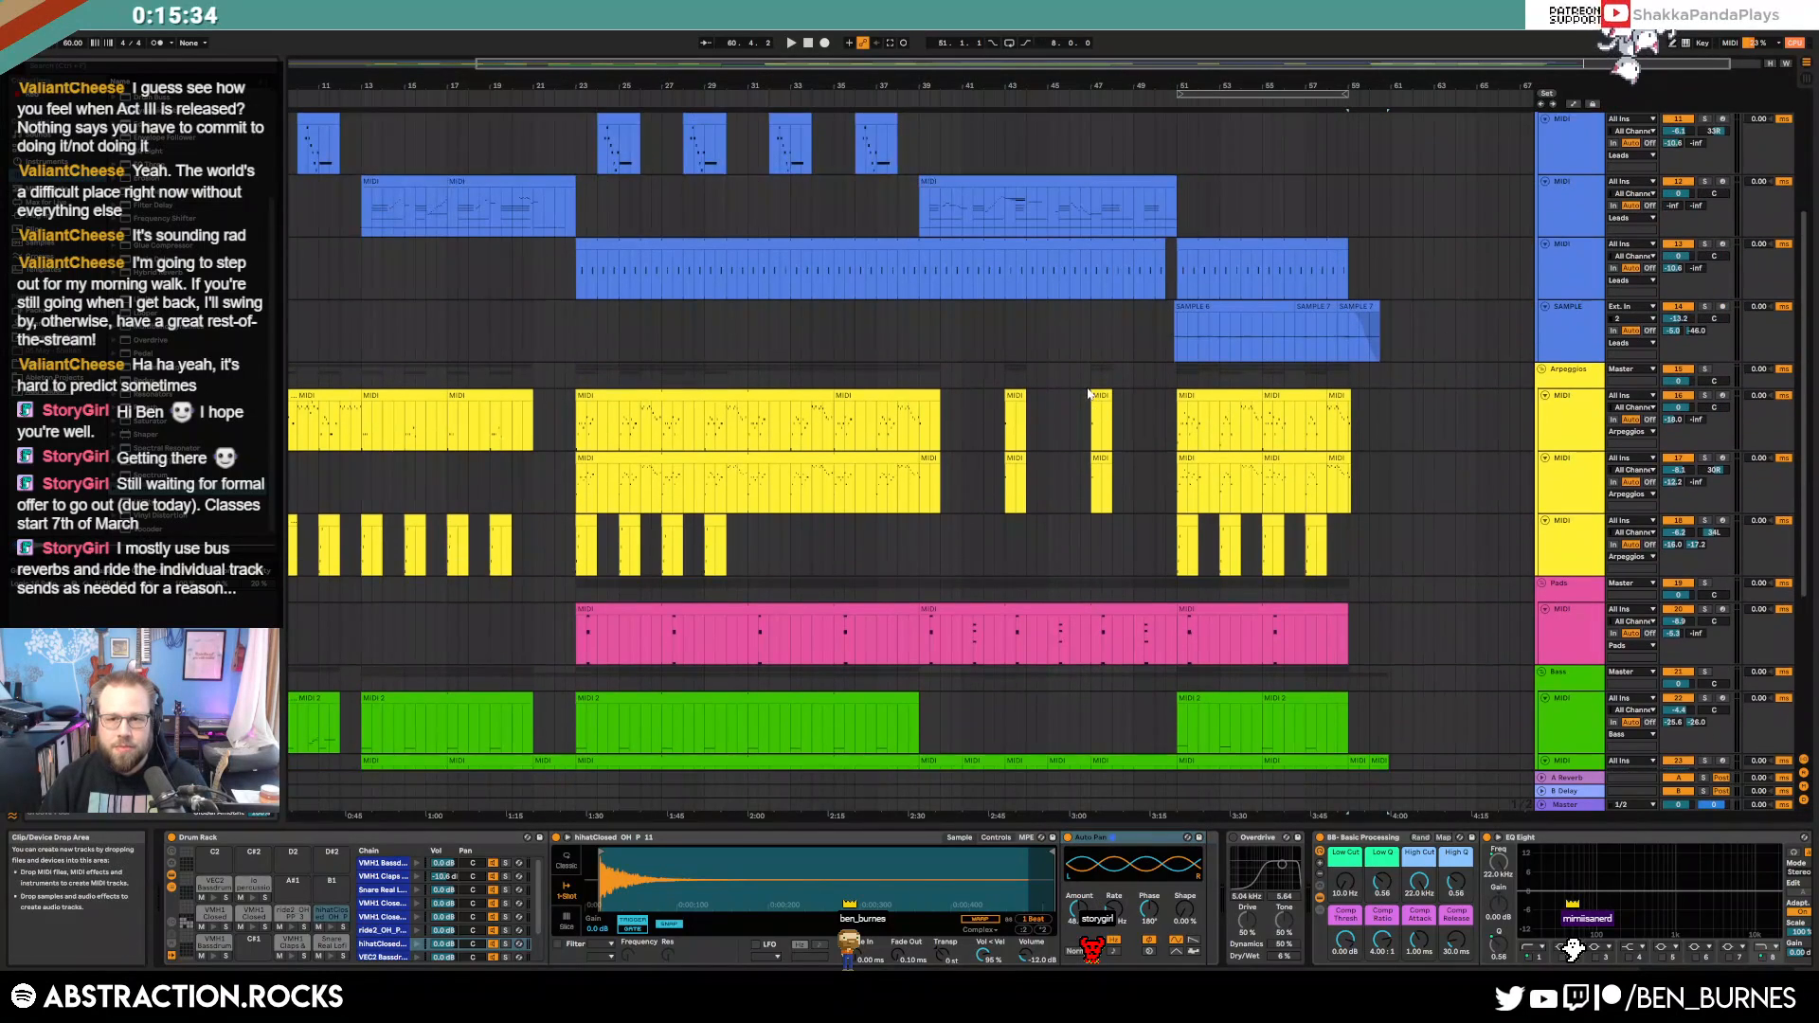
{"action": "scroll", "coordinate": [1089, 390], "scroll_direction": "up", "scroll_amount": 5}
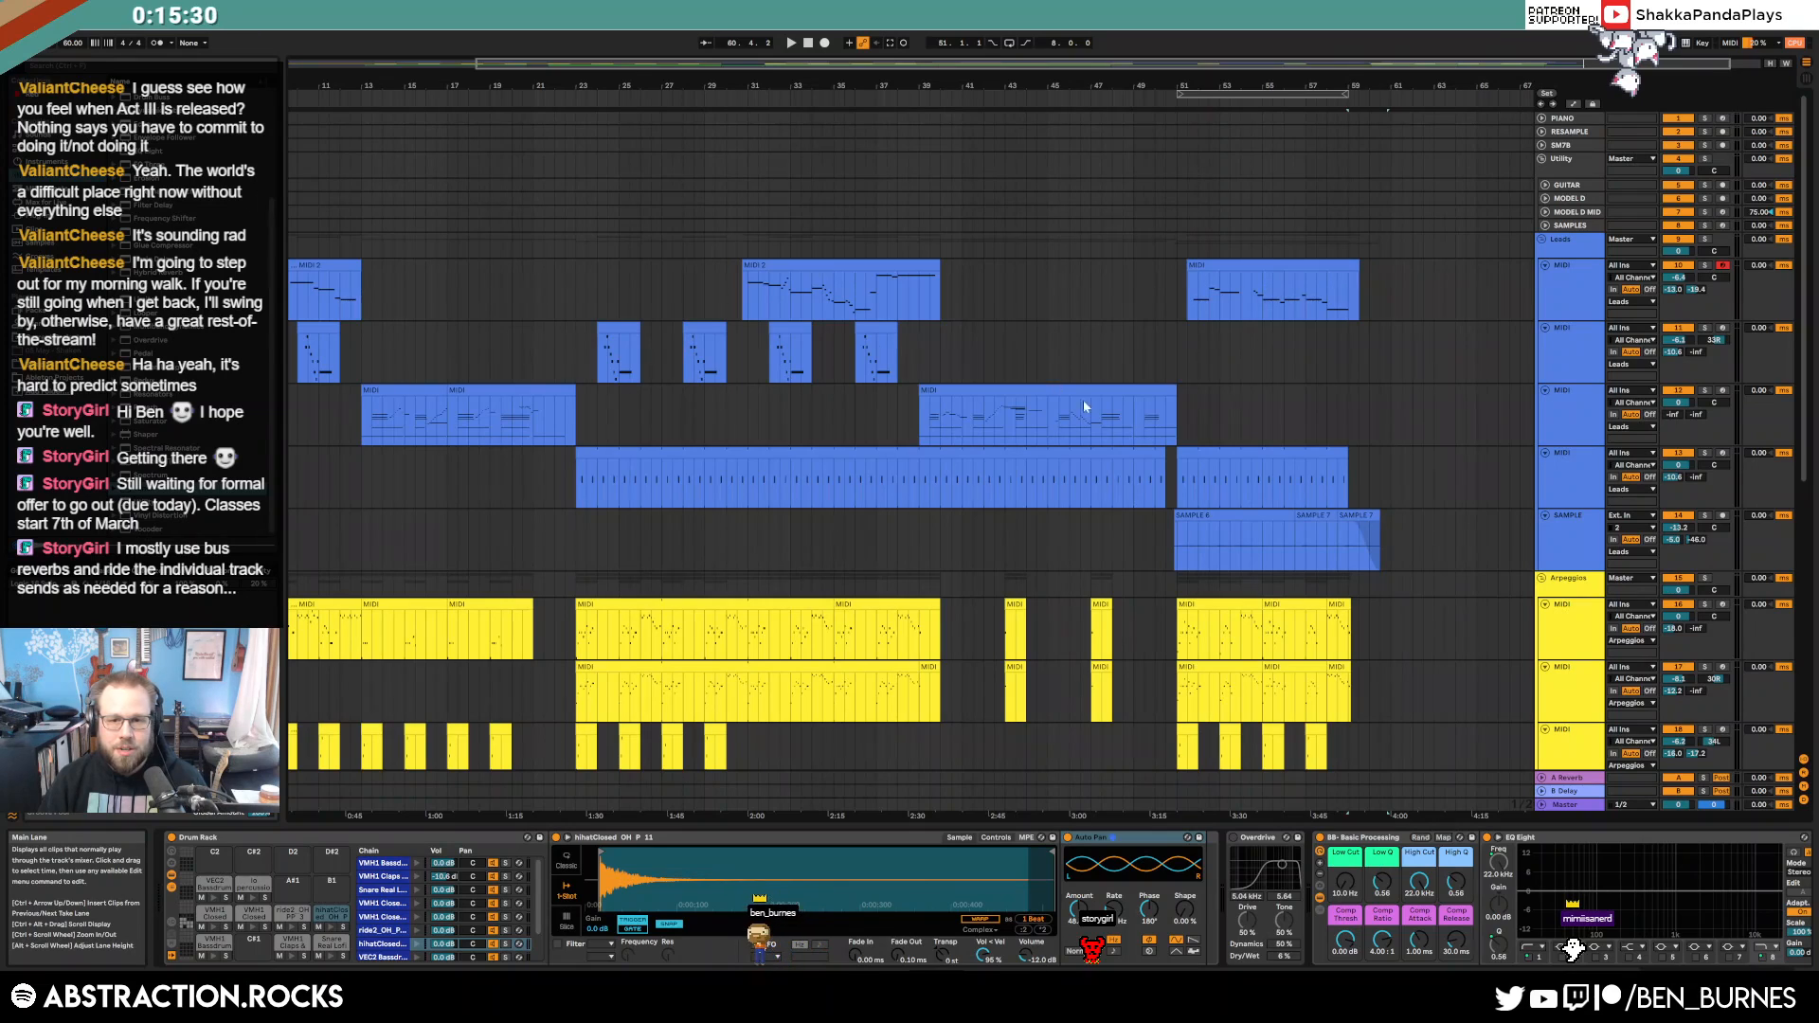
{"action": "left_click", "coordinate": [1262, 520]}
{"action": "scroll", "coordinate": [1401, 502], "scroll_direction": "down", "scroll_amount": 2}
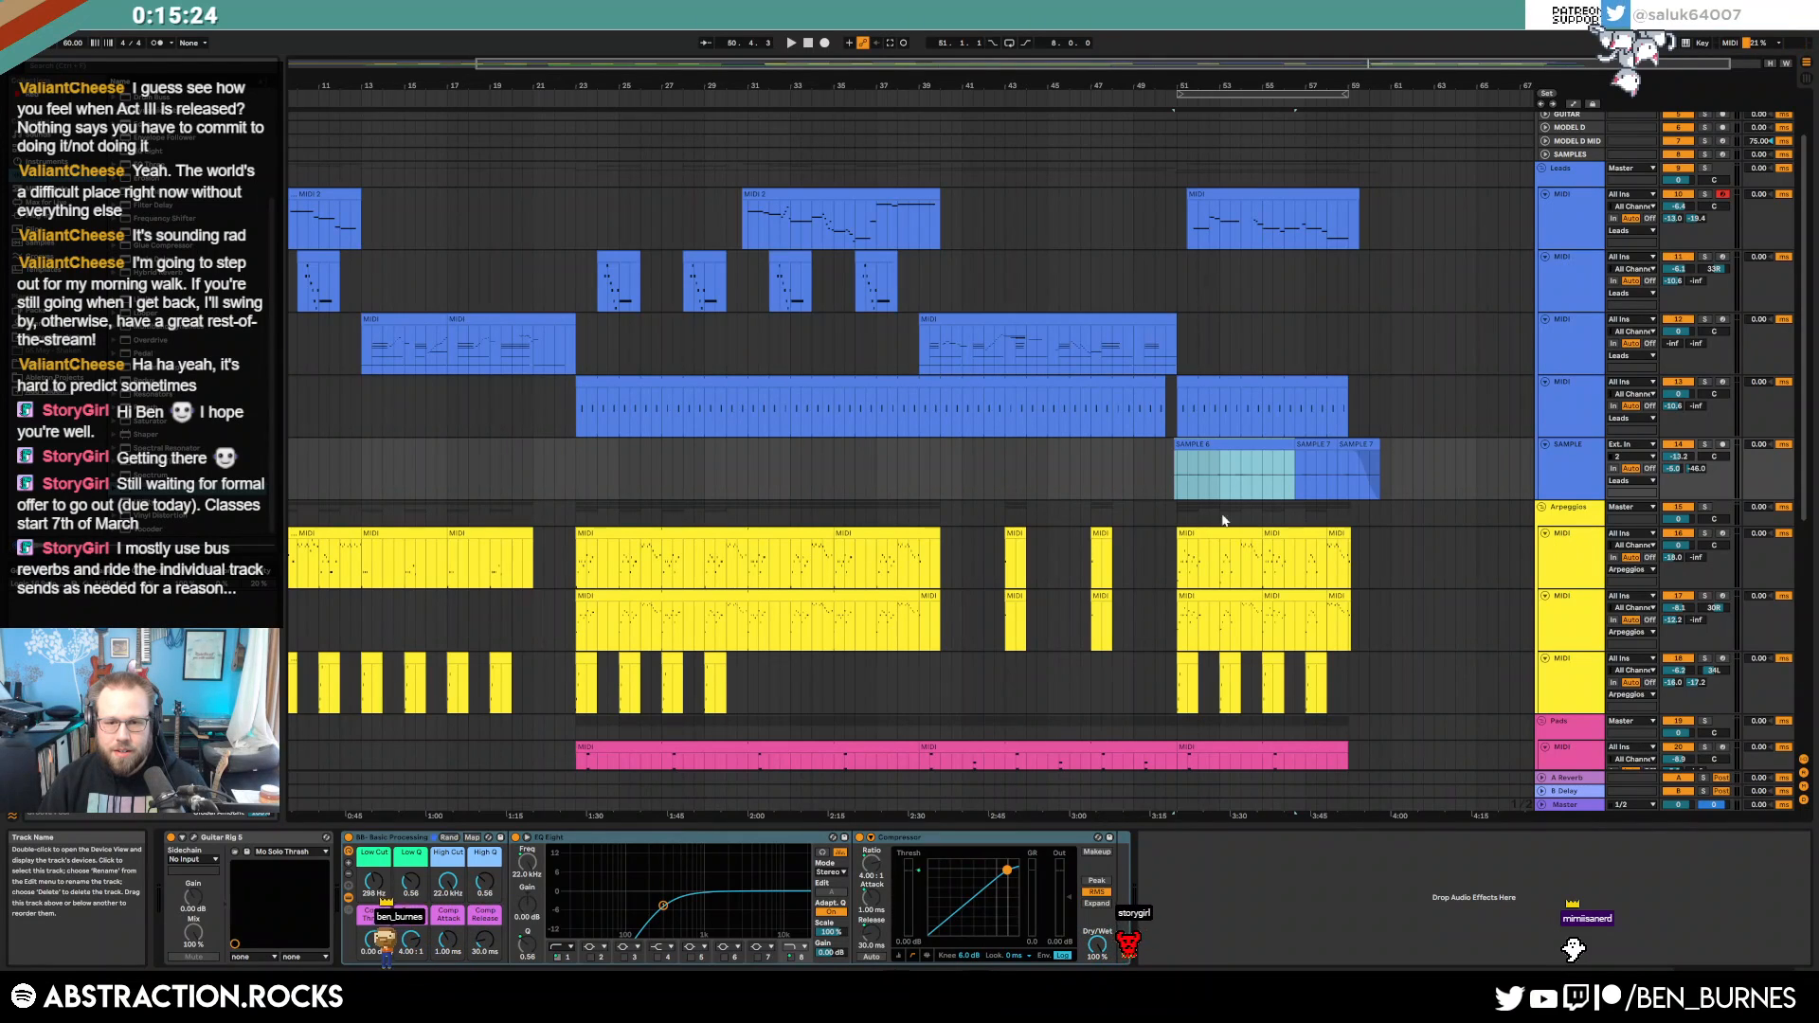
{"action": "scroll", "coordinate": [995, 498], "scroll_direction": "down", "scroll_amount": 5}
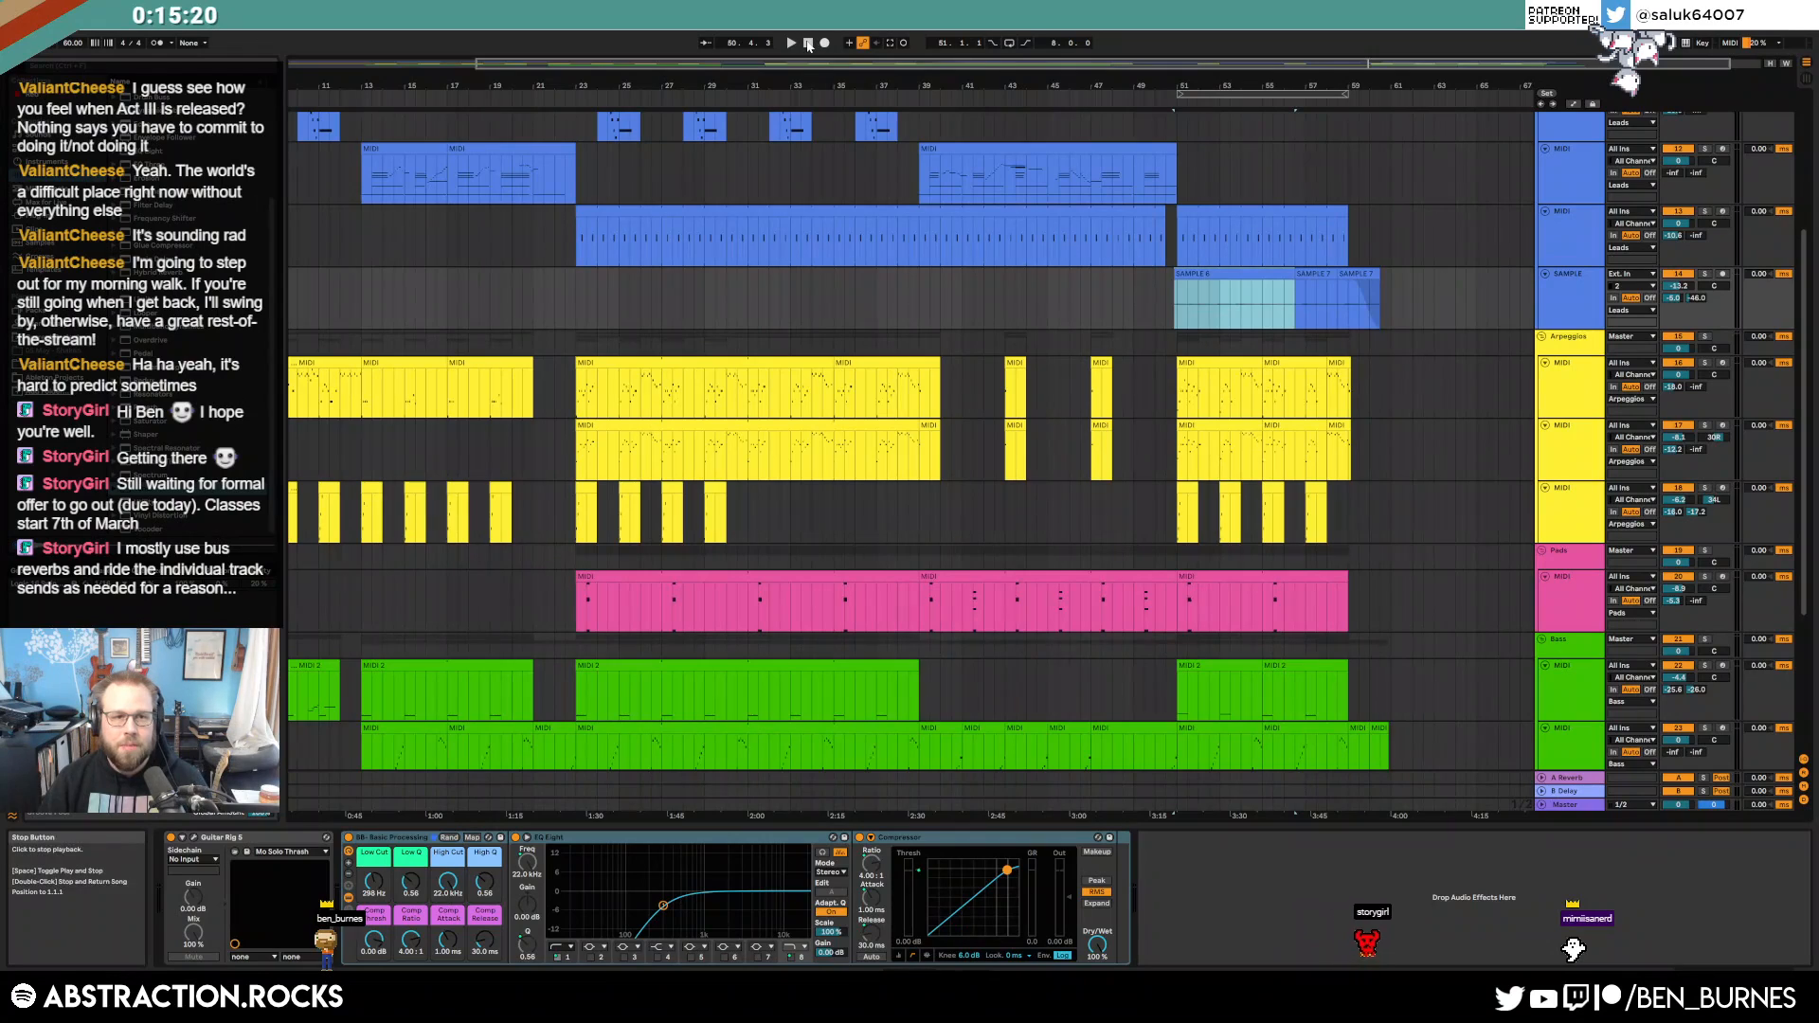
{"action": "left_click", "coordinate": [807, 45]}
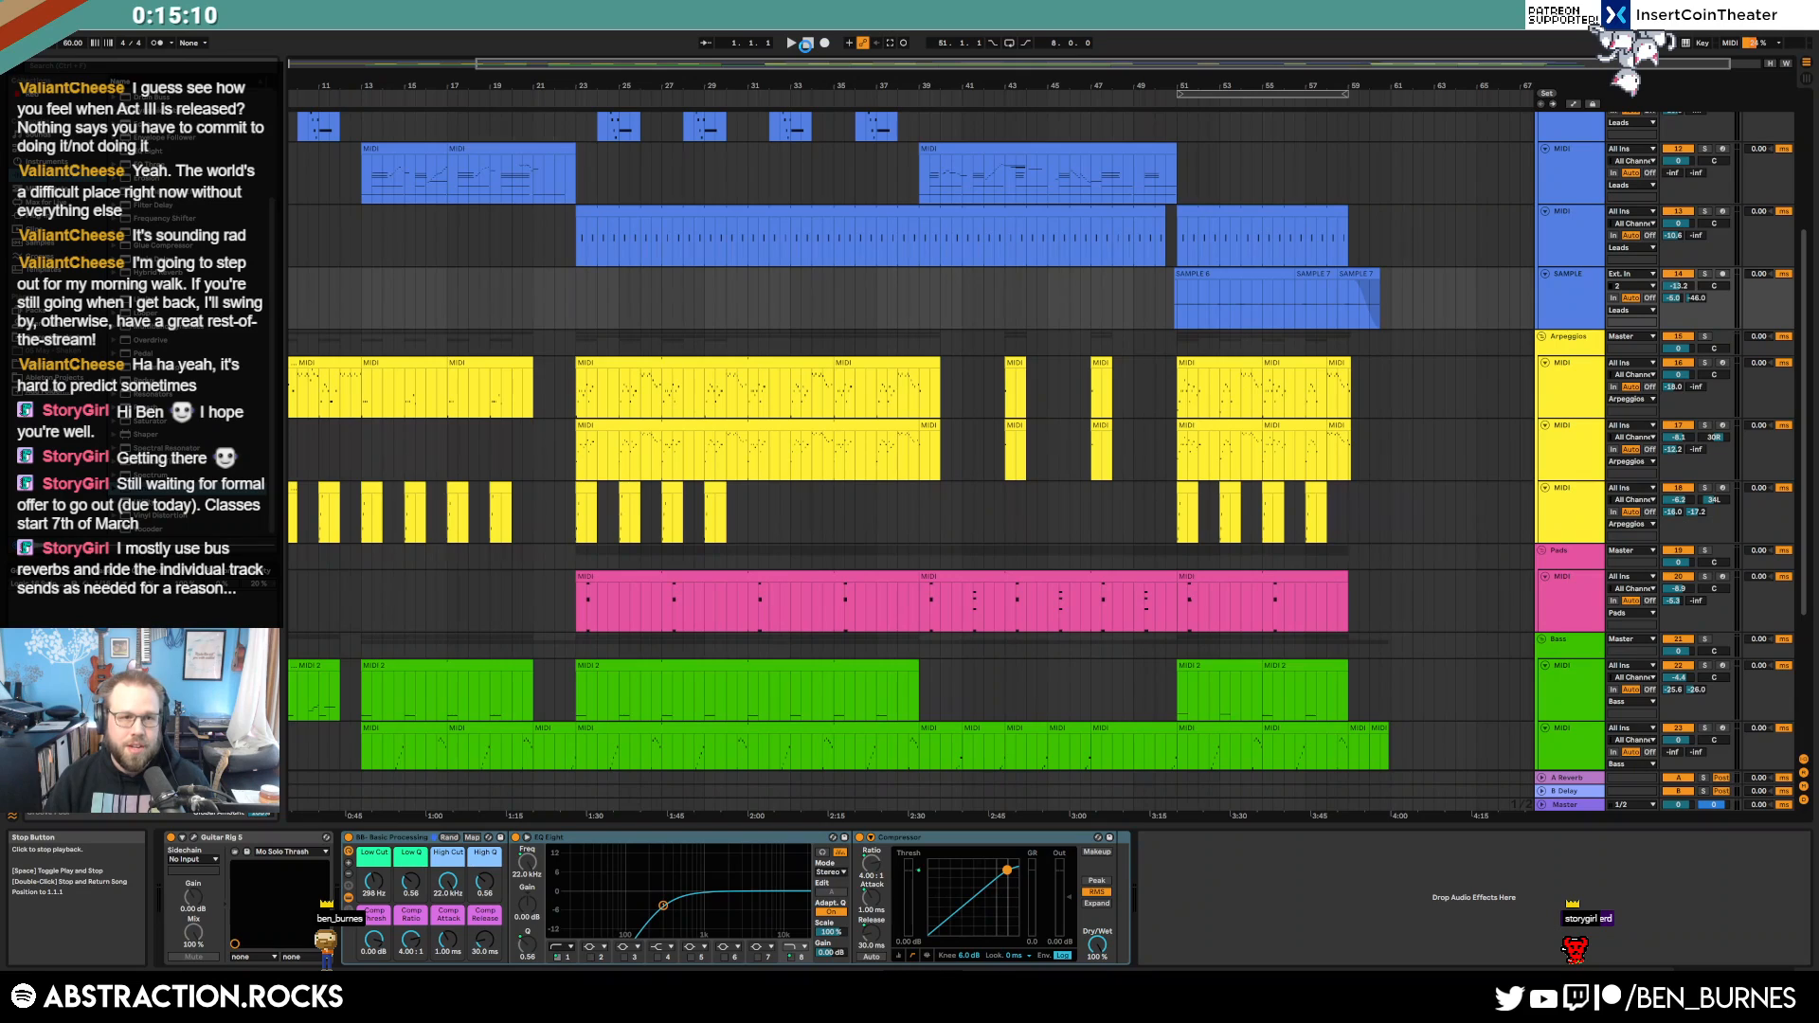
{"action": "key", "text": "space"}
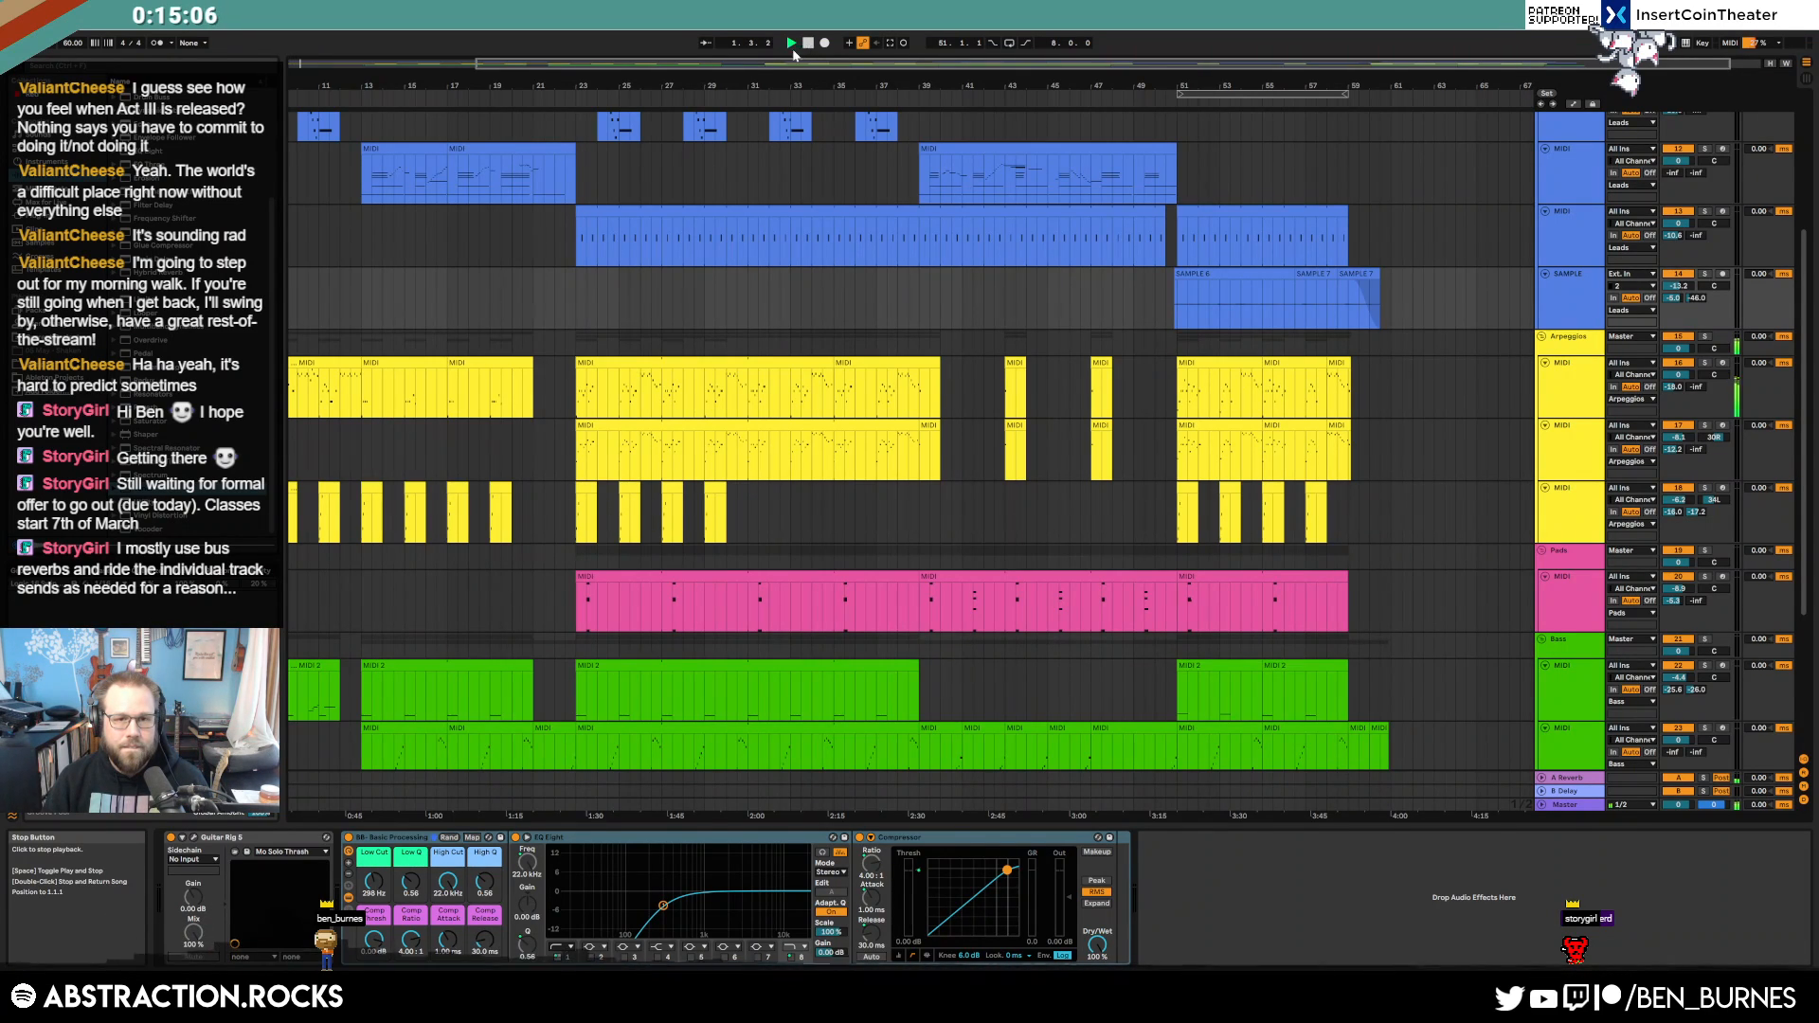
Automate the top lead's Pigments unison mix to rise to 1.00 just before its bar 51 reprise clip.
{"action": "scroll", "coordinate": [1143, 269], "scroll_direction": "down", "scroll_amount": 2}
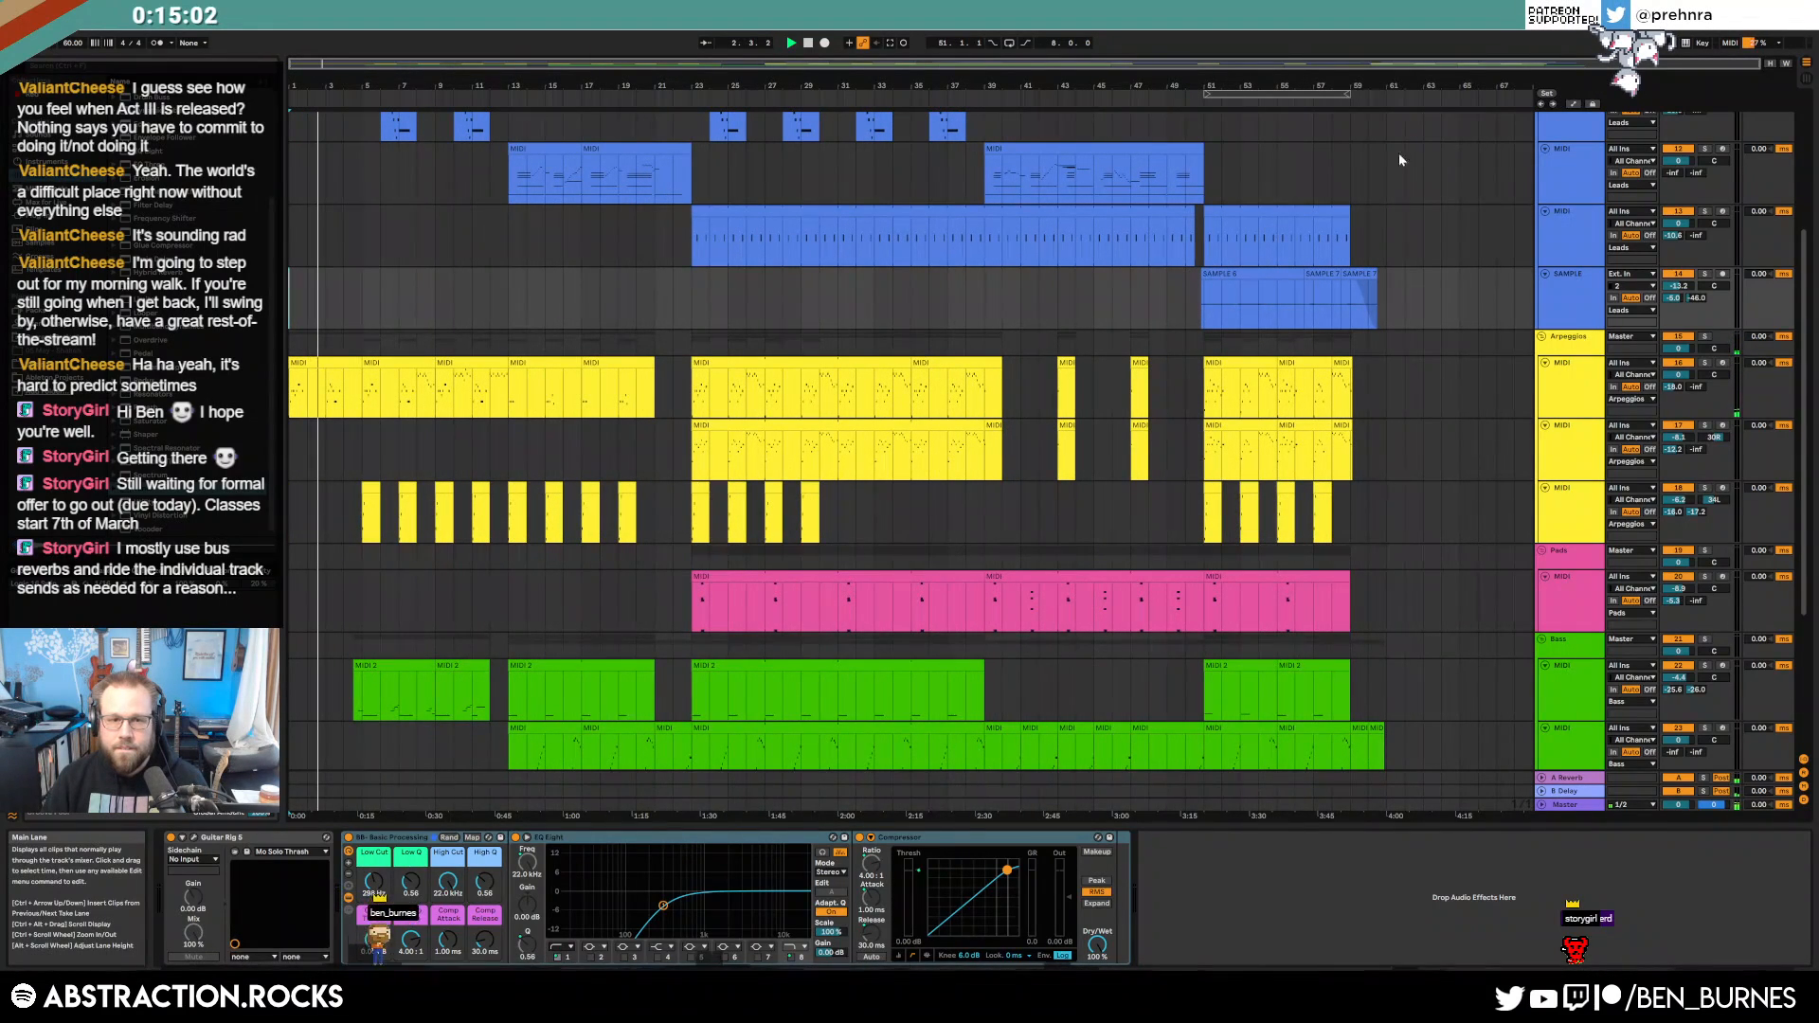
{"action": "scroll", "coordinate": [651, 457], "scroll_direction": "up", "scroll_amount": 5}
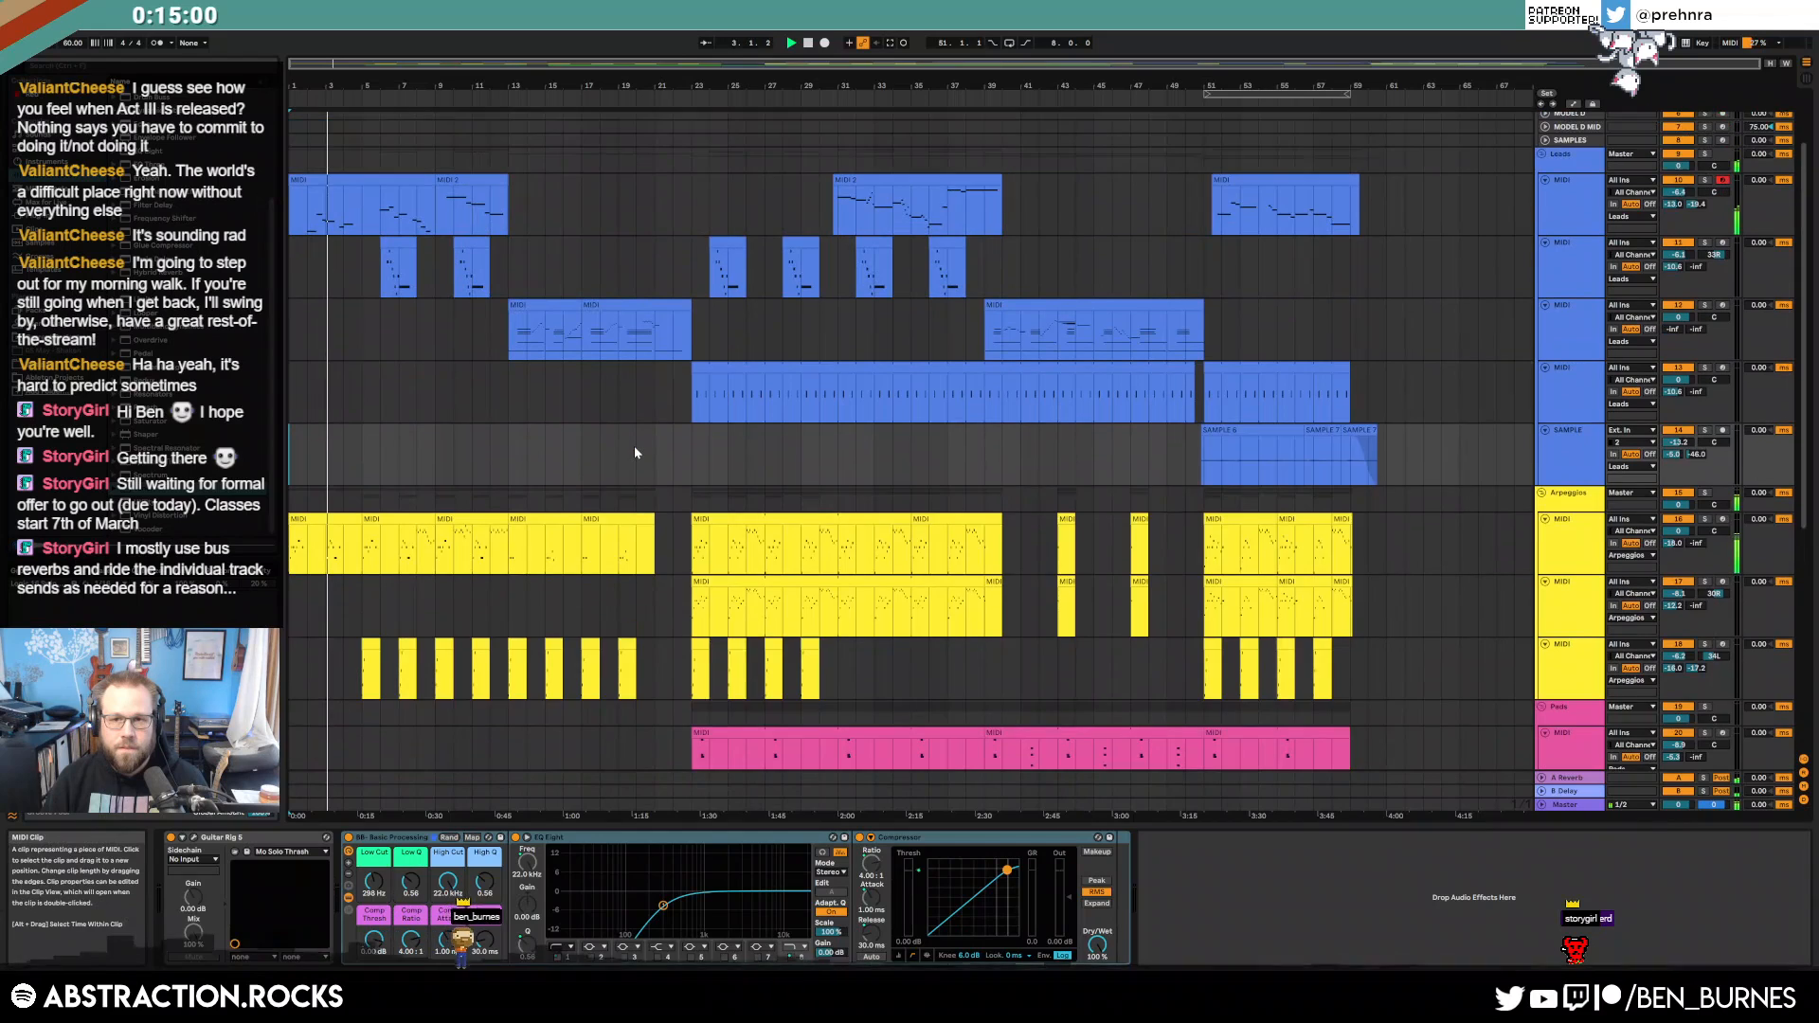
{"action": "left_click", "coordinate": [1280, 251]}
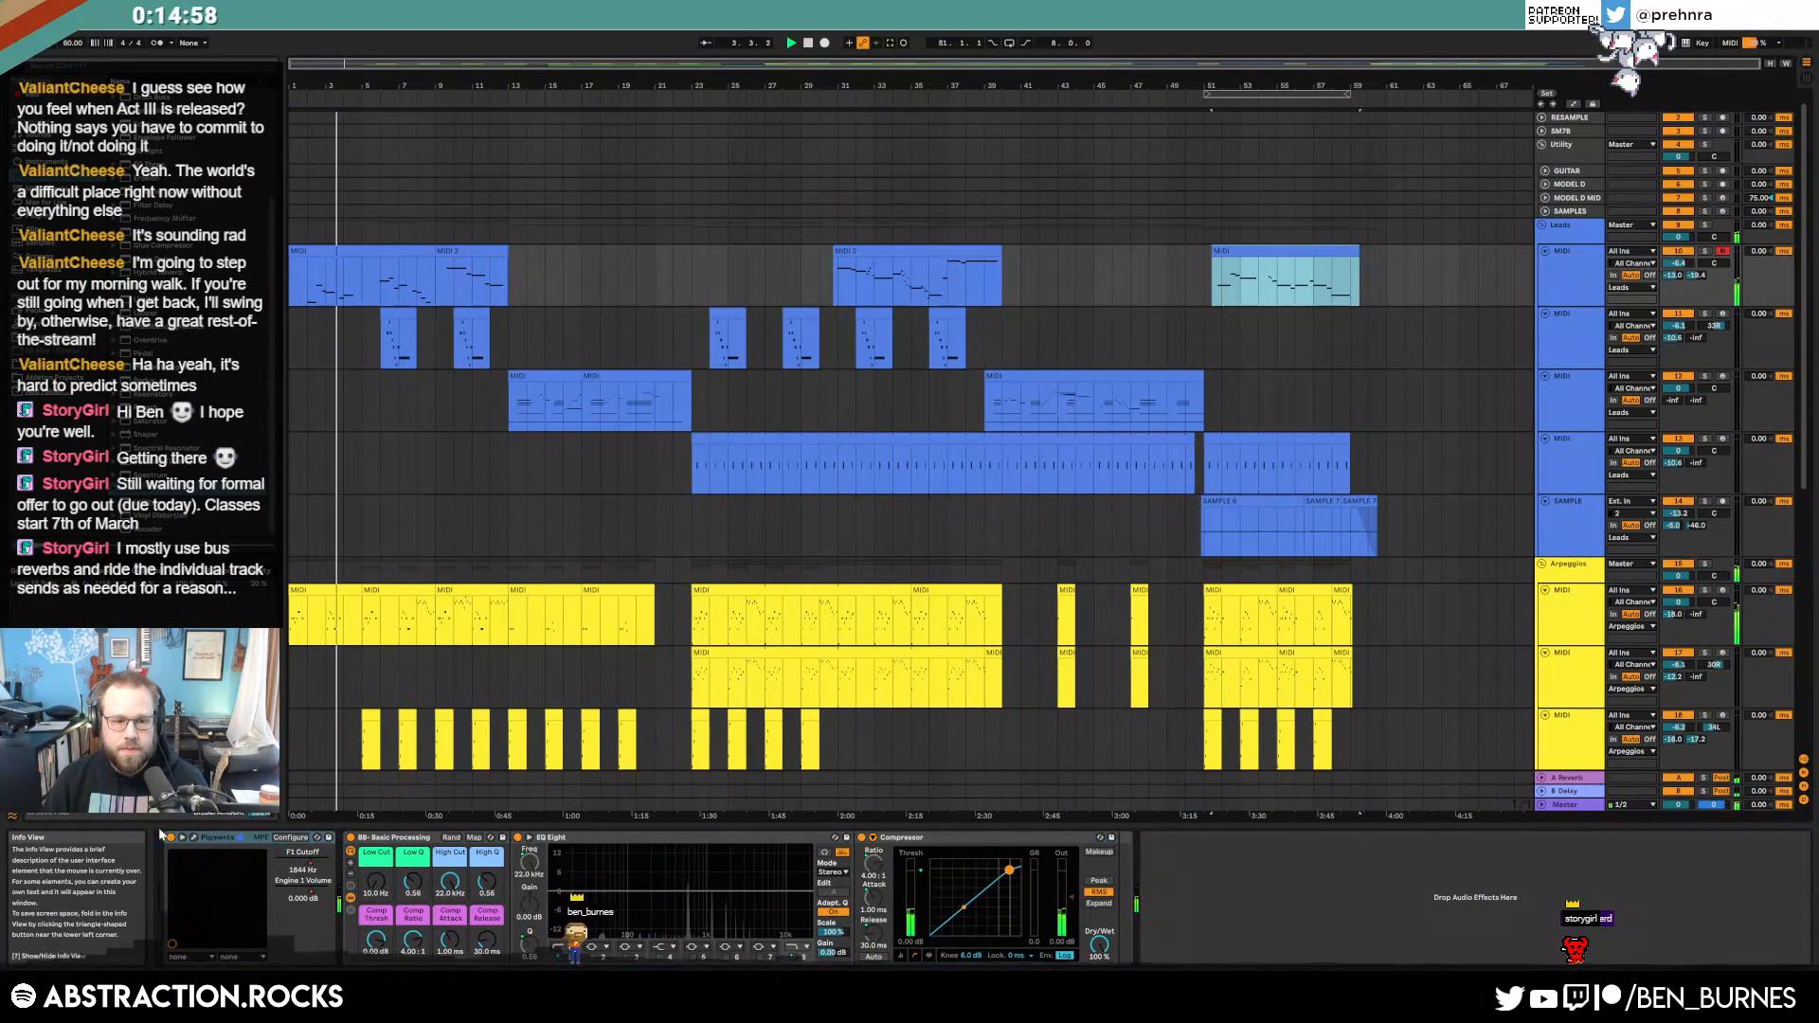
{"action": "left_click", "coordinate": [194, 837]}
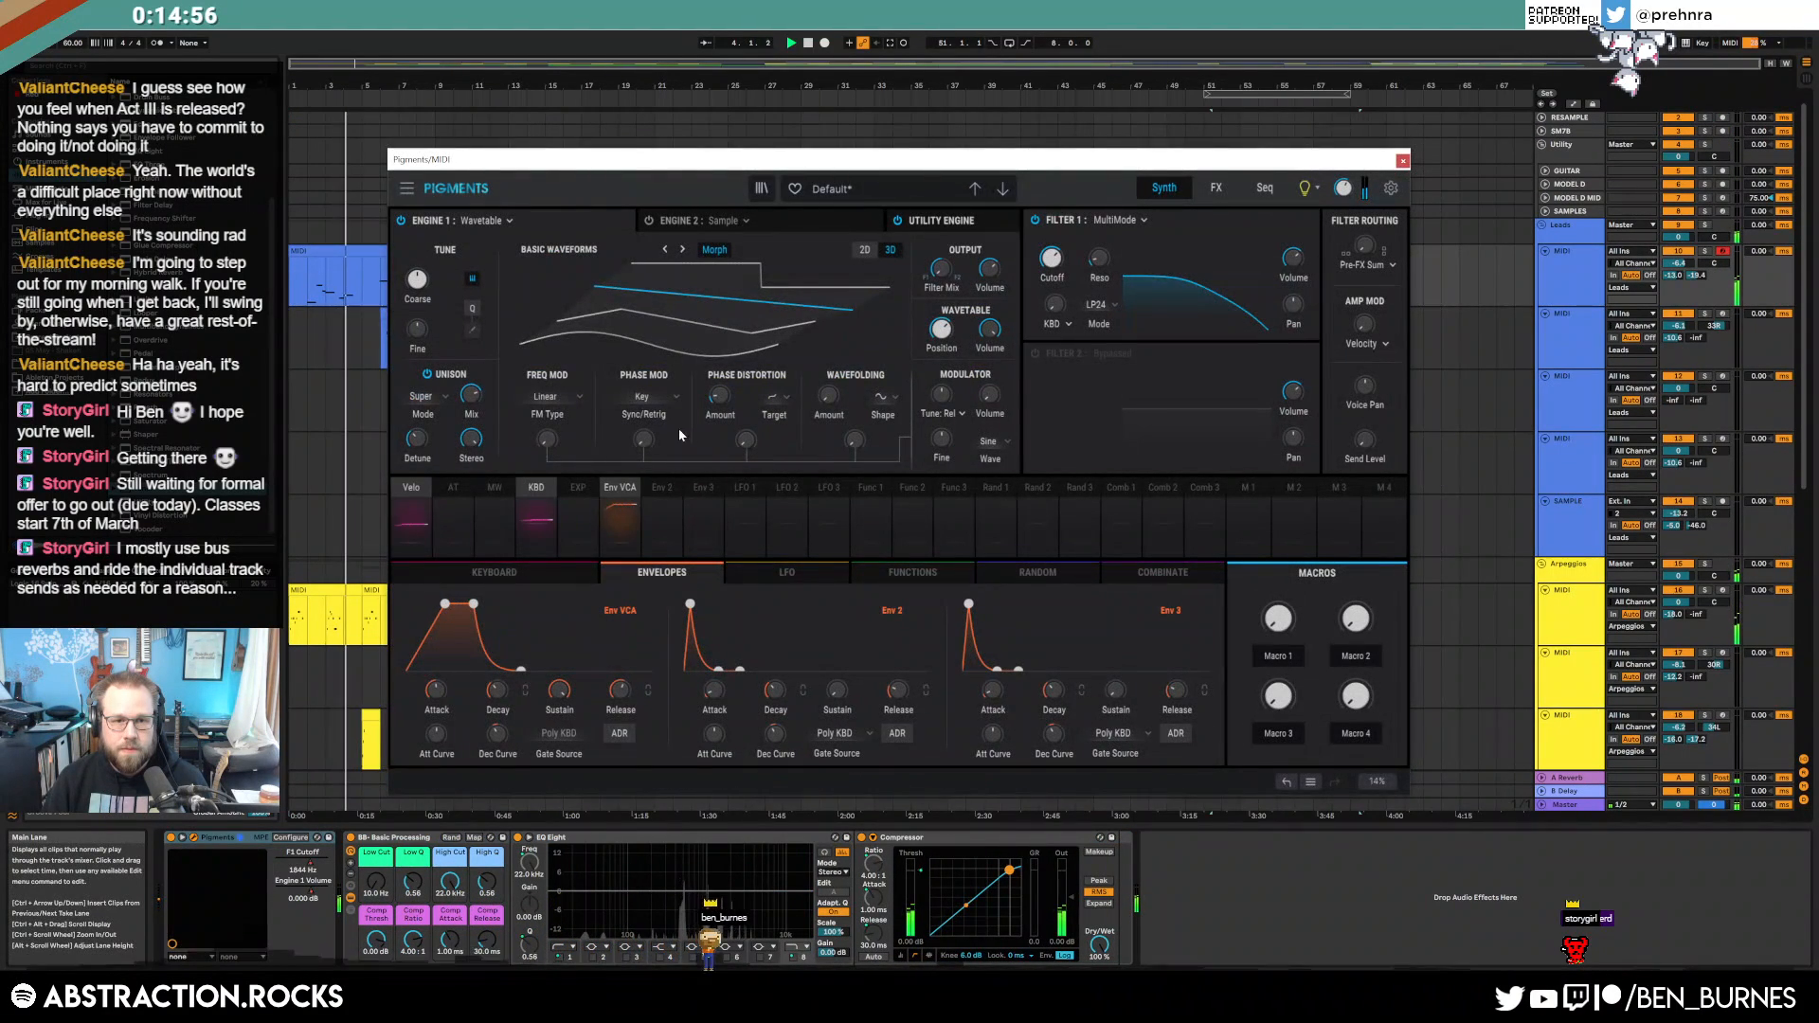
{"action": "left_click_drag", "start_coordinate": [840, 166], "coordinate": [868, 457]}
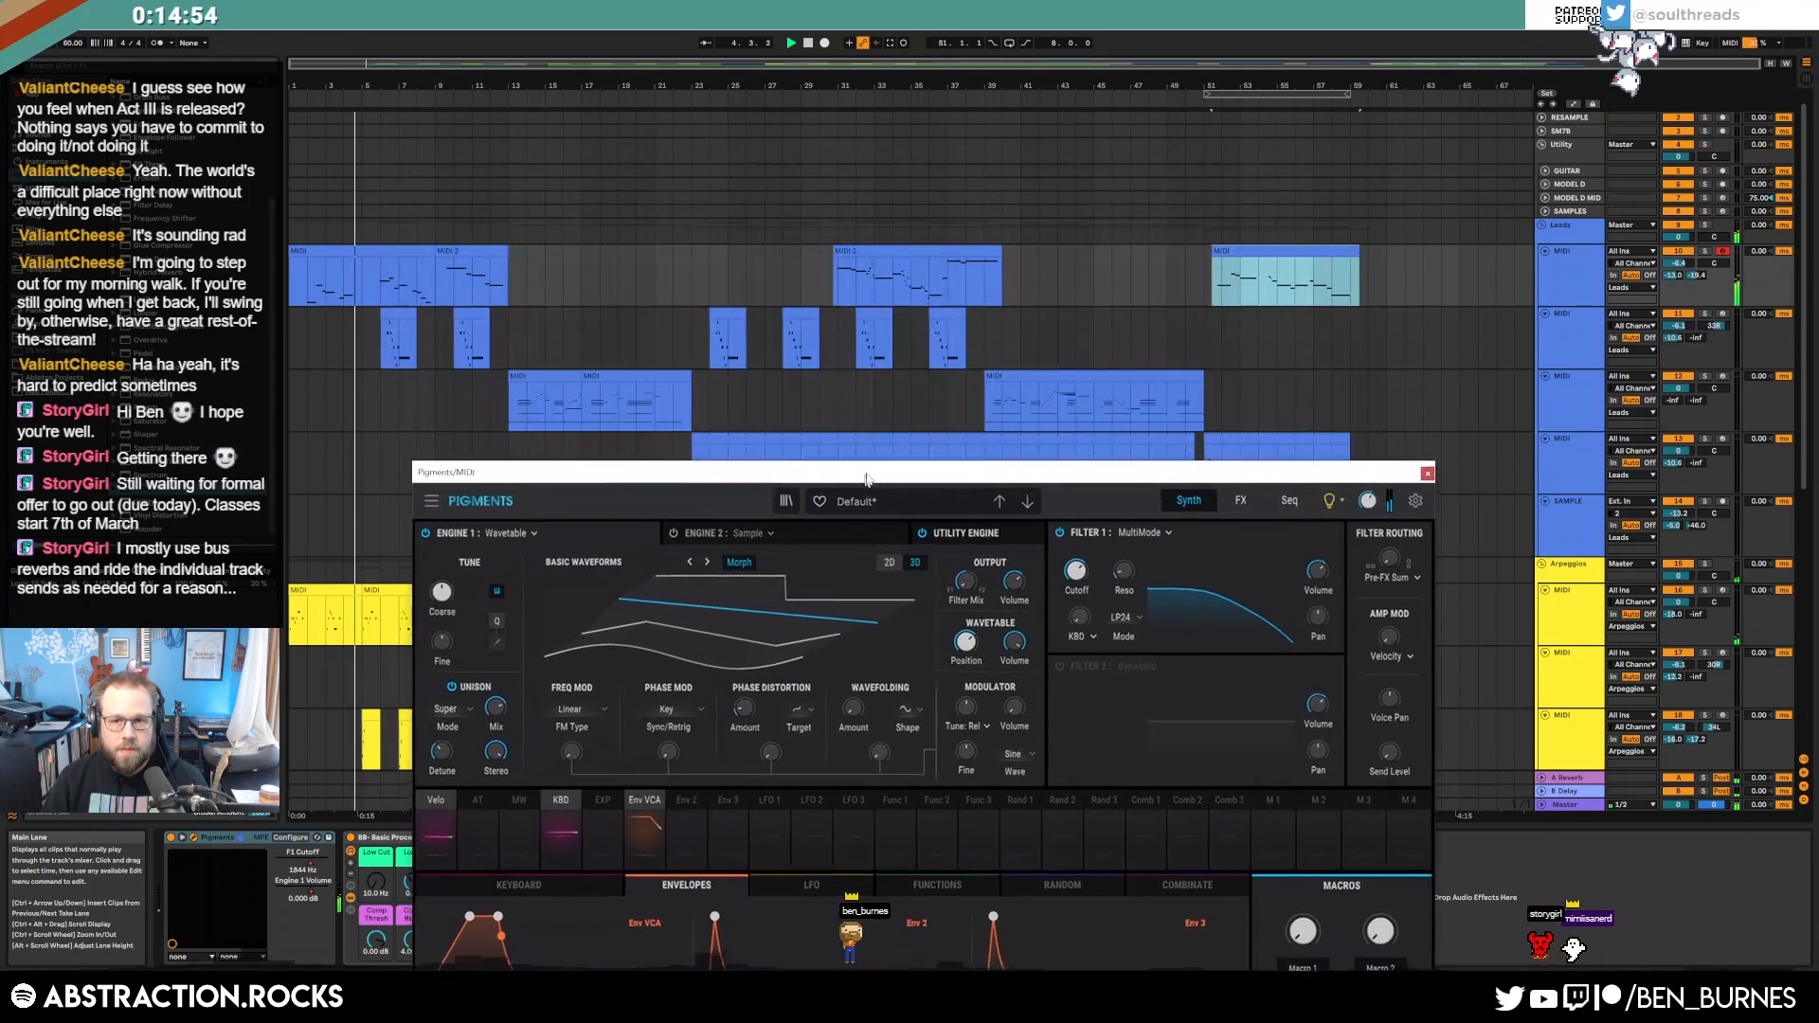
{"action": "key", "text": "a"}
{"action": "left_click", "coordinate": [1187, 270]}
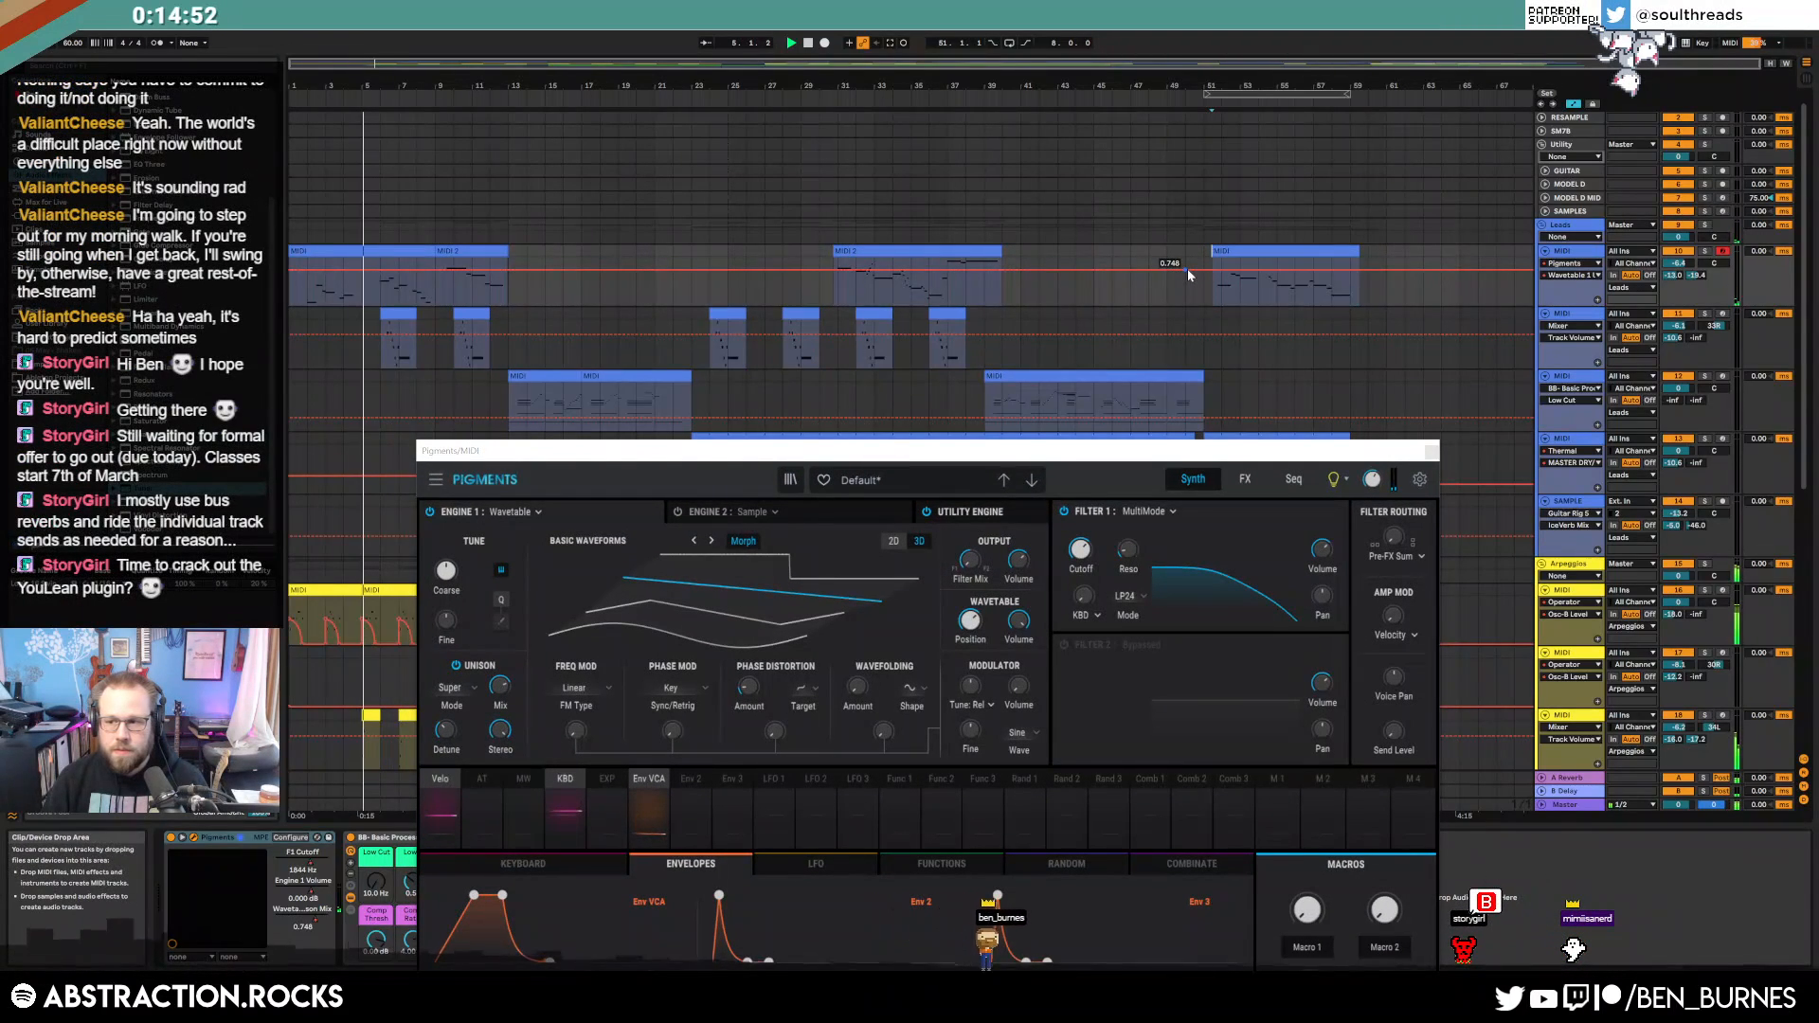
{"action": "left_click_drag", "start_coordinate": [1201, 270], "coordinate": [1203, 258]}
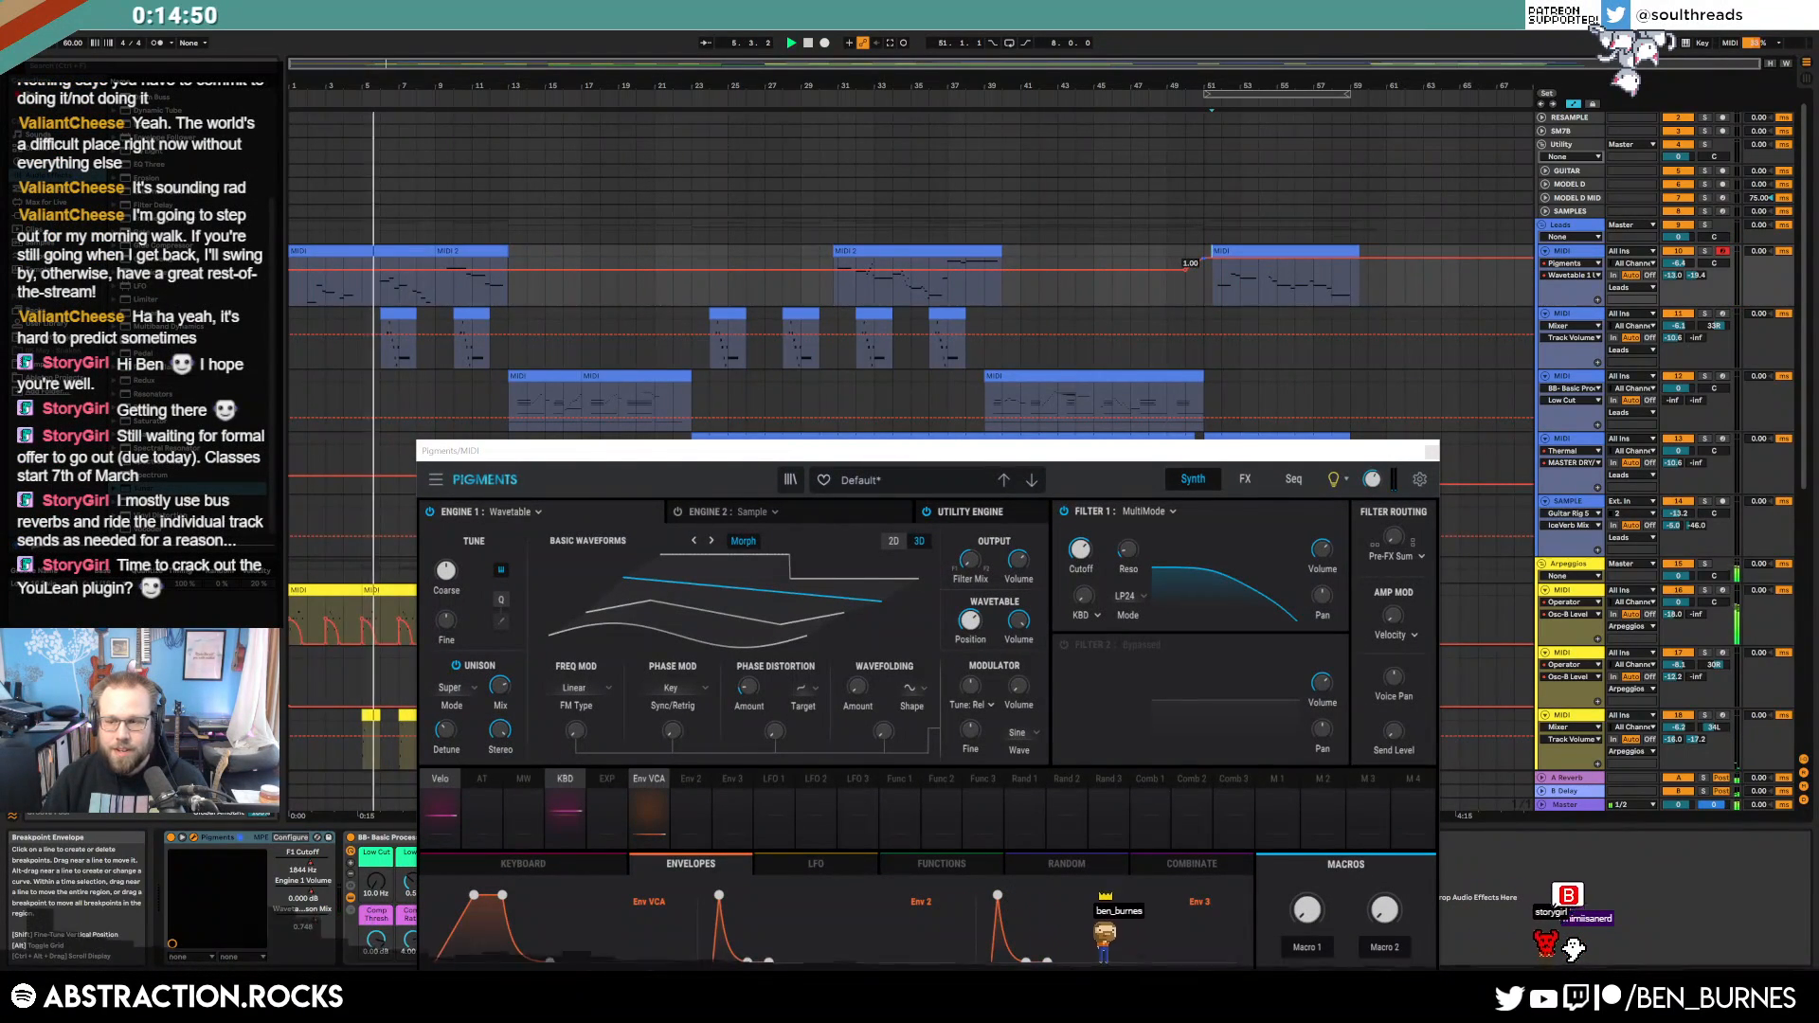
Automate the Pigments unison detune up to about 16.9 % before the bar 51 reprise, then close the synth and hide the automation.
{"action": "left_click_drag", "start_coordinate": [1001, 451], "coordinate": [987, 322]}
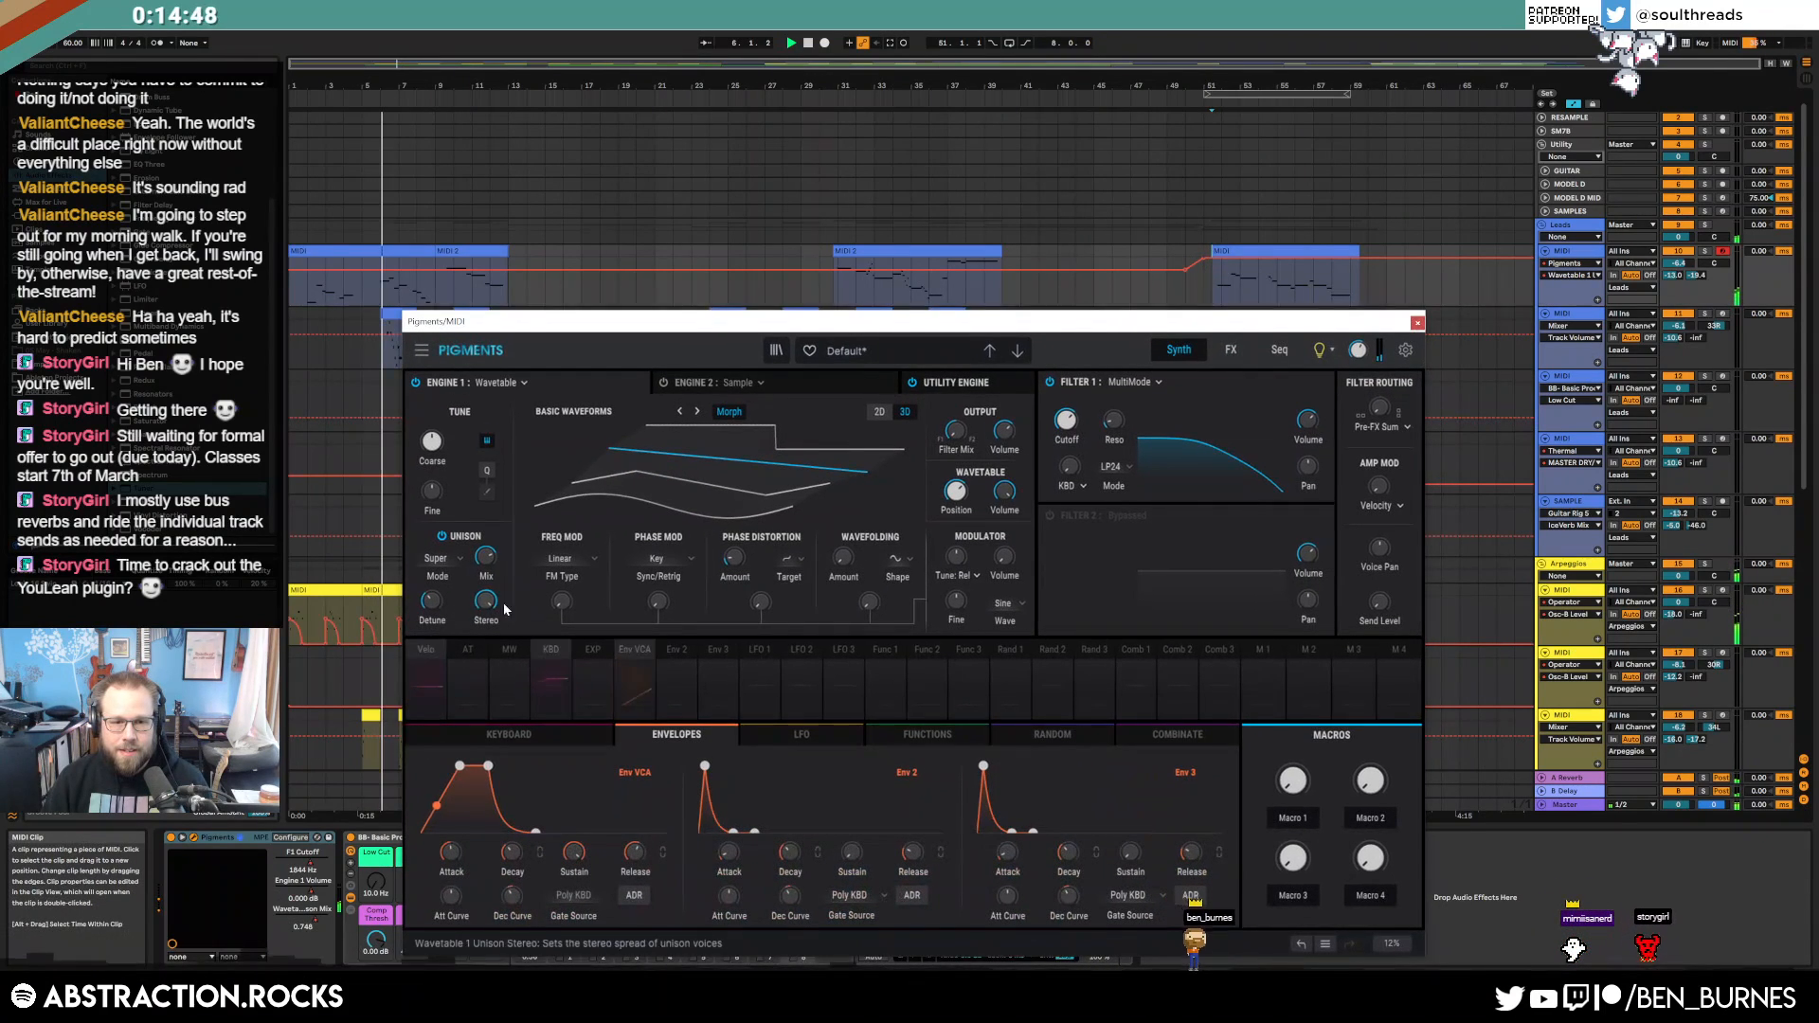
{"action": "key", "text": "a"}
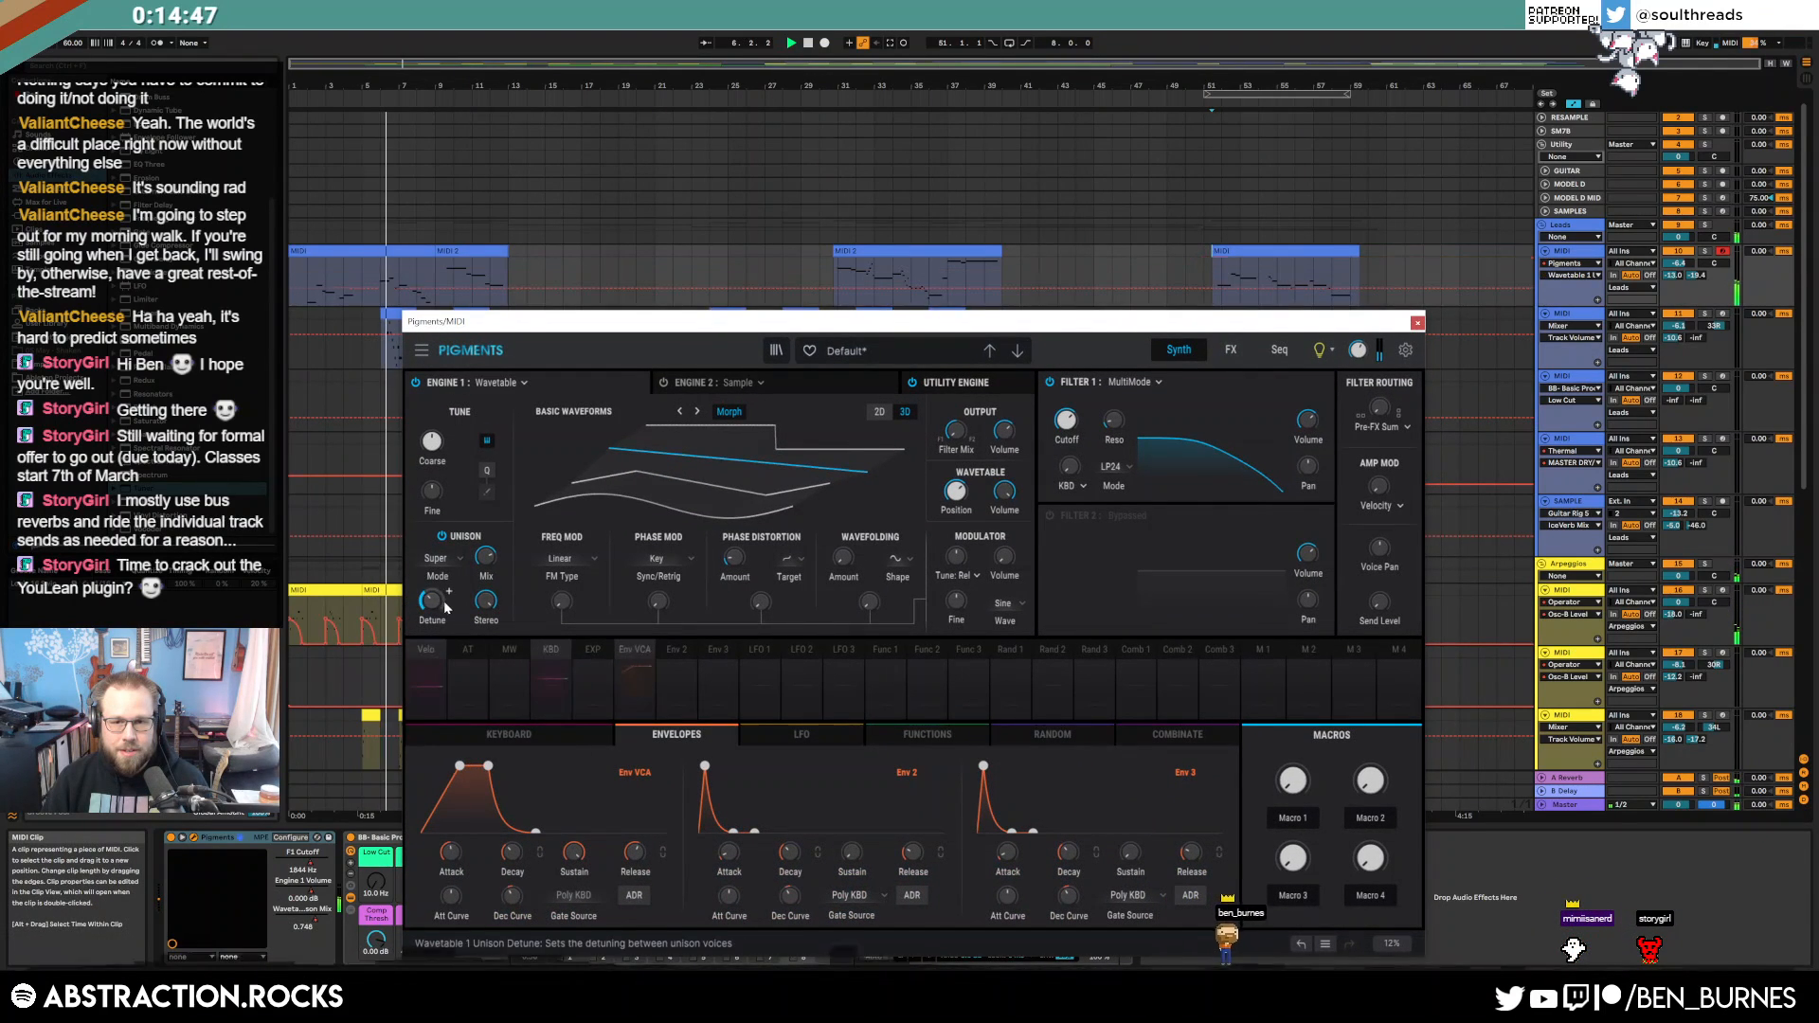
{"action": "left_click", "coordinate": [1166, 287]}
{"action": "left_click_drag", "start_coordinate": [1185, 287], "coordinate": [1185, 276]}
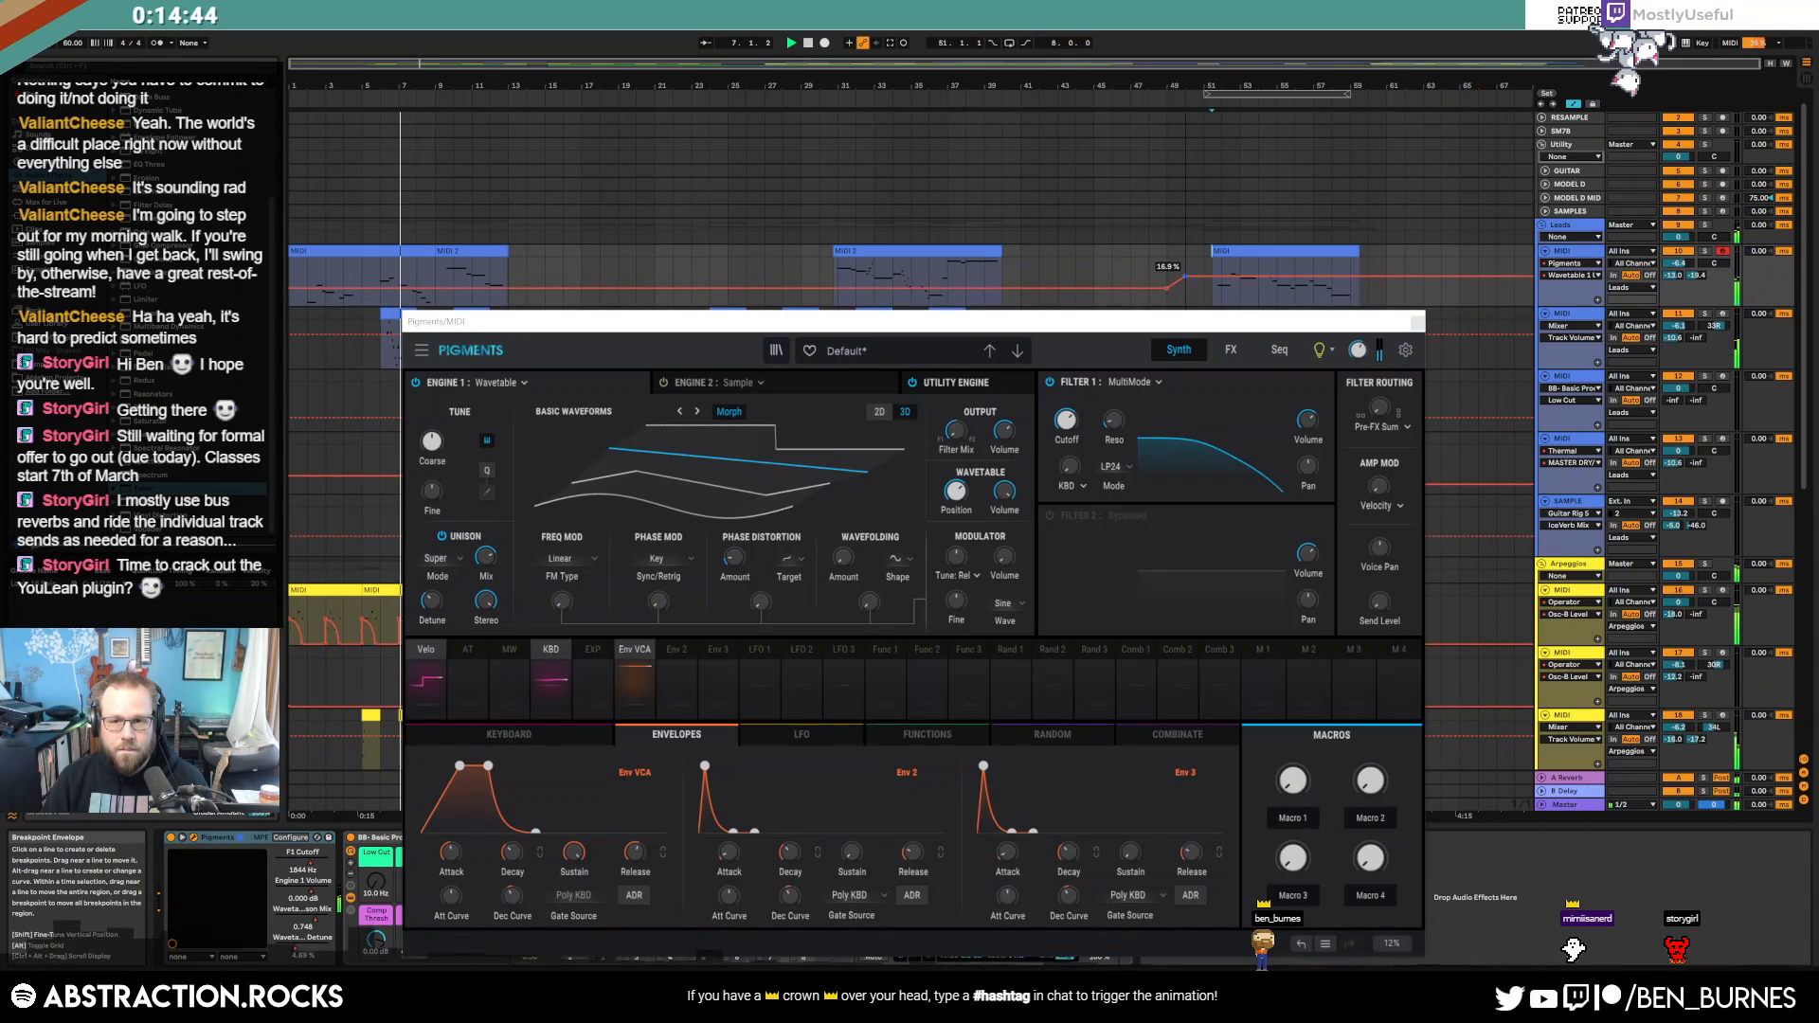
{"action": "left_click", "coordinate": [1418, 322]}
{"action": "key", "text": "a"}
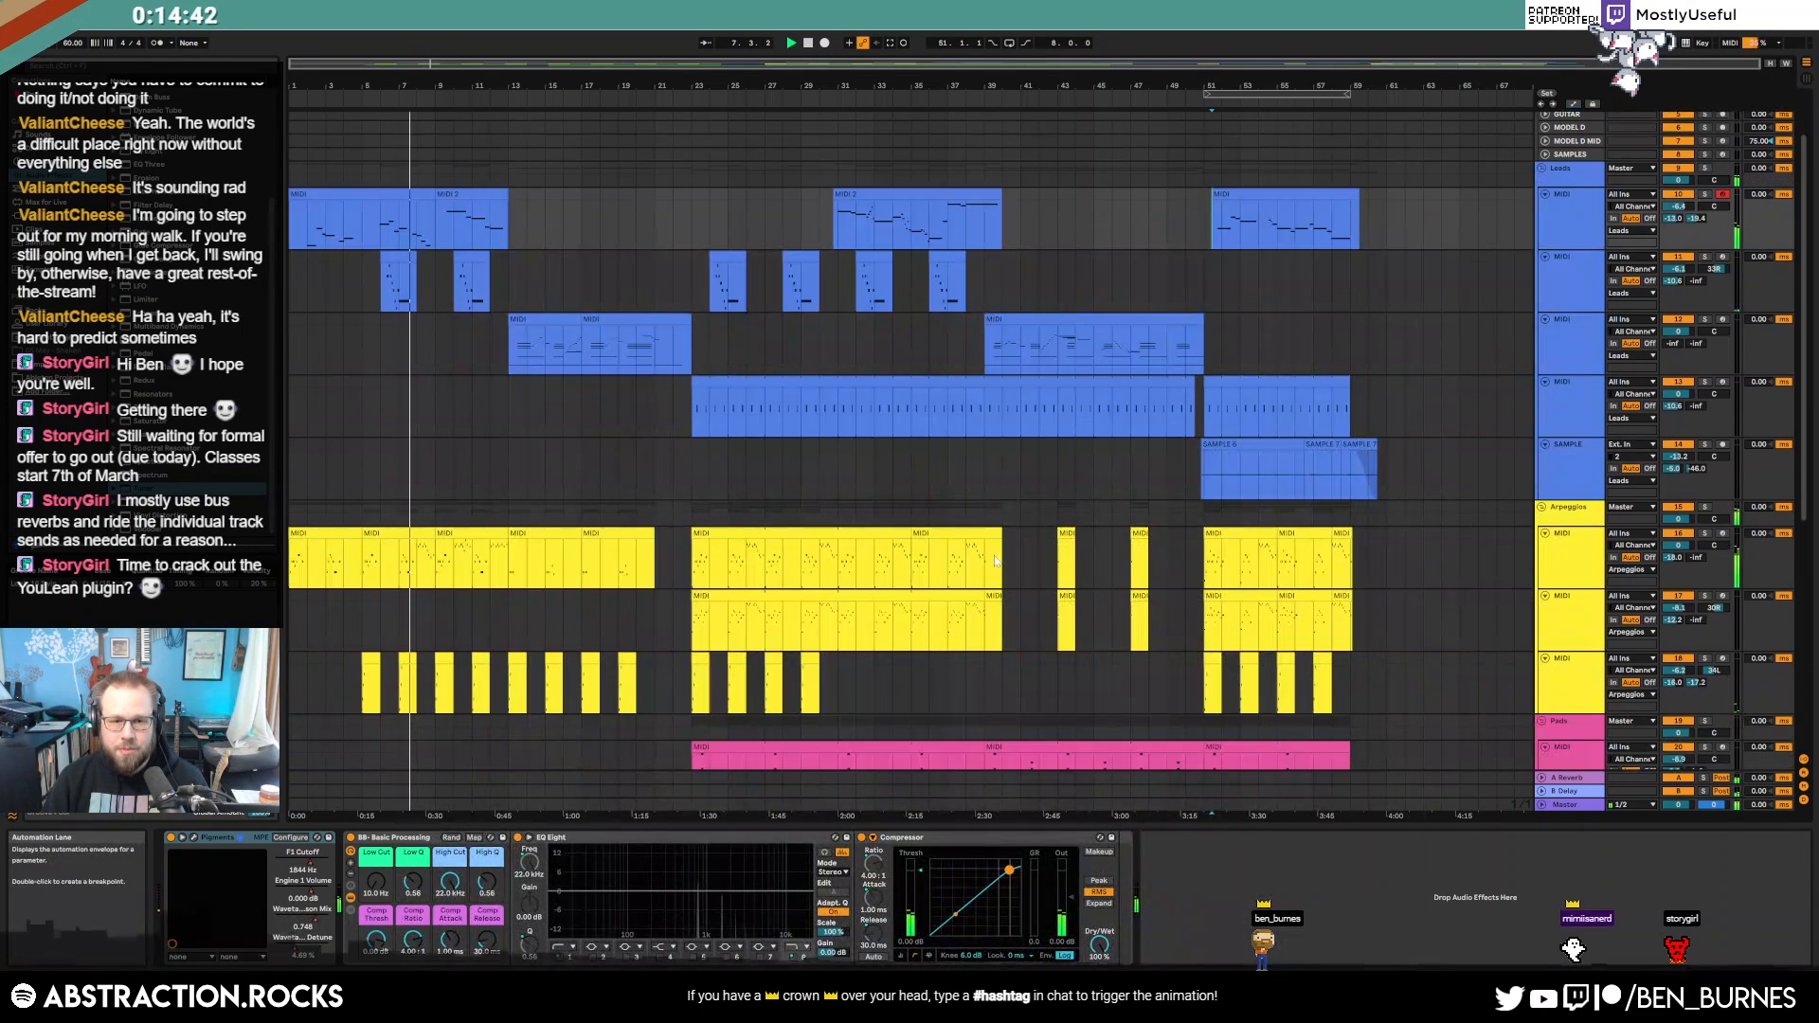
Open the Youlean Loudness Meter on the Master track to check the mix's loudness.
{"action": "scroll", "coordinate": [1383, 631], "scroll_direction": "down", "scroll_amount": 5}
{"action": "left_click", "coordinate": [1552, 627]}
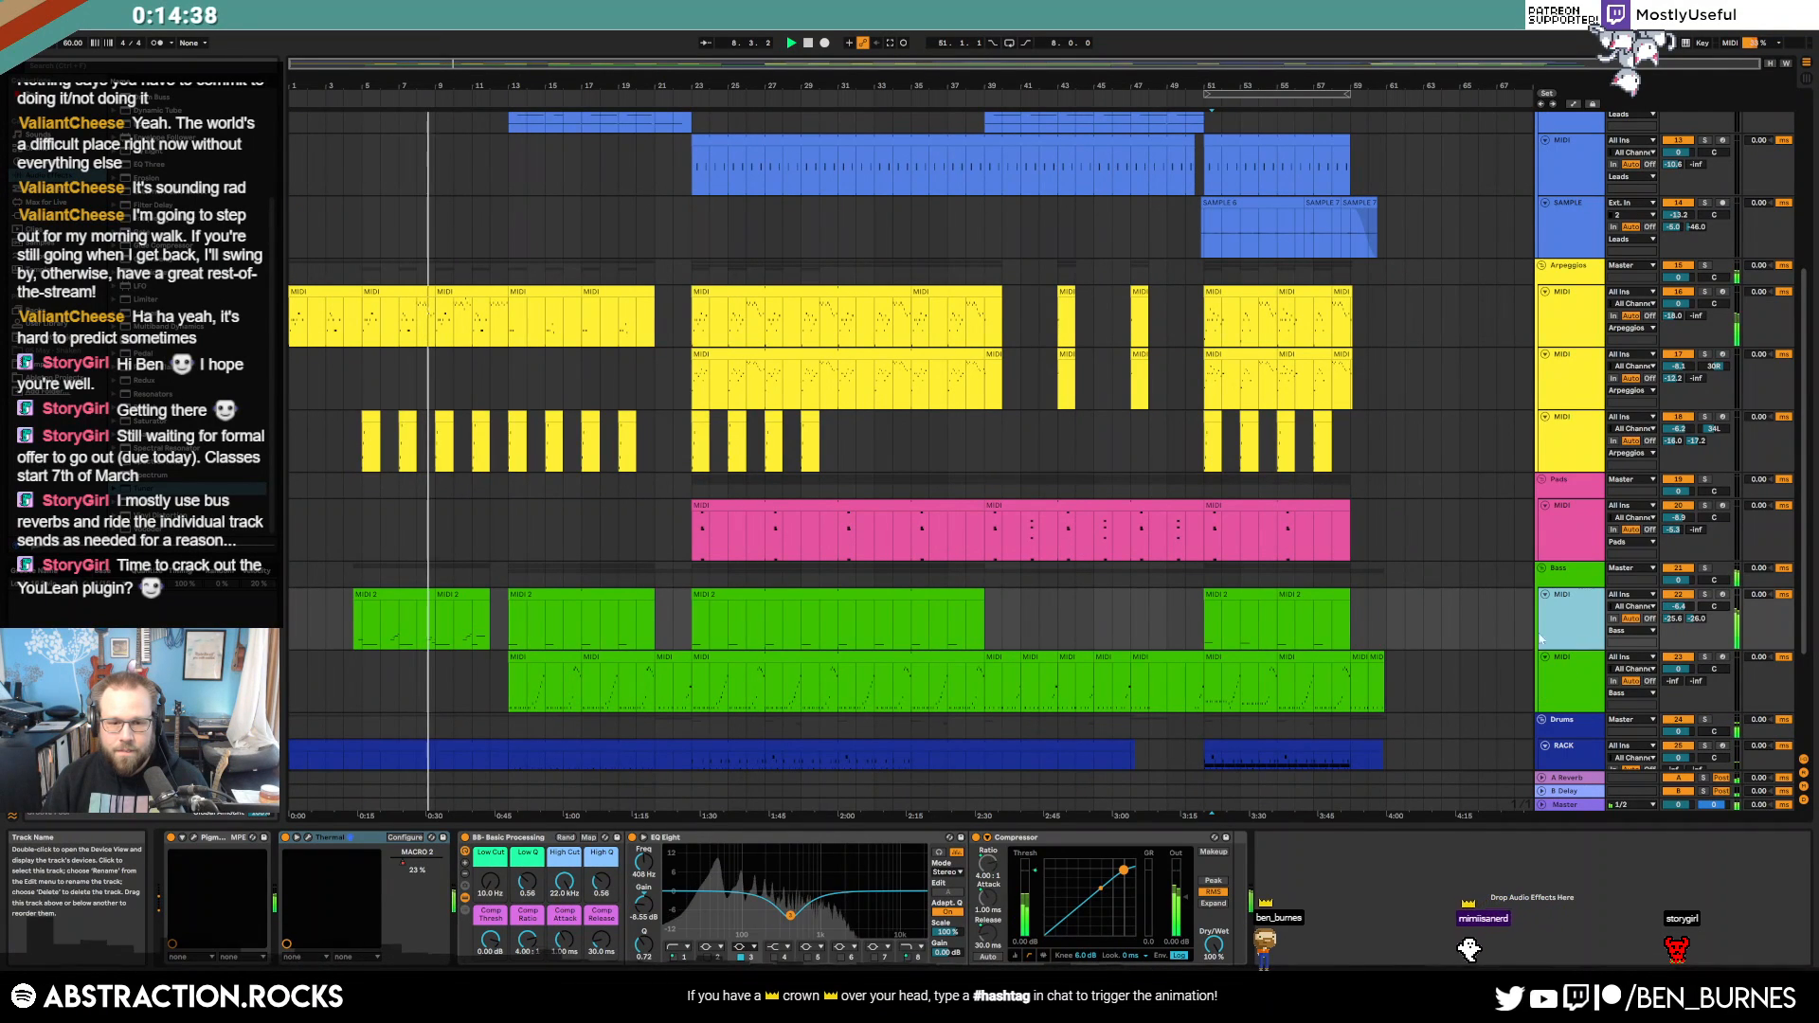
{"action": "left_click", "coordinate": [1558, 803]}
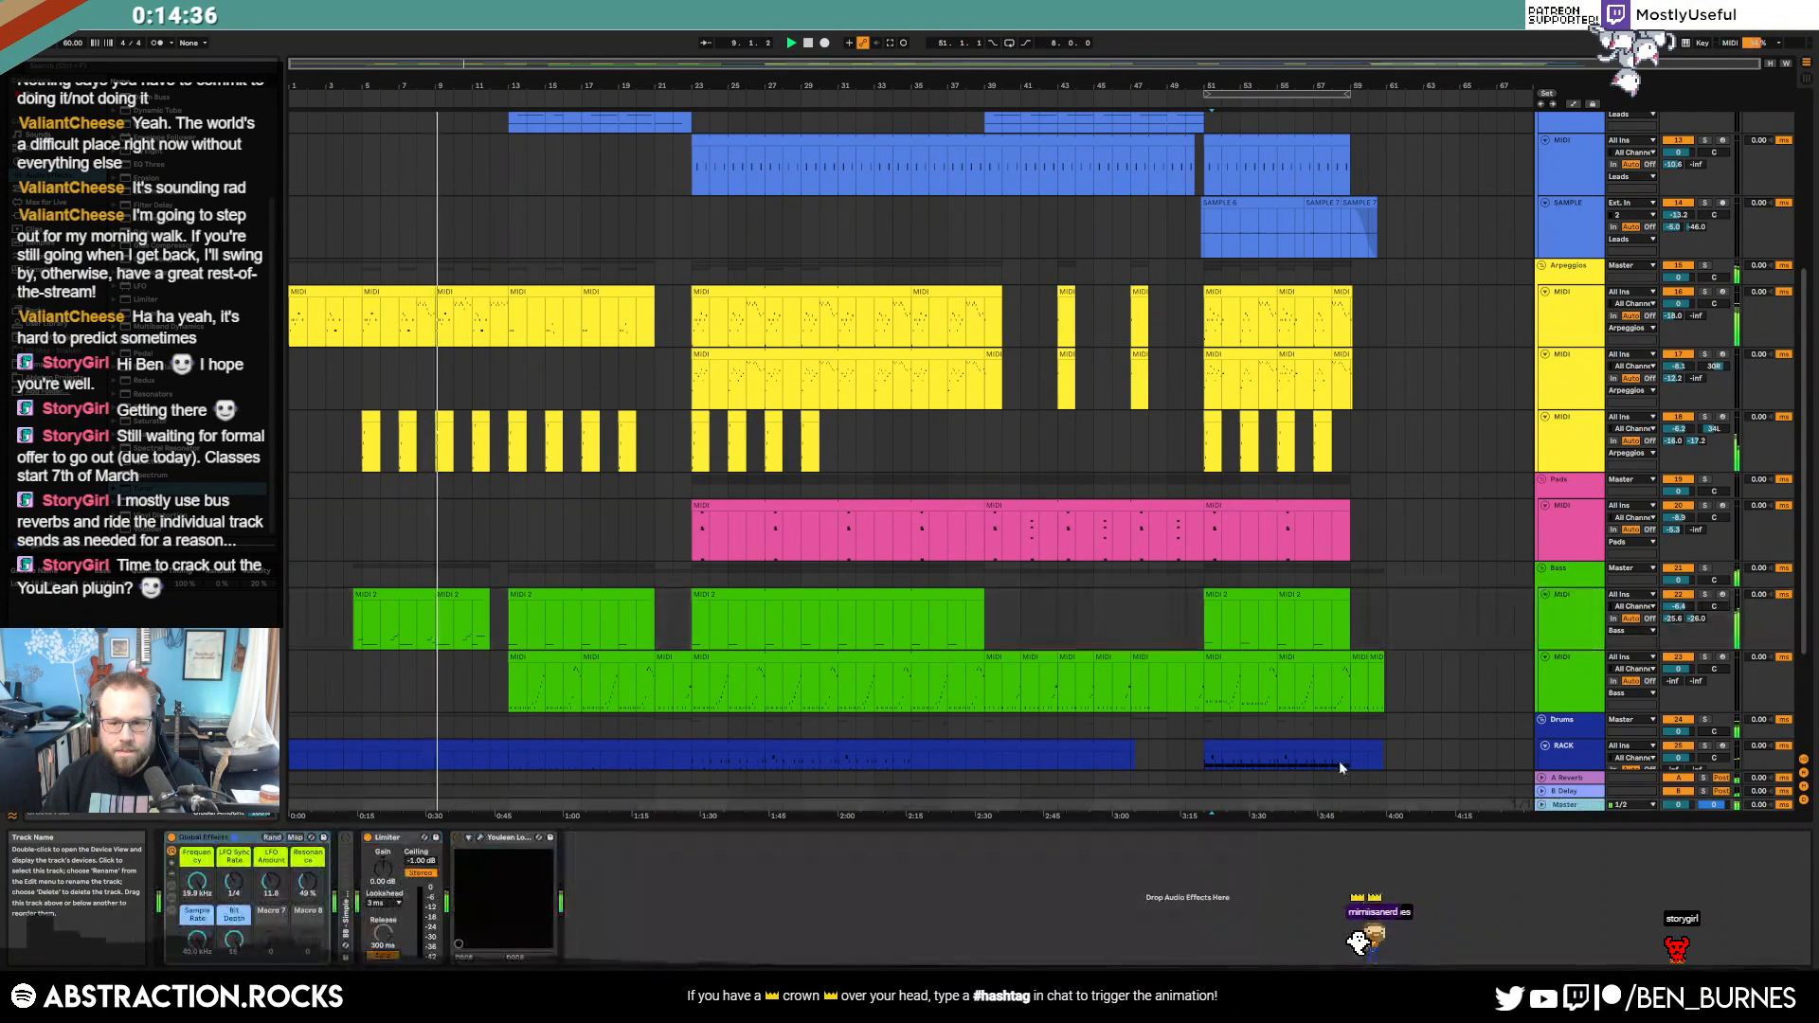
{"action": "left_click", "coordinate": [482, 839]}
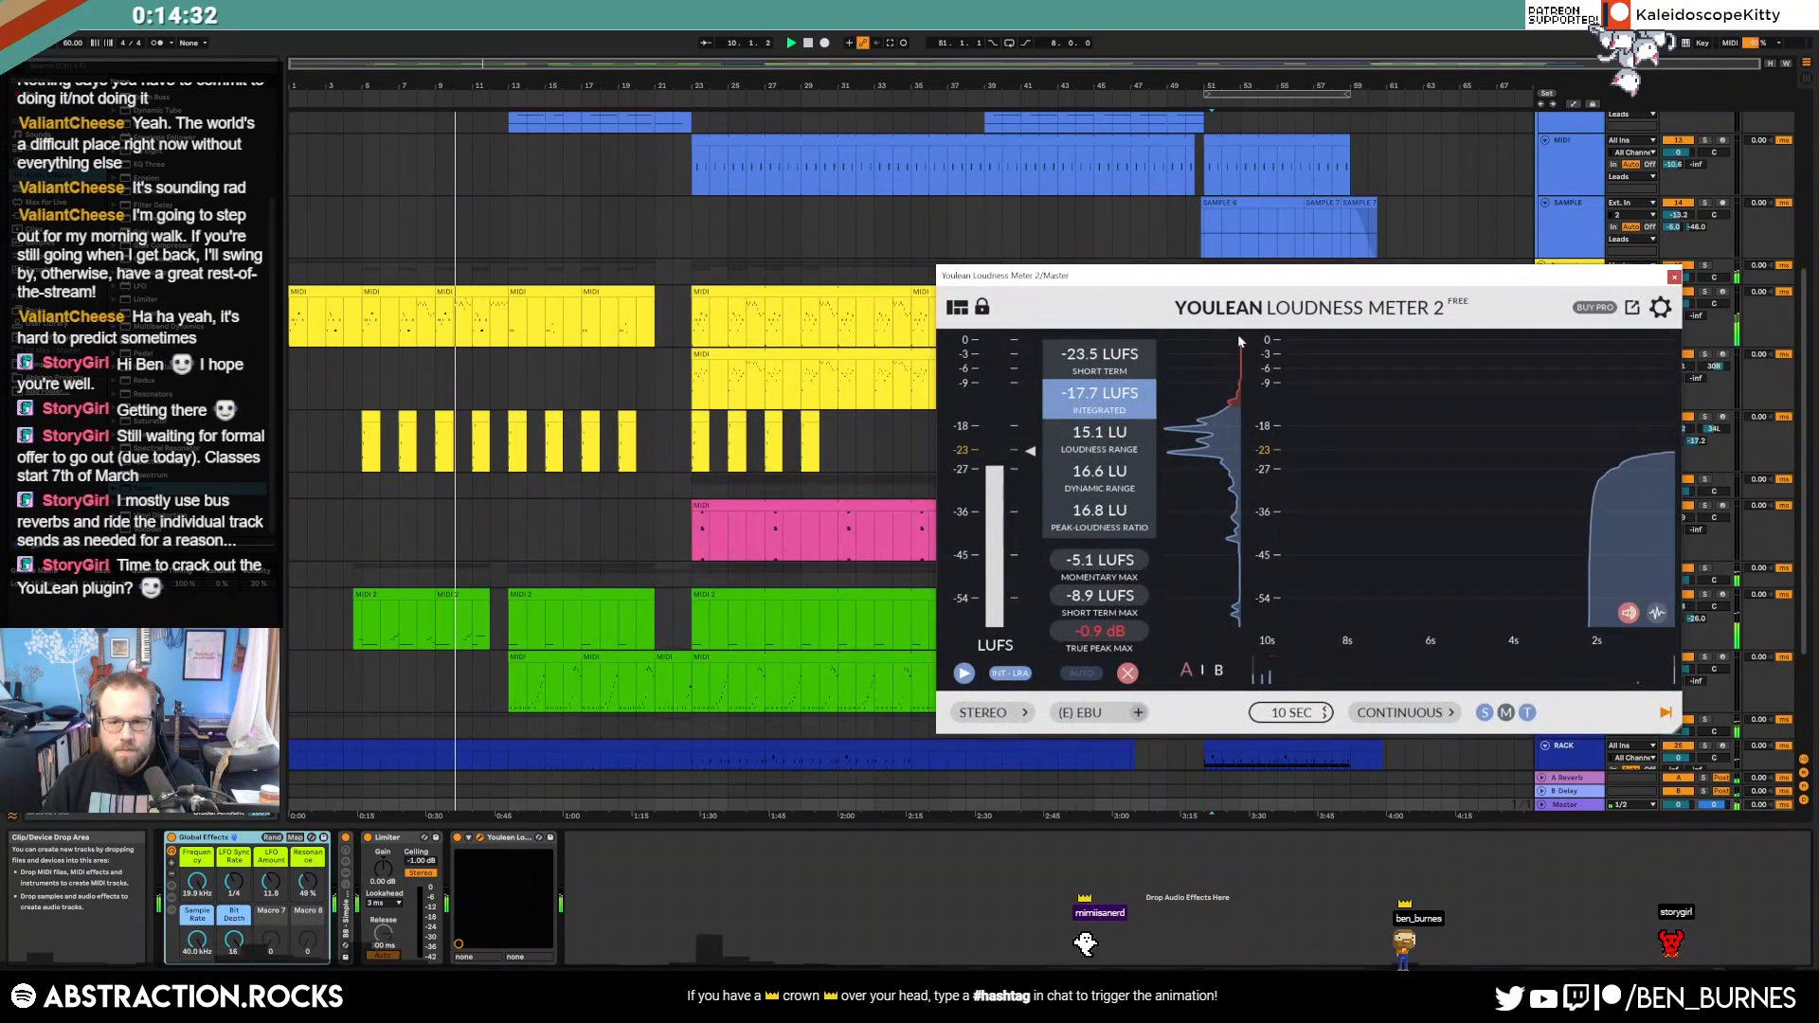
Unfold the master effect rack and reshape its EQ Eight with a low-mid boost, slight mid dip and boost near 4.28 kHz.
{"action": "left_click", "coordinate": [345, 873]}
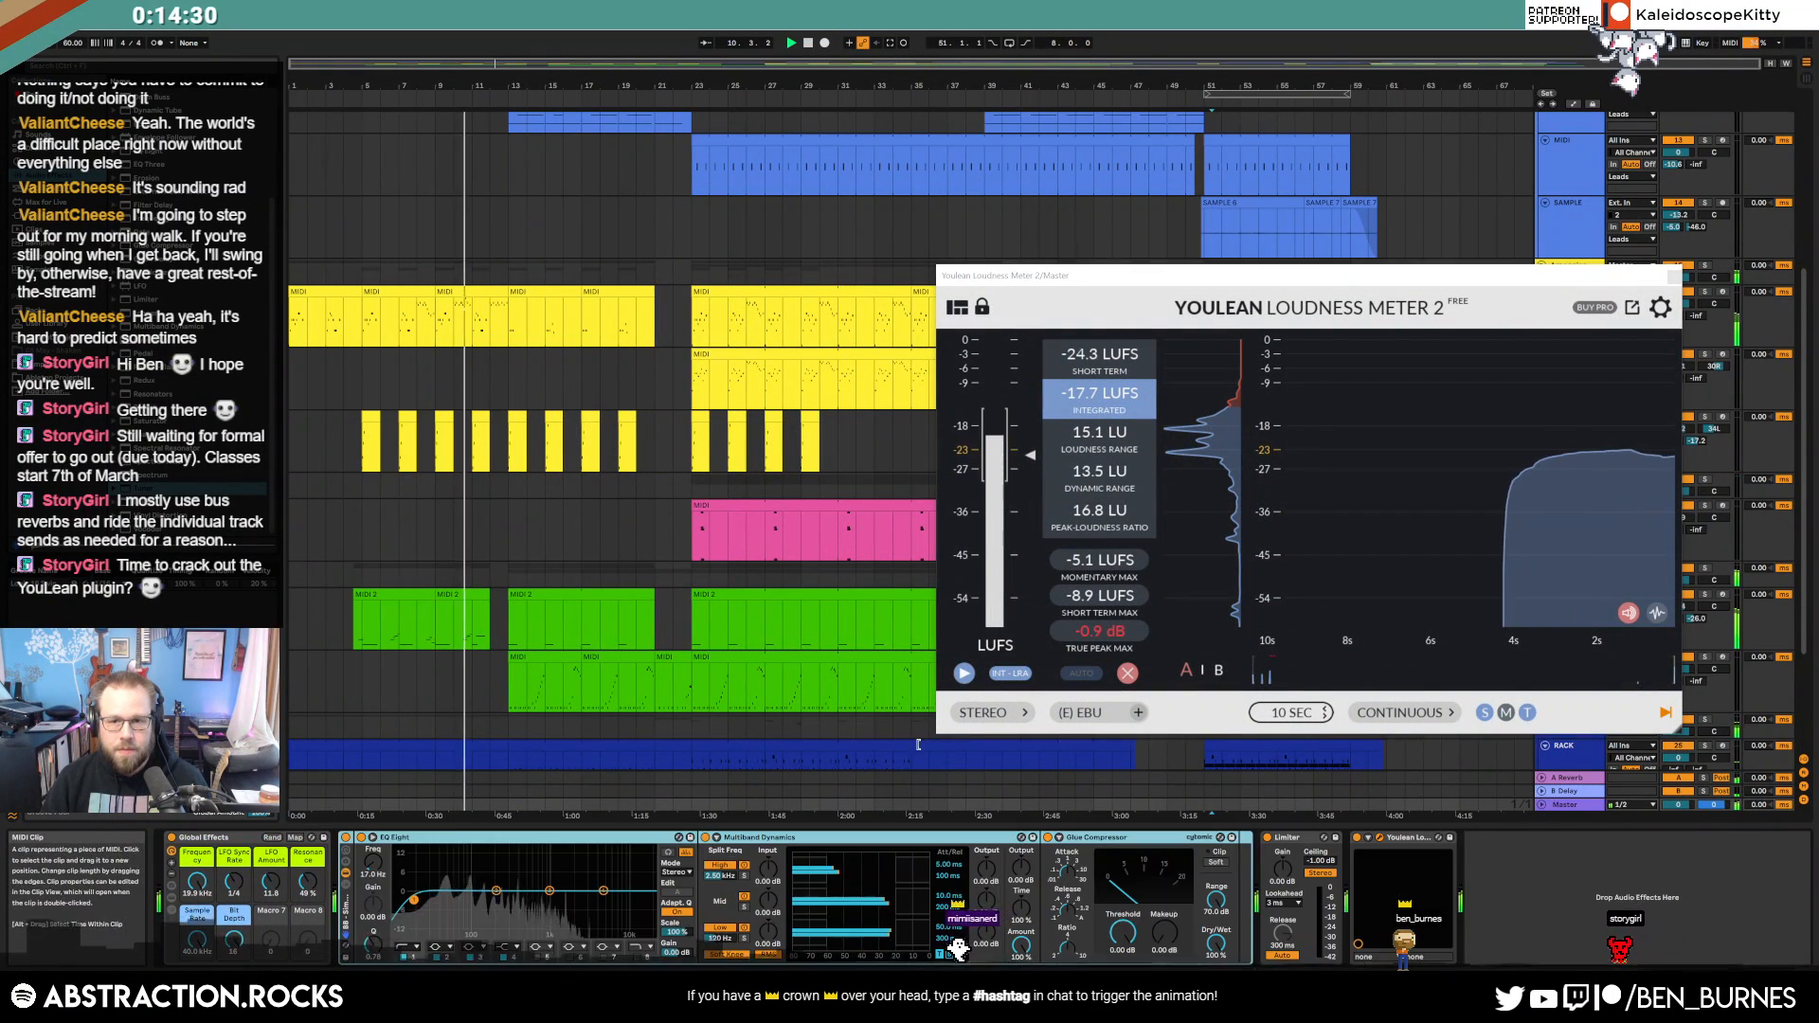
{"action": "left_click_drag", "start_coordinate": [496, 890], "coordinate": [420, 904]}
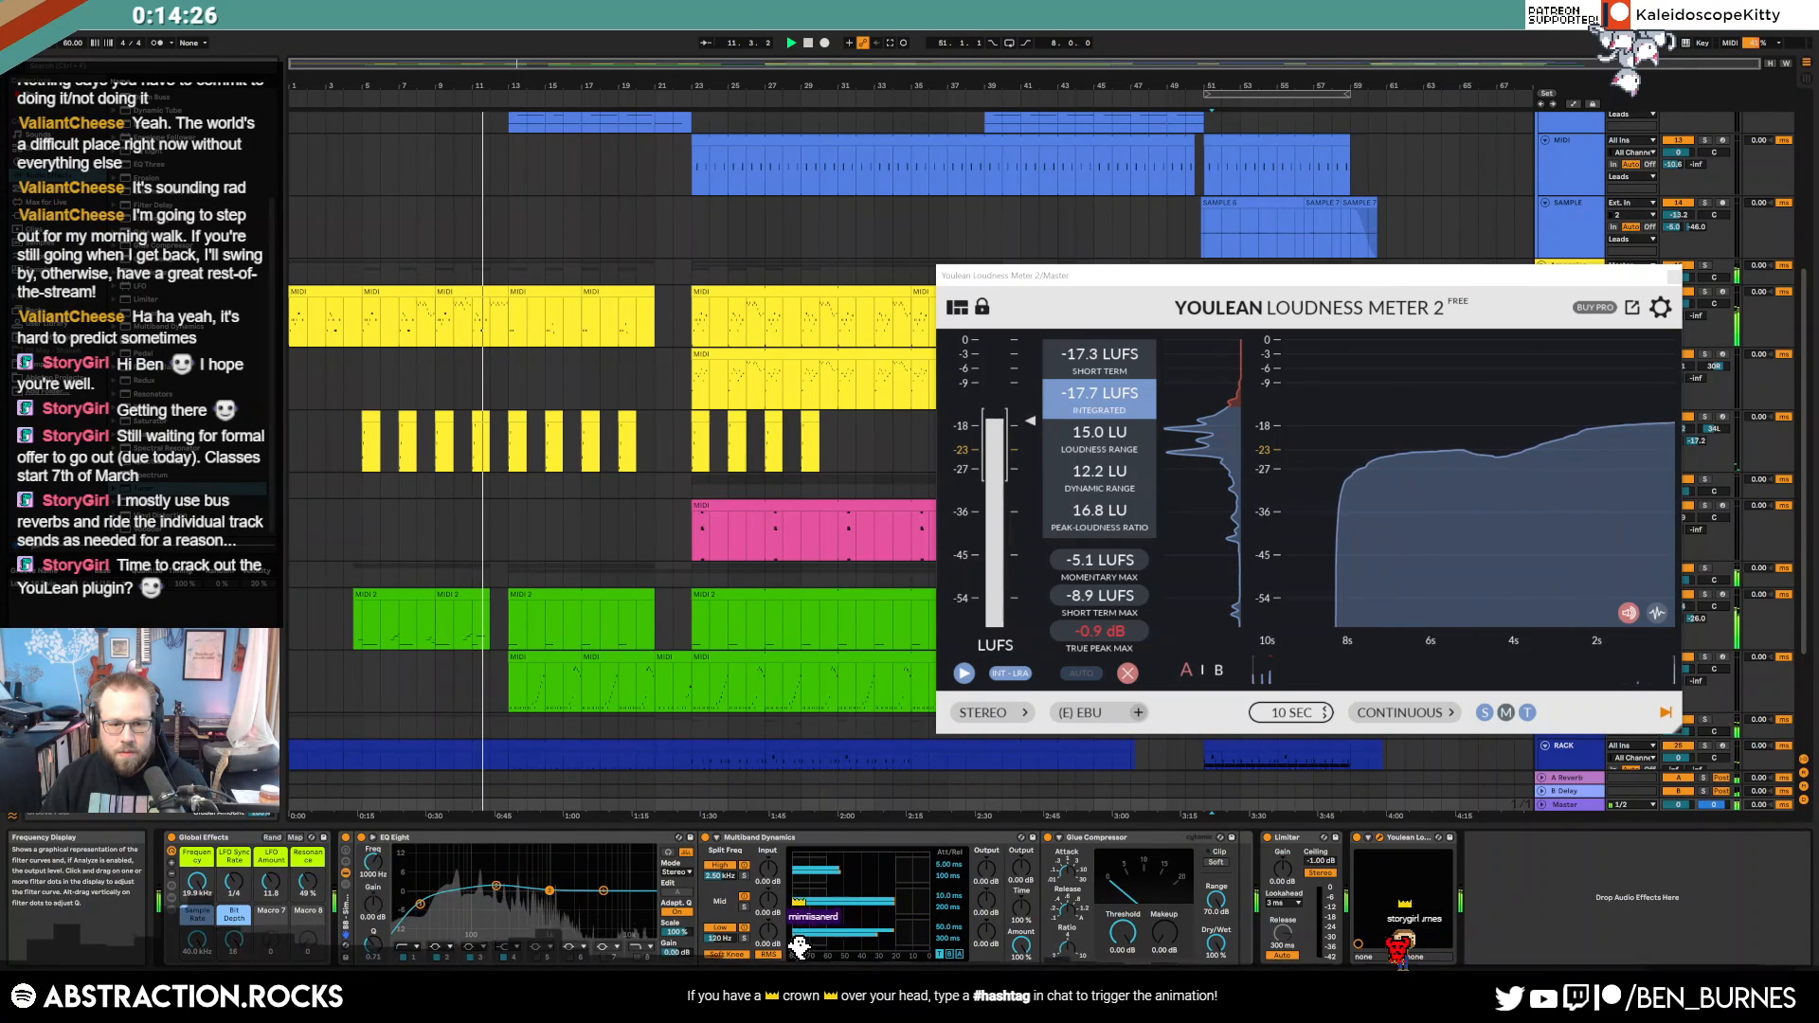
{"action": "left_click_drag", "start_coordinate": [550, 890], "coordinate": [598, 886]}
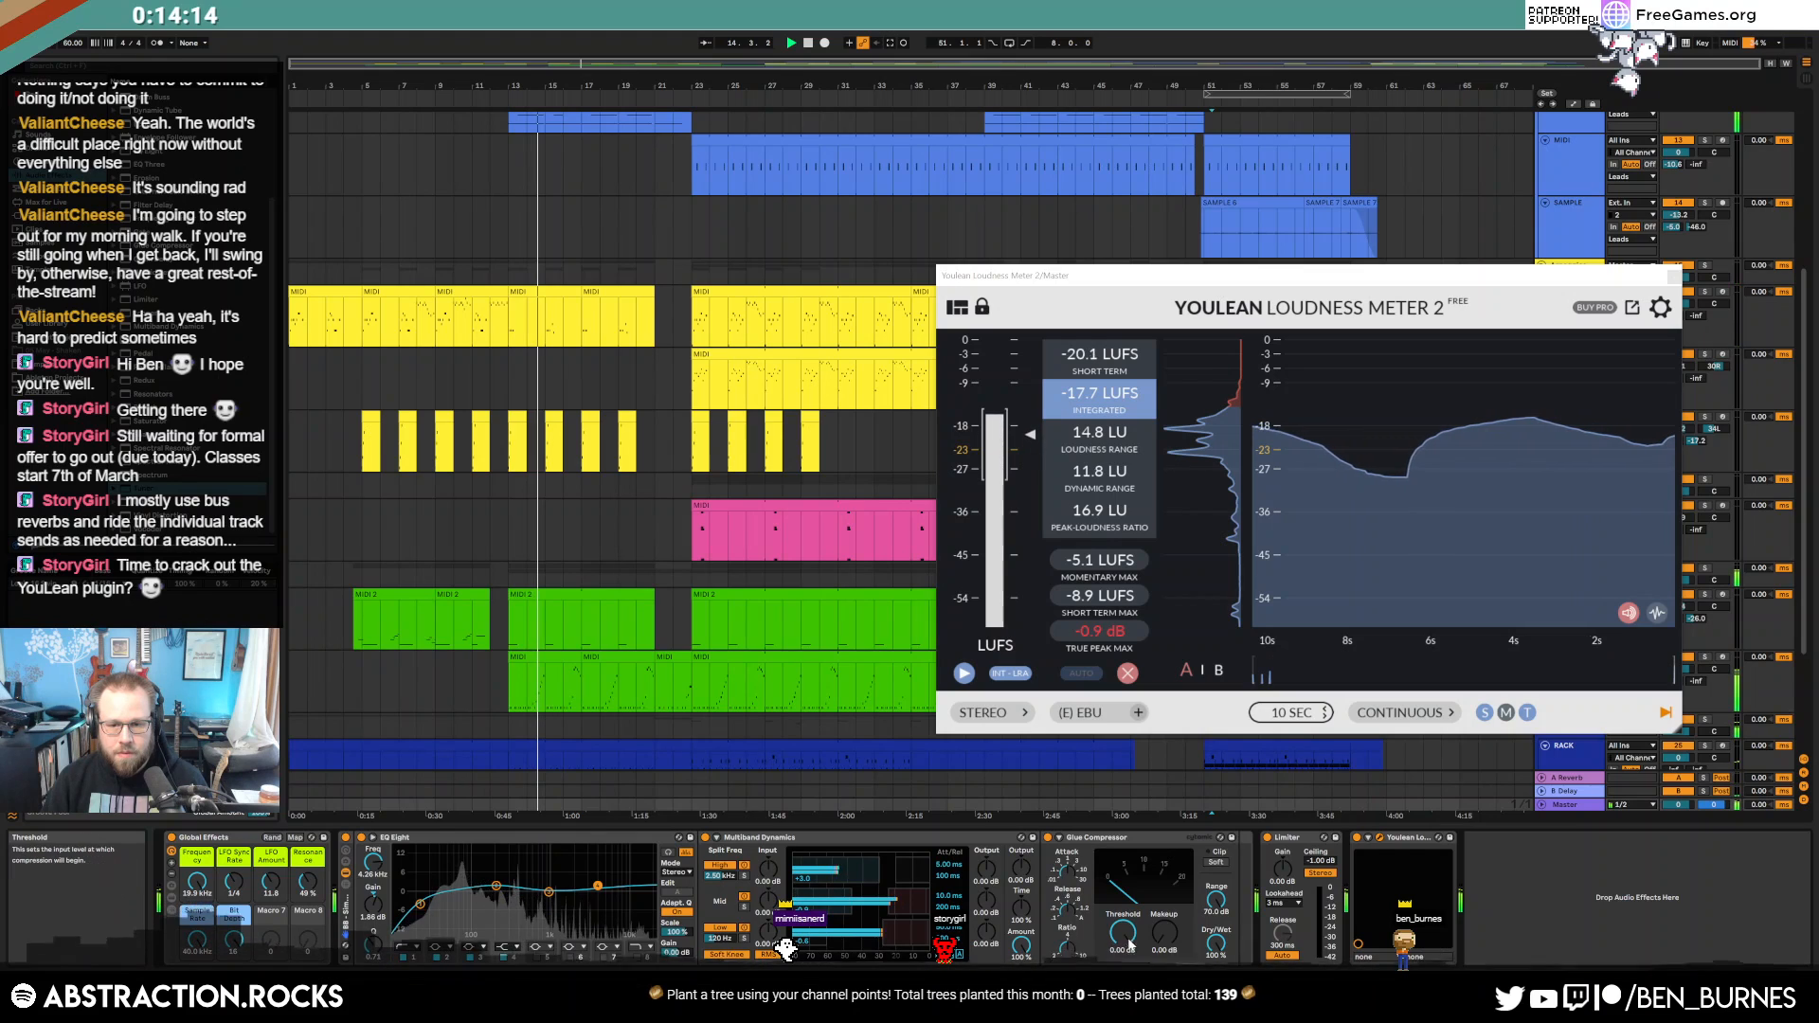
Set the master Glue Compressor's threshold to -6.89 dB and makeup to 0.95 dB, and close the loudness meter.
{"action": "left_click_drag", "start_coordinate": [1123, 932], "coordinate": [1123, 936]}
{"action": "left_click", "coordinate": [1164, 932]}
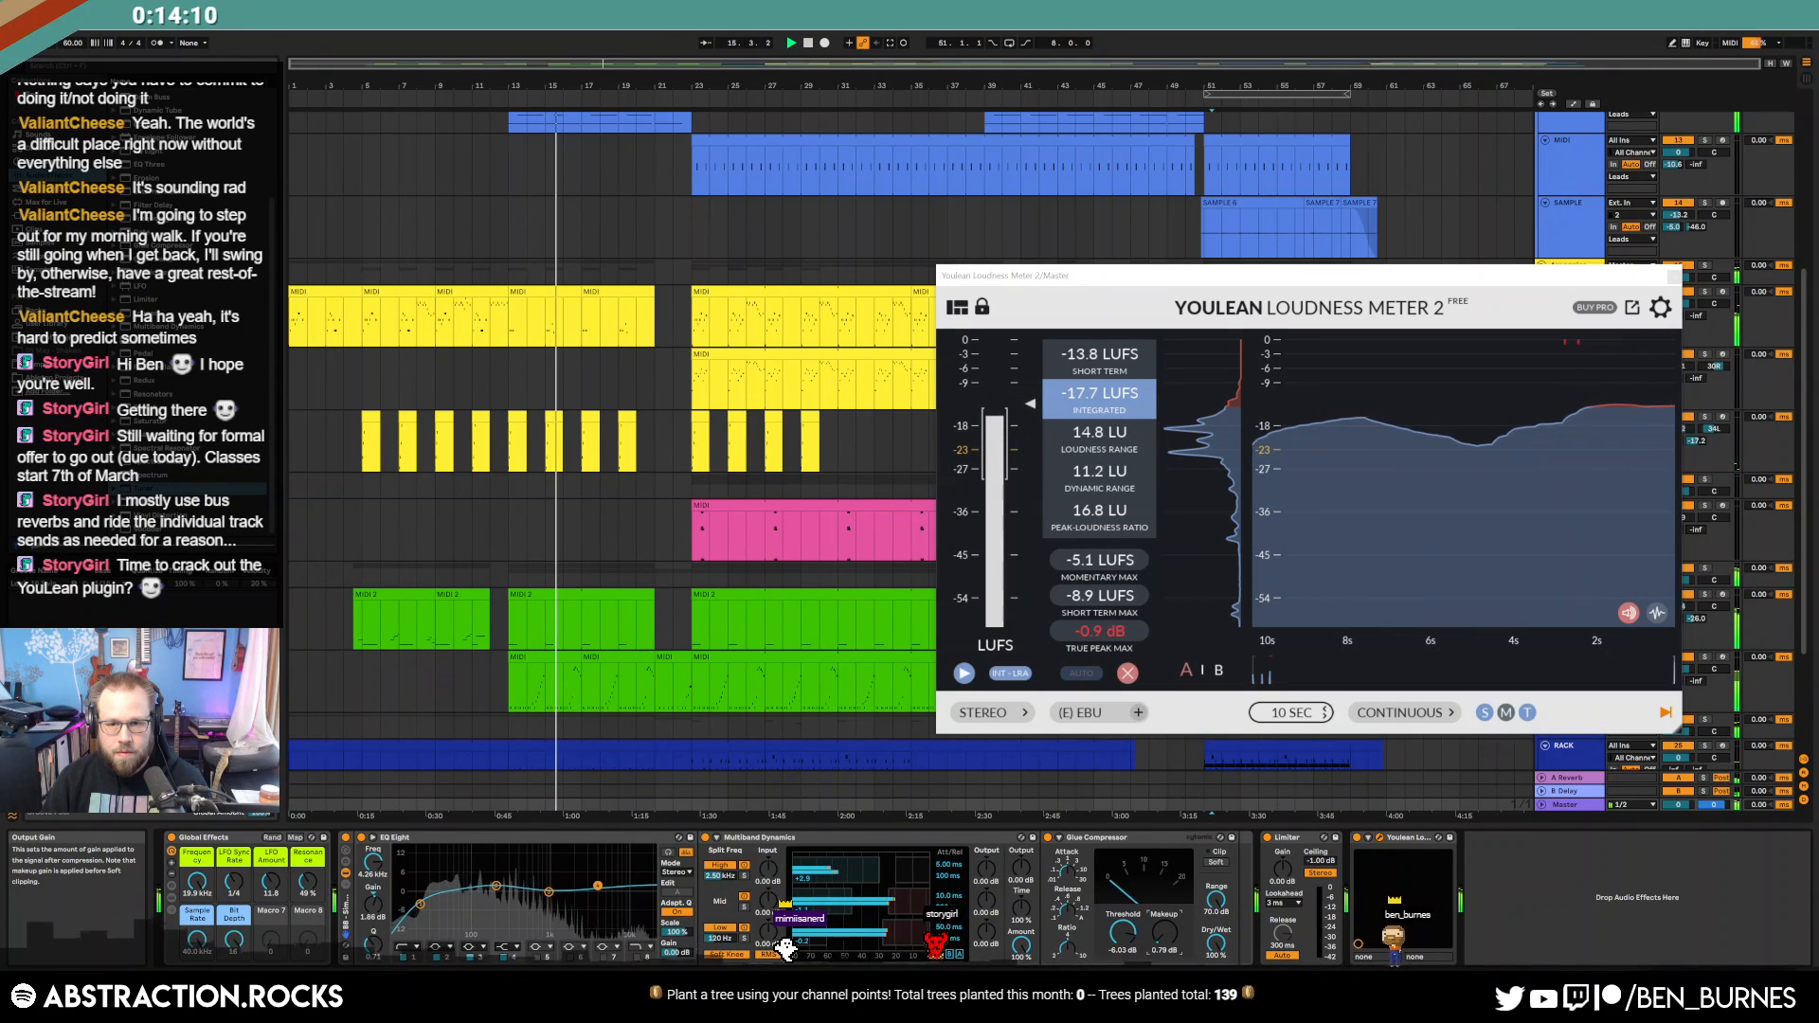
{"action": "left_click_drag", "start_coordinate": [1126, 941], "coordinate": [1125, 953]}
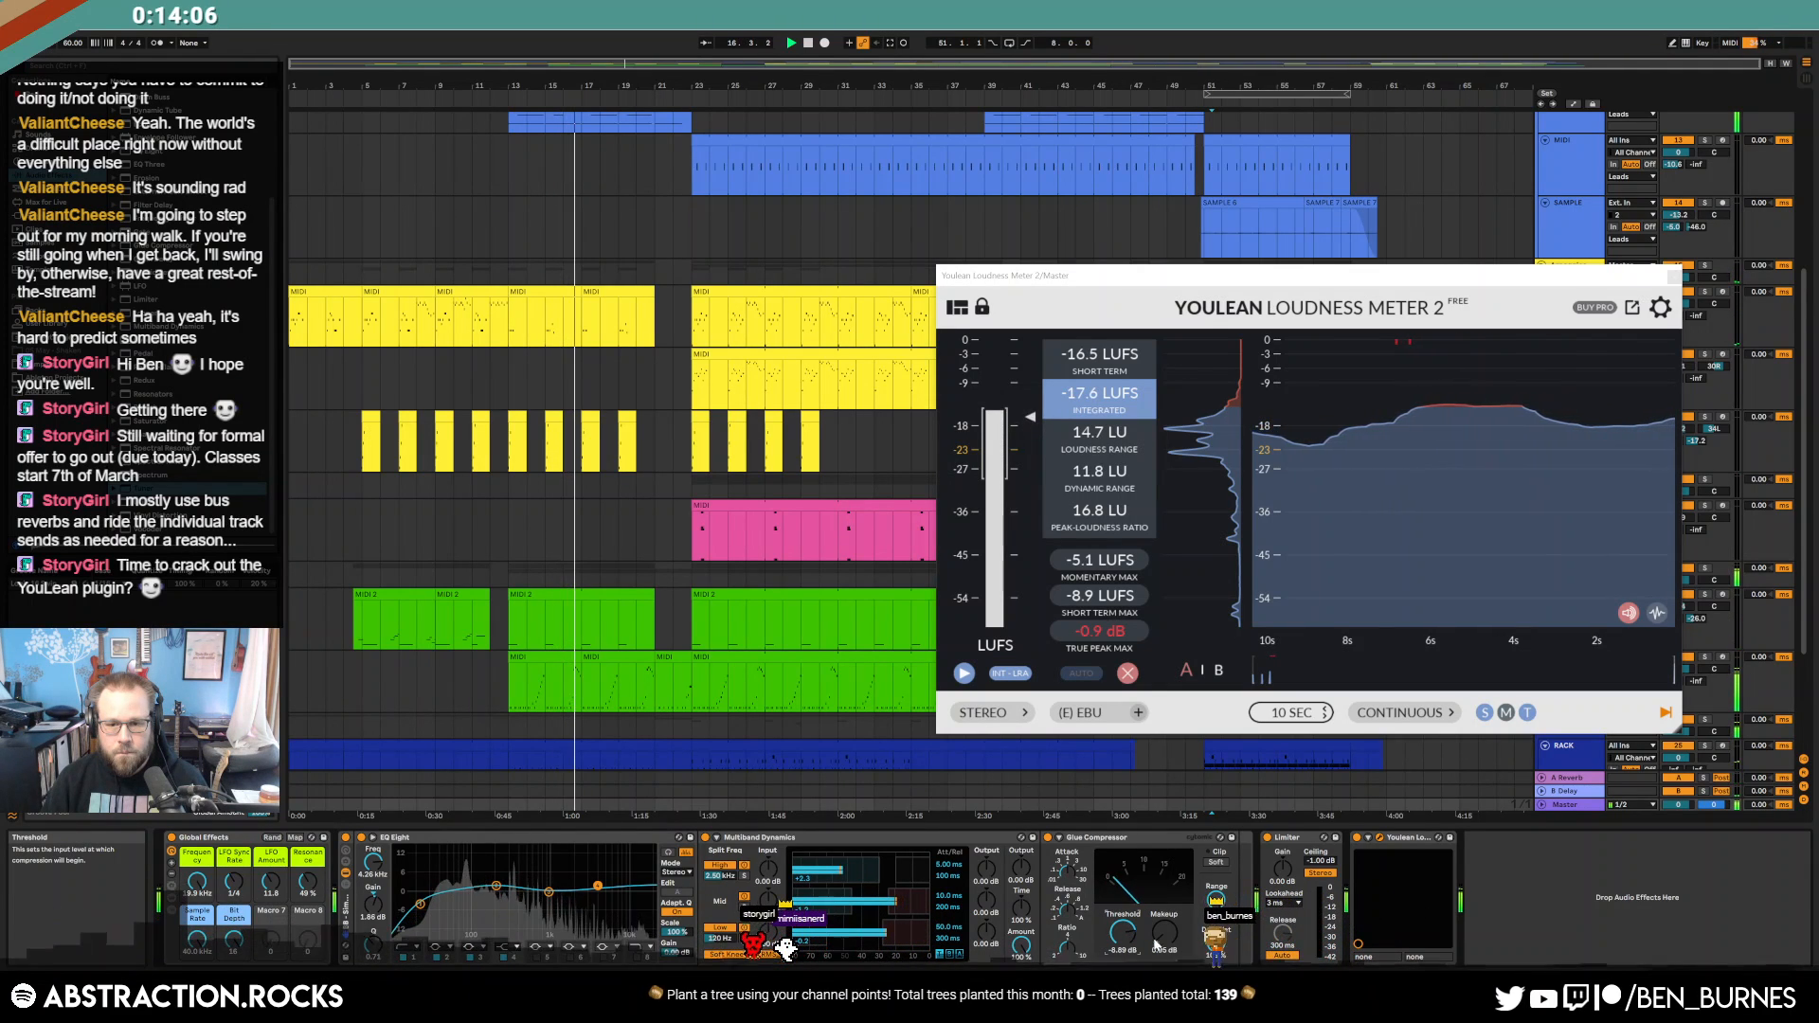
{"action": "left_click", "coordinate": [1674, 276]}
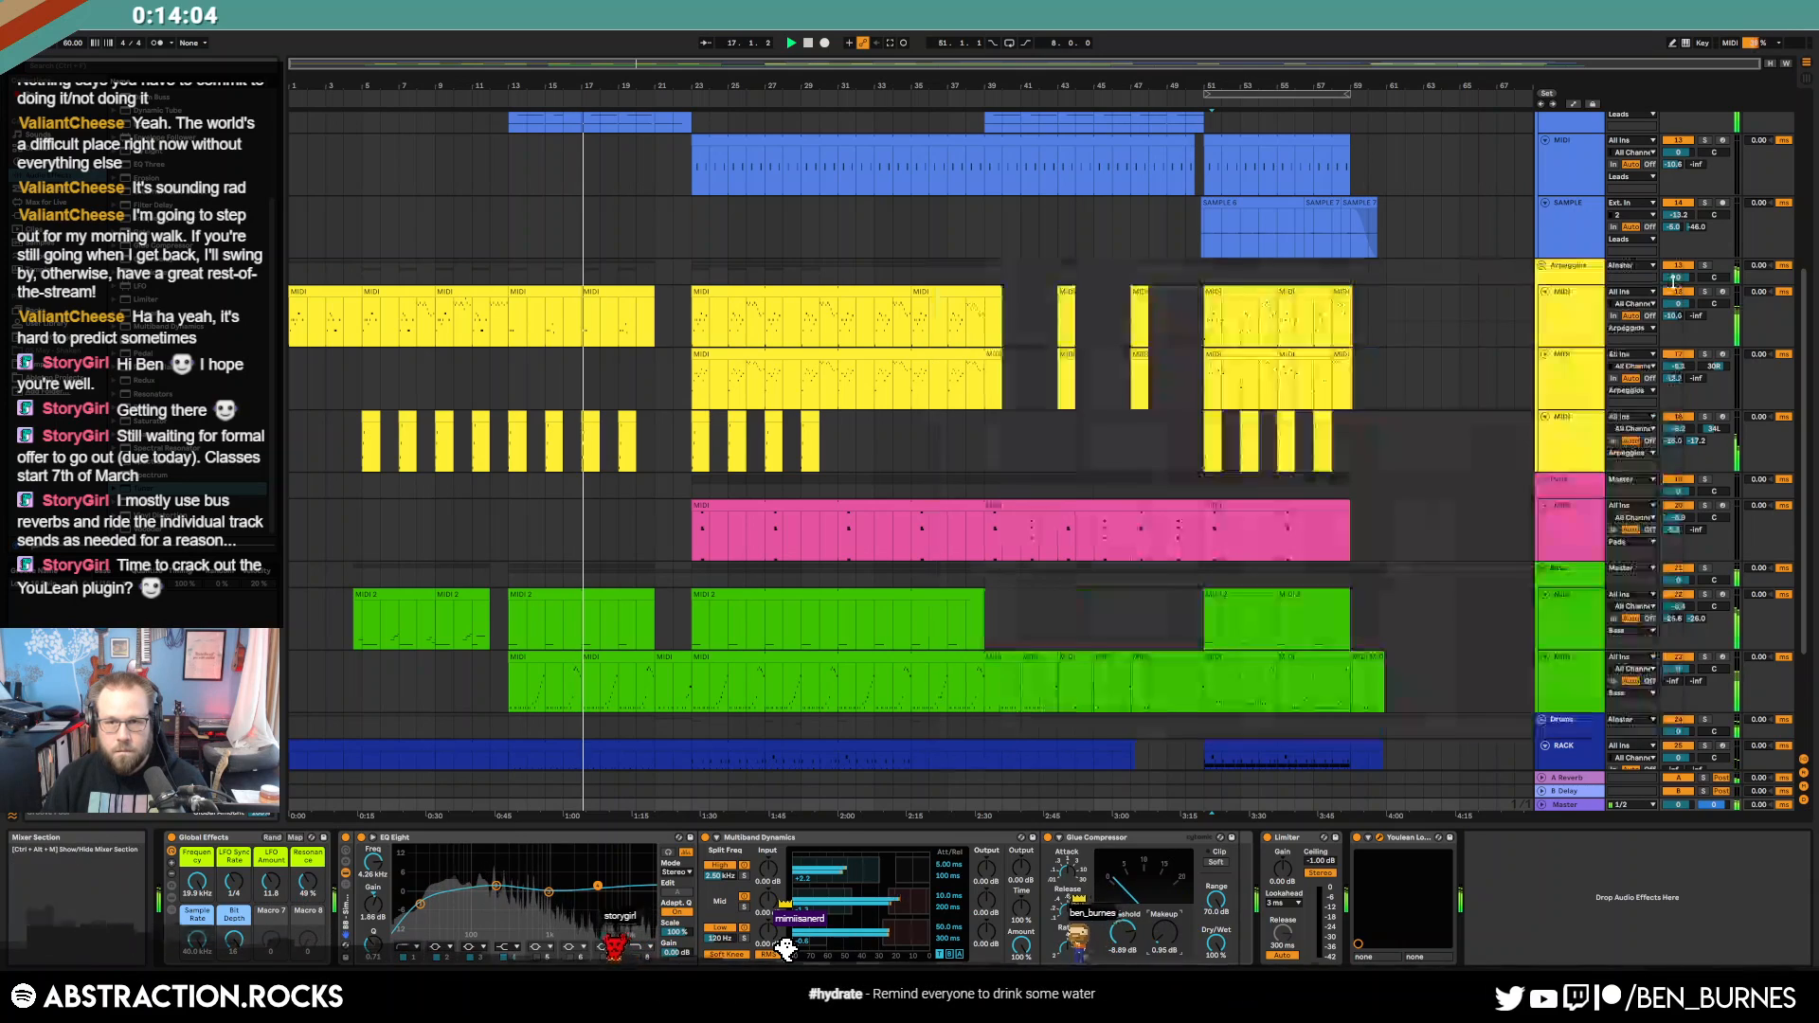
Duplicate bars 47 to 51 of the third lead track repeatedly to fill bars 51 to 63.
{"action": "scroll", "coordinate": [1089, 455], "scroll_direction": "up", "scroll_amount": 3}
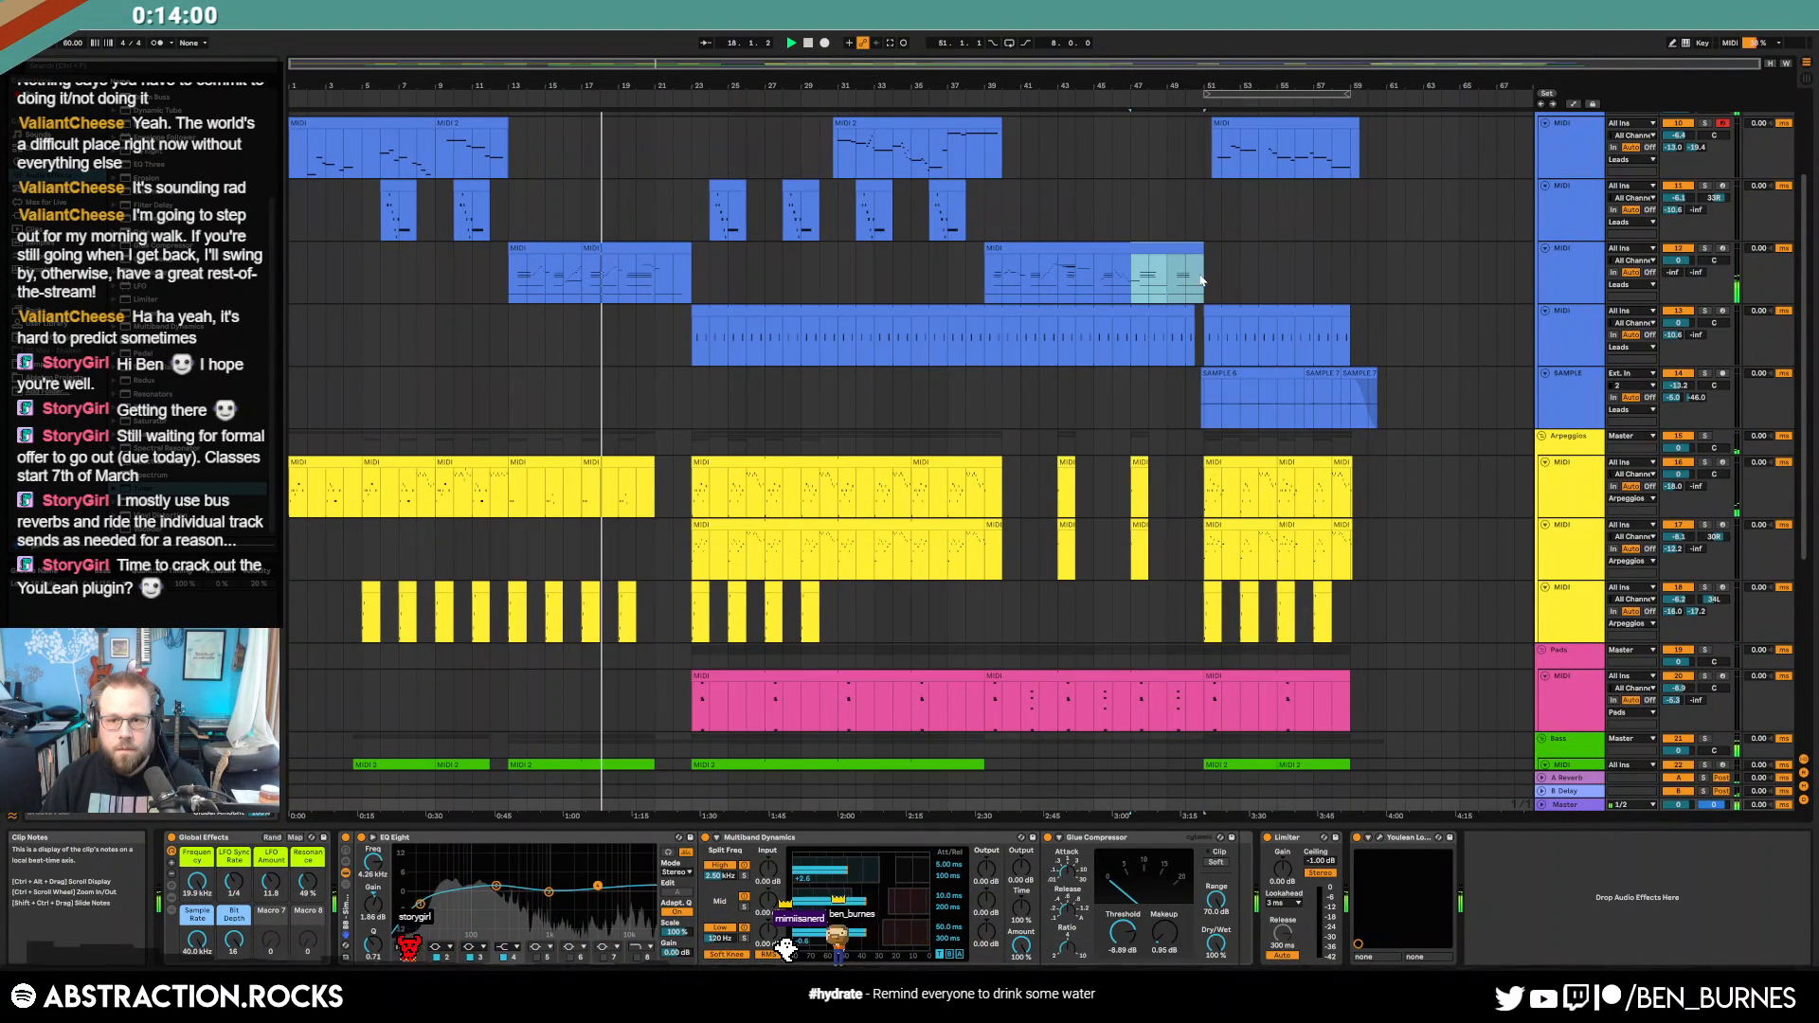
{"action": "key", "text": "ctrl+d"}
{"action": "key", "text": "ctrl+d"}
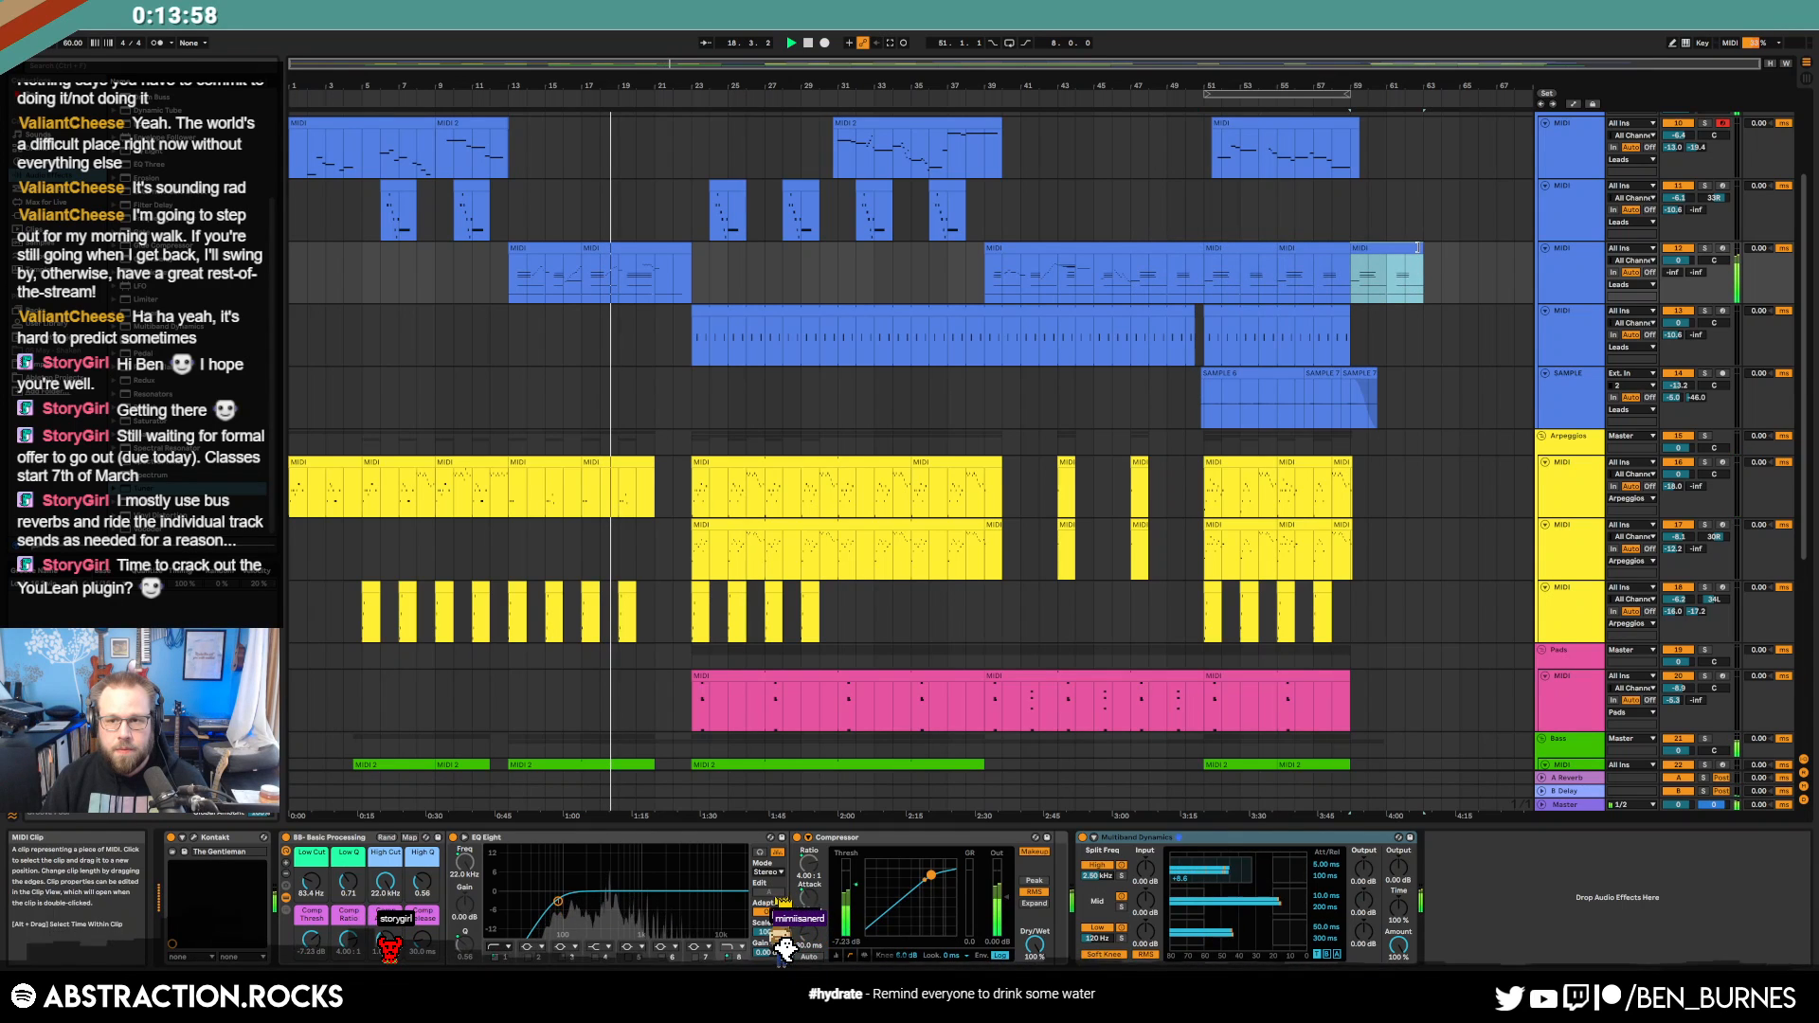
Open the duplicated third lead clip at bar 59 and delete all its notes except the first long low note.
{"action": "mouse_move", "coordinate": [1418, 267]}
{"action": "left_mouse_down"}
{"action": "mouse_move", "coordinate": [1387, 267]}
{"action": "mouse_move", "coordinate": [1422, 252]}
{"action": "left_mouse_up"}
{"action": "double_click", "coordinate": [1391, 250]}
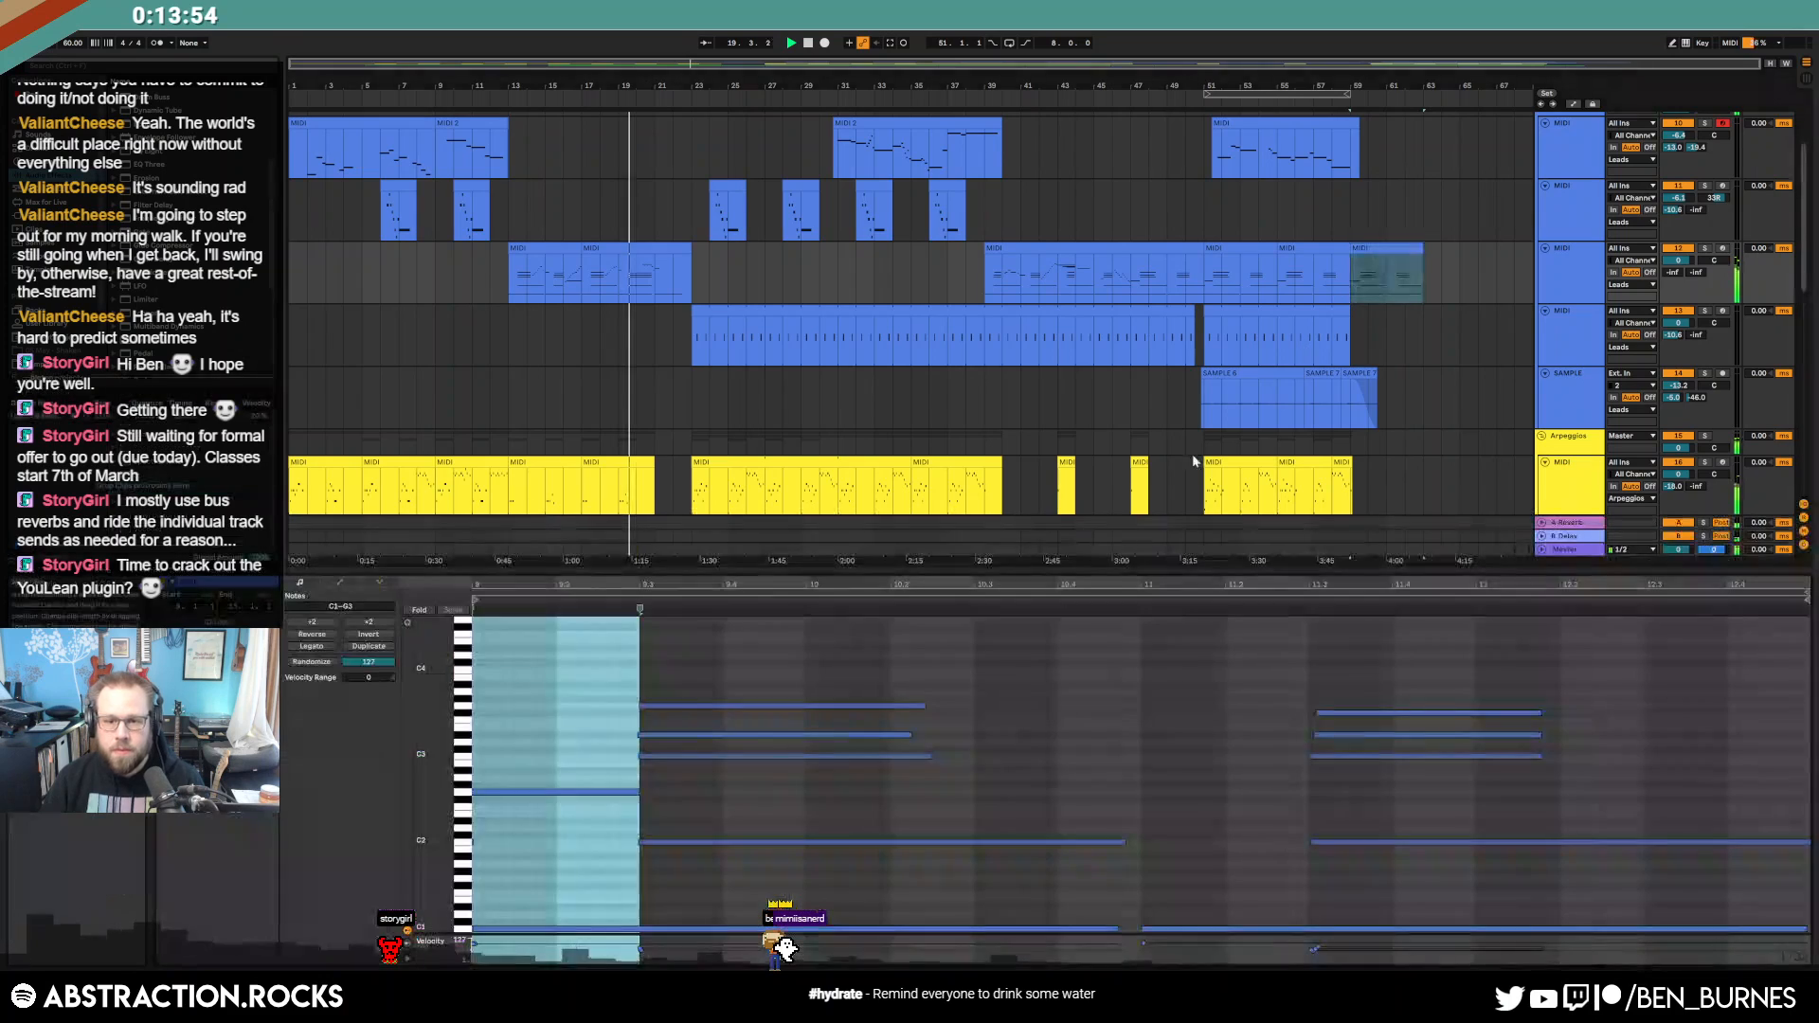
{"action": "double_click", "coordinate": [1175, 929]}
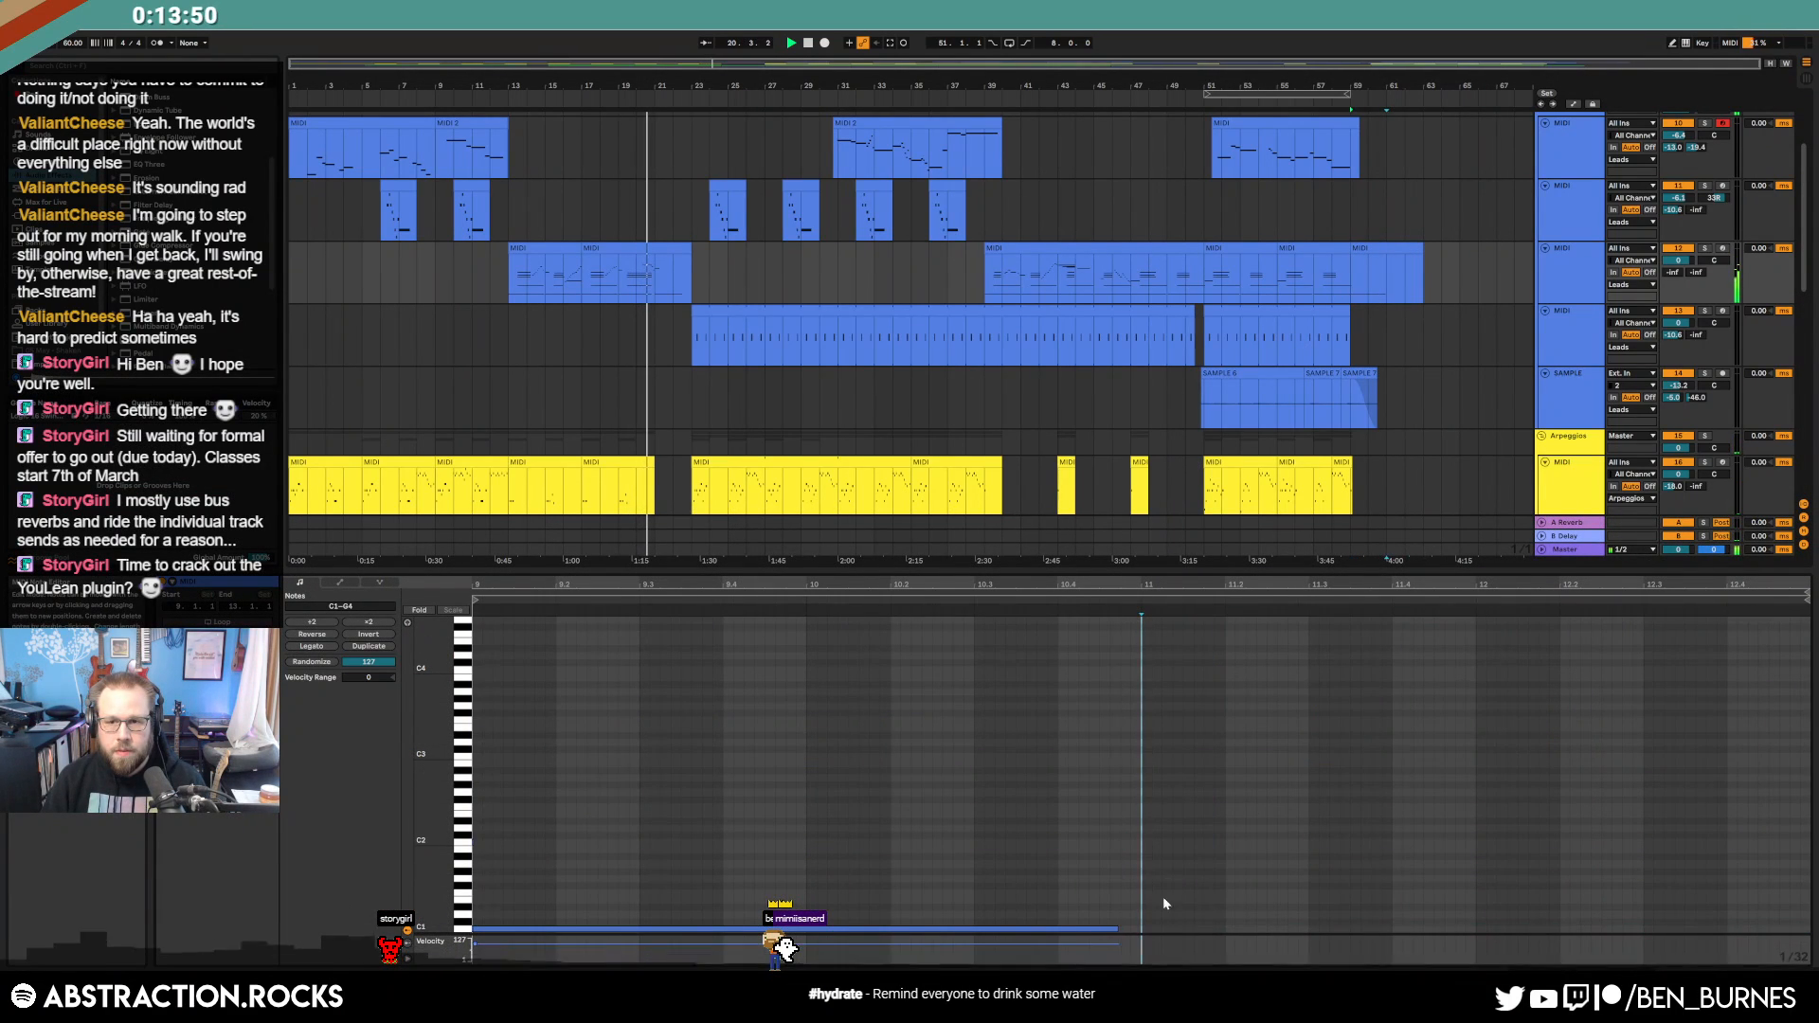
In the third lead's bar 51 clip, raise both long C1 bass notes, placing the second on D1.
{"action": "left_click", "coordinate": [1245, 249]}
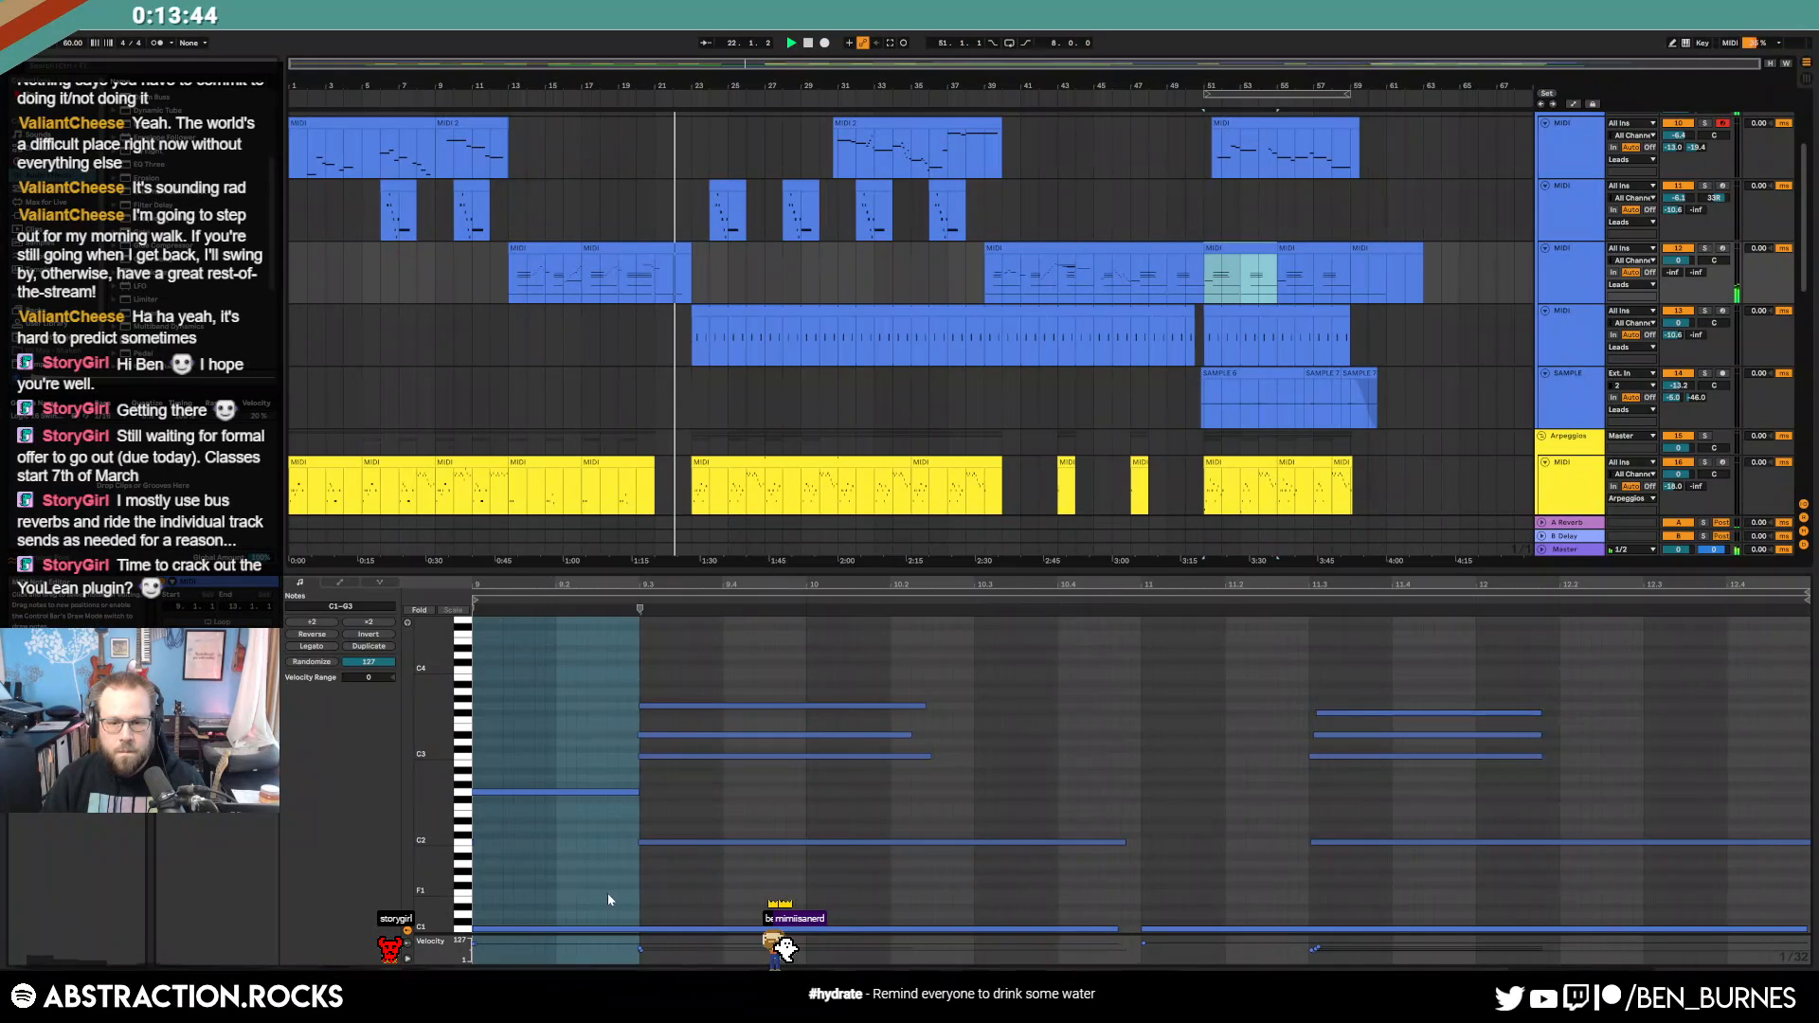
{"action": "left_click_drag", "start_coordinate": [608, 894], "coordinate": [1527, 932]}
{"action": "mouse_move", "coordinate": [1245, 928]}
{"action": "left_mouse_down"}
{"action": "mouse_move", "coordinate": [1246, 906]}
{"action": "mouse_move", "coordinate": [1233, 916]}
{"action": "left_mouse_up"}
{"action": "key", "text": "Down"}
{"action": "key", "text": "Down"}
{"action": "key", "text": "Up"}
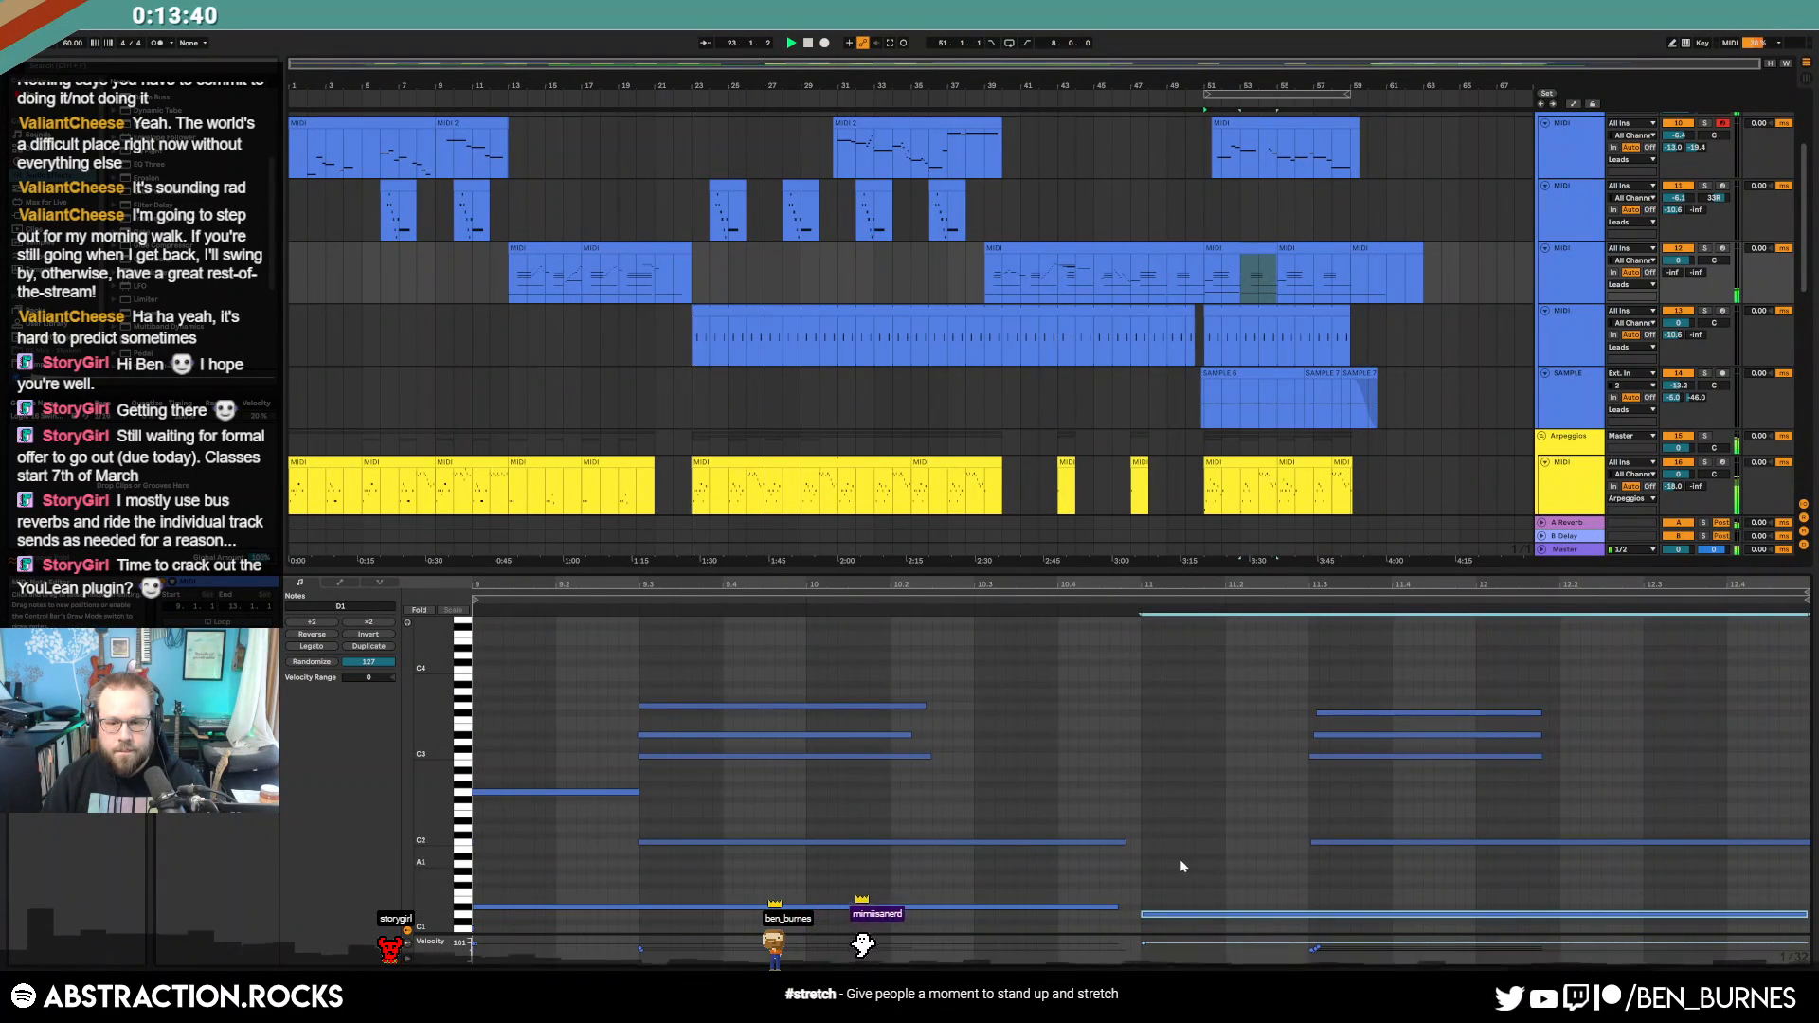
Raise both long C2 notes in the third lead's bar 51 clip to D2.
{"action": "left_click", "coordinate": [1181, 852]}
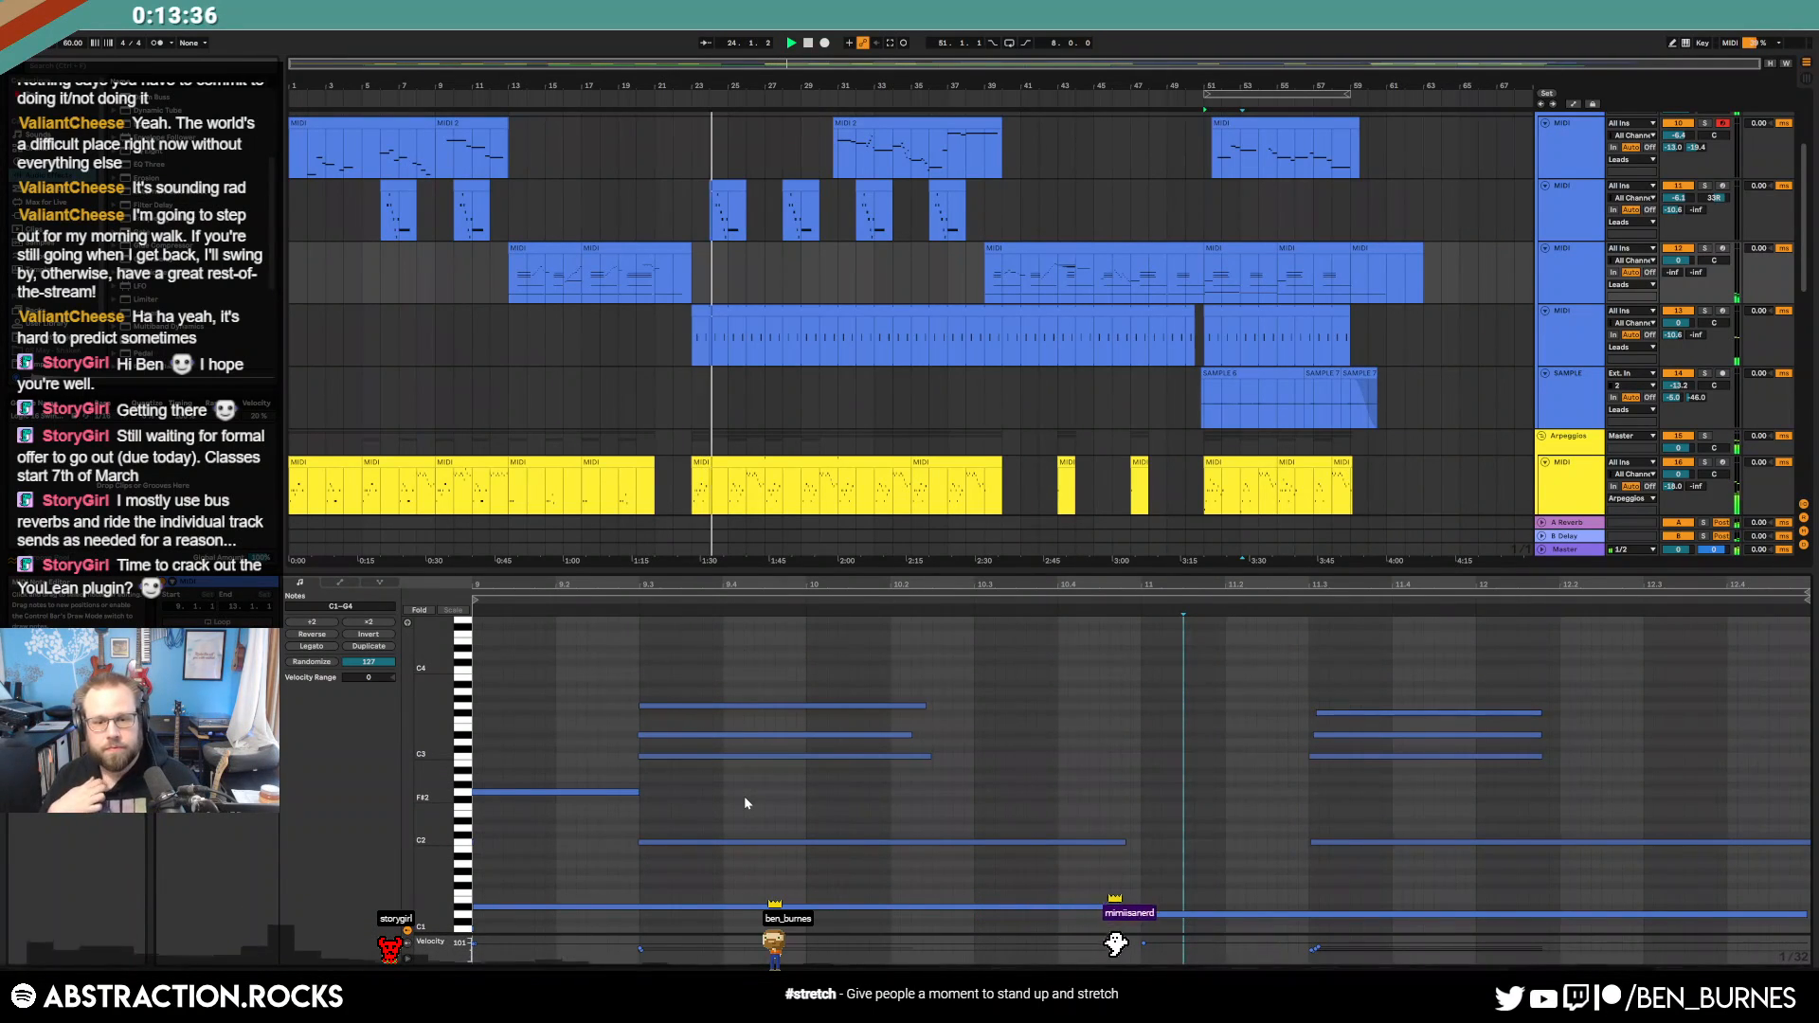
{"action": "left_click_drag", "start_coordinate": [744, 798], "coordinate": [797, 865]}
{"action": "key", "text": "Up"}
{"action": "key", "text": "Up"}
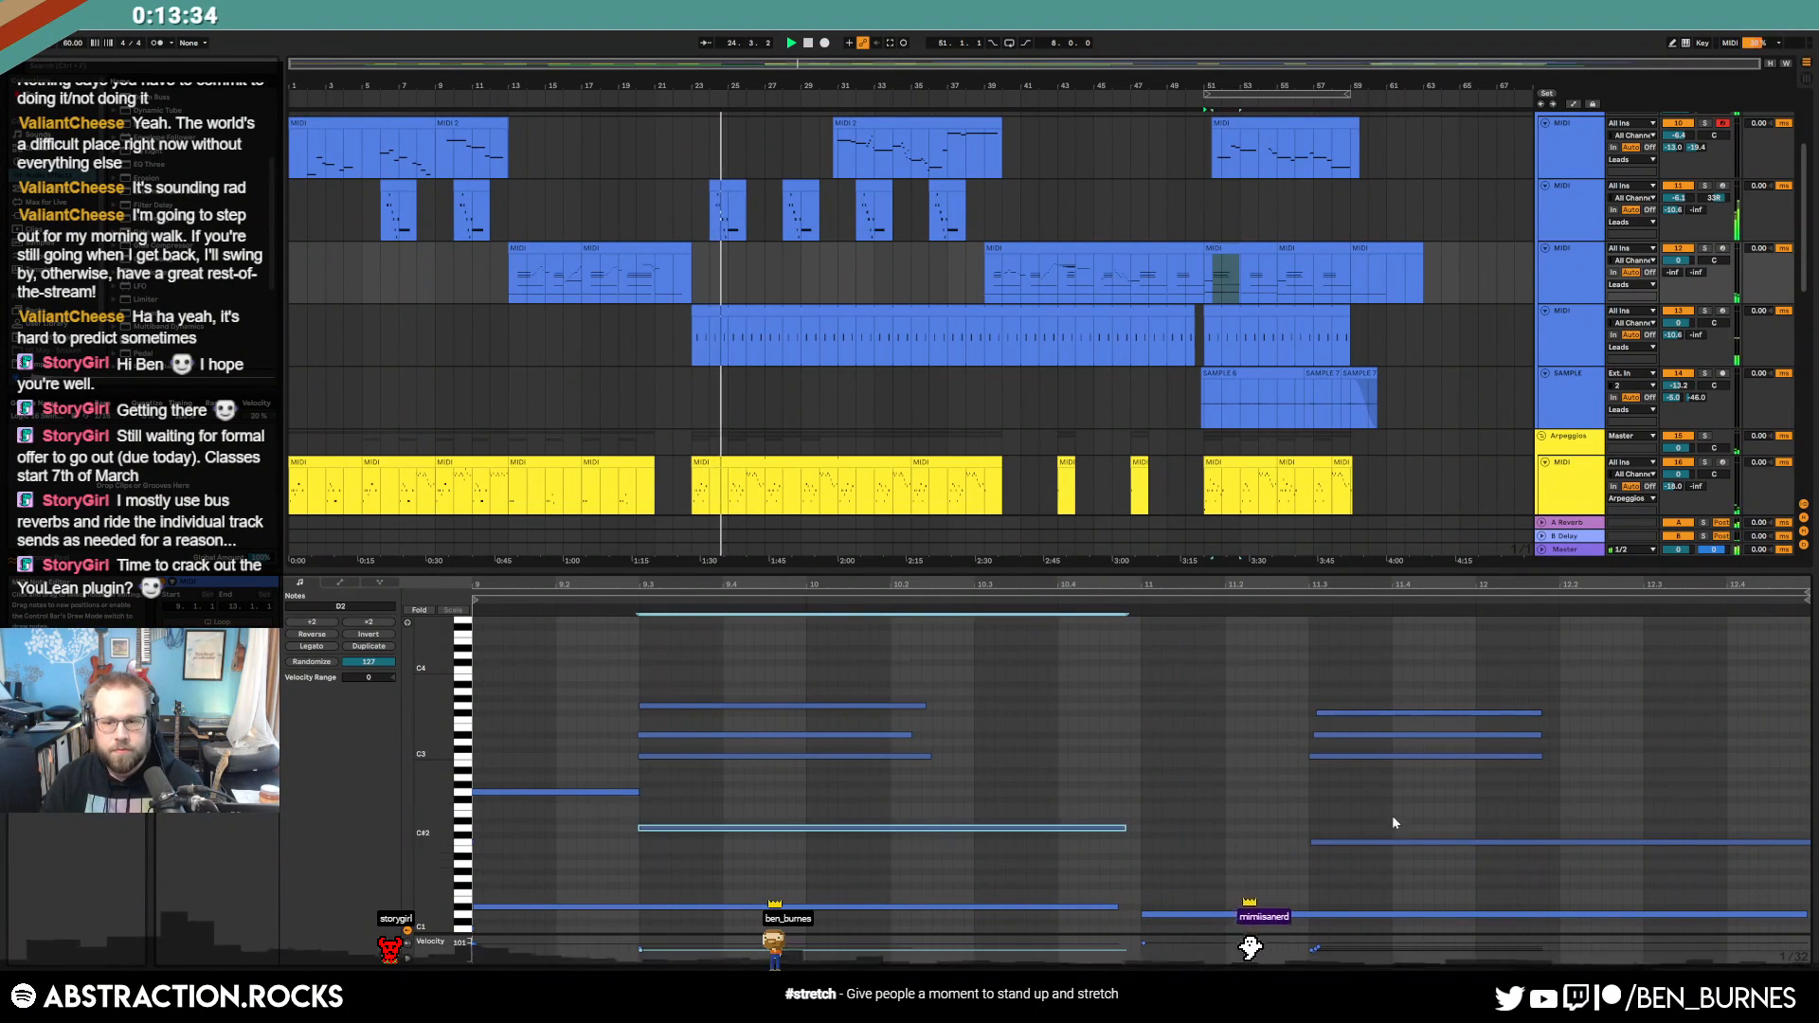
{"action": "left_click", "coordinate": [1412, 841]}
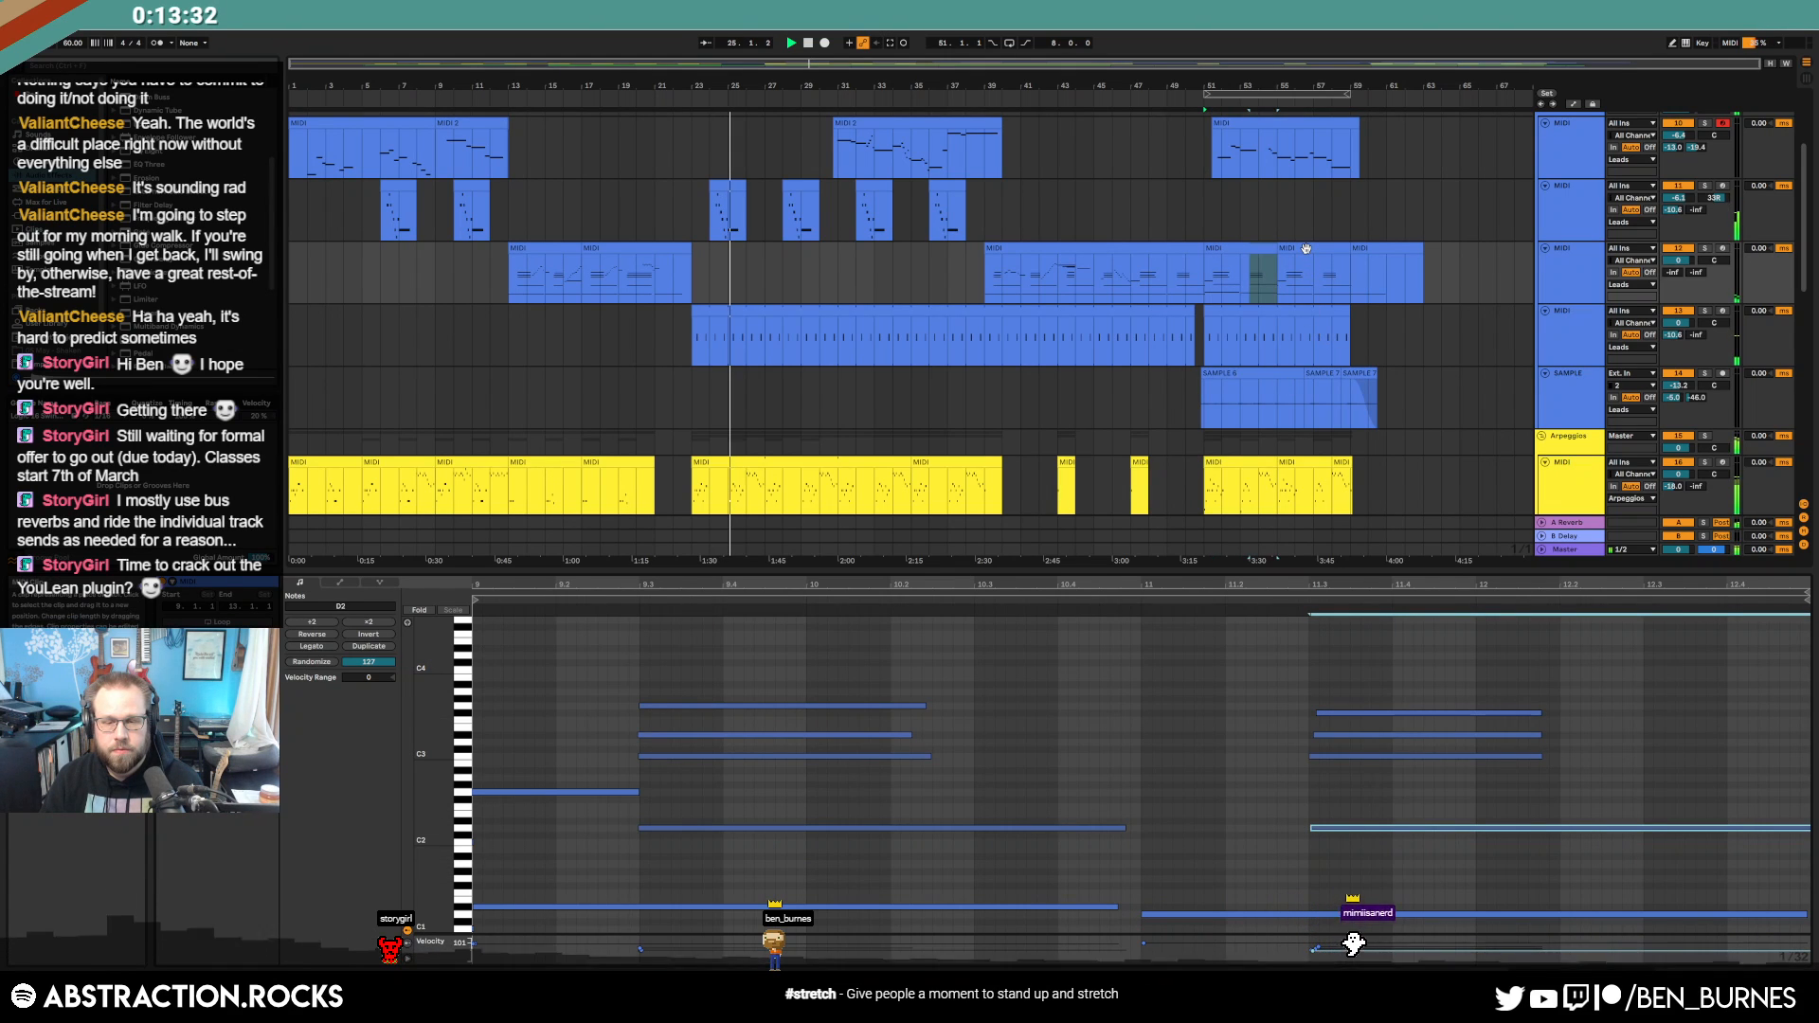
Trim the third lead track's bar 59 clip so it ends at bar 62.
{"action": "left_click", "coordinate": [1361, 248]}
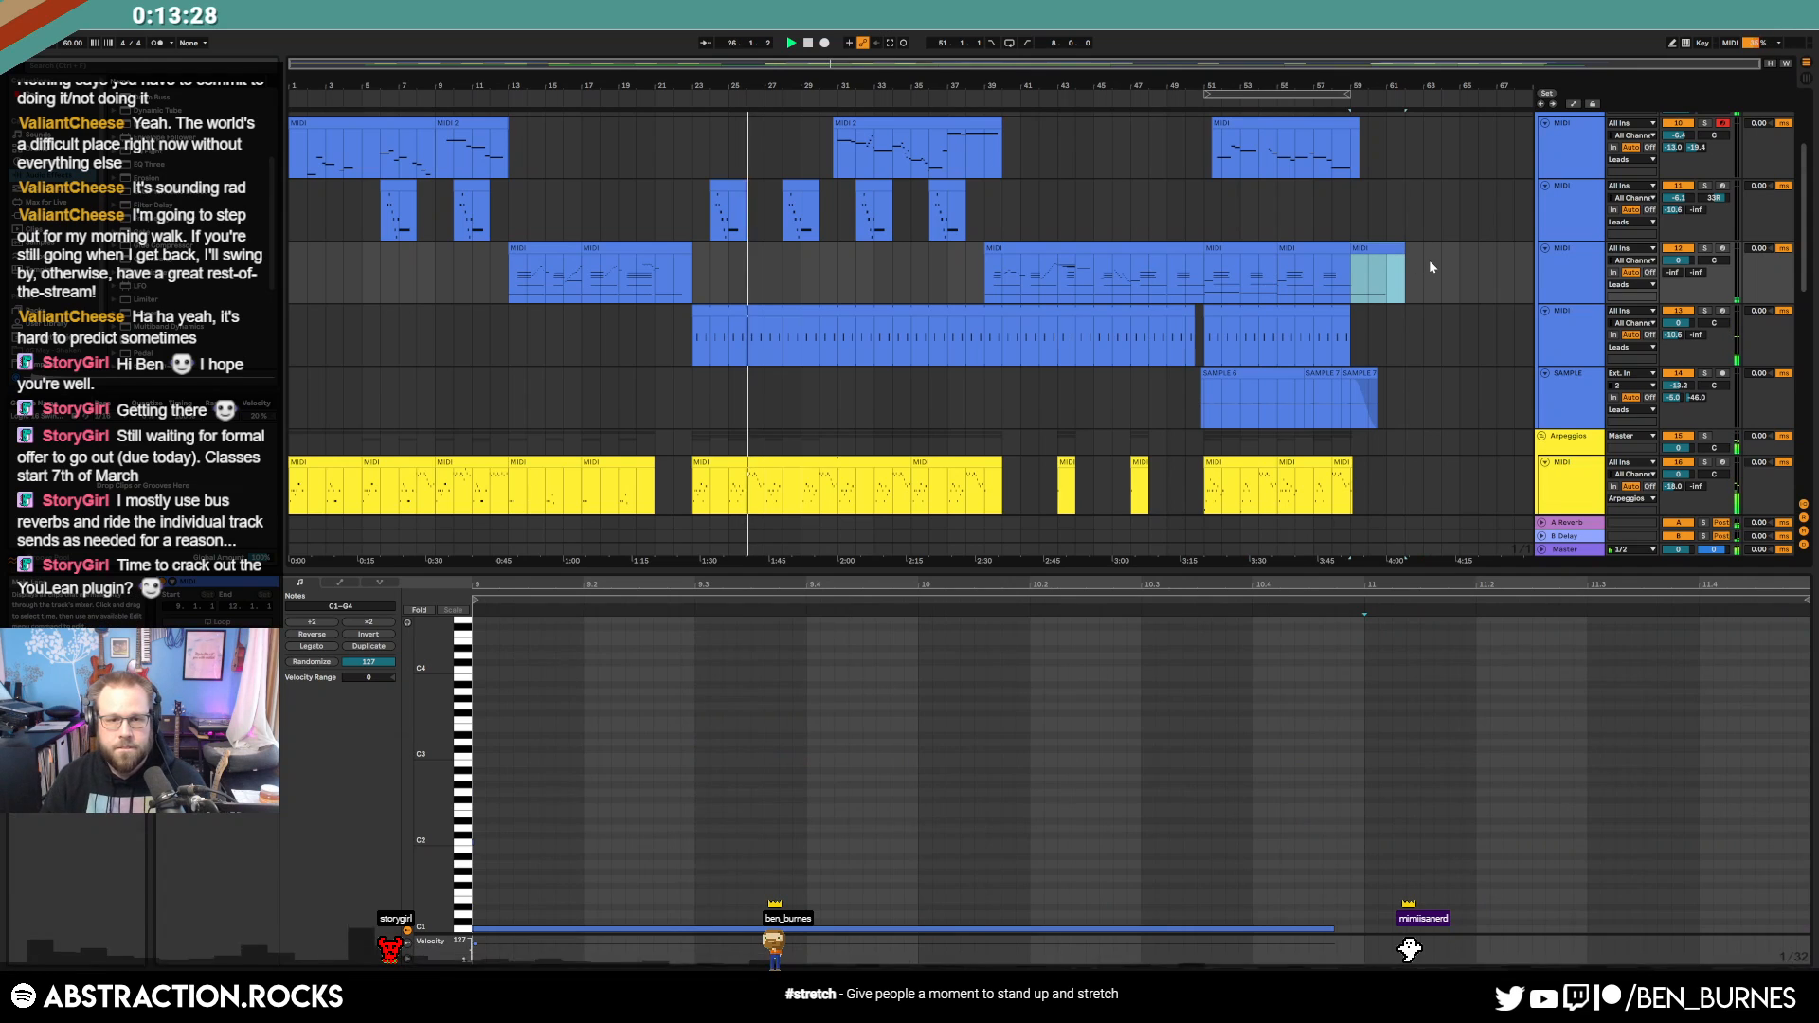
{"action": "key", "text": "shift+Tab"}
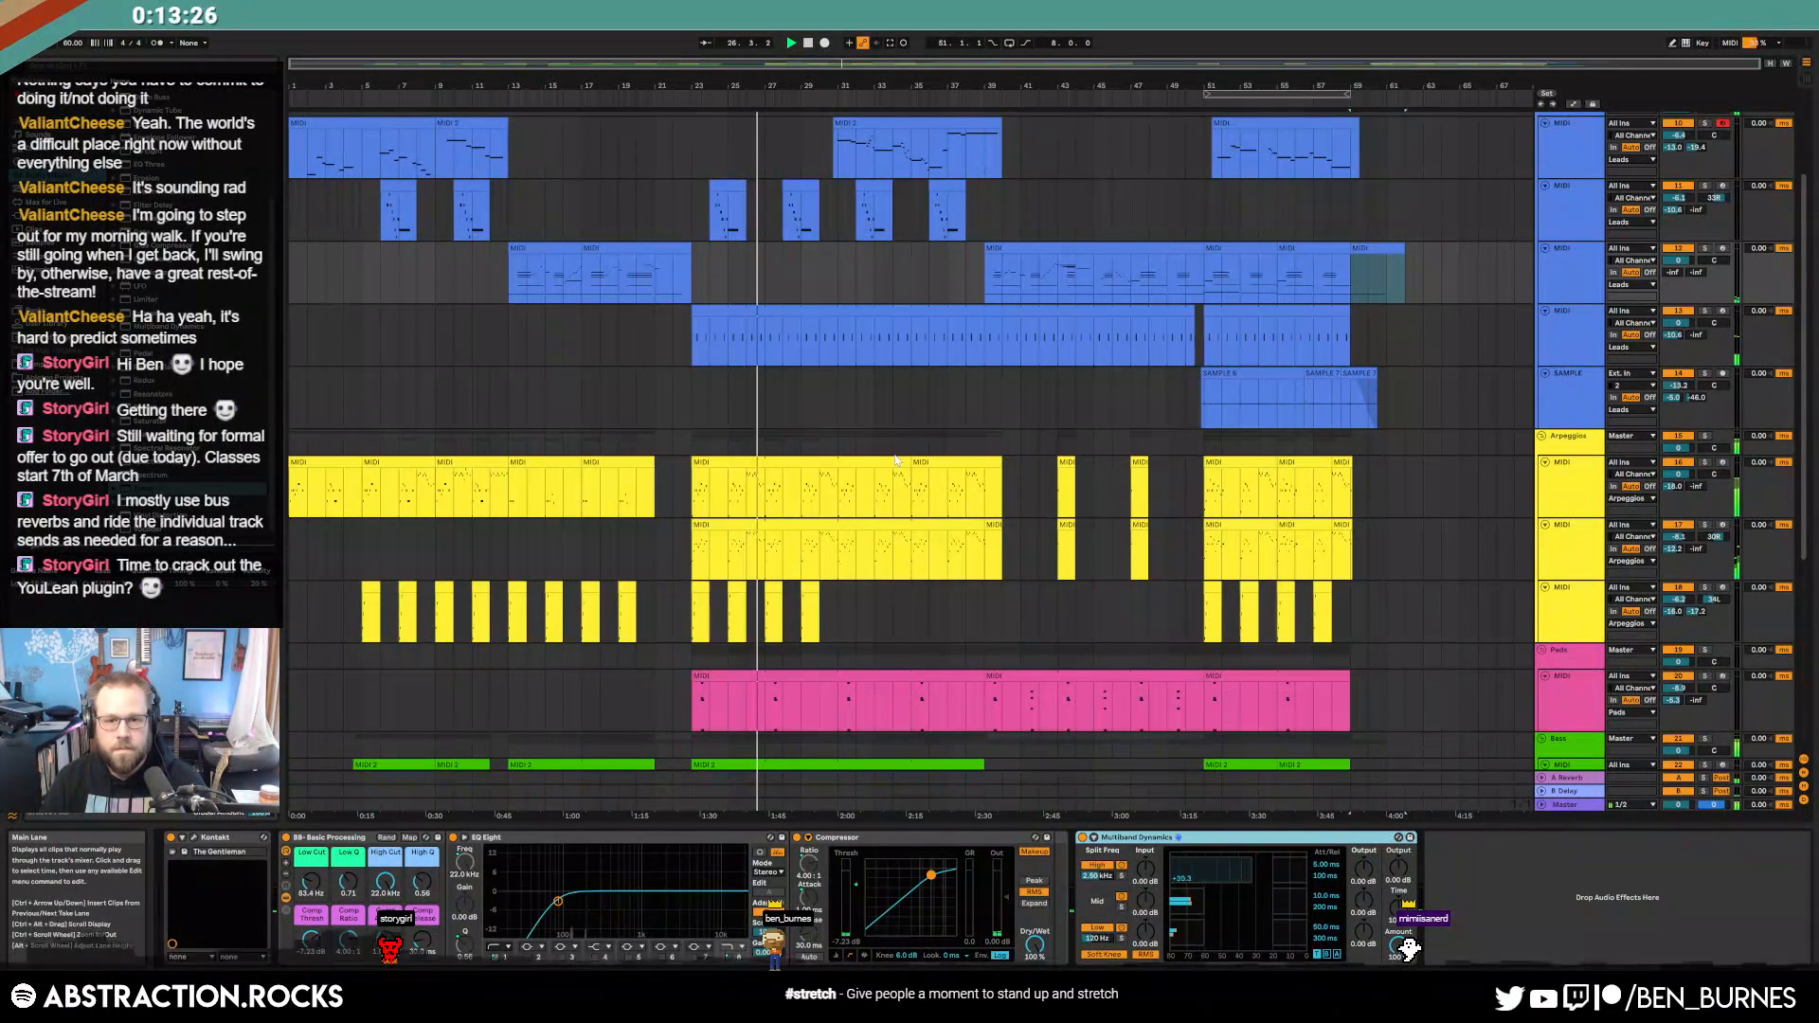
Set the second bass track's volume to -3.7 dB and adjust the envelope of its Operator's oscillator A.
{"action": "scroll", "coordinate": [756, 679], "scroll_direction": "down", "scroll_amount": 3}
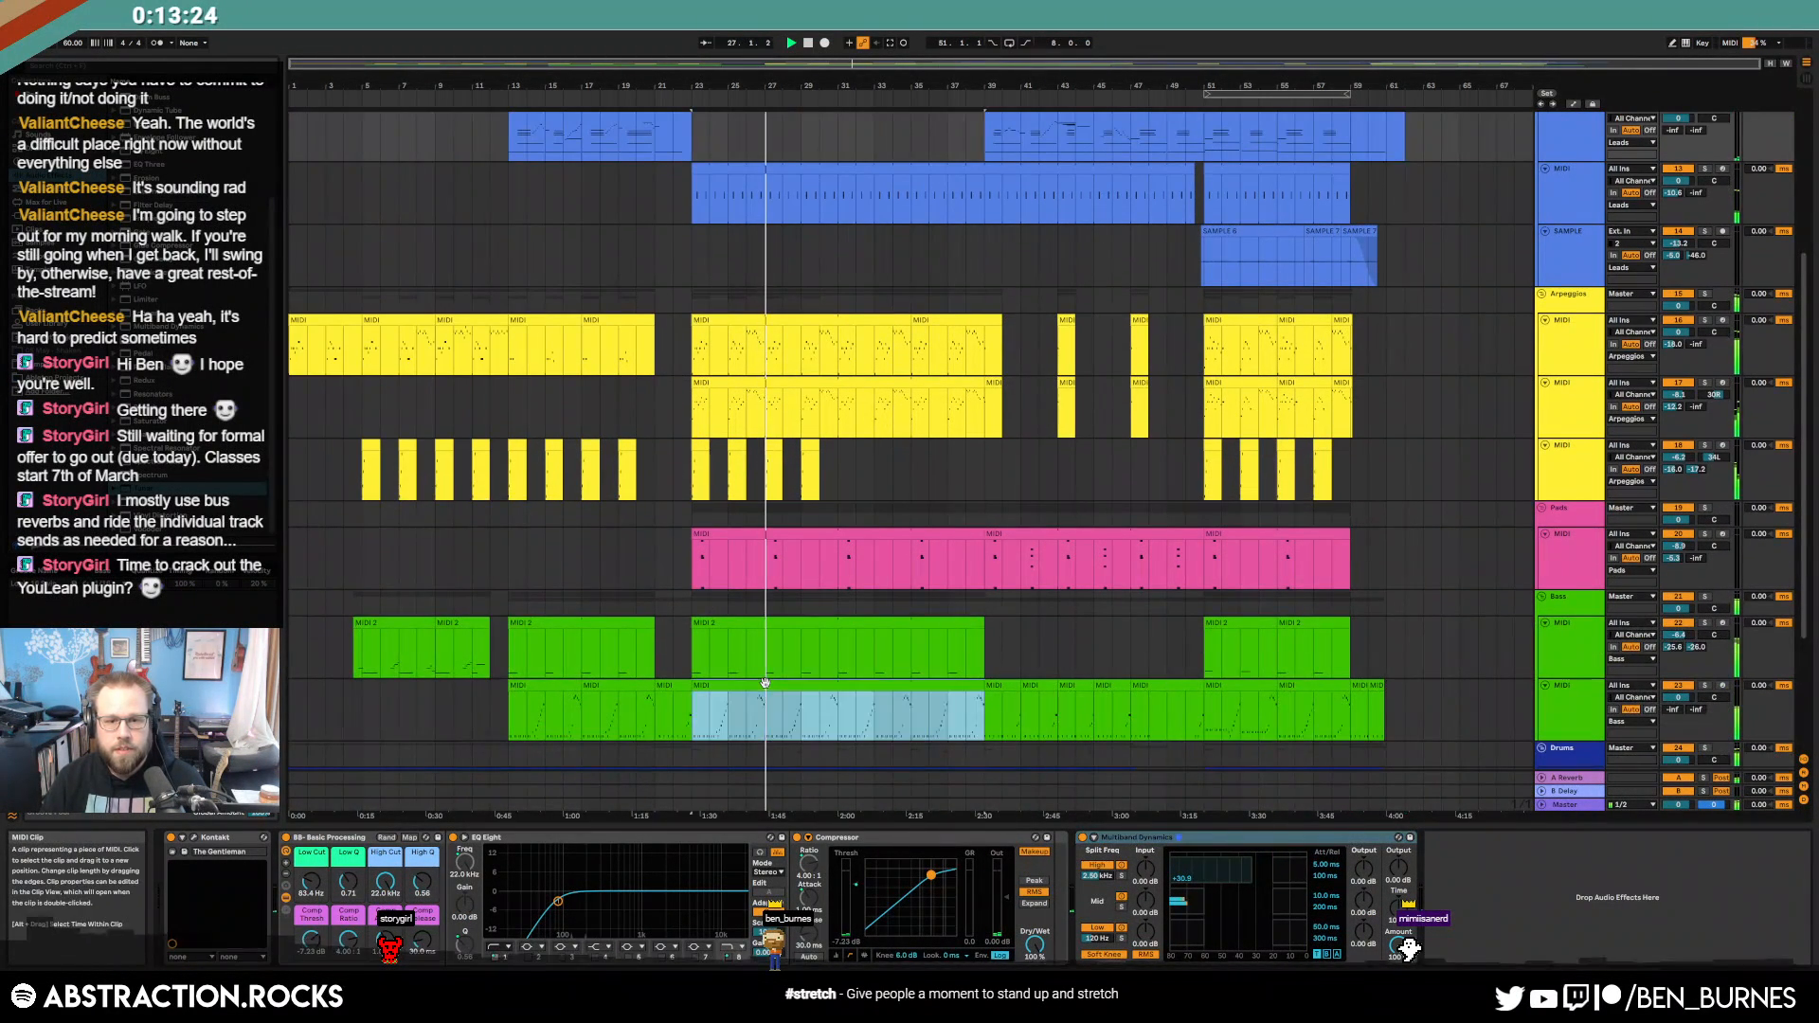
{"action": "left_click", "coordinate": [756, 680]}
{"action": "left_click_drag", "start_coordinate": [1678, 701], "coordinate": [1678, 718]}
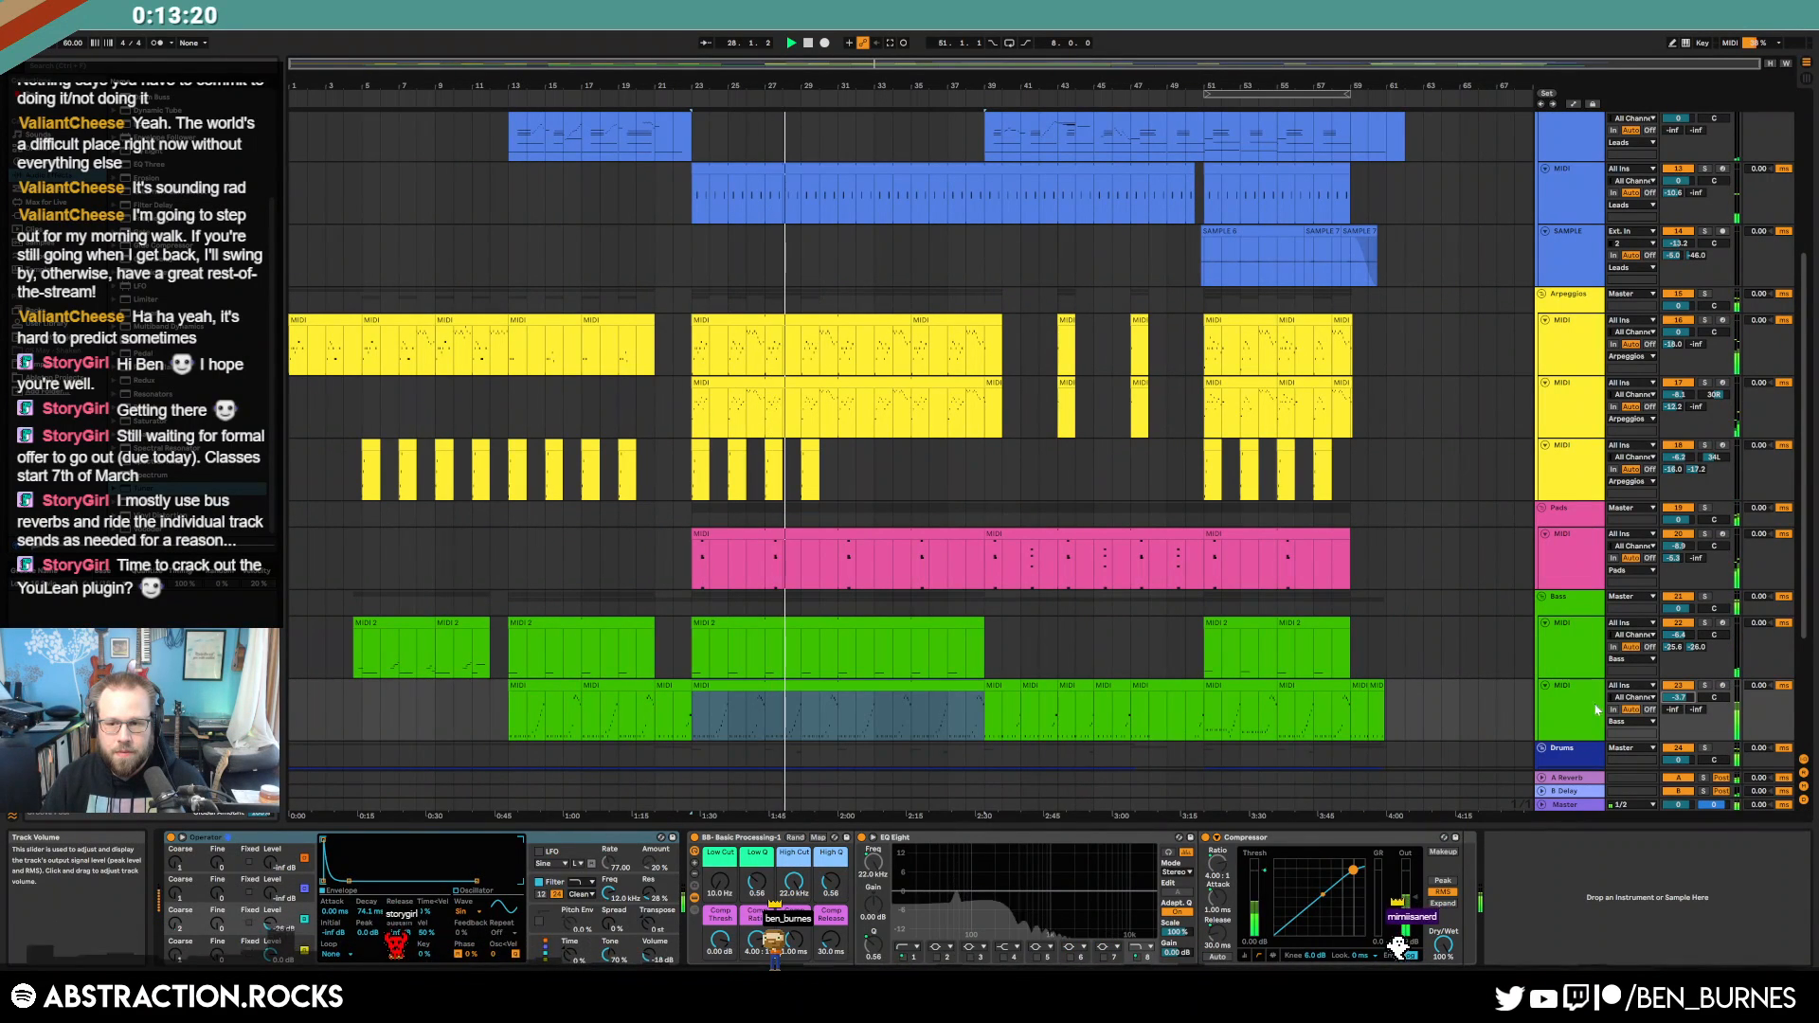
{"action": "left_click", "coordinate": [1572, 705]}
{"action": "left_click", "coordinate": [198, 947]}
{"action": "left_click_drag", "start_coordinate": [378, 881], "coordinate": [366, 881]}
Unfold the Ambiences group below the drum tracks to expose its two sample tracks.
{"action": "scroll", "coordinate": [1055, 696], "scroll_direction": "down", "scroll_amount": 3}
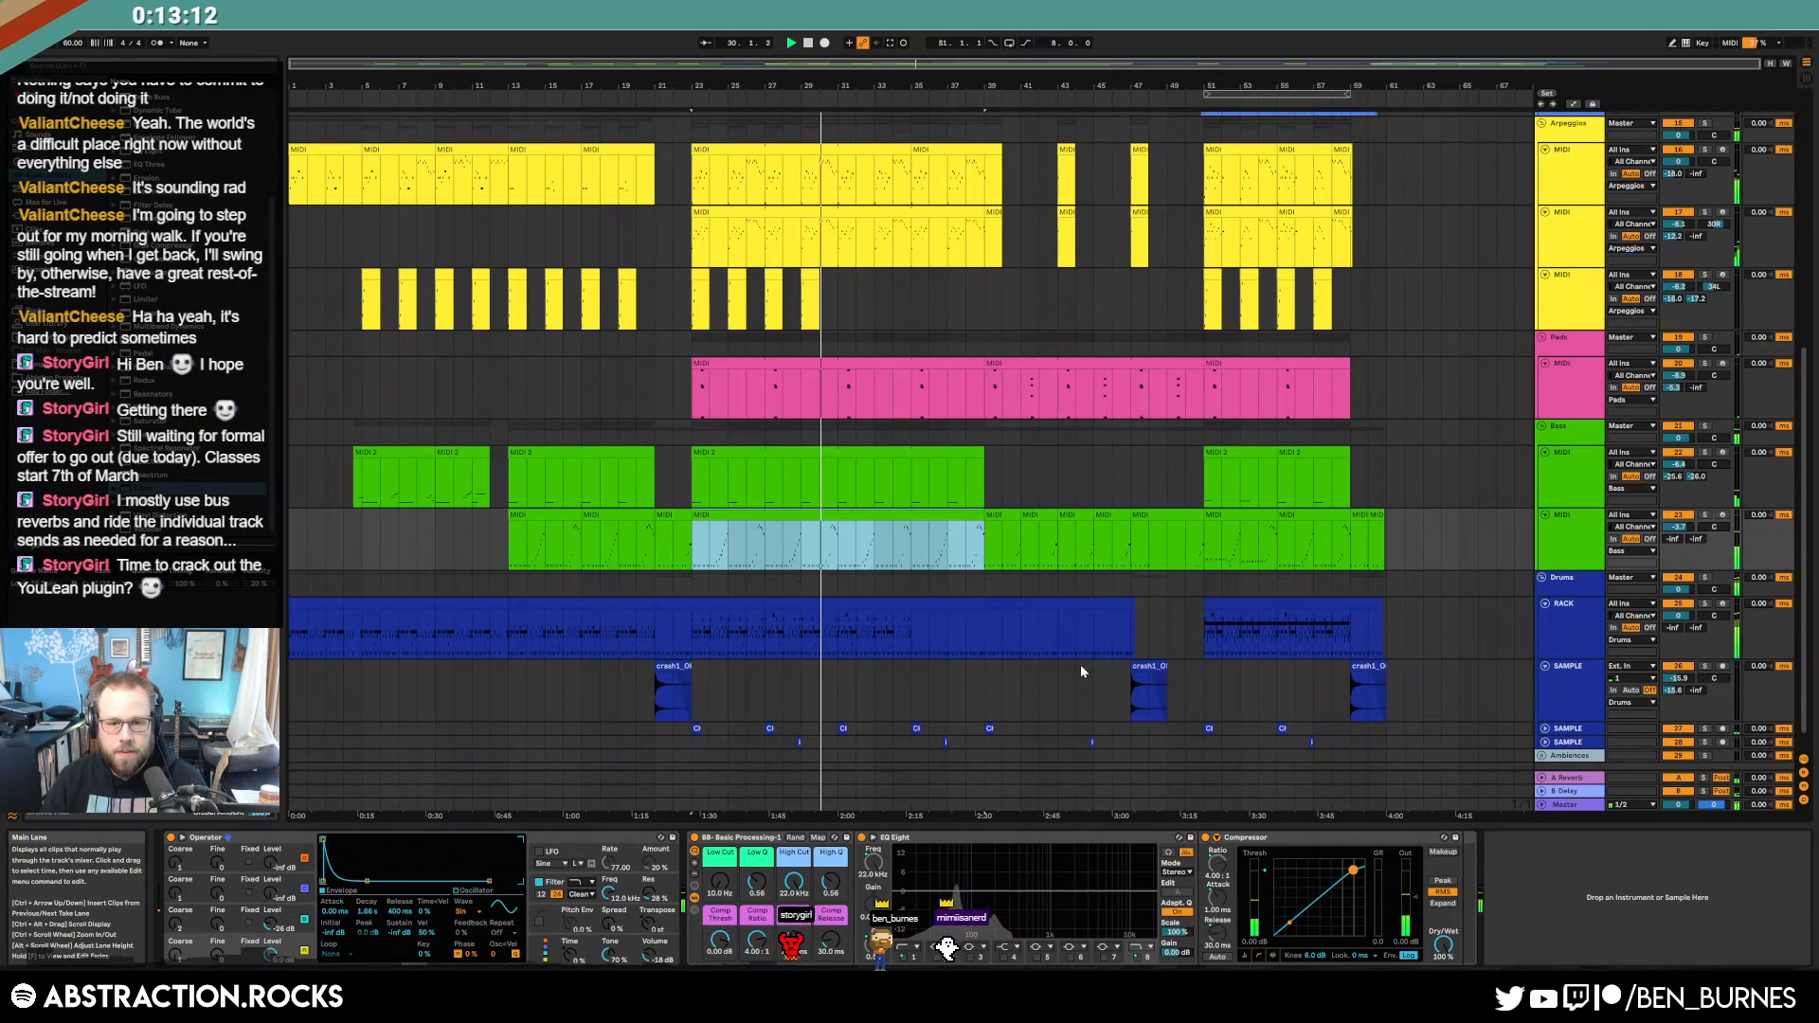
{"action": "scroll", "coordinate": [1082, 663], "scroll_direction": "down", "scroll_amount": 1}
{"action": "left_click", "coordinate": [1570, 719]}
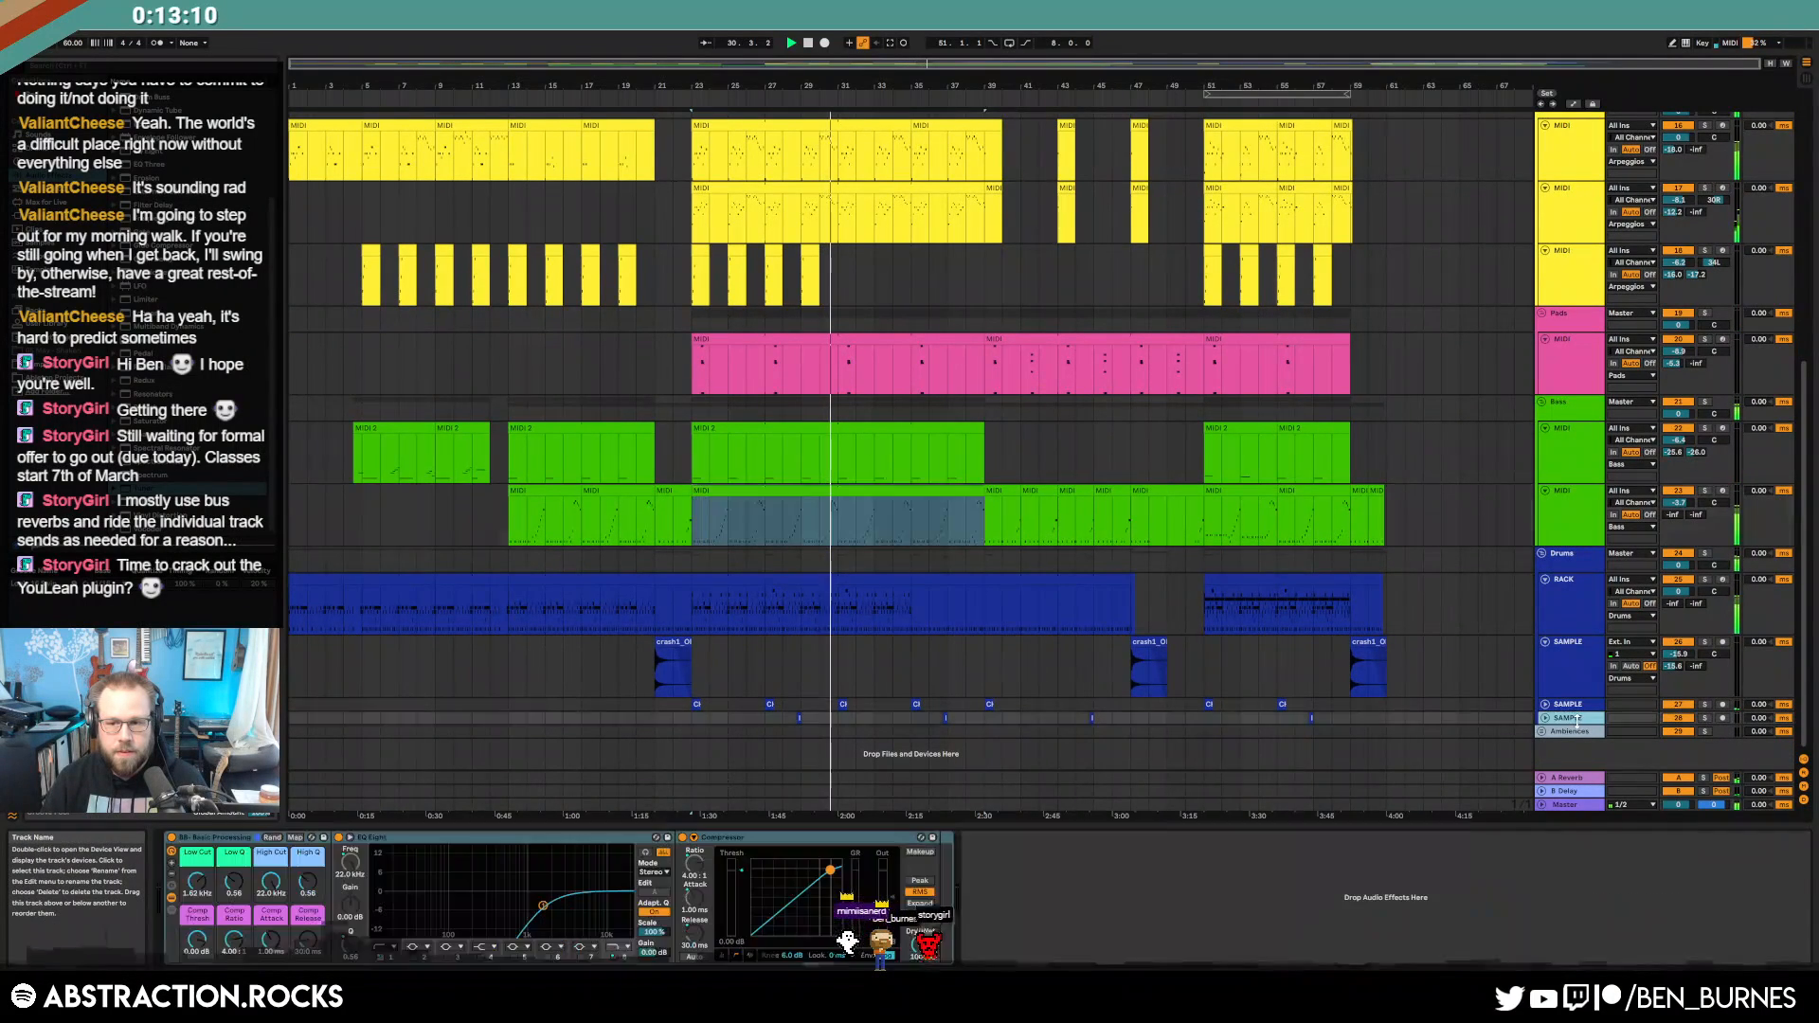
{"action": "left_click", "coordinate": [1540, 732]}
{"action": "scroll", "coordinate": [1582, 706], "scroll_direction": "down", "scroll_amount": 2}
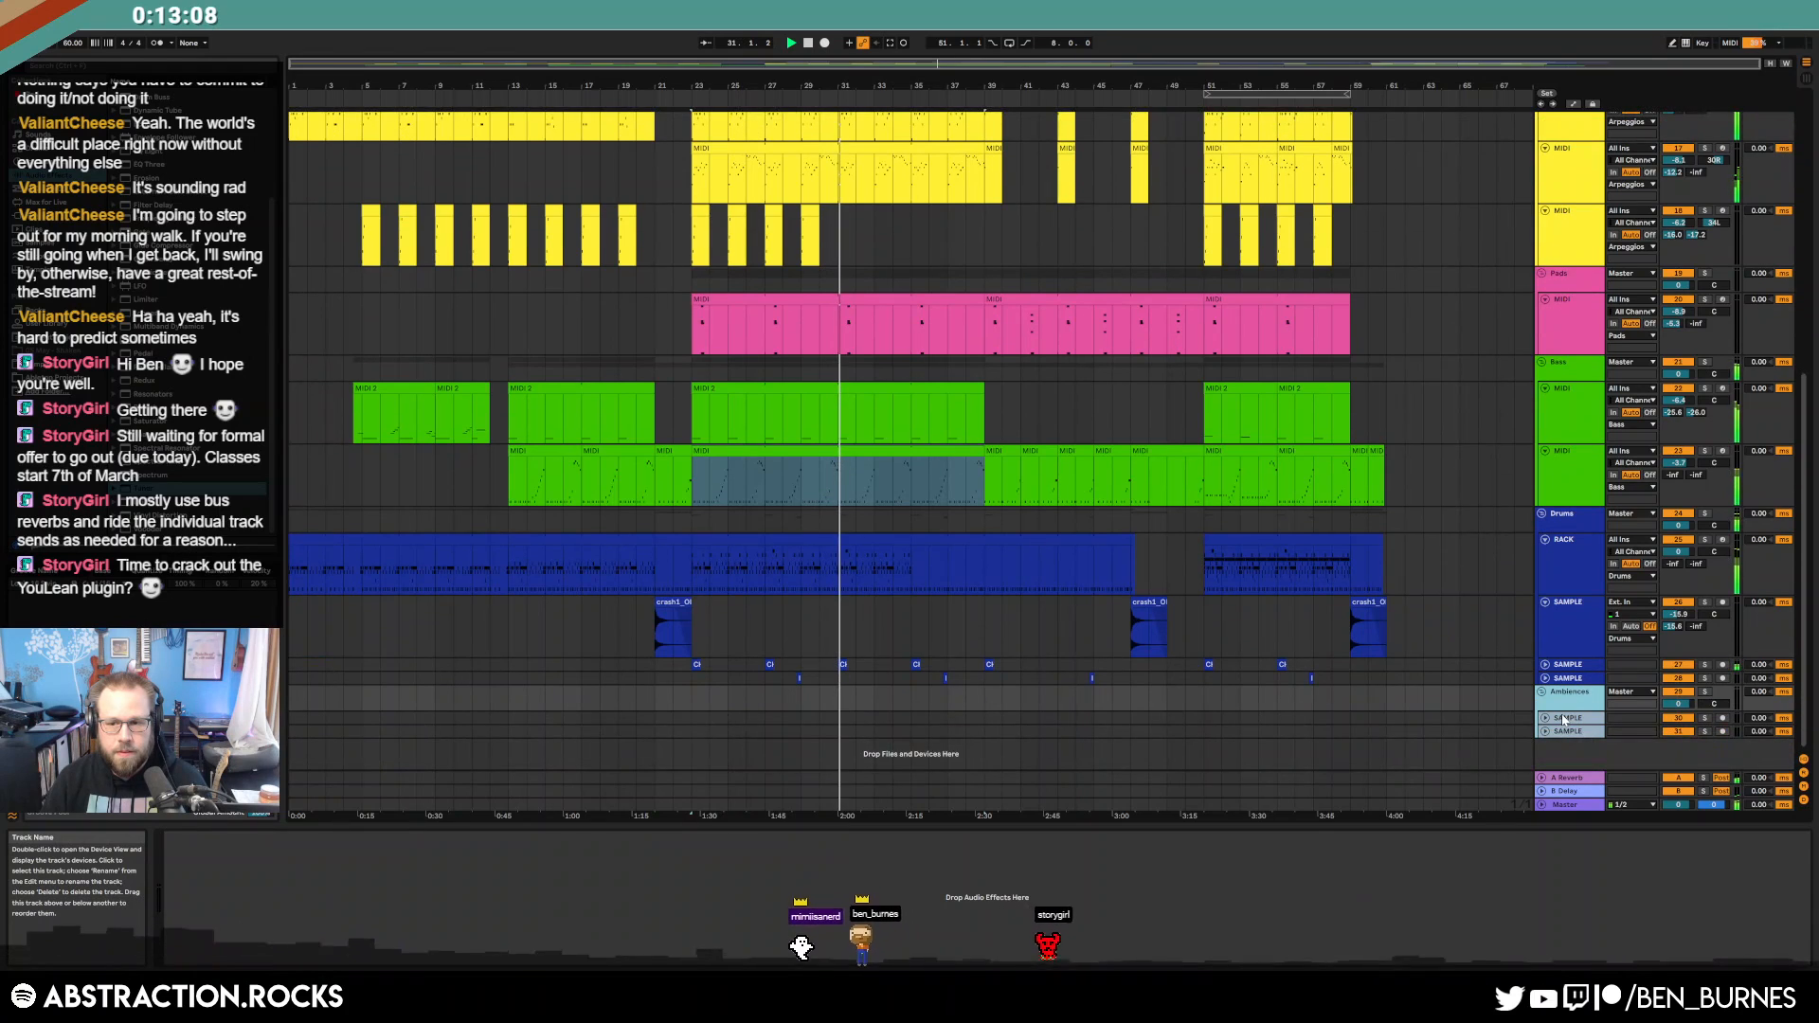
Place the china2_OH_FF_2 cymbal sample at bar 29 on the first Ambiences sample track and unfold that track.
{"action": "left_click", "coordinate": [56, 363]}
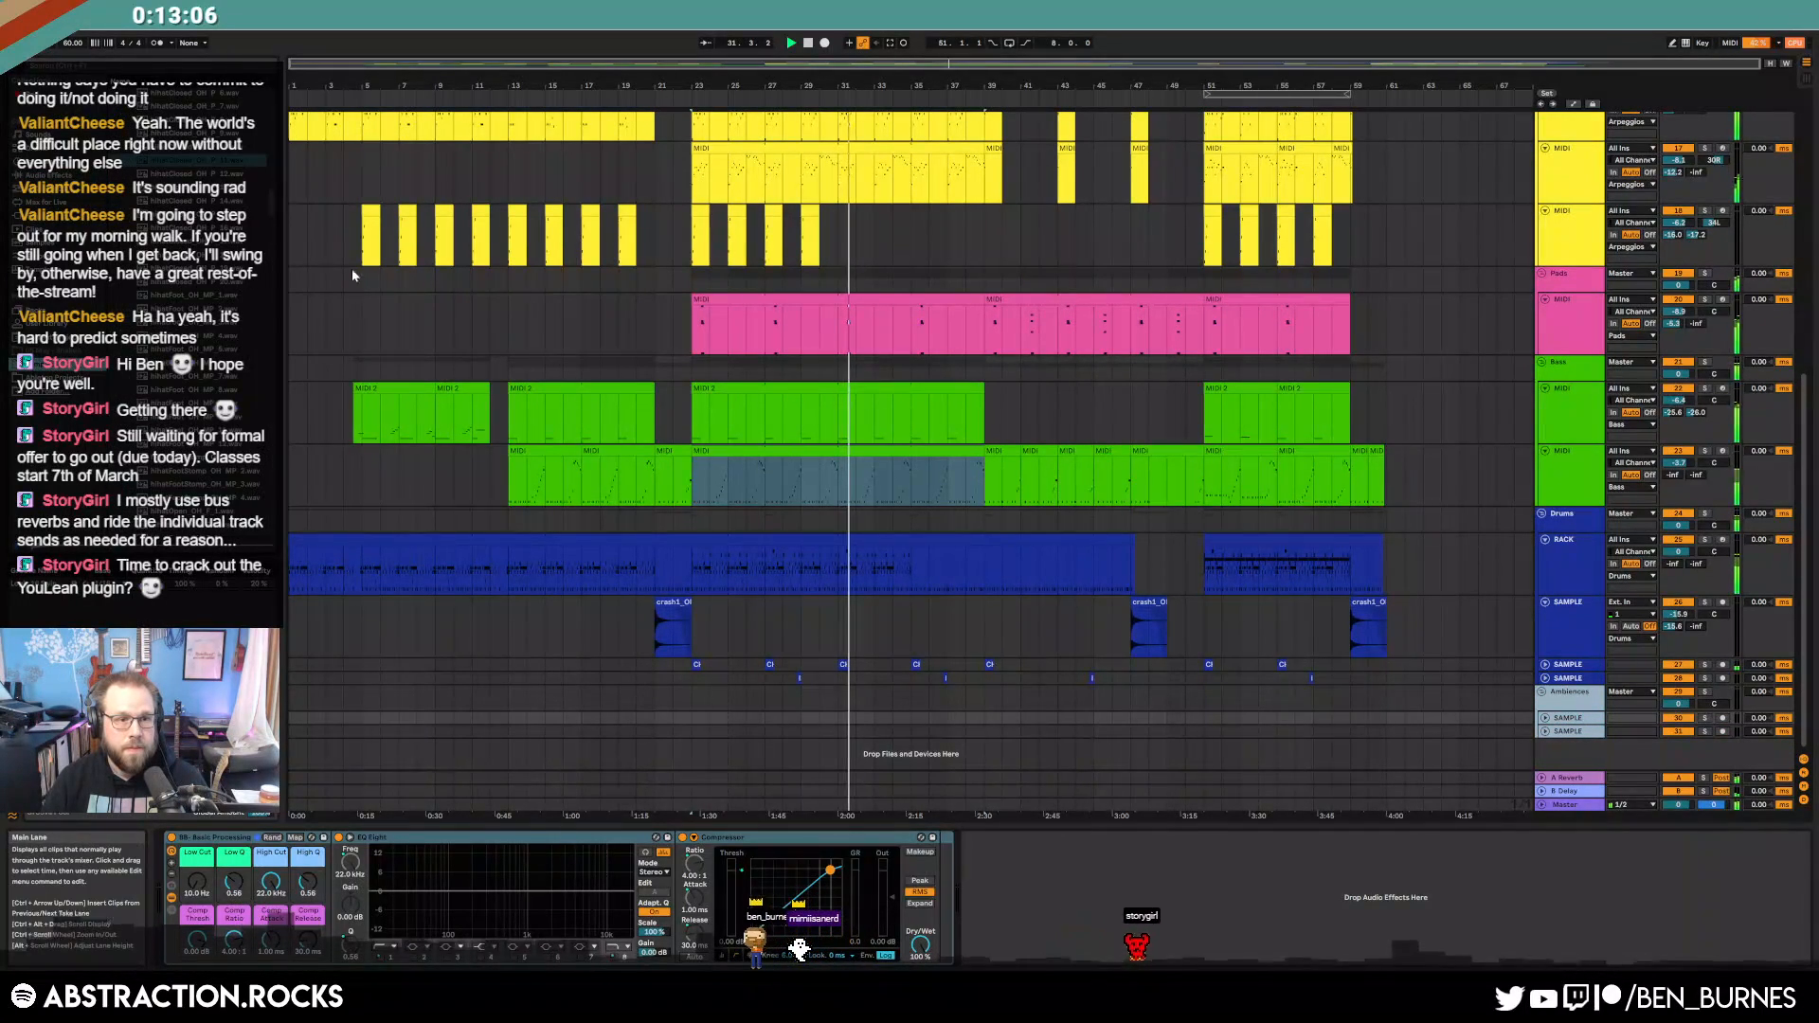
{"action": "left_click_drag", "start_coordinate": [271, 207], "coordinate": [272, 136]}
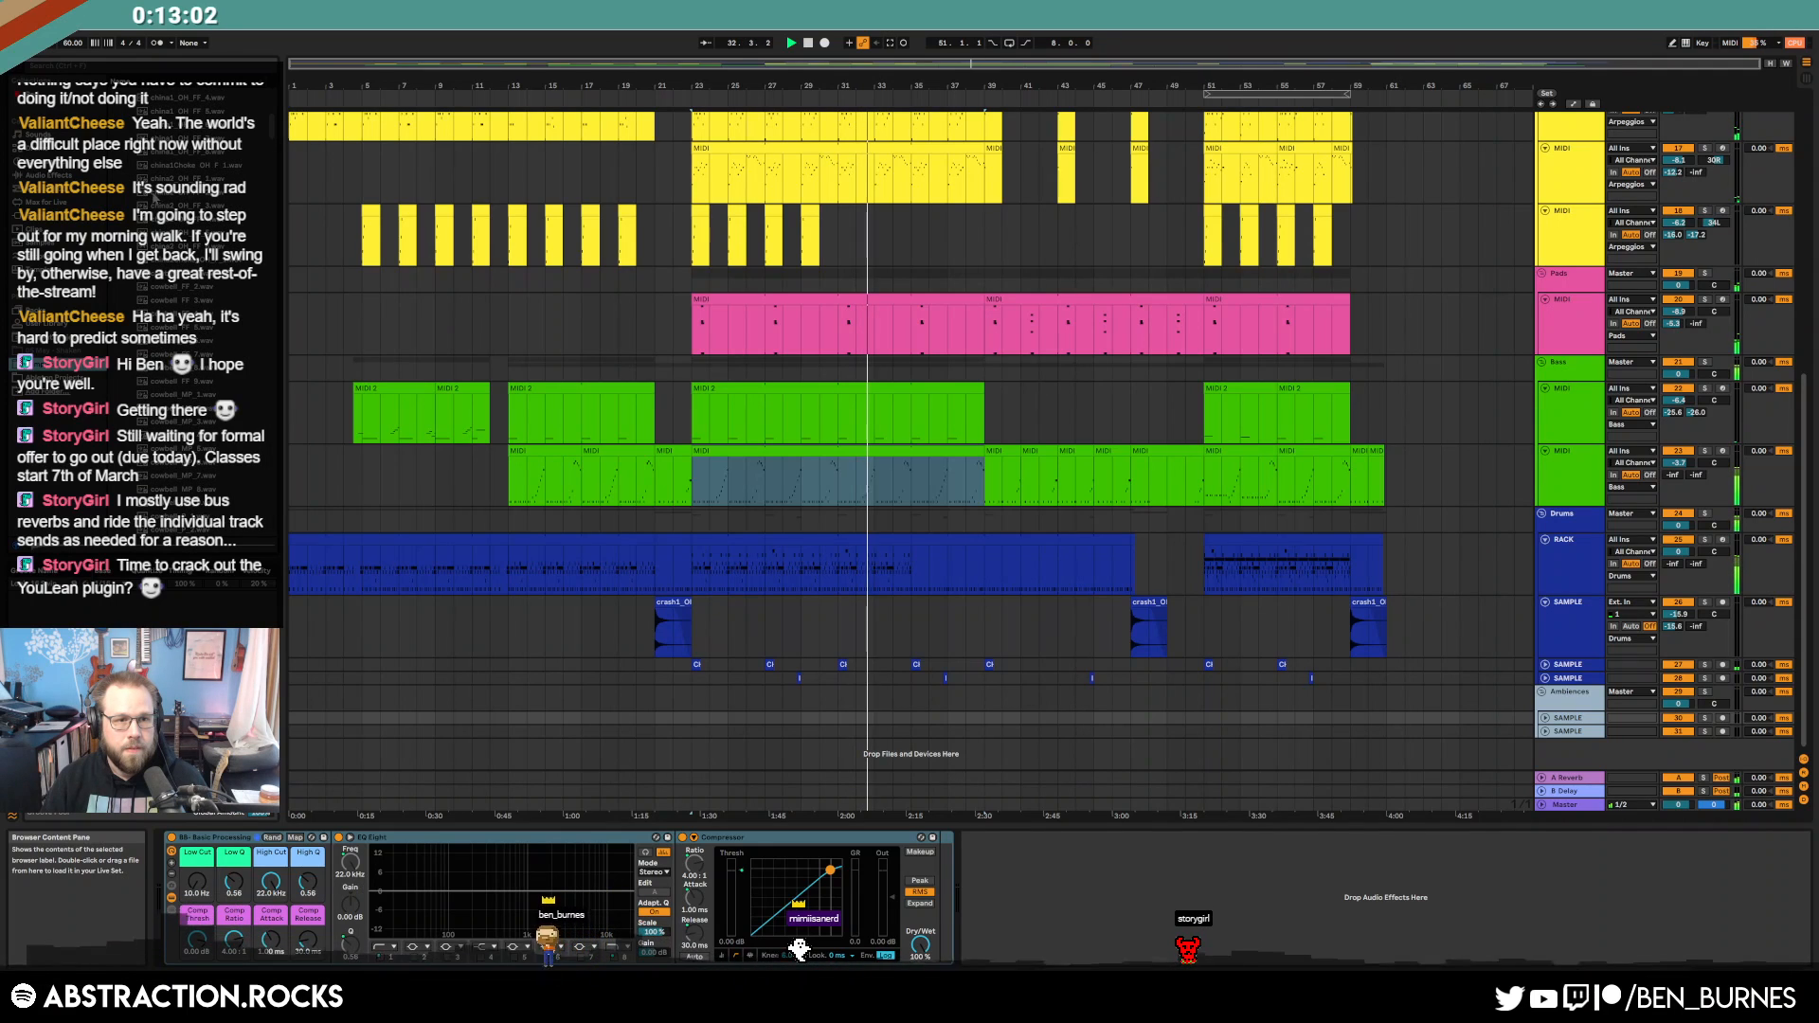
{"action": "left_click_drag", "start_coordinate": [166, 194], "coordinate": [806, 719]}
{"action": "left_click", "coordinate": [1542, 710]}
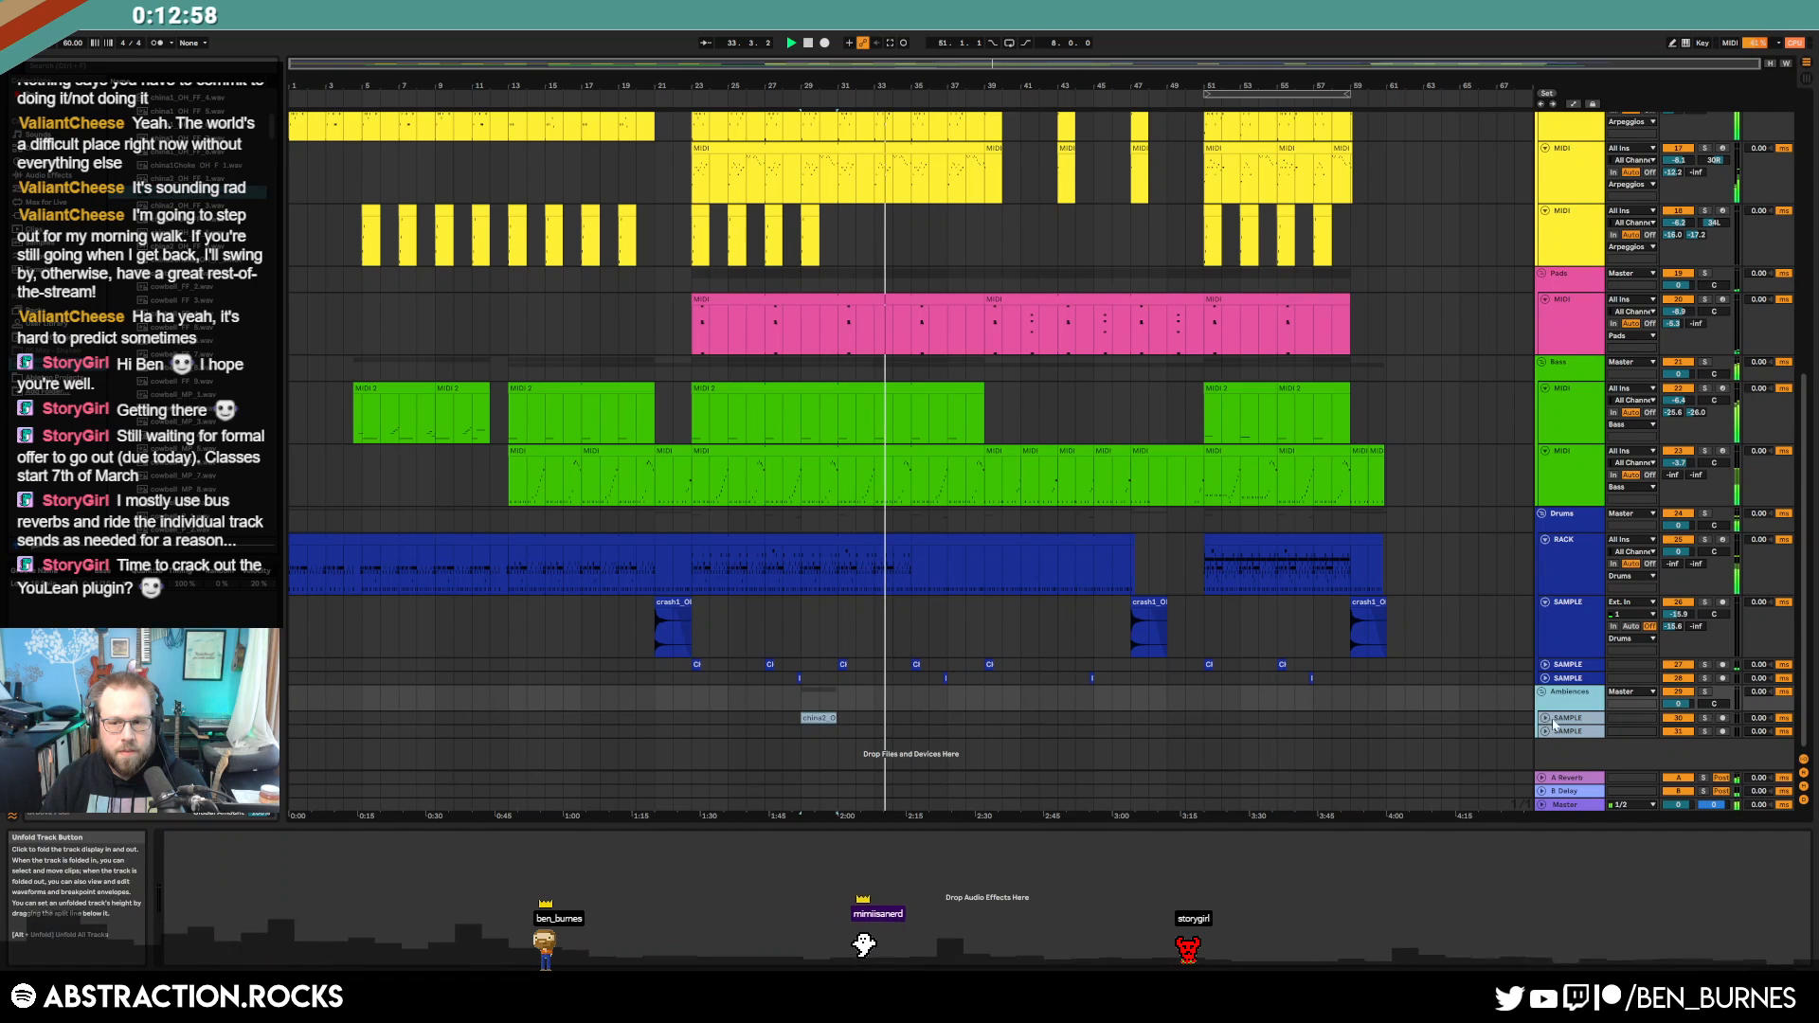
{"action": "left_click", "coordinate": [1544, 718]}
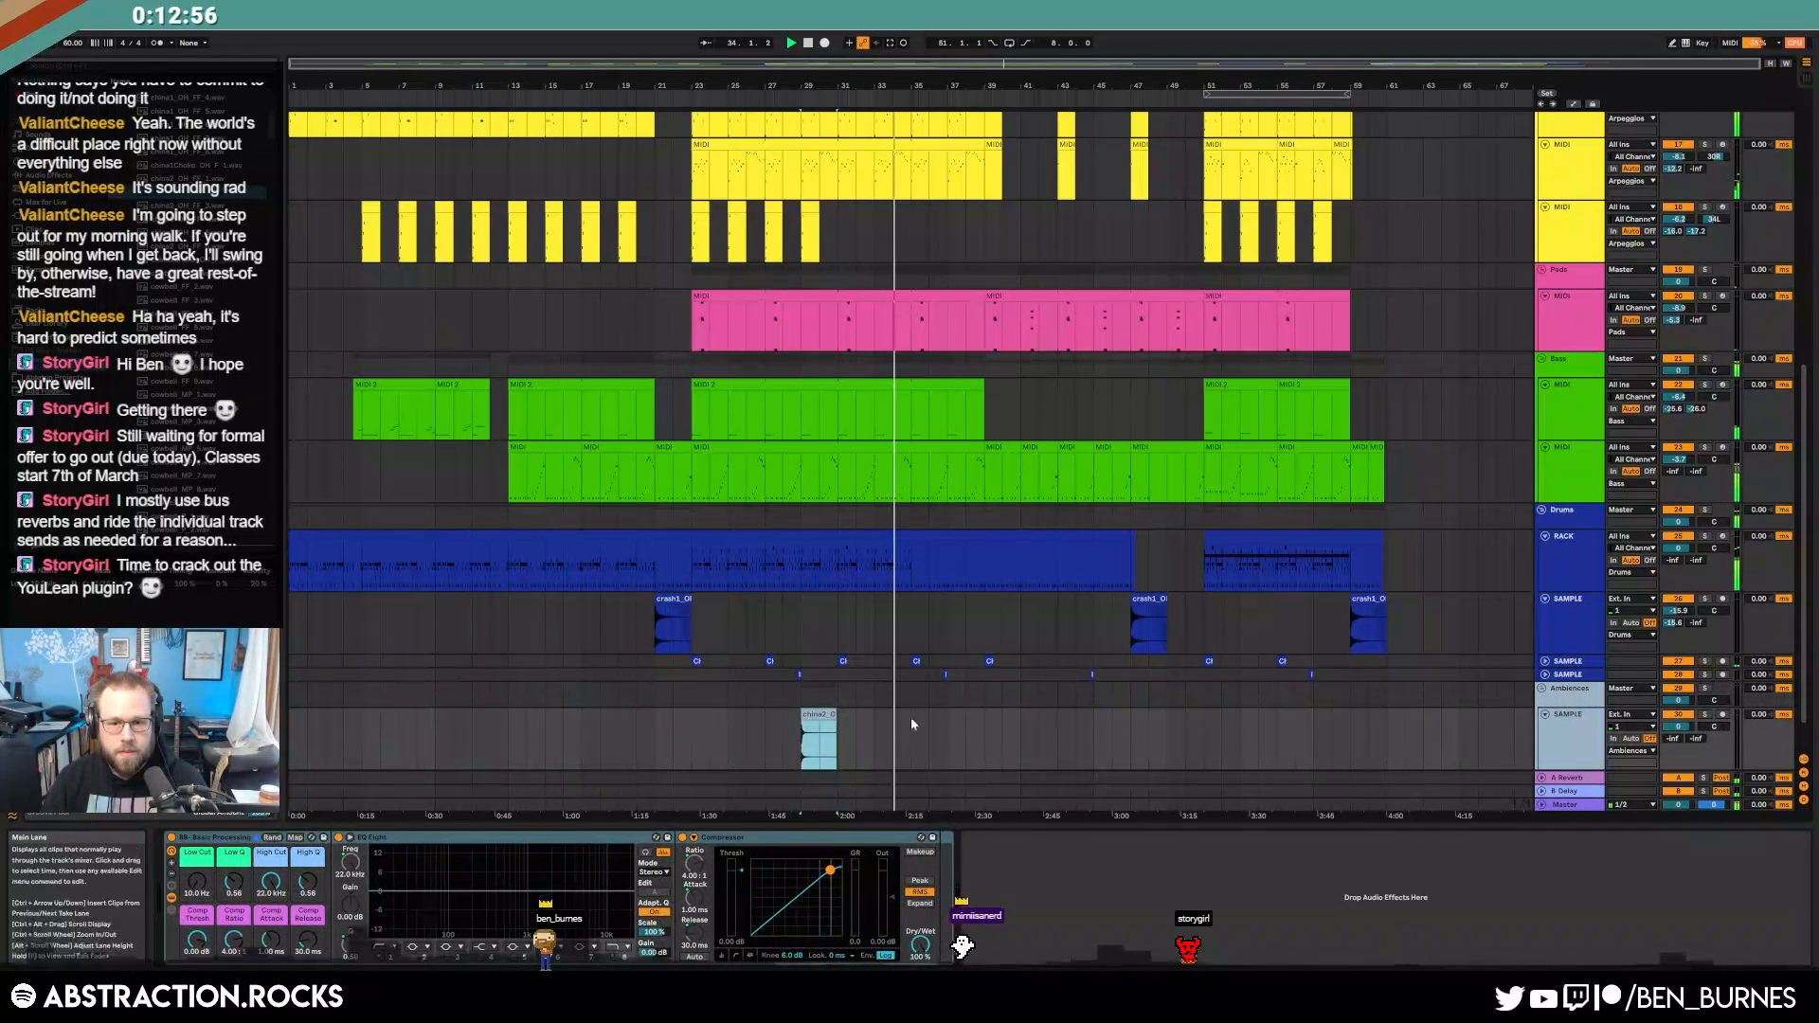
Turn on warping for the china2 clip and raise its clip tempo to 480 BPM to stretch it.
{"action": "double_click", "coordinate": [818, 715]}
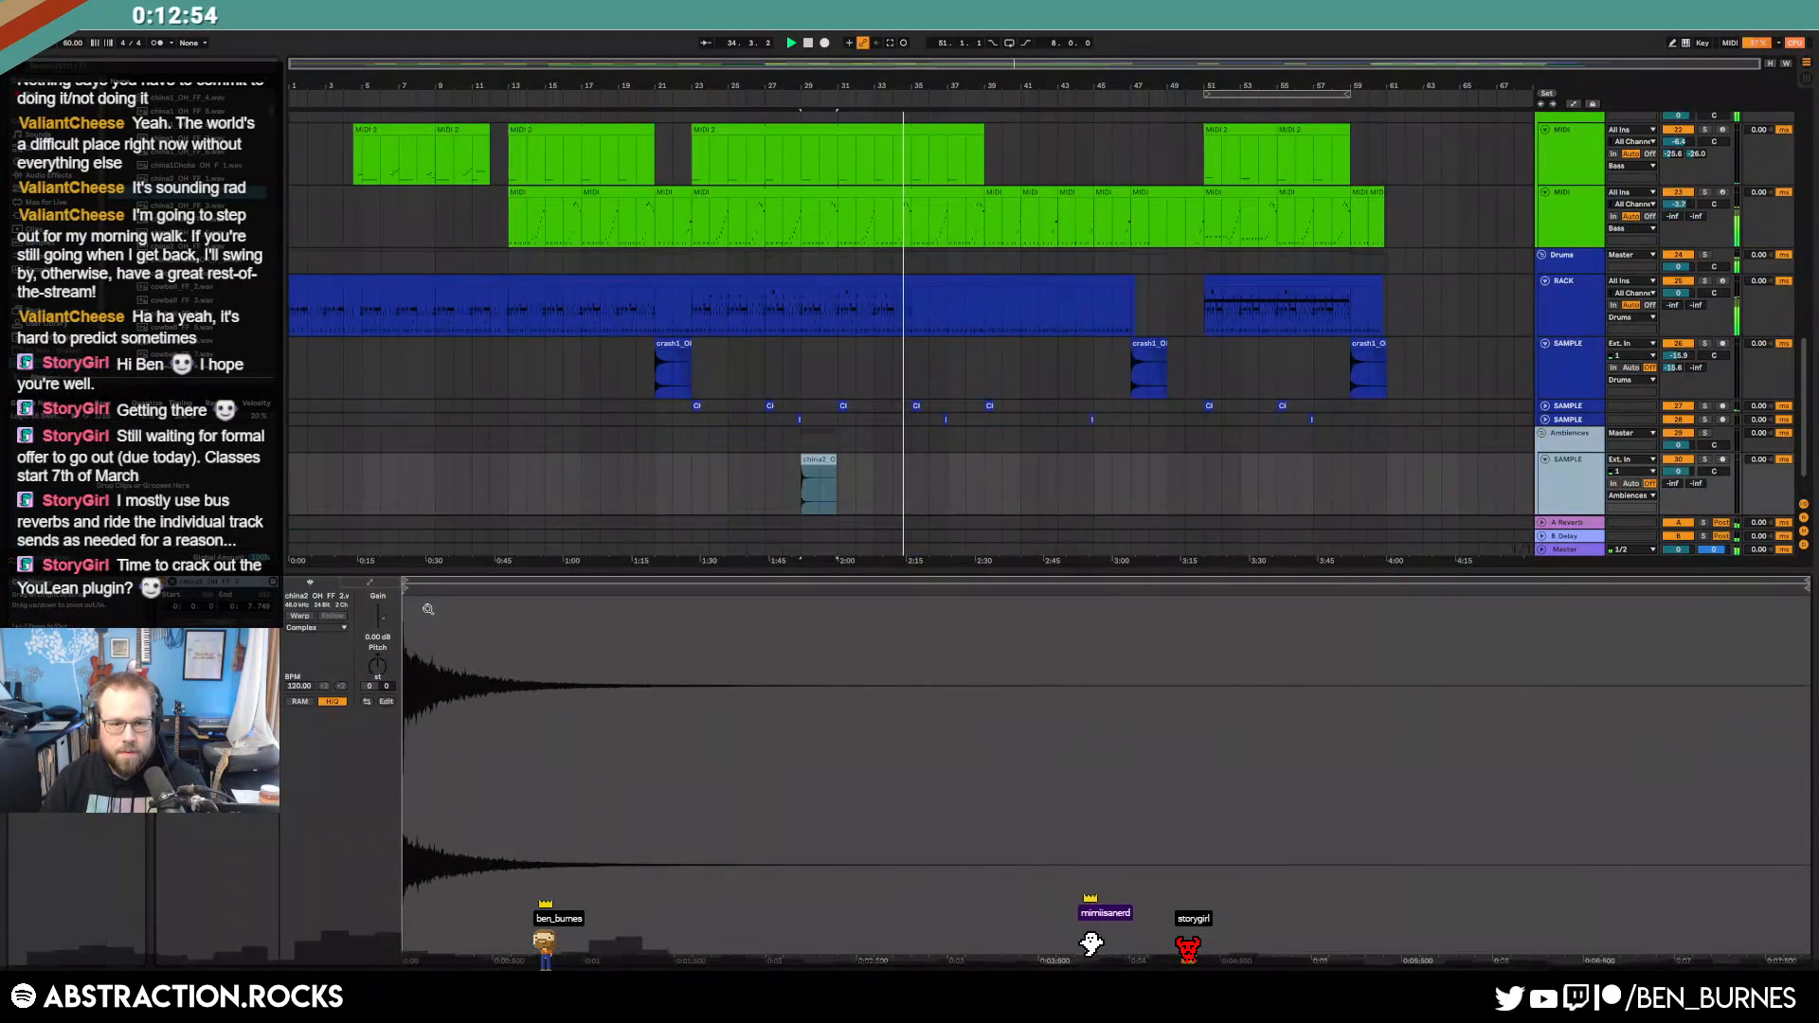
{"action": "key", "text": "shift+Tab"}
{"action": "left_click", "coordinate": [825, 669]}
{"action": "double_click", "coordinate": [825, 670]}
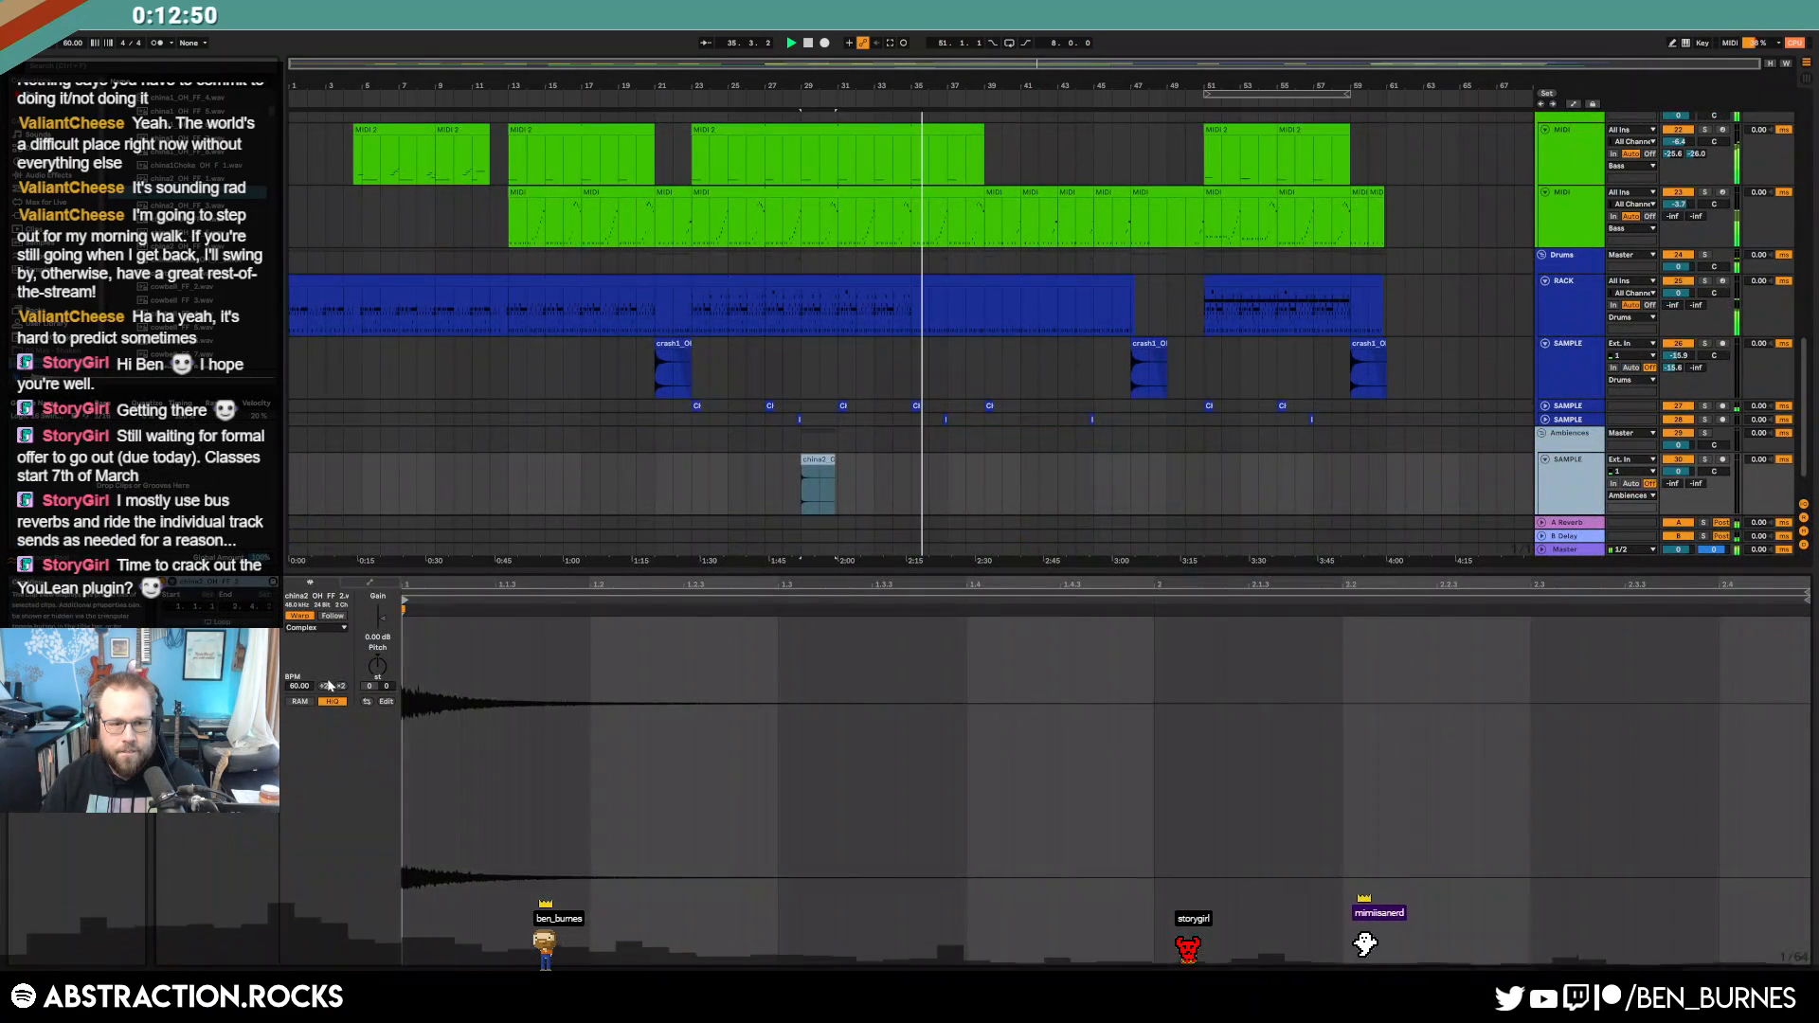
{"action": "left_click", "coordinate": [342, 686]}
{"action": "left_click", "coordinate": [342, 686]}
{"action": "left_click", "coordinate": [342, 686]}
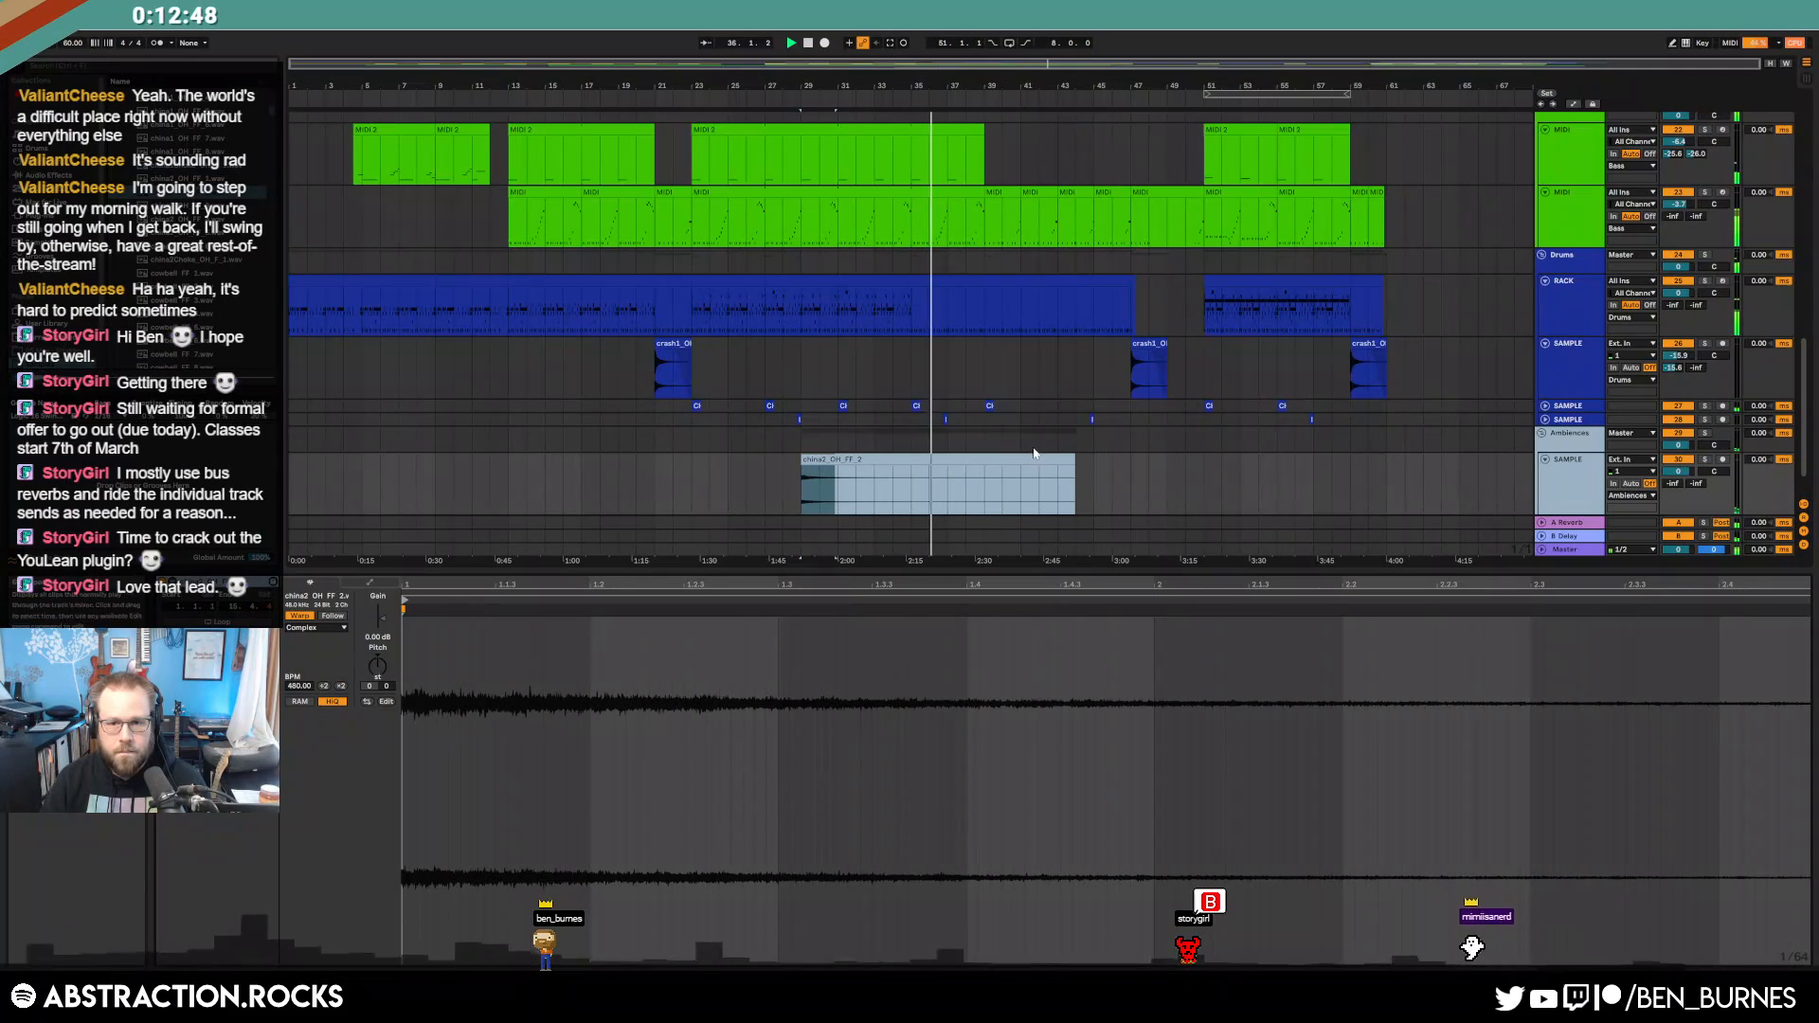
Trim the stretched china2 clip to end at bar 37 and duplicate it directly behind itself.
{"action": "left_click_drag", "start_coordinate": [1070, 459], "coordinate": [944, 460]}
{"action": "key", "text": "ctrl+d"}
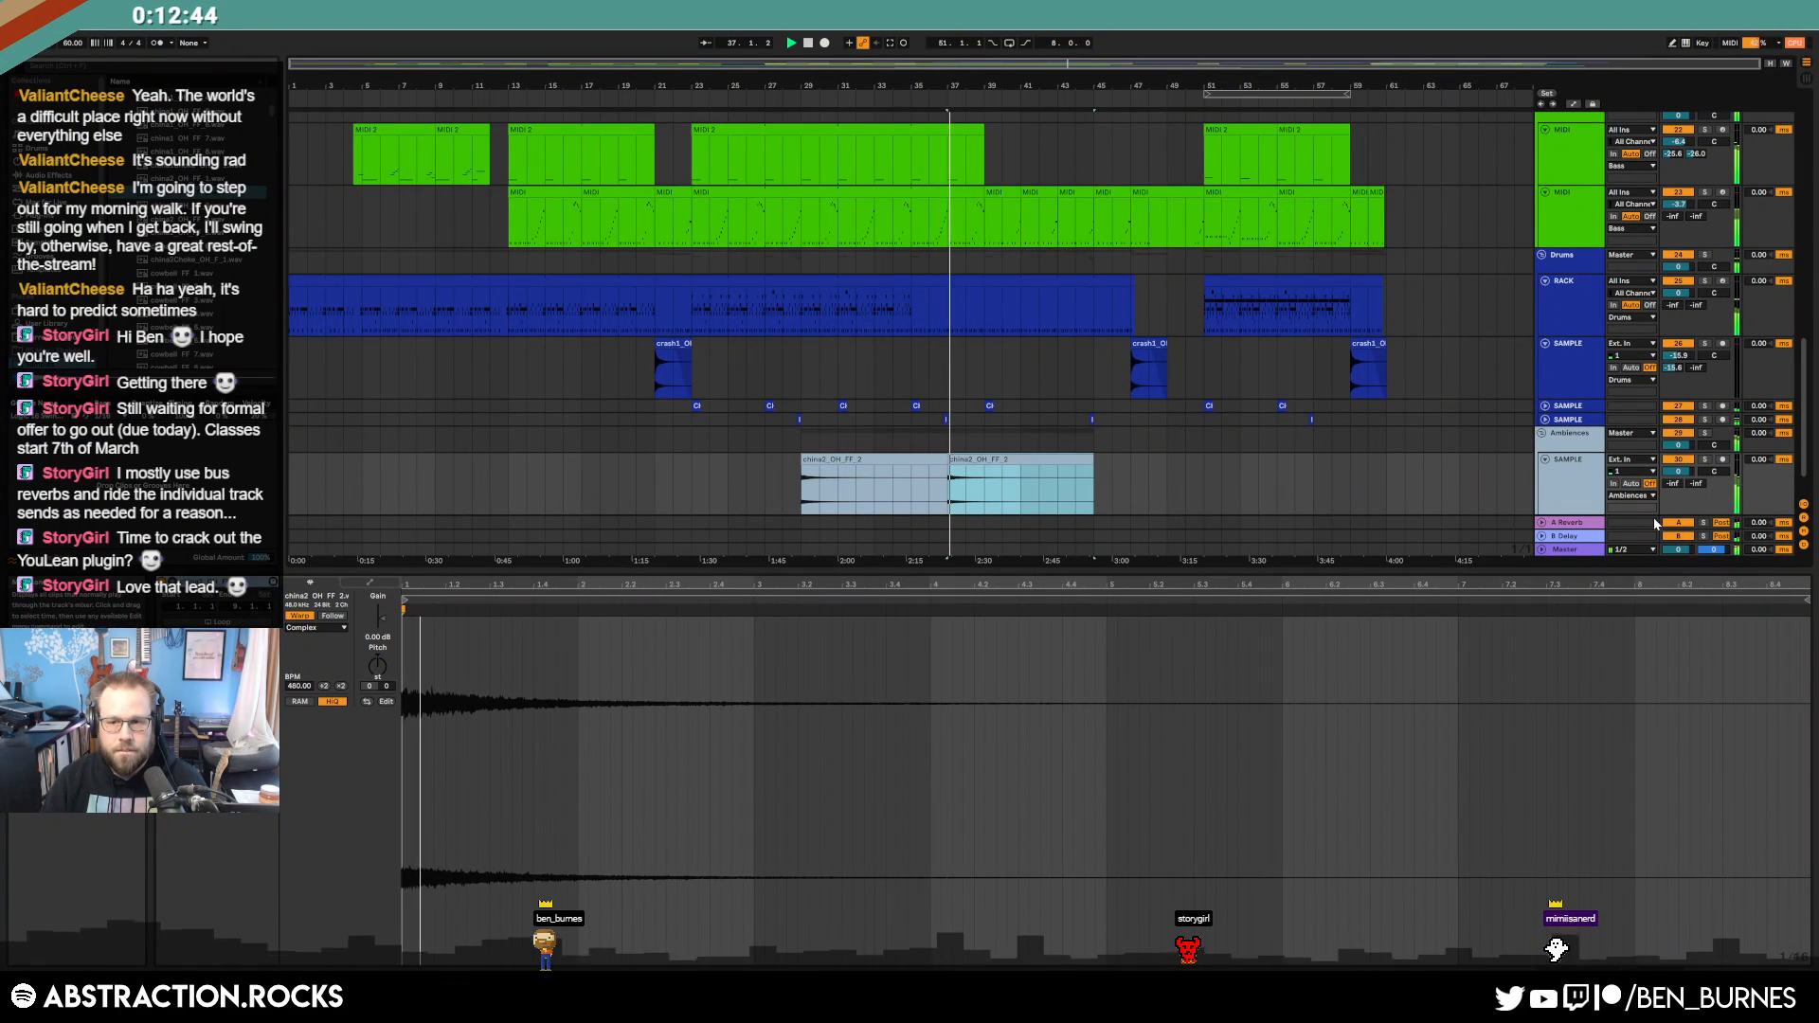
Set the china2 track's volume to -12.1 dB and narrow its rack filtering, with Low Q at 1.43 and High Cut at 4.28 kHz.
{"action": "left_click_drag", "start_coordinate": [1681, 471], "coordinate": [1681, 510]}
{"action": "key", "text": "shift+Tab"}
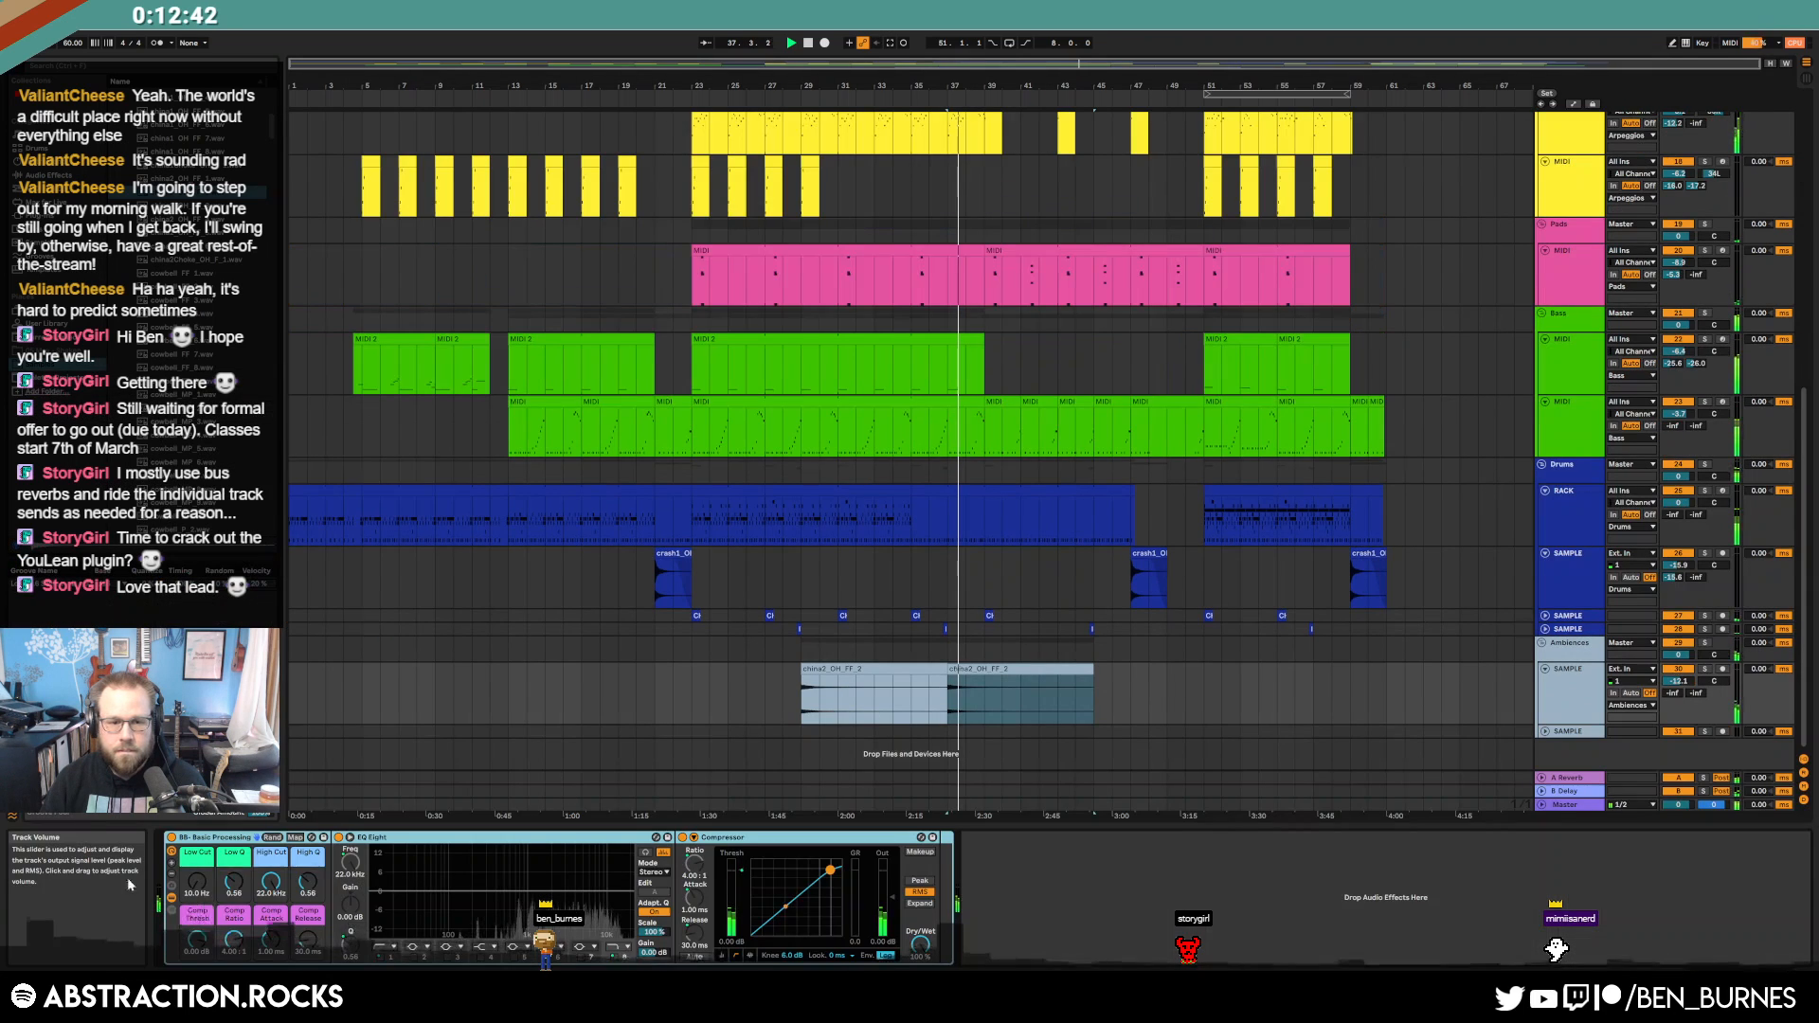
{"action": "left_click_drag", "start_coordinate": [197, 882], "coordinate": [197, 857]}
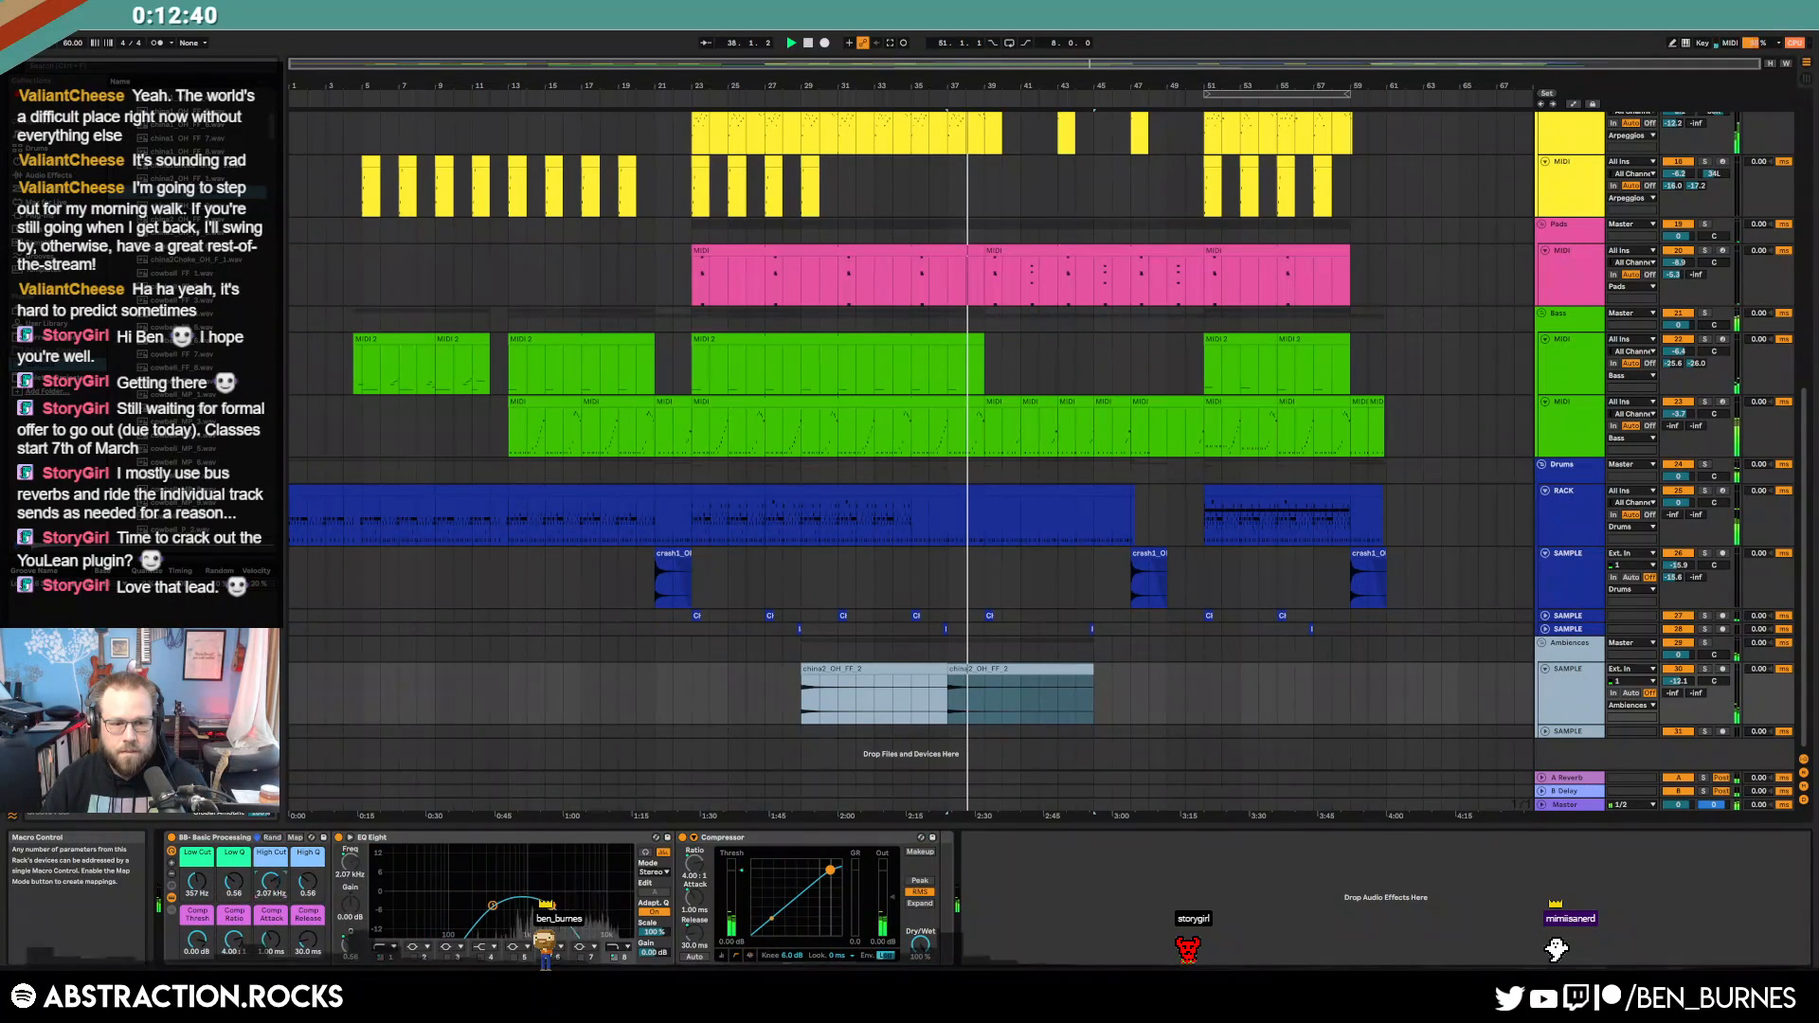
{"action": "left_click", "coordinate": [195, 888]}
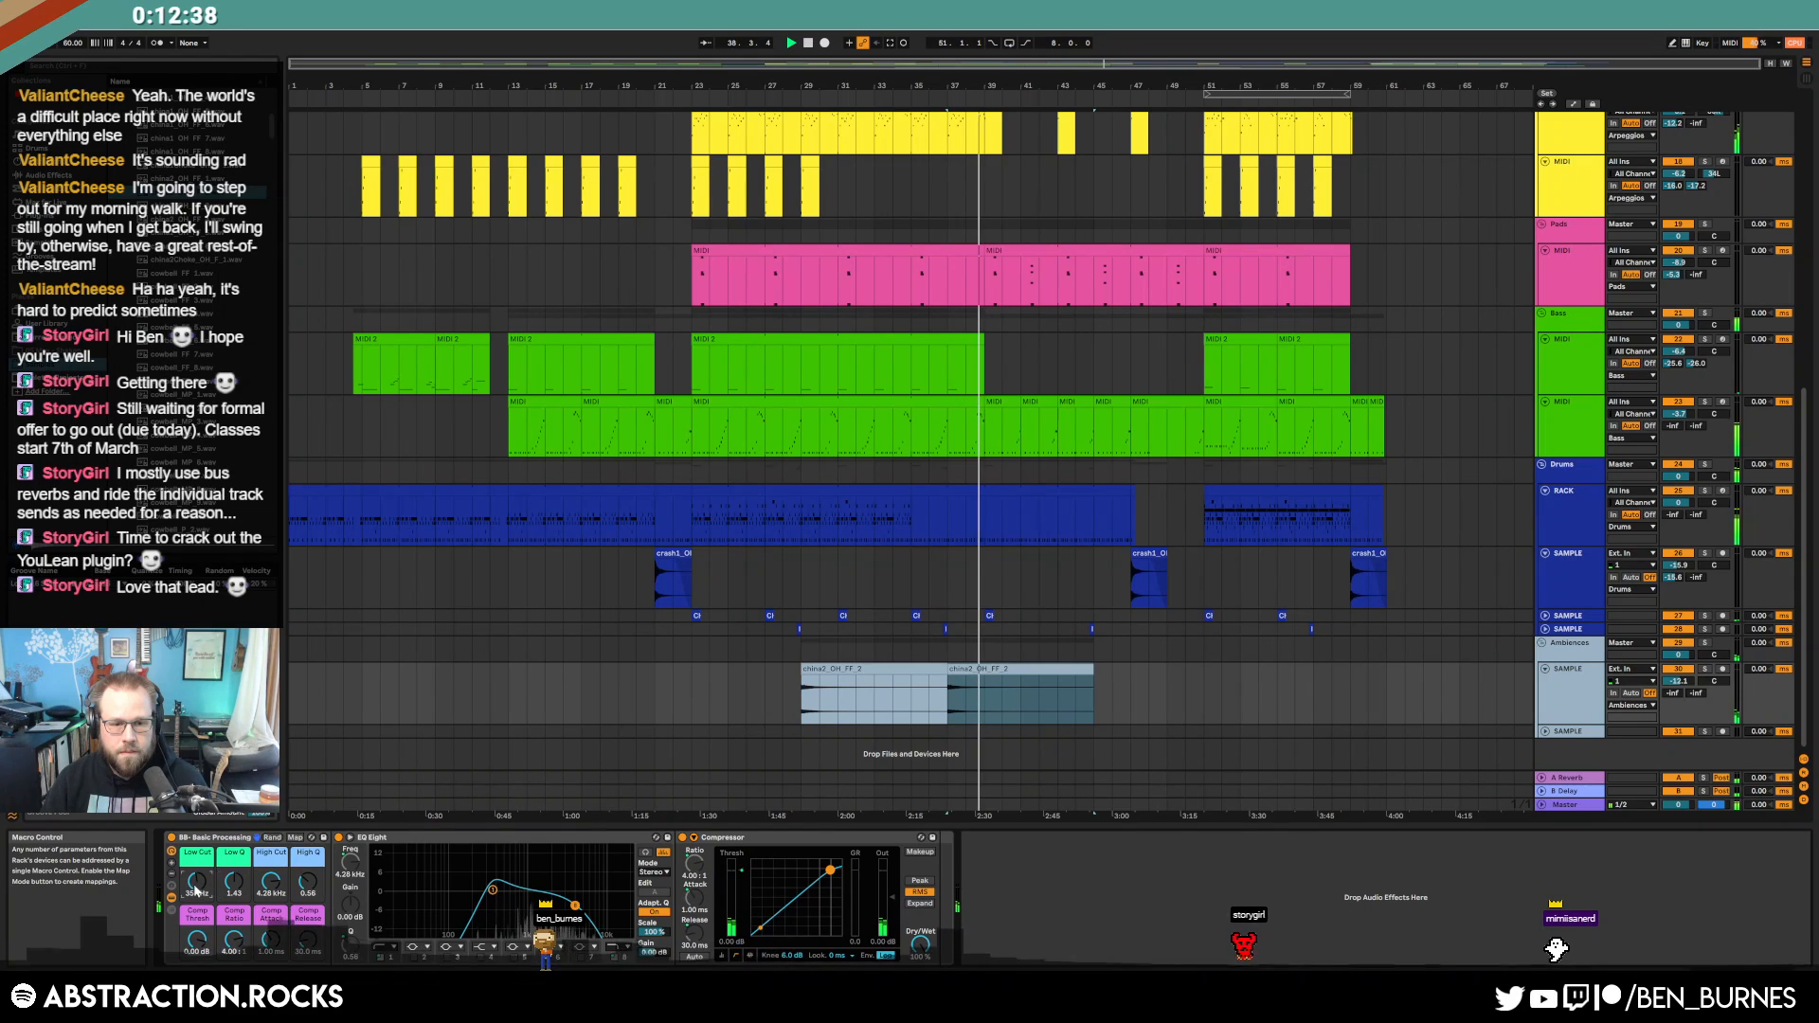
Move the two china2 clips earlier so they start at bars 23 and 31.
{"action": "left_click_drag", "start_coordinate": [876, 673], "coordinate": [839, 672]}
{"action": "left_click", "coordinate": [979, 666]}
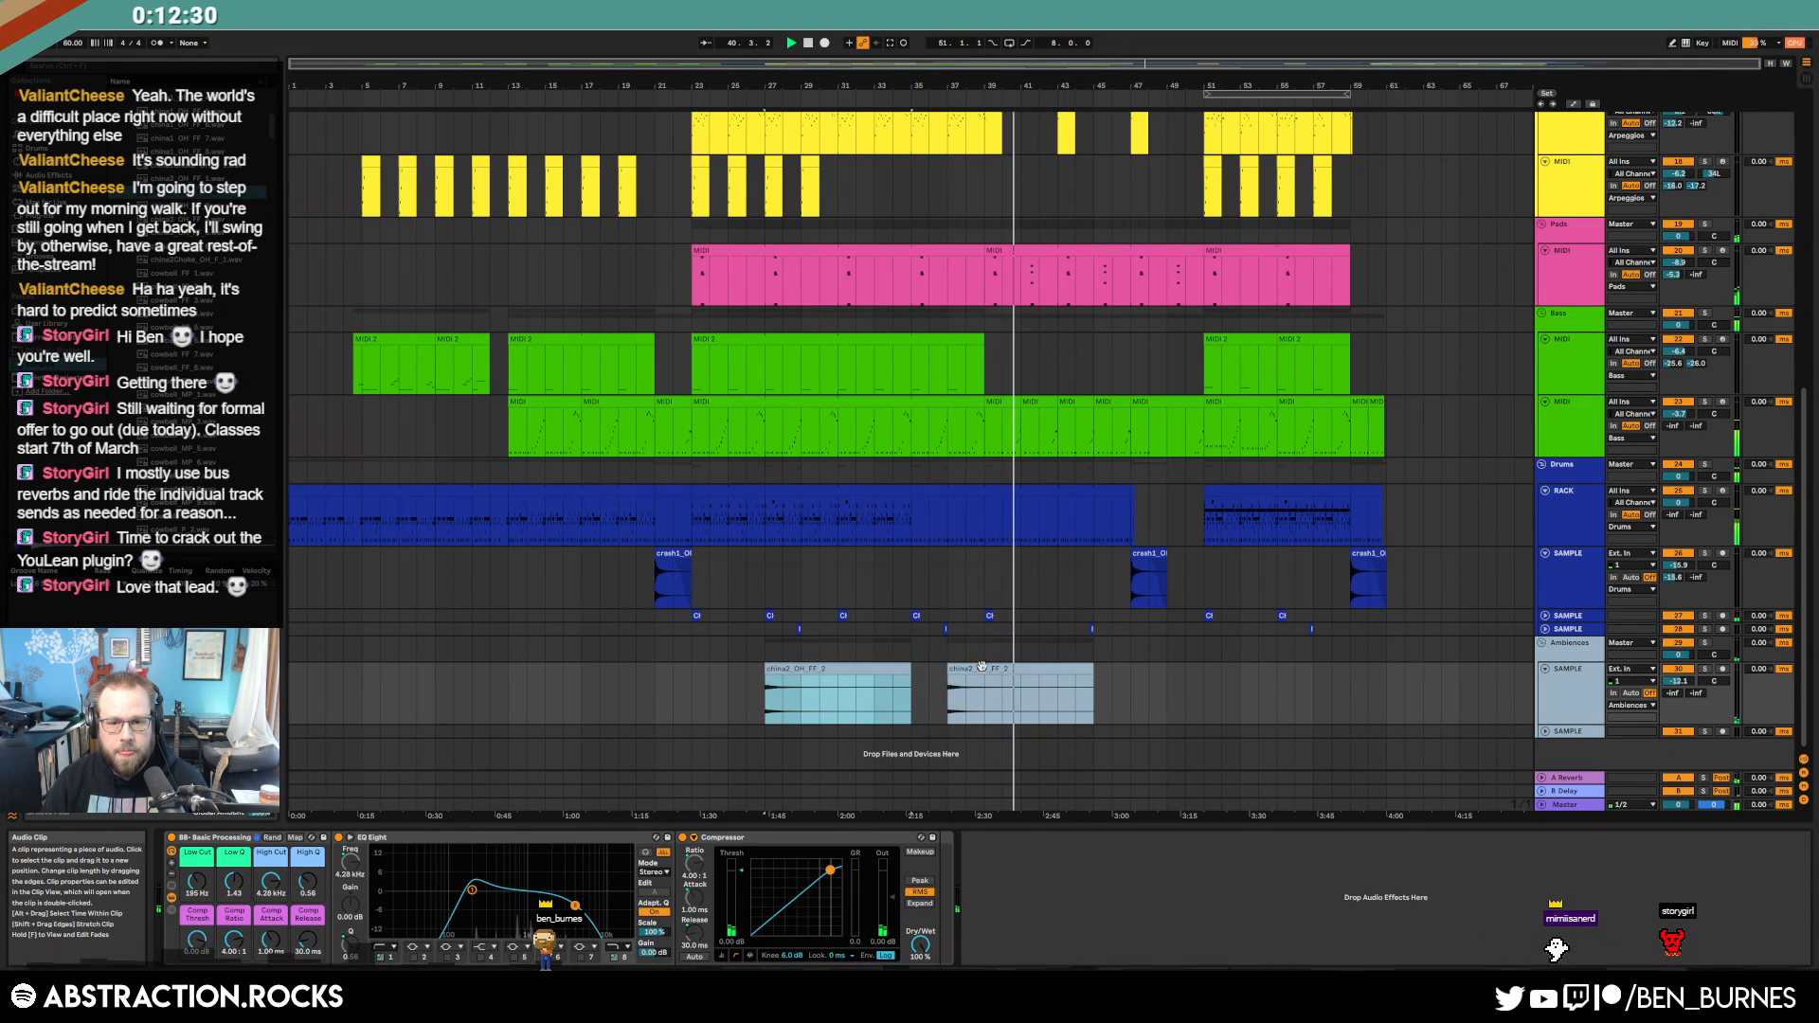
{"action": "mouse_move", "coordinate": [979, 666]}
{"action": "left_mouse_down"}
{"action": "mouse_move", "coordinate": [777, 669]}
{"action": "mouse_move", "coordinate": [950, 671]}
{"action": "mouse_move", "coordinate": [877, 671]}
{"action": "left_mouse_up"}
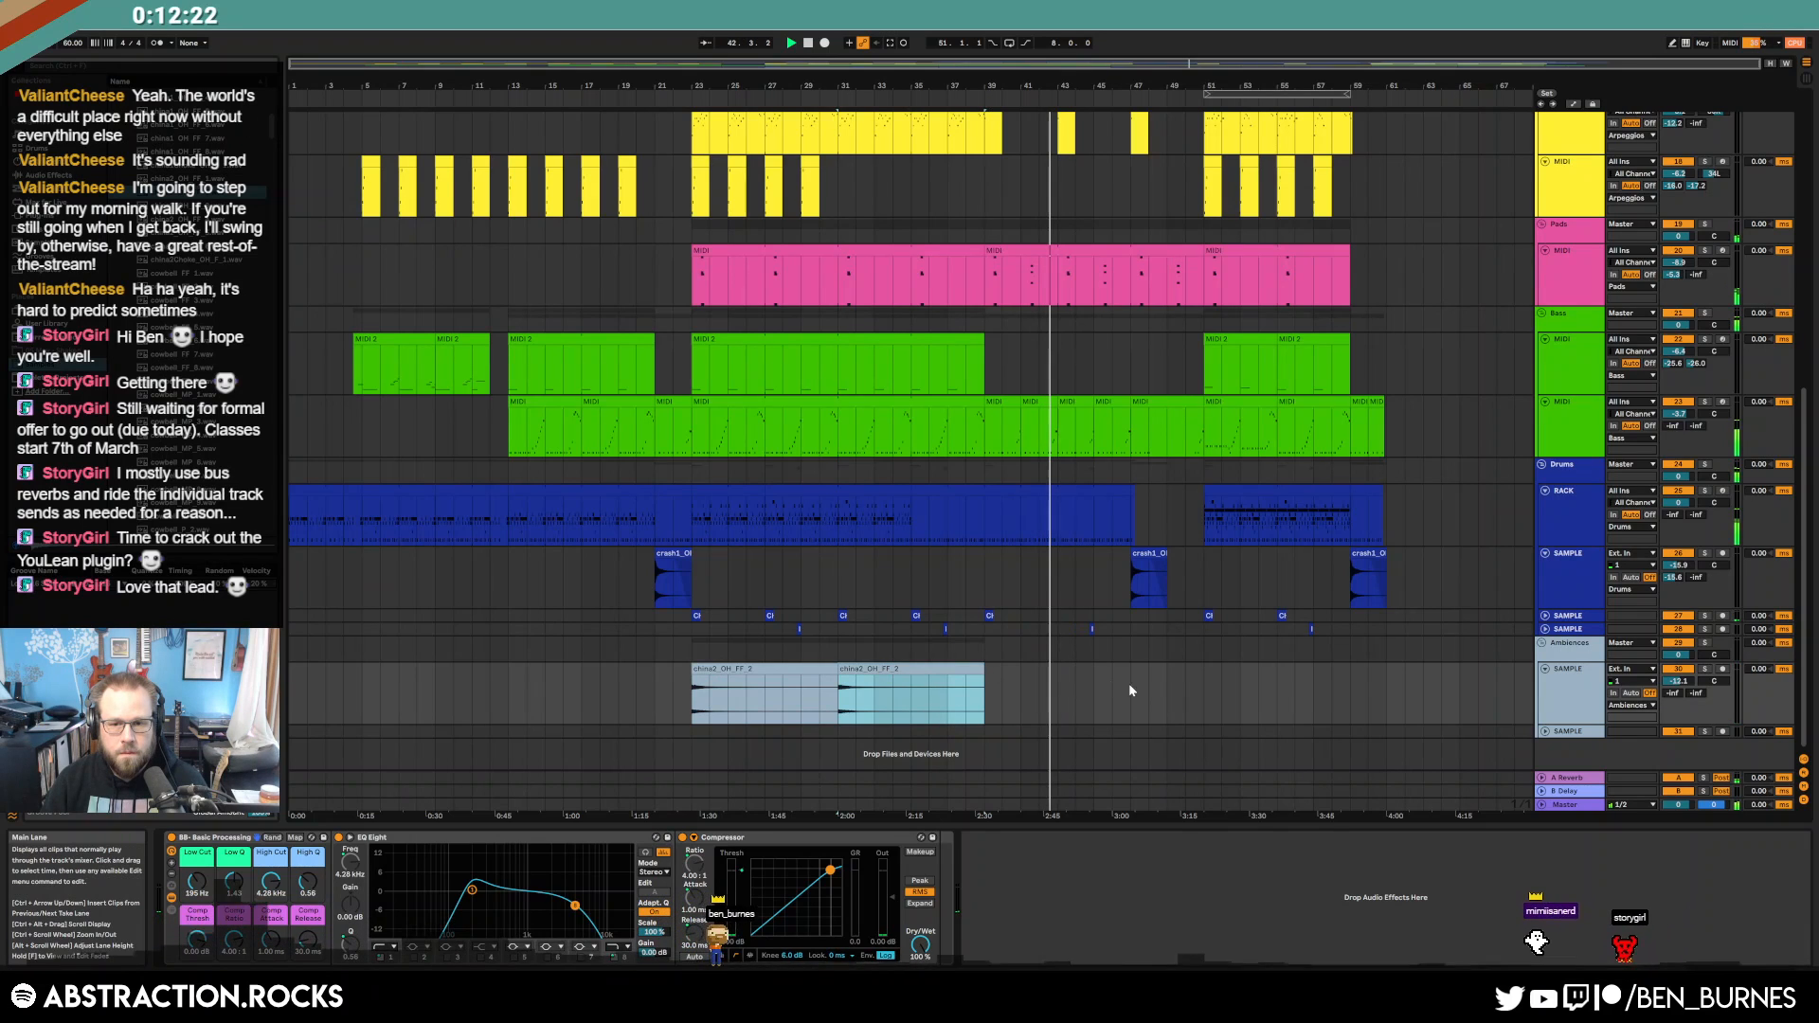
Paste china2 clip copies at bars 51 and 59, trimming the last one to end at bar 62.
{"action": "left_click", "coordinate": [1202, 693]}
{"action": "key", "text": "ctrl+v"}
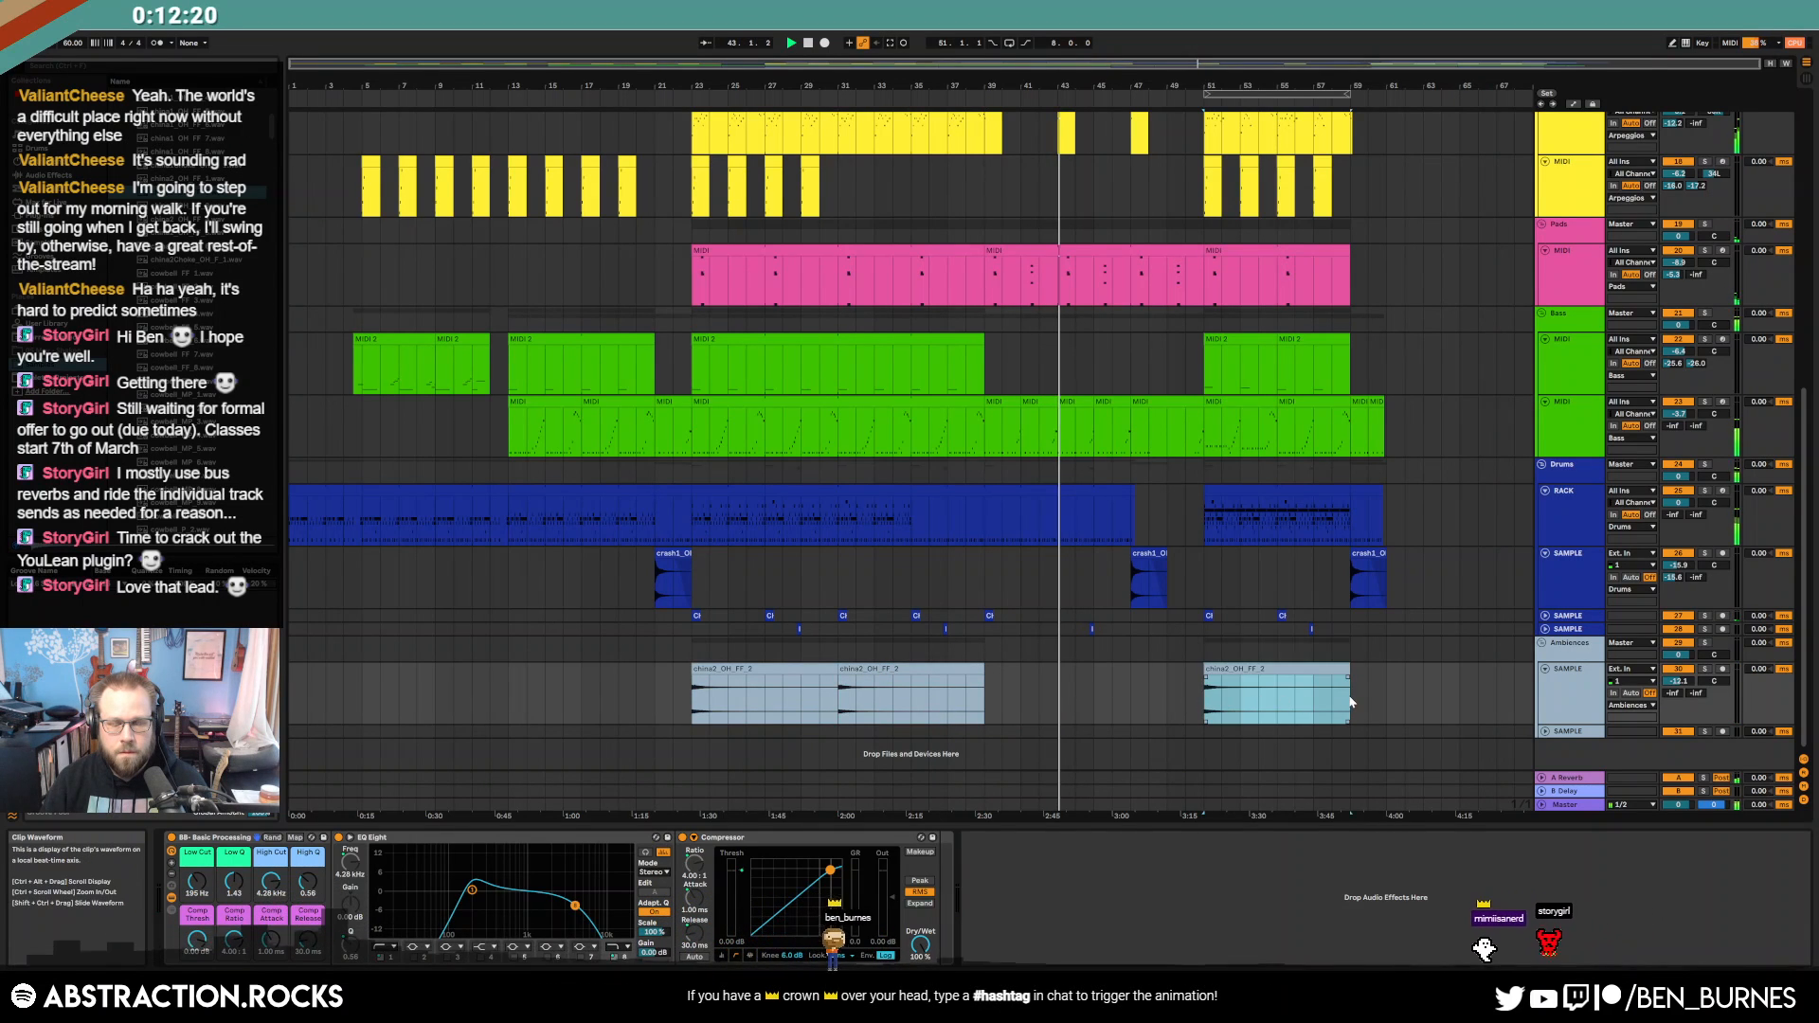
{"action": "key", "text": "ctrl+v"}
{"action": "left_click_drag", "start_coordinate": [1498, 674], "coordinate": [1404, 673]}
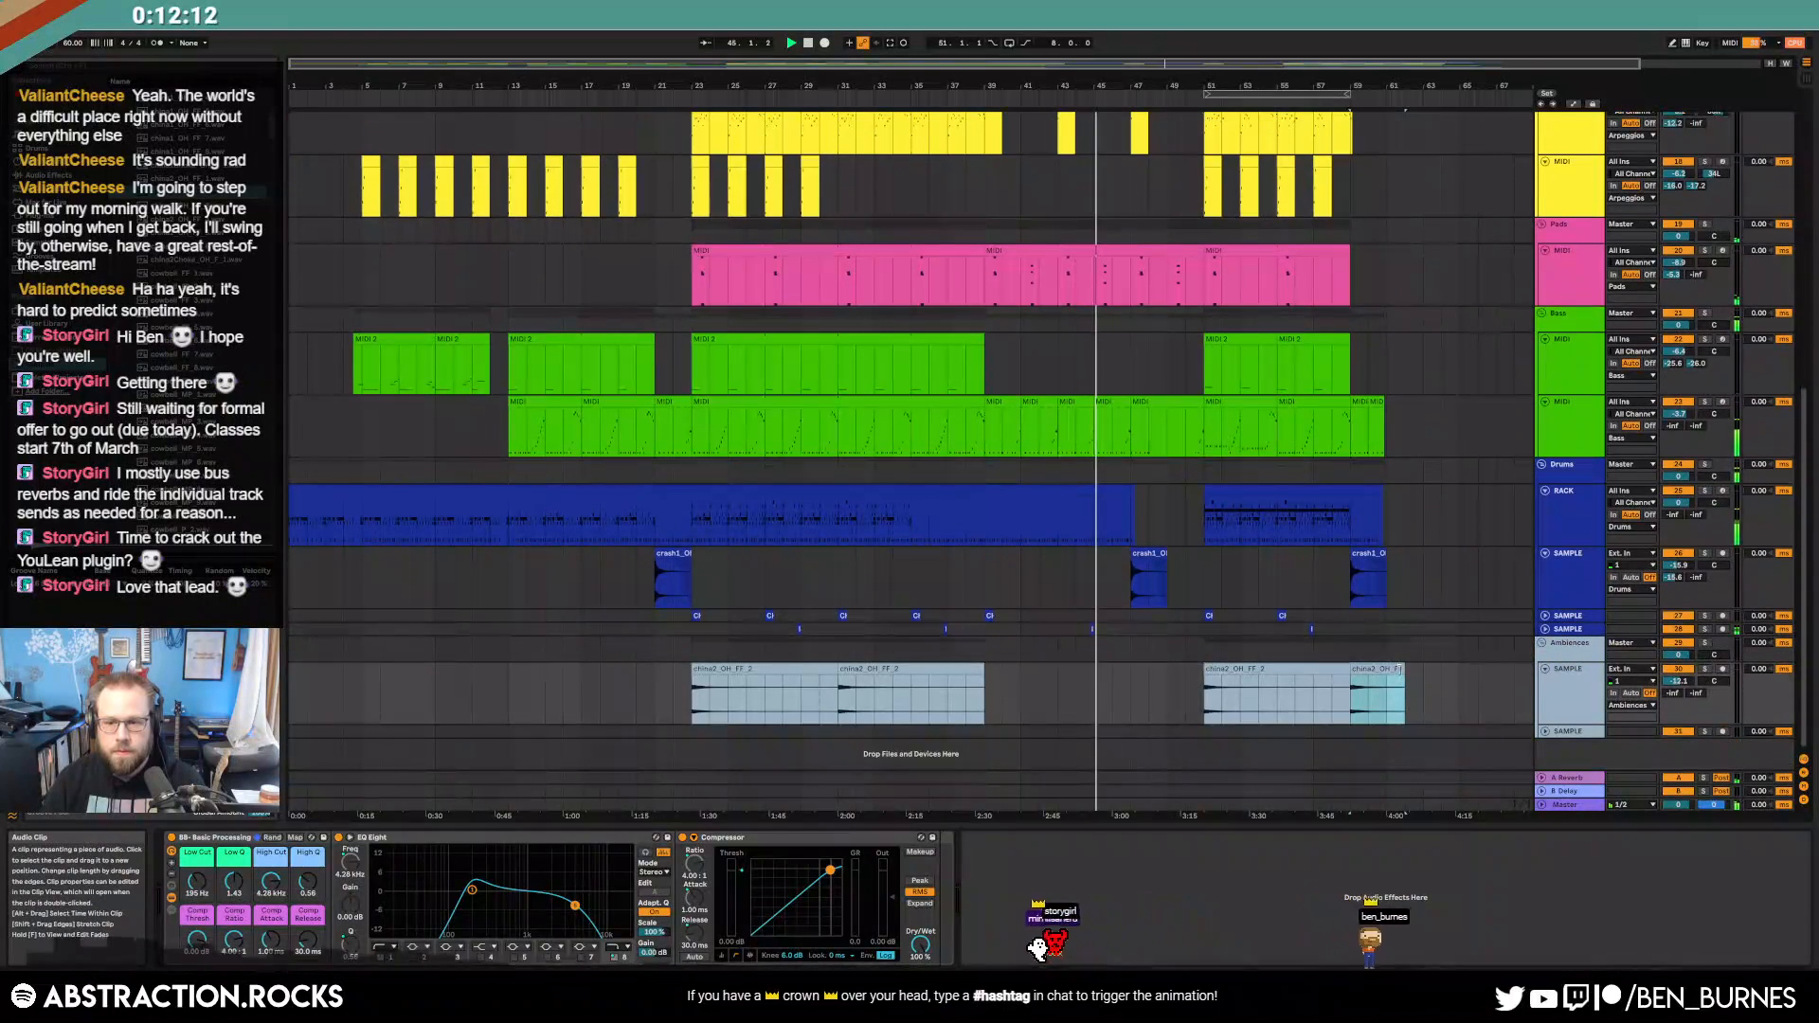
Shorten the last china2 clip to end at bar 61 and give it a fade-out.
{"action": "scroll", "coordinate": [1404, 670], "scroll_direction": "up", "scroll_amount": 3}
{"action": "left_click_drag", "start_coordinate": [1377, 669], "coordinate": [1322, 678]}
{"action": "left_click", "coordinate": [1370, 676]}
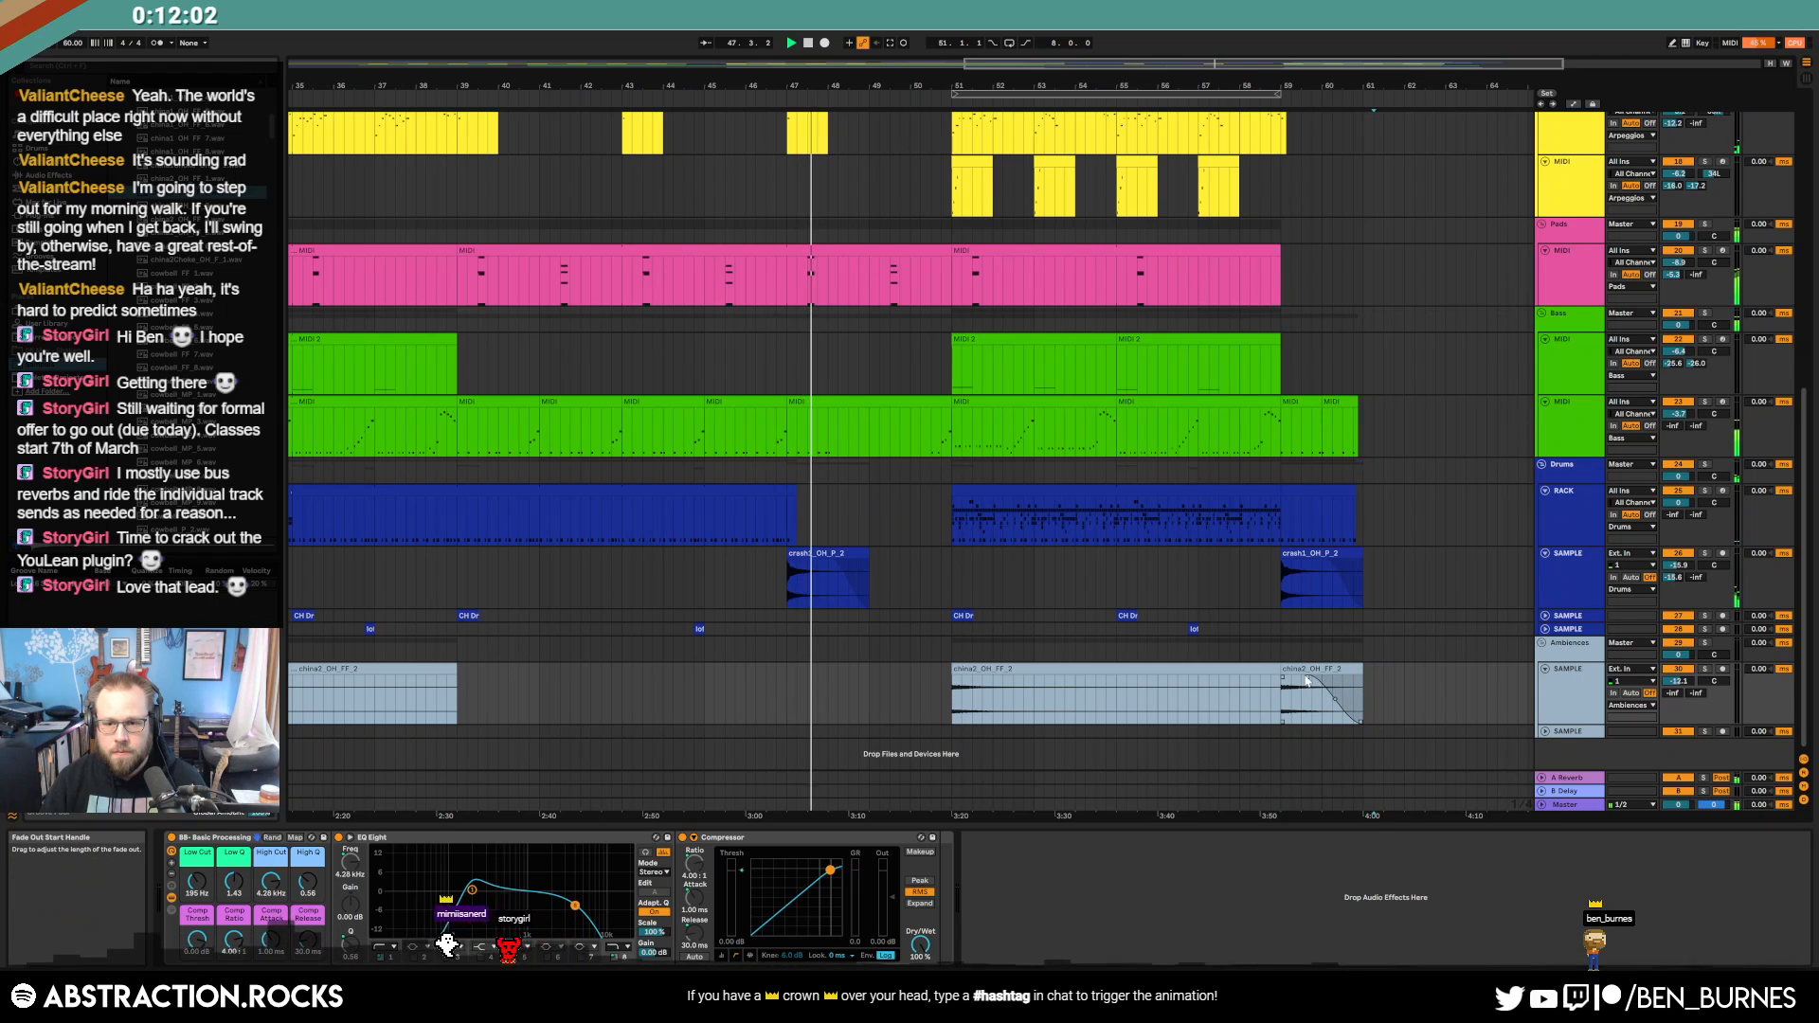
Readjust the volume of the china2 sample track in the Ambiences group.
{"action": "left_click", "coordinate": [1382, 689]}
{"action": "left_click_drag", "start_coordinate": [1672, 682], "coordinate": [1673, 637]}
{"action": "left_click", "coordinate": [1464, 707]}
{"action": "key", "text": "shift+Tab"}
{"action": "key", "text": "shift+Tab"}
In the third lead's bar 39 clip, add overlapping G2 and A#2 notes leading into the chord at clip position 11.3.
{"action": "scroll", "coordinate": [1366, 669], "scroll_direction": "up", "scroll_amount": 6}
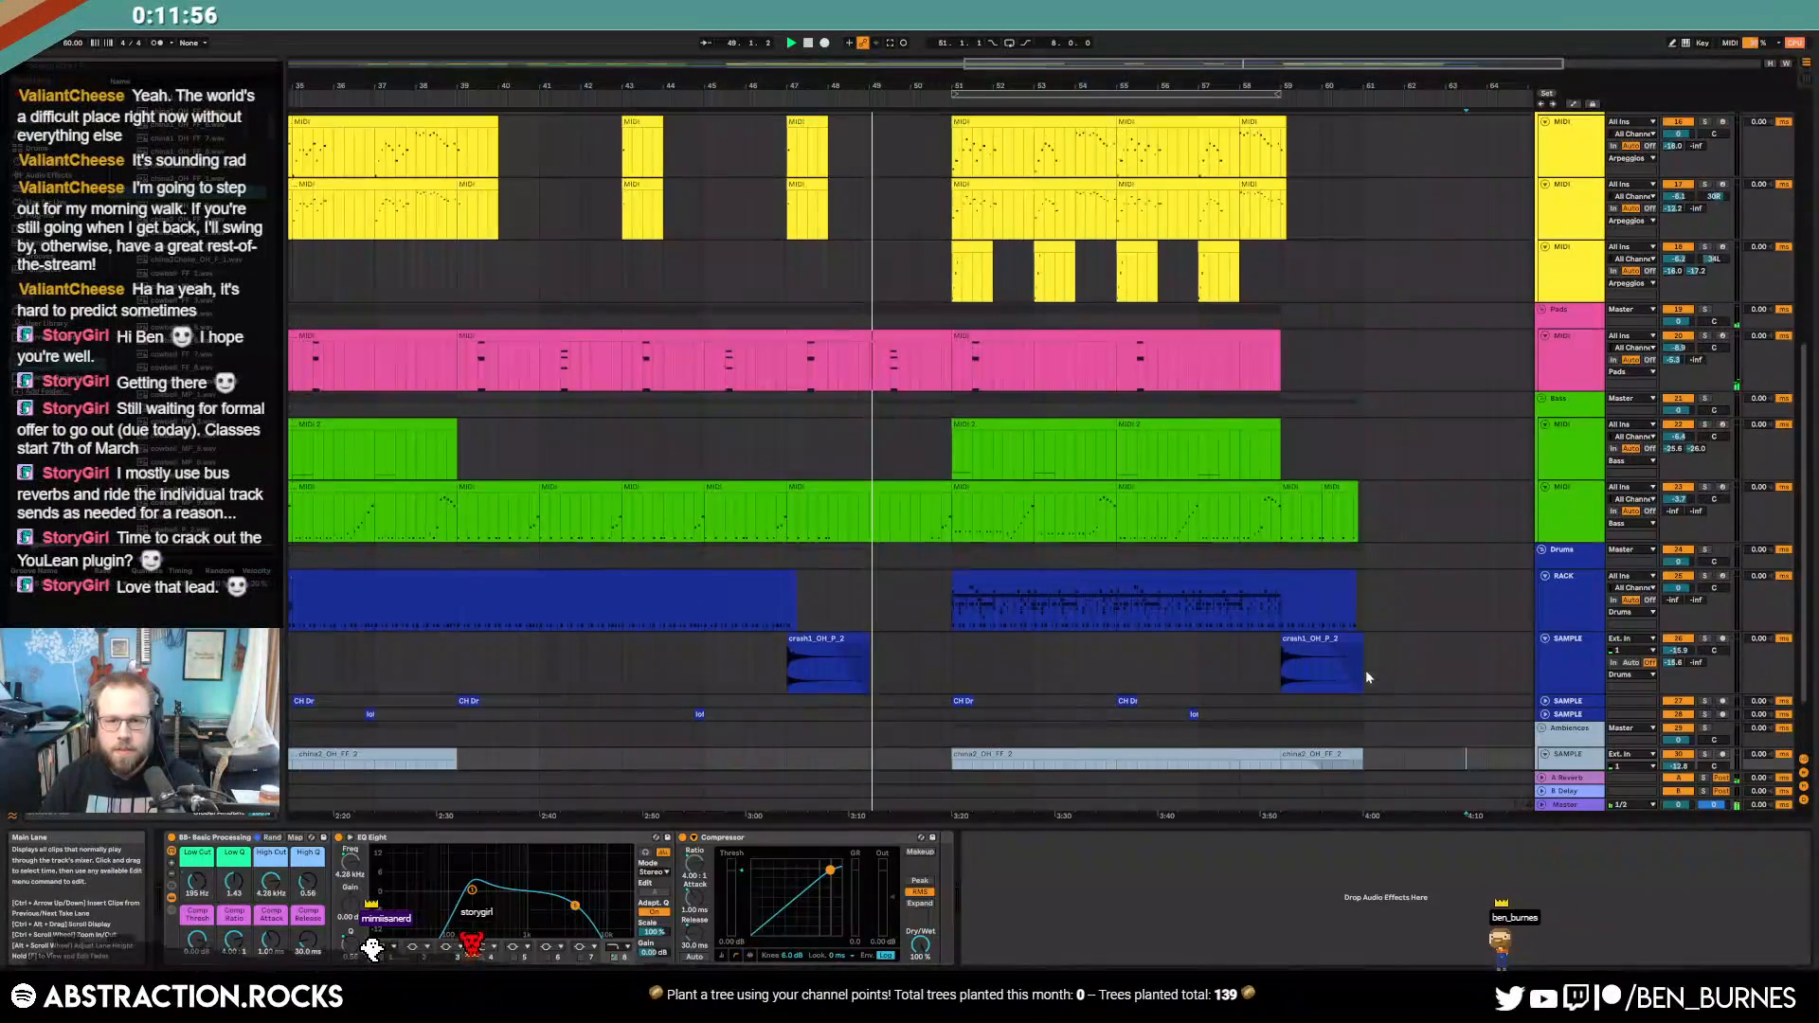
{"action": "scroll", "coordinate": [1212, 646], "scroll_direction": "up", "scroll_amount": 2}
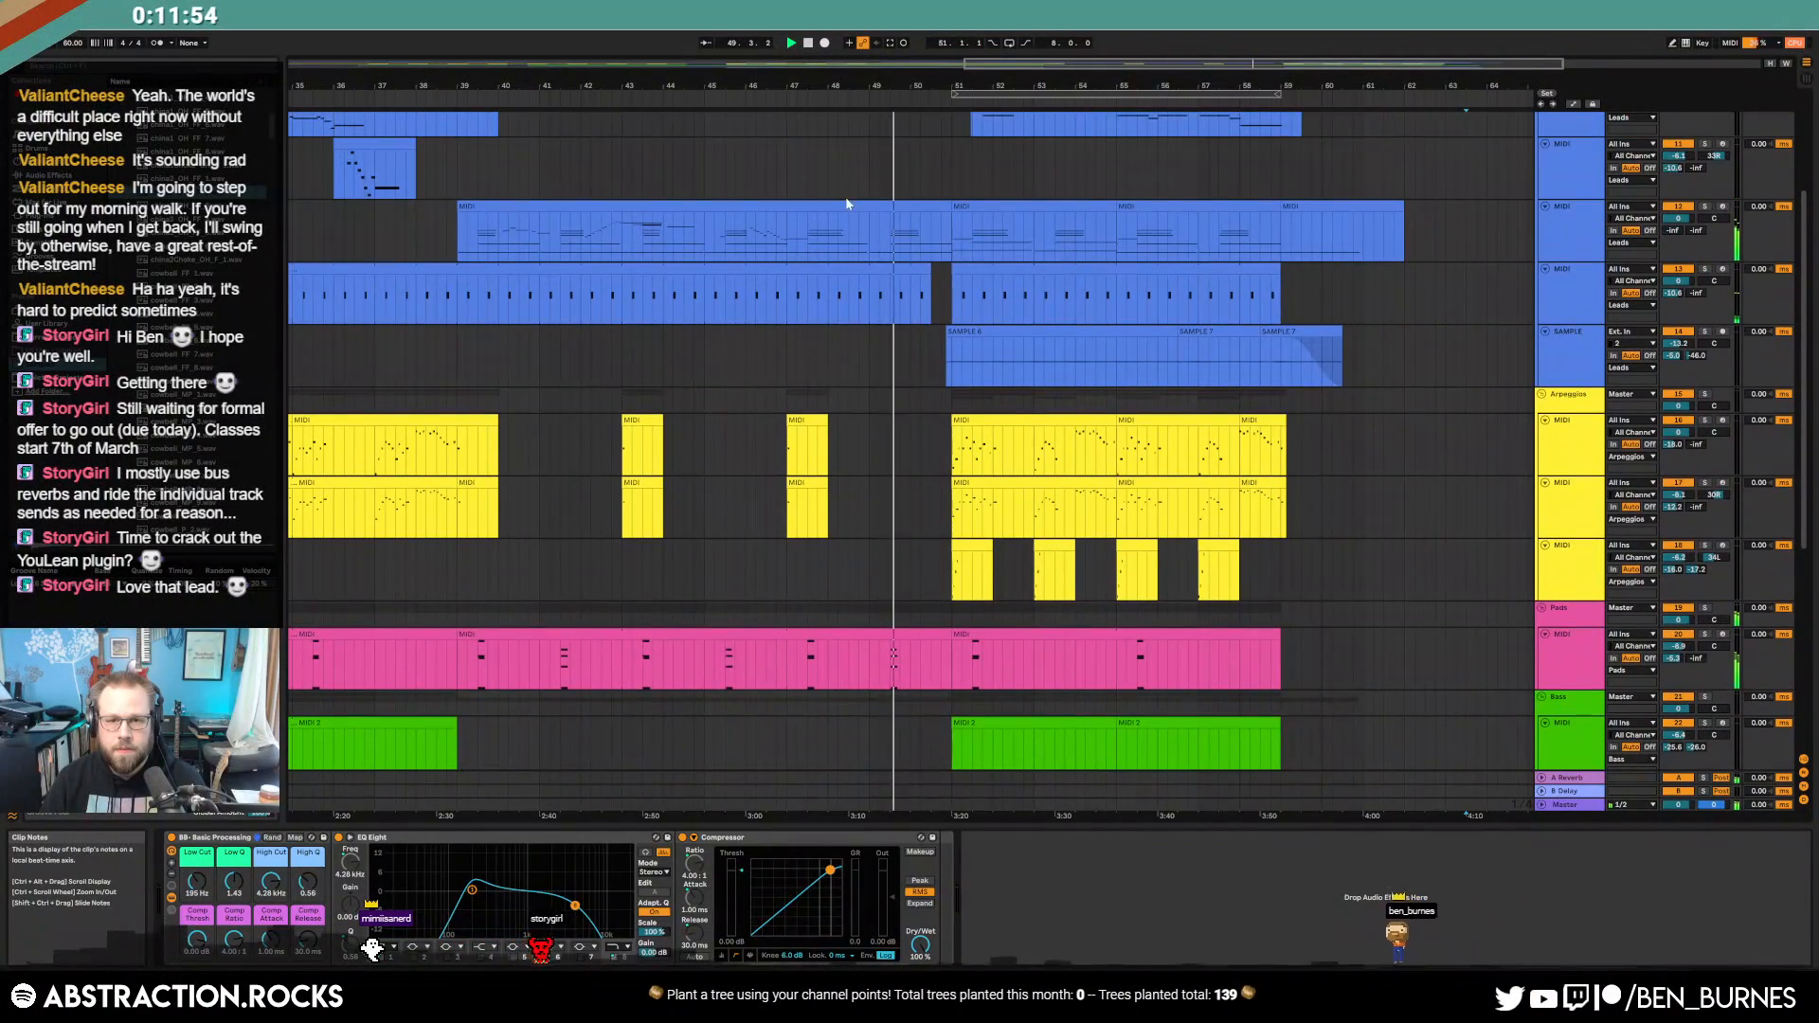
{"action": "double_click", "coordinate": [907, 207]}
{"action": "left_click", "coordinate": [1665, 800]}
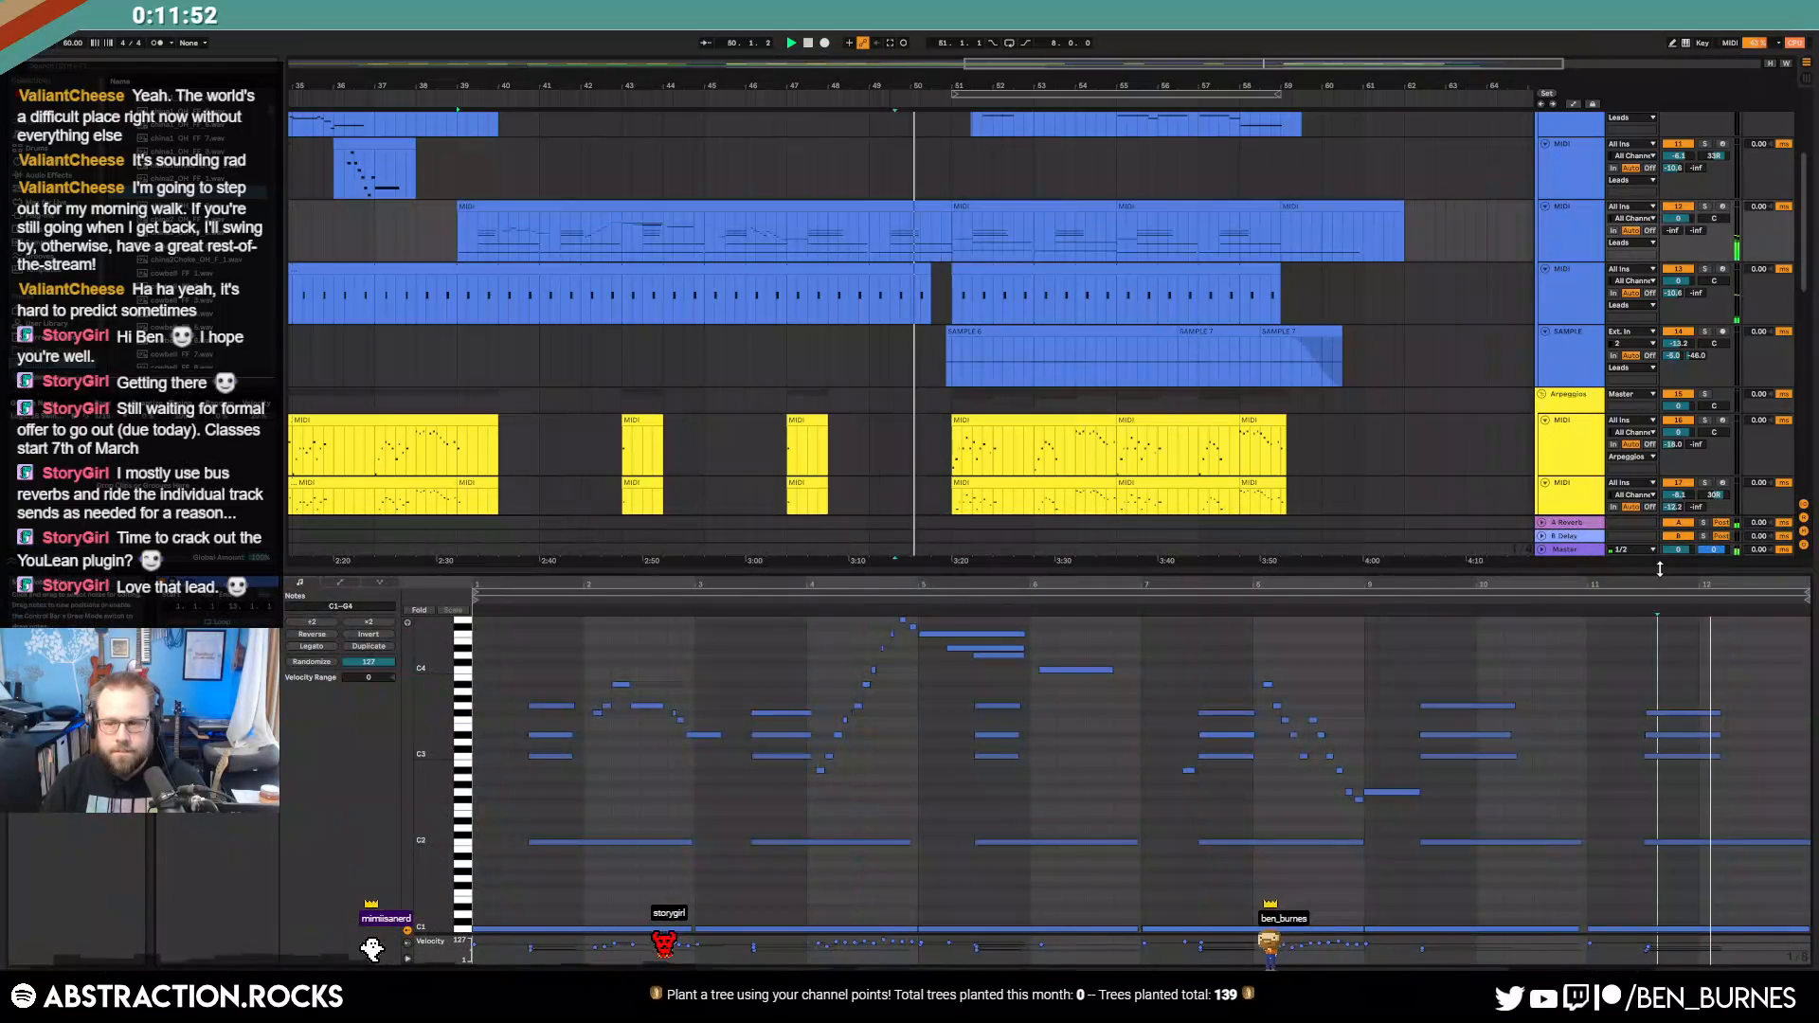
{"action": "mouse_move", "coordinate": [1665, 584]}
{"action": "left_mouse_down"}
{"action": "mouse_move", "coordinate": [1653, 644]}
{"action": "mouse_move", "coordinate": [1552, 644]}
{"action": "left_mouse_up"}
{"action": "key", "text": "space"}
{"action": "scroll", "coordinate": [1519, 810], "scroll_direction": "up", "scroll_amount": 3}
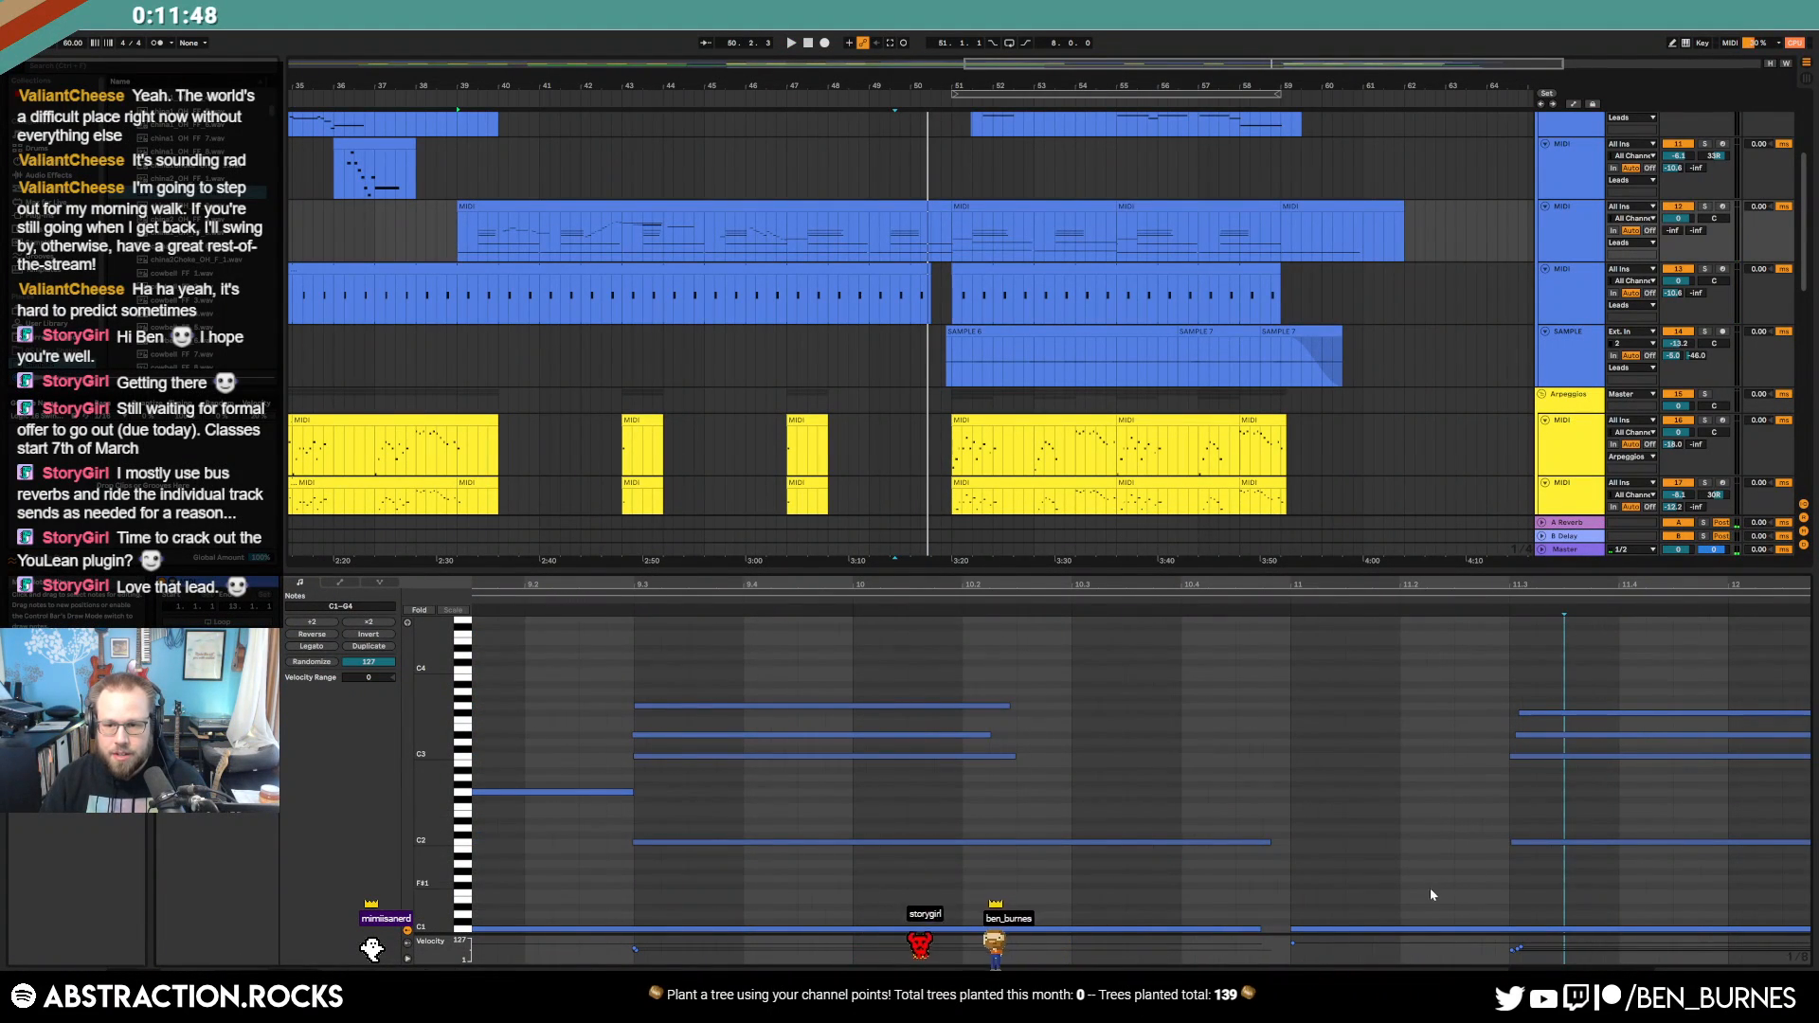
{"action": "double_click", "coordinate": [1449, 791]}
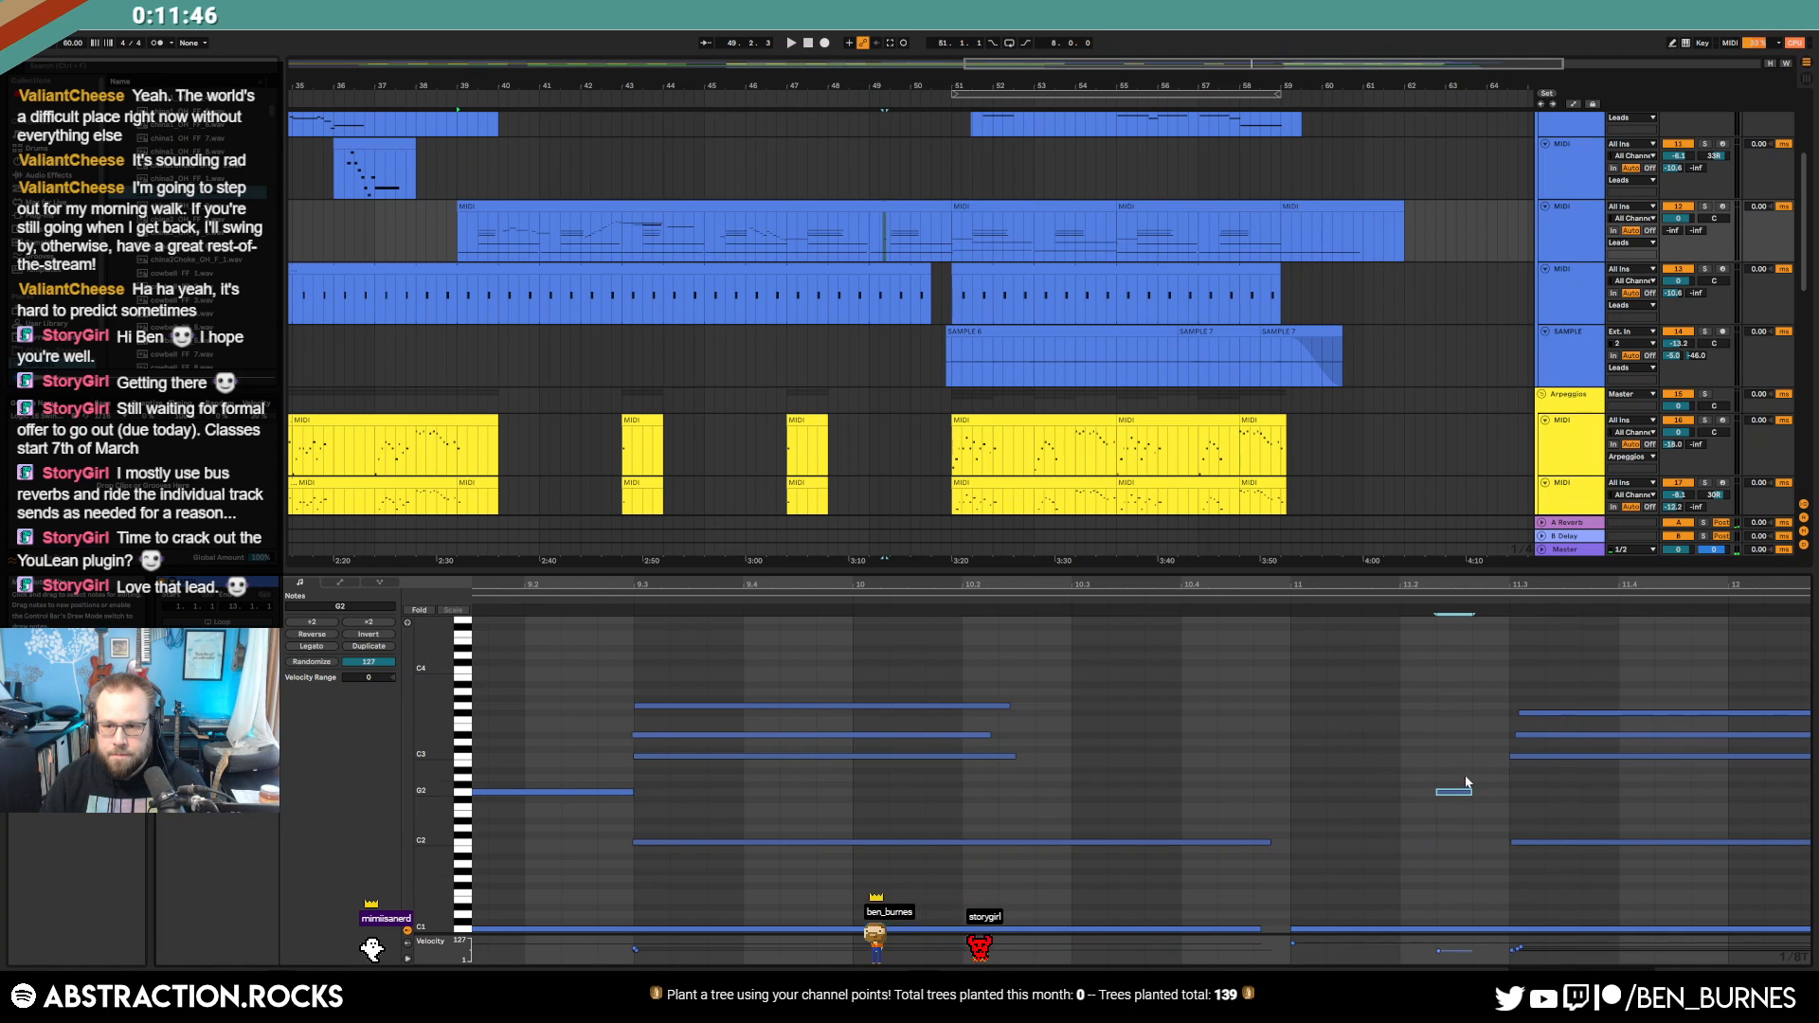
{"action": "double_click", "coordinate": [1475, 770]}
{"action": "left_click_drag", "start_coordinate": [1506, 769], "coordinate": [1581, 769]}
{"action": "key", "text": "space"}
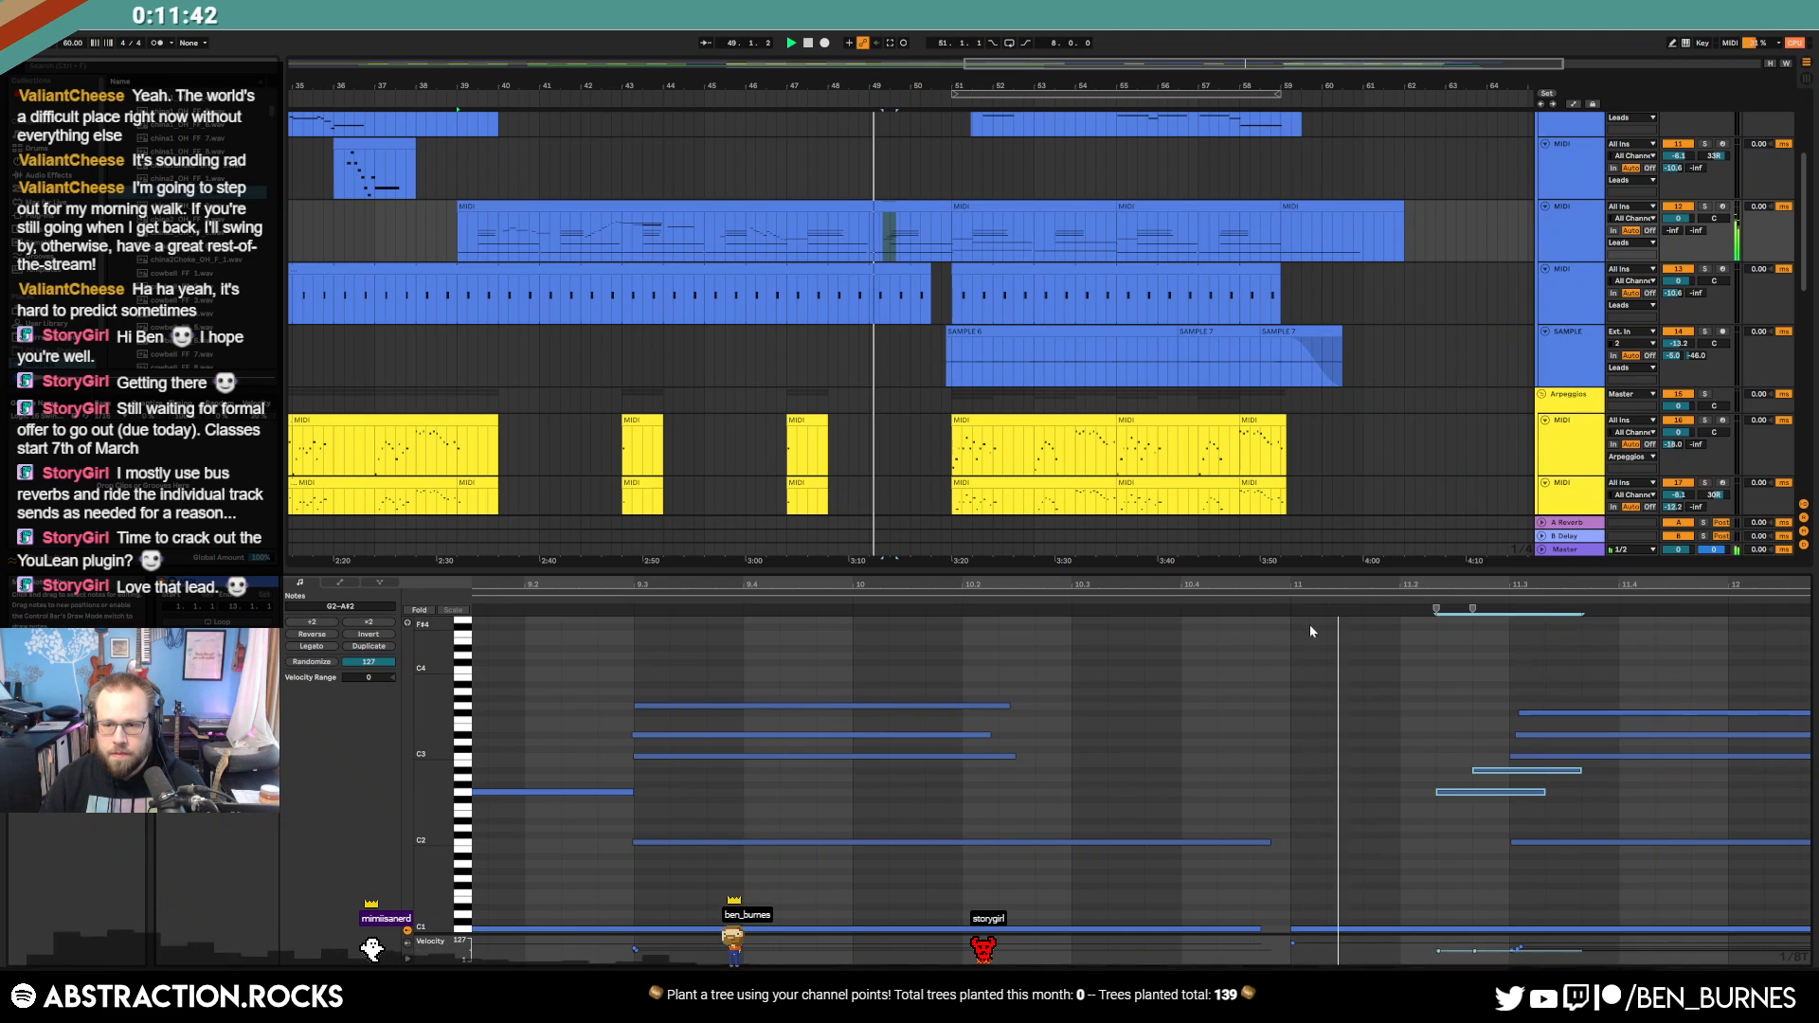
{"action": "left_click_drag", "start_coordinate": [1490, 790], "coordinate": [1490, 759]}
{"action": "left_click", "coordinate": [1491, 781]}
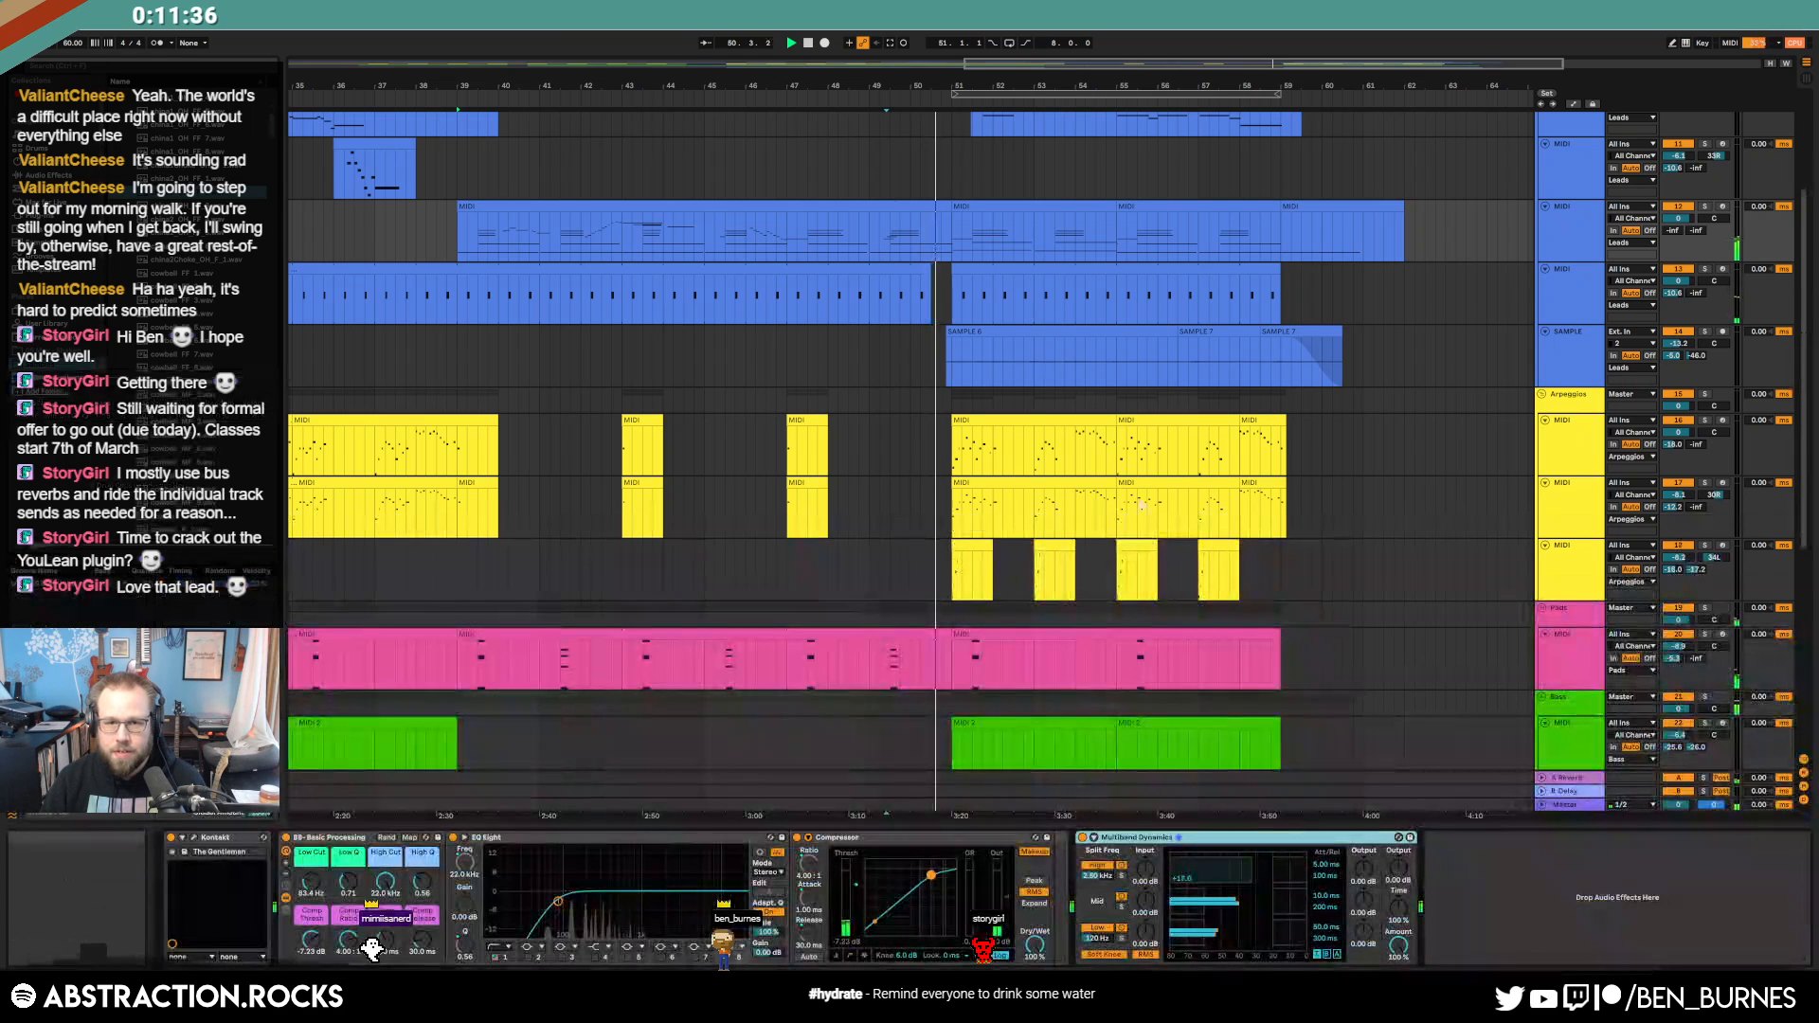
Try to record a new take on the third lead track, playing from bar 50, and undo the recording.
{"action": "key", "text": "shift+Tab"}
{"action": "left_click", "coordinate": [910, 232]}
{"action": "key", "text": "space"}
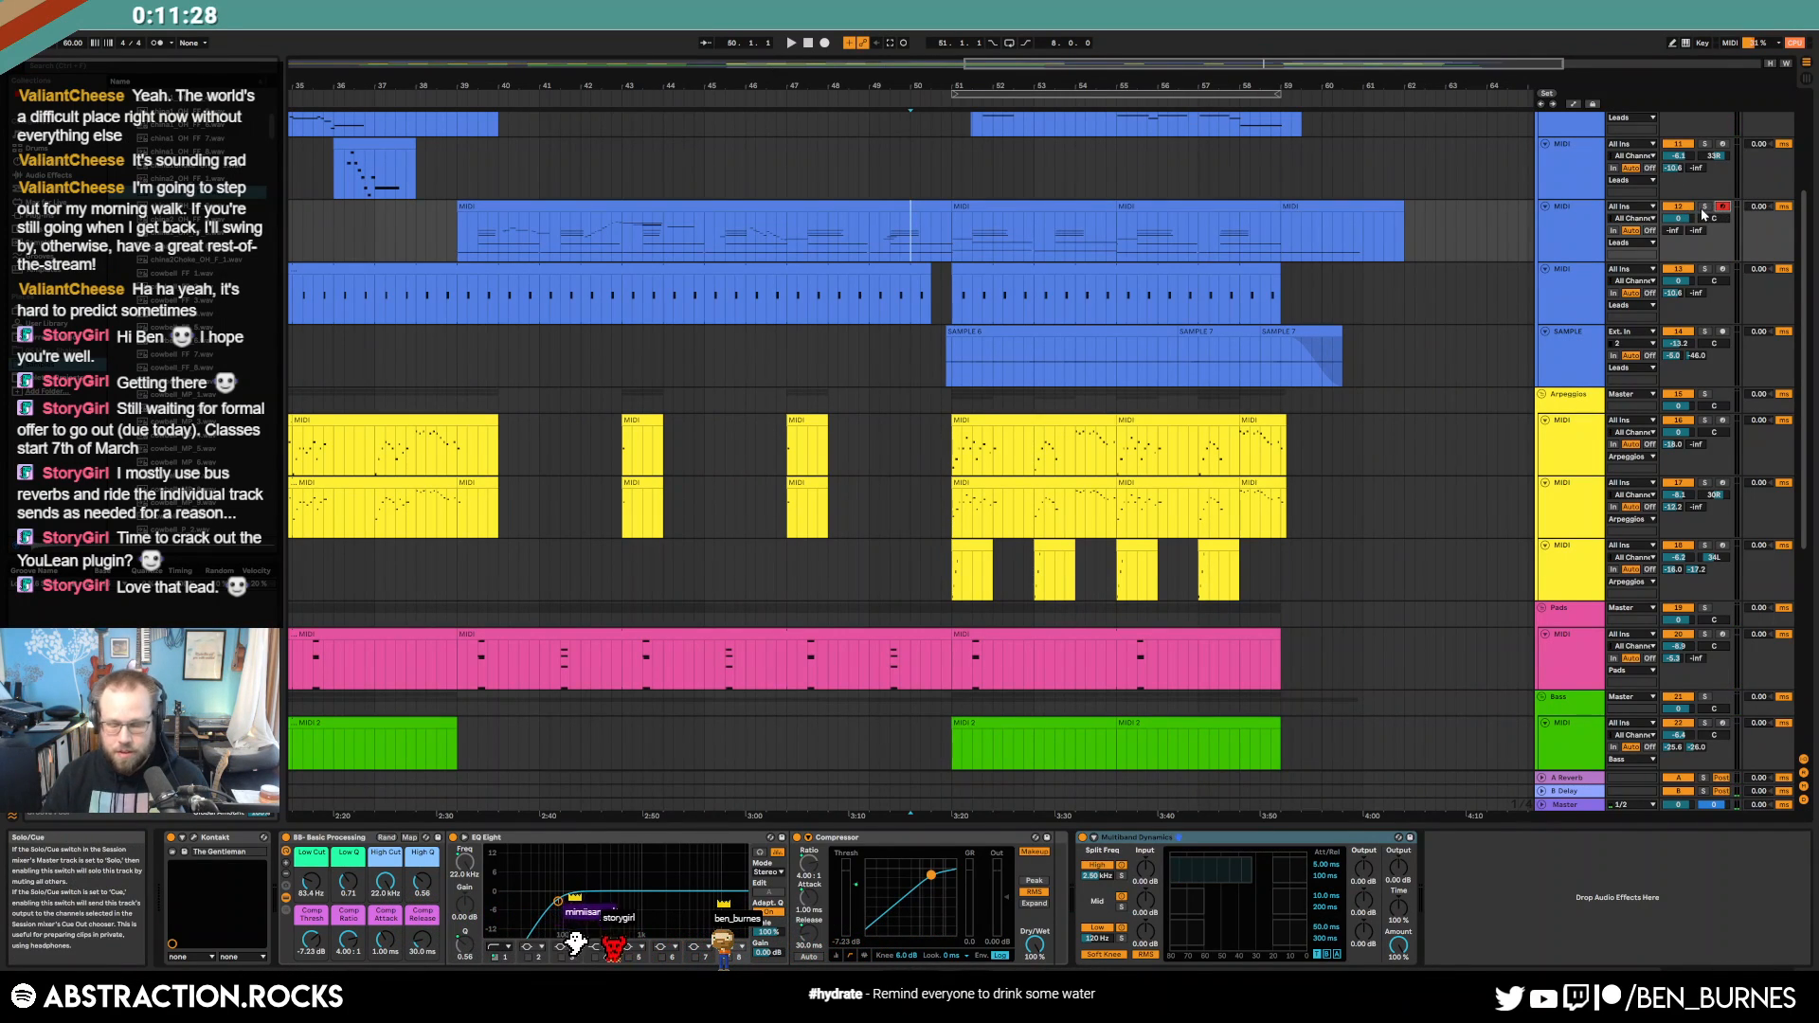
{"action": "key", "text": "space"}
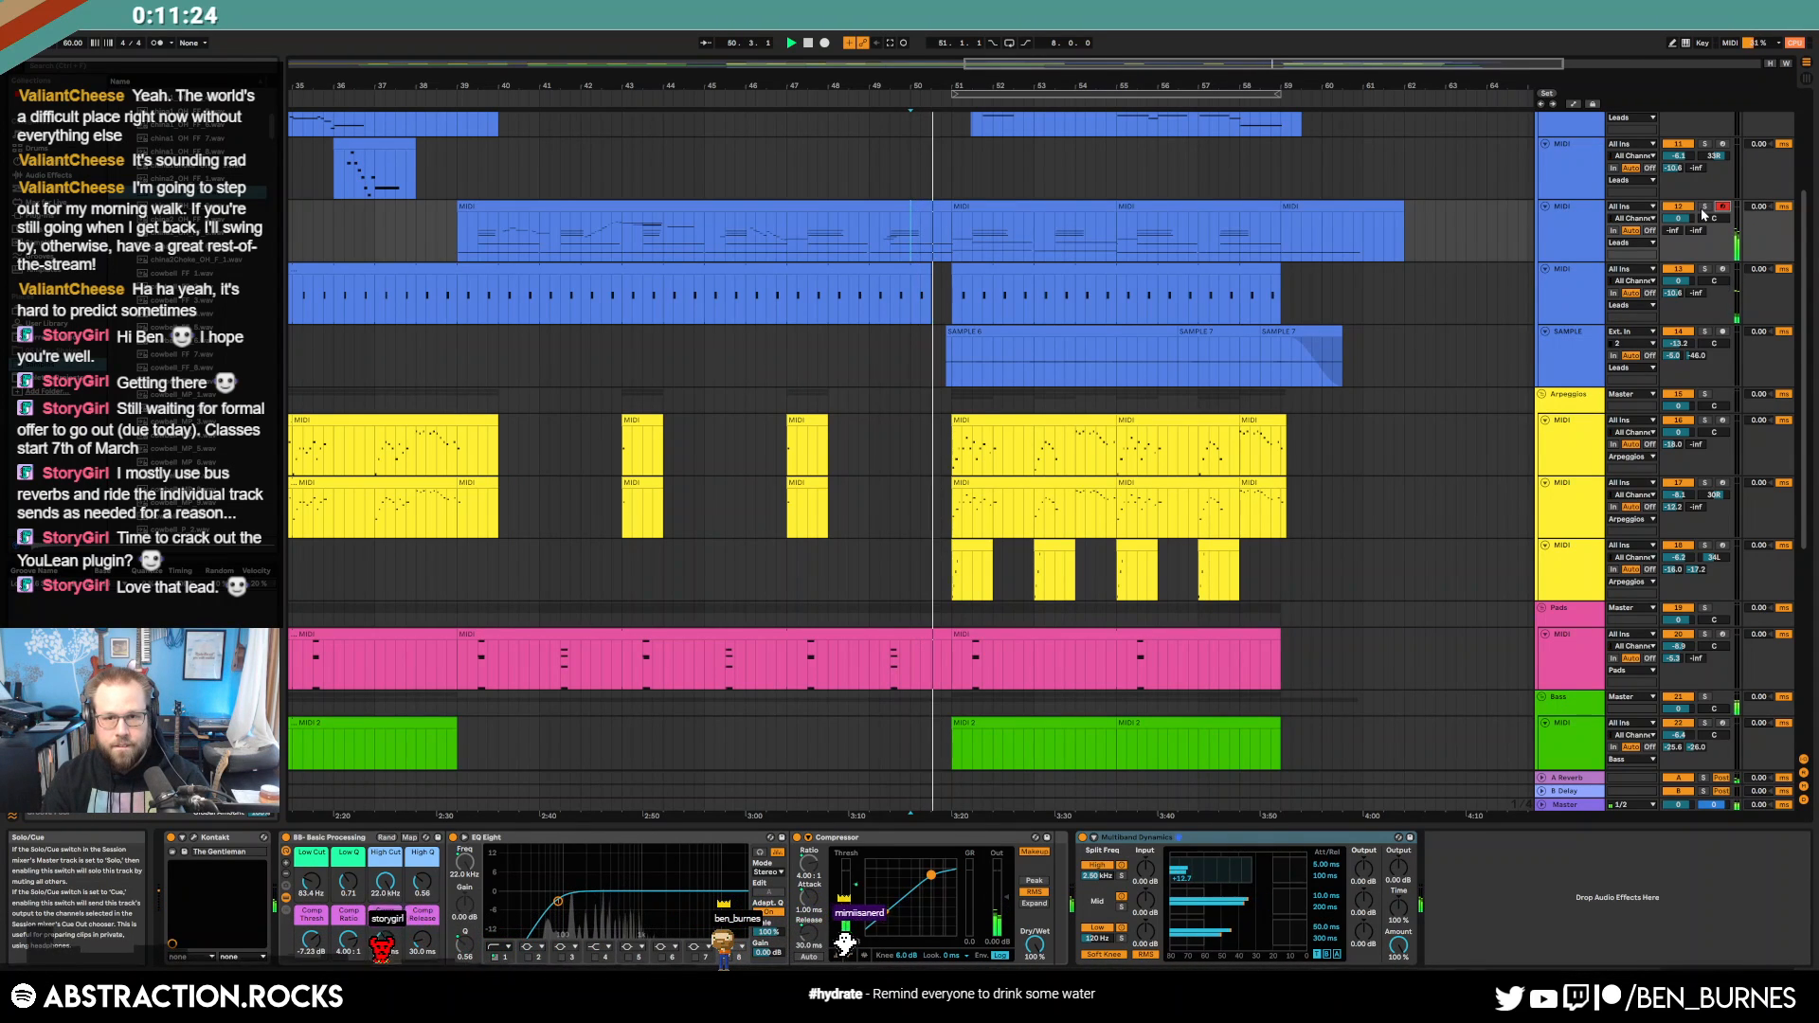
{"action": "key", "text": "F9"}
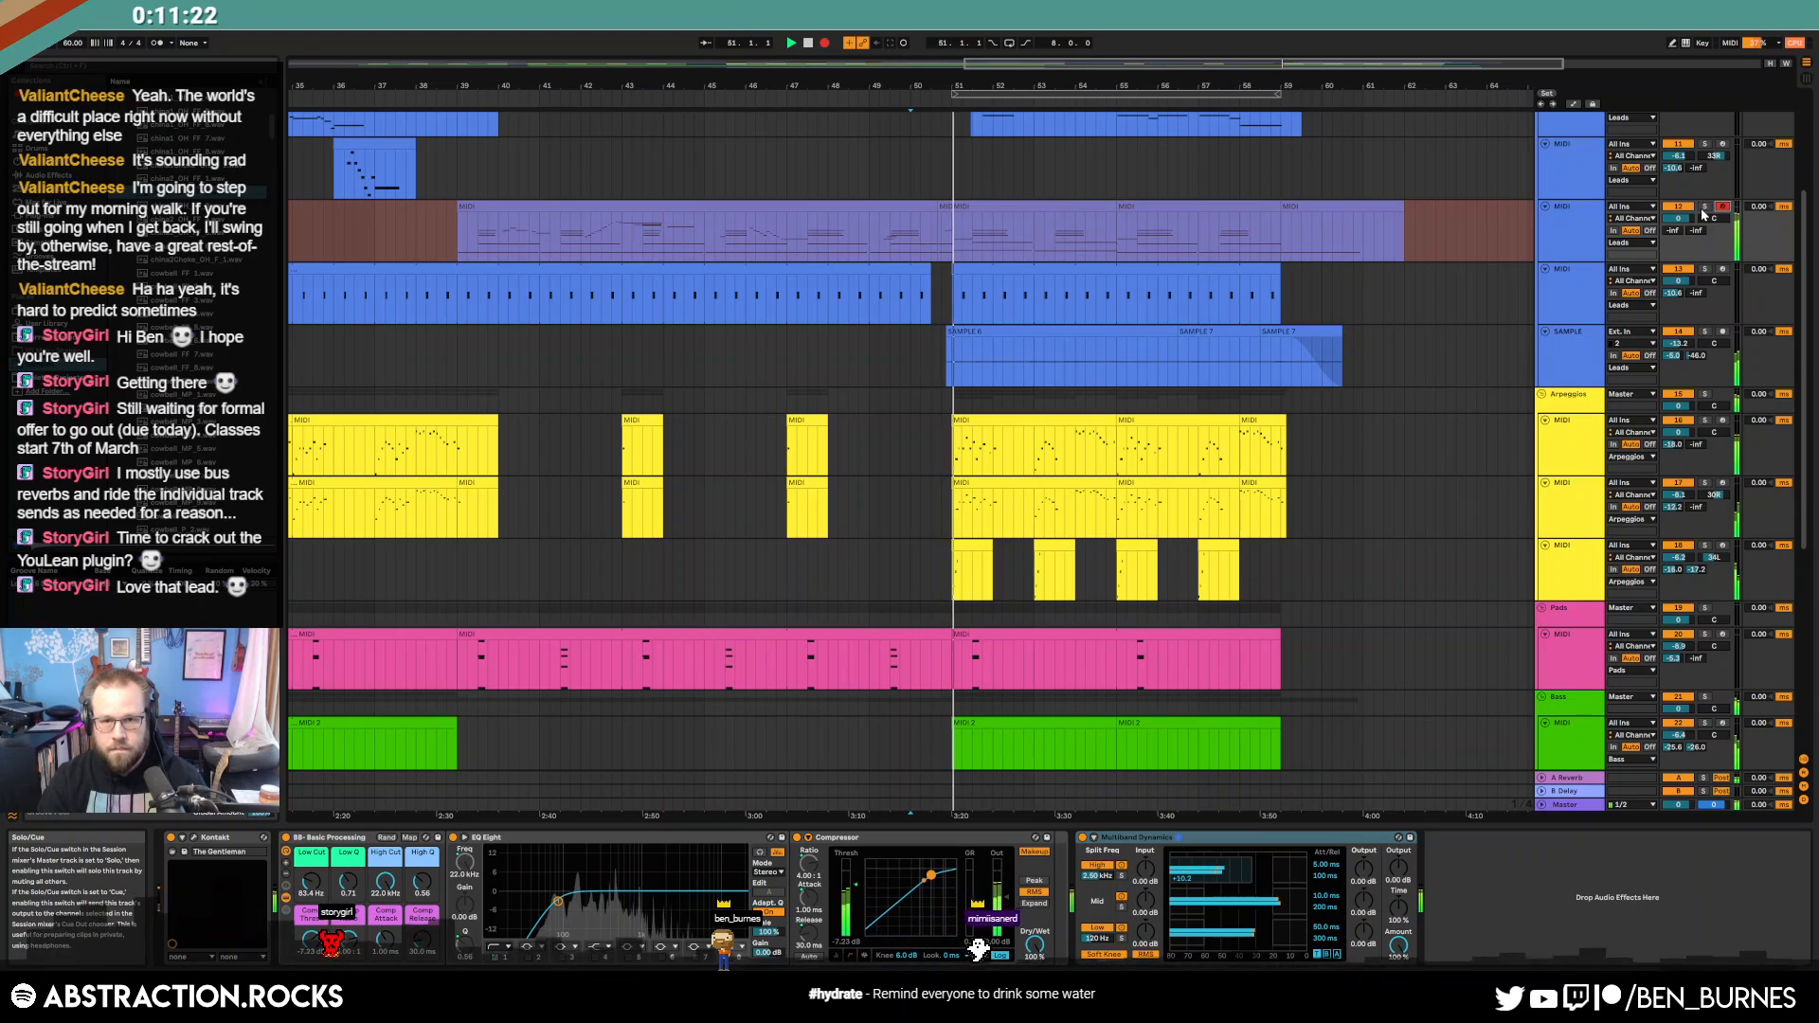
{"action": "key", "text": "space"}
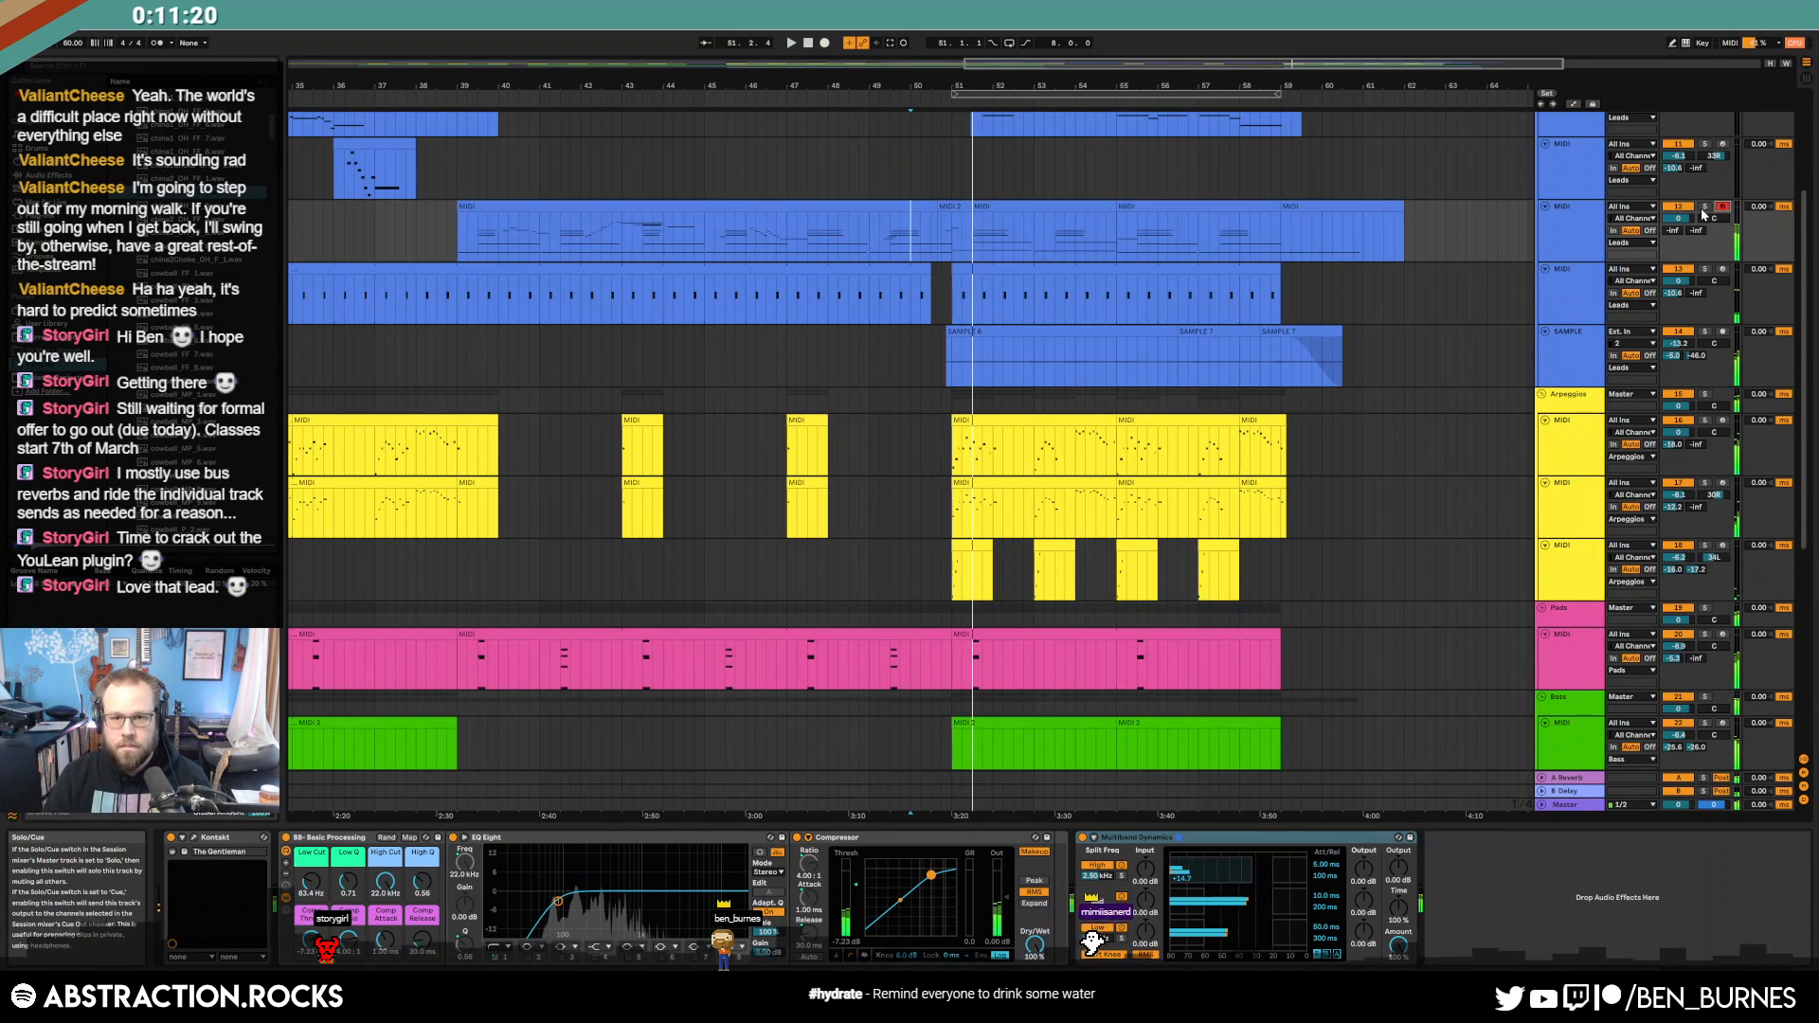
{"action": "key", "text": "ctrl+z"}
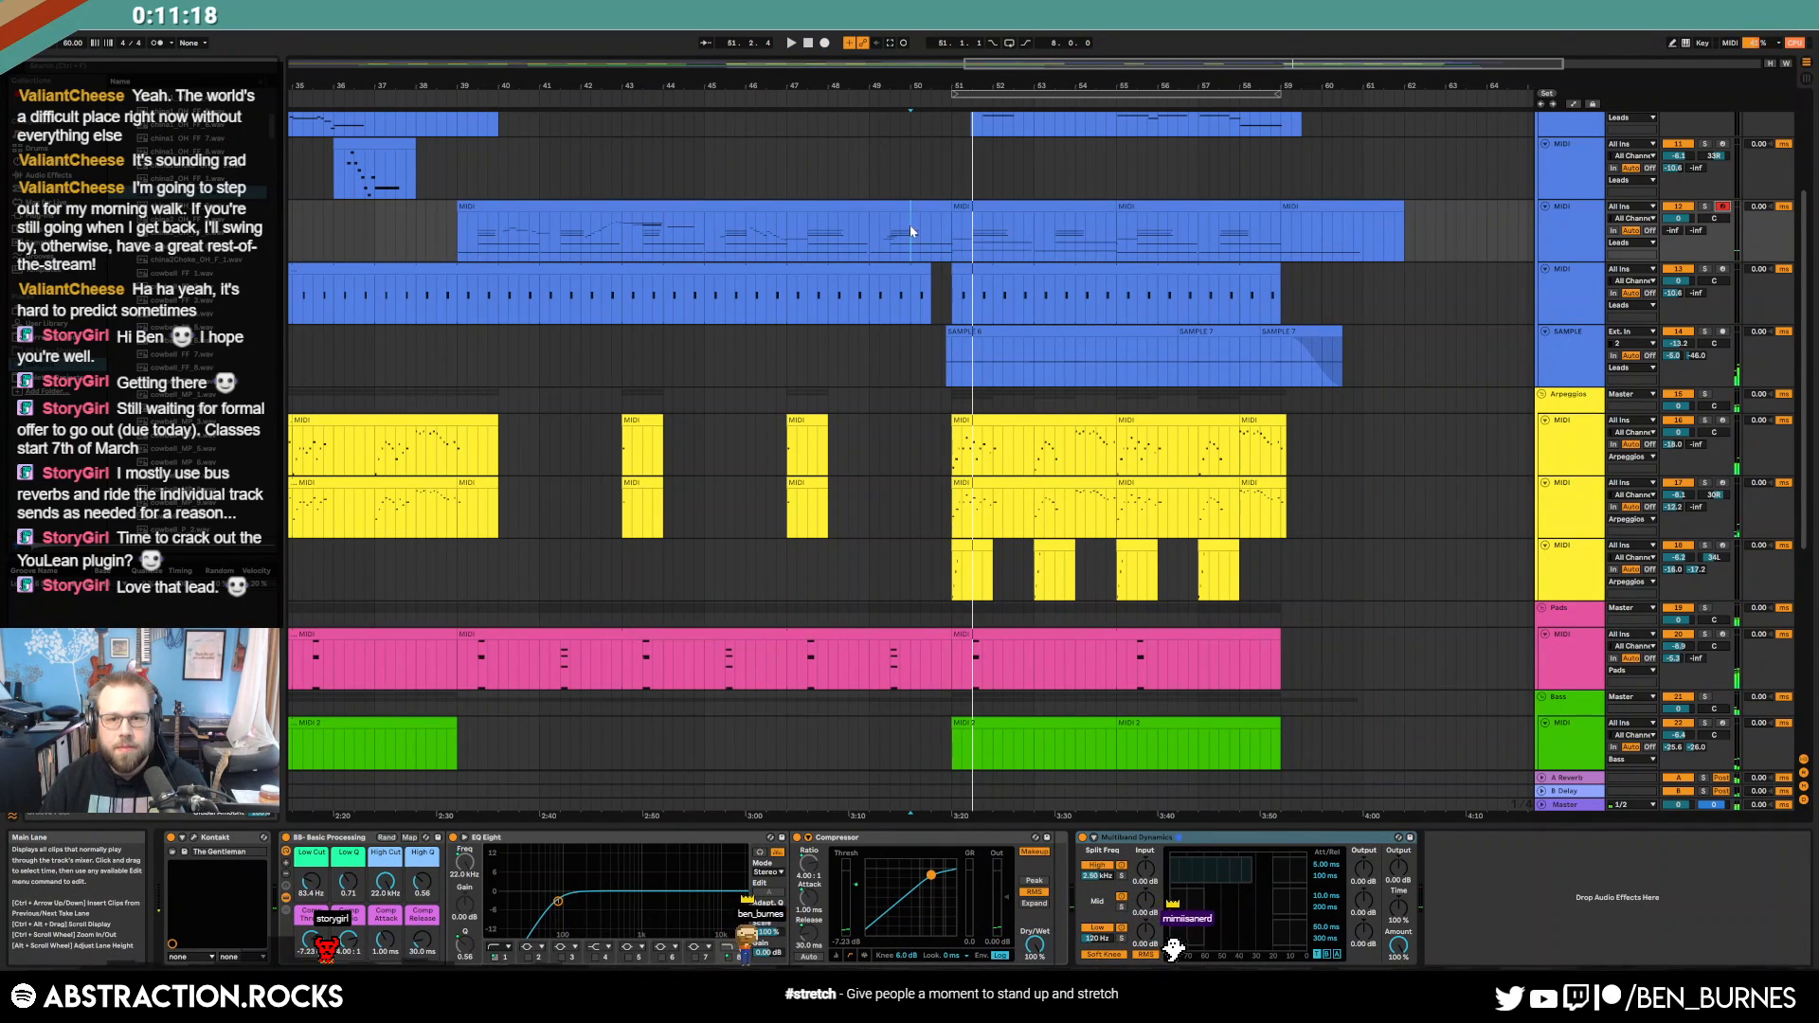
Try to record a new take on the third lead track, playing from bar 49.
{"action": "left_click", "coordinate": [866, 242]}
{"action": "key", "text": "space"}
{"action": "key", "text": "F9"}
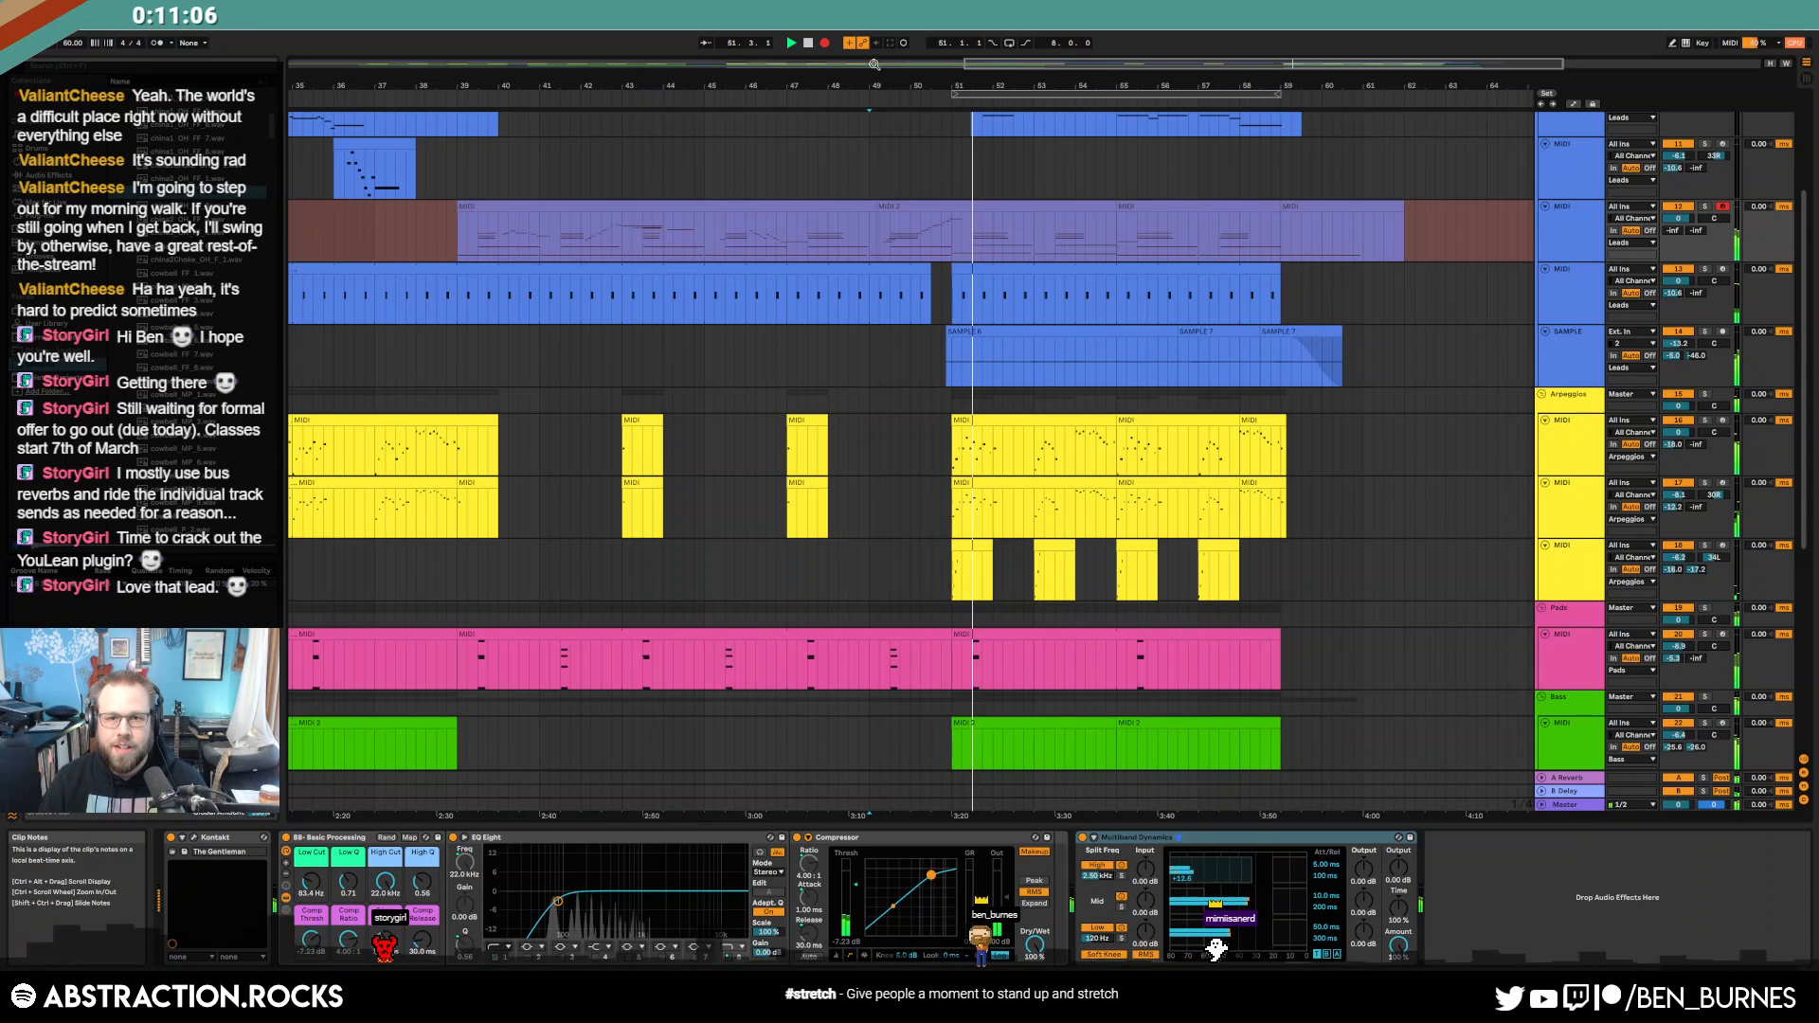
{"action": "key", "text": "space"}
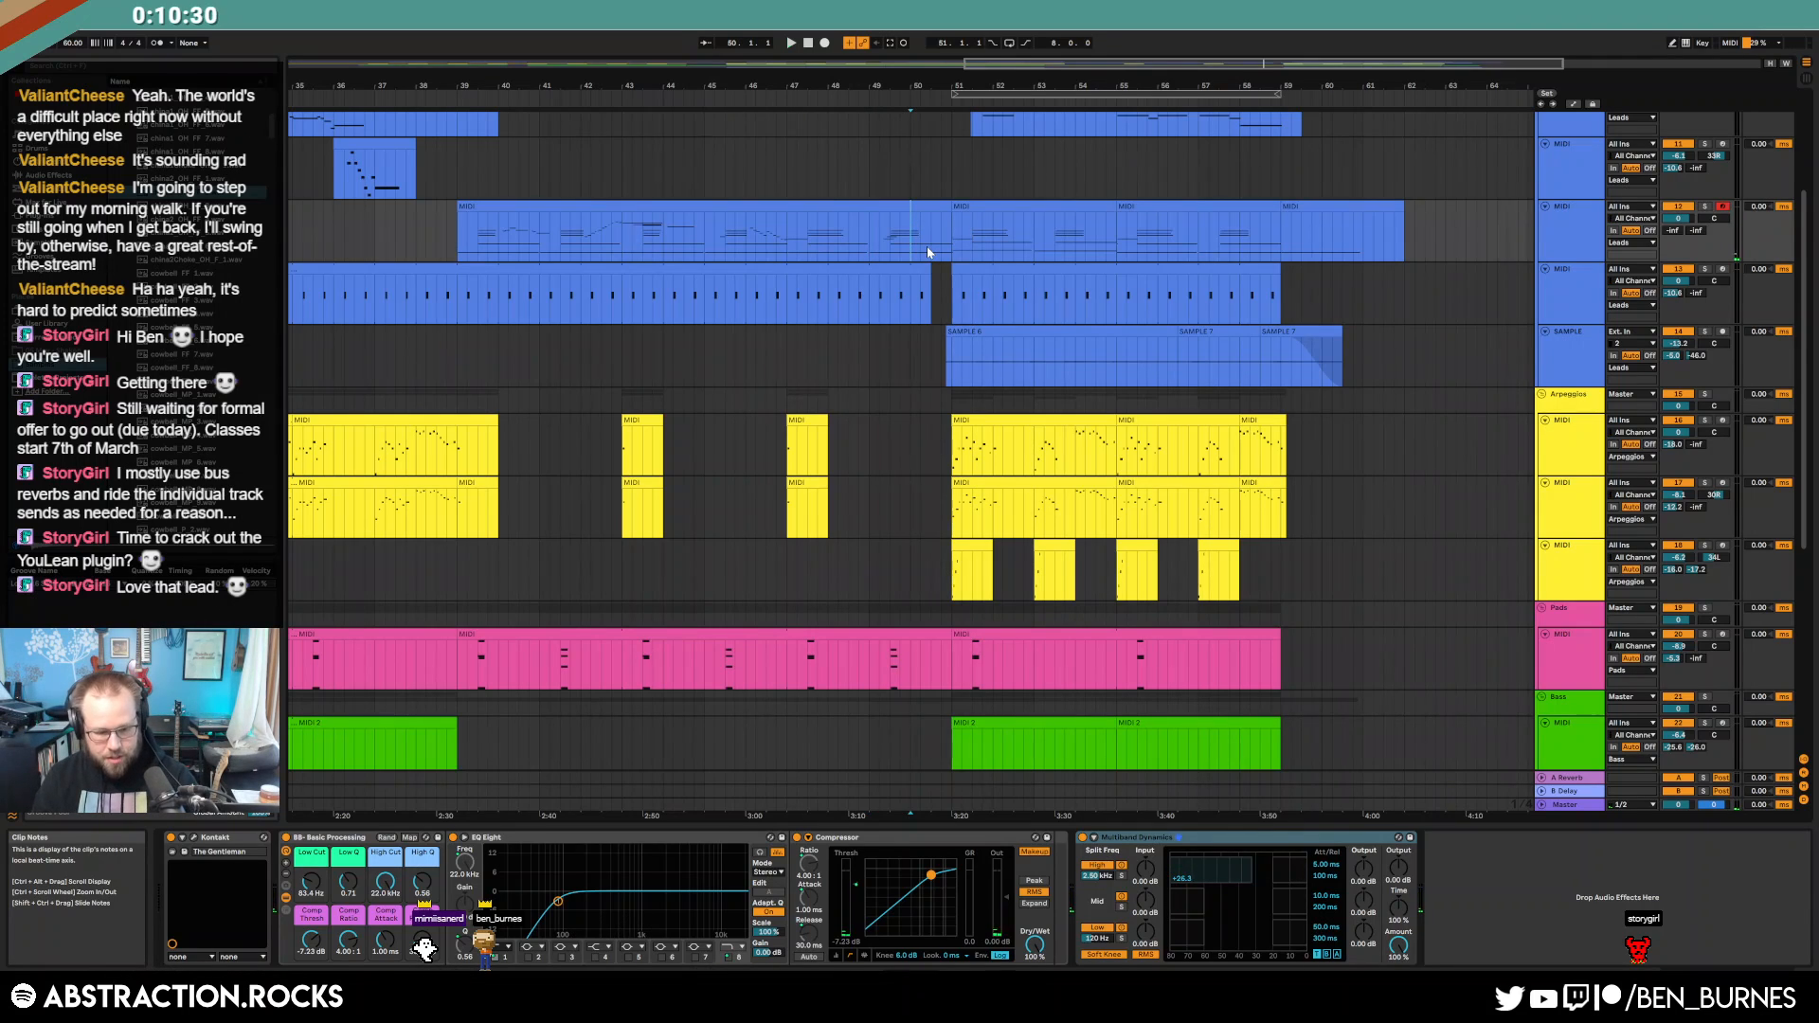
Record a new take over the third lead track, playing from bar 50 and stopping within bar 51.
{"action": "key", "text": "space"}
{"action": "key", "text": "F9"}
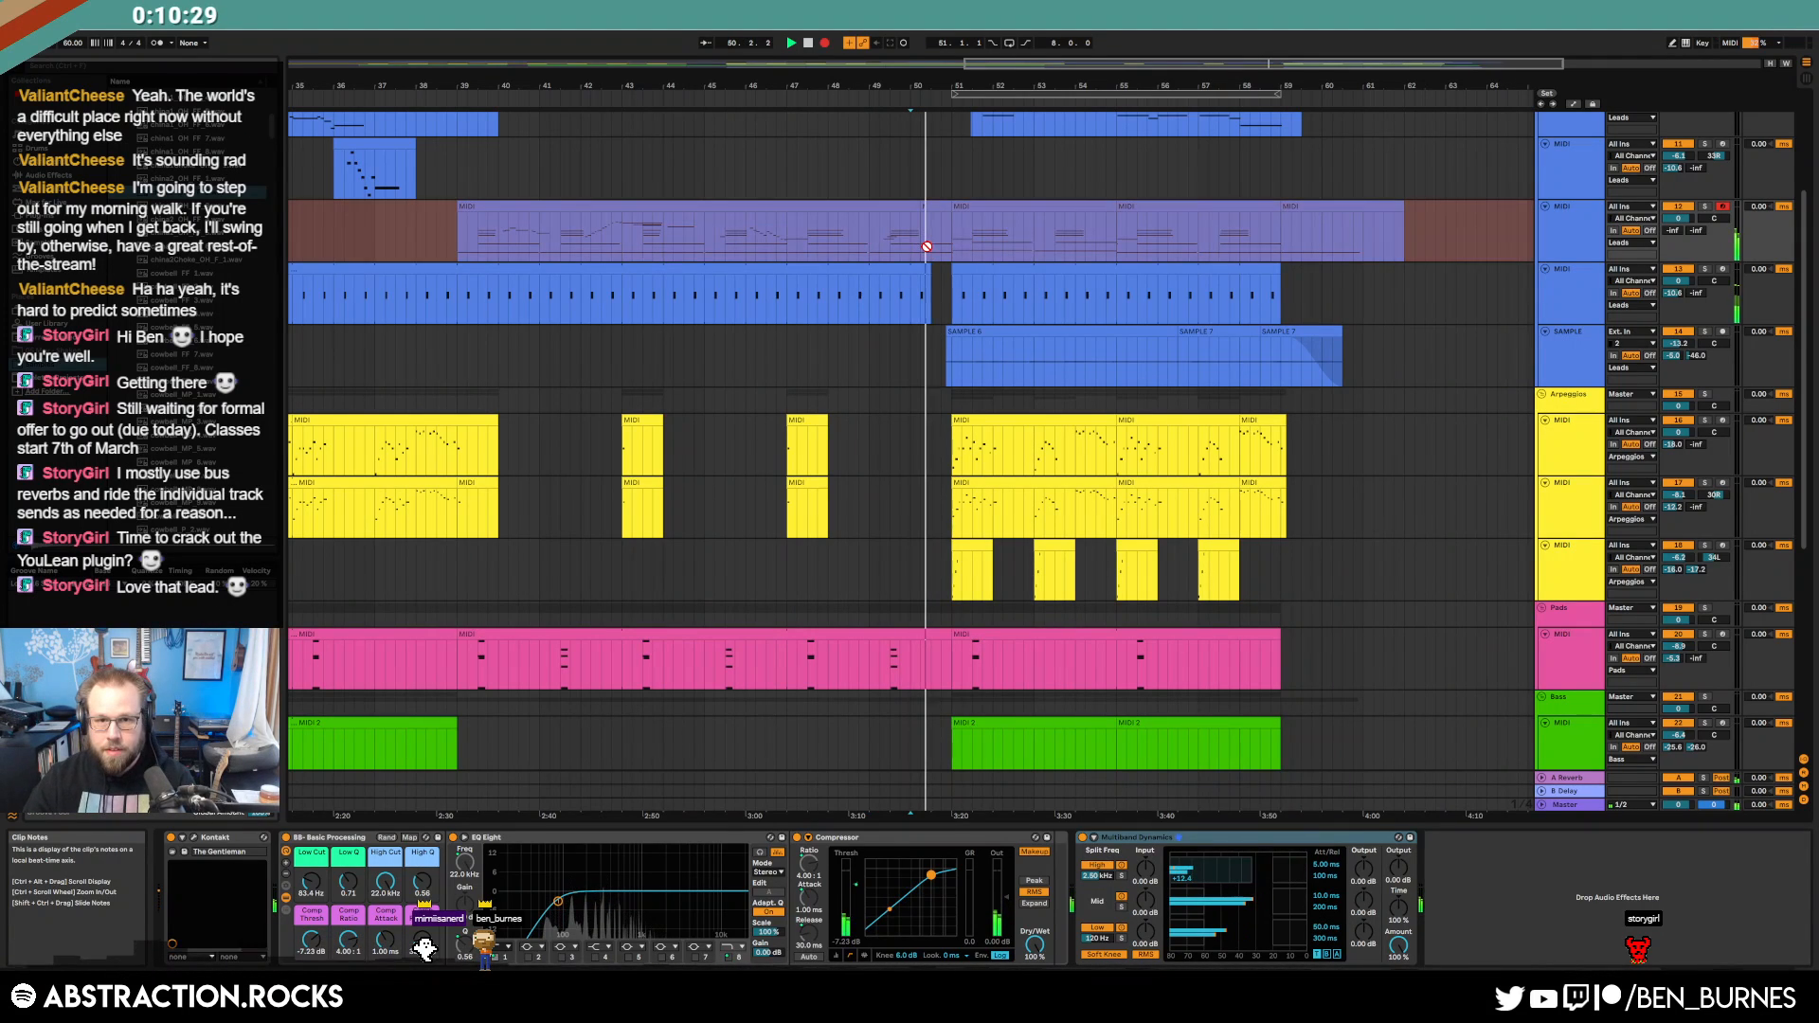
{"action": "left_click", "coordinate": [825, 43]}
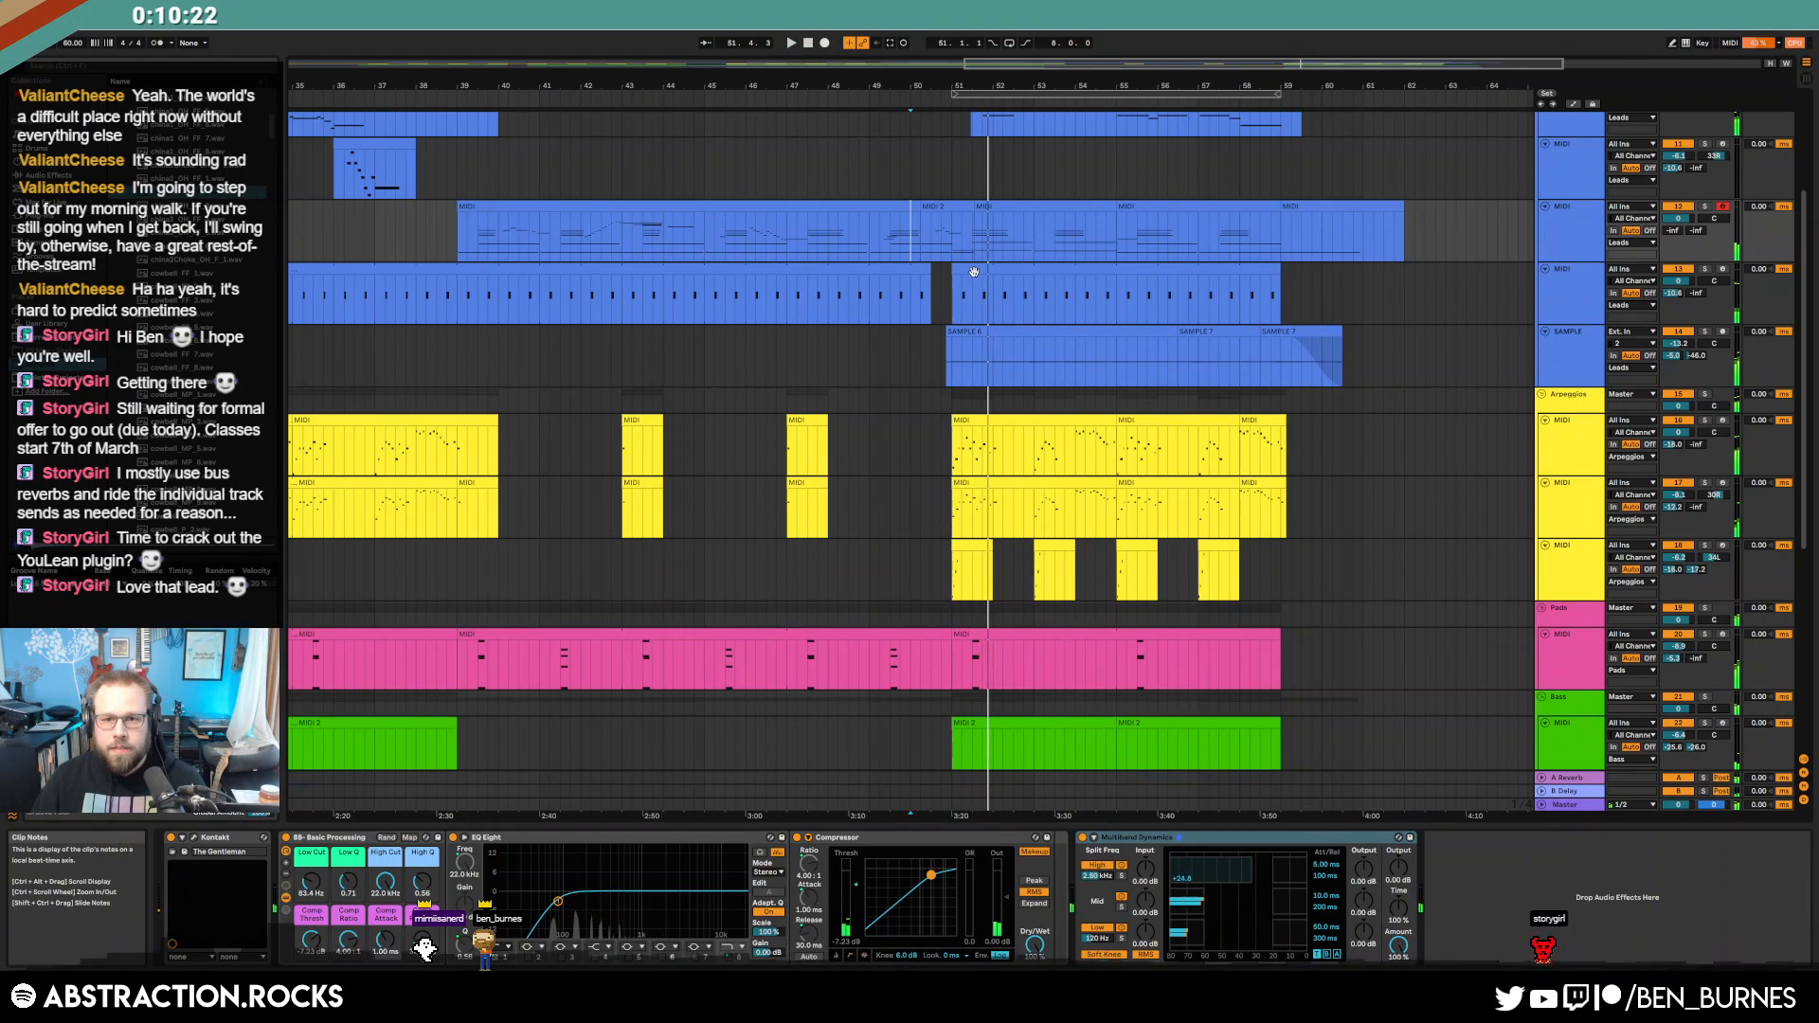
Join the newly recorded third lead take with the clip that follows, up to bar 55, and open its notes.
{"action": "scroll", "coordinate": [974, 224], "scroll_direction": "up", "scroll_amount": 3}
{"action": "mouse_move", "coordinate": [977, 206]}
{"action": "left_mouse_down"}
{"action": "mouse_move", "coordinate": [928, 204]}
{"action": "mouse_move", "coordinate": [976, 199]}
{"action": "left_mouse_up"}
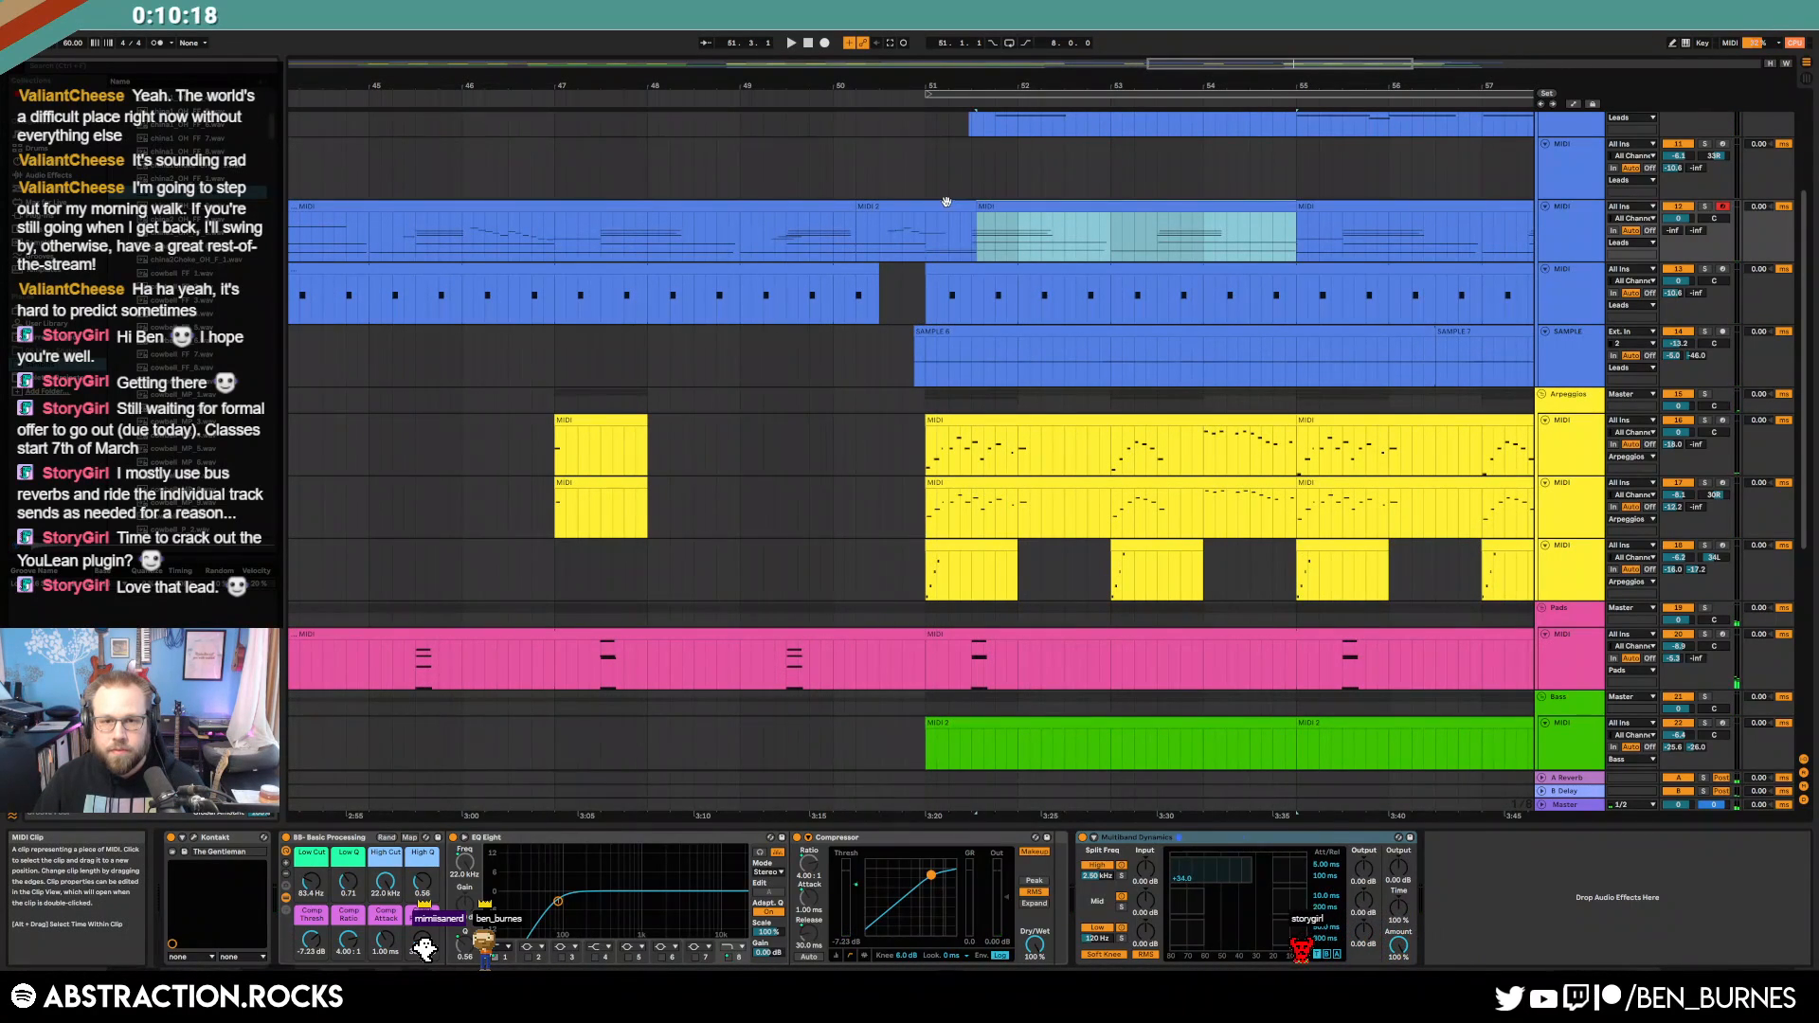
{"action": "left_click", "coordinate": [946, 202], "text": "shift"}
{"action": "double_click", "coordinate": [946, 205]}
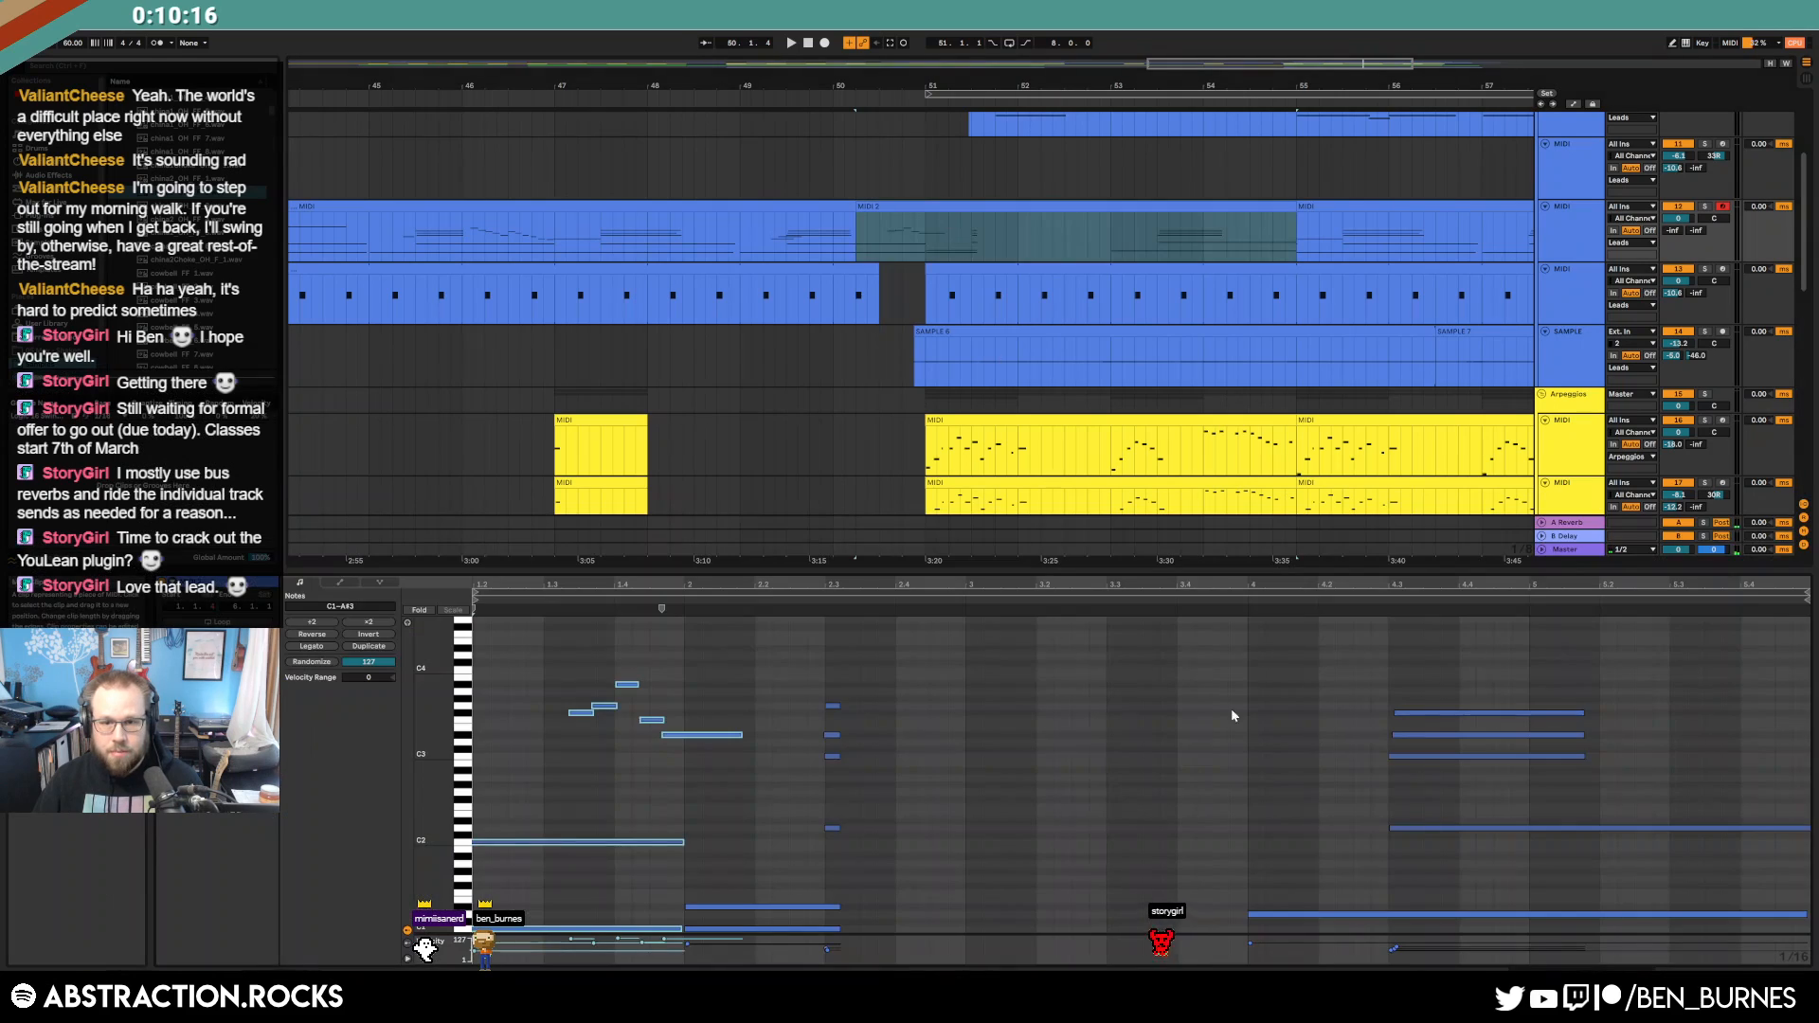
Lengthen the third lead's bar 51 chord and its low notes to end just before bar 53, and close the note editor.
{"action": "left_click_drag", "start_coordinate": [875, 681], "coordinate": [828, 940]}
{"action": "key", "text": "shift+Right"}
{"action": "key", "text": "shift+Right"}
{"action": "key", "text": "shift+Right"}
{"action": "key", "text": "shift+Right"}
{"action": "key", "text": "shift+Right"}
{"action": "key", "text": "shift+Right"}
{"action": "key", "text": "shift+Right"}
{"action": "key", "text": "shift+Right"}
{"action": "key", "text": "shift+Right"}
{"action": "key", "text": "shift+Right"}
{"action": "key", "text": "shift+Right"}
{"action": "key", "text": "shift+Right"}
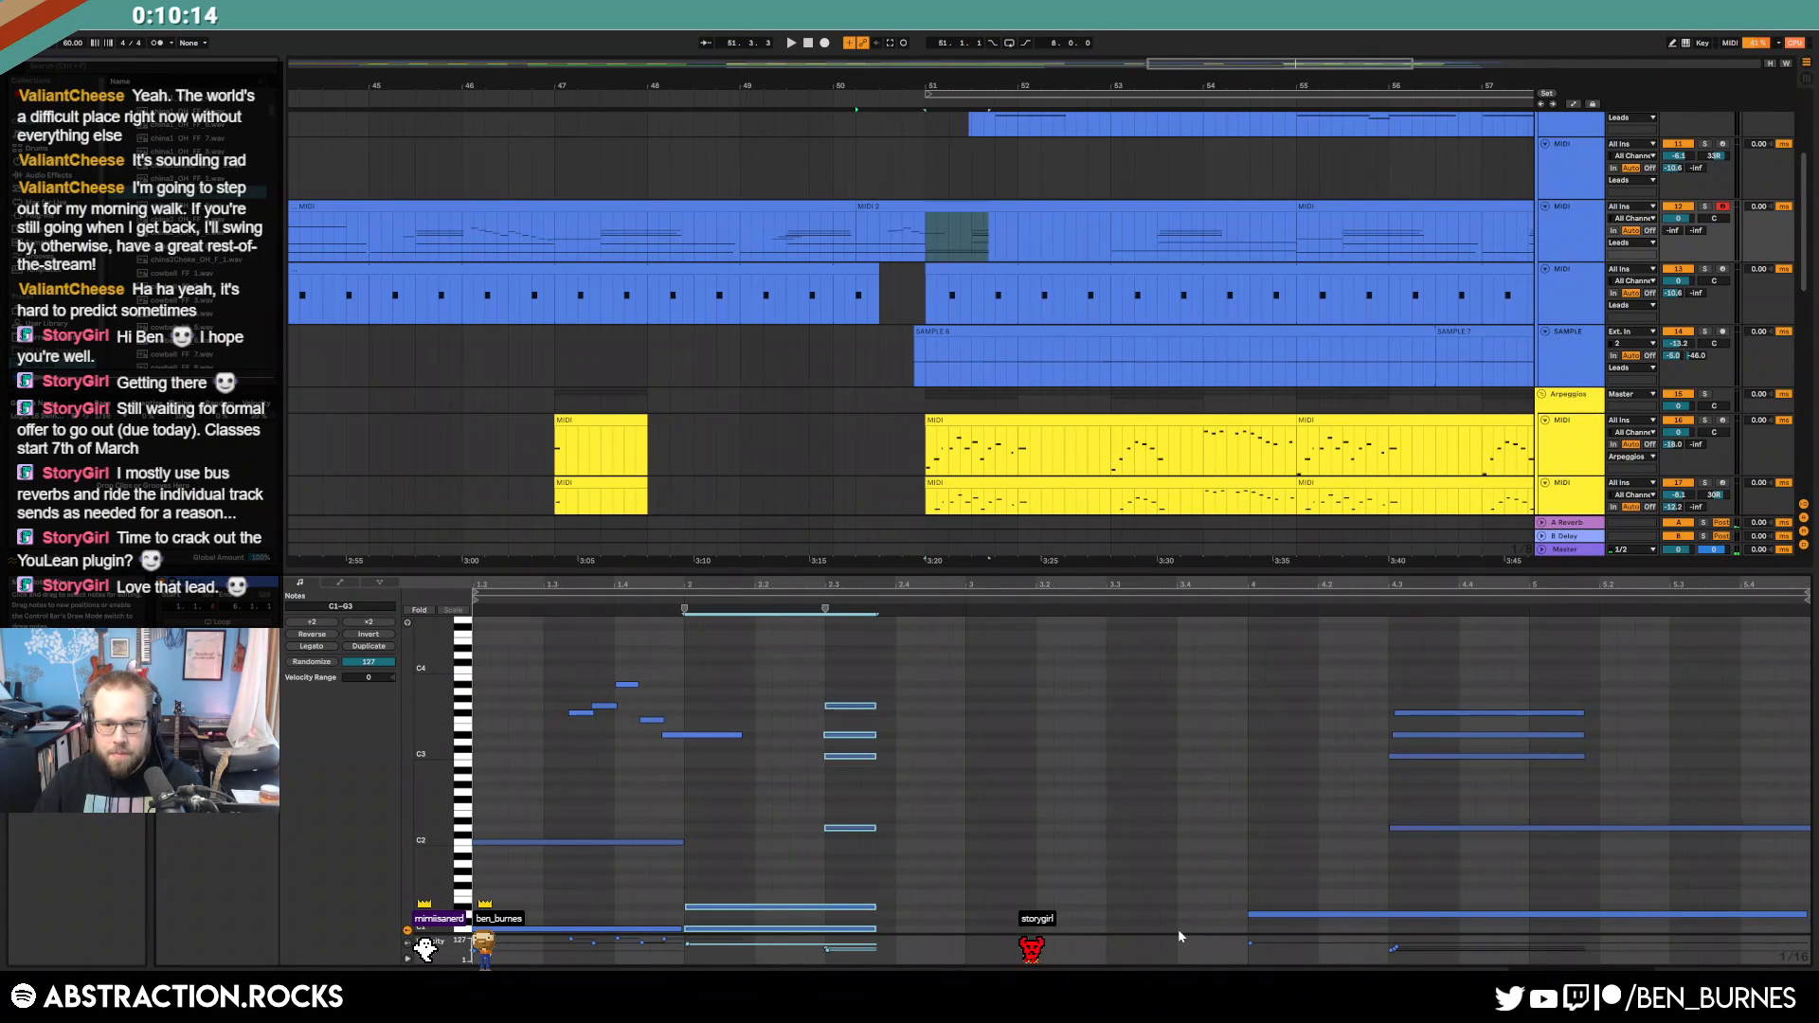
{"action": "key", "text": "shift+Right"}
{"action": "key", "text": "shift+Right"}
{"action": "key", "text": "shift+Right"}
{"action": "key", "text": "shift+Right"}
{"action": "key", "text": "shift+Right"}
{"action": "key", "text": "shift+Right"}
{"action": "key", "text": "shift+Right"}
{"action": "key", "text": "shift+Right"}
{"action": "key", "text": "shift+Right"}
{"action": "key", "text": "shift+Right"}
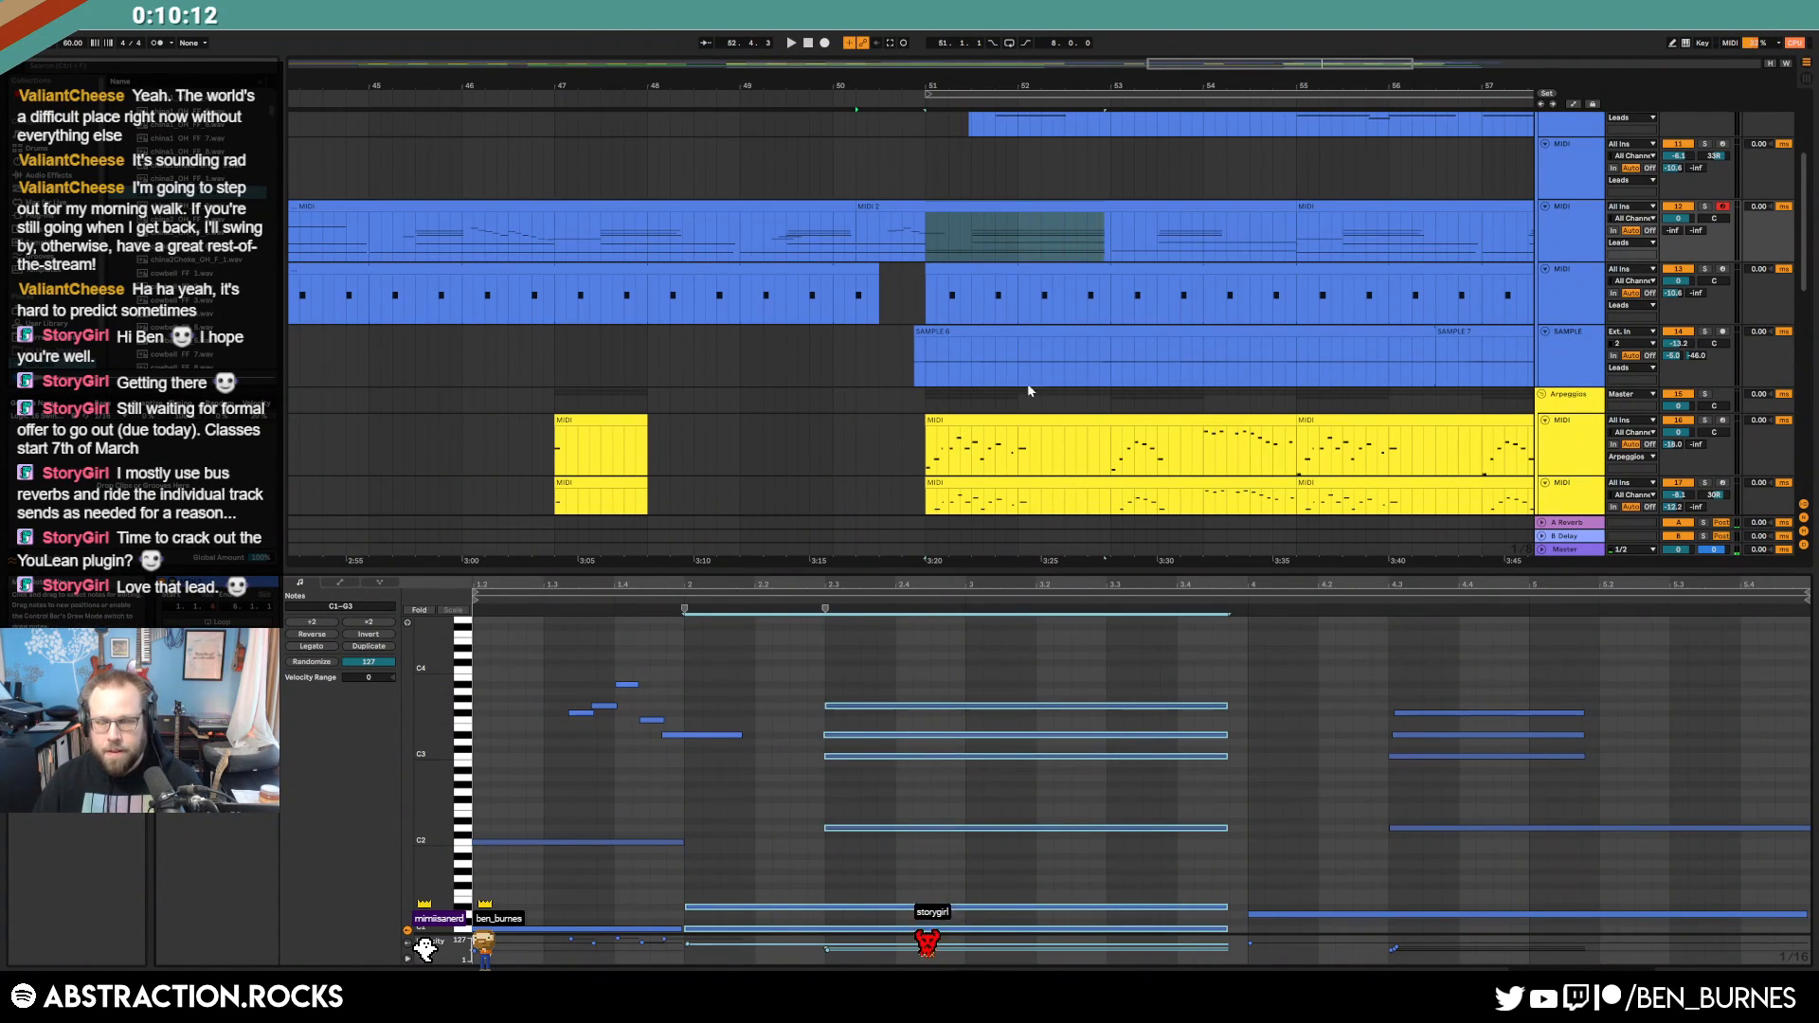
{"action": "key", "text": "shift+Tab"}
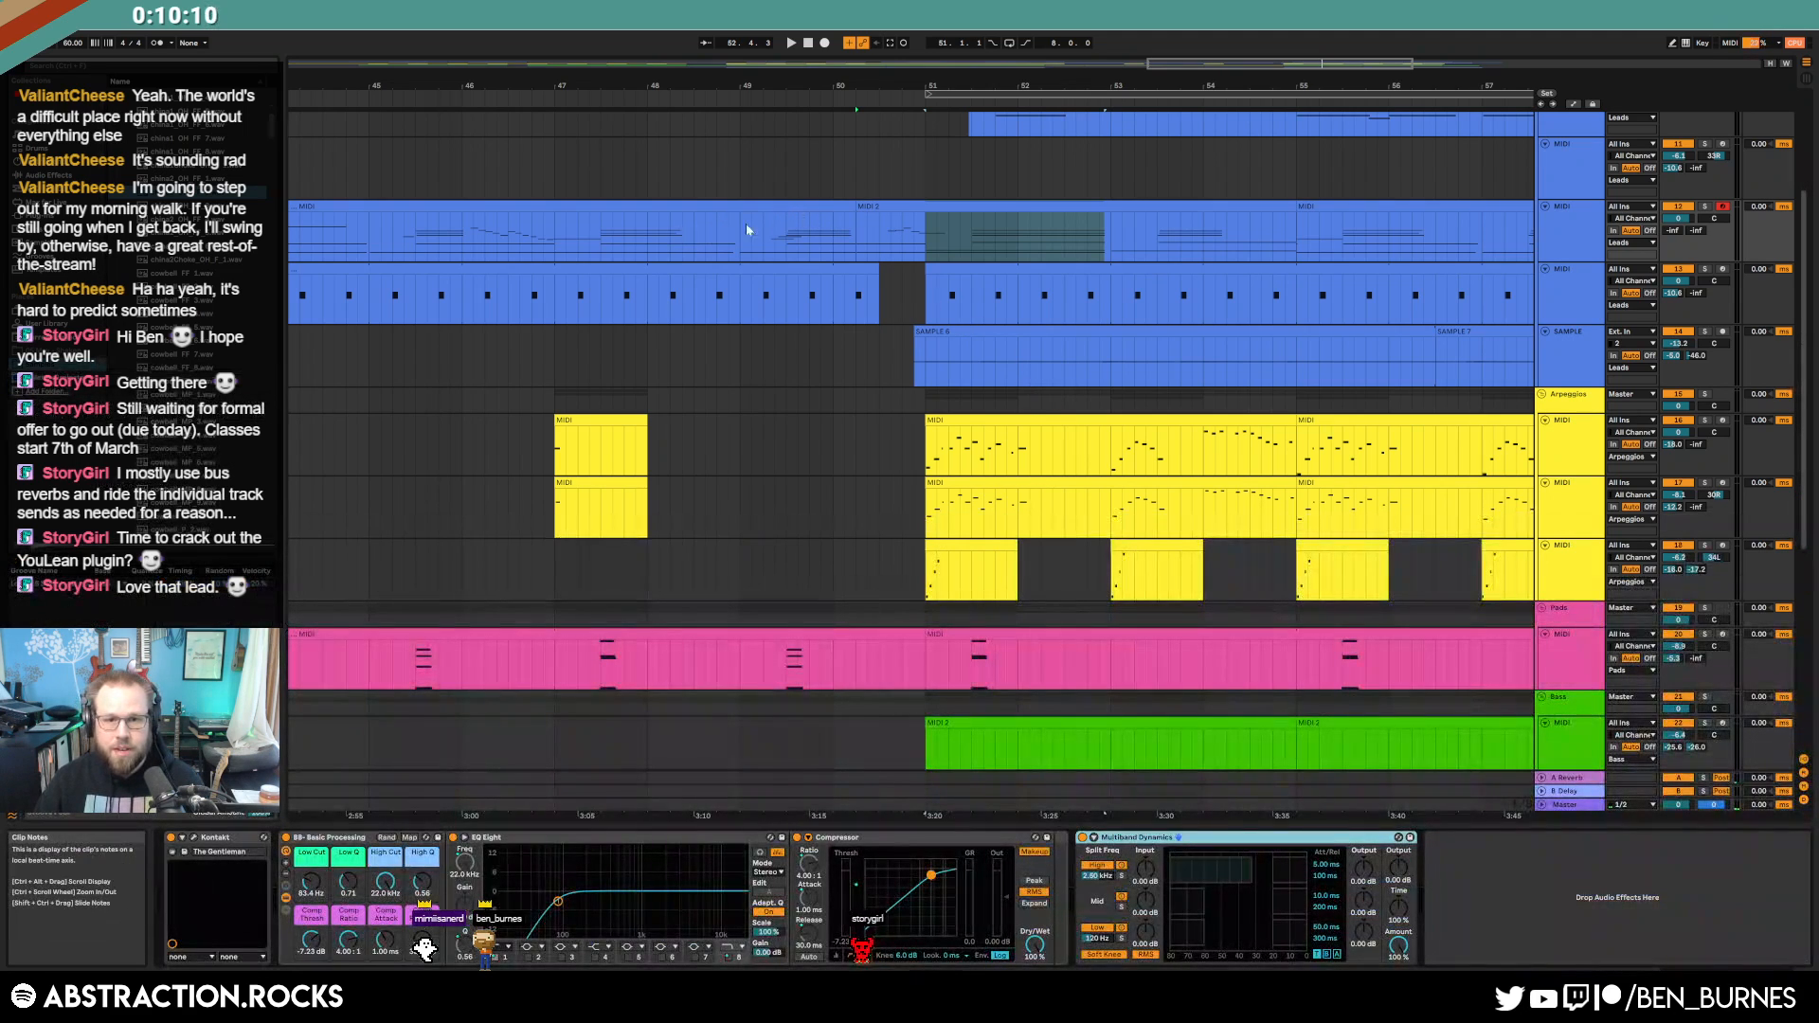
{"action": "left_click", "coordinate": [868, 206]}
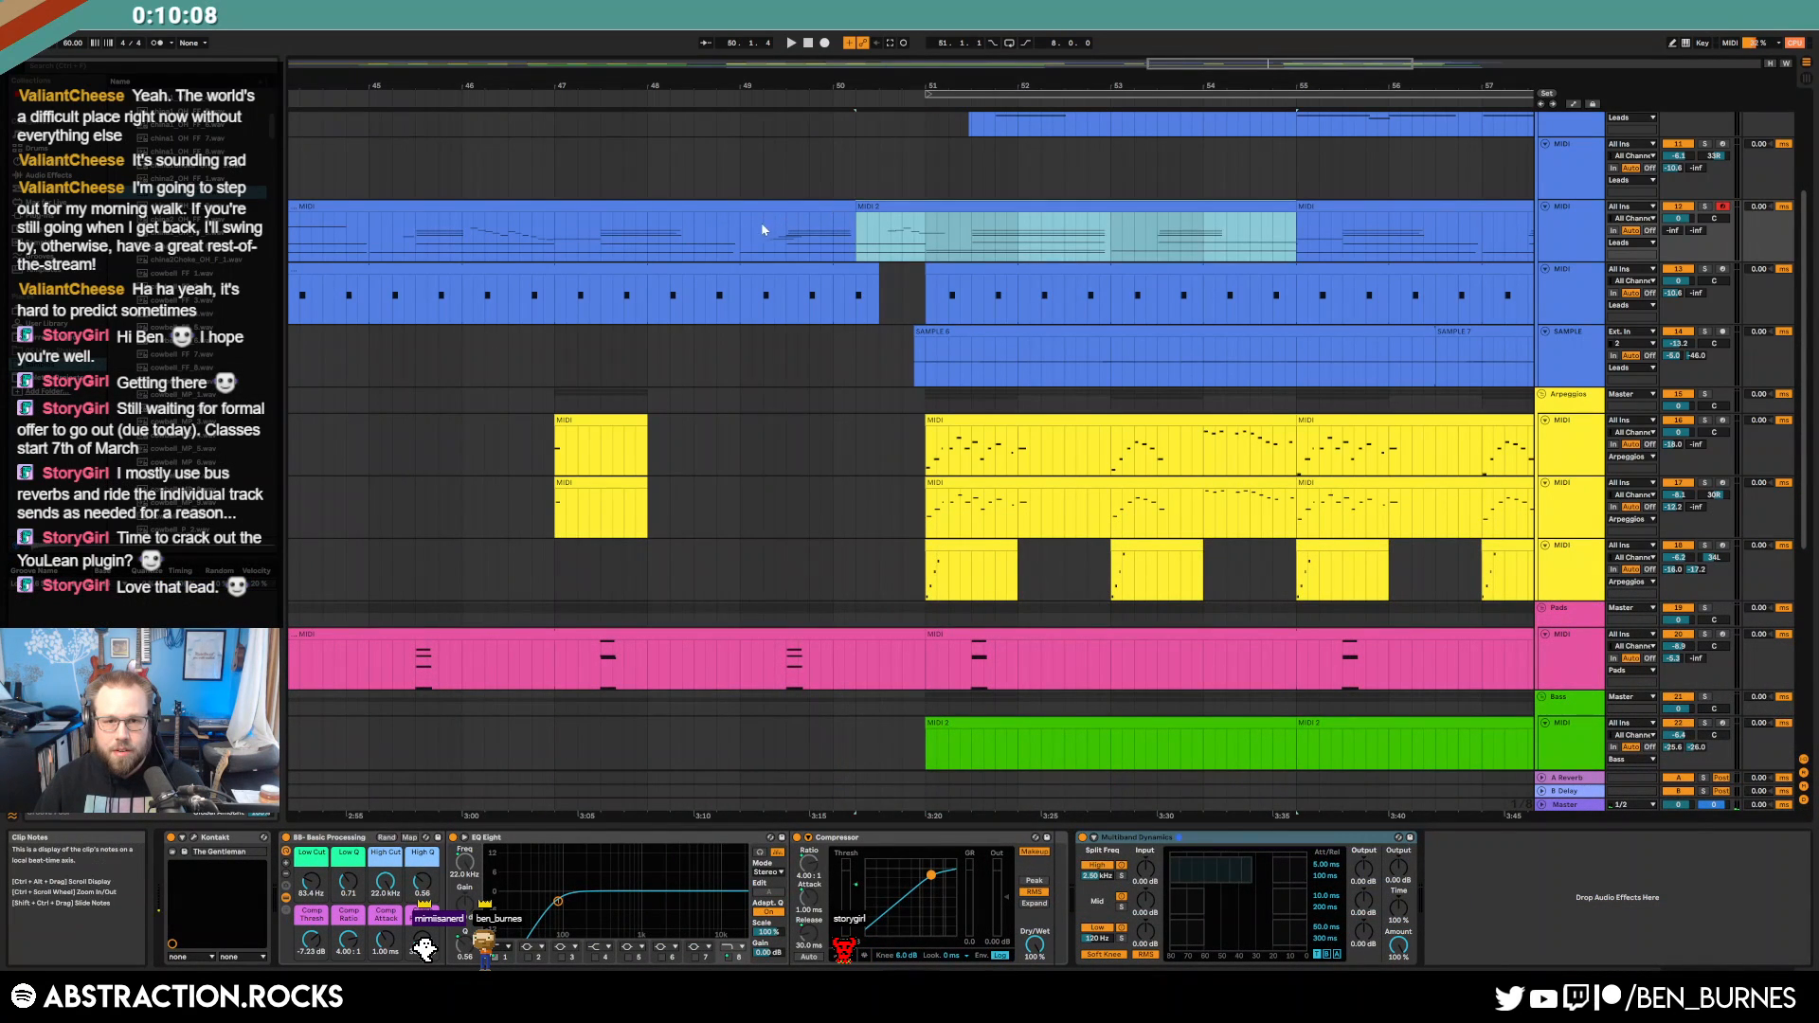
Play the arrangement from about bar 46 and check the loudness on the Master track's Youlean Loudness Meter.
{"action": "left_click", "coordinate": [460, 235]}
{"action": "key", "text": "space"}
{"action": "scroll", "coordinate": [850, 346], "scroll_direction": "down", "scroll_amount": 5}
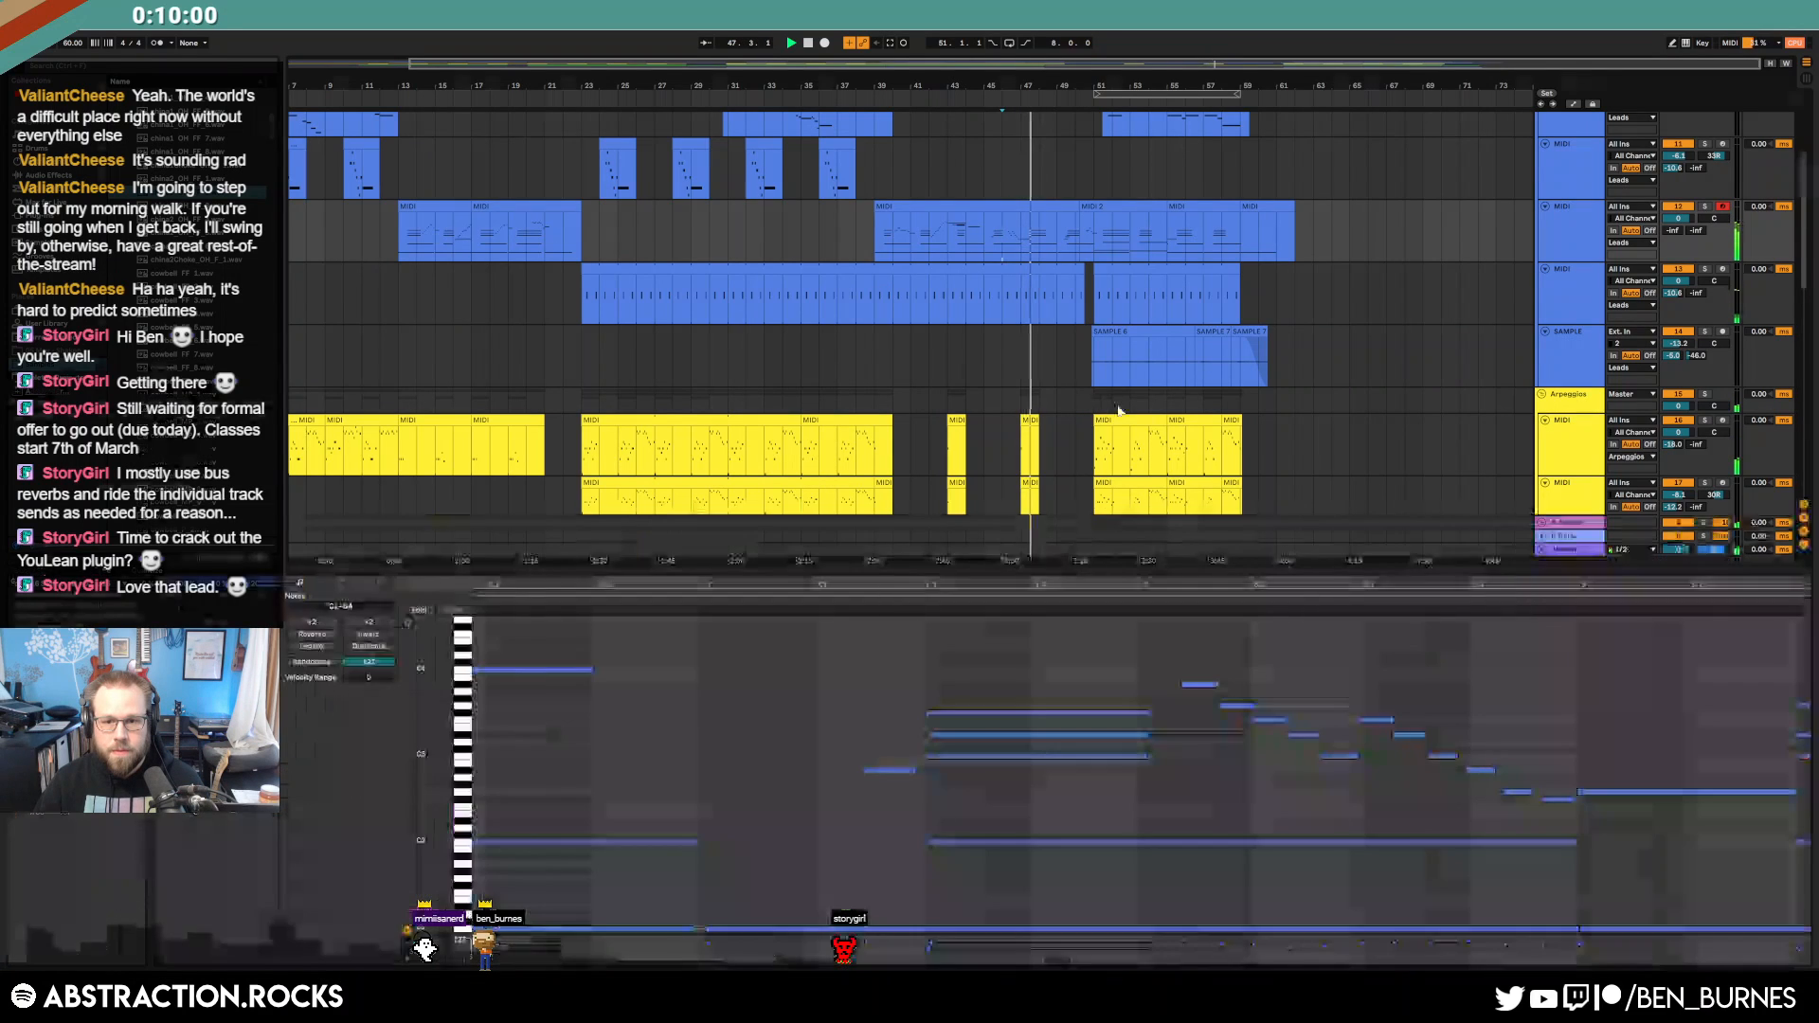
{"action": "left_click", "coordinate": [1578, 805]}
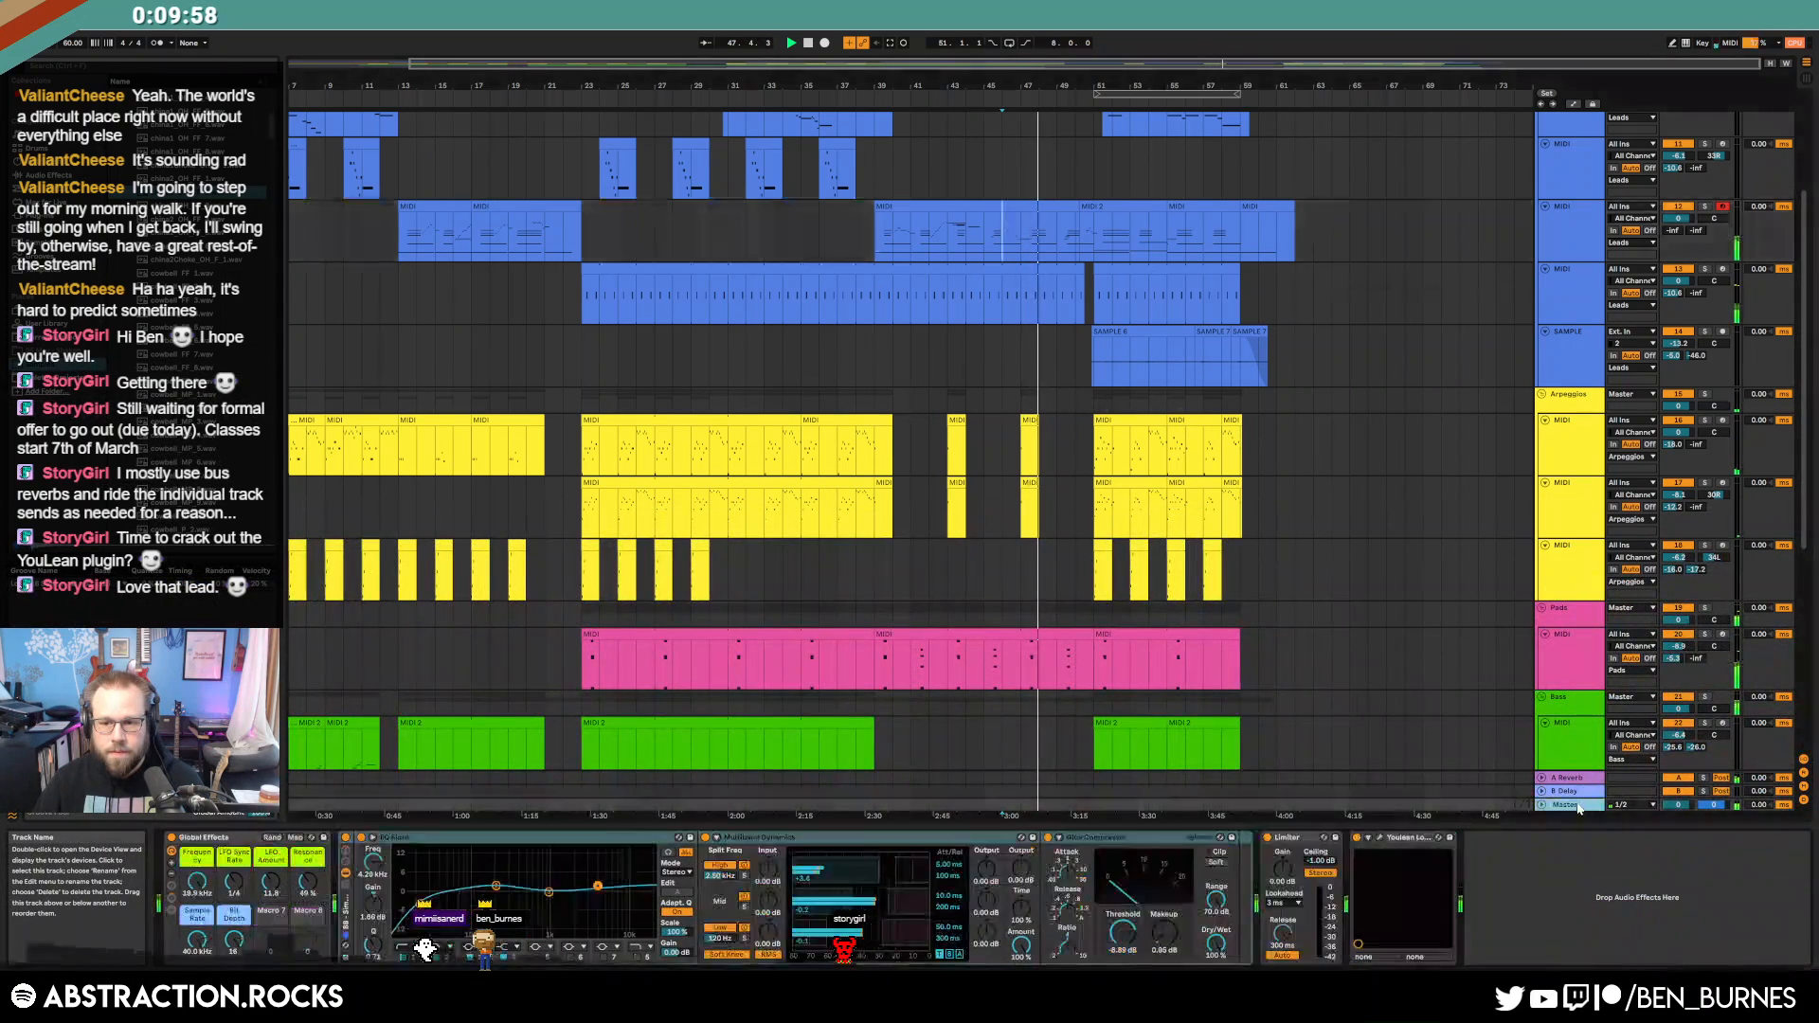
{"action": "left_click", "coordinate": [1382, 839]}
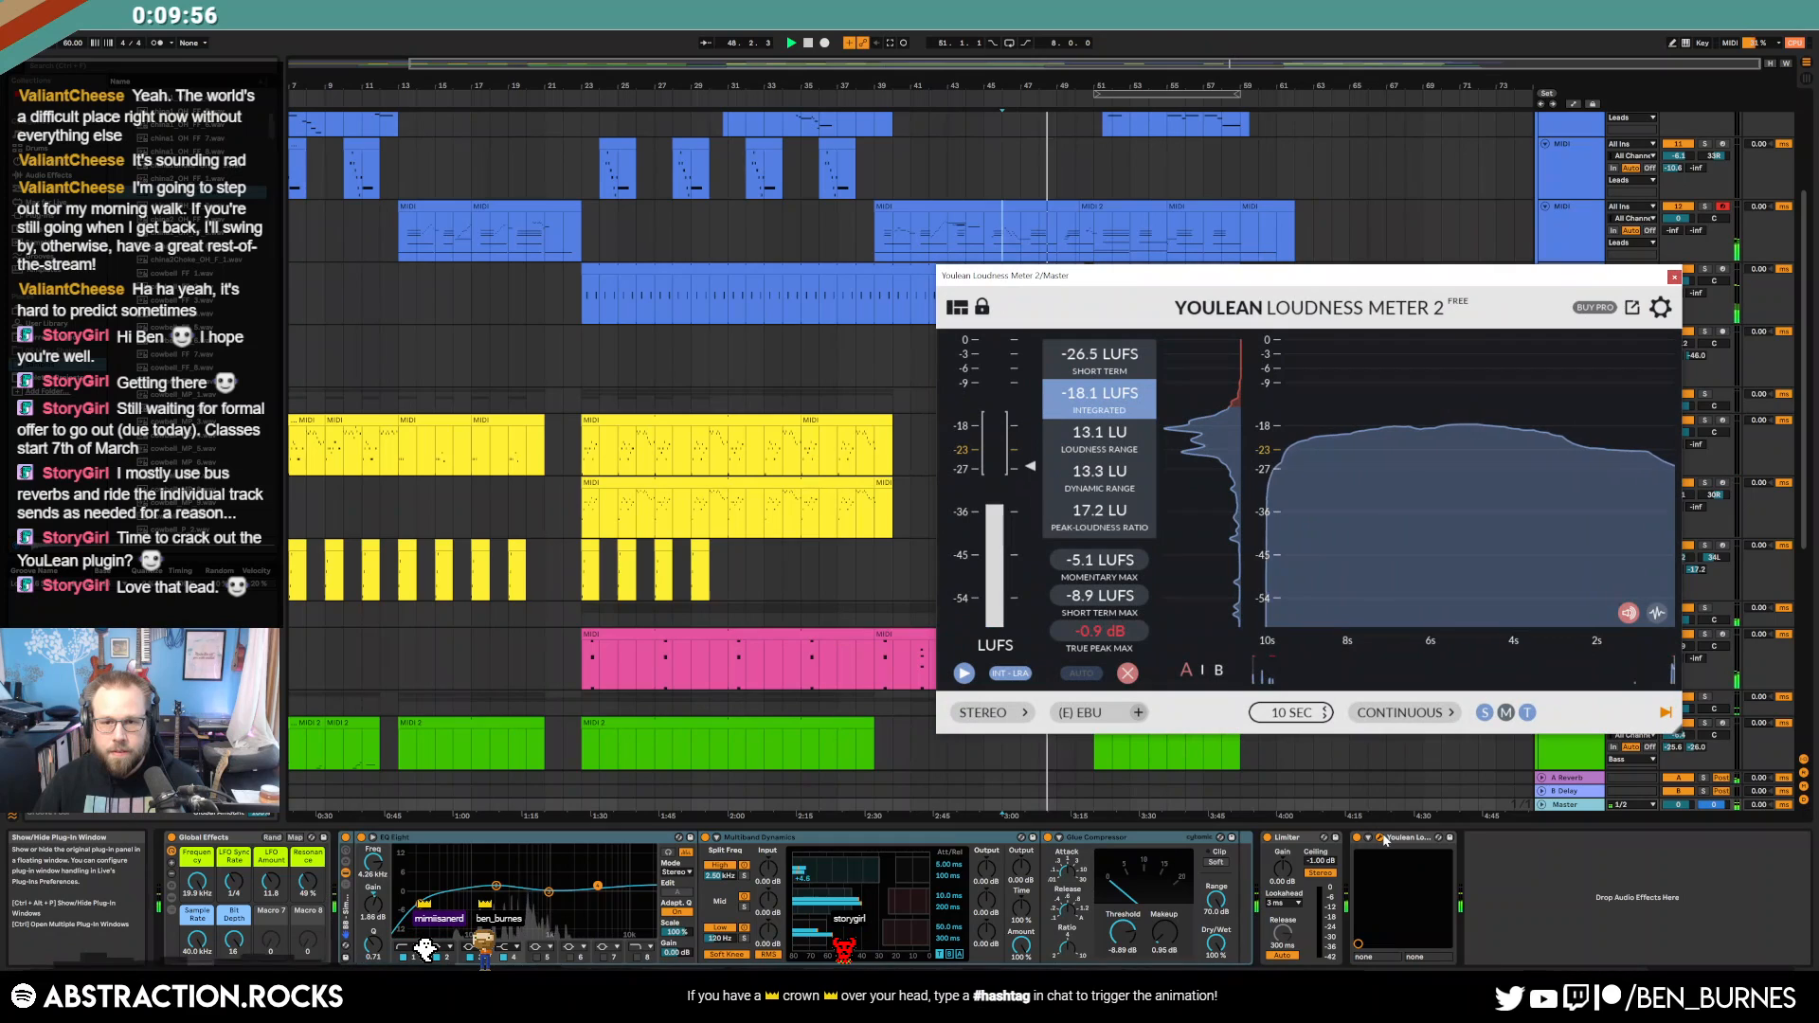
{"action": "left_click_drag", "start_coordinate": [1133, 276], "coordinate": [769, 371]}
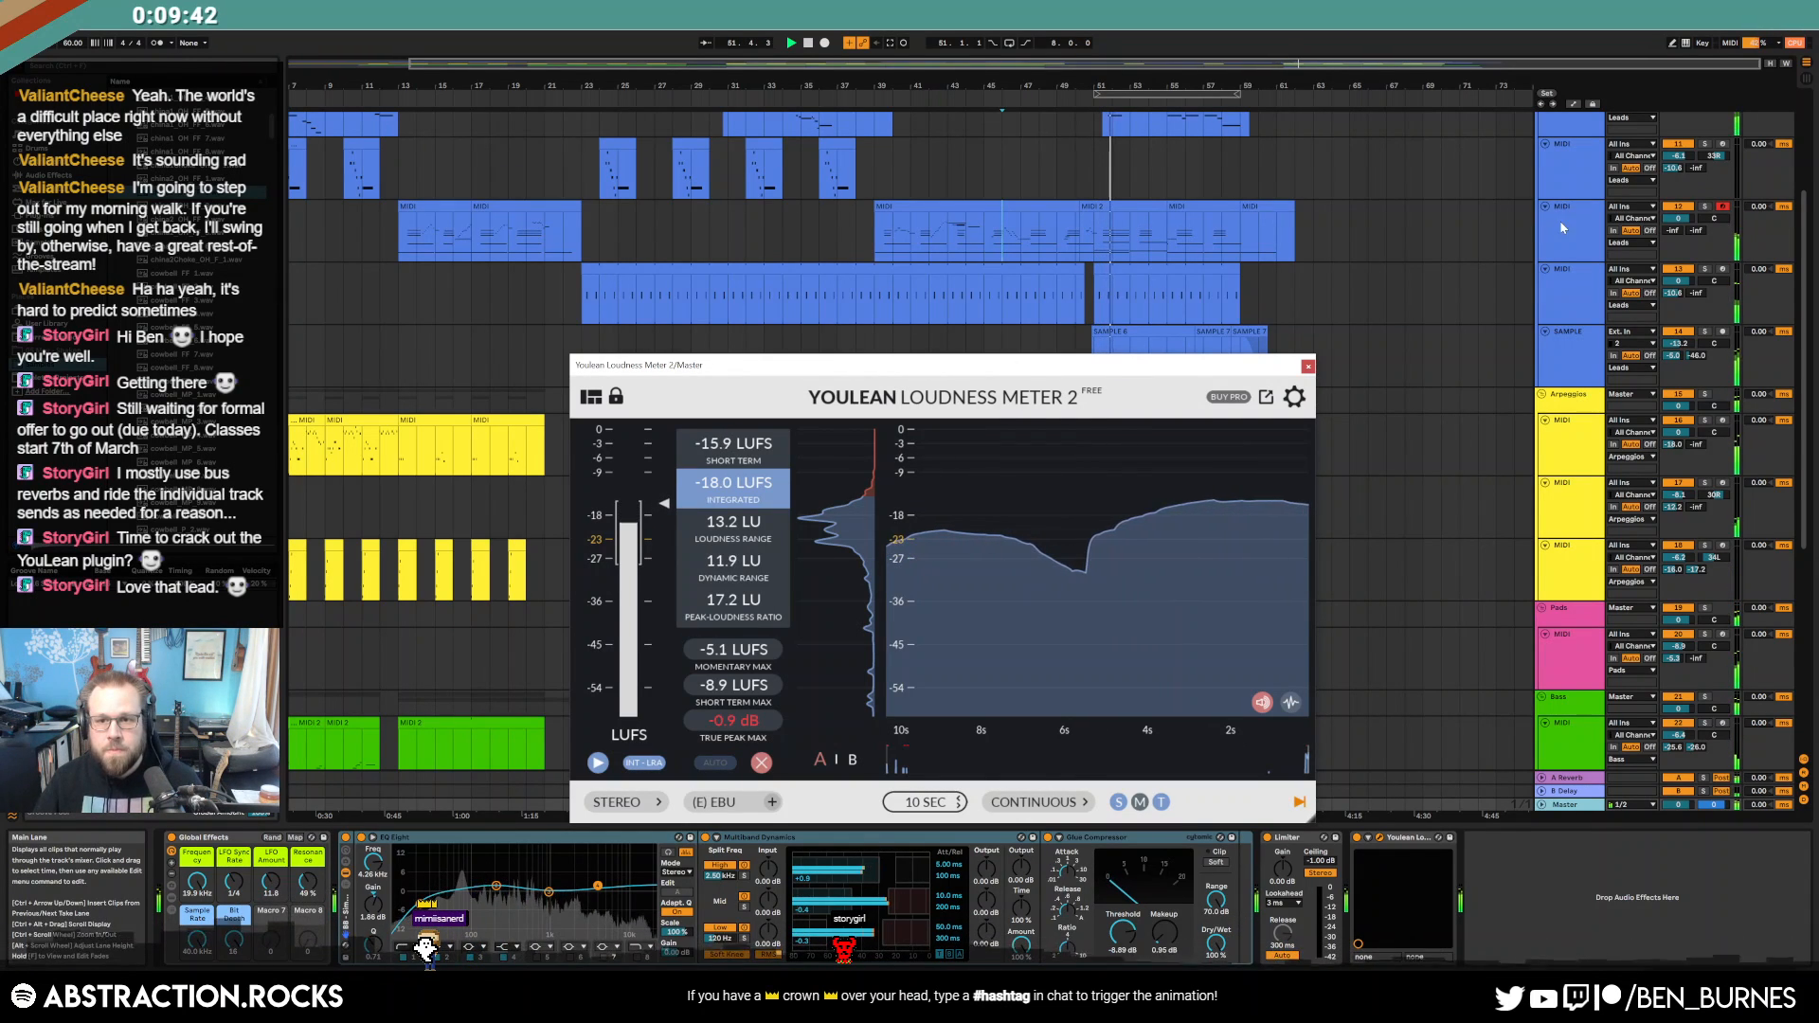
{"action": "left_click", "coordinate": [1307, 366]}
Examine the Guitar Rig 5 effect chain on the SAMPLE track in the Leads group during playback.
{"action": "left_click", "coordinate": [1164, 334]}
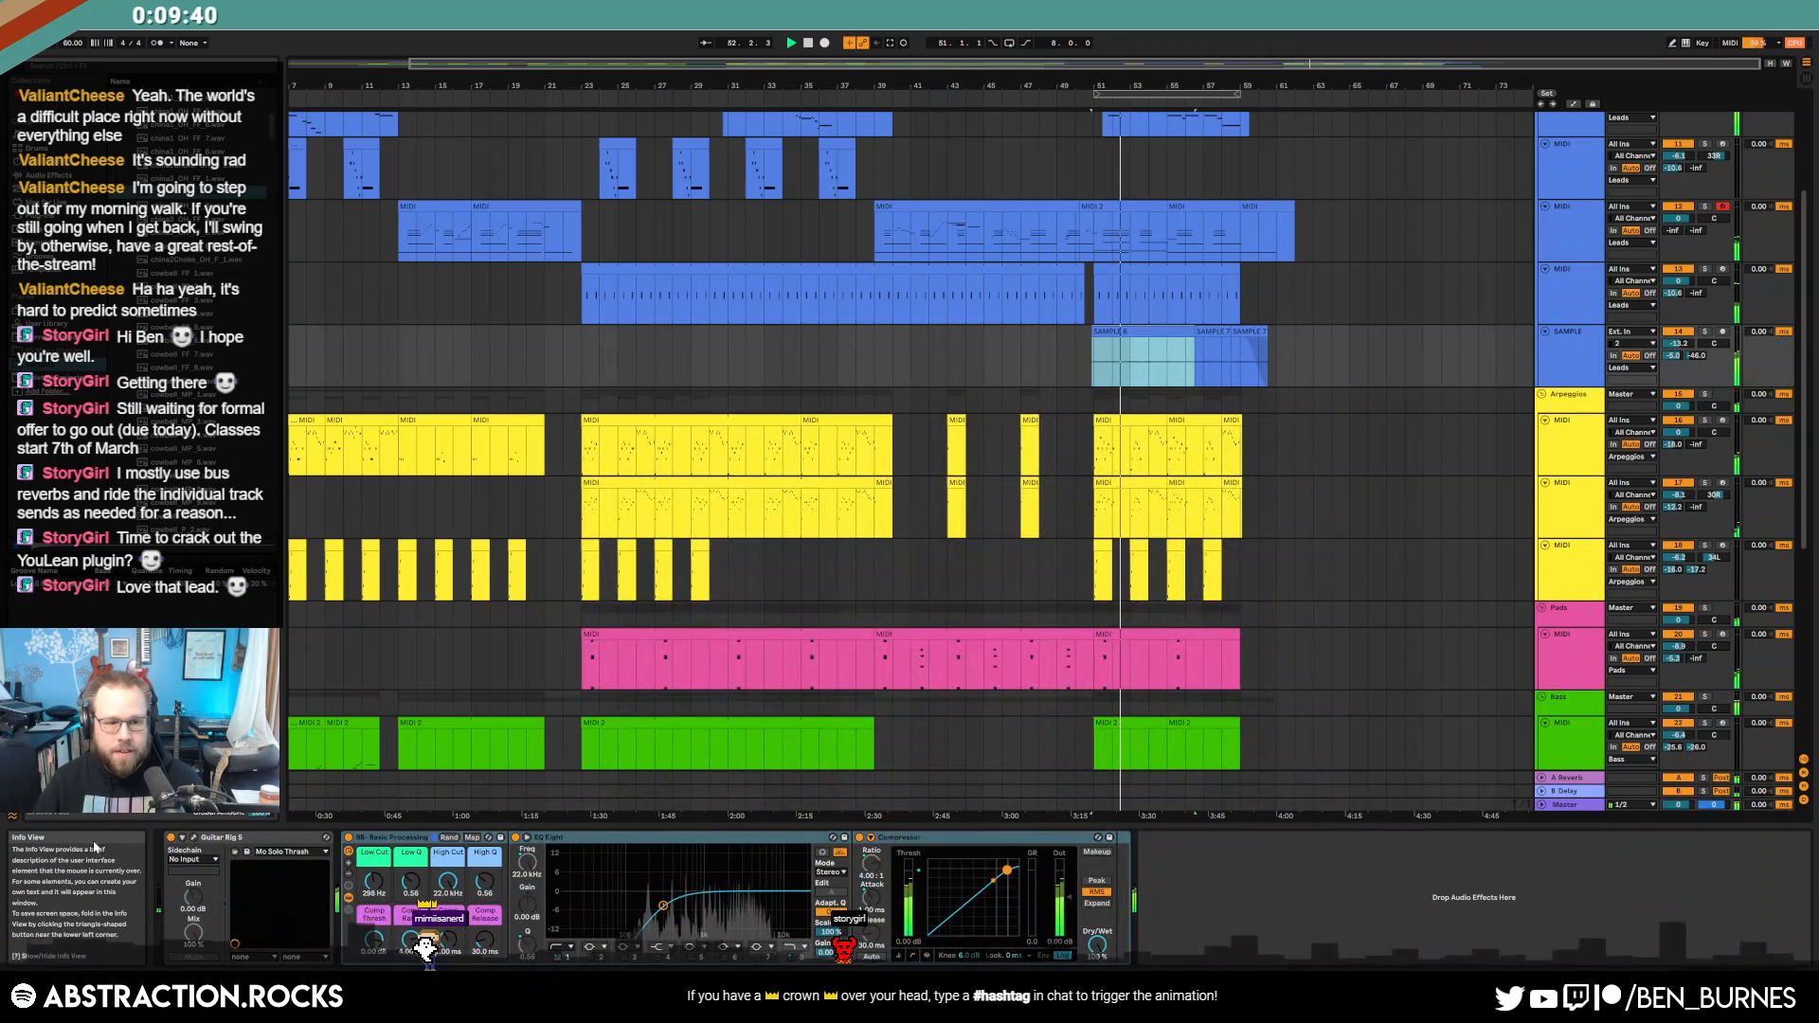
{"action": "left_click", "coordinate": [193, 838]}
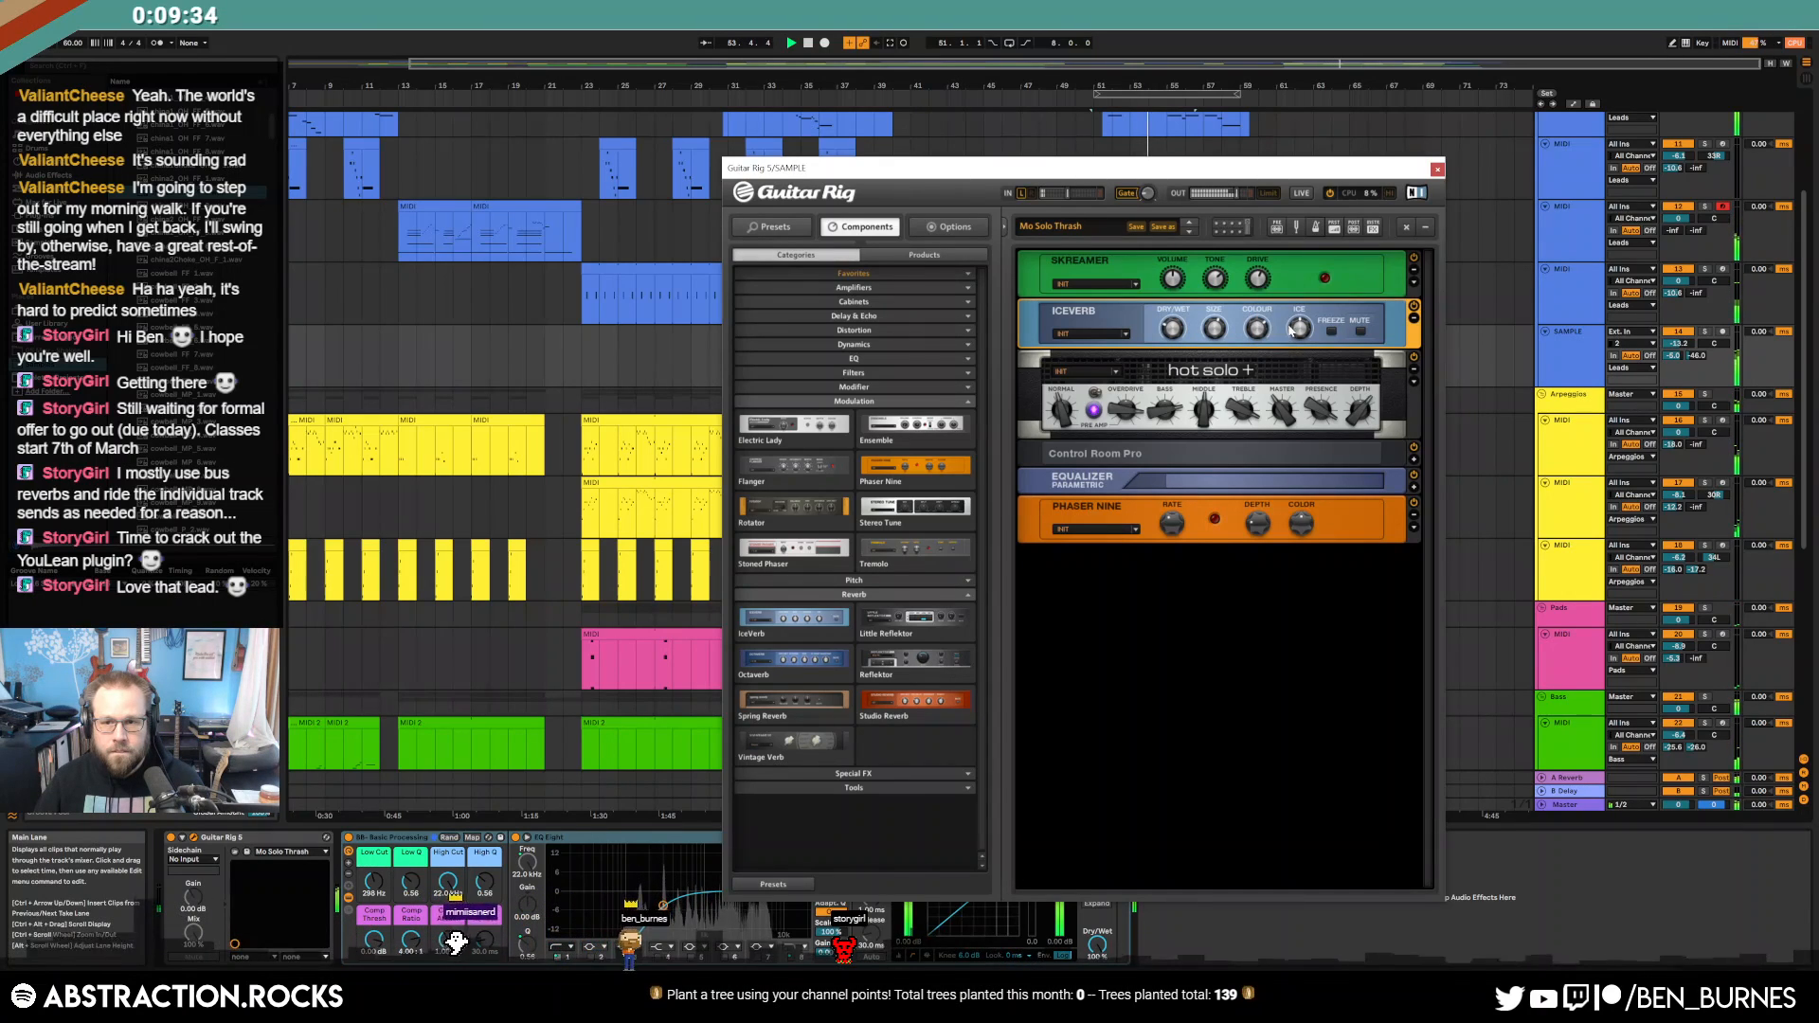
{"action": "left_click", "coordinate": [1436, 170]}
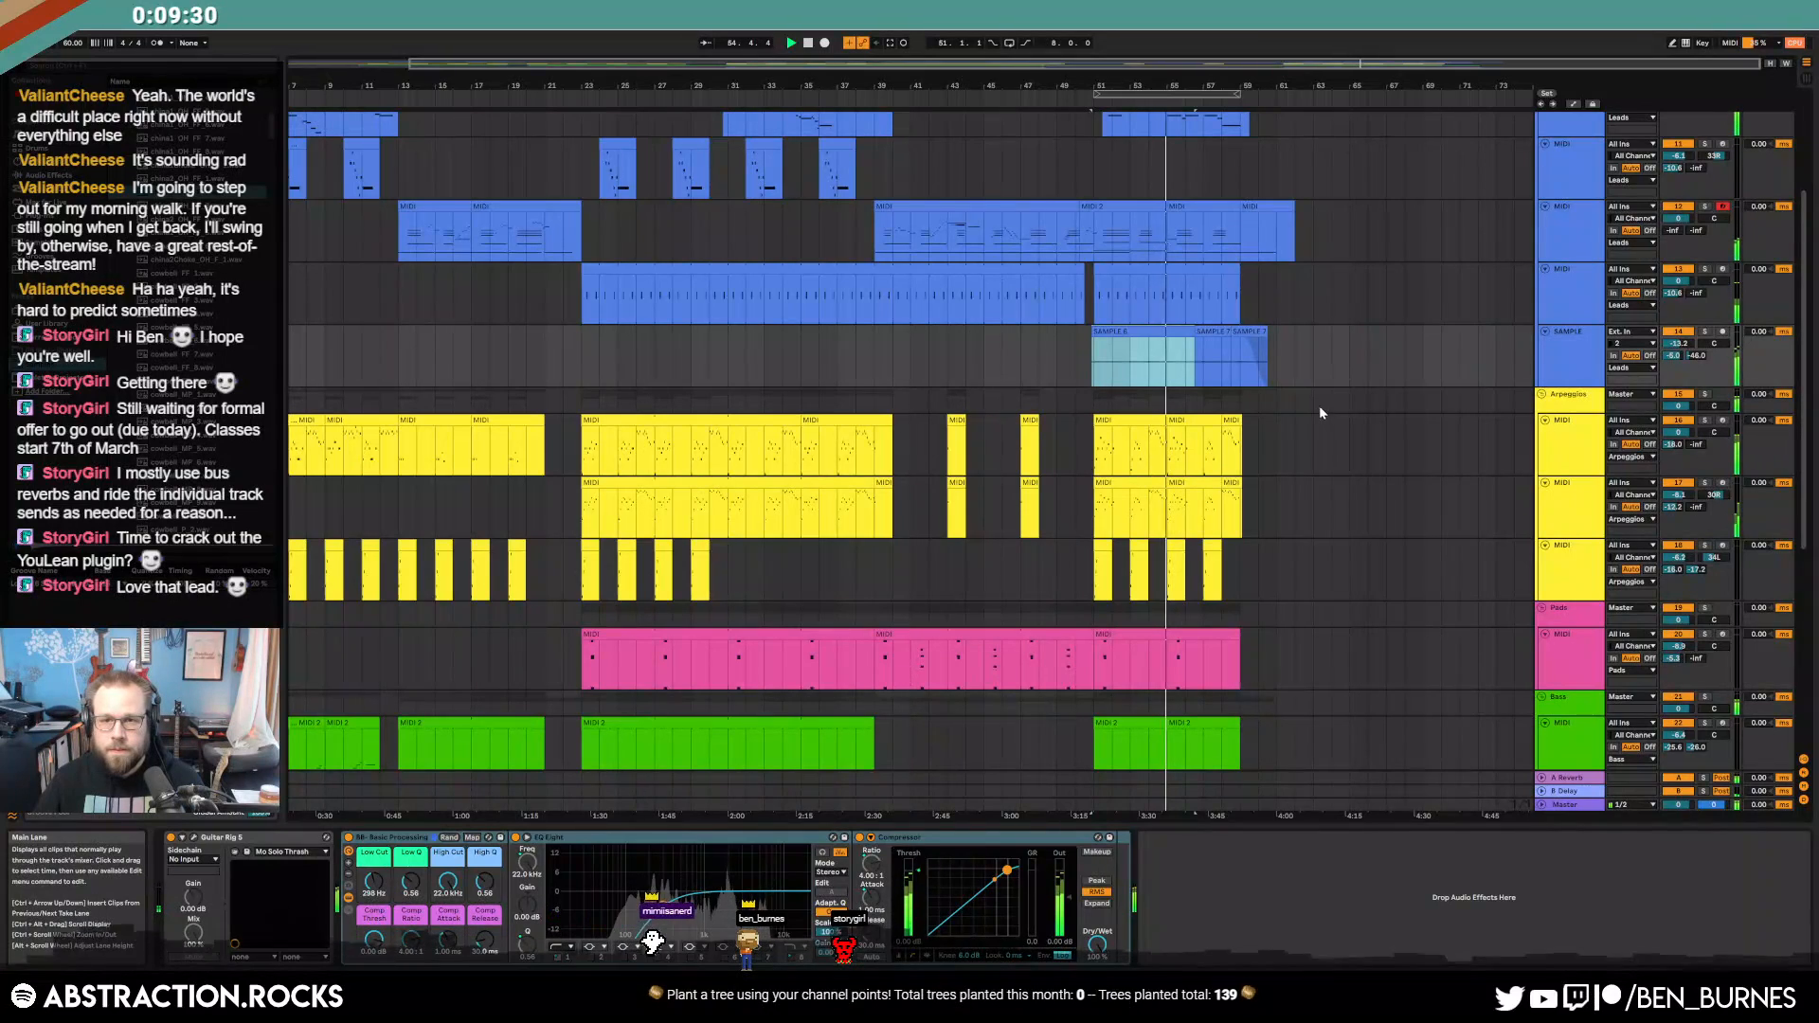
Listen through the ending and shorten the third lead's last clip to end at about bar 61.3.
{"action": "scroll", "coordinate": [1317, 406], "scroll_direction": "up", "scroll_amount": 2}
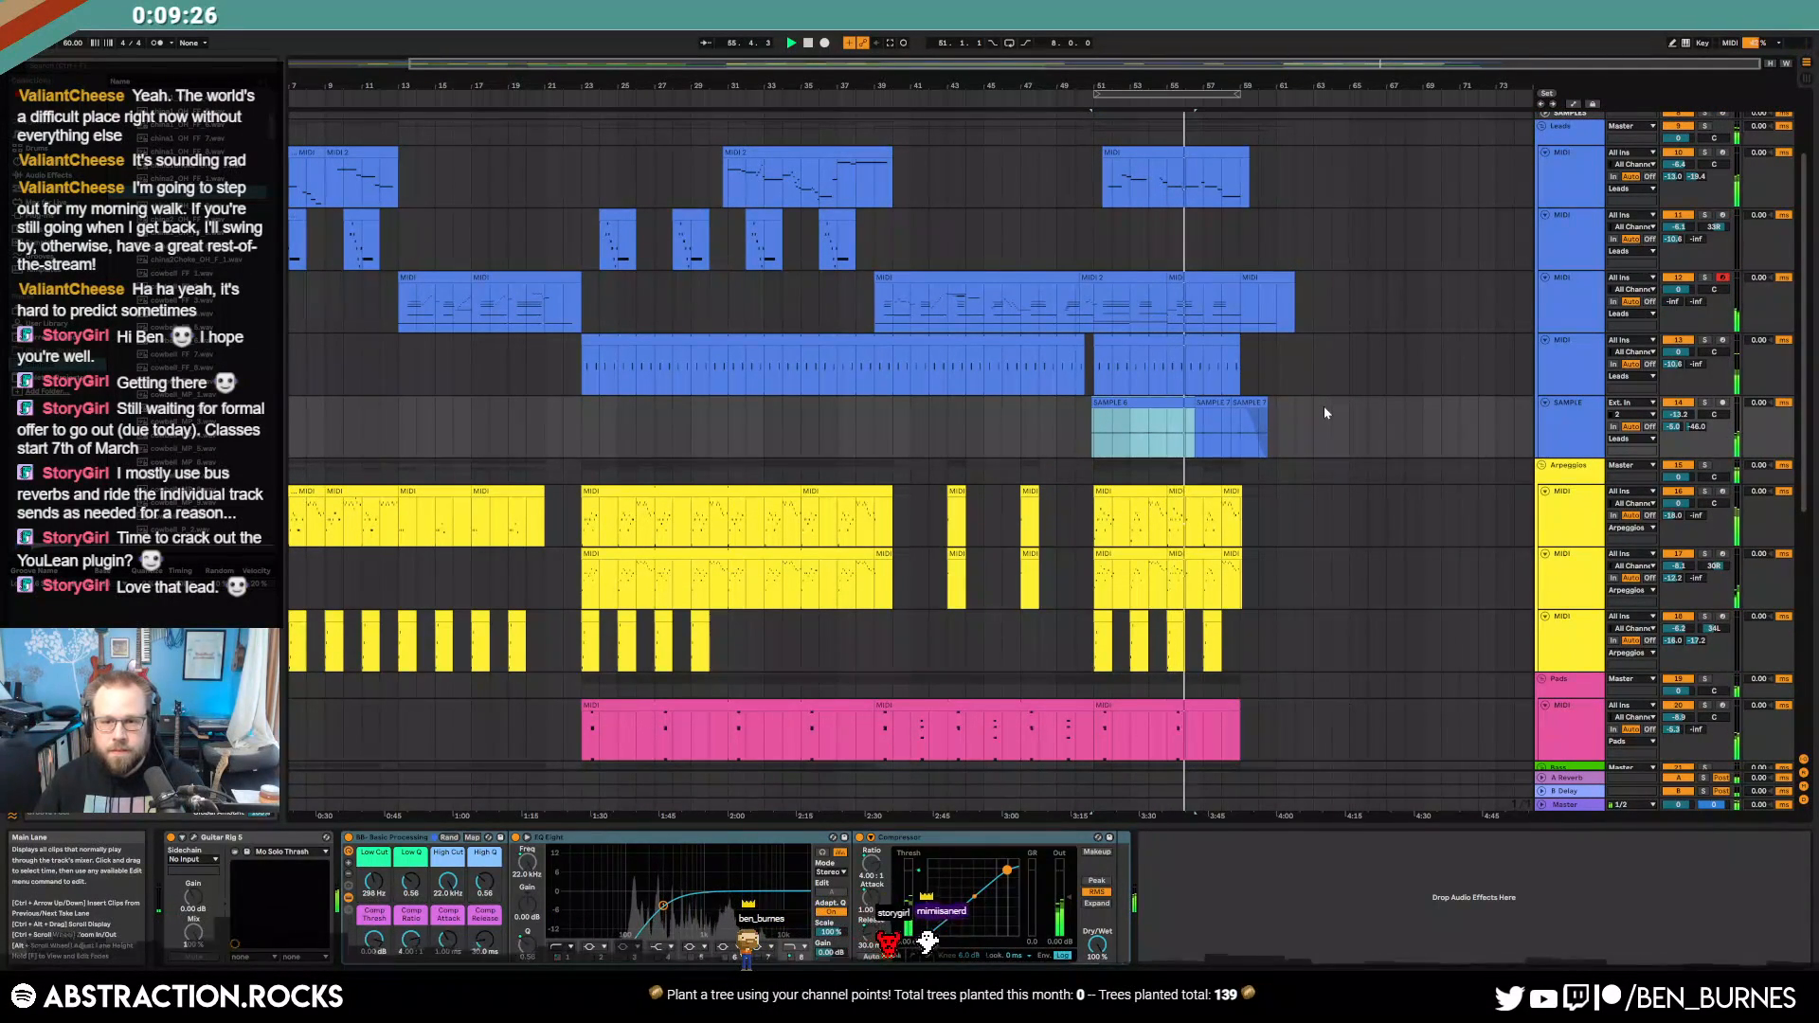
{"action": "scroll", "coordinate": [1327, 411], "scroll_direction": "down", "scroll_amount": 6}
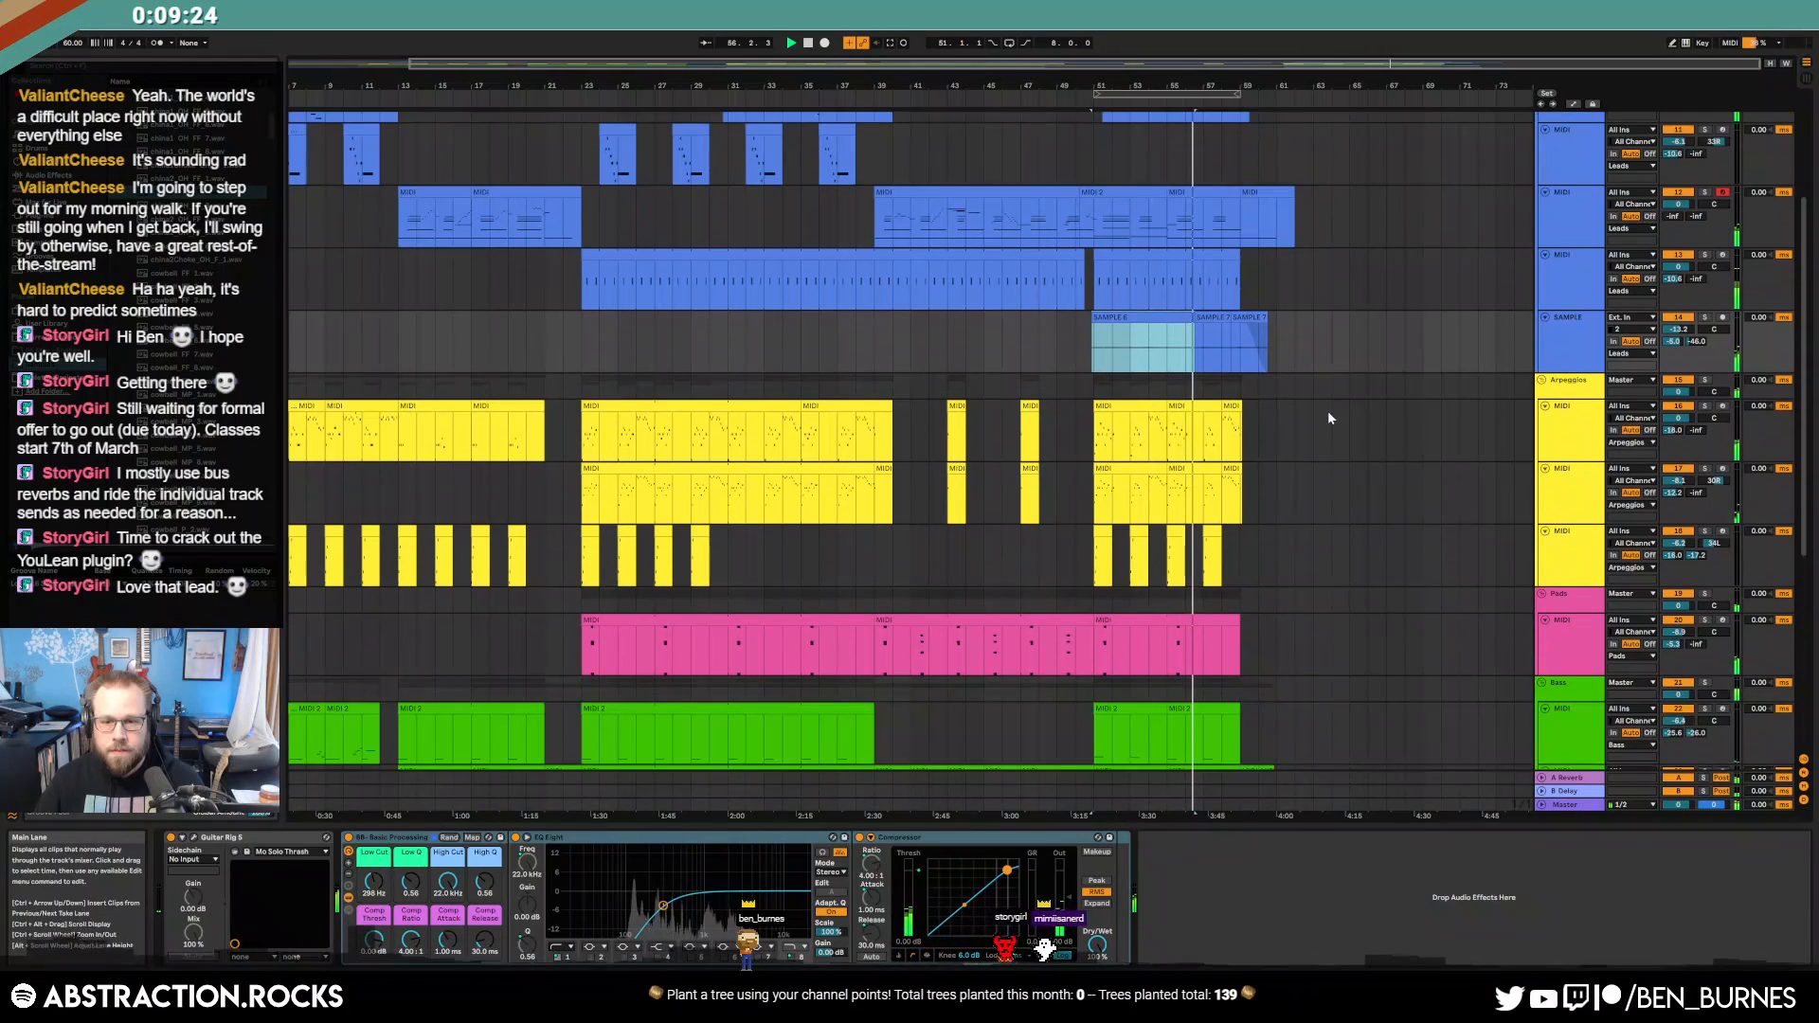
{"action": "scroll", "coordinate": [1331, 417], "scroll_direction": "up", "scroll_amount": 4}
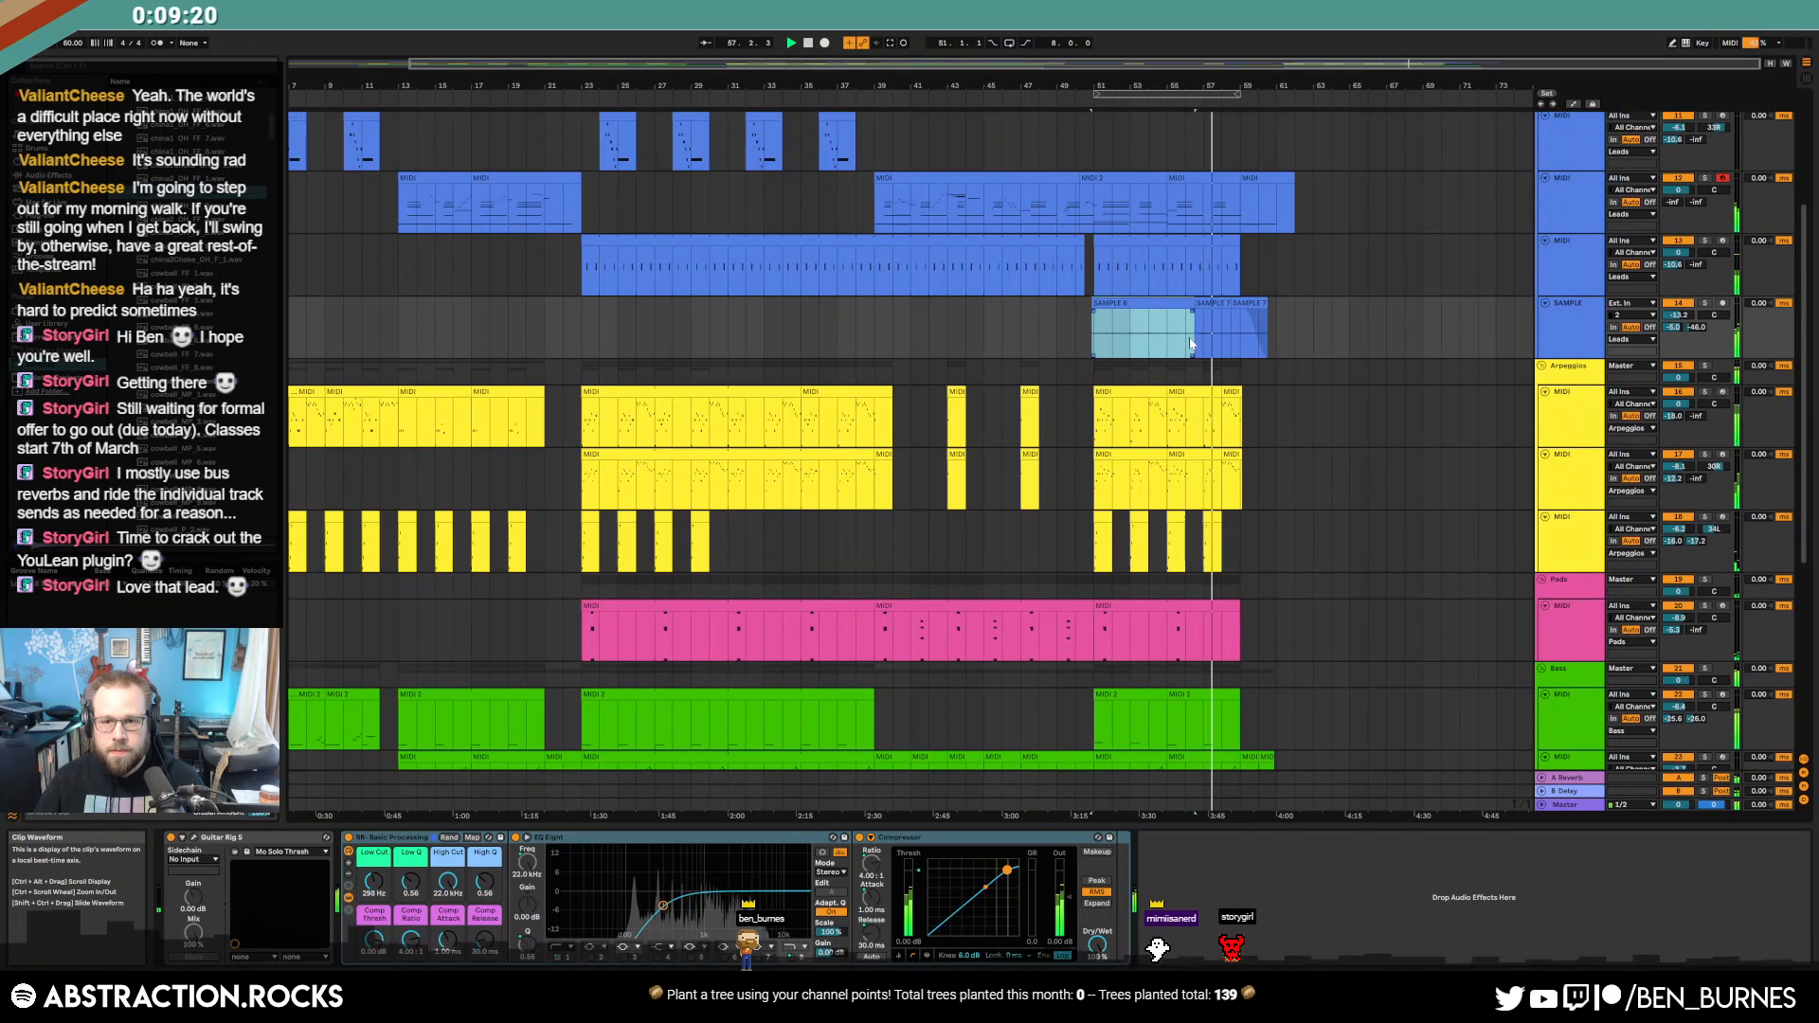
{"action": "left_click", "coordinate": [1184, 341]}
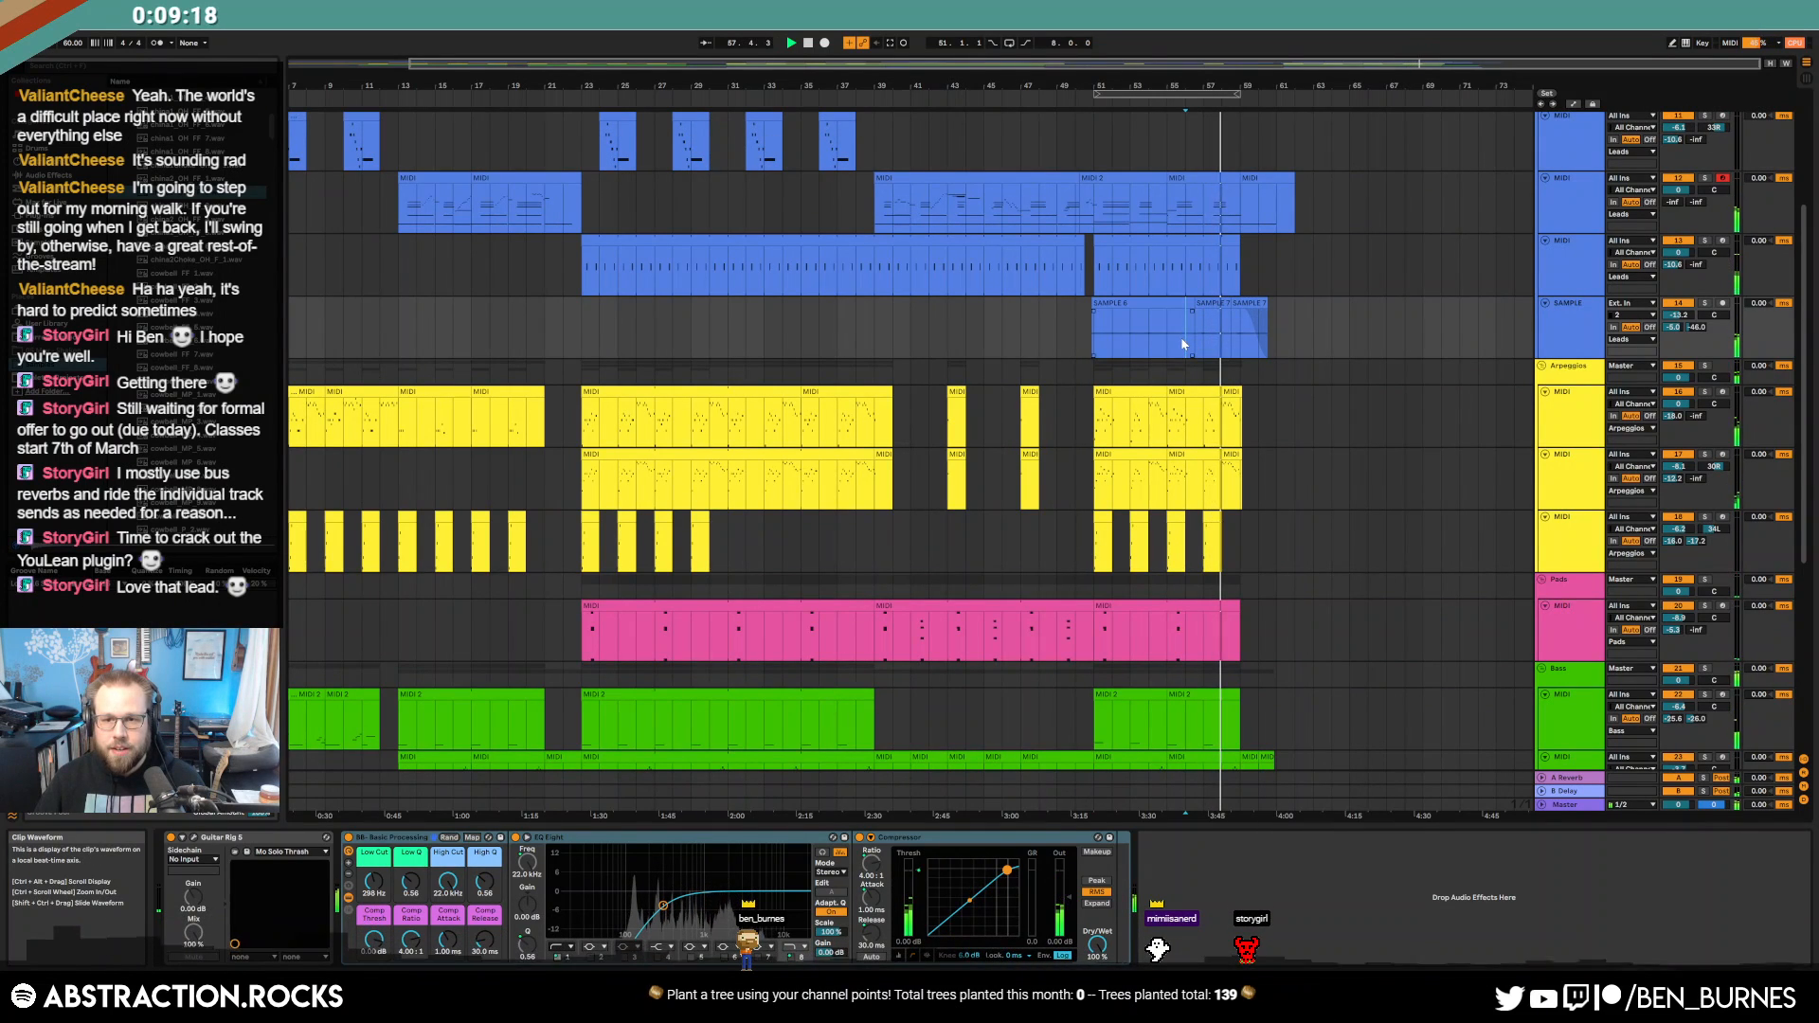
{"action": "scroll", "coordinate": [1184, 339], "scroll_direction": "up", "scroll_amount": 2}
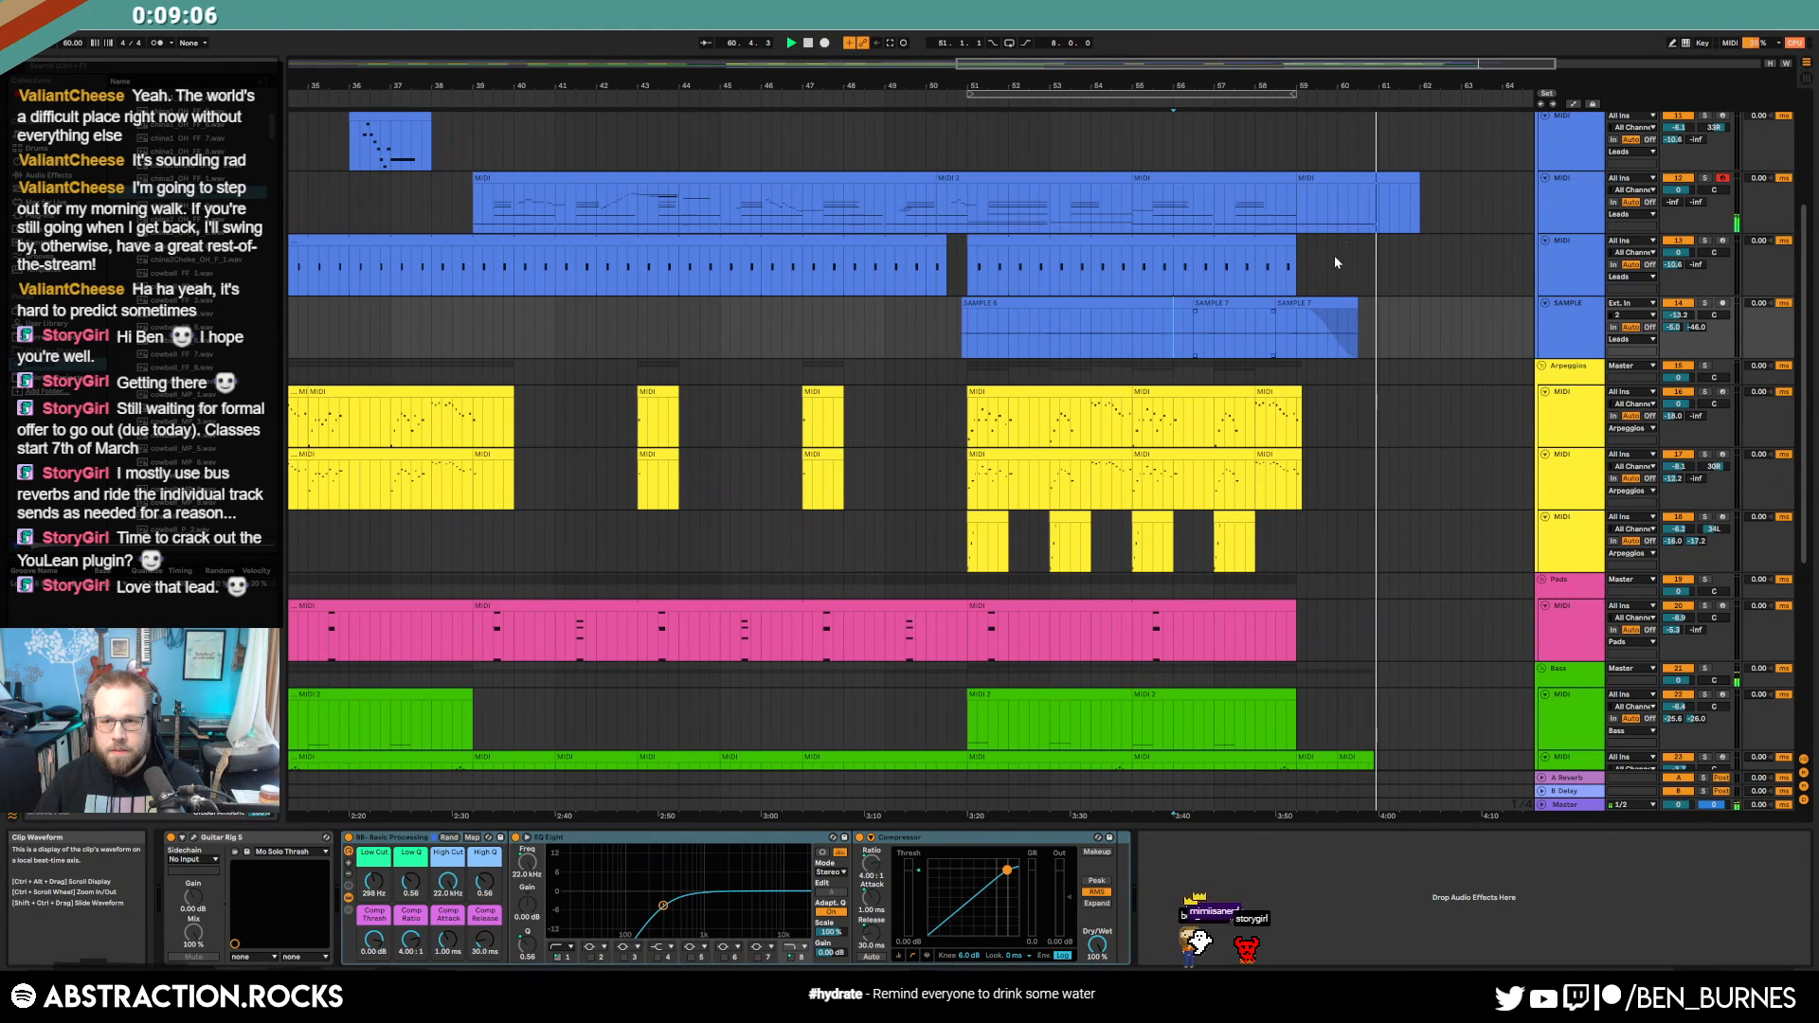
{"action": "left_click_drag", "start_coordinate": [1414, 177], "coordinate": [1399, 177]}
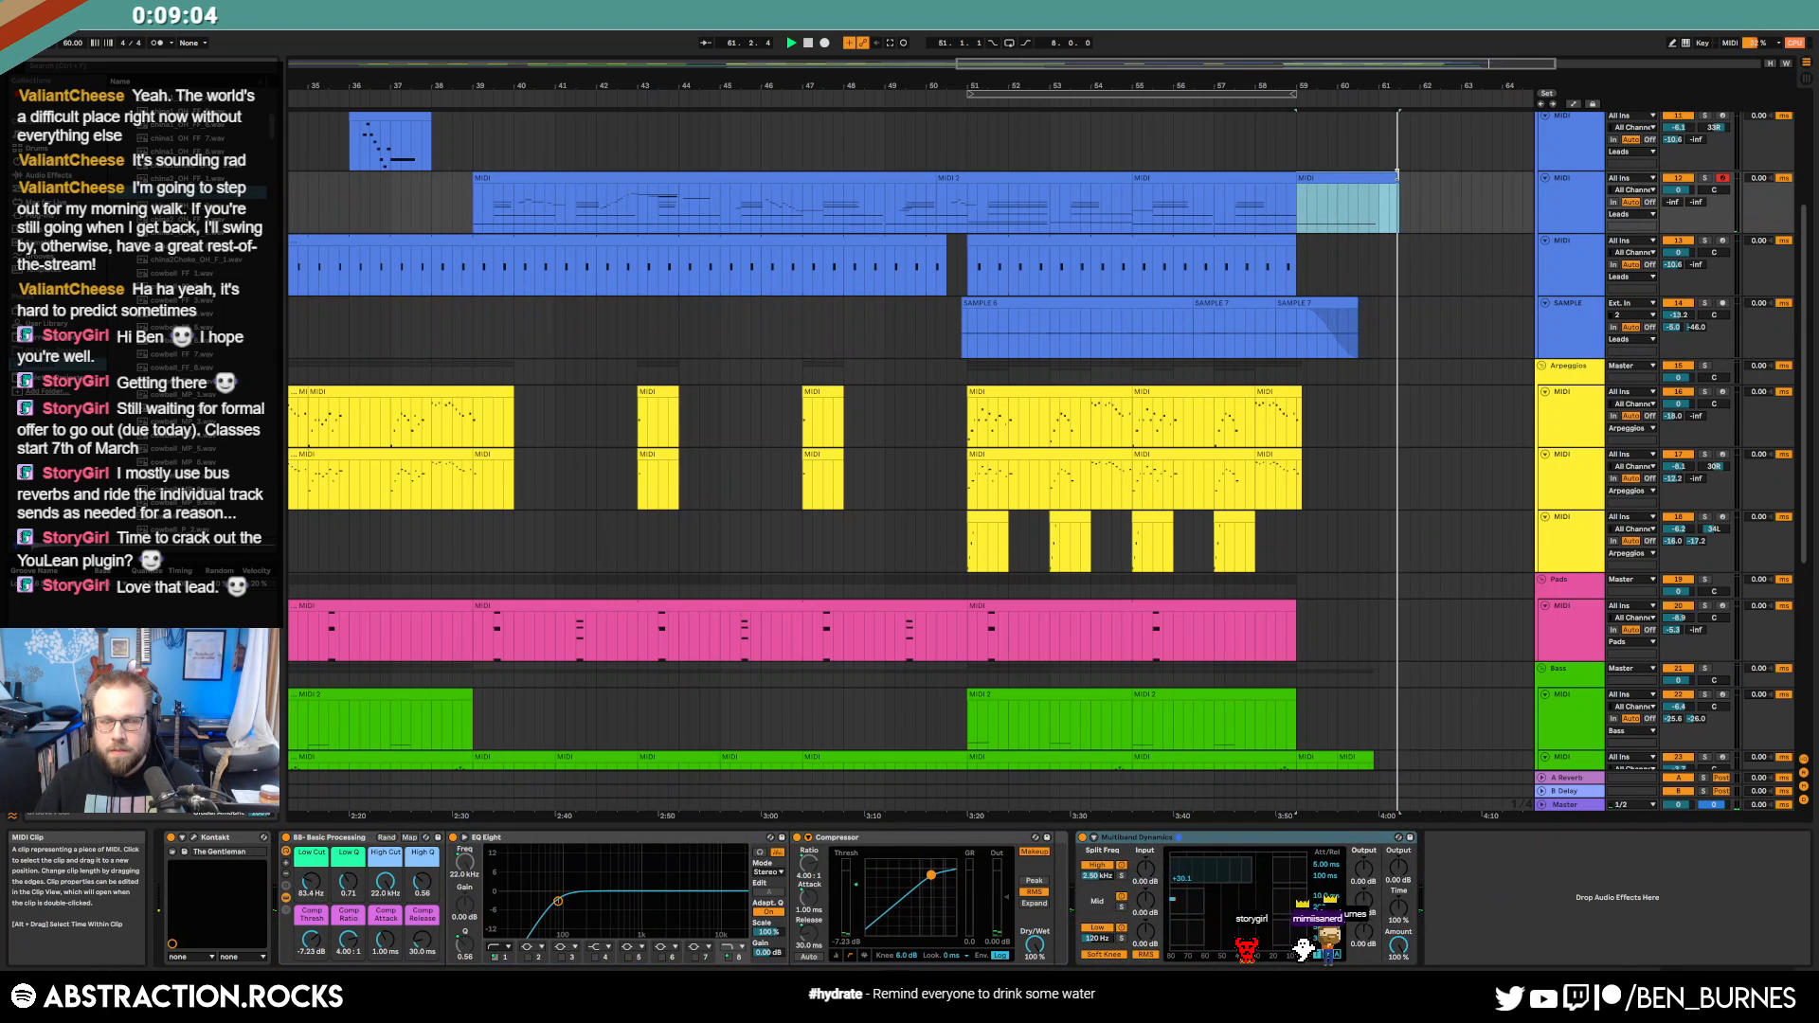
Duplicate the SAMPLE track in the Leads group and delete all copied clips from the duplicate.
{"action": "left_click", "coordinate": [1082, 320]}
{"action": "key", "text": "space"}
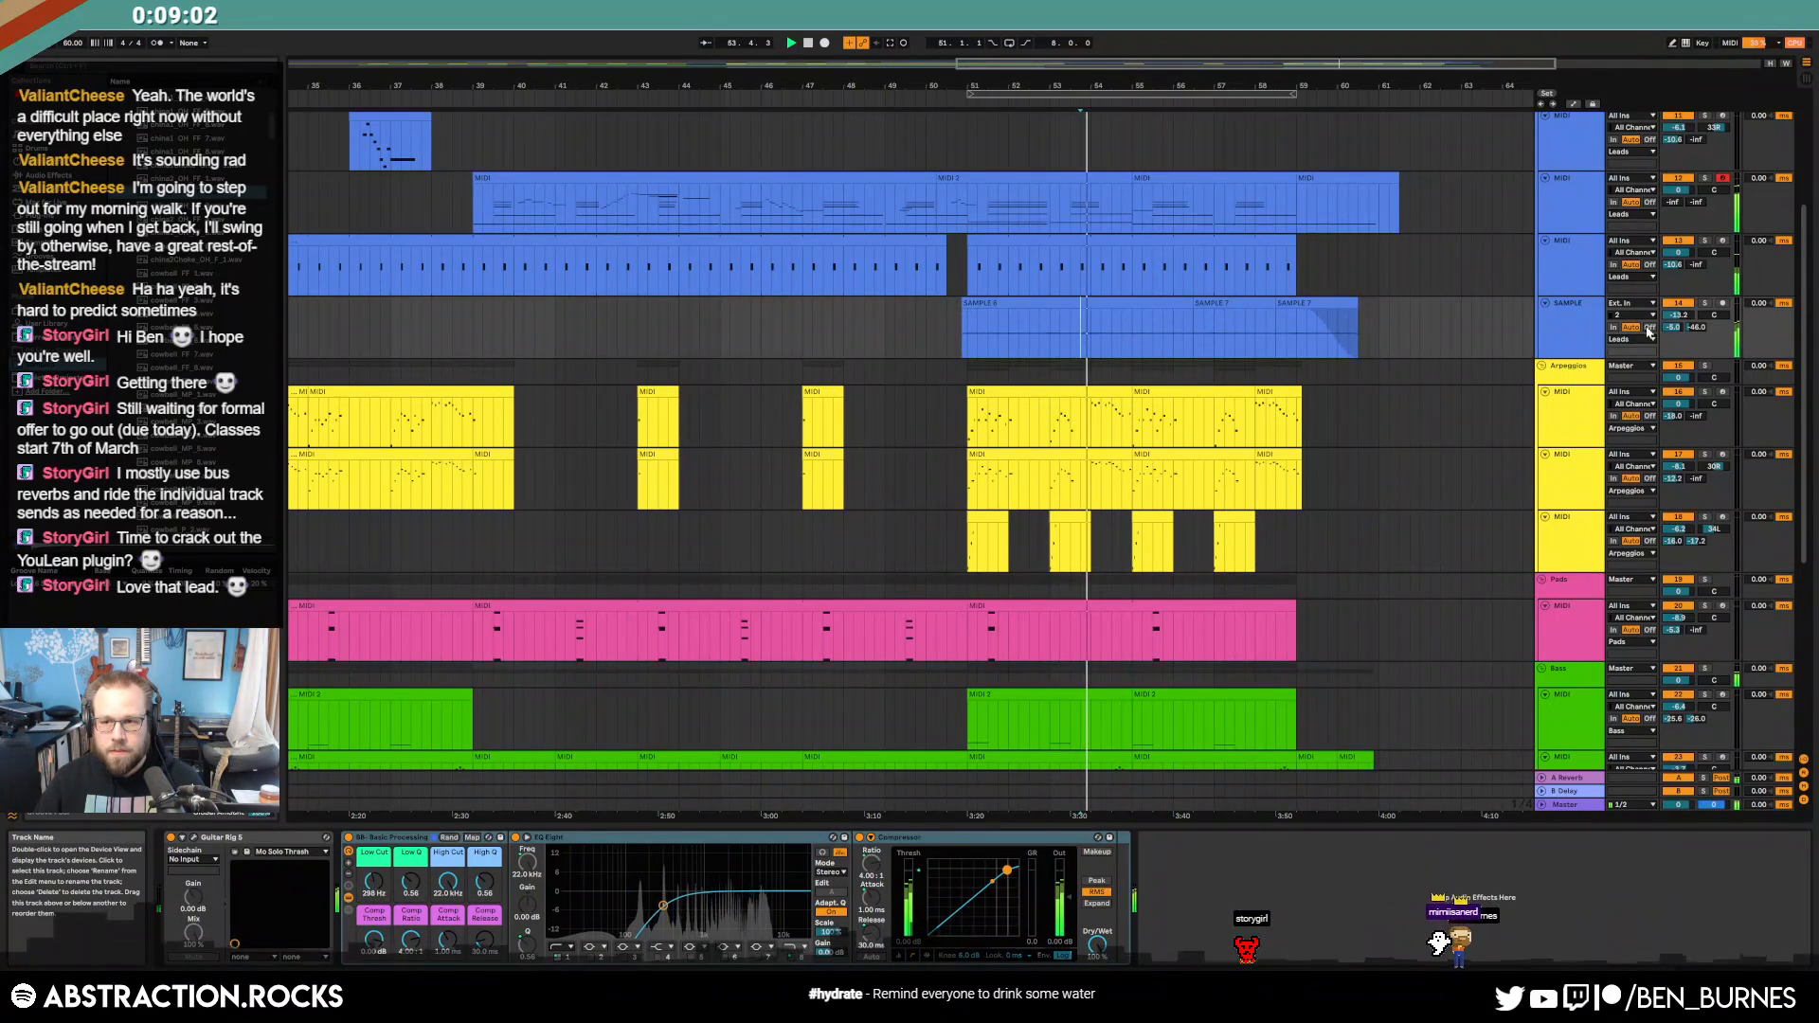
{"action": "left_click", "coordinate": [1723, 304]}
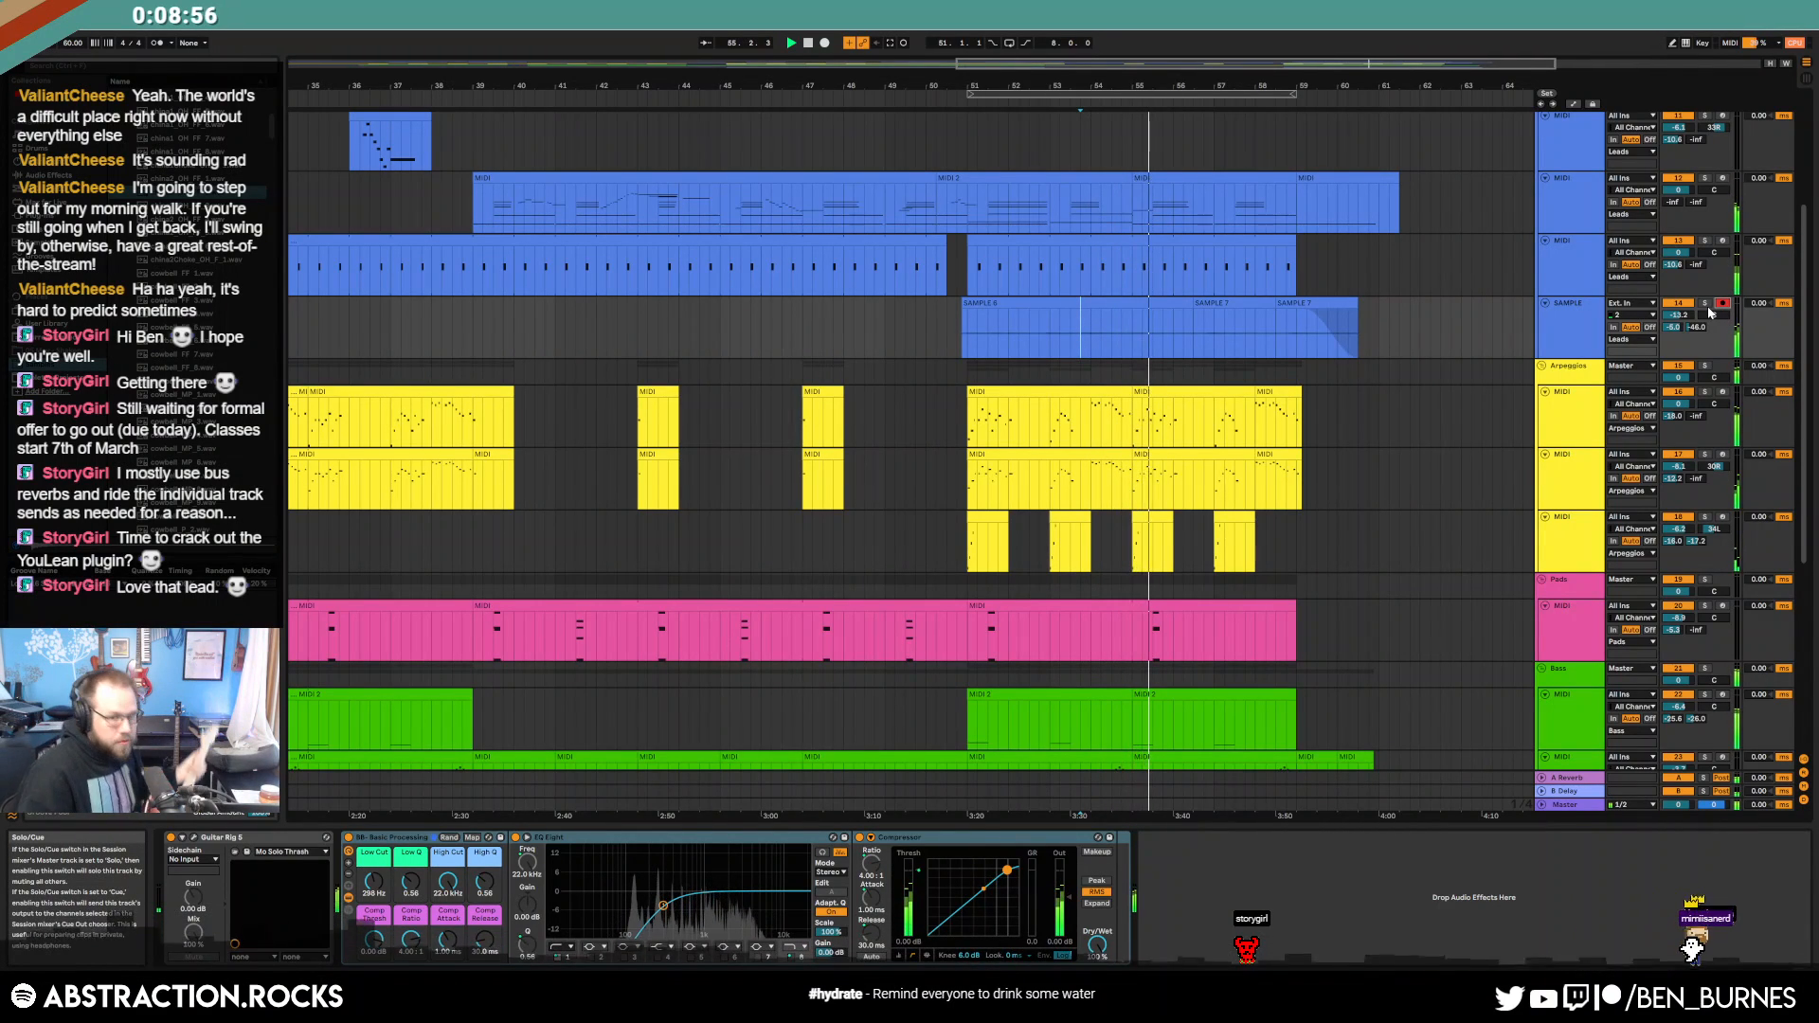
{"action": "left_click", "coordinate": [1576, 308]}
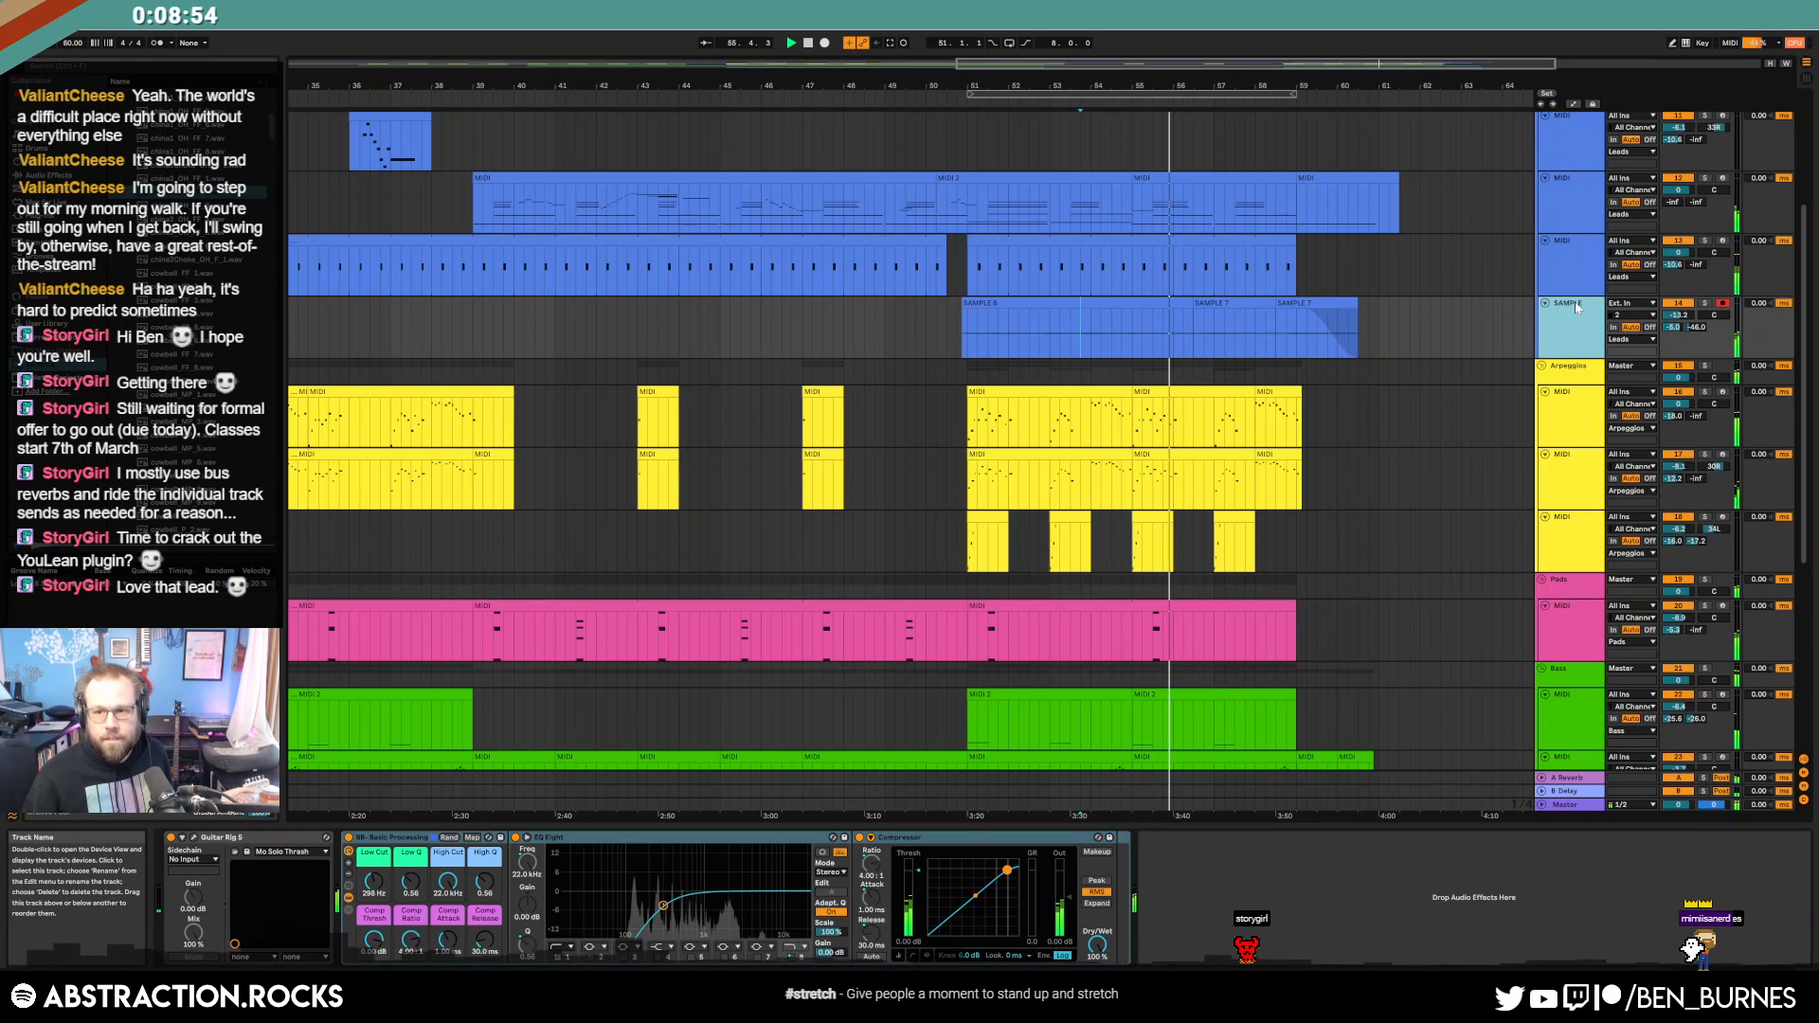
{"action": "key", "text": "ctrl+d"}
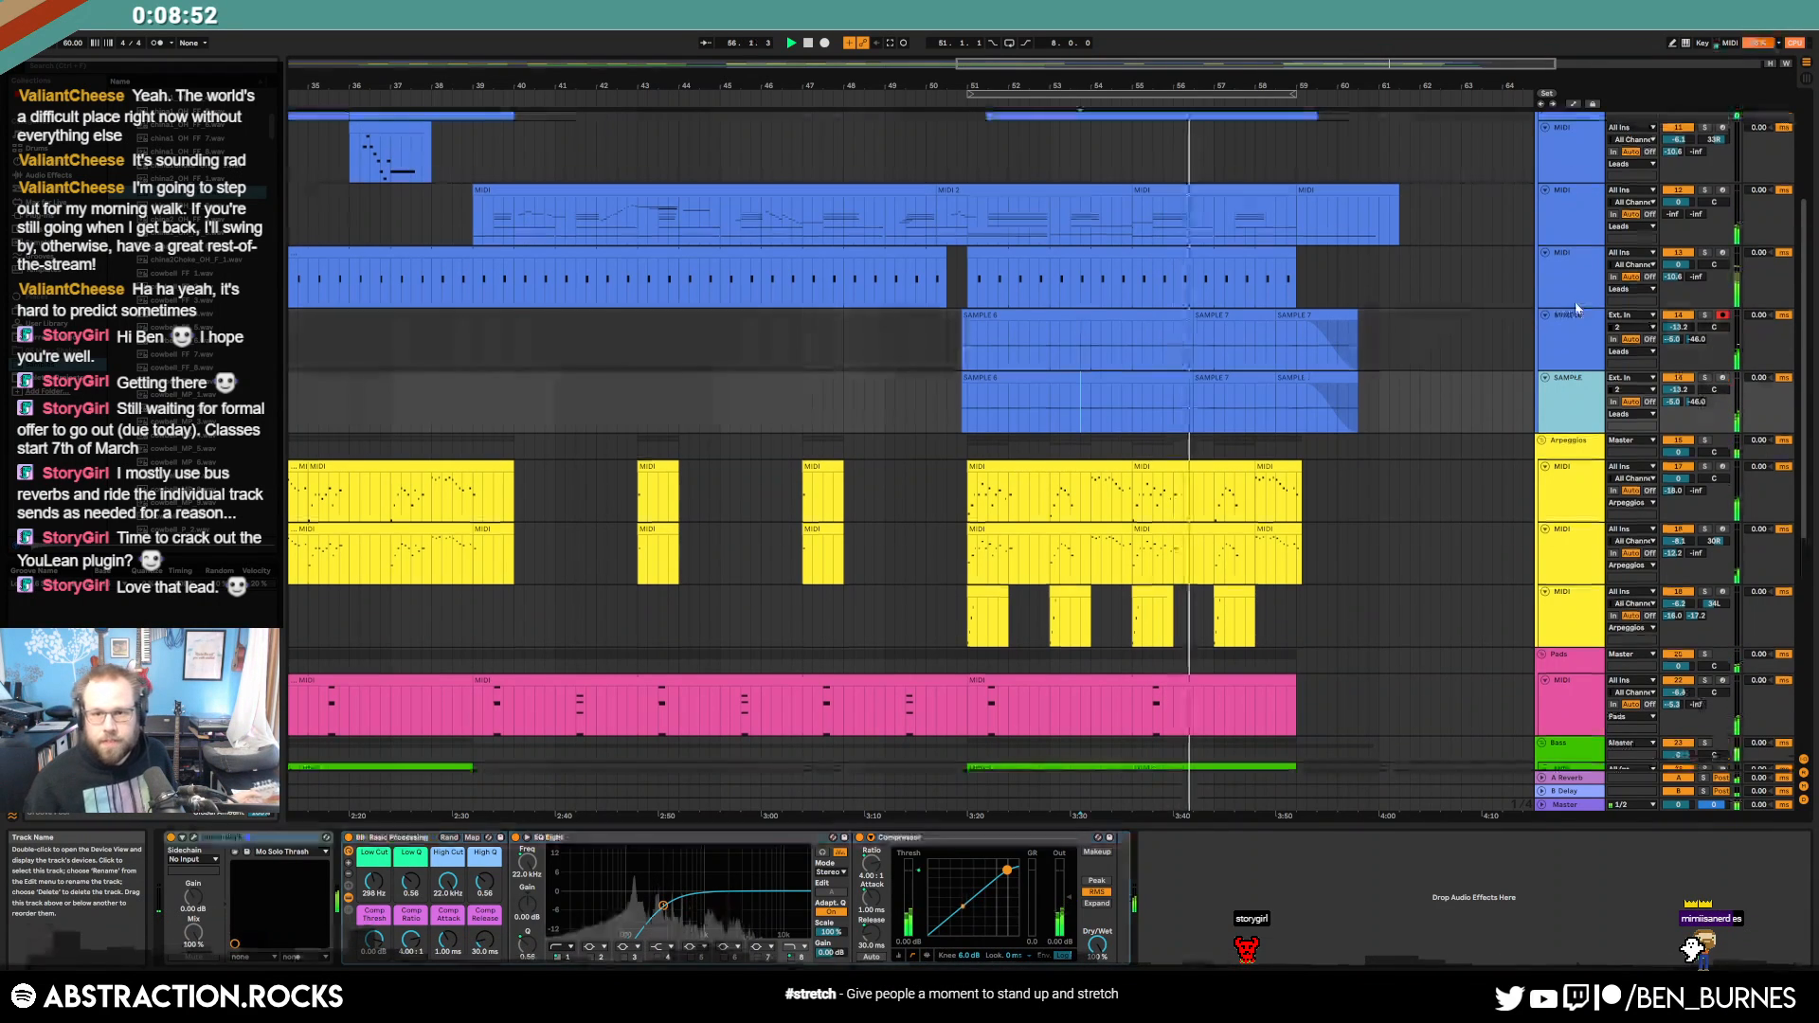
{"action": "left_click_drag", "start_coordinate": [1451, 401], "coordinate": [940, 394]}
{"action": "key", "text": "space"}
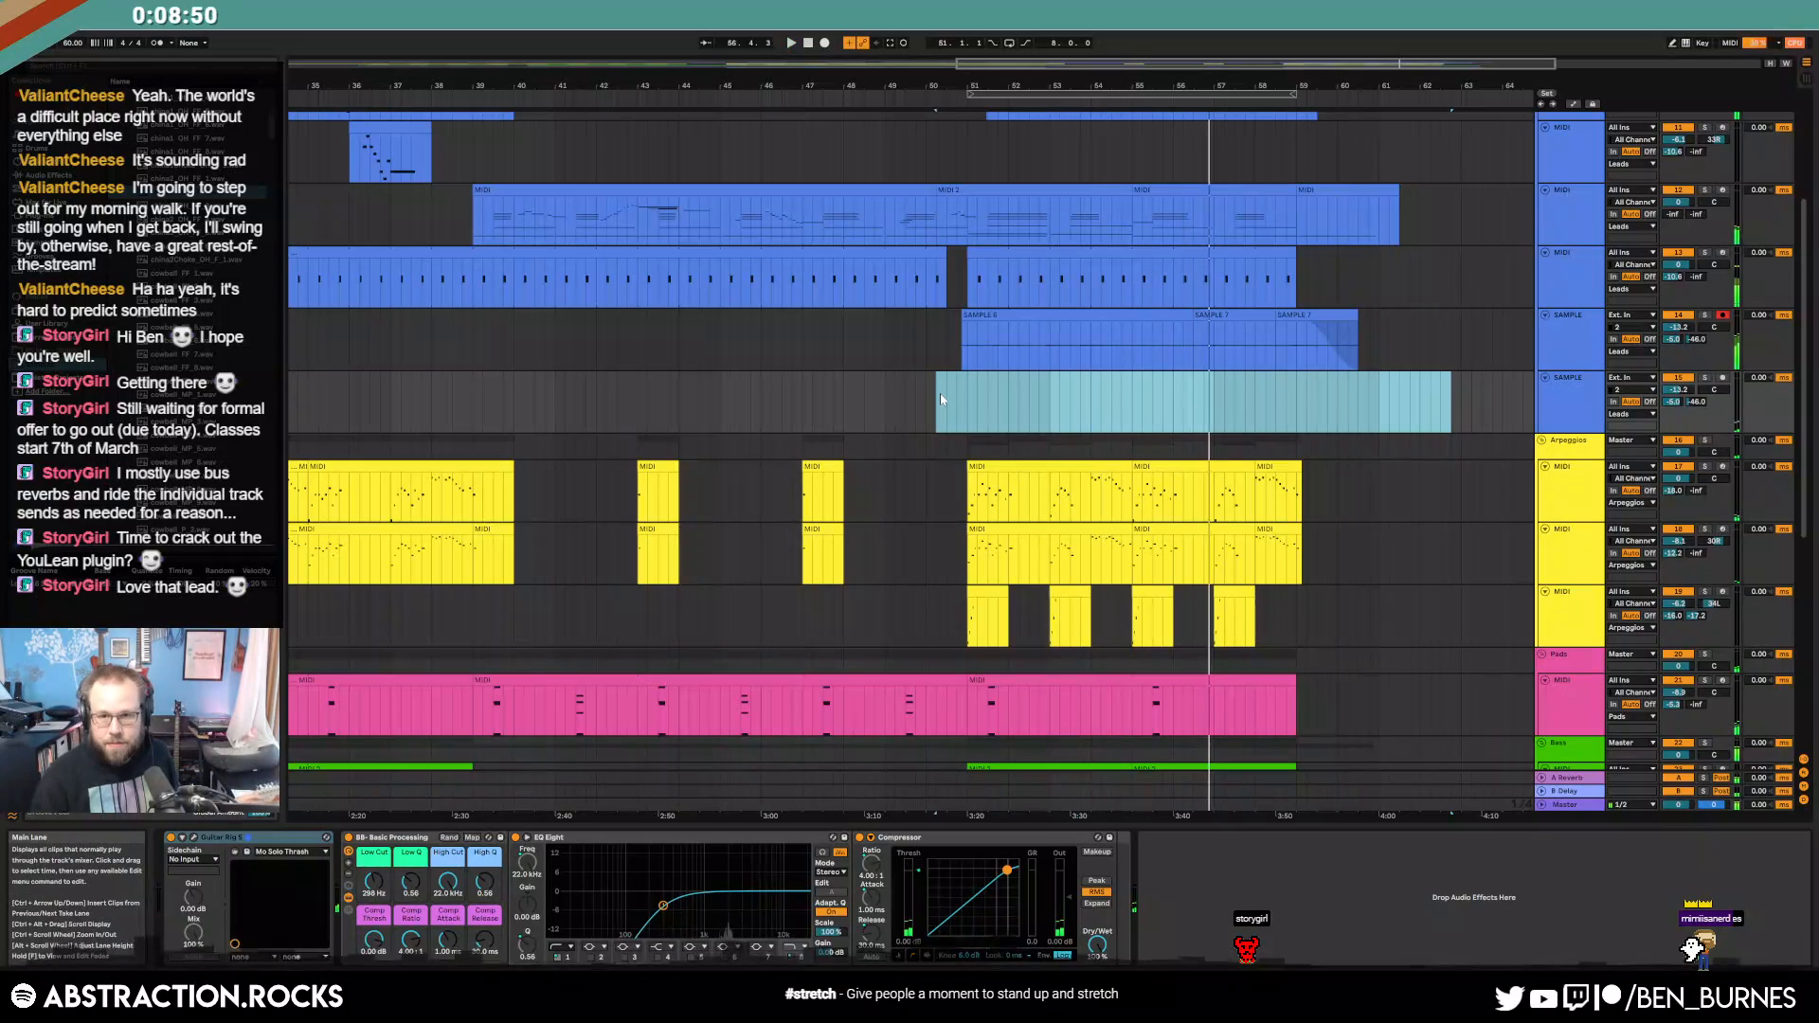
{"action": "key", "text": "Delete"}
Arm the emptied duplicate SAMPLE track and start recording a new part on it from bar 53.4.
{"action": "left_click", "coordinate": [1128, 406]}
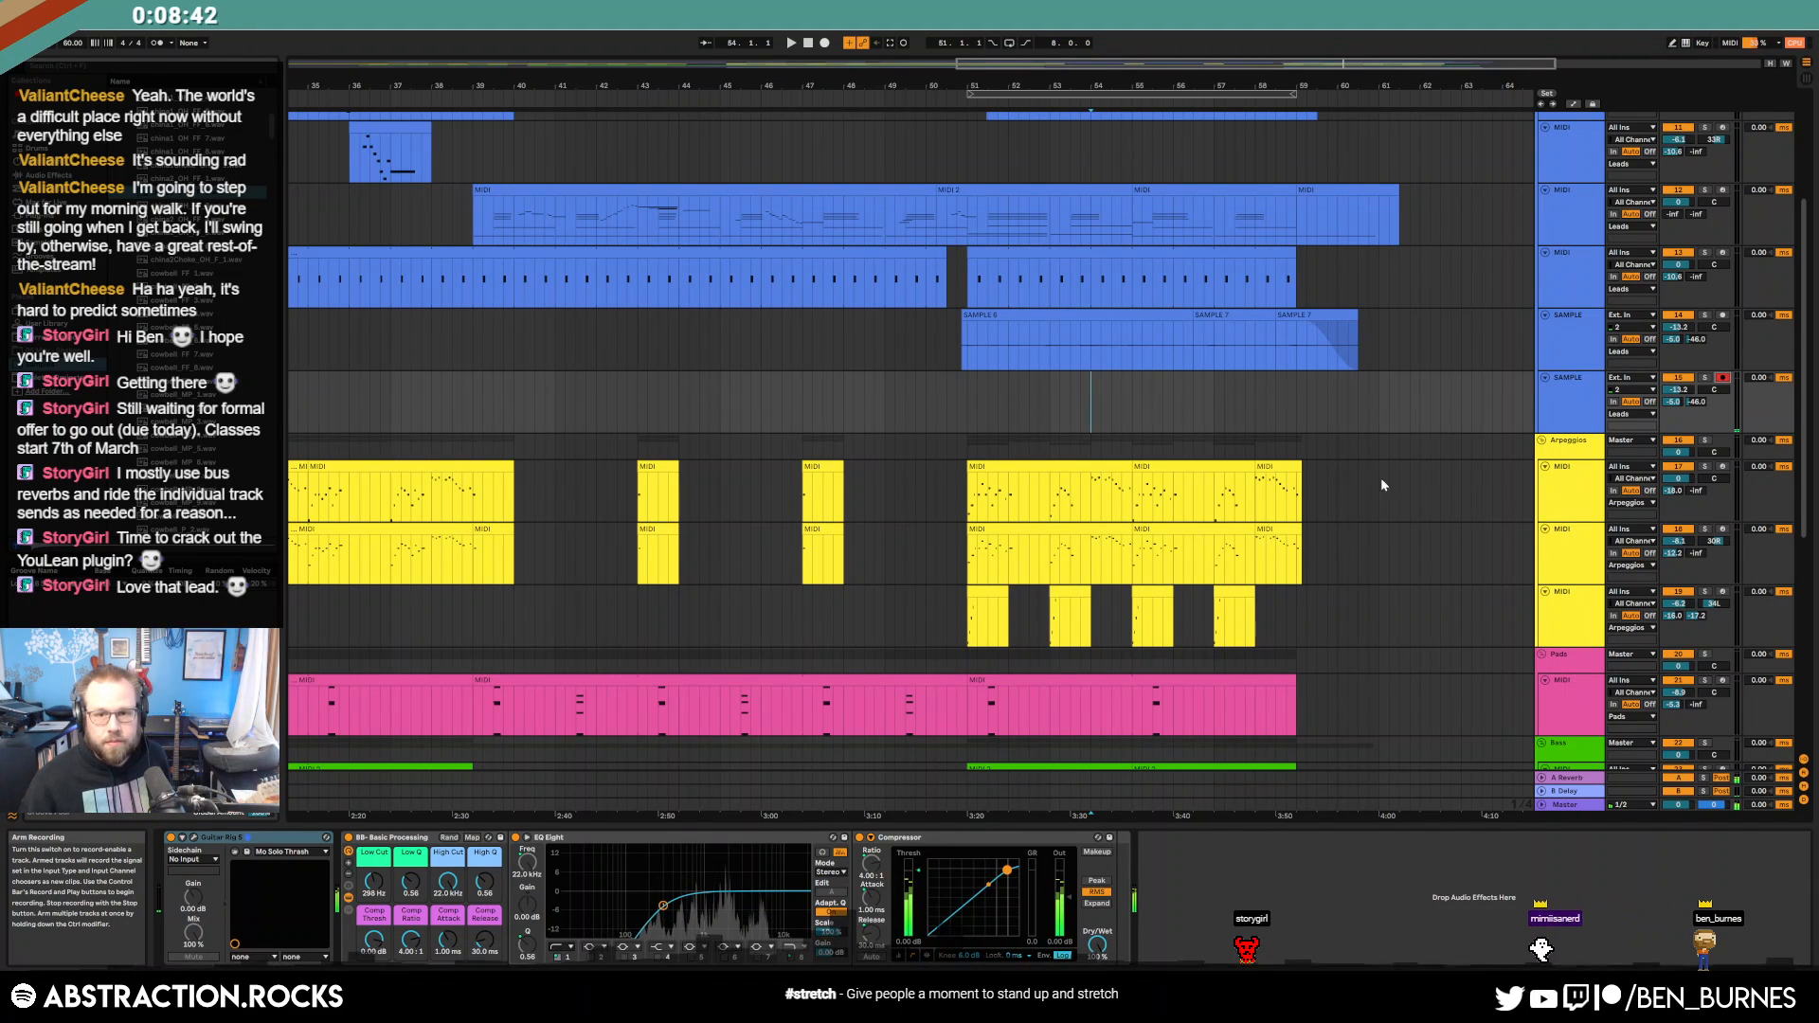
{"action": "left_click", "coordinate": [1094, 390]}
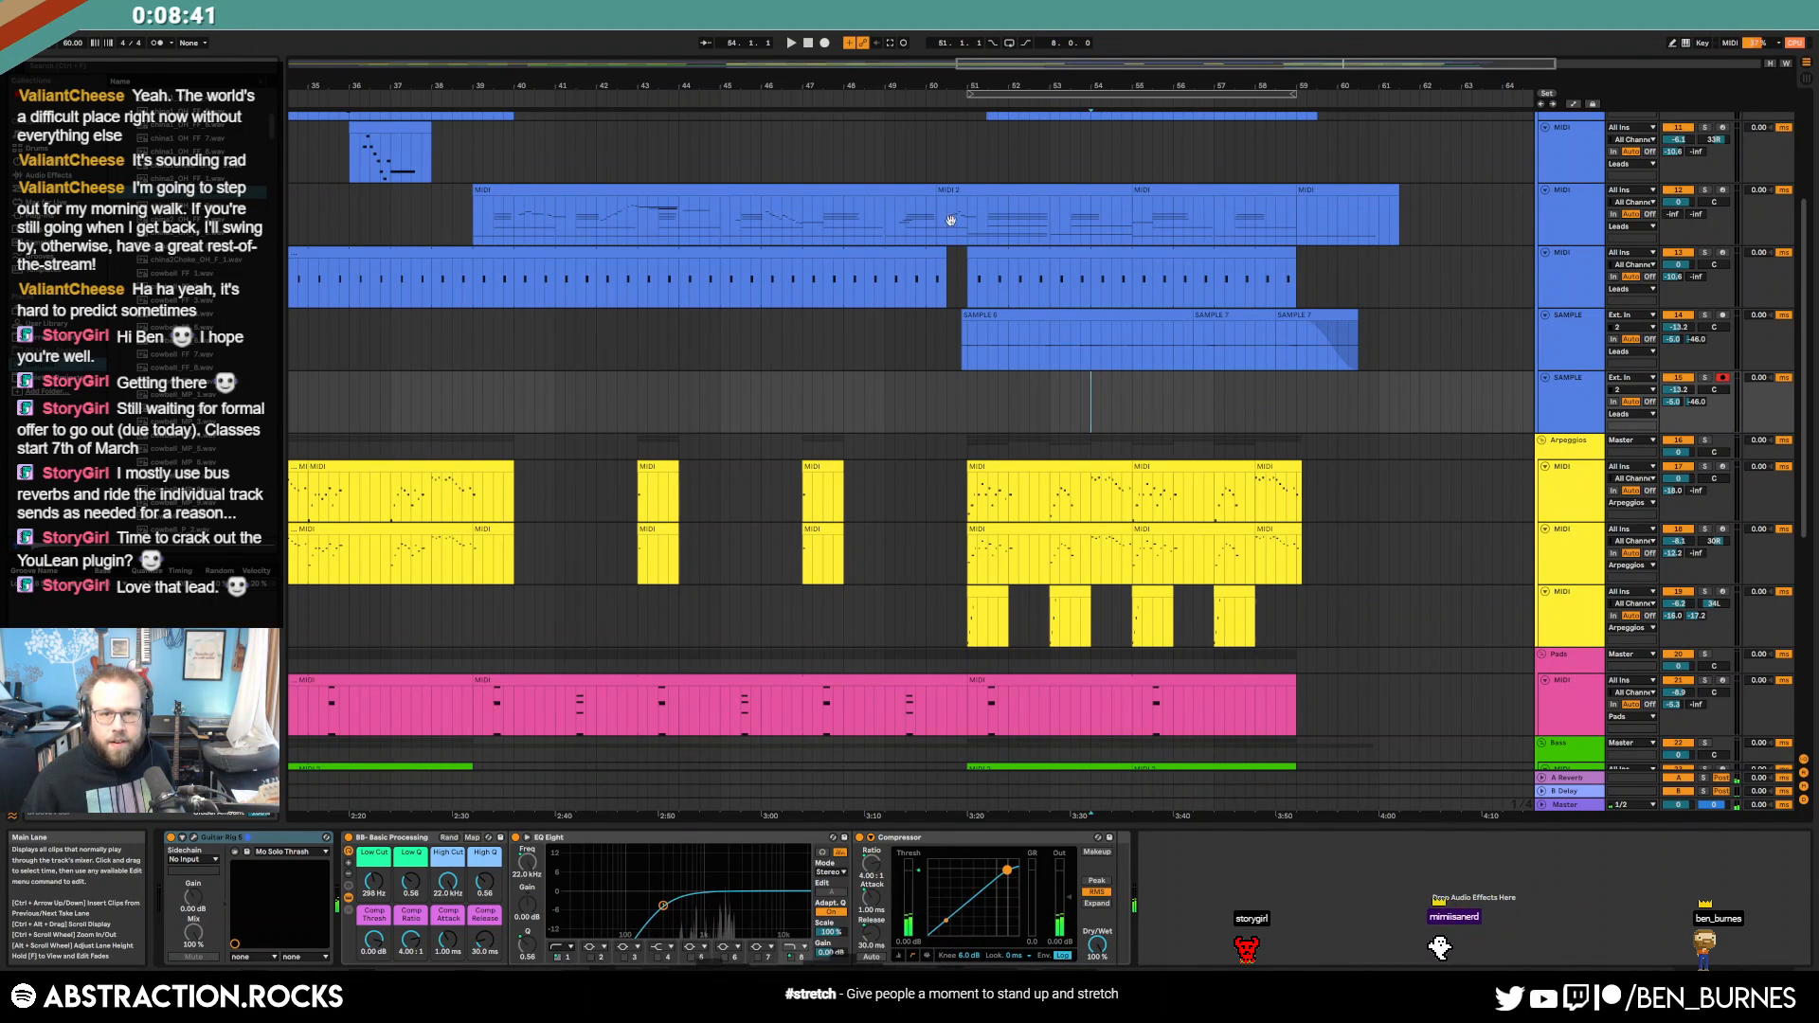
{"action": "left_click", "coordinate": [790, 43]}
{"action": "left_click", "coordinate": [825, 42]}
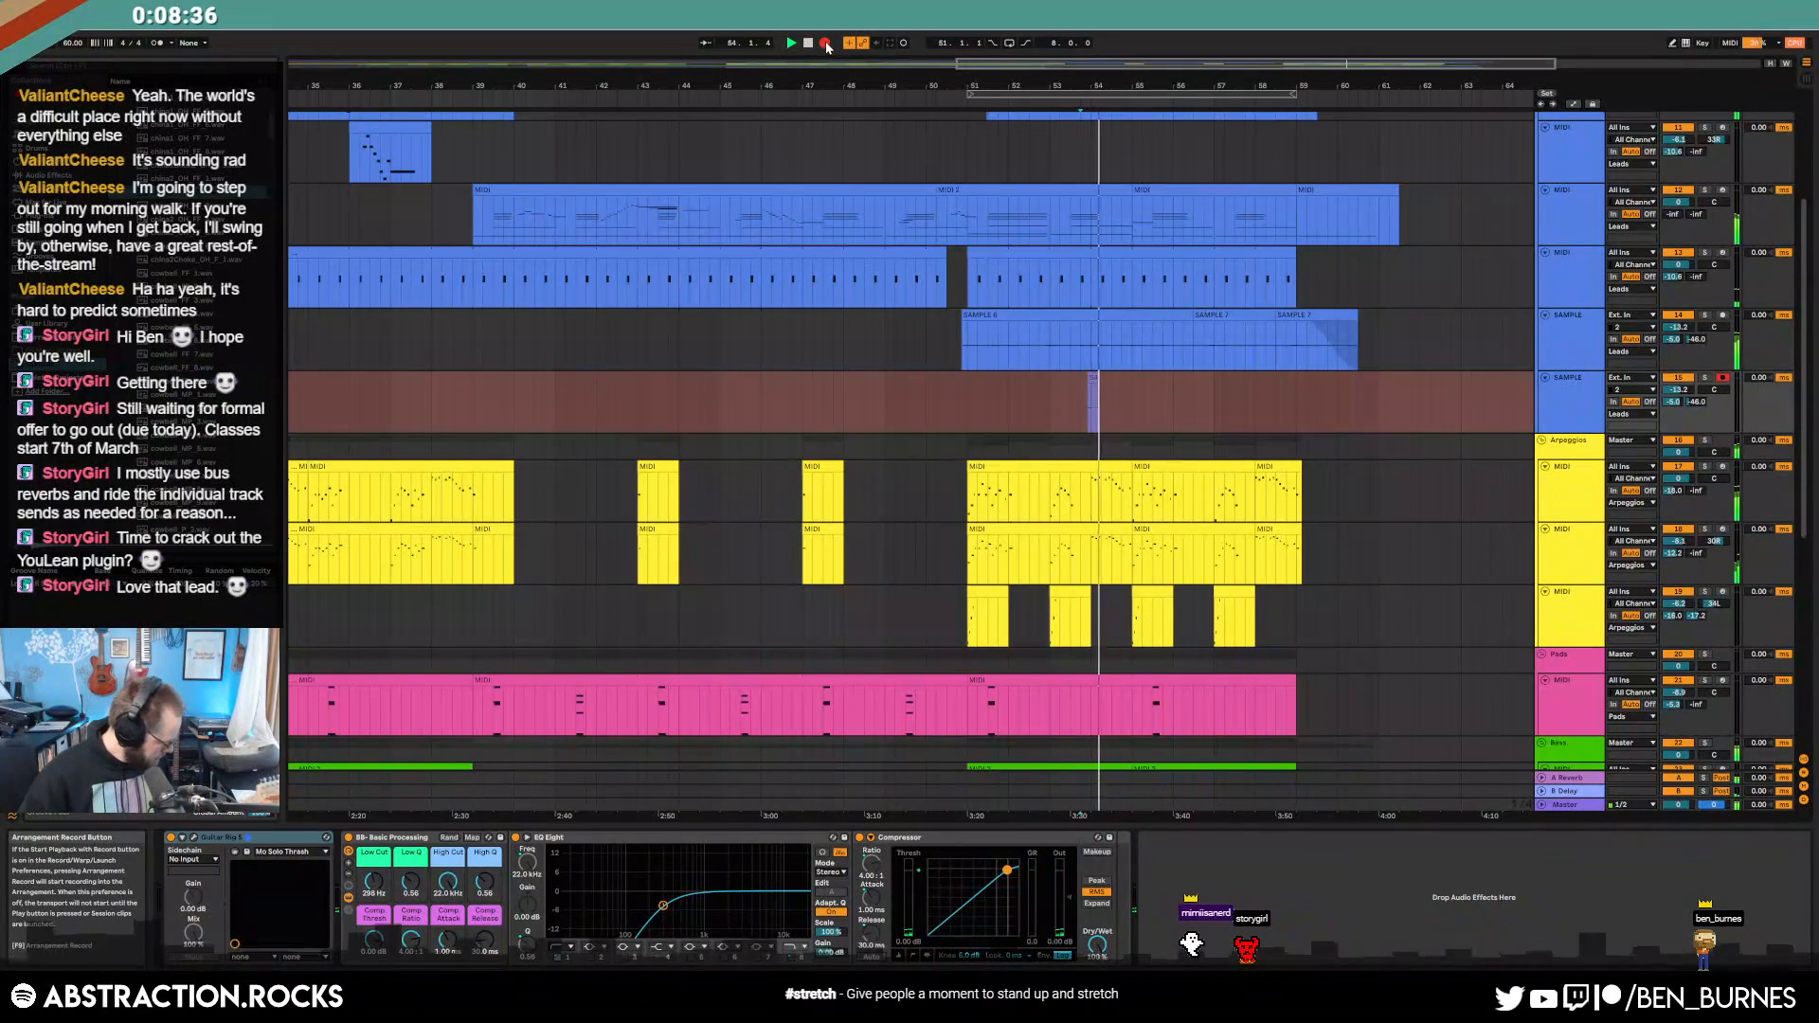
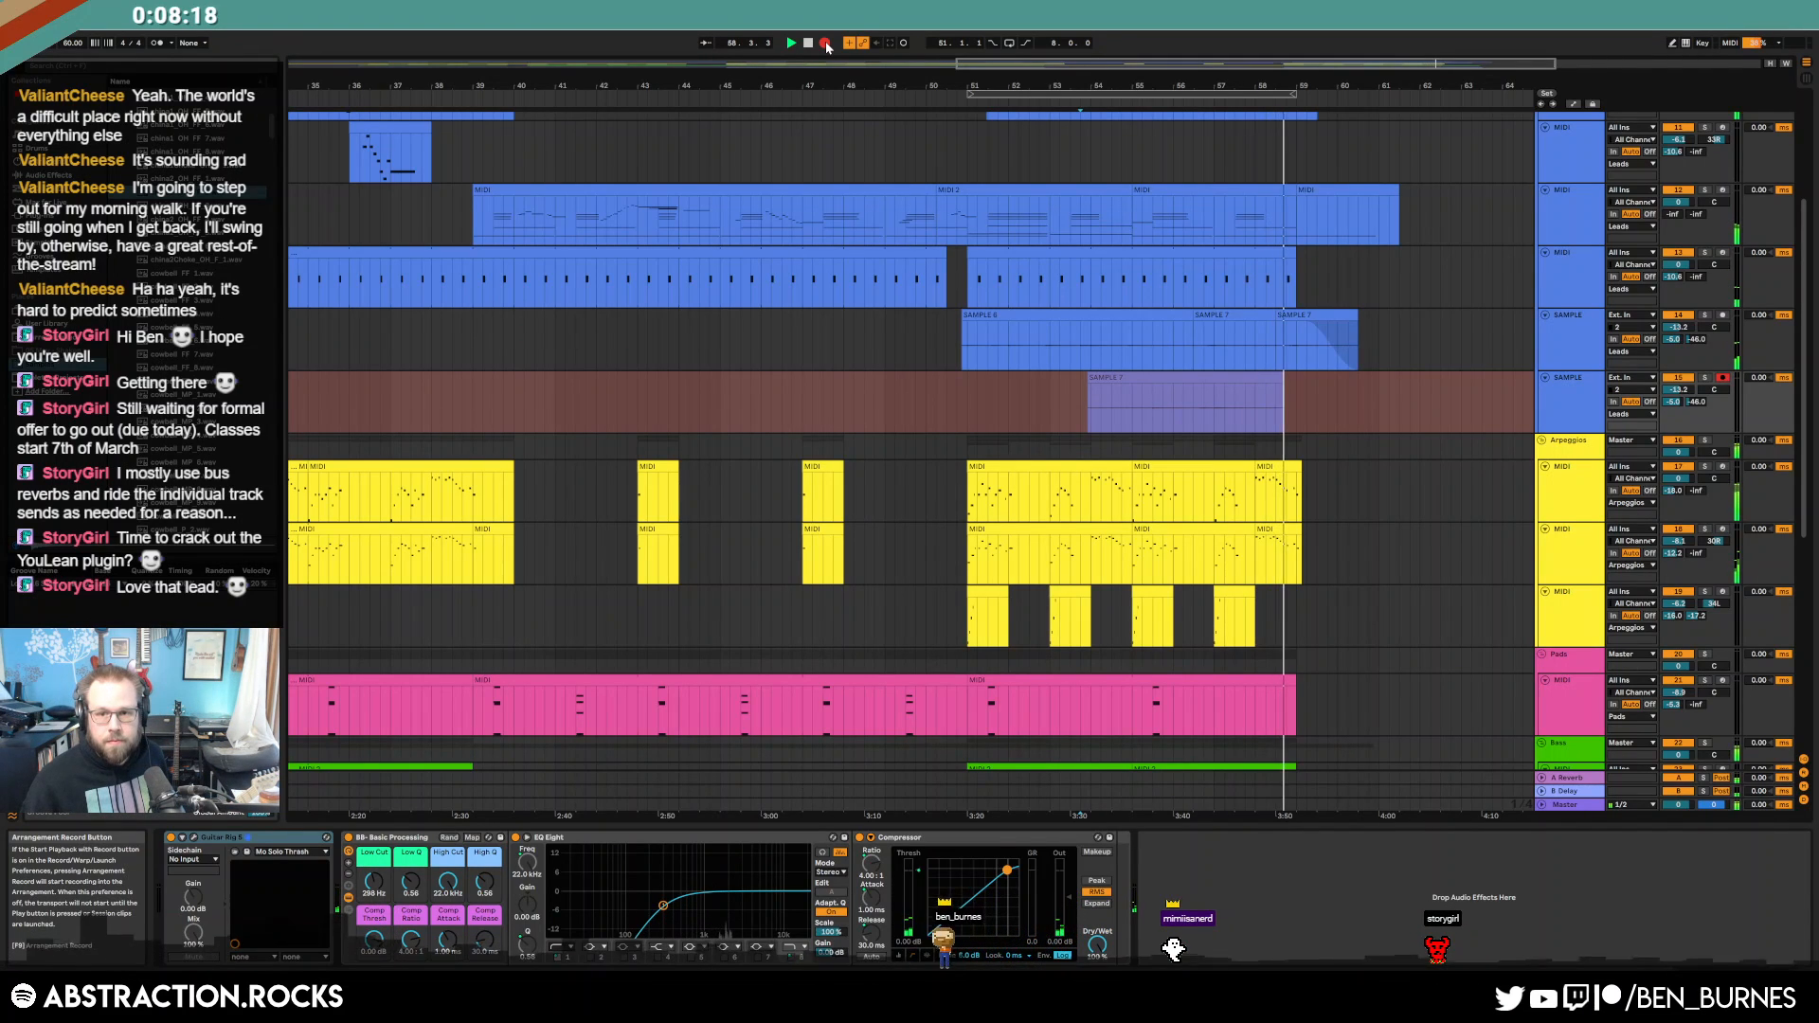
Finish recording on the duplicate SAMPLE track, pan that track to 27R and turn off MIDI arrangement overdub during playback.
{"action": "left_click", "coordinate": [826, 45]}
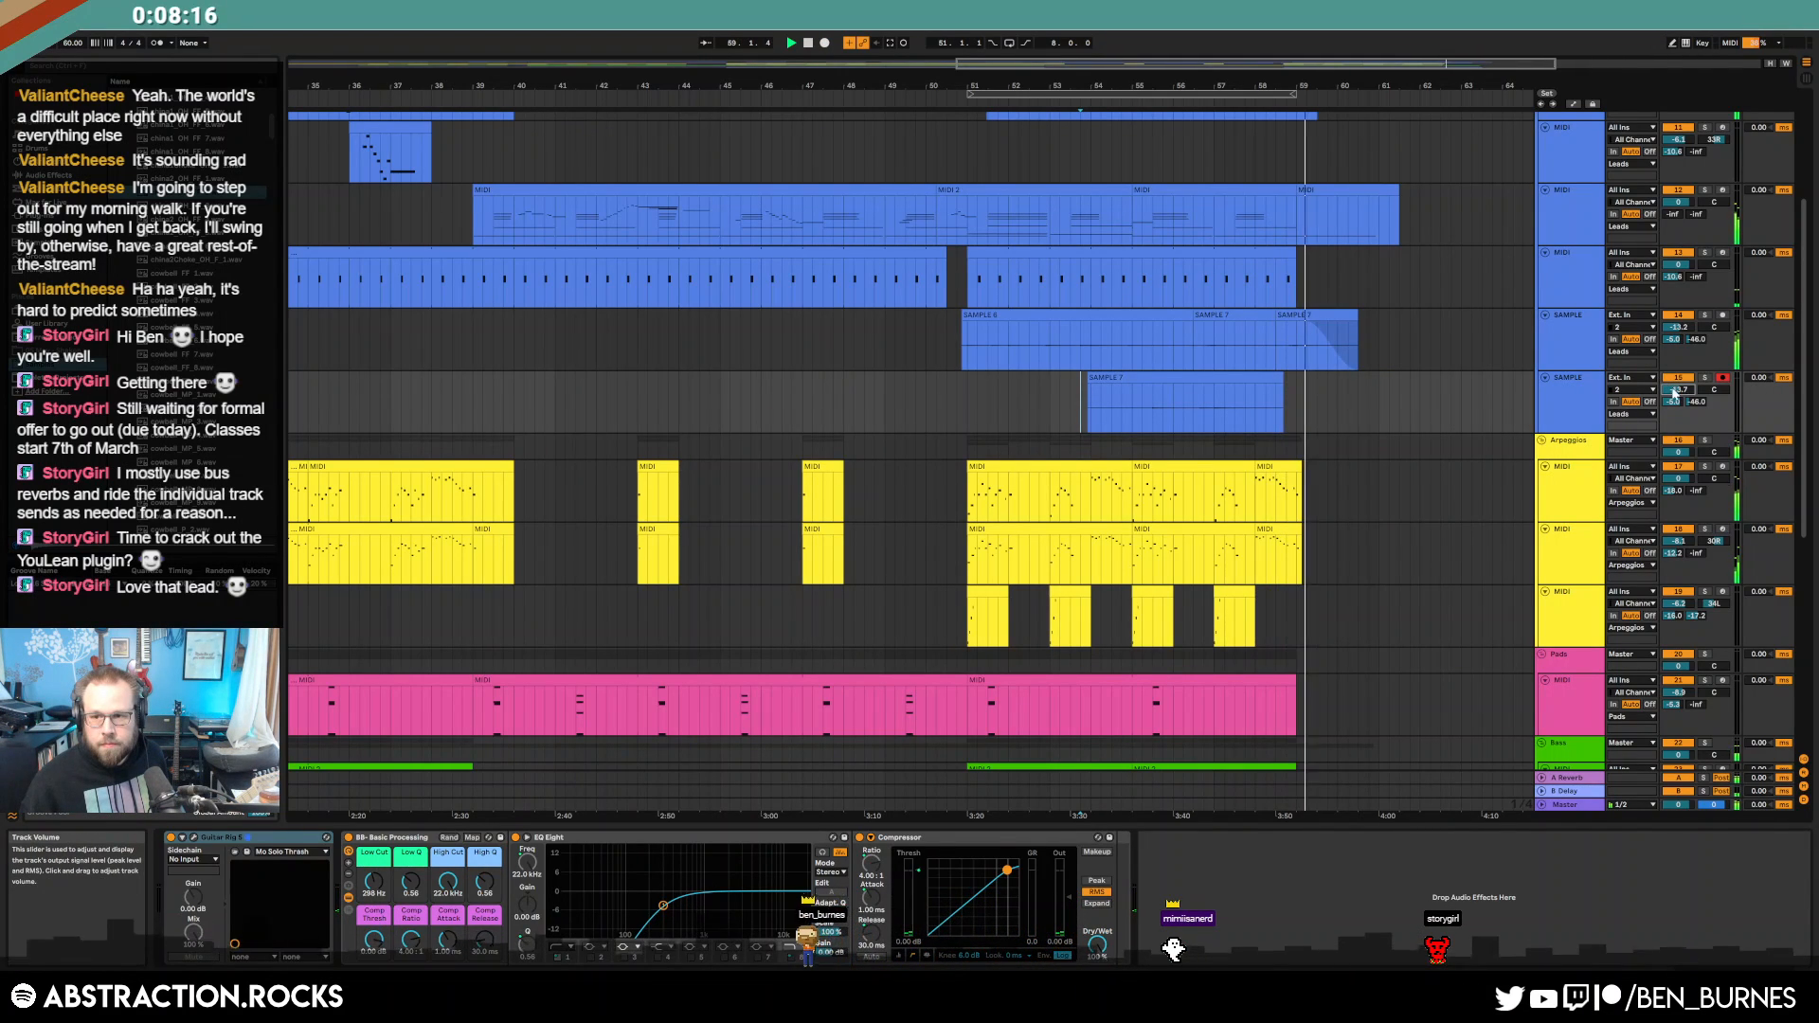
{"action": "left_click", "coordinate": [1110, 96]}
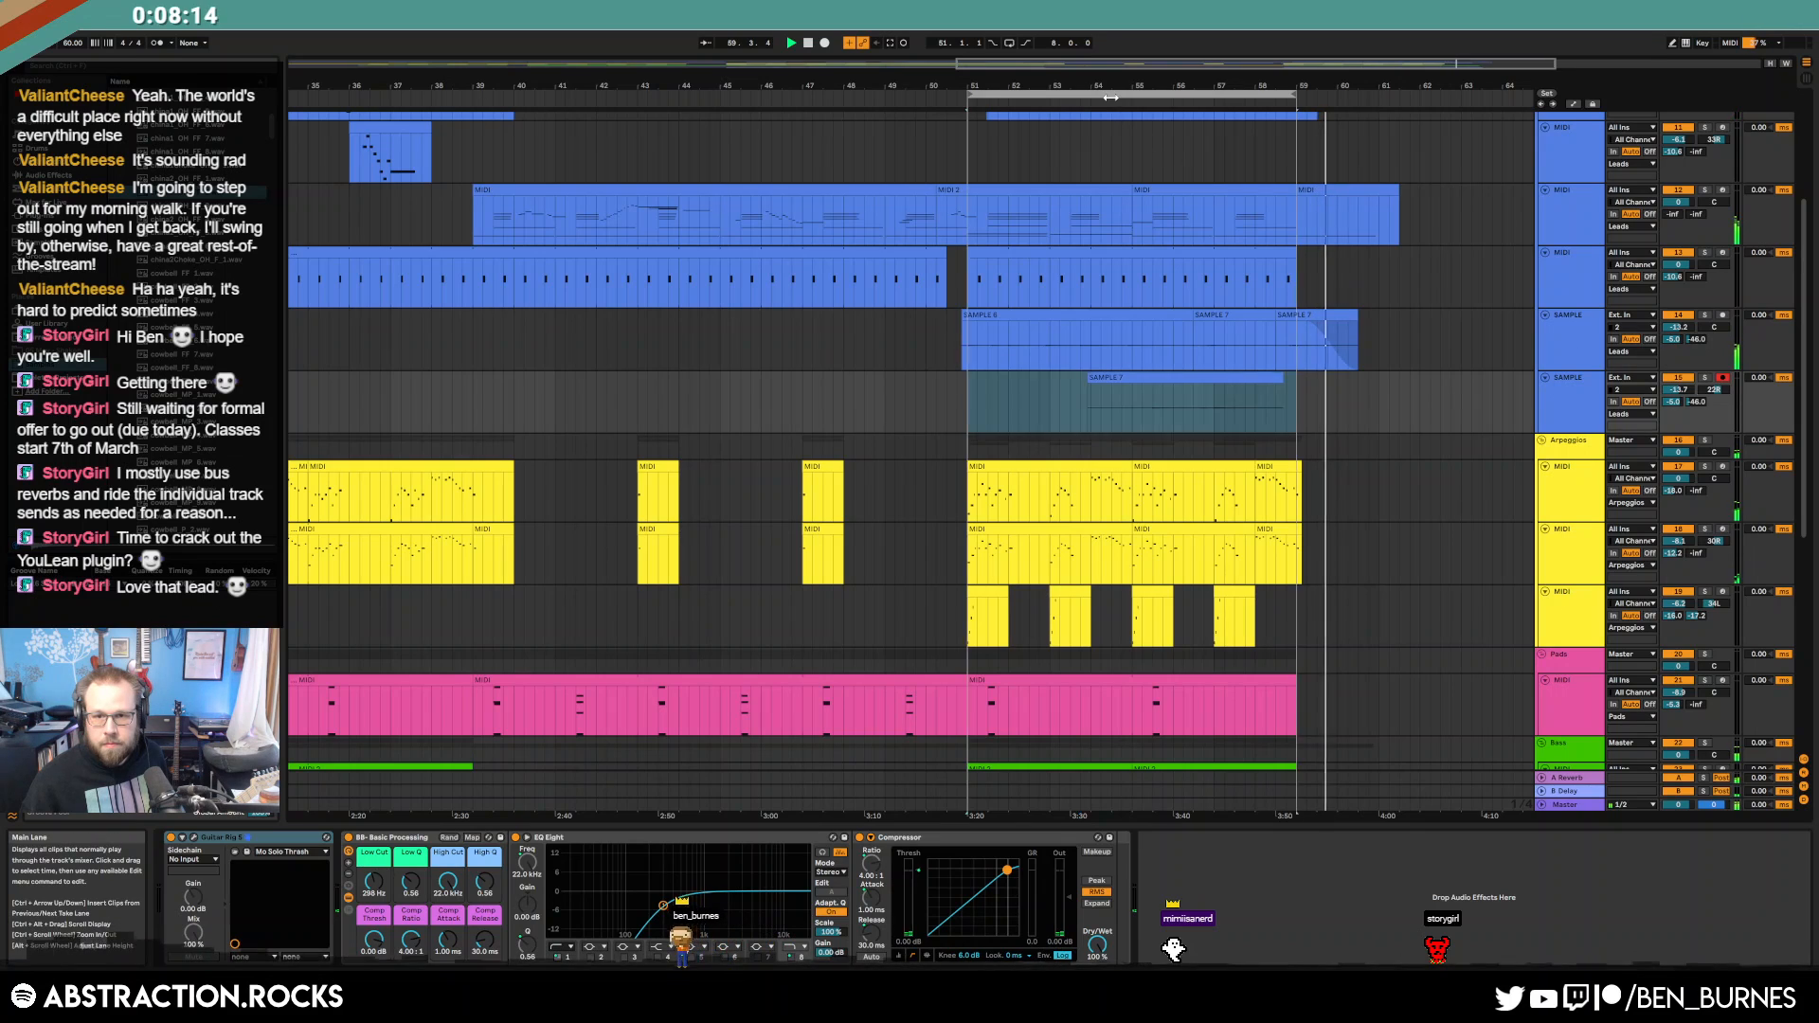
{"action": "left_click", "coordinate": [1125, 106]}
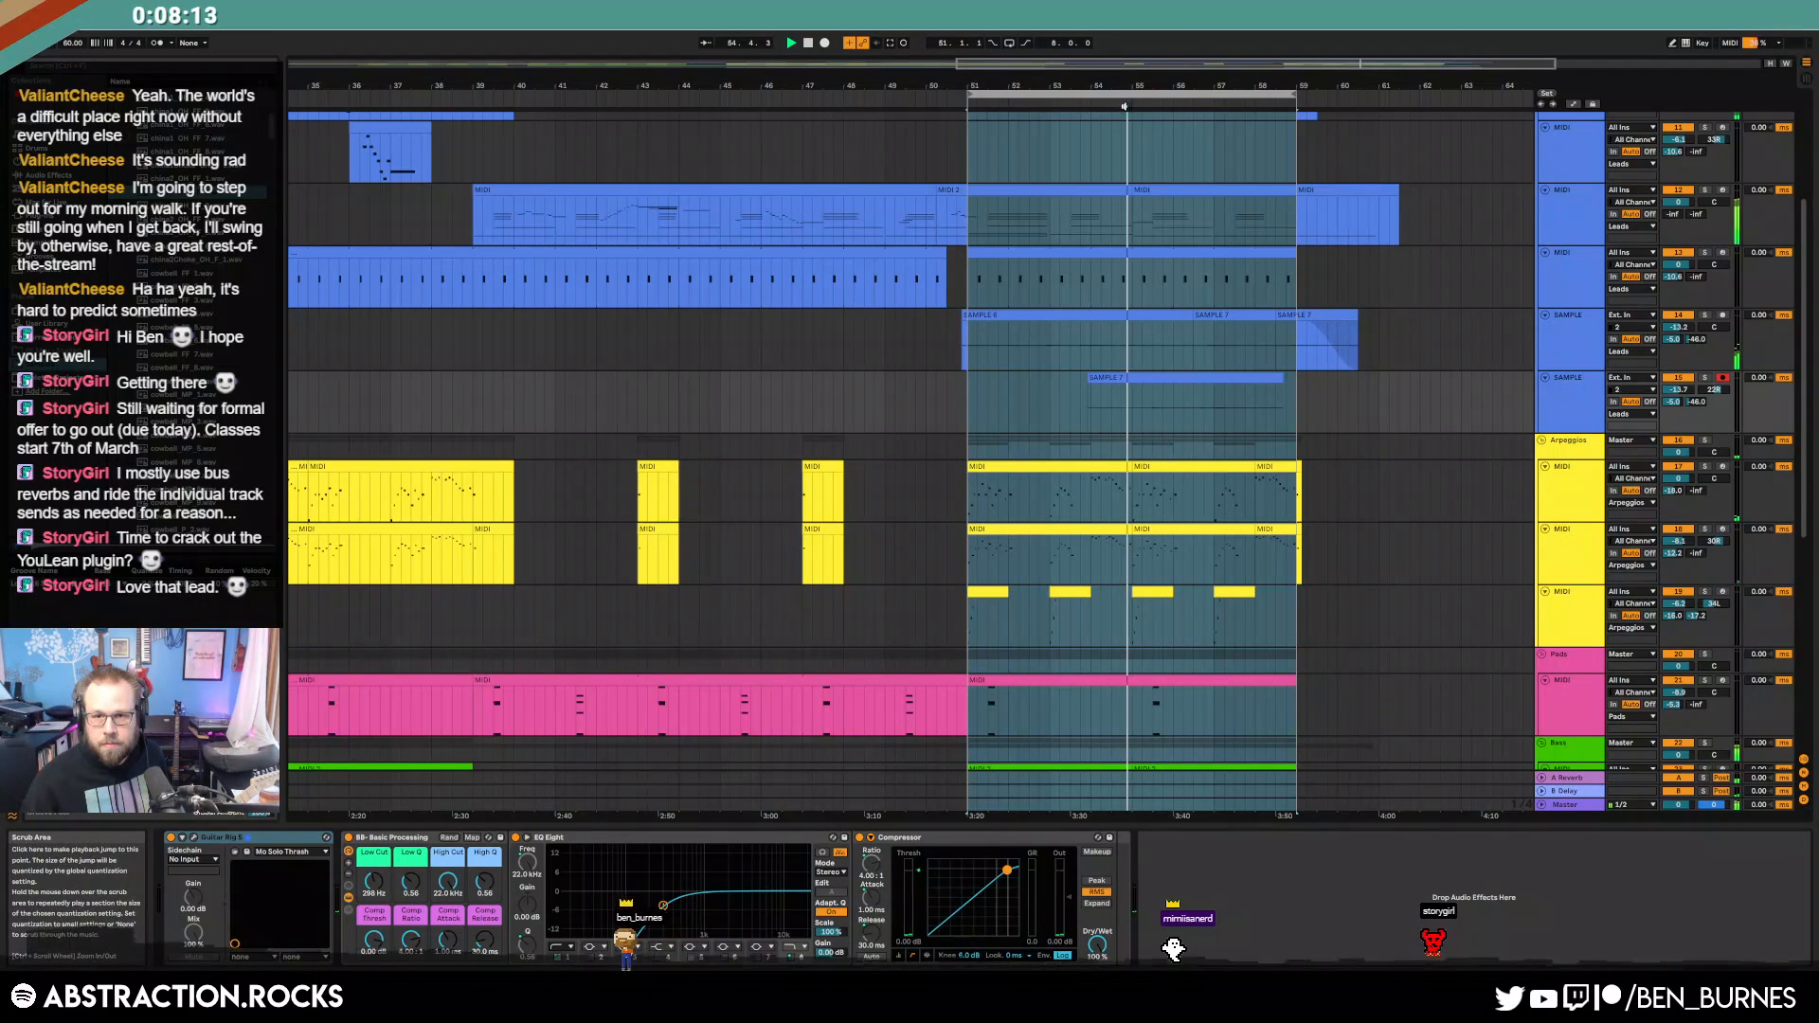
{"action": "left_click", "coordinate": [849, 44]}
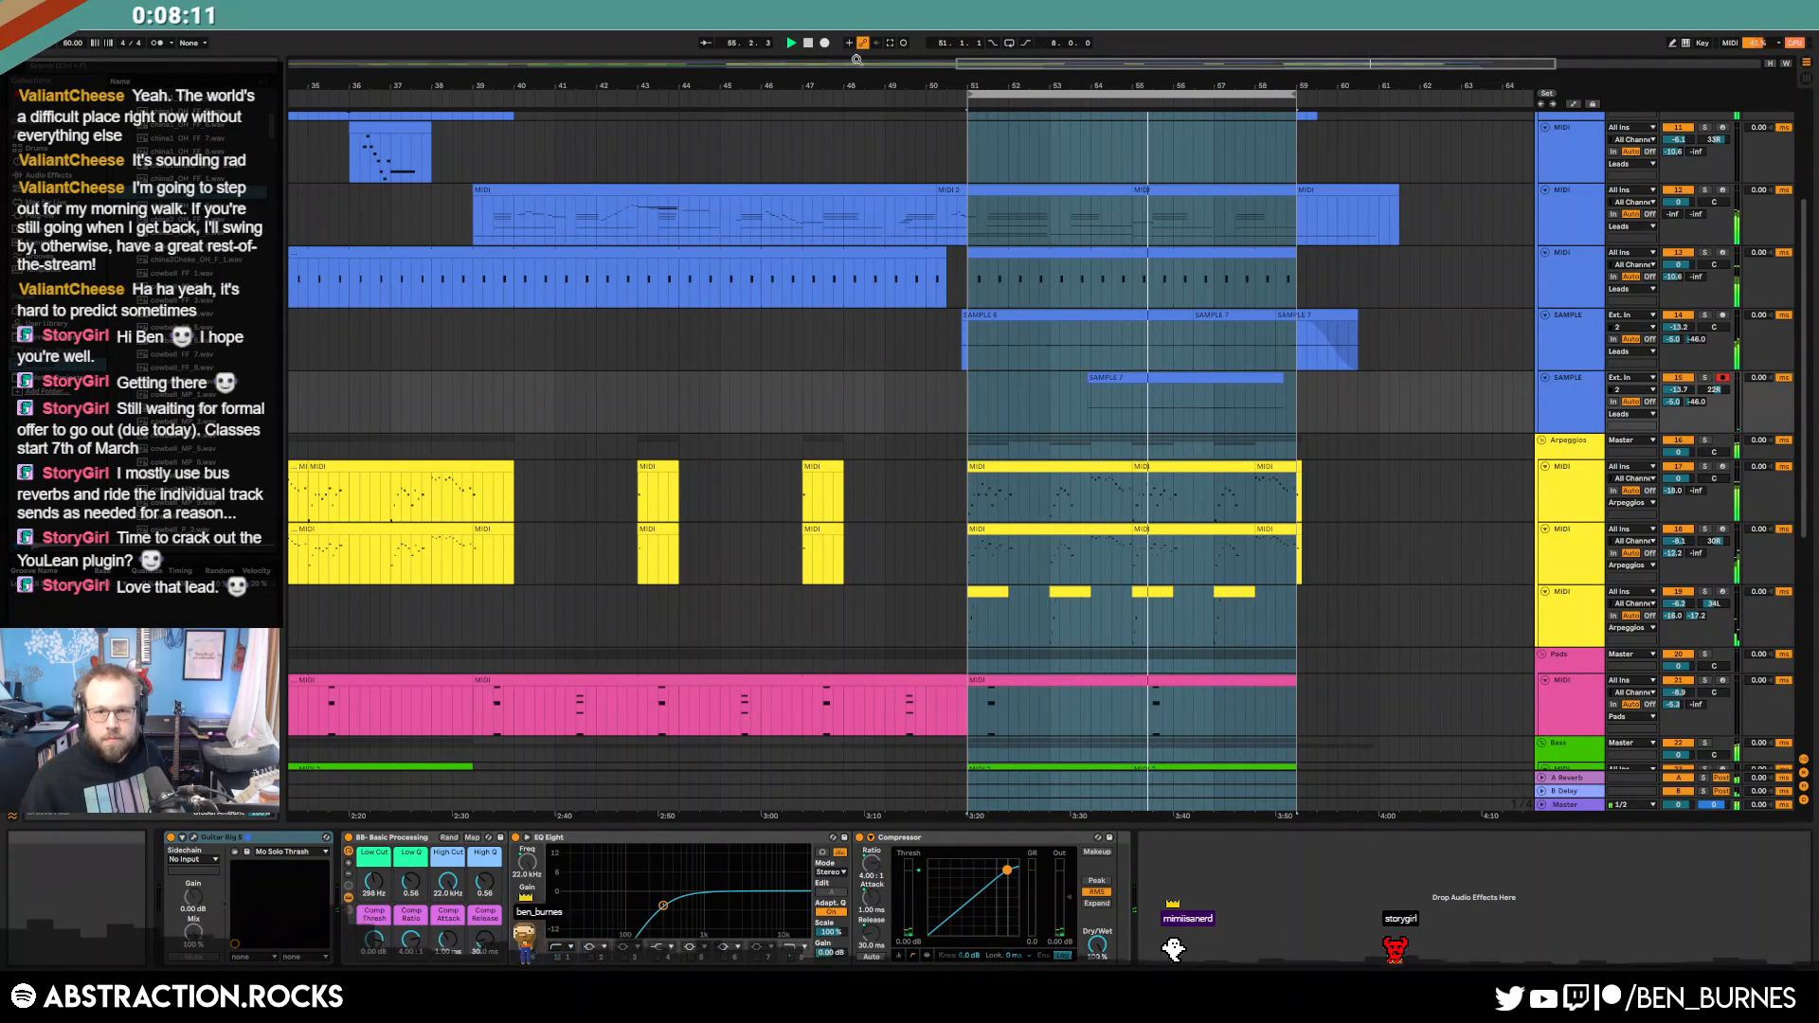
{"action": "left_click", "coordinate": [980, 408]}
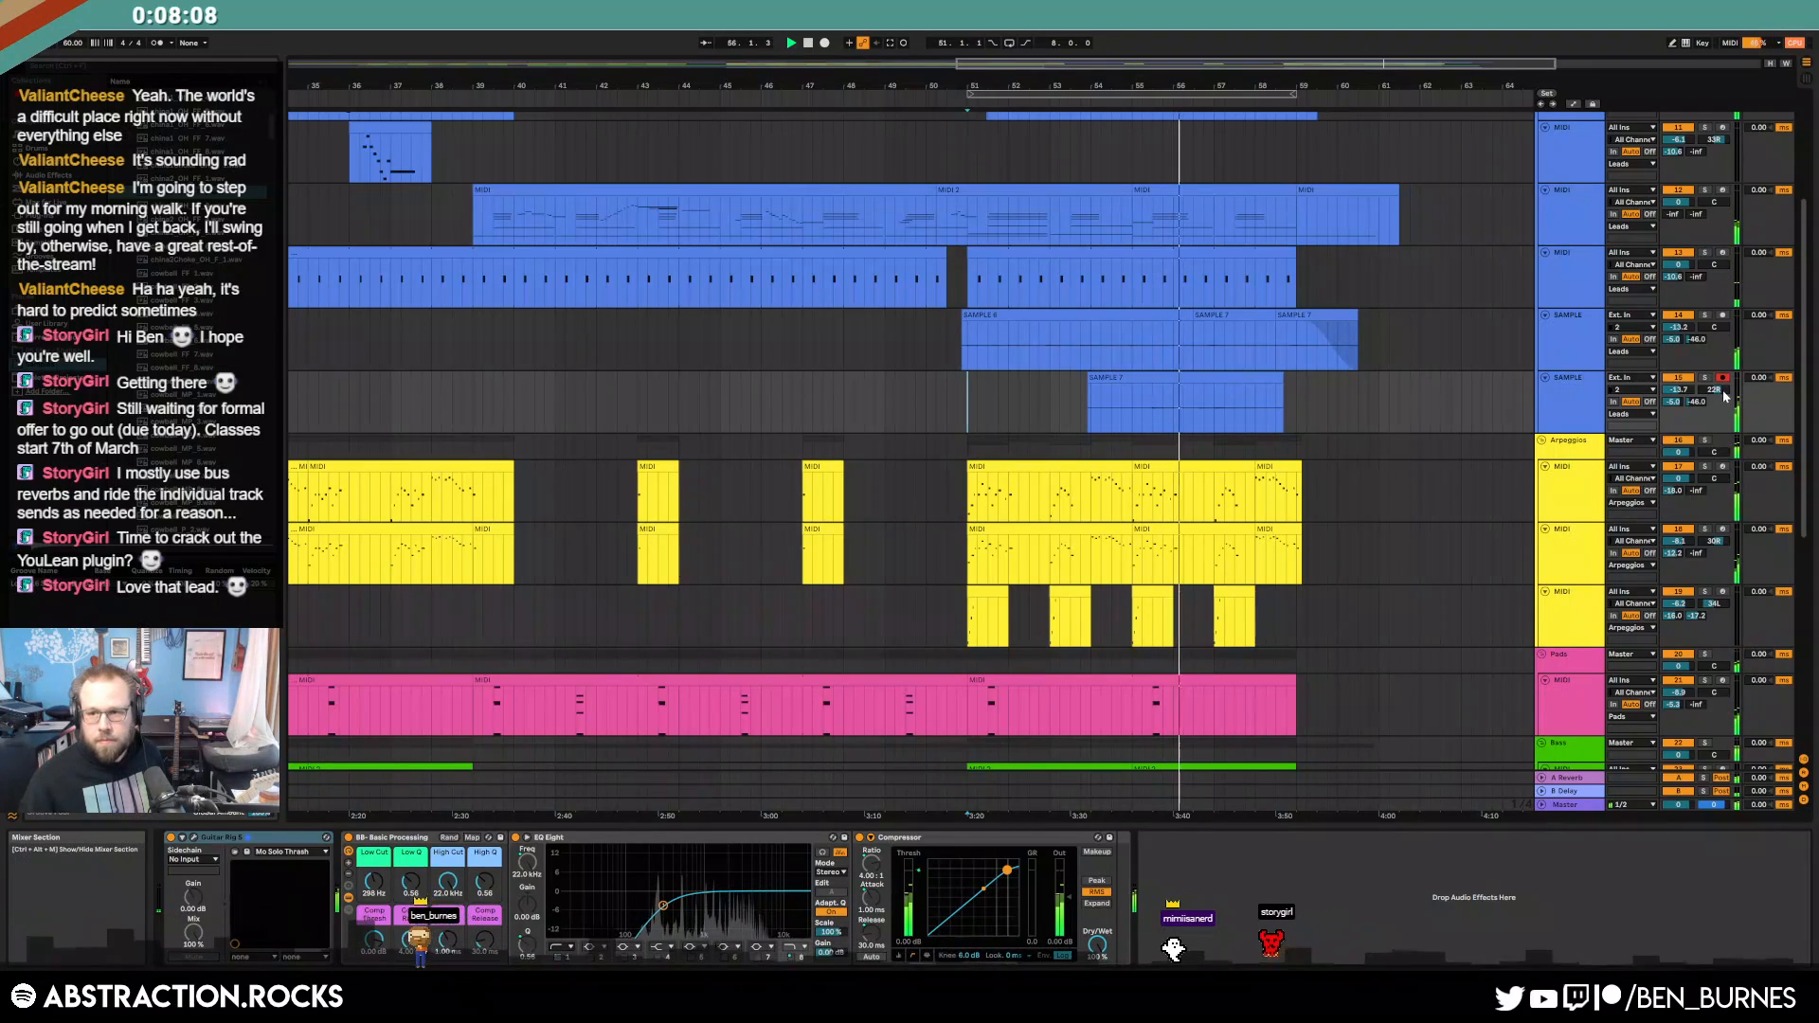
Select the first lead's reprise clip and bring up that track's device chain while listening to the ending.
{"action": "scroll", "coordinate": [1389, 291], "scroll_direction": "up", "scroll_amount": 3}
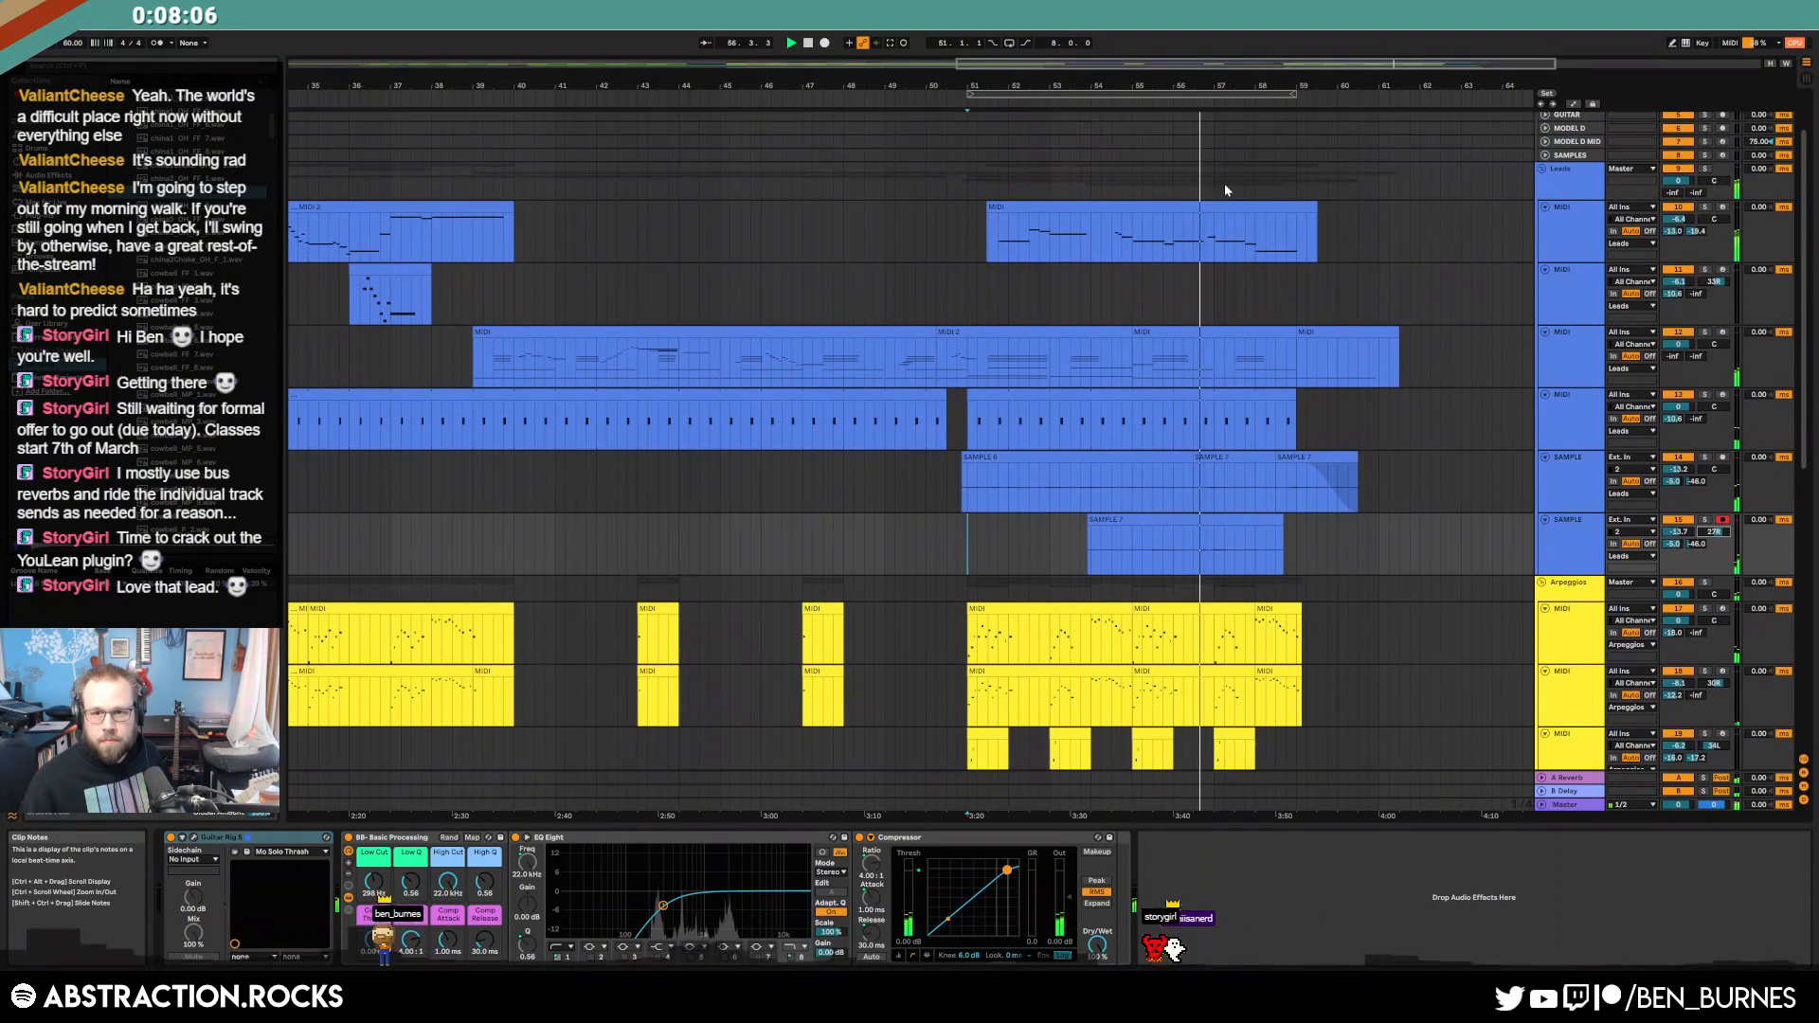
{"action": "left_click", "coordinate": [1238, 206]}
{"action": "left_click", "coordinate": [1561, 227]}
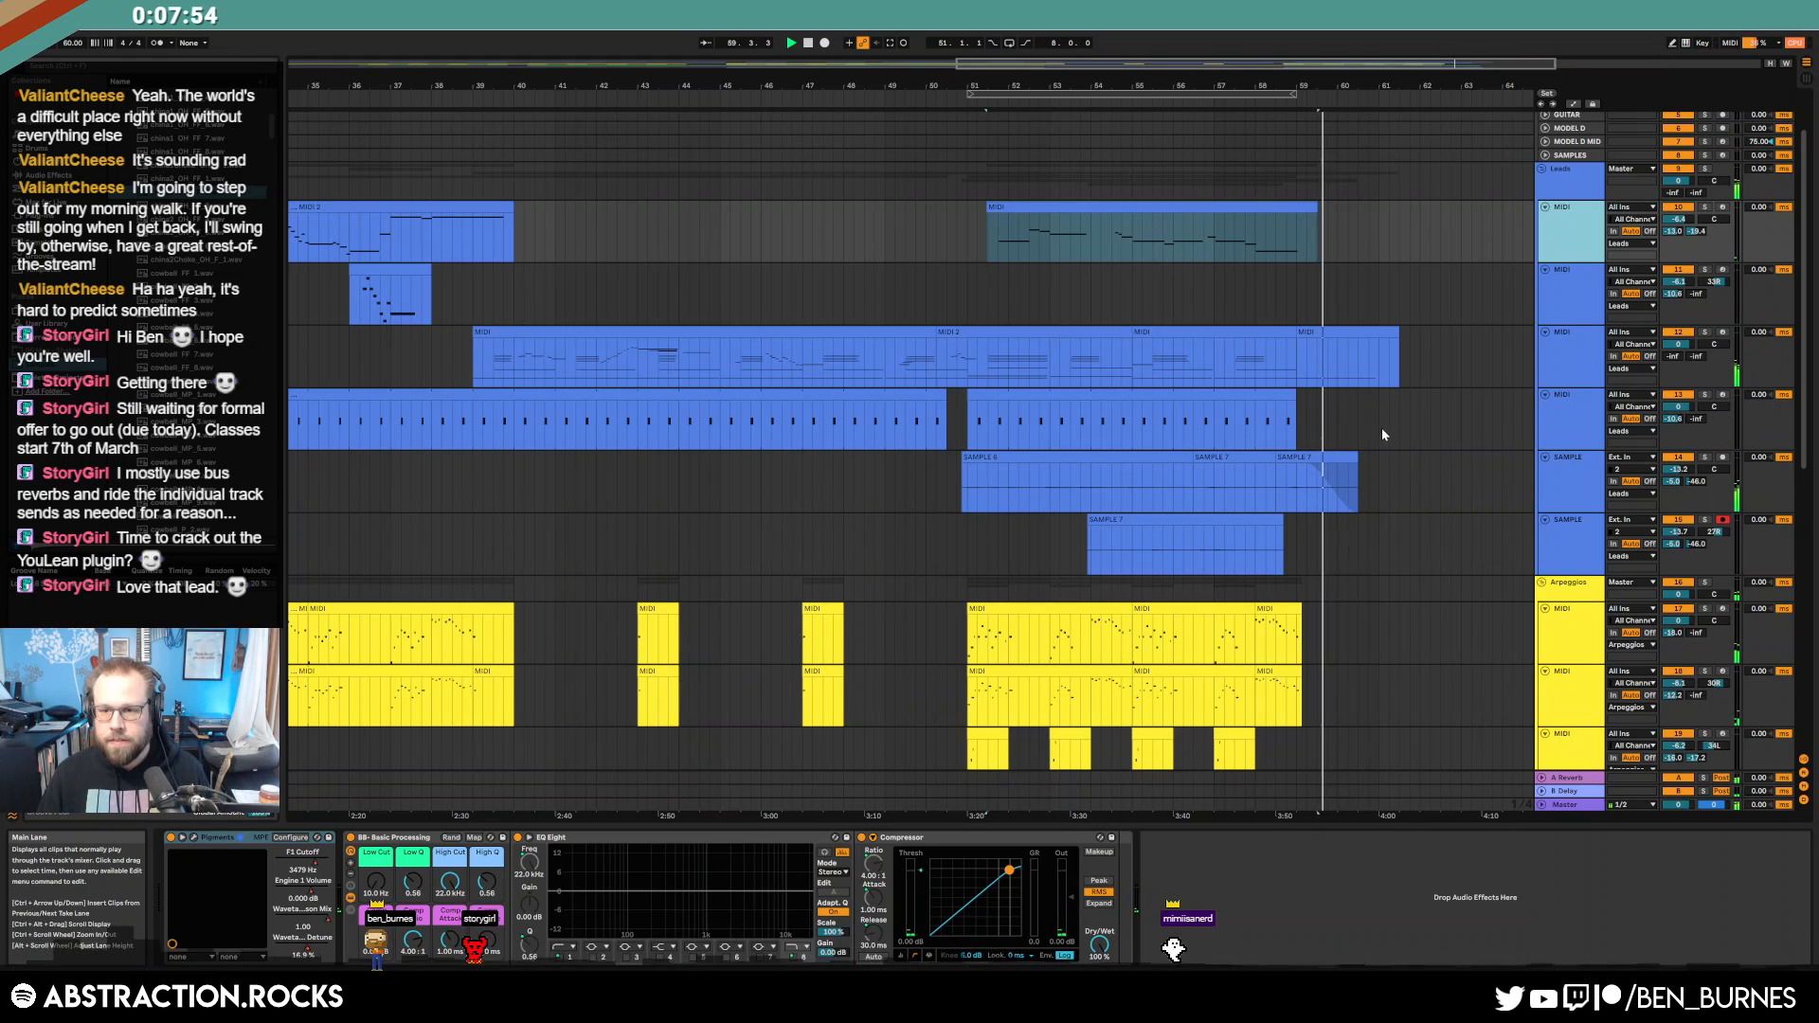
Record an ending take on the duplicate SAMPLE track from about bar 58.3.
{"action": "left_click", "coordinate": [1297, 549]}
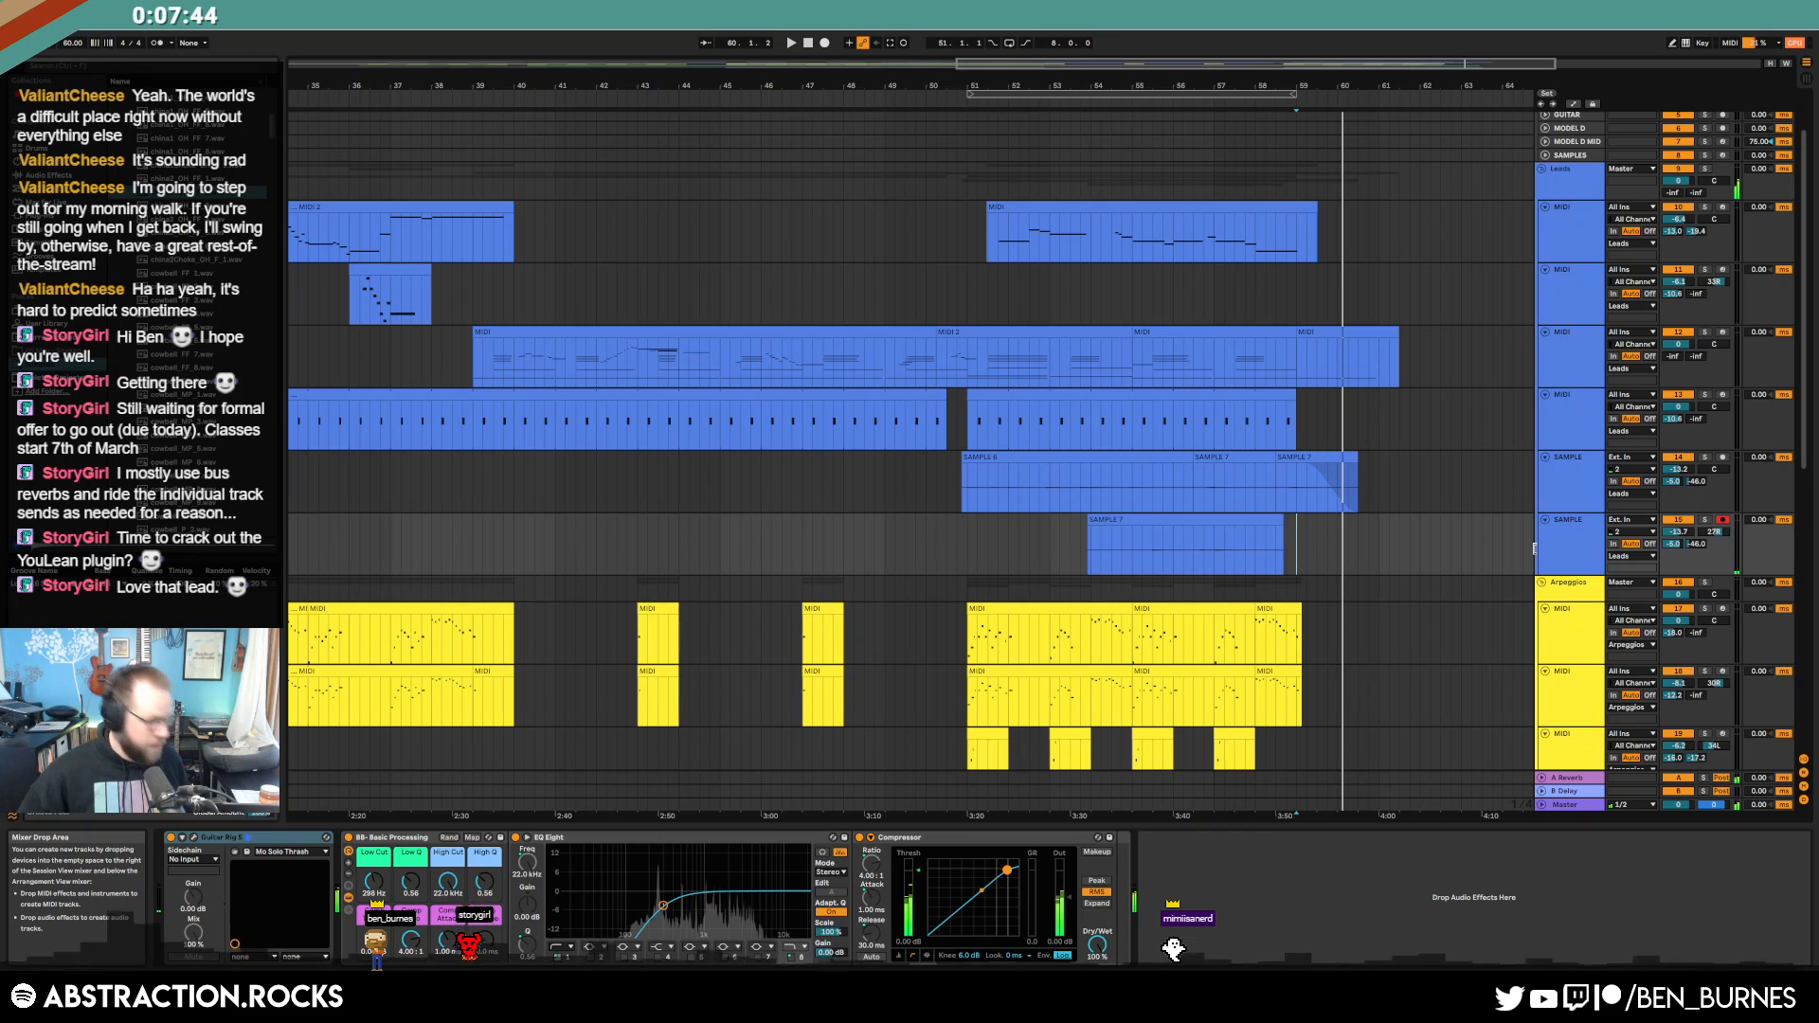
{"action": "left_click", "coordinate": [1277, 537]}
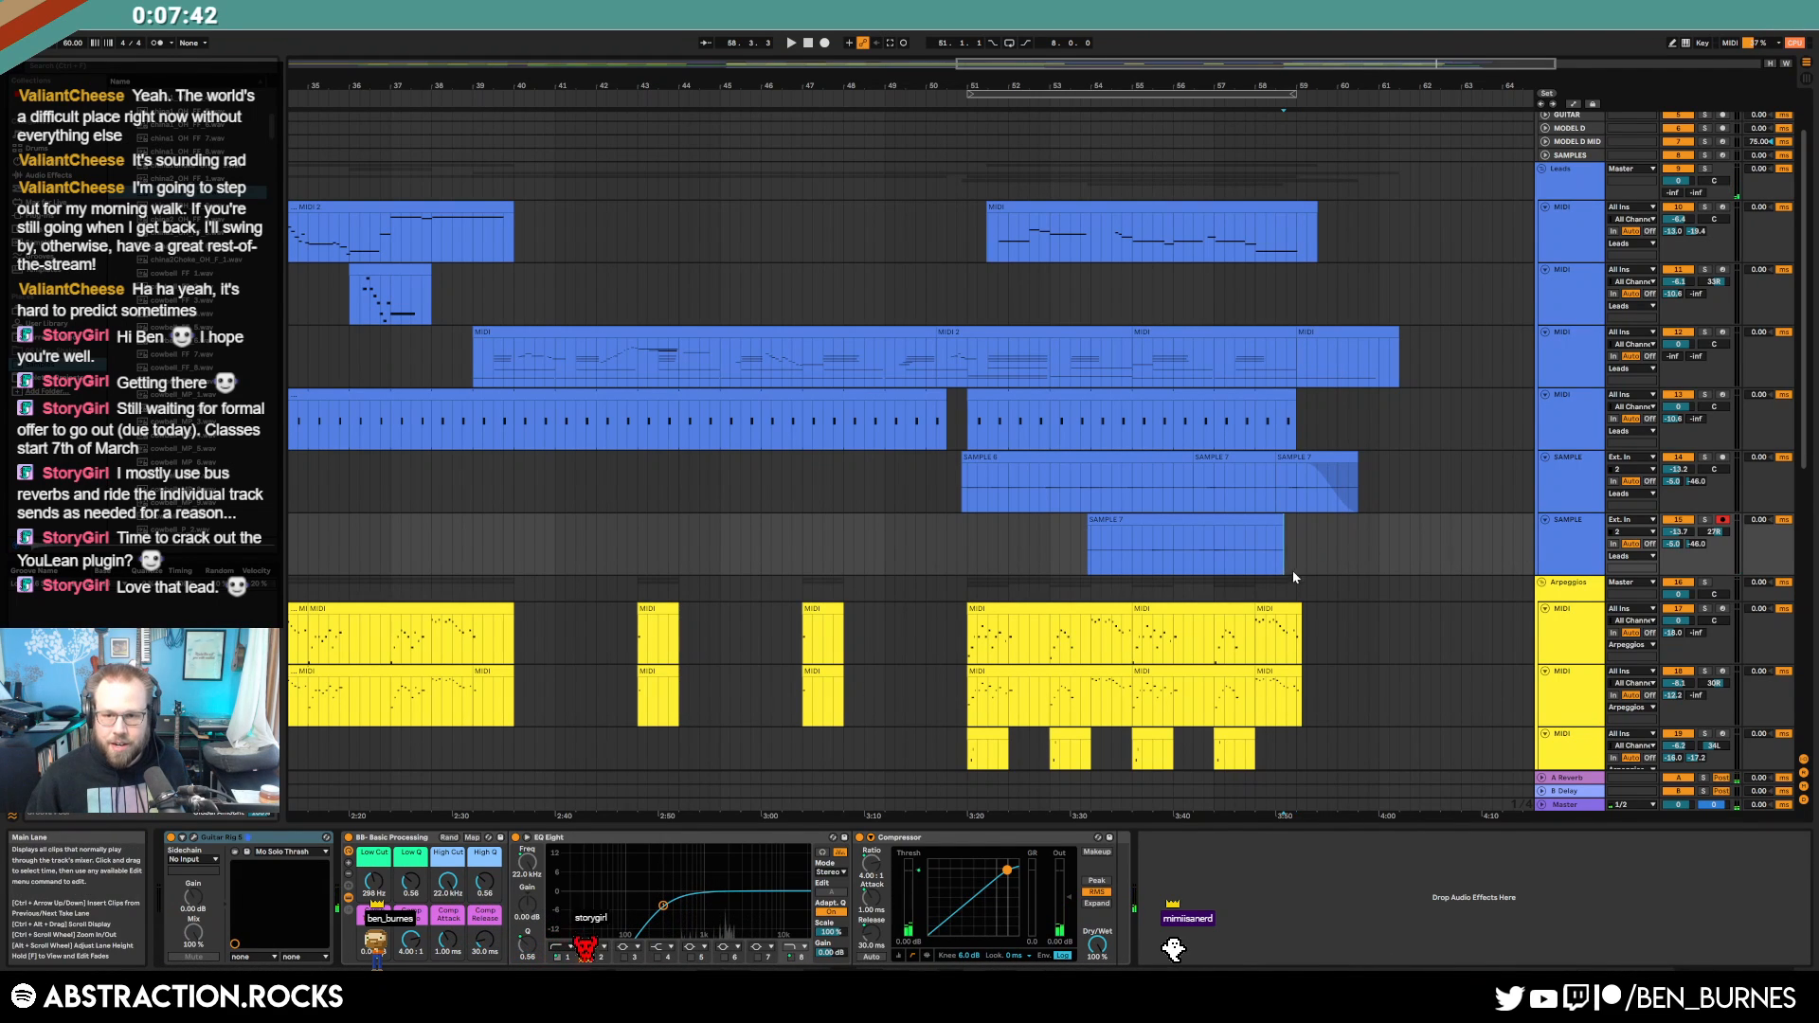
{"action": "key", "text": "F9"}
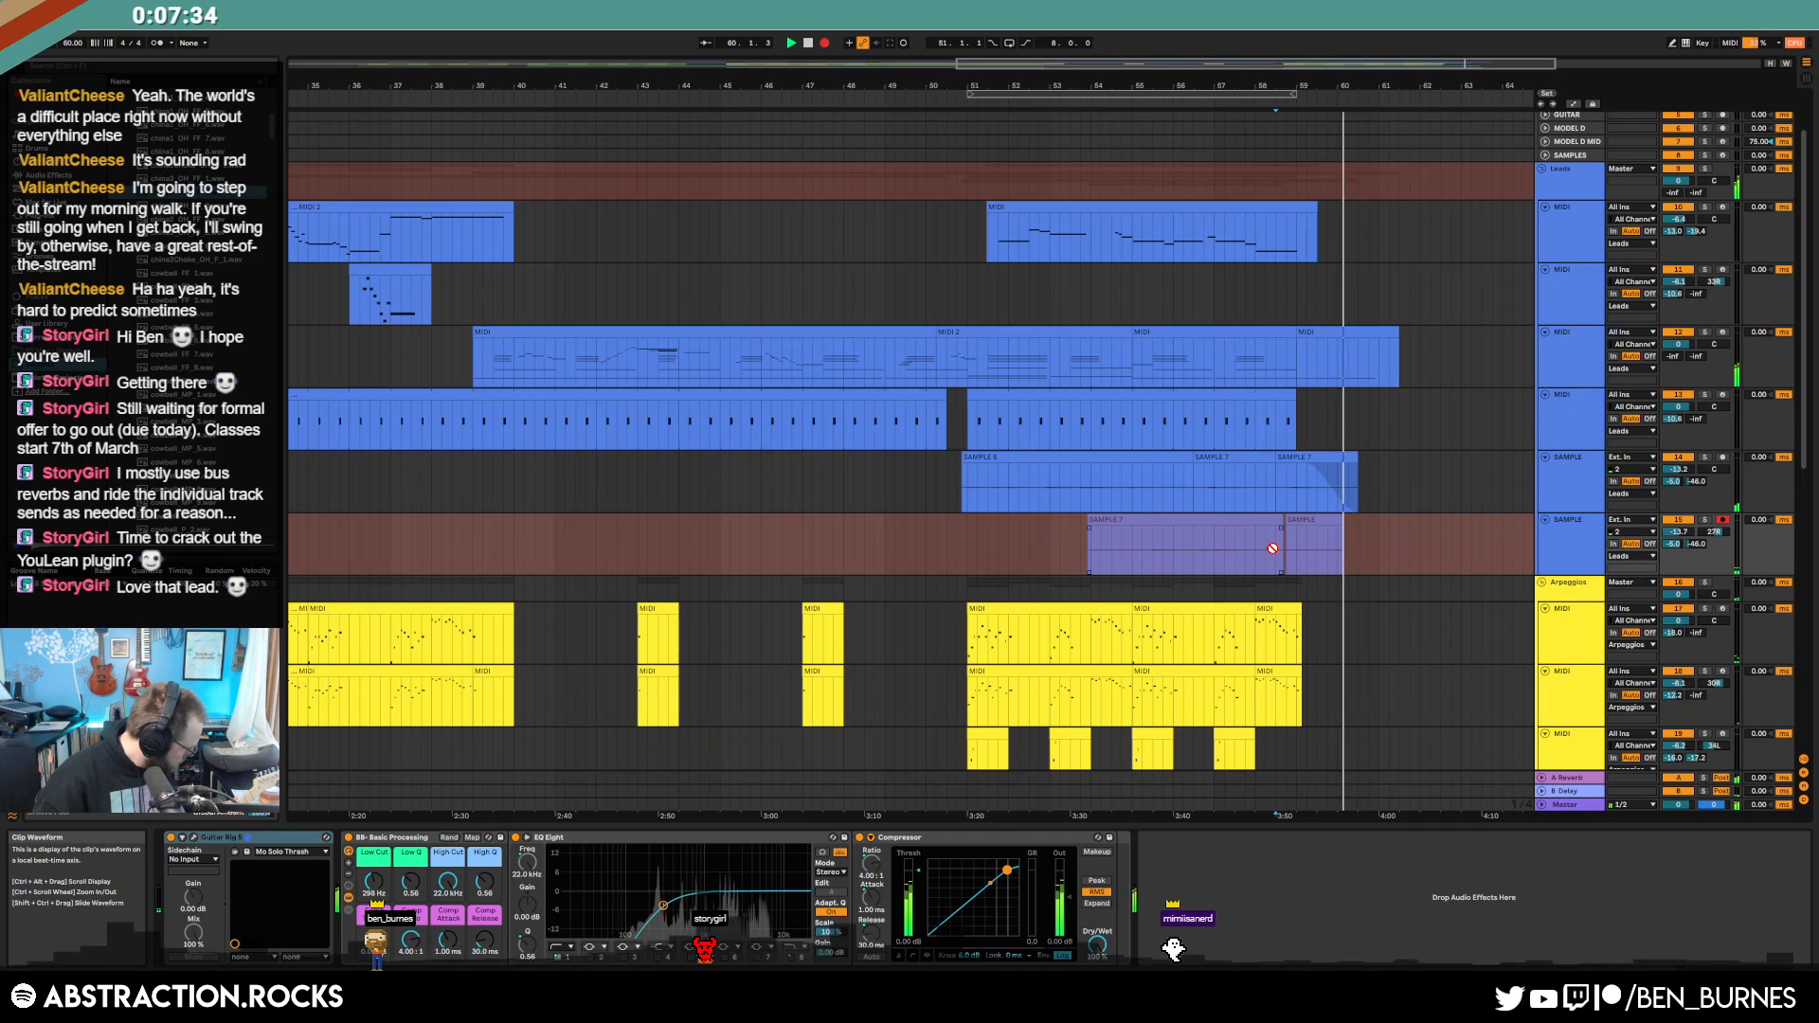
{"action": "key", "text": "space"}
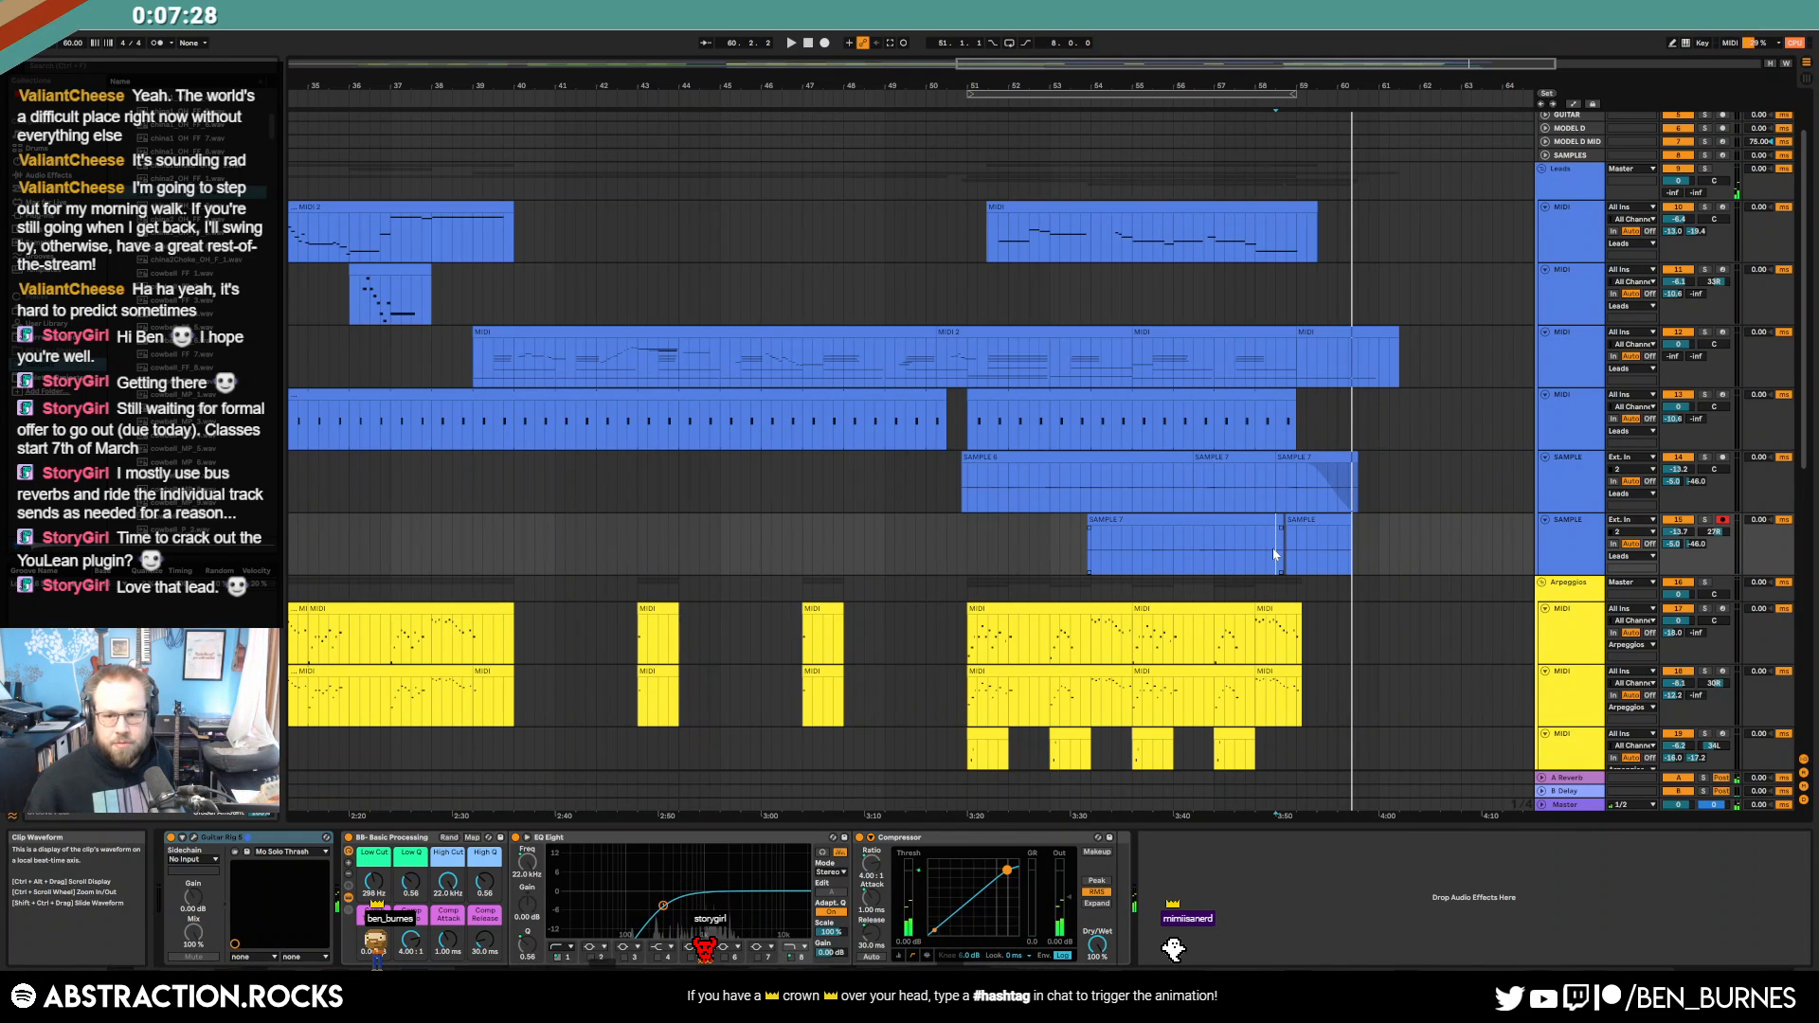
Record a new ending take on the duplicate SAMPLE track from about bar 58, then trim its end to bar 61.2 with a fade-out.
{"action": "left_click", "coordinate": [1271, 542]}
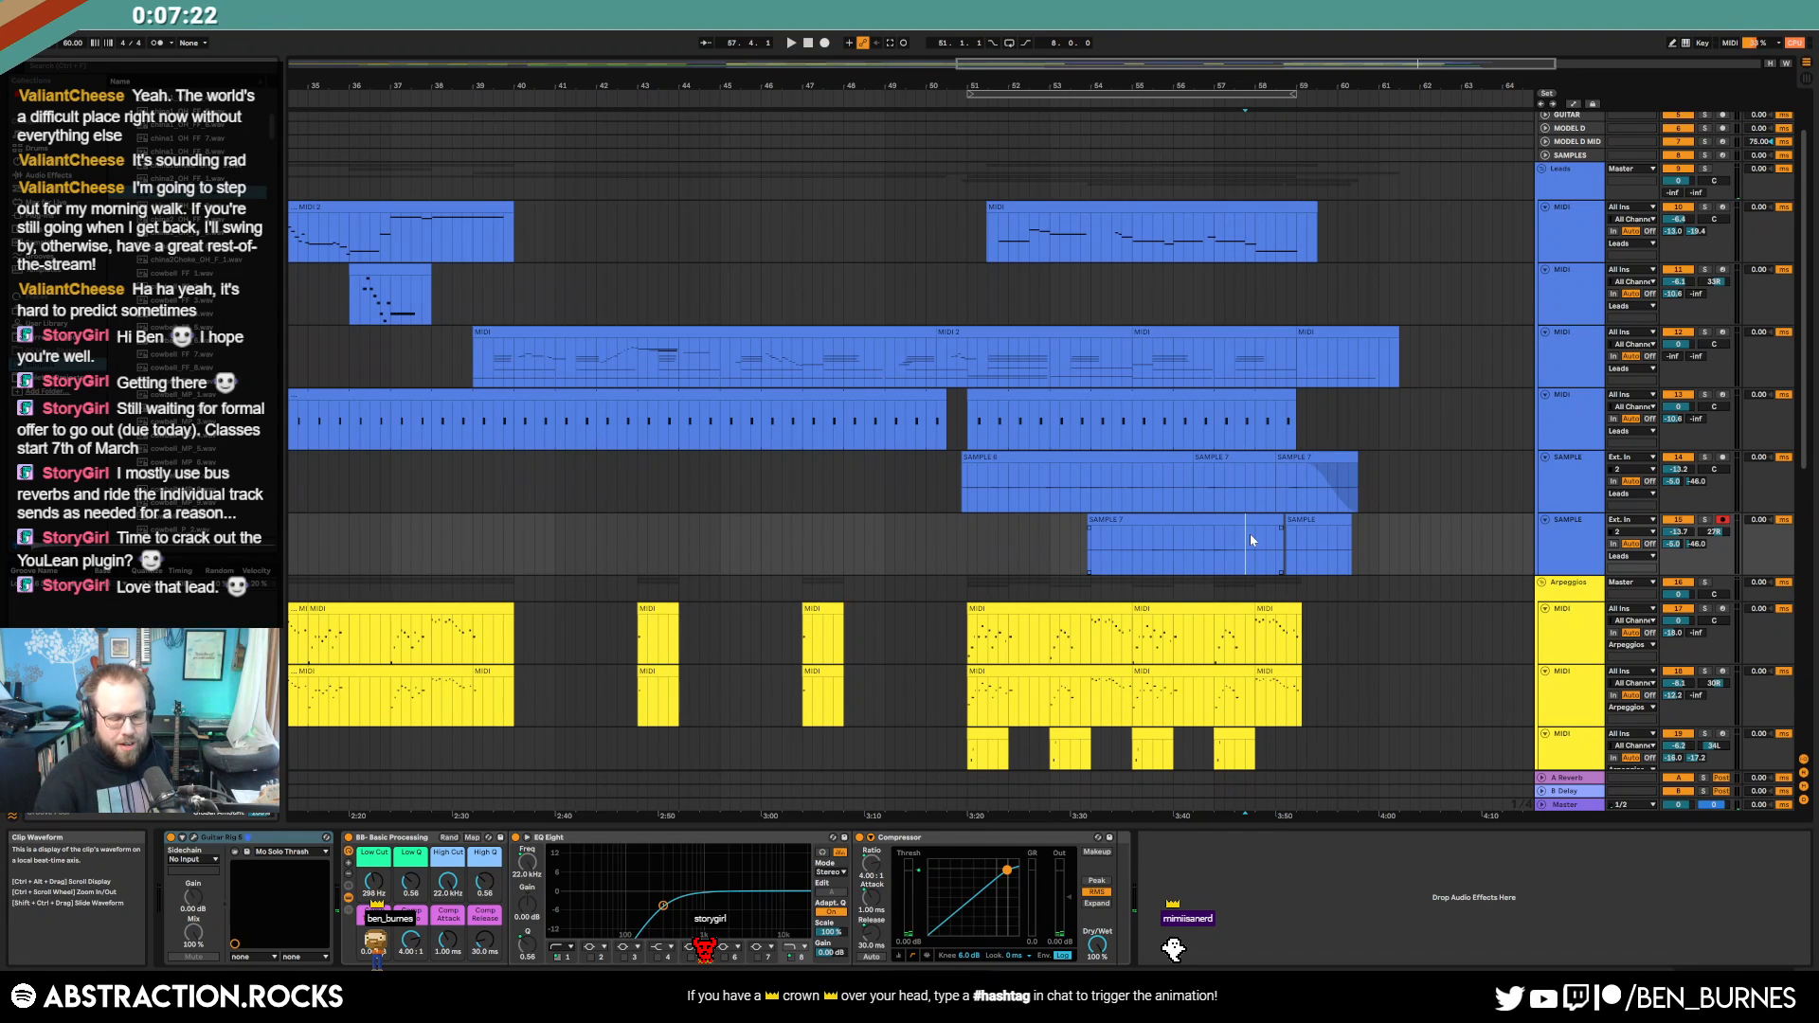
{"action": "key", "text": "space"}
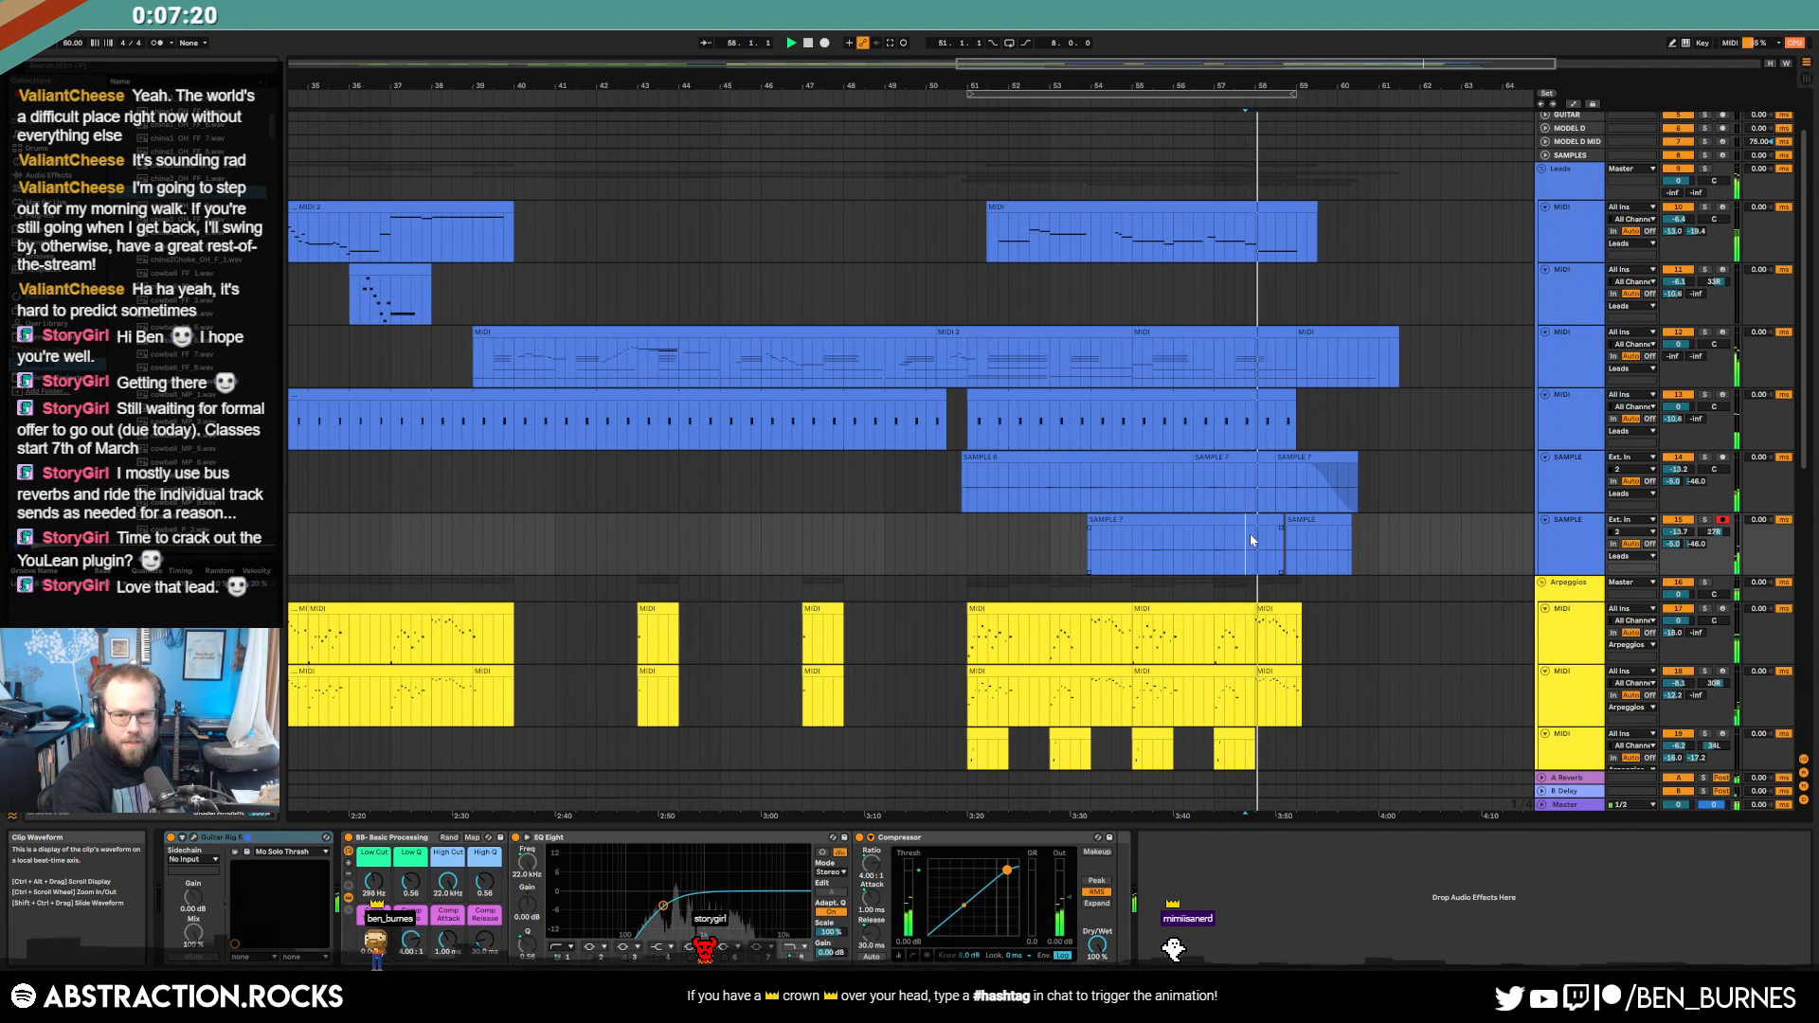
{"action": "key", "text": "F9"}
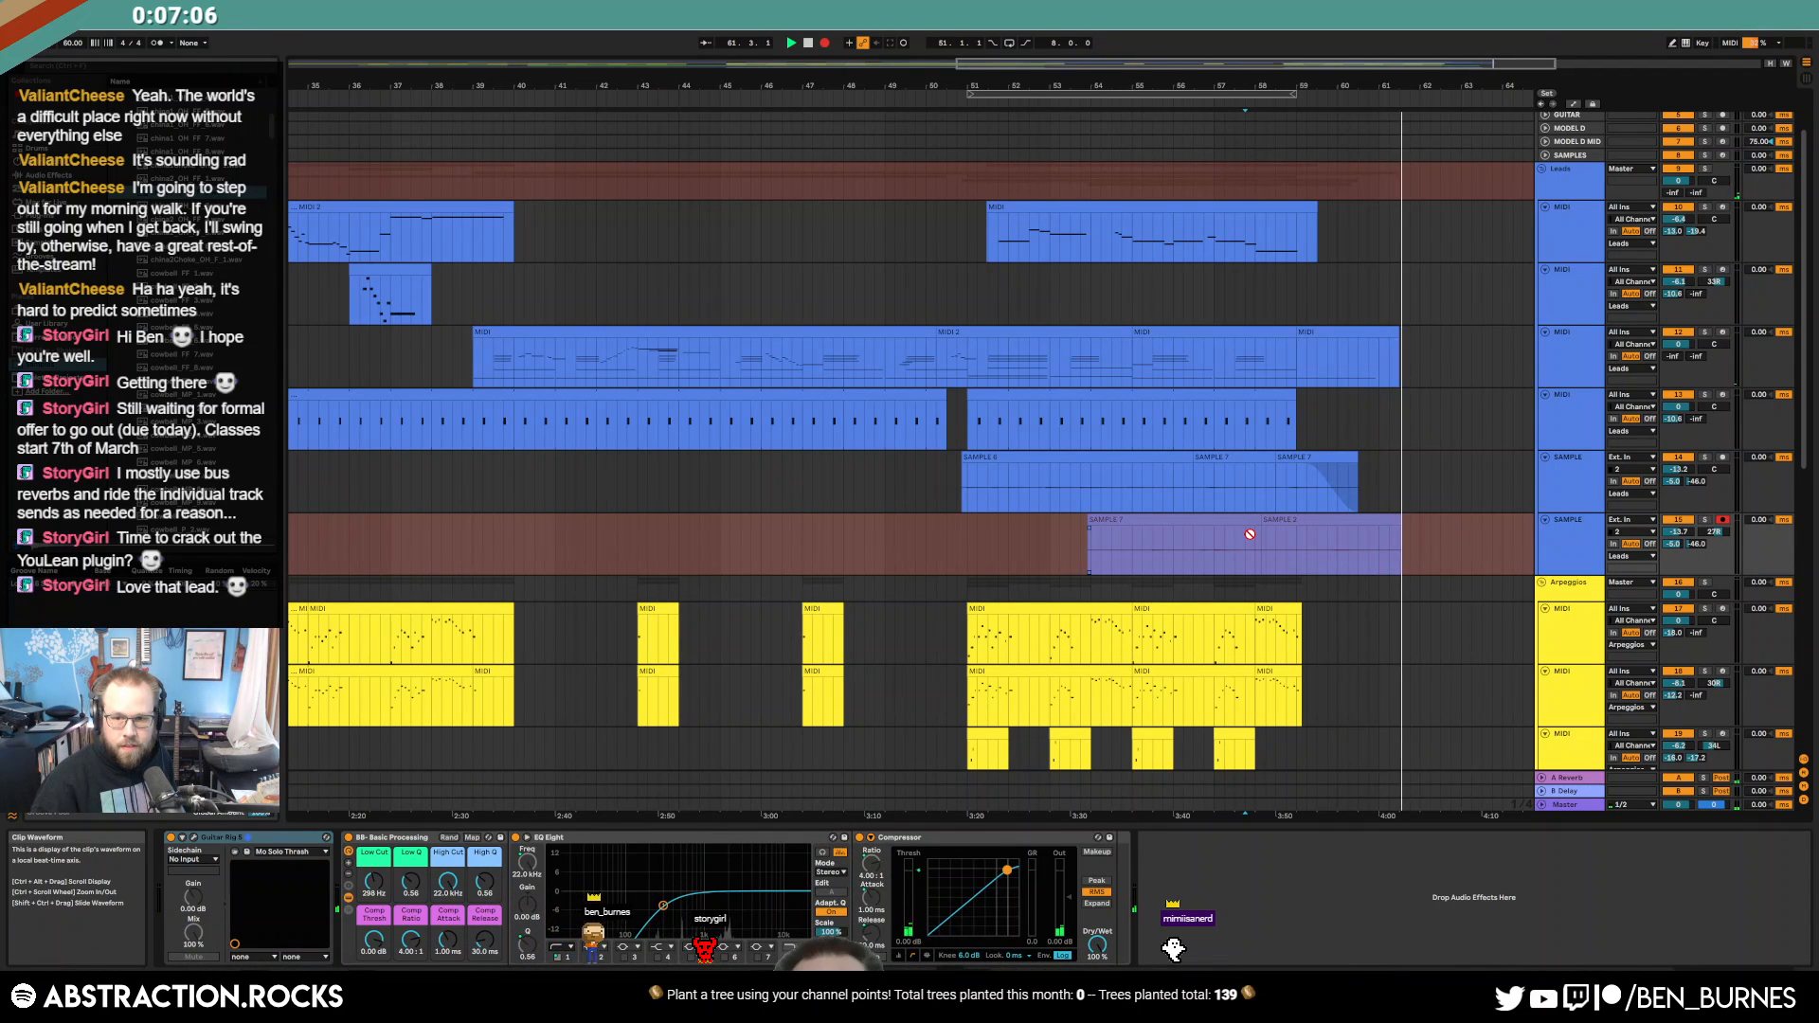
{"action": "key", "text": "F9"}
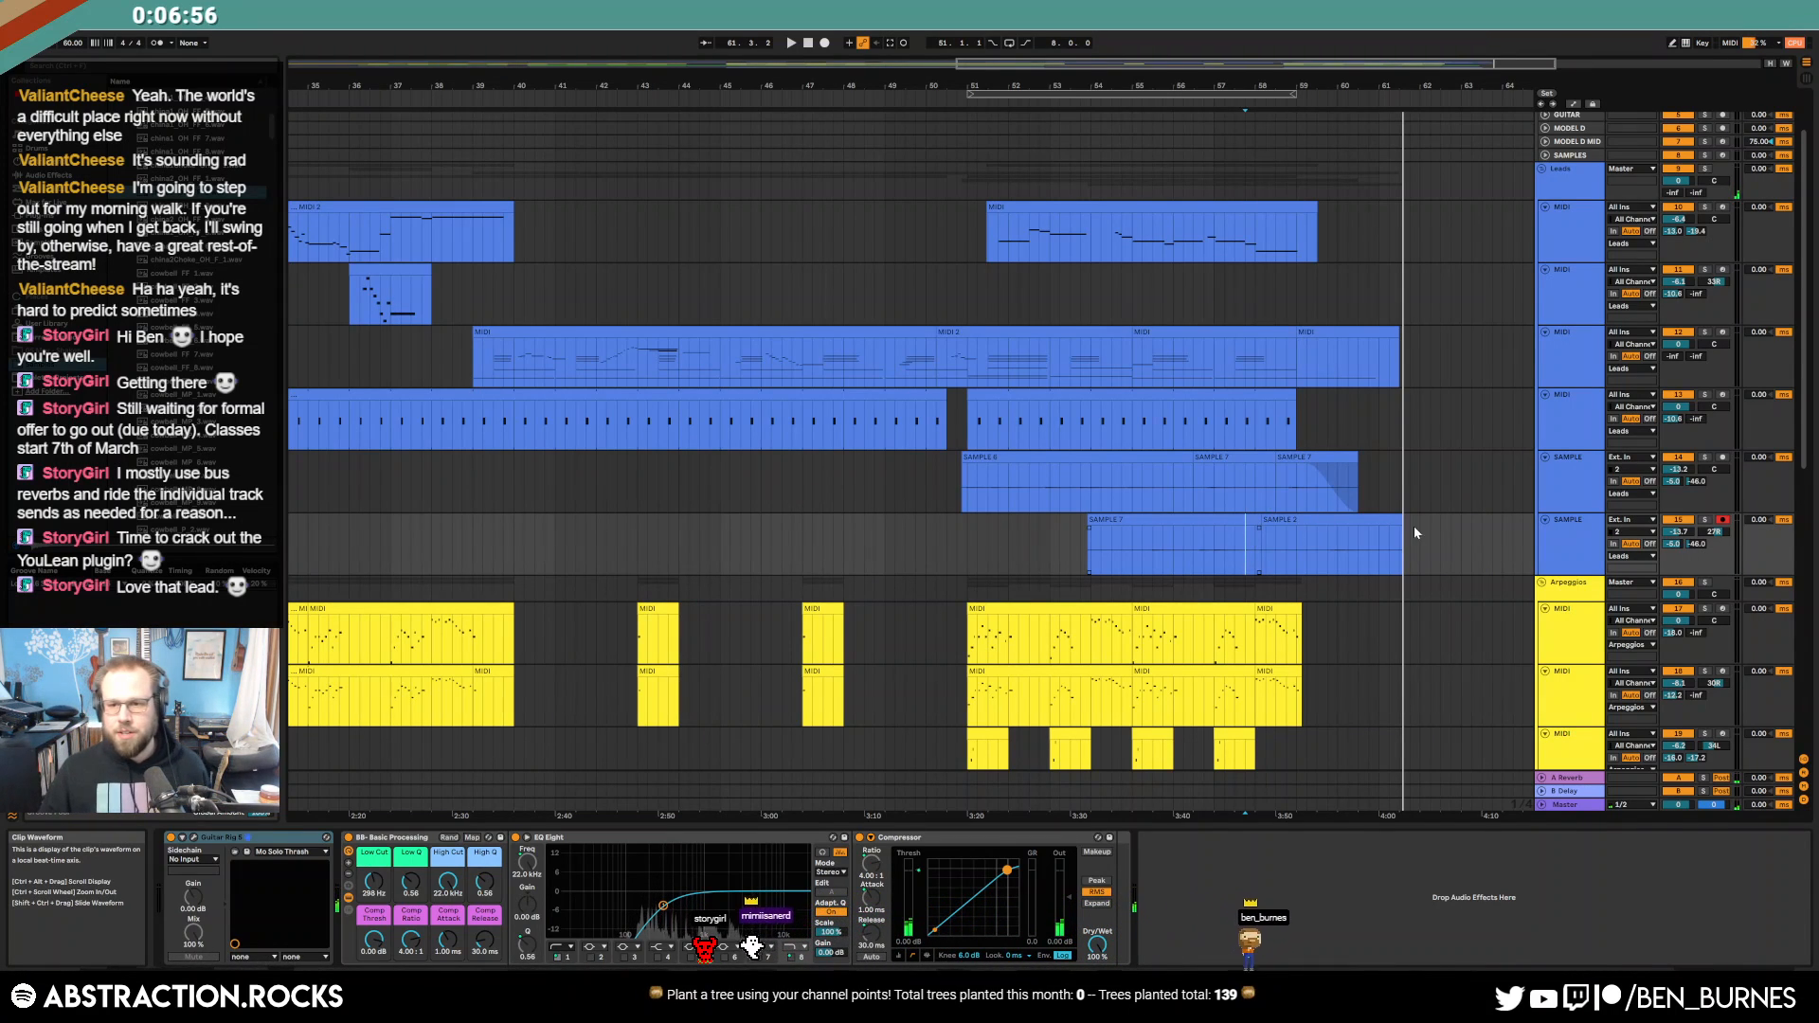
{"action": "left_click_drag", "start_coordinate": [1403, 527], "coordinate": [1386, 532]}
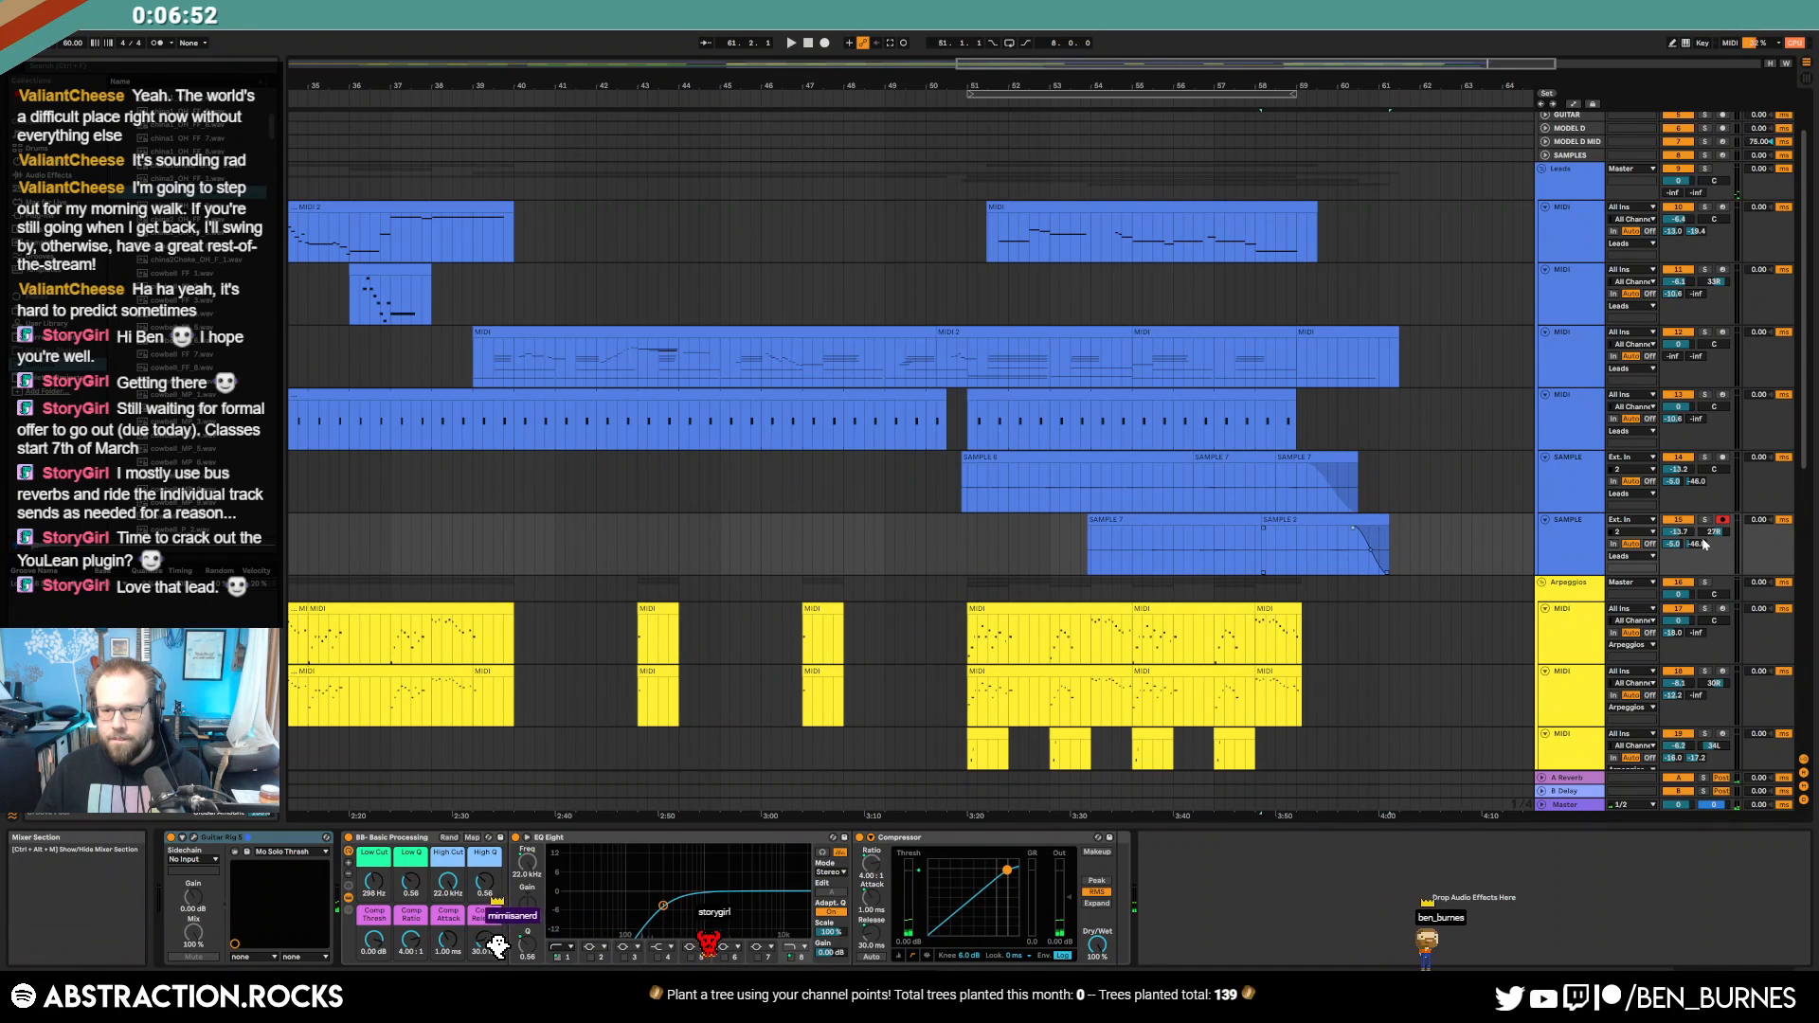
{"action": "left_click", "coordinate": [1341, 522]}
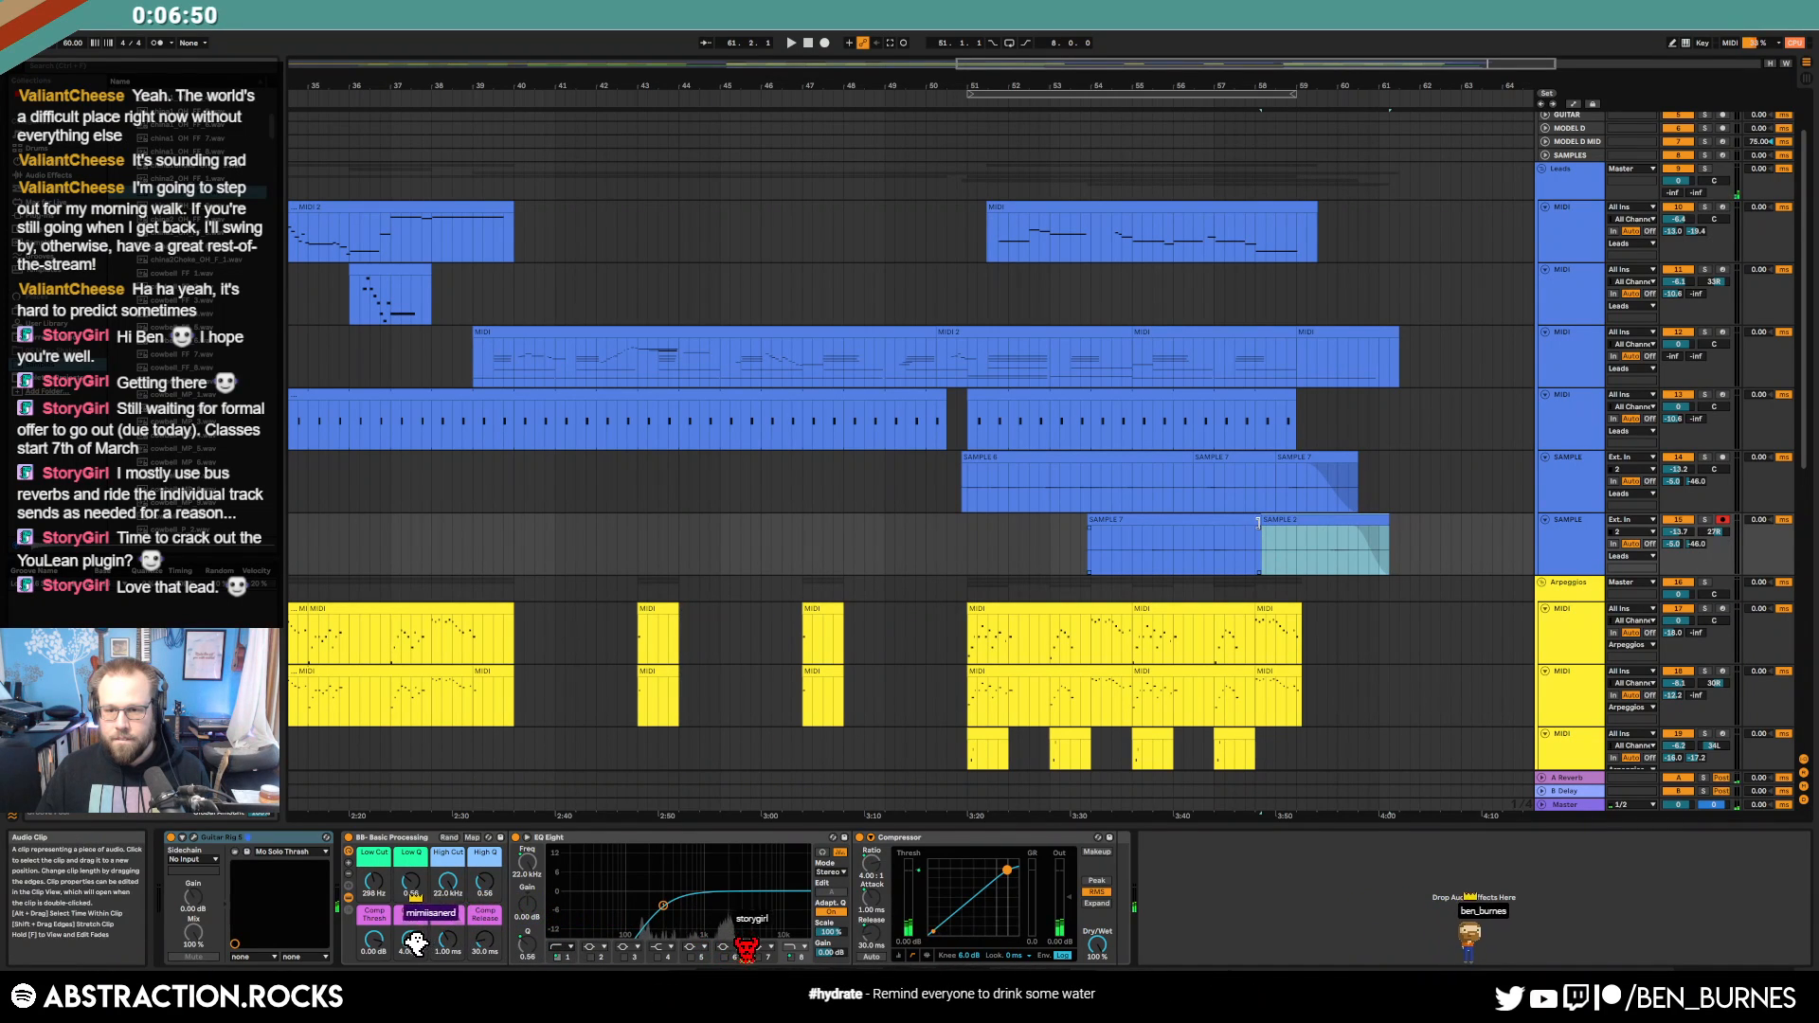
Delete the upper chord notes from the third lead's clip that spans about bars 50 to 55.
{"action": "left_click", "coordinate": [943, 485]}
{"action": "key", "text": "space"}
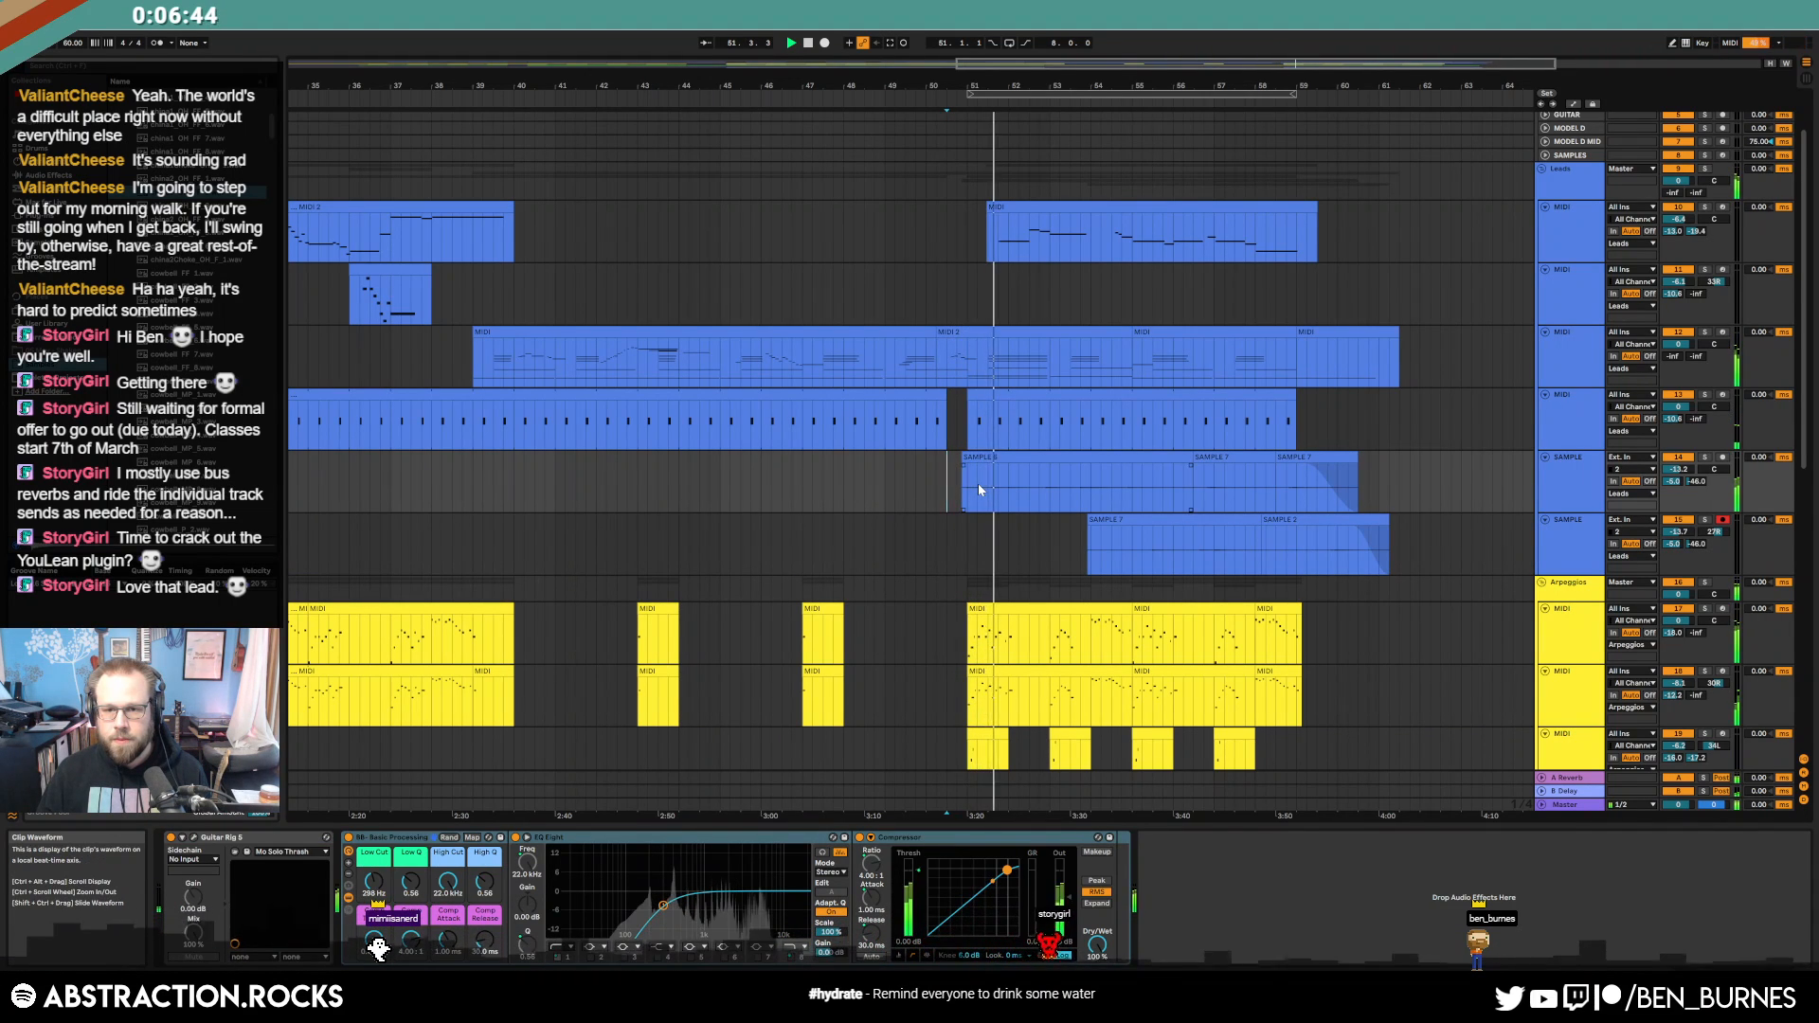
{"action": "double_click", "coordinate": [1039, 333]}
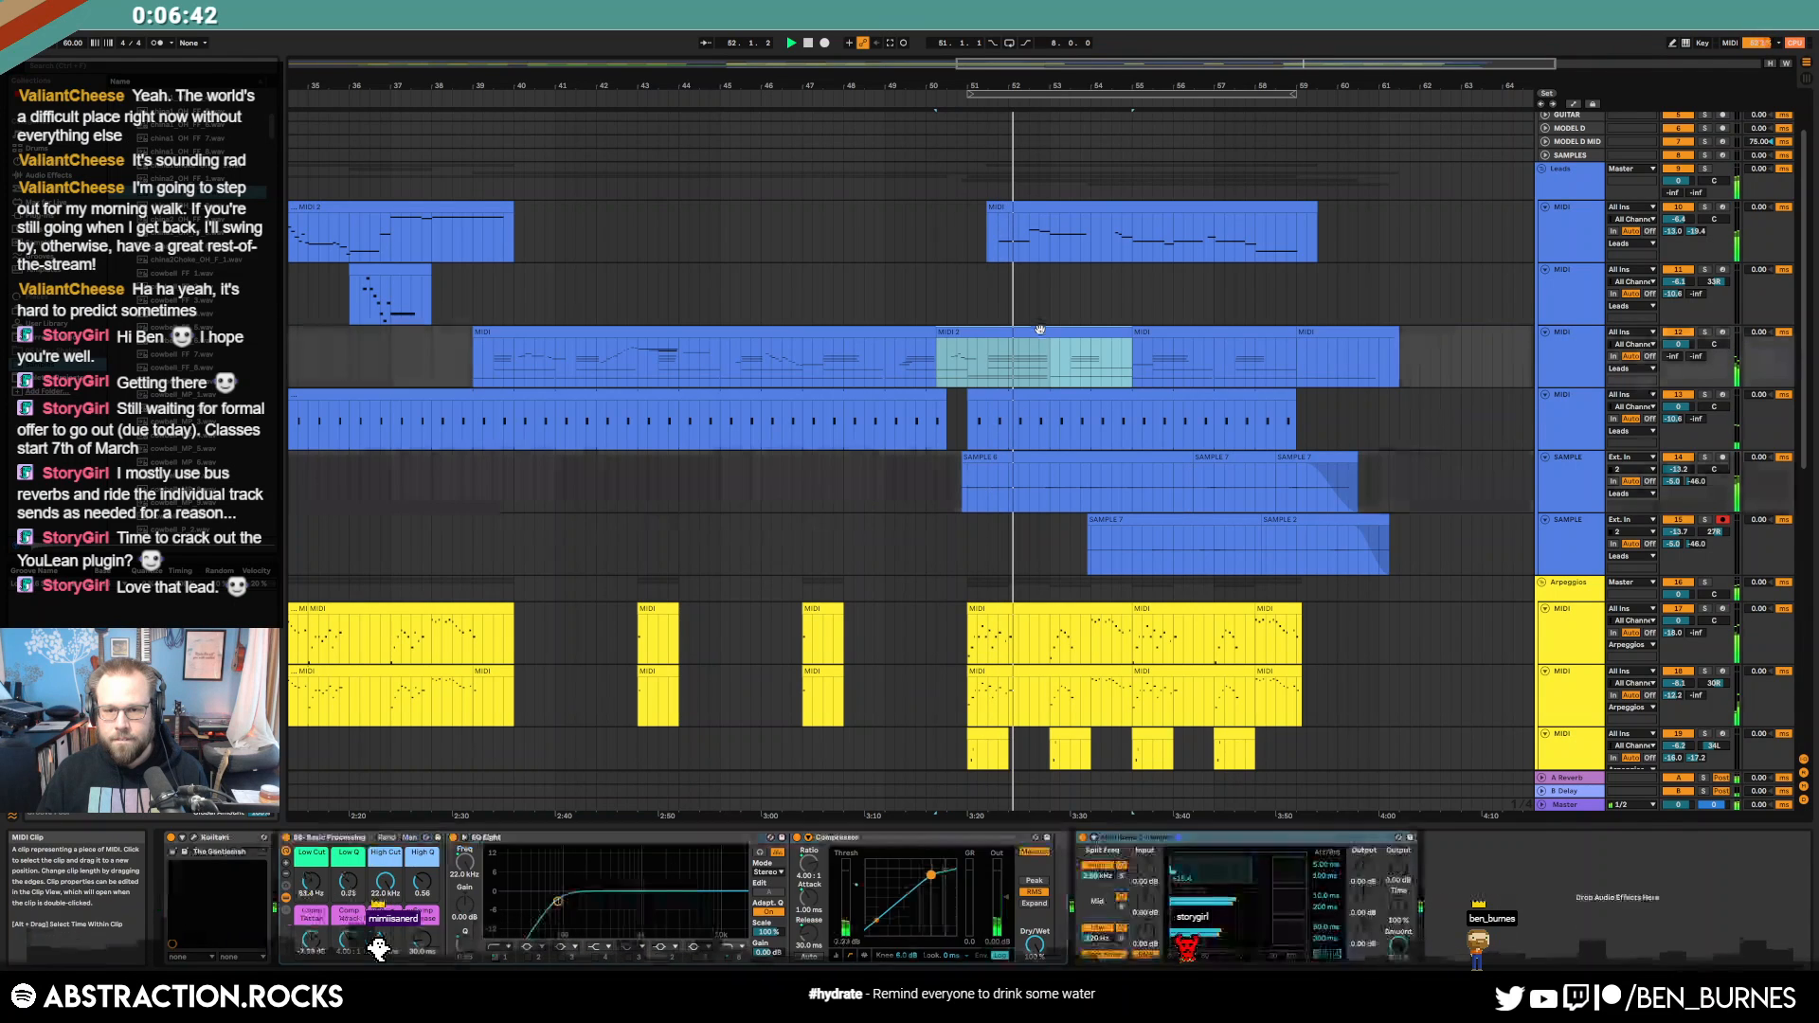
{"action": "left_click_drag", "start_coordinate": [807, 660], "coordinate": [1025, 794]}
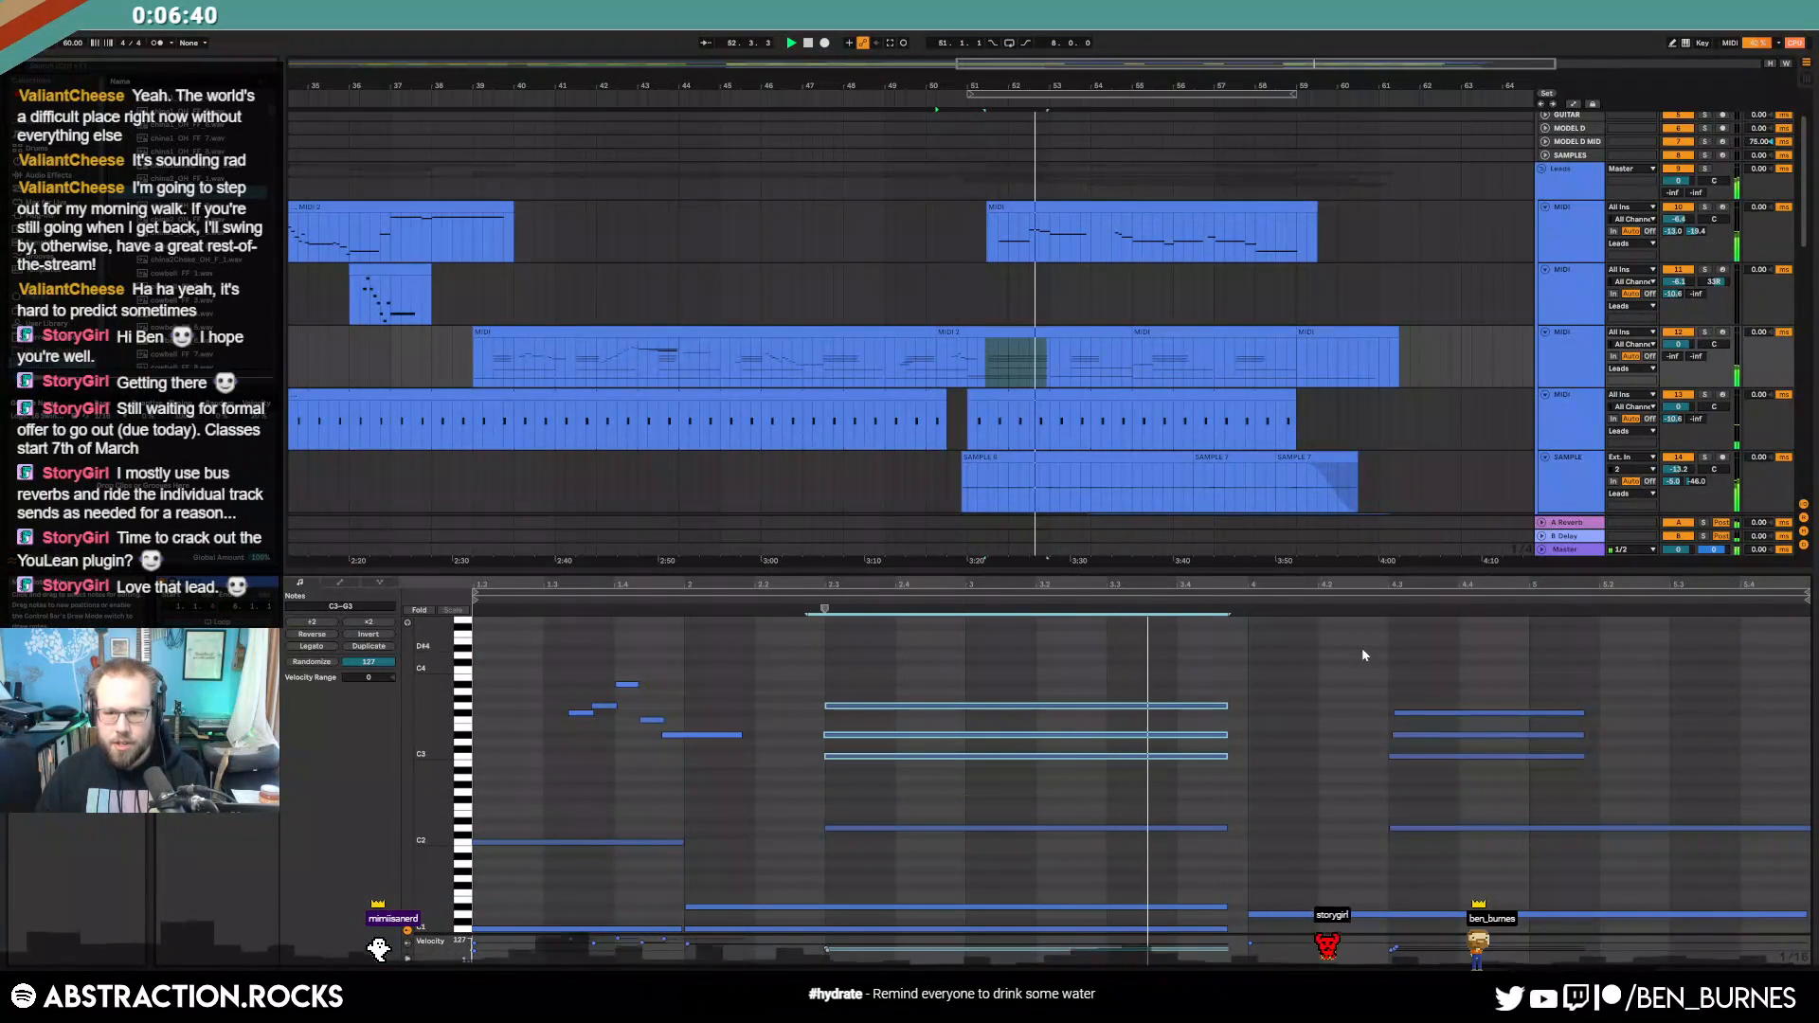
{"action": "key", "text": "Delete"}
{"action": "left_click_drag", "start_coordinate": [1414, 716], "coordinate": [1450, 761]}
{"action": "key", "text": "Delete"}
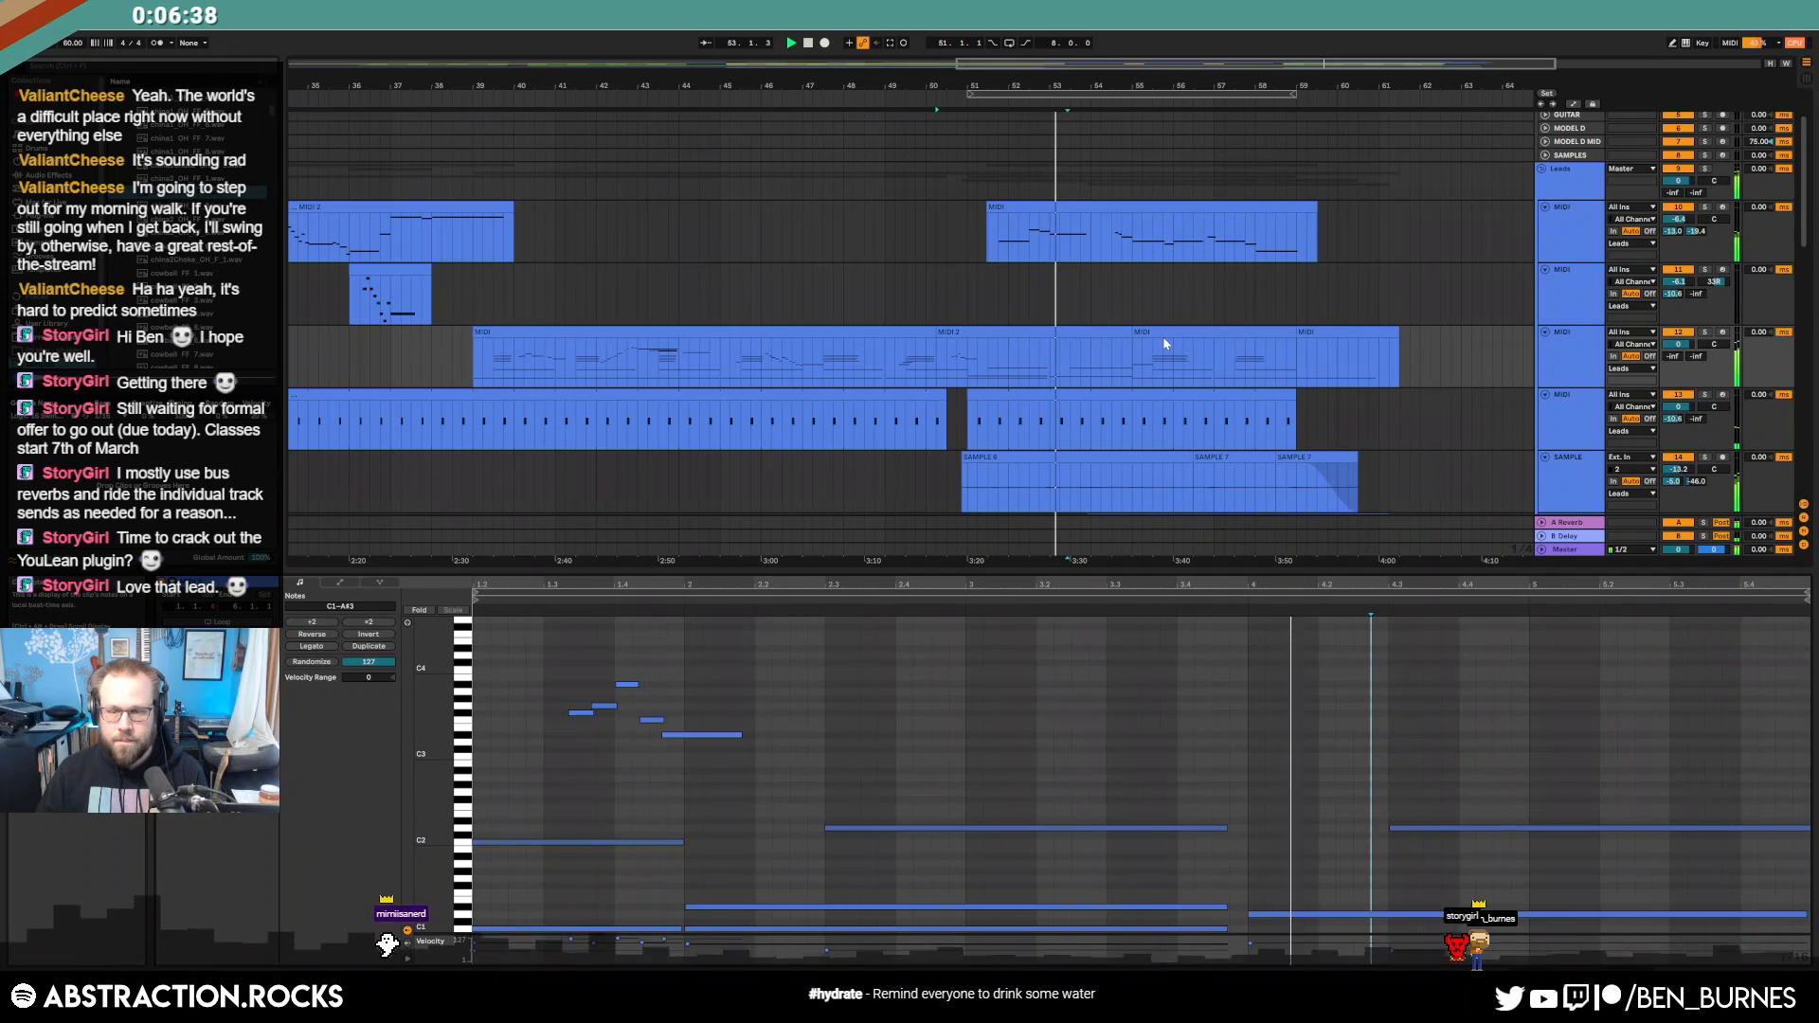
Delete the upper chord notes from the third lead's next clip, starting at bar 55, and close the note editor.
{"action": "left_click", "coordinate": [1164, 337]}
{"action": "left_click_drag", "start_coordinate": [853, 679], "coordinate": [630, 767]}
{"action": "key", "text": "Delete"}
{"action": "left_click_drag", "start_coordinate": [1274, 680], "coordinate": [1409, 794]}
{"action": "key", "text": "Delete"}
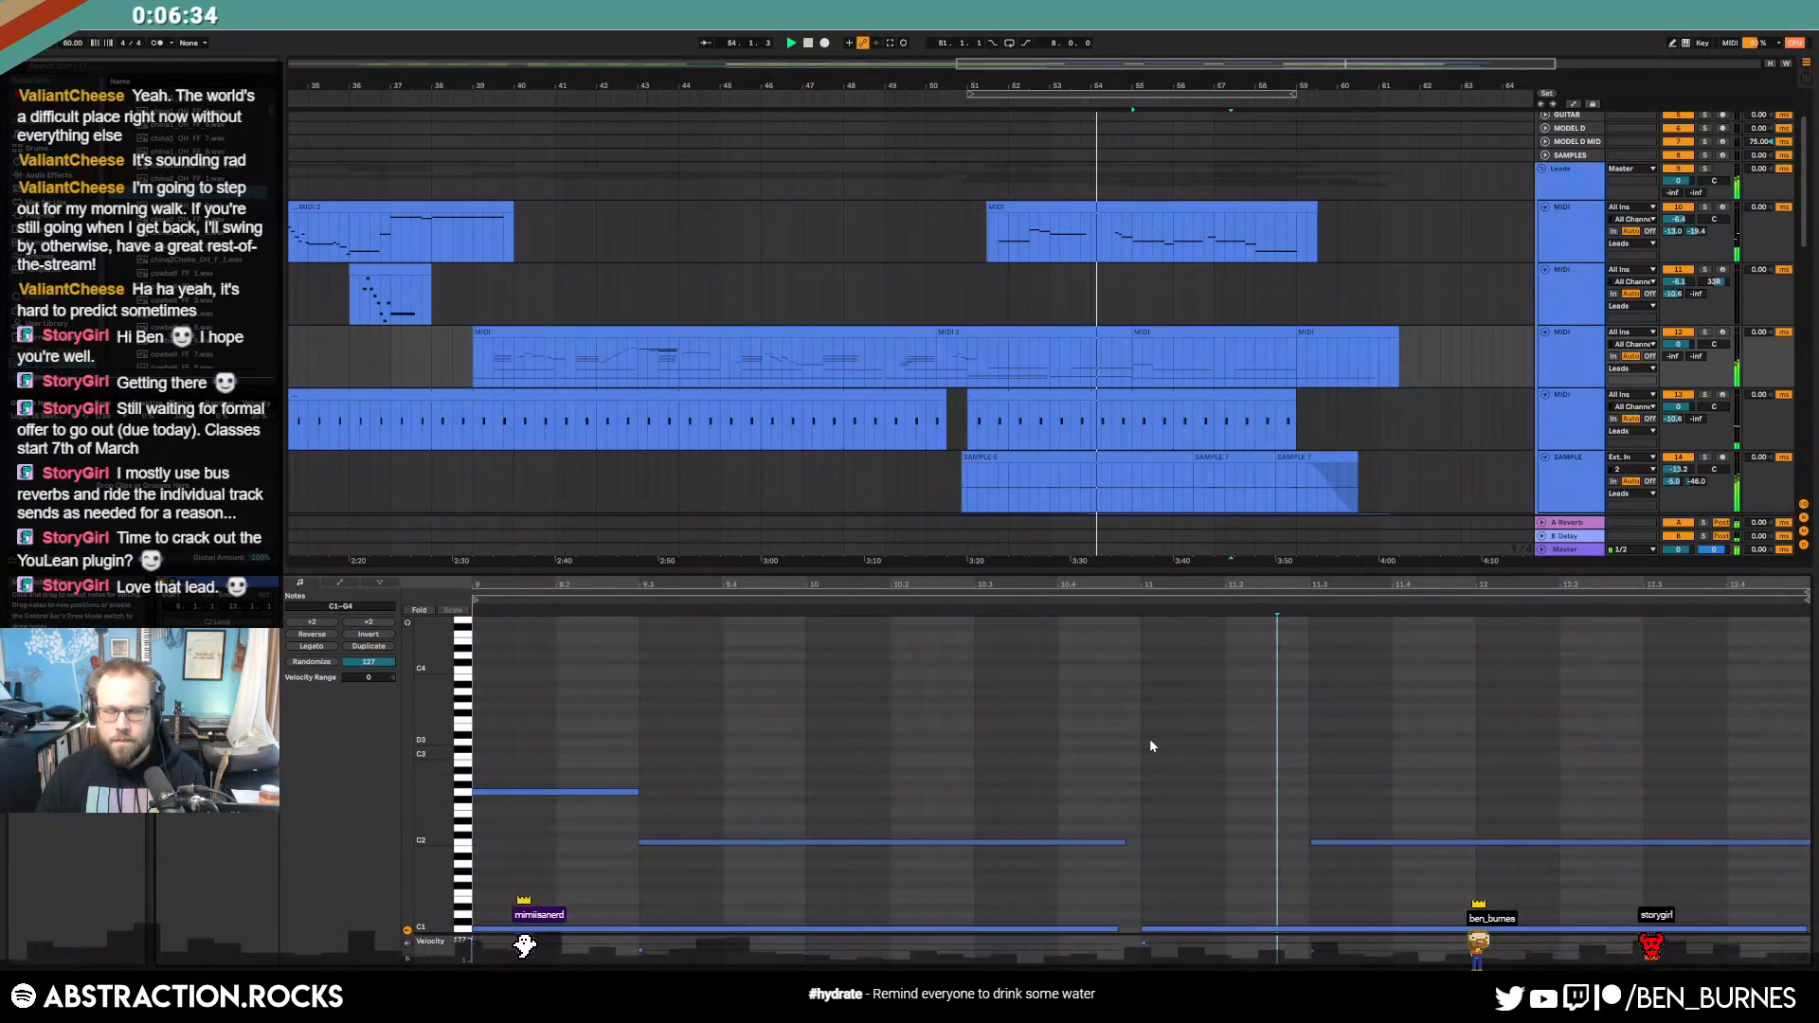
{"action": "key", "text": "shift+Tab"}
Extend the pads clip that starts at bar 39 over the reprise so it ends at about bar 61.
{"action": "scroll", "coordinate": [1040, 644], "scroll_direction": "down", "scroll_amount": 3}
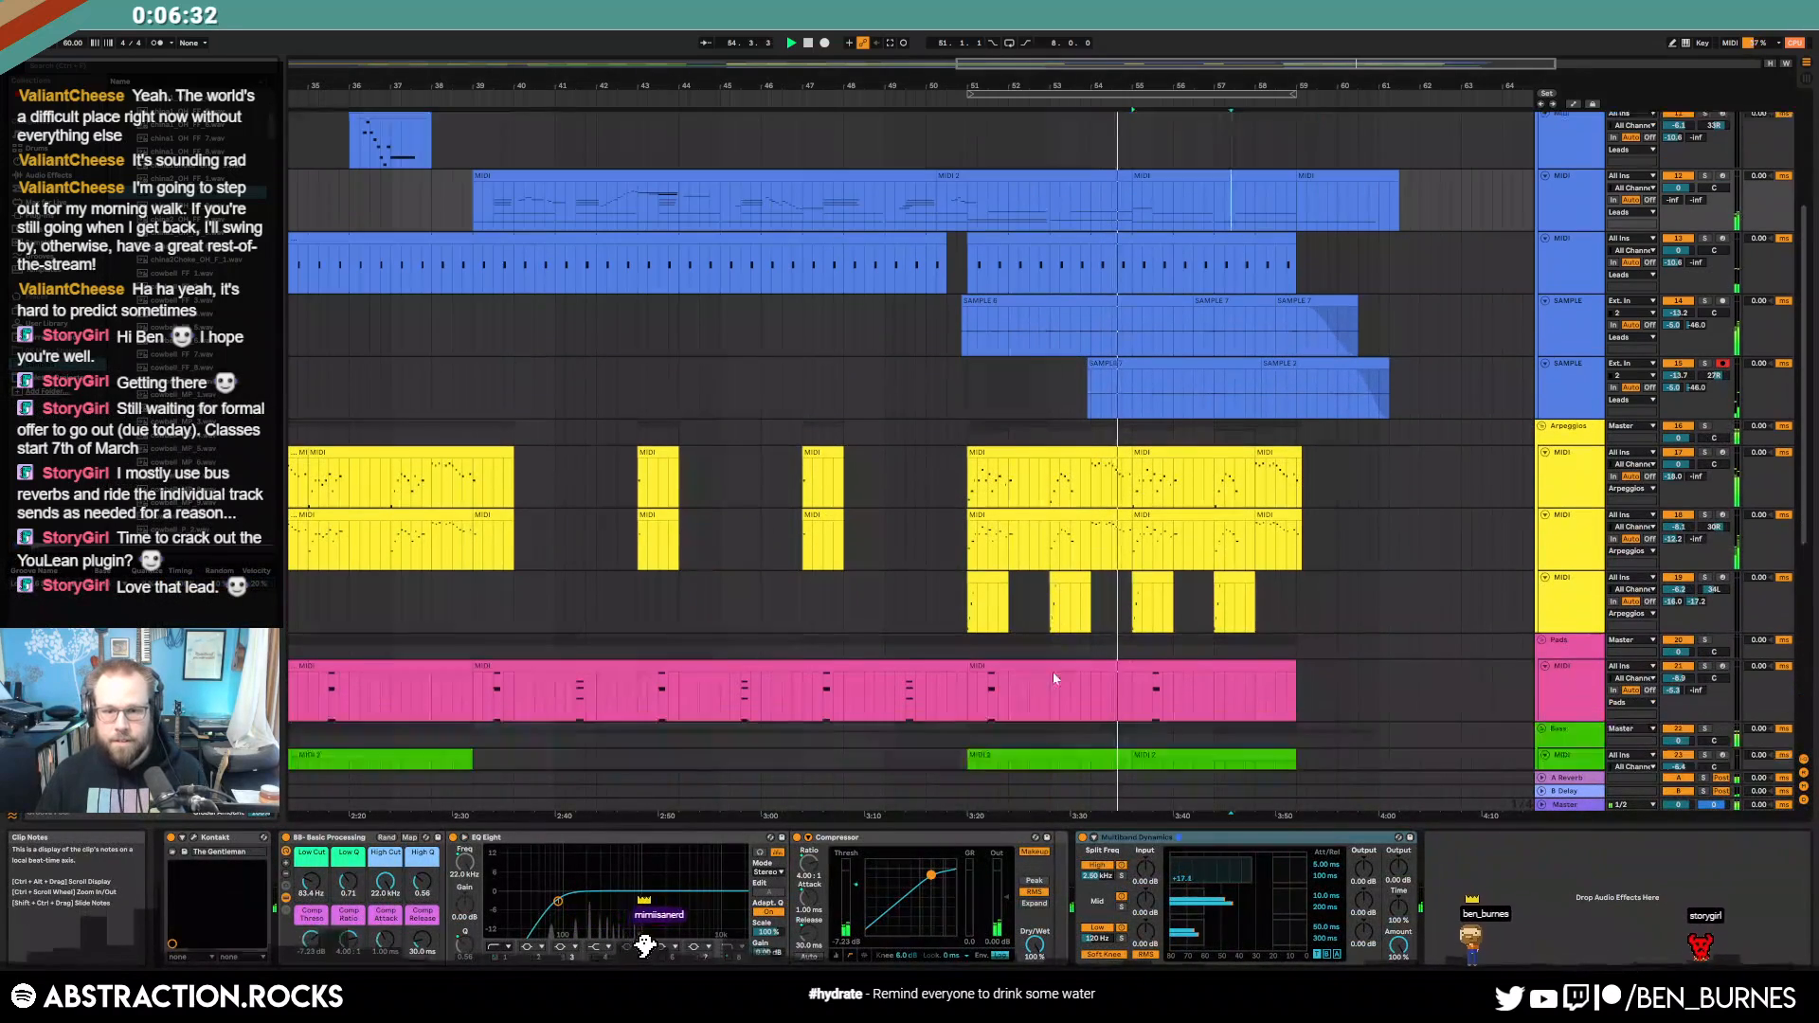
{"action": "left_click", "coordinate": [1005, 667]}
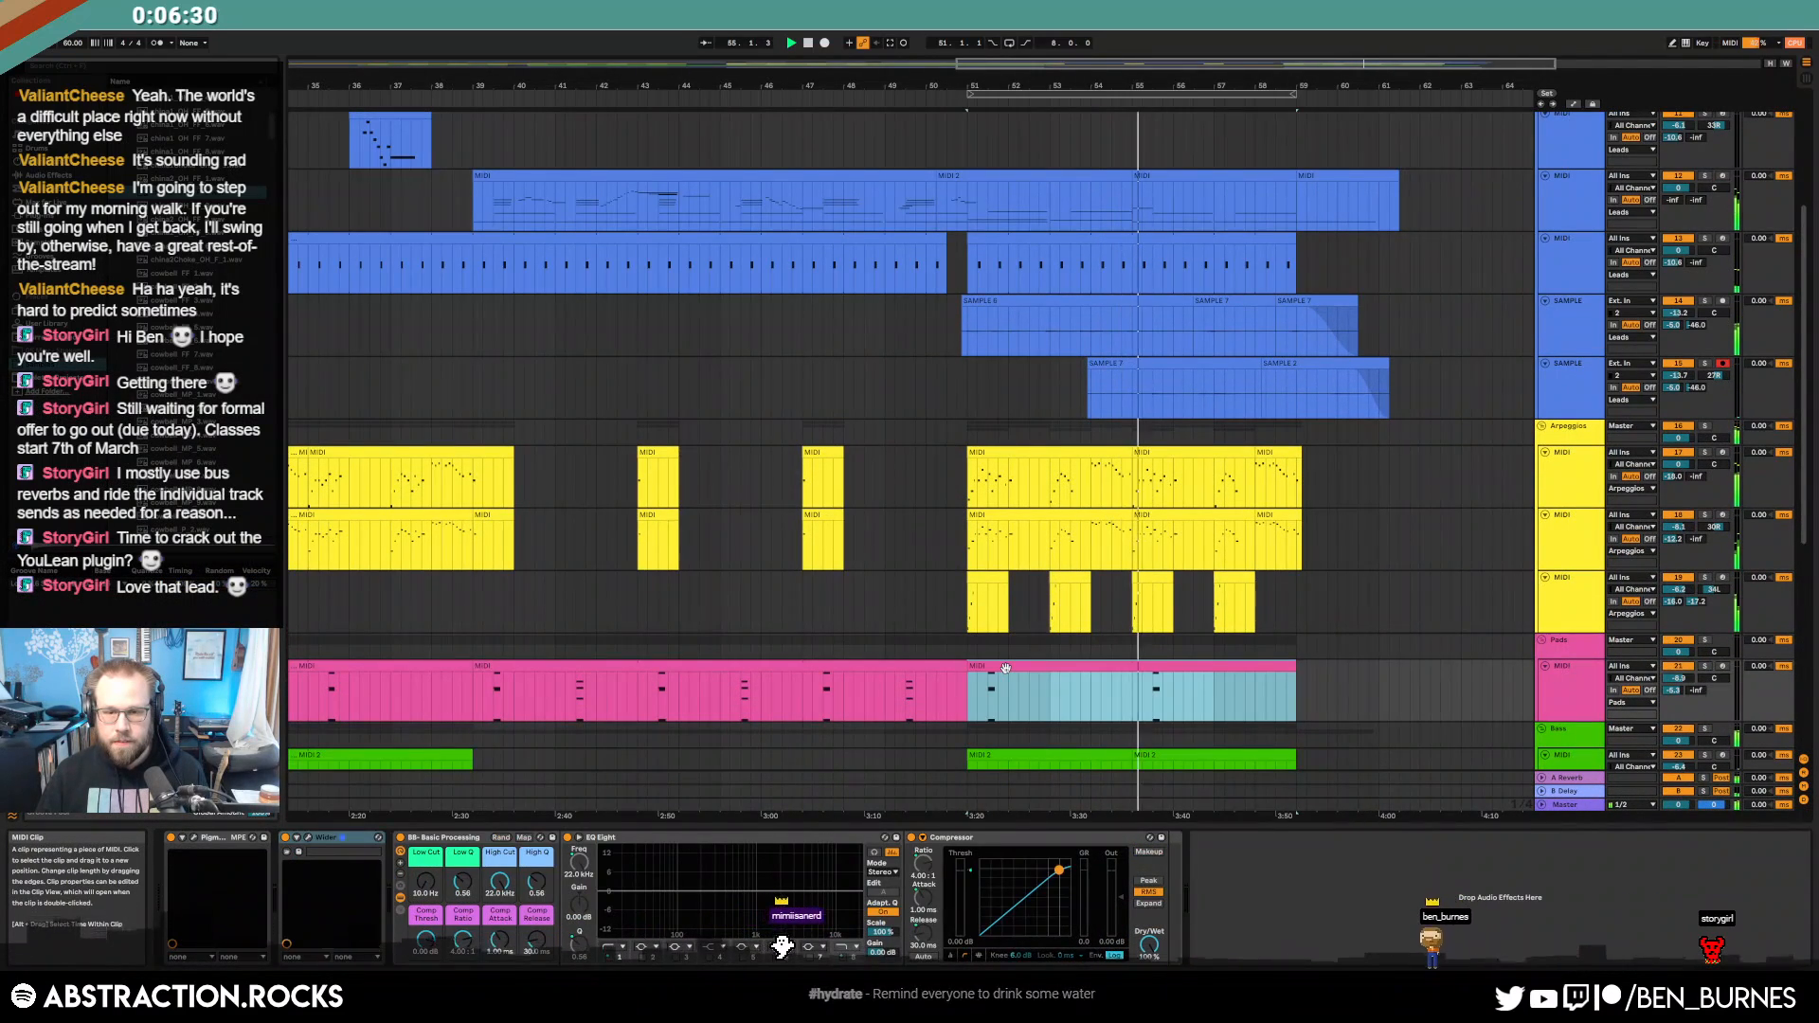
{"action": "double_click", "coordinate": [1004, 667]}
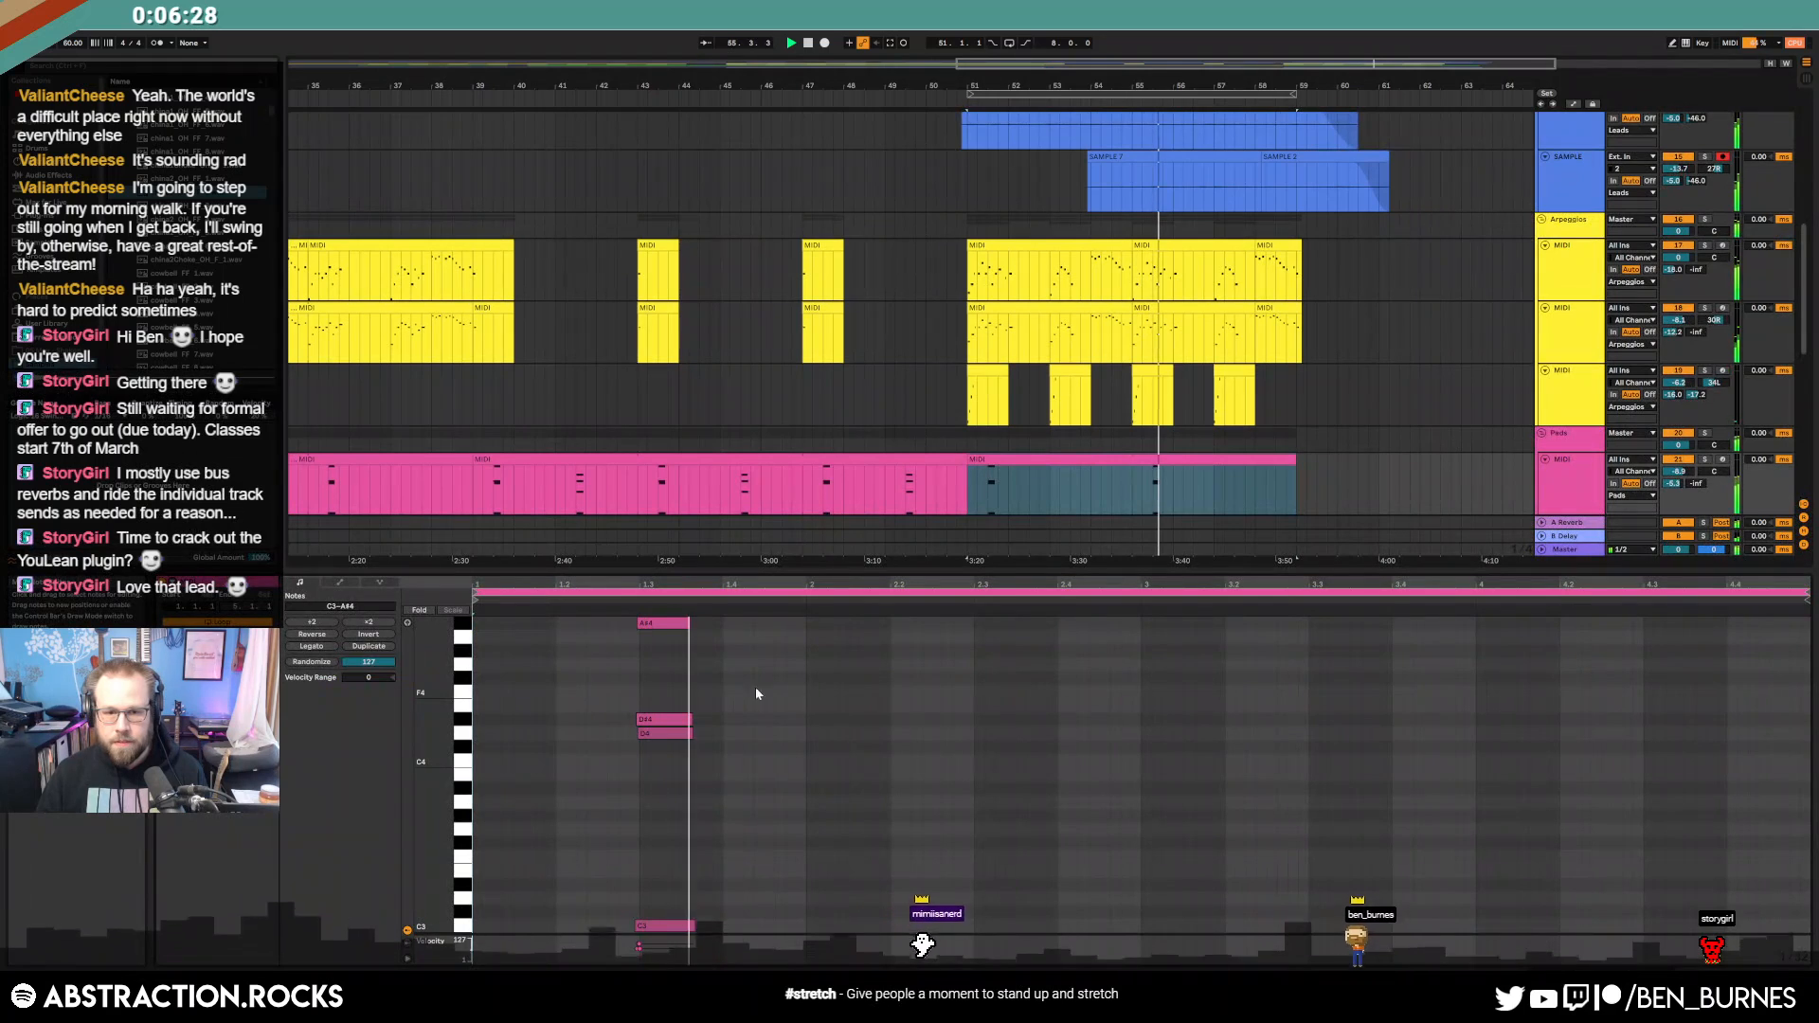
{"action": "left_click_drag", "start_coordinate": [475, 619], "coordinate": [1142, 933]}
{"action": "left_click", "coordinate": [961, 460]}
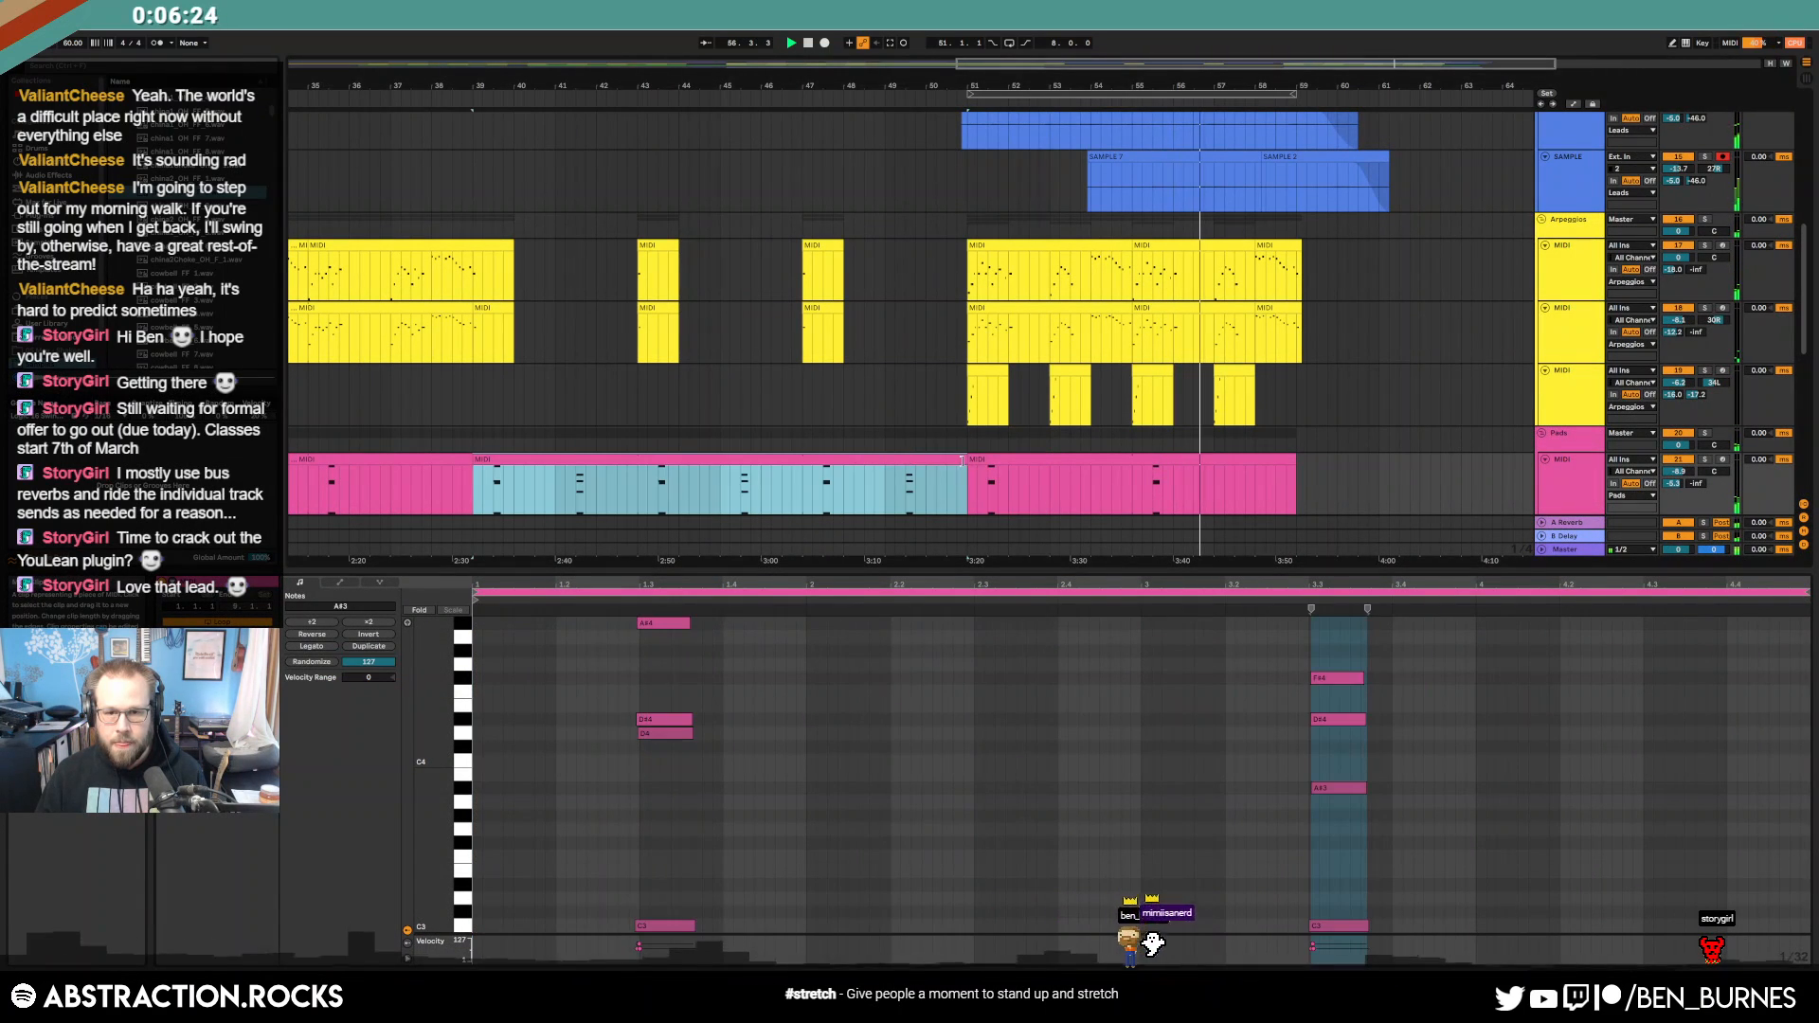
{"action": "left_click_drag", "start_coordinate": [1132, 475], "coordinate": [1379, 482]}
{"action": "key", "text": "shift+Tab"}
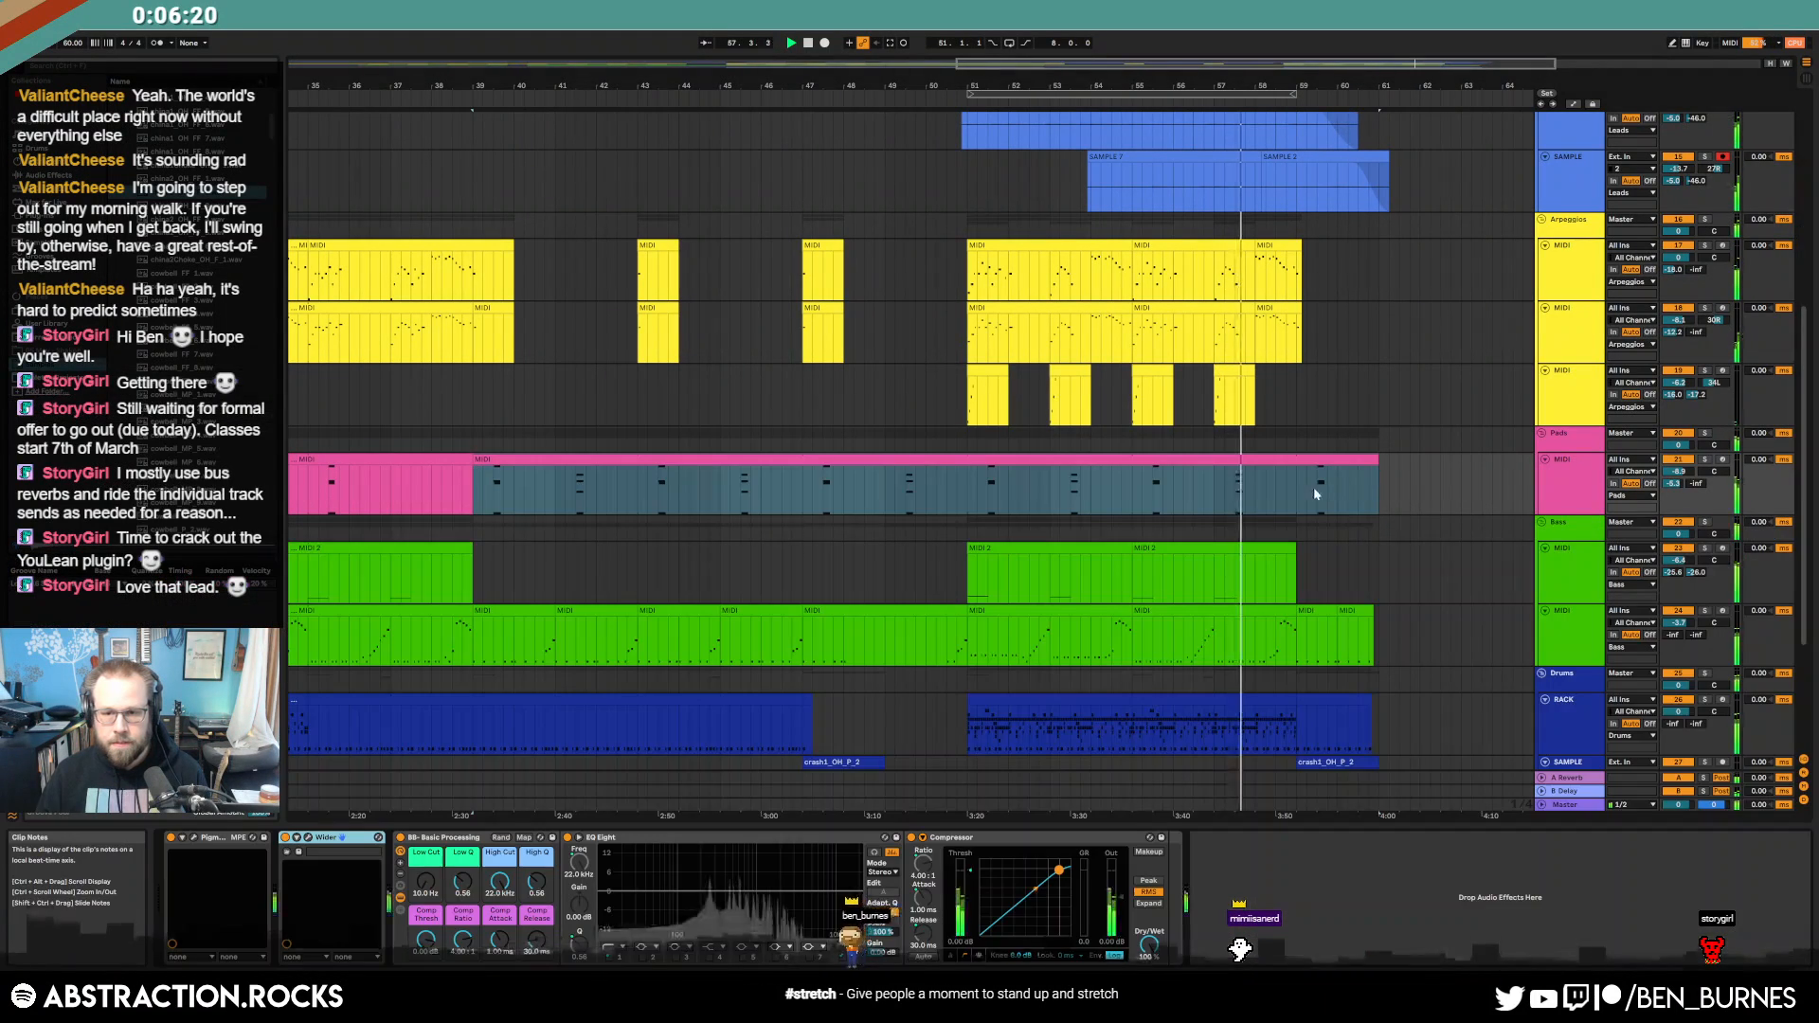
Check the pads' Pigments synth settings and adjust the track's F1 Cutoff automation near bar 59.
{"action": "left_click", "coordinate": [194, 837]}
{"action": "left_click_drag", "start_coordinate": [1003, 261], "coordinate": [665, 260]}
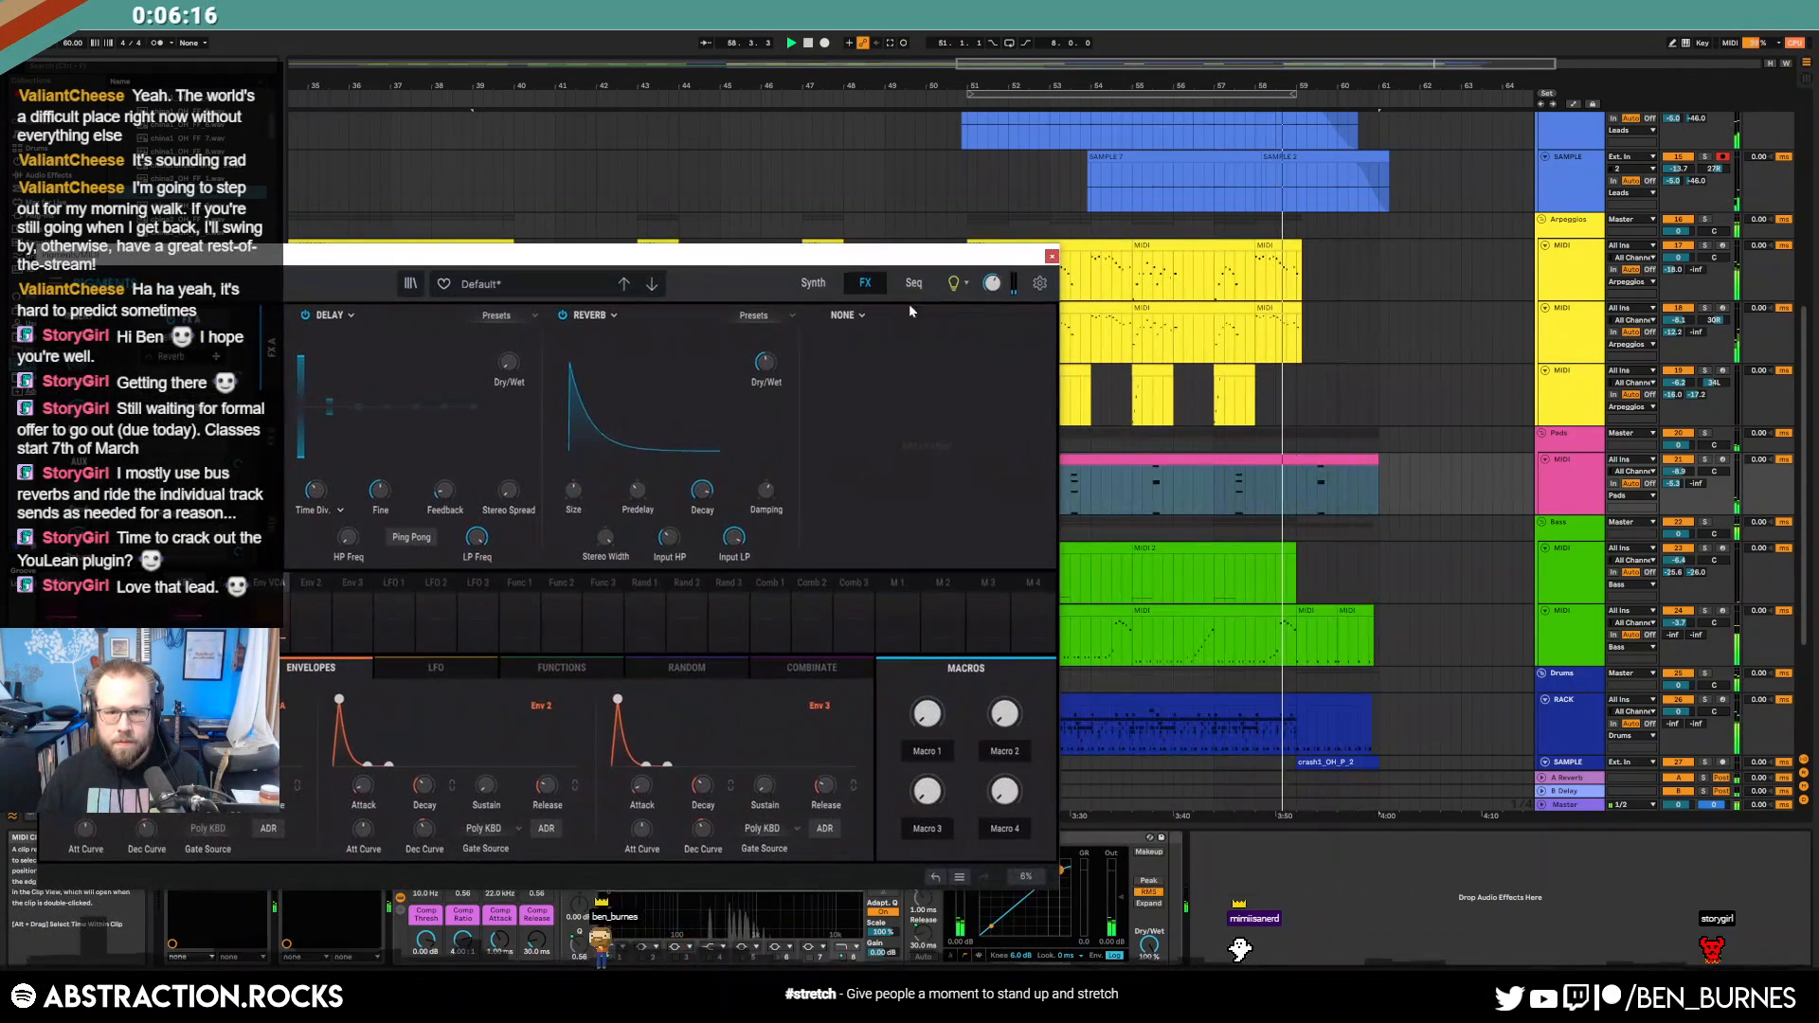
{"action": "left_click", "coordinate": [814, 283]}
{"action": "key", "text": "a"}
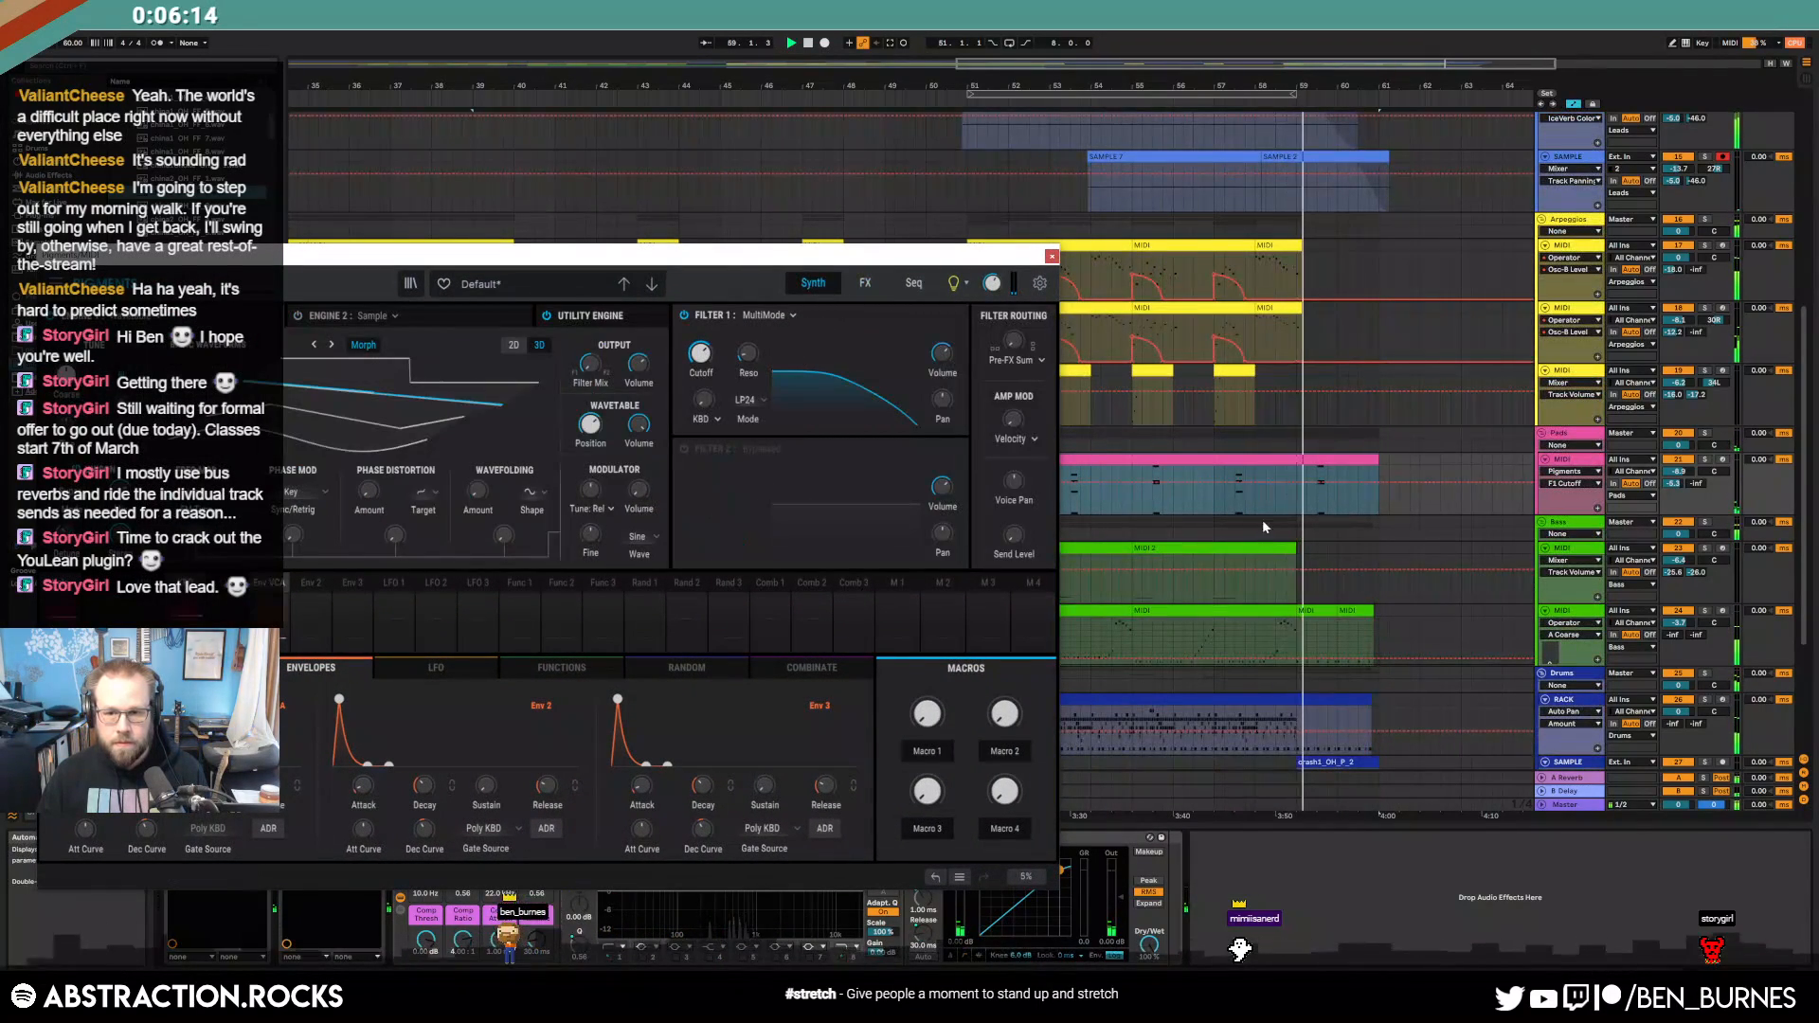
{"action": "left_click", "coordinate": [1306, 483]}
{"action": "left_click_drag", "start_coordinate": [1320, 483], "coordinate": [1320, 477]}
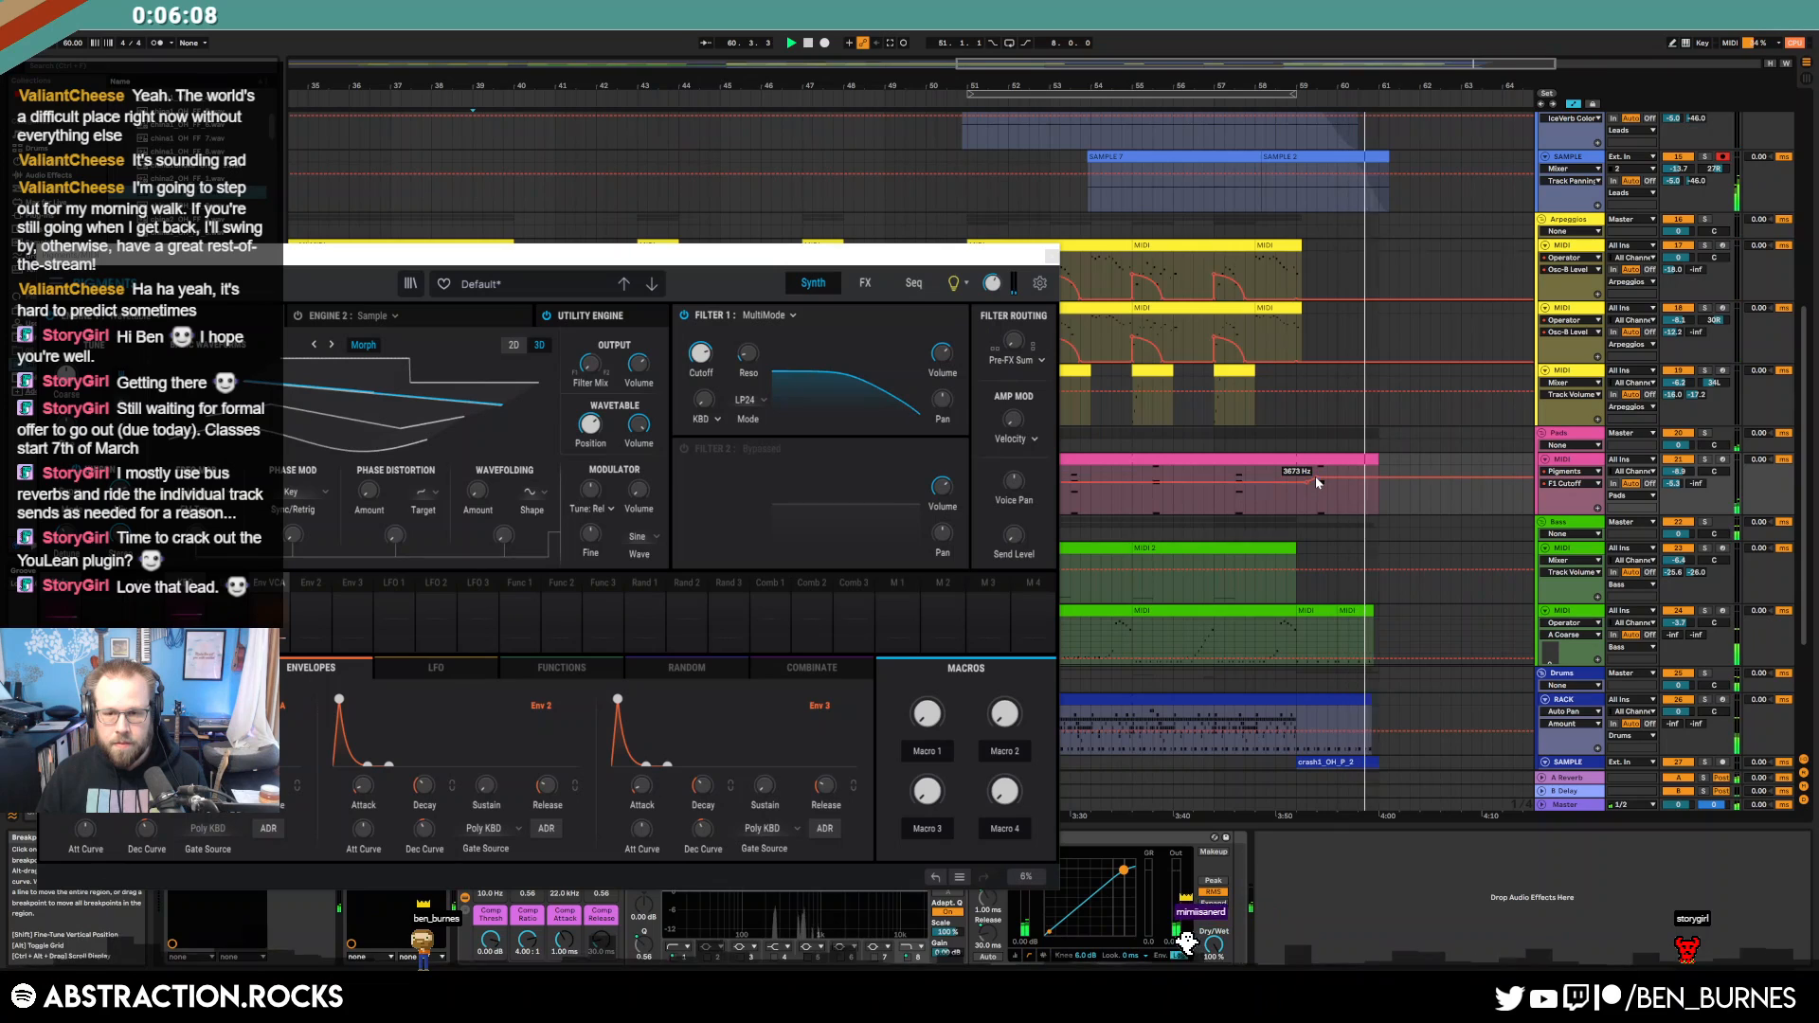
{"action": "left_click", "coordinate": [1052, 255]}
{"action": "key", "text": "space"}
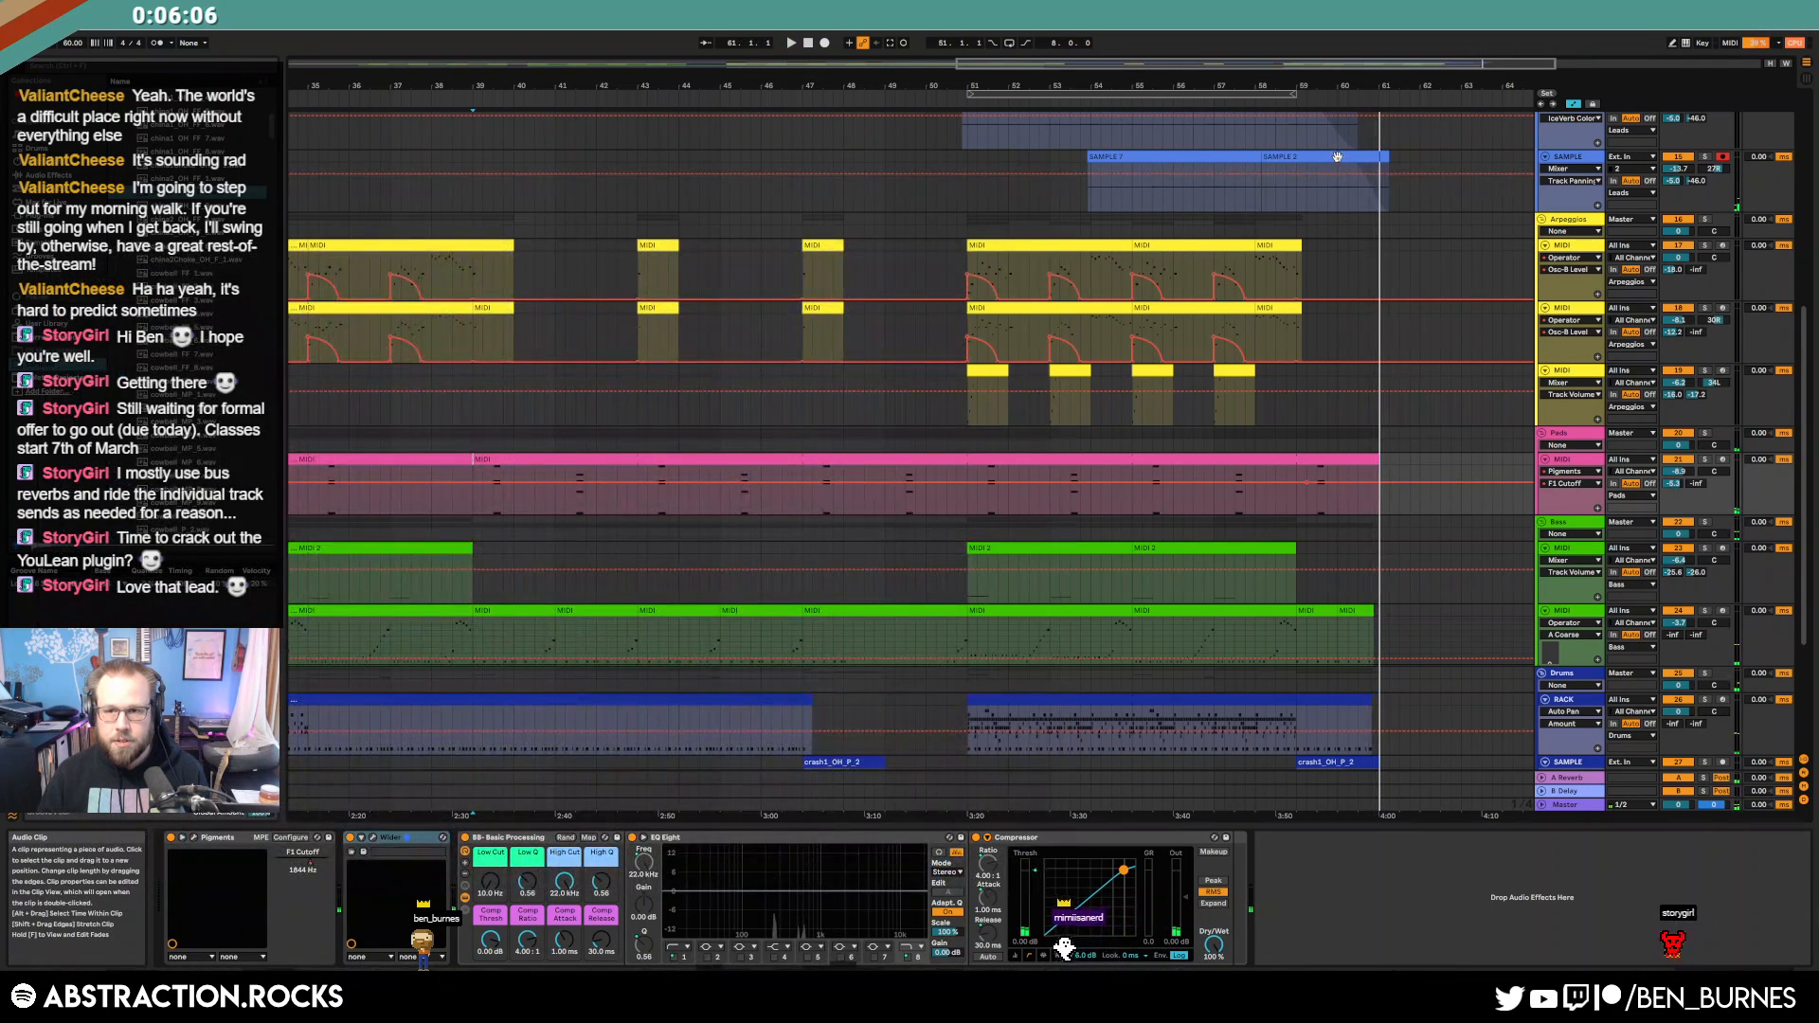
Open the new ending take on the duplicate SAMPLE track and place three warp markers on its notes between about bars 59.4 and 60.1.
{"action": "left_click", "coordinate": [1338, 159]}
{"action": "scroll", "coordinate": [1339, 169], "scroll_direction": "up", "scroll_amount": 3}
{"action": "scroll", "coordinate": [1364, 198], "scroll_direction": "up", "scroll_amount": 3}
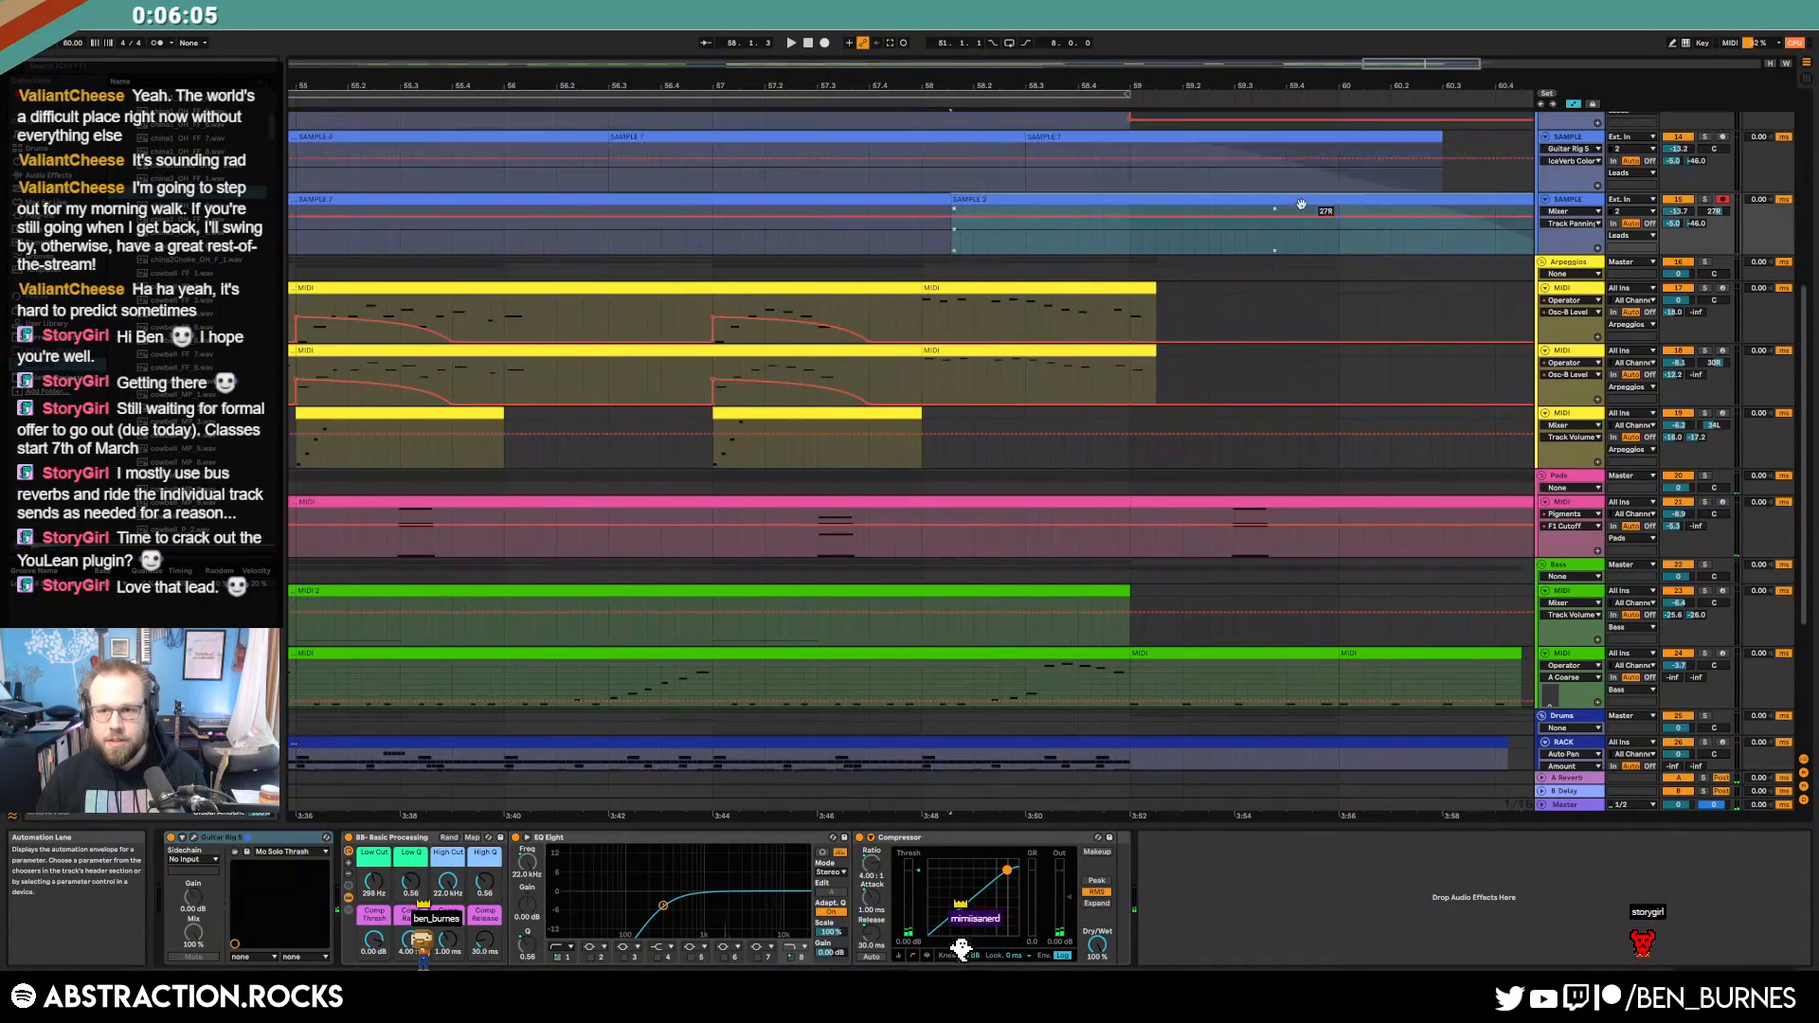
{"action": "double_click", "coordinate": [1357, 198]}
{"action": "scroll", "coordinate": [1222, 700], "scroll_direction": "up", "scroll_amount": 3}
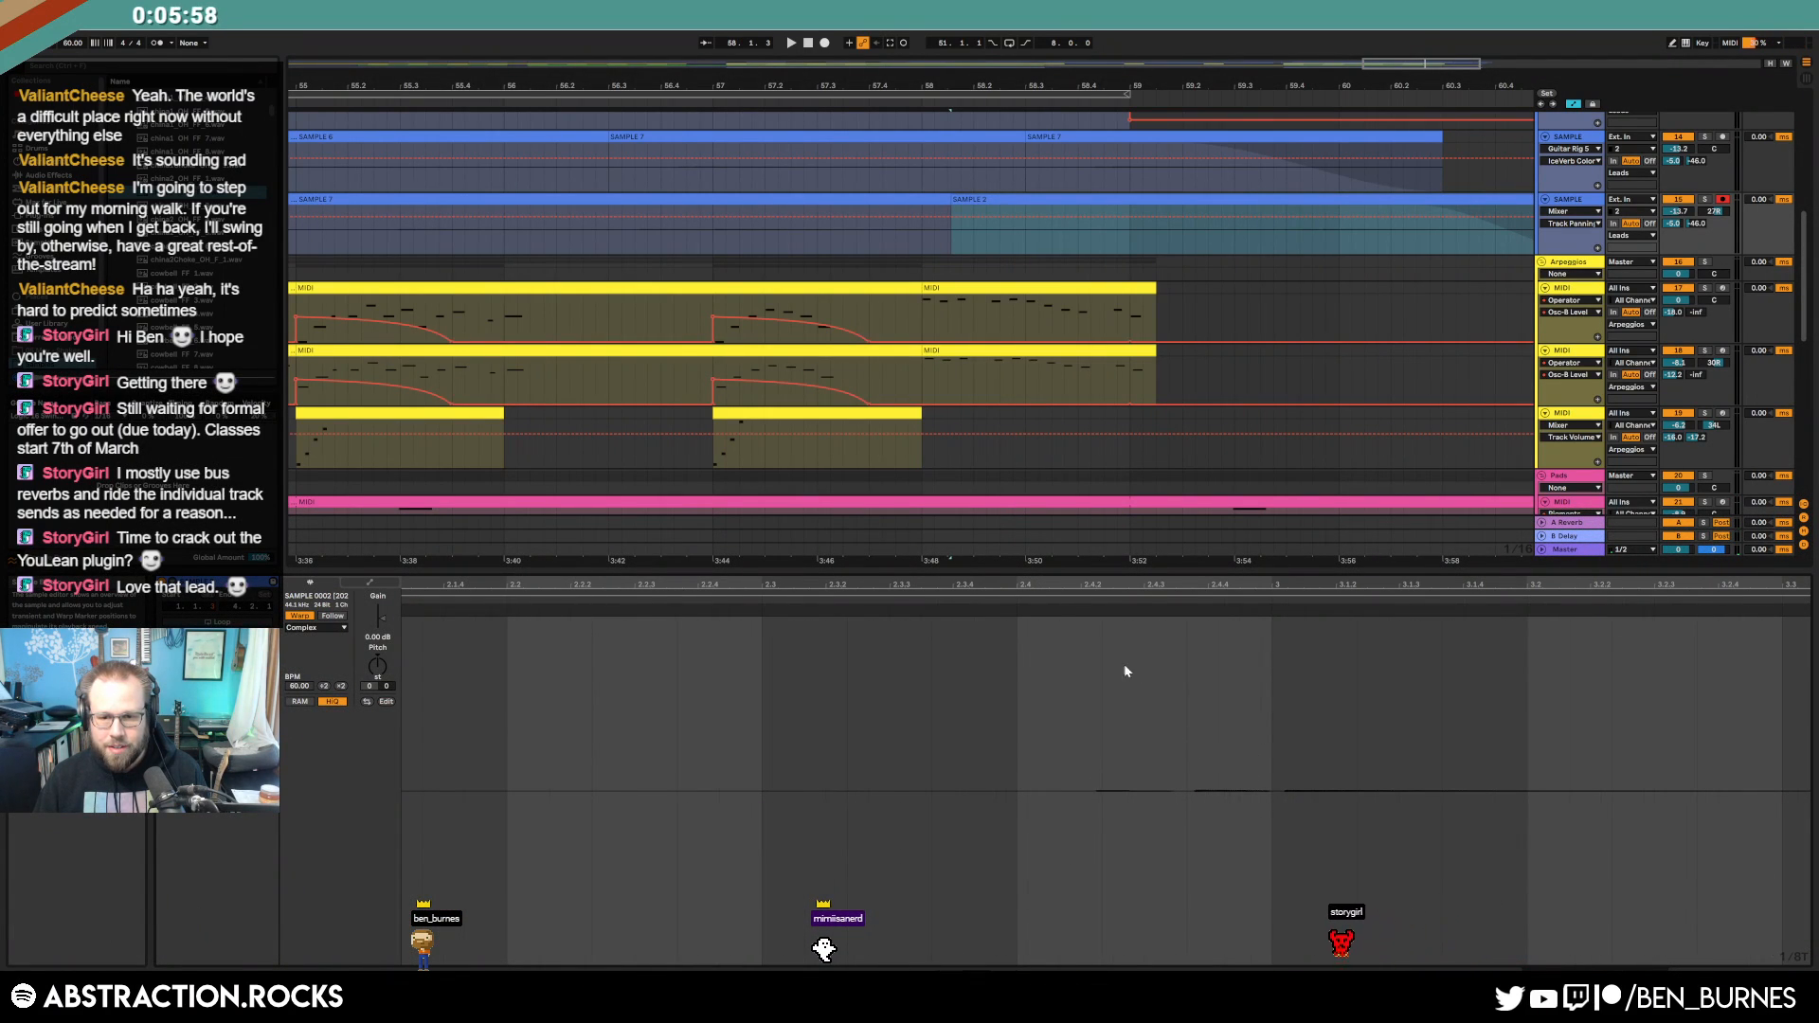
{"action": "double_click", "coordinate": [1101, 610]}
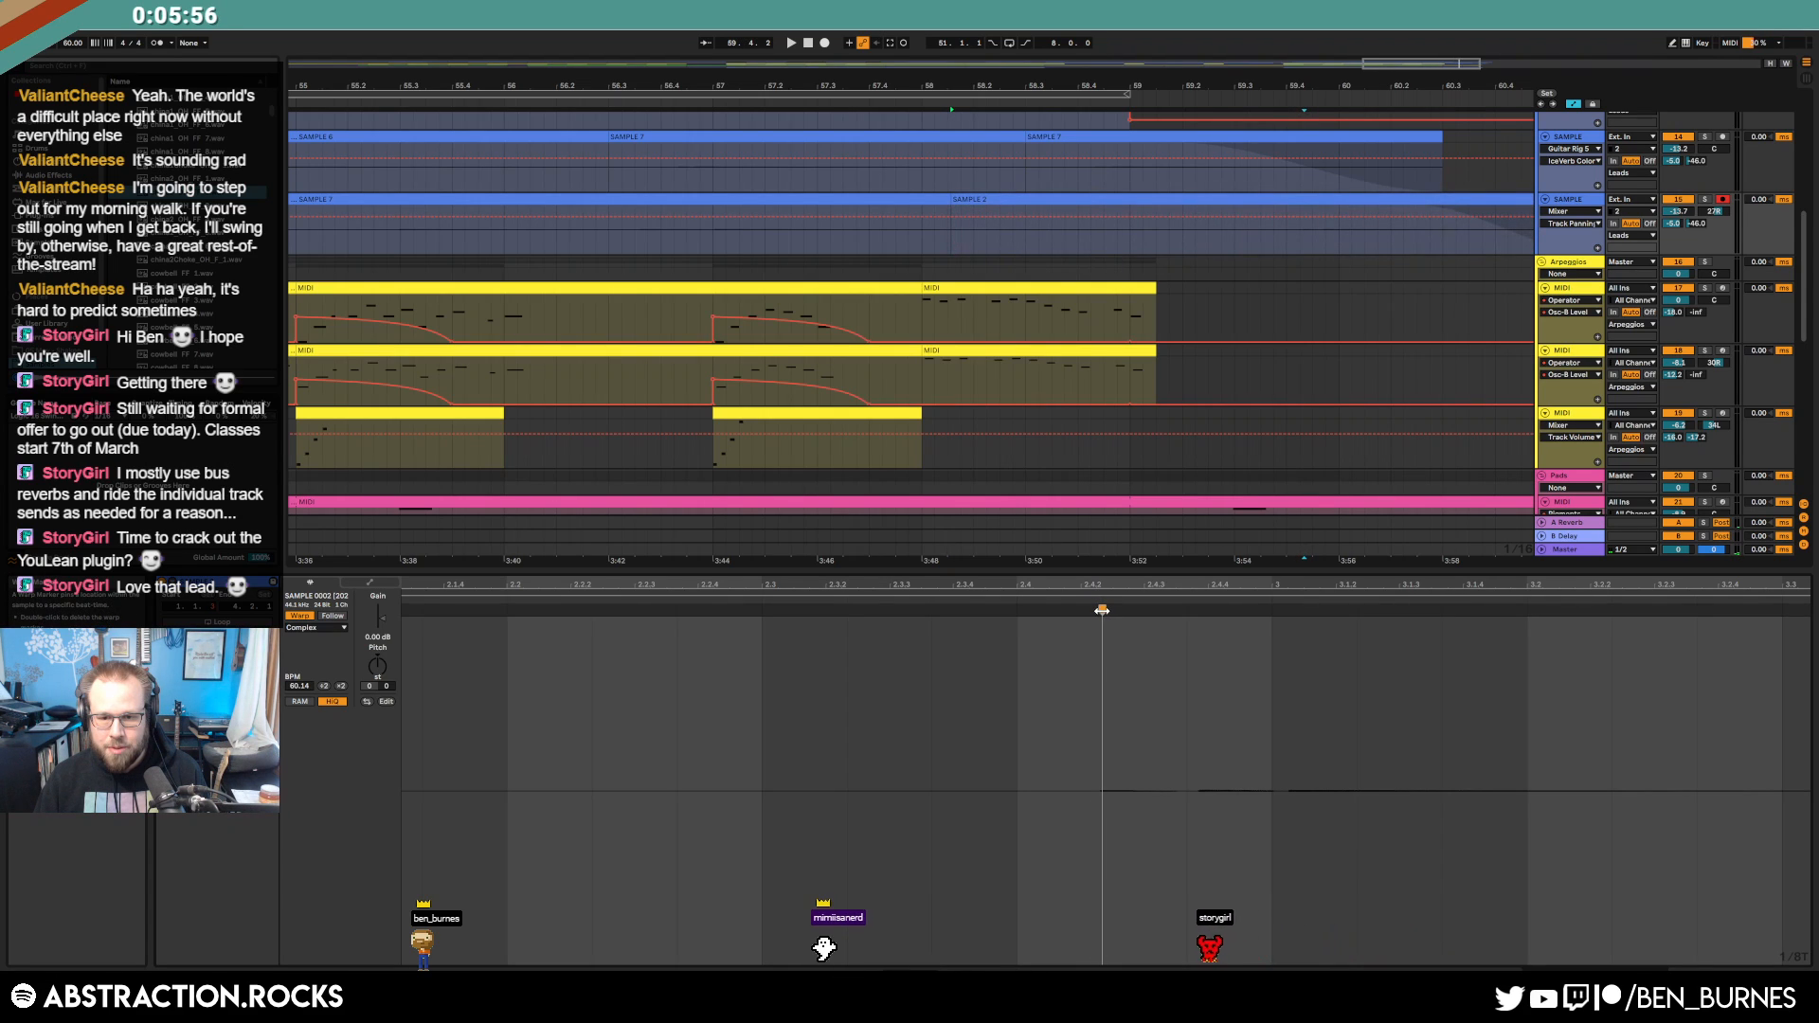
{"action": "left_click_drag", "start_coordinate": [1200, 610], "coordinate": [1269, 611]}
{"action": "double_click", "coordinate": [1276, 611]}
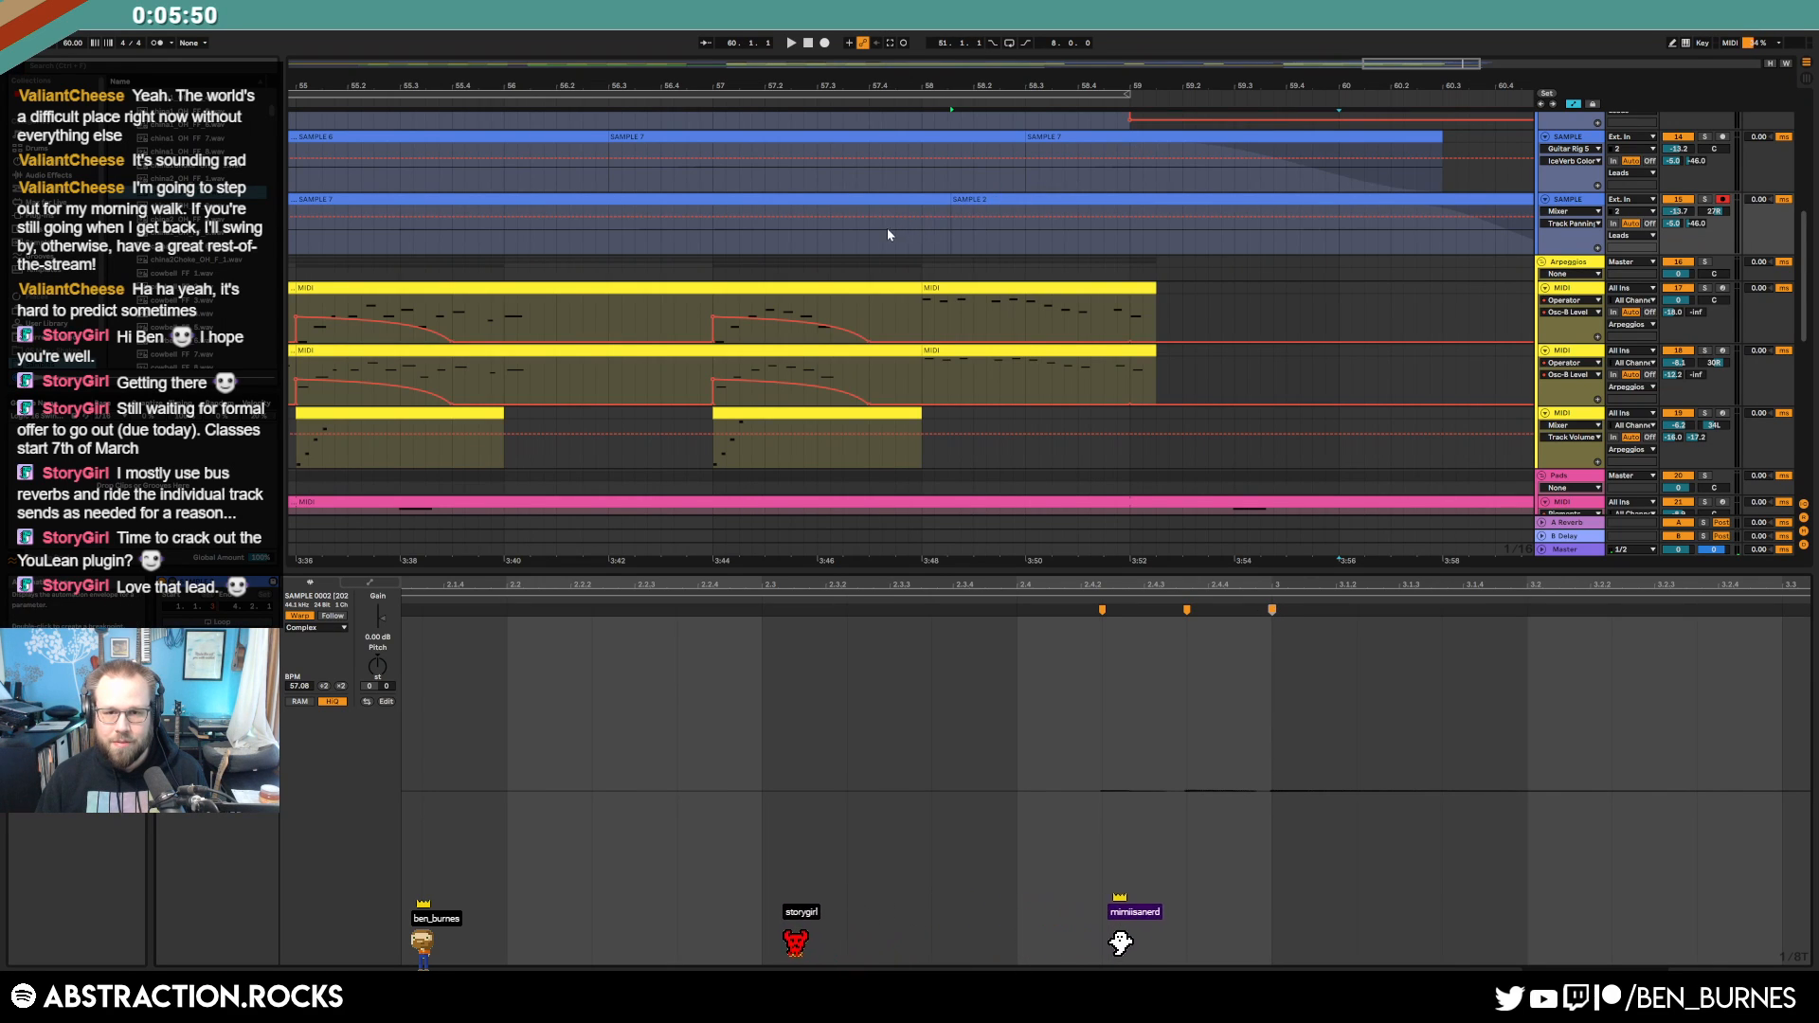
Play the duplicate SAMPLE track's take just before the ending and place three warp markers on its notes, nudging the middle note slightly.
{"action": "left_click", "coordinate": [687, 232]}
{"action": "key", "text": "space"}
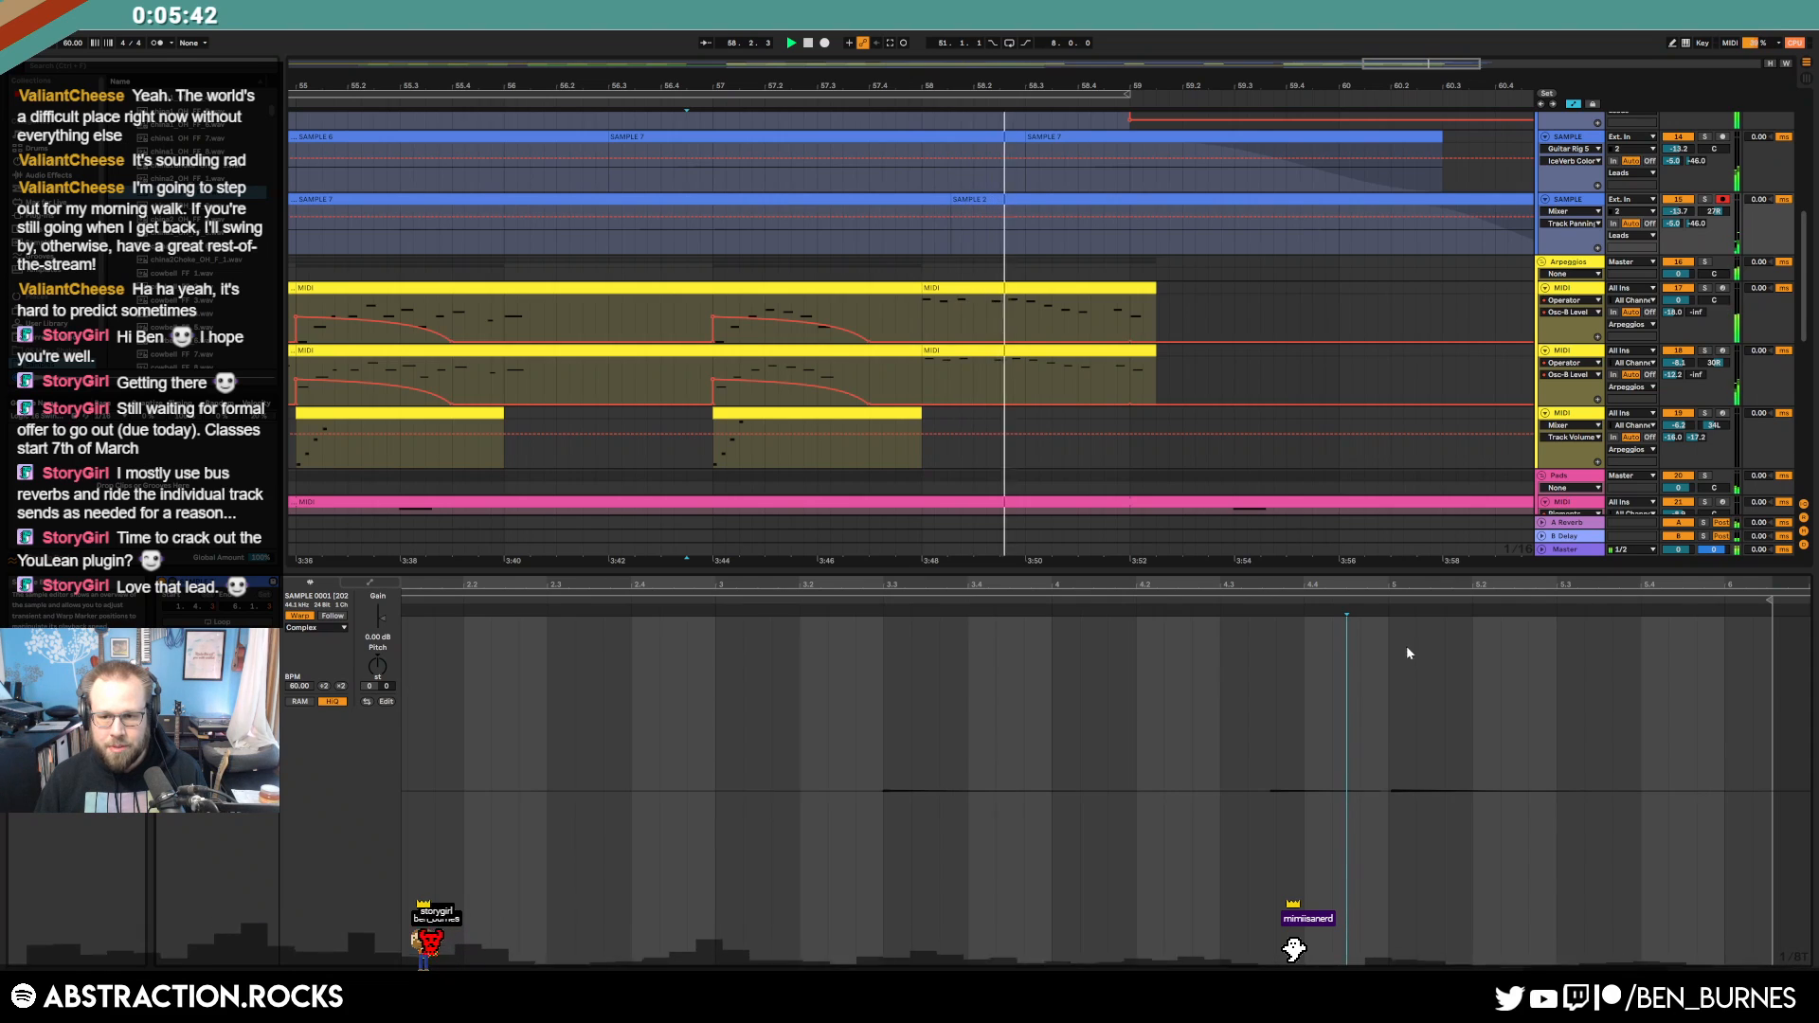
{"action": "left_click_drag", "start_coordinate": [1389, 608], "coordinate": [1387, 609]}
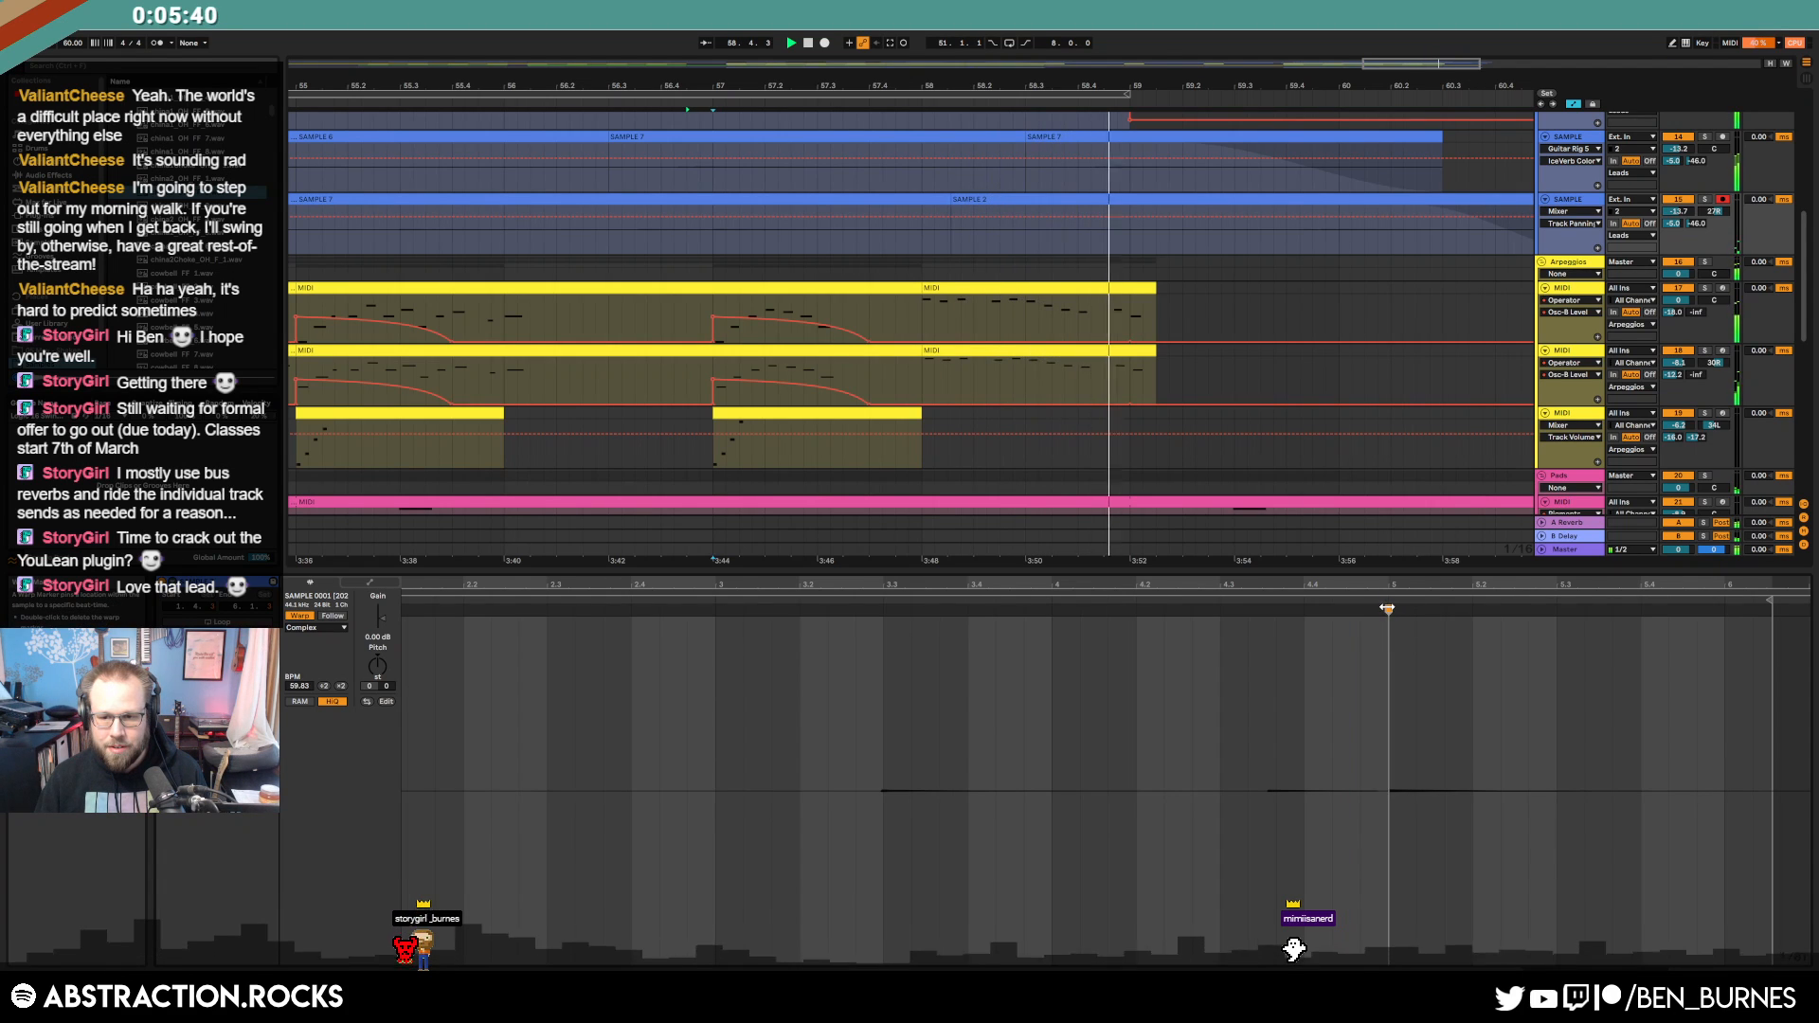
{"action": "double_click", "coordinate": [1268, 609]}
{"action": "left_click_drag", "start_coordinate": [1269, 609], "coordinate": [1277, 610]}
{"action": "double_click", "coordinate": [888, 611]}
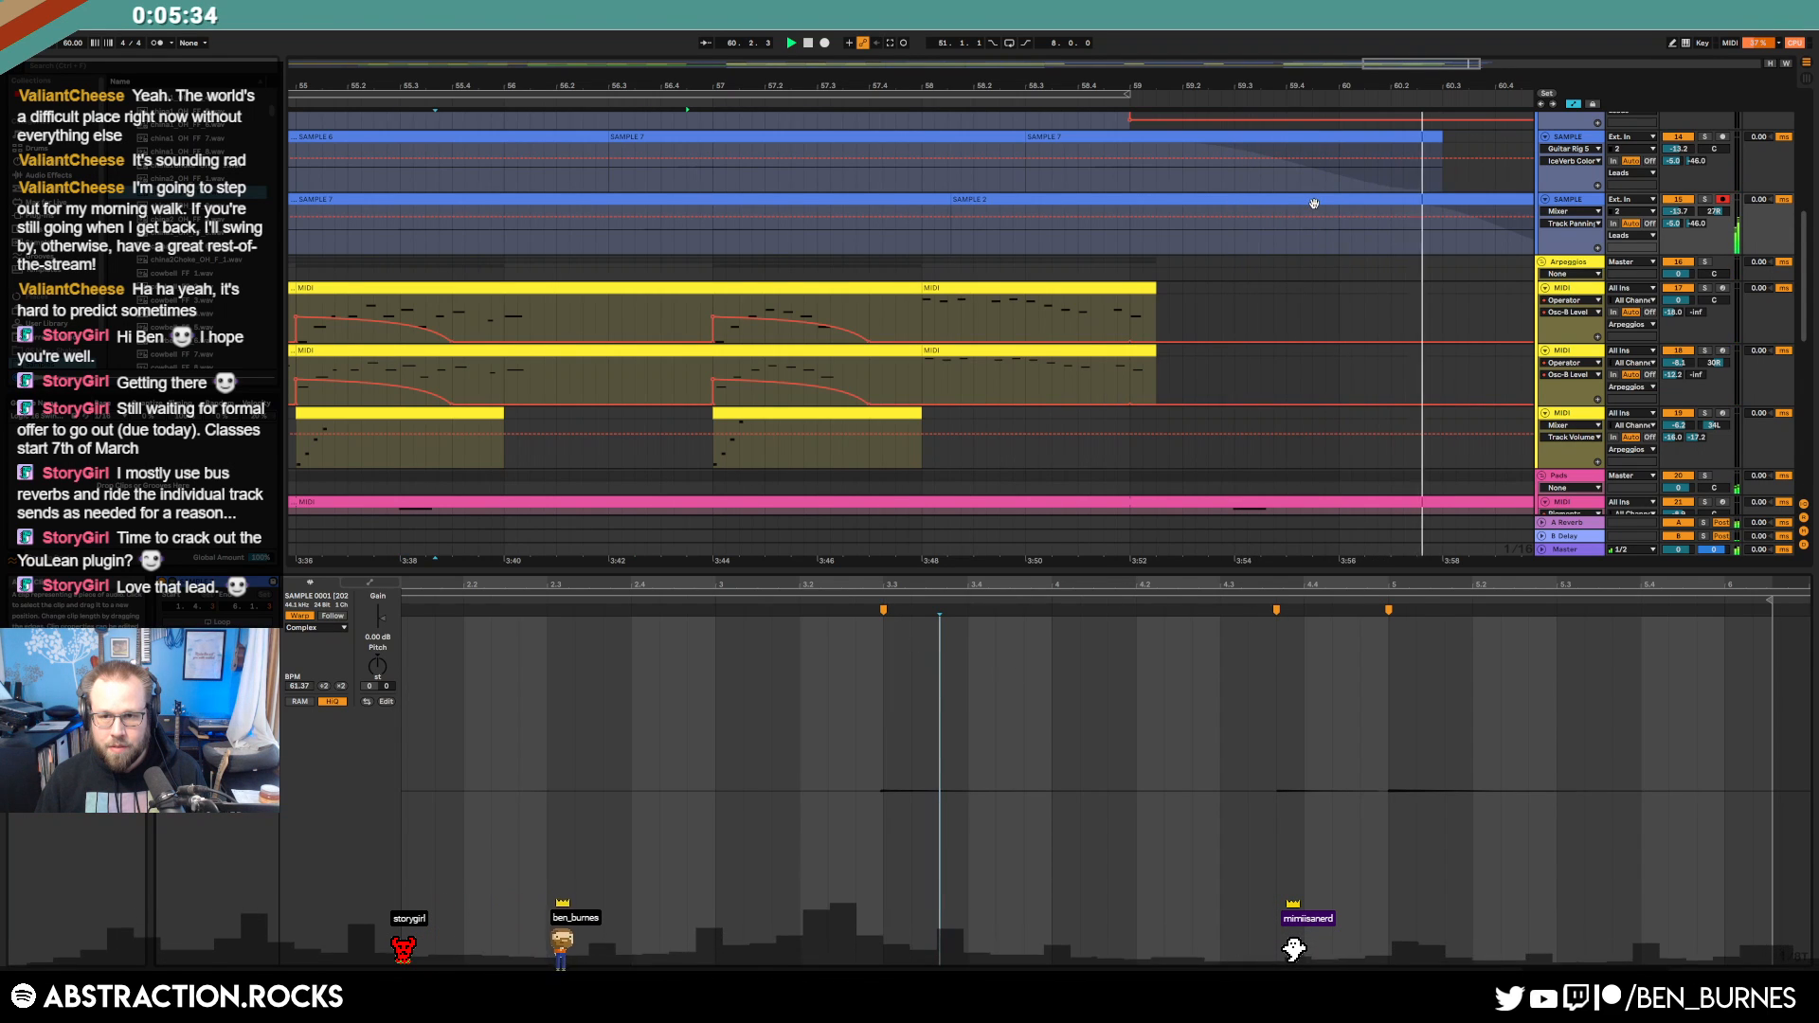
Lower the duplicate SAMPLE track's Compressor Output Gain automation slightly from about bar 58.3 onward, checking it by ear, and leave automation view.
{"action": "left_click", "coordinate": [1313, 204]}
{"action": "key", "text": "shift+Tab"}
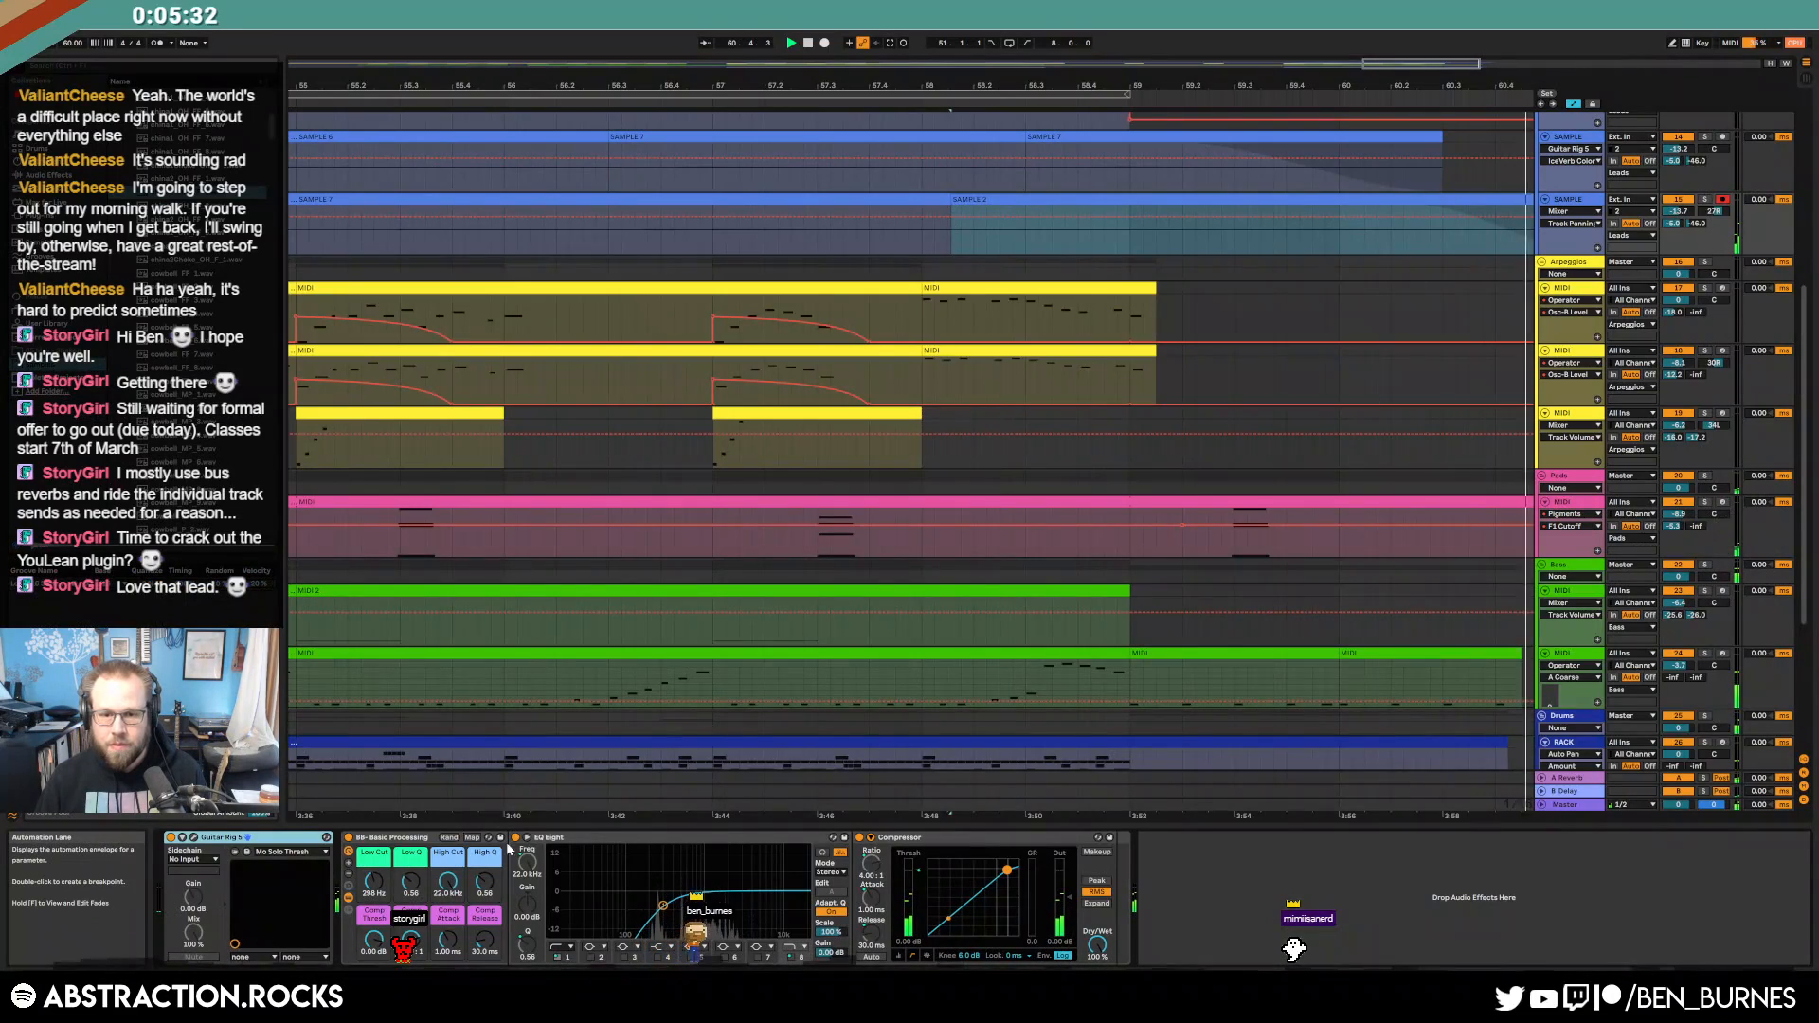
{"action": "left_click", "coordinate": [1070, 901]}
{"action": "left_click_drag", "start_coordinate": [1375, 81], "coordinate": [1050, 66]}
{"action": "left_click", "coordinate": [778, 230]}
{"action": "left_click_drag", "start_coordinate": [820, 230], "coordinate": [820, 238]}
{"action": "left_click", "coordinate": [841, 223]}
{"action": "key", "text": "space"}
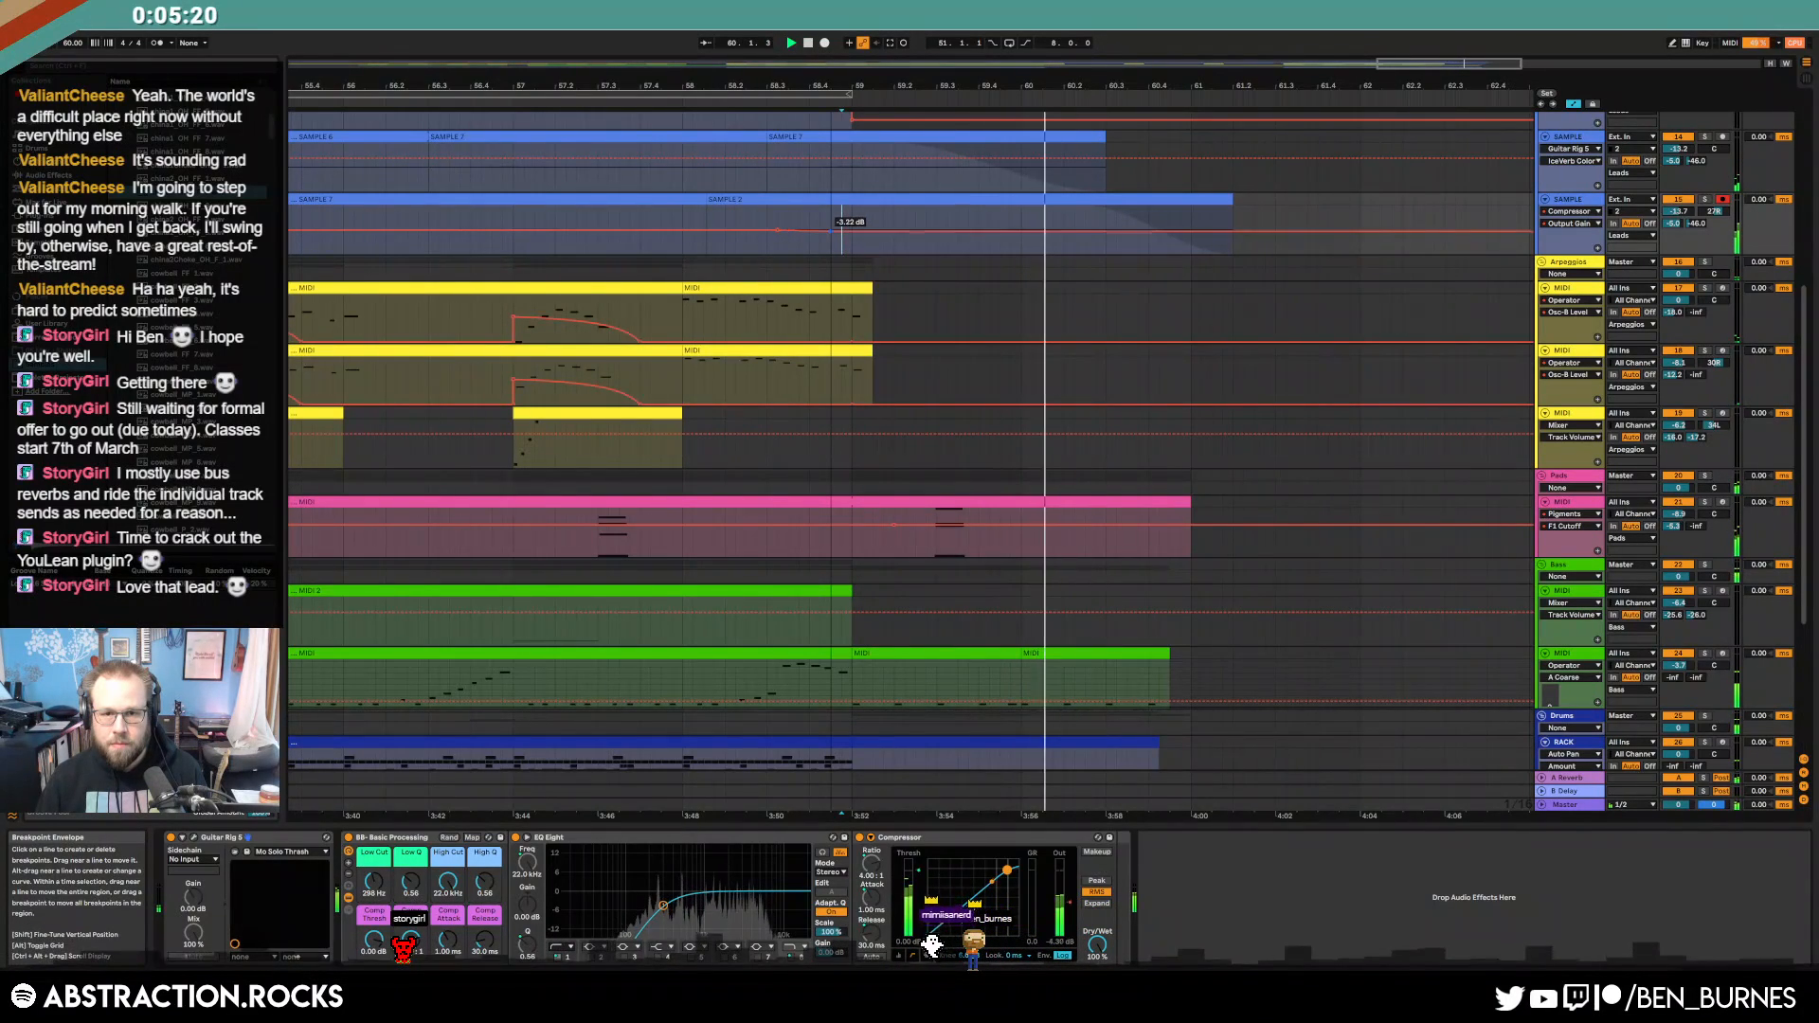
{"action": "left_click_drag", "start_coordinate": [831, 238], "coordinate": [832, 233]}
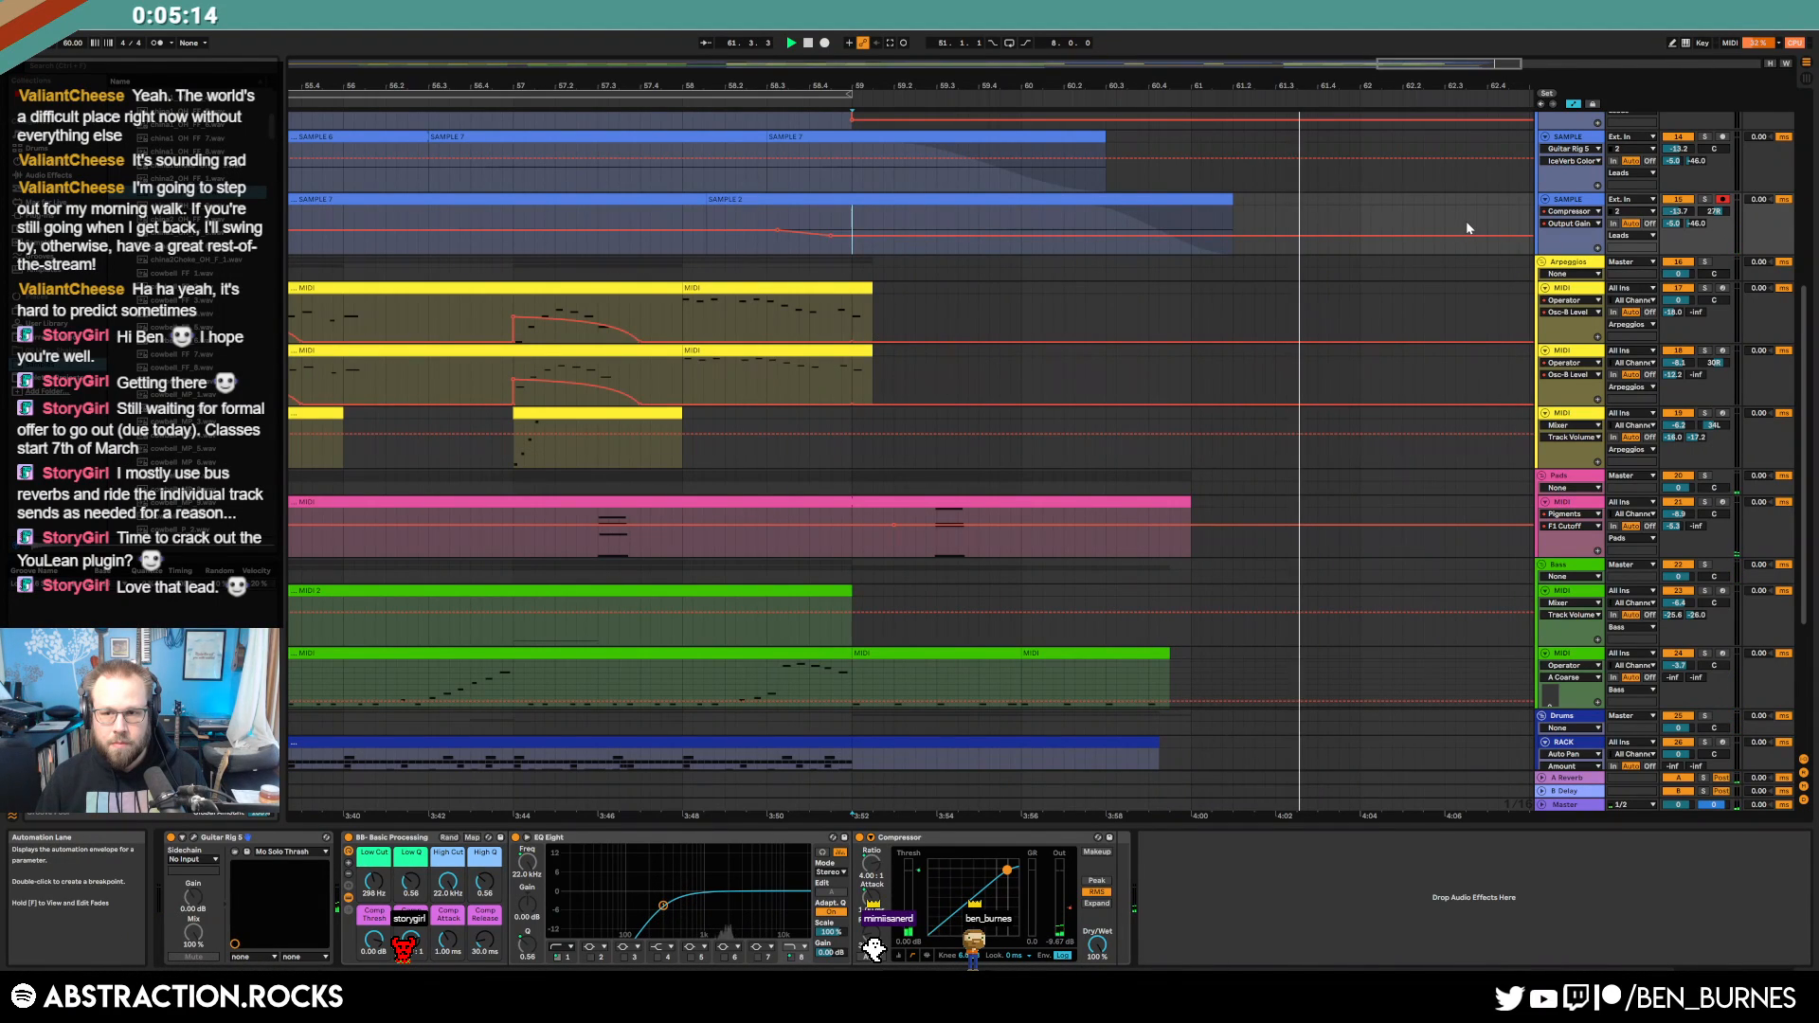
{"action": "key", "text": "a"}
{"action": "scroll", "coordinate": [1298, 207], "scroll_direction": "down", "scroll_amount": 5}
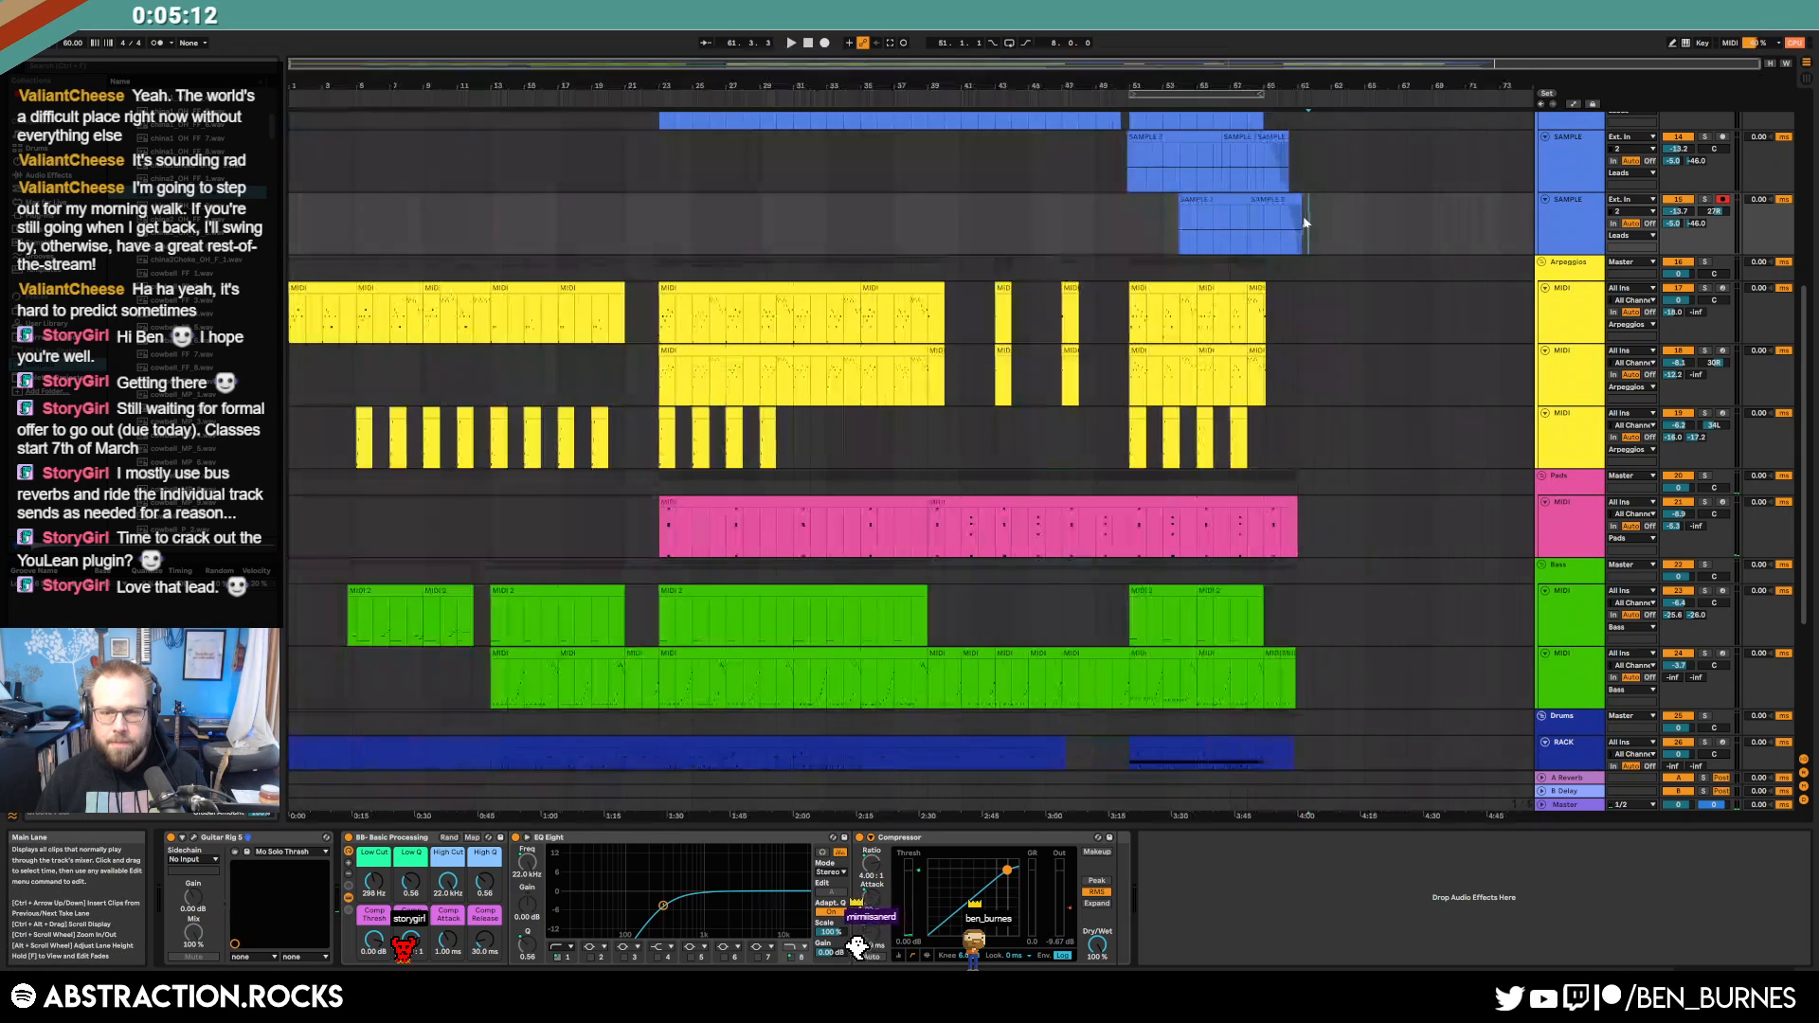
{"action": "scroll", "coordinate": [1337, 284], "scroll_direction": "up", "scroll_amount": 4}
{"action": "scroll", "coordinate": [1341, 275], "scroll_direction": "up", "scroll_amount": 2}
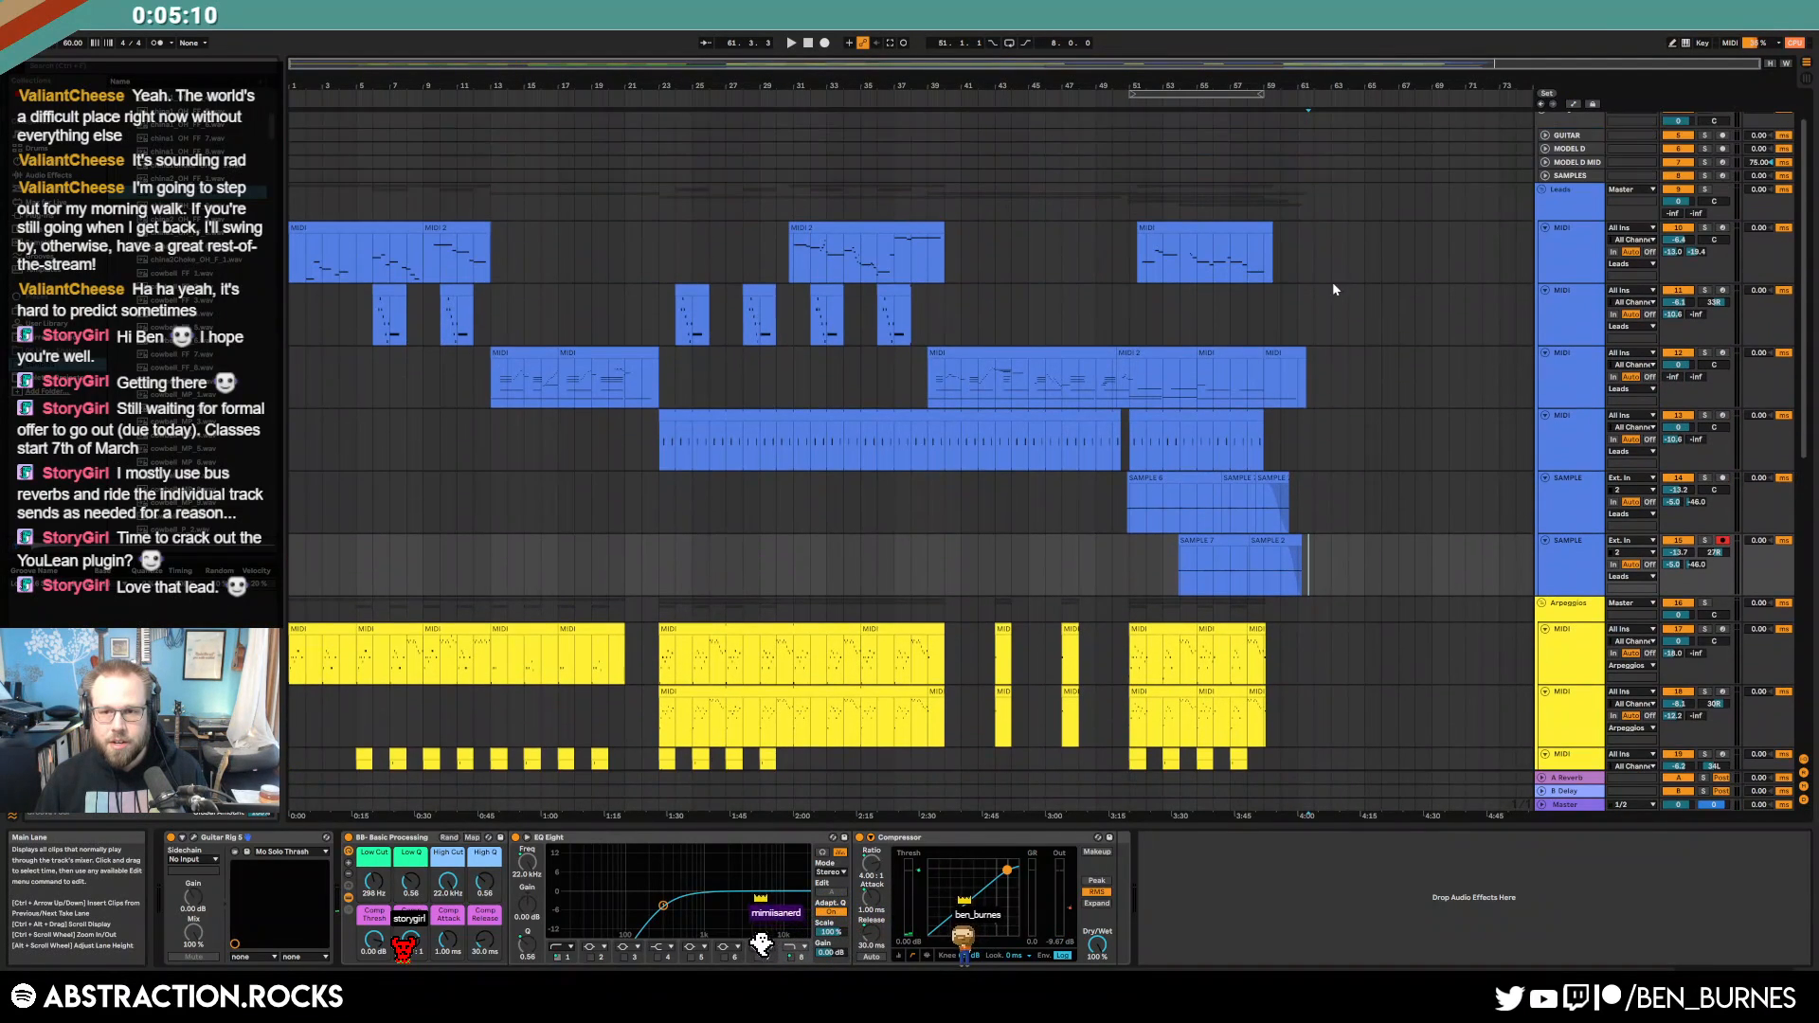
{"action": "left_click", "coordinate": [1311, 382]}
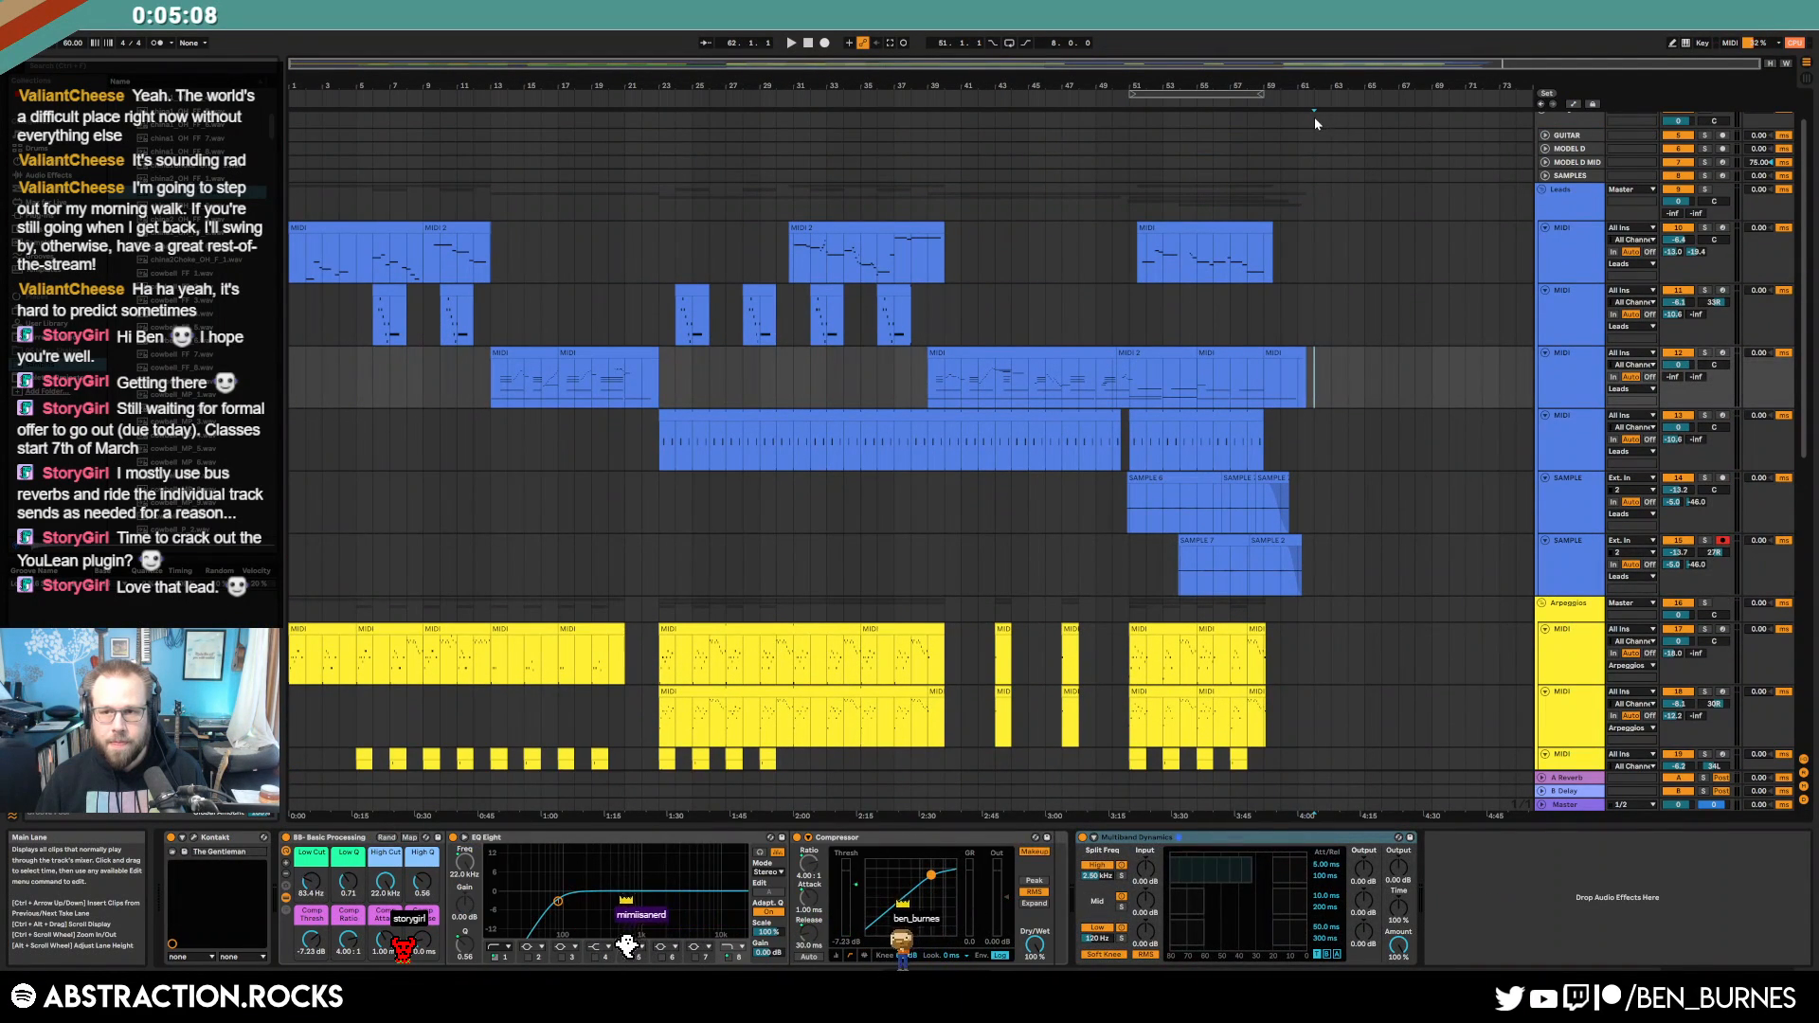
{"action": "scroll", "coordinate": [1313, 133], "scroll_direction": "up", "scroll_amount": 2}
{"action": "left_click", "coordinate": [1311, 120]}
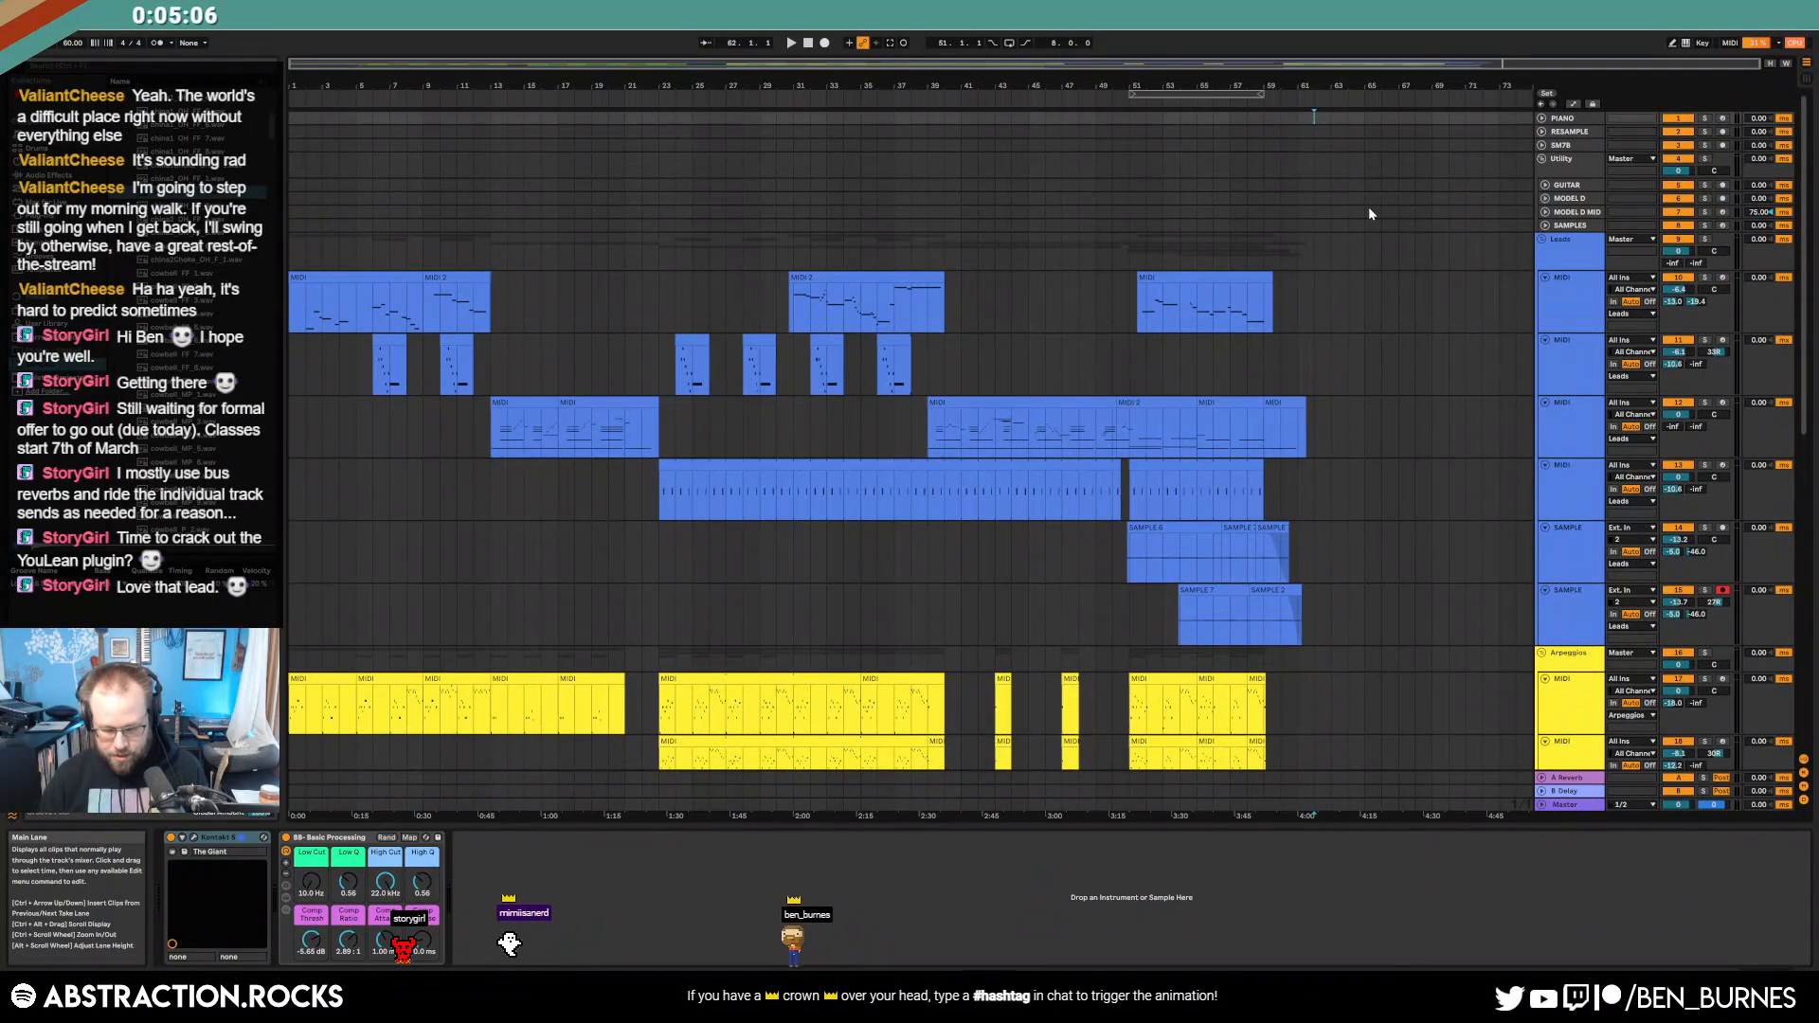
{"action": "key", "text": "shift+Home"}
{"action": "key", "text": "ctrl+shift+m"}
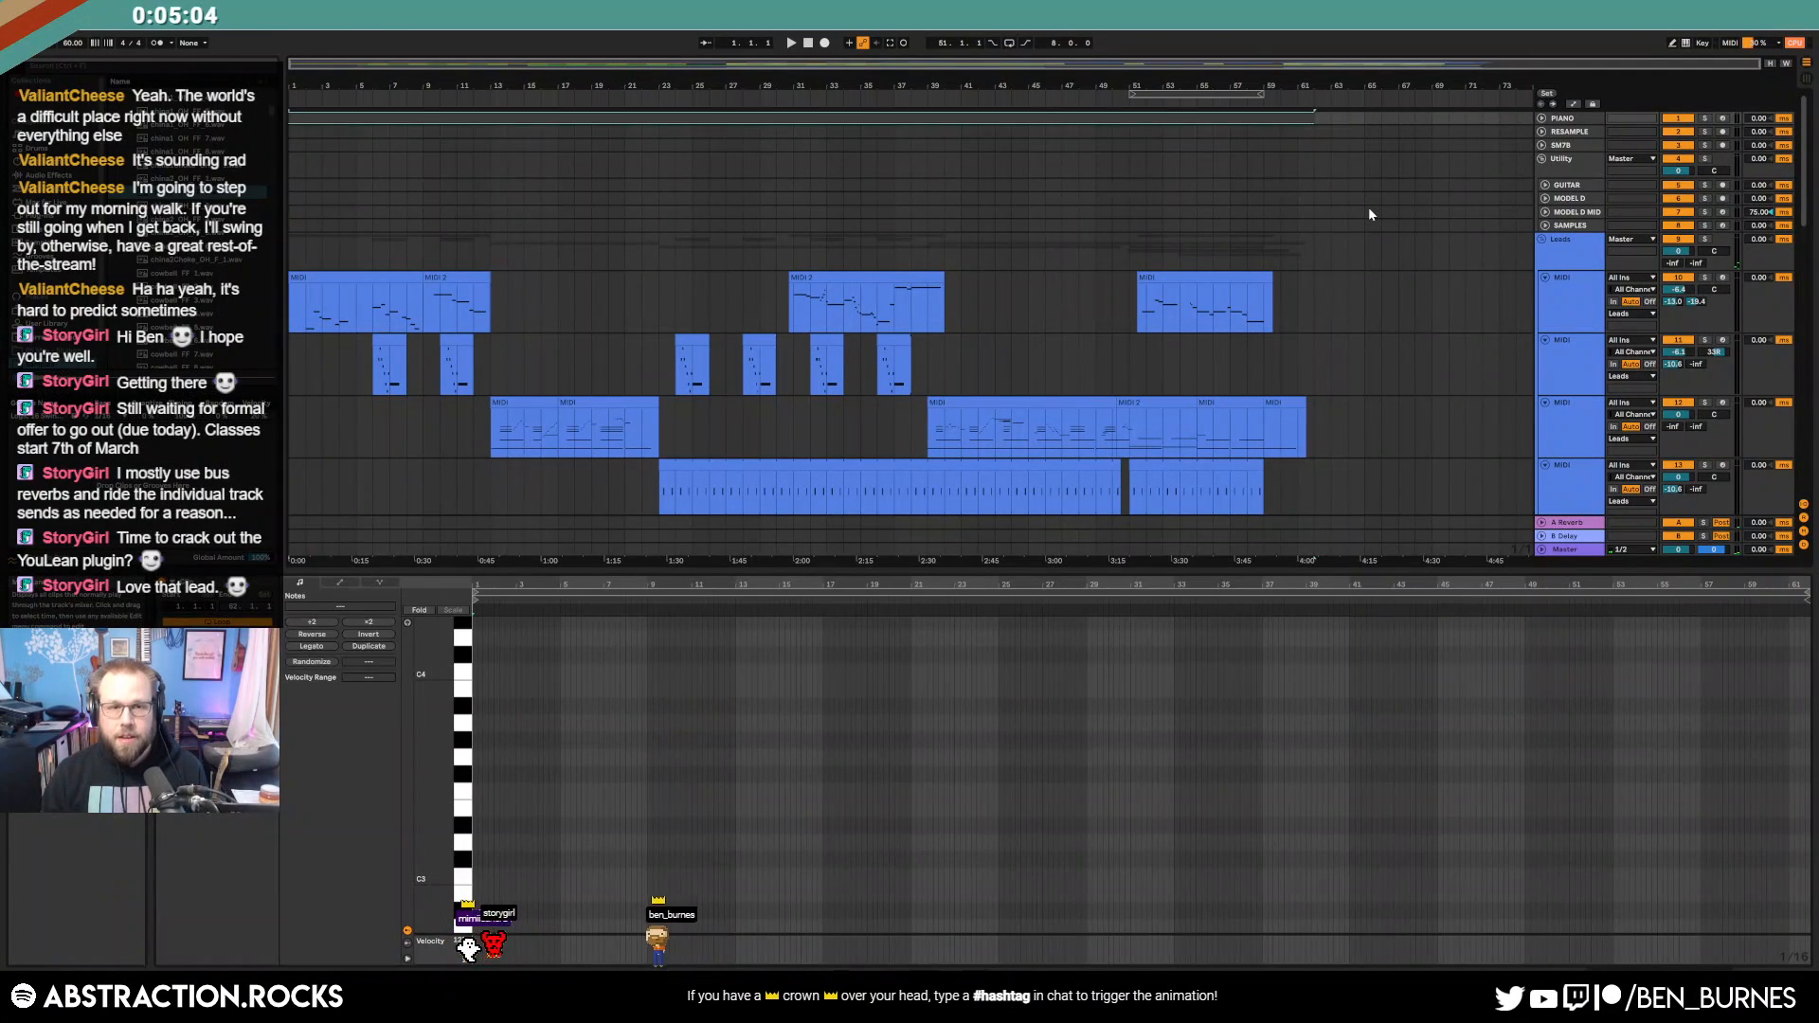
{"action": "key", "text": "Delete"}
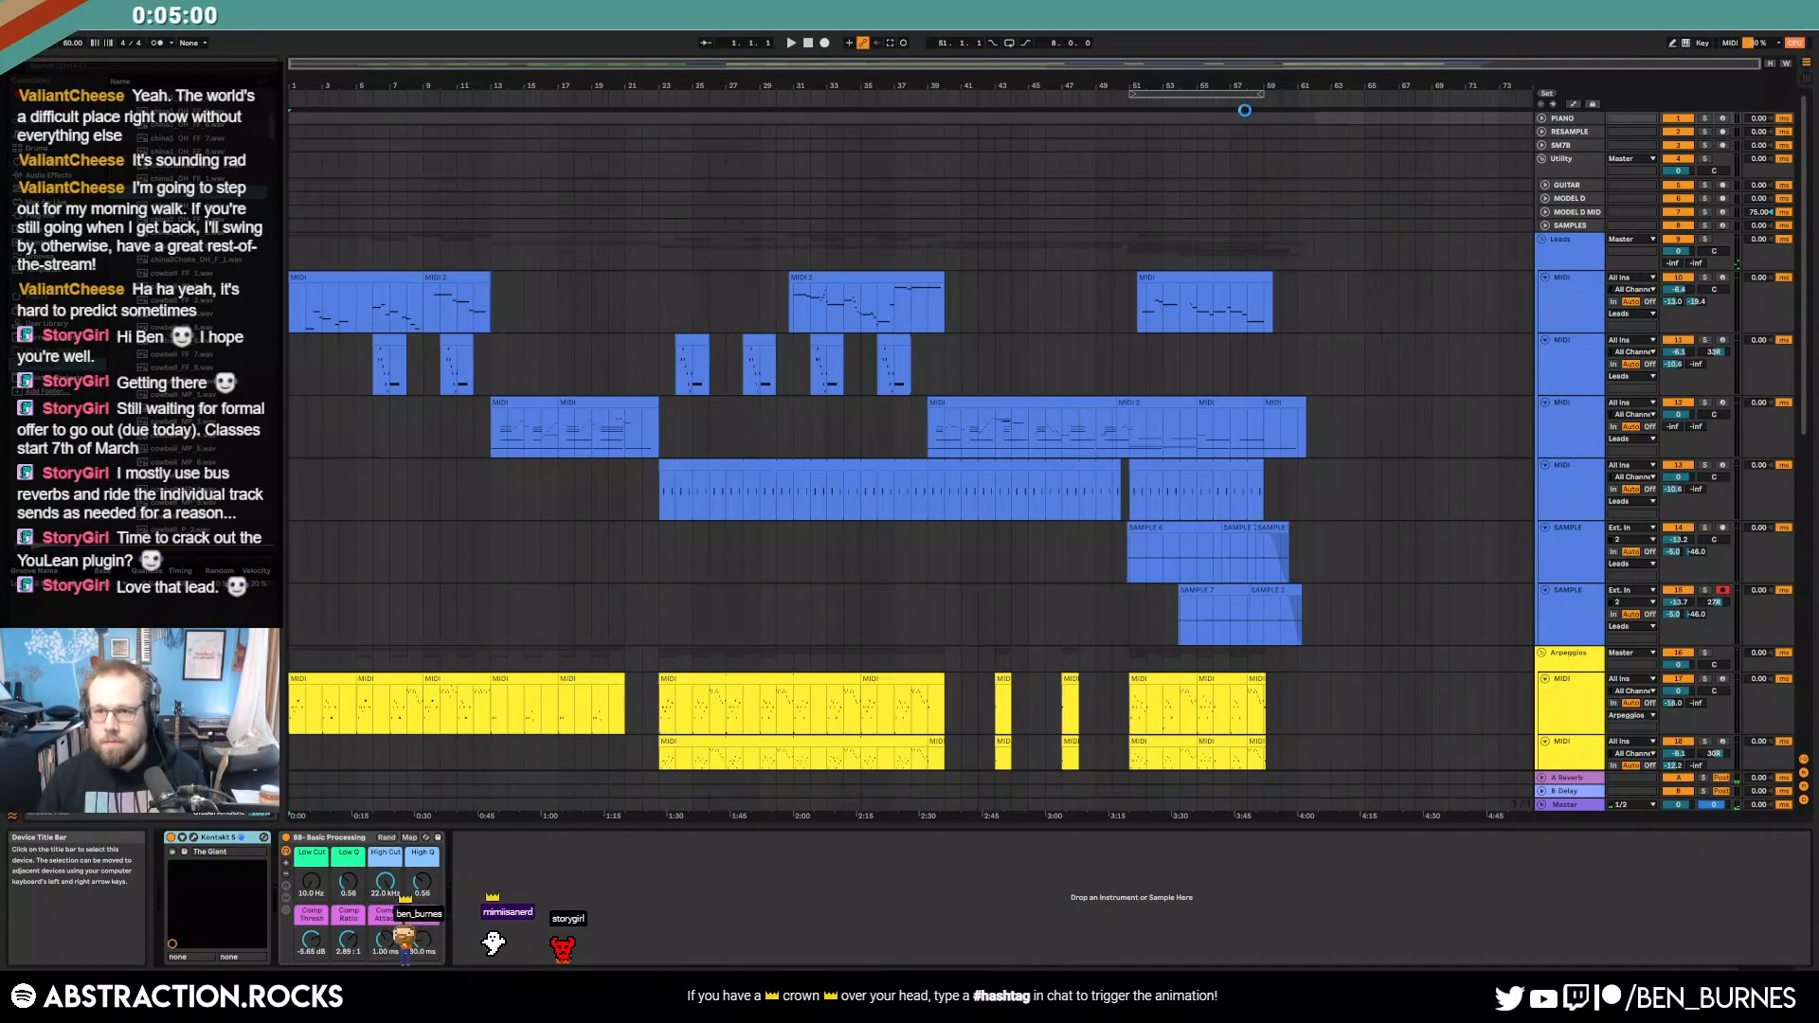
Fold all the tracks in the Leads and Arpeggios groups.
{"action": "left_click", "coordinate": [1577, 321]}
{"action": "left_click", "coordinate": [1558, 605], "text": "shift"}
{"action": "key", "text": "u"}
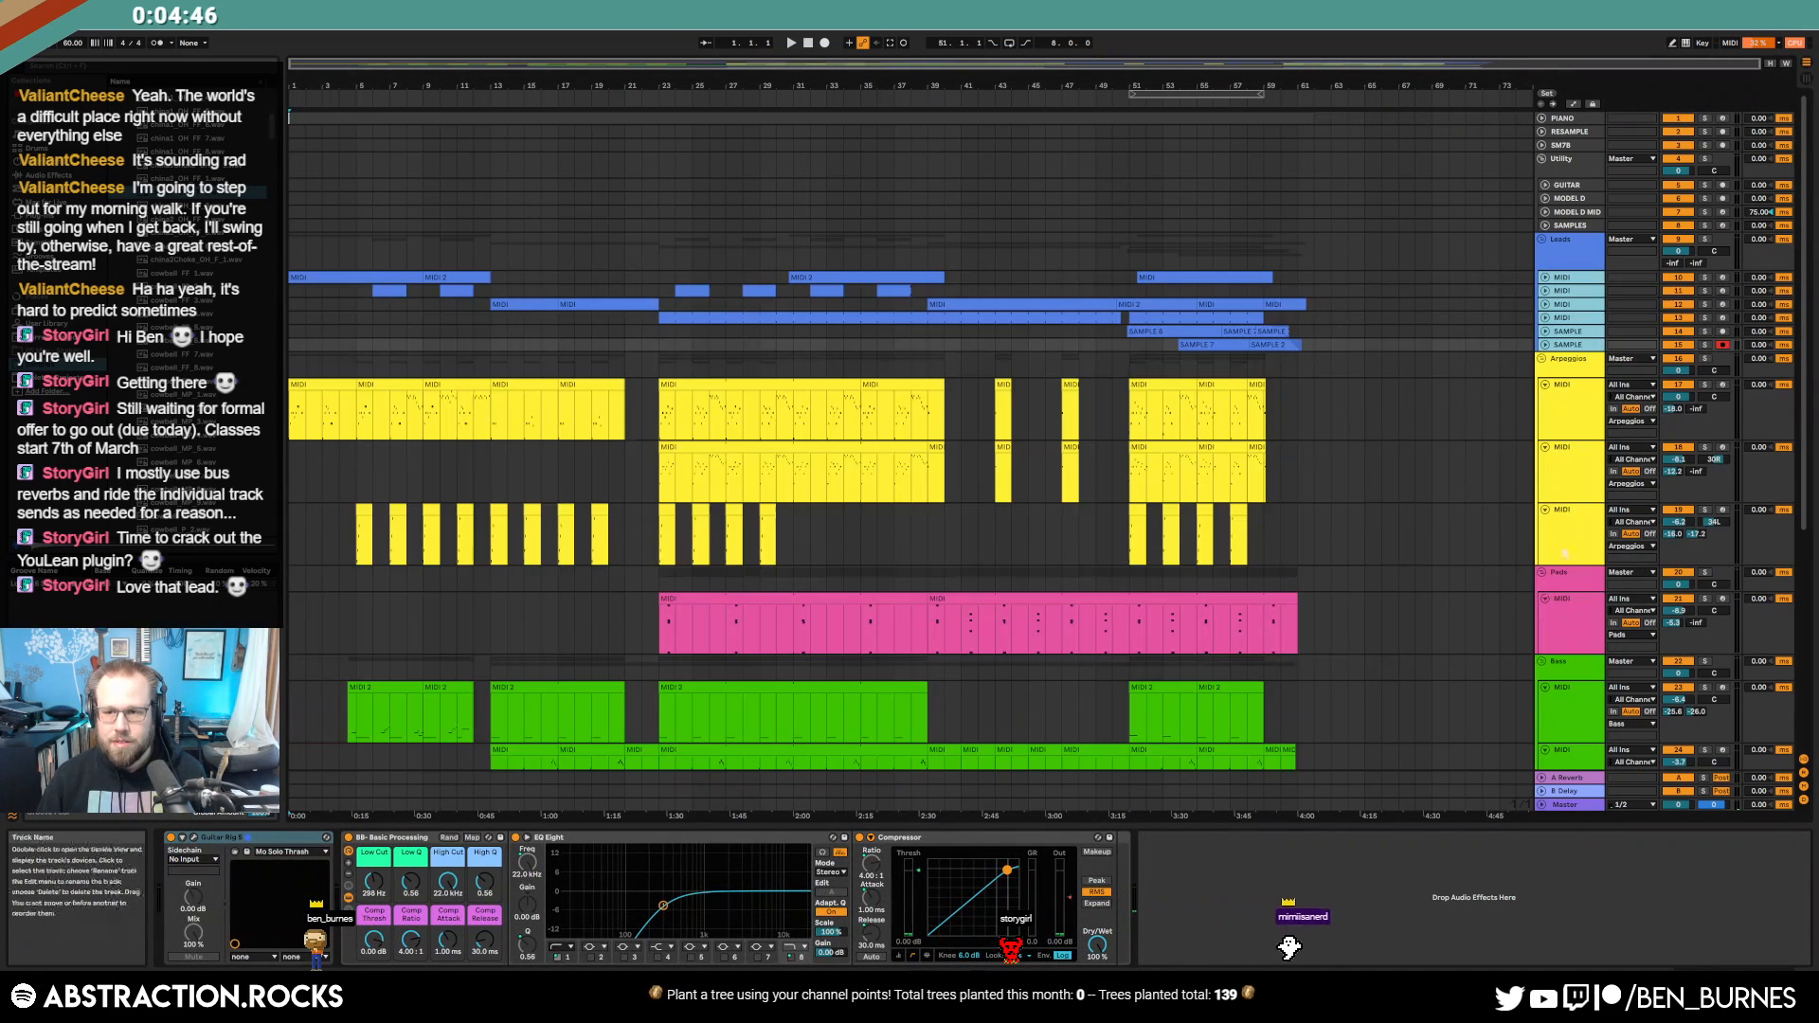
{"action": "left_click", "coordinate": [1561, 413]}
{"action": "left_click", "coordinate": [1558, 531], "text": "shift"}
{"action": "key", "text": "u"}
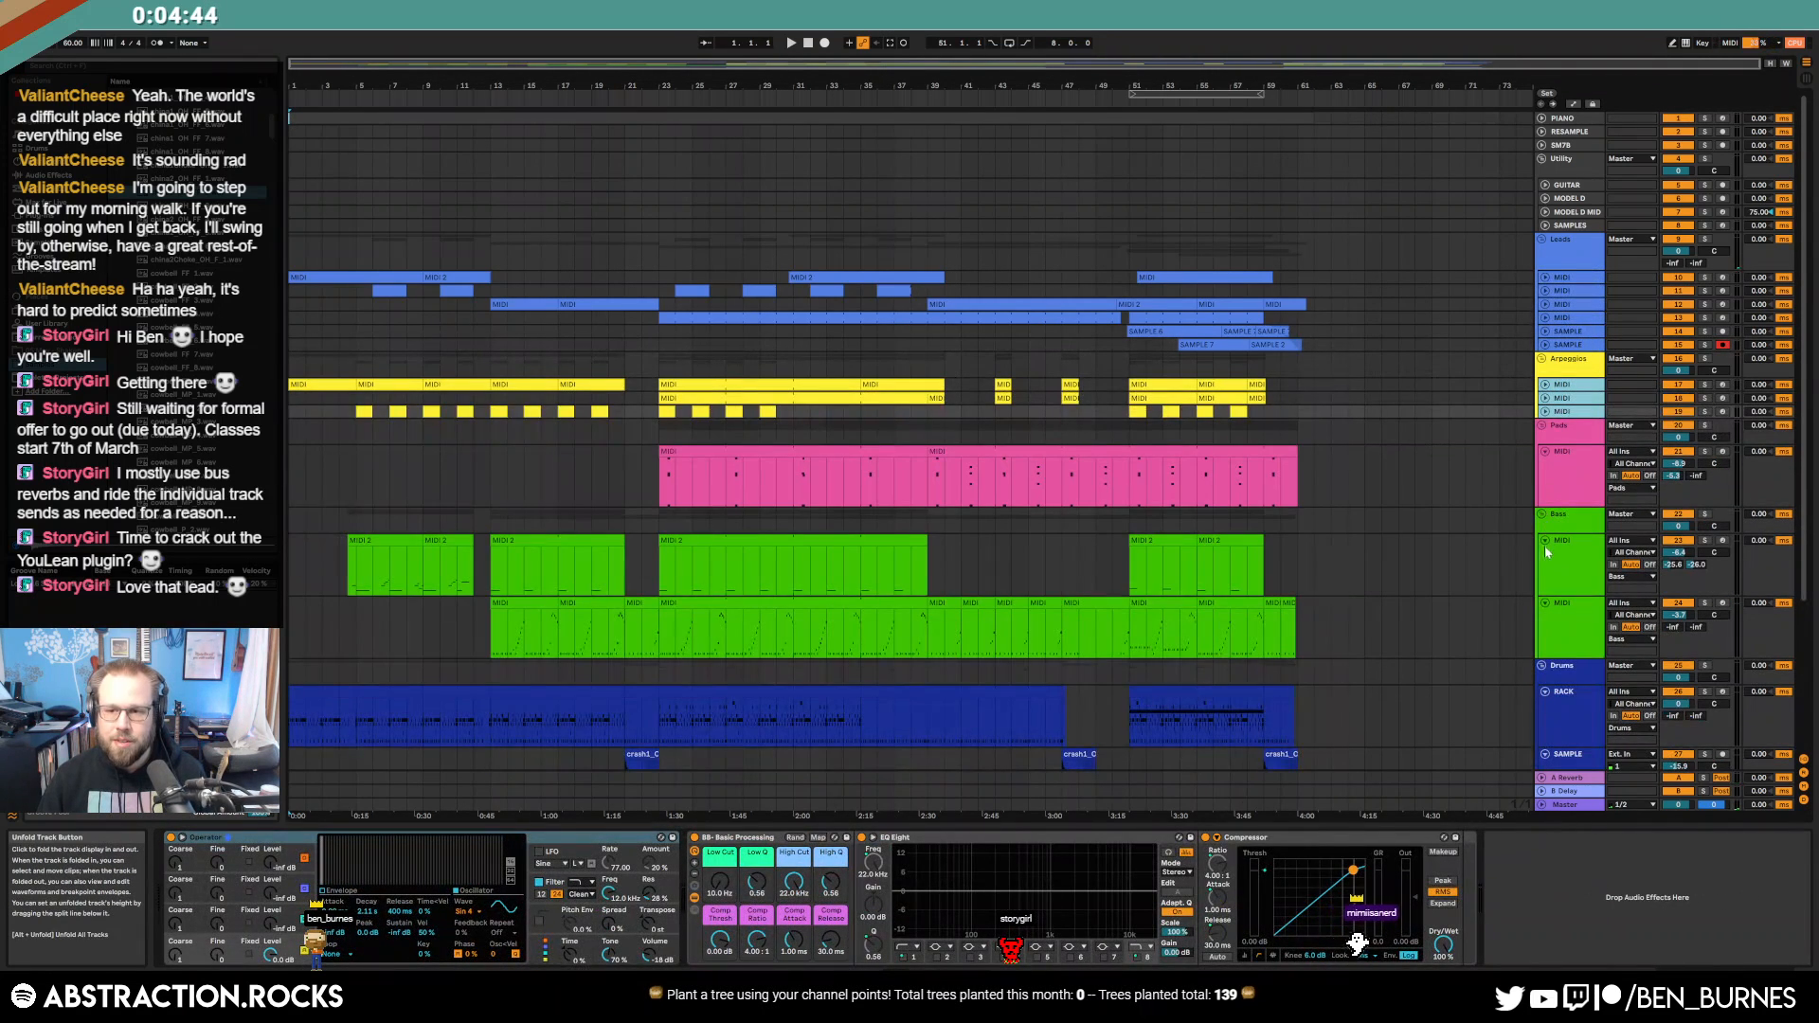
Fold the tracks in the Pads, Bass, Drums and Ambiences groups.
{"action": "left_click", "coordinate": [1545, 453]}
{"action": "left_click", "coordinate": [1567, 513]}
{"action": "left_click", "coordinate": [1565, 572], "text": "shift"}
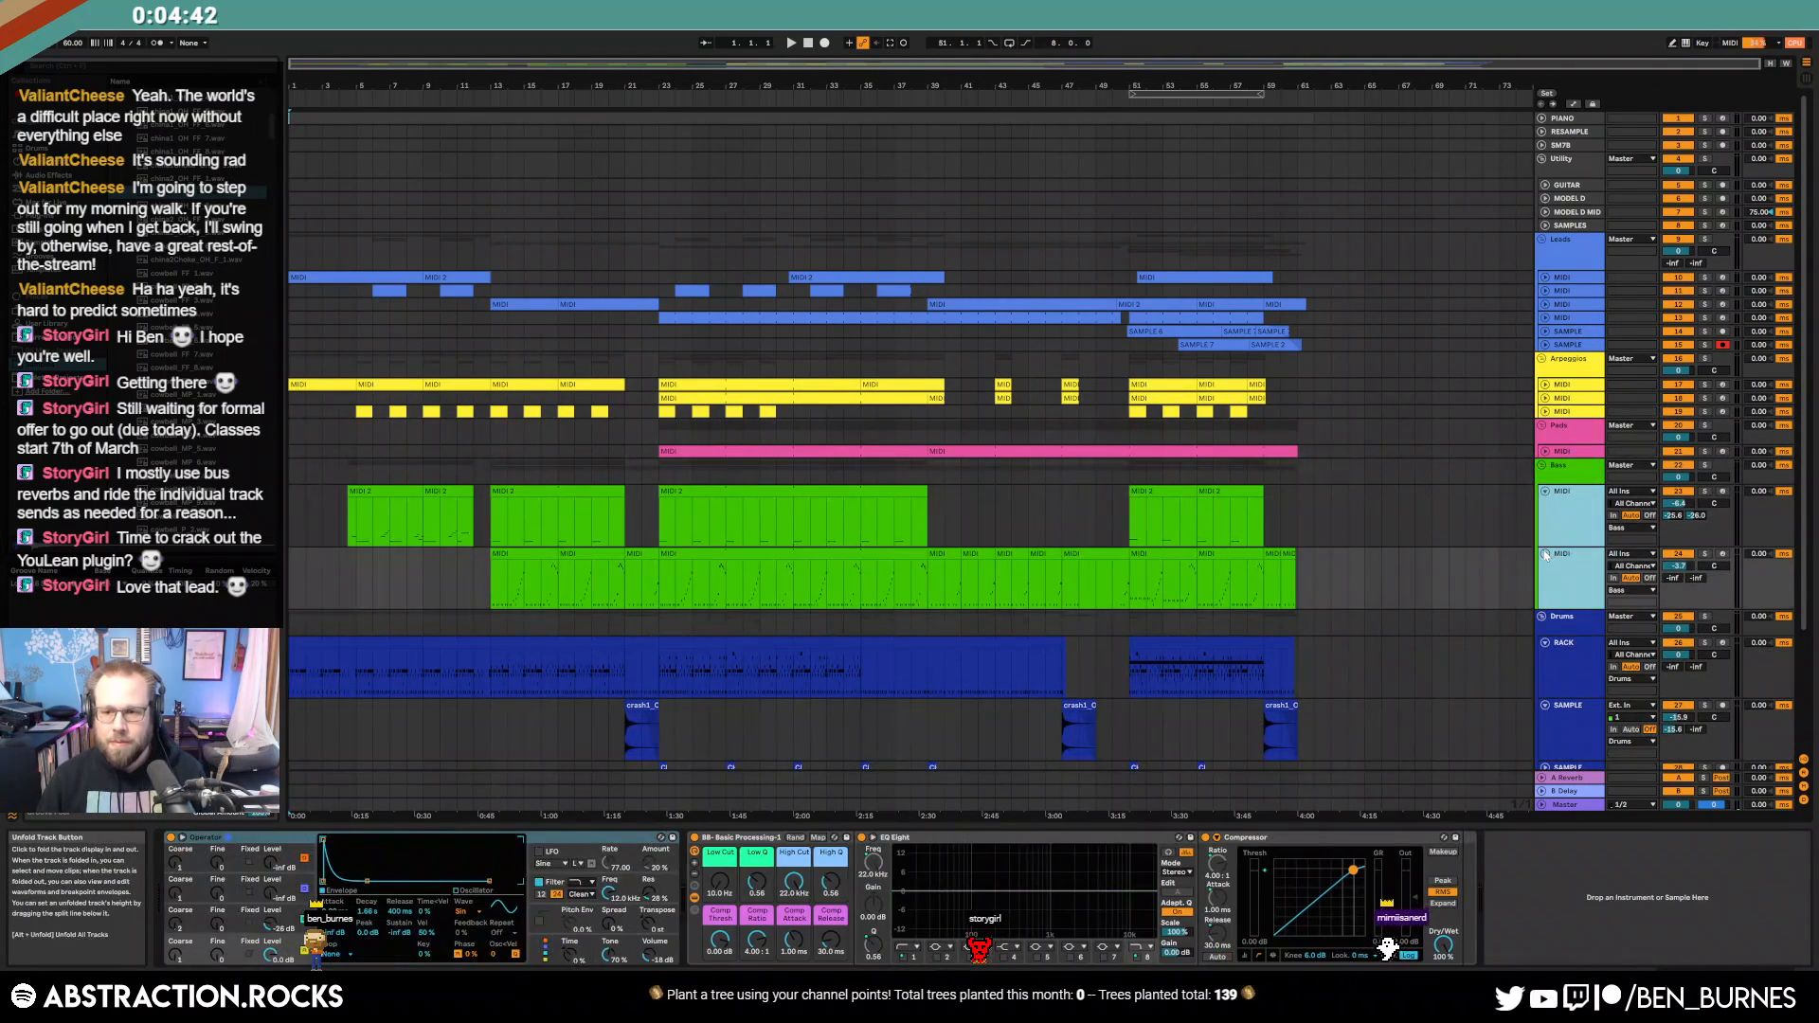
{"action": "key", "text": "u"}
{"action": "left_click", "coordinate": [1564, 579]}
{"action": "left_click", "coordinate": [1562, 624], "text": "shift"}
{"action": "key", "text": "u"}
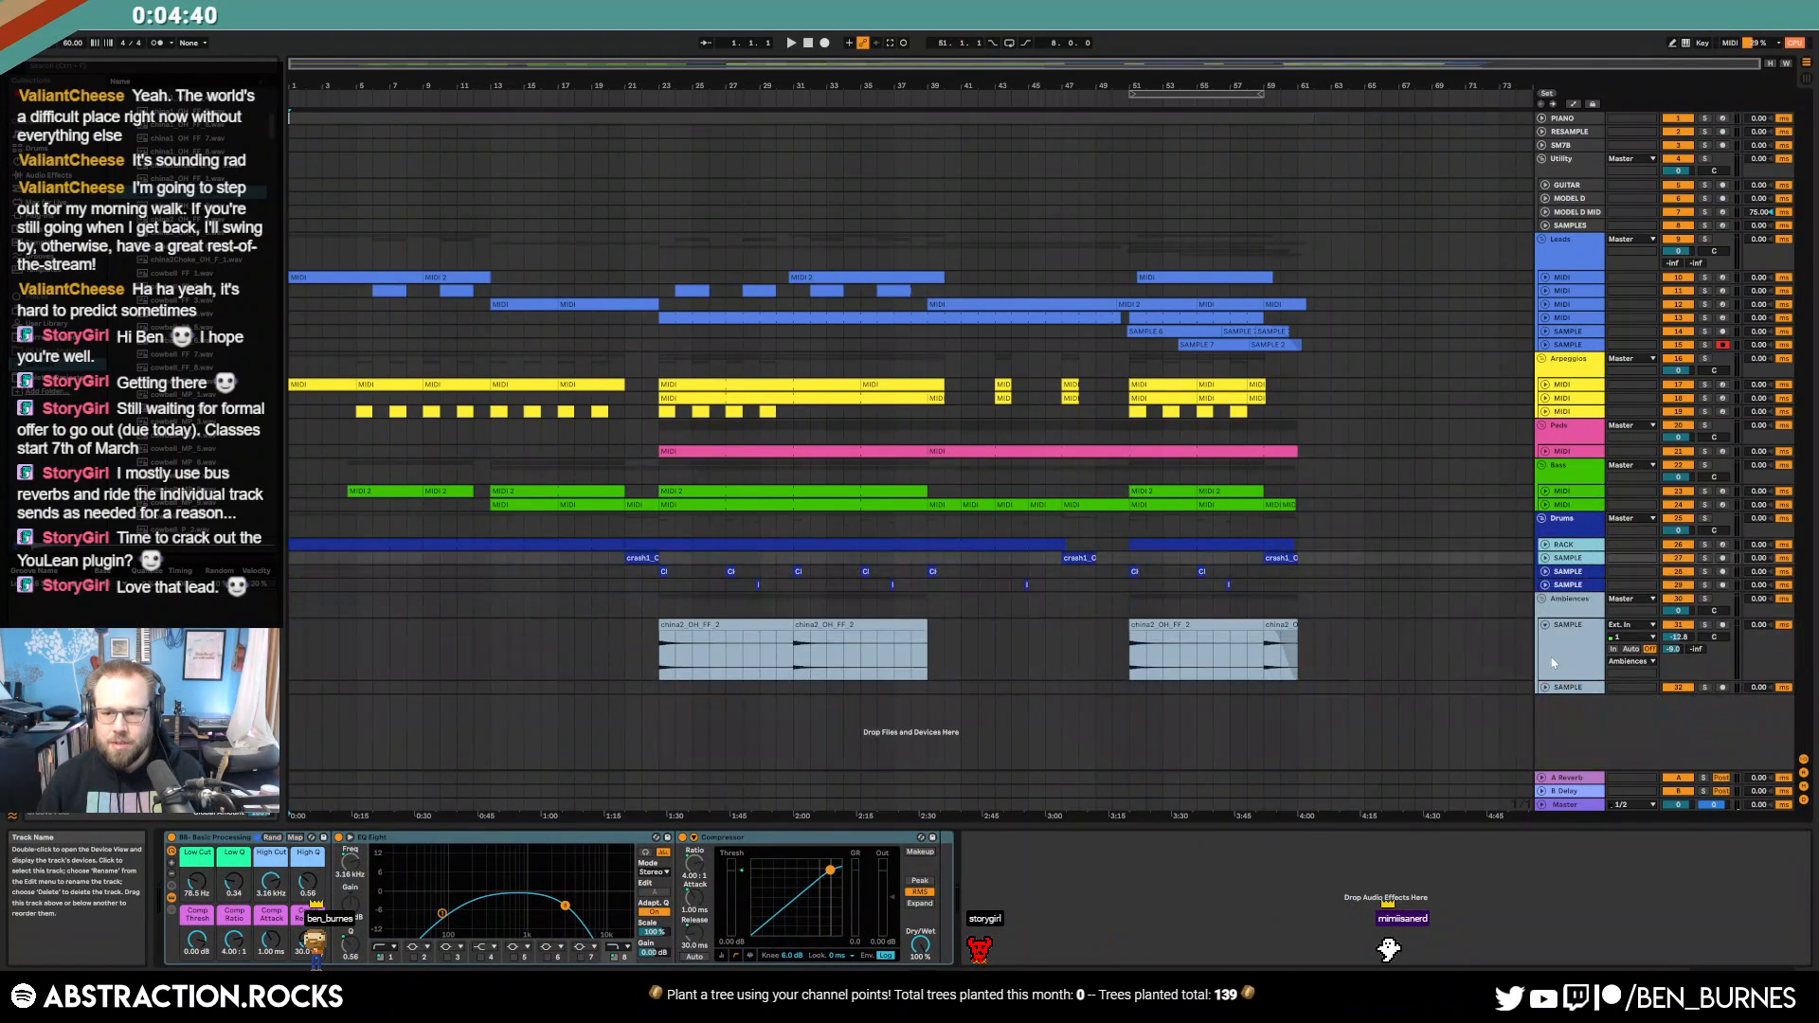
{"action": "left_click", "coordinate": [1544, 626]}
Delete the empty last SAMPLE track in the Ambiences group and unfold the remaining one with the china clips.
{"action": "left_click", "coordinate": [1571, 639]}
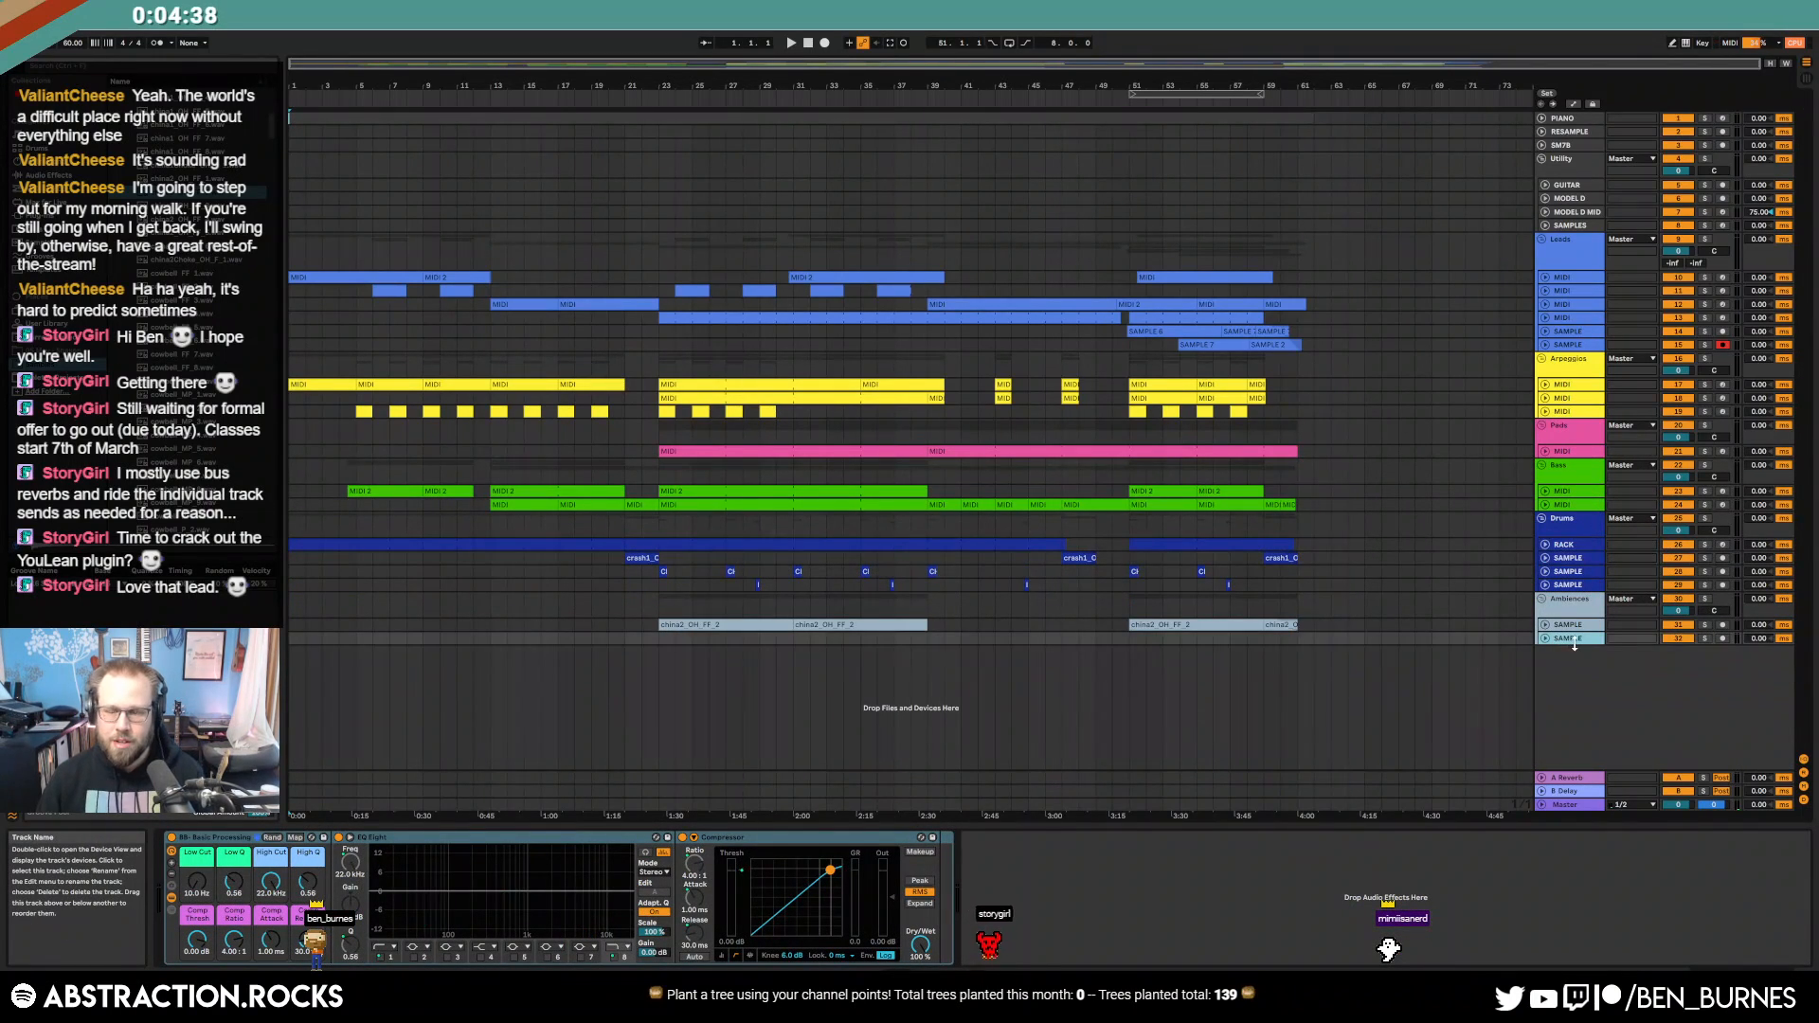
{"action": "key", "text": "Delete"}
{"action": "left_click", "coordinate": [725, 623]}
{"action": "key", "text": "u"}
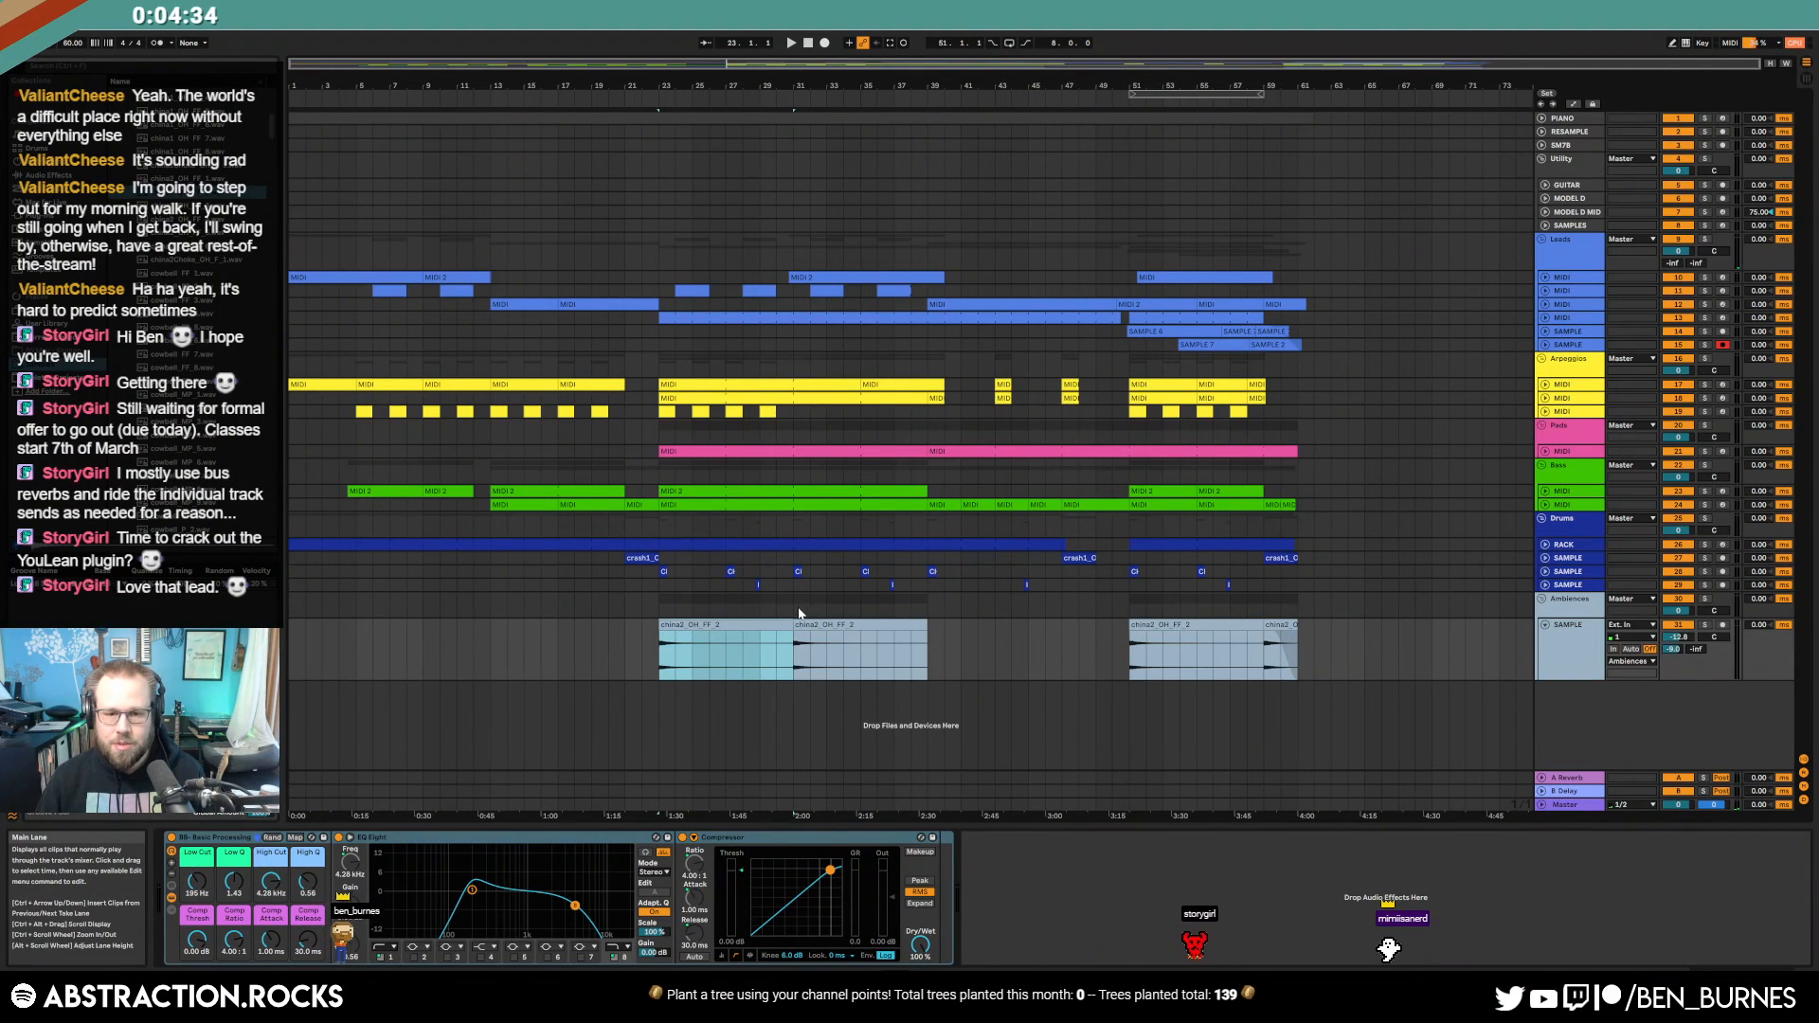
Solo the Ambiences SAMPLE track and listen to its china clips from bar 23.
{"action": "key", "text": "space"}
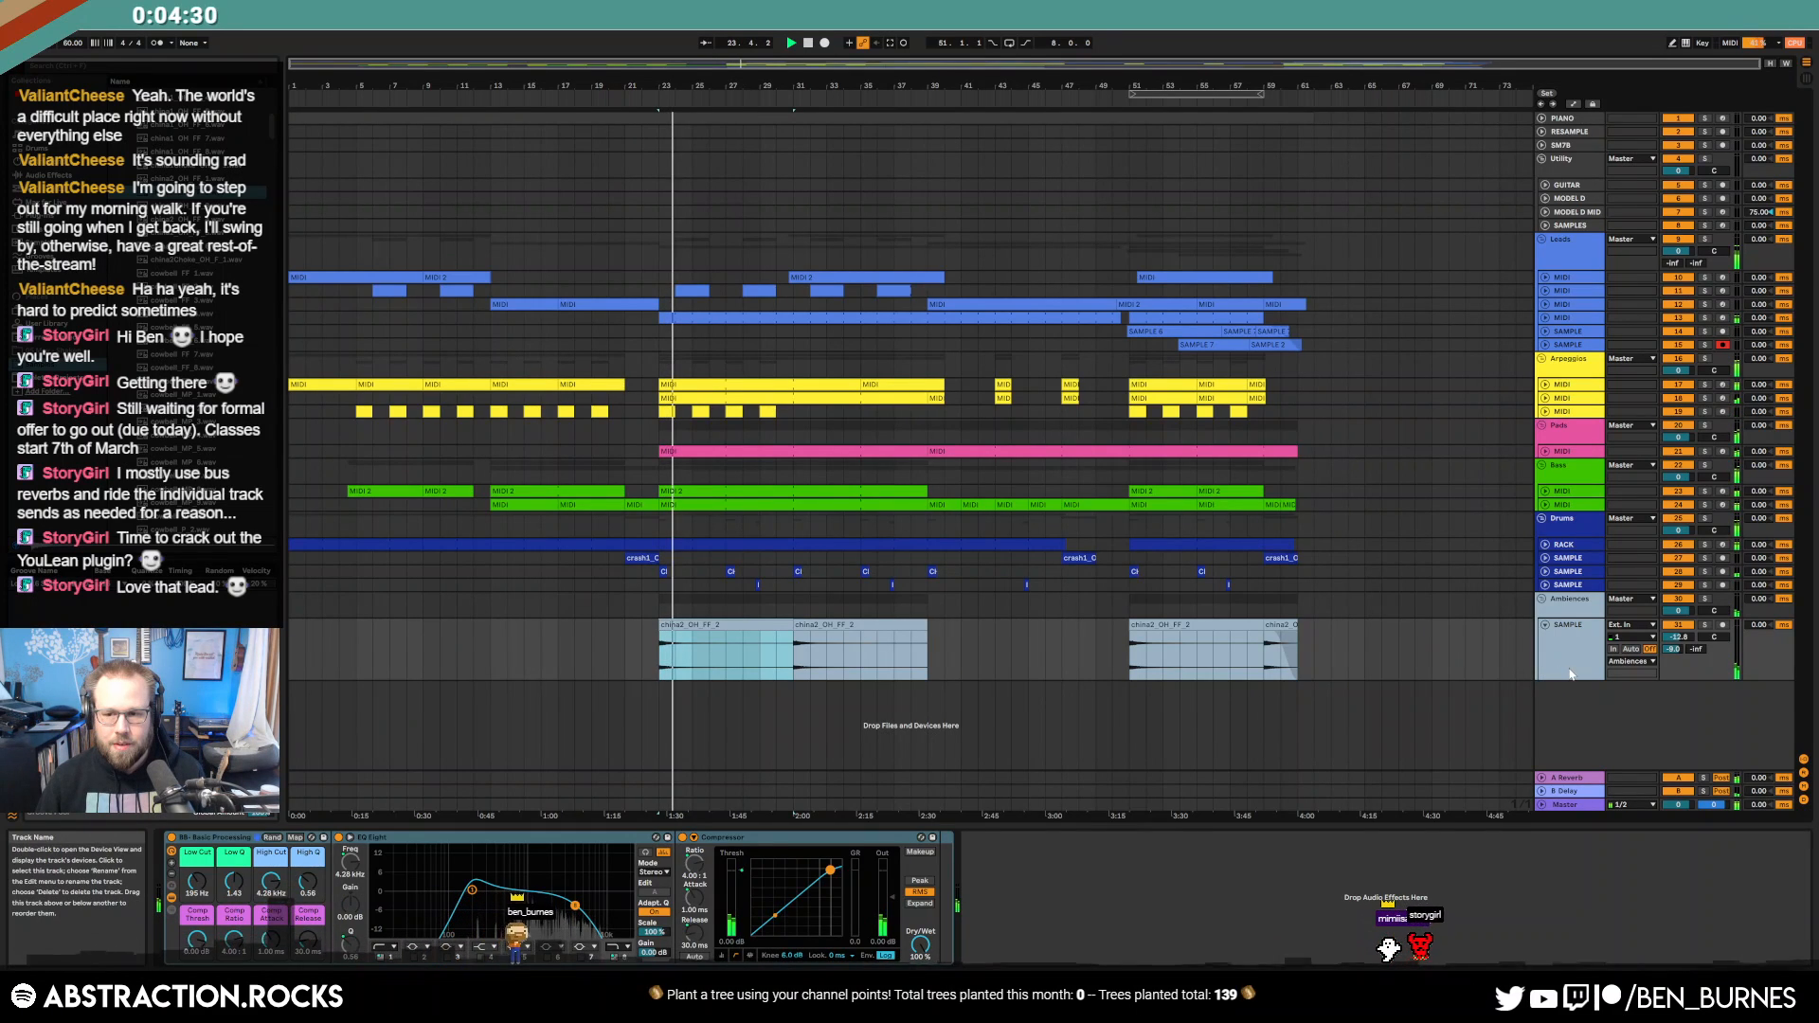
{"action": "left_click", "coordinate": [1705, 626]}
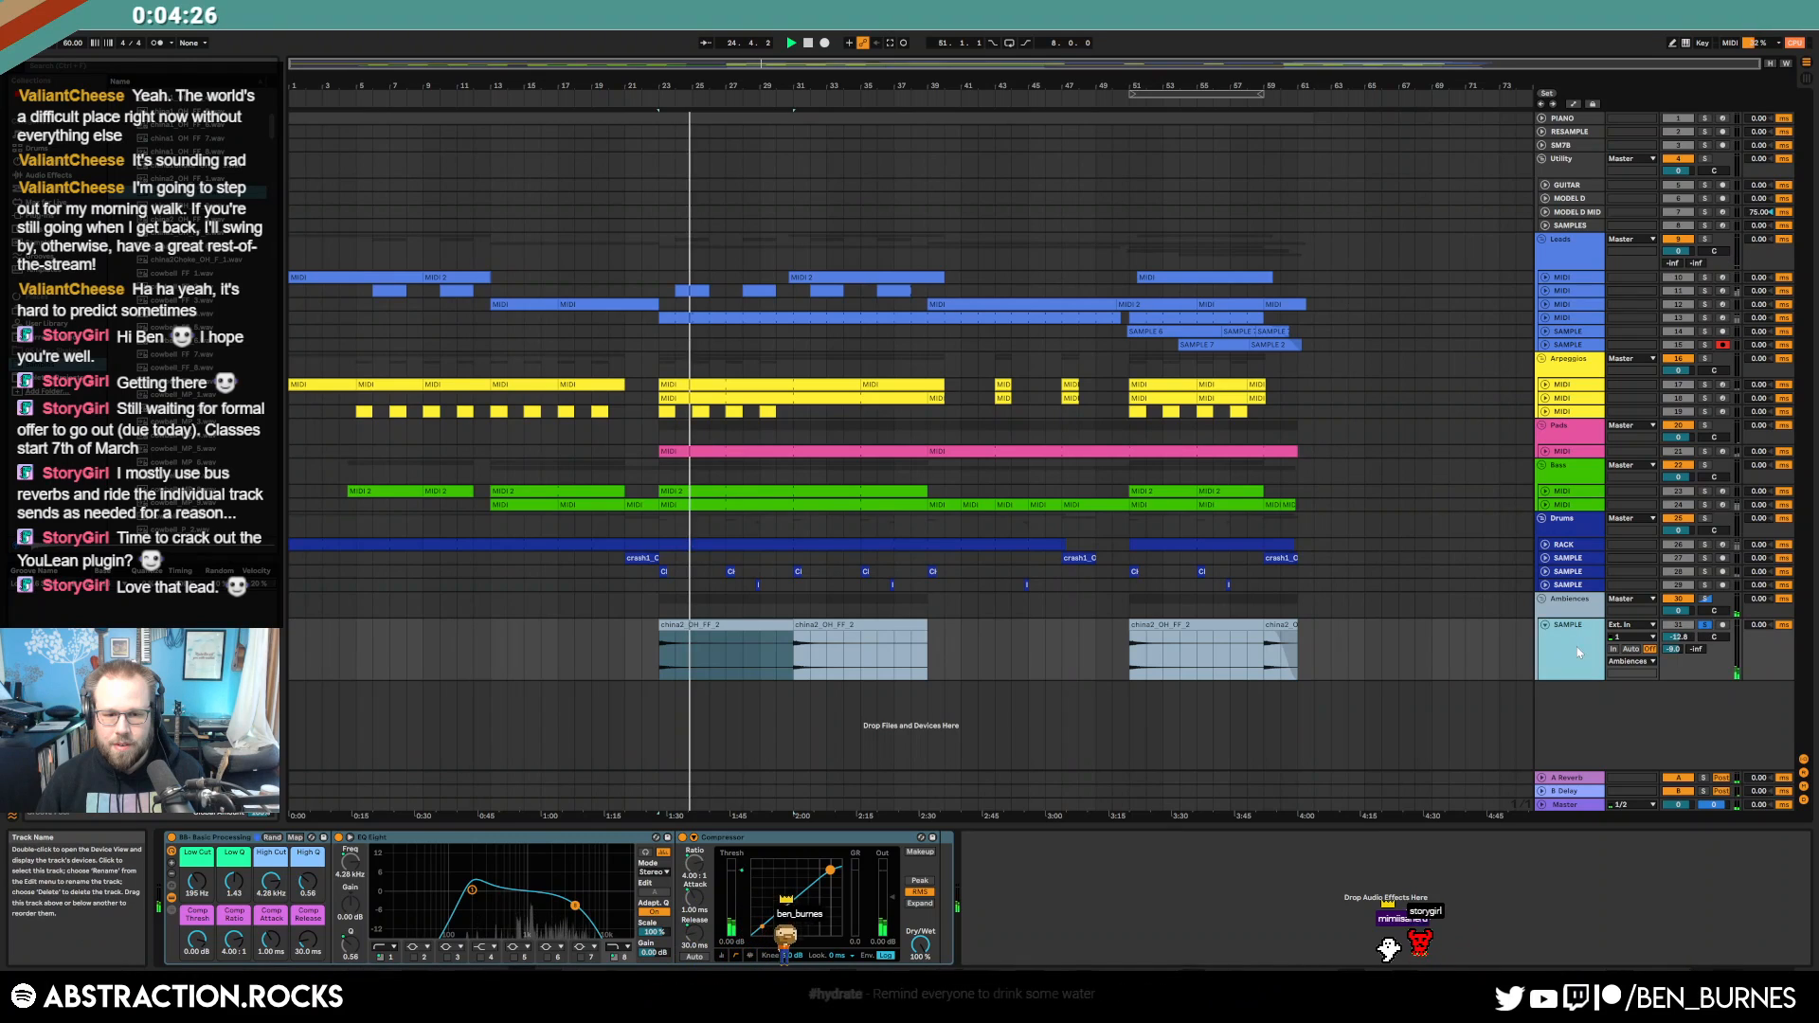
{"action": "left_click", "coordinate": [657, 654]}
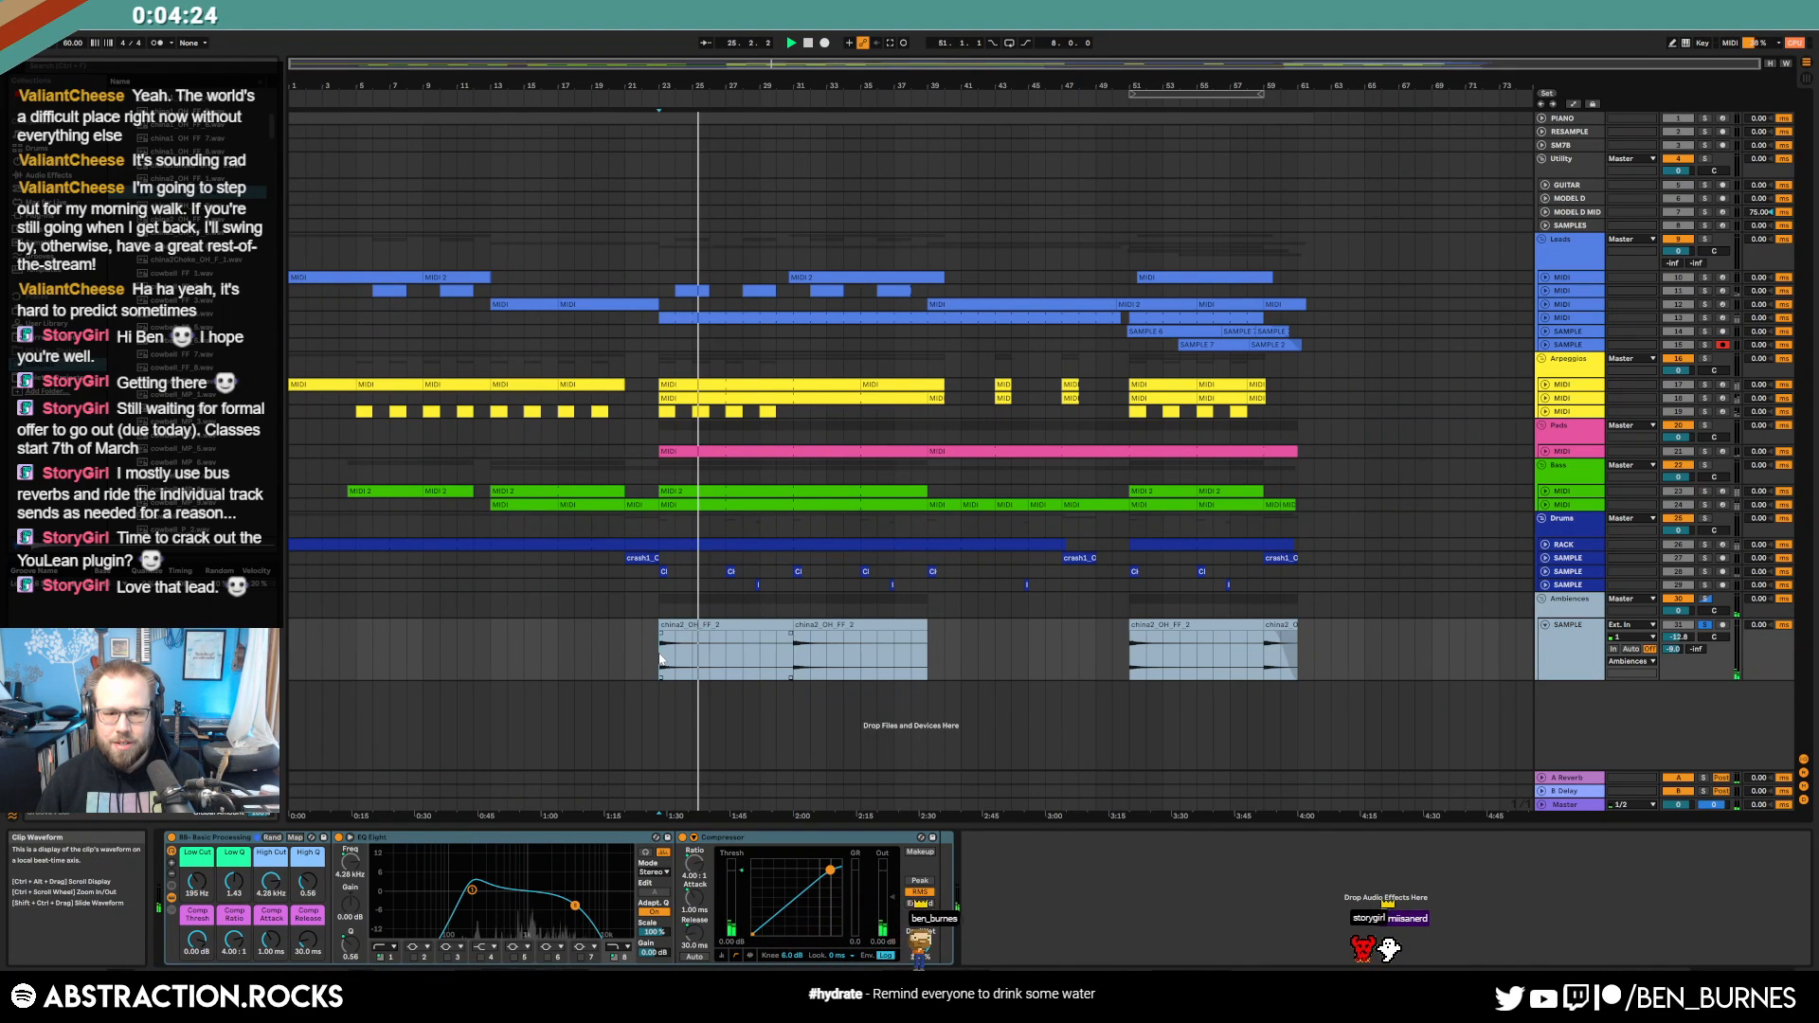
{"action": "key", "text": "space"}
{"action": "key", "text": "space"}
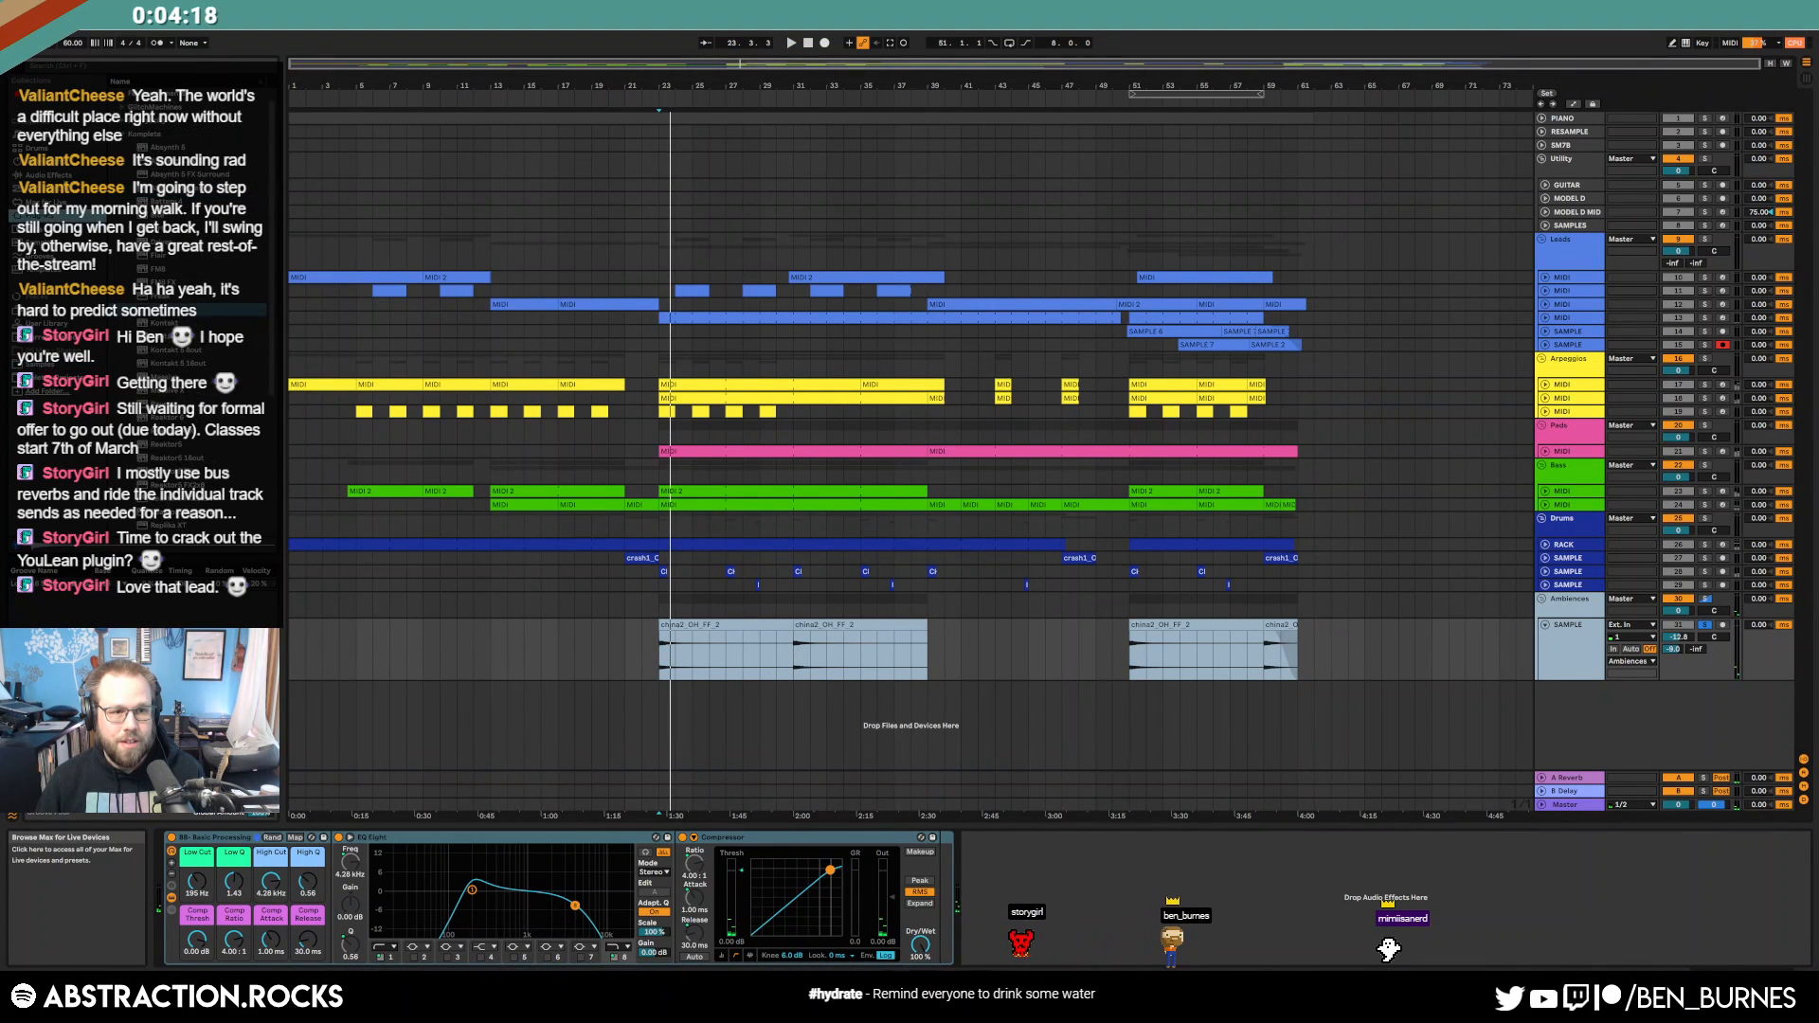
Add a Phaser-Flanger after the Ambiences track's Compressor, raise its Feedback to about 40% and adjust its Warmth and Center during playback.
{"action": "left_click", "coordinate": [43, 175]}
{"action": "left_click_drag", "start_coordinate": [159, 367], "coordinate": [963, 895]}
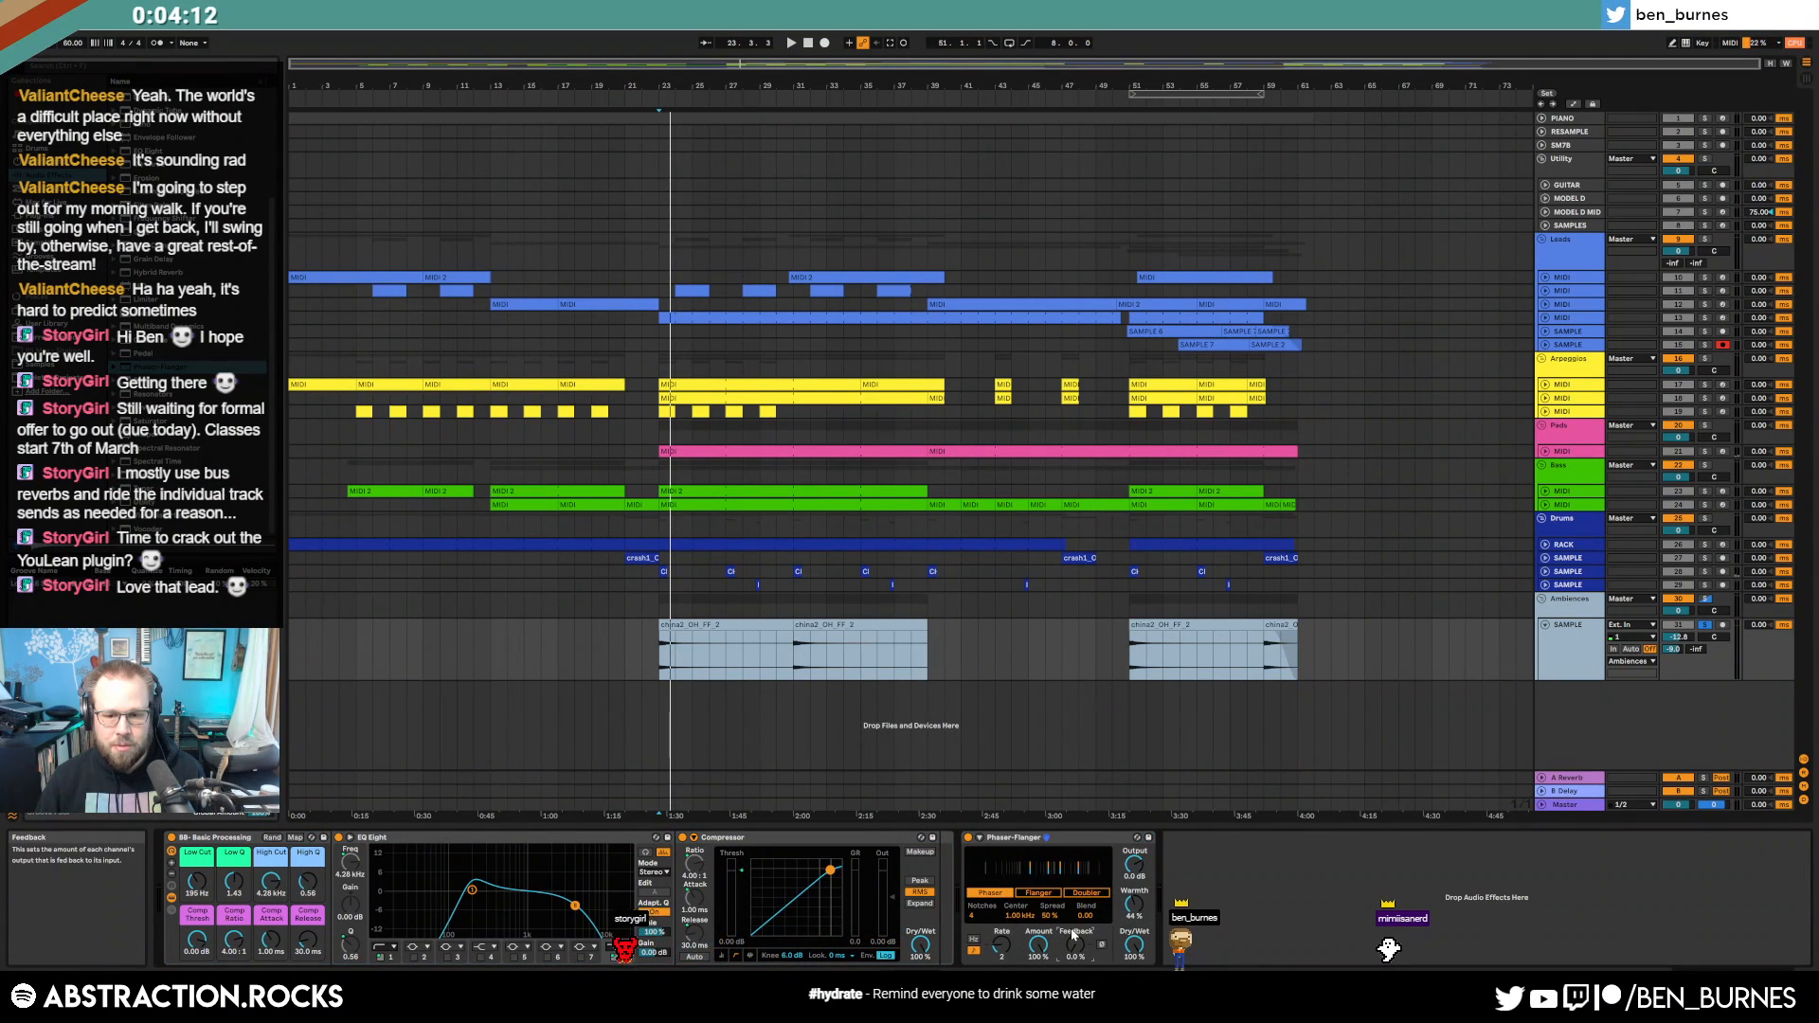
{"action": "key", "text": "space"}
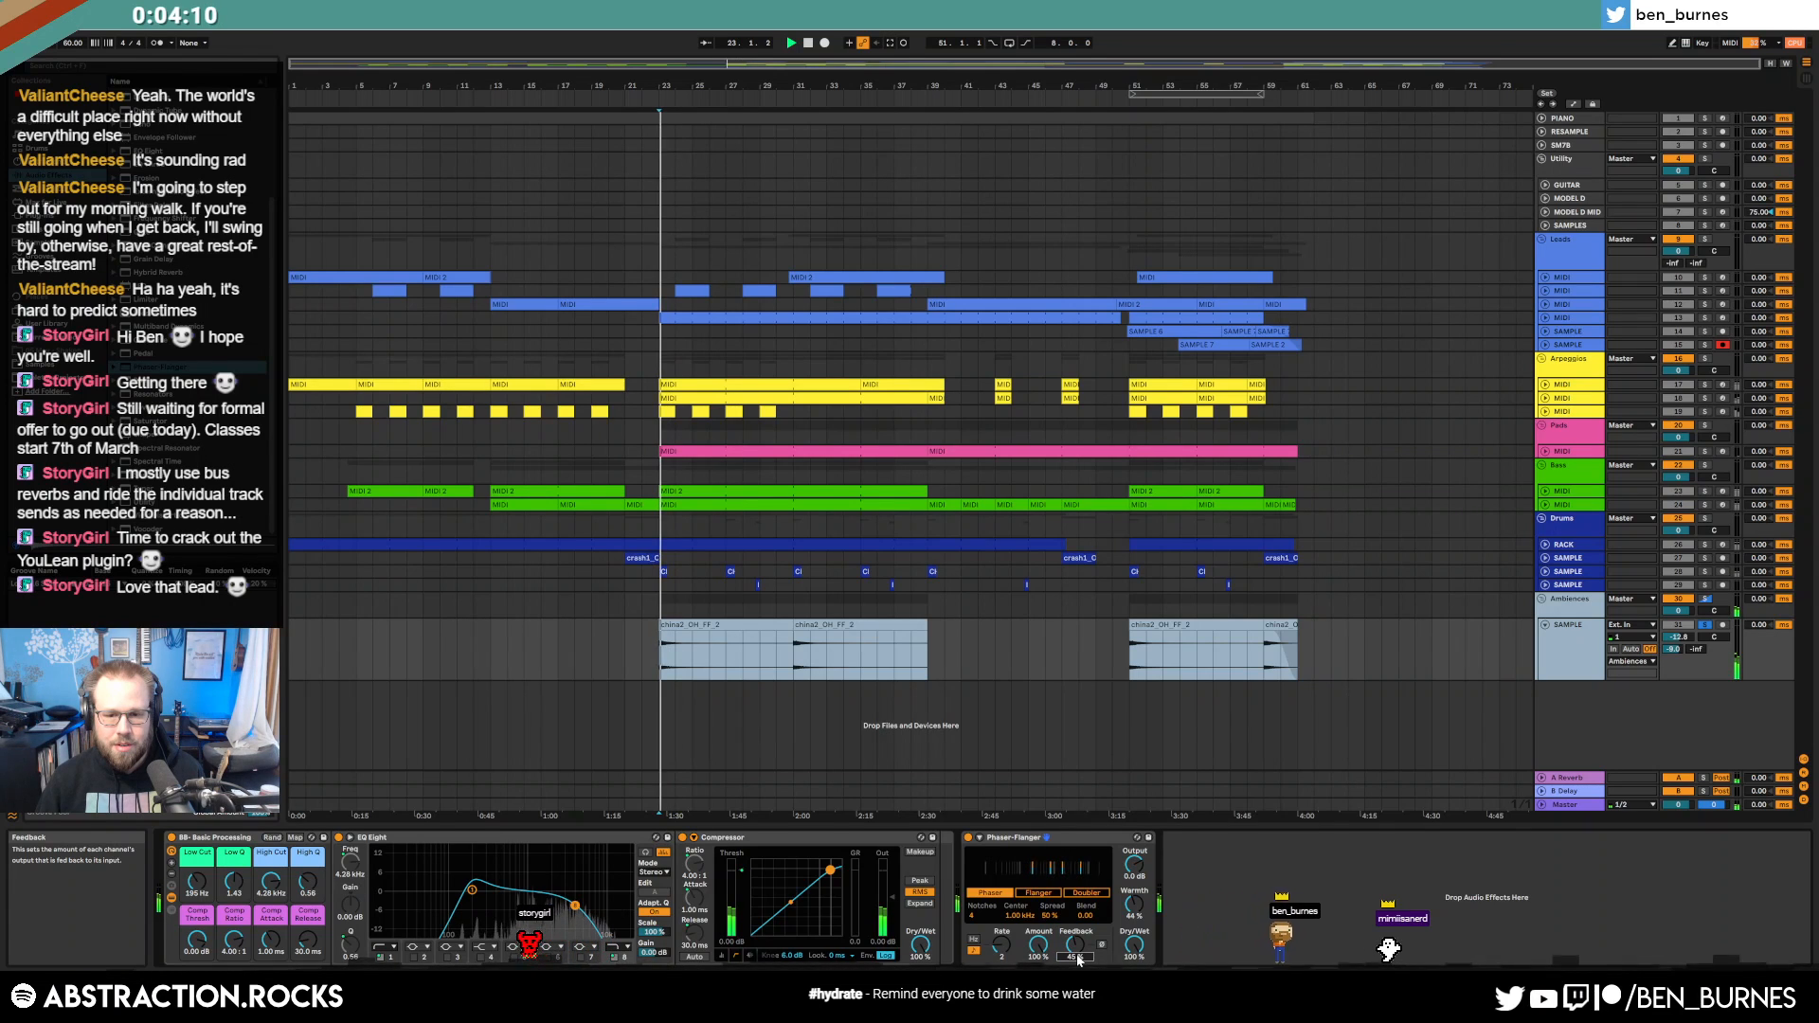
{"action": "left_click_drag", "start_coordinate": [1134, 905], "coordinate": [1086, 859]}
{"action": "left_click_drag", "start_coordinate": [1019, 915], "coordinate": [1020, 908]}
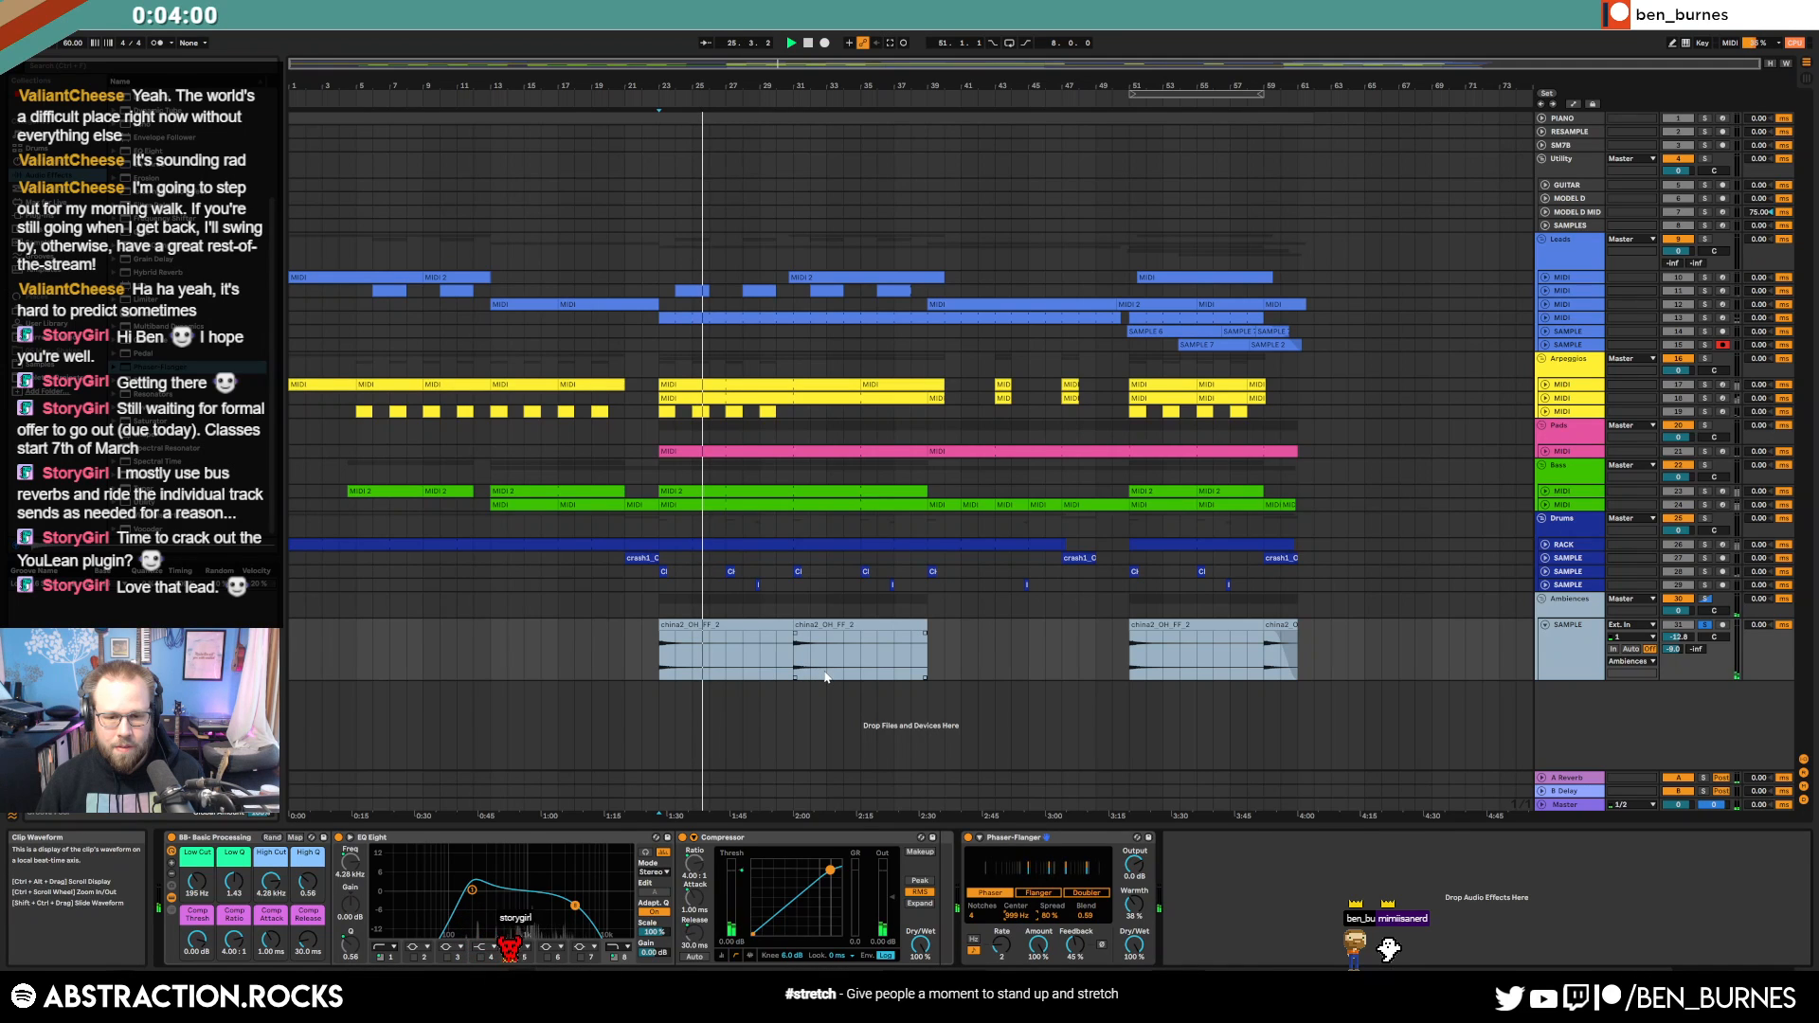
Repeat the china clip every four bars from bar 23 to 43 and set the track's low cut to 163 Hz and high cut to 6.55 kHz.
{"action": "left_click_drag", "start_coordinate": [728, 658], "coordinate": [660, 659]}
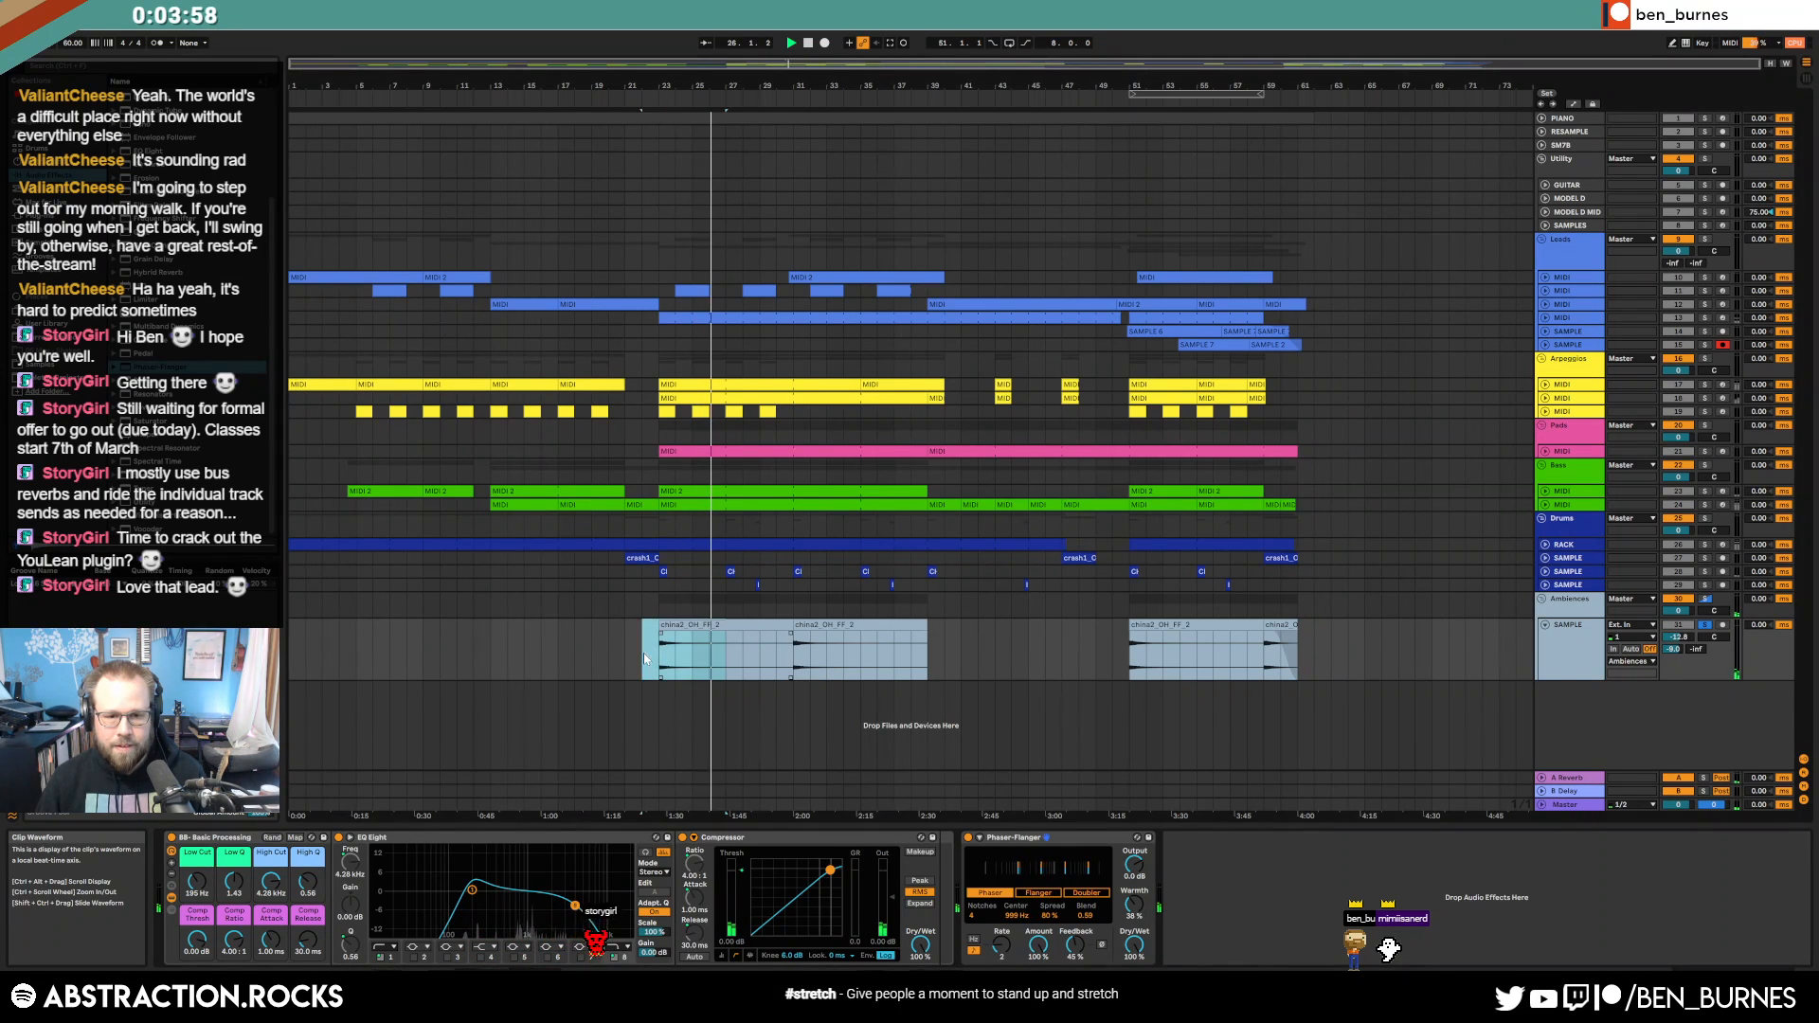
{"action": "key", "text": "ctrl+d"}
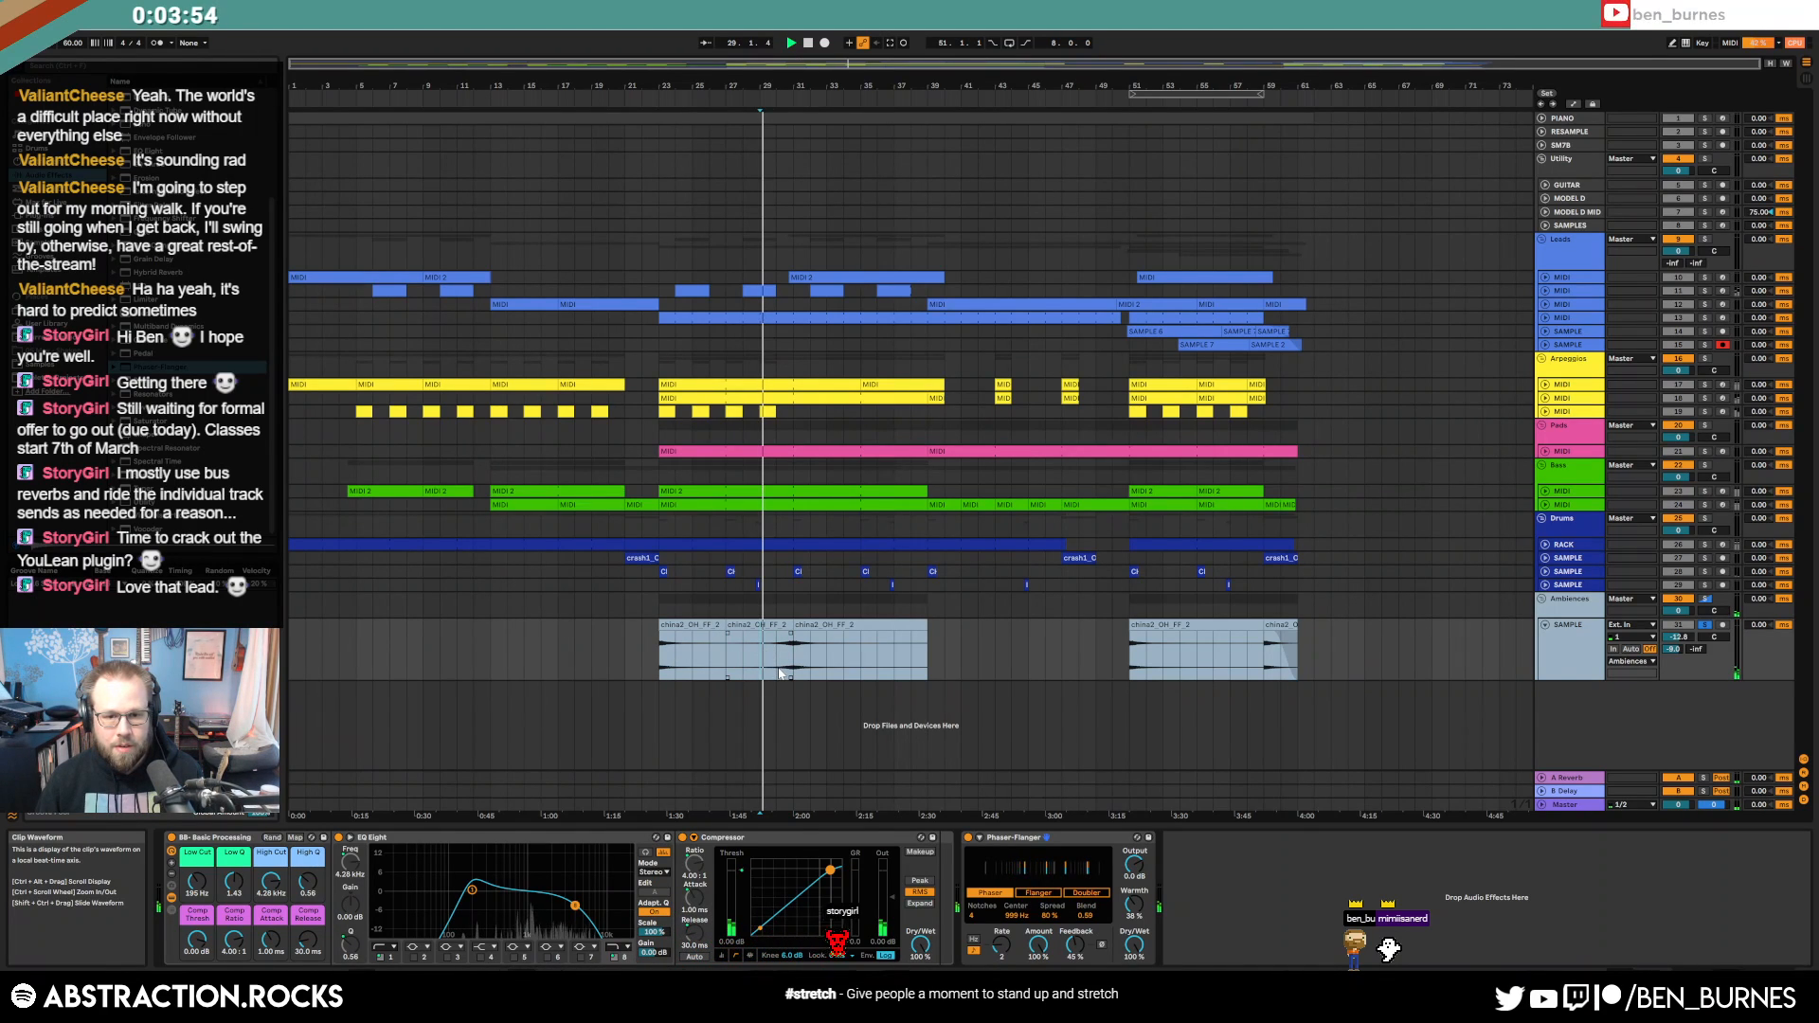
{"action": "left_click", "coordinate": [768, 665]}
{"action": "key", "text": "ctrl+d"}
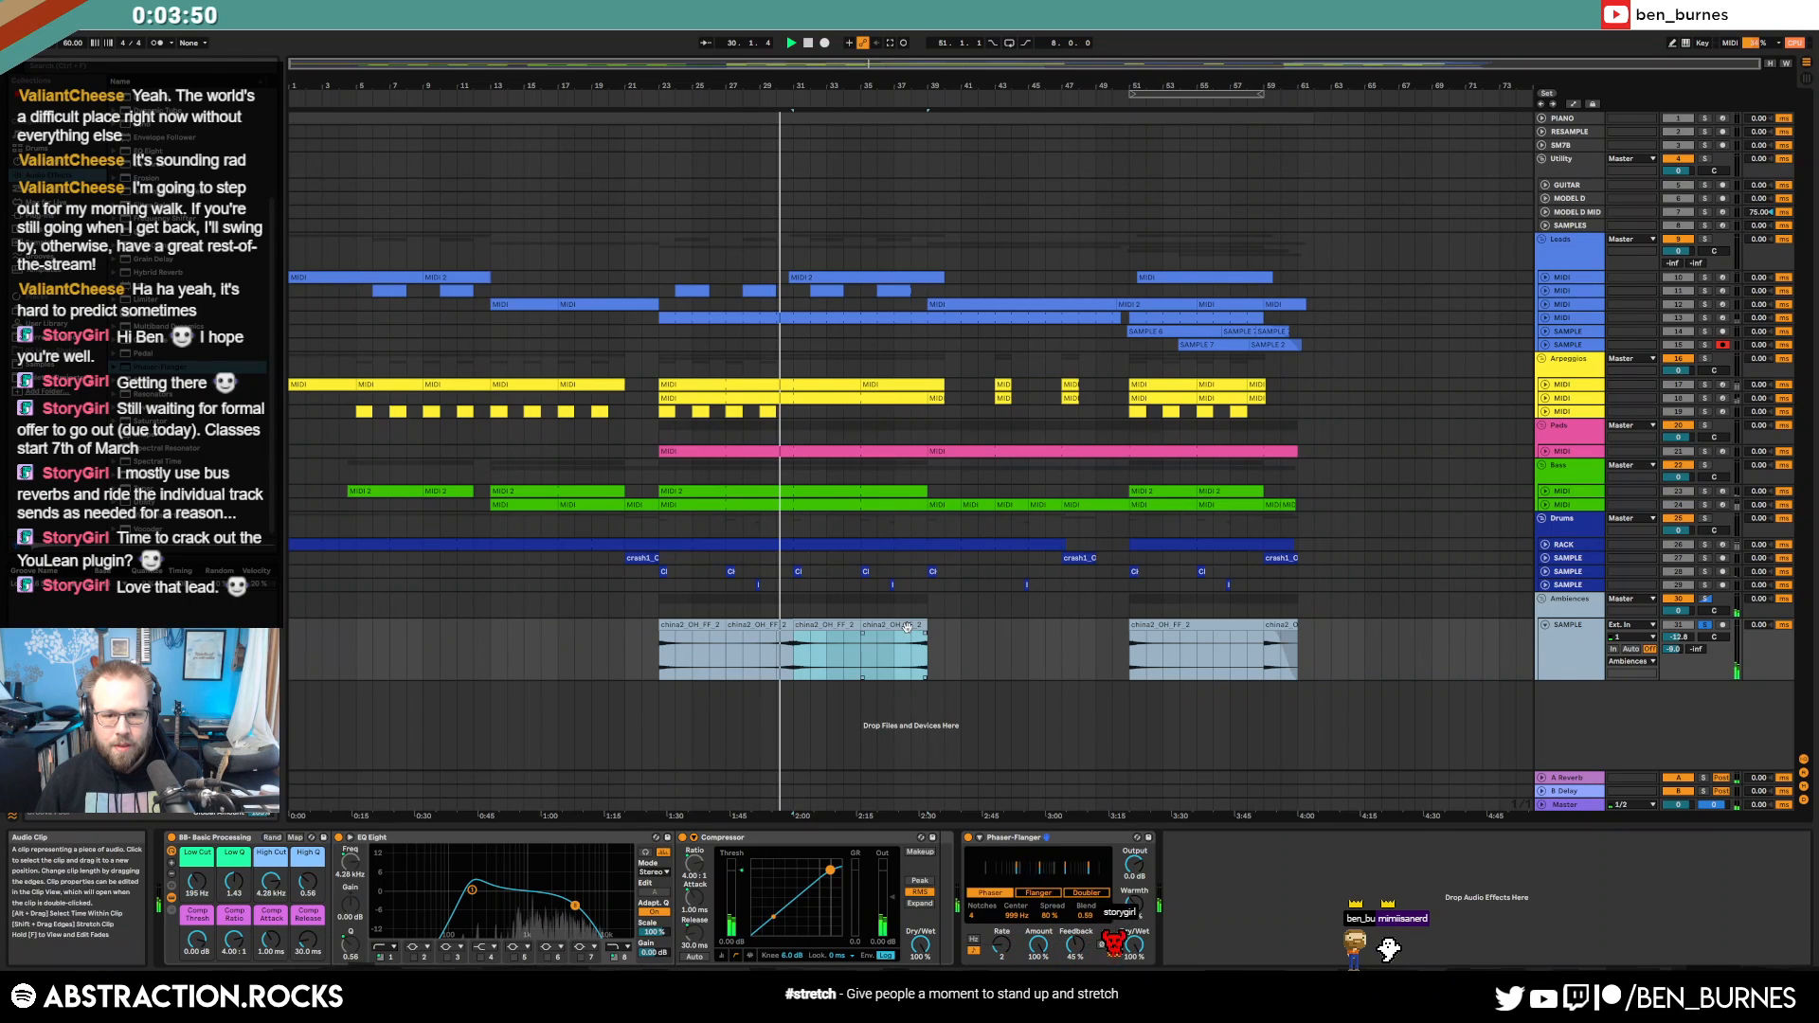
{"action": "key", "text": "ctrl+d"}
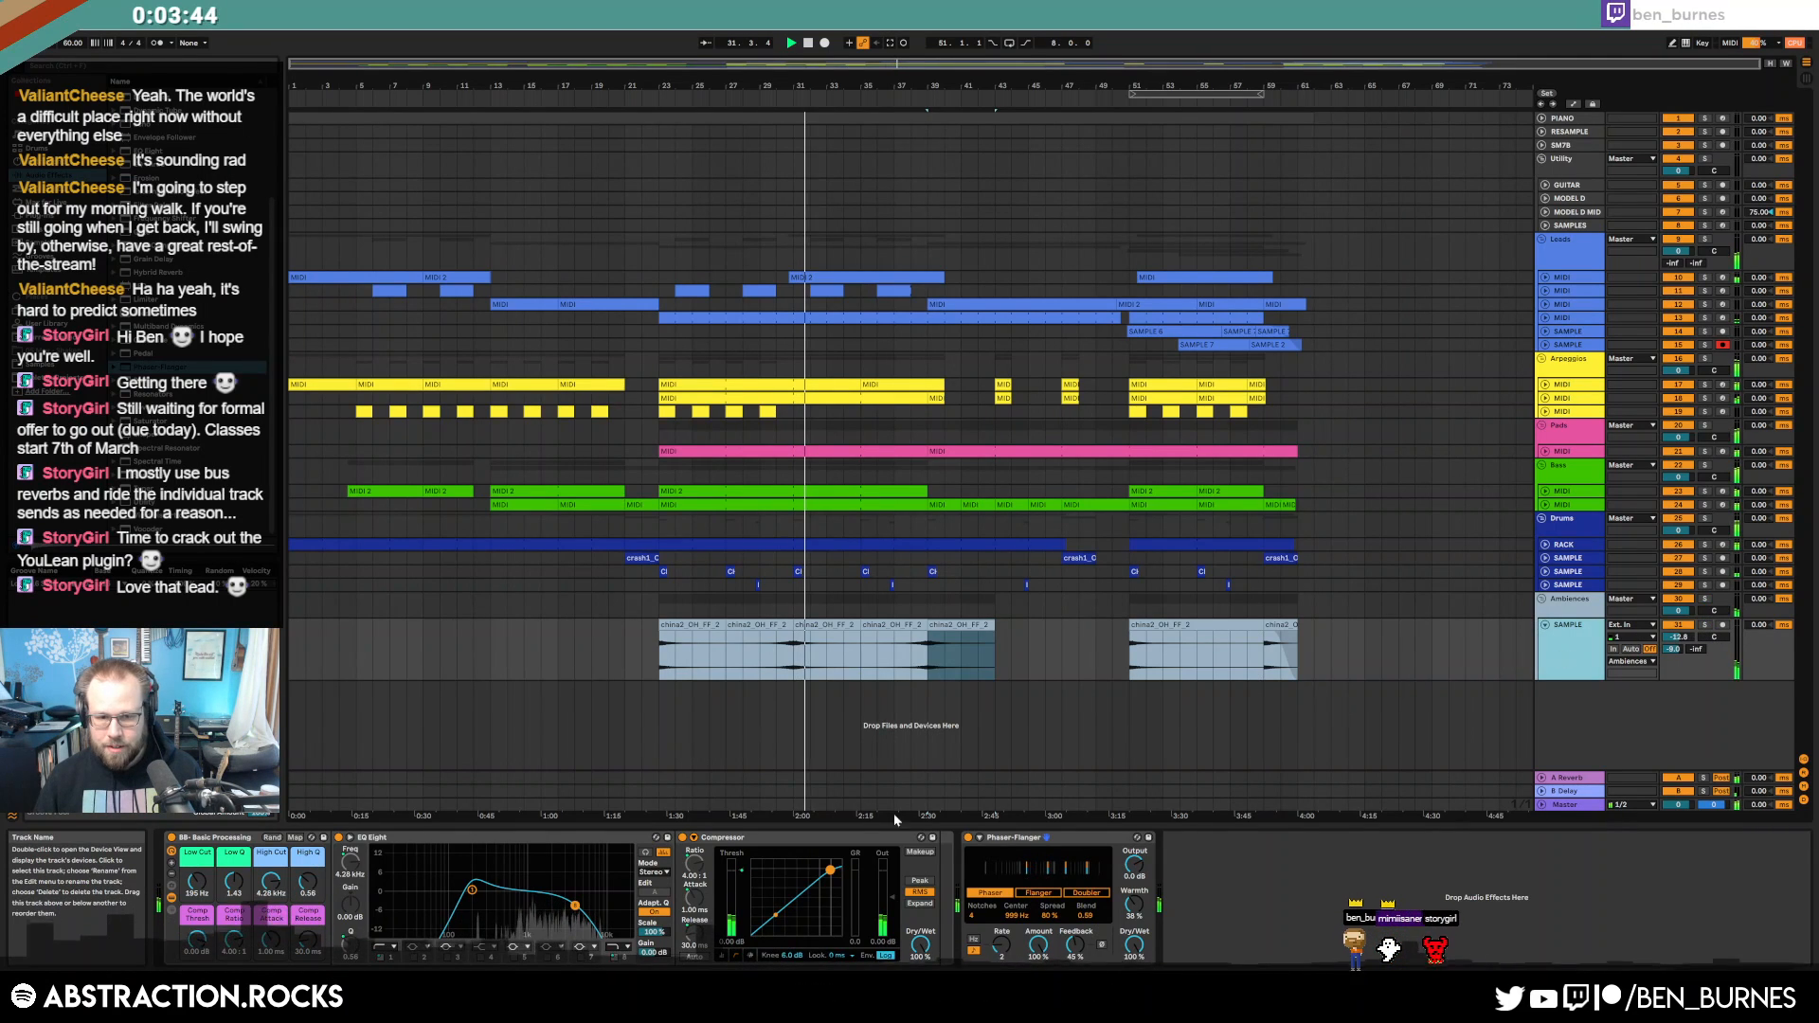
{"action": "left_click_drag", "start_coordinate": [271, 882], "coordinate": [234, 895]}
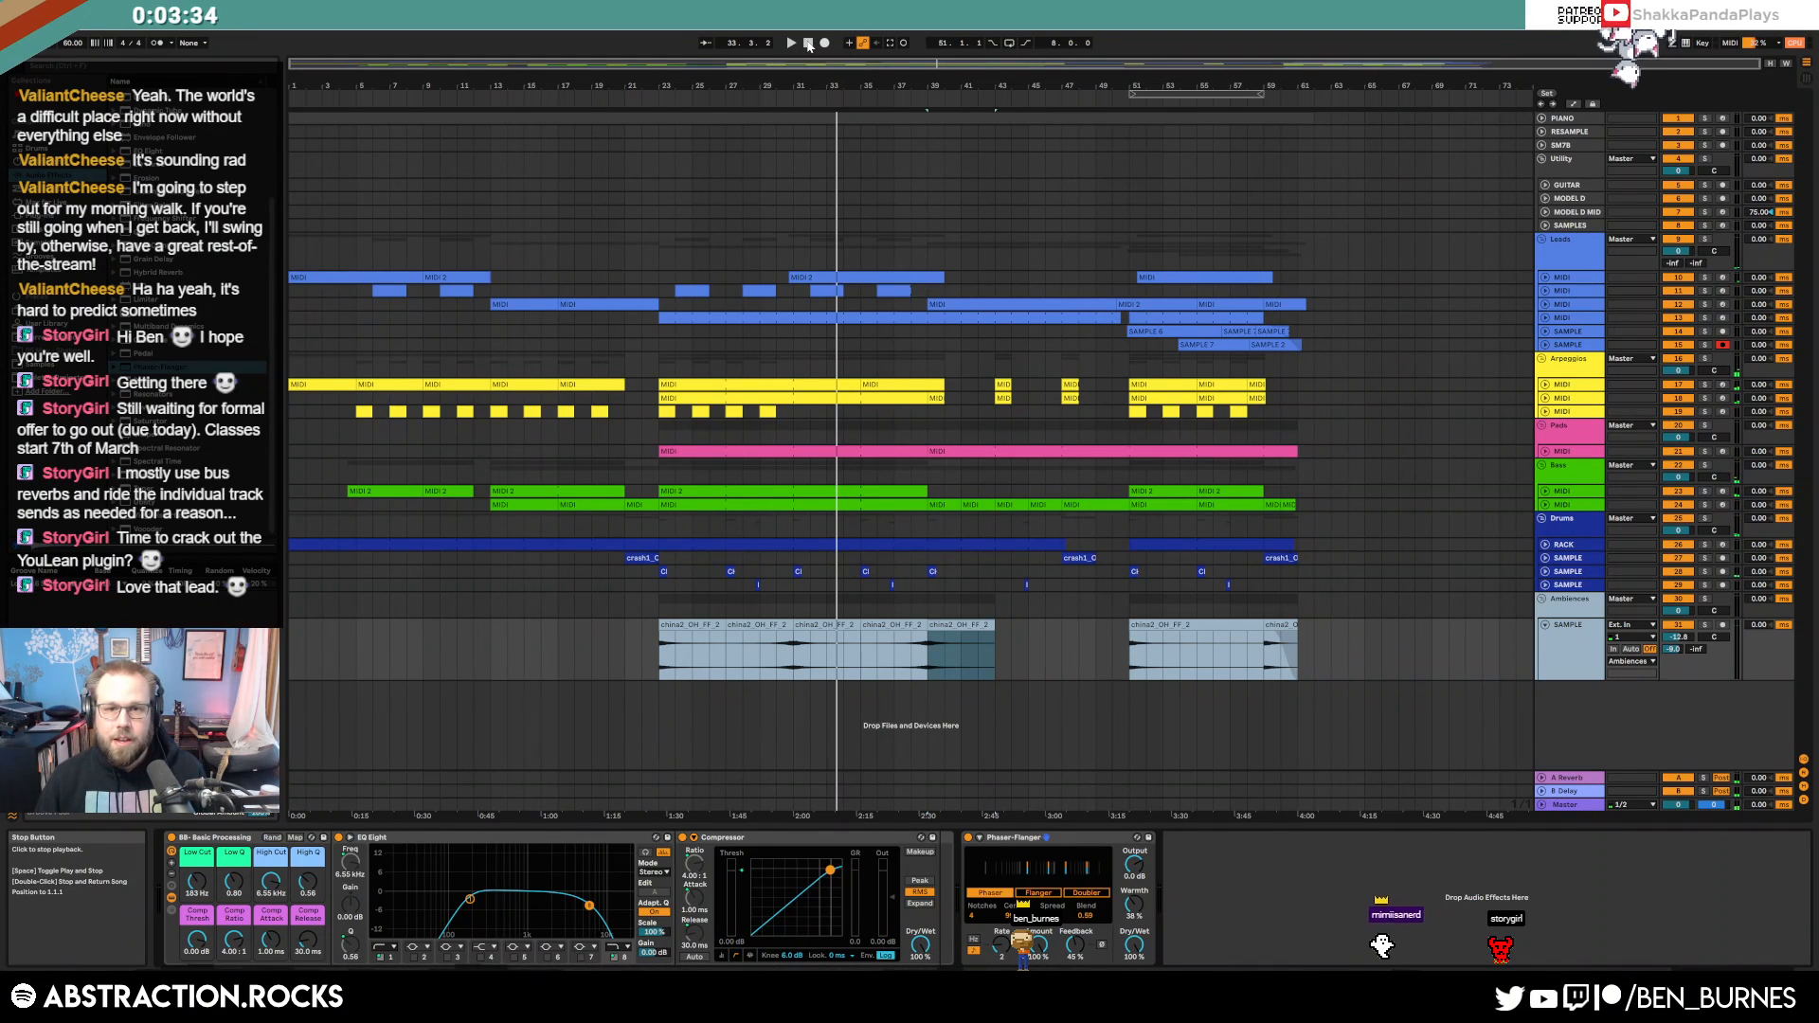
{"action": "double_click", "coordinate": [807, 43]}
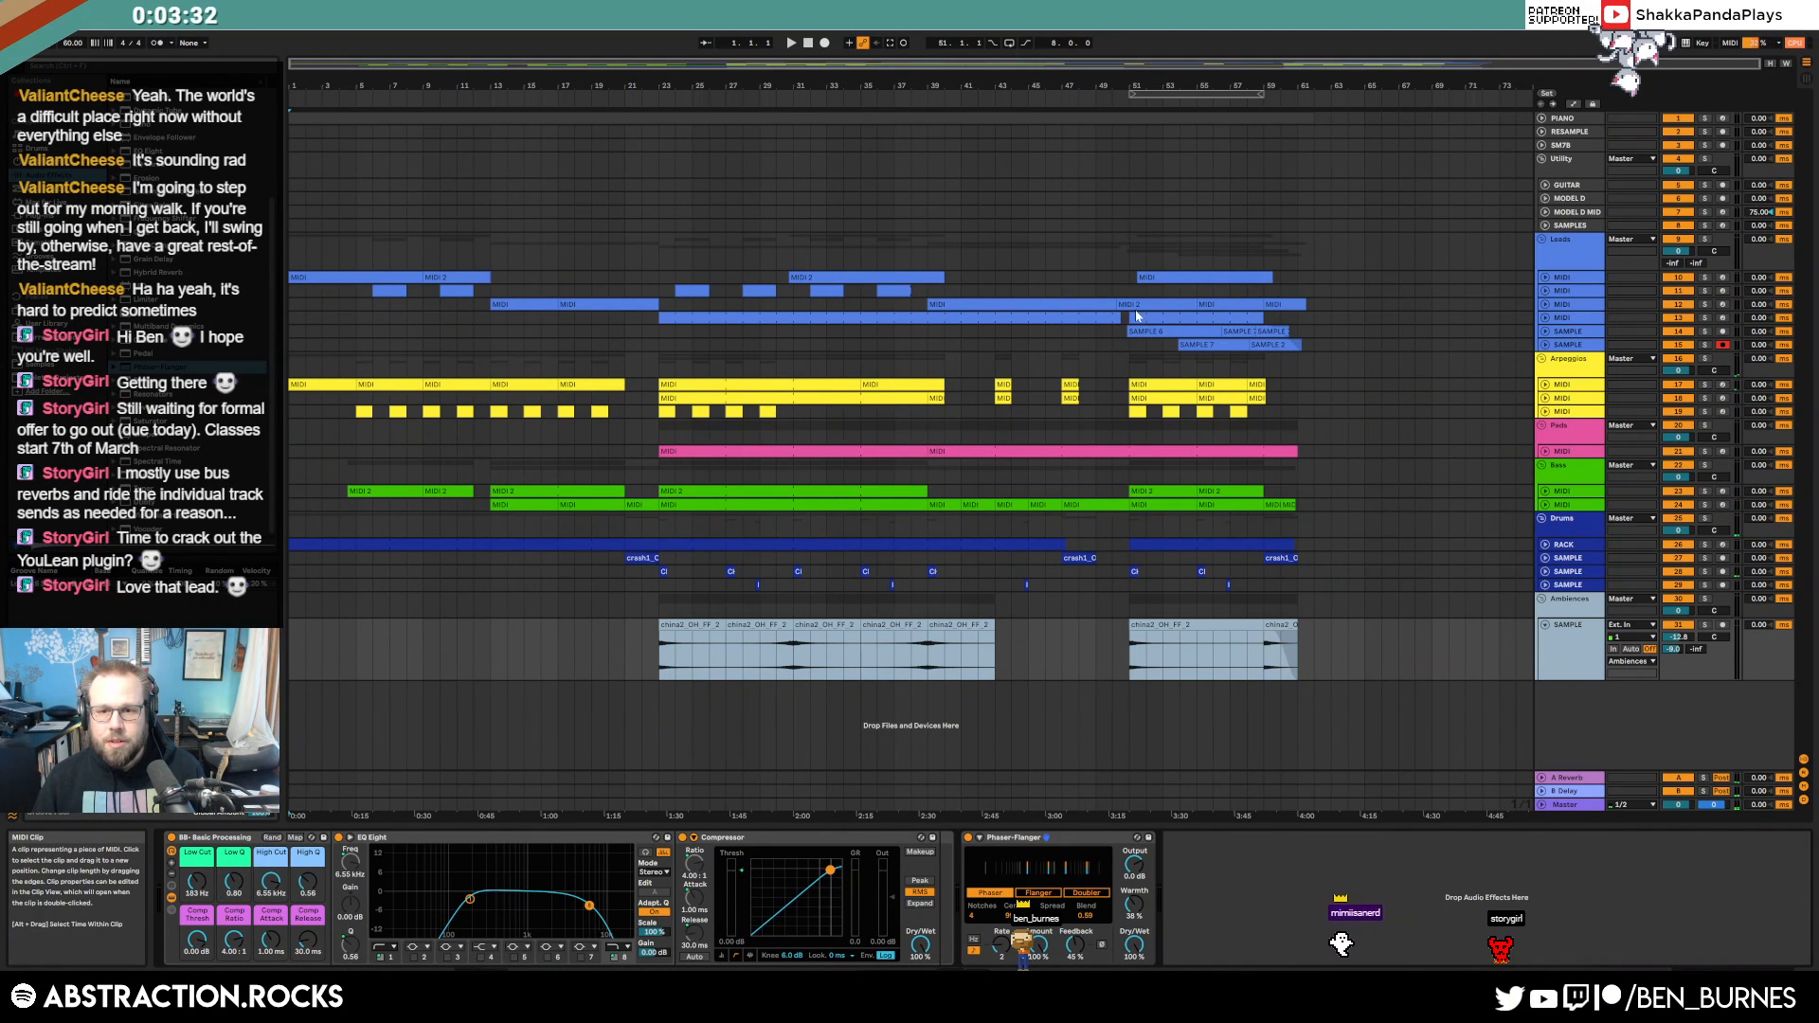
Loop the arrangement from bar 13 to bar 59 and play it back.
{"action": "left_click_drag", "start_coordinate": [1128, 242], "coordinate": [675, 282]}
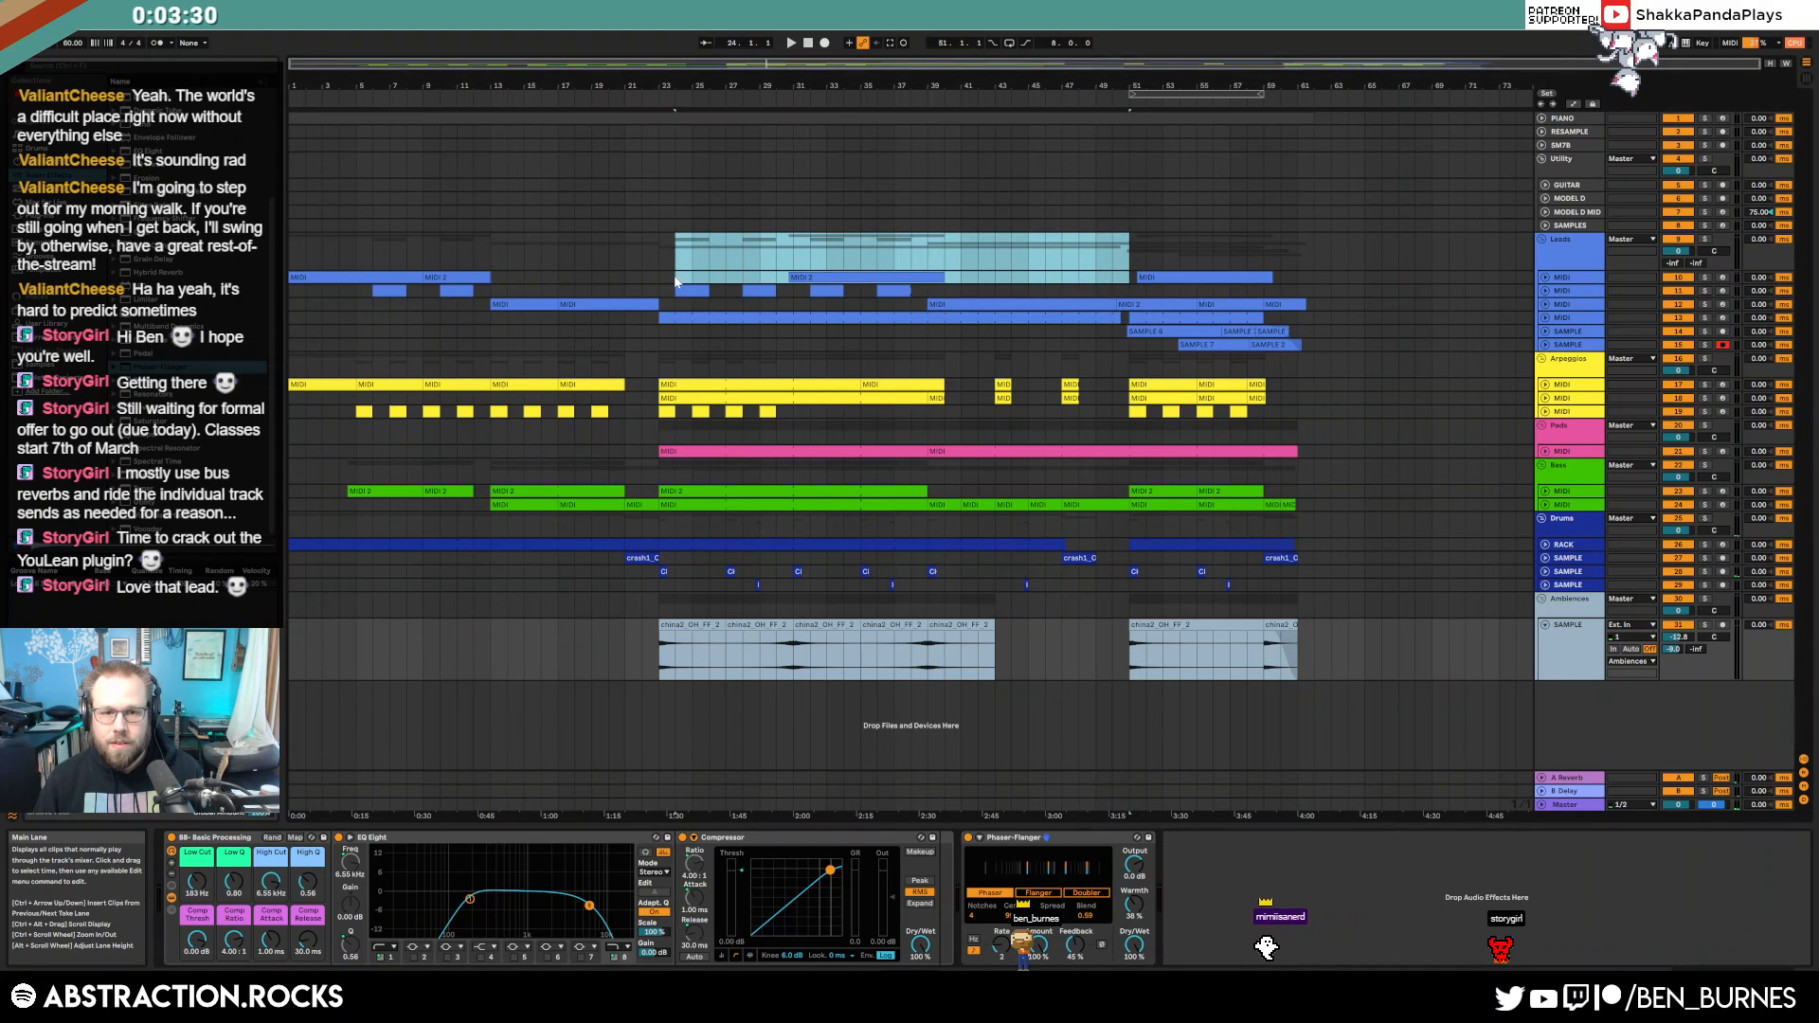
{"action": "left_click_drag", "start_coordinate": [493, 248], "coordinate": [1269, 276]}
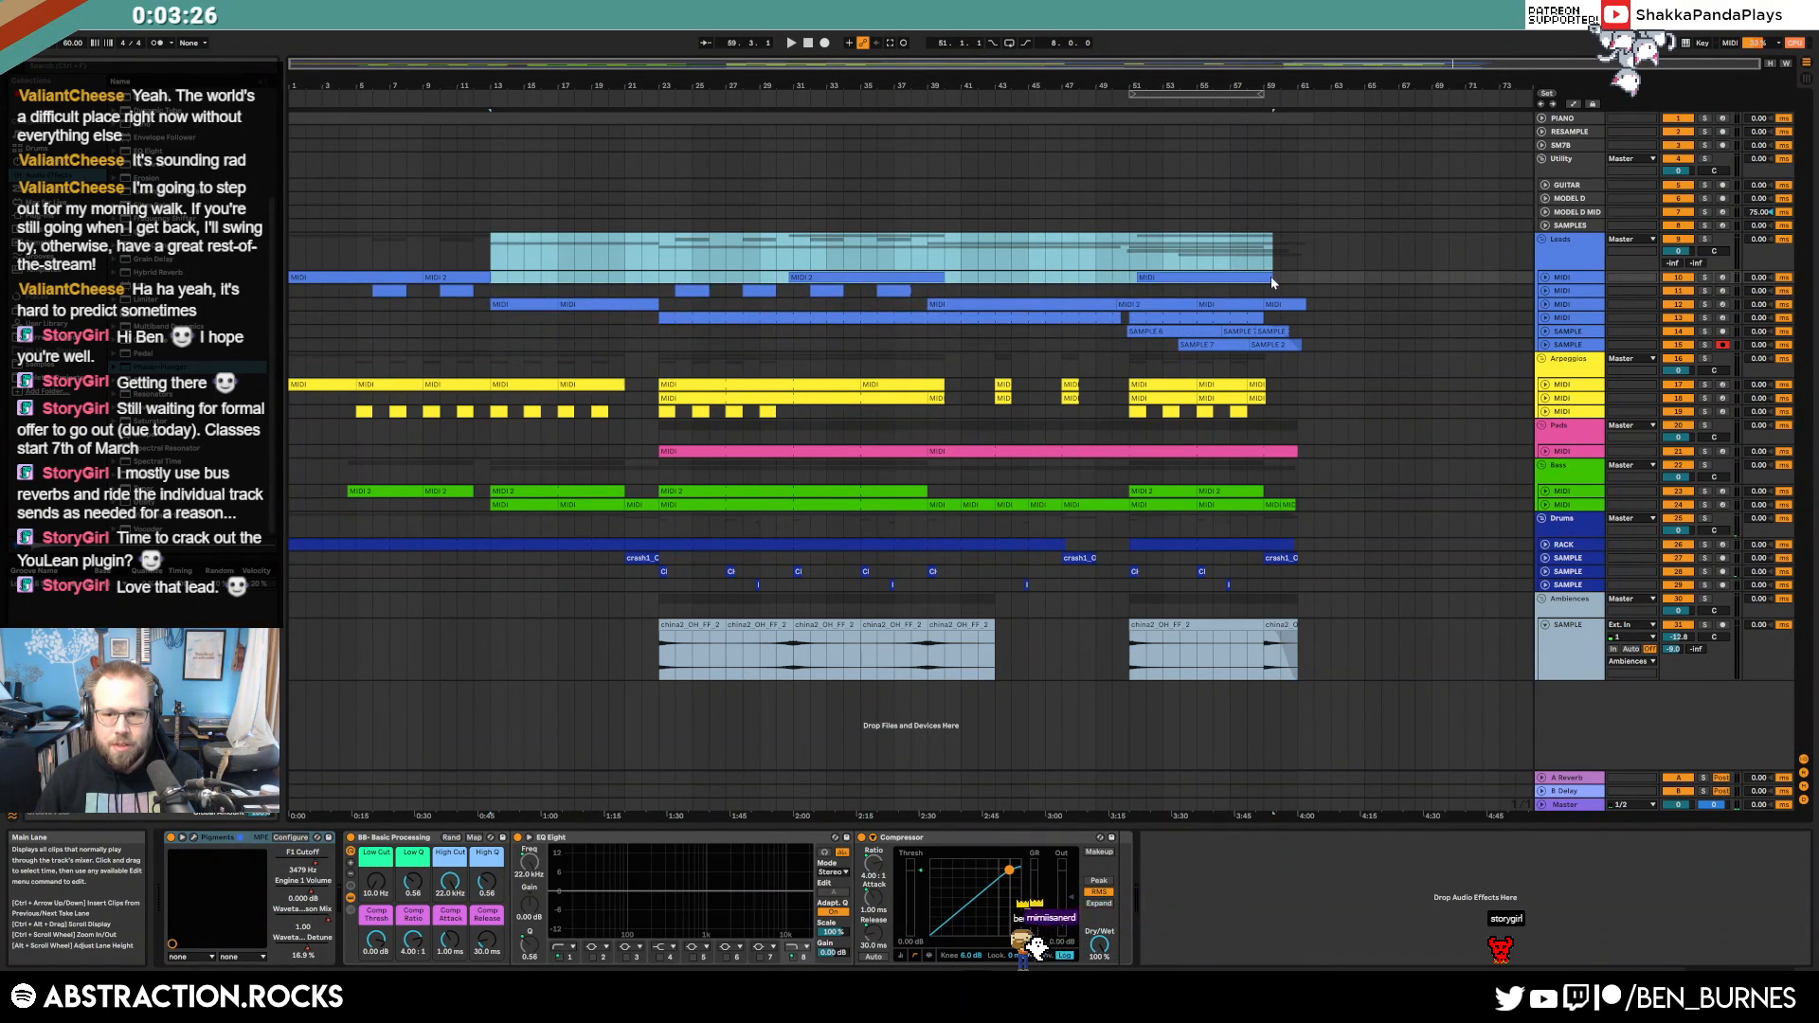
{"action": "key", "text": "ctrl+l"}
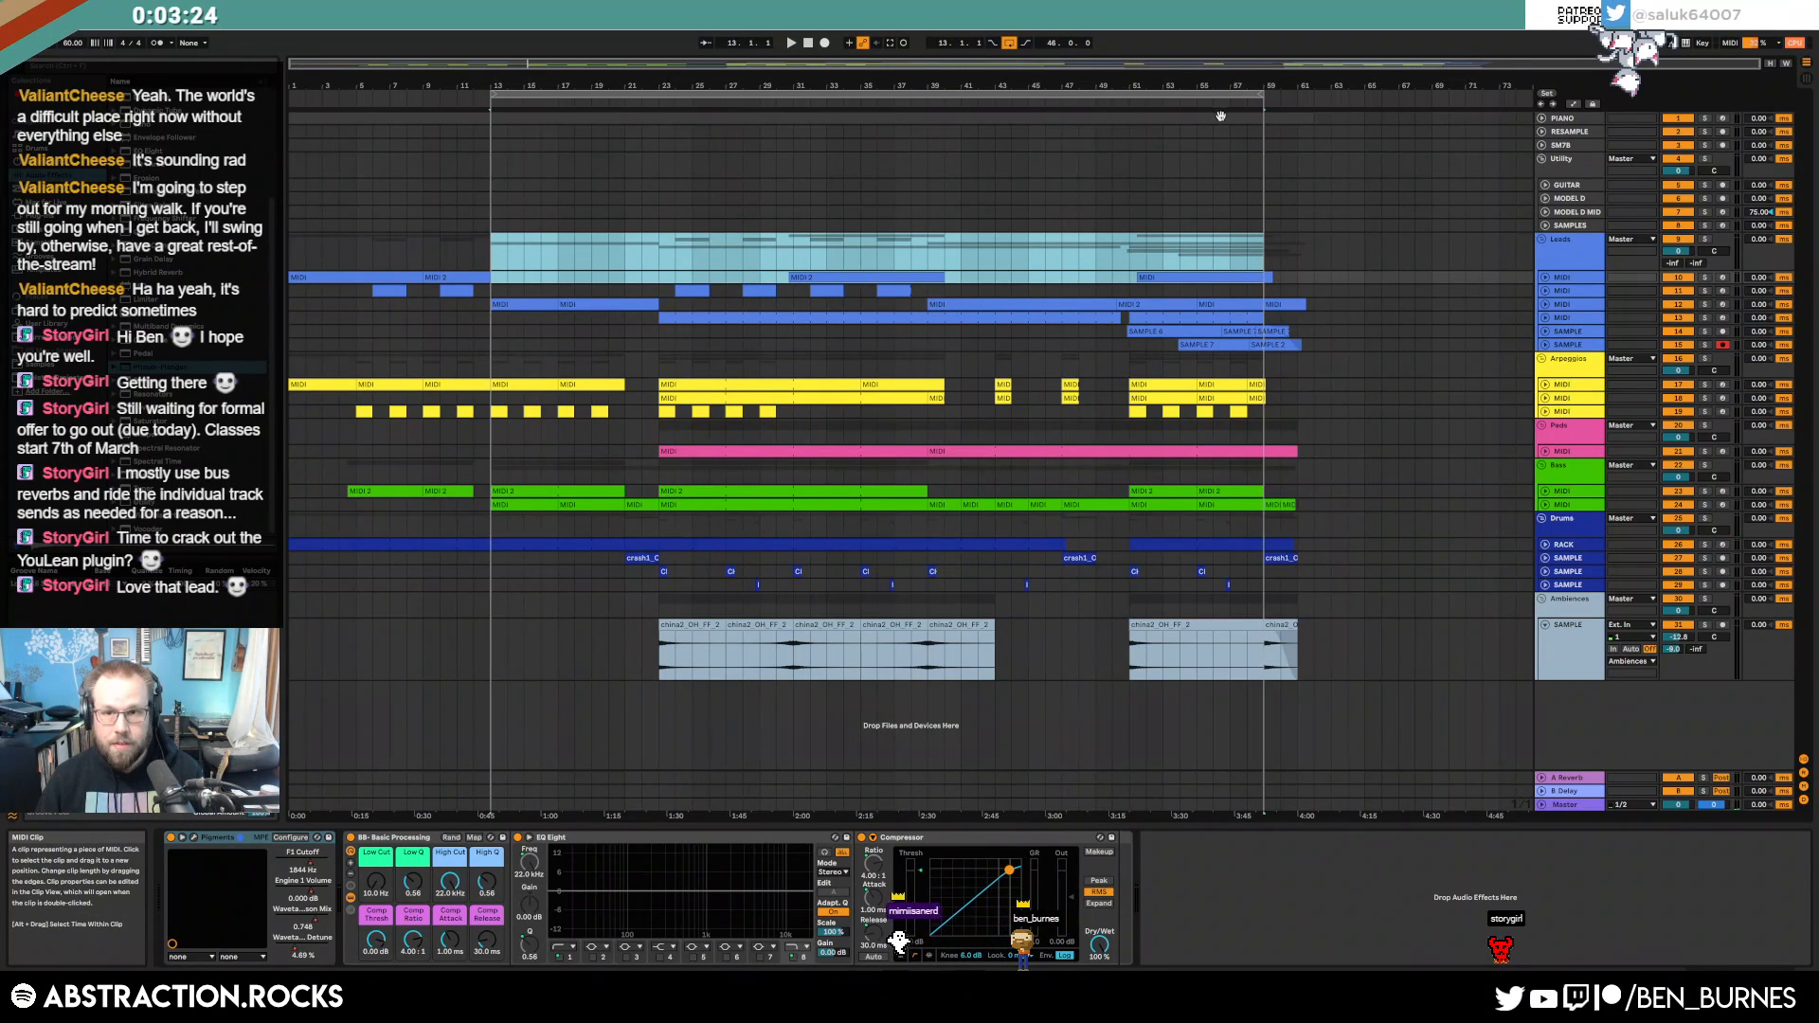
{"action": "left_click", "coordinate": [1236, 103]}
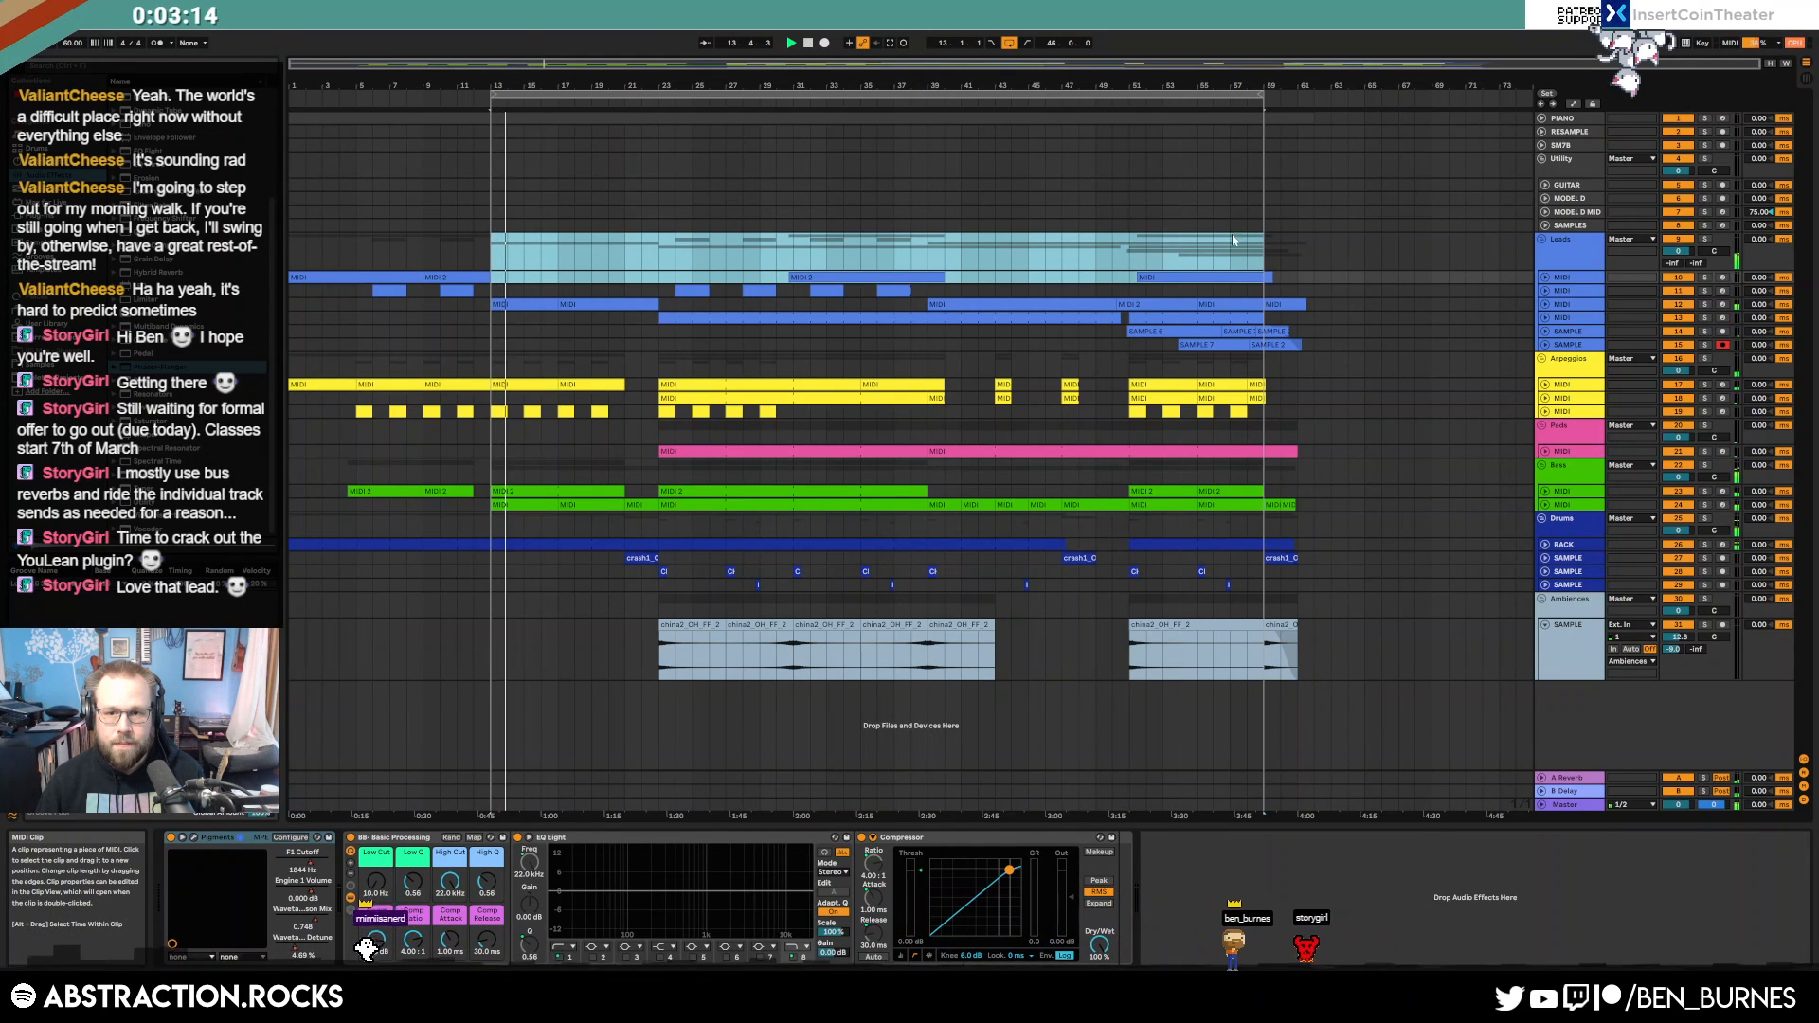
Paste a copy of the short SAMPLE clip at bar 13 of the upper Leads SAMPLE track, shorten it to about bar 14 and play it.
{"action": "left_click", "coordinate": [493, 334]}
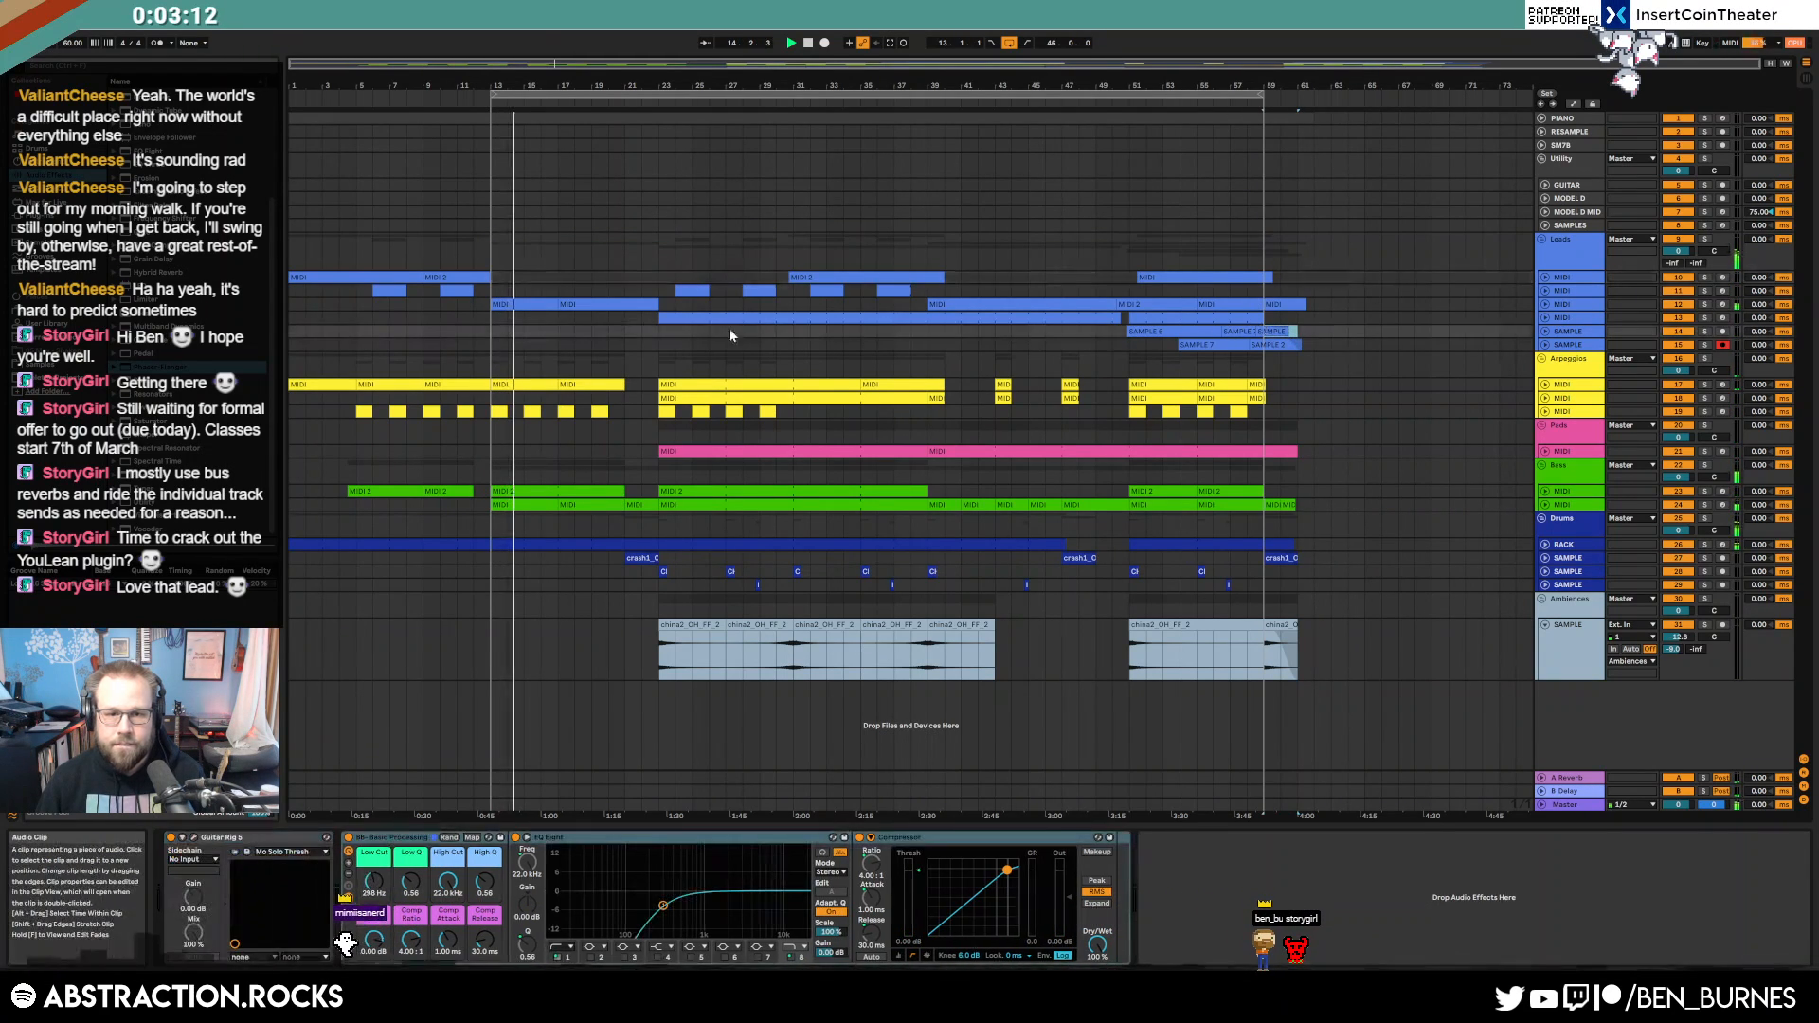
{"action": "key", "text": "ctrl+v"}
{"action": "key", "text": "space"}
{"action": "key", "text": "space"}
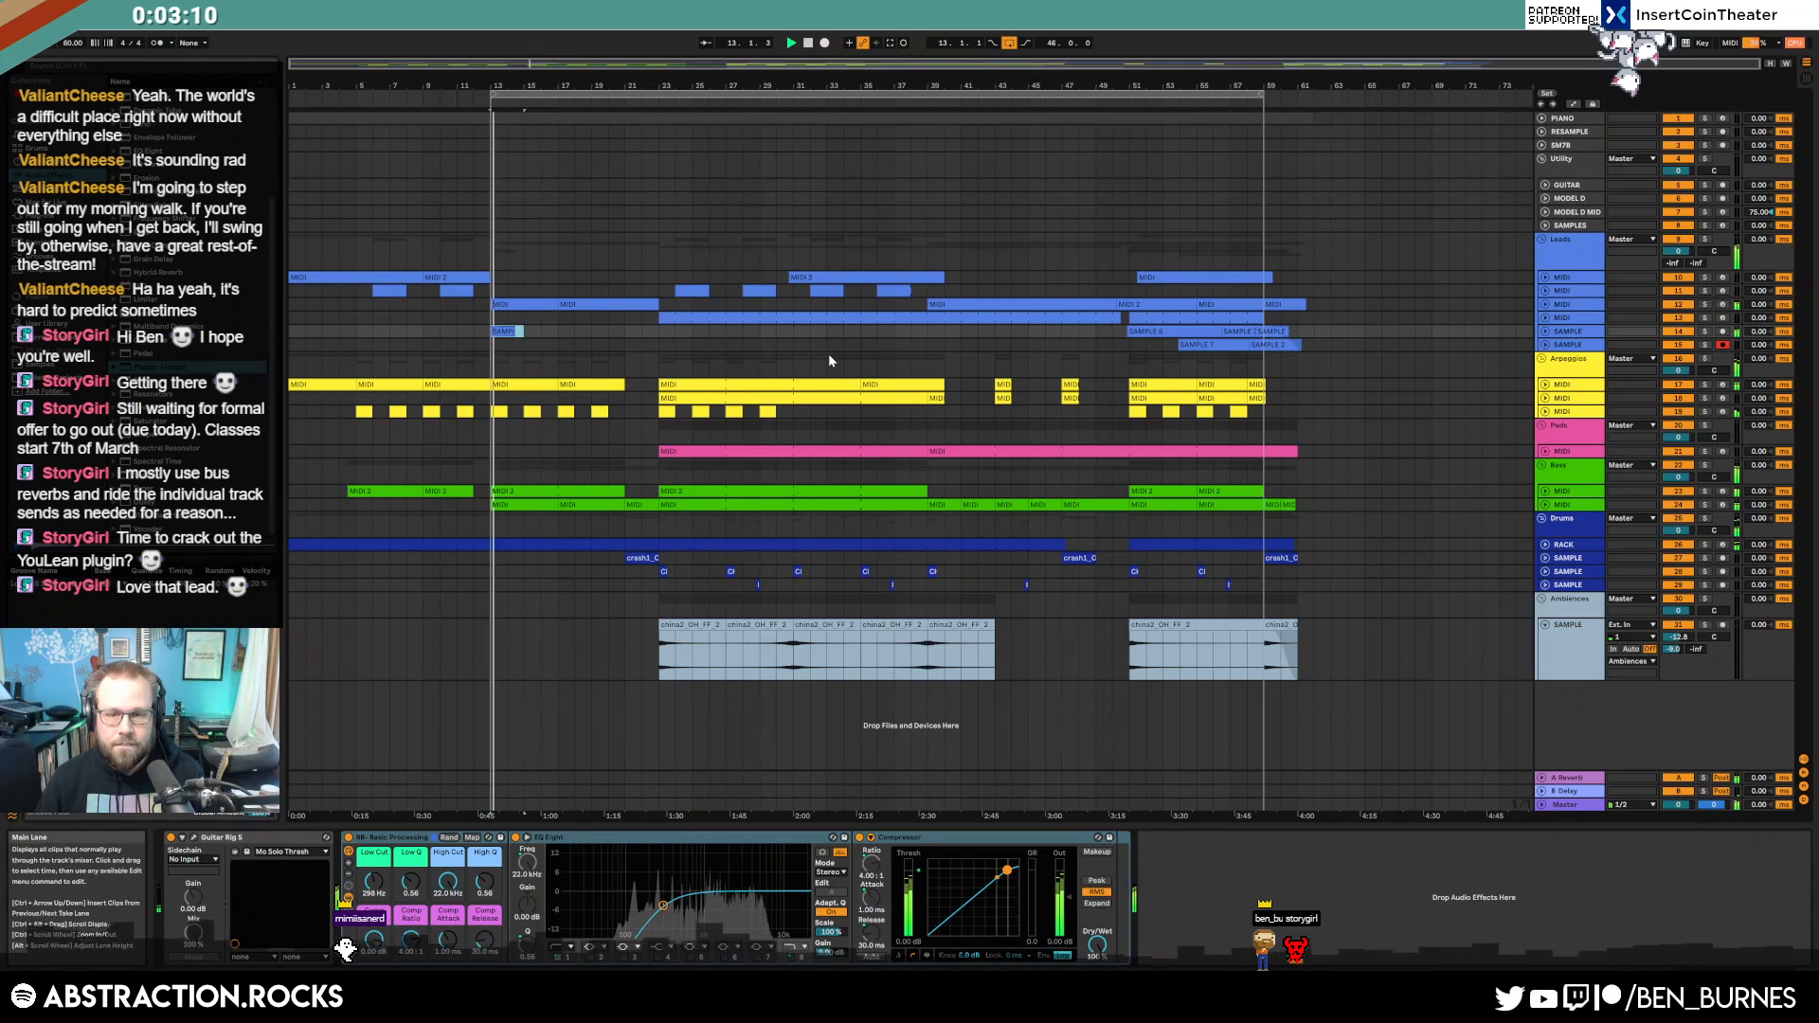
{"action": "left_click", "coordinate": [505, 331]}
{"action": "key", "text": "space"}
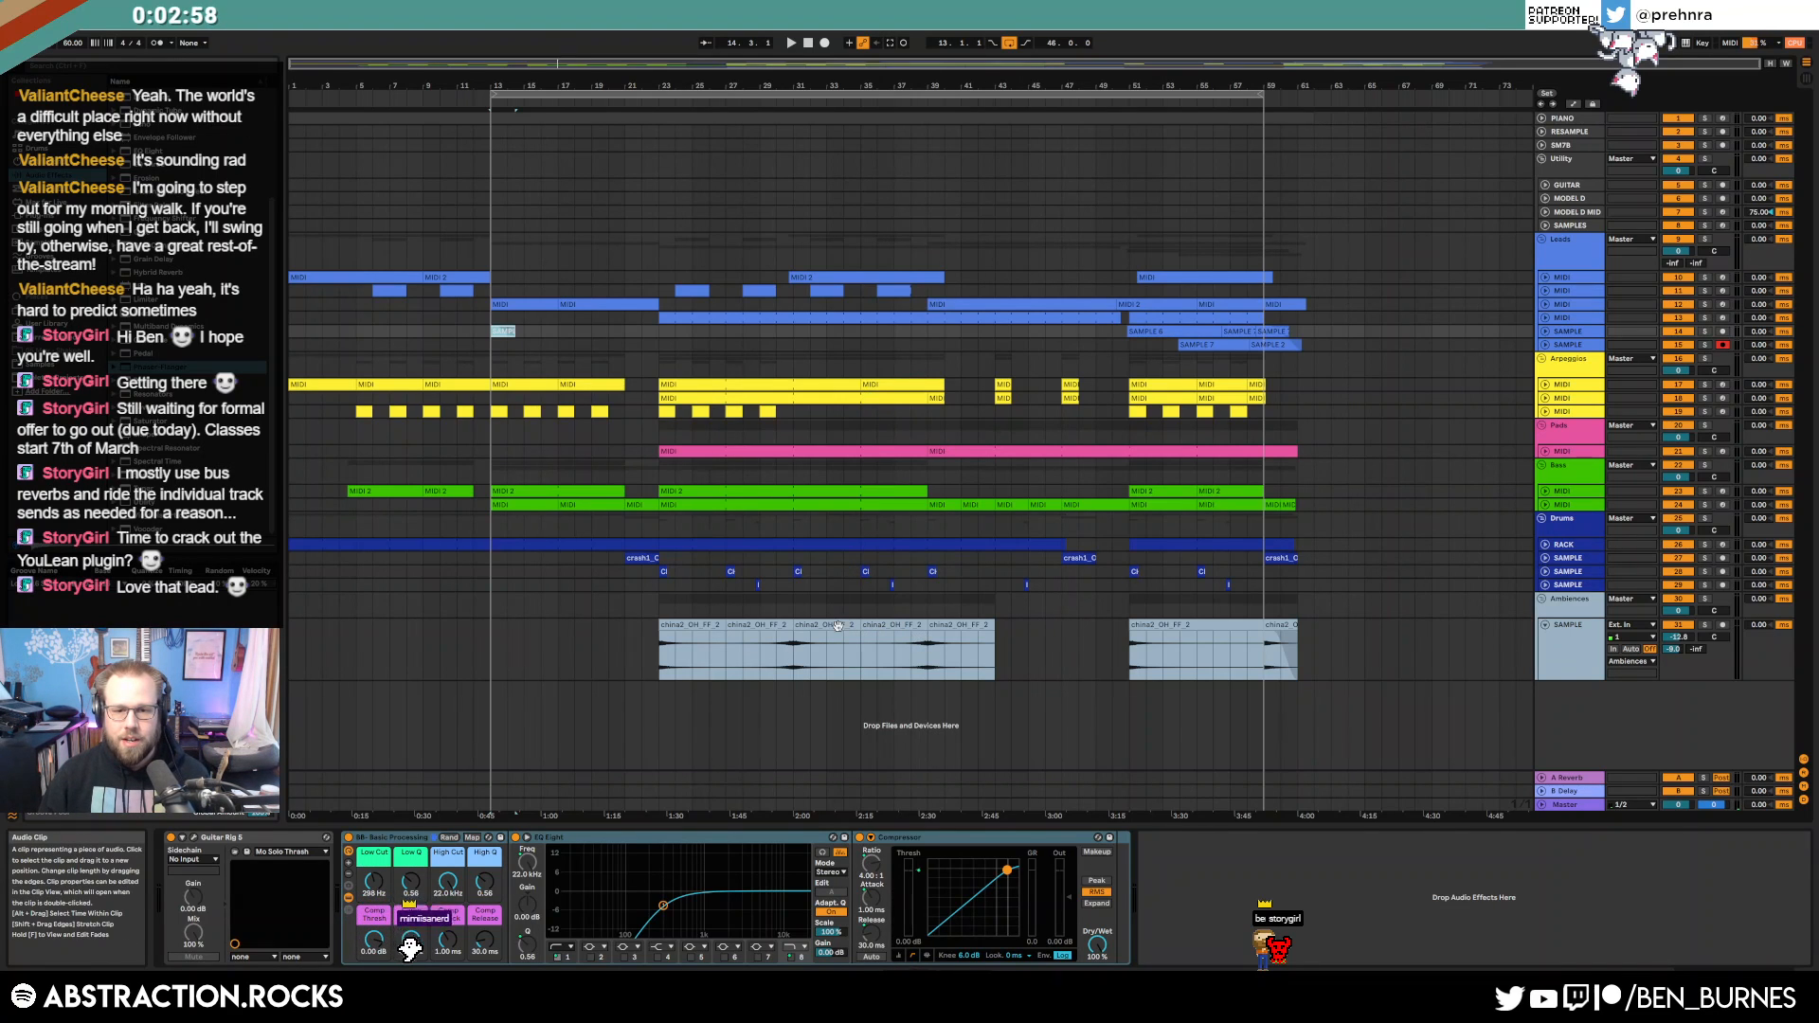
{"action": "left_click", "coordinate": [871, 628]}
{"action": "left_click", "coordinate": [1146, 668]}
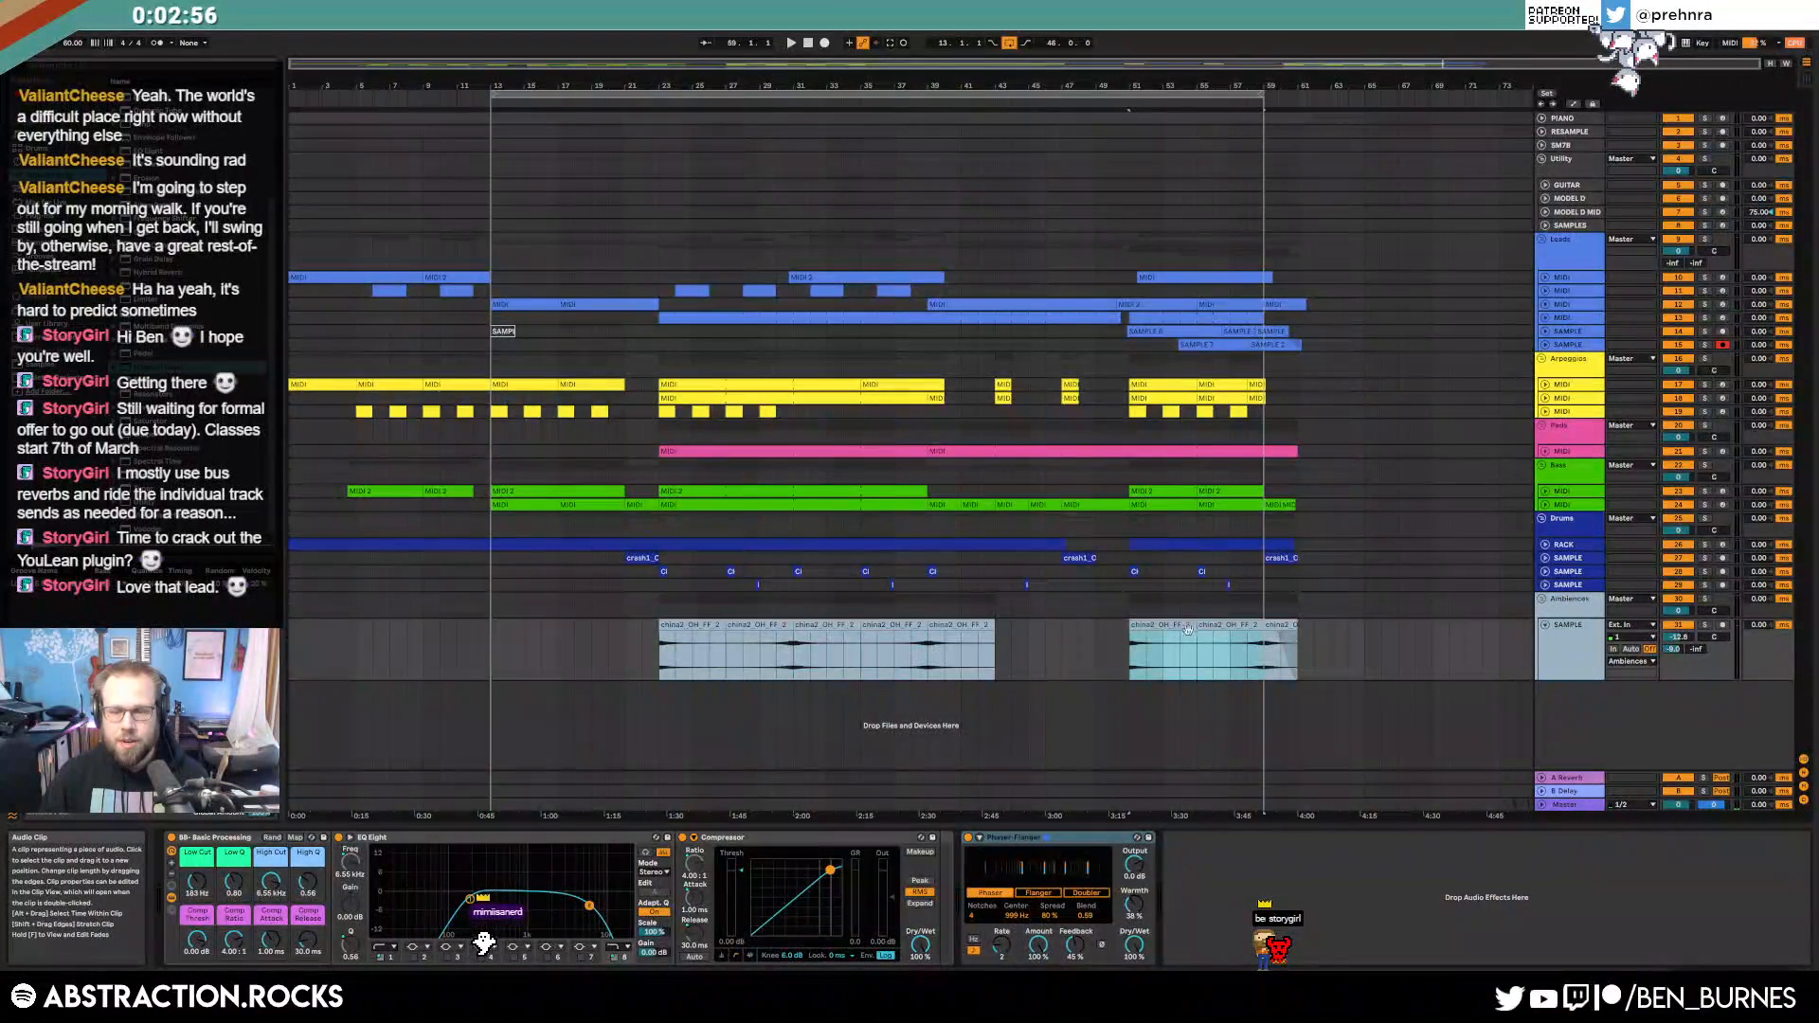
{"action": "left_click", "coordinate": [475, 644]}
{"action": "left_click", "coordinate": [808, 42]}
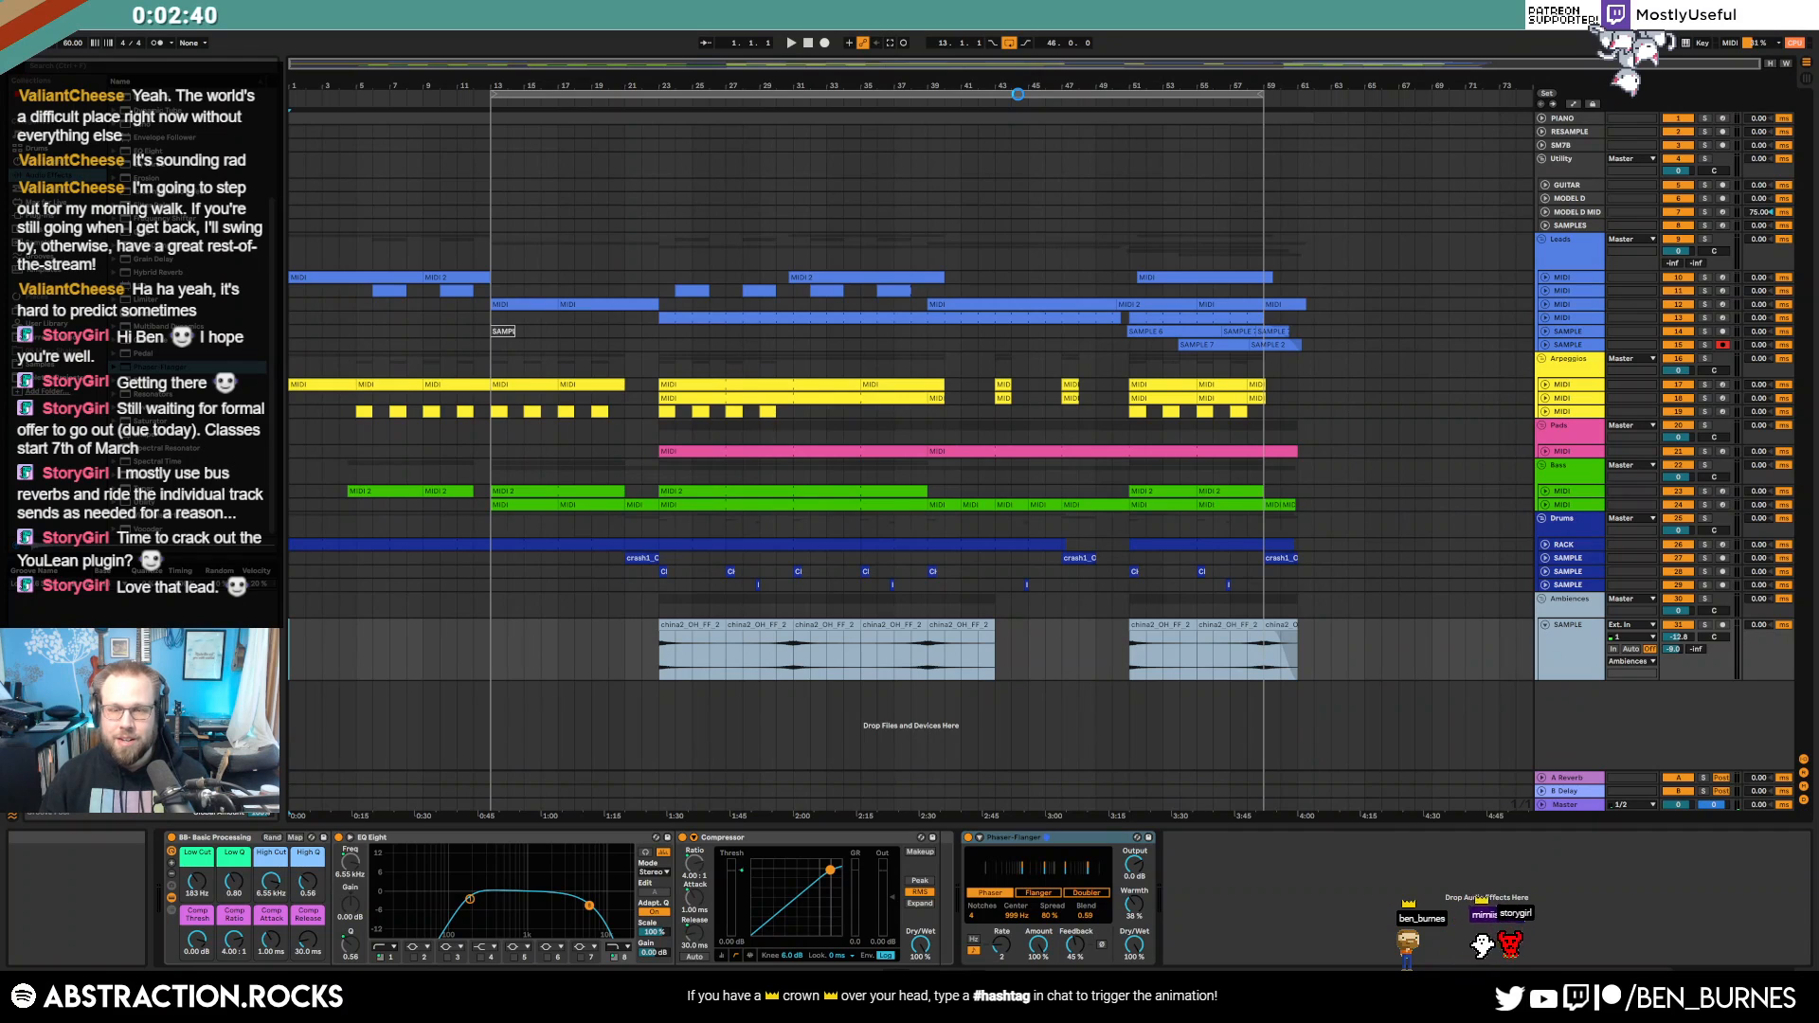
{"action": "left_click", "coordinate": [1017, 94]}
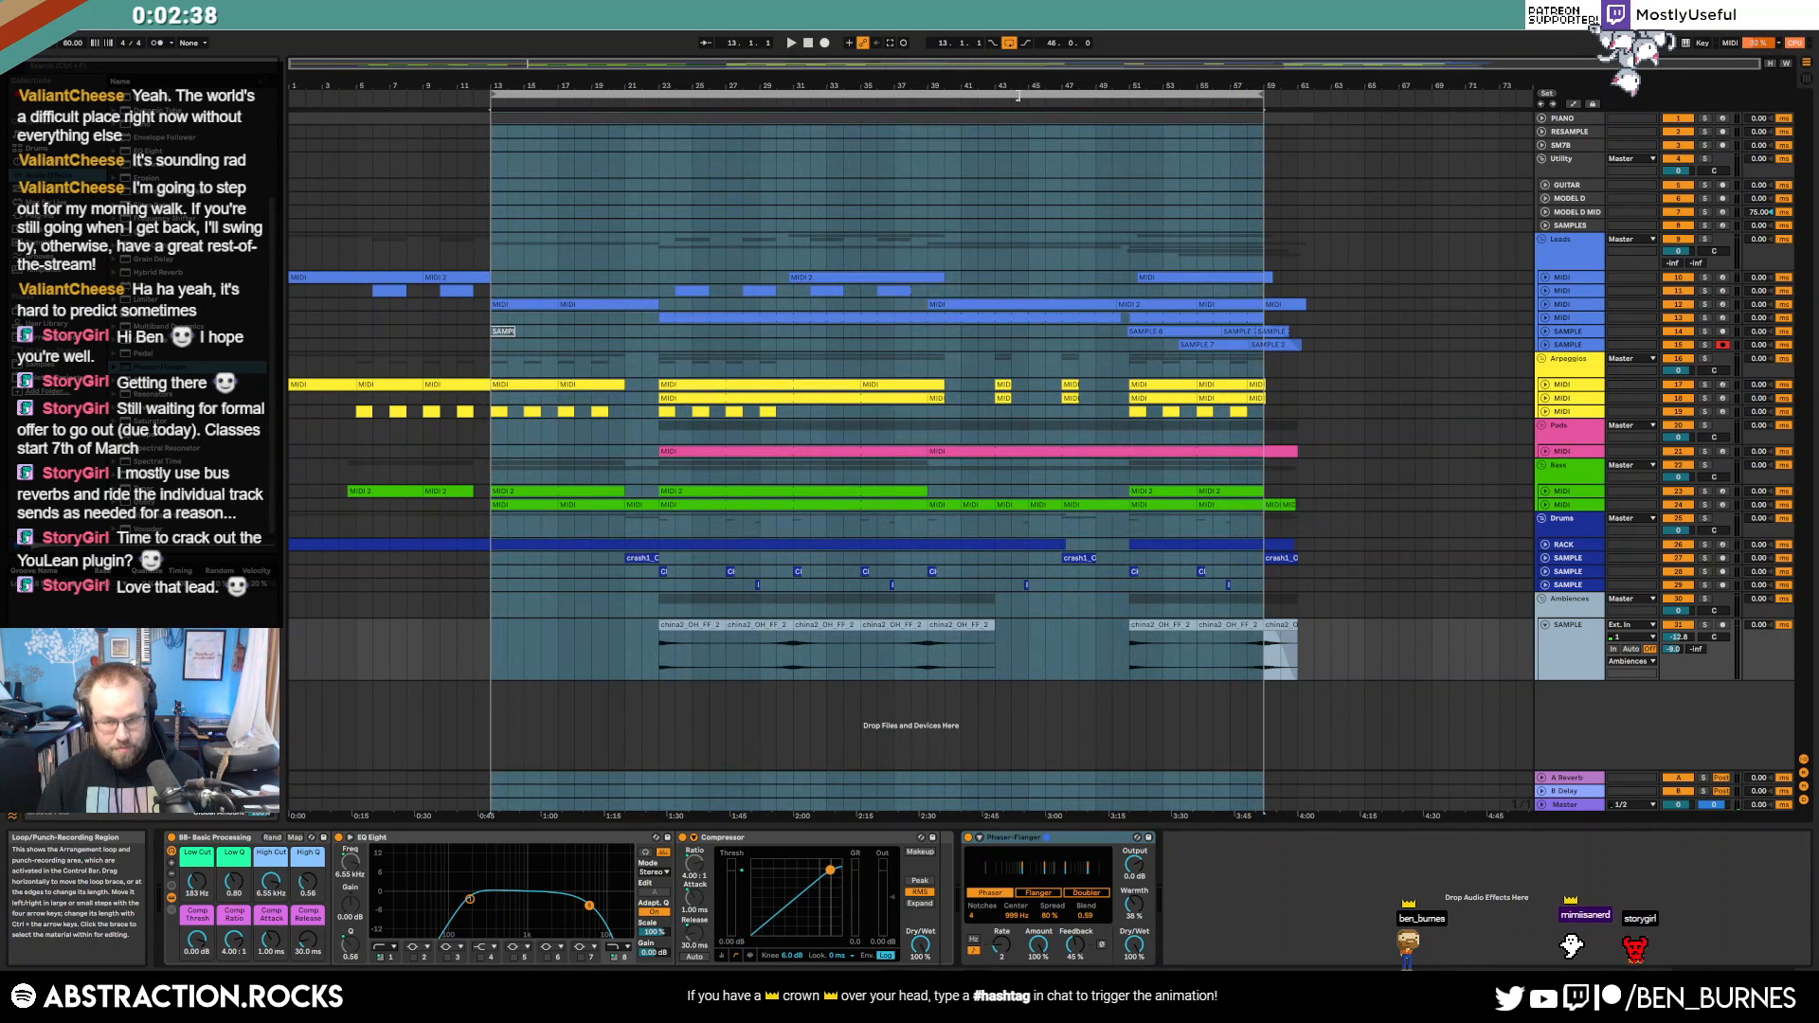
{"action": "key", "text": "ctrl+shift+r"}
{"action": "key", "text": "Return"}
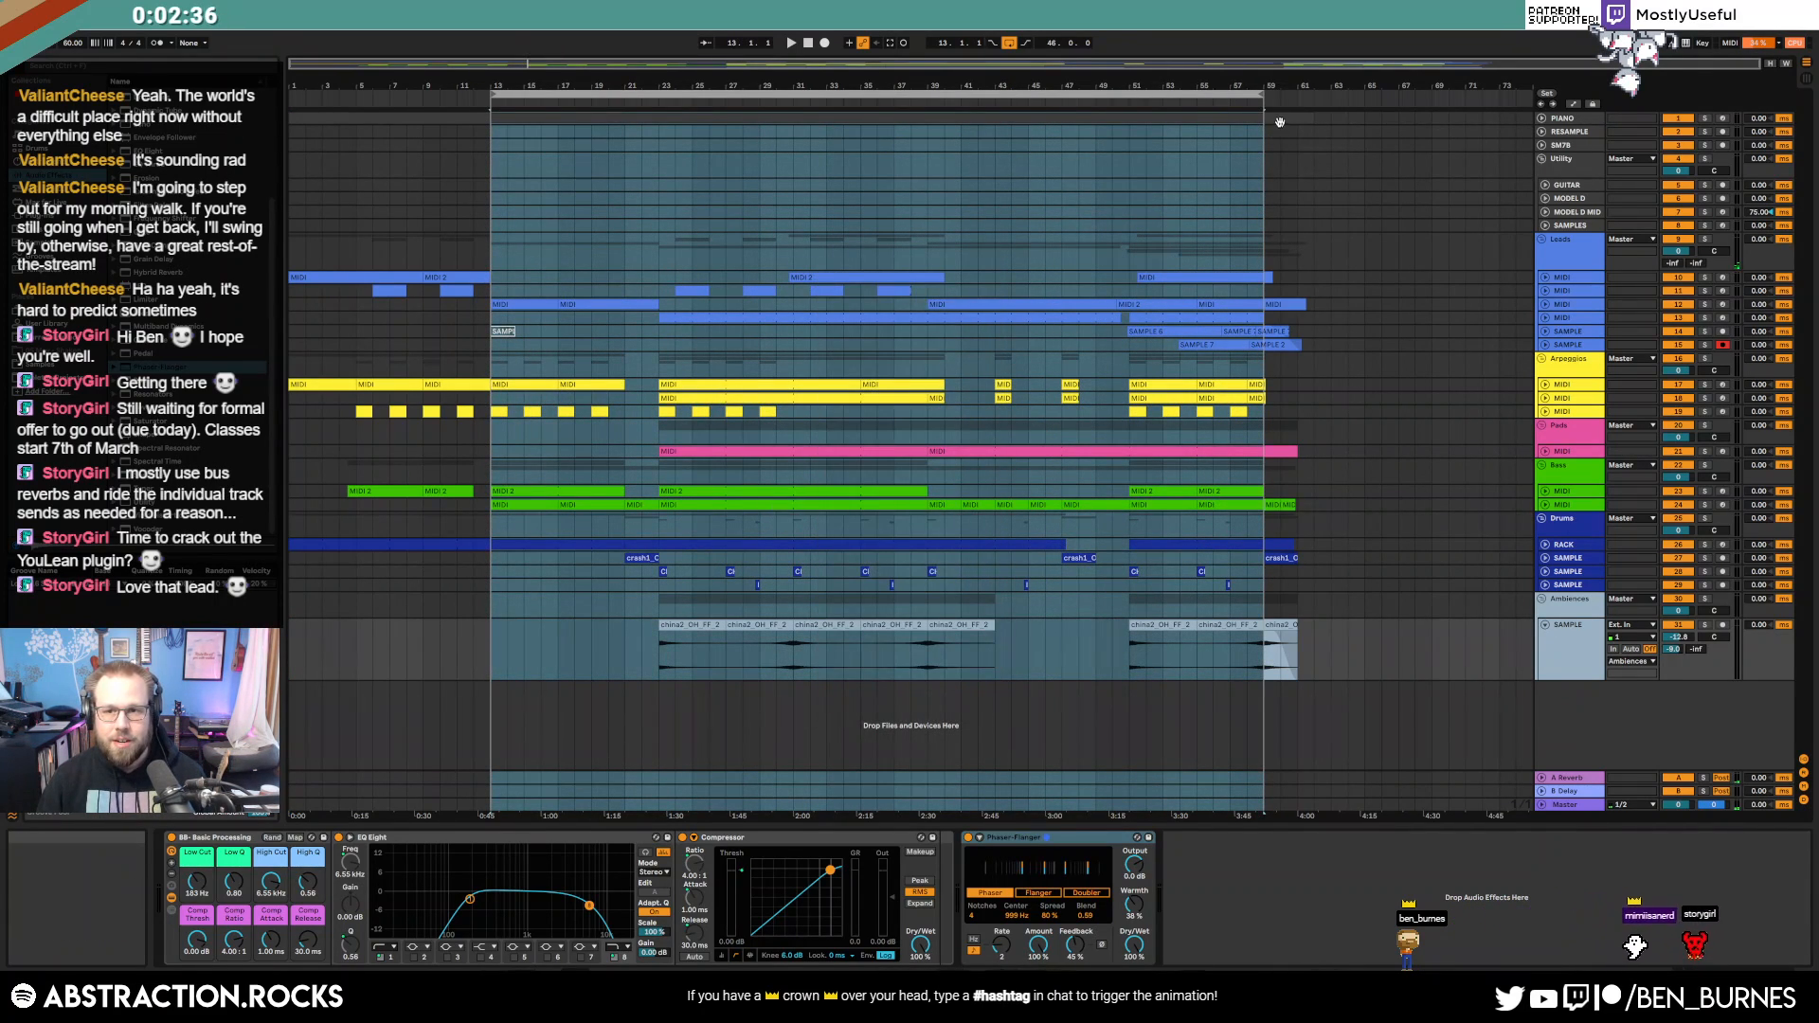
Export the Master for the whole song, bar 1 to about bar 62, to the Desktop as 2022-02-16 Water Reclamation Station.wav.
{"action": "left_click", "coordinate": [1271, 119]}
{"action": "key", "text": "ctrl+shift+r"}
{"action": "left_click", "coordinate": [883, 702]}
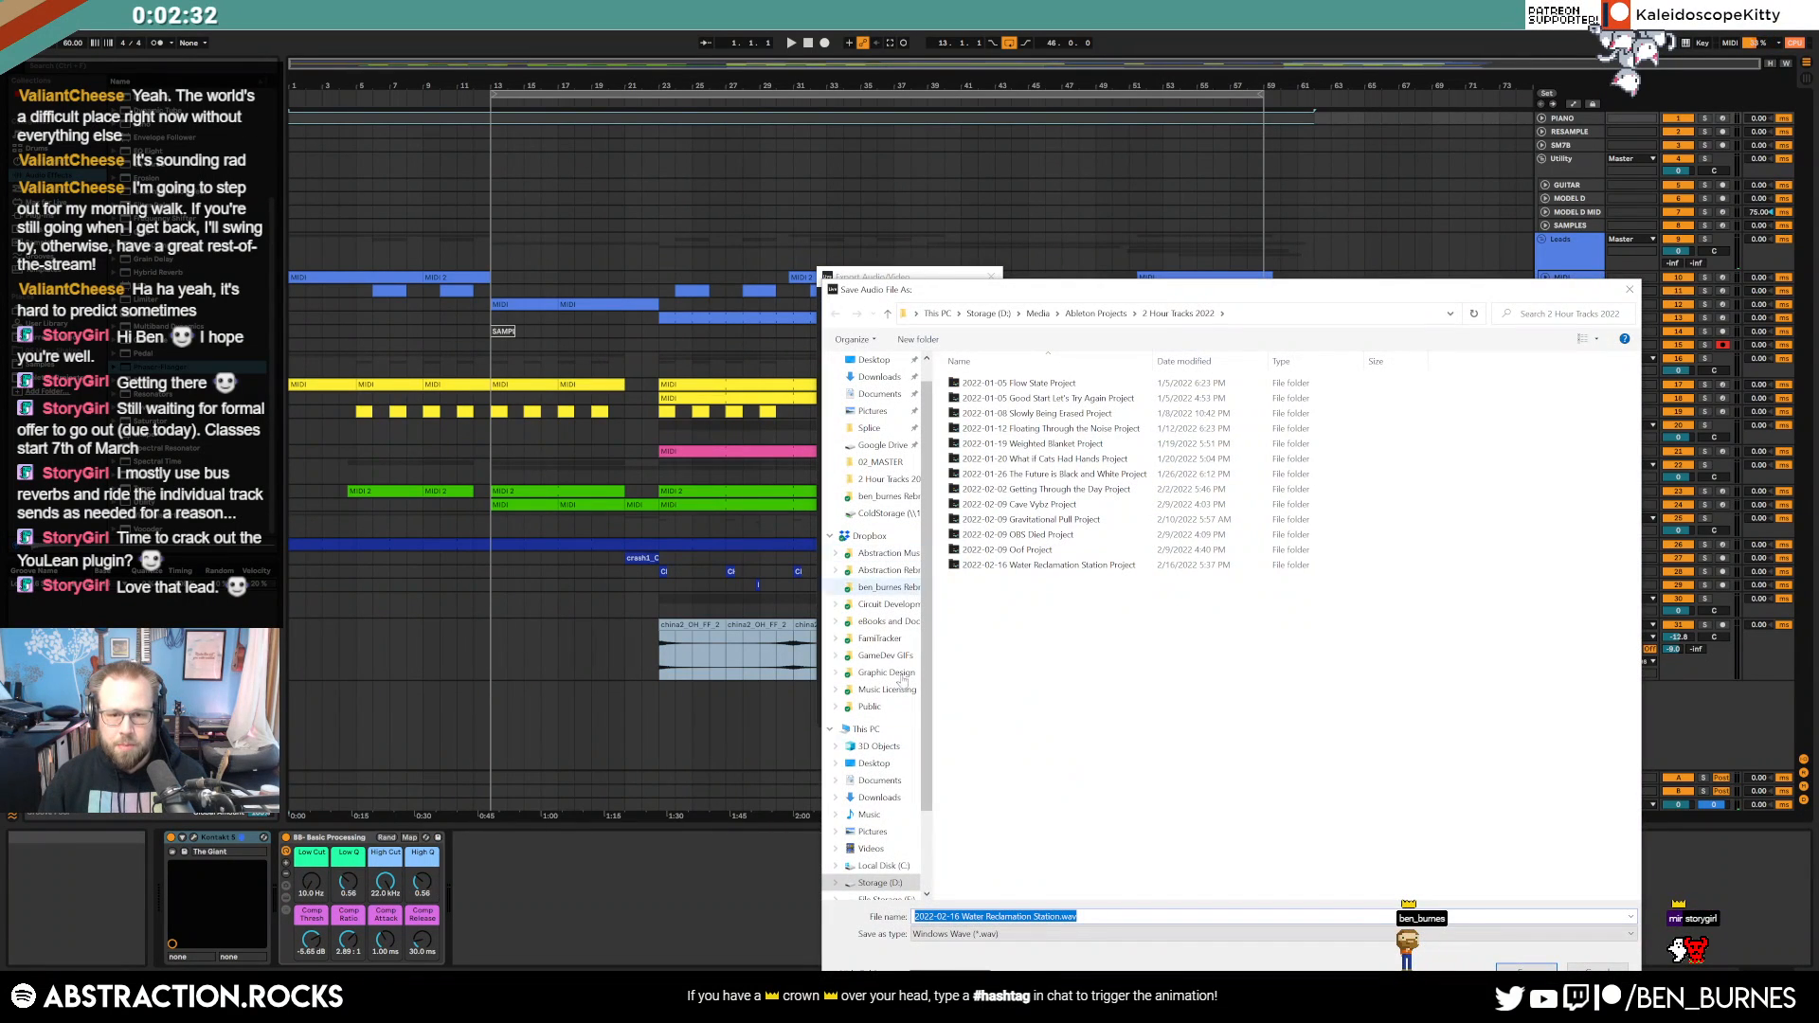
{"action": "left_click", "coordinate": [873, 763]}
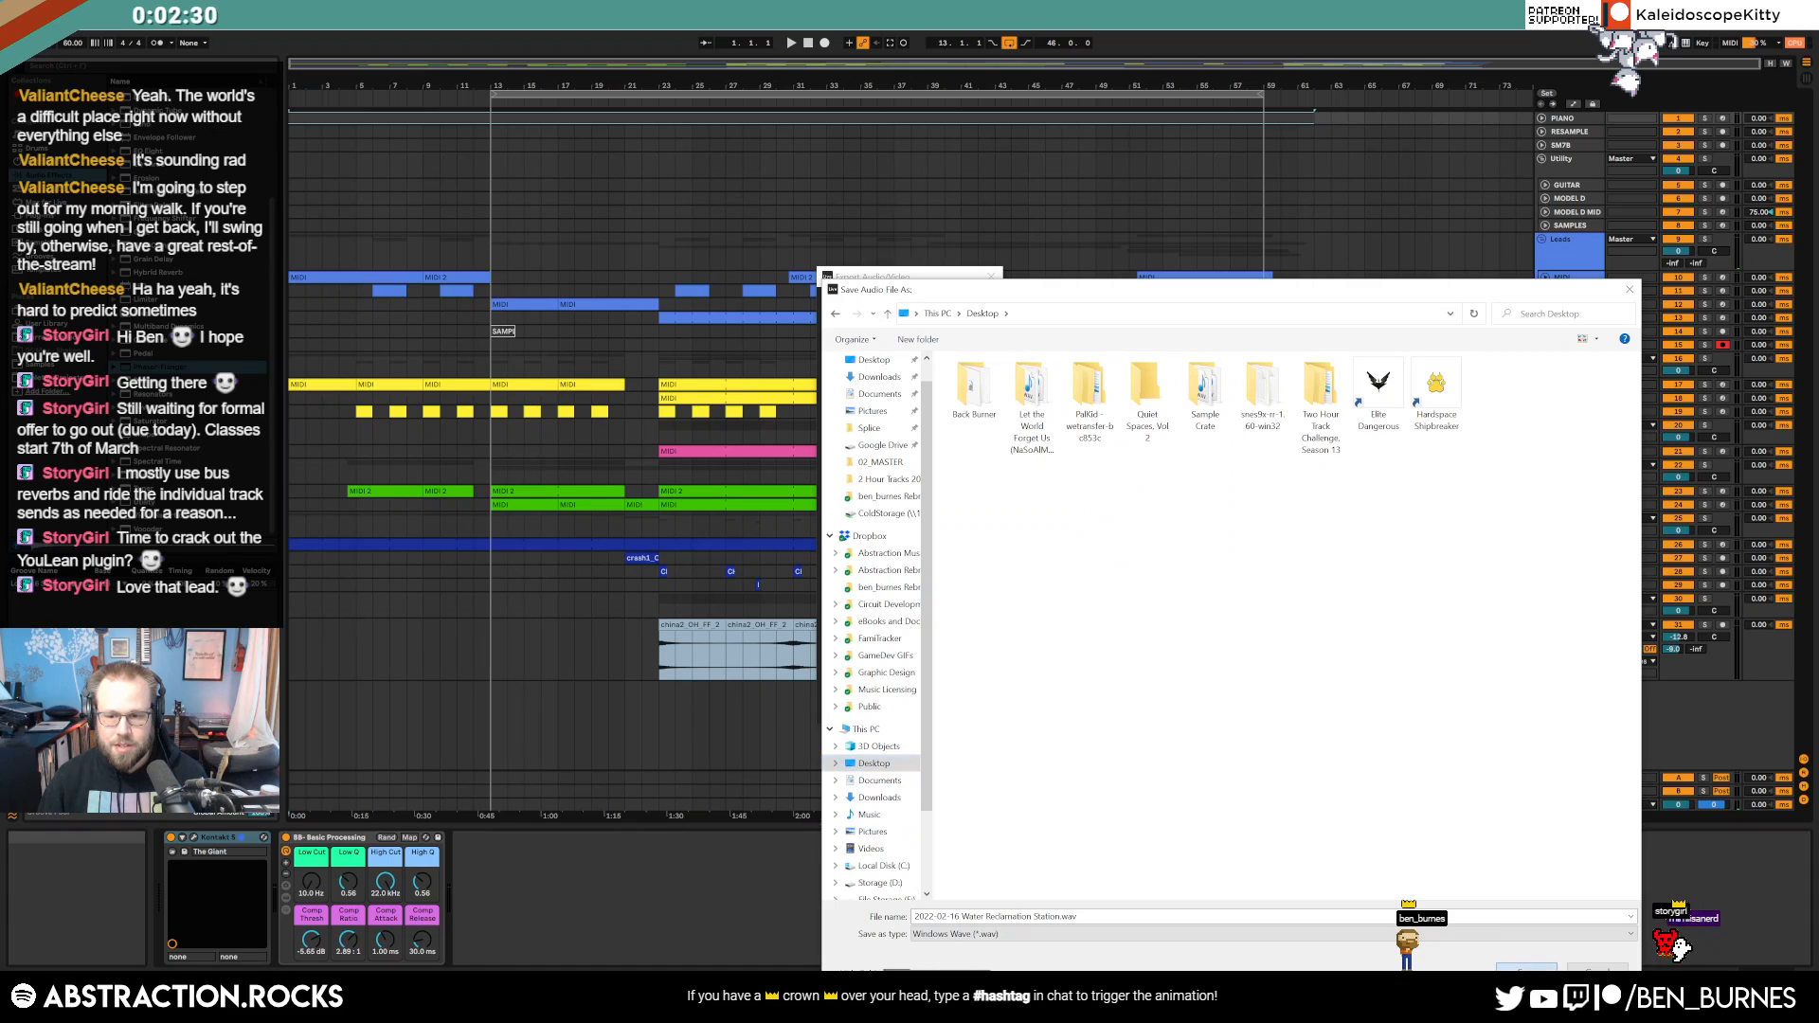
{"action": "left_click", "coordinate": [1525, 971]}
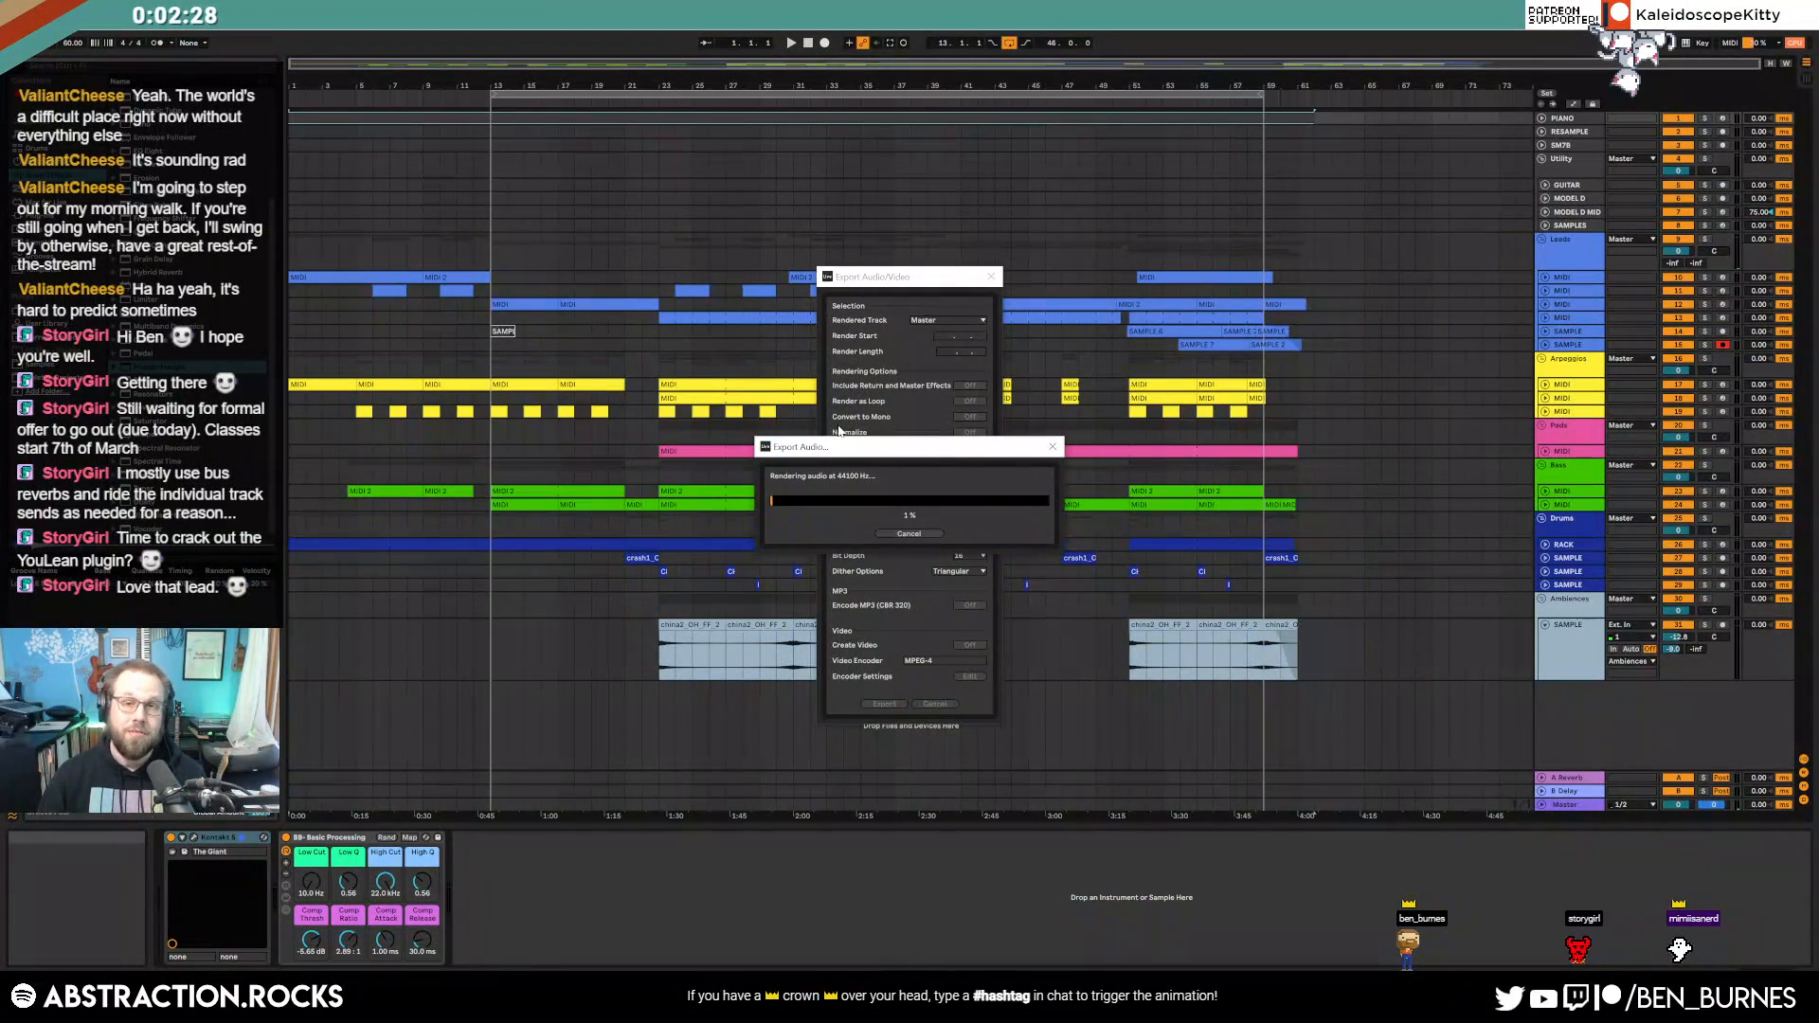